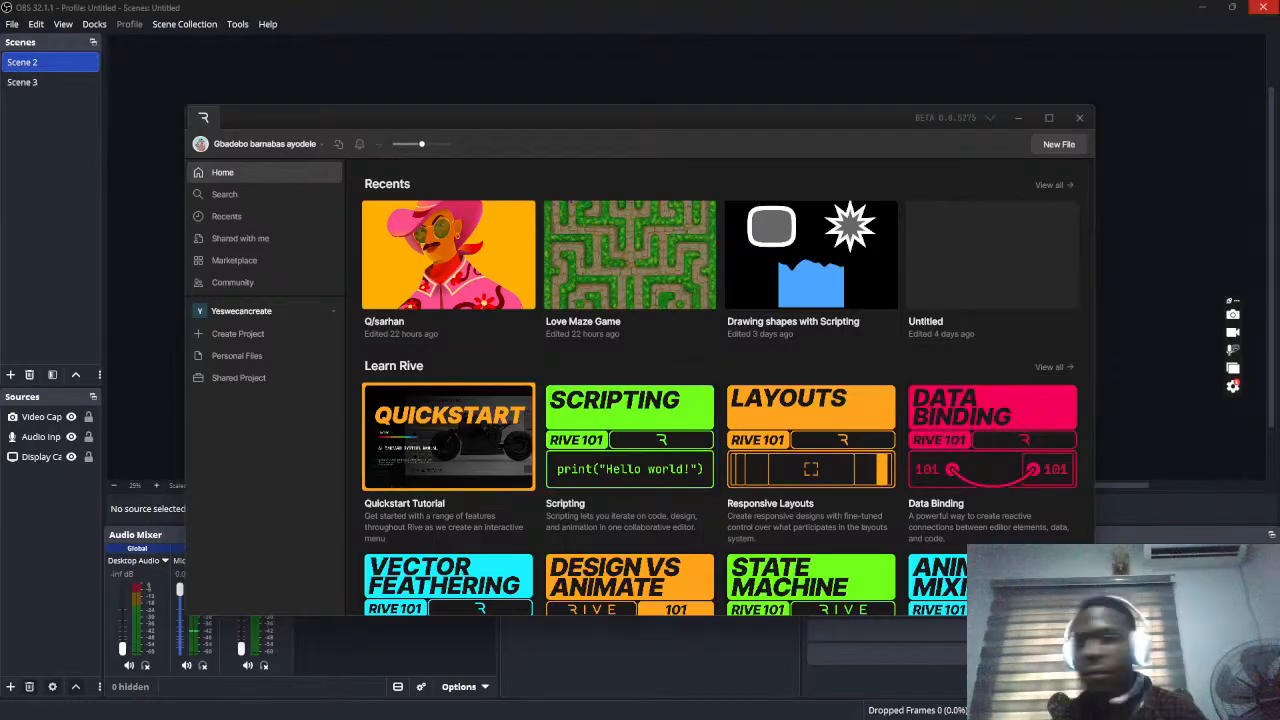
Open the Q/sarhan file and maximize the editor window to show its artboard
{"action": "left_click", "coordinate": [427, 281]}
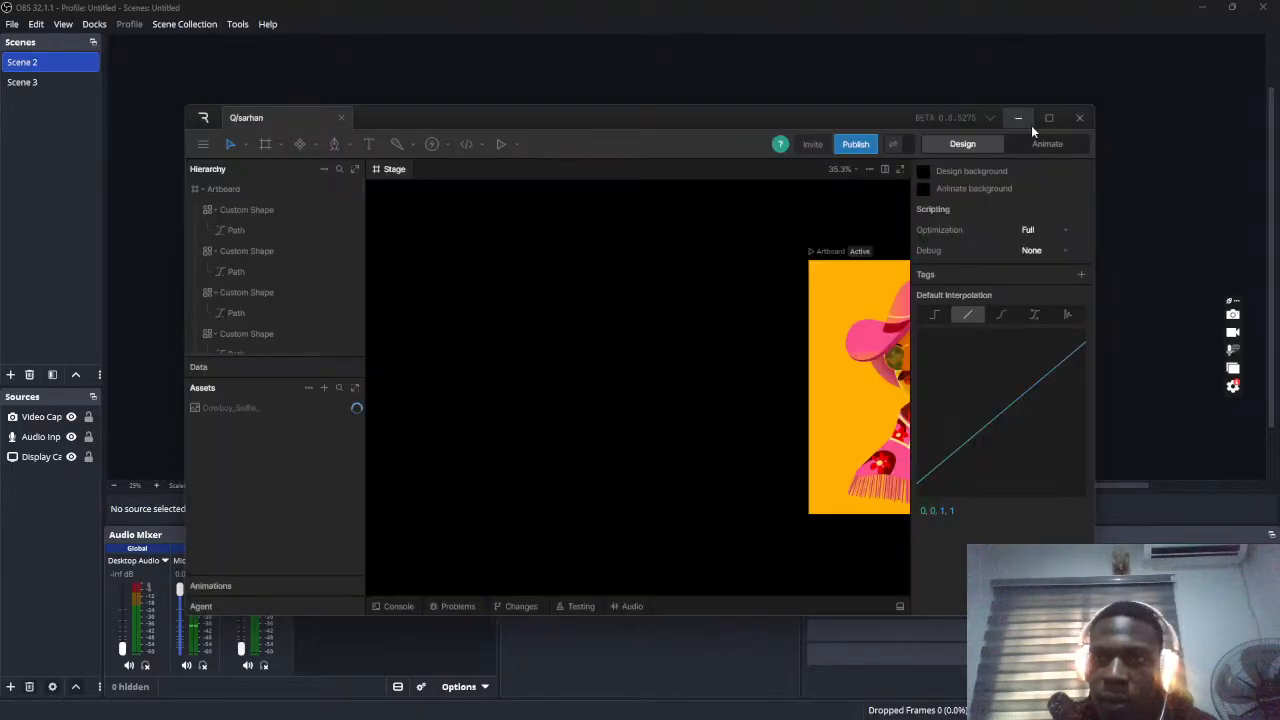
{"action": "left_click", "coordinate": [1048, 118]}
{"action": "scroll", "coordinate": [740, 366], "scroll_direction": "down", "scroll_amount": 5}
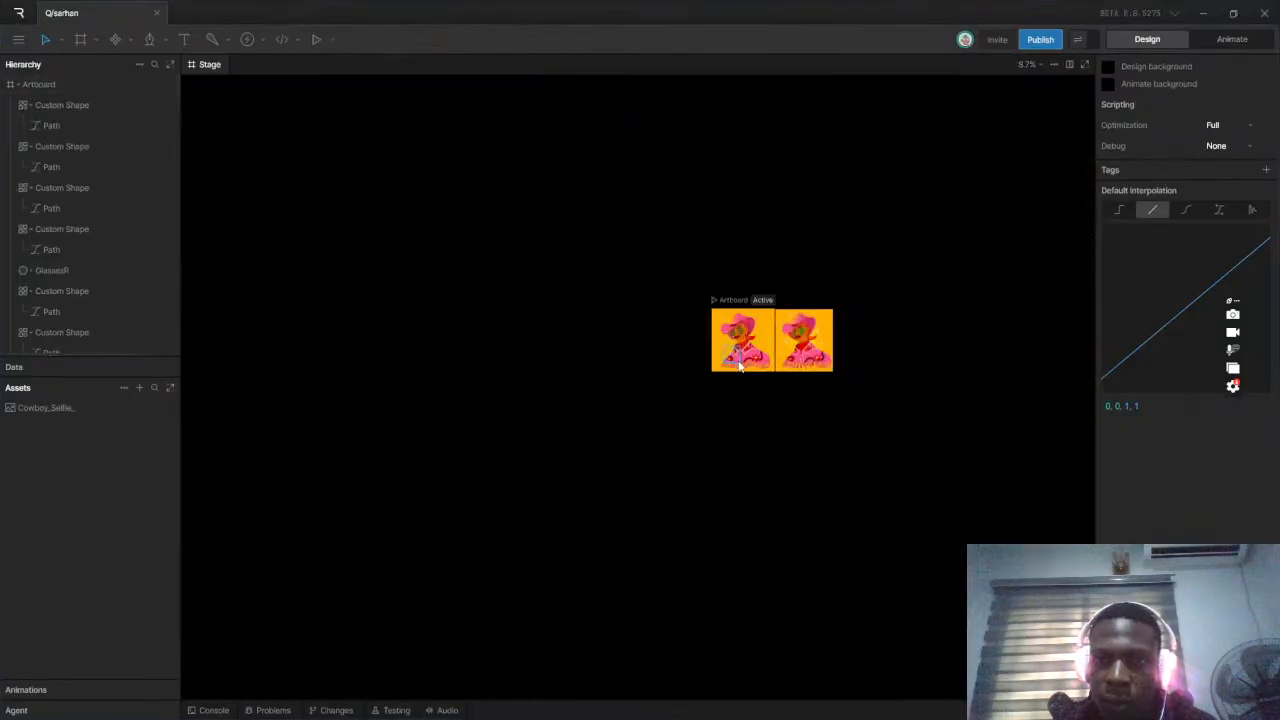
{"action": "scroll", "coordinate": [752, 340], "scroll_direction": "up", "scroll_amount": 7}
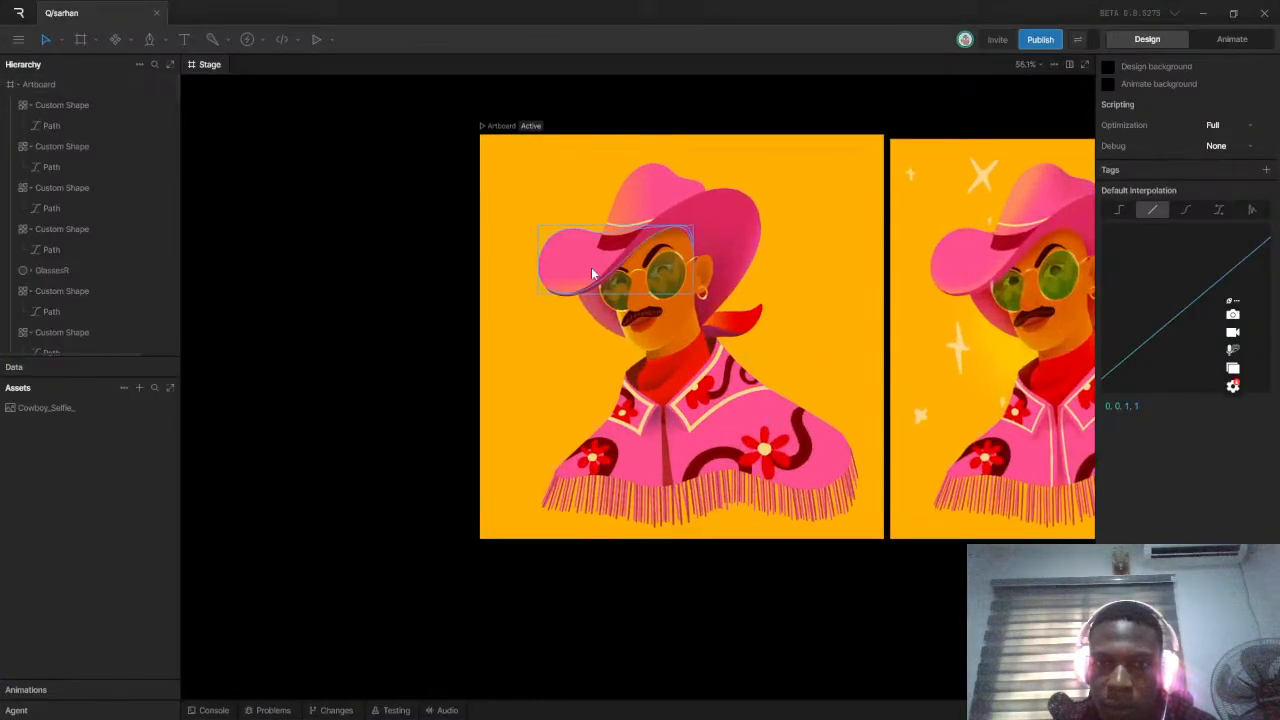
Compare the cowboy vector artwork with the reference illustration beside it and look through the layer hierarchy
{"action": "scroll", "coordinate": [613, 312], "scroll_direction": "down", "scroll_amount": 1}
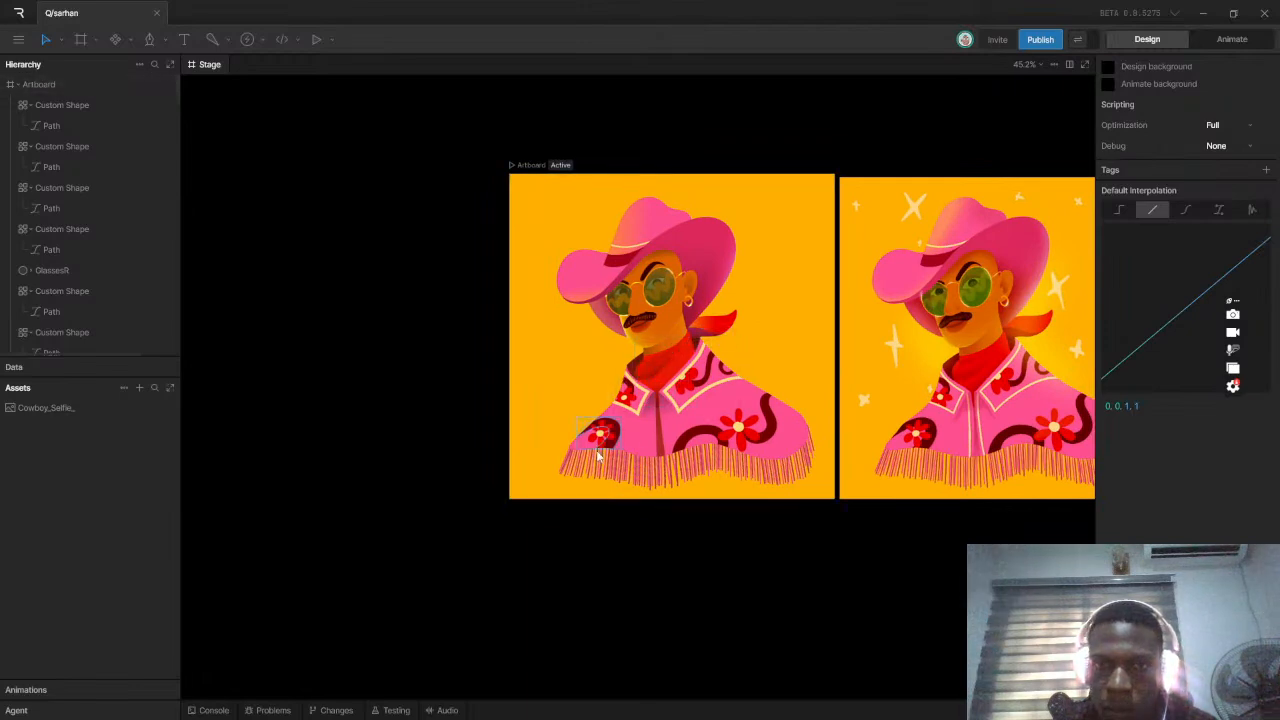
{"action": "scroll", "coordinate": [676, 324], "scroll_direction": "up", "scroll_amount": 3}
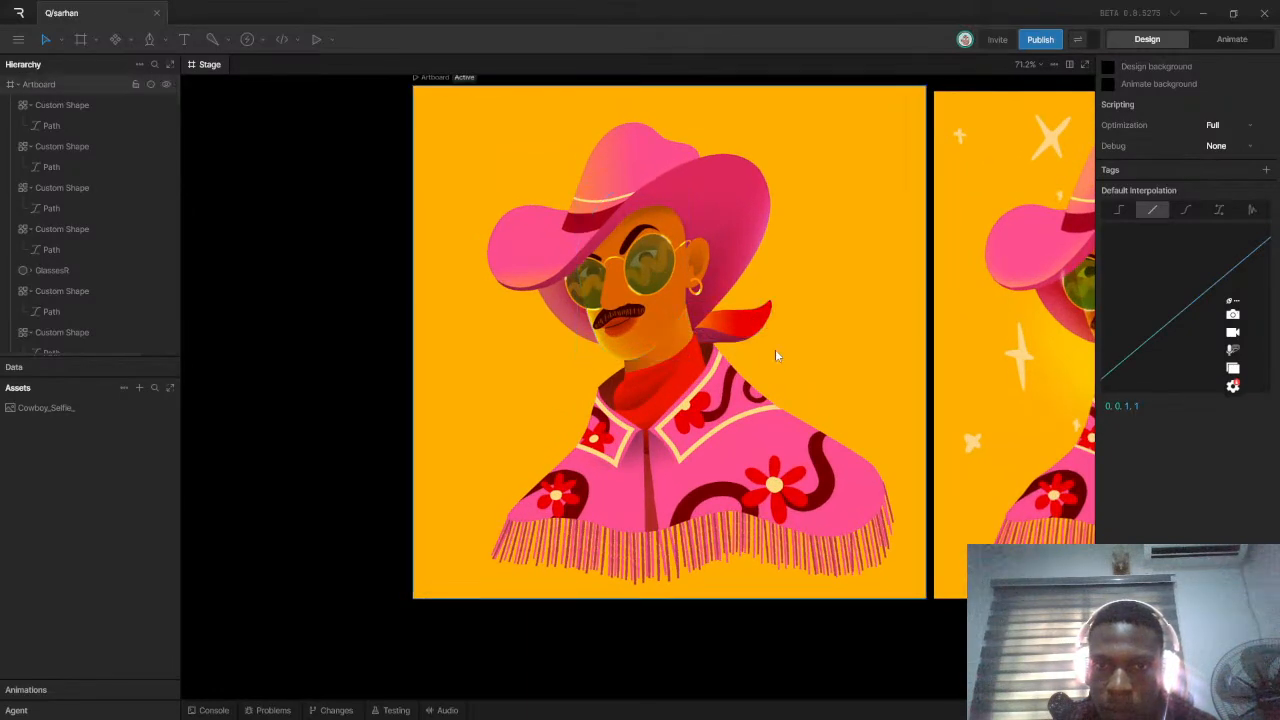
{"action": "scroll", "coordinate": [770, 352], "scroll_direction": "down", "scroll_amount": 2}
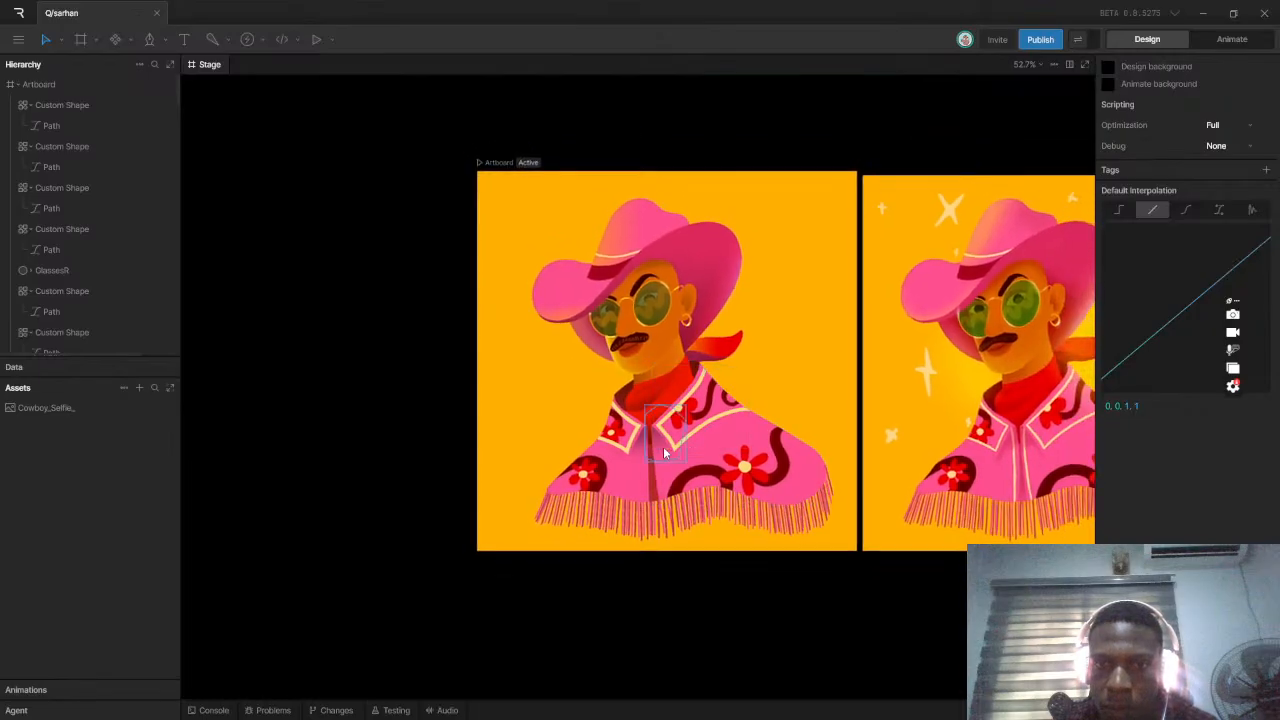
{"action": "scroll", "coordinate": [668, 454], "scroll_direction": "down", "scroll_amount": 3}
{"action": "scroll", "coordinate": [780, 450], "scroll_direction": "up", "scroll_amount": 2}
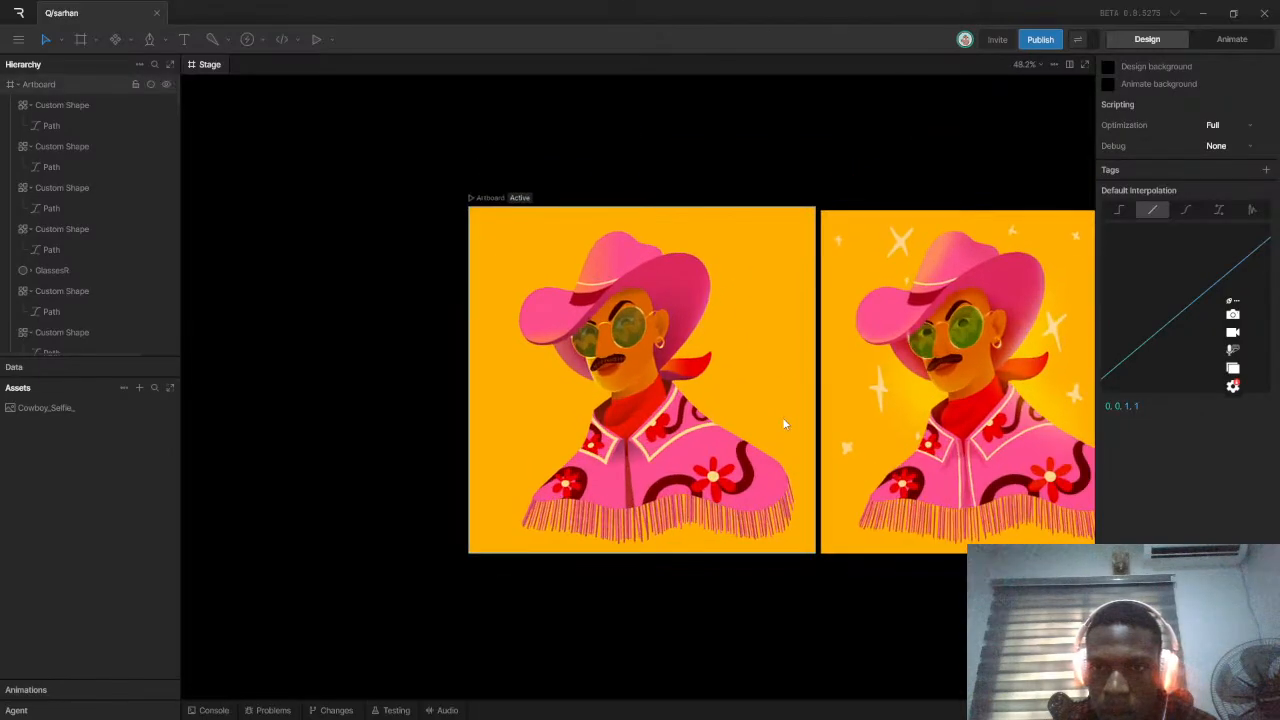
{"action": "scroll", "coordinate": [628, 379], "scroll_direction": "up", "scroll_amount": 1}
{"action": "scroll", "coordinate": [727, 361], "scroll_direction": "down", "scroll_amount": 1}
{"action": "scroll", "coordinate": [57, 229], "scroll_direction": "down", "scroll_amount": 3}
{"action": "scroll", "coordinate": [57, 229], "scroll_direction": "down", "scroll_amount": 6}
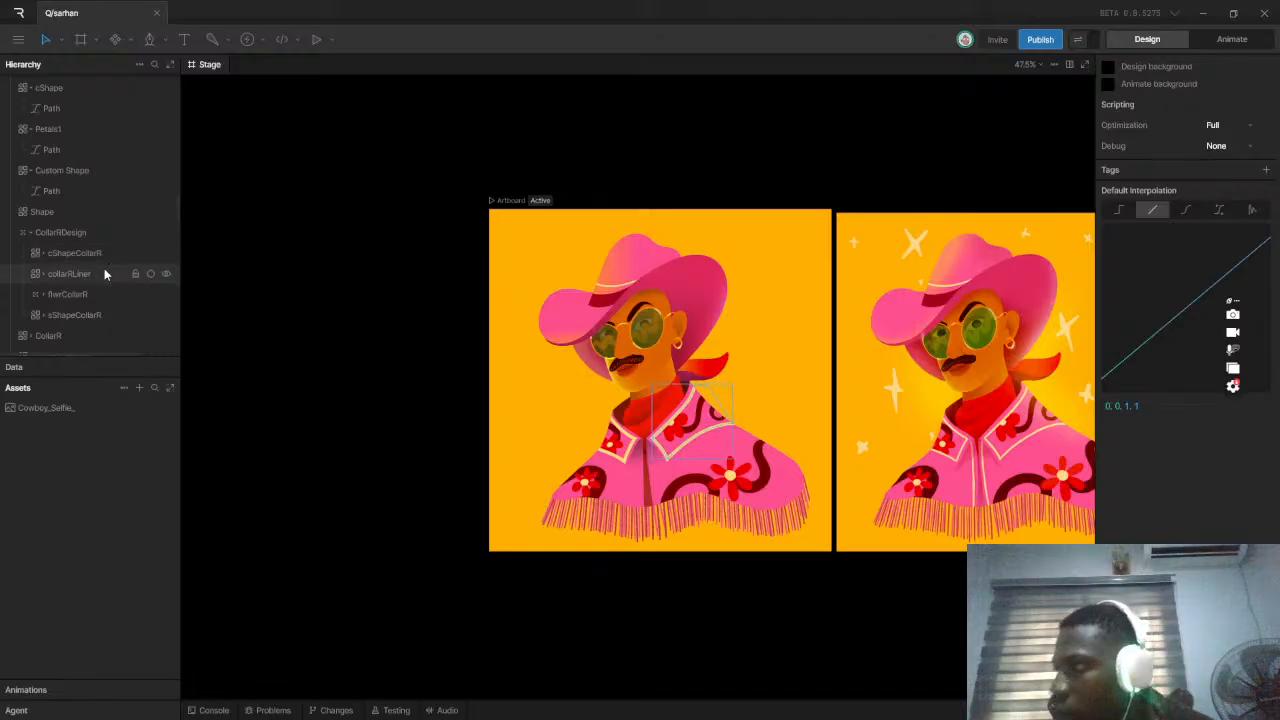
Switch to Spotify, resume the loaded song at a slightly lower volume, and return to Rive
{"action": "mouse_move", "coordinate": [618, 716]}
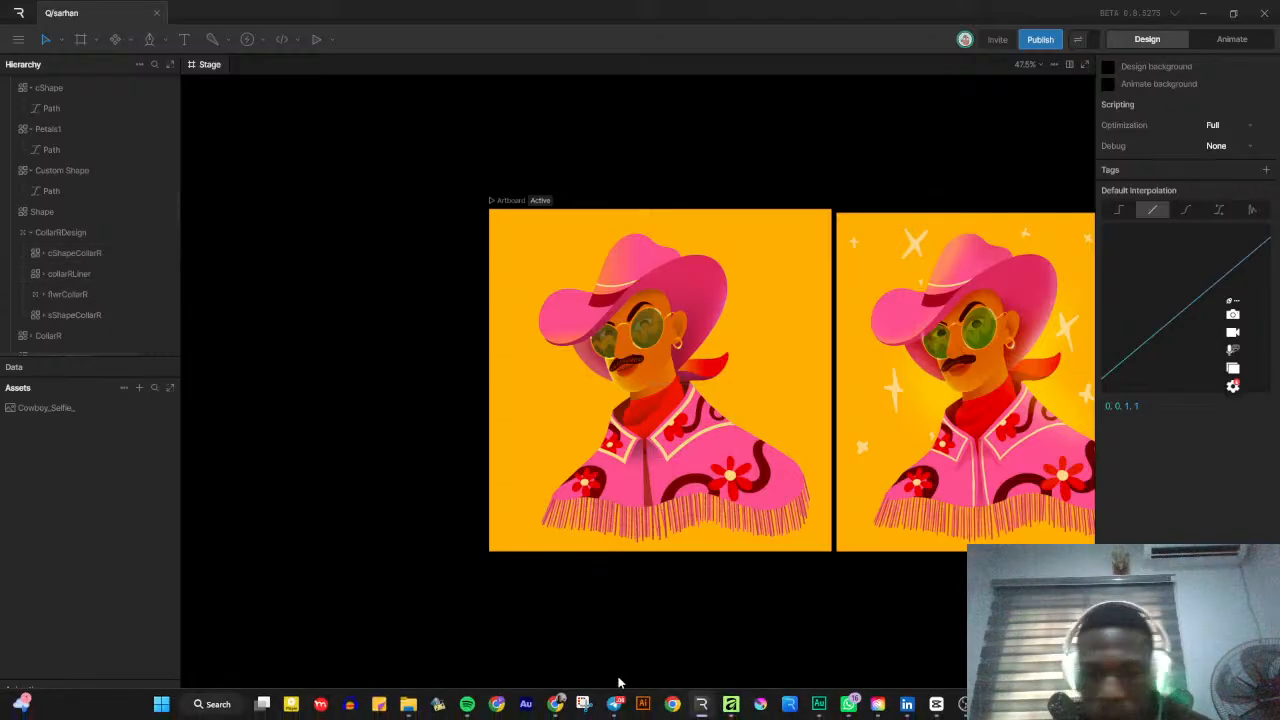
{"action": "left_click", "coordinate": [467, 704]}
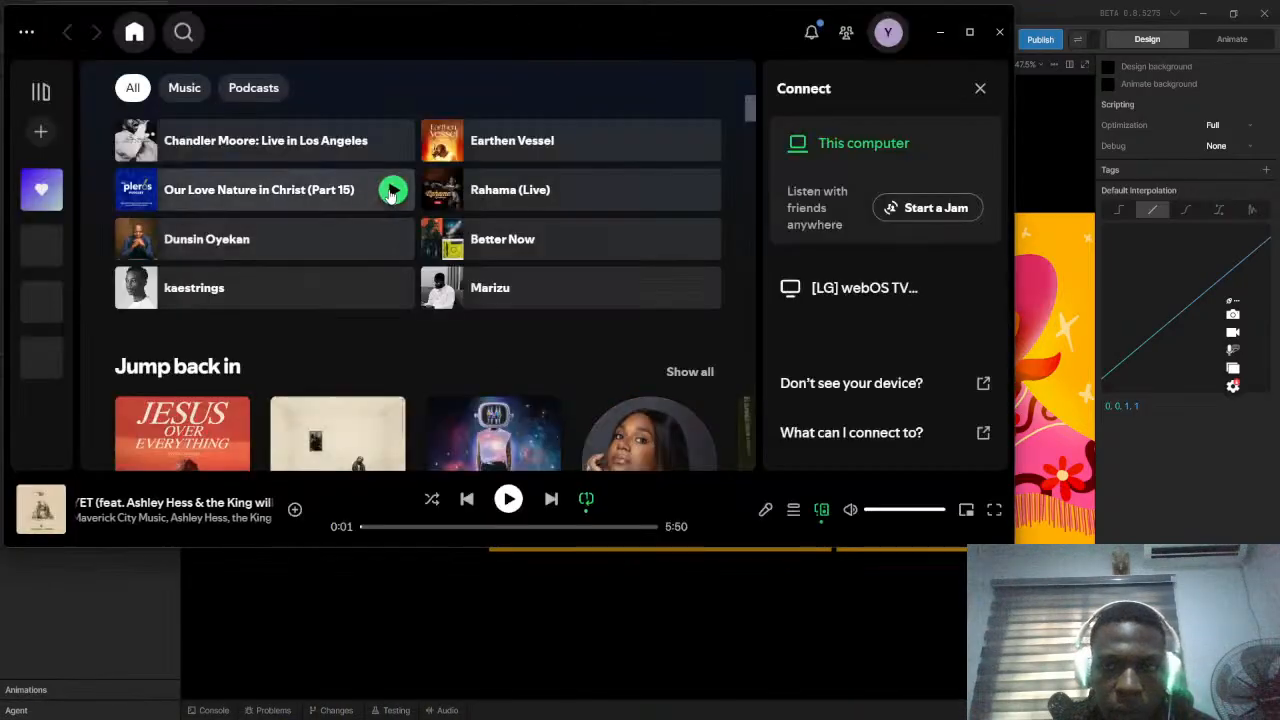
{"action": "left_click", "coordinate": [292, 147]}
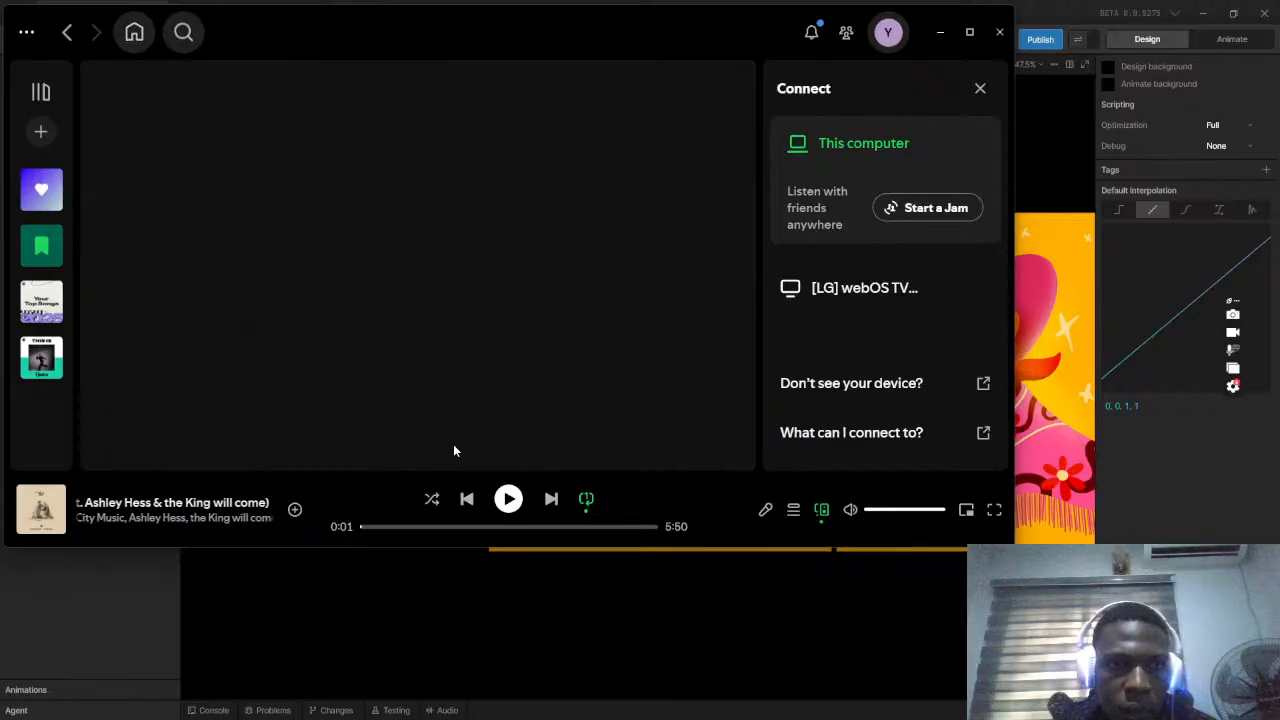
{"action": "left_click", "coordinate": [503, 500]}
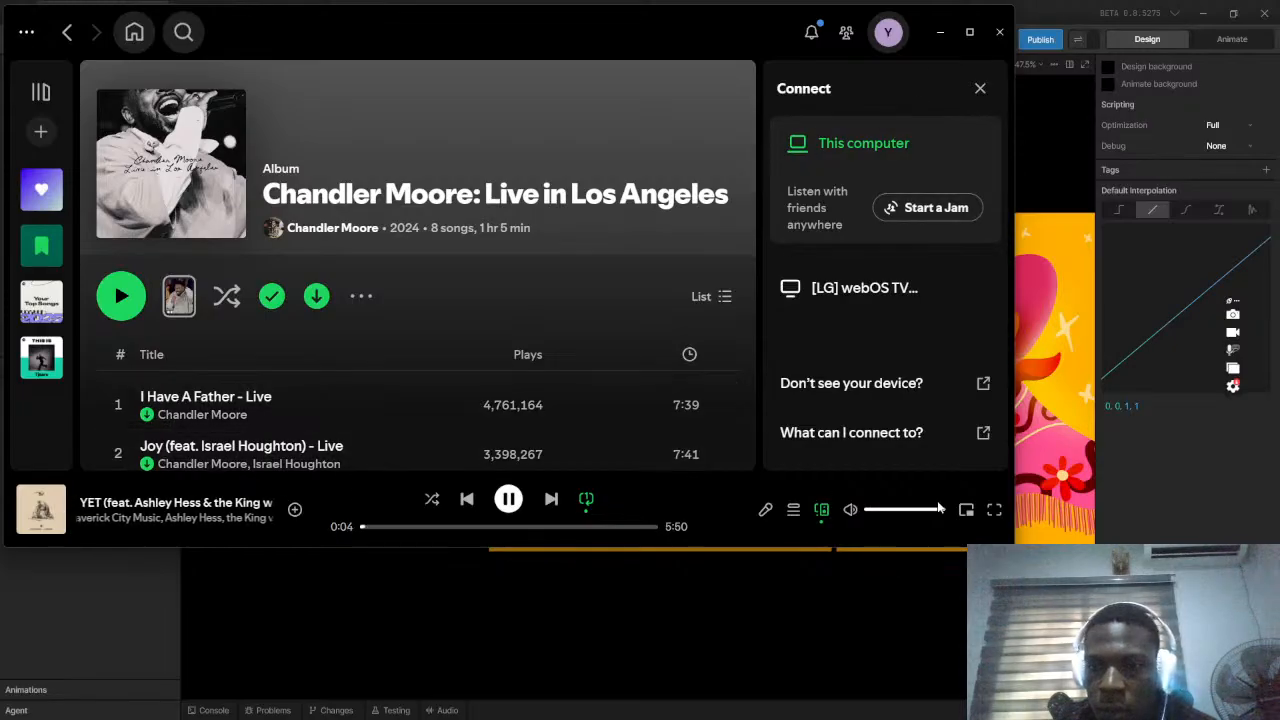
{"action": "left_click_drag", "start_coordinate": [938, 509], "coordinate": [921, 509]}
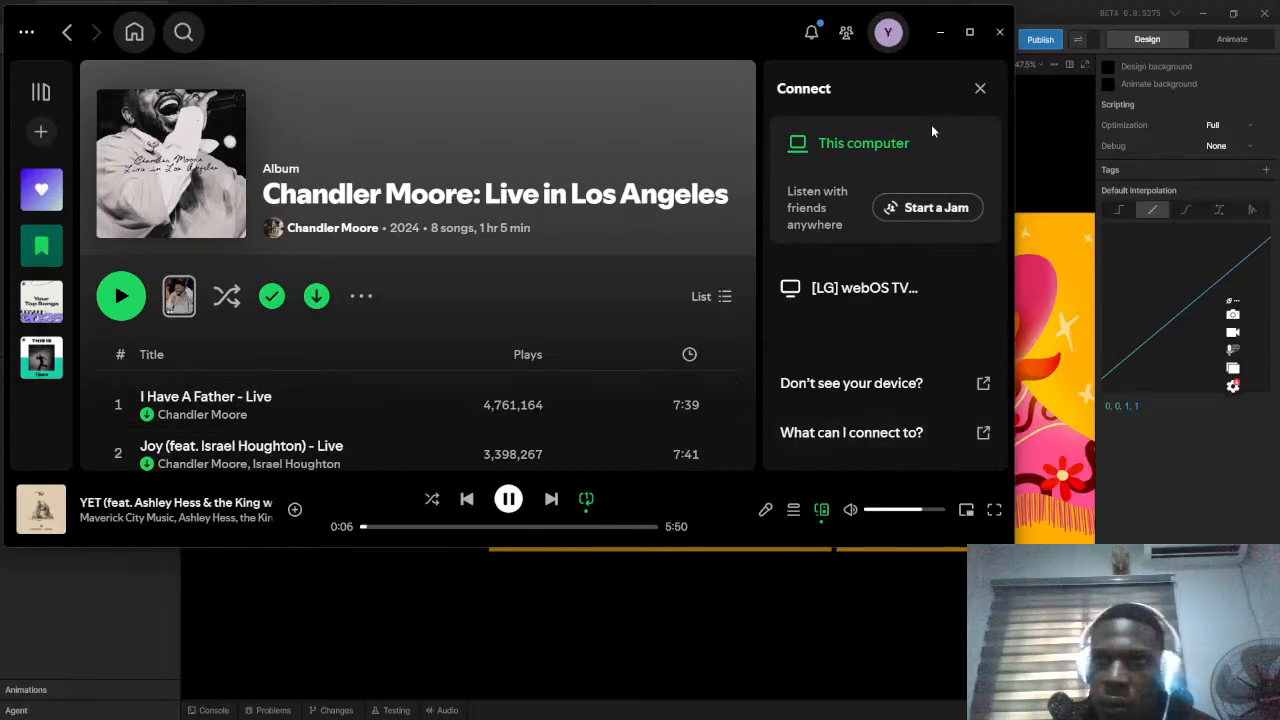
{"action": "left_click", "coordinate": [940, 32]}
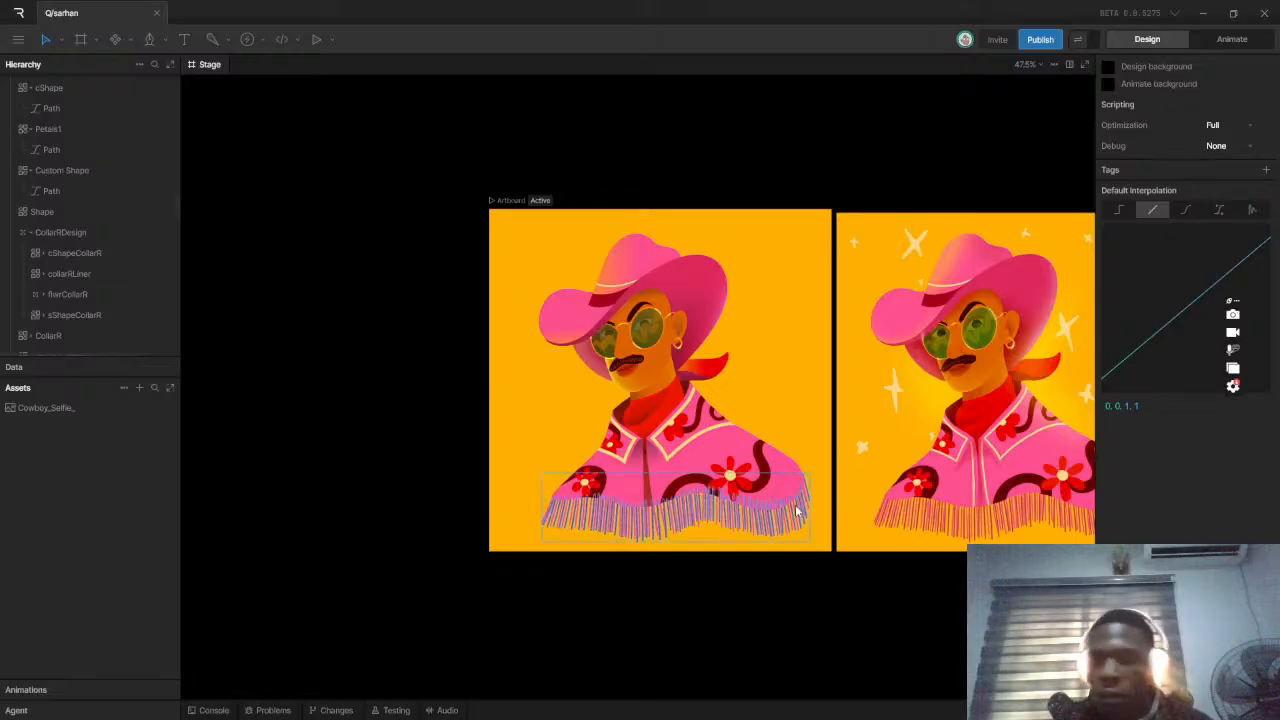
Solo the Cowboy_Selfie_ reference image and make it visible so it displays alone on the artboard
{"action": "scroll", "coordinate": [699, 424], "scroll_direction": "down", "scroll_amount": 5}
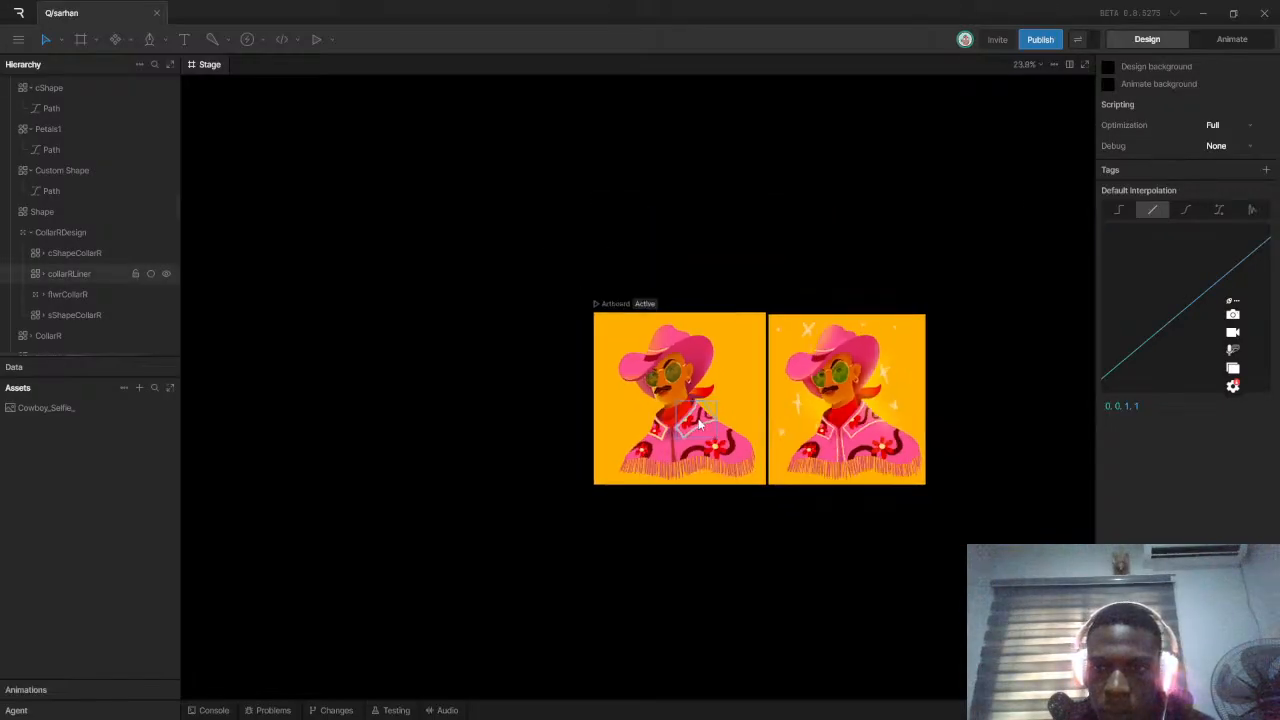
{"action": "scroll", "coordinate": [699, 424], "scroll_direction": "up", "scroll_amount": 8}
{"action": "scroll", "coordinate": [38, 285], "scroll_direction": "down", "scroll_amount": 3}
{"action": "scroll", "coordinate": [40, 282], "scroll_direction": "down", "scroll_amount": 15}
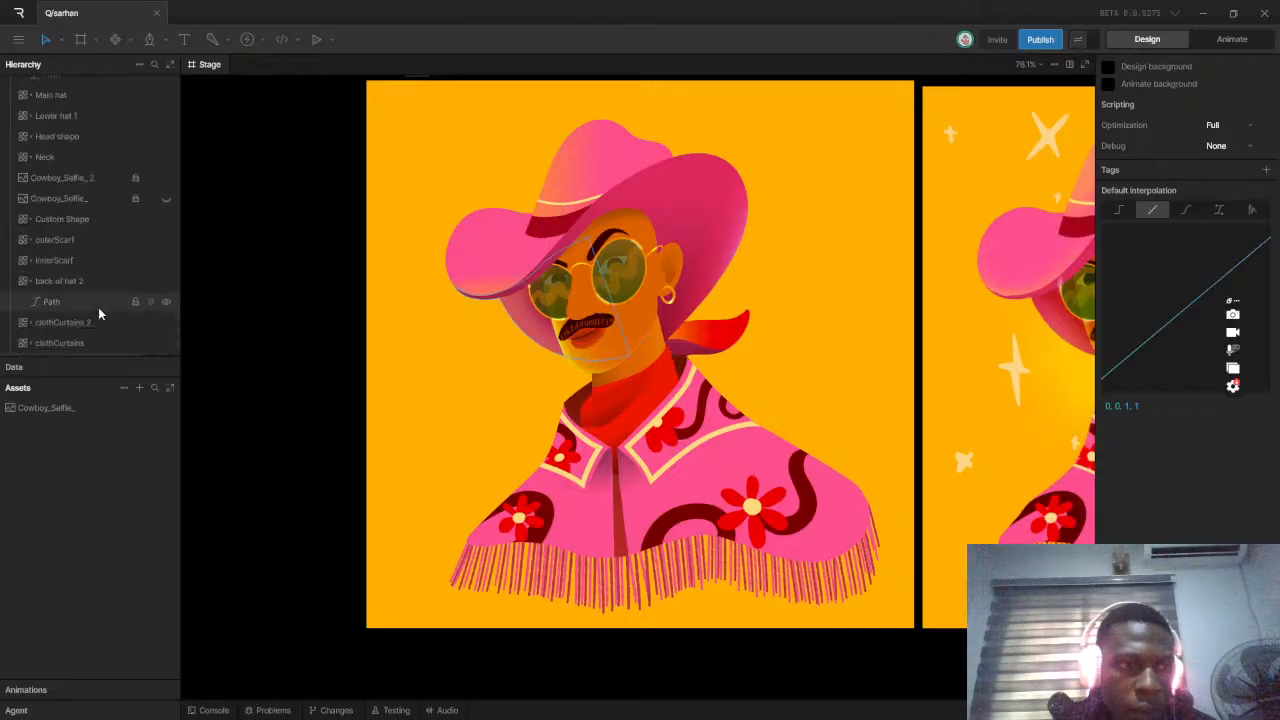
{"action": "left_click", "coordinate": [83, 345]}
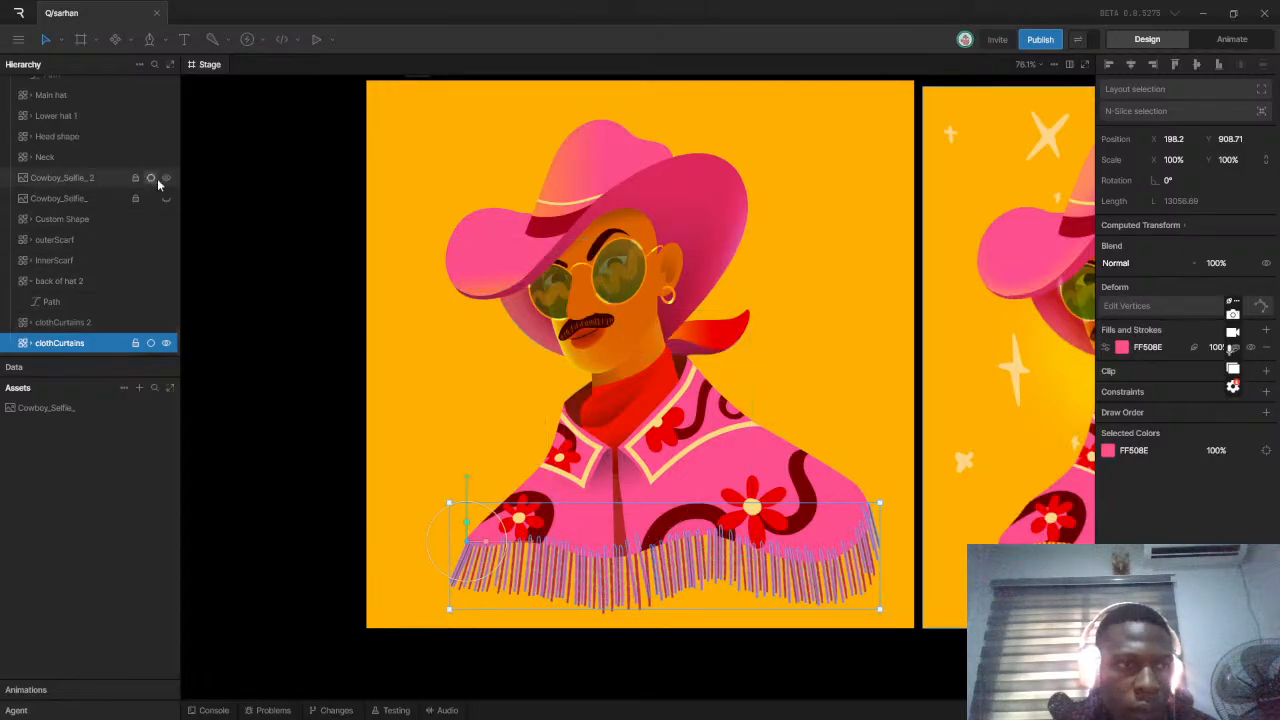
{"action": "left_click", "coordinate": [150, 179]}
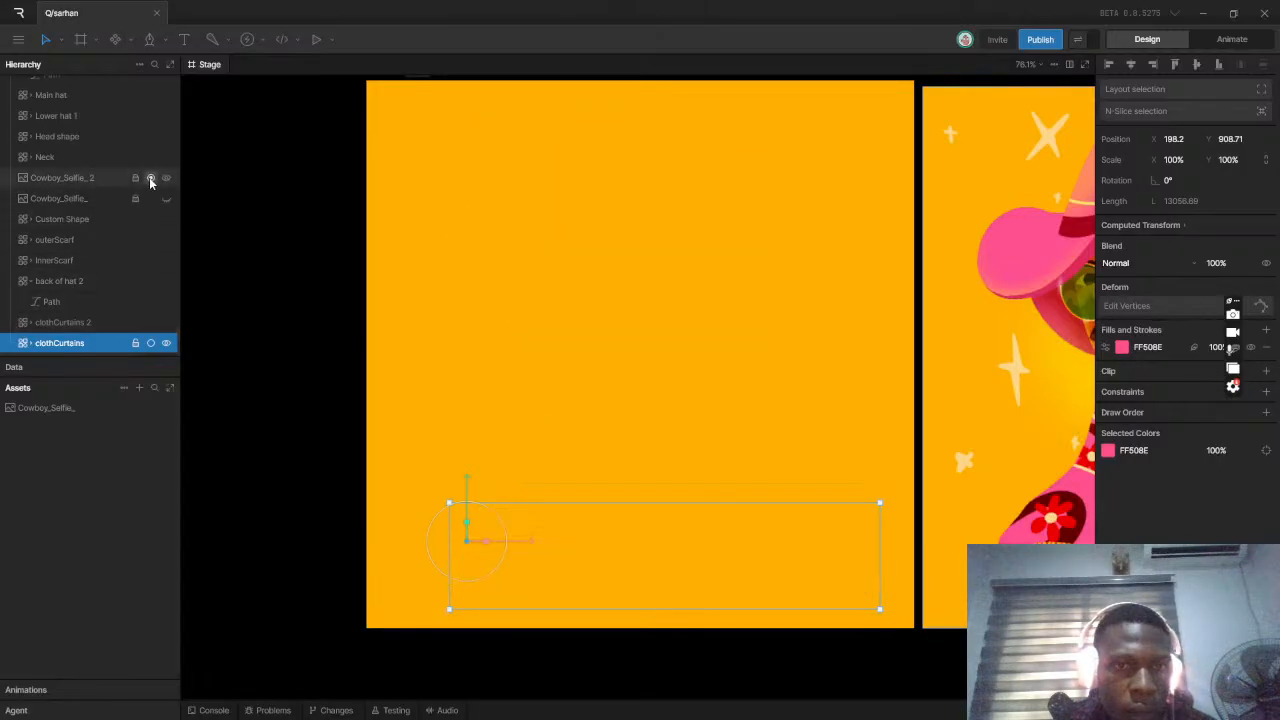
{"action": "left_click", "coordinate": [150, 199]}
{"action": "left_click", "coordinate": [150, 199]}
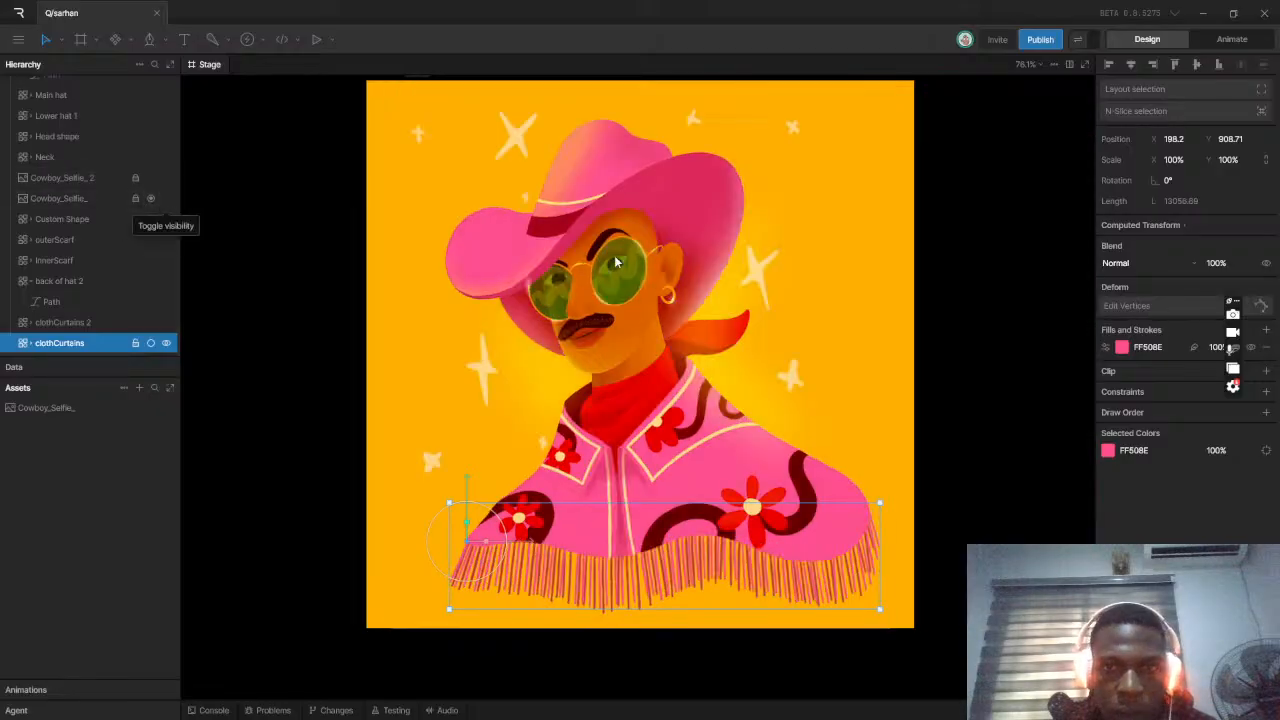
Start a Pen path on the large star beside the hat brim, tracing its upper-left arm from the upper notch around the tip to the left notch
{"action": "scroll", "coordinate": [800, 256], "scroll_direction": "up", "scroll_amount": 5}
{"action": "scroll", "coordinate": [754, 258], "scroll_direction": "up", "scroll_amount": 5}
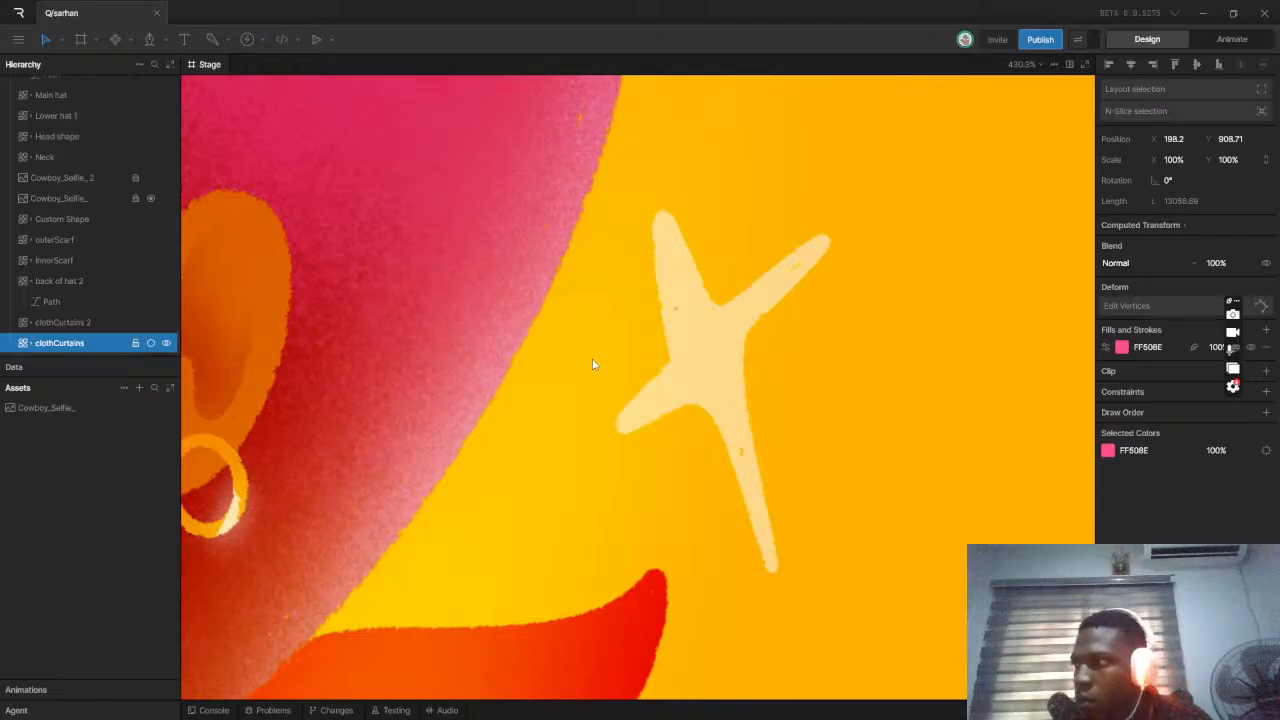
{"action": "left_click", "coordinate": [157, 46]}
{"action": "scroll", "coordinate": [738, 306], "scroll_direction": "up", "scroll_amount": 6}
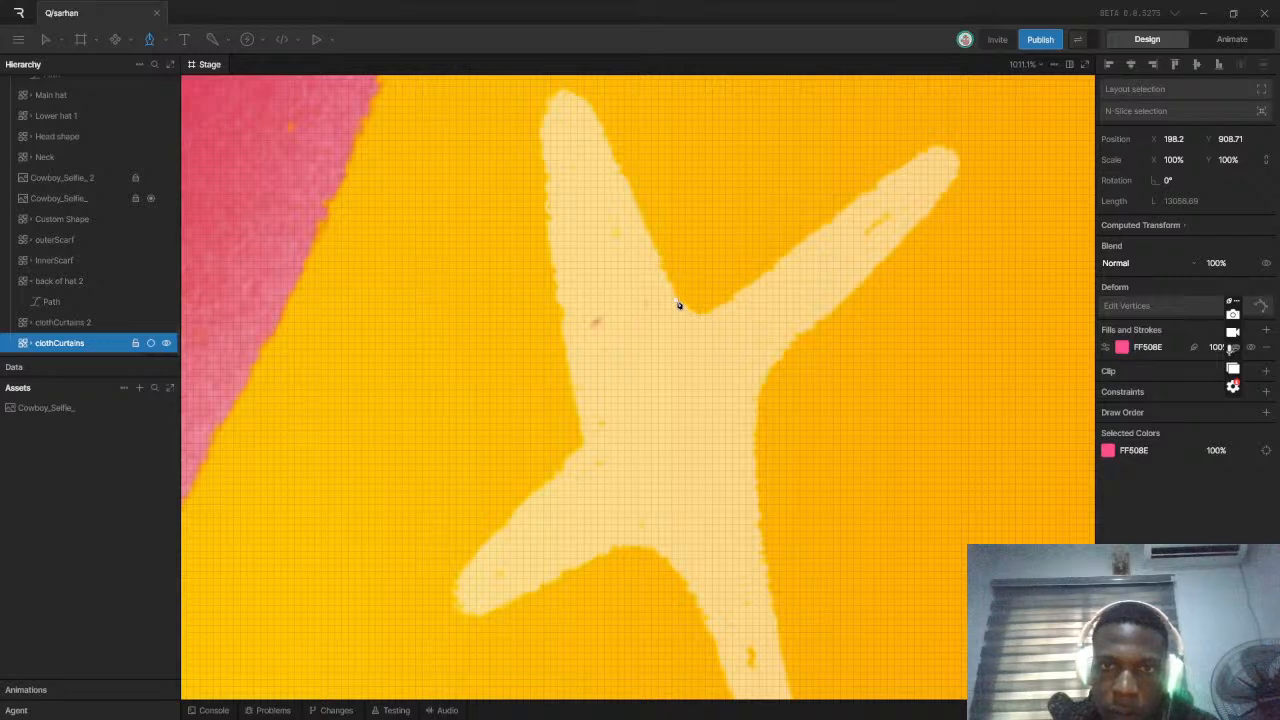
{"action": "left_click", "coordinate": [678, 304]}
{"action": "left_click_drag", "start_coordinate": [573, 184], "coordinate": [608, 323]}
{"action": "mouse_move", "coordinate": [600, 232]}
{"action": "left_mouse_down"}
{"action": "mouse_move", "coordinate": [549, 234]}
{"action": "mouse_move", "coordinate": [558, 259]}
{"action": "left_mouse_up"}
{"action": "left_click", "coordinate": [622, 585]}
Continue the star's path around its lower-left arm and through the curved notch above the long bottom arm
{"action": "scroll", "coordinate": [652, 380], "scroll_direction": "down", "scroll_amount": 5}
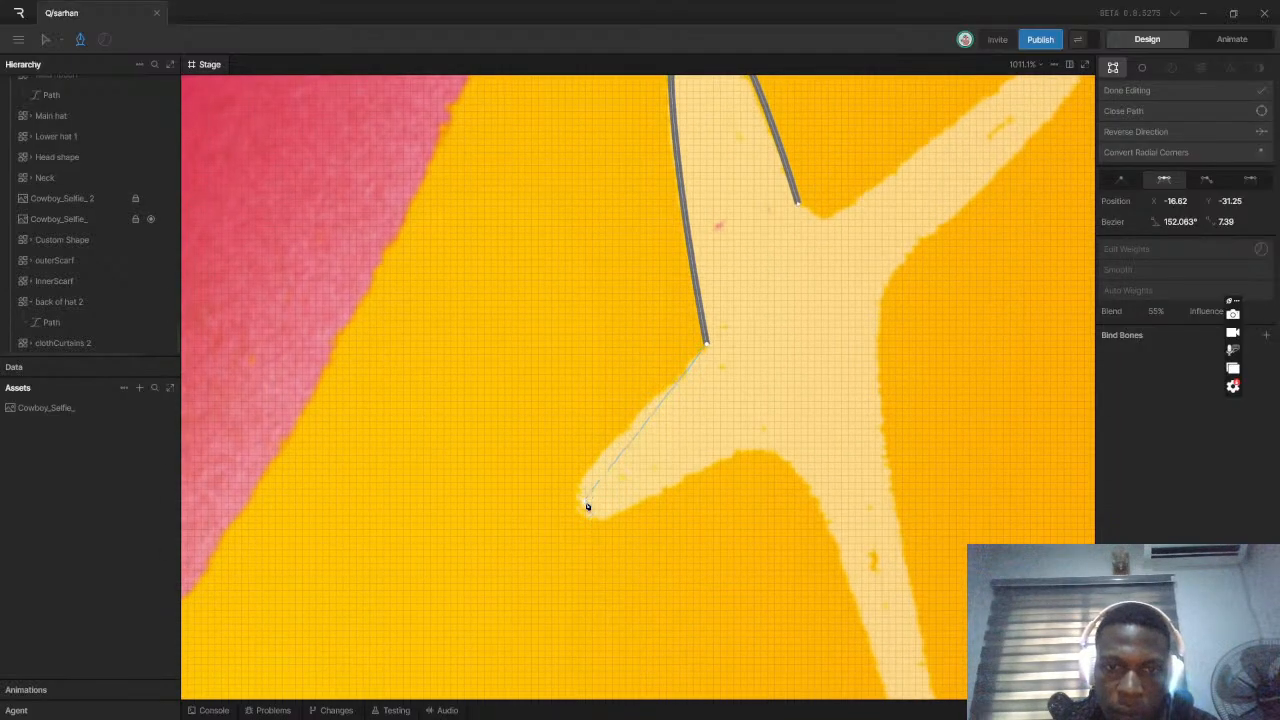
{"action": "left_click_drag", "start_coordinate": [579, 479], "coordinate": [579, 506]}
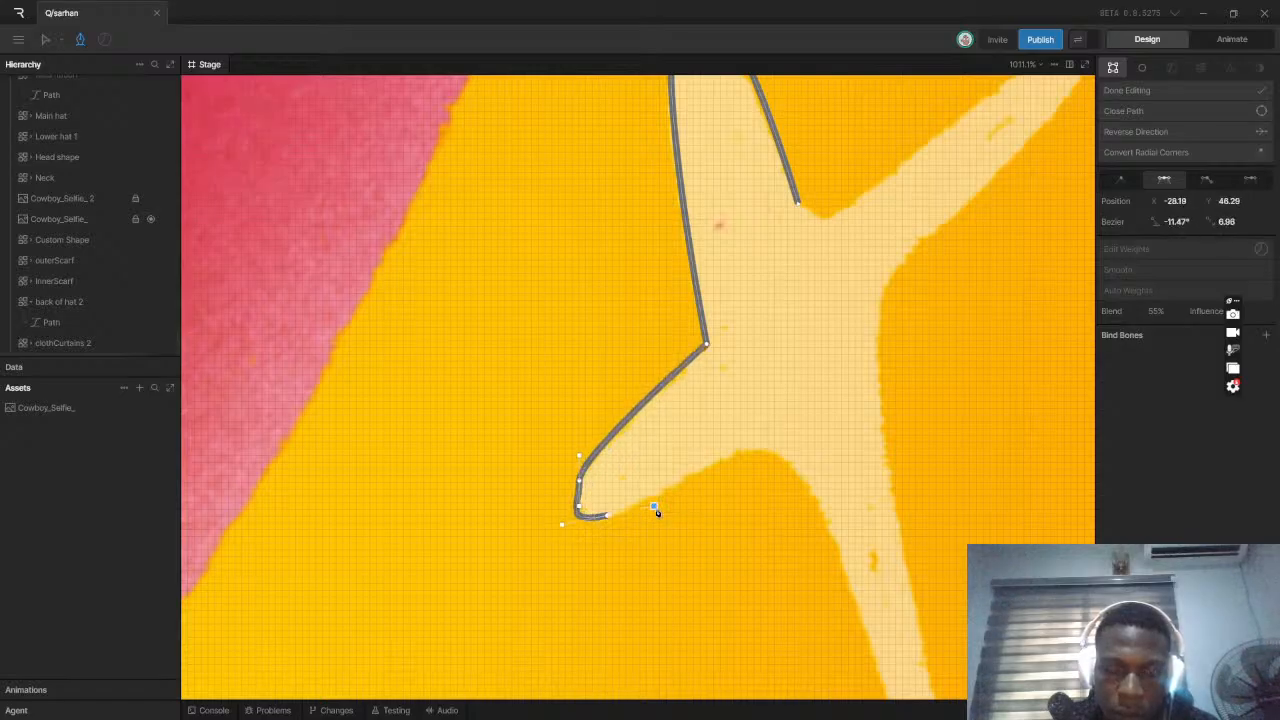
{"action": "key", "text": "ctrl+z"}
{"action": "left_click_drag", "start_coordinate": [578, 504], "coordinate": [606, 536]}
{"action": "left_click_drag", "start_coordinate": [755, 454], "coordinate": [721, 367]}
{"action": "left_click_drag", "start_coordinate": [757, 421], "coordinate": [678, 228]}
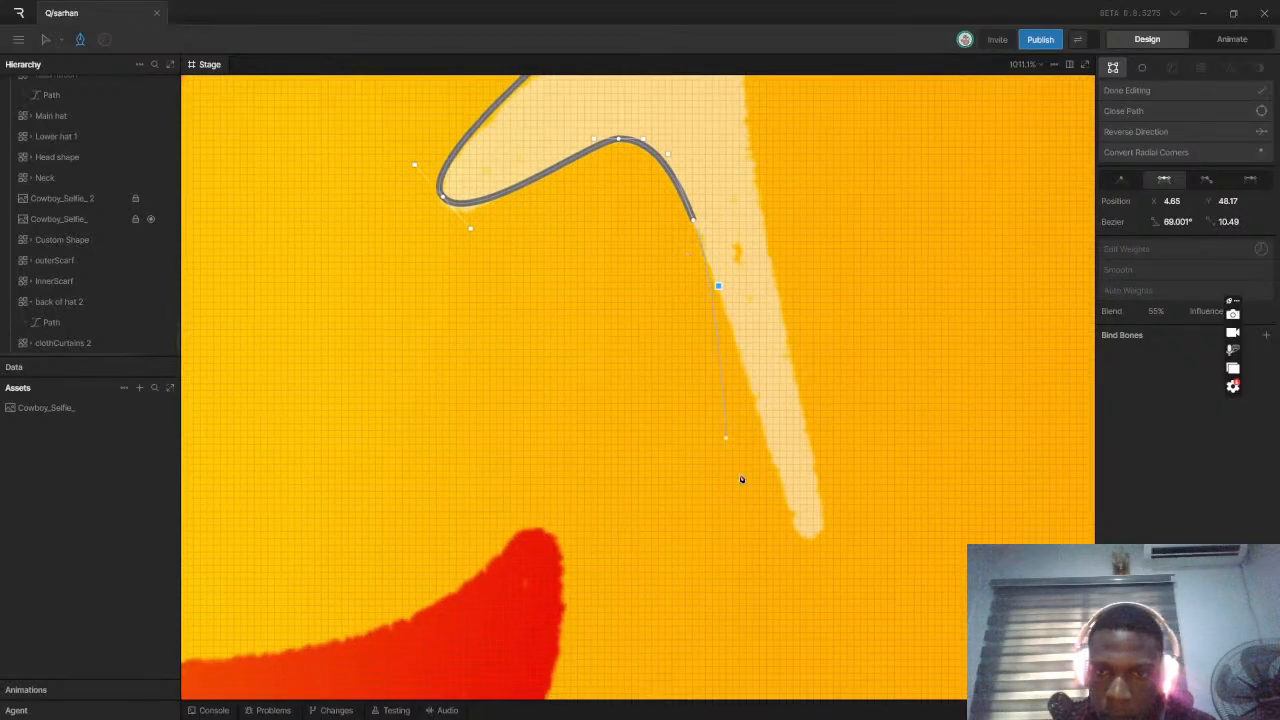
Trace the left edge of the star's long bottom arm and round the path across its tip
{"action": "left_click", "coordinate": [797, 531]}
{"action": "left_click_drag", "start_coordinate": [825, 536], "coordinate": [826, 535]}
{"action": "key", "text": "ctrl+z"}
{"action": "left_click_drag", "start_coordinate": [817, 542], "coordinate": [833, 533]}
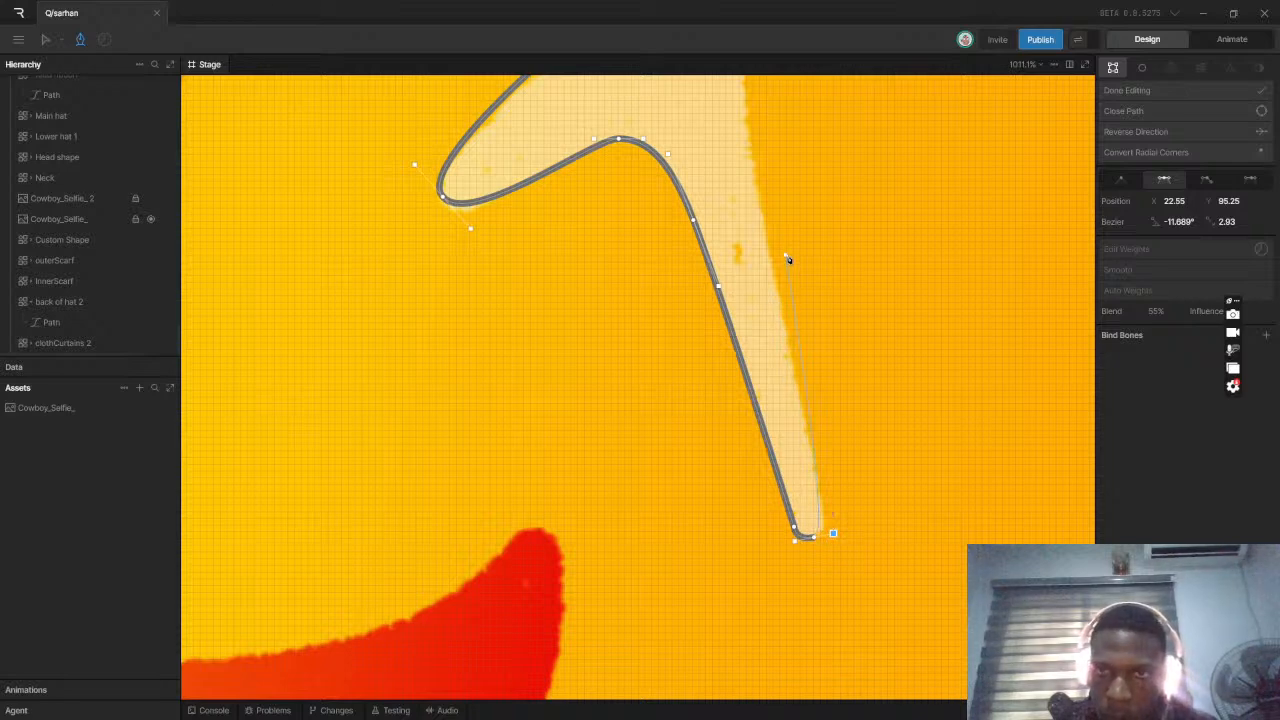
{"action": "scroll", "coordinate": [757, 240], "scroll_direction": "up", "scroll_amount": 3}
{"action": "left_click_drag", "start_coordinate": [709, 249], "coordinate": [727, 198]}
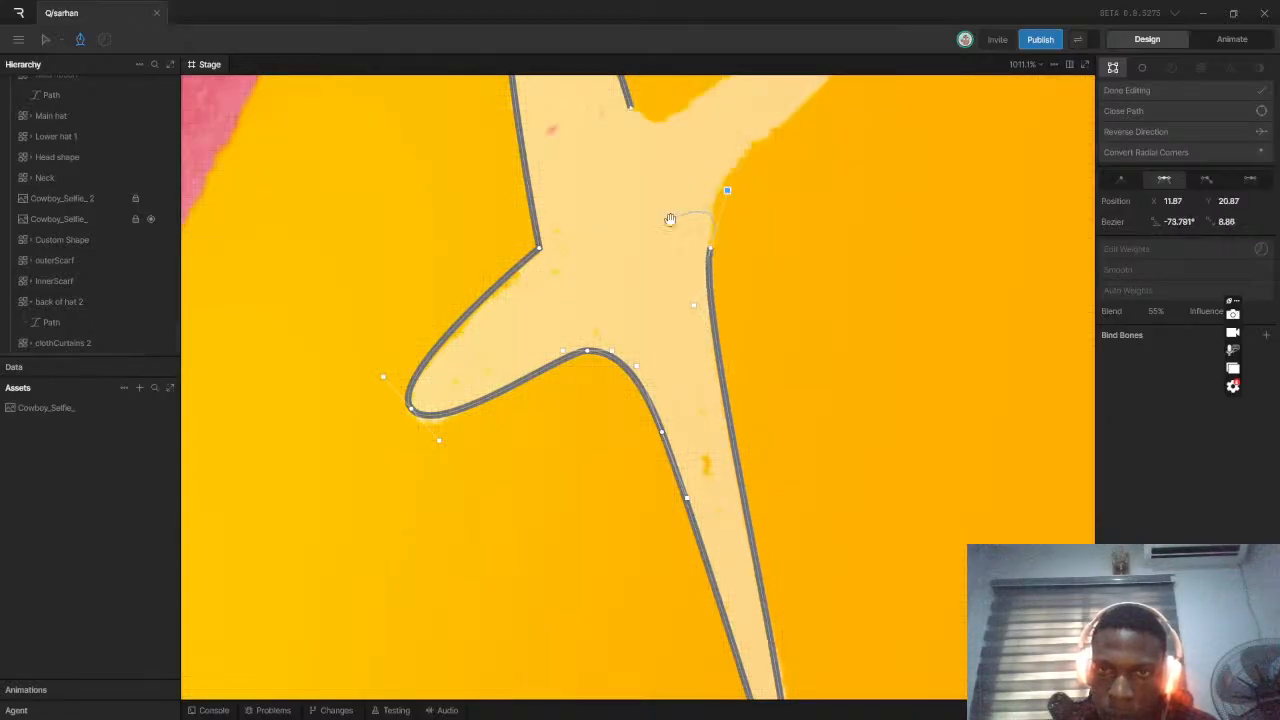
{"action": "scroll", "coordinate": [677, 217], "scroll_direction": "up", "scroll_amount": 5}
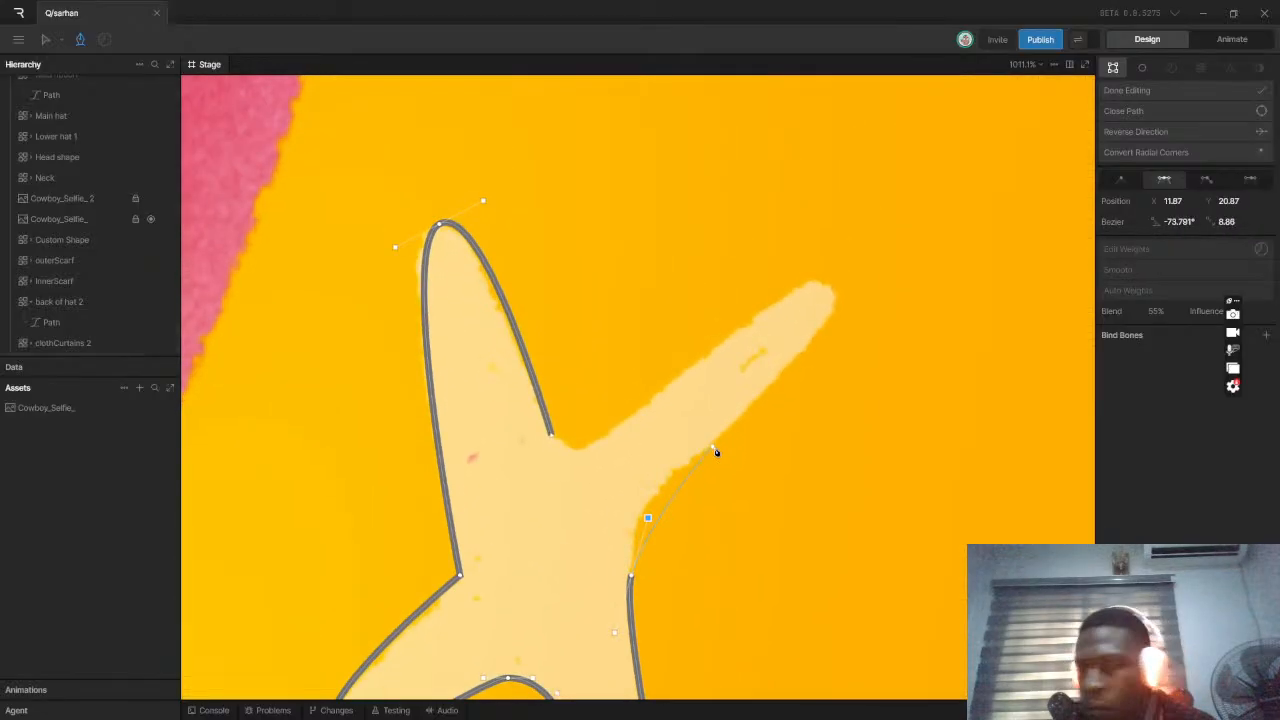
{"action": "left_click_drag", "start_coordinate": [710, 451], "coordinate": [745, 428]}
{"action": "key", "text": "ctrl+z"}
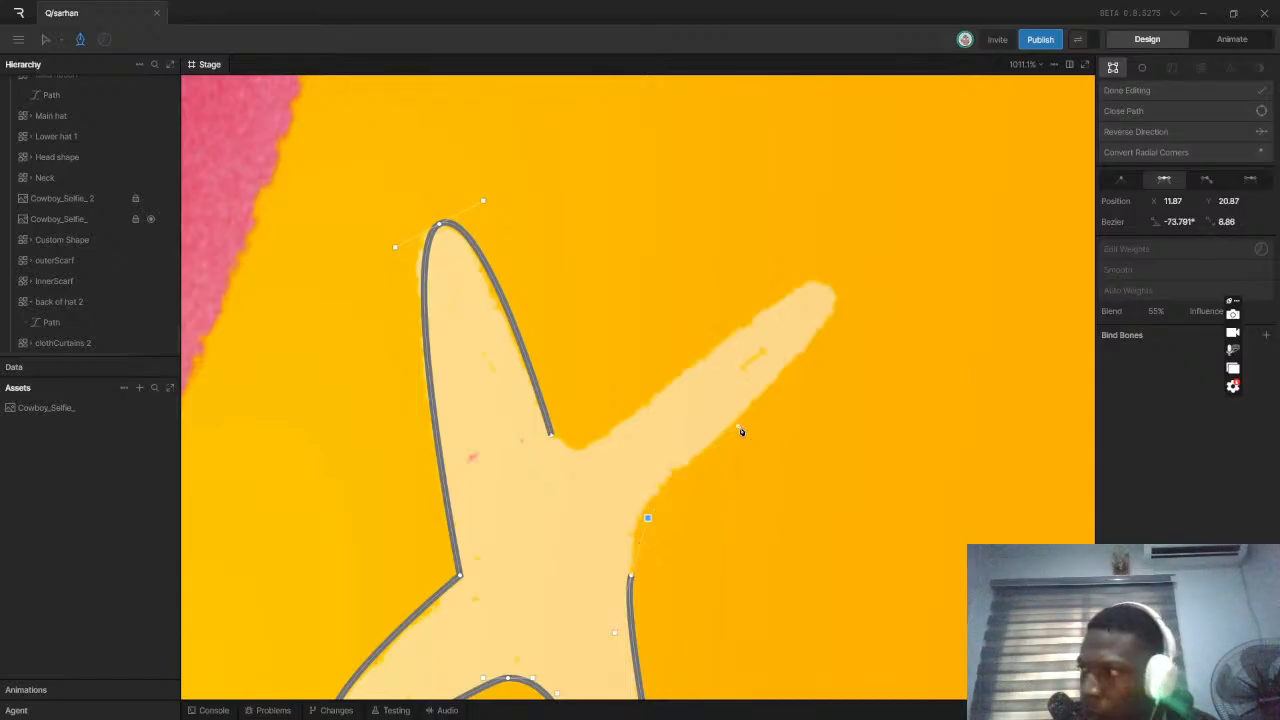
{"action": "key", "text": "ctrl+z"}
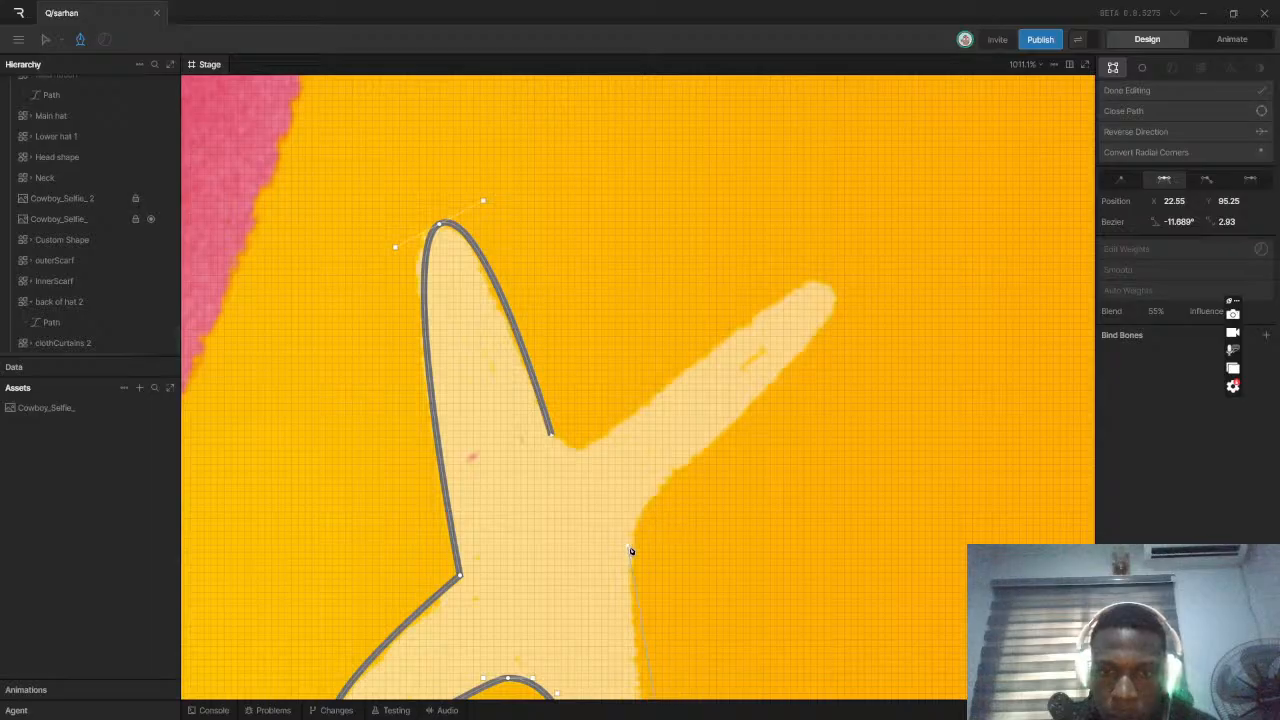
{"action": "scroll", "coordinate": [571, 429], "scroll_direction": "down", "scroll_amount": 5}
{"action": "scroll", "coordinate": [571, 429], "scroll_direction": "right", "scroll_amount": 2}
{"action": "left_click_drag", "start_coordinate": [535, 390], "coordinate": [546, 326]}
{"action": "scroll", "coordinate": [546, 326], "scroll_direction": "down", "scroll_amount": 5}
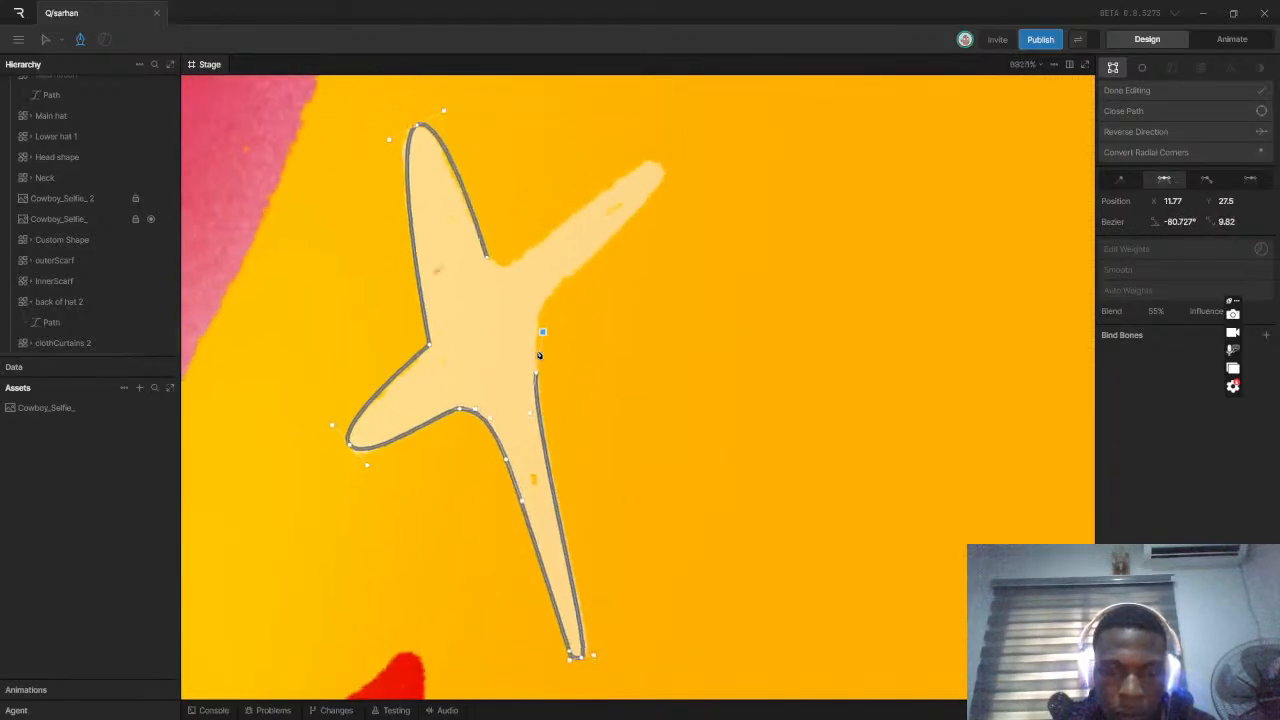
{"action": "scroll", "coordinate": [545, 311], "scroll_direction": "up", "scroll_amount": 5}
{"action": "key", "text": "ctrl+z"}
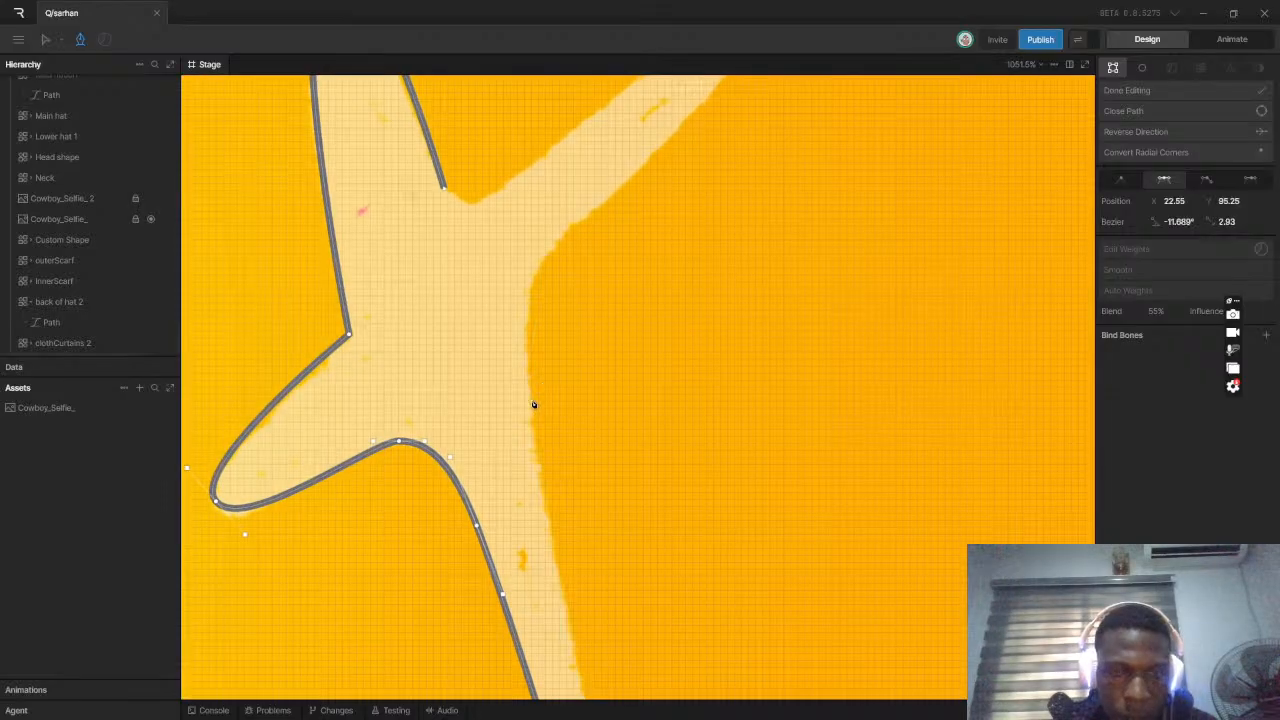
{"action": "left_click_drag", "start_coordinate": [526, 371], "coordinate": [557, 277]}
{"action": "left_click_drag", "start_coordinate": [599, 210], "coordinate": [688, 181]}
{"action": "key", "text": "ctrl+z"}
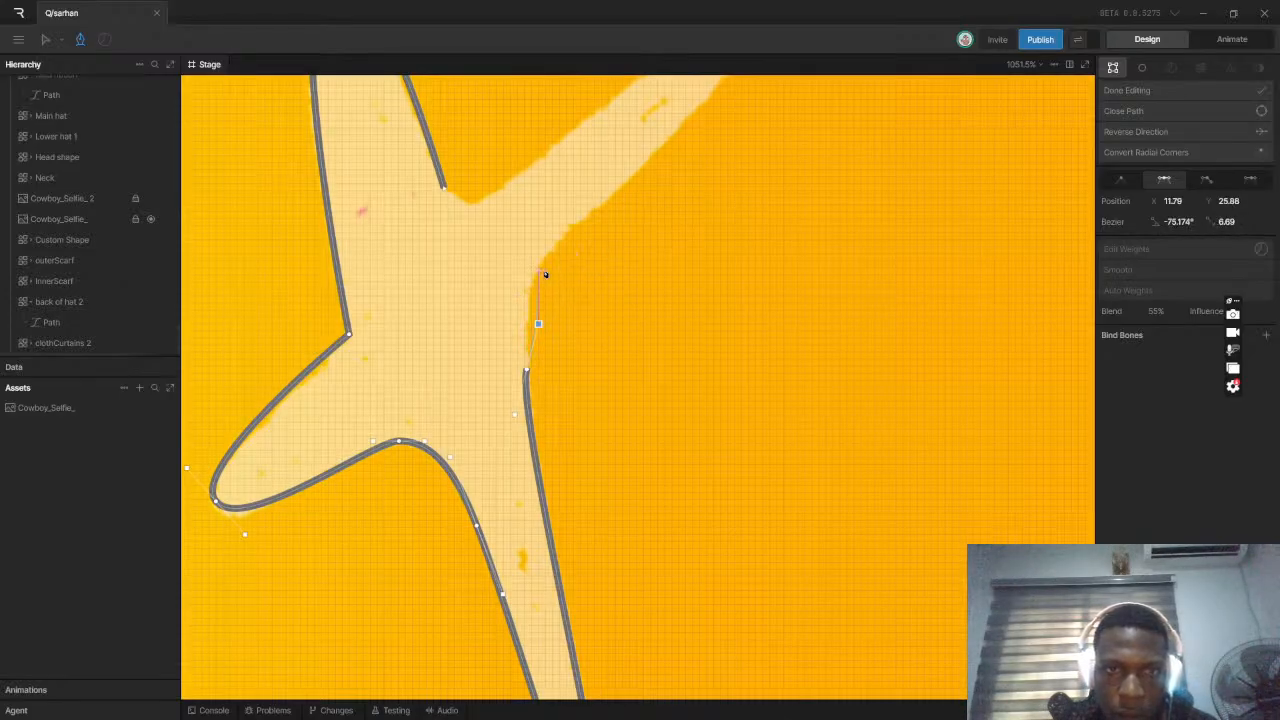
{"action": "left_click_drag", "start_coordinate": [556, 243], "coordinate": [582, 221]}
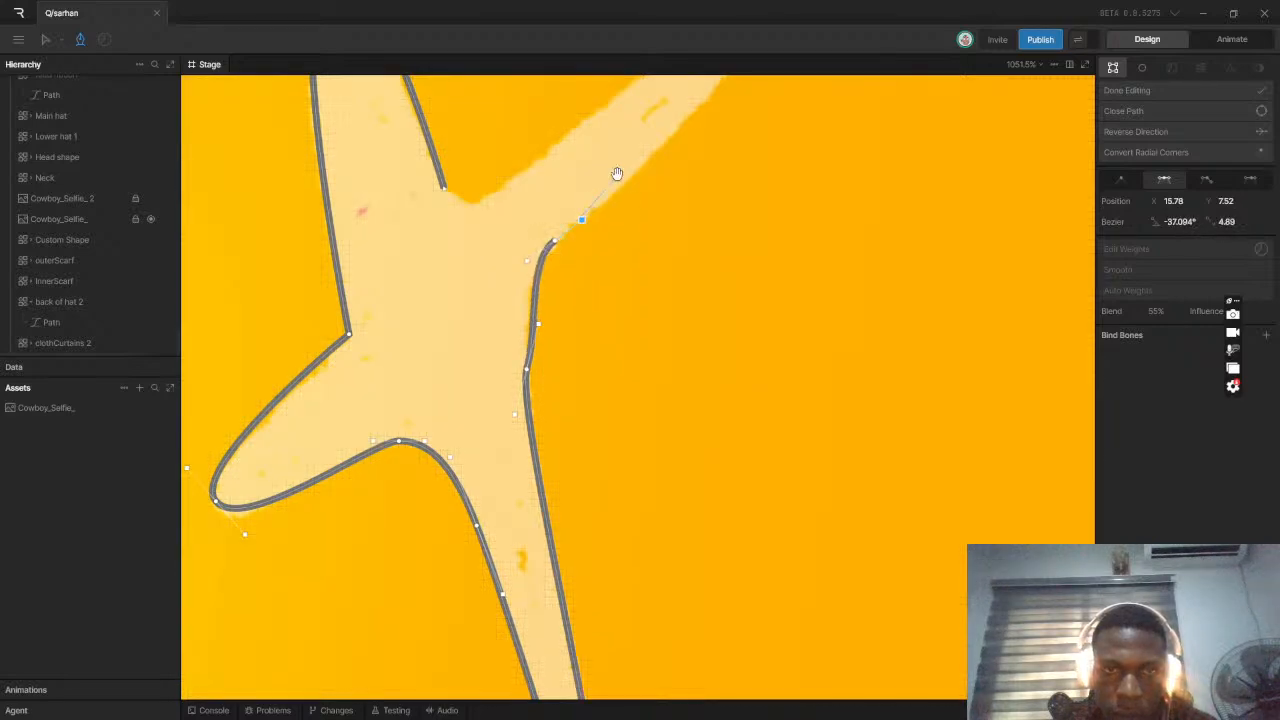
{"action": "left_click_drag", "start_coordinate": [617, 174], "coordinate": [564, 251]}
{"action": "key", "text": "ctrl+z"}
{"action": "key", "text": "ctrl+z"}
{"action": "key", "text": "ctrl+z"}
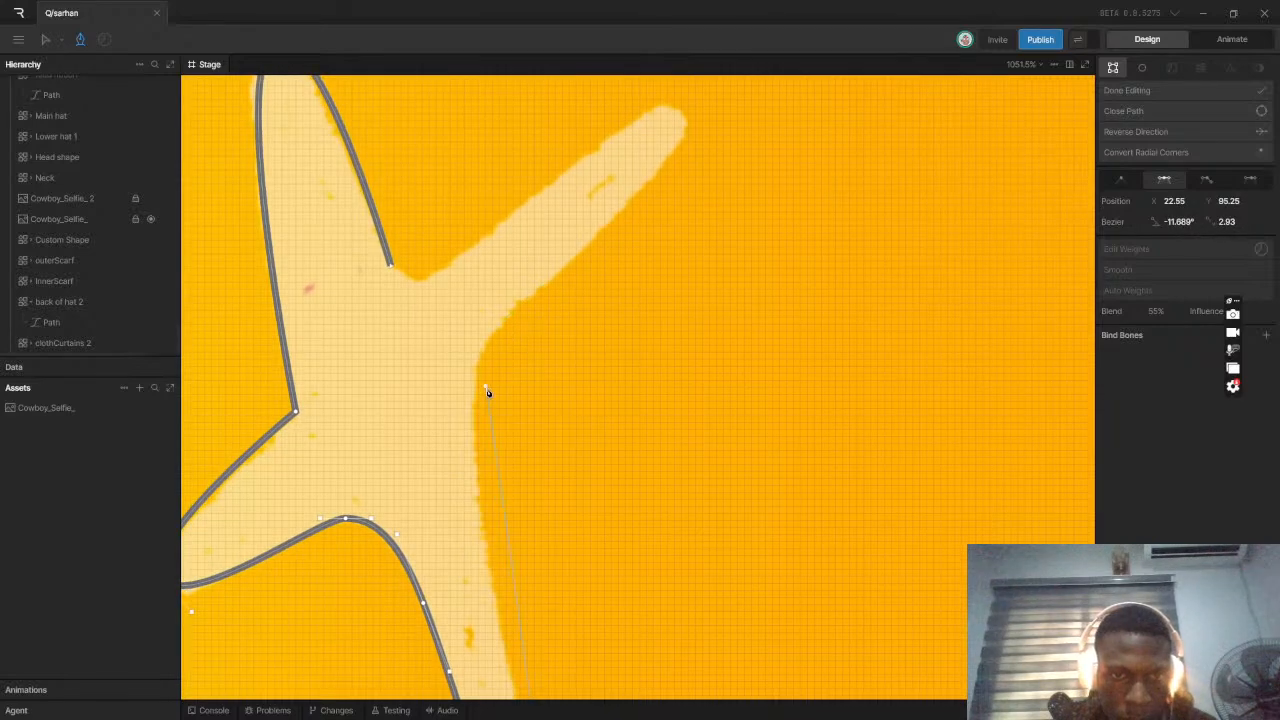
{"action": "scroll", "coordinate": [504, 340], "scroll_direction": "down", "scroll_amount": 5}
{"action": "scroll", "coordinate": [495, 362], "scroll_direction": "up", "scroll_amount": 3}
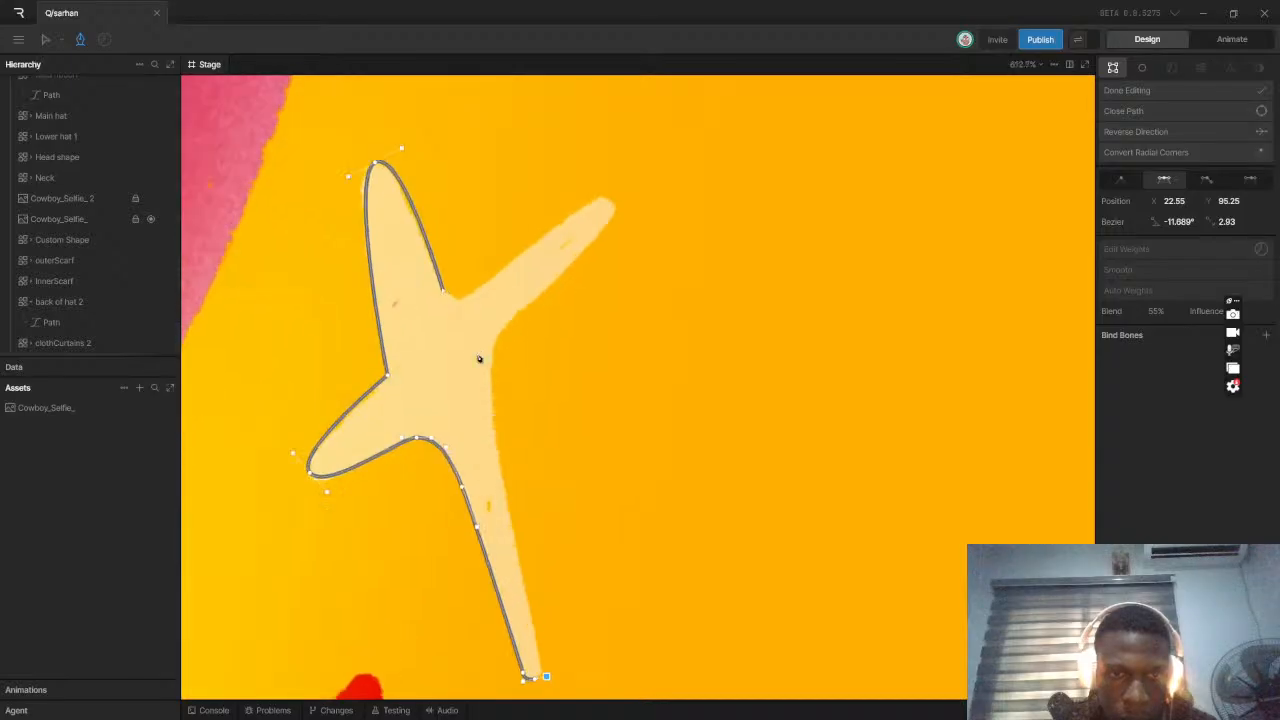
Trace the large star's upper-right arm from the right notch around its pointed tip to the upper notch
{"action": "mouse_move", "coordinate": [523, 307]}
{"action": "left_mouse_down"}
{"action": "mouse_move", "coordinate": [523, 321]}
{"action": "mouse_move", "coordinate": [534, 300]}
{"action": "left_mouse_up"}
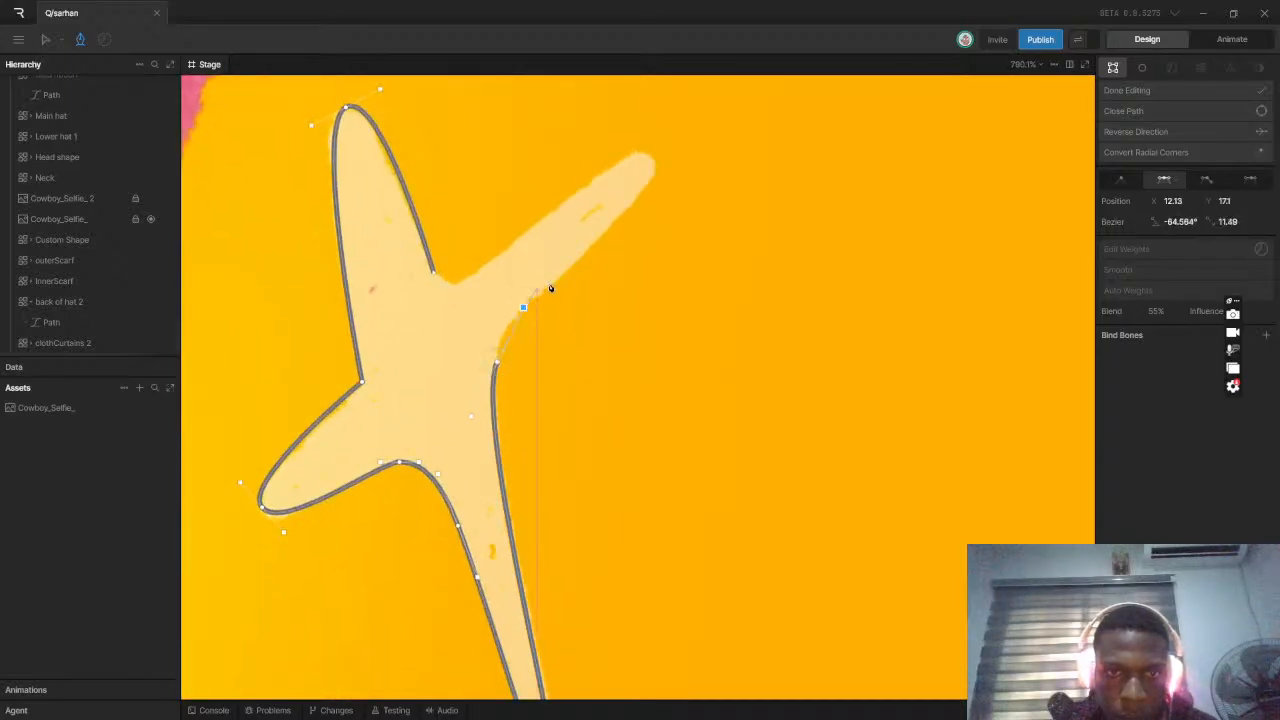
{"action": "left_click", "coordinate": [609, 232]}
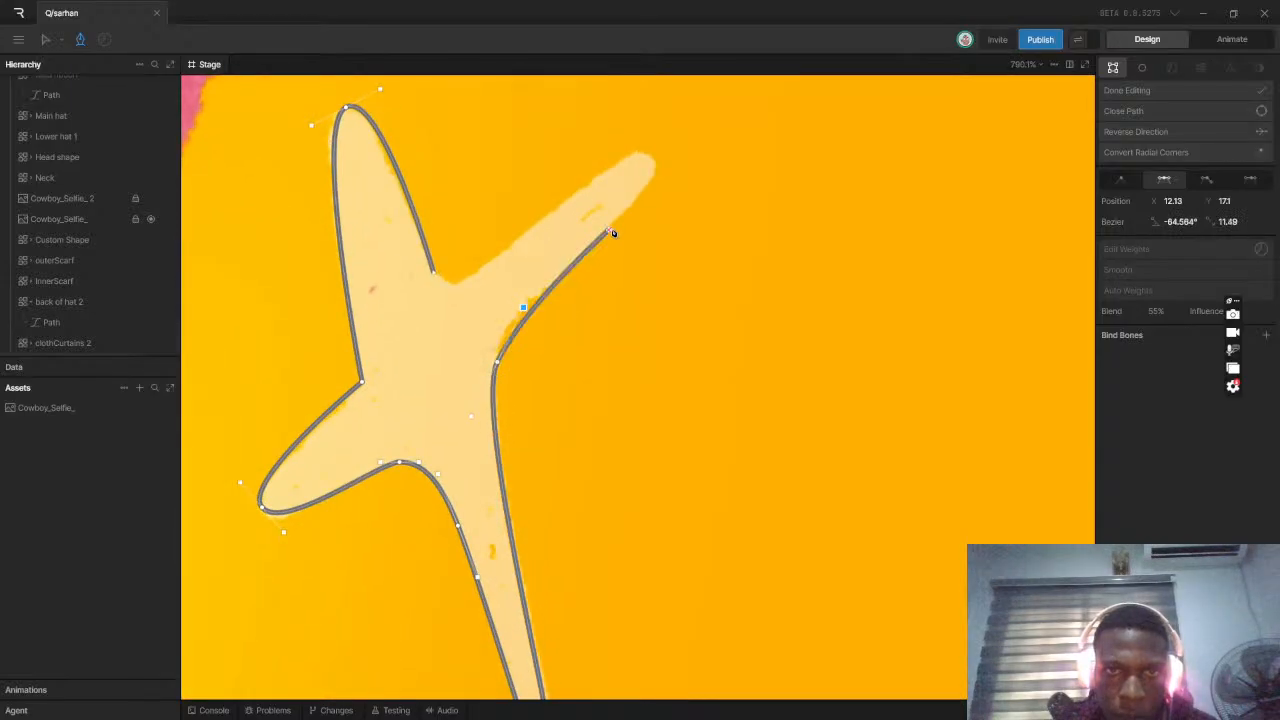
{"action": "left_click_drag", "start_coordinate": [653, 162], "coordinate": [640, 148]}
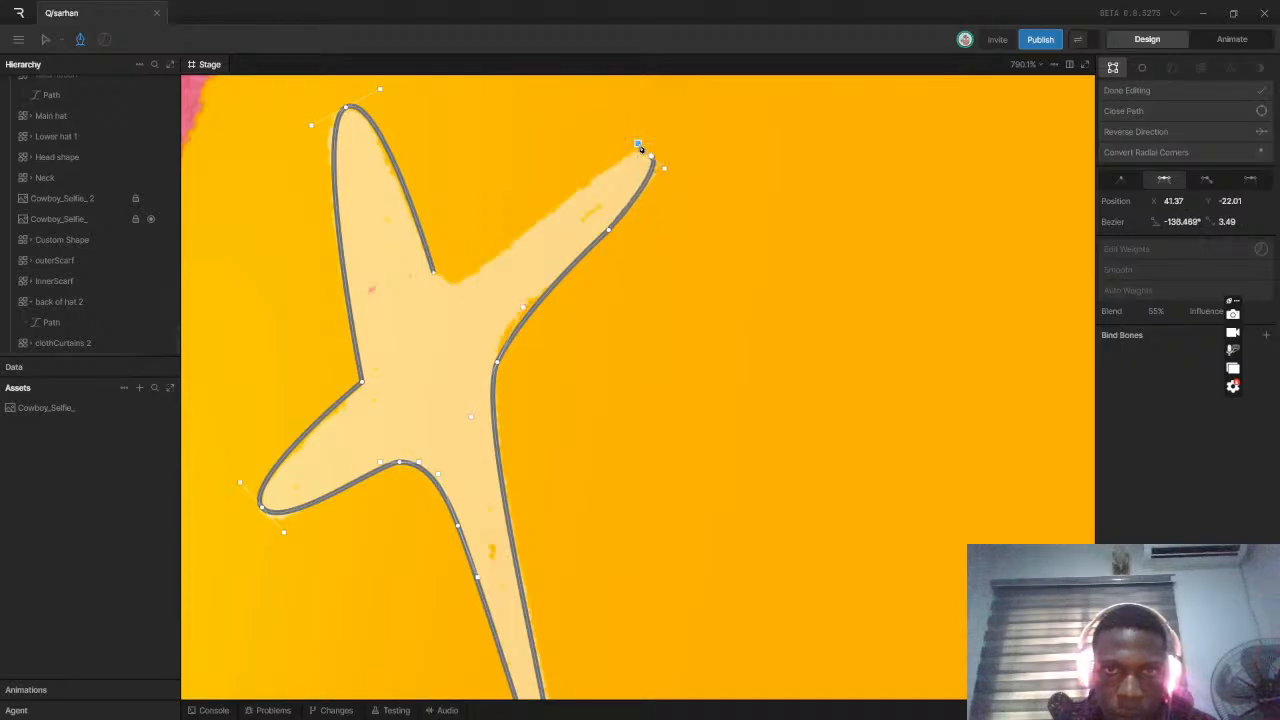
{"action": "left_click", "coordinate": [460, 284]}
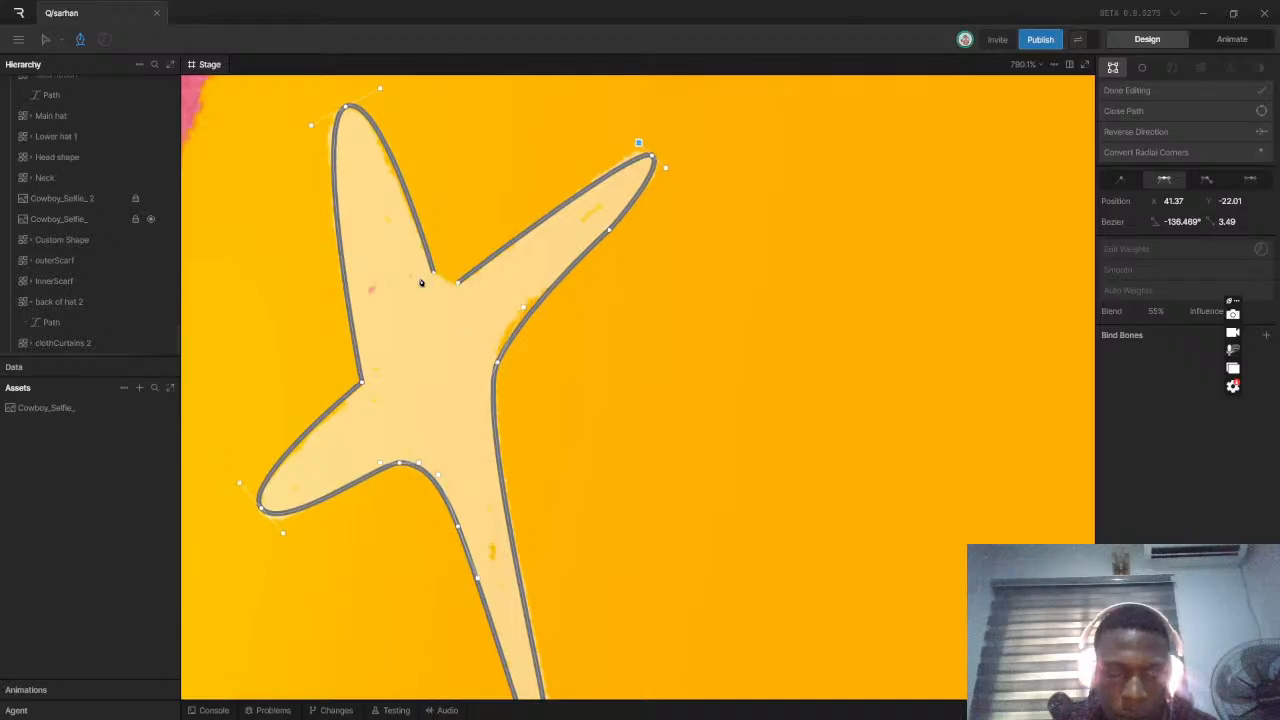
Close the large star's path at its starting vertex in the upper notch and finish editing it
{"action": "scroll", "coordinate": [460, 276], "scroll_direction": "up", "scroll_amount": 4}
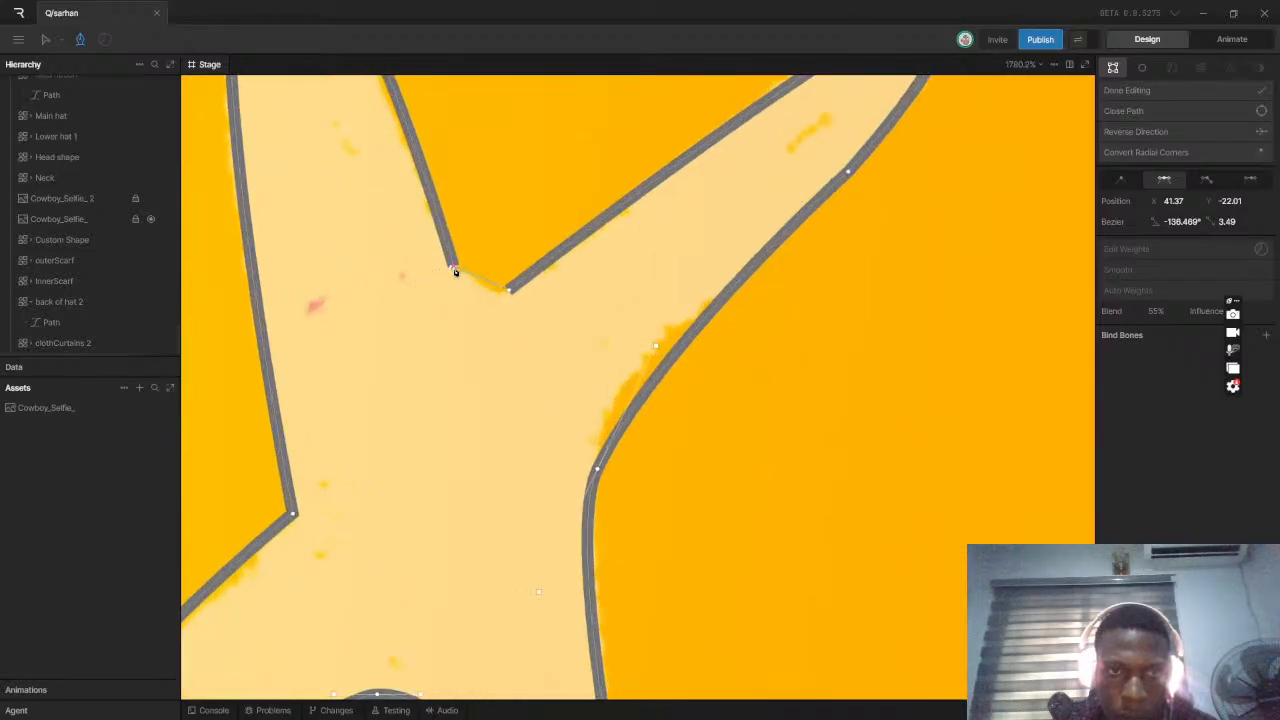
{"action": "left_click", "coordinate": [454, 270]}
{"action": "scroll", "coordinate": [500, 335], "scroll_direction": "down", "scroll_amount": 10}
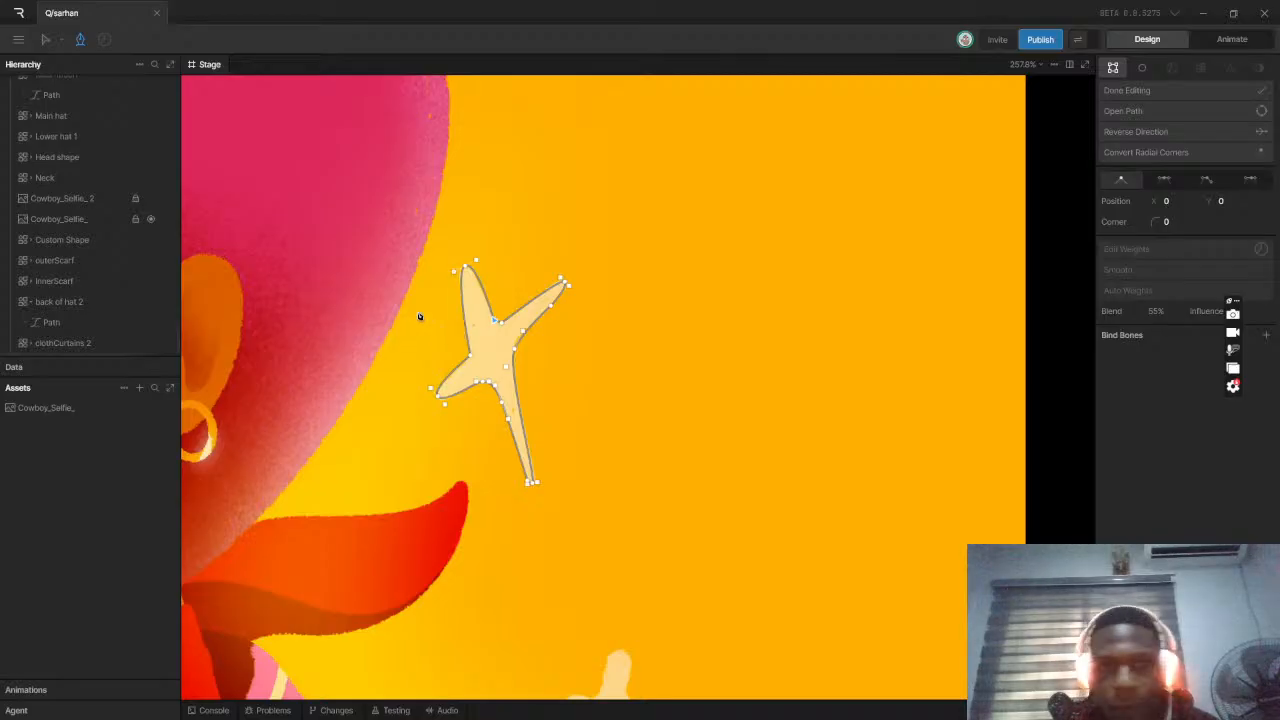
{"action": "scroll", "coordinate": [468, 323], "scroll_direction": "up", "scroll_amount": 3}
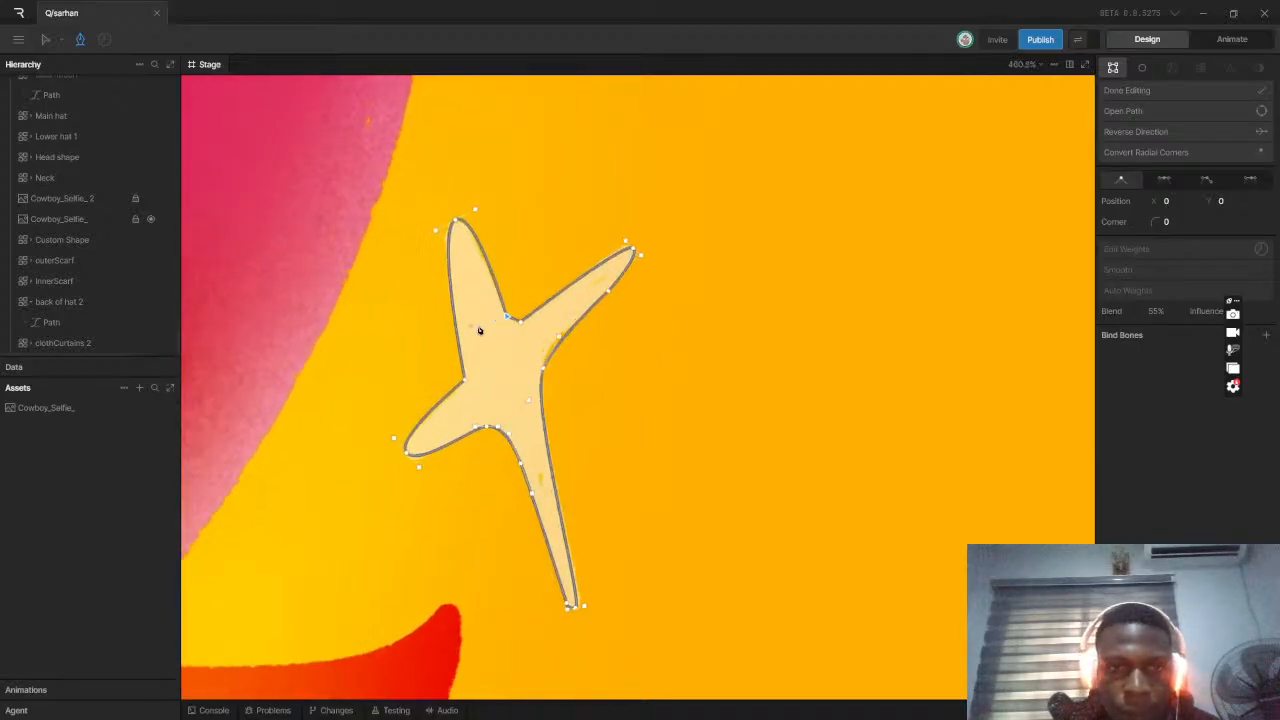
{"action": "left_click", "coordinate": [1150, 92]}
Smooth the lower edge of the large star's upper-right arm with a mirrored vertex and raise the right notch vertex to fit the reference
{"action": "scroll", "coordinate": [513, 310], "scroll_direction": "up", "scroll_amount": 4}
{"action": "scroll", "coordinate": [513, 308], "scroll_direction": "up", "scroll_amount": 2}
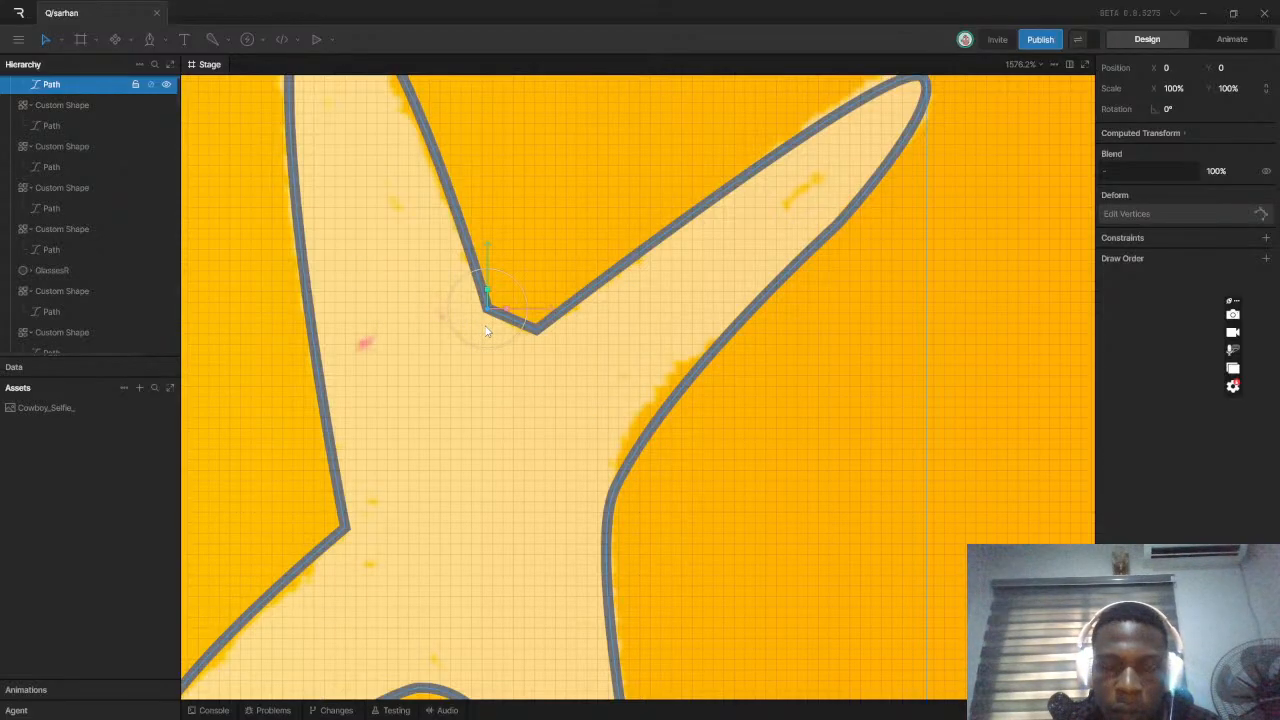
{"action": "double_click", "coordinate": [653, 427]}
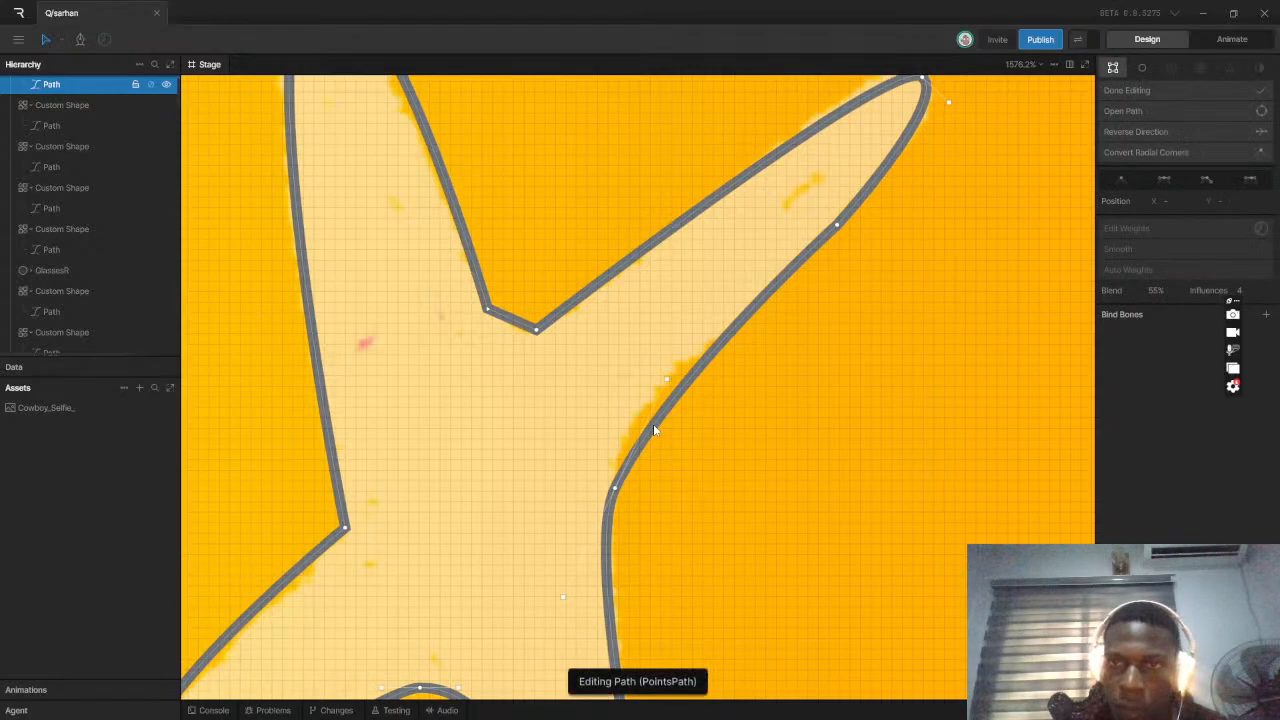
{"action": "left_click", "coordinate": [837, 225]}
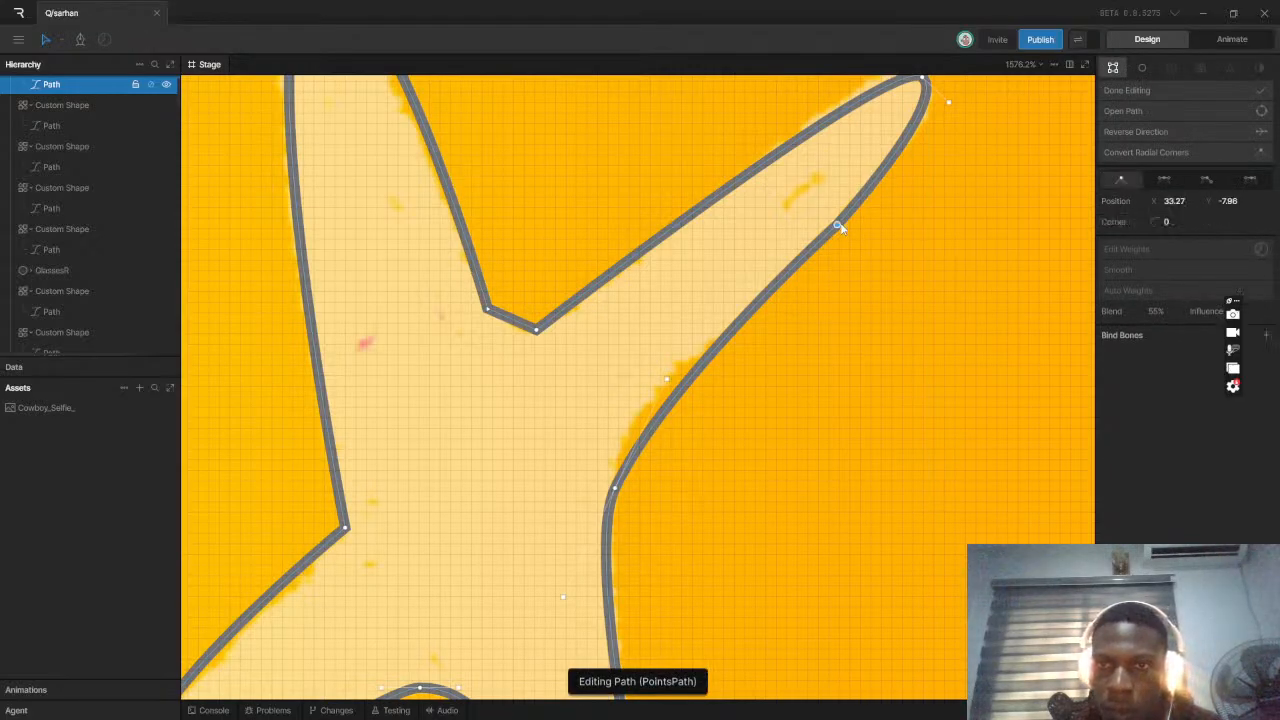
{"action": "left_click", "coordinate": [1164, 179]}
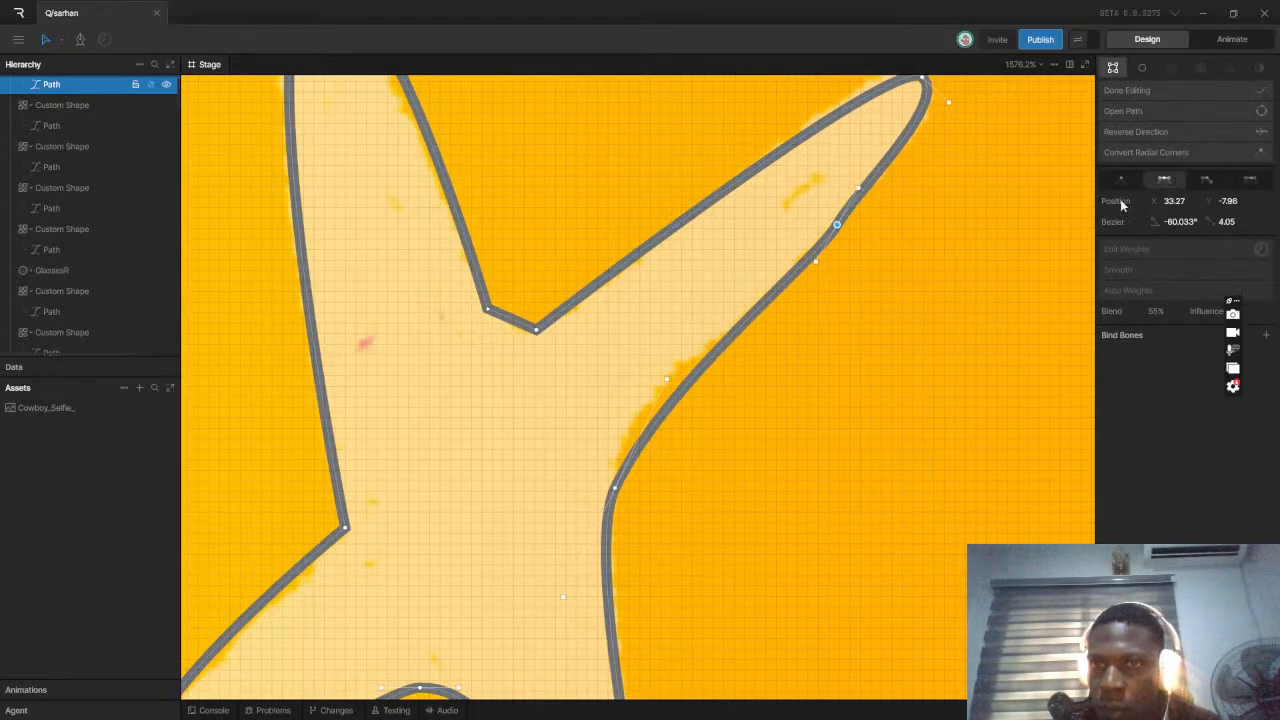
{"action": "left_click_drag", "start_coordinate": [814, 263], "coordinate": [805, 257]}
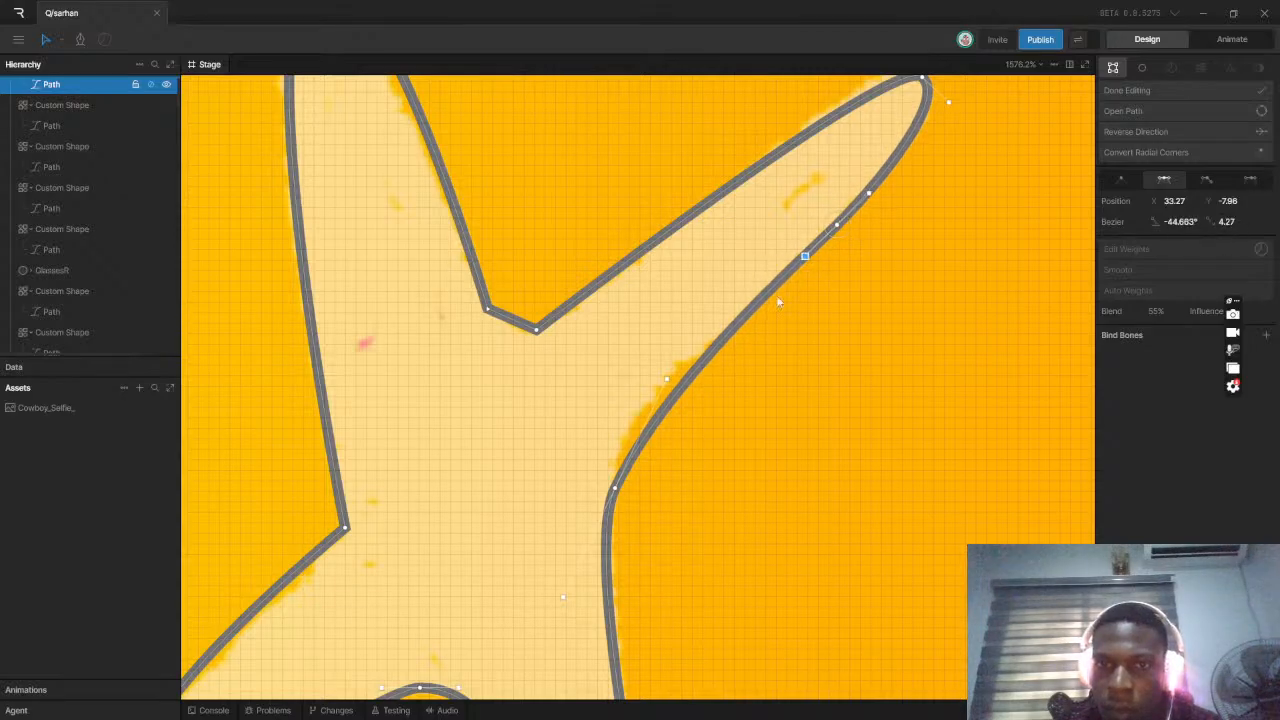
{"action": "left_click", "coordinate": [617, 486]}
{"action": "left_click_drag", "start_coordinate": [617, 489], "coordinate": [617, 466]}
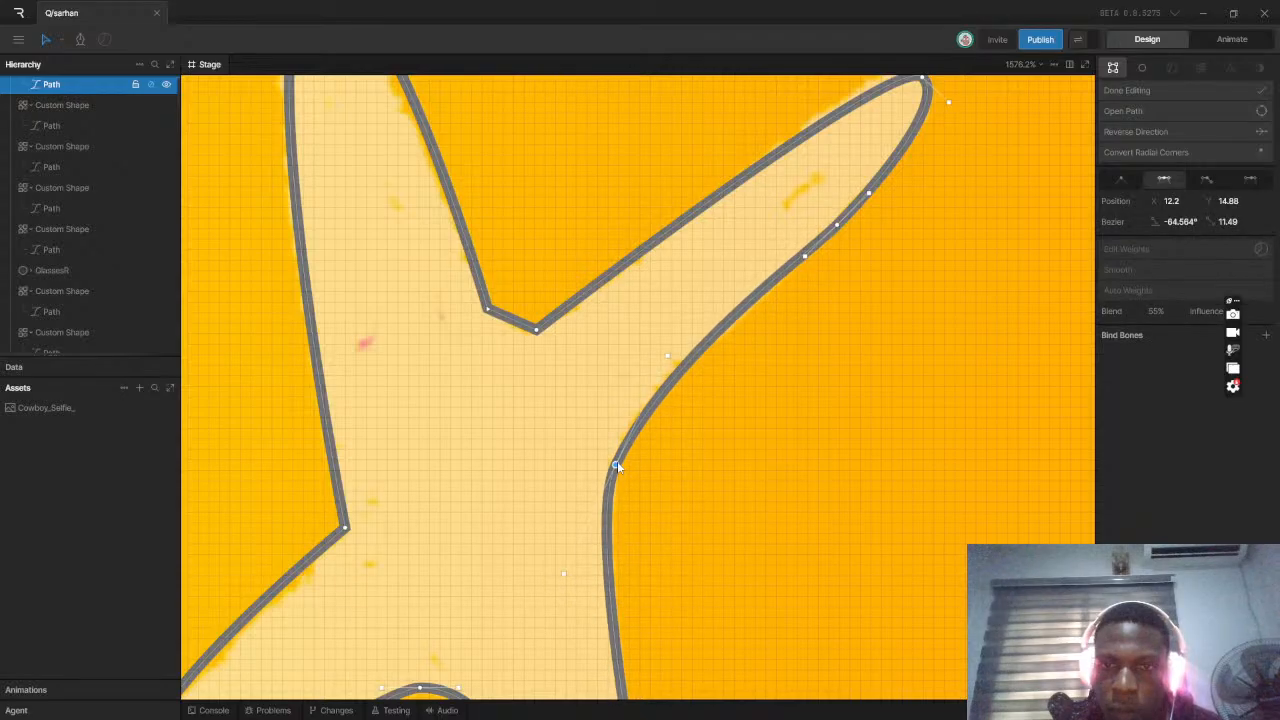
Round the large star's upper notch with a mirrored vertex and shortened handles, finish editing the path and deselect it
{"action": "left_click", "coordinate": [488, 310]}
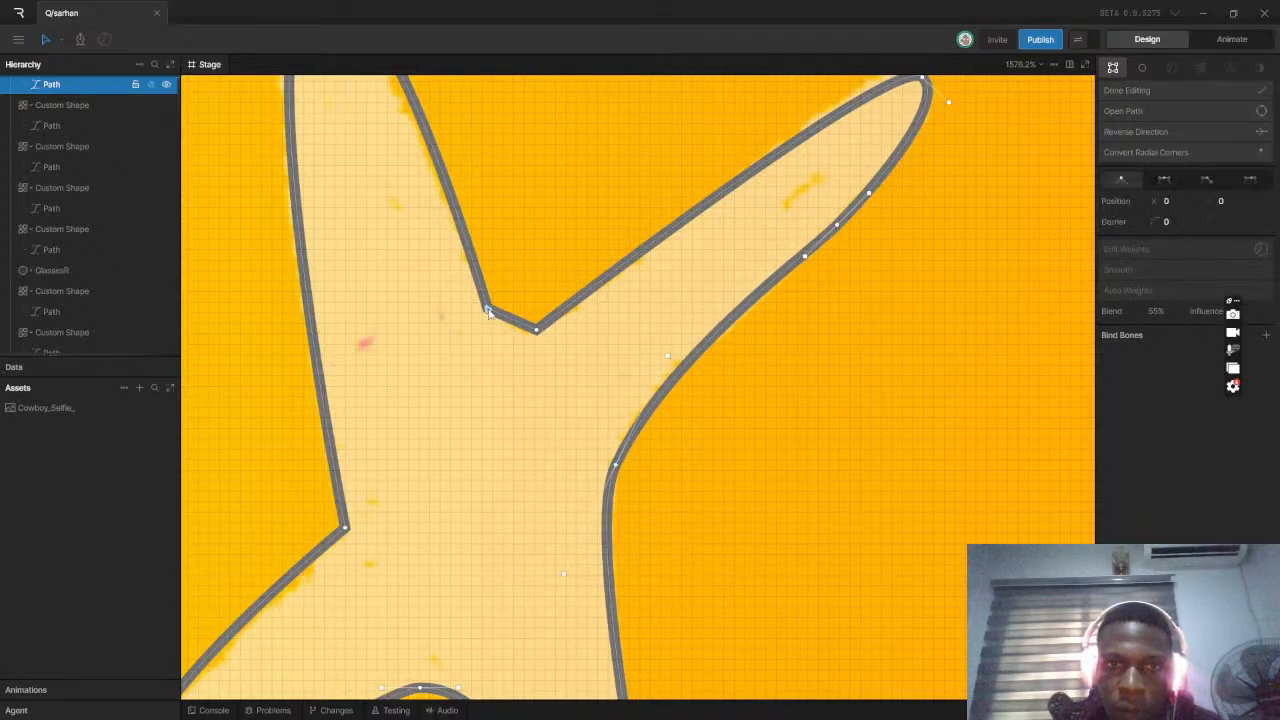
{"action": "left_click", "coordinate": [1164, 179]}
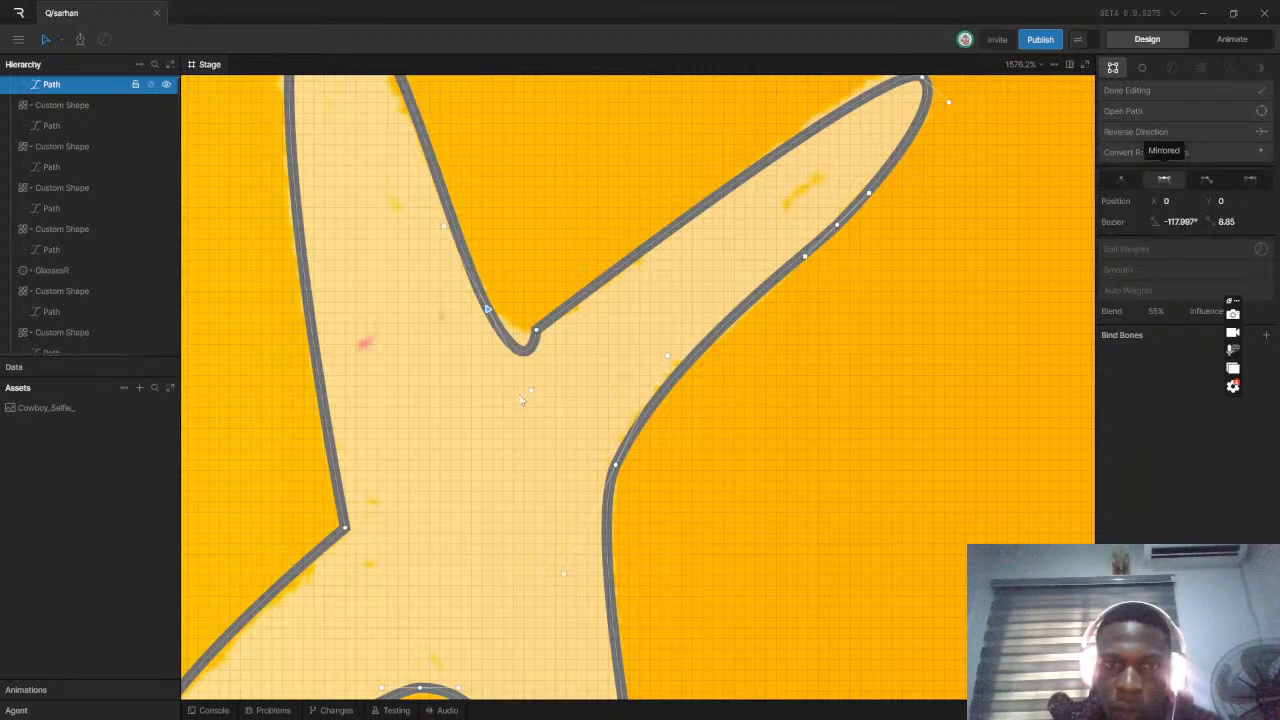
{"action": "left_click_drag", "start_coordinate": [531, 393], "coordinate": [515, 347]}
{"action": "left_click", "coordinate": [1140, 88]}
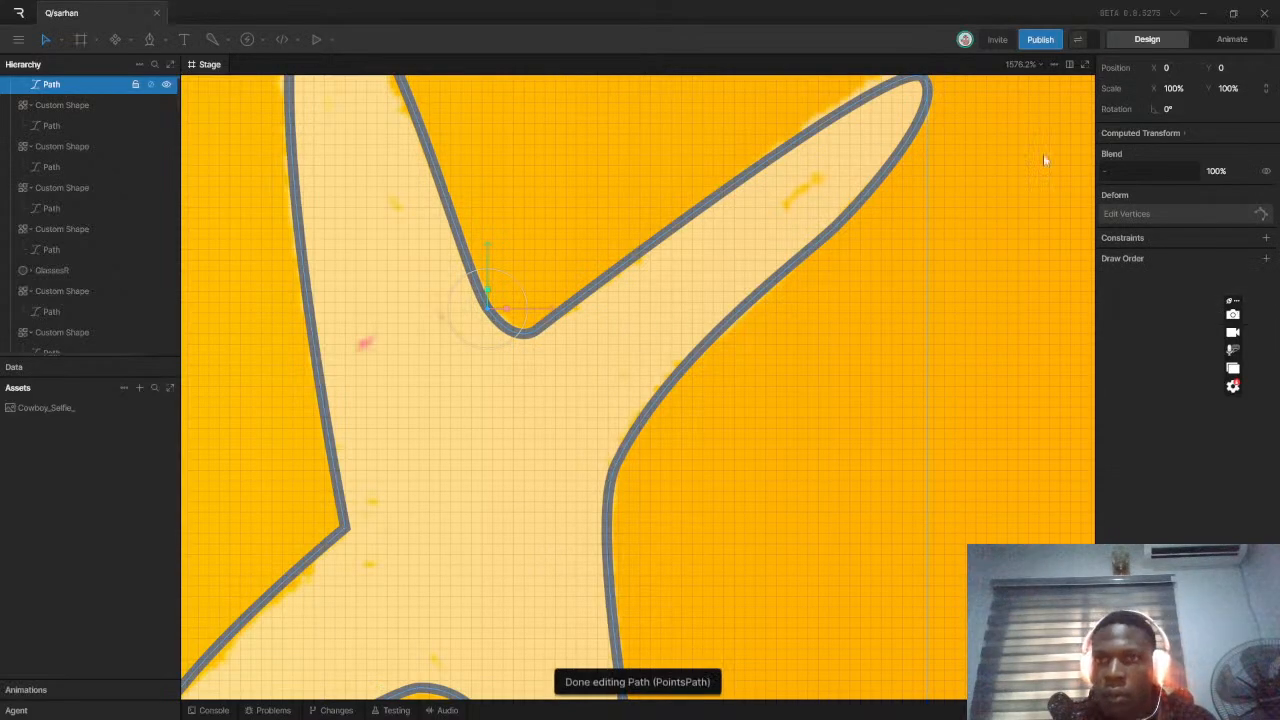
{"action": "left_click", "coordinate": [963, 236]}
Start a Pen path through the upper-left notch of the small star below the scarf's tail, swapping its fill for a stroke
{"action": "scroll", "coordinate": [902, 308], "scroll_direction": "down", "scroll_amount": 10}
{"action": "scroll", "coordinate": [884, 338], "scroll_direction": "down", "scroll_amount": 5}
{"action": "scroll", "coordinate": [856, 346], "scroll_direction": "up", "scroll_amount": 6}
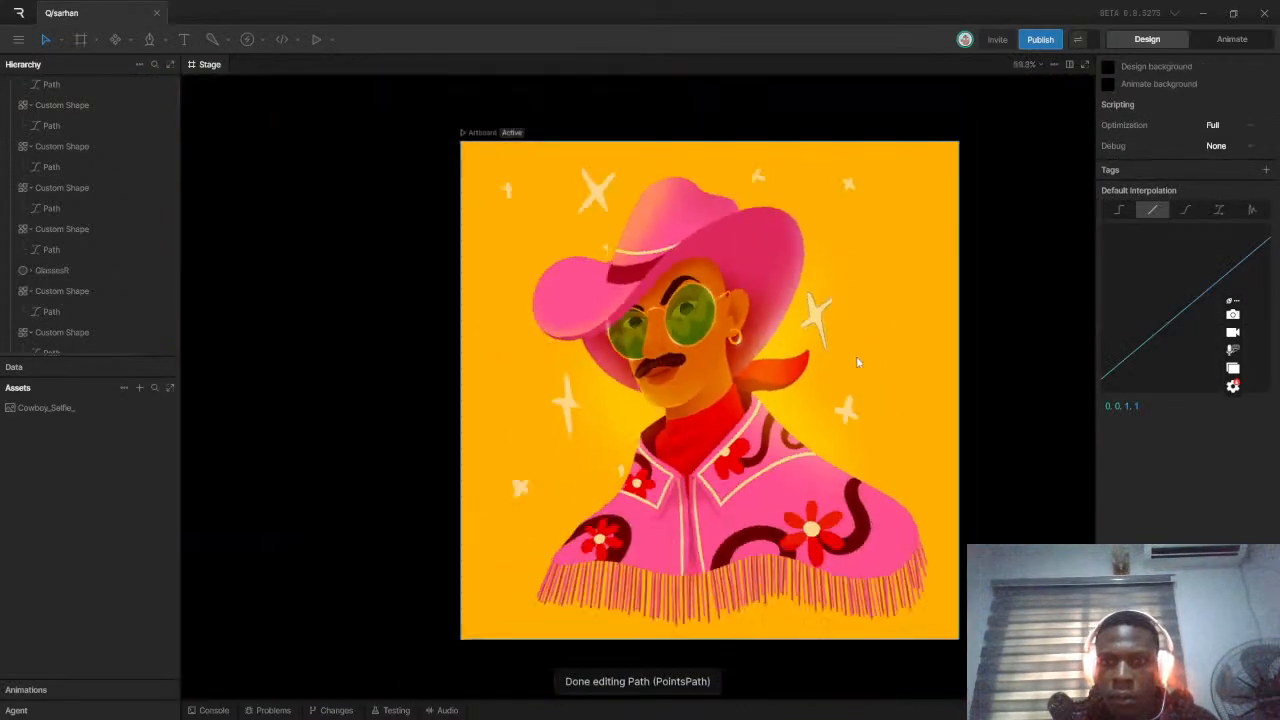
{"action": "scroll", "coordinate": [850, 383], "scroll_direction": "down", "scroll_amount": 8}
{"action": "scroll", "coordinate": [850, 383], "scroll_direction": "up", "scroll_amount": 6}
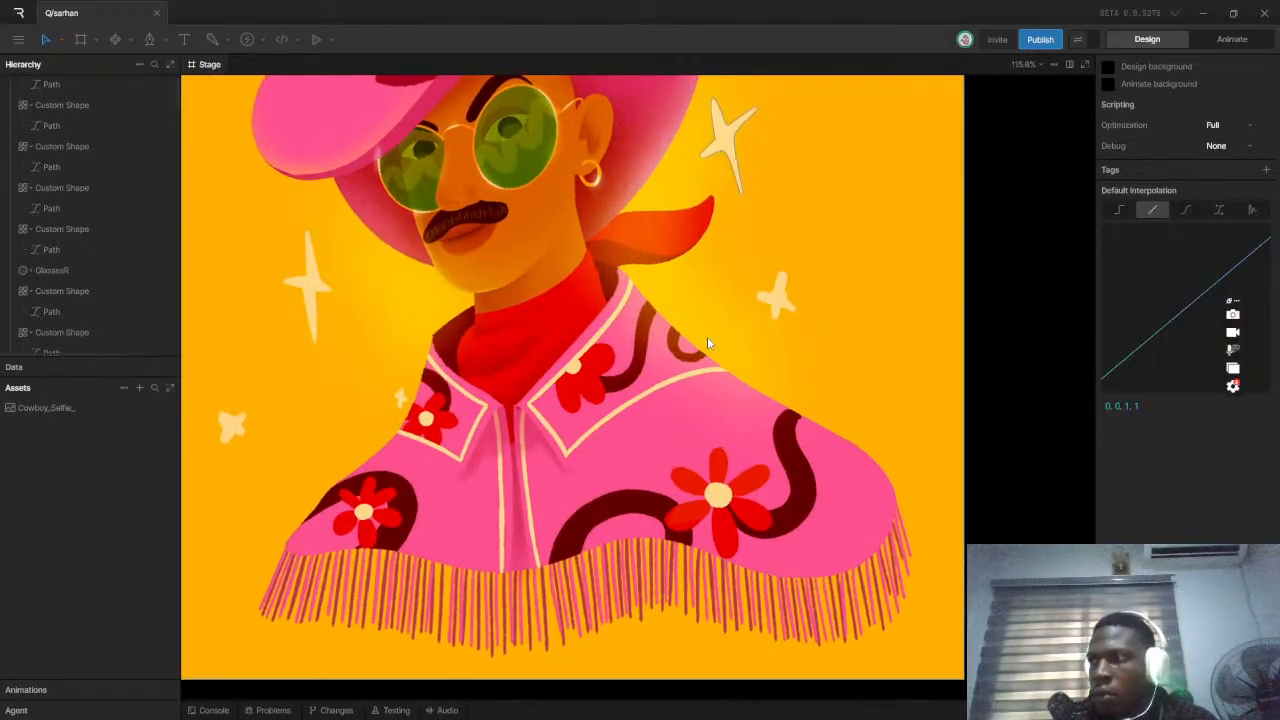
{"action": "scroll", "coordinate": [823, 258], "scroll_direction": "up", "scroll_amount": 8}
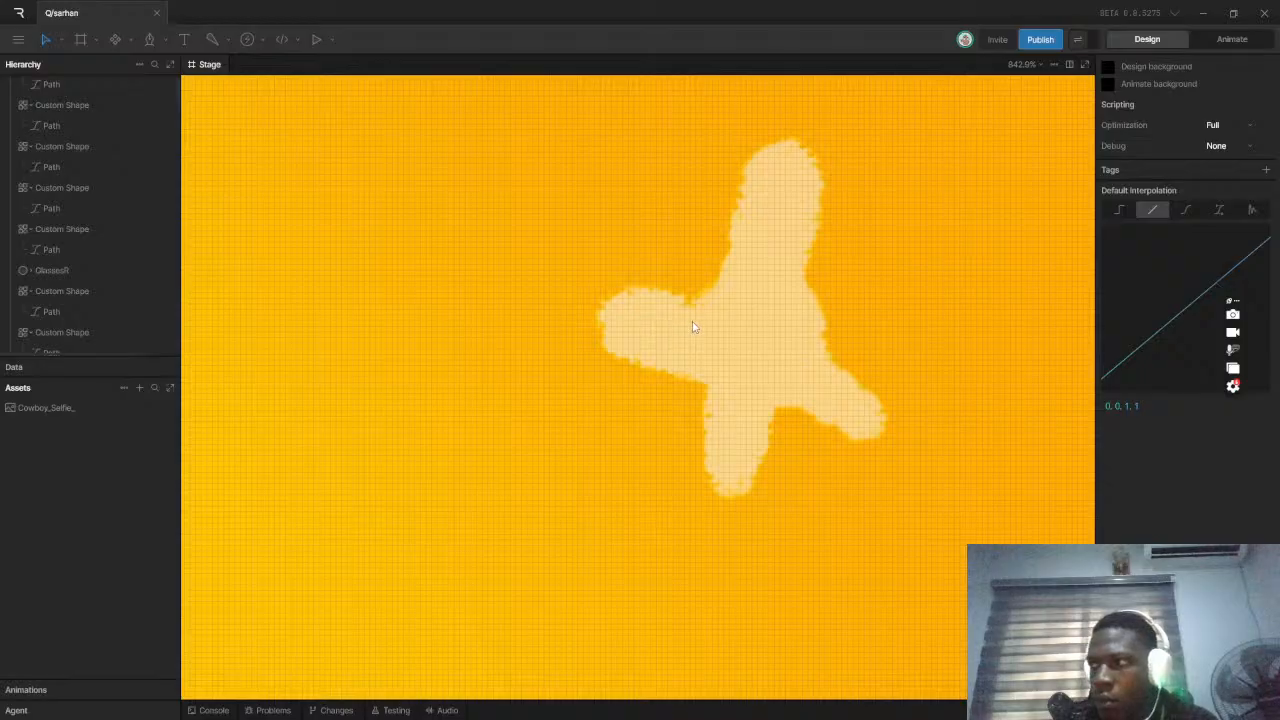
{"action": "scroll", "coordinate": [708, 322], "scroll_direction": "up", "scroll_amount": 1}
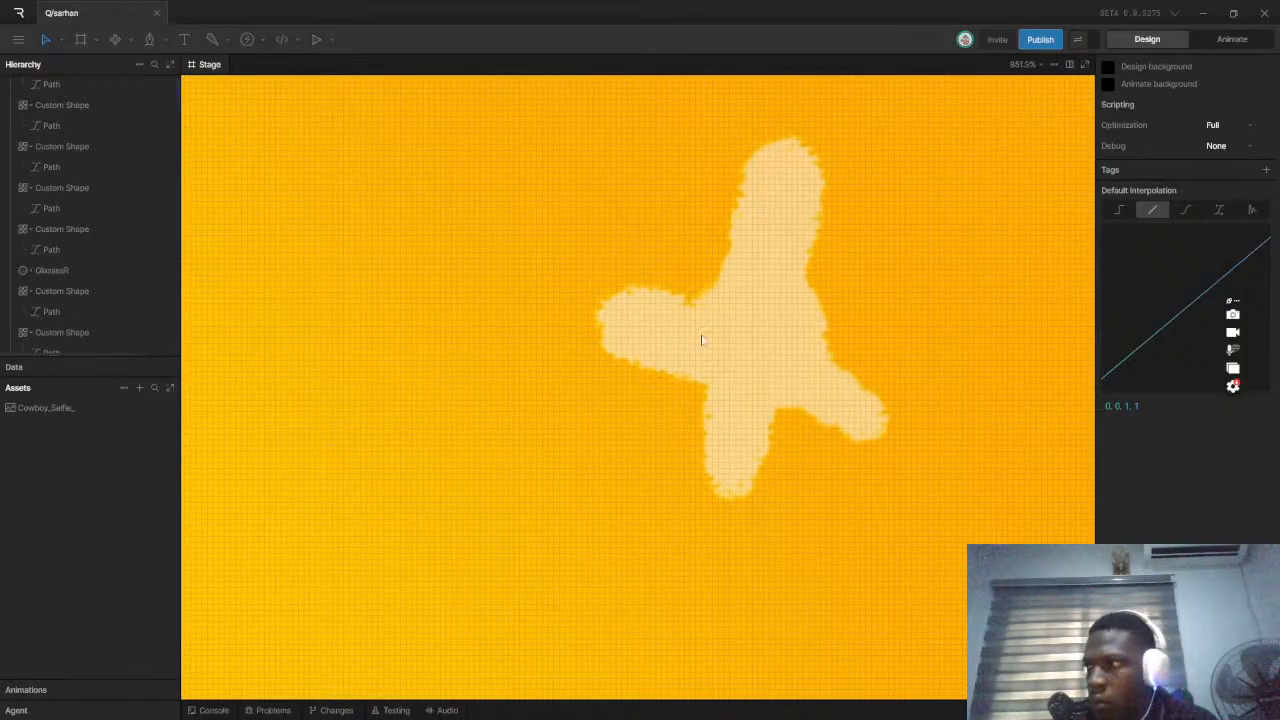
{"action": "scroll", "coordinate": [760, 324], "scroll_direction": "up", "scroll_amount": 1}
{"action": "left_click", "coordinate": [149, 39]}
{"action": "scroll", "coordinate": [700, 310], "scroll_direction": "up", "scroll_amount": 3}
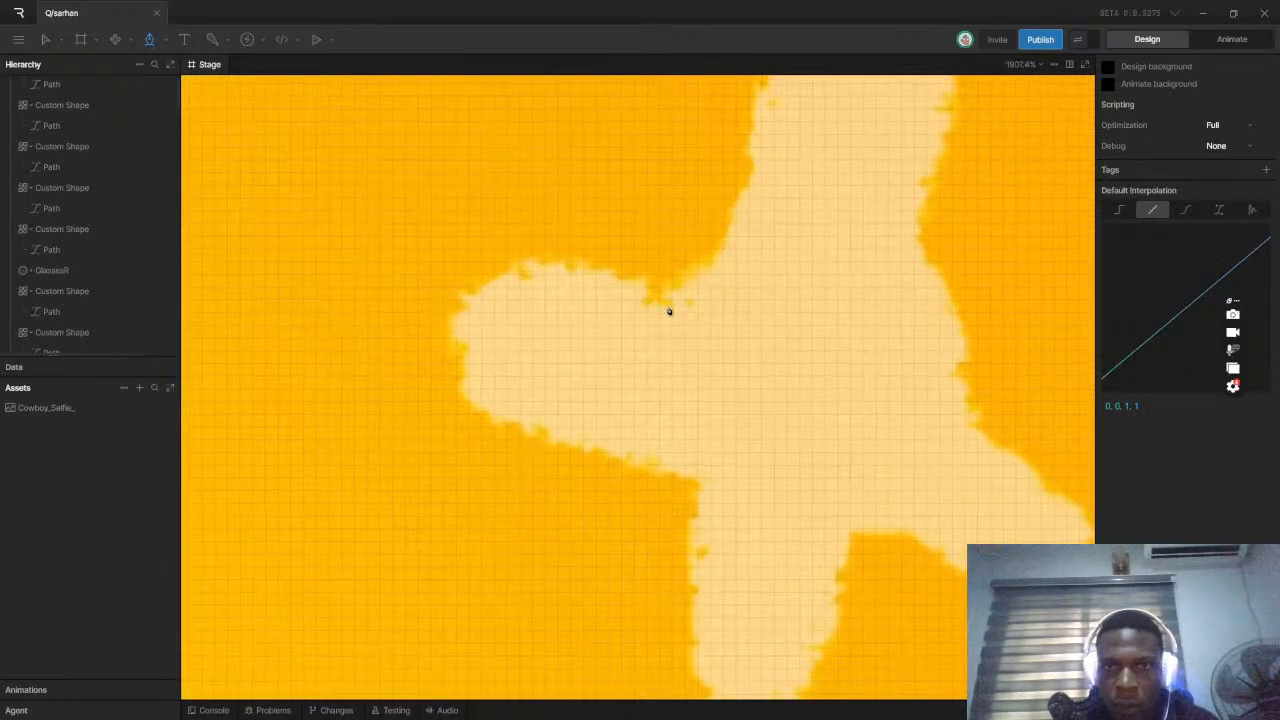
{"action": "left_click", "coordinate": [619, 277]}
{"action": "left_click_drag", "start_coordinate": [683, 286], "coordinate": [728, 262]}
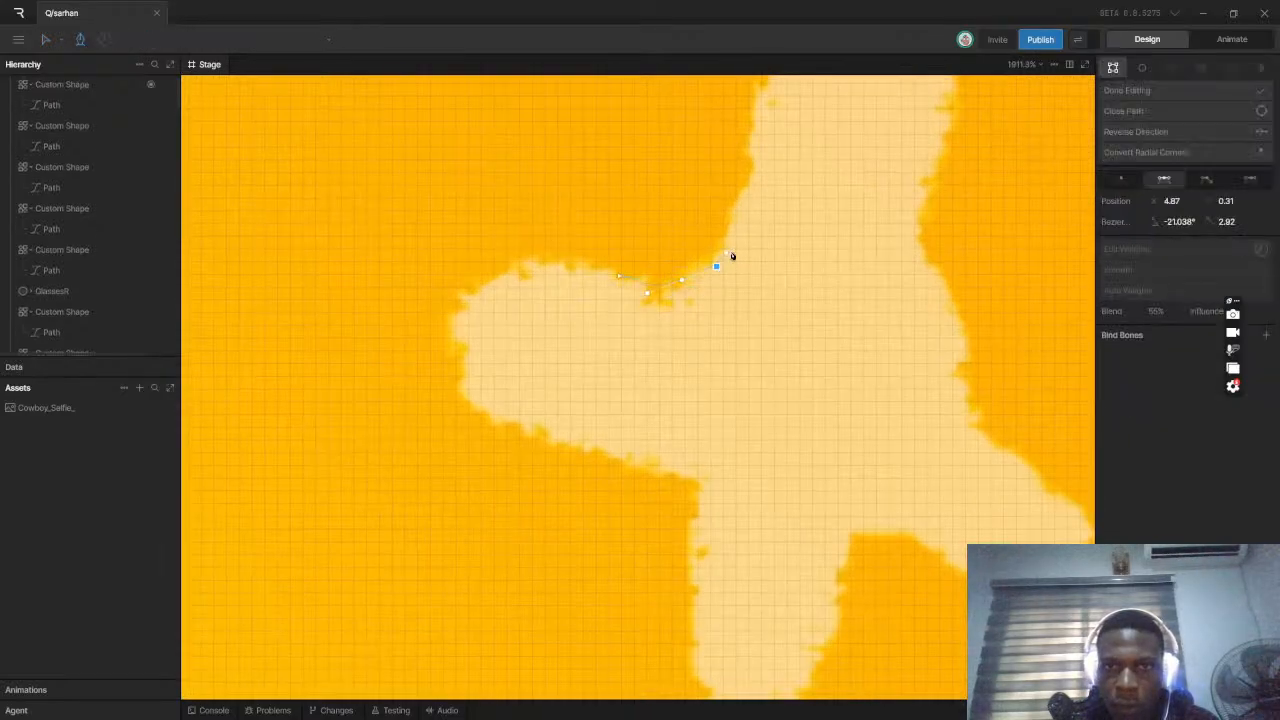
{"action": "left_click", "coordinate": [751, 177]}
{"action": "left_click_drag", "start_coordinate": [744, 163], "coordinate": [634, 302]}
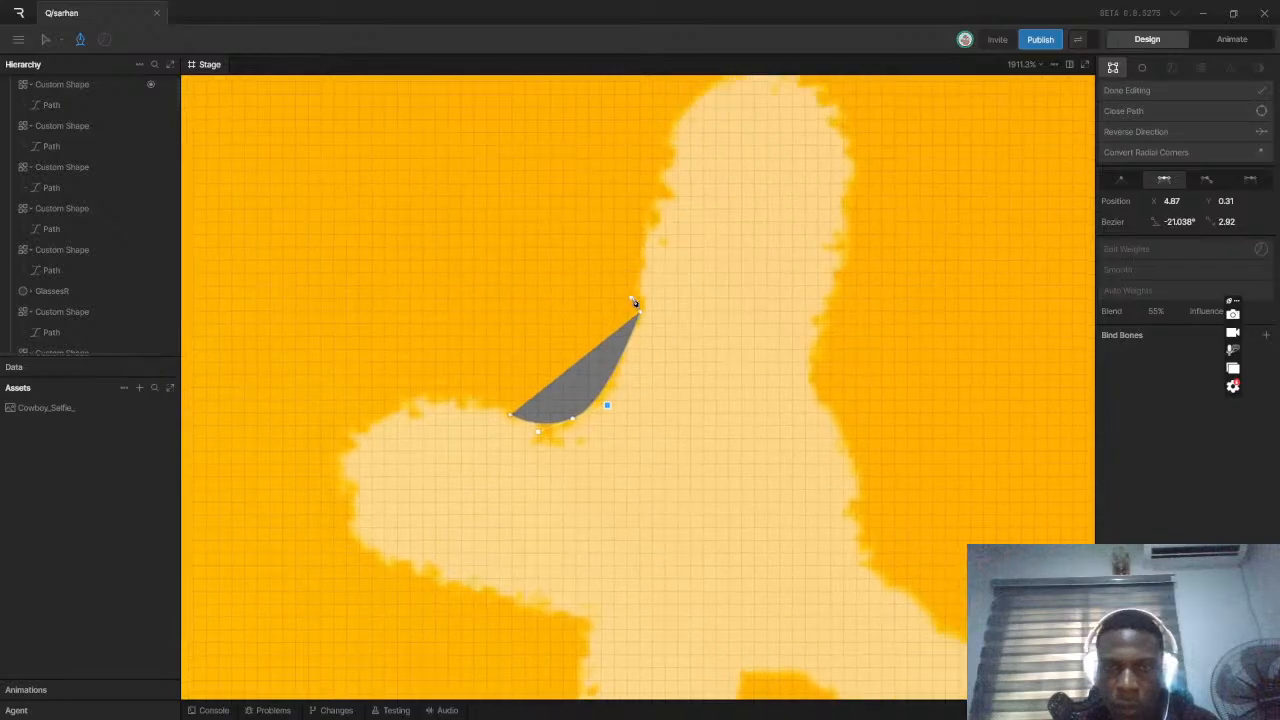
{"action": "key", "text": "shift+x"}
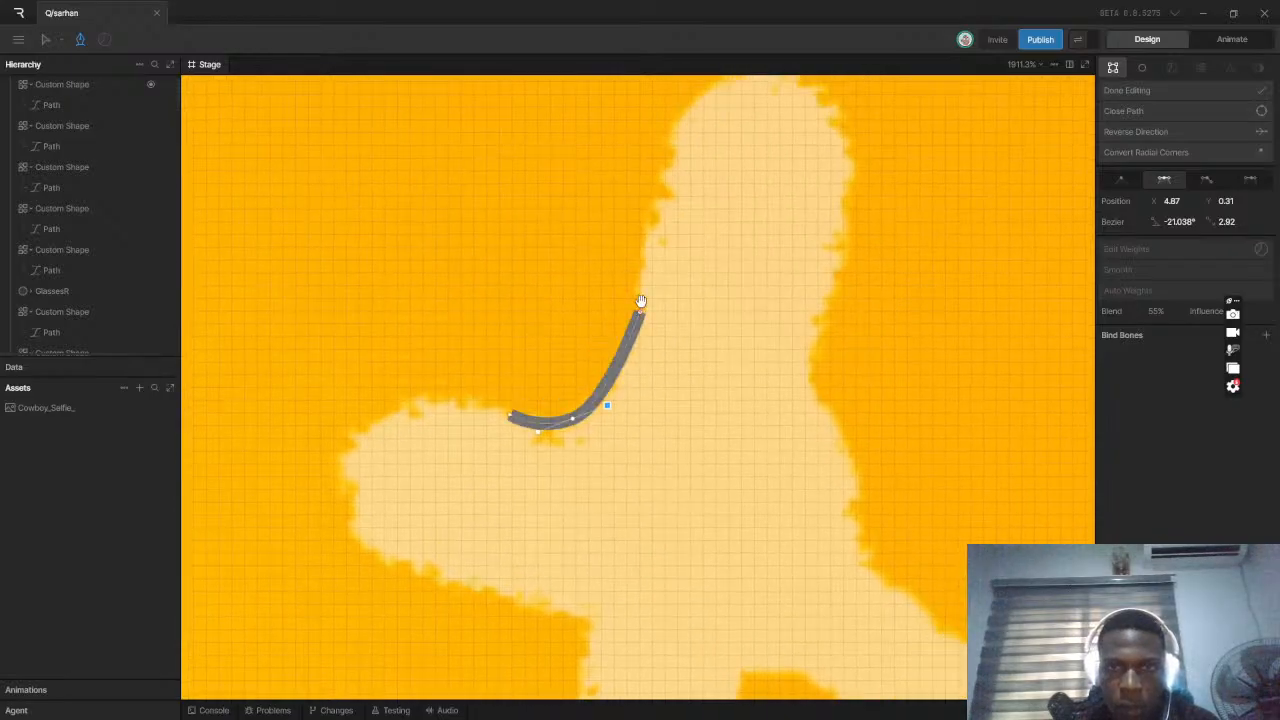
Trace the jagged left edge of the small star's upper arm with short straight segments up to the base of its rounded tip
{"action": "scroll", "coordinate": [640, 312], "scroll_direction": "up", "scroll_amount": 3}
{"action": "left_click_drag", "start_coordinate": [608, 533], "coordinate": [559, 406]}
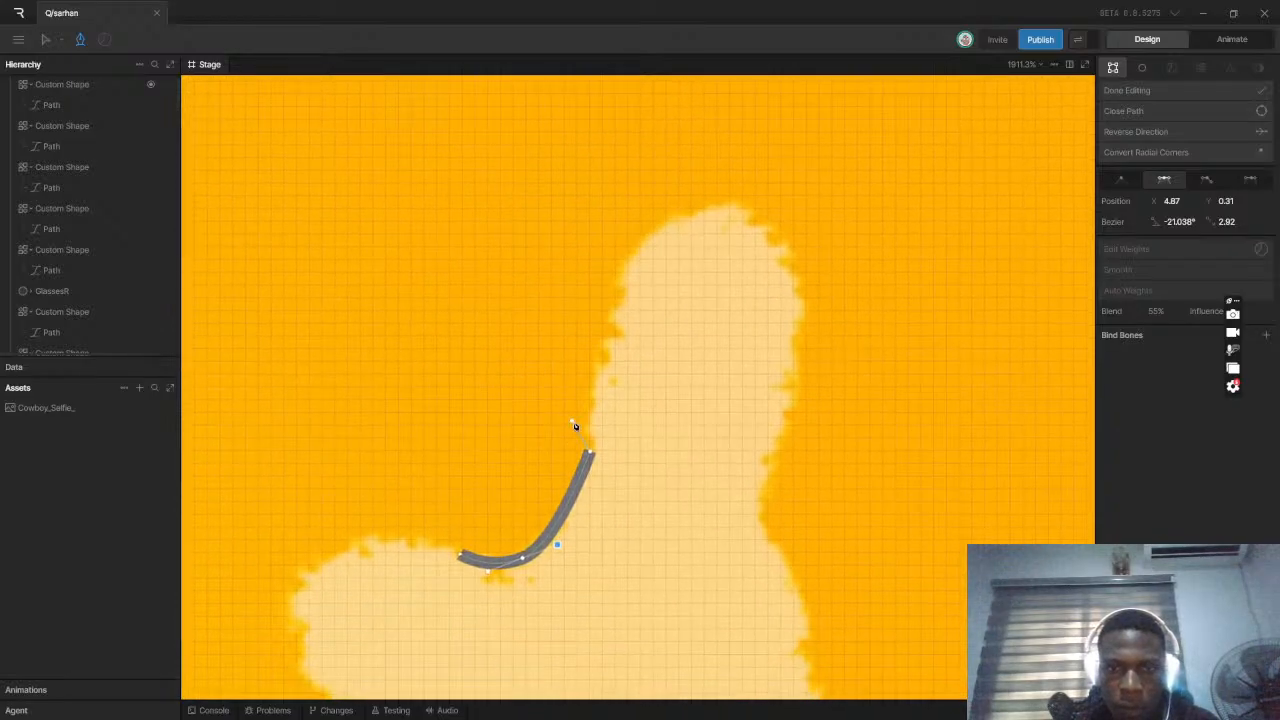
{"action": "scroll", "coordinate": [584, 427], "scroll_direction": "up", "scroll_amount": 3}
{"action": "left_click", "coordinate": [582, 424]}
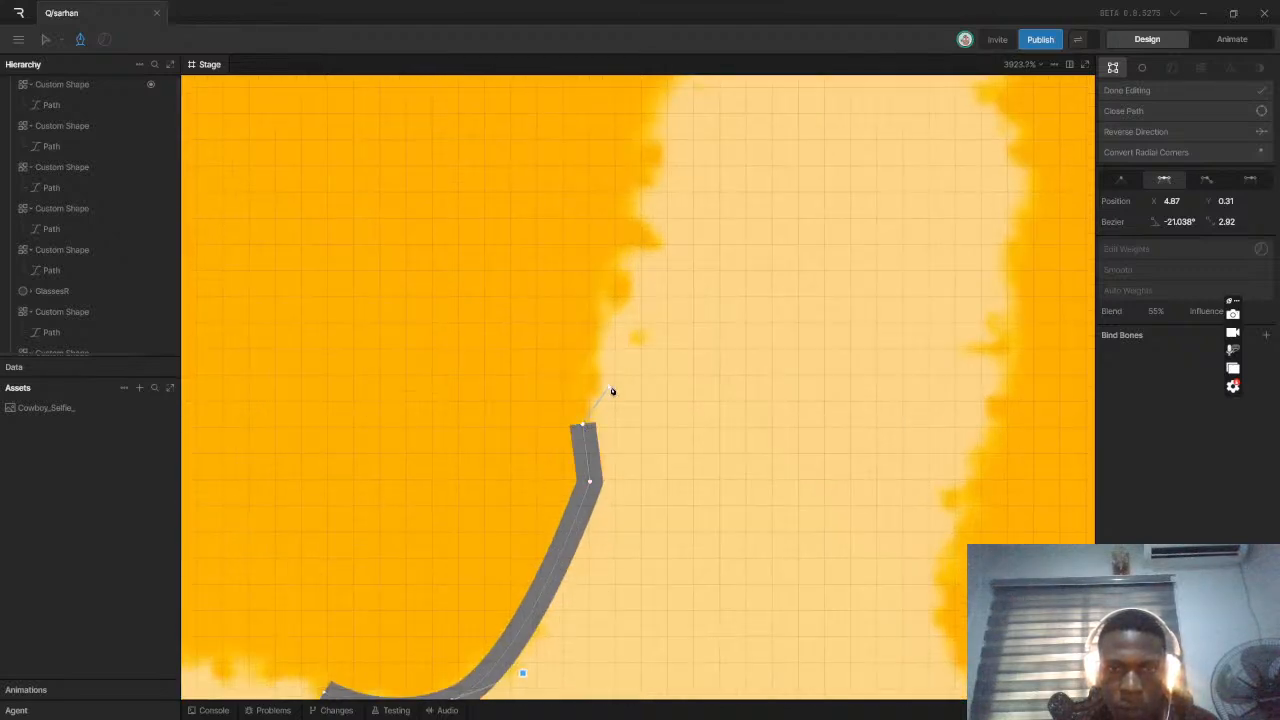
{"action": "left_click", "coordinate": [600, 379]}
{"action": "left_click", "coordinate": [616, 305]}
{"action": "left_click", "coordinate": [629, 284]}
{"action": "left_click", "coordinate": [624, 252]}
{"action": "left_click", "coordinate": [650, 251]}
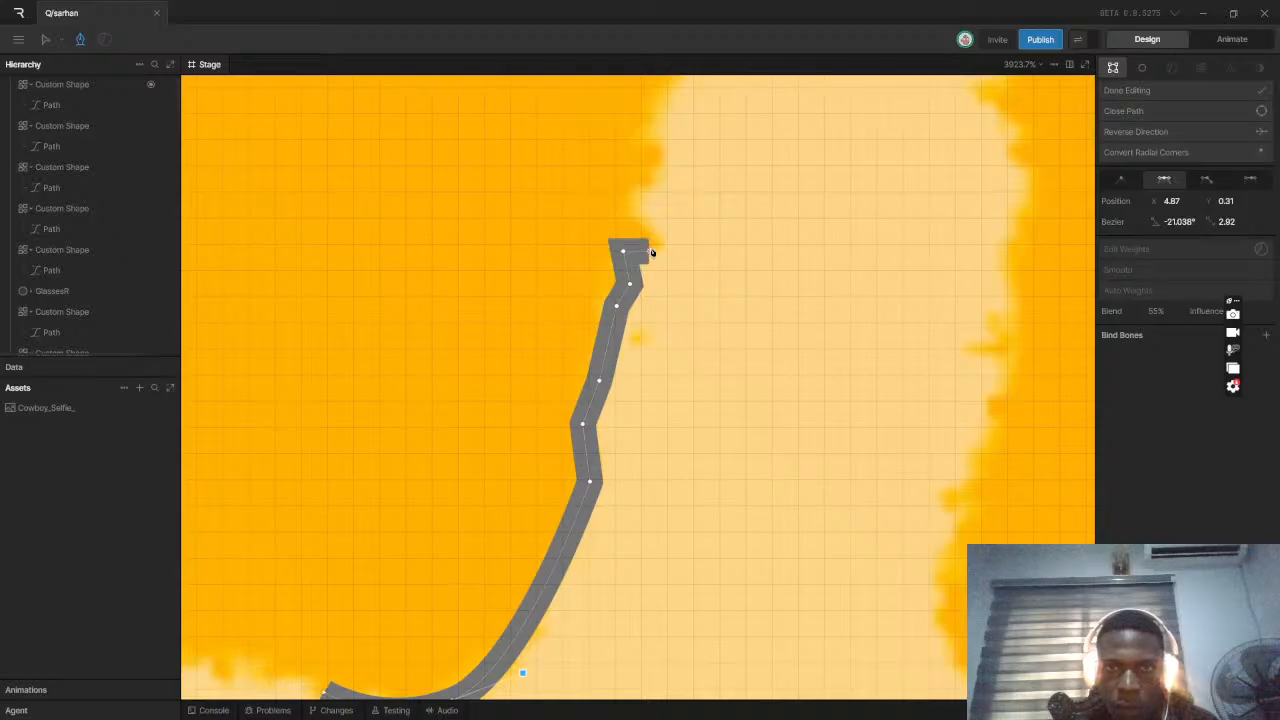
{"action": "left_click", "coordinate": [631, 197]}
{"action": "left_click", "coordinate": [658, 179]}
{"action": "left_click_drag", "start_coordinate": [645, 221], "coordinate": [598, 440]}
{"action": "left_click", "coordinate": [614, 375]}
{"action": "left_click", "coordinate": [593, 370]}
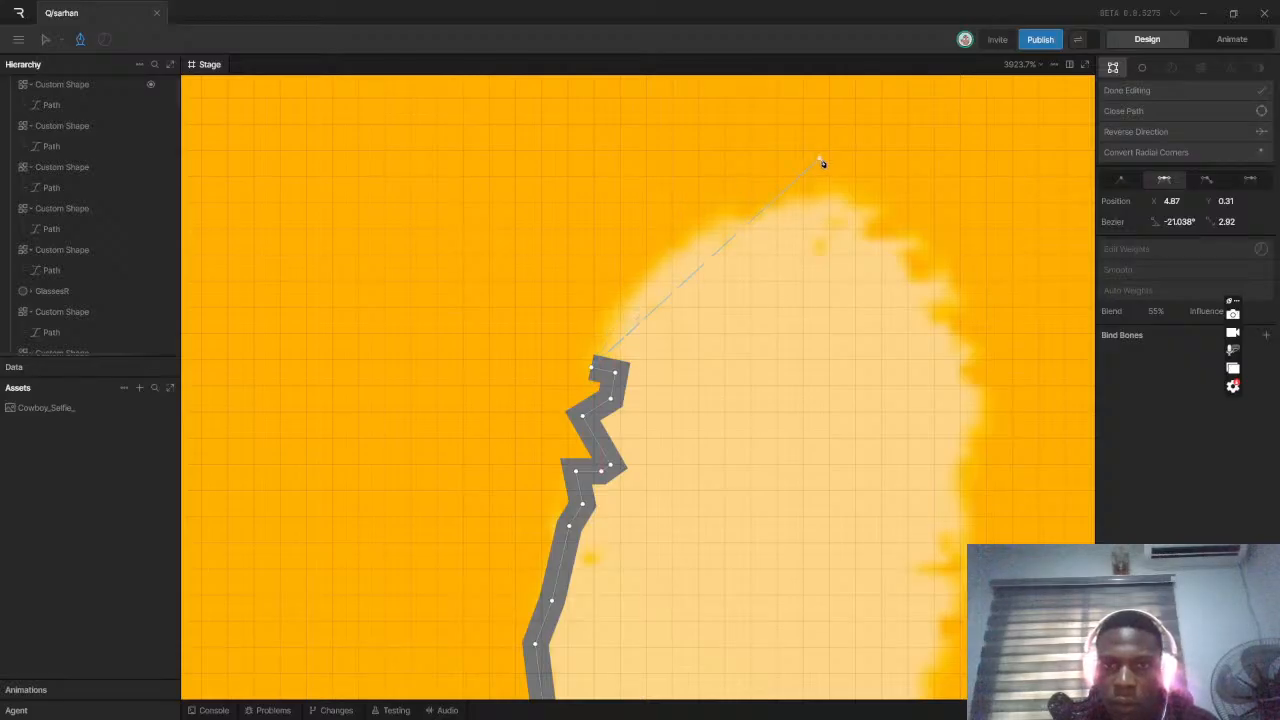
Curve the path over the upper arm's tip, down its right edge and past the right notch of the small star
{"action": "mouse_move", "coordinate": [822, 192]}
{"action": "left_mouse_down"}
{"action": "mouse_move", "coordinate": [880, 194]}
{"action": "mouse_move", "coordinate": [940, 247]}
{"action": "left_mouse_up"}
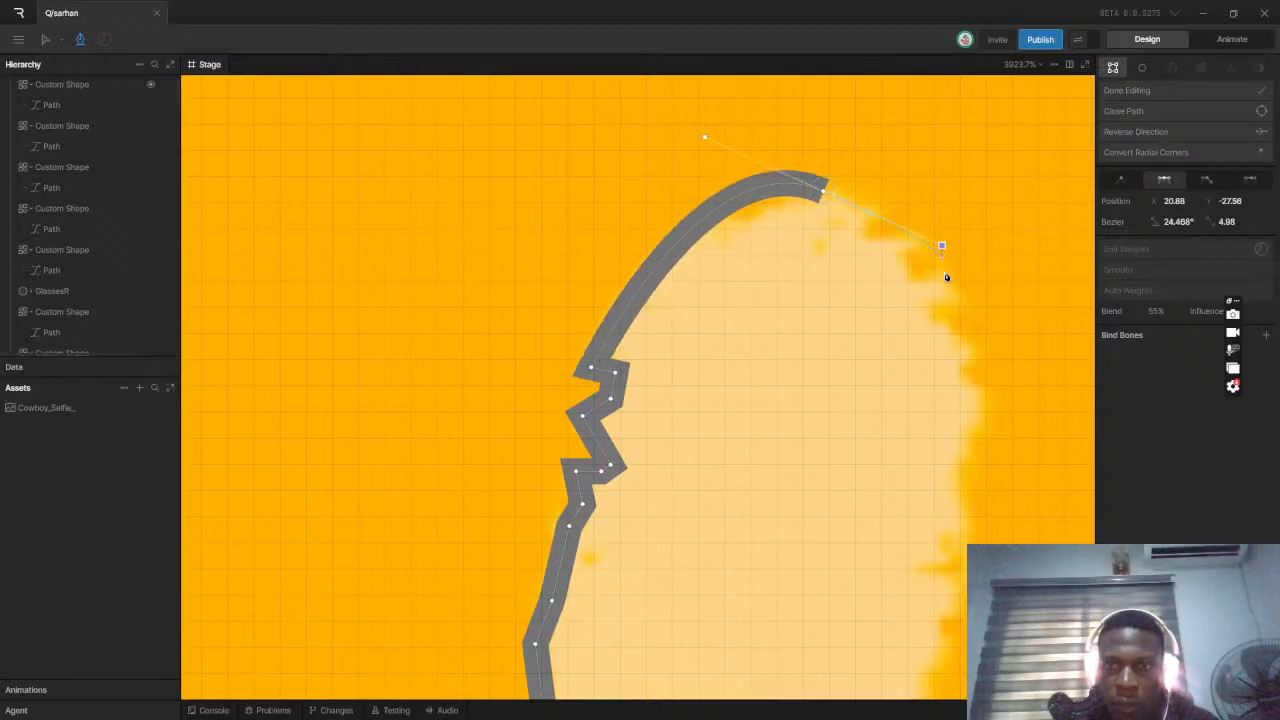
{"action": "left_click_drag", "start_coordinate": [975, 452], "coordinate": [975, 545]}
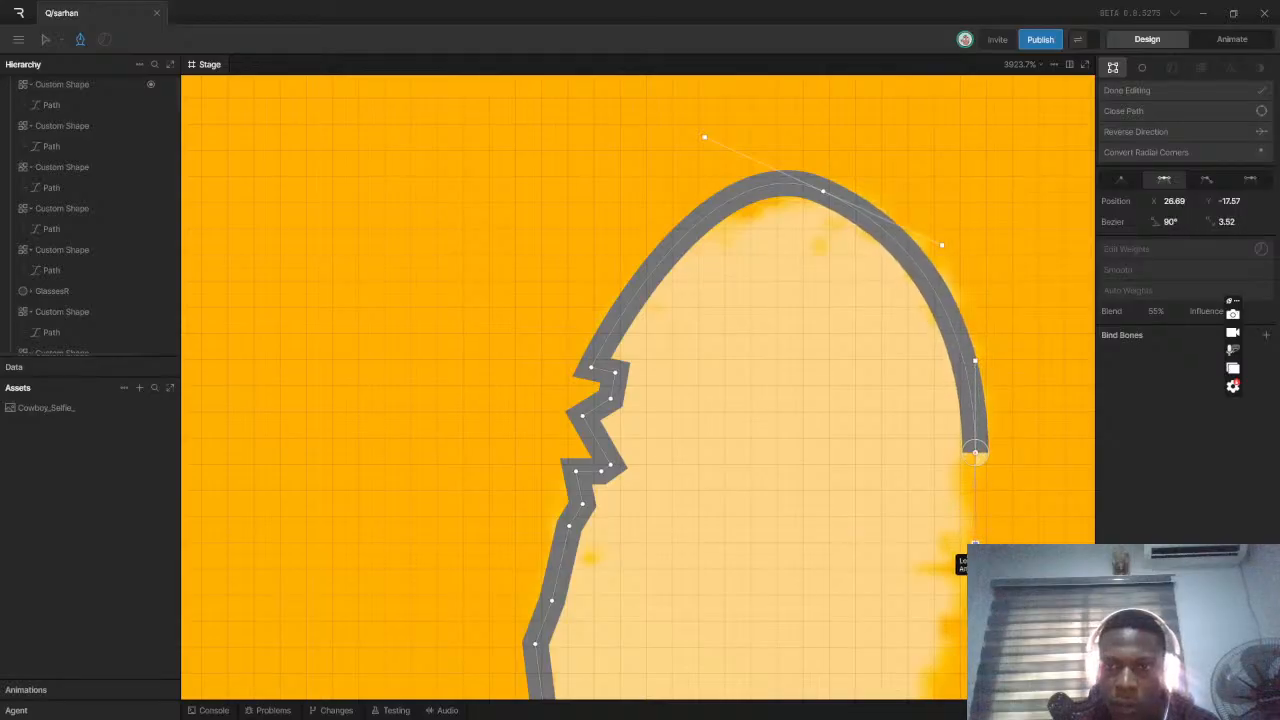
{"action": "scroll", "coordinate": [925, 478], "scroll_direction": "down", "scroll_amount": 10}
{"action": "scroll", "coordinate": [928, 480], "scroll_direction": "up", "scroll_amount": 10}
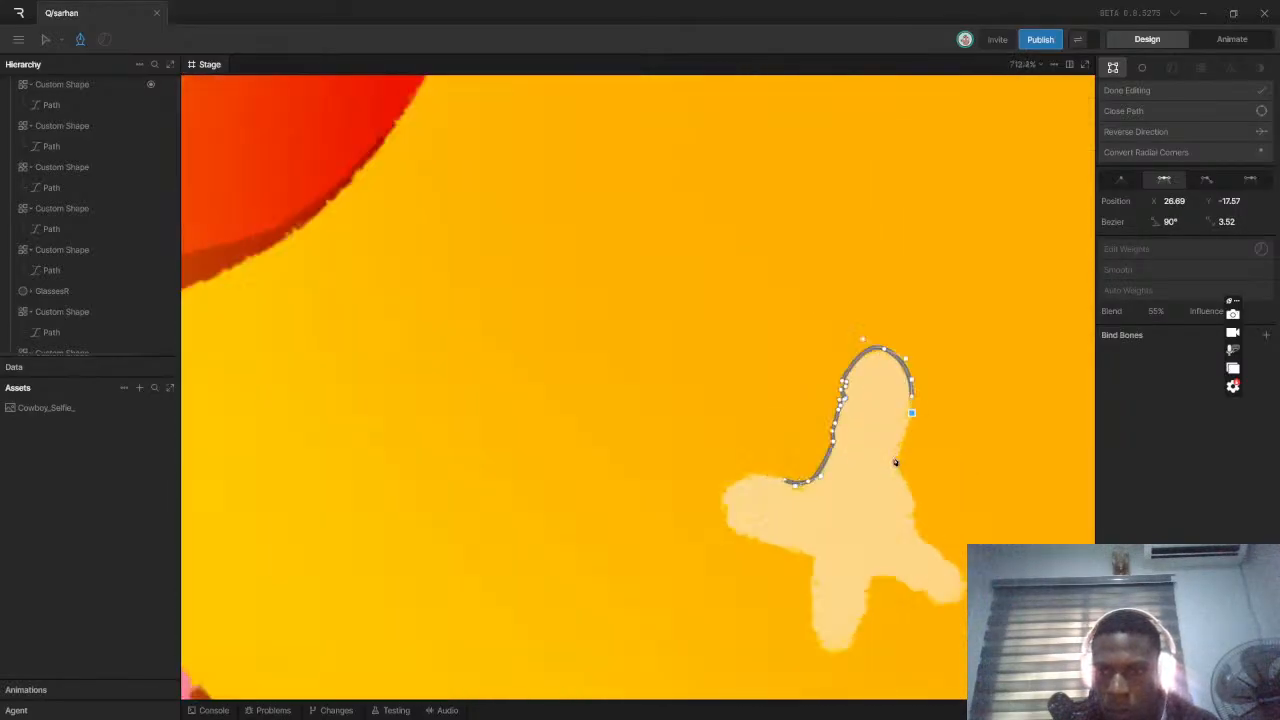
{"action": "left_click_drag", "start_coordinate": [882, 519], "coordinate": [785, 420]}
{"action": "left_click_drag", "start_coordinate": [842, 474], "coordinate": [838, 516]}
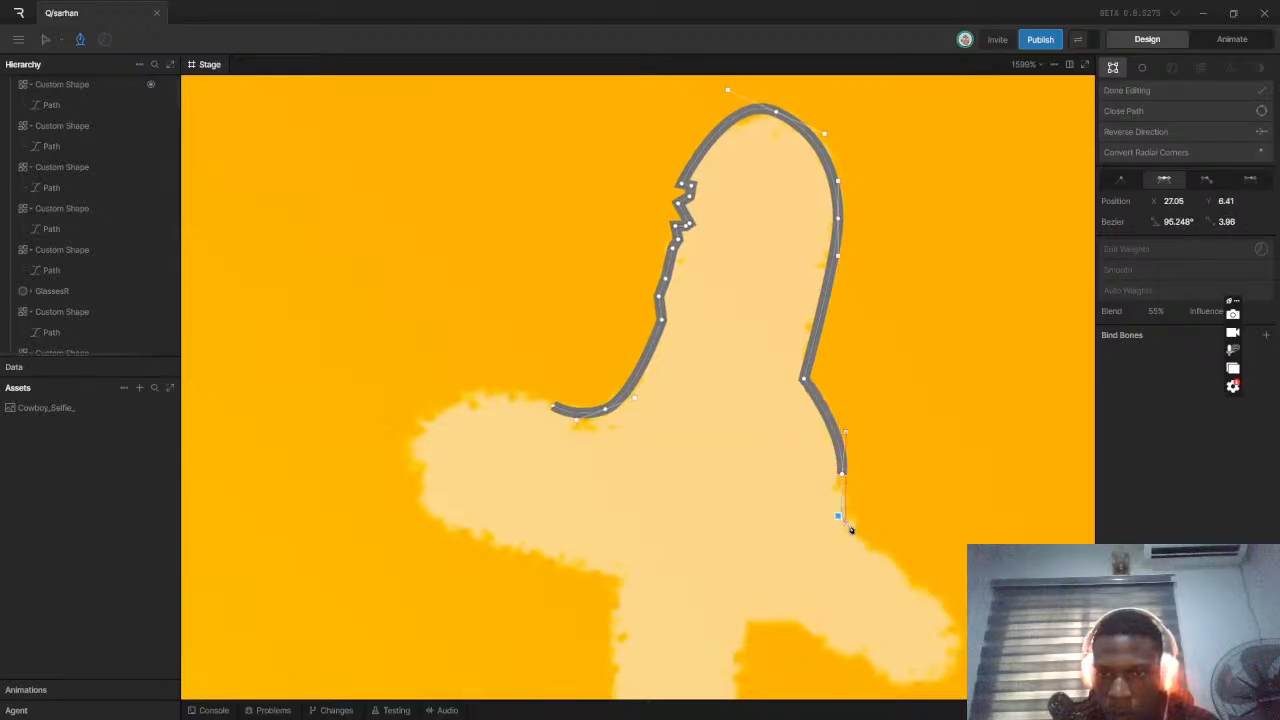
Trace the small star's lower-right arm around its rounded tip to the notch beside the bottom arm
{"action": "left_click_drag", "start_coordinate": [911, 577], "coordinate": [920, 586]}
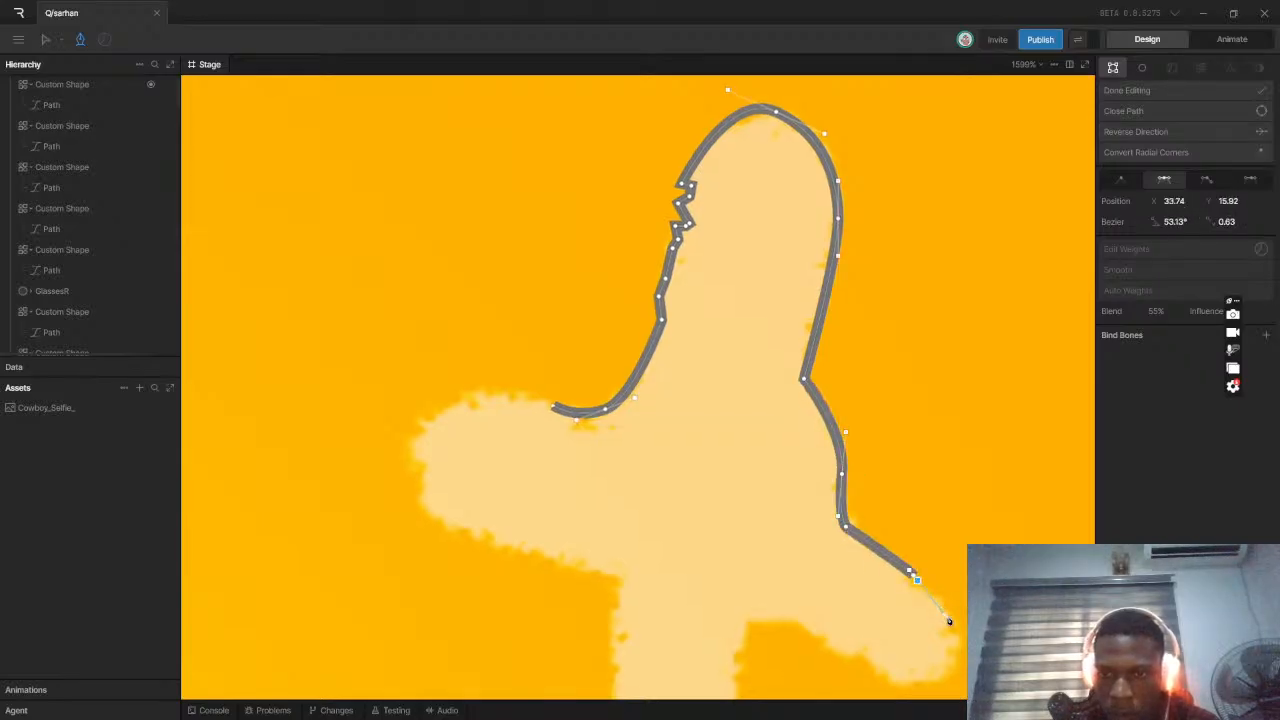
{"action": "left_click_drag", "start_coordinate": [958, 633], "coordinate": [842, 672]}
{"action": "key", "text": "ctrl+z"}
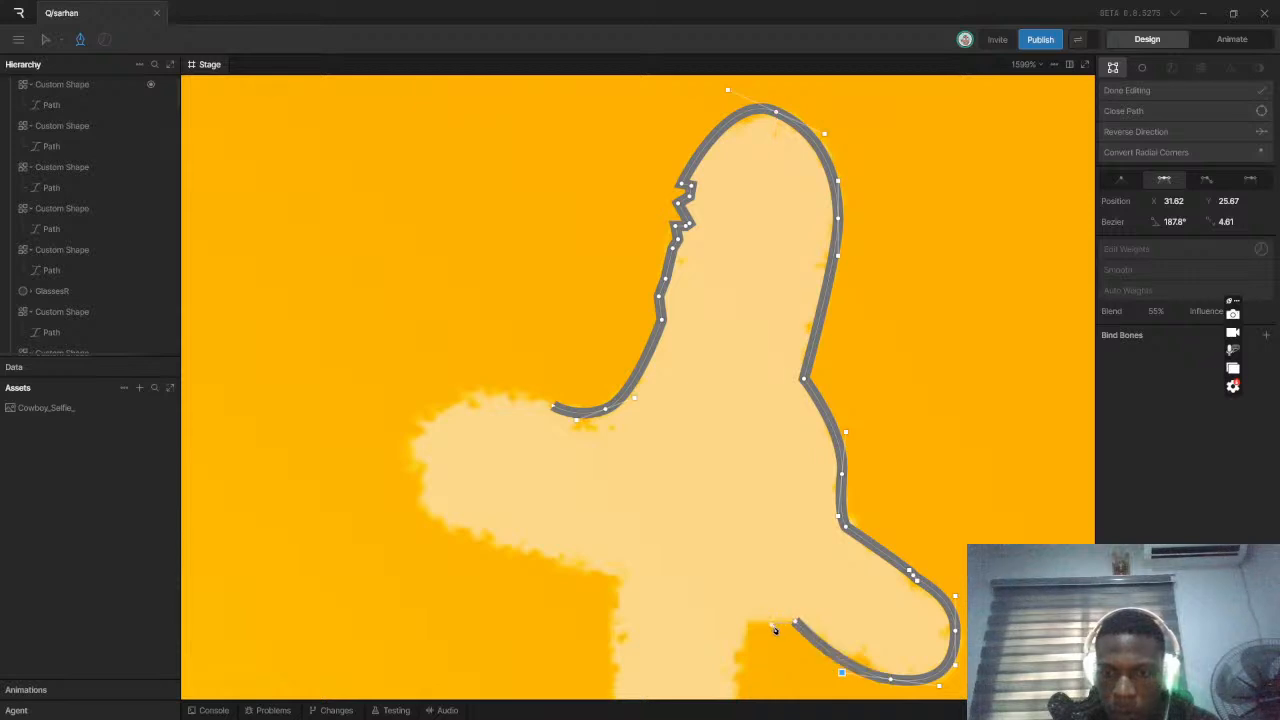
{"action": "left_click_drag", "start_coordinate": [757, 624], "coordinate": [677, 360]}
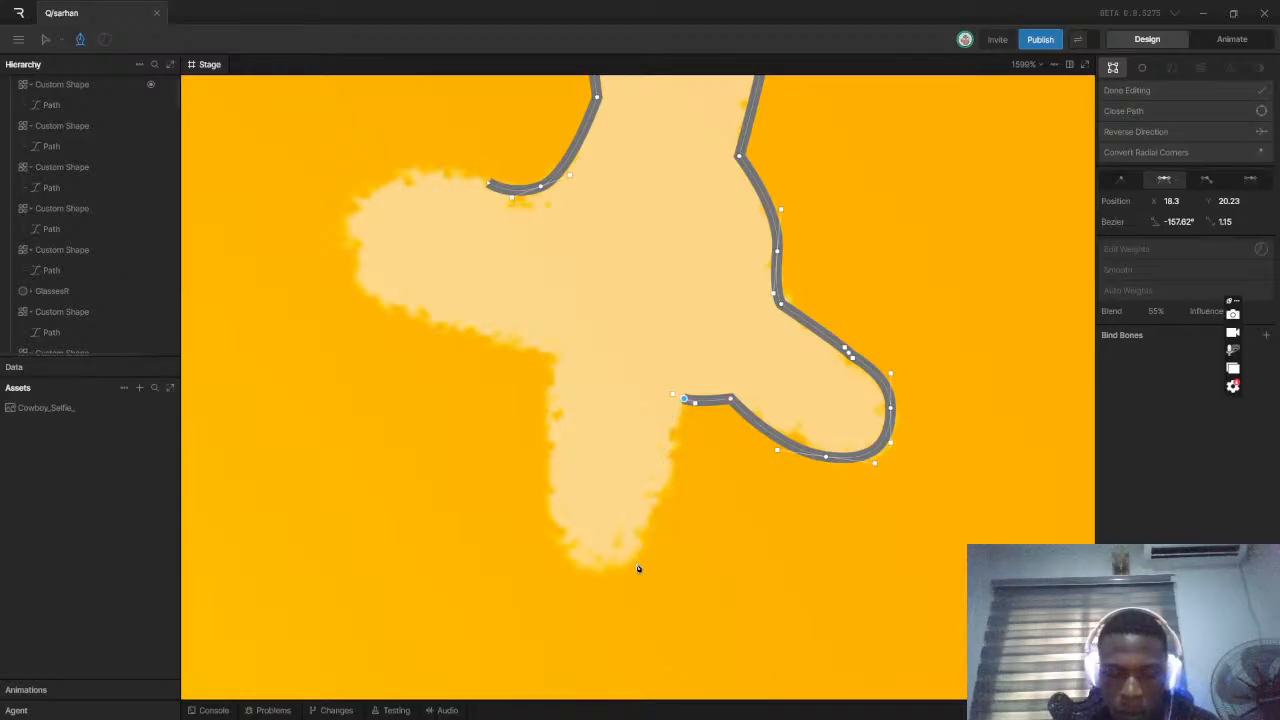
Curve the path around the small star's bottom arm and up its left edge to the notch below the left arm
{"action": "scroll", "coordinate": [649, 563], "scroll_direction": "up", "scroll_amount": 2}
{"action": "left_click_drag", "start_coordinate": [594, 578], "coordinate": [491, 580]}
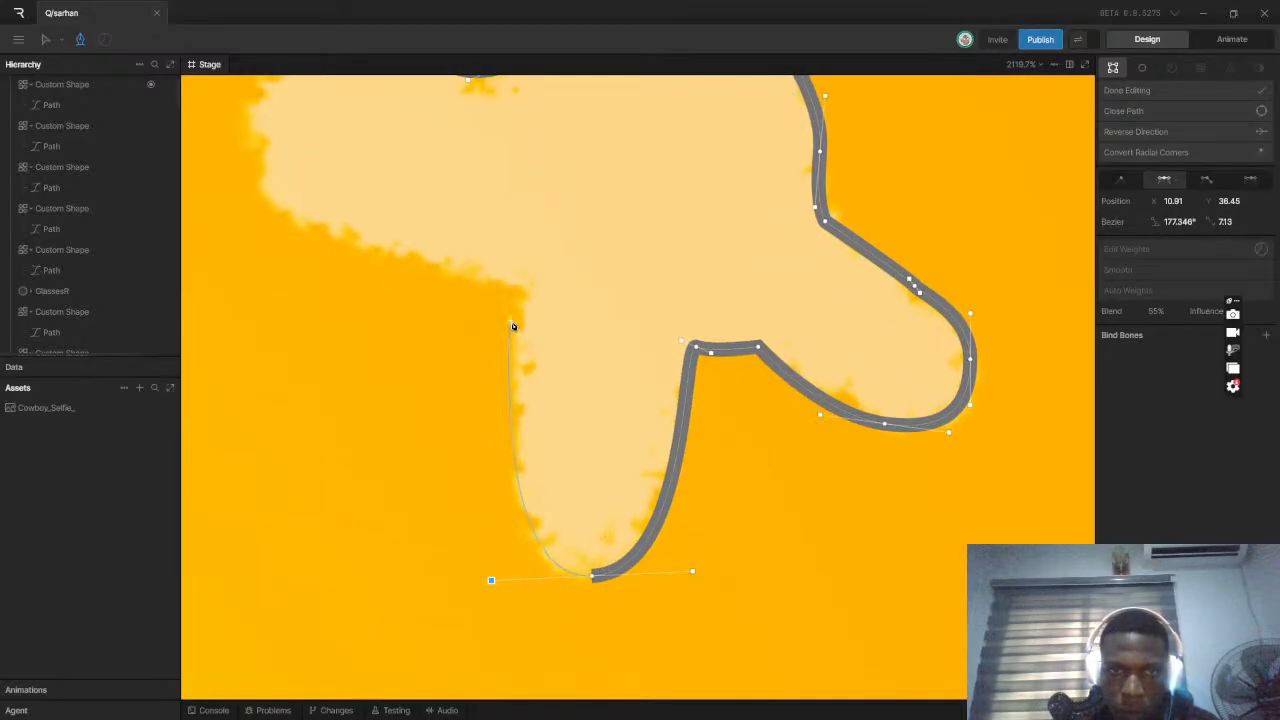
{"action": "left_click_drag", "start_coordinate": [530, 292], "coordinate": [608, 531]}
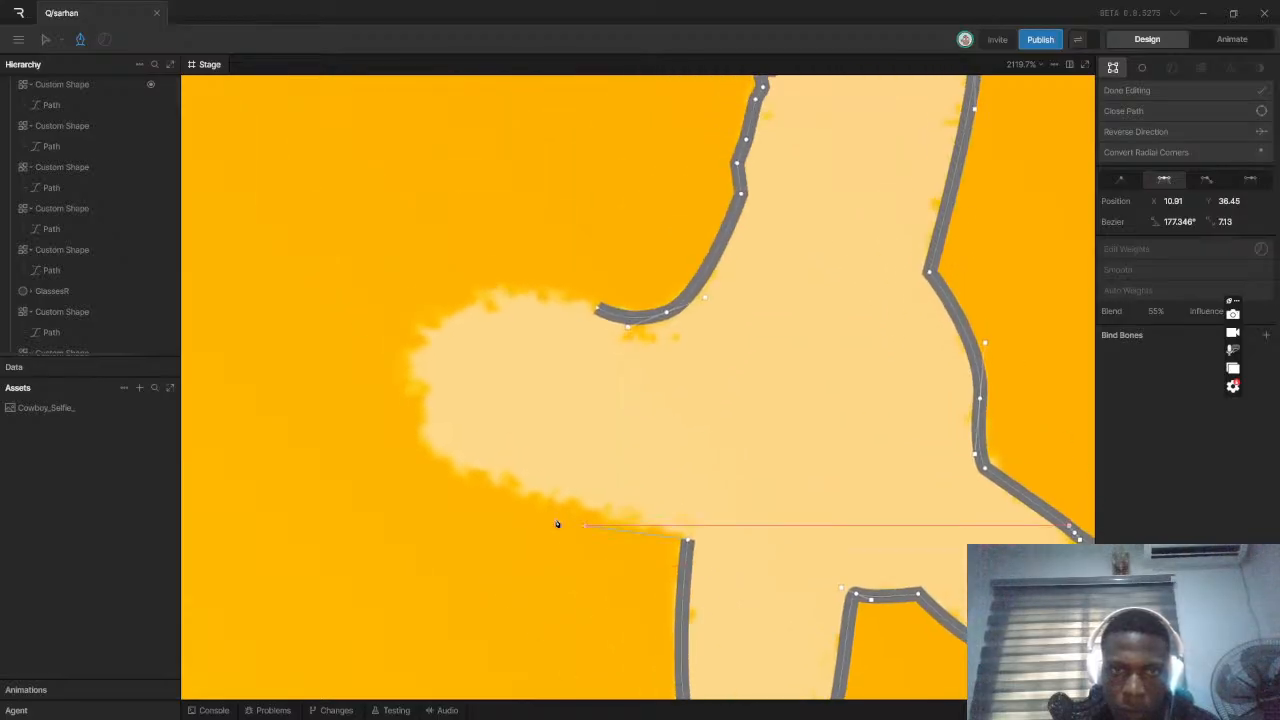
Curve the path around the small star's left arm, close it at the starting point and finish editing it
{"action": "left_click_drag", "start_coordinate": [407, 373], "coordinate": [446, 277]}
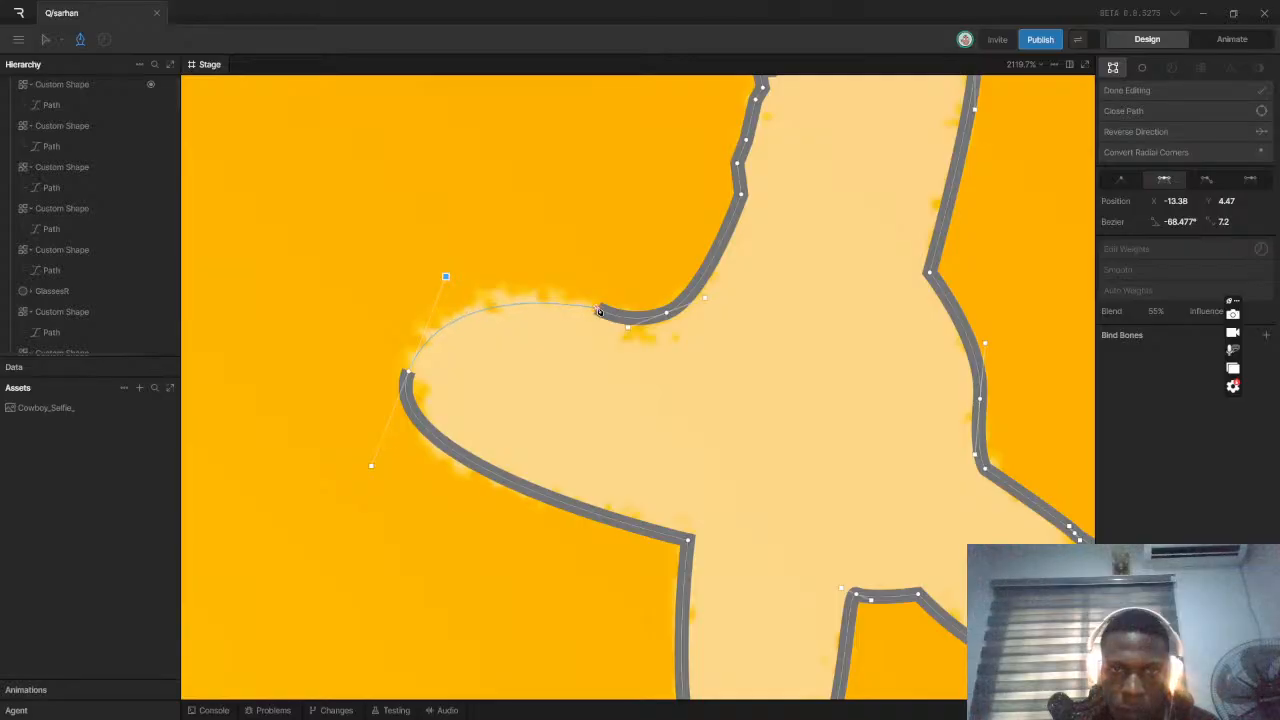
{"action": "left_click", "coordinate": [598, 312]}
{"action": "scroll", "coordinate": [617, 329], "scroll_direction": "down", "scroll_amount": 10}
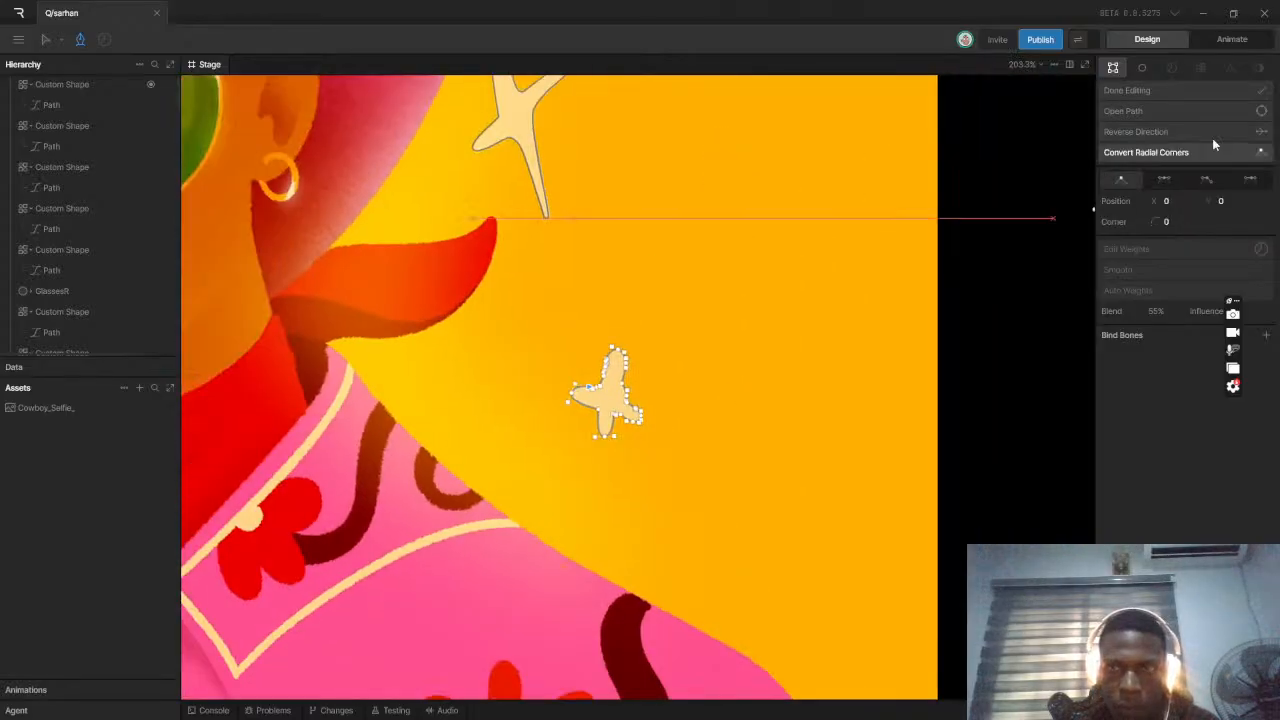
{"action": "left_click", "coordinate": [1229, 88]}
{"action": "scroll", "coordinate": [920, 350], "scroll_direction": "down", "scroll_amount": 8}
{"action": "left_click", "coordinate": [920, 350]}
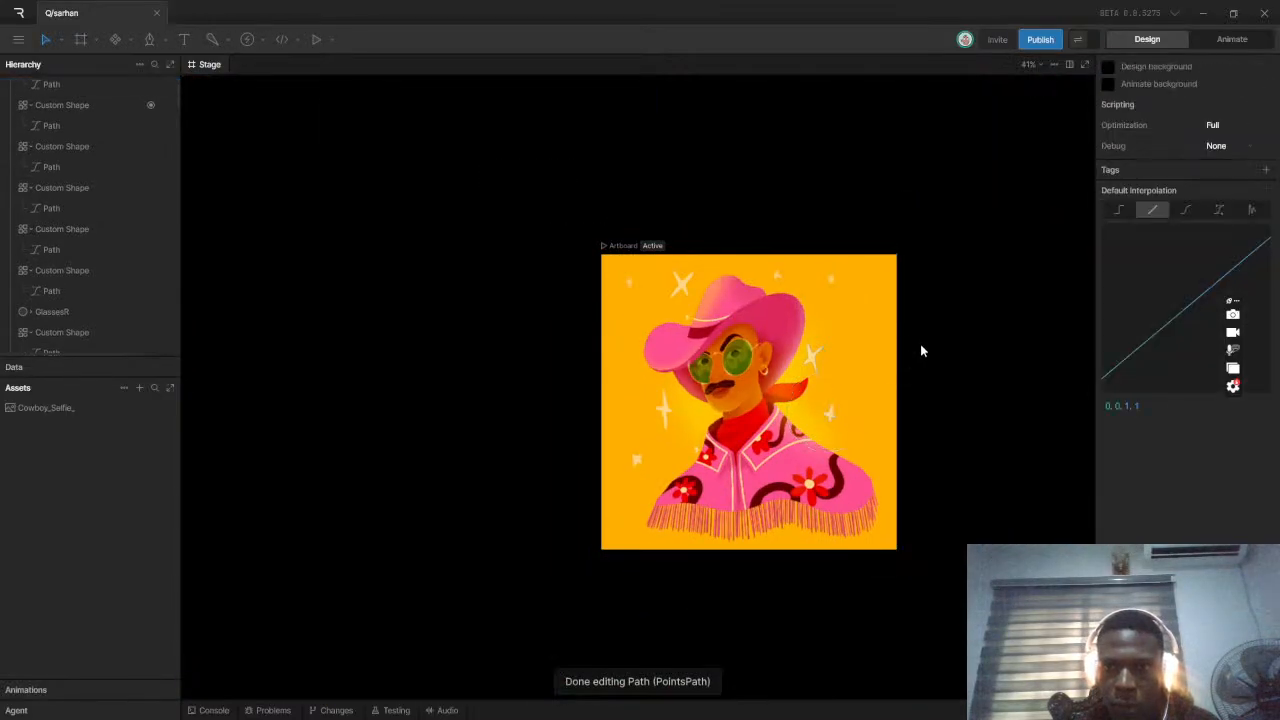
Start a Pen path around the upper-right arm of the small X-shaped star right of the hat, swapping its fill for a stroke
{"action": "scroll", "coordinate": [914, 371], "scroll_direction": "up", "scroll_amount": 20}
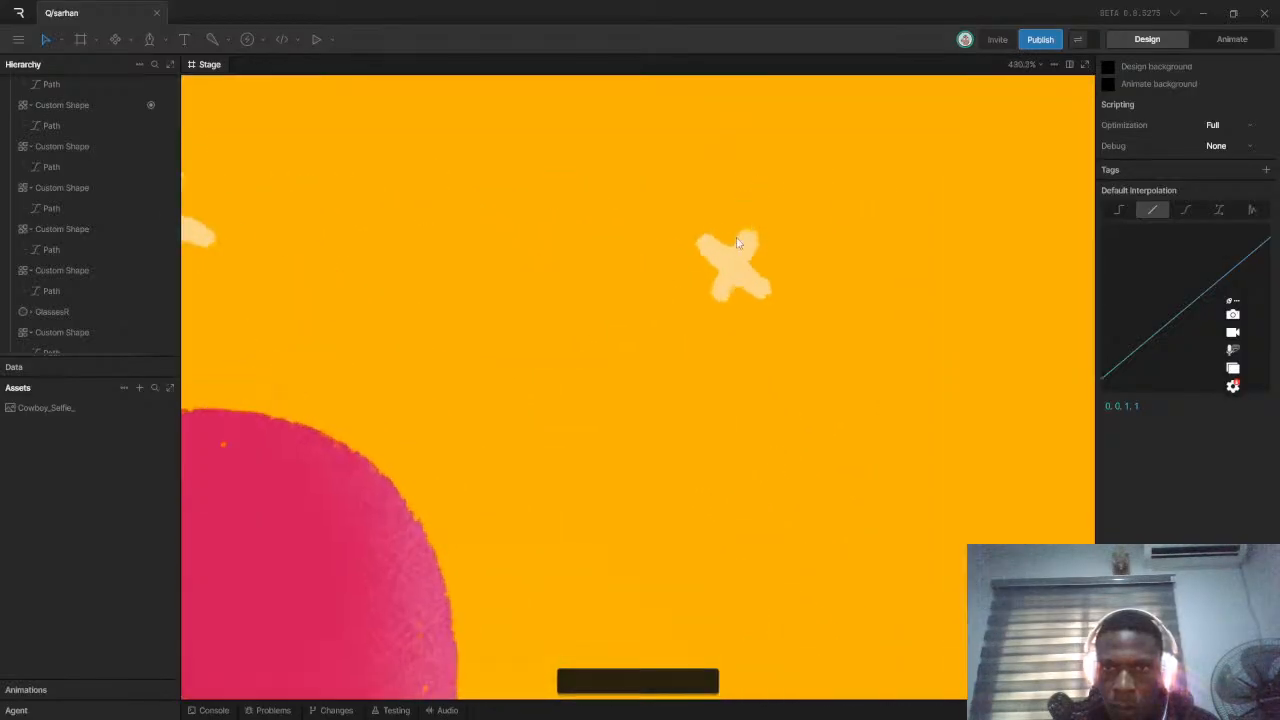
{"action": "scroll", "coordinate": [745, 234], "scroll_direction": "up", "scroll_amount": 10}
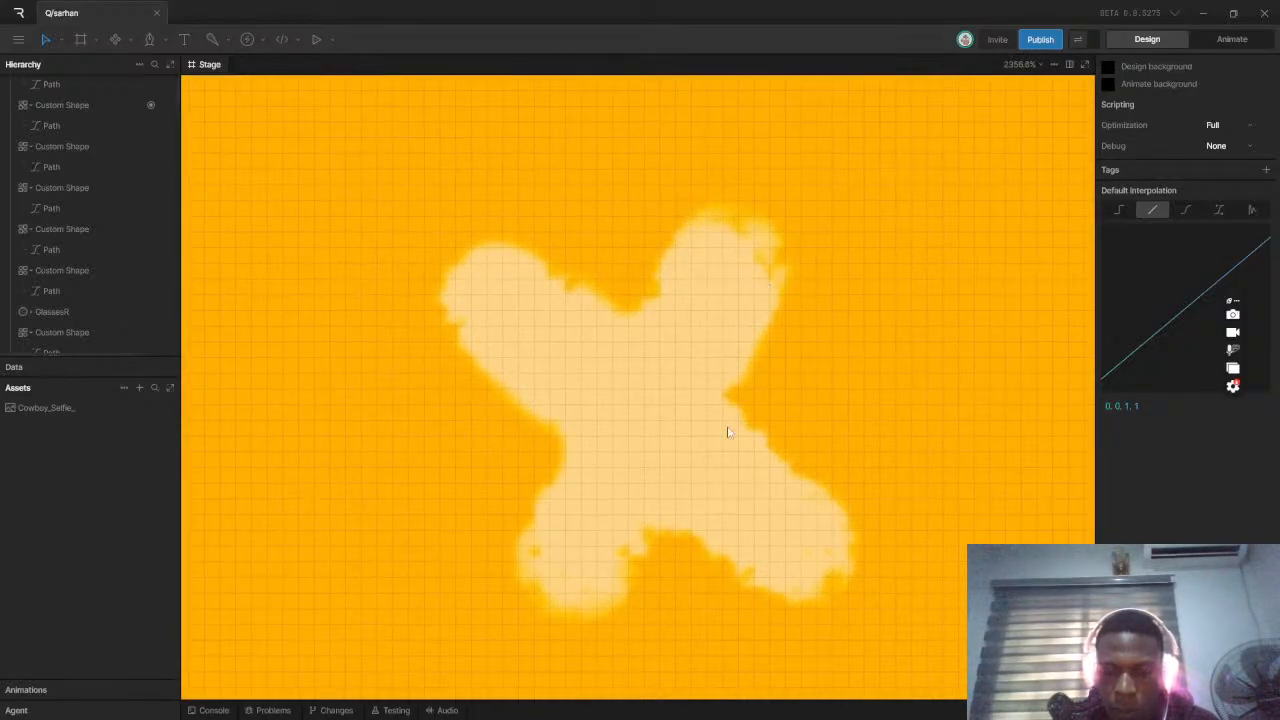
{"action": "left_click", "coordinate": [728, 394]}
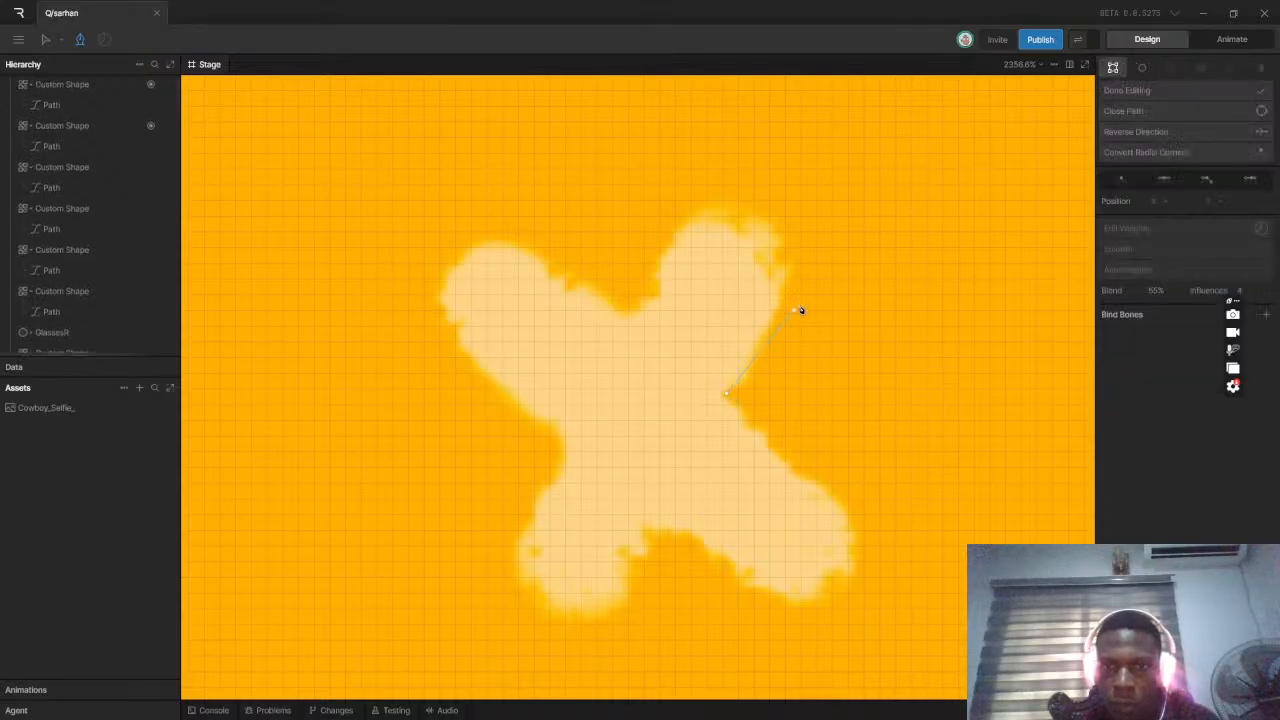
{"action": "left_click_drag", "start_coordinate": [788, 283], "coordinate": [786, 236]}
{"action": "left_click_drag", "start_coordinate": [710, 211], "coordinate": [675, 237]}
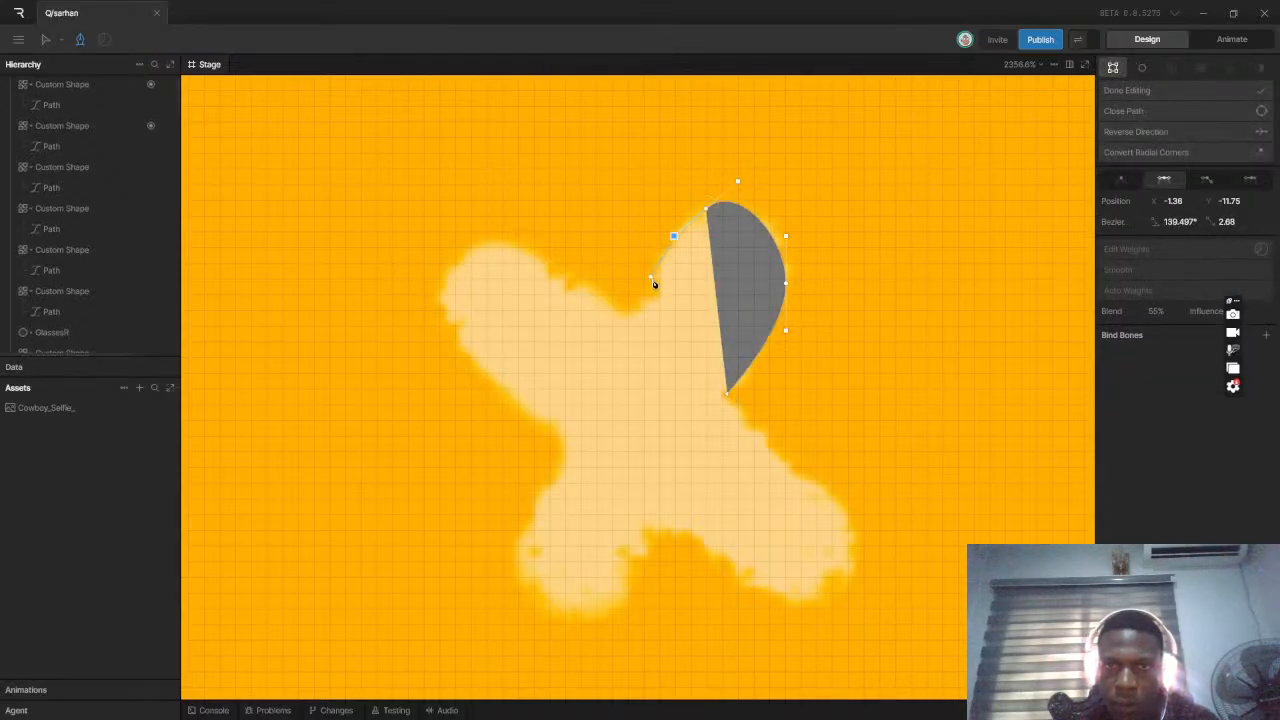
{"action": "left_click", "coordinate": [632, 313]}
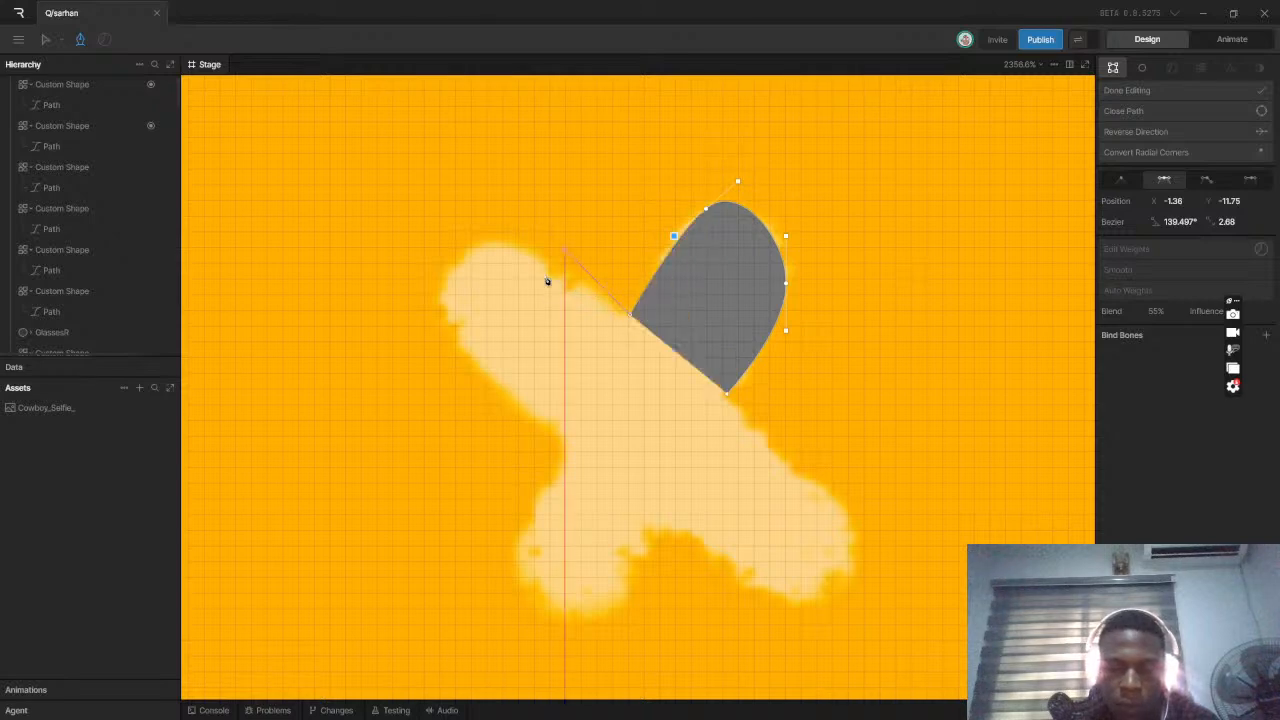
{"action": "key", "text": "shift+x"}
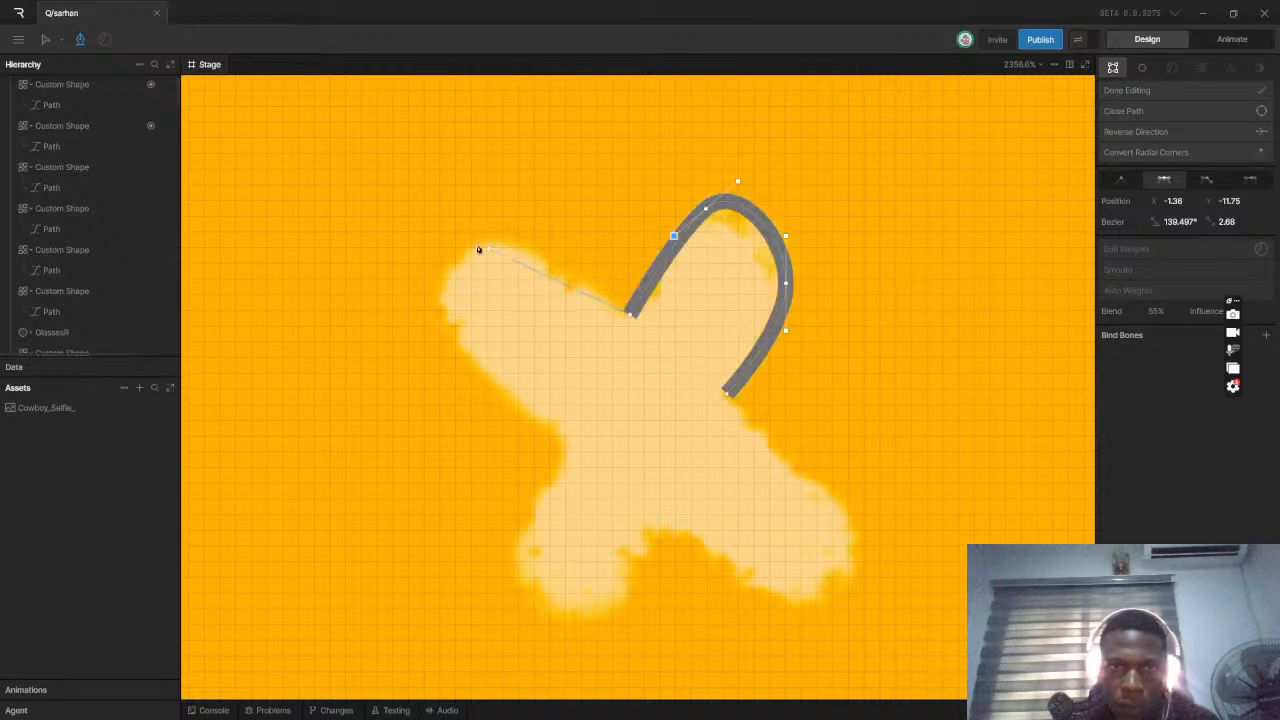
Trace the X-shaped star's upper-left arm around its rounded tip to the left notch, redoing the tip's curve once
{"action": "left_click_drag", "start_coordinate": [456, 252], "coordinate": [416, 291]}
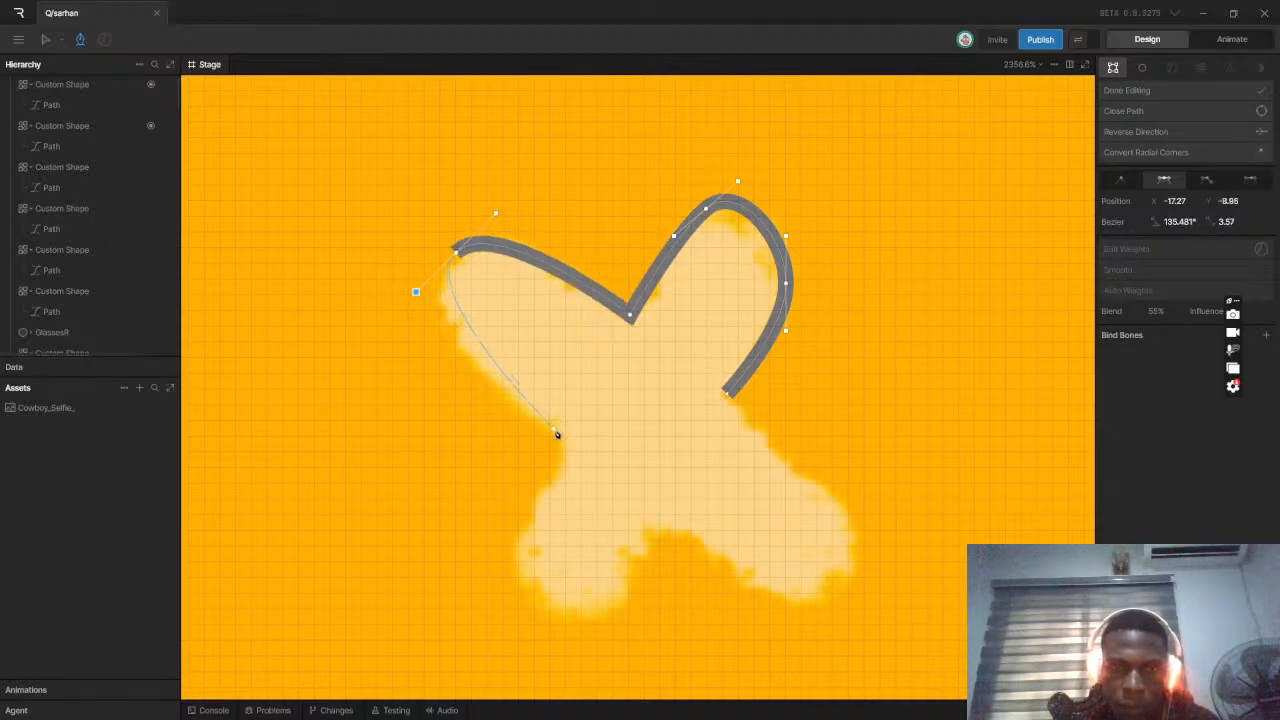
{"action": "key", "text": "ctrl+z"}
{"action": "left_click_drag", "start_coordinate": [455, 262], "coordinate": [420, 326]}
{"action": "left_click_drag", "start_coordinate": [563, 436], "coordinate": [564, 454]}
Curve the path around the X-shaped star's lower-left arm up to the bottom notch
{"action": "mouse_move", "coordinate": [514, 563]}
{"action": "left_mouse_down"}
{"action": "mouse_move", "coordinate": [526, 596]}
{"action": "mouse_move", "coordinate": [580, 634]}
{"action": "mouse_move", "coordinate": [604, 632]}
{"action": "left_mouse_up"}
{"action": "key", "text": "ctrl+z"}
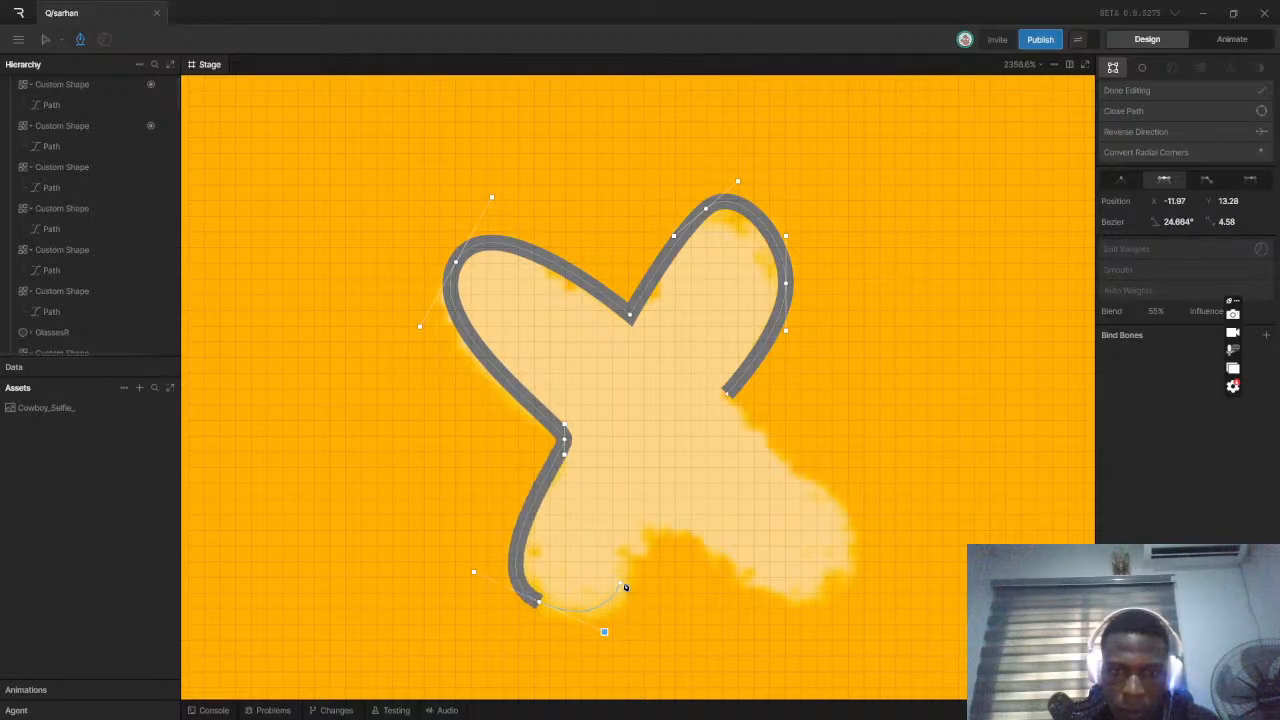
{"action": "left_click", "coordinate": [656, 529]}
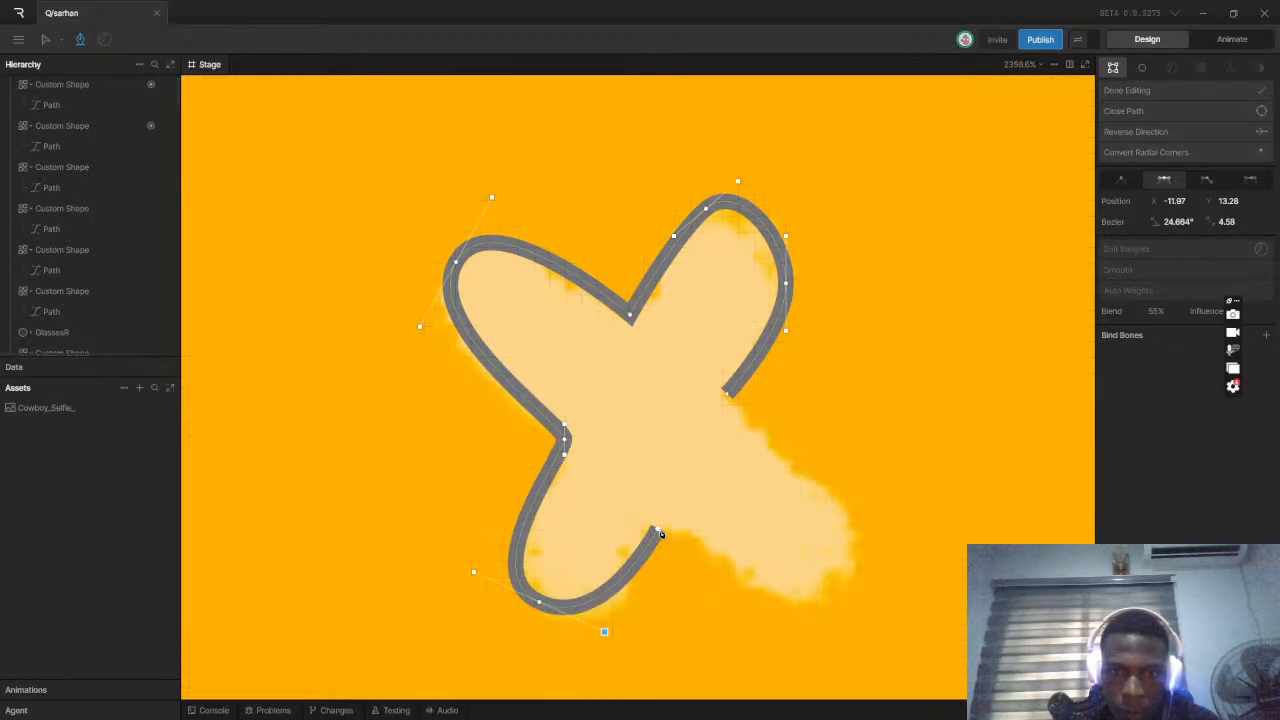
Trace the X-shaped star's lower-right arm around its tip and close the path at the right notch
{"action": "left_click_drag", "start_coordinate": [683, 534], "coordinate": [700, 541]}
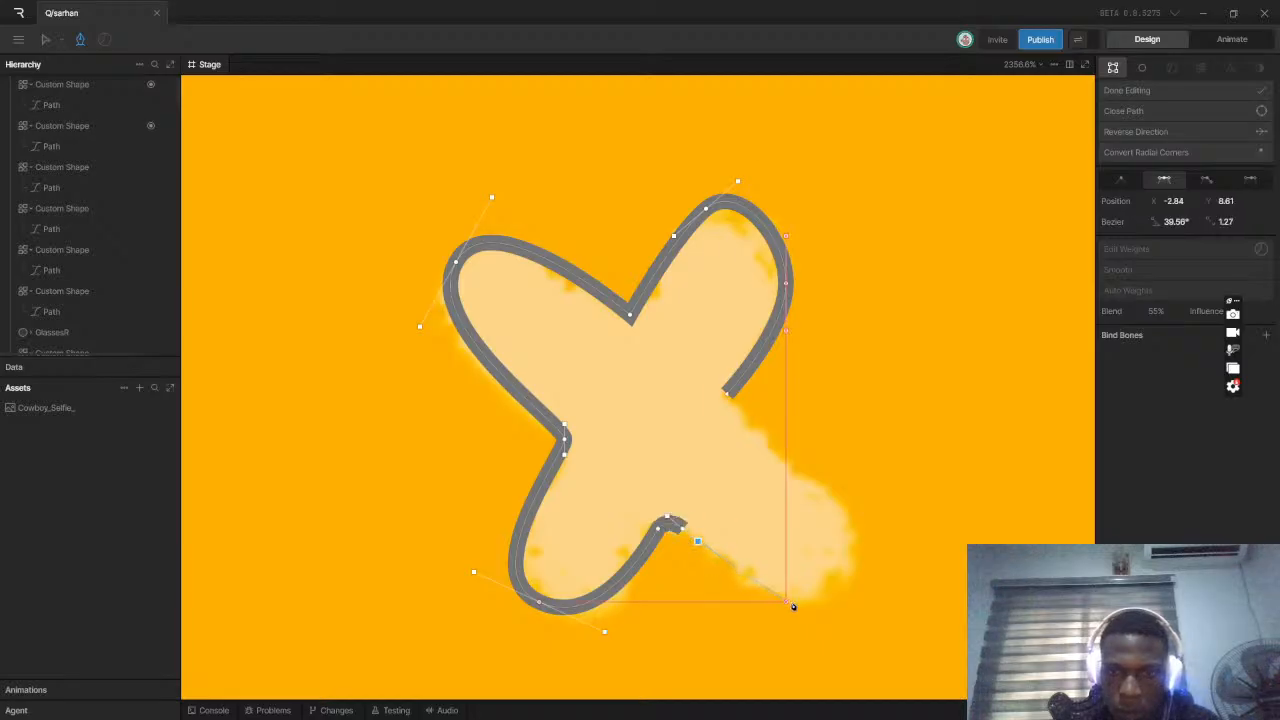
{"action": "left_click", "coordinate": [795, 601]}
{"action": "mouse_move", "coordinate": [812, 608]}
{"action": "left_mouse_down"}
{"action": "mouse_move", "coordinate": [851, 597]}
{"action": "mouse_move", "coordinate": [854, 537]}
{"action": "left_mouse_up"}
{"action": "left_click", "coordinate": [728, 396]}
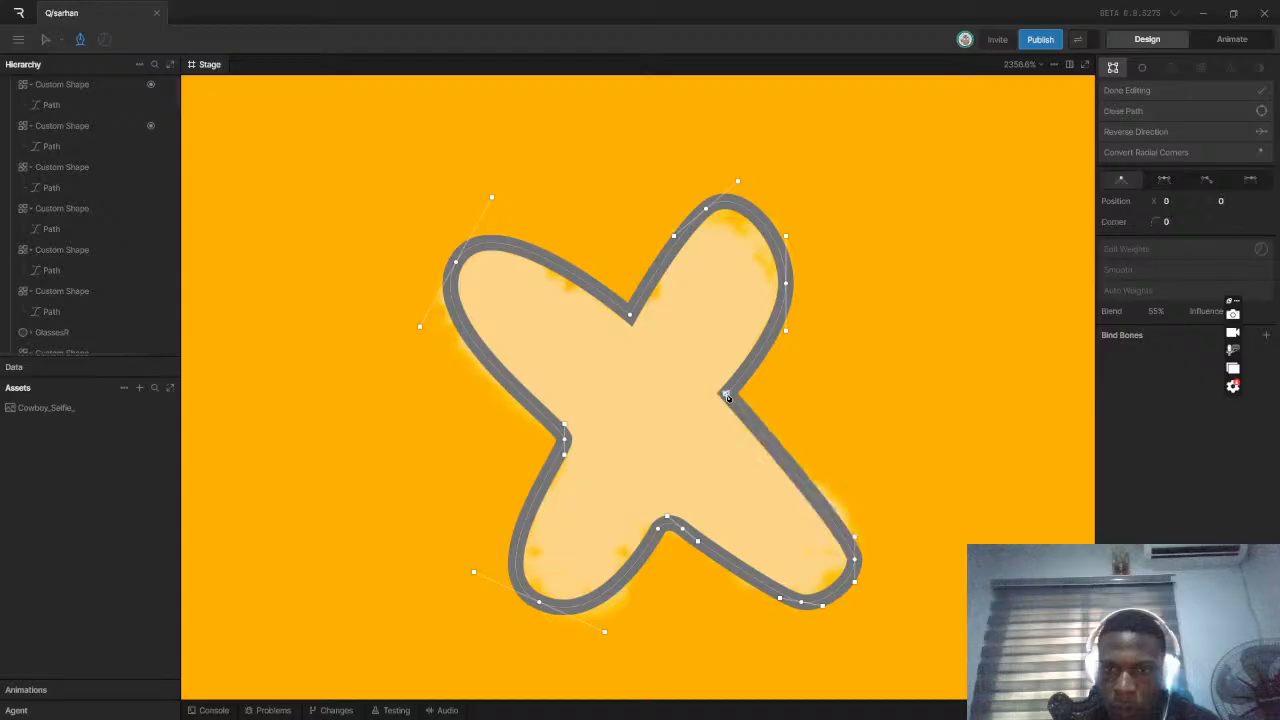
Reshape the curve at the lower-right arm's tip to match the reference and finish editing the X-shaped star's path
{"action": "key", "text": "v"}
{"action": "left_click", "coordinate": [855, 561]}
{"action": "left_click_drag", "start_coordinate": [856, 559], "coordinate": [862, 545]}
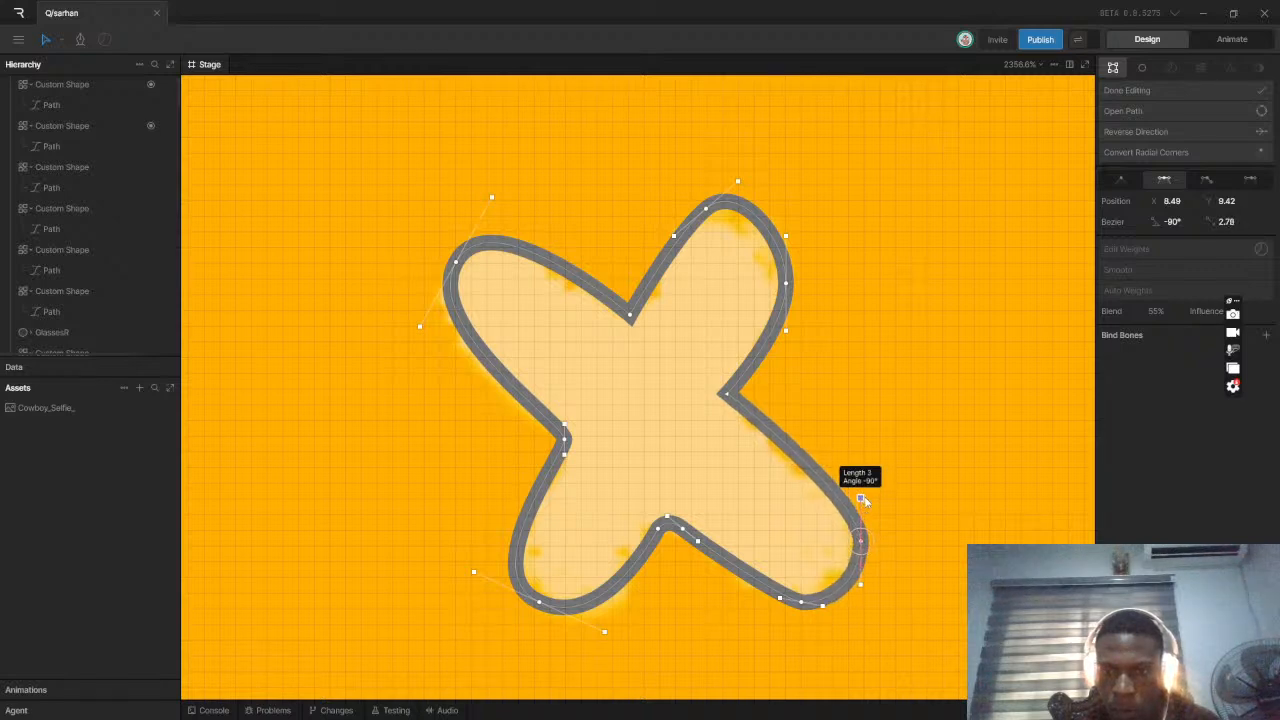
{"action": "key", "text": "Escape"}
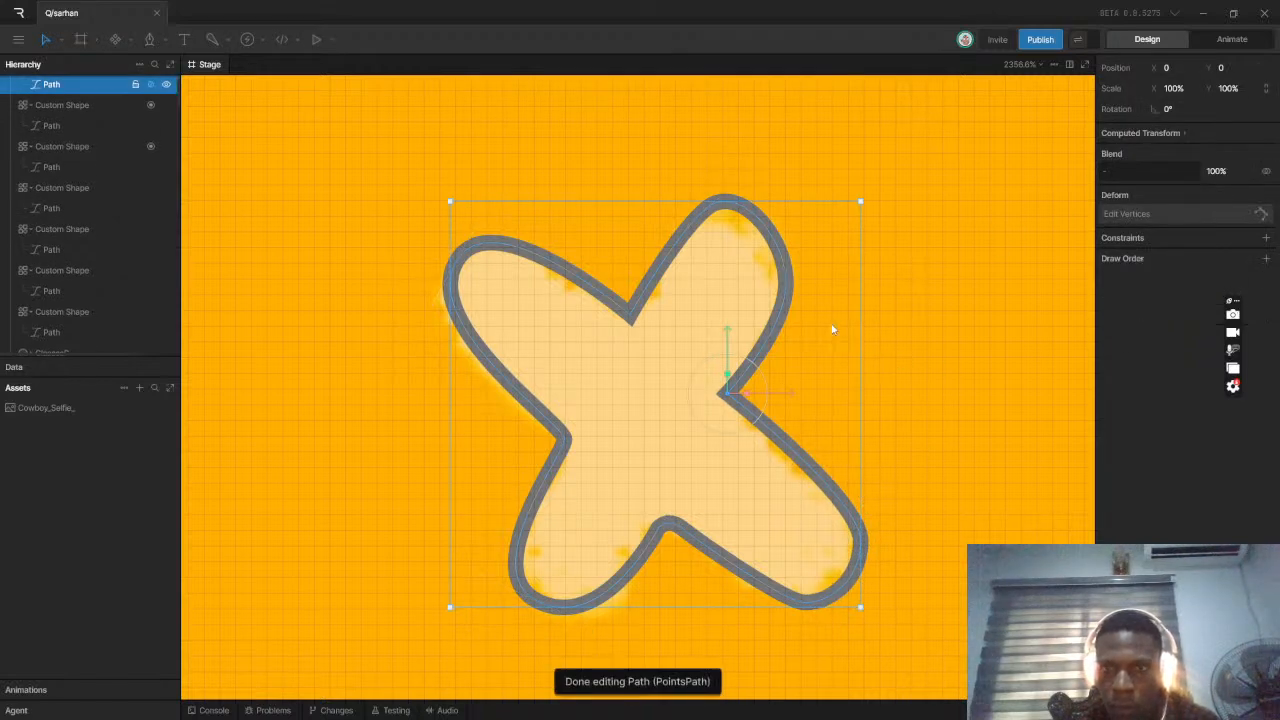
Examine the whole illustration for background stars that still need an outline
{"action": "scroll", "coordinate": [835, 345], "scroll_direction": "down", "scroll_amount": 10}
{"action": "scroll", "coordinate": [700, 365], "scroll_direction": "up", "scroll_amount": 4}
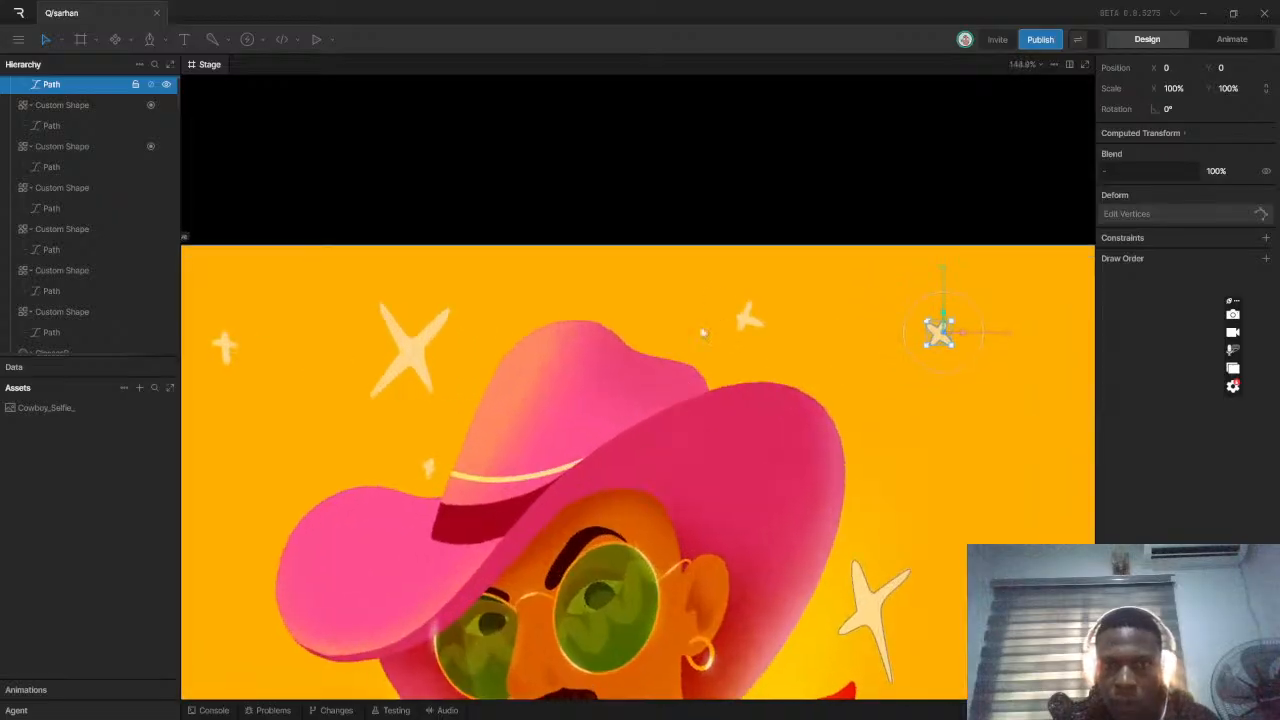
{"action": "scroll", "coordinate": [700, 365], "scroll_direction": "down", "scroll_amount": 4}
{"action": "scroll", "coordinate": [780, 440], "scroll_direction": "up", "scroll_amount": 3}
{"action": "scroll", "coordinate": [610, 390], "scroll_direction": "down", "scroll_amount": 3}
{"action": "scroll", "coordinate": [590, 480], "scroll_direction": "up", "scroll_amount": 3}
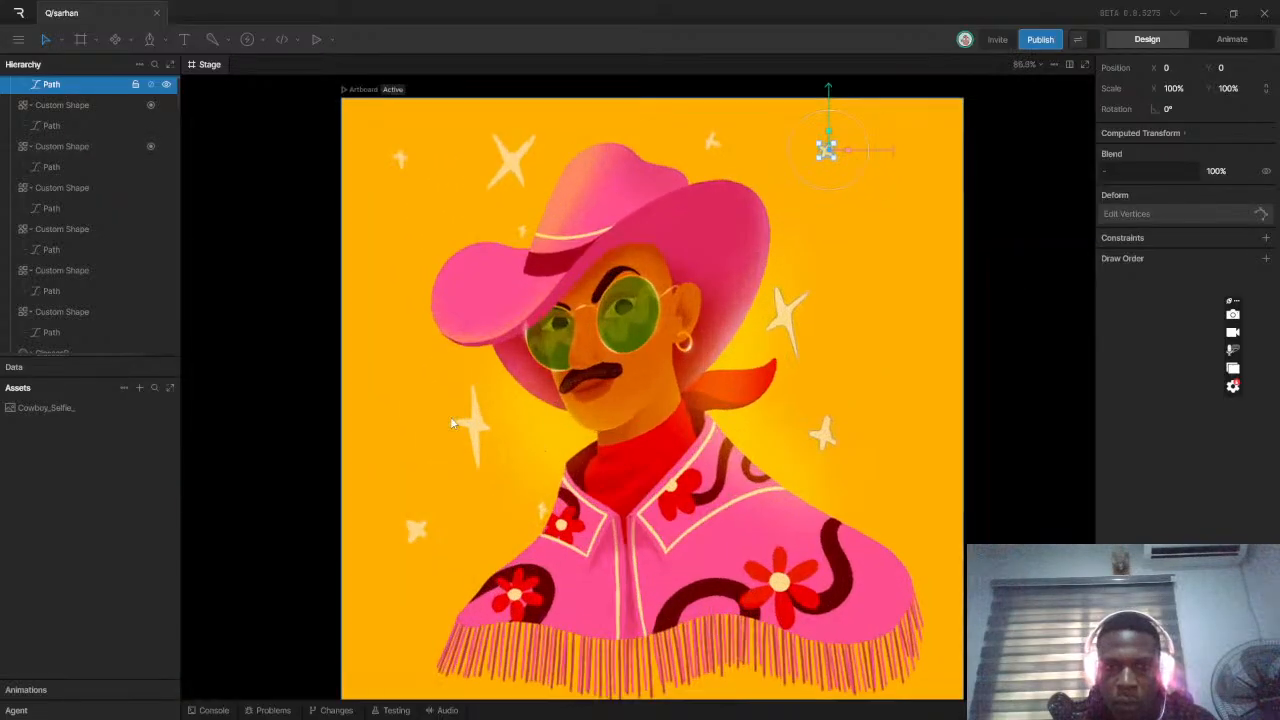
{"action": "scroll", "coordinate": [545, 544], "scroll_direction": "up", "scroll_amount": 2}
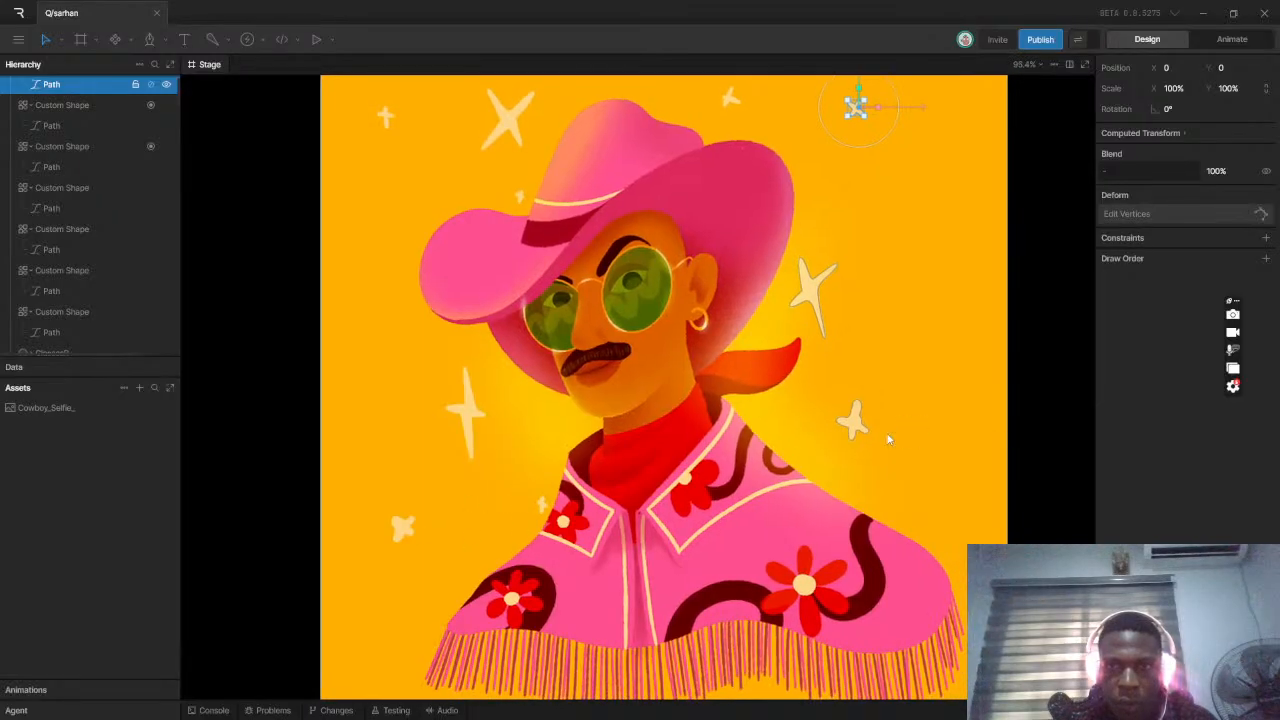
{"action": "scroll", "coordinate": [566, 242], "scroll_direction": "down", "scroll_amount": 1}
{"action": "scroll", "coordinate": [566, 242], "scroll_direction": "down", "scroll_amount": 1}
Try to fit a rotated duplicate of the large star beside the hat brim over the large star left of the crown
{"action": "left_click", "coordinate": [814, 290]}
{"action": "left_click_drag", "start_coordinate": [512, 145], "coordinate": [531, 150]}
{"action": "scroll", "coordinate": [550, 110], "scroll_direction": "up", "scroll_amount": 5}
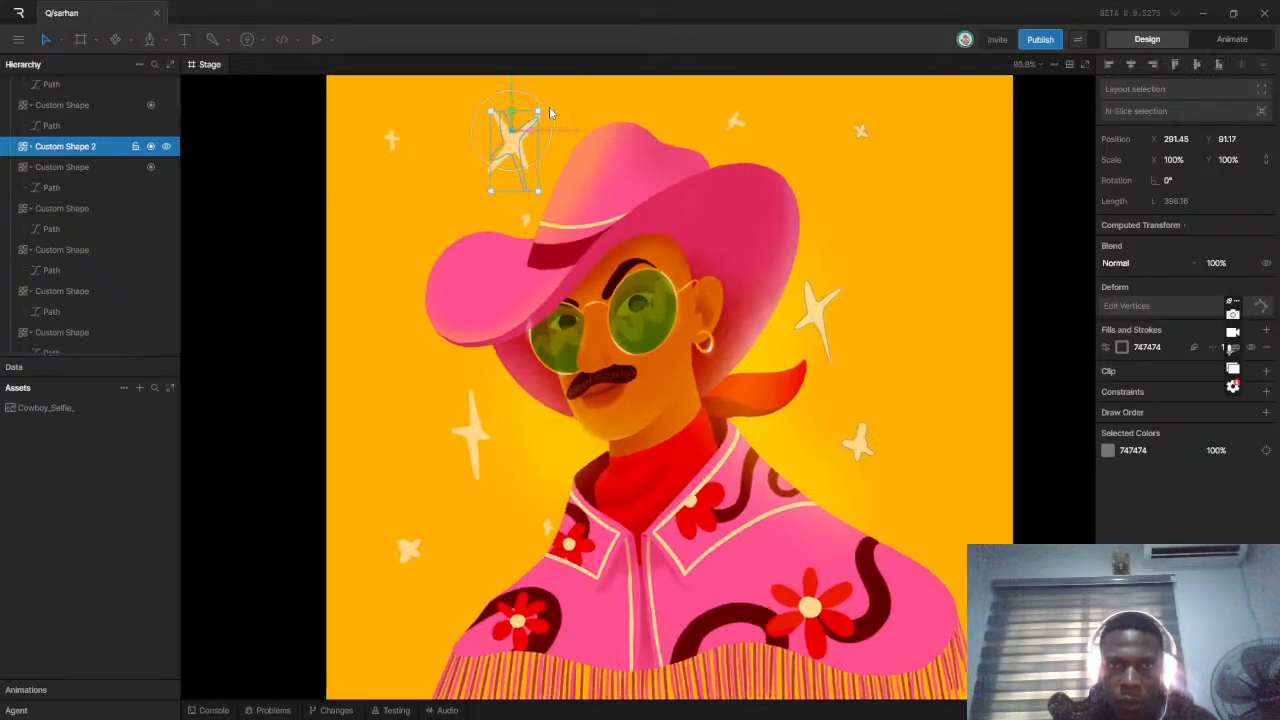
{"action": "left_click_drag", "start_coordinate": [539, 106], "coordinate": [568, 147]}
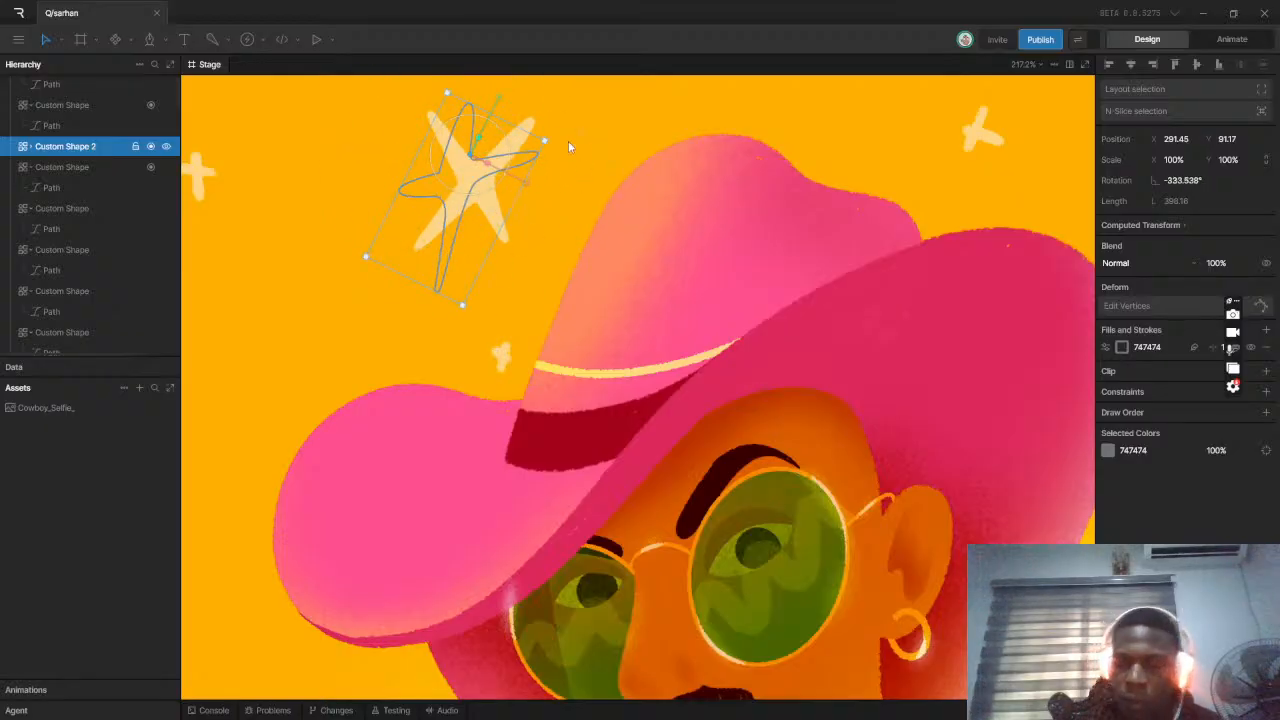
{"action": "left_click", "coordinate": [568, 147]}
Start a Pen path at the lower-right notch of the tall star left of the face and trace its right arm
{"action": "scroll", "coordinate": [650, 340], "scroll_direction": "down", "scroll_amount": 7}
{"action": "scroll", "coordinate": [740, 335], "scroll_direction": "up", "scroll_amount": 3}
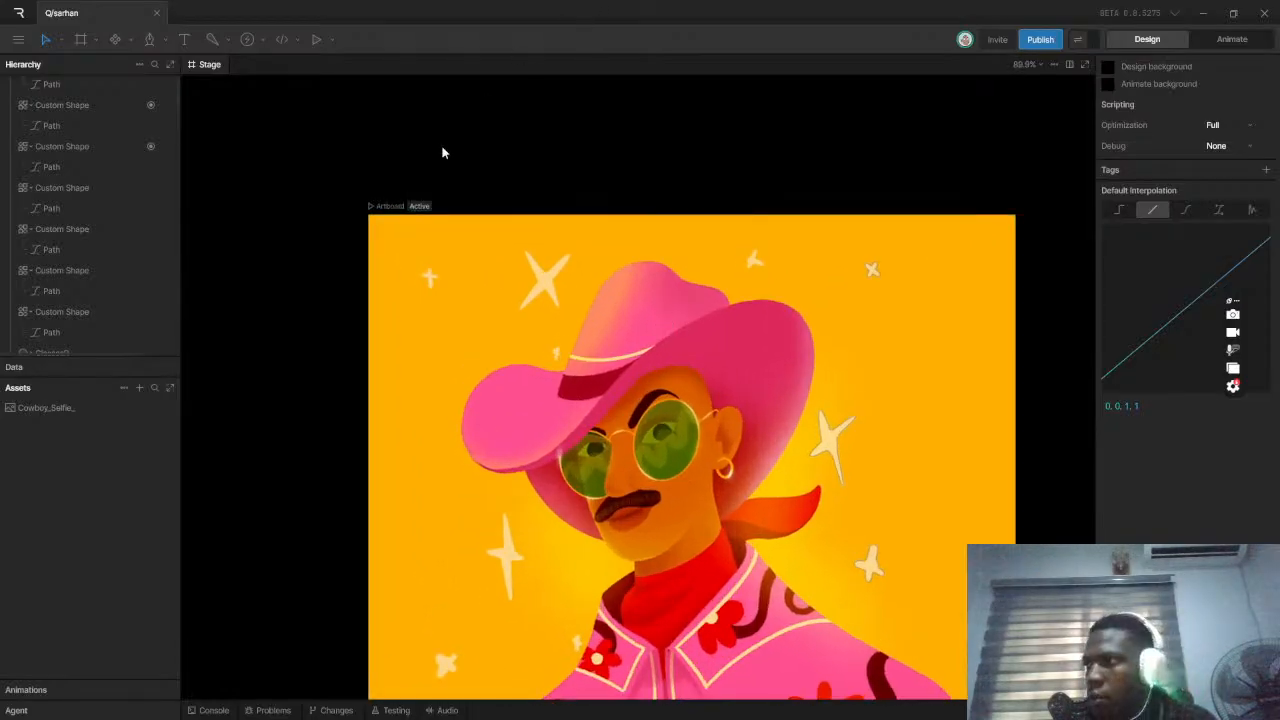
{"action": "scroll", "coordinate": [501, 575], "scroll_direction": "up", "scroll_amount": 10}
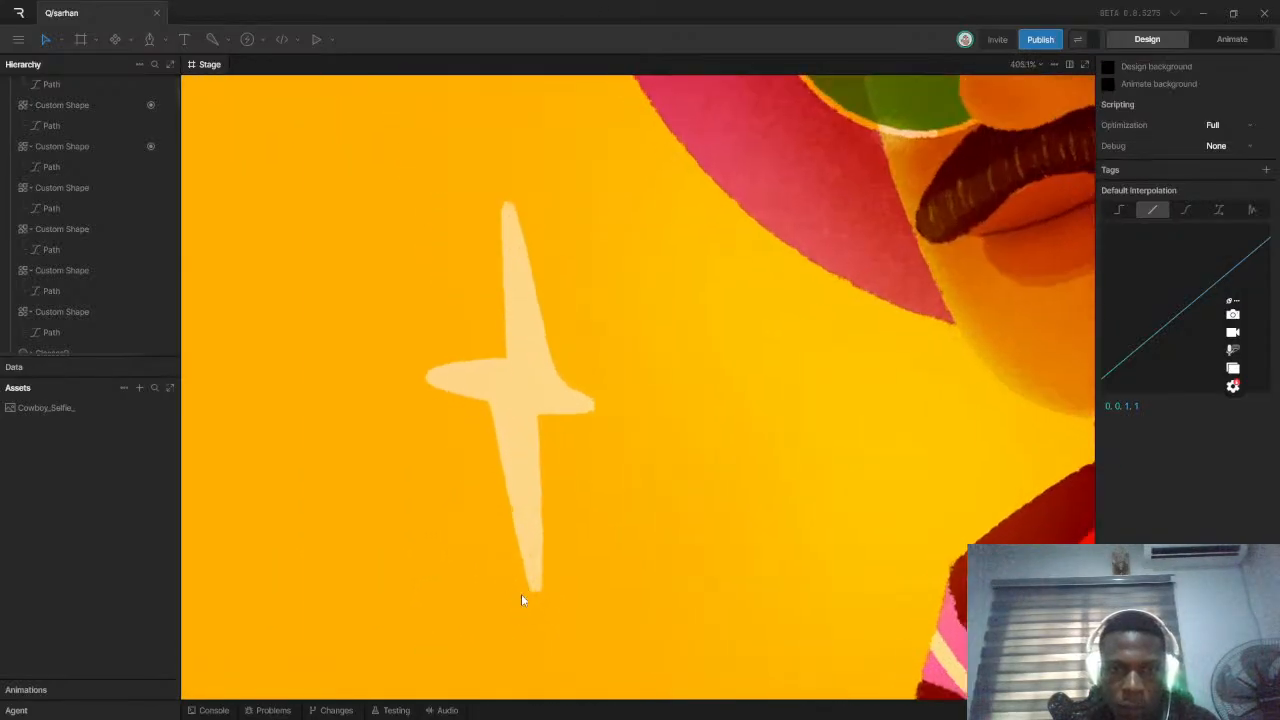
{"action": "scroll", "coordinate": [521, 600], "scroll_direction": "up", "scroll_amount": 4}
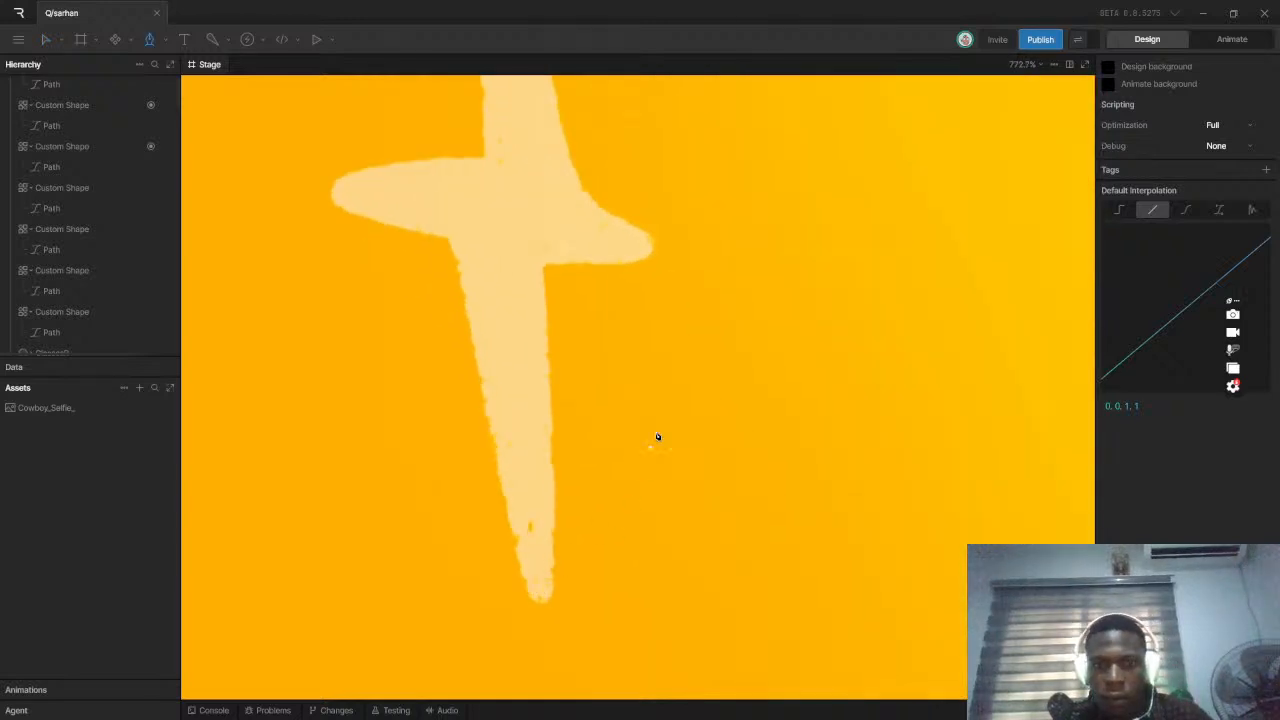
{"action": "scroll", "coordinate": [546, 273], "scroll_direction": "up", "scroll_amount": 3}
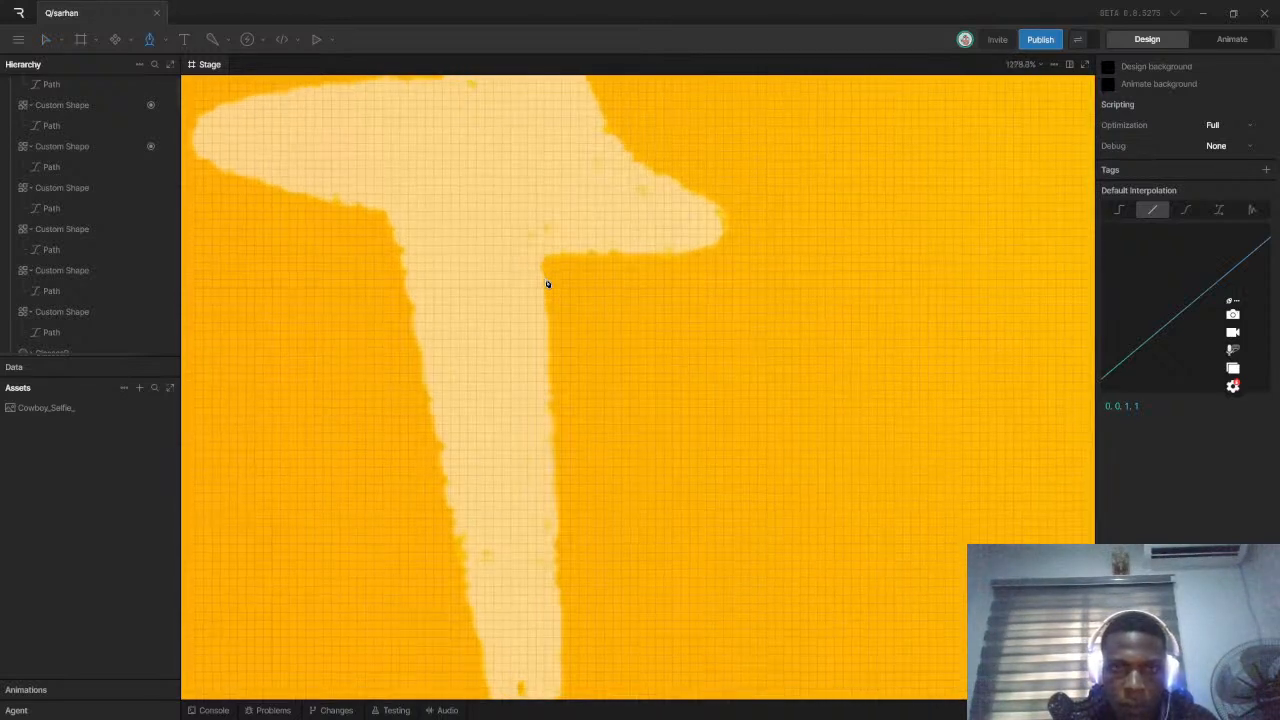
{"action": "double_click", "coordinate": [543, 274]}
{"action": "left_click_drag", "start_coordinate": [566, 256], "coordinate": [712, 195]}
{"action": "left_click_drag", "start_coordinate": [611, 149], "coordinate": [597, 224]}
Extend the path straight up the right edge of the tall star's upper arm and curve it over the tip
{"action": "left_click_drag", "start_coordinate": [571, 101], "coordinate": [606, 331]}
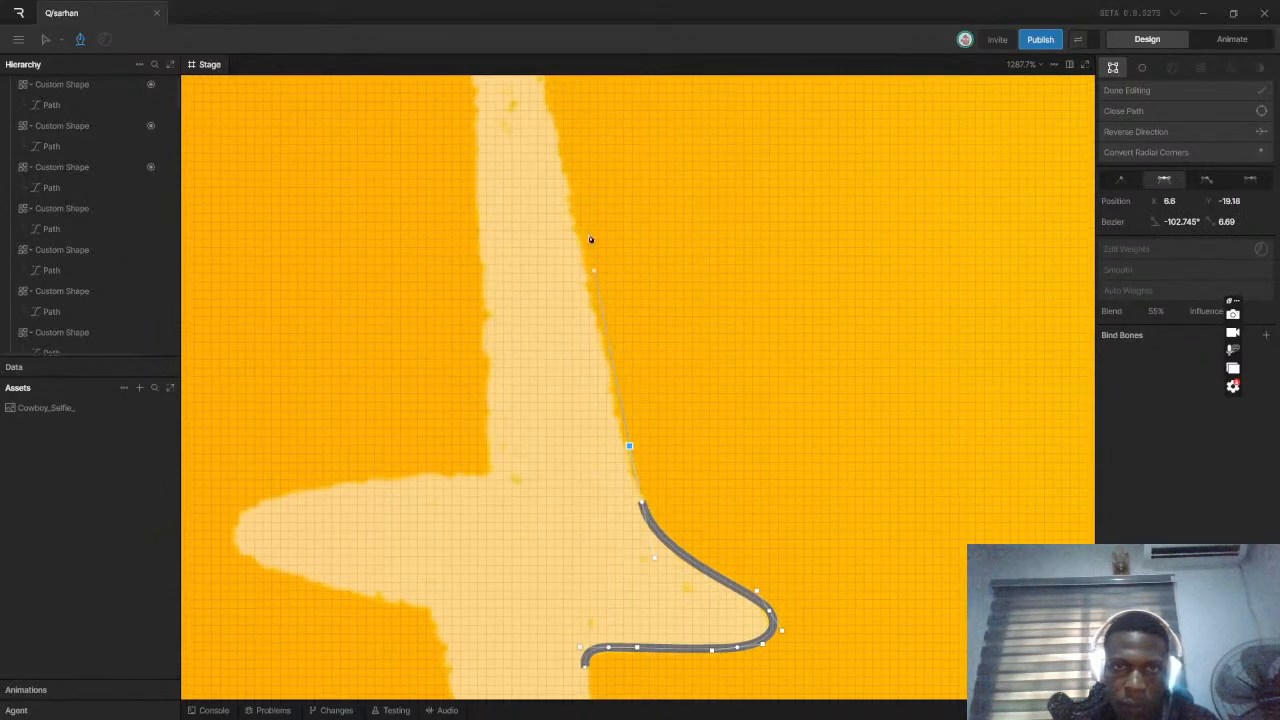
{"action": "left_click_drag", "start_coordinate": [530, 142], "coordinate": [550, 389]}
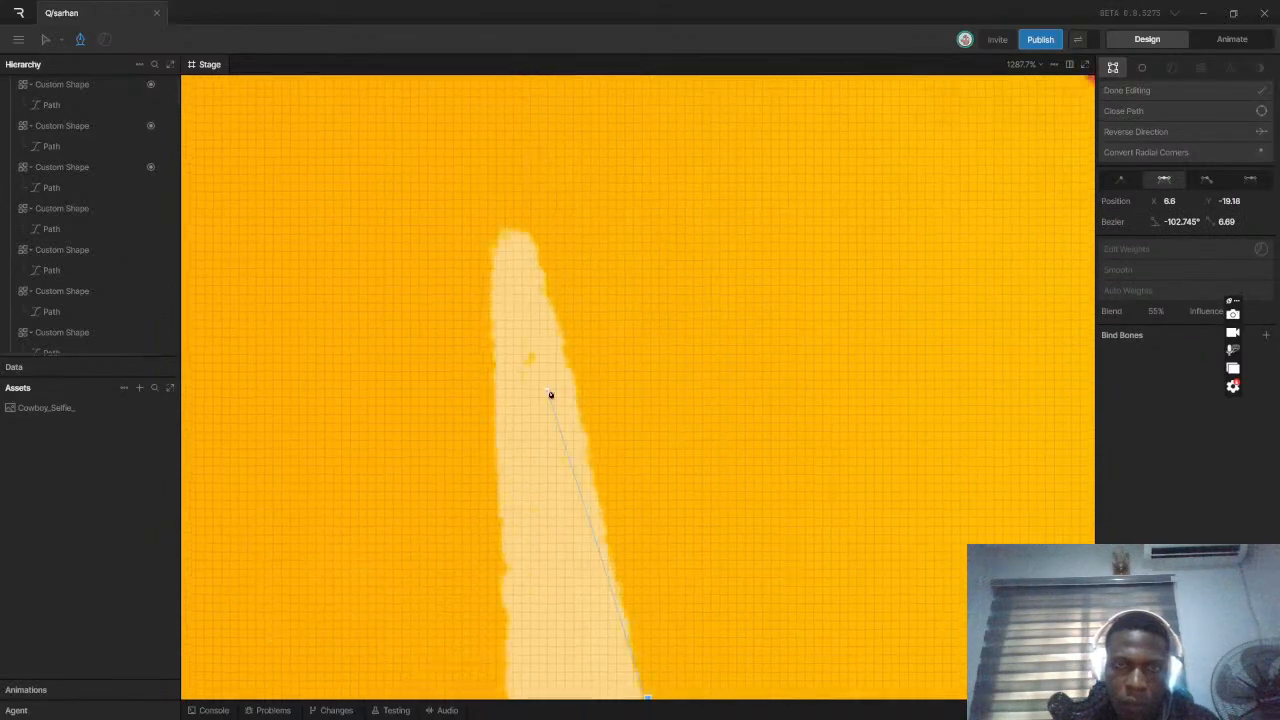
{"action": "left_click", "coordinate": [539, 249]}
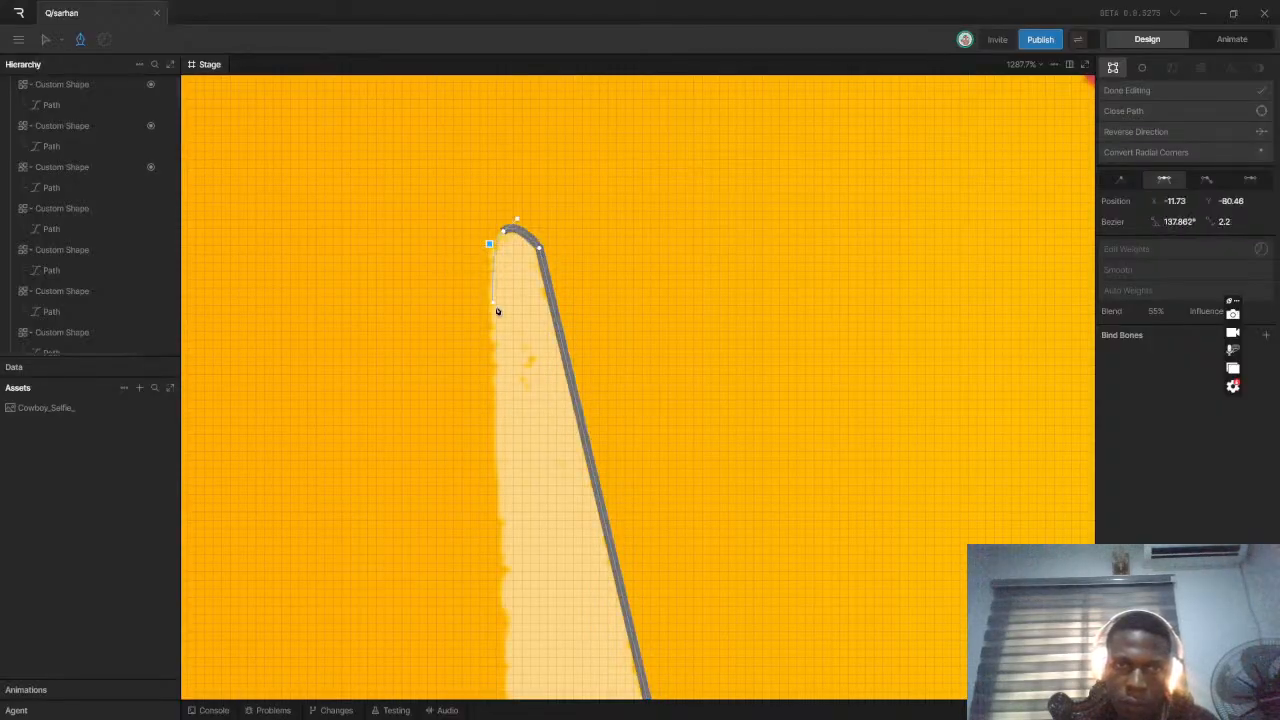
{"action": "key", "text": "ctrl+z"}
{"action": "left_click_drag", "start_coordinate": [512, 229], "coordinate": [483, 240]}
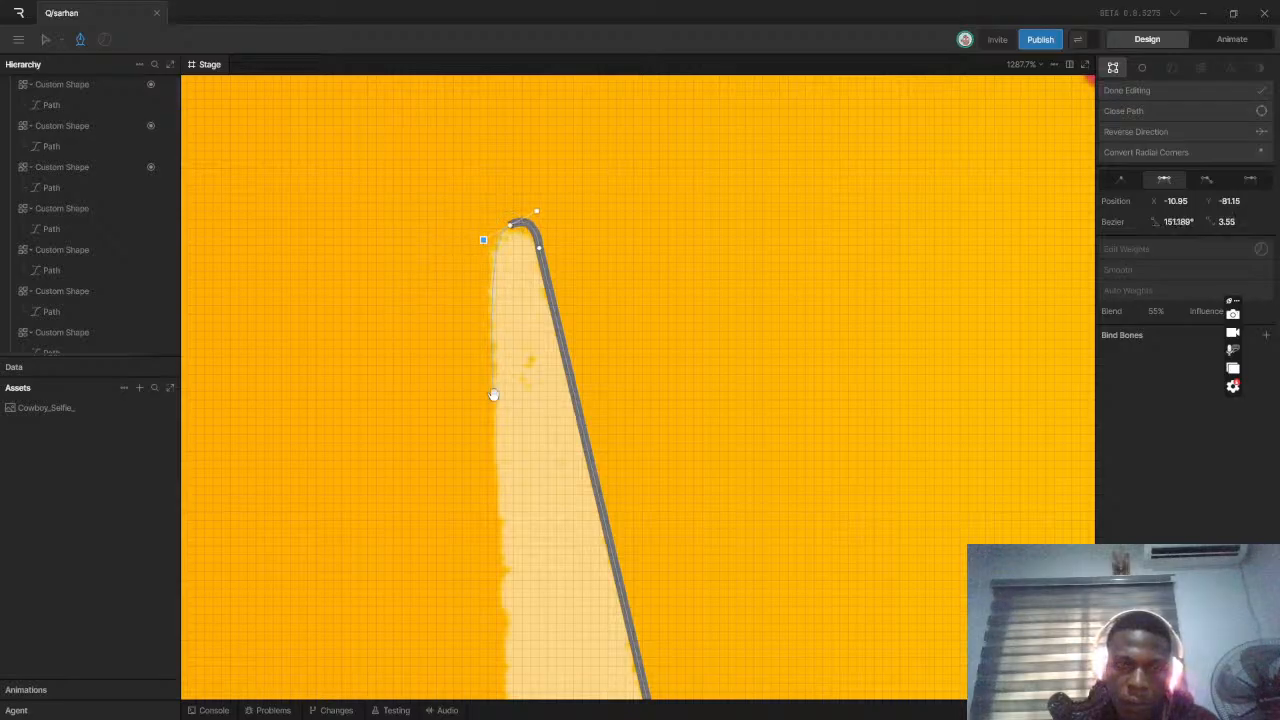
Trace down the upper arm's left edge and around the tall star's left arm to the lower-left notch
{"action": "scroll", "coordinate": [493, 395], "scroll_direction": "down", "scroll_amount": 3}
{"action": "left_click", "coordinate": [552, 550]}
{"action": "left_click_drag", "start_coordinate": [303, 600], "coordinate": [313, 657]}
{"action": "scroll", "coordinate": [300, 500], "scroll_direction": "down", "scroll_amount": 3}
{"action": "left_click_drag", "start_coordinate": [297, 392], "coordinate": [296, 358]}
{"action": "left_click", "coordinate": [458, 460]}
{"action": "left_click_drag", "start_coordinate": [455, 467], "coordinate": [423, 234]}
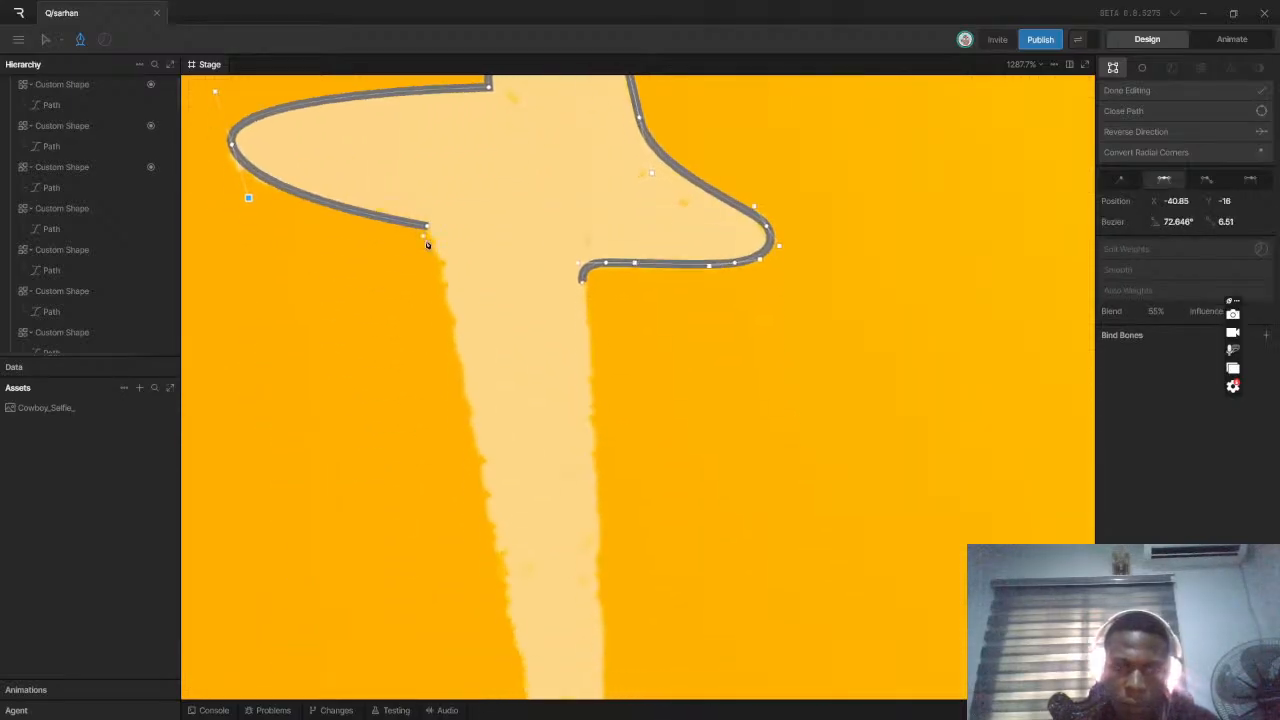
Trace the tall star's bottom arm down to its tip and close the path at the lower-right notch
{"action": "scroll", "coordinate": [484, 372], "scroll_direction": "down", "scroll_amount": 3}
{"action": "scroll", "coordinate": [517, 570], "scroll_direction": "up", "scroll_amount": 3}
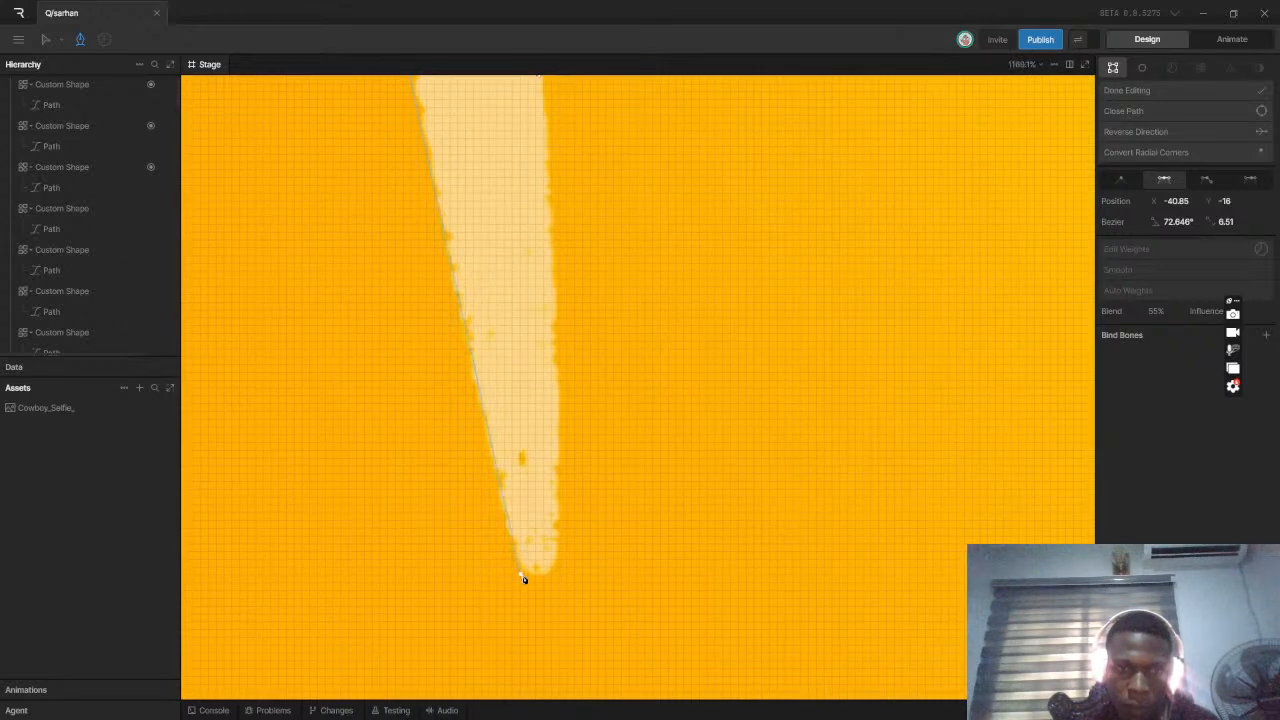
{"action": "left_click", "coordinate": [515, 555]}
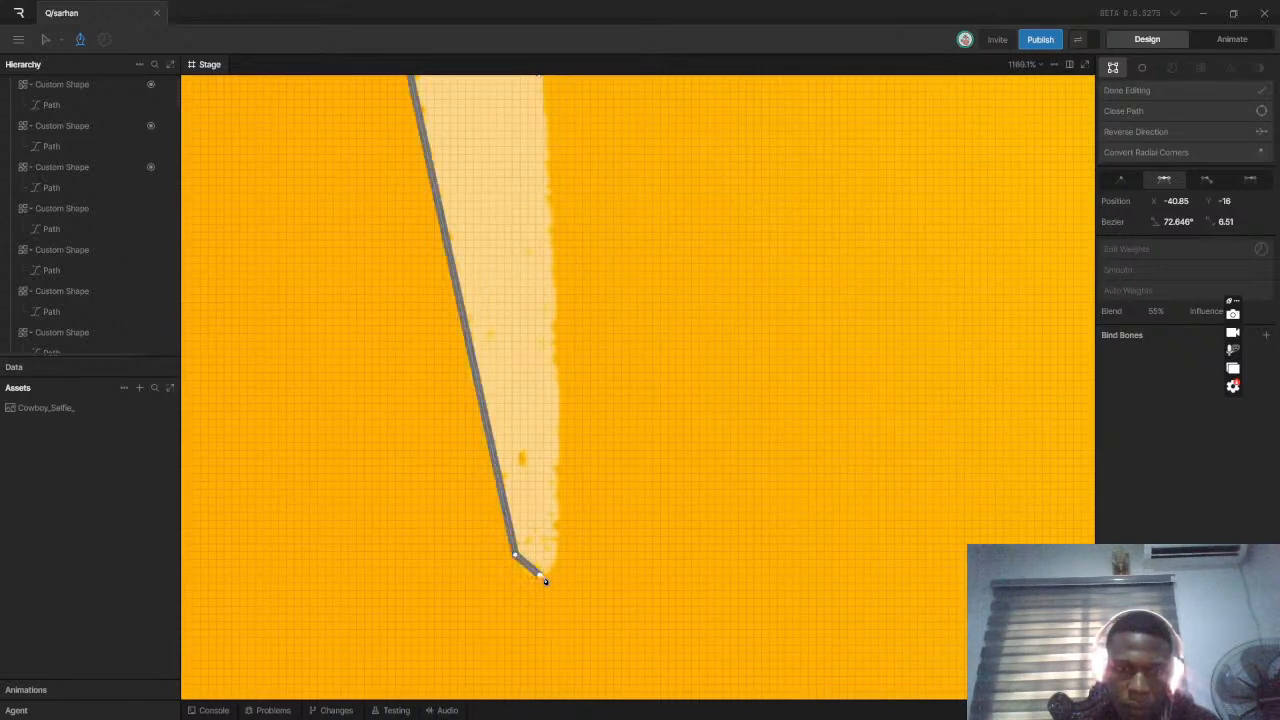
{"action": "scroll", "coordinate": [528, 586], "scroll_direction": "up", "scroll_amount": 5}
{"action": "left_click", "coordinate": [489, 260]}
Adjust the point and curve handles at the tall star's bottom tip so the outline follows its rounded end
{"action": "scroll", "coordinate": [534, 354], "scroll_direction": "down", "scroll_amount": 5}
{"action": "scroll", "coordinate": [509, 403], "scroll_direction": "up", "scroll_amount": 3}
{"action": "key", "text": "v"}
{"action": "left_click_drag", "start_coordinate": [509, 569], "coordinate": [517, 556]}
{"action": "mouse_move", "coordinate": [455, 585]}
{"action": "left_mouse_down"}
{"action": "mouse_move", "coordinate": [501, 567]}
{"action": "mouse_move", "coordinate": [477, 584]}
{"action": "left_mouse_up"}
{"action": "scroll", "coordinate": [558, 509], "scroll_direction": "down", "scroll_amount": 2}
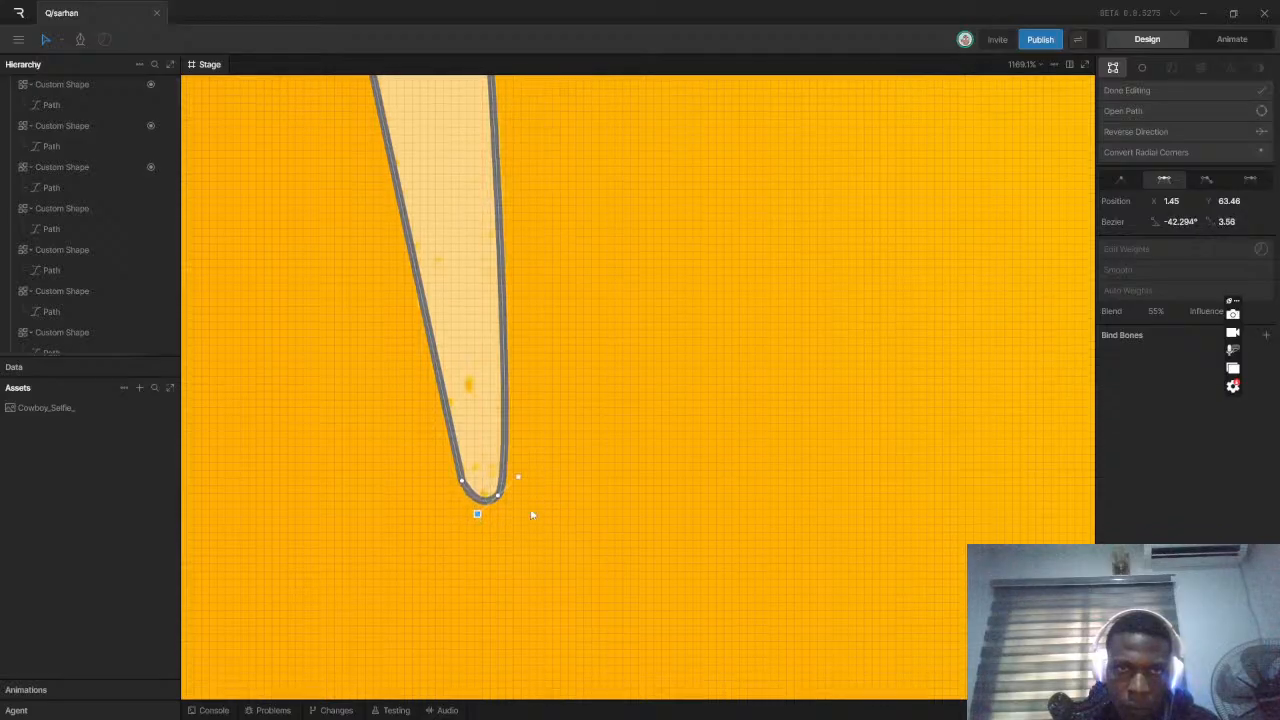
Finish editing the tall star's path and deselect it
{"action": "scroll", "coordinate": [492, 523], "scroll_direction": "down", "scroll_amount": 10}
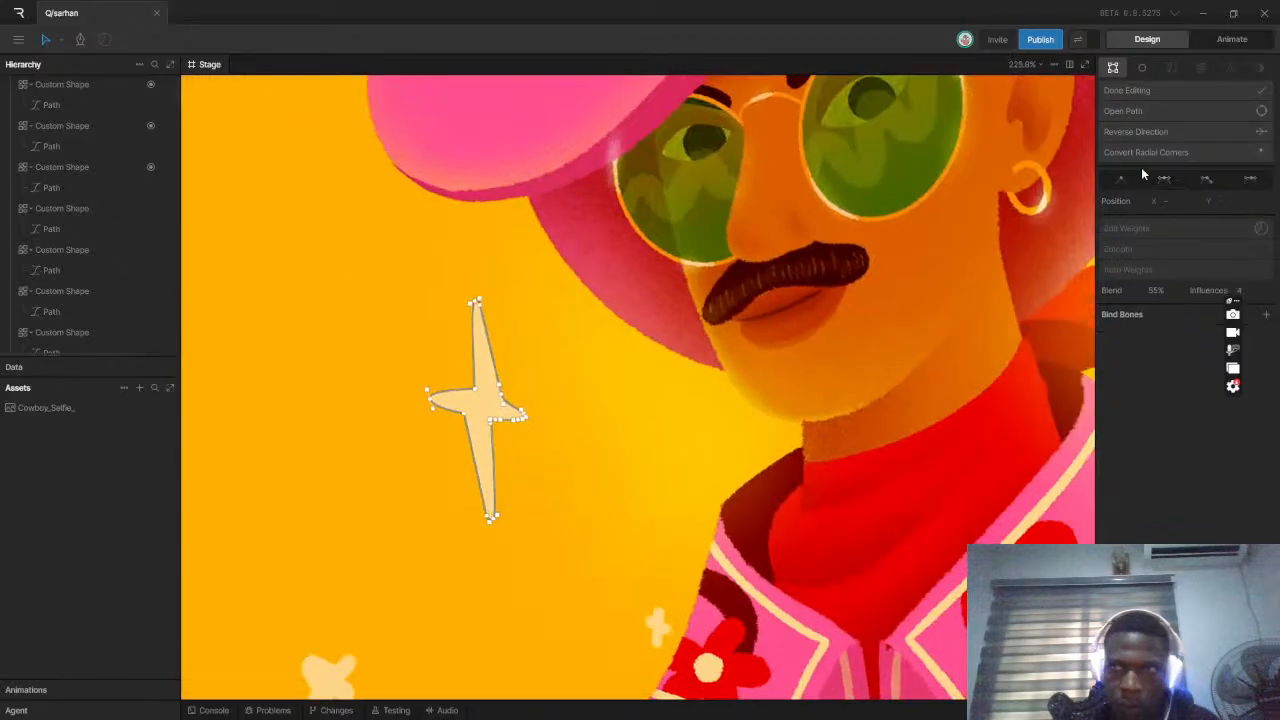
{"action": "left_click", "coordinate": [1146, 92]}
{"action": "left_click", "coordinate": [562, 496]}
Start a path at the left notch of the large X-shaped star and trace its upper-left arm's outer edge to the rounded tip
{"action": "scroll", "coordinate": [570, 502], "scroll_direction": "down", "scroll_amount": 8}
{"action": "scroll", "coordinate": [553, 300], "scroll_direction": "up", "scroll_amount": 15}
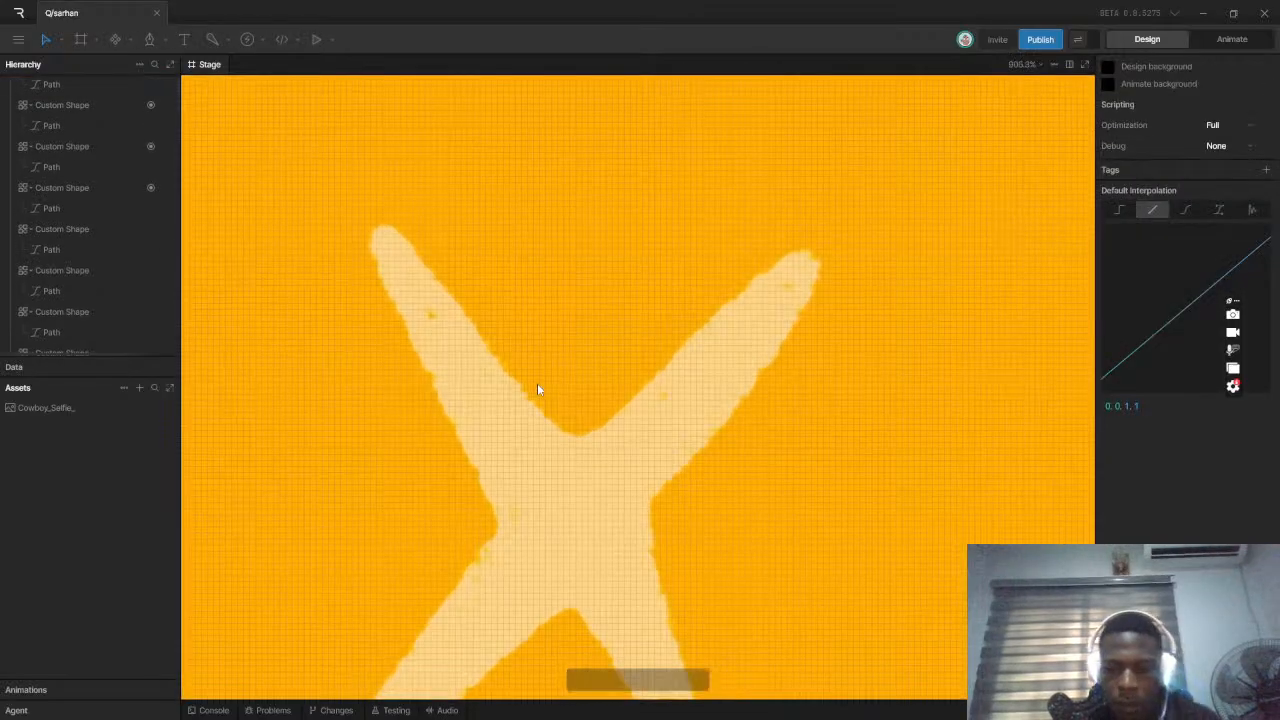
{"action": "key", "text": "p"}
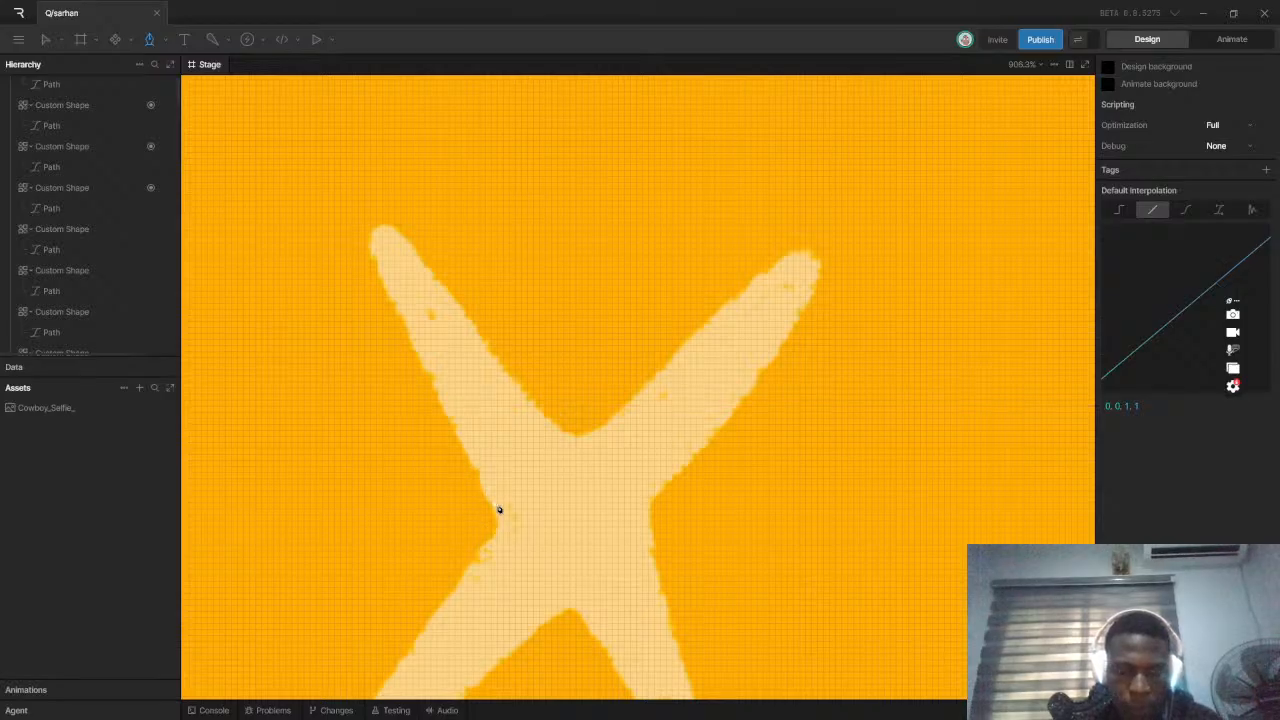
{"action": "scroll", "coordinate": [501, 507], "scroll_direction": "up", "scroll_amount": 2}
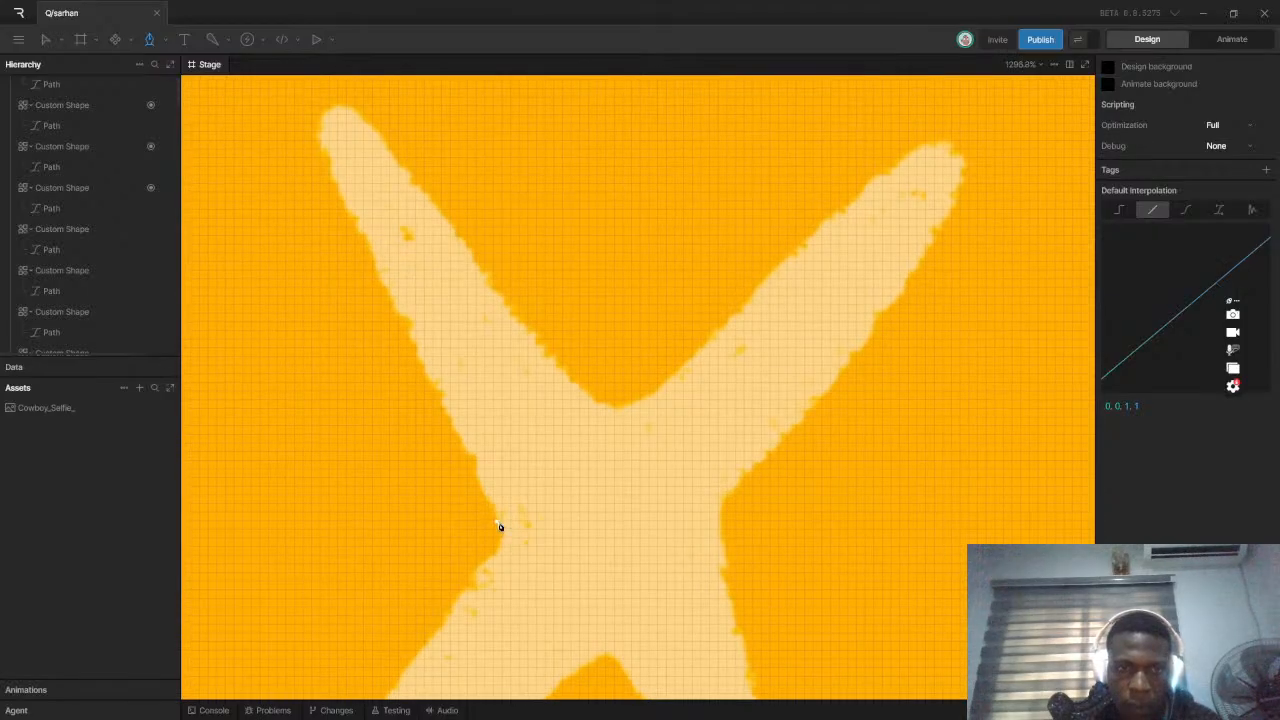
{"action": "left_click", "coordinate": [498, 521]}
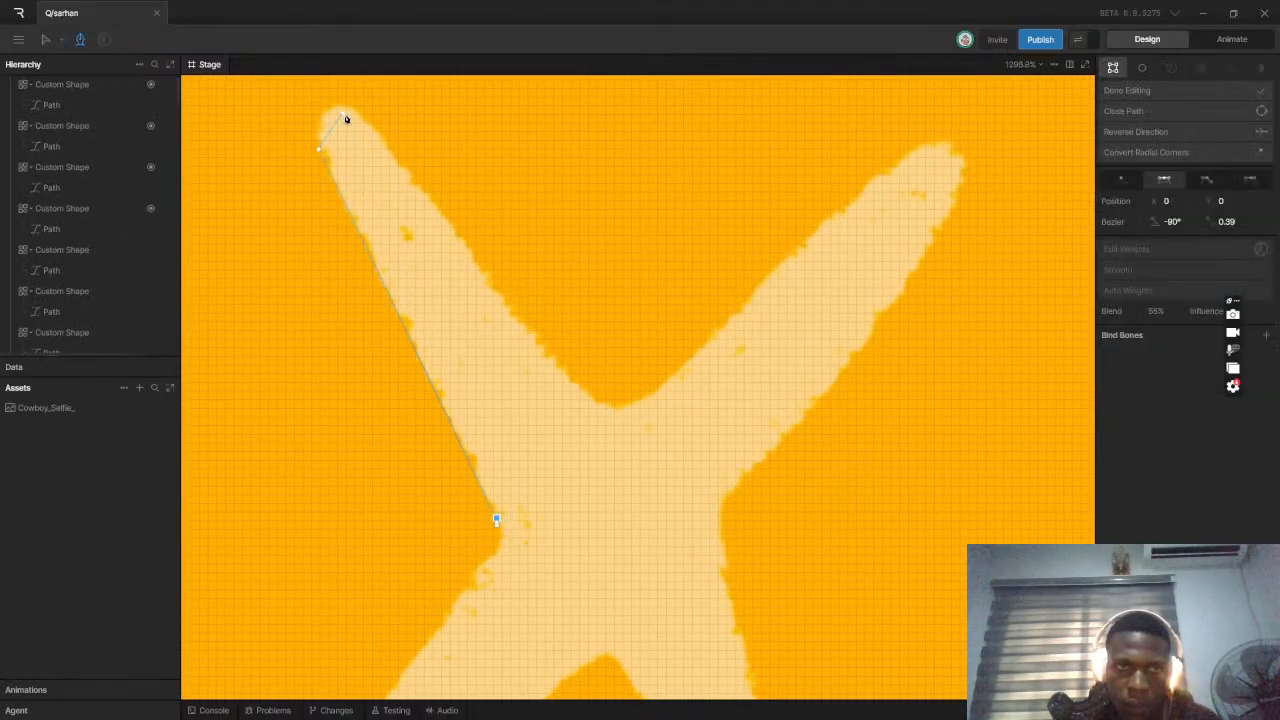
{"action": "left_click_drag", "start_coordinate": [377, 128], "coordinate": [412, 180]}
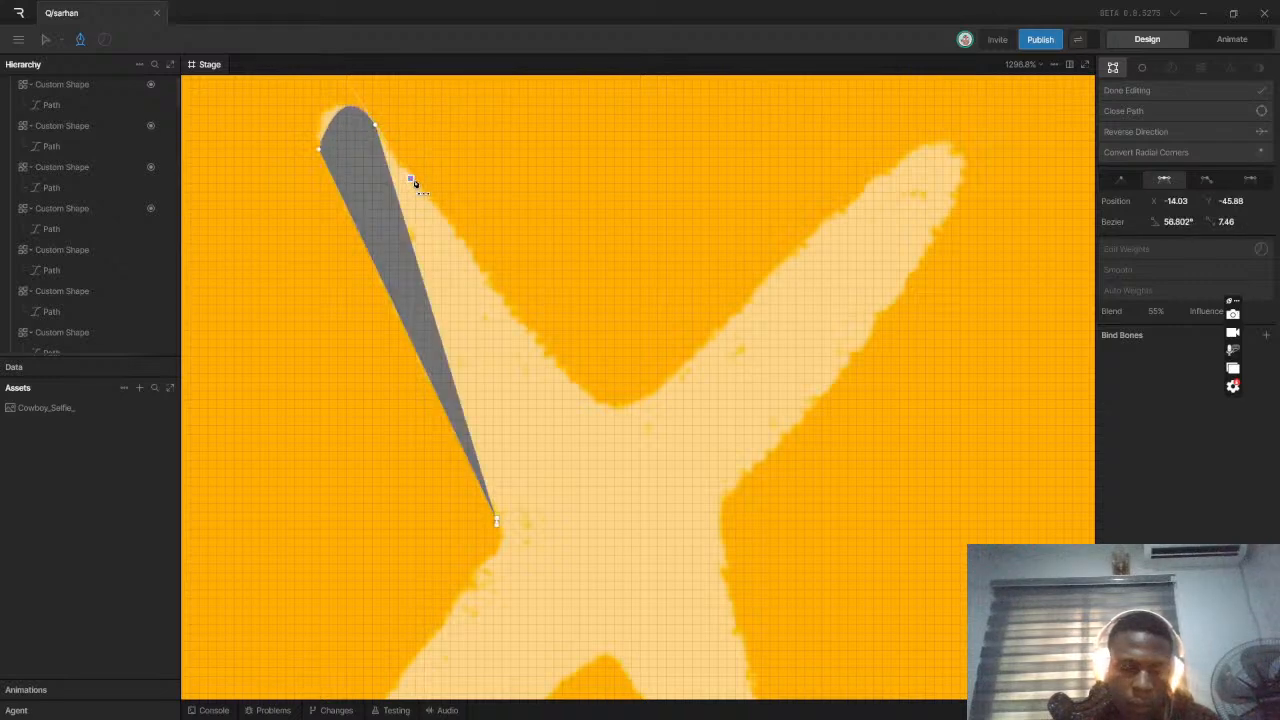
{"action": "key", "text": "ctrl+z"}
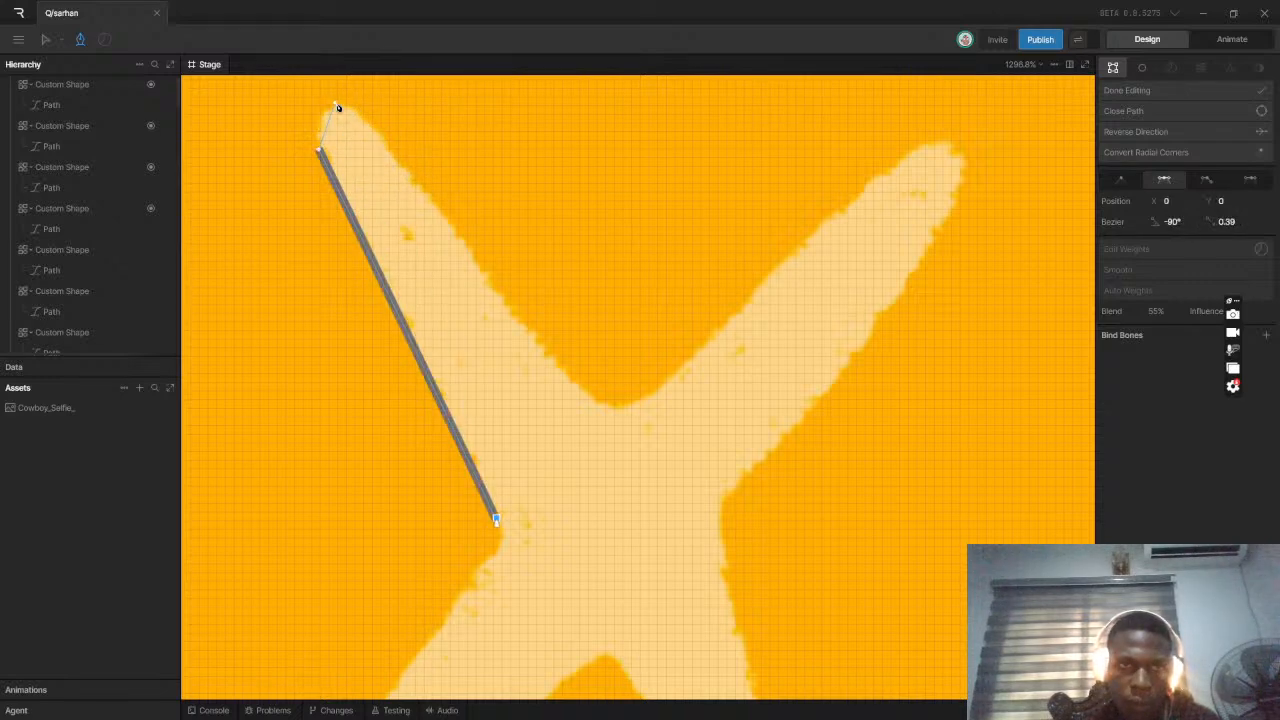
{"action": "left_click_drag", "start_coordinate": [331, 106], "coordinate": [357, 101]}
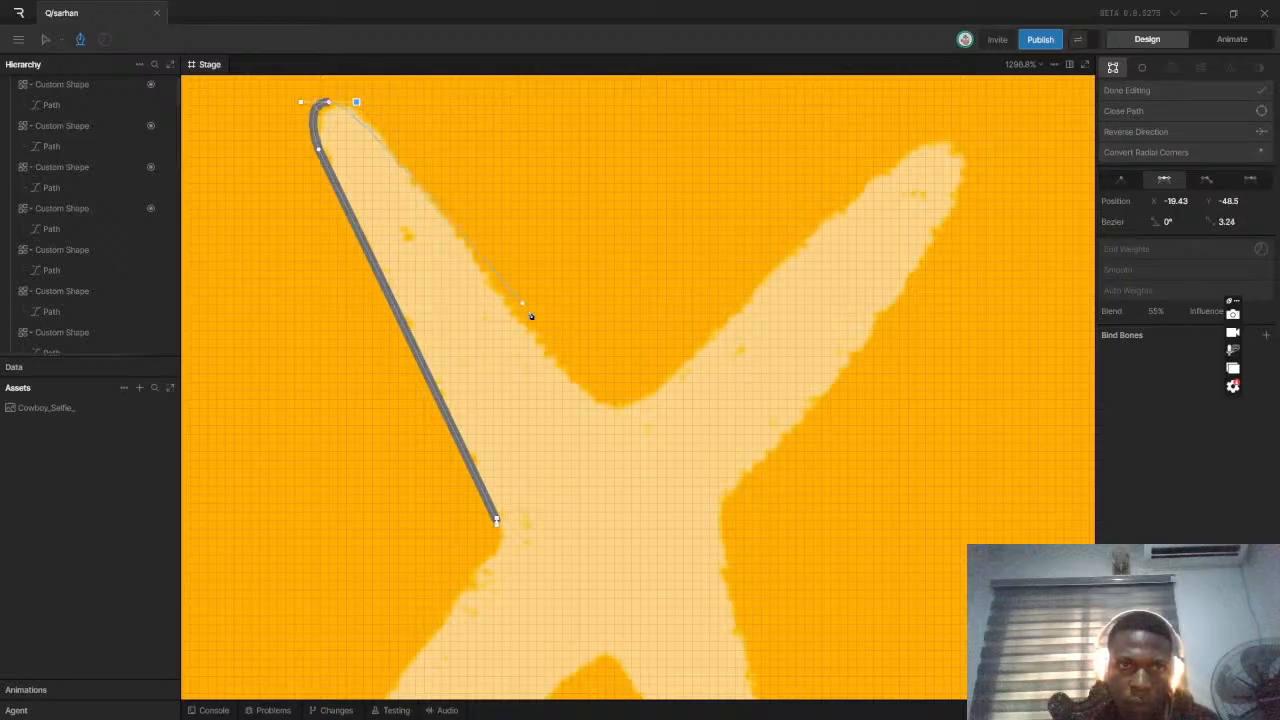
Continue the path through the X-shaped star's upper notch and around its upper-right arm to the right notch
{"action": "left_click_drag", "start_coordinate": [582, 392], "coordinate": [708, 336]}
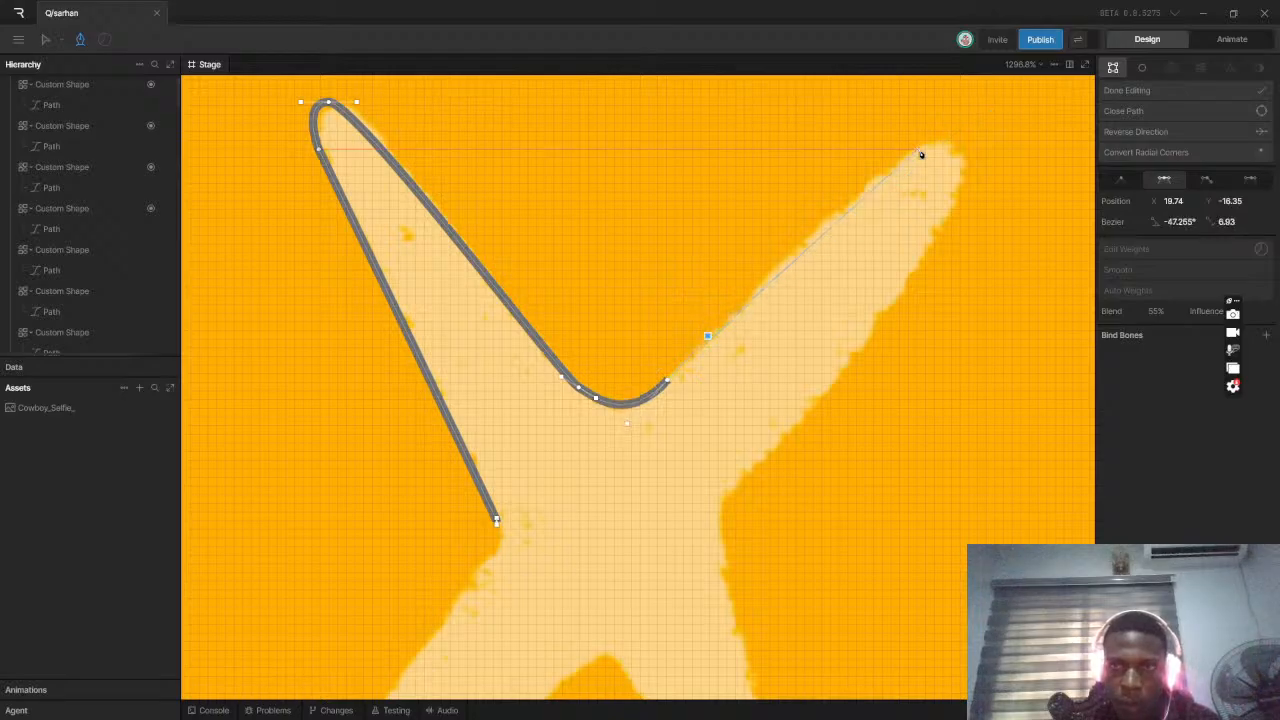
{"action": "left_click", "coordinate": [902, 157]}
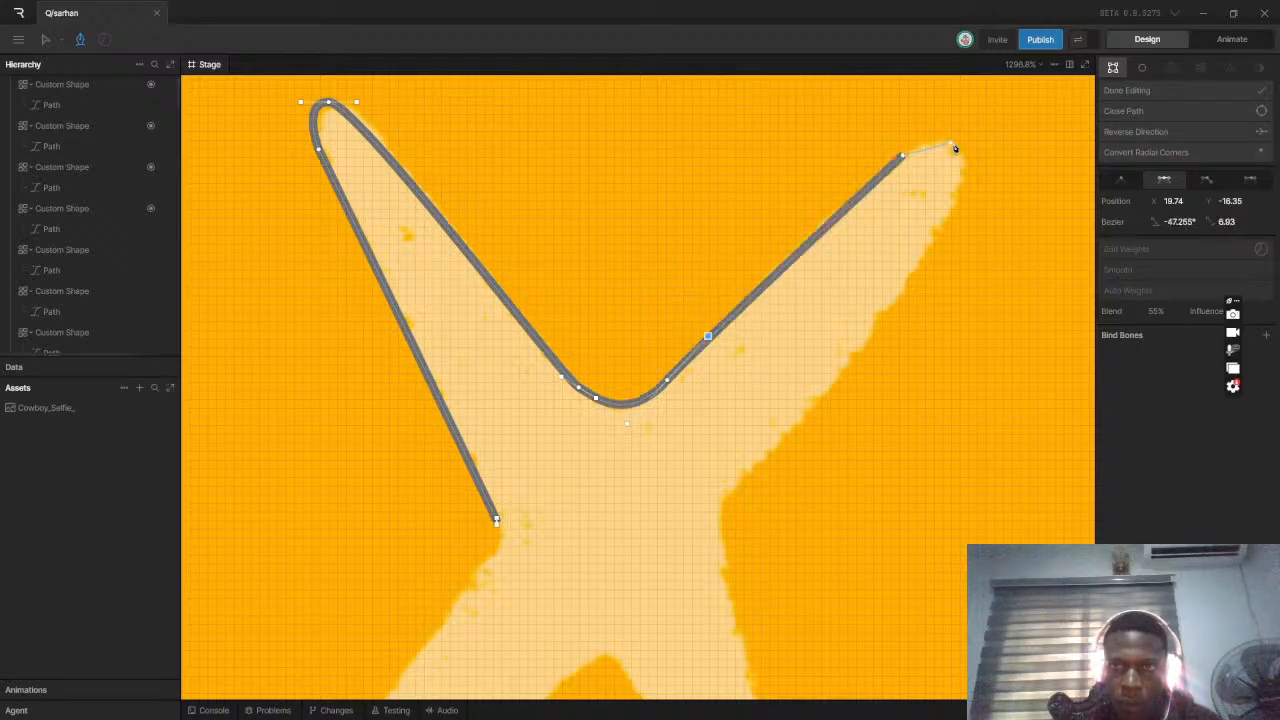
{"action": "mouse_move", "coordinate": [958, 155]}
{"action": "left_mouse_down"}
{"action": "mouse_move", "coordinate": [980, 183]}
{"action": "mouse_move", "coordinate": [973, 173]}
{"action": "left_mouse_up"}
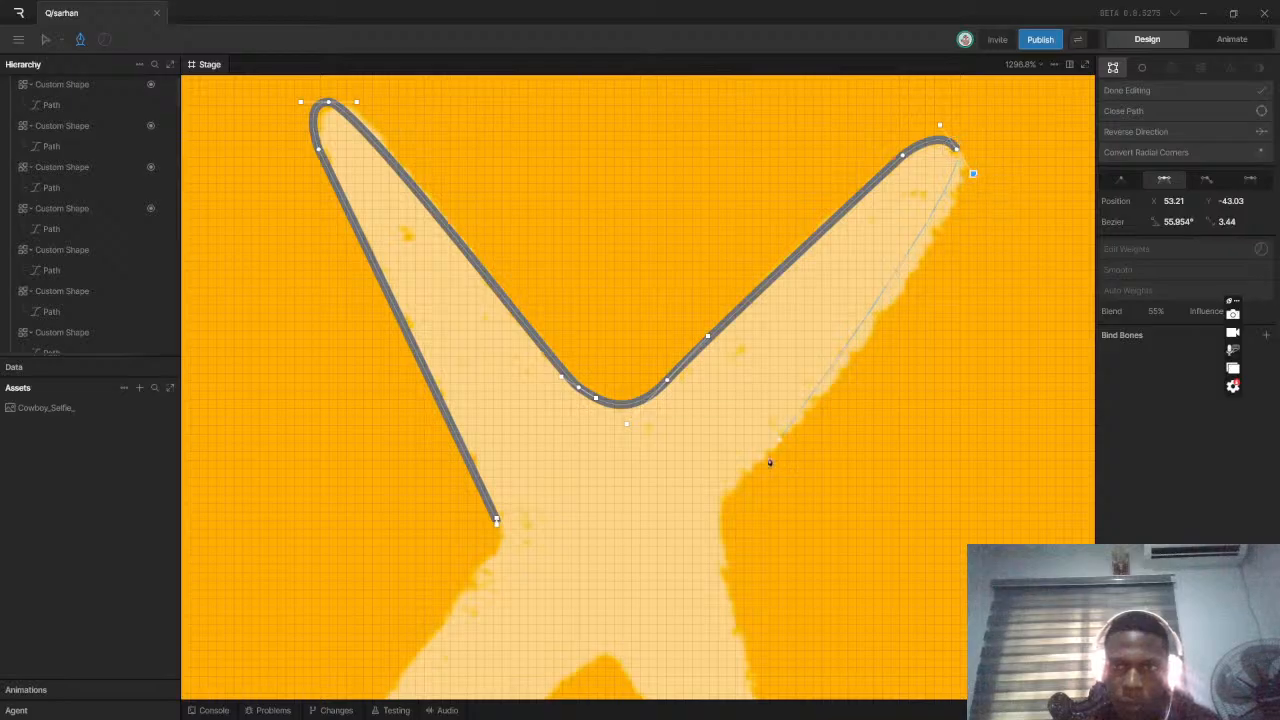
{"action": "left_click_drag", "start_coordinate": [852, 366], "coordinate": [803, 424]}
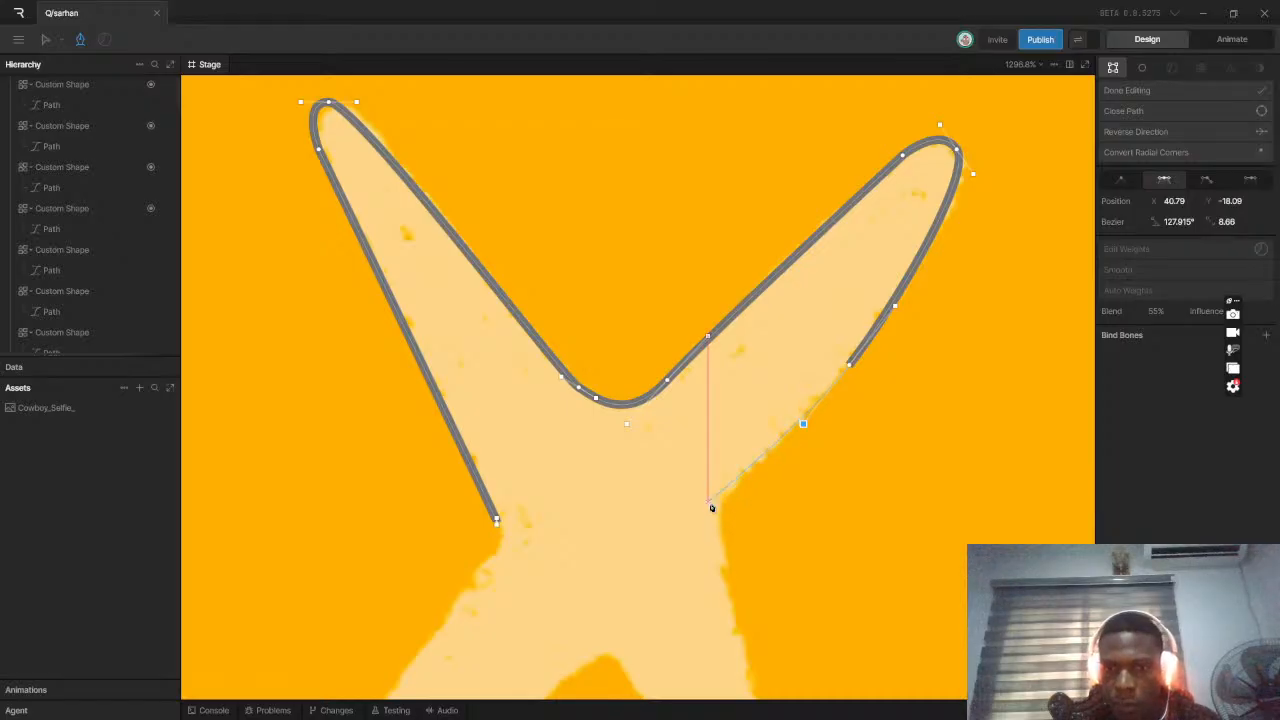
{"action": "left_click_drag", "start_coordinate": [716, 496], "coordinate": [722, 517]}
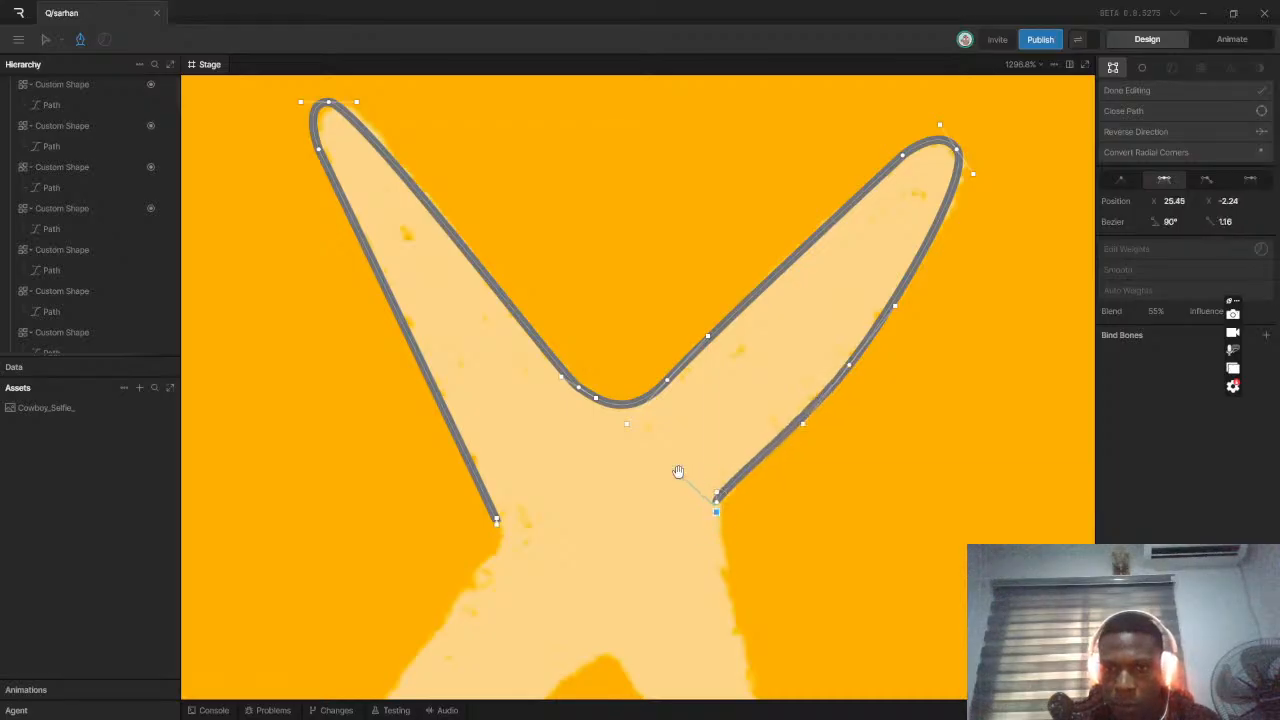
Trace the X-shaped star's lower-right arm around its tip and back up to the lower notch
{"action": "left_click_drag", "start_coordinate": [678, 471], "coordinate": [517, 129]}
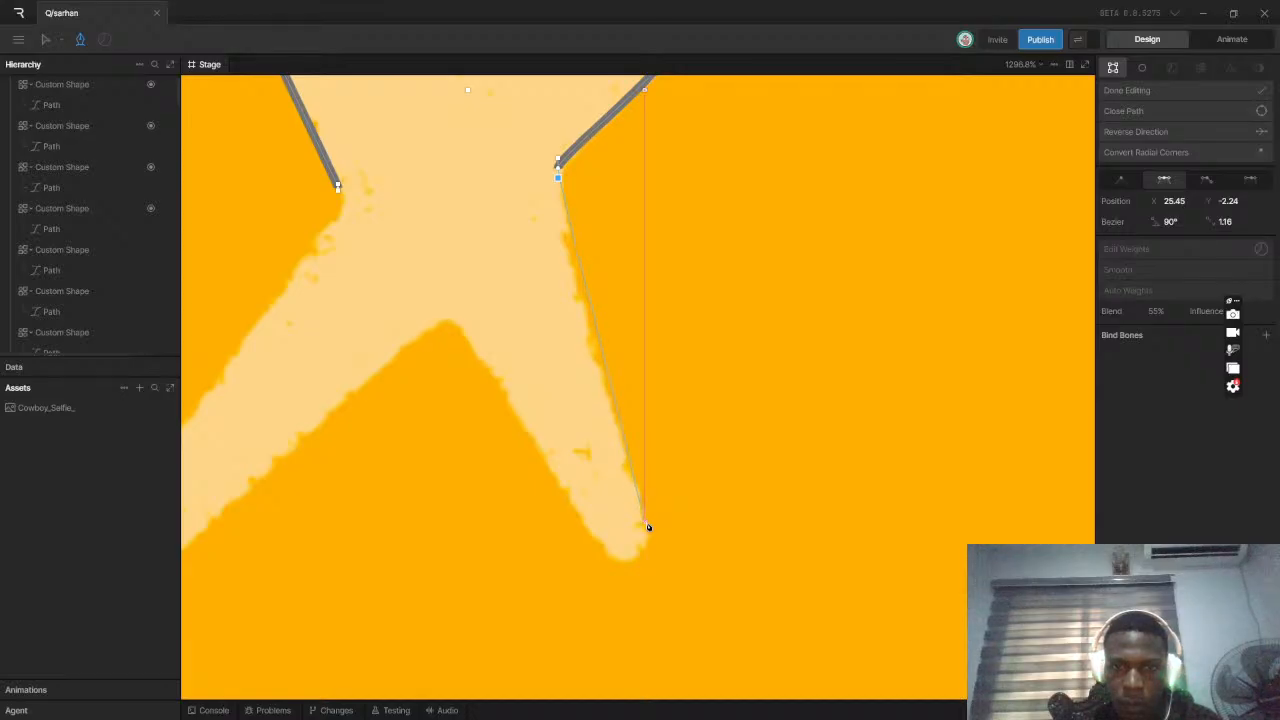
{"action": "left_click", "coordinate": [646, 522]}
{"action": "left_click_drag", "start_coordinate": [633, 563], "coordinate": [602, 562]}
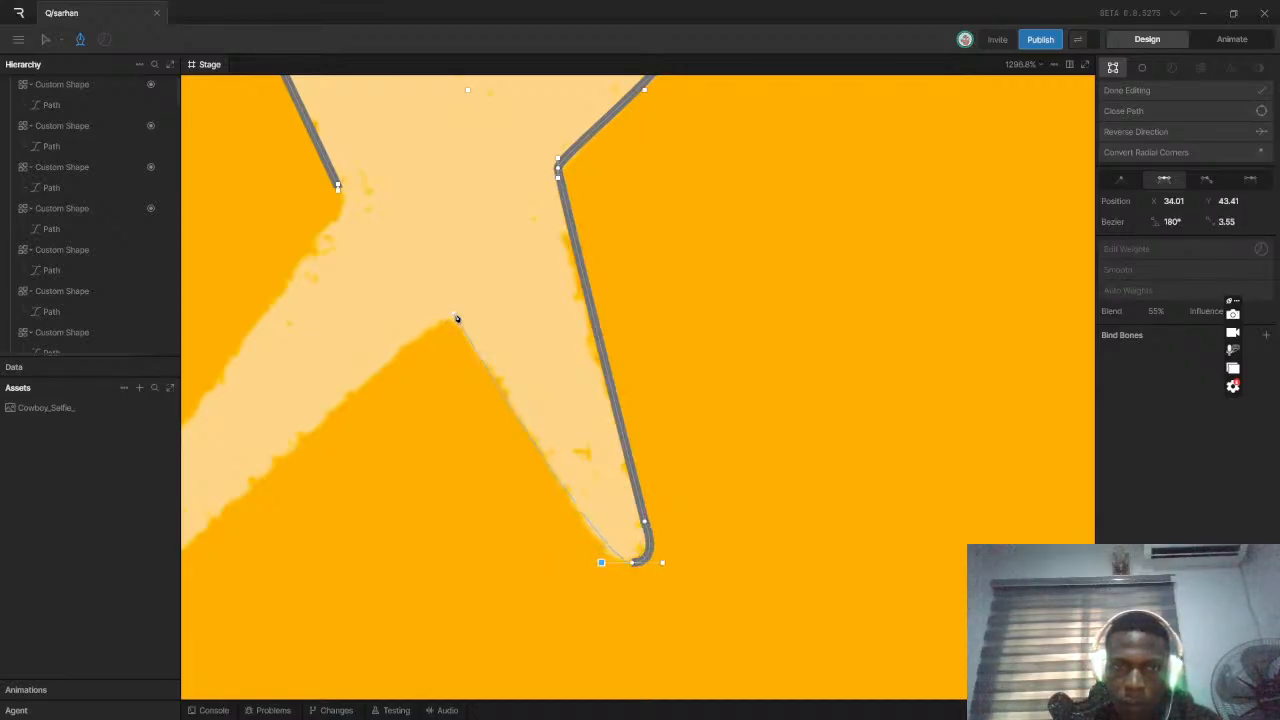
{"action": "left_click_drag", "start_coordinate": [452, 319], "coordinate": [705, 211]}
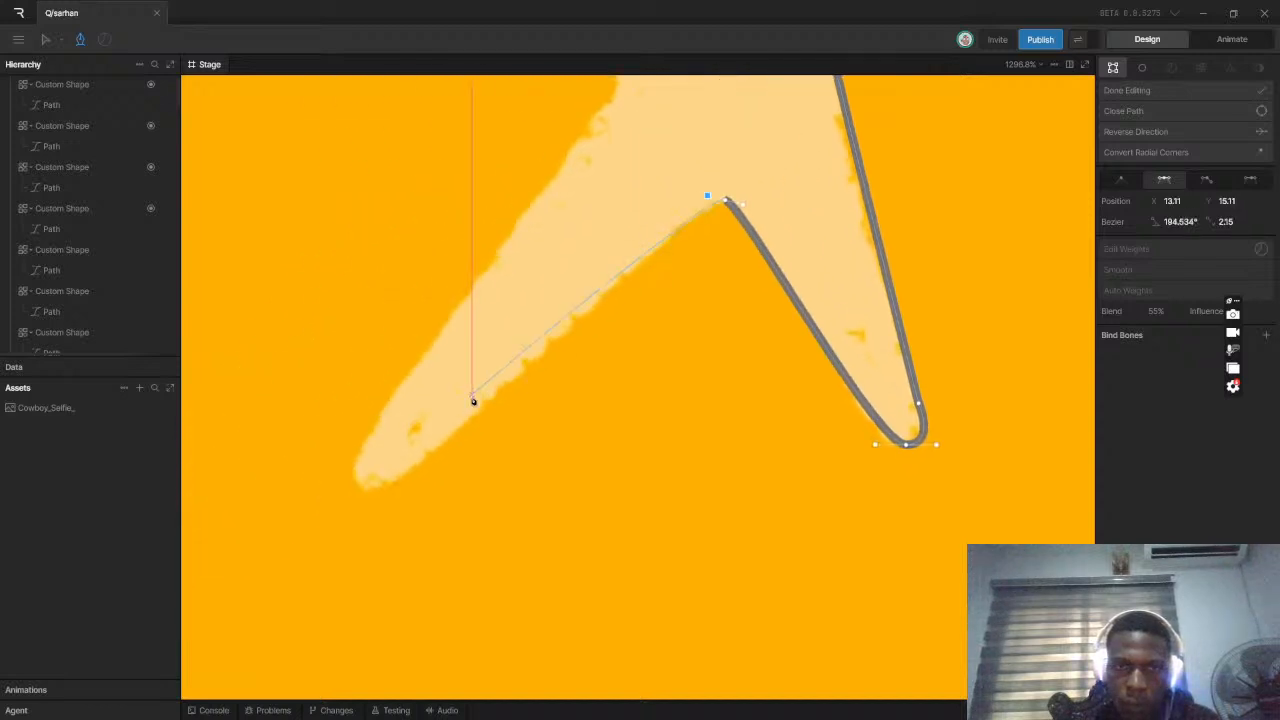
Trace the X-shaped star's lower-left arm around its tip up to the left notch and close the path at the starting point
{"action": "left_click", "coordinate": [384, 492]}
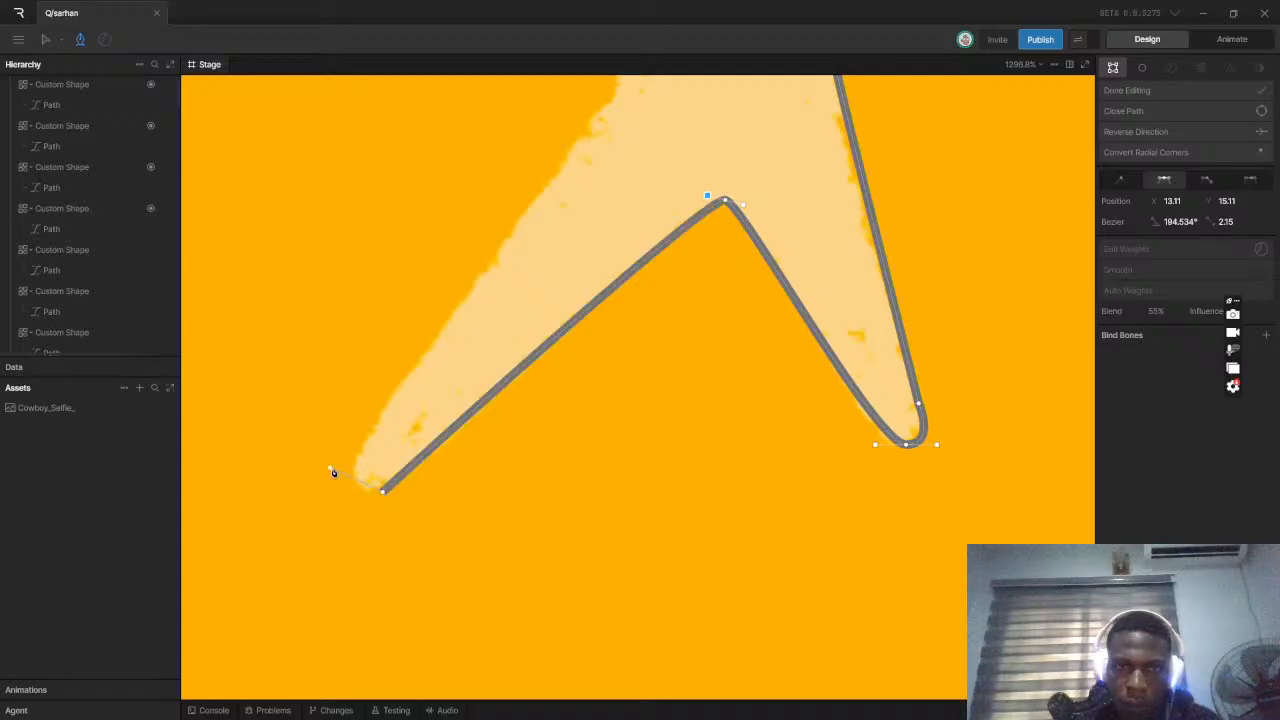
{"action": "left_click_drag", "start_coordinate": [360, 466], "coordinate": [388, 402]}
{"action": "scroll", "coordinate": [437, 326], "scroll_direction": "up", "scroll_amount": 4}
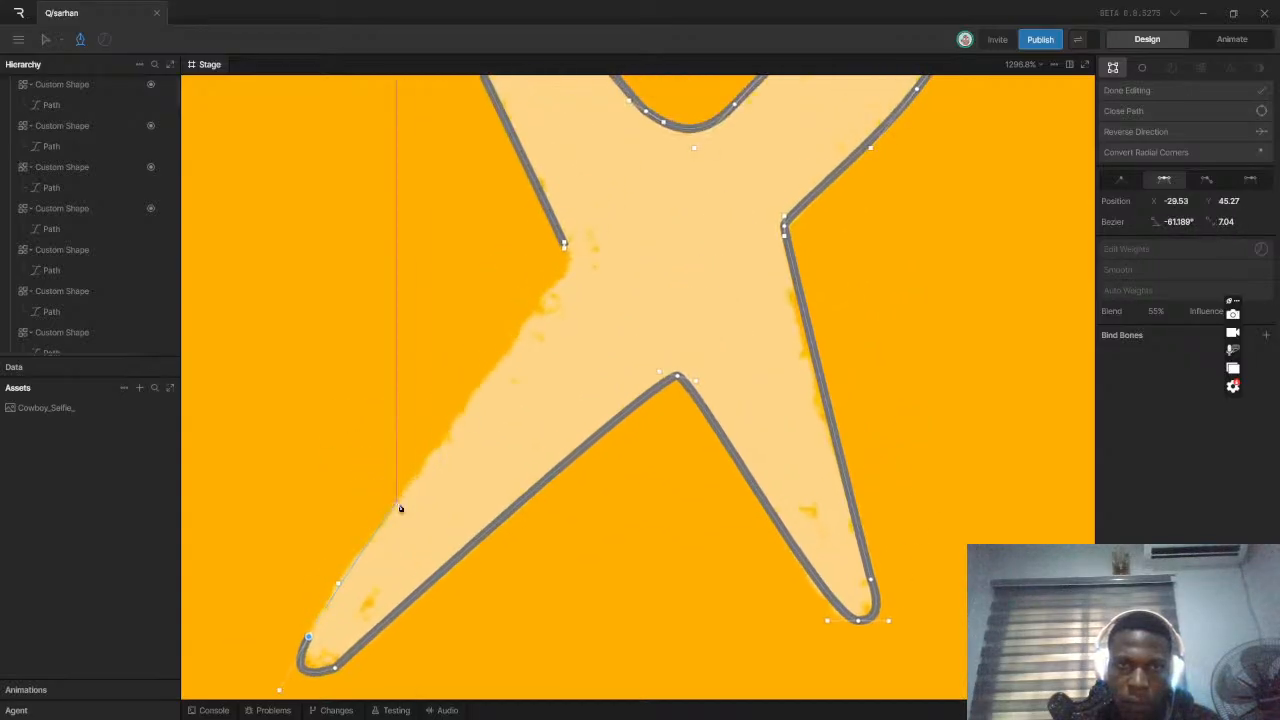
{"action": "left_click_drag", "start_coordinate": [567, 252], "coordinate": [563, 241]}
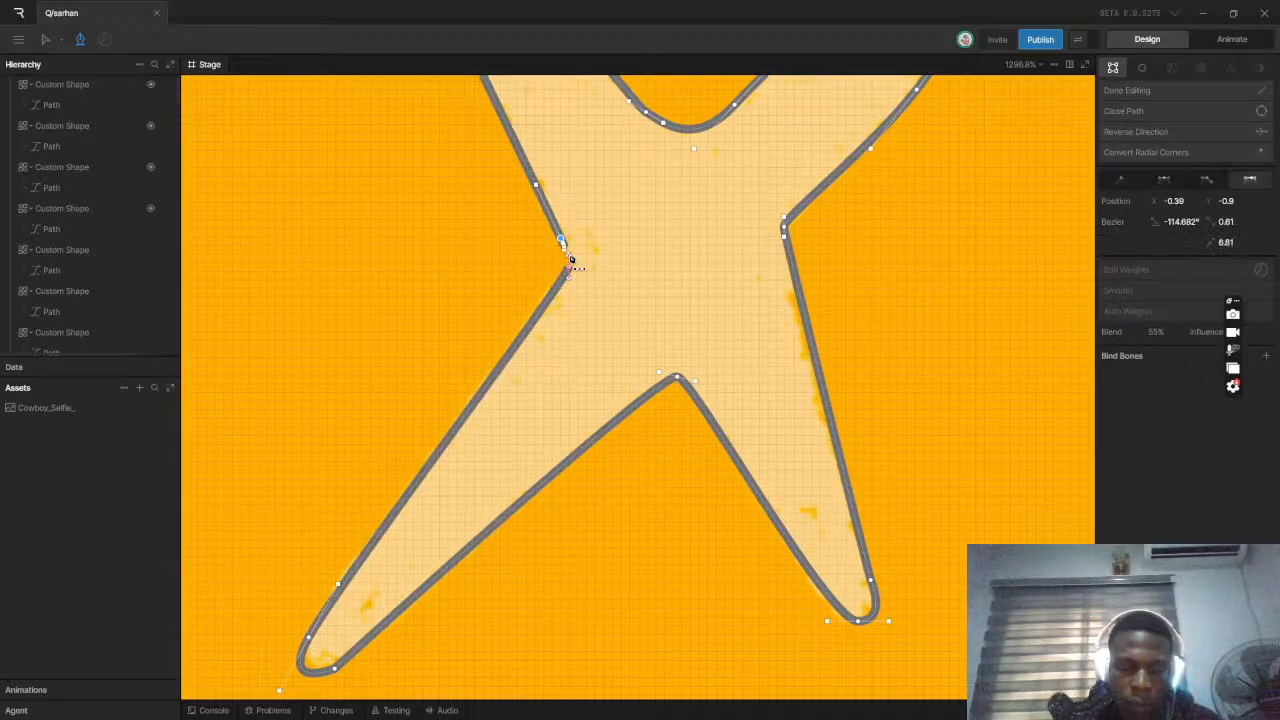
{"action": "left_click", "coordinate": [565, 247]}
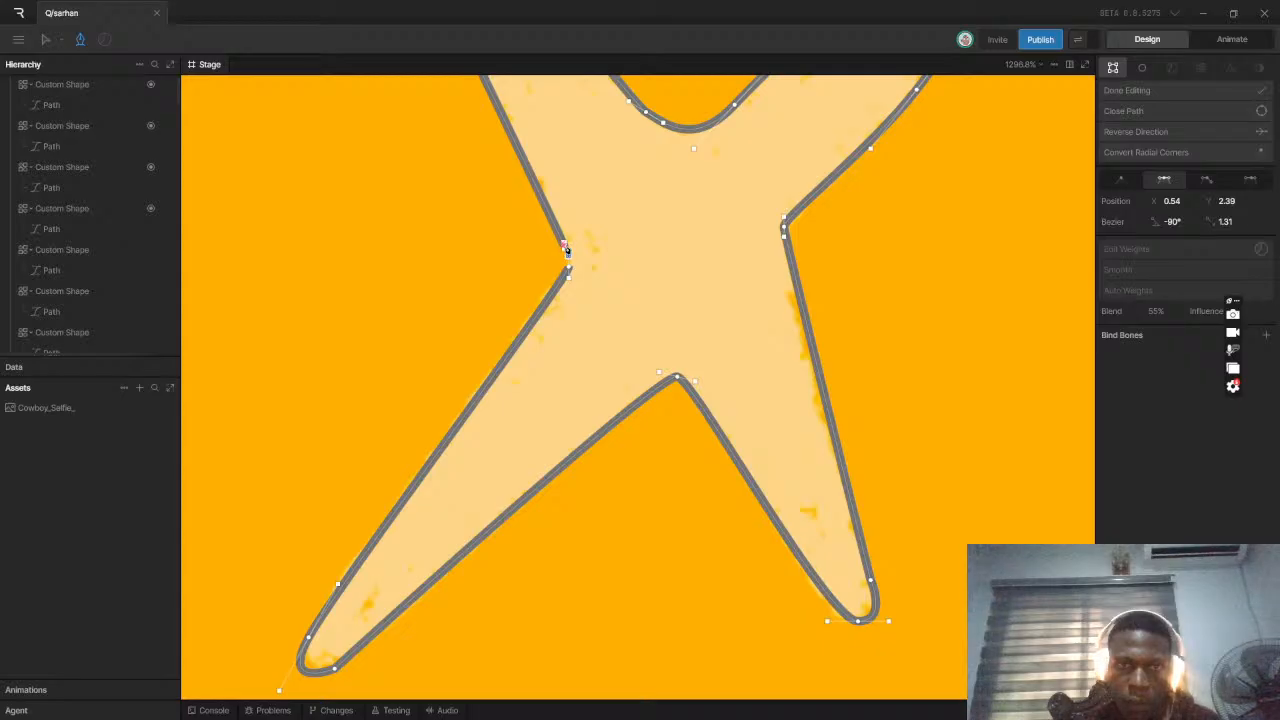
{"action": "scroll", "coordinate": [563, 257], "scroll_direction": "up", "scroll_amount": 6}
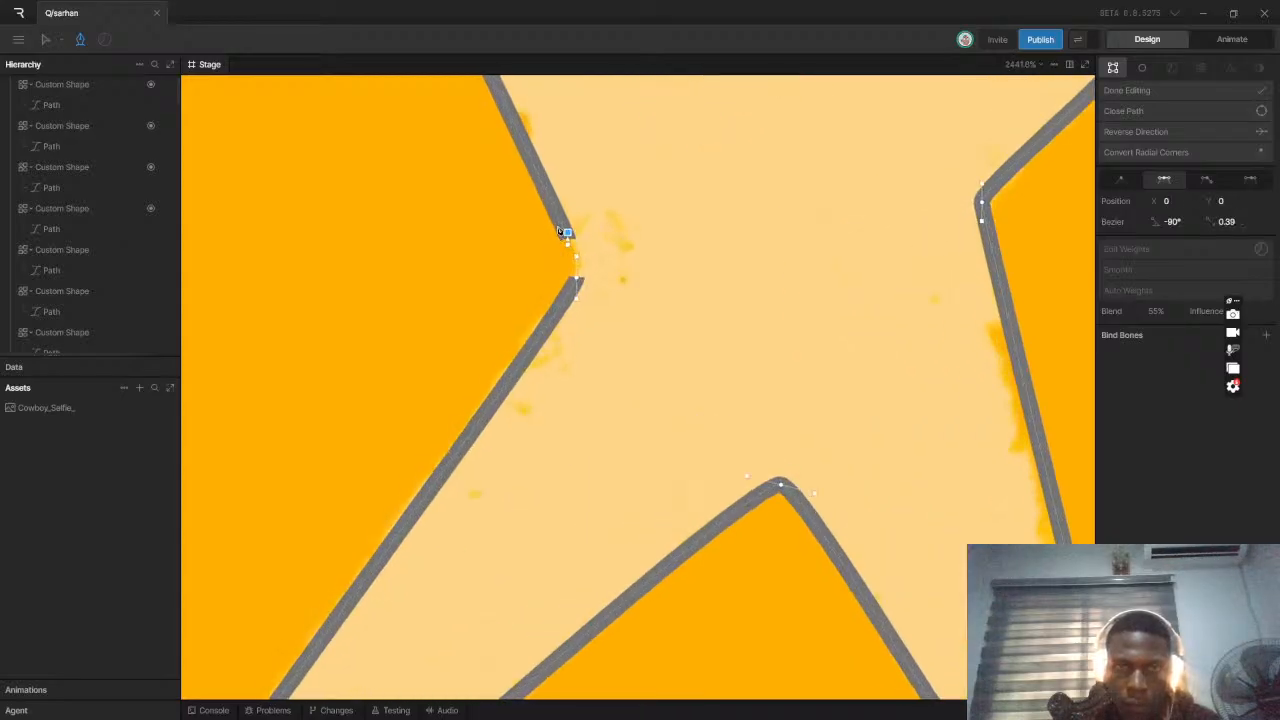
{"action": "left_click", "coordinate": [584, 262]}
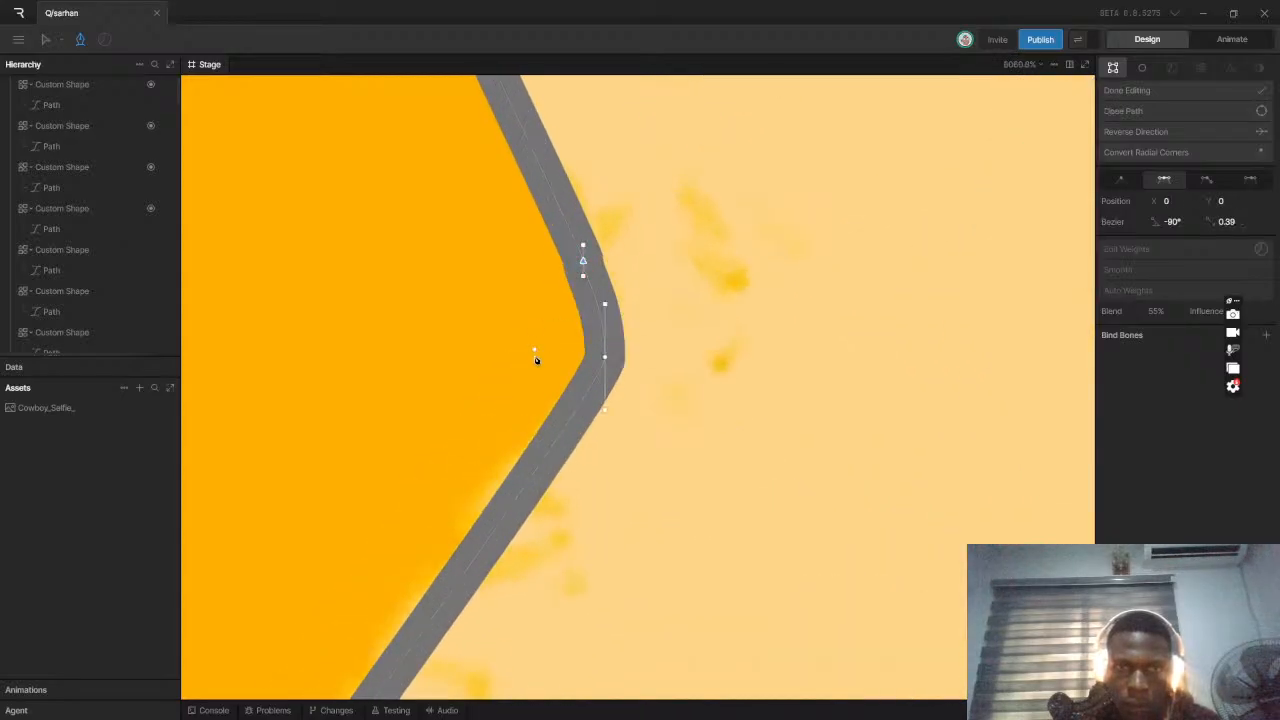
Angle the curve handle at the X-shaped star's left notch to about -117° and finish editing the path
{"action": "left_click", "coordinate": [45, 39]}
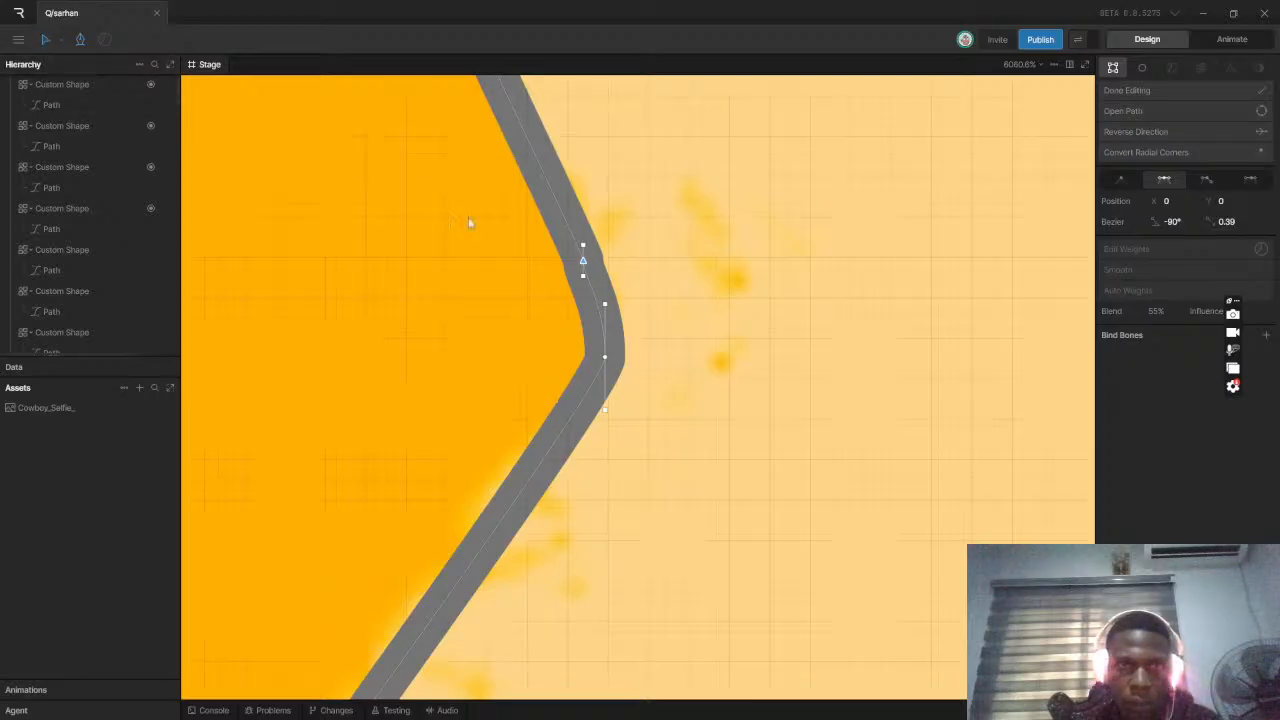
{"action": "left_click_drag", "start_coordinate": [583, 278], "coordinate": [592, 278]}
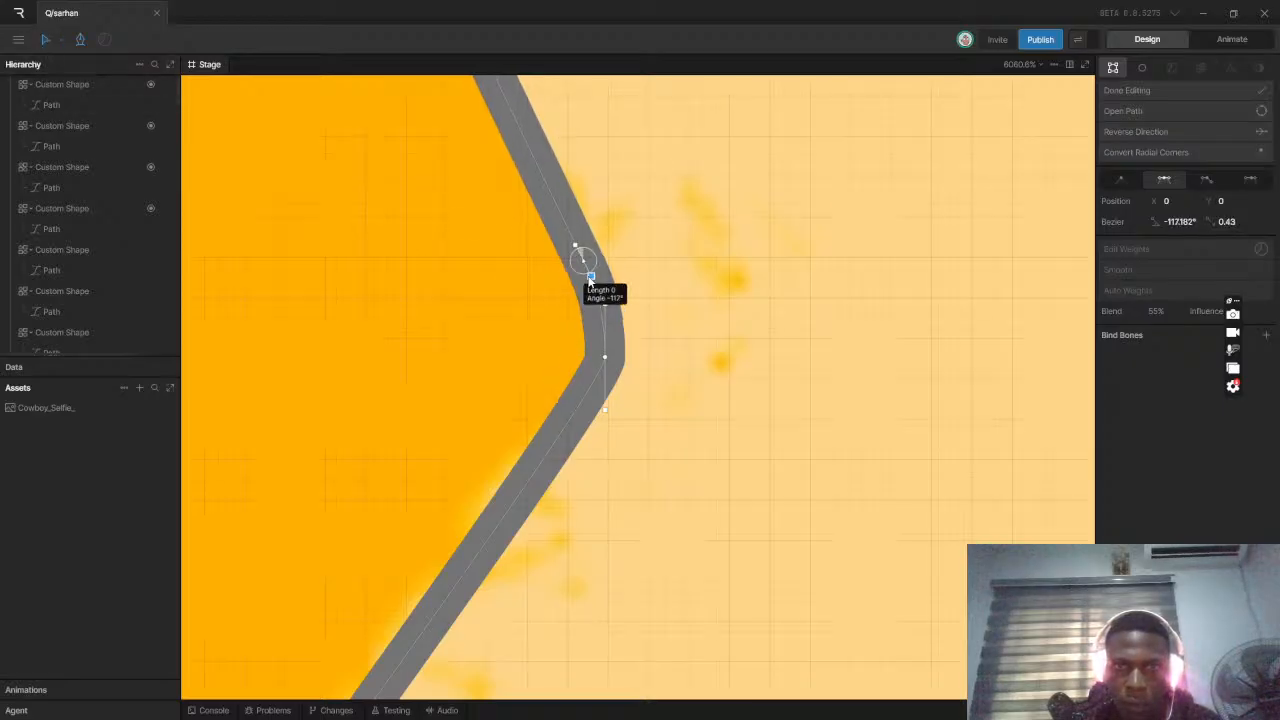
{"action": "left_click", "coordinate": [484, 282]}
{"action": "scroll", "coordinate": [594, 330], "scroll_direction": "down", "scroll_amount": 13}
{"action": "scroll", "coordinate": [630, 325], "scroll_direction": "down", "scroll_amount": 4}
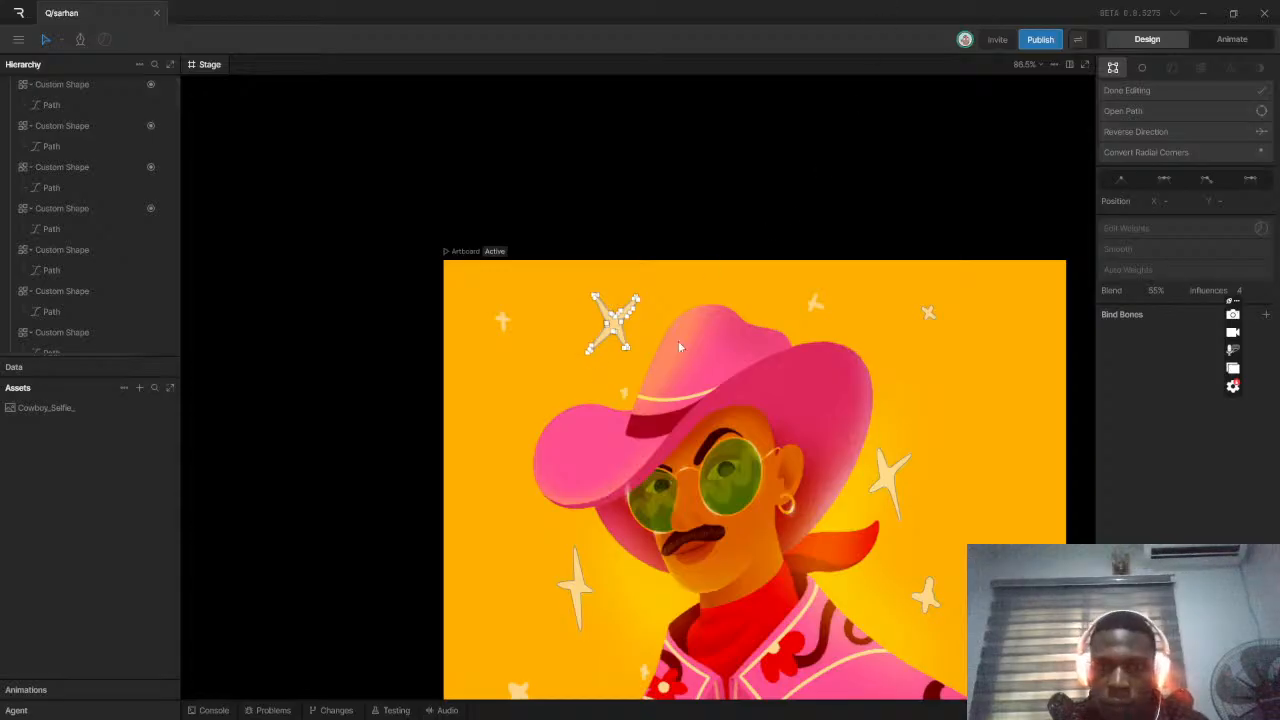
{"action": "scroll", "coordinate": [833, 300], "scroll_direction": "up", "scroll_amount": 10}
{"action": "left_click", "coordinate": [1130, 90]}
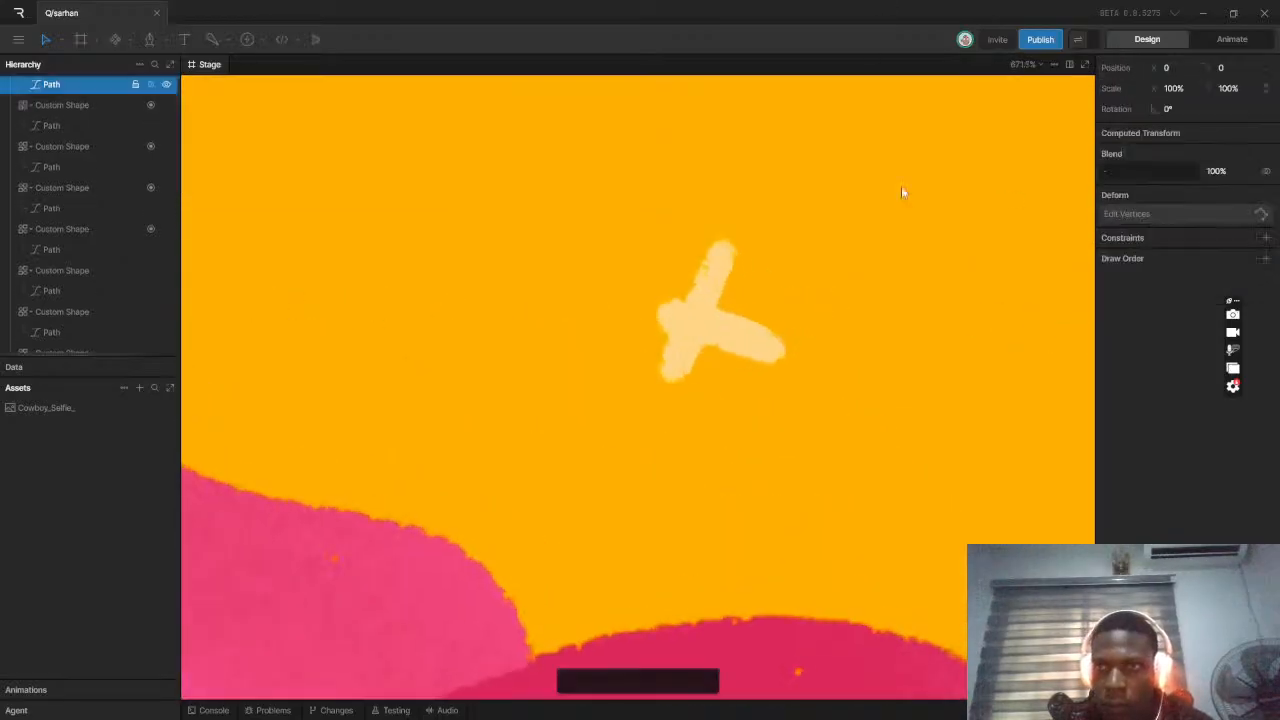
Start a path on the small star above the hat and trace its short left arm and lower arm to the lower notch
{"action": "scroll", "coordinate": [711, 323], "scroll_direction": "up", "scroll_amount": 5}
{"action": "scroll", "coordinate": [705, 330], "scroll_direction": "down", "scroll_amount": 6}
{"action": "scroll", "coordinate": [701, 373], "scroll_direction": "up", "scroll_amount": 3}
{"action": "scroll", "coordinate": [701, 373], "scroll_direction": "up", "scroll_amount": 4}
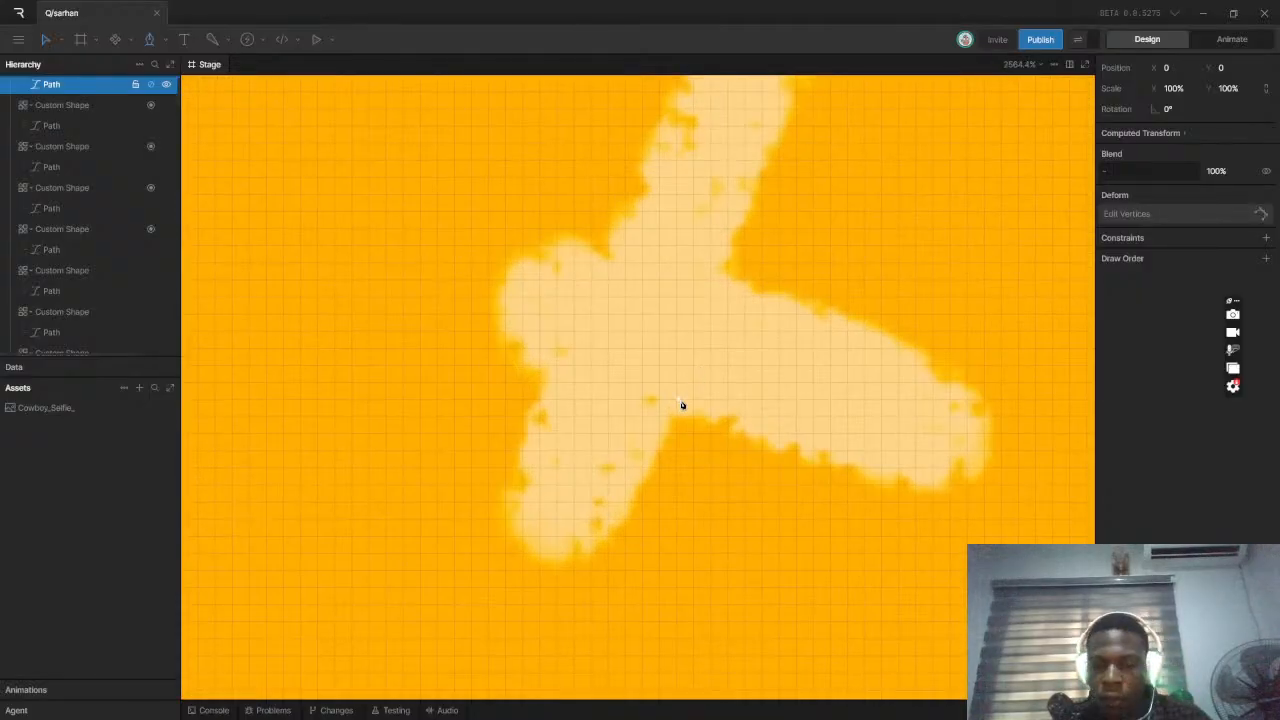
{"action": "left_click", "coordinate": [592, 248]}
{"action": "left_click_drag", "start_coordinate": [514, 237], "coordinate": [474, 277]}
{"action": "left_click", "coordinate": [537, 377]}
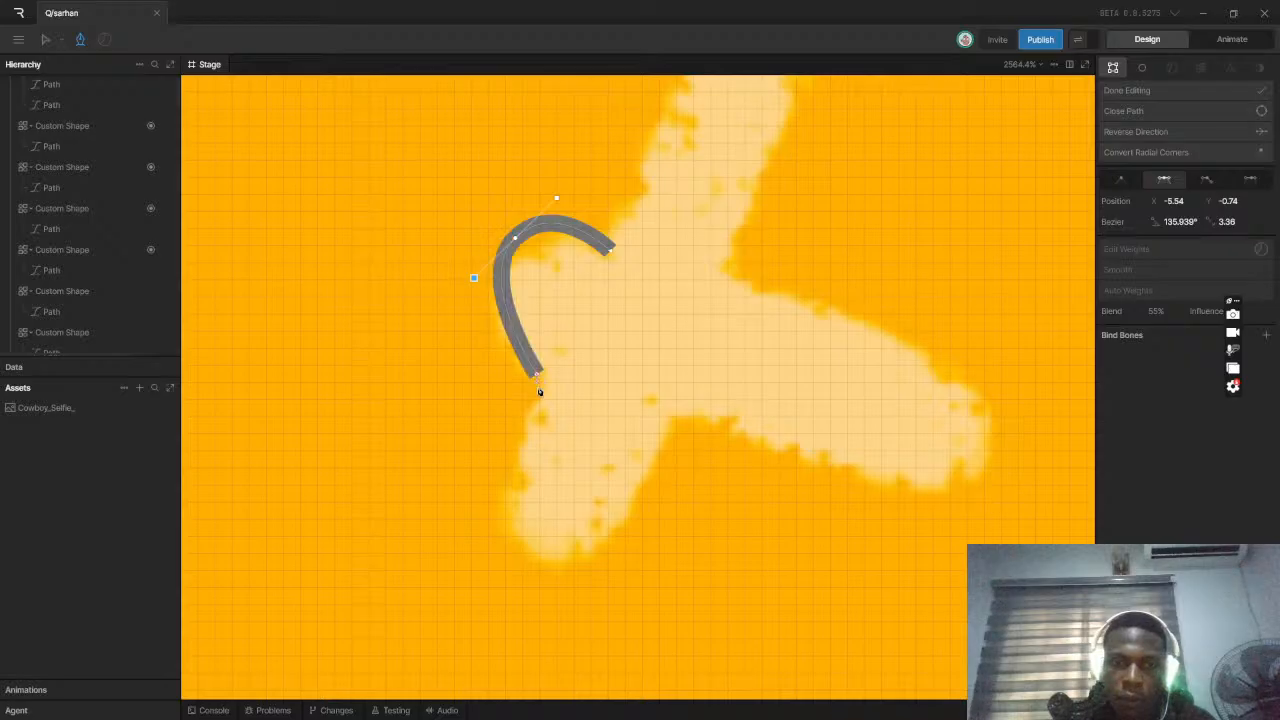
{"action": "mouse_move", "coordinate": [496, 543]}
{"action": "left_mouse_down"}
{"action": "mouse_move", "coordinate": [530, 557]}
{"action": "mouse_move", "coordinate": [627, 534]}
{"action": "left_mouse_up"}
{"action": "left_click", "coordinate": [671, 417]}
Trace the small star's right arm around its tip to the upper notch and continue up the right edge of the upper arm
{"action": "left_click_drag", "start_coordinate": [956, 487], "coordinate": [980, 485]}
{"action": "left_click_drag", "start_coordinate": [997, 432], "coordinate": [980, 401]}
{"action": "left_click", "coordinate": [736, 278]}
{"action": "left_click_drag", "start_coordinate": [725, 240], "coordinate": [700, 434]}
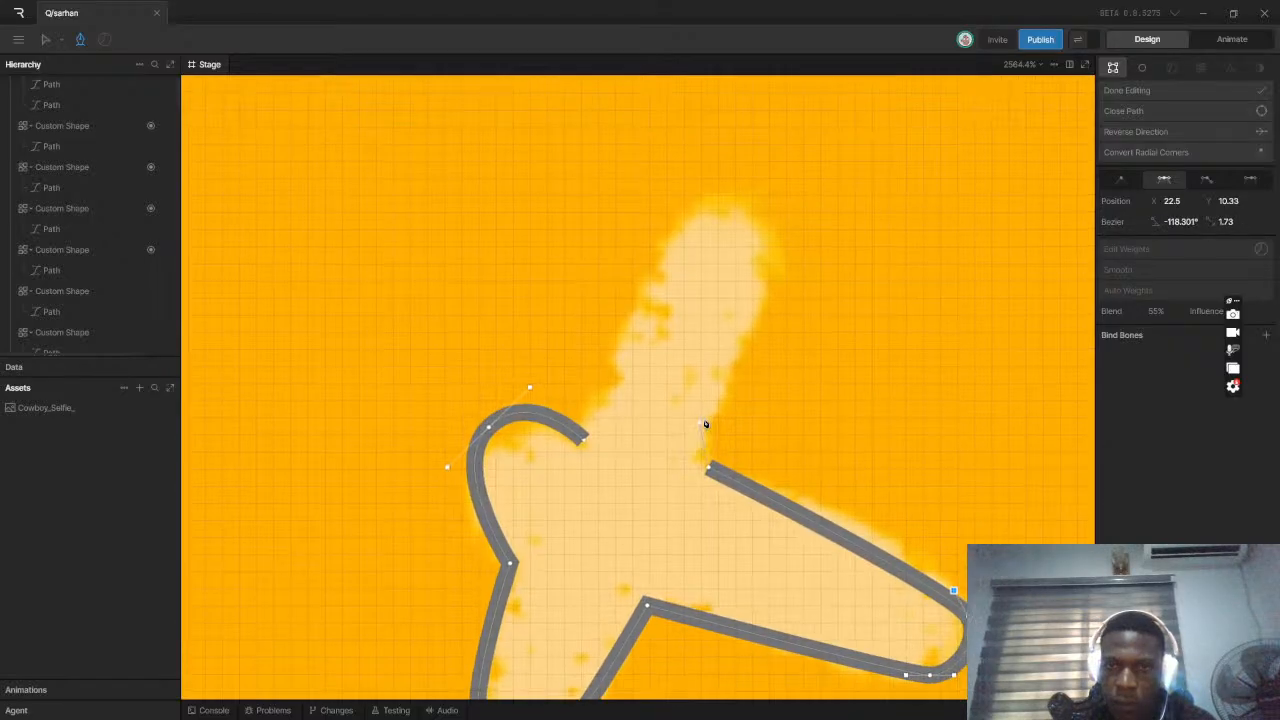
{"action": "mouse_move", "coordinate": [722, 391]}
{"action": "left_mouse_down"}
{"action": "mouse_move", "coordinate": [775, 303]}
{"action": "mouse_move", "coordinate": [769, 250]}
{"action": "left_mouse_up"}
{"action": "left_click_drag", "start_coordinate": [698, 203], "coordinate": [621, 264]}
{"action": "key", "text": "ctrl+z"}
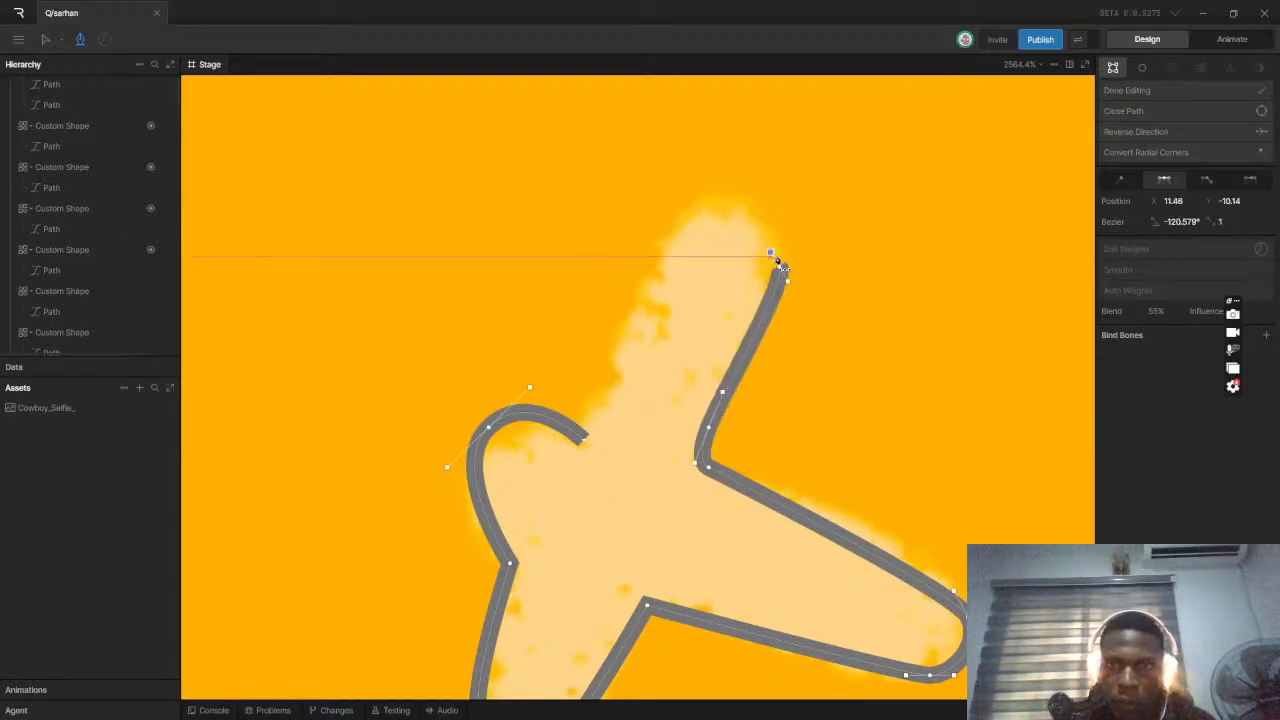
{"action": "key", "text": "ctrl+z"}
{"action": "mouse_move", "coordinate": [777, 244]}
{"action": "left_mouse_down"}
{"action": "mouse_move", "coordinate": [768, 216]}
{"action": "mouse_move", "coordinate": [679, 234]}
{"action": "left_mouse_up"}
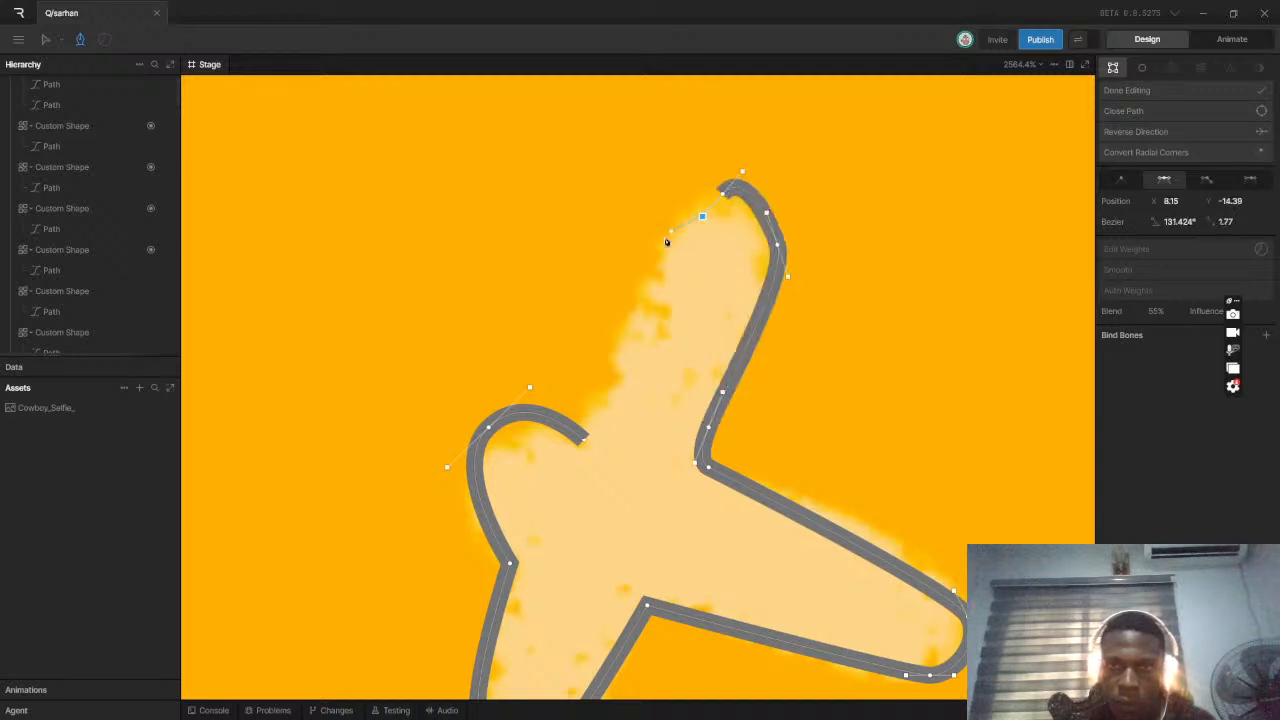
{"action": "left_click_drag", "start_coordinate": [604, 318], "coordinate": [606, 316]}
{"action": "key", "text": "ctrl+z"}
{"action": "key", "text": "ctrl+z"}
Curve the path over the small star's upper arm tip, close it at the starting point and finish editing the path
{"action": "left_click_drag", "start_coordinate": [752, 210], "coordinate": [676, 173]}
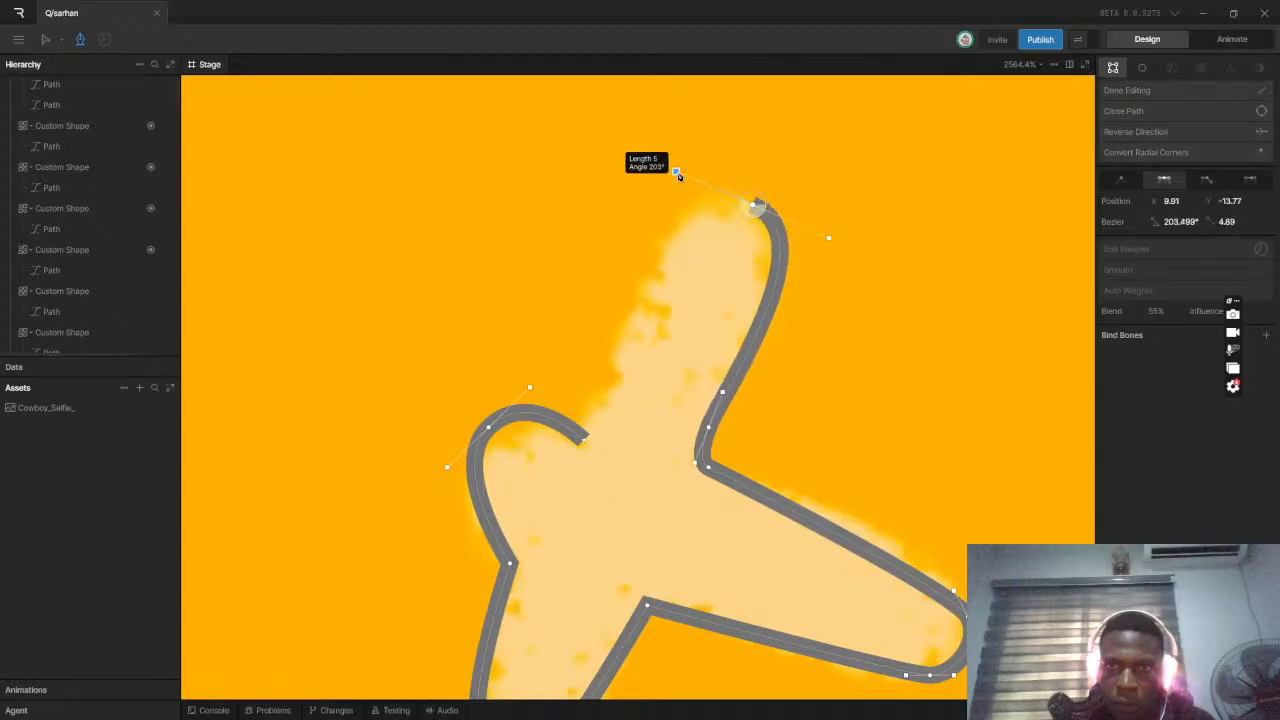
{"action": "left_click", "coordinate": [586, 441]}
{"action": "scroll", "coordinate": [672, 422], "scroll_direction": "down", "scroll_amount": 10}
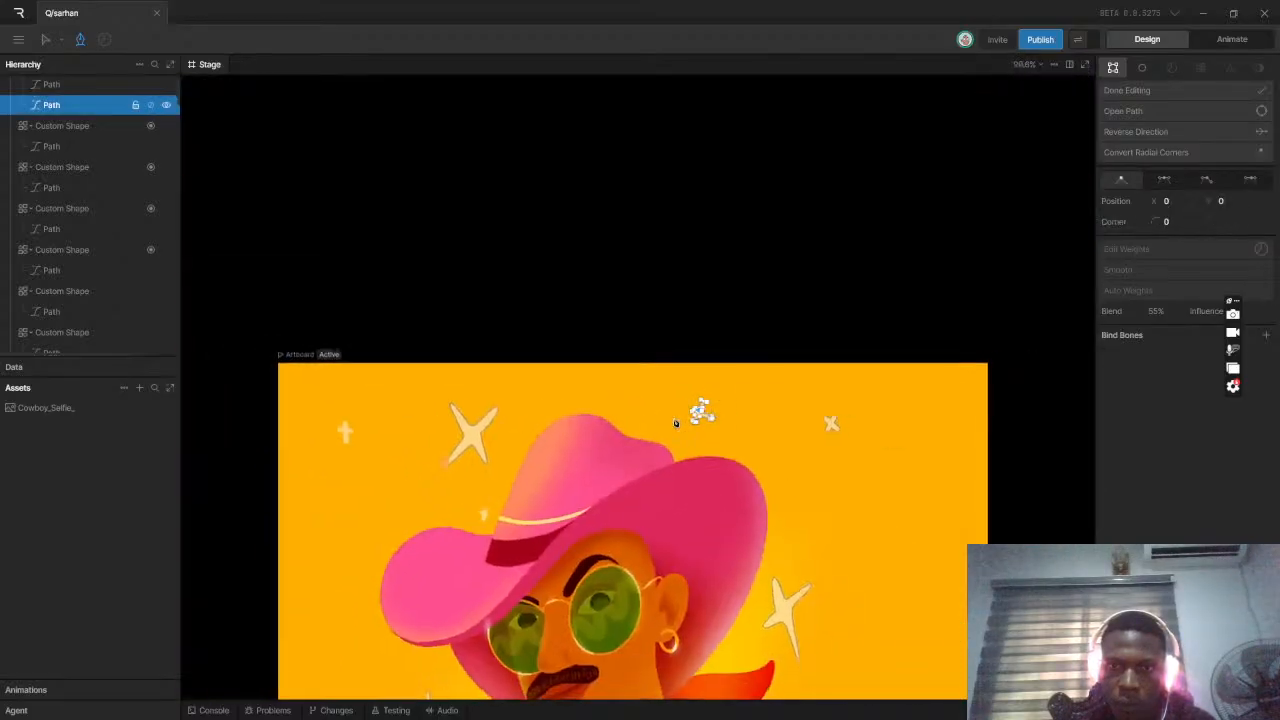
{"action": "scroll", "coordinate": [662, 417], "scroll_direction": "up", "scroll_amount": 3}
{"action": "scroll", "coordinate": [1039, 415], "scroll_direction": "down", "scroll_amount": 5}
{"action": "left_click", "coordinate": [1200, 88]}
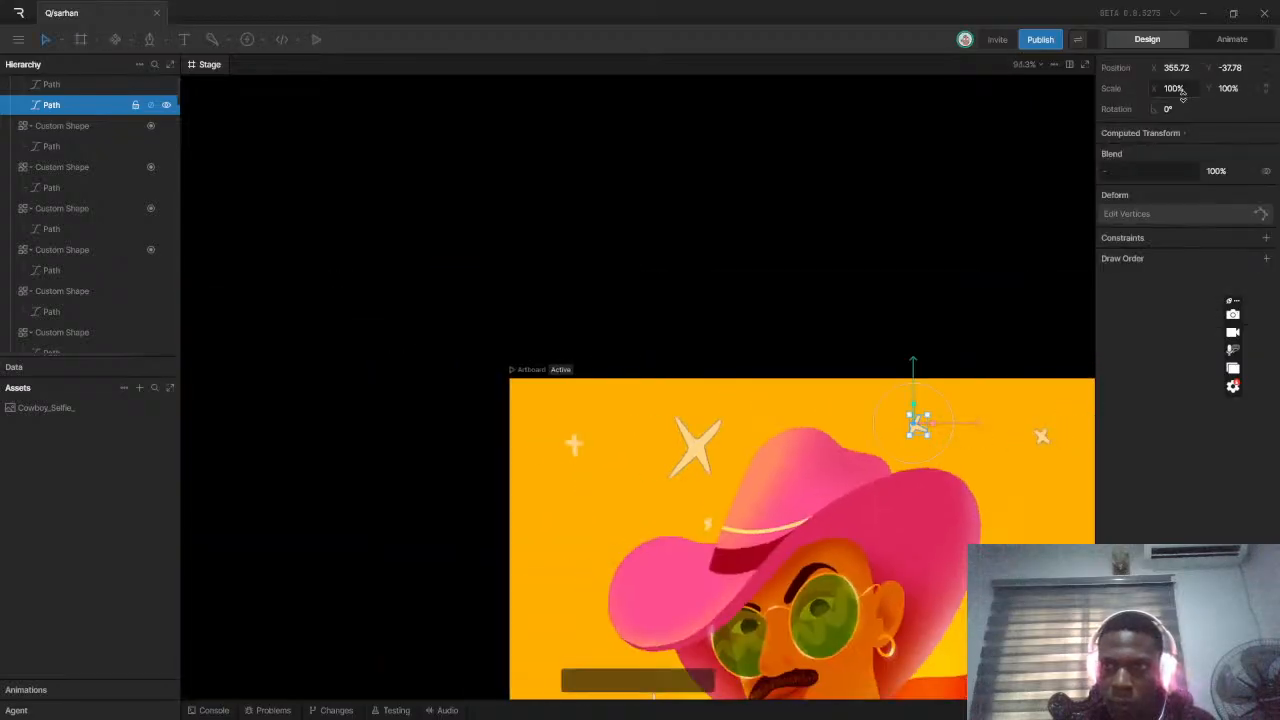
{"action": "scroll", "coordinate": [598, 466], "scroll_direction": "up", "scroll_amount": 3}
{"action": "scroll", "coordinate": [583, 378], "scroll_direction": "up", "scroll_amount": 5}
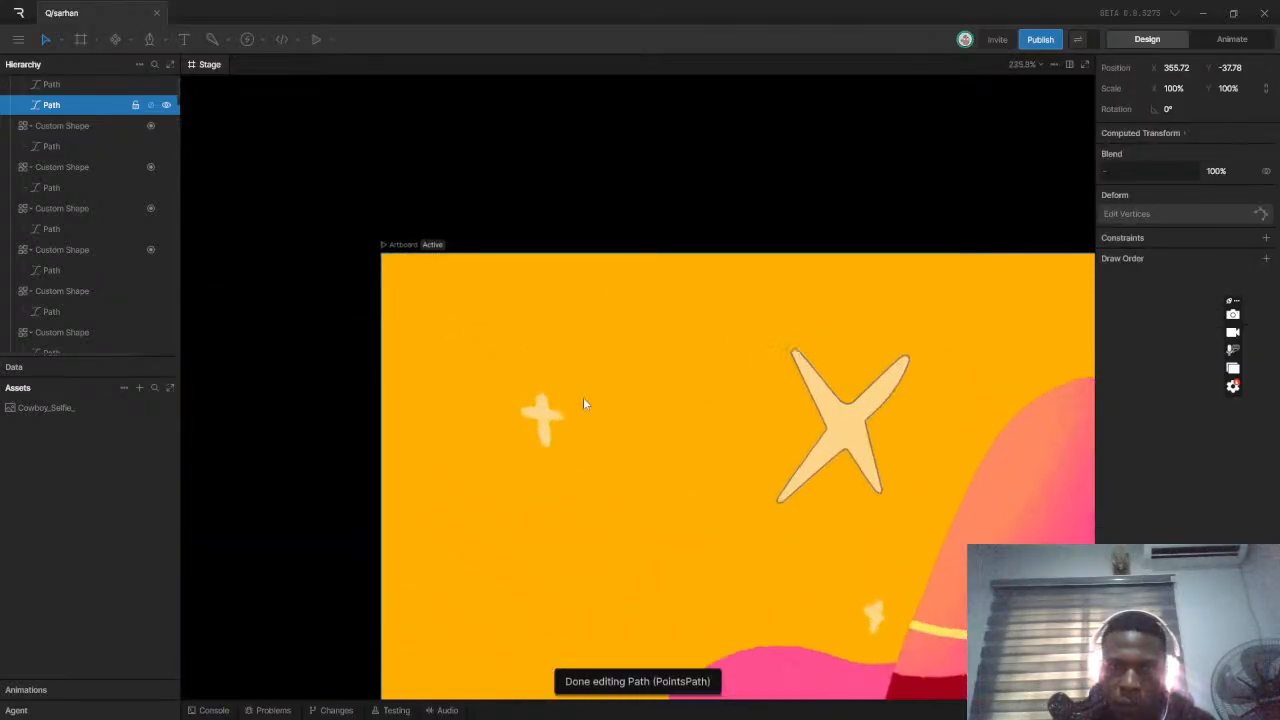
Start a path on the small cross-shaped star near the artboard's upper-left corner and trace its lower and right arms to the upper-right notch
{"action": "scroll", "coordinate": [507, 418], "scroll_direction": "up", "scroll_amount": 7}
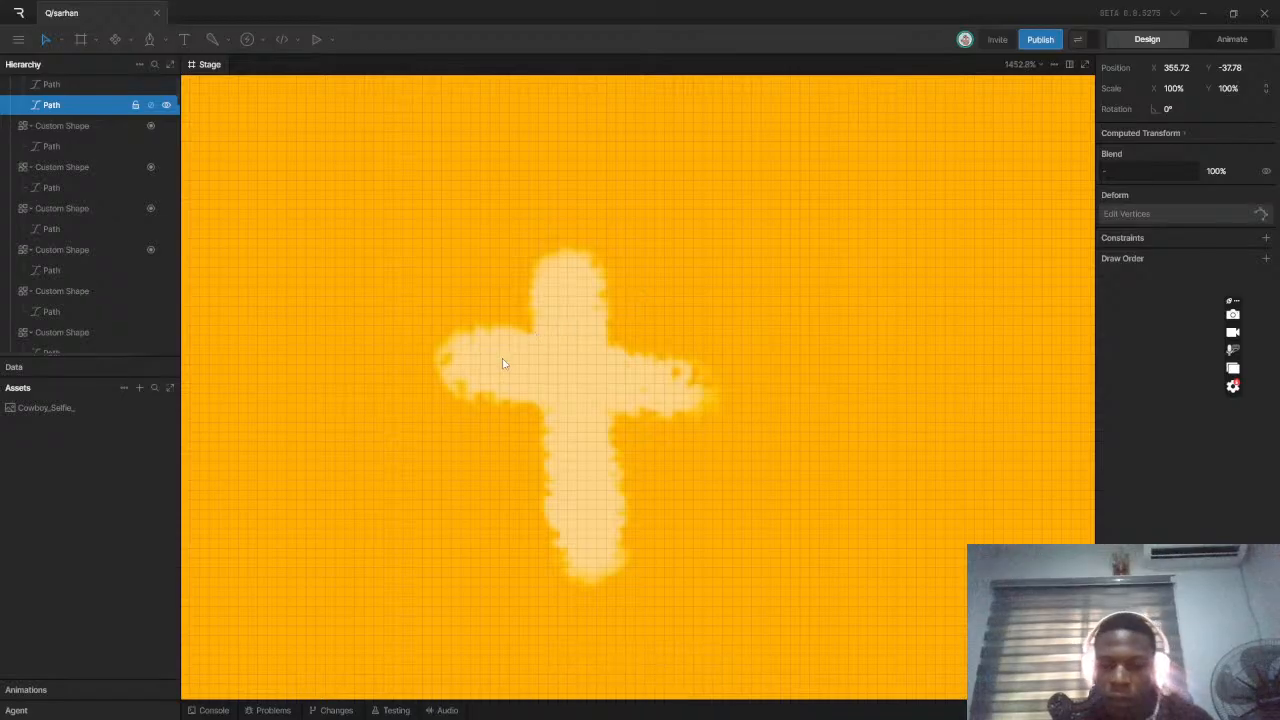
{"action": "left_click", "coordinate": [541, 413]}
{"action": "left_click_drag", "start_coordinate": [578, 588], "coordinate": [633, 592]}
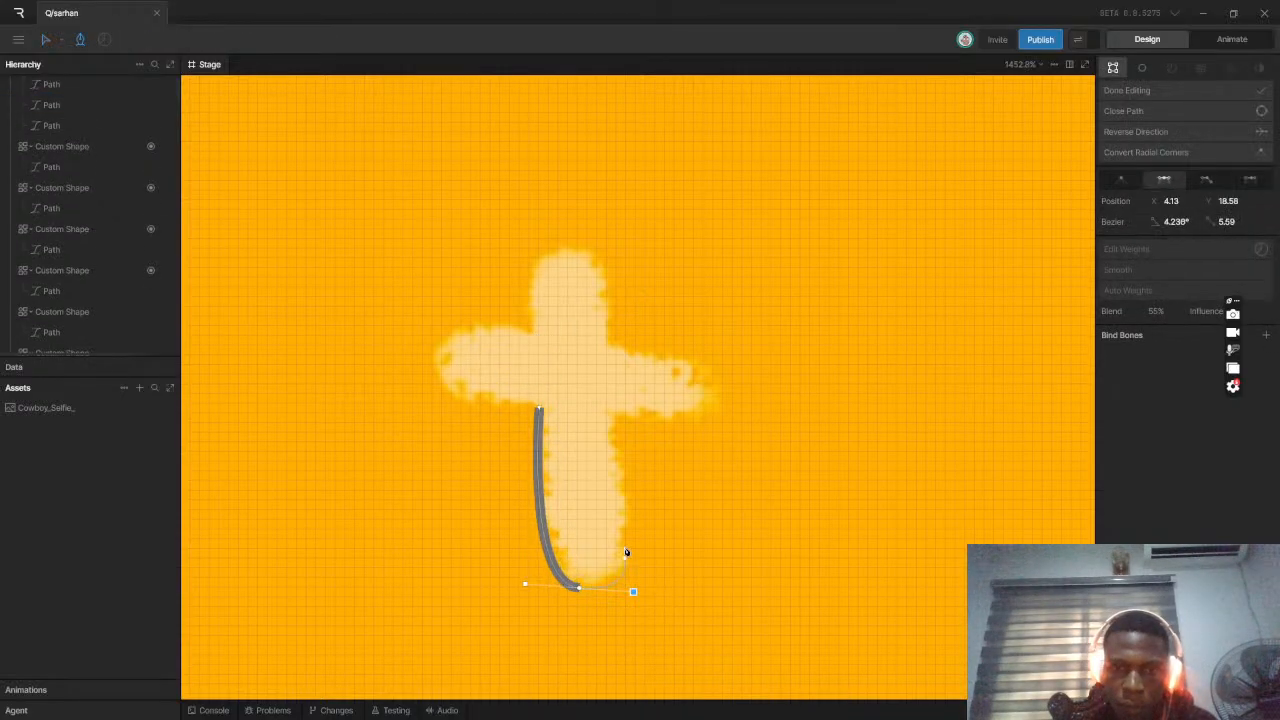
{"action": "left_click_drag", "start_coordinate": [614, 413], "coordinate": [677, 359]}
{"action": "key", "text": "ctrl+z"}
{"action": "key", "text": "ctrl+z"}
{"action": "left_click", "coordinate": [614, 348]}
Curve the path around the cross-shaped star's upper and left arms and close it at the starting point
{"action": "left_click_drag", "start_coordinate": [568, 245], "coordinate": [525, 253]}
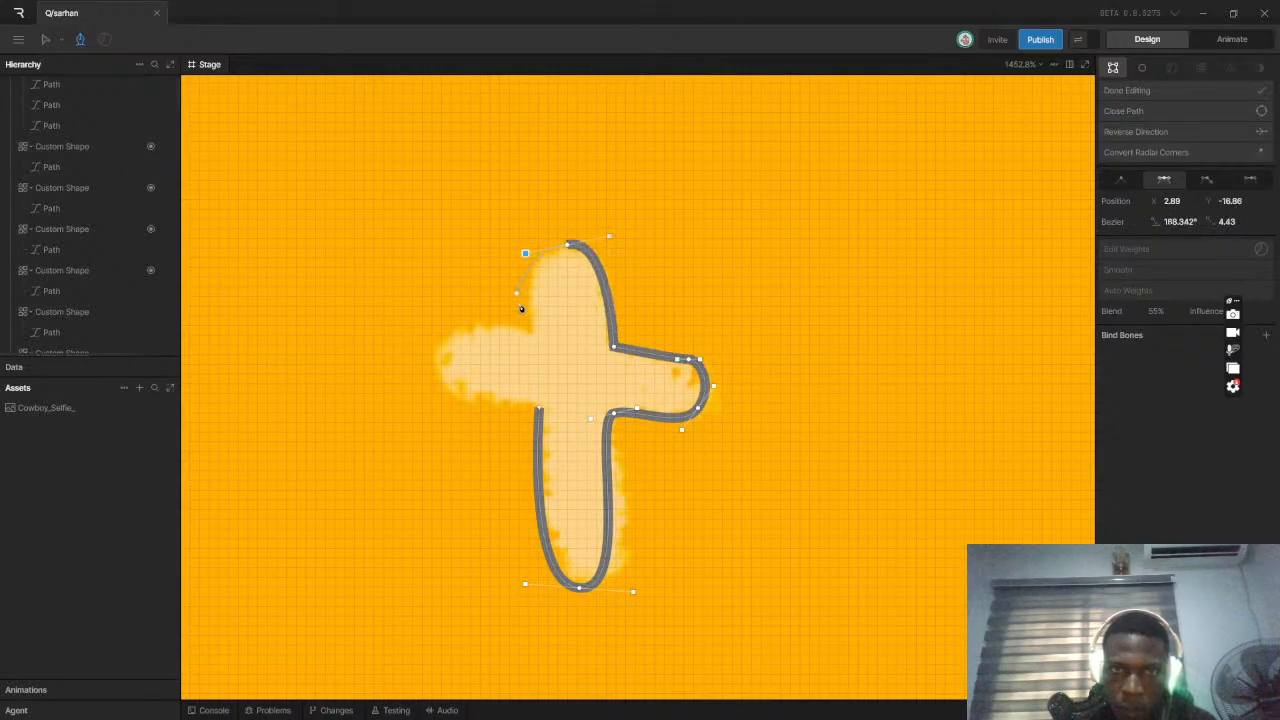
{"action": "left_click", "coordinate": [535, 337]}
{"action": "left_click_drag", "start_coordinate": [441, 354], "coordinate": [450, 401]}
{"action": "left_click", "coordinate": [539, 409]}
{"action": "scroll", "coordinate": [539, 411], "scroll_direction": "down", "scroll_amount": 10}
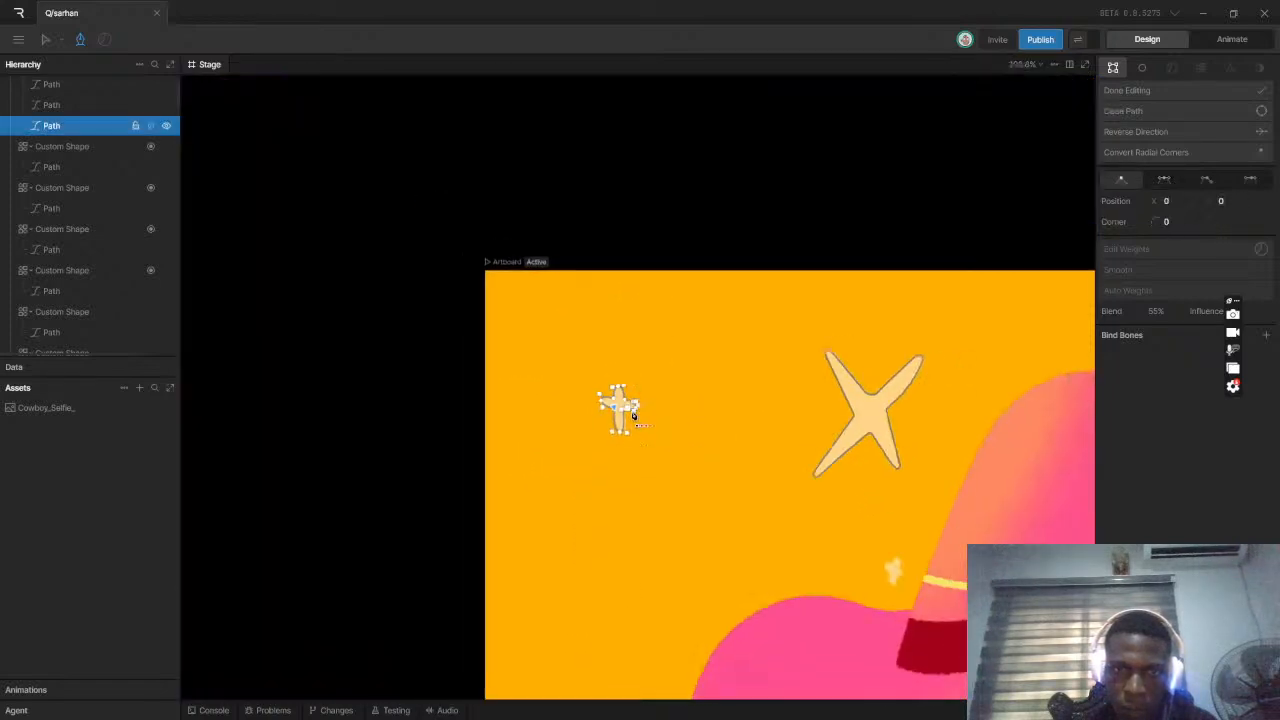
Start a path on the small X-shaped star in the artboard's lower-left area and trace its upper-right arm to the right notch
{"action": "scroll", "coordinate": [697, 497], "scroll_direction": "up", "scroll_amount": 10}
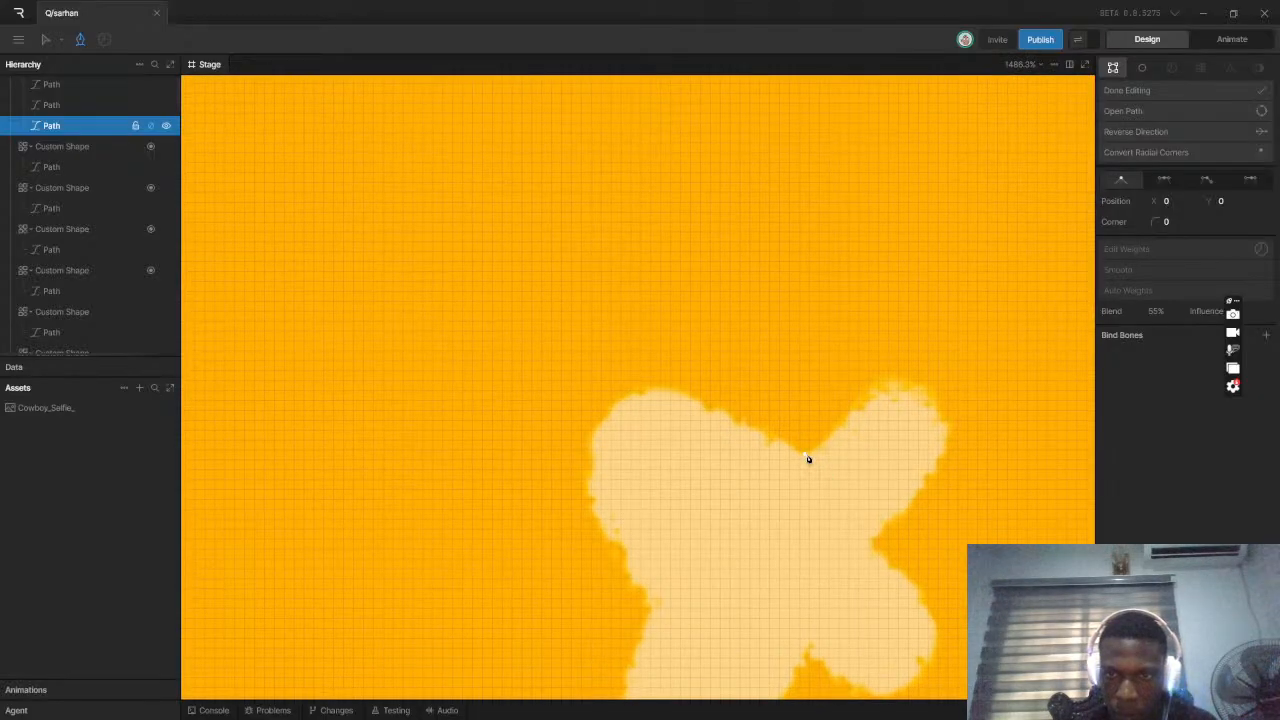
{"action": "left_click", "coordinate": [804, 453]}
{"action": "left_click_drag", "start_coordinate": [922, 388], "coordinate": [963, 409]}
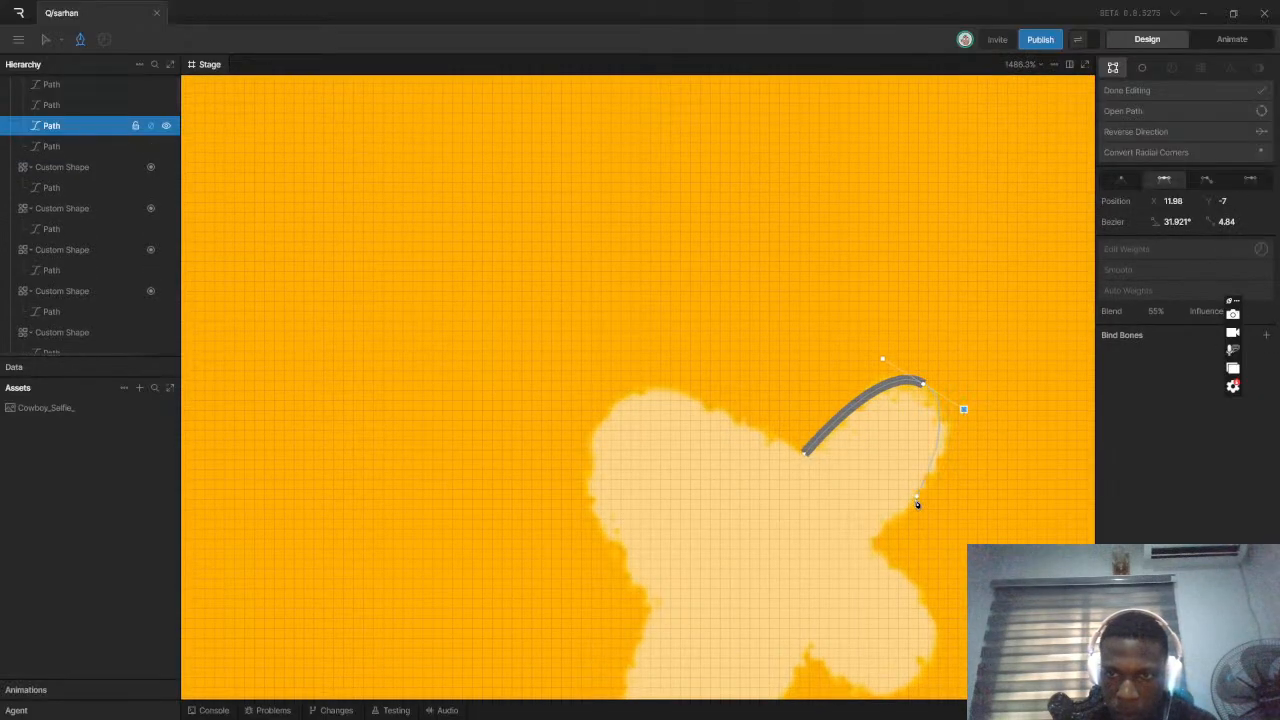
{"action": "left_click_drag", "start_coordinate": [876, 541], "coordinate": [849, 565]}
{"action": "left_click_drag", "start_coordinate": [851, 487], "coordinate": [719, 305]}
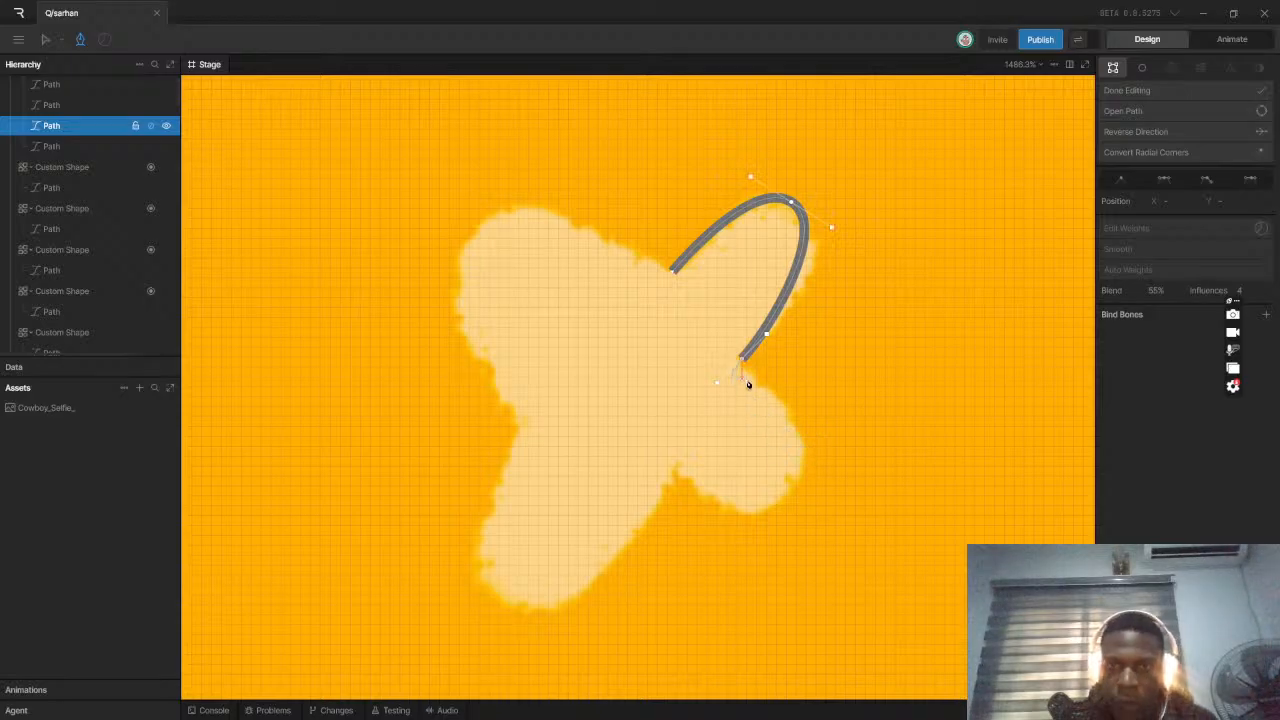
Trace the small X-shaped star's lower-right and lower-left arms with curved tips, ending at the left notch
{"action": "left_click_drag", "start_coordinate": [805, 455], "coordinate": [706, 504]}
{"action": "left_click", "coordinate": [672, 468]}
{"action": "left_click_drag", "start_coordinate": [516, 605], "coordinate": [431, 561]}
{"action": "left_click", "coordinate": [519, 416]}
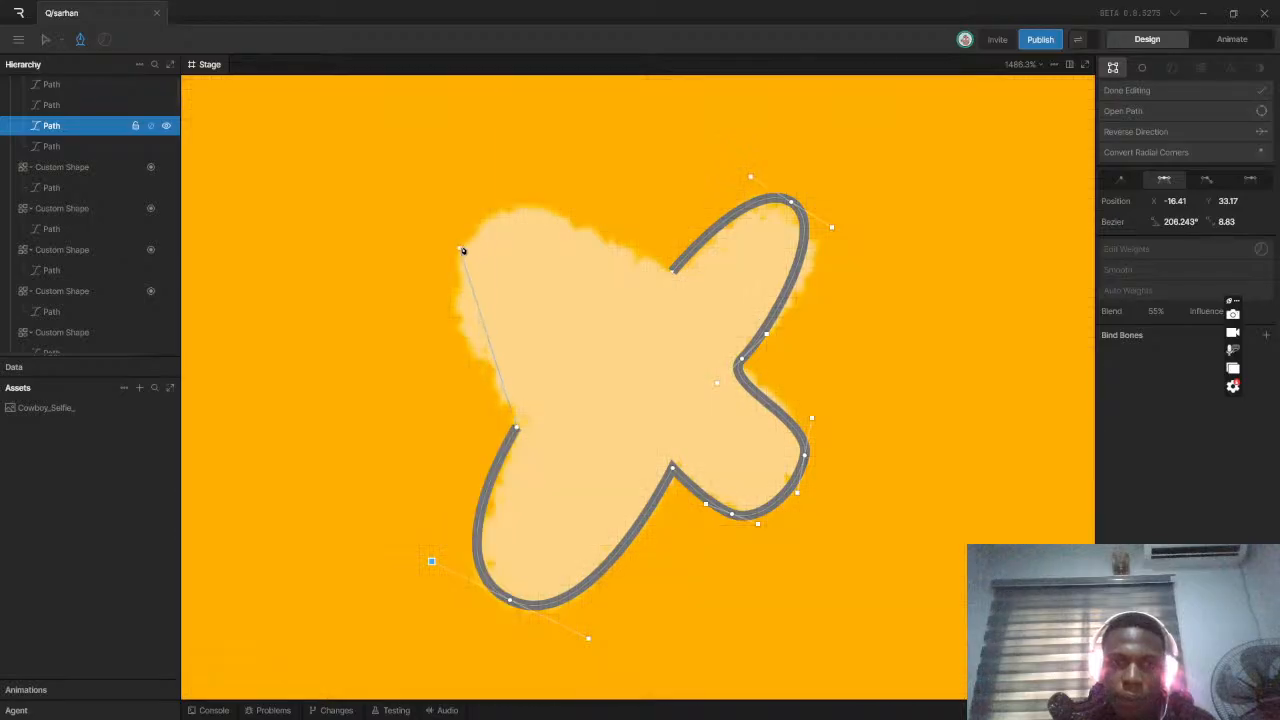
Curve the path over the star's upper-left arm, close it at the upper notch and finish editing the paths
{"action": "left_click_drag", "start_coordinate": [466, 238], "coordinate": [506, 196]}
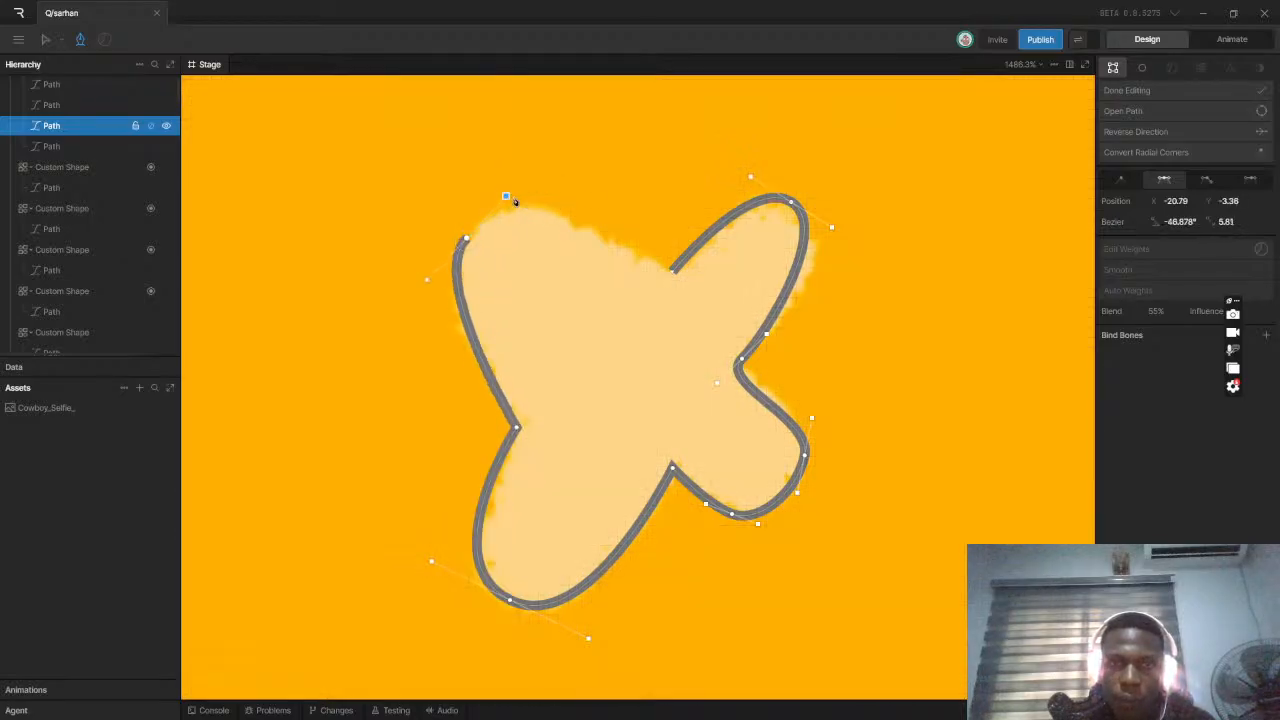
{"action": "left_click", "coordinate": [673, 271]}
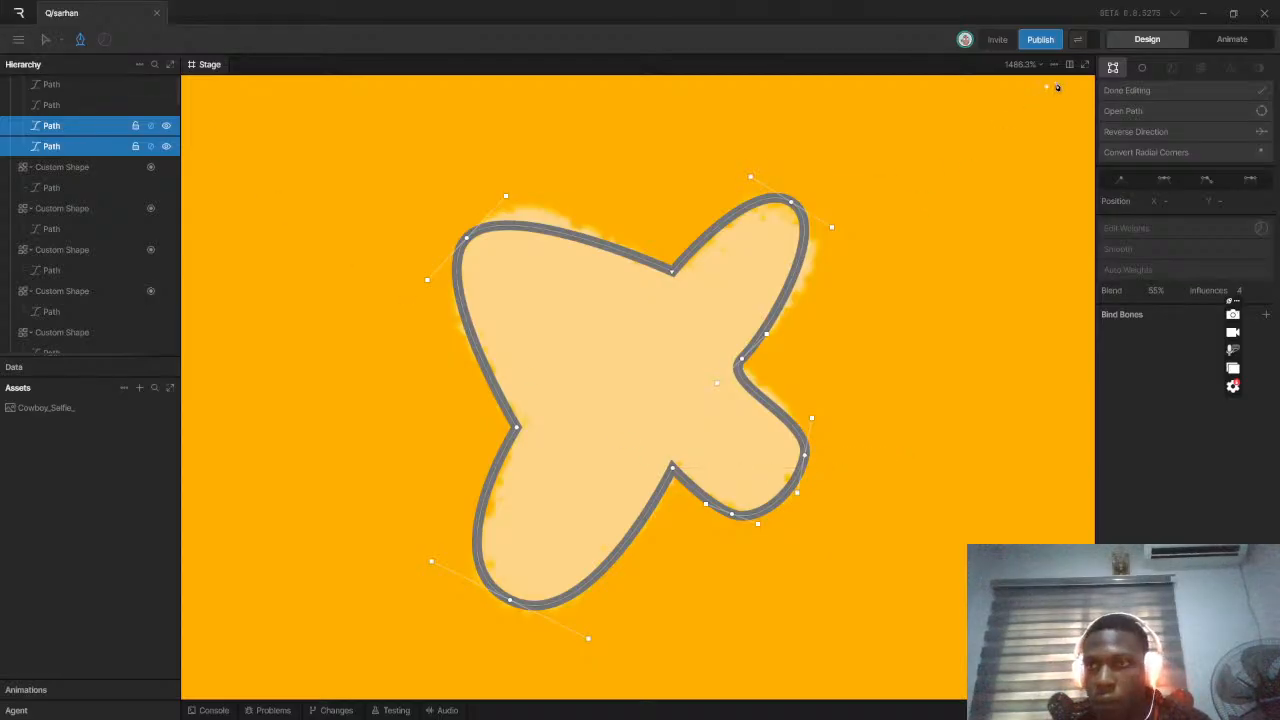
{"action": "left_click", "coordinate": [1190, 92]}
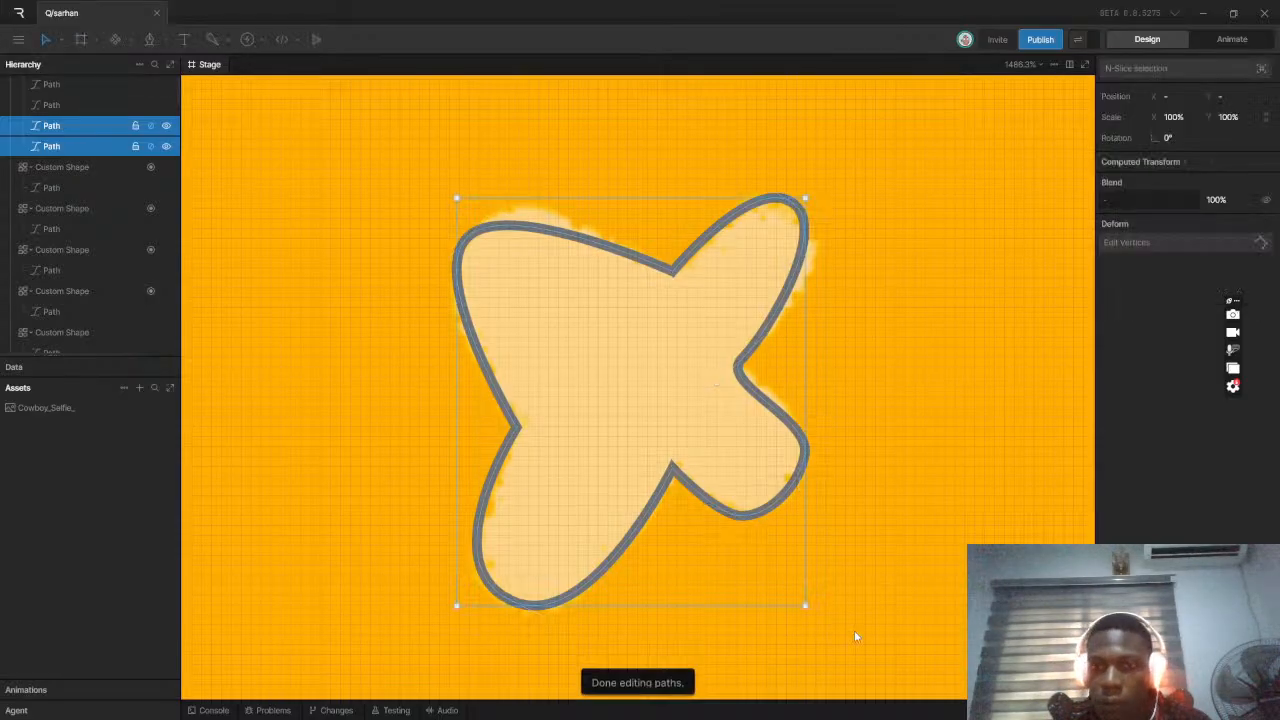
Reopen the X-shaped star's paths, reshape the lower-right tip's curve, move the upper-left tip's vertex slightly upward and finish editing
{"action": "double_click", "coordinate": [651, 532]}
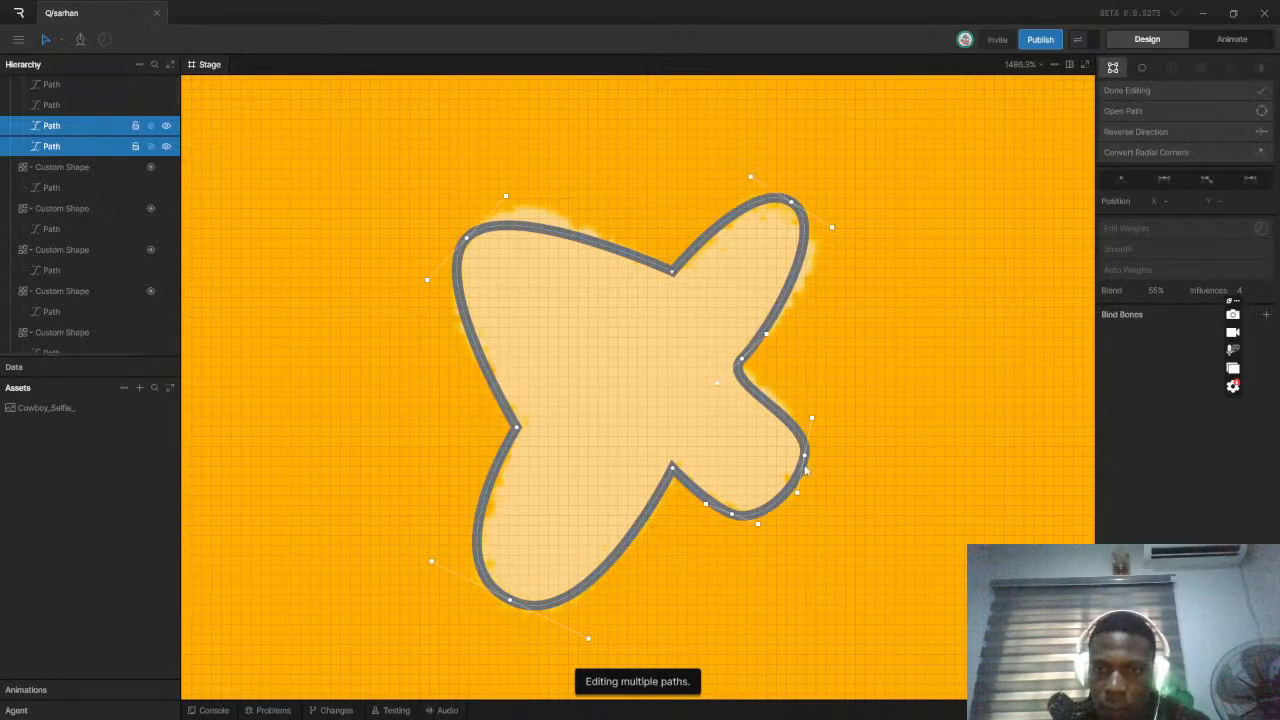
{"action": "mouse_move", "coordinate": [798, 493]}
{"action": "left_mouse_down"}
{"action": "mouse_move", "coordinate": [790, 505]}
{"action": "mouse_move", "coordinate": [814, 507]}
{"action": "left_mouse_up"}
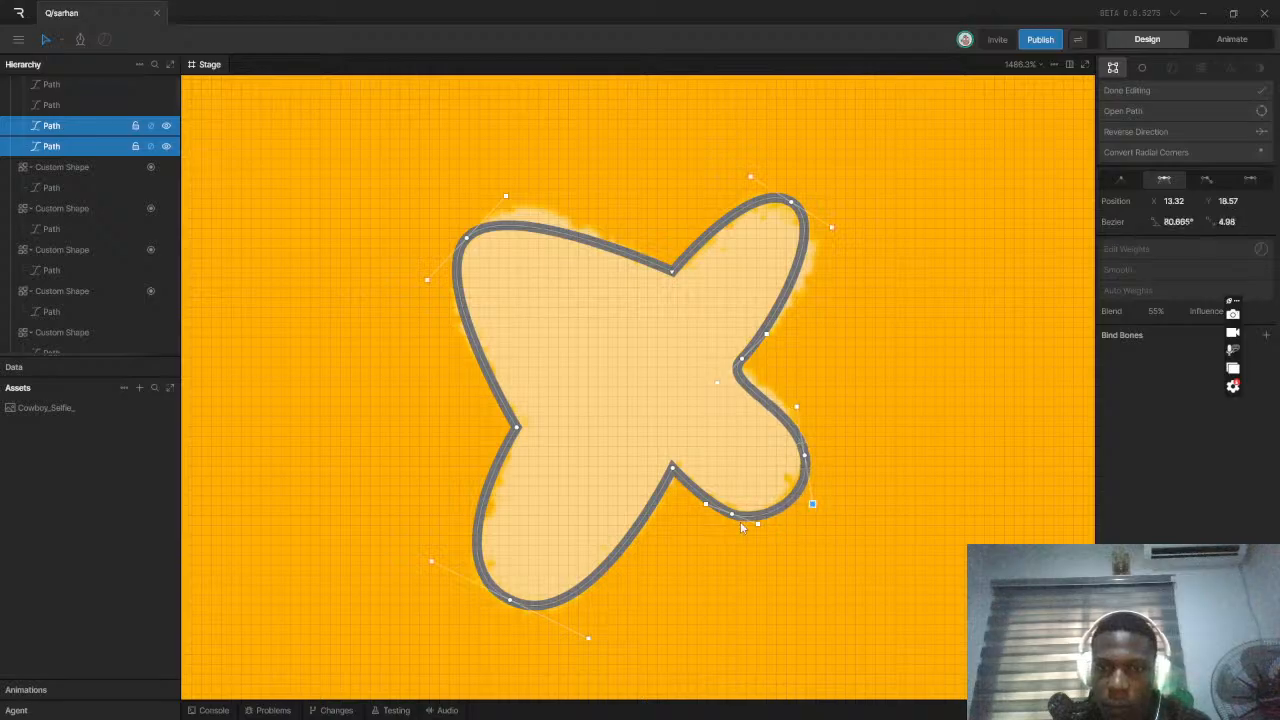
{"action": "left_click_drag", "start_coordinate": [466, 240], "coordinate": [468, 227]}
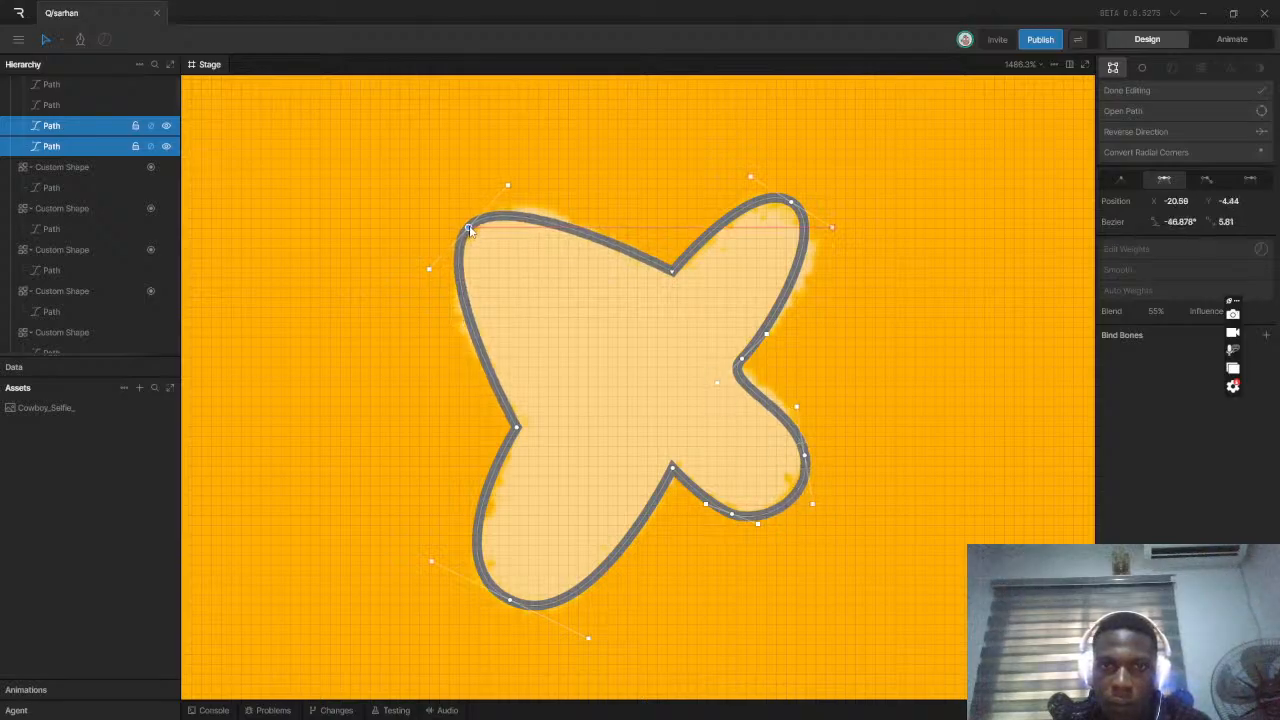
{"action": "left_click", "coordinate": [1171, 98]}
{"action": "left_click", "coordinate": [932, 282]}
Start a path at the upper-right notch of the small star beside the cowboy's flowered shirt collar
{"action": "scroll", "coordinate": [692, 226], "scroll_direction": "down", "scroll_amount": 5}
{"action": "scroll", "coordinate": [705, 270], "scroll_direction": "down", "scroll_amount": 6}
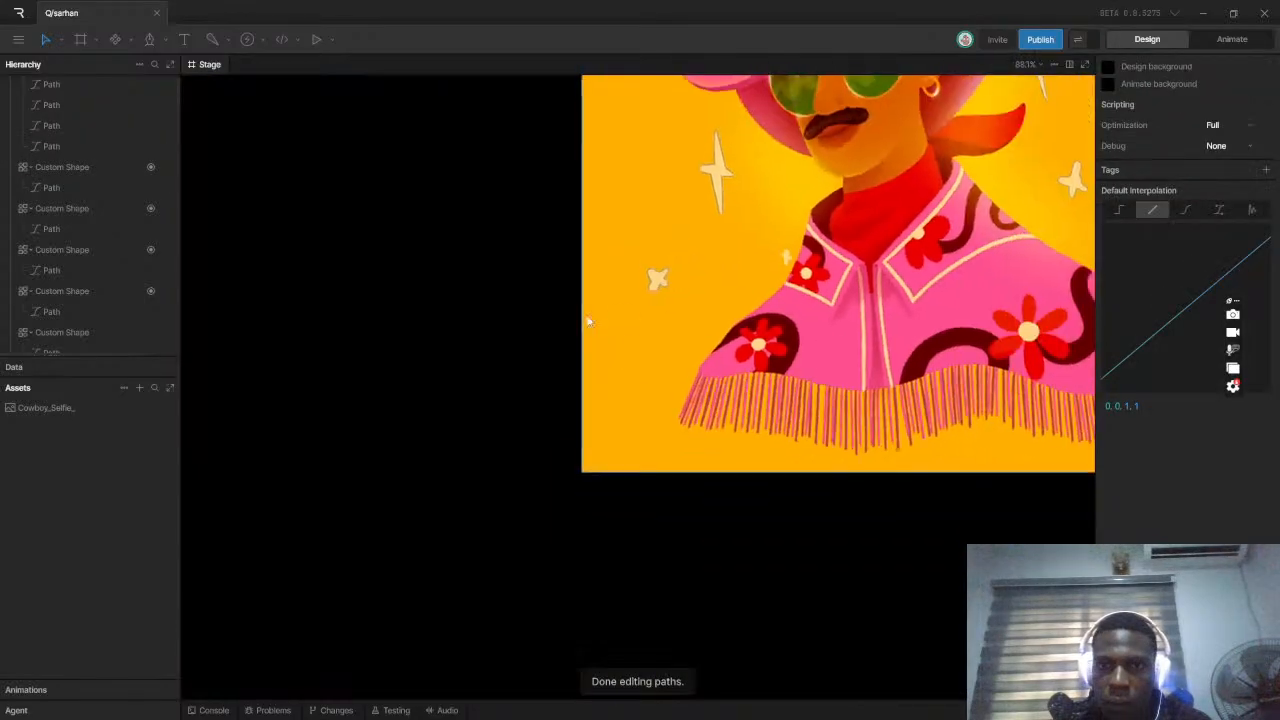
{"action": "scroll", "coordinate": [802, 222], "scroll_direction": "up", "scroll_amount": 2}
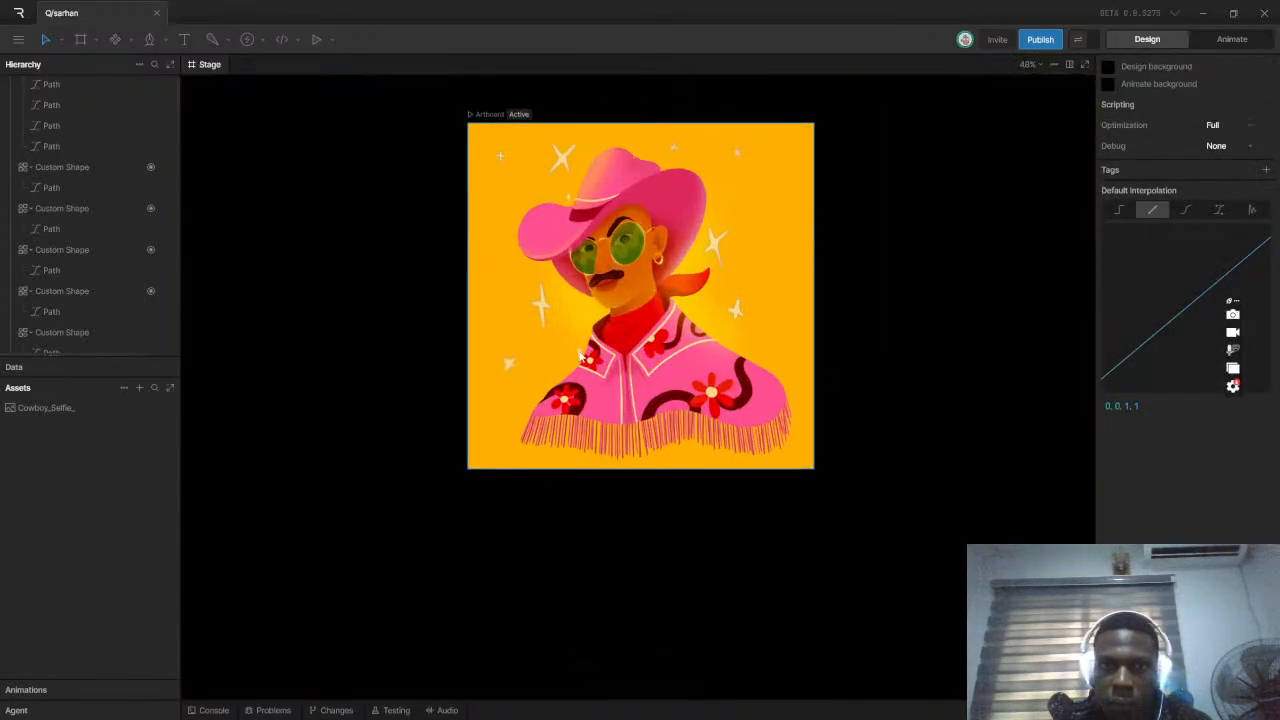
{"action": "scroll", "coordinate": [581, 320], "scroll_direction": "up", "scroll_amount": 1}
{"action": "scroll", "coordinate": [604, 368], "scroll_direction": "up", "scroll_amount": 10}
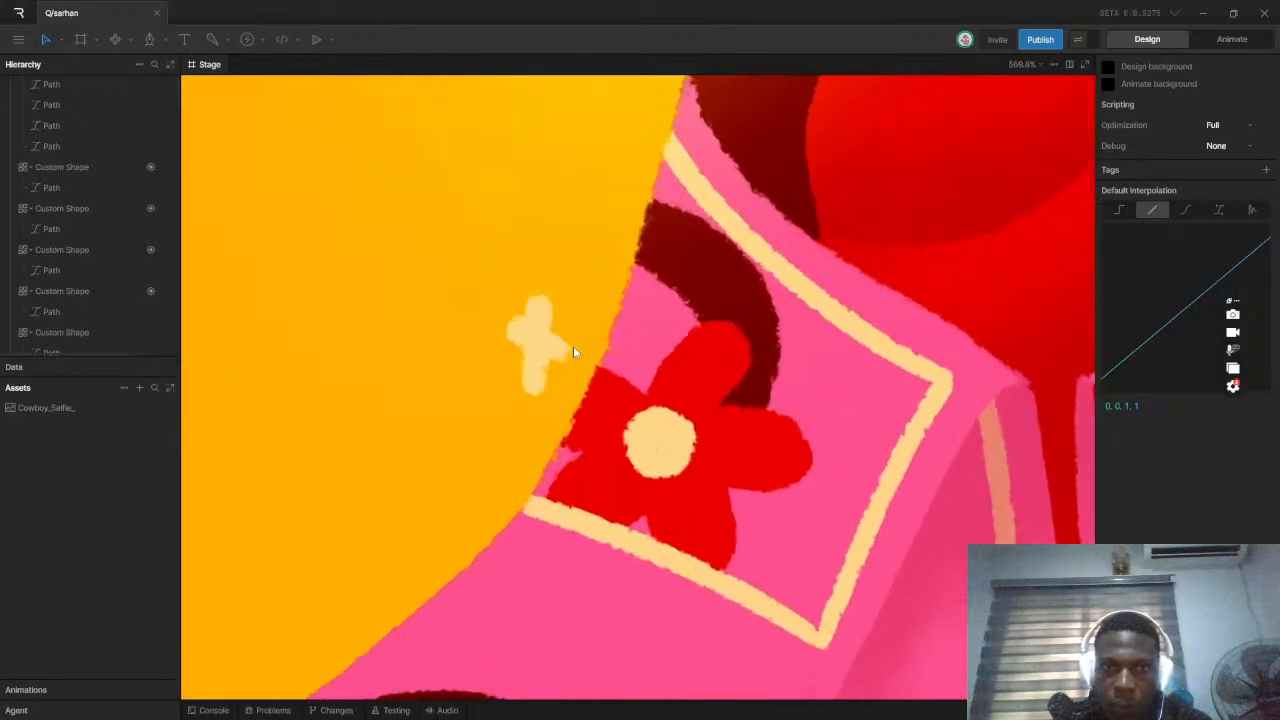
{"action": "scroll", "coordinate": [551, 338], "scroll_direction": "up", "scroll_amount": 1}
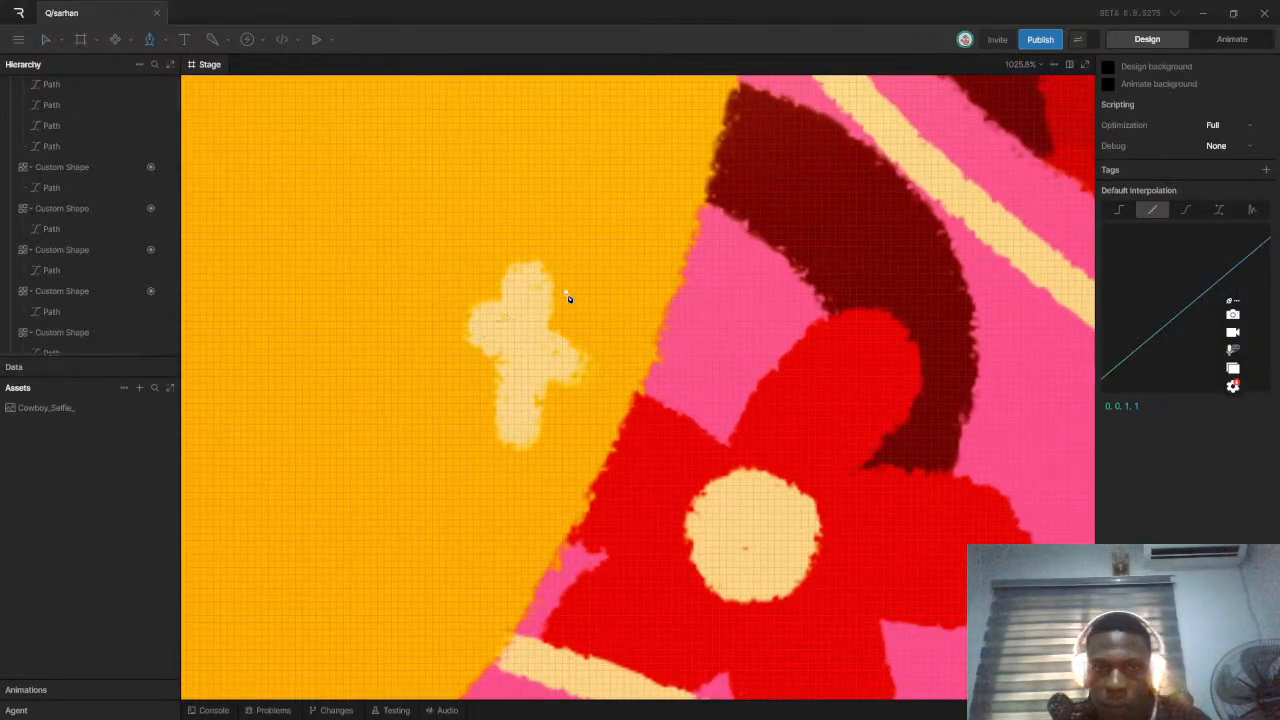
{"action": "scroll", "coordinate": [551, 320], "scroll_direction": "up", "scroll_amount": 3}
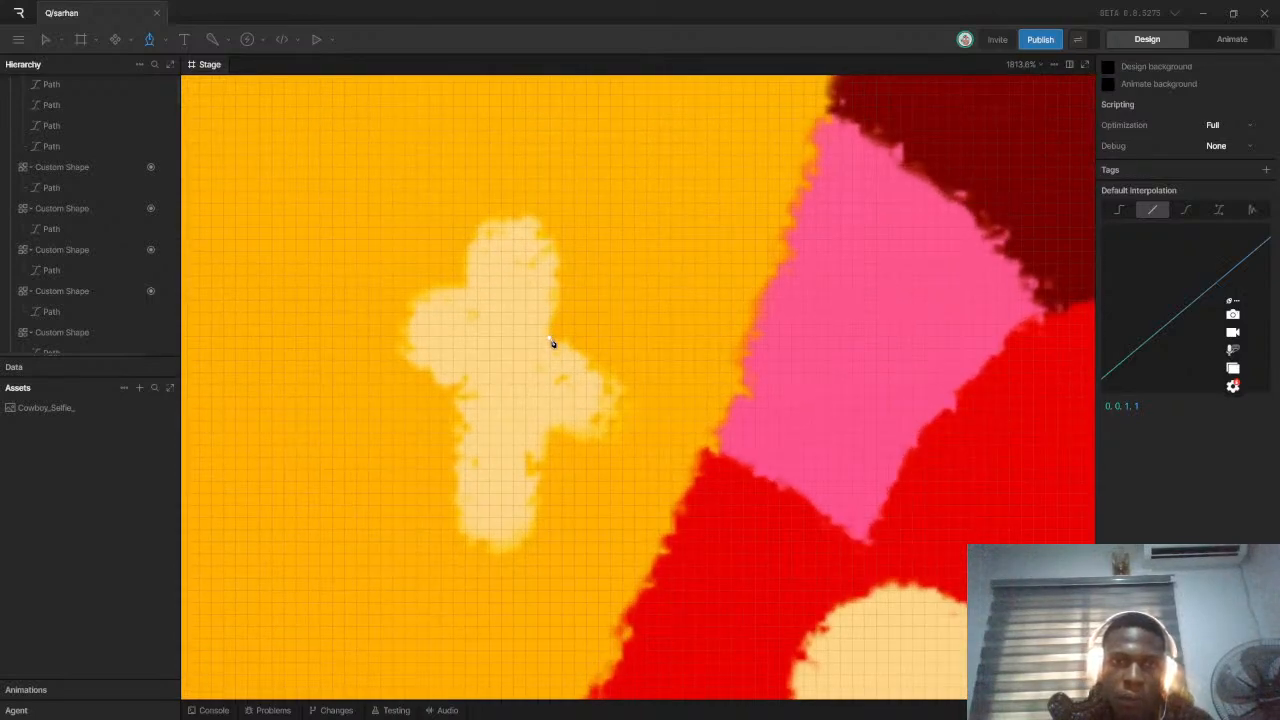
{"action": "left_click", "coordinate": [553, 339]}
{"action": "left_click_drag", "start_coordinate": [514, 215], "coordinate": [438, 232]}
{"action": "key", "text": "shift+x"}
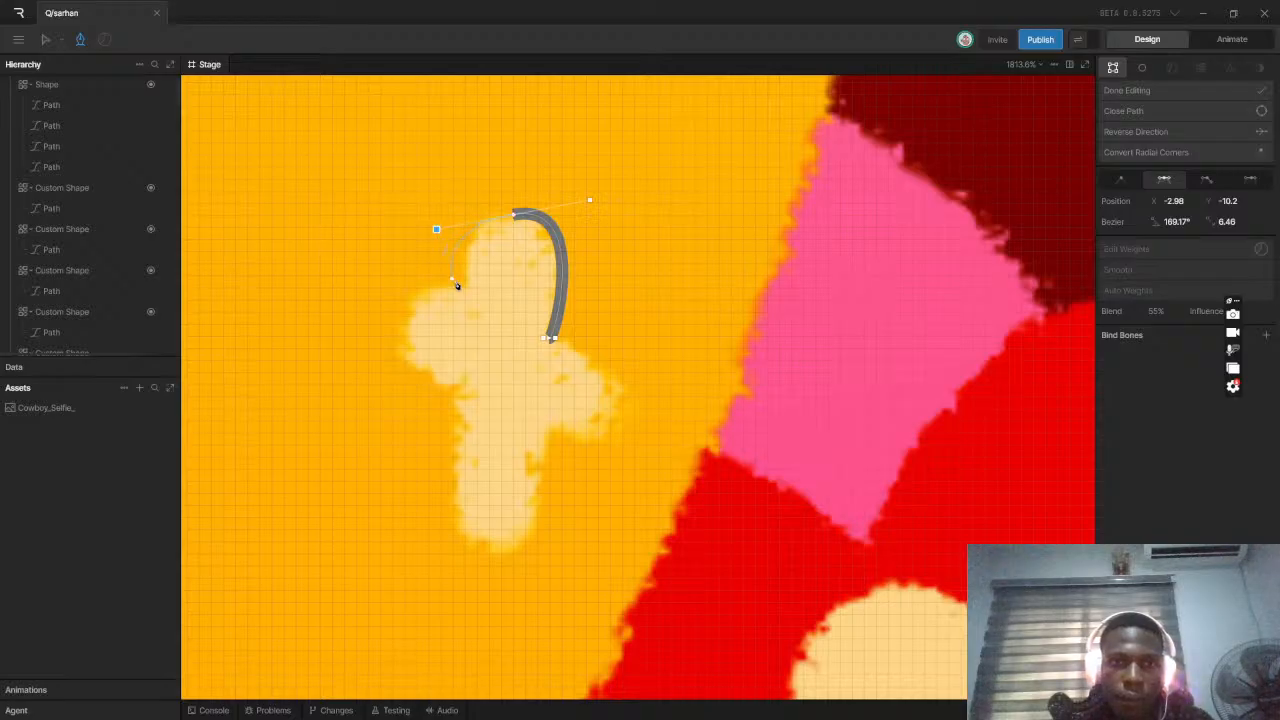
{"action": "left_click_drag", "start_coordinate": [462, 292], "coordinate": [419, 312]}
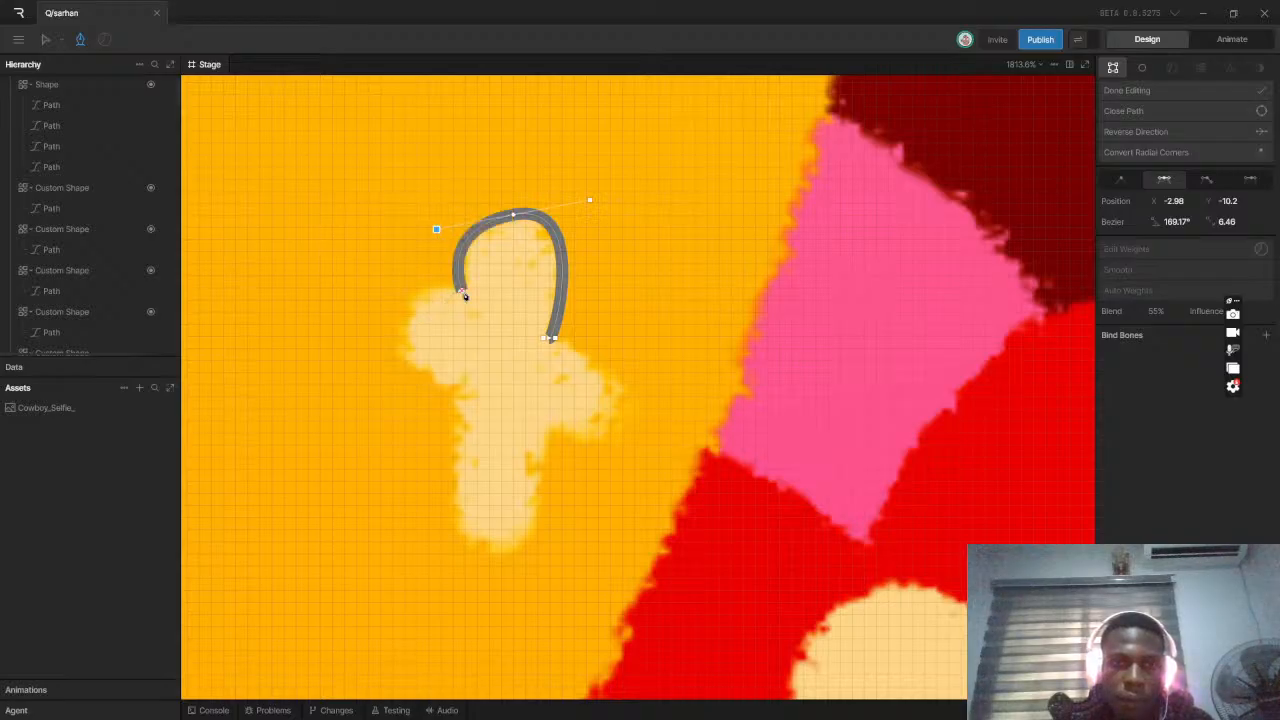
{"action": "key", "text": "ctrl+z"}
{"action": "key", "text": "ctrl+z"}
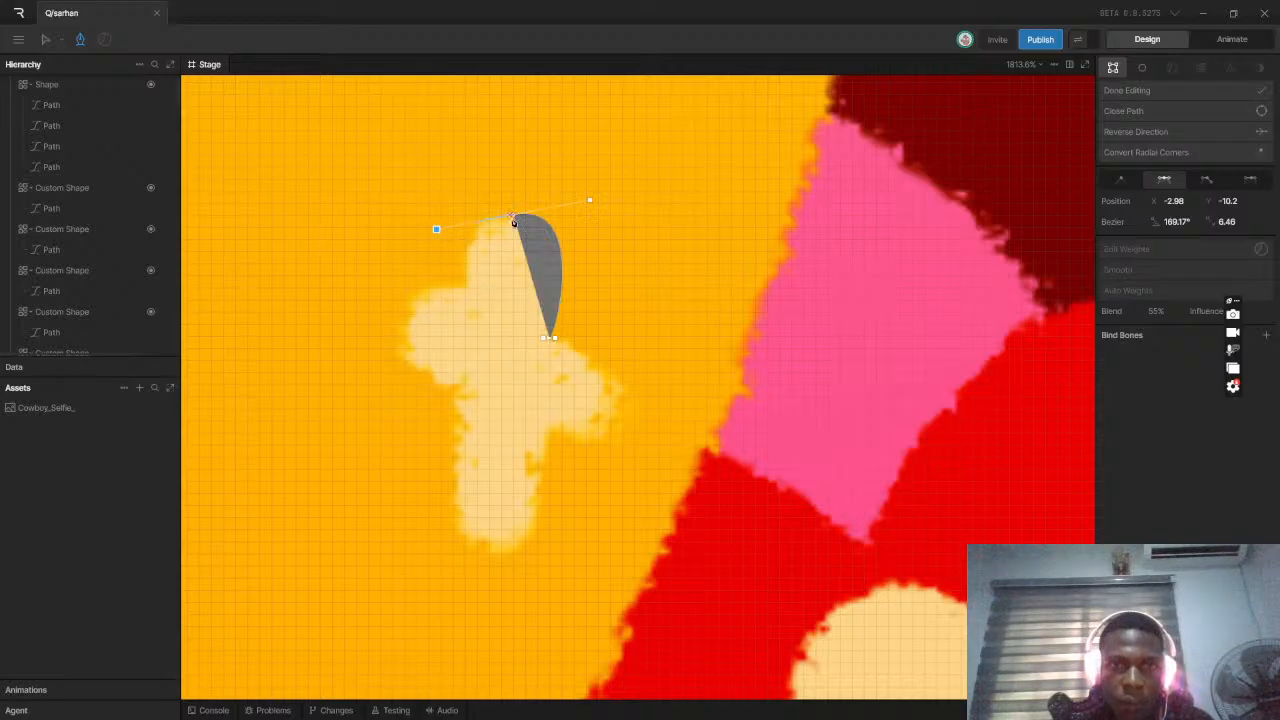
{"action": "key", "text": "ctrl+z"}
Trace the collar star's upper and left arms to the lower-left notch, swapping the shape's fill for a stroke outline
{"action": "left_click_drag", "start_coordinate": [525, 216], "coordinate": [468, 204]}
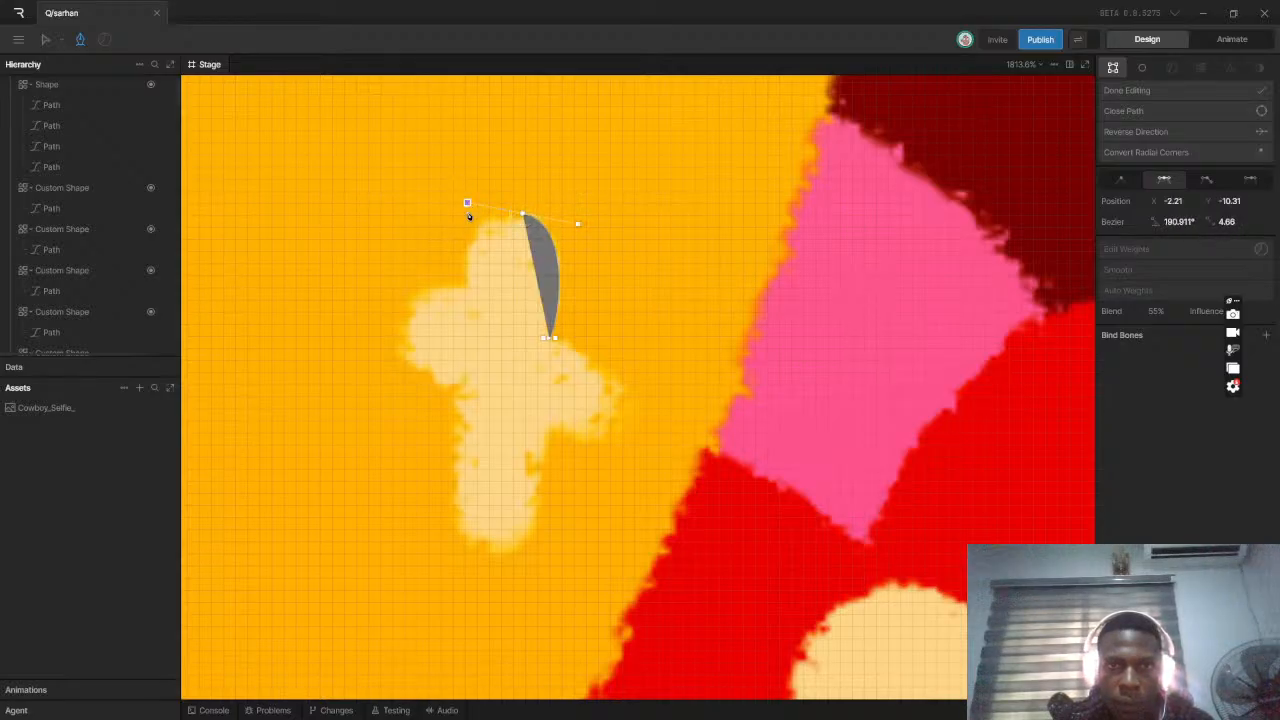
{"action": "left_click", "coordinate": [463, 290]}
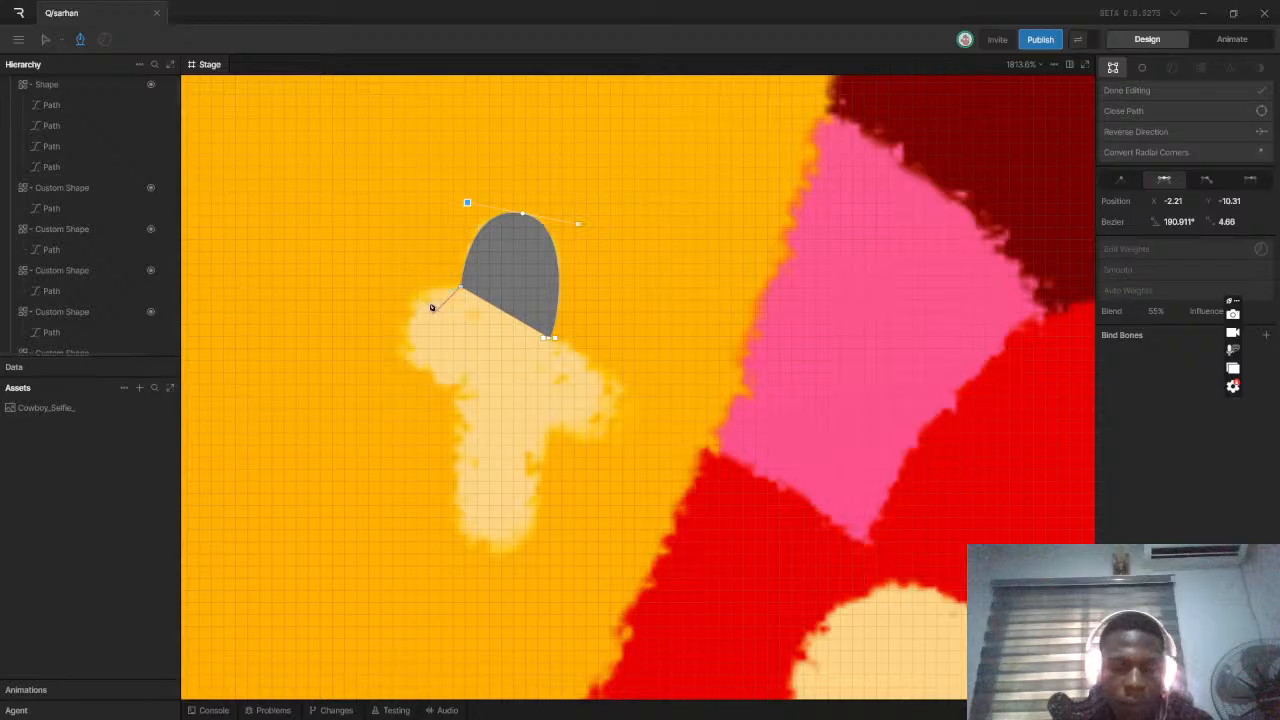
{"action": "key", "text": "shift+x"}
{"action": "left_click", "coordinate": [402, 311]}
{"action": "left_click_drag", "start_coordinate": [401, 316], "coordinate": [463, 388]}
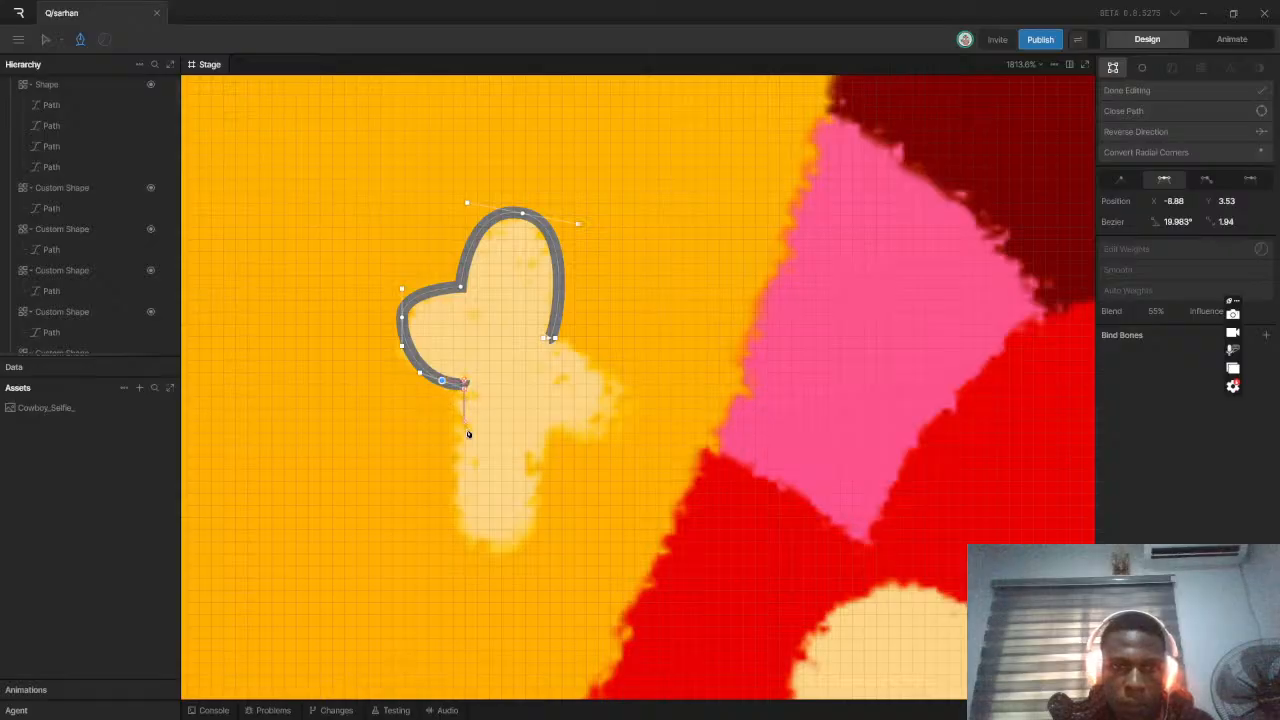
Trace the collar star's lower arm down its left edge, around the rounded tip and up to the lower-right notch
{"action": "left_click_drag", "start_coordinate": [460, 549], "coordinate": [494, 566]}
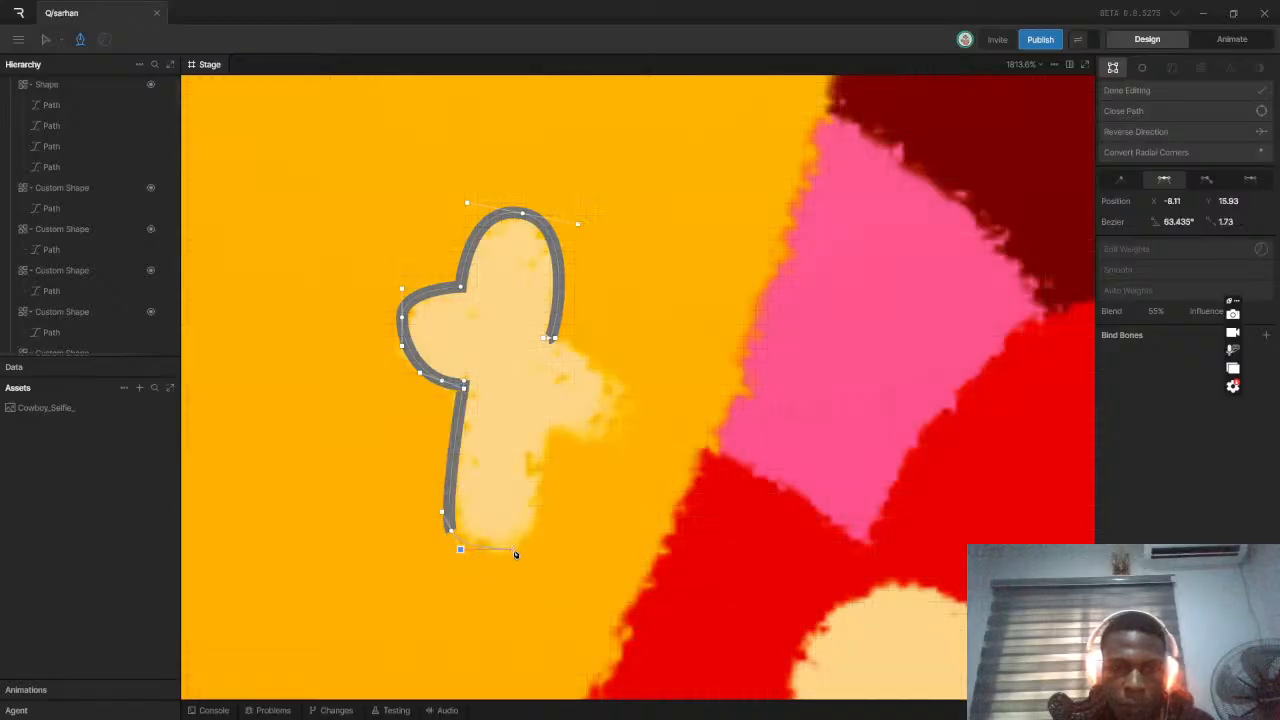
{"action": "left_click", "coordinate": [516, 554]}
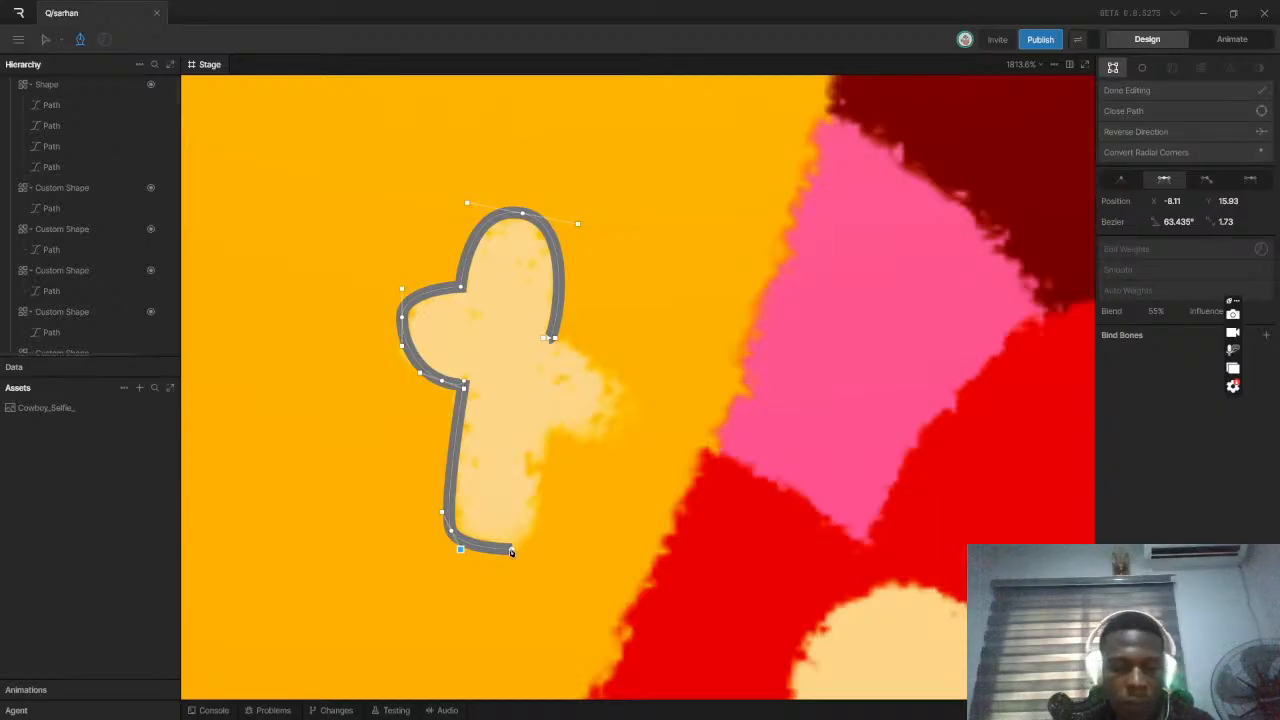
{"action": "key", "text": "ctrl+z"}
{"action": "left_click", "coordinate": [530, 549]}
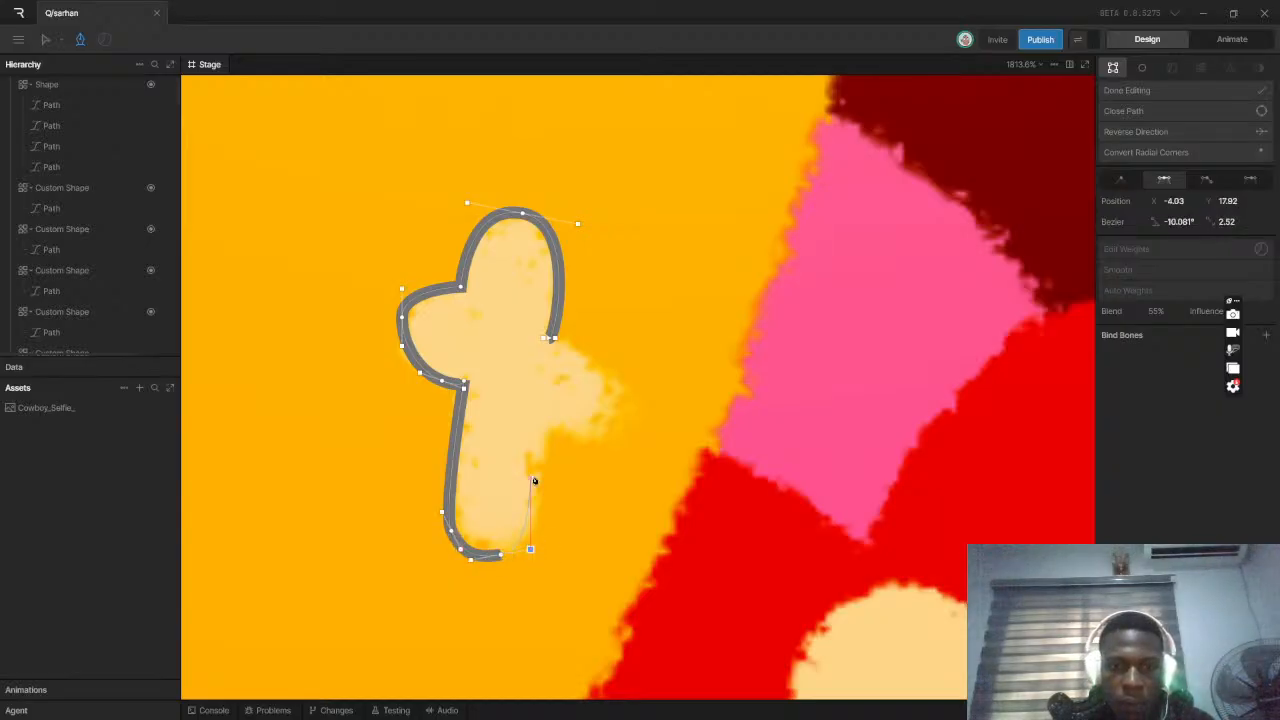
{"action": "left_click", "coordinate": [550, 426]}
Curve the path around the collar star's right arm and close it at the starting point
{"action": "left_click_drag", "start_coordinate": [611, 433], "coordinate": [636, 413]}
{"action": "left_click", "coordinate": [603, 364]}
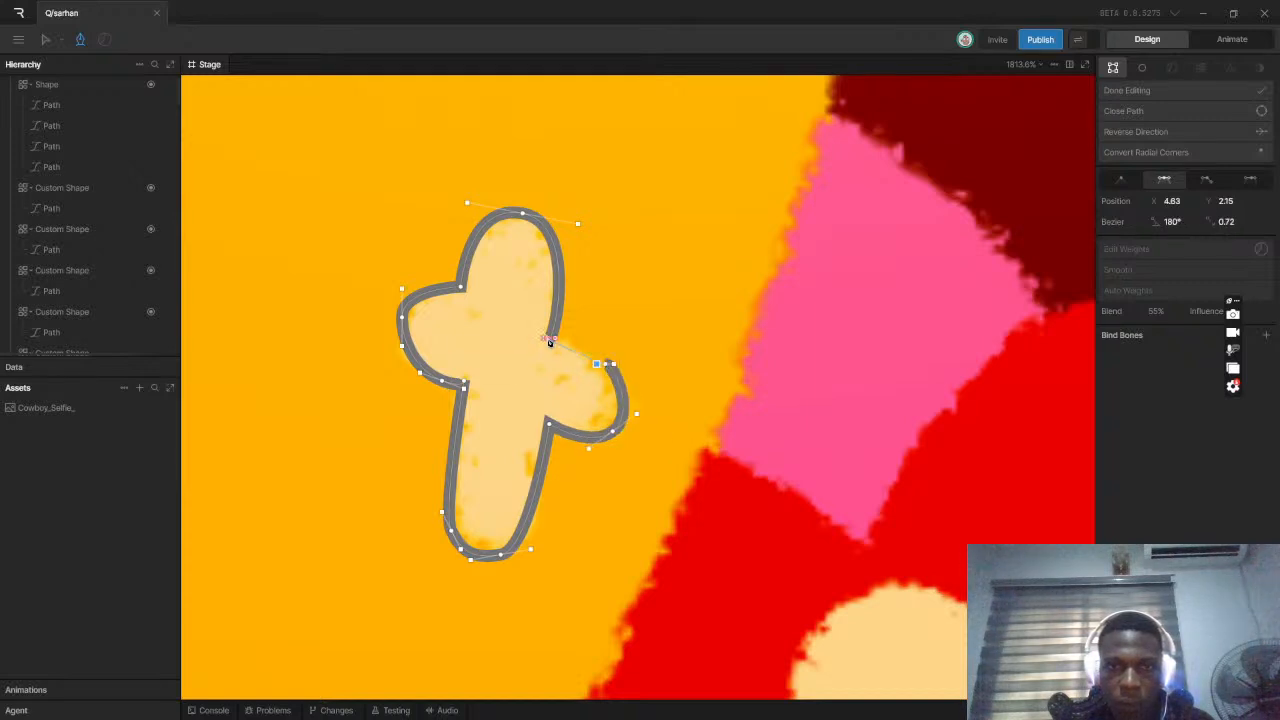
{"action": "left_click", "coordinate": [549, 339]}
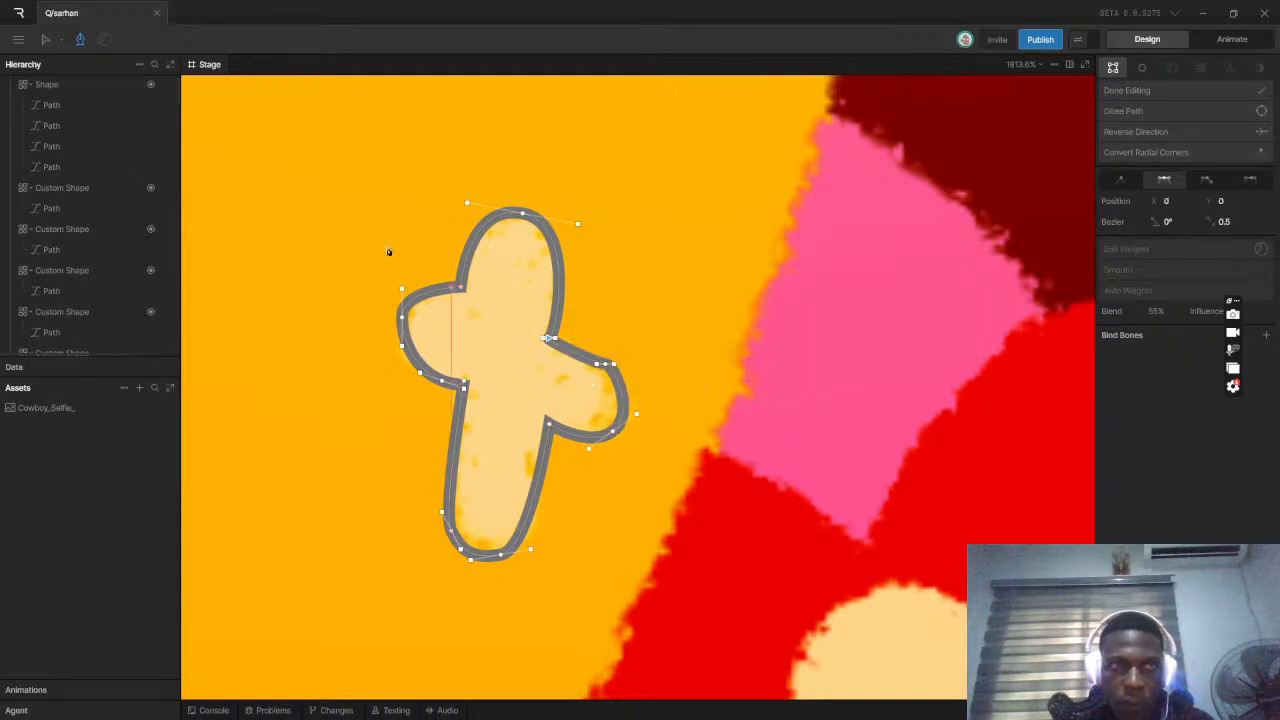
Adjust the curve handle at the top of the collar star's right arm, finish editing the path and deselect it
{"action": "left_click", "coordinate": [45, 39]}
{"action": "left_click", "coordinate": [605, 364]}
{"action": "left_click_drag", "start_coordinate": [597, 364], "coordinate": [594, 357]}
{"action": "left_click", "coordinate": [638, 360]}
{"action": "scroll", "coordinate": [667, 423], "scroll_direction": "down", "scroll_amount": 5}
{"action": "scroll", "coordinate": [666, 422], "scroll_direction": "down", "scroll_amount": 1}
{"action": "left_click", "coordinate": [1150, 91]}
{"action": "left_click", "coordinate": [568, 257]}
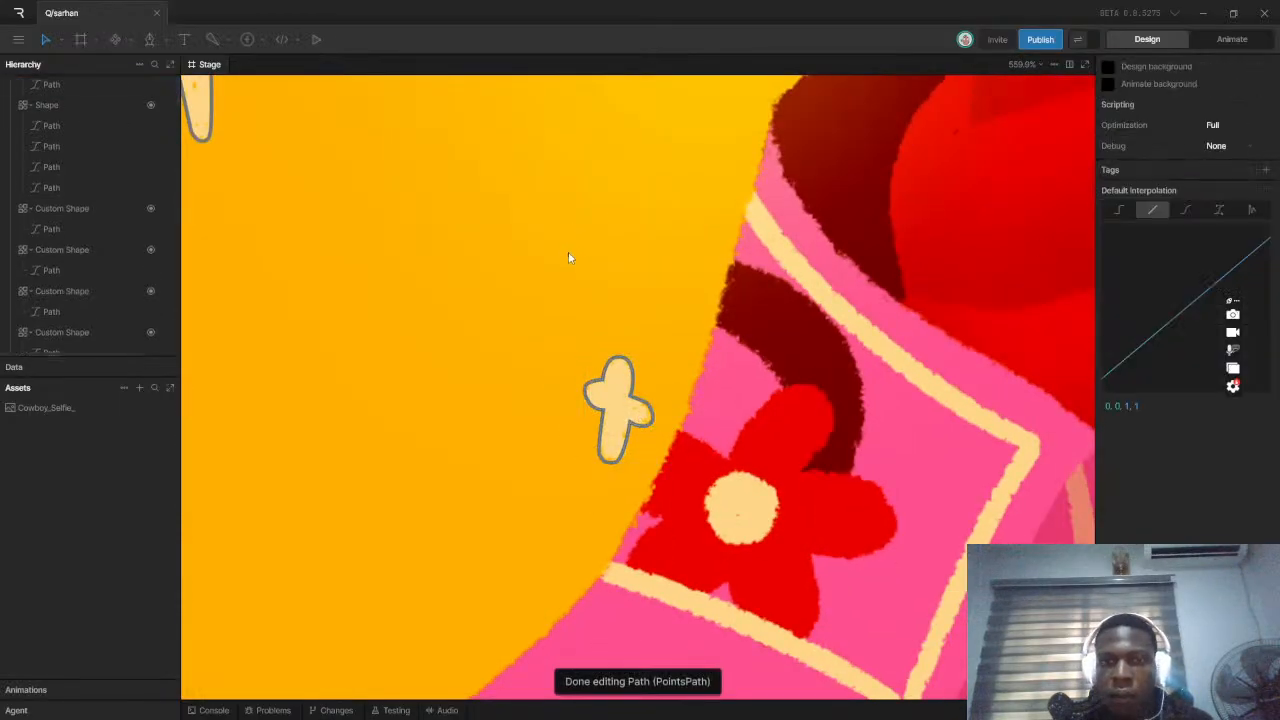
Trace the lower arm of the small star beside the hat's crown from notch to notch, swapping the fill for a stroke outline
{"action": "scroll", "coordinate": [568, 257], "scroll_direction": "down", "scroll_amount": 10}
{"action": "scroll", "coordinate": [568, 250], "scroll_direction": "up", "scroll_amount": 3}
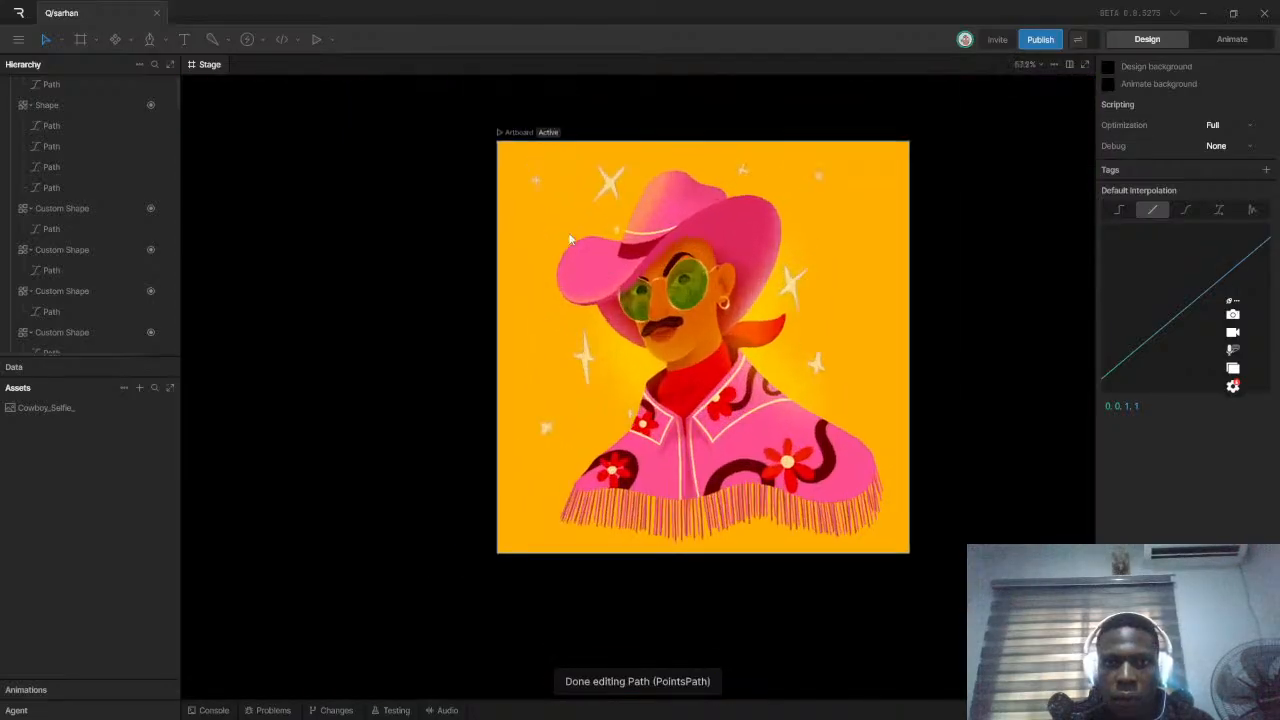
{"action": "scroll", "coordinate": [570, 245], "scroll_direction": "up", "scroll_amount": 16}
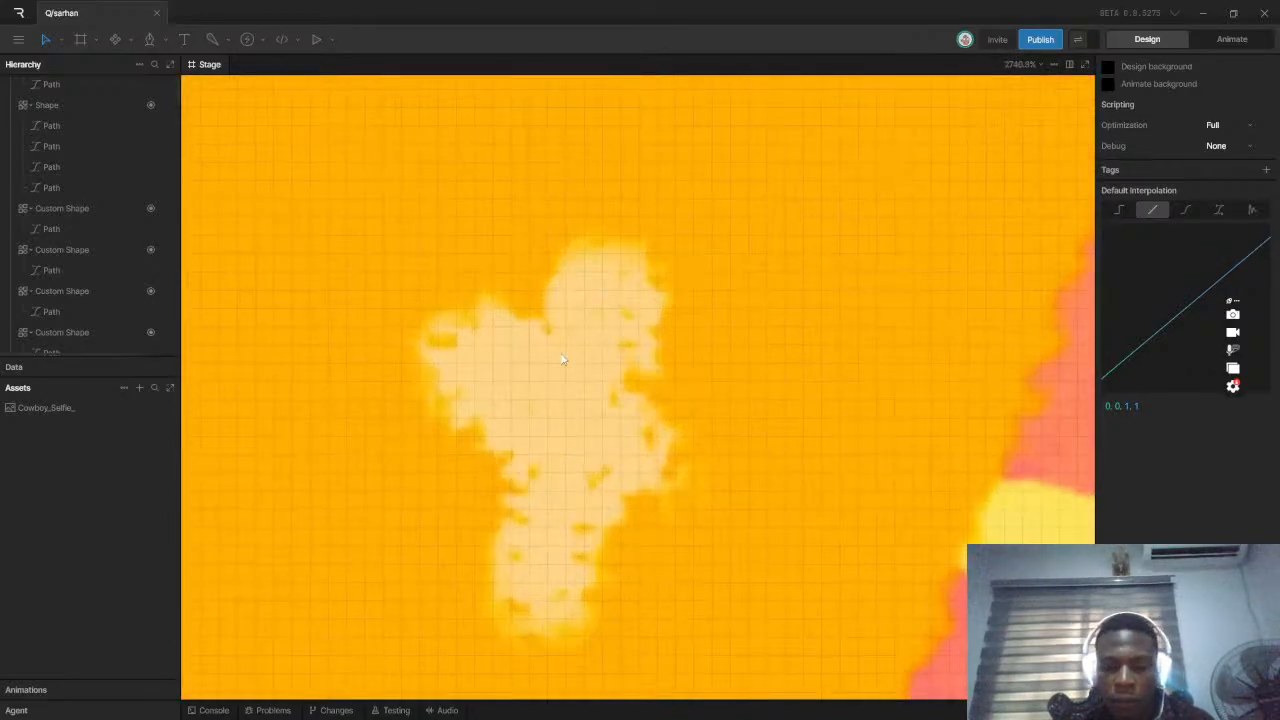
{"action": "key", "text": "p"}
{"action": "left_click", "coordinate": [513, 474]}
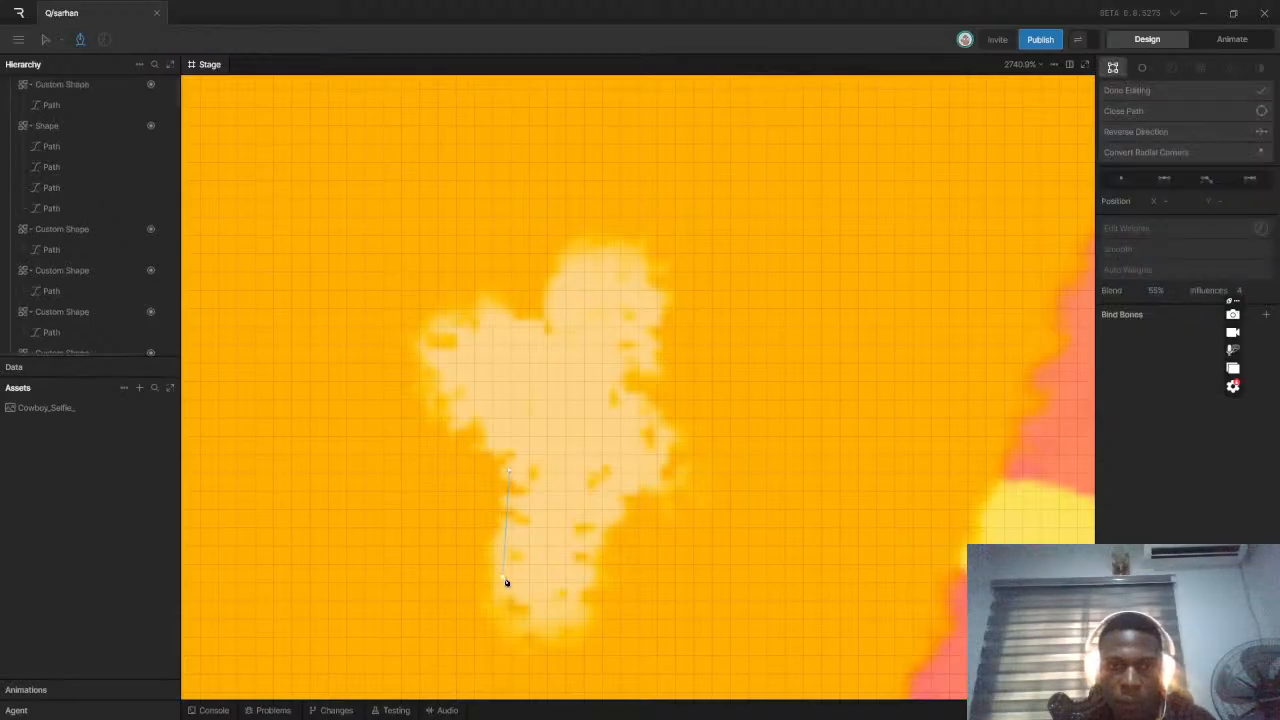
{"action": "scroll", "coordinate": [506, 582], "scroll_direction": "down", "scroll_amount": 3}
{"action": "left_click_drag", "start_coordinate": [503, 547], "coordinate": [568, 558]}
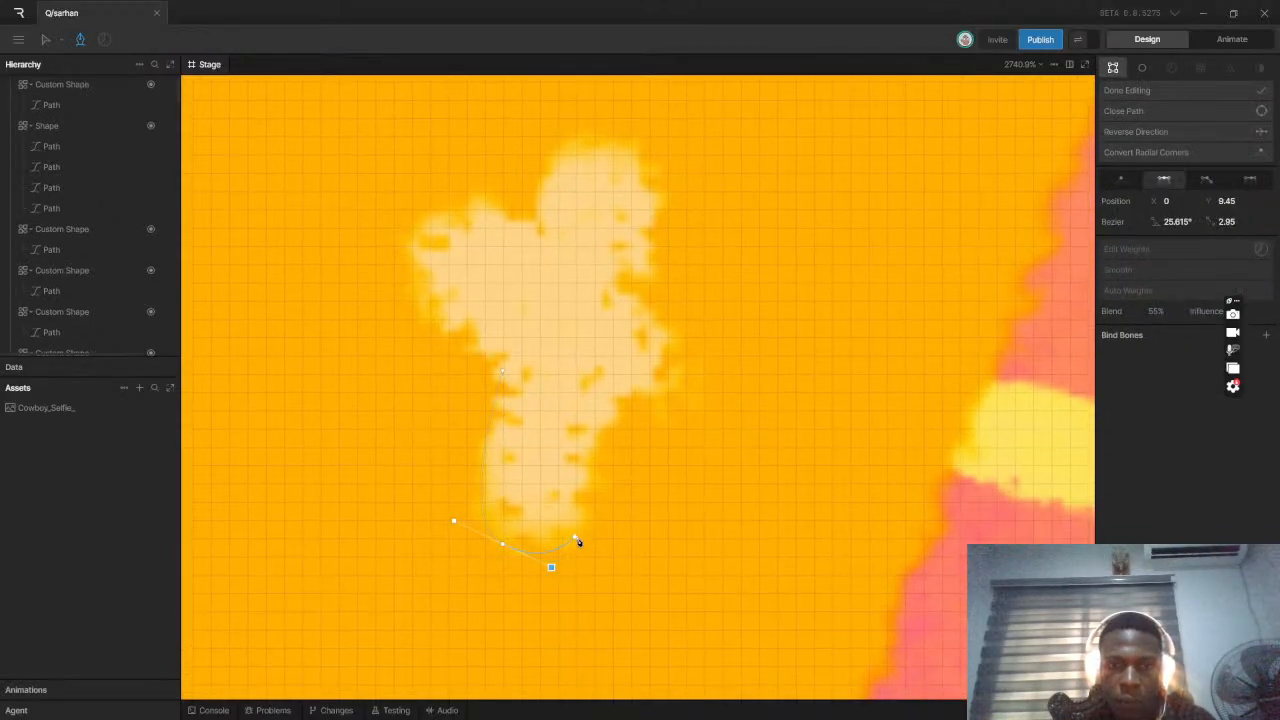
{"action": "left_click", "coordinate": [577, 539]}
{"action": "left_click", "coordinate": [628, 406]}
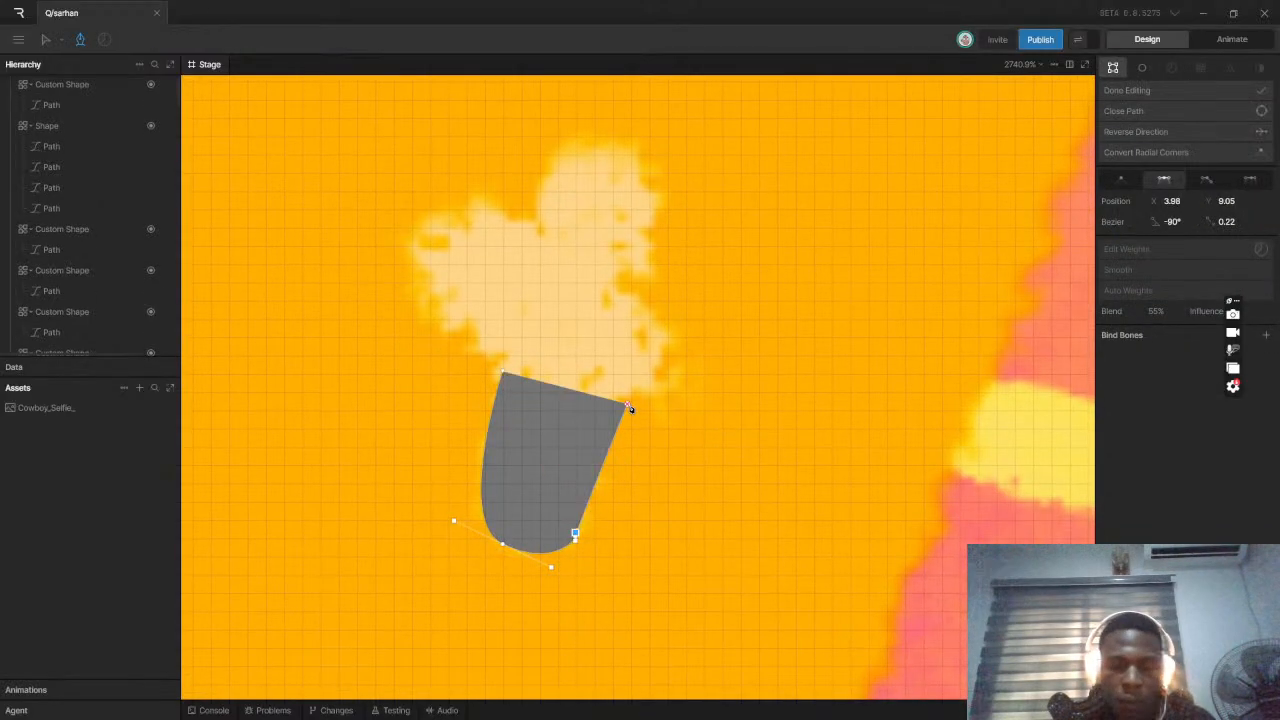
{"action": "key", "text": "shift+x"}
Continue the path around the hat star's short rounded right arm up to the upper-right notch
{"action": "left_click_drag", "start_coordinate": [672, 411], "coordinate": [686, 412]}
{"action": "left_click", "coordinate": [703, 359]}
{"action": "left_click_drag", "start_coordinate": [703, 359], "coordinate": [693, 345]}
{"action": "left_click", "coordinate": [628, 283]}
Curve the path over the hat star's rounded upper arm and down to the upper-left notch
{"action": "scroll", "coordinate": [663, 197], "scroll_direction": "up", "scroll_amount": 3}
{"action": "left_click_drag", "start_coordinate": [620, 305], "coordinate": [580, 285]}
{"action": "left_click", "coordinate": [529, 294]}
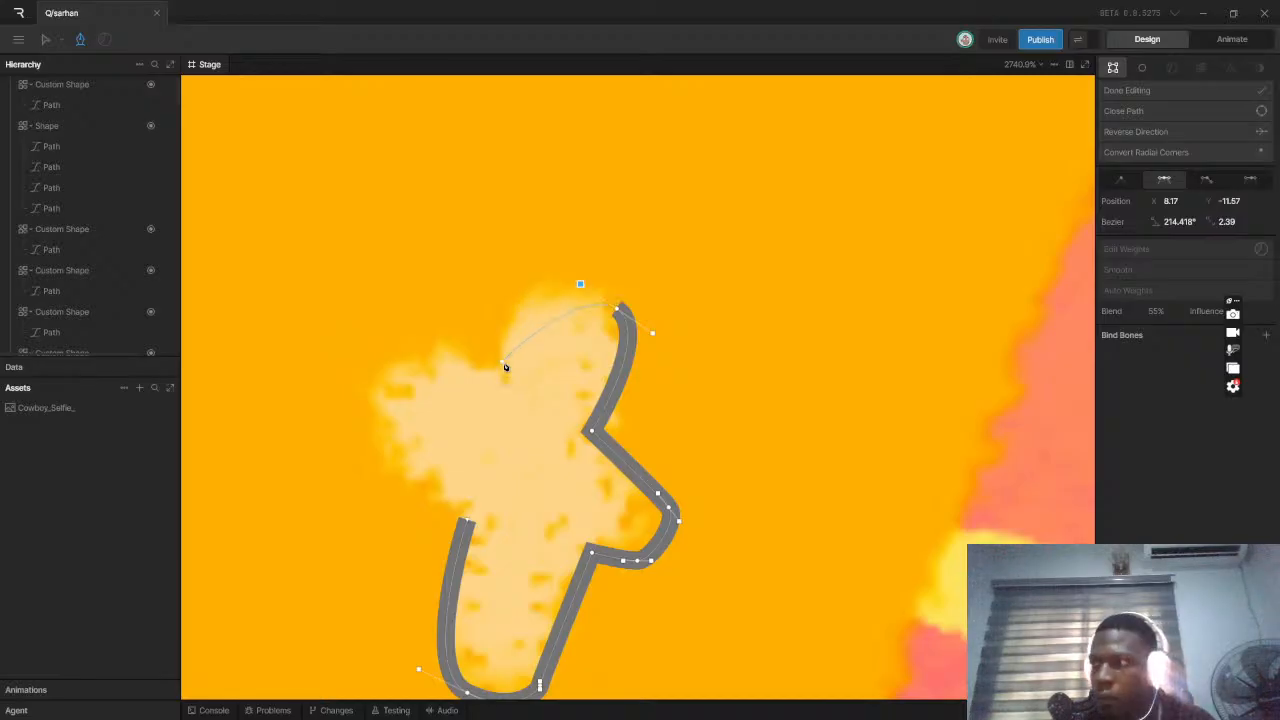
{"action": "left_click_drag", "start_coordinate": [537, 297], "coordinate": [518, 348]}
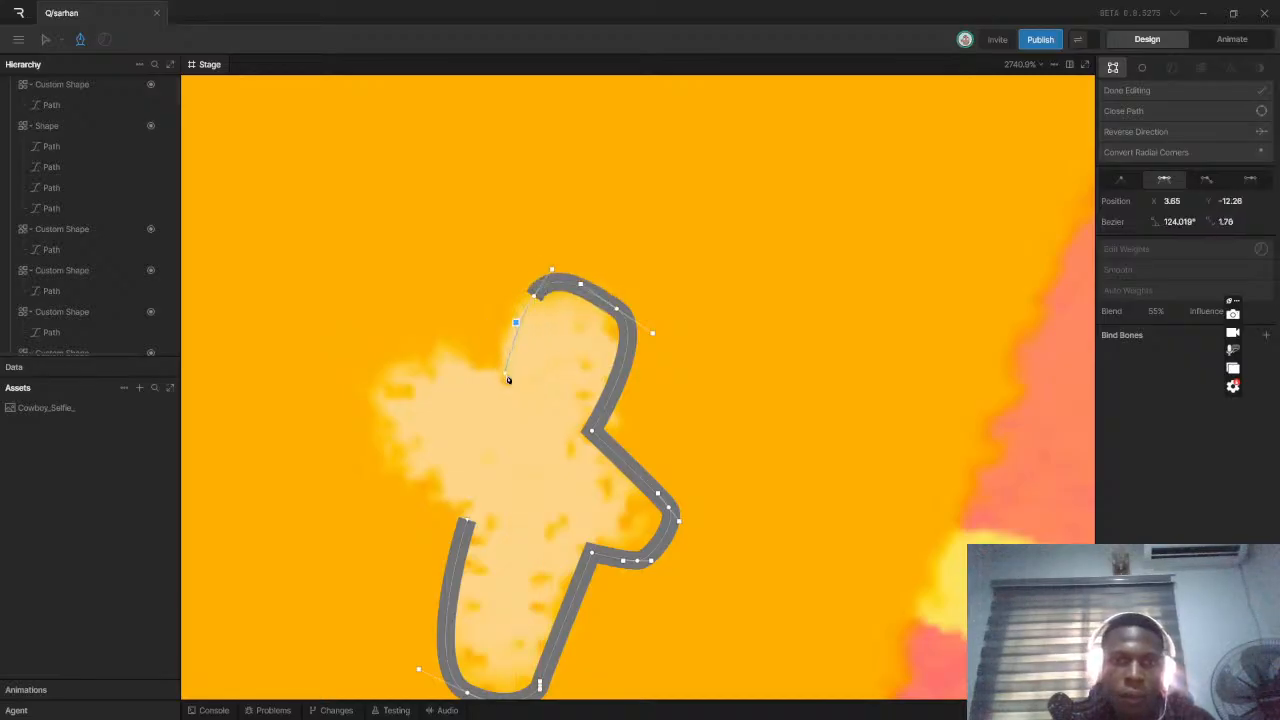
{"action": "left_click", "coordinate": [506, 374]}
Curve the path around the hat star's left arm, close it at the starting point, finish editing and deselect it
{"action": "left_click_drag", "start_coordinate": [406, 348], "coordinate": [386, 365]}
{"action": "left_click_drag", "start_coordinate": [384, 409], "coordinate": [398, 470]}
{"action": "key", "text": "ctrl+z"}
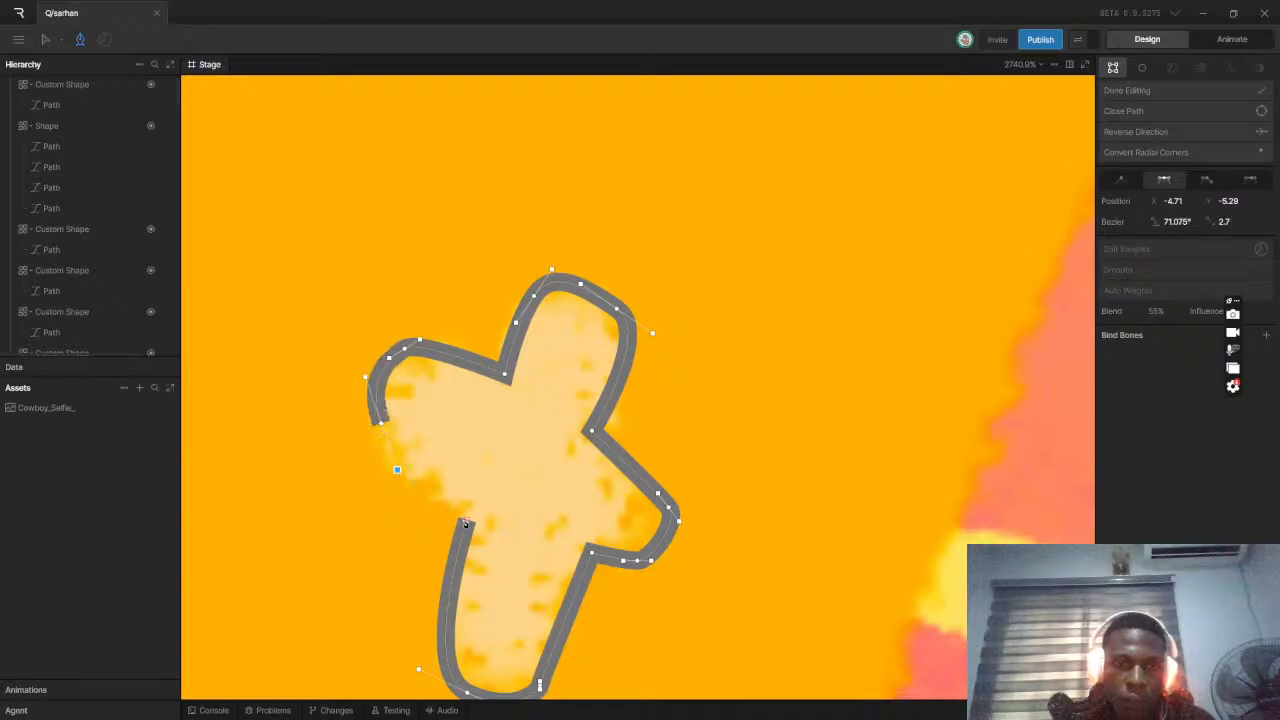
{"action": "left_click", "coordinate": [469, 525]}
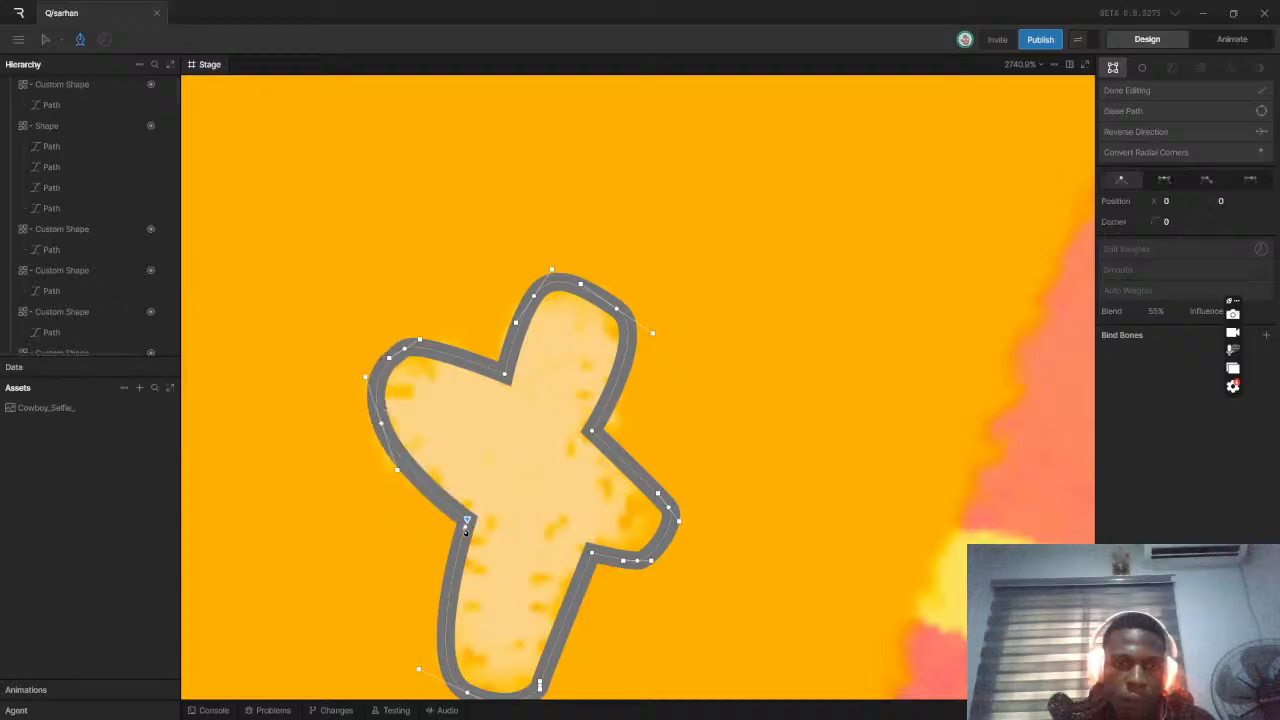
{"action": "left_click", "coordinate": [1140, 92]}
{"action": "scroll", "coordinate": [790, 375], "scroll_direction": "down", "scroll_amount": 15}
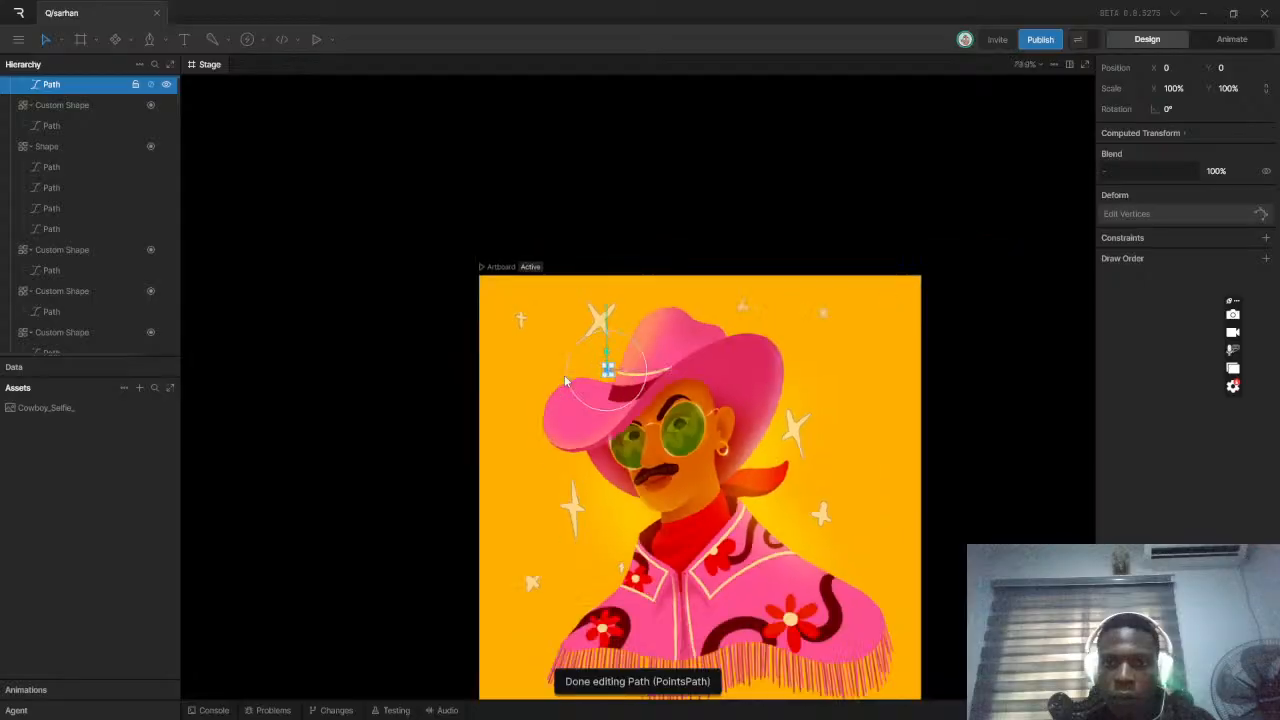
{"action": "left_click", "coordinate": [917, 301]}
Turn off solo for the Cowboy_Selfie_ reference image
{"action": "scroll", "coordinate": [640, 448], "scroll_direction": "down", "scroll_amount": 5}
{"action": "scroll", "coordinate": [697, 481], "scroll_direction": "up", "scroll_amount": 2}
{"action": "scroll", "coordinate": [710, 420], "scroll_direction": "down", "scroll_amount": 2}
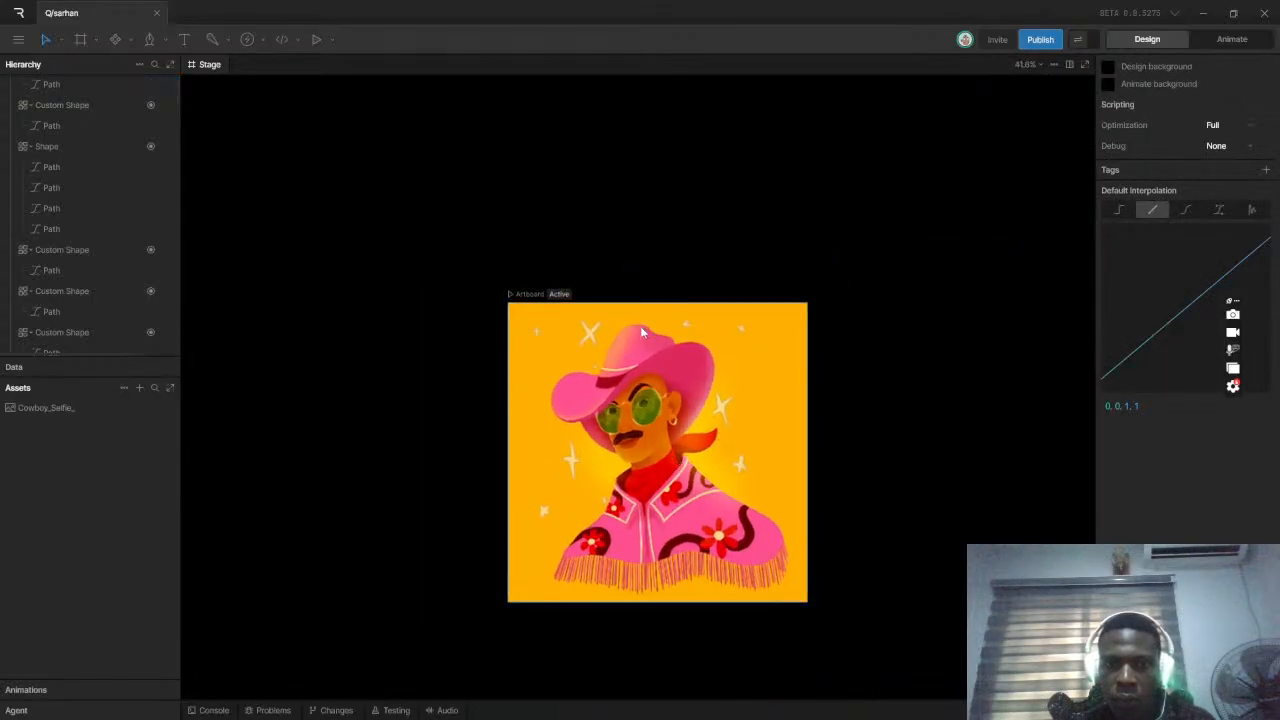
{"action": "scroll", "coordinate": [671, 345], "scroll_direction": "up", "scroll_amount": 3}
{"action": "scroll", "coordinate": [671, 346], "scroll_direction": "up", "scroll_amount": 7}
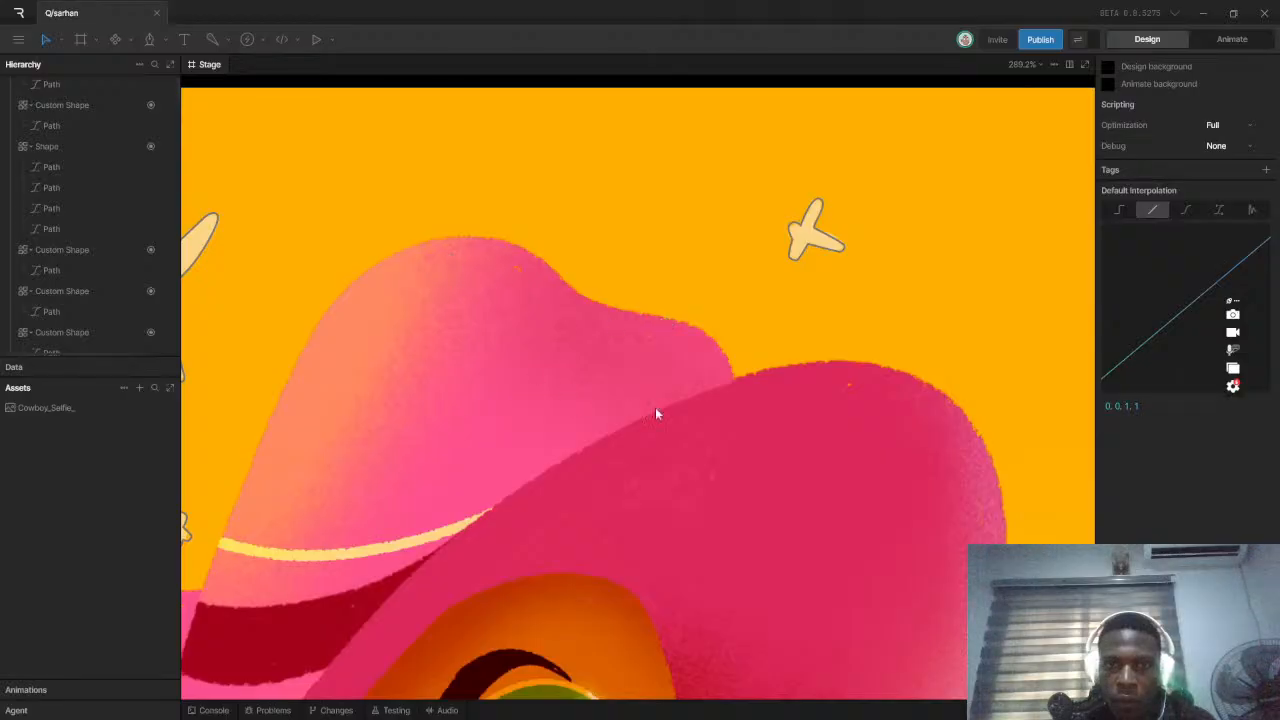
{"action": "scroll", "coordinate": [104, 250], "scroll_direction": "down", "scroll_amount": 6}
{"action": "scroll", "coordinate": [124, 295], "scroll_direction": "down", "scroll_amount": 6}
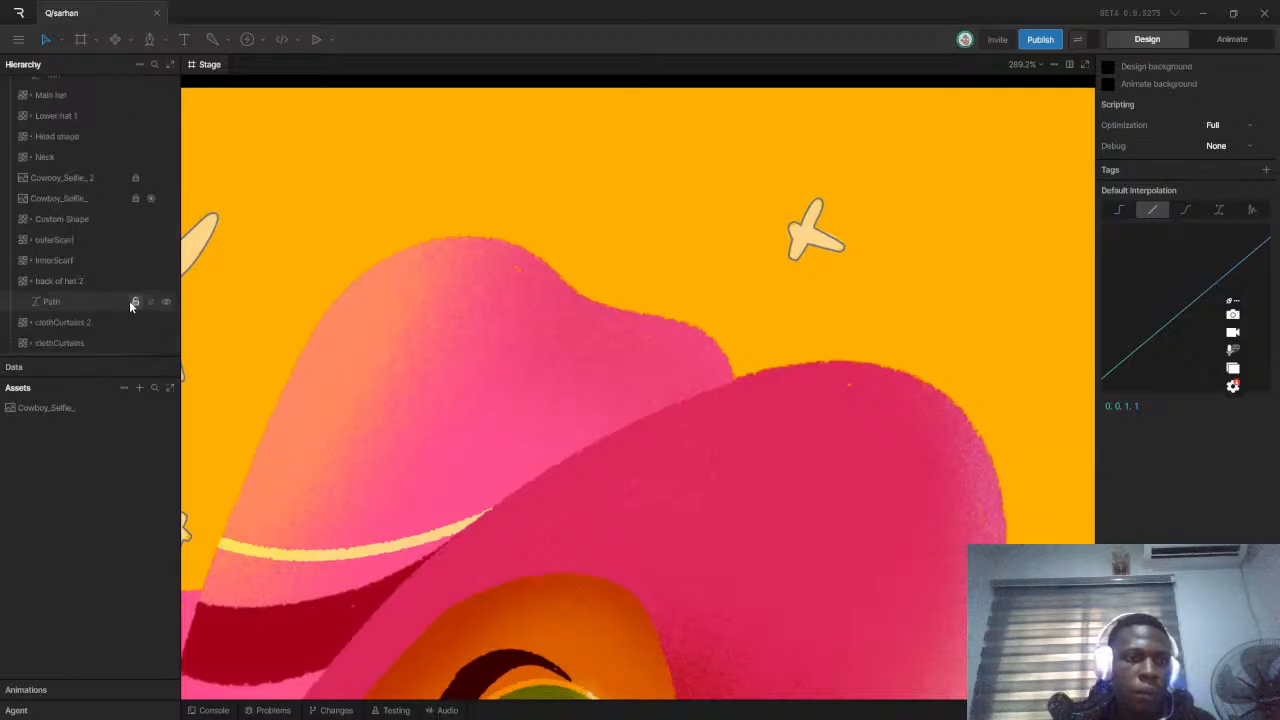
{"action": "left_click", "coordinate": [151, 199]}
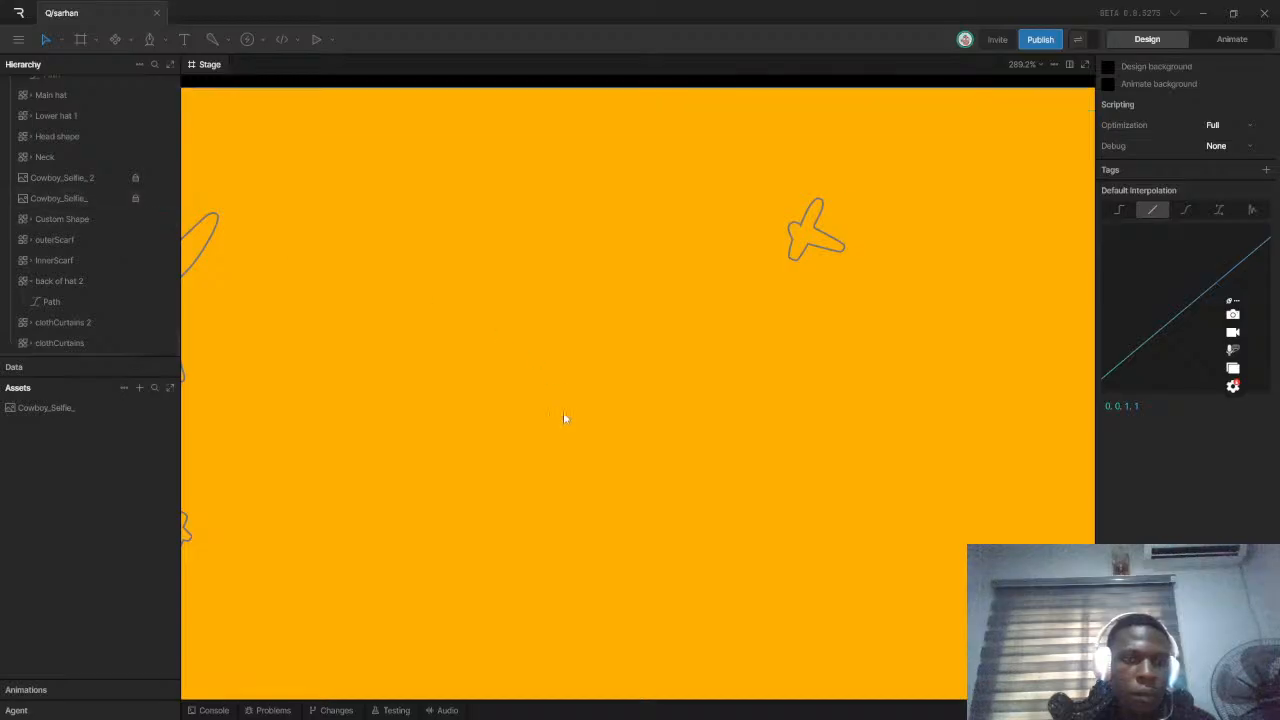
Turn off solo for all the remaining soloed star shapes to bring back the full illustration
{"action": "scroll", "coordinate": [548, 410], "scroll_direction": "down", "scroll_amount": 10}
{"action": "scroll", "coordinate": [113, 128], "scroll_direction": "down", "scroll_amount": 10}
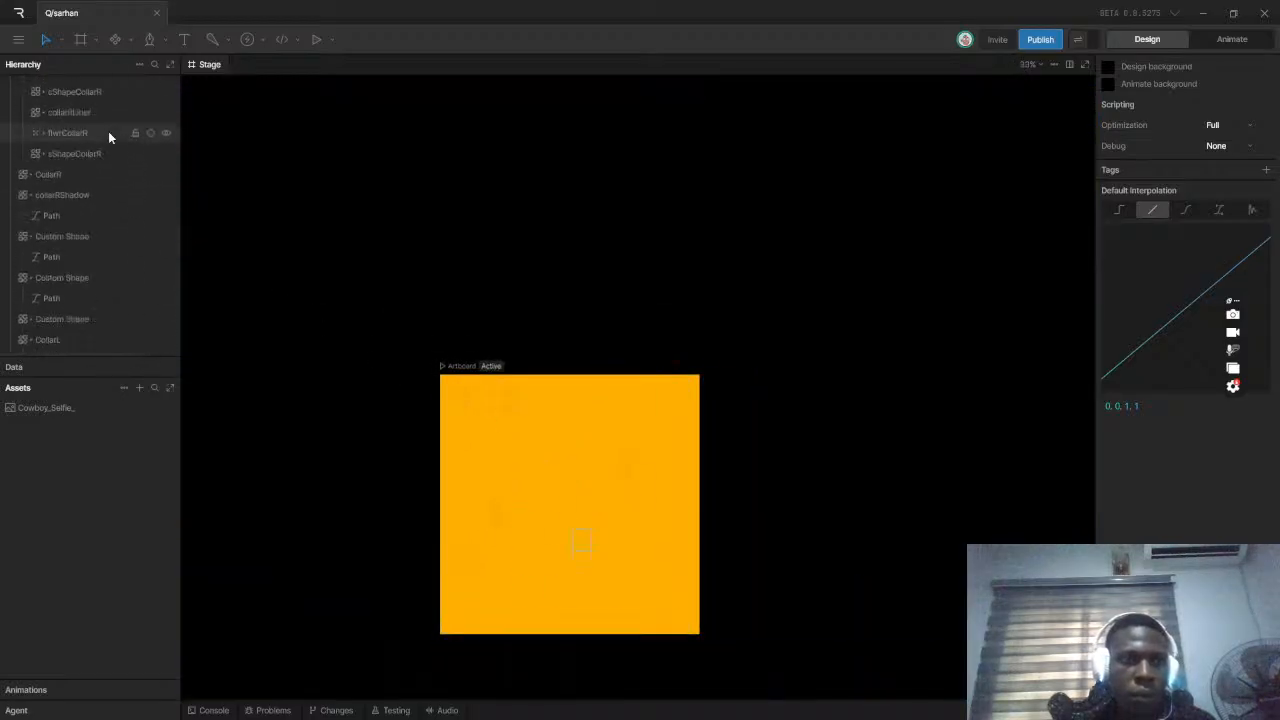
{"action": "scroll", "coordinate": [108, 140], "scroll_direction": "down", "scroll_amount": 5}
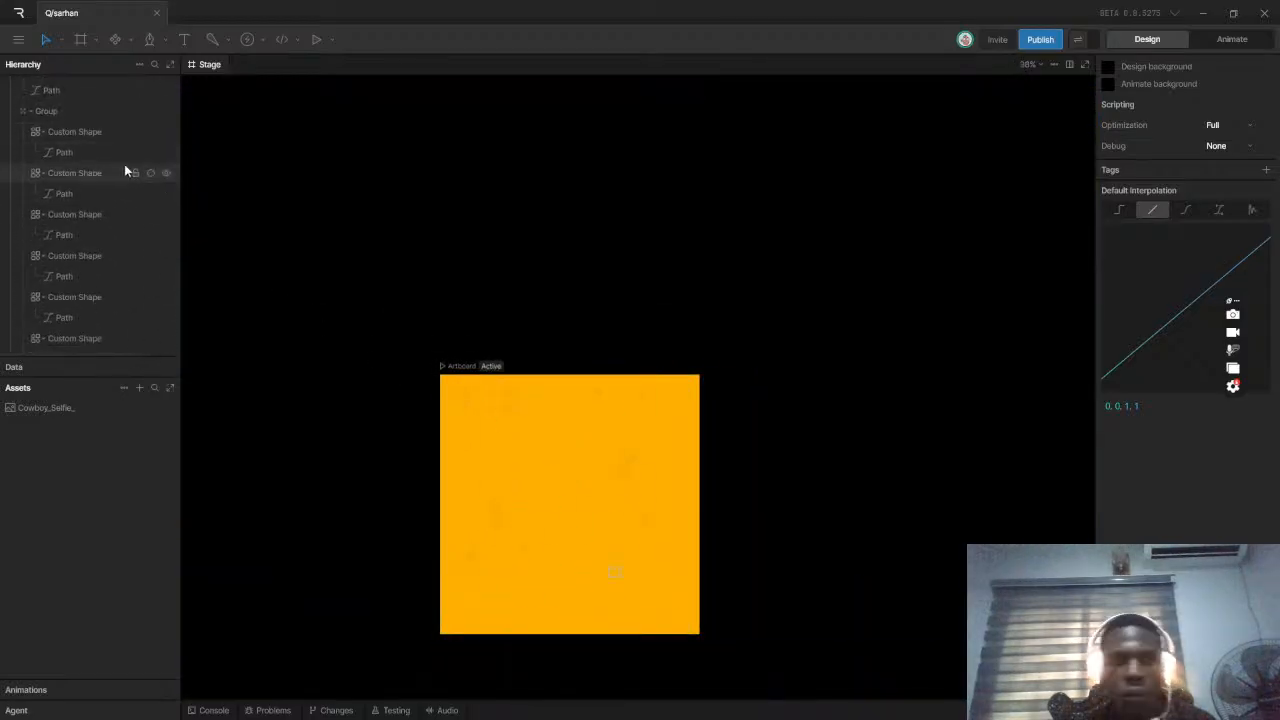
{"action": "scroll", "coordinate": [150, 152], "scroll_direction": "down", "scroll_amount": 3}
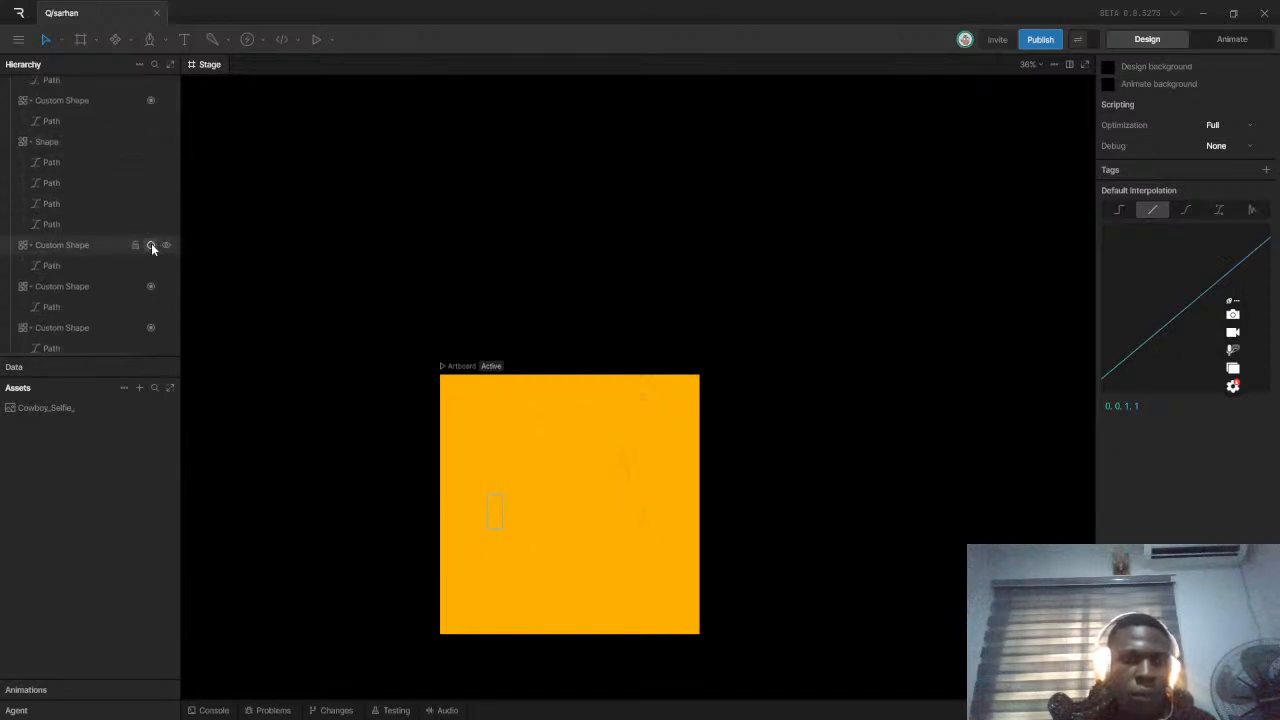
{"action": "left_click", "coordinate": [151, 286]}
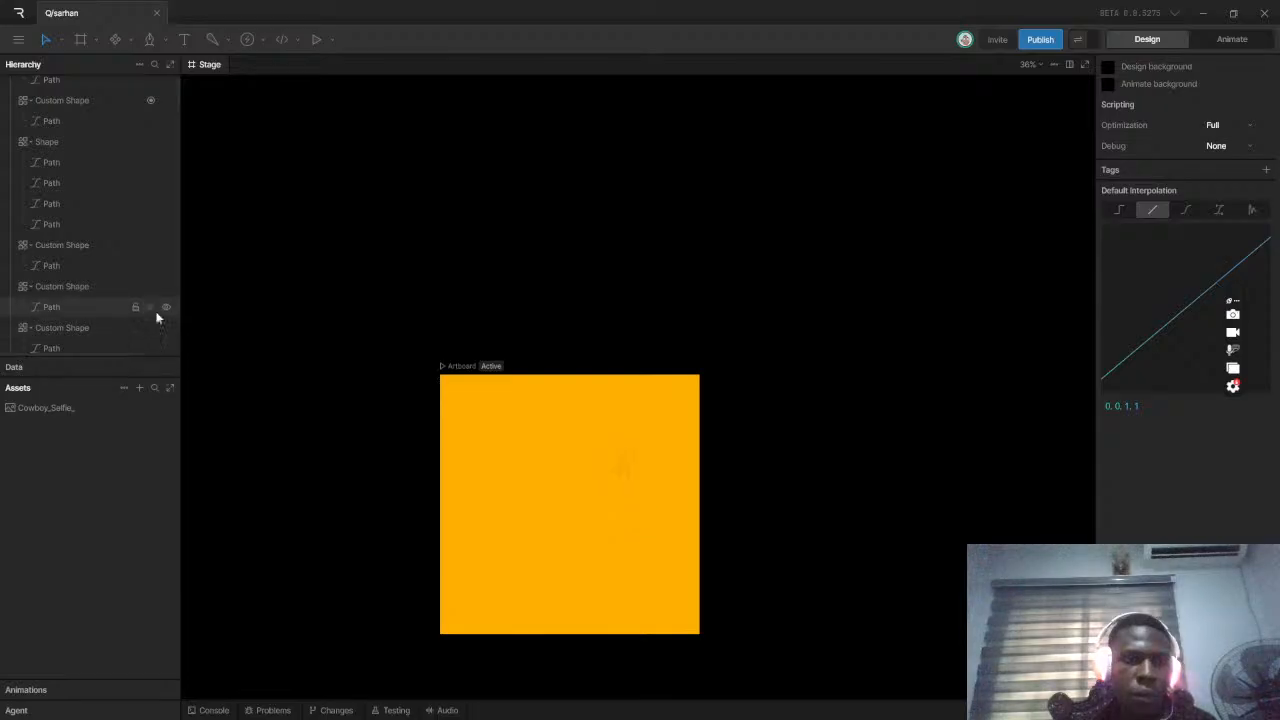
{"action": "scroll", "coordinate": [155, 300], "scroll_direction": "down", "scroll_amount": 3}
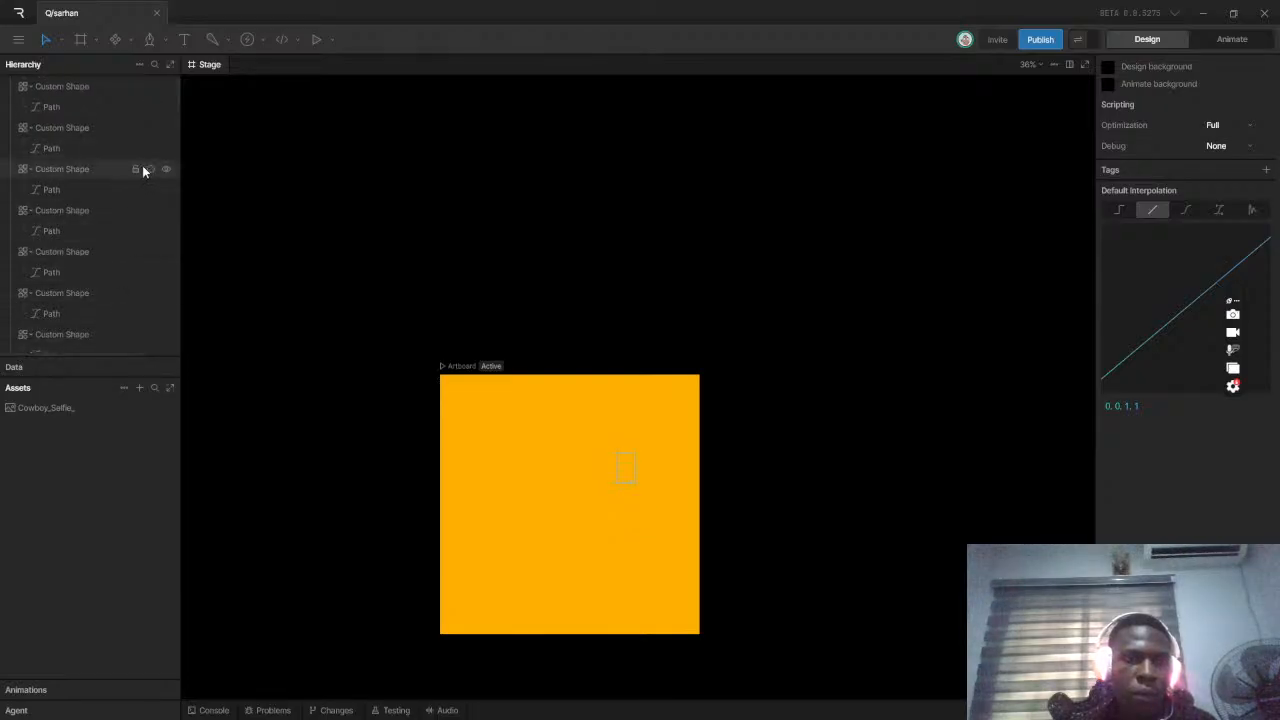
{"action": "scroll", "coordinate": [145, 160], "scroll_direction": "up", "scroll_amount": 3}
{"action": "left_click", "coordinate": [167, 126]}
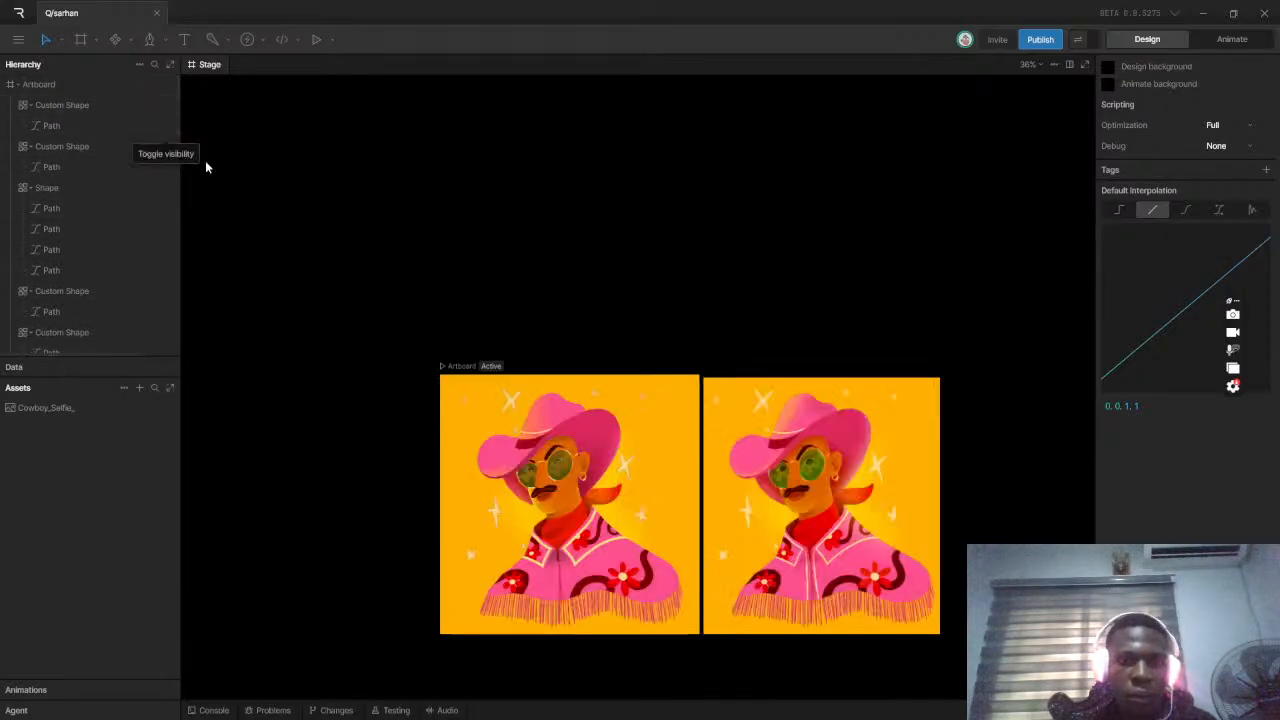
Hide the Cowboy_Selfie_ reference image behind the artboard's vector artwork
{"action": "scroll", "coordinate": [627, 571], "scroll_direction": "up", "scroll_amount": 2}
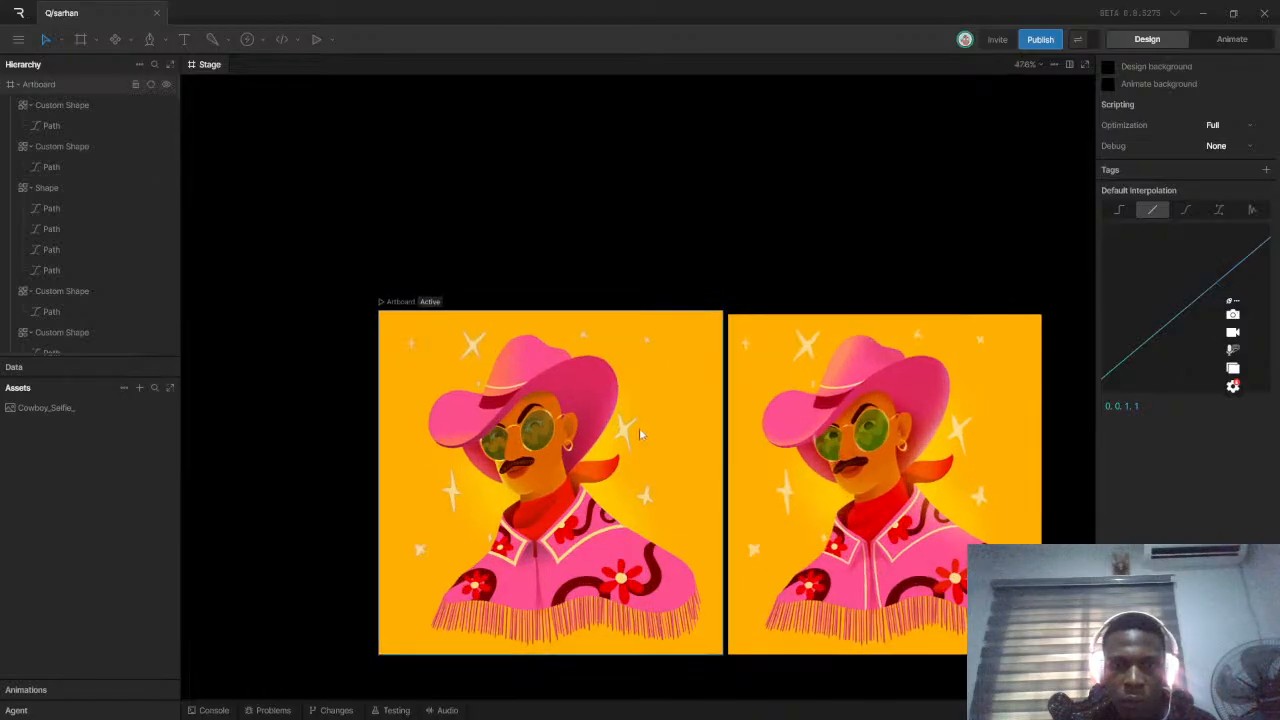
{"action": "scroll", "coordinate": [60, 226], "scroll_direction": "down", "scroll_amount": 5}
{"action": "scroll", "coordinate": [97, 250], "scroll_direction": "down", "scroll_amount": 6}
{"action": "scroll", "coordinate": [100, 290], "scroll_direction": "down", "scroll_amount": 8}
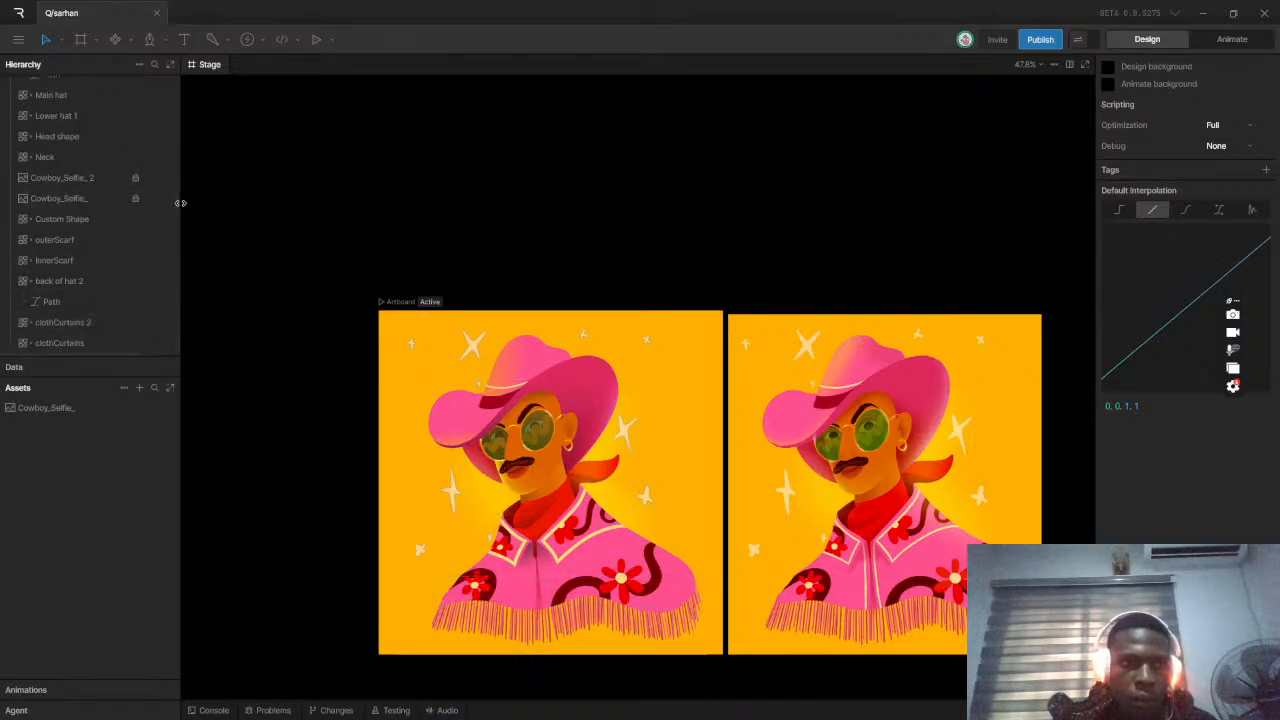
{"action": "left_click", "coordinate": [166, 197]}
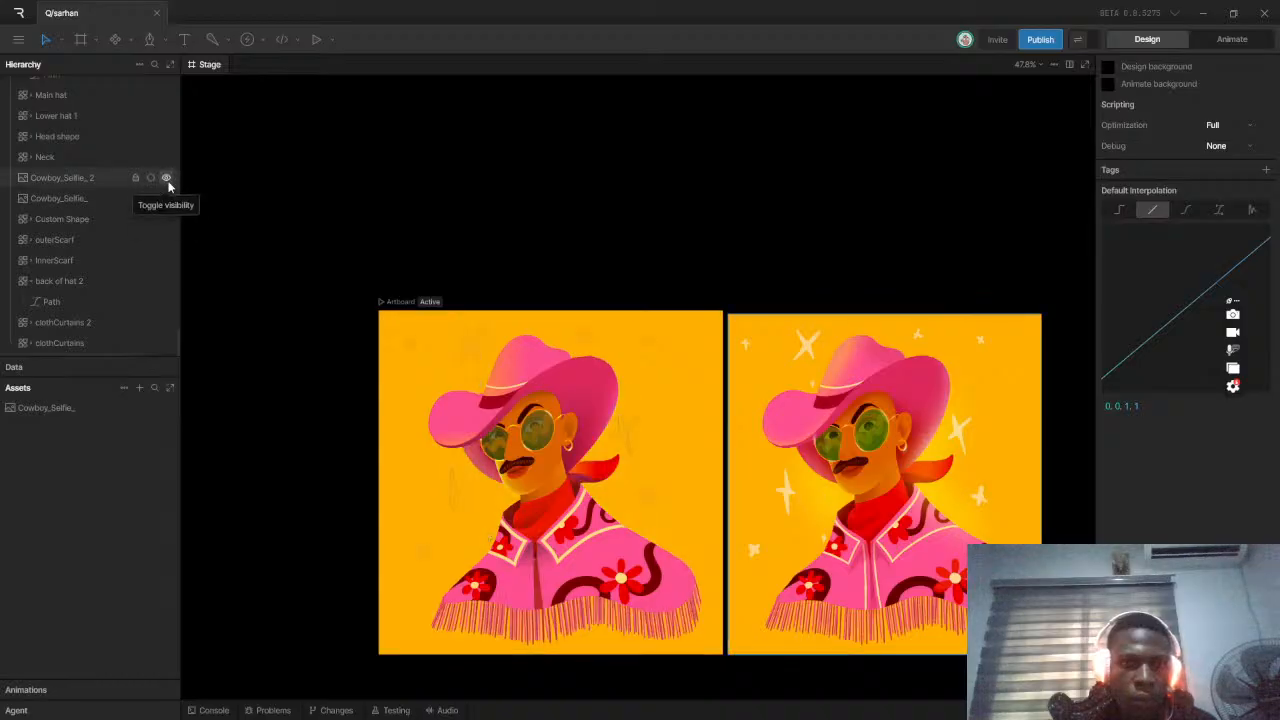
{"action": "scroll", "coordinate": [518, 516], "scroll_direction": "down", "scroll_amount": 4}
{"action": "scroll", "coordinate": [577, 556], "scroll_direction": "up", "scroll_amount": 3}
{"action": "scroll", "coordinate": [577, 552], "scroll_direction": "up", "scroll_amount": 3}
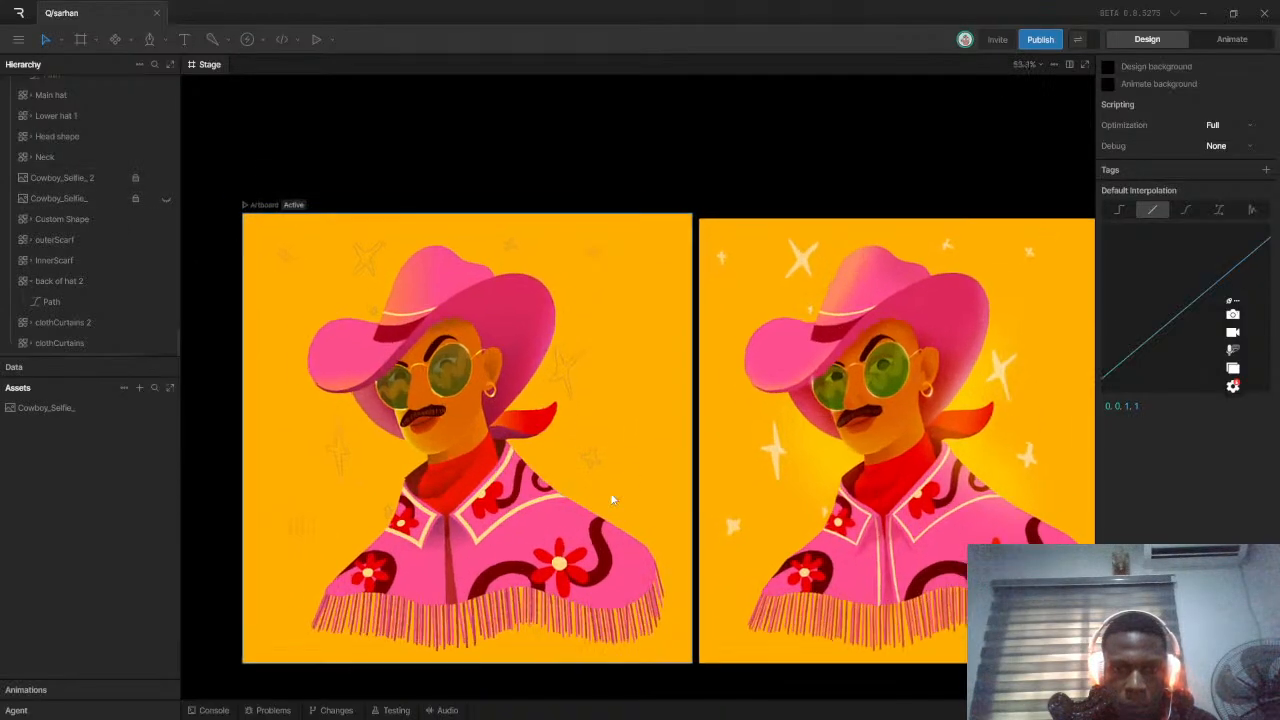
Select all the traced background stars, swap their strokes for fills and set the fill color to white FFFFFF
{"action": "left_click", "coordinate": [578, 430]}
{"action": "left_click", "coordinate": [565, 380], "text": "shift"}
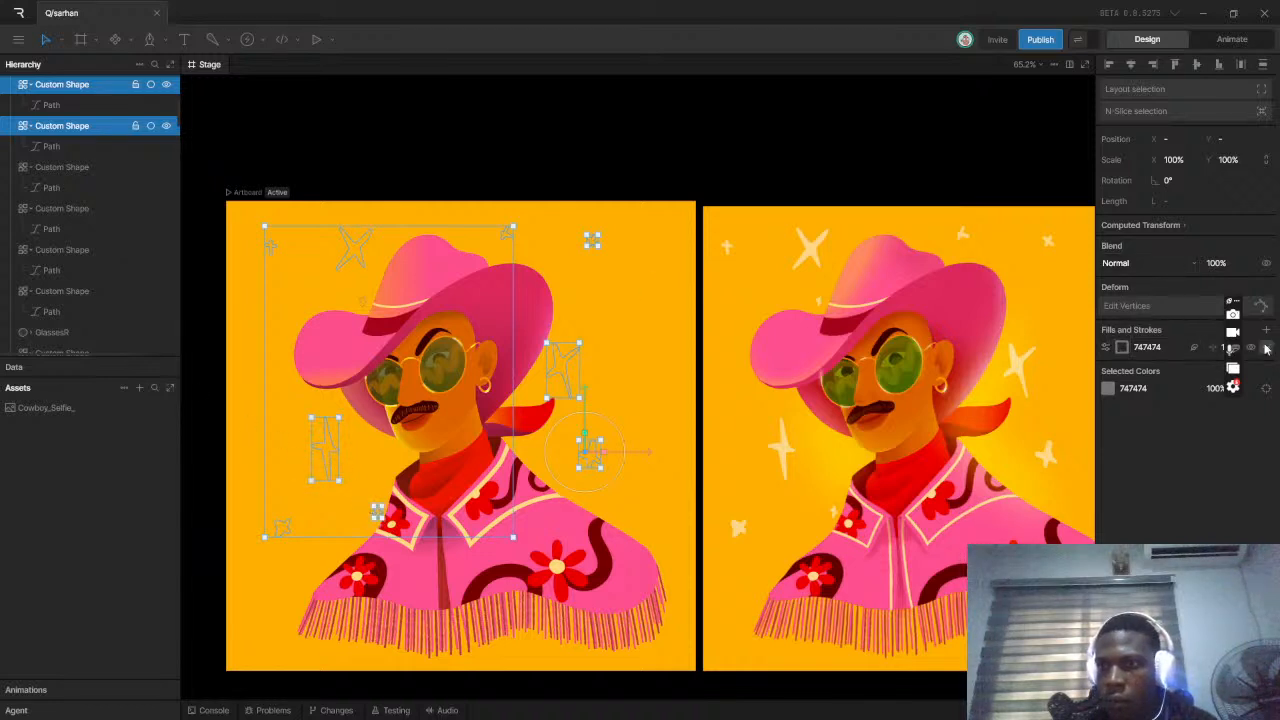
{"action": "key", "text": "shift+x"}
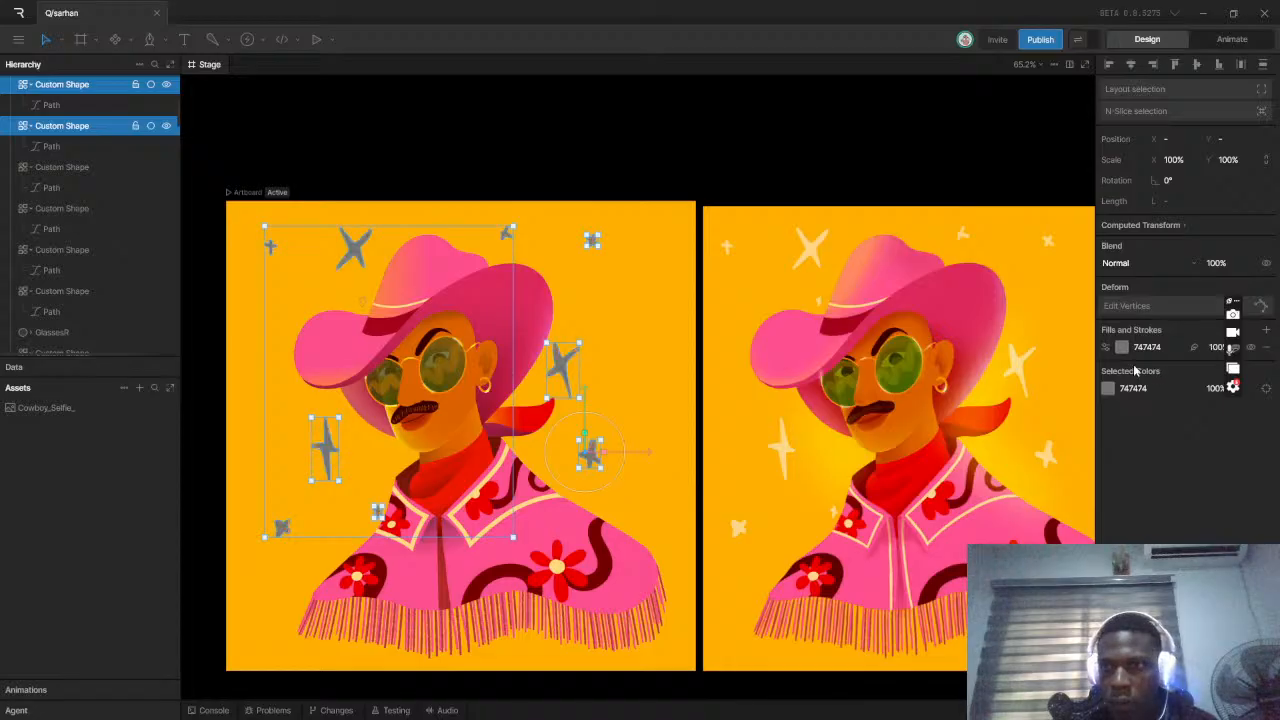
{"action": "left_click", "coordinate": [1122, 348]}
{"action": "left_click_drag", "start_coordinate": [985, 391], "coordinate": [957, 366]}
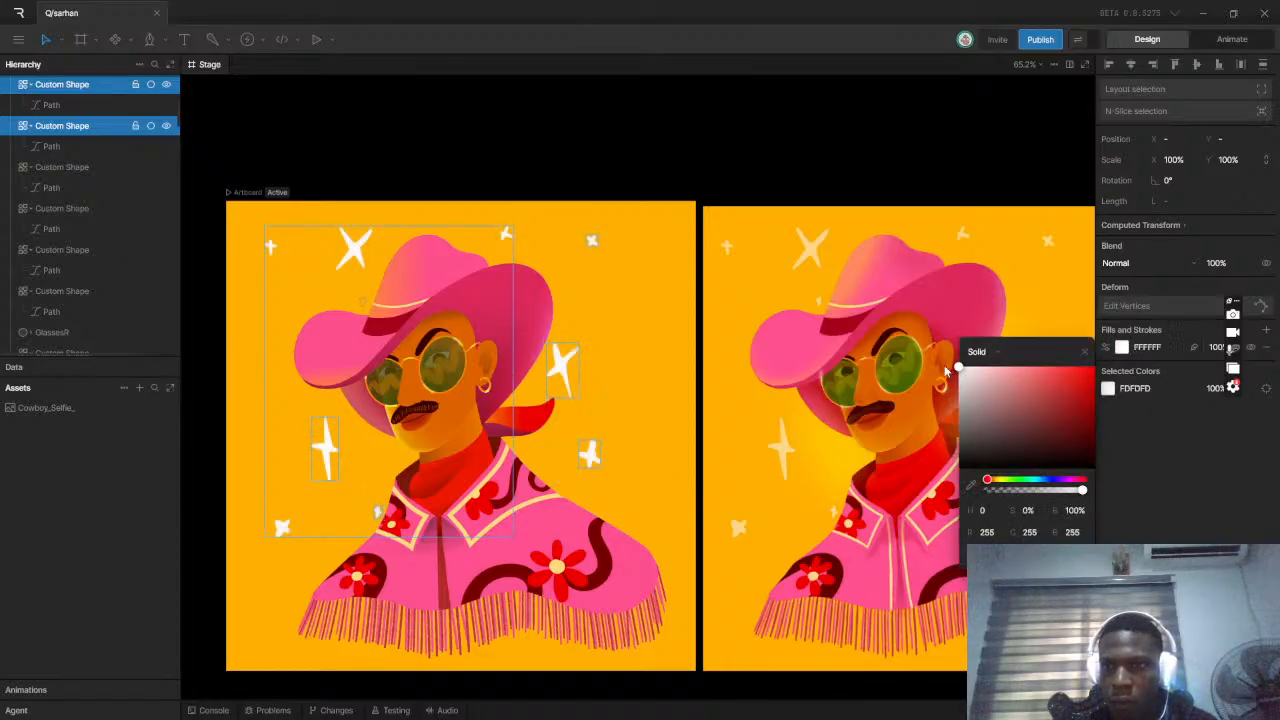
Try Color Dodge, Screen and Lighten in turn as the blend mode of the stars' fill
{"action": "left_click", "coordinate": [1105, 349]}
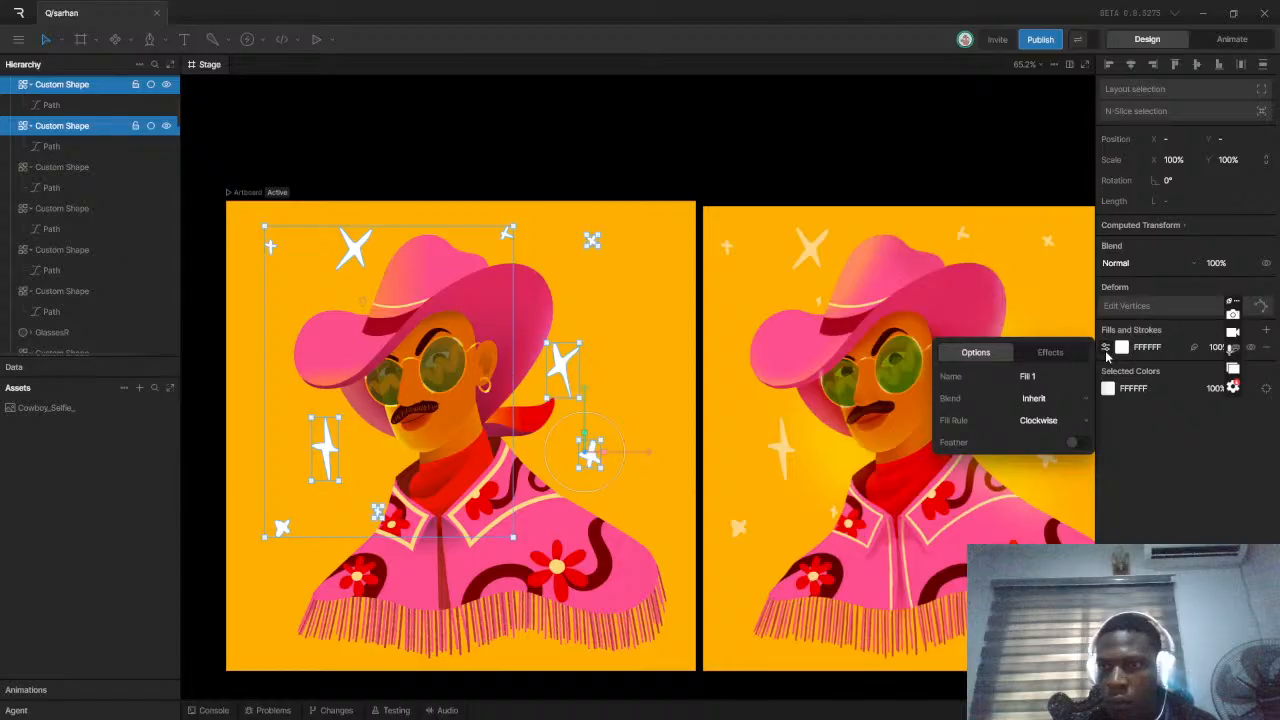
{"action": "left_click", "coordinate": [1043, 399]}
{"action": "left_click", "coordinate": [1046, 196]}
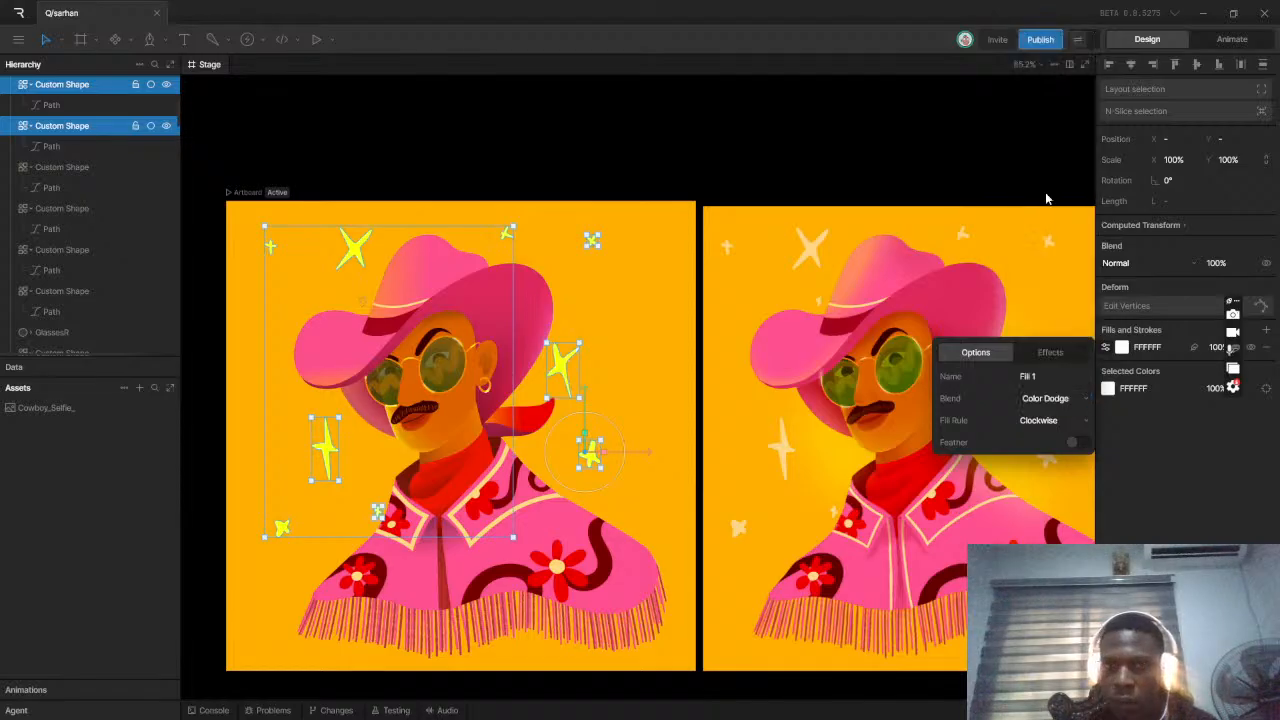
{"action": "left_click", "coordinate": [1040, 400]}
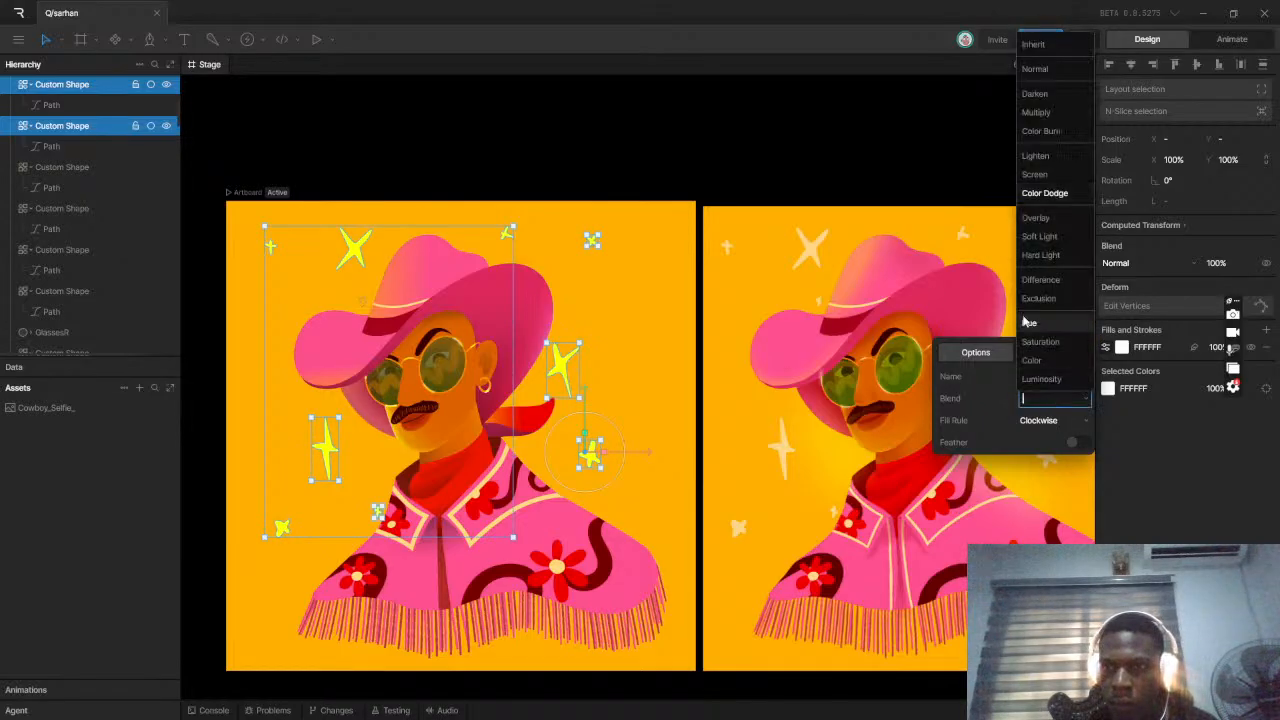
{"action": "left_click", "coordinate": [1050, 183]}
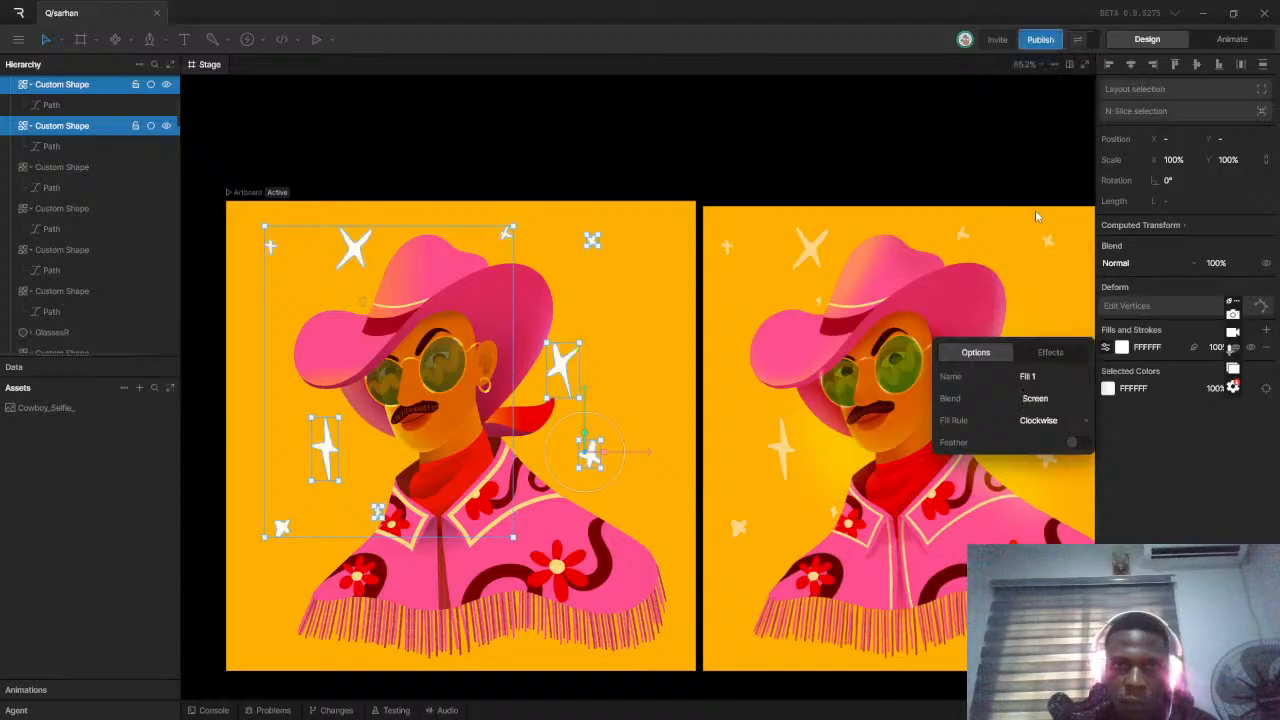
{"action": "left_click", "coordinate": [1037, 400]}
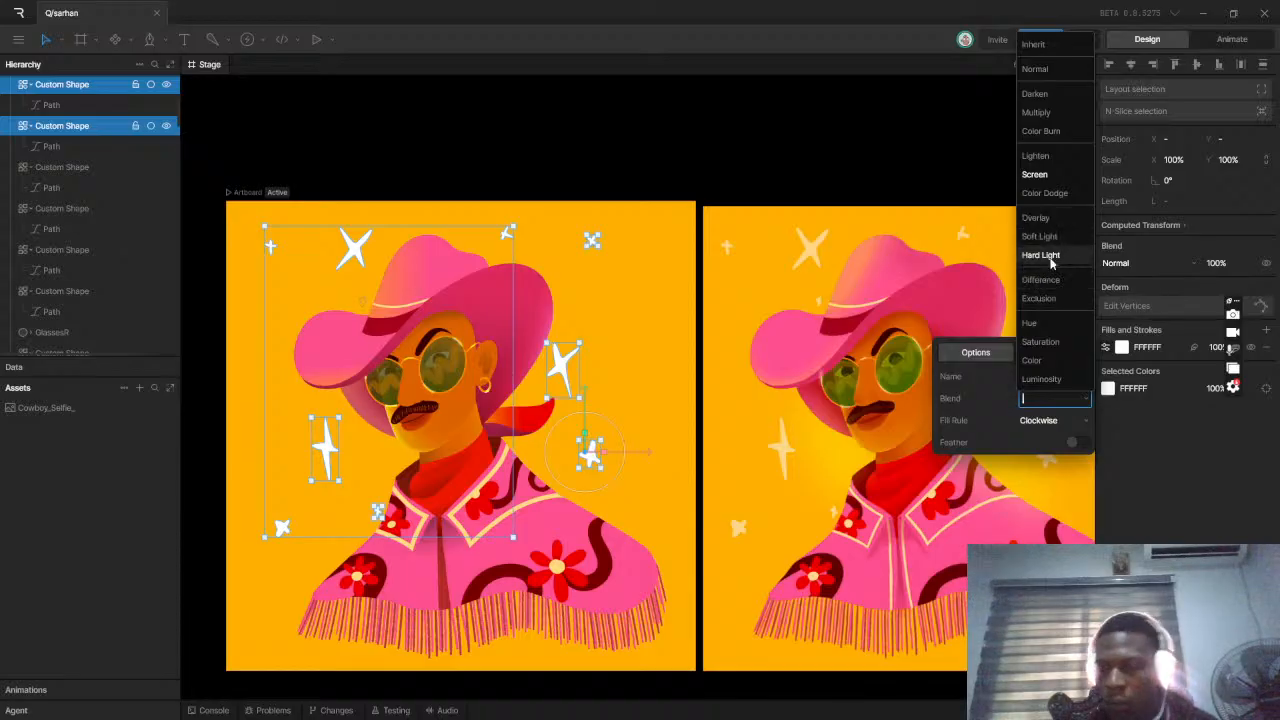
{"action": "left_click", "coordinate": [1050, 158]}
Set the stars' fill blend mode to Color Dodge and lower the fill opacity to 47%
{"action": "left_click", "coordinate": [1063, 402]}
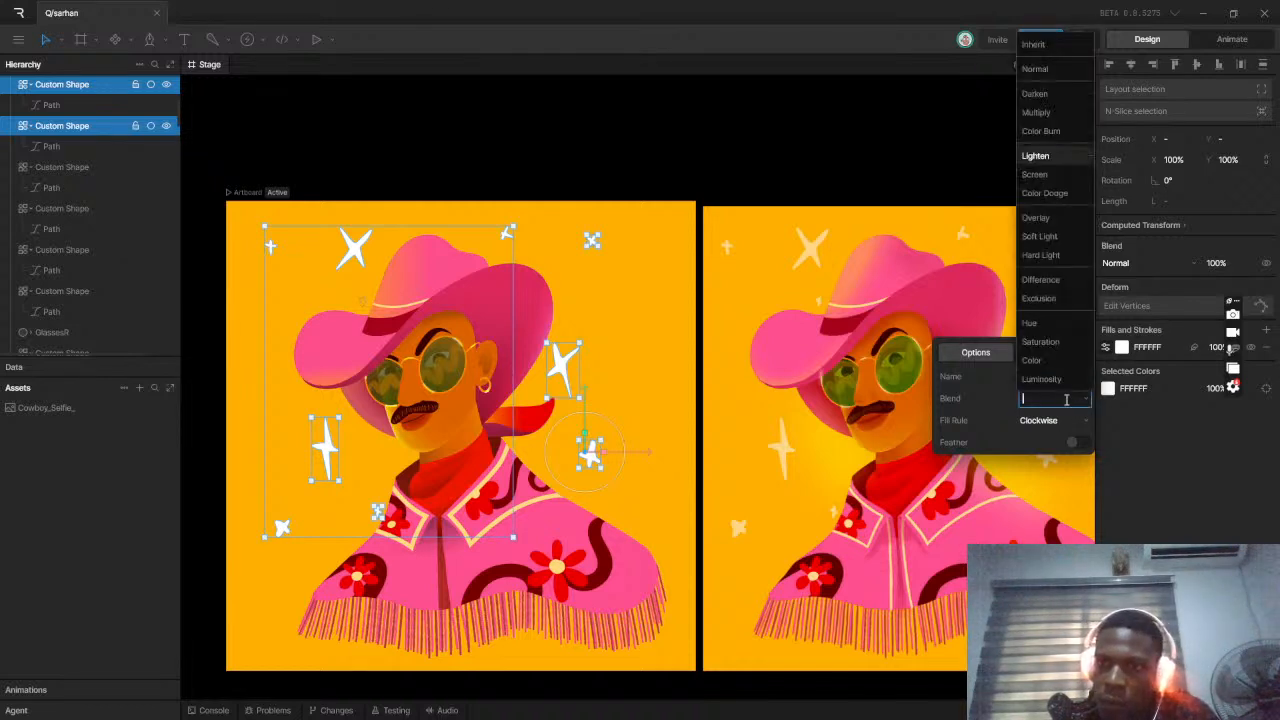
{"action": "left_click", "coordinate": [1055, 197]}
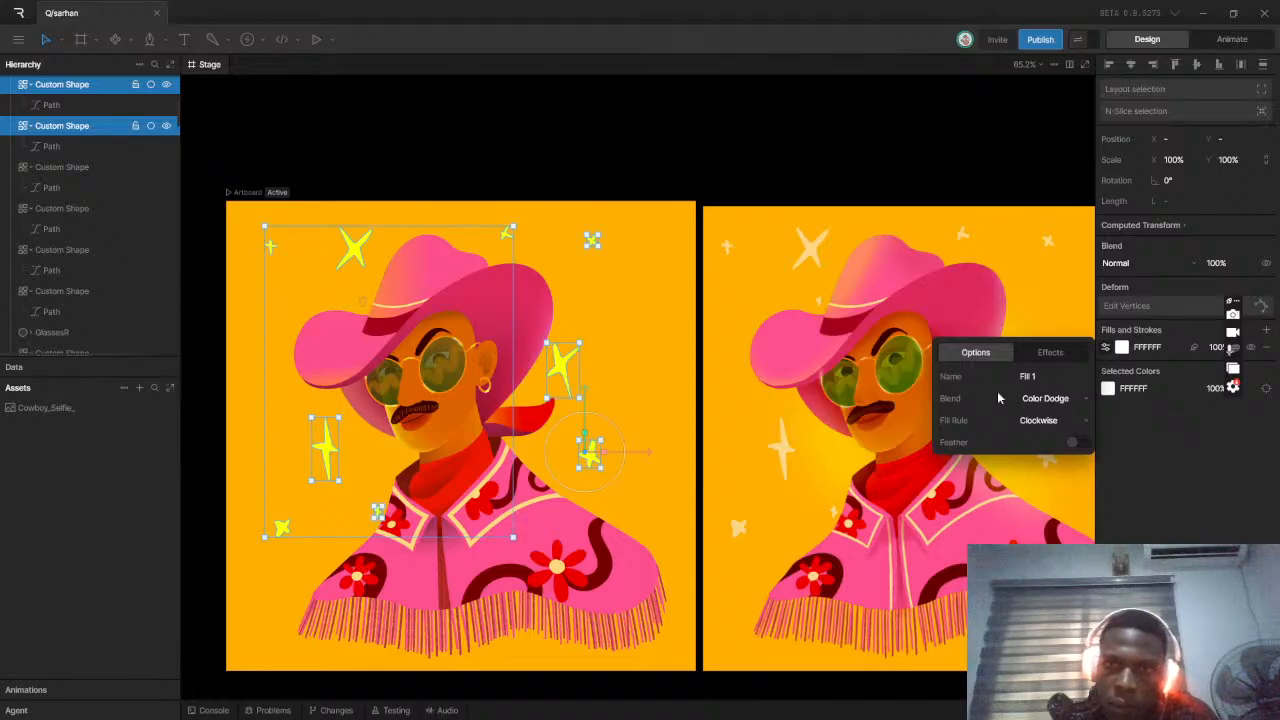
{"action": "left_click_drag", "start_coordinate": [1215, 347], "coordinate": [1212, 388]}
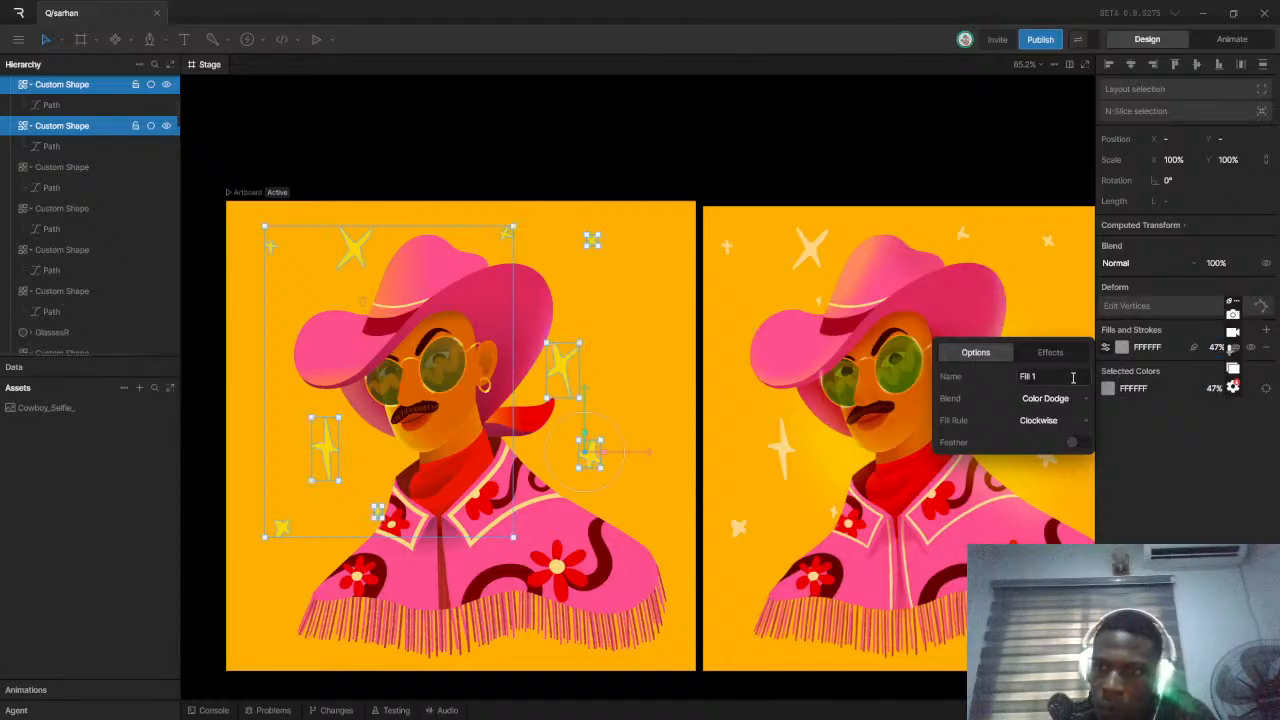
Set the blend mode of the background stars' fill to Inherit and deselect the stars
{"action": "left_click", "coordinate": [1052, 399]}
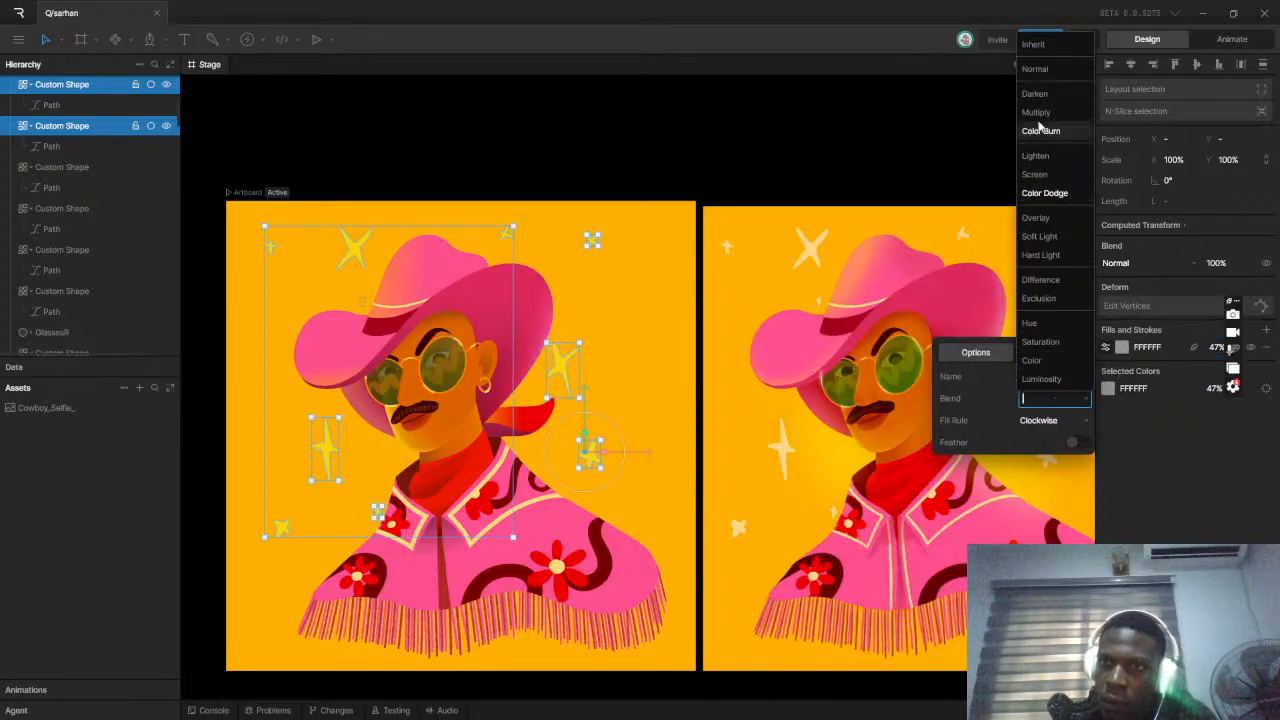
{"action": "left_click", "coordinate": [1032, 44]}
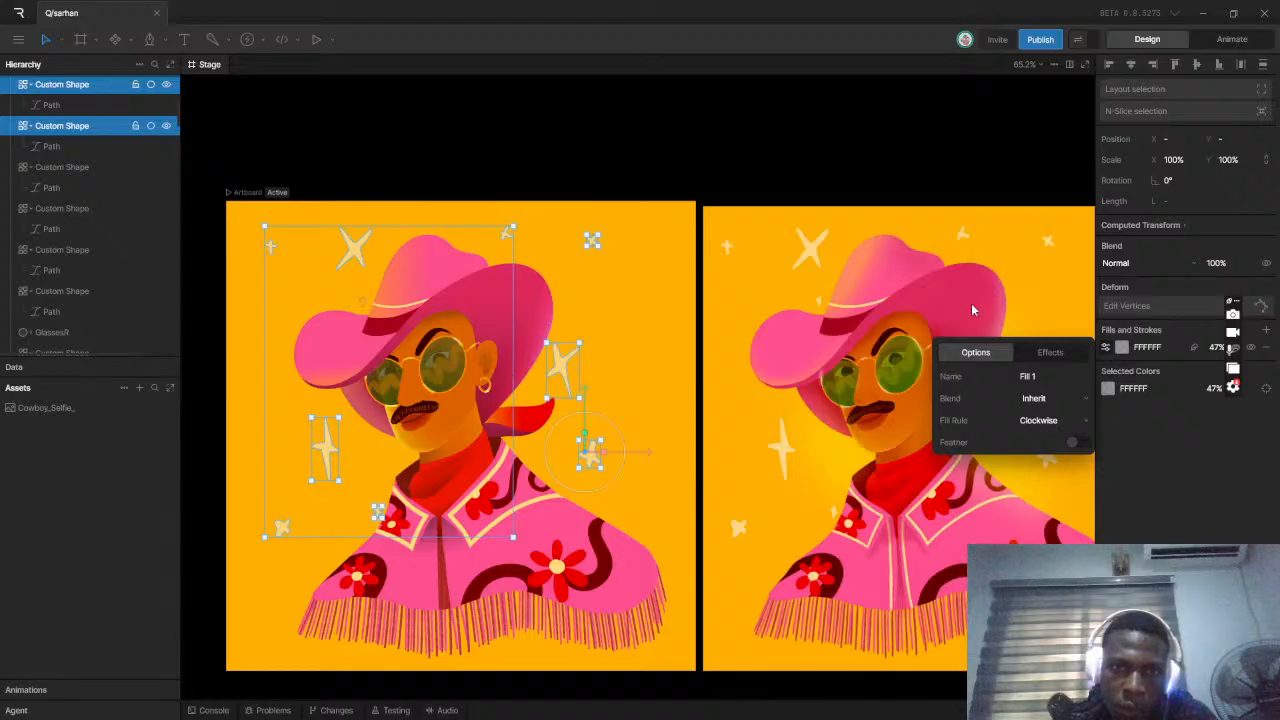
{"action": "left_click", "coordinate": [663, 135]}
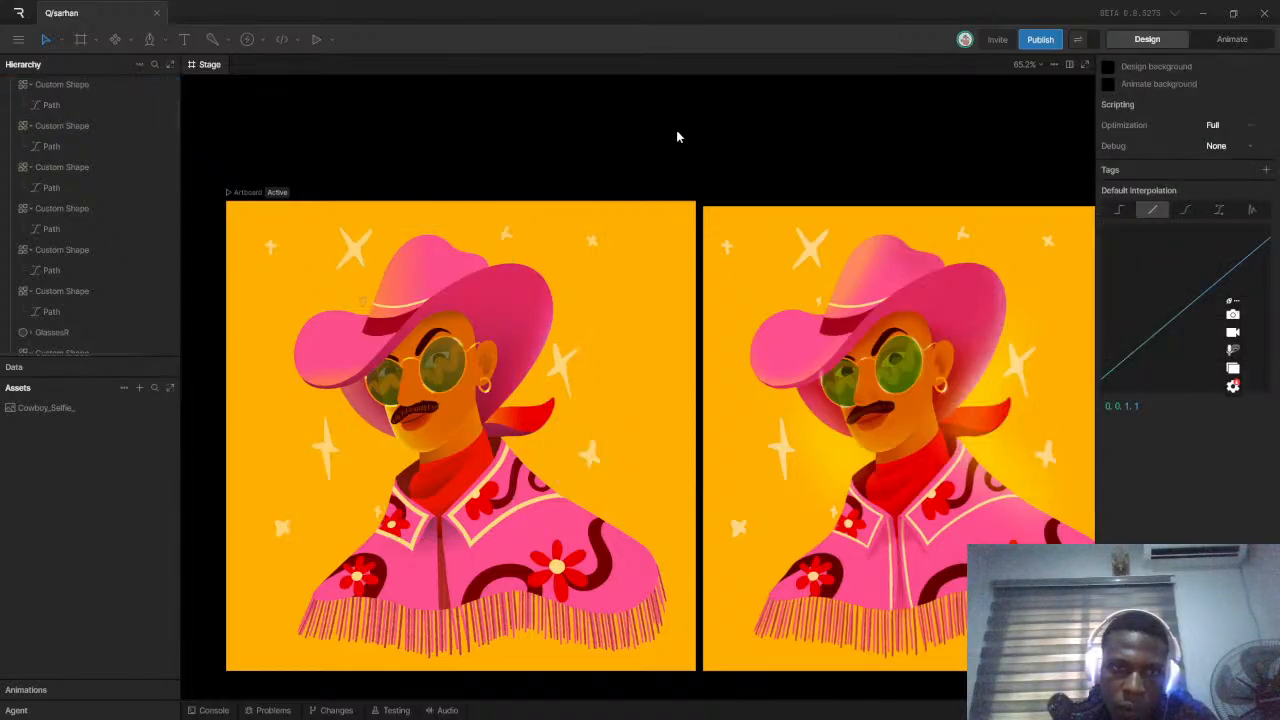
Add a new fill to the Main hat shape and change it from a linear gradient to a solid color
{"action": "scroll", "coordinate": [559, 230], "scroll_direction": "down", "scroll_amount": 3}
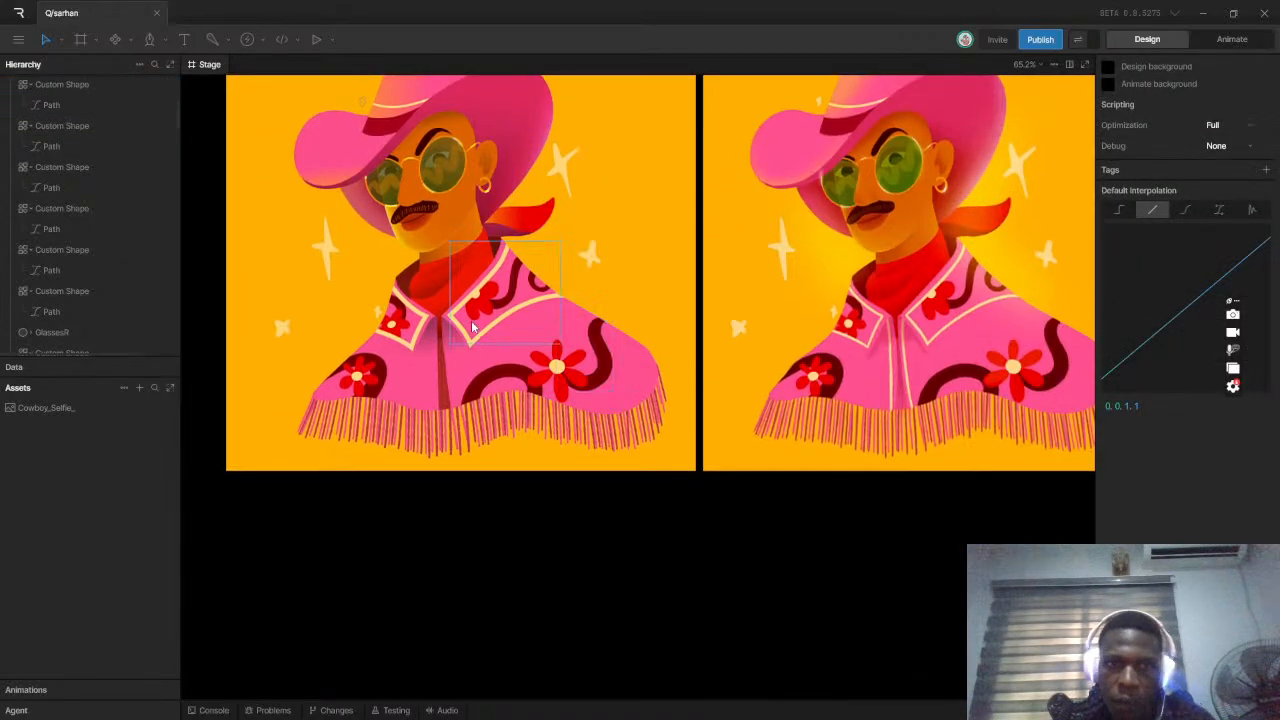
{"action": "scroll", "coordinate": [905, 398], "scroll_direction": "up", "scroll_amount": 2}
{"action": "scroll", "coordinate": [905, 398], "scroll_direction": "down", "scroll_amount": 2}
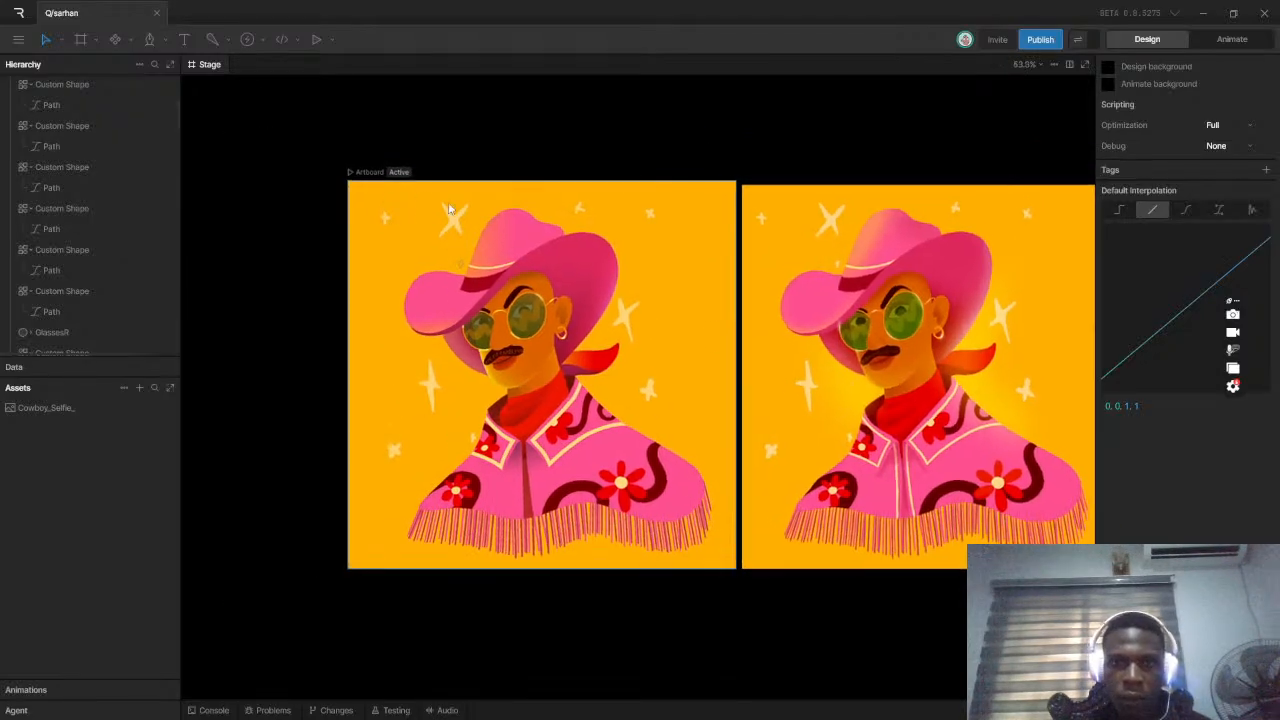
{"action": "scroll", "coordinate": [563, 207], "scroll_direction": "up", "scroll_amount": 3}
{"action": "scroll", "coordinate": [561, 209], "scroll_direction": "up", "scroll_amount": 5}
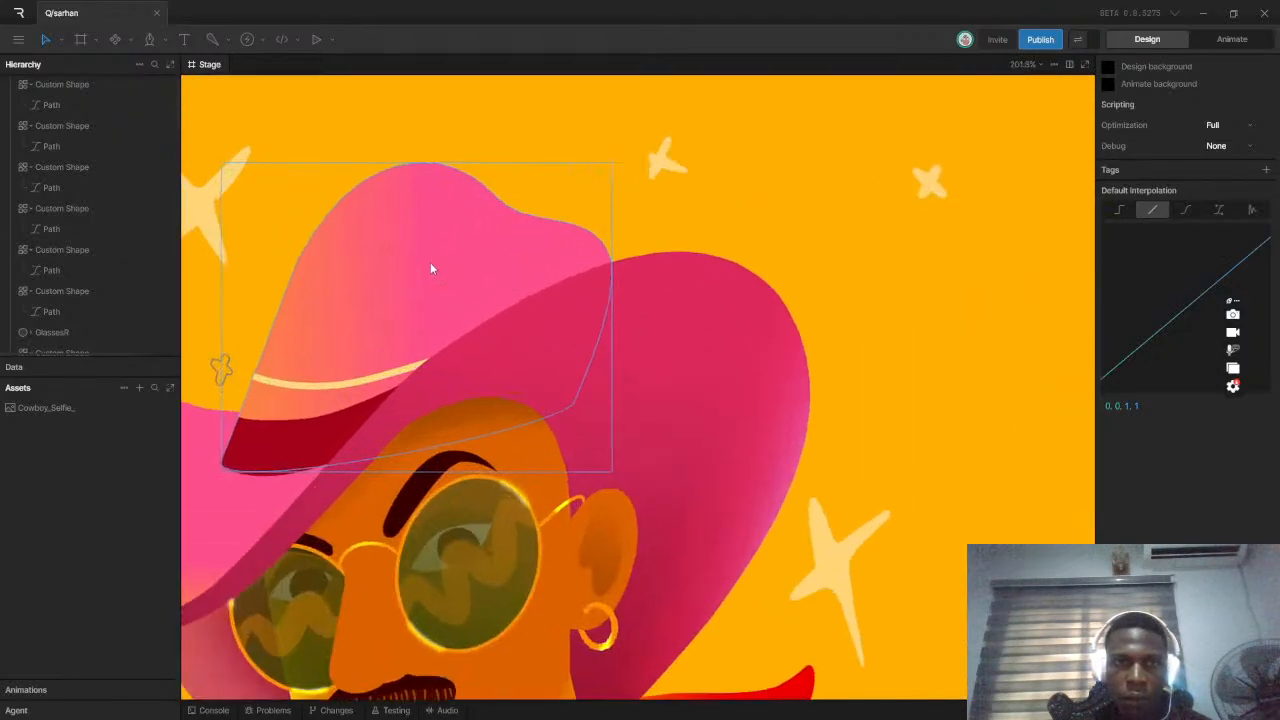
{"action": "left_click", "coordinate": [430, 262]}
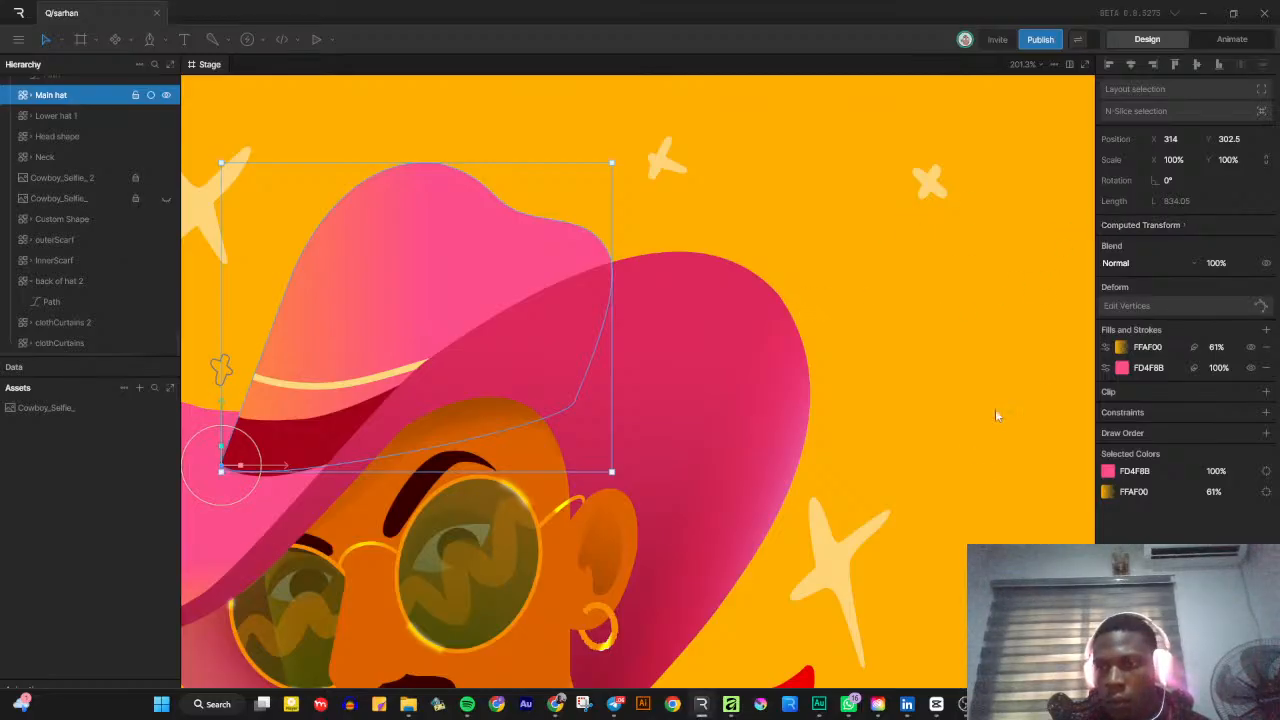
{"action": "left_click", "coordinate": [1266, 329]}
{"action": "left_click", "coordinate": [1222, 361]}
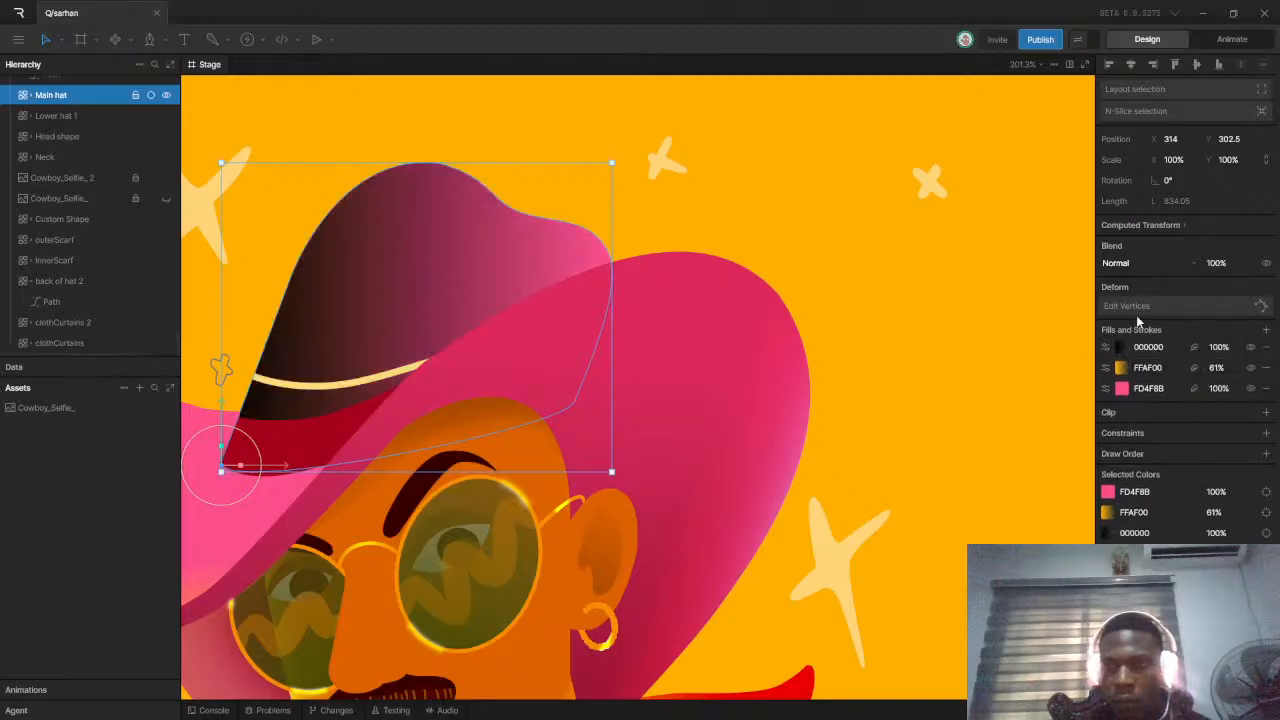
{"action": "left_click", "coordinate": [1105, 347]}
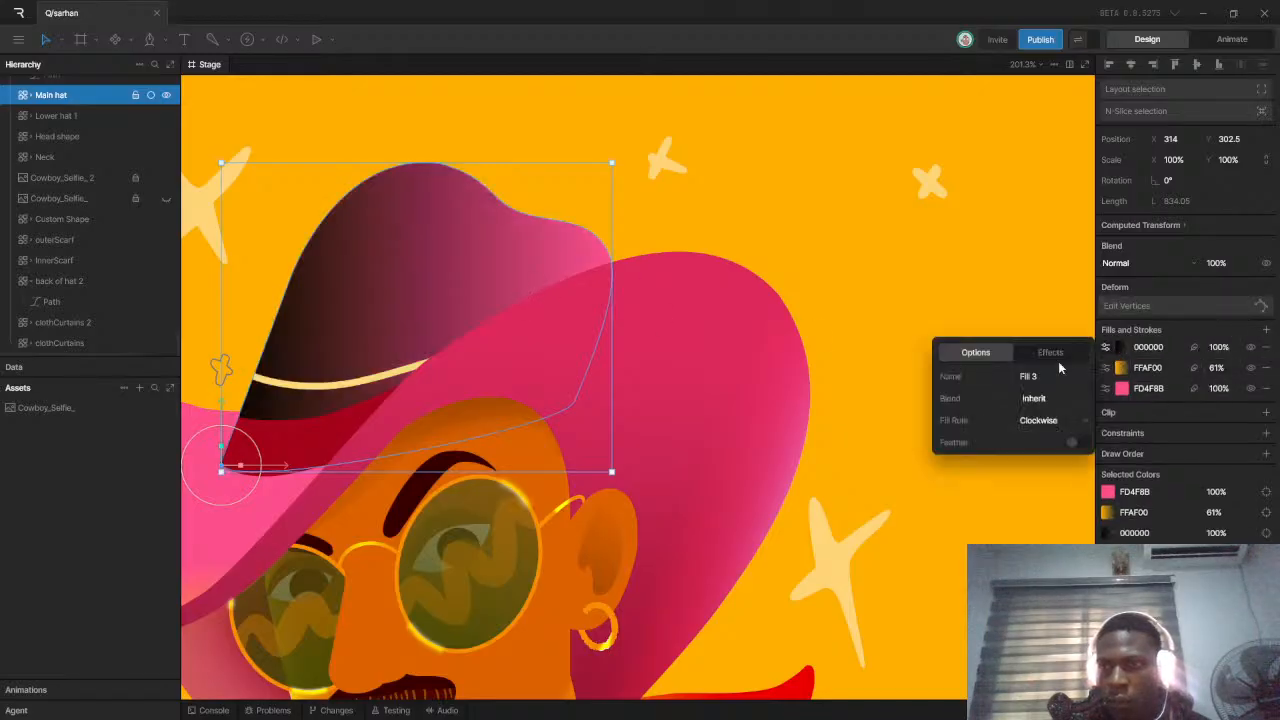
{"action": "left_click", "coordinate": [1120, 347]}
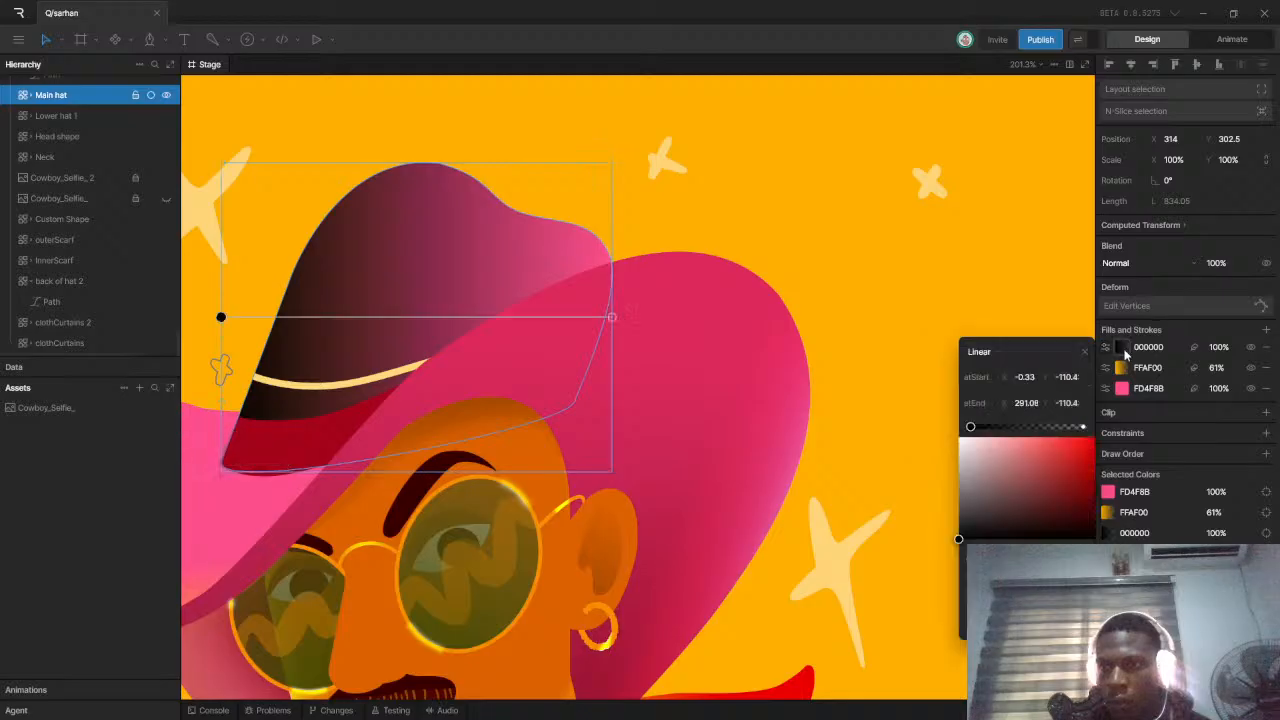
{"action": "left_click", "coordinate": [985, 352]}
{"action": "left_click", "coordinate": [976, 351]}
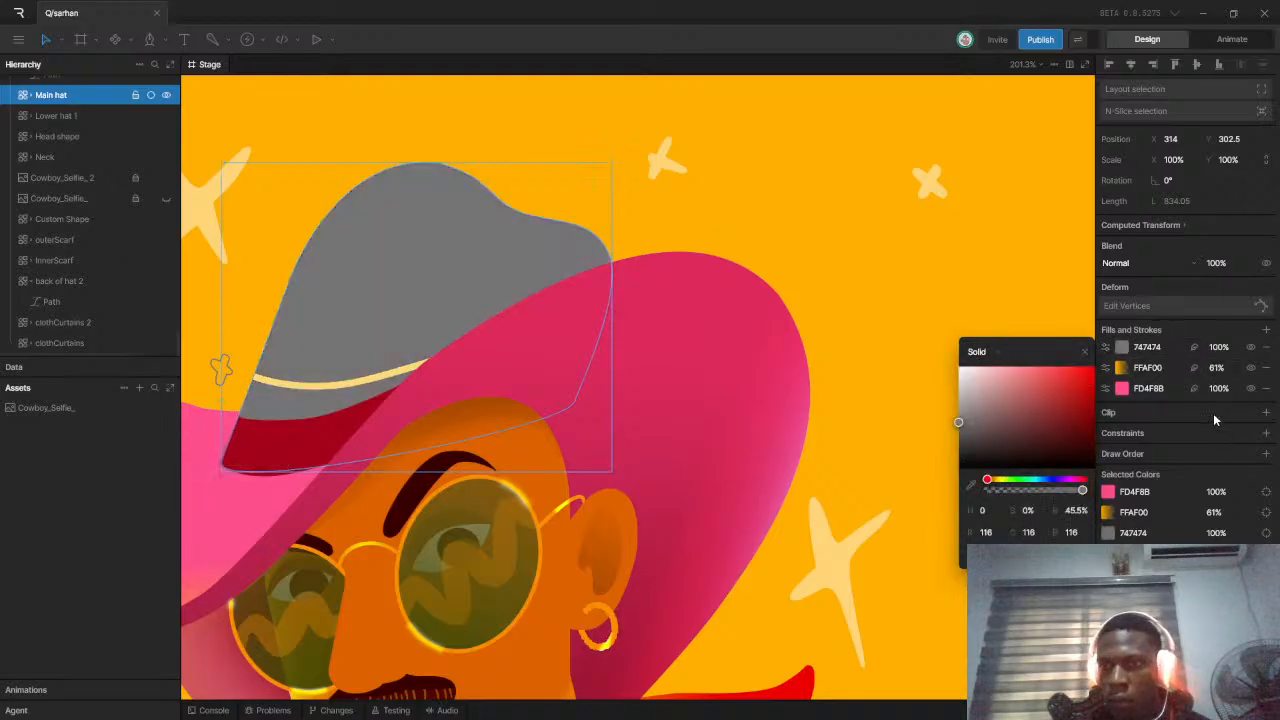
Feather the Main hat's new solid fill with the direction set to Inner and an X offset of 21
{"action": "left_click", "coordinate": [1194, 347]}
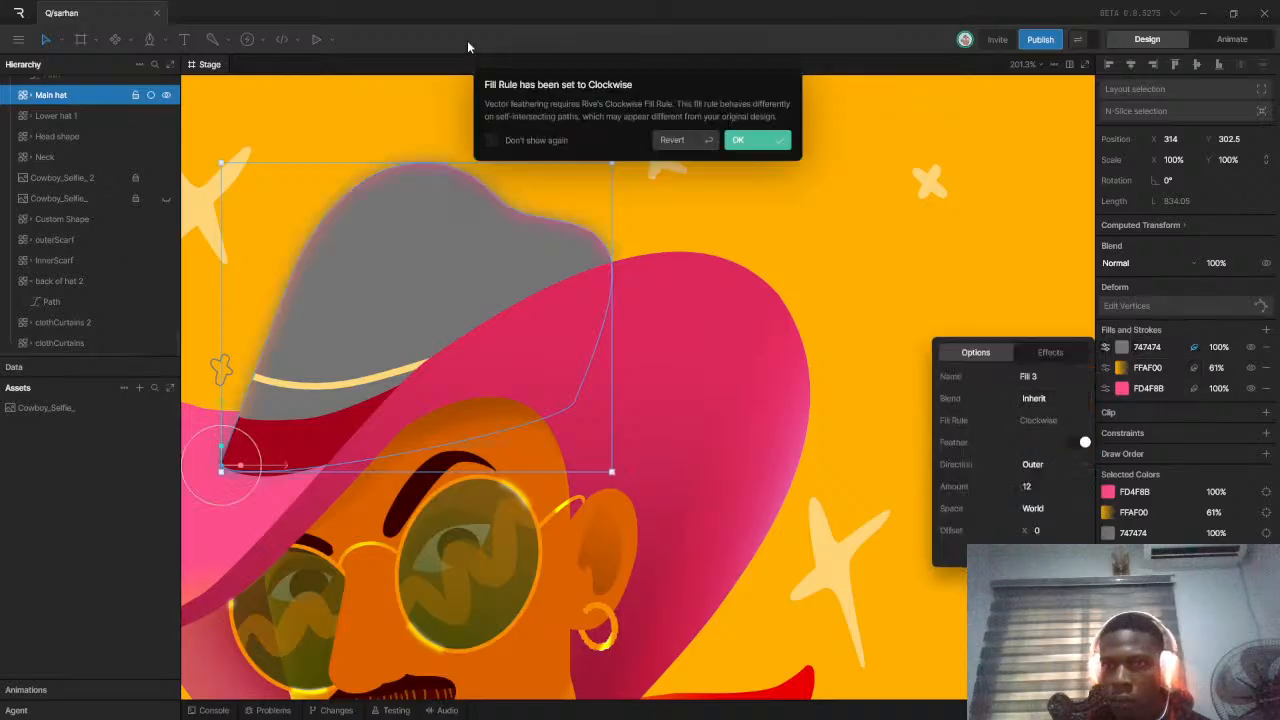
{"action": "left_click", "coordinate": [749, 144]}
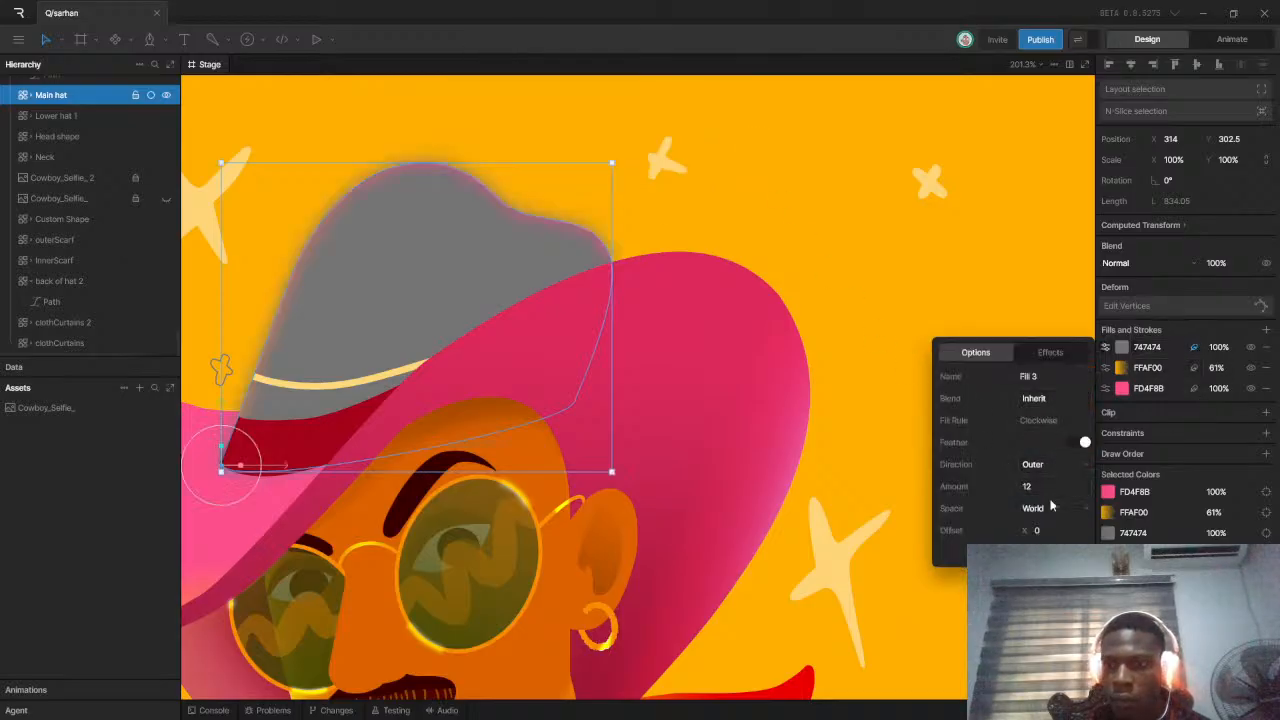
{"action": "left_click", "coordinate": [1040, 472]}
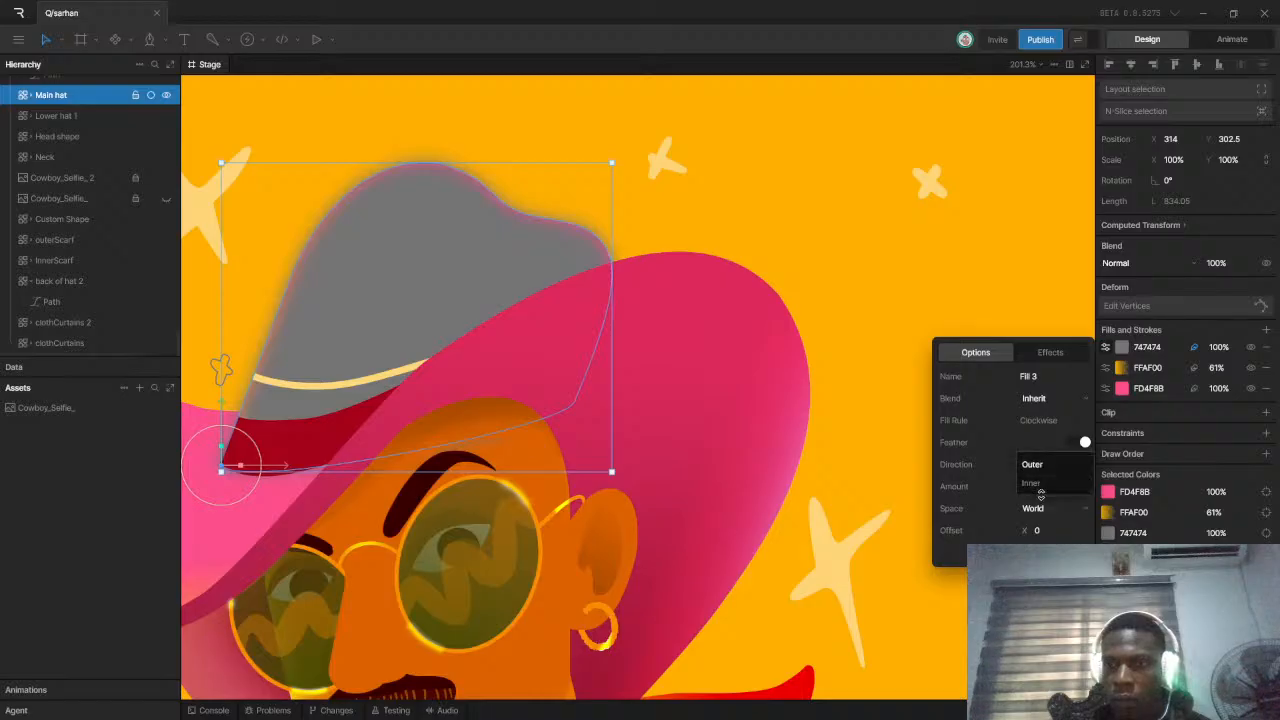
{"action": "left_click", "coordinate": [1042, 488]}
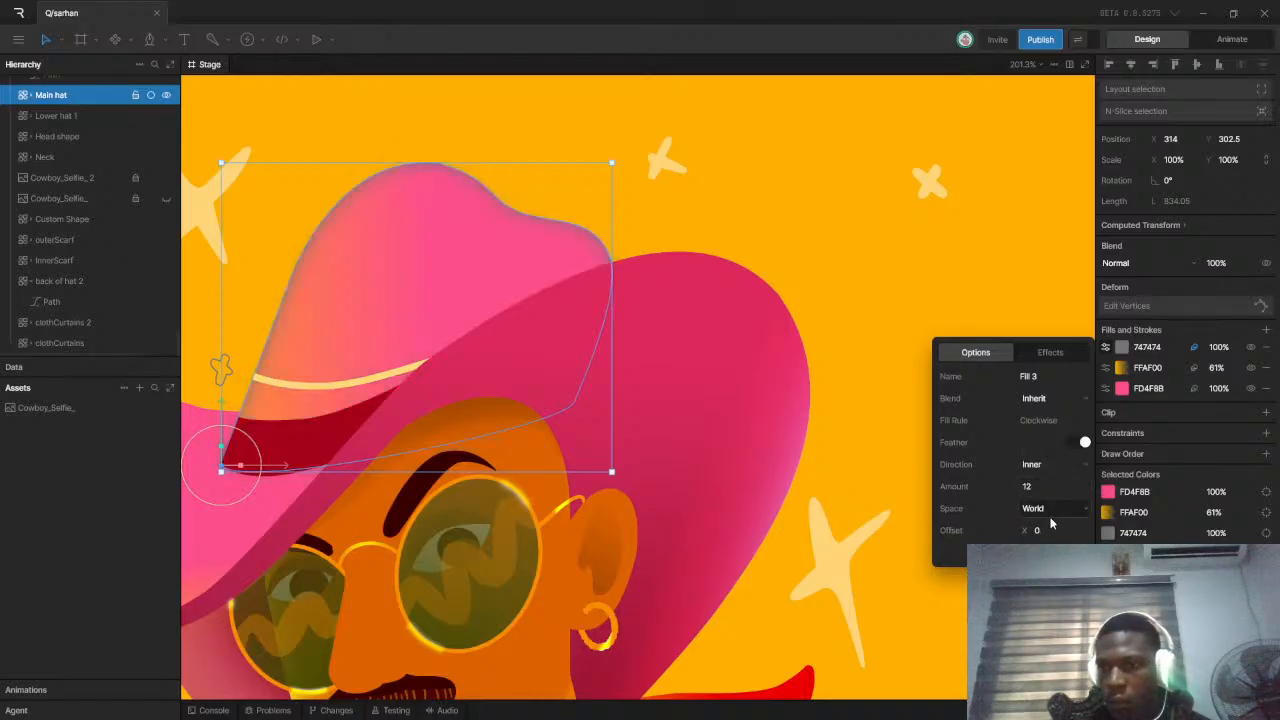
{"action": "left_click_drag", "start_coordinate": [1054, 530], "coordinate": [1097, 520]}
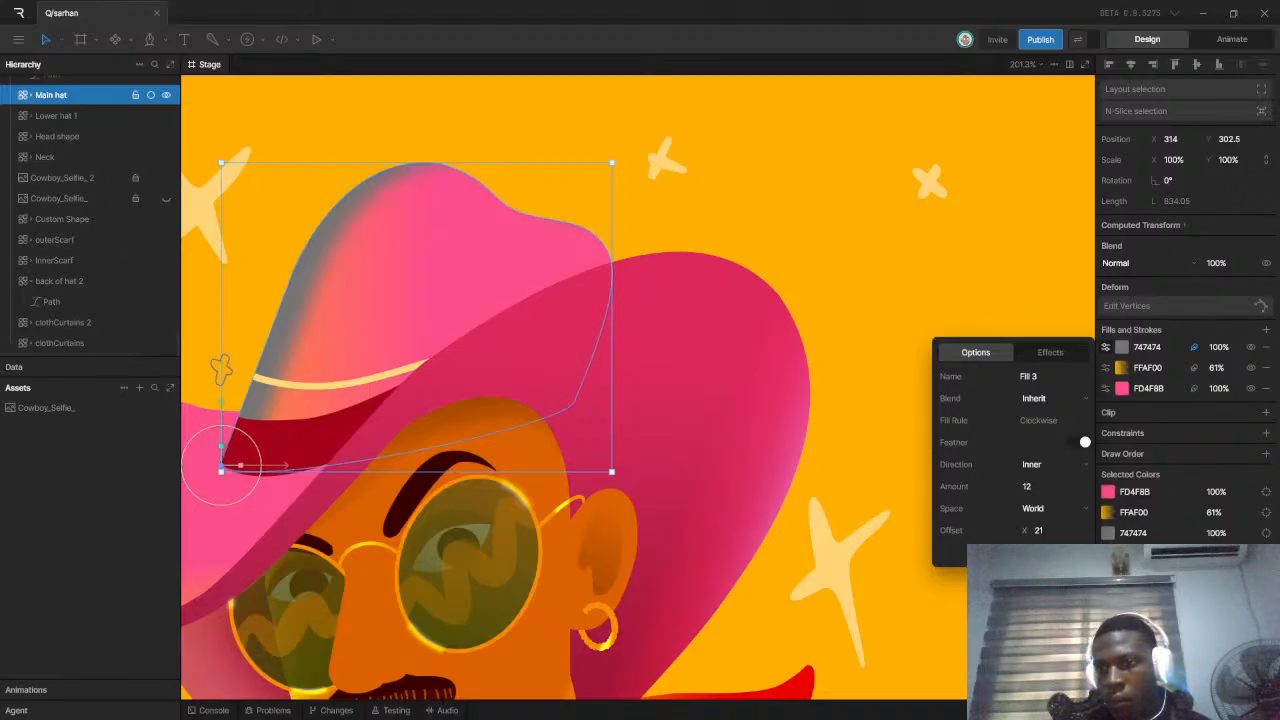
Recolor the Main hat's feathered fill to FFAF00, matching the hat's orange gradient fill
{"action": "left_click", "coordinate": [1108, 513]}
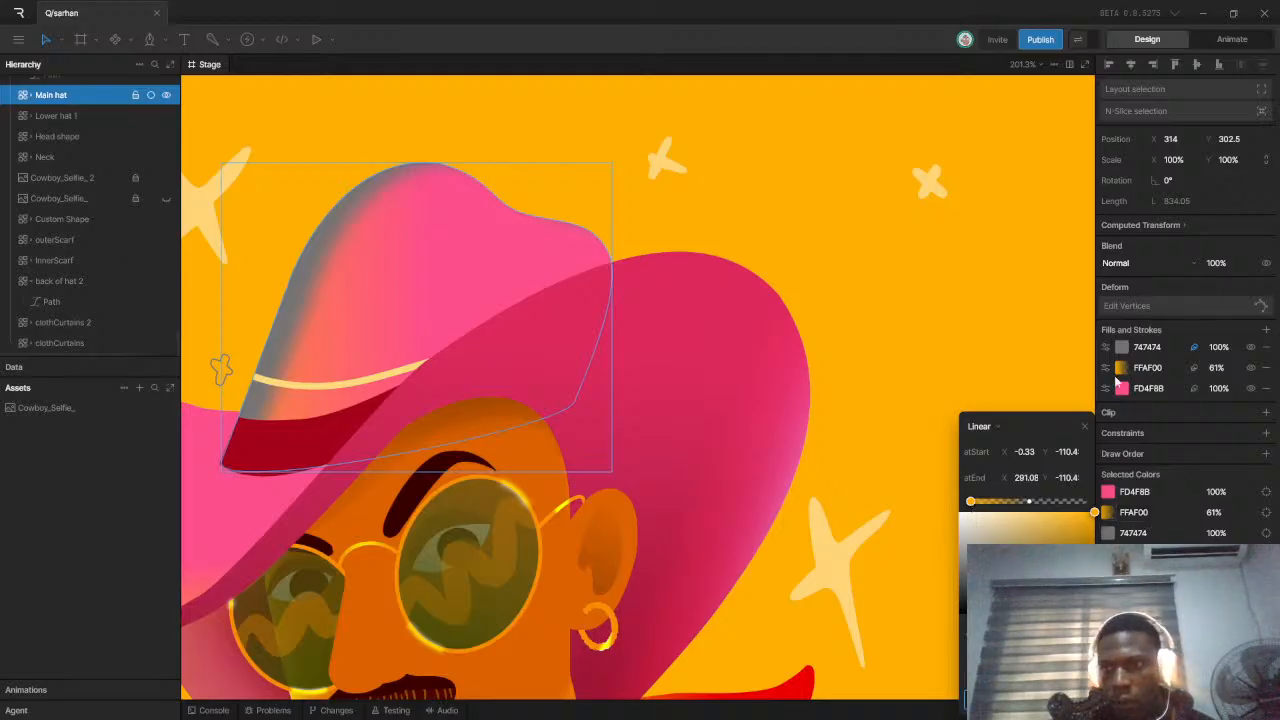
{"action": "left_click", "coordinate": [1124, 349]}
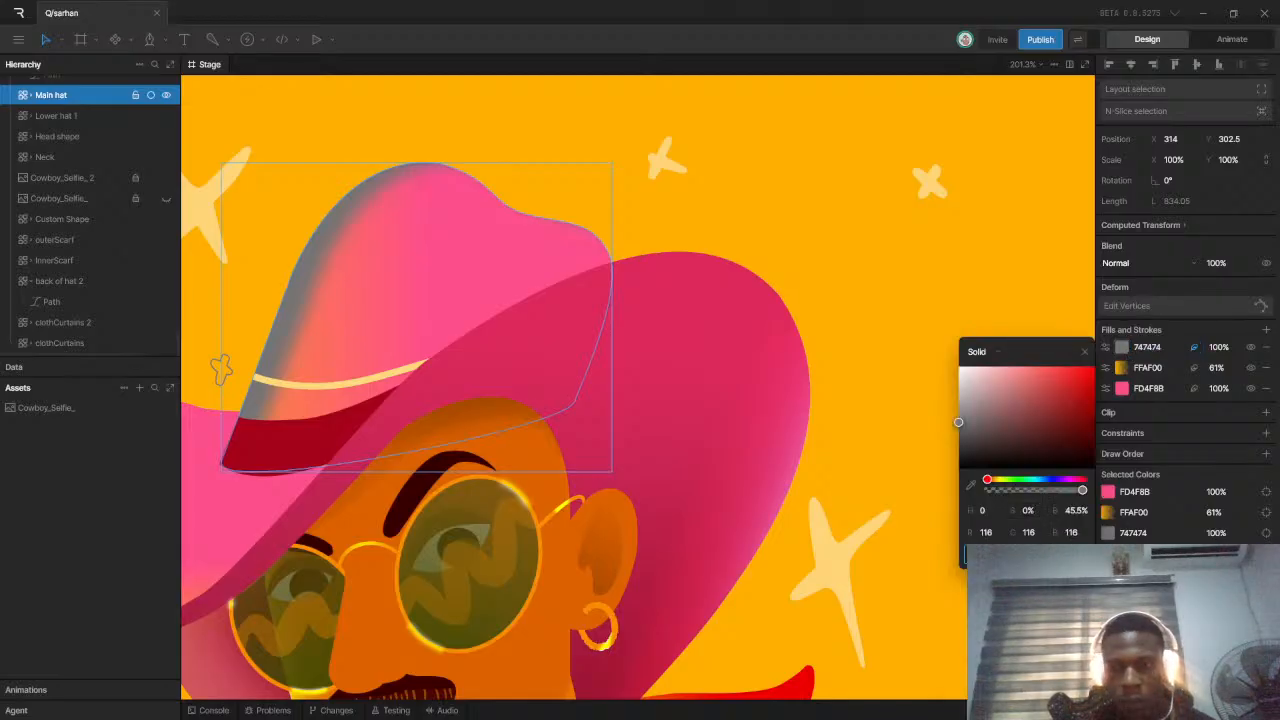
{"action": "key", "text": "Return"}
{"action": "left_click", "coordinate": [732, 183]}
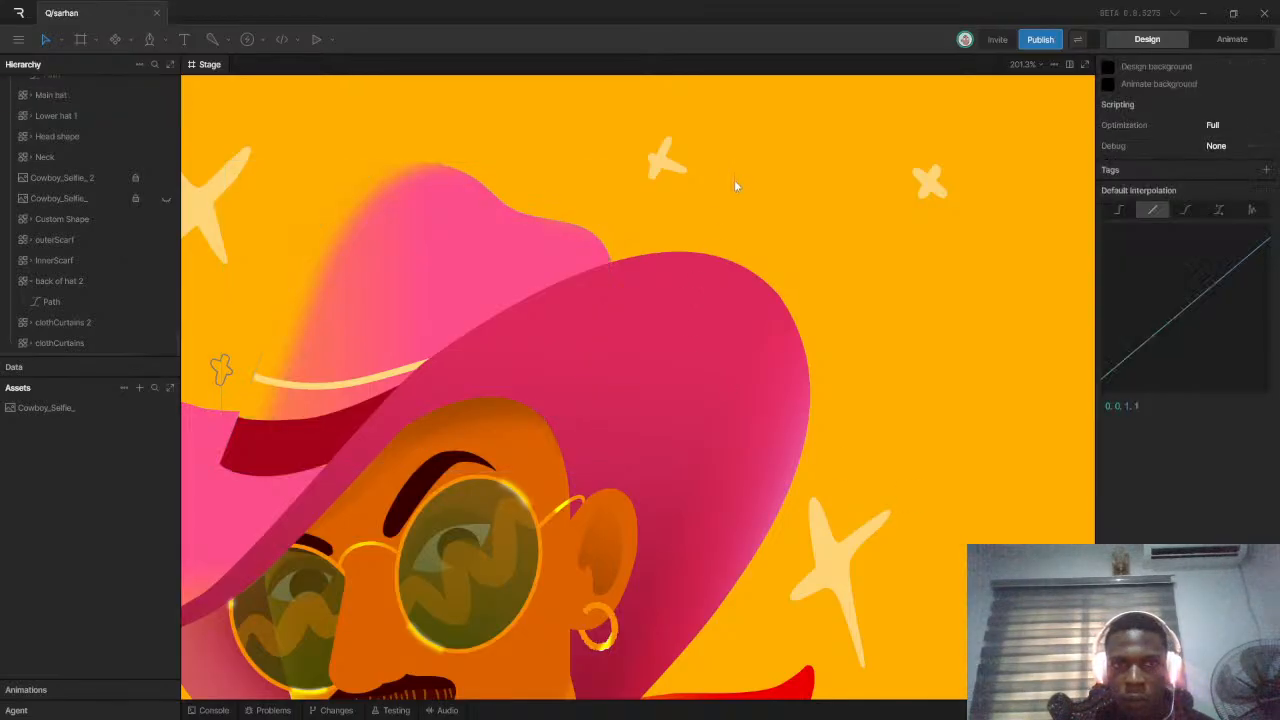
Increase the feather X offset of the Main hat's solid FFAF00 fill to 59
{"action": "scroll", "coordinate": [728, 210], "scroll_direction": "down", "scroll_amount": 10}
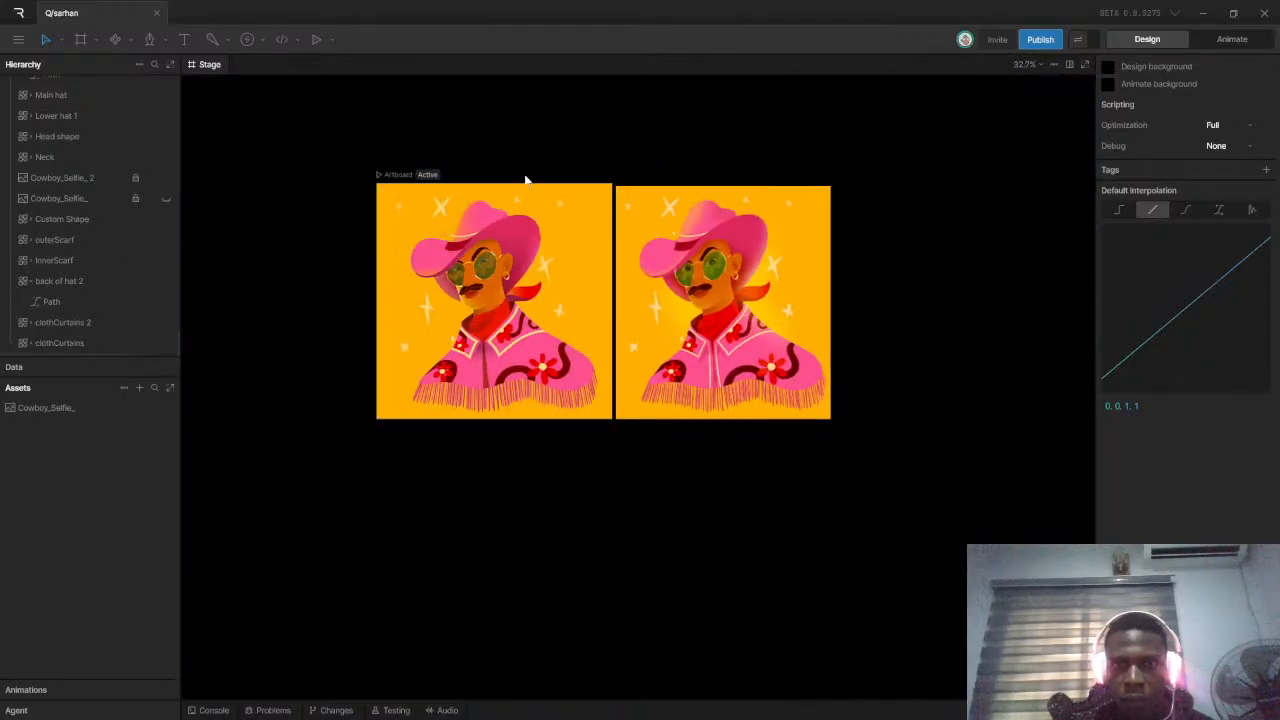
{"action": "scroll", "coordinate": [511, 189], "scroll_direction": "up", "scroll_amount": 5}
{"action": "left_click", "coordinate": [391, 247]}
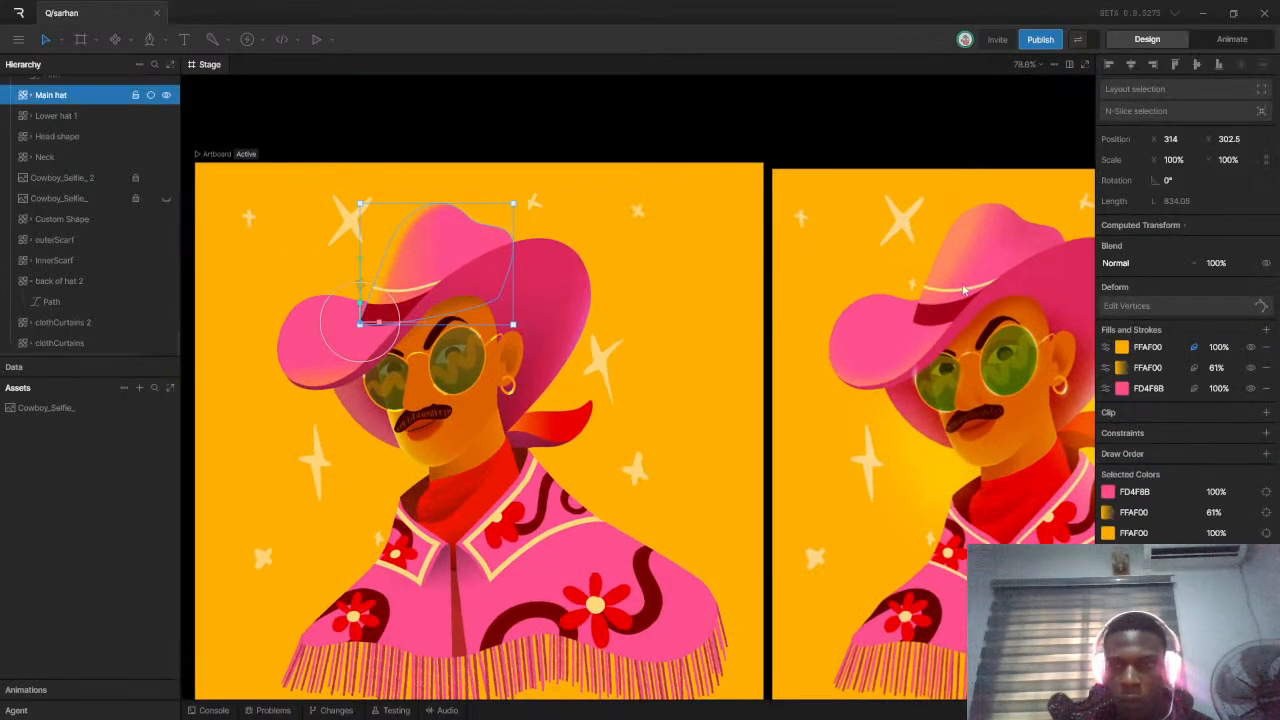
{"action": "left_click", "coordinate": [1120, 347]}
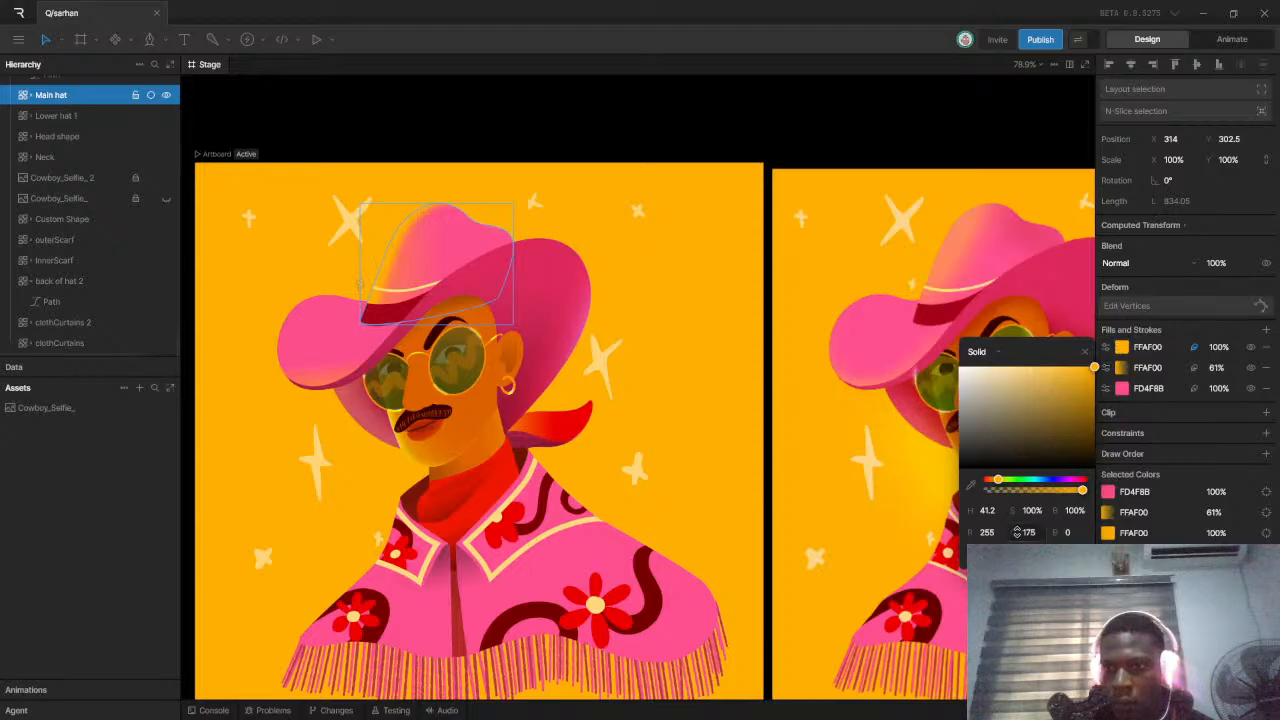
{"action": "left_click", "coordinate": [1106, 348]}
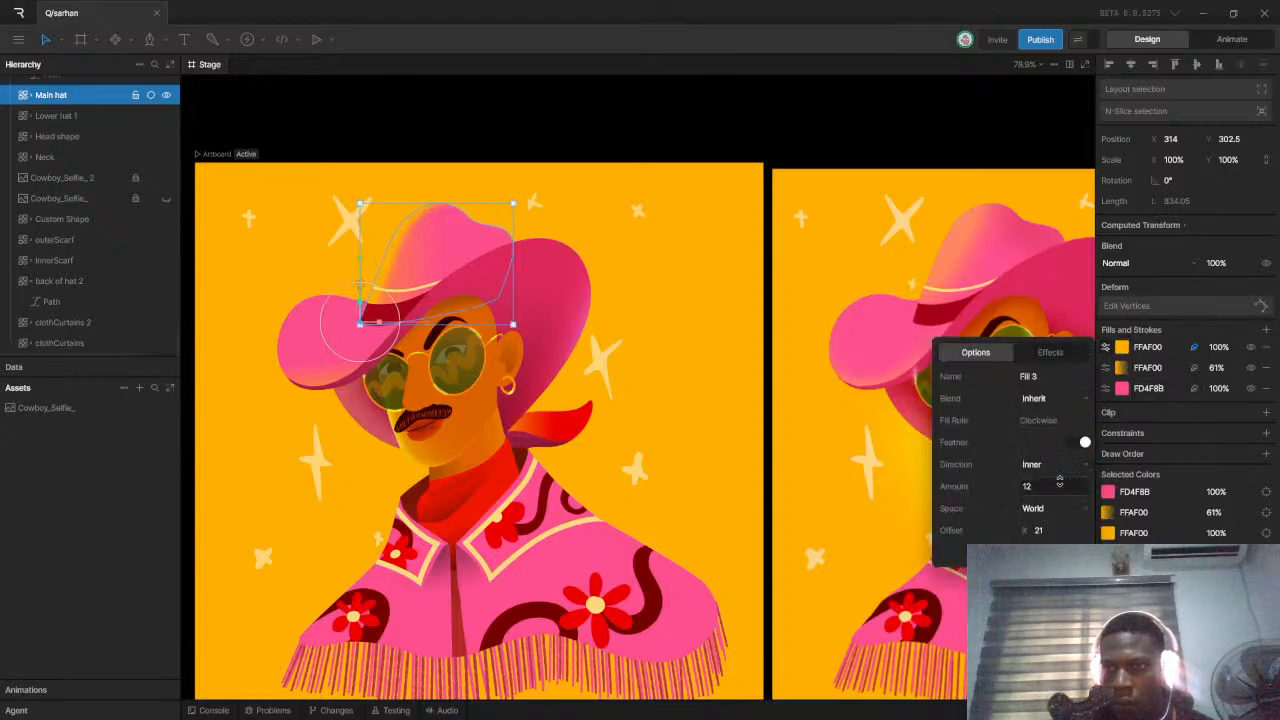
{"action": "left_click_drag", "start_coordinate": [1057, 530], "coordinate": [1055, 510]}
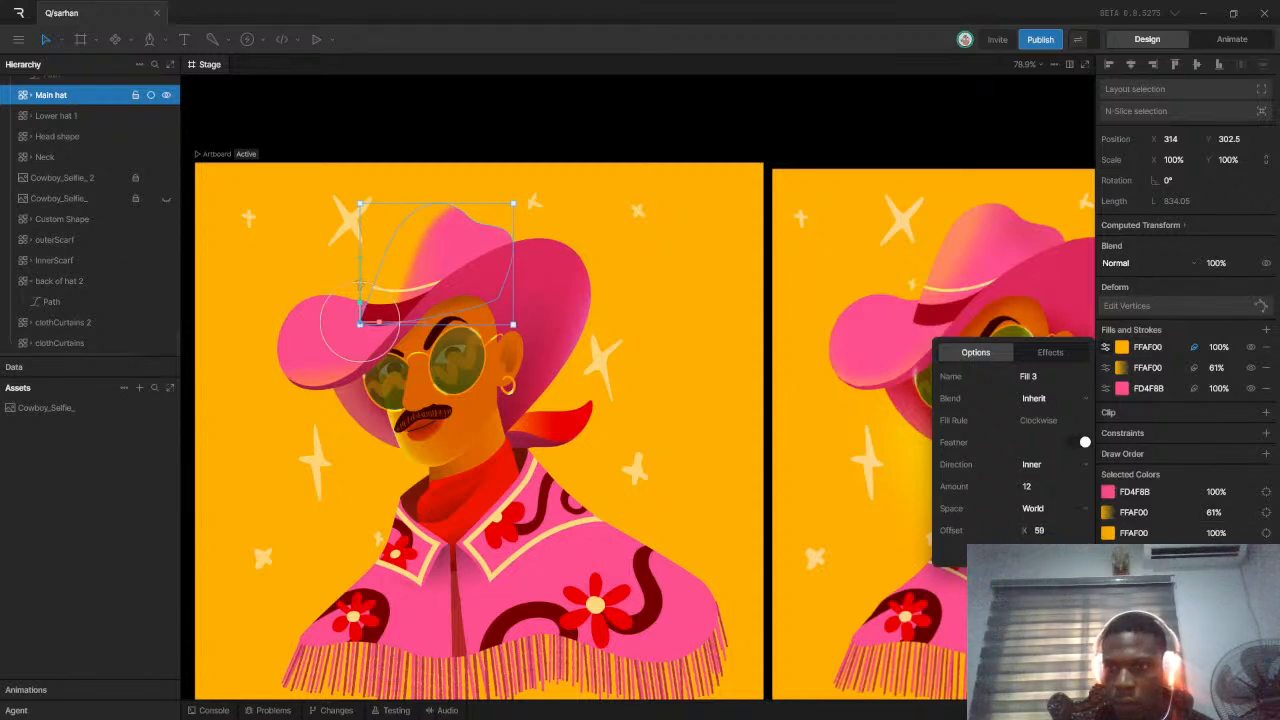
Lower the opacity of the Main hat's feathered FFAF00 fill to 15% and deselect the hat
{"action": "left_click_drag", "start_coordinate": [1214, 346], "coordinate": [1245, 401]}
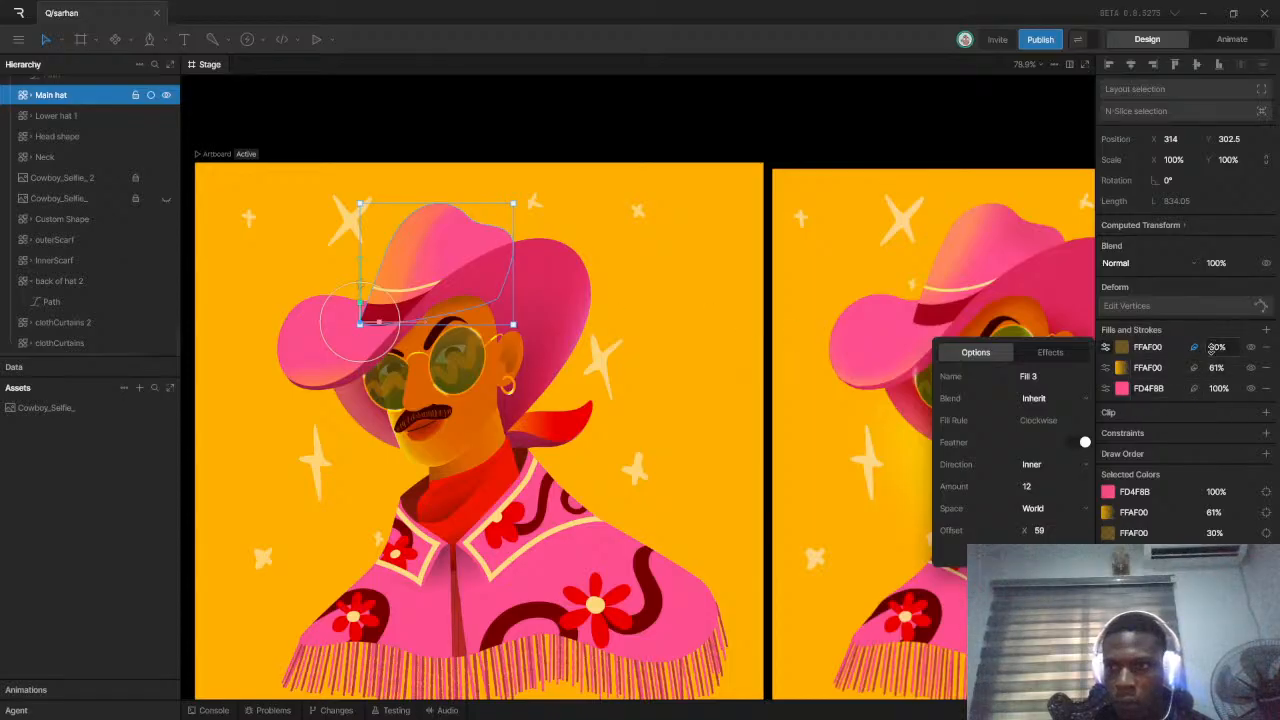
{"action": "left_click_drag", "start_coordinate": [1215, 350], "coordinate": [1220, 369]}
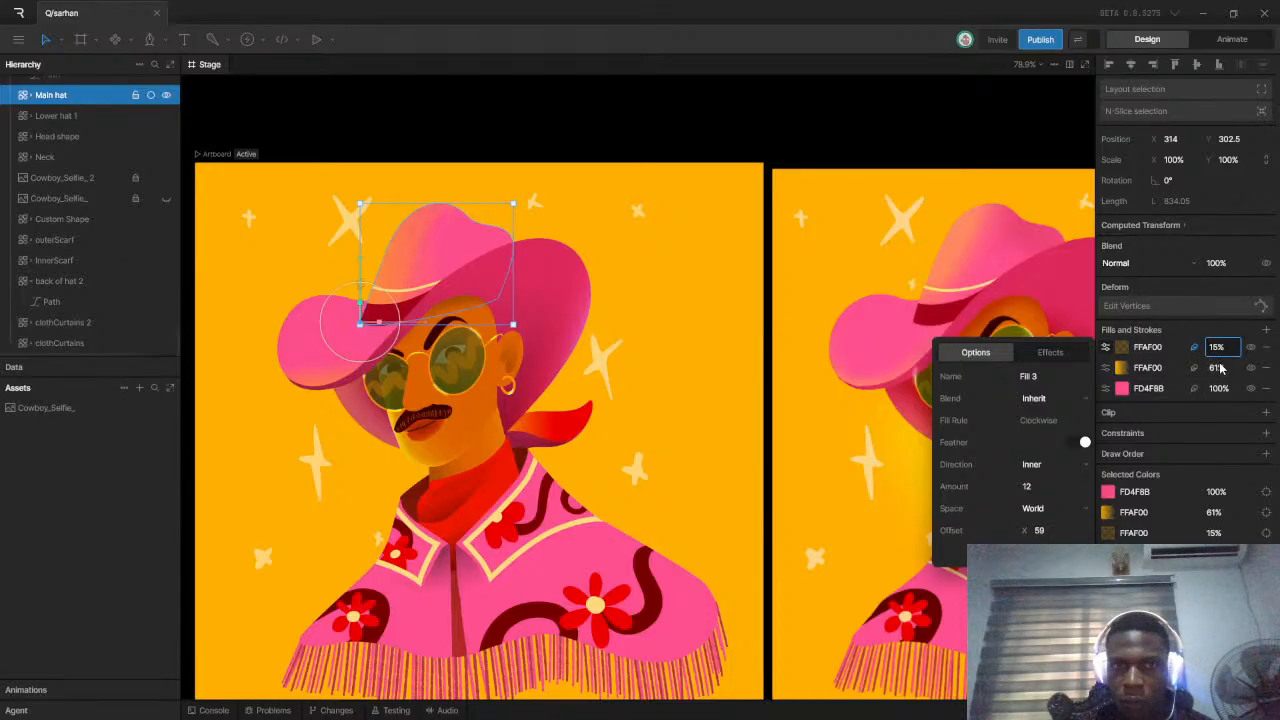
{"action": "left_click", "coordinate": [643, 239]}
Add another fill on top of the Main hat's feathered orange fill and make it a solid color
{"action": "scroll", "coordinate": [640, 308], "scroll_direction": "down", "scroll_amount": 3}
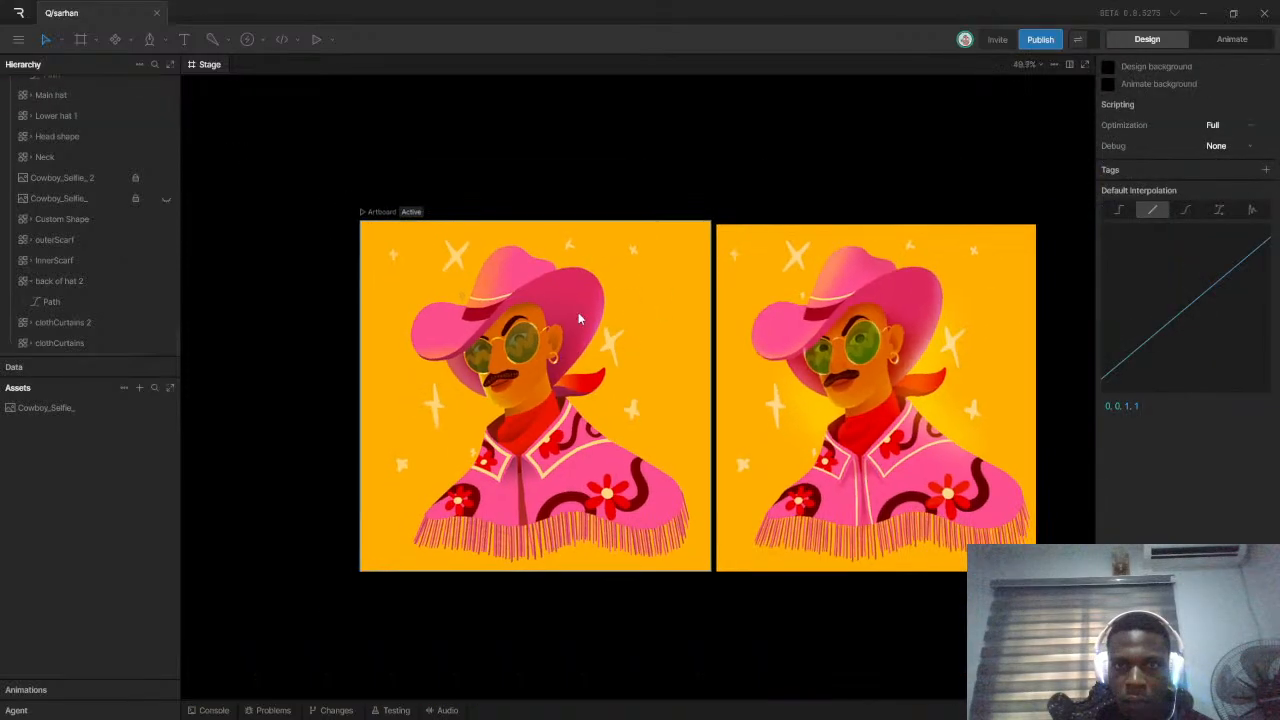
{"action": "scroll", "coordinate": [640, 266], "scroll_direction": "up", "scroll_amount": 2}
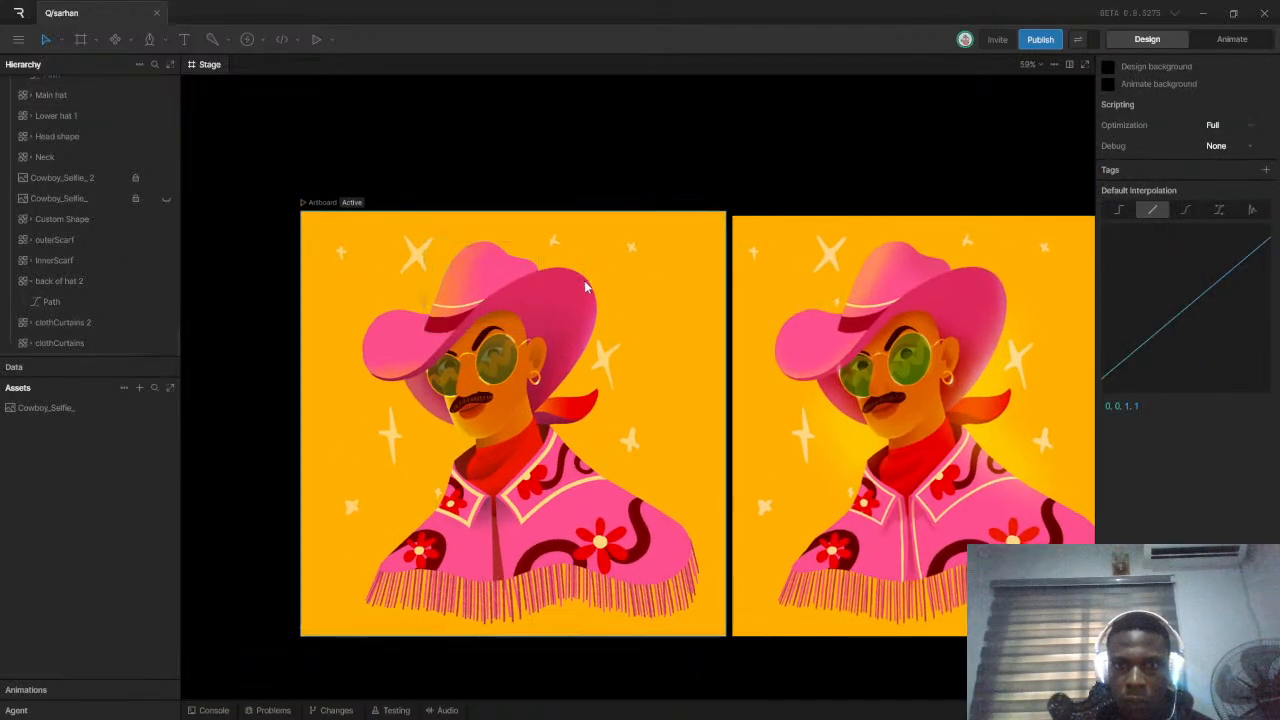
{"action": "scroll", "coordinate": [591, 273], "scroll_direction": "down", "scroll_amount": 2}
{"action": "scroll", "coordinate": [591, 273], "scroll_direction": "up", "scroll_amount": 1}
{"action": "left_click", "coordinate": [497, 268]}
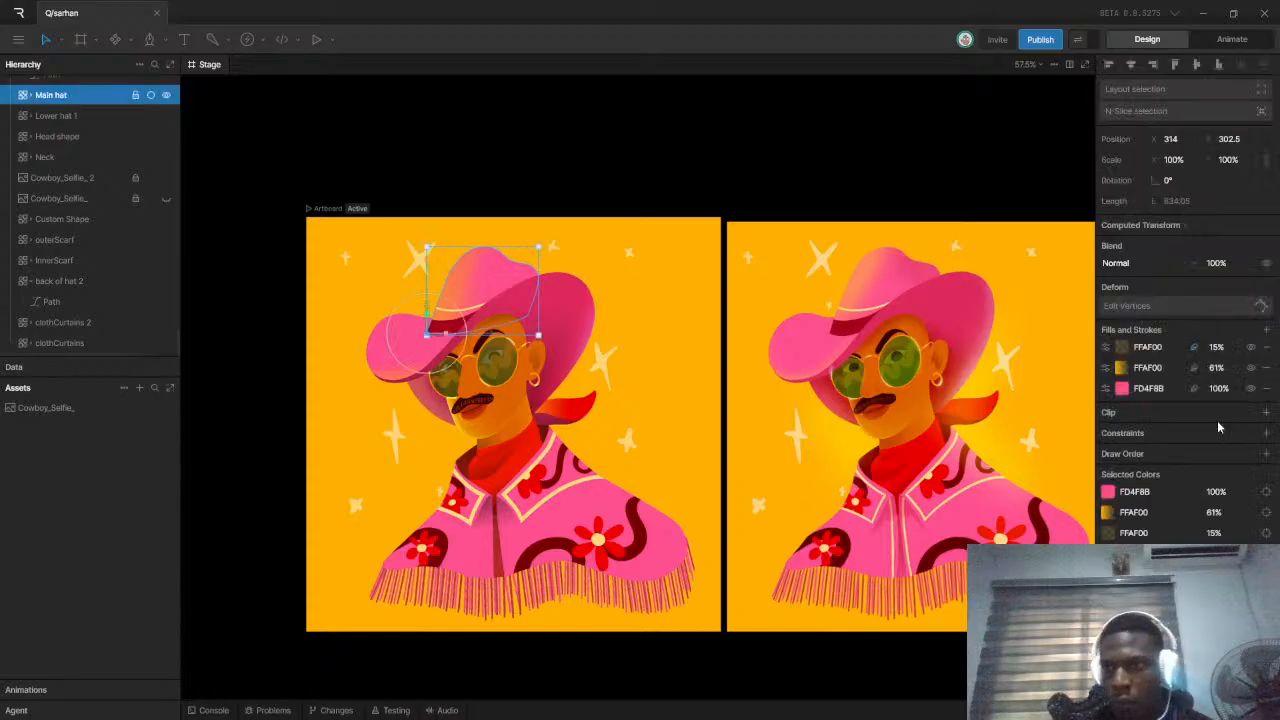
{"action": "left_click", "coordinate": [1266, 330]}
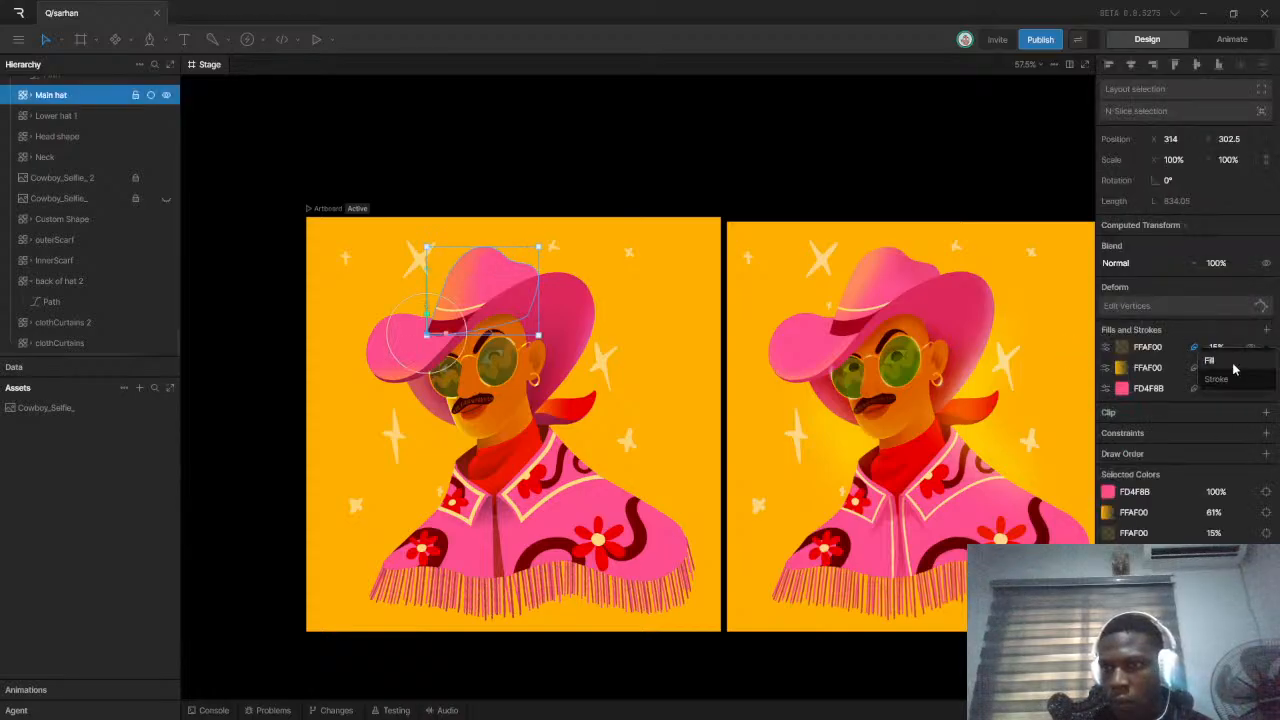
{"action": "left_click", "coordinate": [1216, 372]}
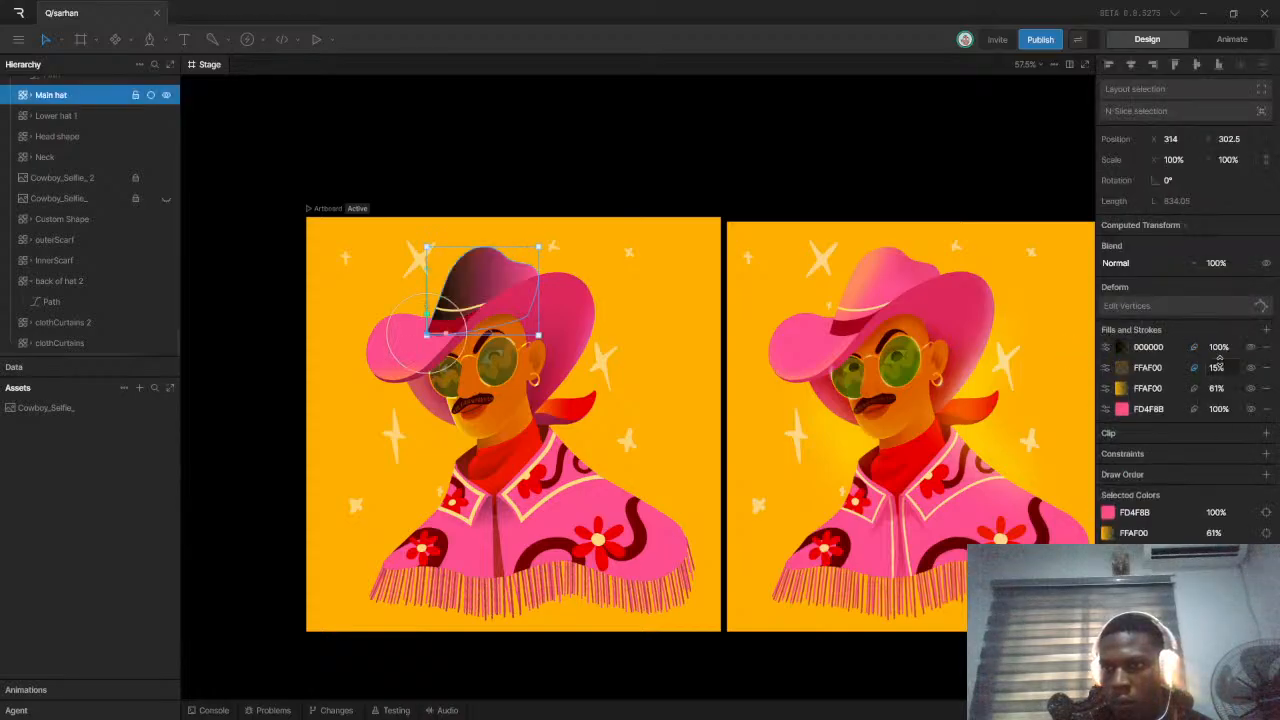
{"action": "left_click", "coordinate": [1120, 347]}
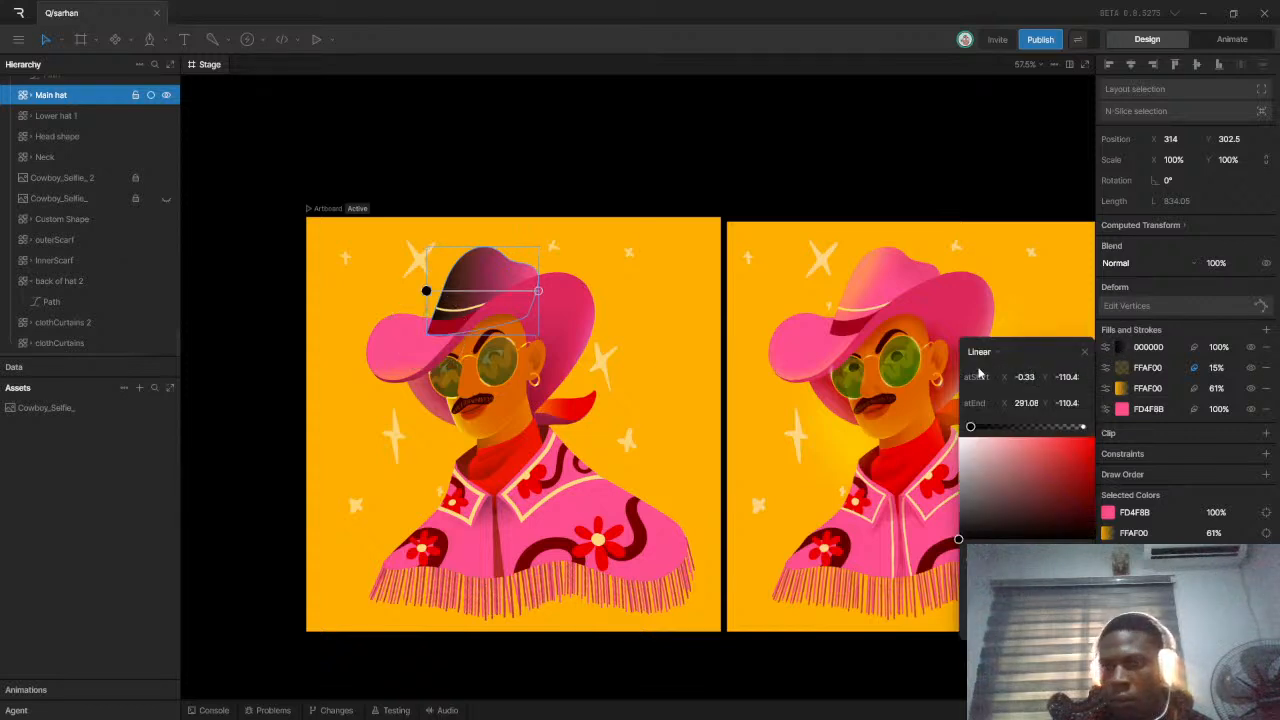
{"action": "left_click", "coordinate": [982, 352]}
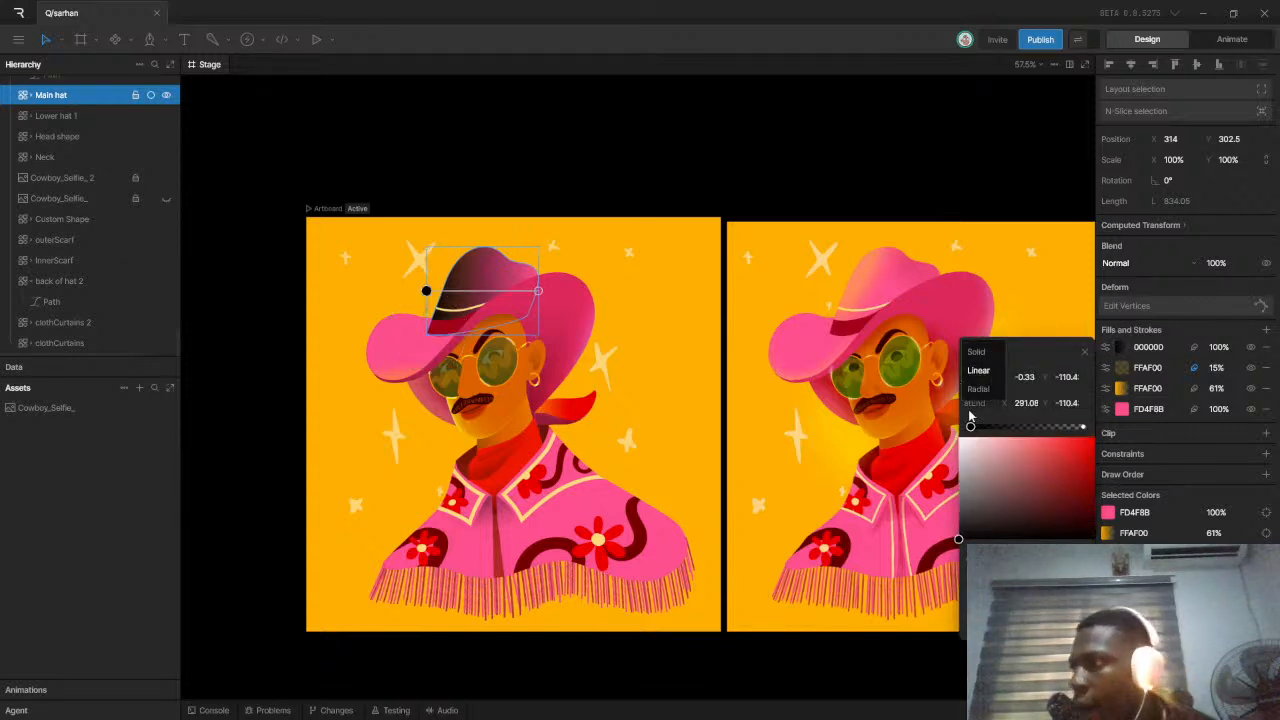
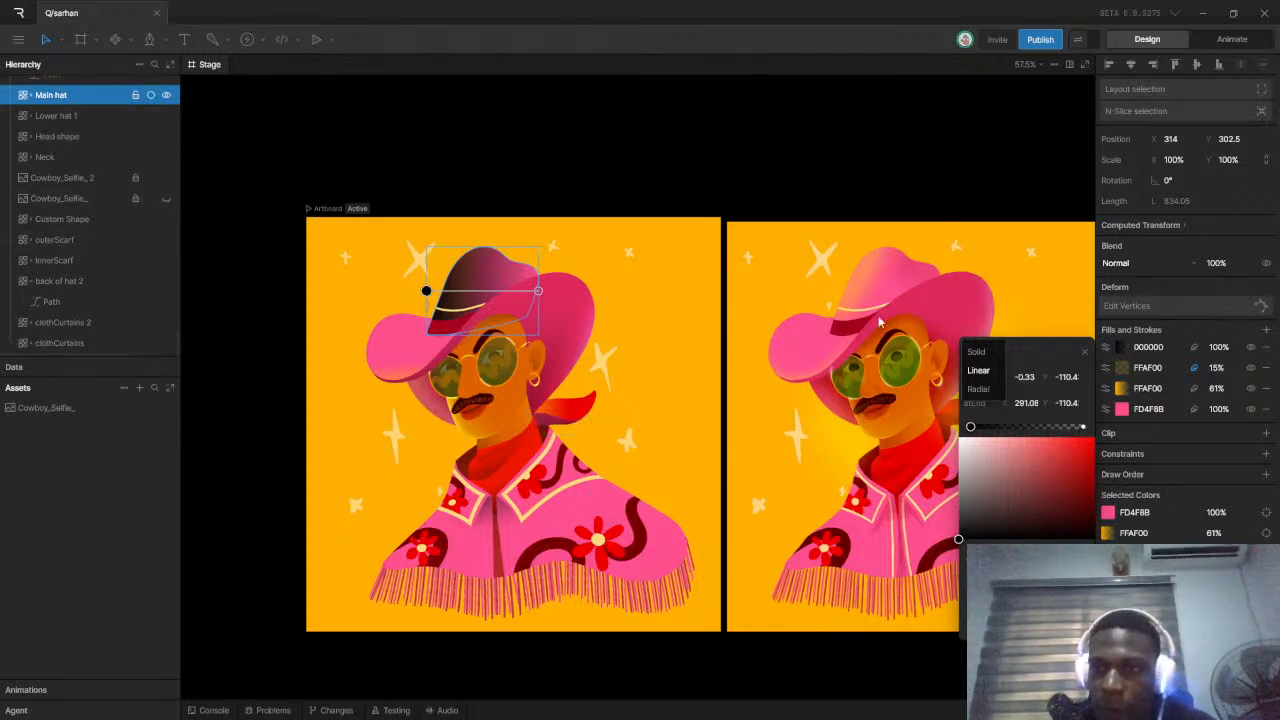
{"action": "left_click", "coordinate": [976, 352]}
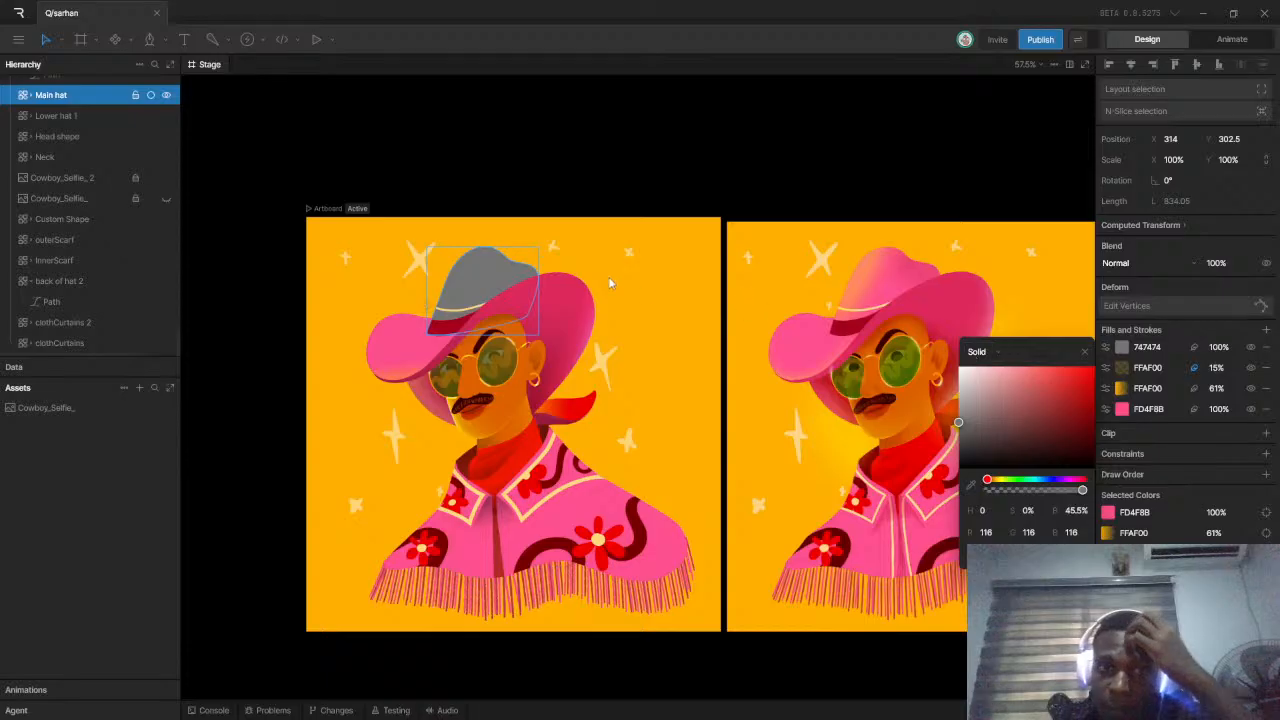
Enable feathering on the Main hat's solid 747474 fill and set the feather direction to Inner
{"action": "left_click", "coordinate": [1194, 348]}
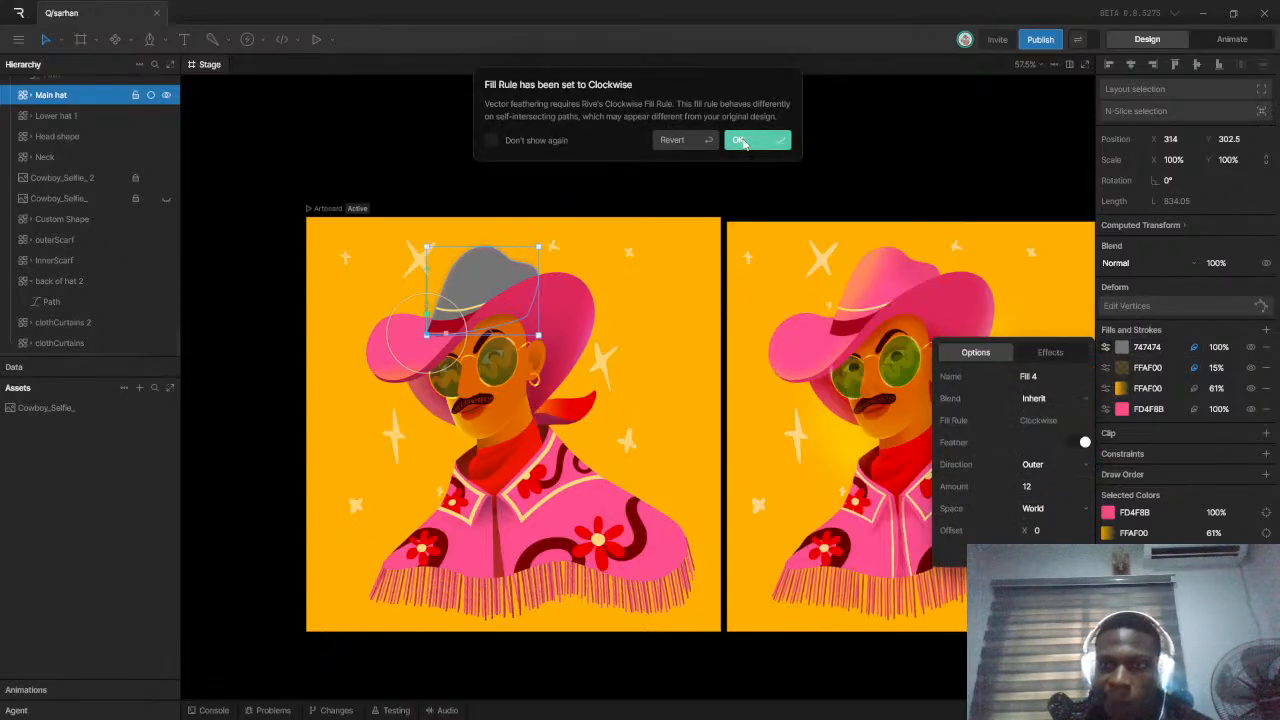
{"action": "left_click", "coordinate": [745, 141]}
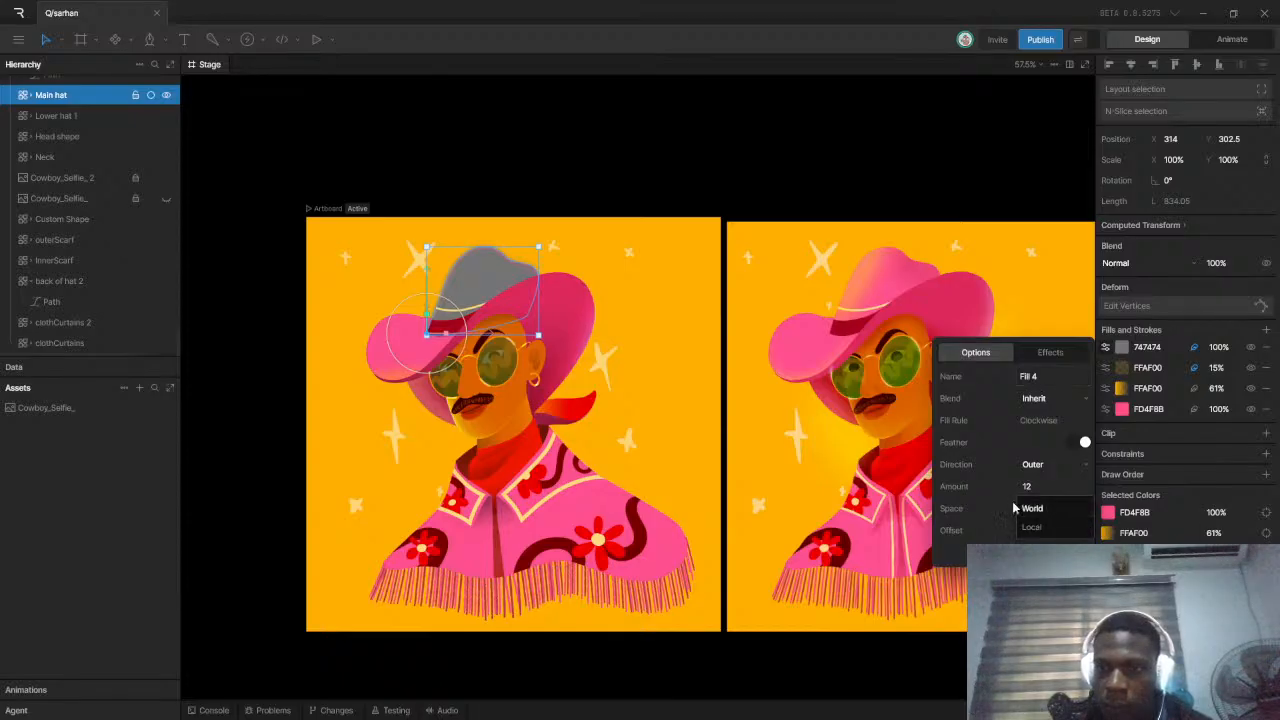
{"action": "left_click", "coordinate": [1035, 464]}
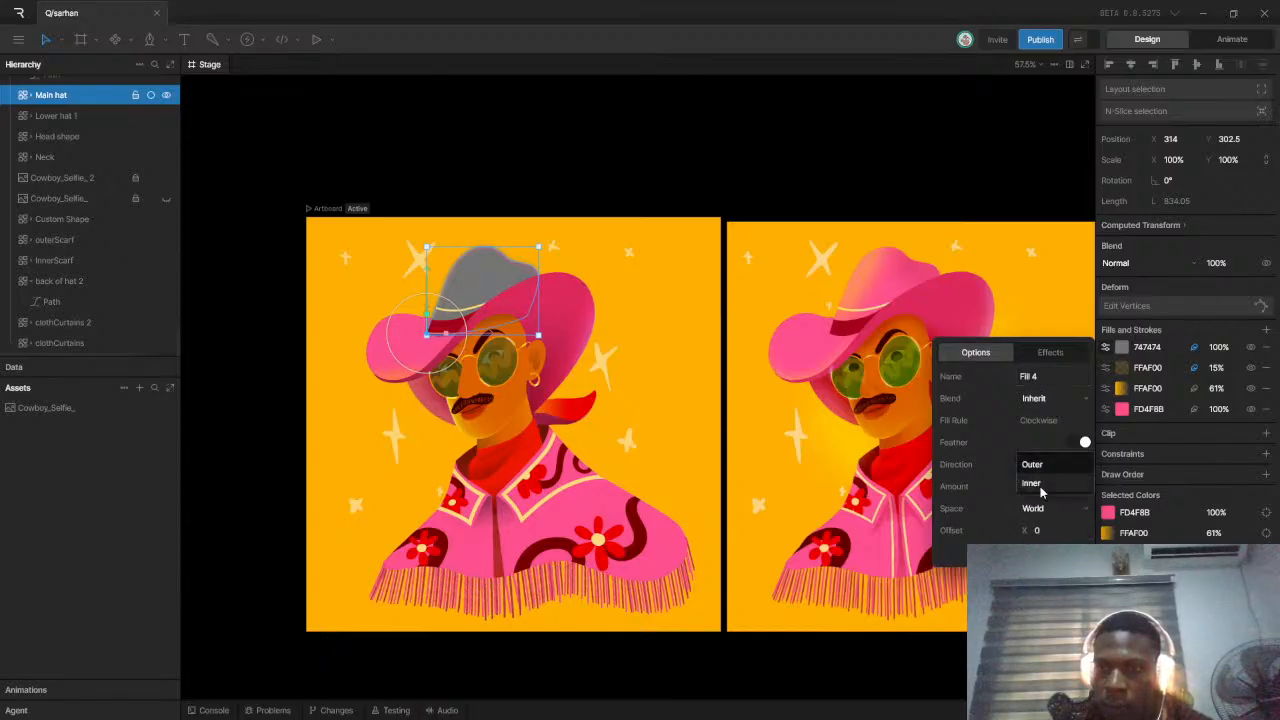
{"action": "left_click", "coordinate": [1035, 486]}
{"action": "scroll", "coordinate": [479, 277], "scroll_direction": "up", "scroll_amount": 5}
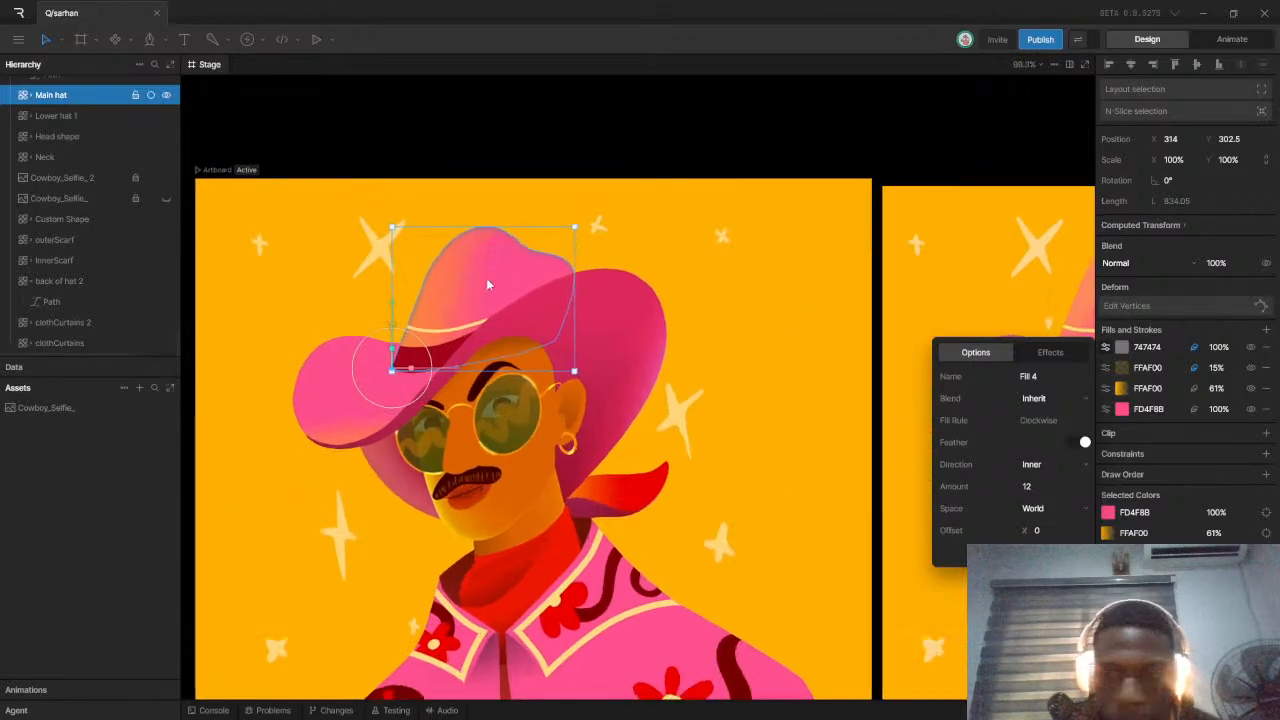
Set the feather X offset of the Main hat's solid grey fill to -18
{"action": "left_click", "coordinate": [1045, 530]}
{"action": "type", "text": "2"}
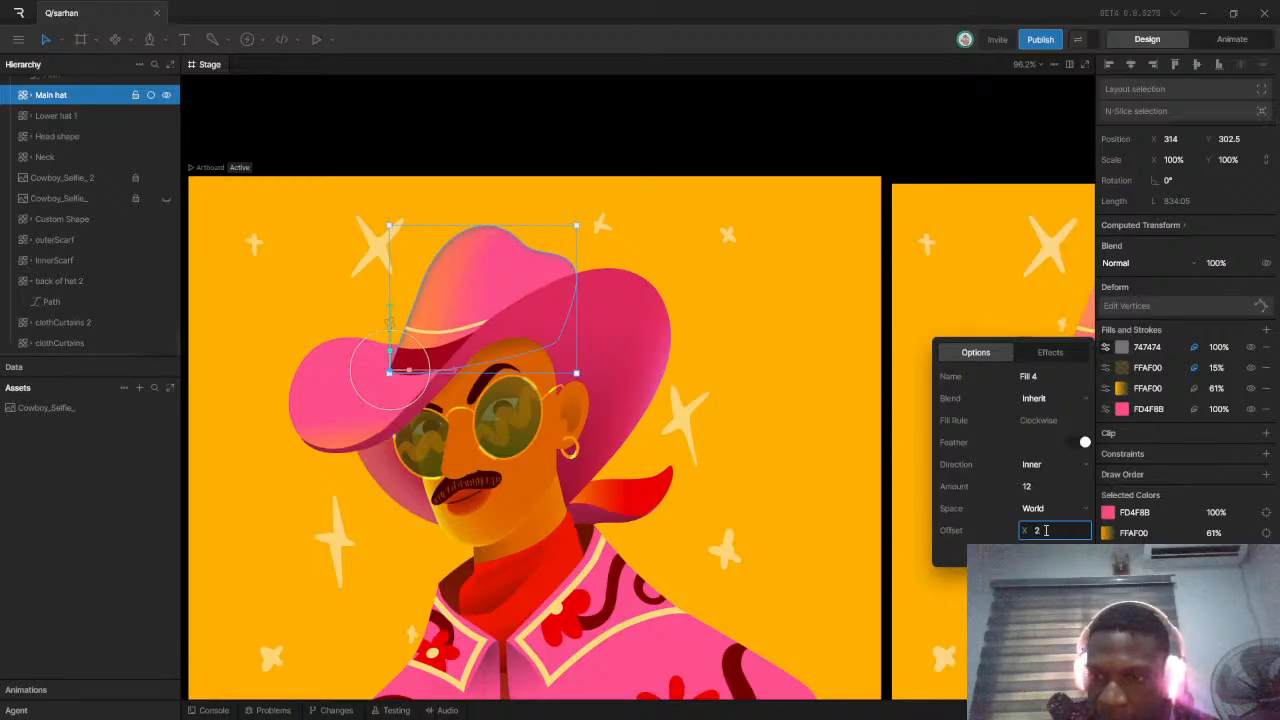
{"action": "type", "text": "0"}
{"action": "key", "text": "Return"}
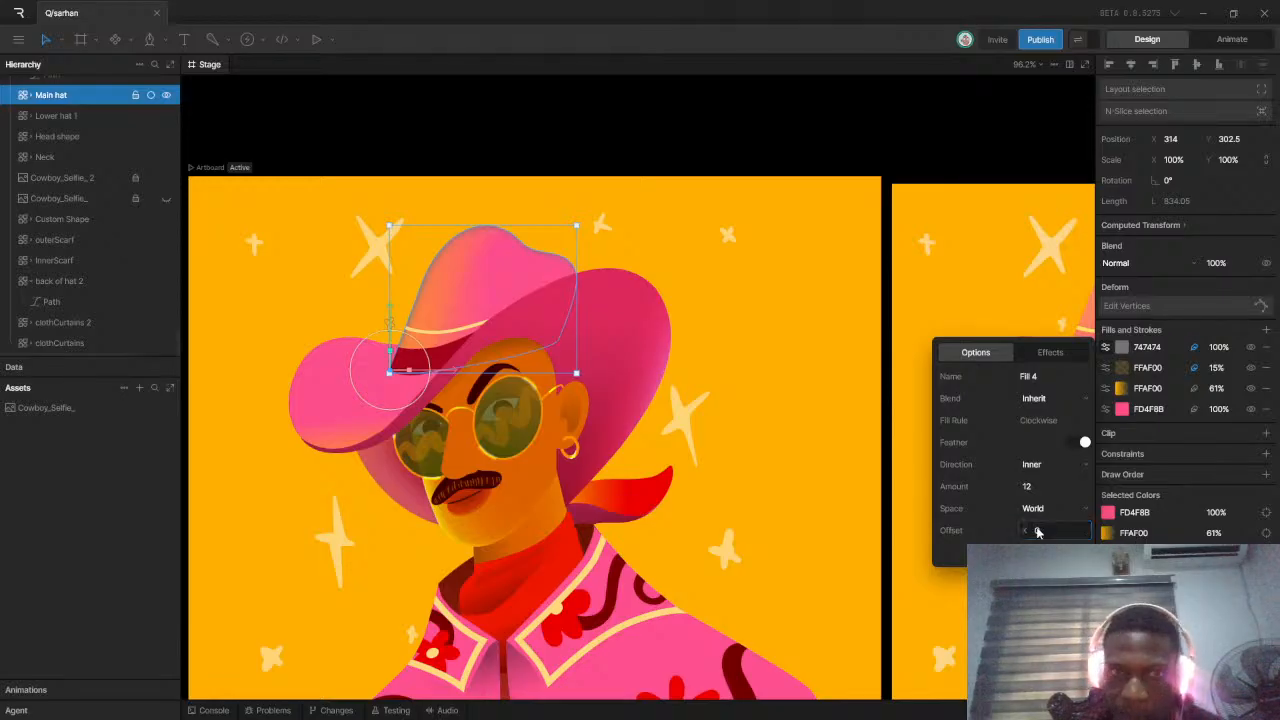
{"action": "mouse_move", "coordinate": [1049, 531]}
{"action": "left_mouse_down"}
{"action": "mouse_move", "coordinate": [1057, 542]}
{"action": "mouse_move", "coordinate": [1046, 531]}
{"action": "left_mouse_up"}
{"action": "left_click", "coordinate": [1048, 531]}
{"action": "scroll", "coordinate": [442, 293], "scroll_direction": "down", "scroll_amount": 5}
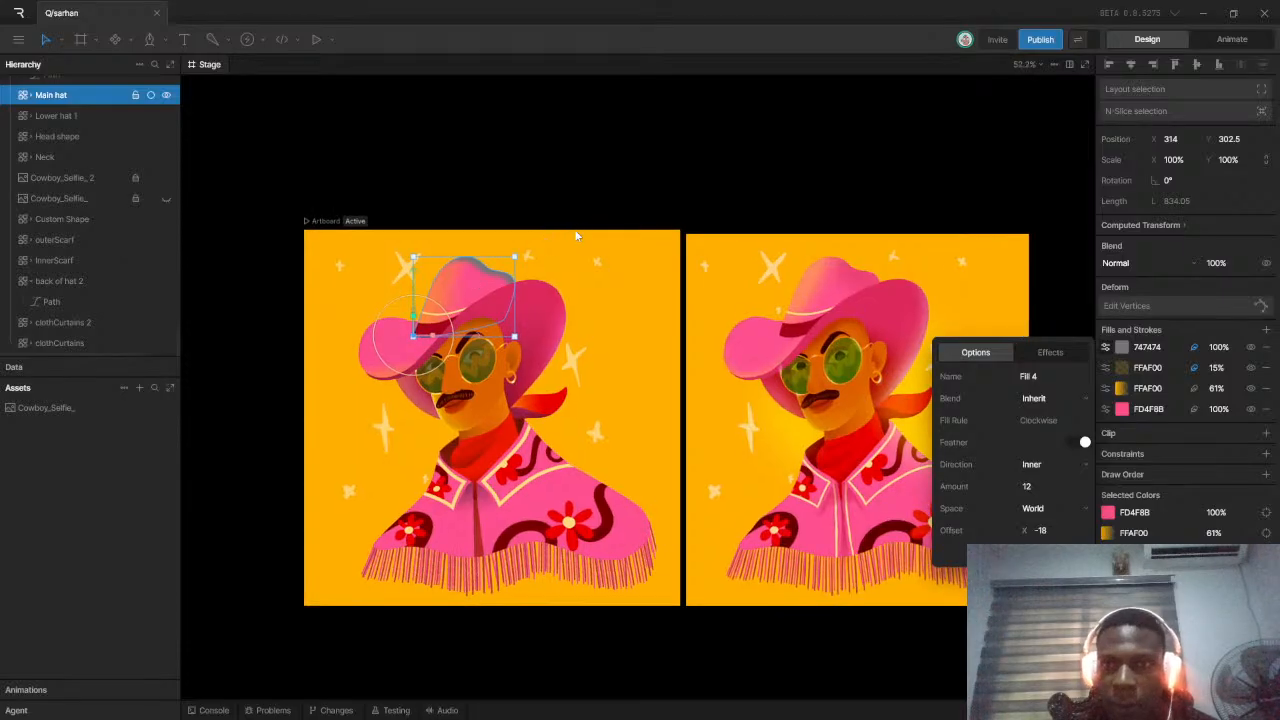
{"action": "scroll", "coordinate": [476, 281], "scroll_direction": "up", "scroll_amount": 1}
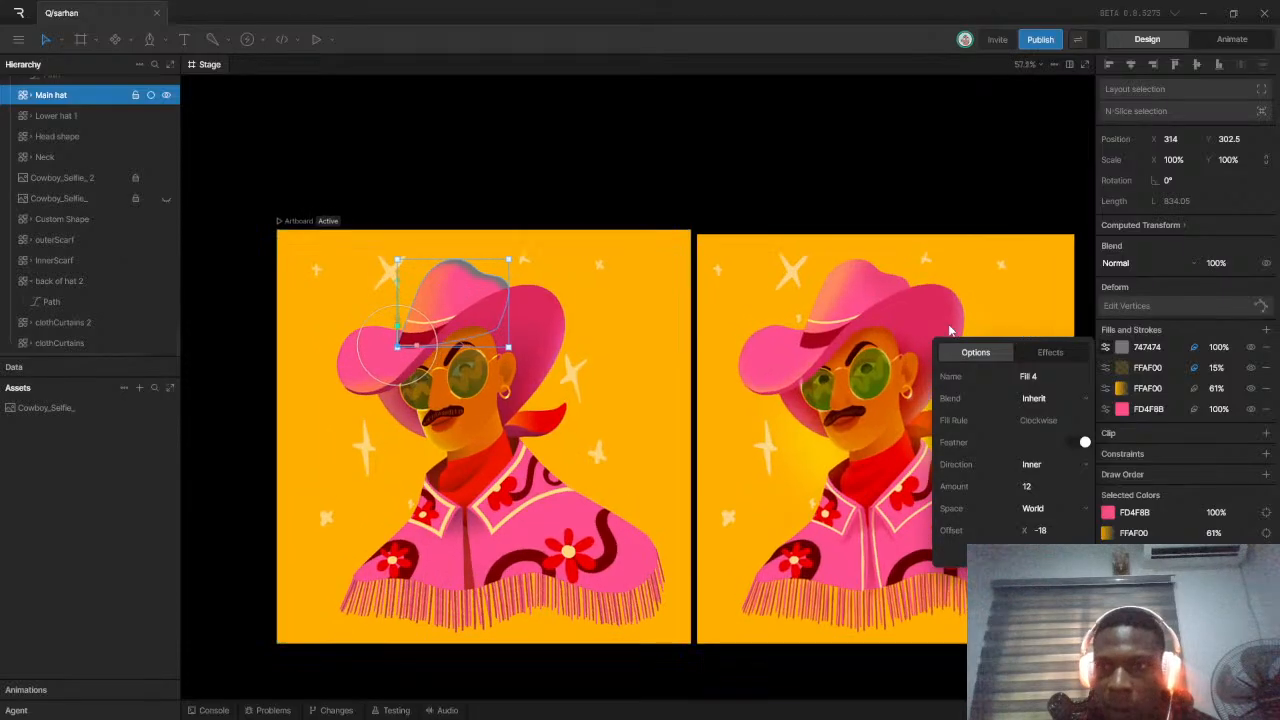
Recolor the Main hat's feathered grey fill to black, 000000
{"action": "left_click", "coordinate": [1122, 348]}
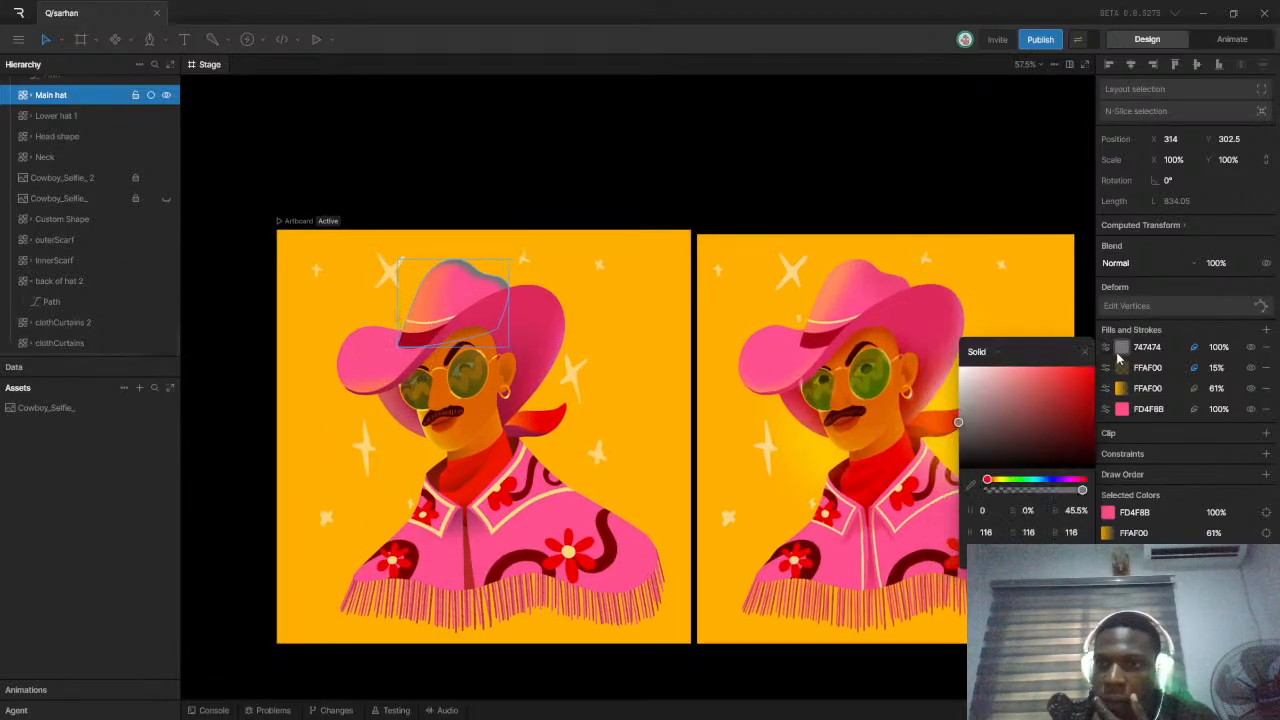
{"action": "left_click_drag", "start_coordinate": [958, 425], "coordinate": [962, 469]}
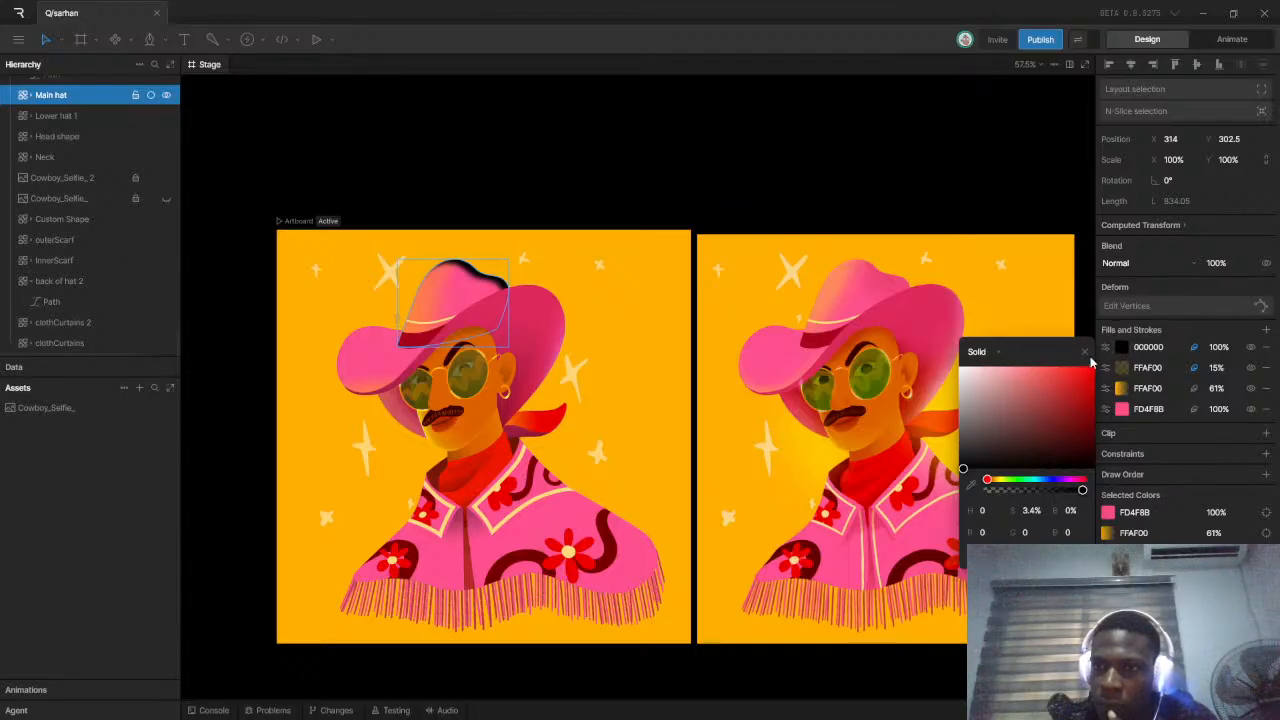
Try the Multiply, Darken, Soft Light, Hard Light and Overlay blend modes on the Main hat's black feathered fill
{"action": "left_click", "coordinate": [1105, 347]}
{"action": "left_click", "coordinate": [1064, 402]}
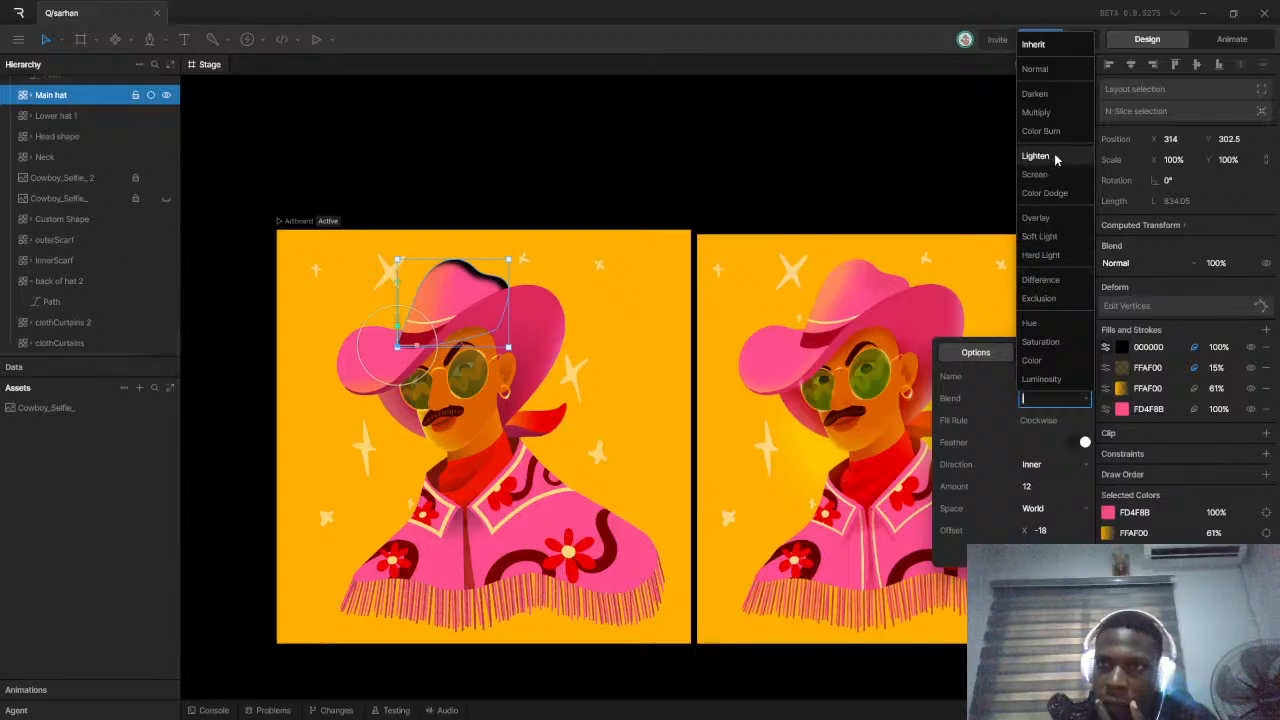
{"action": "left_click", "coordinate": [1049, 113]}
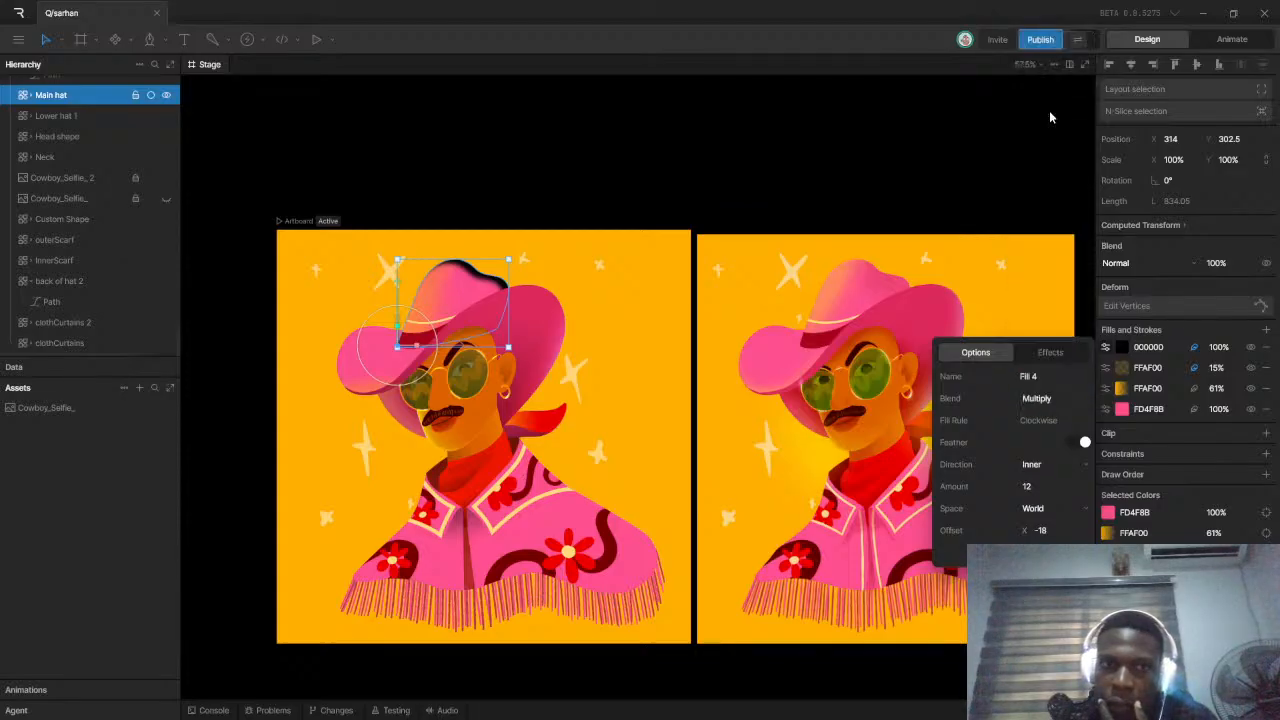
{"action": "left_click", "coordinate": [1050, 398]}
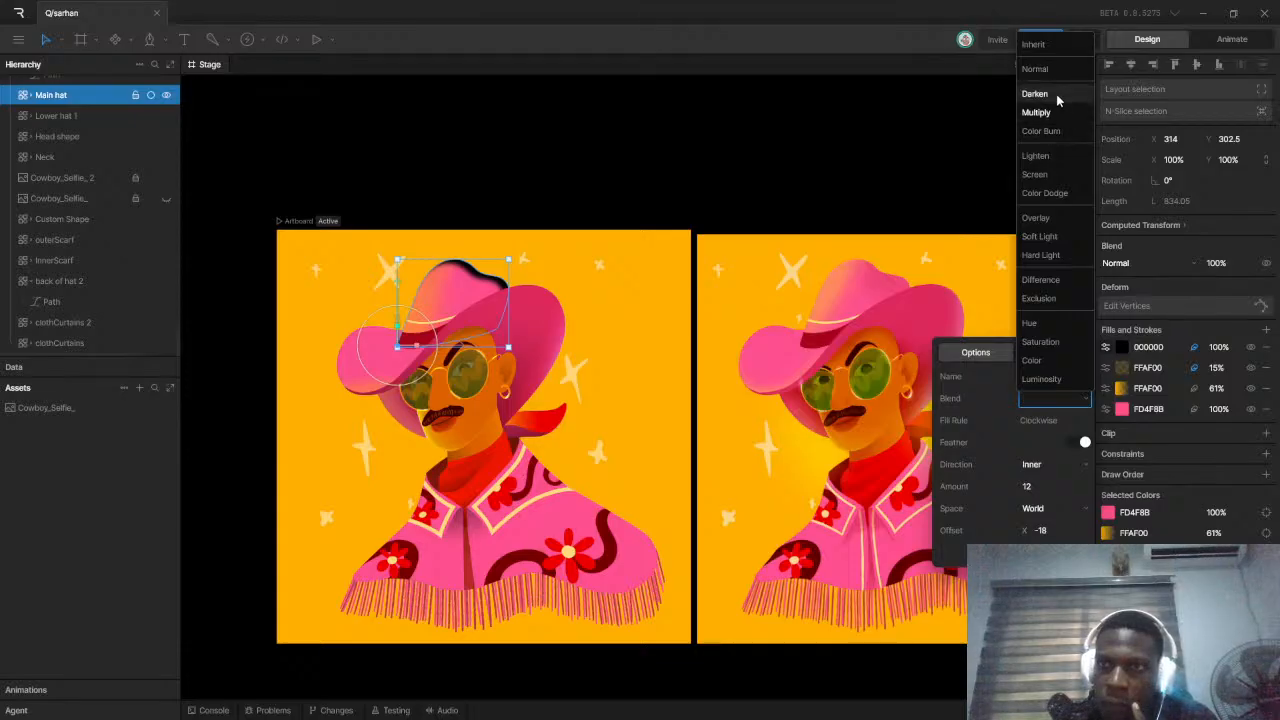
{"action": "left_click", "coordinate": [1057, 100]}
{"action": "left_click", "coordinate": [1059, 398]}
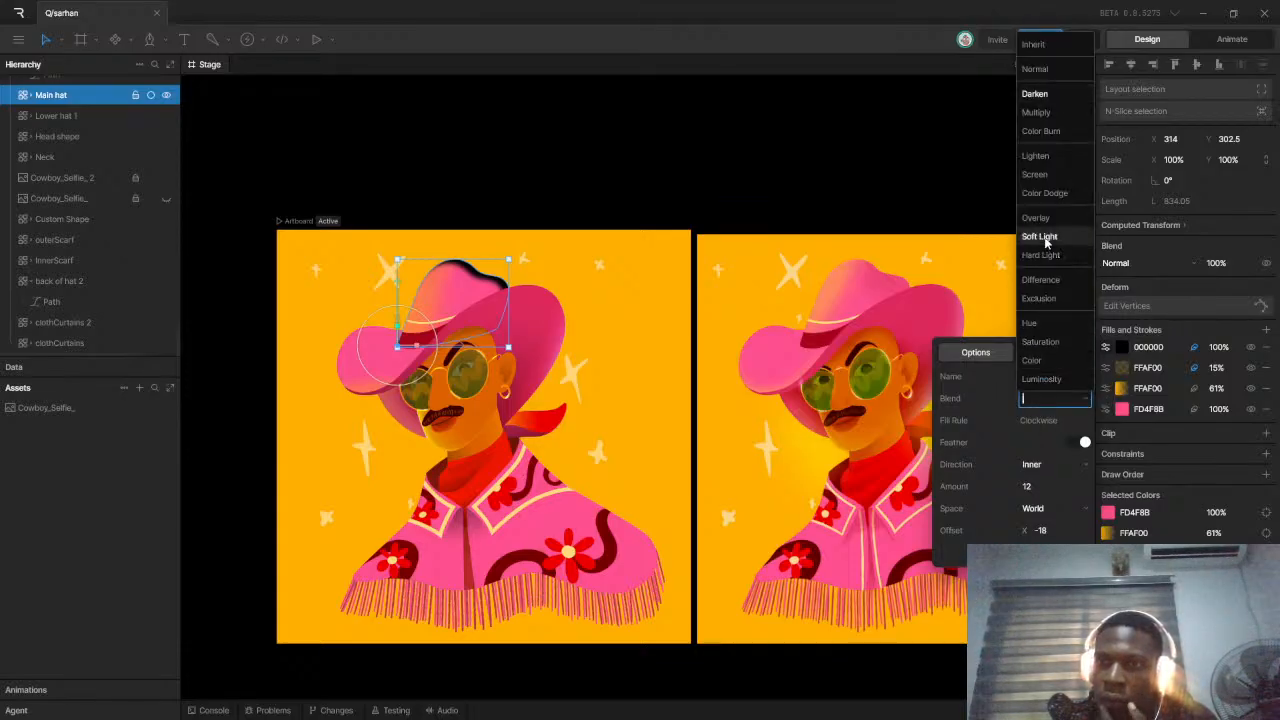
{"action": "left_click", "coordinate": [1046, 237]}
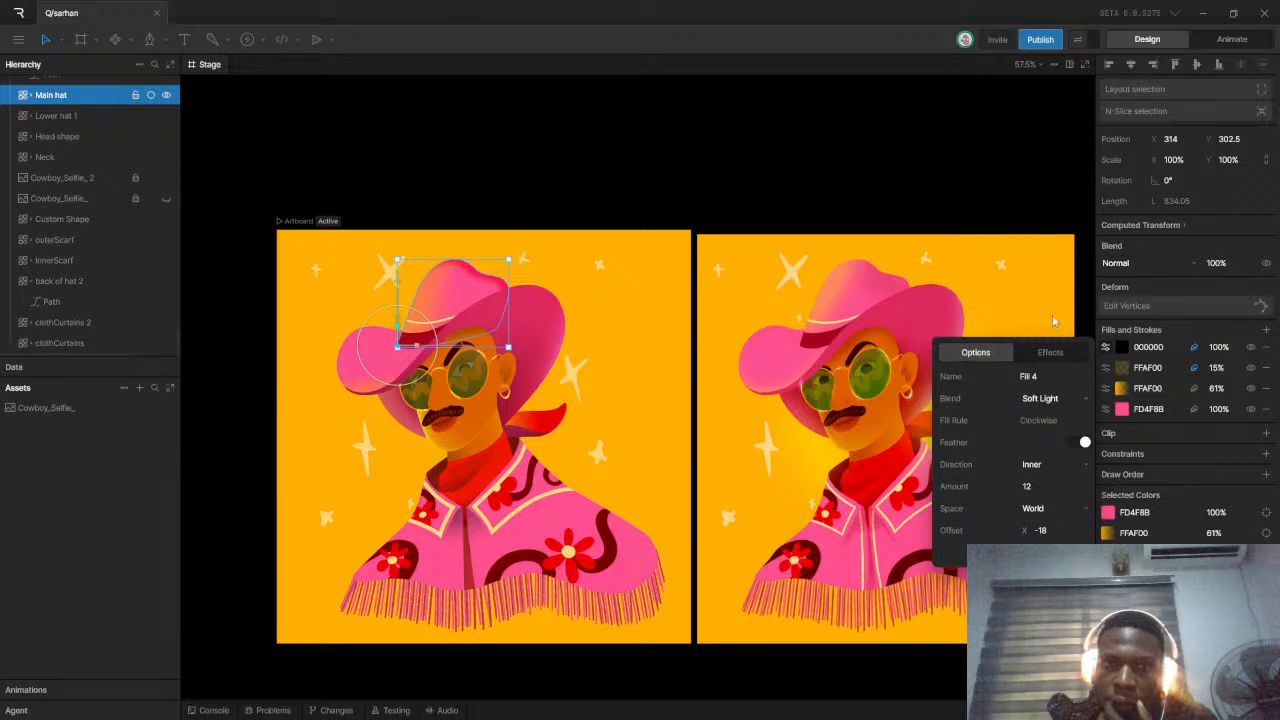
{"action": "left_click", "coordinate": [1058, 400]}
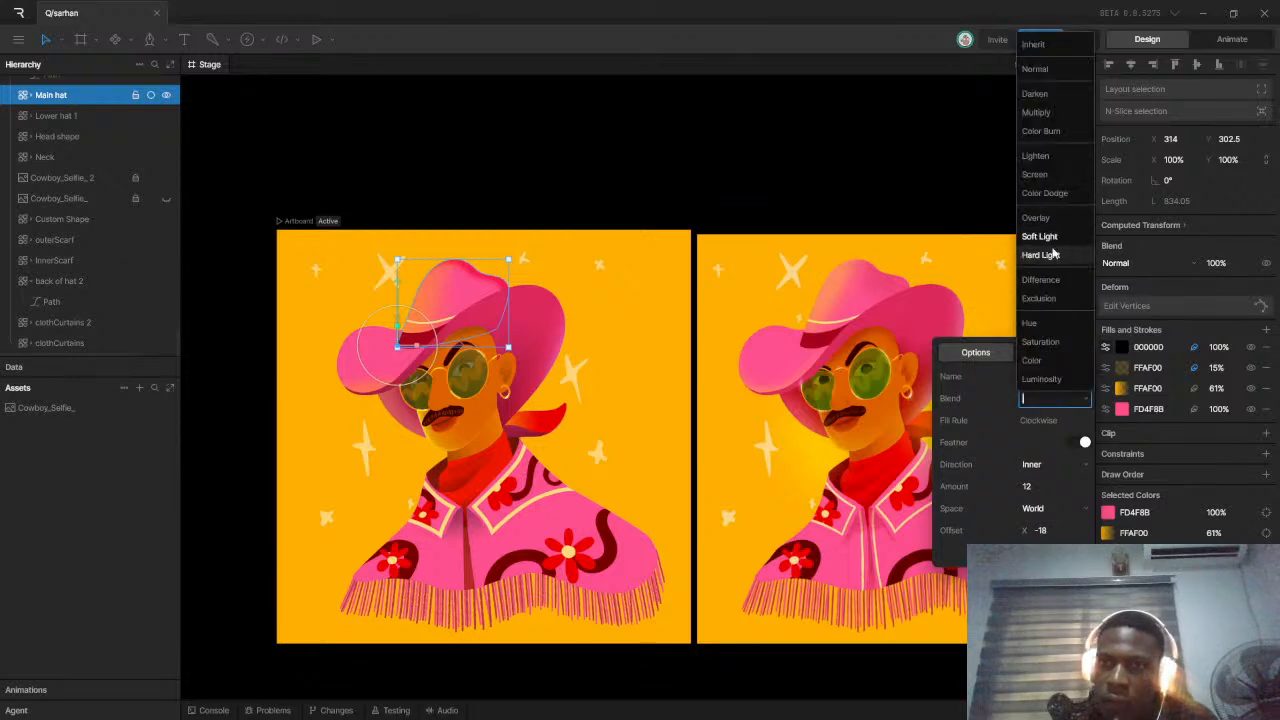
{"action": "left_click", "coordinate": [1052, 256]}
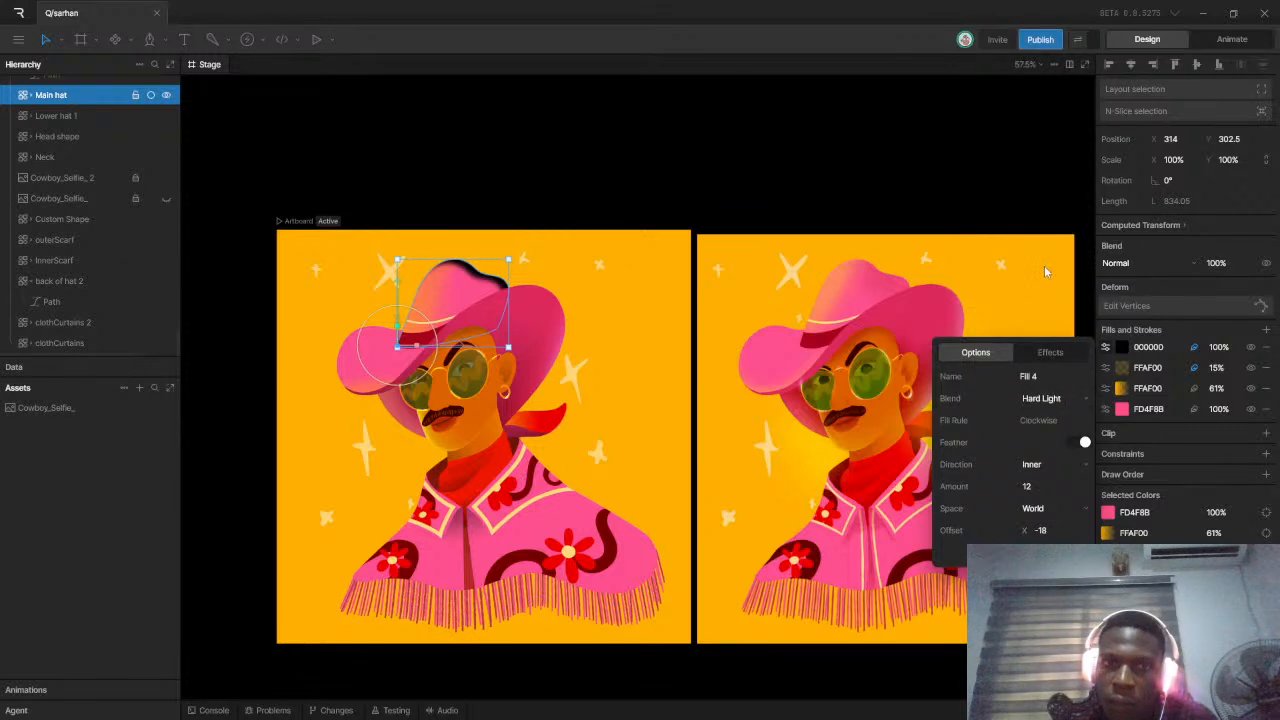
{"action": "left_click", "coordinate": [1042, 400]}
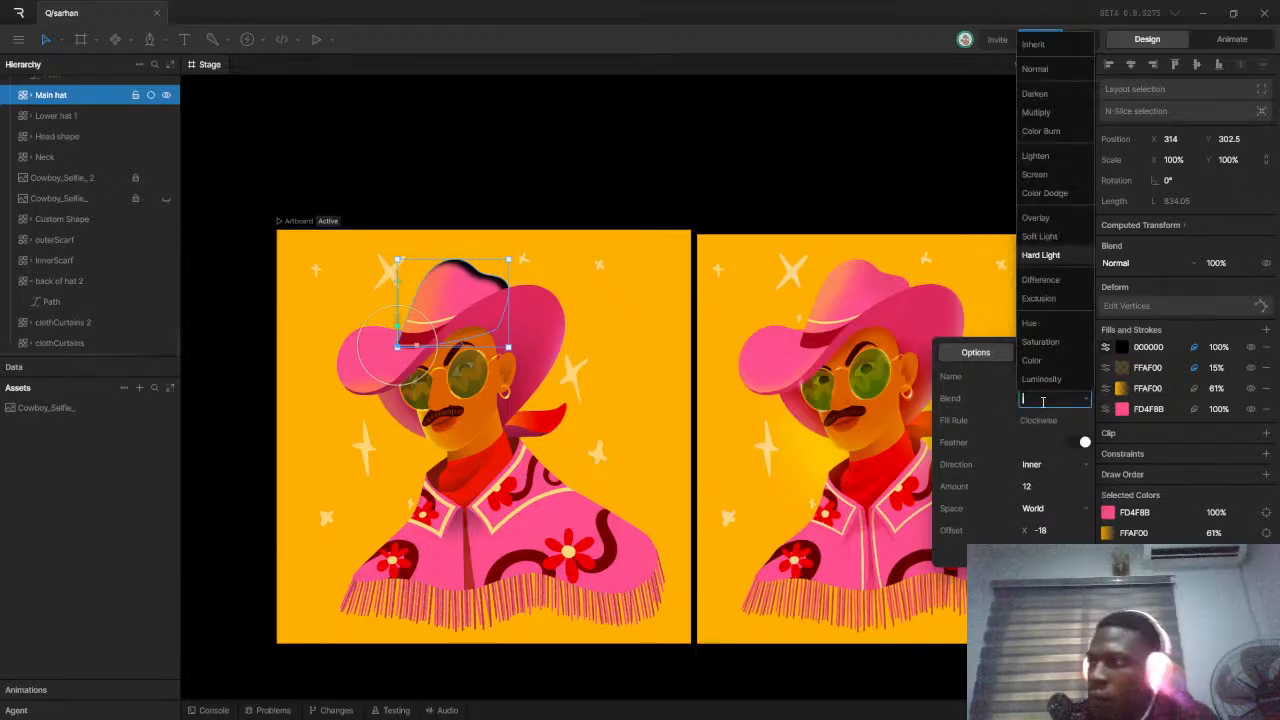
{"action": "left_click", "coordinate": [1054, 228]}
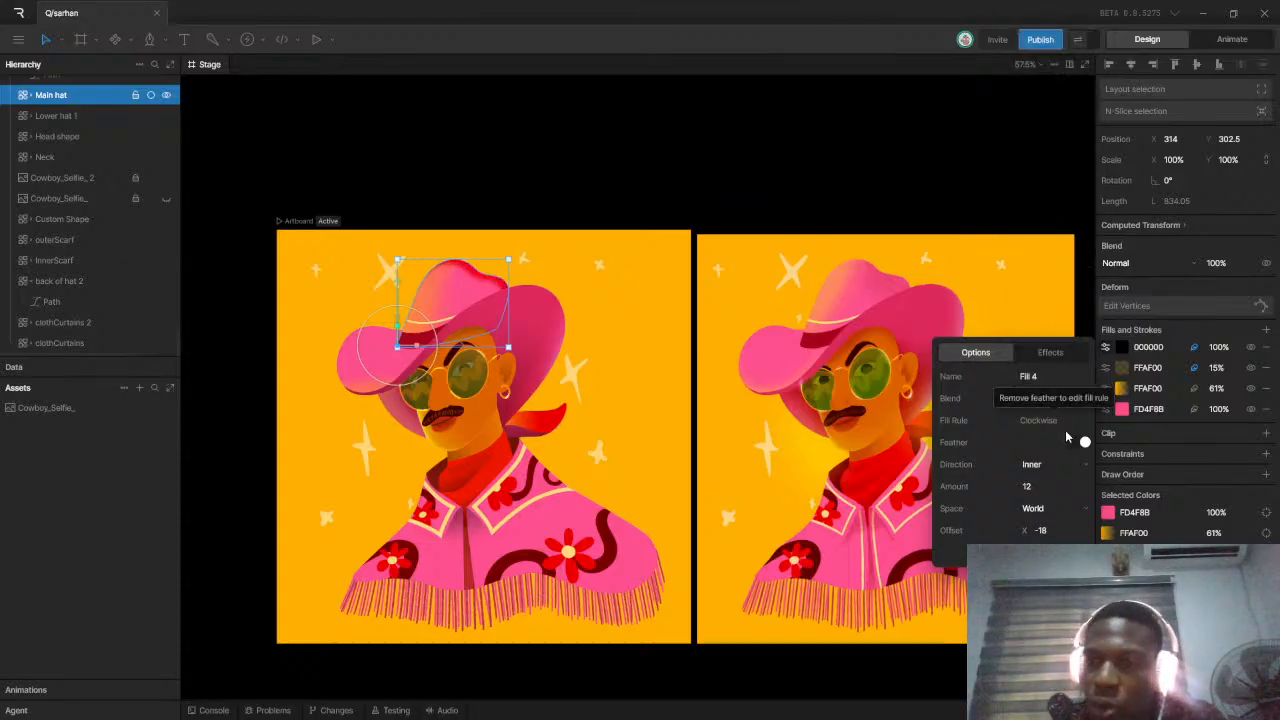
{"action": "left_click", "coordinate": [1062, 399]}
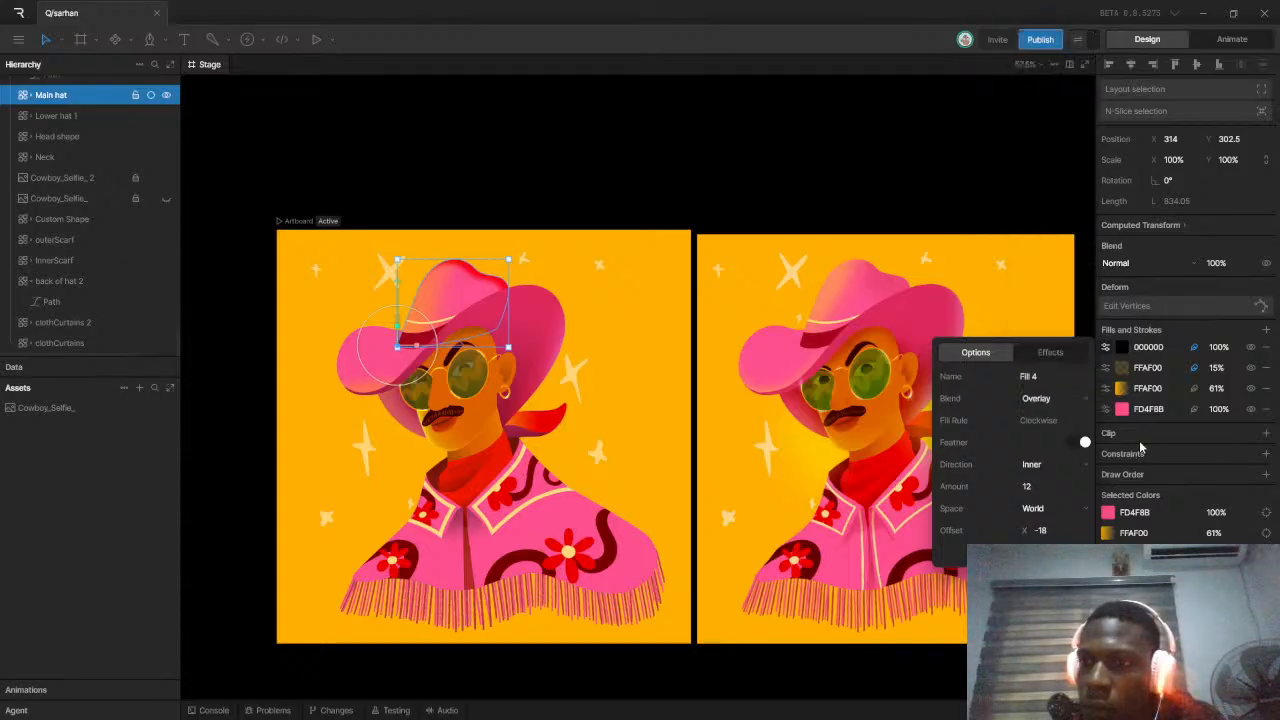
Set the Main hat's black feathered fill to Normal blending, lower its opacity to 7% and deselect the hat
{"action": "left_click", "coordinate": [1055, 398]}
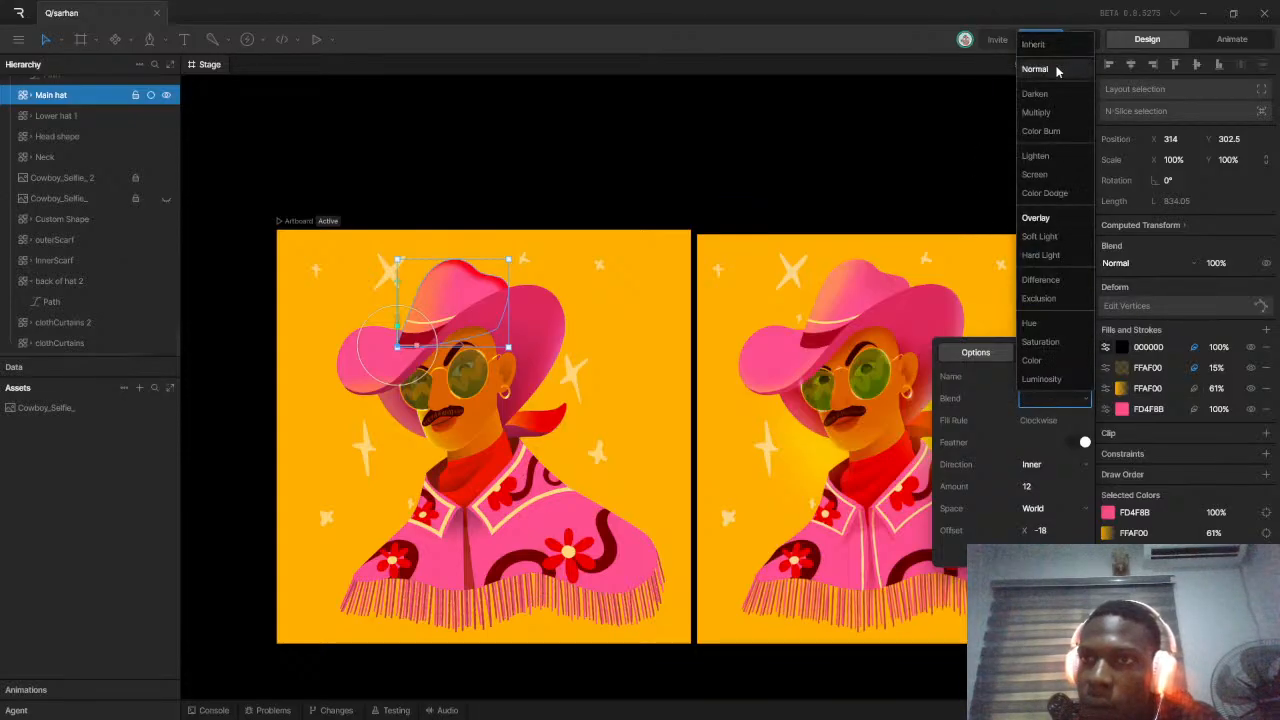
{"action": "left_click", "coordinate": [1040, 68]}
{"action": "left_click_drag", "start_coordinate": [1221, 347], "coordinate": [1230, 408]}
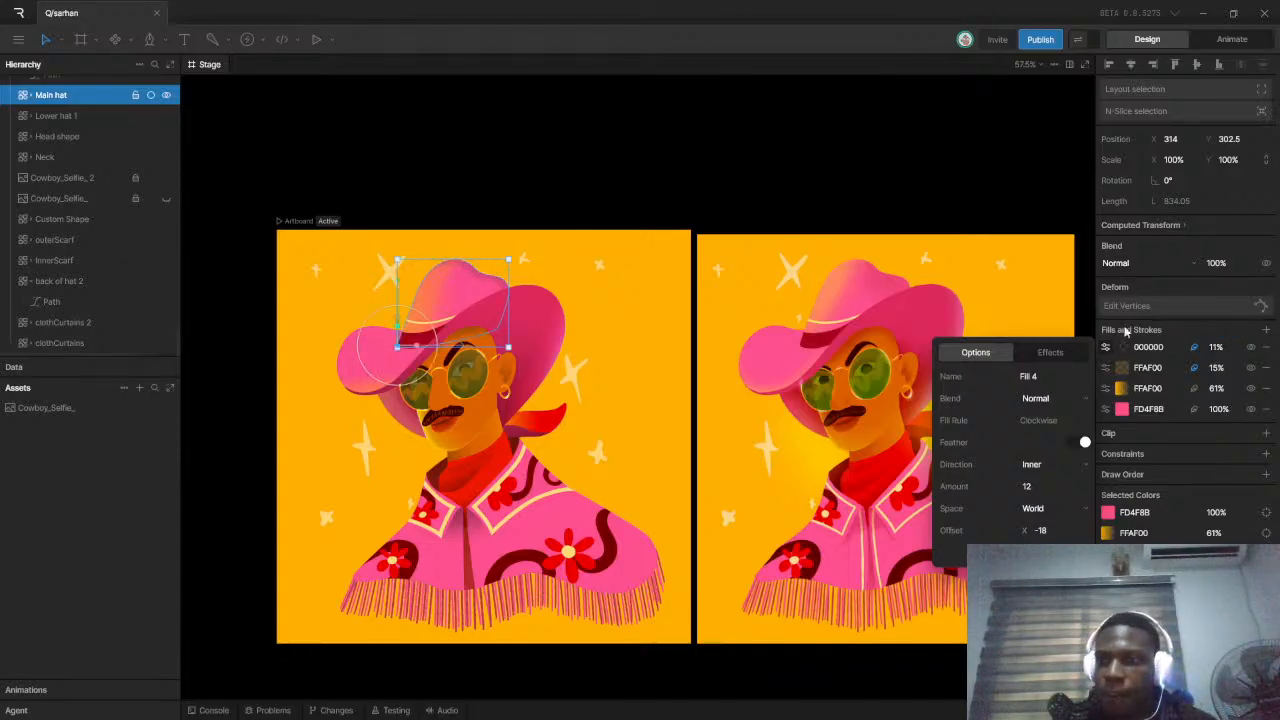
{"action": "left_click_drag", "start_coordinate": [1215, 347], "coordinate": [1225, 360]}
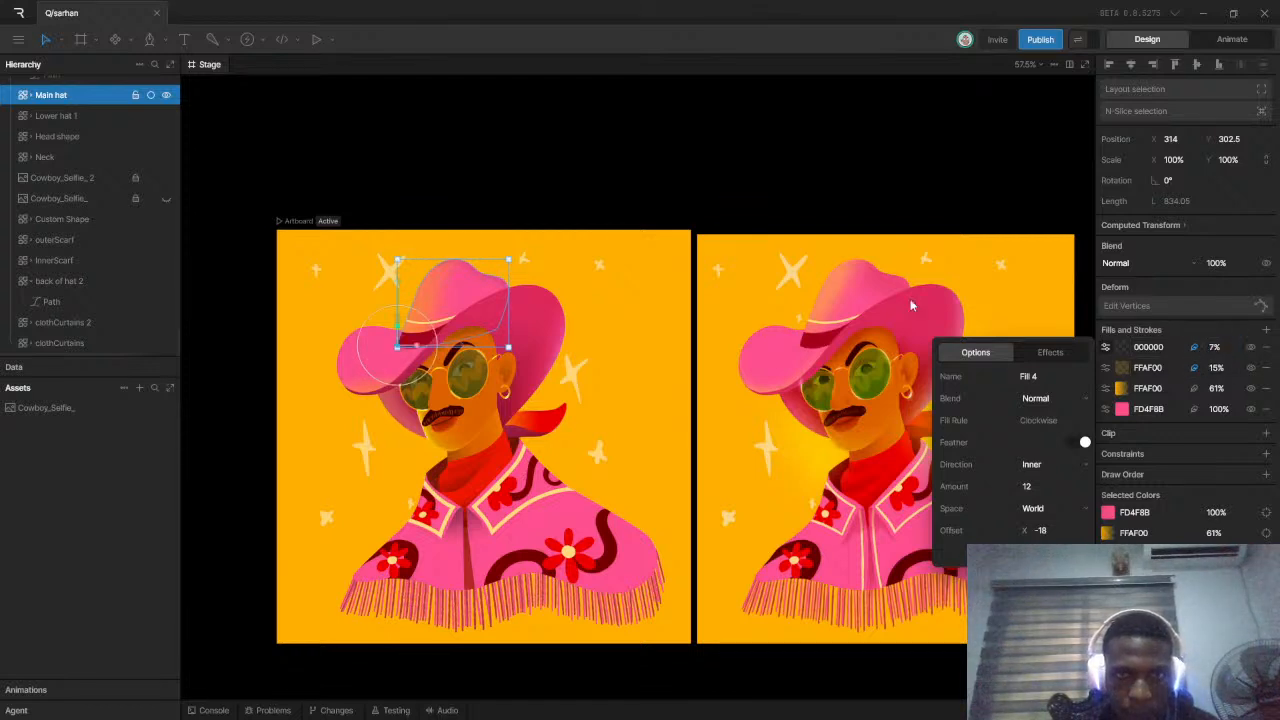
{"action": "left_click", "coordinate": [606, 185]}
Move the Main hat's feathered 15% FFAF00 fill above its black feathered fill and deselect the hat
{"action": "scroll", "coordinate": [600, 262], "scroll_direction": "down", "scroll_amount": 1}
{"action": "scroll", "coordinate": [507, 268], "scroll_direction": "up", "scroll_amount": 3}
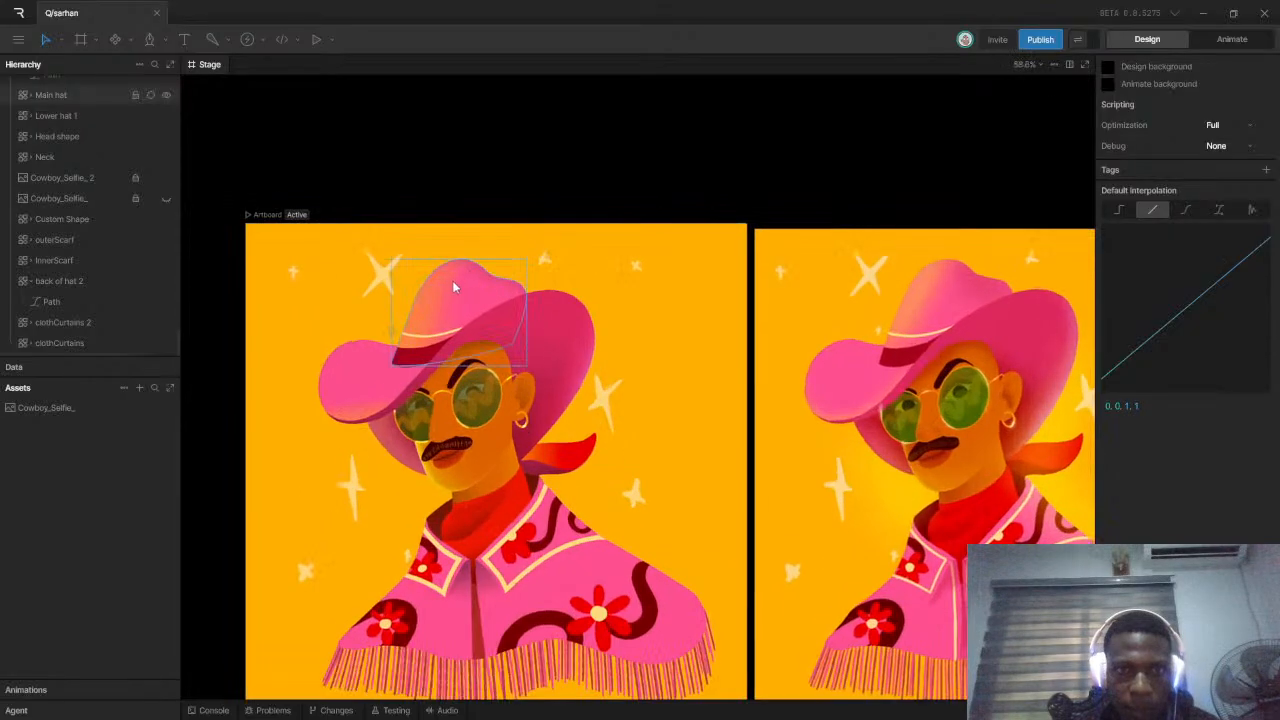
{"action": "left_click", "coordinate": [460, 282]}
{"action": "left_click_drag", "start_coordinate": [1106, 372], "coordinate": [1109, 345]}
{"action": "left_click", "coordinate": [579, 178]}
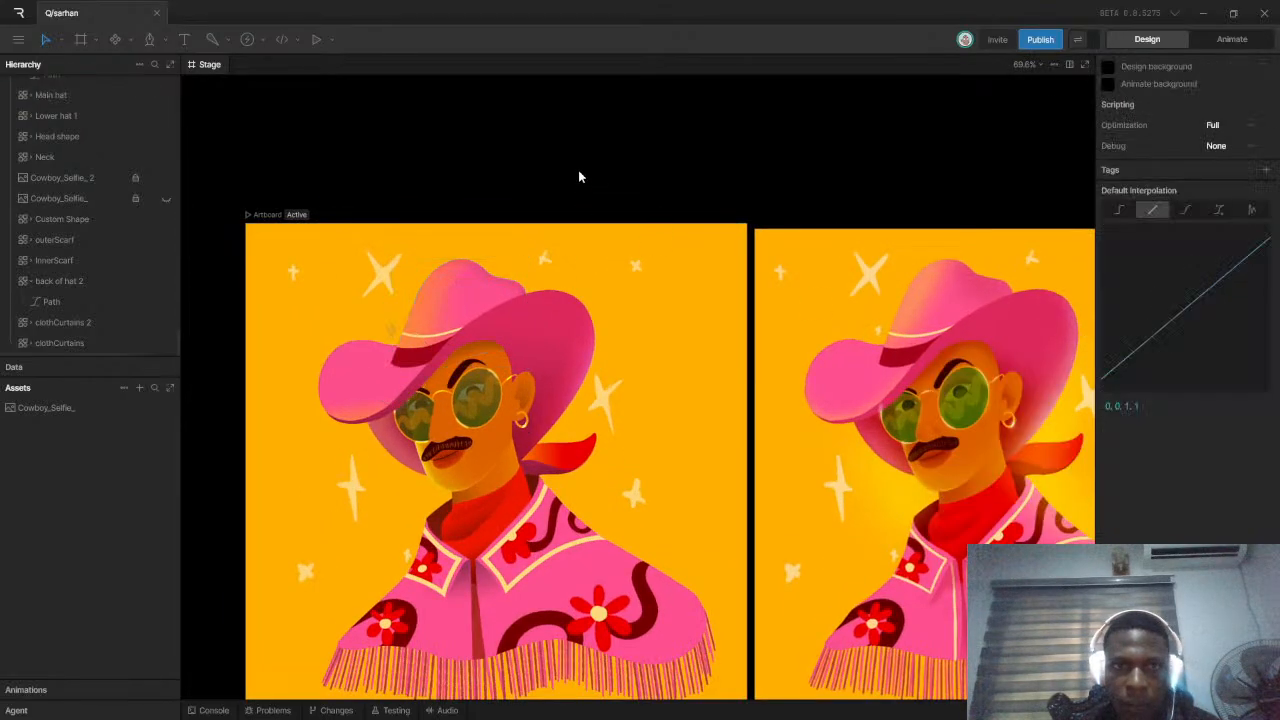
{"action": "scroll", "coordinate": [620, 260], "scroll_direction": "down", "scroll_amount": 1}
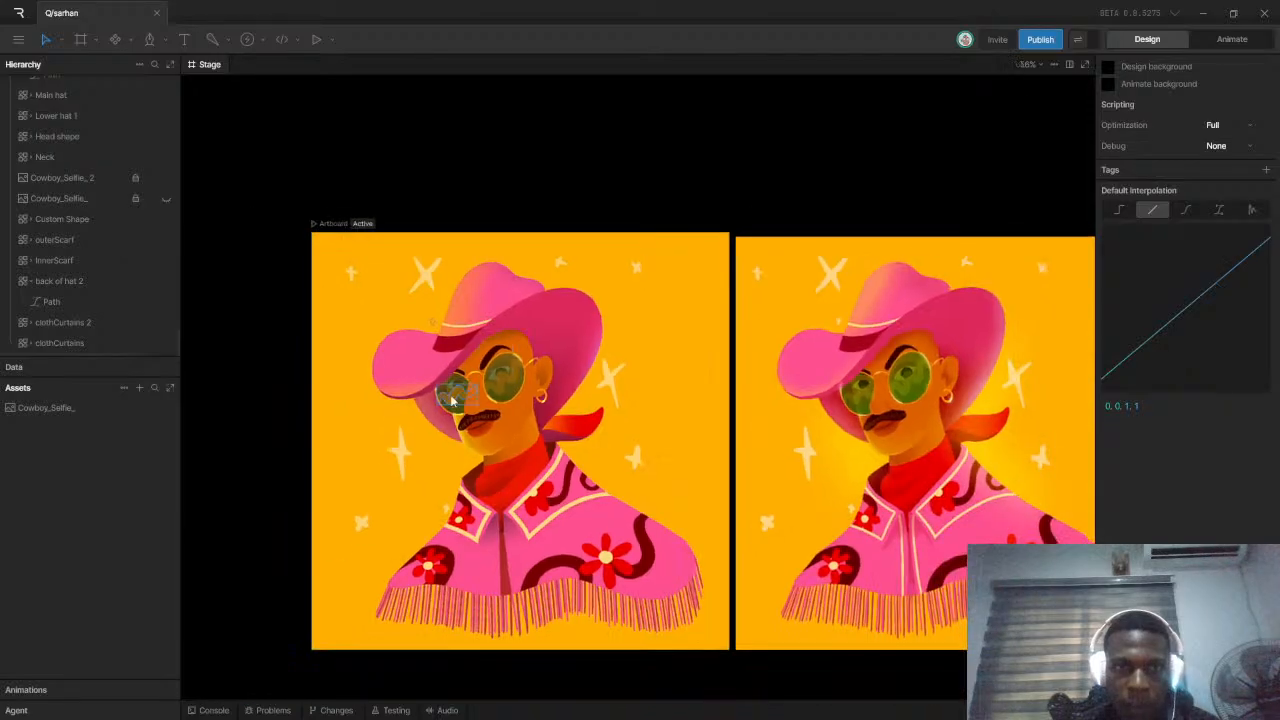
Reduce the feather X offset of the Main hat's solid FFAF00 fill to 45 and deselect the hat
{"action": "left_click", "coordinate": [469, 294]}
{"action": "left_click", "coordinate": [1123, 368]}
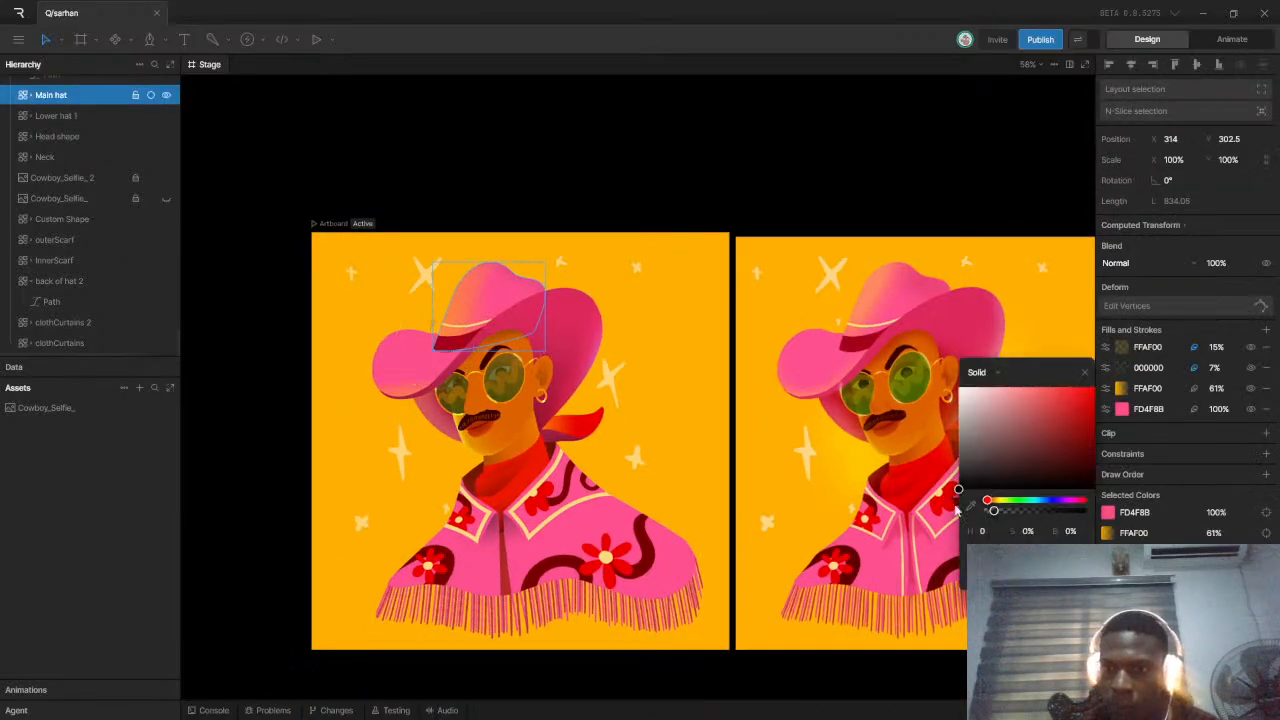
{"action": "left_click", "coordinate": [1107, 368]}
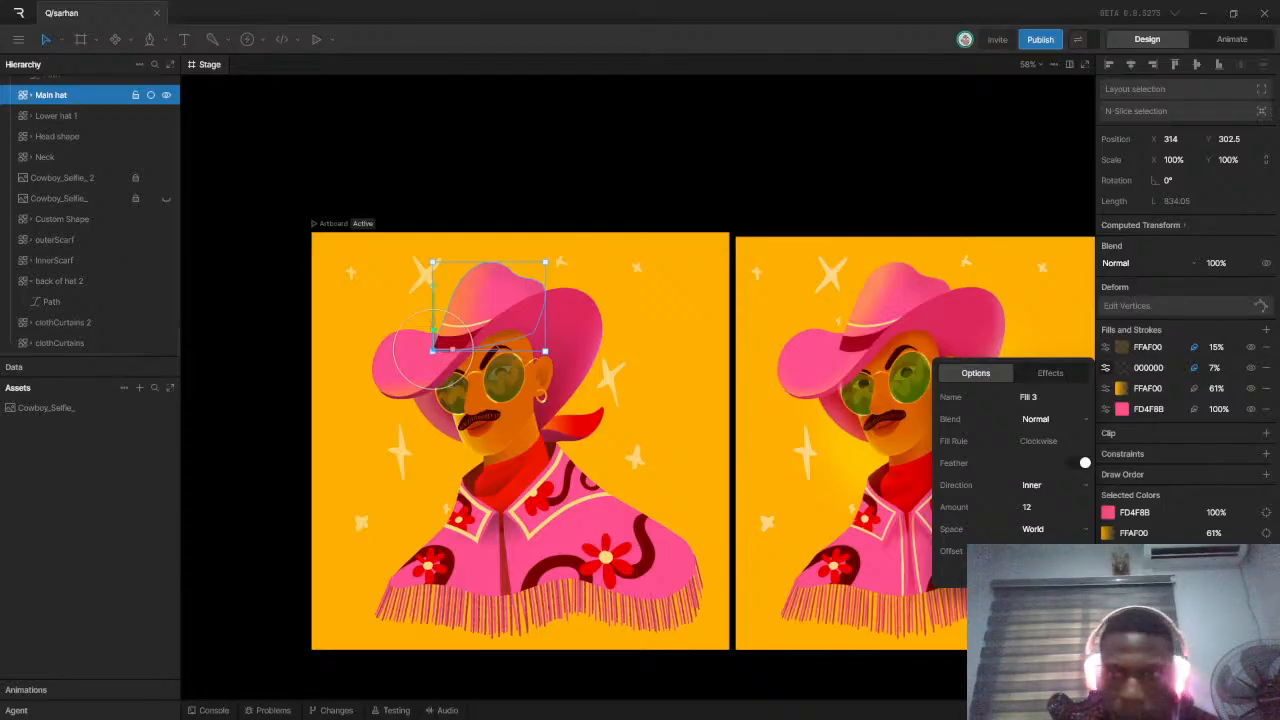
{"action": "left_click", "coordinate": [691, 164]}
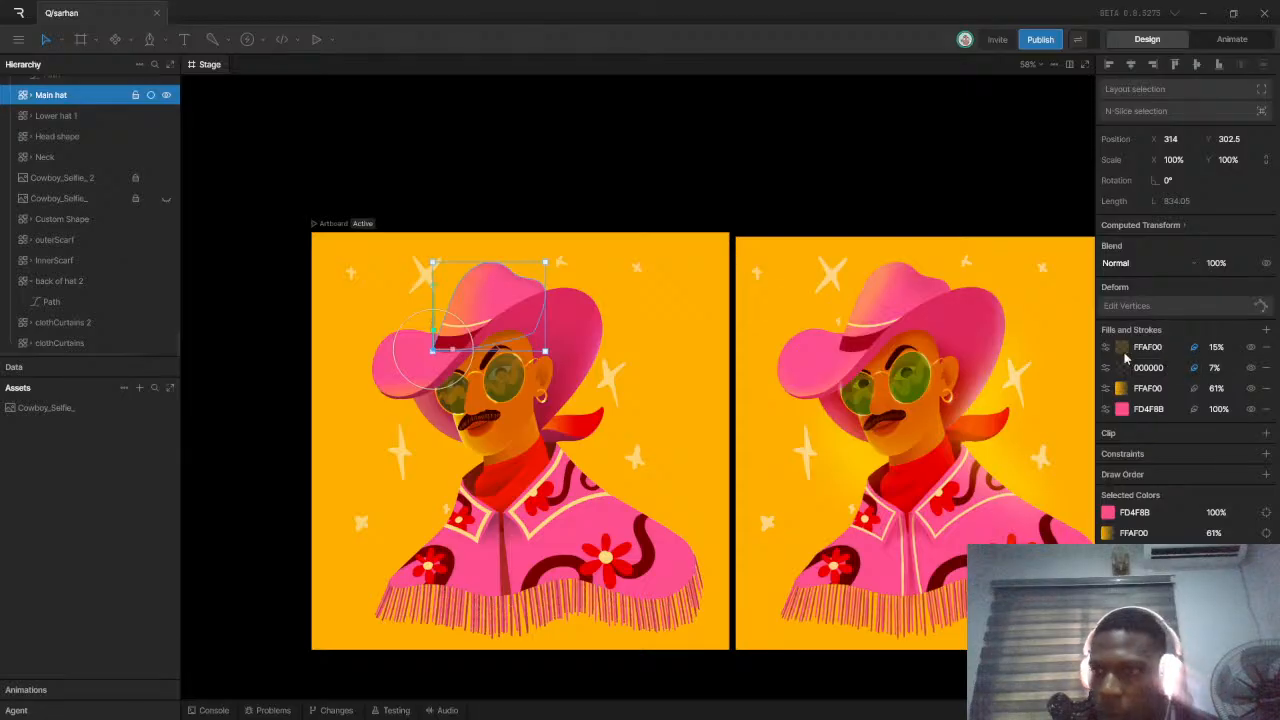
{"action": "left_click", "coordinate": [1121, 347]}
{"action": "left_click", "coordinate": [1105, 347]}
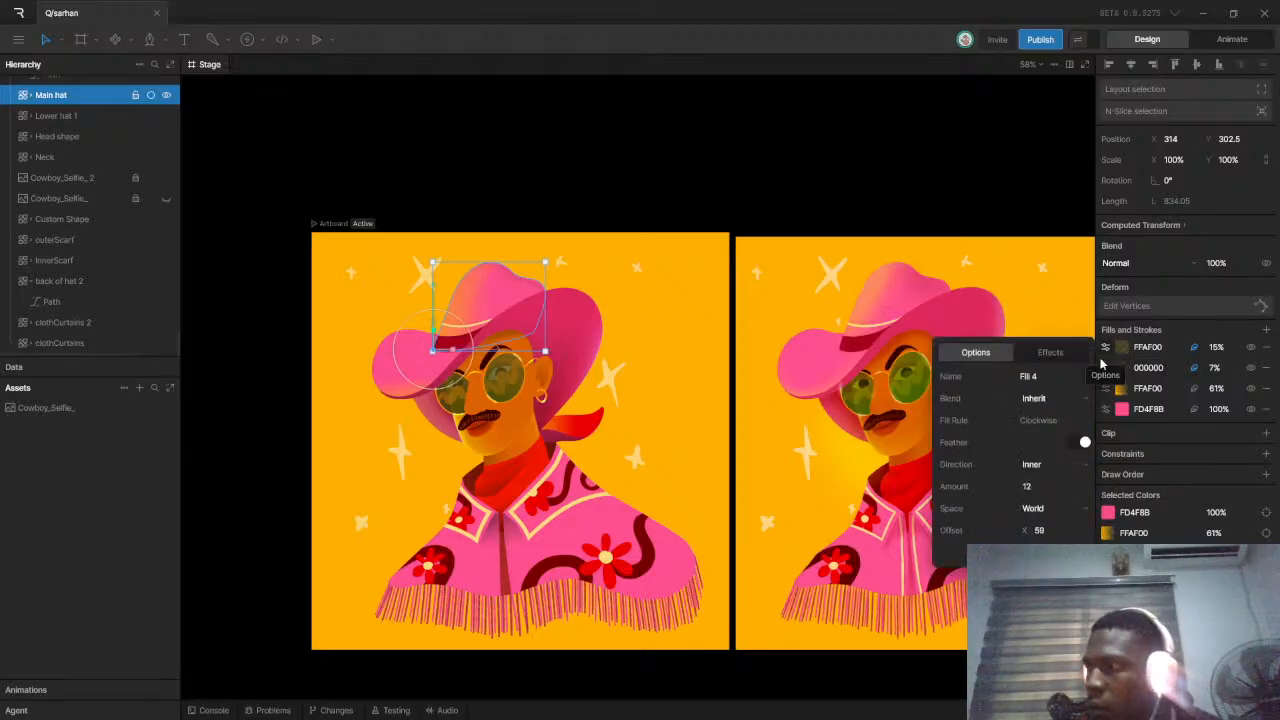
{"action": "left_click_drag", "start_coordinate": [1048, 530], "coordinate": [1053, 520]}
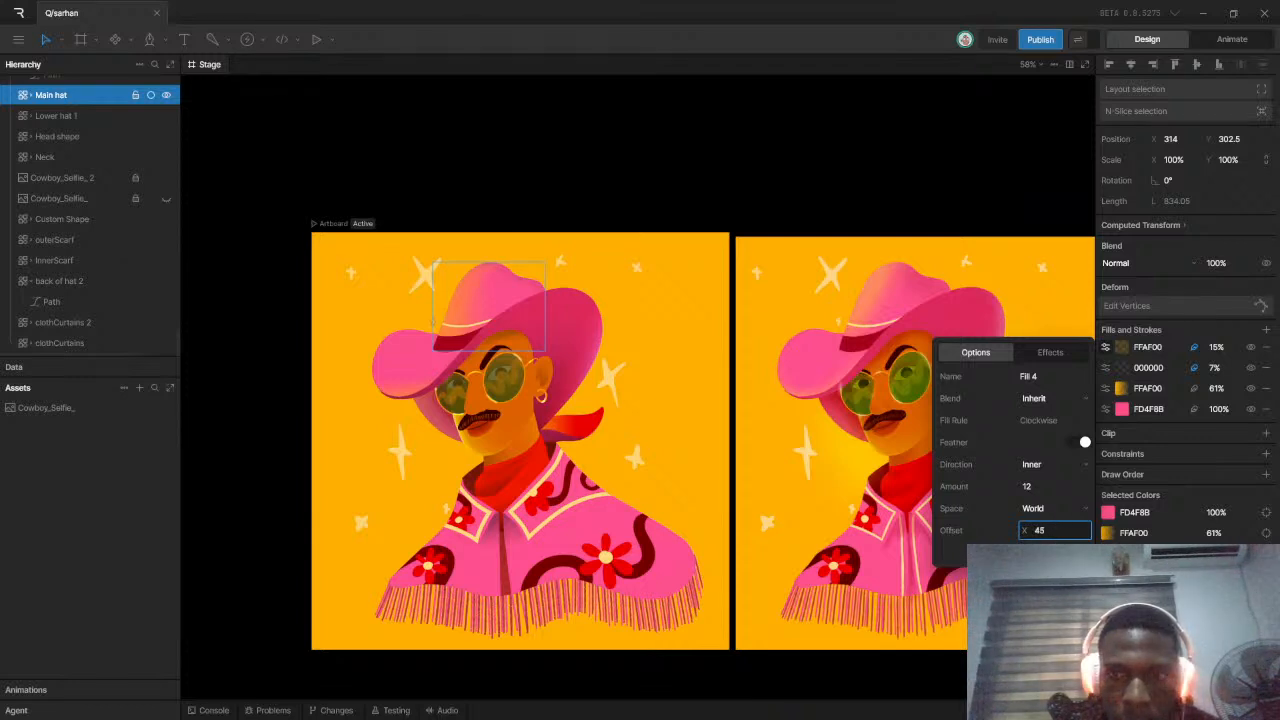
{"action": "left_click", "coordinate": [622, 184]}
{"action": "scroll", "coordinate": [703, 314], "scroll_direction": "down", "scroll_amount": 2}
{"action": "scroll", "coordinate": [444, 385], "scroll_direction": "up", "scroll_amount": 4}
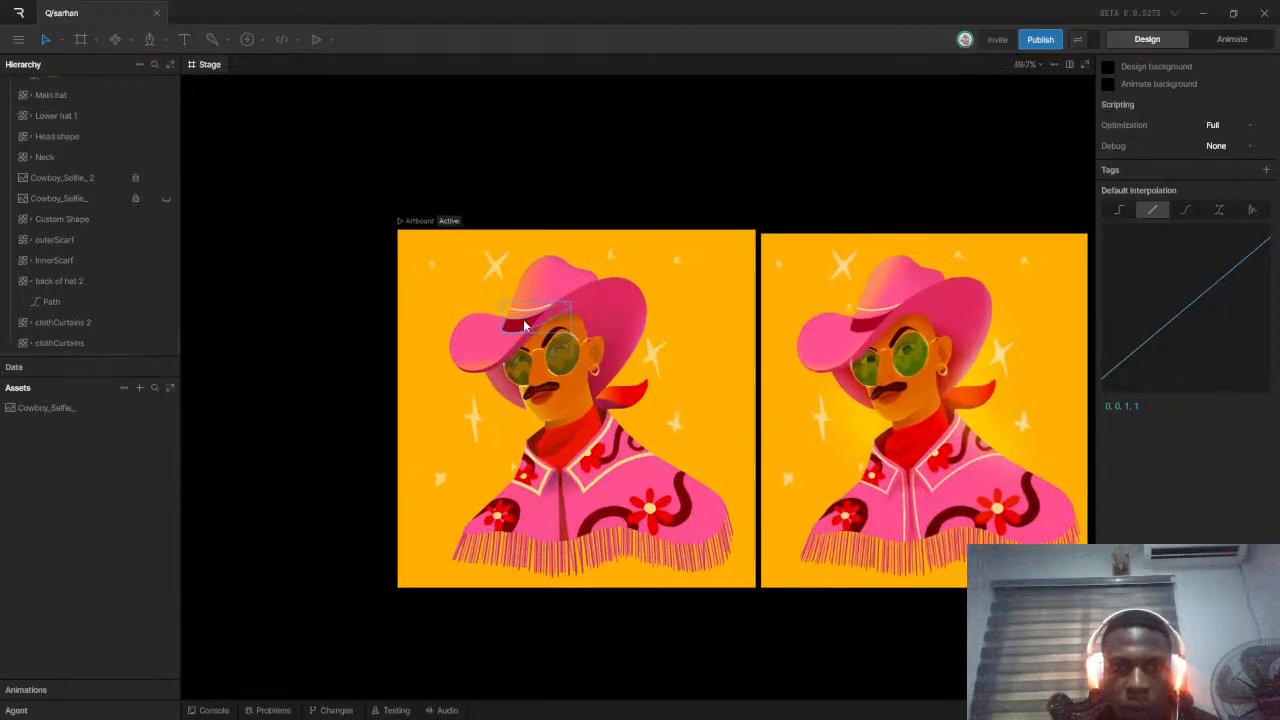
Add a new fill to Lower hat 1 and make it a solid FFAF00 colour
{"action": "scroll", "coordinate": [416, 392], "scroll_direction": "down", "scroll_amount": 5}
{"action": "scroll", "coordinate": [357, 415], "scroll_direction": "up", "scroll_amount": 6}
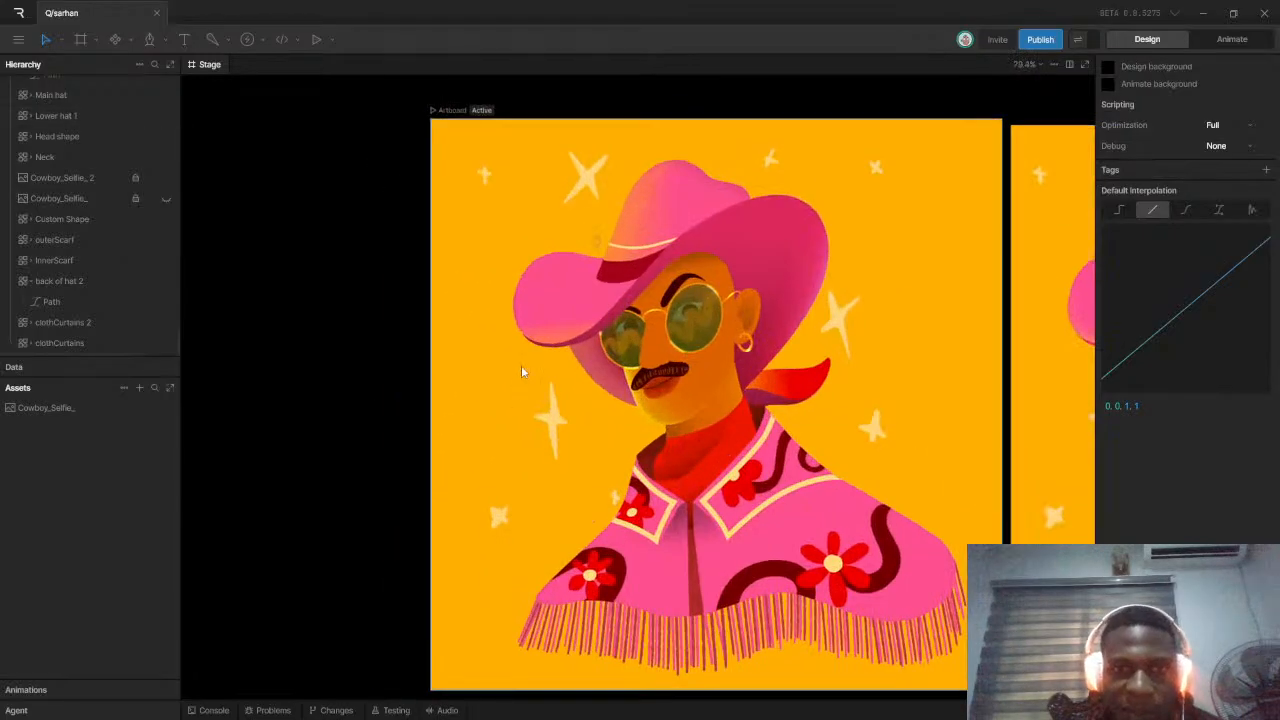
{"action": "scroll", "coordinate": [565, 347], "scroll_direction": "down", "scroll_amount": 7}
{"action": "scroll", "coordinate": [561, 348], "scroll_direction": "up", "scroll_amount": 3}
{"action": "left_click", "coordinate": [563, 318]}
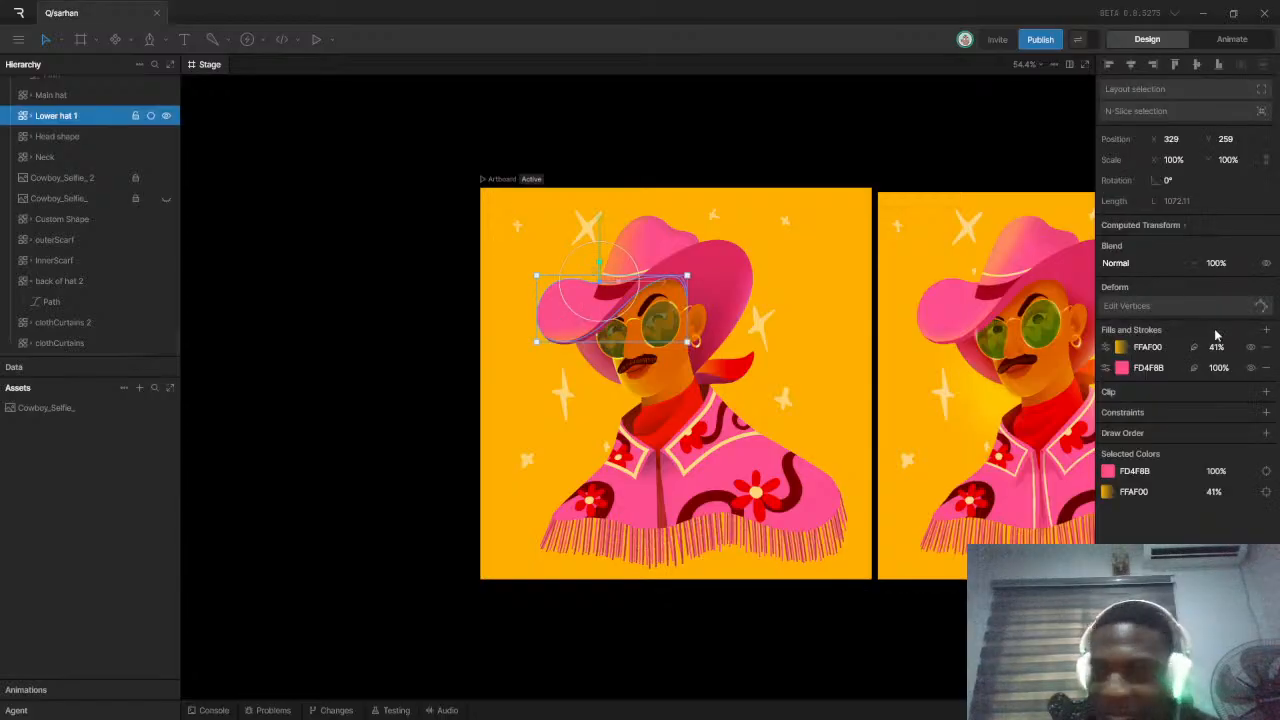
{"action": "left_click", "coordinate": [1105, 347]}
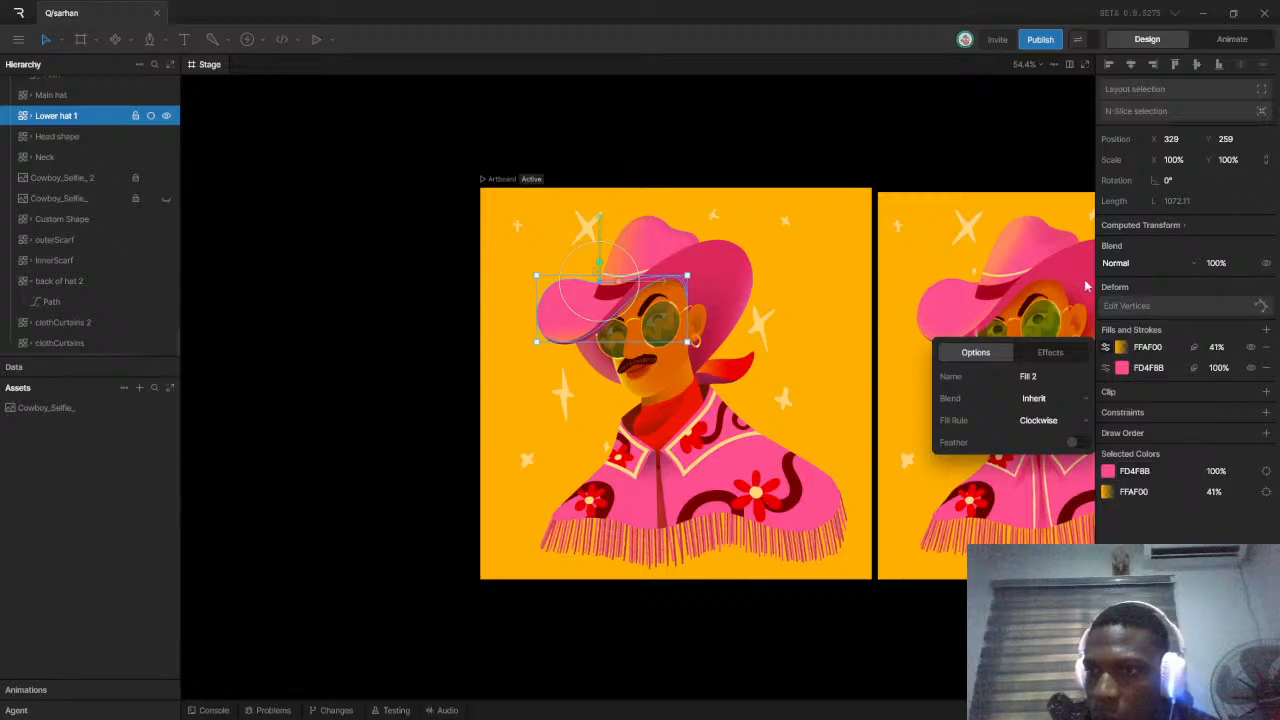
{"action": "left_click", "coordinate": [1266, 330]}
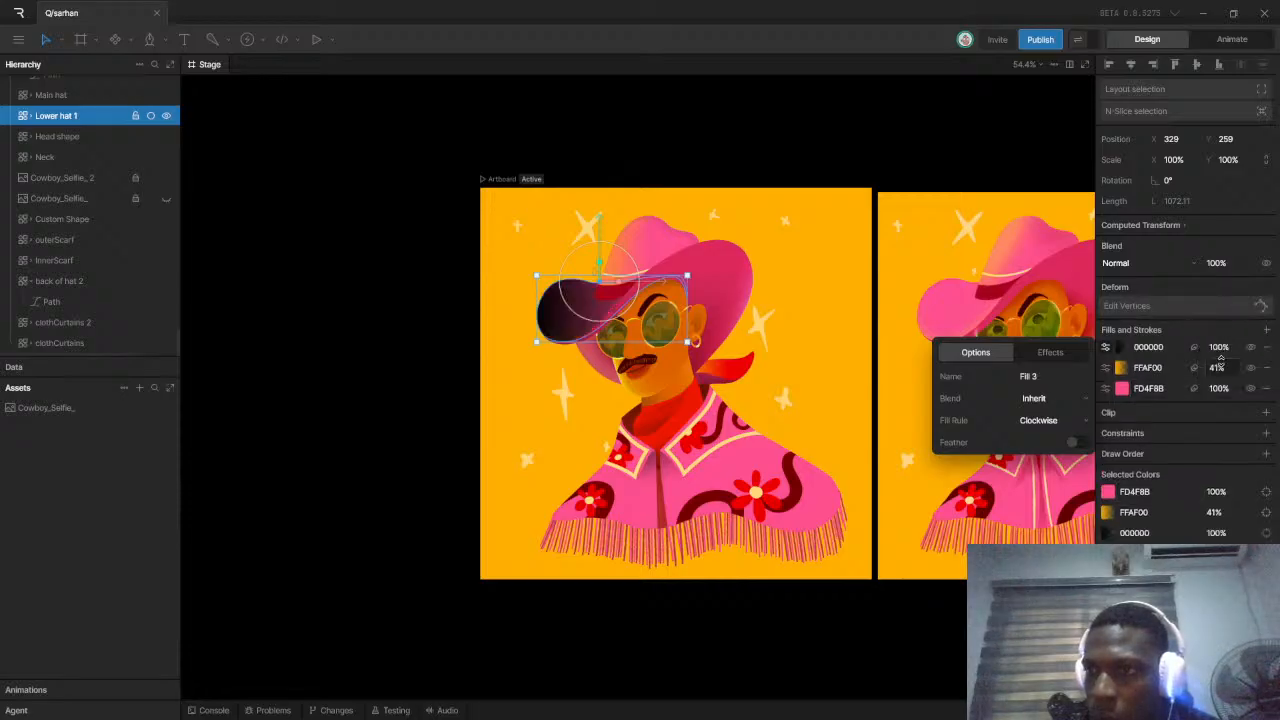
{"action": "left_click", "coordinate": [1121, 347]}
{"action": "left_click", "coordinate": [975, 352]}
{"action": "left_click", "coordinate": [989, 360]}
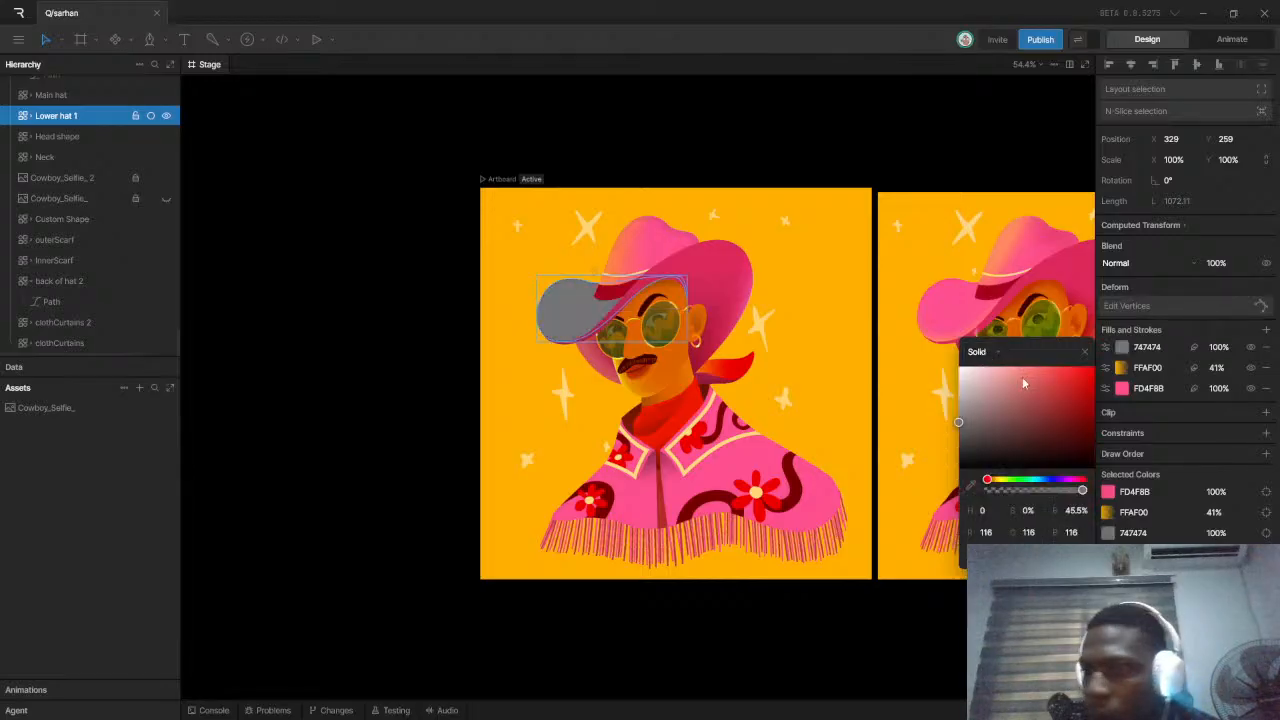
{"action": "left_click", "coordinate": [1147, 348]}
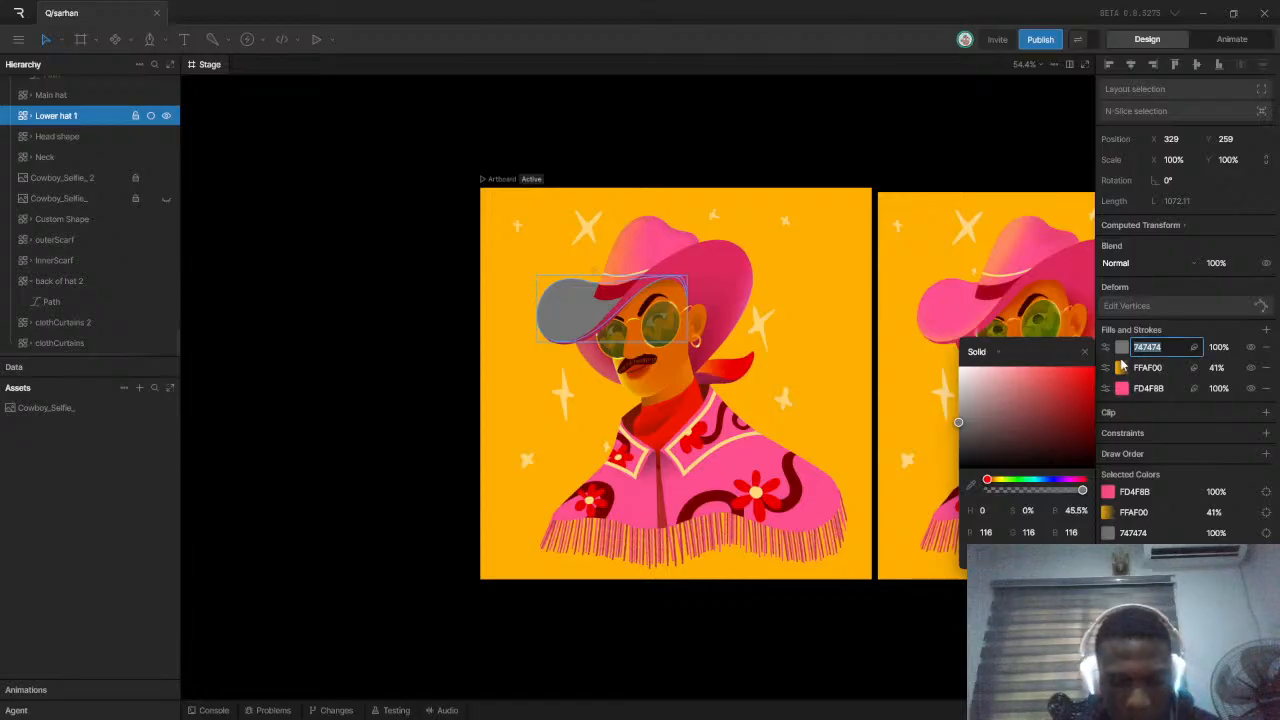
{"action": "key", "text": "Return"}
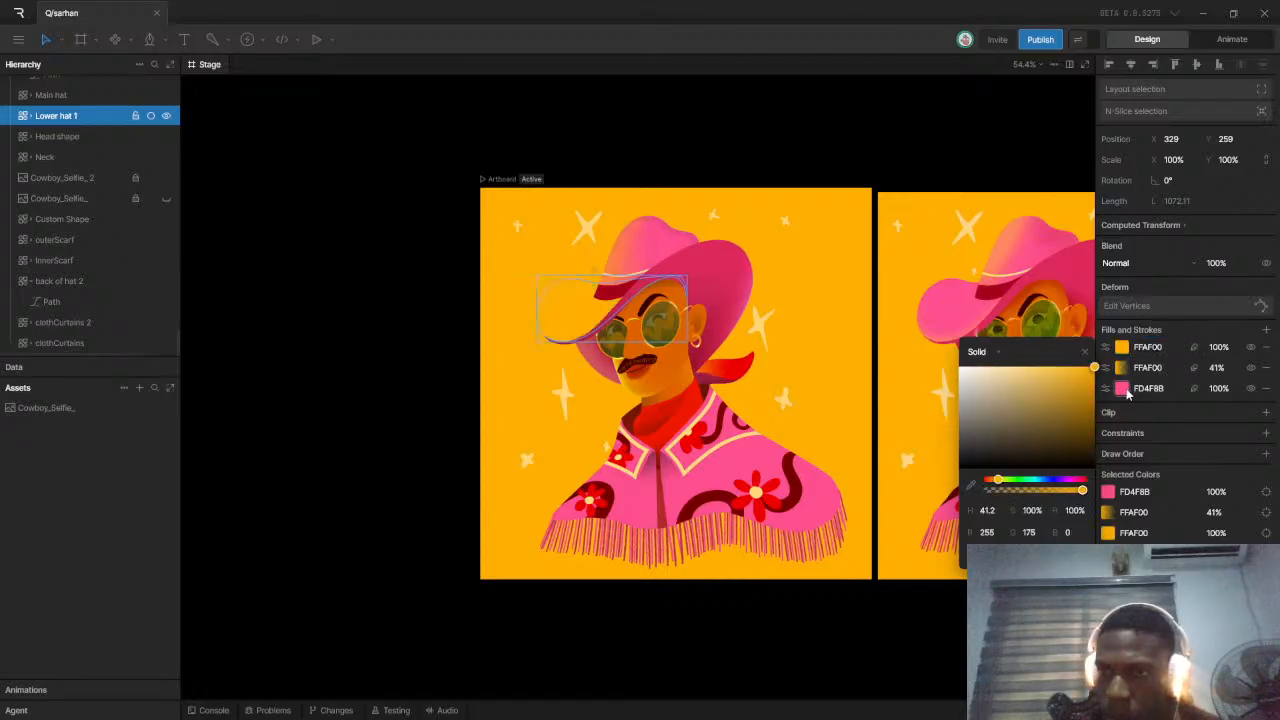
Feather Lower hat 1's solid FFAF00 fill inward with an X offset of 7, lower its opacity and deselect the hat
{"action": "left_click", "coordinate": [1193, 347]}
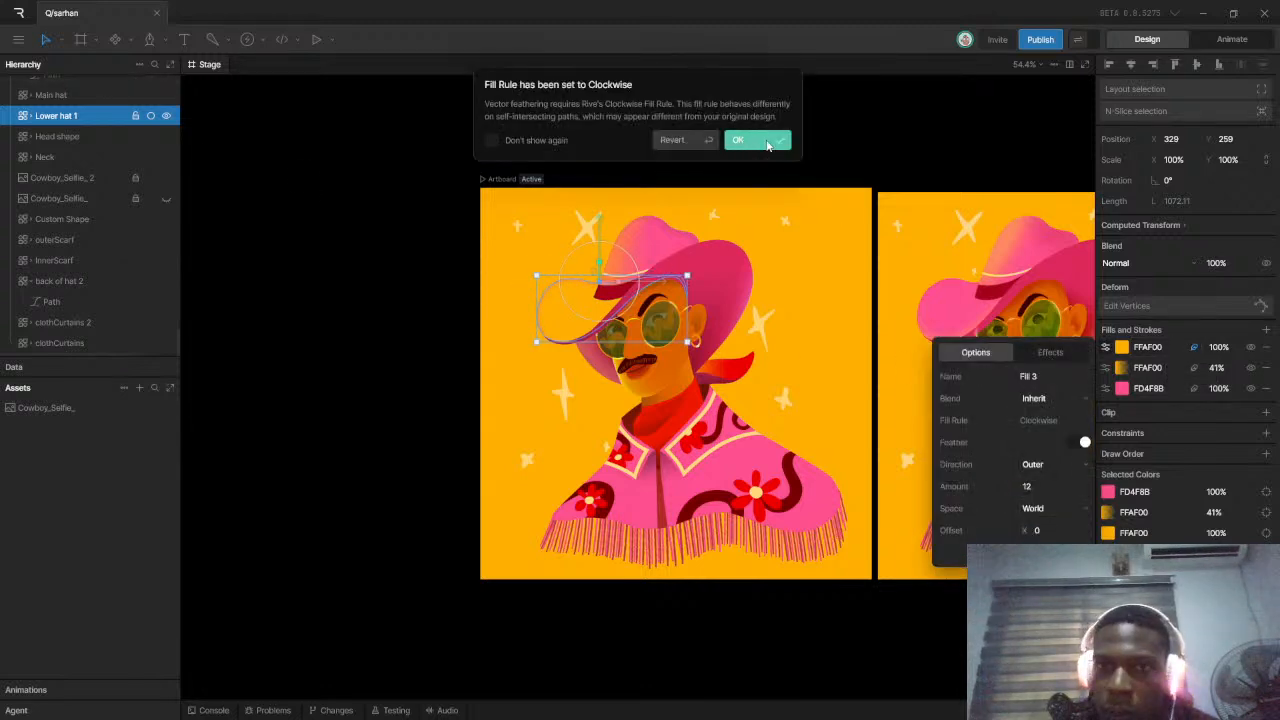
{"action": "left_click", "coordinate": [768, 146]}
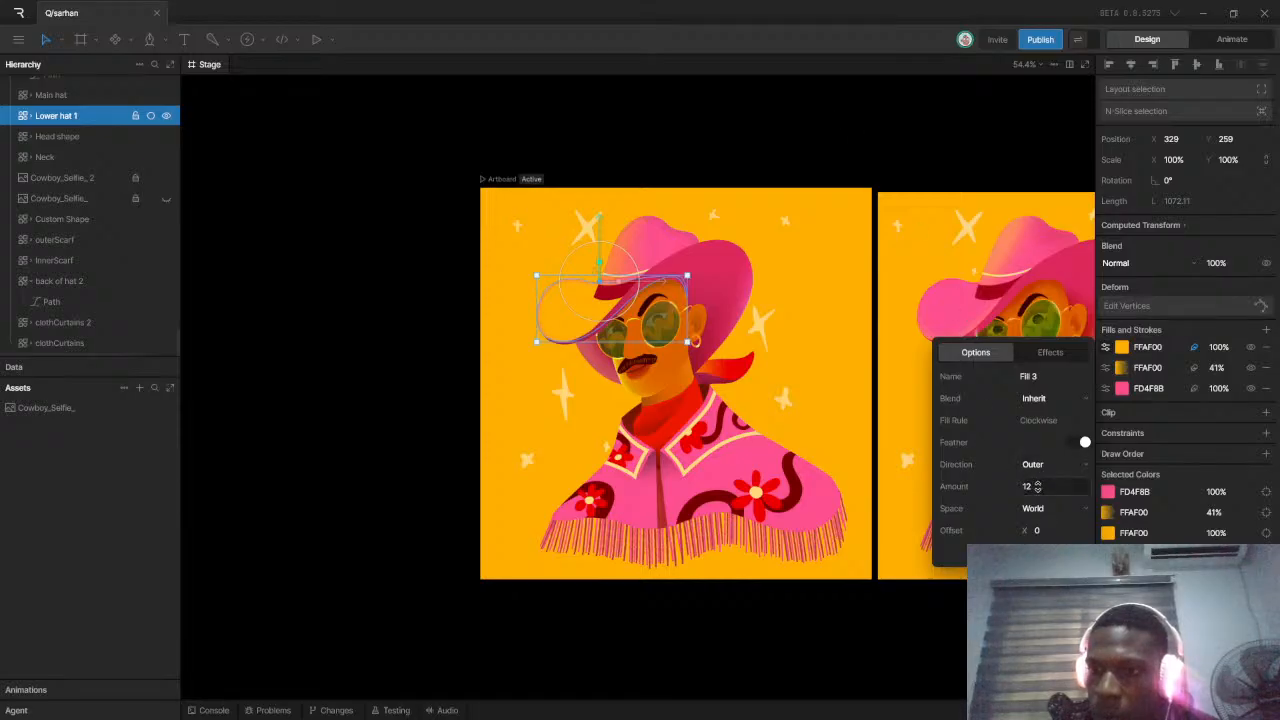
{"action": "left_click", "coordinate": [1033, 464]}
{"action": "left_click", "coordinate": [1032, 483]}
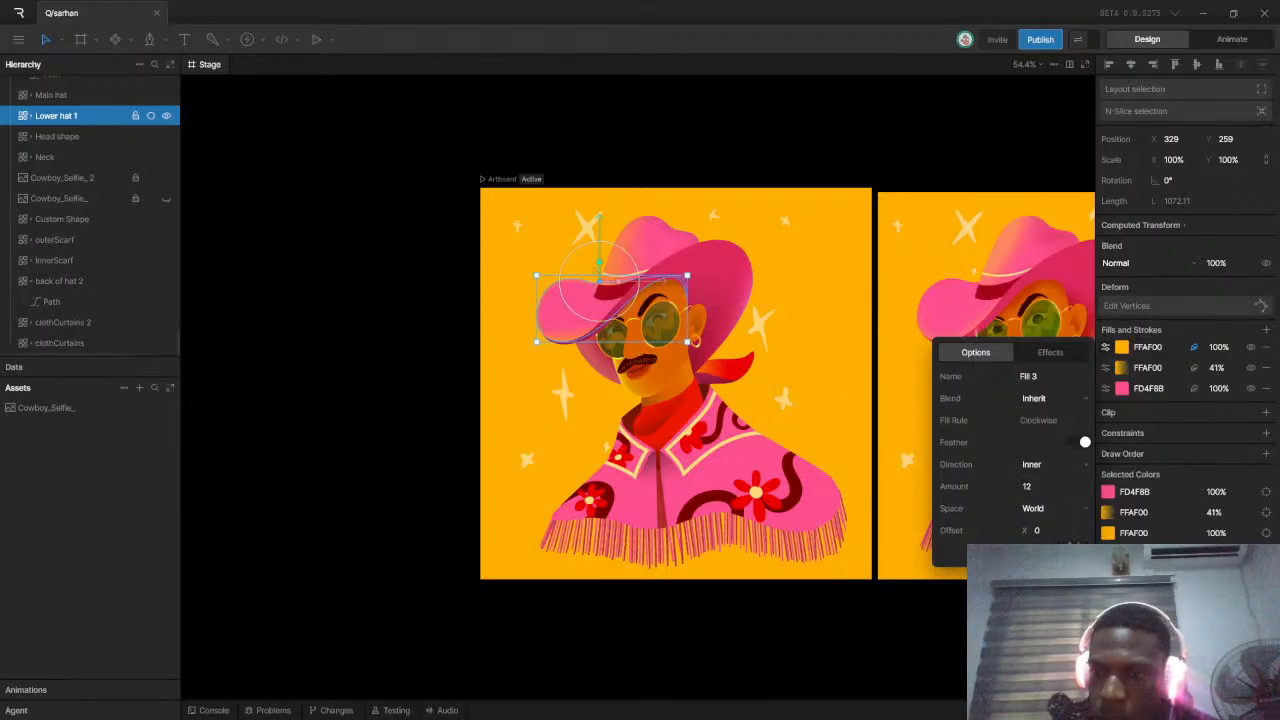
{"action": "left_click_drag", "start_coordinate": [1058, 545], "coordinate": [1038, 528]}
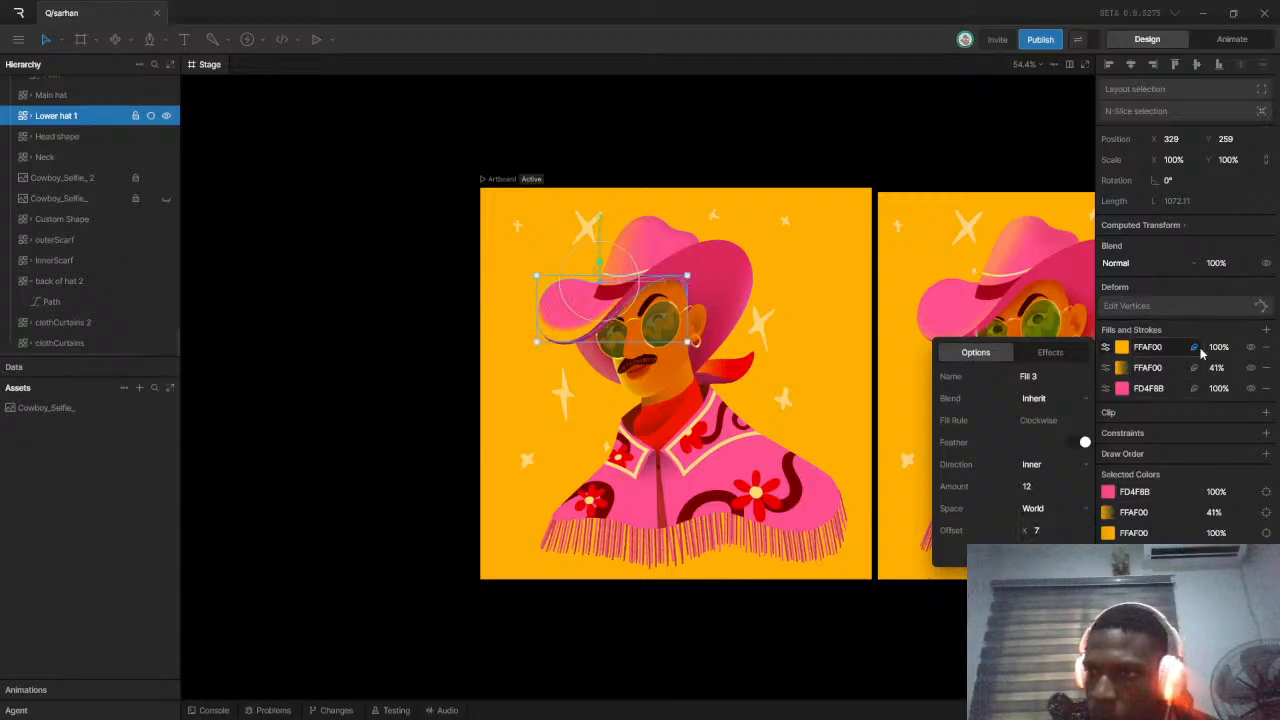
{"action": "left_click_drag", "start_coordinate": [1222, 348], "coordinate": [1227, 404]}
{"action": "left_click", "coordinate": [311, 336]}
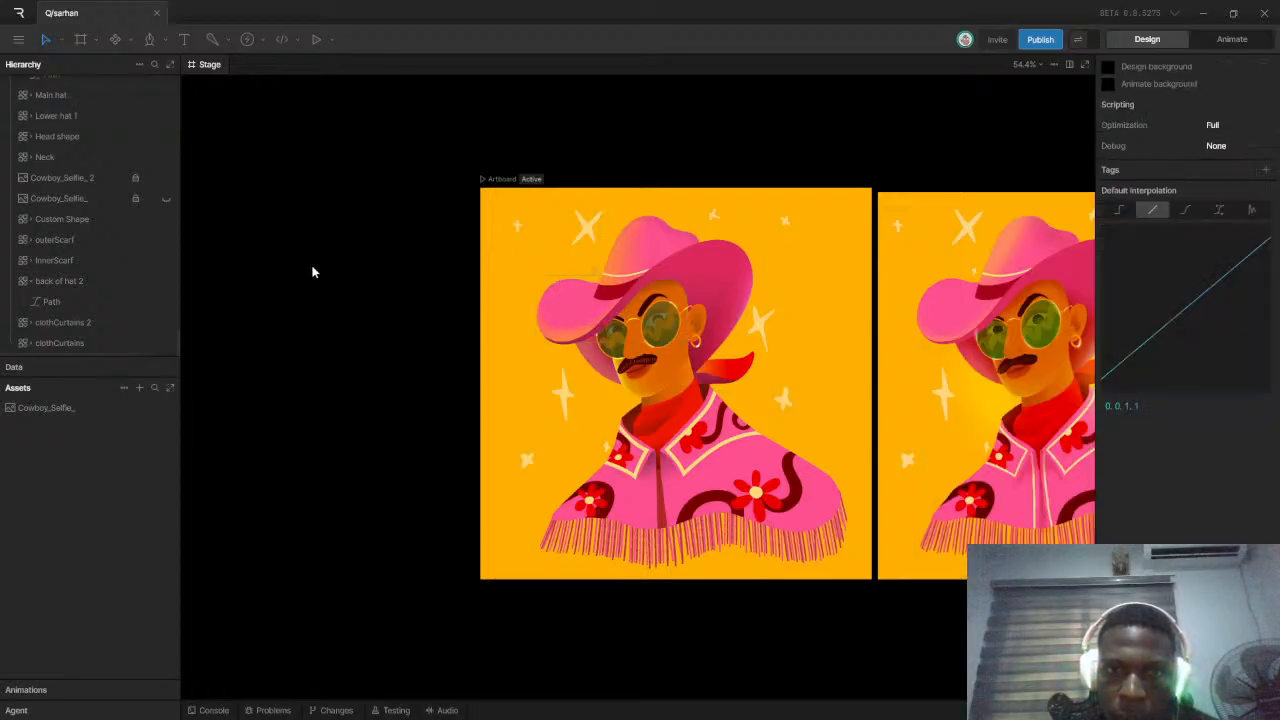
Compare the cowboy's hat shading and overall colours with the reference image
{"action": "scroll", "coordinate": [607, 420], "scroll_direction": "down", "scroll_amount": 1}
{"action": "scroll", "coordinate": [607, 420], "scroll_direction": "down", "scroll_amount": 1}
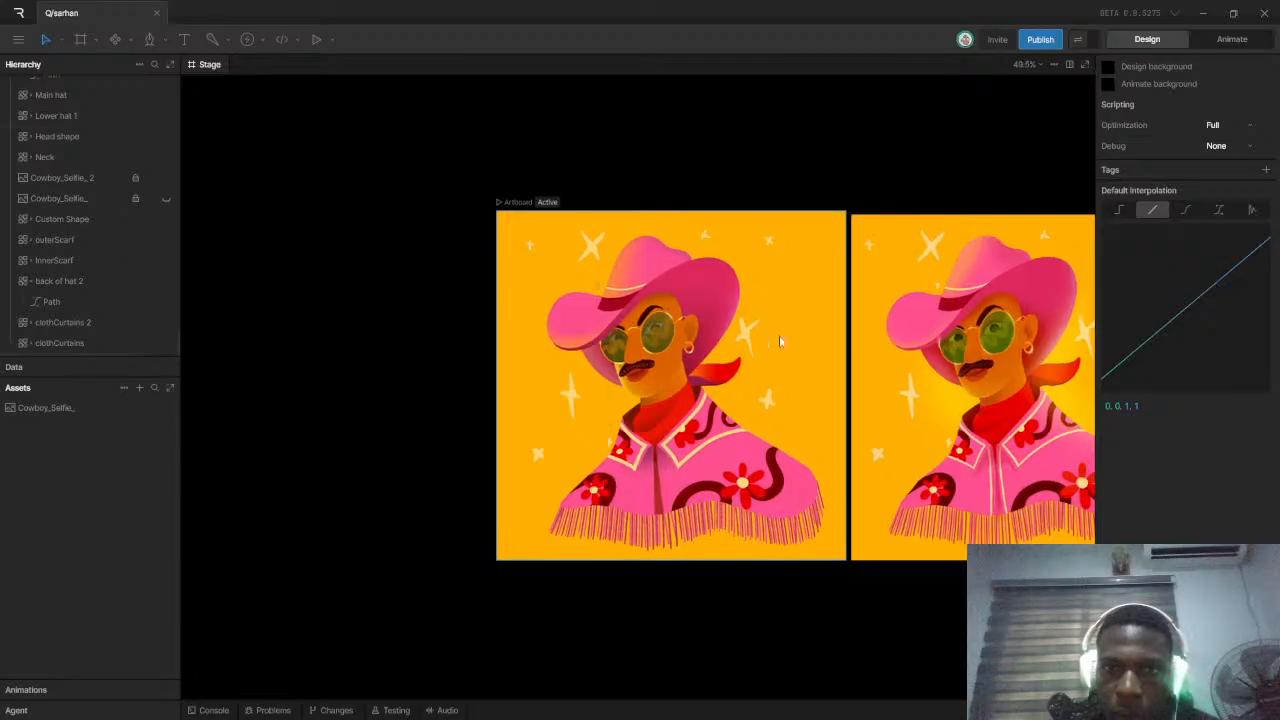
{"action": "scroll", "coordinate": [780, 335], "scroll_direction": "down", "scroll_amount": 1}
{"action": "scroll", "coordinate": [655, 325], "scroll_direction": "up", "scroll_amount": 2}
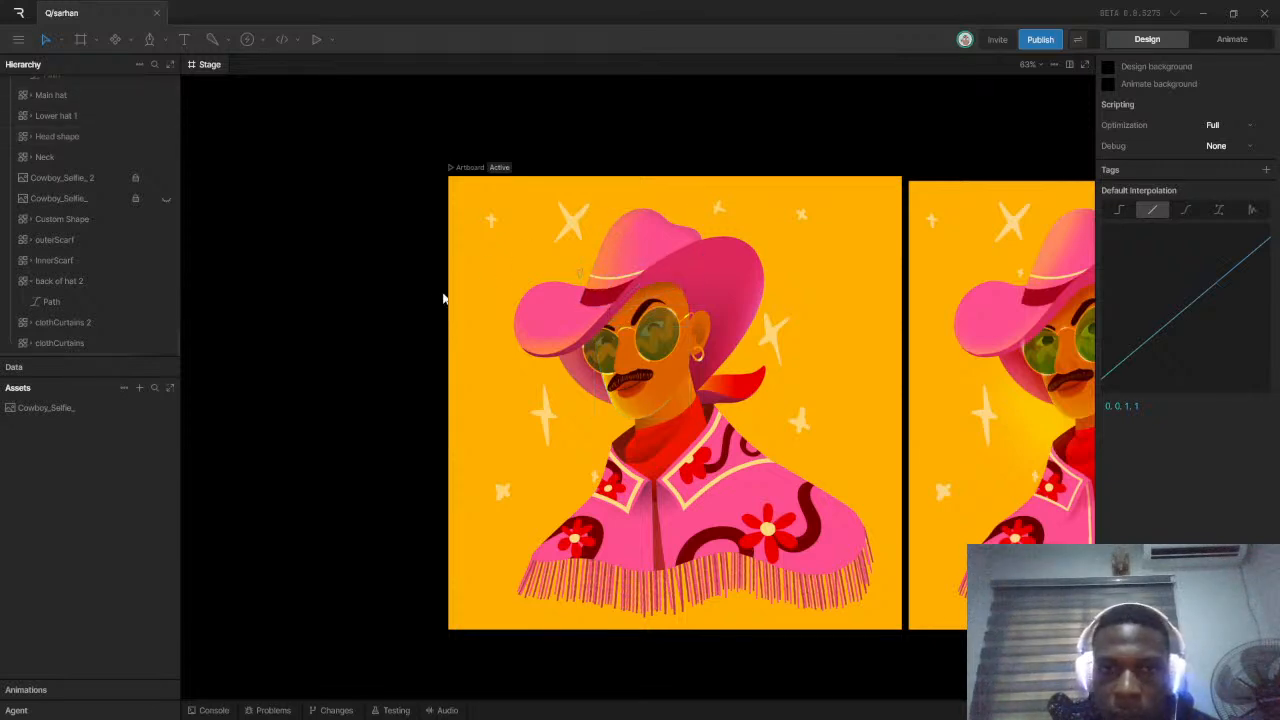
{"action": "scroll", "coordinate": [430, 299], "scroll_direction": "down", "scroll_amount": 2}
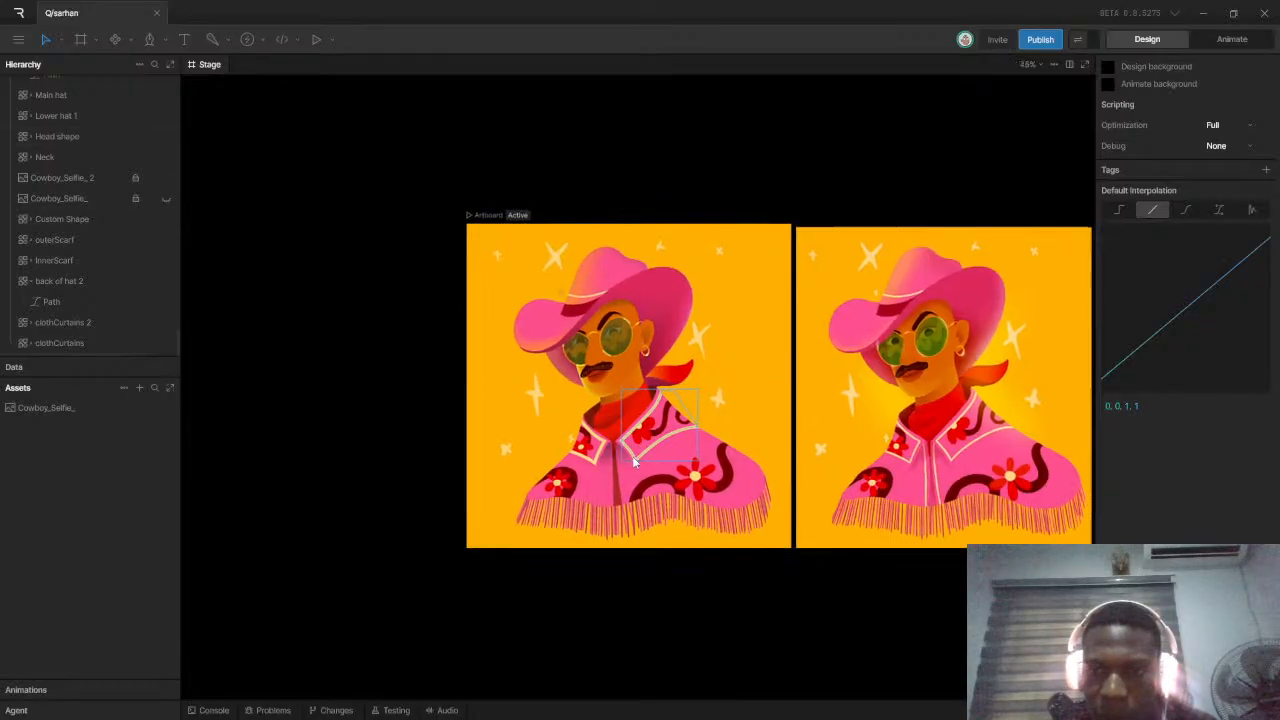
{"action": "scroll", "coordinate": [617, 416], "scroll_direction": "up", "scroll_amount": 3}
{"action": "scroll", "coordinate": [566, 294], "scroll_direction": "up", "scroll_amount": 2}
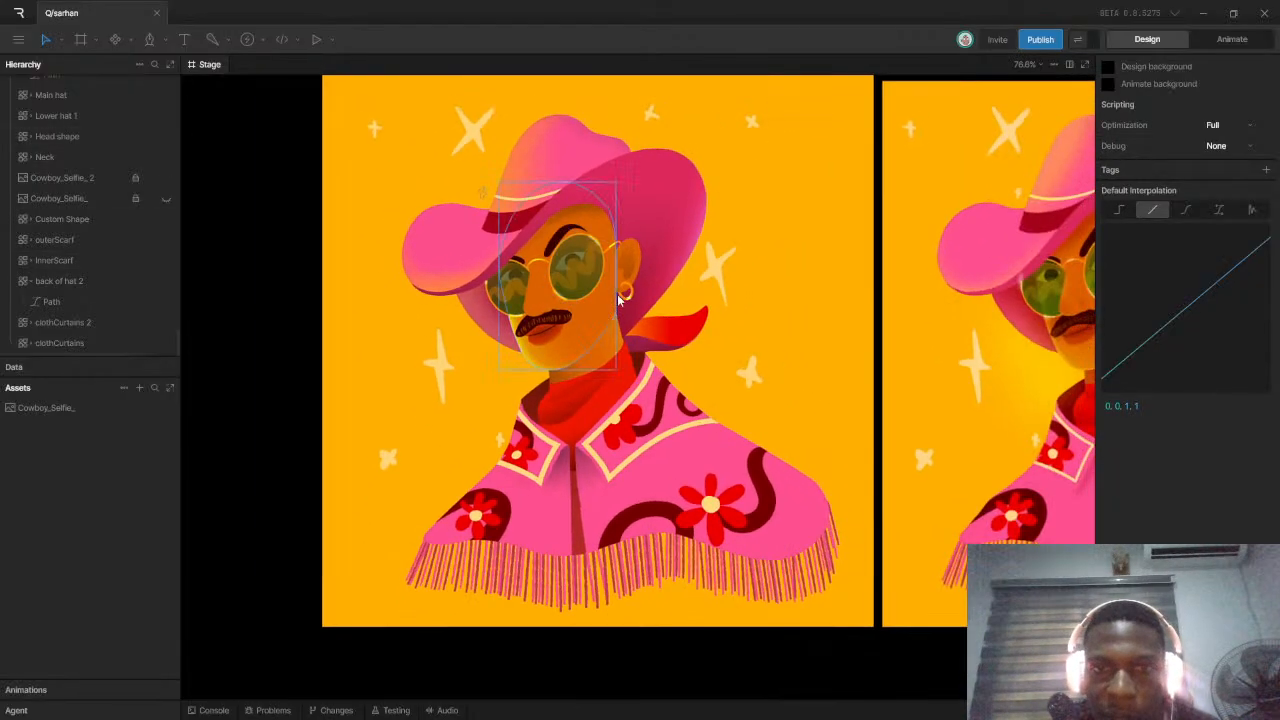
{"action": "scroll", "coordinate": [594, 284], "scroll_direction": "down", "scroll_amount": 3}
{"action": "scroll", "coordinate": [616, 248], "scroll_direction": "up", "scroll_amount": 1}
{"action": "scroll", "coordinate": [634, 245], "scroll_direction": "up", "scroll_amount": 3}
{"action": "scroll", "coordinate": [634, 245], "scroll_direction": "down", "scroll_amount": 4}
{"action": "scroll", "coordinate": [597, 310], "scroll_direction": "up", "scroll_amount": 2}
{"action": "scroll", "coordinate": [597, 310], "scroll_direction": "up", "scroll_amount": 1}
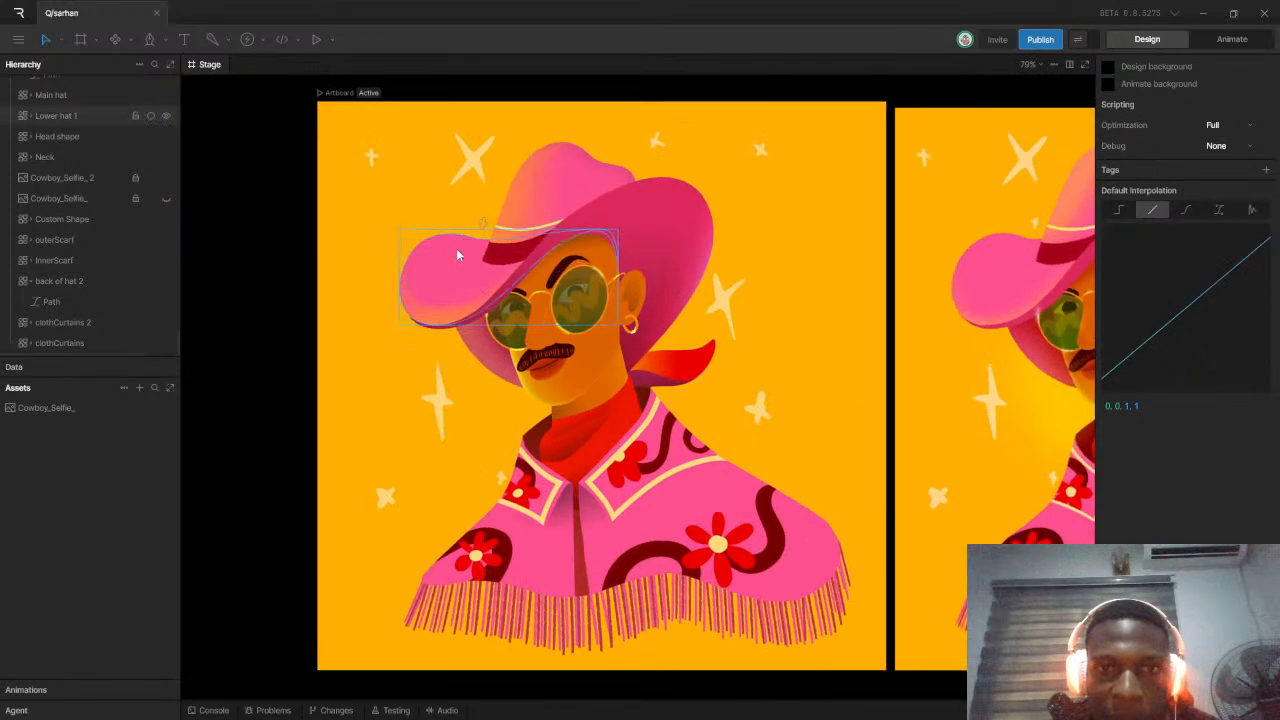
{"action": "scroll", "coordinate": [540, 305], "scroll_direction": "down", "scroll_amount": 2}
{"action": "scroll", "coordinate": [549, 287], "scroll_direction": "up", "scroll_amount": 3}
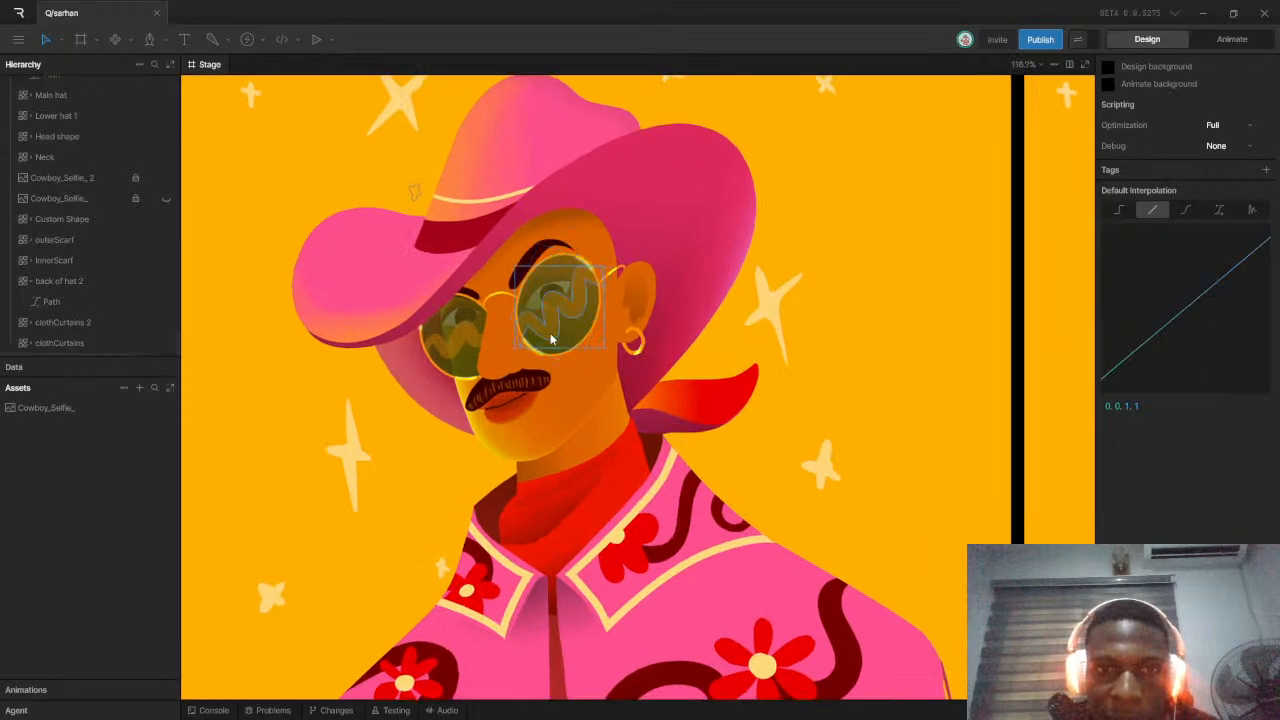
Compare the glasses, lens reflections and face closely between the reference image and the vector artwork
{"action": "scroll", "coordinate": [558, 312], "scroll_direction": "down", "scroll_amount": 4}
{"action": "scroll", "coordinate": [1013, 288], "scroll_direction": "up", "scroll_amount": 3}
{"action": "scroll", "coordinate": [1012, 288], "scroll_direction": "up", "scroll_amount": 4}
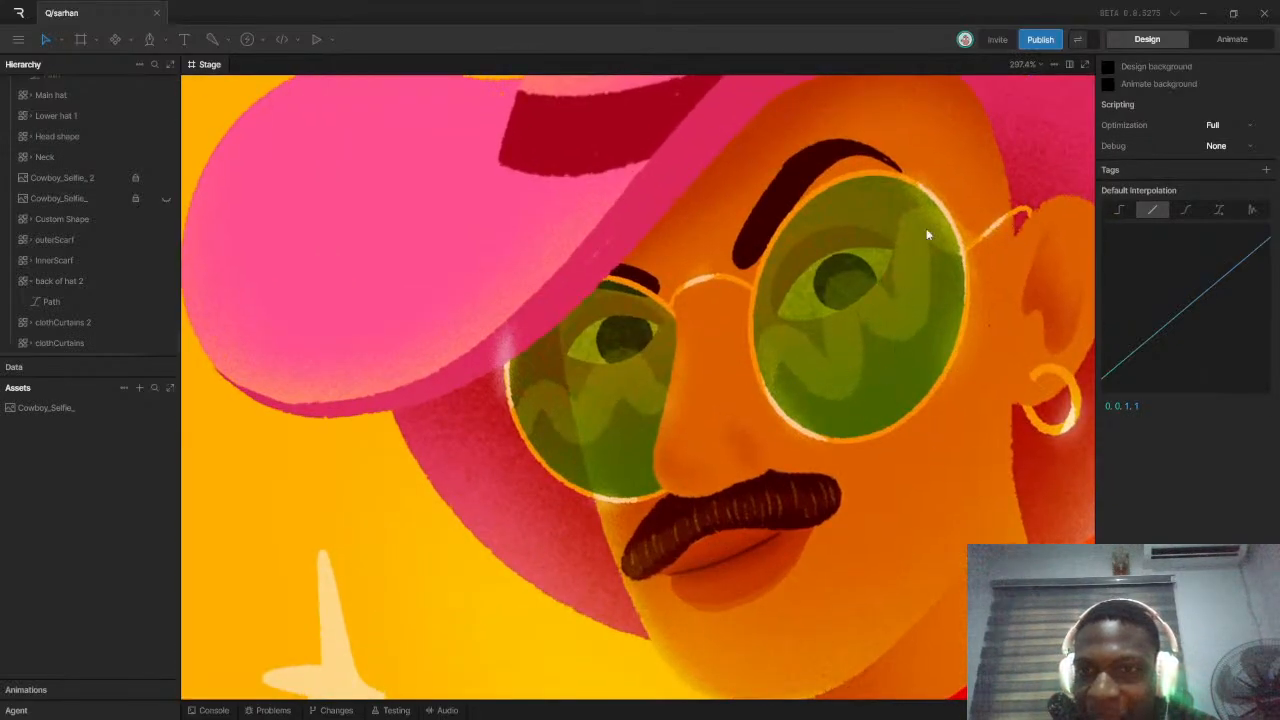
{"action": "scroll", "coordinate": [877, 352], "scroll_direction": "down", "scroll_amount": 9}
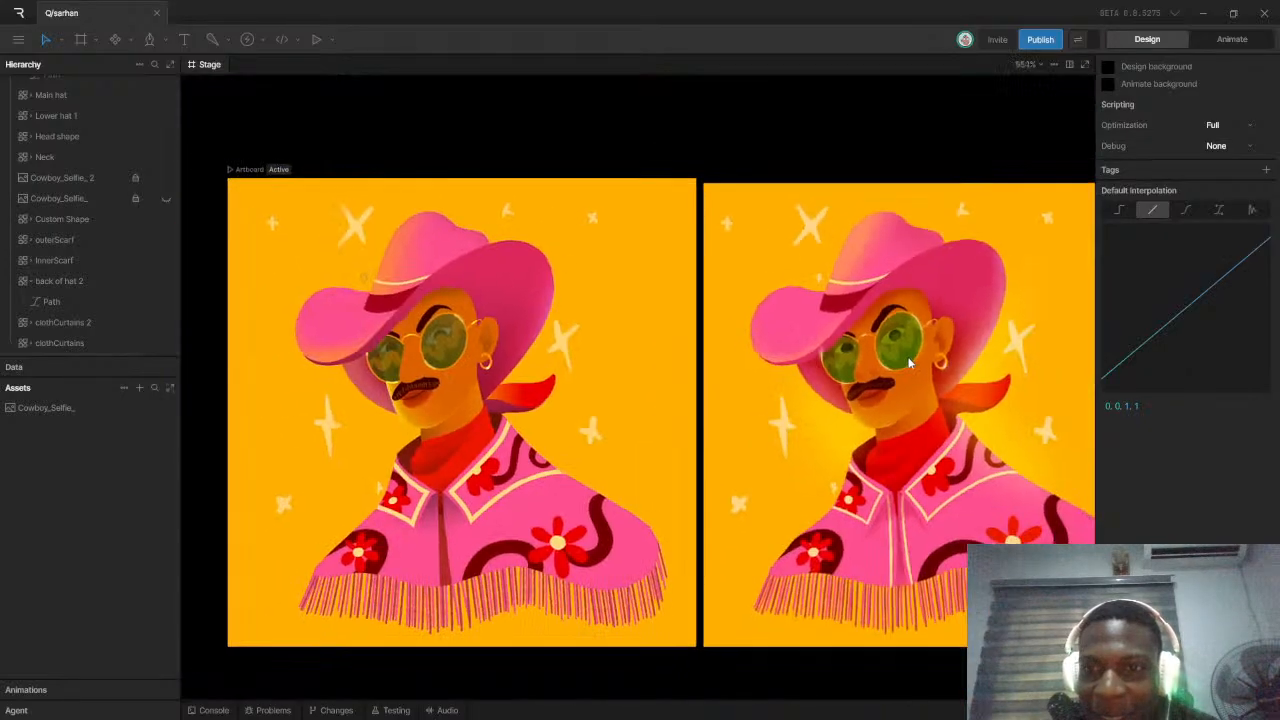
{"action": "scroll", "coordinate": [680, 380], "scroll_direction": "up", "scroll_amount": 4}
{"action": "scroll", "coordinate": [893, 330], "scroll_direction": "up", "scroll_amount": 7}
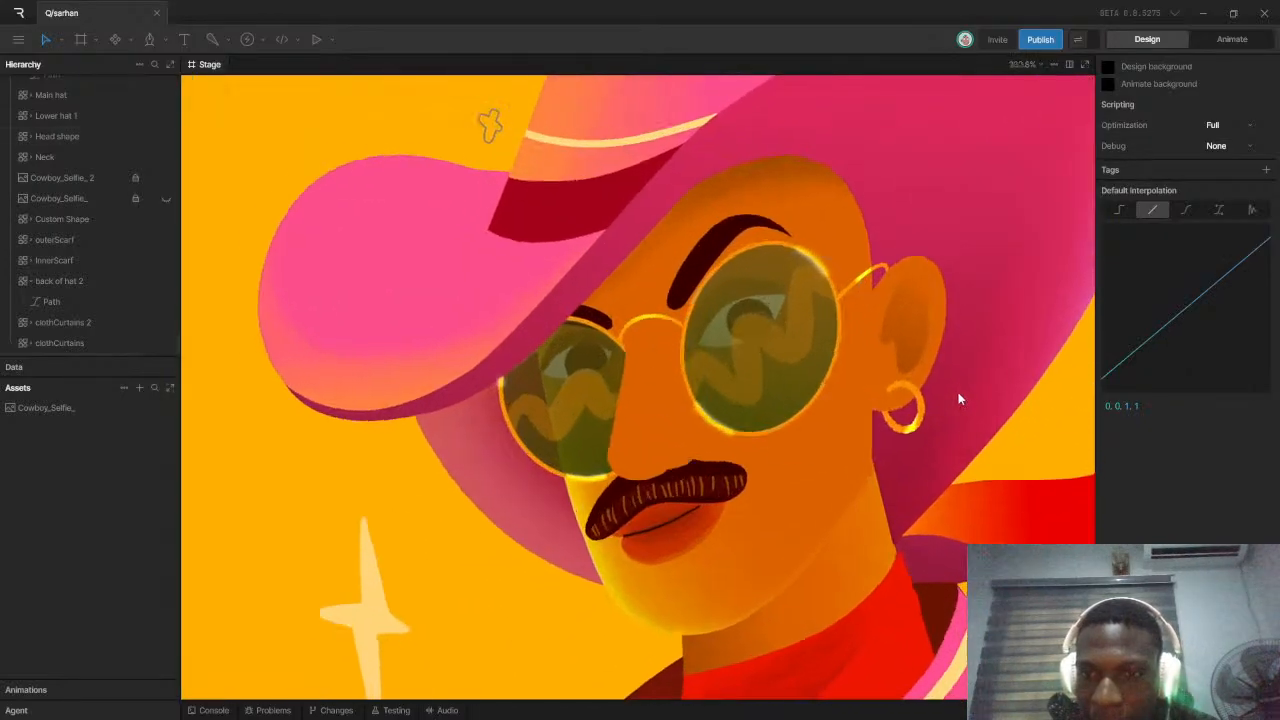
{"action": "scroll", "coordinate": [773, 430], "scroll_direction": "down", "scroll_amount": 8}
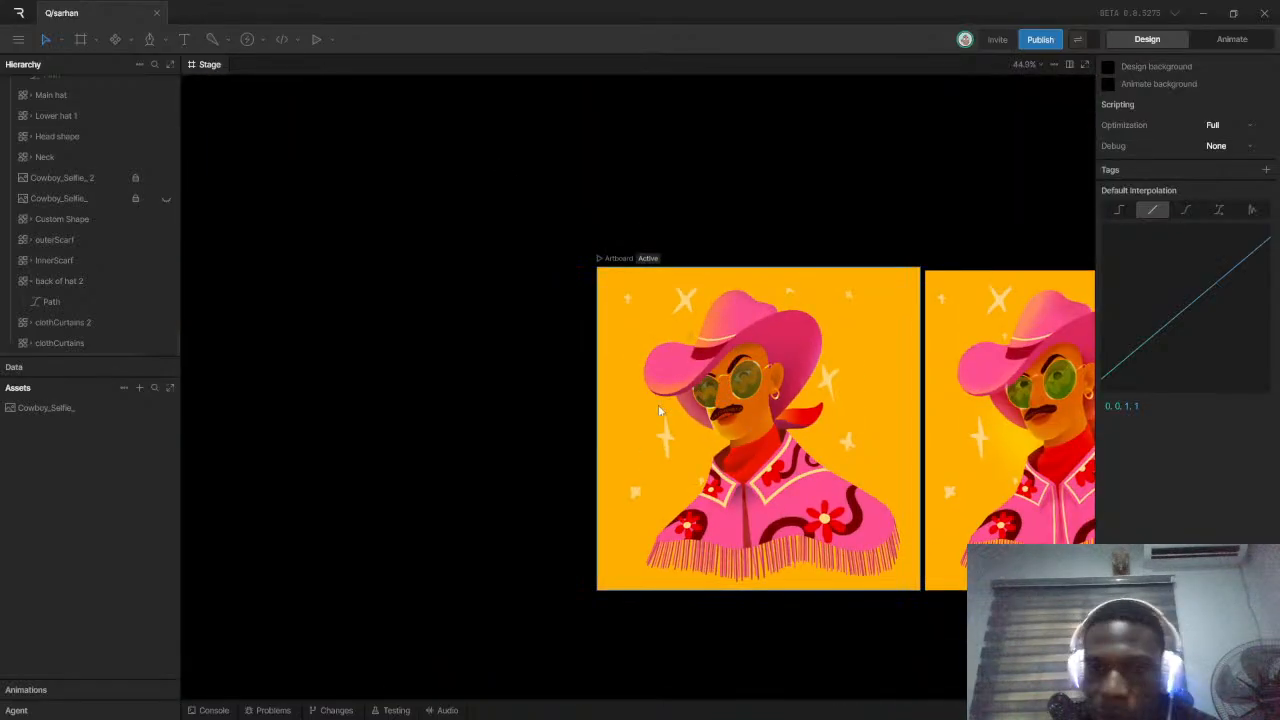
{"action": "scroll", "coordinate": [695, 392], "scroll_direction": "up", "scroll_amount": 4}
{"action": "scroll", "coordinate": [681, 377], "scroll_direction": "up", "scroll_amount": 5}
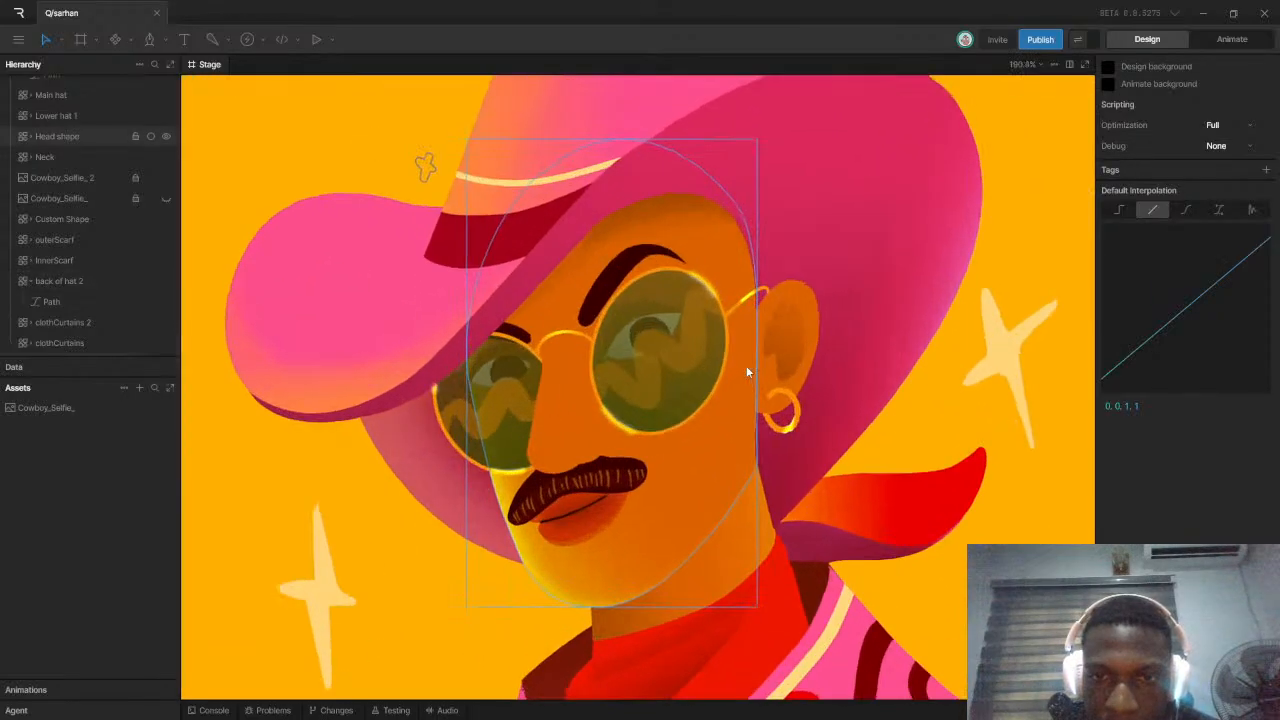
{"action": "scroll", "coordinate": [700, 344], "scroll_direction": "down", "scroll_amount": 1}
{"action": "scroll", "coordinate": [700, 345], "scroll_direction": "down", "scroll_amount": 5}
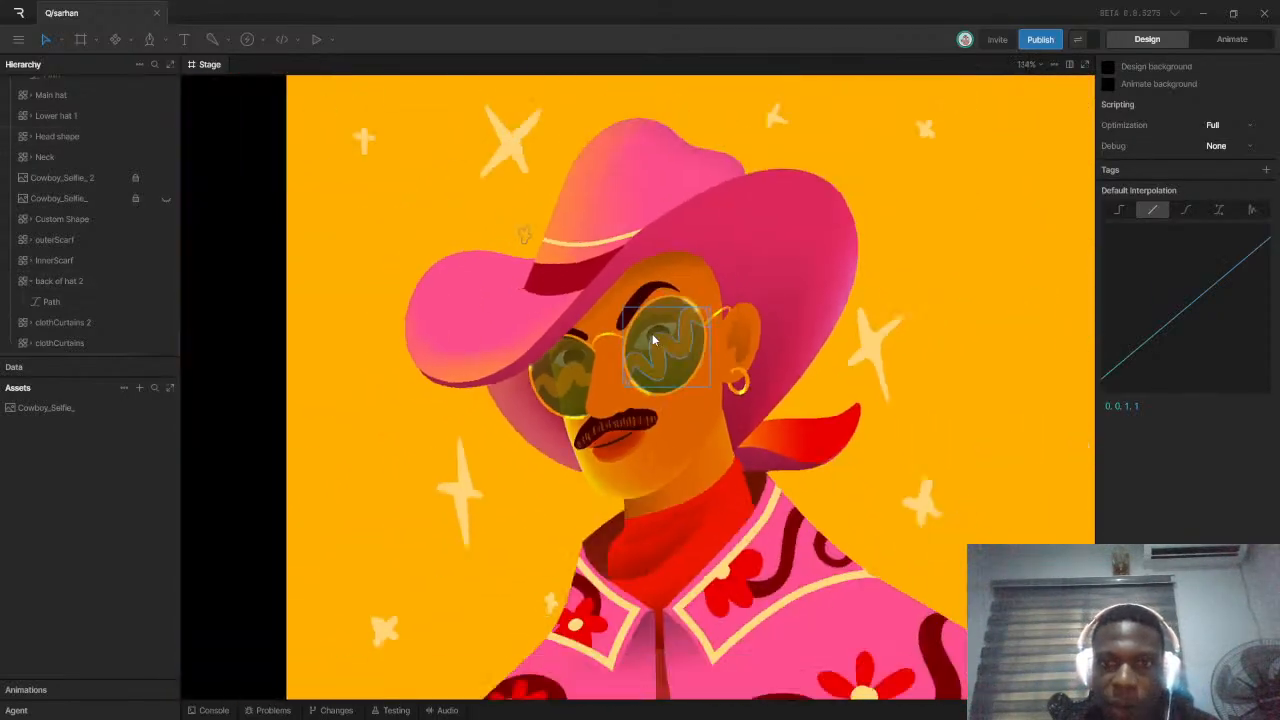
Examine the earring, ear and eye behind the glasses lens on the vector cowboy
{"action": "scroll", "coordinate": [730, 365], "scroll_direction": "up", "scroll_amount": 5}
{"action": "scroll", "coordinate": [753, 377], "scroll_direction": "up", "scroll_amount": 2}
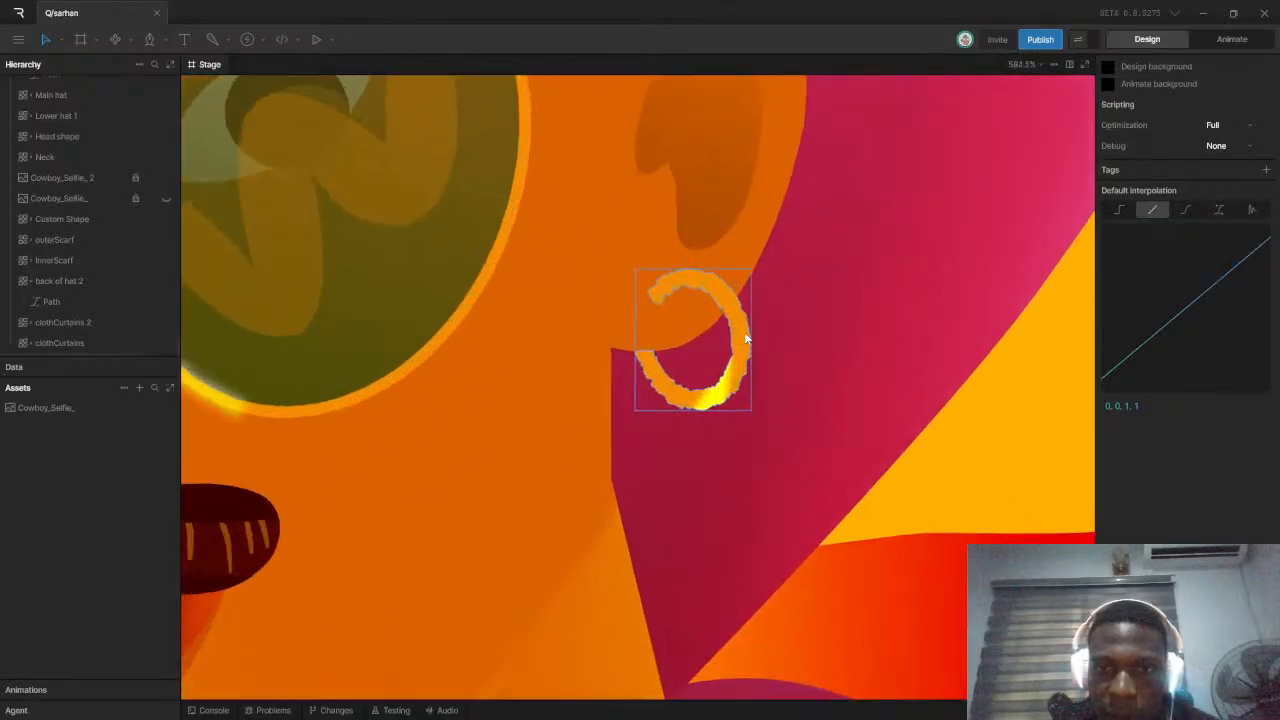
{"action": "scroll", "coordinate": [760, 377], "scroll_direction": "down", "scroll_amount": 5}
{"action": "scroll", "coordinate": [673, 366], "scroll_direction": "up", "scroll_amount": 4}
{"action": "scroll", "coordinate": [600, 320], "scroll_direction": "up", "scroll_amount": 2}
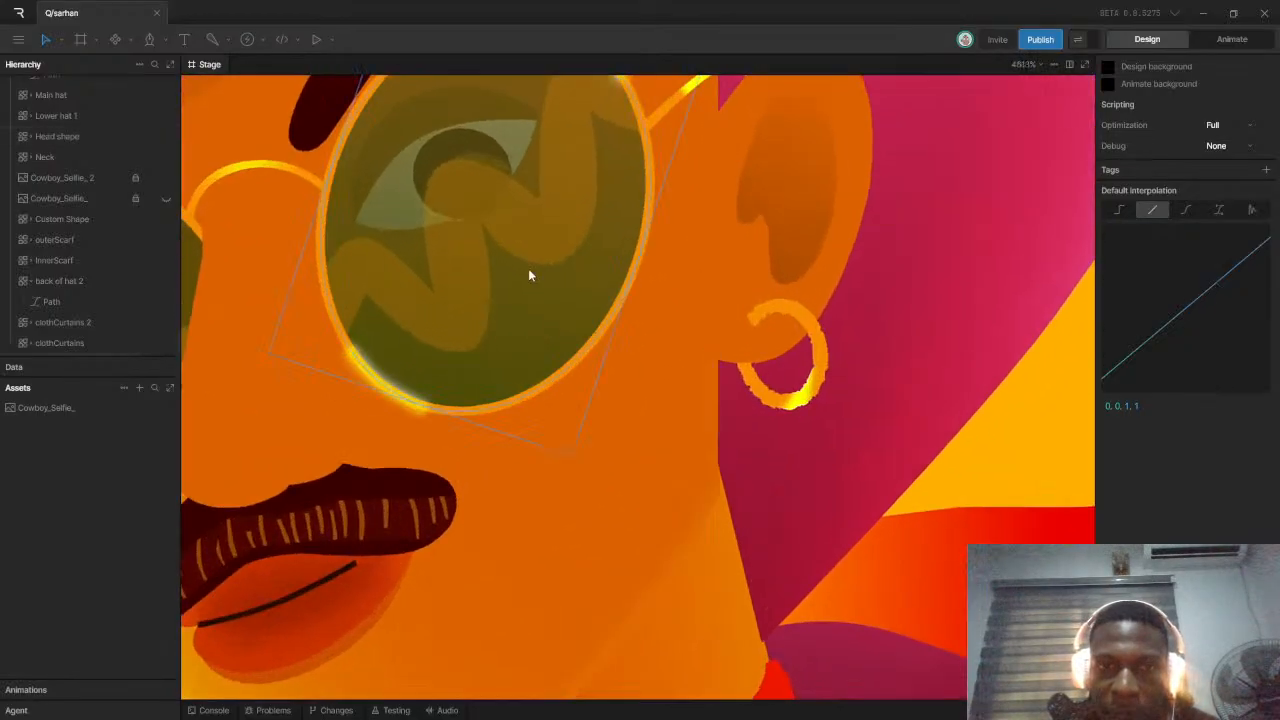
{"action": "scroll", "coordinate": [550, 303], "scroll_direction": "down", "scroll_amount": 3}
{"action": "left_click", "coordinate": [500, 231]}
{"action": "scroll", "coordinate": [503, 222], "scroll_direction": "down", "scroll_amount": 2}
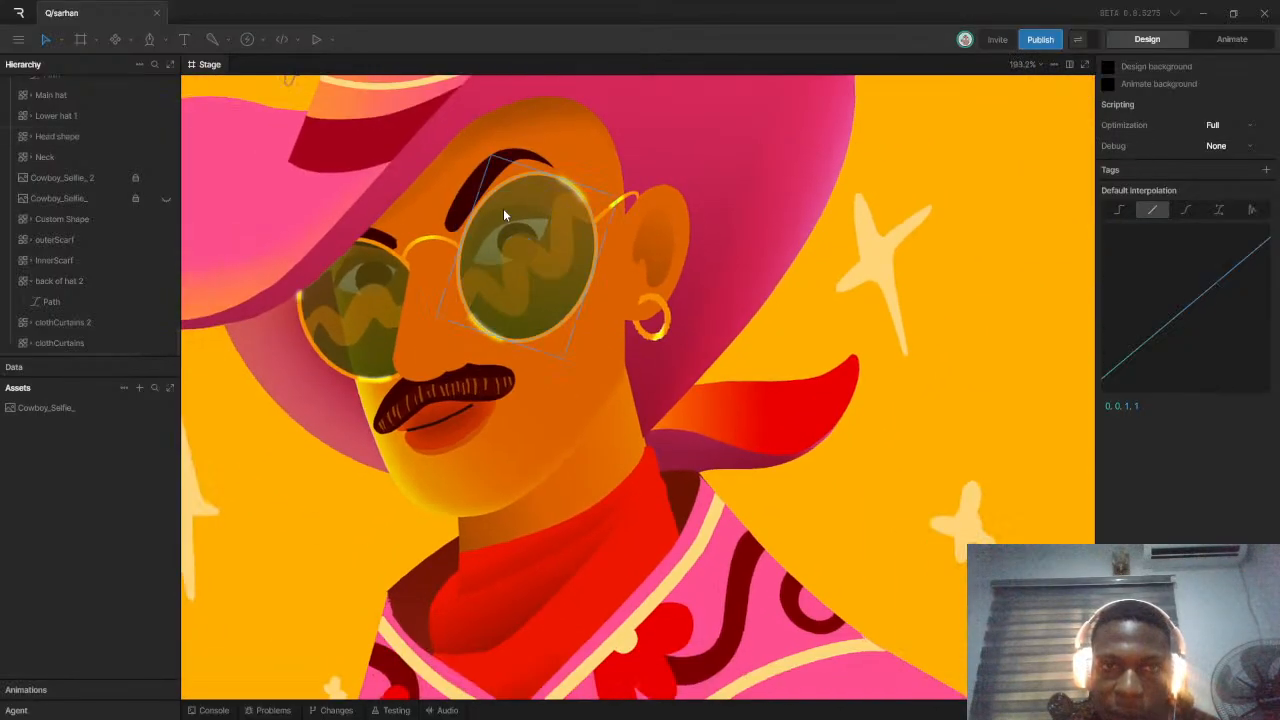
{"action": "scroll", "coordinate": [599, 264], "scroll_direction": "down", "scroll_amount": 5}
{"action": "scroll", "coordinate": [556, 266], "scroll_direction": "up", "scroll_amount": 2}
{"action": "left_click", "coordinate": [635, 247]}
{"action": "scroll", "coordinate": [600, 250], "scroll_direction": "up", "scroll_amount": 3}
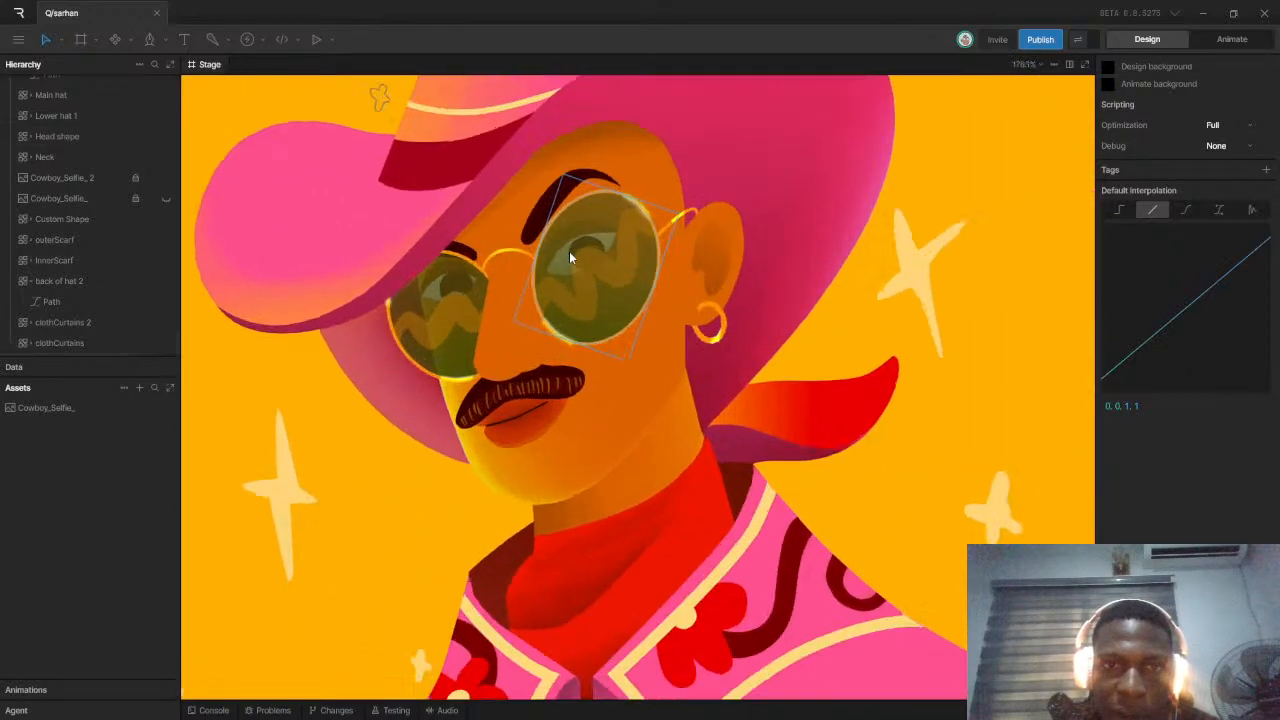
{"action": "scroll", "coordinate": [555, 268], "scroll_direction": "down", "scroll_amount": 5}
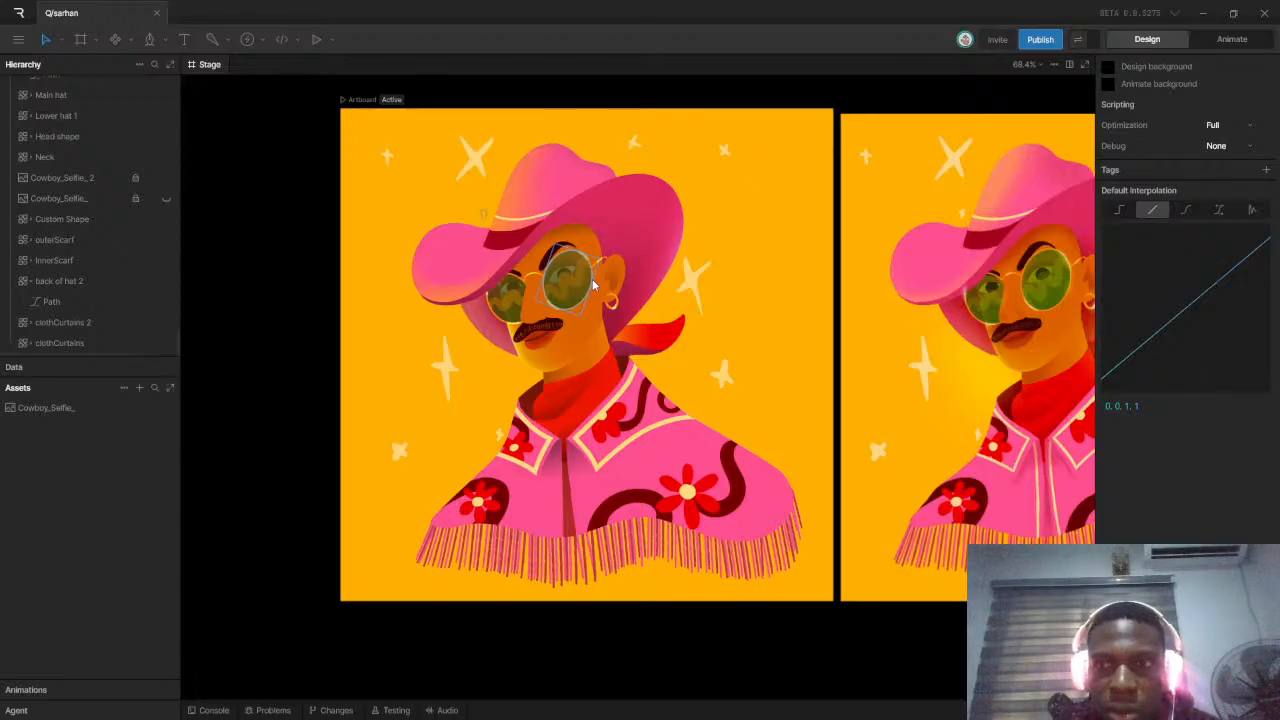
{"action": "scroll", "coordinate": [592, 279], "scroll_direction": "up", "scroll_amount": 8}
{"action": "scroll", "coordinate": [560, 250], "scroll_direction": "down", "scroll_amount": 8}
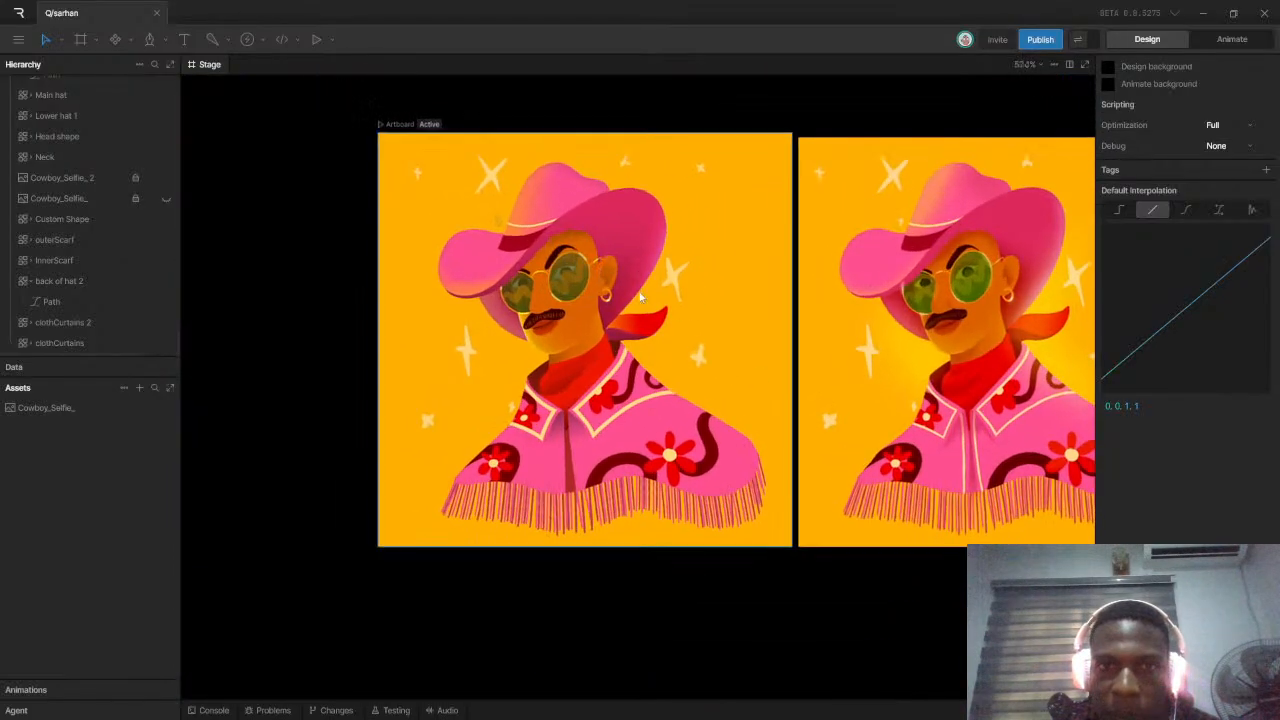
Review the whole vector cowboy against the reference for remaining differences in the face, neck and background
{"action": "scroll", "coordinate": [679, 293], "scroll_direction": "up", "scroll_amount": 3}
{"action": "scroll", "coordinate": [640, 280], "scroll_direction": "down", "scroll_amount": 3}
{"action": "scroll", "coordinate": [600, 258], "scroll_direction": "up", "scroll_amount": 2}
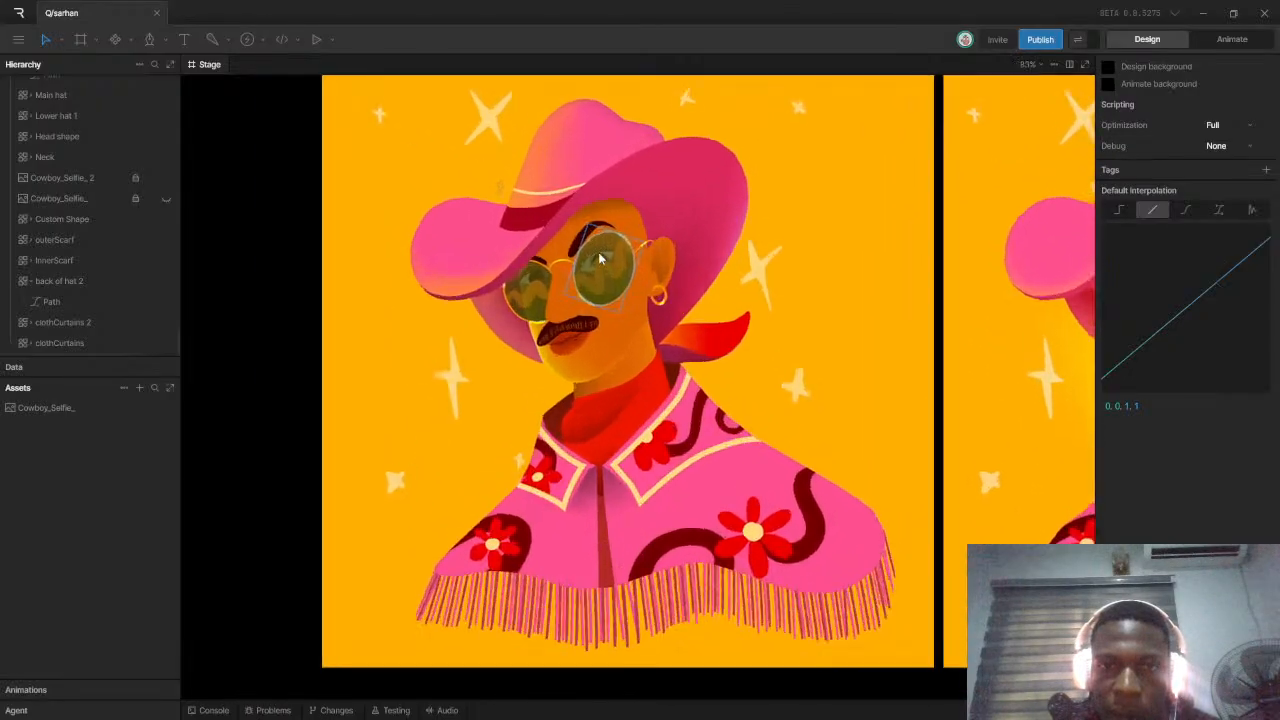
{"action": "scroll", "coordinate": [600, 258], "scroll_direction": "up", "scroll_amount": 2}
{"action": "scroll", "coordinate": [605, 259], "scroll_direction": "down", "scroll_amount": 5}
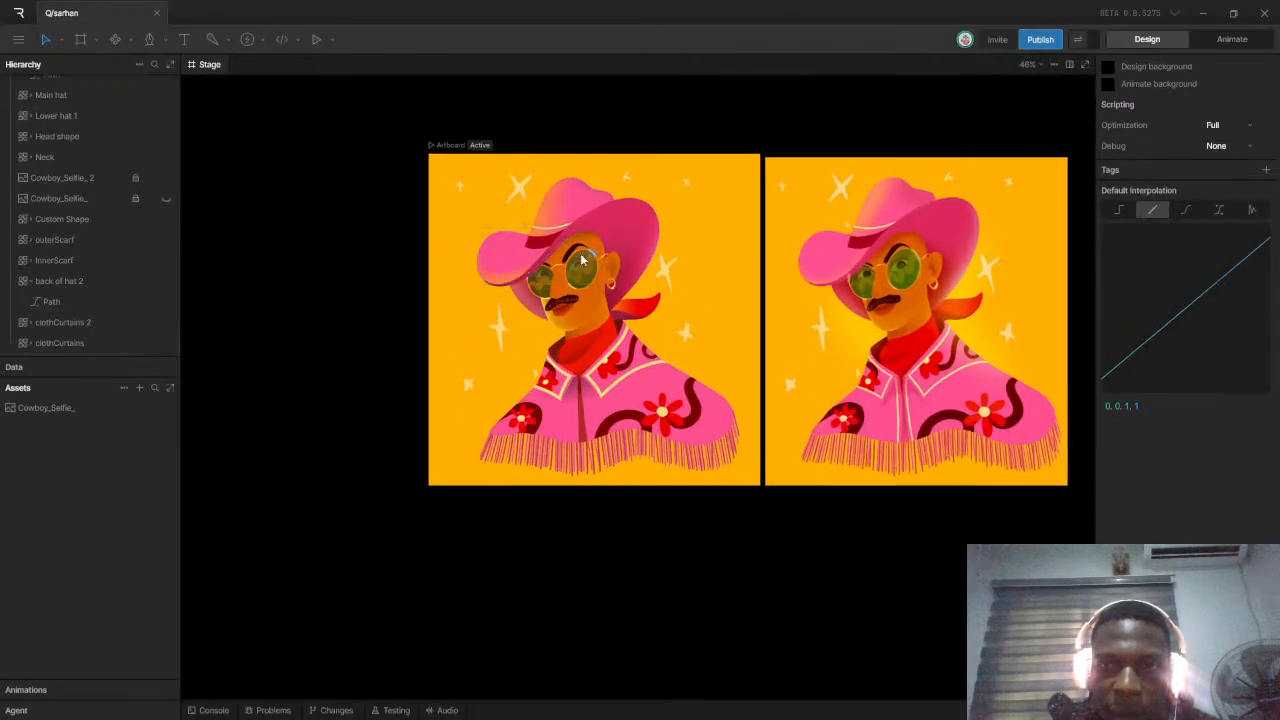
{"action": "scroll", "coordinate": [620, 262], "scroll_direction": "up", "scroll_amount": 3}
{"action": "scroll", "coordinate": [645, 260], "scroll_direction": "down", "scroll_amount": 2}
{"action": "scroll", "coordinate": [630, 240], "scroll_direction": "up", "scroll_amount": 2}
{"action": "scroll", "coordinate": [615, 215], "scroll_direction": "down", "scroll_amount": 2}
{"action": "scroll", "coordinate": [597, 192], "scroll_direction": "up", "scroll_amount": 1}
{"action": "scroll", "coordinate": [580, 212], "scroll_direction": "up", "scroll_amount": 1}
{"action": "scroll", "coordinate": [520, 252], "scroll_direction": "down", "scroll_amount": 1}
{"action": "scroll", "coordinate": [545, 251], "scroll_direction": "up", "scroll_amount": 2}
{"action": "scroll", "coordinate": [575, 250], "scroll_direction": "down", "scroll_amount": 2}
{"action": "scroll", "coordinate": [605, 250], "scroll_direction": "up", "scroll_amount": 3}
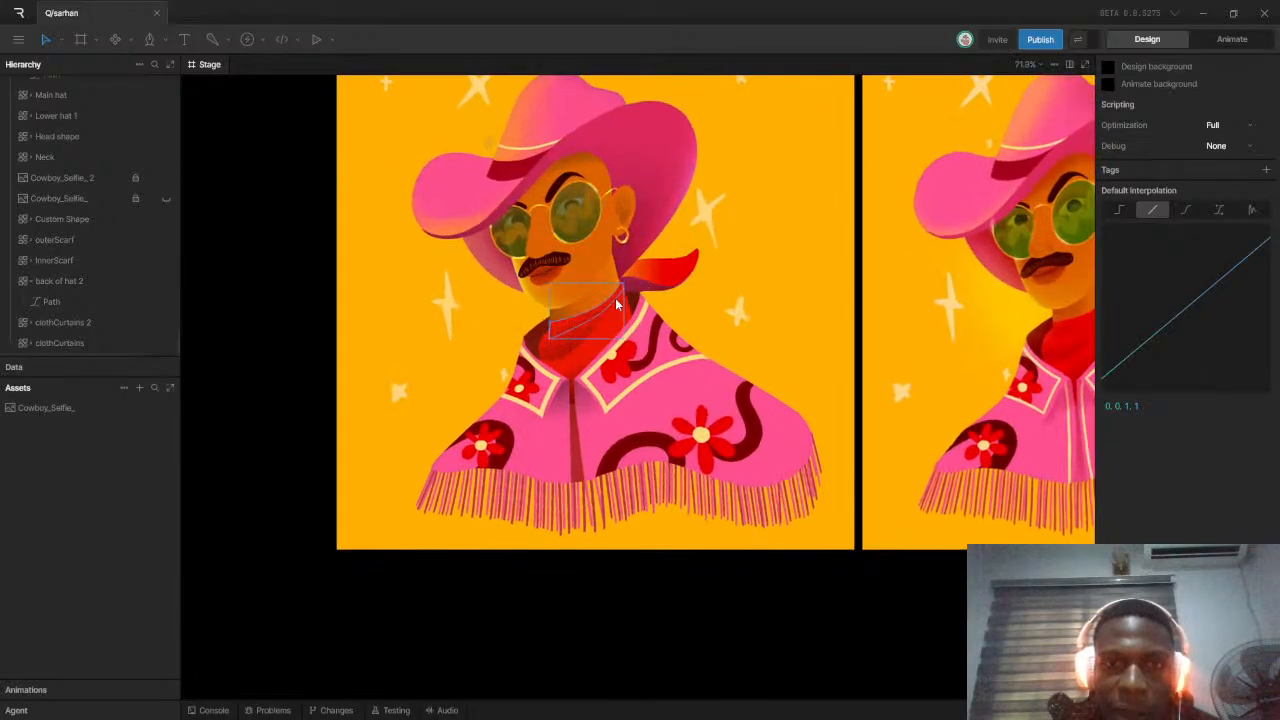
{"action": "scroll", "coordinate": [597, 334], "scroll_direction": "up", "scroll_amount": 2}
{"action": "scroll", "coordinate": [678, 332], "scroll_direction": "down", "scroll_amount": 3}
{"action": "scroll", "coordinate": [679, 330], "scroll_direction": "down", "scroll_amount": 1}
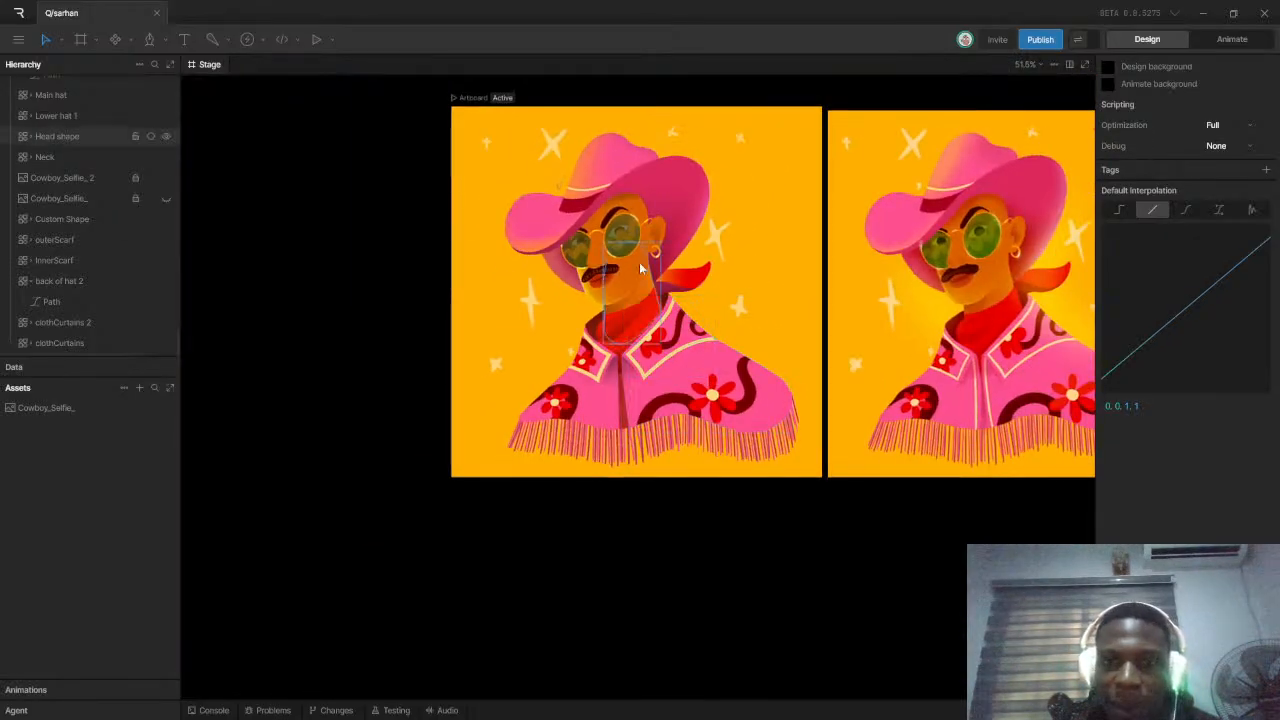
Review the background stars and the whole vector cowboy against the reference image
{"action": "scroll", "coordinate": [682, 187], "scroll_direction": "up", "scroll_amount": 1}
{"action": "left_click", "coordinate": [720, 238]}
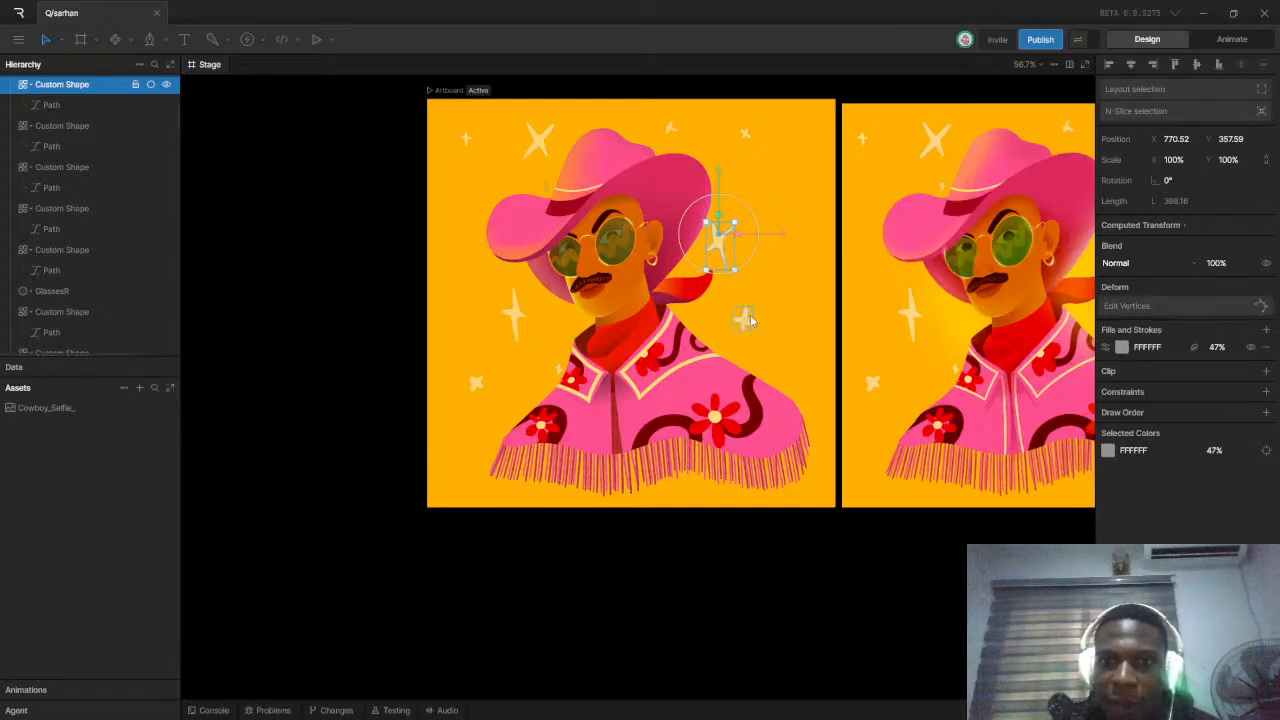
{"action": "key", "text": "Escape"}
{"action": "scroll", "coordinate": [592, 316], "scroll_direction": "down", "scroll_amount": 3}
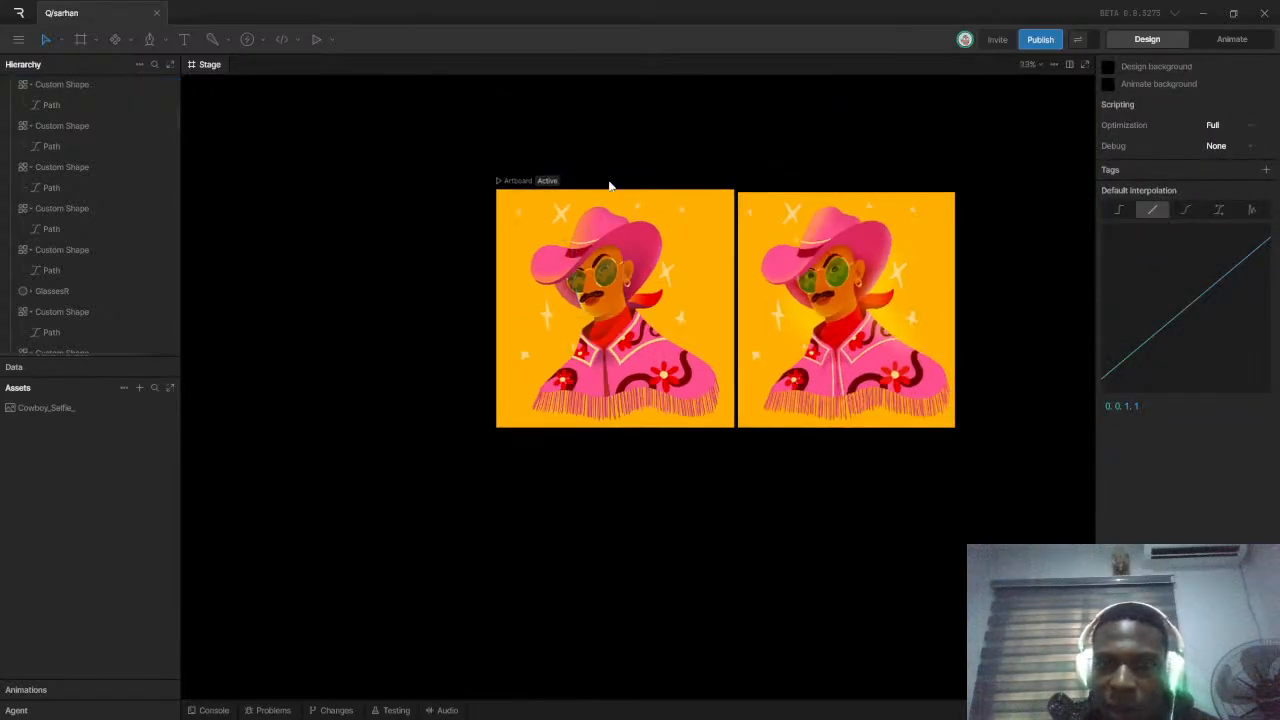
{"action": "scroll", "coordinate": [576, 200], "scroll_direction": "up", "scroll_amount": 1}
{"action": "scroll", "coordinate": [681, 190], "scroll_direction": "down", "scroll_amount": 1}
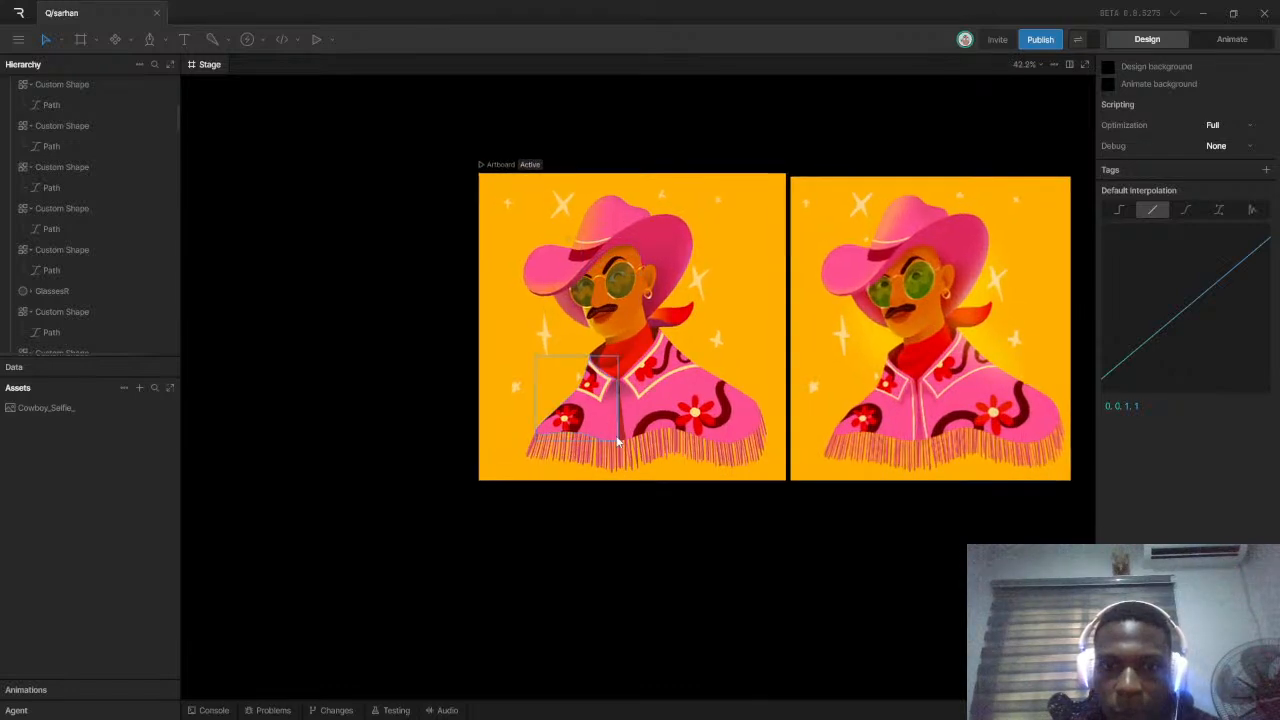
Try to shorten the black linear gradient on the dark red shape behind the shirt's front opening
{"action": "scroll", "coordinate": [662, 290], "scroll_direction": "up", "scroll_amount": 2}
{"action": "scroll", "coordinate": [590, 450], "scroll_direction": "up", "scroll_amount": 7}
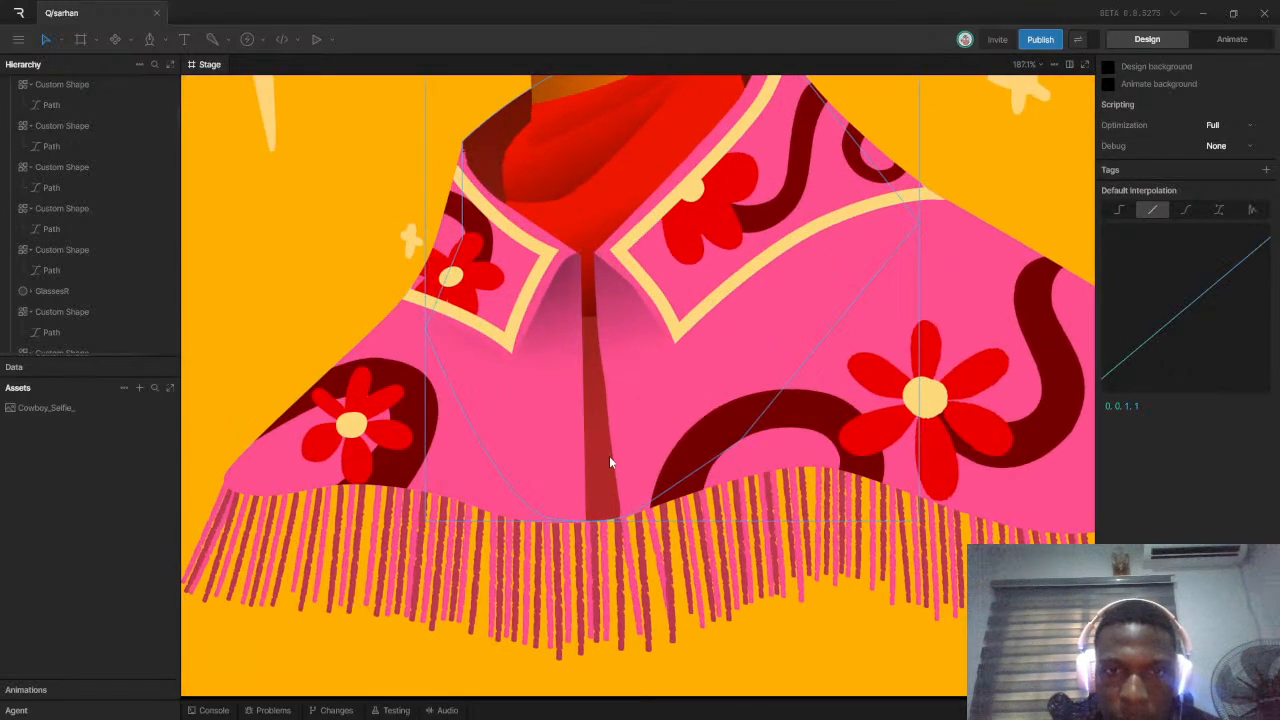
{"action": "left_click", "coordinate": [609, 460]}
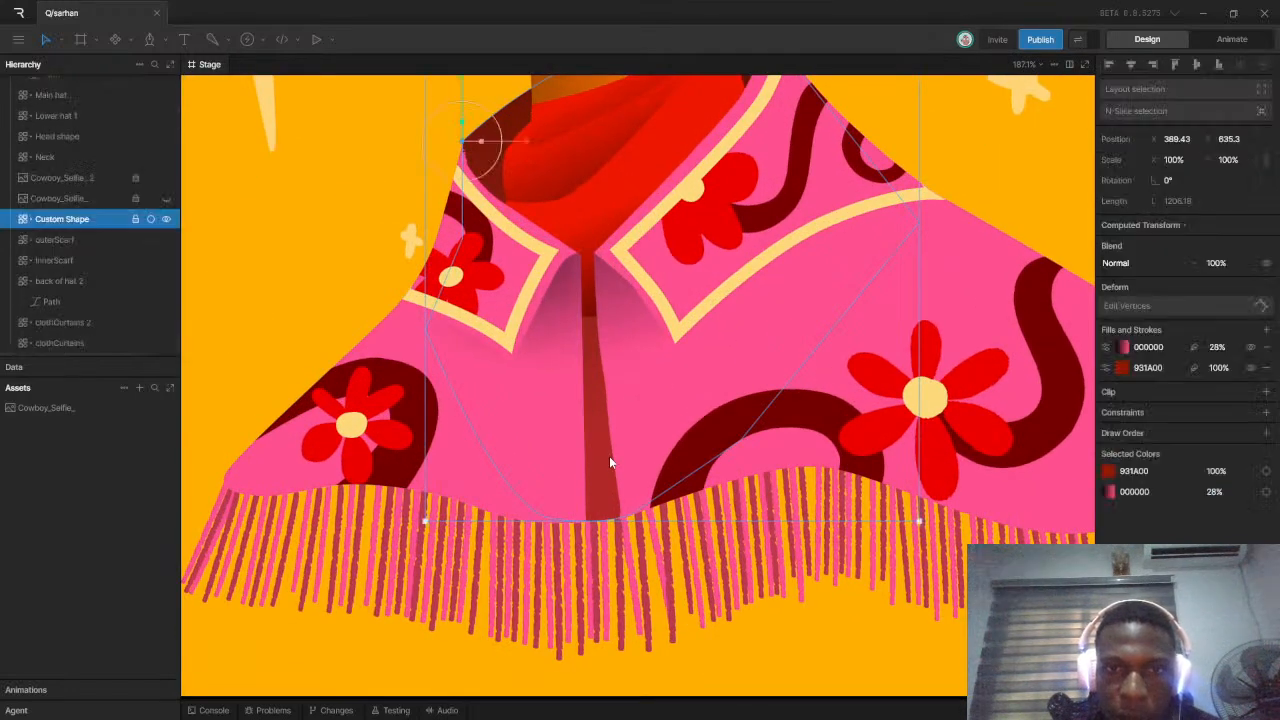
{"action": "left_click", "coordinate": [1122, 347]}
{"action": "scroll", "coordinate": [718, 427], "scroll_direction": "down", "scroll_amount": 5}
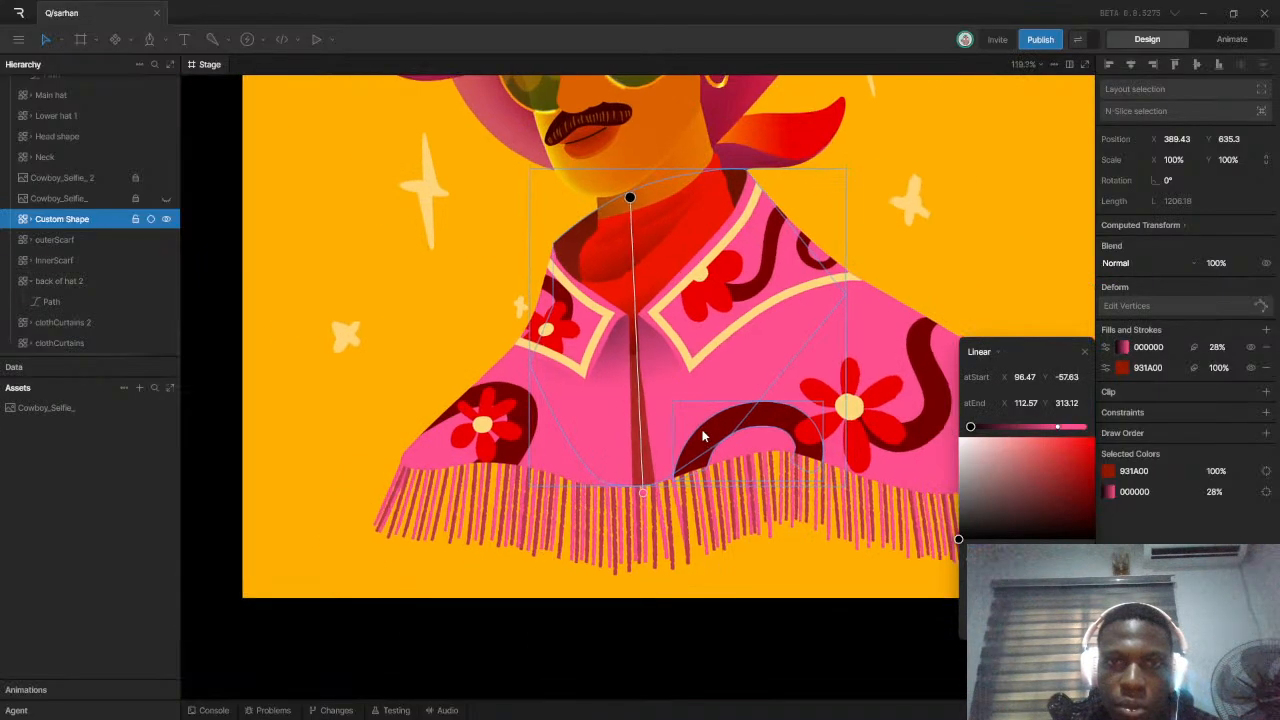
{"action": "left_click_drag", "start_coordinate": [643, 500], "coordinate": [646, 400]}
{"action": "double_click", "coordinate": [647, 388]}
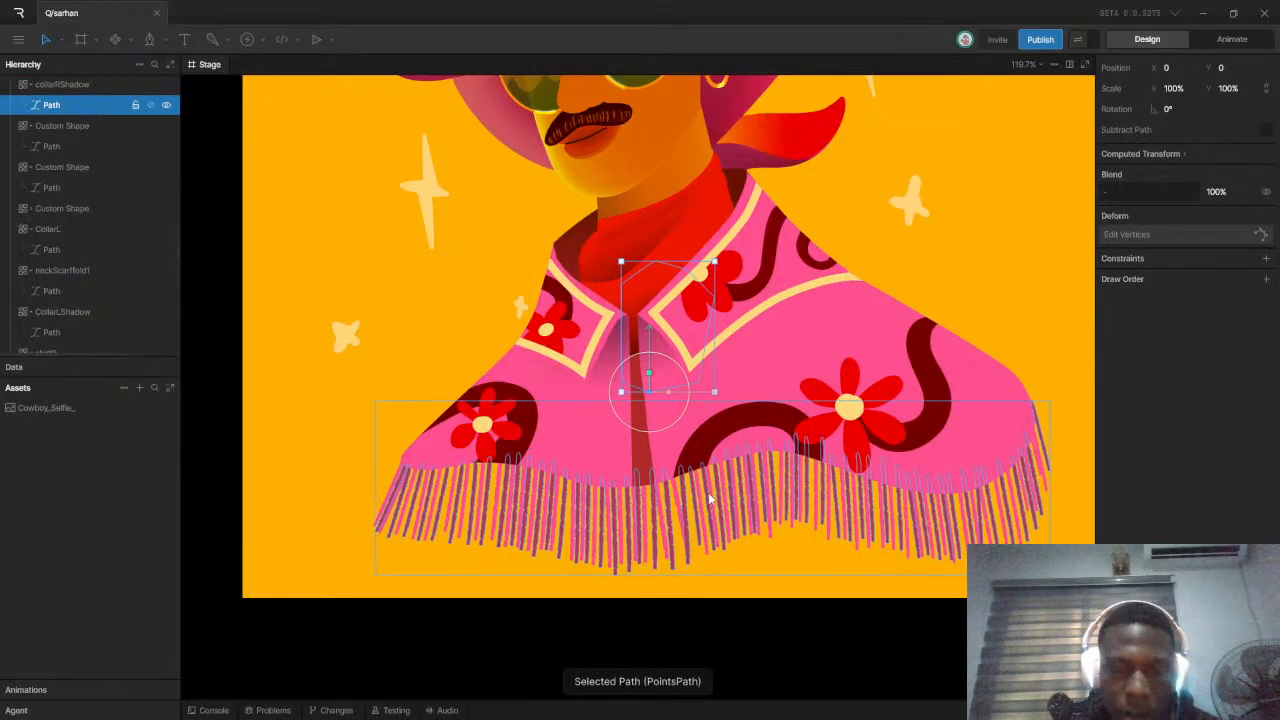
{"action": "key", "text": "Escape"}
Compare the shirt's front opening and the dark red shape behind it with the reference image
{"action": "left_click", "coordinate": [643, 470]}
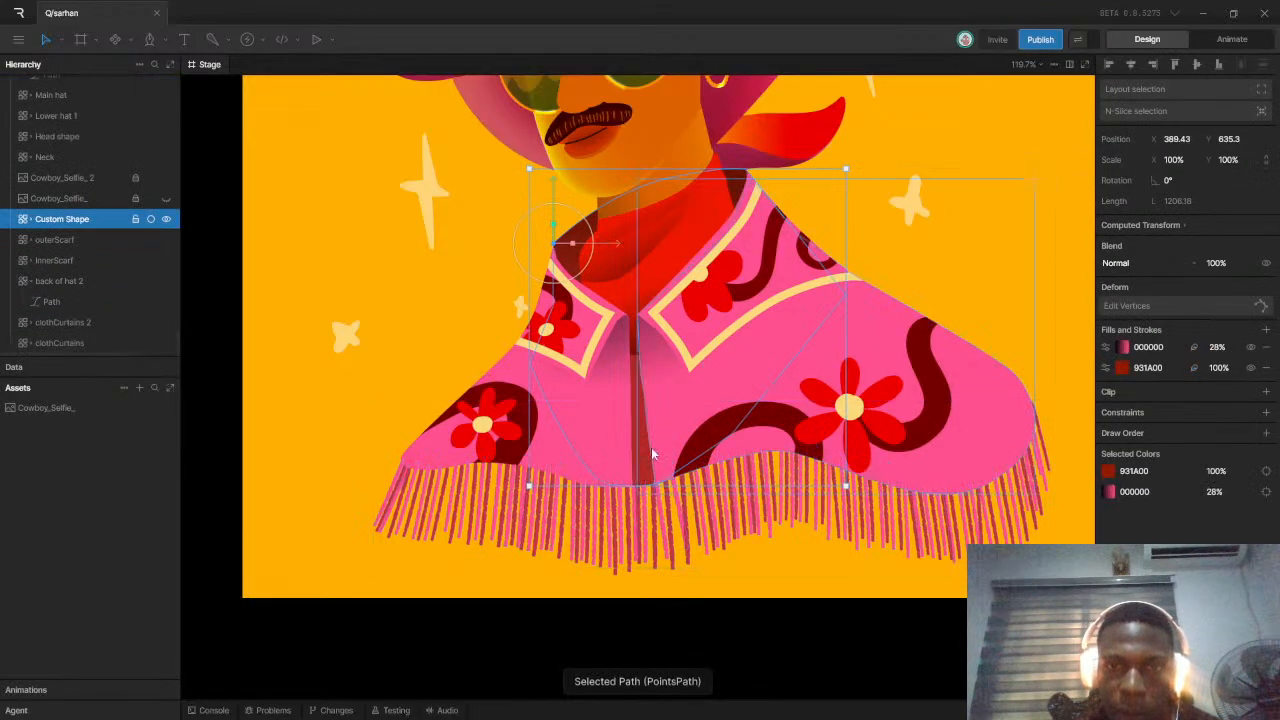
{"action": "left_click", "coordinate": [776, 605]}
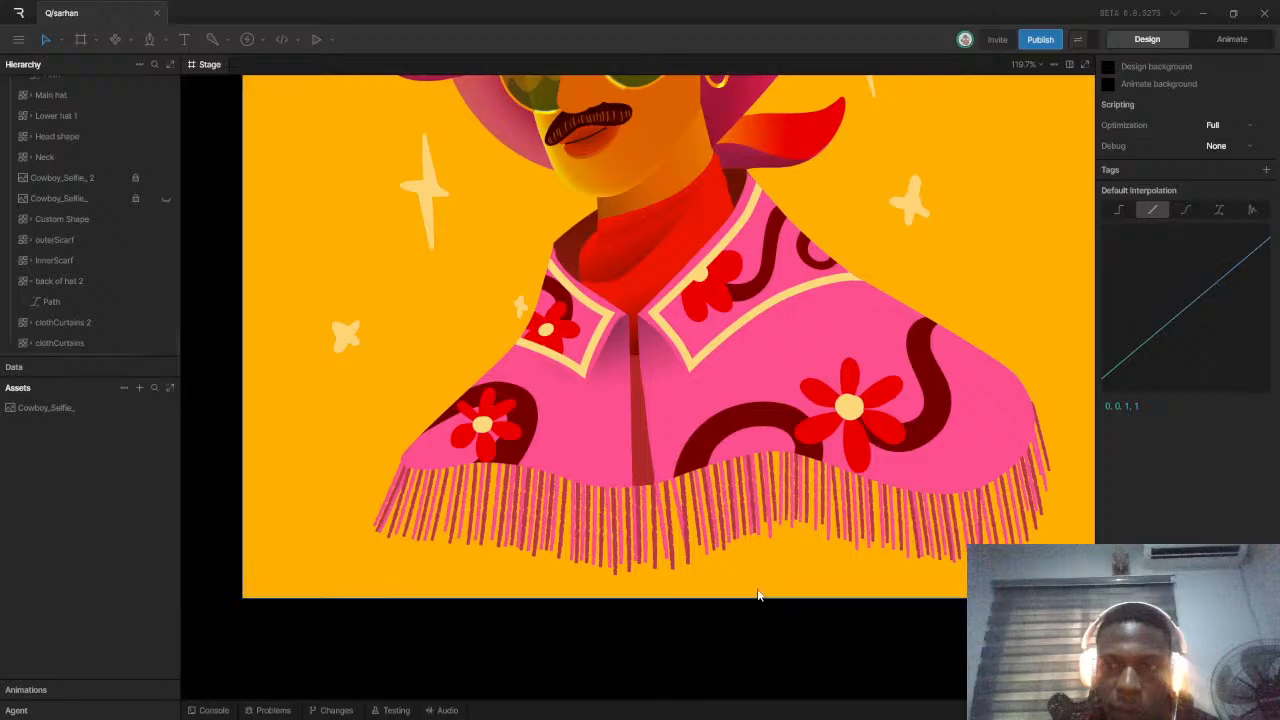
{"action": "left_click", "coordinate": [658, 460]}
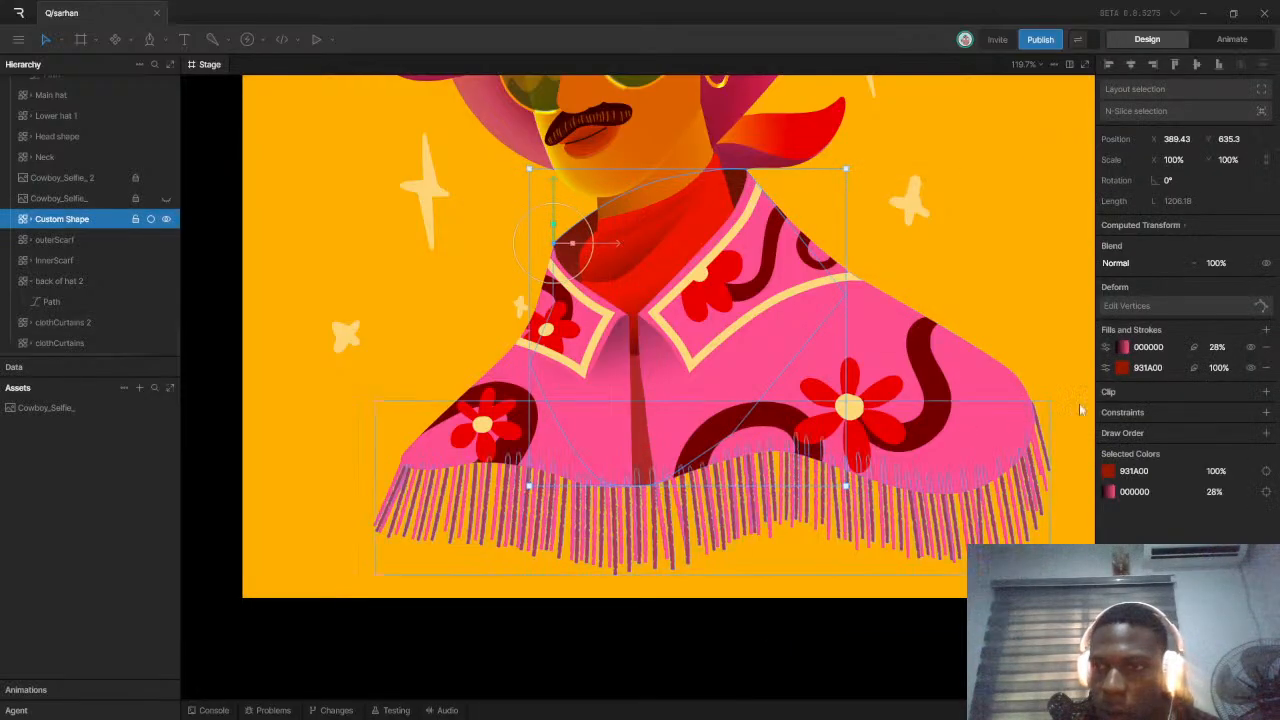
{"action": "left_click", "coordinate": [320, 278]}
{"action": "scroll", "coordinate": [417, 354], "scroll_direction": "down", "scroll_amount": 6}
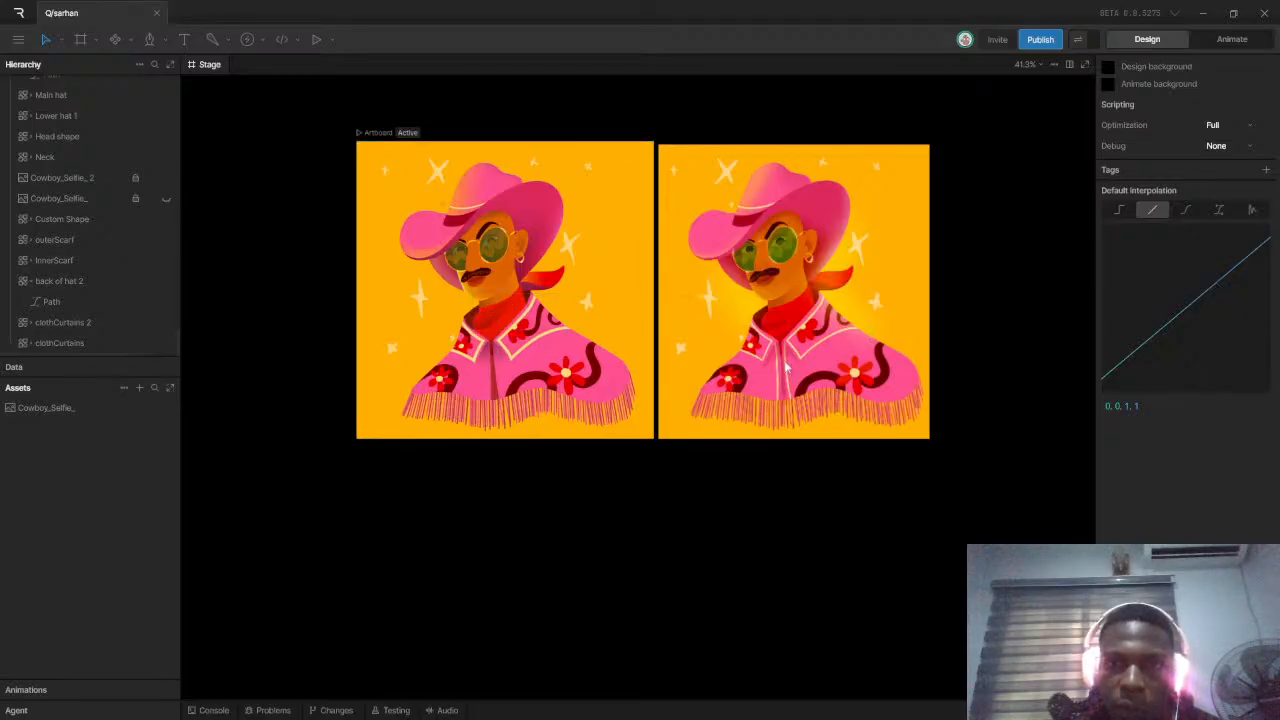
{"action": "scroll", "coordinate": [870, 360], "scroll_direction": "up", "scroll_amount": 5}
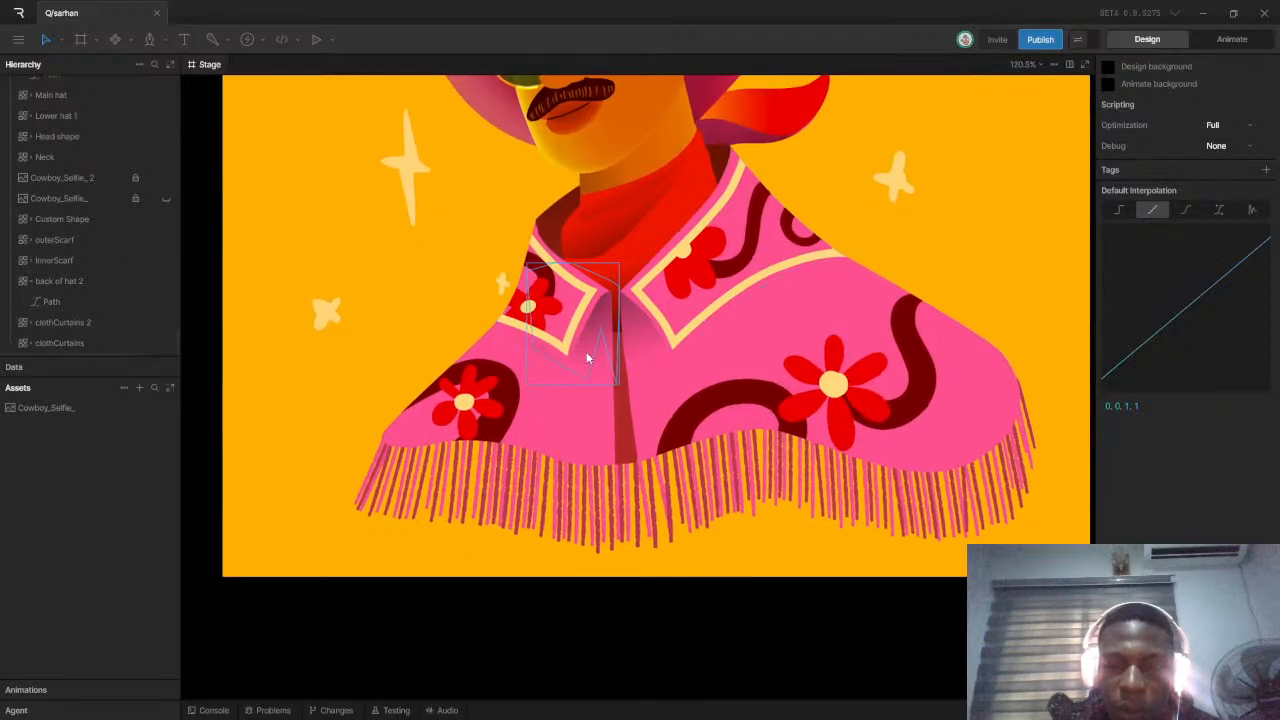
{"action": "scroll", "coordinate": [636, 331], "scroll_direction": "up", "scroll_amount": 3}
{"action": "left_click", "coordinate": [622, 502]}
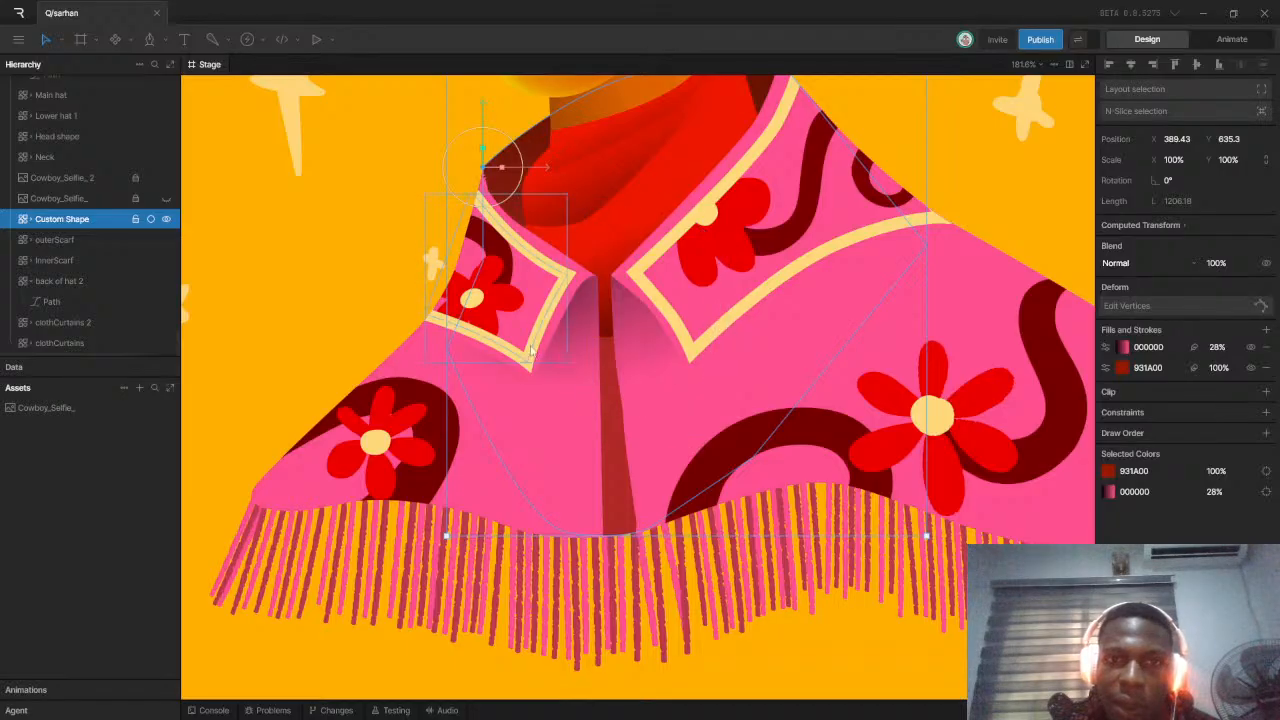
{"action": "left_click", "coordinate": [245, 210]}
{"action": "scroll", "coordinate": [683, 325], "scroll_direction": "down", "scroll_amount": 5}
{"action": "scroll", "coordinate": [683, 325], "scroll_direction": "up", "scroll_amount": 3}
Rename the dark red shape behind the shirt opening as innerShirt and duplicate it
{"action": "left_click", "coordinate": [597, 368]}
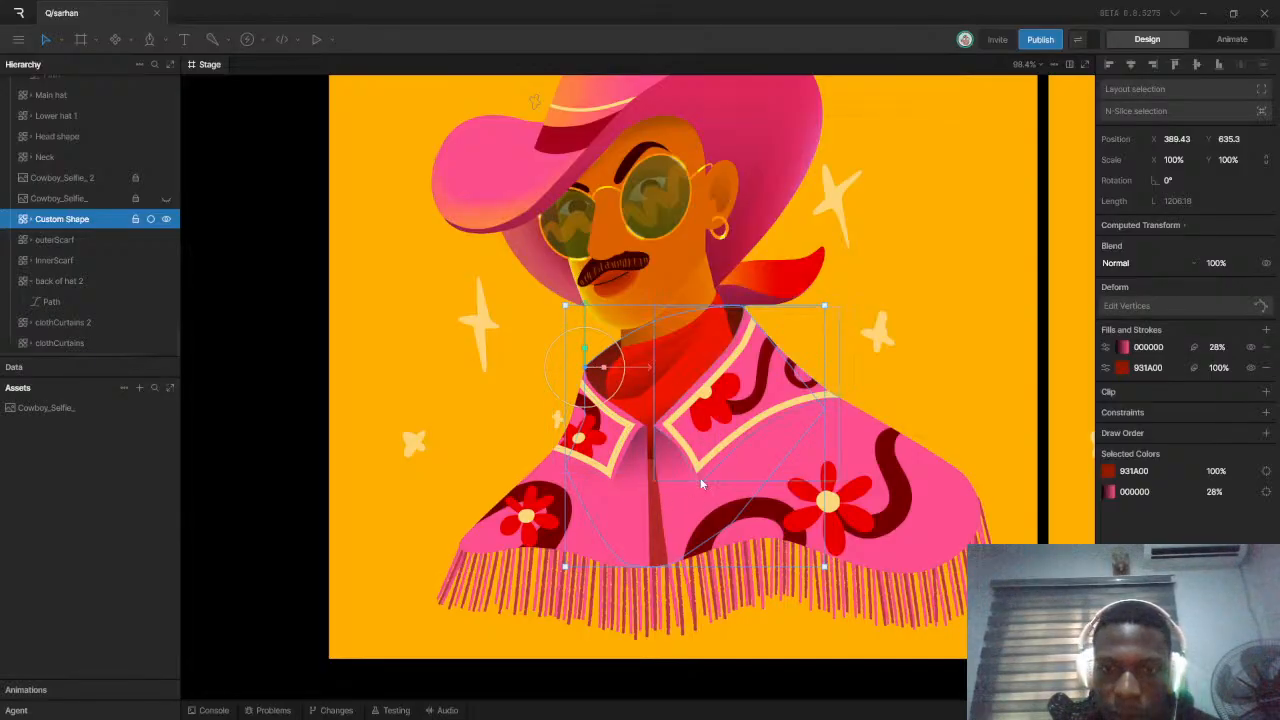
{"action": "mouse_move", "coordinate": [711, 716]}
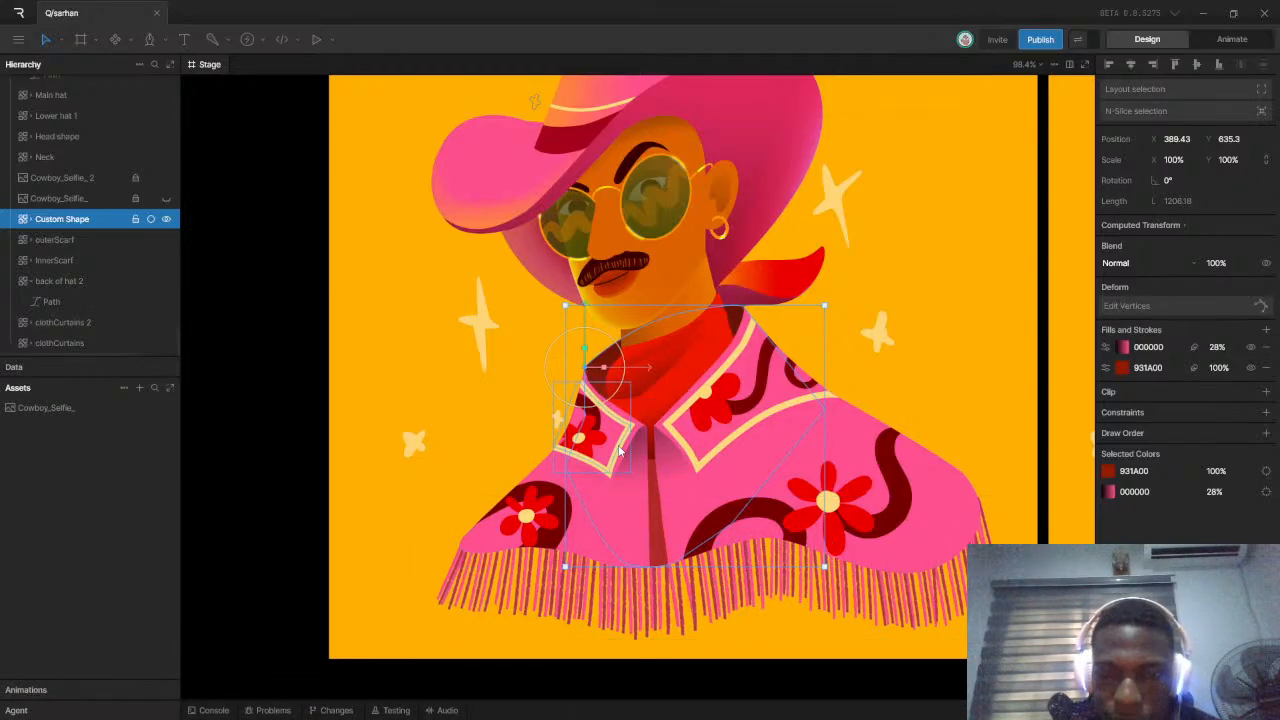
{"action": "double_click", "coordinate": [55, 222]}
{"action": "key", "text": "BackSpace"}
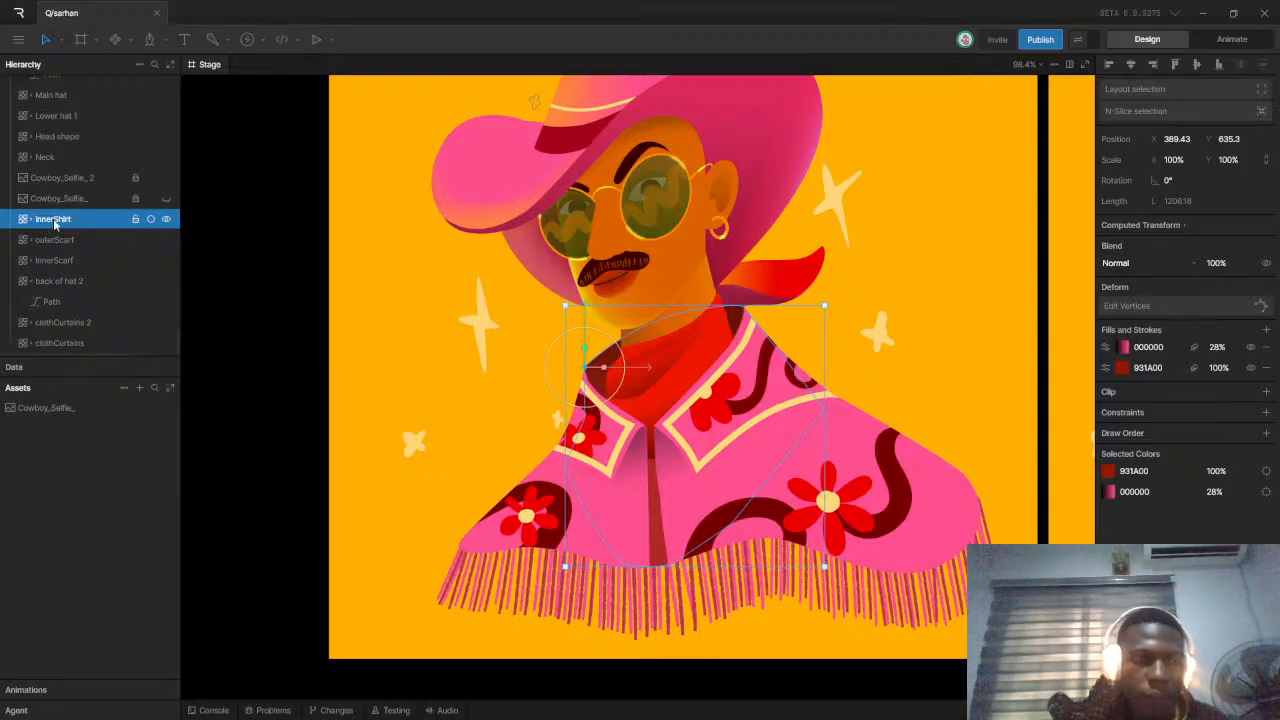
{"action": "key", "text": "ctrl+d"}
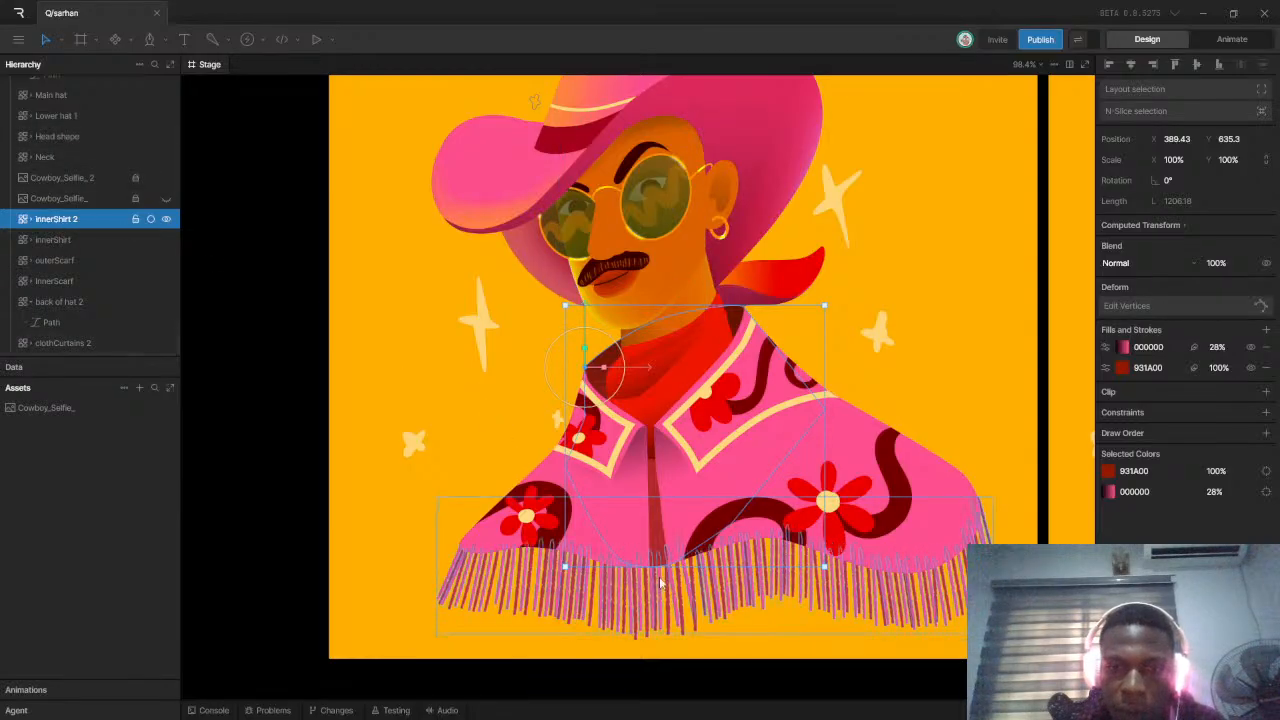
Reshape the duplicated innerShirt path by raising its lower points so it ends just below the collar, and finish editing
{"action": "left_click_drag", "start_coordinate": [660, 563], "coordinate": [658, 511]}
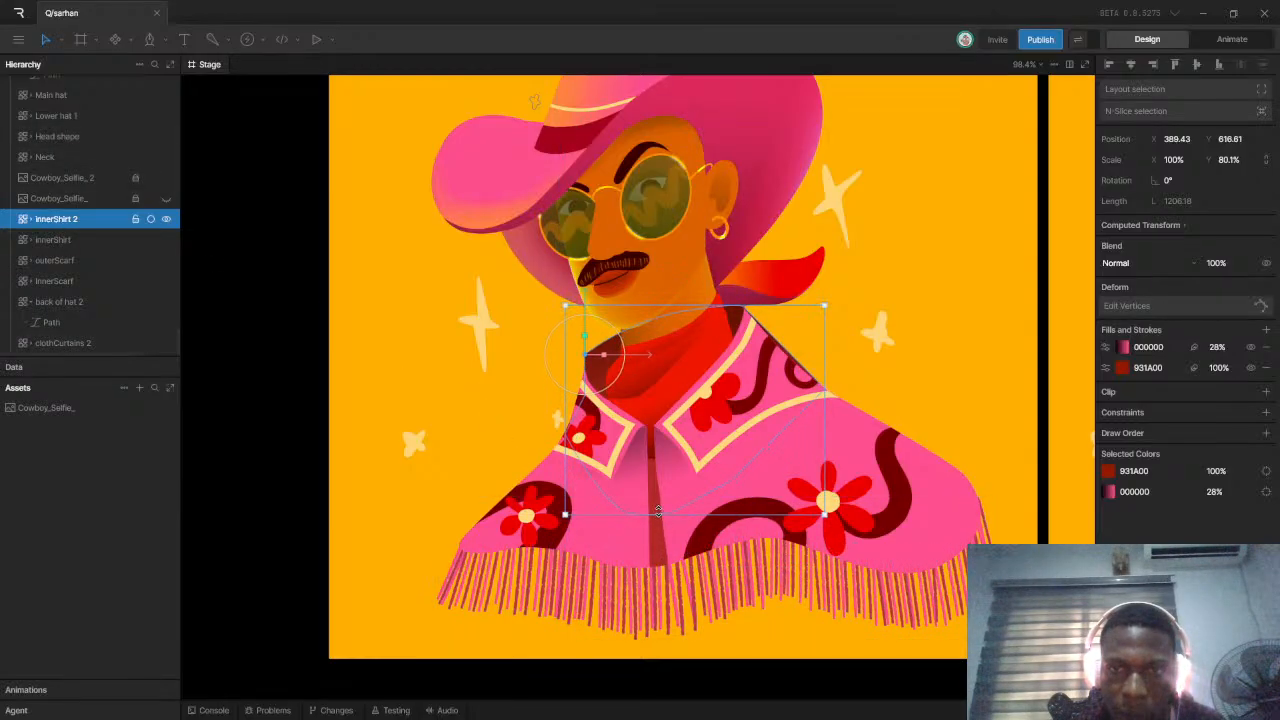
{"action": "key", "text": "ctrl+z"}
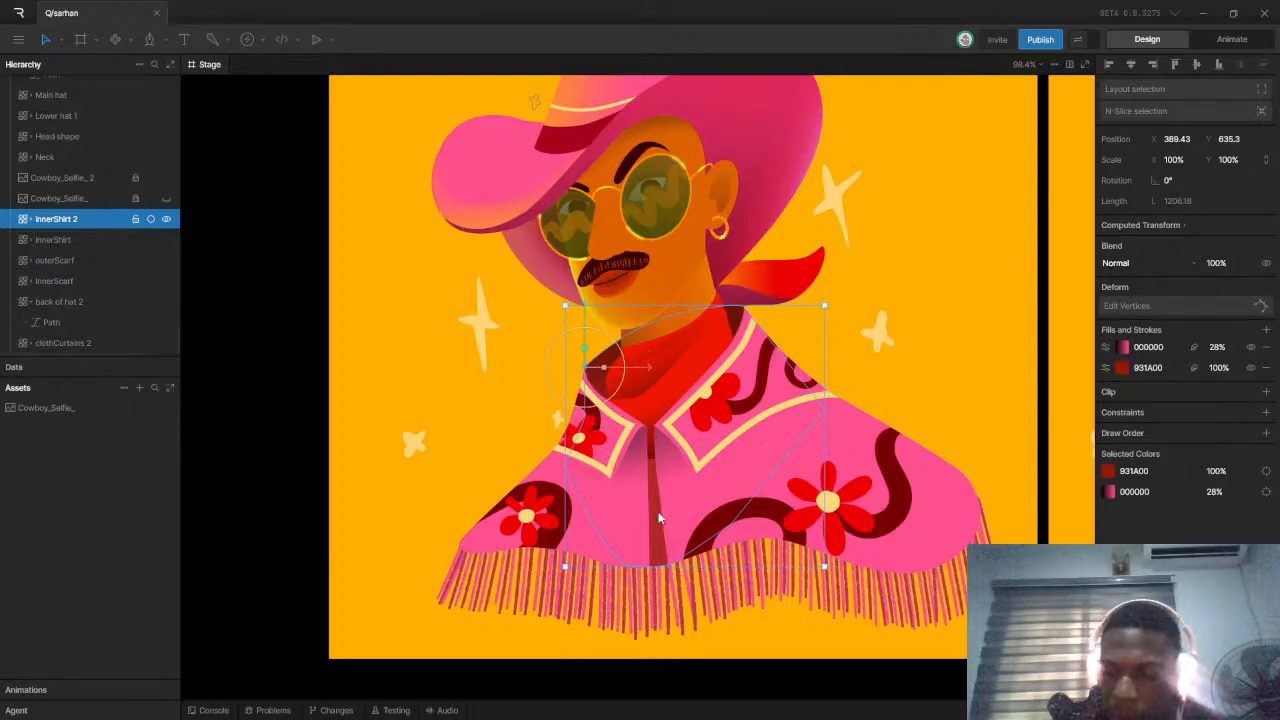
{"action": "double_click", "coordinate": [658, 511]}
{"action": "left_click_drag", "start_coordinate": [636, 563], "coordinate": [646, 453]}
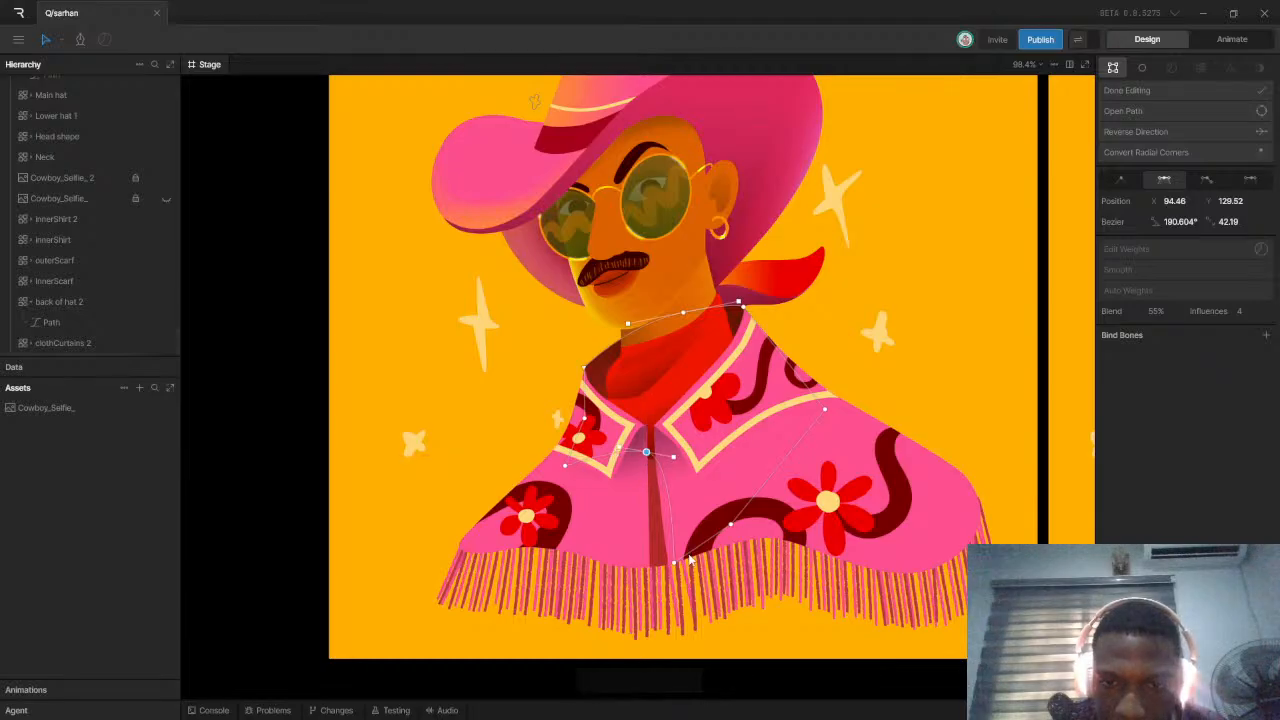
{"action": "left_click_drag", "start_coordinate": [675, 562], "coordinate": [700, 442]}
{"action": "left_click_drag", "start_coordinate": [733, 524], "coordinate": [749, 409]}
{"action": "left_click_drag", "start_coordinate": [826, 409], "coordinate": [806, 401]}
{"action": "left_click_drag", "start_coordinate": [562, 468], "coordinate": [583, 450]}
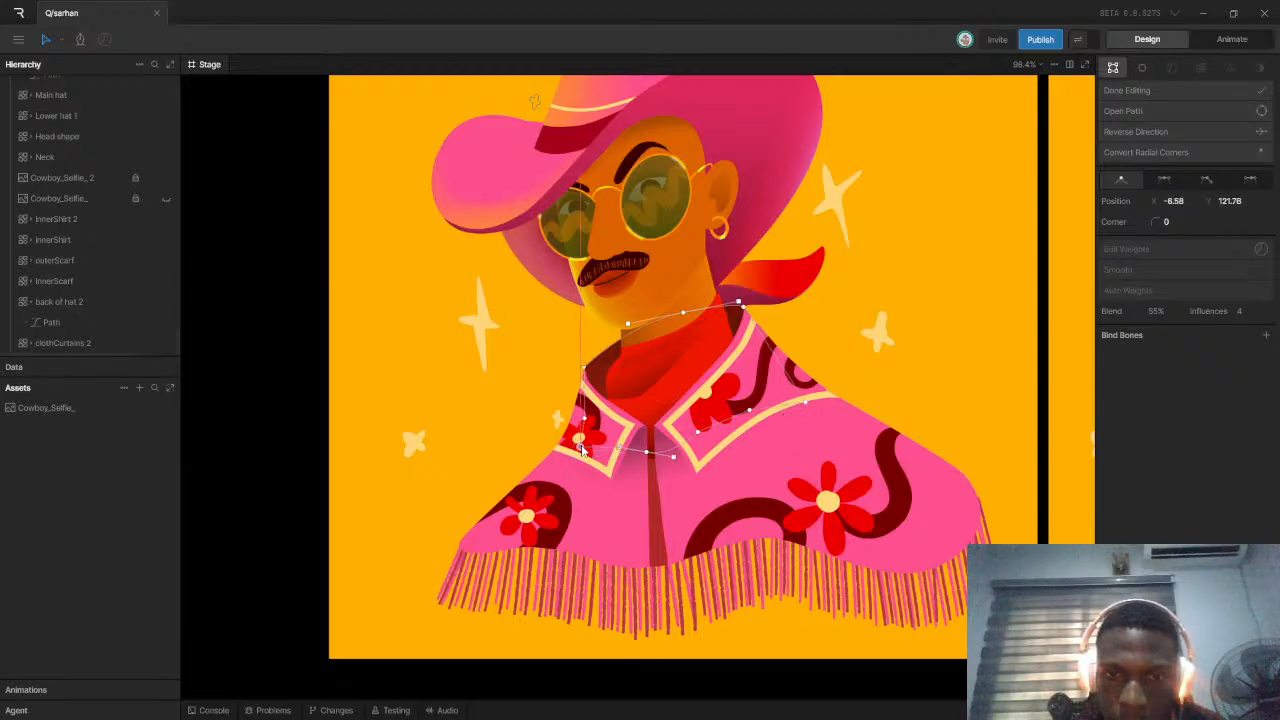
{"action": "left_click", "coordinate": [1234, 90]}
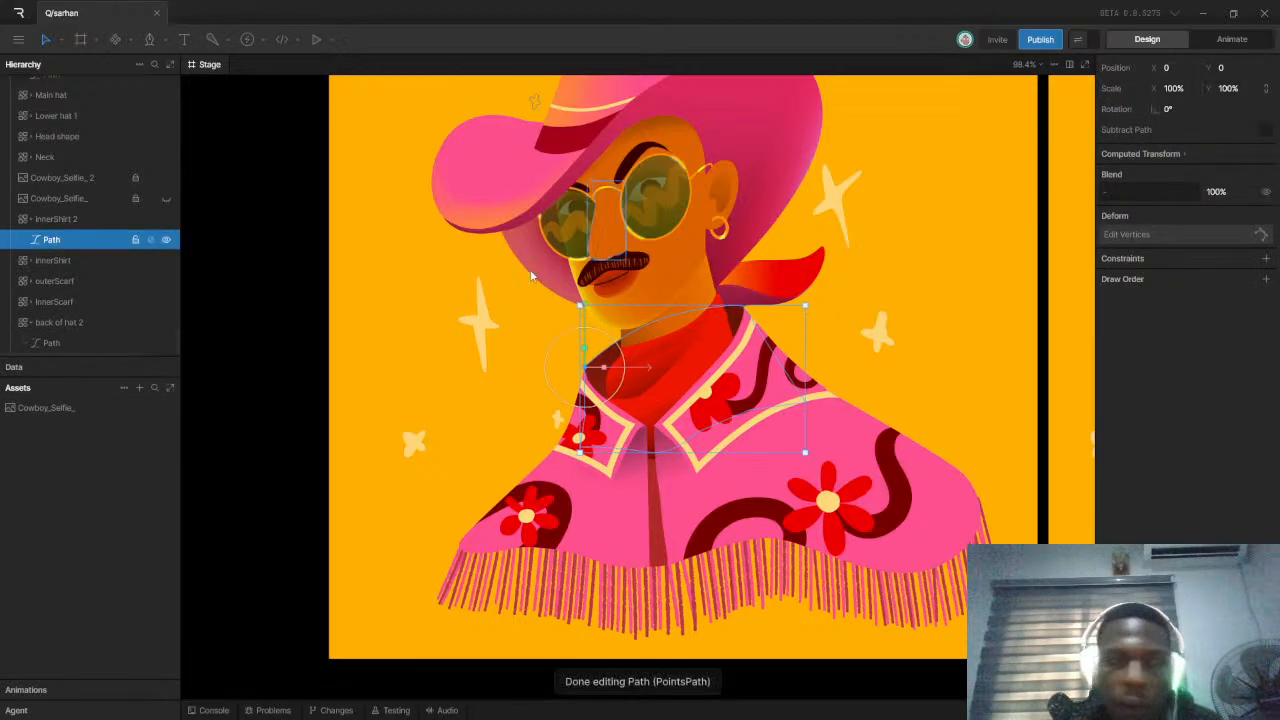
Delete the black gradient fill from the original innerShirt and set its solid fill to the shirt's sampled pink FF508E
{"action": "left_click", "coordinate": [78, 261]}
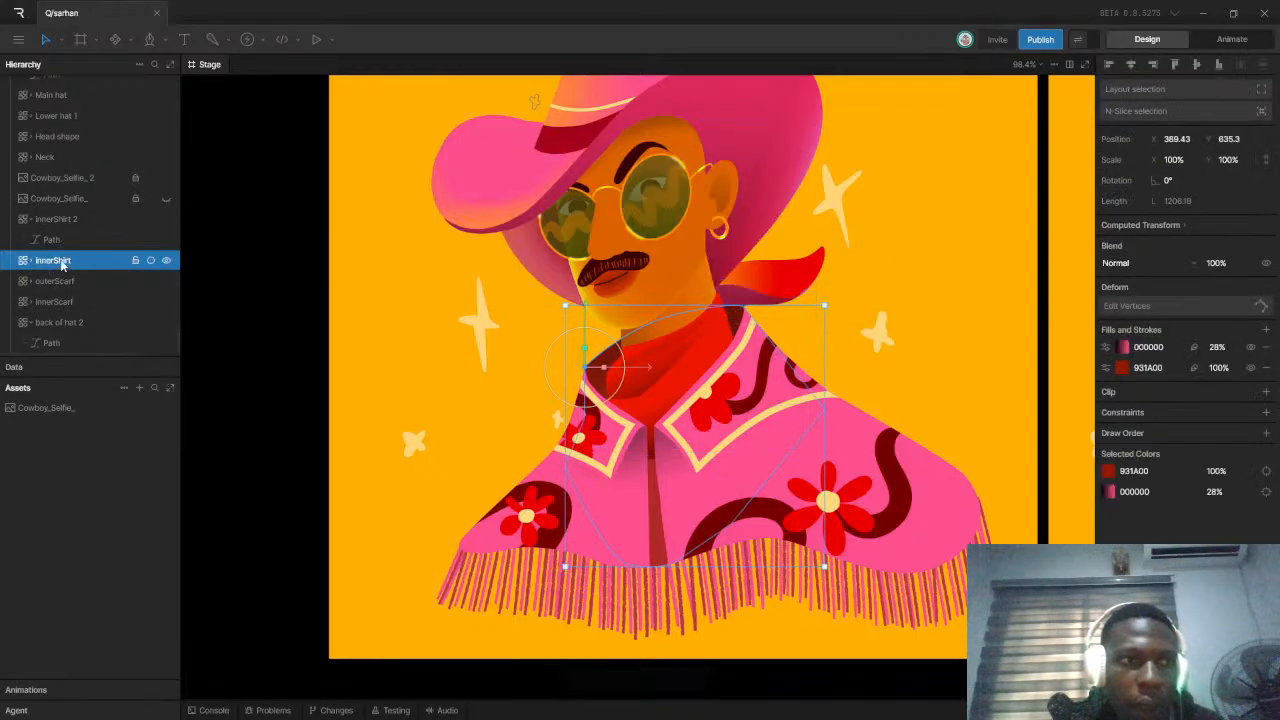
{"action": "left_click", "coordinate": [1266, 347]}
{"action": "left_click", "coordinate": [1122, 347]}
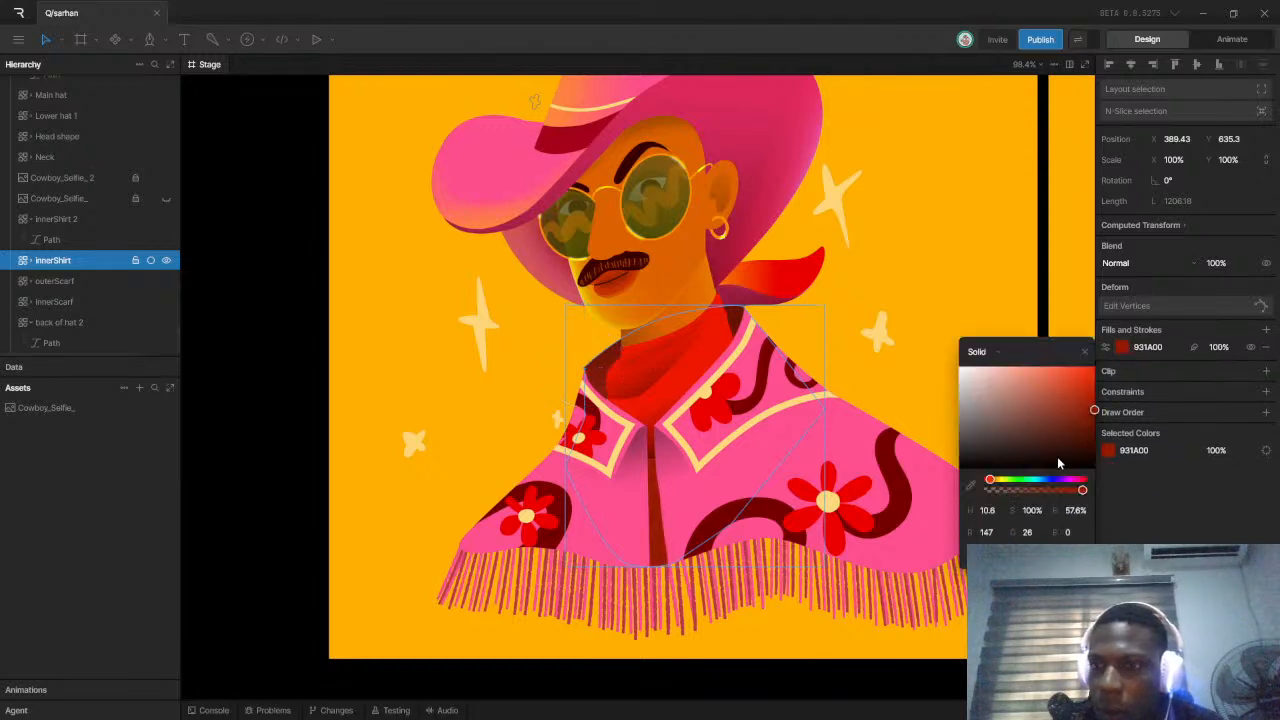
{"action": "left_click", "coordinate": [971, 487]}
{"action": "left_click", "coordinate": [929, 520]}
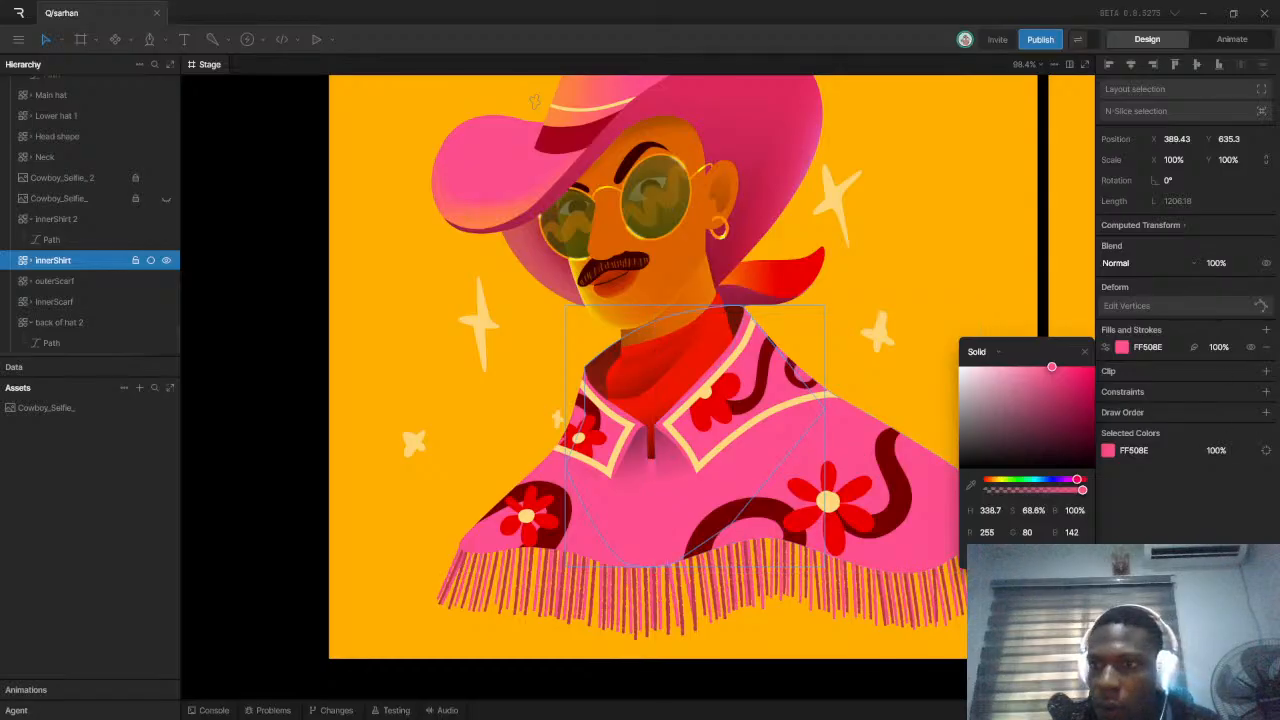
Compare the recoloured shirt front with the opening and trim on the reference cowboy's shirt
{"action": "scroll", "coordinate": [715, 400], "scroll_direction": "down", "scroll_amount": 5}
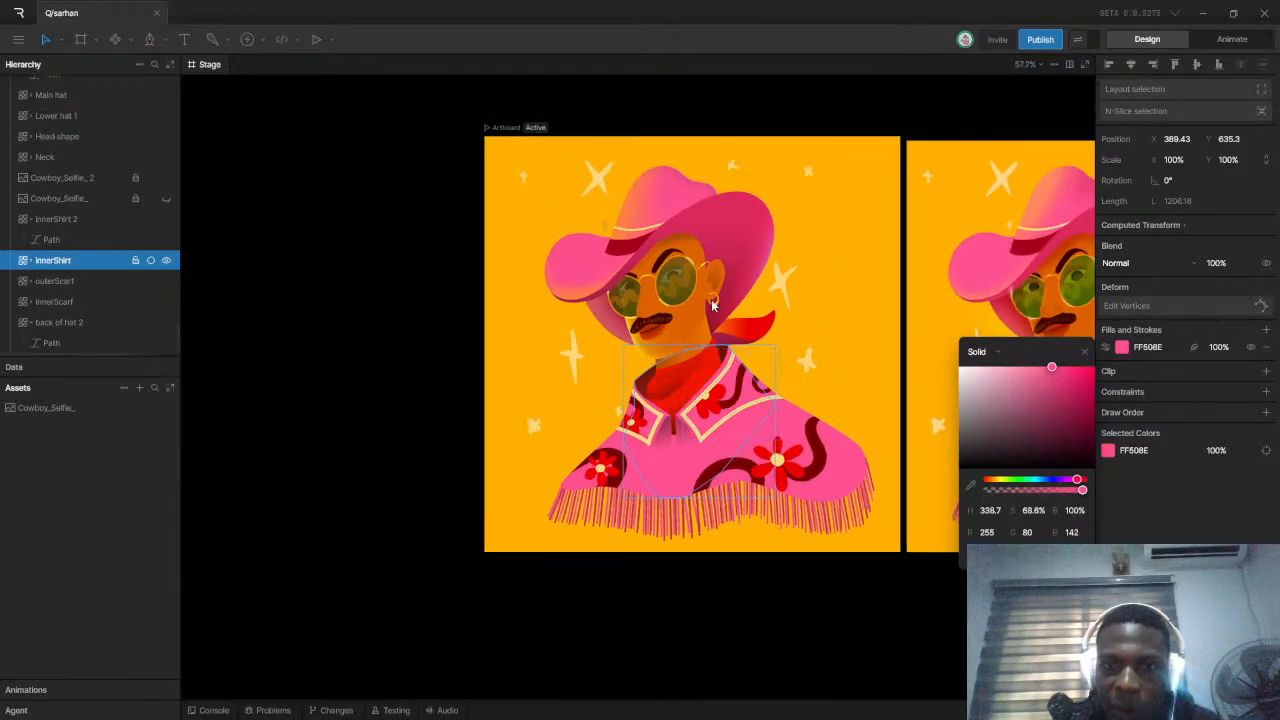
{"action": "scroll", "coordinate": [429, 349], "scroll_direction": "down", "scroll_amount": 2}
{"action": "scroll", "coordinate": [458, 388], "scroll_direction": "up", "scroll_amount": 4}
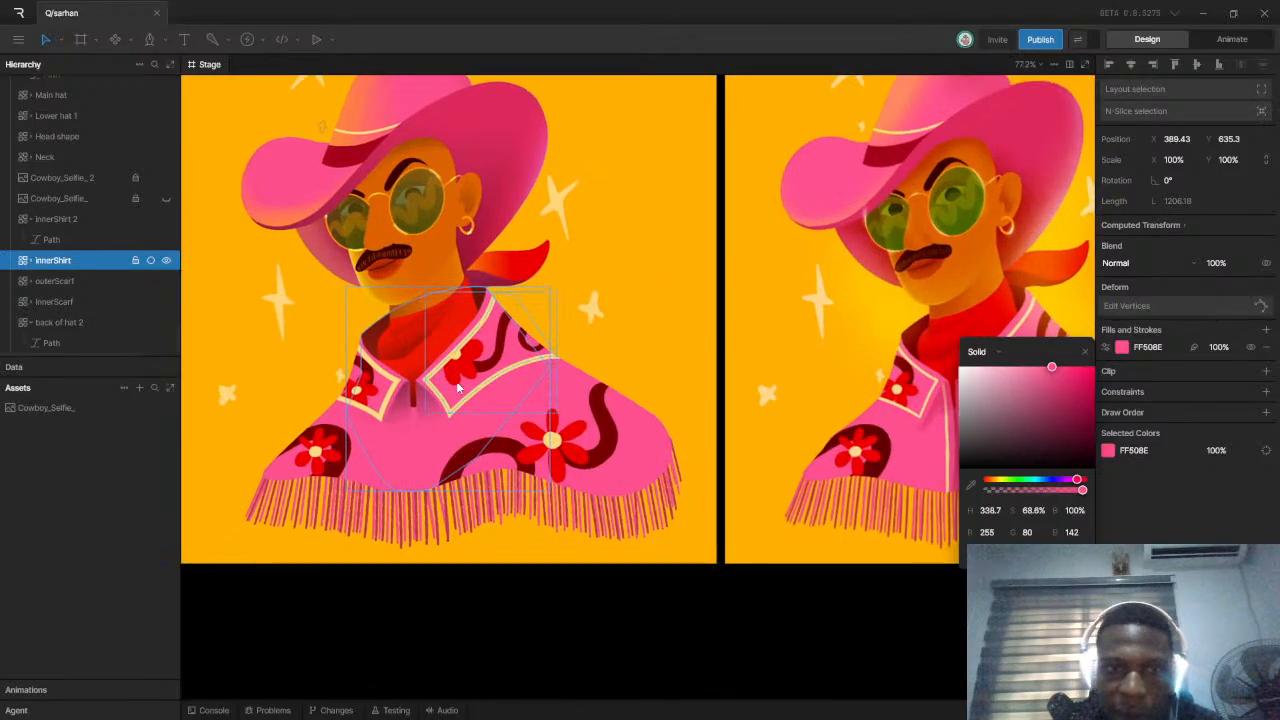
{"action": "scroll", "coordinate": [420, 428], "scroll_direction": "down", "scroll_amount": 5}
{"action": "scroll", "coordinate": [778, 440], "scroll_direction": "up", "scroll_amount": 5}
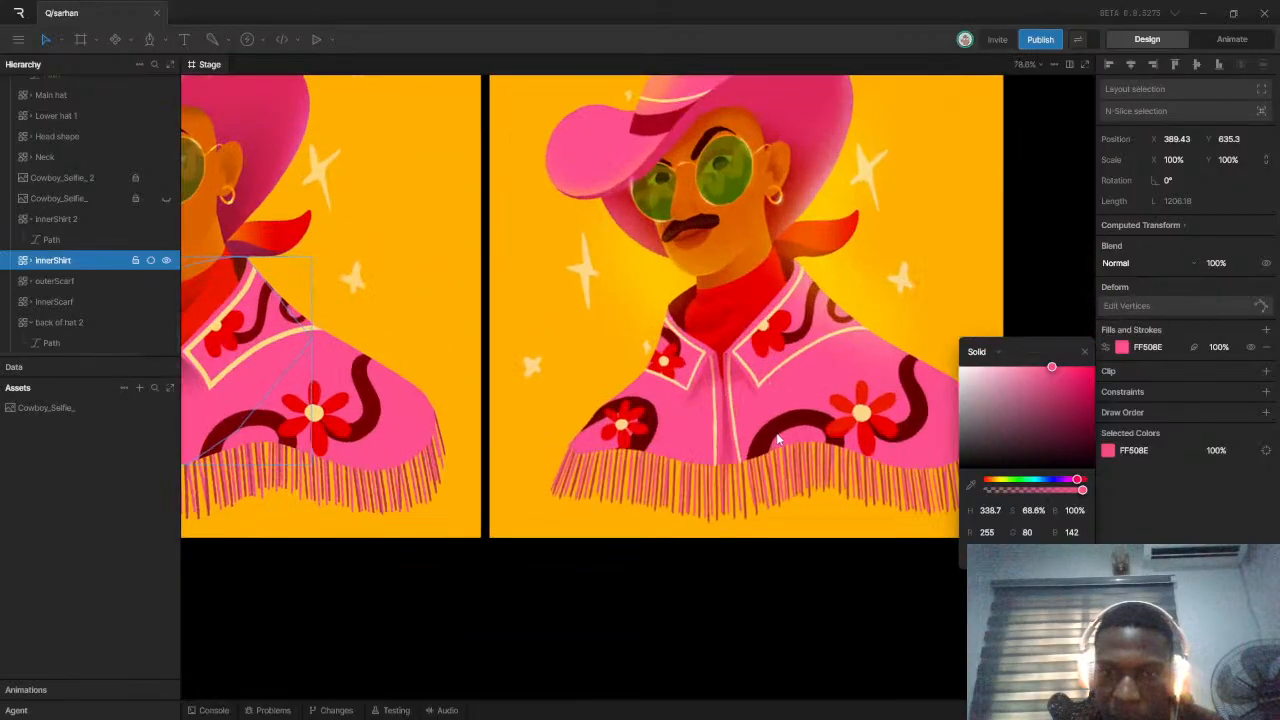
{"action": "scroll", "coordinate": [778, 440], "scroll_direction": "up", "scroll_amount": 5}
{"action": "scroll", "coordinate": [785, 400], "scroll_direction": "down", "scroll_amount": 3}
{"action": "scroll", "coordinate": [766, 372], "scroll_direction": "down", "scroll_amount": 1}
{"action": "scroll", "coordinate": [757, 390], "scroll_direction": "down", "scroll_amount": 5}
{"action": "scroll", "coordinate": [420, 399], "scroll_direction": "up", "scroll_amount": 4}
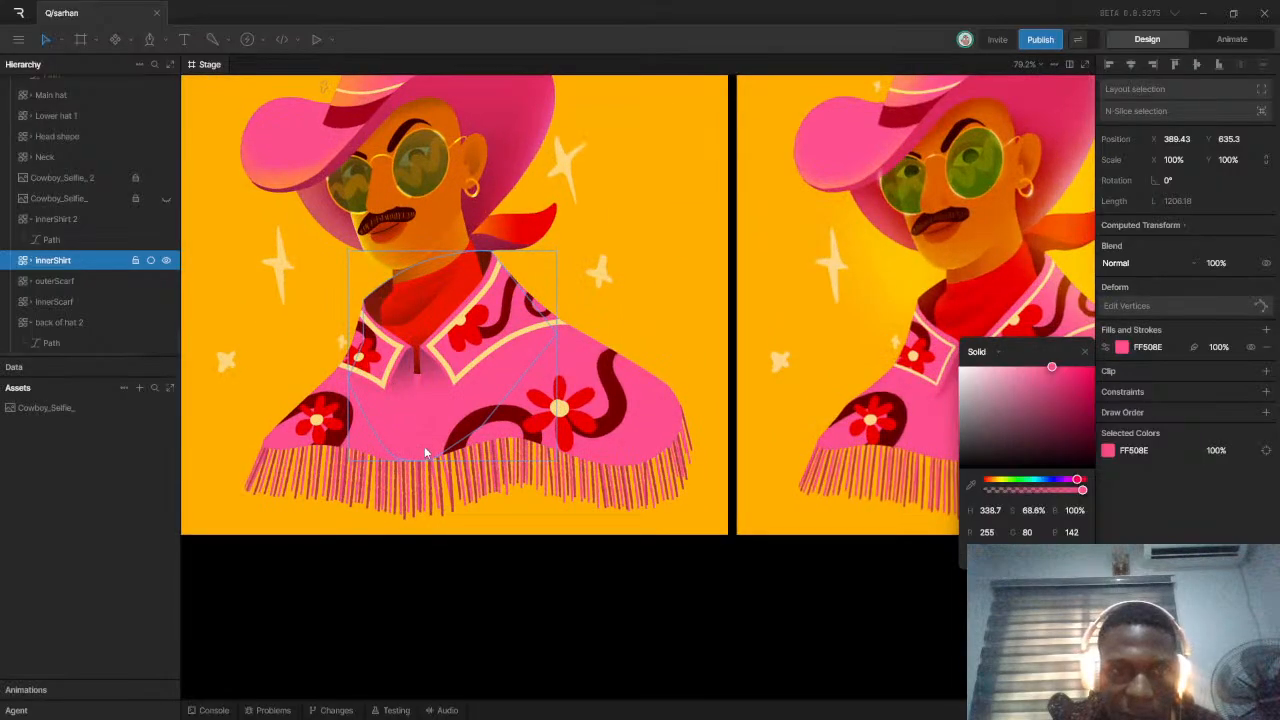
Set innerShirt's fill to the darker pink E73B6F sampled from the shaded strip in the reference shirt's opening
{"action": "left_click", "coordinate": [970, 486]}
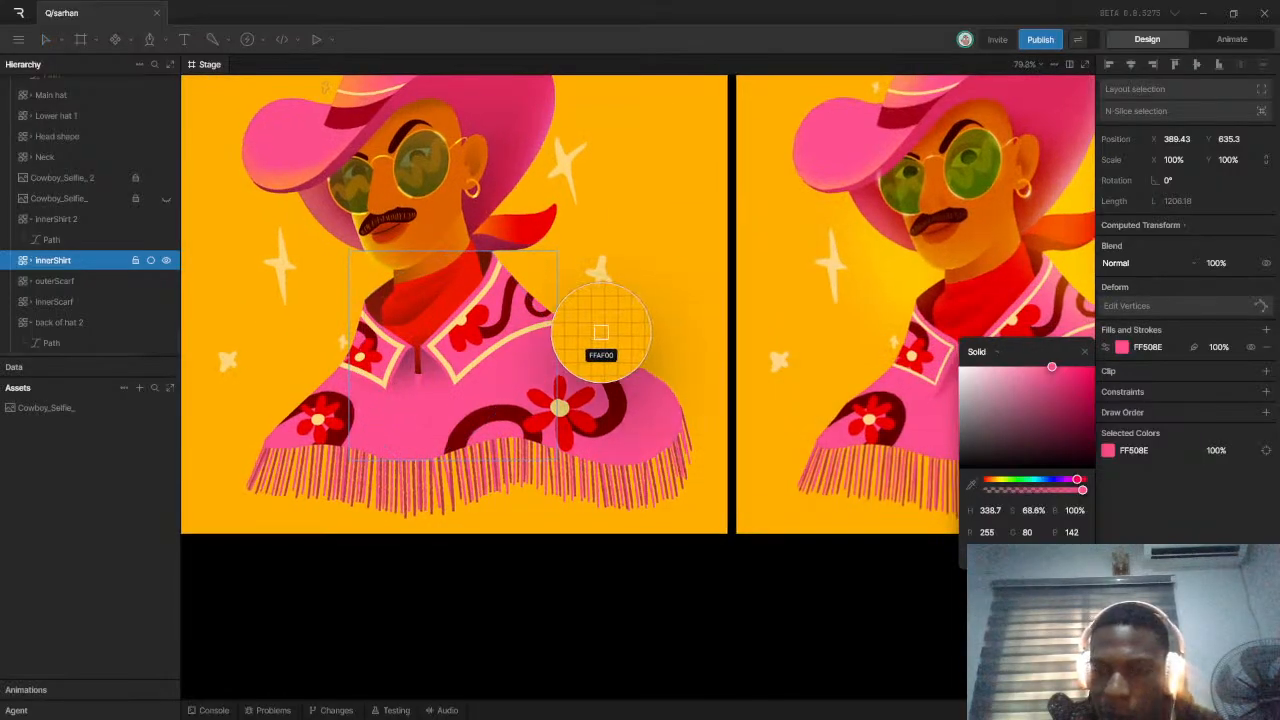
{"action": "scroll", "coordinate": [600, 330], "scroll_direction": "down", "scroll_amount": 4}
{"action": "scroll", "coordinate": [886, 306], "scroll_direction": "up", "scroll_amount": 5}
{"action": "scroll", "coordinate": [764, 465], "scroll_direction": "up", "scroll_amount": 8}
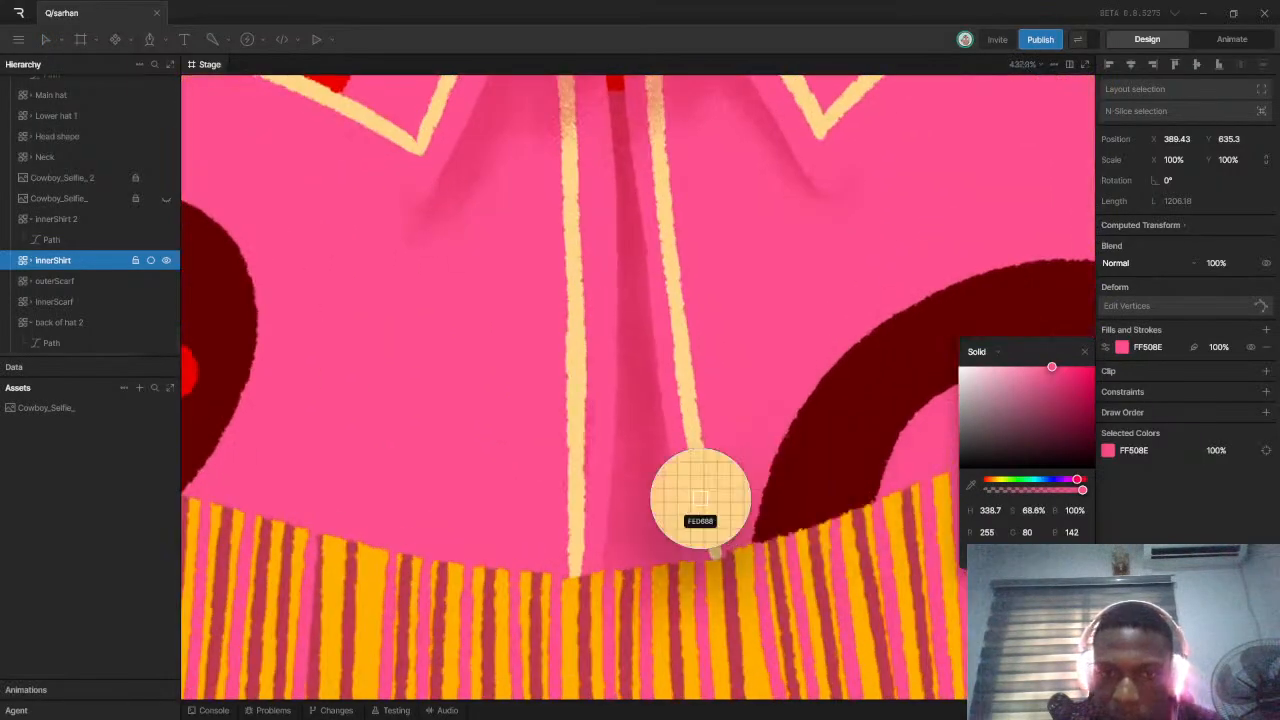
{"action": "left_click", "coordinate": [636, 487]}
Check the shirt opening and neck scarf of the vector cowboy against the reference image
{"action": "scroll", "coordinate": [640, 480], "scroll_direction": "down", "scroll_amount": 9}
{"action": "scroll", "coordinate": [657, 478], "scroll_direction": "up", "scroll_amount": 3}
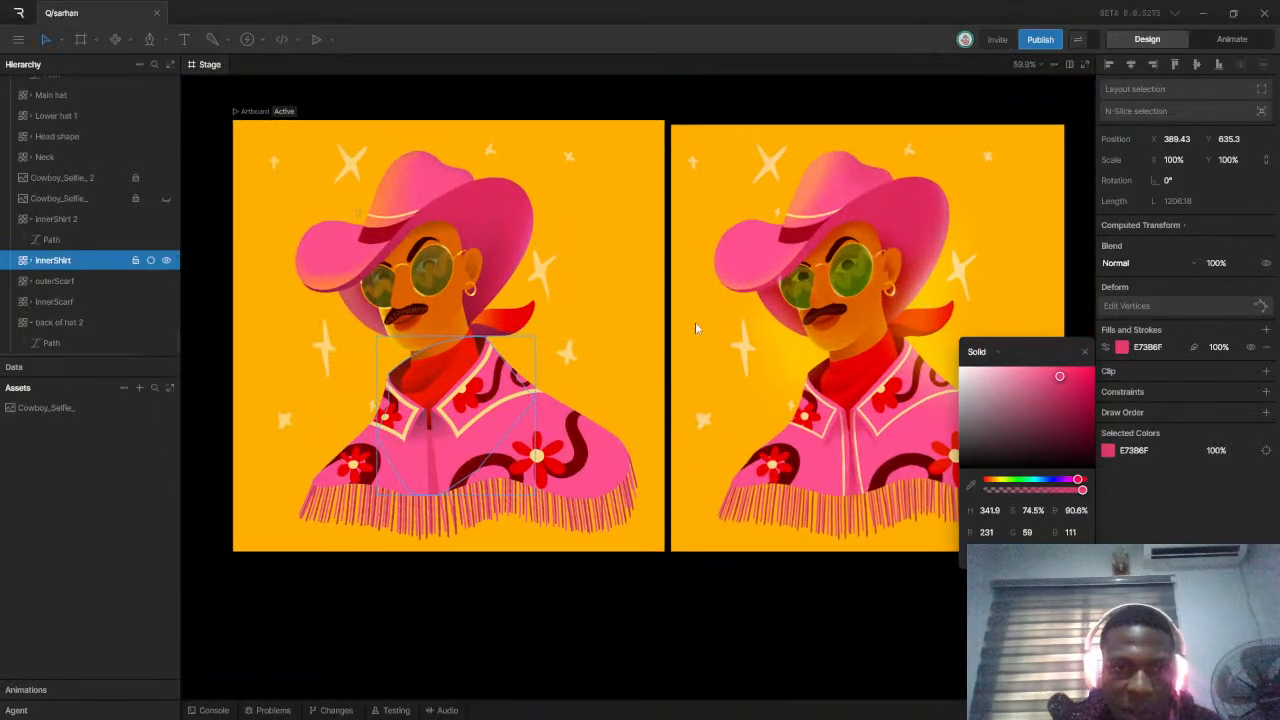
{"action": "scroll", "coordinate": [560, 422], "scroll_direction": "up", "scroll_amount": 3}
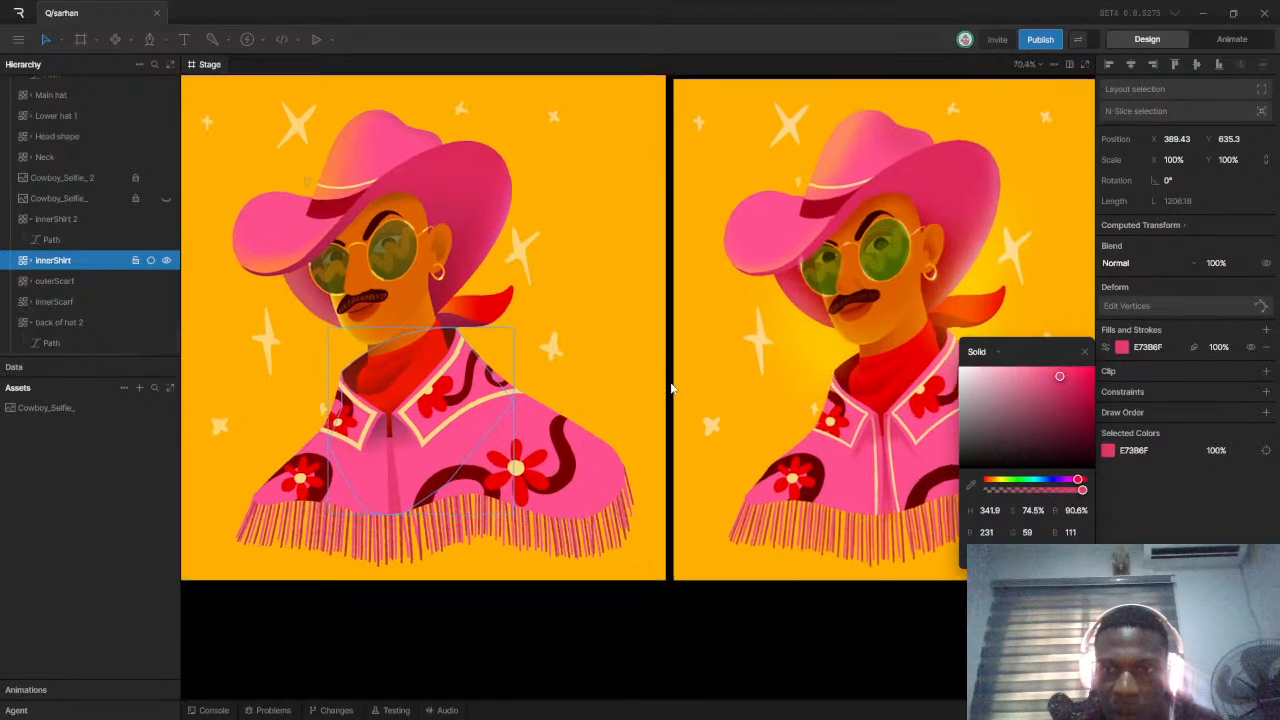
{"action": "scroll", "coordinate": [350, 415], "scroll_direction": "up", "scroll_amount": 3}
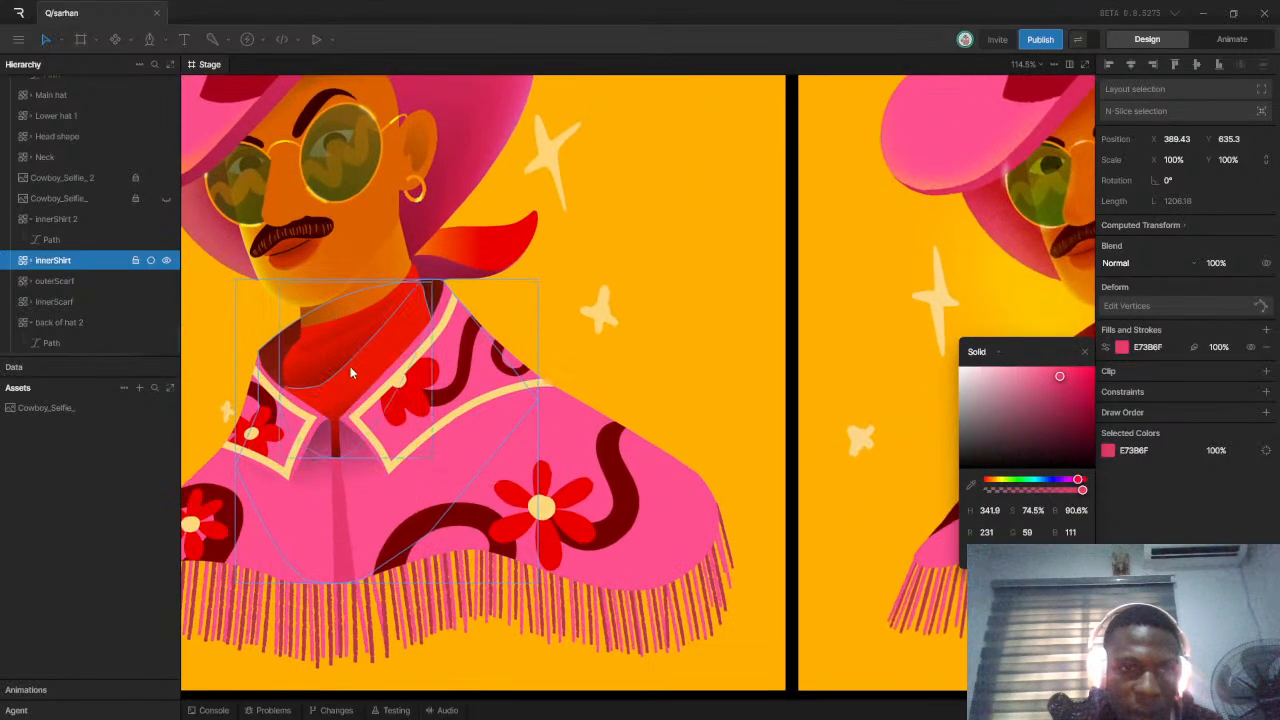
{"action": "left_click", "coordinate": [363, 358]}
{"action": "scroll", "coordinate": [363, 356], "scroll_direction": "down", "scroll_amount": 6}
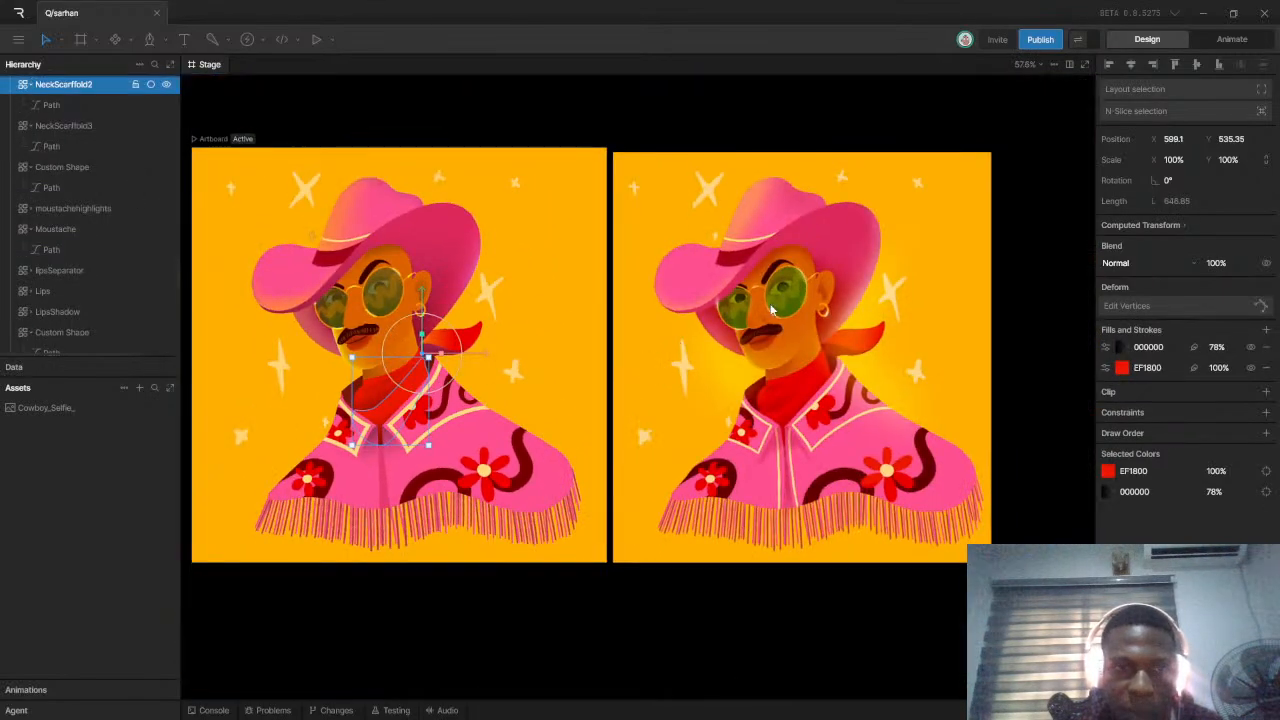
Clear the neck scarf fold selection and inspect the vector cowboy's collar and front opening beside the reference
{"action": "scroll", "coordinate": [495, 551], "scroll_direction": "down", "scroll_amount": 3}
{"action": "scroll", "coordinate": [495, 551], "scroll_direction": "up", "scroll_amount": 2}
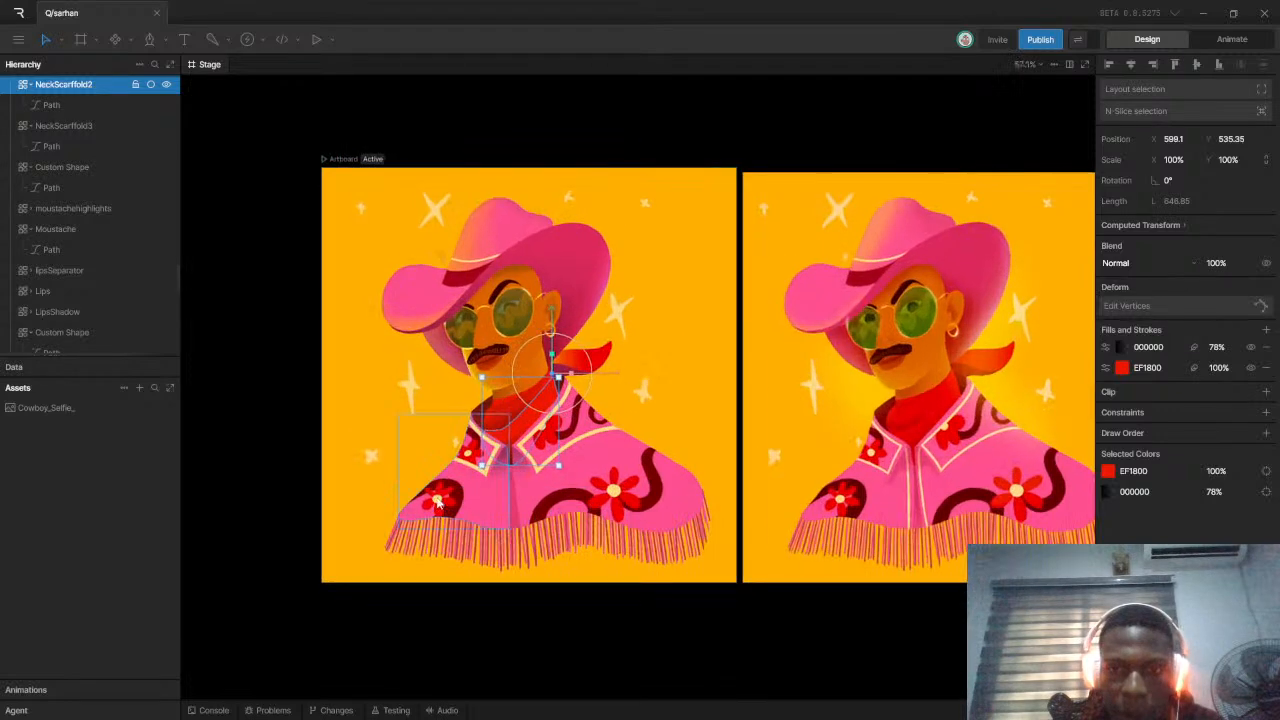
{"action": "scroll", "coordinate": [470, 480], "scroll_direction": "up", "scroll_amount": 6}
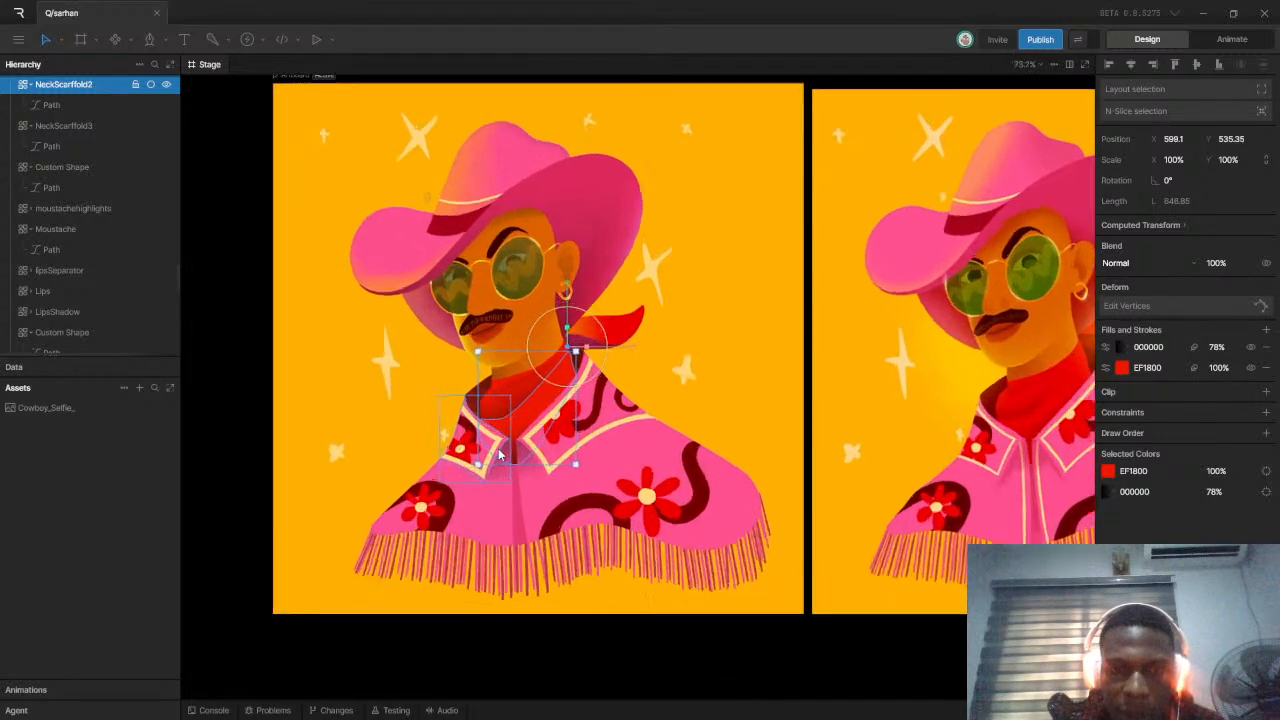
{"action": "scroll", "coordinate": [533, 681], "scroll_direction": "down", "scroll_amount": 8}
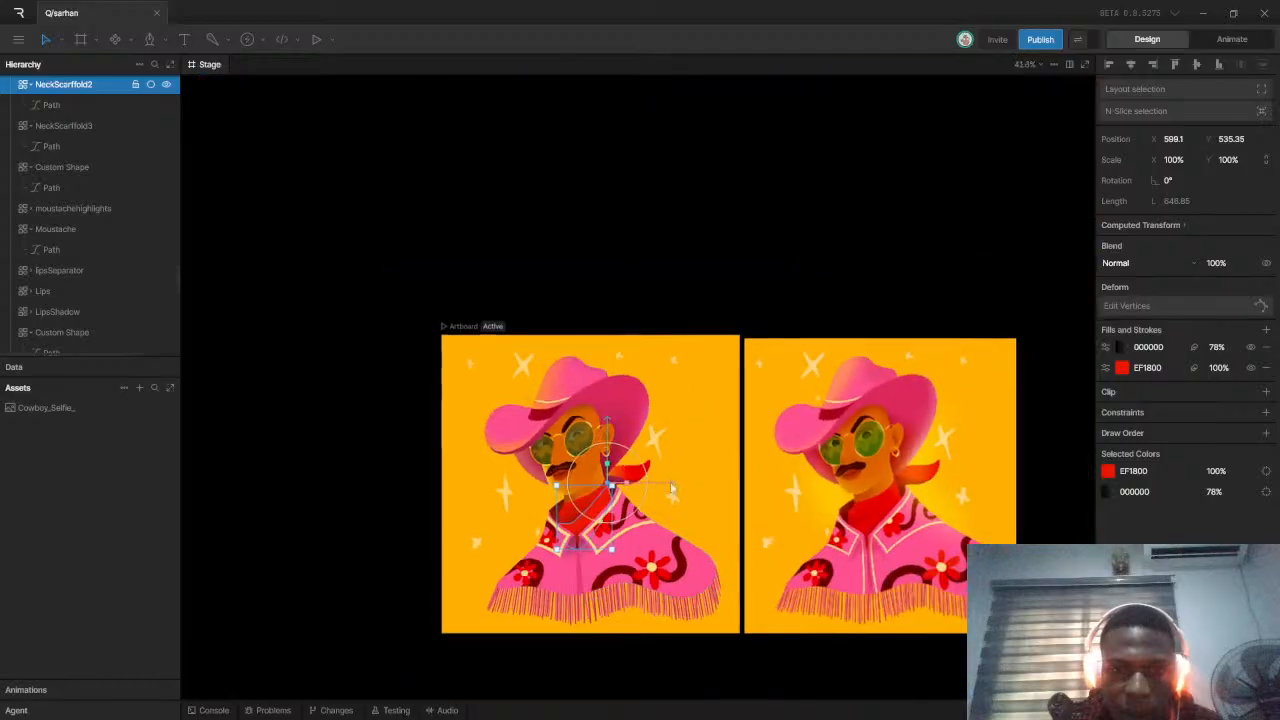
{"action": "left_click", "coordinate": [345, 471]}
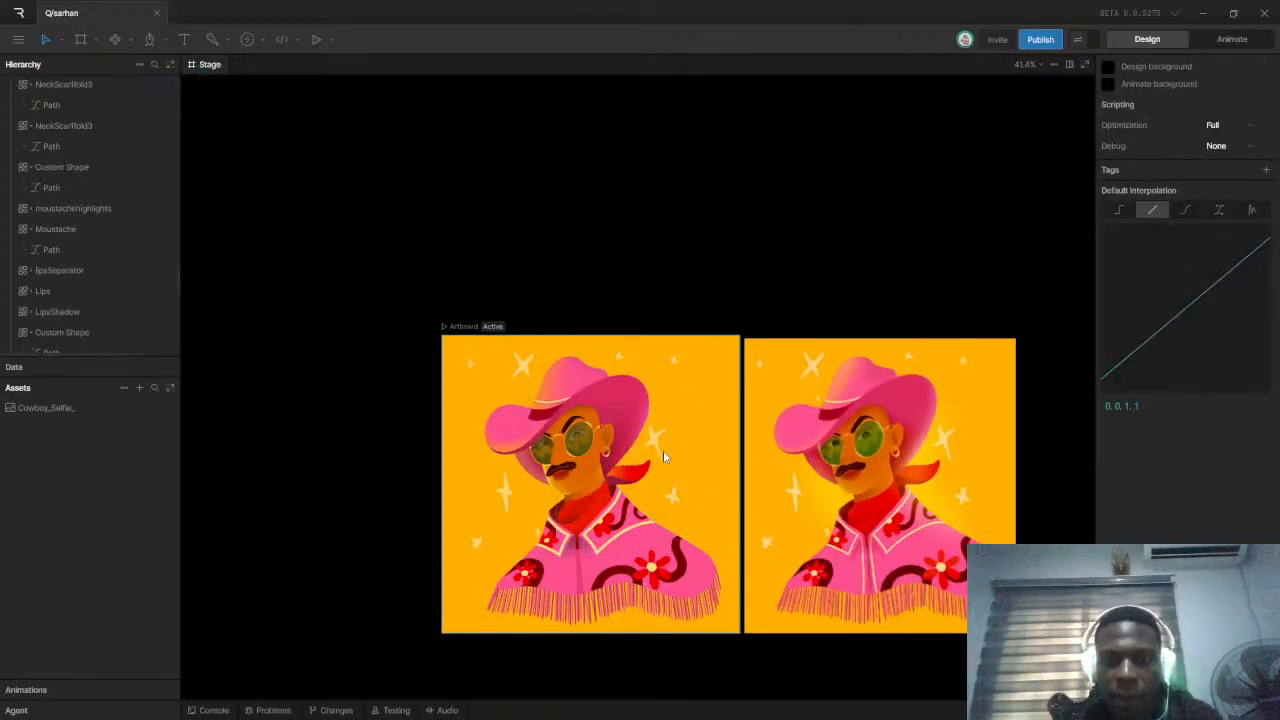
{"action": "scroll", "coordinate": [606, 567], "scroll_direction": "up", "scroll_amount": 3}
{"action": "scroll", "coordinate": [588, 590], "scroll_direction": "up", "scroll_amount": 3}
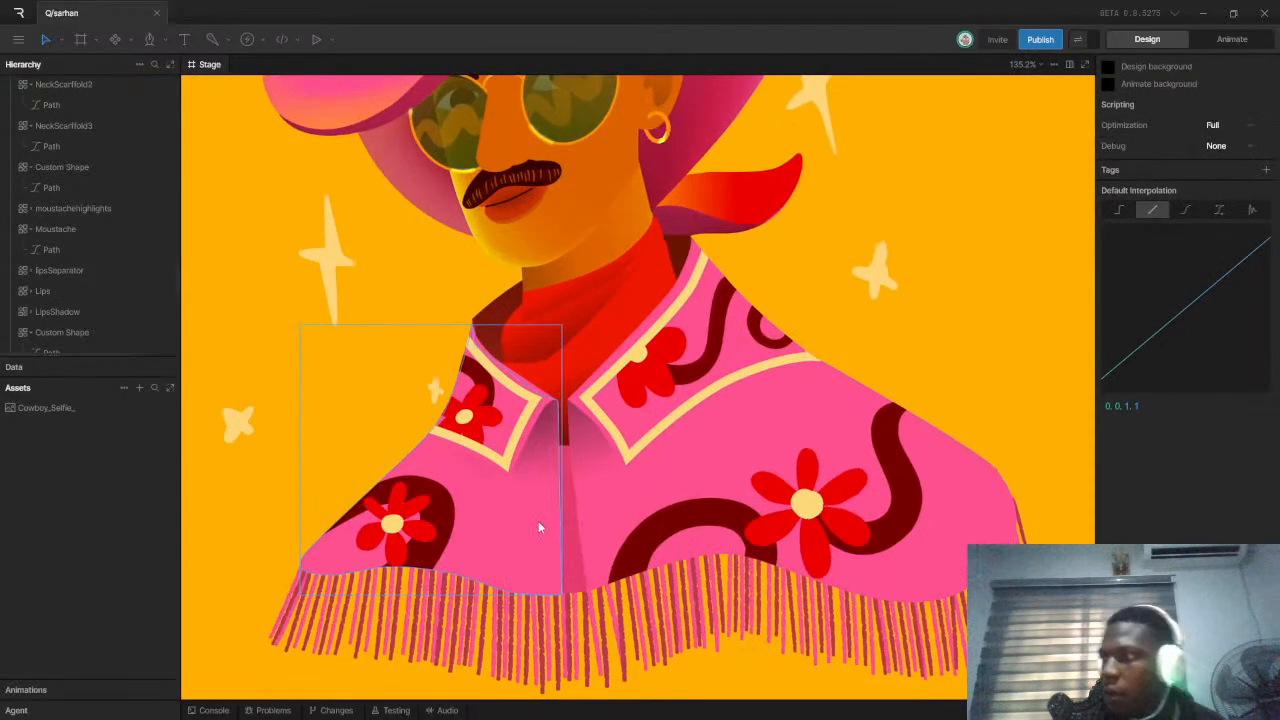
{"action": "scroll", "coordinate": [560, 490], "scroll_direction": "up", "scroll_amount": 2}
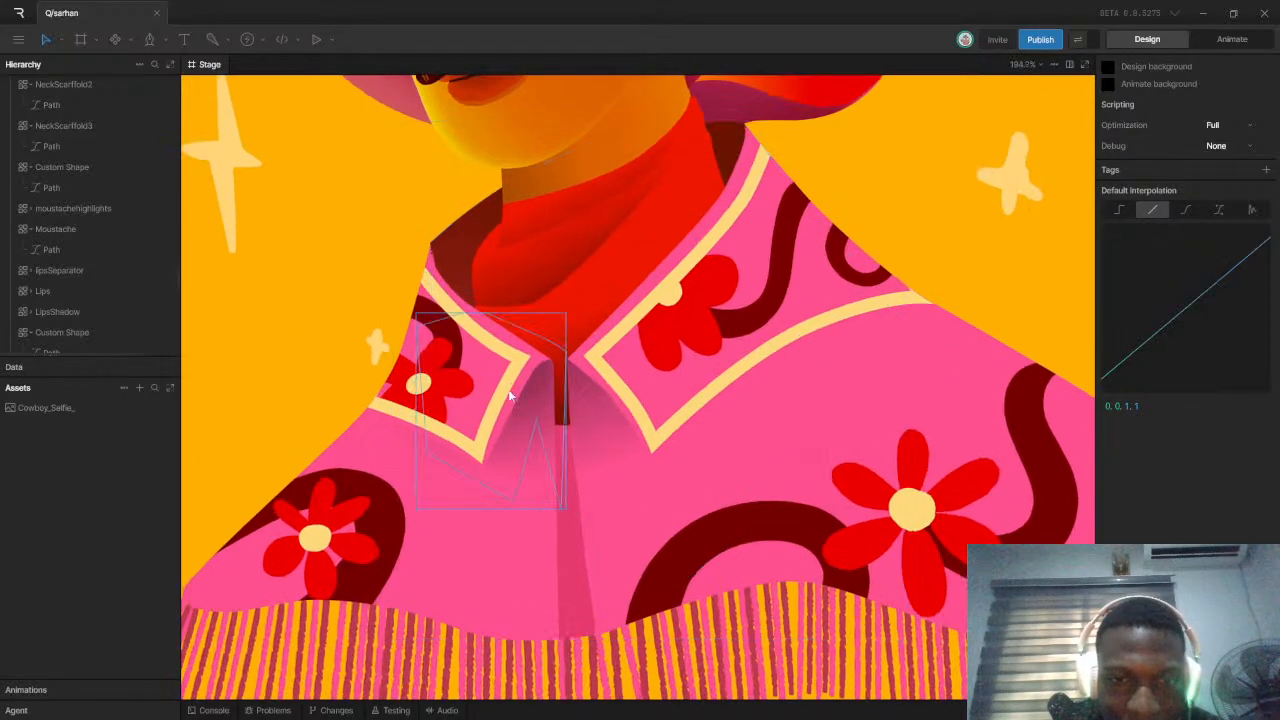
Draw an open three-point Pen path from the left collar's inner corner down to the fringe, curved at its middle point, for the opening's left trim
{"action": "left_click", "coordinate": [150, 40]}
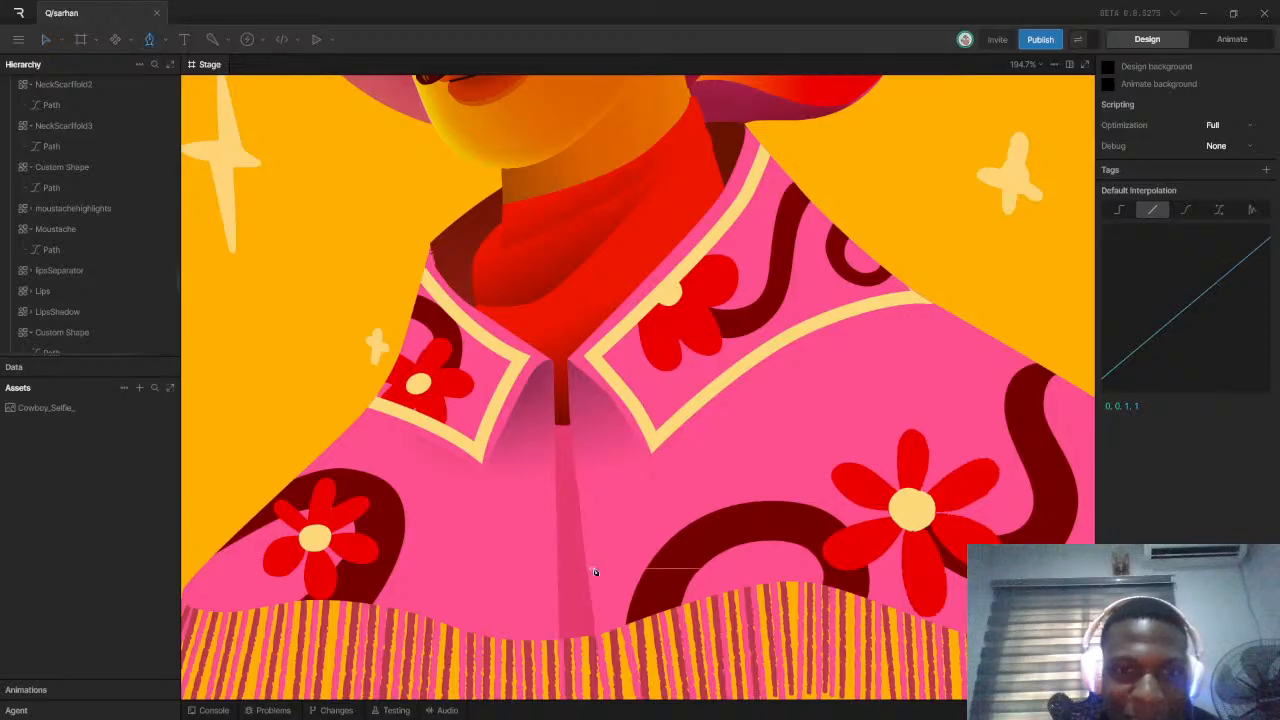
{"action": "scroll", "coordinate": [549, 379], "scroll_direction": "down", "scroll_amount": 7}
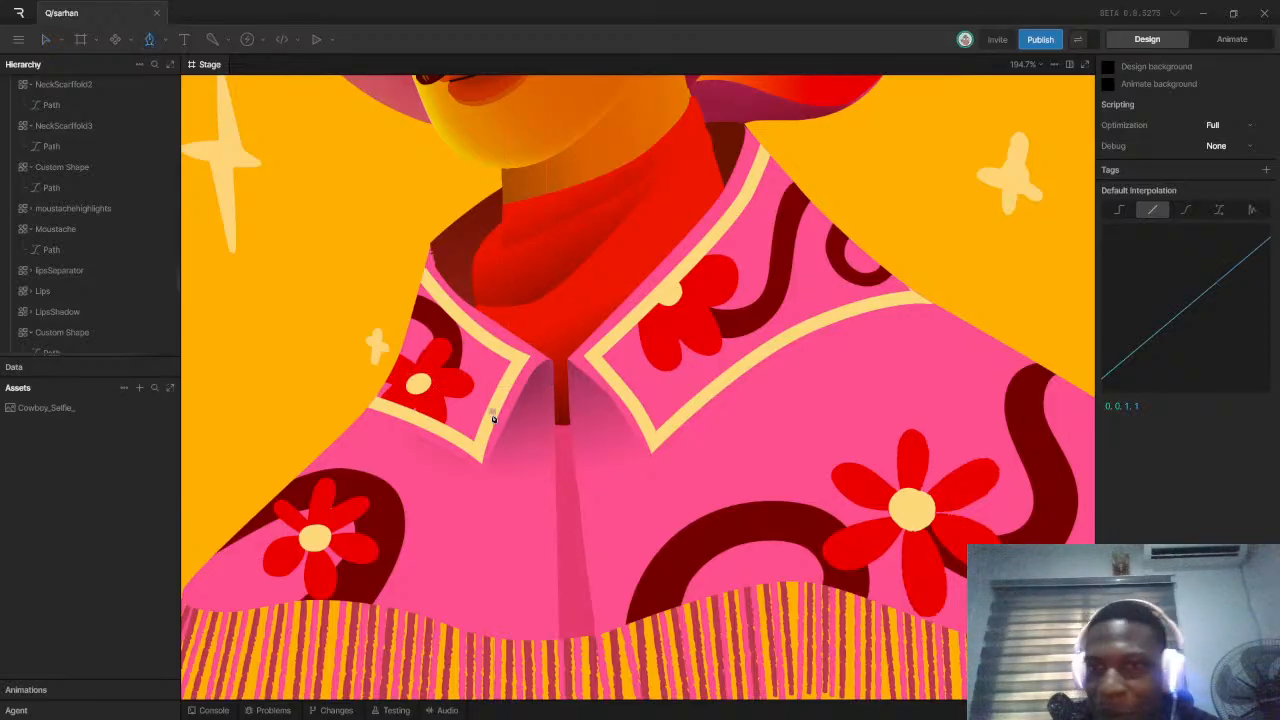
{"action": "scroll", "coordinate": [673, 447], "scroll_direction": "up", "scroll_amount": 5}
{"action": "scroll", "coordinate": [673, 447], "scroll_direction": "up", "scroll_amount": 3}
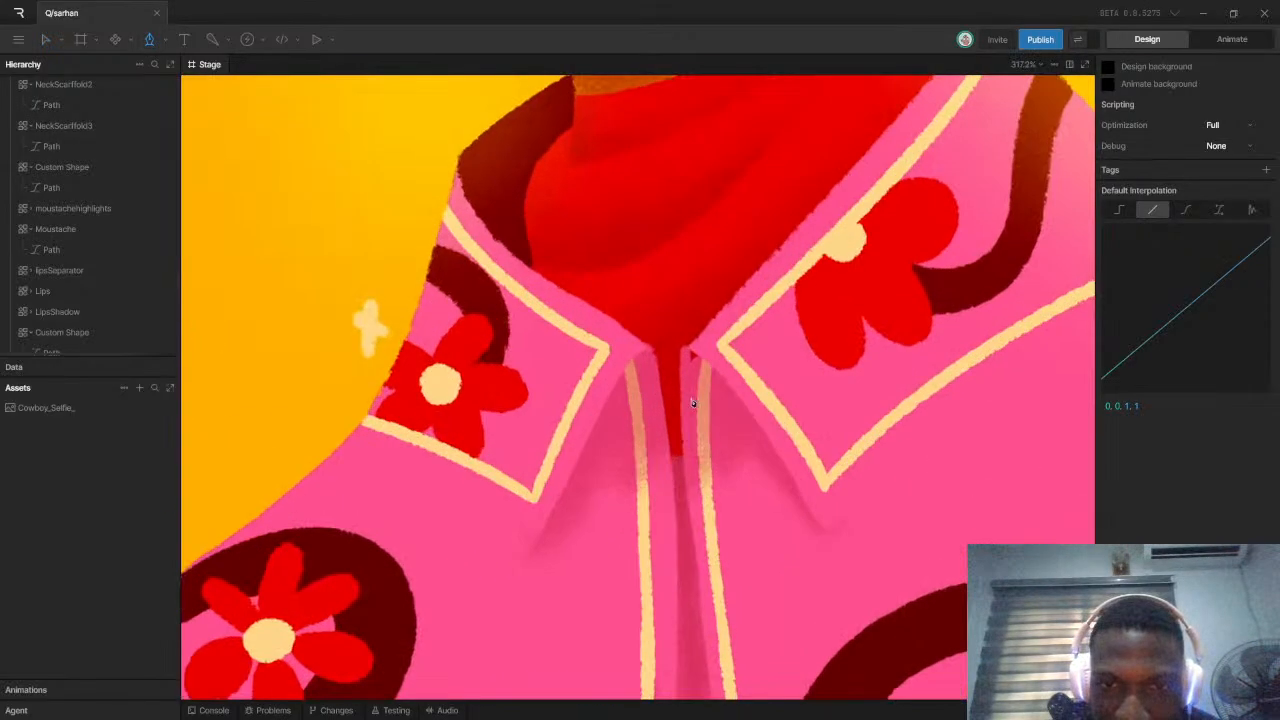
{"action": "scroll", "coordinate": [600, 430], "scroll_direction": "down", "scroll_amount": 7}
{"action": "scroll", "coordinate": [418, 403], "scroll_direction": "up", "scroll_amount": 4}
{"action": "scroll", "coordinate": [418, 403], "scroll_direction": "up", "scroll_amount": 5}
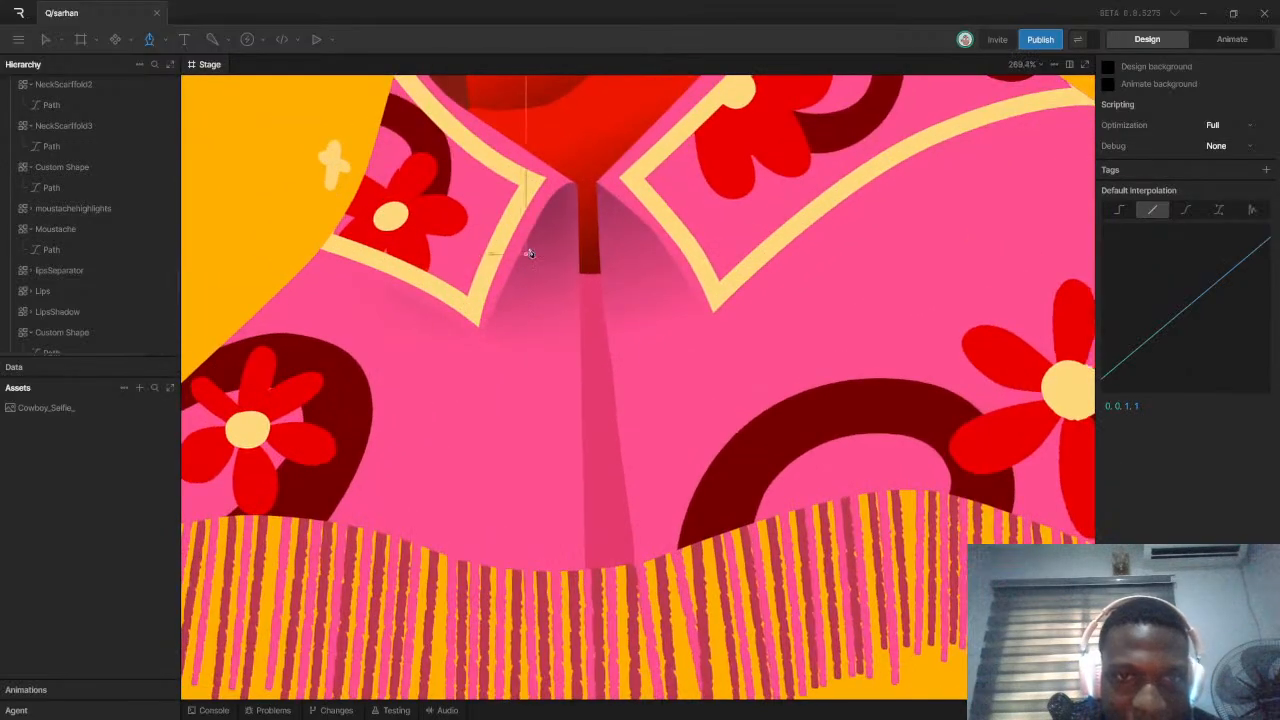
{"action": "left_click", "coordinate": [546, 184]}
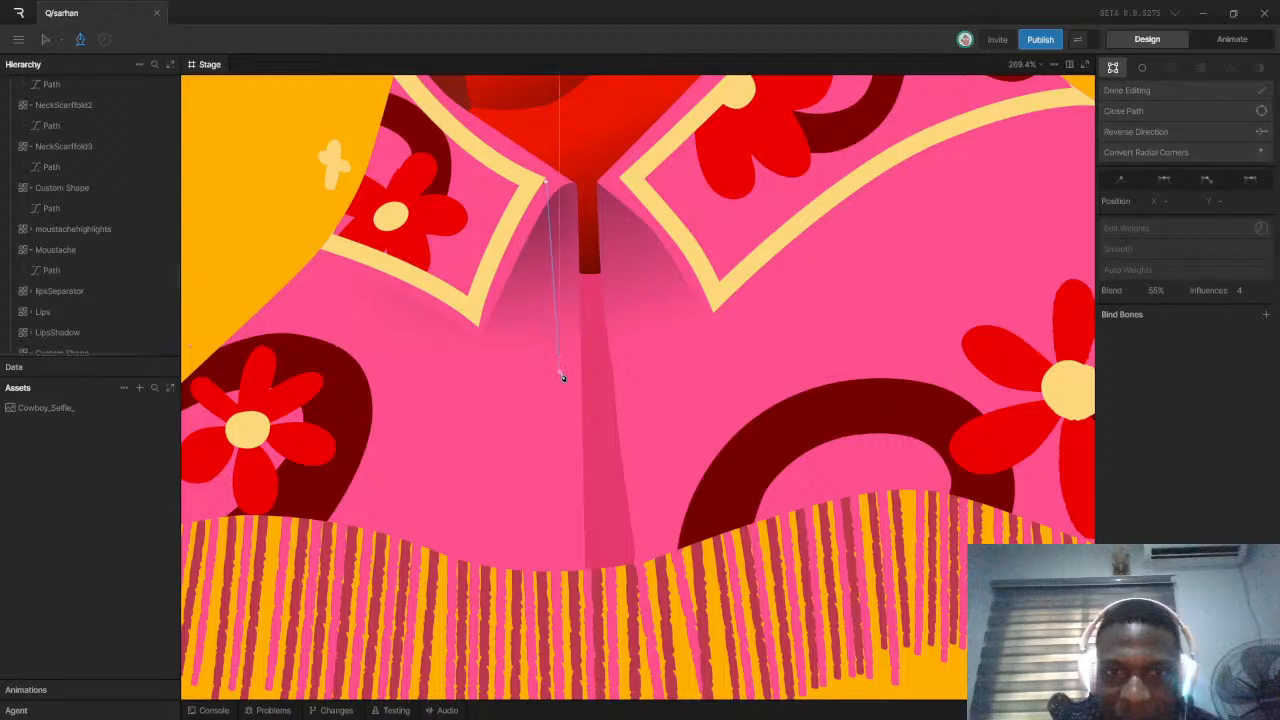
{"action": "left_click_drag", "start_coordinate": [559, 384], "coordinate": [562, 504]}
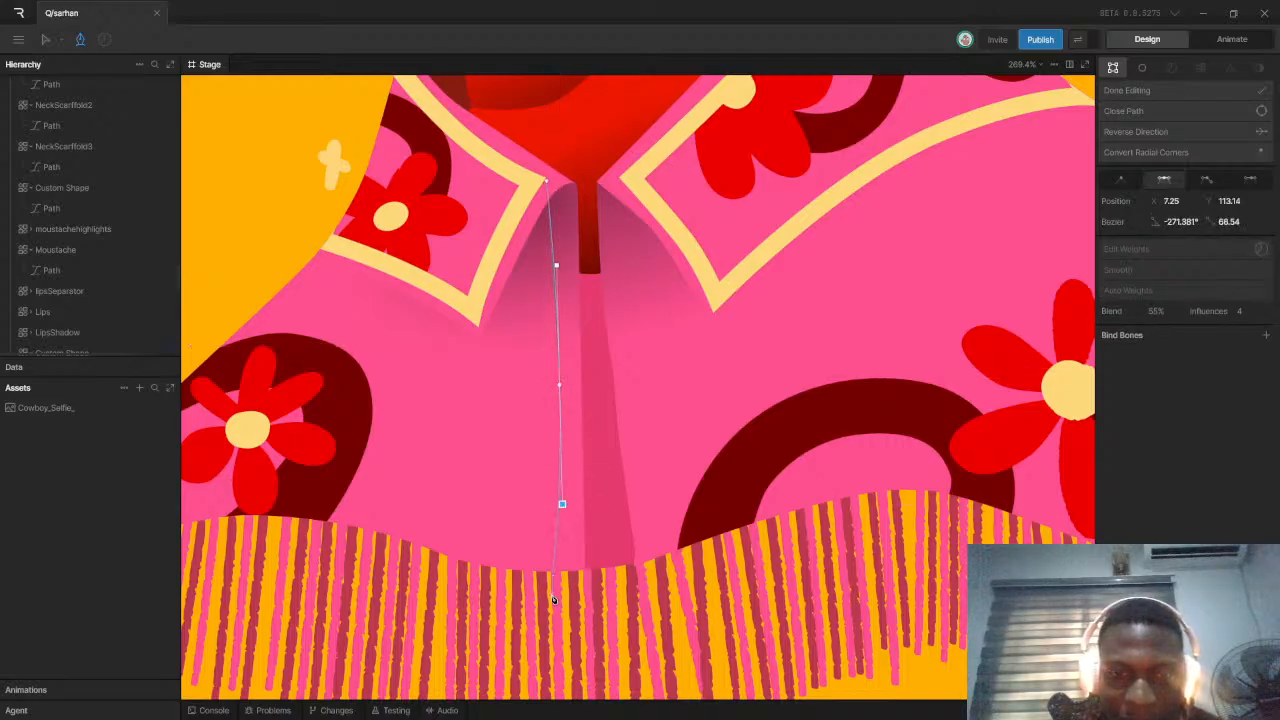
{"action": "left_click", "coordinate": [558, 574]}
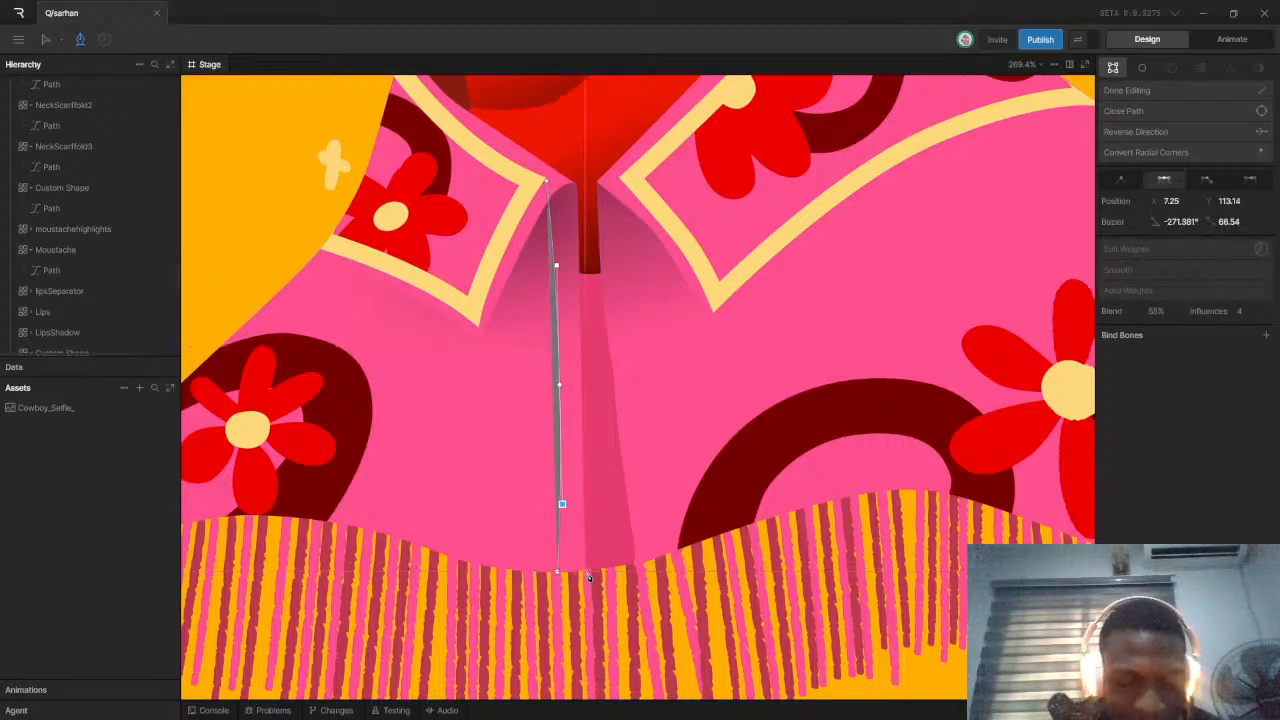
{"action": "key", "text": "v"}
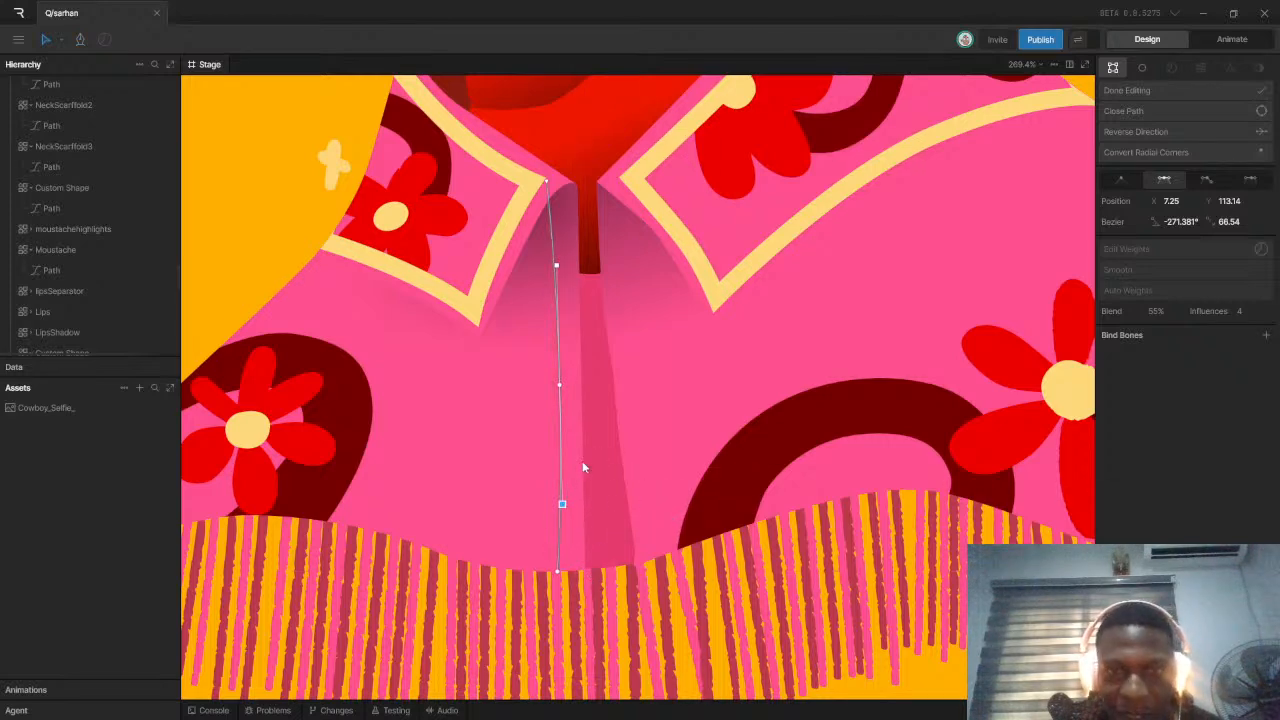
{"action": "scroll", "coordinate": [69, 178], "scroll_direction": "down", "scroll_amount": 5}
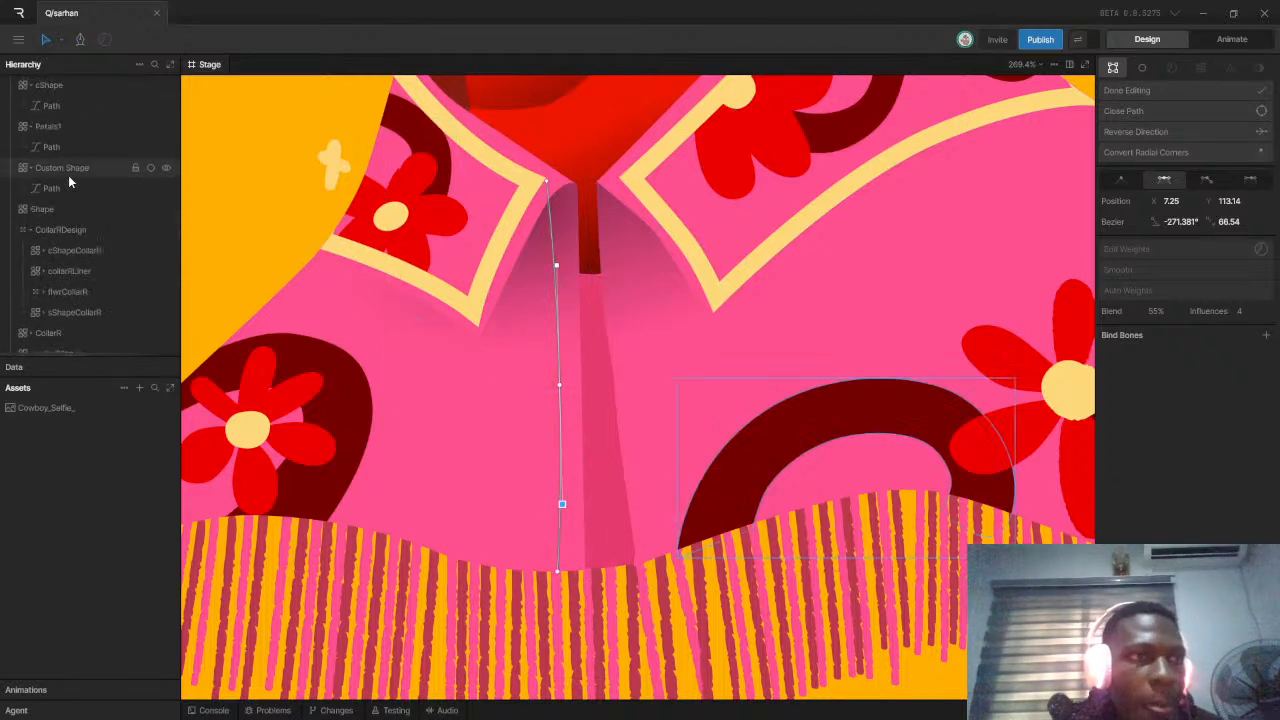
Finish editing the line down the shirt front and give its stroke the collar trim colour FED97C and thickness 8
{"action": "scroll", "coordinate": [66, 175], "scroll_direction": "up", "scroll_amount": 5}
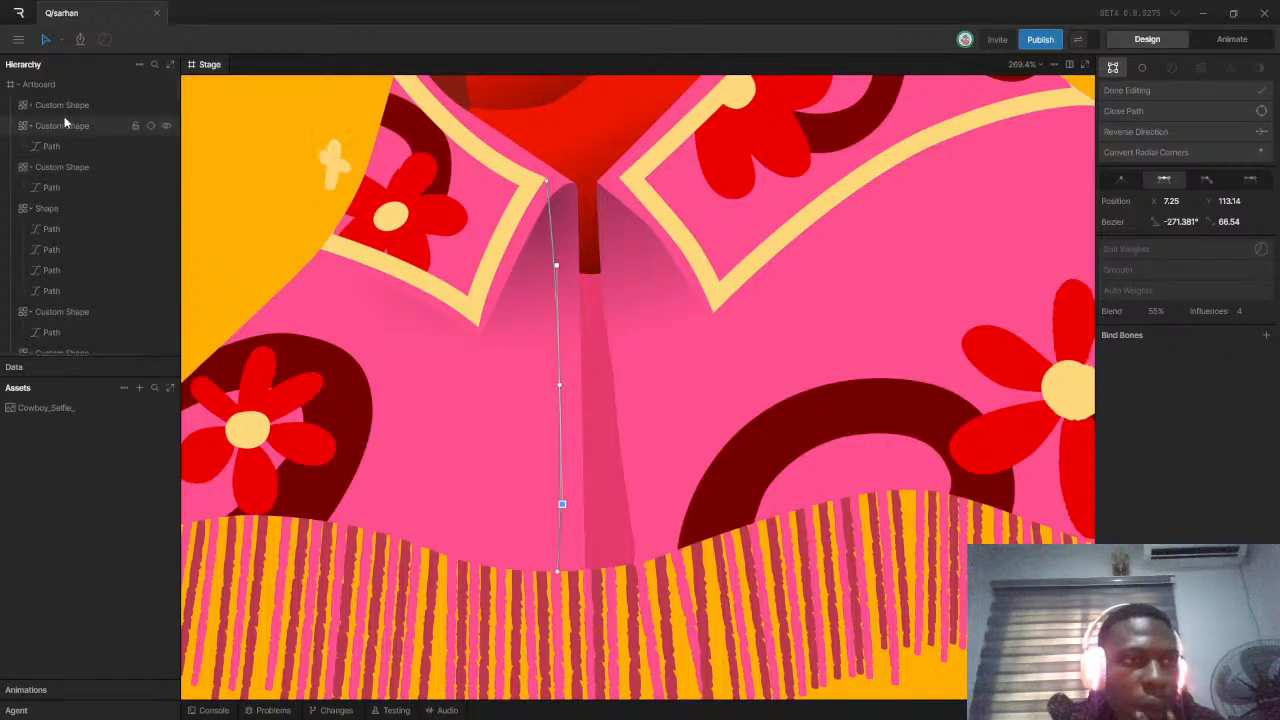
{"action": "key", "text": "Escape"}
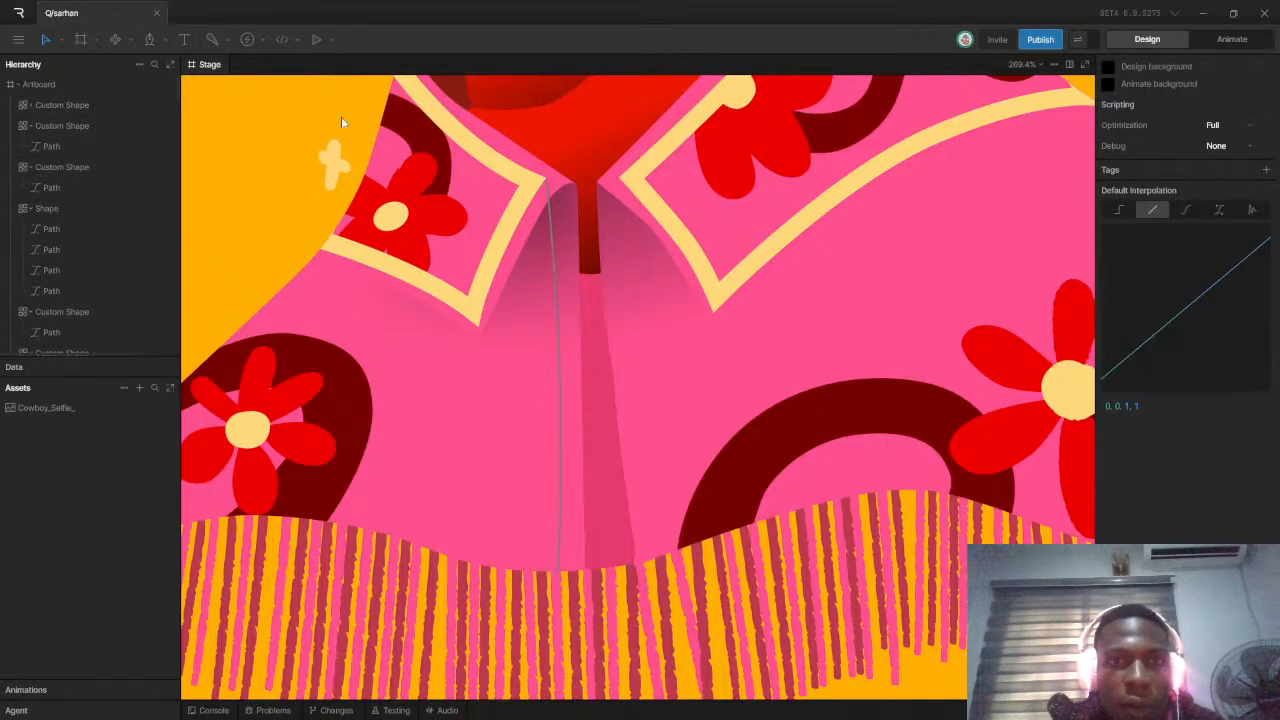
{"action": "left_click", "coordinate": [550, 236]}
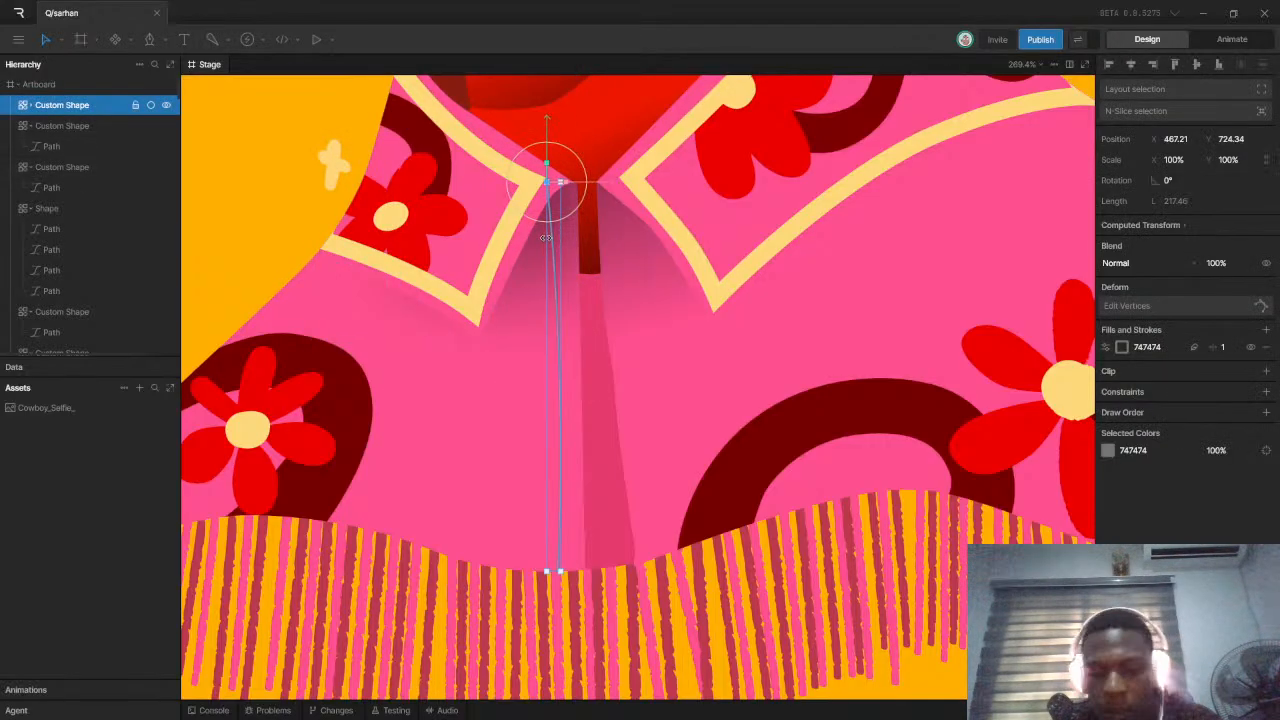
{"action": "key", "text": "i"}
{"action": "left_click", "coordinate": [518, 207]}
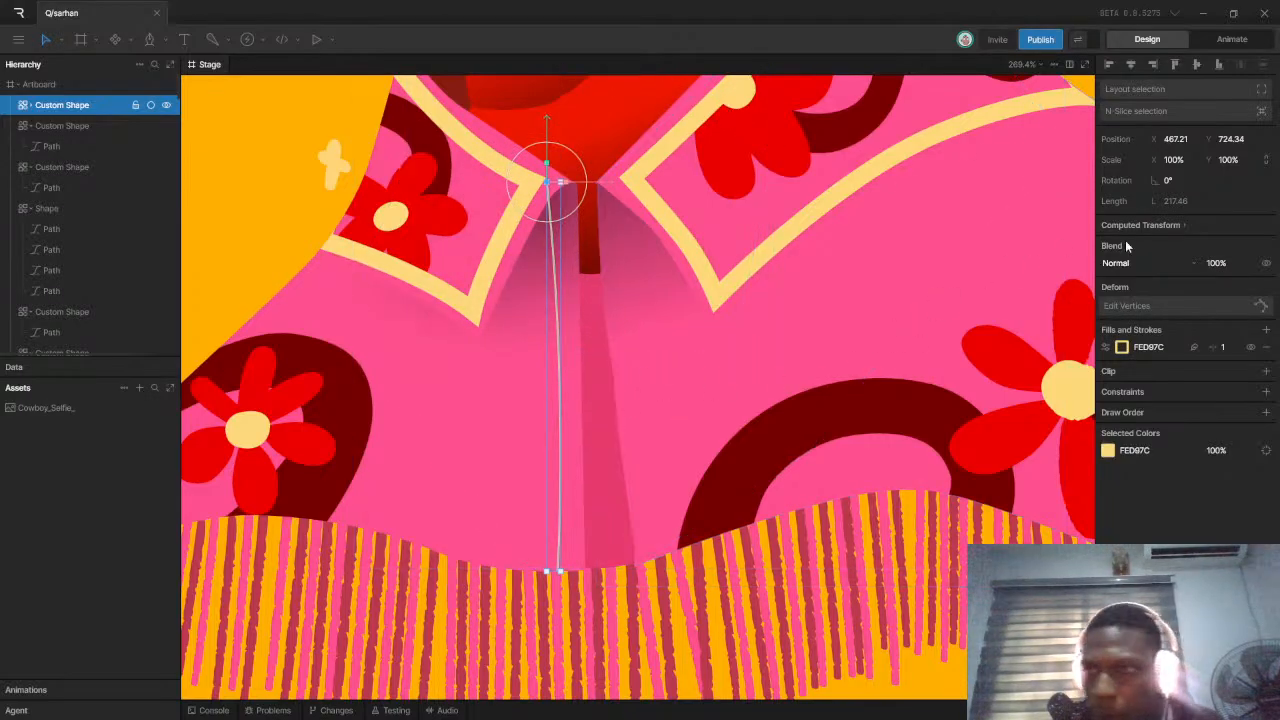
{"action": "left_click_drag", "start_coordinate": [1226, 346], "coordinate": [1219, 346]}
{"action": "scroll", "coordinate": [600, 352], "scroll_direction": "down", "scroll_amount": 5}
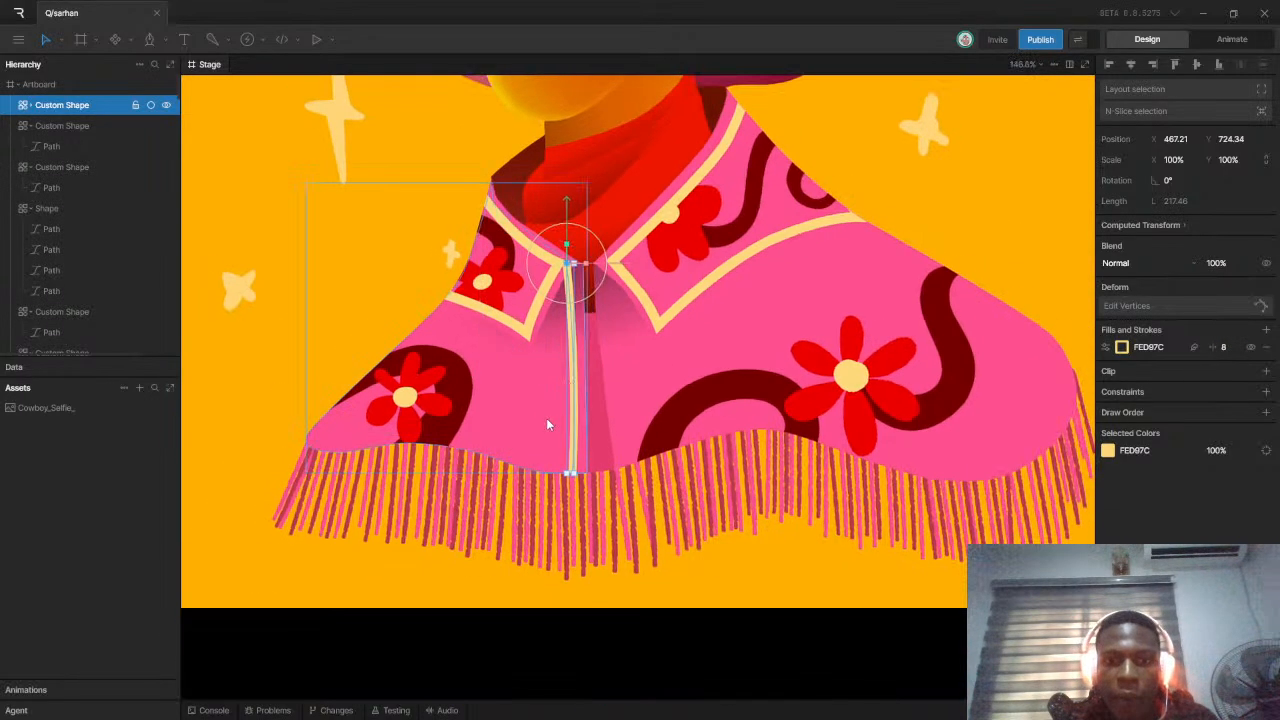
{"action": "left_click", "coordinate": [240, 380]}
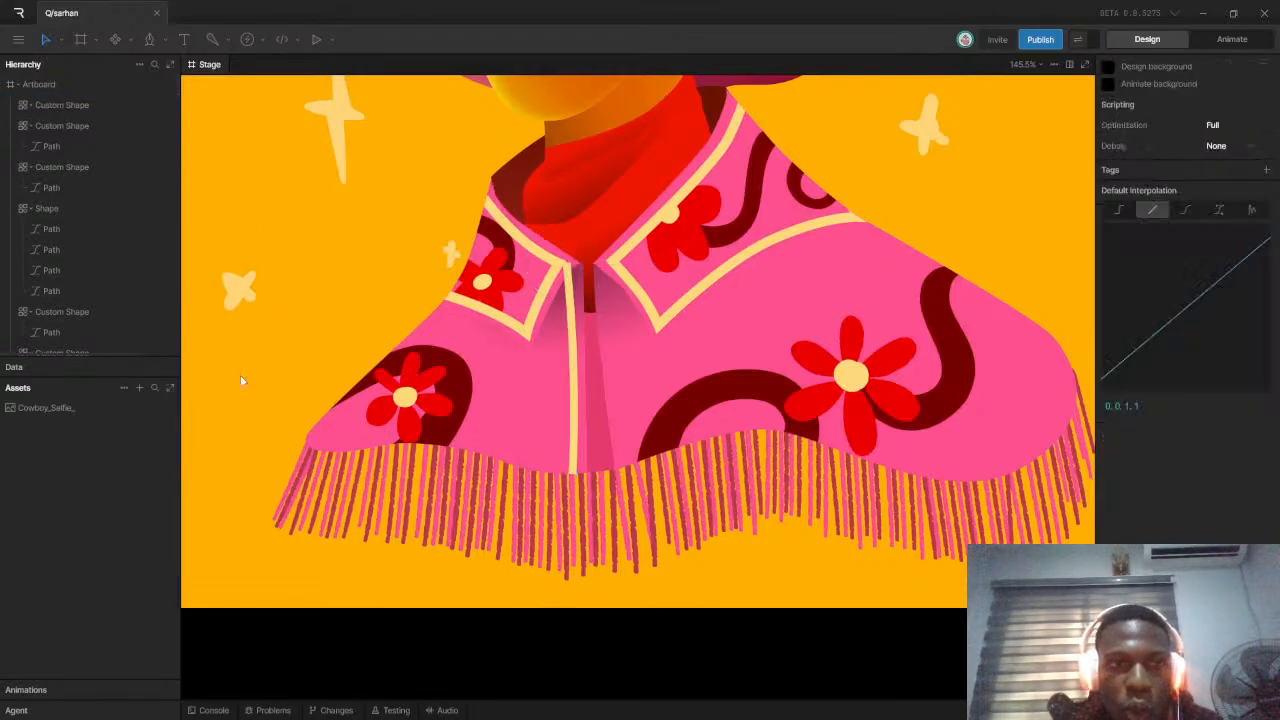
{"action": "scroll", "coordinate": [638, 392], "scroll_direction": "down", "scroll_amount": 3}
Send the cream shirt-front stripe back in the layer order and rename it shirtStripesL
{"action": "left_click", "coordinate": [590, 366]}
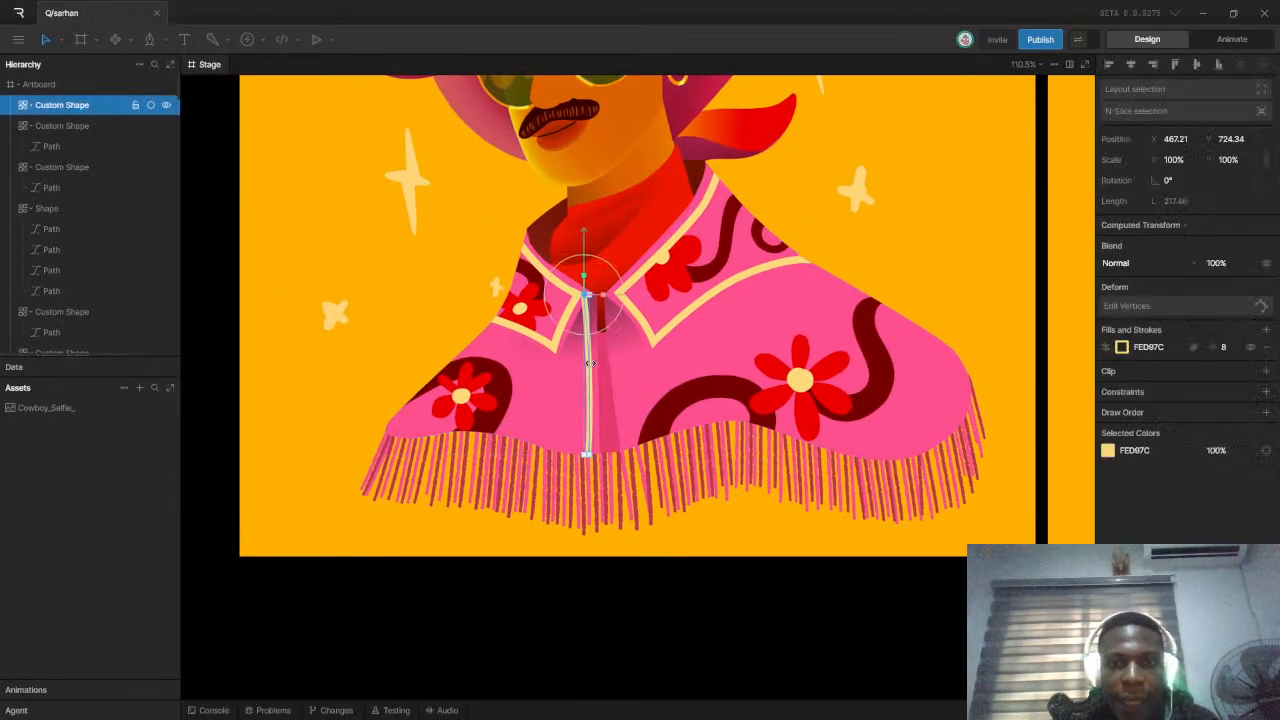
{"action": "key", "text": "Delete"}
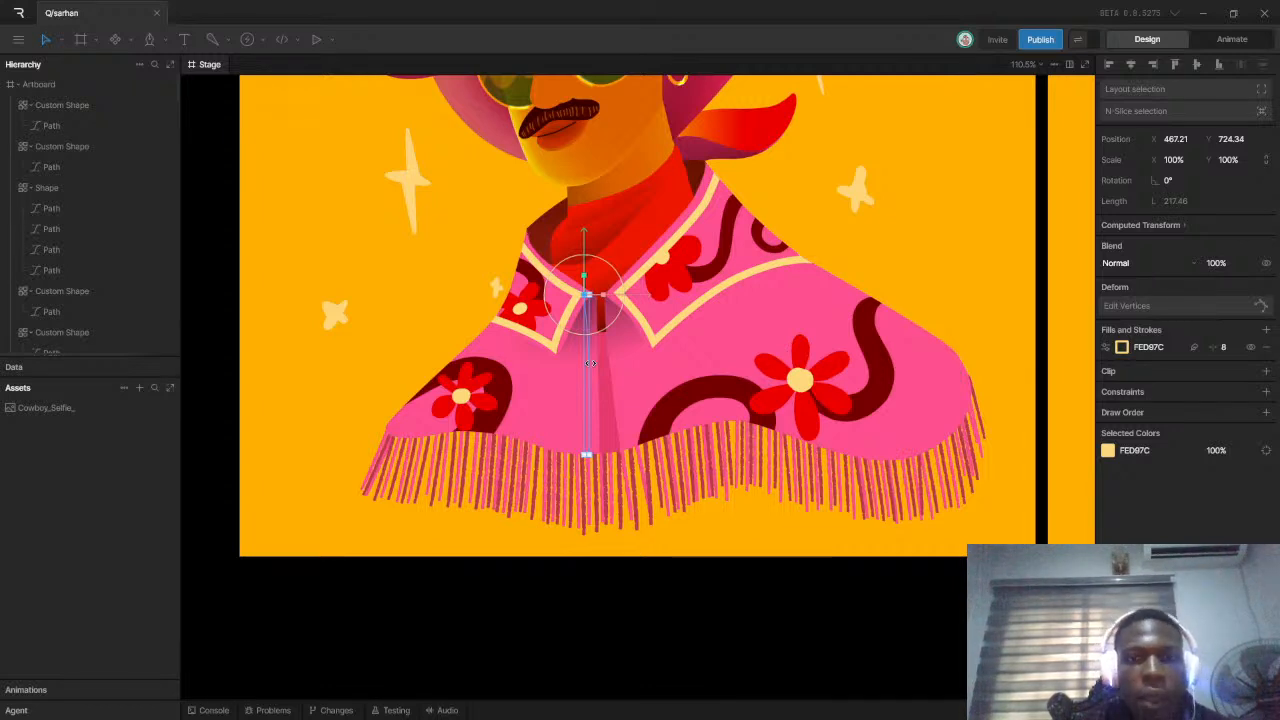
{"action": "scroll", "coordinate": [100, 240], "scroll_direction": "down", "scroll_amount": 5}
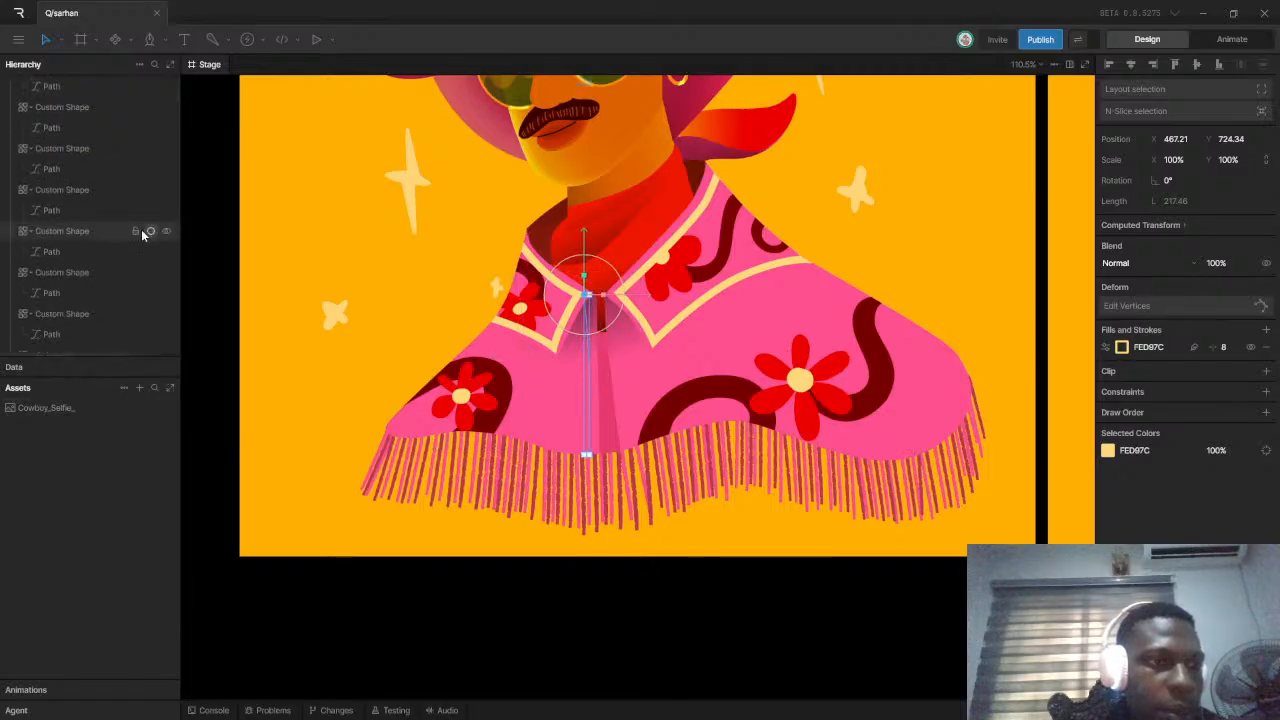
{"action": "scroll", "coordinate": [78, 260], "scroll_direction": "up", "scroll_amount": 5}
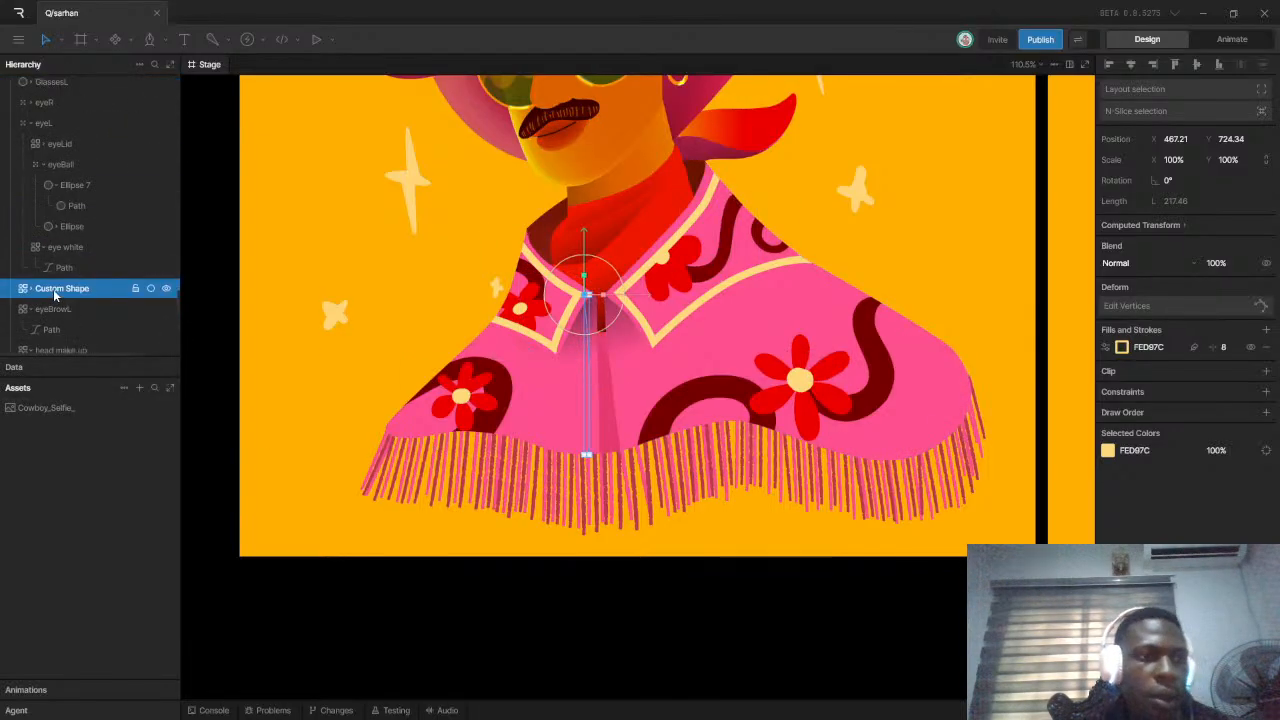
{"action": "type", "text": "shirtStrip"}
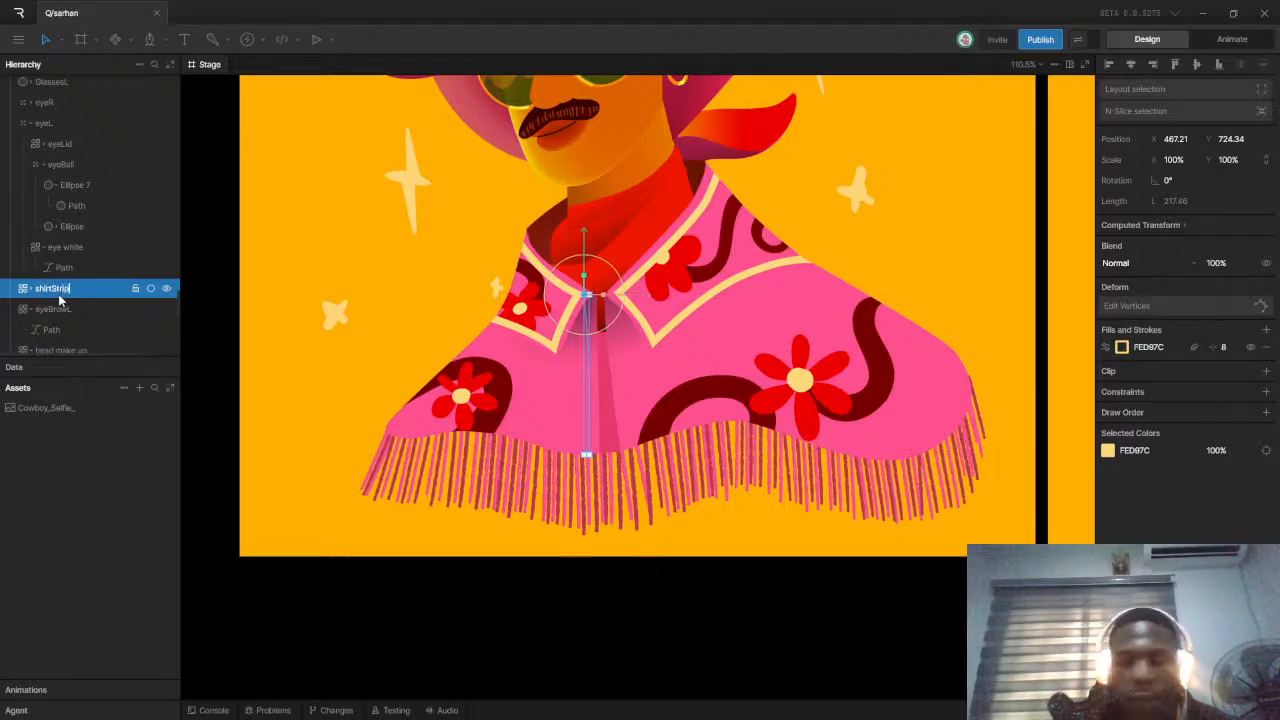
{"action": "type", "text": "esR"}
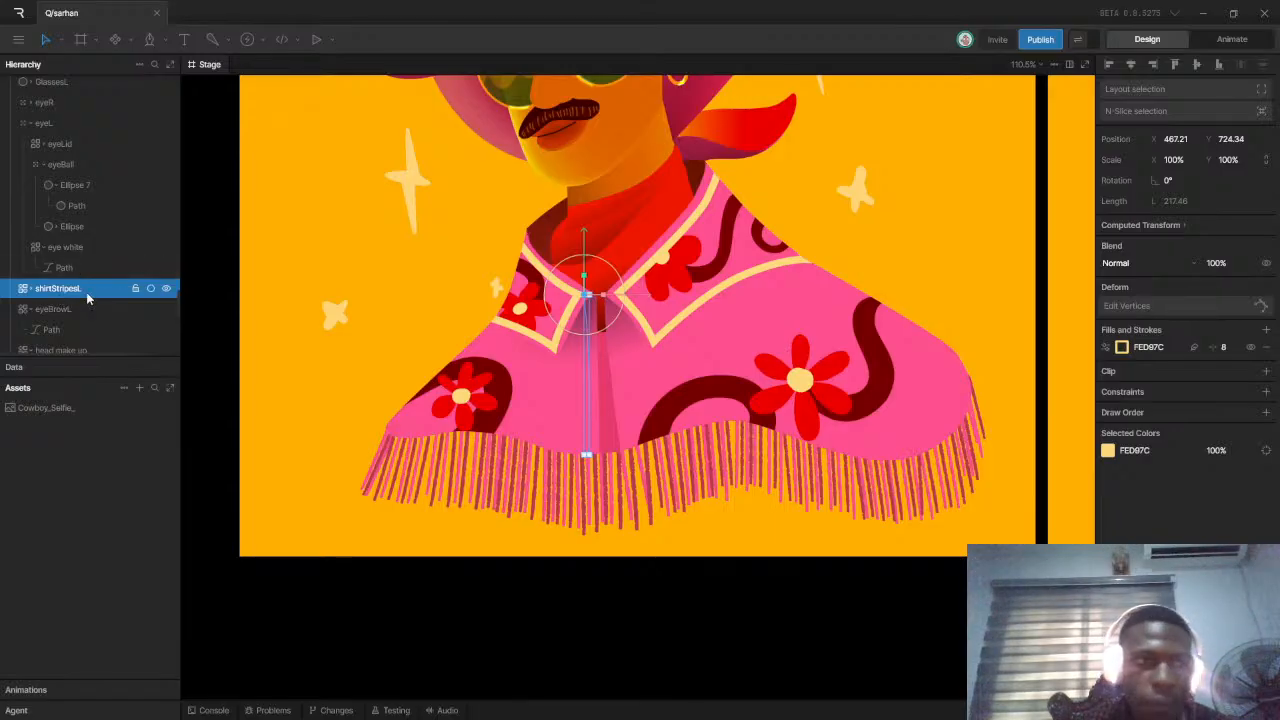
Collapse the eyeL group in the hierarchy and reselect shirtStripesL
{"action": "scroll", "coordinate": [86, 292], "scroll_direction": "up", "scroll_amount": 2}
{"action": "scroll", "coordinate": [54, 230], "scroll_direction": "down", "scroll_amount": 10}
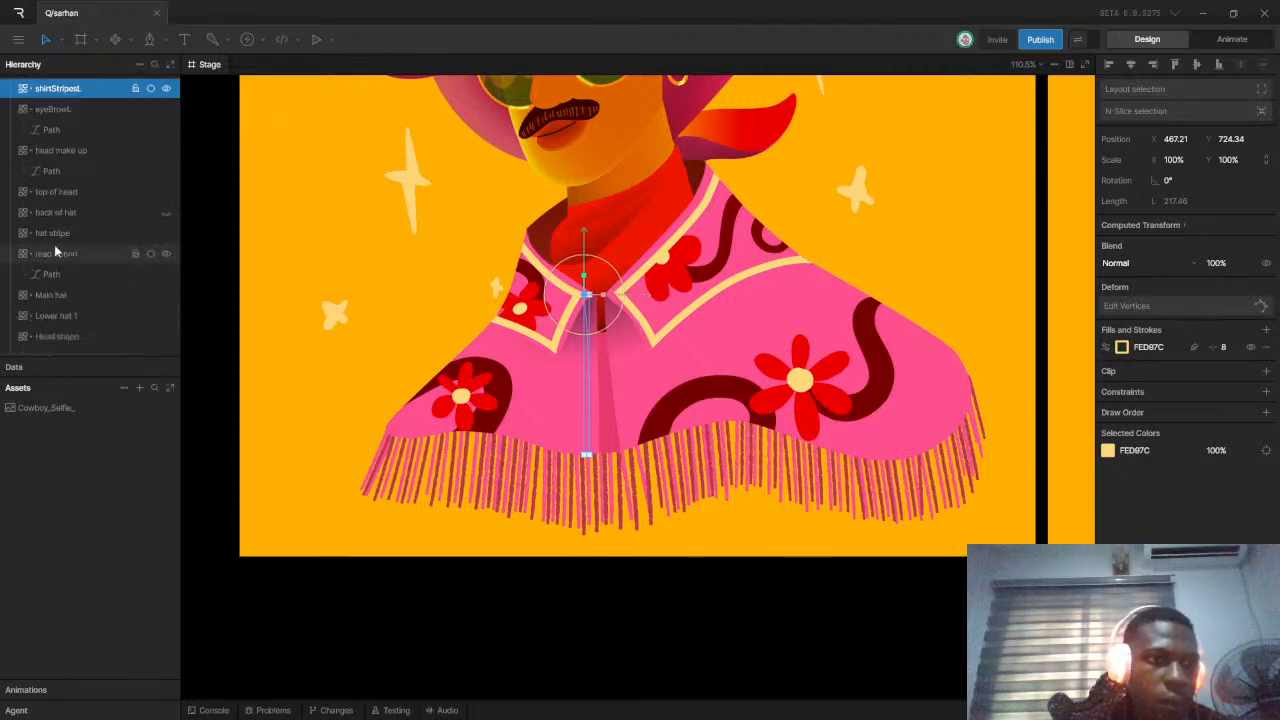
{"action": "scroll", "coordinate": [59, 239], "scroll_direction": "up", "scroll_amount": 4}
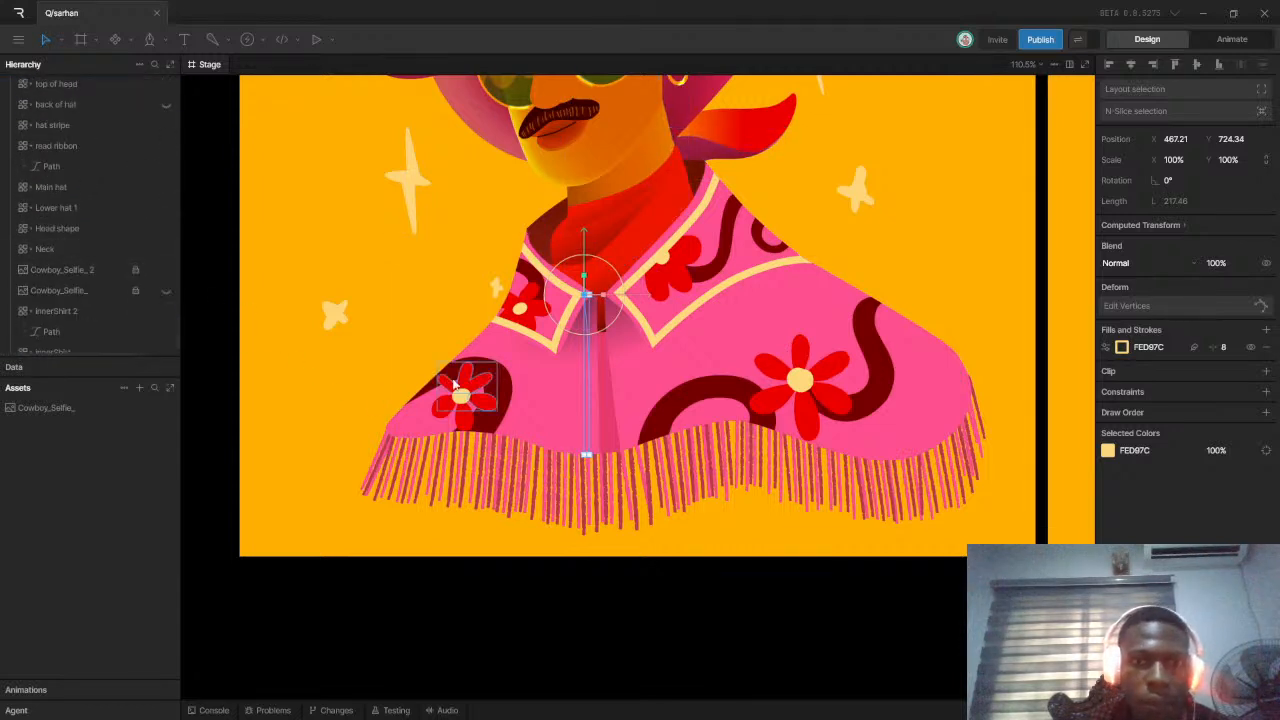
{"action": "scroll", "coordinate": [70, 160], "scroll_direction": "up", "scroll_amount": 6}
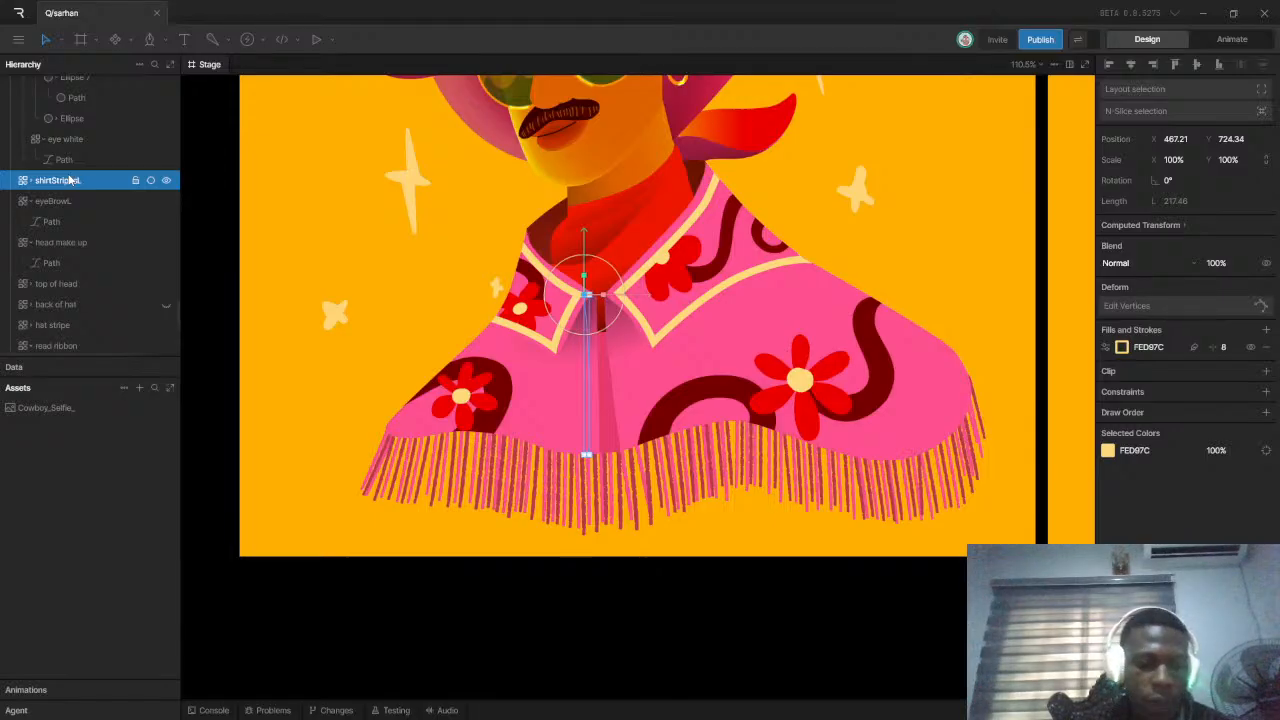
{"action": "key", "text": "bracketleft"}
{"action": "key", "text": "bracketright"}
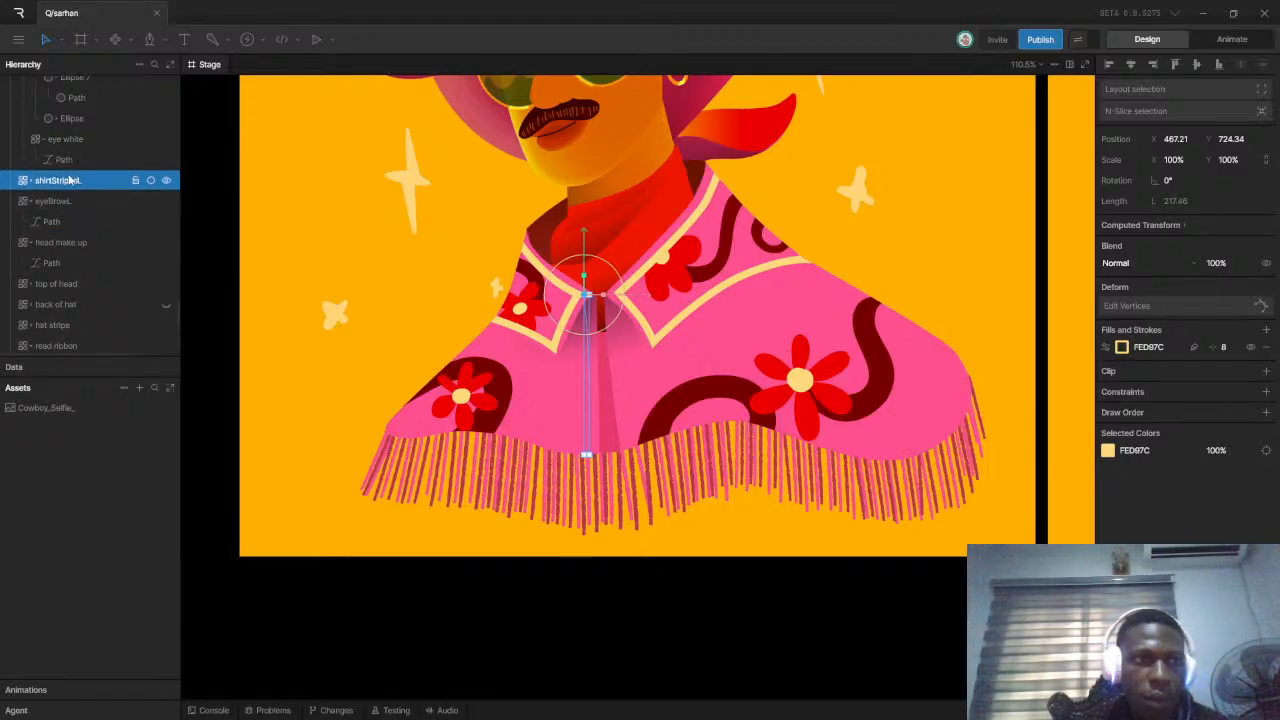
{"action": "scroll", "coordinate": [40, 150], "scroll_direction": "up", "scroll_amount": 3}
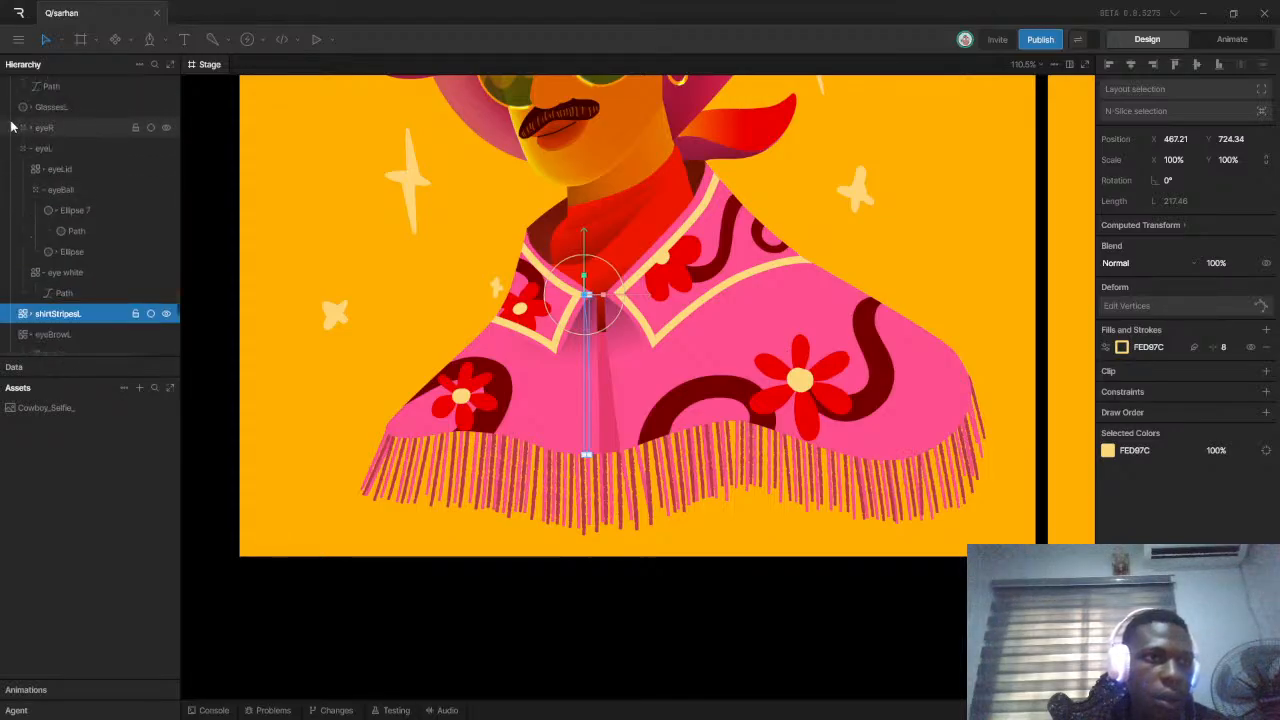
{"action": "left_click", "coordinate": [46, 170]}
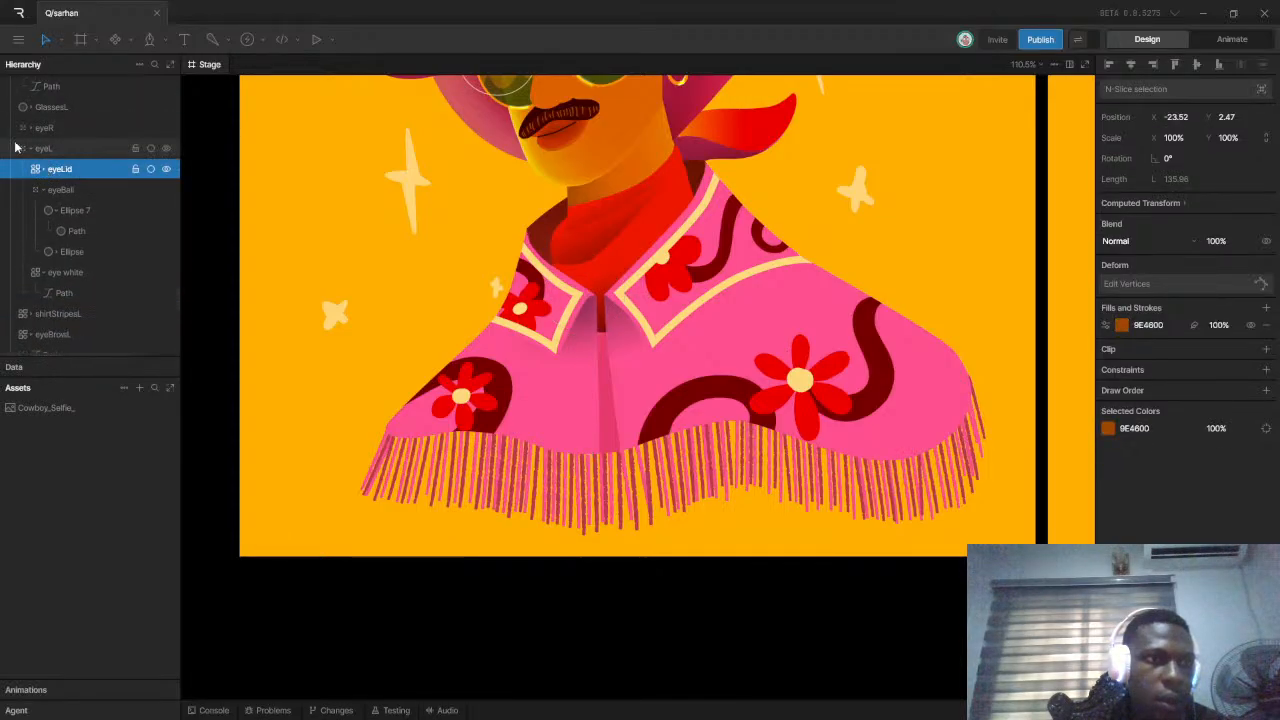
{"action": "left_click", "coordinate": [26, 150]}
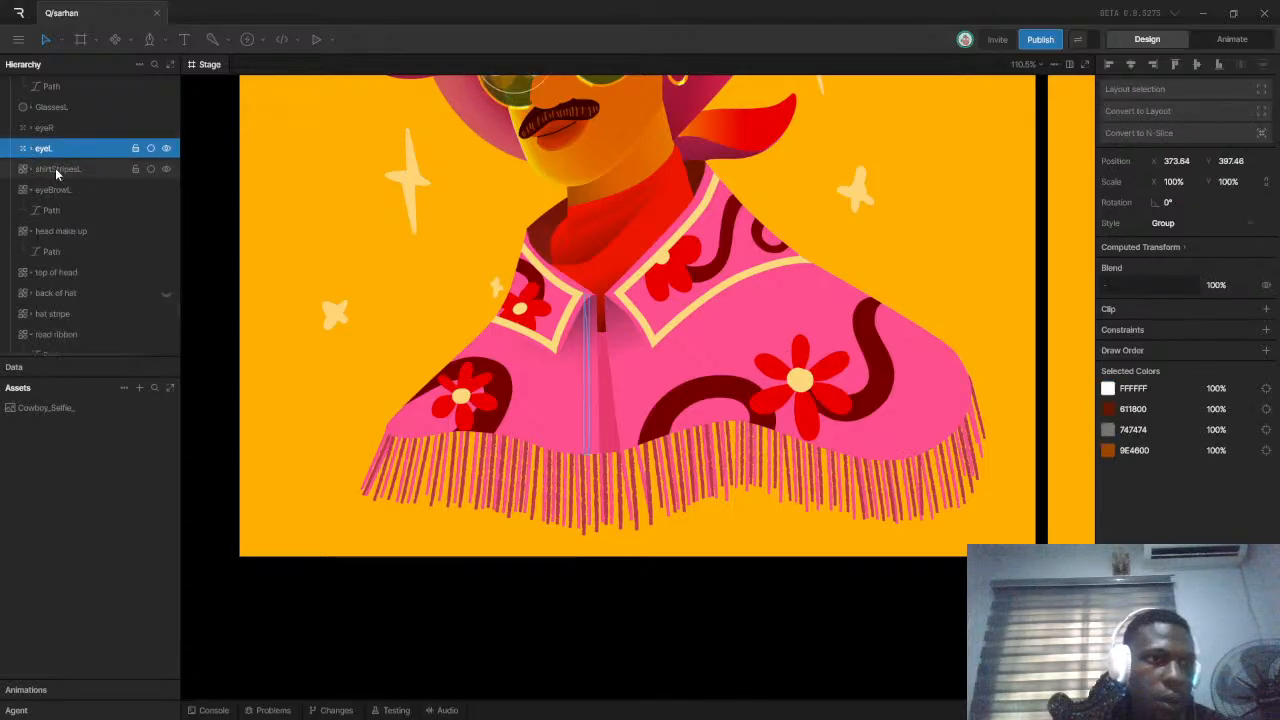
{"action": "left_click", "coordinate": [55, 168]}
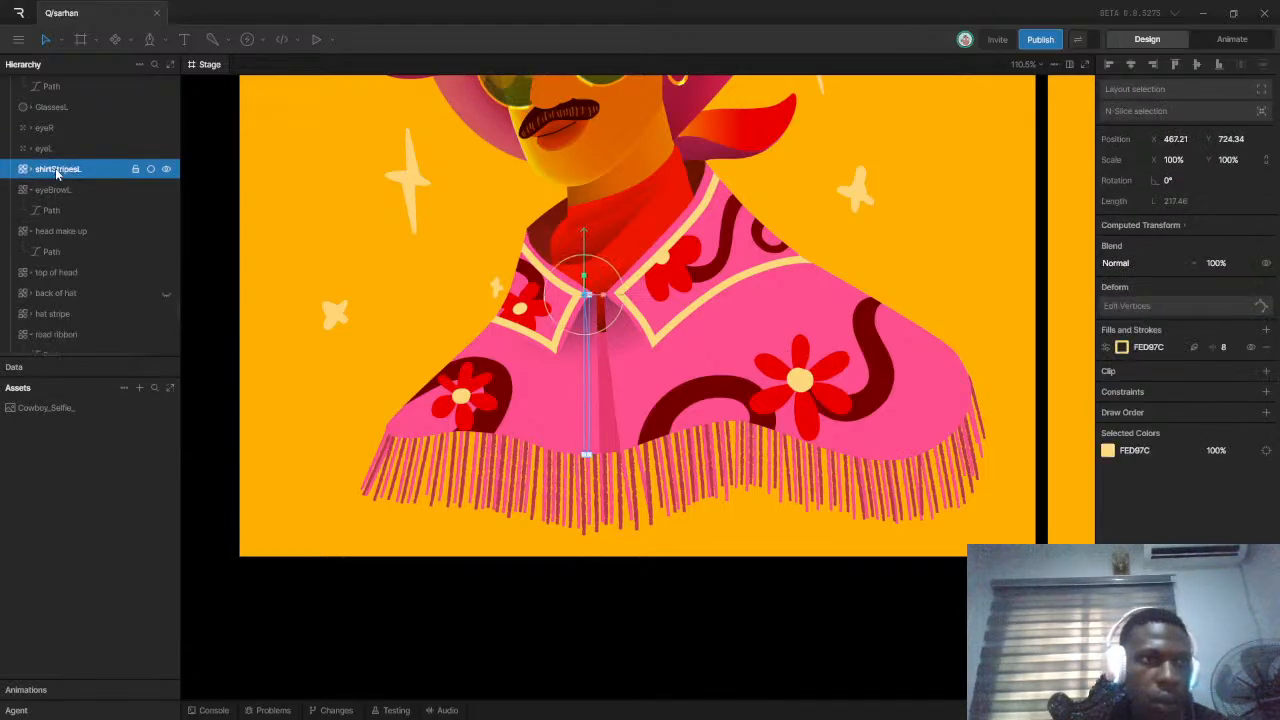
Move shirtStripesL up the hierarchy to sit between shirtR and shirtL, outside both shapes
{"action": "scroll", "coordinate": [55, 168], "scroll_direction": "up", "scroll_amount": 4}
{"action": "scroll", "coordinate": [50, 210], "scroll_direction": "down", "scroll_amount": 3}
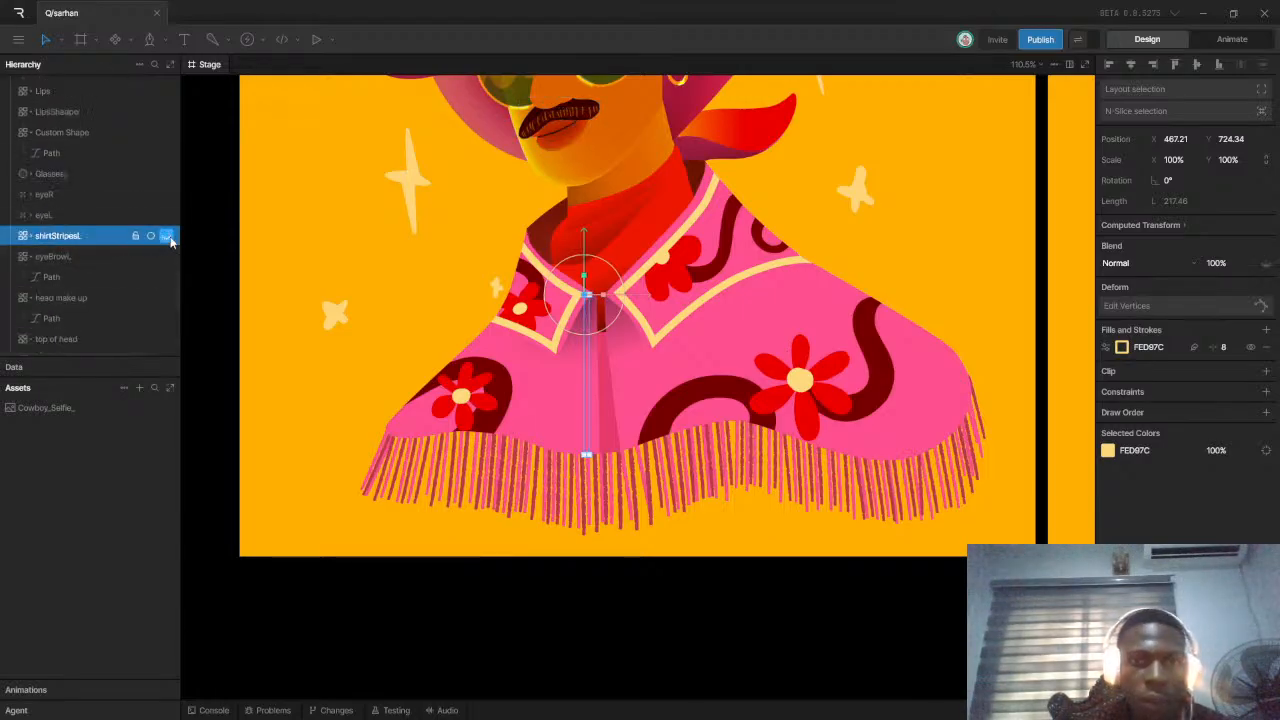
{"action": "left_click_drag", "start_coordinate": [75, 240], "coordinate": [69, 120]}
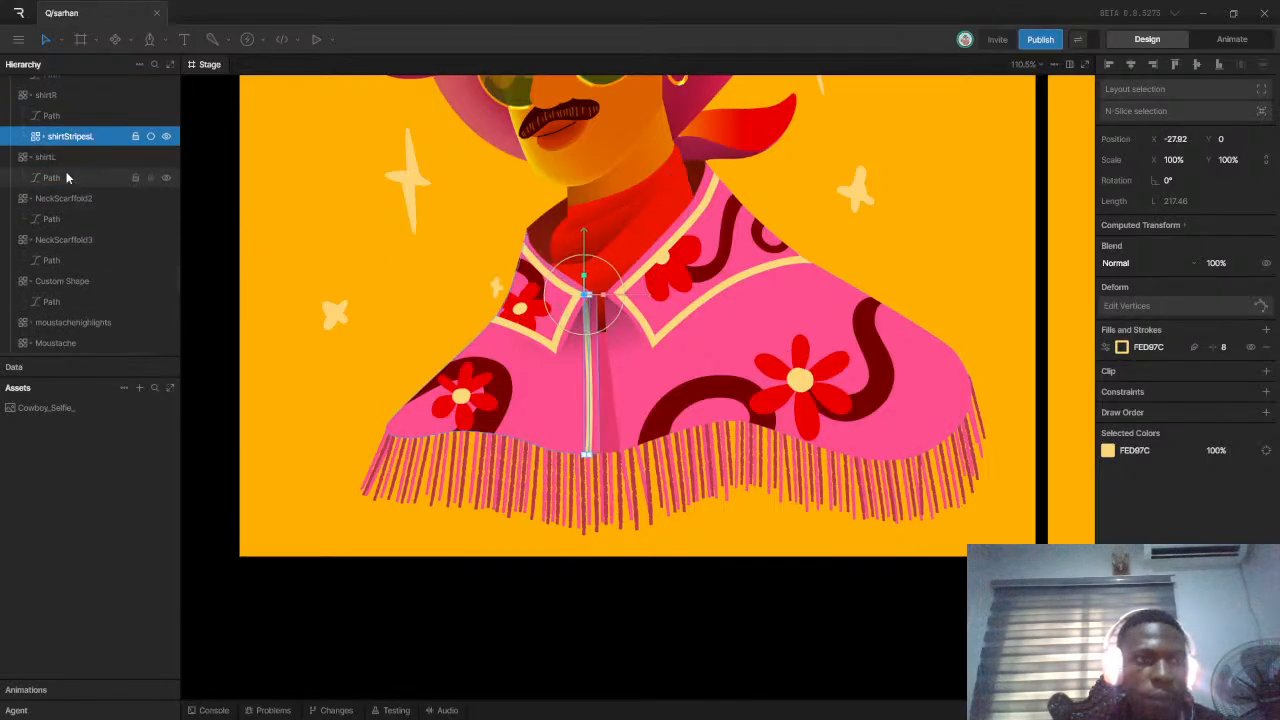
{"action": "mouse_move", "coordinate": [58, 136]}
{"action": "left_mouse_down"}
{"action": "mouse_move", "coordinate": [51, 160]}
{"action": "mouse_move", "coordinate": [40, 150]}
{"action": "left_mouse_up"}
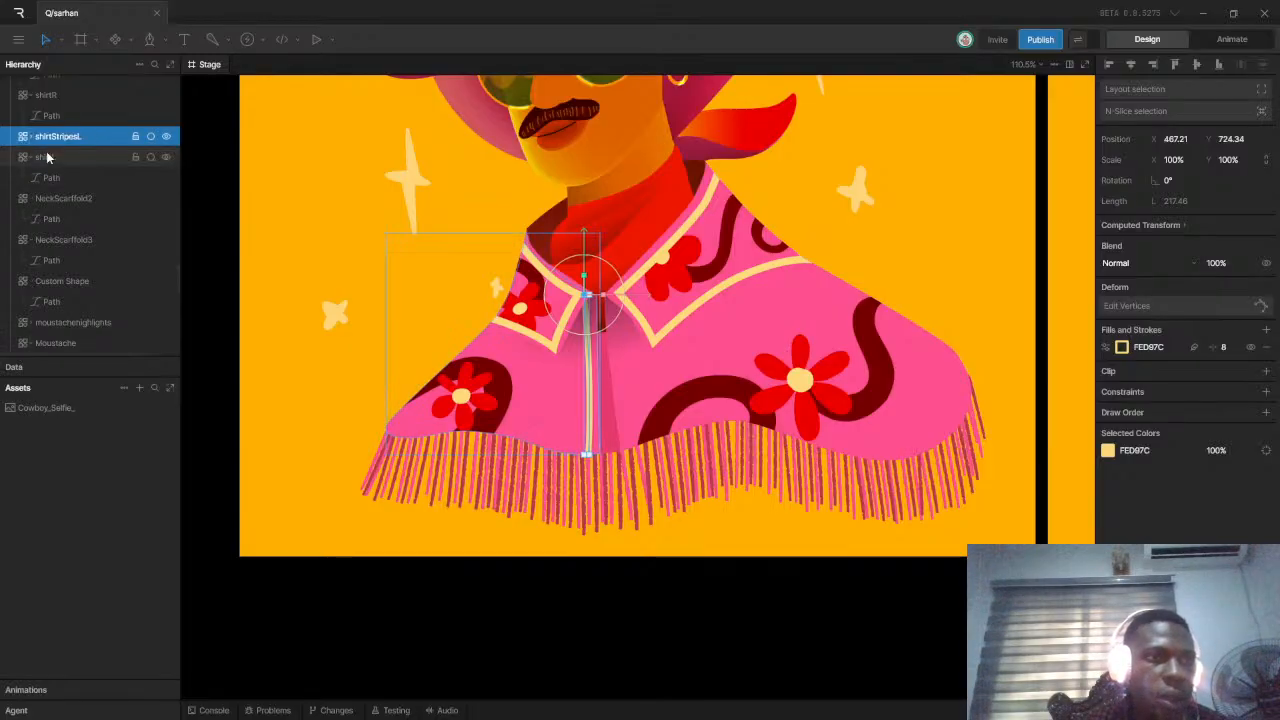
{"action": "left_click", "coordinate": [256, 362]}
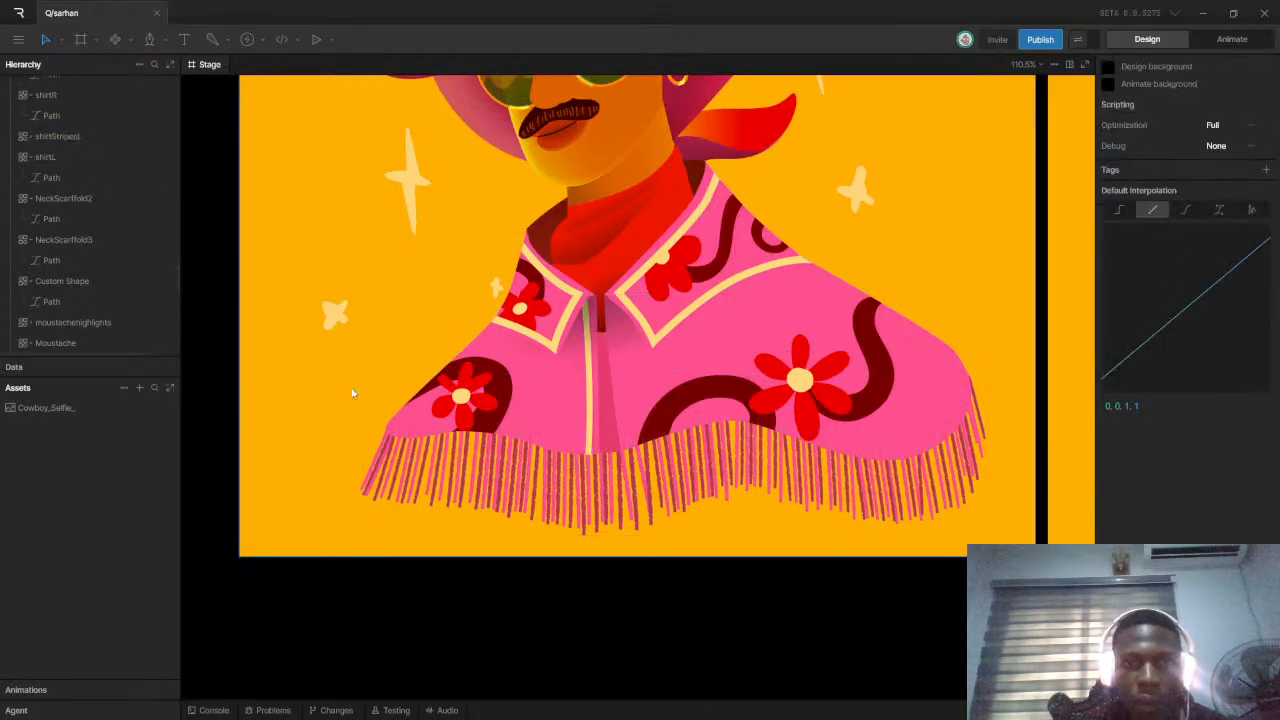
Duplicate shirtStripesL and move the copy horizontally across the shirt opening to about X 522
{"action": "scroll", "coordinate": [343, 434], "scroll_direction": "down", "scroll_amount": 3}
{"action": "scroll", "coordinate": [343, 440], "scroll_direction": "down", "scroll_amount": 1}
{"action": "scroll", "coordinate": [604, 421], "scroll_direction": "down", "scroll_amount": 1}
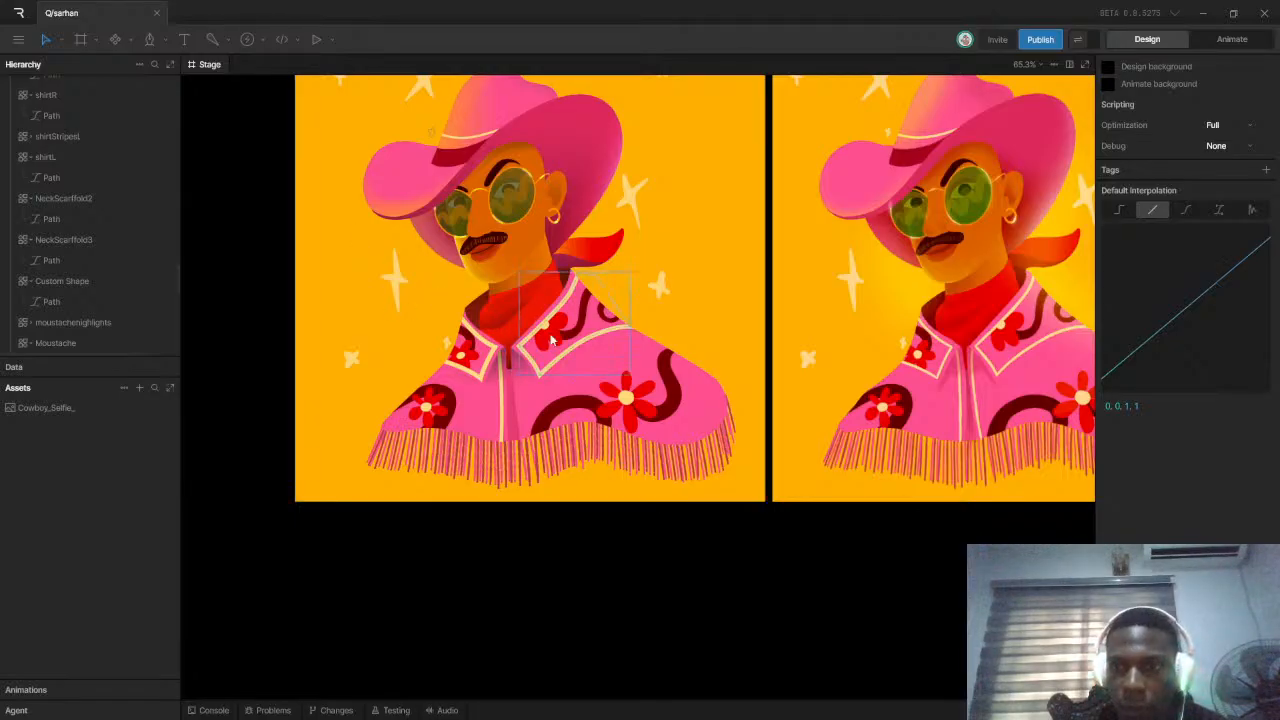
{"action": "scroll", "coordinate": [546, 405], "scroll_direction": "up", "scroll_amount": 5}
{"action": "left_click", "coordinate": [448, 412]}
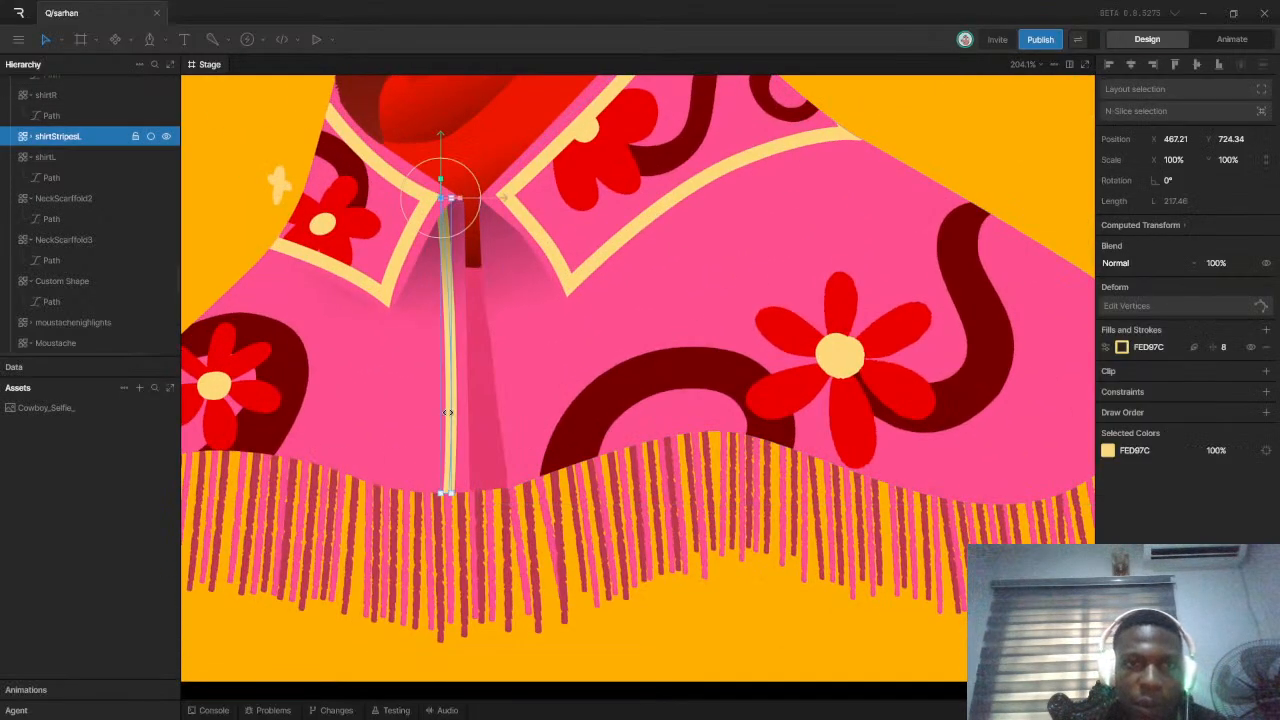
{"action": "key", "text": "ctrl+d"}
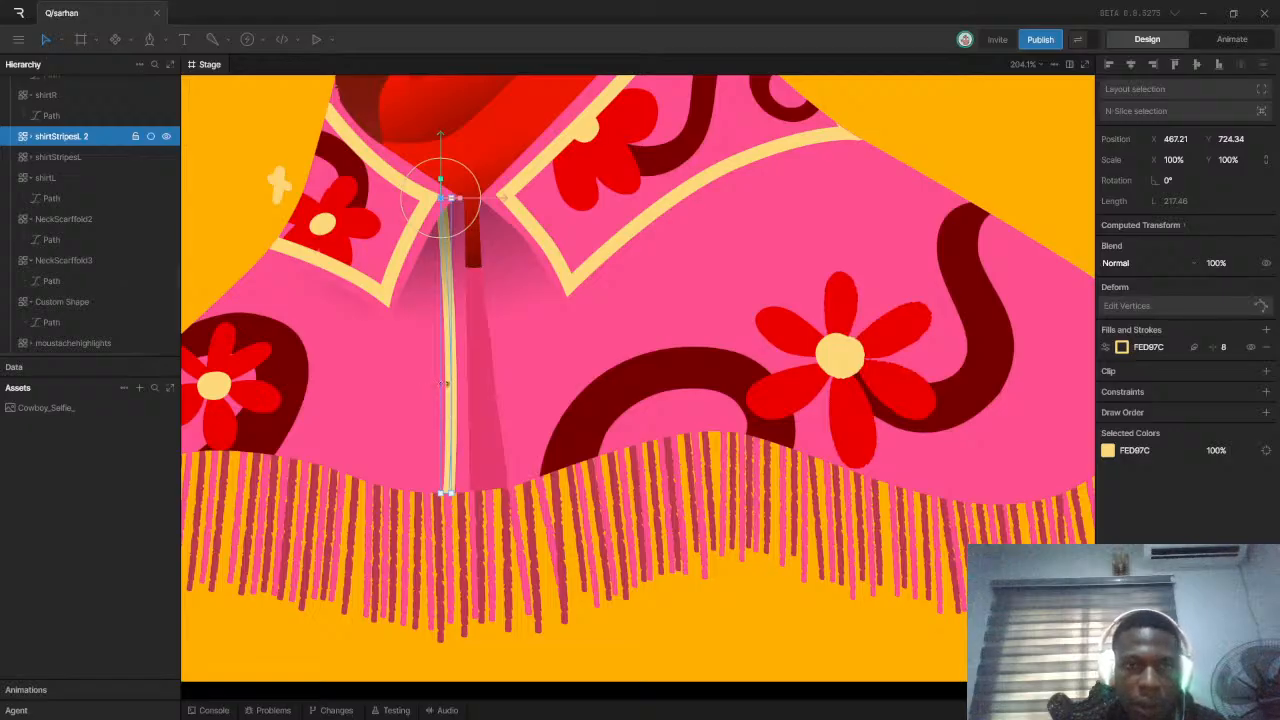
{"action": "left_click_drag", "start_coordinate": [482, 204], "coordinate": [567, 192]}
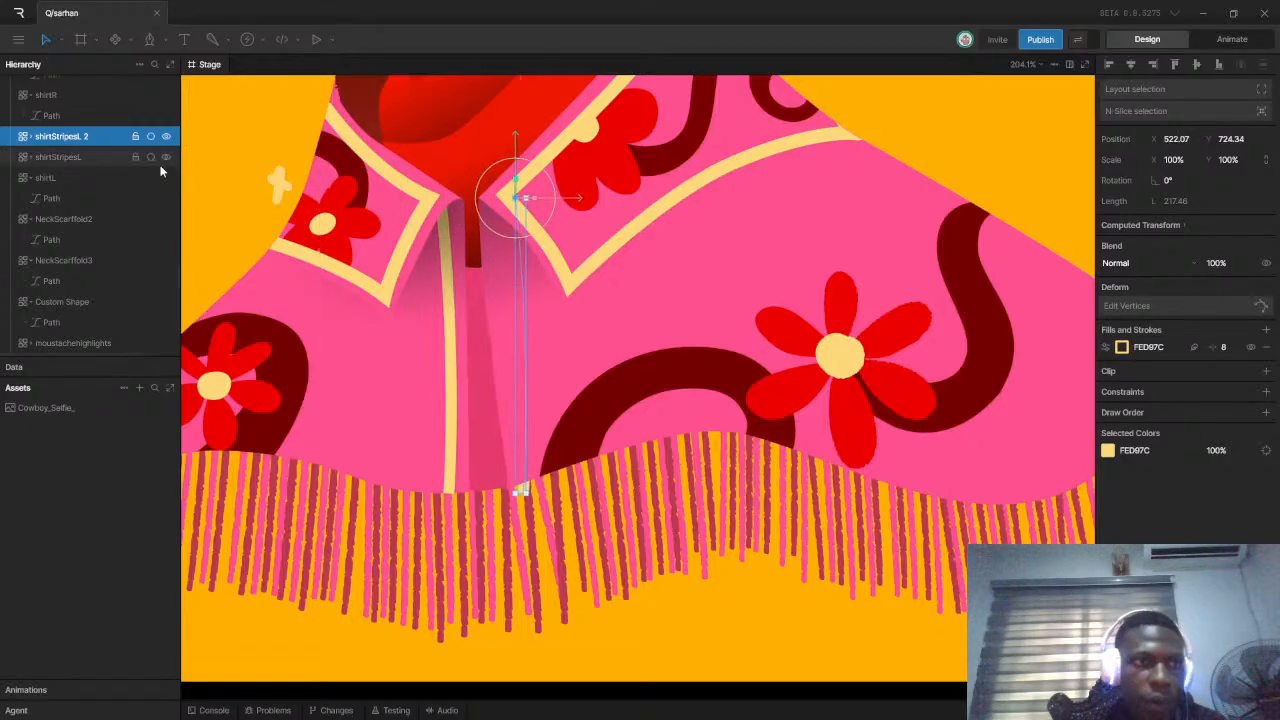
Bring the duplicated stripe in front of shirtR and mirror it horizontally with an X scale of -100%
{"action": "scroll", "coordinate": [95, 163], "scroll_direction": "up", "scroll_amount": 2}
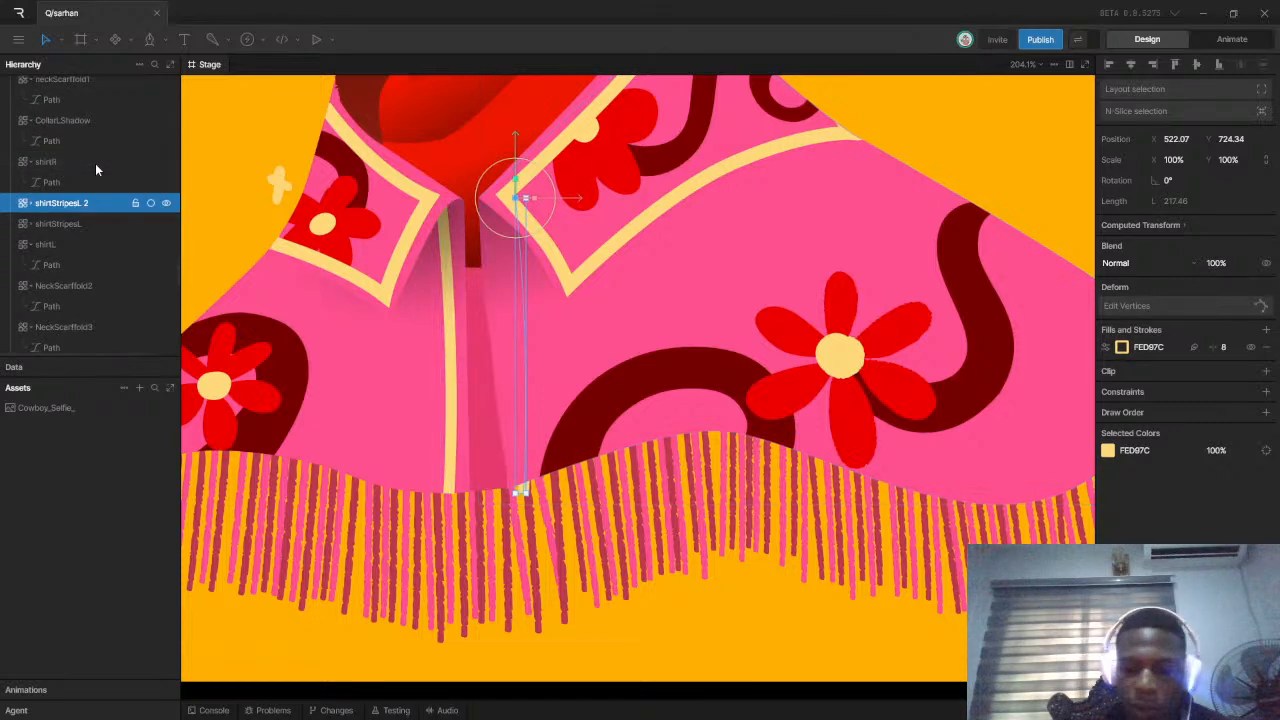
{"action": "key", "text": "ctrl+]"}
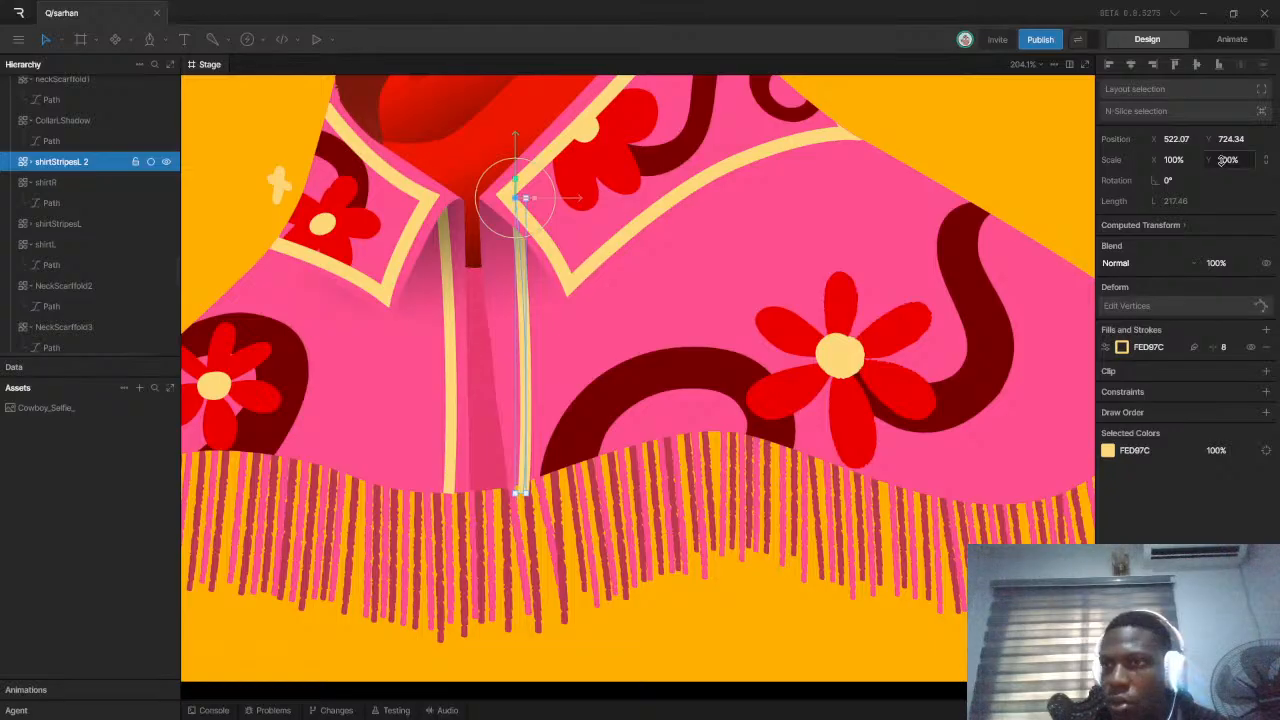
{"action": "left_click", "coordinate": [1167, 160]}
{"action": "double_click", "coordinate": [1166, 160]}
{"action": "left_click", "coordinate": [1166, 160]}
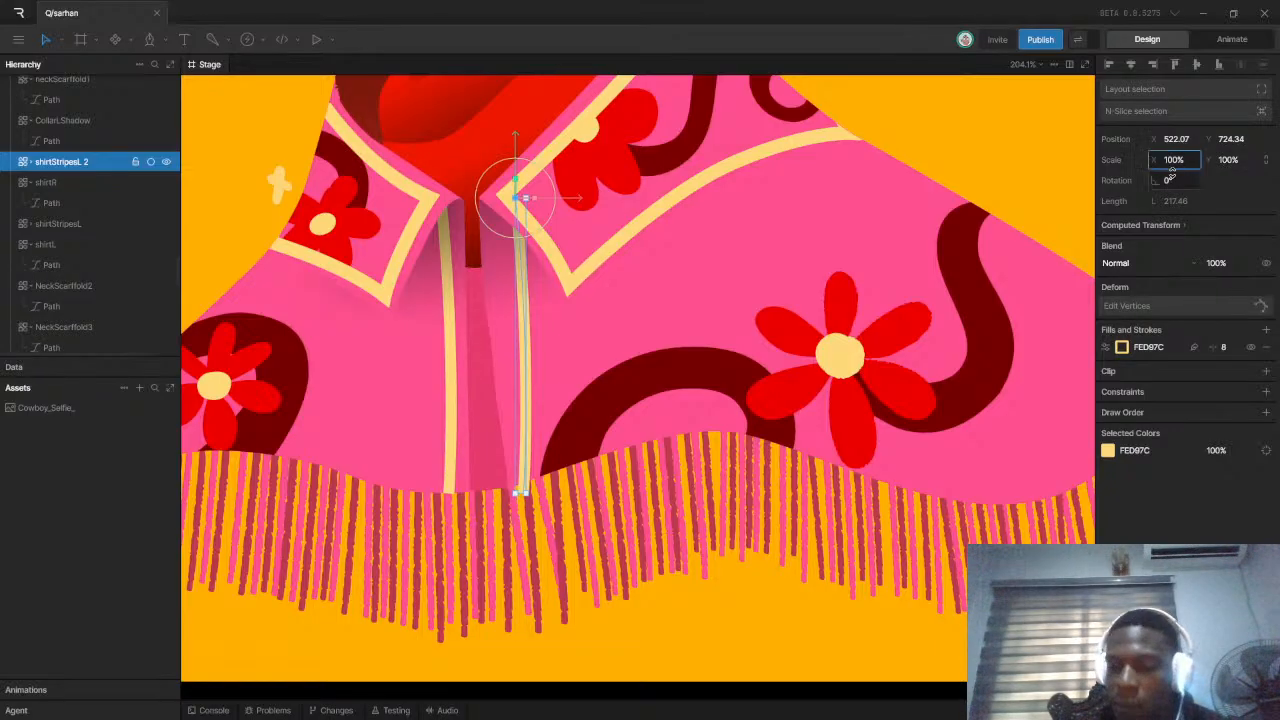
{"action": "type", "text": "-"}
{"action": "key", "text": "Return"}
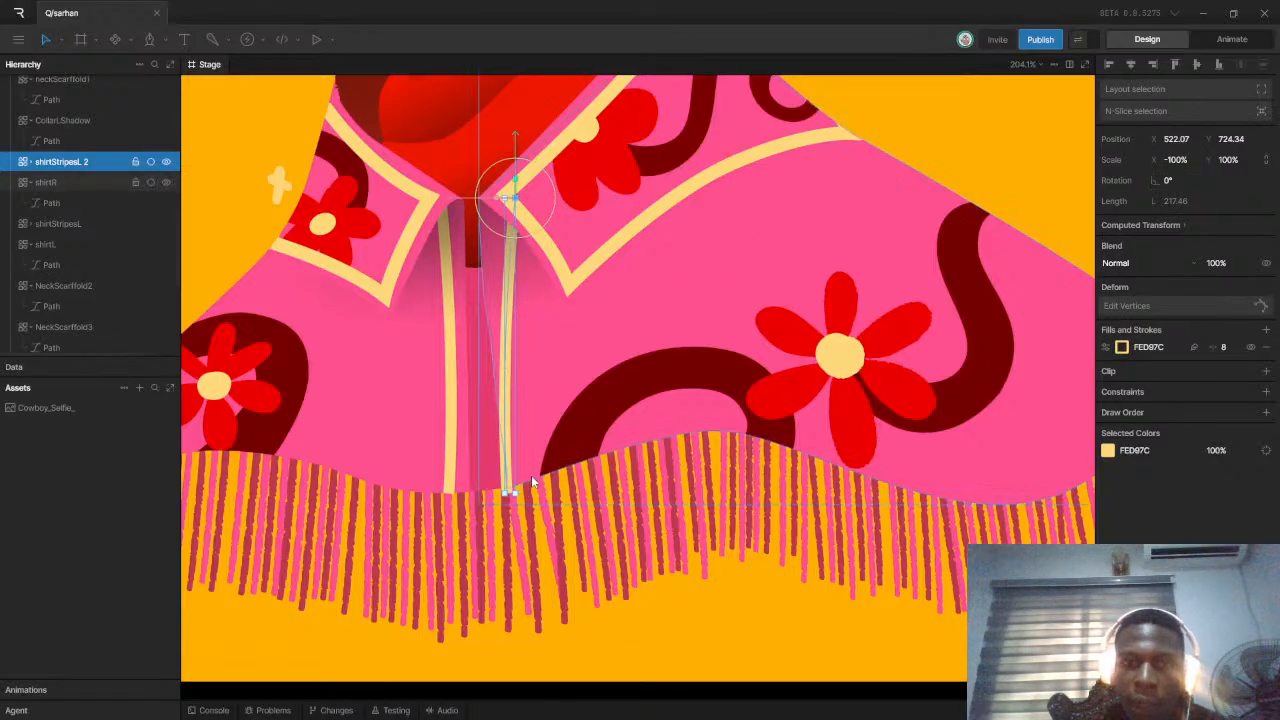
Rotate the duplicated stripe to about 170.2° and shift it along the shirt opening's edge to about X 507, Y 727
{"action": "left_click_drag", "start_coordinate": [528, 500], "coordinate": [583, 482]}
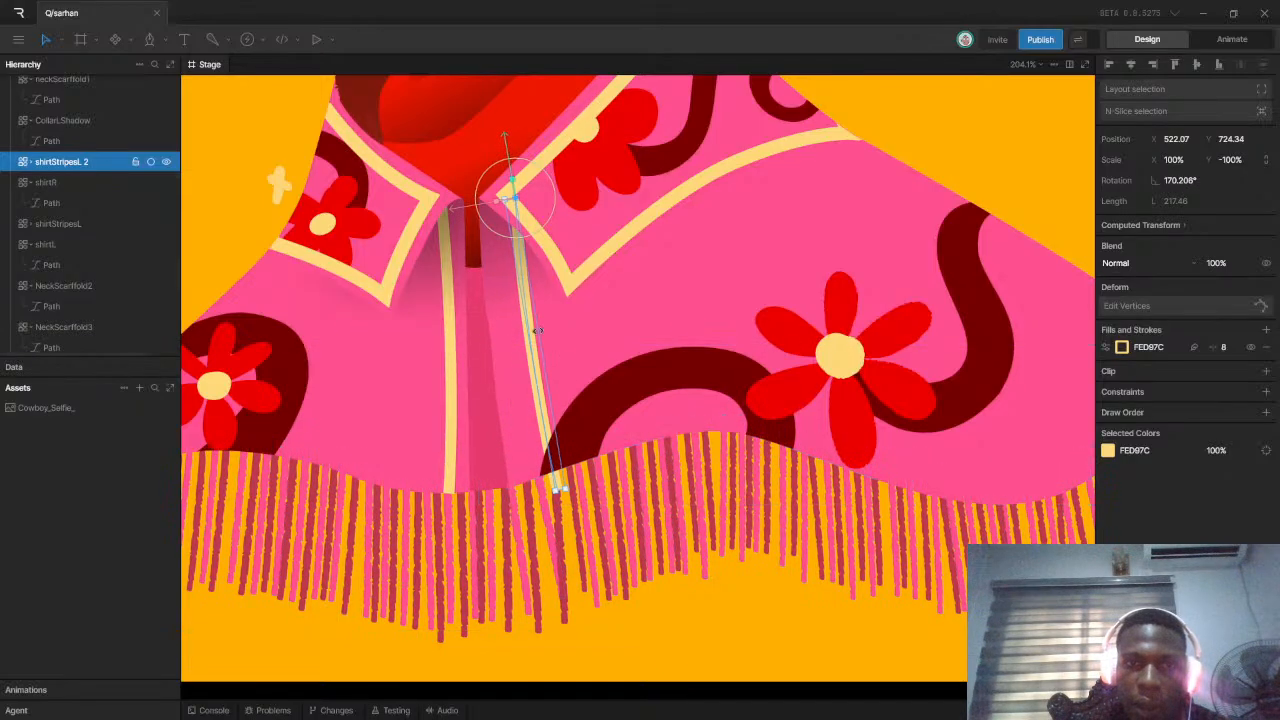
{"action": "left_click_drag", "start_coordinate": [451, 213], "coordinate": [432, 213]}
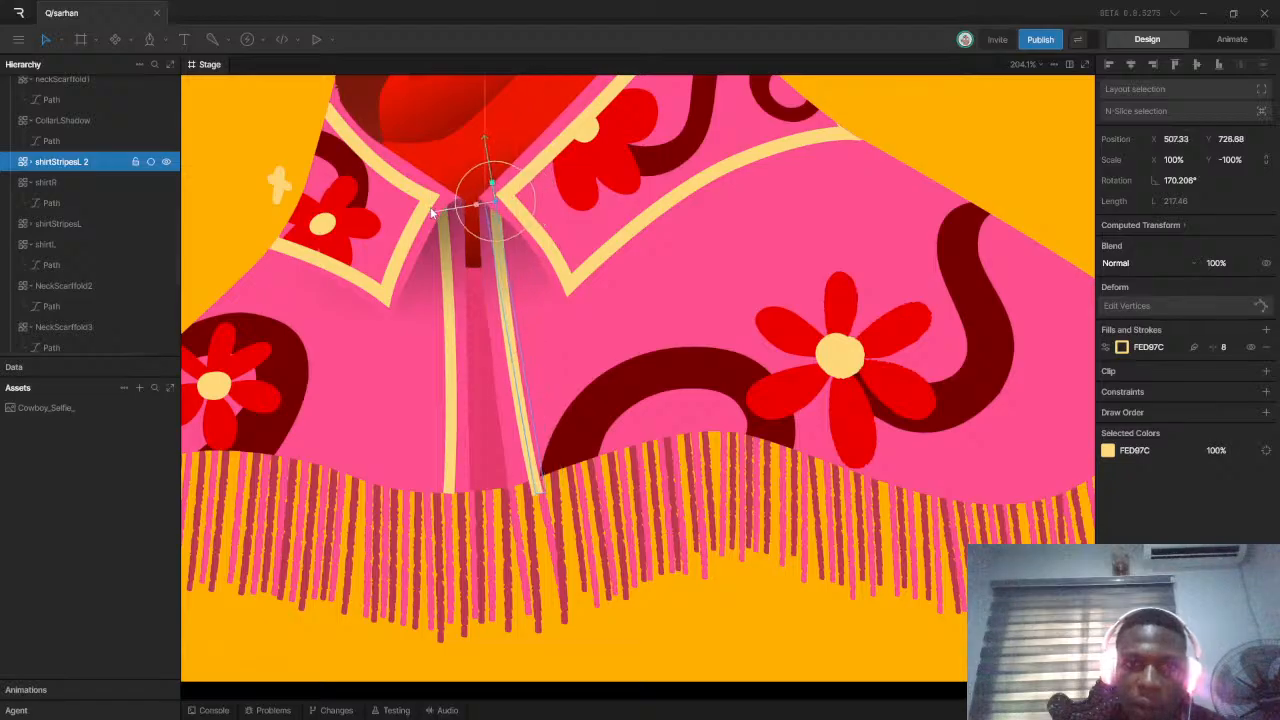
{"action": "scroll", "coordinate": [458, 324], "scroll_direction": "down", "scroll_amount": 5}
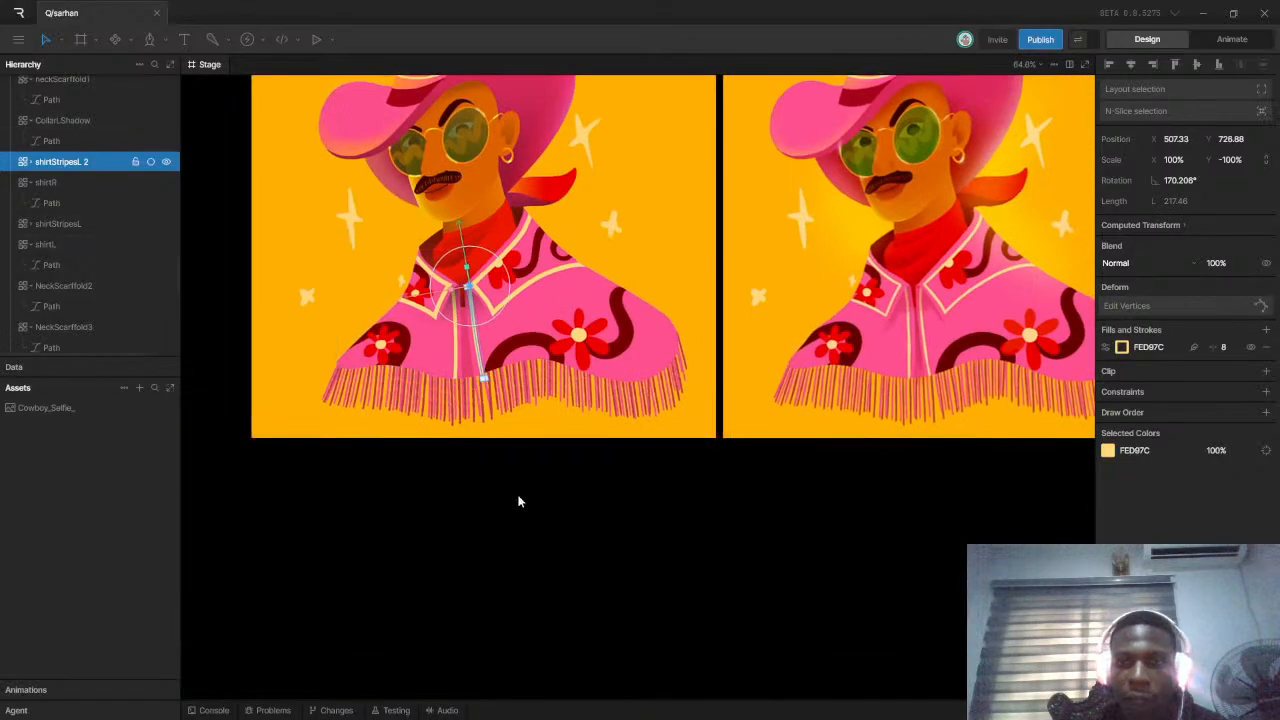
Clip the duplicated stripe shirtStripesL 2 with the shirtR shape as its clipping source
{"action": "left_click", "coordinate": [543, 541]}
{"action": "scroll", "coordinate": [477, 358], "scroll_direction": "up", "scroll_amount": 5}
{"action": "left_click", "coordinate": [478, 362]}
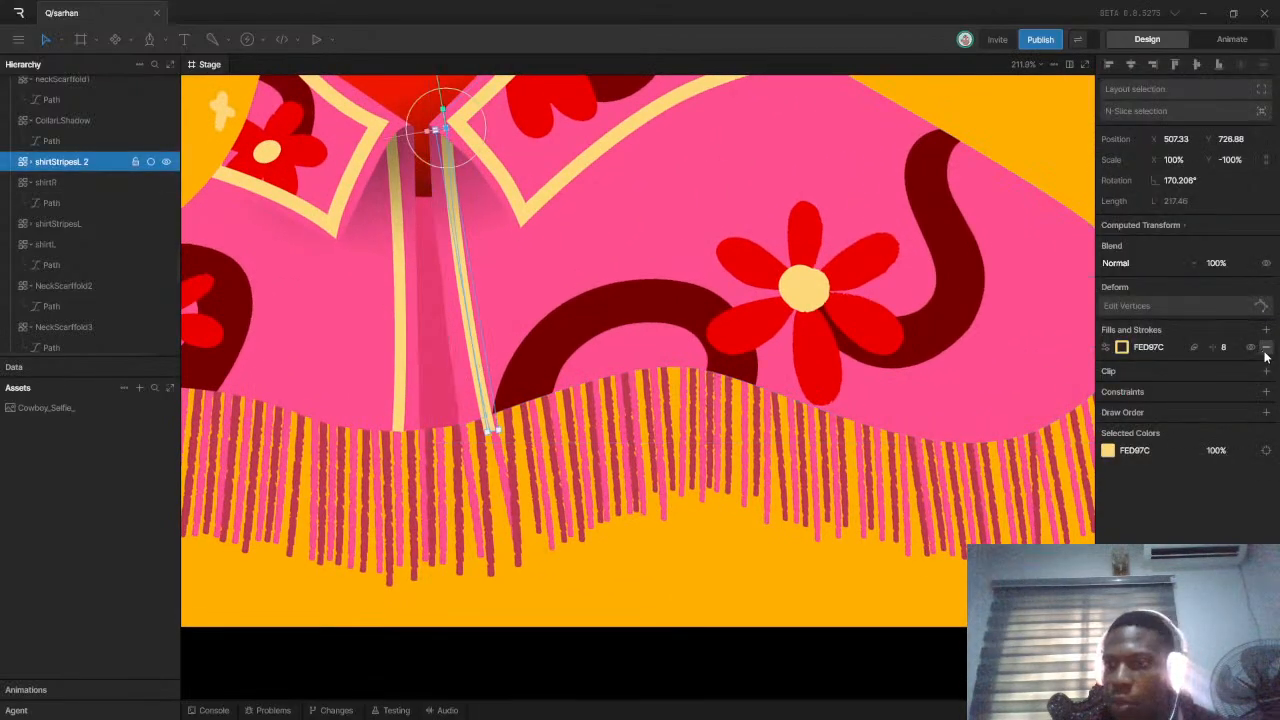
{"action": "left_click", "coordinate": [1266, 371]}
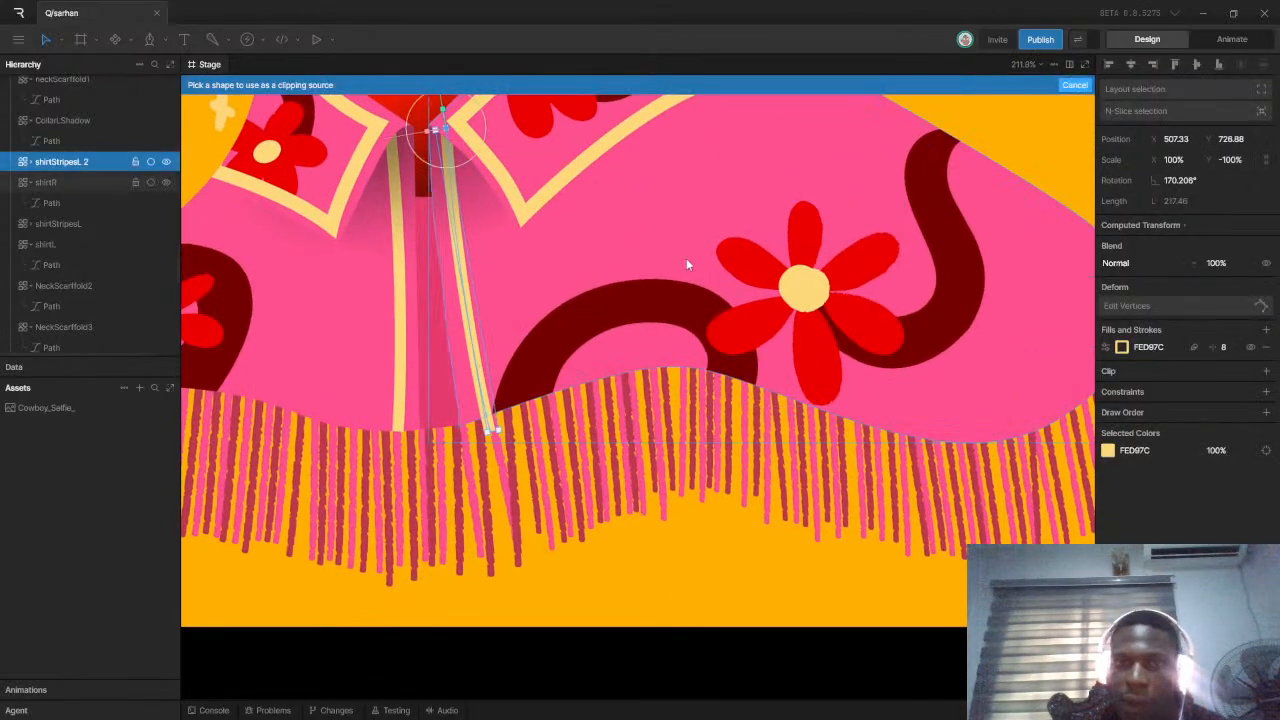
{"action": "left_click", "coordinate": [627, 218]}
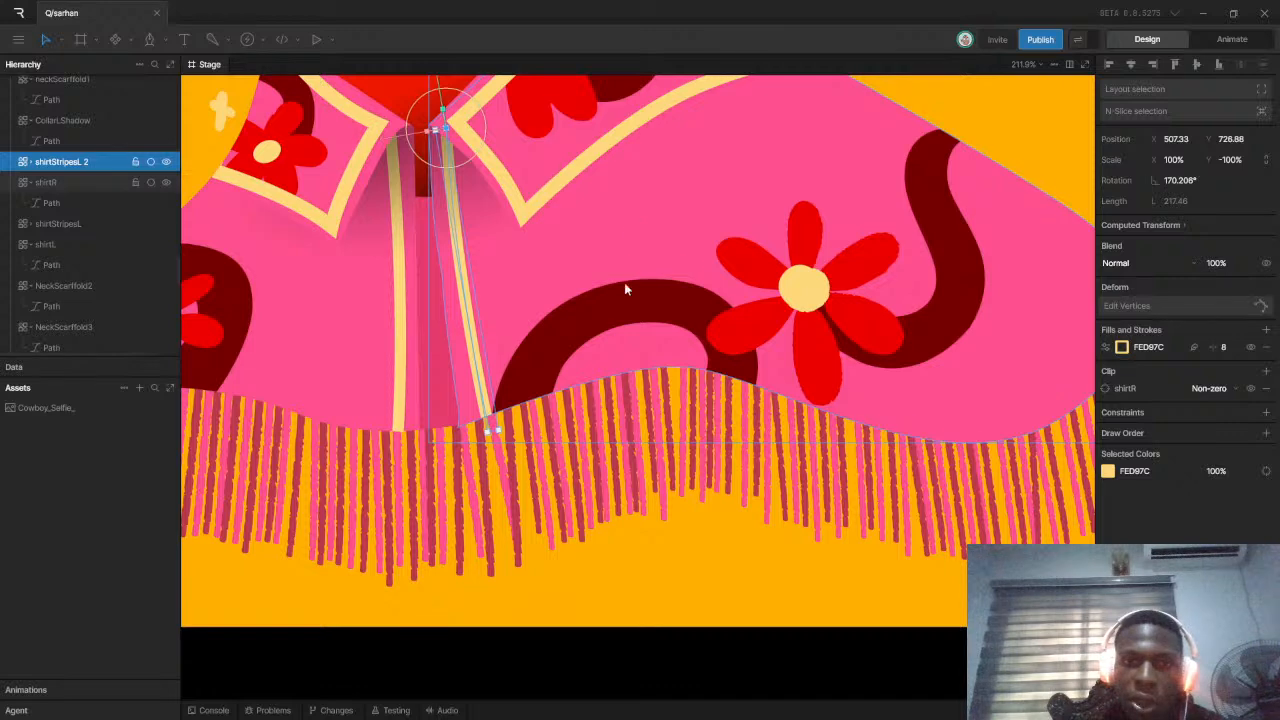
{"action": "left_click", "coordinate": [672, 594]}
Select the darker pink innerShirt shape in the shirt opening between the two cream stripes
{"action": "scroll", "coordinate": [355, 132], "scroll_direction": "down", "scroll_amount": 3}
{"action": "scroll", "coordinate": [355, 132], "scroll_direction": "down", "scroll_amount": 5}
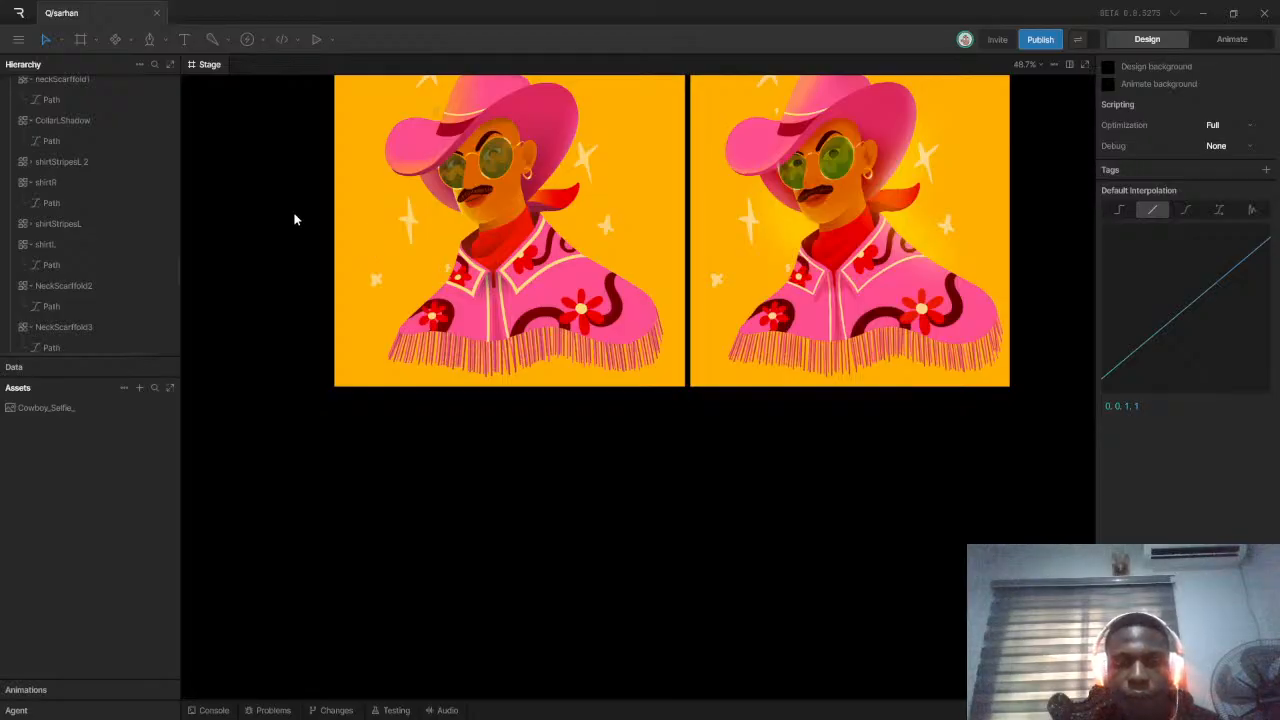
{"action": "scroll", "coordinate": [408, 293], "scroll_direction": "down", "scroll_amount": 2}
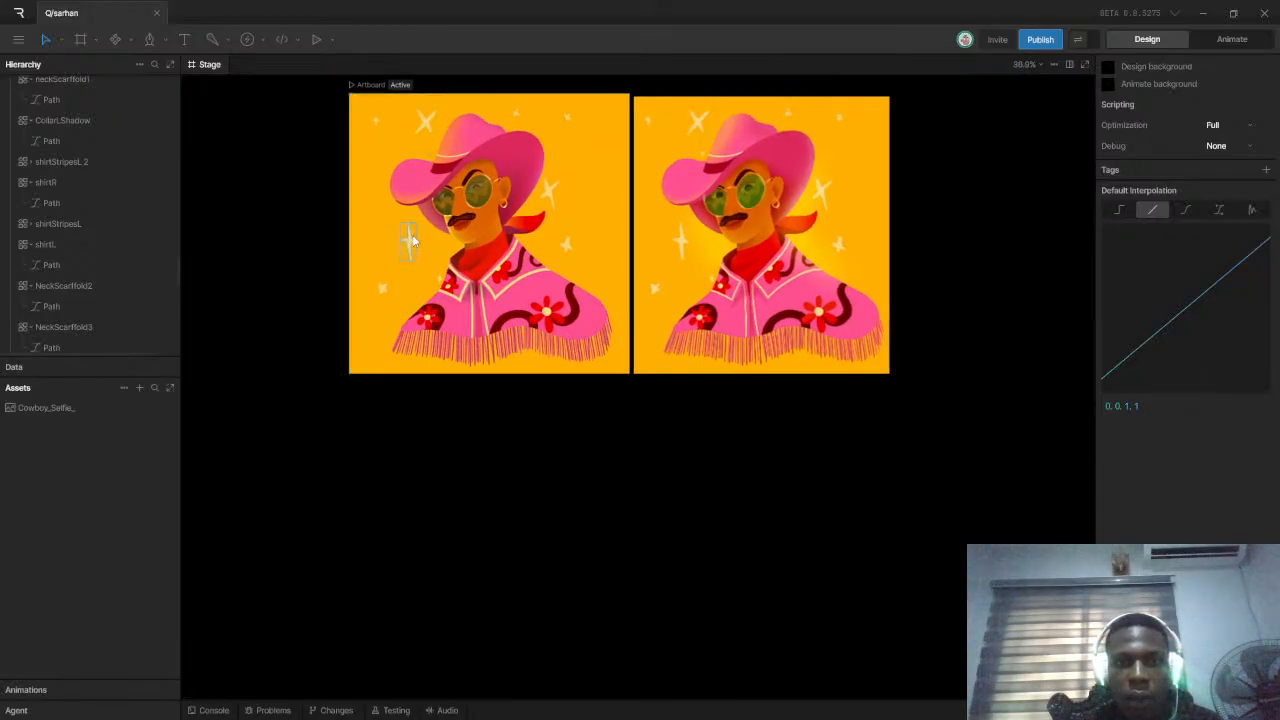
{"action": "scroll", "coordinate": [412, 237], "scroll_direction": "up", "scroll_amount": 2}
{"action": "scroll", "coordinate": [436, 252], "scroll_direction": "down", "scroll_amount": 4}
{"action": "scroll", "coordinate": [489, 307], "scroll_direction": "up", "scroll_amount": 12}
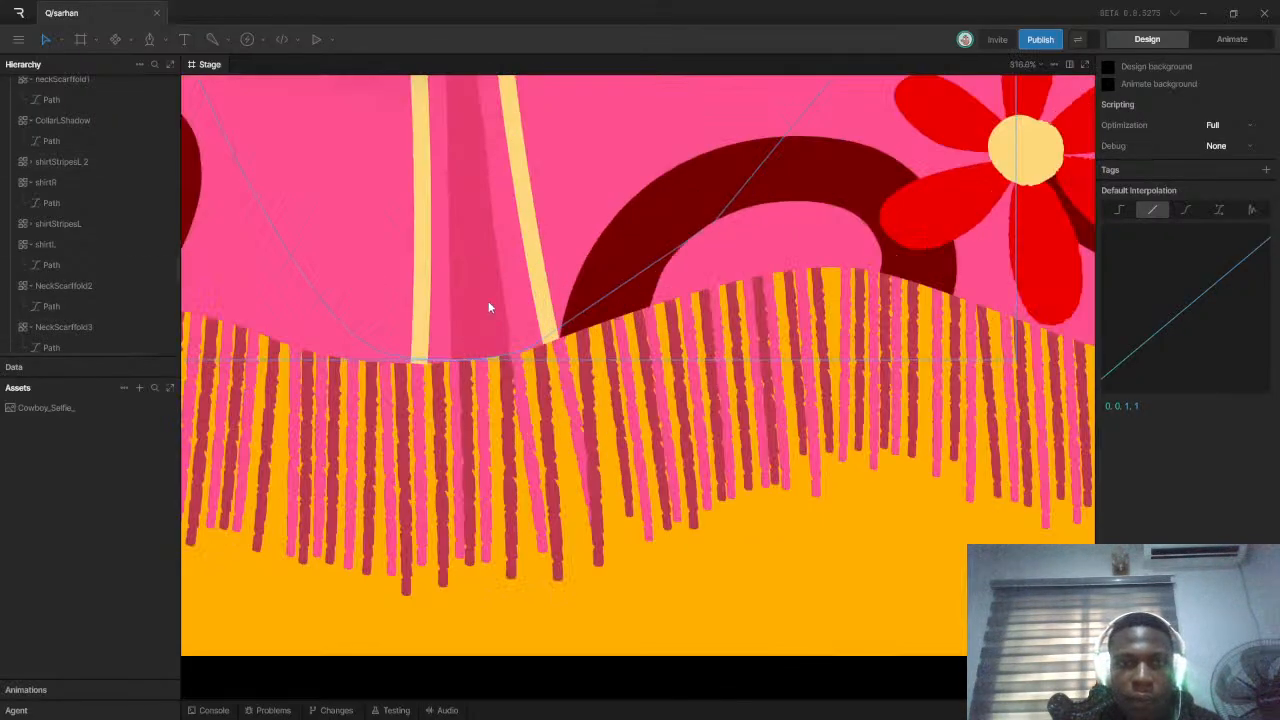
{"action": "left_click", "coordinate": [489, 307]}
Compare the collar, stripes and shirt opening of the vector artwork with the reference illustration beside it
{"action": "scroll", "coordinate": [489, 307], "scroll_direction": "down", "scroll_amount": 7}
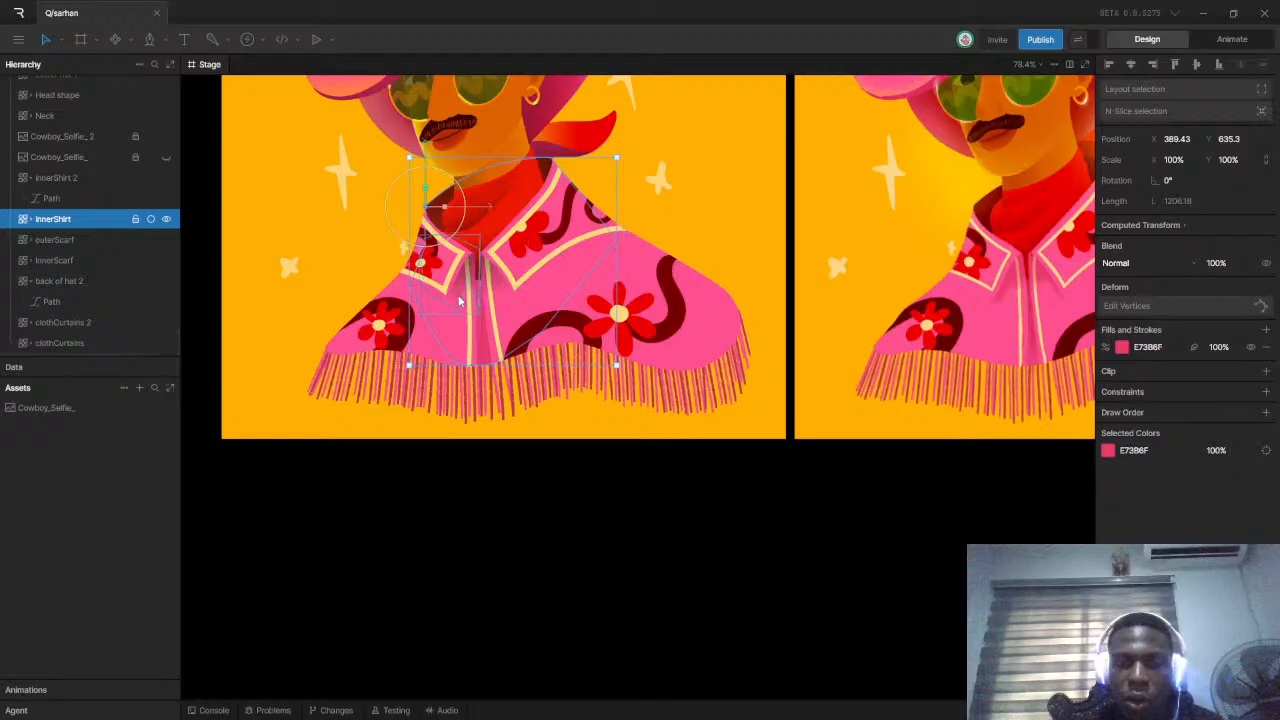
{"action": "scroll", "coordinate": [545, 297], "scroll_direction": "up", "scroll_amount": 3}
{"action": "scroll", "coordinate": [512, 314], "scroll_direction": "up", "scroll_amount": 1}
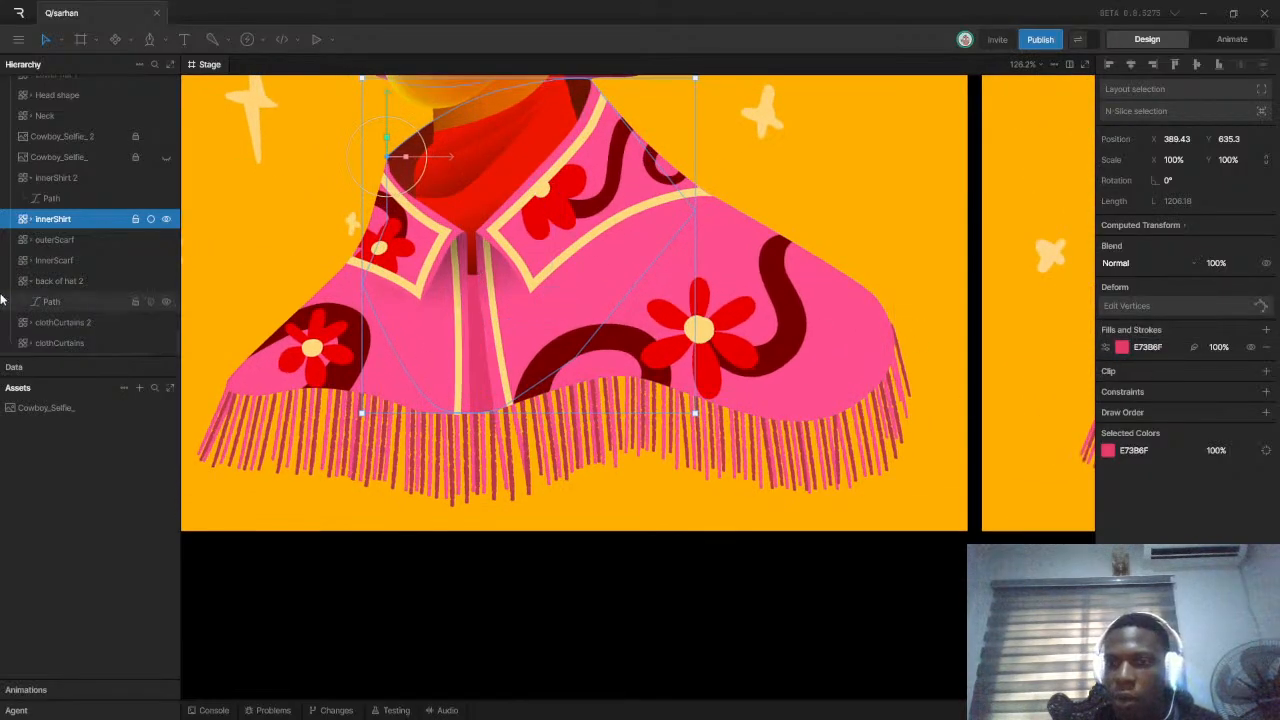
{"action": "scroll", "coordinate": [610, 320], "scroll_direction": "down", "scroll_amount": 8}
{"action": "scroll", "coordinate": [565, 308], "scroll_direction": "up", "scroll_amount": 3}
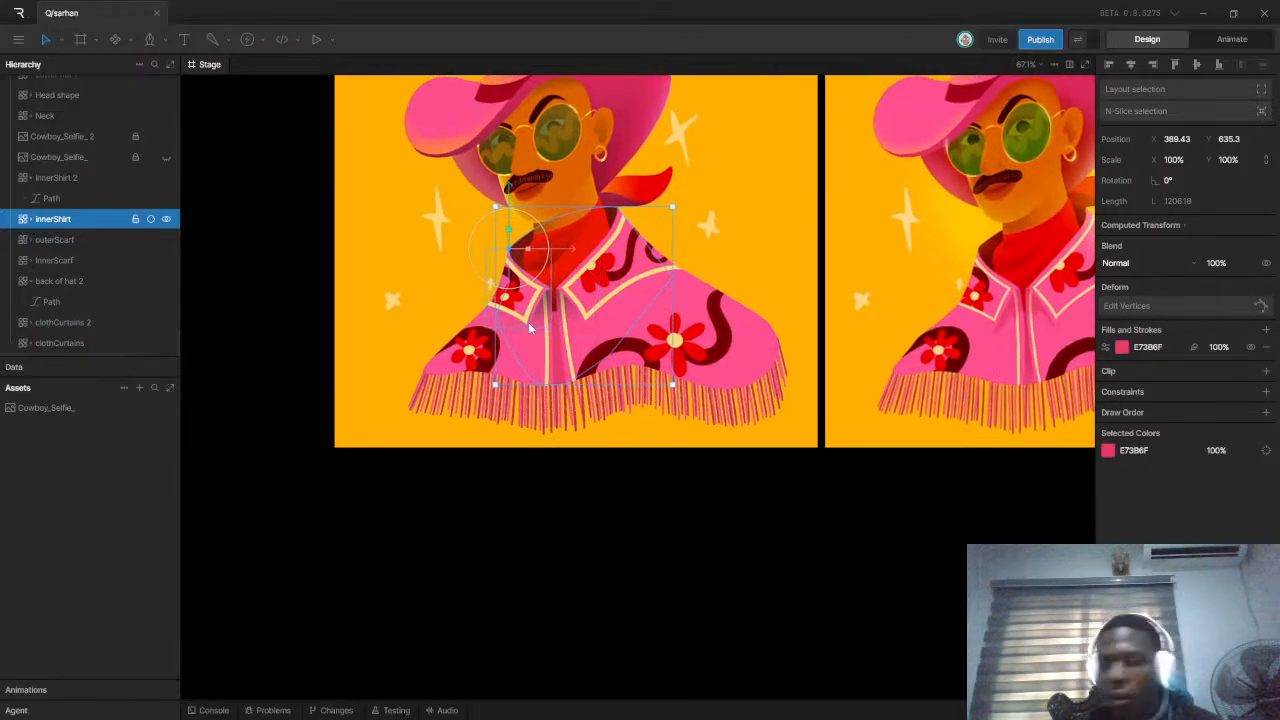
{"action": "scroll", "coordinate": [548, 316], "scroll_direction": "up", "scroll_amount": 8}
{"action": "scroll", "coordinate": [540, 299], "scroll_direction": "up", "scroll_amount": 5}
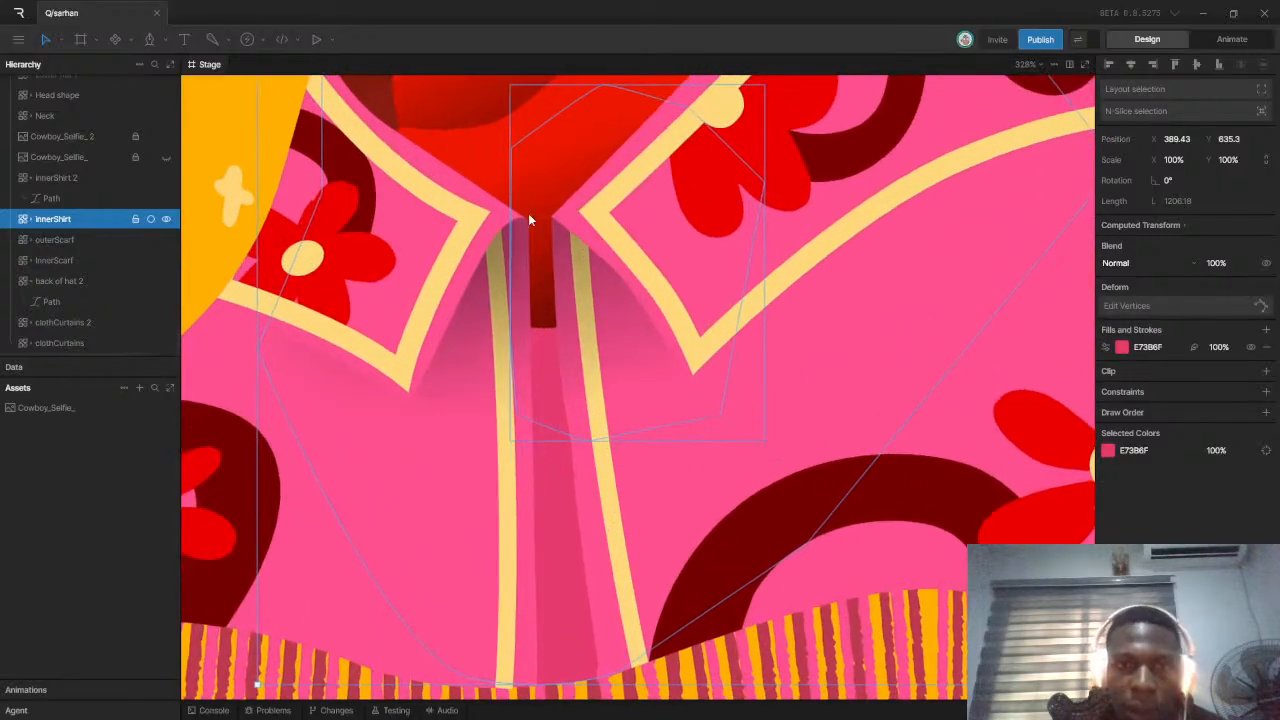
{"action": "scroll", "coordinate": [558, 316], "scroll_direction": "down", "scroll_amount": 10}
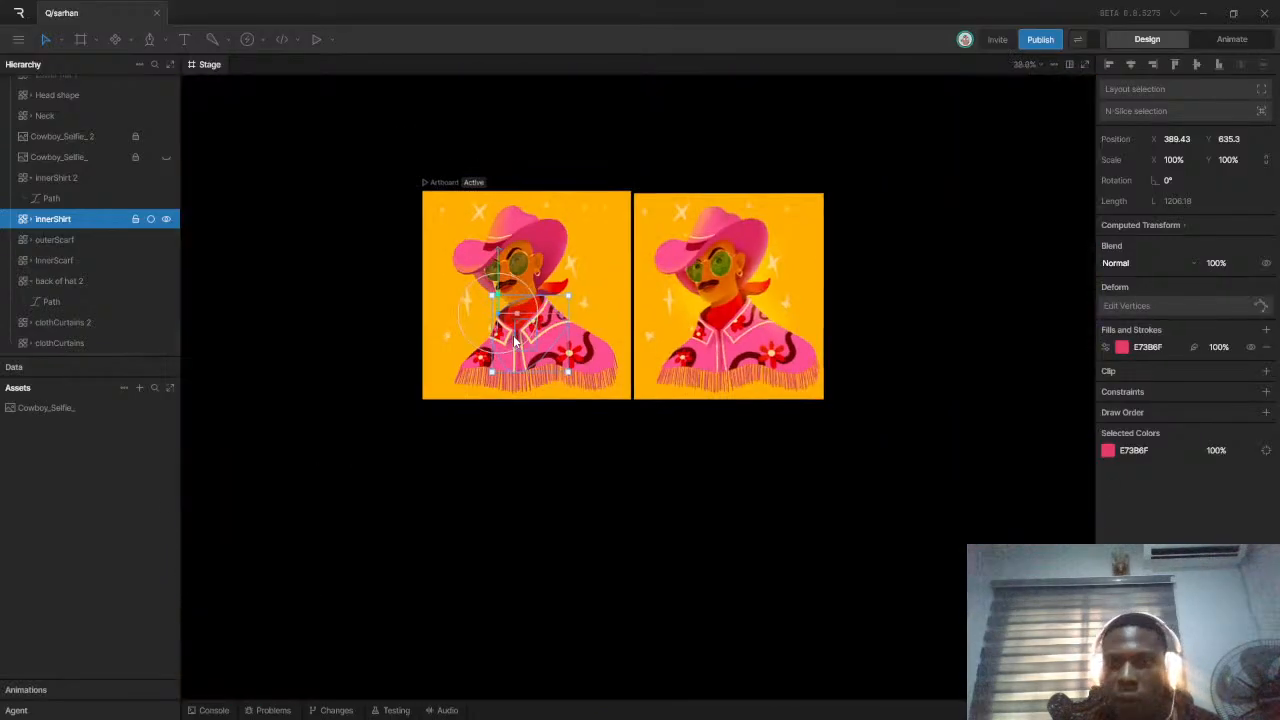
{"action": "scroll", "coordinate": [608, 324], "scroll_direction": "up", "scroll_amount": 10}
{"action": "scroll", "coordinate": [605, 315], "scroll_direction": "up", "scroll_amount": 2}
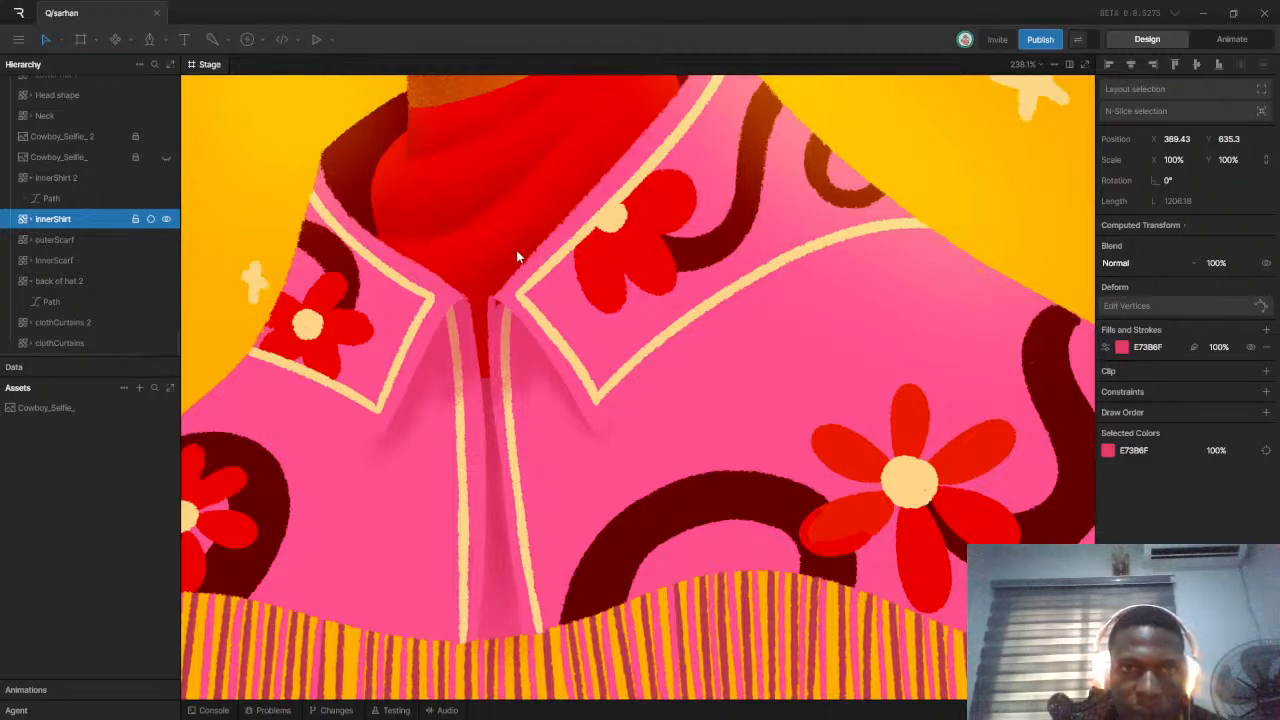
{"action": "scroll", "coordinate": [515, 255], "scroll_direction": "down", "scroll_amount": 5}
{"action": "scroll", "coordinate": [510, 262], "scroll_direction": "up", "scroll_amount": 3}
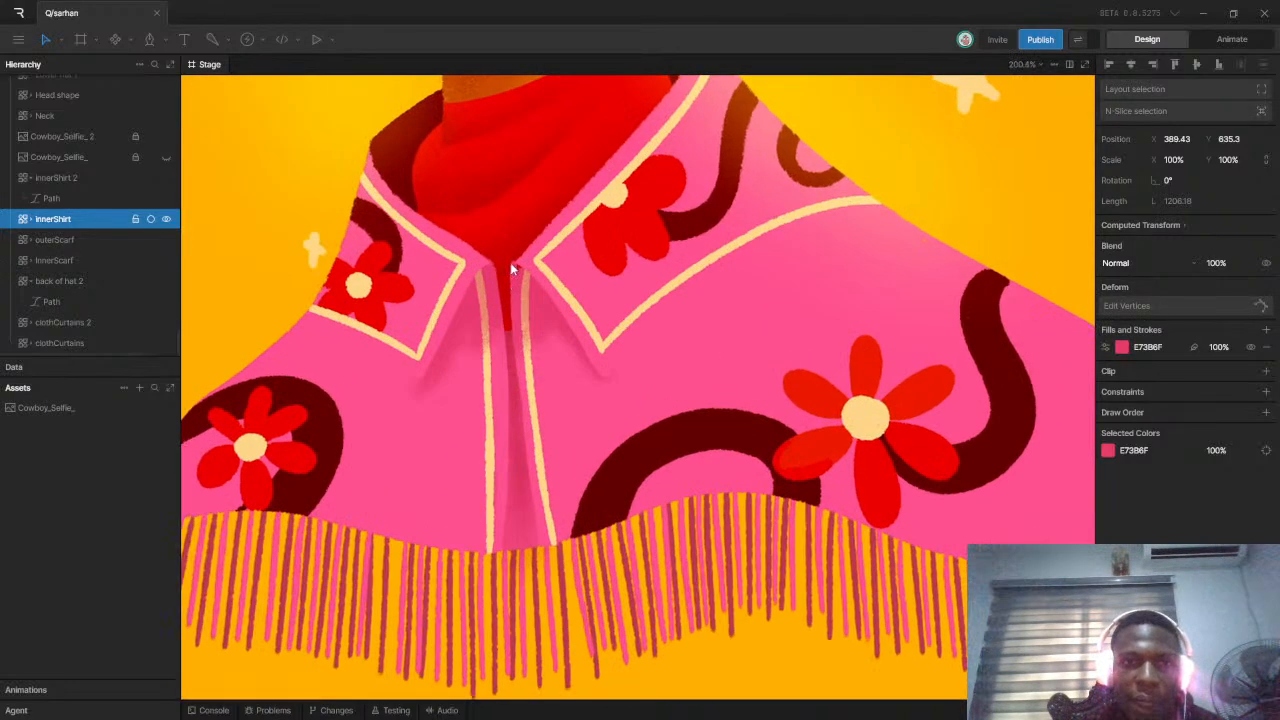
{"action": "scroll", "coordinate": [500, 295], "scroll_direction": "down", "scroll_amount": 10}
{"action": "scroll", "coordinate": [365, 300], "scroll_direction": "up", "scroll_amount": 10}
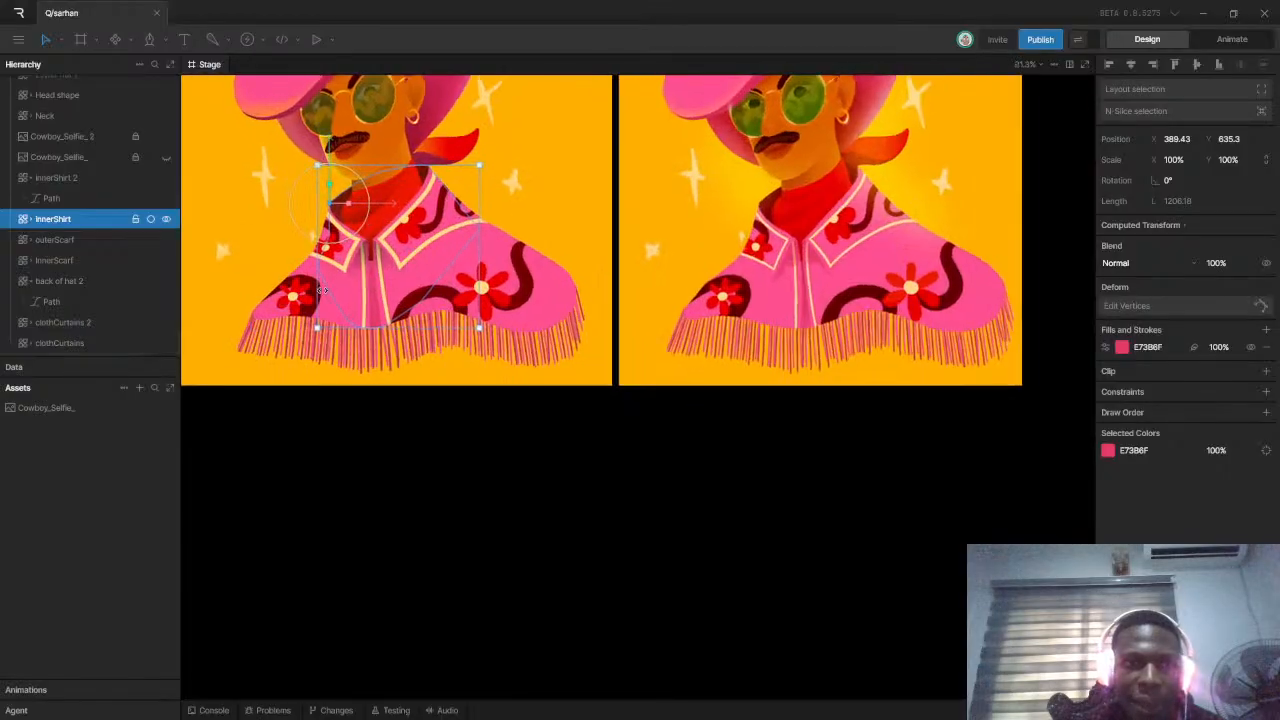
{"action": "scroll", "coordinate": [357, 252], "scroll_direction": "up", "scroll_amount": 1}
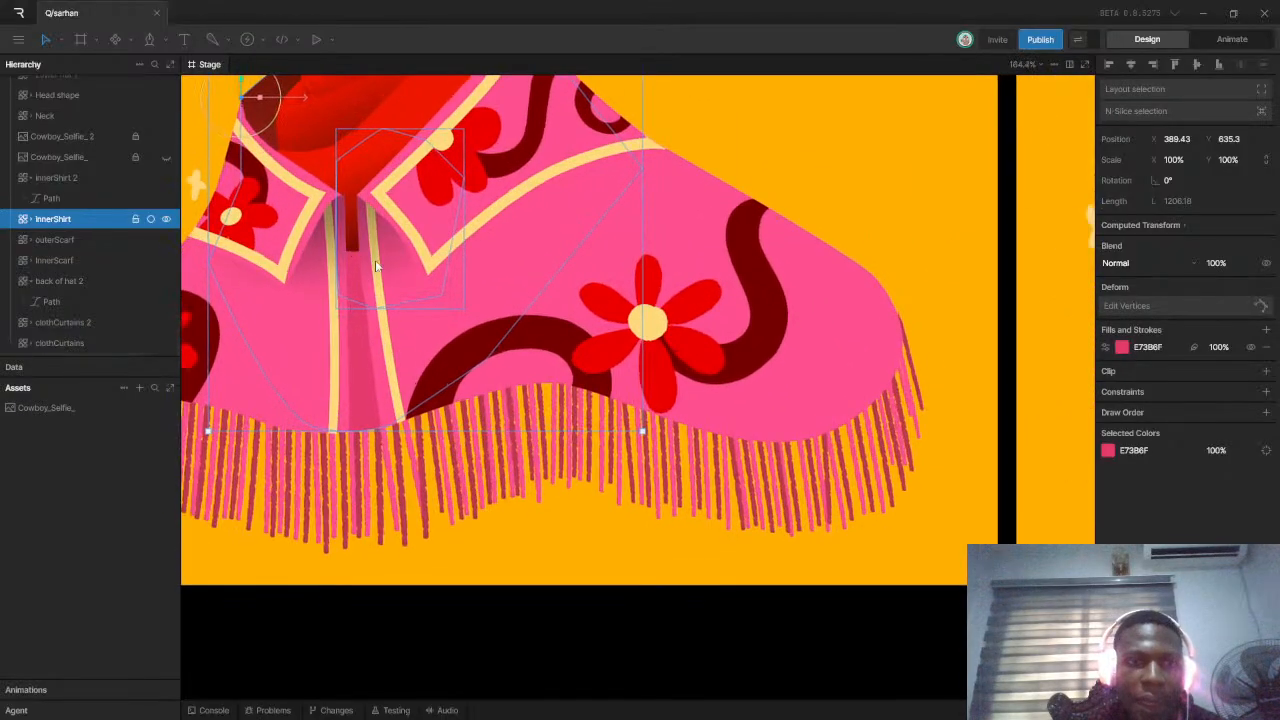
{"action": "scroll", "coordinate": [365, 300], "scroll_direction": "down", "scroll_amount": 2}
{"action": "scroll", "coordinate": [370, 330], "scroll_direction": "up", "scroll_amount": 1}
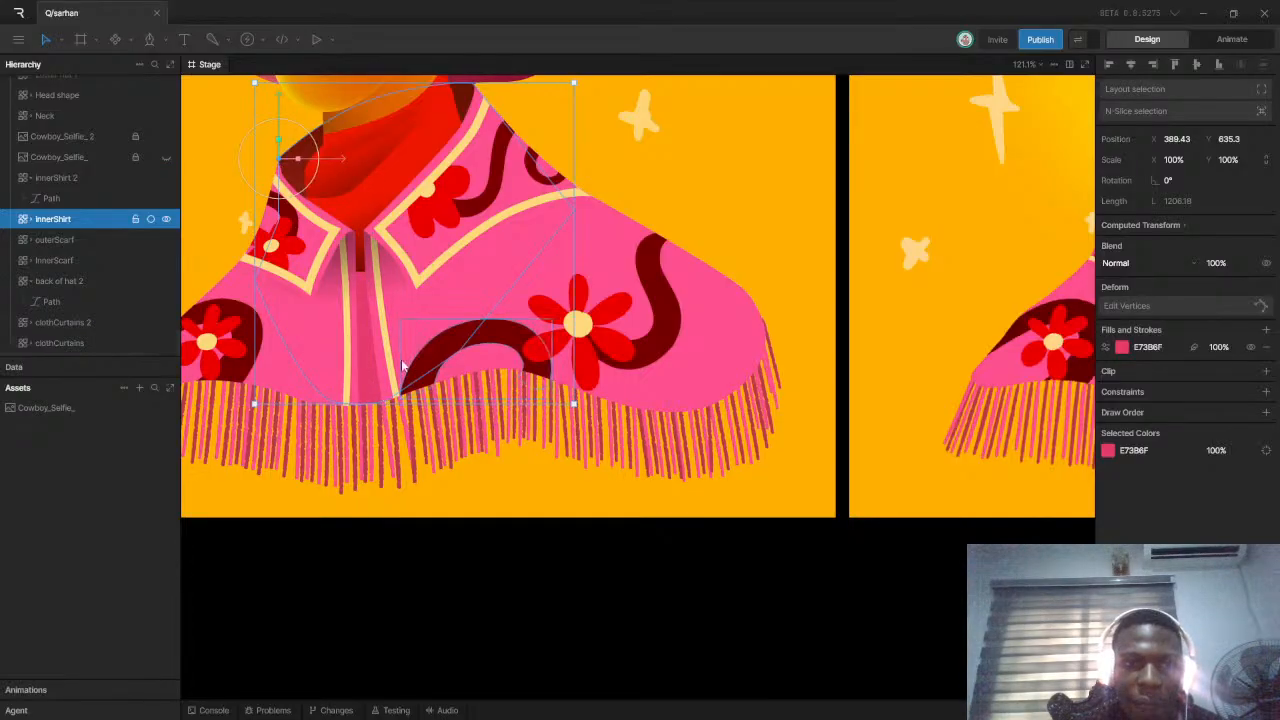
{"action": "scroll", "coordinate": [360, 219], "scroll_direction": "up", "scroll_amount": 10}
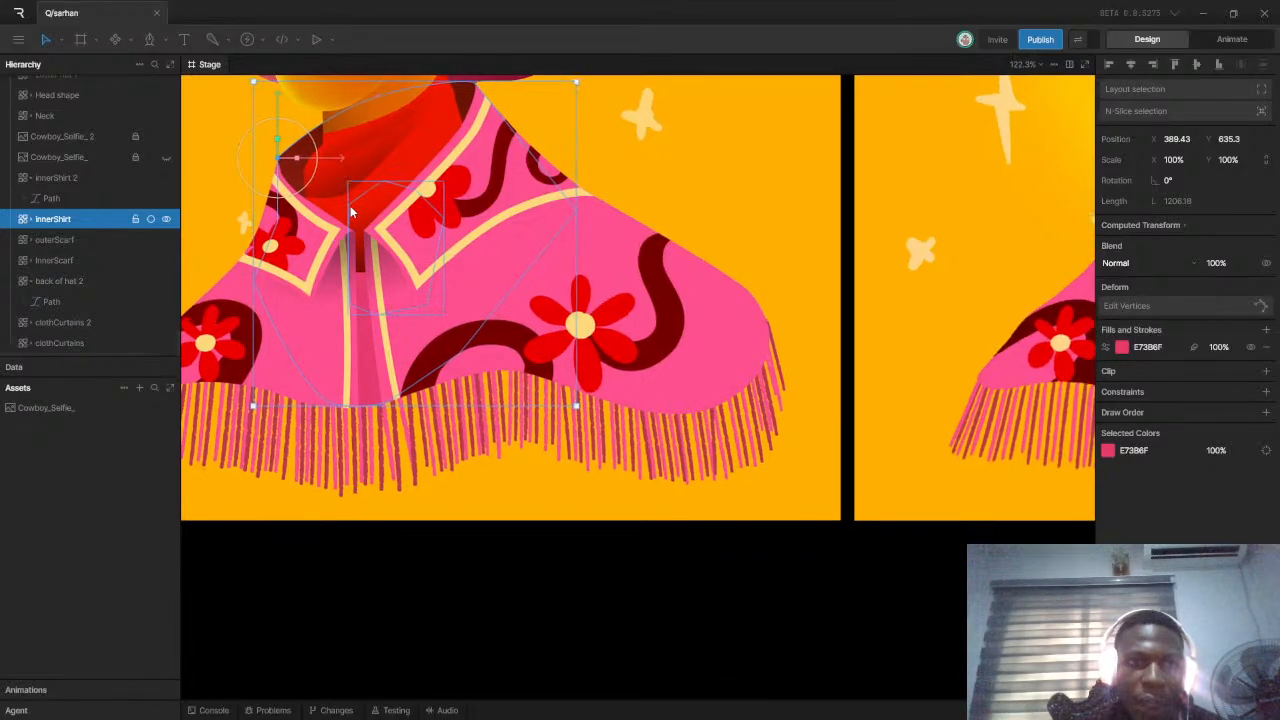
{"action": "scroll", "coordinate": [283, 436], "scroll_direction": "down", "scroll_amount": 15}
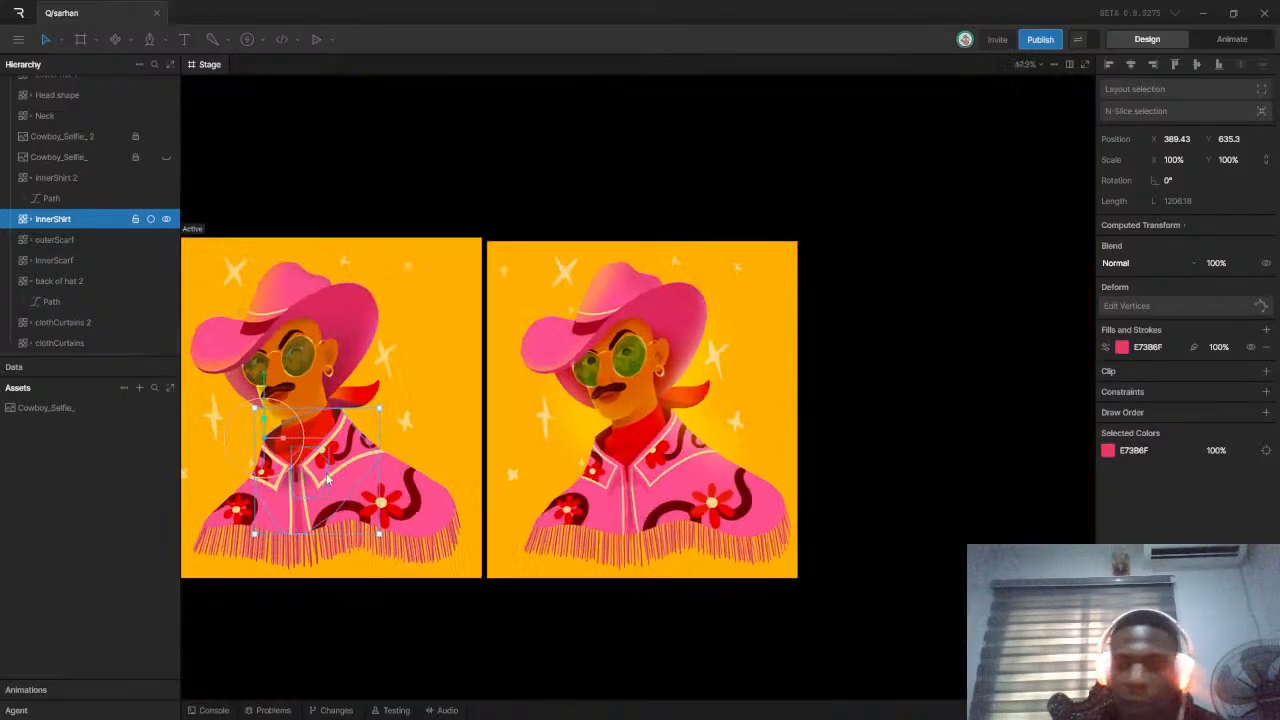
{"action": "scroll", "coordinate": [474, 496], "scroll_direction": "up", "scroll_amount": 8}
{"action": "scroll", "coordinate": [474, 496], "scroll_direction": "up", "scroll_amount": 1}
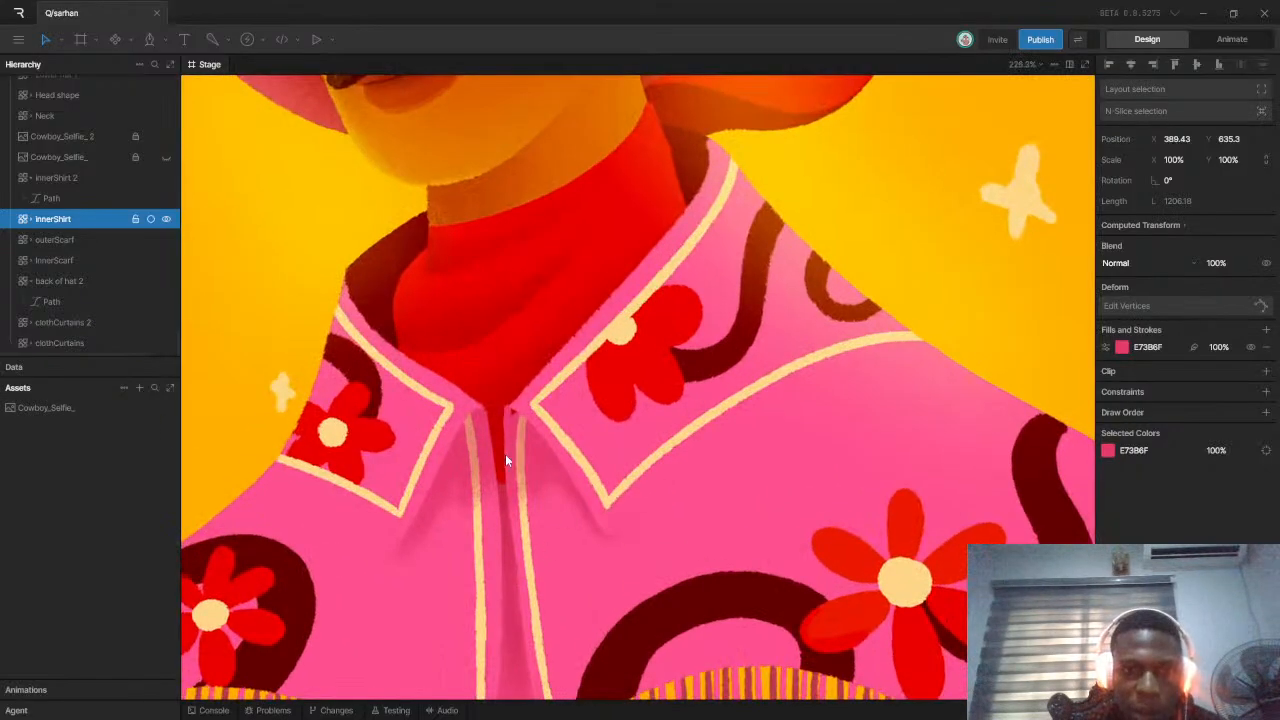
{"action": "scroll", "coordinate": [500, 445], "scroll_direction": "down", "scroll_amount": 3}
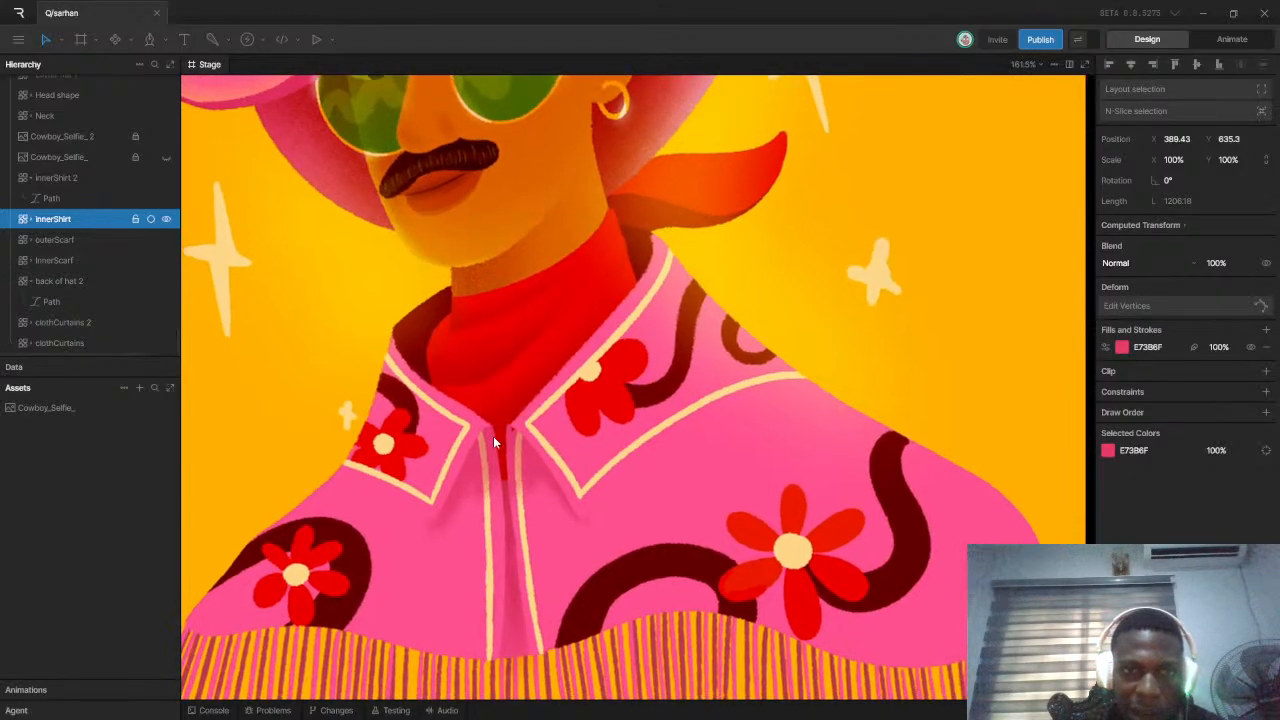
{"action": "scroll", "coordinate": [493, 436], "scroll_direction": "down", "scroll_amount": 9}
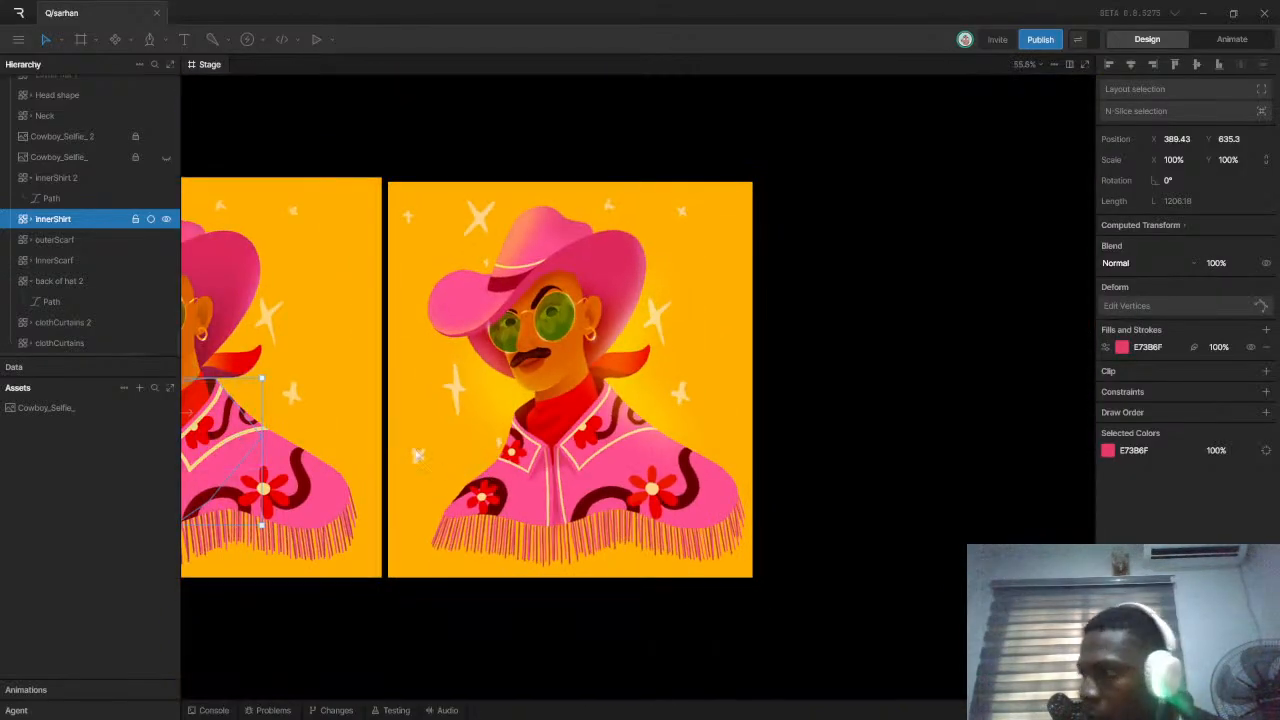
{"action": "scroll", "coordinate": [367, 435], "scroll_direction": "down", "scroll_amount": 3}
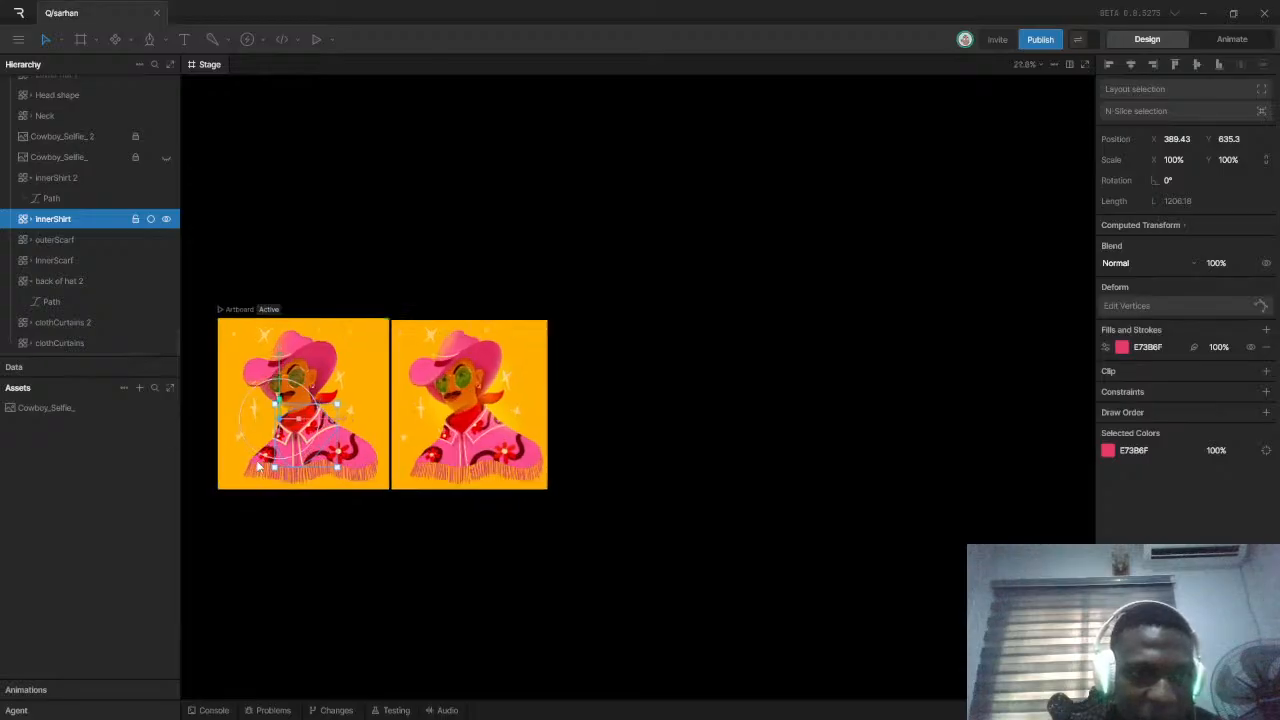
Inspect the shirt opening up close and check the solid fill colour of innerShirt
{"action": "scroll", "coordinate": [270, 445], "scroll_direction": "up", "scroll_amount": 10}
{"action": "scroll", "coordinate": [510, 515], "scroll_direction": "up", "scroll_amount": 2}
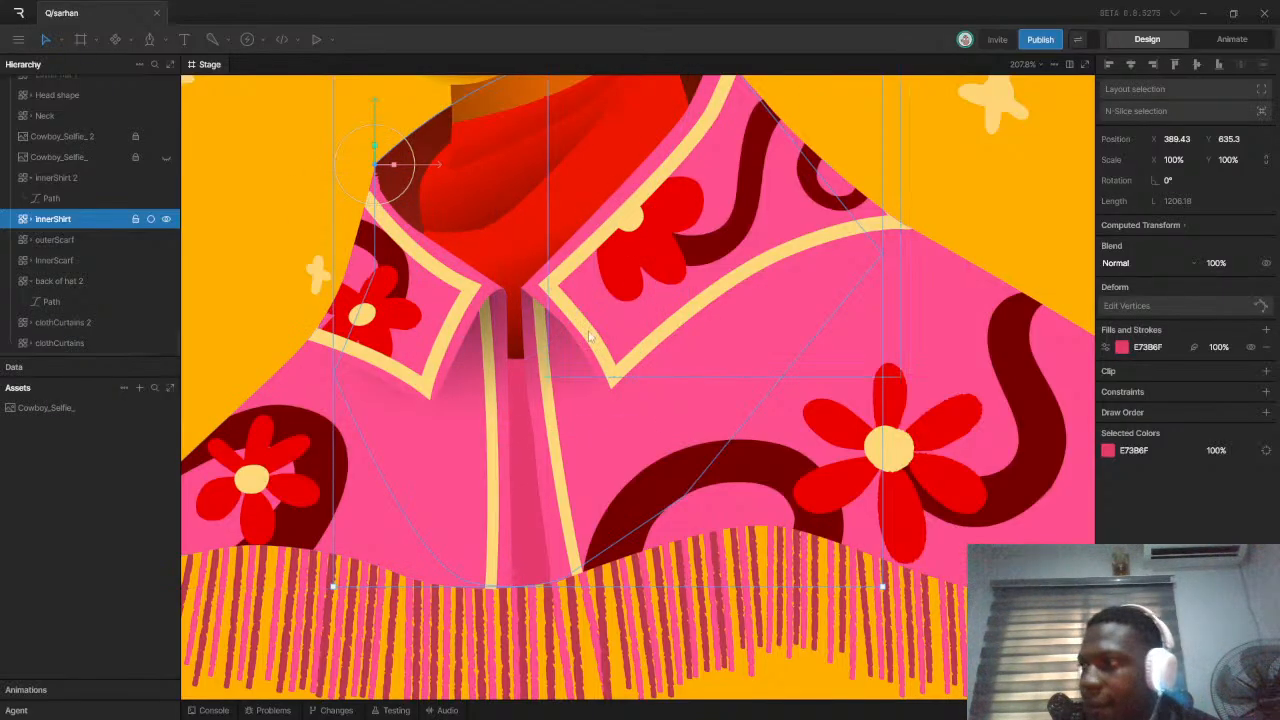
{"action": "scroll", "coordinate": [537, 416], "scroll_direction": "down", "scroll_amount": 5}
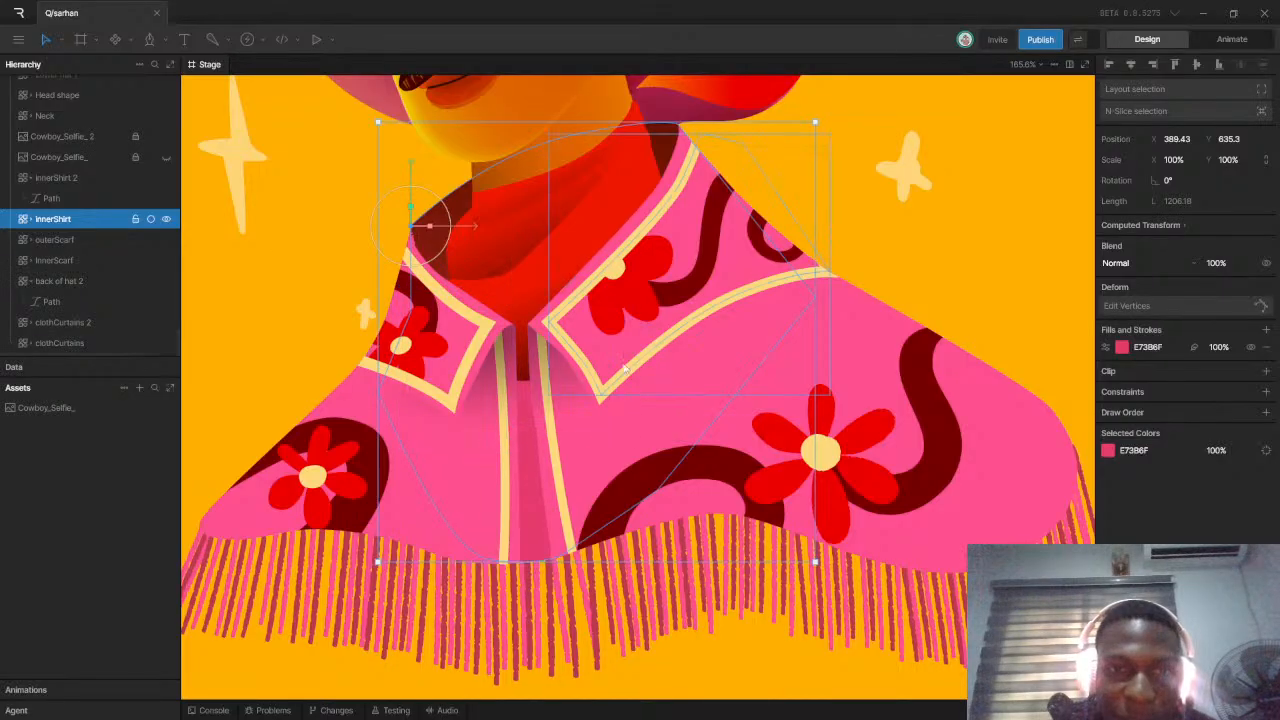
{"action": "left_click", "coordinate": [1122, 348]}
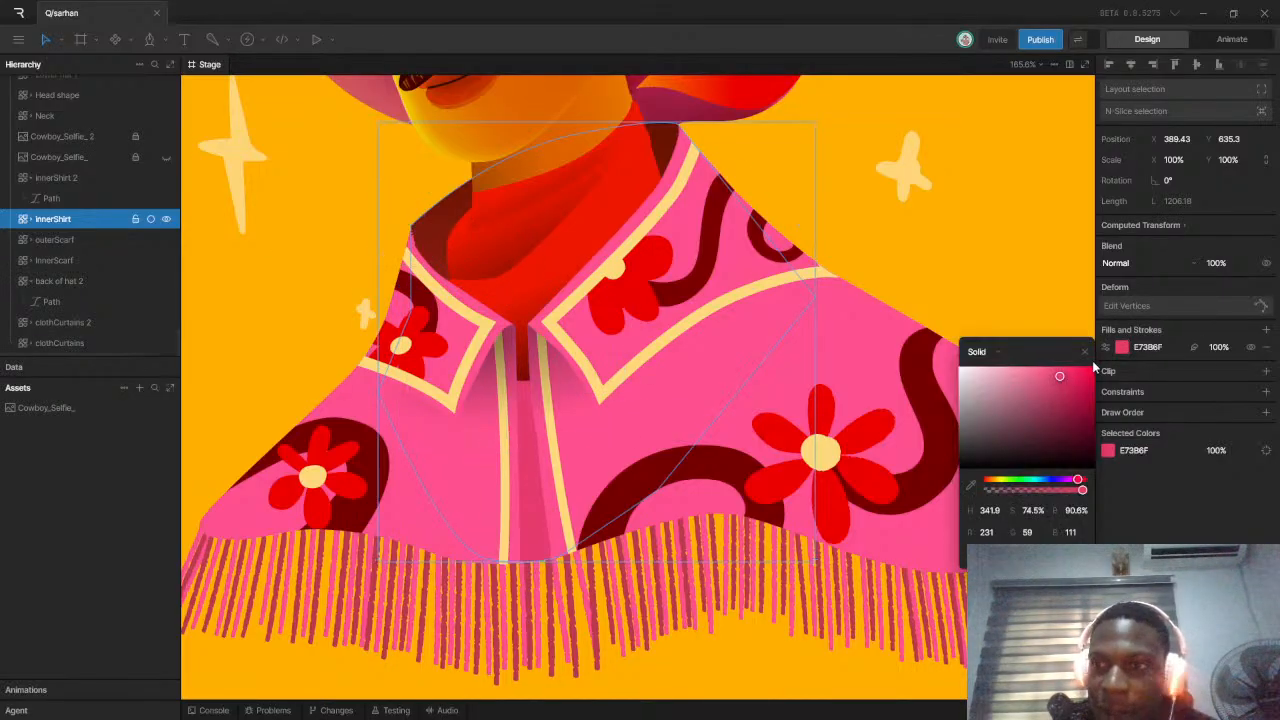
{"action": "left_click", "coordinate": [1086, 352]}
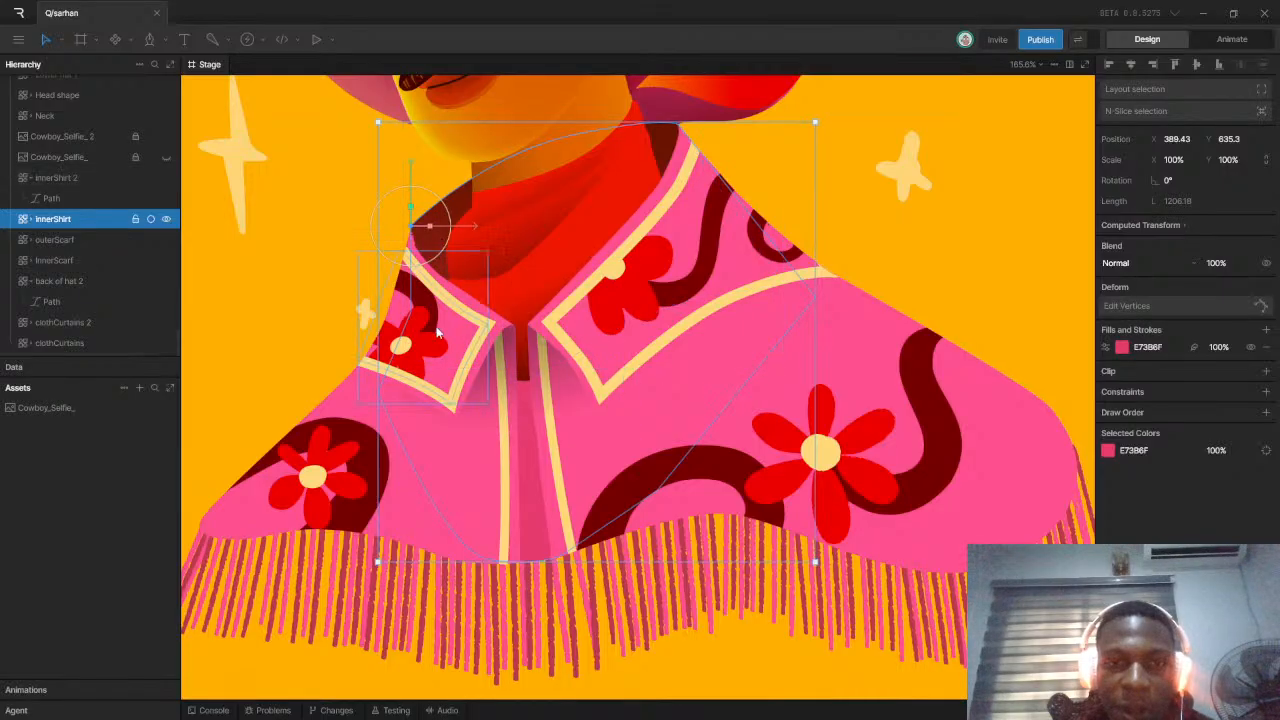
{"action": "scroll", "coordinate": [495, 315], "scroll_direction": "down", "scroll_amount": 3}
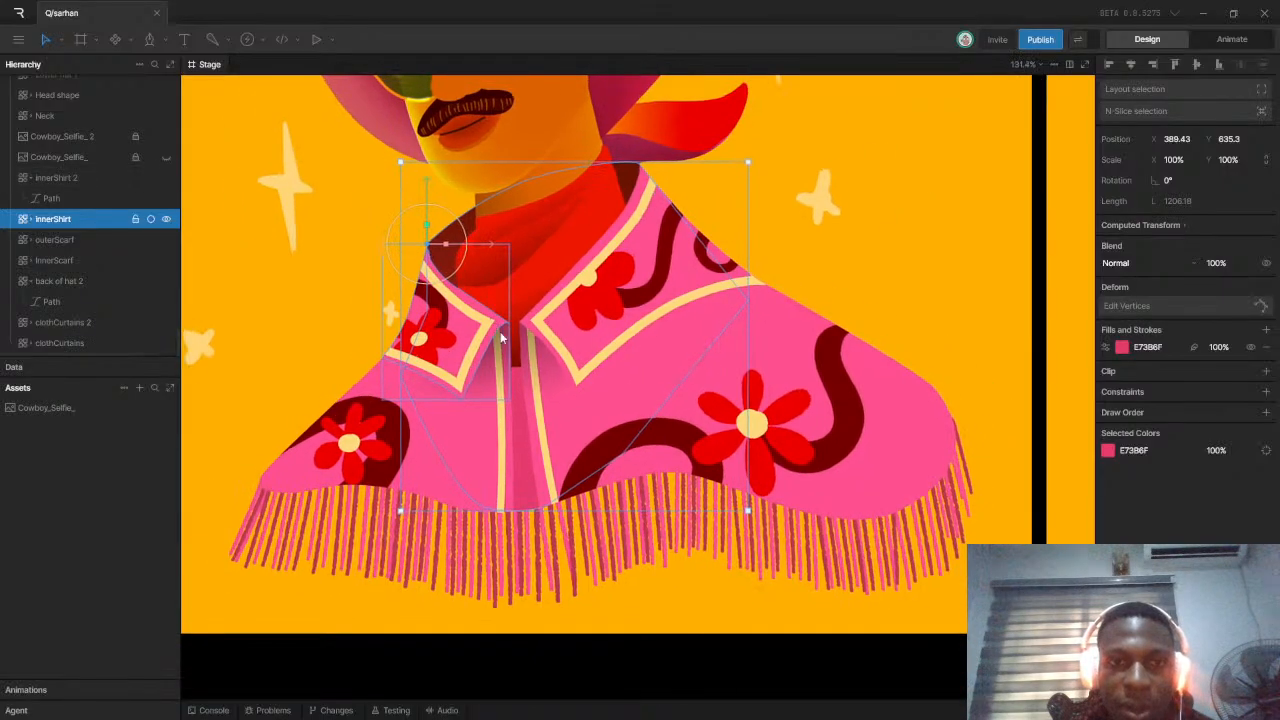
{"action": "scroll", "coordinate": [491, 323], "scroll_direction": "up", "scroll_amount": 5}
{"action": "scroll", "coordinate": [536, 356], "scroll_direction": "down", "scroll_amount": 4}
{"action": "scroll", "coordinate": [463, 369], "scroll_direction": "up", "scroll_amount": 4}
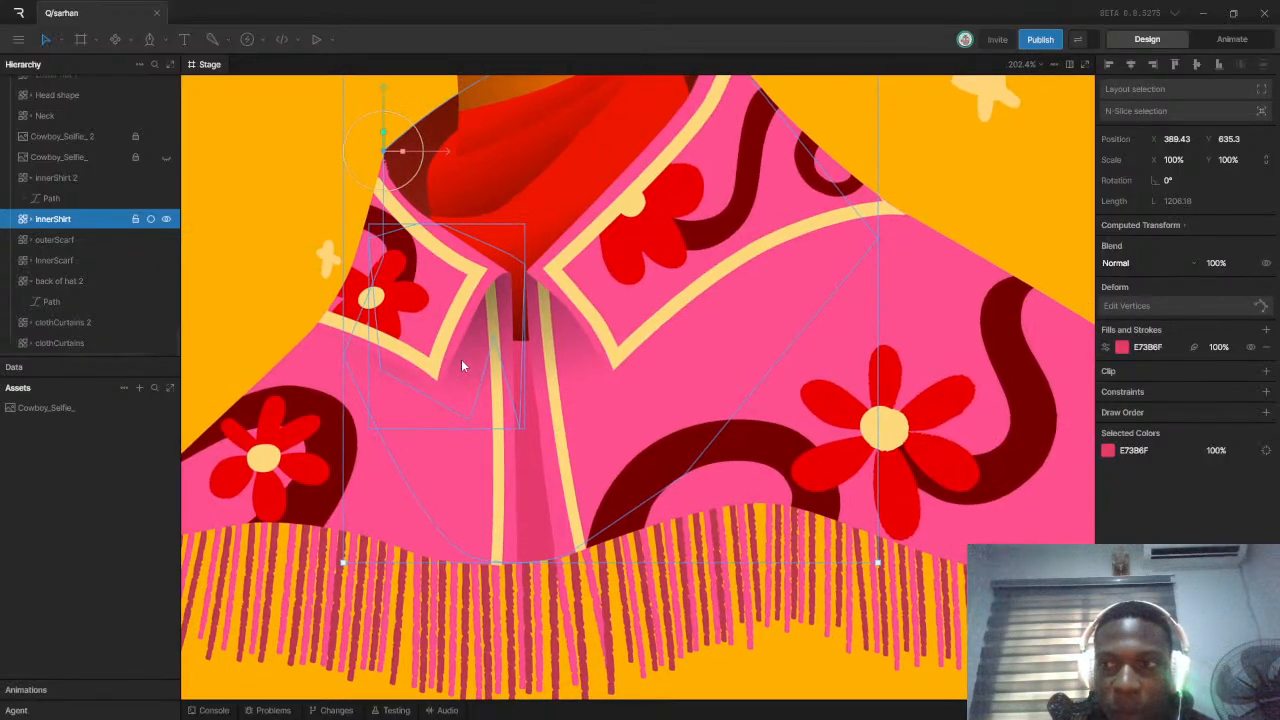
{"action": "scroll", "coordinate": [462, 366], "scroll_direction": "up", "scroll_amount": 3}
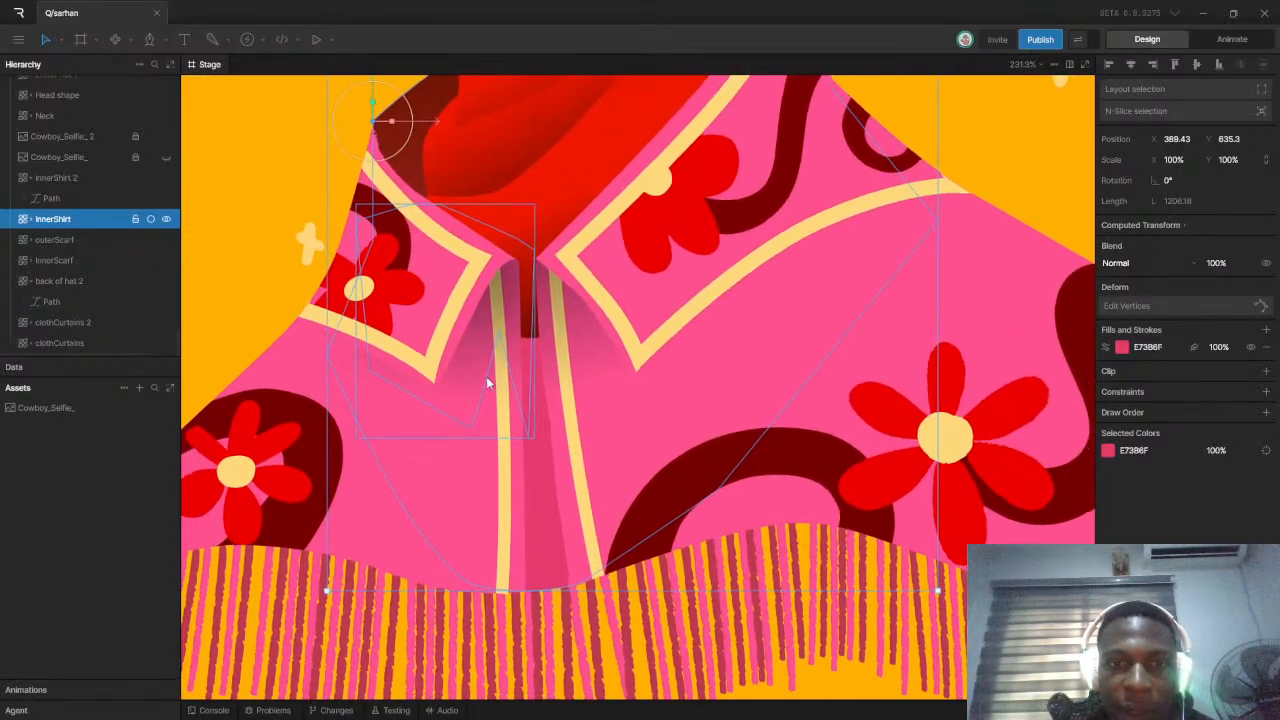
{"action": "scroll", "coordinate": [488, 380], "scroll_direction": "down", "scroll_amount": 4}
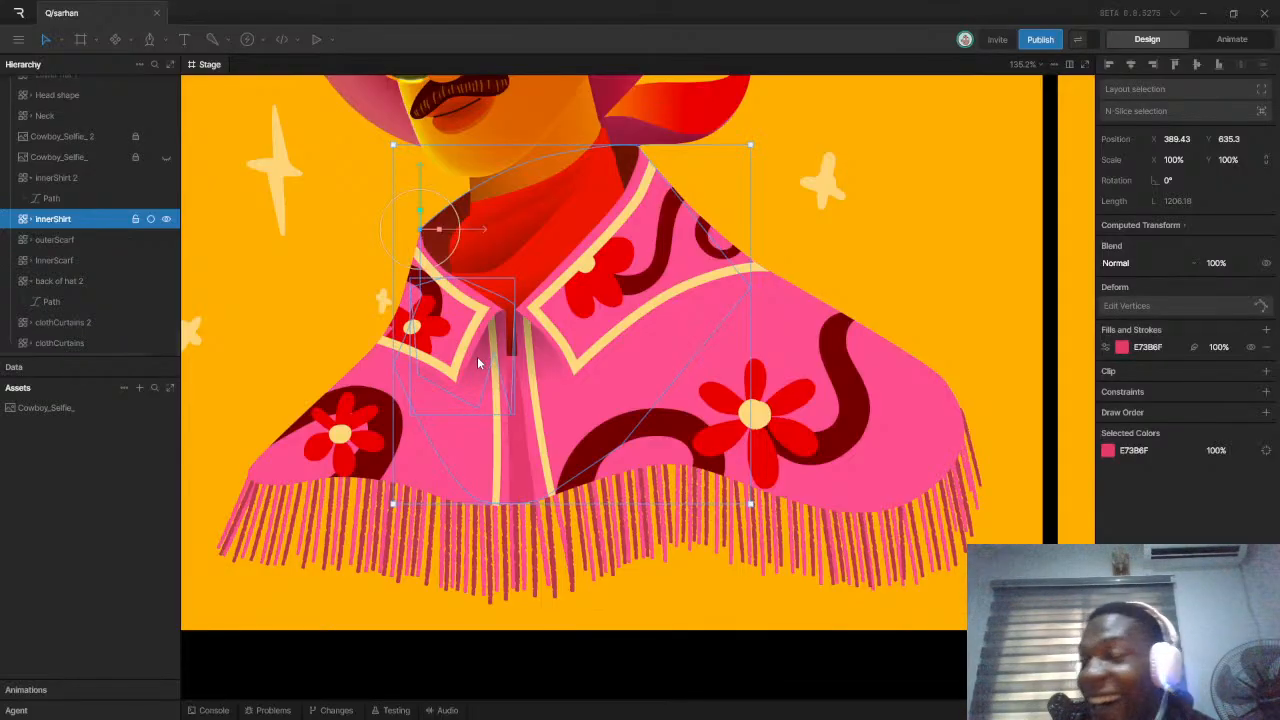
{"action": "scroll", "coordinate": [500, 369], "scroll_direction": "up", "scroll_amount": 2}
{"action": "scroll", "coordinate": [471, 354], "scroll_direction": "down", "scroll_amount": 6}
{"action": "scroll", "coordinate": [466, 352], "scroll_direction": "up", "scroll_amount": 5}
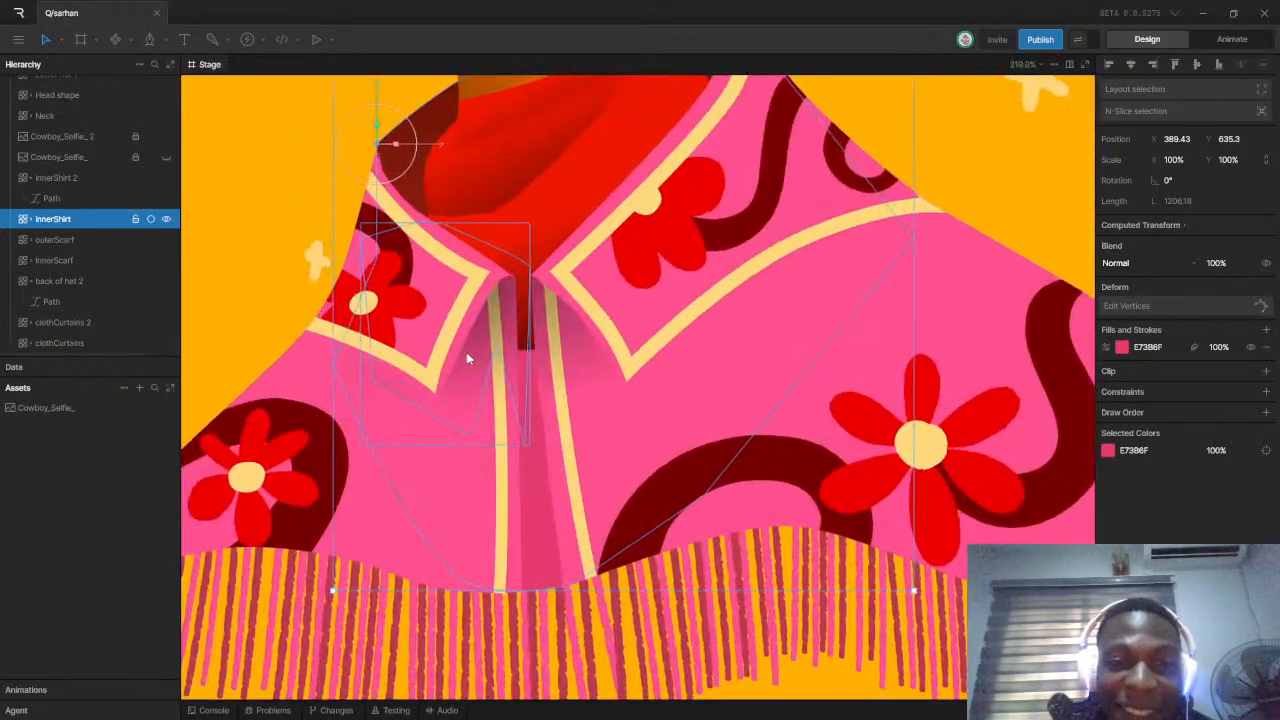
{"action": "scroll", "coordinate": [447, 357], "scroll_direction": "down", "scroll_amount": 2}
{"action": "scroll", "coordinate": [443, 357], "scroll_direction": "down", "scroll_amount": 2}
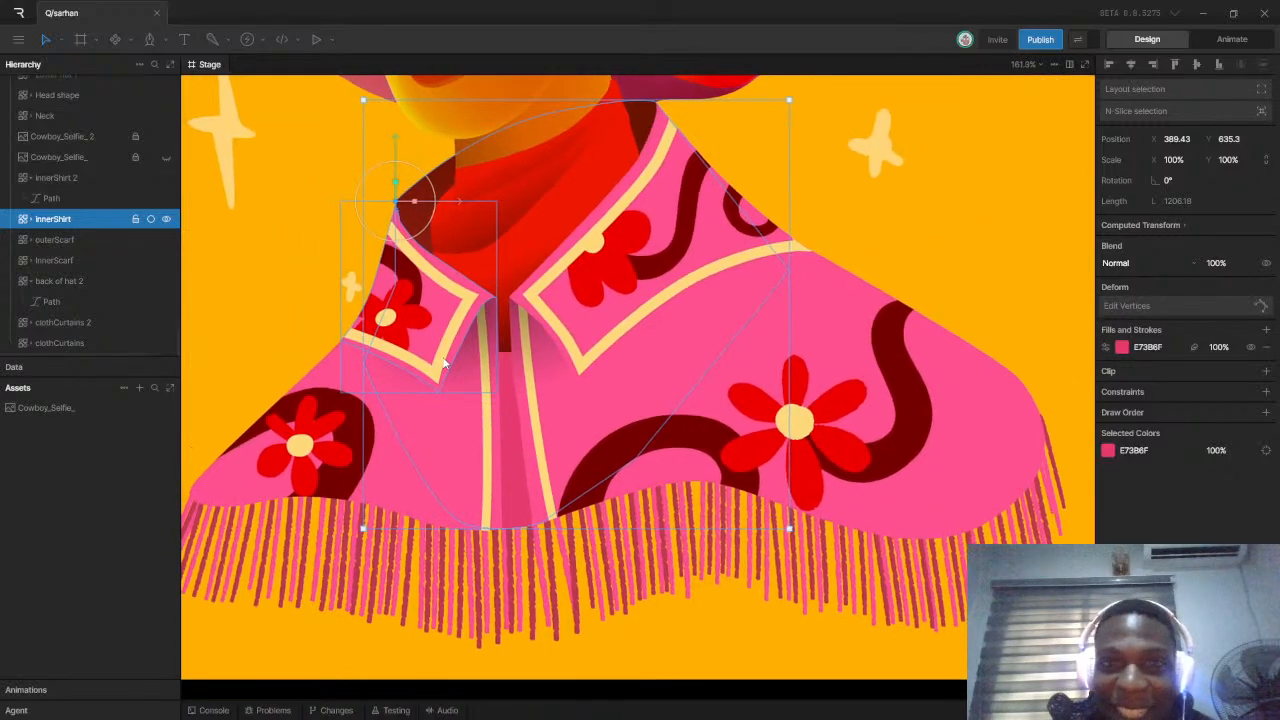
{"action": "scroll", "coordinate": [381, 330], "scroll_direction": "up", "scroll_amount": 4}
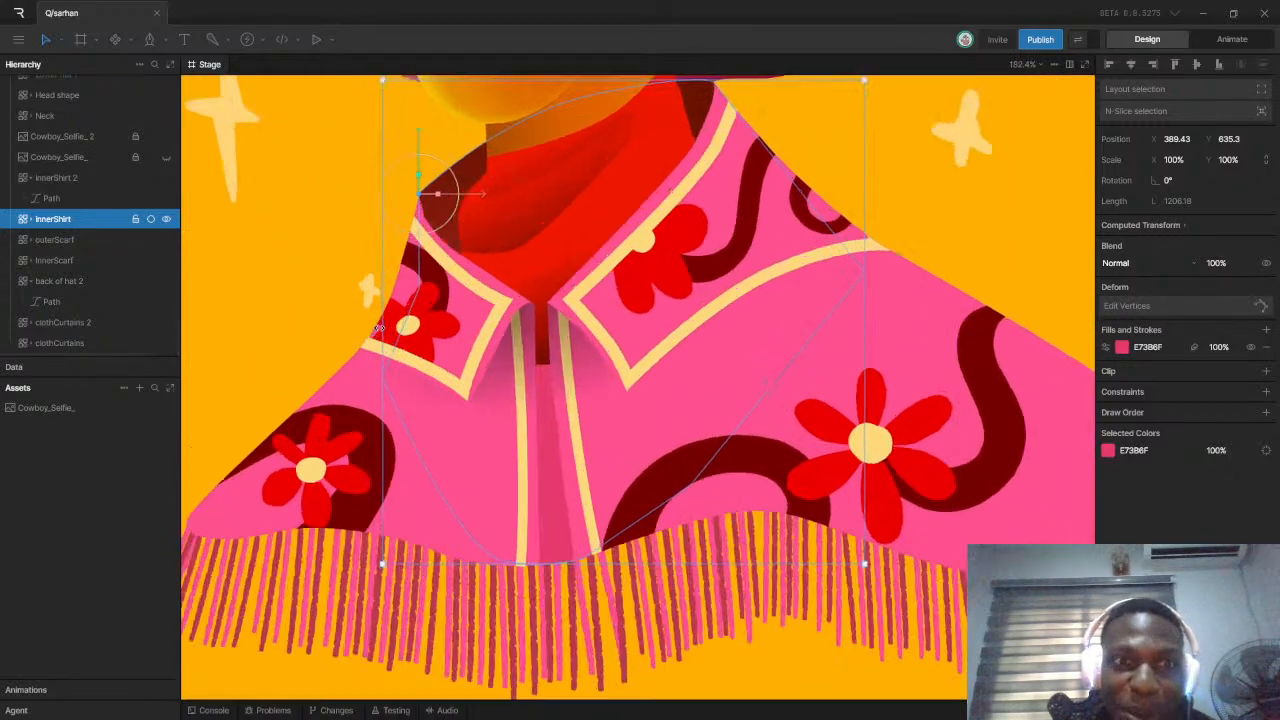
{"action": "scroll", "coordinate": [420, 360], "scroll_direction": "down", "scroll_amount": 6}
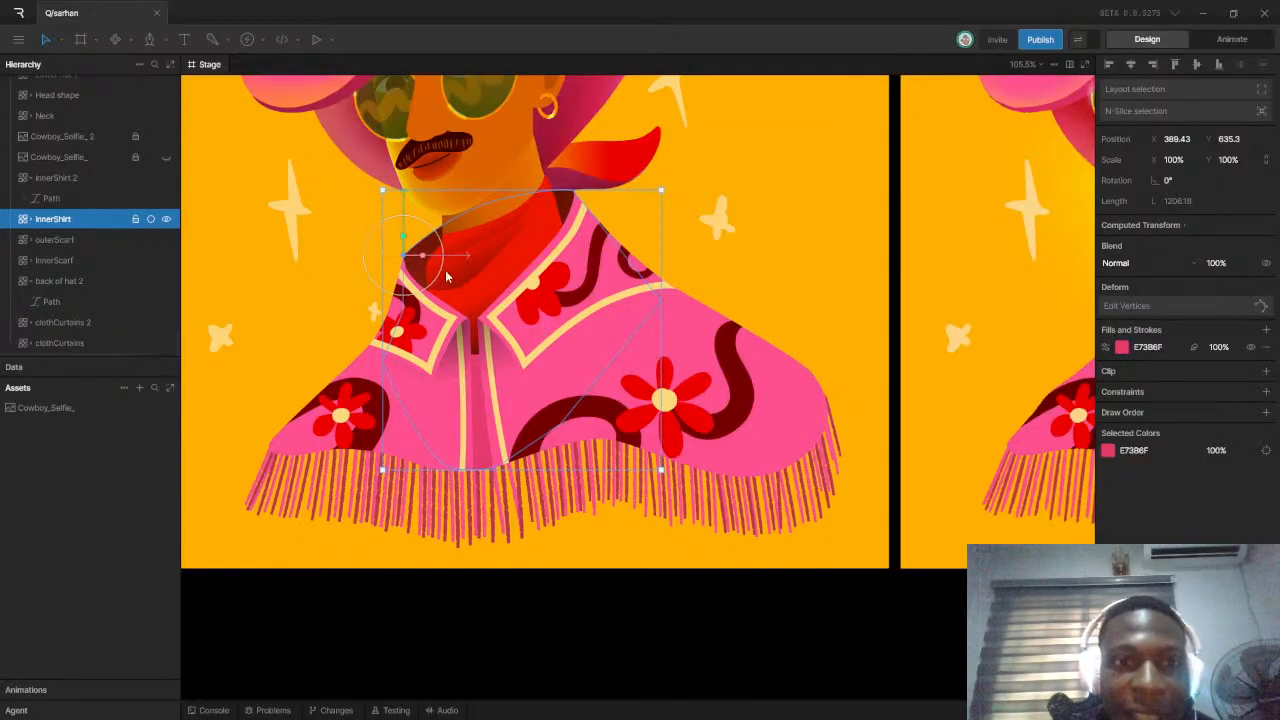
{"action": "scroll", "coordinate": [427, 364], "scroll_direction": "up", "scroll_amount": 1}
{"action": "scroll", "coordinate": [428, 363], "scroll_direction": "up", "scroll_amount": 3}
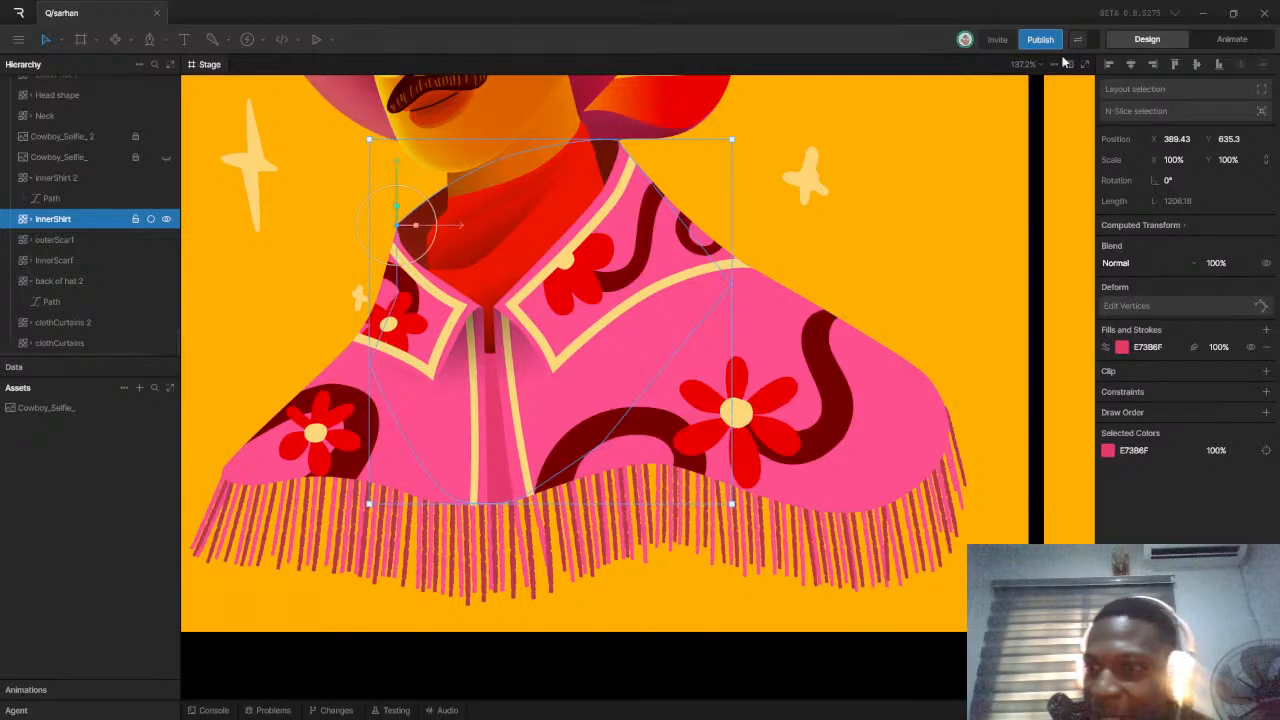
Add a black-to-transparent linear gradient fill to innerShirt, running down the shirt opening from the scarf to the hem
{"action": "left_click", "coordinate": [1266, 329]}
{"action": "left_click", "coordinate": [1213, 357]}
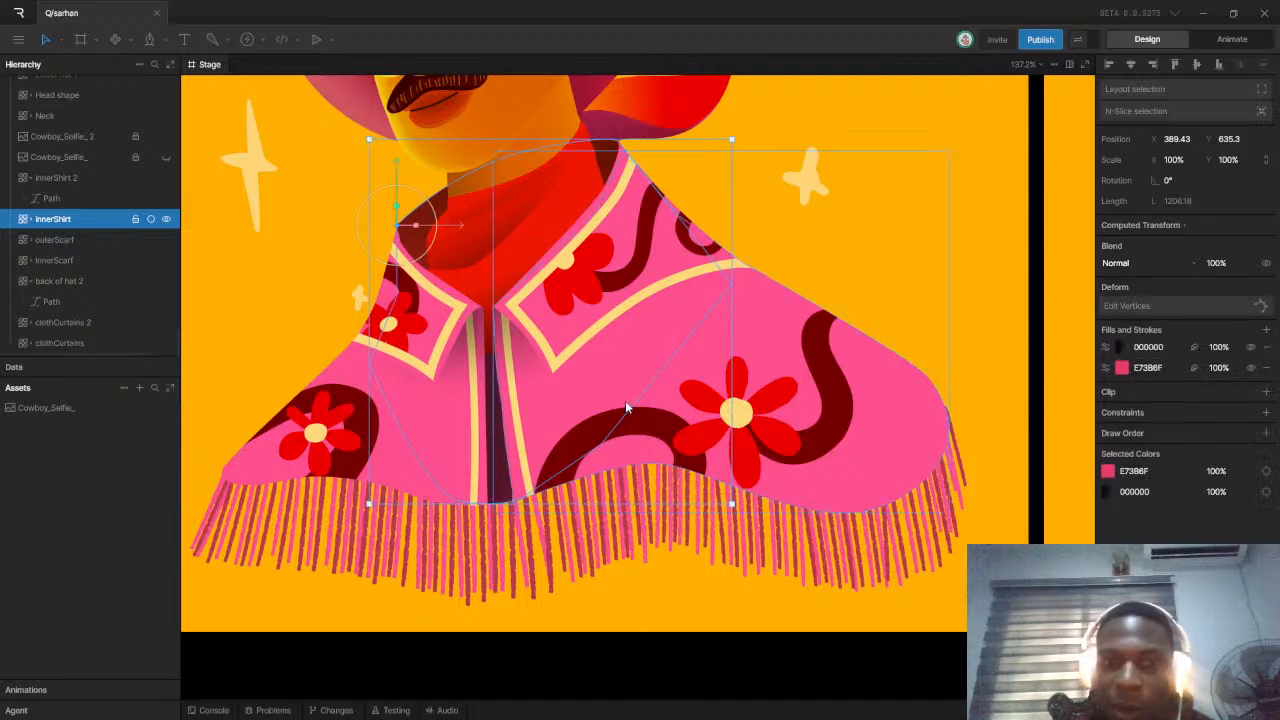
{"action": "left_click", "coordinate": [1118, 347]}
{"action": "left_click_drag", "start_coordinate": [727, 318], "coordinate": [507, 481]}
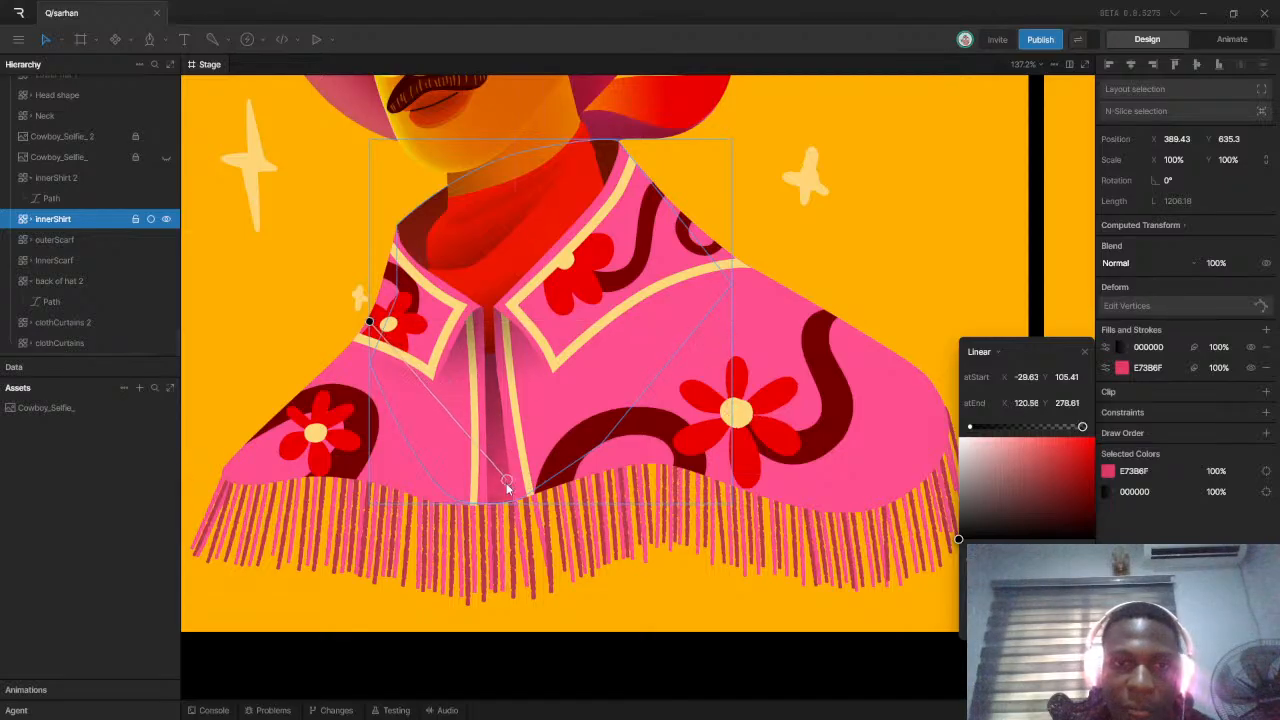
{"action": "left_click_drag", "start_coordinate": [371, 323], "coordinate": [487, 208]}
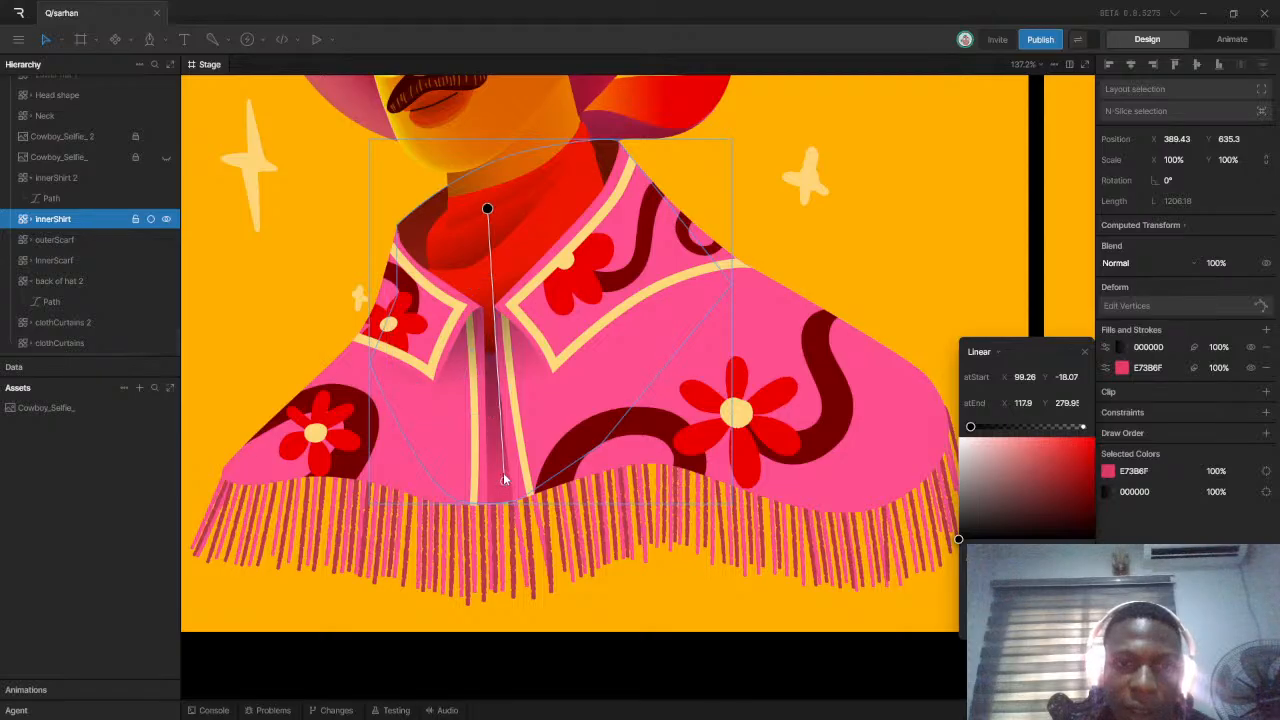
{"action": "left_click_drag", "start_coordinate": [503, 482], "coordinate": [504, 498]}
{"action": "left_click_drag", "start_coordinate": [487, 208], "coordinate": [489, 256]}
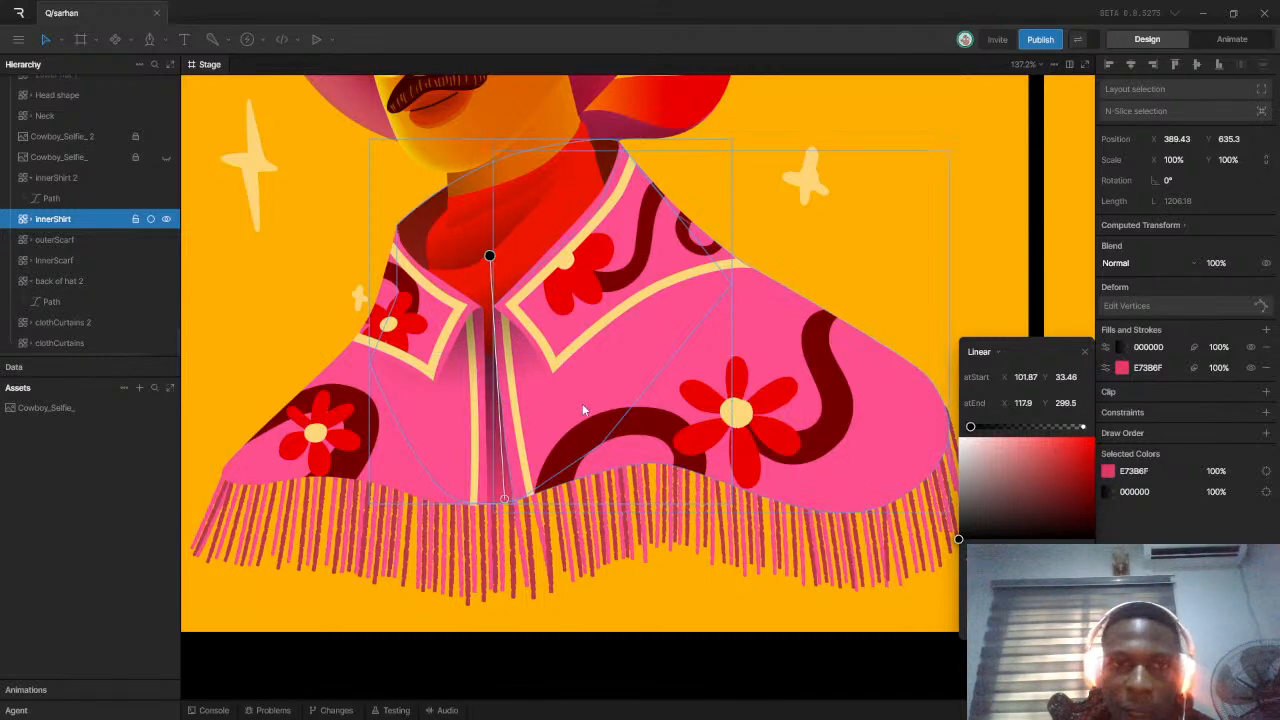
Recolour the innerShirt gradient to dark red 880E00 sampled from the opening's shadow, and start it where the two collars meet
{"action": "left_click", "coordinate": [547, 224]}
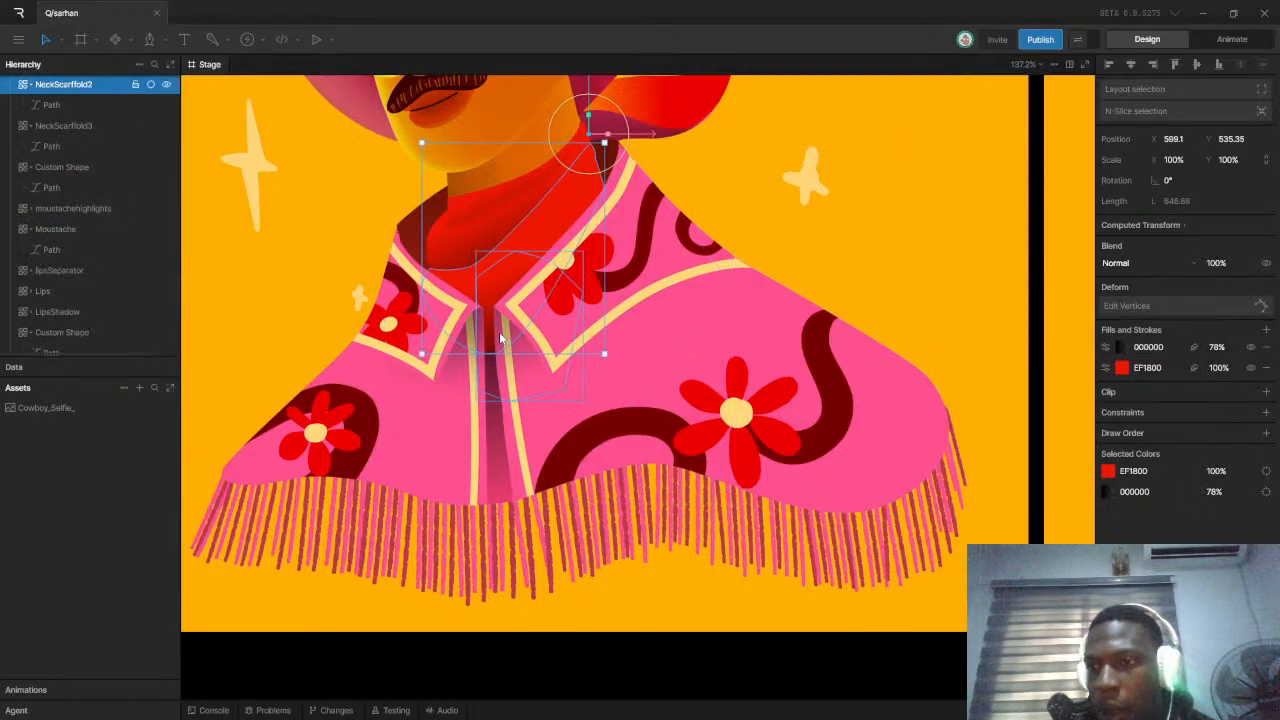
{"action": "left_click", "coordinate": [498, 473]}
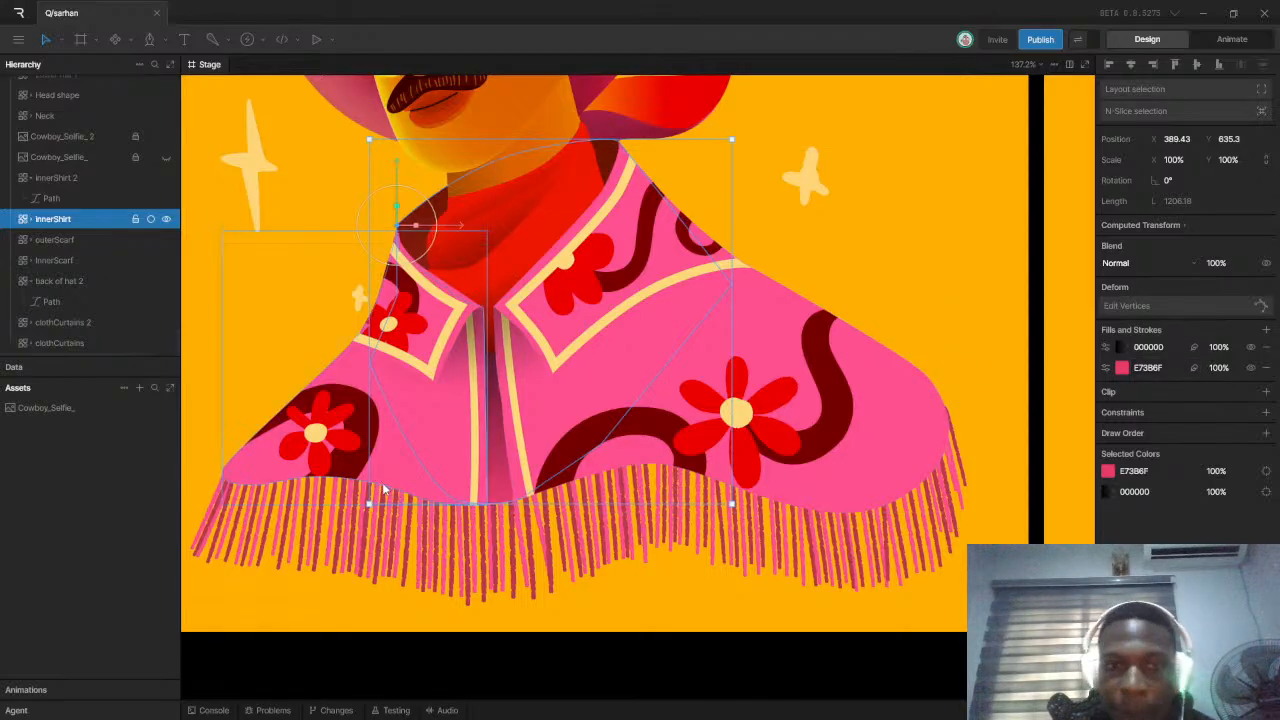
{"action": "left_click", "coordinate": [1127, 349]}
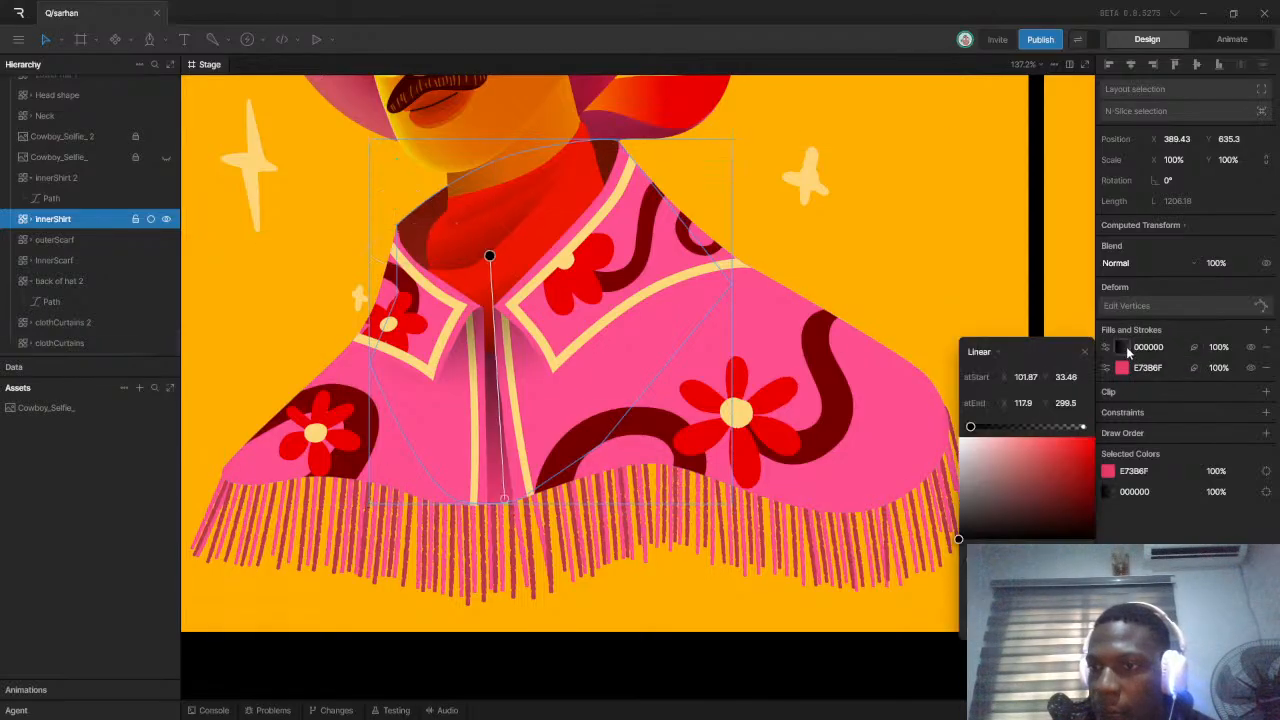
{"action": "left_click", "coordinate": [963, 585]}
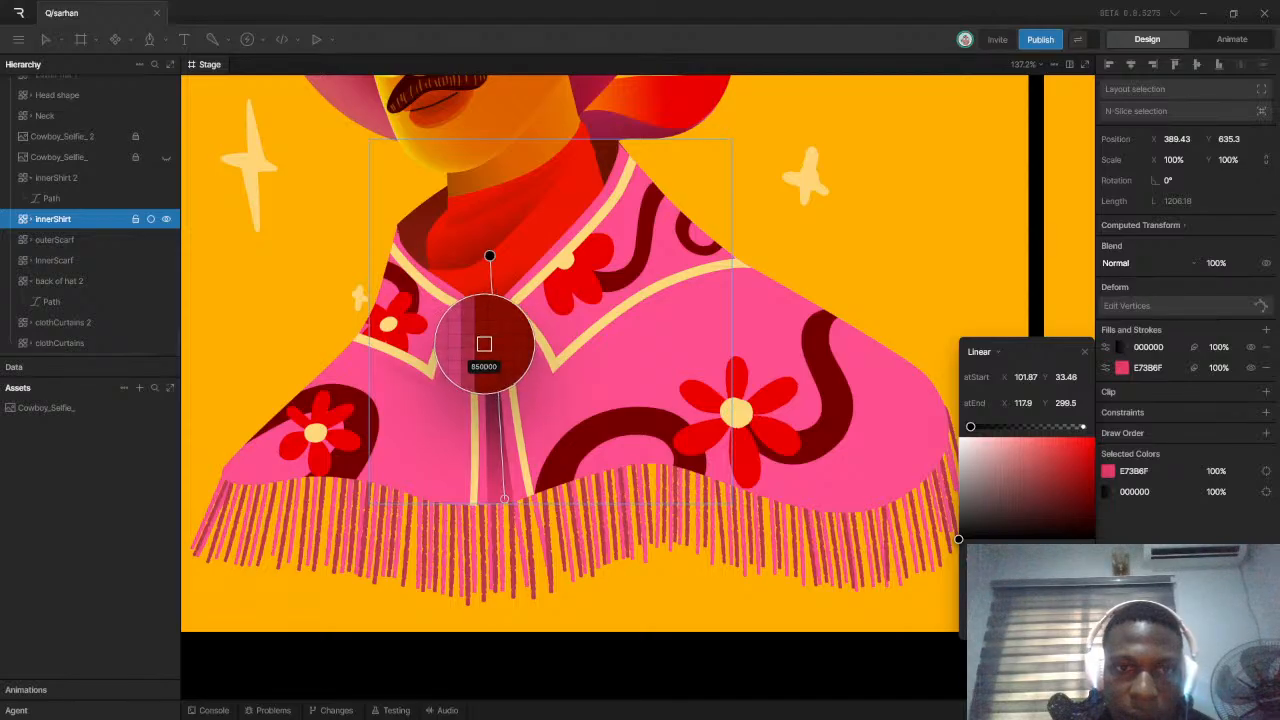
{"action": "left_click", "coordinate": [485, 344]}
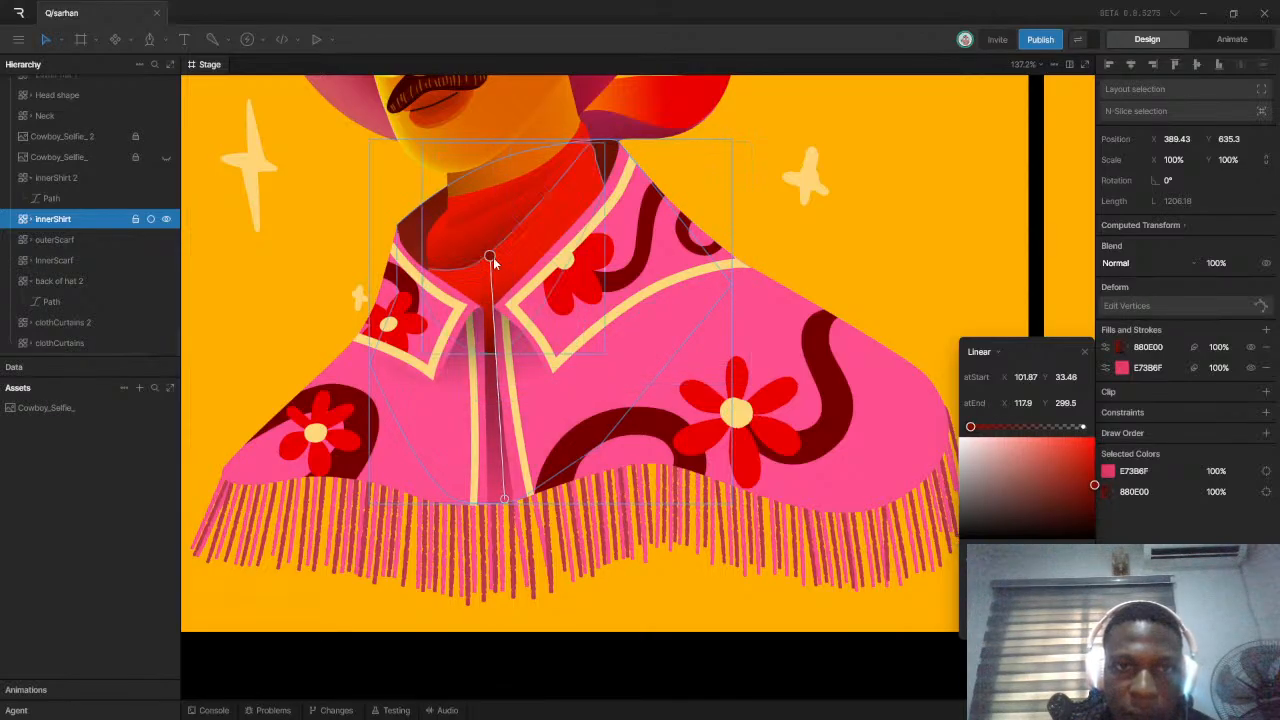
{"action": "left_click_drag", "start_coordinate": [490, 255], "coordinate": [495, 317]}
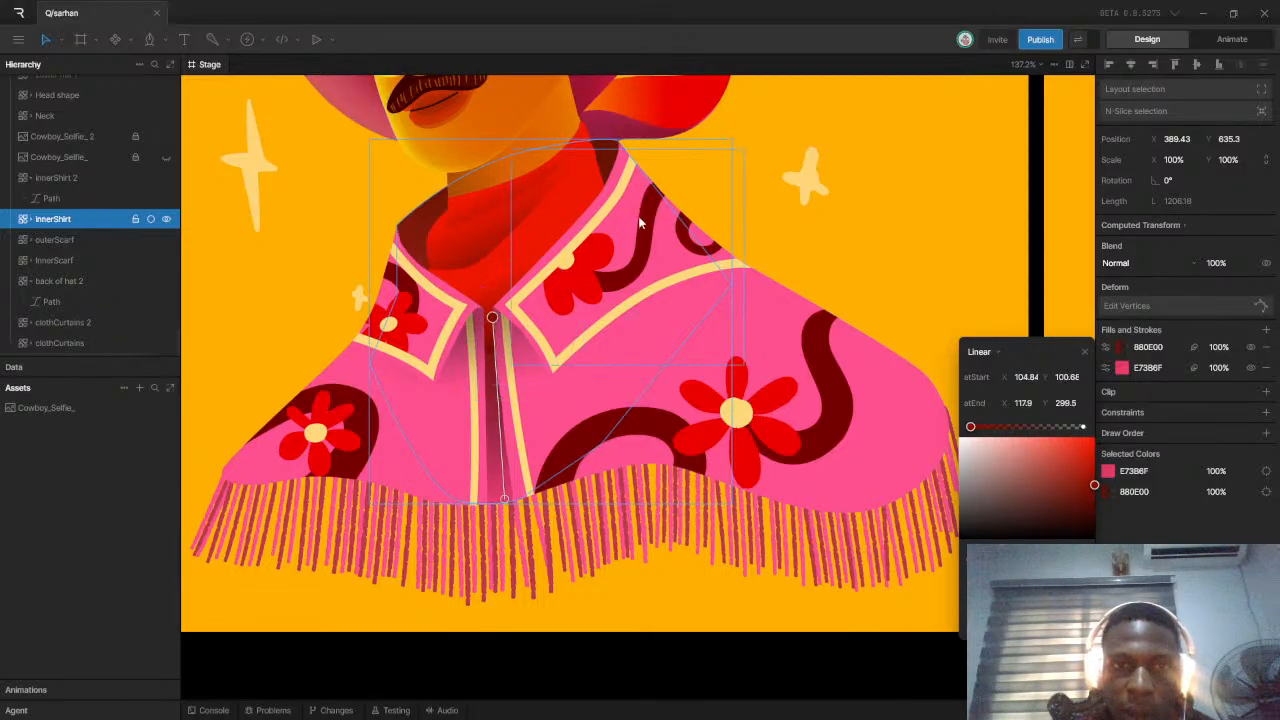
{"action": "left_click", "coordinate": [836, 160]}
Compare the shading of the shirt opening in the vector artwork with the reference illustration beside it
{"action": "scroll", "coordinate": [685, 244], "scroll_direction": "down", "scroll_amount": 5}
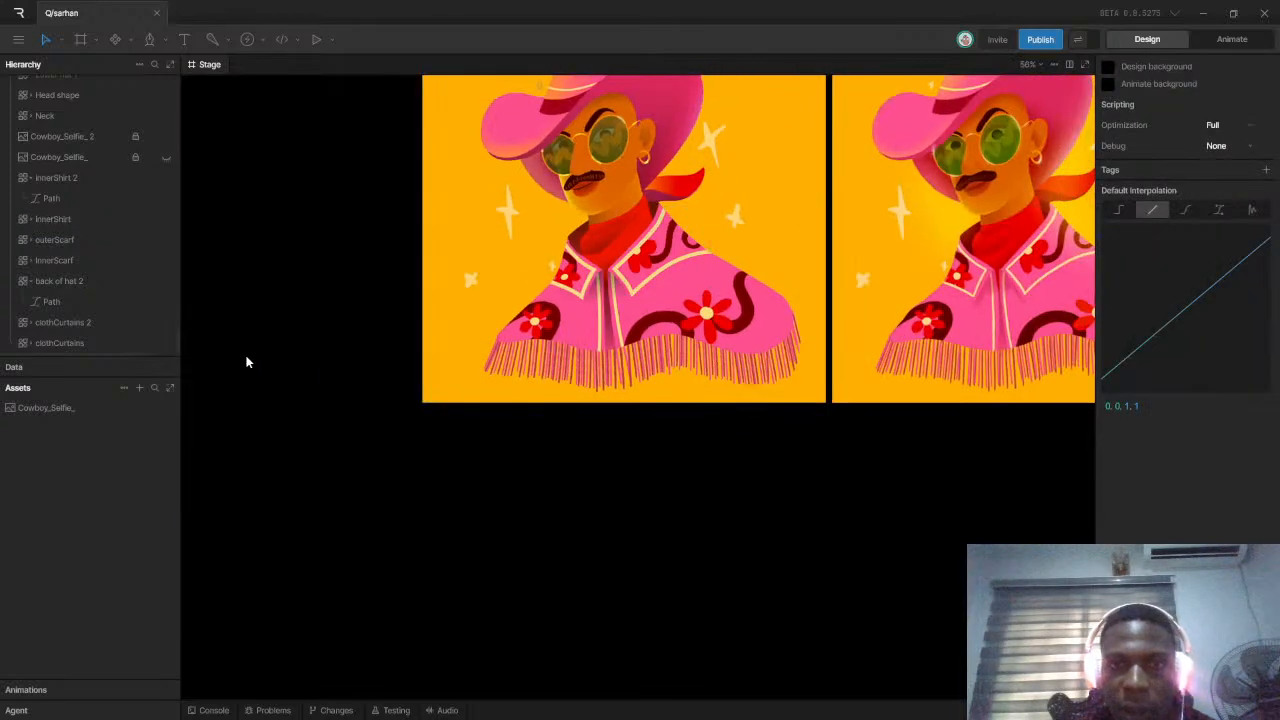
{"action": "scroll", "coordinate": [342, 380], "scroll_direction": "down", "scroll_amount": 1}
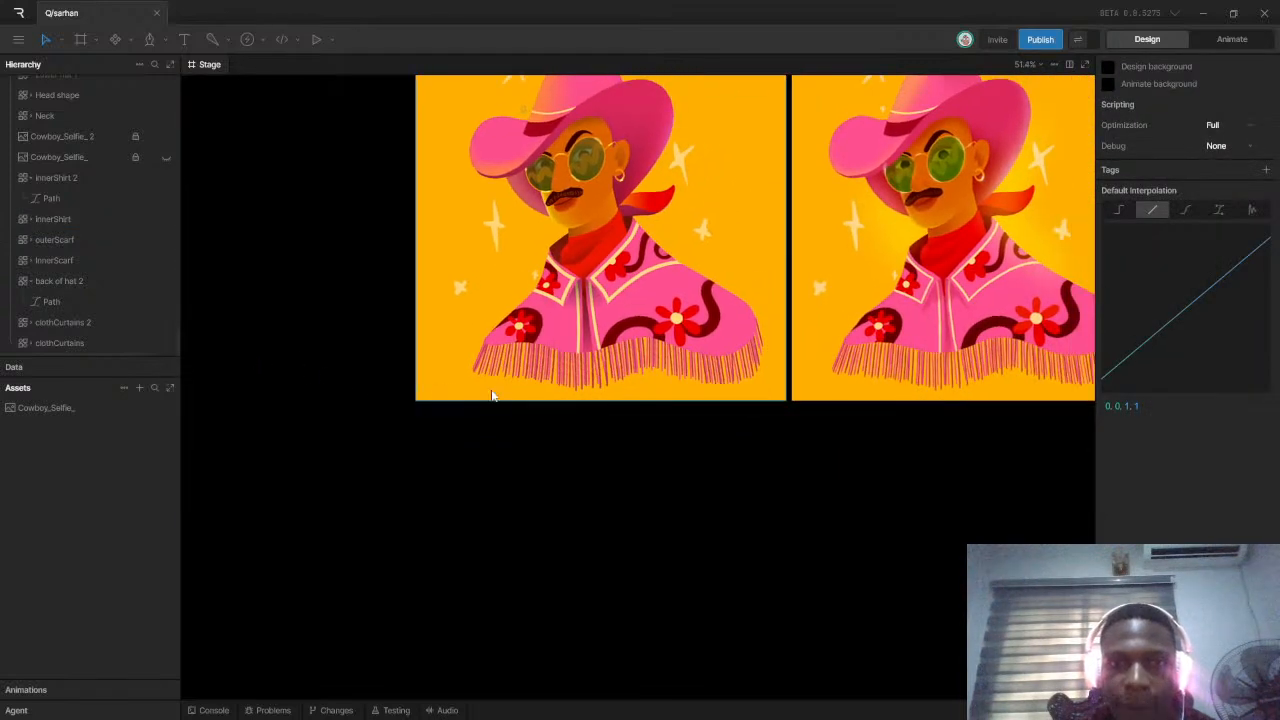
{"action": "scroll", "coordinate": [740, 254], "scroll_direction": "up", "scroll_amount": 2}
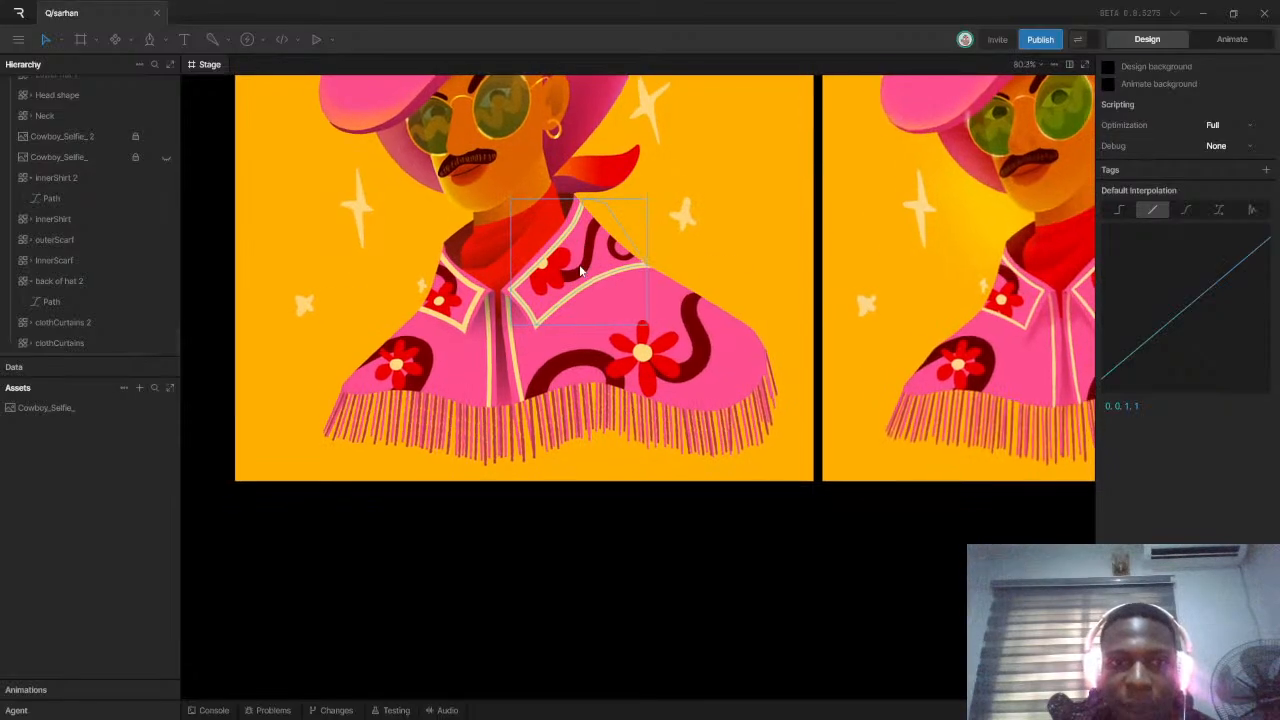
{"action": "scroll", "coordinate": [580, 268], "scroll_direction": "down", "scroll_amount": 1}
{"action": "scroll", "coordinate": [544, 250], "scroll_direction": "down", "scroll_amount": 1}
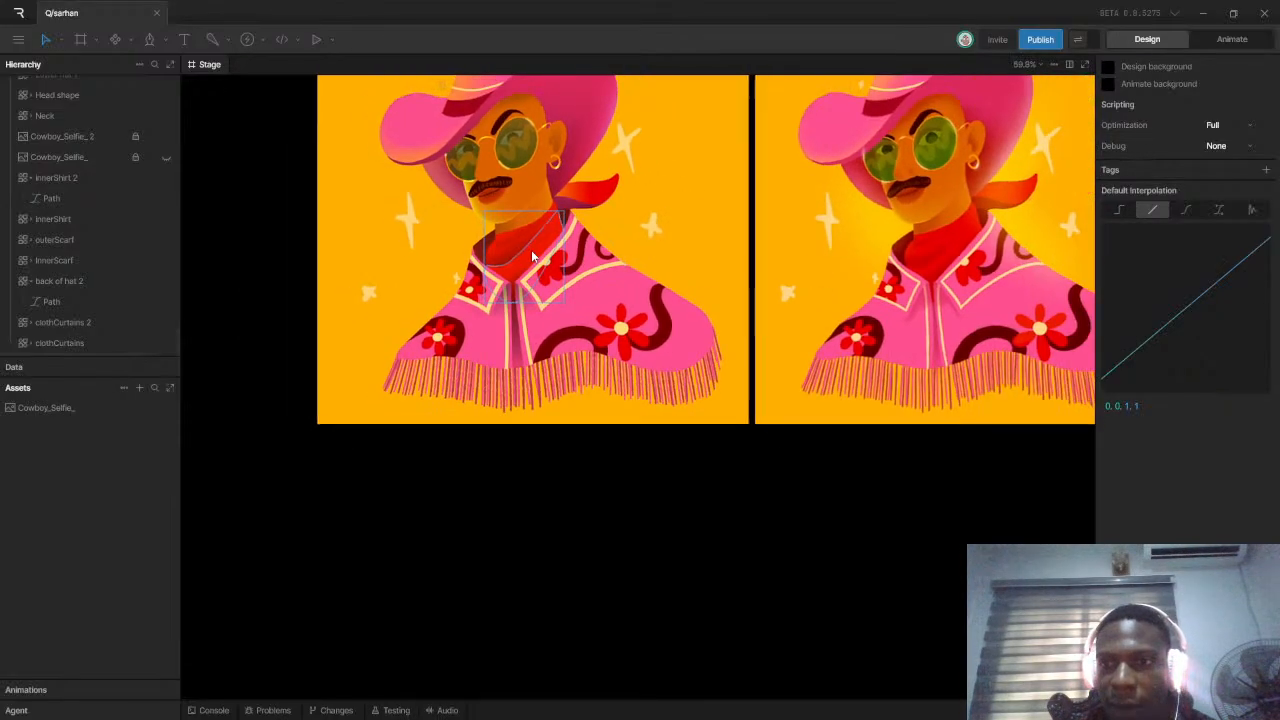
{"action": "scroll", "coordinate": [950, 310], "scroll_direction": "up", "scroll_amount": 5}
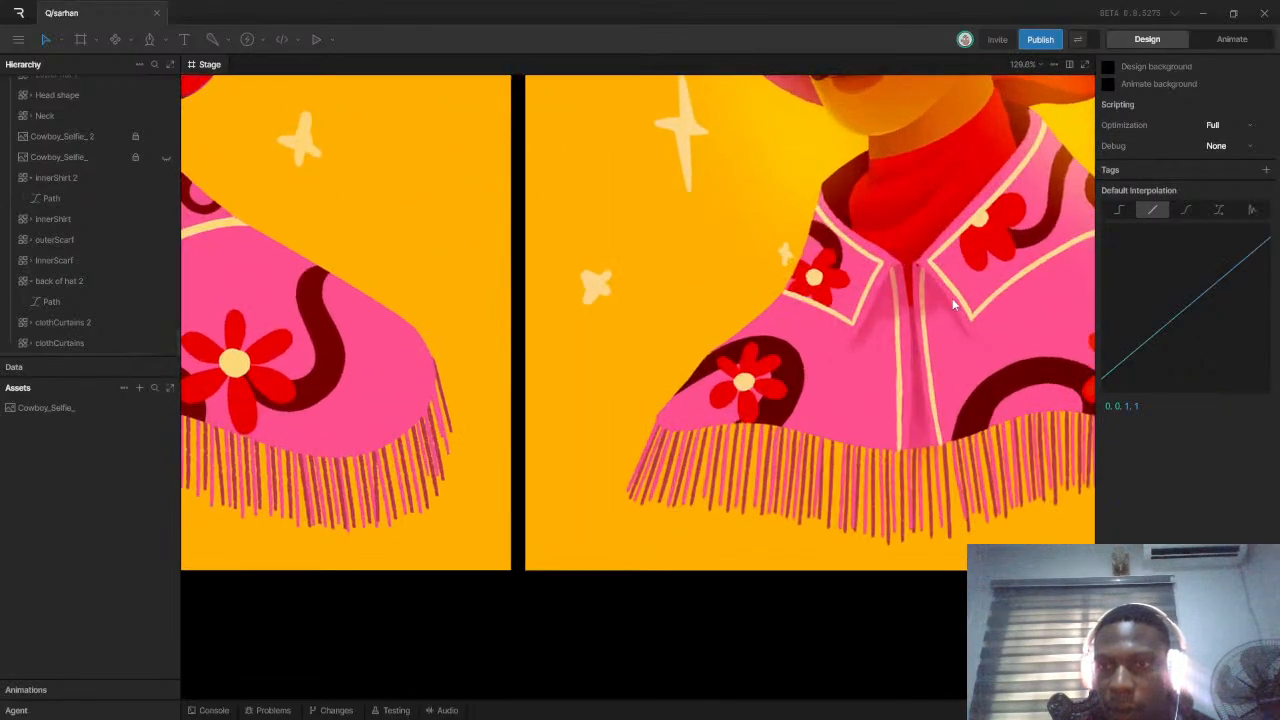
{"action": "scroll", "coordinate": [952, 300], "scroll_direction": "down", "scroll_amount": 4}
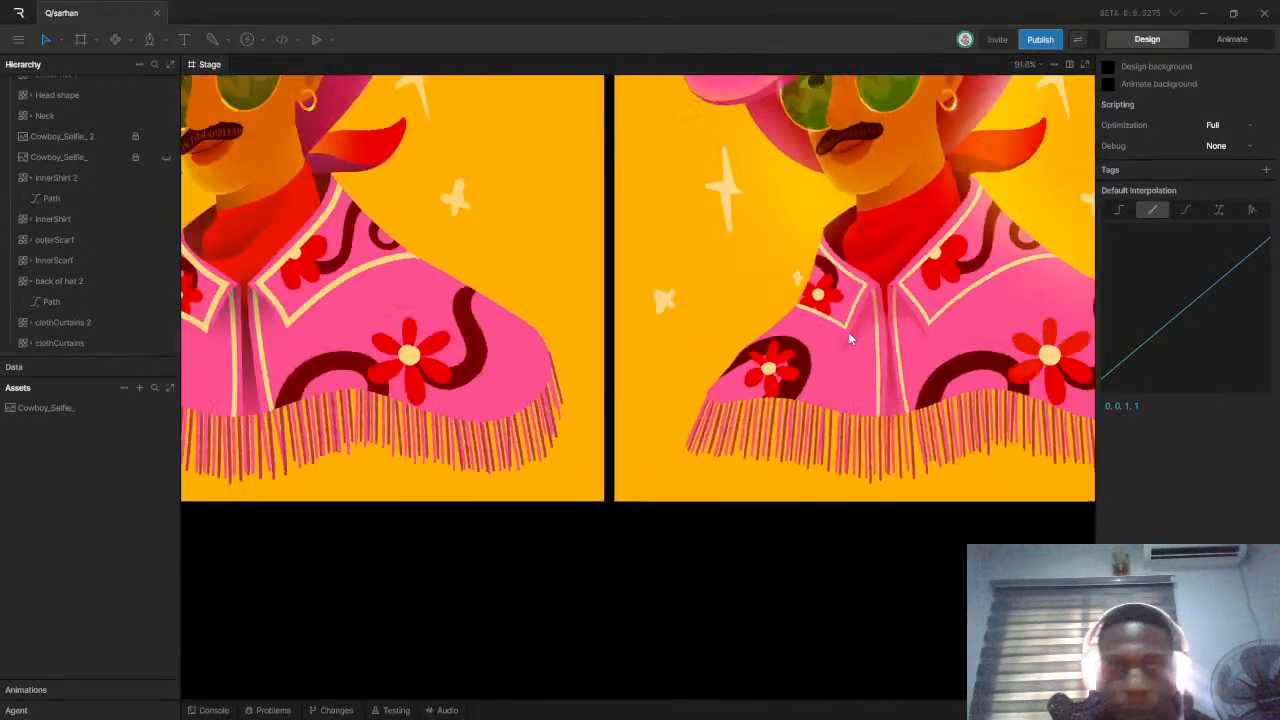
{"action": "scroll", "coordinate": [502, 337], "scroll_direction": "down", "scroll_amount": 3}
Set the opacity of innerShirt's dark red gradient fill to 73%
{"action": "scroll", "coordinate": [422, 355], "scroll_direction": "up", "scroll_amount": 4}
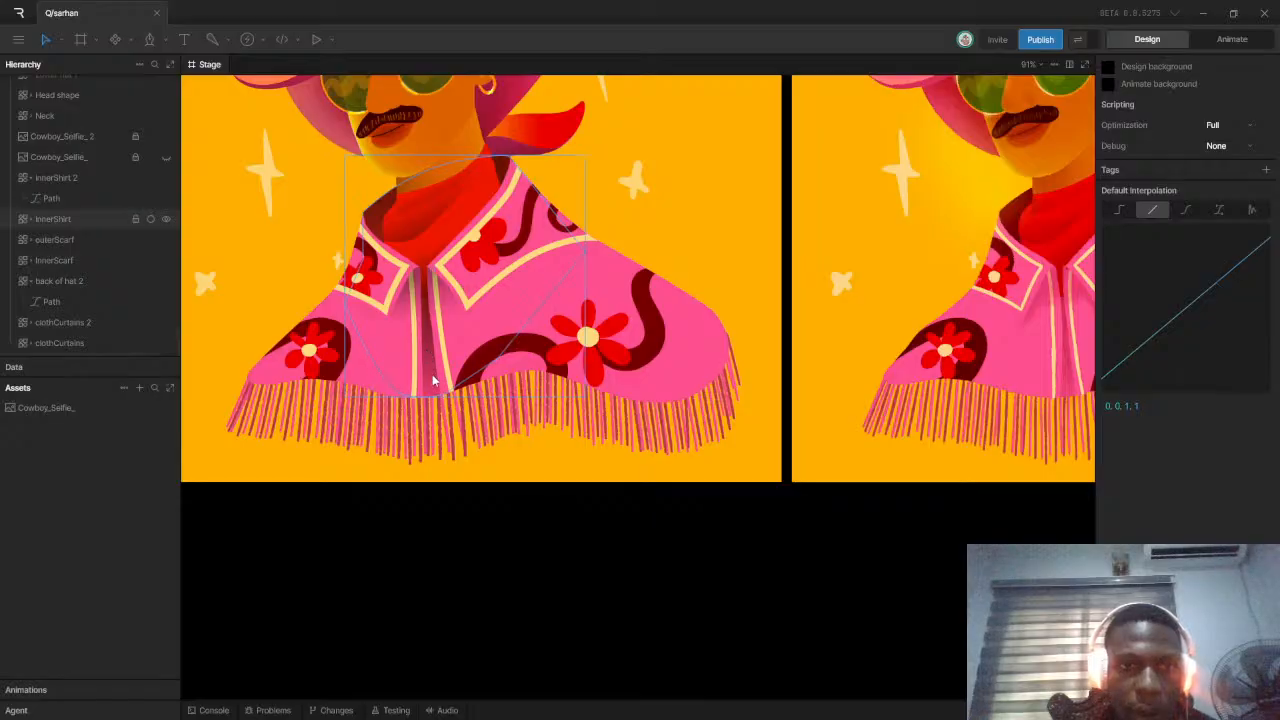
{"action": "left_click", "coordinate": [430, 378]}
{"action": "left_click", "coordinate": [1218, 346]}
{"action": "type", "text": "75"}
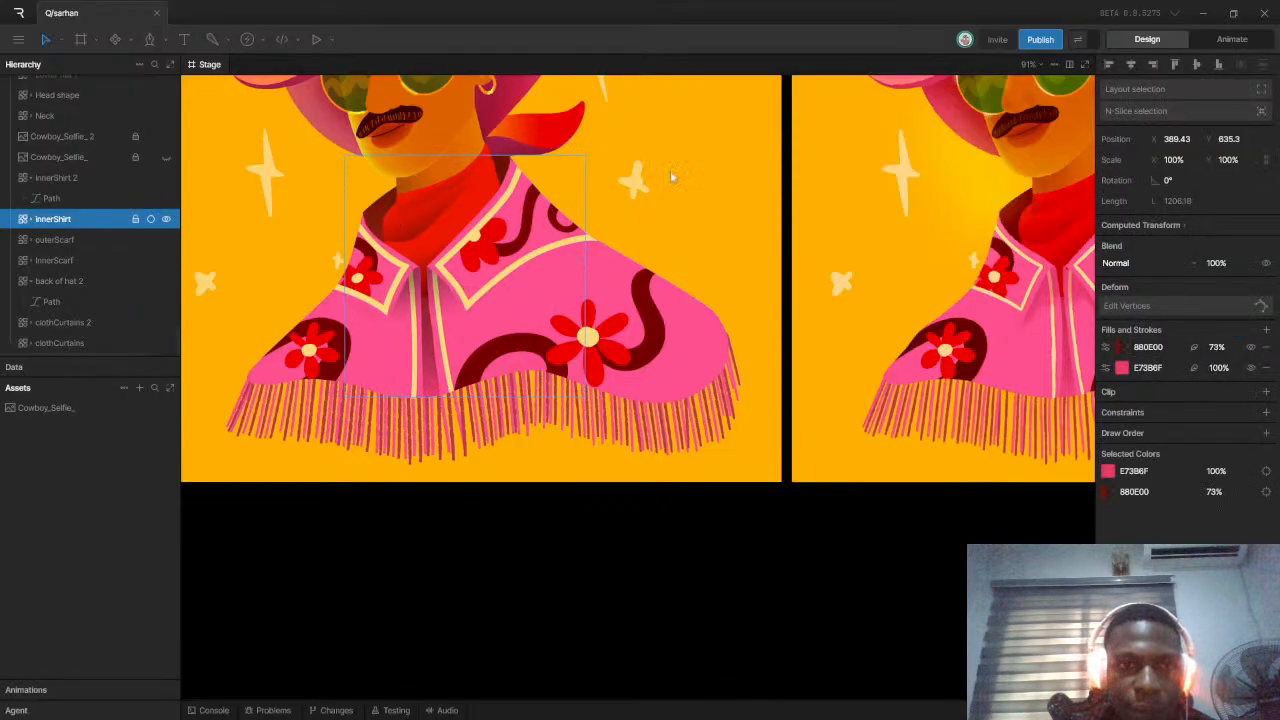
{"action": "left_click", "coordinate": [669, 160]}
Compare the whole vector cowboy with the reference illustration, from hat and face to shirt and background stars
{"action": "scroll", "coordinate": [671, 159], "scroll_direction": "down", "scroll_amount": 7}
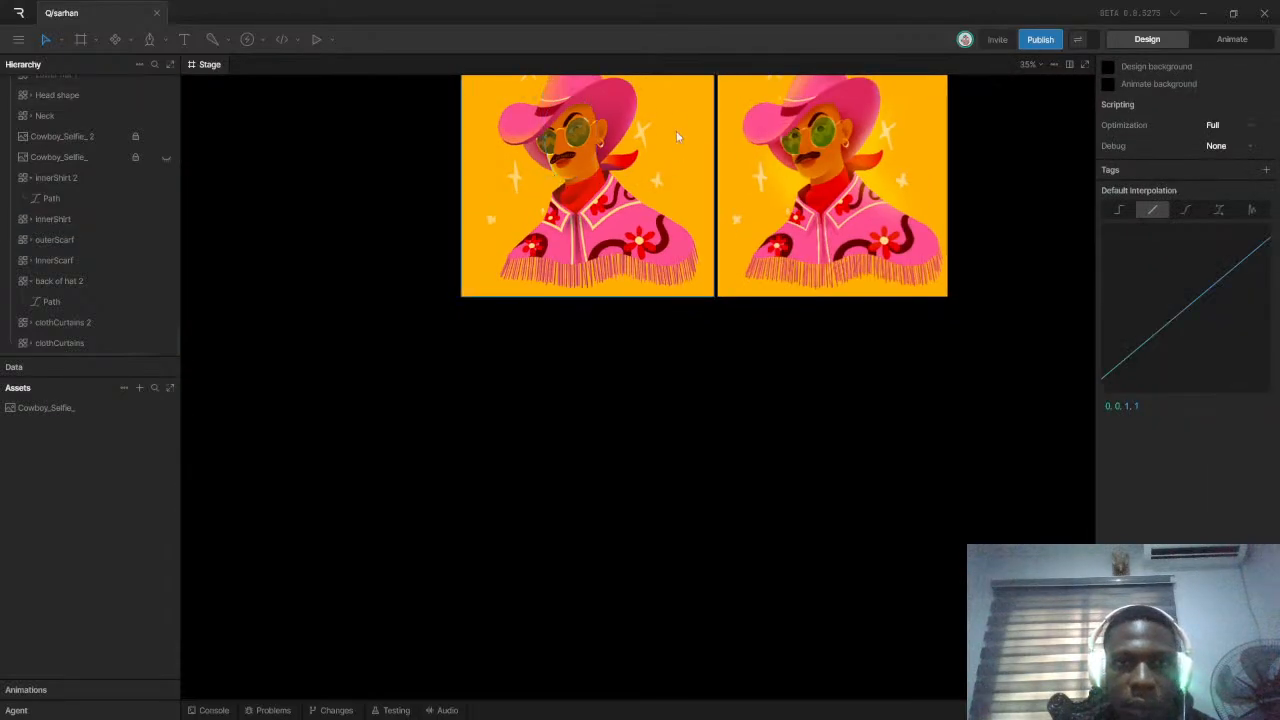
{"action": "scroll", "coordinate": [667, 104], "scroll_direction": "up", "scroll_amount": 2}
{"action": "scroll", "coordinate": [590, 108], "scroll_direction": "down", "scroll_amount": 1}
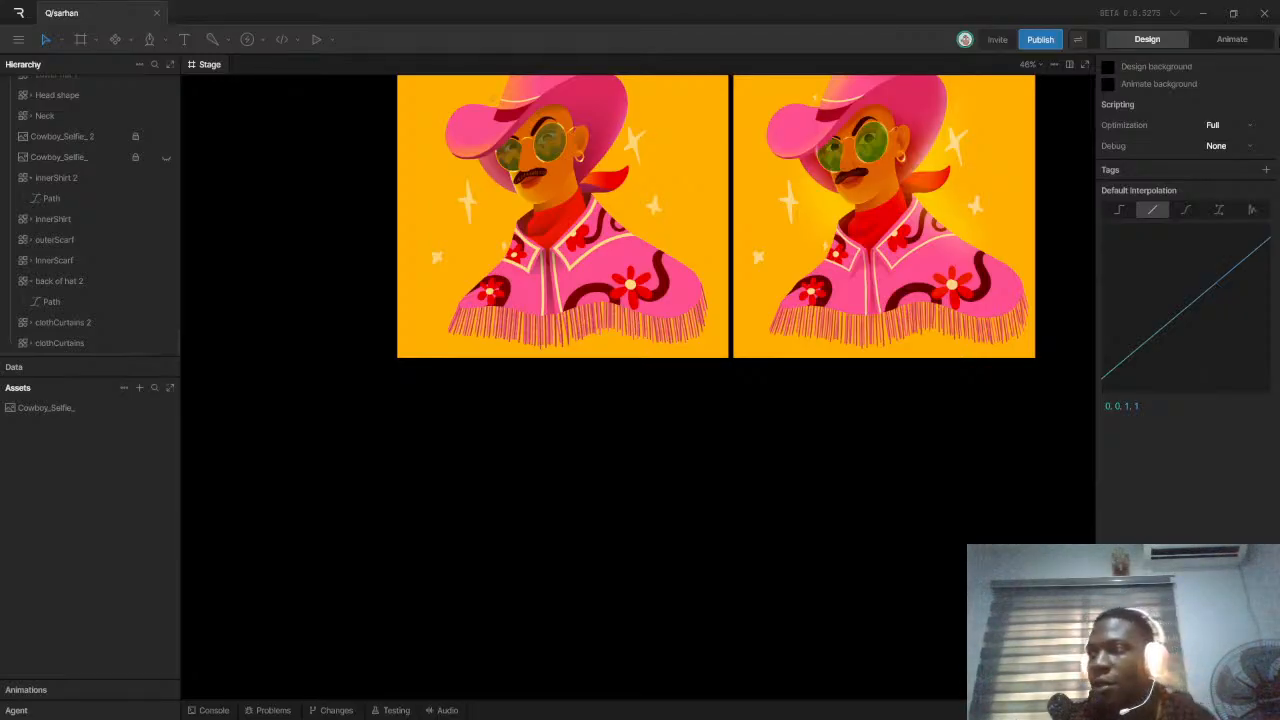
{"action": "scroll", "coordinate": [555, 285], "scroll_direction": "down", "scroll_amount": 2}
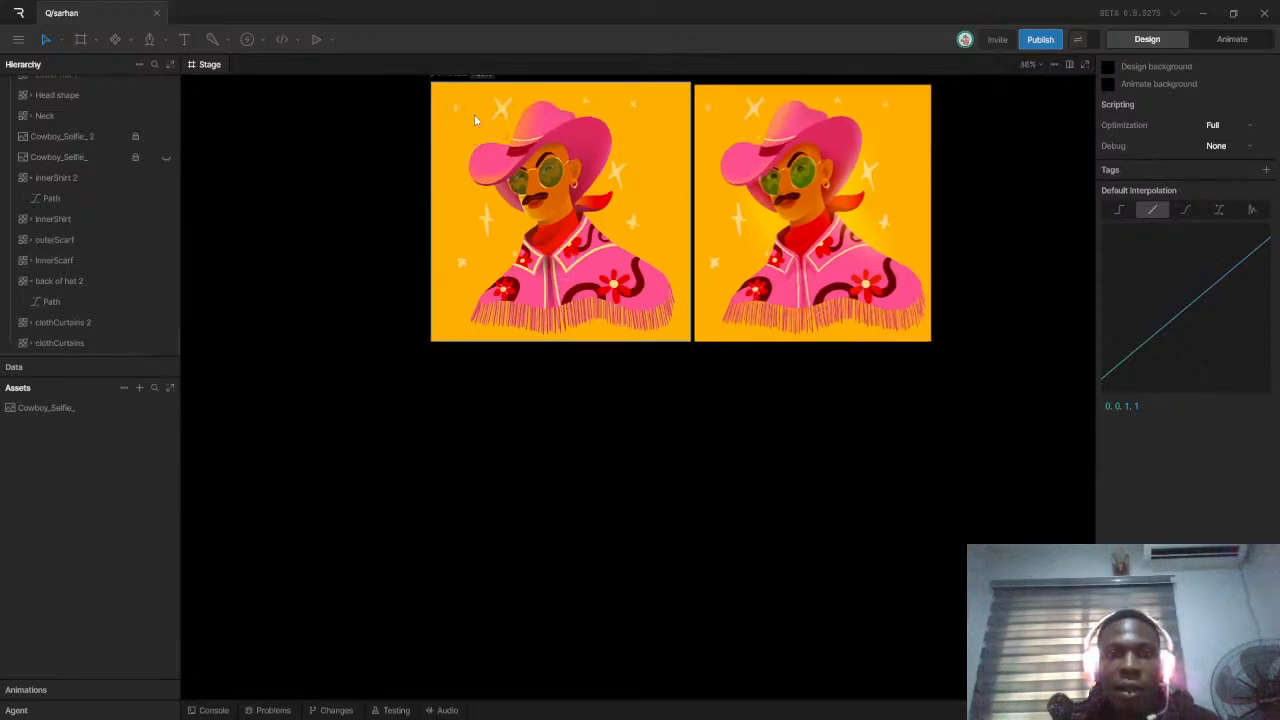
{"action": "scroll", "coordinate": [476, 122], "scroll_direction": "up", "scroll_amount": 3}
{"action": "scroll", "coordinate": [515, 145], "scroll_direction": "down", "scroll_amount": 5}
{"action": "scroll", "coordinate": [536, 122], "scroll_direction": "up", "scroll_amount": 6}
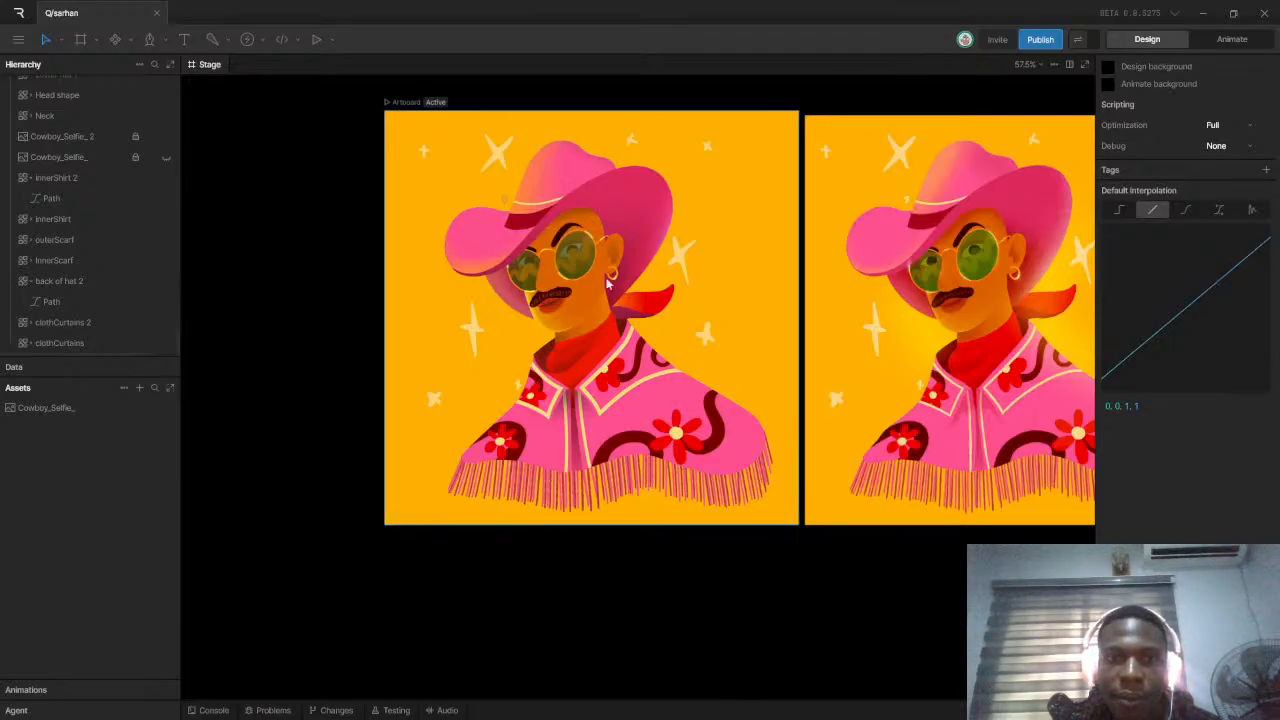
{"action": "scroll", "coordinate": [580, 230], "scroll_direction": "up", "scroll_amount": 3}
{"action": "scroll", "coordinate": [692, 264], "scroll_direction": "down", "scroll_amount": 4}
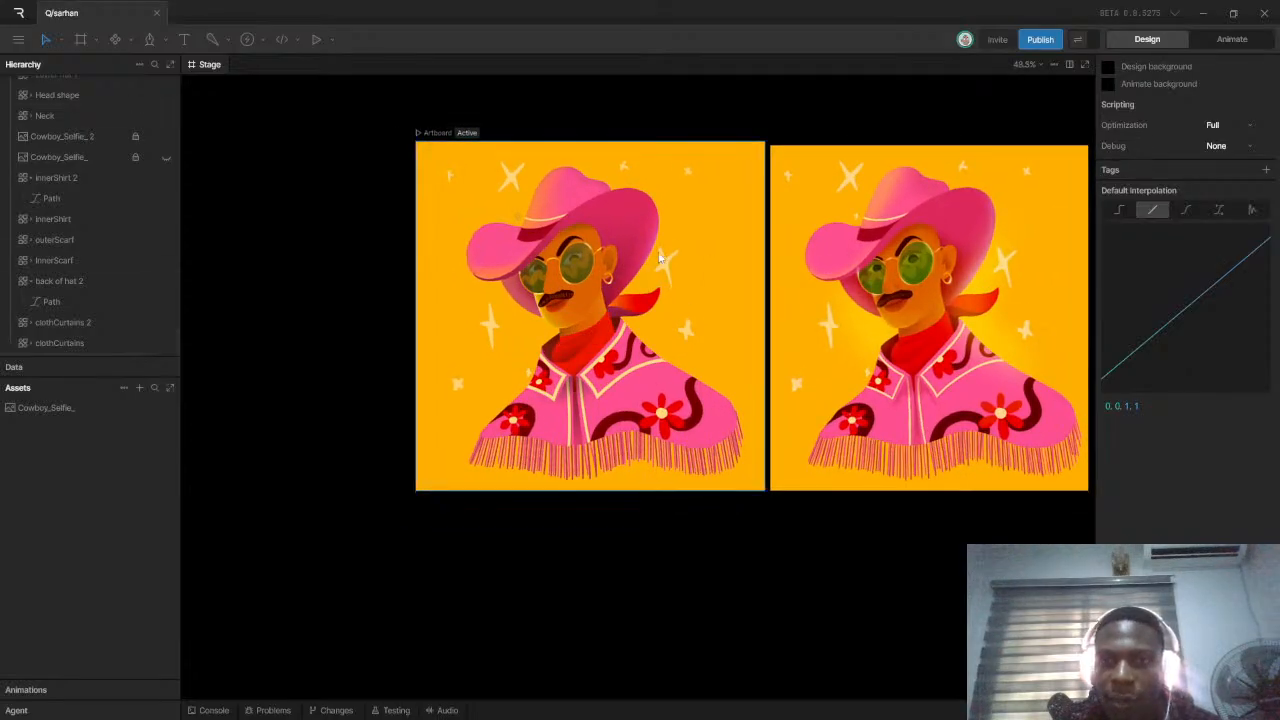
{"action": "scroll", "coordinate": [655, 245], "scroll_direction": "up", "scroll_amount": 5}
{"action": "scroll", "coordinate": [556, 214], "scroll_direction": "down", "scroll_amount": 3}
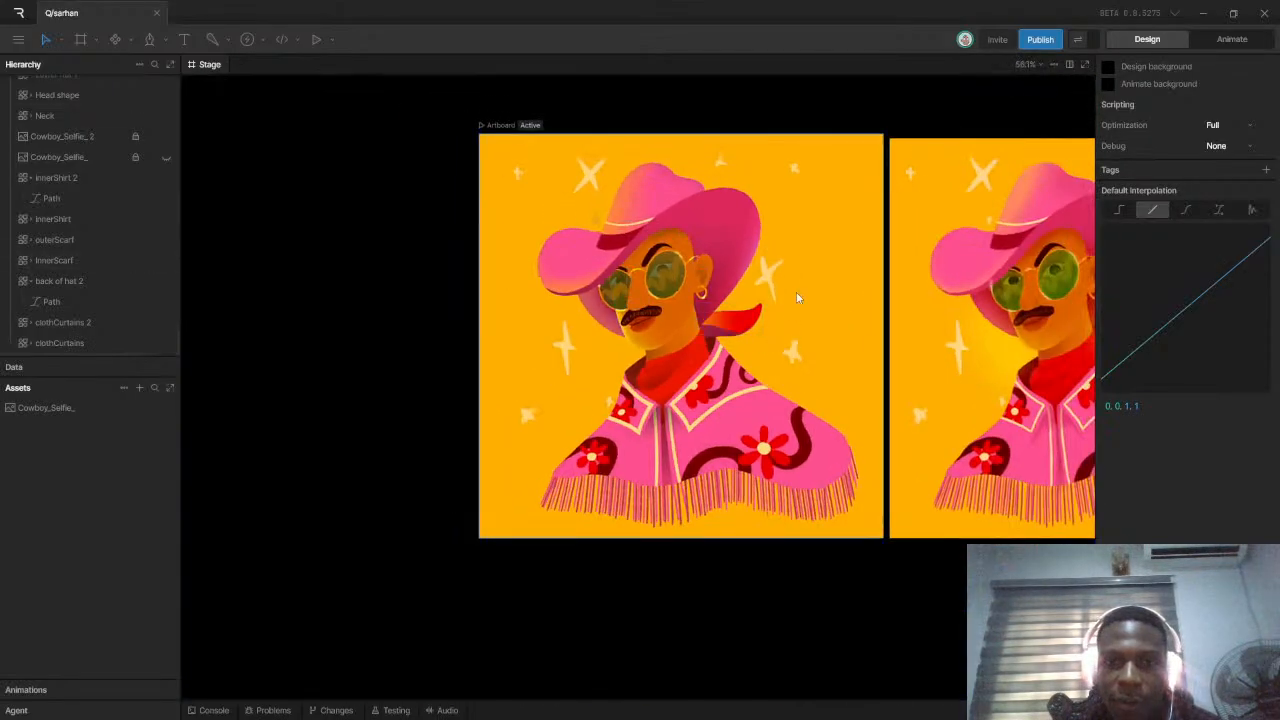
{"action": "scroll", "coordinate": [809, 267], "scroll_direction": "down", "scroll_amount": 3}
{"action": "scroll", "coordinate": [921, 271], "scroll_direction": "up", "scroll_amount": 5}
{"action": "scroll", "coordinate": [826, 206], "scroll_direction": "down", "scroll_amount": 3}
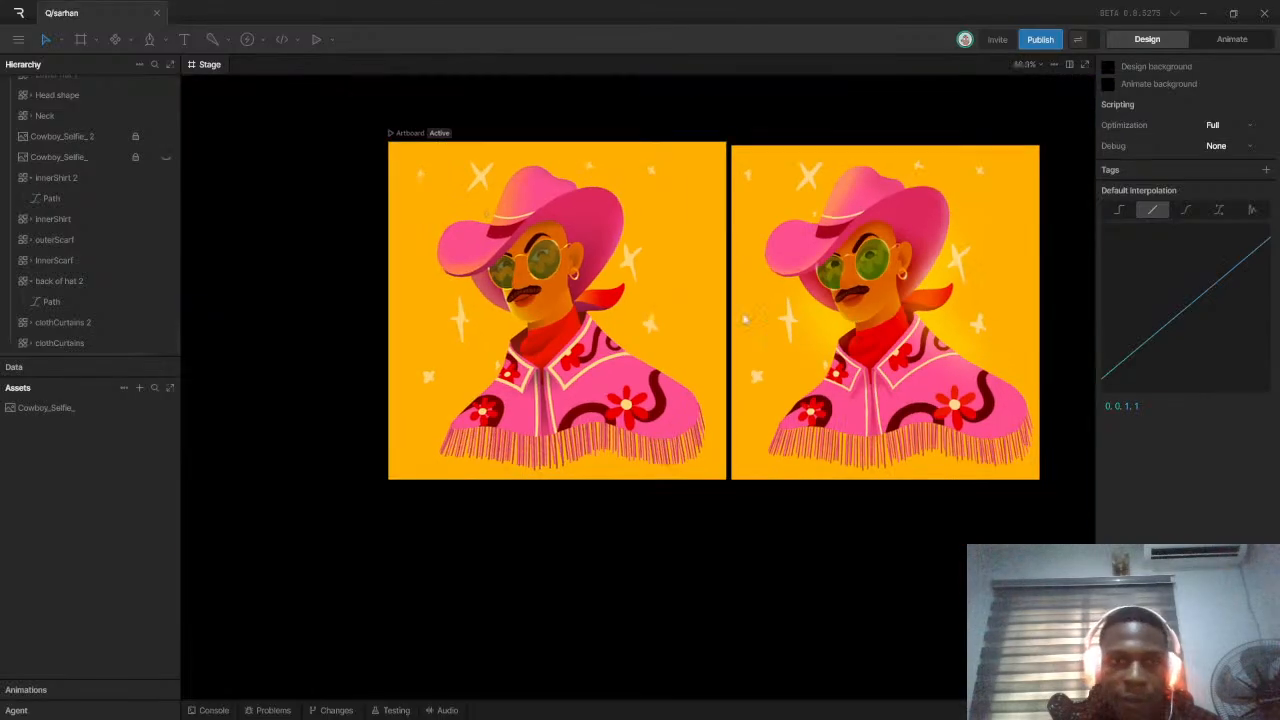
{"action": "scroll", "coordinate": [490, 245], "scroll_direction": "up", "scroll_amount": 4}
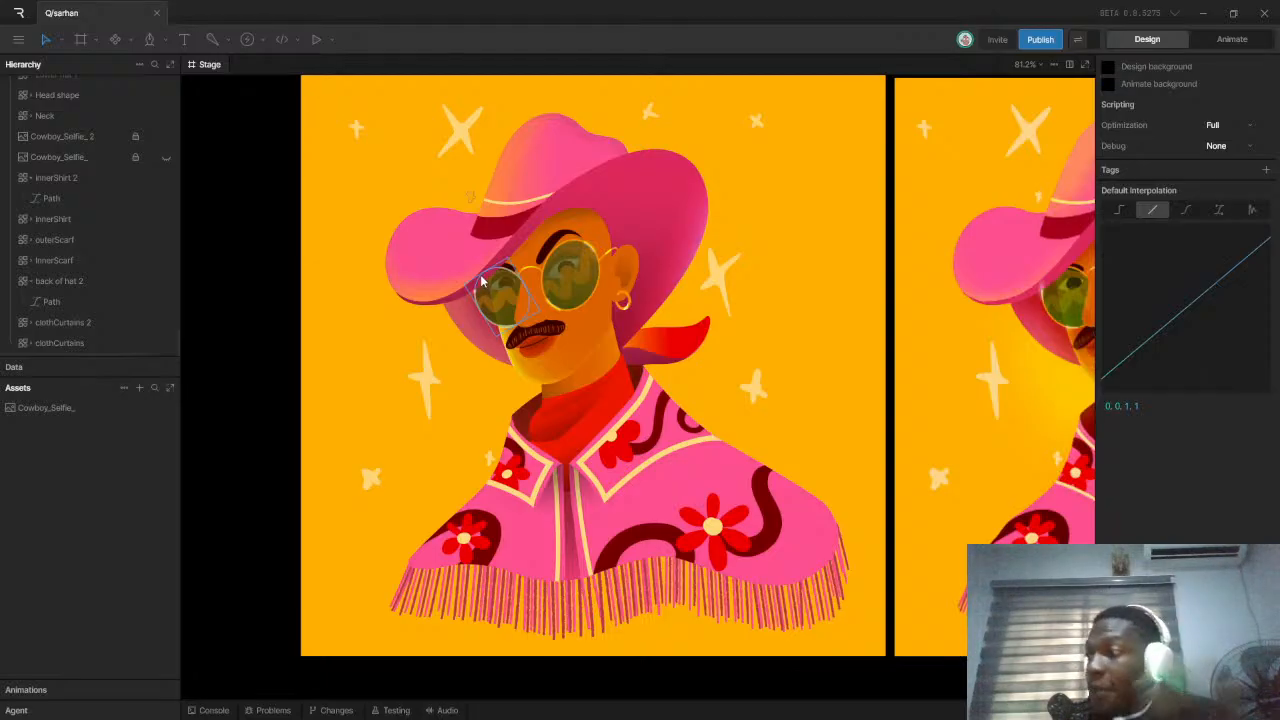
{"action": "scroll", "coordinate": [58, 157], "scroll_direction": "up", "scroll_amount": 5}
{"action": "scroll", "coordinate": [77, 140], "scroll_direction": "up", "scroll_amount": 4}
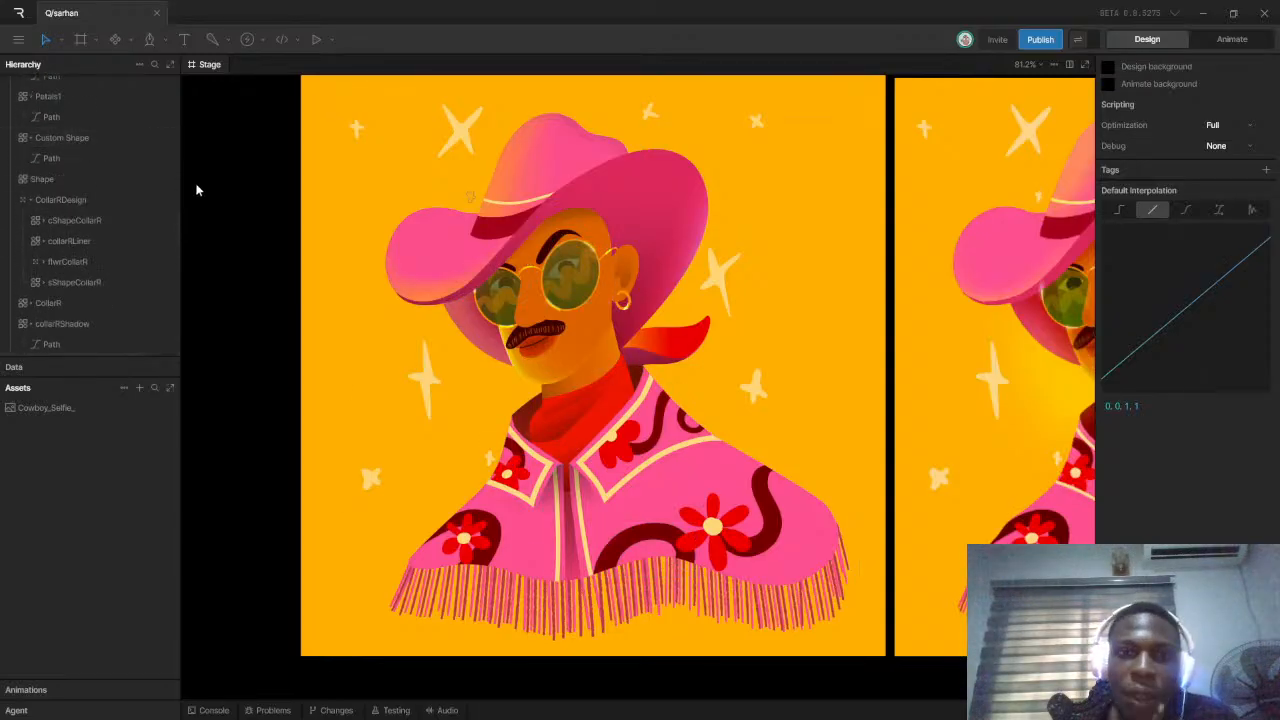
{"action": "scroll", "coordinate": [194, 182], "scroll_direction": "up", "scroll_amount": 3}
{"action": "scroll", "coordinate": [556, 354], "scroll_direction": "down", "scroll_amount": 3}
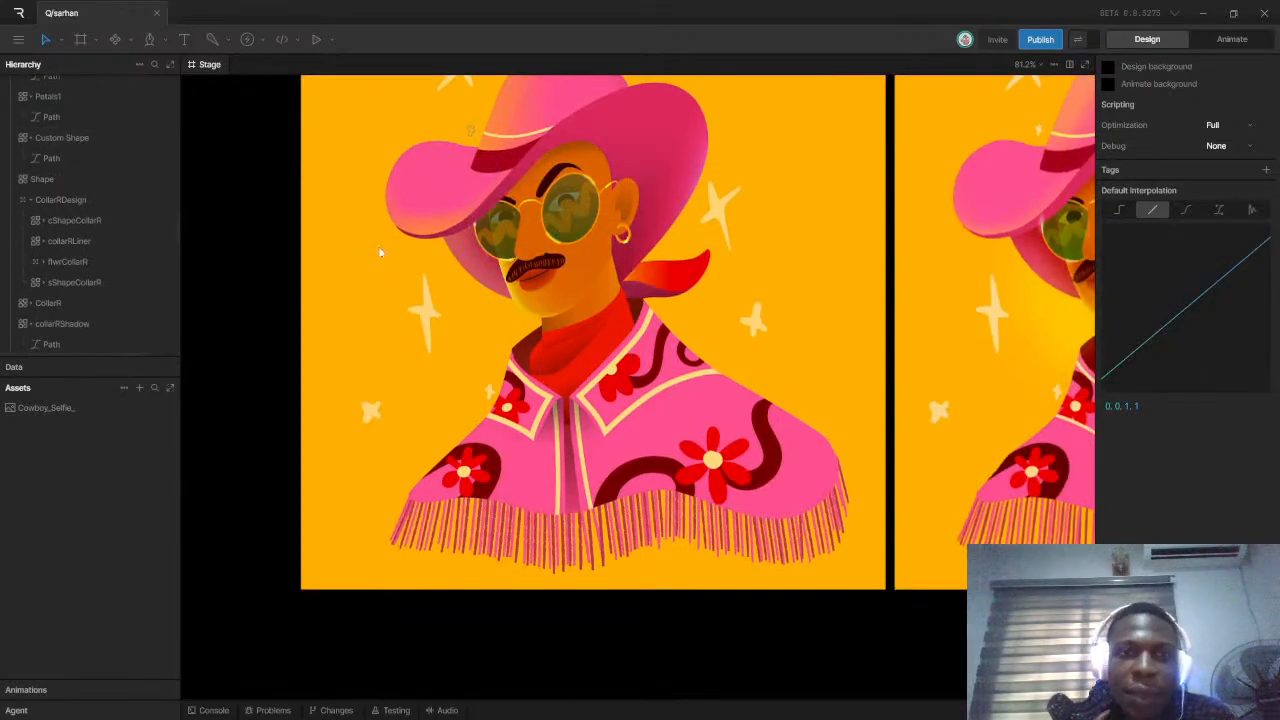
{"action": "scroll", "coordinate": [484, 278], "scroll_direction": "up", "scroll_amount": 3}
{"action": "scroll", "coordinate": [527, 274], "scroll_direction": "down", "scroll_amount": 4}
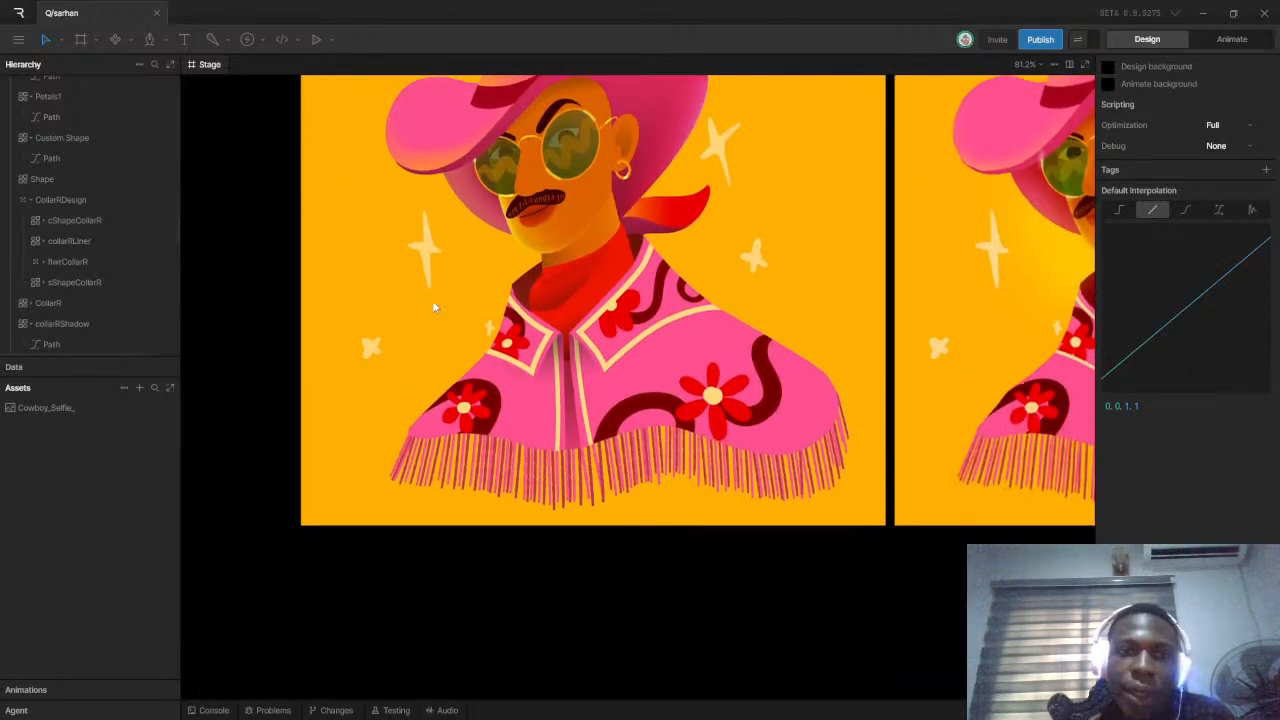
{"action": "scroll", "coordinate": [330, 290], "scroll_direction": "up", "scroll_amount": 3}
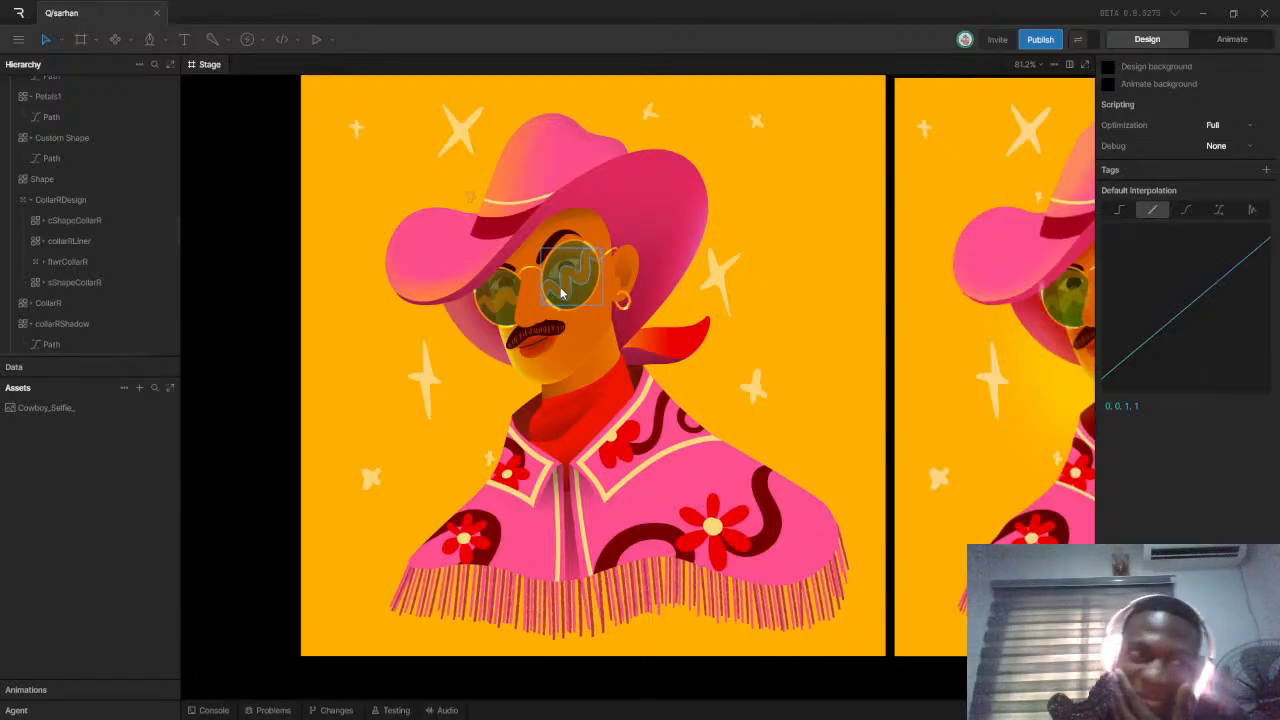
Convert the small grey star outline beside the hat crown from a stroke to a solid fill
{"action": "scroll", "coordinate": [65, 178], "scroll_direction": "up", "scroll_amount": 7}
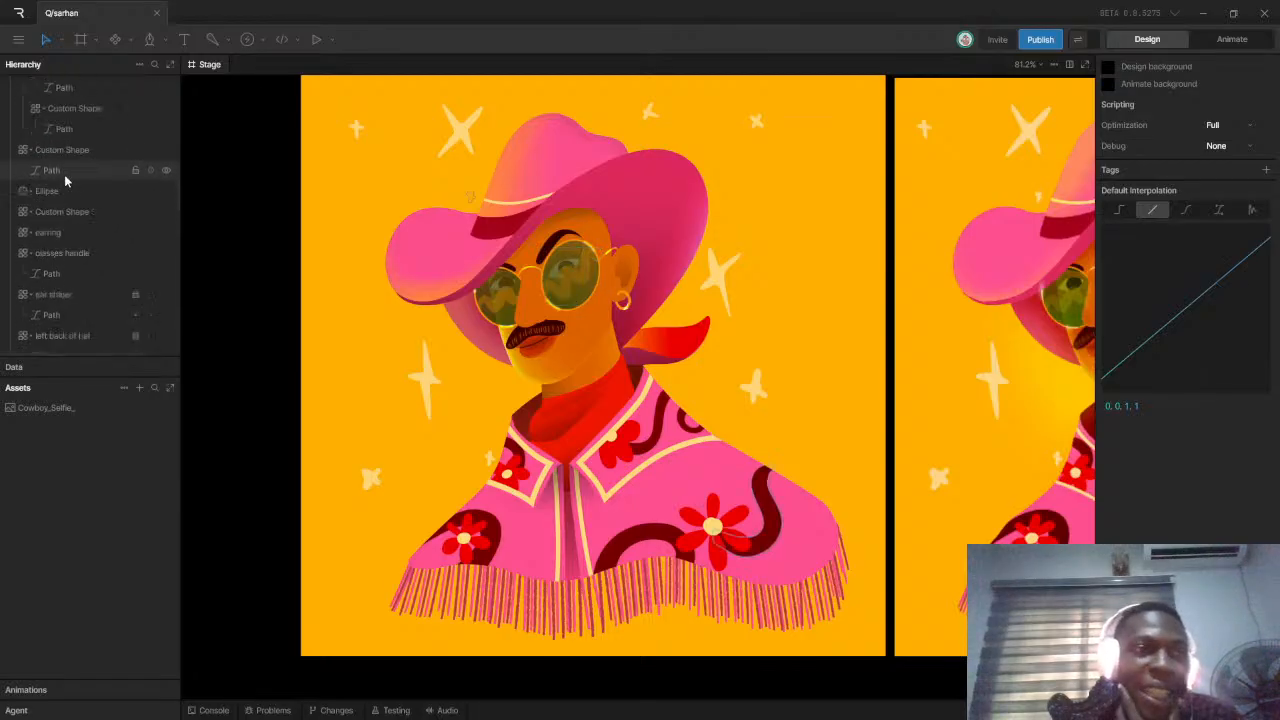
{"action": "scroll", "coordinate": [66, 178], "scroll_direction": "up", "scroll_amount": 4}
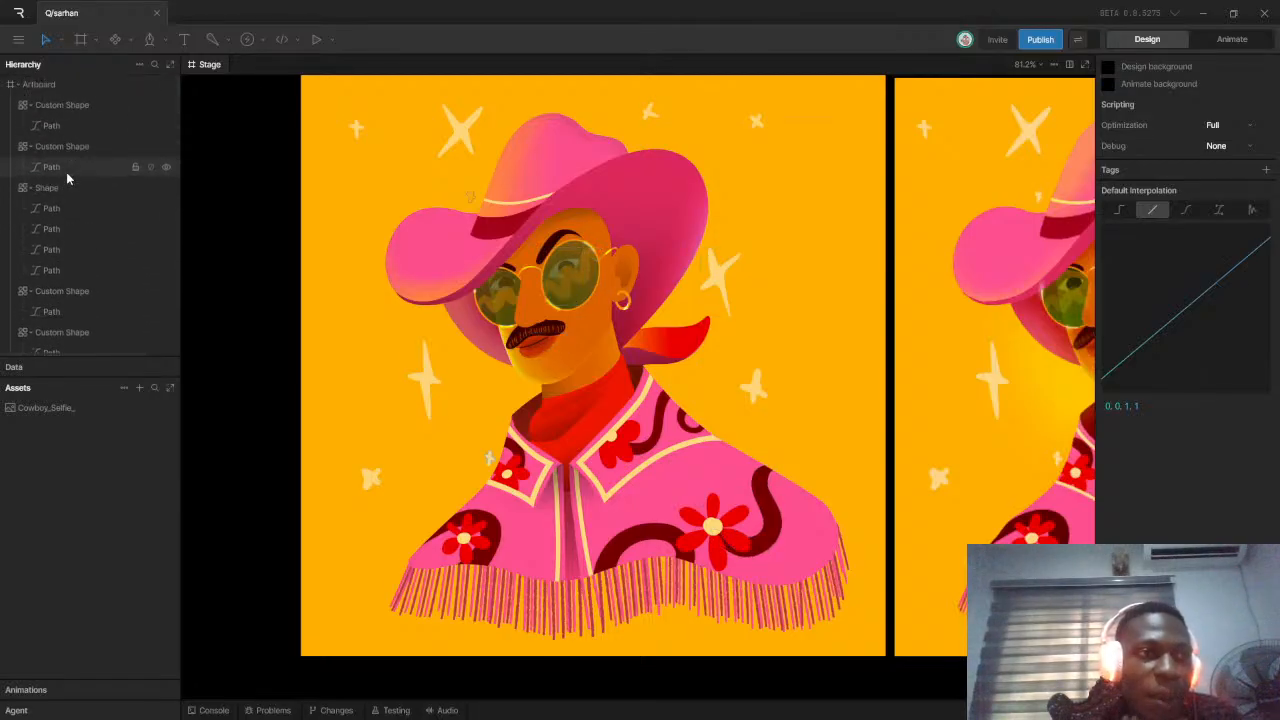
{"action": "left_click", "coordinate": [62, 106]}
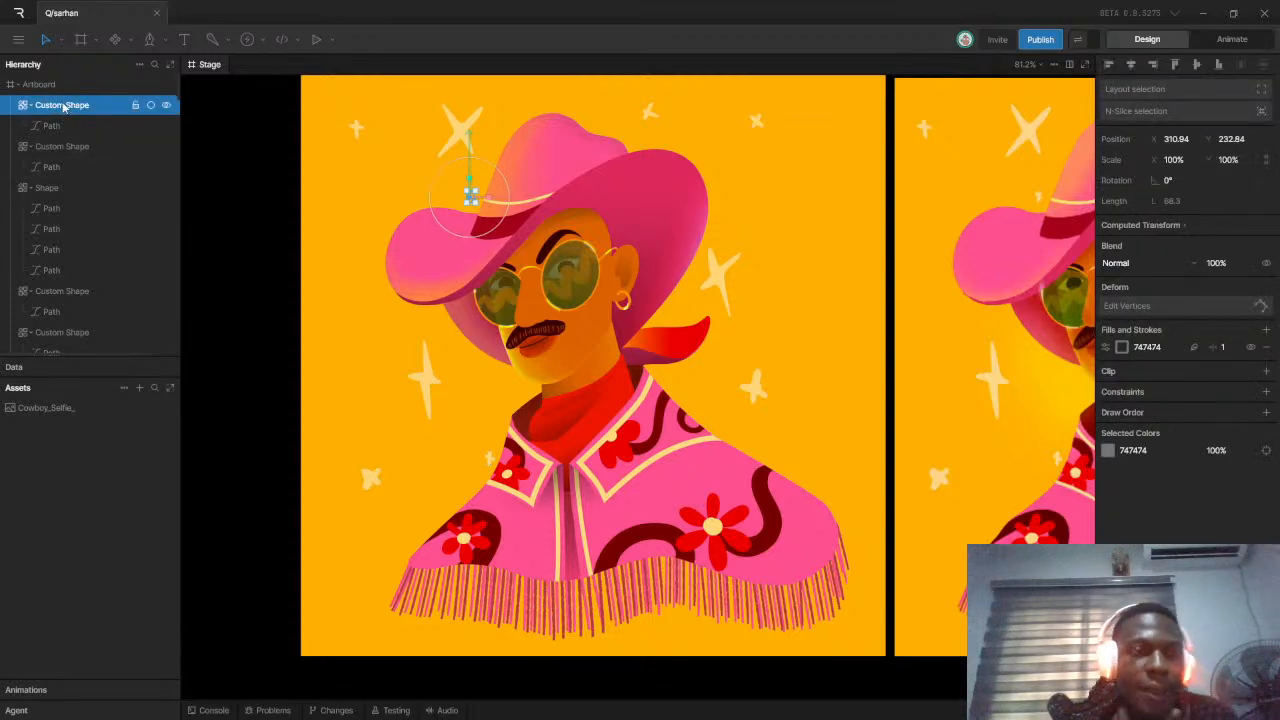
{"action": "scroll", "coordinate": [480, 200], "scroll_direction": "up", "scroll_amount": 5}
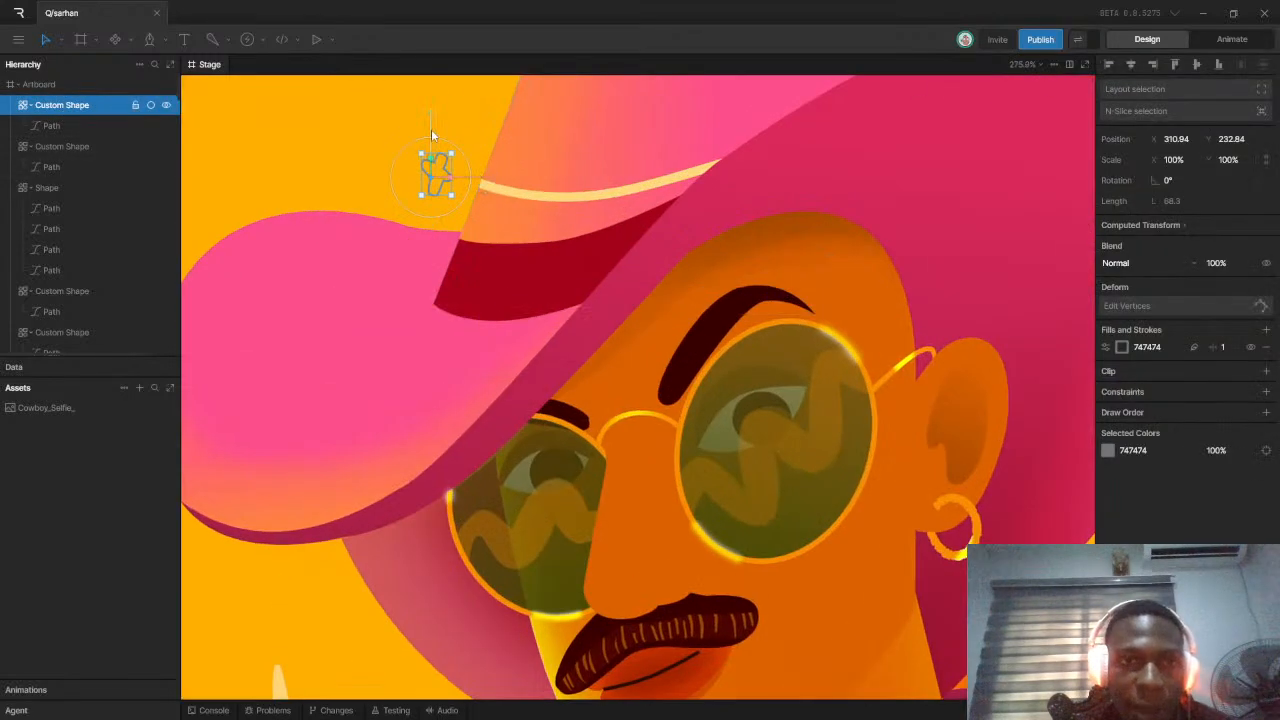
{"action": "scroll", "coordinate": [431, 129], "scroll_direction": "up", "scroll_amount": 5}
{"action": "left_click", "coordinate": [1122, 347]}
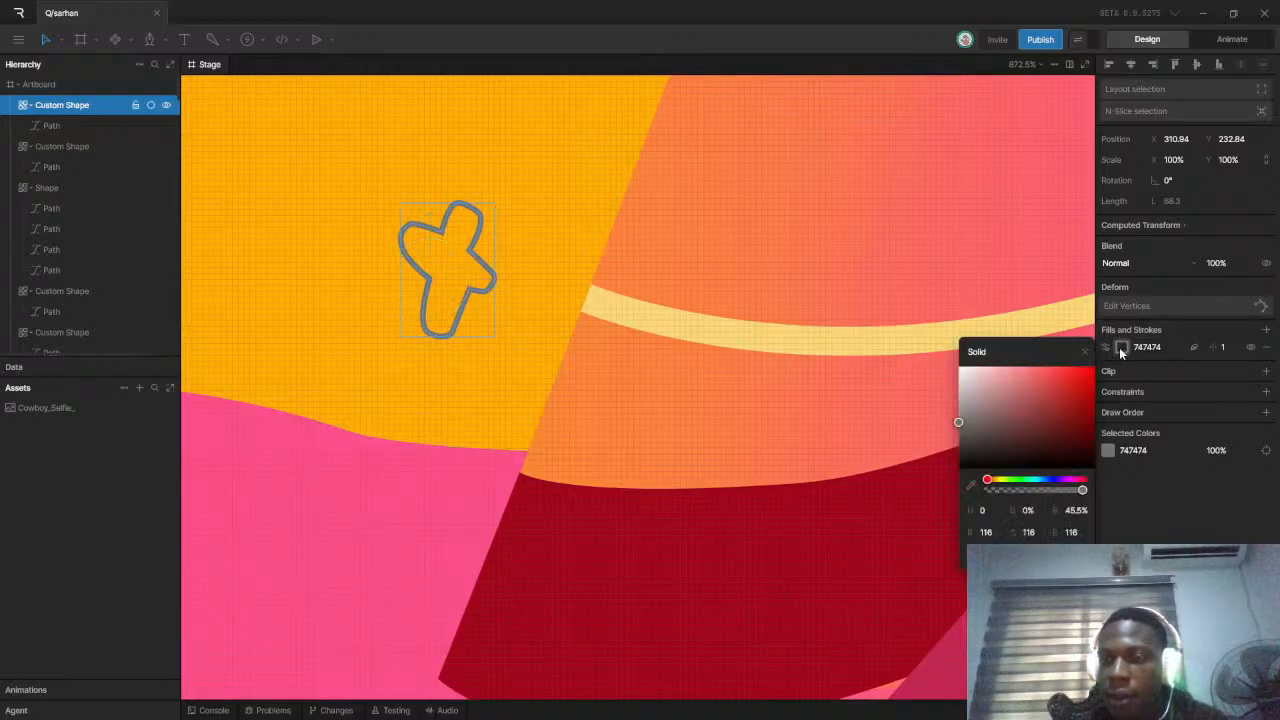
{"action": "key", "text": "shift+x"}
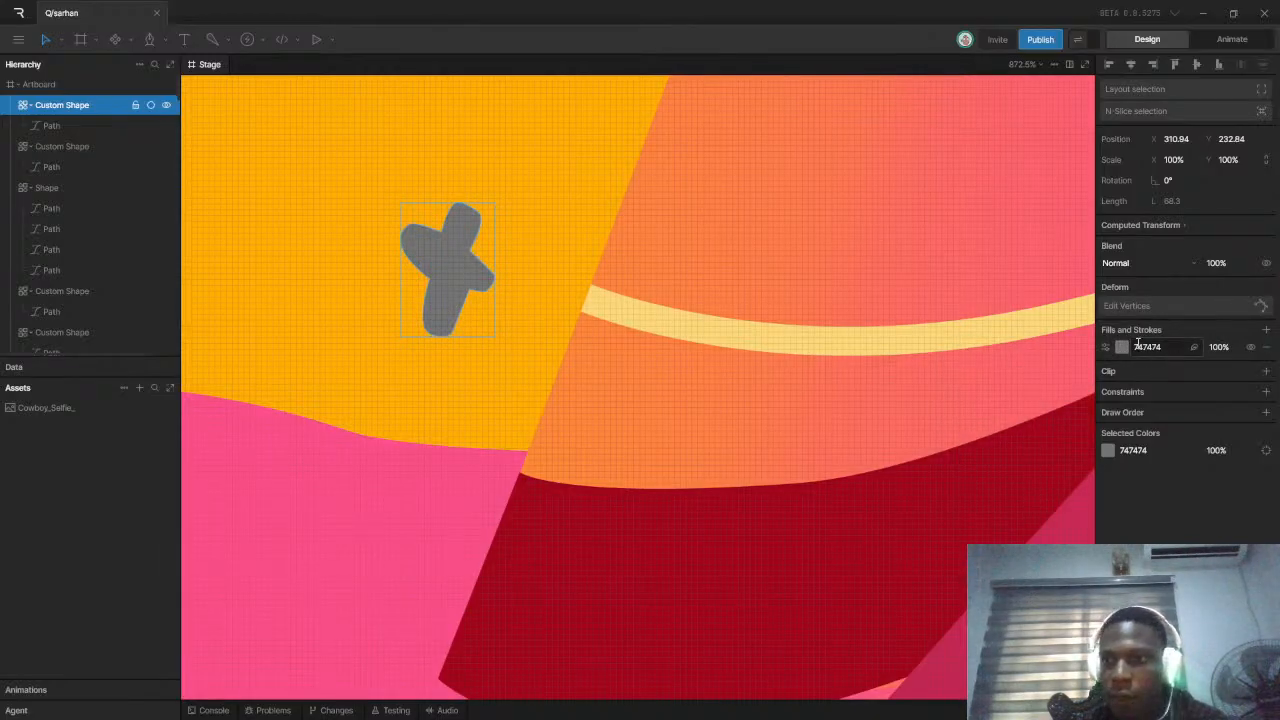
Set the small star's fill beside the hat crown to white FFFFFF at 52% opacity
{"action": "left_click", "coordinate": [1123, 349]}
{"action": "left_click_drag", "start_coordinate": [1007, 390], "coordinate": [660, 265]}
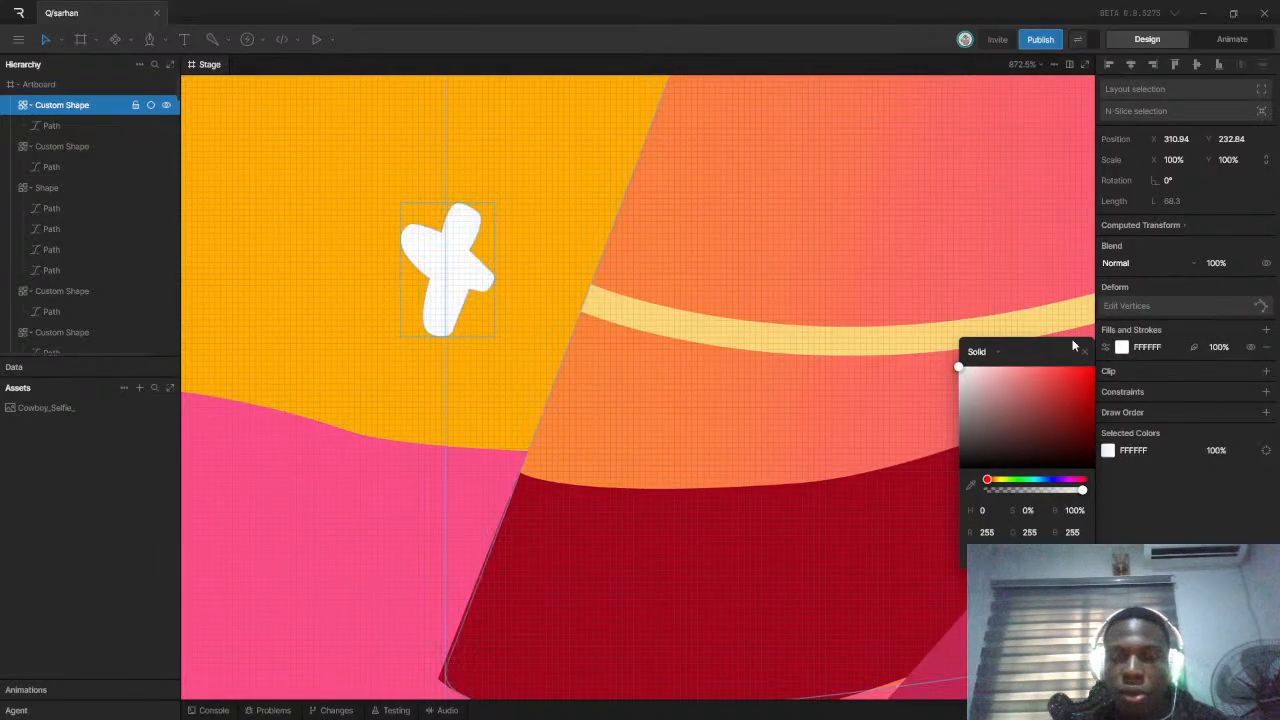
{"action": "left_click_drag", "start_coordinate": [1219, 348], "coordinate": [1229, 387]}
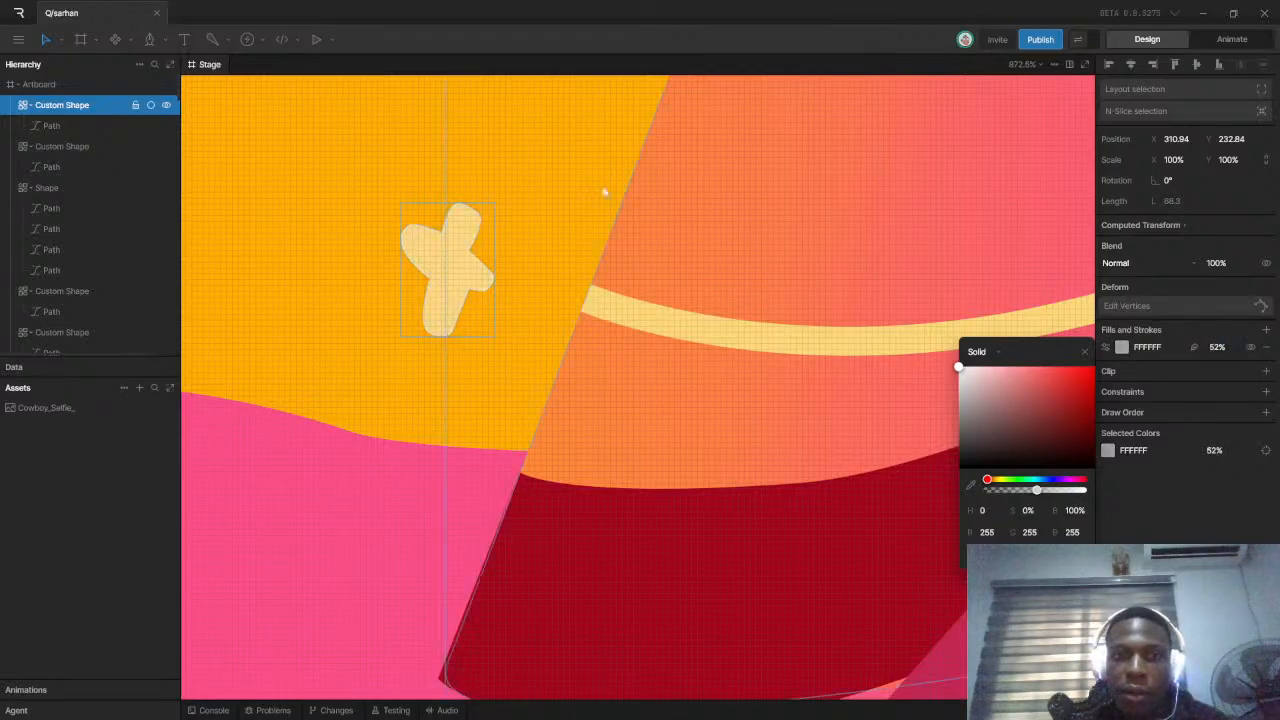
{"action": "left_click", "coordinate": [597, 182]}
{"action": "scroll", "coordinate": [578, 215], "scroll_direction": "down", "scroll_amount": 8}
{"action": "scroll", "coordinate": [509, 215], "scroll_direction": "down", "scroll_amount": 4}
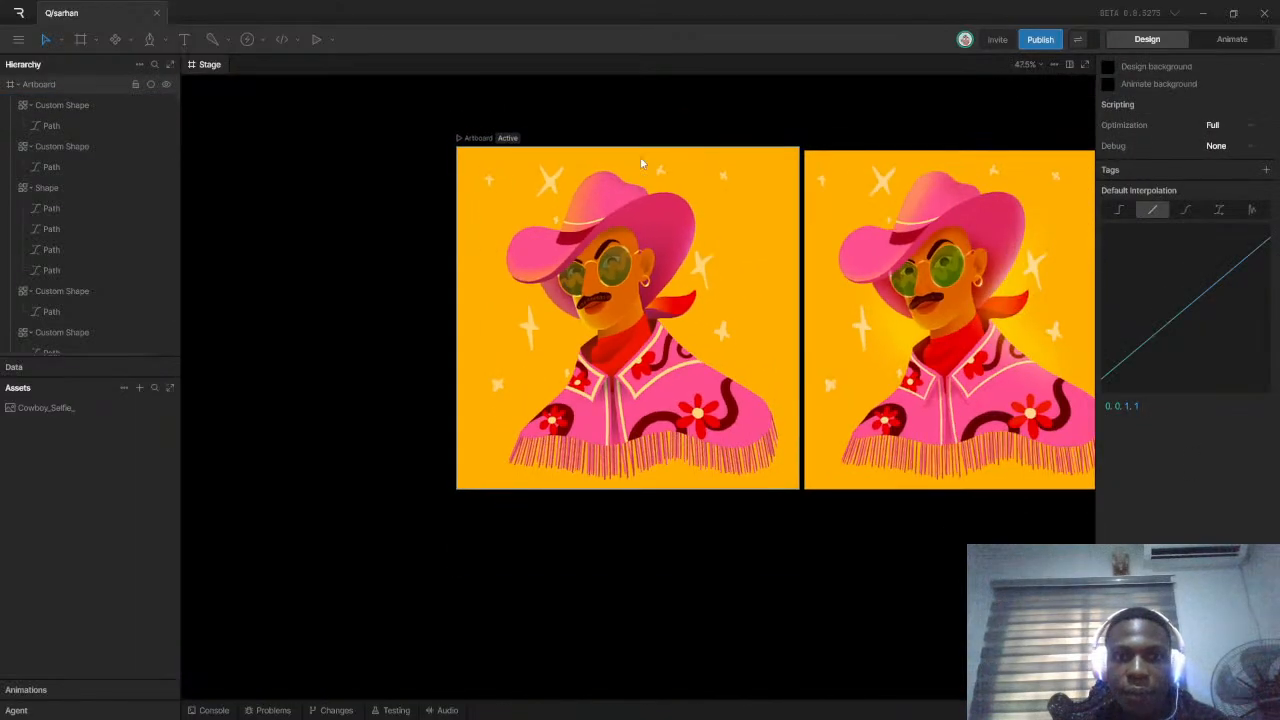
Collapse the background star shapes in the hierarchy and check which neighbouring custom shapes are stars
{"action": "scroll", "coordinate": [650, 170], "scroll_direction": "up", "scroll_amount": 5}
{"action": "left_click", "coordinate": [676, 182]}
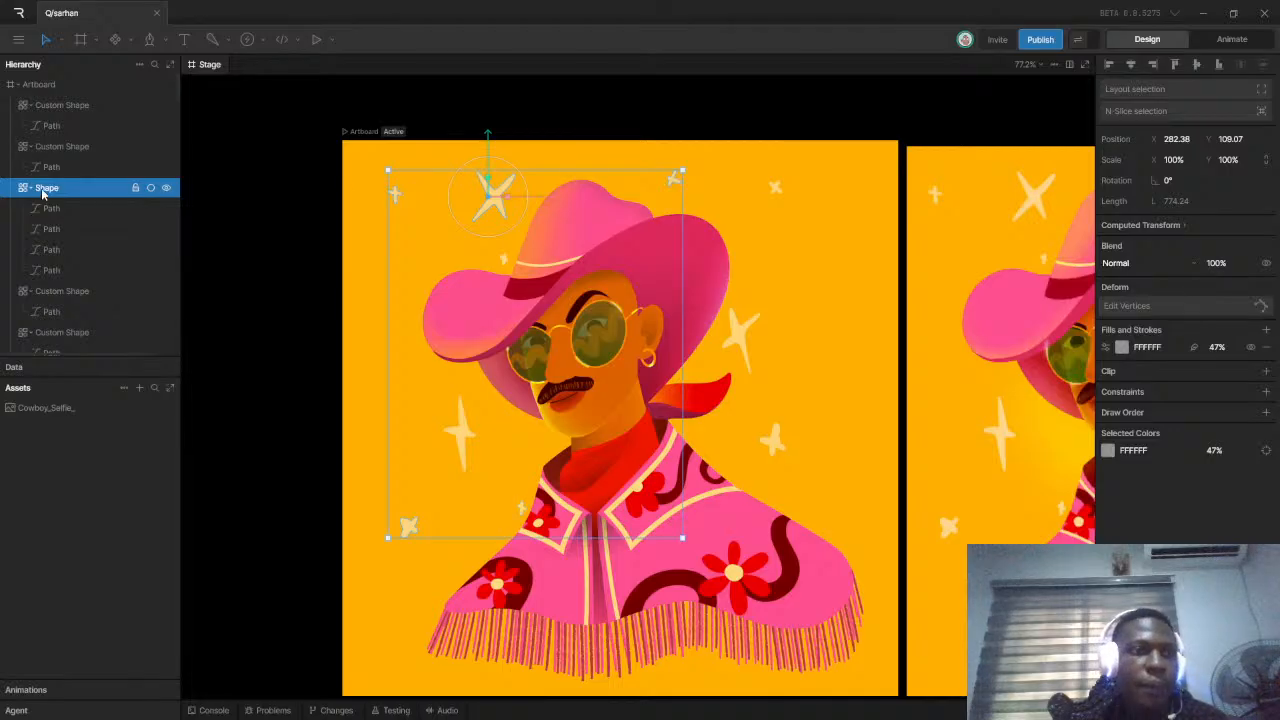
{"action": "left_click", "coordinate": [35, 148]}
{"action": "left_click", "coordinate": [31, 147]}
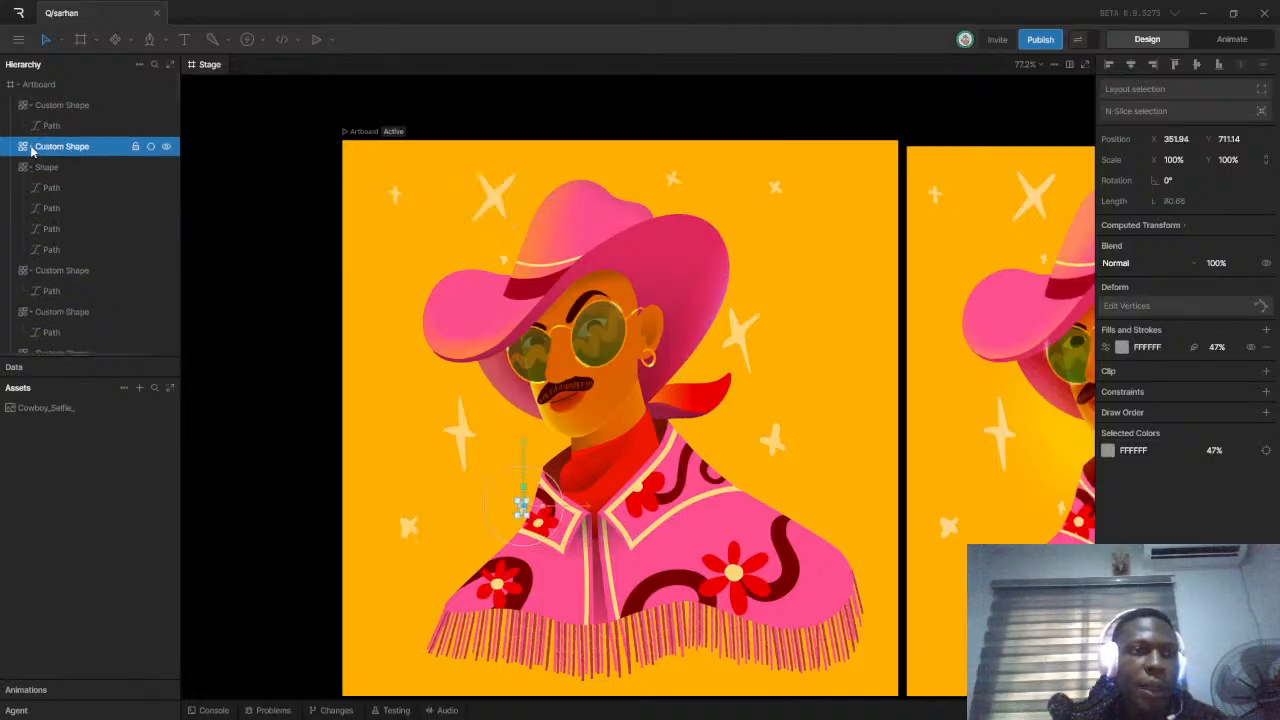
{"action": "left_click", "coordinate": [33, 168]}
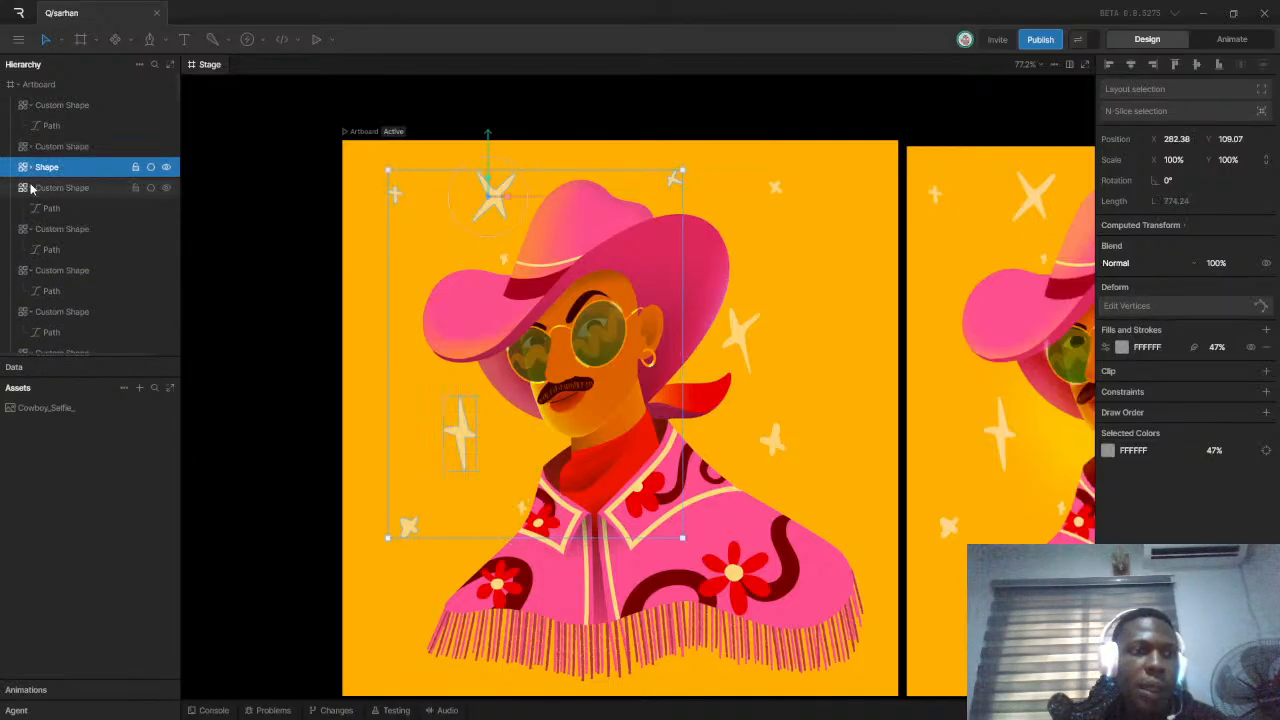
{"action": "left_click", "coordinate": [33, 191]}
{"action": "left_click", "coordinate": [32, 190]}
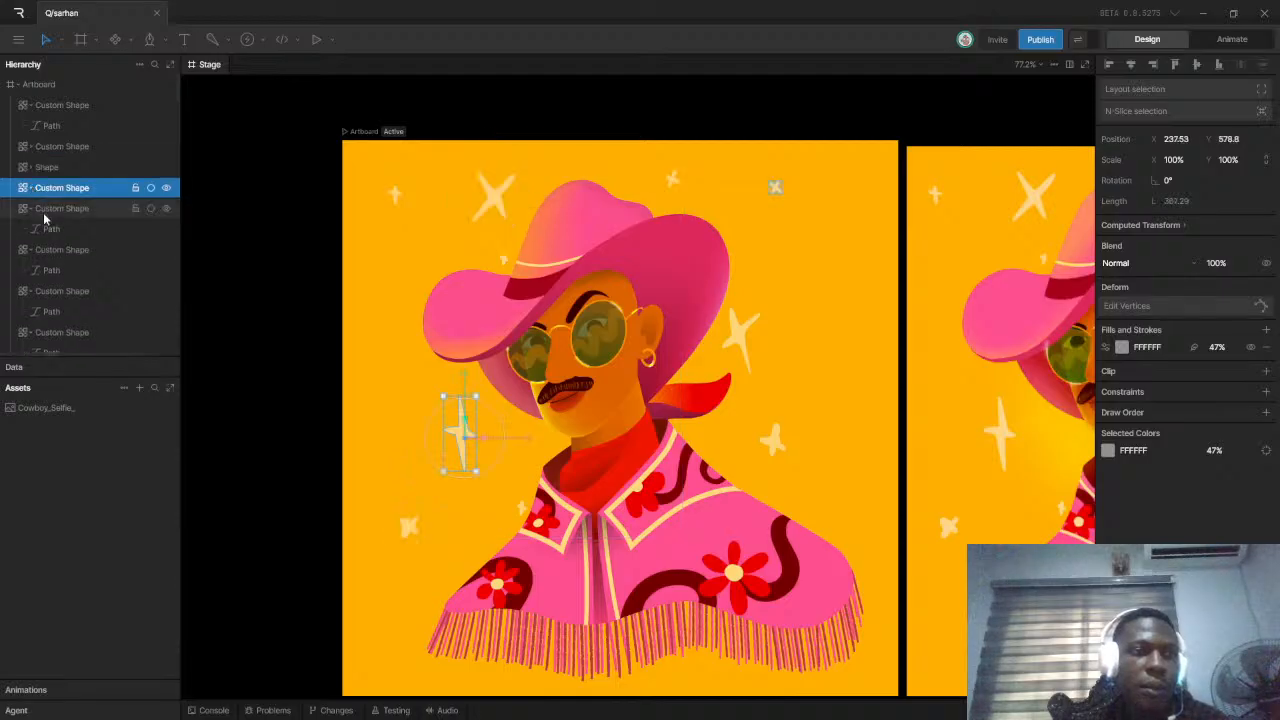
{"action": "left_click", "coordinate": [32, 209]}
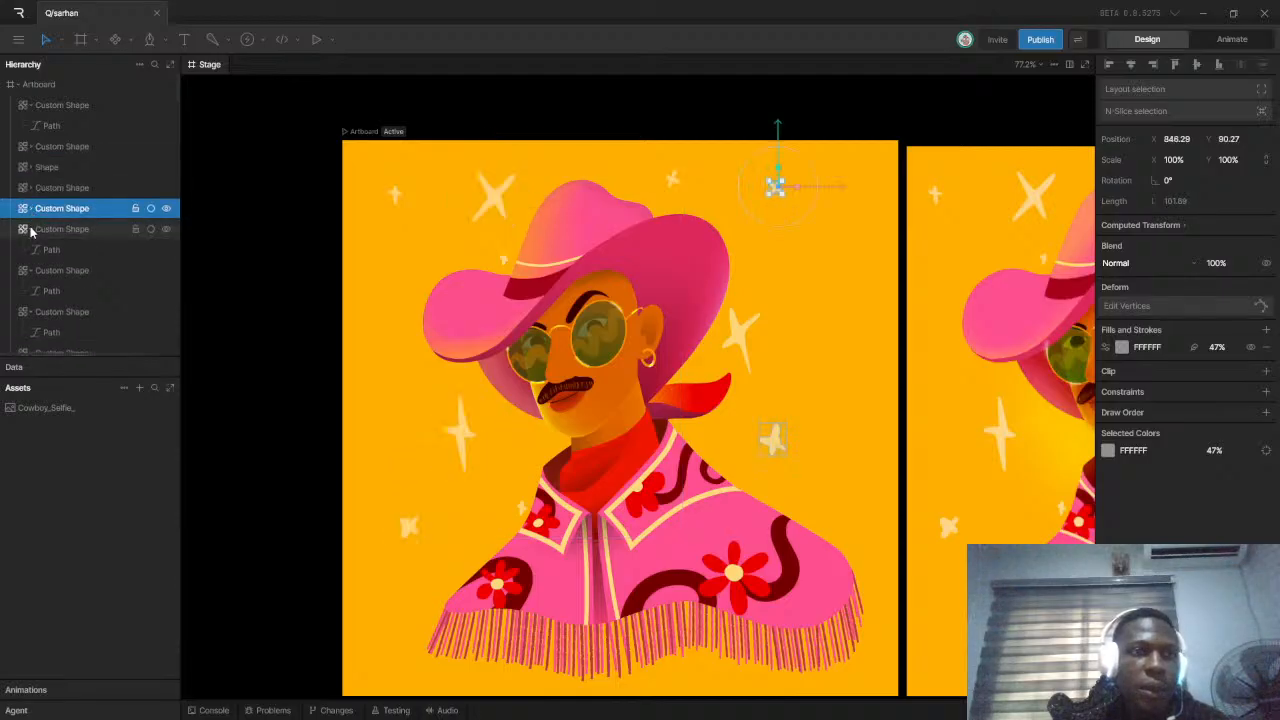
{"action": "left_click", "coordinate": [30, 229]}
{"action": "left_click", "coordinate": [30, 230]}
{"action": "left_click", "coordinate": [29, 252]}
{"action": "left_click", "coordinate": [30, 251]}
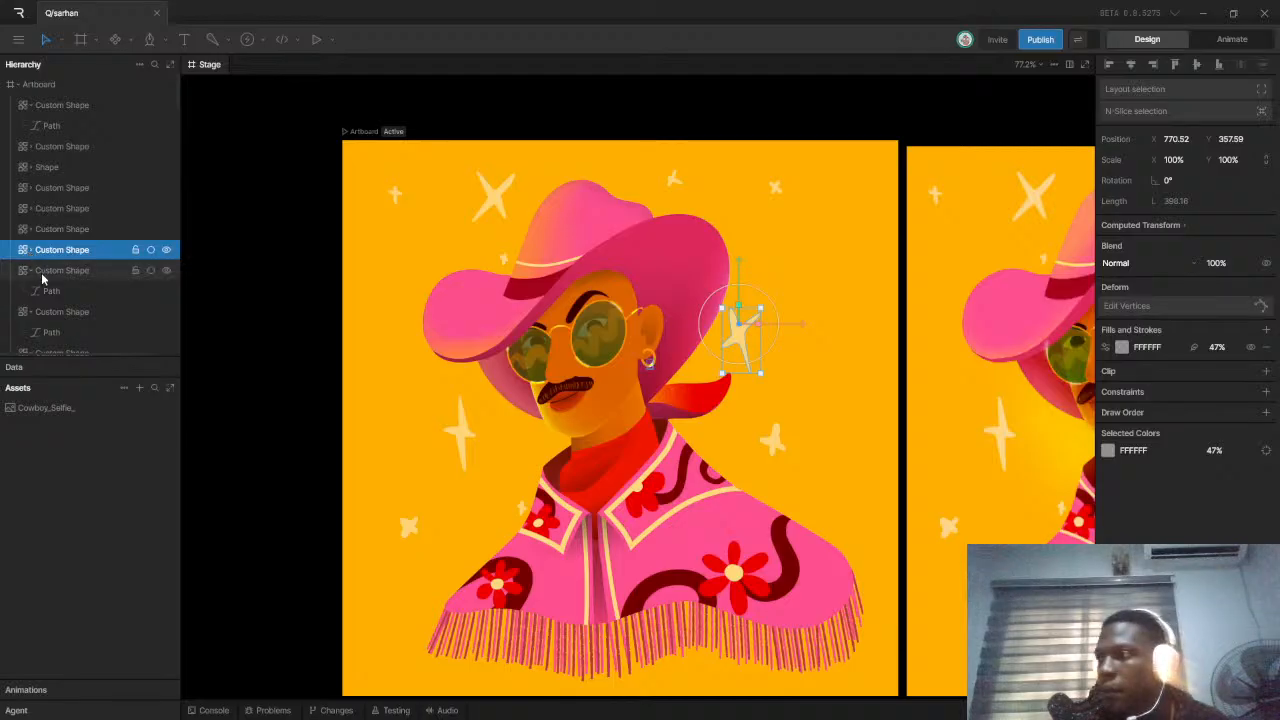
{"action": "left_click", "coordinate": [30, 278]}
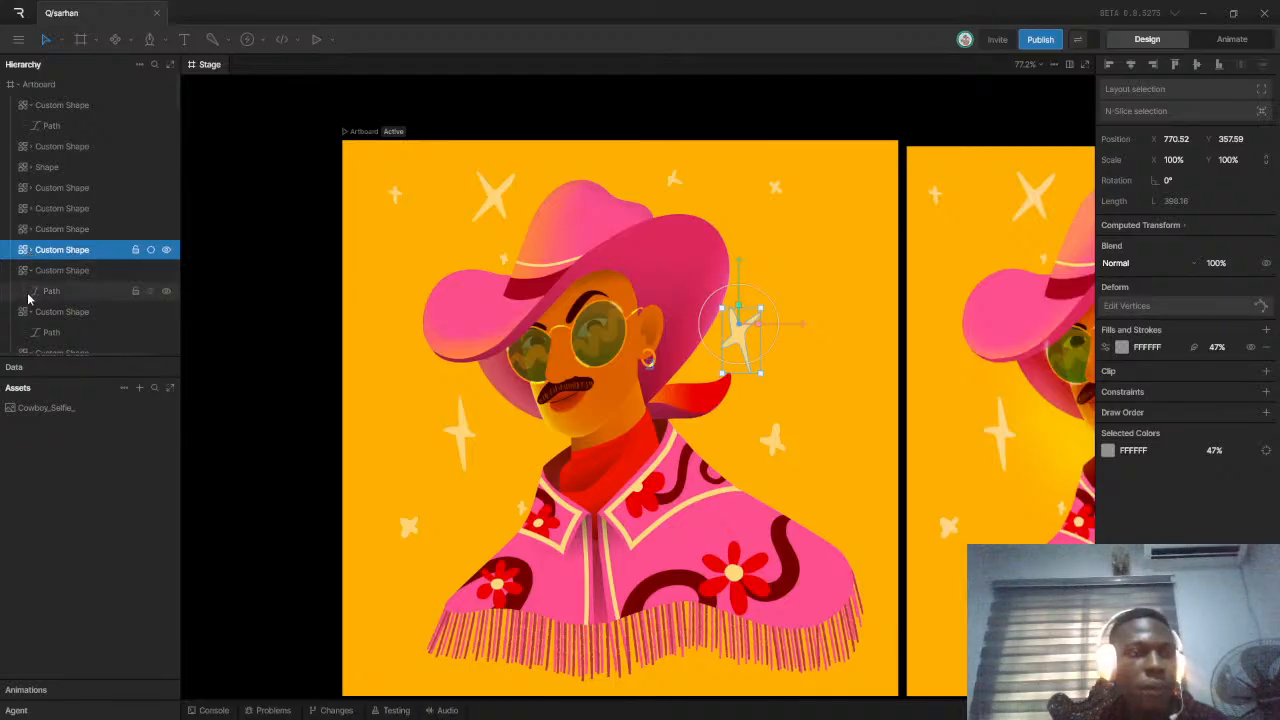
{"action": "left_click", "coordinate": [29, 277]}
{"action": "left_click", "coordinate": [38, 292]}
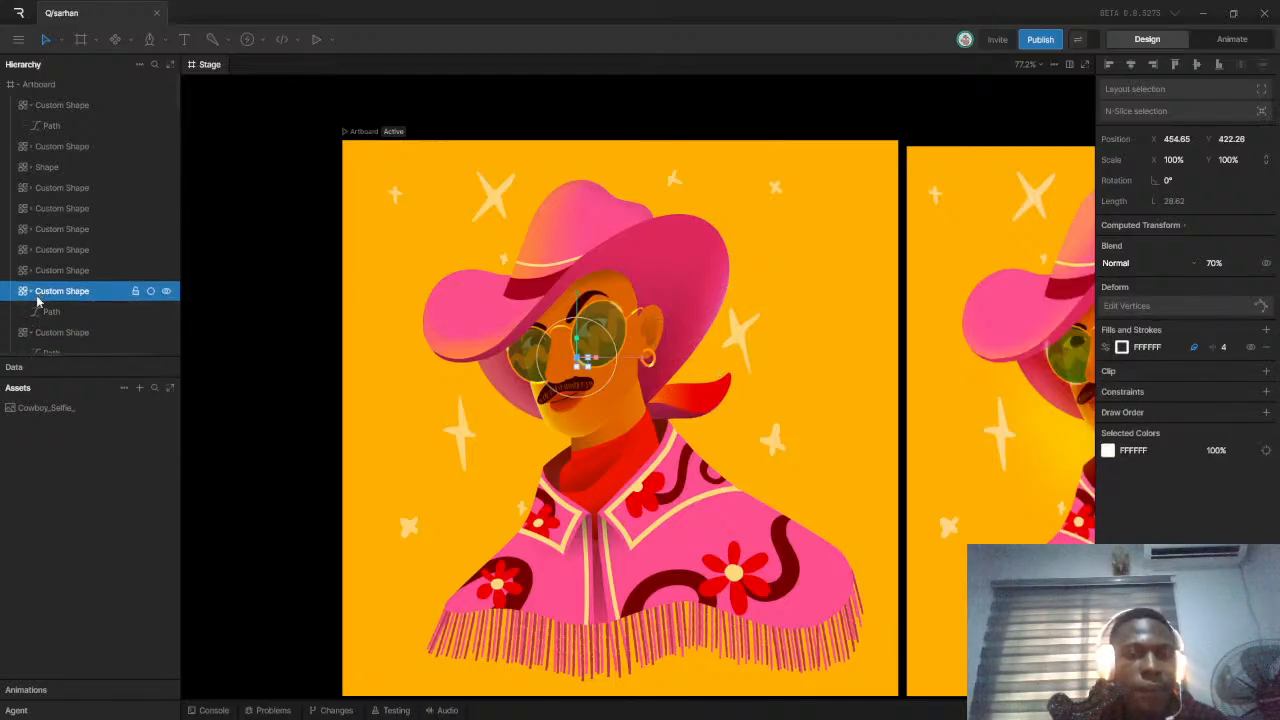
{"action": "left_click", "coordinate": [48, 272]}
Group all seven background star shape layers and name the group stars
{"action": "left_click", "coordinate": [51, 250]}
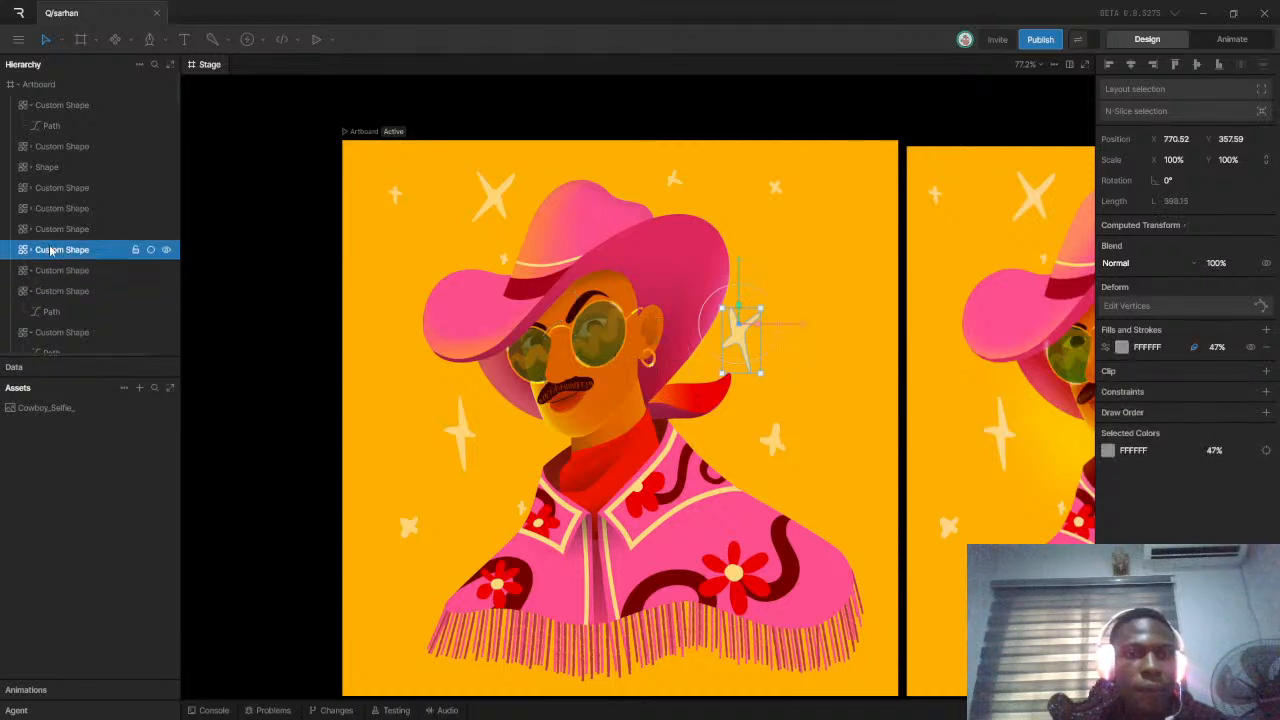
{"action": "left_click", "coordinate": [56, 232], "text": "shift"}
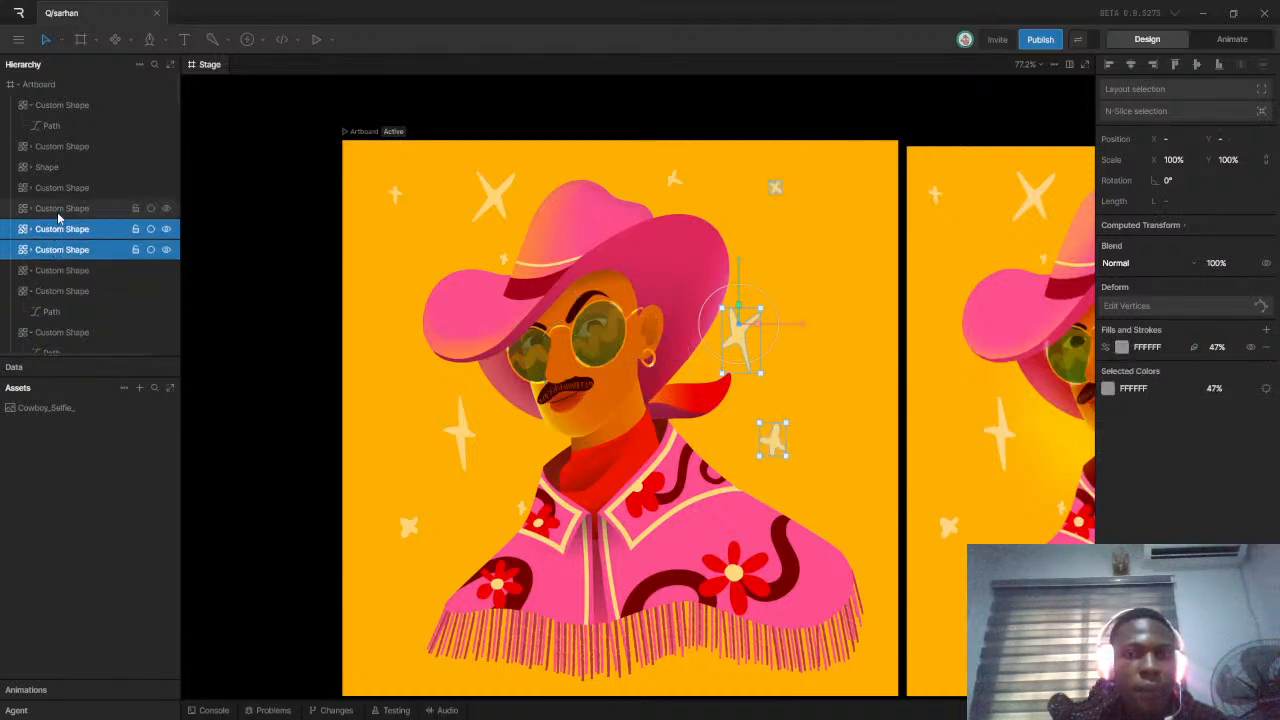
{"action": "left_click", "coordinate": [58, 212], "text": "shift"}
{"action": "left_click", "coordinate": [58, 189], "text": "shift"}
{"action": "left_click", "coordinate": [57, 168], "text": "shift"}
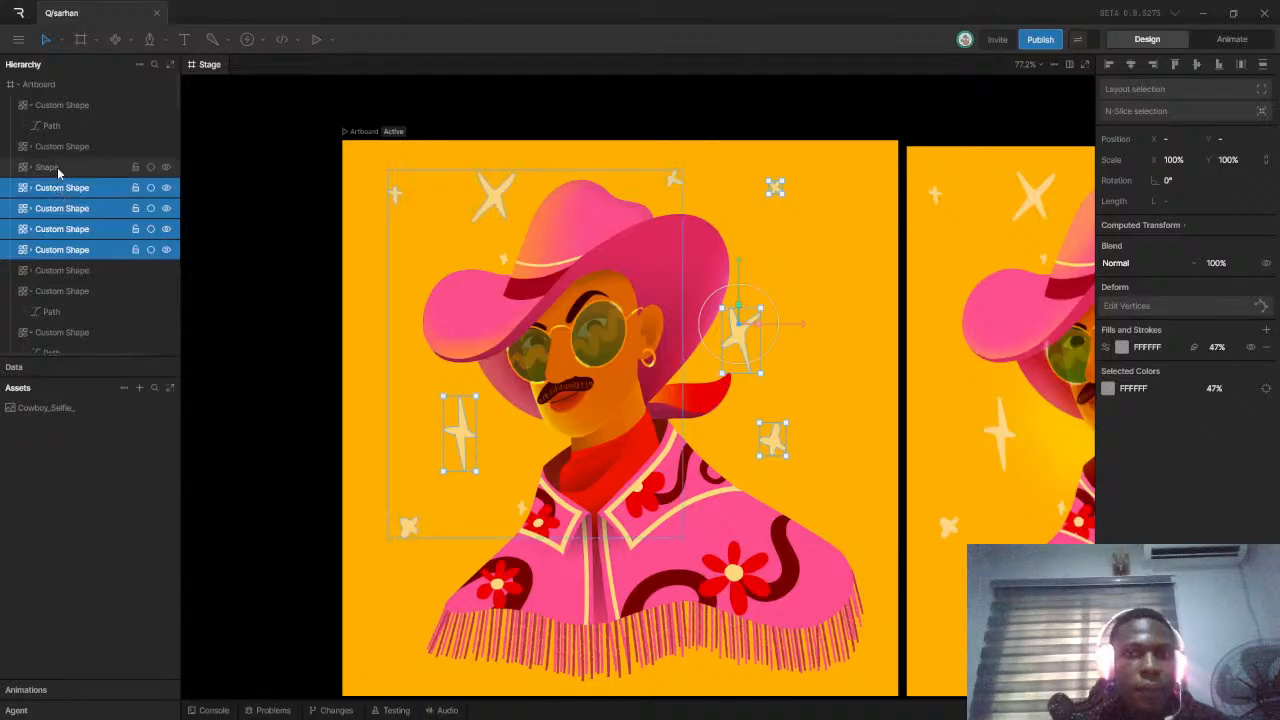
{"action": "left_click", "coordinate": [62, 150], "text": "shift"}
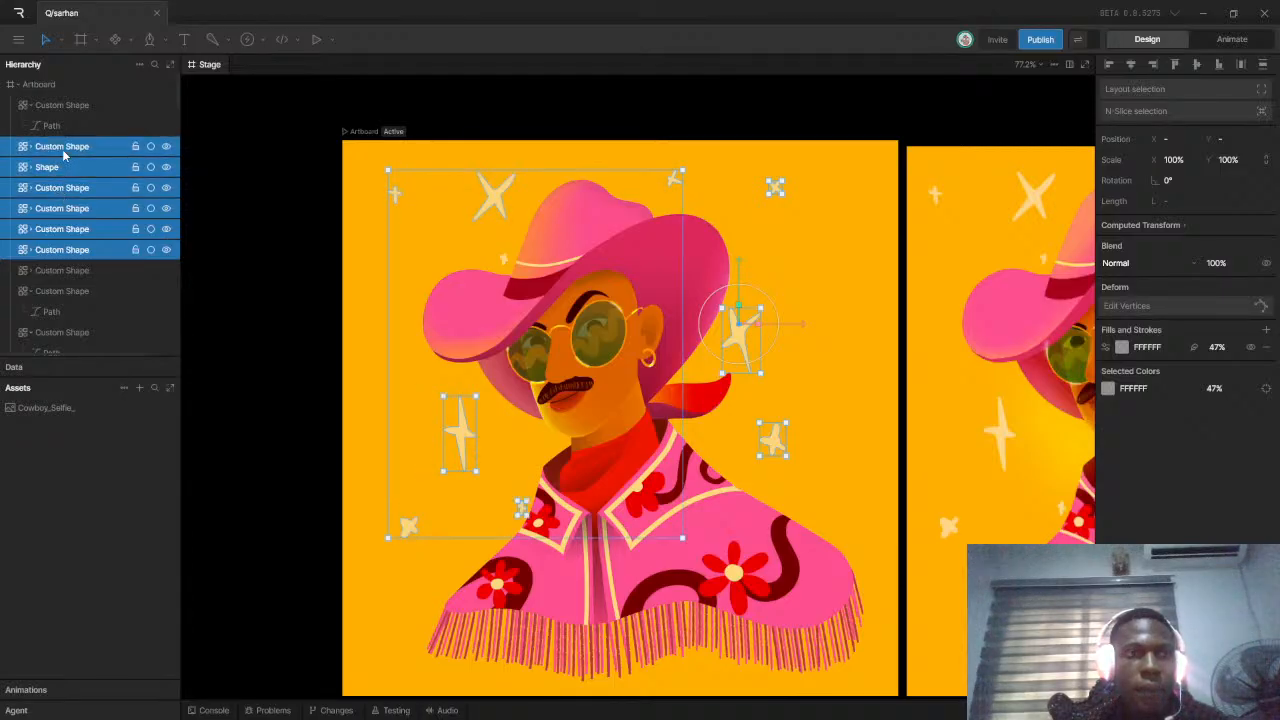
{"action": "left_click", "coordinate": [38, 108], "text": "shift"}
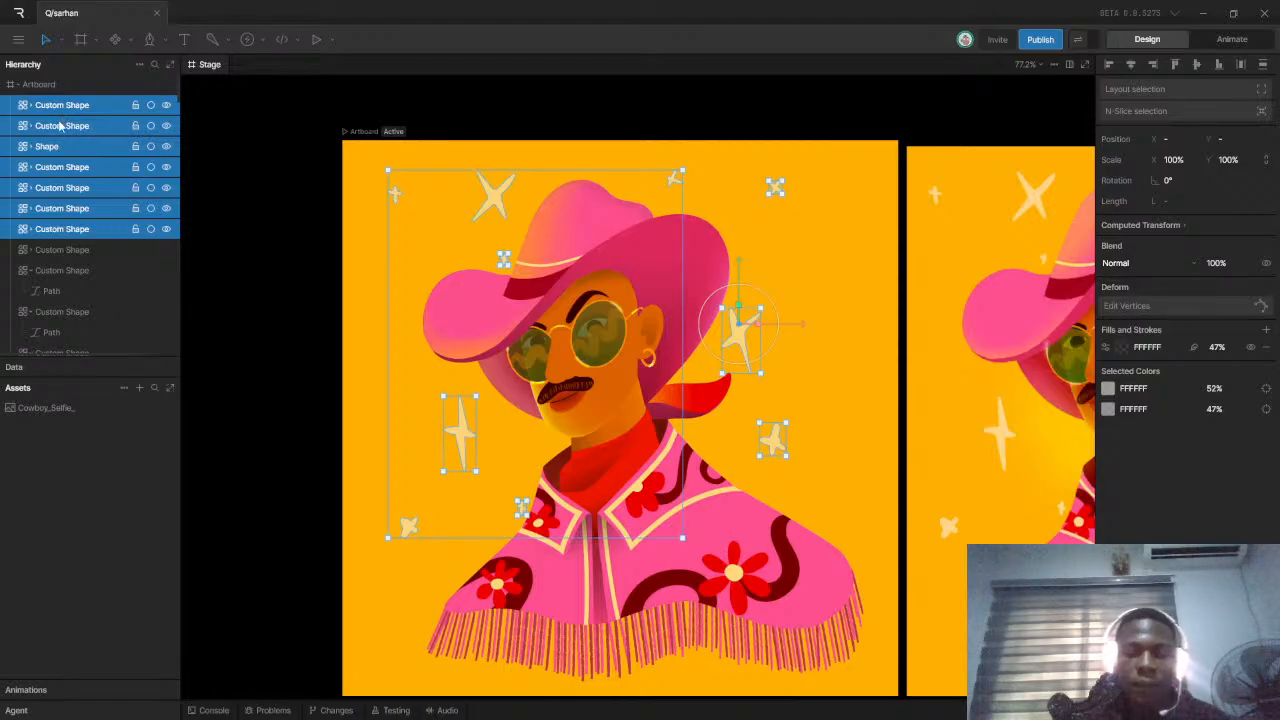
{"action": "key", "text": "ctrl+g"}
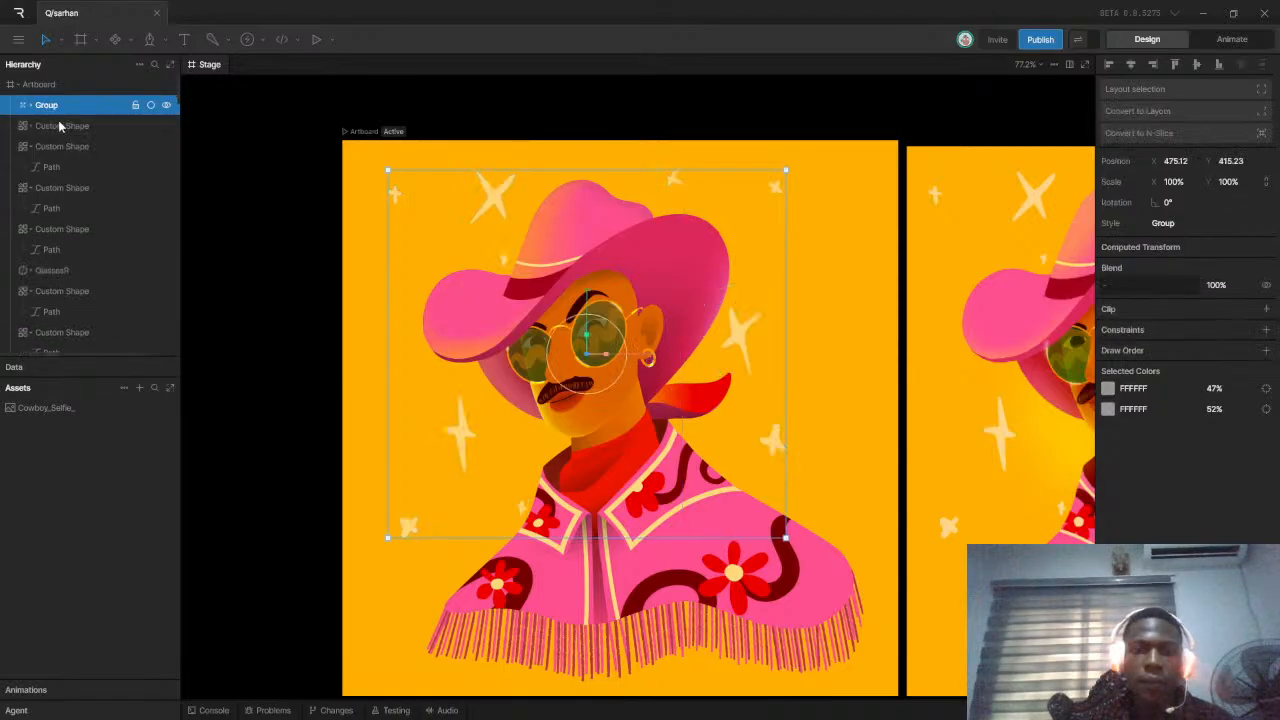
{"action": "double_click", "coordinate": [47, 107]}
{"action": "type", "text": "stars"}
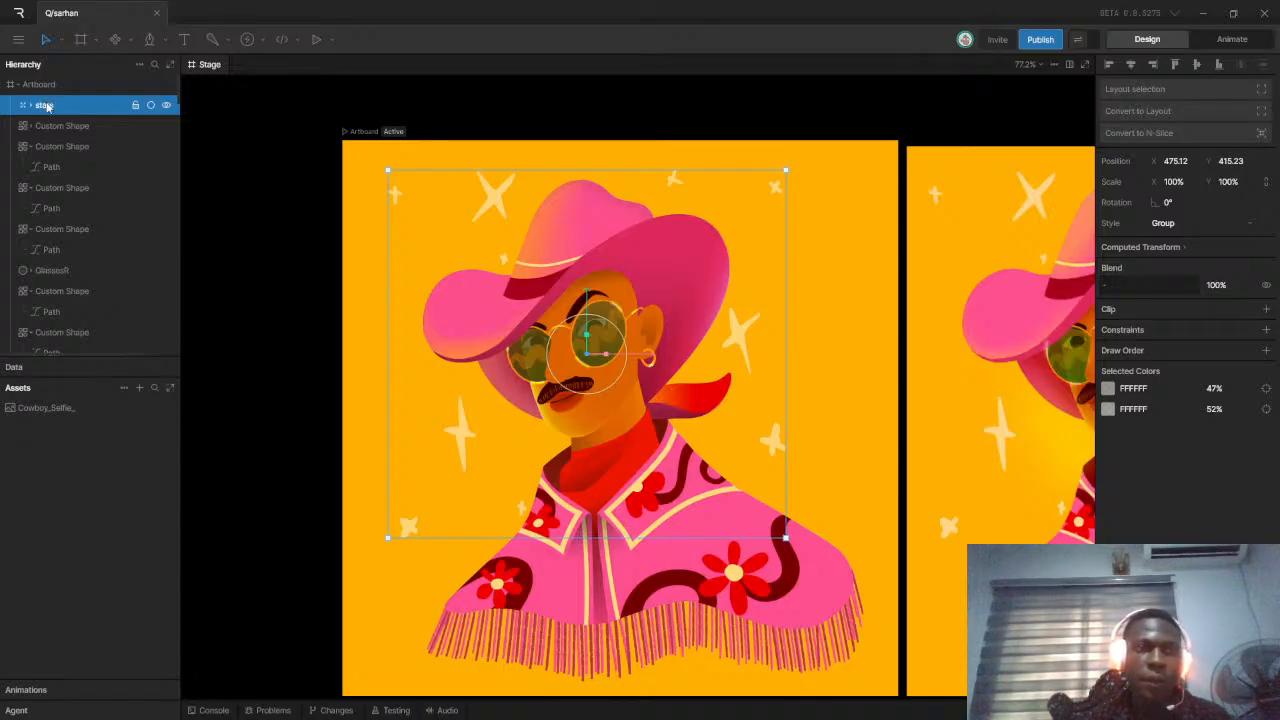
Rename the white custom shape clipped to the earring as earRingshine
{"action": "left_click", "coordinate": [55, 128]}
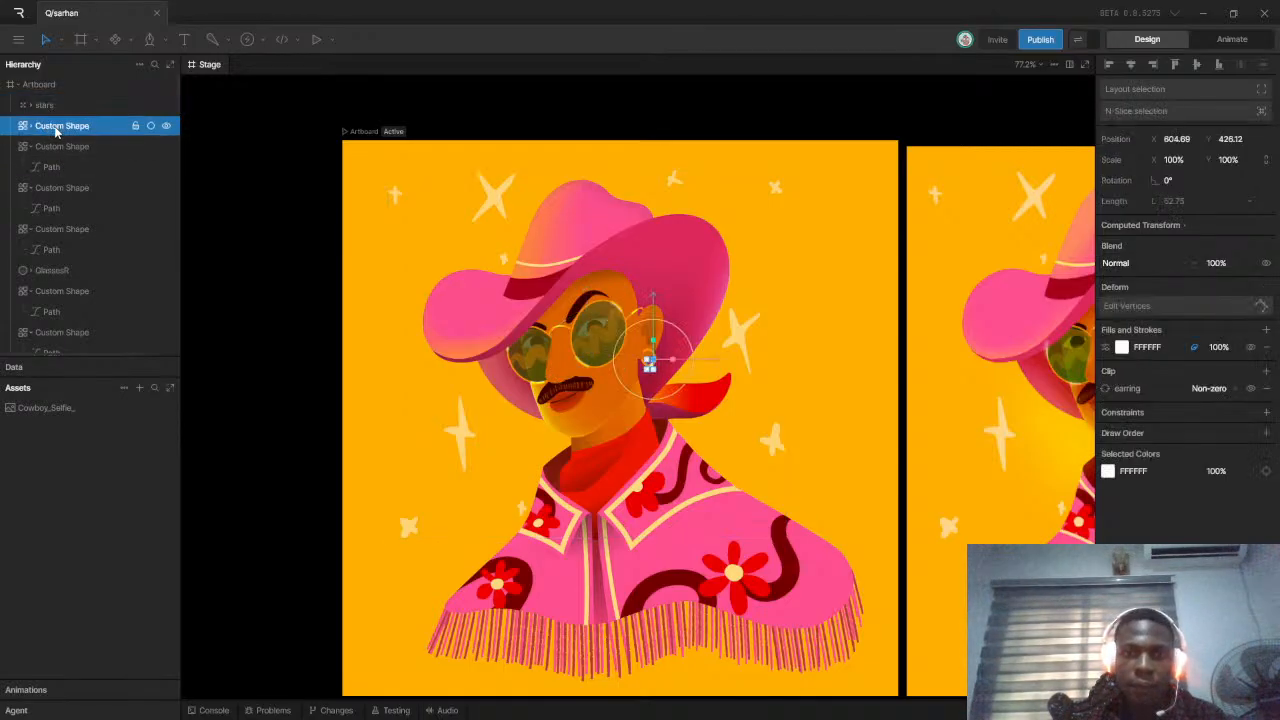
{"action": "double_click", "coordinate": [55, 126]}
{"action": "type", "text": "ear"}
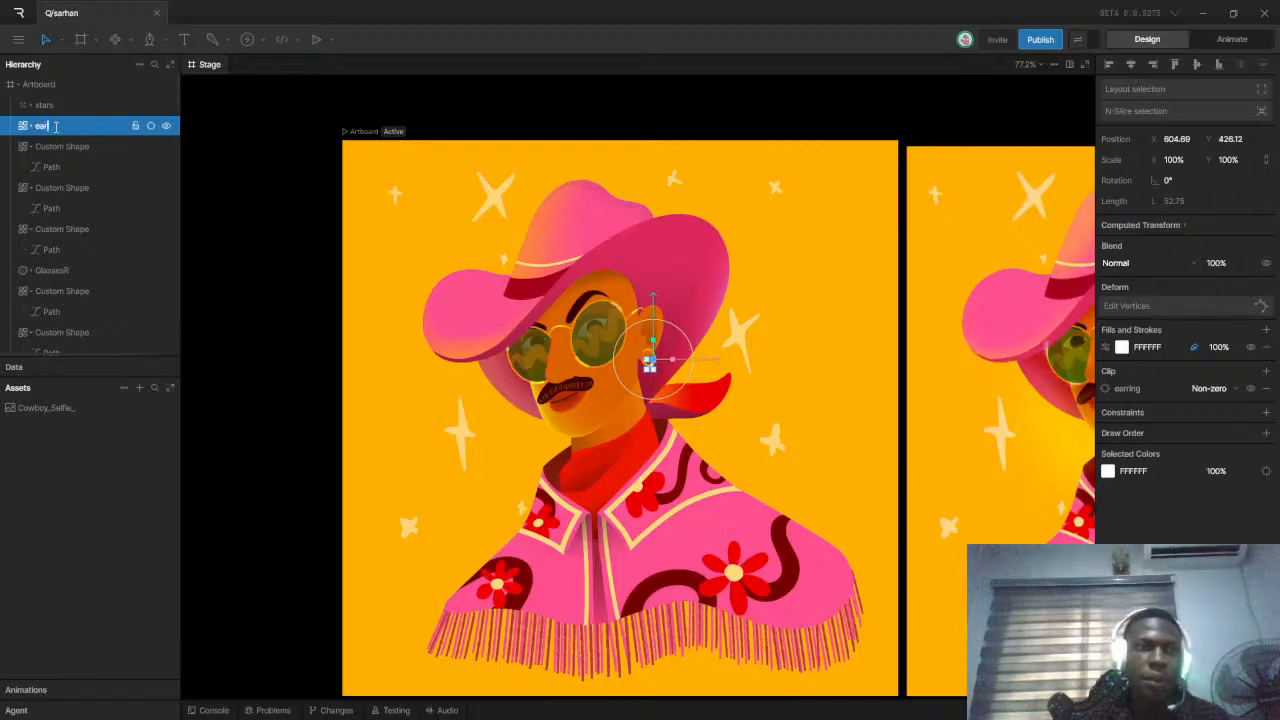
{"action": "type", "text": "ring"}
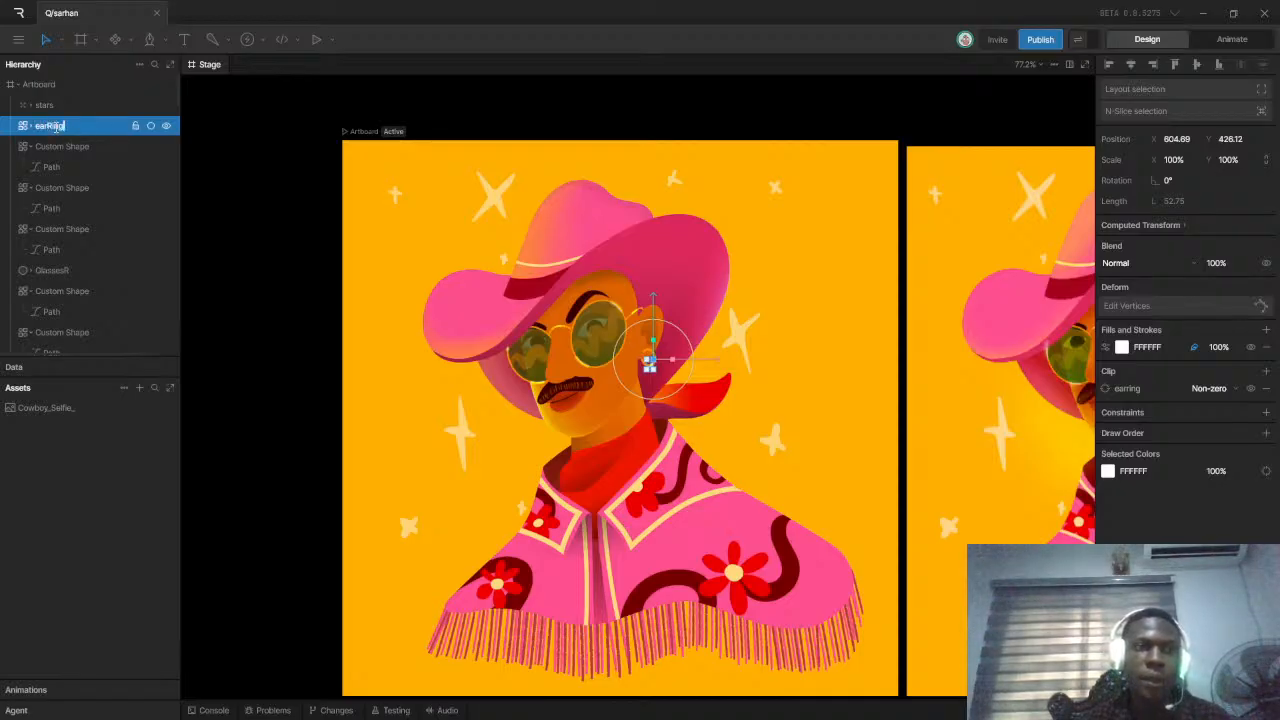
{"action": "type", "text": "shine"}
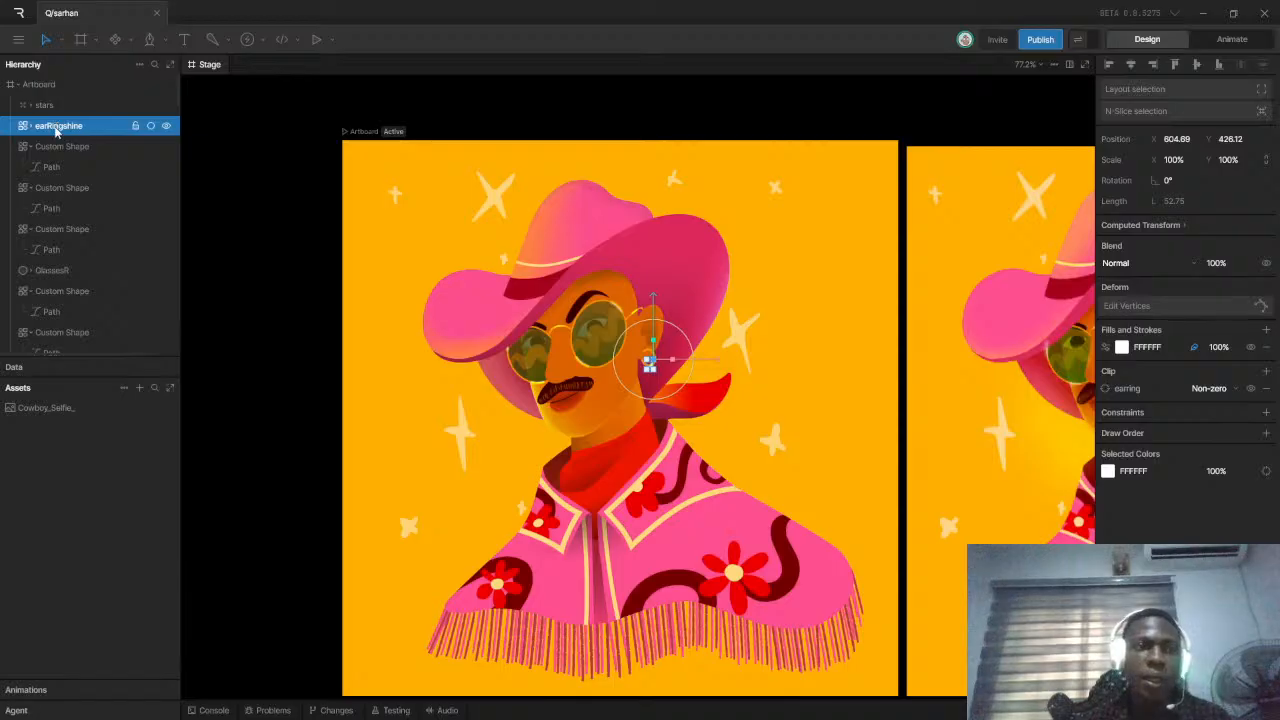
Rename the white stroked highlight at the lower edge of the larger glasses lens as glassRShine1
{"action": "left_click", "coordinate": [58, 146]}
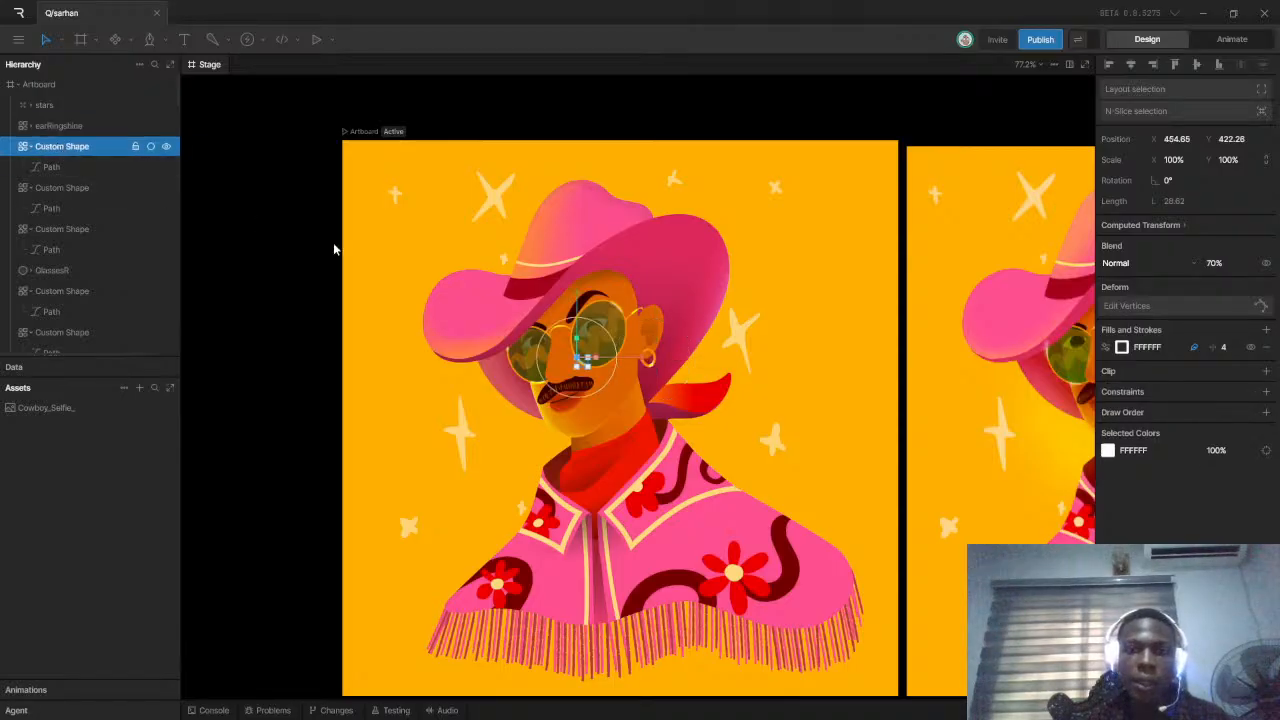
{"action": "scroll", "coordinate": [557, 363], "scroll_direction": "up", "scroll_amount": 6}
{"action": "scroll", "coordinate": [604, 333], "scroll_direction": "down", "scroll_amount": 2}
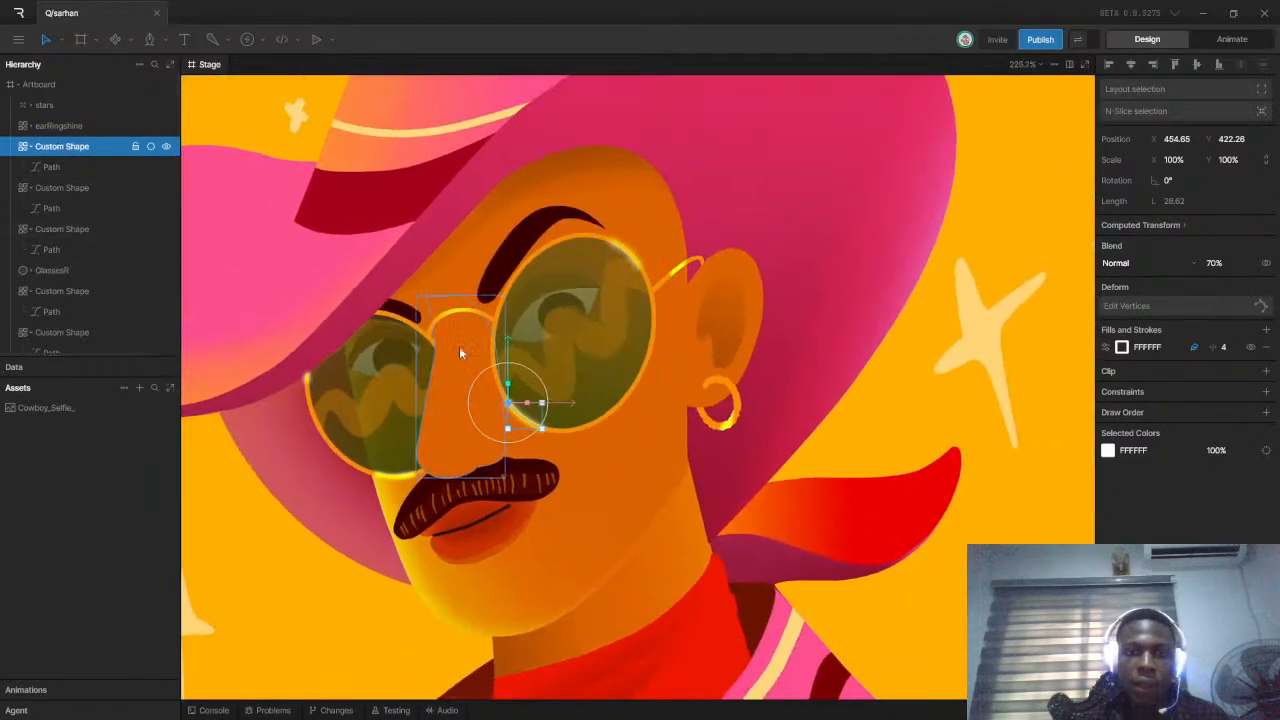
{"action": "double_click", "coordinate": [59, 146]}
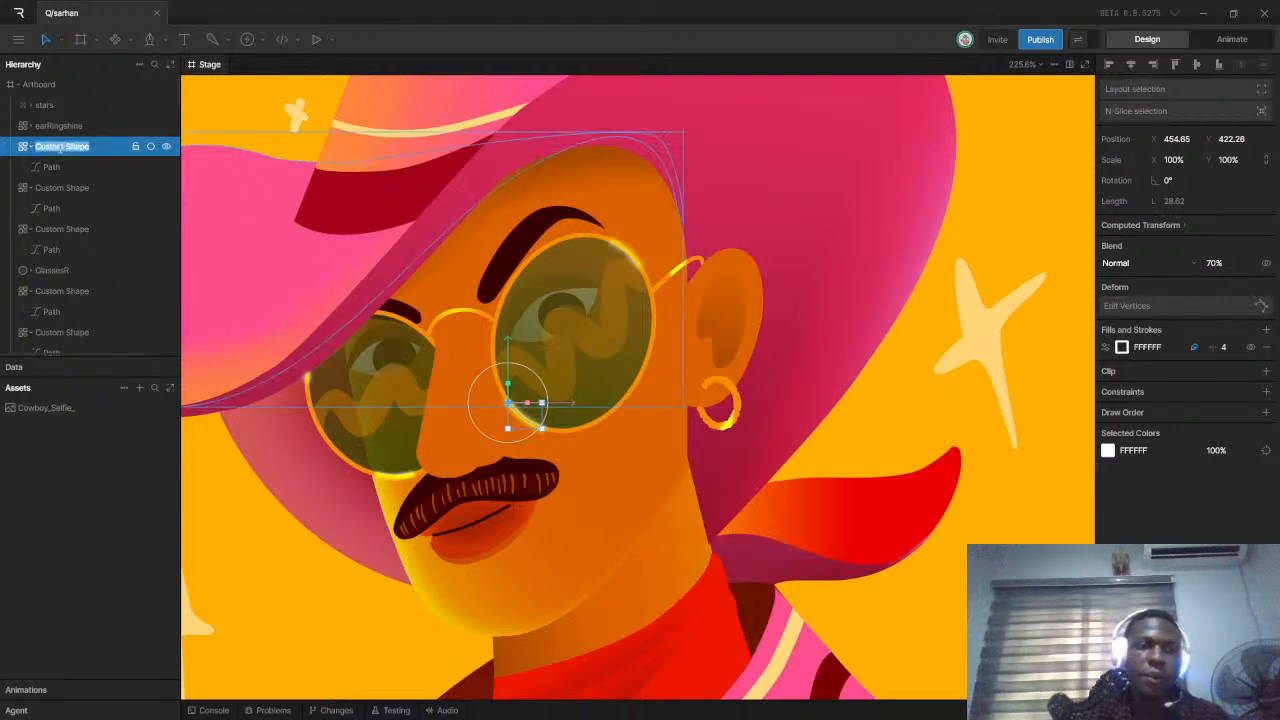
{"action": "type", "text": "glass"}
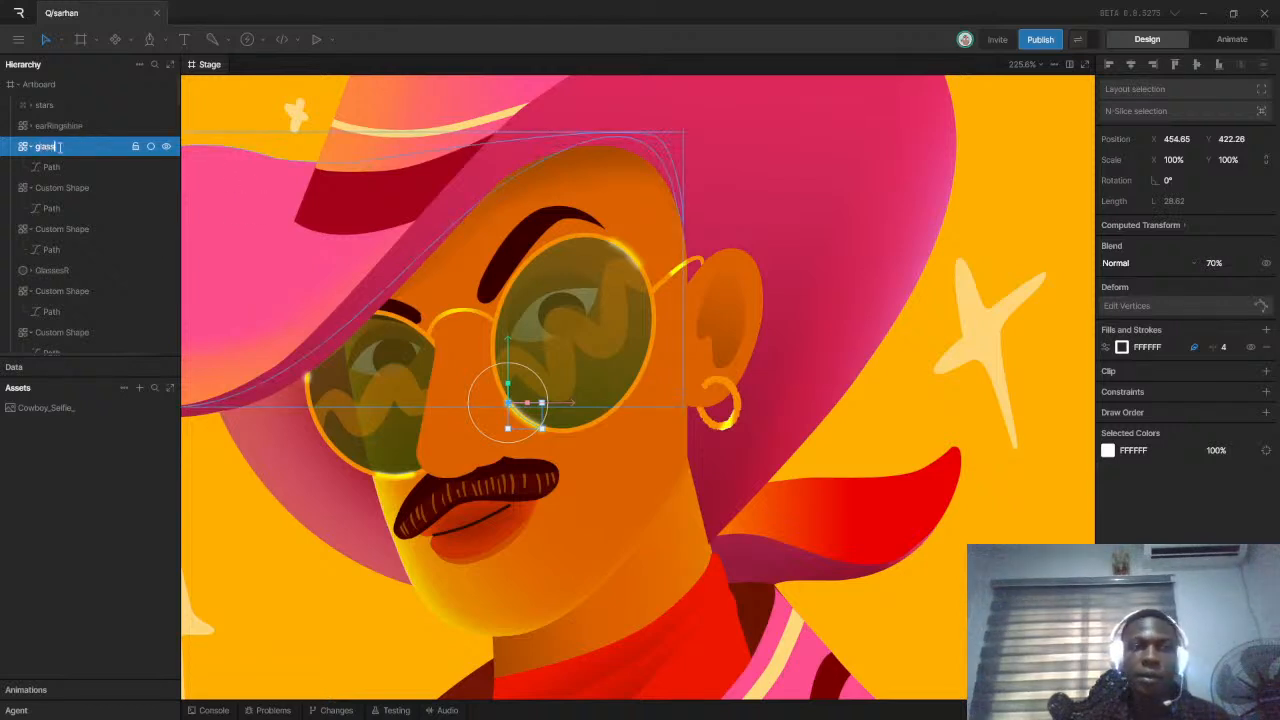
{"action": "type", "text": "R"}
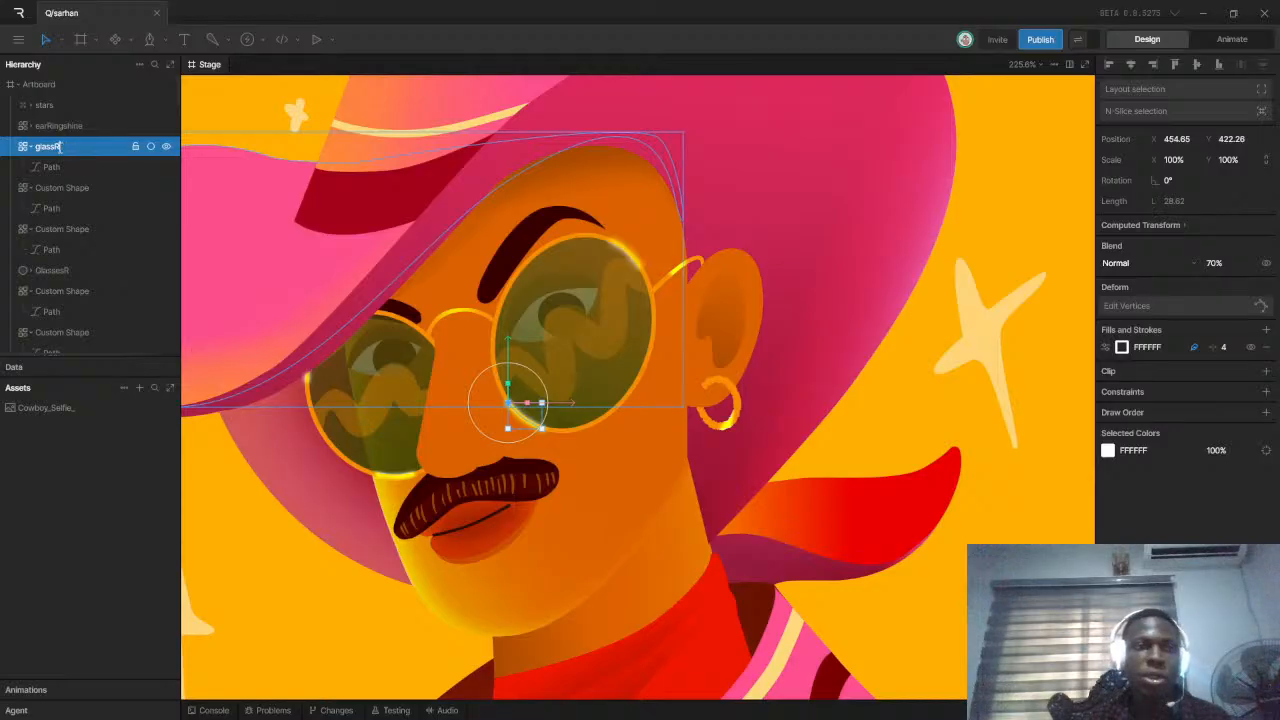
{"action": "type", "text": "Shine"}
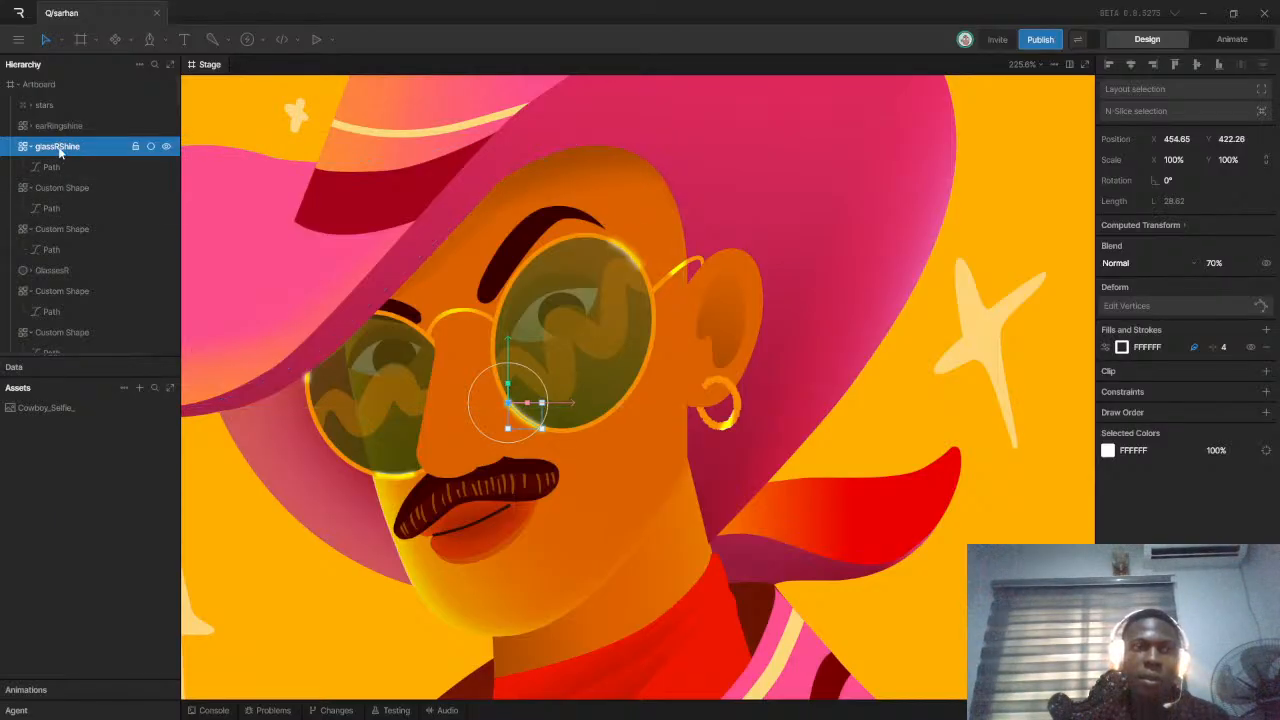
{"action": "double_click", "coordinate": [76, 149]}
{"action": "left_click", "coordinate": [86, 145]}
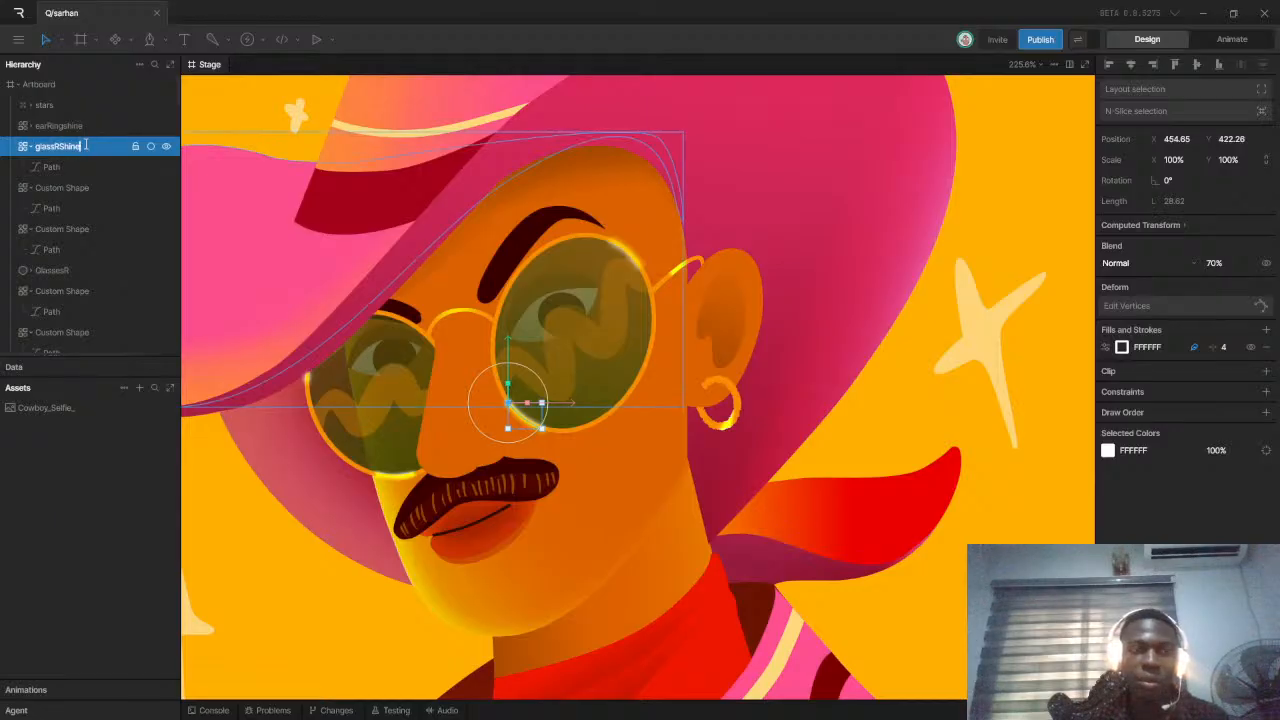
{"action": "type", "text": "1"}
{"action": "key", "text": "Return"}
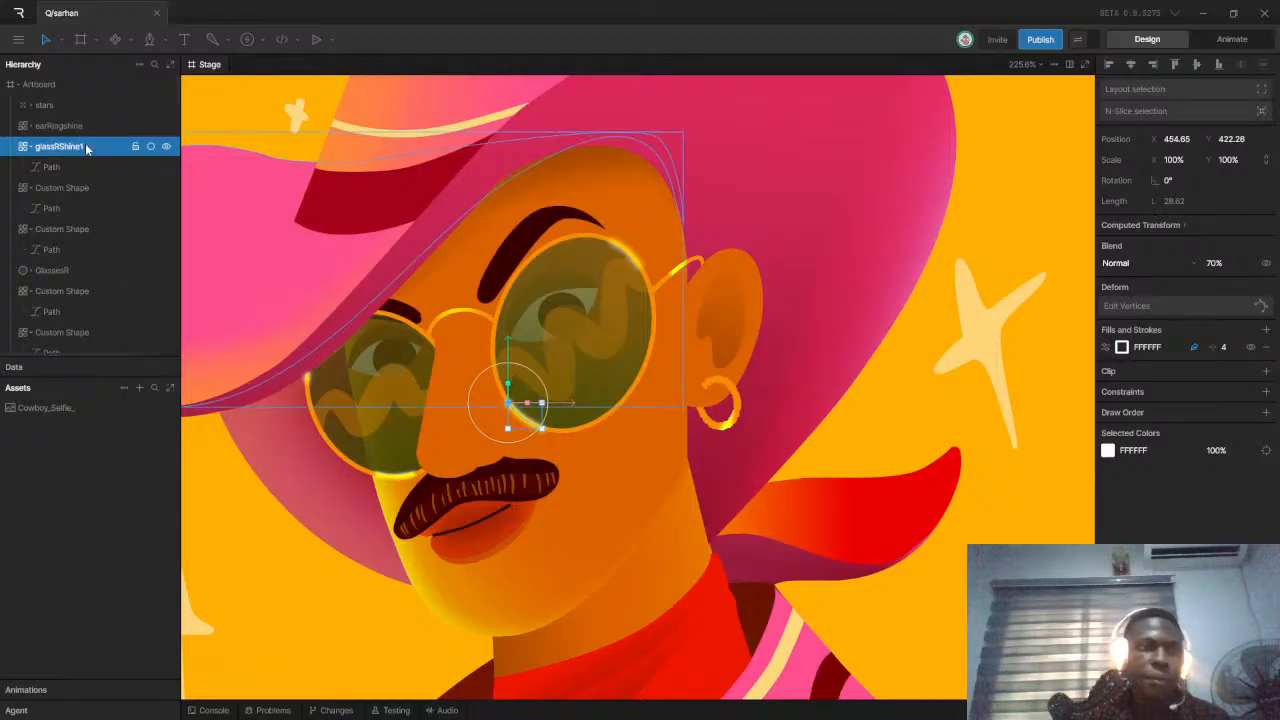
Rename the white stroked highlight at the lower edge of the larger glasses lens as glassRGlare1
{"action": "left_click", "coordinate": [68, 193]}
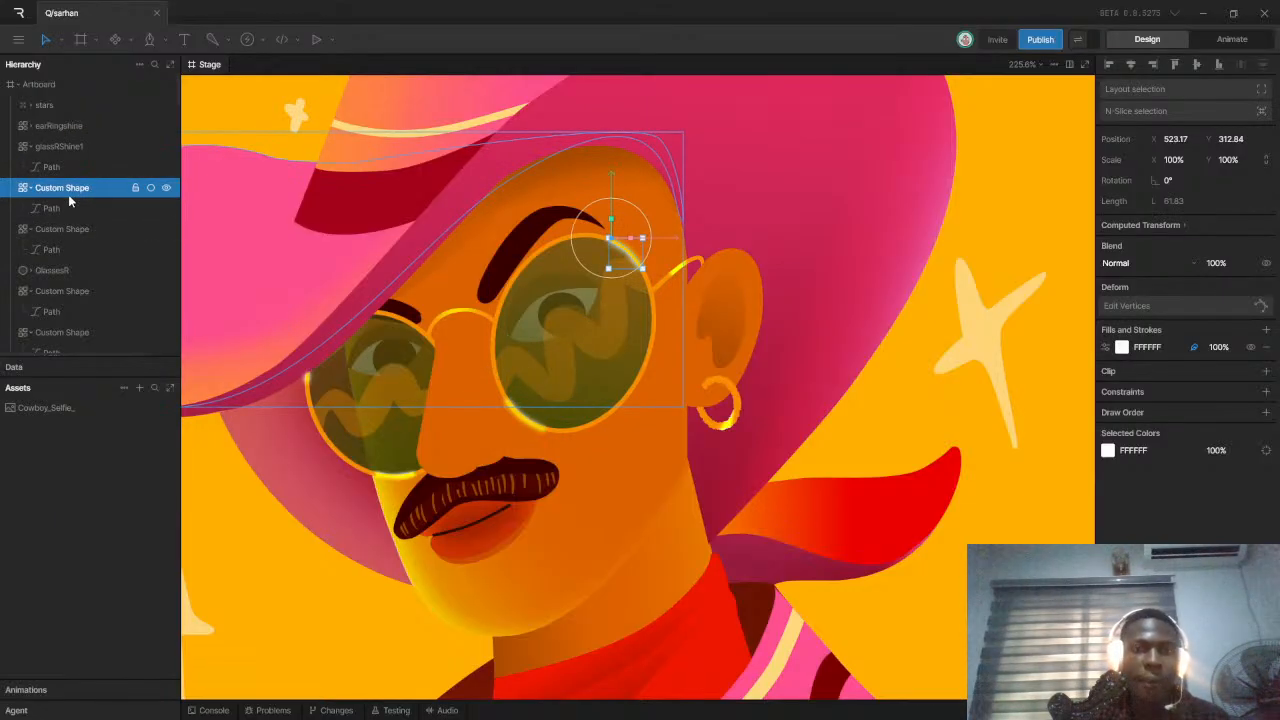
{"action": "double_click", "coordinate": [86, 147]}
{"action": "left_click", "coordinate": [87, 145]}
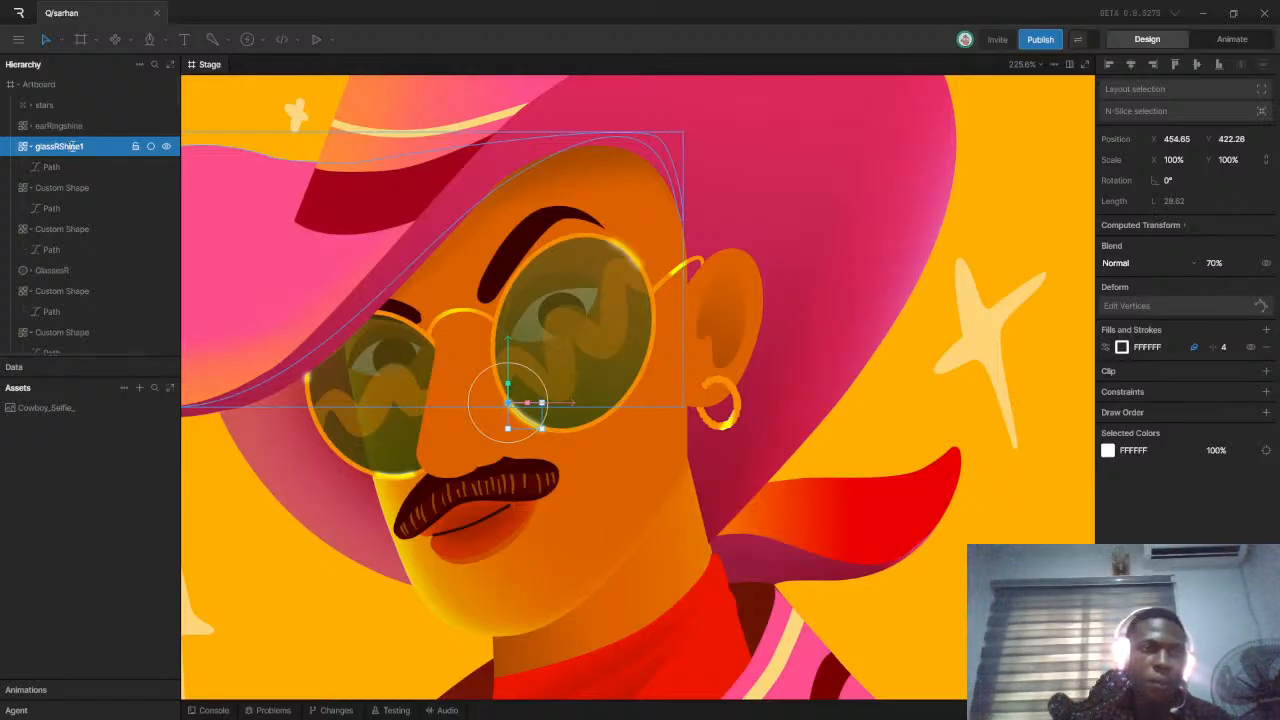
{"action": "key", "text": "BackSpace"}
{"action": "key", "text": "BackSpace"}
{"action": "key", "text": "BackSpace"}
{"action": "key", "text": "BackSpace"}
{"action": "key", "text": "BackSpace"}
{"action": "key", "text": "BackSpace"}
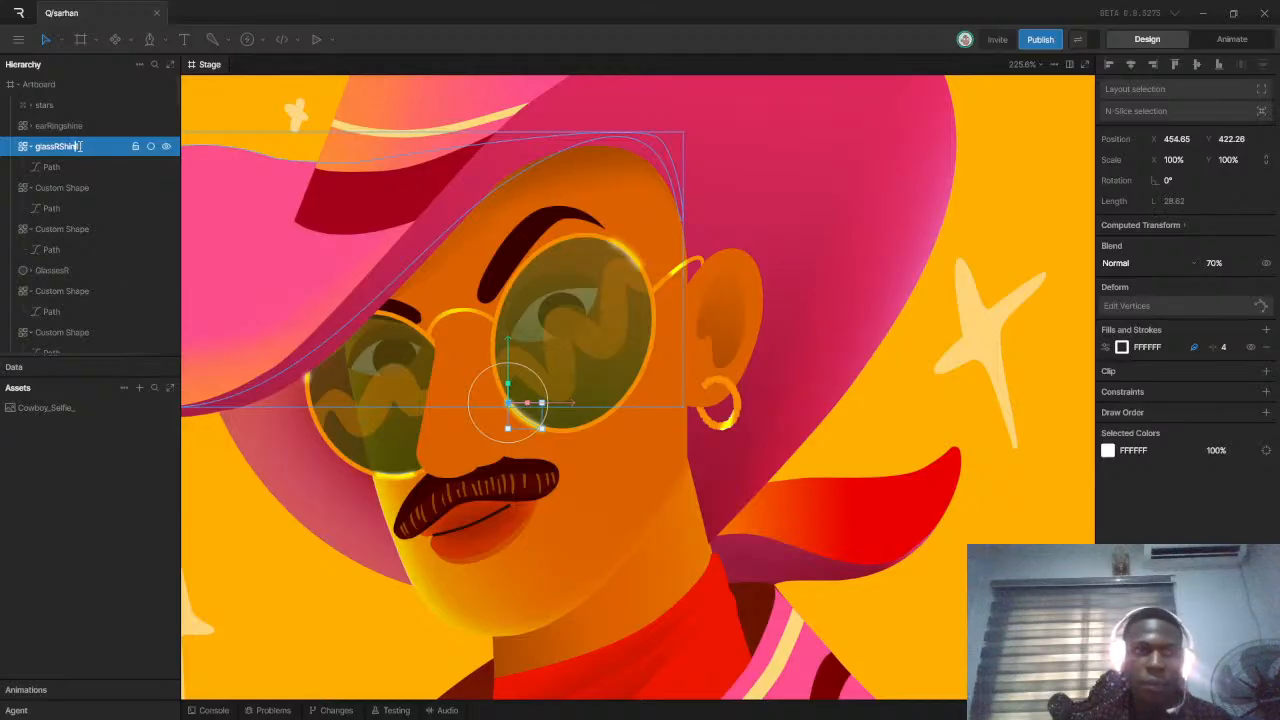
{"action": "type", "text": "Glea"}
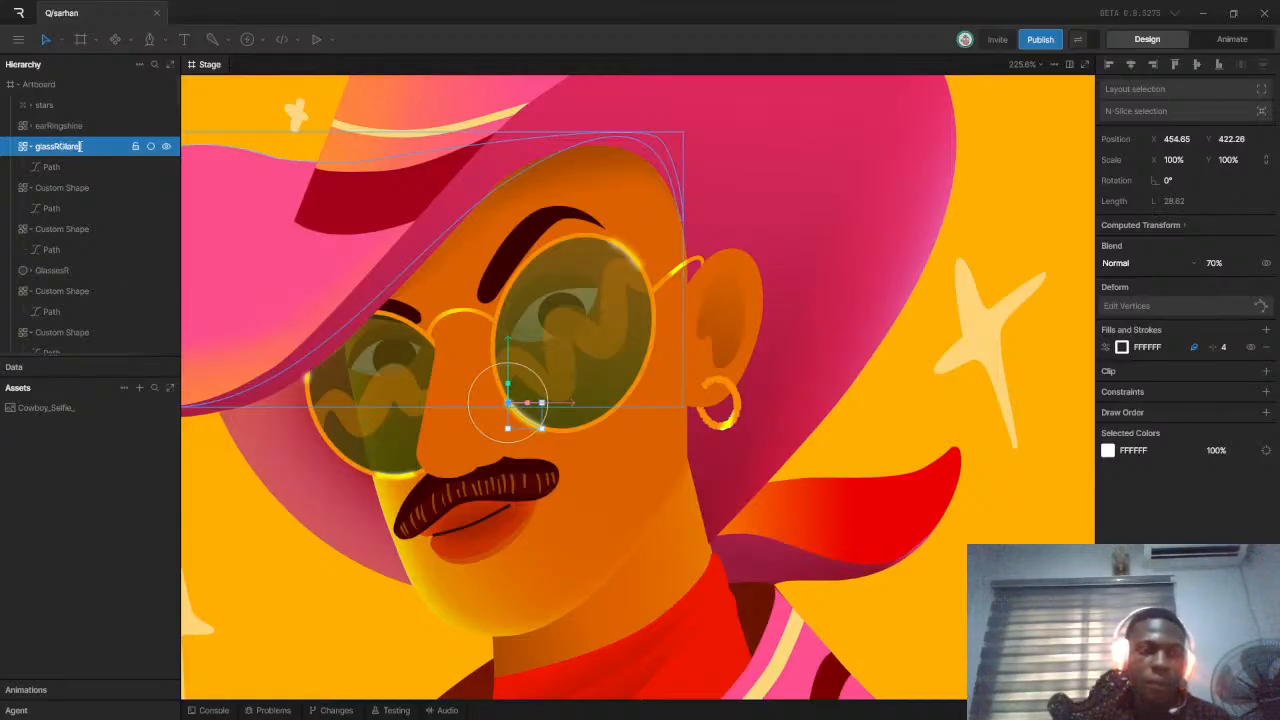
{"action": "key", "text": "Return"}
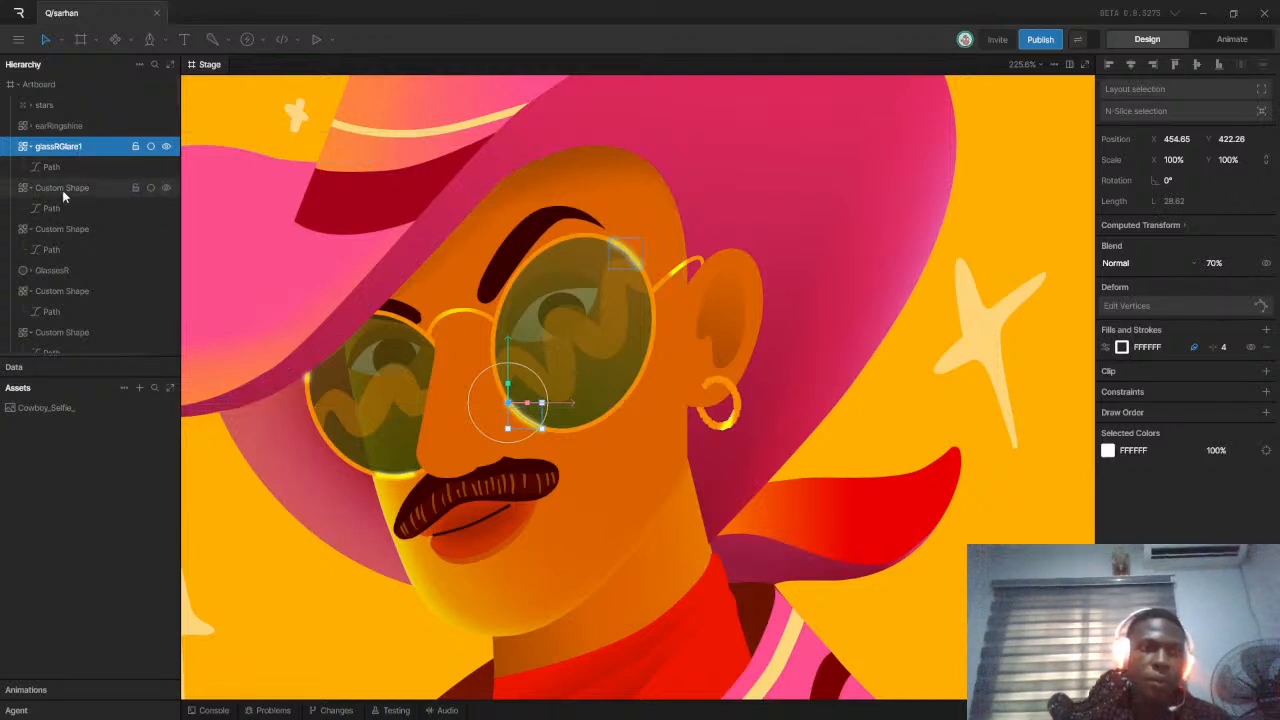
Rename the white highlight shape on the upper edge of the larger glasses lens as glassRGlare2
{"action": "left_click", "coordinate": [62, 189]}
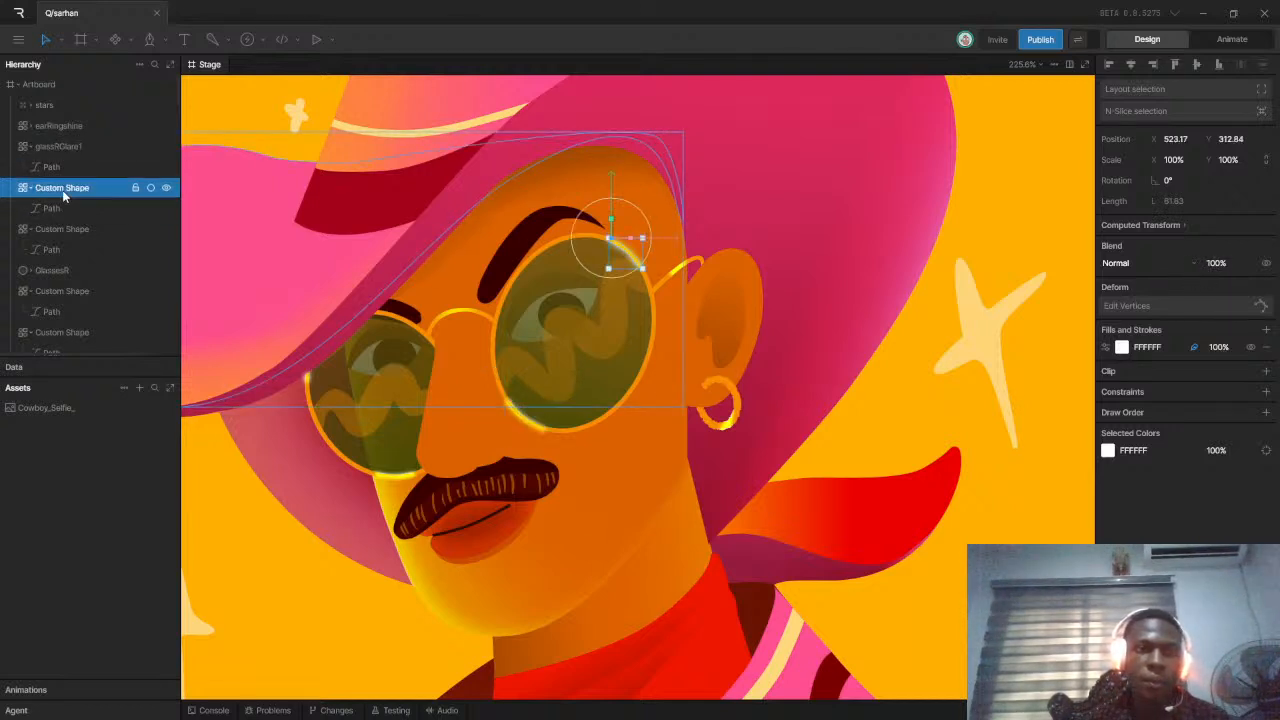
{"action": "double_click", "coordinate": [67, 187]}
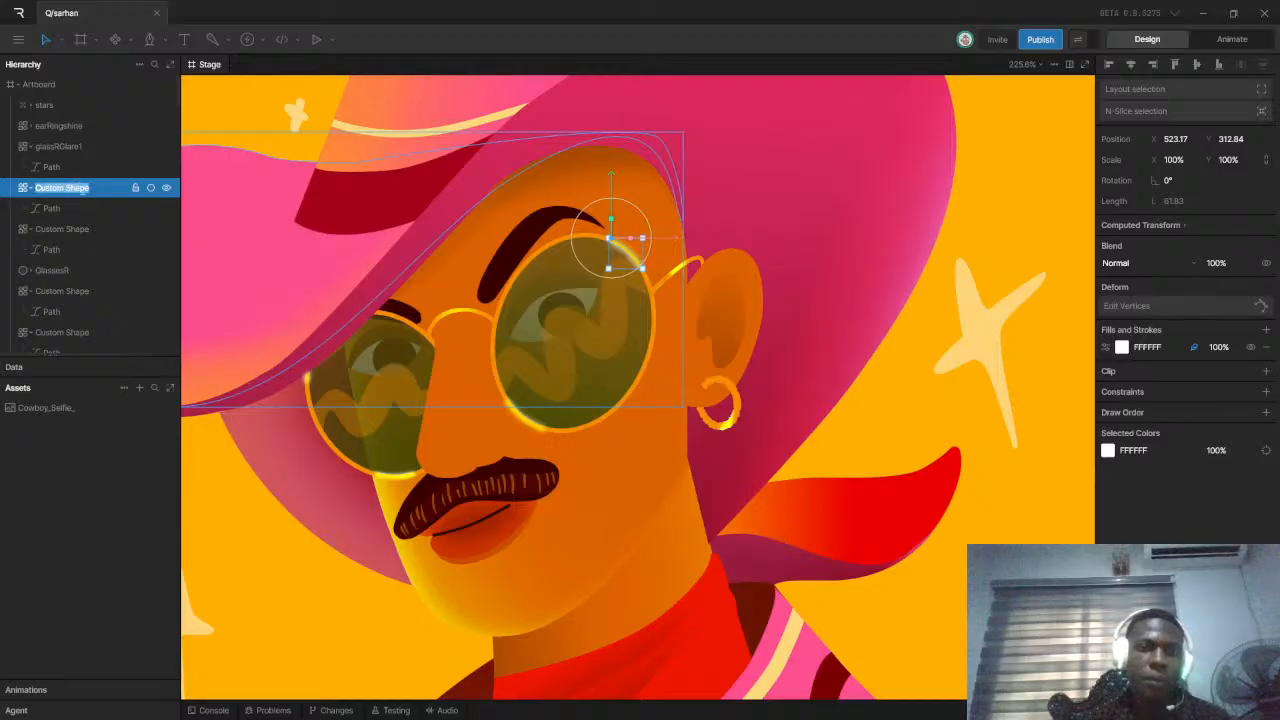
{"action": "type", "text": "glas"}
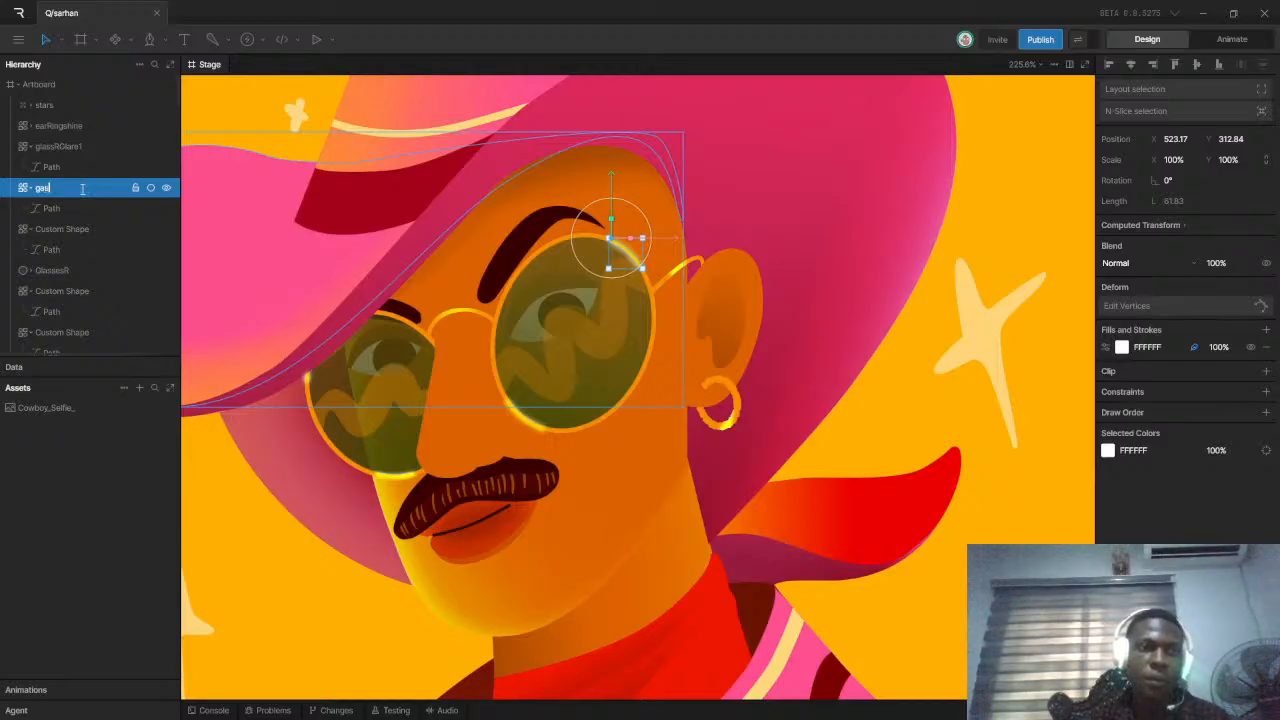
{"action": "type", "text": "s"}
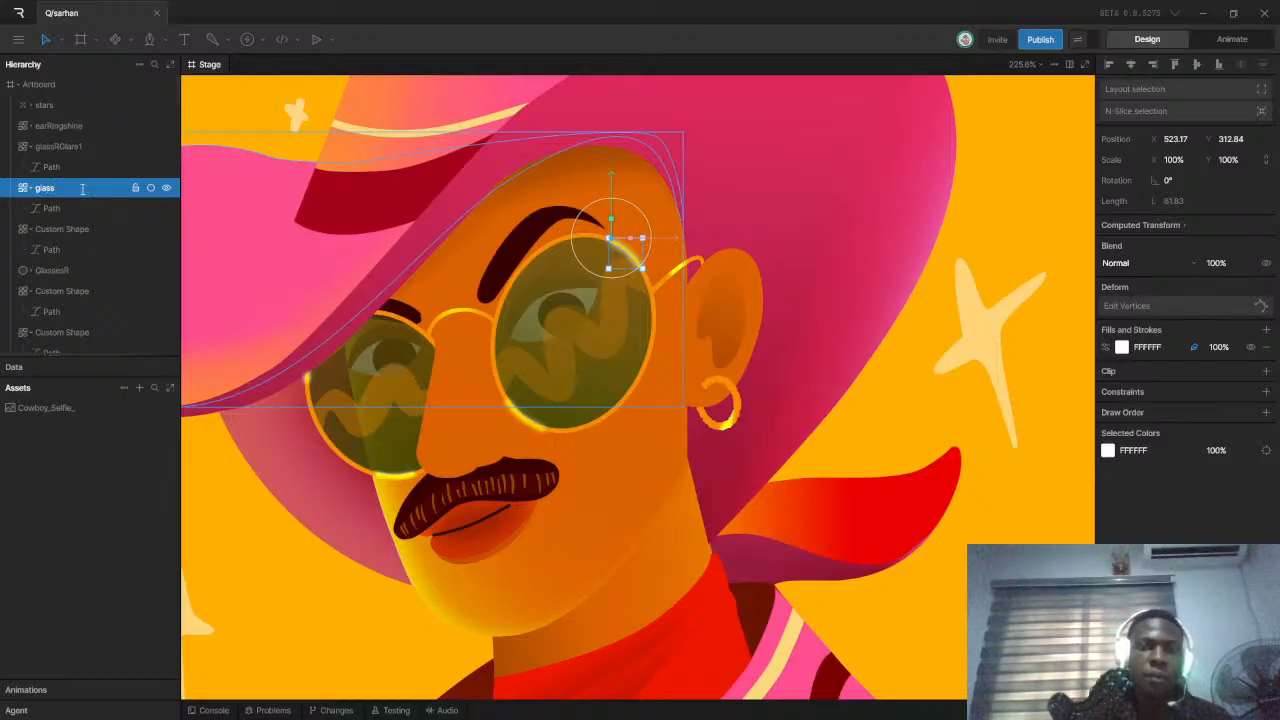
{"action": "type", "text": "R"}
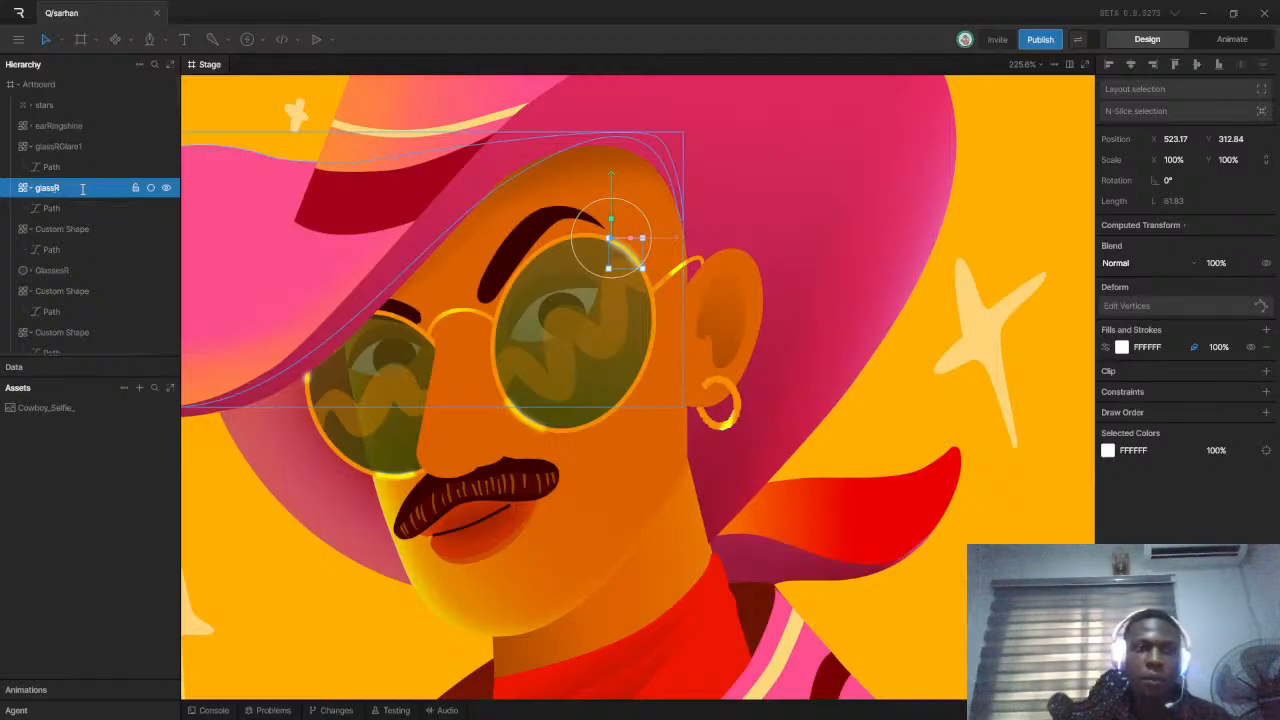
{"action": "type", "text": "Gla"}
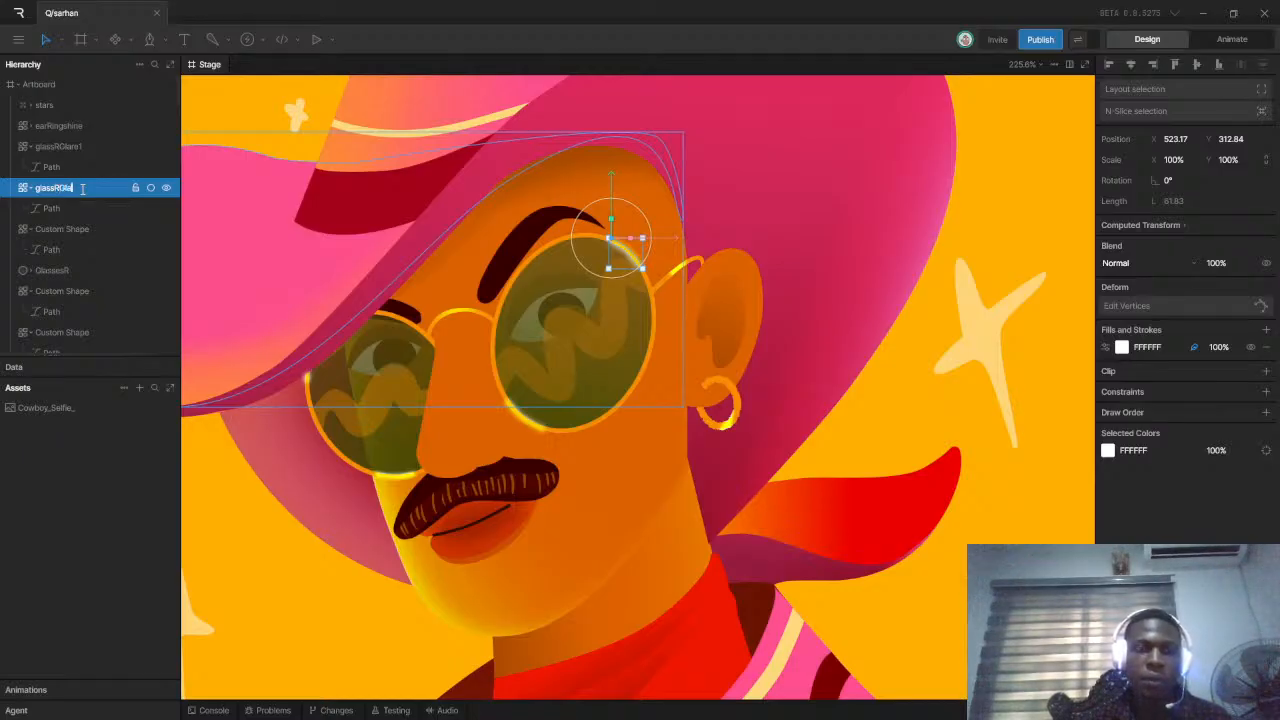
{"action": "type", "text": "re2"}
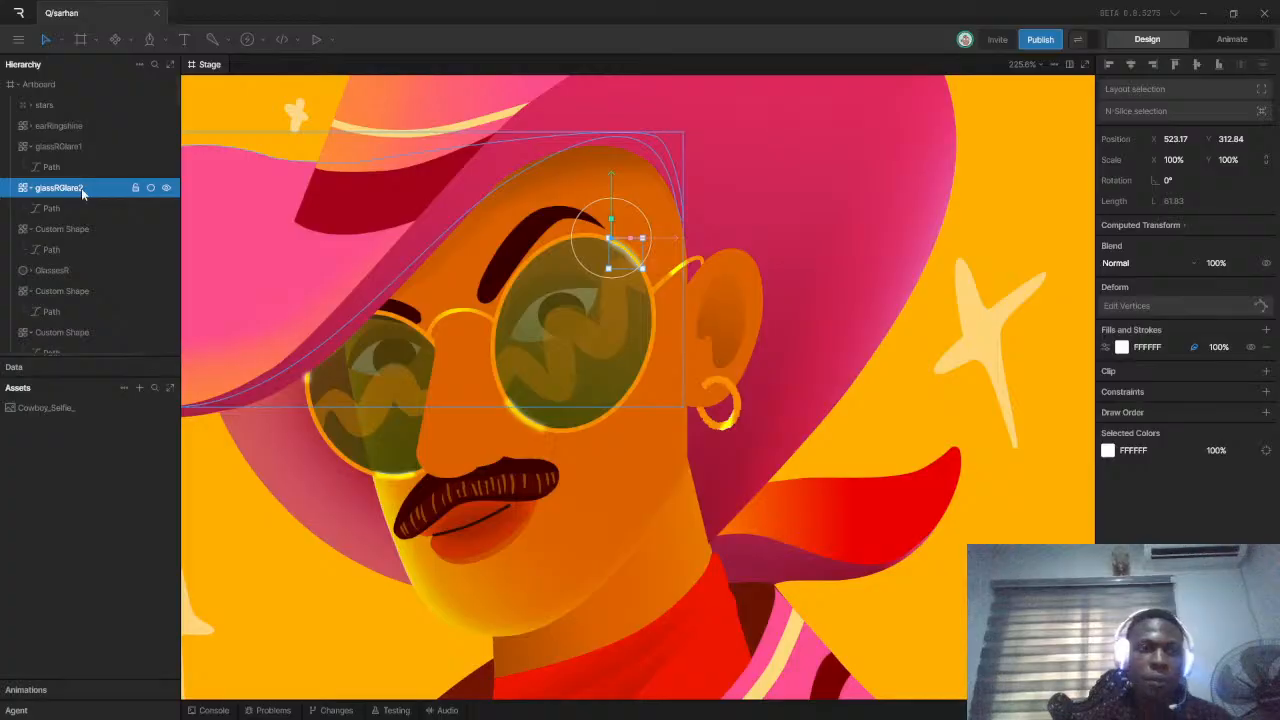
{"action": "key", "text": "Return"}
Rename the orange zigzag shape clipped to the GlassesR ellipse as glassRWave2
{"action": "left_click", "coordinate": [74, 230]}
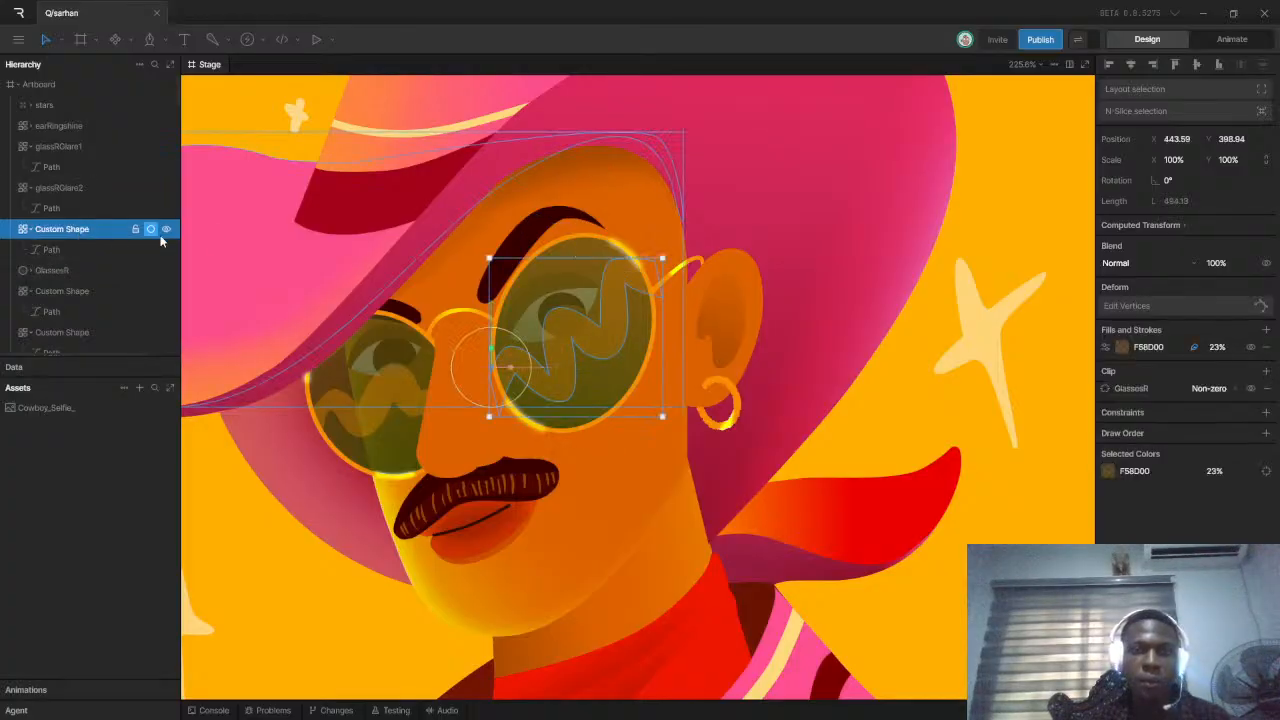
{"action": "scroll", "coordinate": [366, 247], "scroll_direction": "down", "scroll_amount": 3}
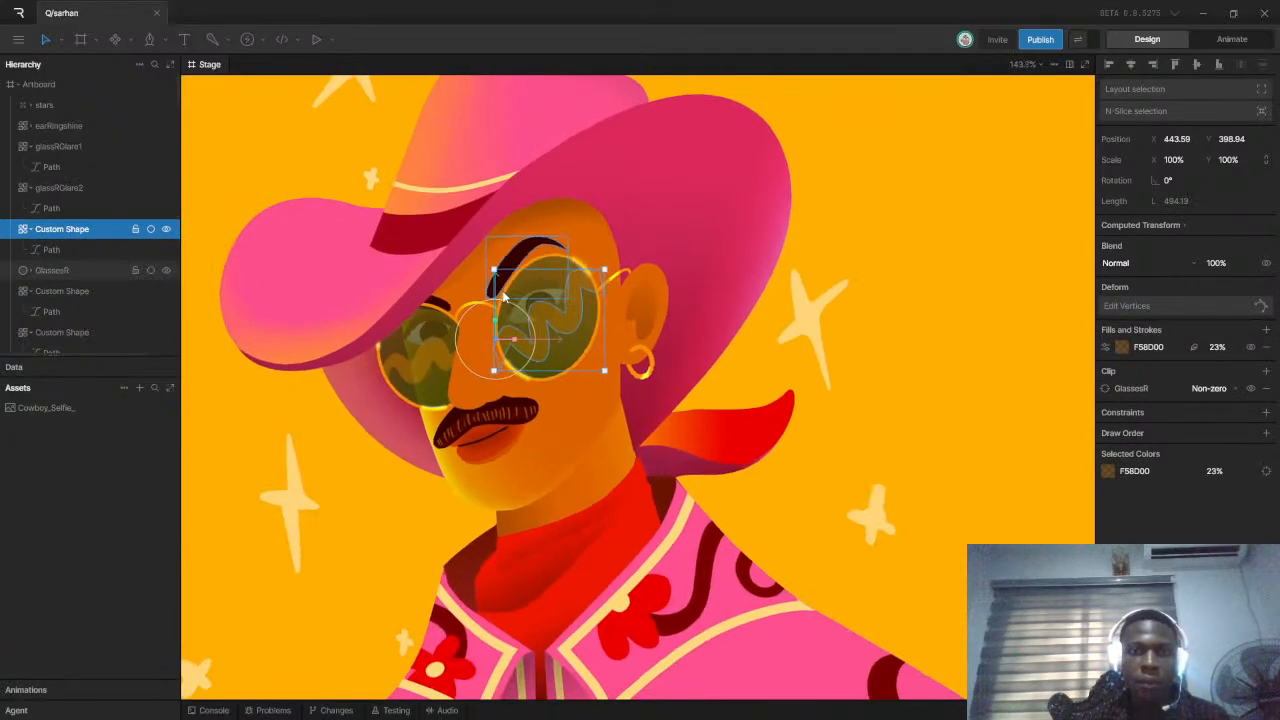
{"action": "left_click", "coordinate": [167, 229]}
{"action": "left_click", "coordinate": [167, 229]}
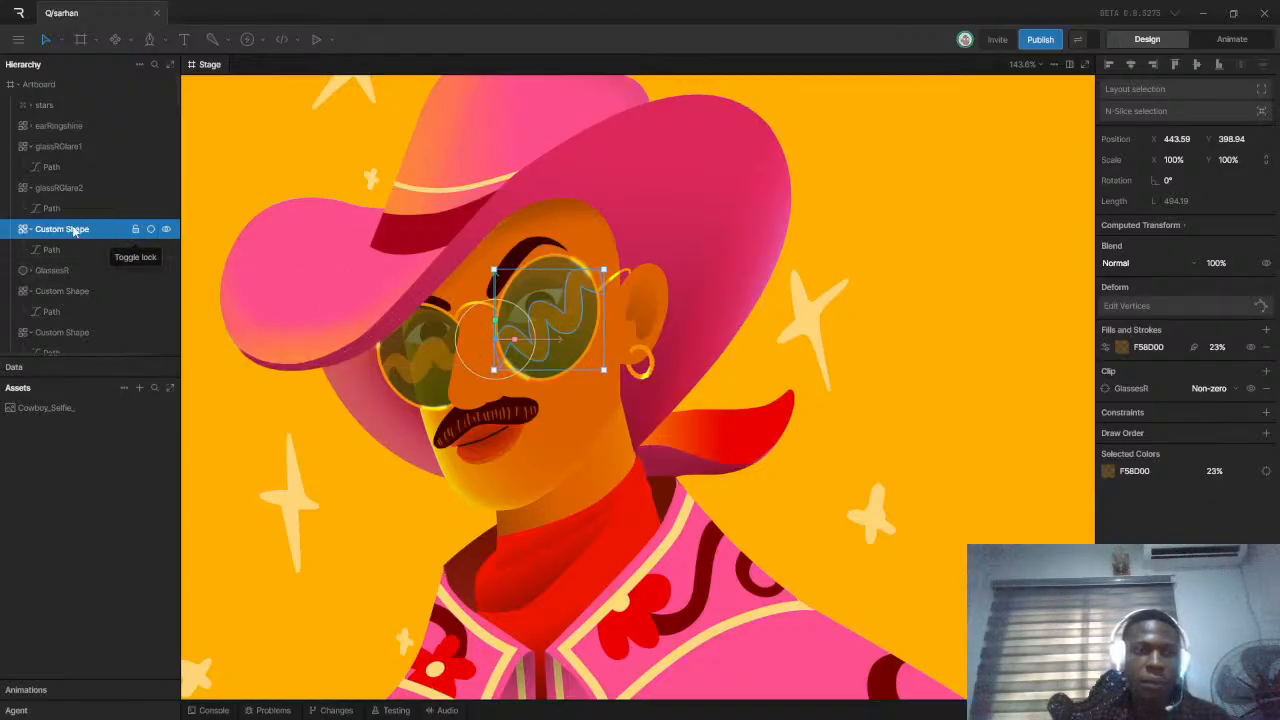
{"action": "double_click", "coordinate": [62, 229]}
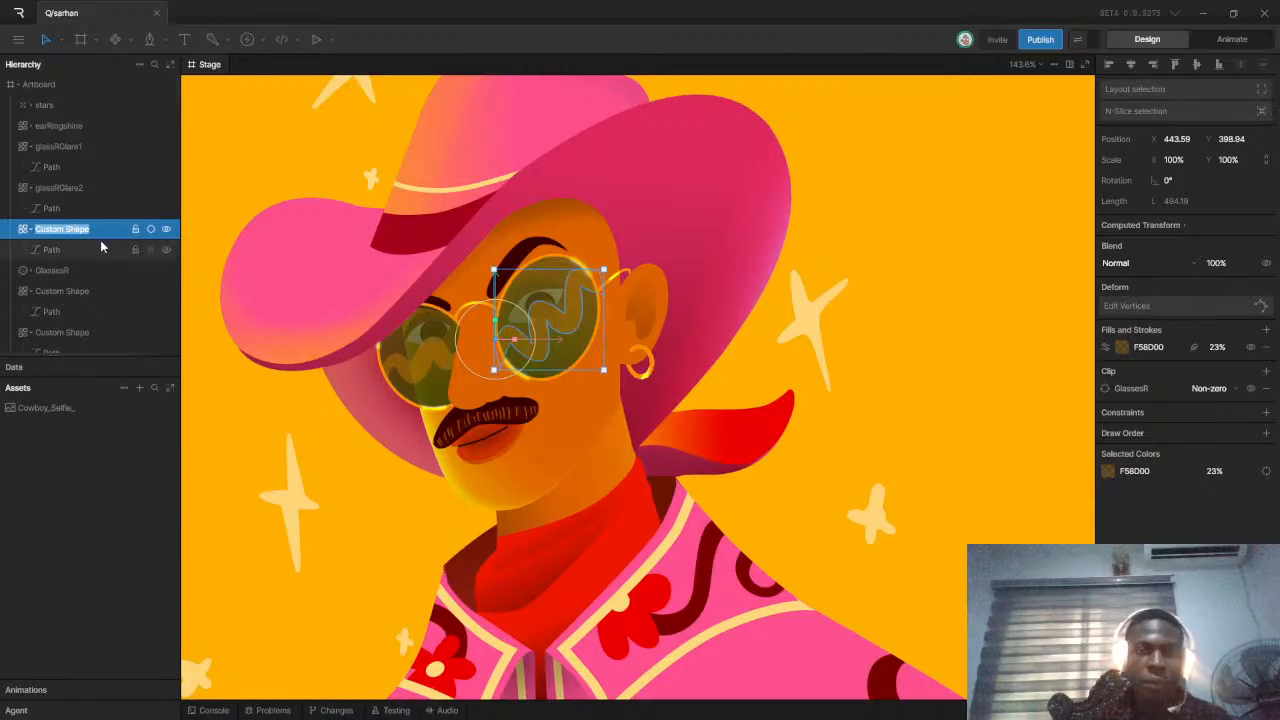
{"action": "type", "text": "wa"}
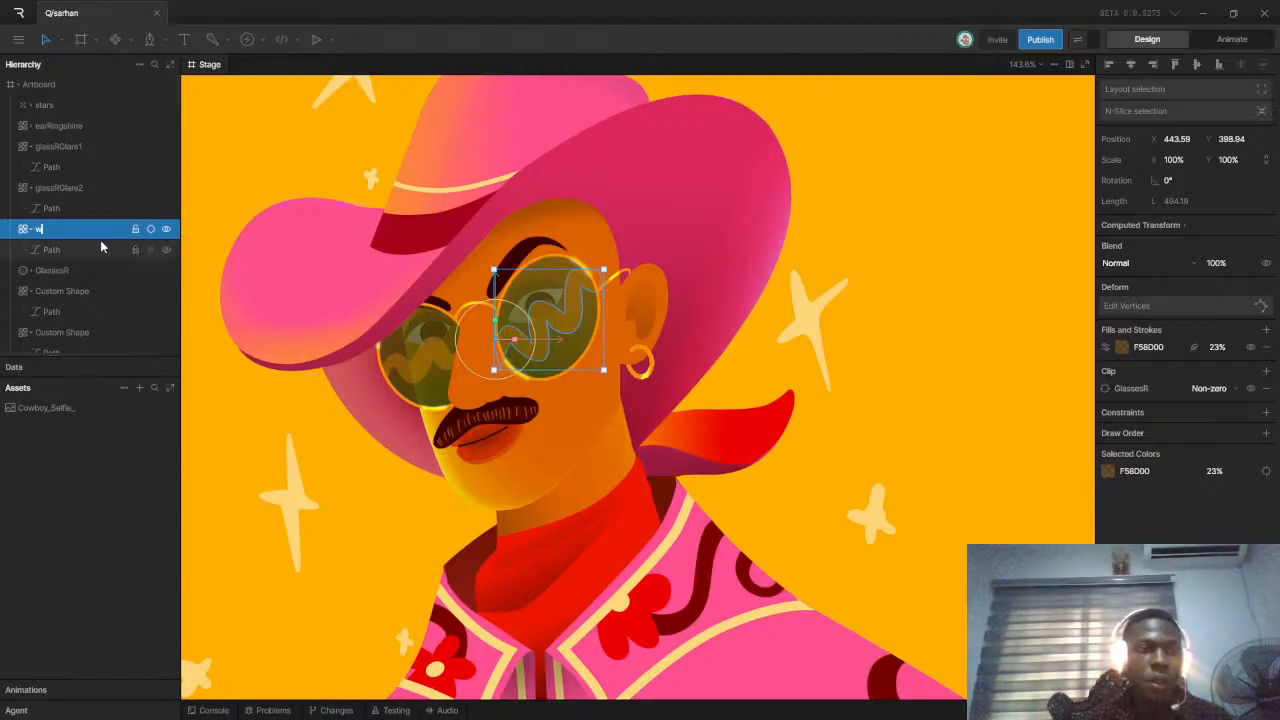
{"action": "key", "text": "BackSpace"}
{"action": "key", "text": "BackSpace"}
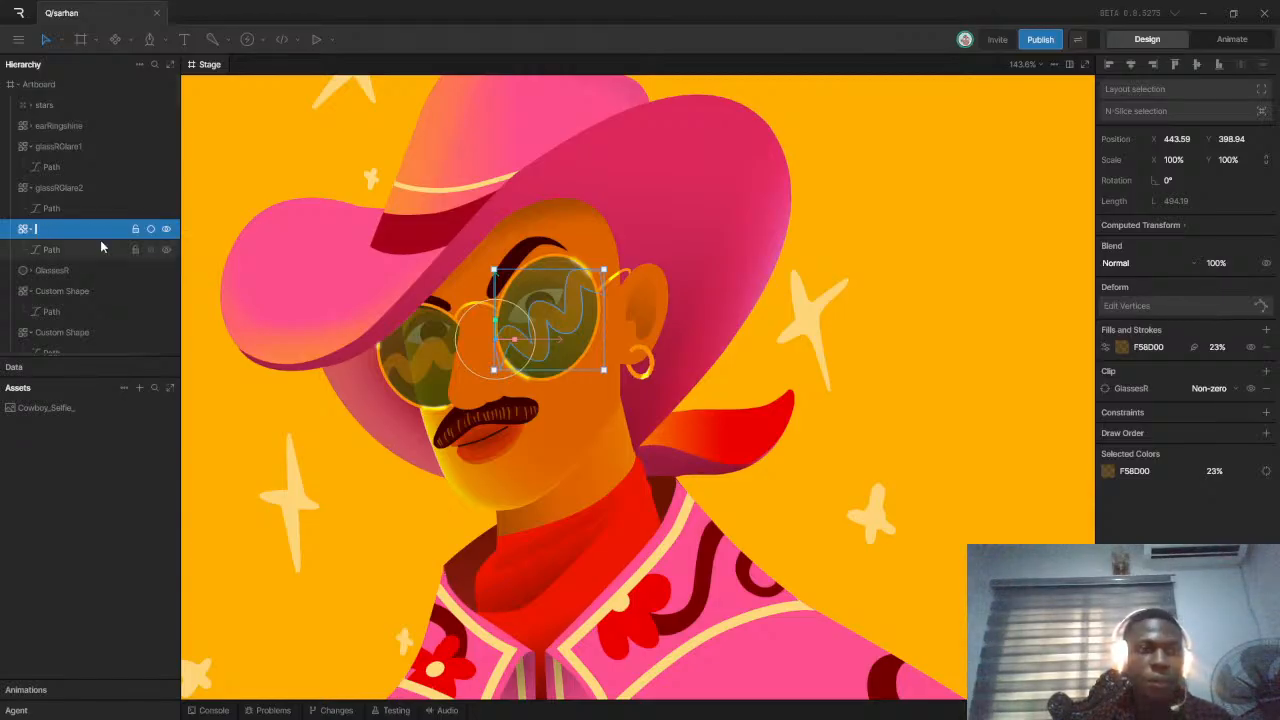
{"action": "type", "text": "gl"}
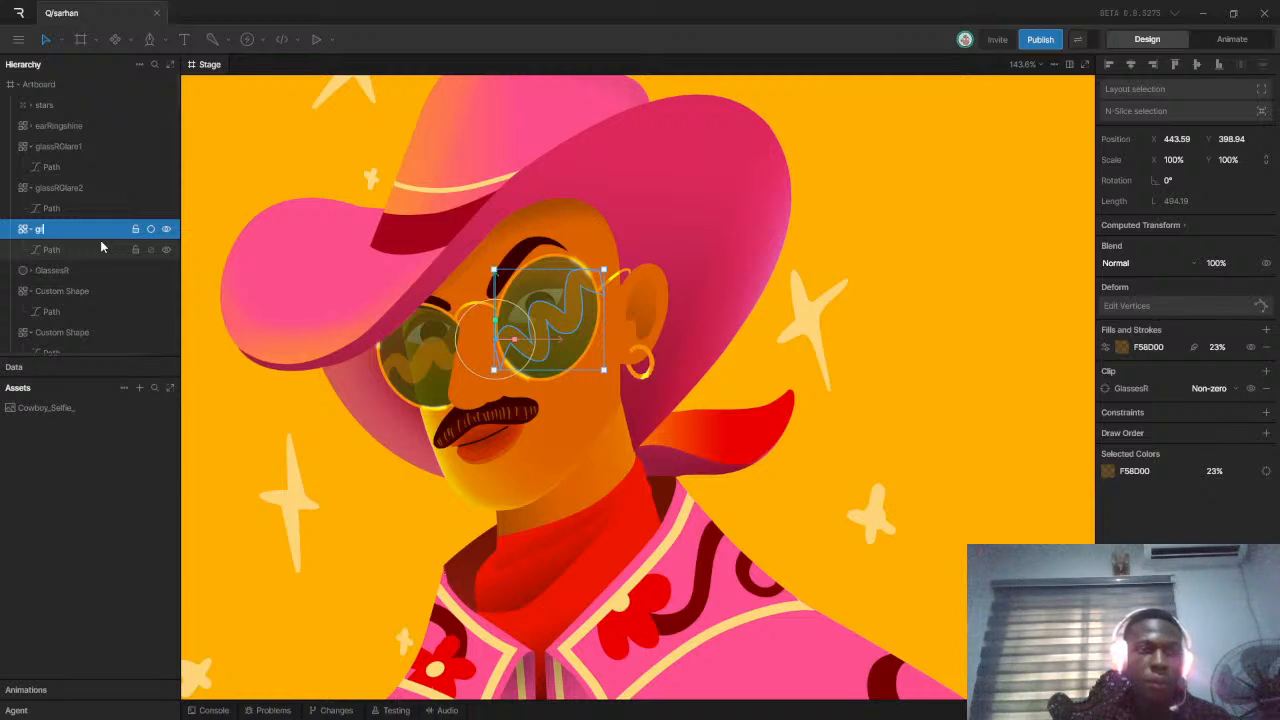
{"action": "type", "text": "assR"}
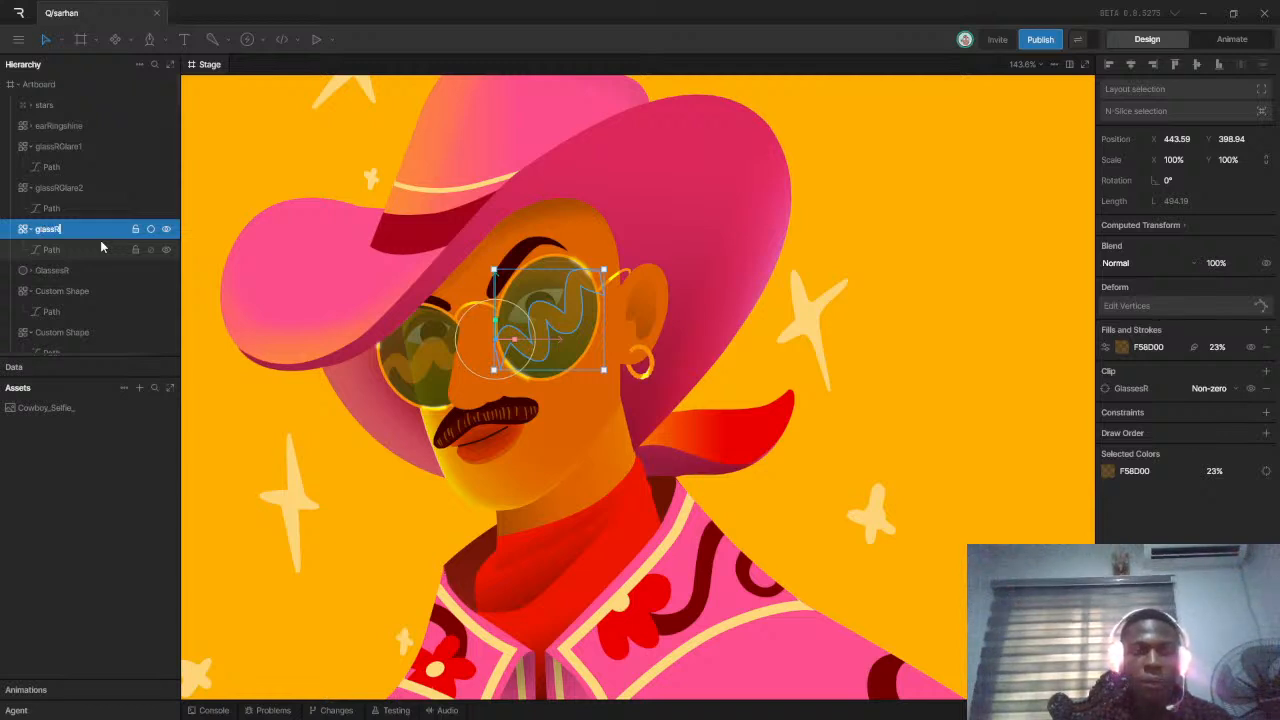
{"action": "type", "text": "wave"}
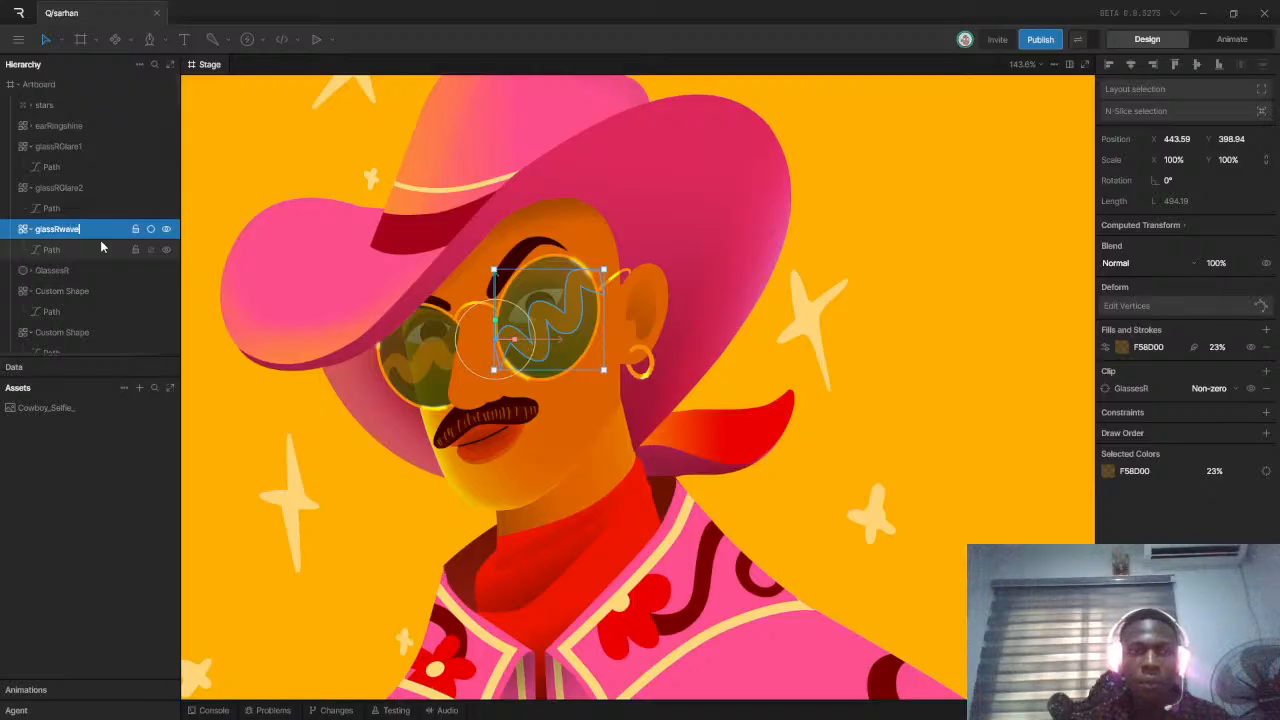
{"action": "key", "text": "BackSpace"}
{"action": "type", "text": "Wave"}
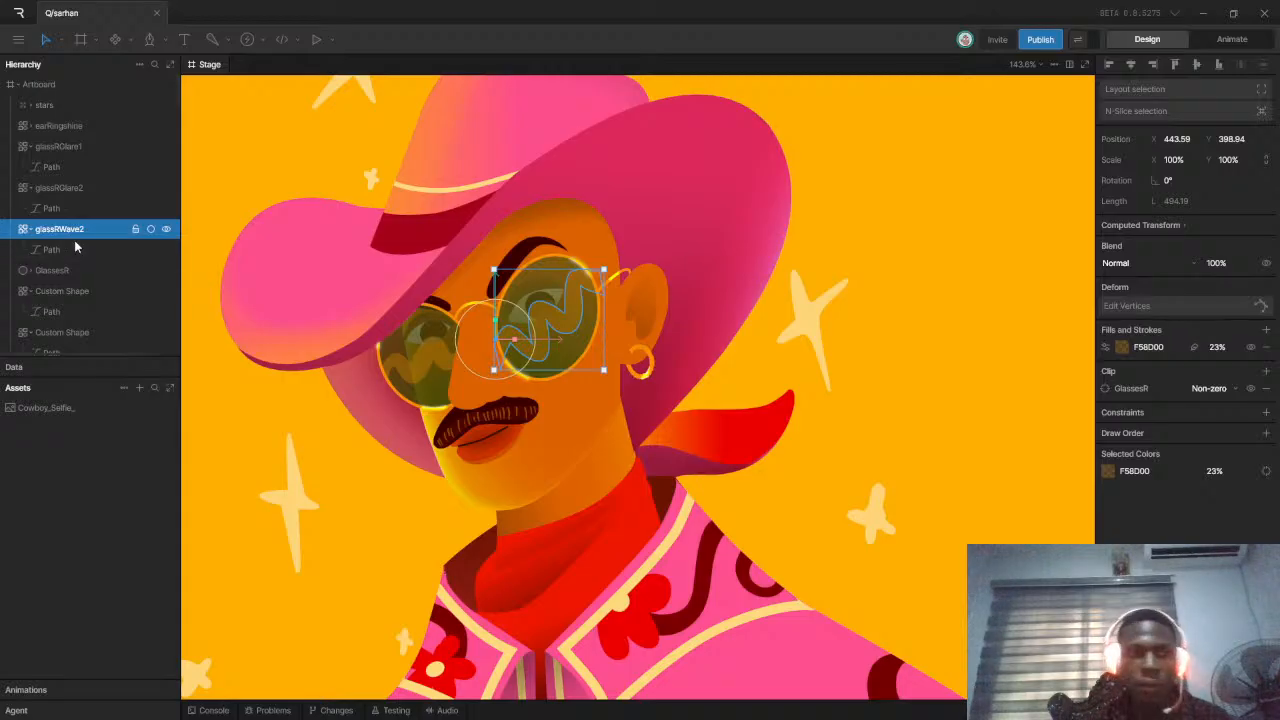
Rename the small white stroked highlight at the outer edge of the smaller glasses lens as glassLGlare1
{"action": "left_click", "coordinate": [69, 269]}
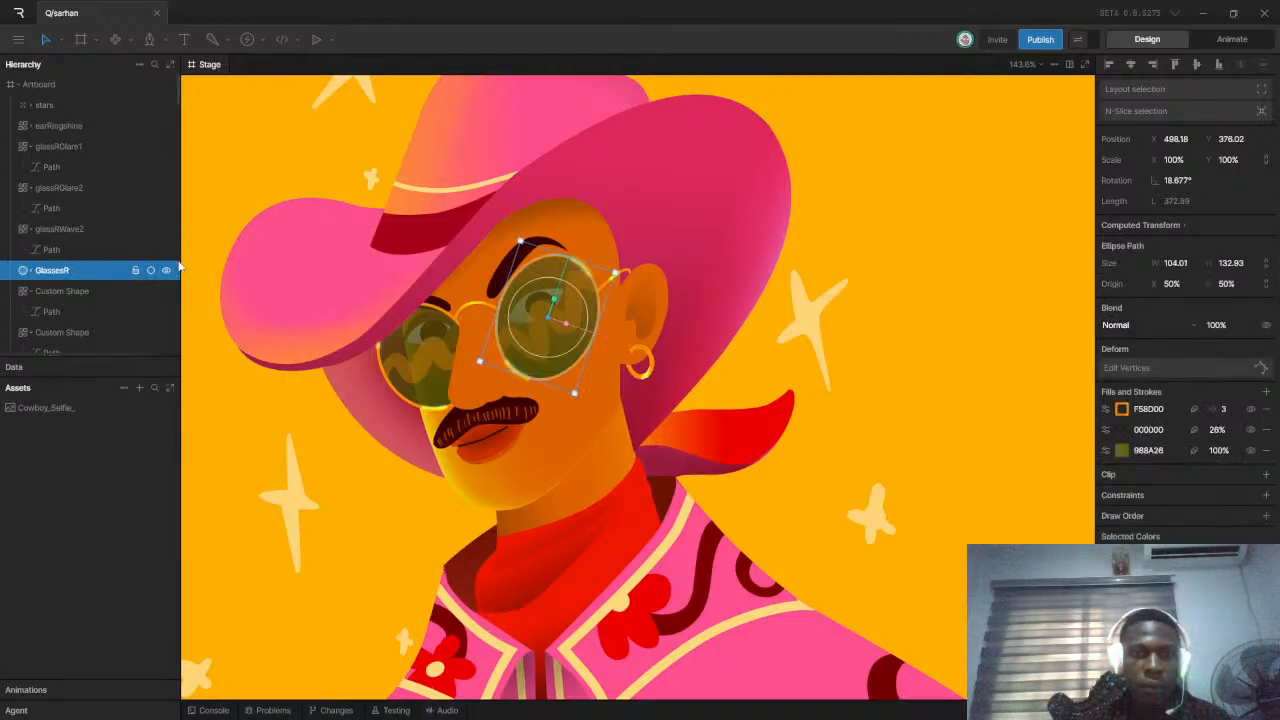
{"action": "left_click", "coordinate": [75, 294]}
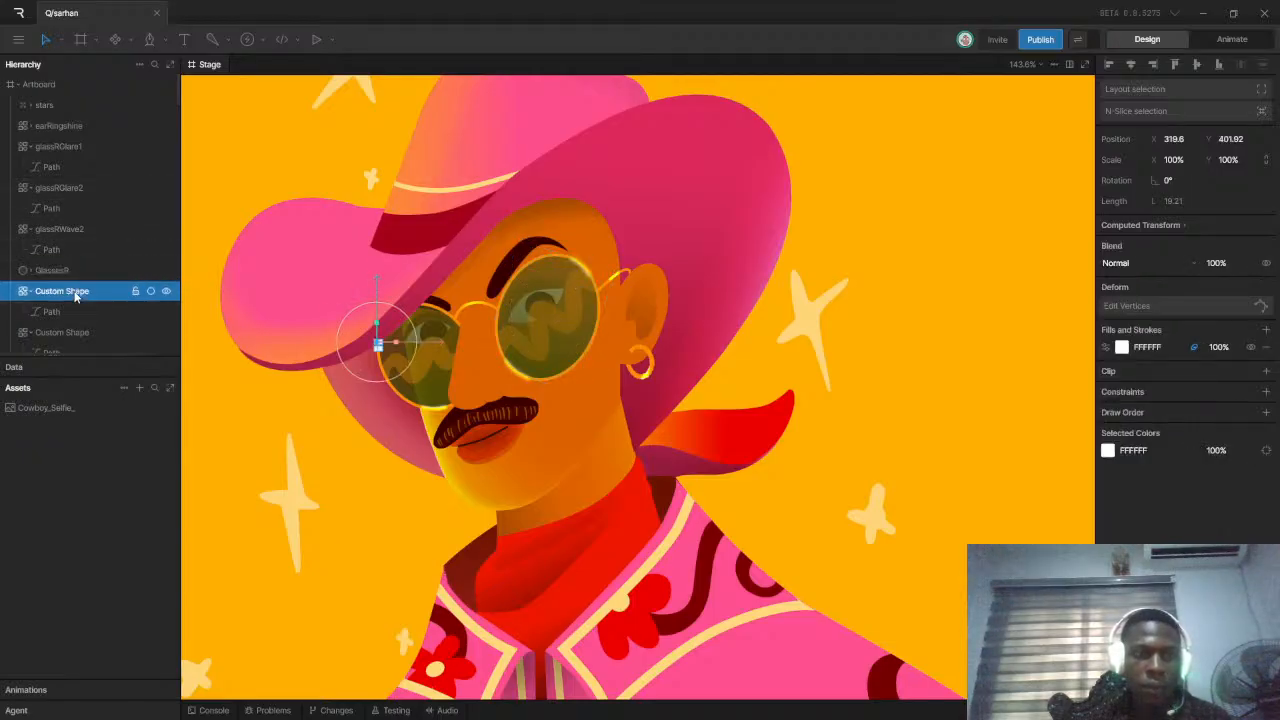
{"action": "double_click", "coordinate": [75, 292]}
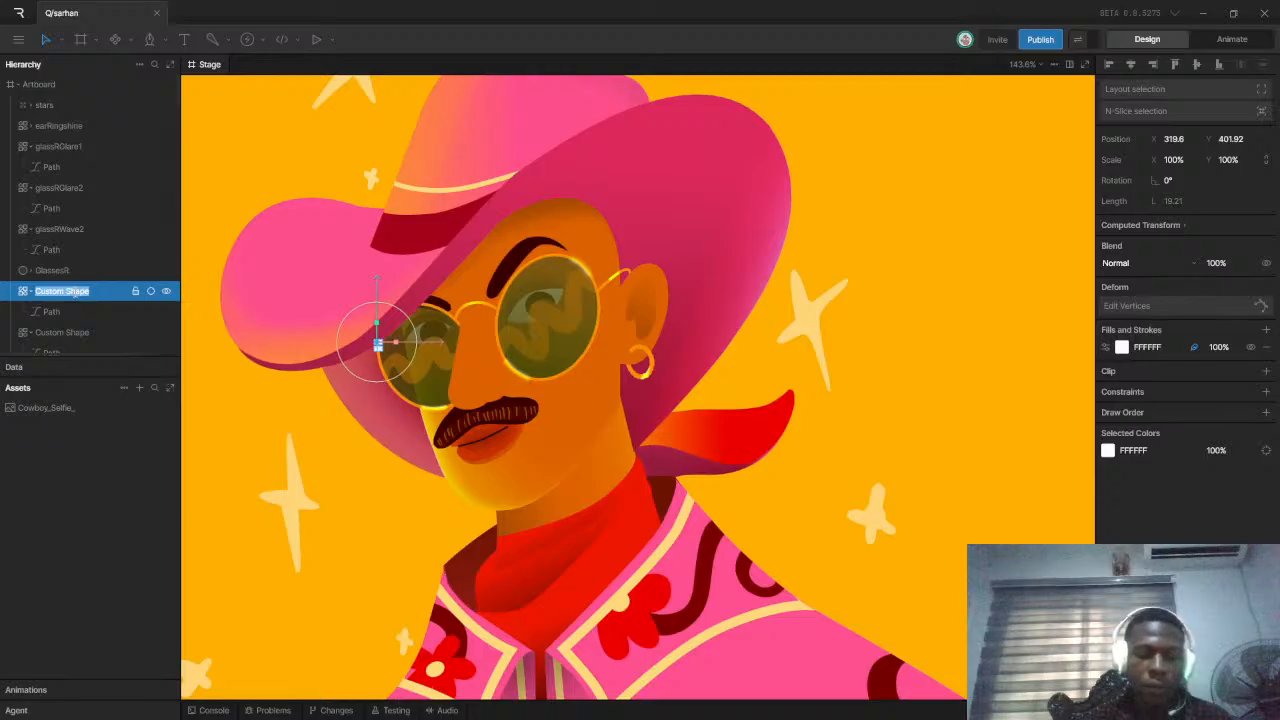
{"action": "type", "text": "glass"}
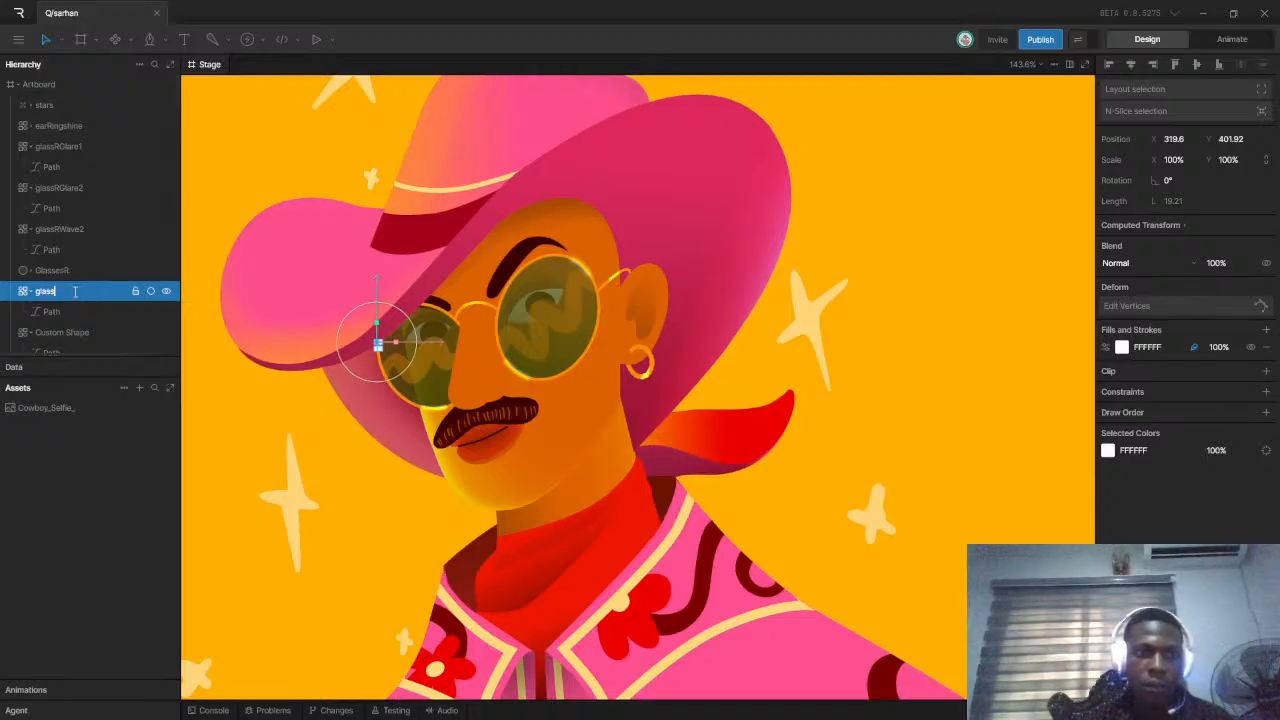
{"action": "key", "text": "Return"}
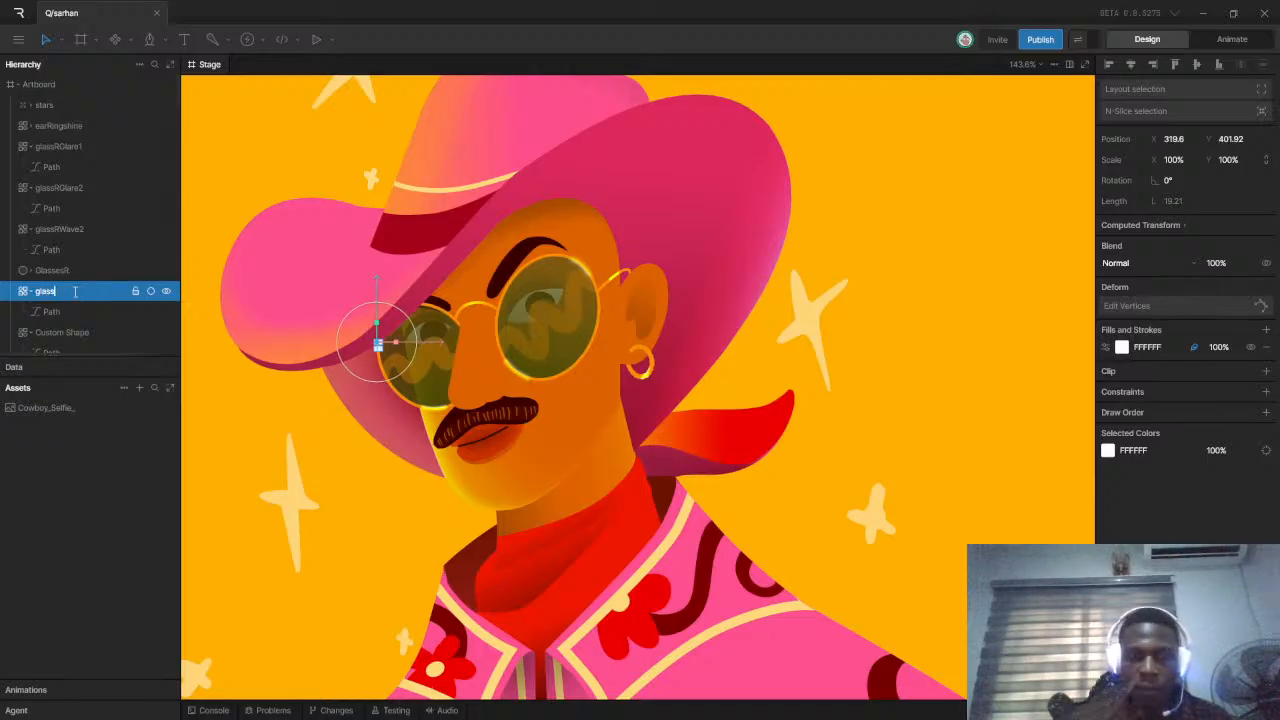
{"action": "scroll", "coordinate": [390, 438], "scroll_direction": "up", "scroll_amount": 4}
{"action": "scroll", "coordinate": [390, 438], "scroll_direction": "down", "scroll_amount": 1}
{"action": "scroll", "coordinate": [375, 470], "scroll_direction": "up", "scroll_amount": 4}
{"action": "scroll", "coordinate": [357, 505], "scroll_direction": "down", "scroll_amount": 4}
{"action": "scroll", "coordinate": [334, 508], "scroll_direction": "up", "scroll_amount": 3}
{"action": "scroll", "coordinate": [336, 500], "scroll_direction": "down", "scroll_amount": 3}
{"action": "scroll", "coordinate": [314, 510], "scroll_direction": "up", "scroll_amount": 1}
{"action": "scroll", "coordinate": [314, 505], "scroll_direction": "down", "scroll_amount": 1}
{"action": "scroll", "coordinate": [314, 503], "scroll_direction": "up", "scroll_amount": 2}
{"action": "scroll", "coordinate": [314, 502], "scroll_direction": "down", "scroll_amount": 2}
{"action": "scroll", "coordinate": [315, 505], "scroll_direction": "up", "scroll_amount": 2}
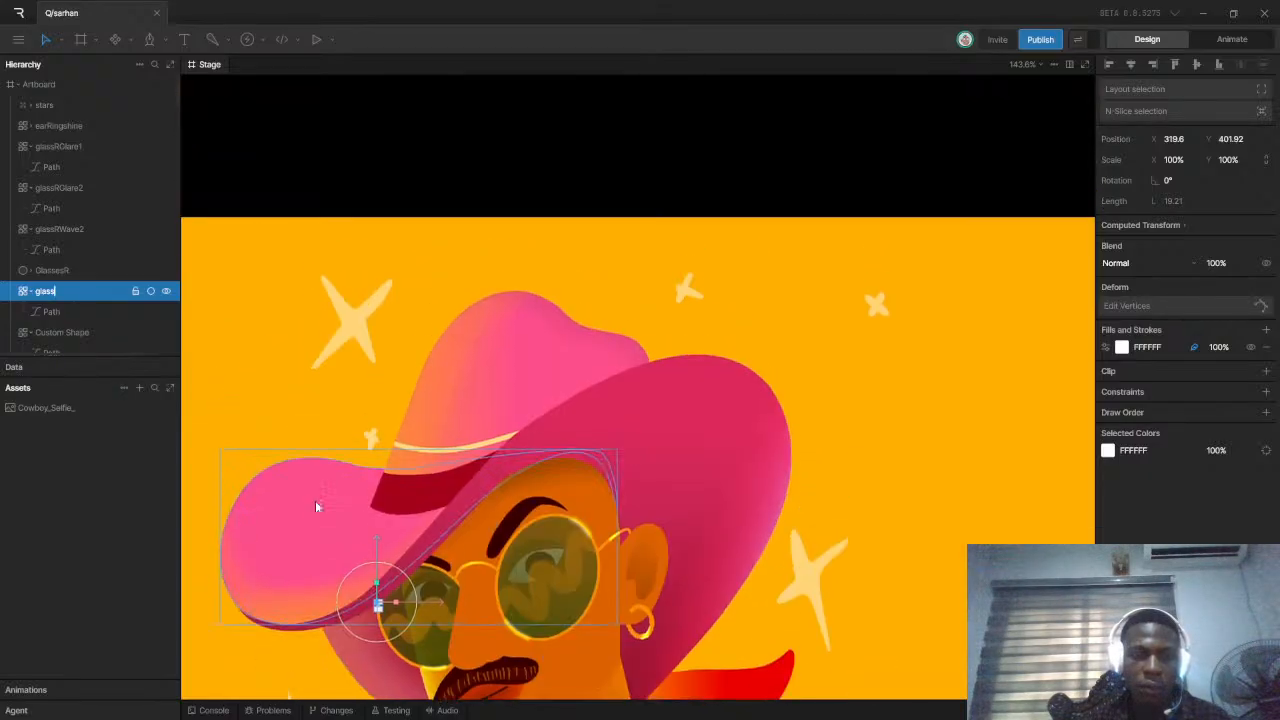
{"action": "scroll", "coordinate": [317, 500], "scroll_direction": "up", "scroll_amount": 3}
{"action": "scroll", "coordinate": [317, 495], "scroll_direction": "down", "scroll_amount": 3}
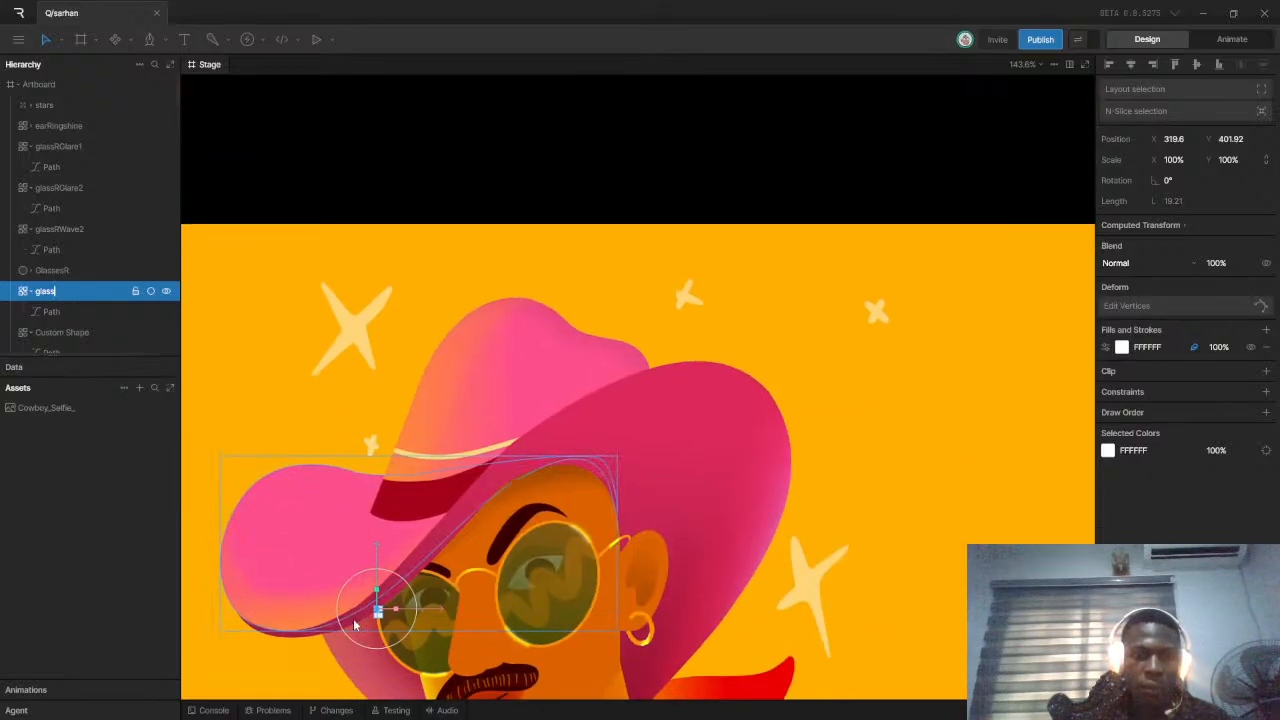
{"action": "scroll", "coordinate": [371, 600], "scroll_direction": "down", "scroll_amount": 2}
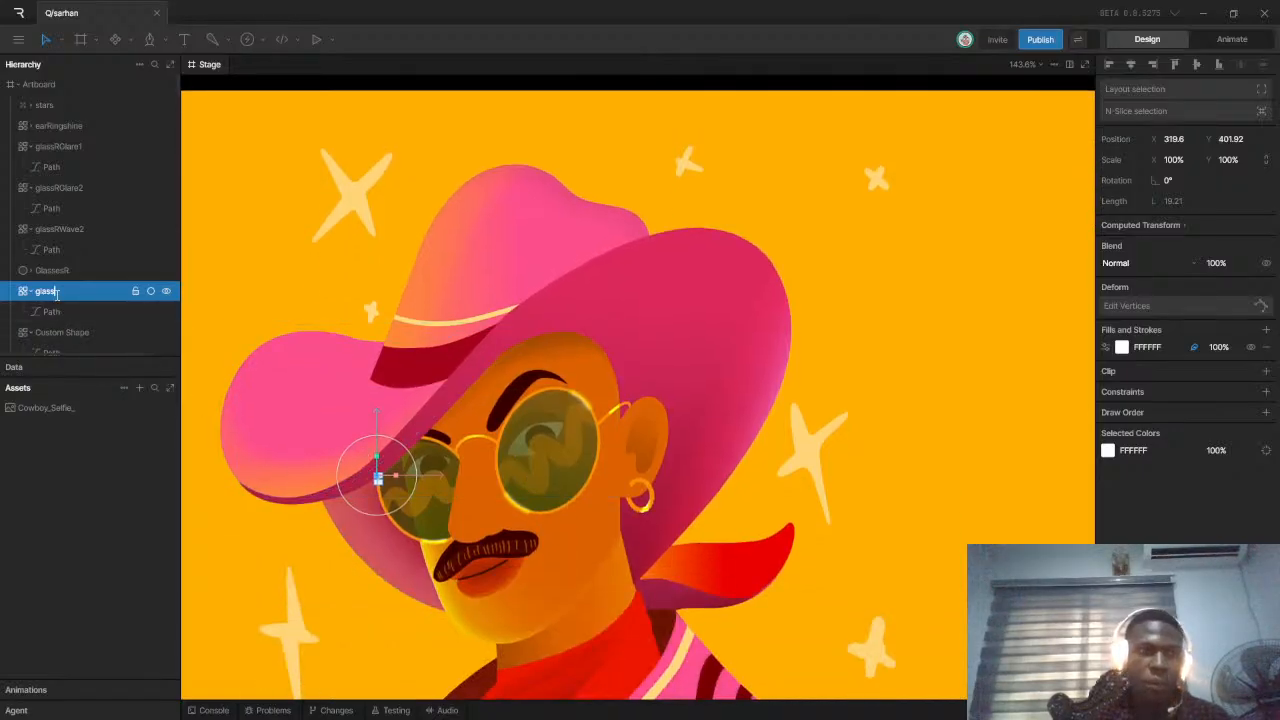
{"action": "type", "text": "G"}
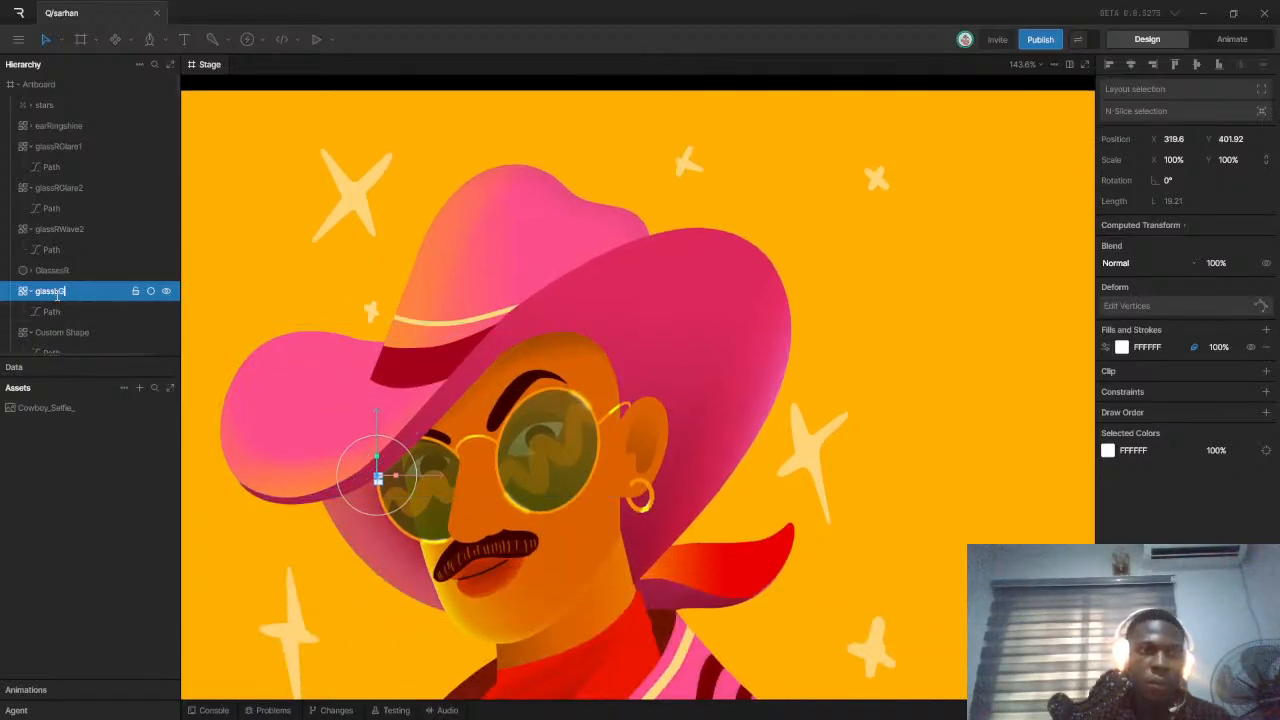
{"action": "type", "text": "lar"}
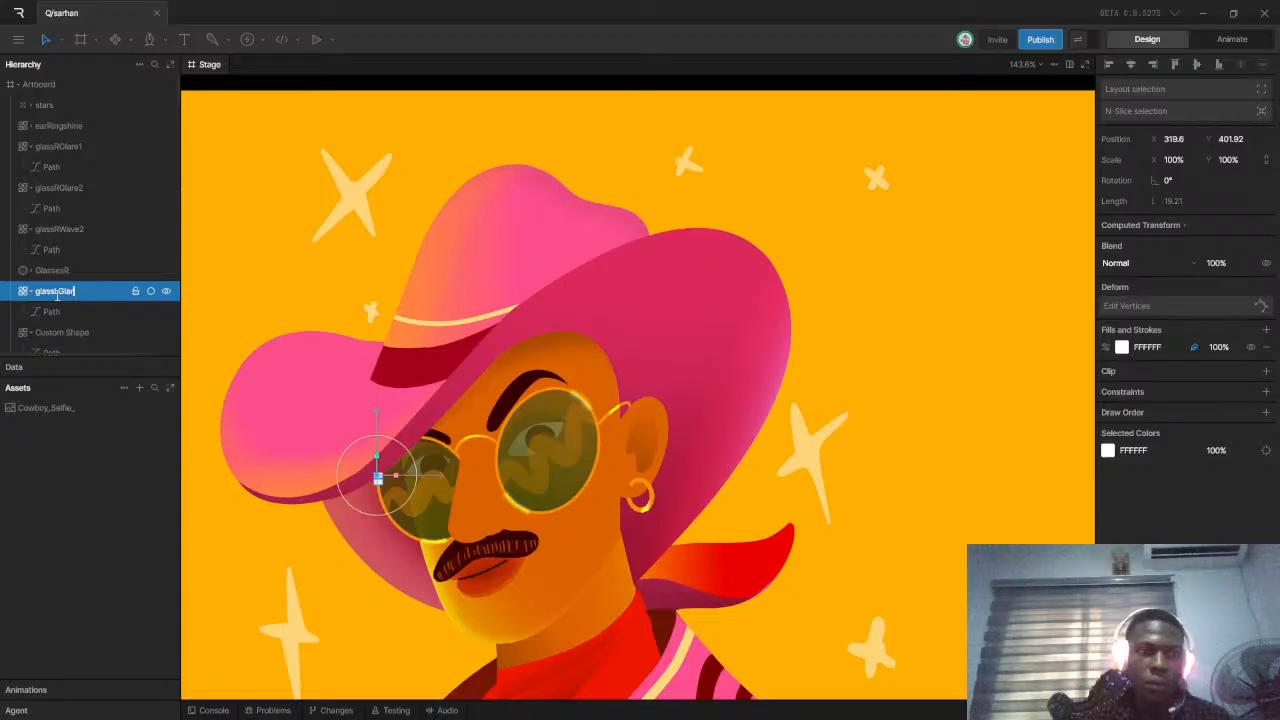
{"action": "type", "text": "e1"}
{"action": "key", "text": "Return"}
Rename the white stroked highlight at the lower edge of the smaller glasses lens as glassLGlare2
{"action": "left_click", "coordinate": [58, 321]}
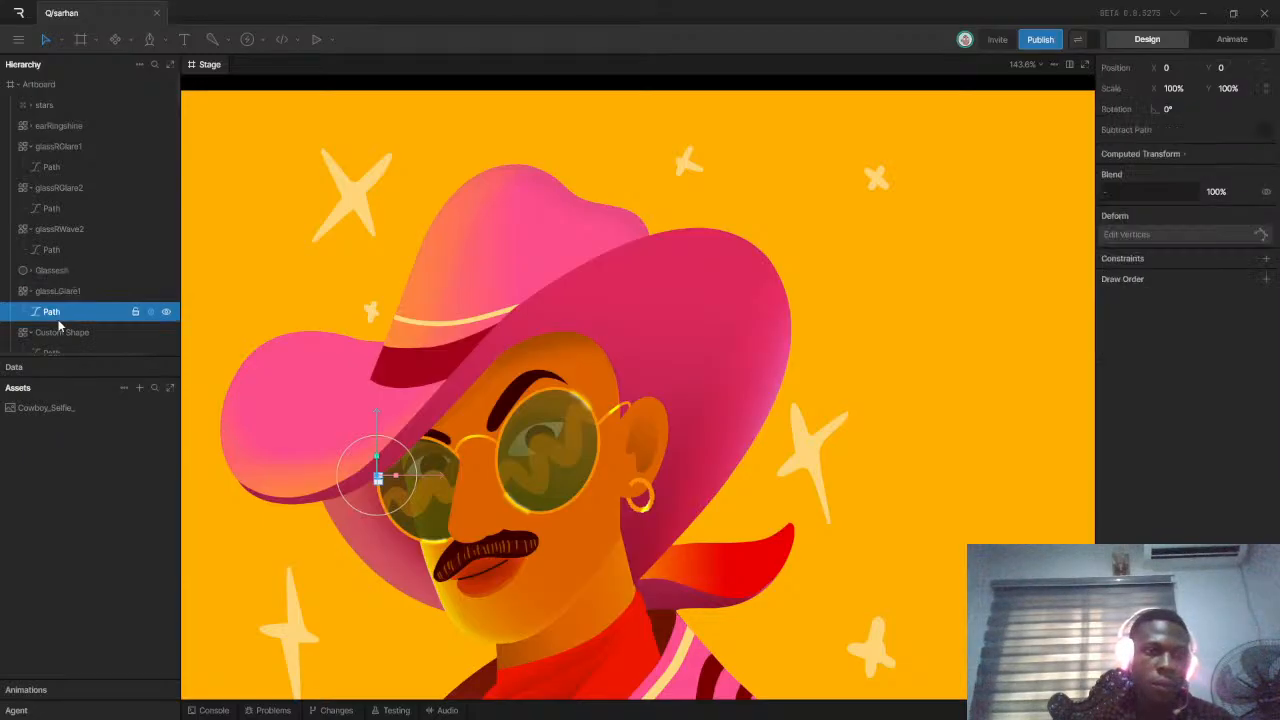
{"action": "left_click", "coordinate": [64, 325]}
{"action": "scroll", "coordinate": [65, 323], "scroll_direction": "down", "scroll_amount": 3}
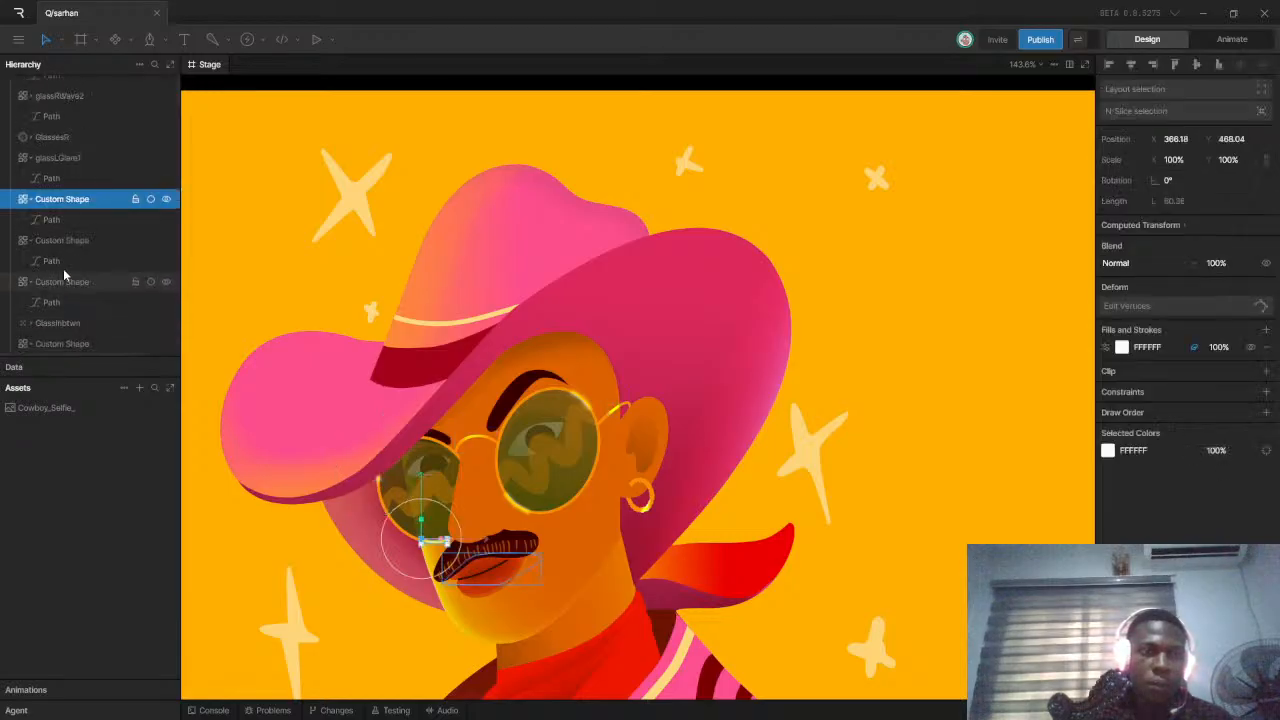
{"action": "double_click", "coordinate": [50, 200]}
{"action": "type", "text": "glass"}
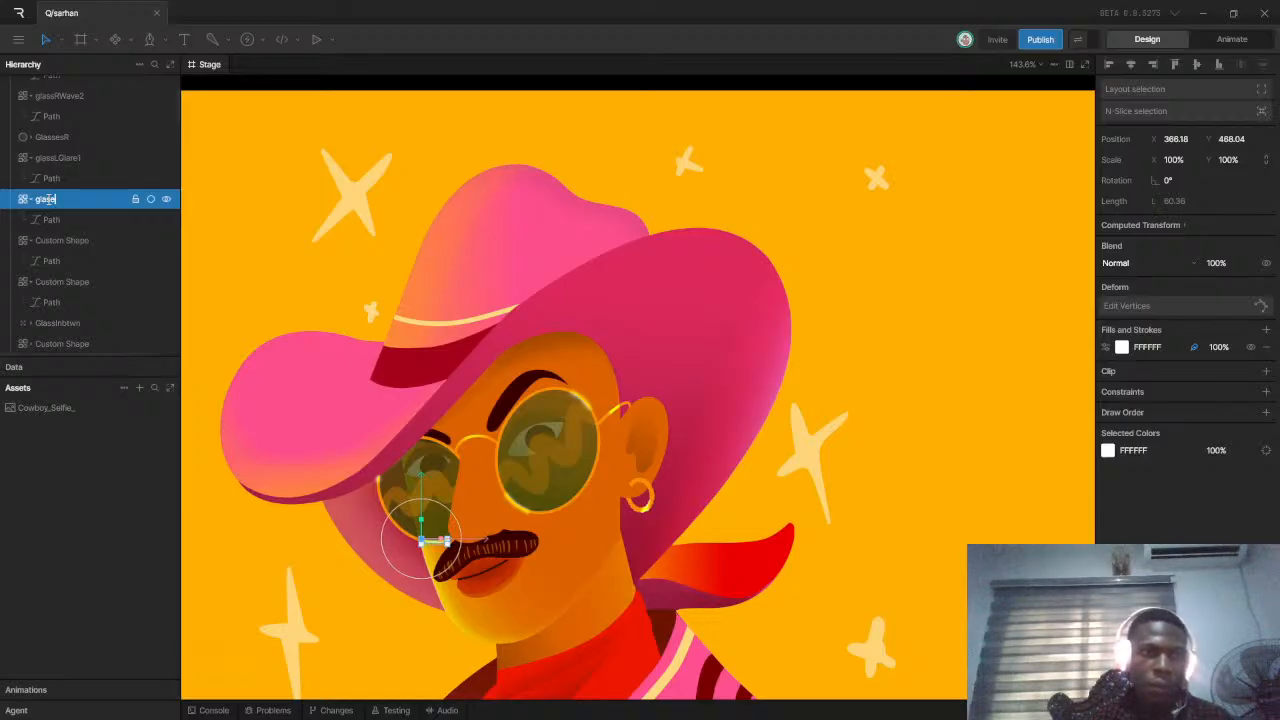
{"action": "type", "text": "LGlare2"}
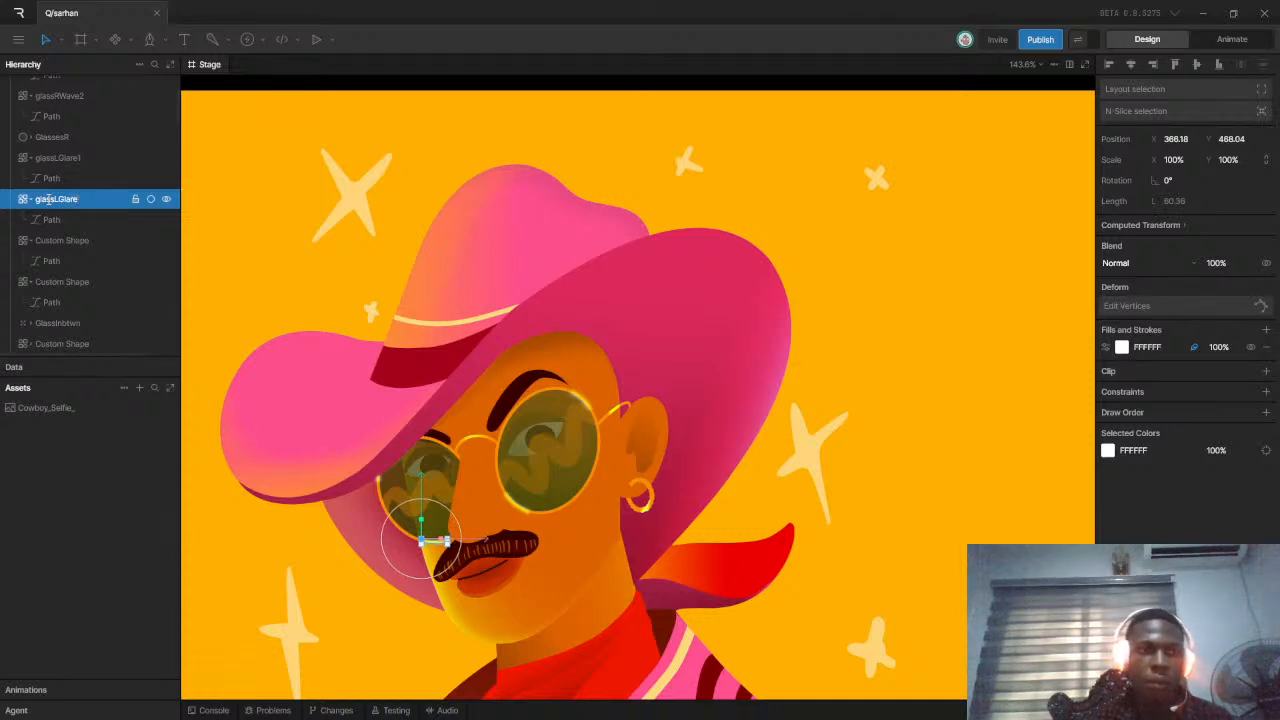
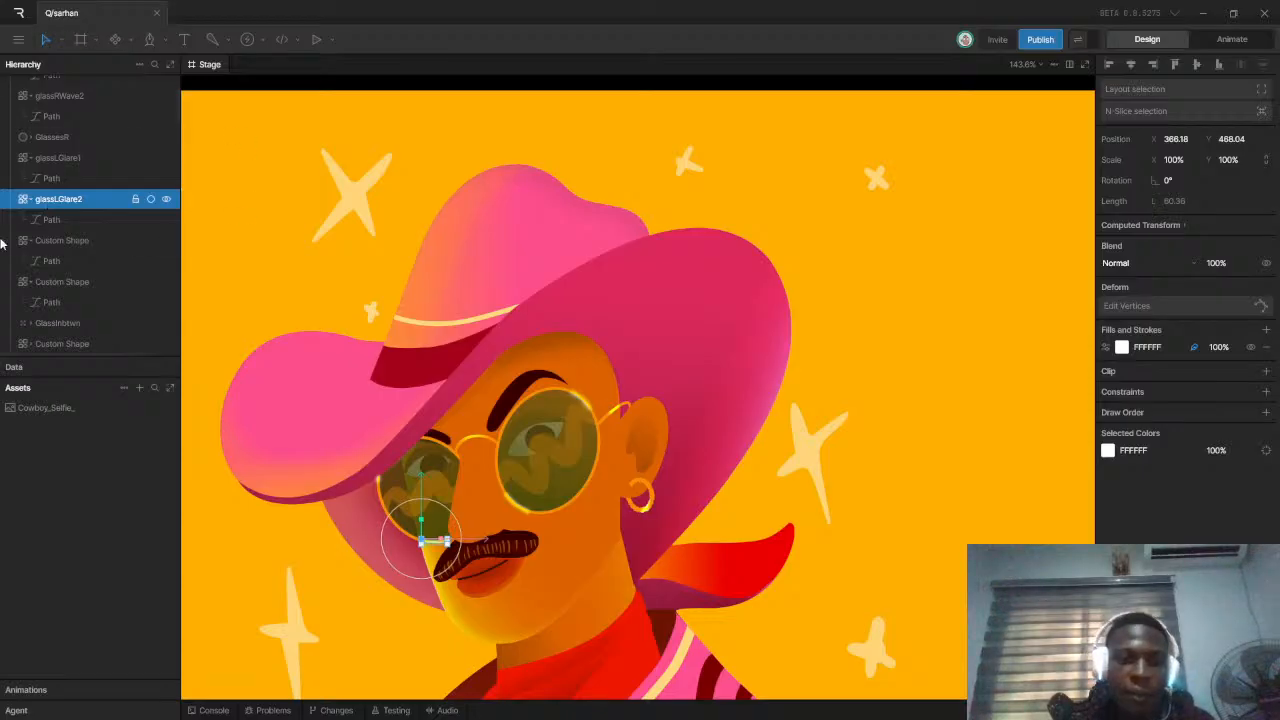
Rename the white highlight clipped to the glasses handle as glassHandleGlare
{"action": "left_click", "coordinate": [52, 241]}
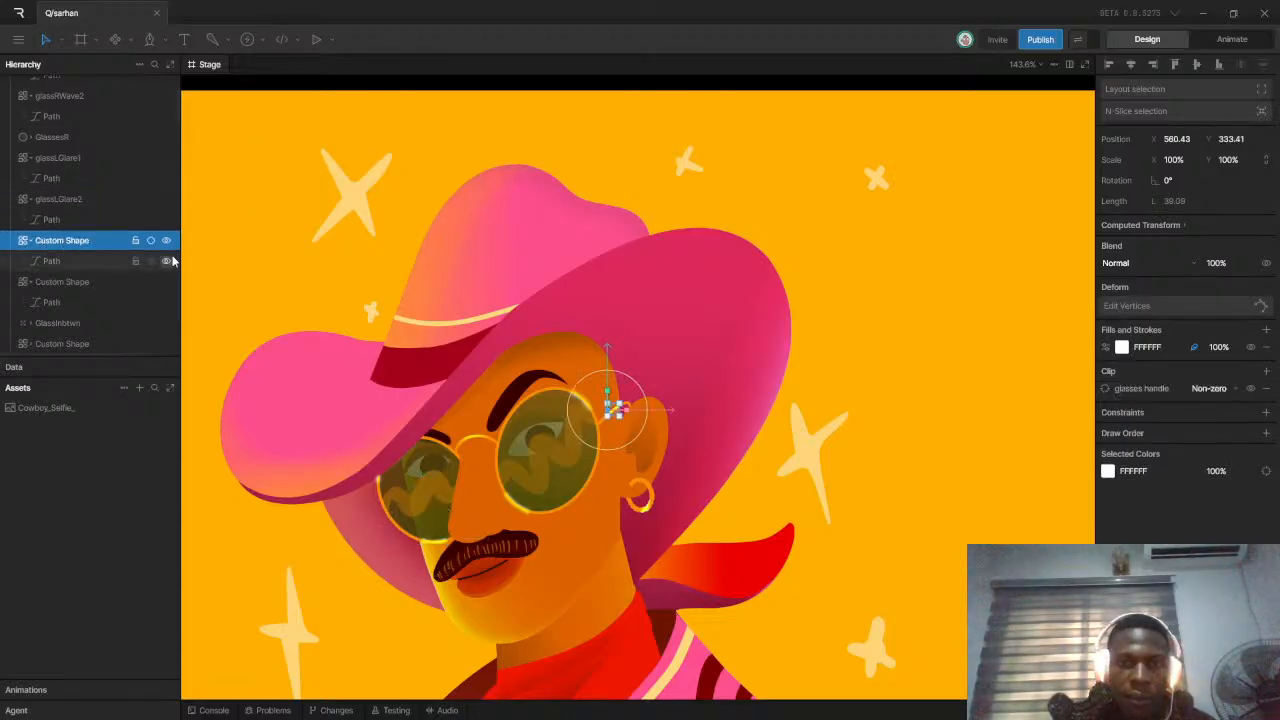
{"action": "double_click", "coordinate": [52, 241]}
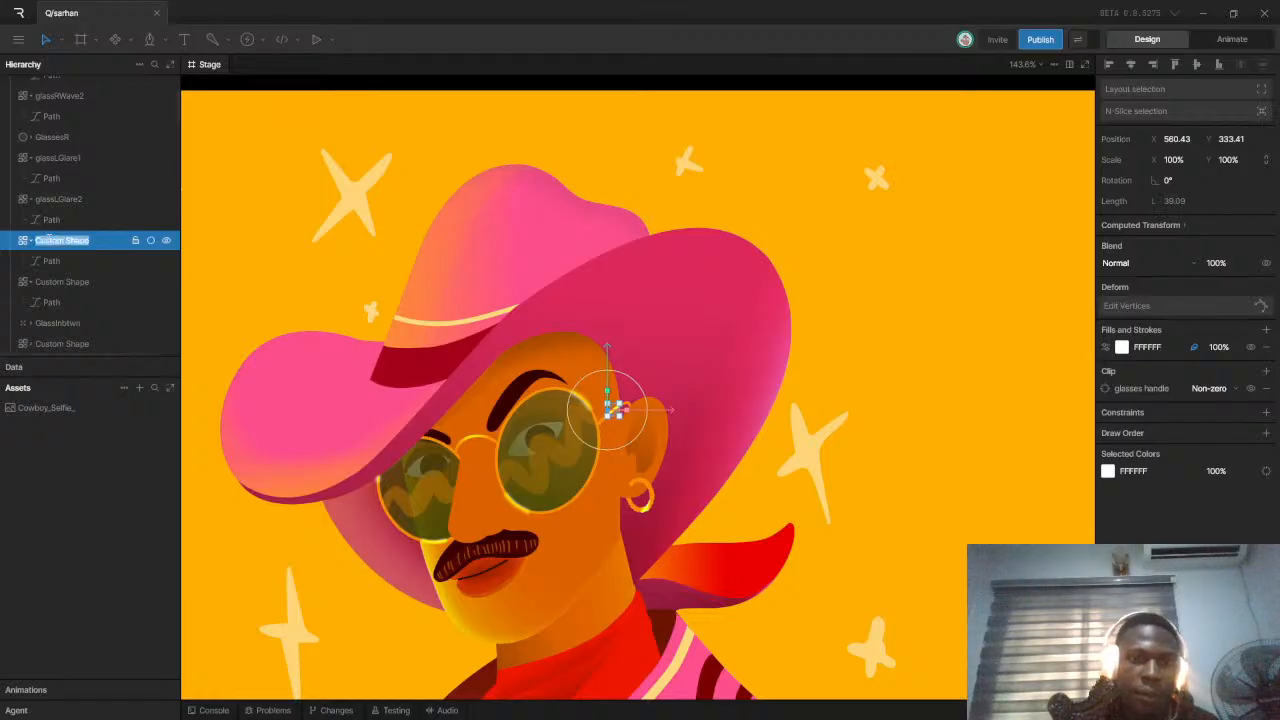
{"action": "type", "text": "glass"}
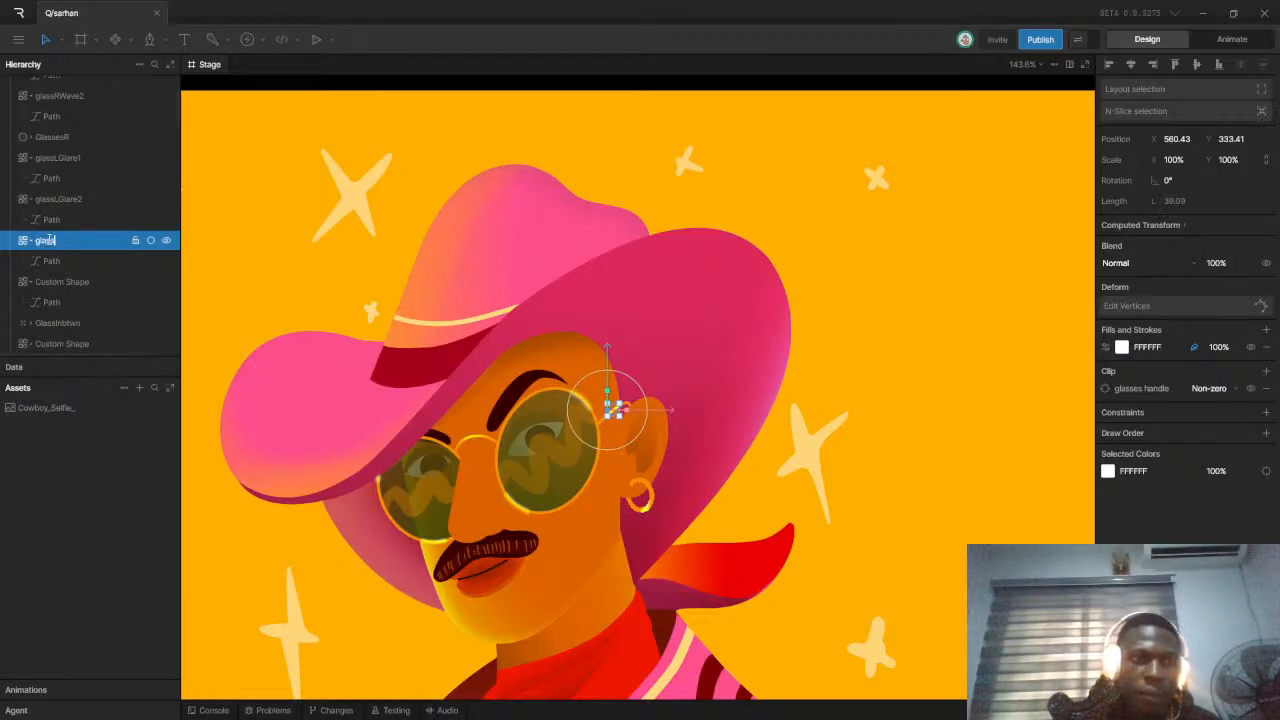
{"action": "type", "text": "HandleGlare"}
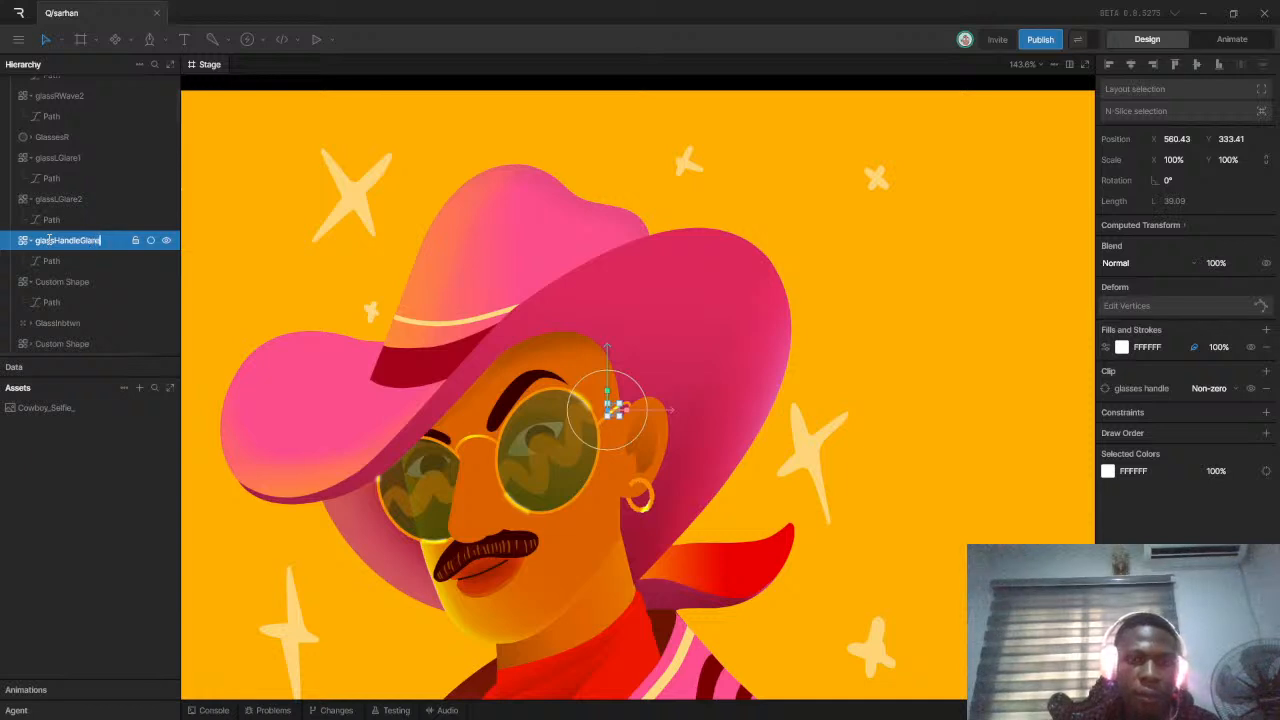
{"action": "key", "text": "Return"}
Copy the 390000 fill colour and delete the two dark shading shapes clipped to the moustache's lower and upper edges
{"action": "left_click", "coordinate": [64, 284]}
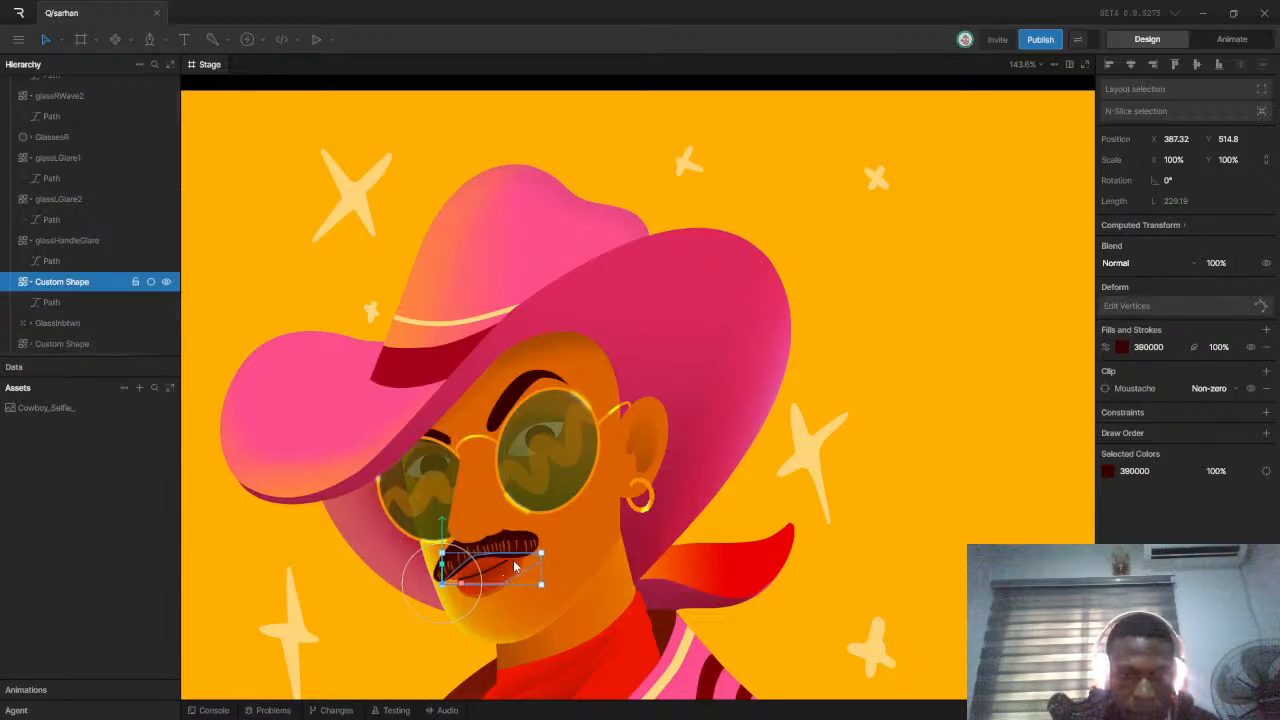
{"action": "scroll", "coordinate": [505, 580], "scroll_direction": "up", "scroll_amount": 6}
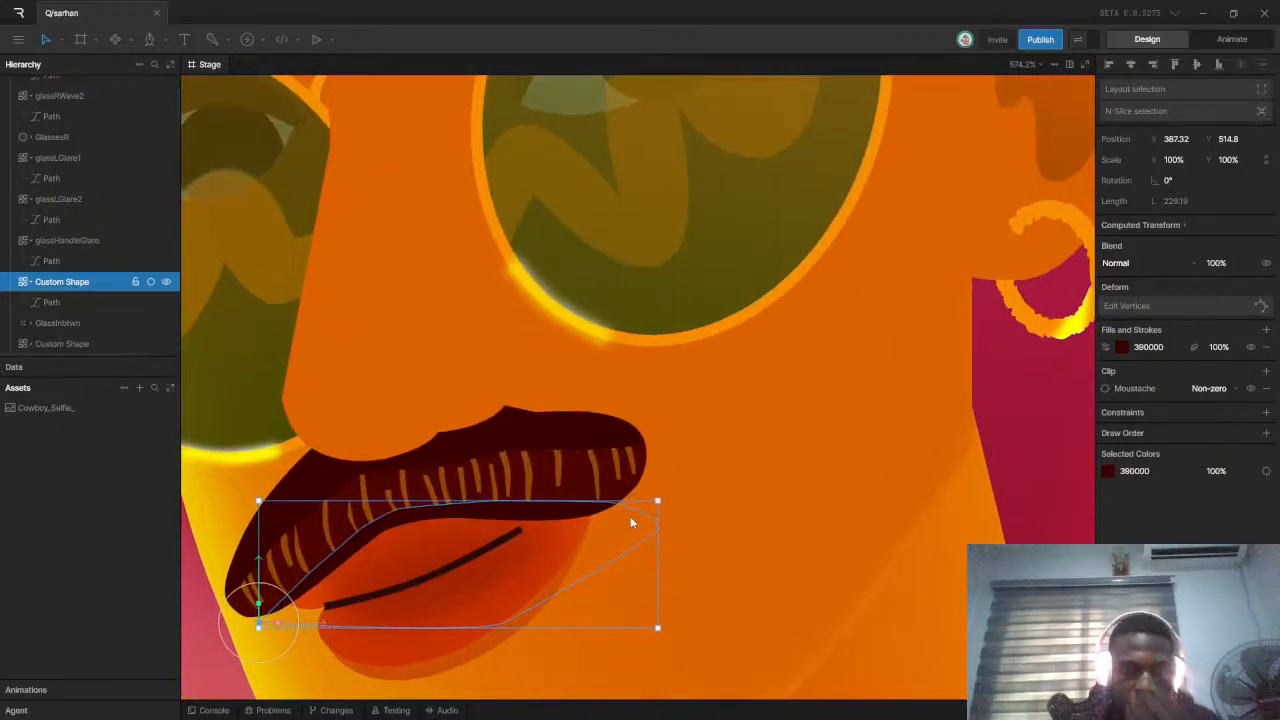
{"action": "left_click", "coordinate": [1148, 347]}
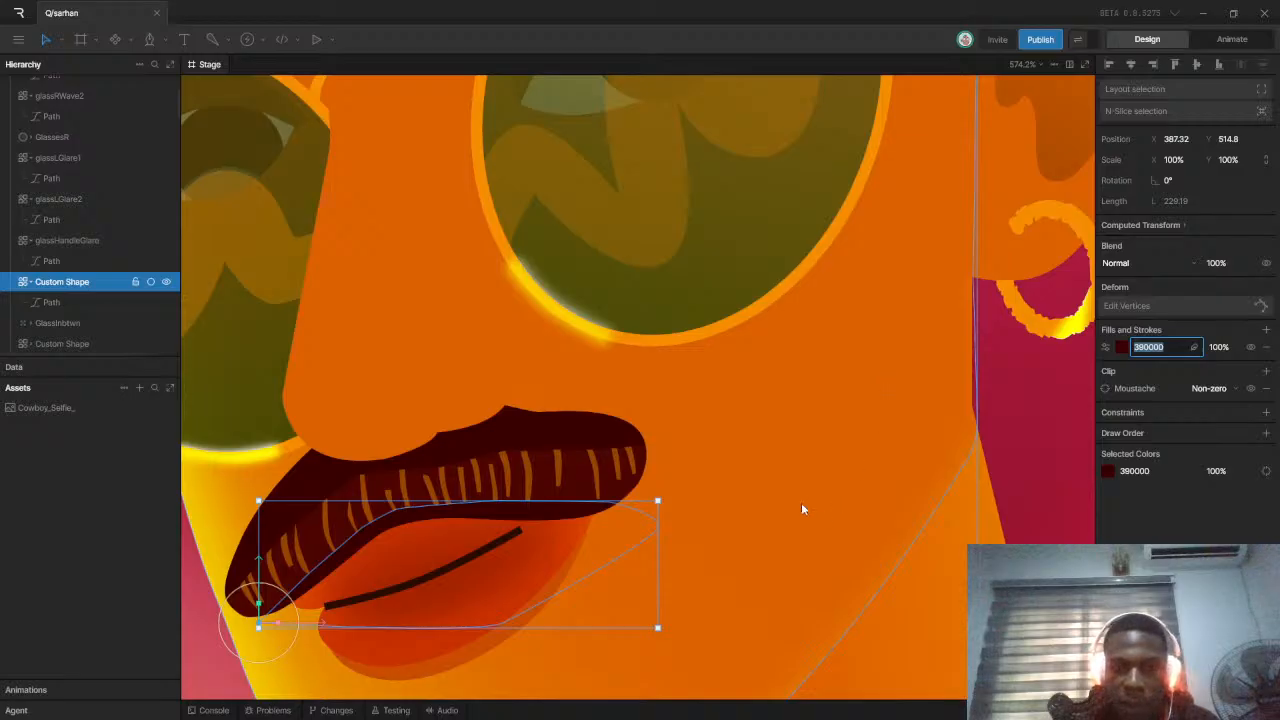
{"action": "left_click", "coordinate": [514, 464]}
{"action": "left_click", "coordinate": [540, 505]}
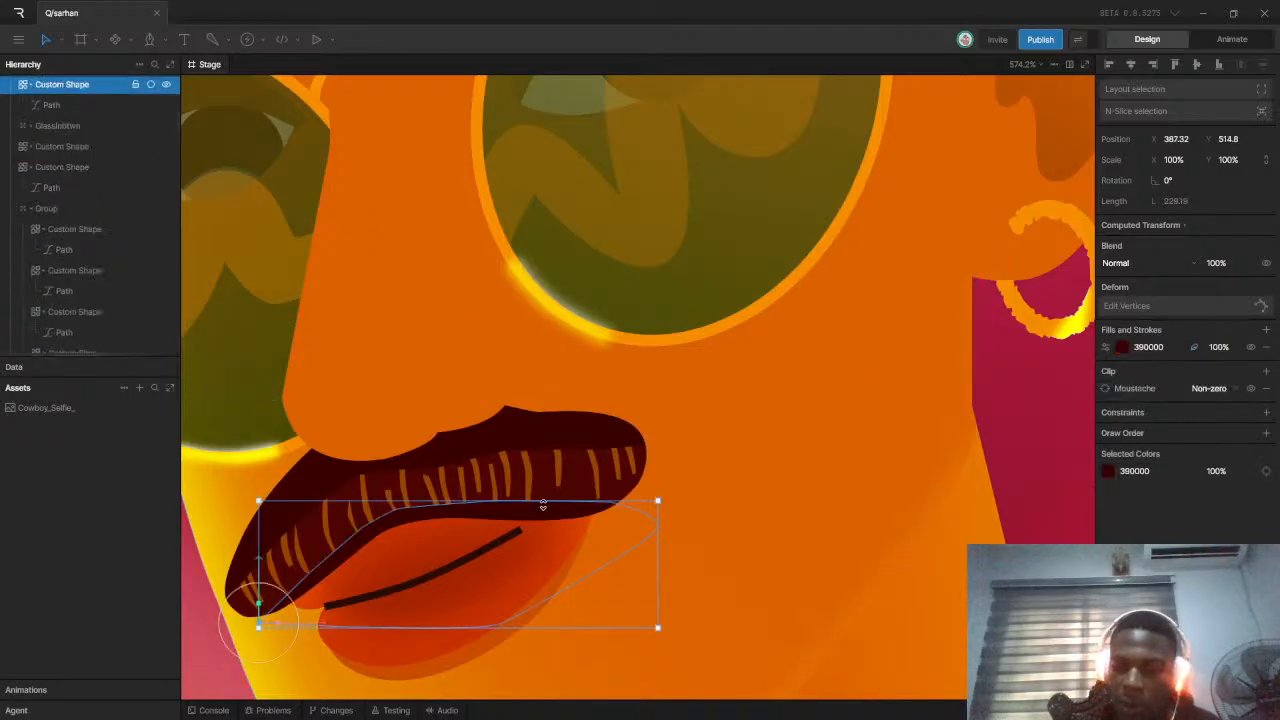
{"action": "key", "text": "Delete"}
{"action": "left_click", "coordinate": [569, 423]}
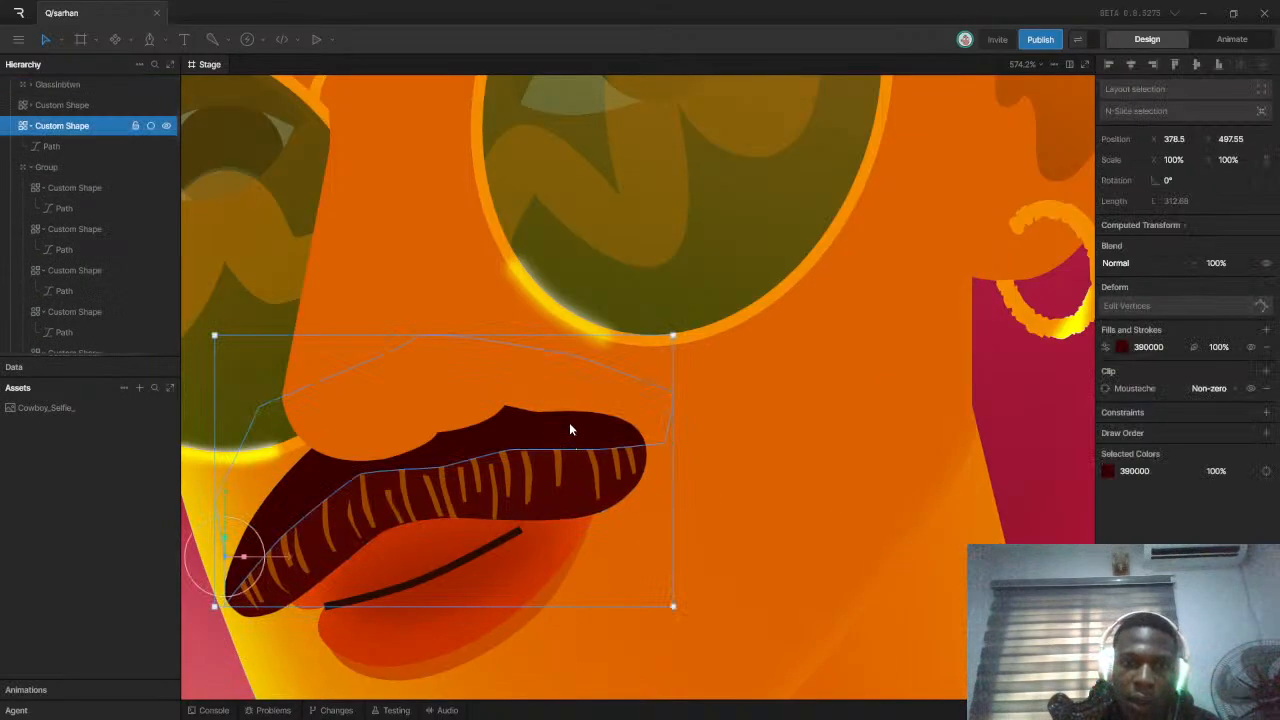
{"action": "key", "text": "Delete"}
Add a second solid fill in colour 390000 above the existing fill of the Moustache shape
{"action": "left_click", "coordinate": [575, 490]}
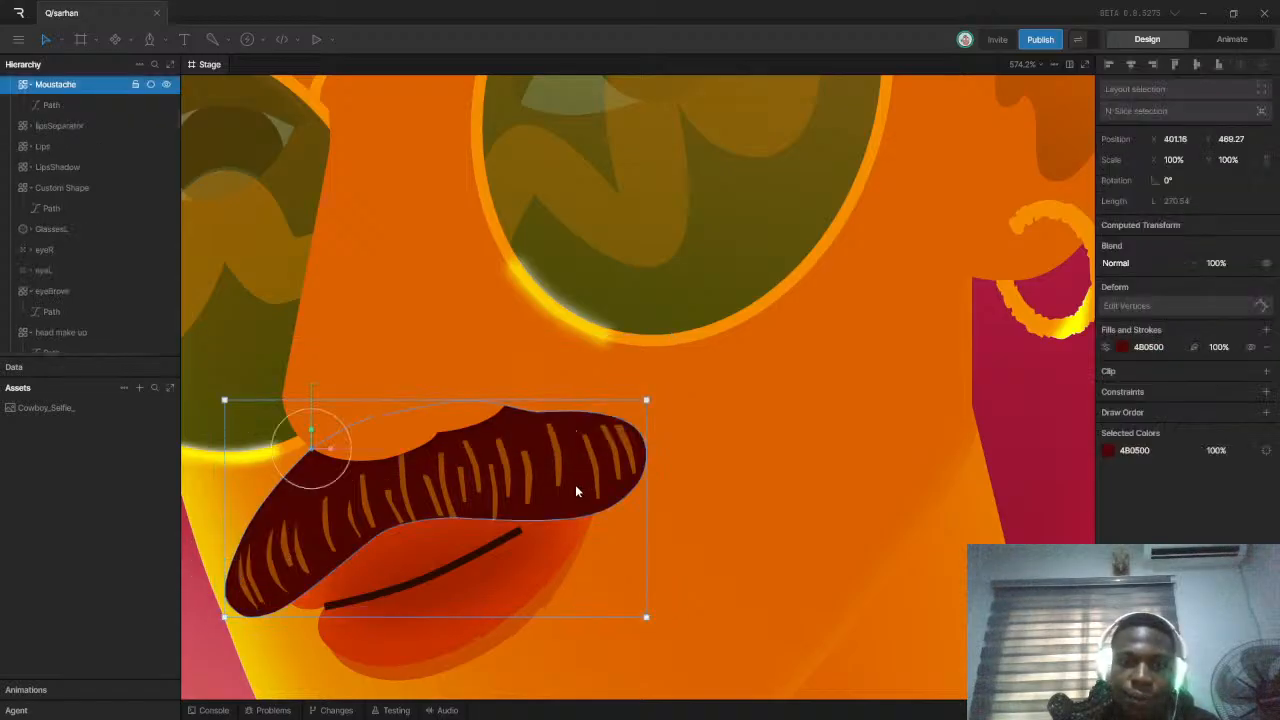
{"action": "left_click", "coordinate": [1265, 329]}
{"action": "left_click", "coordinate": [1240, 367]}
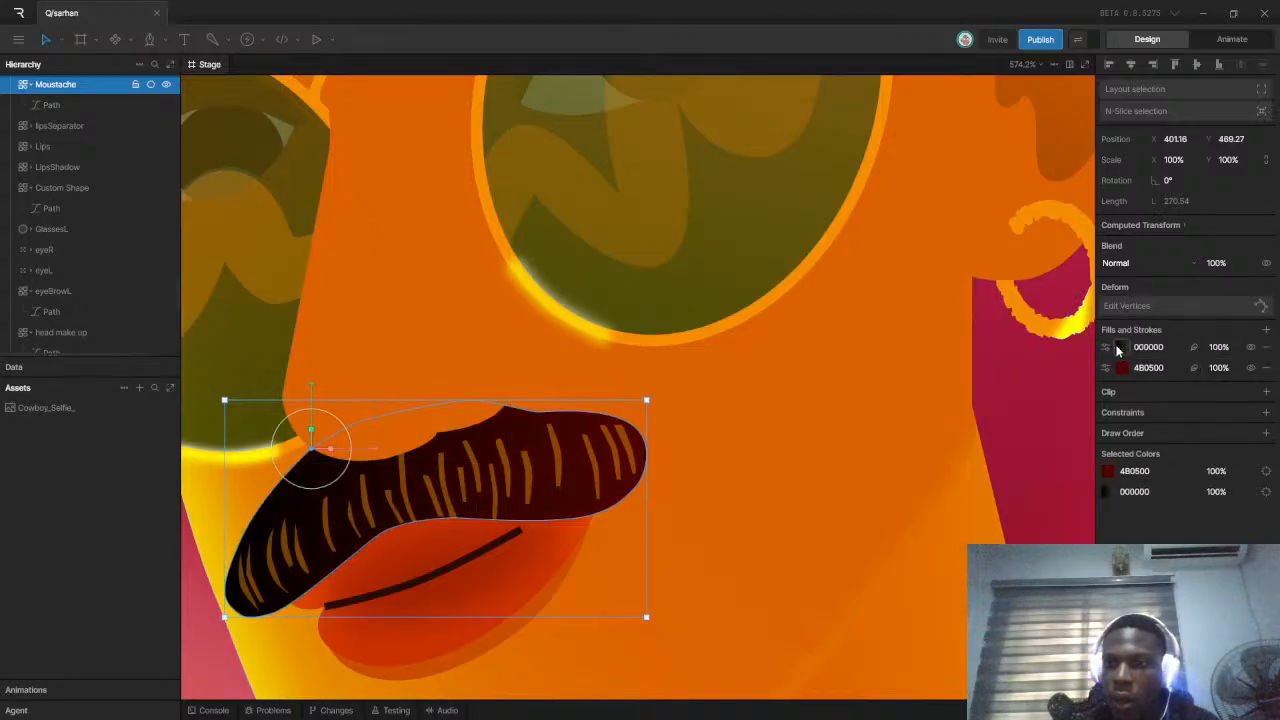
{"action": "left_click", "coordinate": [1118, 348]}
{"action": "left_click", "coordinate": [990, 355]}
{"action": "left_click", "coordinate": [978, 353]}
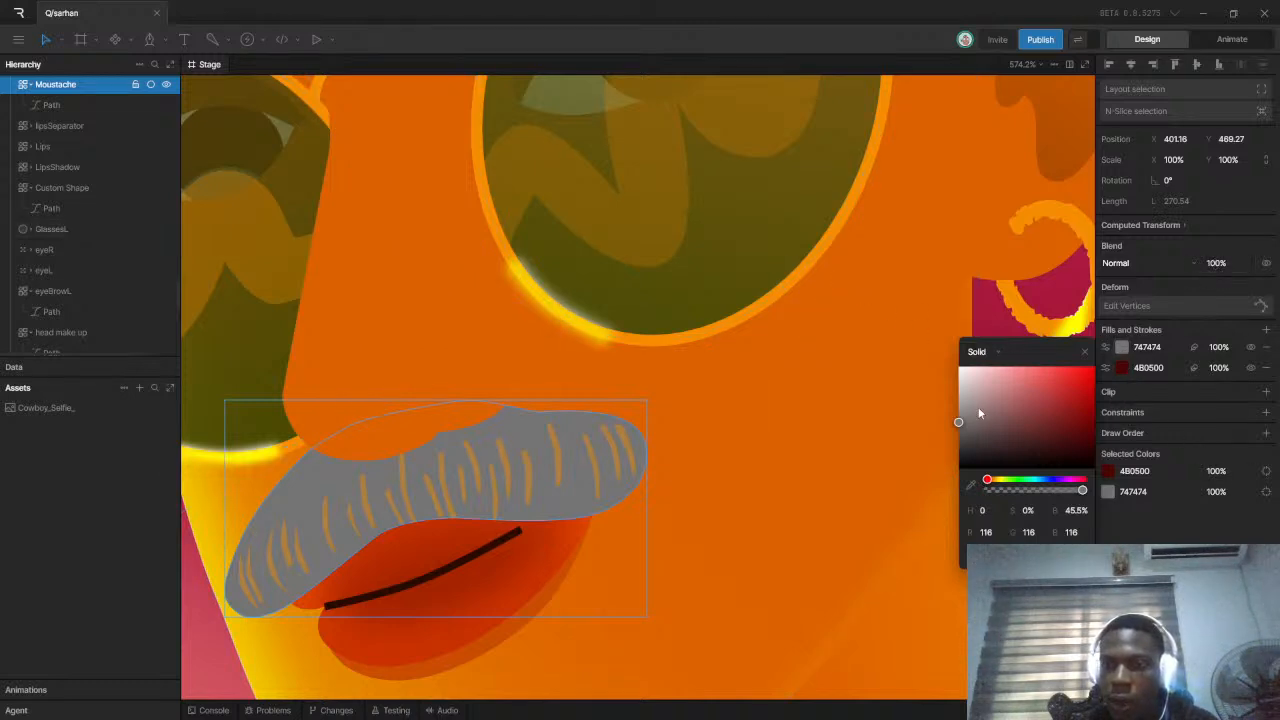
{"action": "left_click", "coordinate": [1146, 348]}
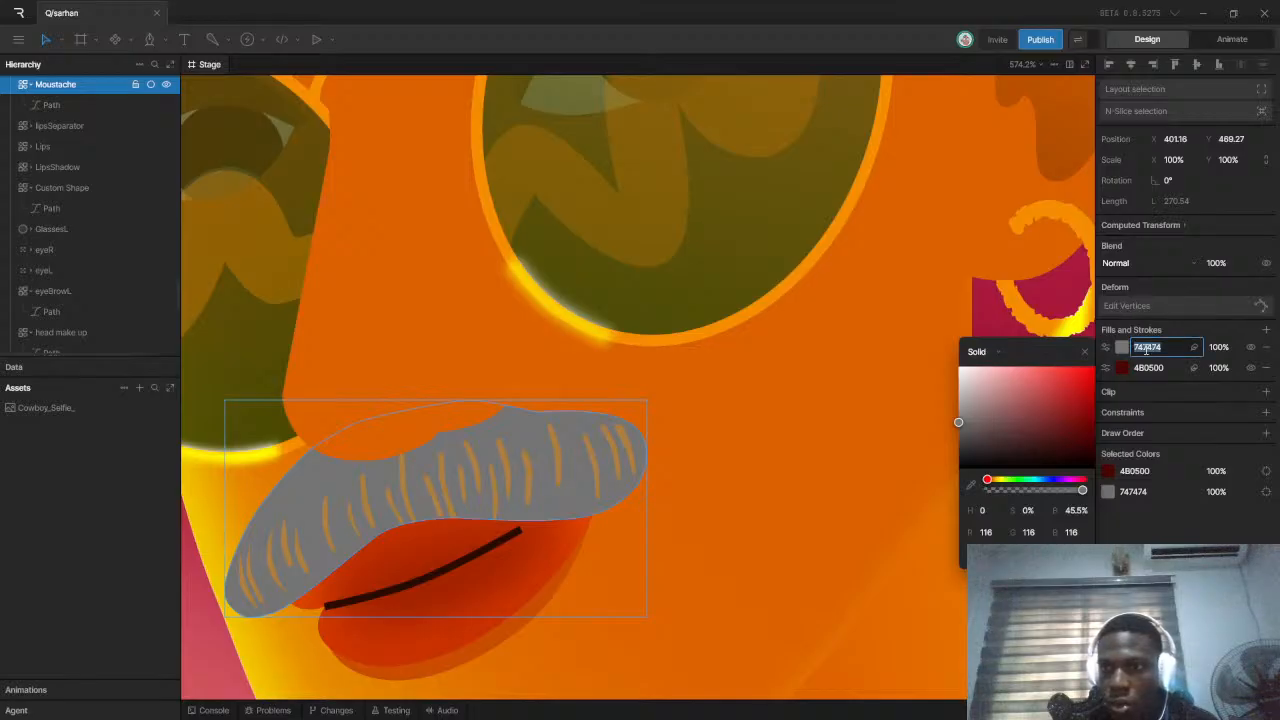
{"action": "type", "text": "380000"}
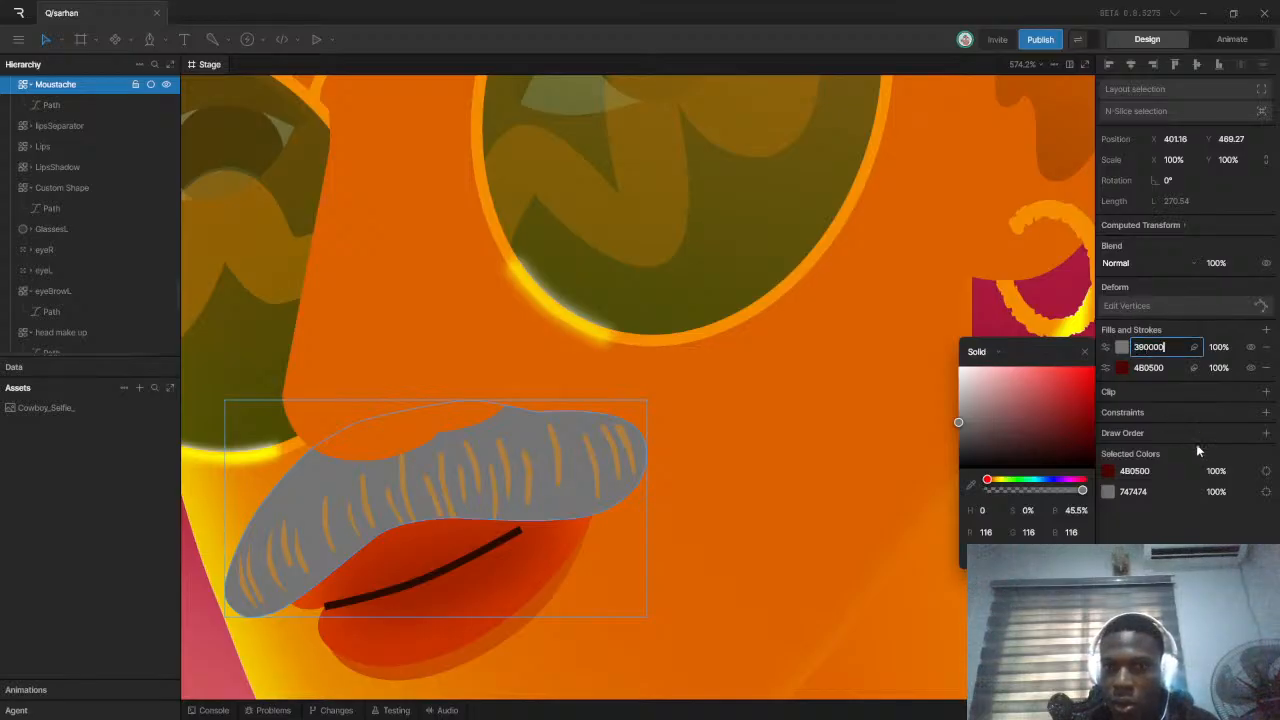
{"action": "key", "text": "Return"}
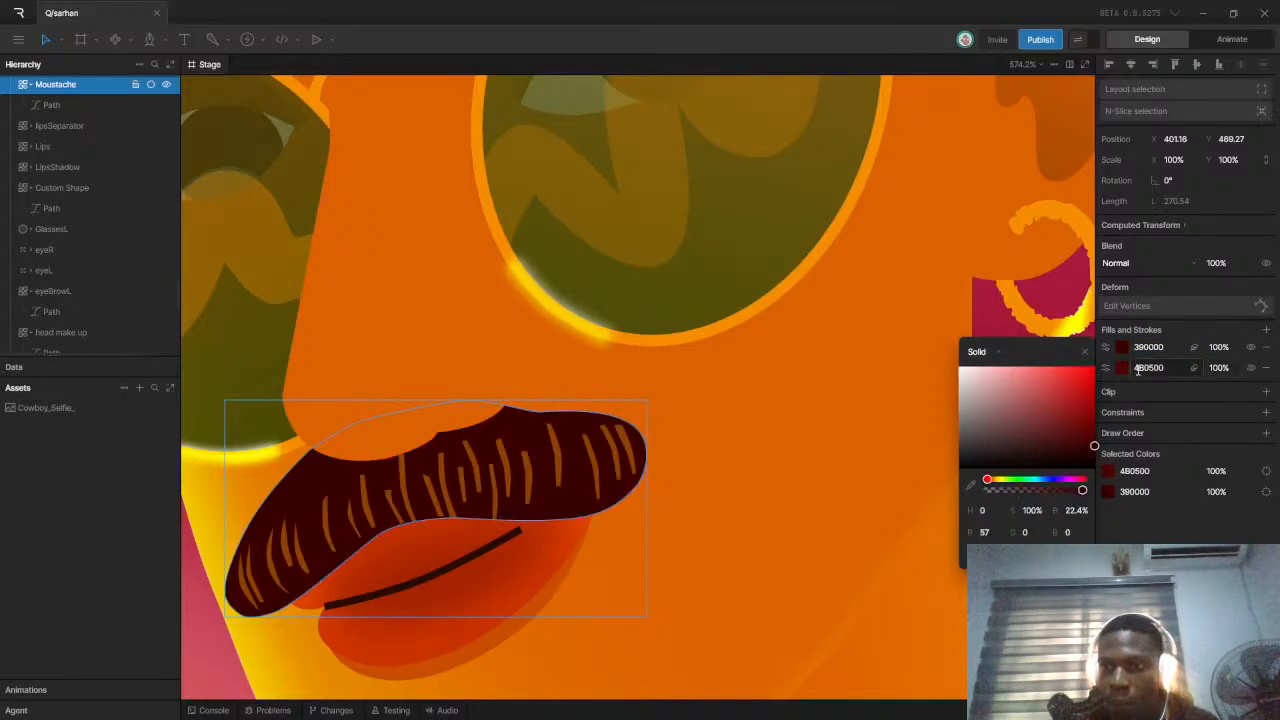
Enable feathering on the Moustache's 390000 fill, accept the Clockwise fill rule and set the feather direction to Inner
{"action": "left_click", "coordinate": [1193, 367]}
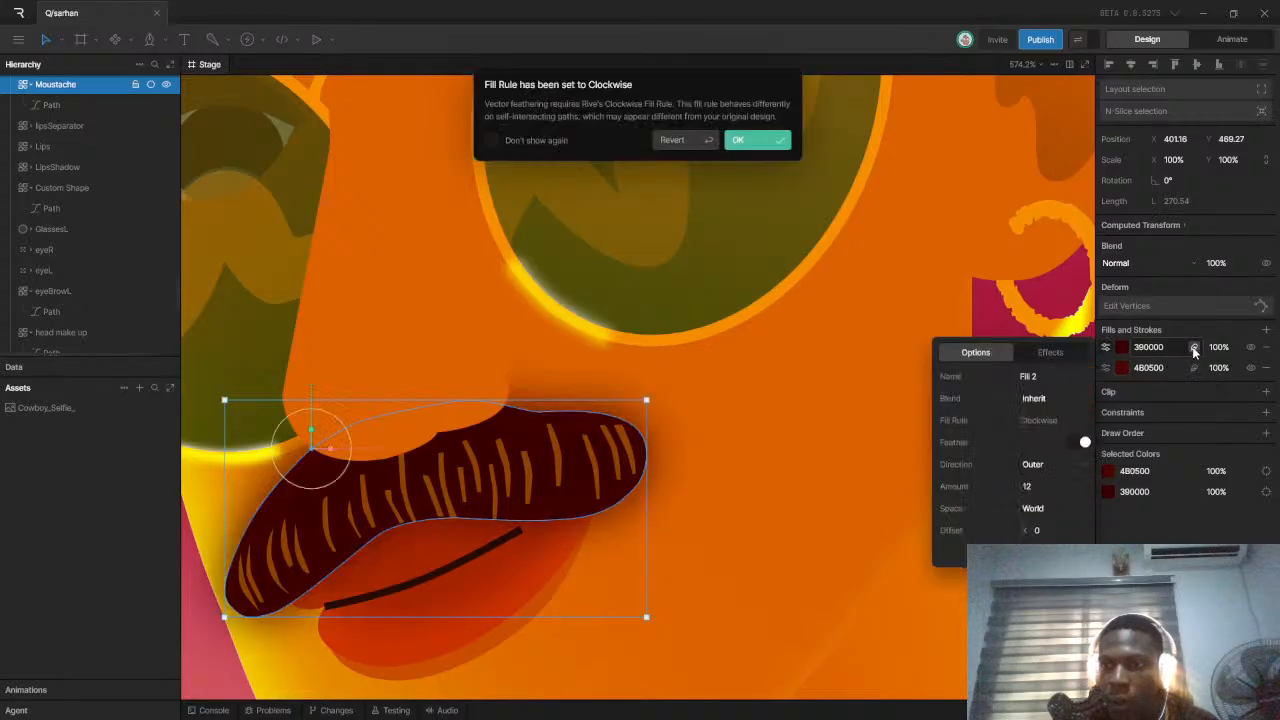
{"action": "left_click", "coordinate": [752, 141]}
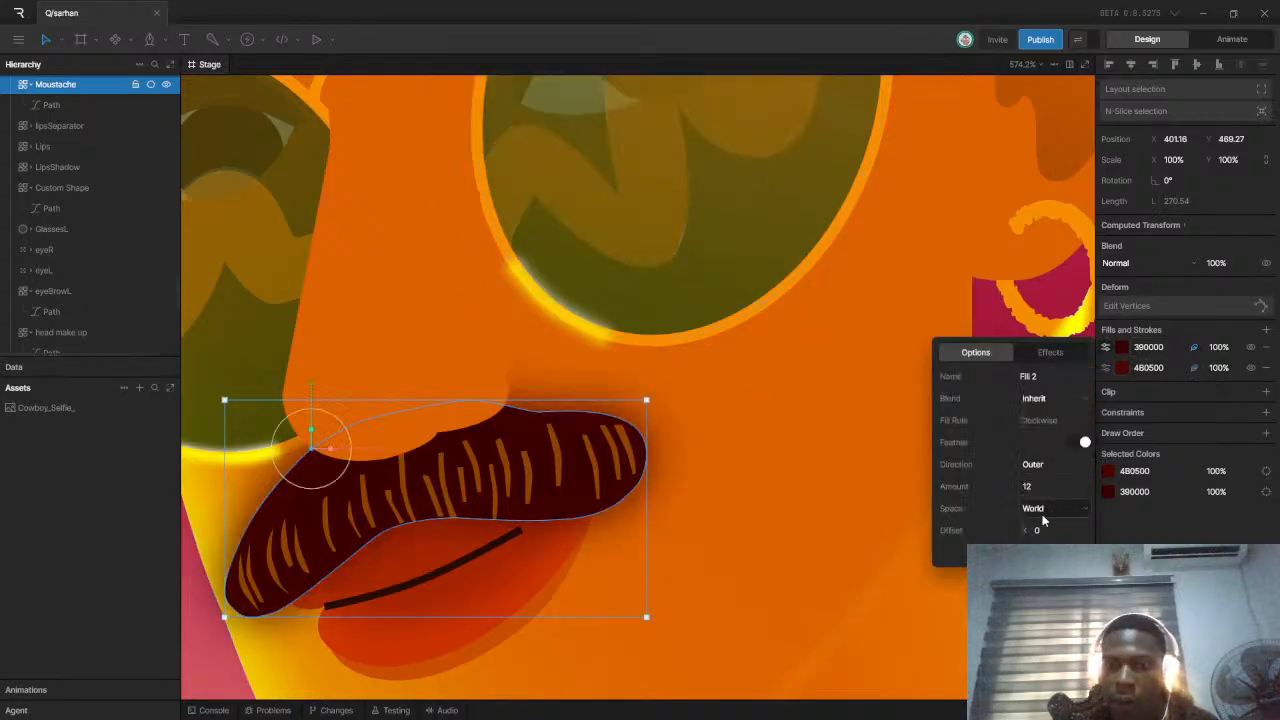
{"action": "left_click", "coordinate": [1050, 466]}
{"action": "left_click", "coordinate": [1040, 485]}
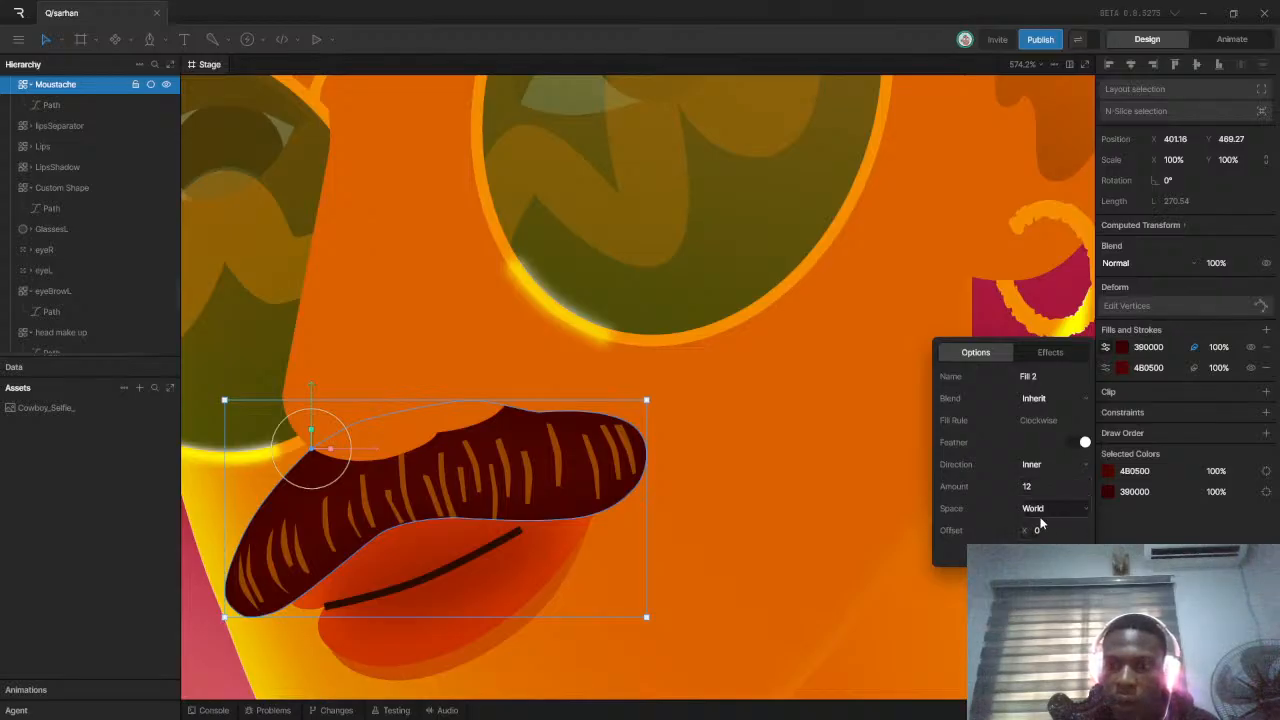
Try different horizontal and vertical feather offsets on the Moustache's 390000 fill, restoring the X offset to 0
{"action": "left_click", "coordinate": [1040, 531]}
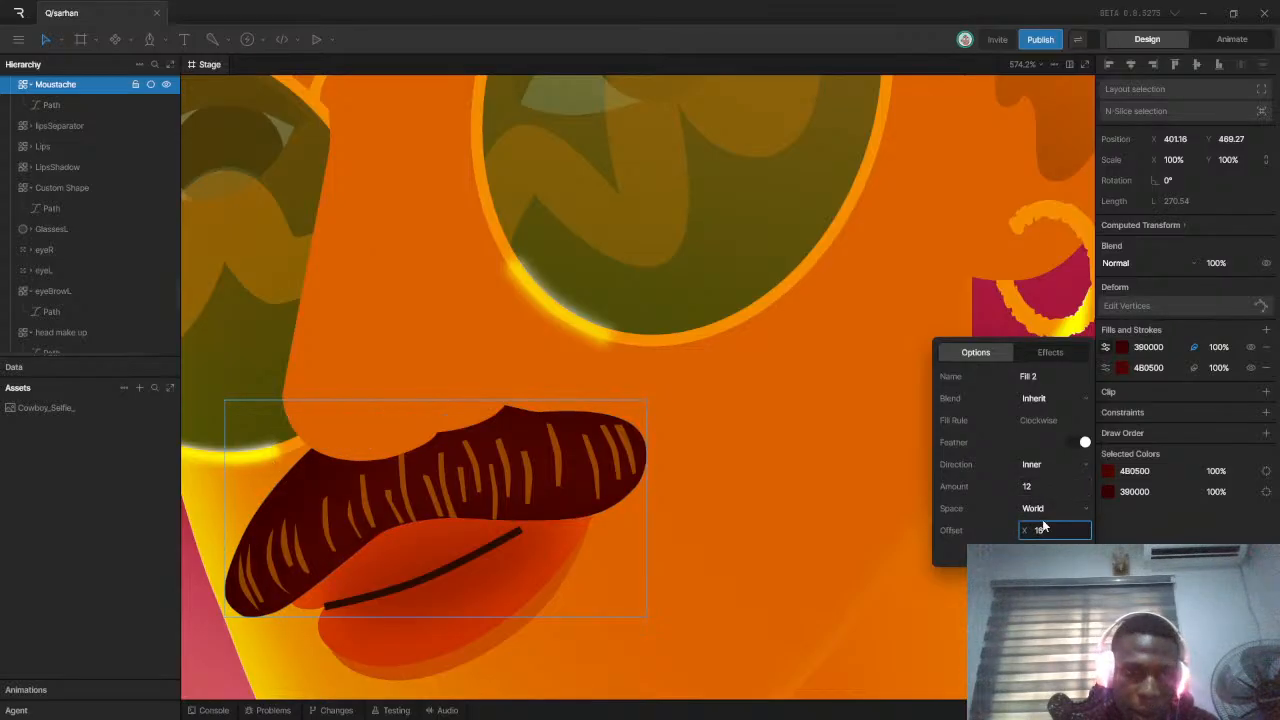
{"action": "key", "text": "Return"}
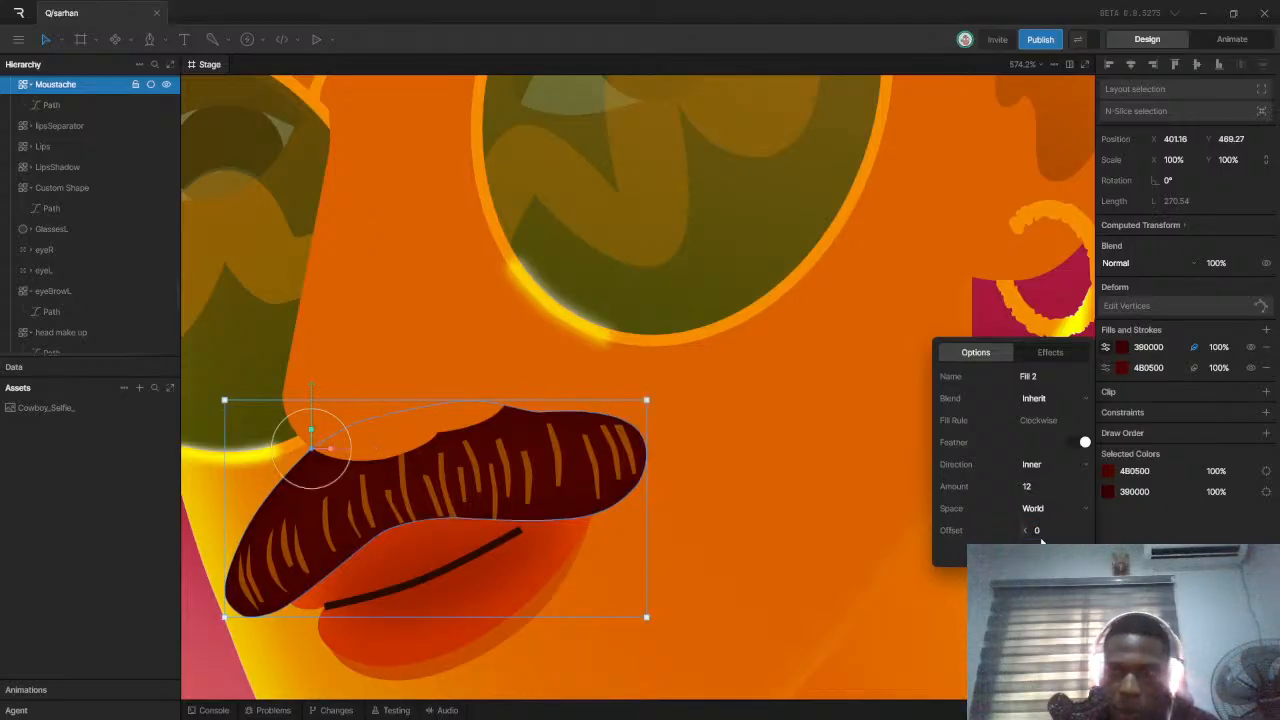
{"action": "left_click", "coordinate": [1040, 531]}
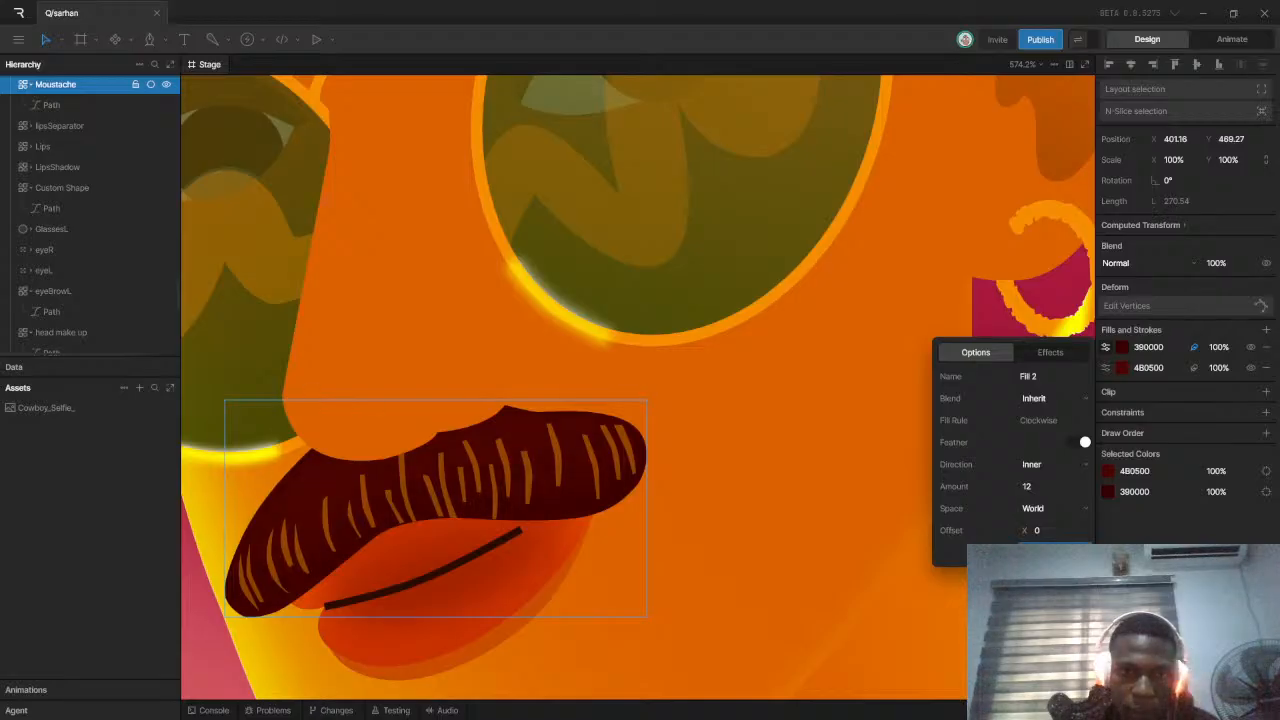
{"action": "key", "text": "Return"}
{"action": "left_click", "coordinate": [1048, 552]}
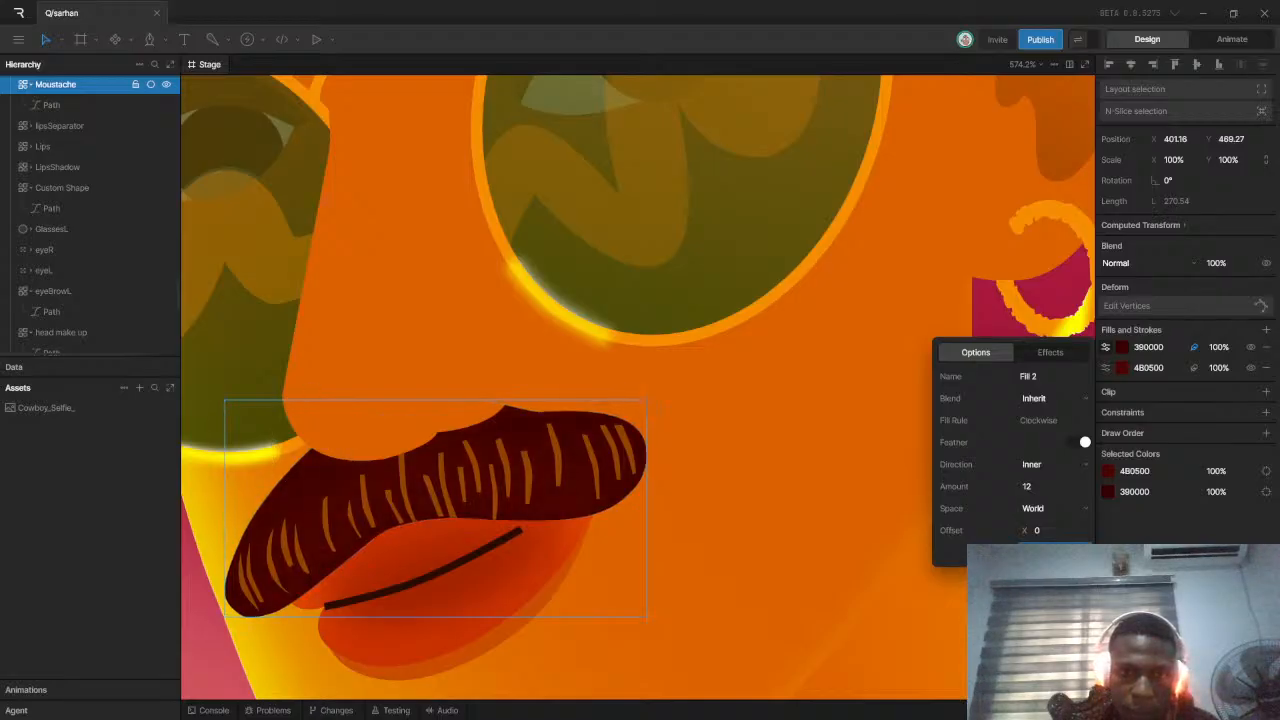
{"action": "key", "text": "Return"}
{"action": "left_click", "coordinate": [1041, 547]}
{"action": "key", "text": "Return"}
Try feather amounts of 5 and 0 on the Moustache's 390000 fill
{"action": "left_click", "coordinate": [1046, 489]}
{"action": "type", "text": "5"}
{"action": "key", "text": "Return"}
{"action": "type", "text": "0"}
{"action": "key", "text": "Return"}
Adjust the vertical feather offset of the Moustache's 390000 fill and set its feather amount to 7
{"action": "left_click", "coordinate": [1041, 547]}
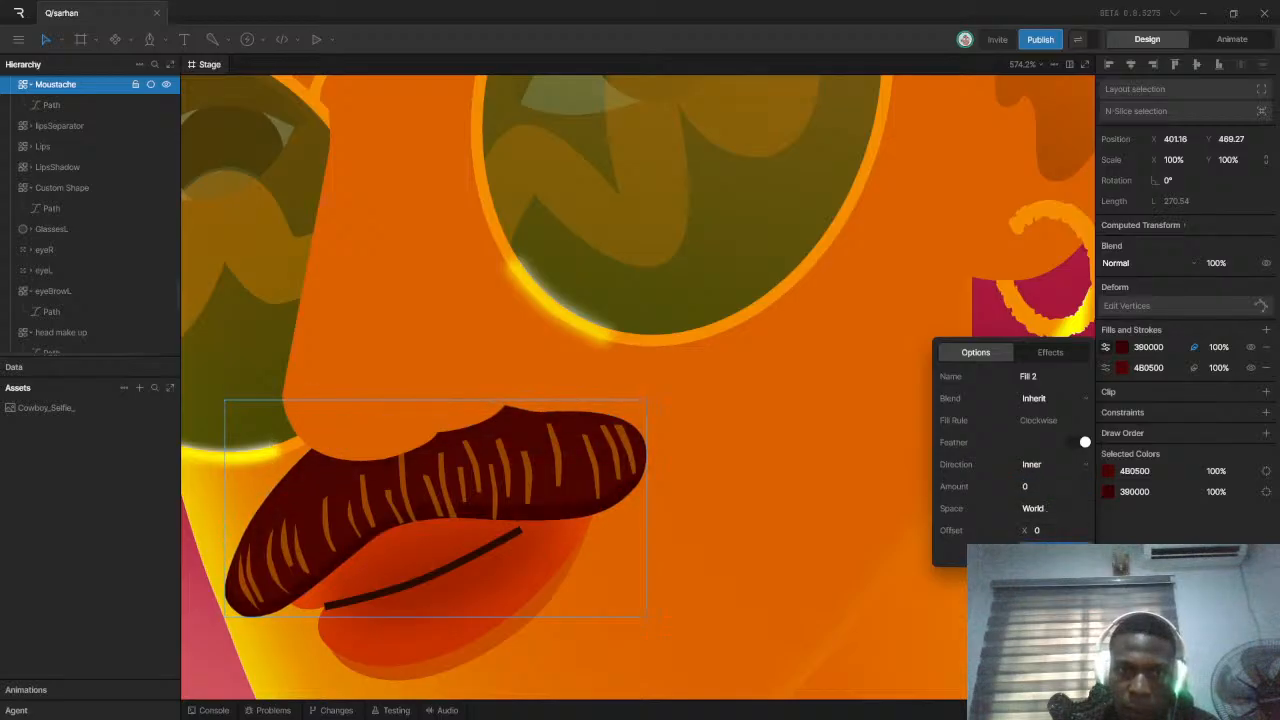
{"action": "key", "text": "Return"}
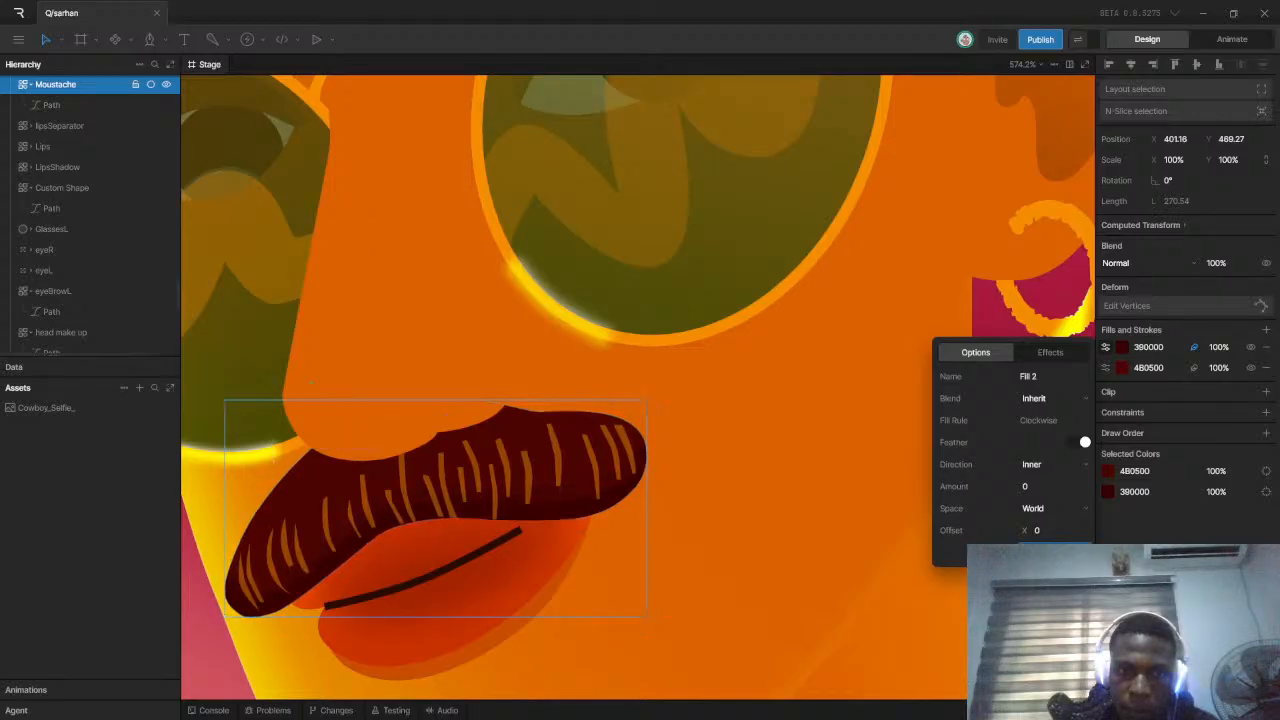
{"action": "key", "text": "Return"}
{"action": "key", "text": "Return"}
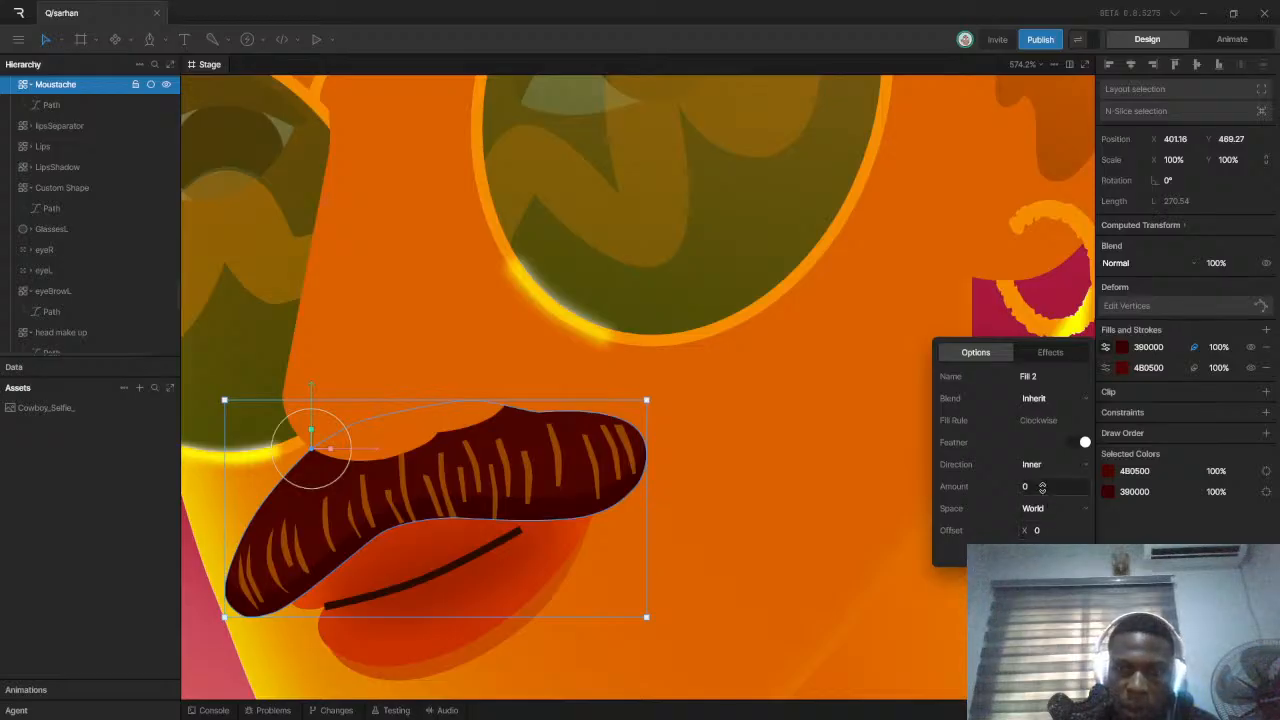
{"action": "left_click", "coordinate": [1042, 487]}
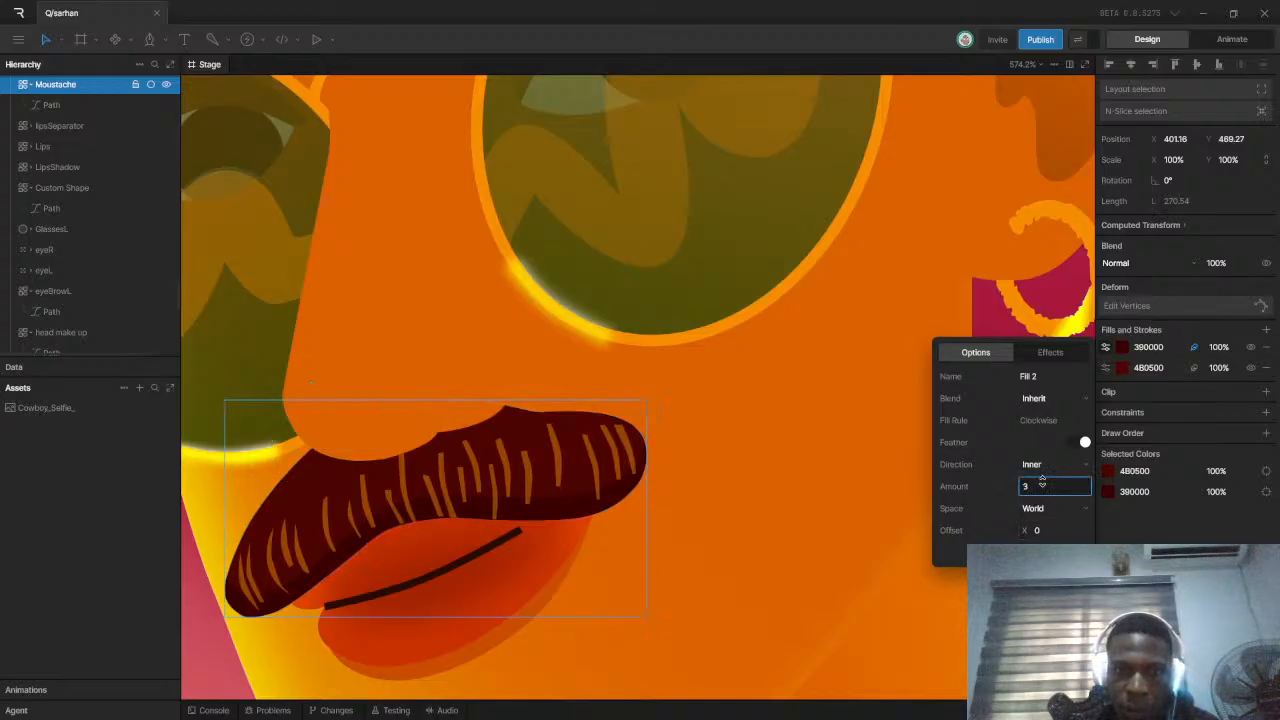
{"action": "type", "text": "7"}
{"action": "key", "text": "Return"}
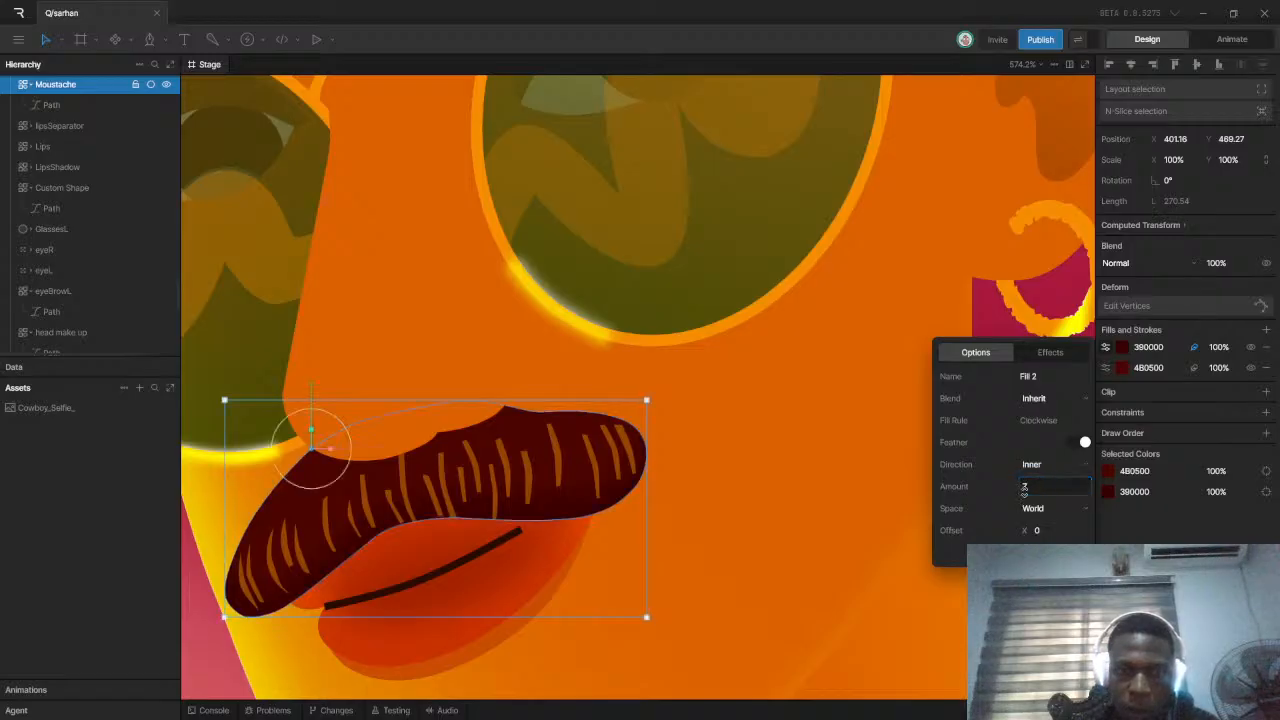
{"action": "scroll", "coordinate": [829, 494], "scroll_direction": "down", "scroll_amount": 2}
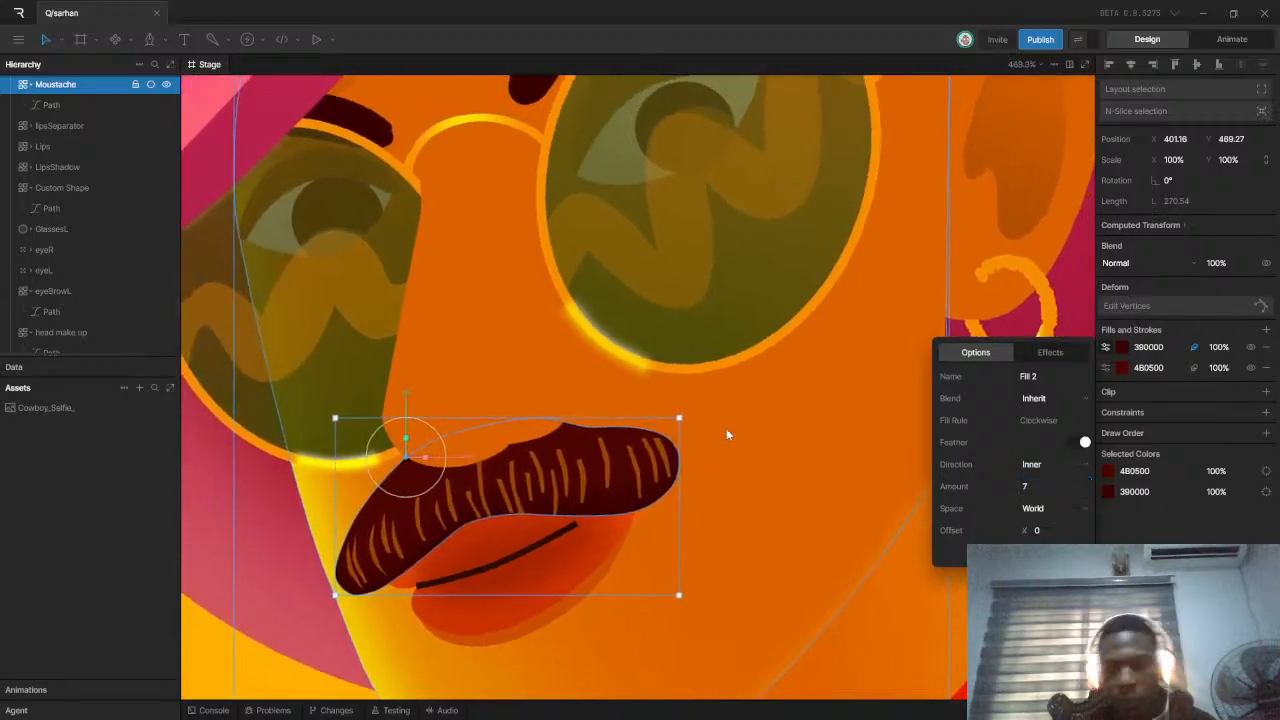
Duplicate the feathered 390000 fill and change one copy's vertical offset to shade the opposite edge of the moustache
{"action": "left_click", "coordinate": [1148, 347]}
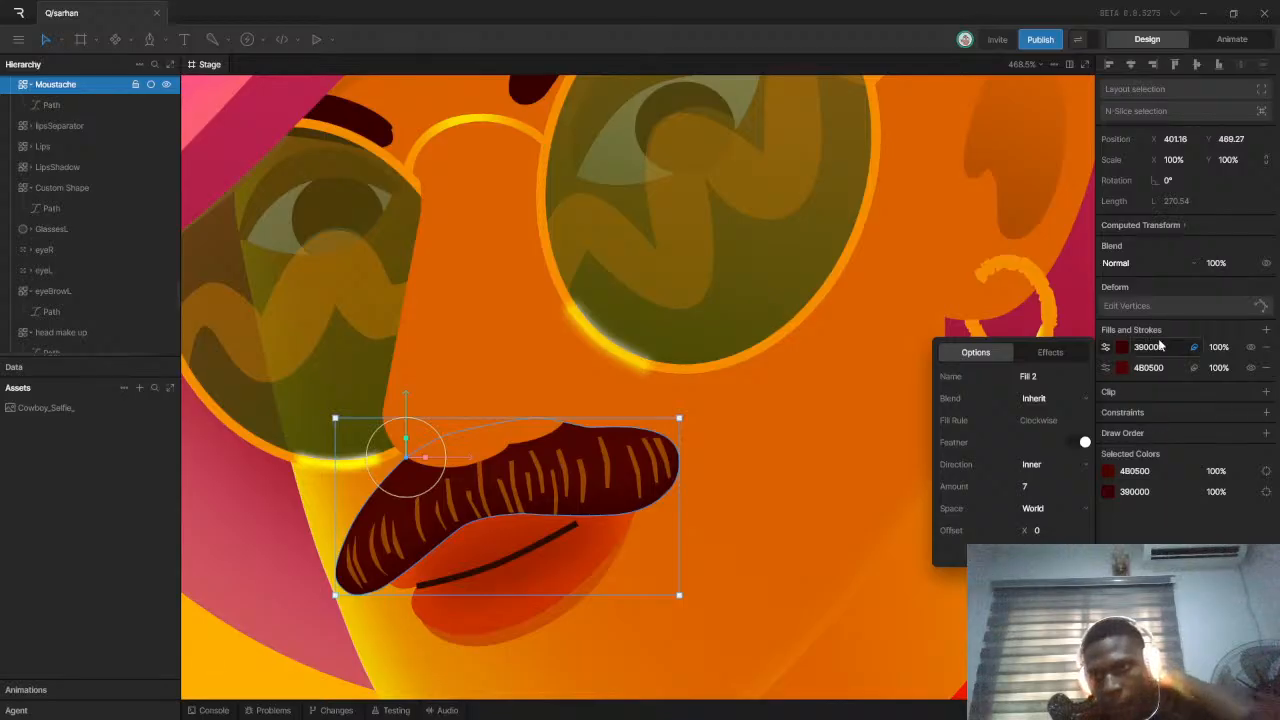
{"action": "right_click", "coordinate": [1177, 347]}
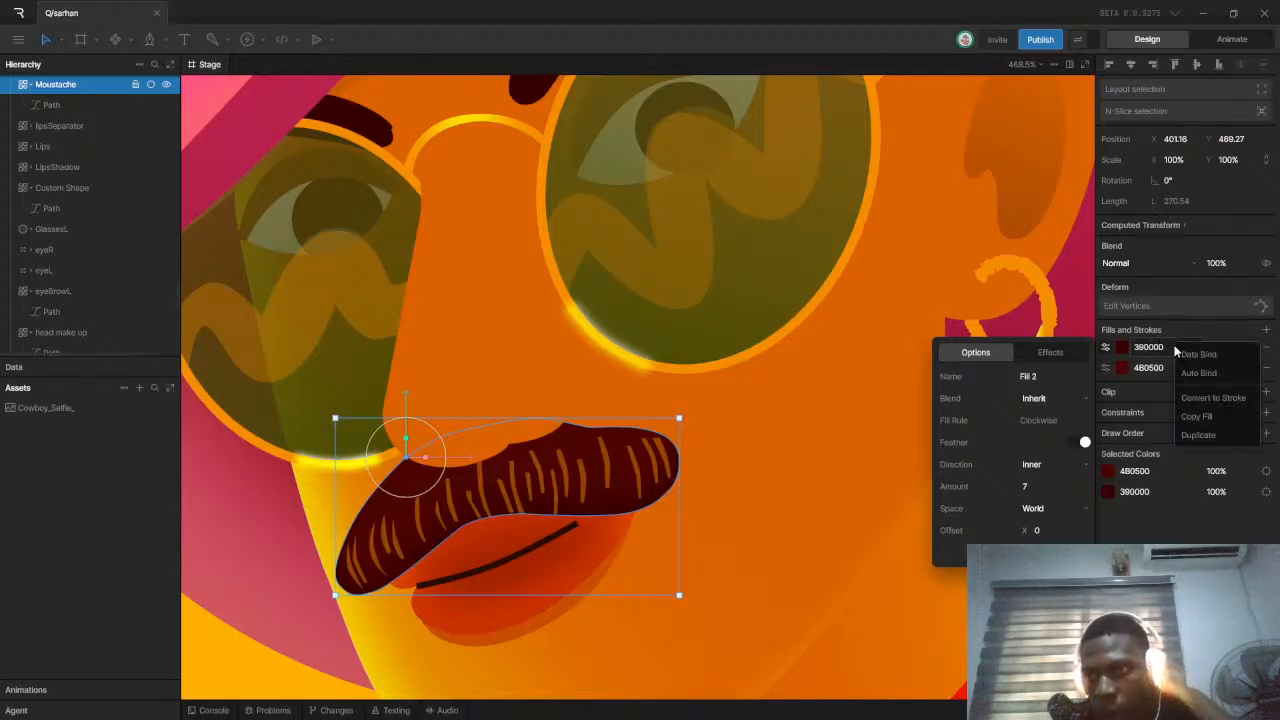
{"action": "left_click", "coordinate": [1196, 434]}
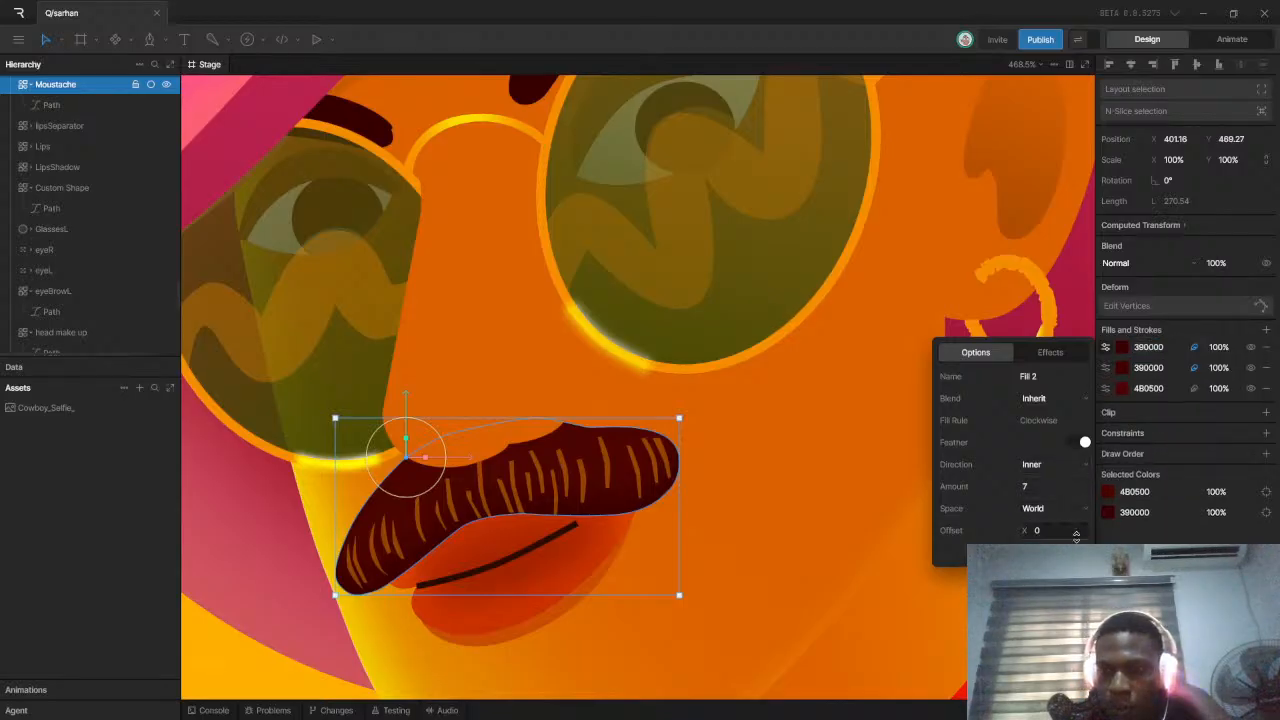
{"action": "left_click", "coordinate": [1045, 552]}
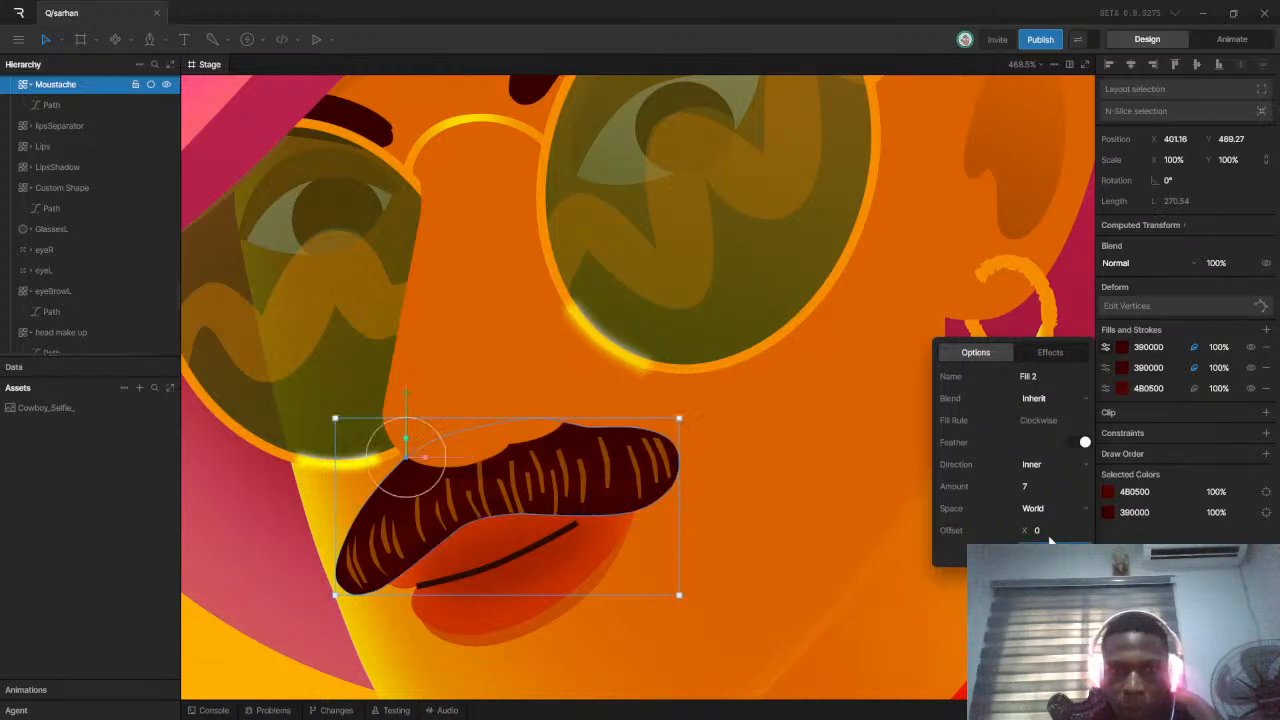
{"action": "left_click_drag", "start_coordinate": [1046, 552], "coordinate": [1047, 543]}
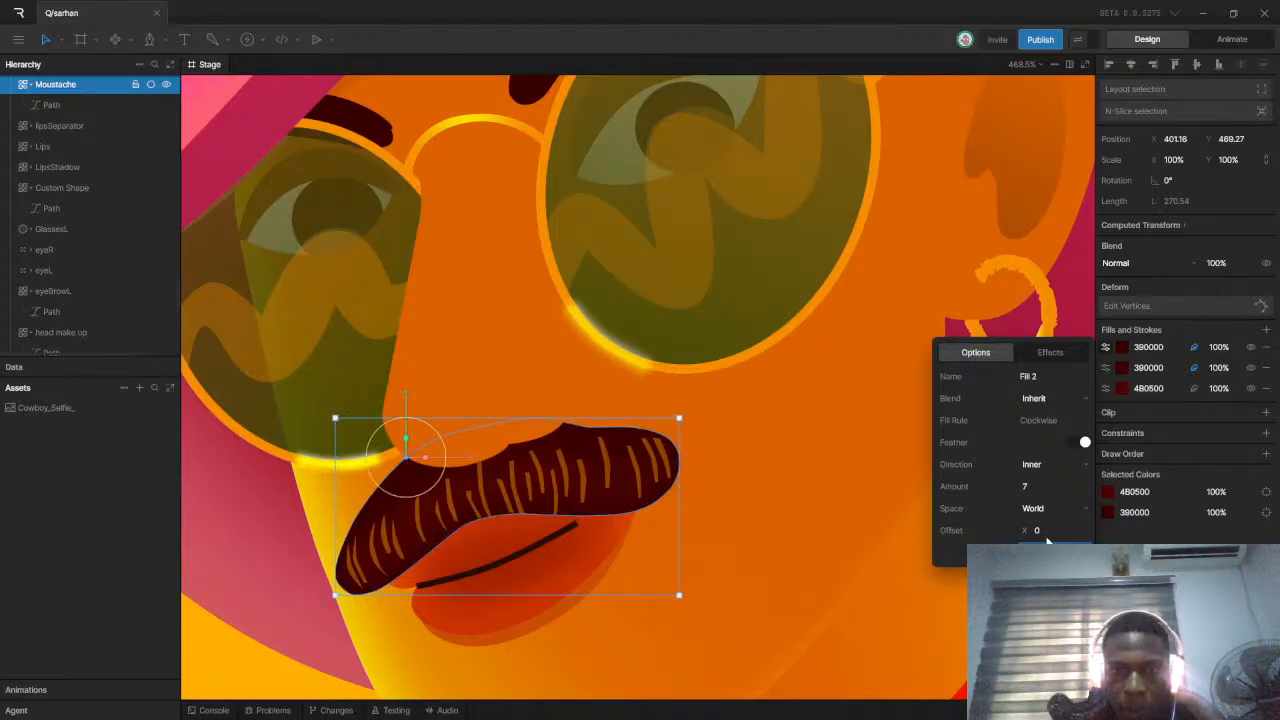
{"action": "key", "text": "Return"}
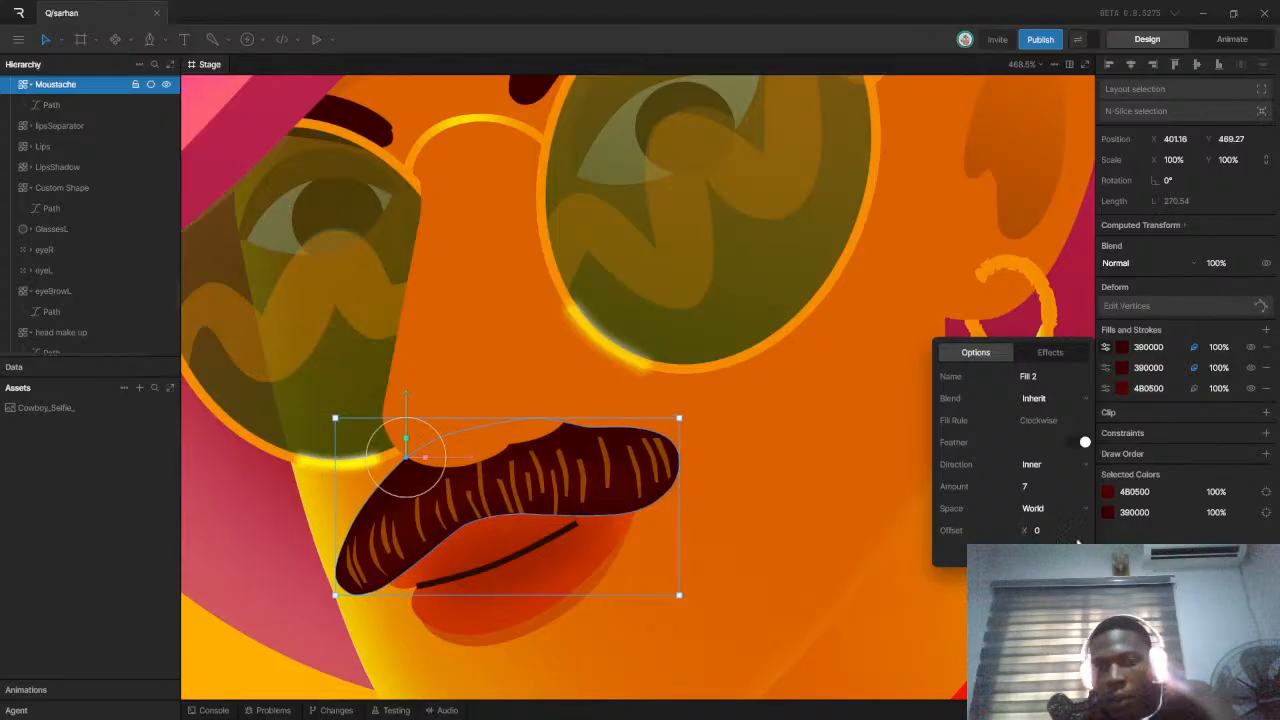
Compare the moustache's feathered shading with the reference illustration beside the artboard
{"action": "left_click", "coordinate": [744, 476]}
{"action": "scroll", "coordinate": [680, 487], "scroll_direction": "down", "scroll_amount": 10}
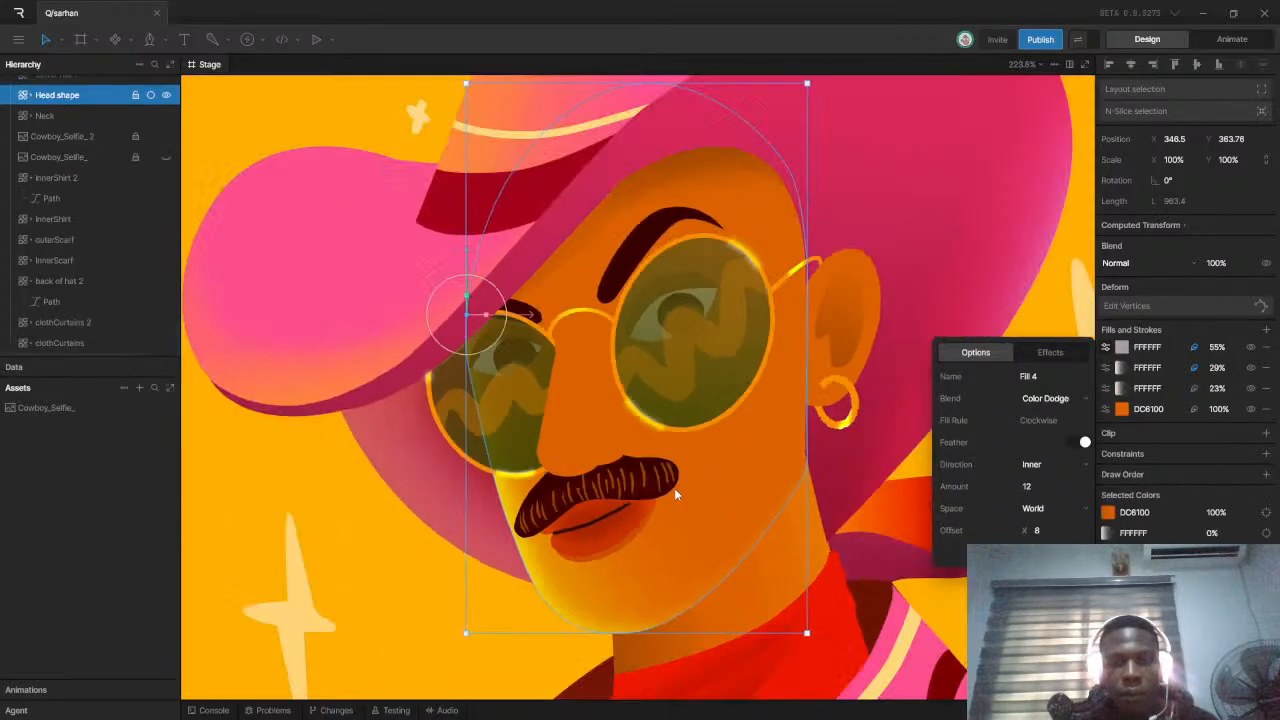
{"action": "scroll", "coordinate": [715, 465], "scroll_direction": "up", "scroll_amount": 1}
{"action": "scroll", "coordinate": [366, 460], "scroll_direction": "down", "scroll_amount": 6}
{"action": "scroll", "coordinate": [700, 460], "scroll_direction": "up", "scroll_amount": 10}
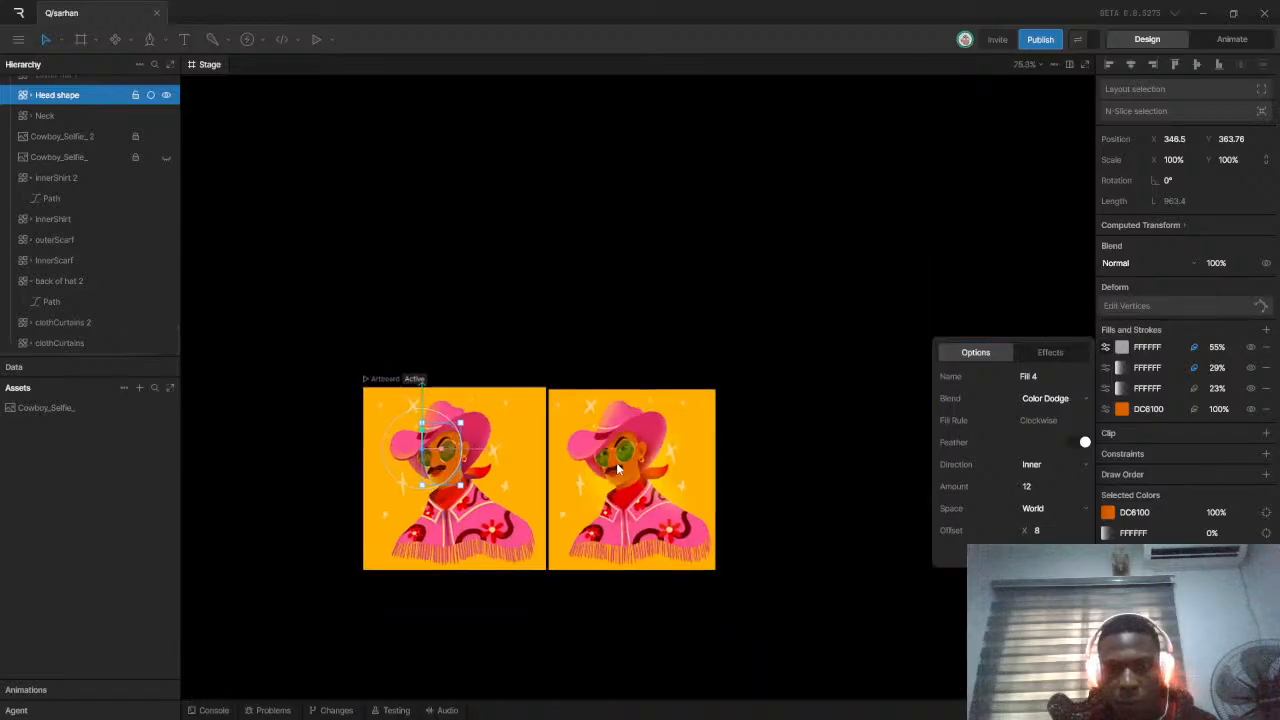
{"action": "scroll", "coordinate": [660, 462], "scroll_direction": "down", "scroll_amount": 10}
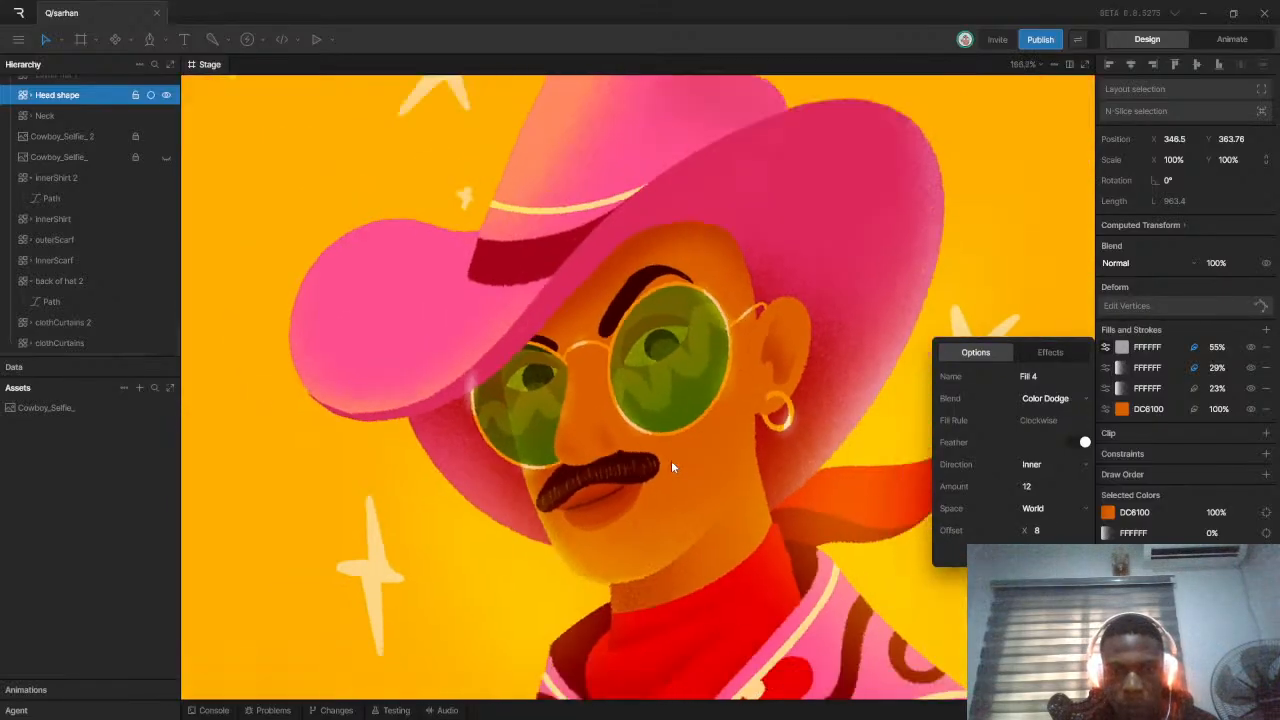
{"action": "scroll", "coordinate": [244, 470], "scroll_direction": "up", "scroll_amount": 10}
{"action": "scroll", "coordinate": [308, 452], "scroll_direction": "up", "scroll_amount": 4}
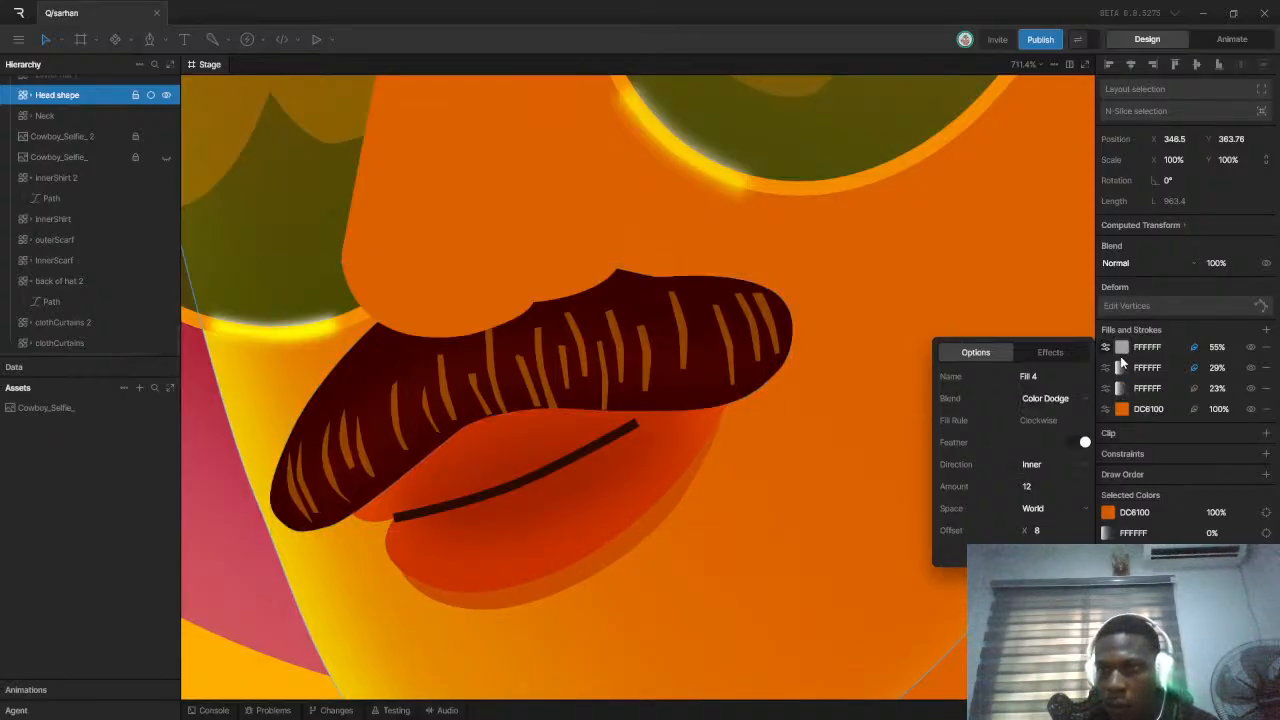
Try brightening the Moustache's topmost feathered fill to A30000 and undo the colour change
{"action": "left_click", "coordinate": [642, 304]}
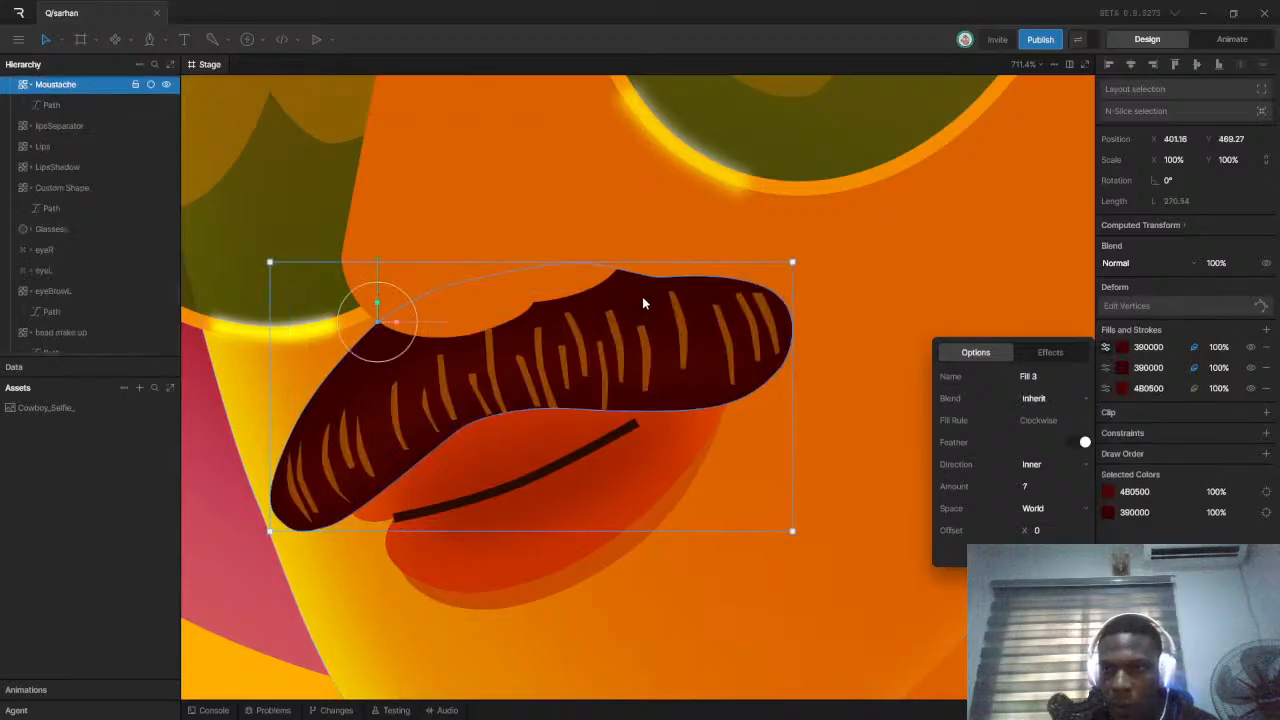
{"action": "left_click", "coordinate": [1121, 347]}
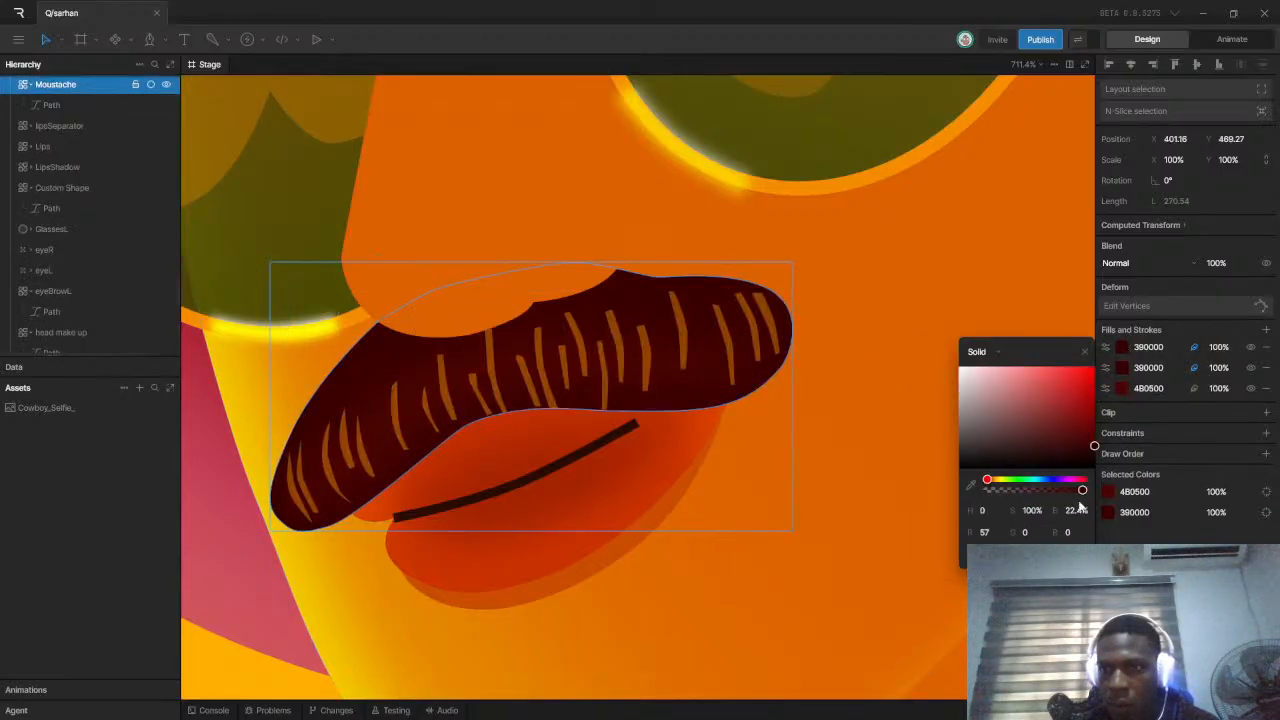
{"action": "left_click_drag", "start_coordinate": [1075, 513], "coordinate": [1074, 487]}
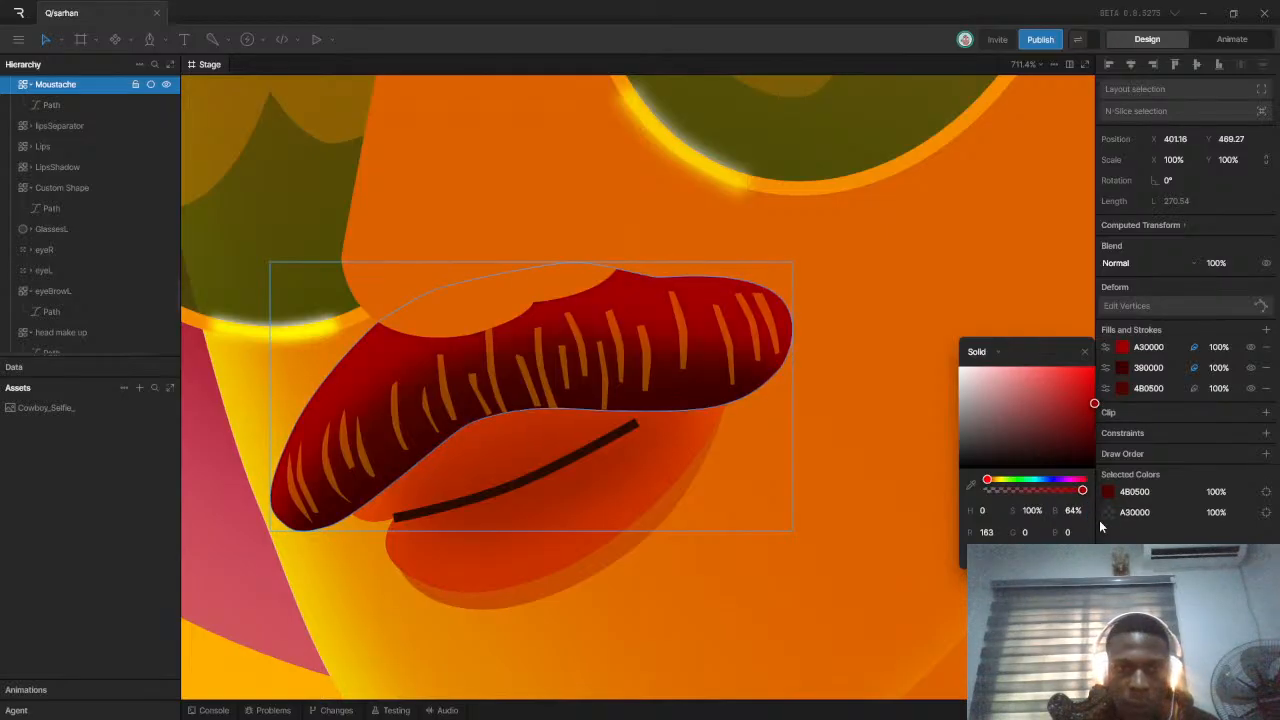
{"action": "key", "text": "ctrl+z"}
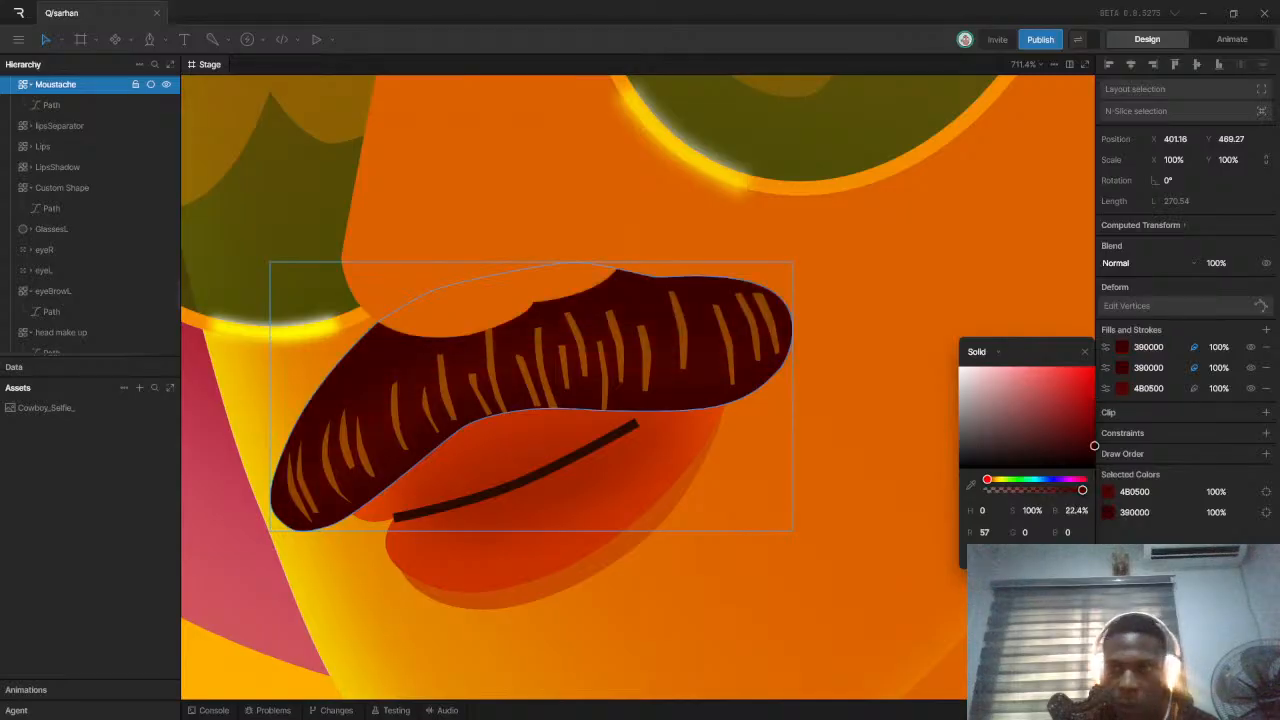
Set the colour of the Moustache's topmost feathered fill to 370303
{"action": "left_click", "coordinate": [1106, 349]}
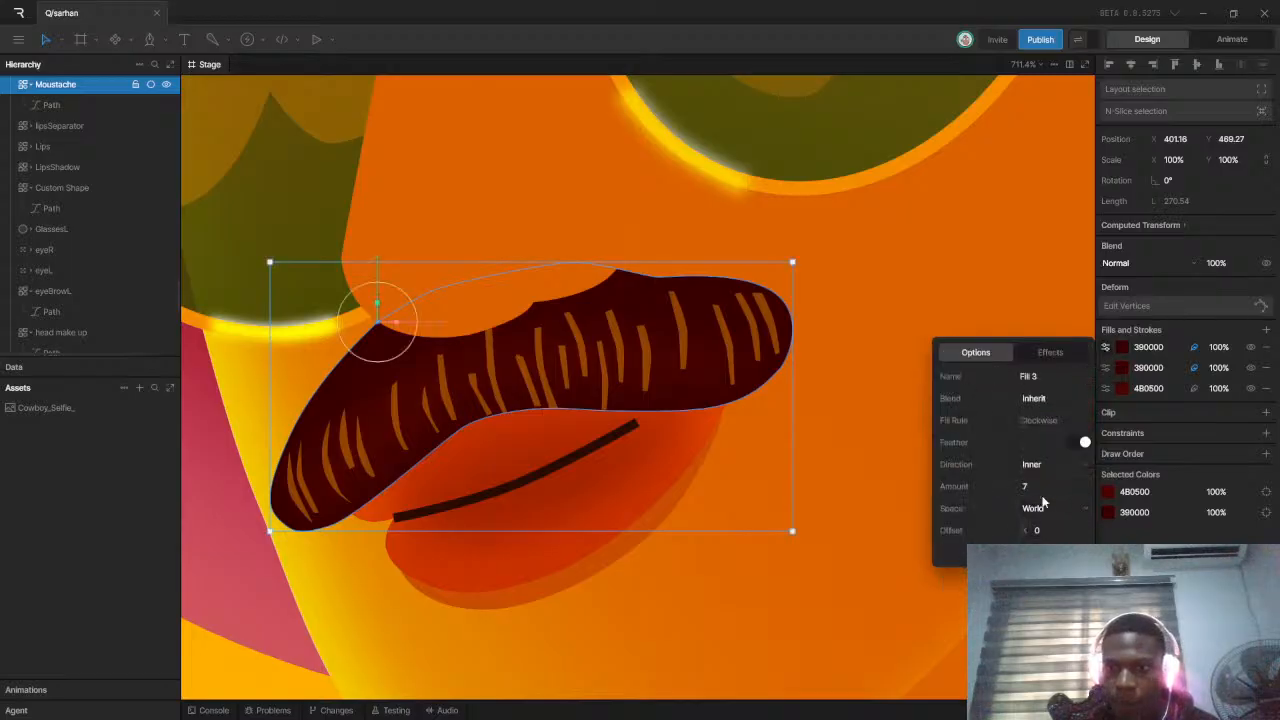
{"action": "left_click", "coordinate": [1122, 352]}
{"action": "mouse_move", "coordinate": [1076, 430]}
{"action": "left_mouse_down"}
{"action": "mouse_move", "coordinate": [1082, 406]}
{"action": "mouse_move", "coordinate": [1087, 446]}
{"action": "left_mouse_up"}
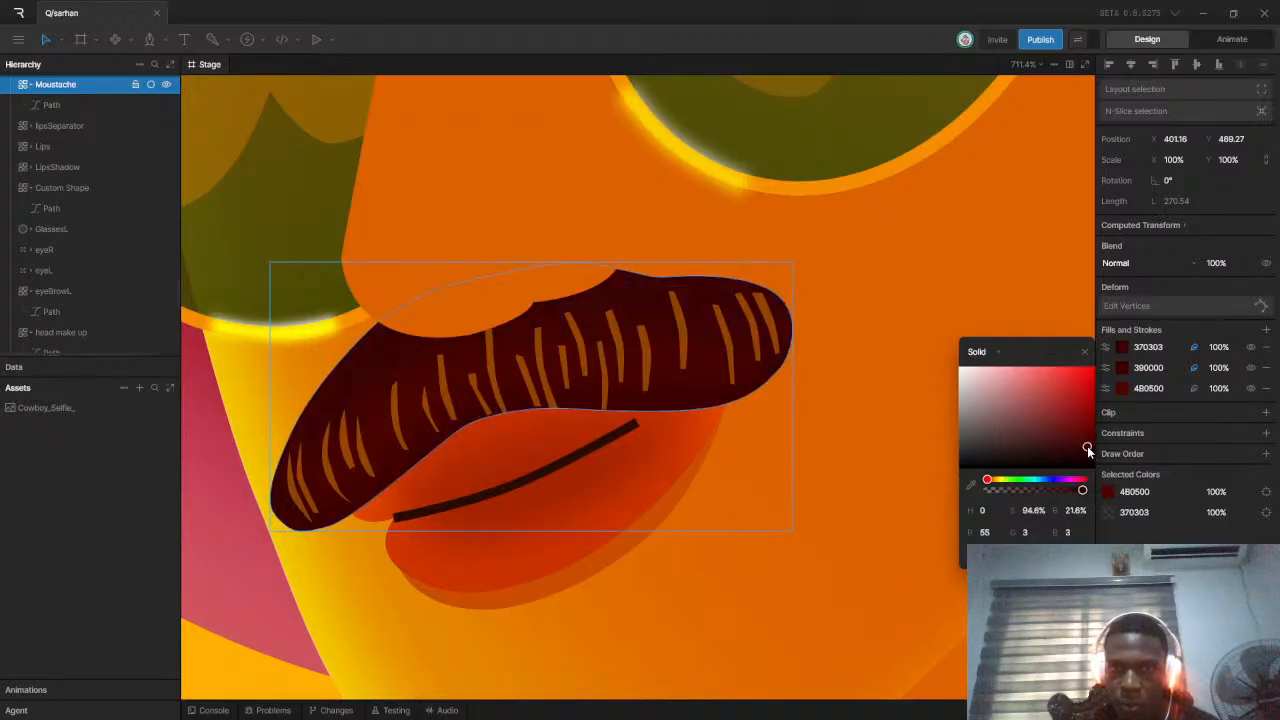
{"action": "left_click", "coordinate": [889, 398]}
Brighten the Moustache's base fill colour from beneath the feathered fills to 690802
{"action": "scroll", "coordinate": [728, 420], "scroll_direction": "down", "scroll_amount": 5}
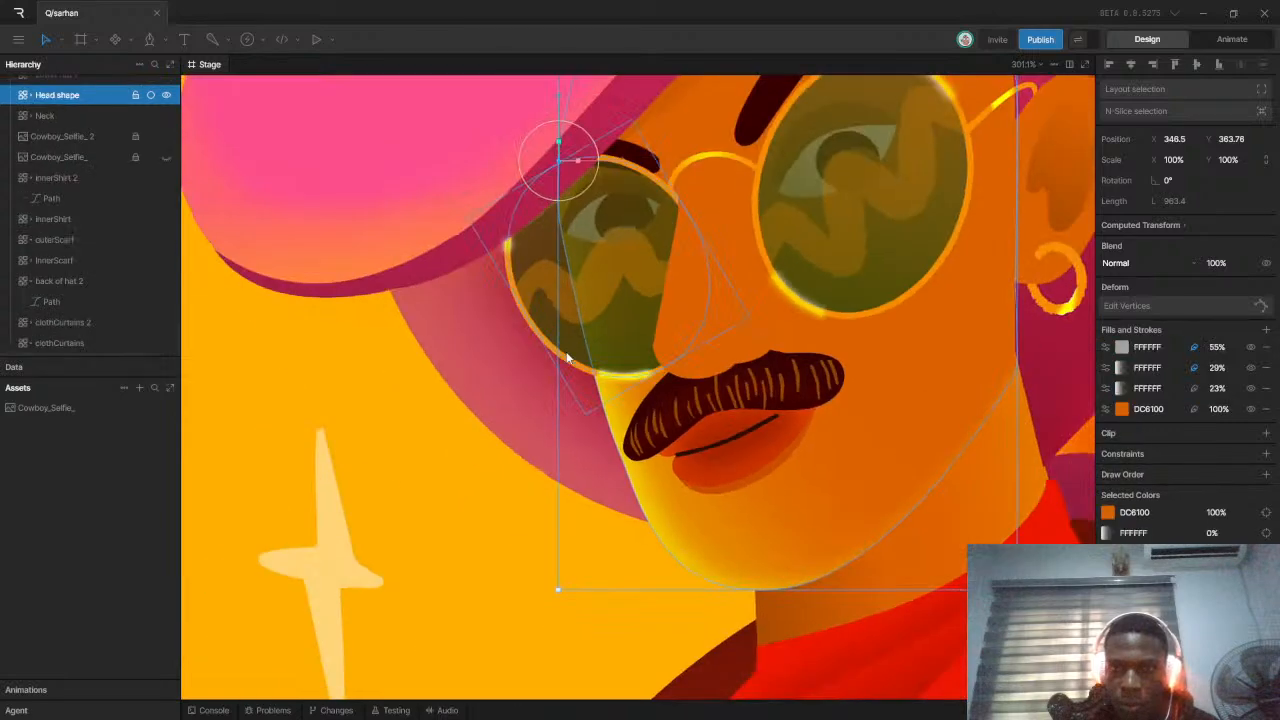
{"action": "scroll", "coordinate": [371, 498], "scroll_direction": "down", "scroll_amount": 4}
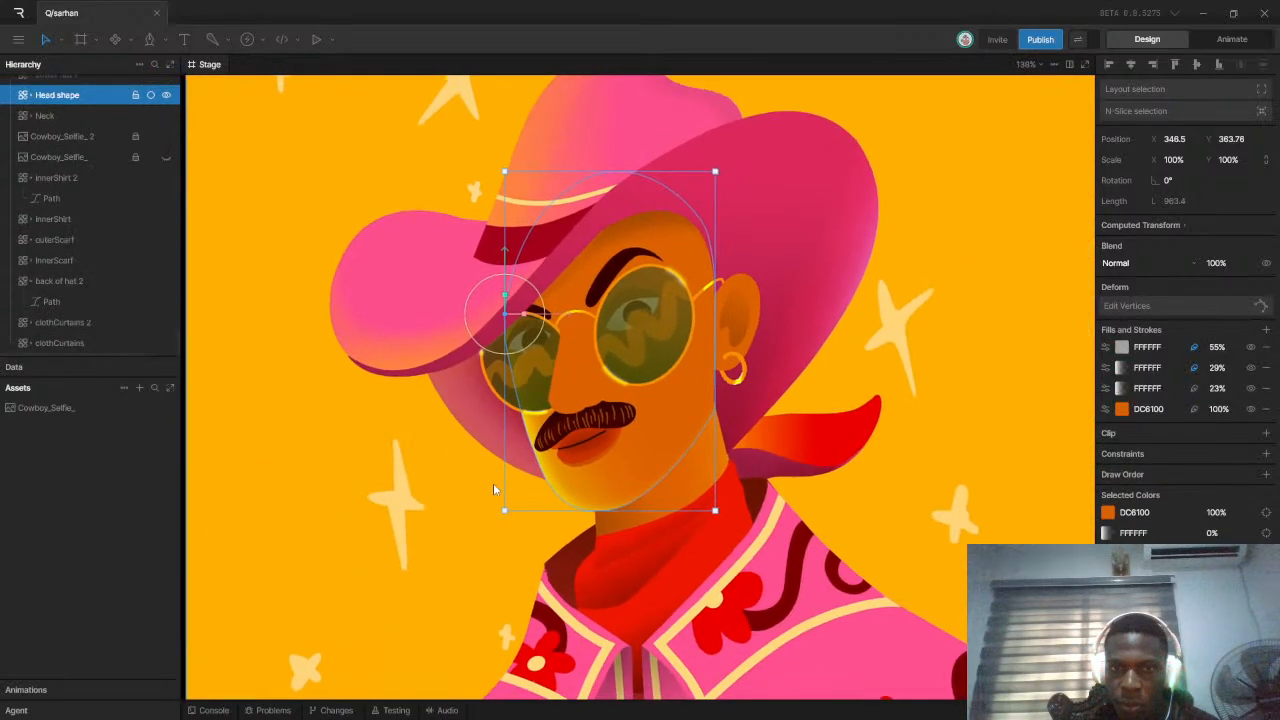
{"action": "scroll", "coordinate": [400, 460], "scroll_direction": "down", "scroll_amount": 3}
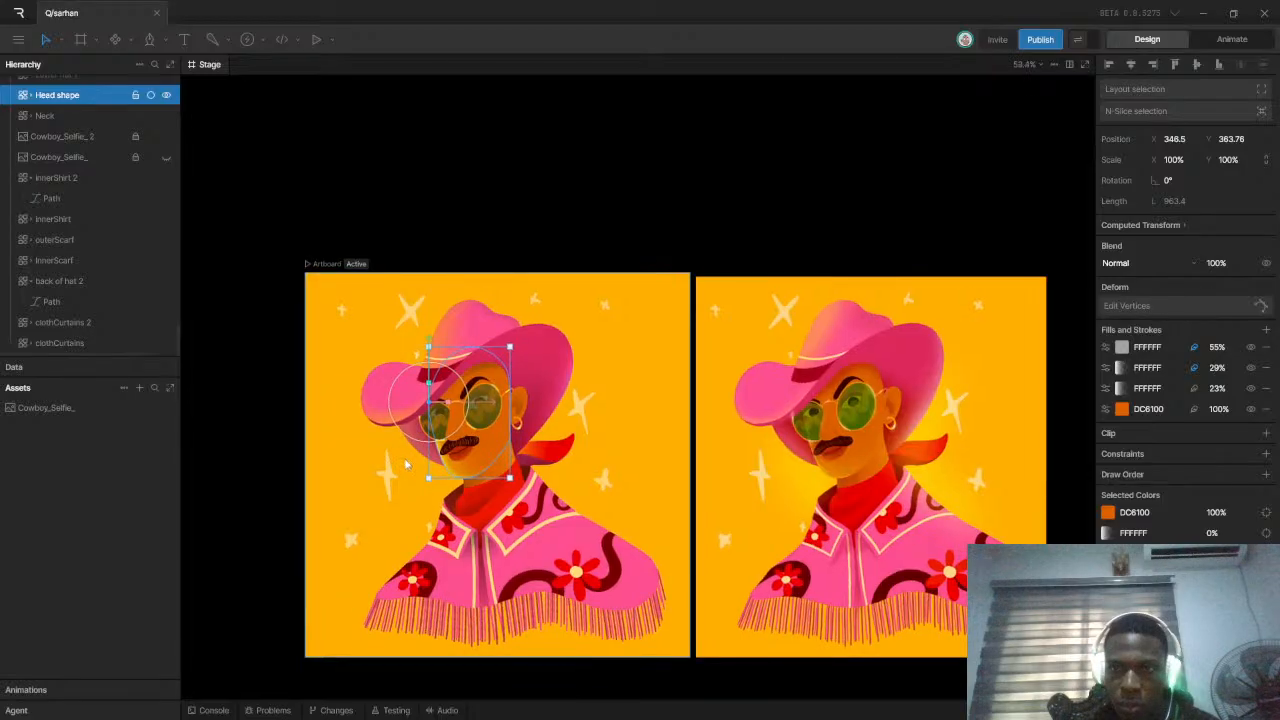
{"action": "scroll", "coordinate": [458, 470], "scroll_direction": "up", "scroll_amount": 9}
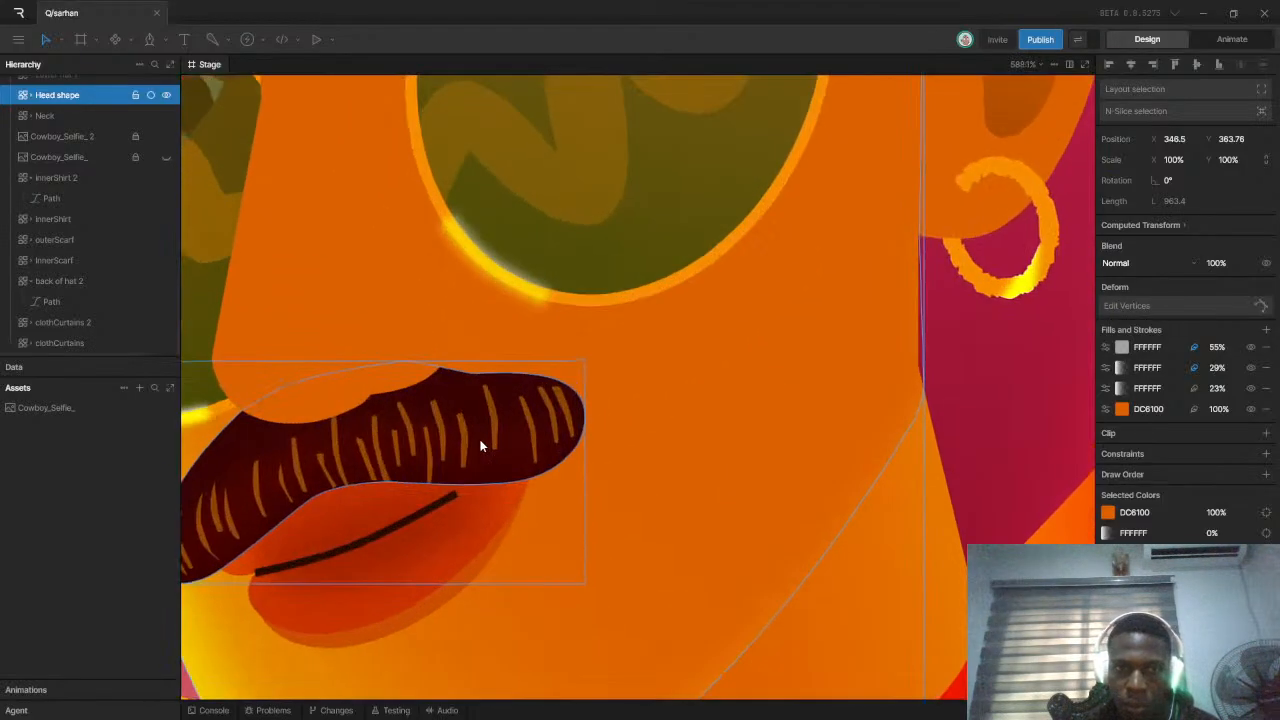
{"action": "left_click", "coordinate": [509, 450]}
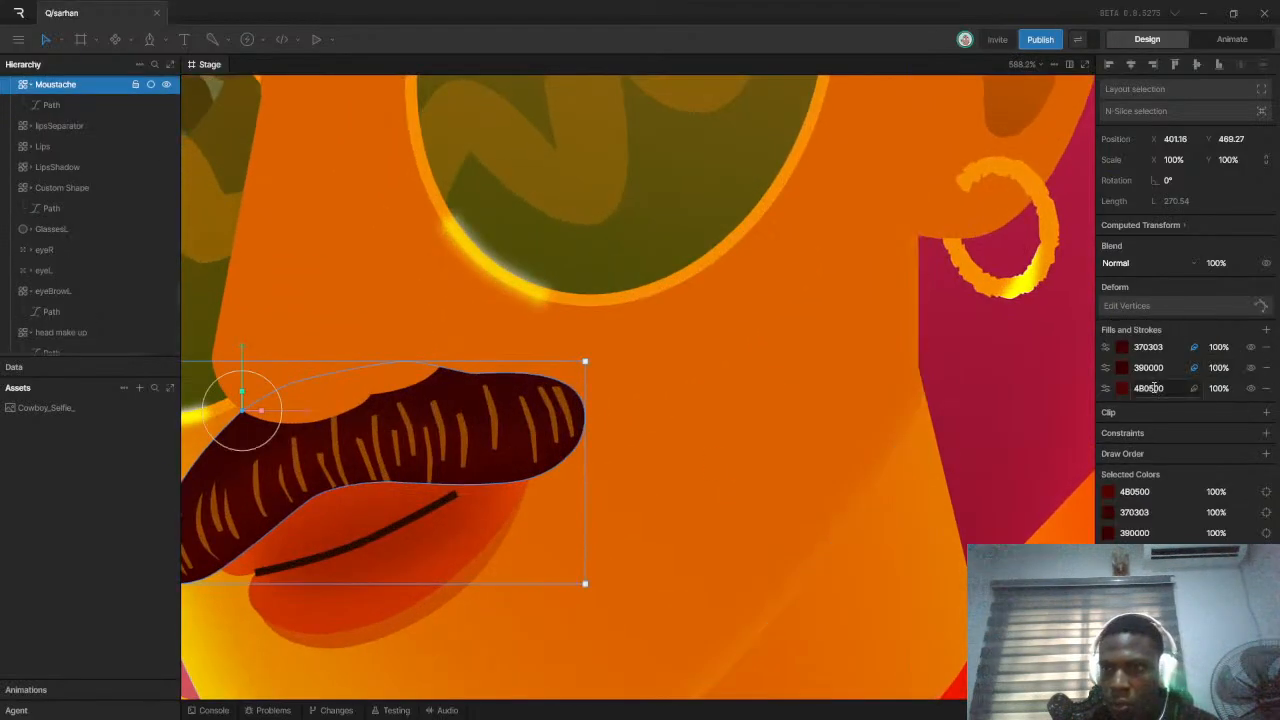
{"action": "left_click", "coordinate": [1123, 389]}
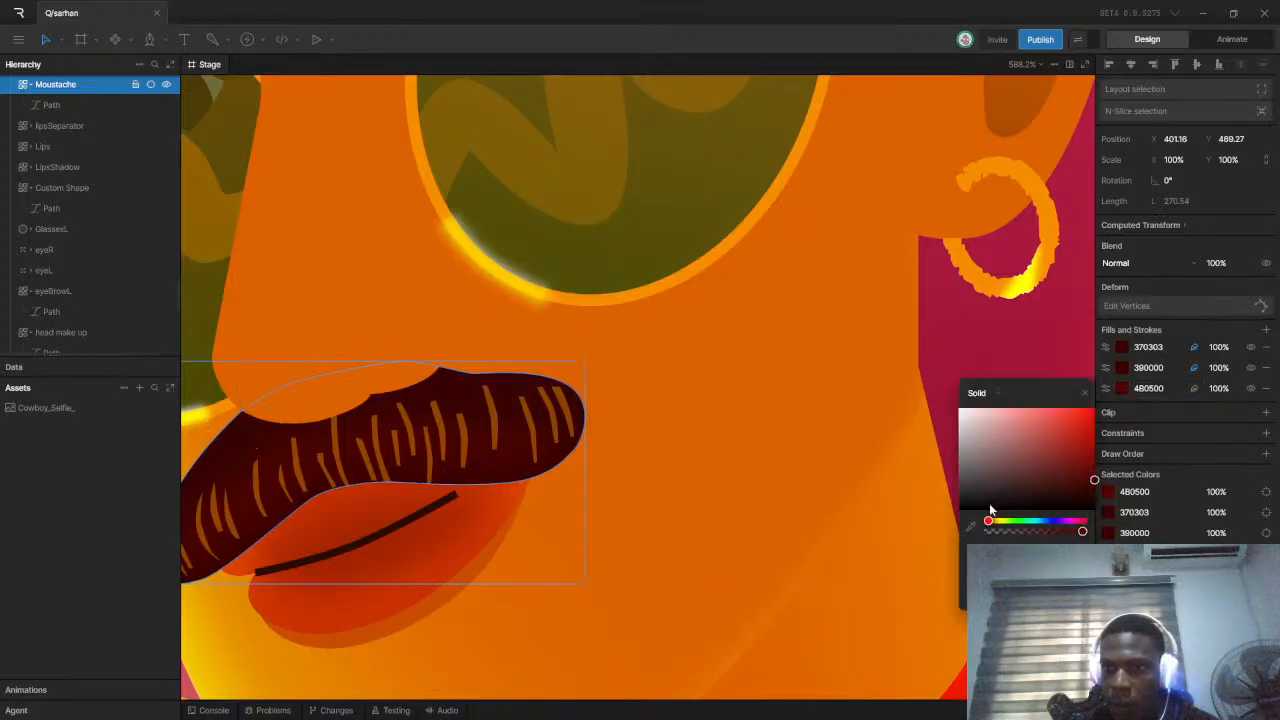
{"action": "left_click", "coordinate": [1092, 474]}
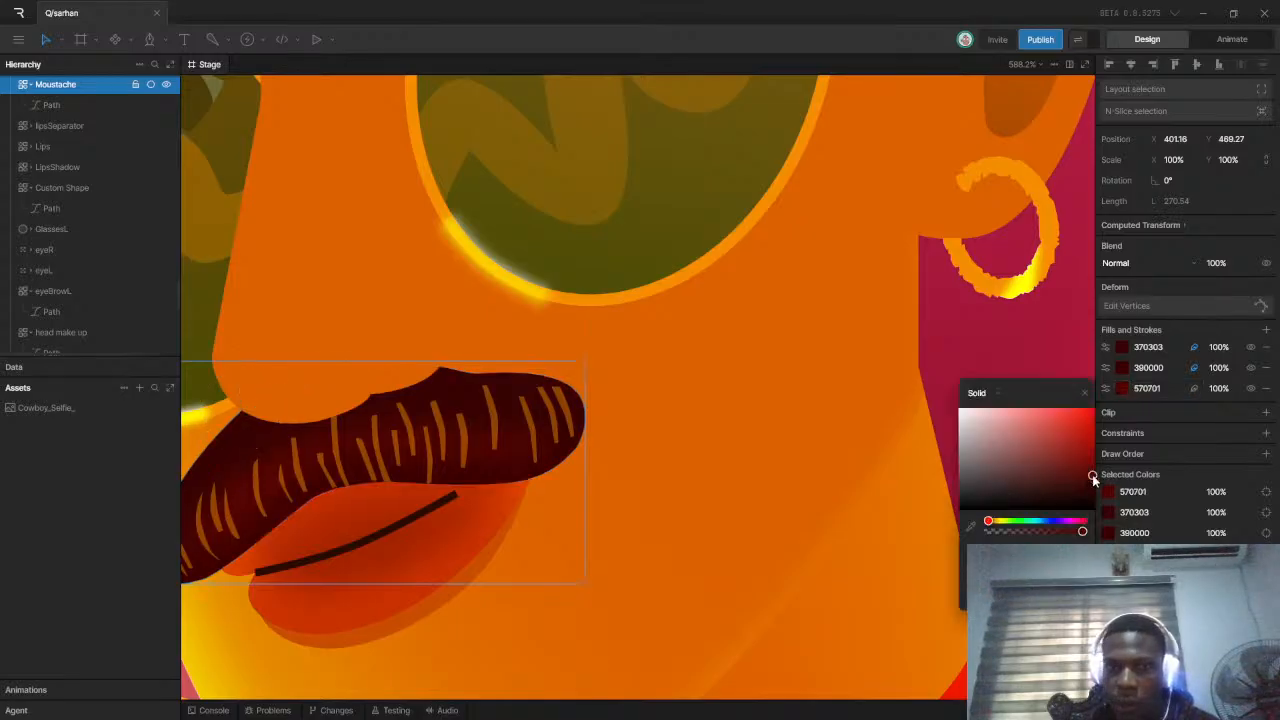
{"action": "left_click", "coordinate": [684, 410]}
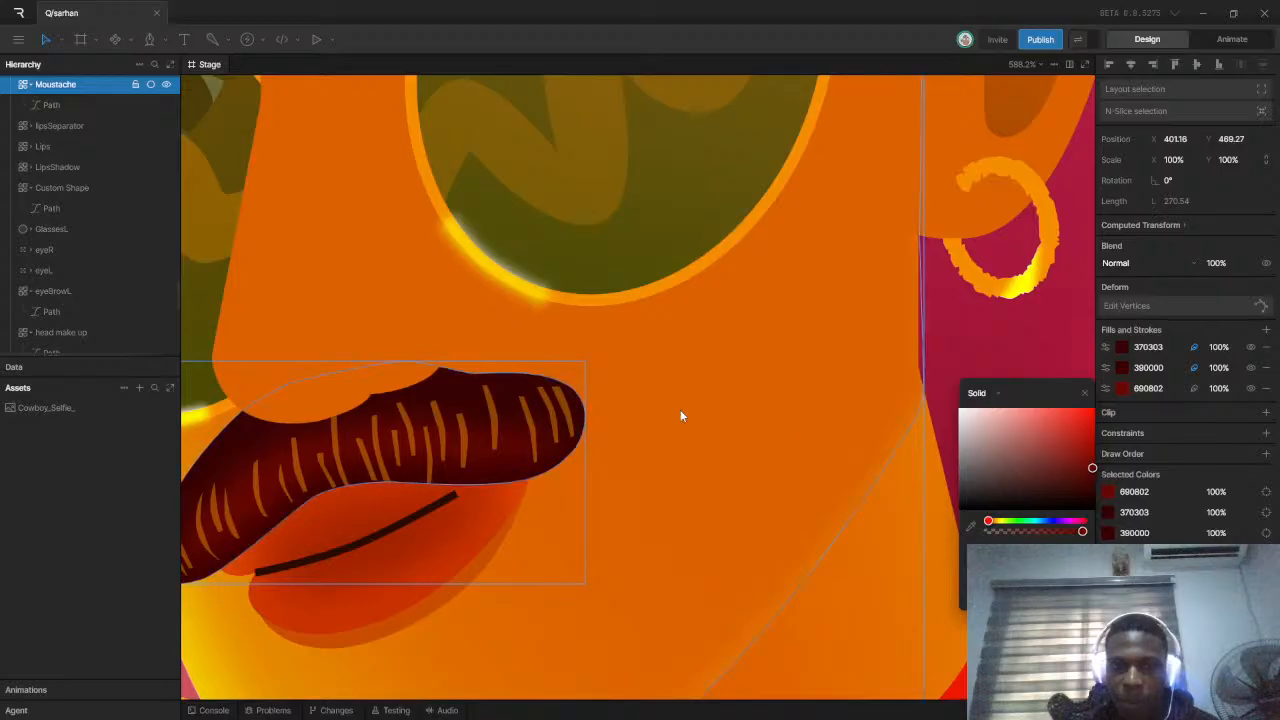
Compare the recoloured moustache with the reference illustration beside the artboard
{"action": "scroll", "coordinate": [680, 416], "scroll_direction": "down", "scroll_amount": 10}
{"action": "left_click", "coordinate": [300, 484]}
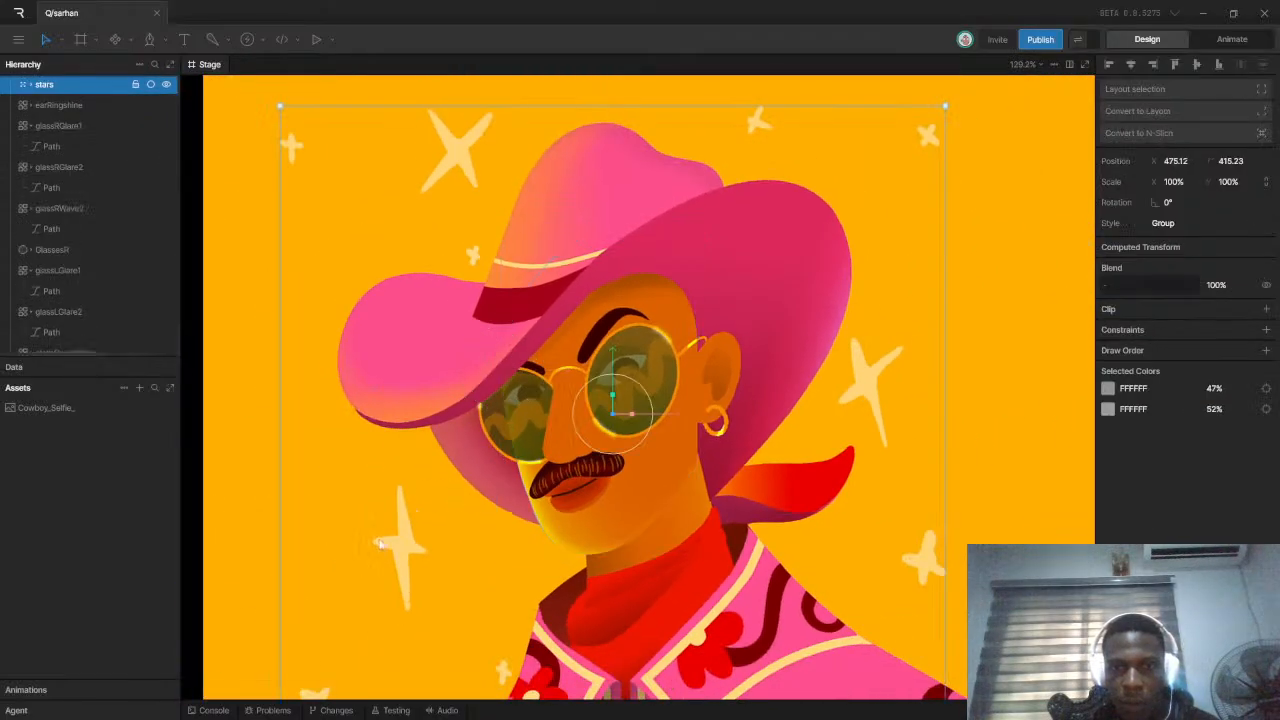
{"action": "scroll", "coordinate": [301, 483], "scroll_direction": "down", "scroll_amount": 3}
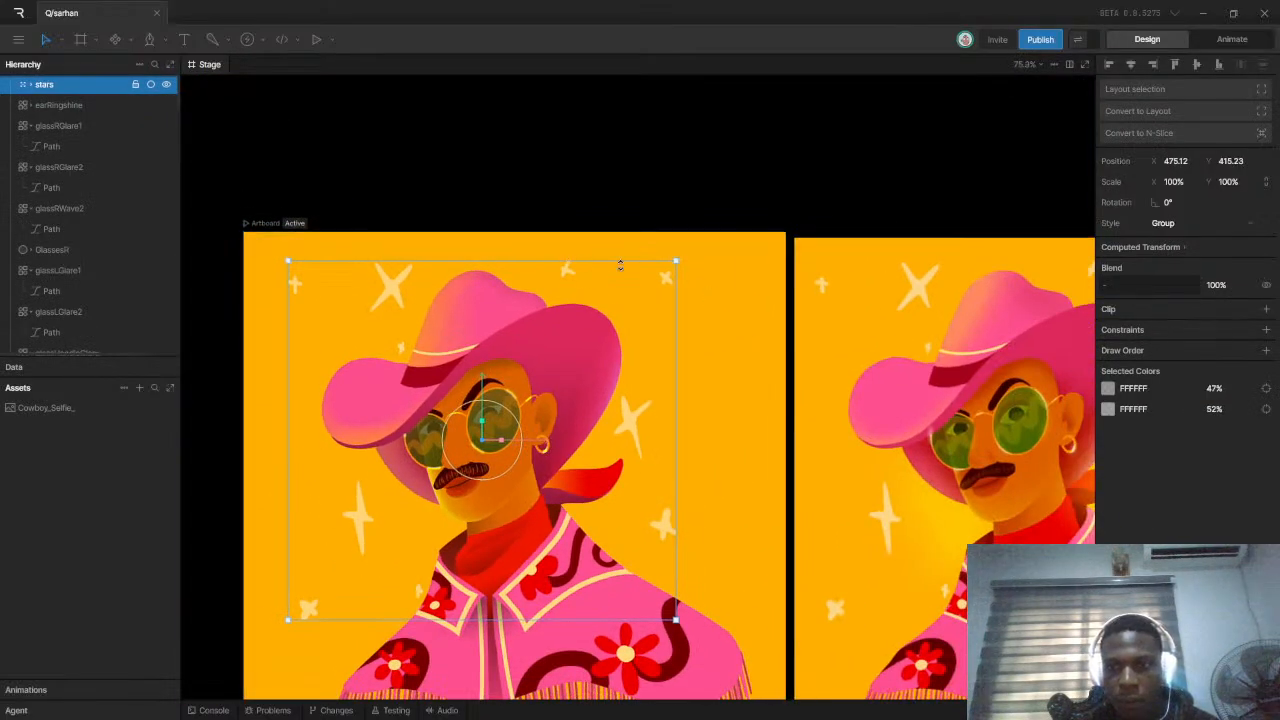
{"action": "scroll", "coordinate": [700, 270], "scroll_direction": "down", "scroll_amount": 1}
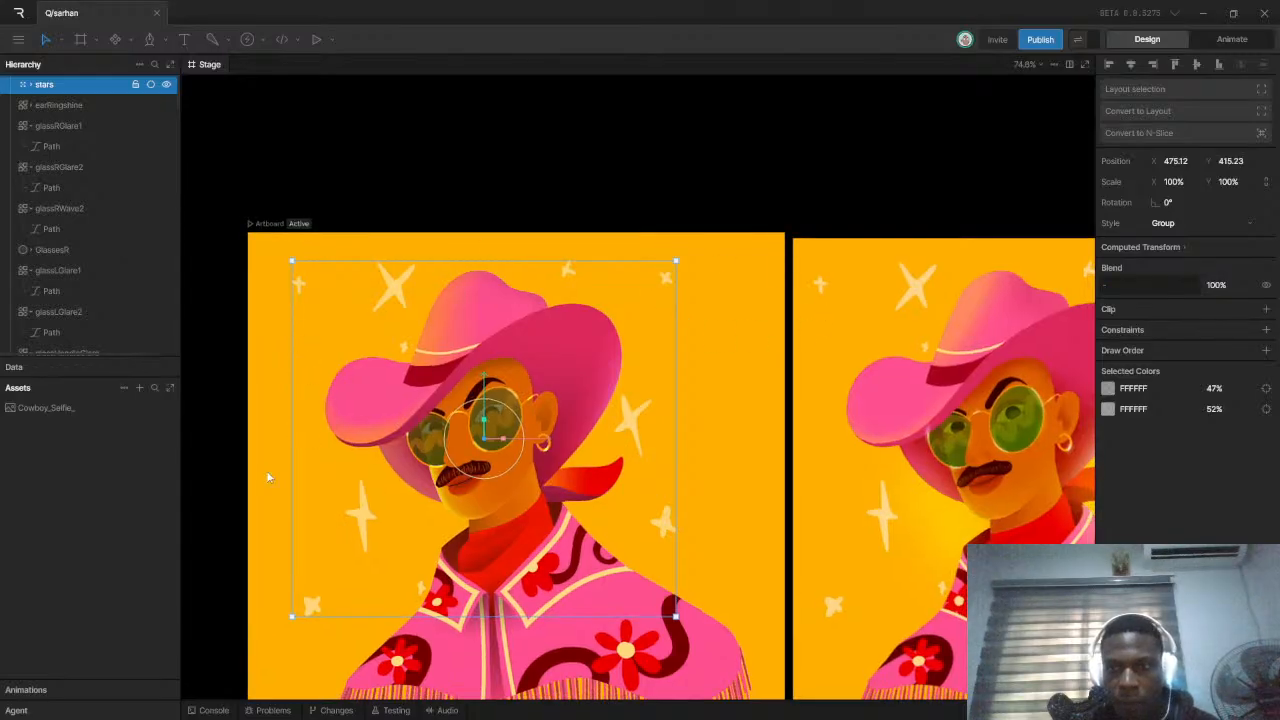
{"action": "scroll", "coordinate": [401, 468], "scroll_direction": "up", "scroll_amount": 6}
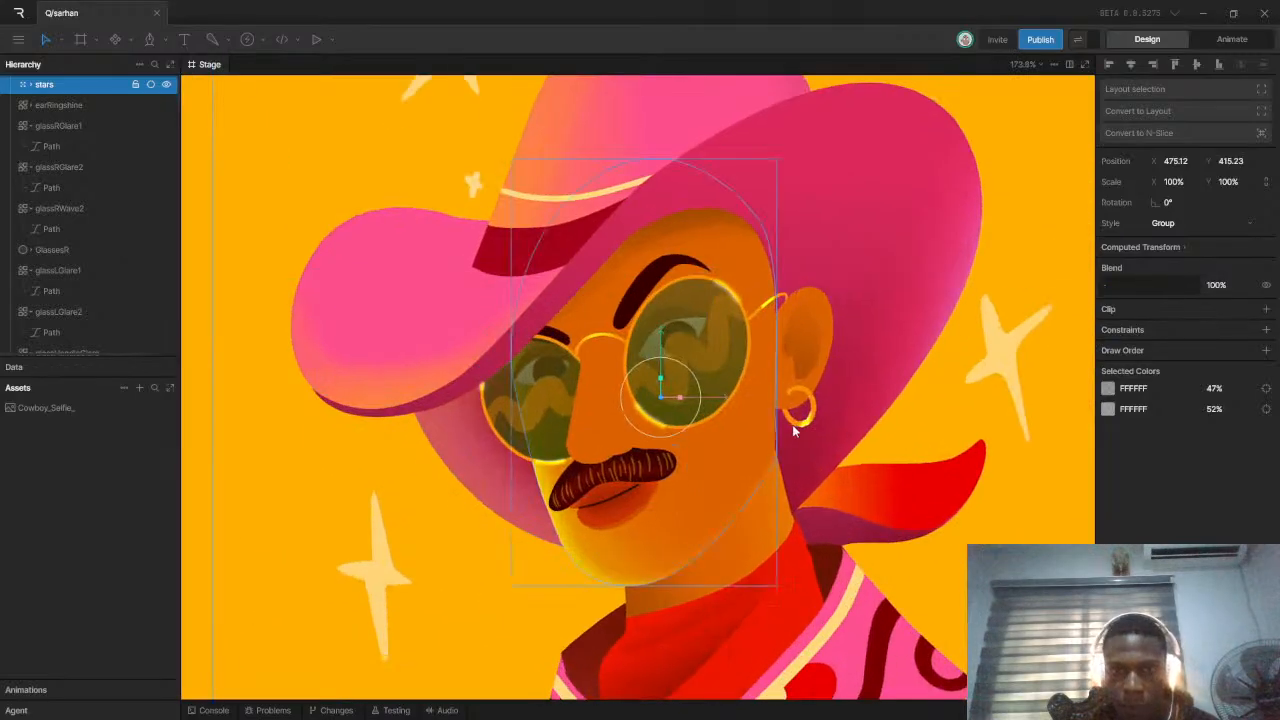
{"action": "scroll", "coordinate": [715, 440], "scroll_direction": "up", "scroll_amount": 2}
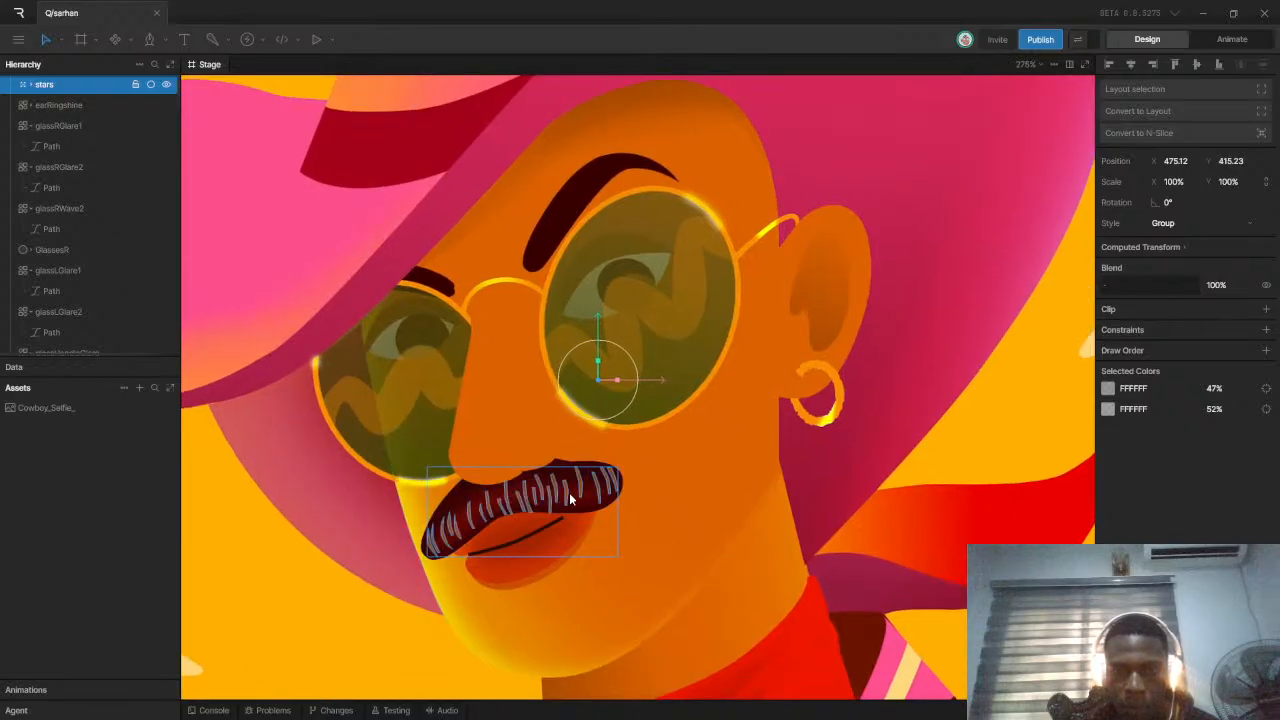
Try adding a second fill to the moustachehighlights shape and undo the addition
{"action": "left_click", "coordinate": [567, 497]}
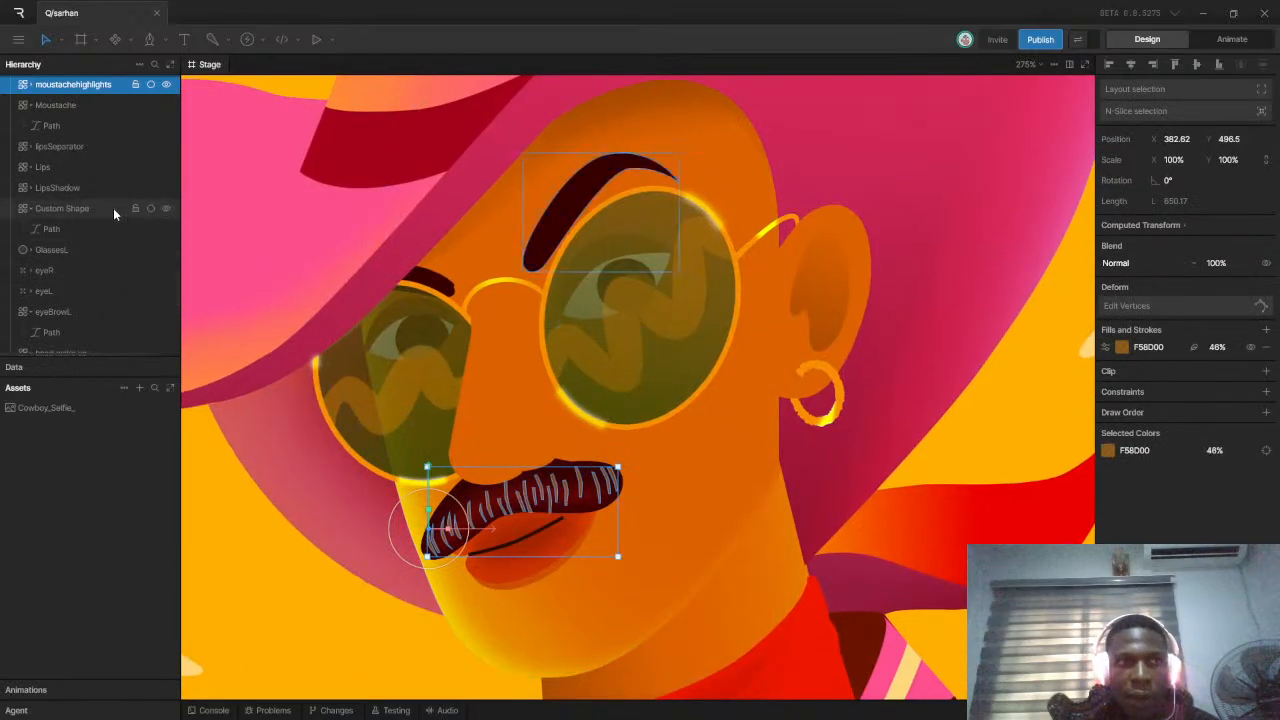
{"action": "left_click", "coordinate": [1267, 332]}
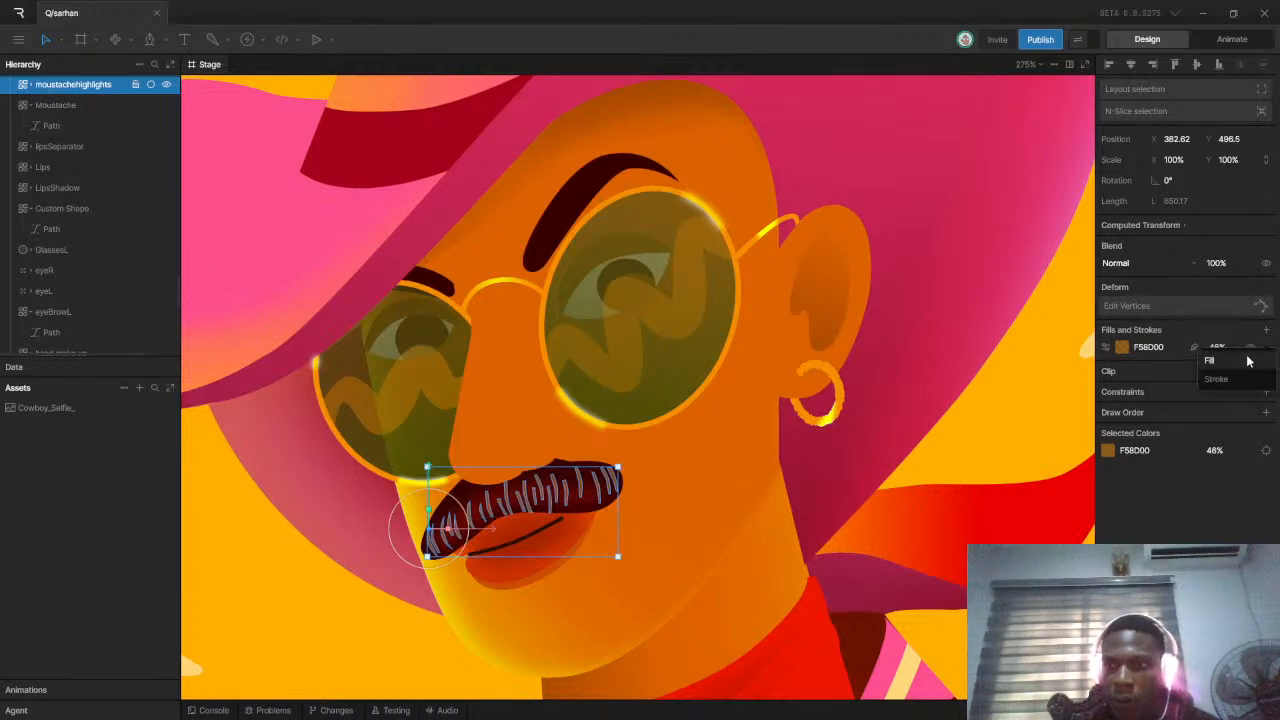
{"action": "left_click", "coordinate": [1232, 360]}
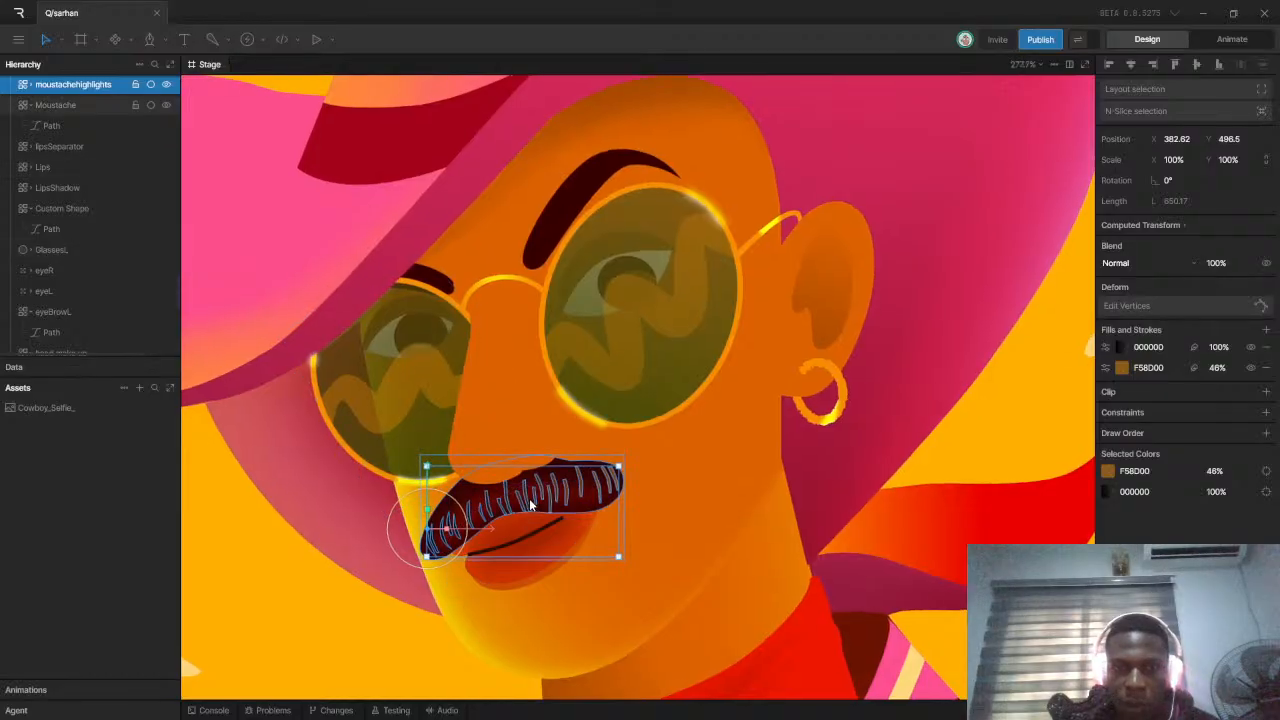
{"action": "scroll", "coordinate": [529, 495], "scroll_direction": "up", "scroll_amount": 5}
{"action": "key", "text": "ctrl+z"}
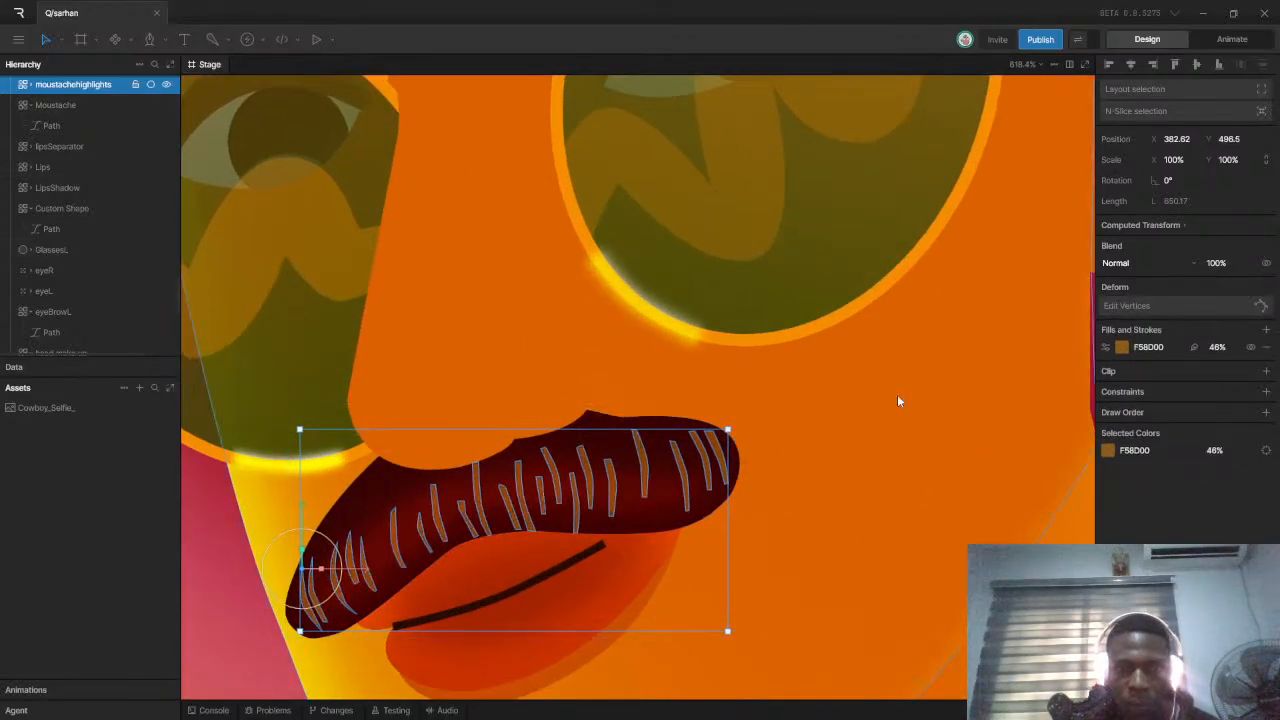
Feather the moustachehighlights fill with an amount of 0.5, accepting the clockwise fill rule
{"action": "left_click", "coordinate": [1193, 347]}
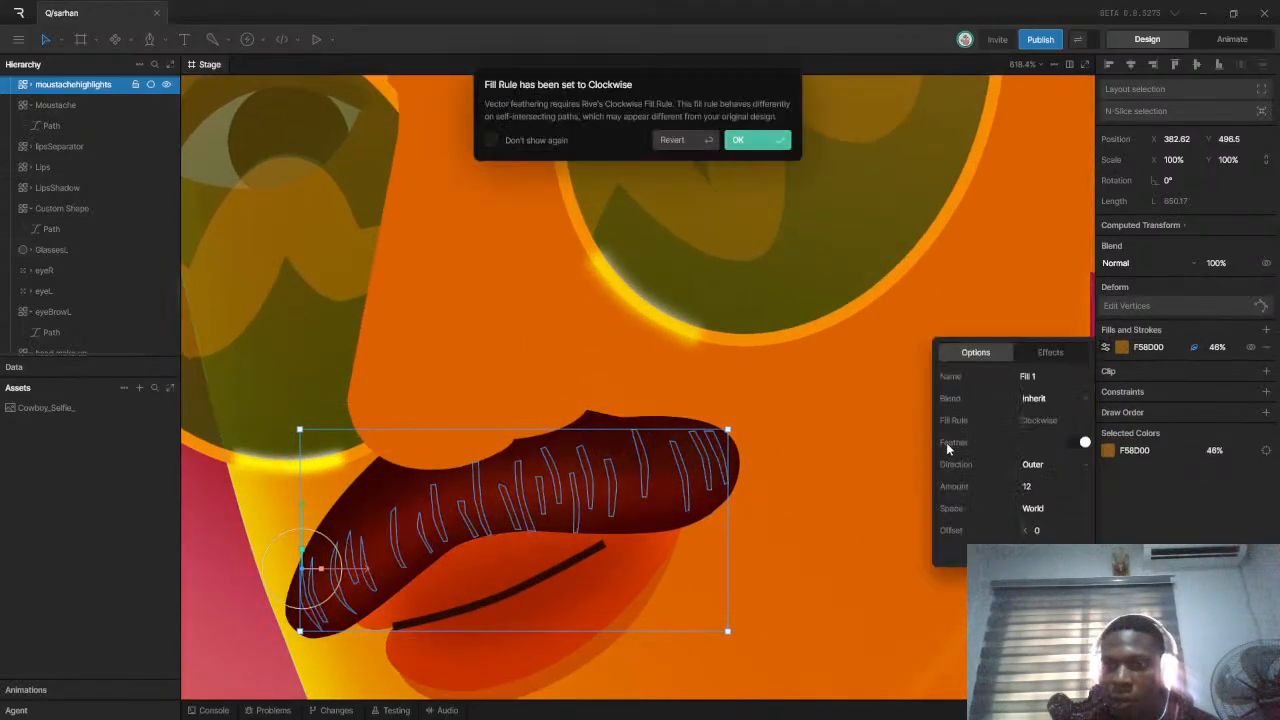
{"action": "left_click", "coordinate": [748, 140]}
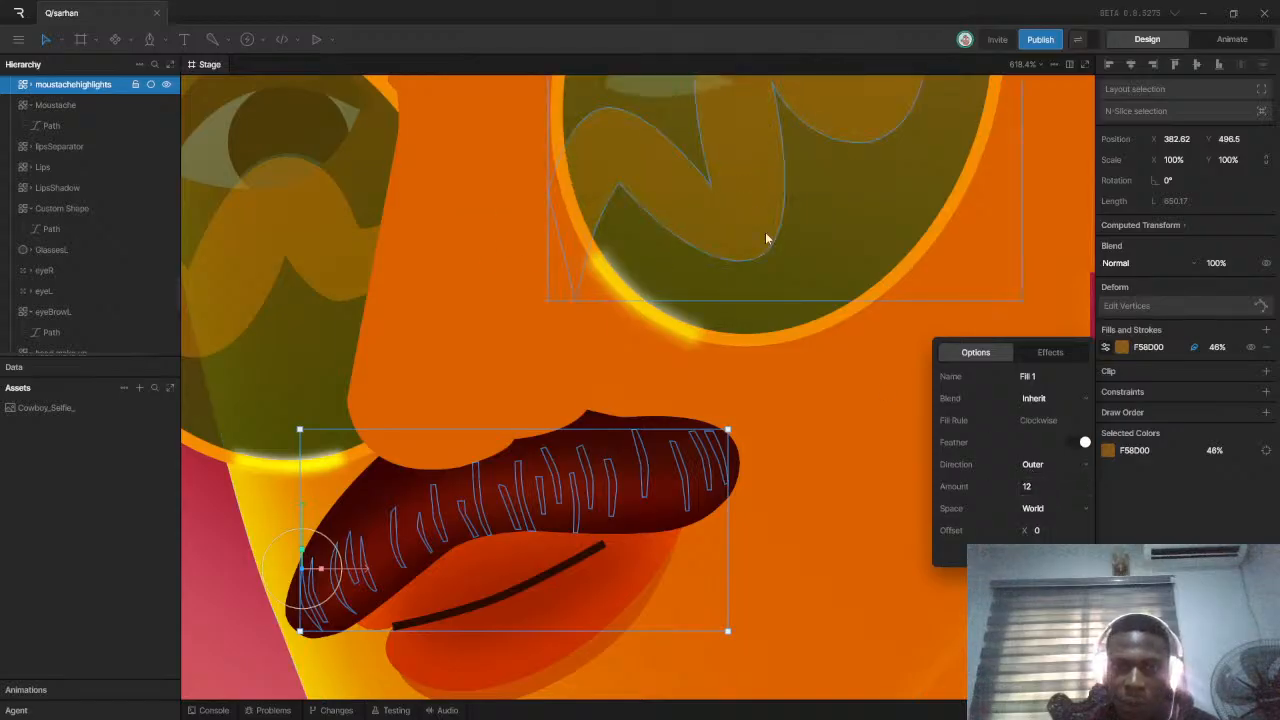
{"action": "left_click_drag", "start_coordinate": [1037, 487], "coordinate": [1037, 505]}
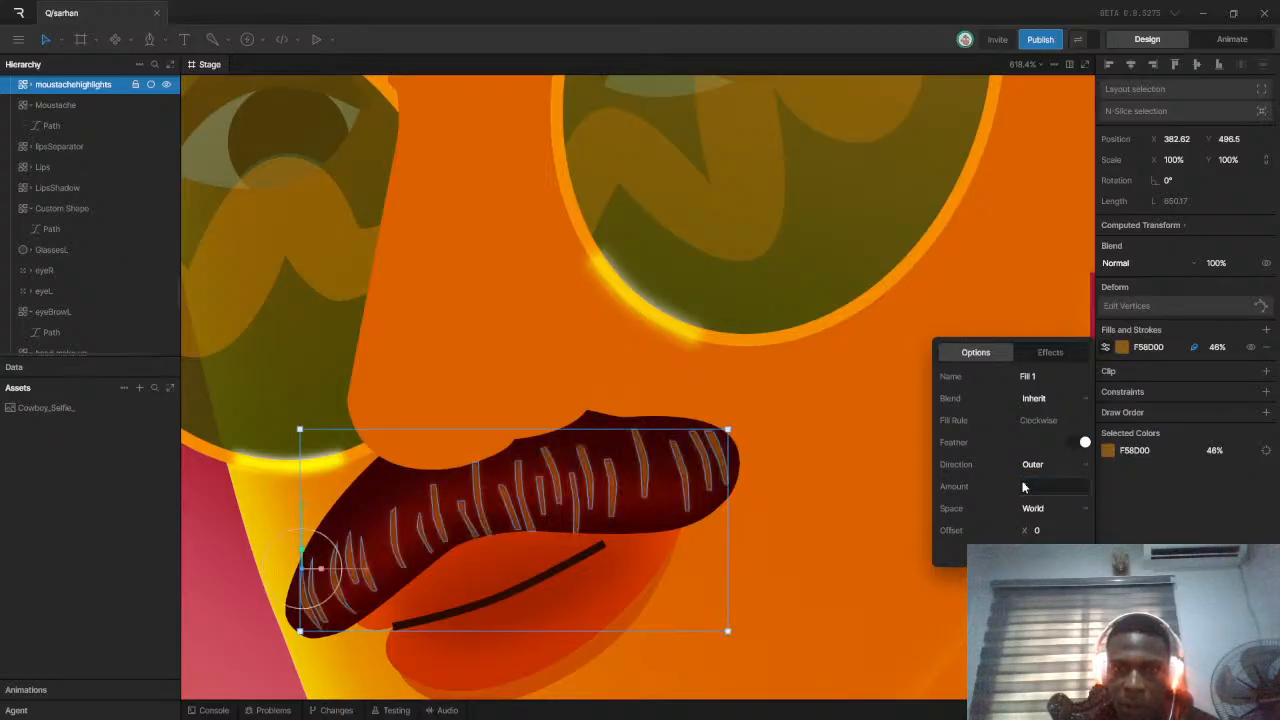
{"action": "left_click", "coordinate": [1035, 486]}
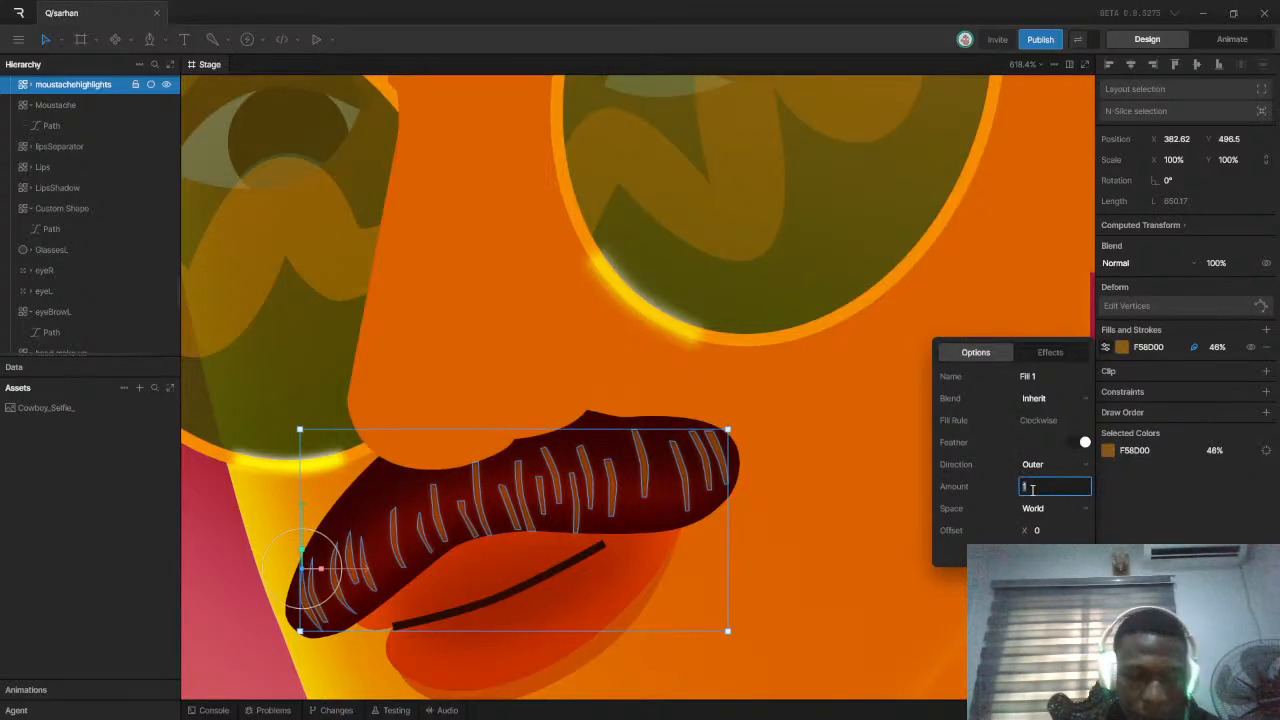
{"action": "type", "text": "0."}
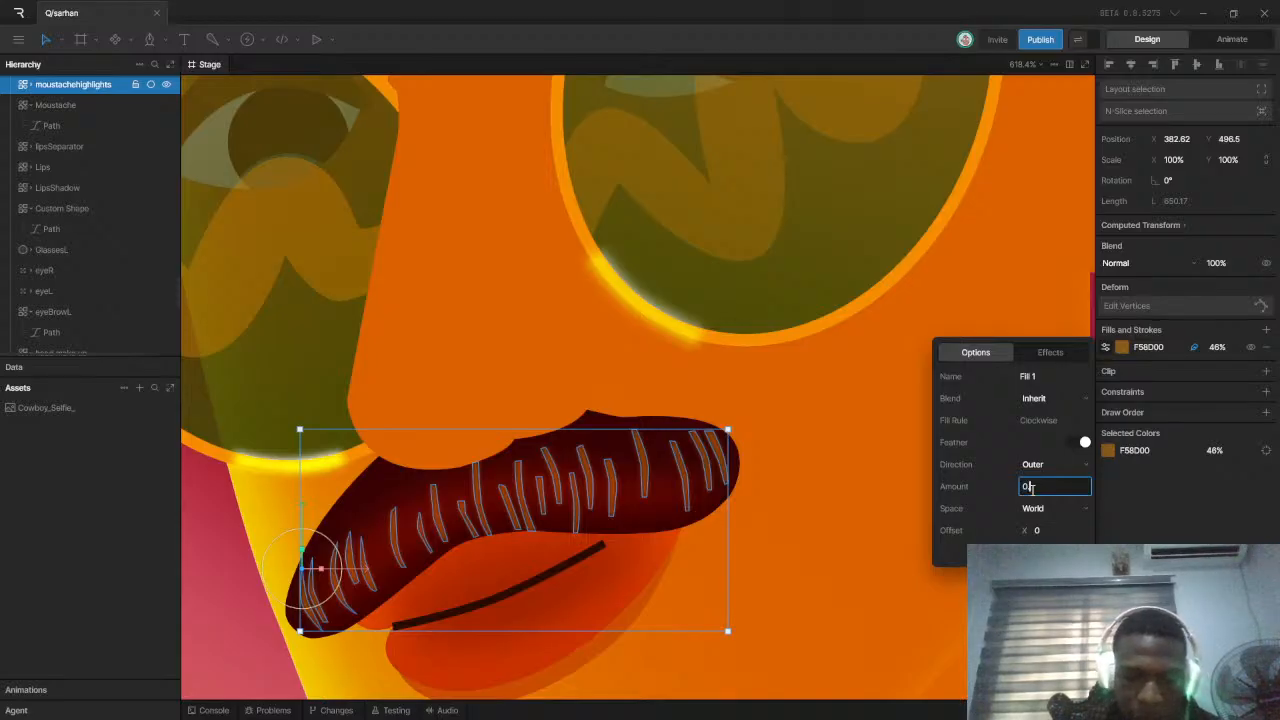
{"action": "key", "text": "Return"}
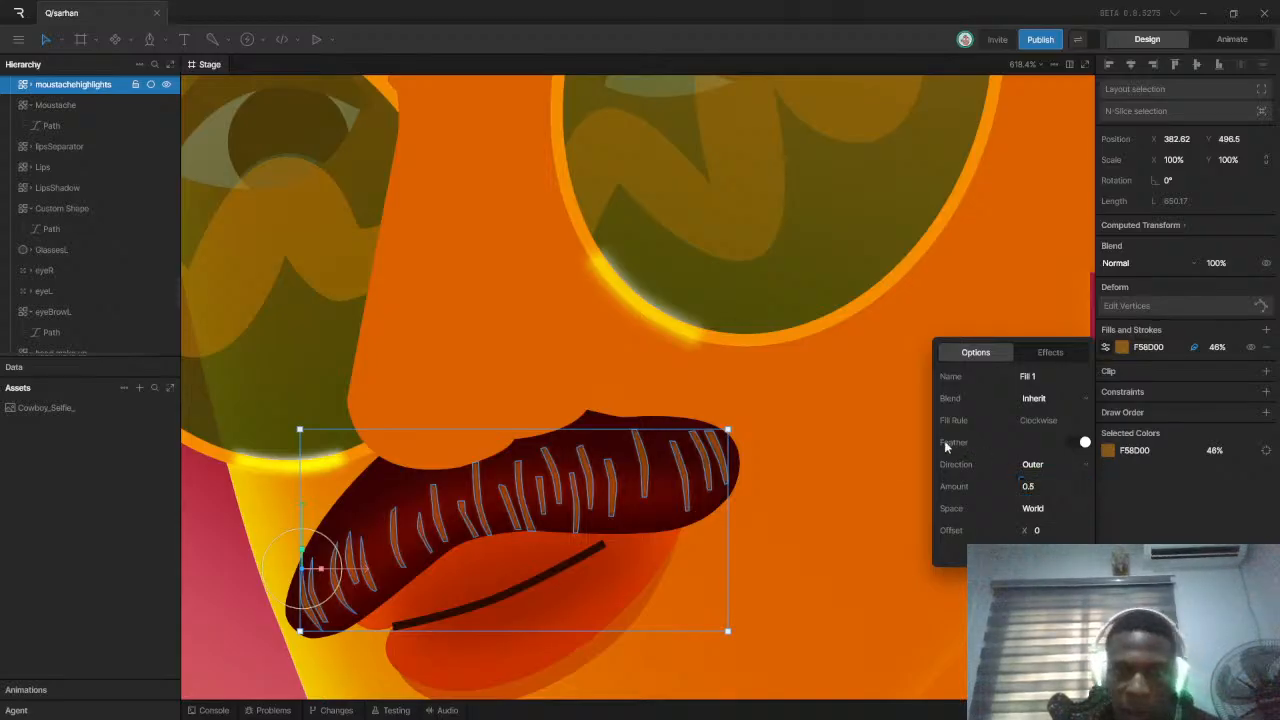
{"action": "left_click", "coordinate": [885, 467]}
Compare the softened moustache highlights with the reference illustration, both close up and at full artboard size
{"action": "scroll", "coordinate": [765, 481], "scroll_direction": "down", "scroll_amount": 10}
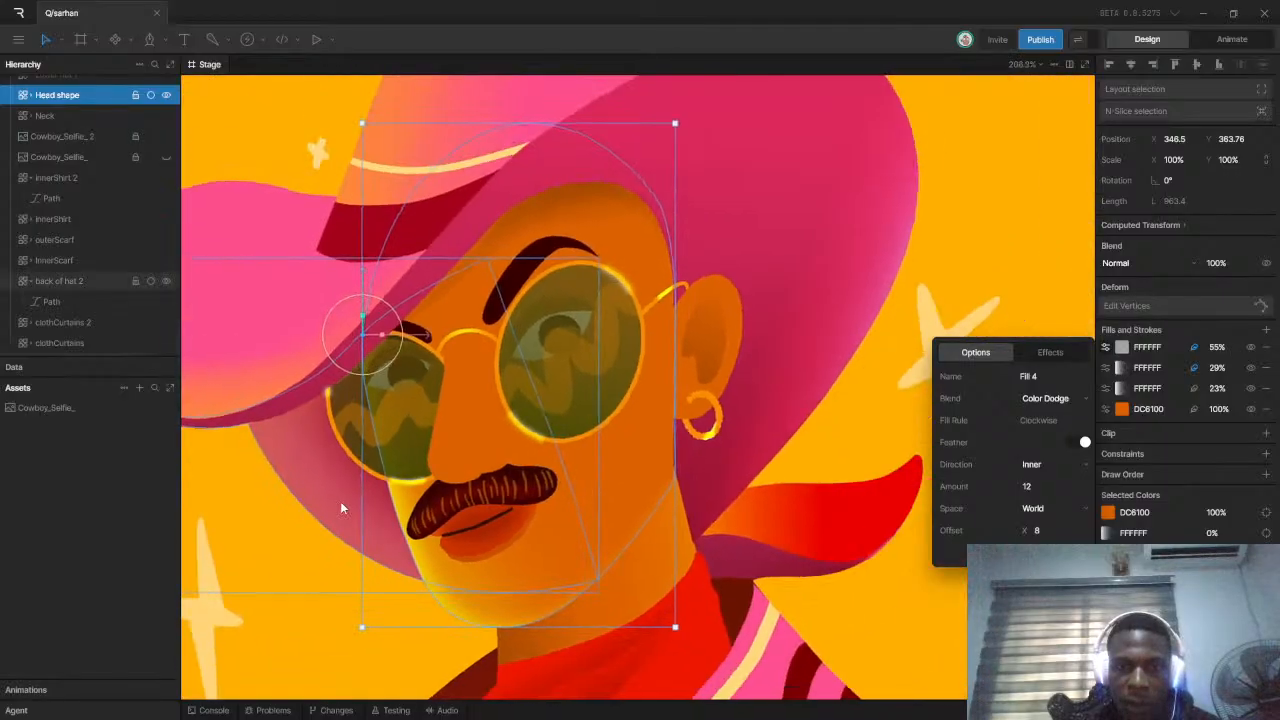
{"action": "scroll", "coordinate": [495, 390], "scroll_direction": "down", "scroll_amount": 3}
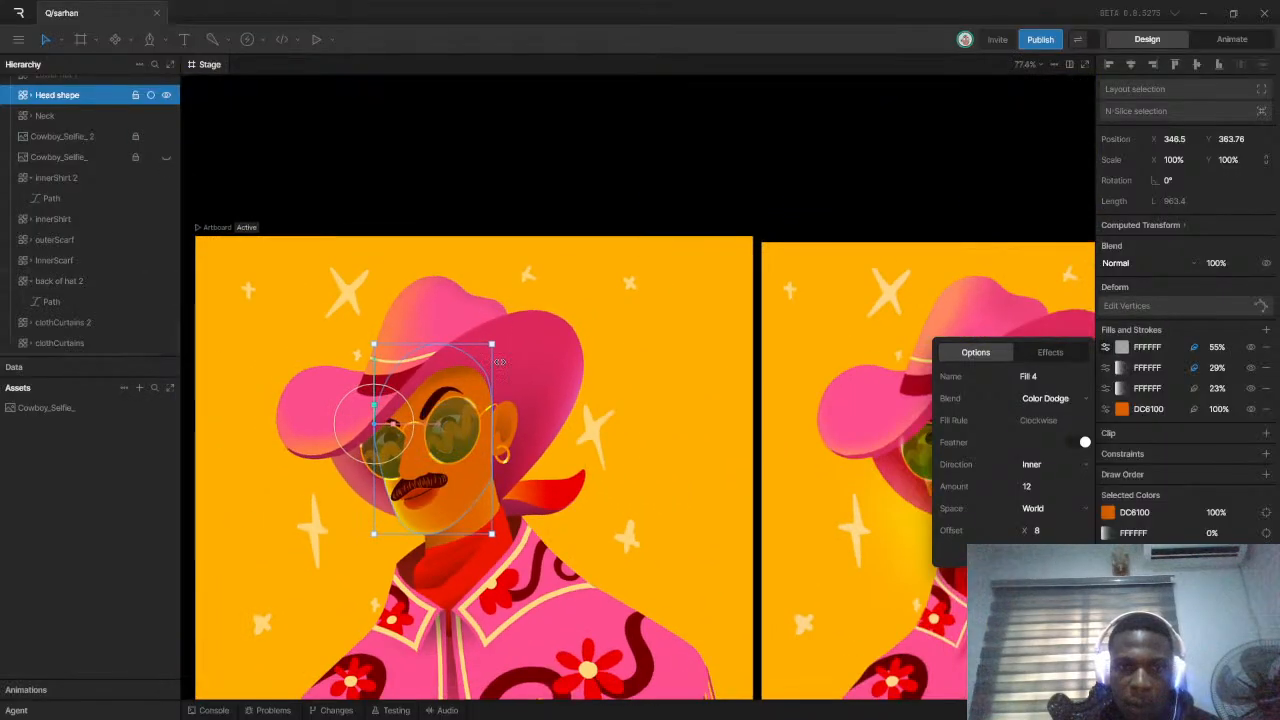
{"action": "scroll", "coordinate": [499, 384], "scroll_direction": "up", "scroll_amount": 5}
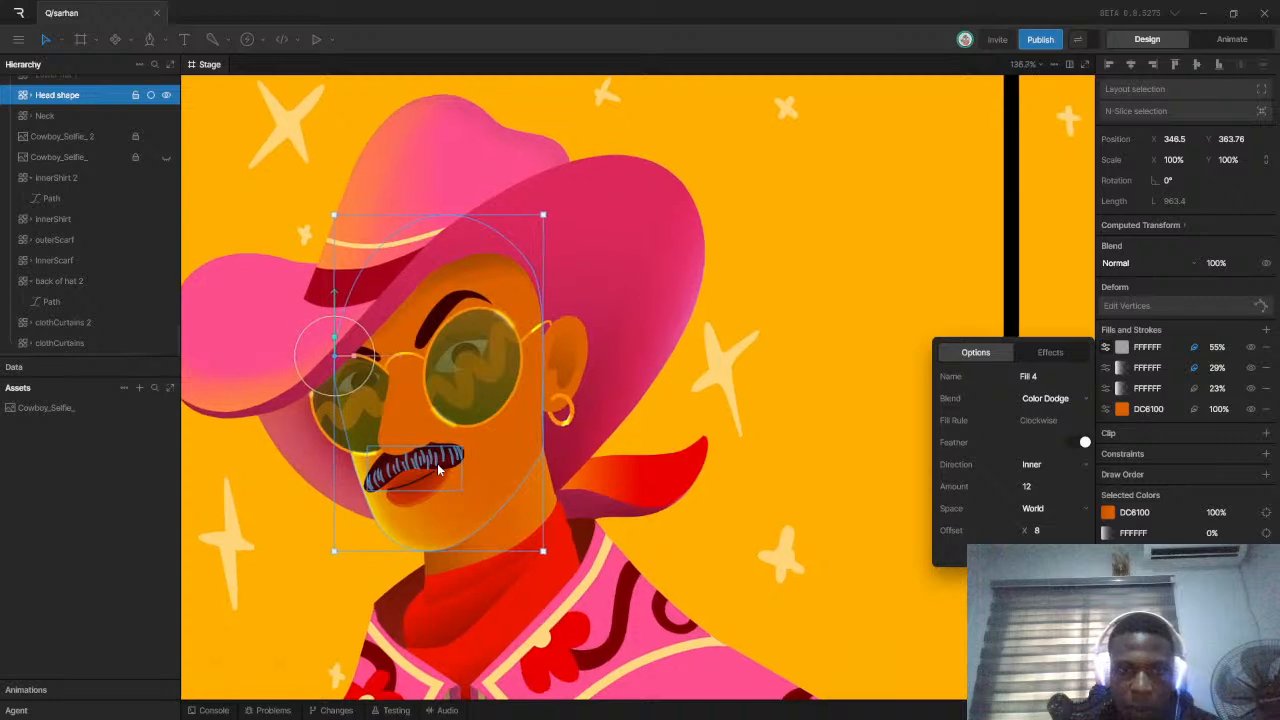
{"action": "left_click", "coordinate": [437, 463]}
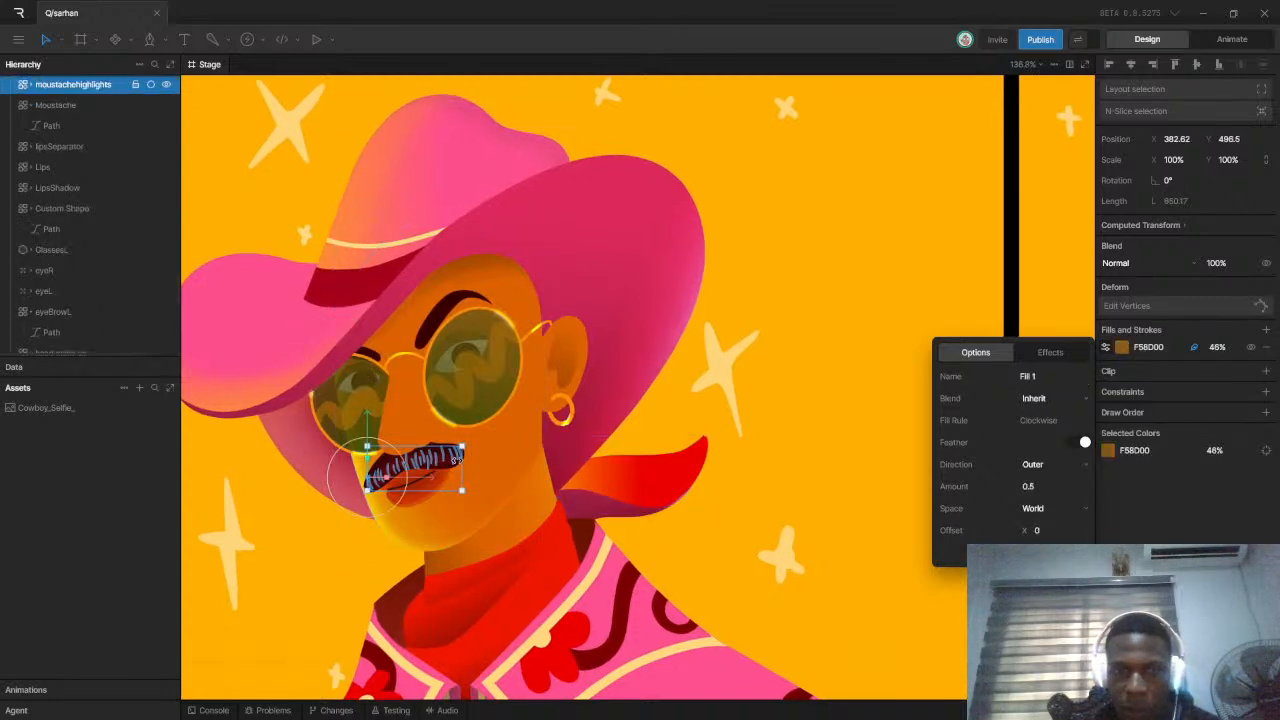
{"action": "left_click", "coordinate": [216, 563]}
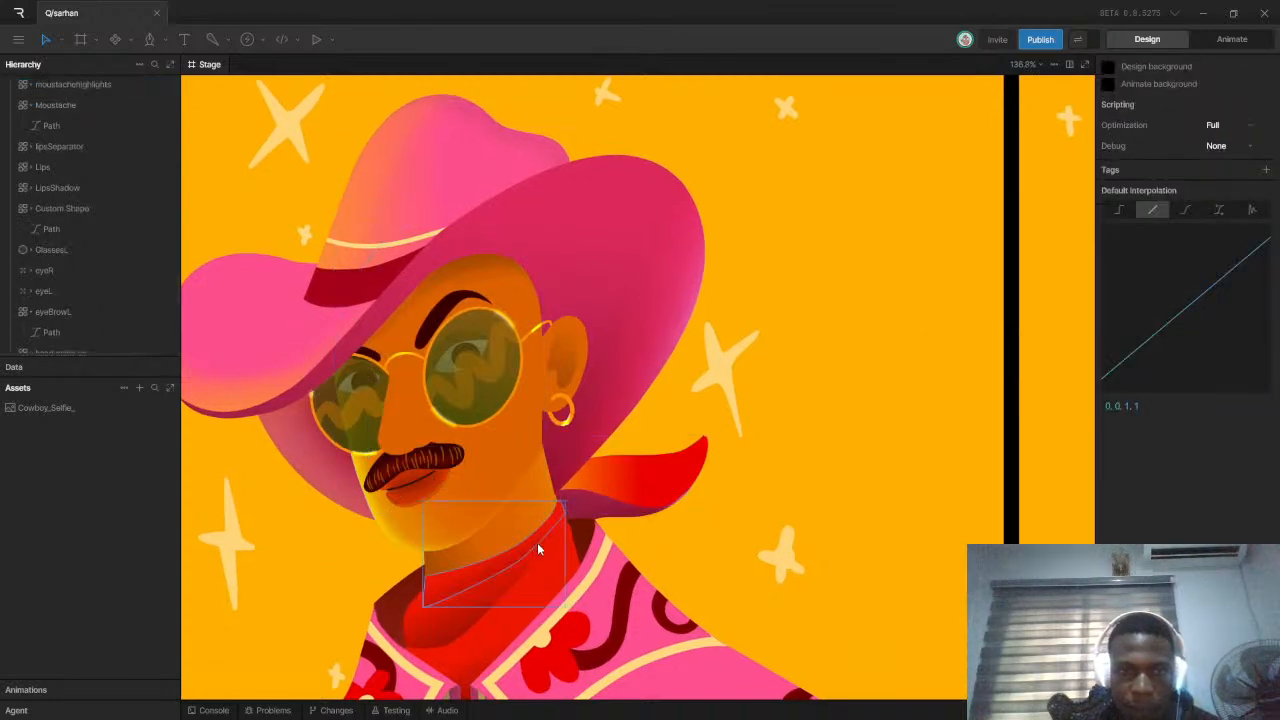
{"action": "scroll", "coordinate": [509, 440], "scroll_direction": "down", "scroll_amount": 5}
{"action": "scroll", "coordinate": [310, 444], "scroll_direction": "up", "scroll_amount": 6}
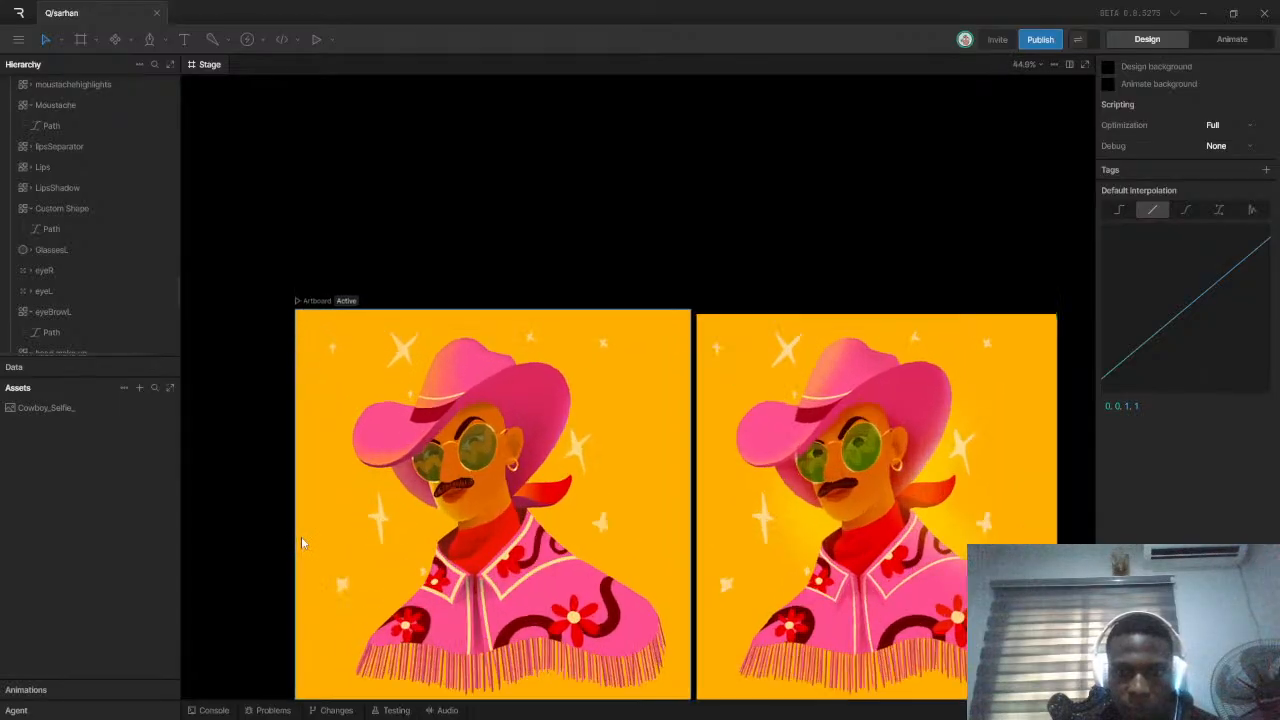
{"action": "scroll", "coordinate": [720, 389], "scroll_direction": "up", "scroll_amount": 8}
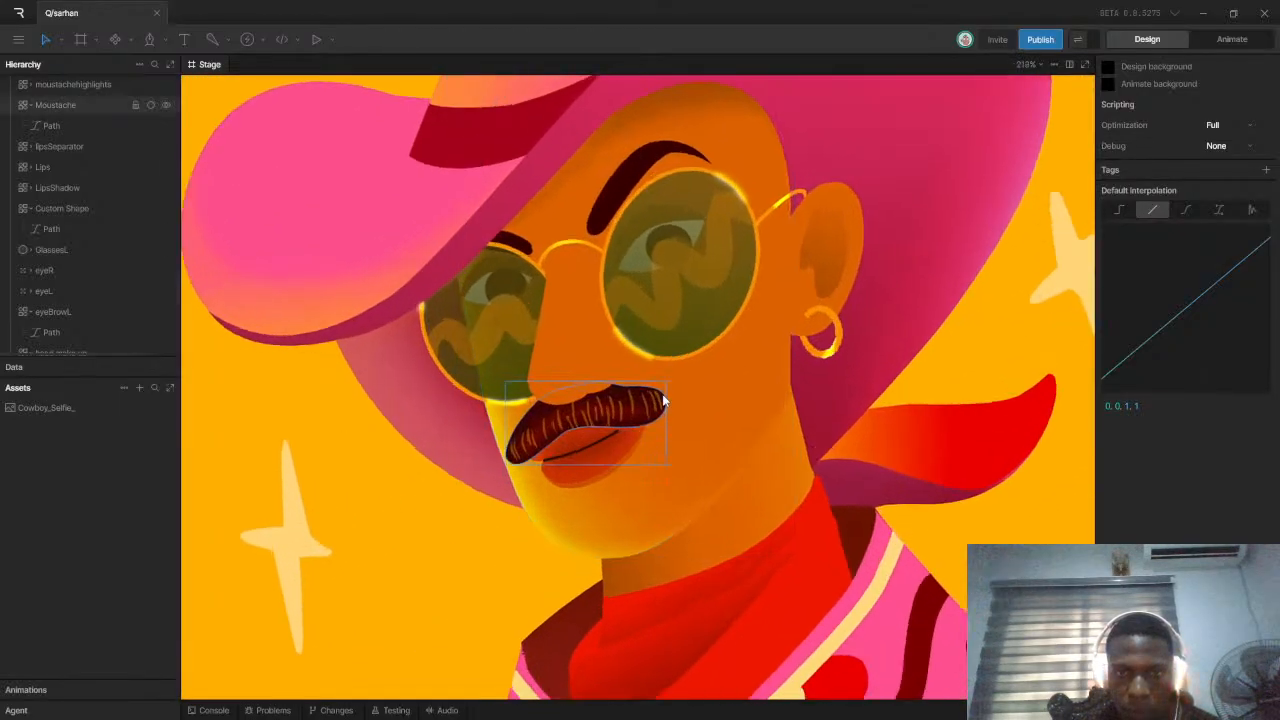
{"action": "scroll", "coordinate": [569, 384], "scroll_direction": "down", "scroll_amount": 12}
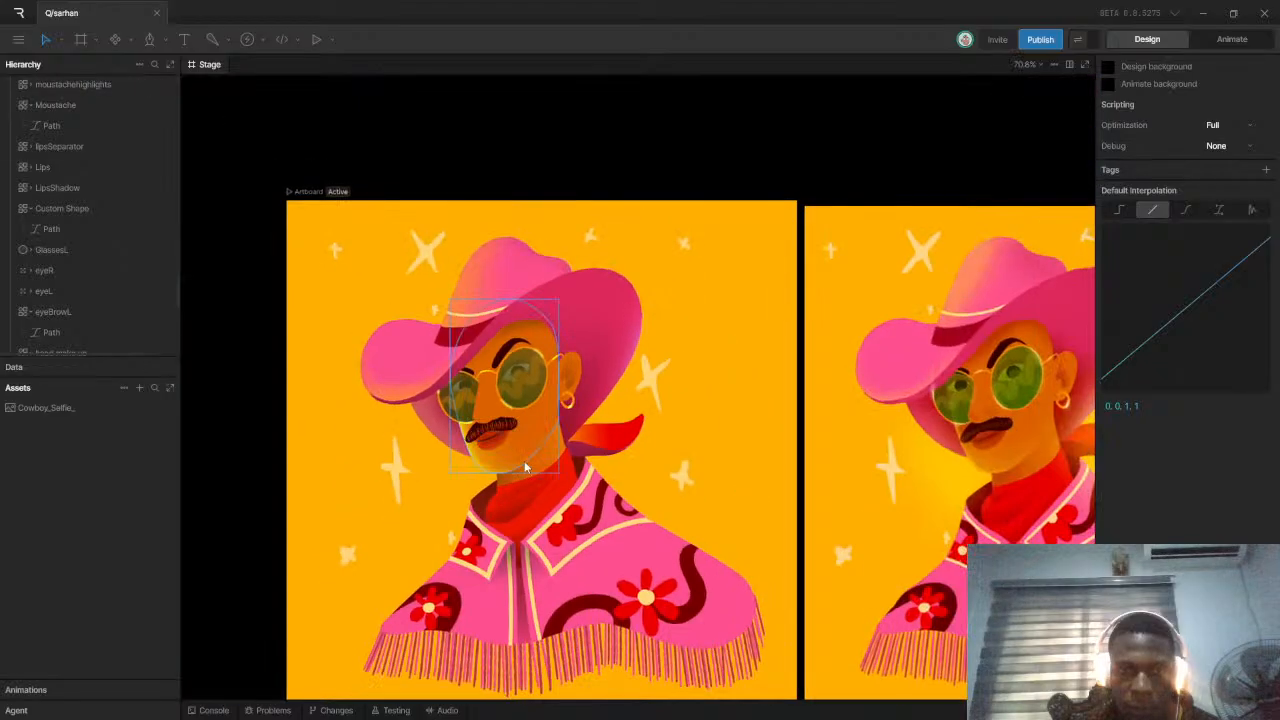
Set the opacity of the Head shape's topmost feathered white fill to 34% and hide the 29% white fill beneath it
{"action": "left_click", "coordinate": [524, 466]}
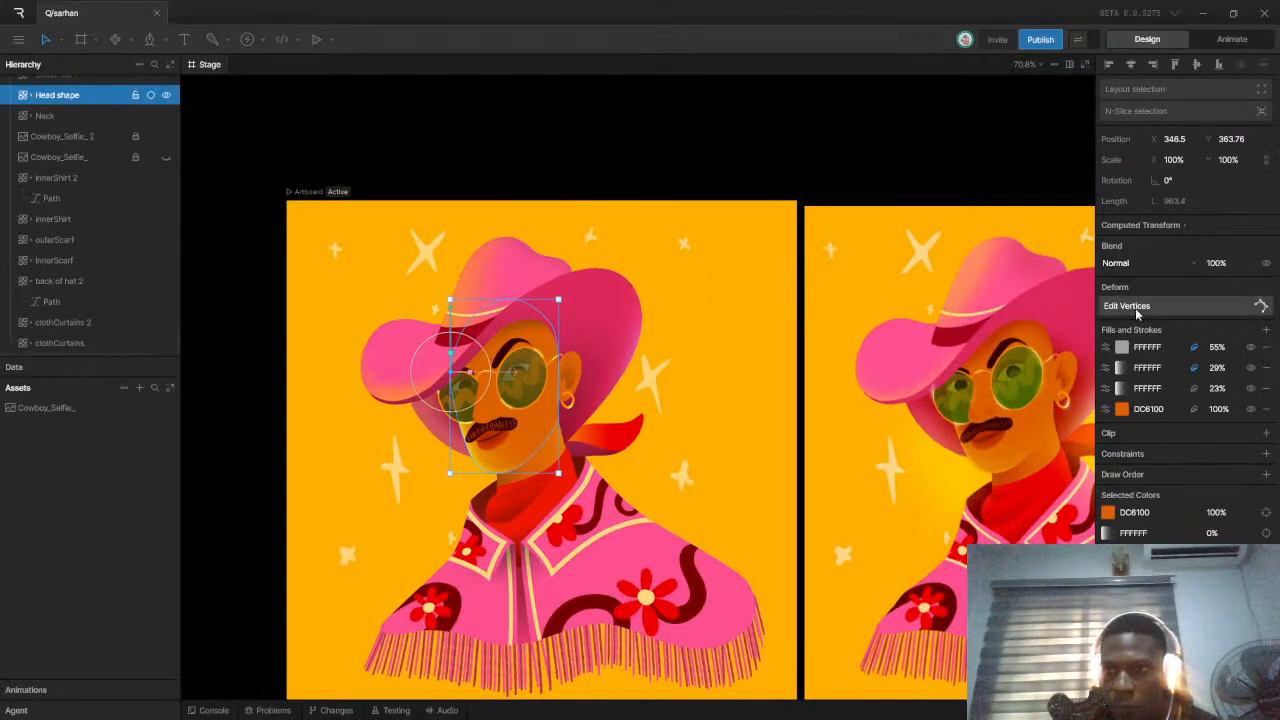
{"action": "left_click", "coordinate": [1250, 349]}
{"action": "left_click", "coordinate": [1250, 349]}
{"action": "left_click", "coordinate": [1250, 349]}
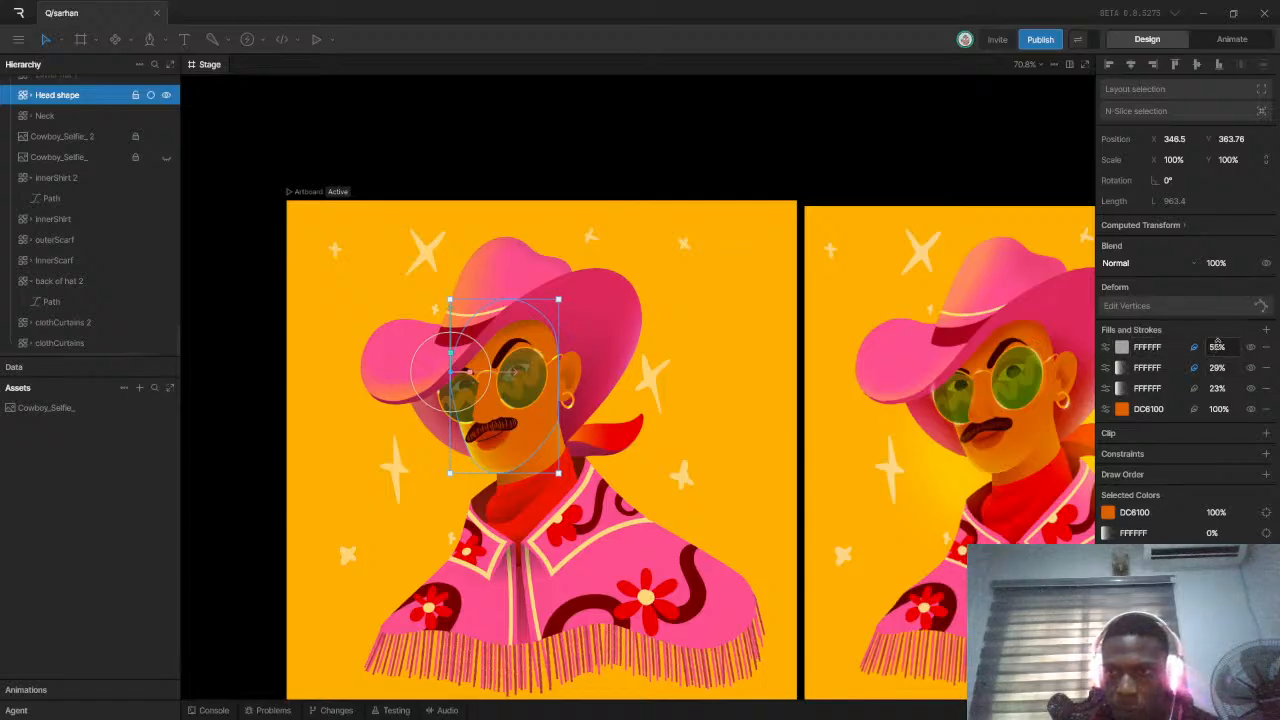
{"action": "left_click", "coordinate": [1217, 346]}
{"action": "left_click_drag", "start_coordinate": [1219, 352], "coordinate": [1218, 378]}
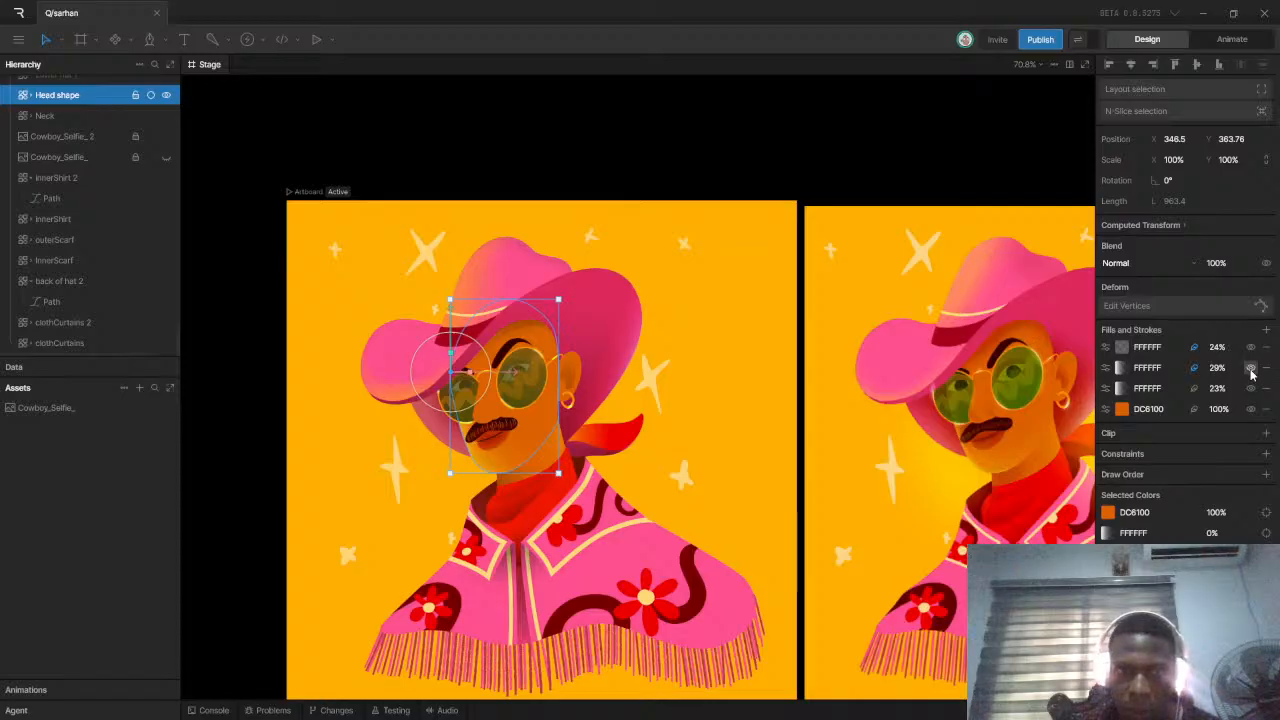
{"action": "left_click_drag", "start_coordinate": [1225, 349], "coordinate": [1225, 339]}
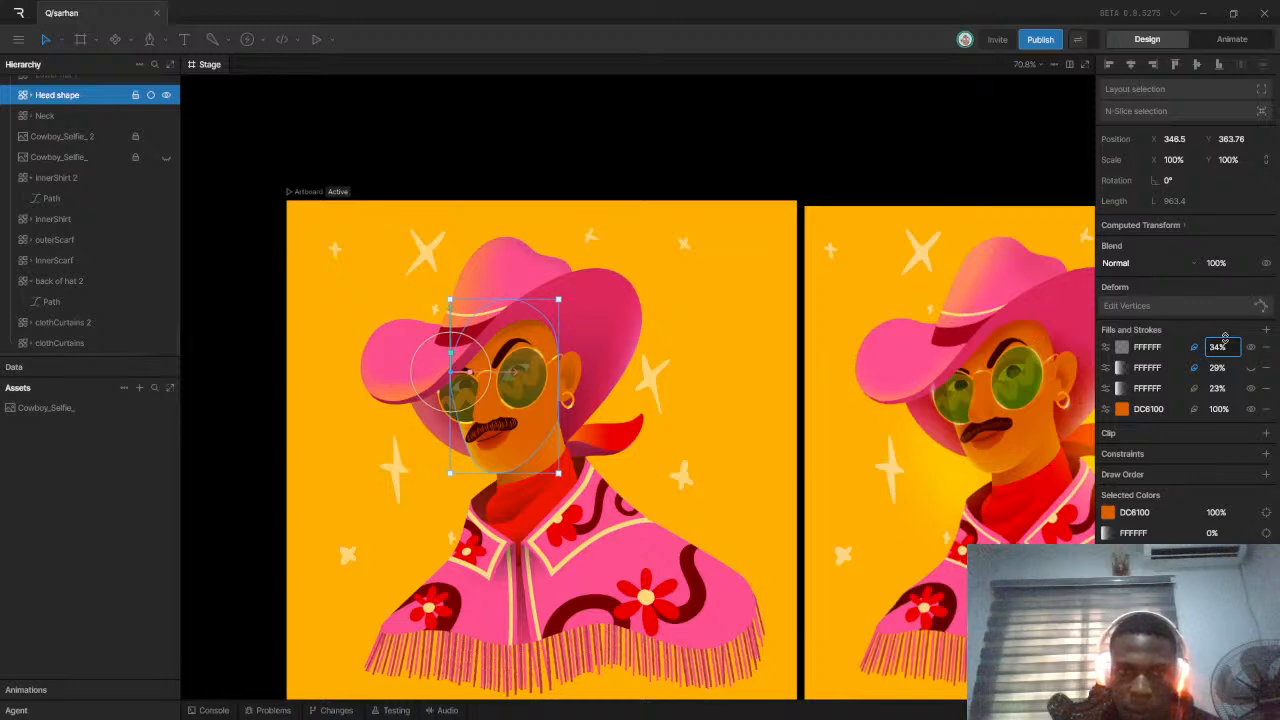
Compare the softened face shading and moustache with the reference illustration, both close up and at full artboard size
{"action": "left_click", "coordinate": [316, 461]}
{"action": "scroll", "coordinate": [439, 477], "scroll_direction": "down", "scroll_amount": 3}
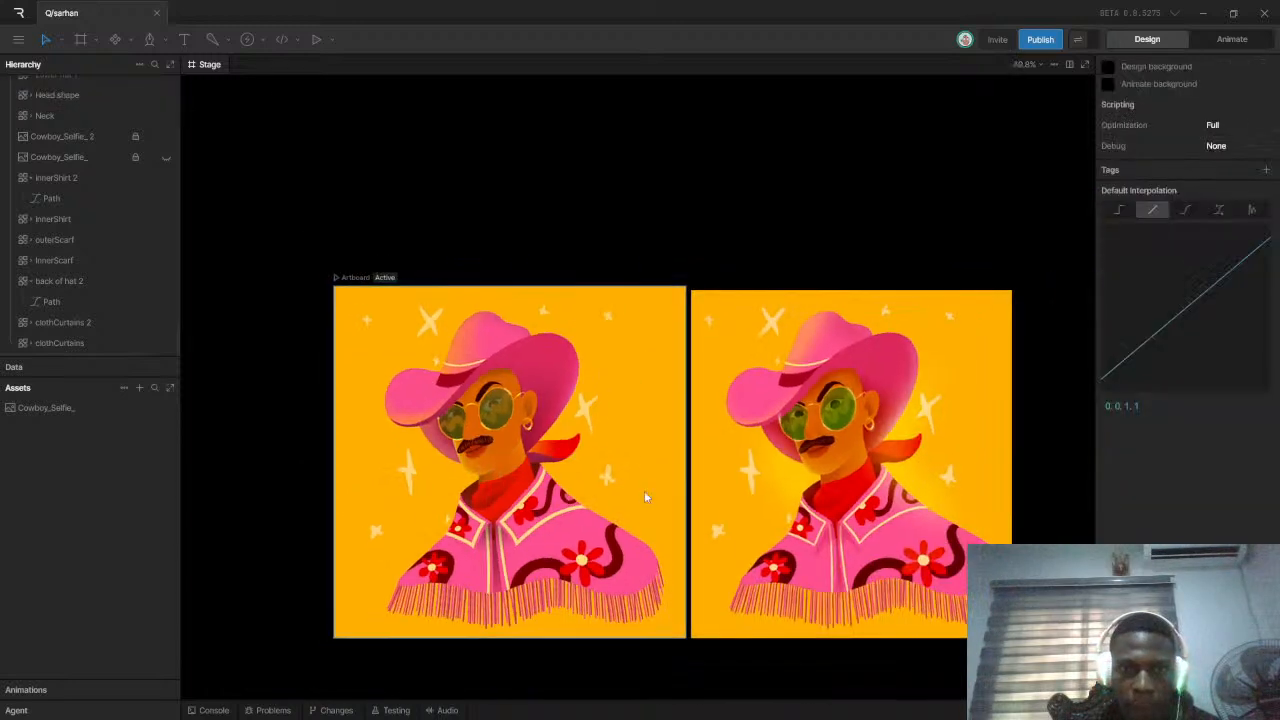
{"action": "scroll", "coordinate": [638, 333], "scroll_direction": "down", "scroll_amount": 2}
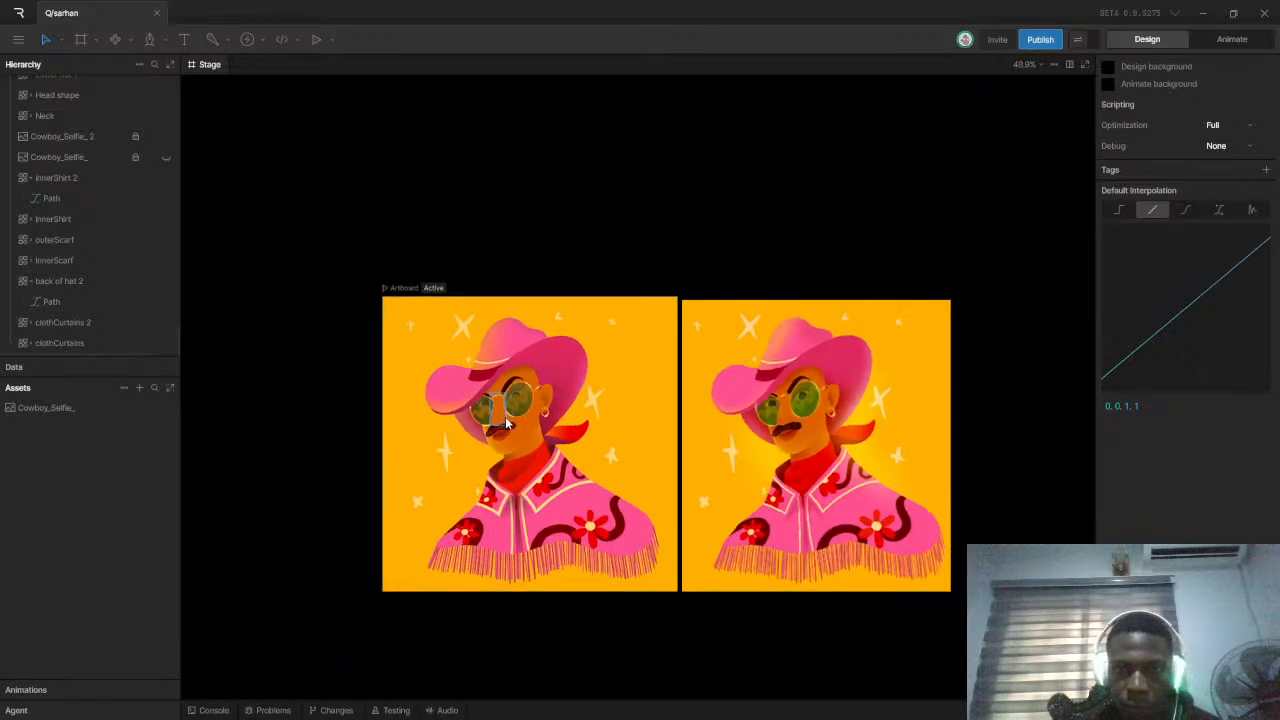
{"action": "scroll", "coordinate": [547, 408], "scroll_direction": "up", "scroll_amount": 3}
{"action": "scroll", "coordinate": [479, 250], "scroll_direction": "down", "scroll_amount": 2}
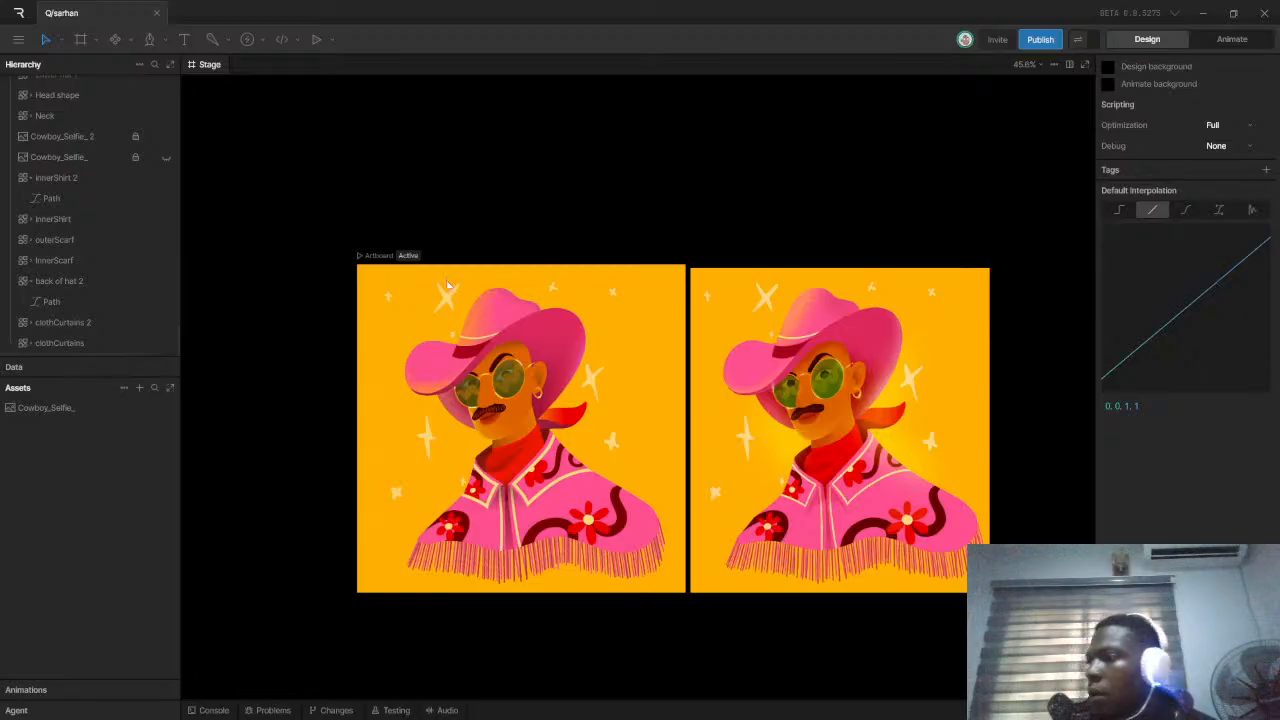
{"action": "scroll", "coordinate": [500, 372], "scroll_direction": "up", "scroll_amount": 3}
{"action": "scroll", "coordinate": [569, 303], "scroll_direction": "up", "scroll_amount": 1}
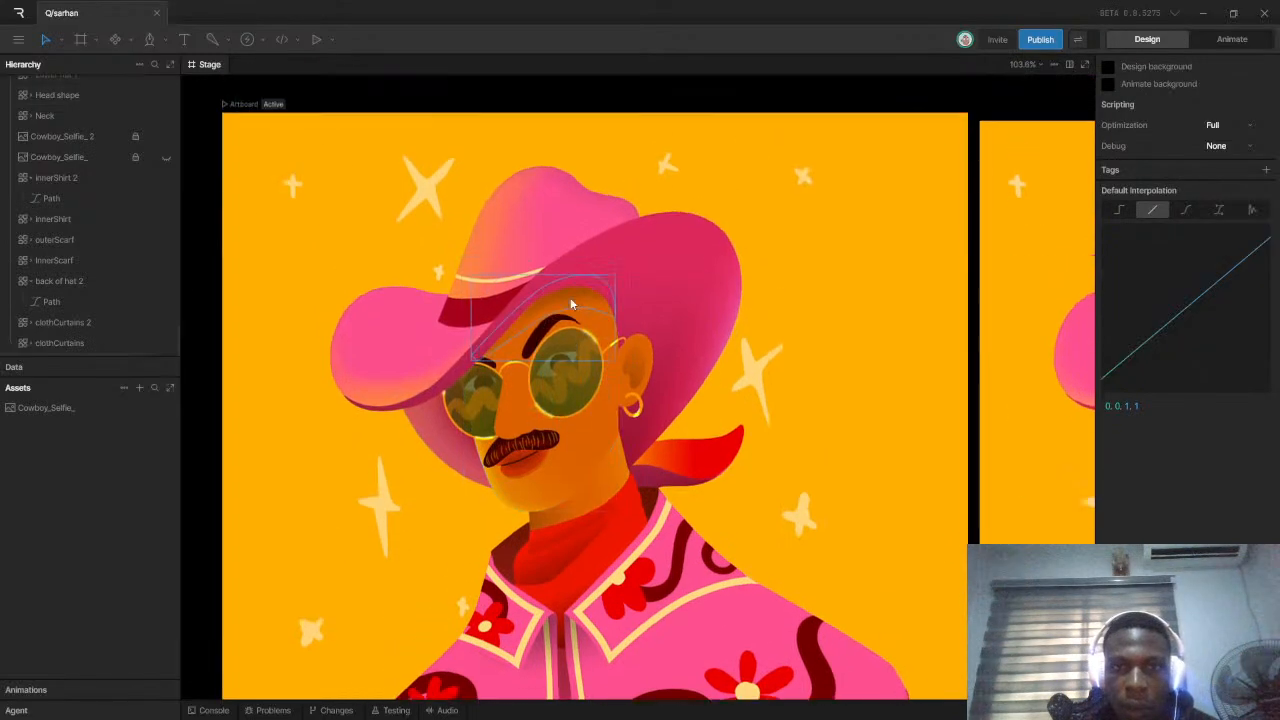
{"action": "scroll", "coordinate": [541, 378], "scroll_direction": "down", "scroll_amount": 2}
{"action": "scroll", "coordinate": [544, 424], "scroll_direction": "down", "scroll_amount": 2}
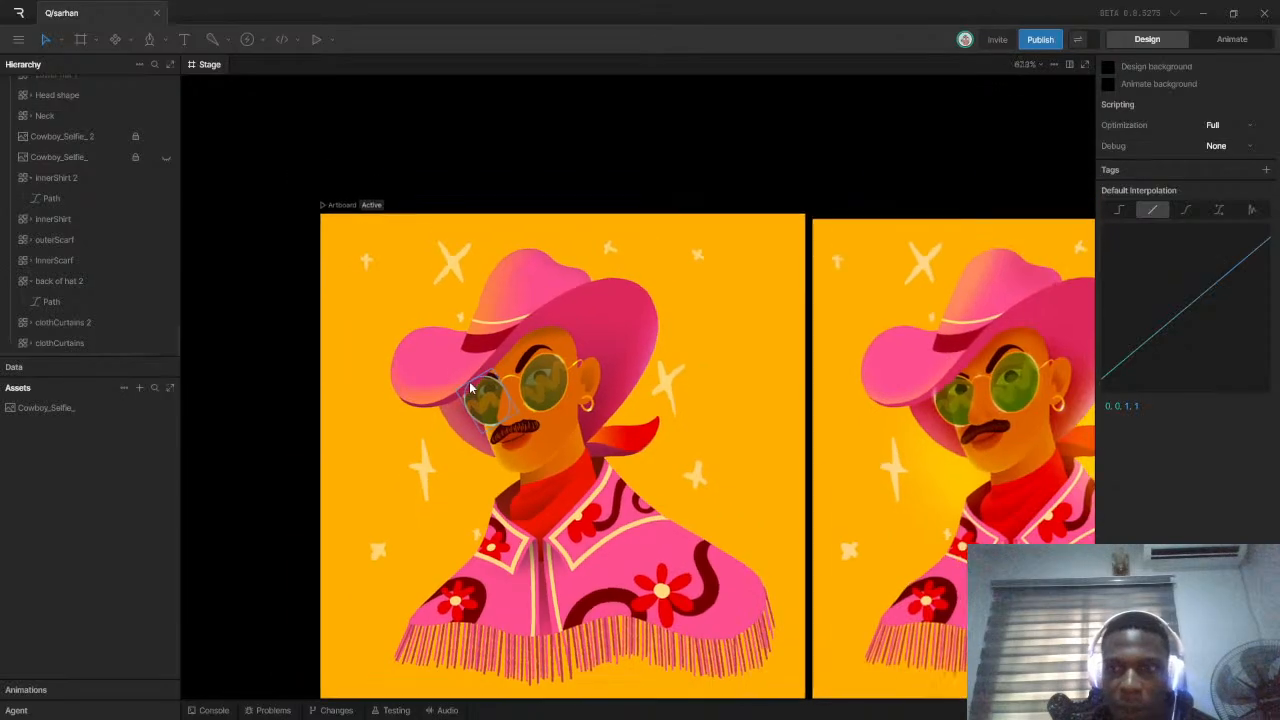
Try lowering the opacity of the GlassesR lens's green gradient fill to 81% and undo the change
{"action": "scroll", "coordinate": [573, 404], "scroll_direction": "up", "scroll_amount": 3}
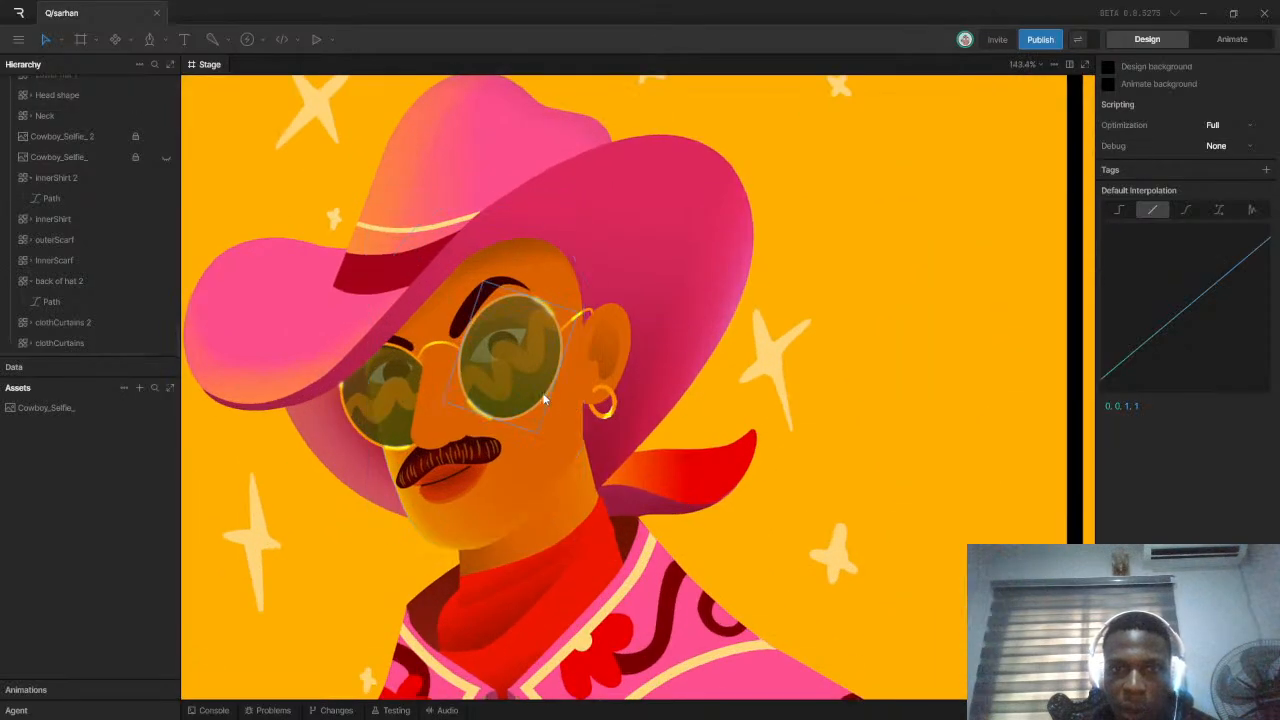
{"action": "left_click", "coordinate": [535, 380]}
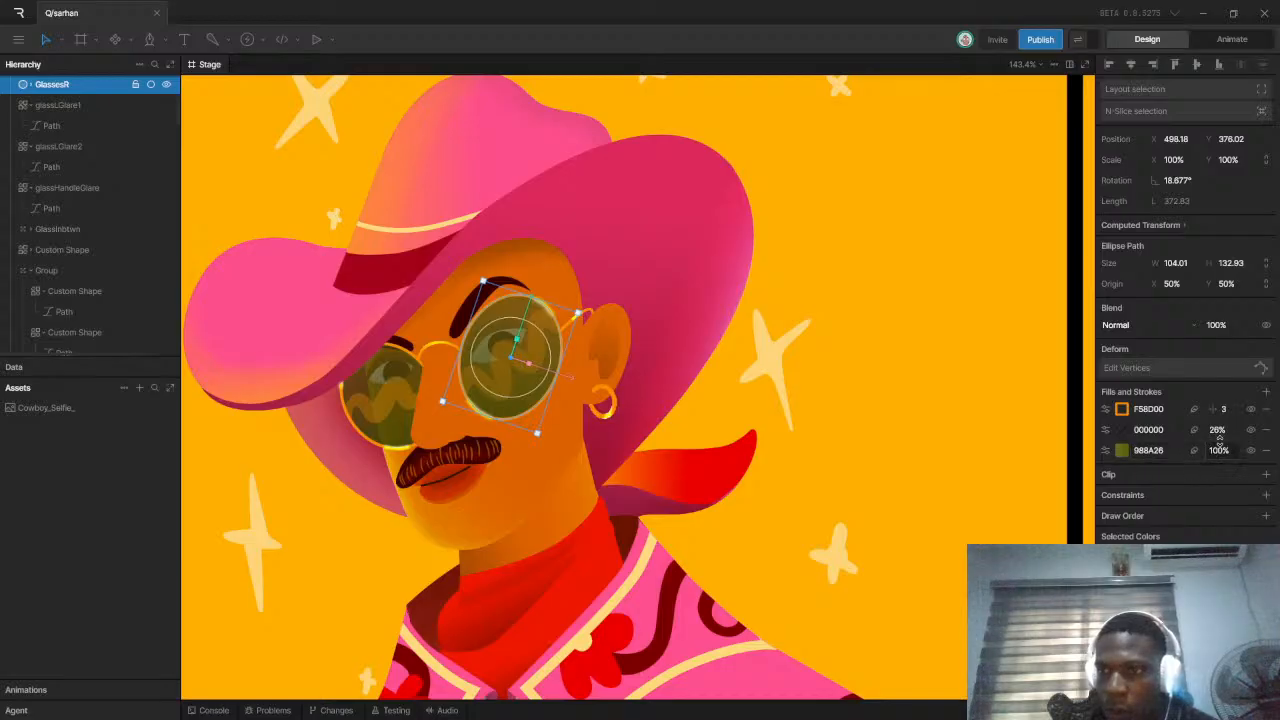
{"action": "left_click", "coordinate": [1251, 451]}
{"action": "left_click", "coordinate": [1252, 451]}
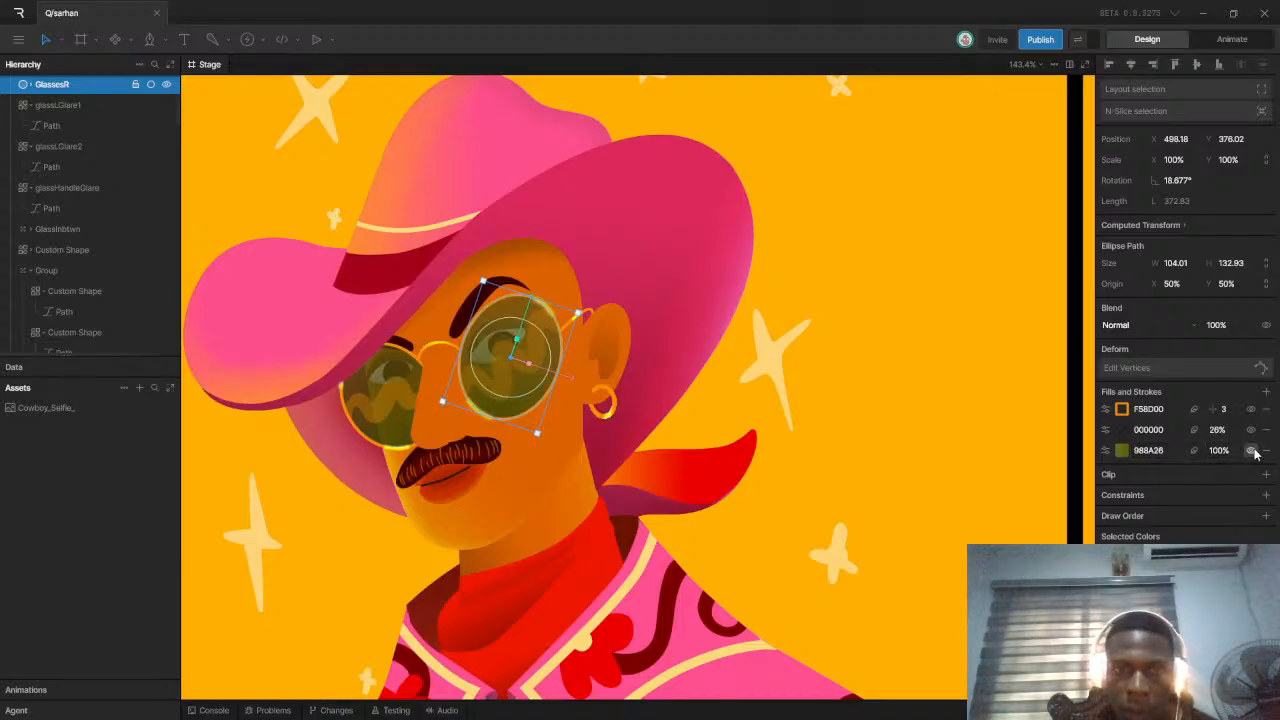
{"action": "left_click_drag", "start_coordinate": [1225, 454], "coordinate": [1233, 477]}
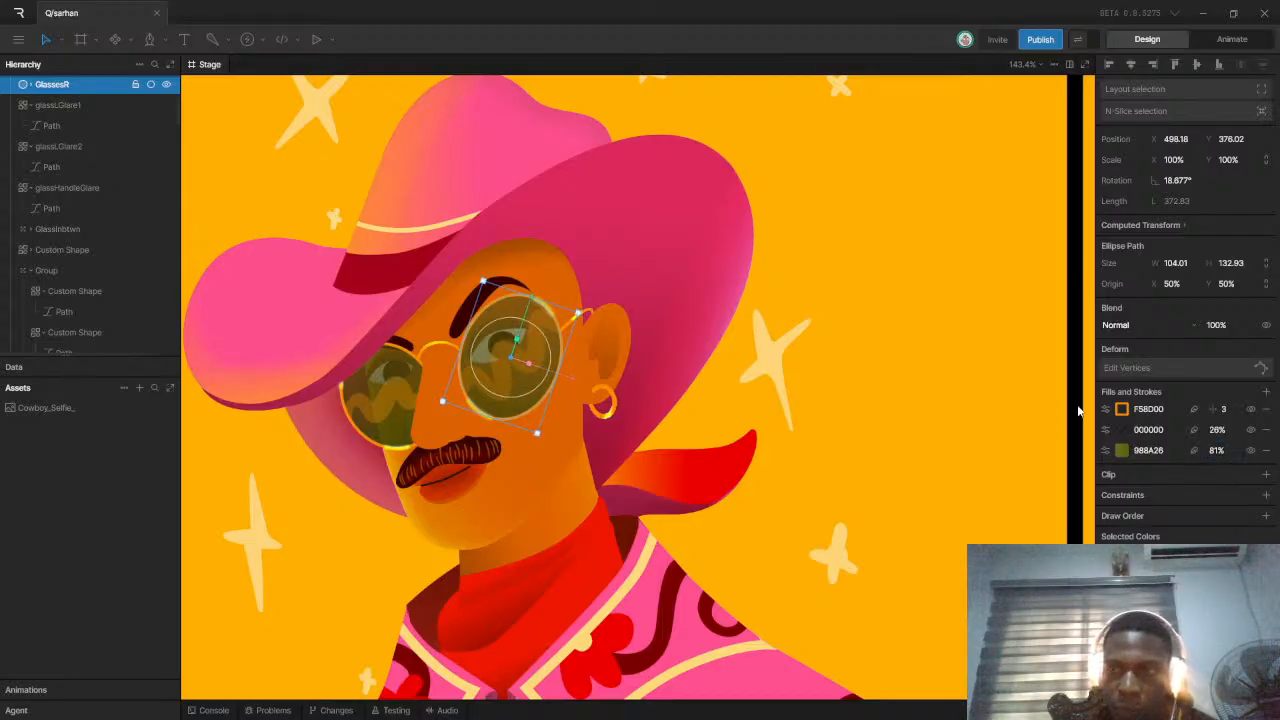
{"action": "scroll", "coordinate": [669, 336], "scroll_direction": "down", "scroll_amount": 10}
{"action": "scroll", "coordinate": [684, 343], "scroll_direction": "up", "scroll_amount": 8}
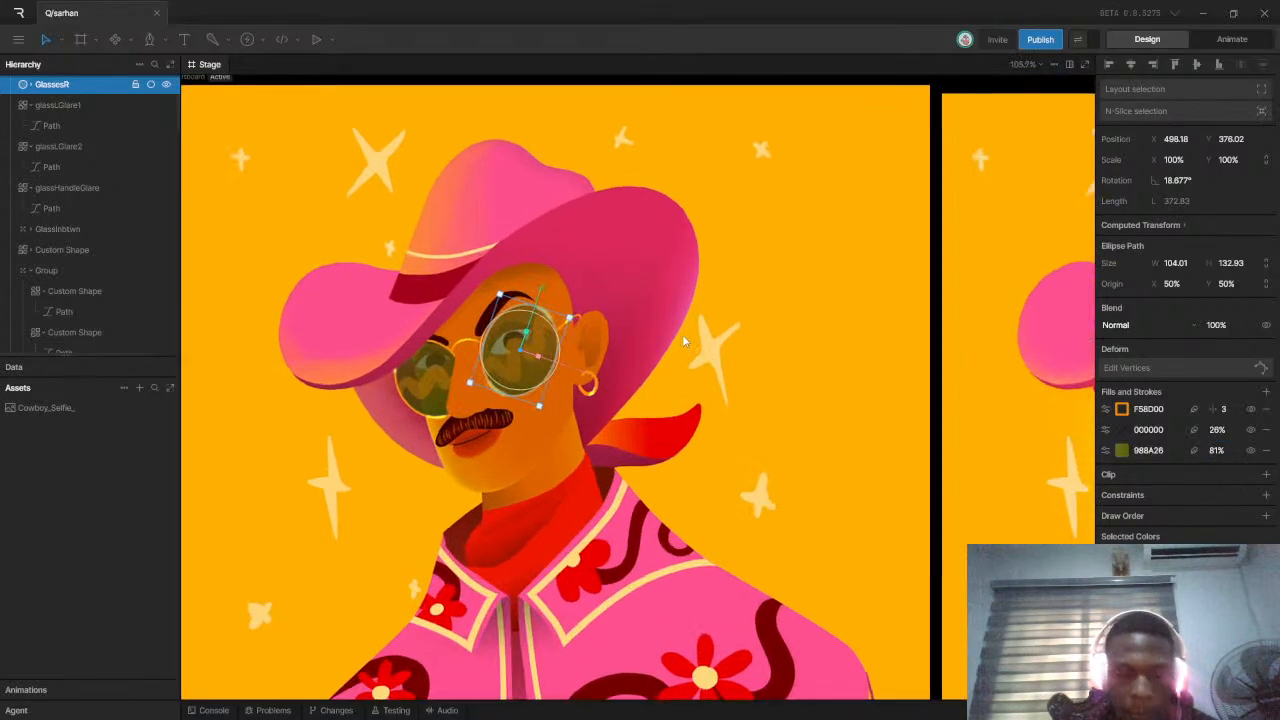
{"action": "key", "text": "ctrl+z"}
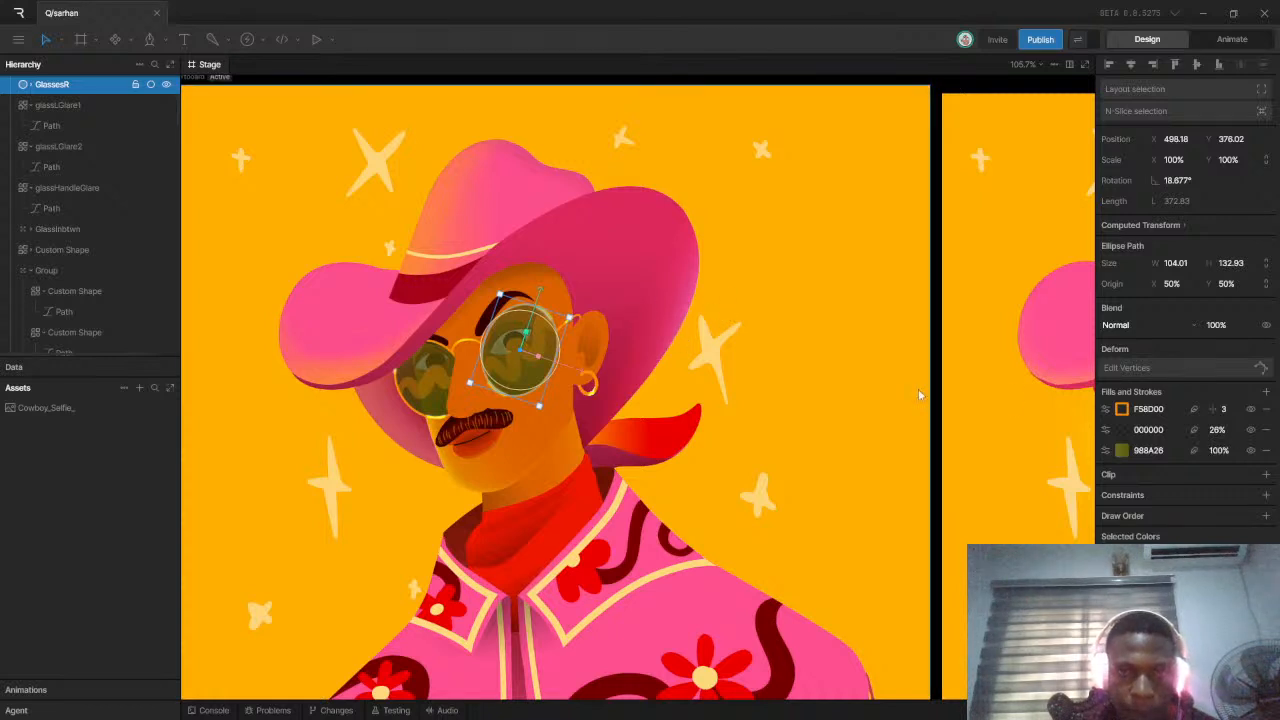
Change the end stop of the GlassesR lens's linear gradient fill to the brighter green 829B1A
{"action": "left_click", "coordinate": [1124, 431]}
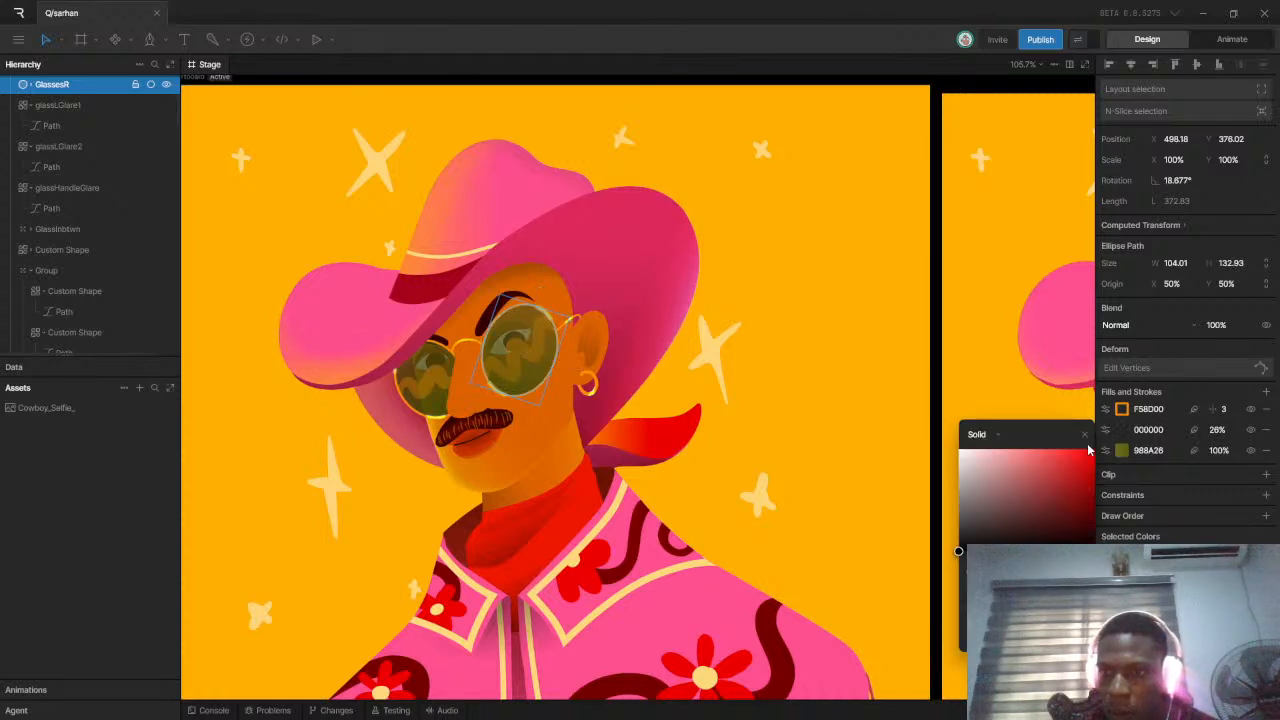
{"action": "left_click", "coordinate": [1123, 451]}
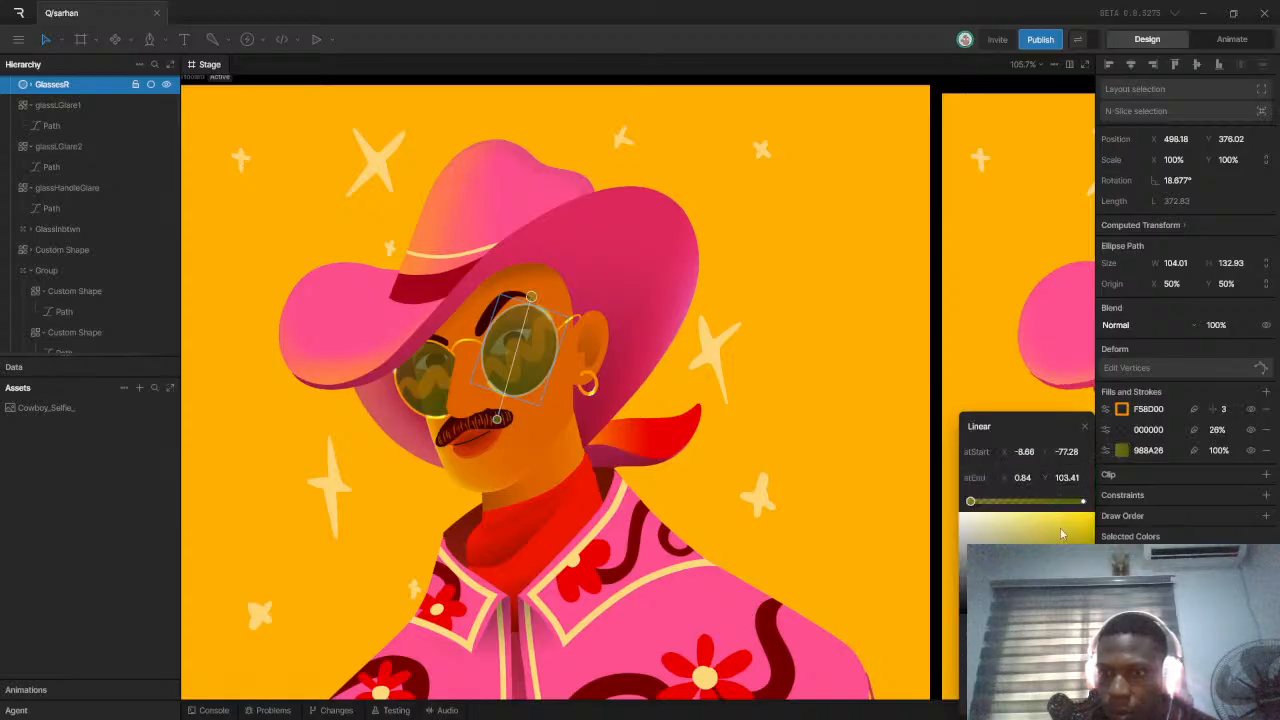
{"action": "left_click", "coordinate": [1083, 502]}
{"action": "left_click_drag", "start_coordinate": [1092, 575], "coordinate": [1090, 559]}
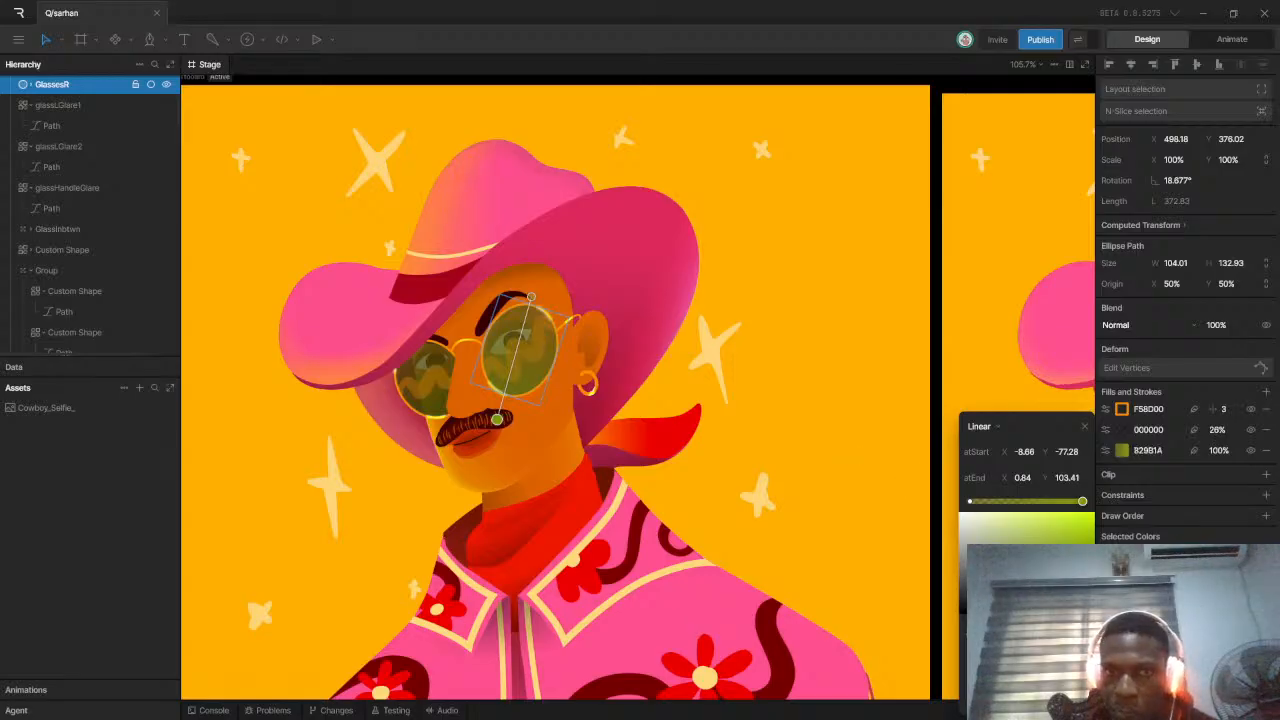
{"action": "left_click", "coordinate": [861, 368]}
{"action": "scroll", "coordinate": [740, 376], "scroll_direction": "down", "scroll_amount": 5}
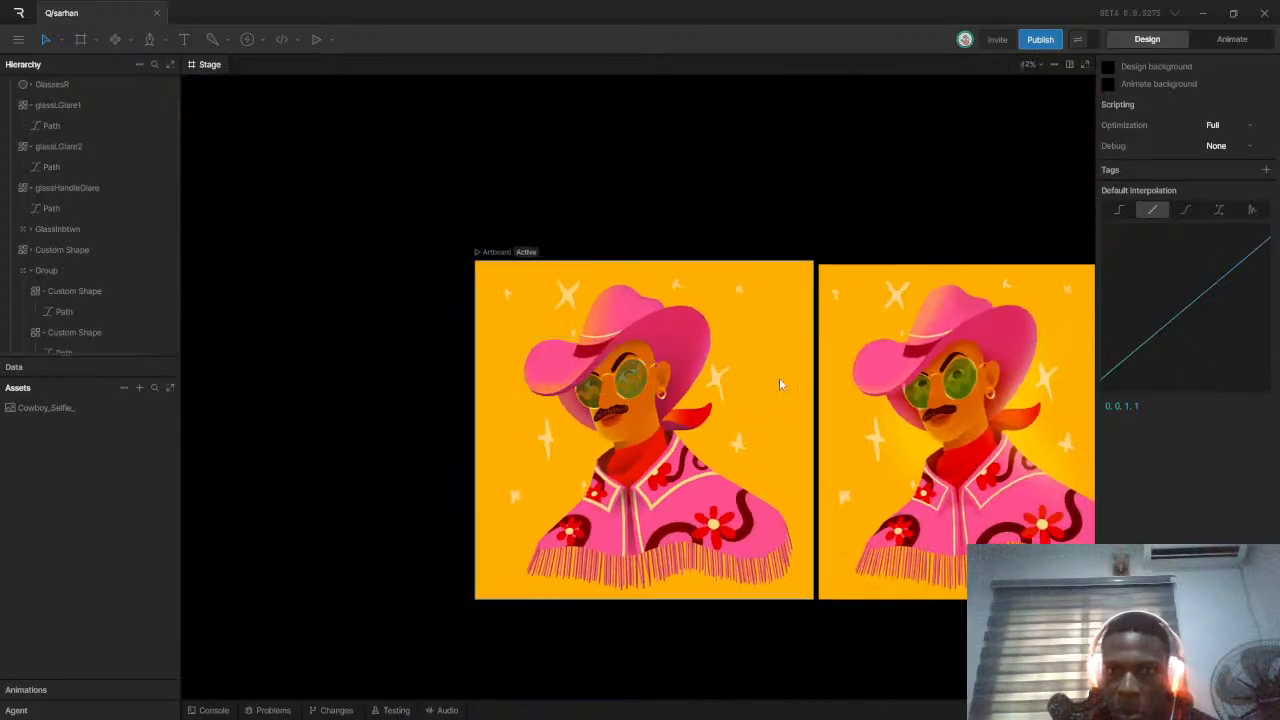
Set the start stop of the GlassesR lens's linear gradient fill to 7F7110
{"action": "scroll", "coordinate": [790, 378], "scroll_direction": "up", "scroll_amount": 5}
{"action": "left_click", "coordinate": [519, 400]}
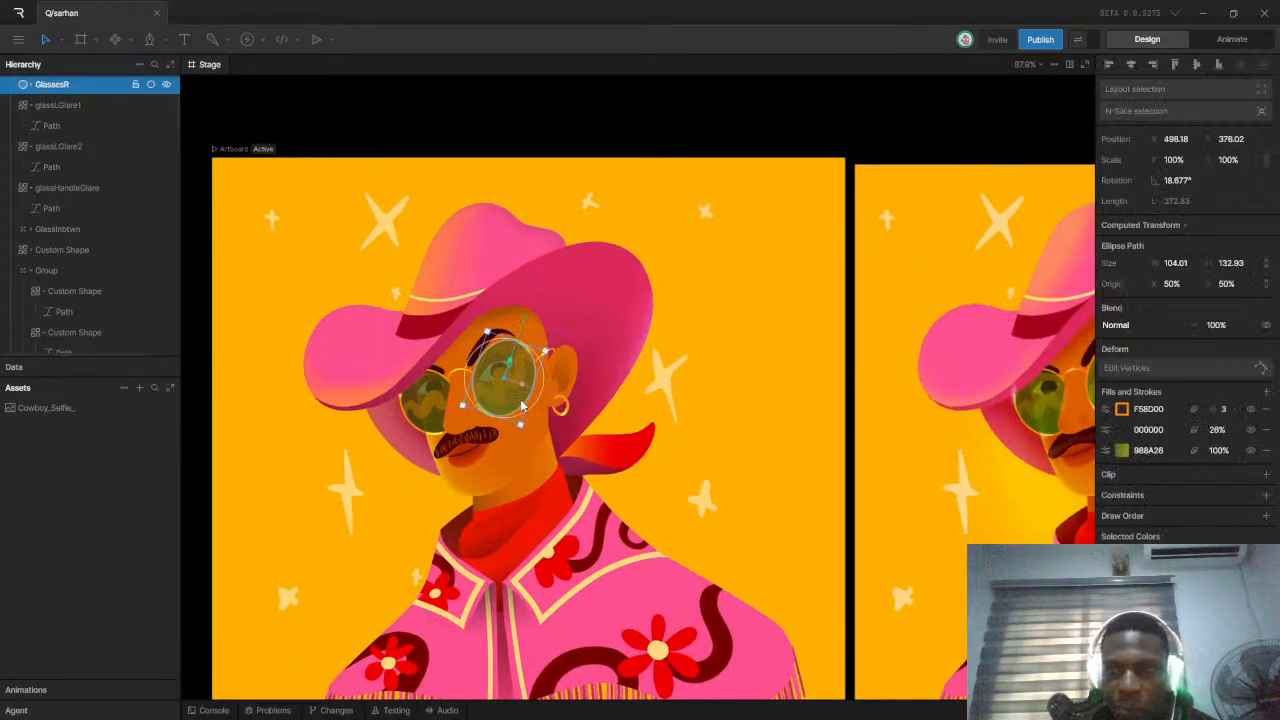
{"action": "left_click", "coordinate": [1122, 450]}
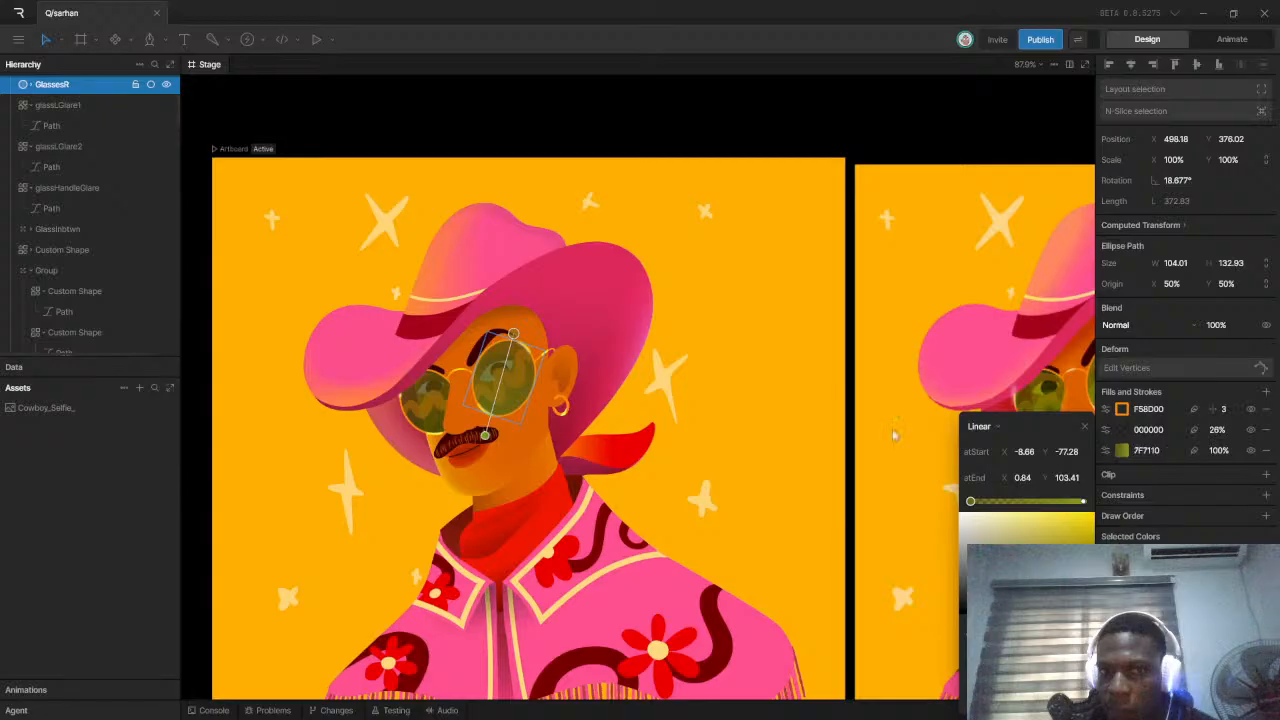
{"action": "left_click", "coordinate": [806, 367]}
{"action": "scroll", "coordinate": [770, 378], "scroll_direction": "down", "scroll_amount": 6}
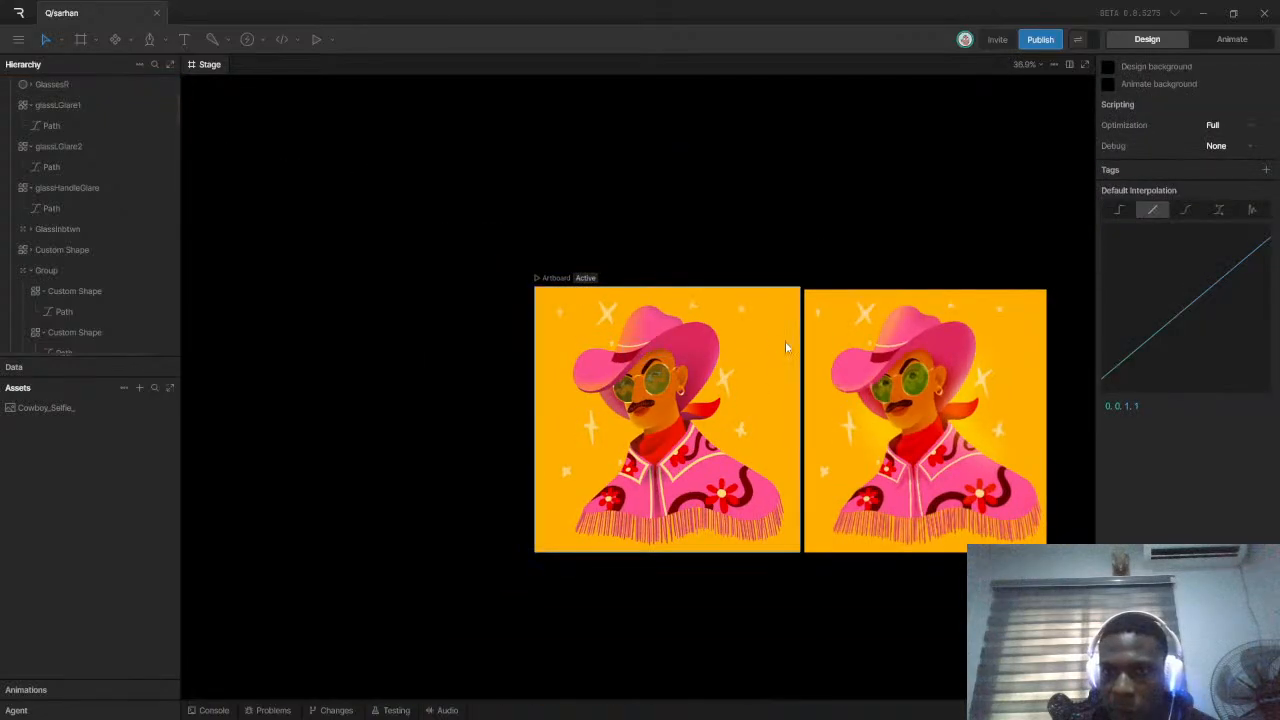
Copy the green gradient fill from the GlassesR lens and paste it onto the GlassesL lens
{"action": "scroll", "coordinate": [778, 347], "scroll_direction": "up", "scroll_amount": 7}
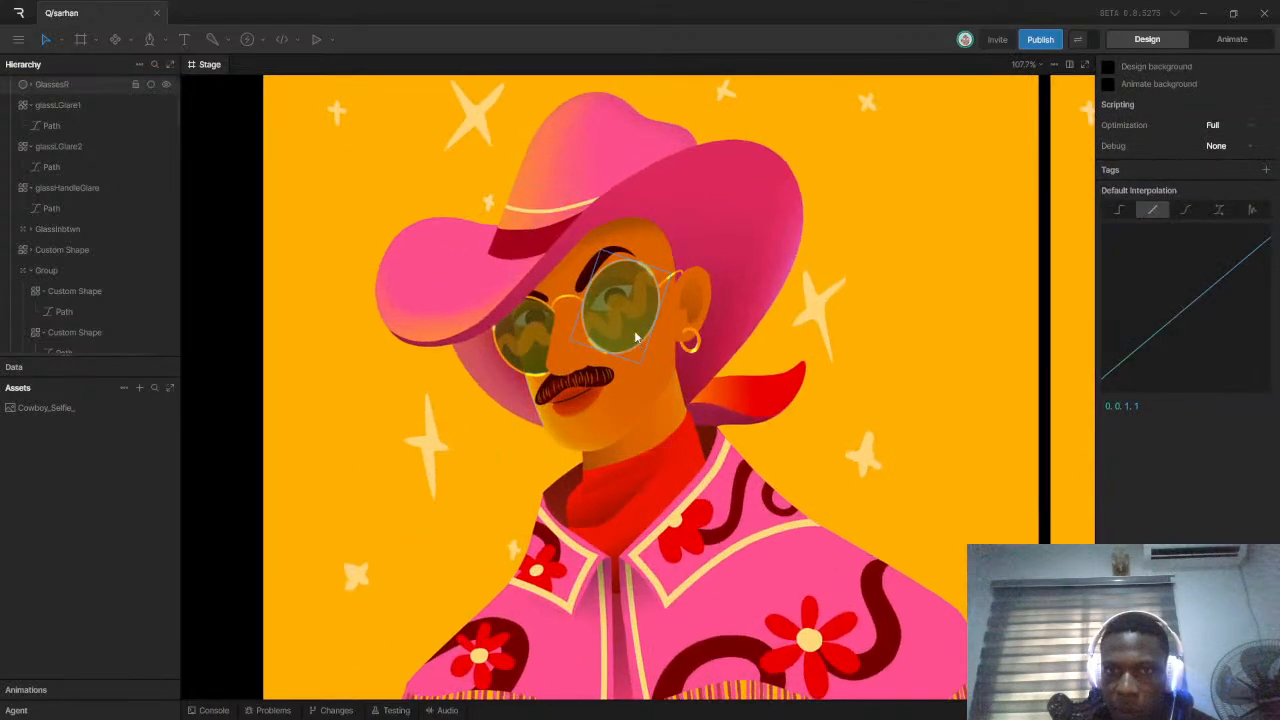
{"action": "left_click", "coordinate": [636, 338]}
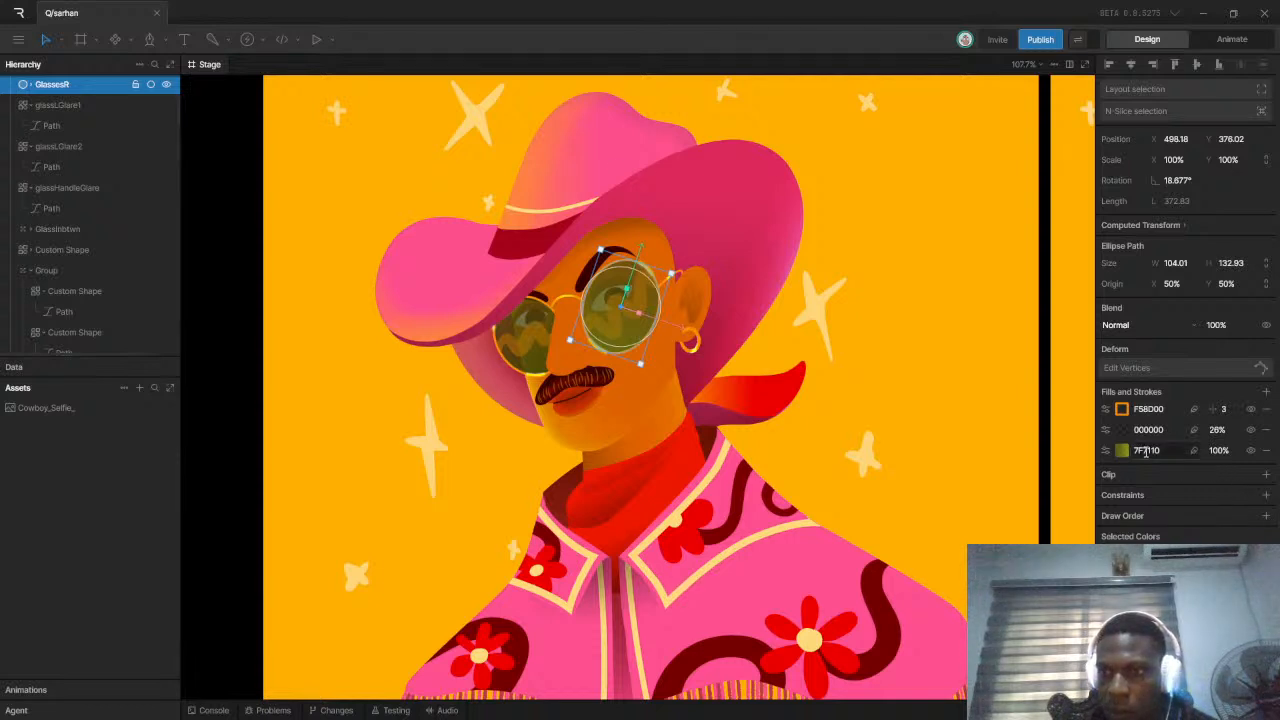
{"action": "right_click", "coordinate": [1167, 450]}
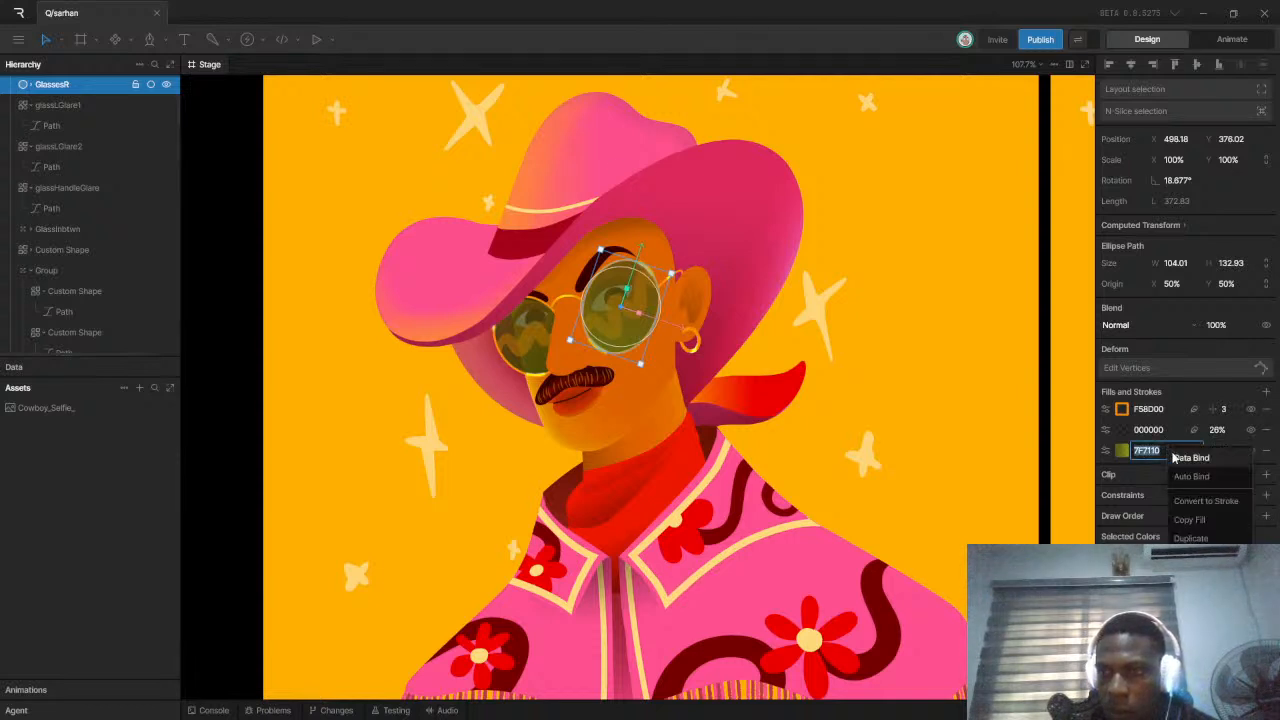
{"action": "left_click", "coordinate": [1205, 519]}
{"action": "left_click", "coordinate": [543, 370]}
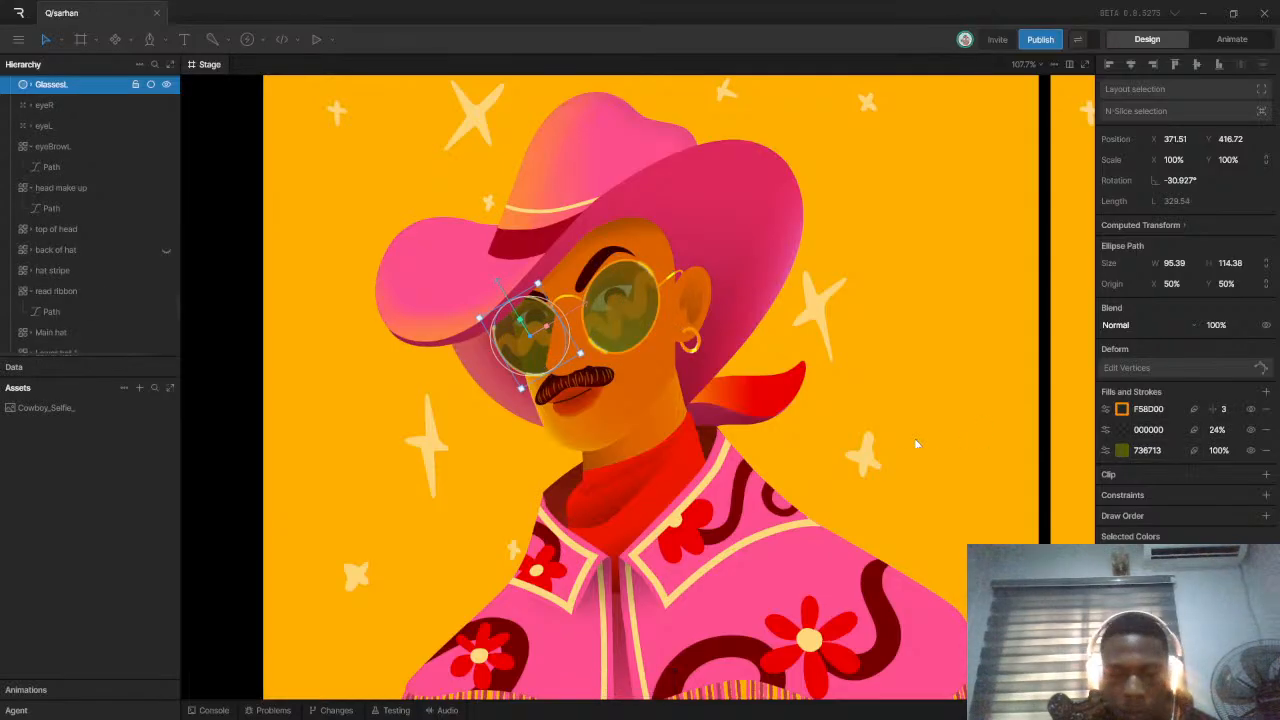
{"action": "key", "text": "ctrl+v"}
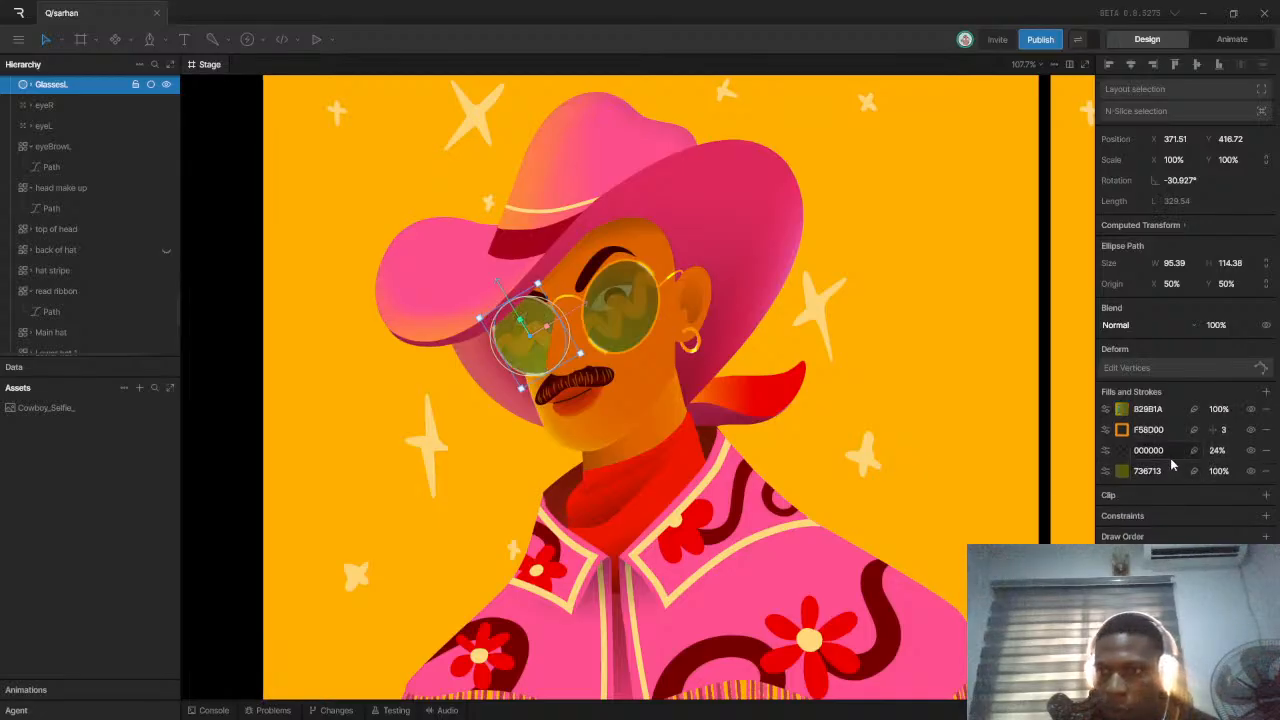
Move the pasted gradient beneath GlassesL's black fill and delete the lens's solid 736713 fill
{"action": "left_click_drag", "start_coordinate": [1105, 409], "coordinate": [1108, 456]}
{"action": "left_click", "coordinate": [1266, 471]}
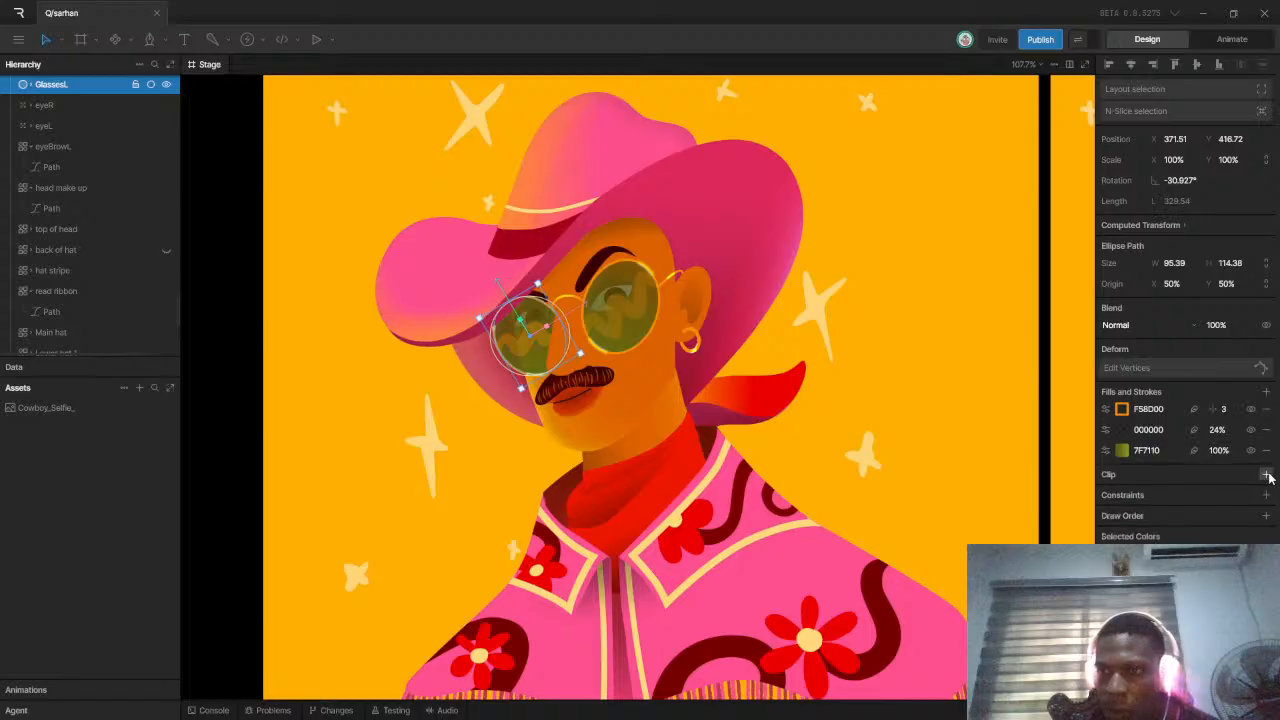
{"action": "left_click", "coordinate": [861, 229]}
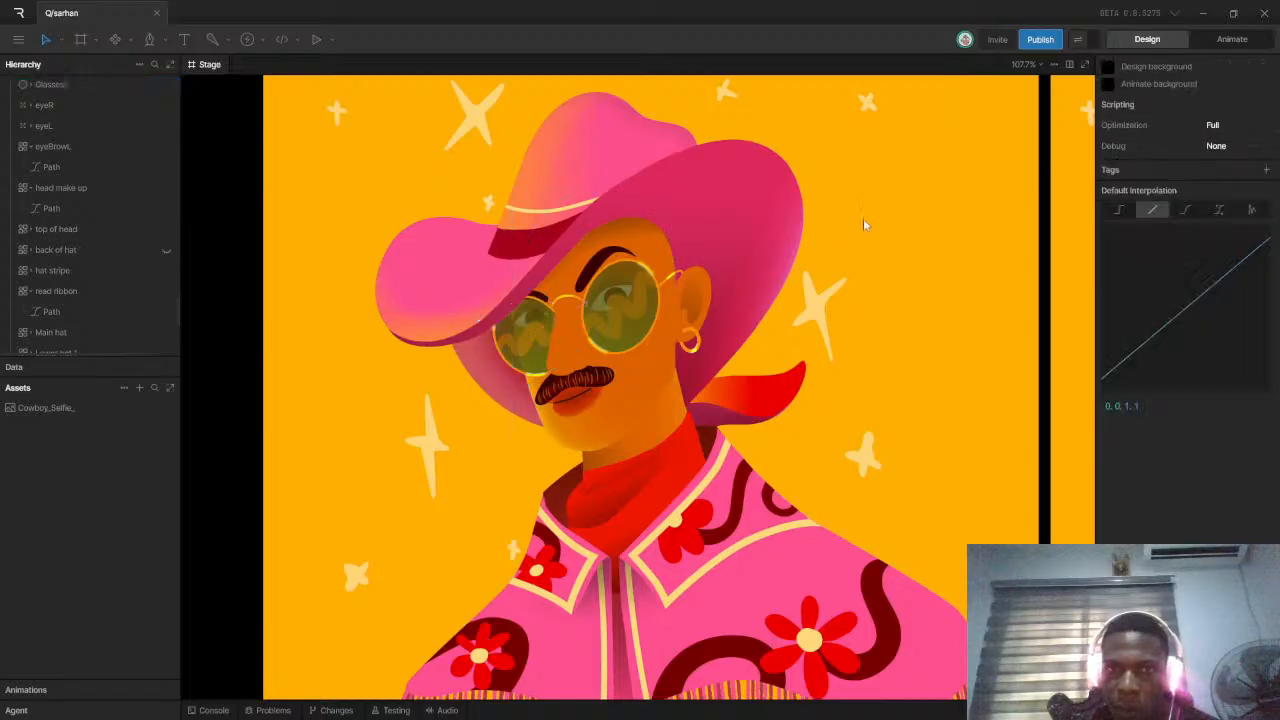
Compare the recoloured lenses and the overall artwork with the reference illustration at several zoom levels
{"action": "scroll", "coordinate": [864, 225], "scroll_direction": "down", "scroll_amount": 5}
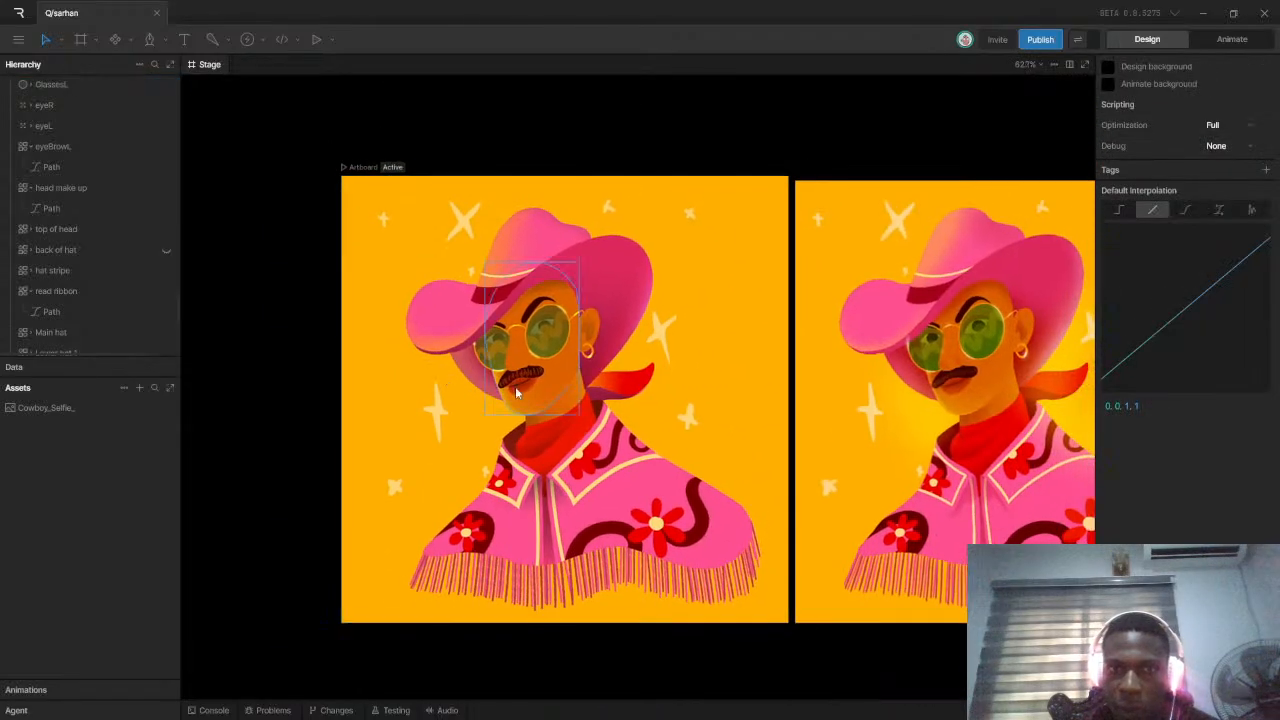
{"action": "scroll", "coordinate": [680, 330], "scroll_direction": "down", "scroll_amount": 5}
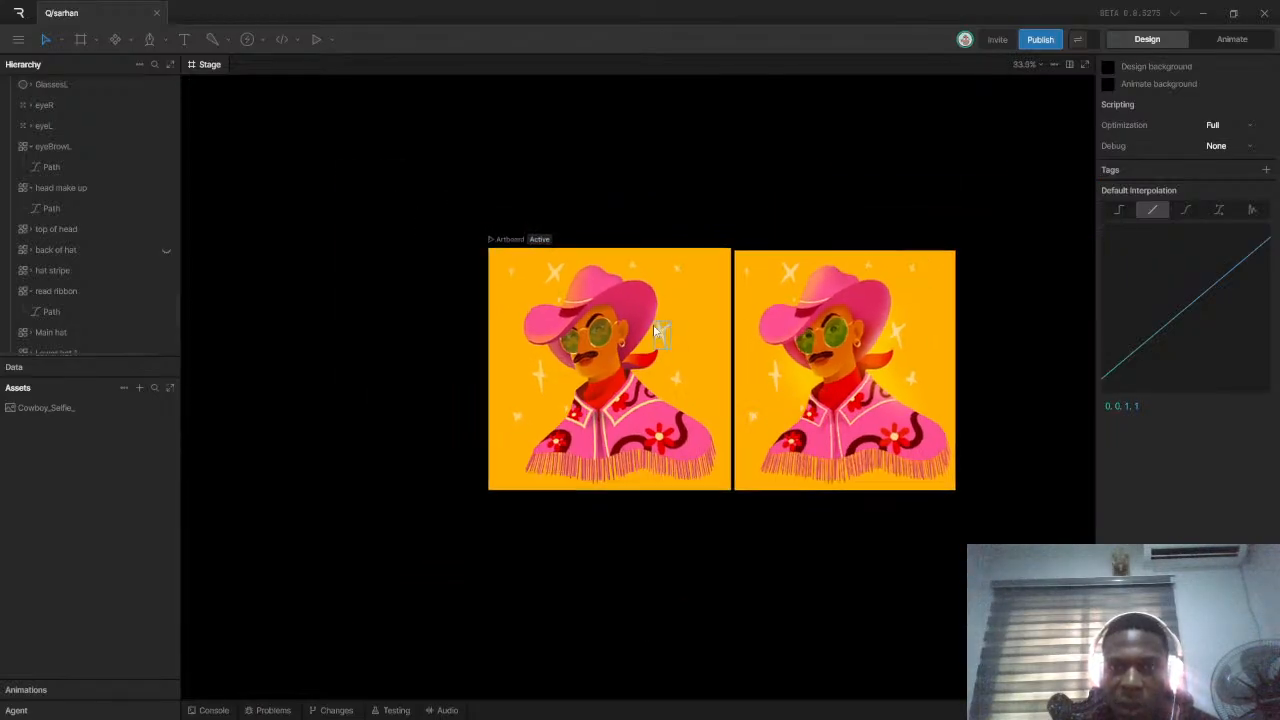
{"action": "scroll", "coordinate": [592, 354], "scroll_direction": "up", "scroll_amount": 6}
{"action": "scroll", "coordinate": [609, 320], "scroll_direction": "down", "scroll_amount": 2}
{"action": "scroll", "coordinate": [584, 321], "scroll_direction": "up", "scroll_amount": 1}
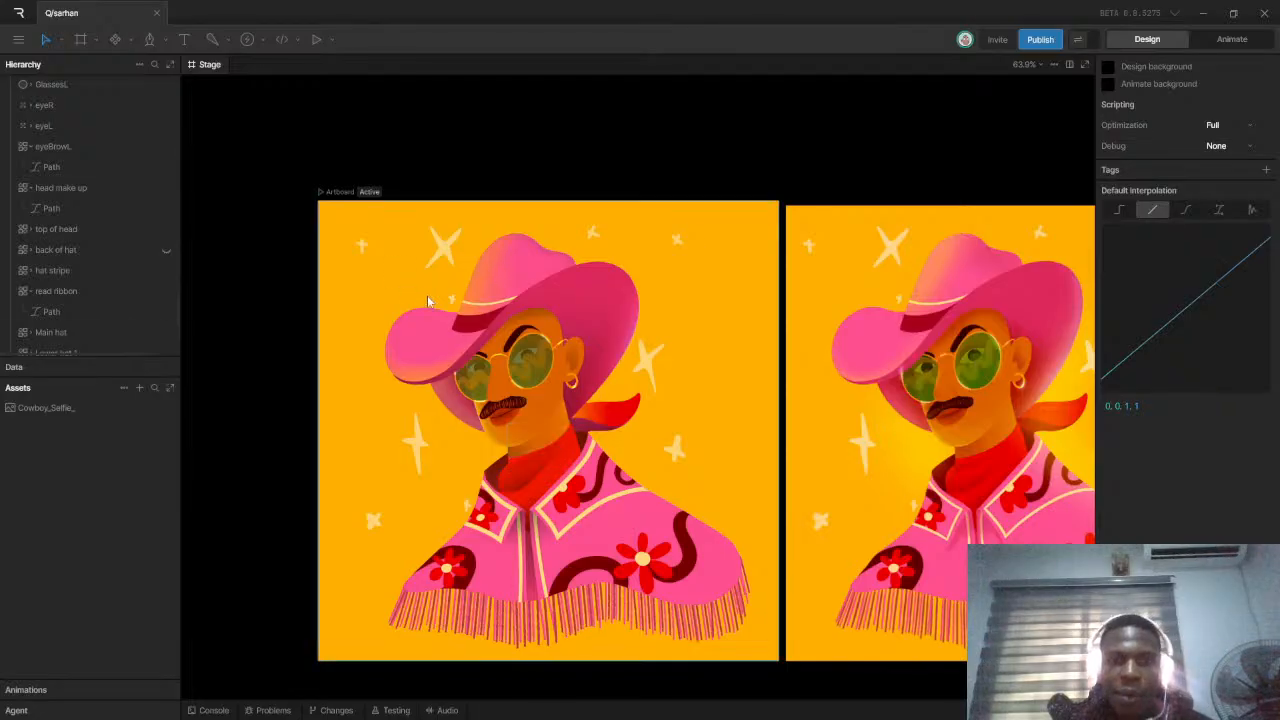
{"action": "scroll", "coordinate": [557, 290], "scroll_direction": "down", "scroll_amount": 2}
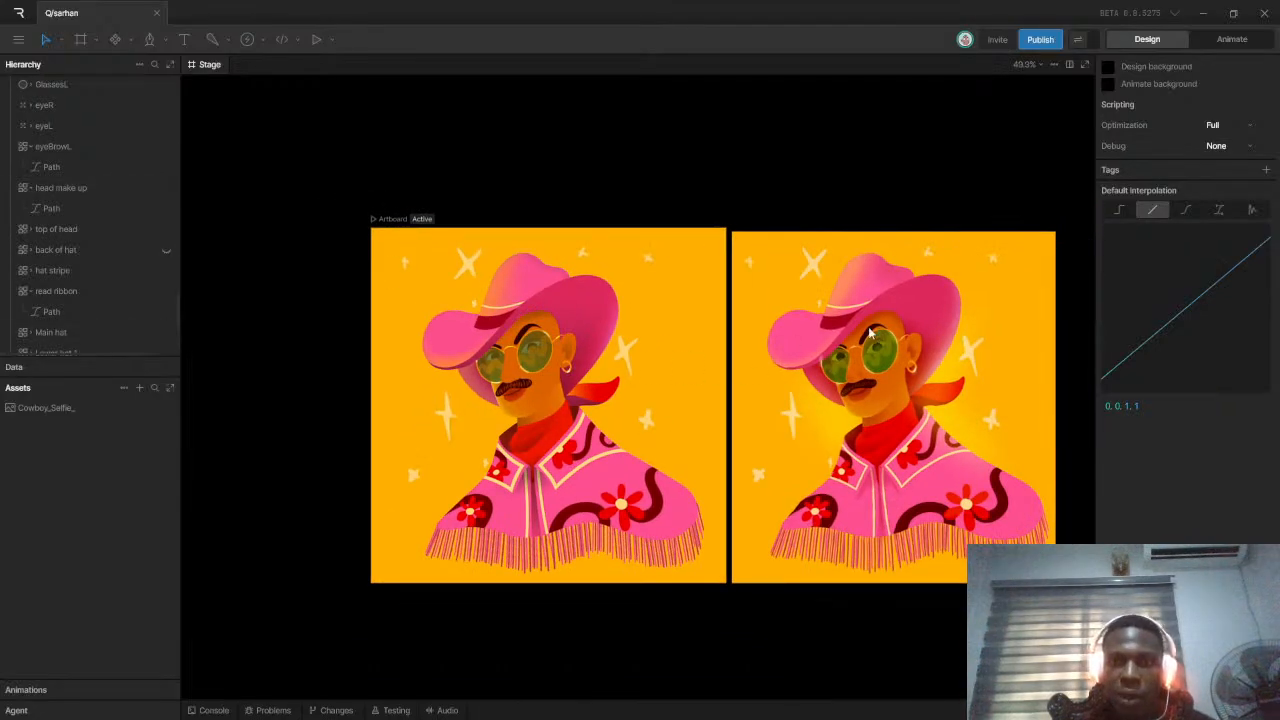
Show the Cowboy_Selfie_ image briefly for comparison, hide it again, and hide the Cowboy_Selfie_ 2 reference image too
{"action": "scroll", "coordinate": [155, 290], "scroll_direction": "down", "scroll_amount": 5}
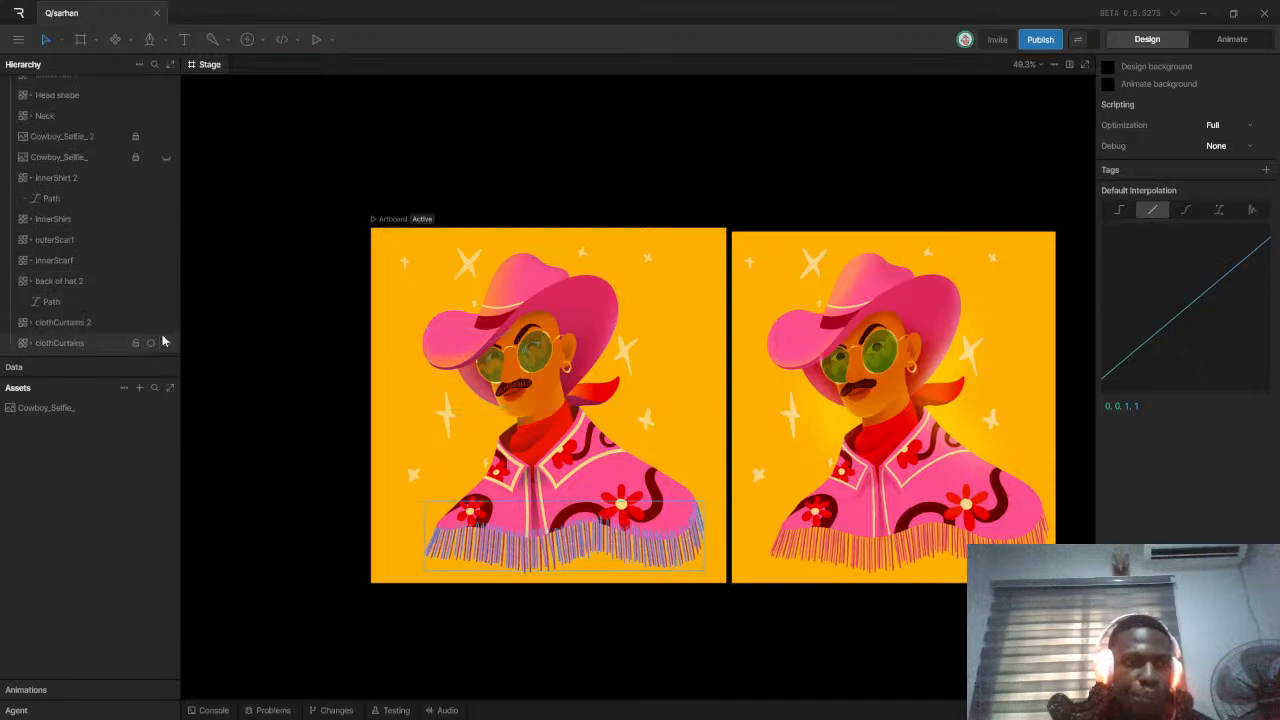
{"action": "left_click", "coordinate": [165, 160]}
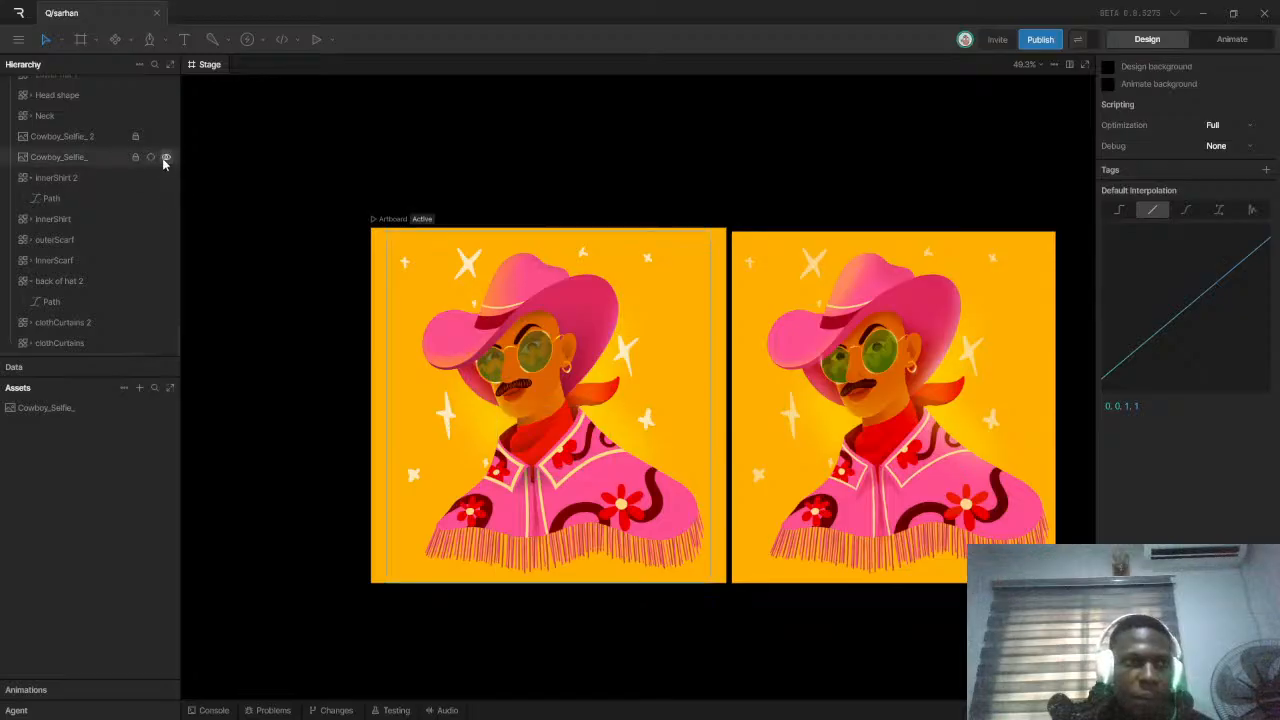
{"action": "left_click", "coordinate": [168, 160]}
{"action": "left_click", "coordinate": [166, 138]}
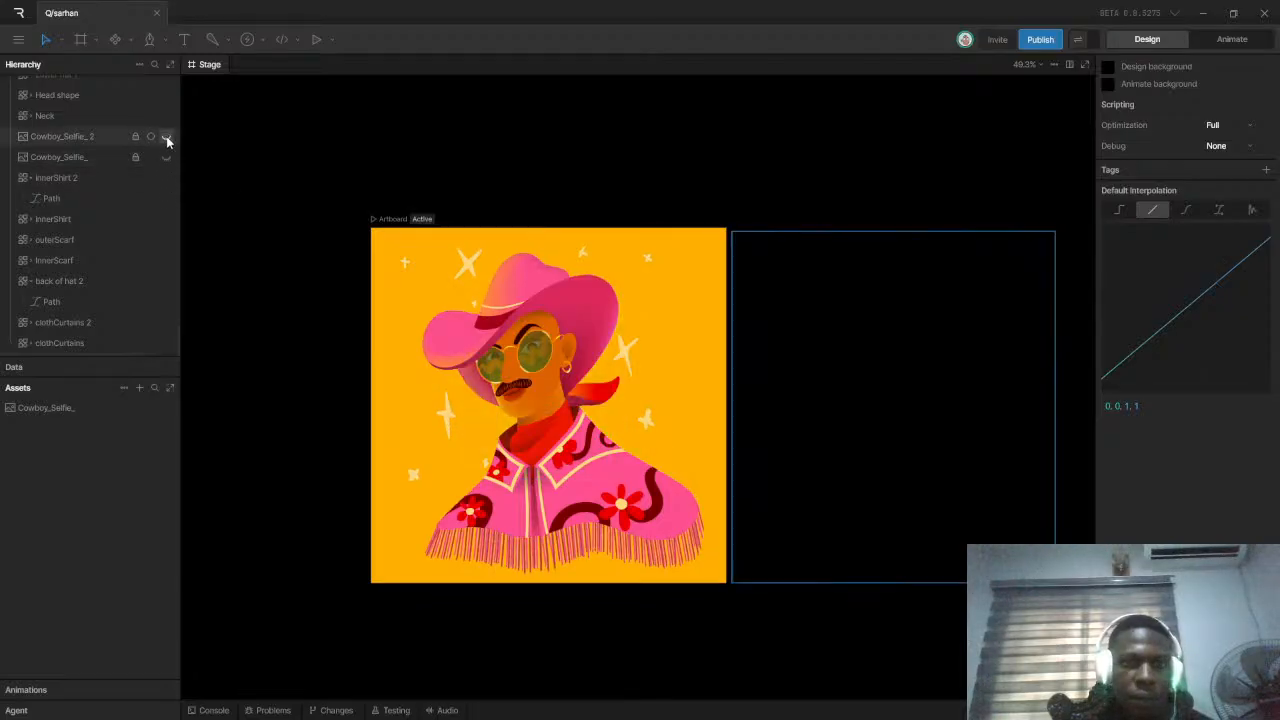
Review the vector artwork on its own, examining the face, hat and shirt close up and as a whole
{"action": "scroll", "coordinate": [835, 295], "scroll_direction": "down", "scroll_amount": 2}
{"action": "scroll", "coordinate": [559, 358], "scroll_direction": "up", "scroll_amount": 10}
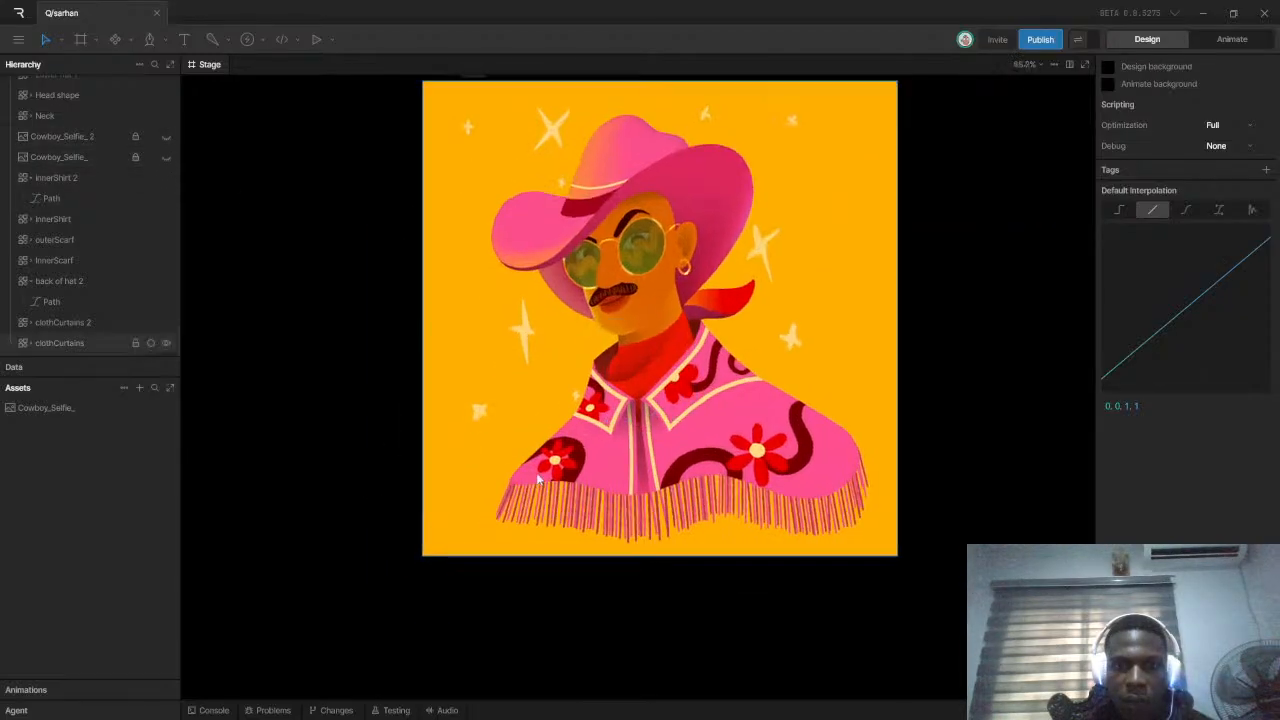
{"action": "scroll", "coordinate": [559, 358], "scroll_direction": "down", "scroll_amount": 4}
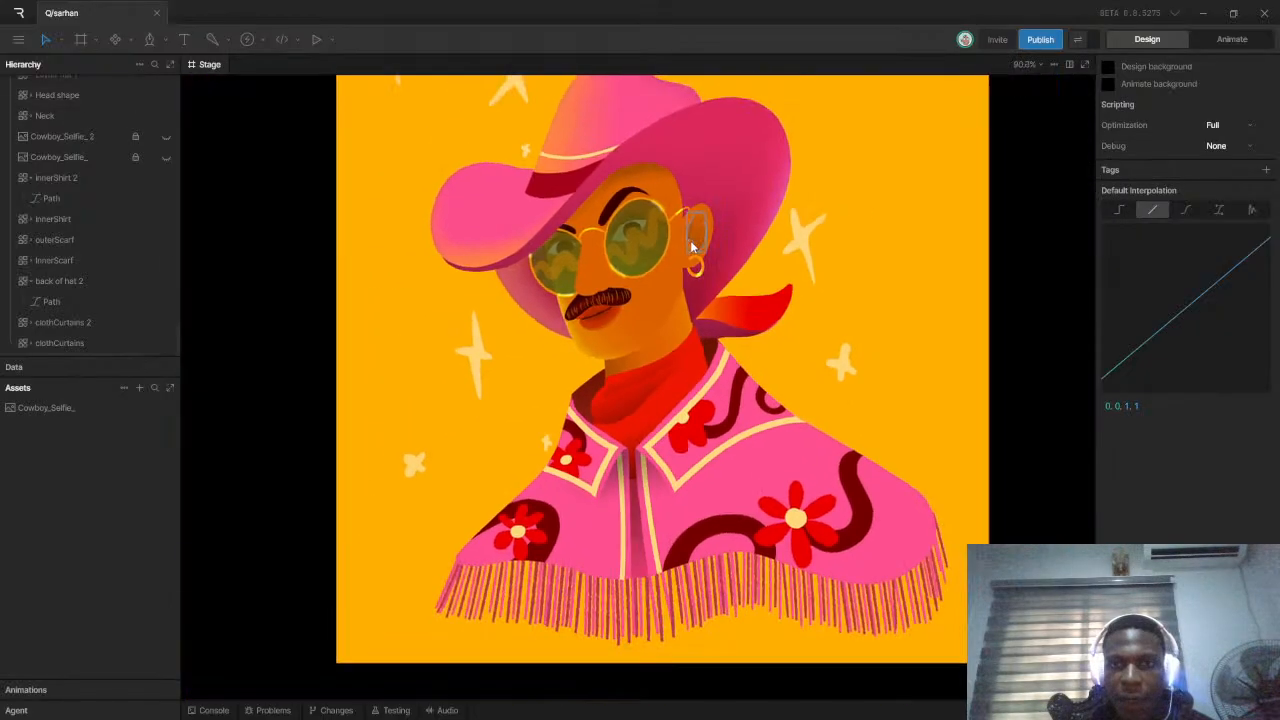
{"action": "scroll", "coordinate": [725, 202], "scroll_direction": "up", "scroll_amount": 6}
{"action": "scroll", "coordinate": [664, 243], "scroll_direction": "down", "scroll_amount": 6}
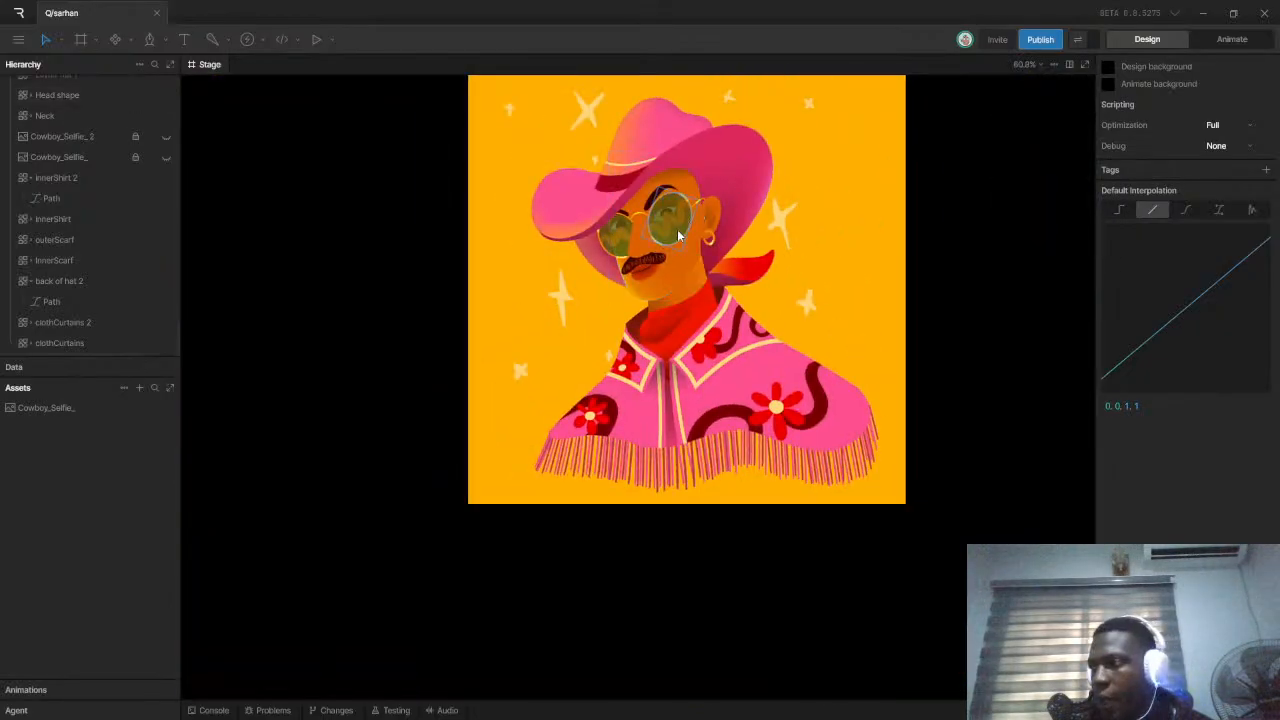
{"action": "scroll", "coordinate": [718, 185], "scroll_direction": "down", "scroll_amount": 2}
{"action": "scroll", "coordinate": [718, 185], "scroll_direction": "up", "scroll_amount": 2}
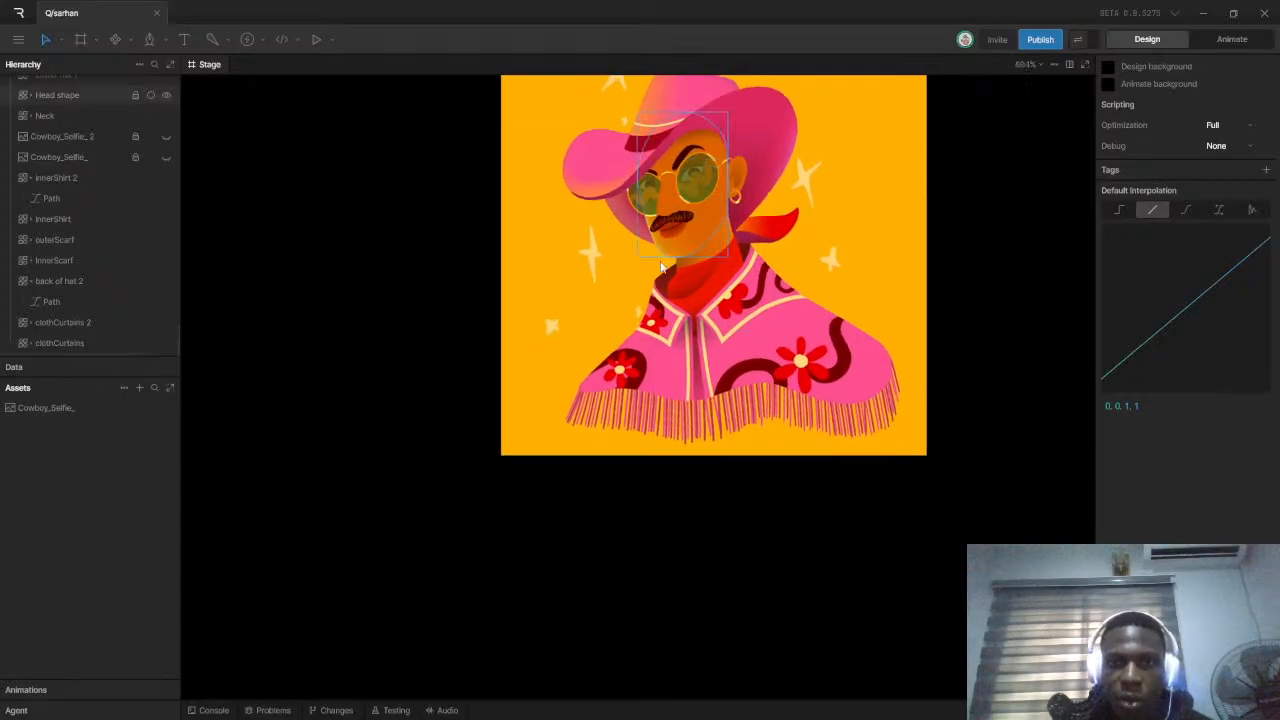
{"action": "scroll", "coordinate": [766, 252], "scroll_direction": "down", "scroll_amount": 2}
{"action": "scroll", "coordinate": [727, 274], "scroll_direction": "up", "scroll_amount": 3}
{"action": "scroll", "coordinate": [727, 274], "scroll_direction": "down", "scroll_amount": 4}
{"action": "scroll", "coordinate": [717, 458], "scroll_direction": "up", "scroll_amount": 8}
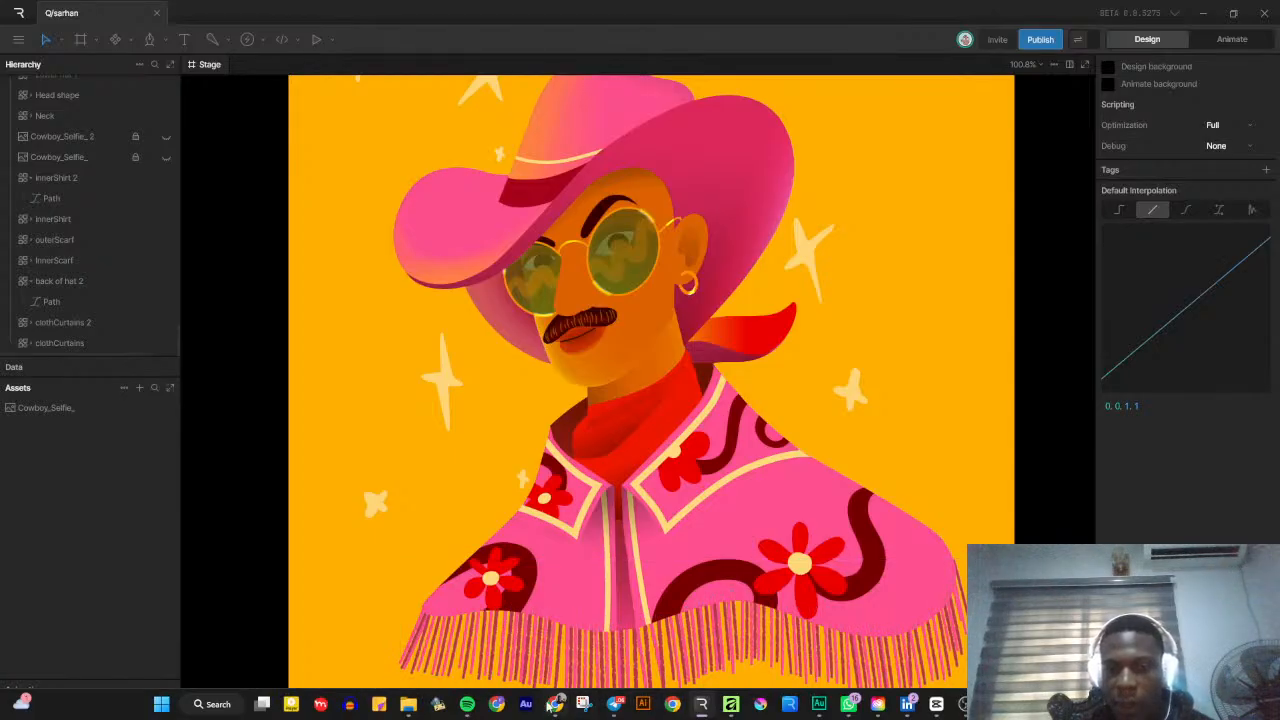
Switch to the Chrome browser and close all tabs to the right of the Discord tab
{"action": "left_click", "coordinate": [555, 703]}
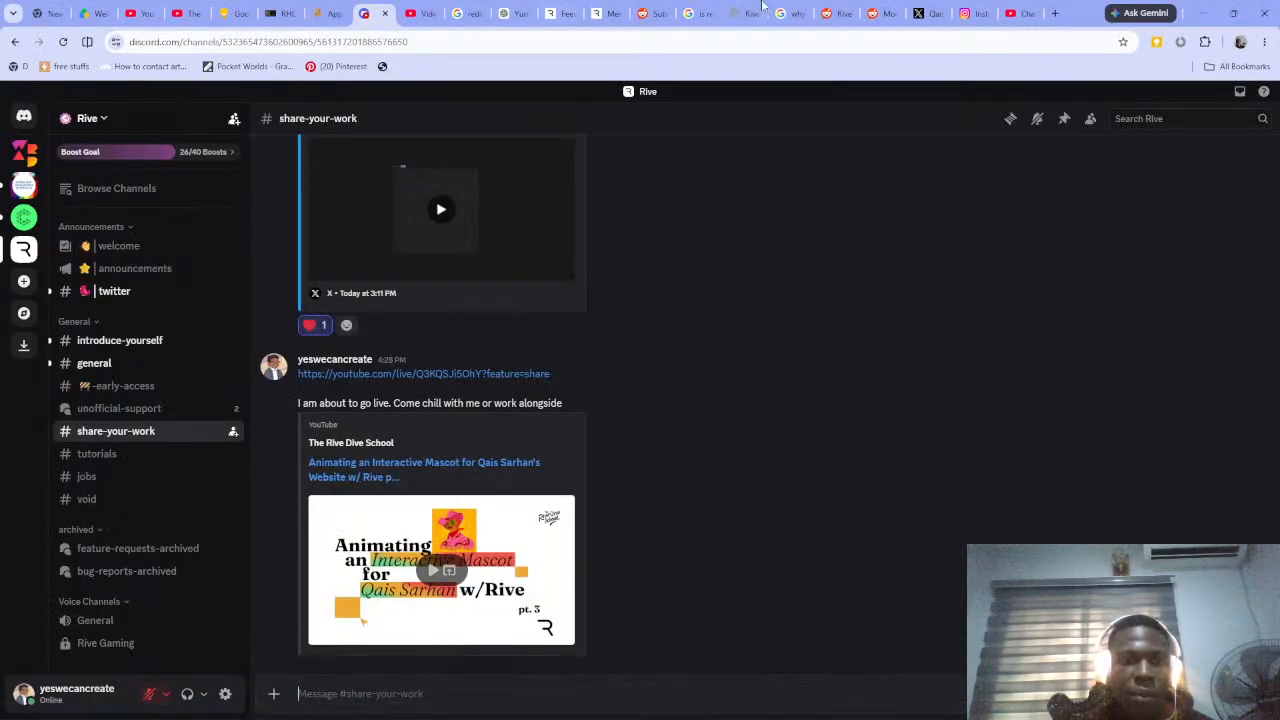
{"action": "right_click", "coordinate": [360, 18]}
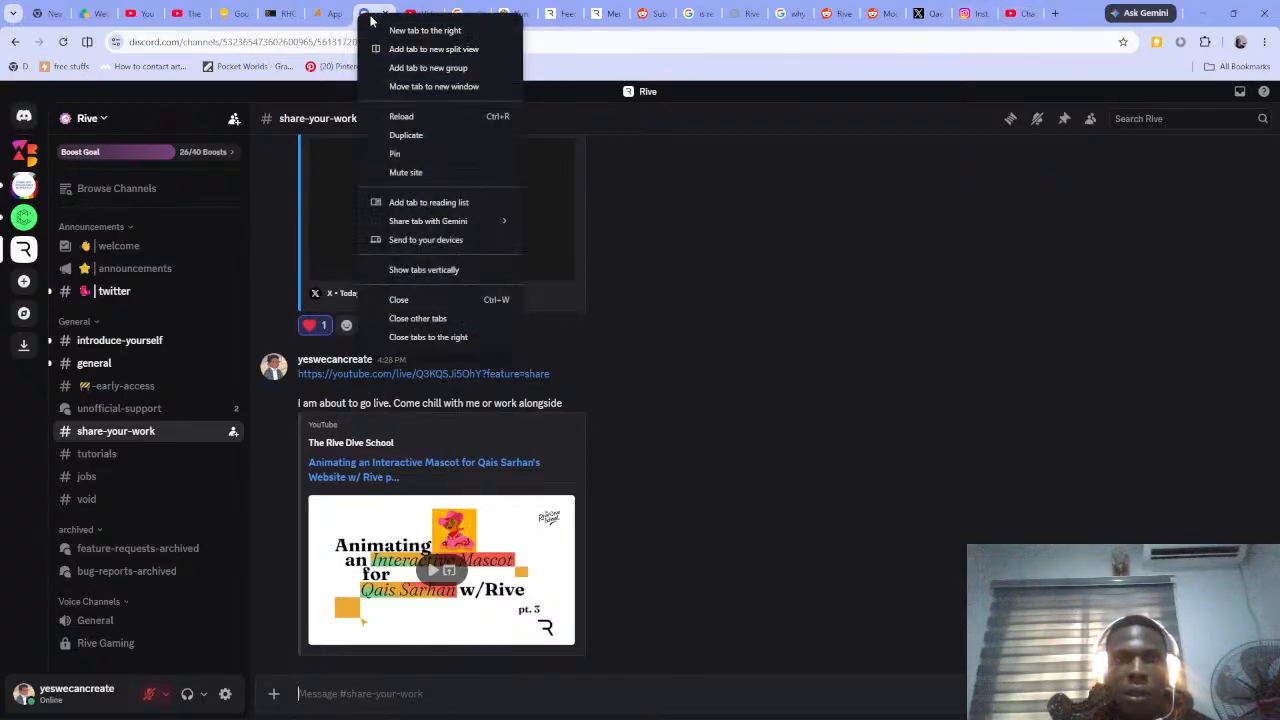
{"action": "key", "text": "Escape"}
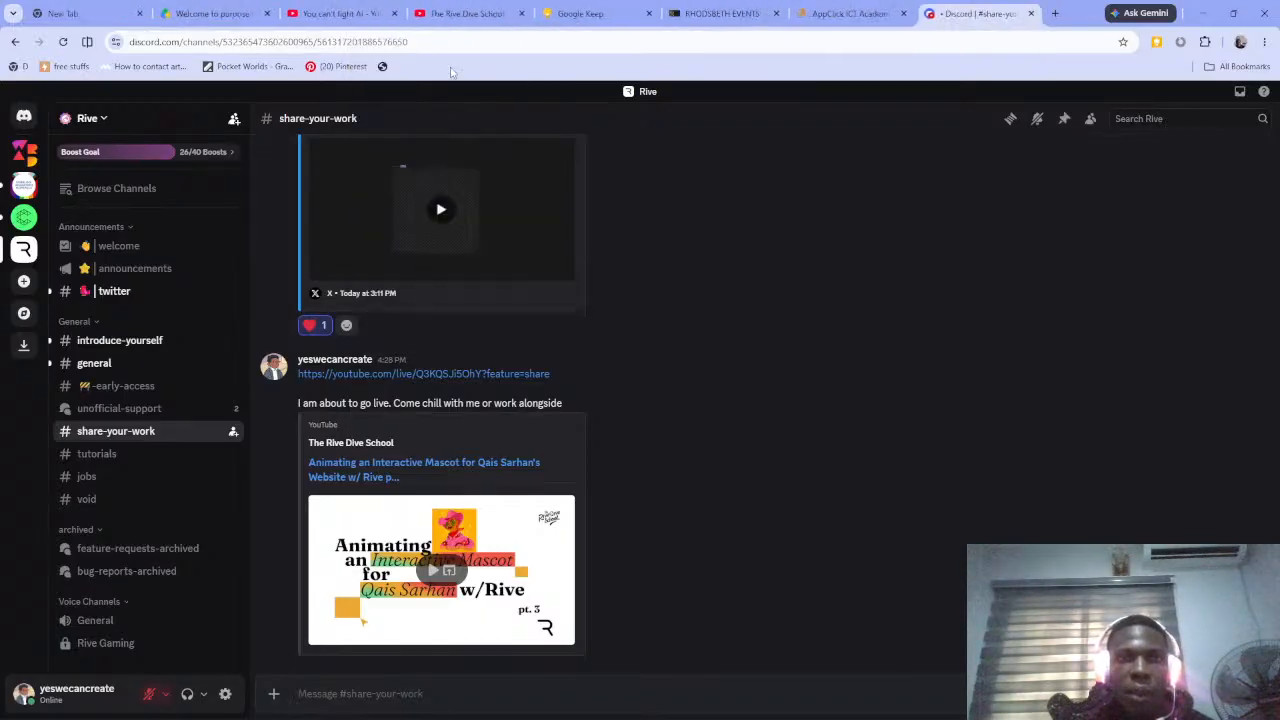
Load linkedin.com in place of the Discord page and reach the motion designer's profile through the first notification's post
{"action": "left_click", "coordinate": [870, 38]}
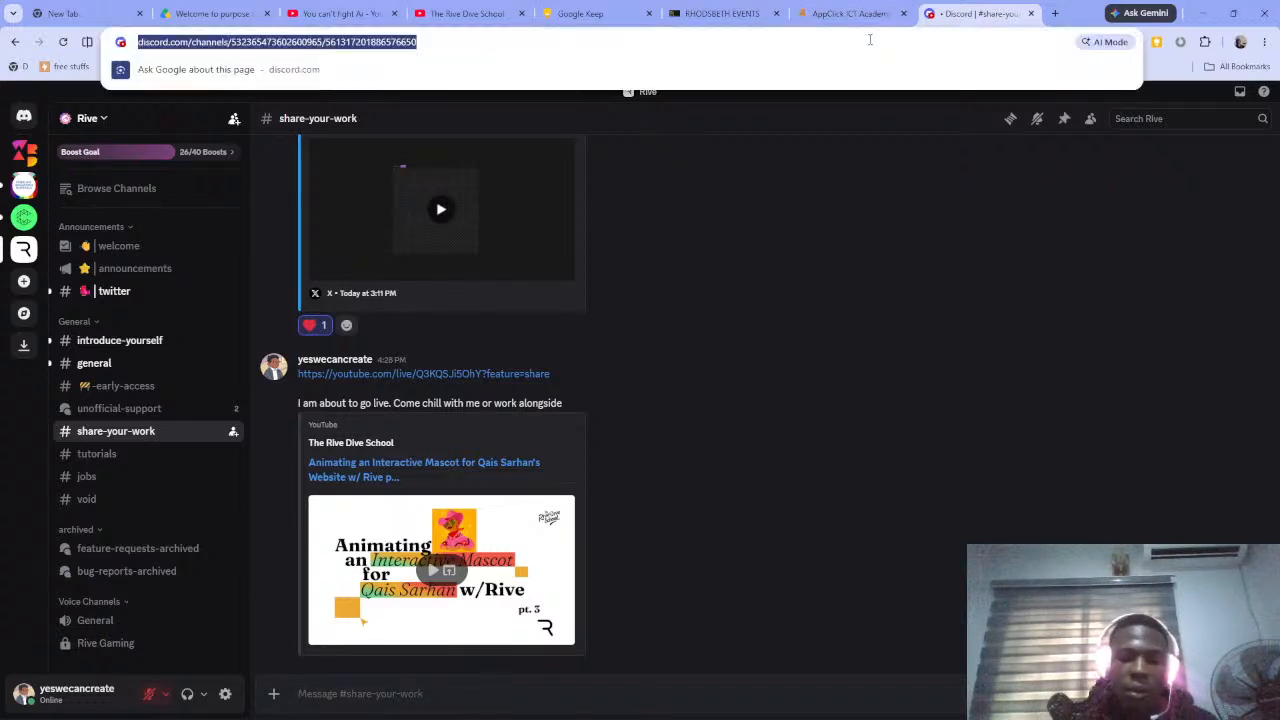
{"action": "type", "text": "linkedin.com"}
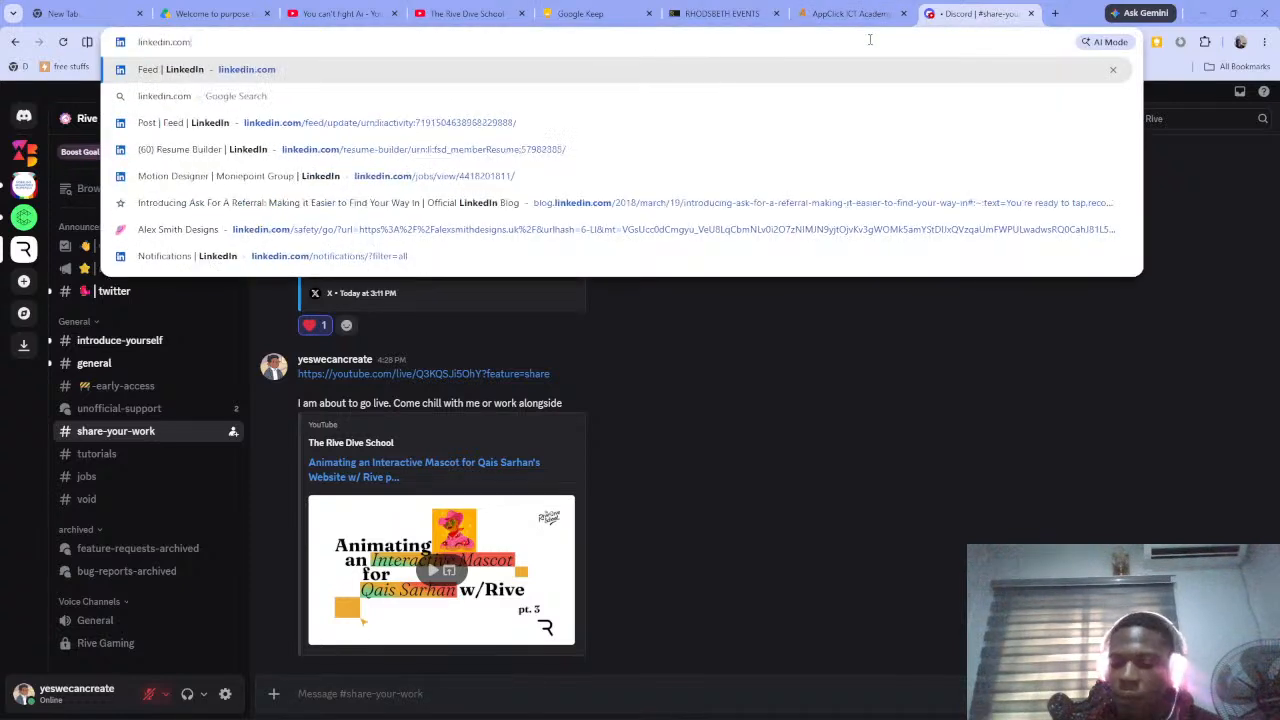
{"action": "key", "text": "Return"}
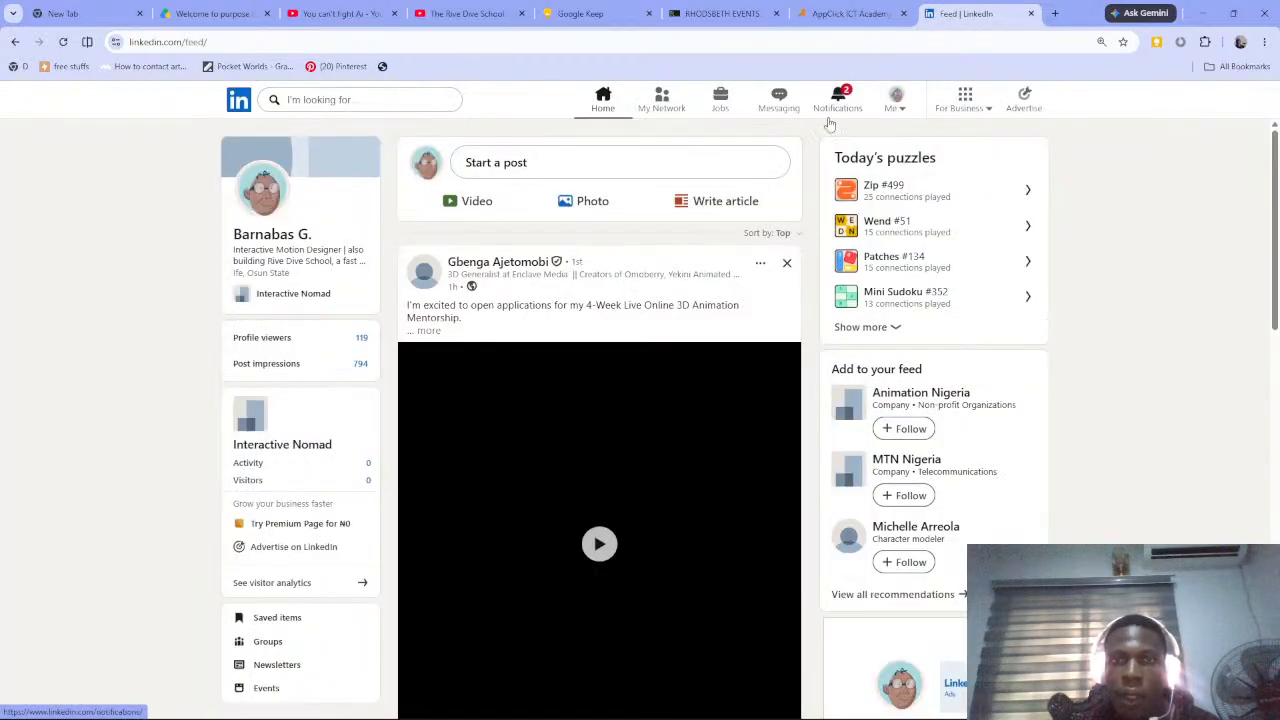
{"action": "left_click", "coordinate": [830, 106]}
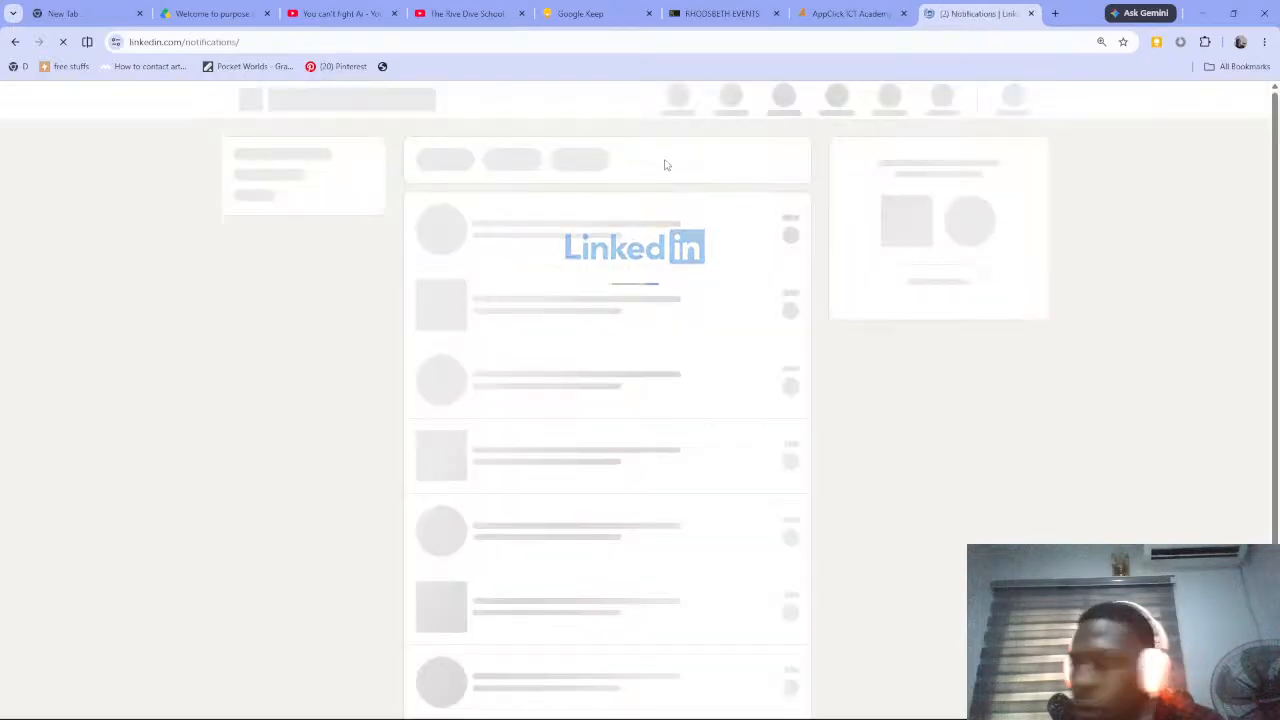
{"action": "left_click", "coordinate": [499, 218]}
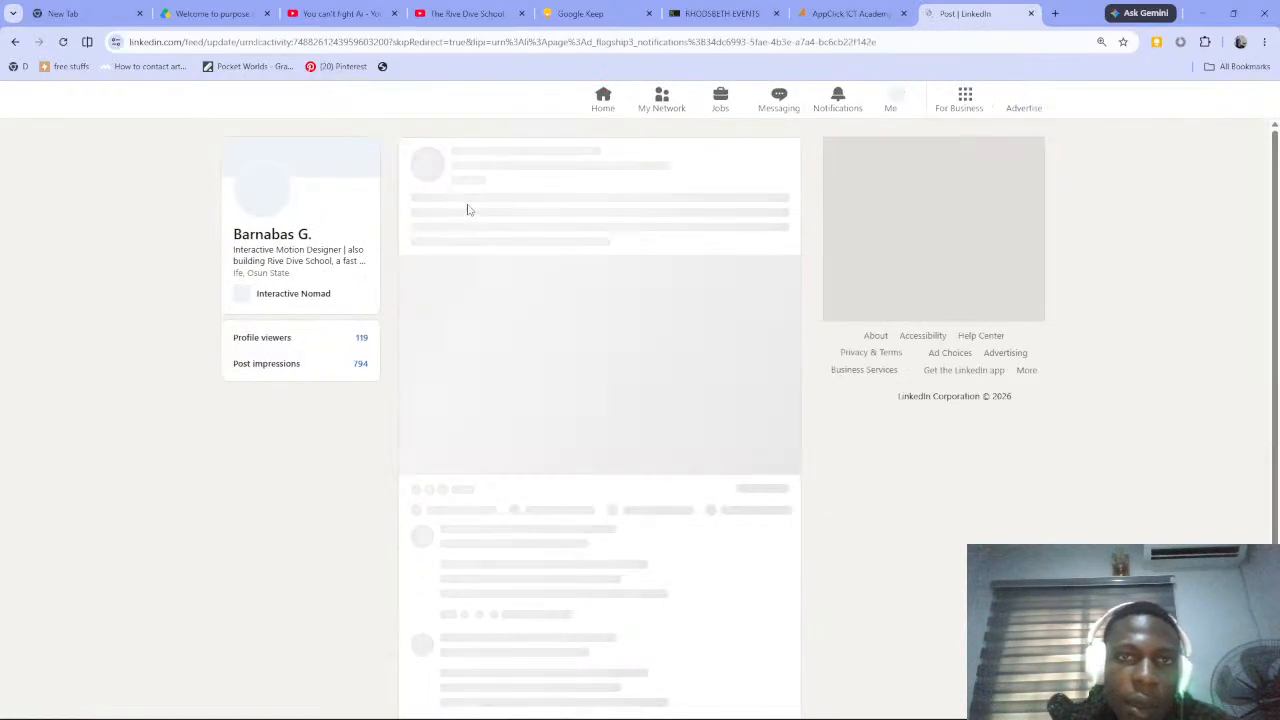
{"action": "left_click", "coordinate": [463, 152]}
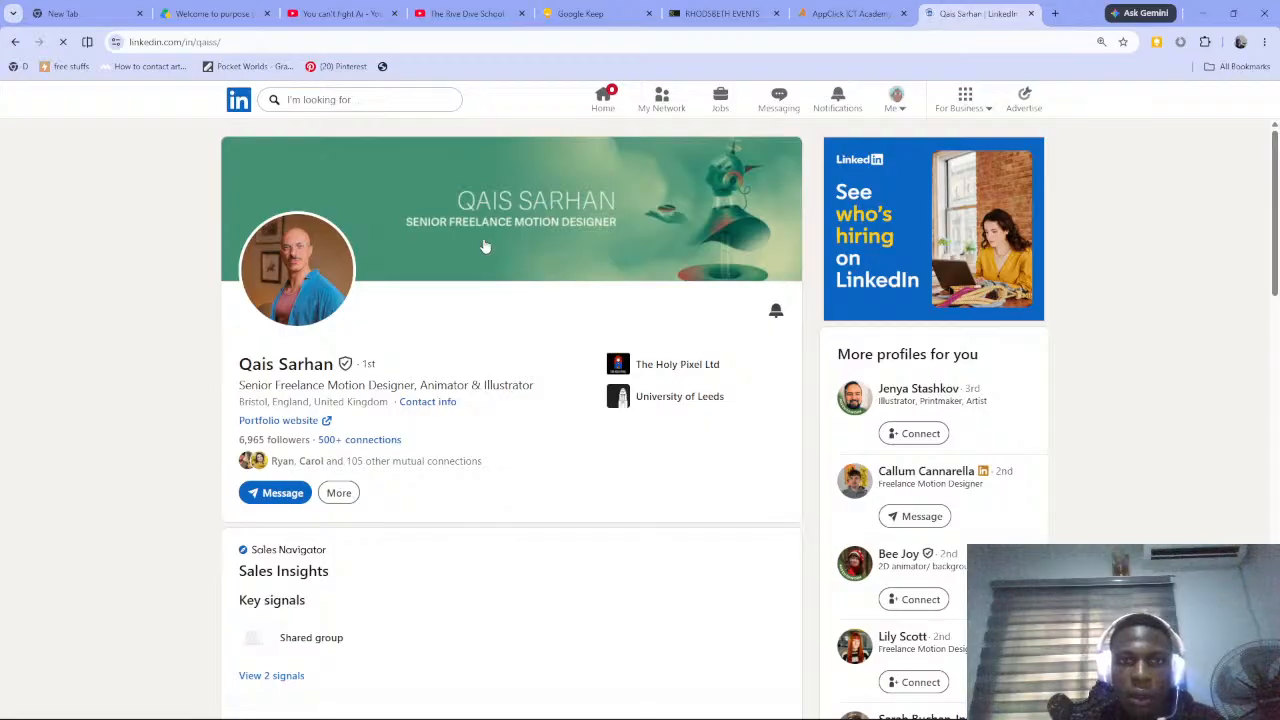
Look through the designer's featured work, activity and experience, and open the complete list of posts
{"action": "scroll", "coordinate": [480, 253], "scroll_direction": "down", "scroll_amount": 12}
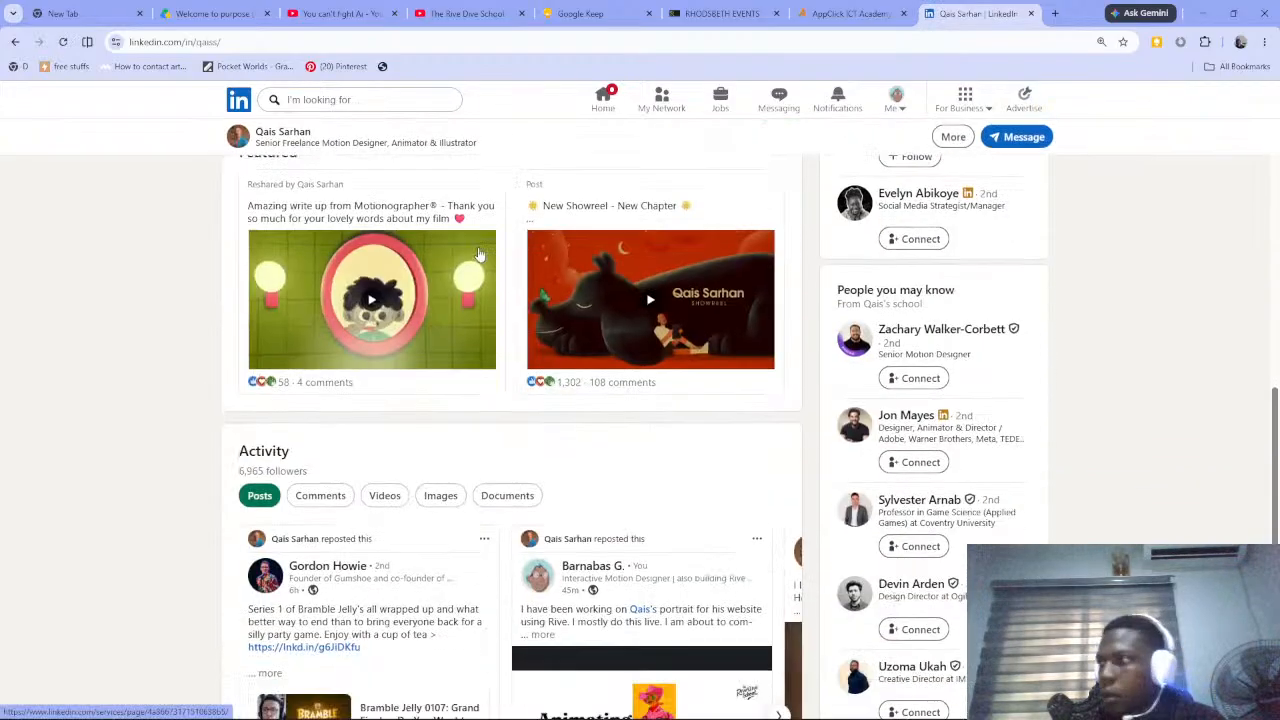
{"action": "scroll", "coordinate": [480, 253], "scroll_direction": "down", "scroll_amount": 6}
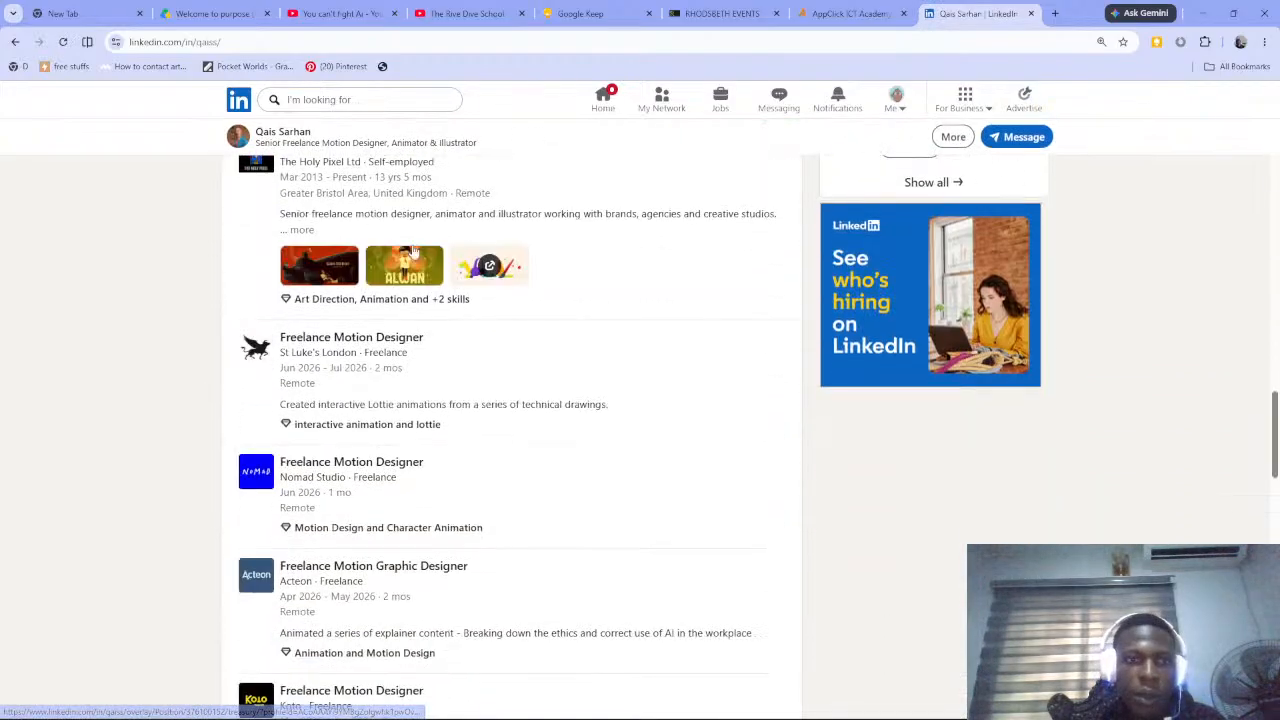
{"action": "scroll", "coordinate": [423, 250], "scroll_direction": "up", "scroll_amount": 2}
{"action": "scroll", "coordinate": [423, 250], "scroll_direction": "up", "scroll_amount": 5}
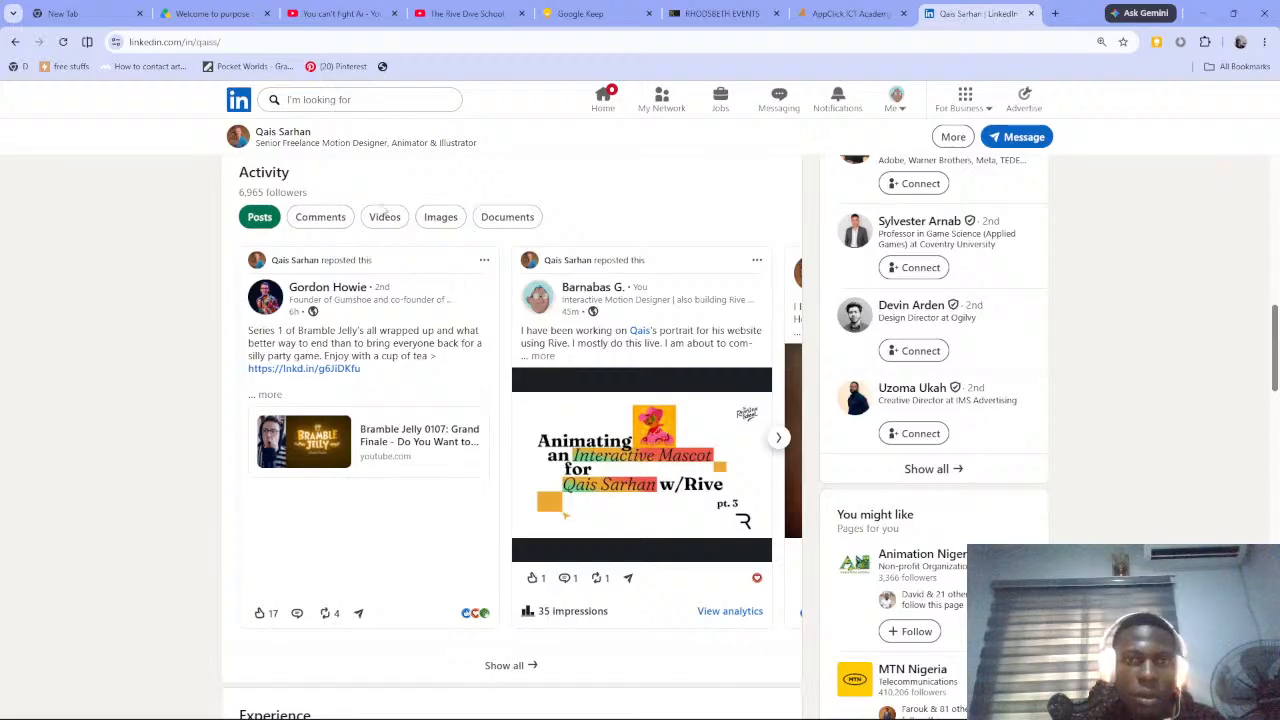
{"action": "scroll", "coordinate": [340, 186], "scroll_direction": "up", "scroll_amount": 3}
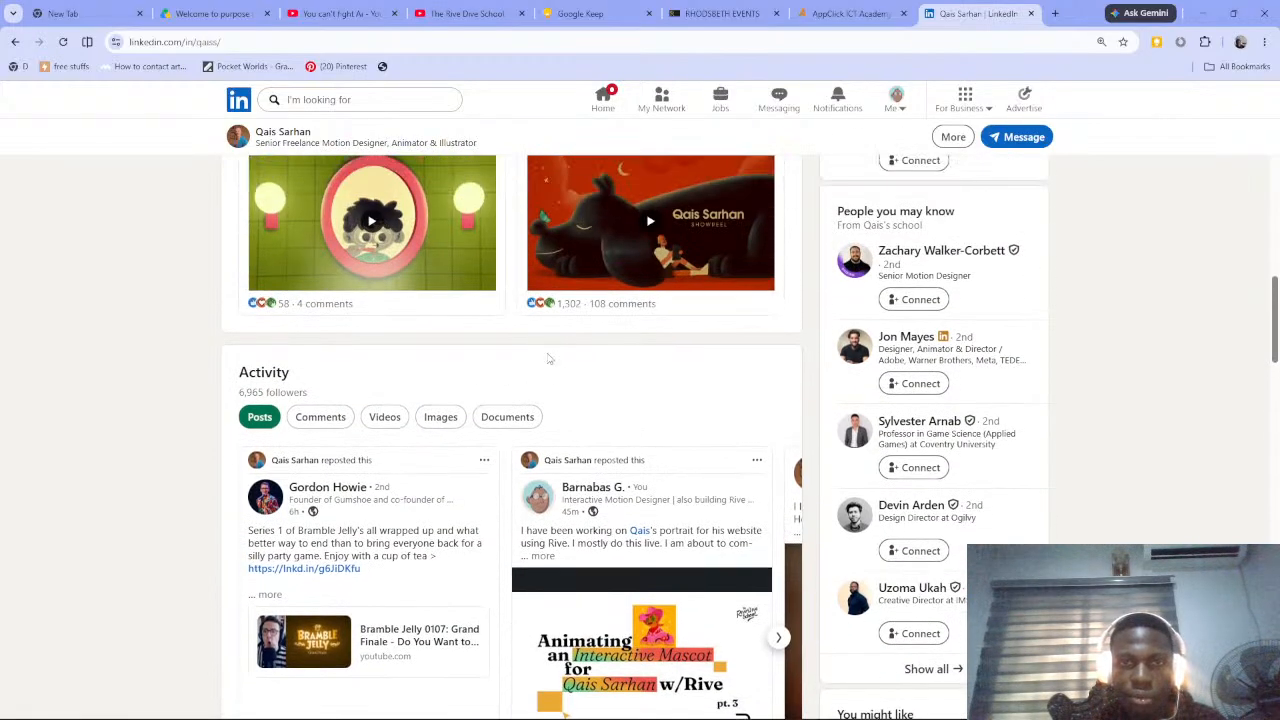
{"action": "scroll", "coordinate": [550, 350], "scroll_direction": "down", "scroll_amount": 2}
{"action": "scroll", "coordinate": [623, 289], "scroll_direction": "up", "scroll_amount": 1}
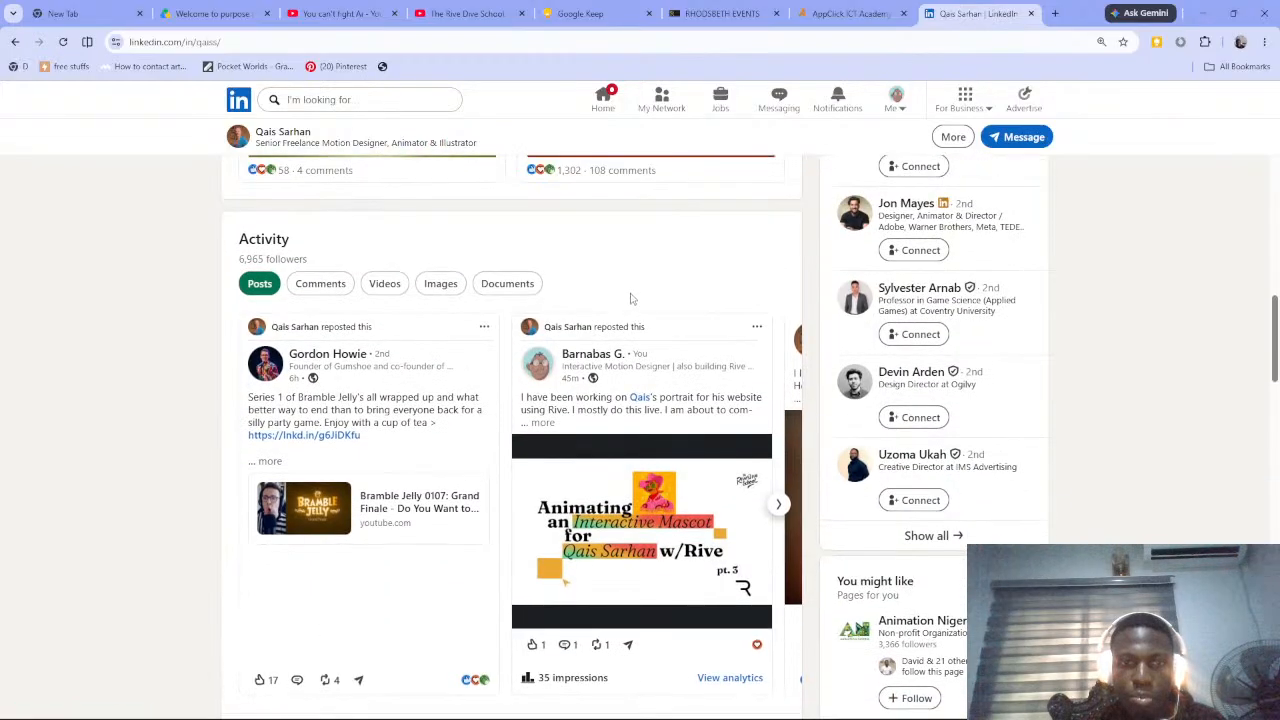
{"action": "scroll", "coordinate": [320, 348], "scroll_direction": "down", "scroll_amount": 3}
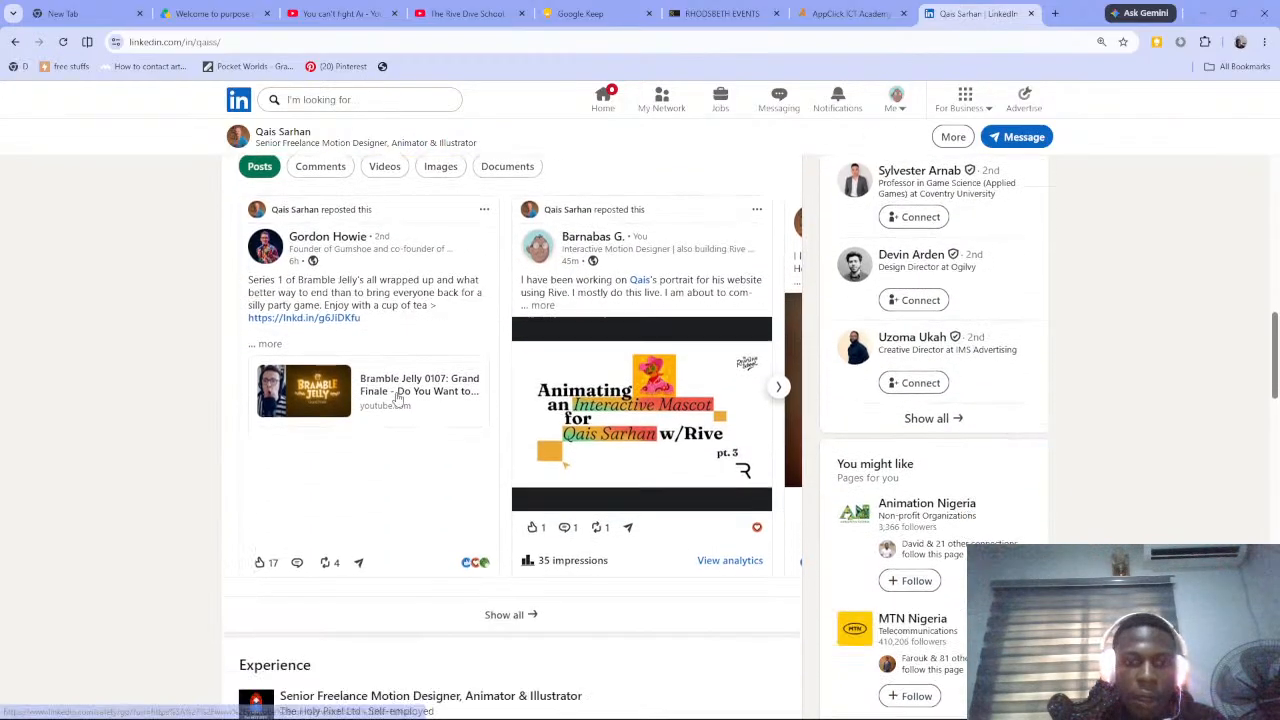
{"action": "left_click", "coordinate": [531, 600]}
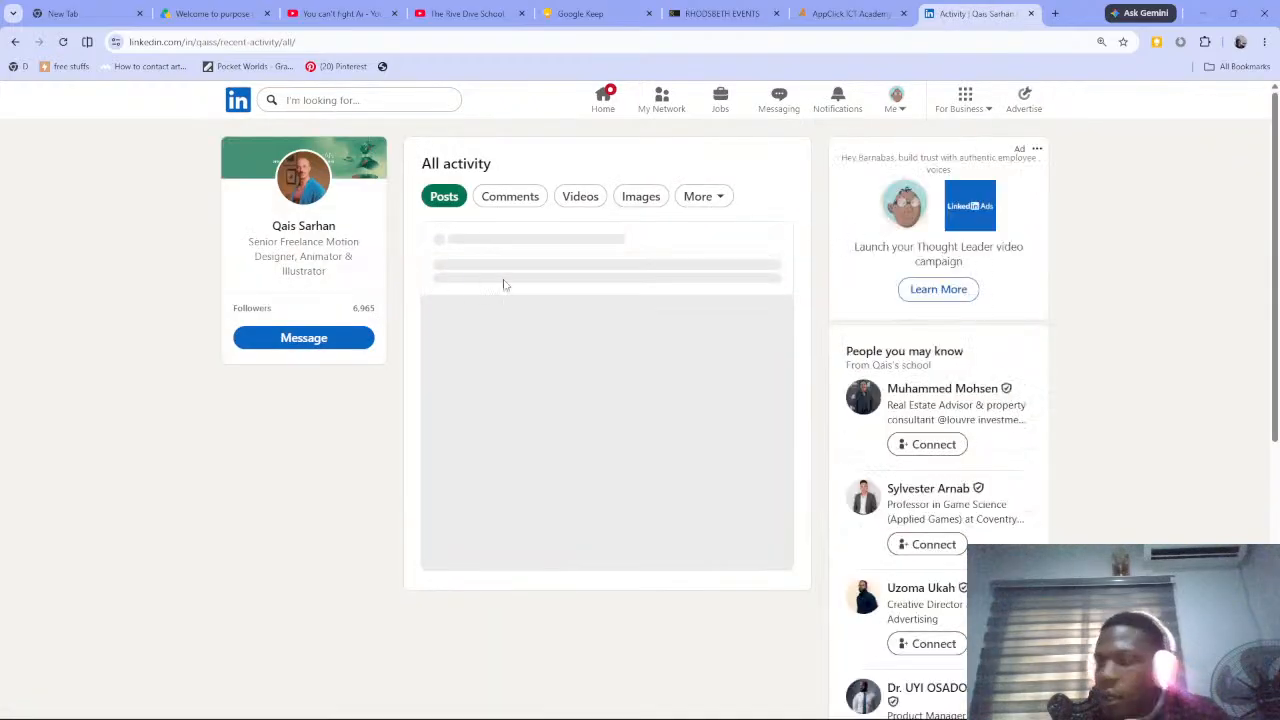
Browse the designer's posts to find the original cowboy profile picture illustration and examine it
{"action": "scroll", "coordinate": [525, 320], "scroll_direction": "down", "scroll_amount": 10}
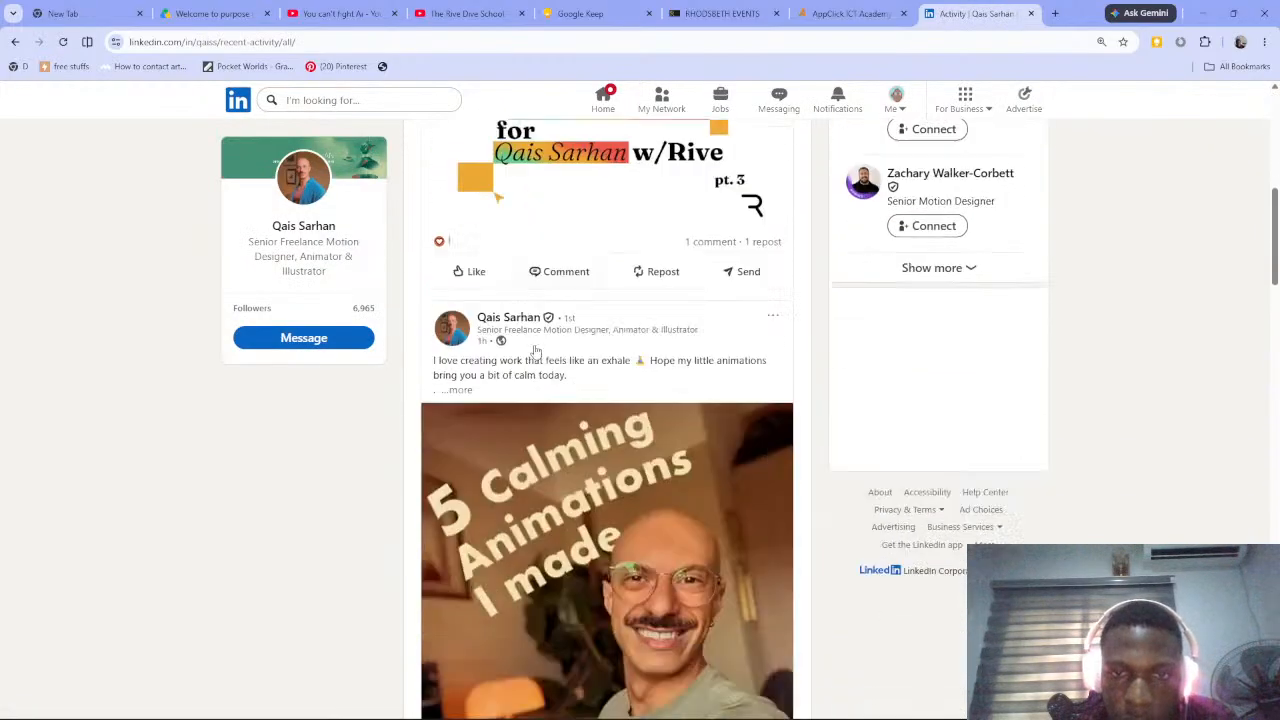
{"action": "scroll", "coordinate": [533, 350], "scroll_direction": "down", "scroll_amount": 15}
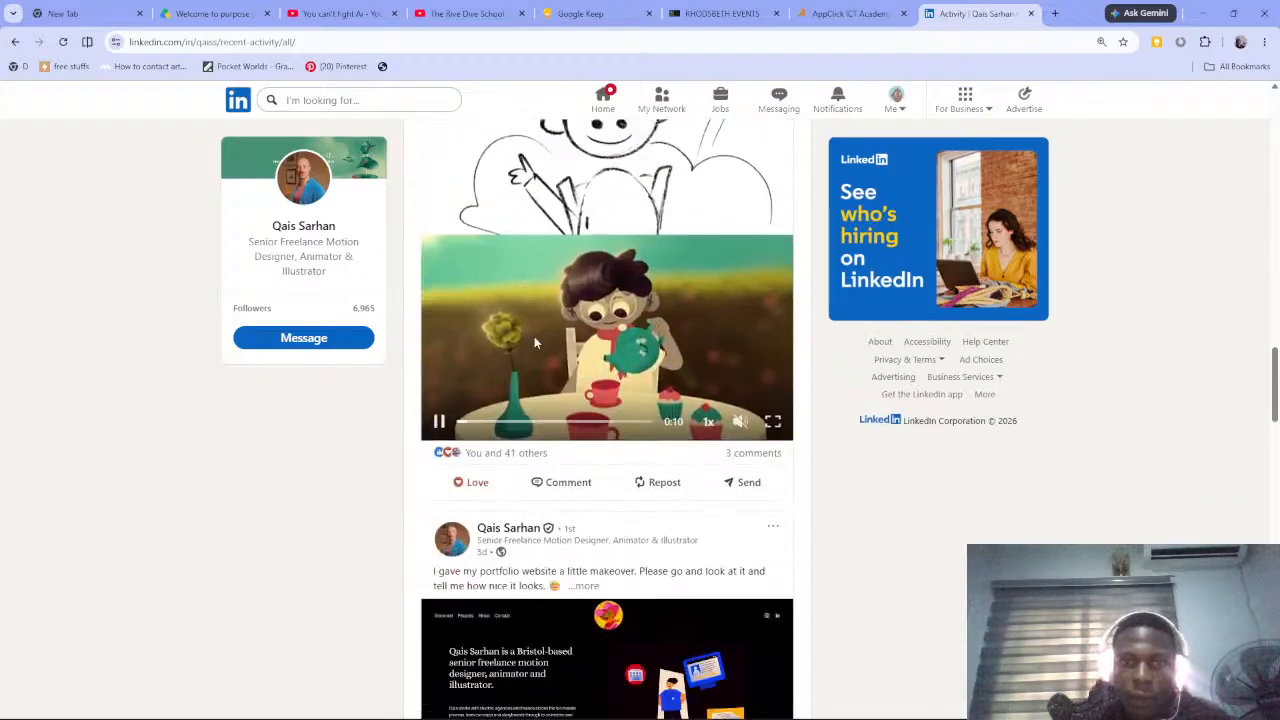
{"action": "scroll", "coordinate": [536, 342], "scroll_direction": "down", "scroll_amount": 15}
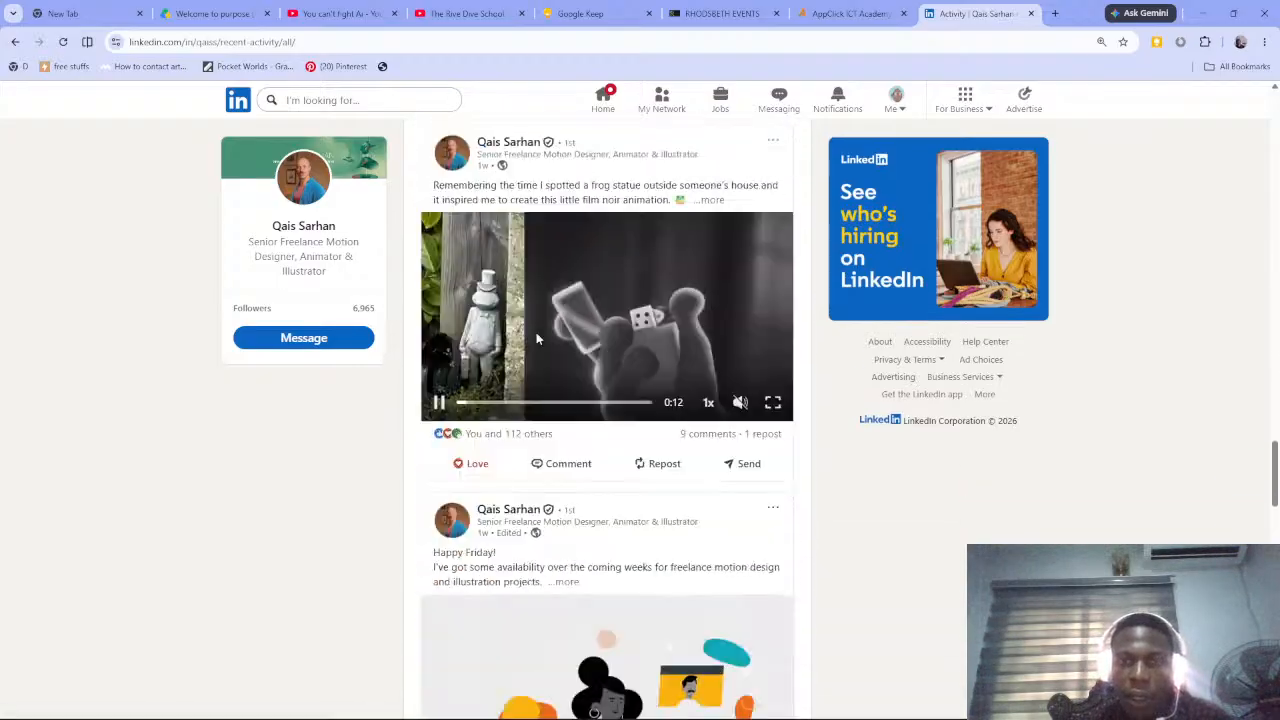
{"action": "scroll", "coordinate": [536, 342], "scroll_direction": "down", "scroll_amount": 15}
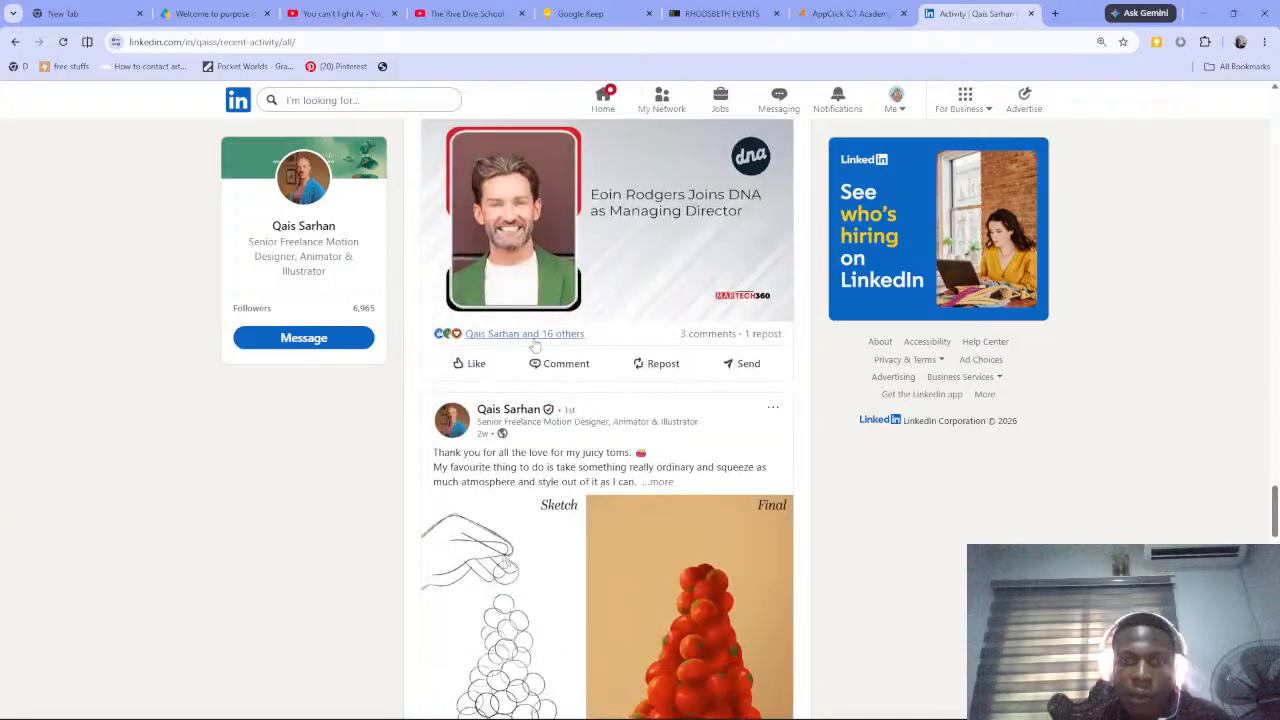
{"action": "scroll", "coordinate": [536, 345], "scroll_direction": "down", "scroll_amount": 15}
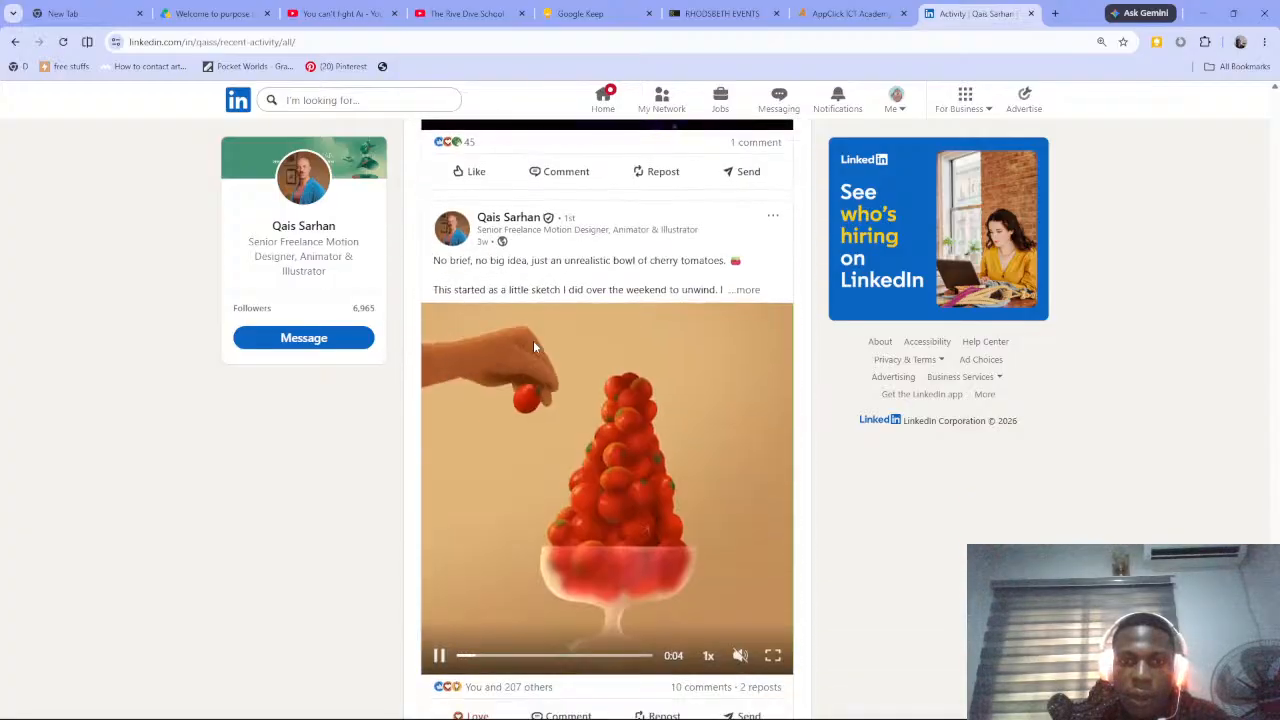
{"action": "scroll", "coordinate": [534, 344], "scroll_direction": "down", "scroll_amount": 15}
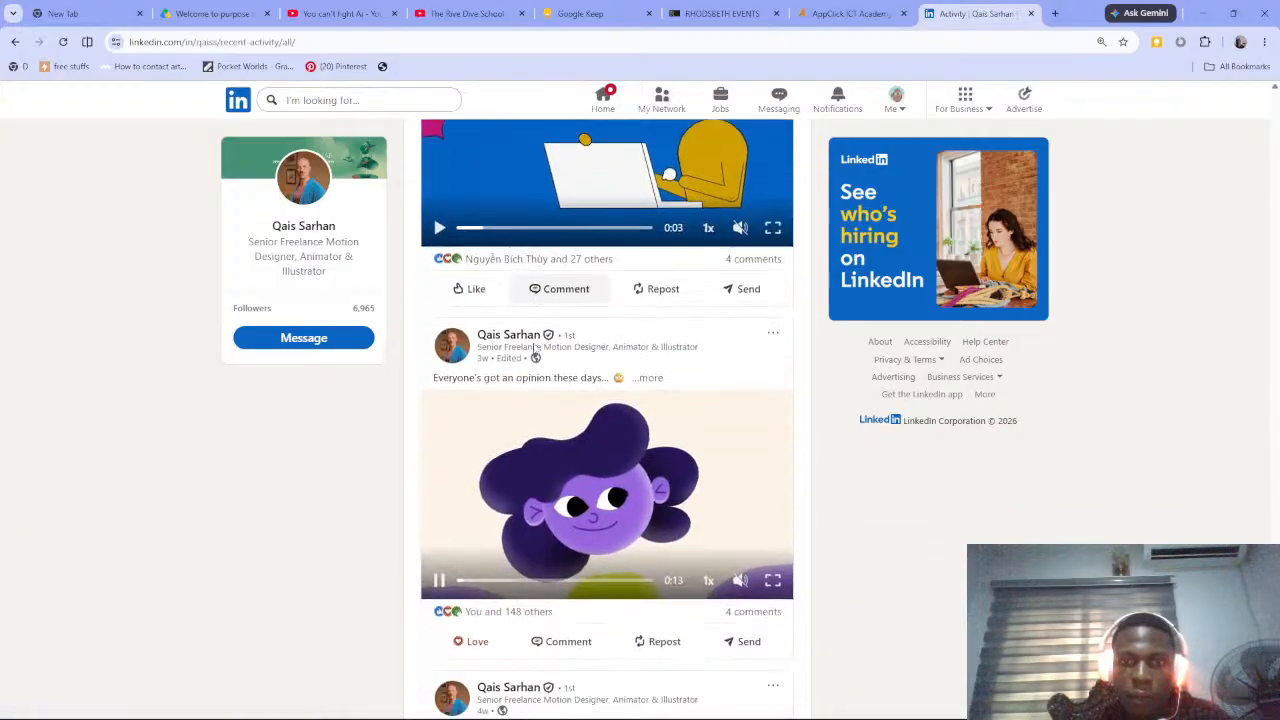
{"action": "scroll", "coordinate": [535, 343], "scroll_direction": "down", "scroll_amount": 15}
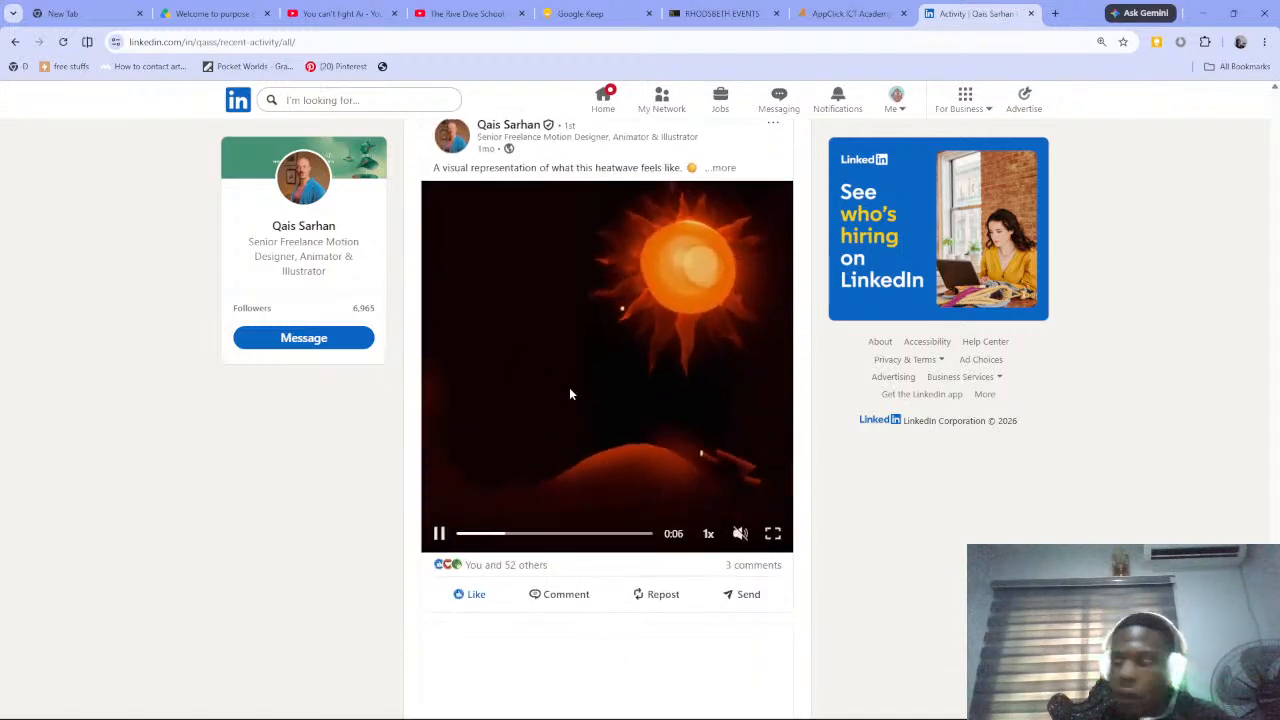
{"action": "scroll", "coordinate": [546, 396], "scroll_direction": "down", "scroll_amount": 1}
{"action": "scroll", "coordinate": [546, 396], "scroll_direction": "down", "scroll_amount": 15}
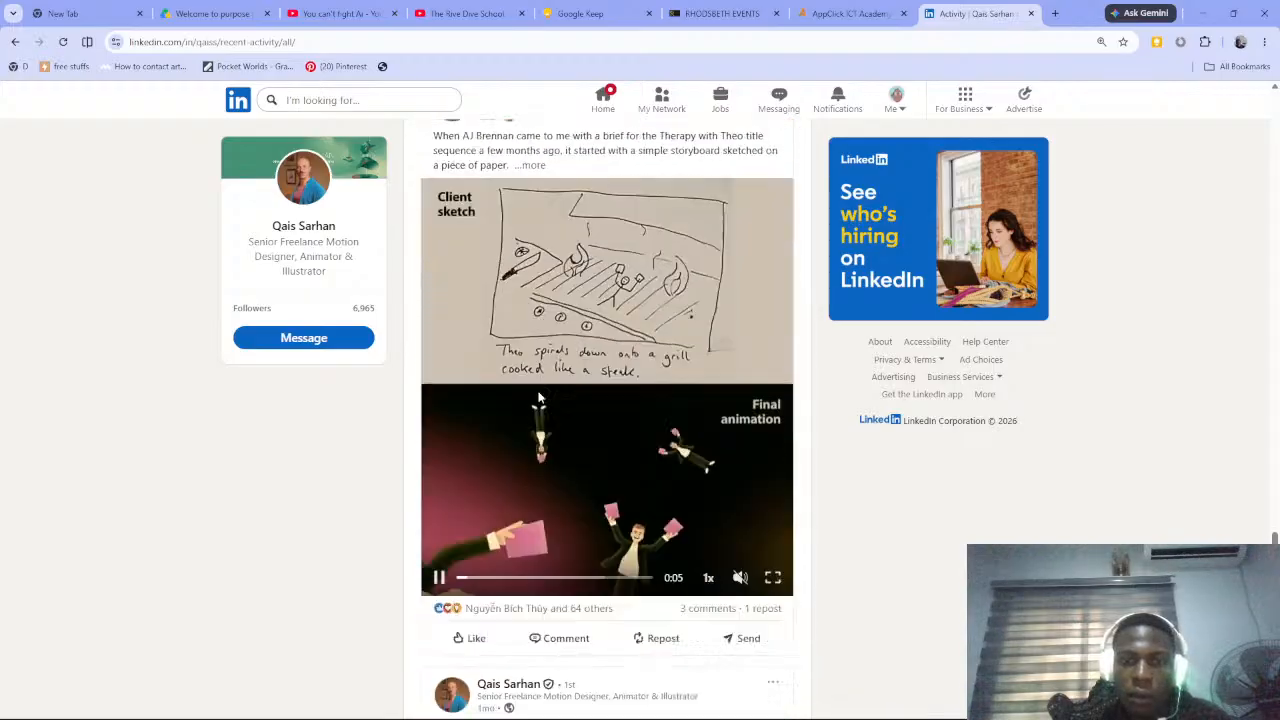
{"action": "scroll", "coordinate": [540, 398], "scroll_direction": "down", "scroll_amount": 5}
{"action": "scroll", "coordinate": [545, 374], "scroll_direction": "up", "scroll_amount": 1}
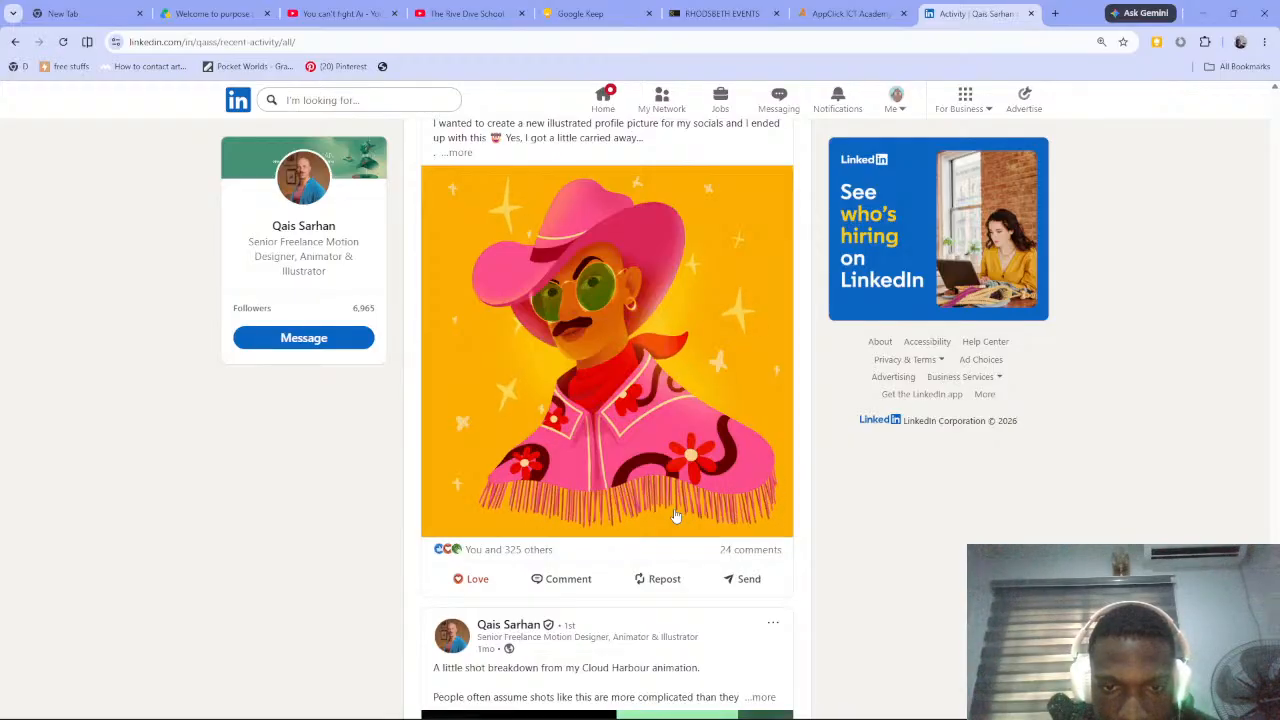
Switch back to Rive and delete both hidden reference images, Cowboy_Selfie_ 2 and Cowboy_Selfie_, from the artboard
{"action": "key", "text": "alt+Tab"}
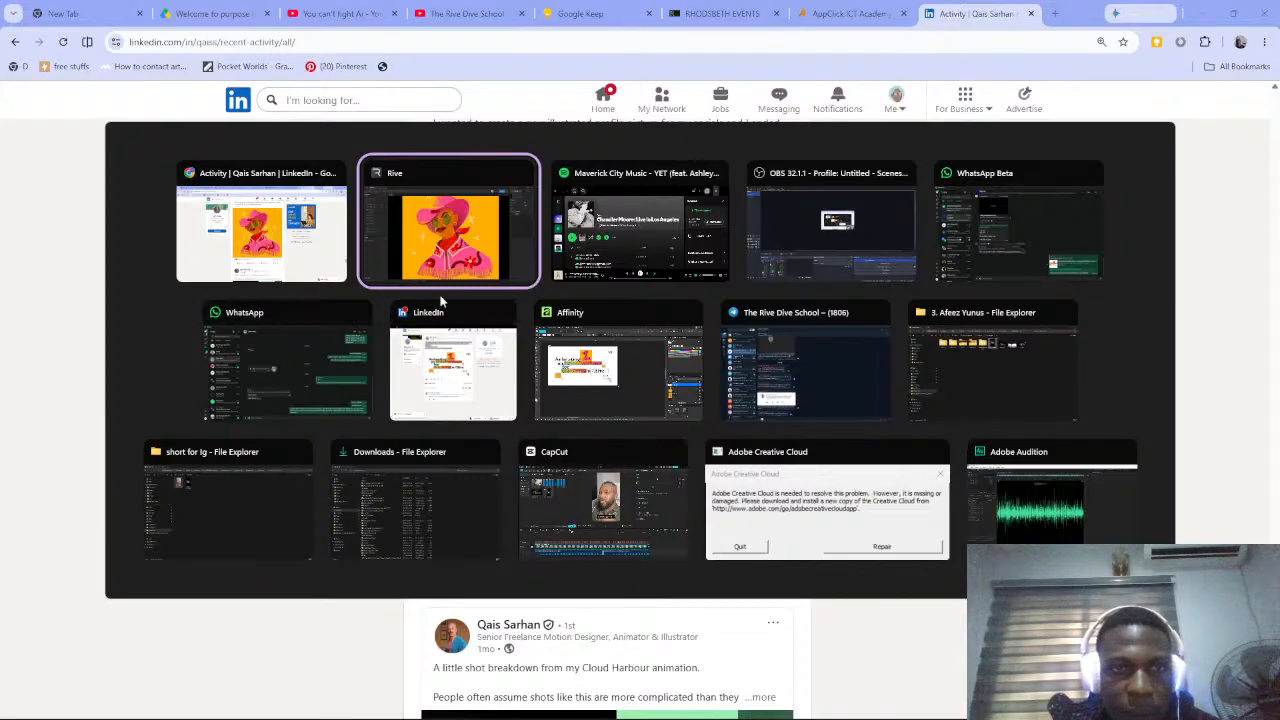
{"action": "left_click", "coordinate": [448, 235]}
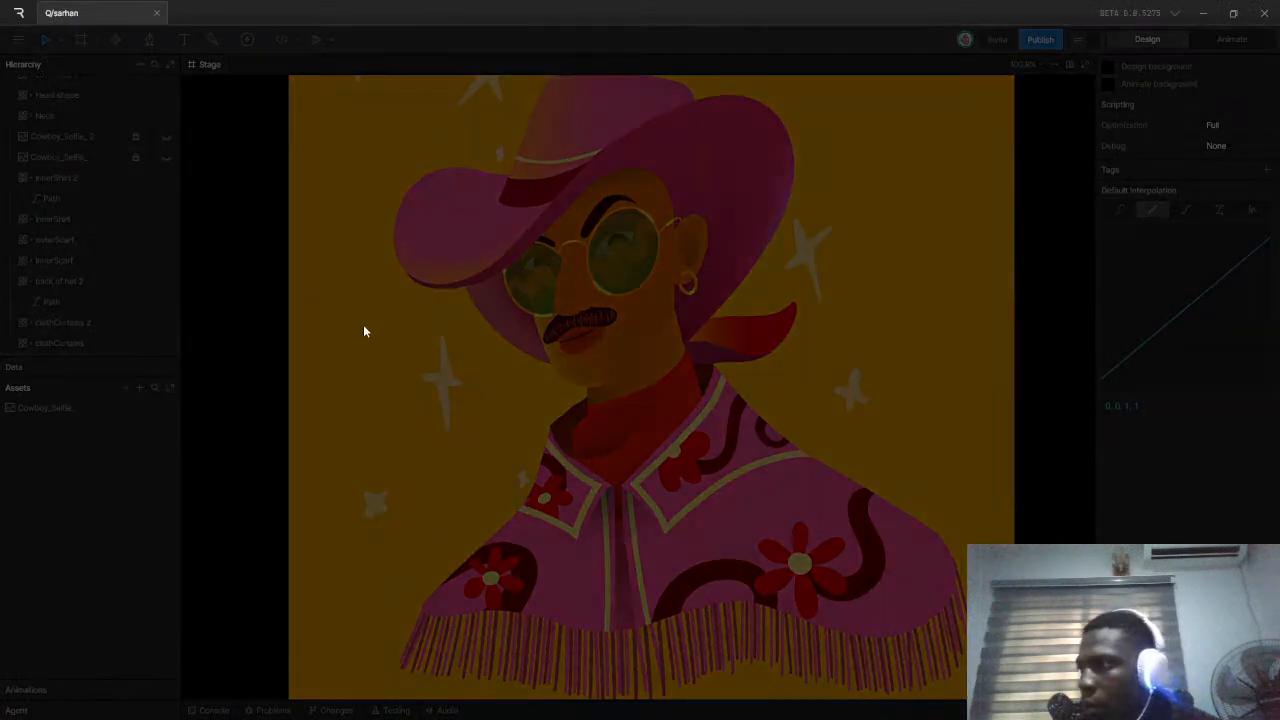
{"action": "scroll", "coordinate": [475, 360], "scroll_direction": "down", "scroll_amount": 3}
{"action": "scroll", "coordinate": [570, 325], "scroll_direction": "up", "scroll_amount": 3}
{"action": "scroll", "coordinate": [575, 300], "scroll_direction": "down", "scroll_amount": 5}
{"action": "scroll", "coordinate": [589, 202], "scroll_direction": "up", "scroll_amount": 3}
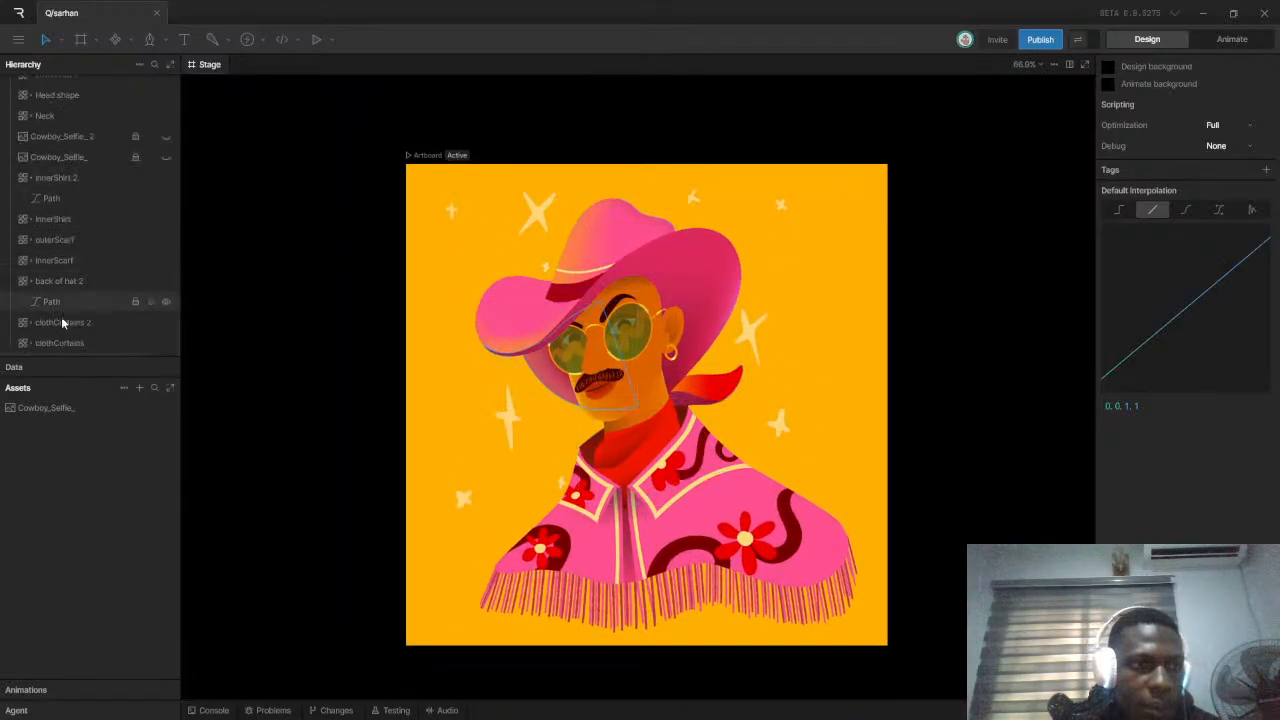
{"action": "left_click", "coordinate": [54, 140]}
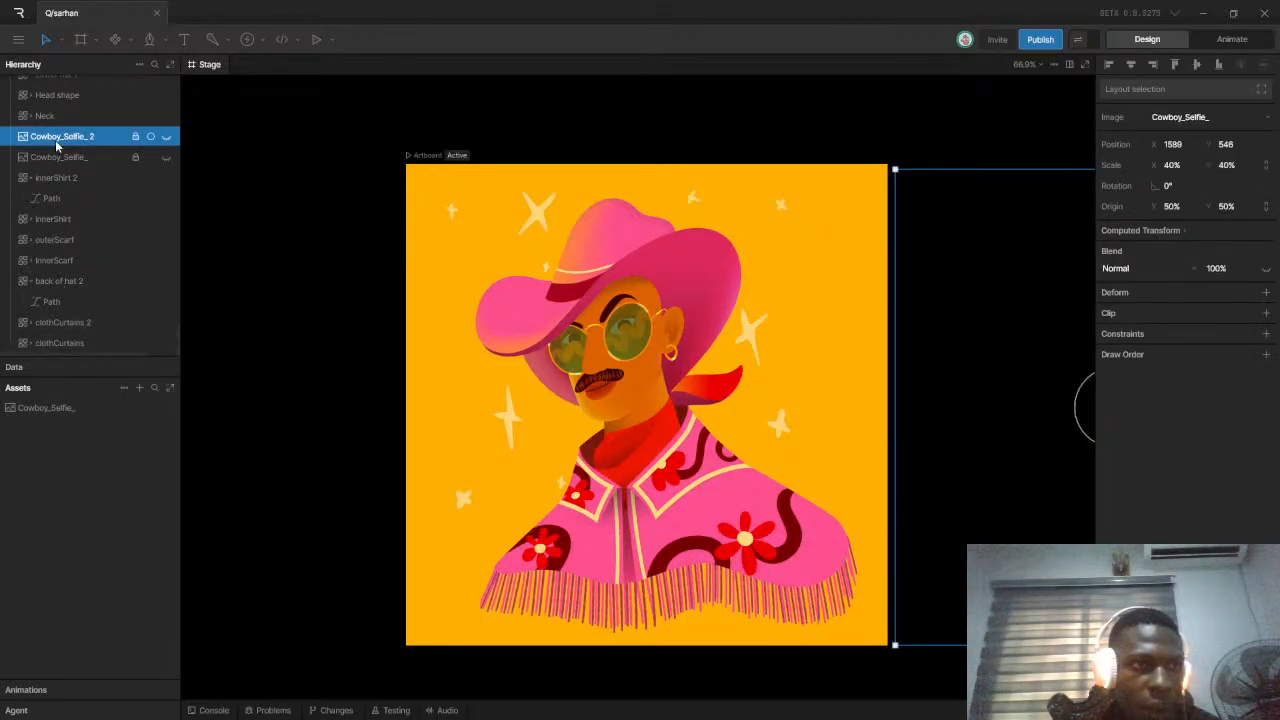
{"action": "left_click", "coordinate": [61, 158], "text": "shift"}
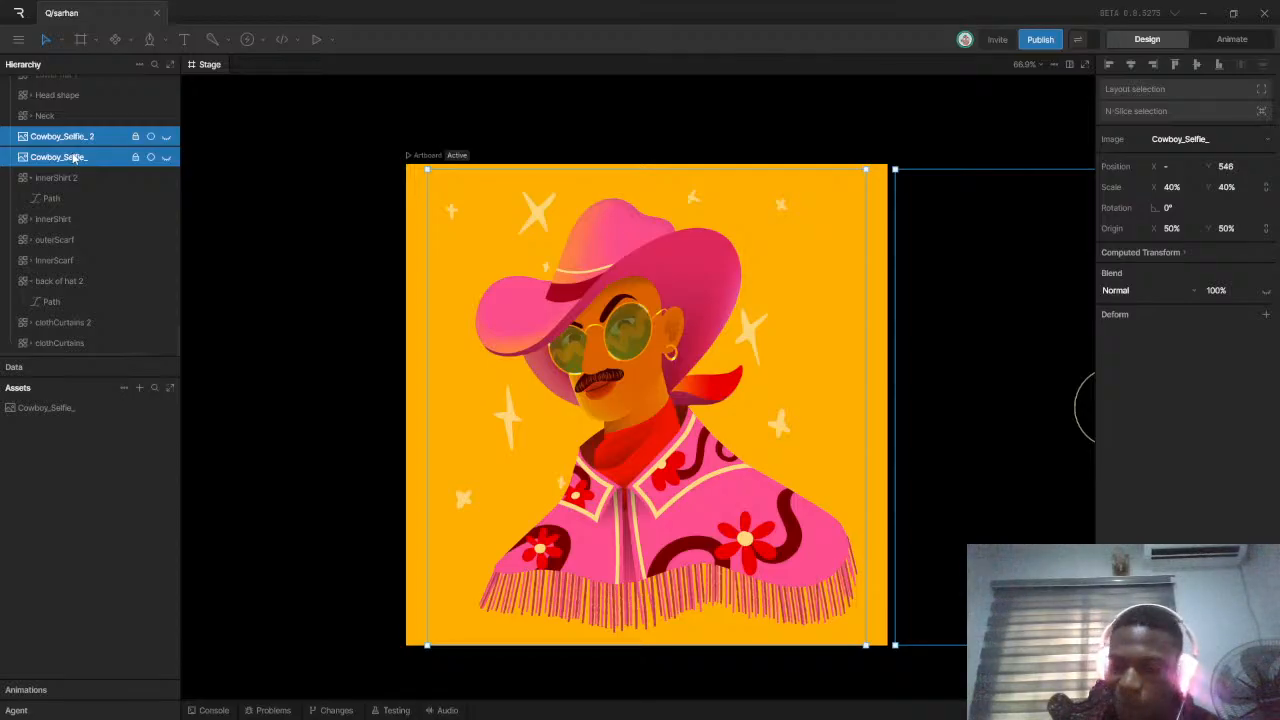
{"action": "key", "text": "Delete"}
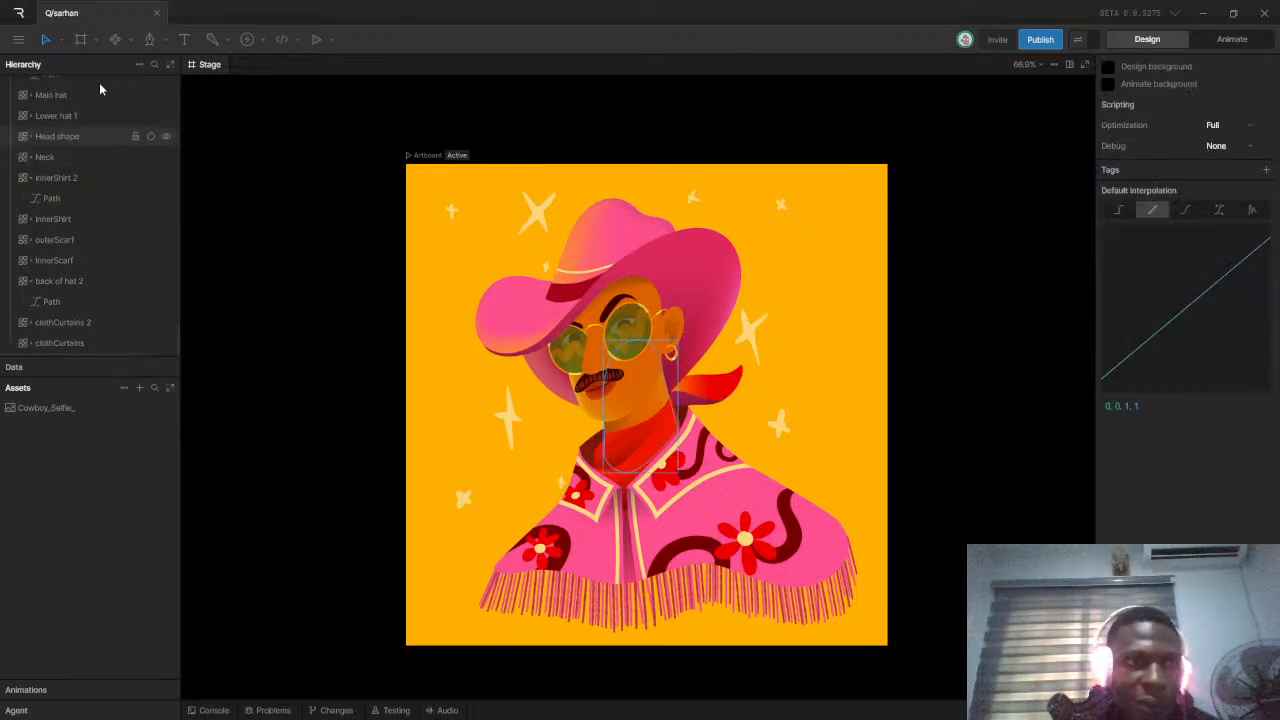
Collapse the back of hat 2 layer and group outerScarf together with innerScarf
{"action": "left_click", "coordinate": [60, 281]}
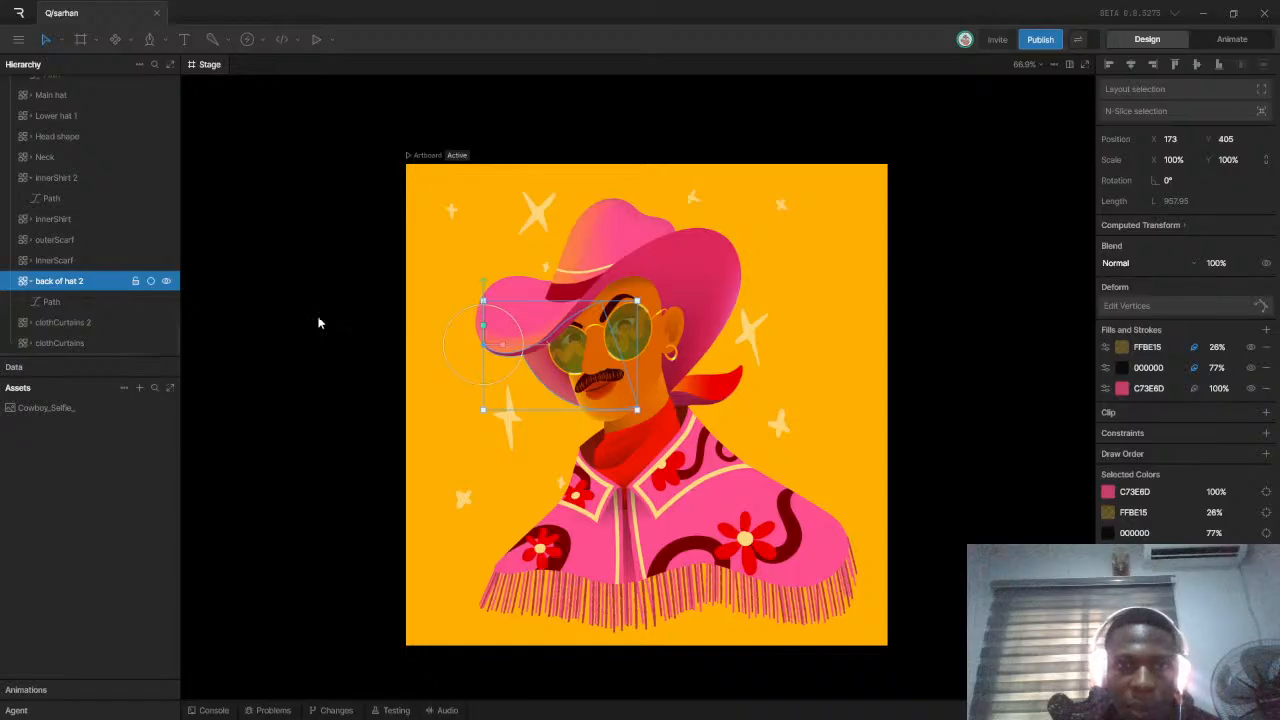
{"action": "left_click", "coordinate": [32, 283]}
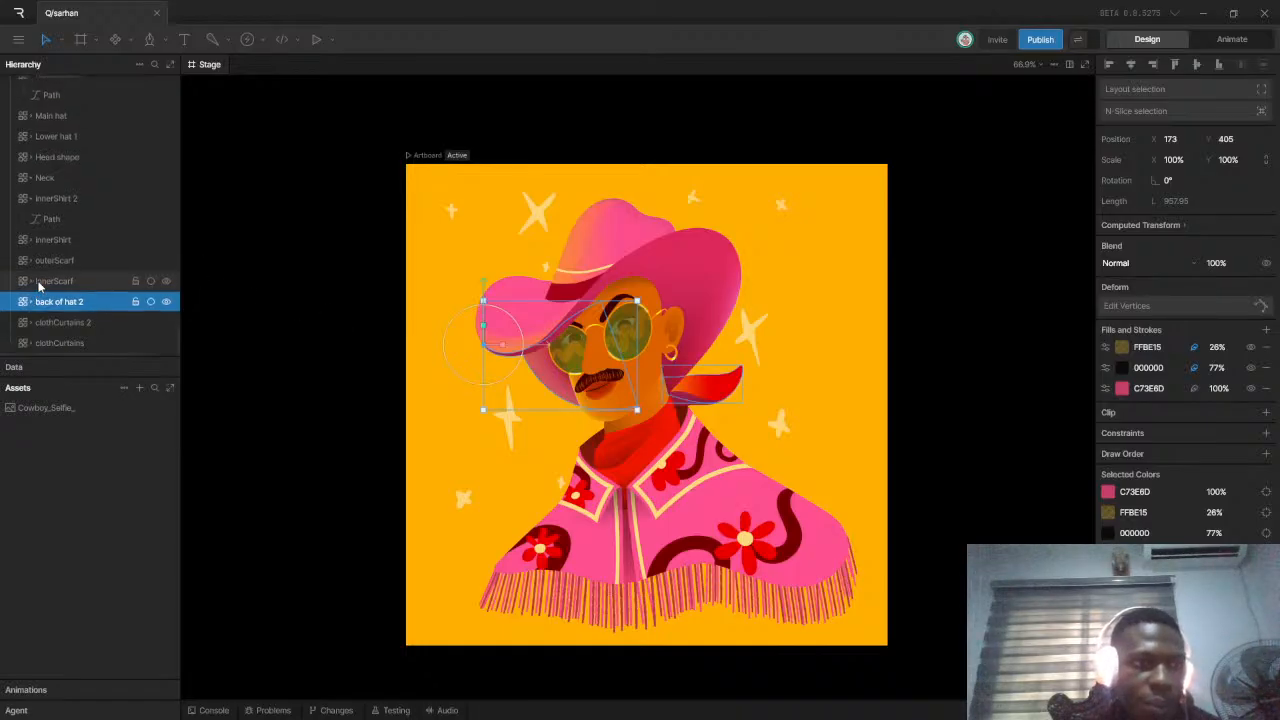
{"action": "left_click", "coordinate": [57, 283]}
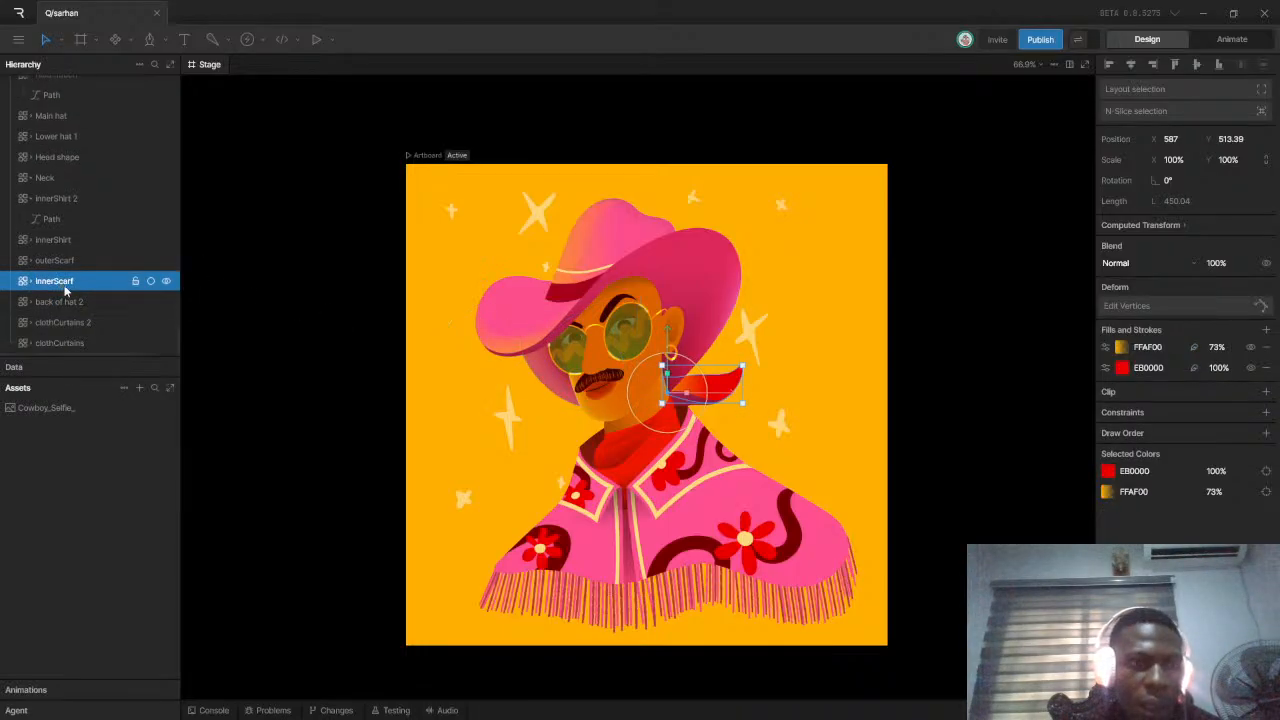
{"action": "left_click", "coordinate": [63, 262]}
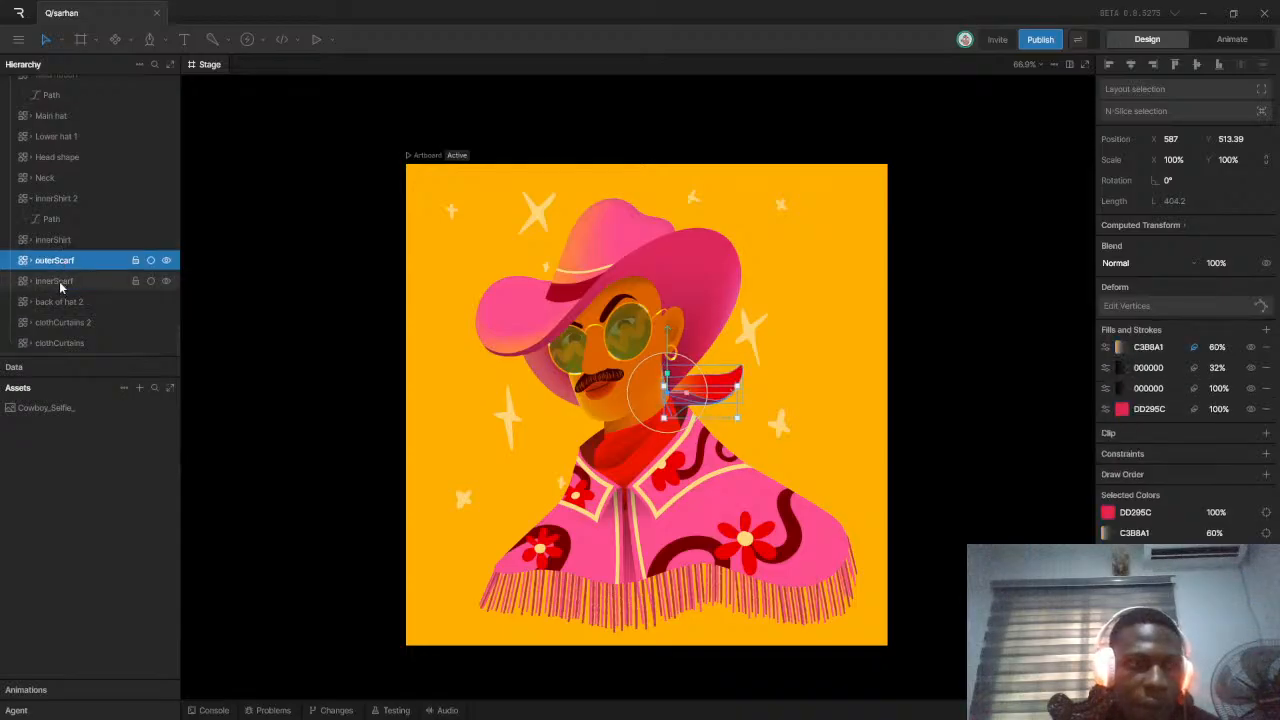
{"action": "left_click", "coordinate": [62, 284]}
{"action": "left_click", "coordinate": [63, 261], "text": "shift"}
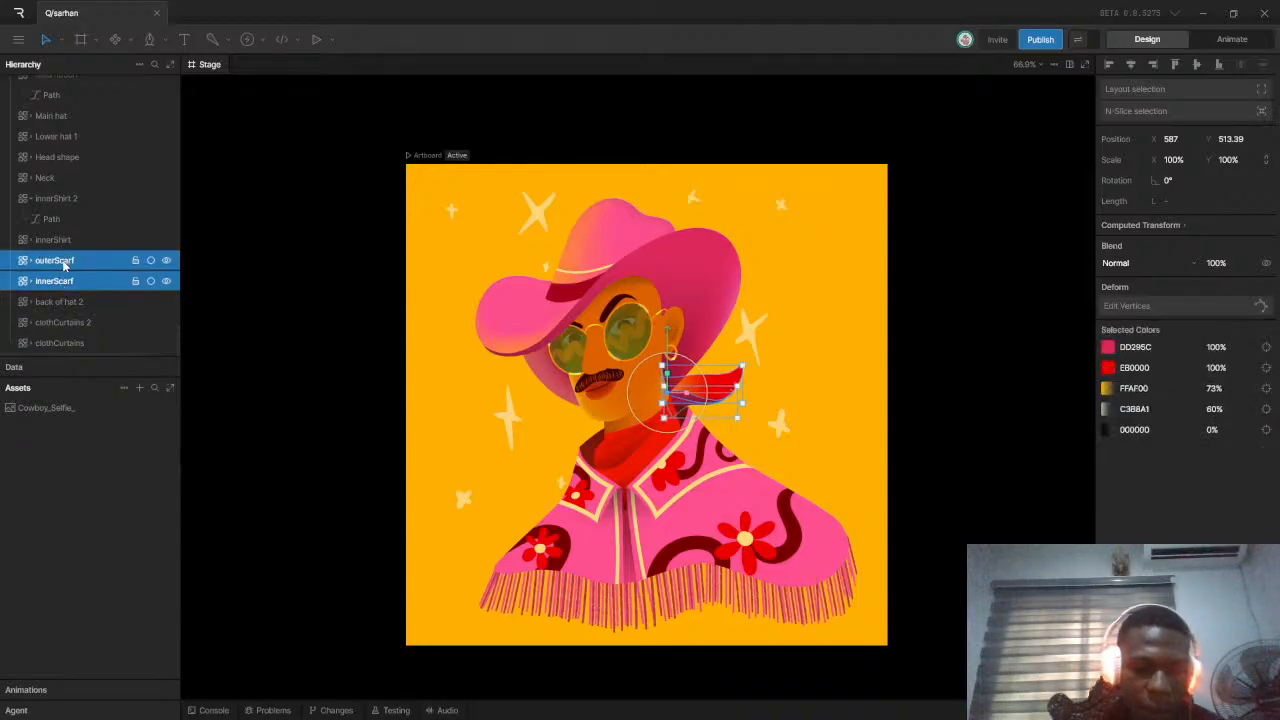
{"action": "key", "text": "ctrl+g"}
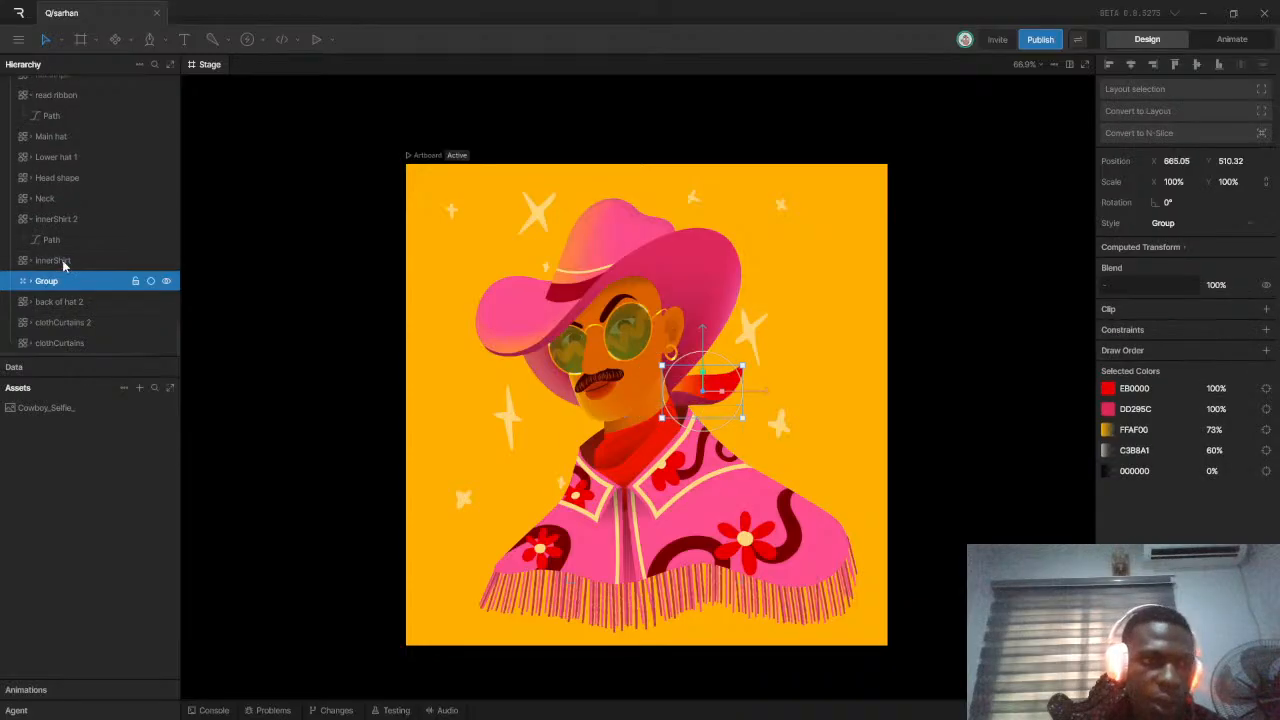
Rename the new scarf group Scarf and move it to the end of the hierarchy, below clothCurtains
{"action": "double_click", "coordinate": [48, 280]}
{"action": "type", "text": "Scarf"}
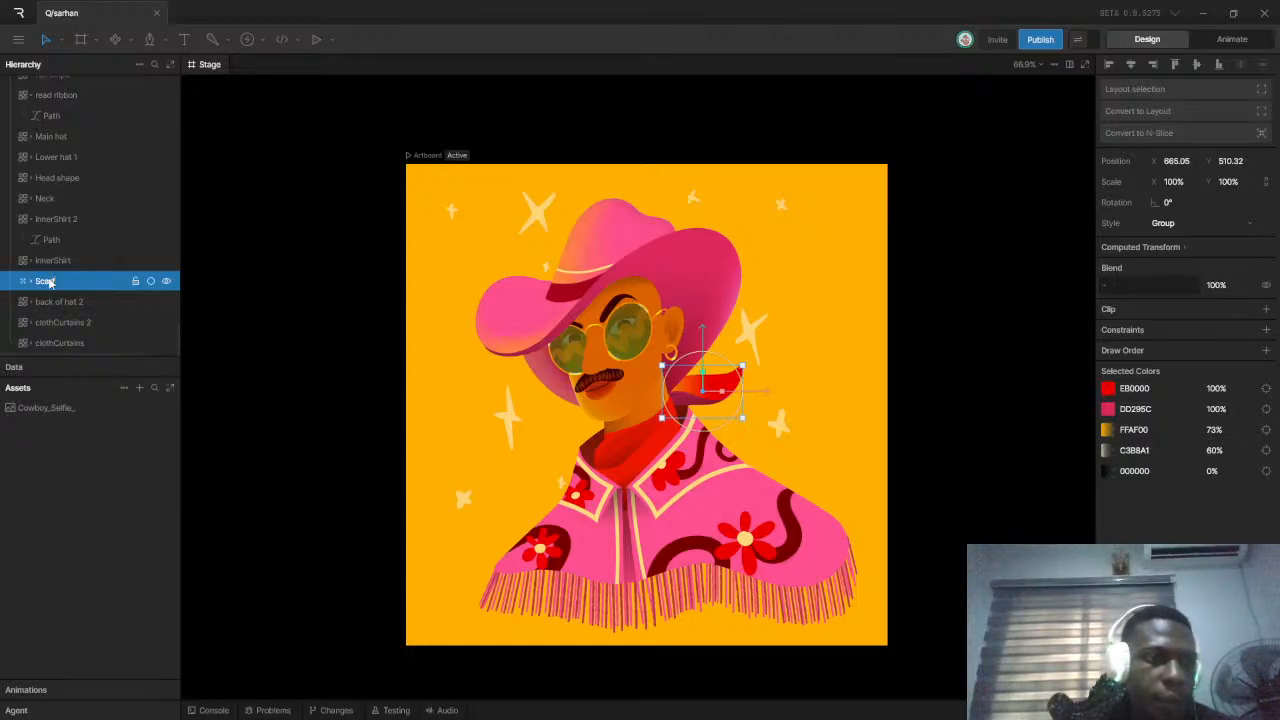
{"action": "left_click_drag", "start_coordinate": [48, 282], "coordinate": [70, 352]}
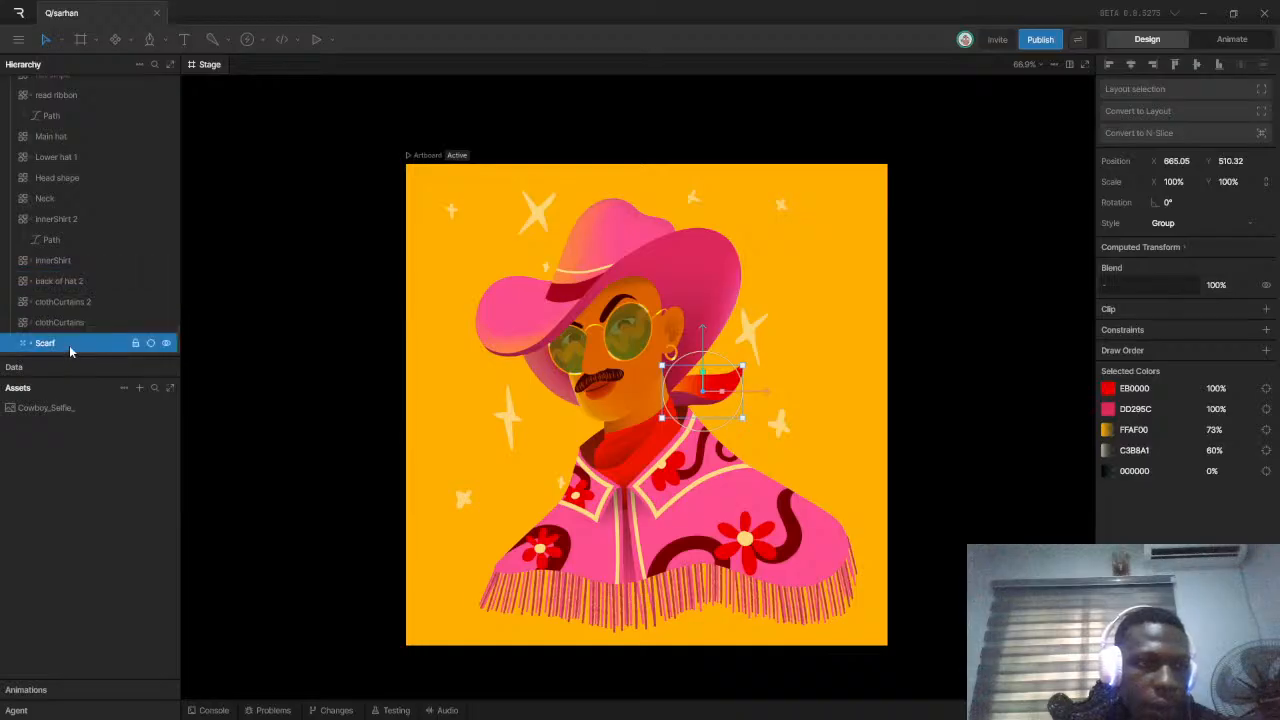
Collapse the innerShirt 2 layer and check which parts the Head shape, Lower hat 1 and Neck layers cover
{"action": "left_click", "coordinate": [63, 219]}
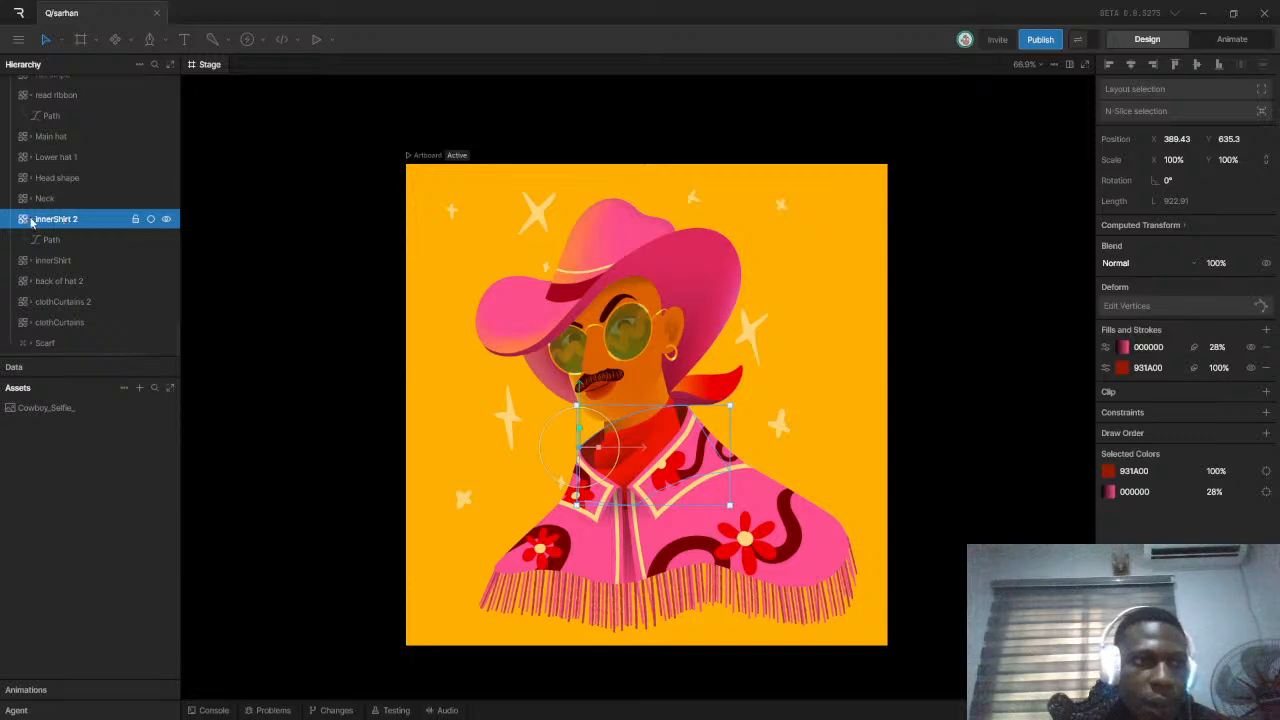
{"action": "left_click", "coordinate": [29, 219]}
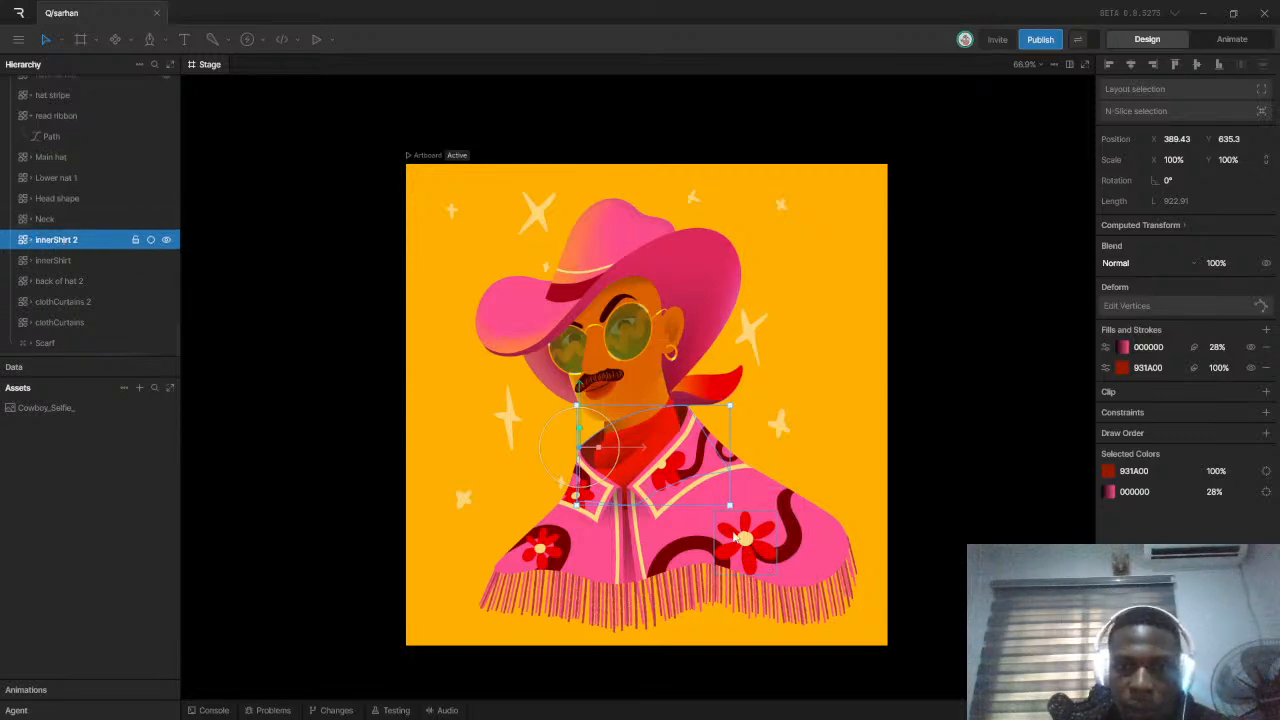
{"action": "left_click", "coordinate": [59, 203]}
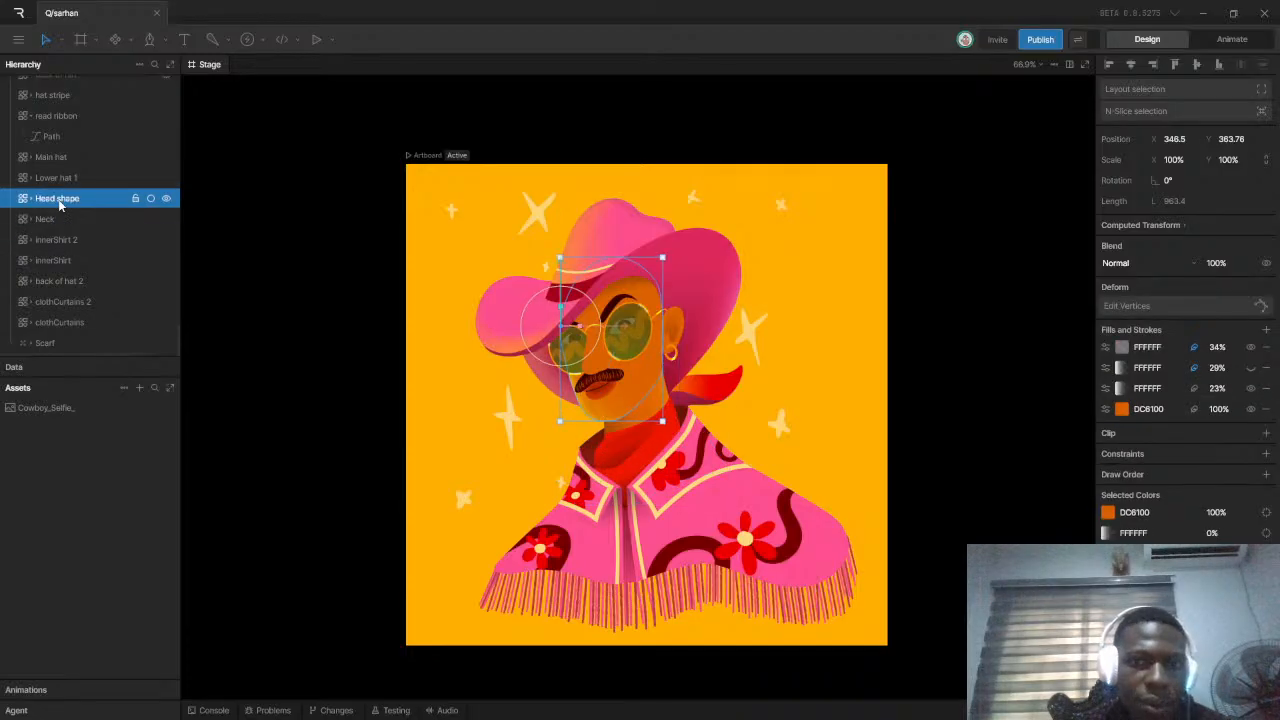
{"action": "left_click", "coordinate": [63, 182]}
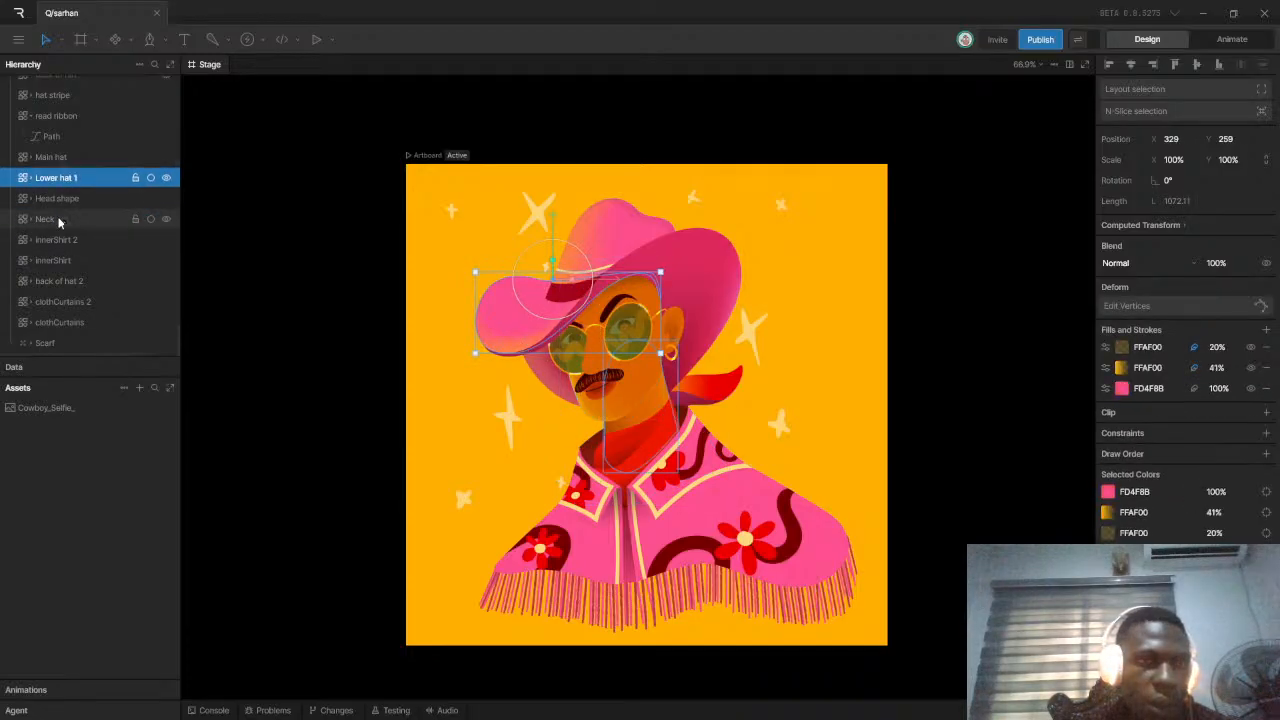
{"action": "left_click", "coordinate": [58, 222]}
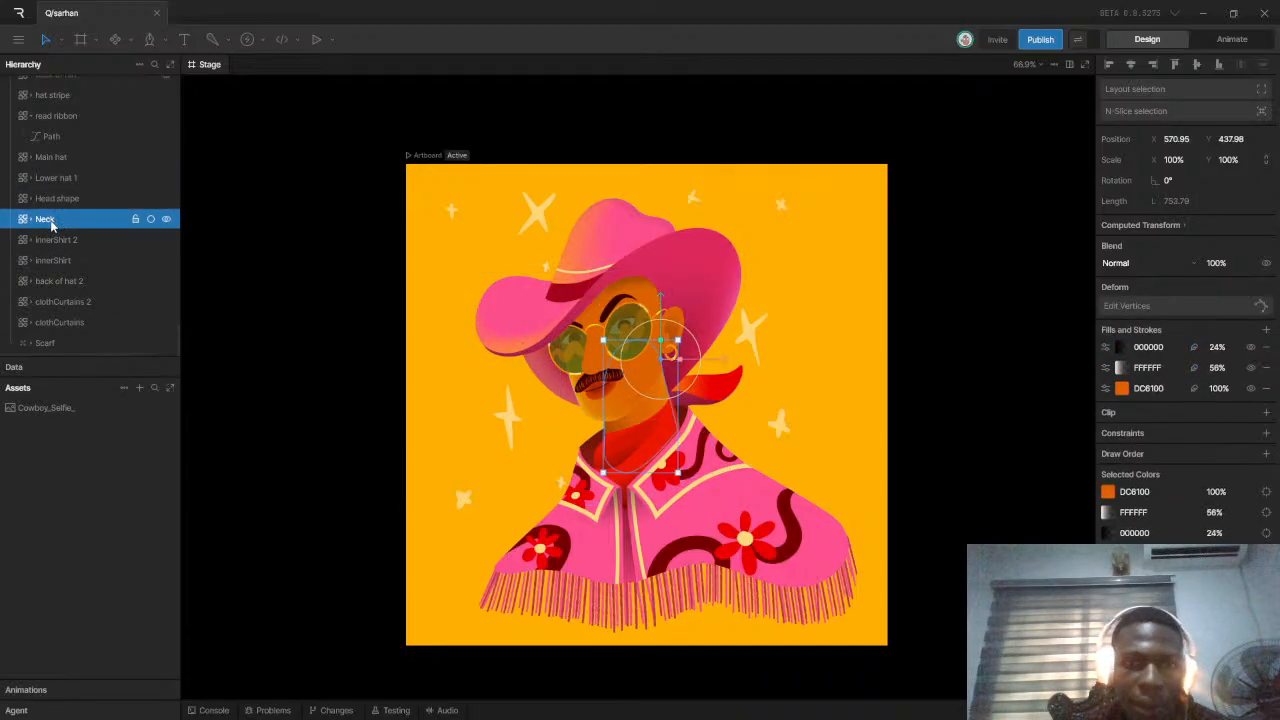
{"action": "left_click", "coordinate": [57, 199]}
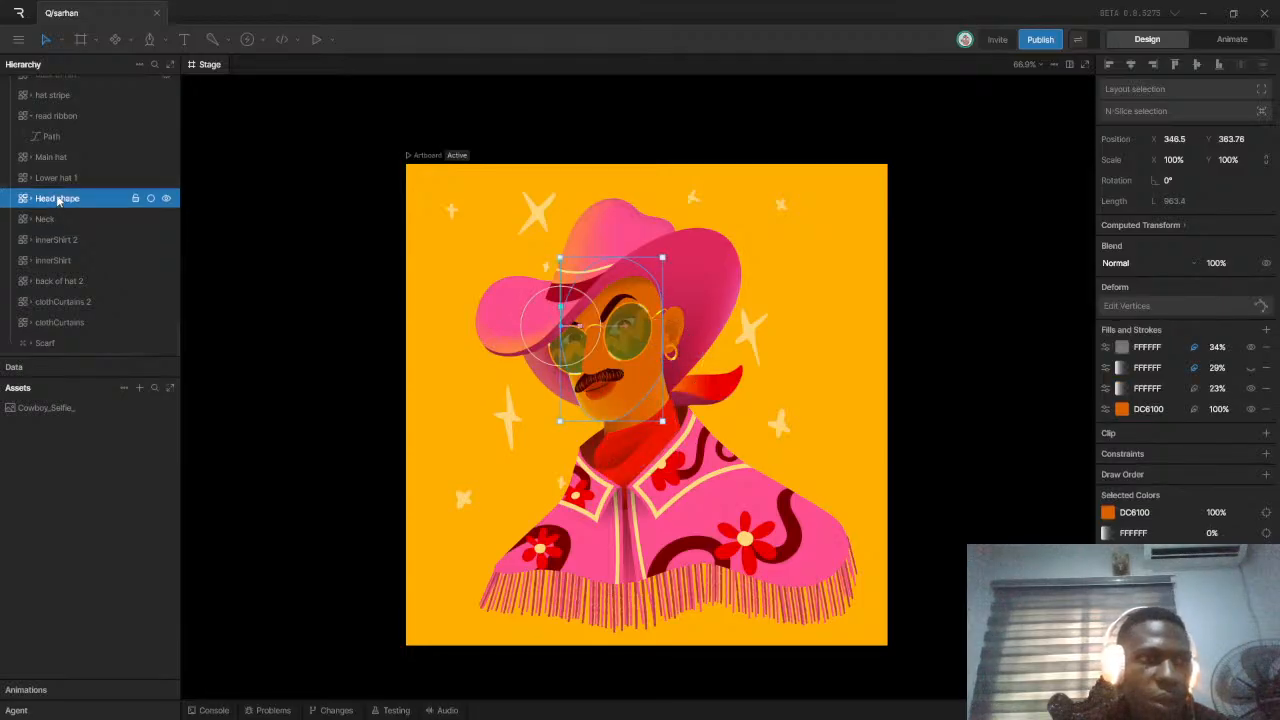
{"action": "left_click", "coordinate": [62, 181], "text": "shift"}
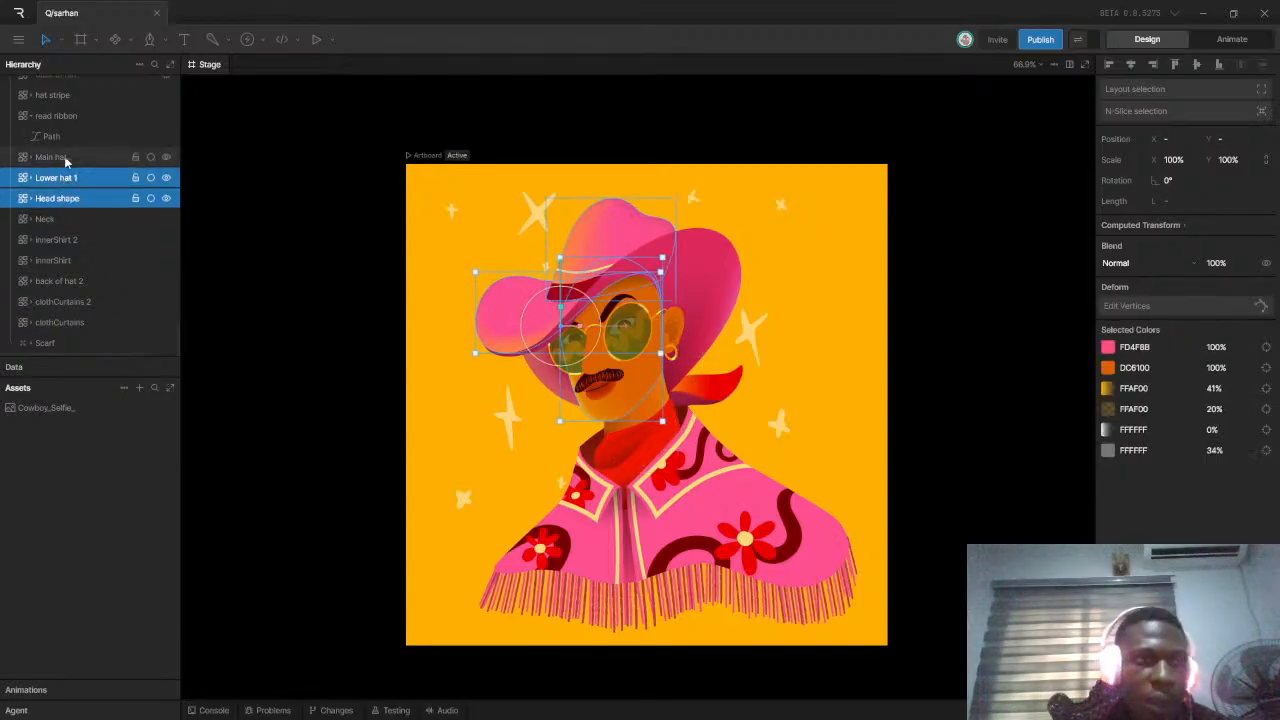
{"action": "left_click", "coordinate": [65, 158], "text": "shift"}
{"action": "left_click", "coordinate": [86, 120], "text": "shift"}
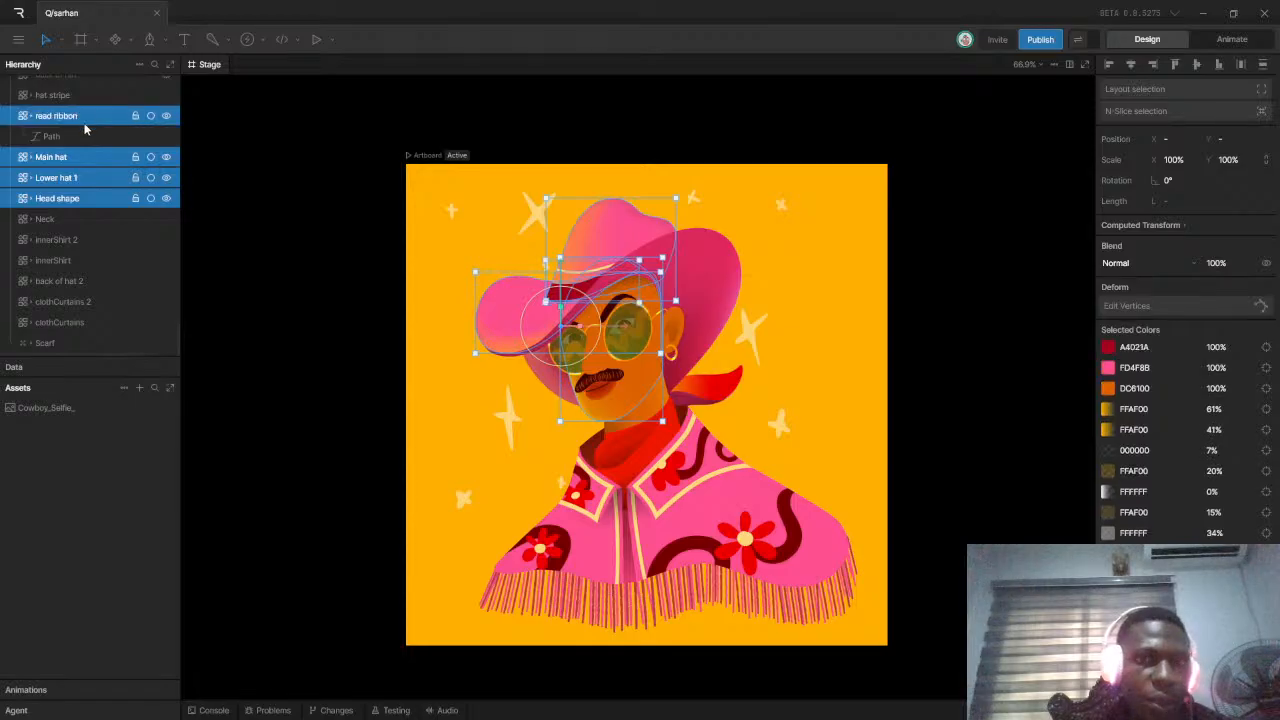
{"action": "scroll", "coordinate": [86, 126], "scroll_direction": "up", "scroll_amount": 2}
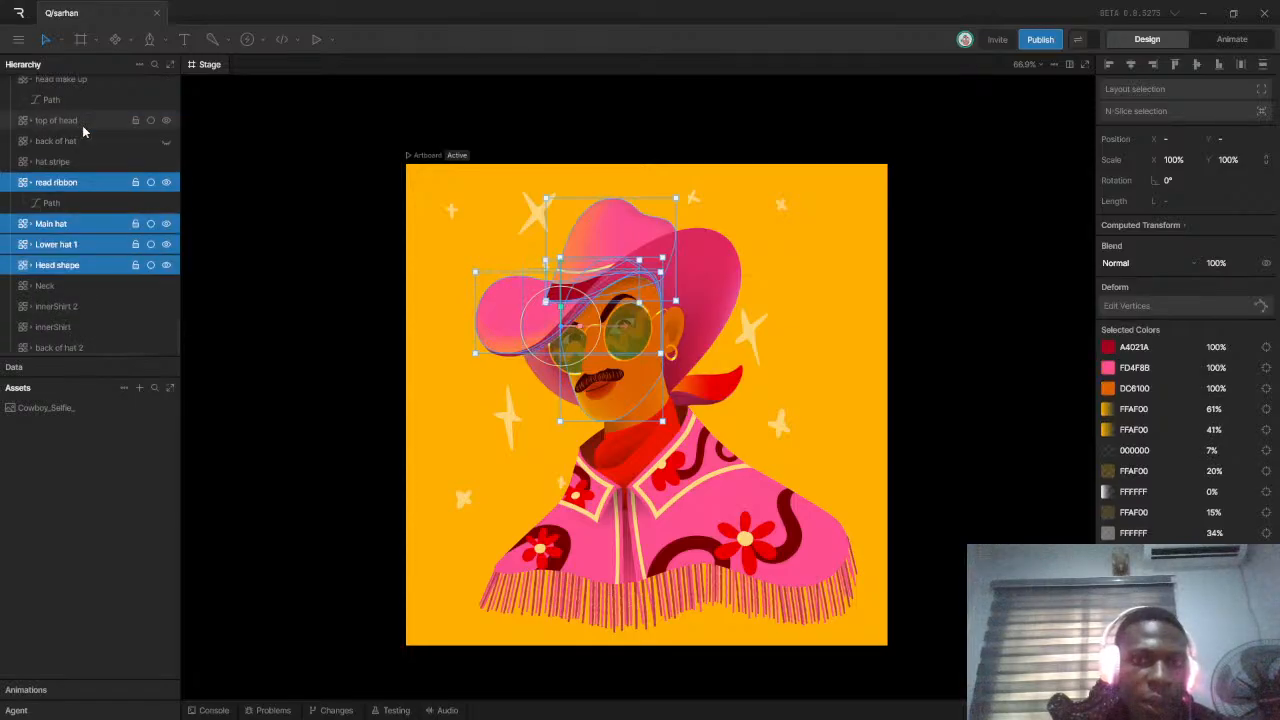
Collapse the read ribbon layer, then reveal the hidden back of hat shape and delete it
{"action": "left_click", "coordinate": [34, 189]}
{"action": "left_click", "coordinate": [32, 184]}
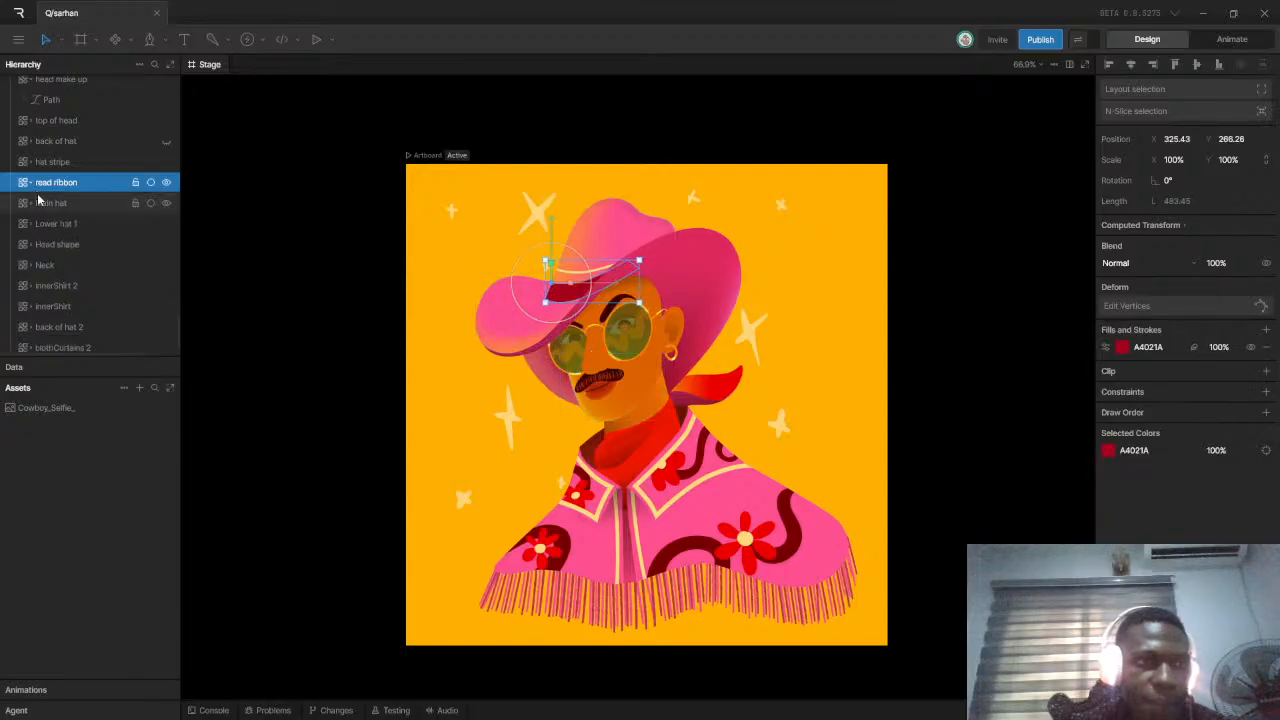
{"action": "left_click", "coordinate": [70, 248]}
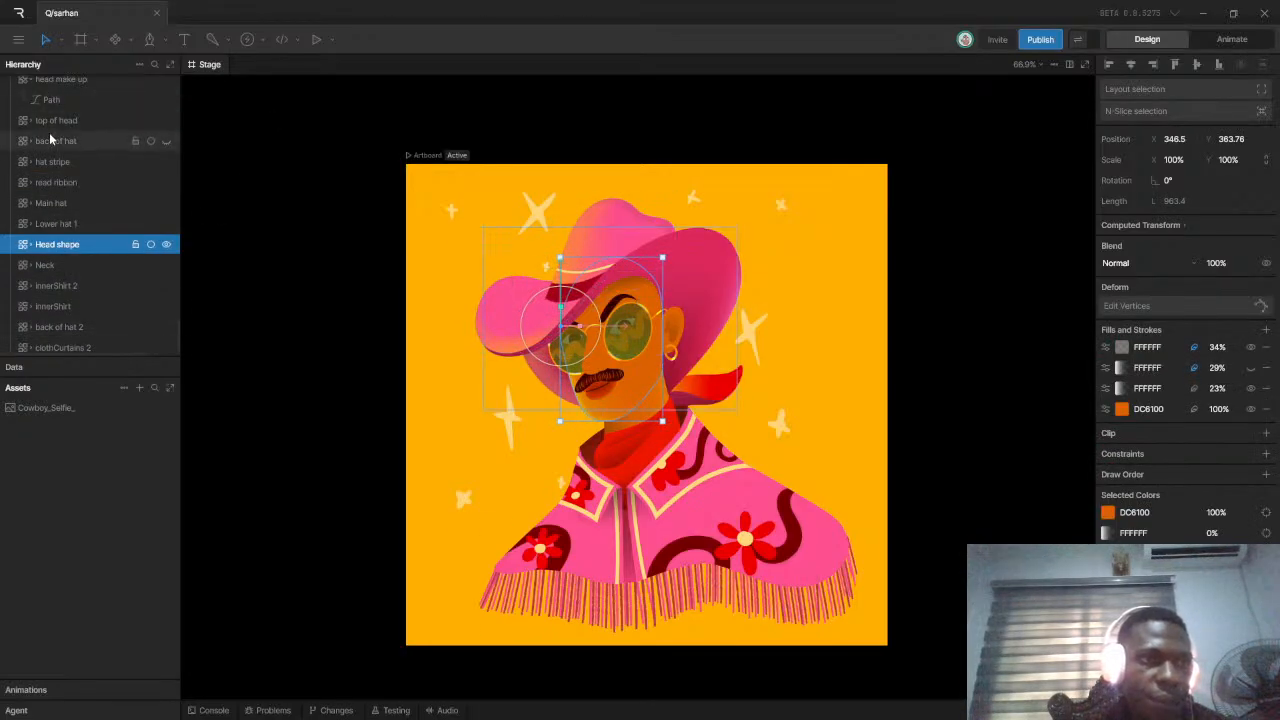
{"action": "left_click", "coordinate": [77, 143]}
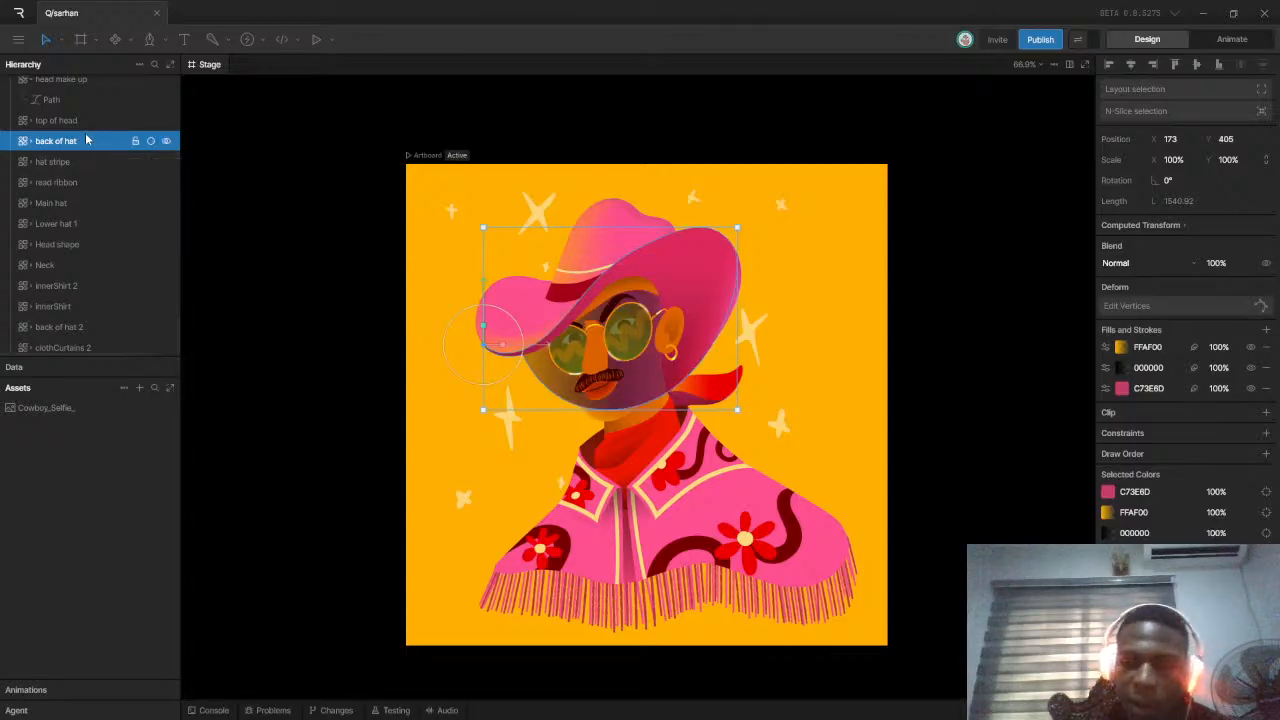
{"action": "key", "text": "Escape"}
Collapse the head make up and eyeBrowL layers and the Custom Shape that forms the other eyebrow
{"action": "scroll", "coordinate": [56, 170], "scroll_direction": "up", "scroll_amount": 2}
{"action": "left_click", "coordinate": [29, 146]}
{"action": "left_click", "coordinate": [45, 148]}
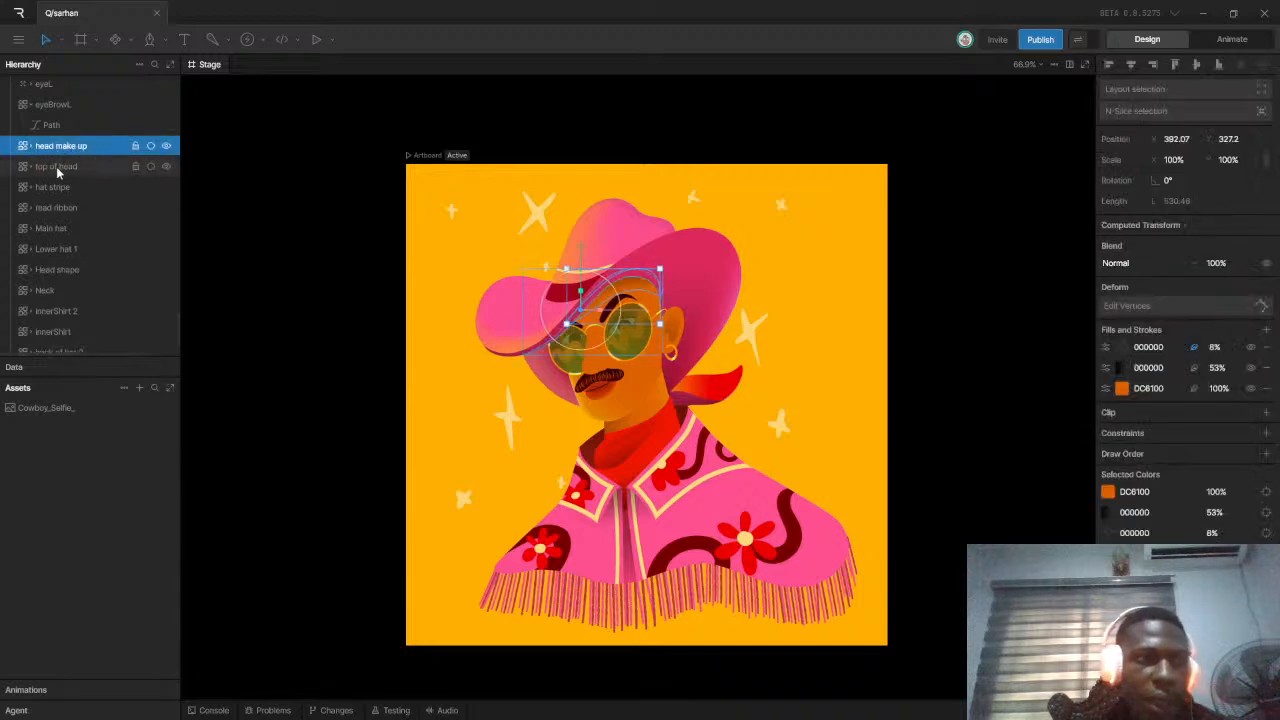
{"action": "scroll", "coordinate": [60, 172], "scroll_direction": "up", "scroll_amount": 3}
{"action": "left_click", "coordinate": [66, 171]}
{"action": "left_click", "coordinate": [31, 172]}
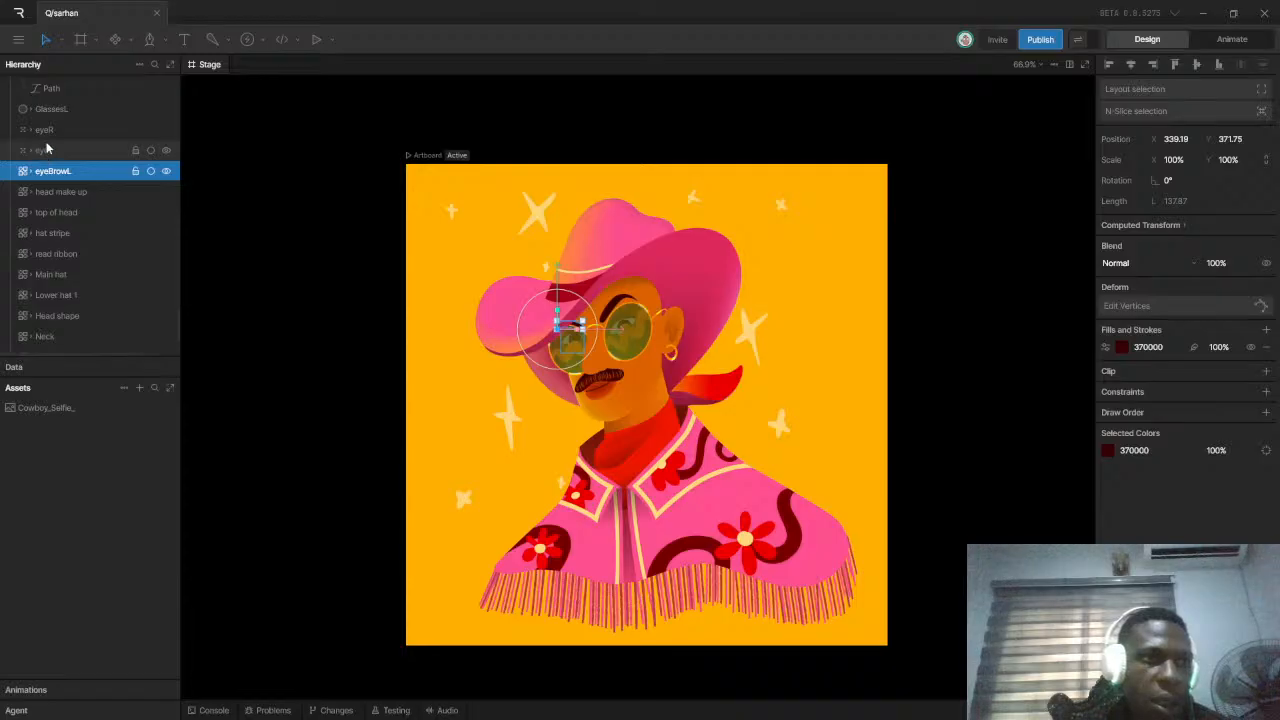
{"action": "scroll", "coordinate": [46, 149], "scroll_direction": "up", "scroll_amount": 3}
{"action": "left_click", "coordinate": [35, 136]}
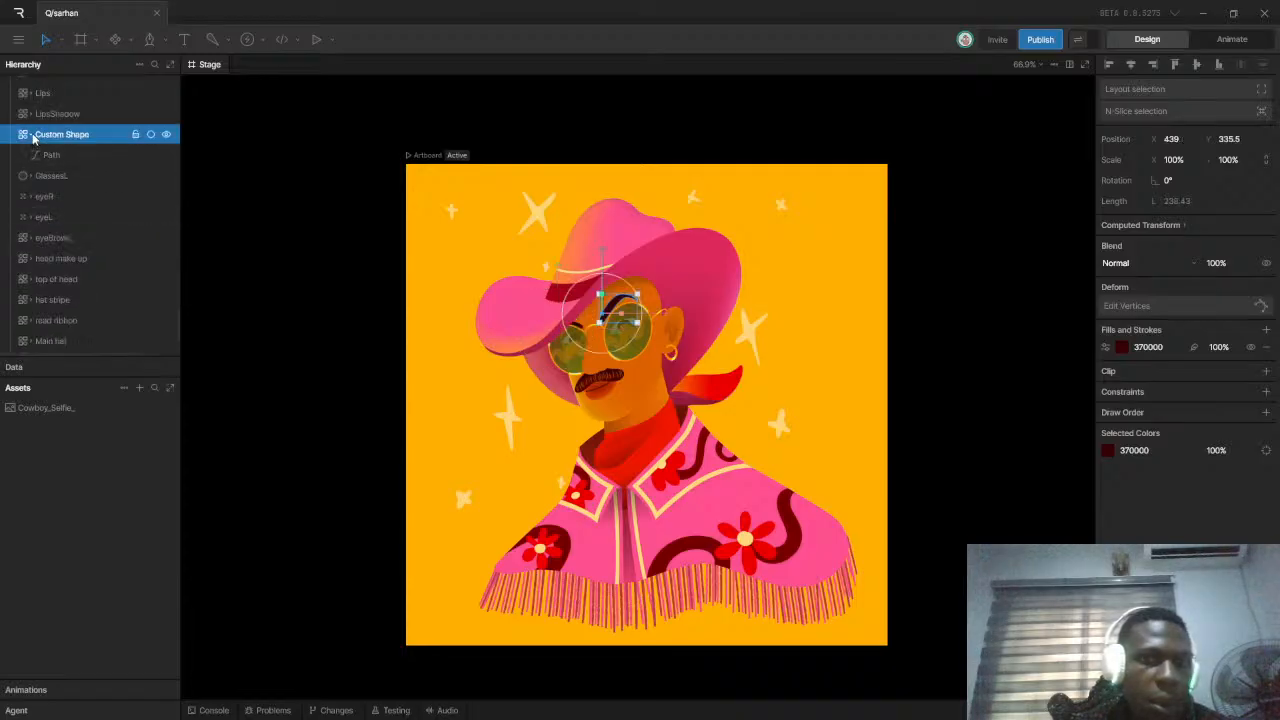
{"action": "left_click", "coordinate": [31, 135]}
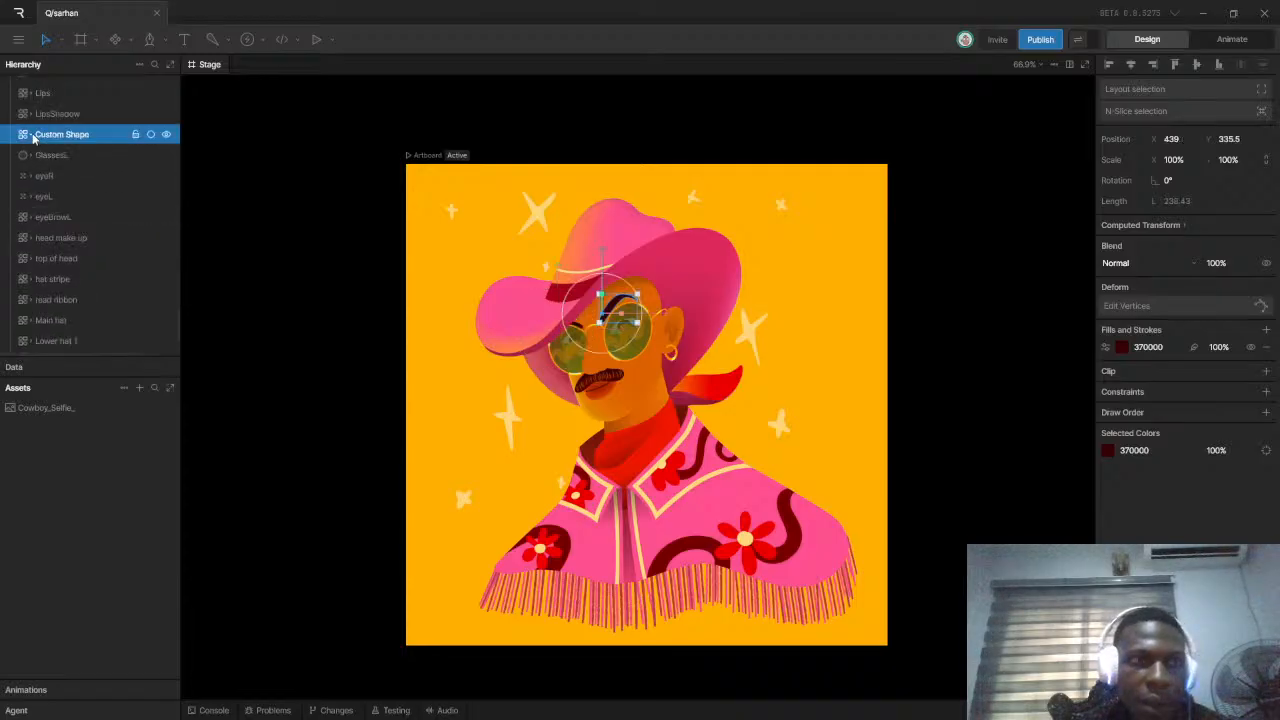
Hide the eyebrow Custom Shape above GlassesL and rename it eyeBrowR
{"action": "left_click", "coordinate": [166, 134]}
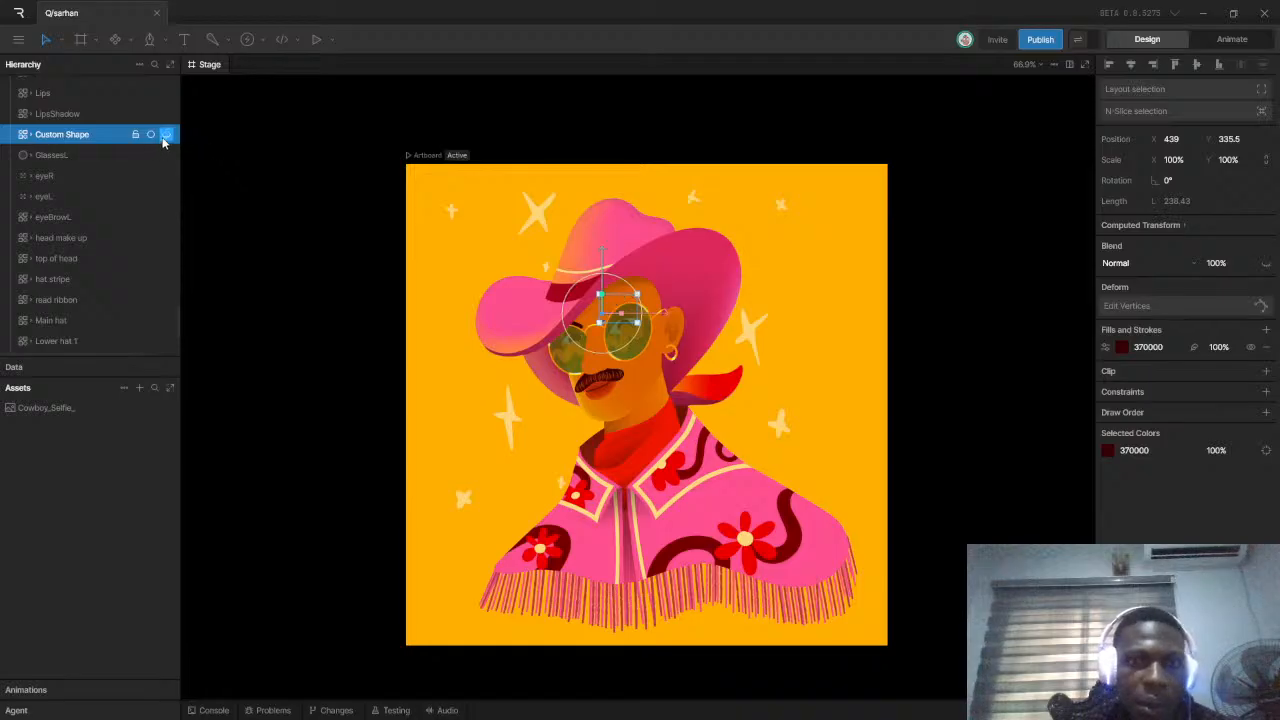
{"action": "double_click", "coordinate": [68, 136]}
{"action": "type", "text": "eye"}
{"action": "key", "text": "Return"}
{"action": "type", "text": "BrowR"}
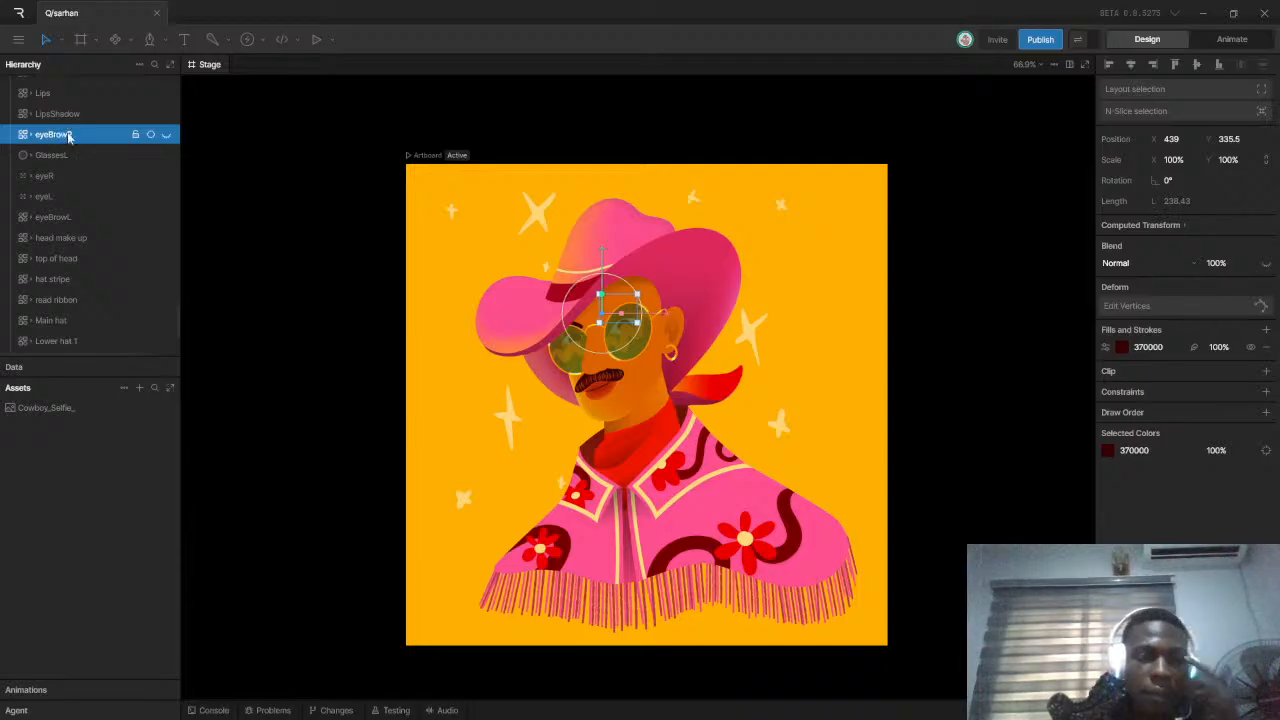
Rename the dark red Custom Shape directly above CollarL as "curve on collar"
{"action": "scroll", "coordinate": [68, 138], "scroll_direction": "up", "scroll_amount": 5}
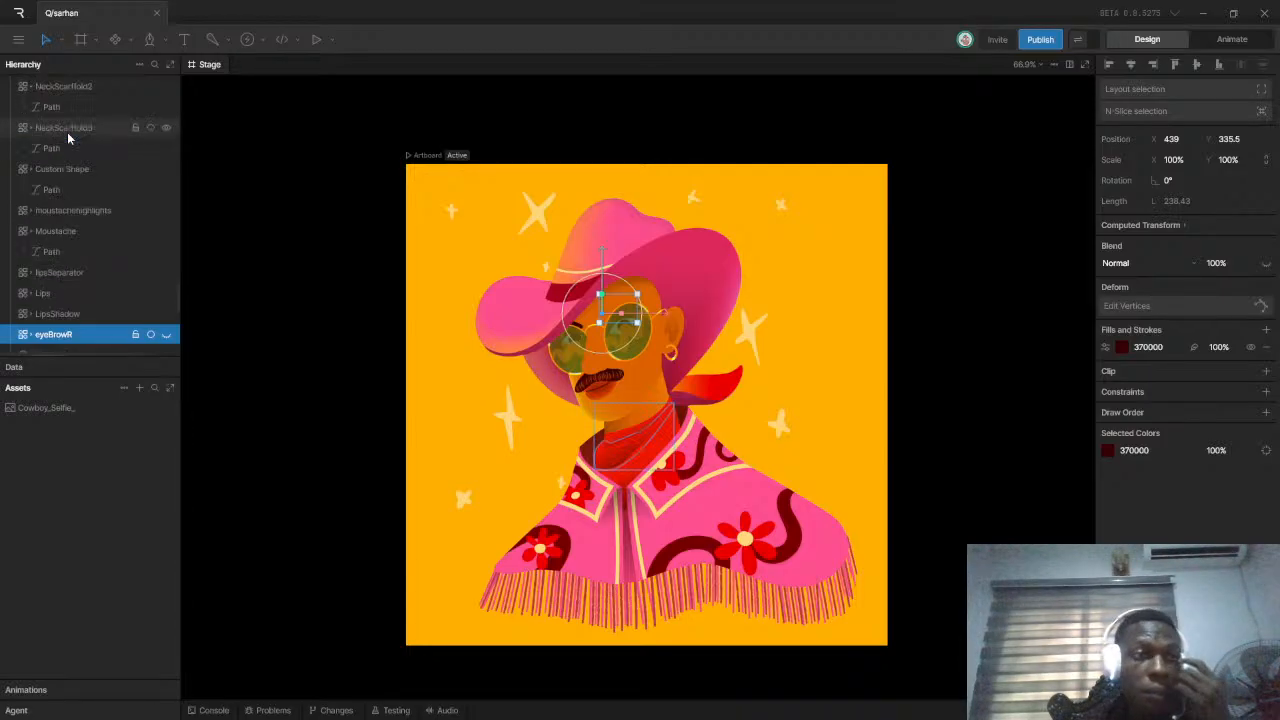
{"action": "scroll", "coordinate": [68, 210], "scroll_direction": "up", "scroll_amount": 5}
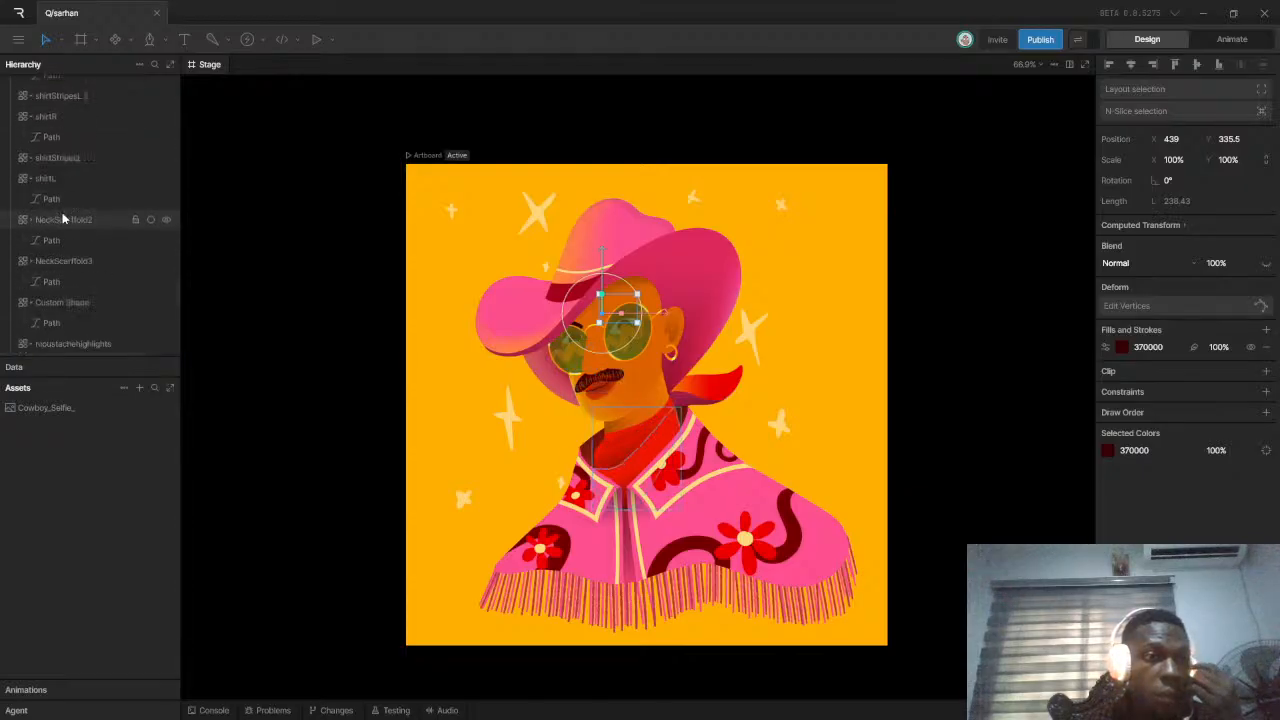
{"action": "scroll", "coordinate": [86, 154], "scroll_direction": "up", "scroll_amount": 2}
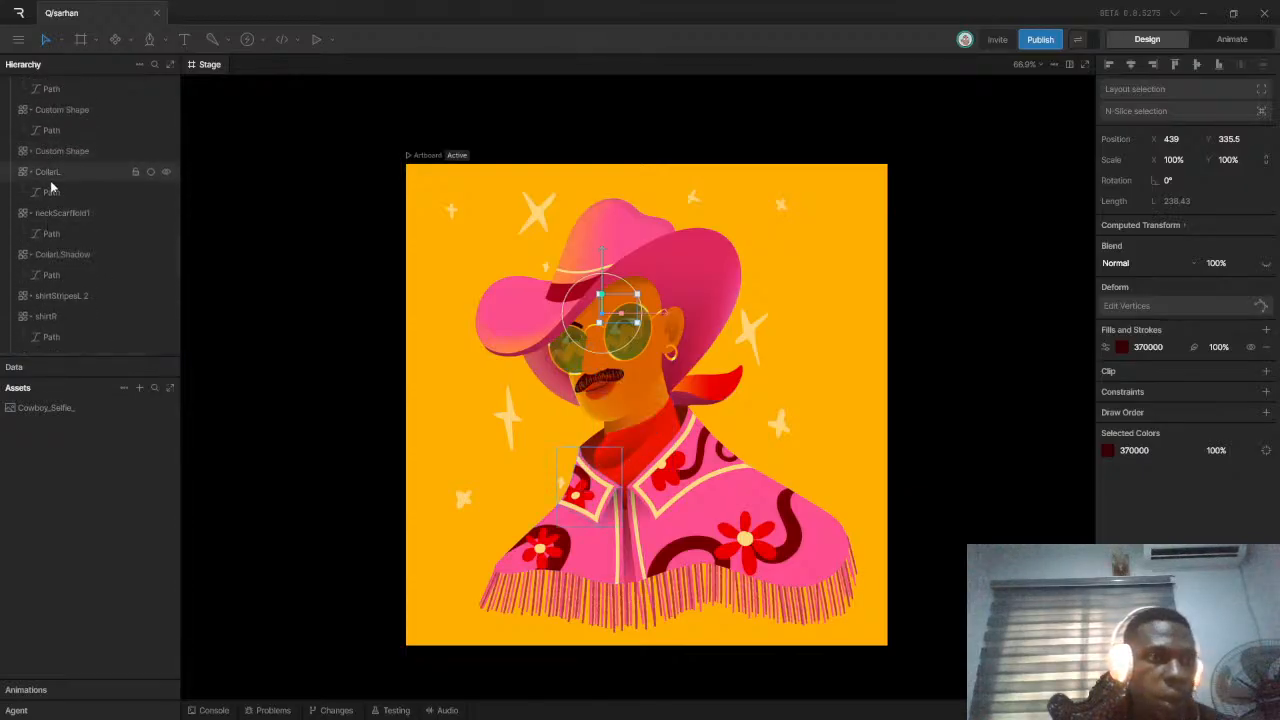
{"action": "left_click", "coordinate": [72, 152]}
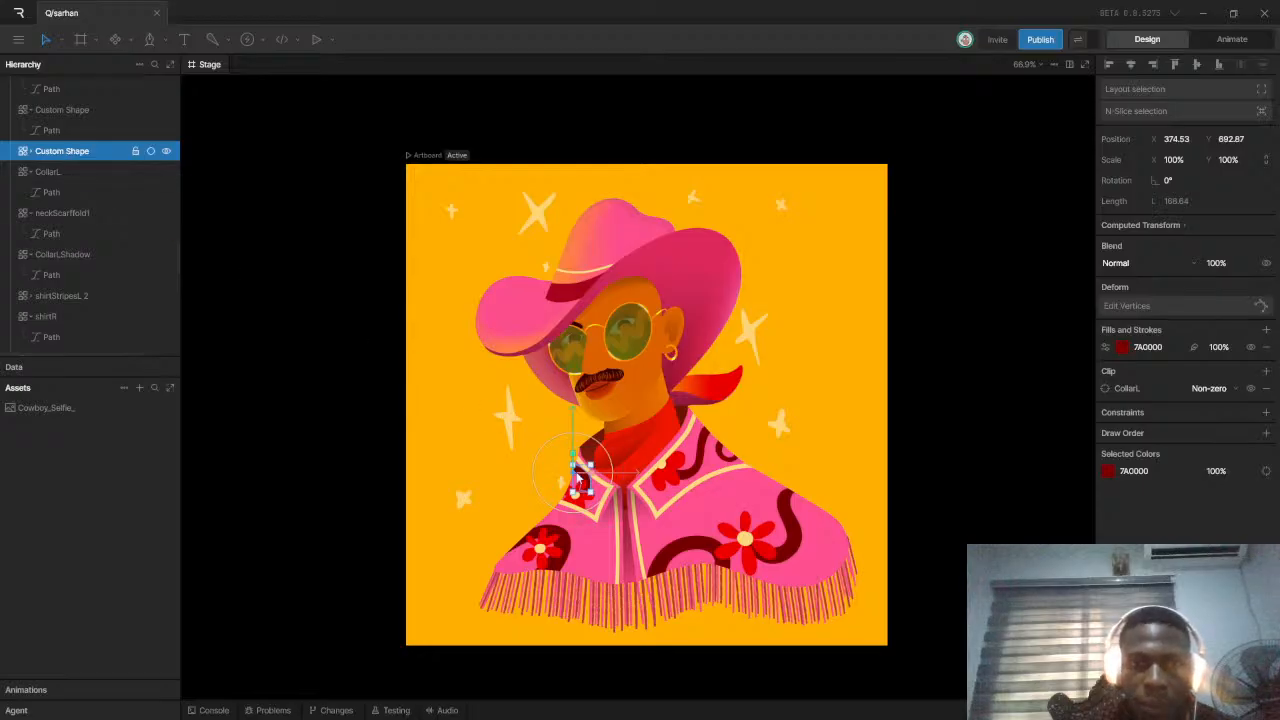
{"action": "scroll", "coordinate": [590, 478], "scroll_direction": "up", "scroll_amount": 2}
{"action": "scroll", "coordinate": [590, 478], "scroll_direction": "up", "scroll_amount": 2}
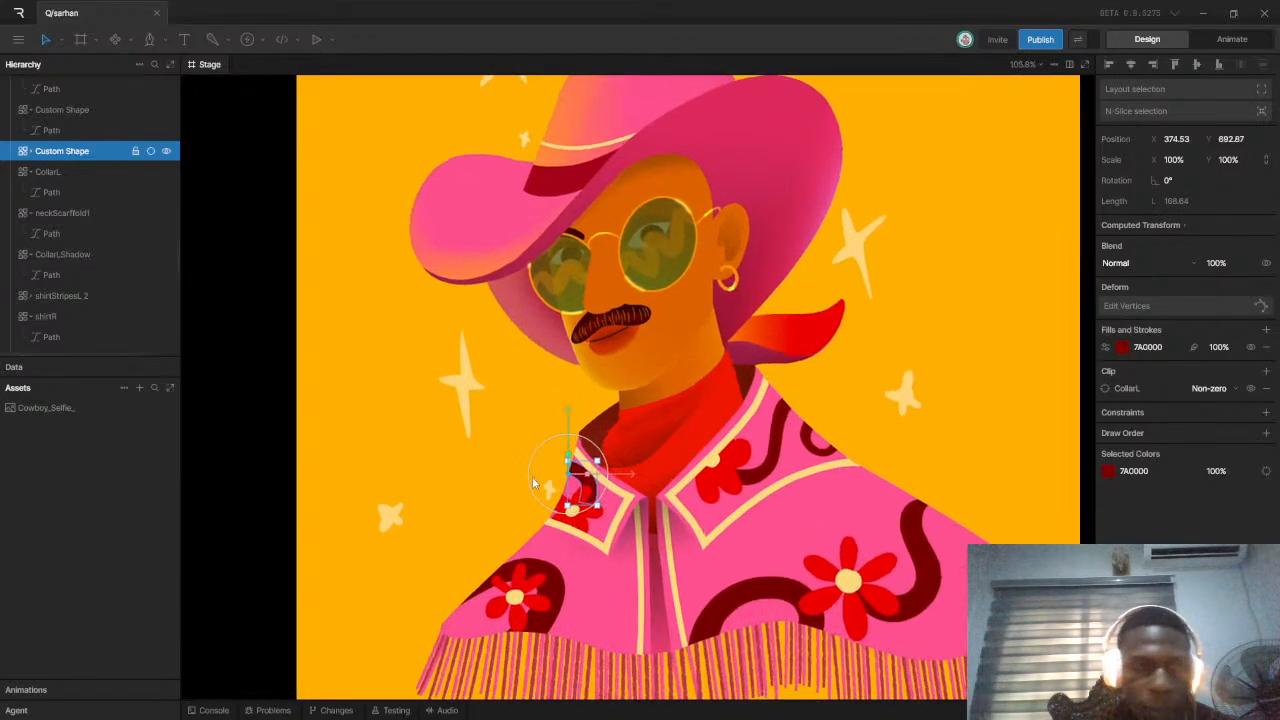
{"action": "double_click", "coordinate": [53, 151]}
{"action": "type", "text": "c"}
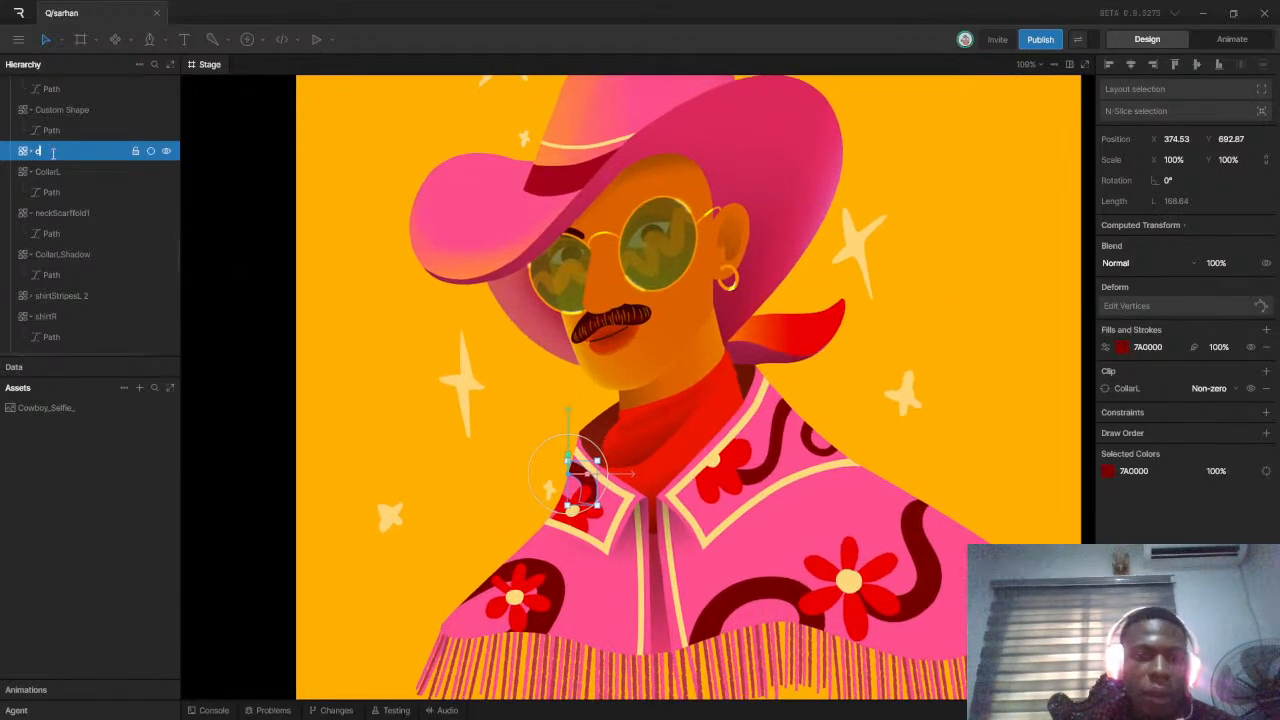
{"action": "type", "text": "urve"}
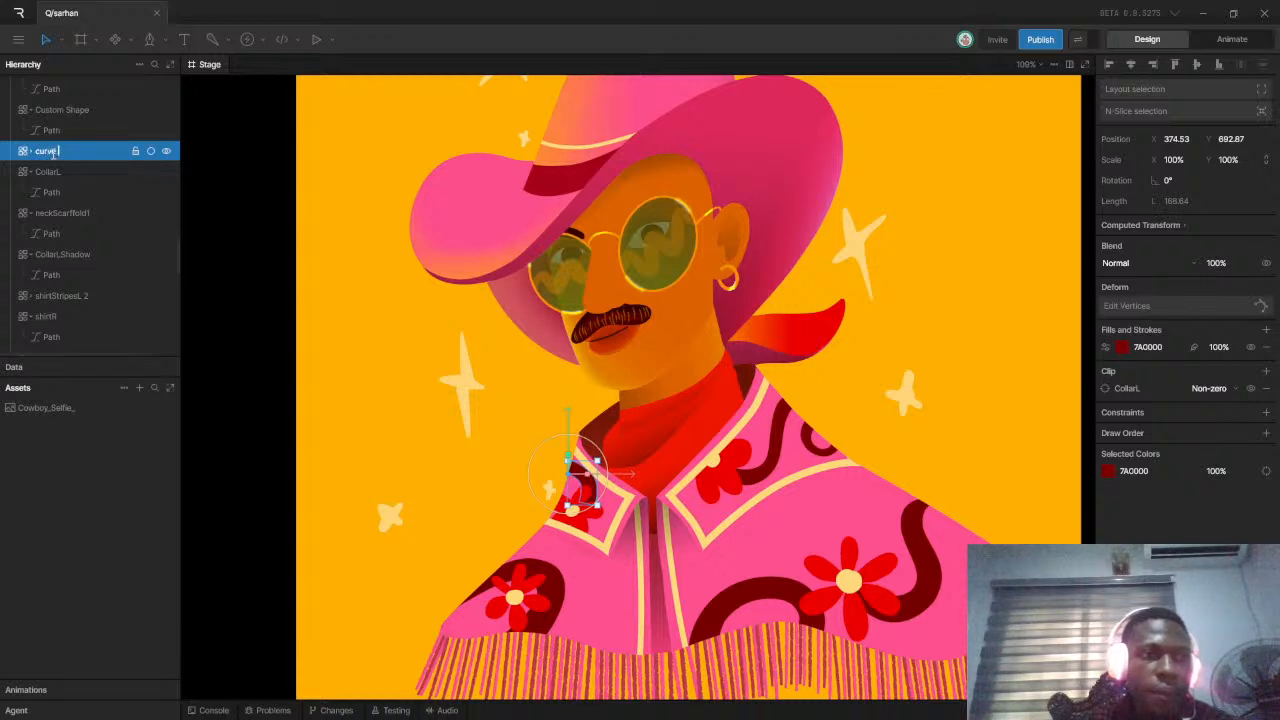
{"action": "type", "text": " on collar"}
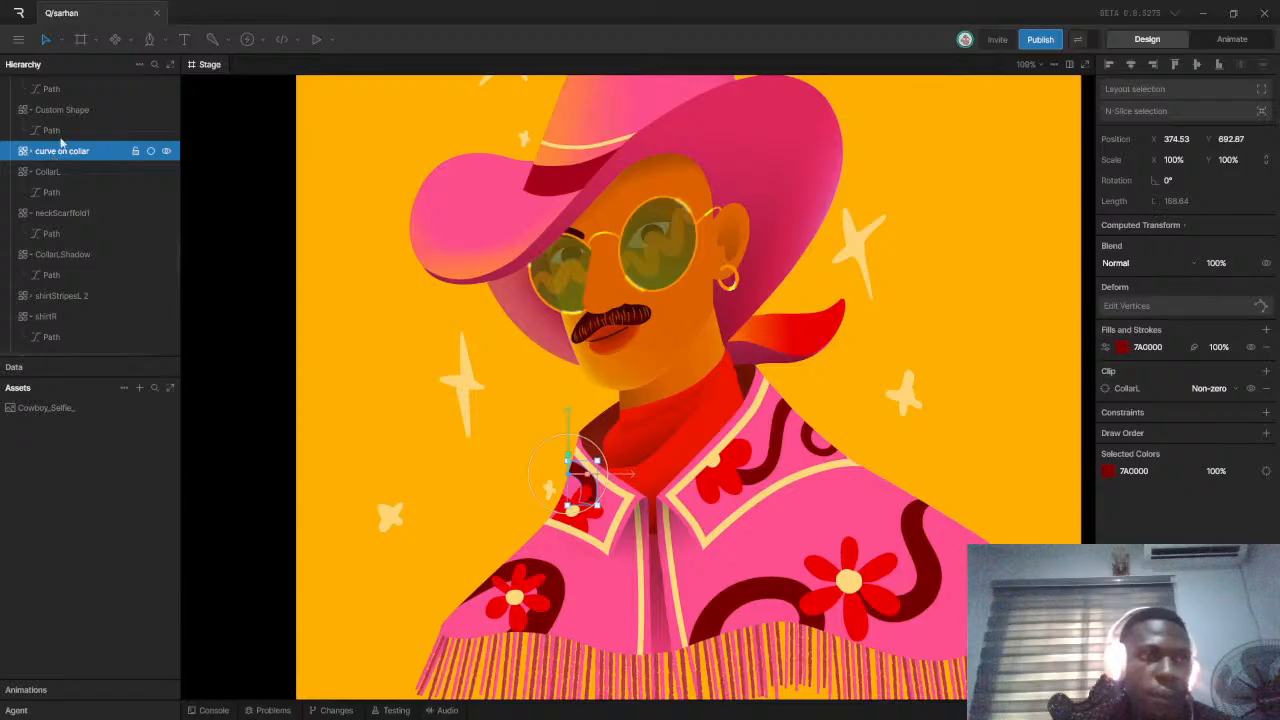
Start renaming the red flower Custom Shape that is clipped to CollarL
{"action": "left_click", "coordinate": [57, 111]}
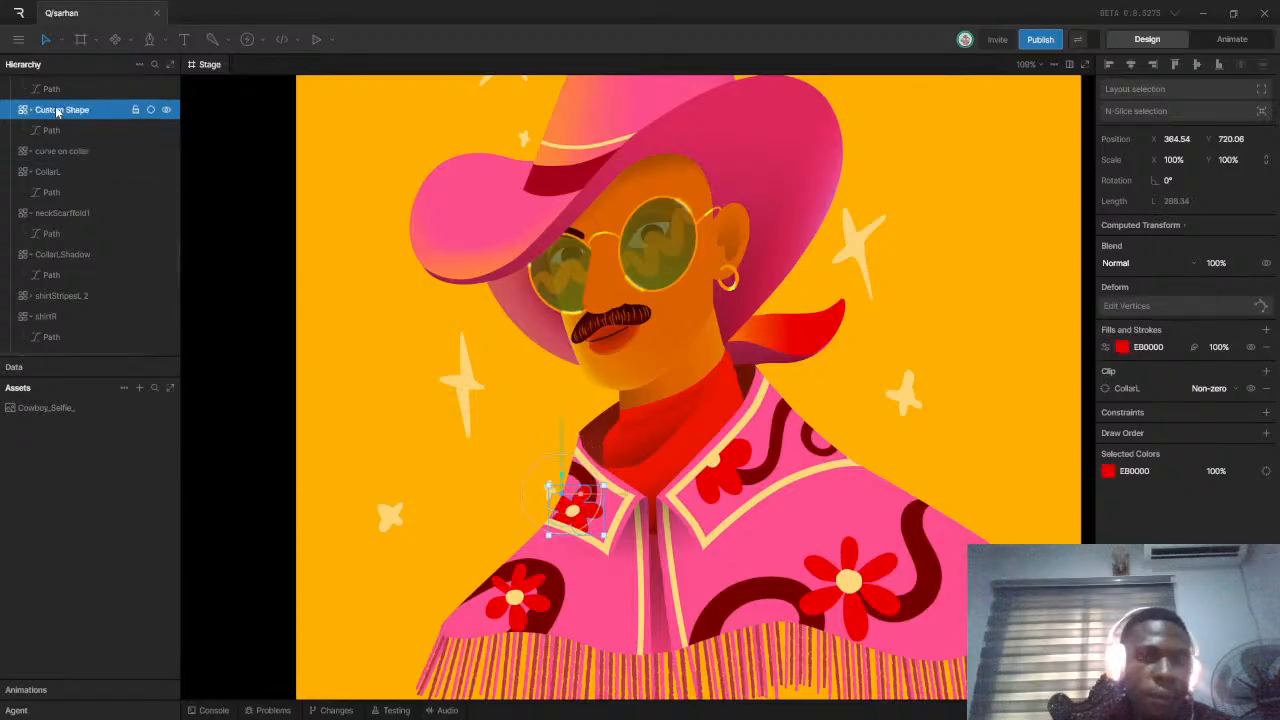
{"action": "double_click", "coordinate": [57, 112]}
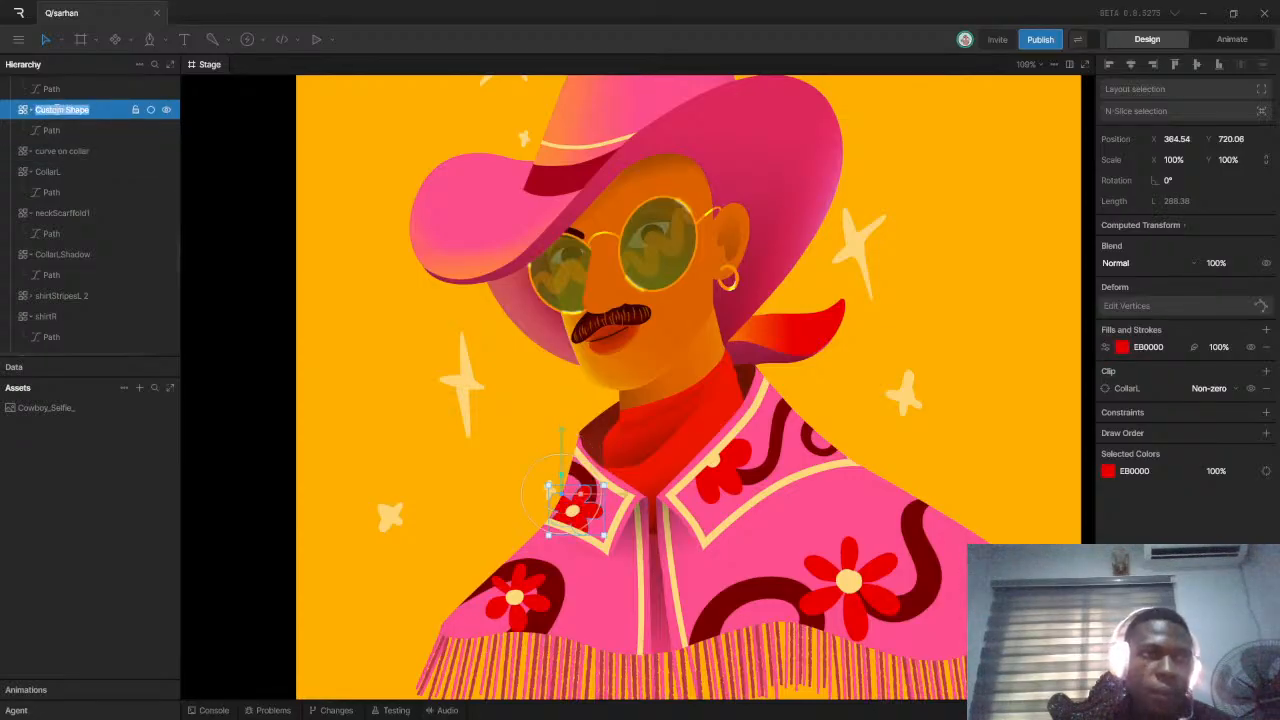
{"action": "type", "text": "f"}
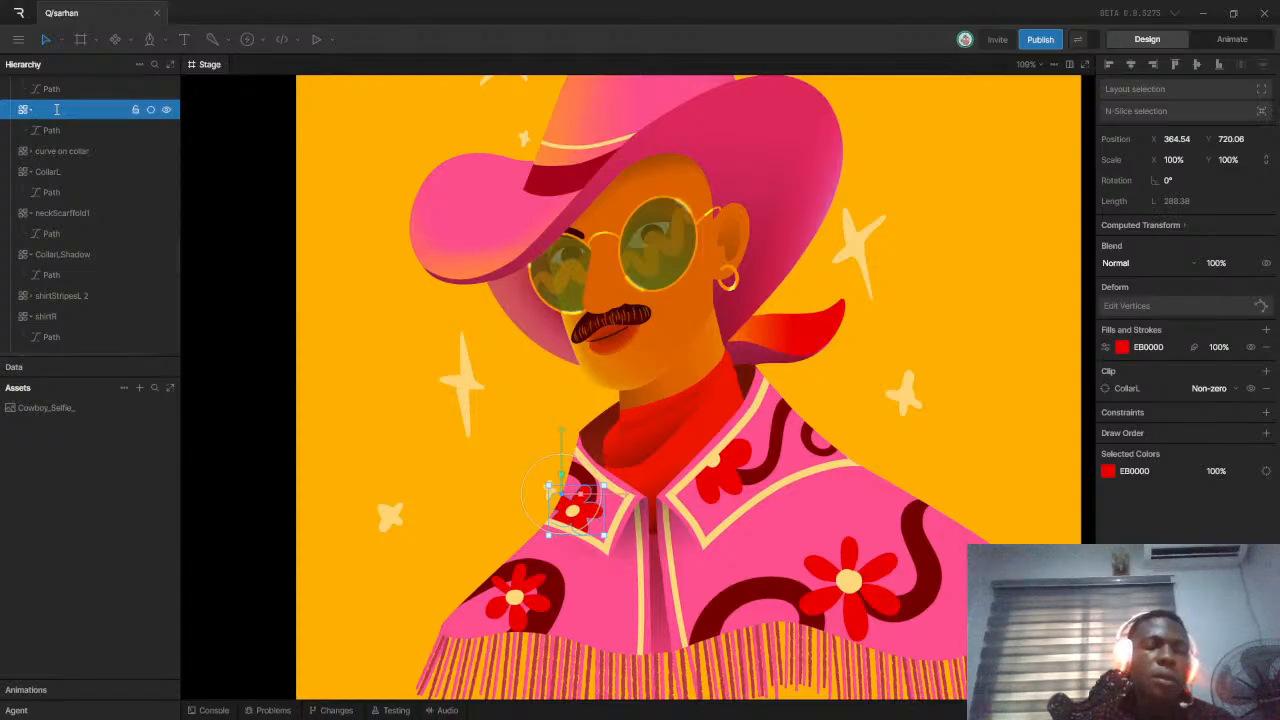
Rename the red flower layer on the left collar as lCollarFlower
{"action": "type", "text": "lC"}
{"action": "key", "text": "BackSpace"}
{"action": "key", "text": "BackSpace"}
{"action": "type", "text": "lCollarFlower"}
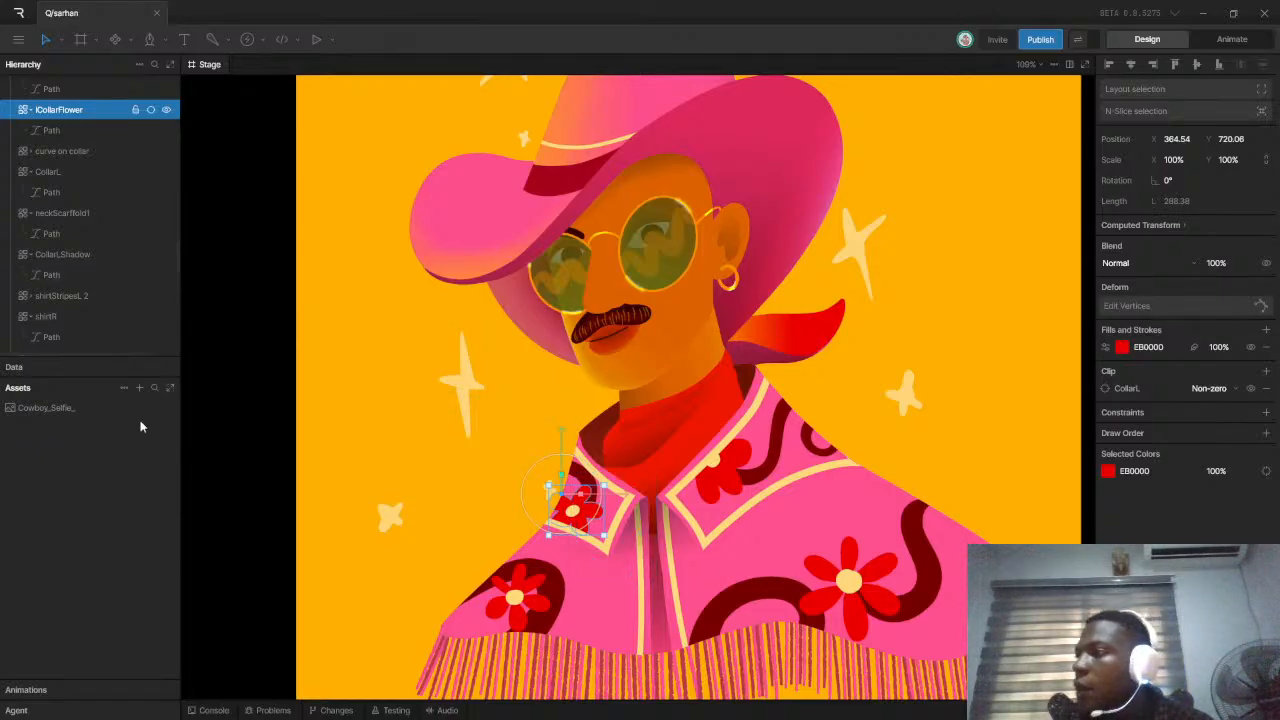
Rename the Custom Shape layer holding the left collar's yellow outline as lCollarDesign
{"action": "scroll", "coordinate": [29, 171], "scroll_direction": "up", "scroll_amount": 3}
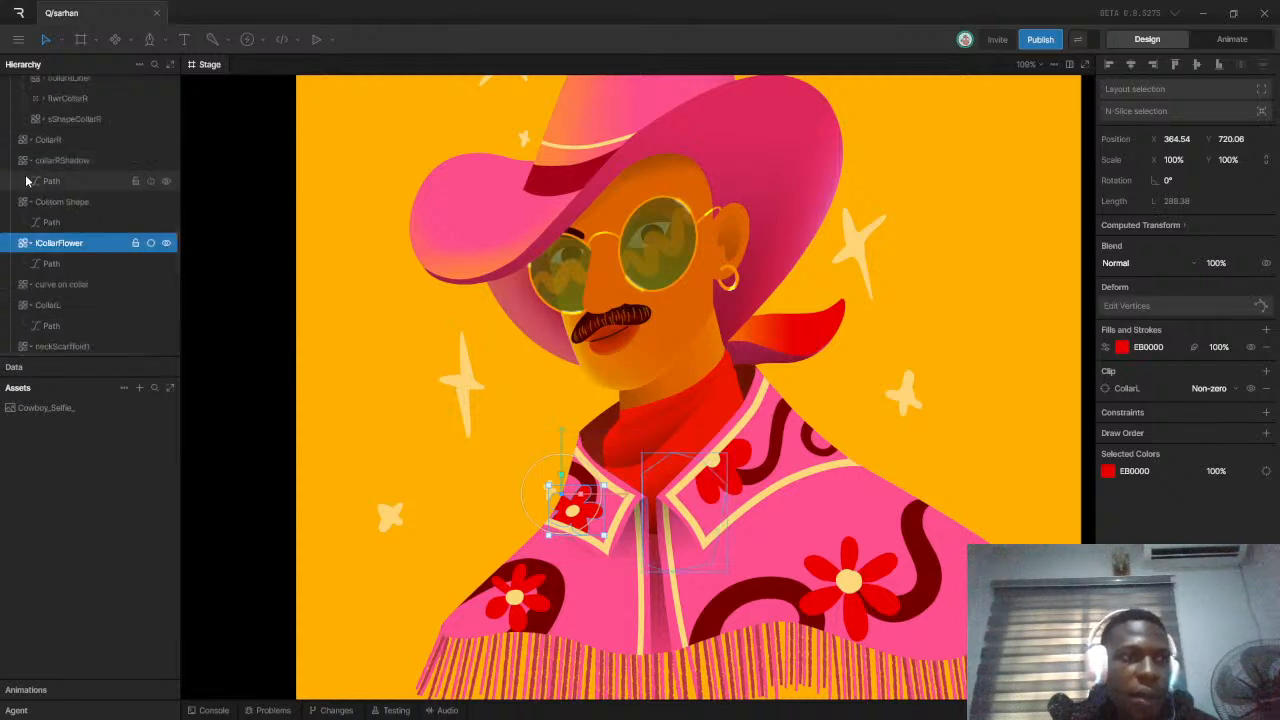
{"action": "left_click", "coordinate": [60, 200]}
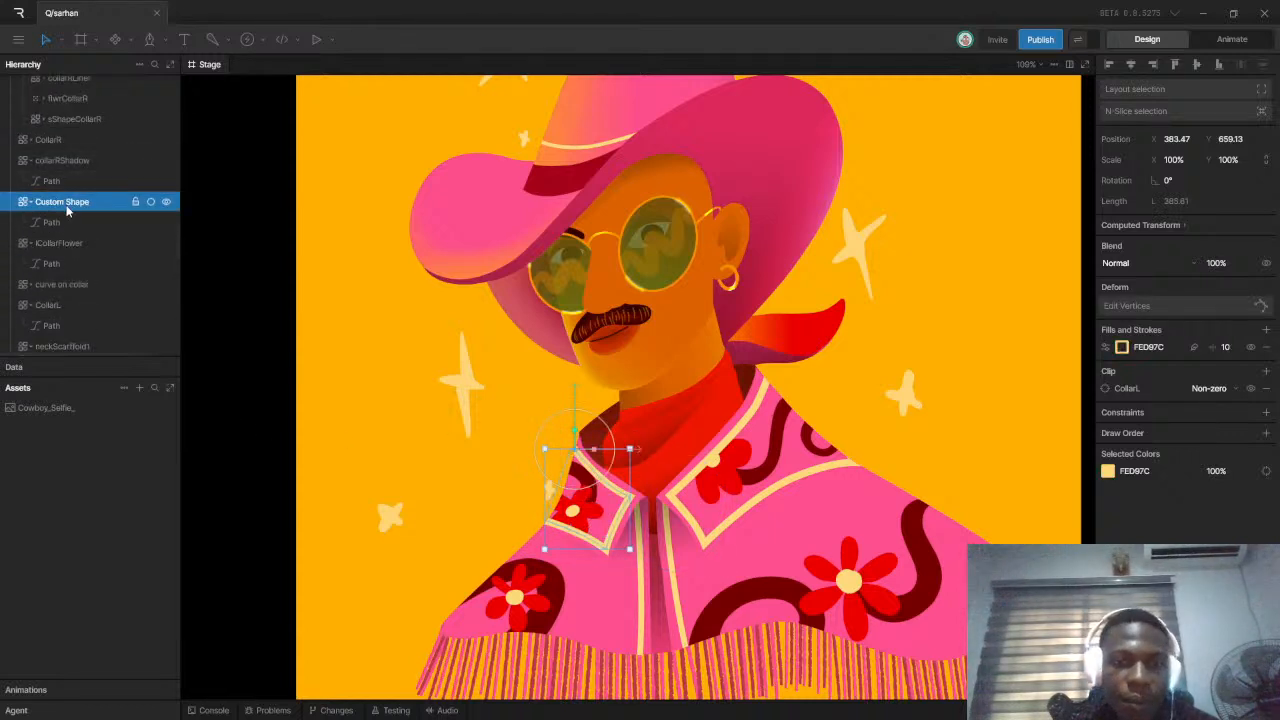
{"action": "double_click", "coordinate": [52, 205]}
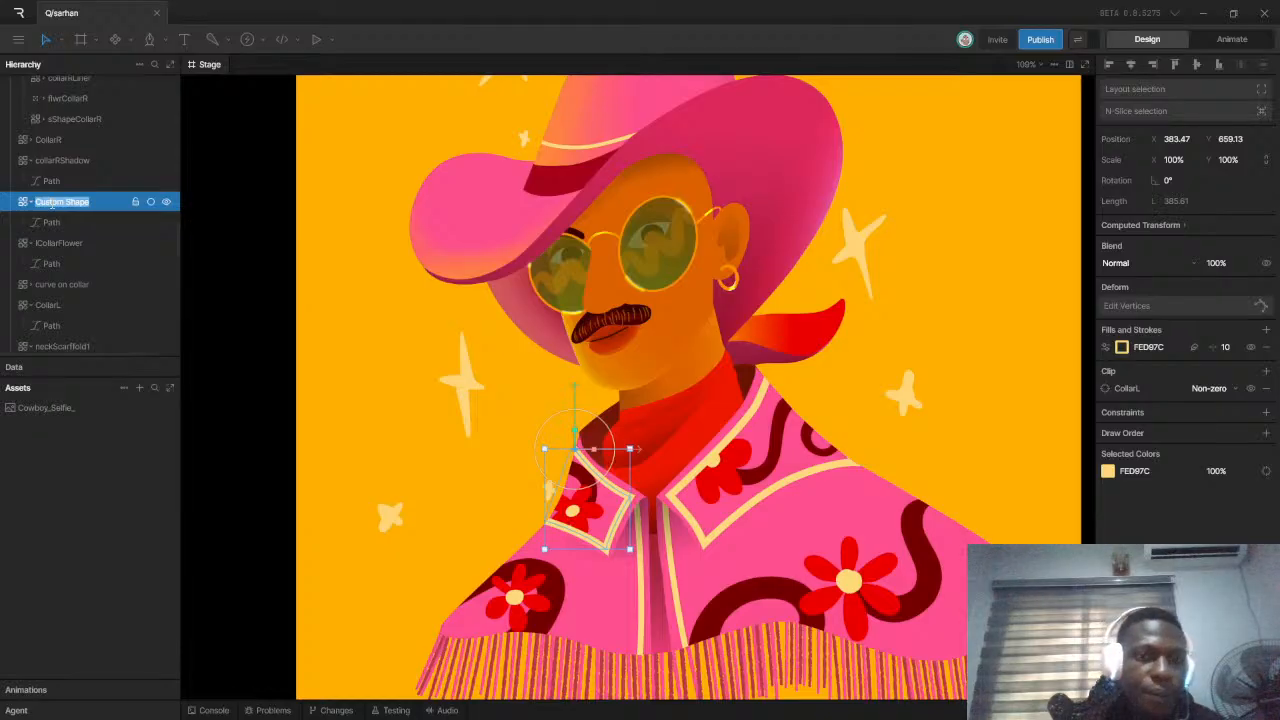
{"action": "type", "text": "lCollarDesign"}
{"action": "key", "text": "Return"}
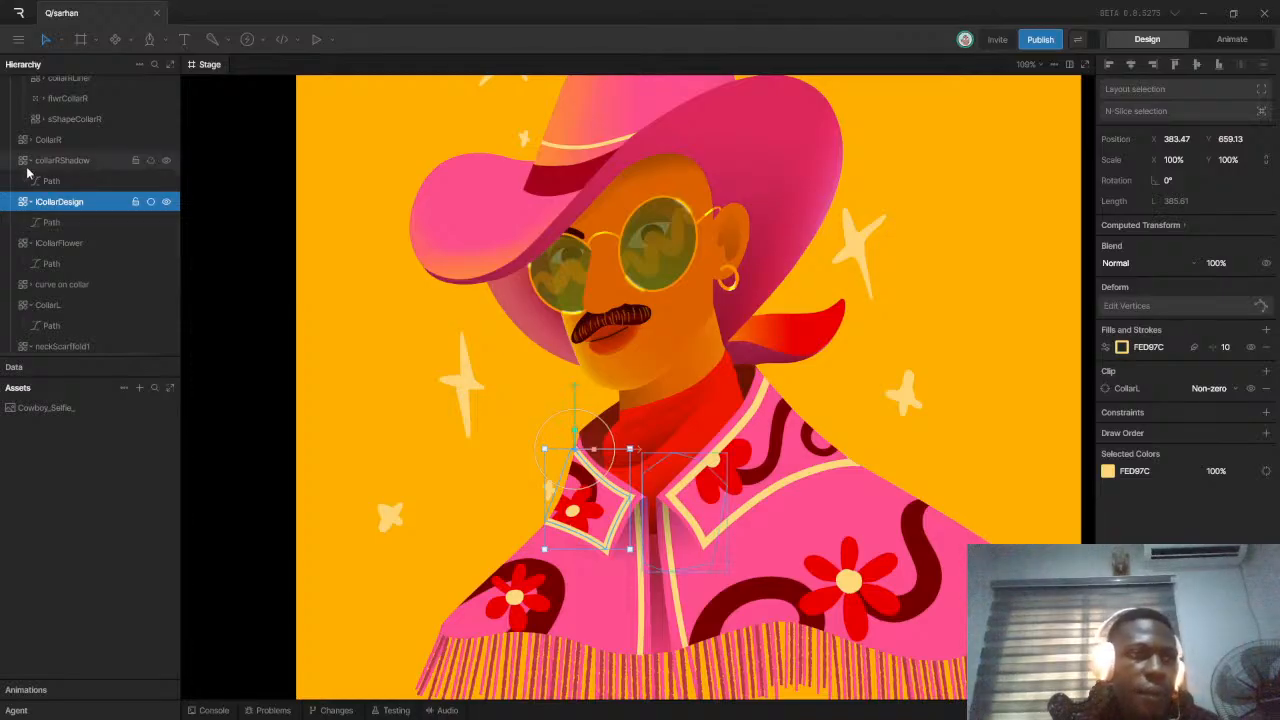
Collapse the expanded collar, neck scarf, CollarLShadow and CollarRDesign layers in the hierarchy
{"action": "left_click", "coordinate": [27, 162]}
{"action": "left_click", "coordinate": [30, 181]}
{"action": "left_click", "coordinate": [29, 182]}
{"action": "left_click", "coordinate": [32, 202]}
{"action": "left_click", "coordinate": [33, 244]}
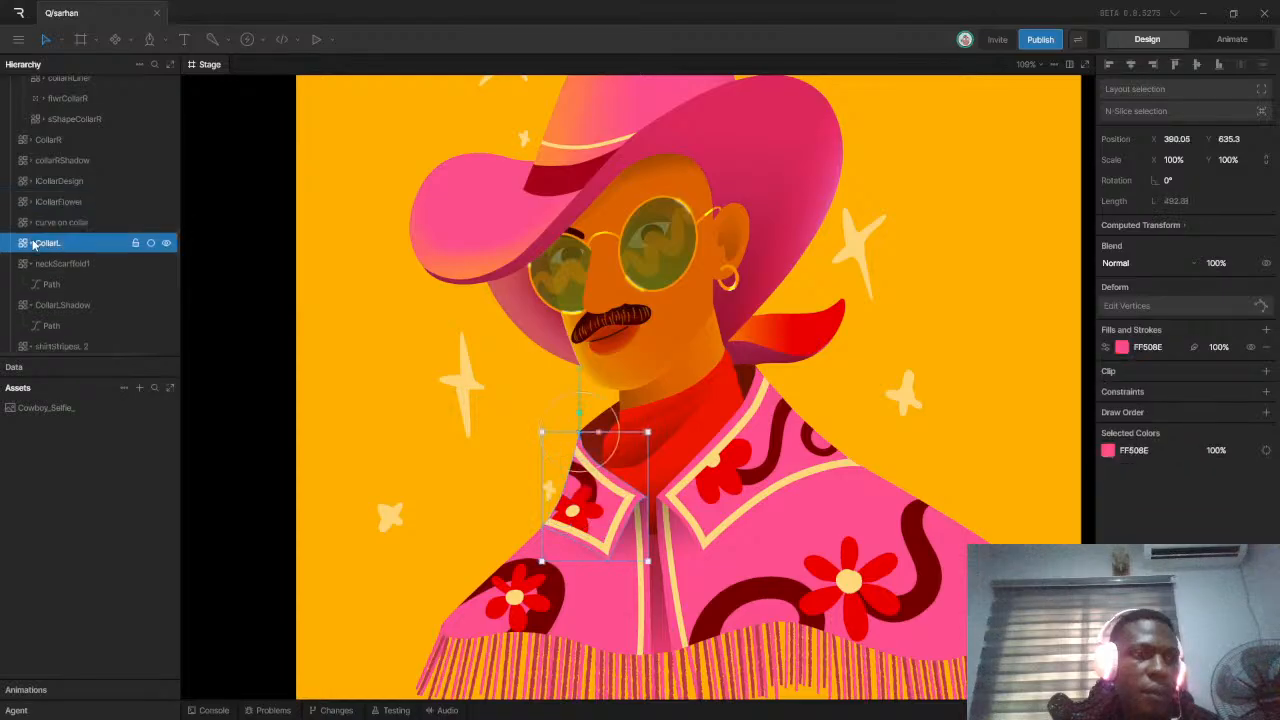
{"action": "left_click", "coordinate": [34, 265]}
{"action": "left_click", "coordinate": [29, 264]}
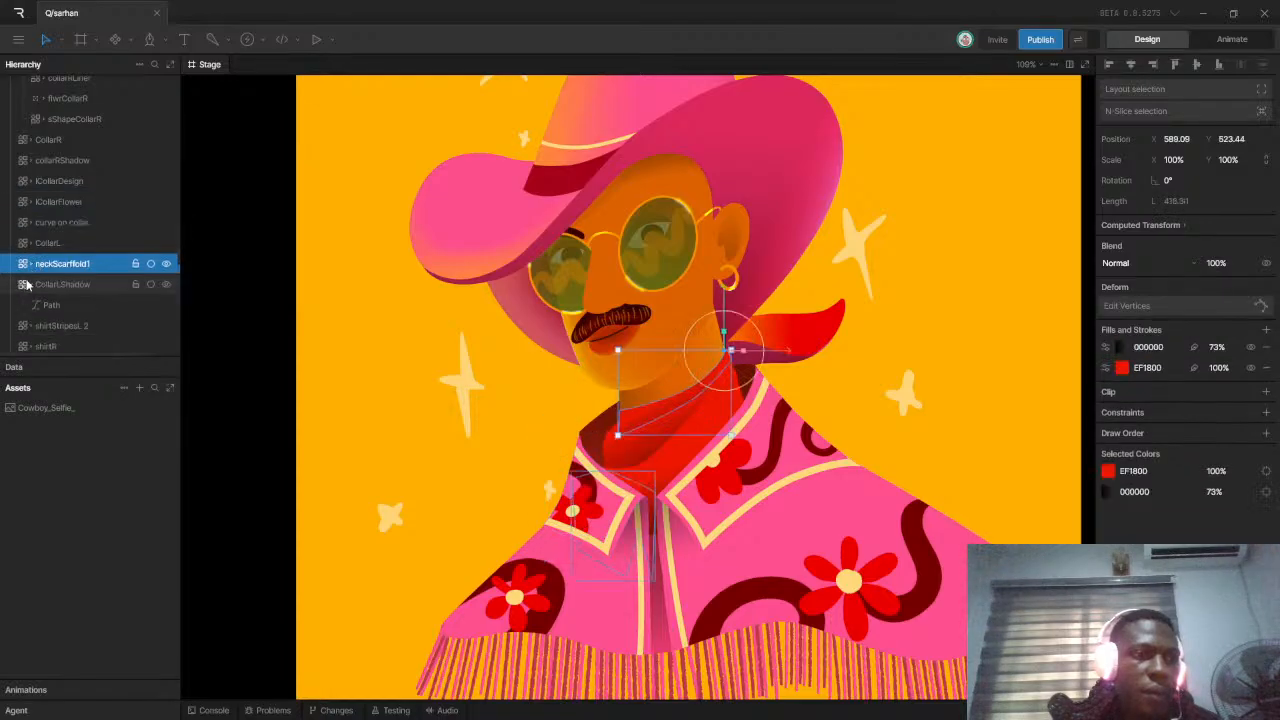
{"action": "left_click", "coordinate": [30, 284]}
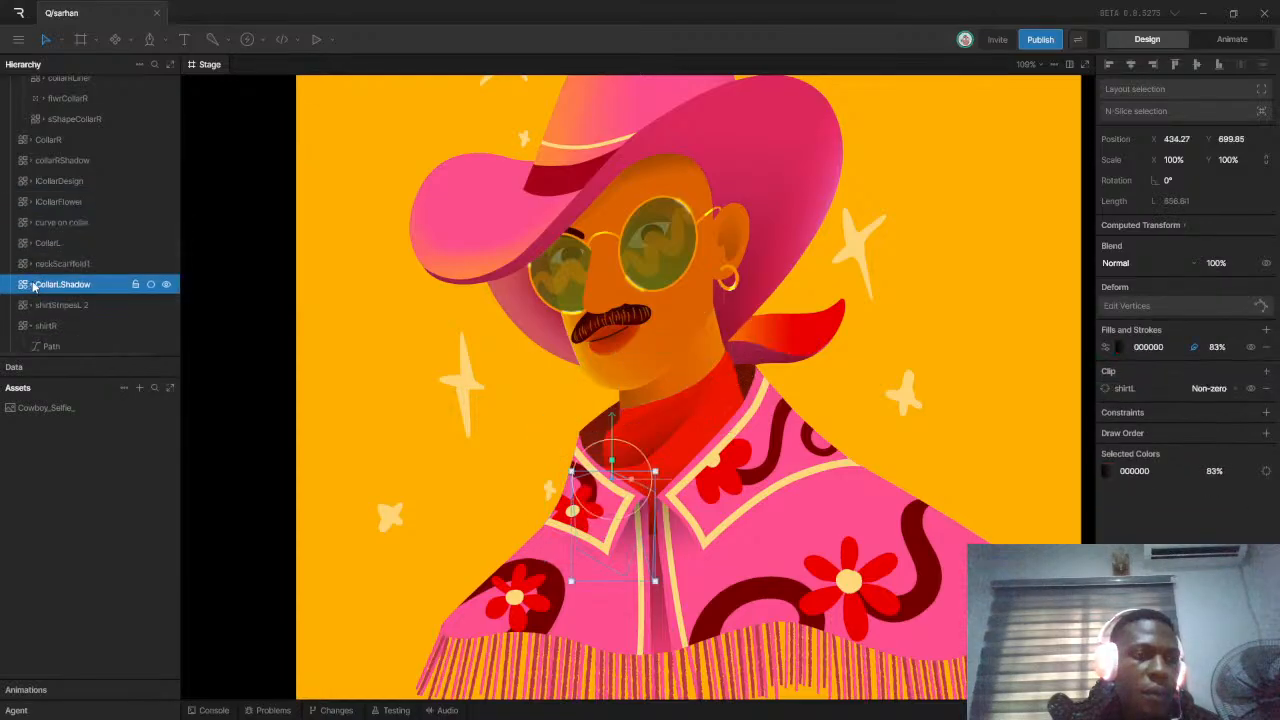
{"action": "scroll", "coordinate": [74, 196], "scroll_direction": "up", "scroll_amount": 2}
{"action": "left_click", "coordinate": [68, 176]}
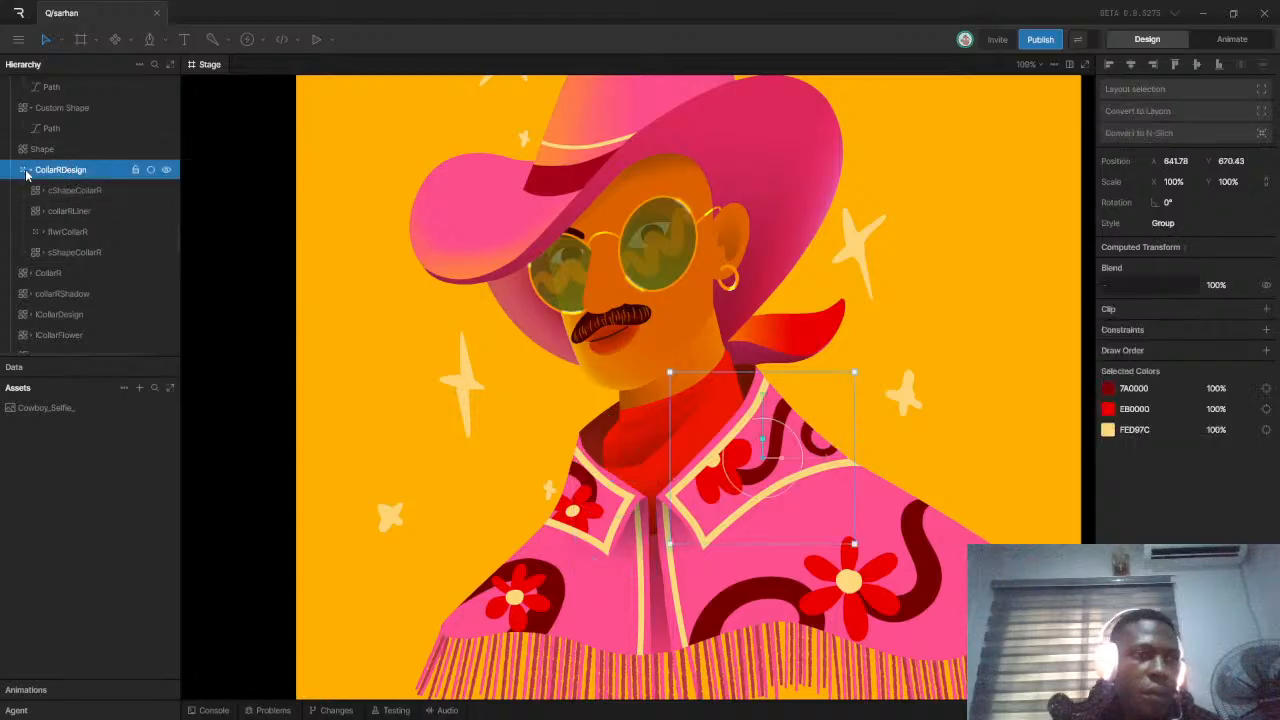
{"action": "left_click", "coordinate": [31, 172]}
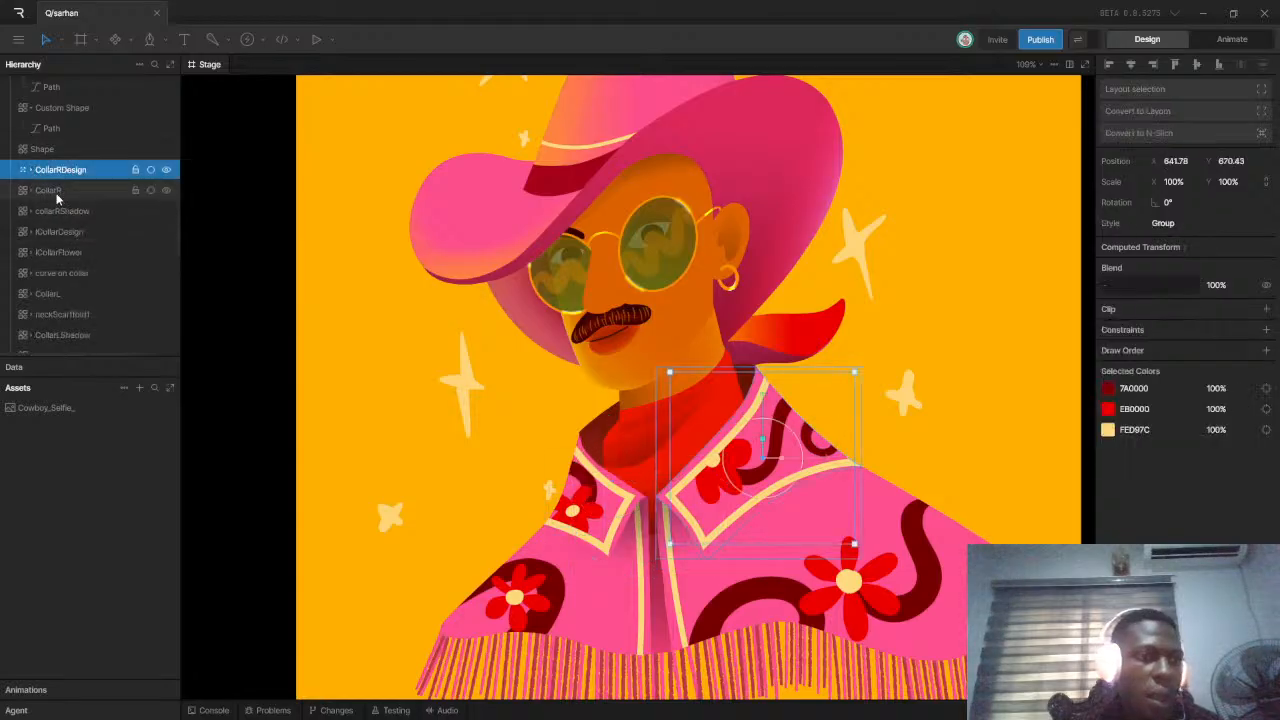
Check which artwork the collar layers contain, toggling the visibility of CollarRDesign off and on
{"action": "left_click", "coordinate": [56, 196]}
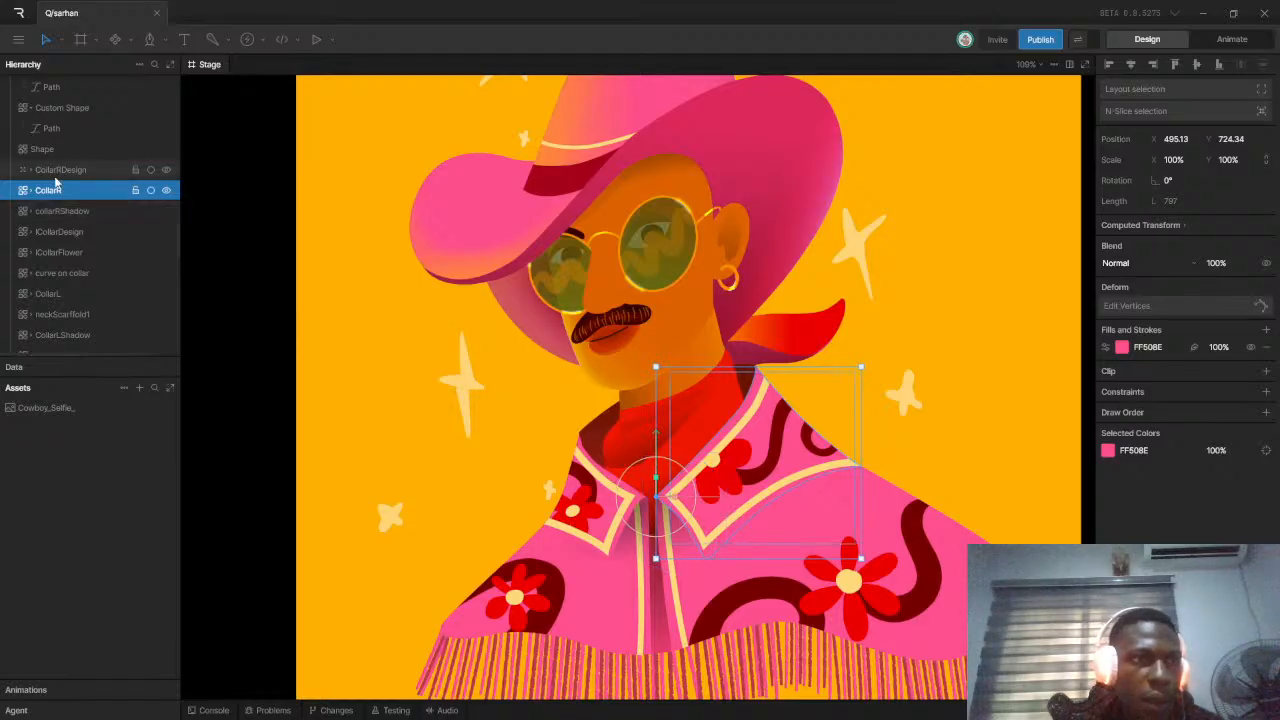
{"action": "left_click", "coordinate": [74, 172]}
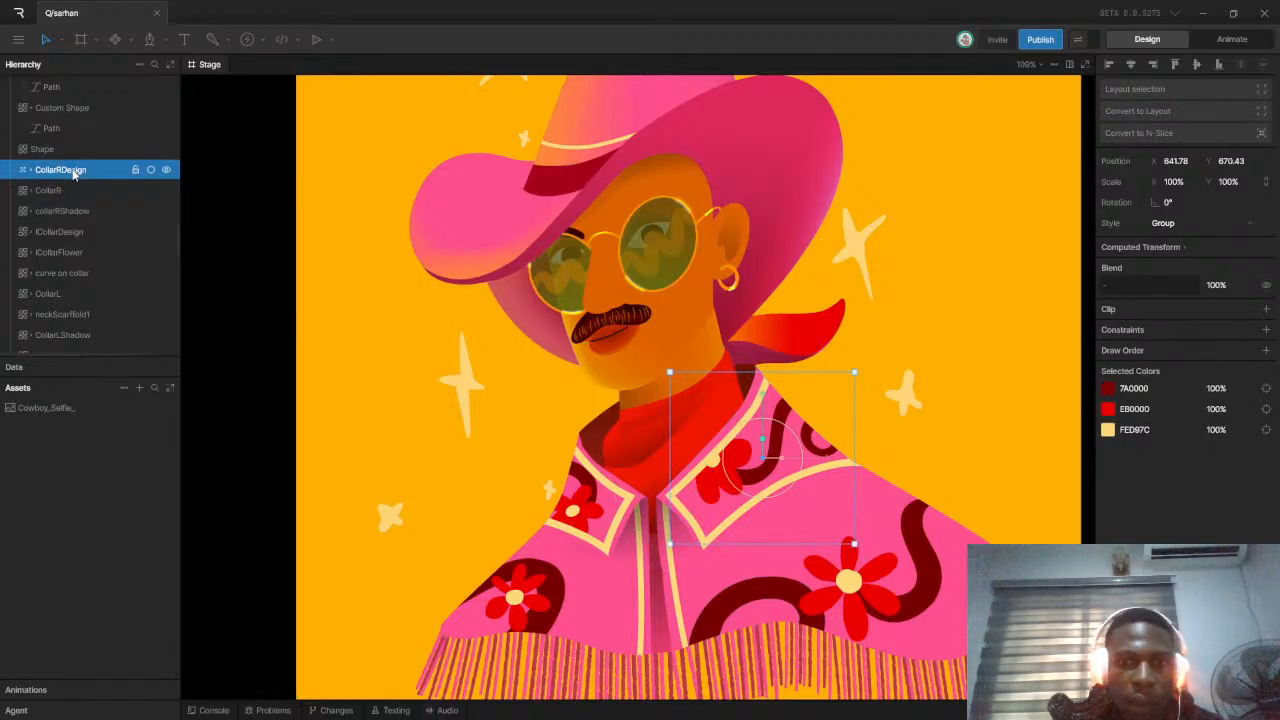
{"action": "left_click", "coordinate": [166, 170]}
{"action": "left_click", "coordinate": [166, 170]}
{"action": "left_click", "coordinate": [65, 191]}
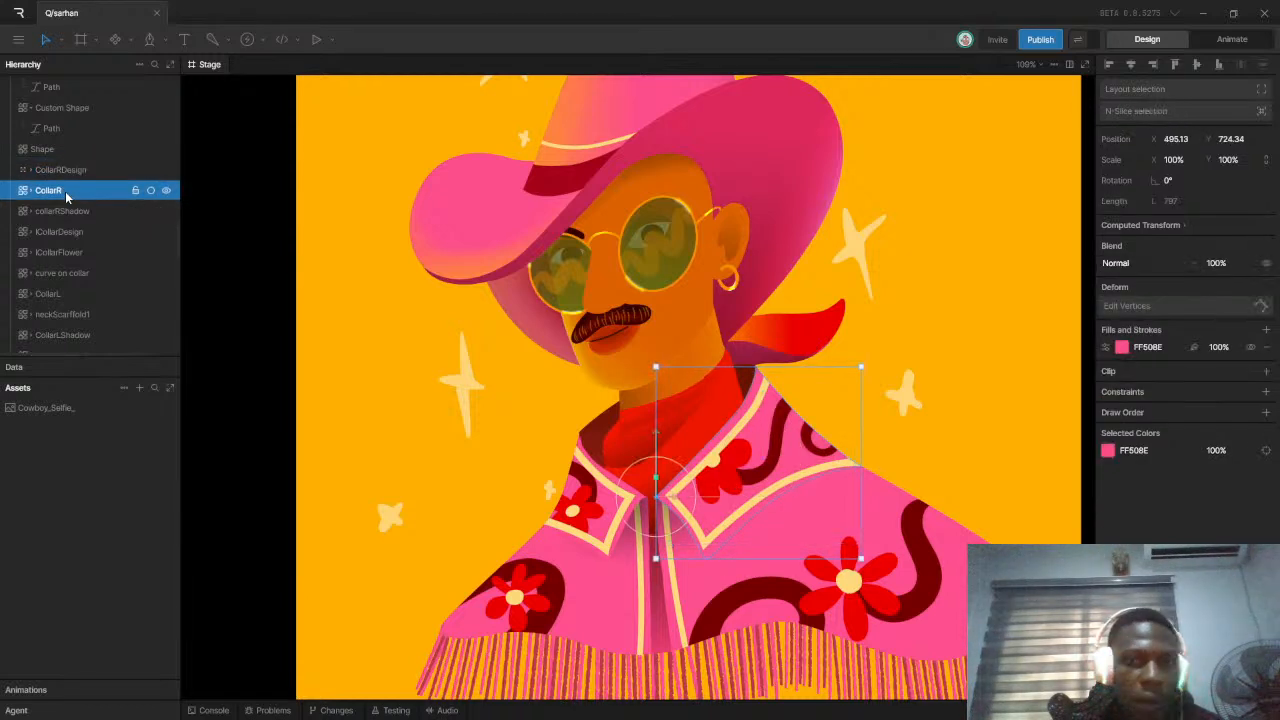
{"action": "left_click", "coordinate": [60, 211]}
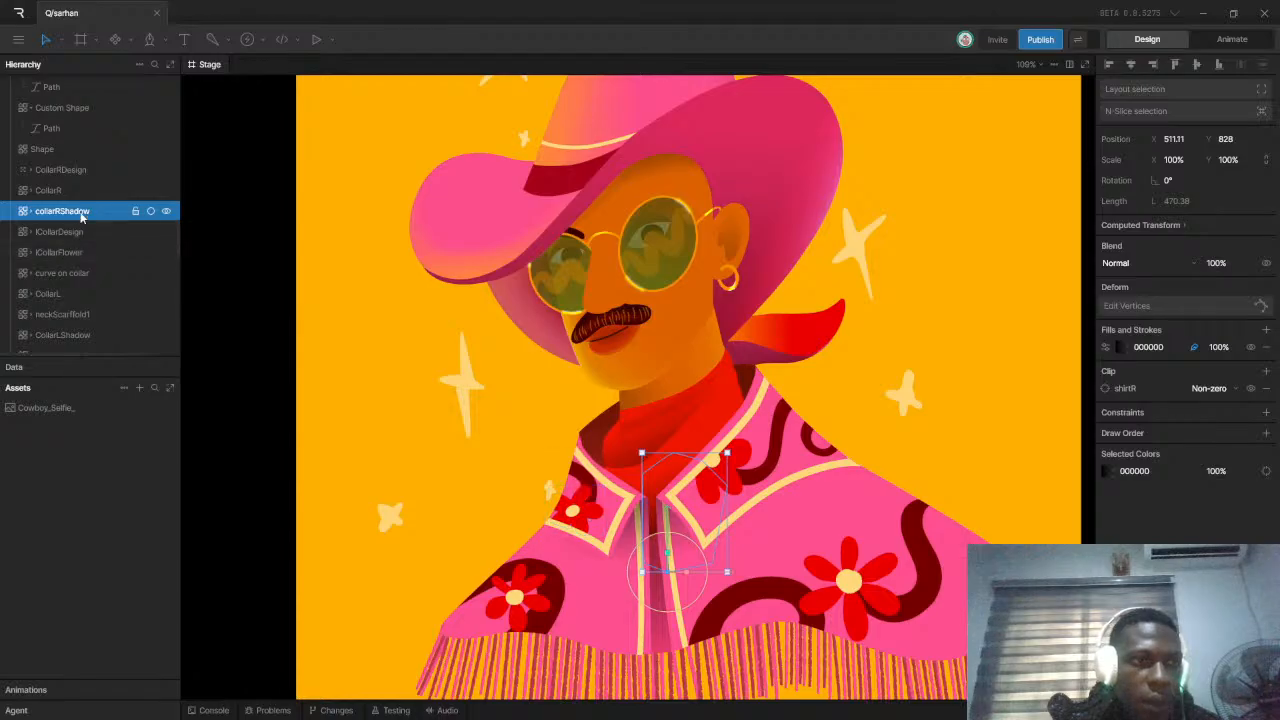
{"action": "left_click", "coordinate": [74, 276]}
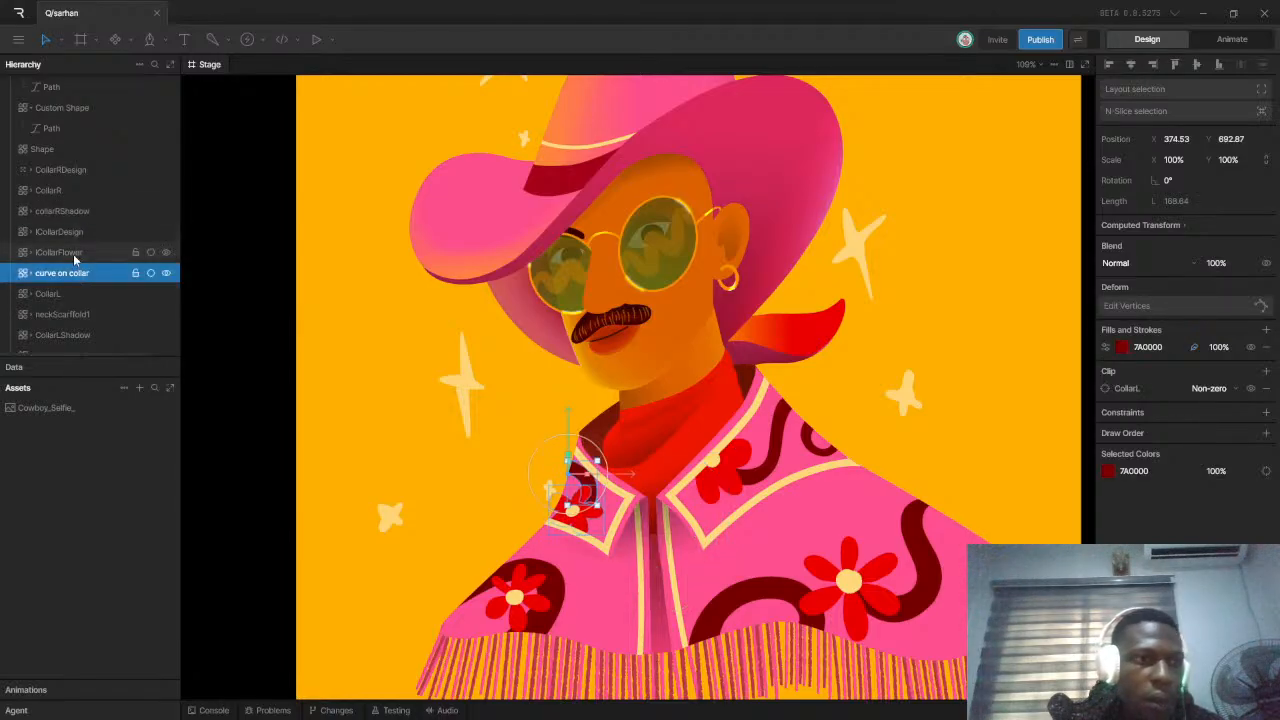
Group the lCollarDesign, lCollarFlower, curve on collar and CollarL layers and name the group CollarL
{"action": "left_click", "coordinate": [77, 295]}
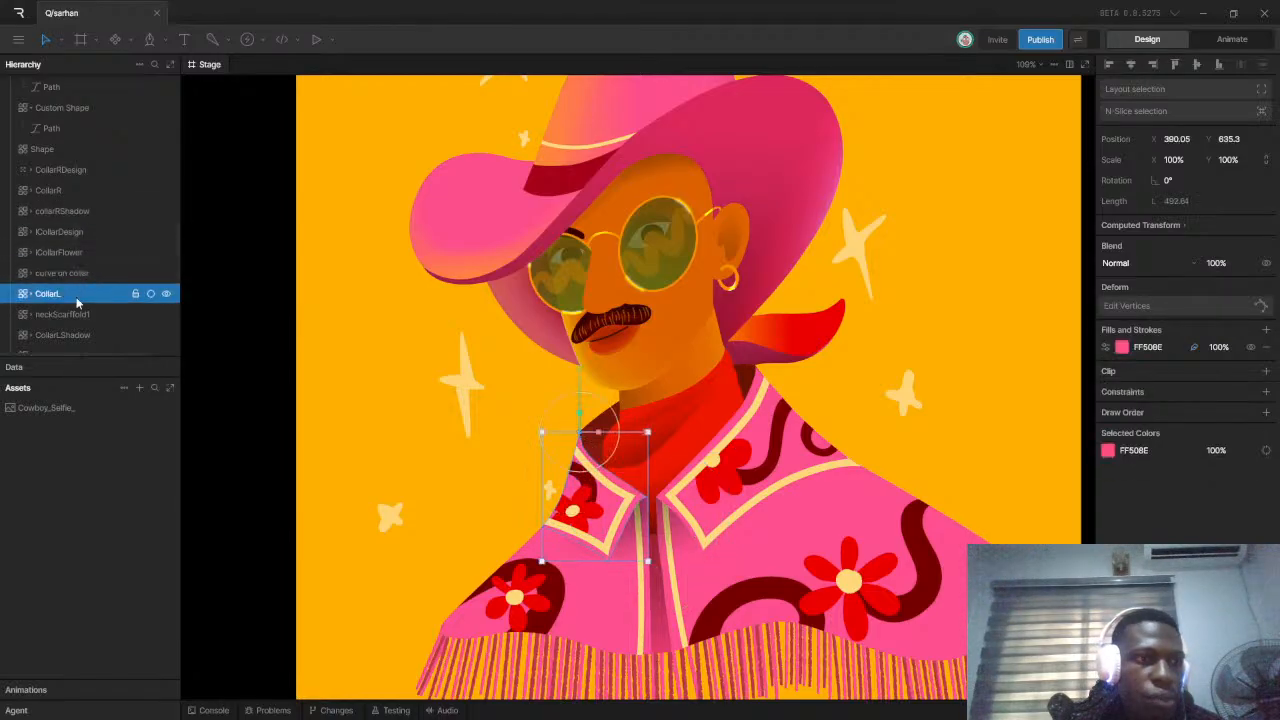
{"action": "left_click", "coordinate": [70, 234], "text": "shift"}
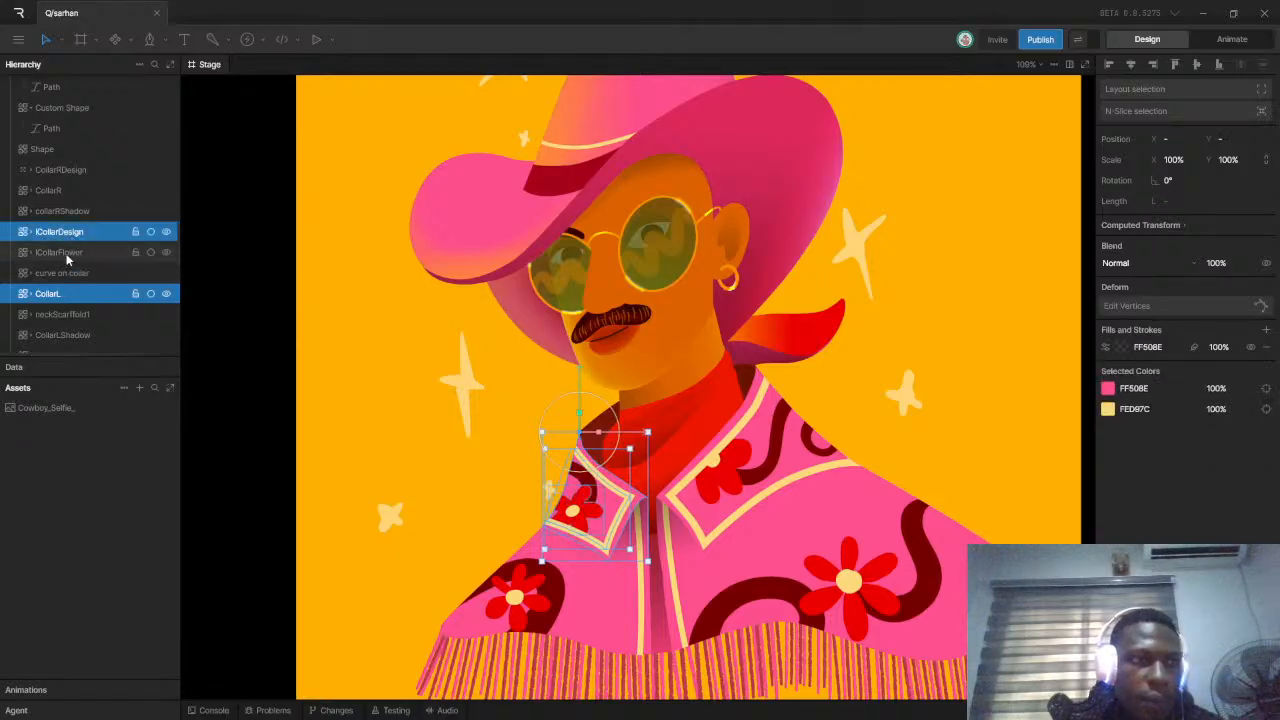
{"action": "left_click", "coordinate": [66, 254], "text": "shift"}
{"action": "left_click", "coordinate": [68, 275], "text": "shift"}
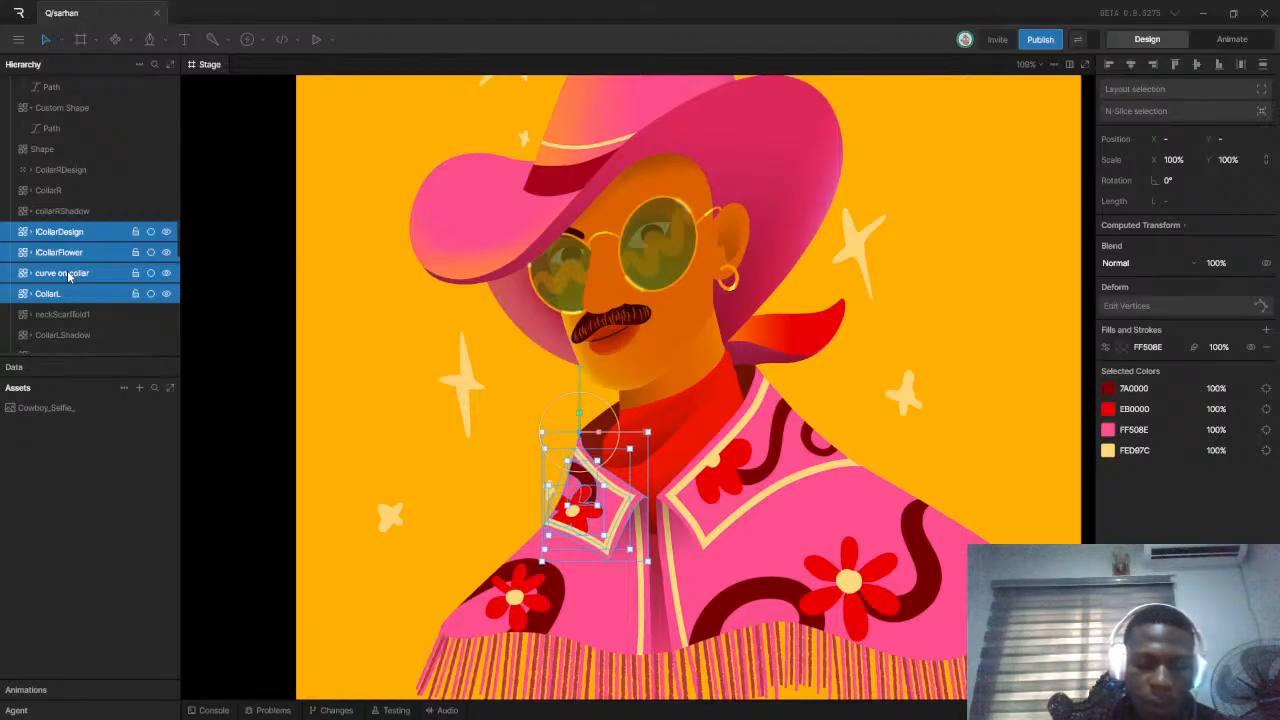
{"action": "key", "text": "ctrl+g"}
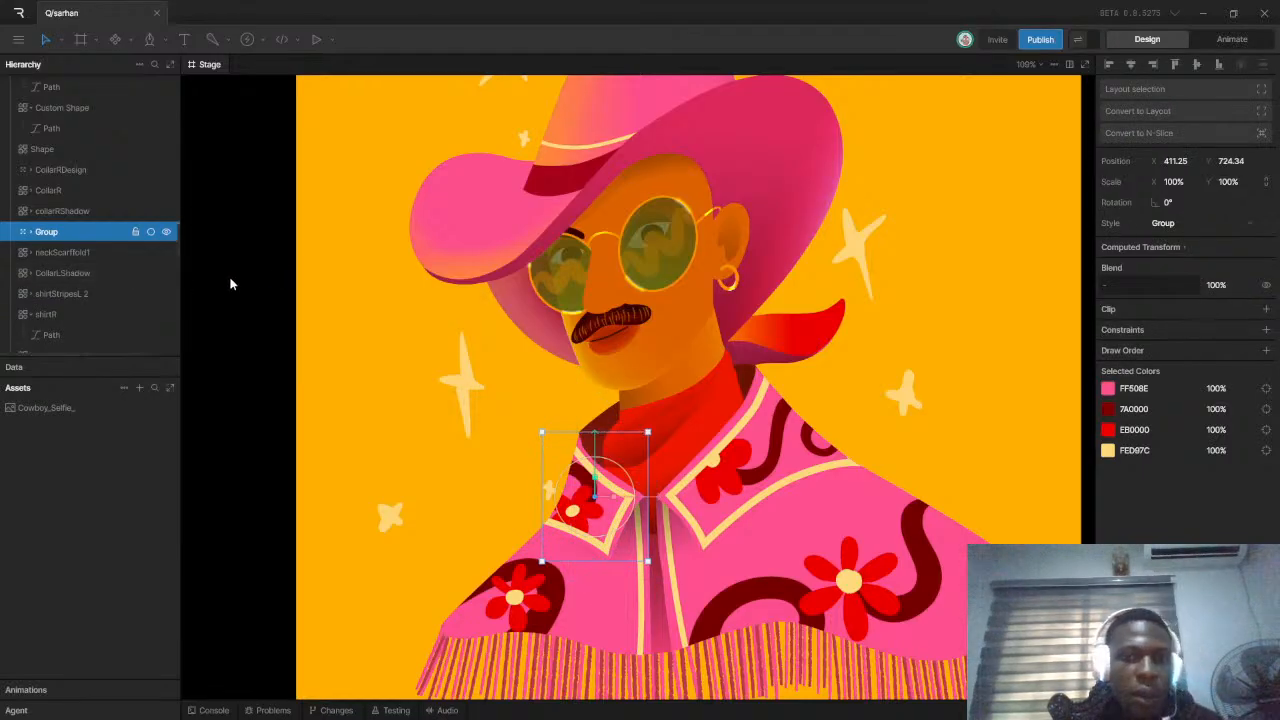
{"action": "double_click", "coordinate": [50, 236]}
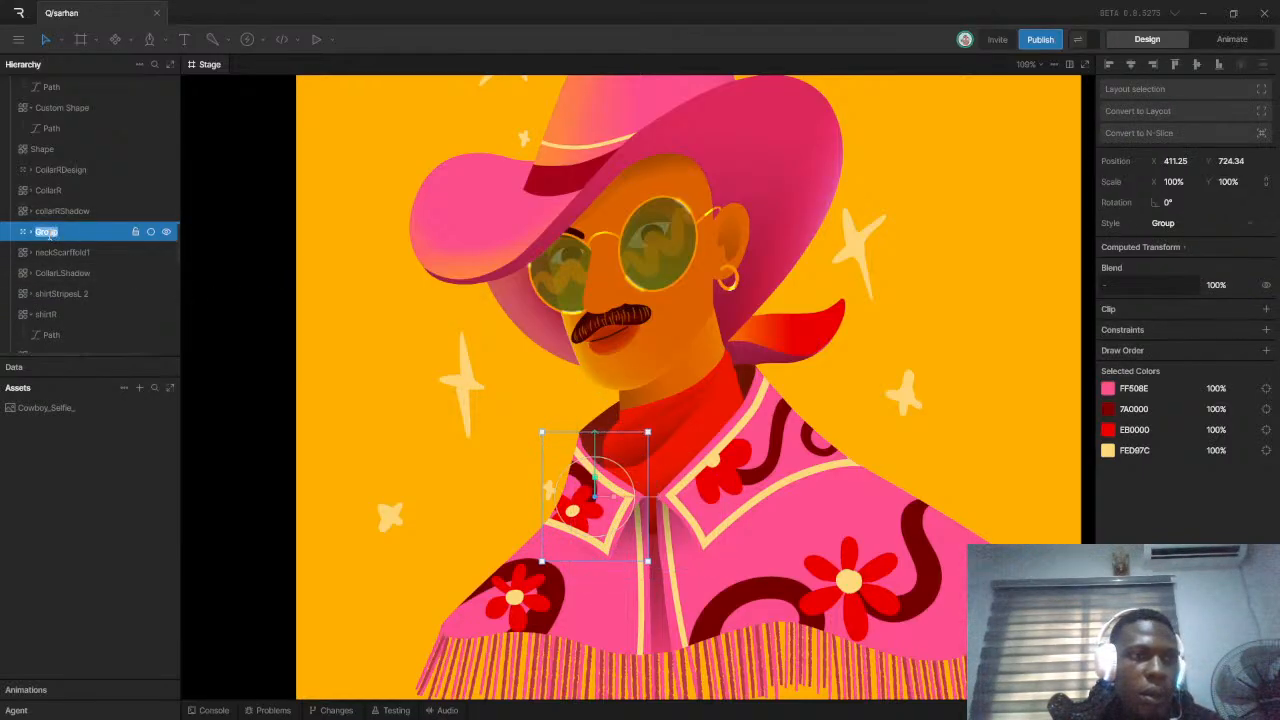
{"action": "type", "text": "Collar L"}
{"action": "key", "text": "Return"}
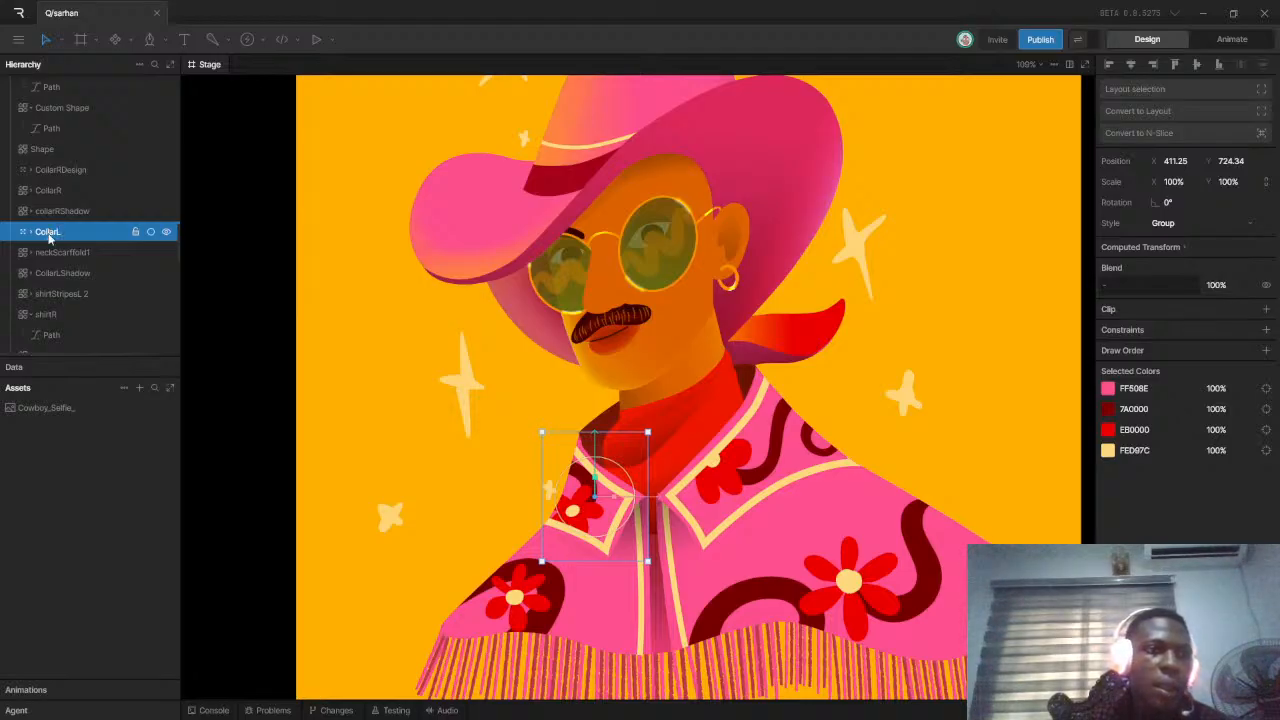
Group the CollarRDesign, CollarR and collarRShadow layers and name the group CollarR
{"action": "left_click", "coordinate": [54, 168]}
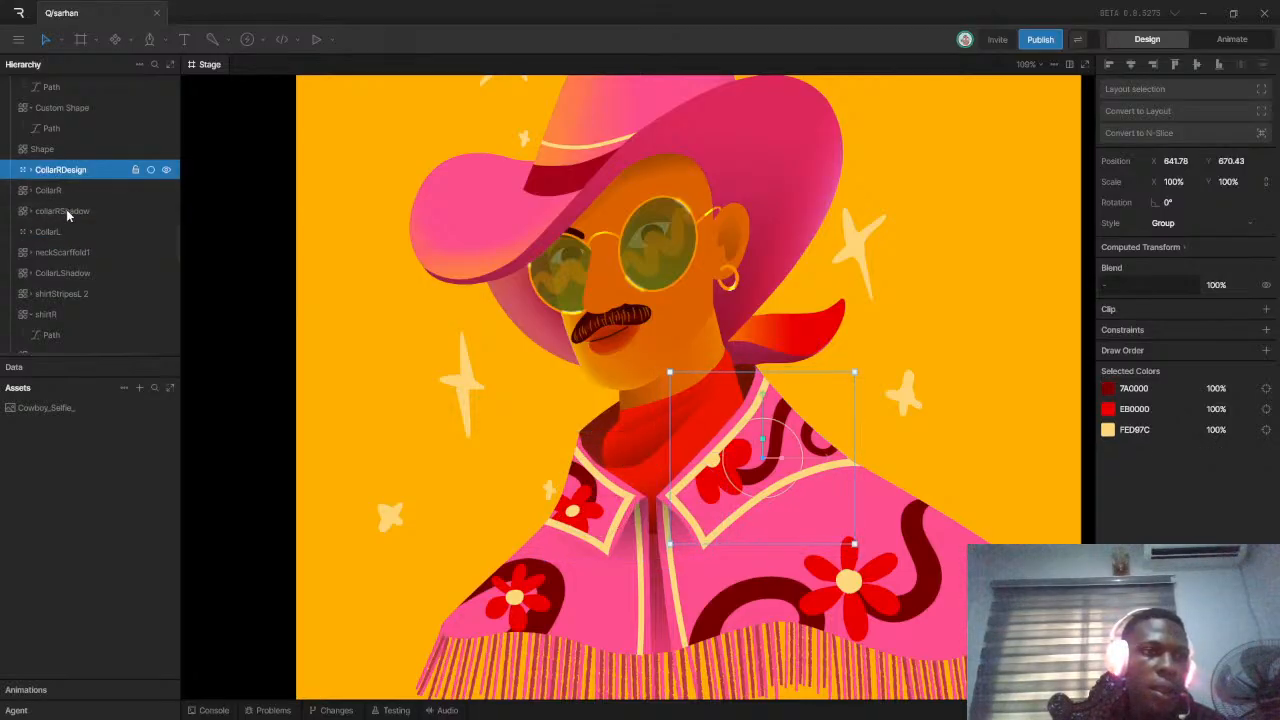
{"action": "left_click", "coordinate": [66, 210], "text": "shift"}
{"action": "left_click", "coordinate": [57, 190], "text": "shift"}
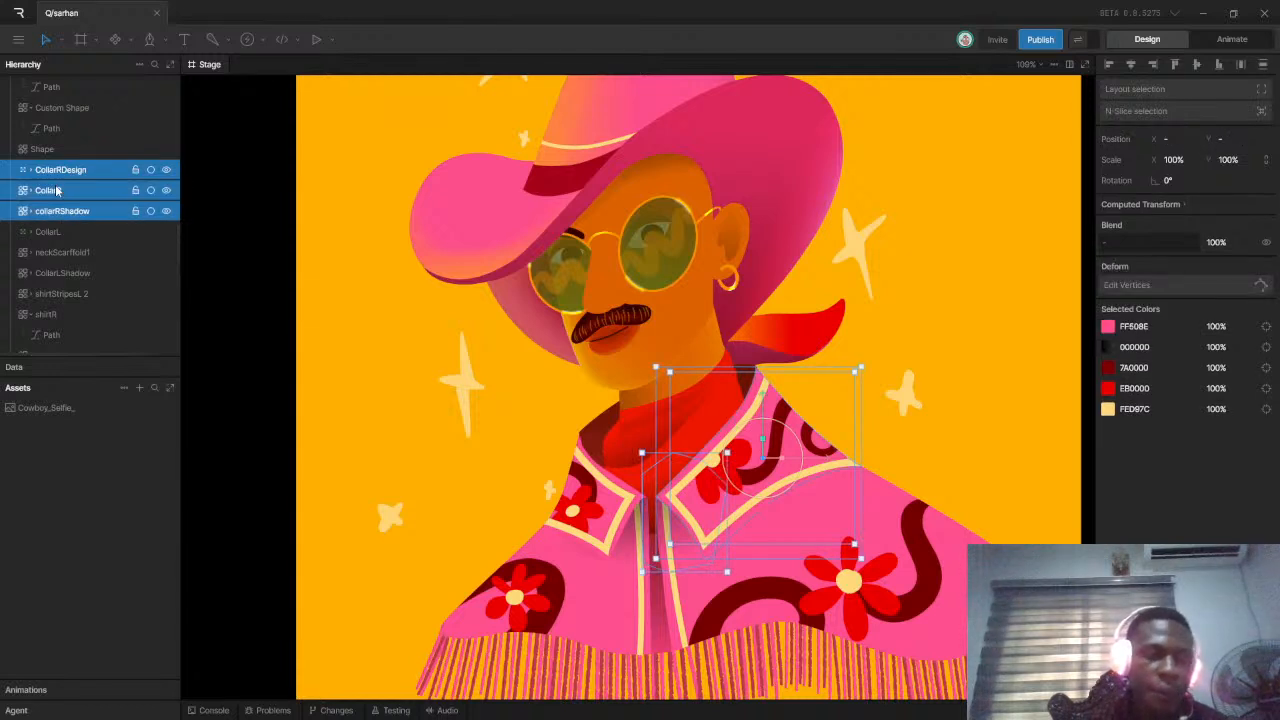
{"action": "key", "text": "ctrl+g"}
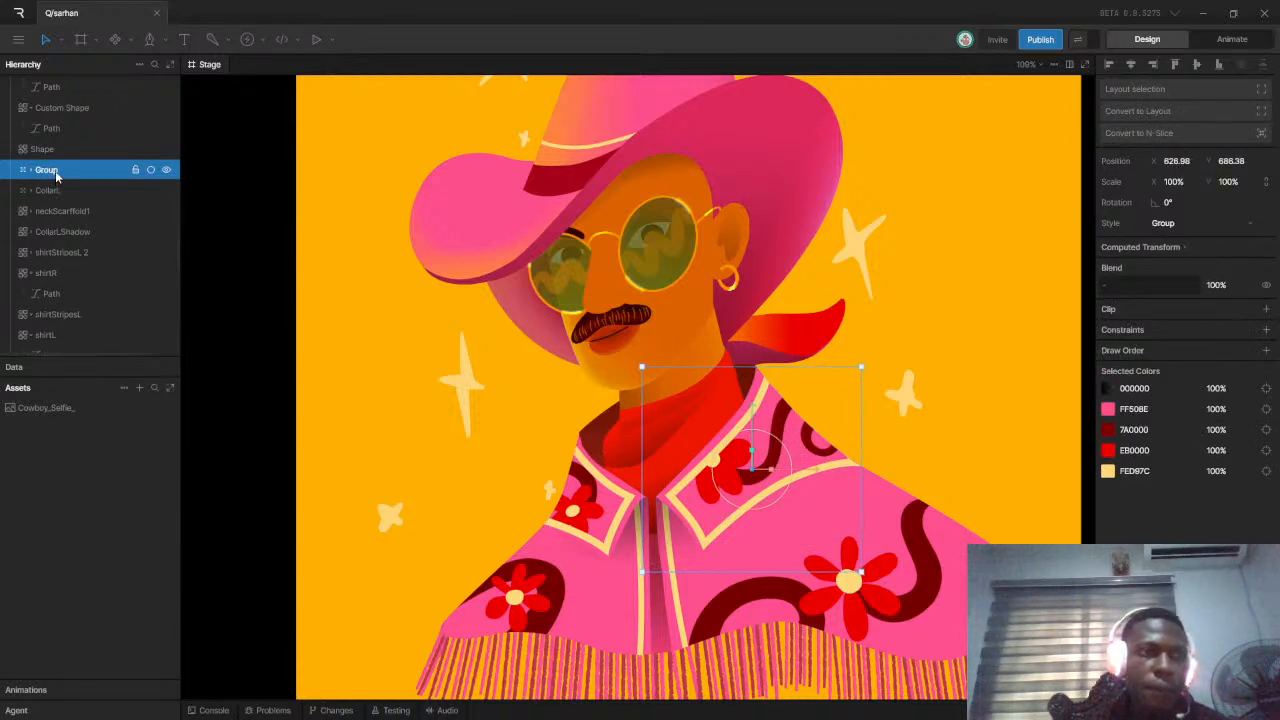
{"action": "type", "text": "CollarR"}
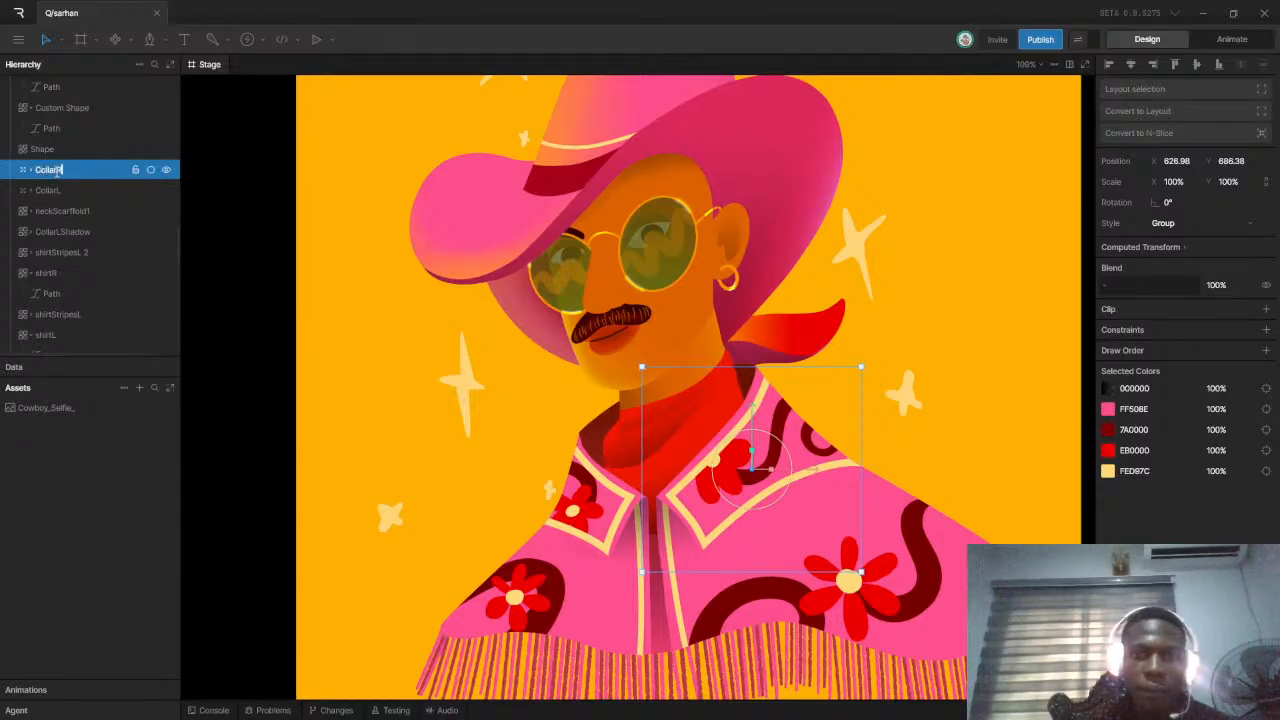
{"action": "key", "text": "Return"}
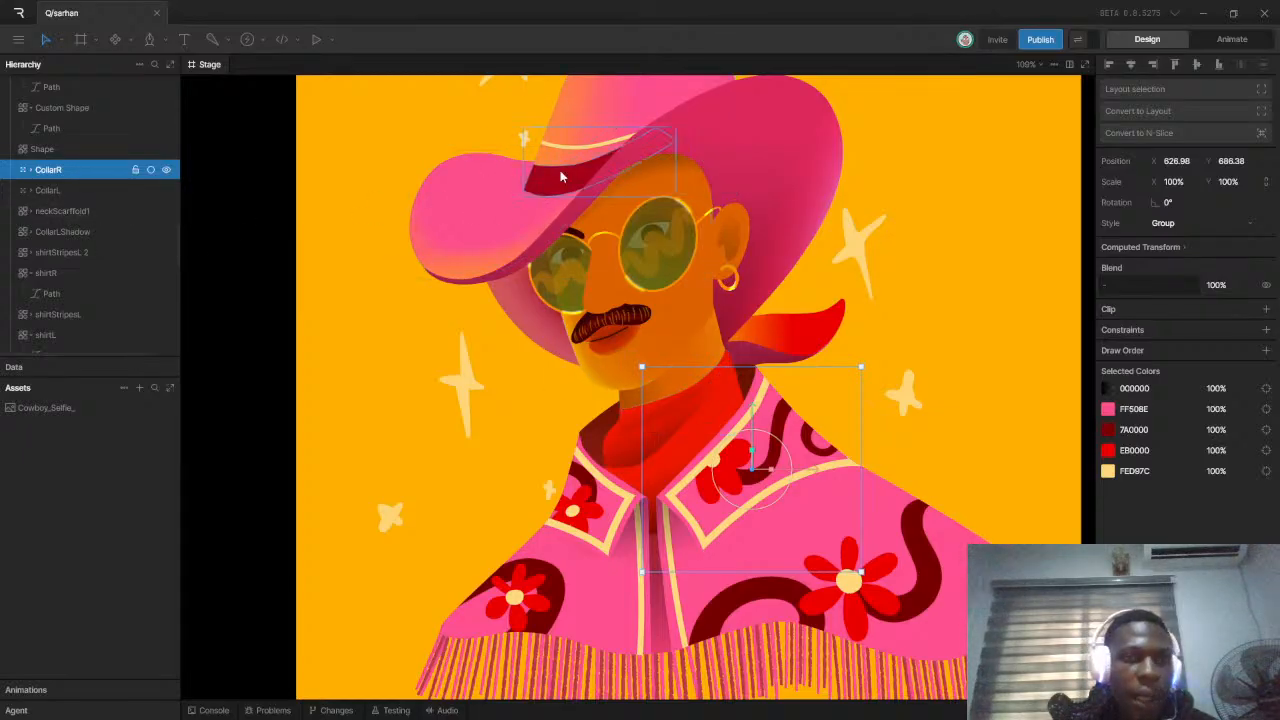
Make the hidden eyeBrowR layer visible
{"action": "scroll", "coordinate": [86, 258], "scroll_direction": "up", "scroll_amount": 5}
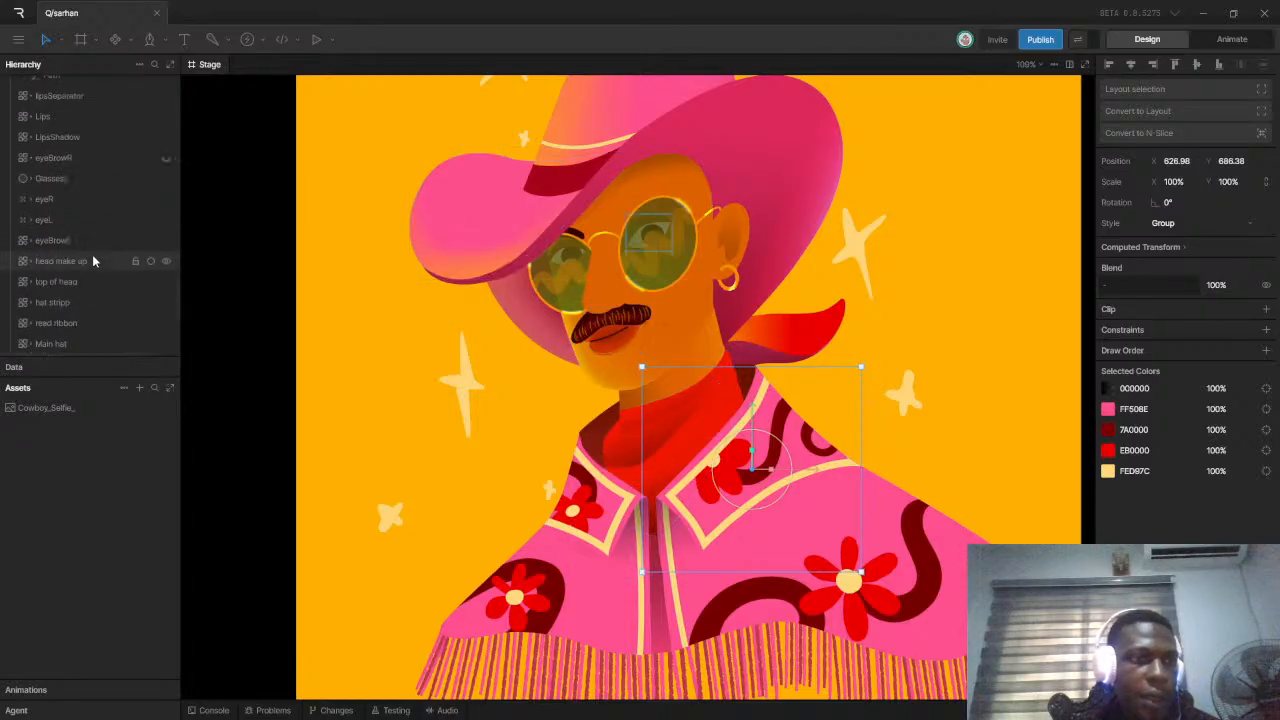
{"action": "left_click", "coordinate": [165, 158]}
{"action": "scroll", "coordinate": [47, 174], "scroll_direction": "down", "scroll_amount": 5}
{"action": "scroll", "coordinate": [54, 177], "scroll_direction": "up", "scroll_amount": 1}
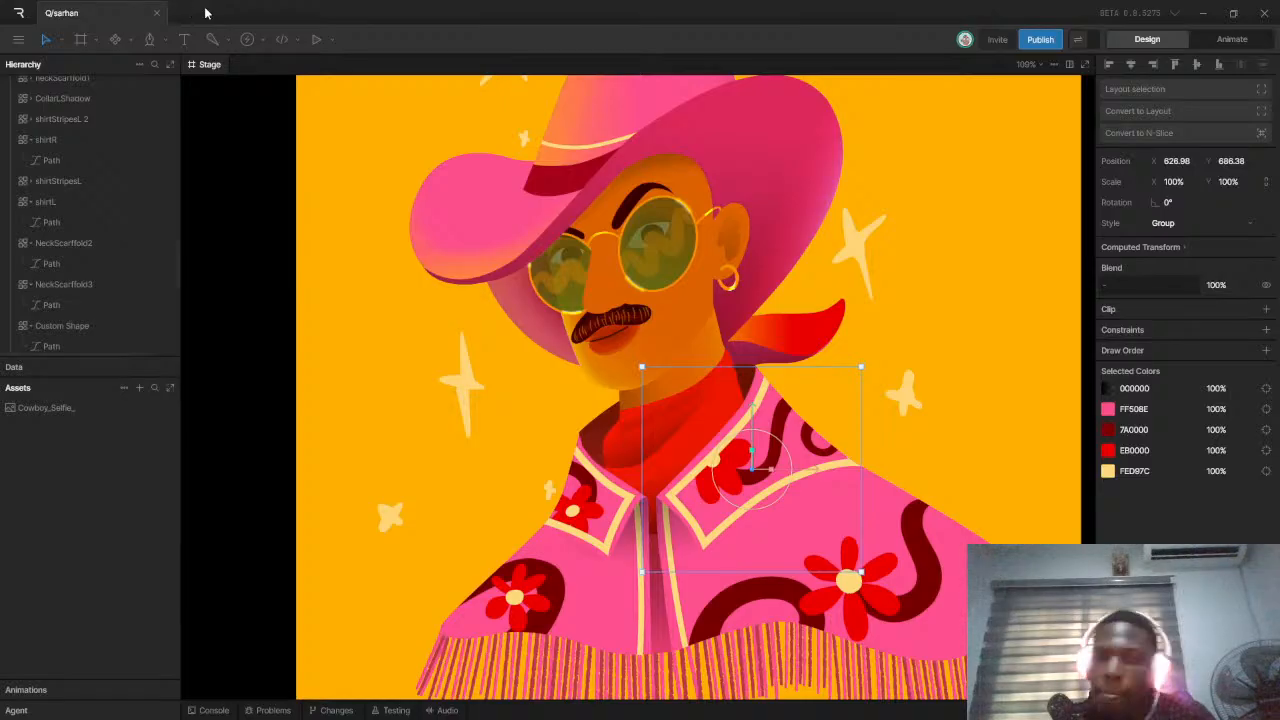
Delete the empty Shape layer above the CollarR group
{"action": "scroll", "coordinate": [57, 132], "scroll_direction": "up", "scroll_amount": 3}
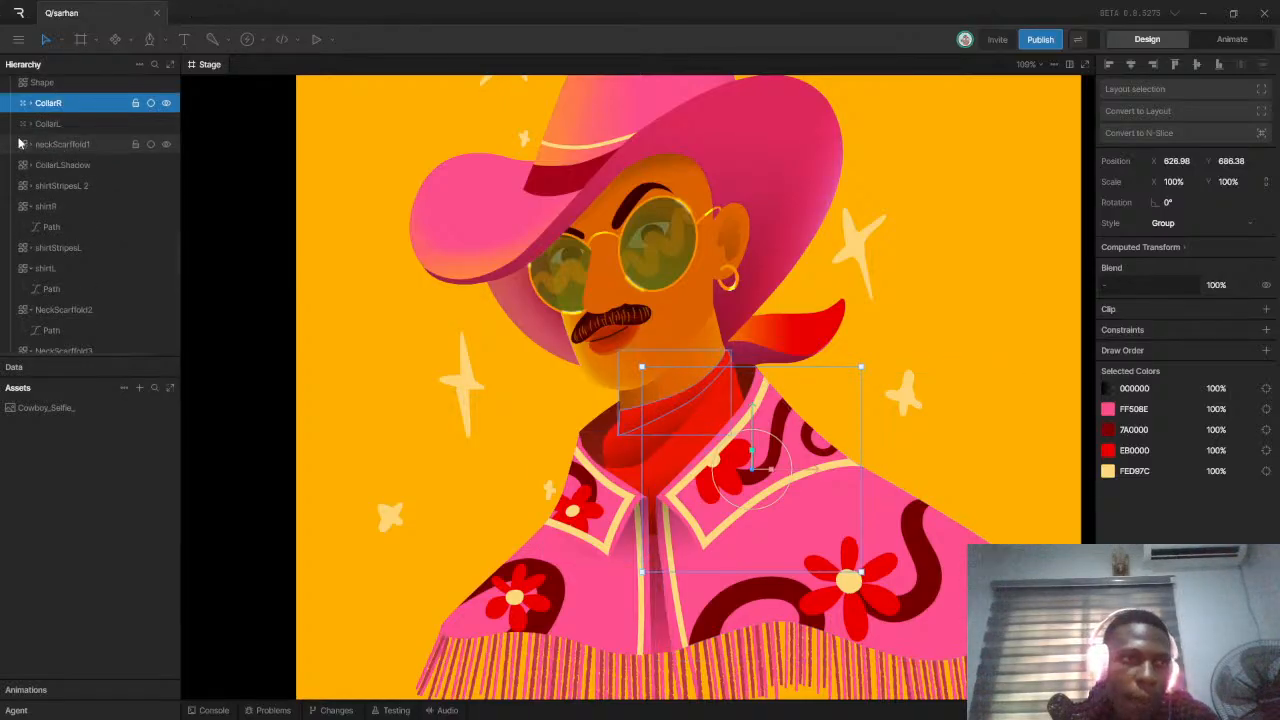
{"action": "scroll", "coordinate": [25, 140], "scroll_direction": "up", "scroll_amount": 3}
{"action": "left_click", "coordinate": [55, 149]}
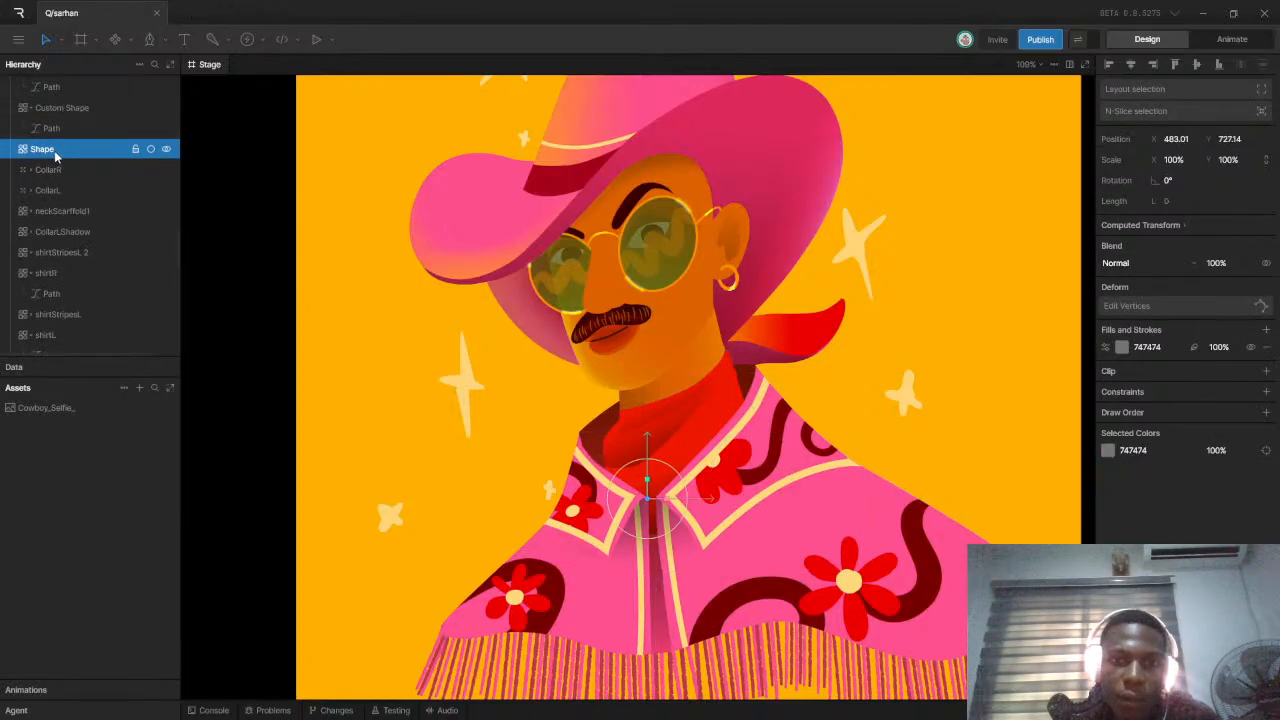
{"action": "left_click", "coordinate": [169, 152]}
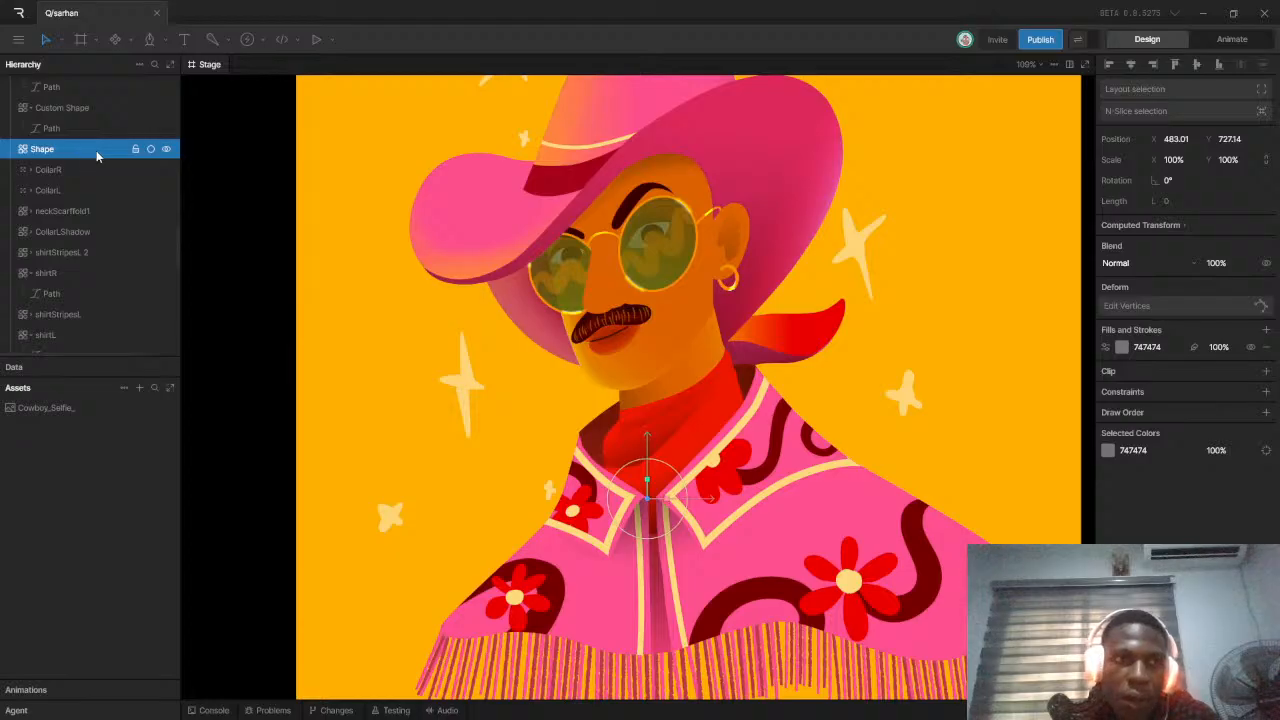
{"action": "key", "text": "Delete"}
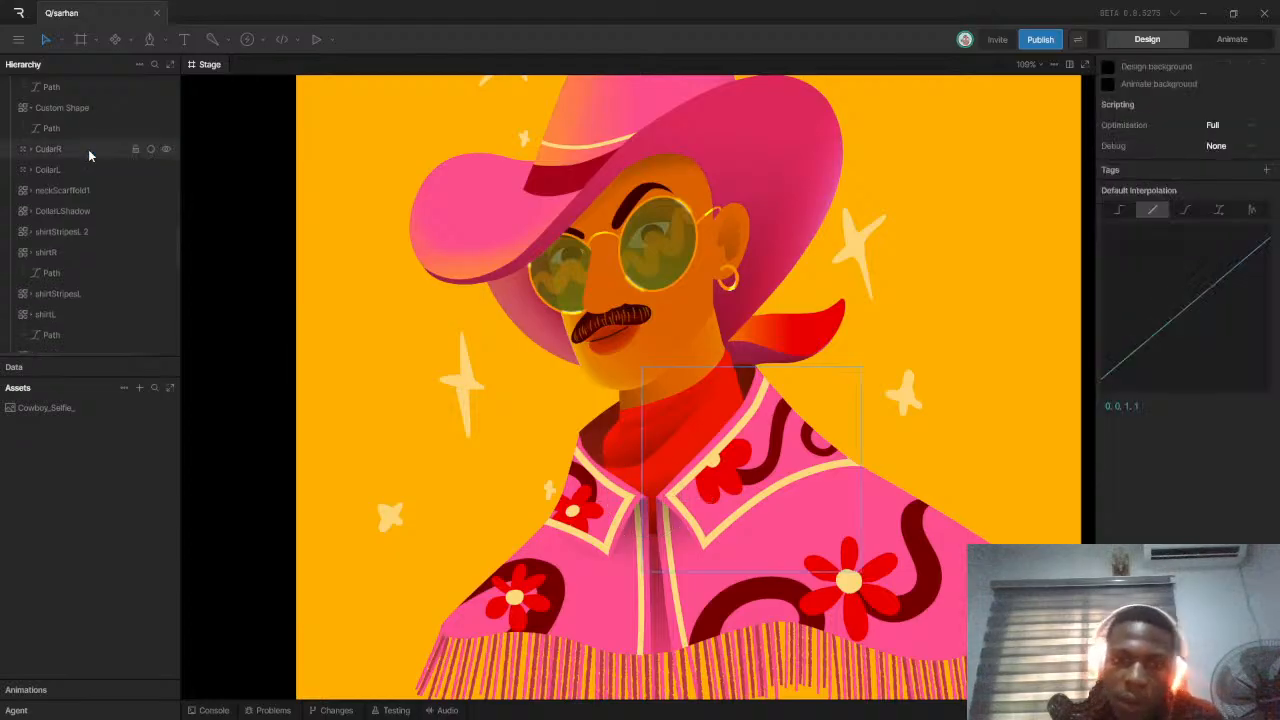
Rename the Custom Shape layer just above the CollarR group as curveonShirtR
{"action": "left_click", "coordinate": [57, 108]}
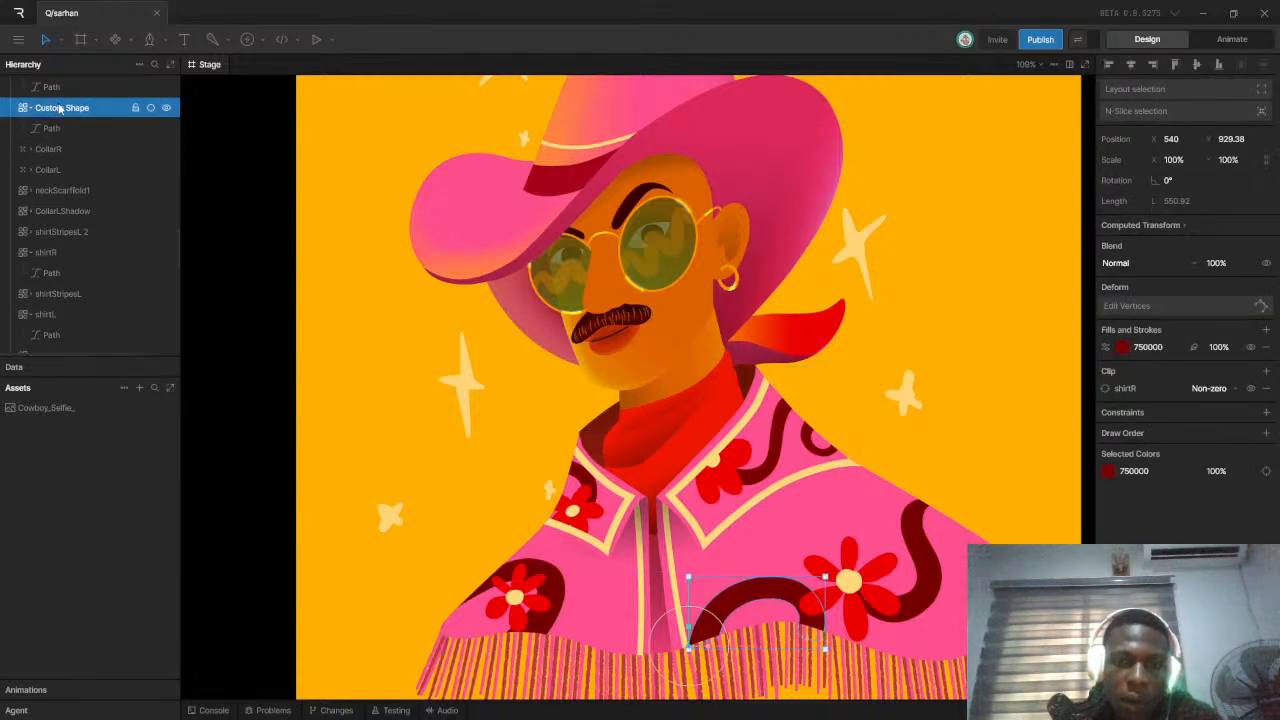
{"action": "key", "text": "ctrl+z"}
{"action": "key", "text": "ctrl+z"}
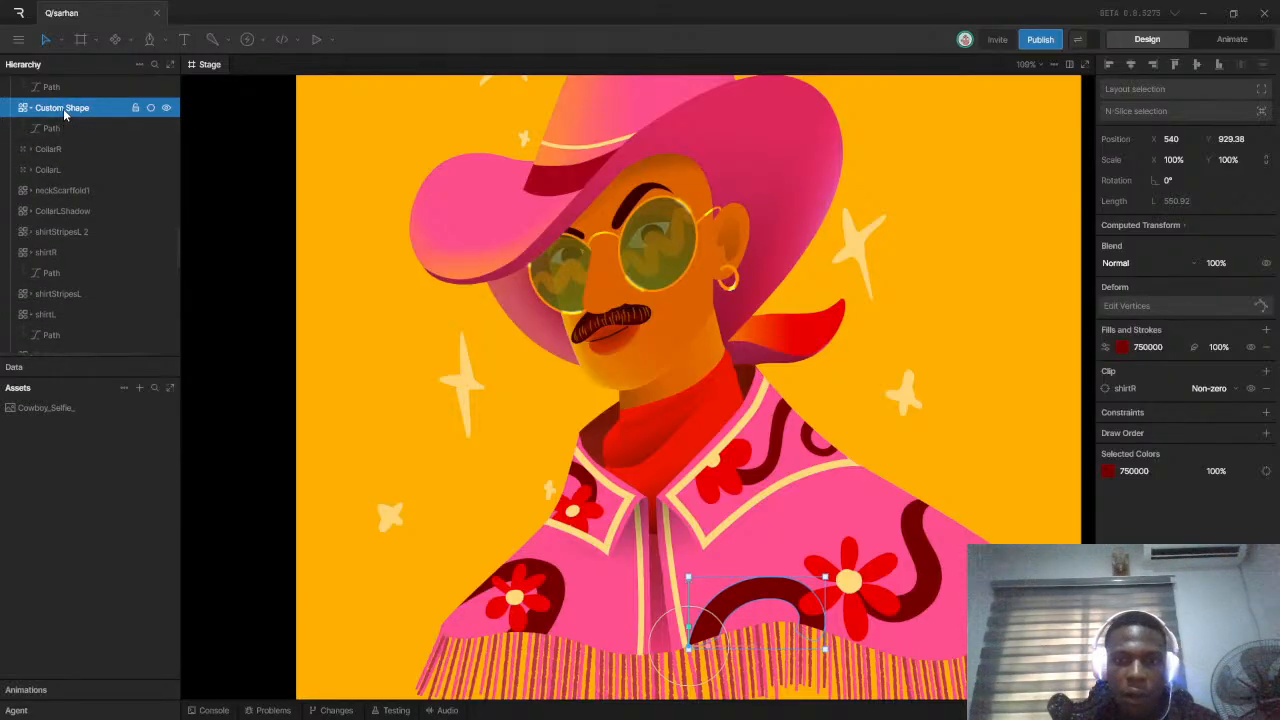
{"action": "type", "text": "d"}
{"action": "type", "text": "urveonSh"}
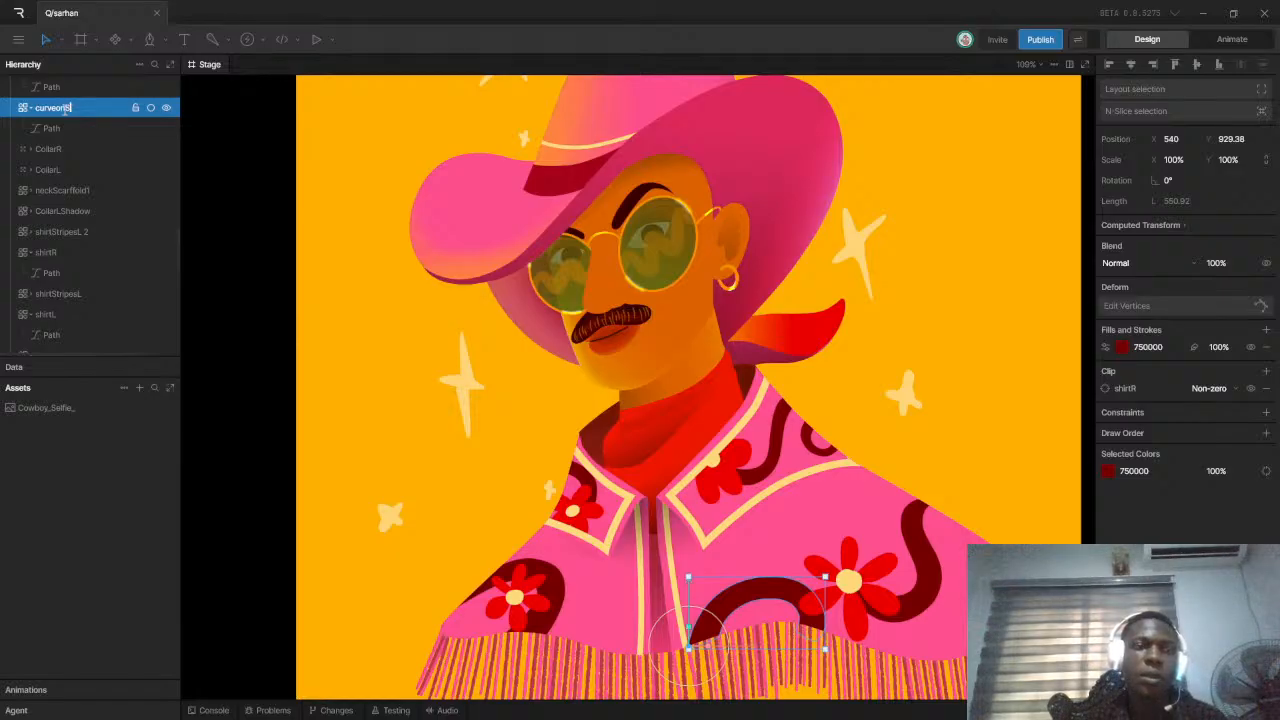
{"action": "type", "text": "irt"}
{"action": "key", "text": "Return"}
{"action": "type", "text": "R"}
{"action": "key", "text": "Return"}
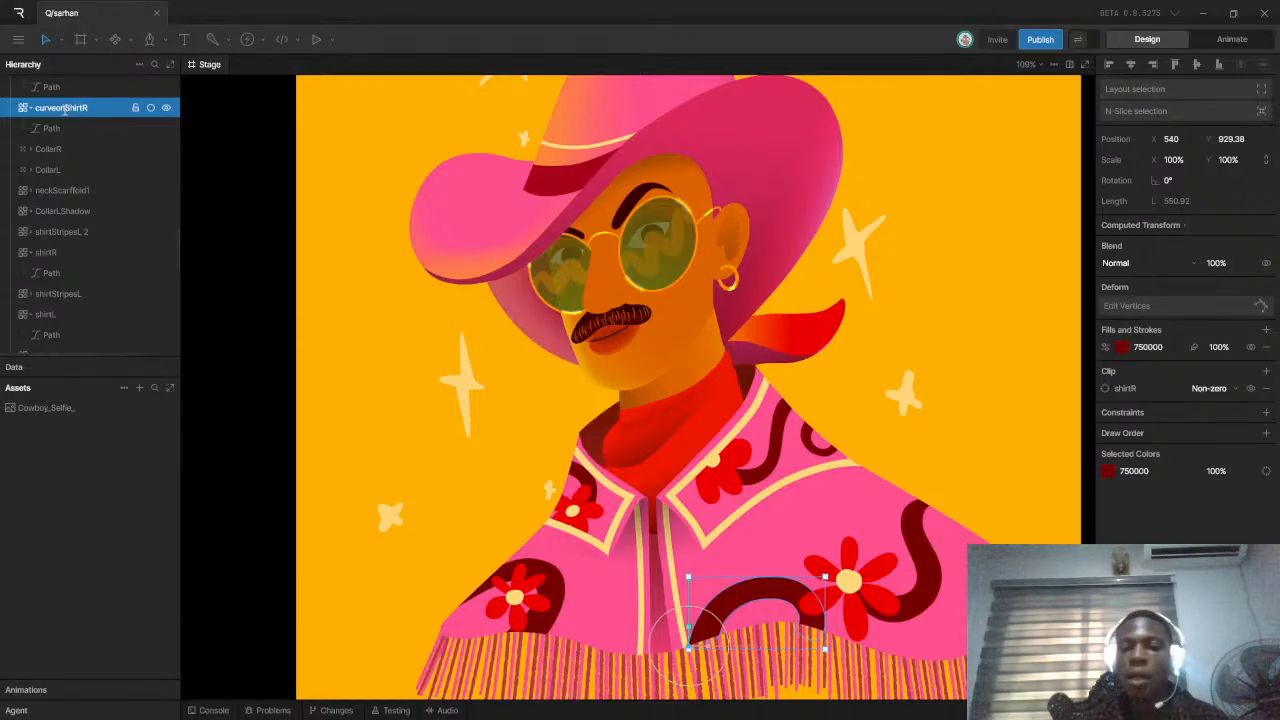
Collapse the Petals1, Shape 5, shirtLflower and cShape layers in the hierarchy
{"action": "scroll", "coordinate": [35, 140], "scroll_direction": "up", "scroll_amount": 2}
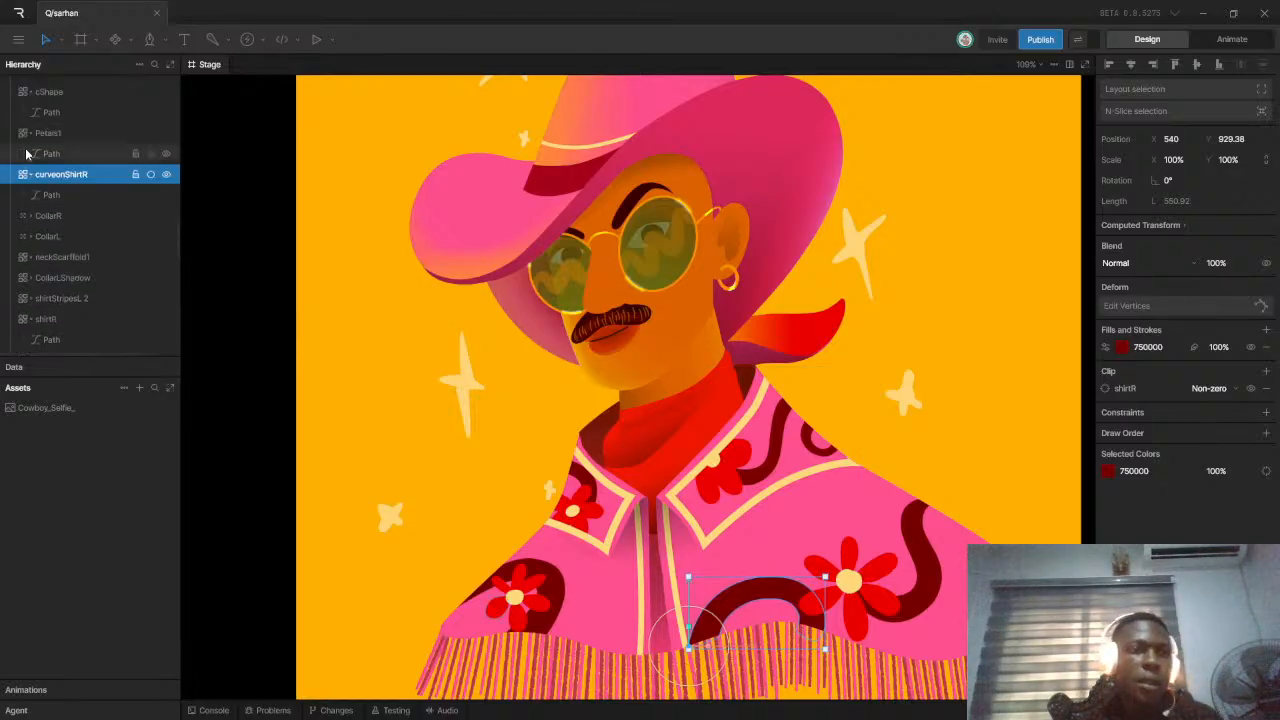
{"action": "left_click", "coordinate": [31, 139]}
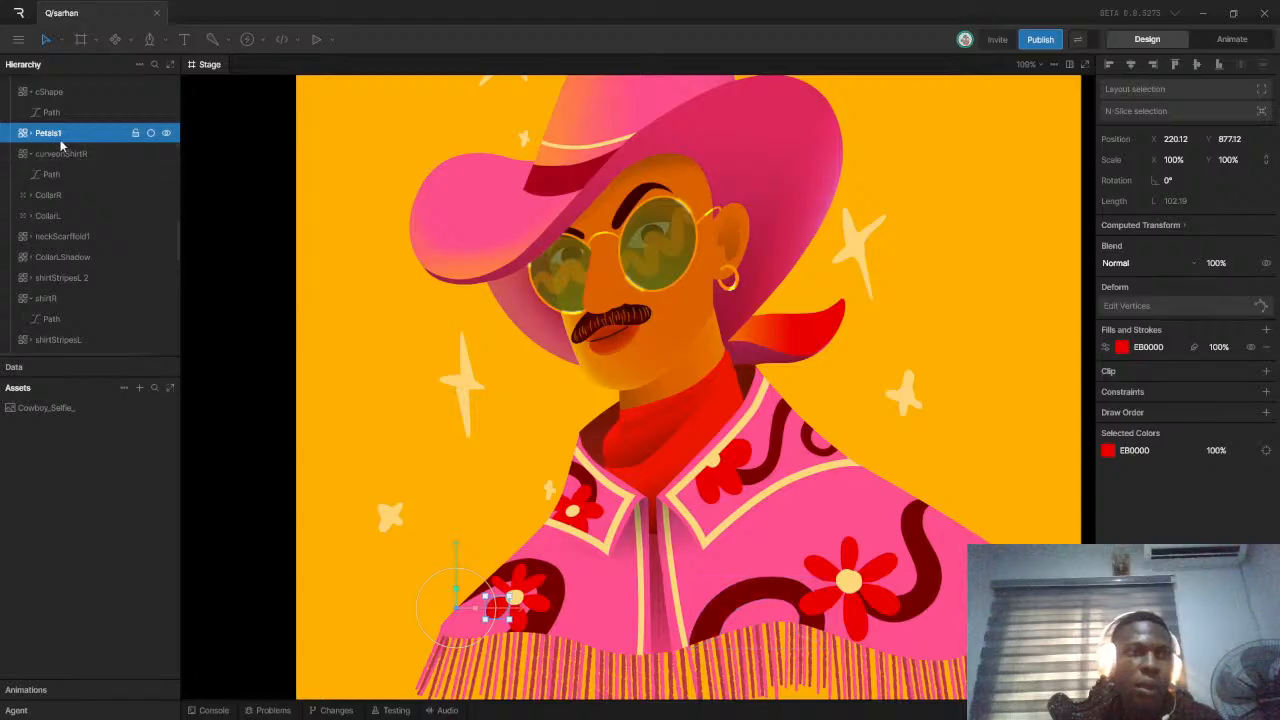
{"action": "scroll", "coordinate": [57, 140], "scroll_direction": "up", "scroll_amount": 4}
{"action": "left_click", "coordinate": [54, 226]}
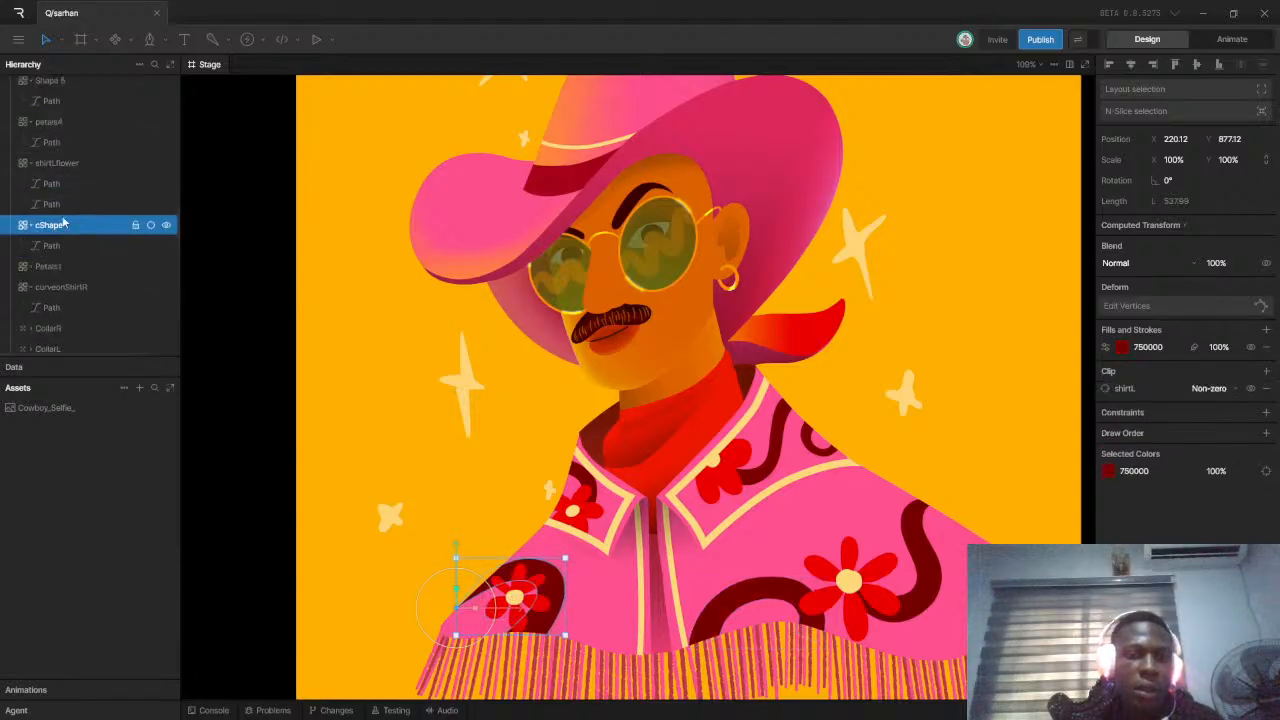
{"action": "scroll", "coordinate": [40, 215], "scroll_direction": "up", "scroll_amount": 5}
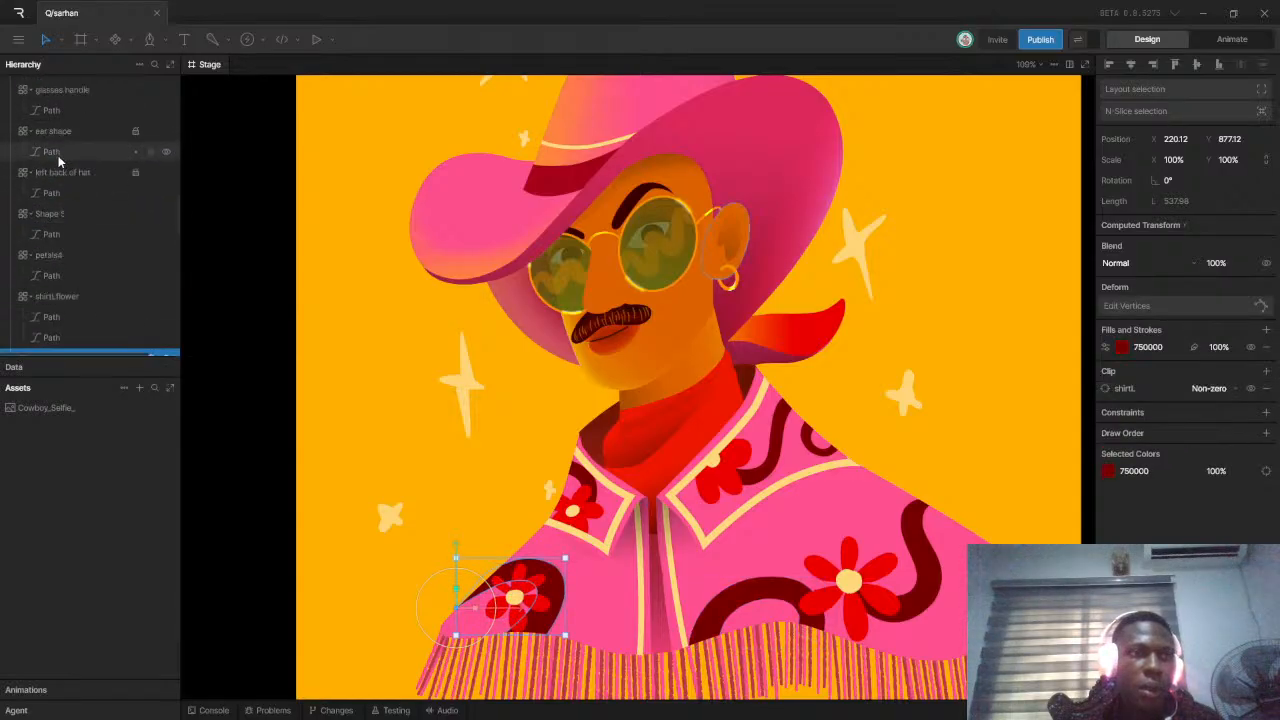
{"action": "left_click", "coordinate": [28, 220]}
{"action": "left_click", "coordinate": [34, 238]}
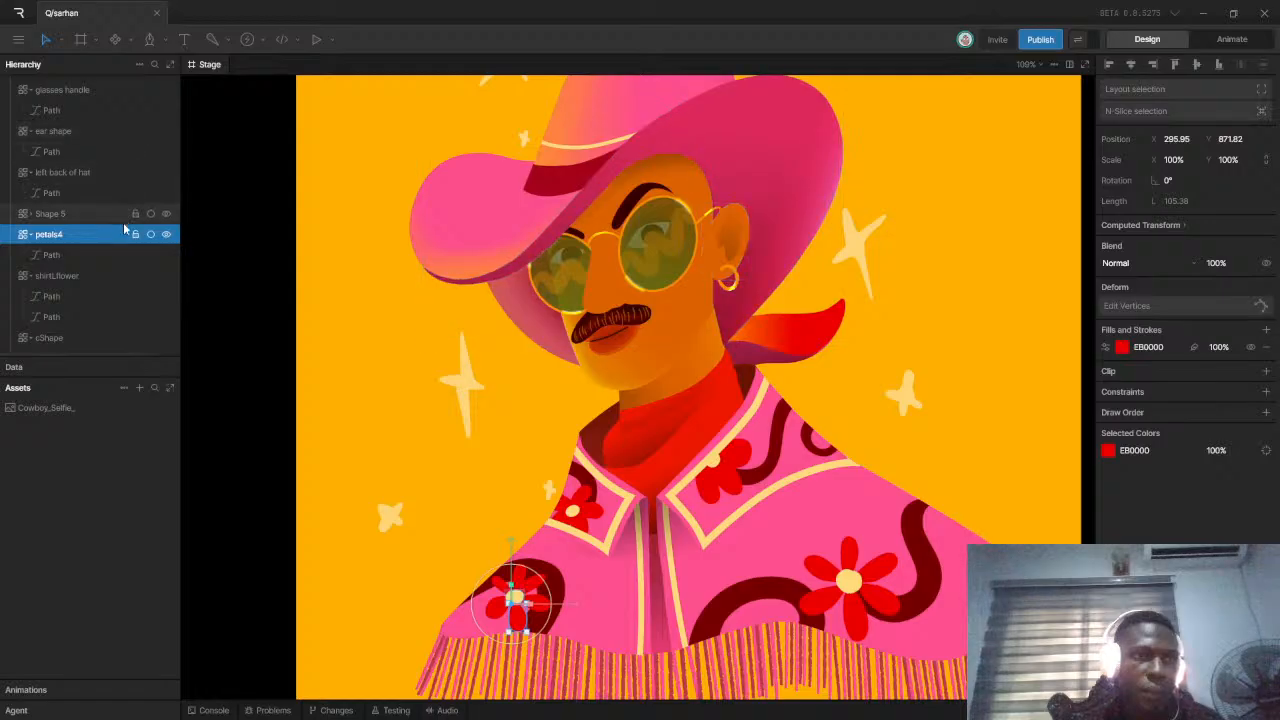
{"action": "left_click", "coordinate": [26, 275]}
{"action": "left_click", "coordinate": [29, 275]}
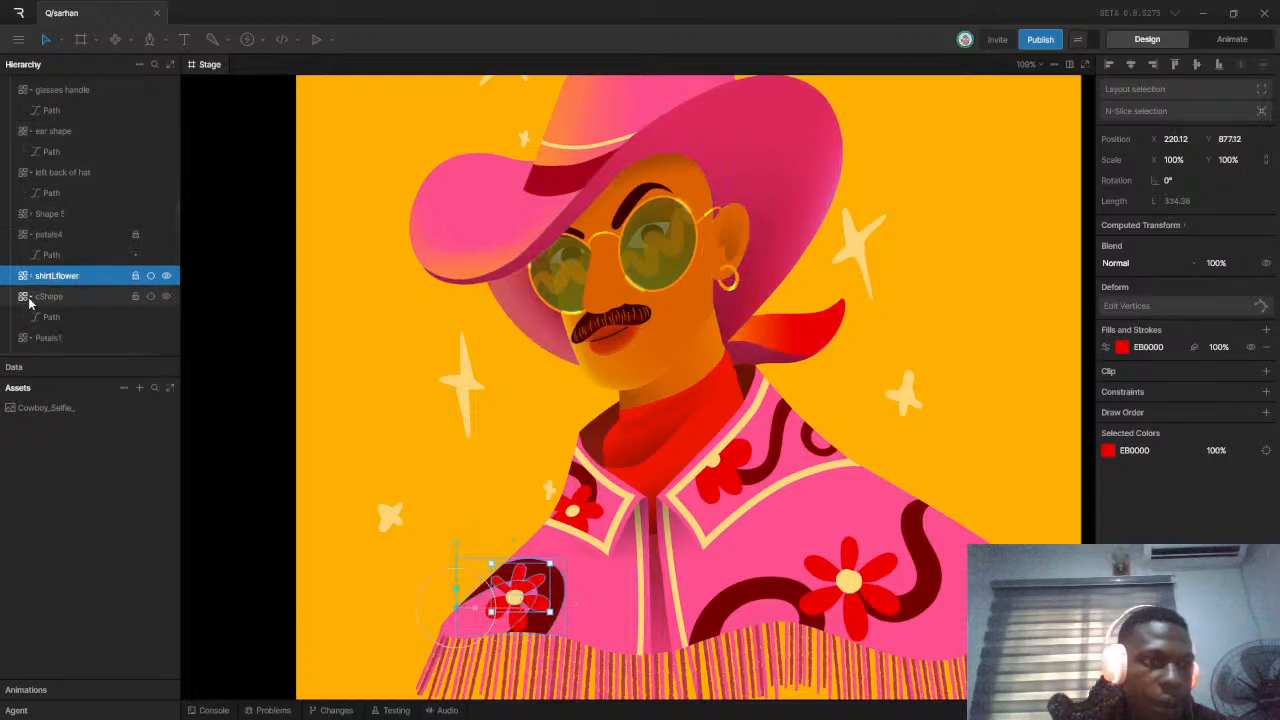
{"action": "left_click", "coordinate": [29, 297]}
{"action": "left_click", "coordinate": [57, 316]}
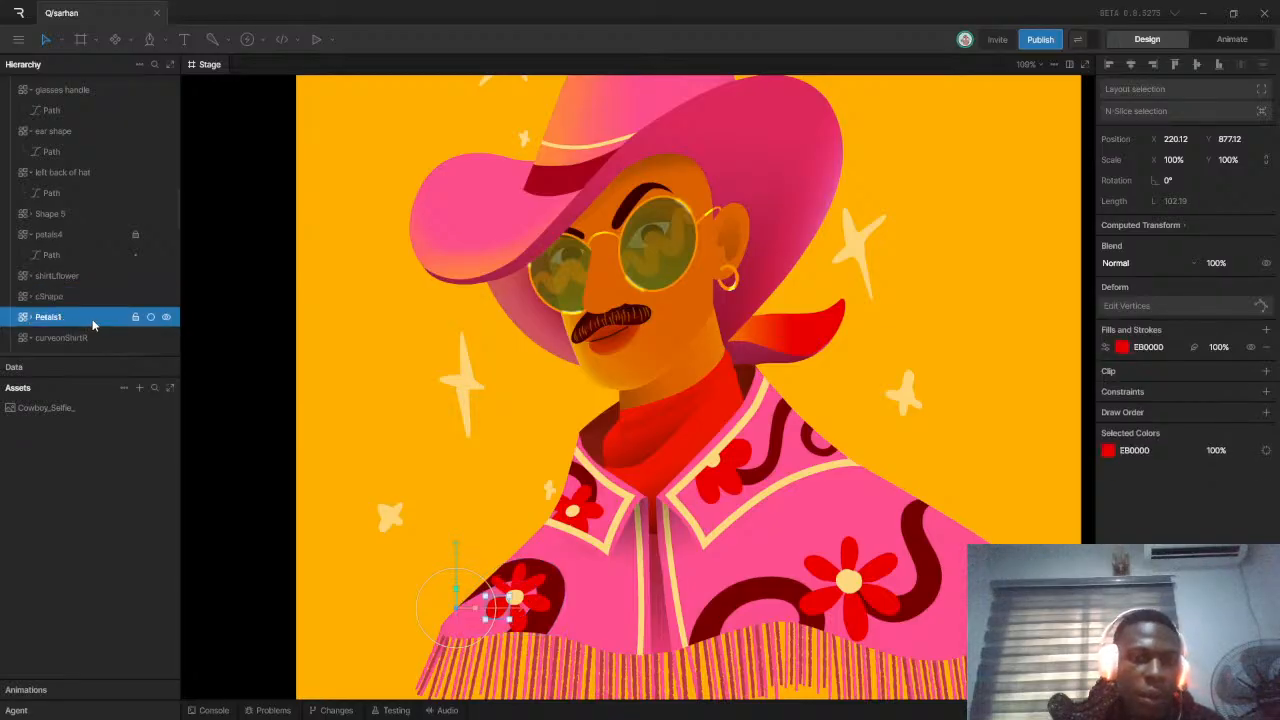
Group the Petals1, cShape, shirtLflower, petals4 and Shape 5 layers
{"action": "scroll", "coordinate": [93, 325], "scroll_direction": "down", "scroll_amount": 1}
{"action": "left_click", "coordinate": [68, 275]}
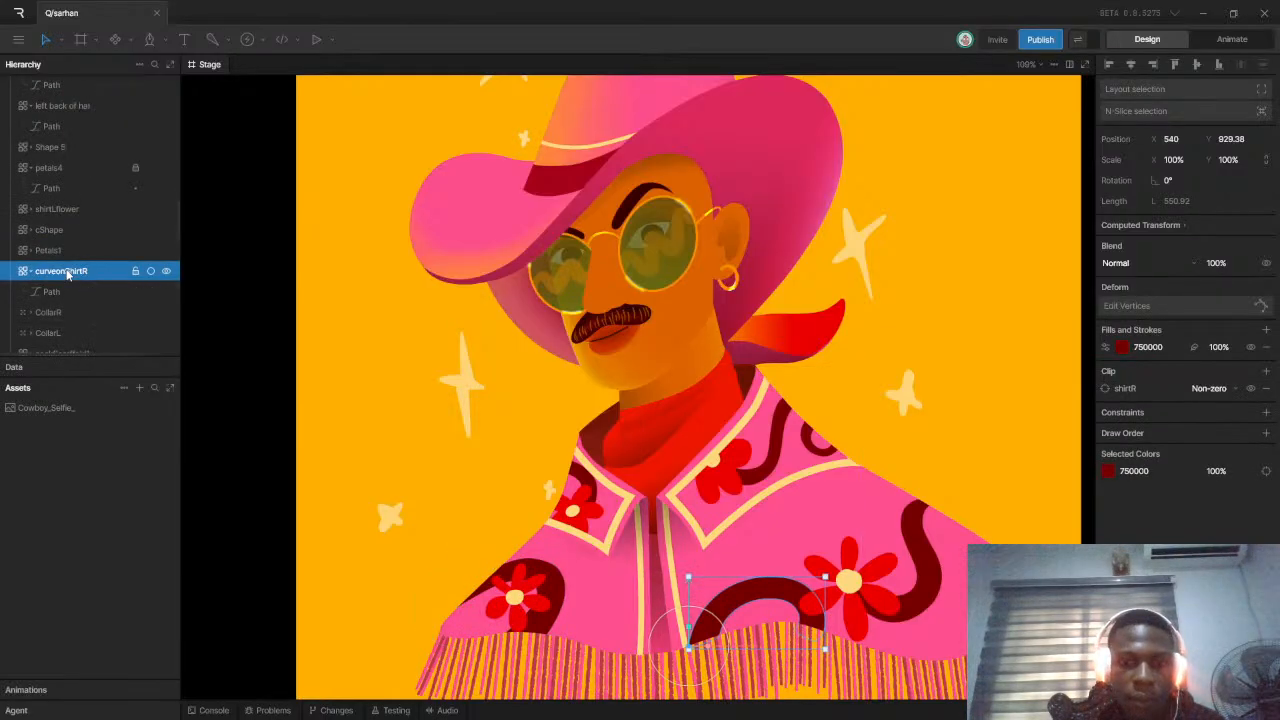
{"action": "left_click", "coordinate": [60, 252]}
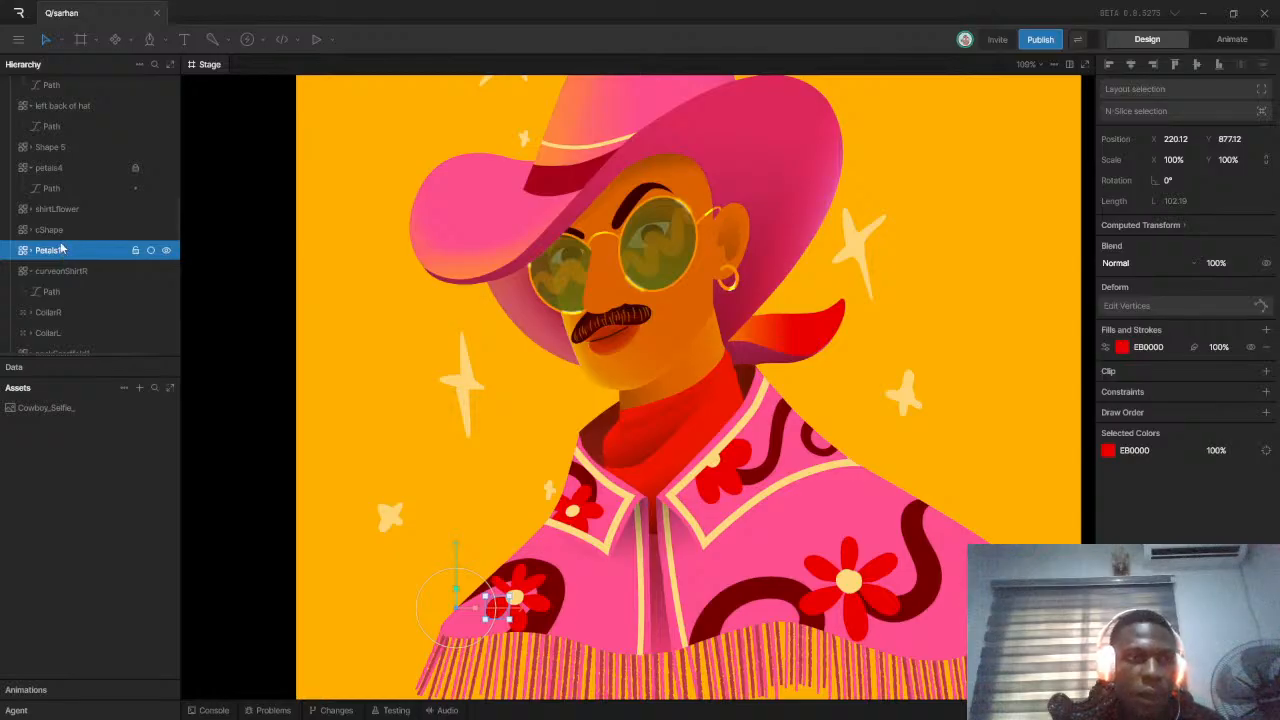
{"action": "left_click", "coordinate": [59, 231], "text": "shift"}
{"action": "left_click", "coordinate": [64, 210], "text": "shift"}
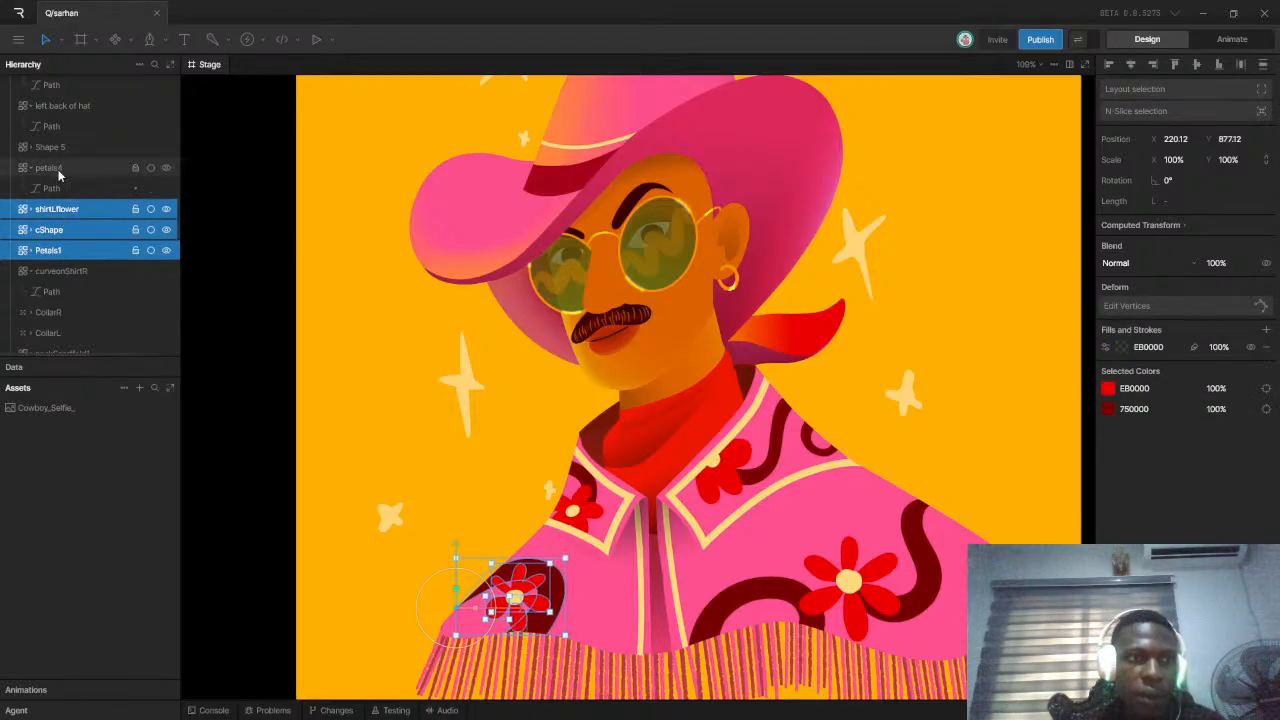
{"action": "left_click", "coordinate": [58, 172], "text": "shift"}
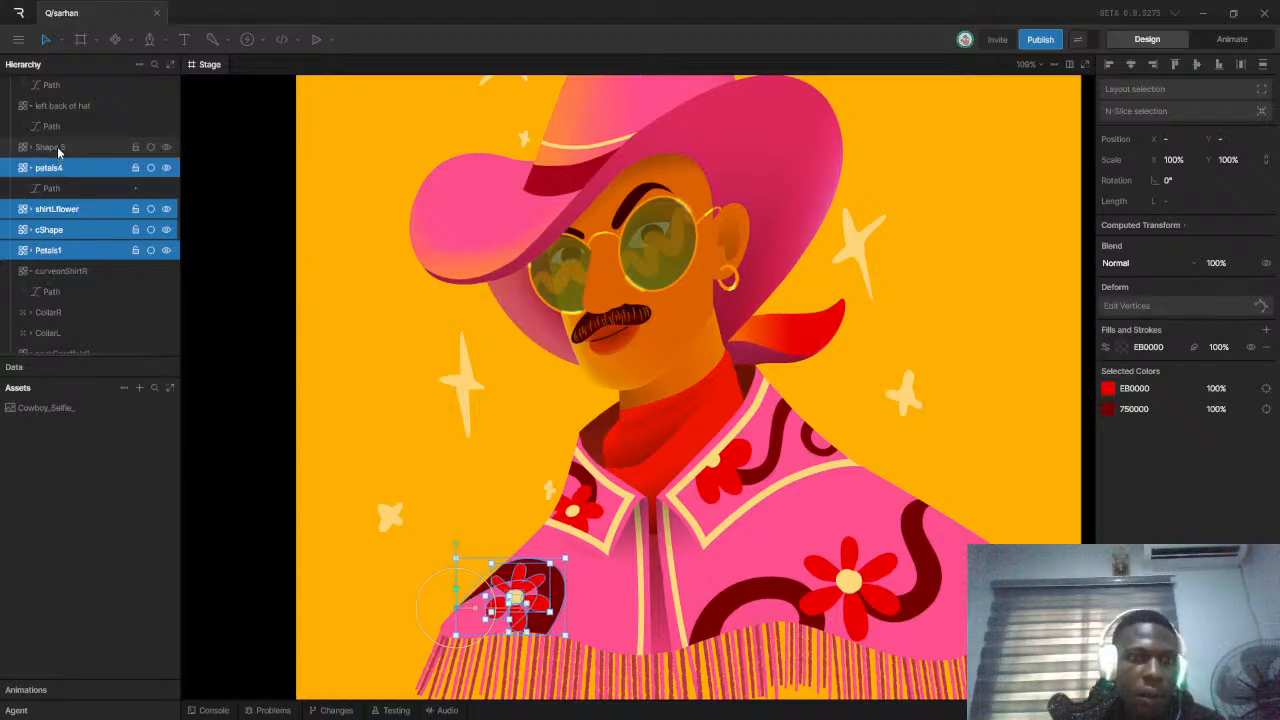
{"action": "left_click", "coordinate": [57, 148], "text": "shift"}
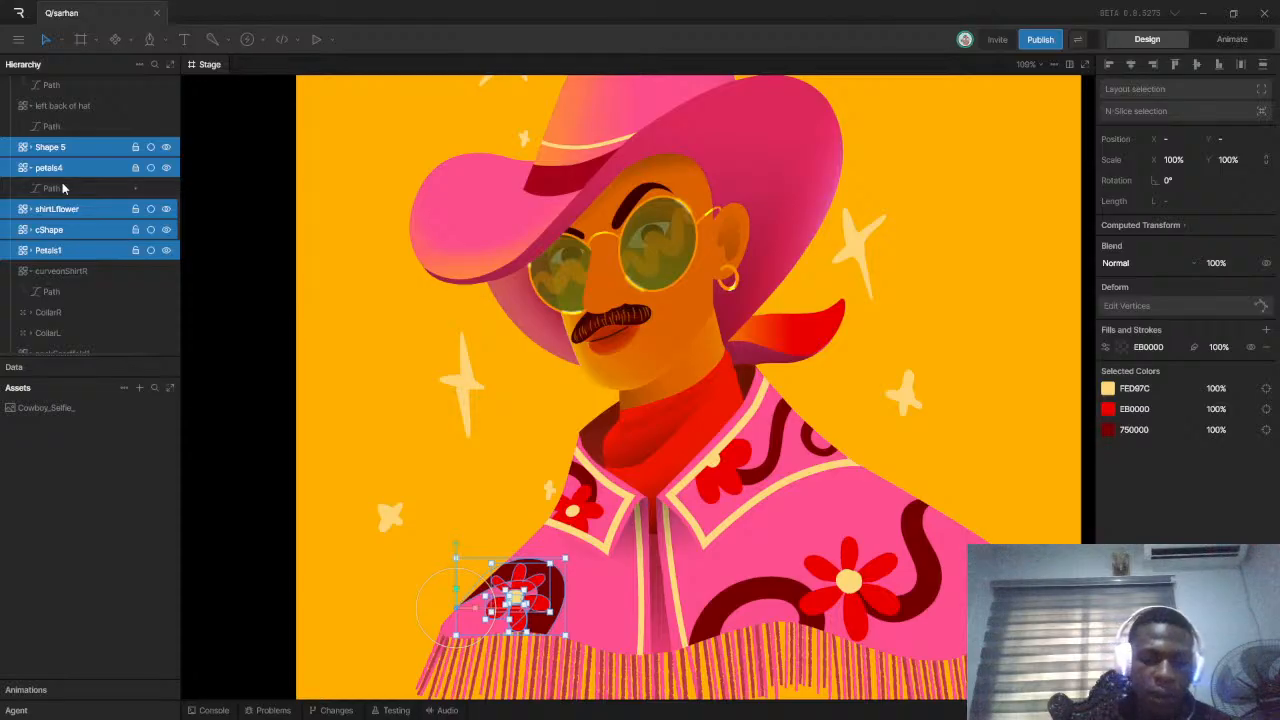
{"action": "key", "text": "ctrl+g"}
Name the new group of shirt flower layers shirtLDesign
{"action": "double_click", "coordinate": [47, 147]}
{"action": "type", "text": "f"}
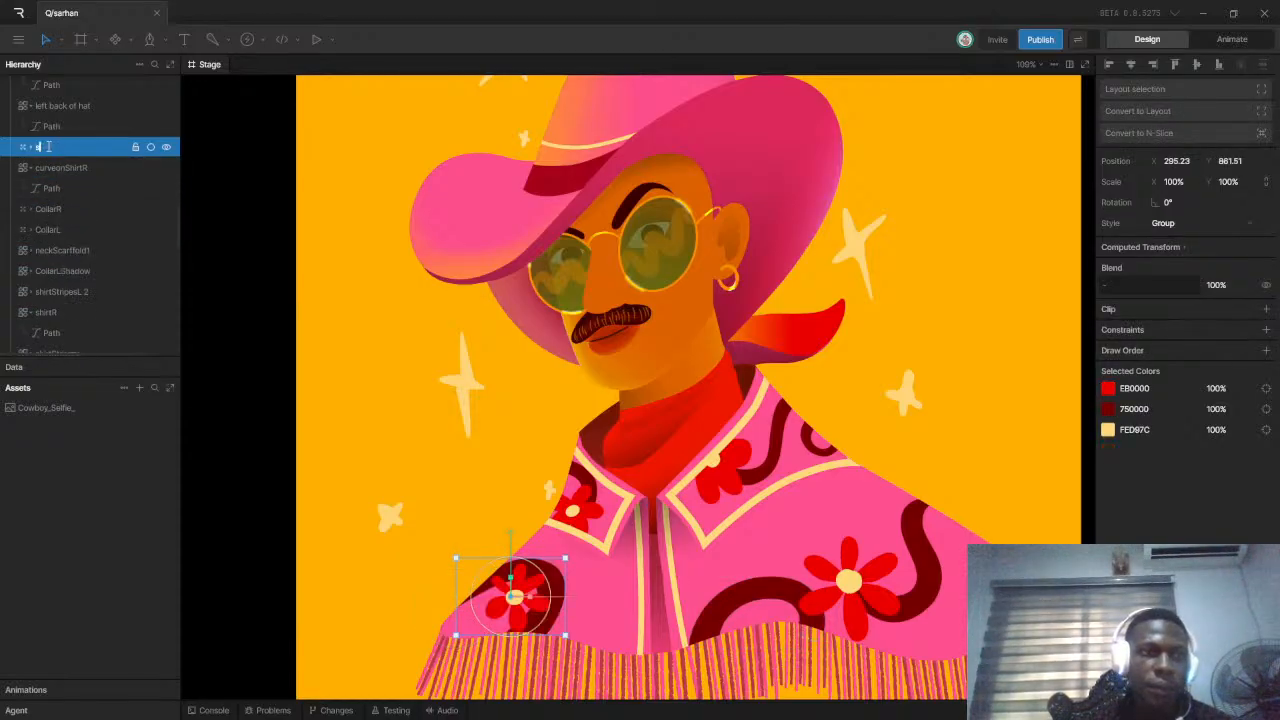
{"action": "type", "text": "hirtL"}
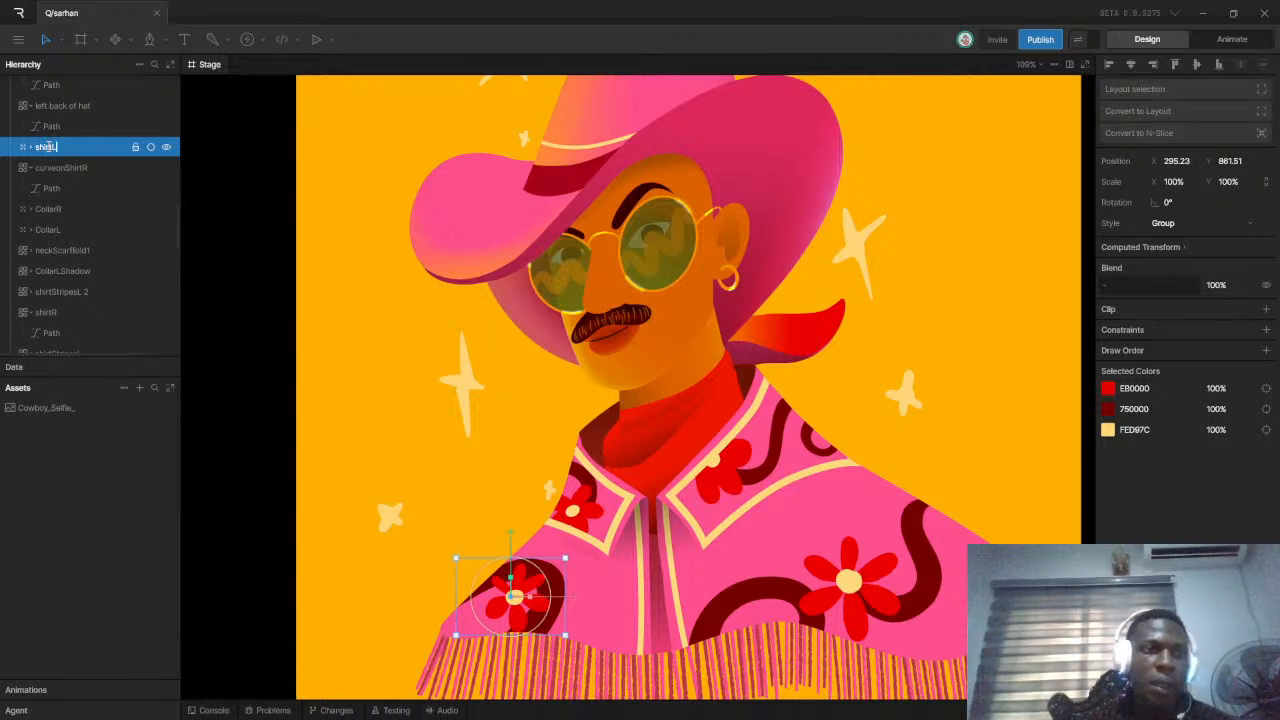
{"action": "type", "text": "Desi"}
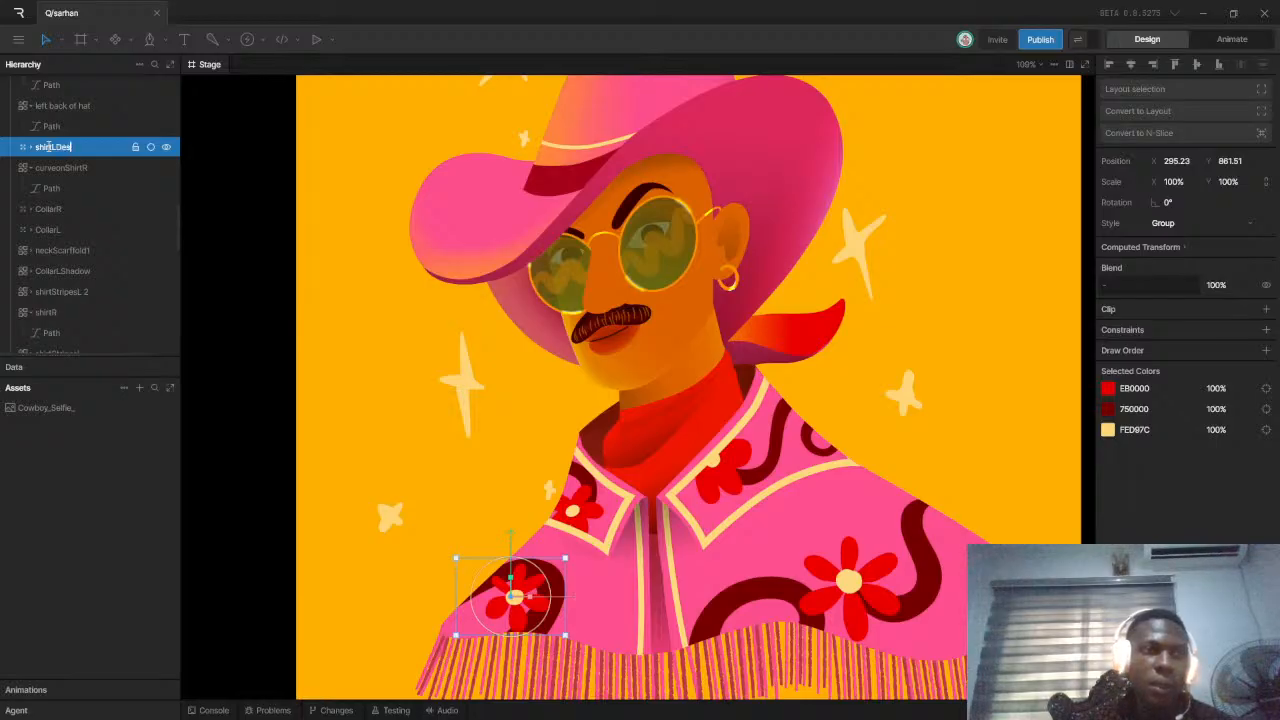
{"action": "type", "text": "ng"}
{"action": "key", "text": "Return"}
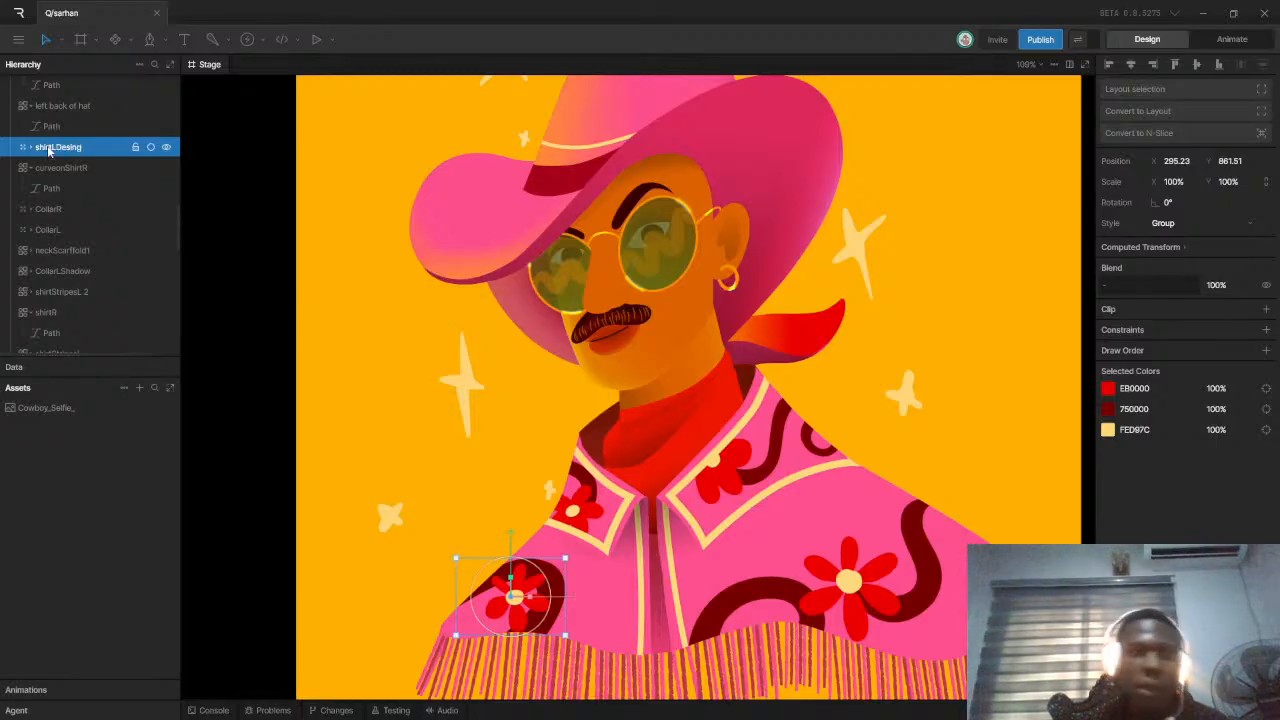
{"action": "double_click", "coordinate": [82, 149]}
{"action": "left_click", "coordinate": [84, 147]}
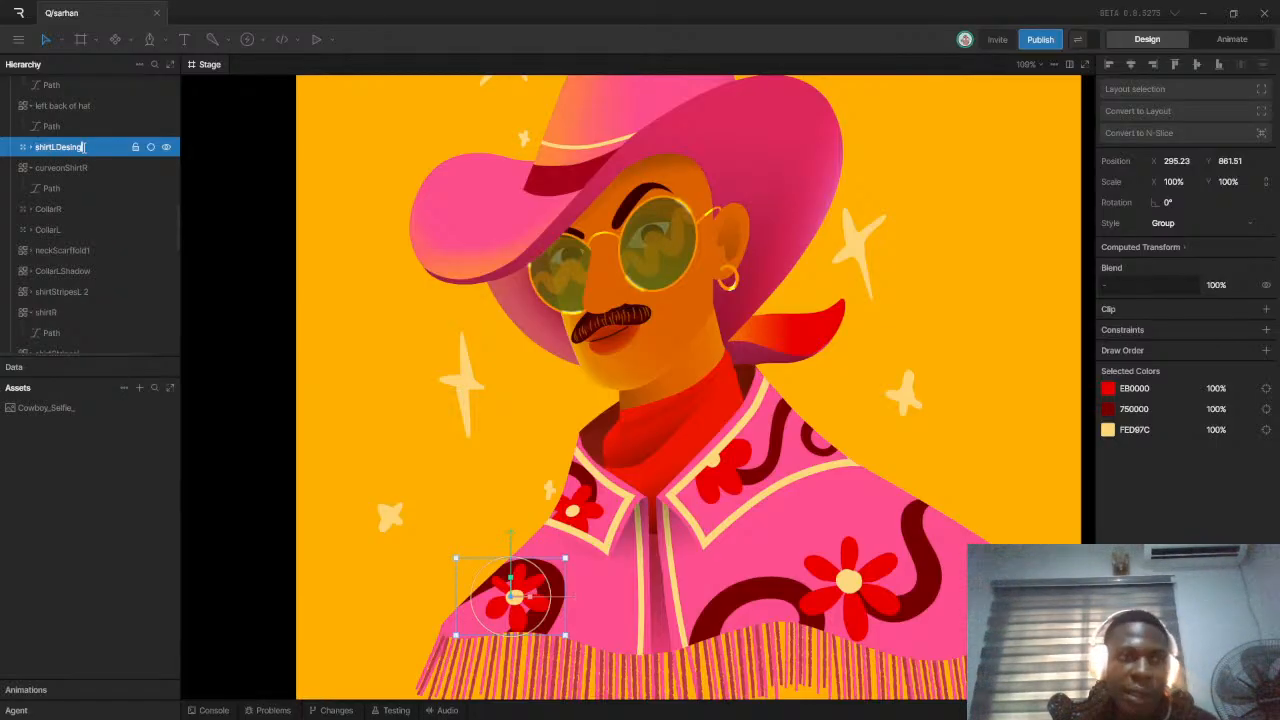
{"action": "key", "text": "BackSpace"}
{"action": "type", "text": "gn"}
{"action": "key", "text": "Return"}
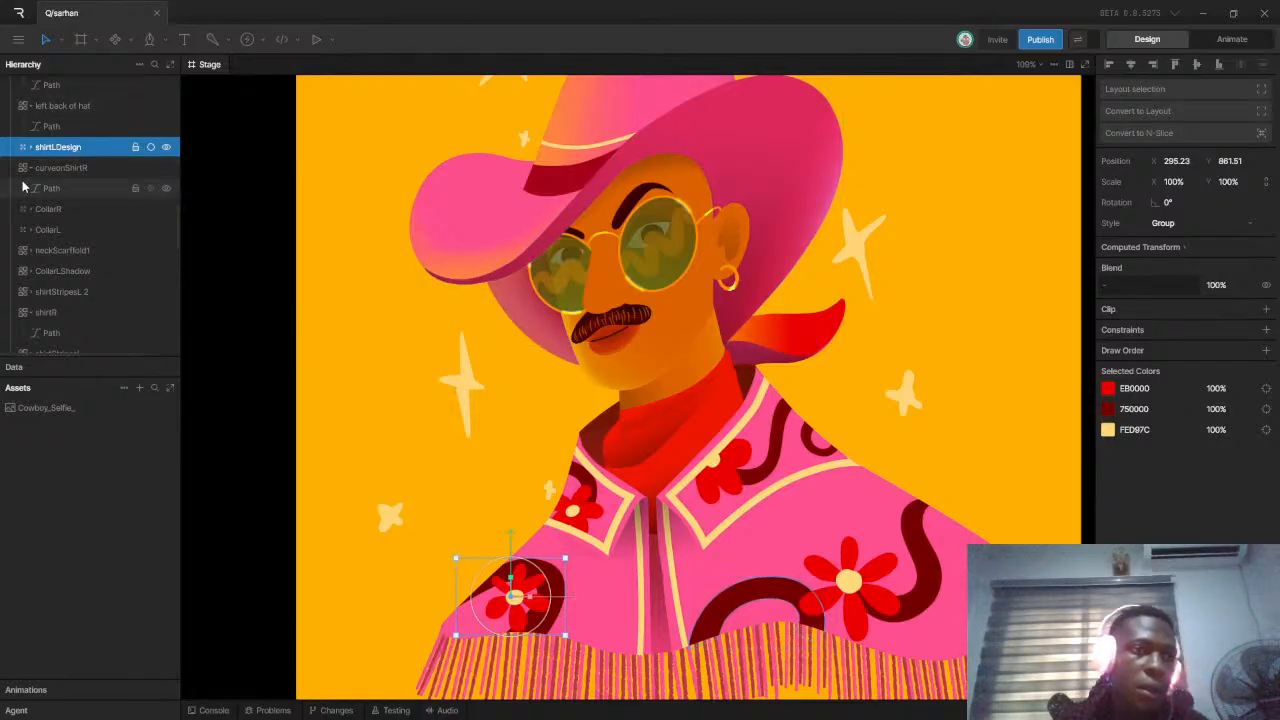
Collapse the curveonShirtR, left back of hat, ear shape and glasses handle layers in the hierarchy
{"action": "left_click", "coordinate": [30, 170]}
{"action": "left_click", "coordinate": [31, 170]}
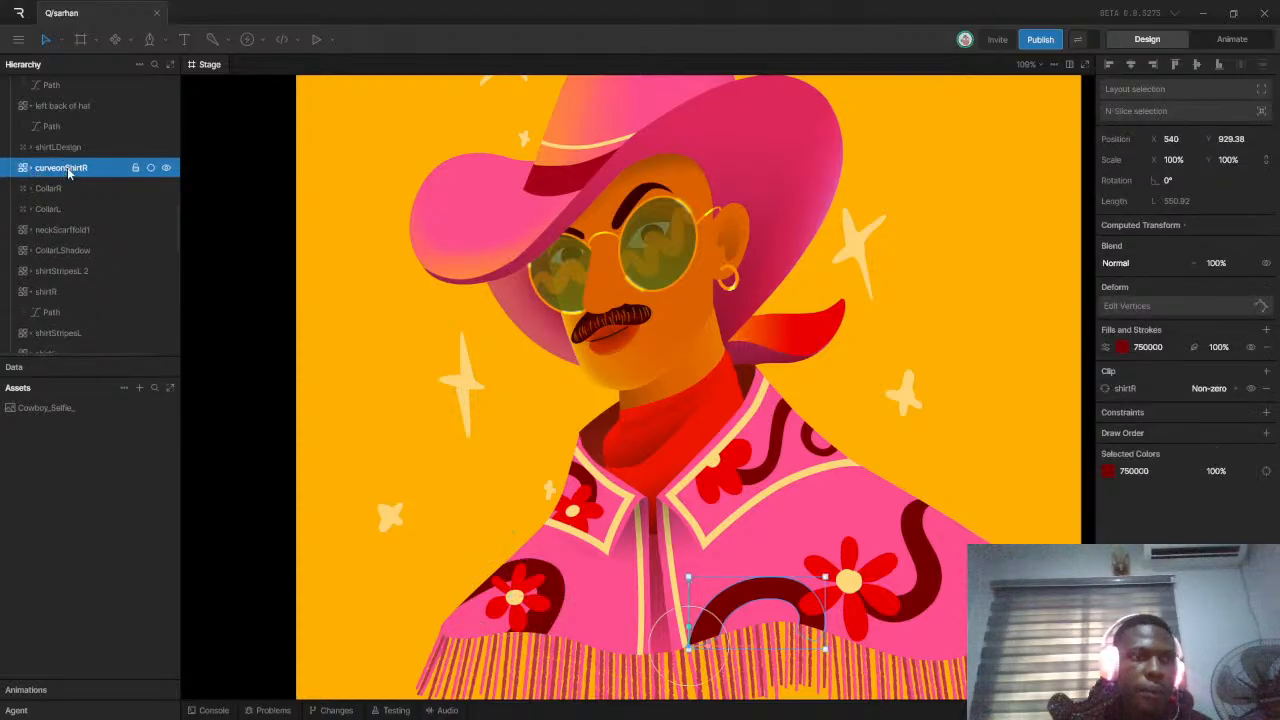
{"action": "left_click", "coordinate": [33, 106]}
{"action": "left_click", "coordinate": [31, 106]}
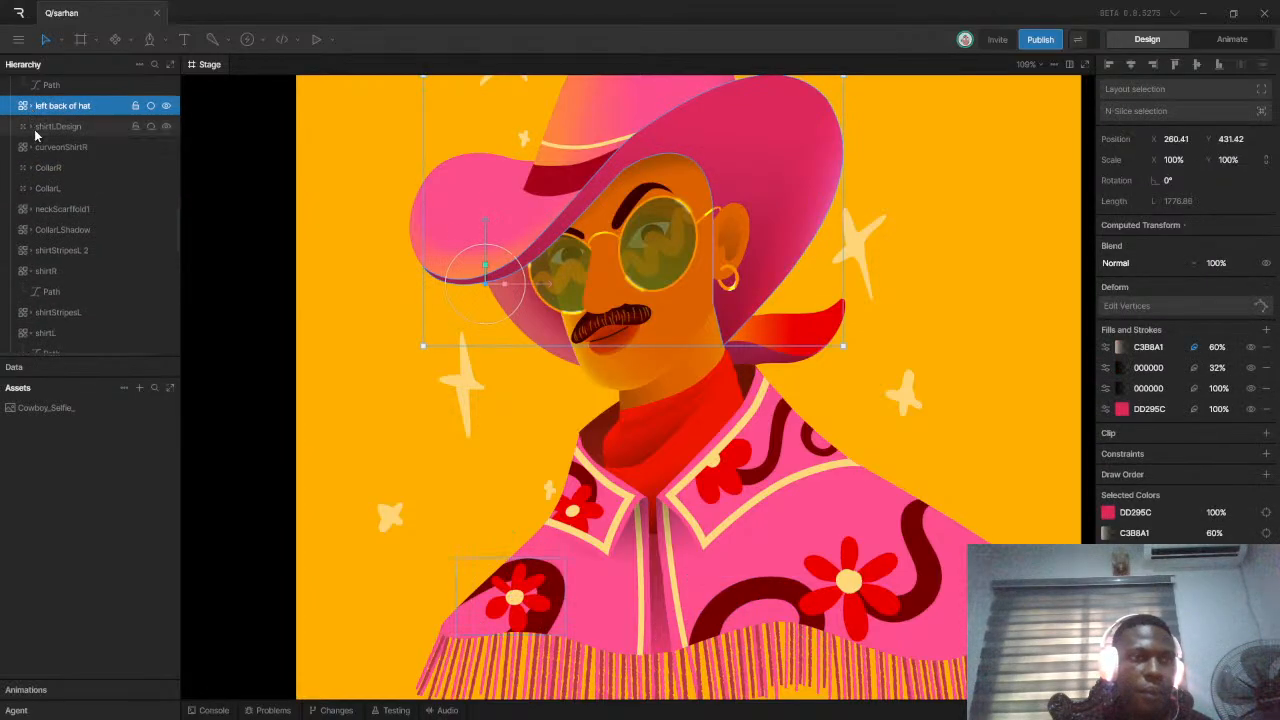
{"action": "scroll", "coordinate": [43, 134], "scroll_direction": "up", "scroll_amount": 3}
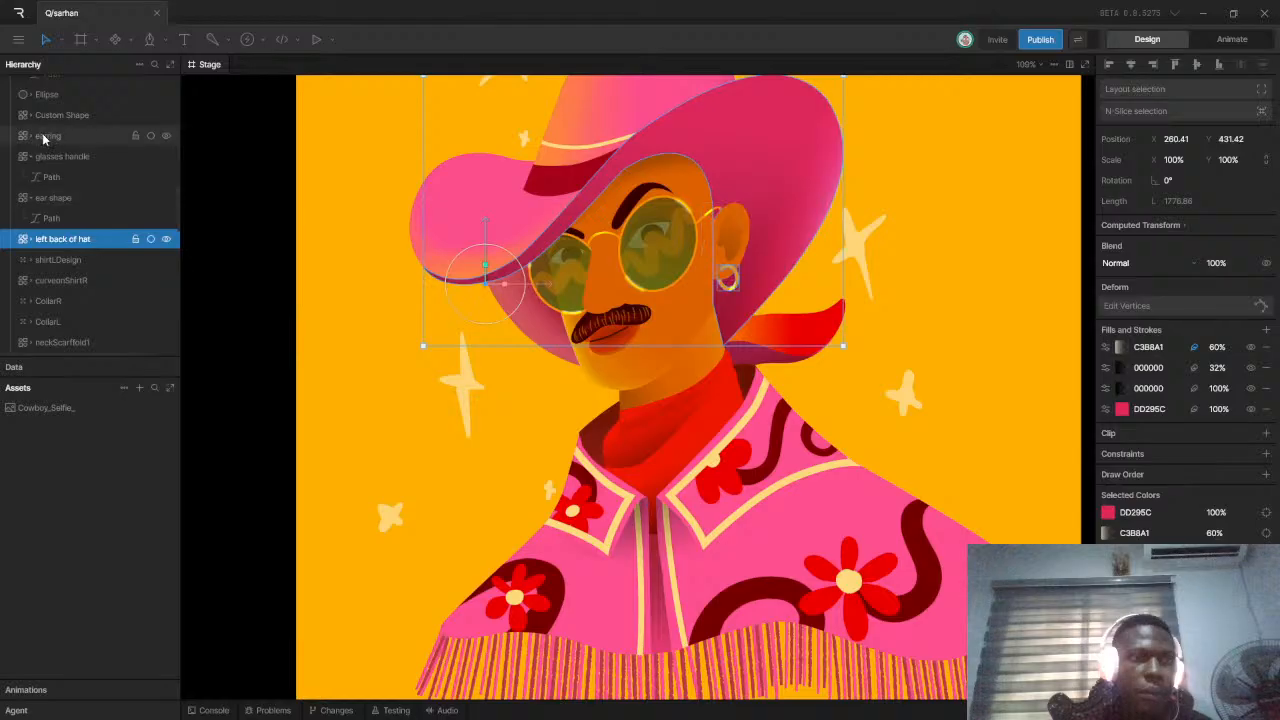
{"action": "left_click", "coordinate": [32, 197]}
{"action": "left_click", "coordinate": [31, 197]}
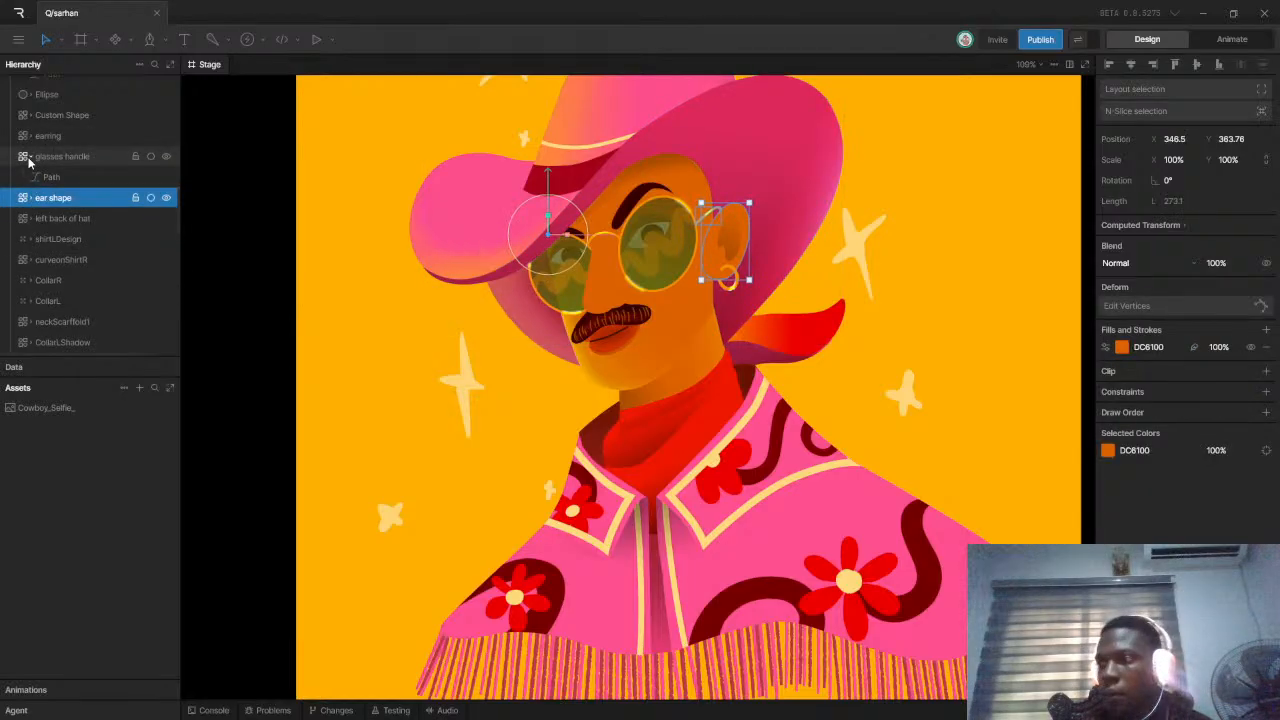
{"action": "left_click", "coordinate": [31, 161]}
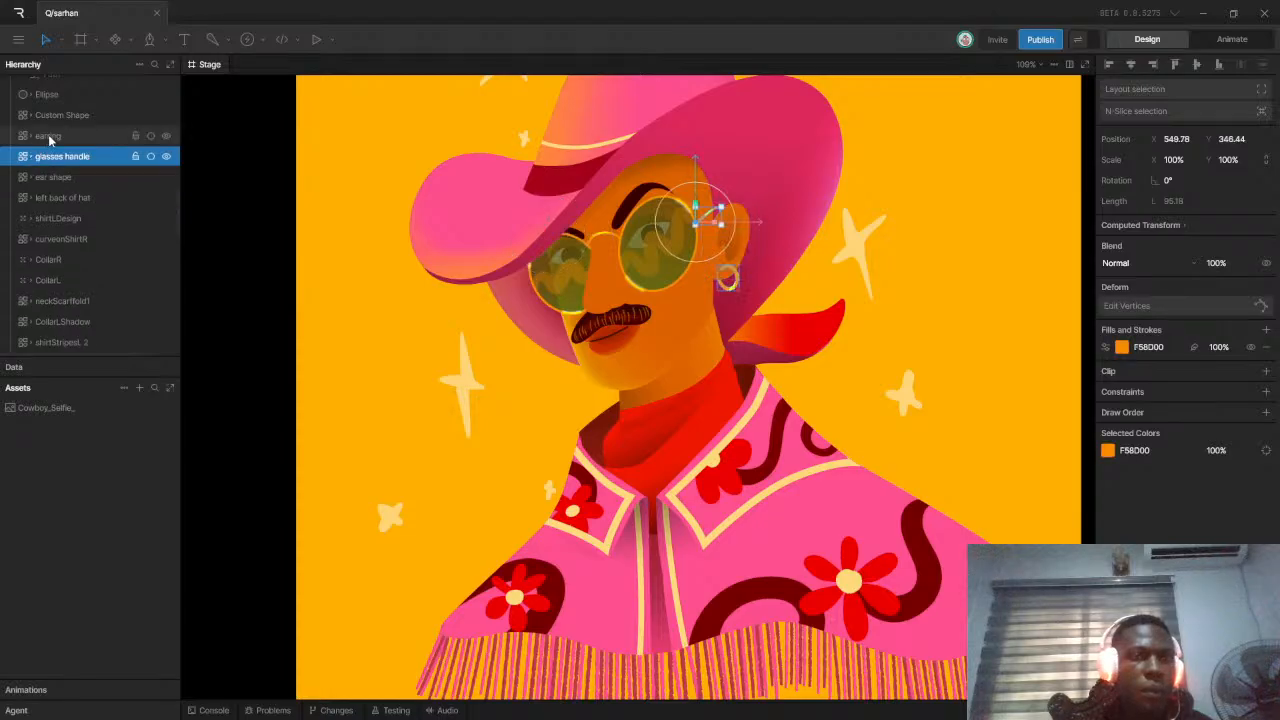
{"action": "left_click", "coordinate": [48, 136]}
Collapse the unnamed group holding the large red shirt flower and rename it flwrShirtR
{"action": "scroll", "coordinate": [51, 121], "scroll_direction": "up", "scroll_amount": 5}
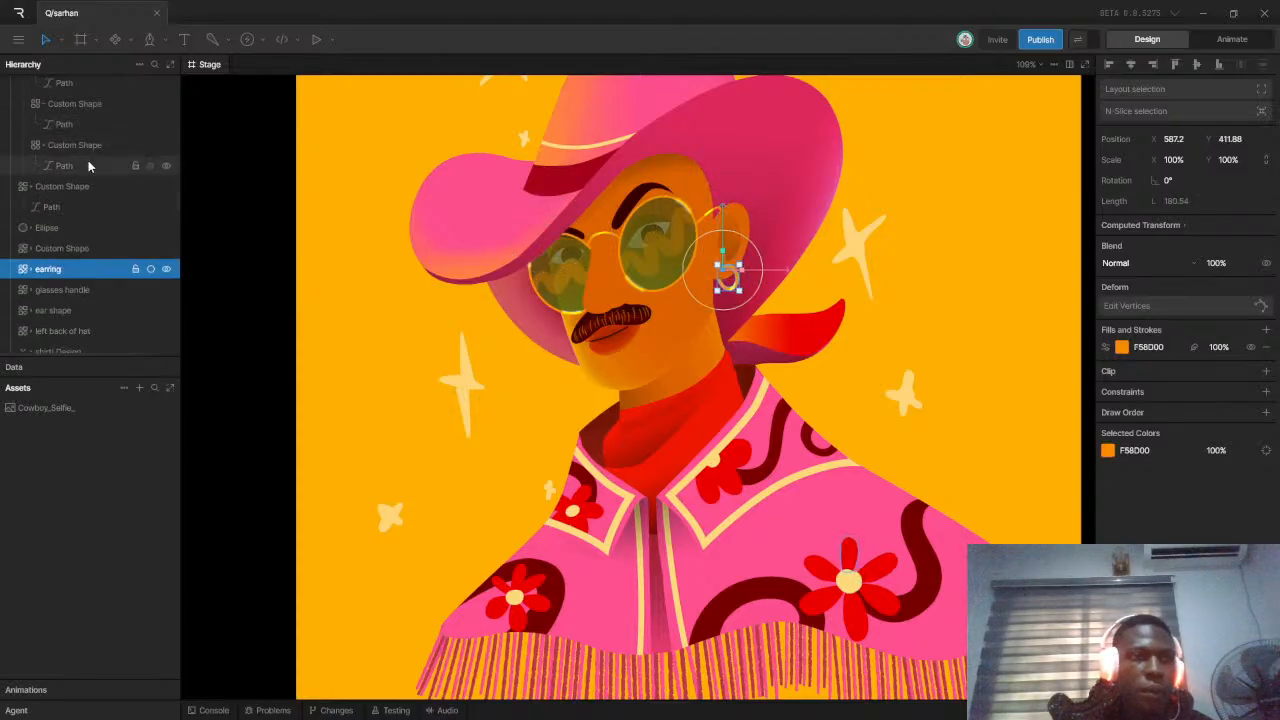
{"action": "scroll", "coordinate": [63, 150], "scroll_direction": "up", "scroll_amount": 4}
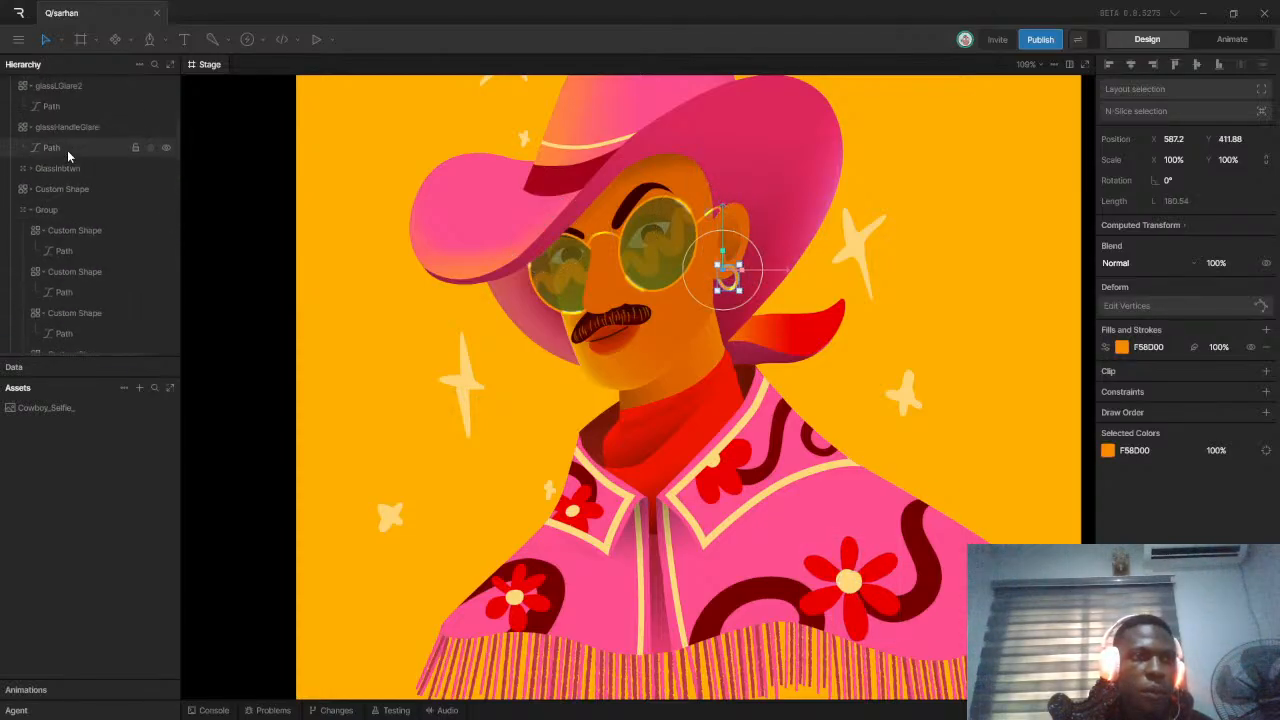
{"action": "left_click", "coordinate": [30, 209]}
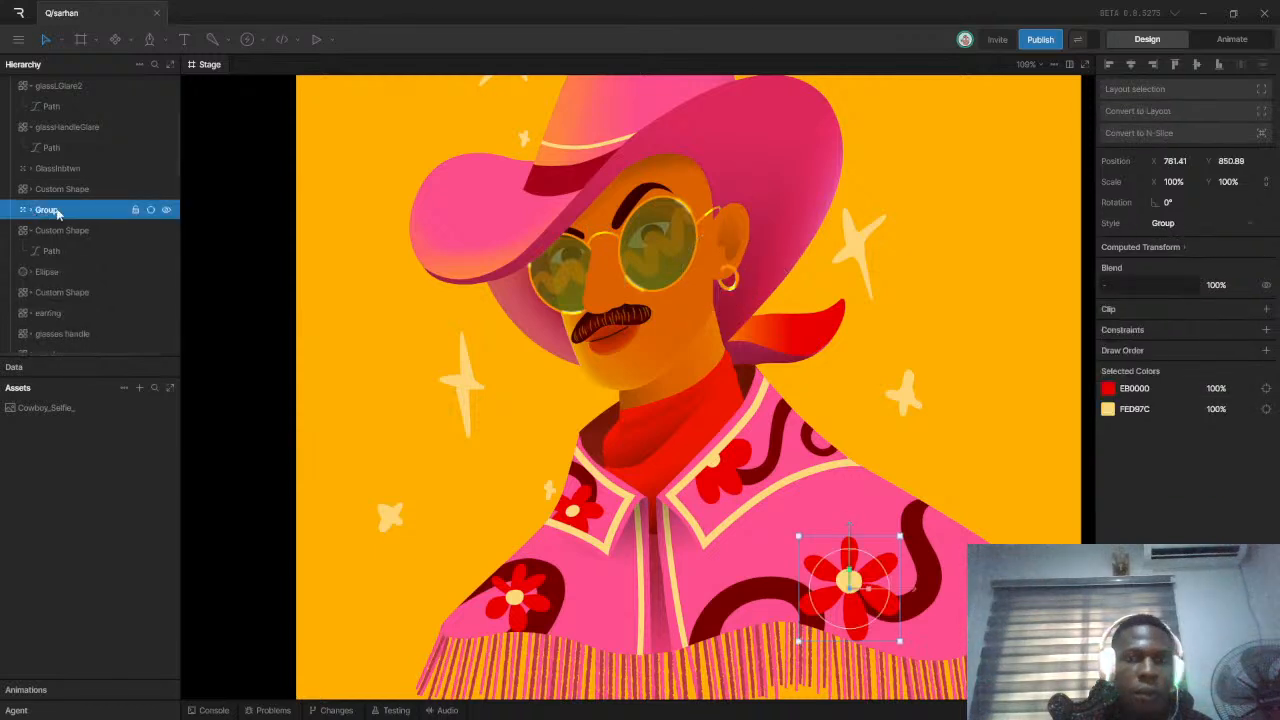
{"action": "left_click", "coordinate": [168, 212]}
{"action": "left_click", "coordinate": [168, 212]}
{"action": "double_click", "coordinate": [48, 210]}
{"action": "type", "text": "f"}
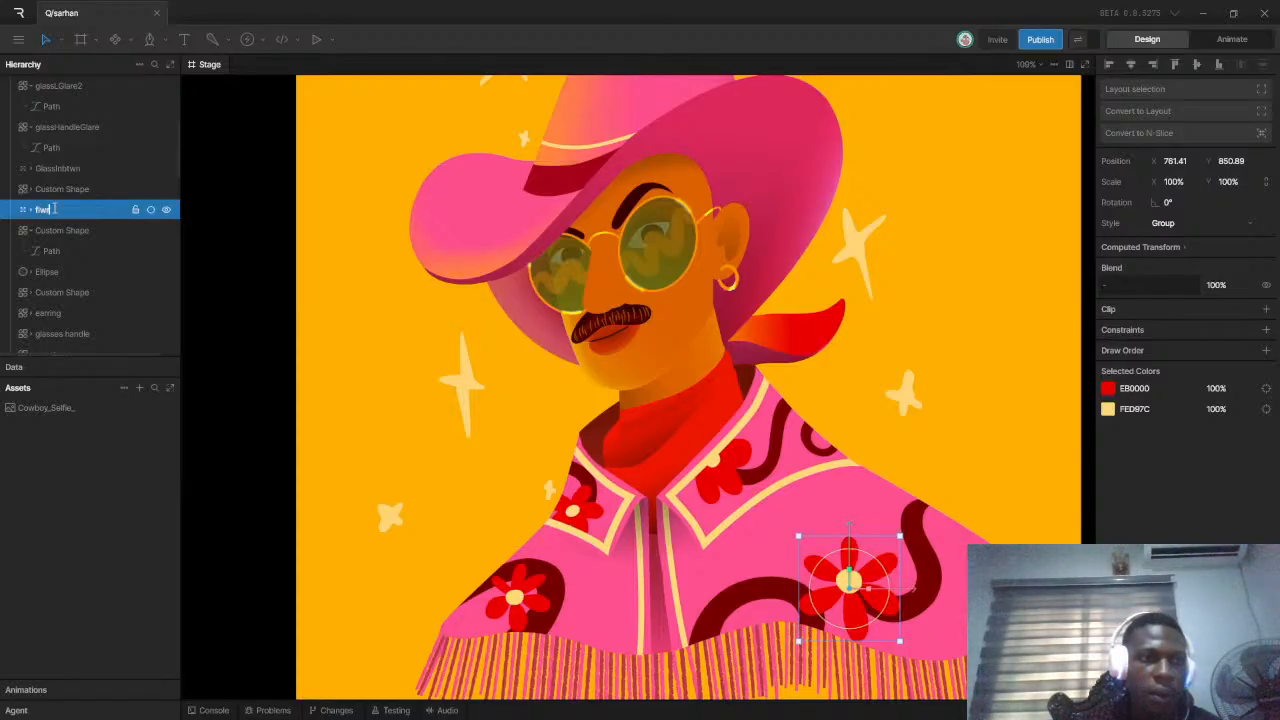
{"action": "type", "text": "lwrShirt"}
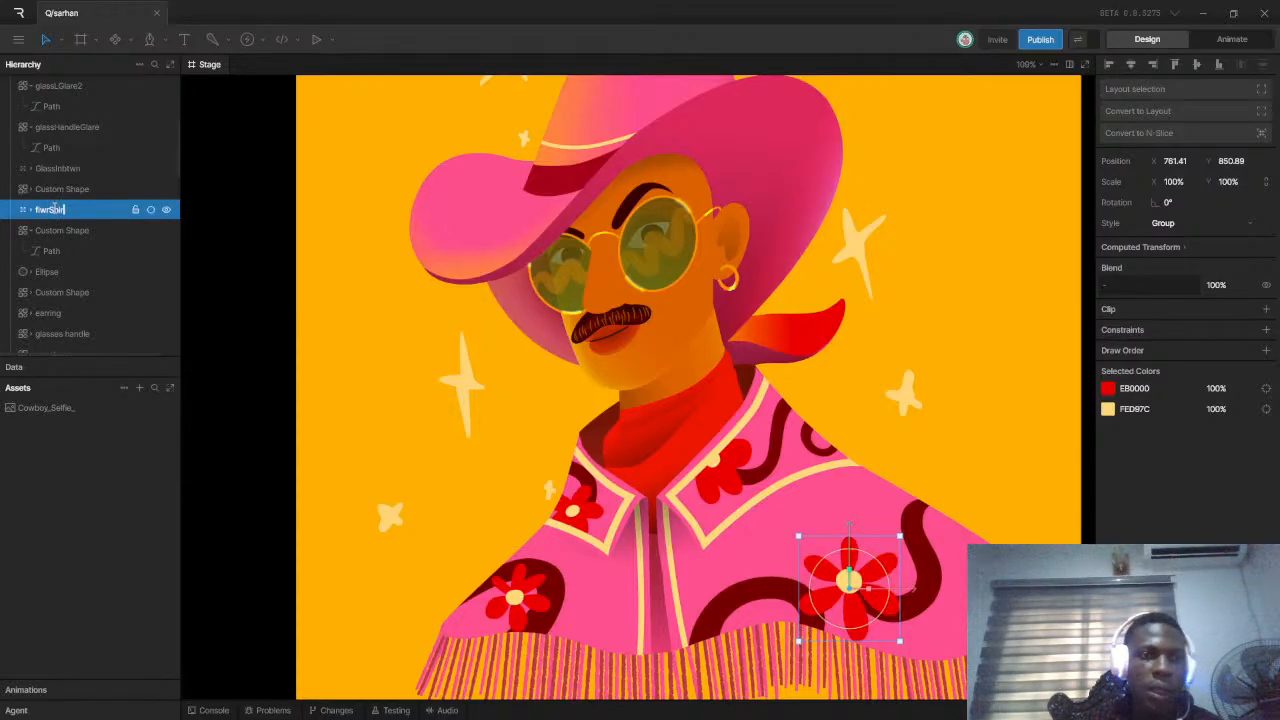
{"action": "type", "text": "R"}
{"action": "key", "text": "Return"}
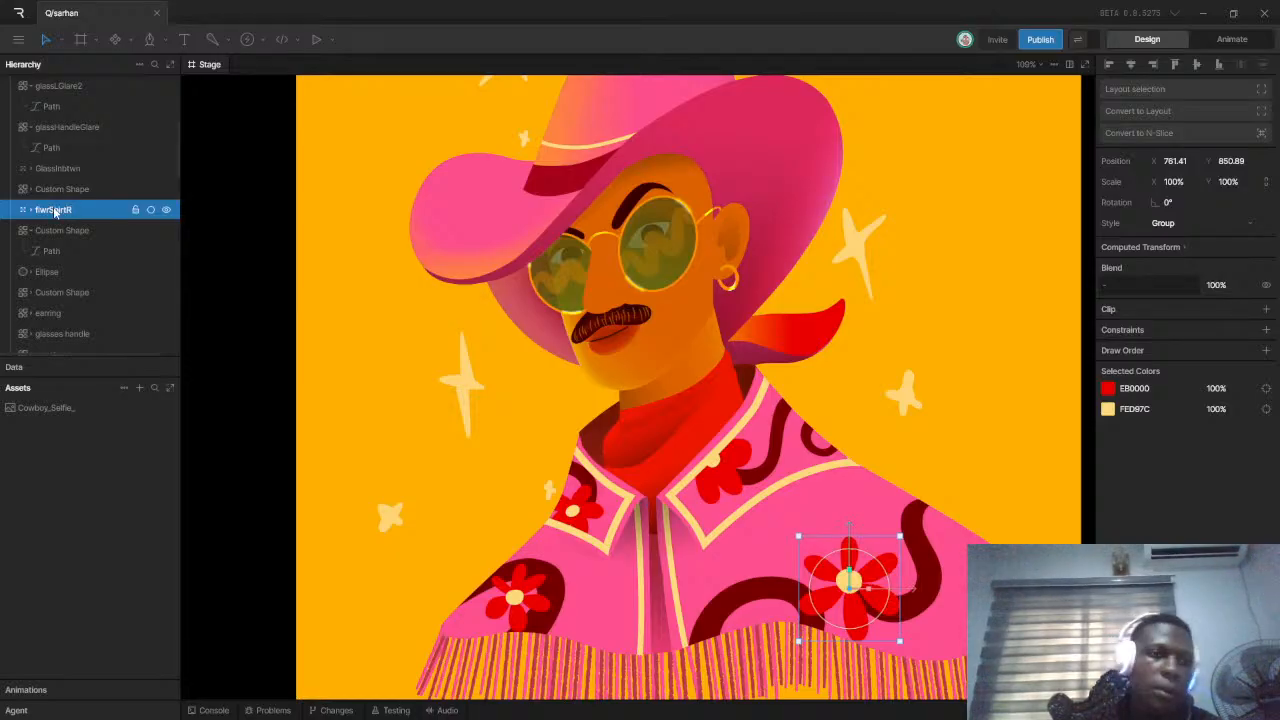
Rename the S-shaped Custom Shape layer below the flwrShirtR group as sShirtR
{"action": "left_click", "coordinate": [57, 231]}
{"action": "double_click", "coordinate": [57, 231]}
{"action": "type", "text": "f"}
{"action": "type", "text": "ShirtR"}
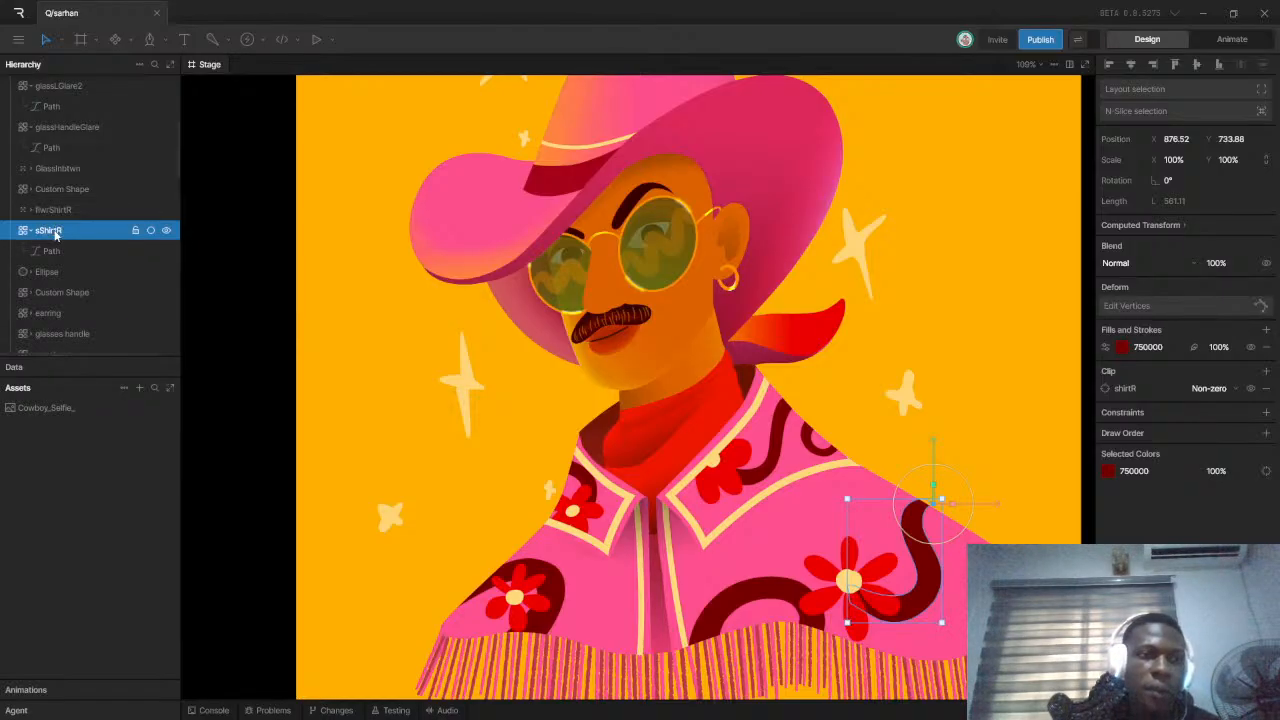
Move the cream Ellipse at the centre of the small collar flower into the CollarL group as its first layer
{"action": "left_click", "coordinate": [47, 279]}
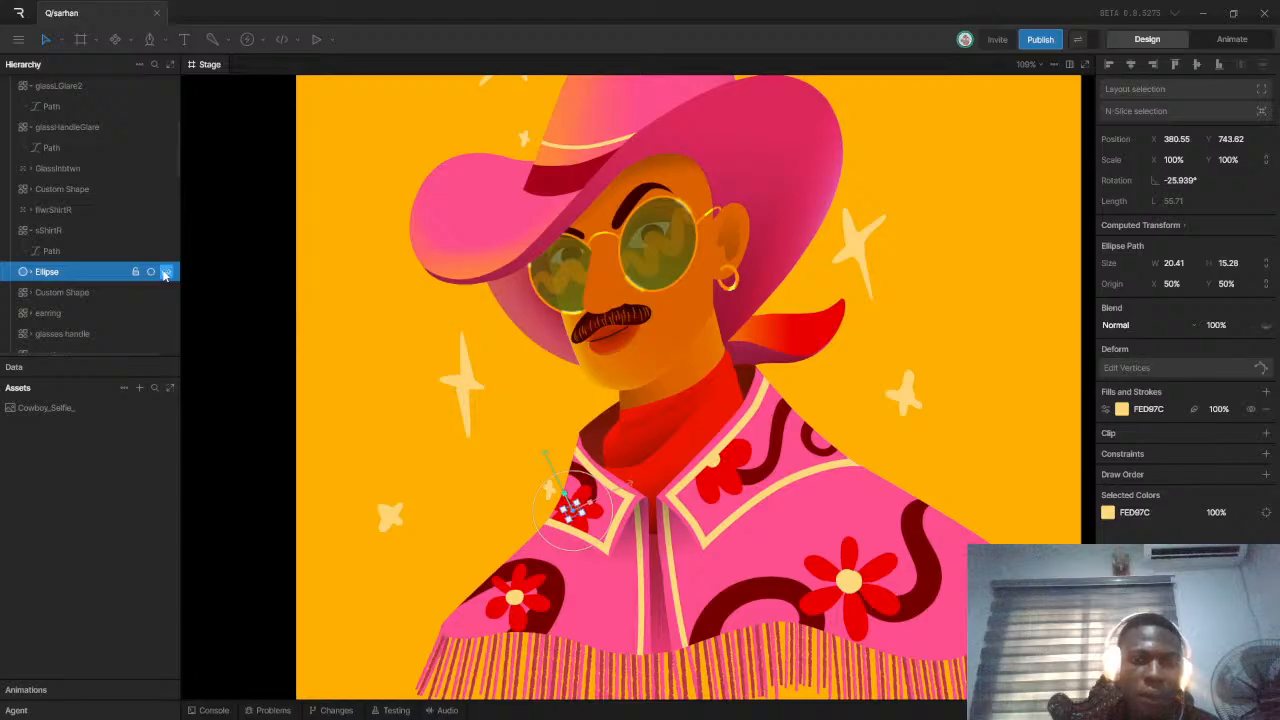
{"action": "scroll", "coordinate": [52, 279], "scroll_direction": "down", "scroll_amount": 3}
{"action": "scroll", "coordinate": [53, 279], "scroll_direction": "down", "scroll_amount": 2}
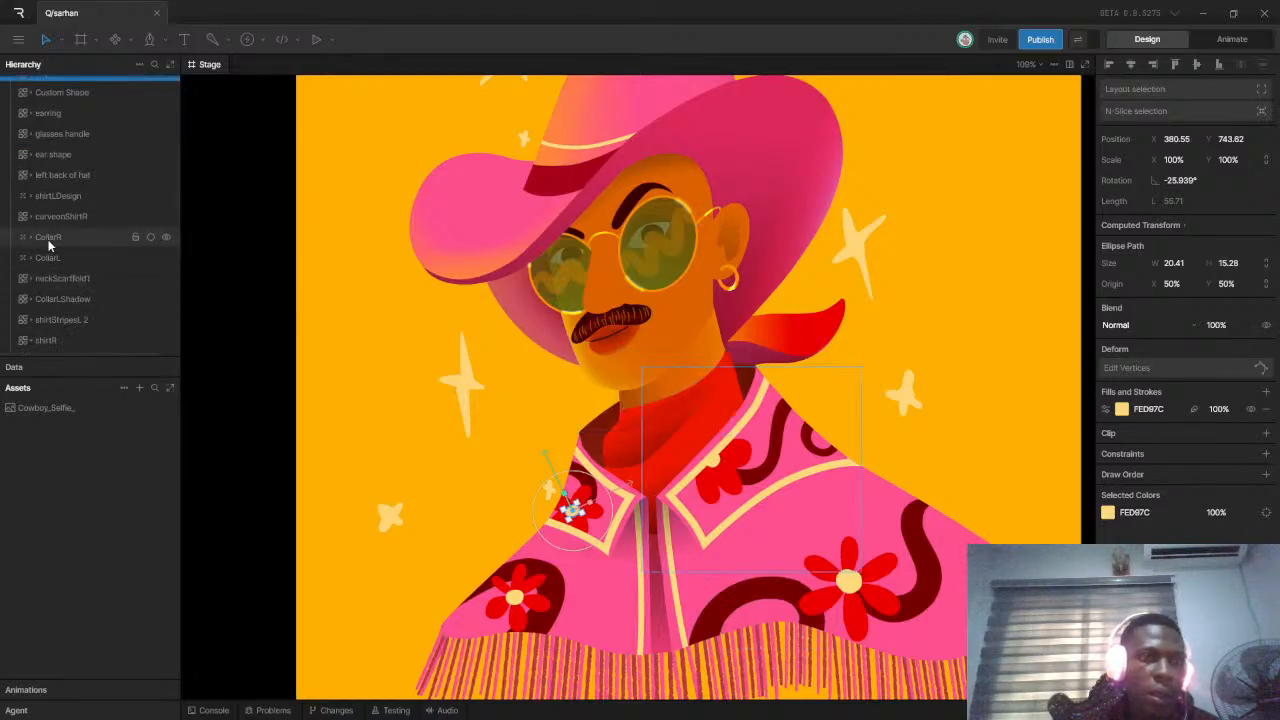
{"action": "scroll", "coordinate": [48, 234], "scroll_direction": "up", "scroll_amount": 2}
{"action": "left_click_drag", "start_coordinate": [61, 136], "coordinate": [51, 324]}
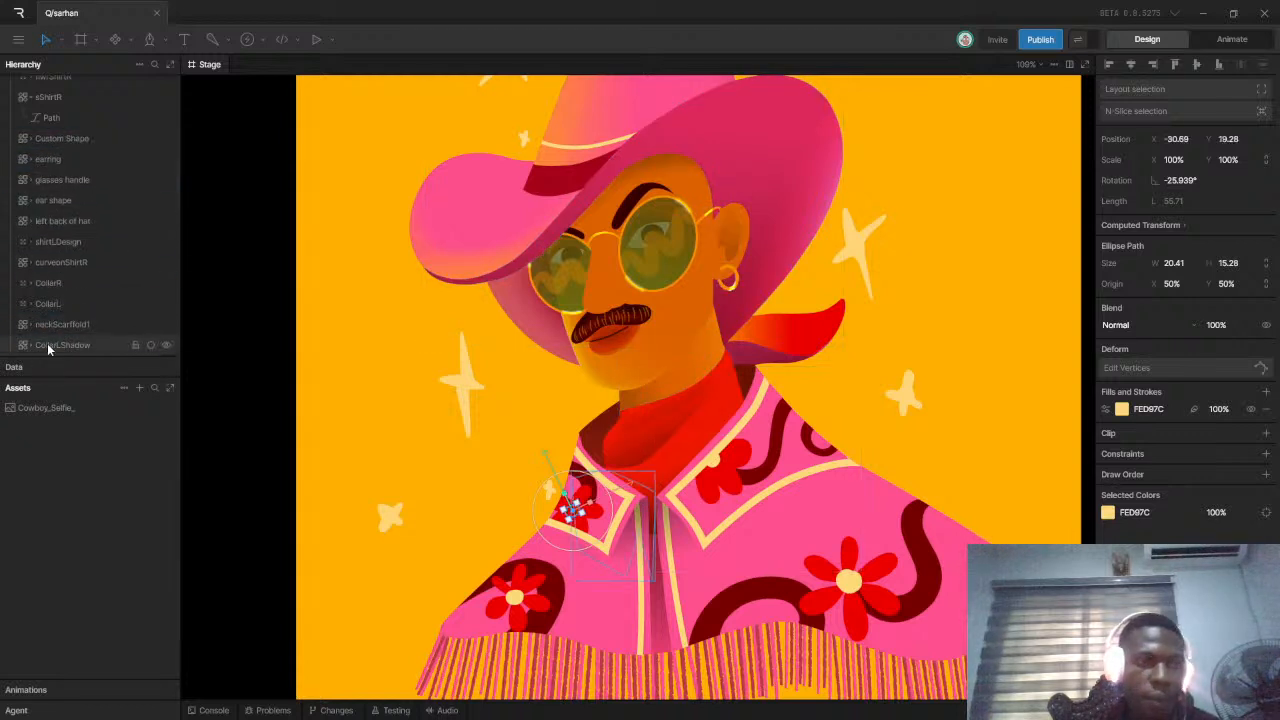
{"action": "left_click", "coordinate": [31, 304]}
{"action": "scroll", "coordinate": [48, 299], "scroll_direction": "down", "scroll_amount": 3}
{"action": "scroll", "coordinate": [55, 297], "scroll_direction": "up", "scroll_amount": 3}
{"action": "left_click_drag", "start_coordinate": [67, 275], "coordinate": [76, 186]}
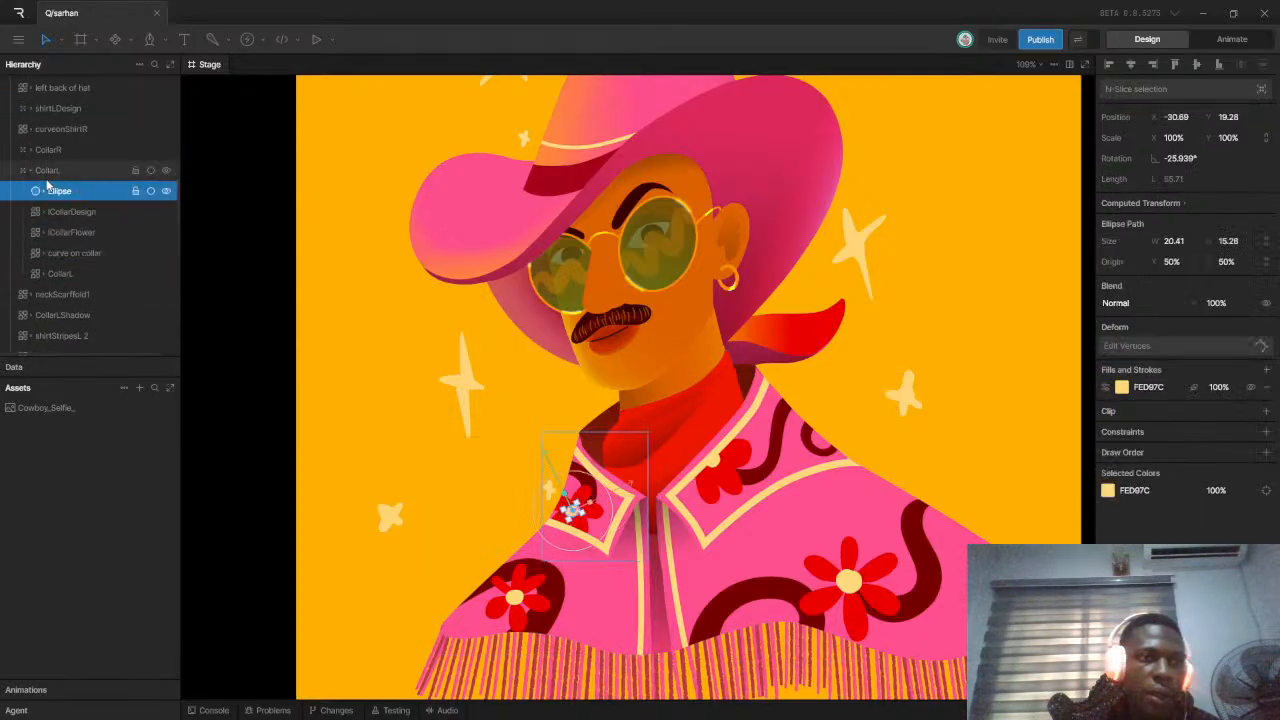
Collapse the CollarL group and the sShirtR layer in the hierarchy
{"action": "left_click", "coordinate": [33, 176]}
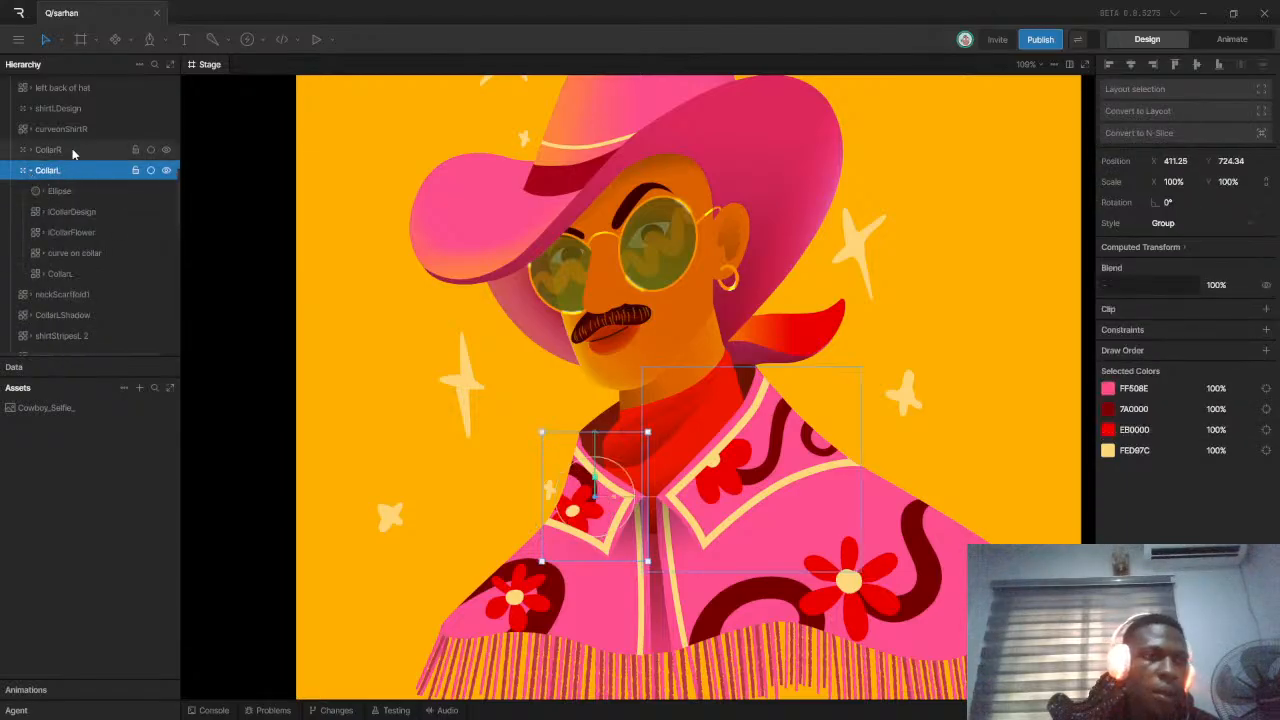
{"action": "left_click", "coordinate": [30, 172]}
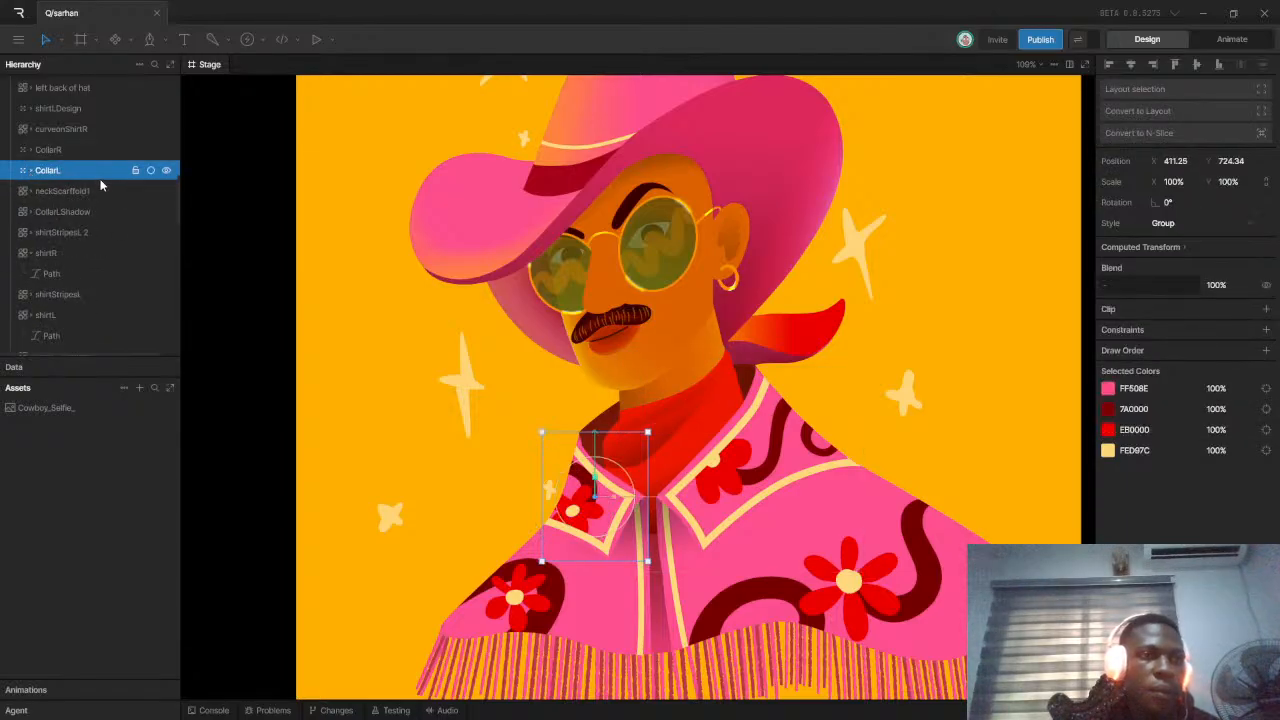
{"action": "scroll", "coordinate": [71, 176], "scroll_direction": "up", "scroll_amount": 5}
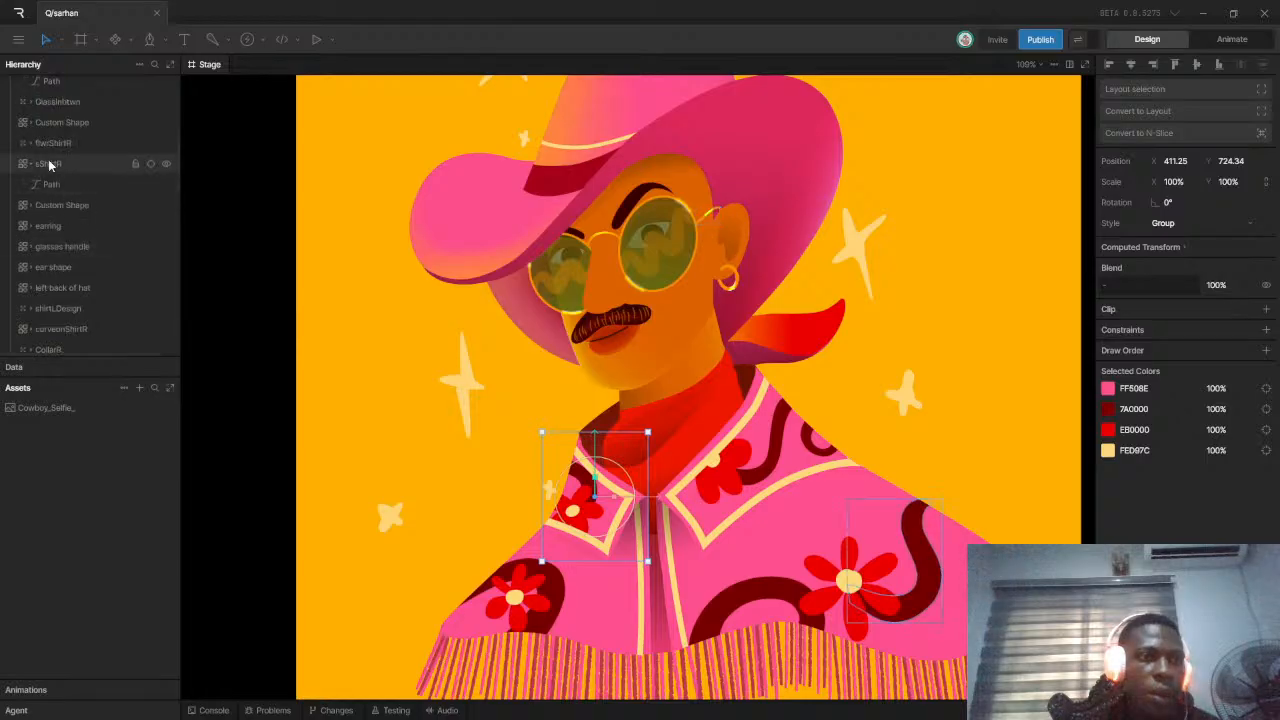
{"action": "left_click", "coordinate": [31, 168]}
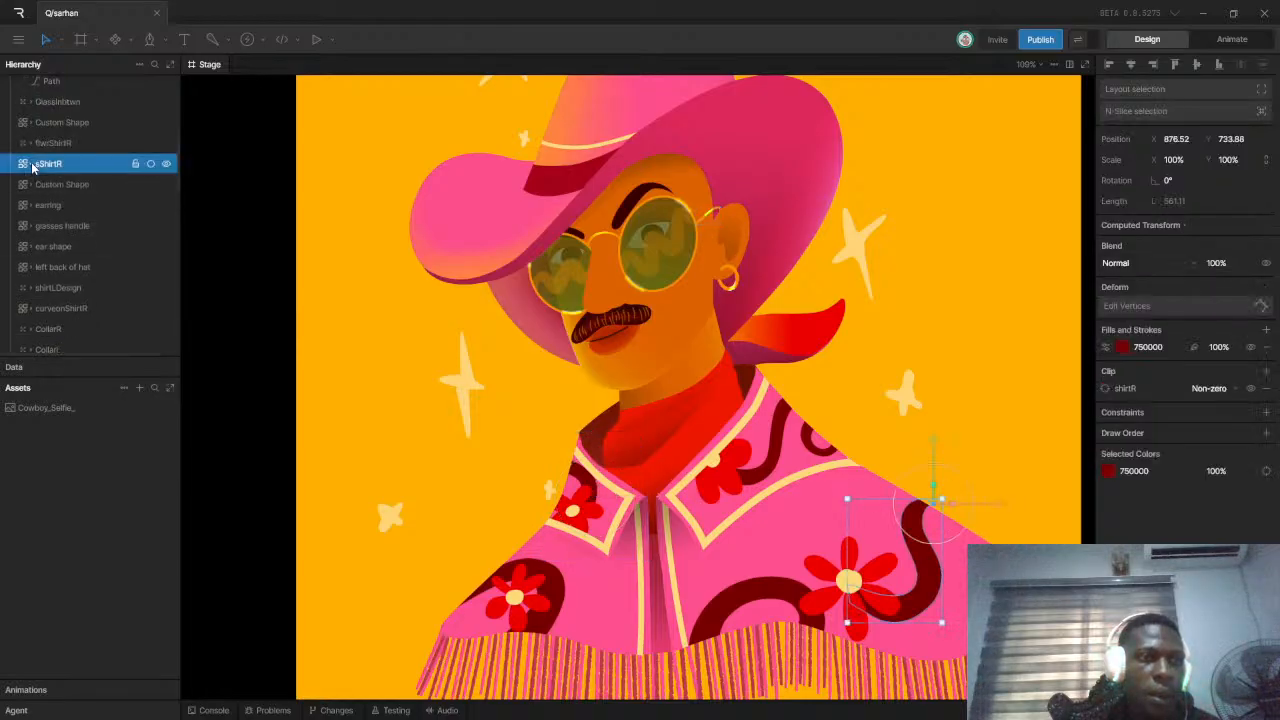
Rename the Custom Shape layer that forms the nose as Nose
{"action": "left_click", "coordinate": [73, 122]}
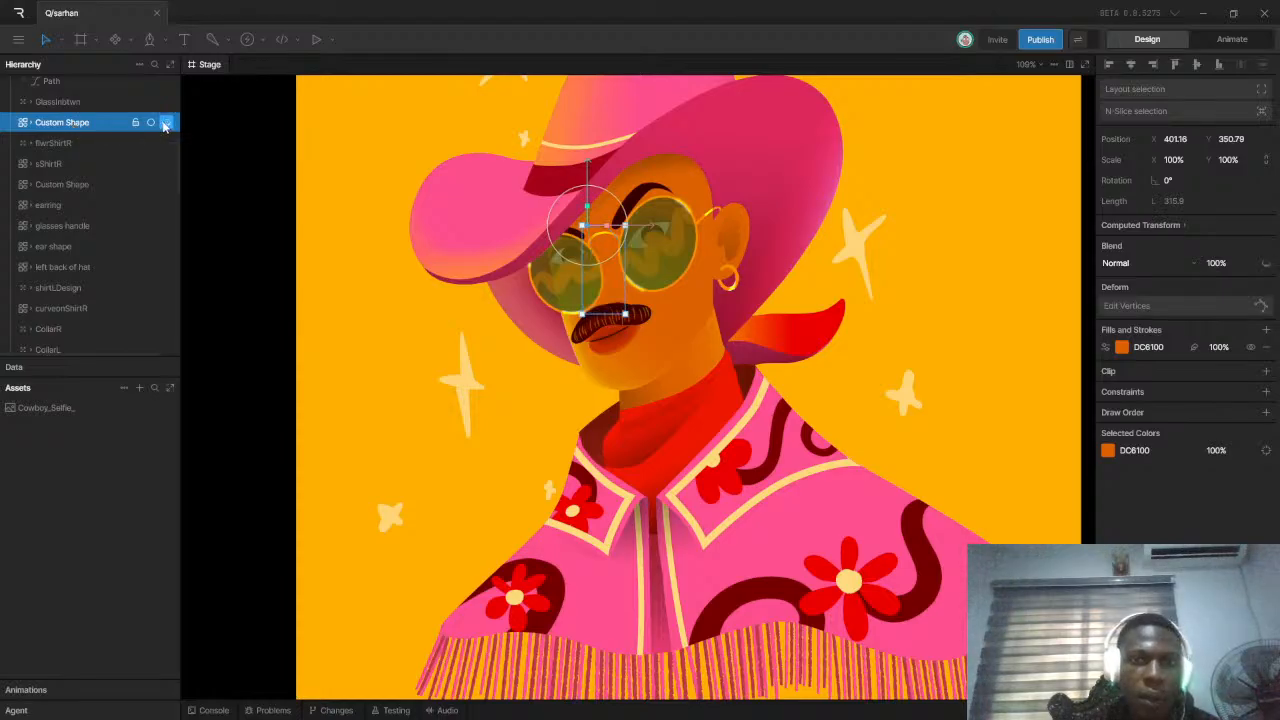
{"action": "double_click", "coordinate": [57, 121]}
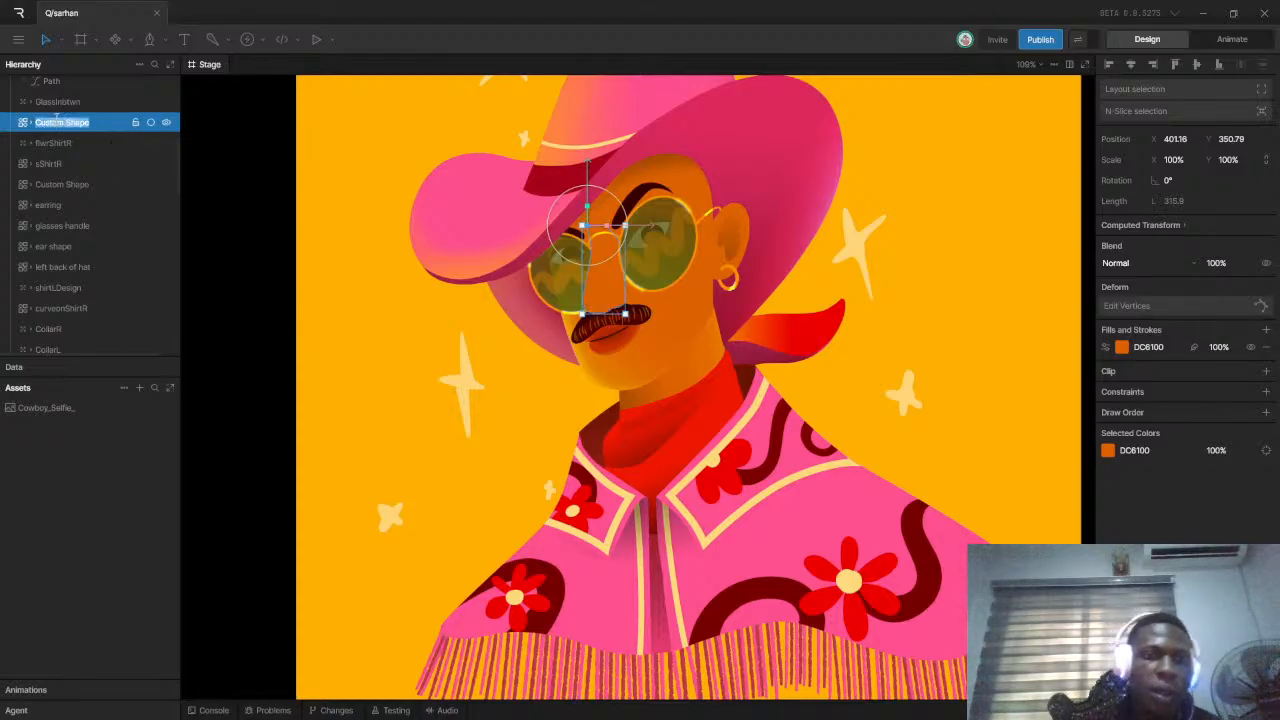
{"action": "type", "text": "Nose"}
{"action": "key", "text": "Return"}
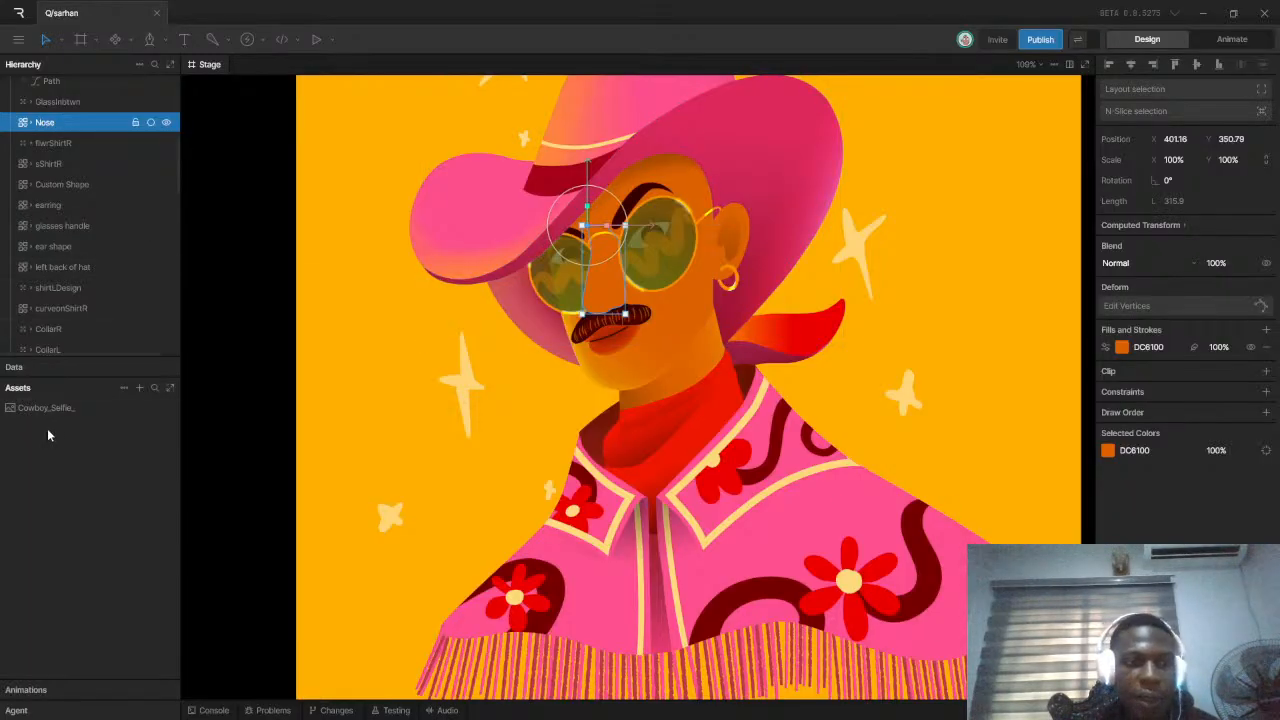
Place the Cowboy_Selfie_ image on the stage beside the illustration's artboard and examine the shading of its nose
{"action": "scroll", "coordinate": [367, 389], "scroll_direction": "down", "scroll_amount": 5}
{"action": "scroll", "coordinate": [367, 389], "scroll_direction": "down", "scroll_amount": 2}
{"action": "scroll", "coordinate": [512, 420], "scroll_direction": "up", "scroll_amount": 5}
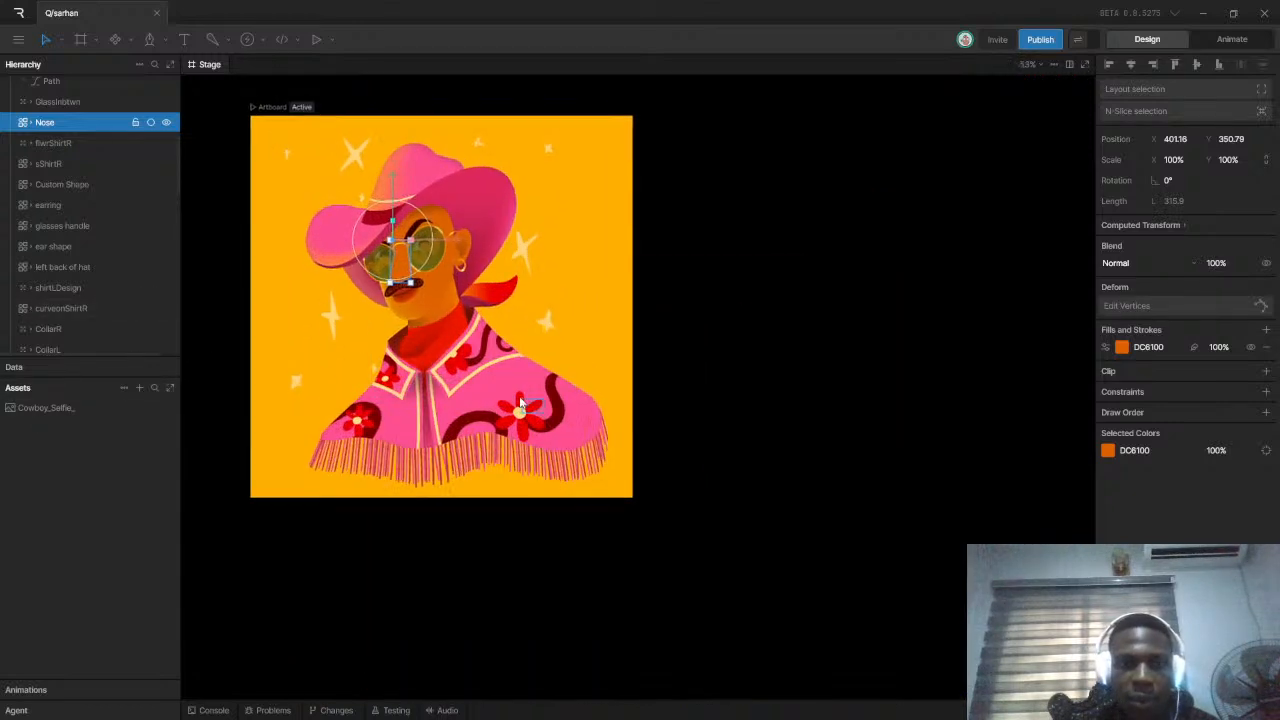
{"action": "left_click_drag", "start_coordinate": [76, 414], "coordinate": [658, 282]}
{"action": "scroll", "coordinate": [699, 347], "scroll_direction": "down", "scroll_amount": 2}
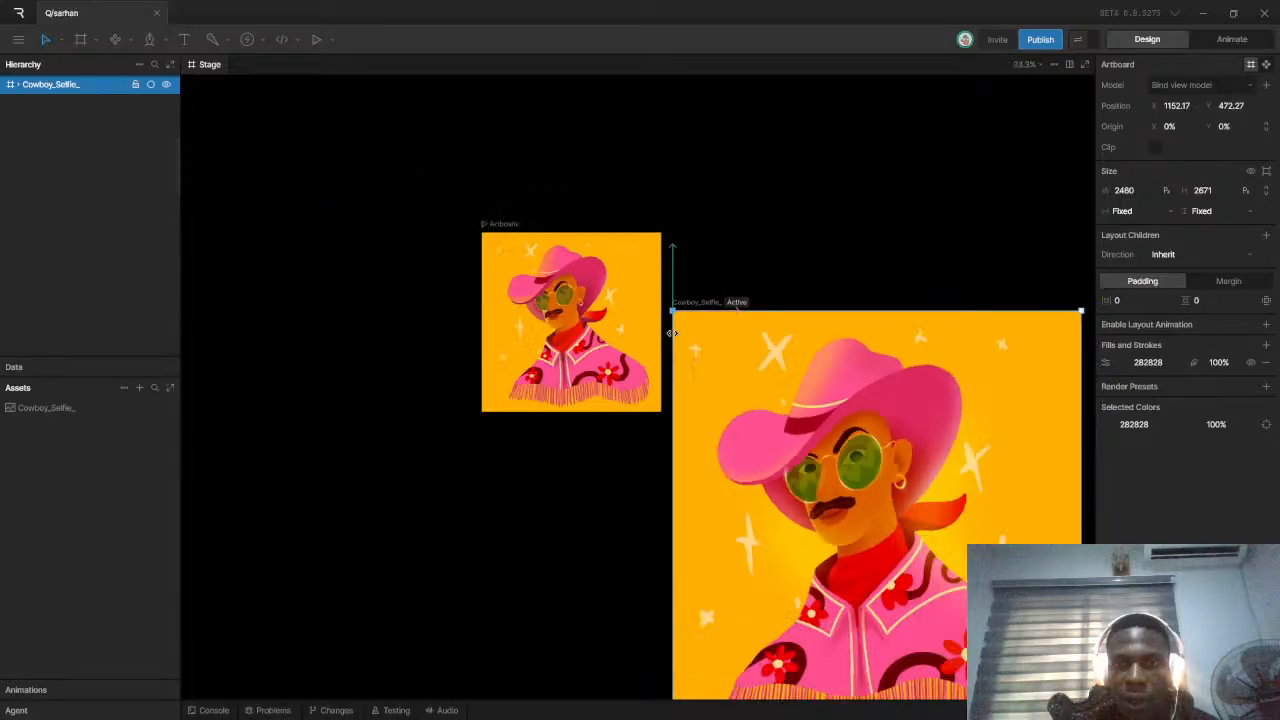
{"action": "scroll", "coordinate": [813, 527], "scroll_direction": "up", "scroll_amount": 10}
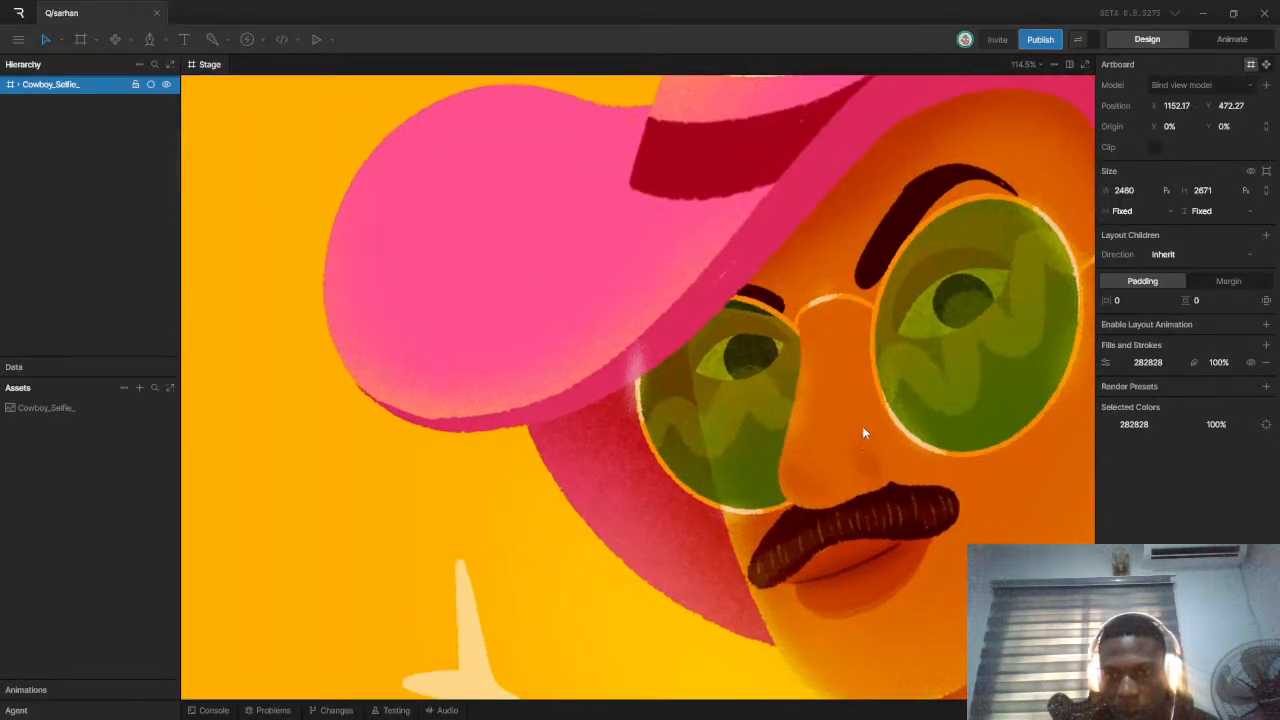
{"action": "scroll", "coordinate": [856, 441], "scroll_direction": "down", "scroll_amount": 6}
{"action": "scroll", "coordinate": [510, 197], "scroll_direction": "up", "scroll_amount": 8}
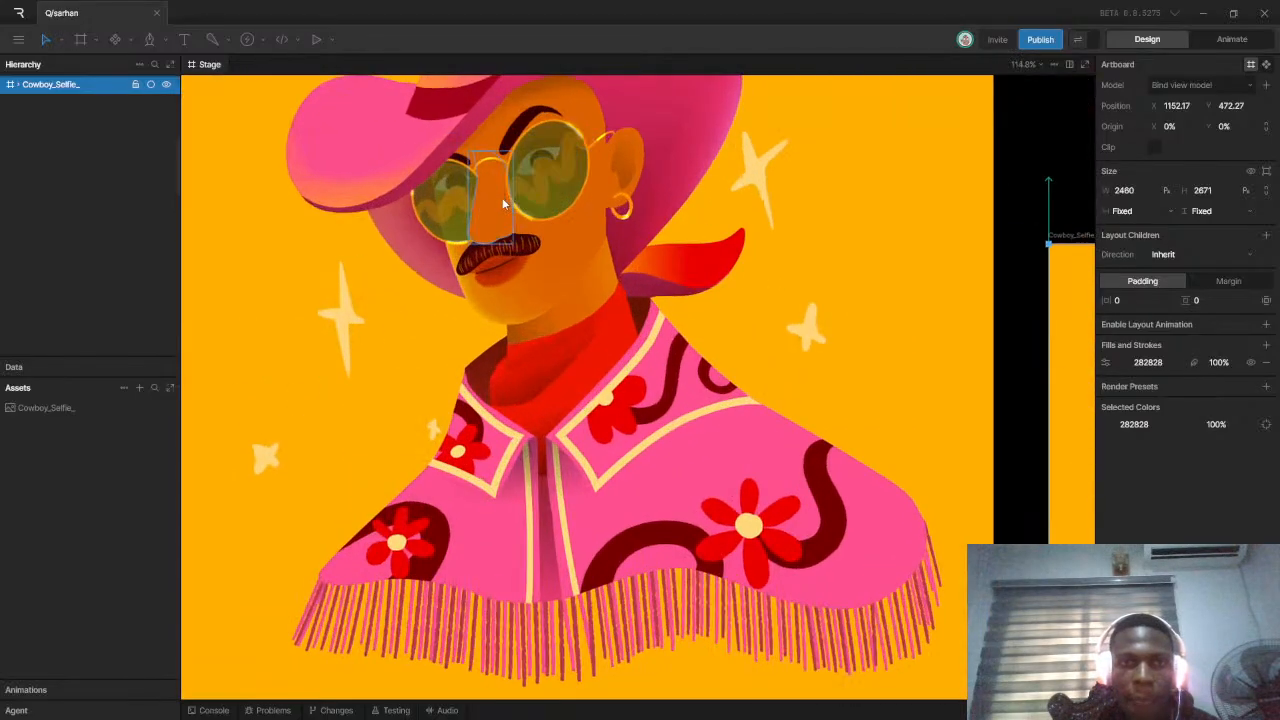
Add a second fill to the nose shape and make it solid white (FFFFFF)
{"action": "left_click", "coordinate": [483, 196]}
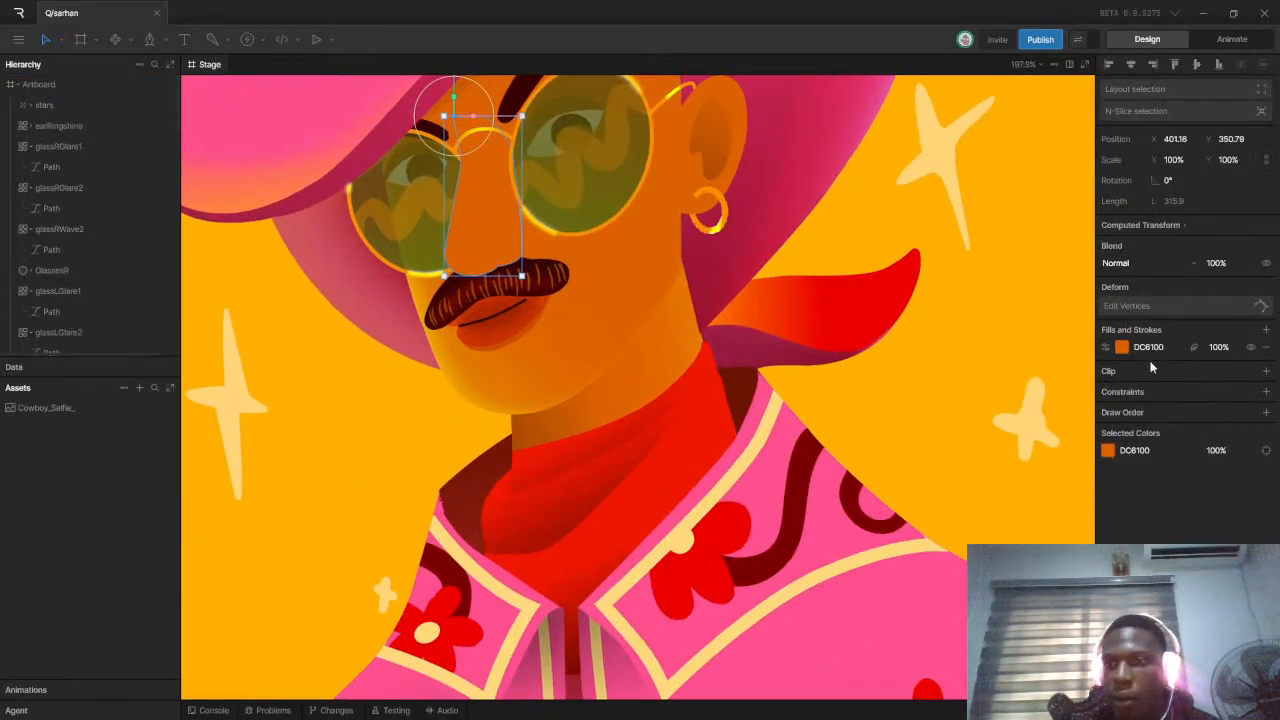
{"action": "left_click", "coordinate": [1266, 329]}
{"action": "left_click", "coordinate": [1210, 361]}
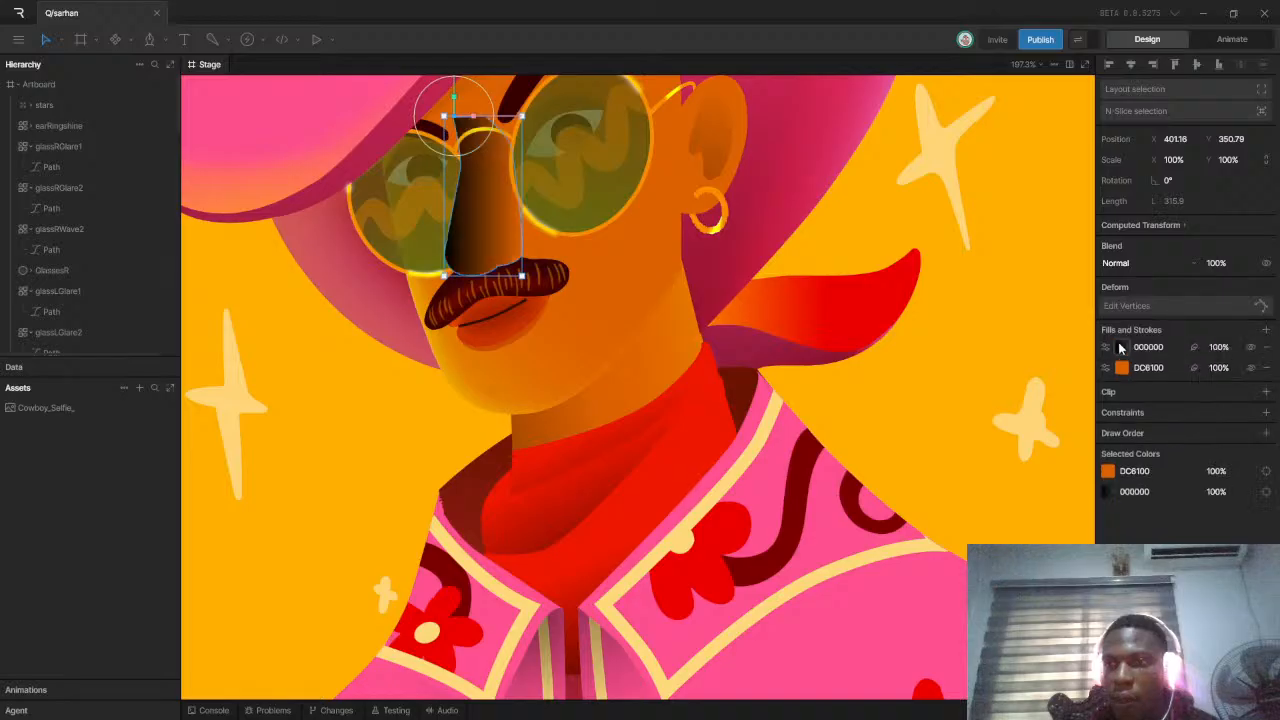
{"action": "left_click", "coordinate": [1121, 347]}
{"action": "left_click", "coordinate": [1105, 348]}
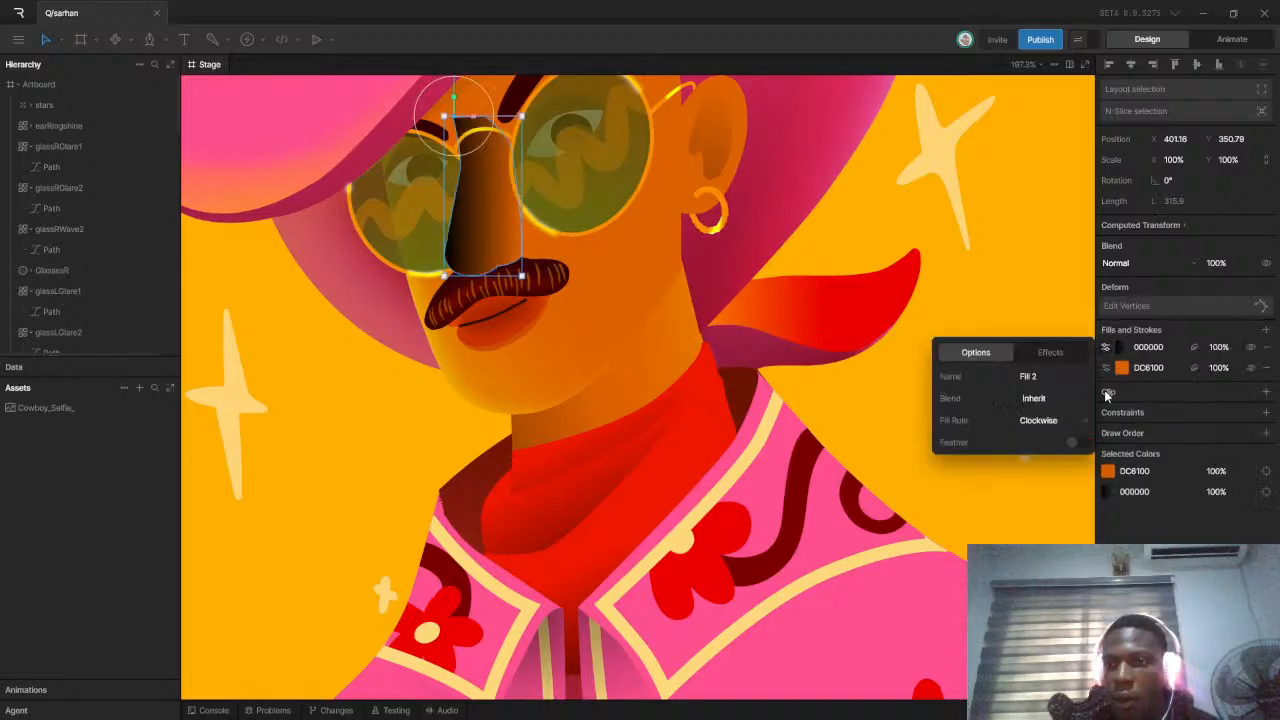
{"action": "left_click", "coordinate": [1120, 349]}
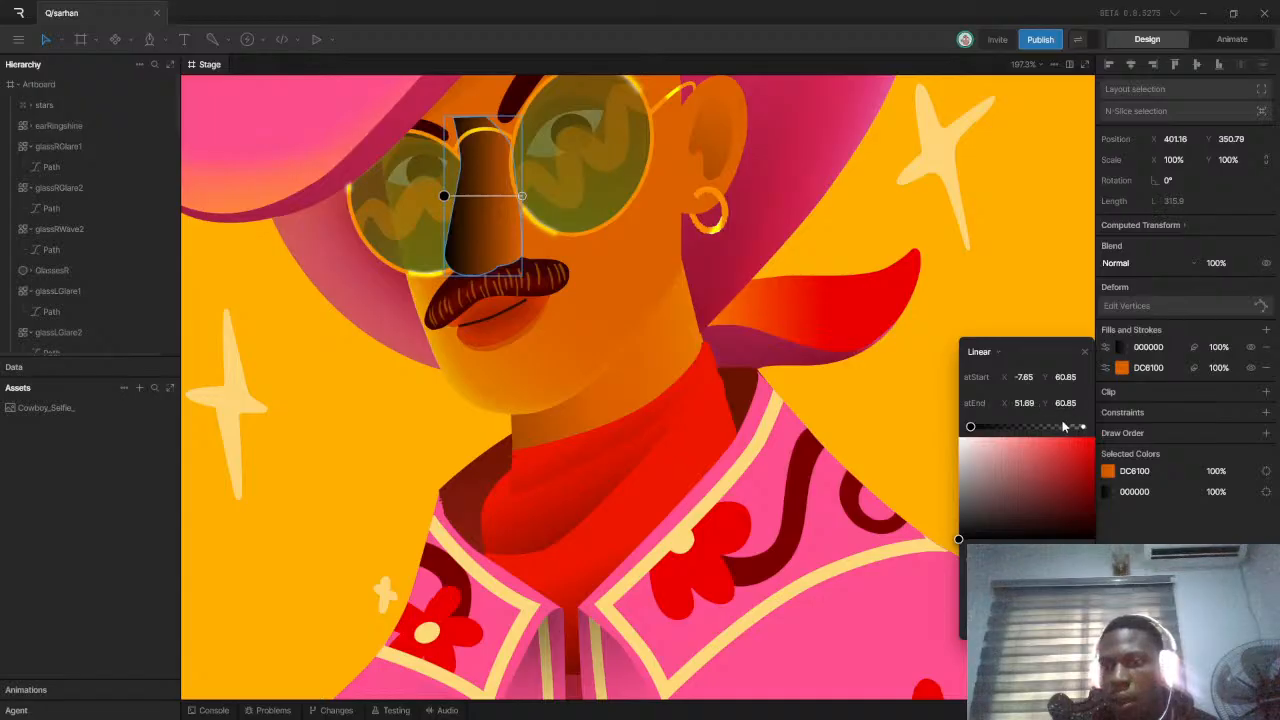
{"action": "left_click", "coordinate": [1107, 349]}
{"action": "left_click", "coordinate": [1119, 348]}
{"action": "left_click", "coordinate": [979, 352]}
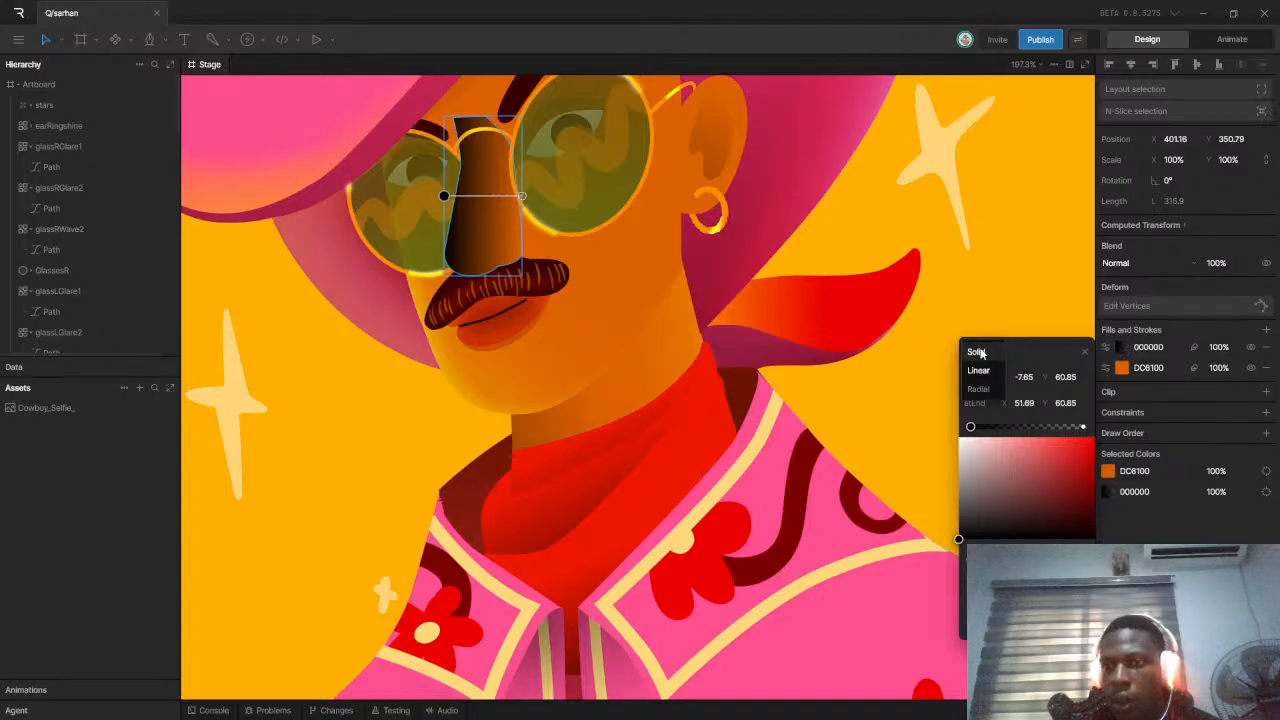
{"action": "left_click", "coordinate": [976, 352]}
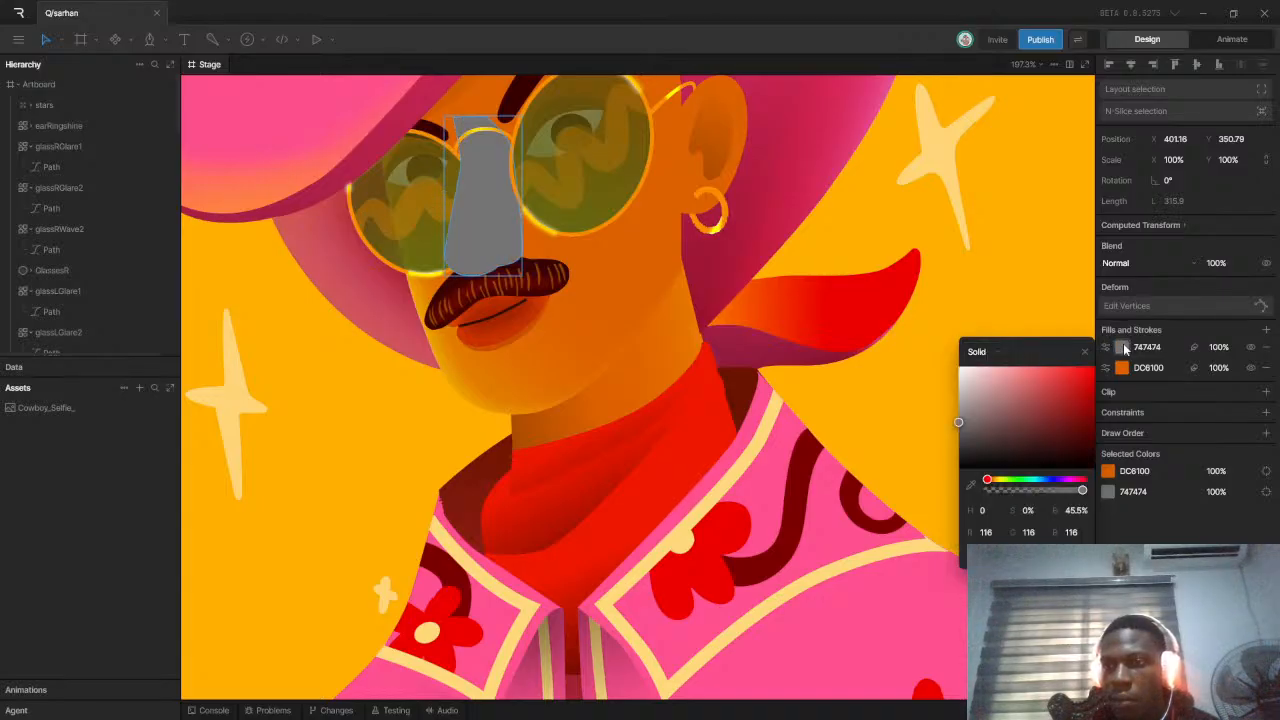
{"action": "left_click_drag", "start_coordinate": [983, 436], "coordinate": [941, 354]}
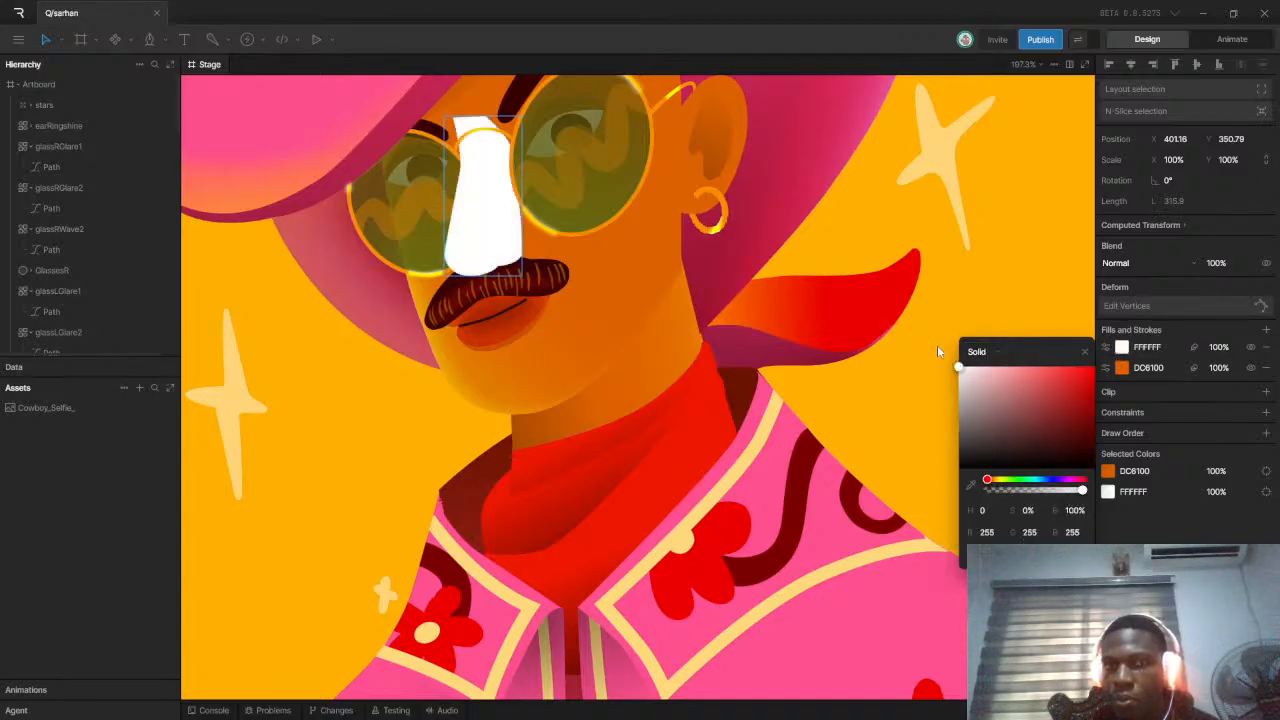
Set the white nose fill's blend mode to Color Dodge and enable feathering on it, accepting the Clockwise fill rule
{"action": "left_click", "coordinate": [1106, 348]}
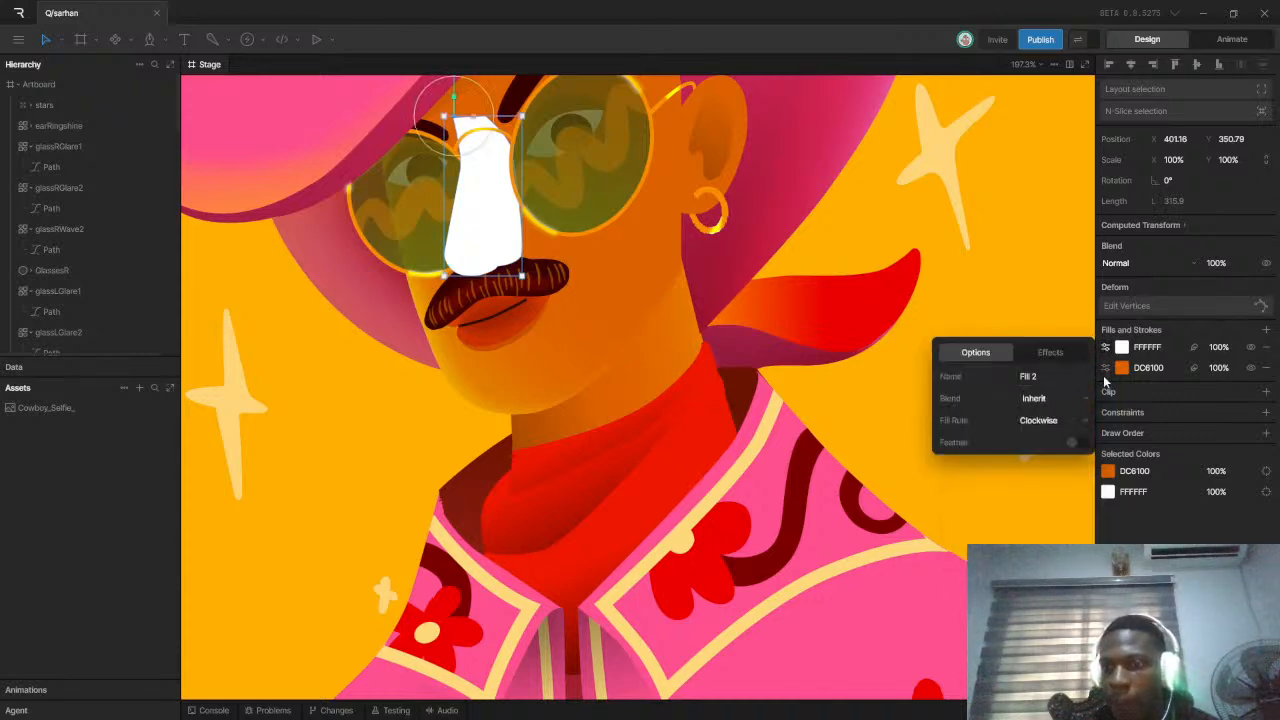
{"action": "left_click", "coordinate": [1087, 399]}
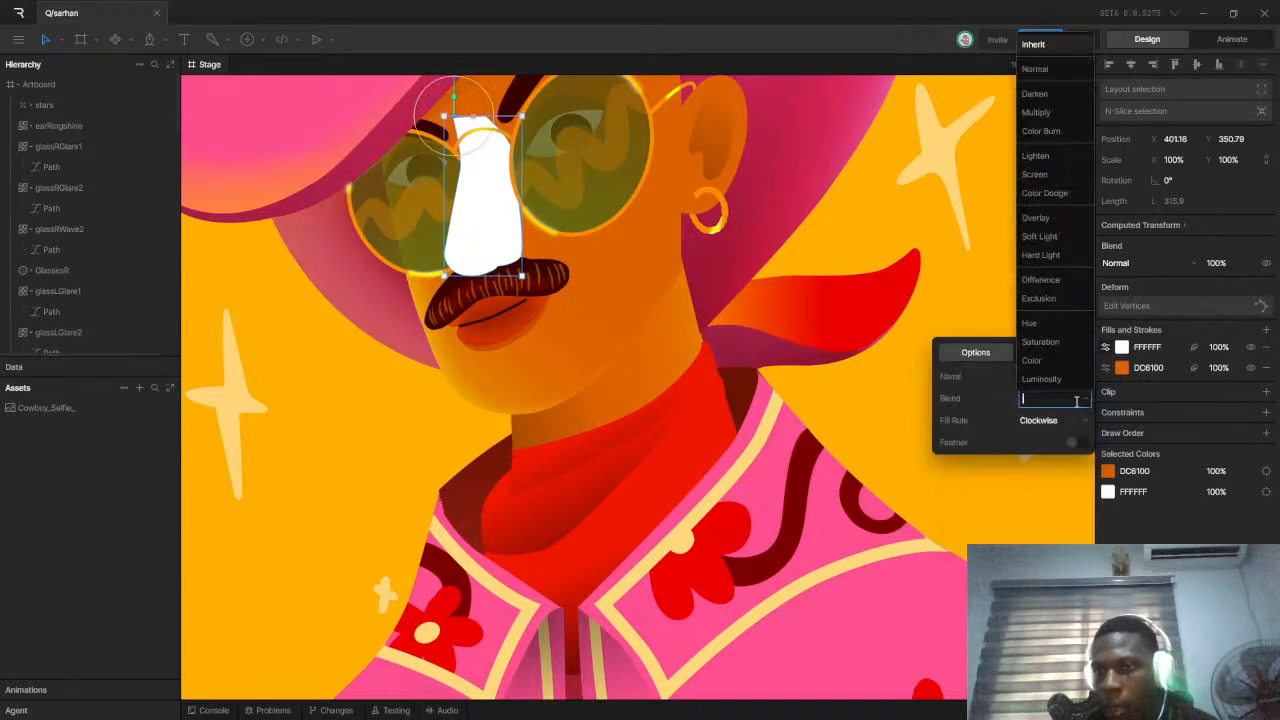
{"action": "left_click", "coordinate": [1045, 195]}
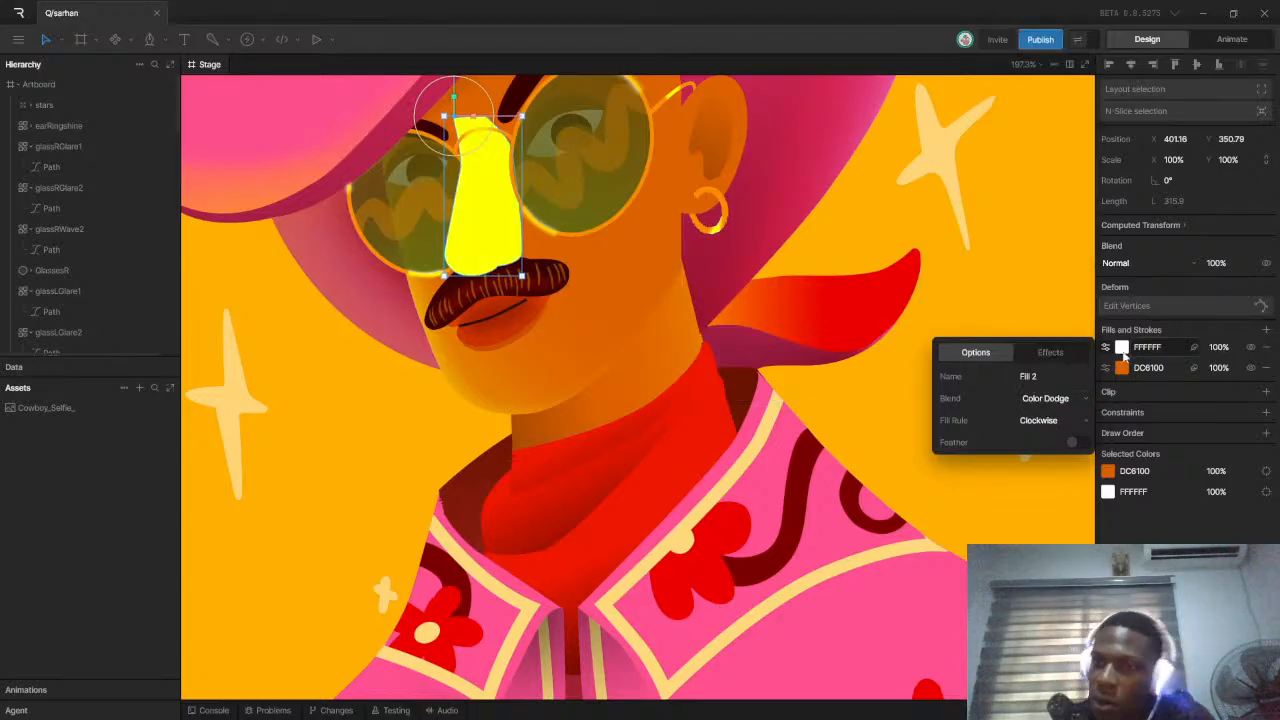
{"action": "left_click", "coordinate": [1196, 347]}
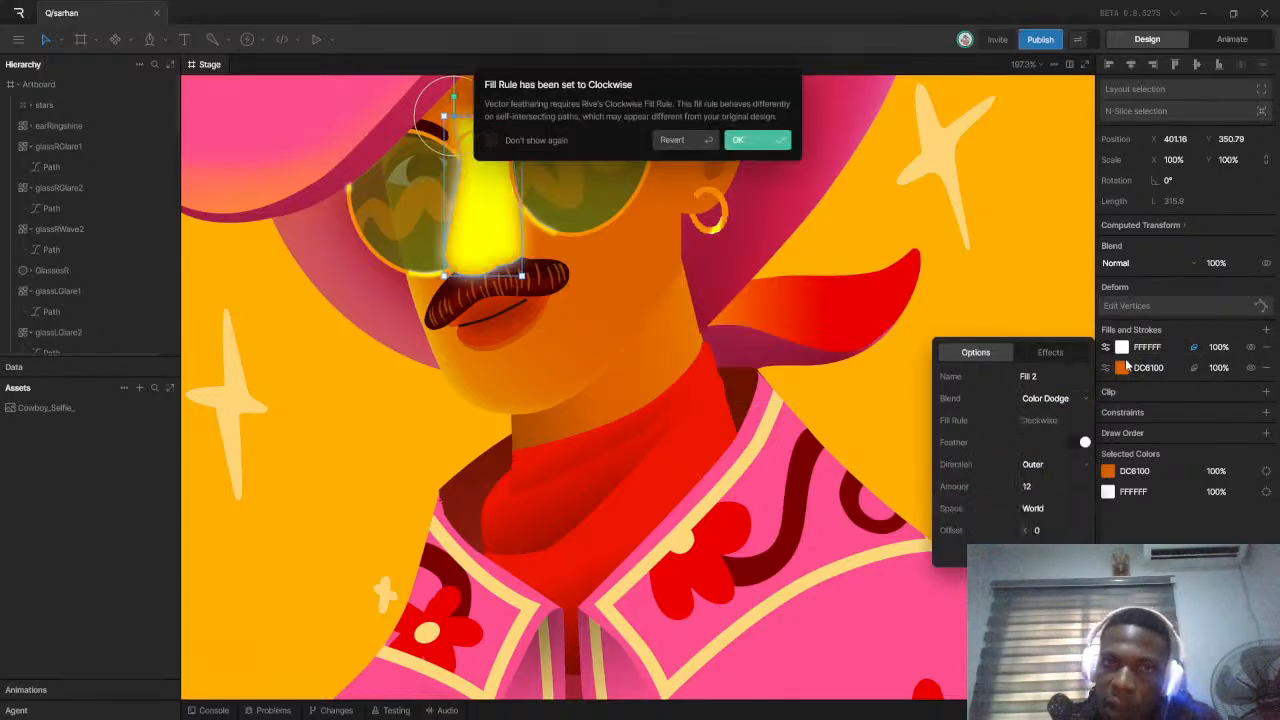
{"action": "left_click", "coordinate": [751, 144]}
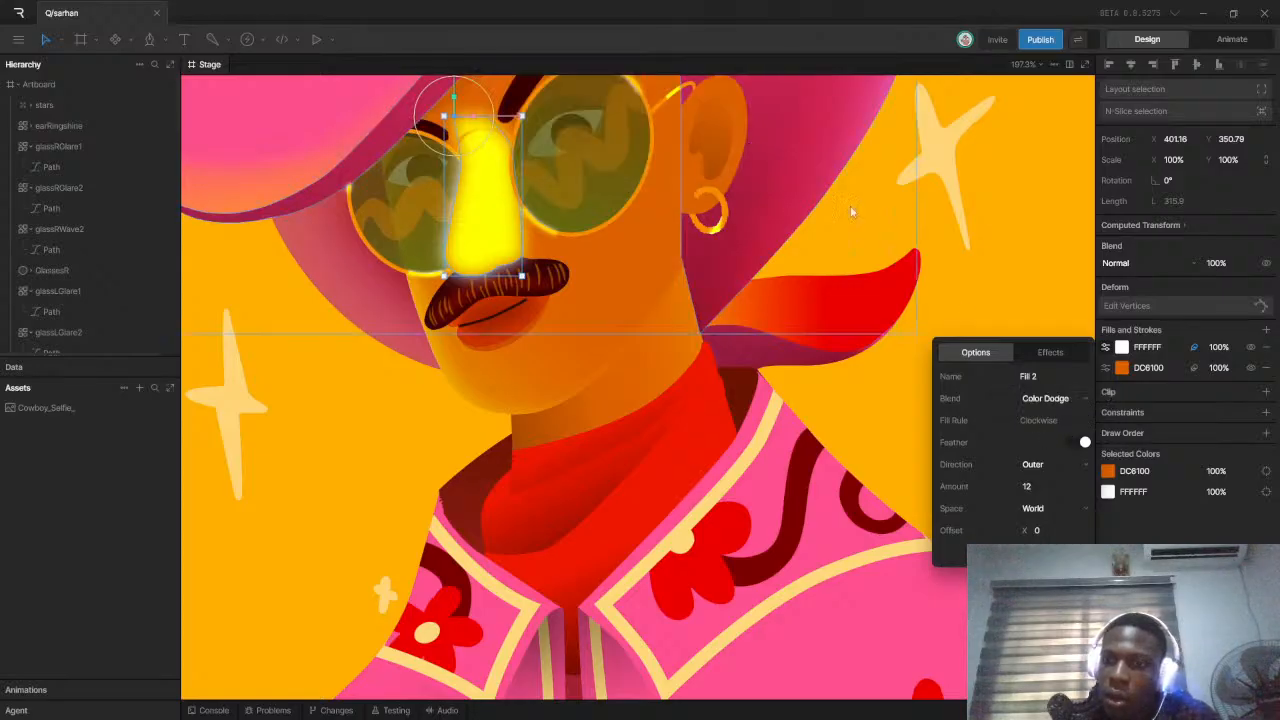
Change the white nose fill's feather direction to Inner and set its X offset to 8
{"action": "left_click", "coordinate": [1040, 465]}
{"action": "left_click", "coordinate": [1040, 484]}
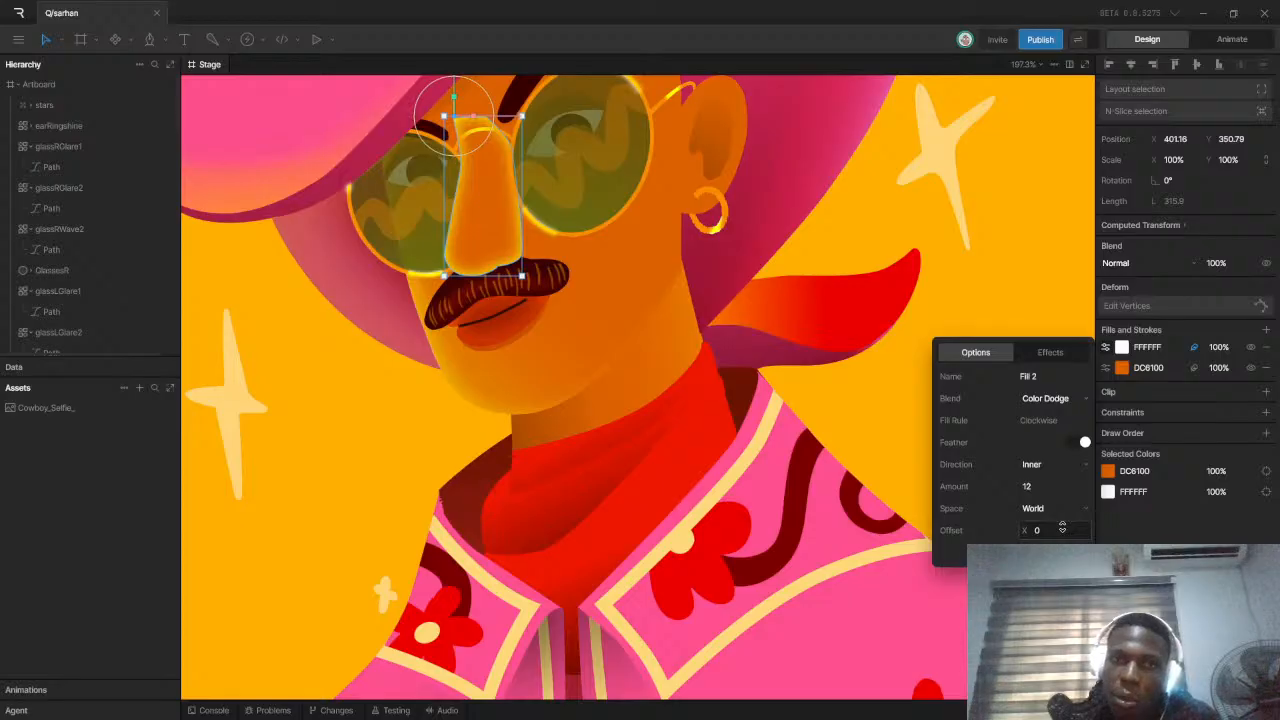
{"action": "left_click_drag", "start_coordinate": [1062, 527], "coordinate": [1074, 526]}
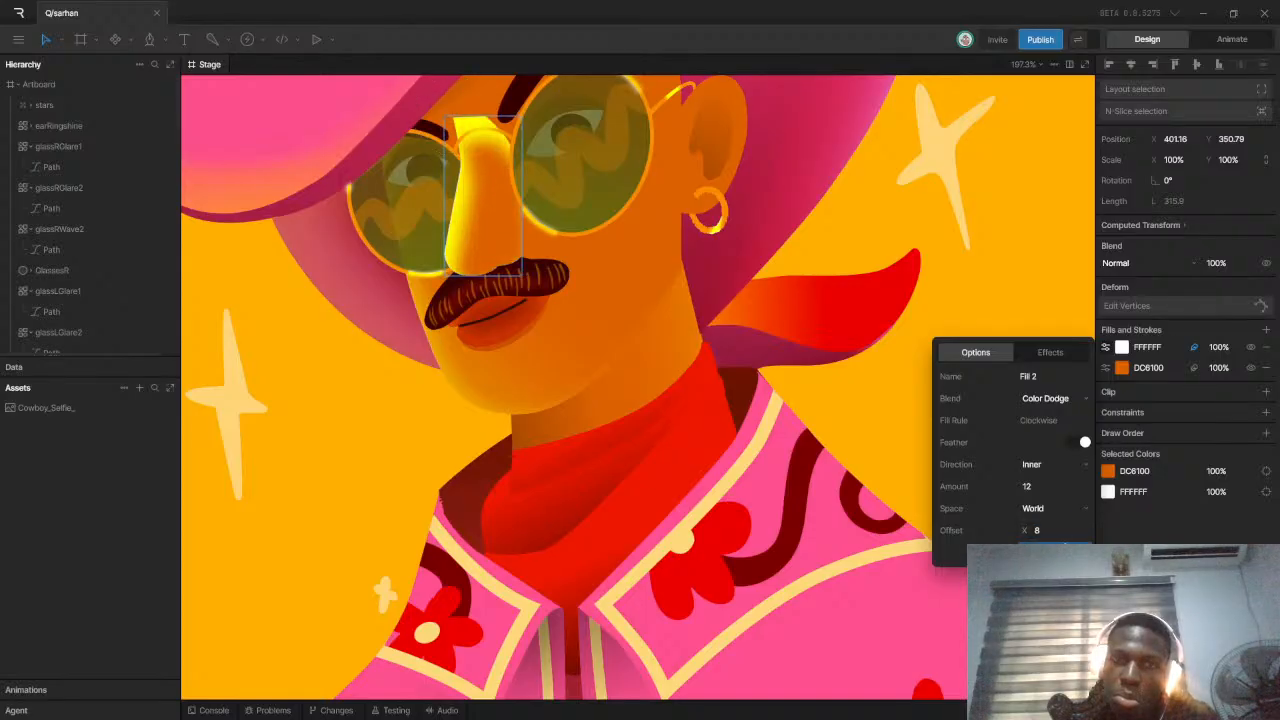
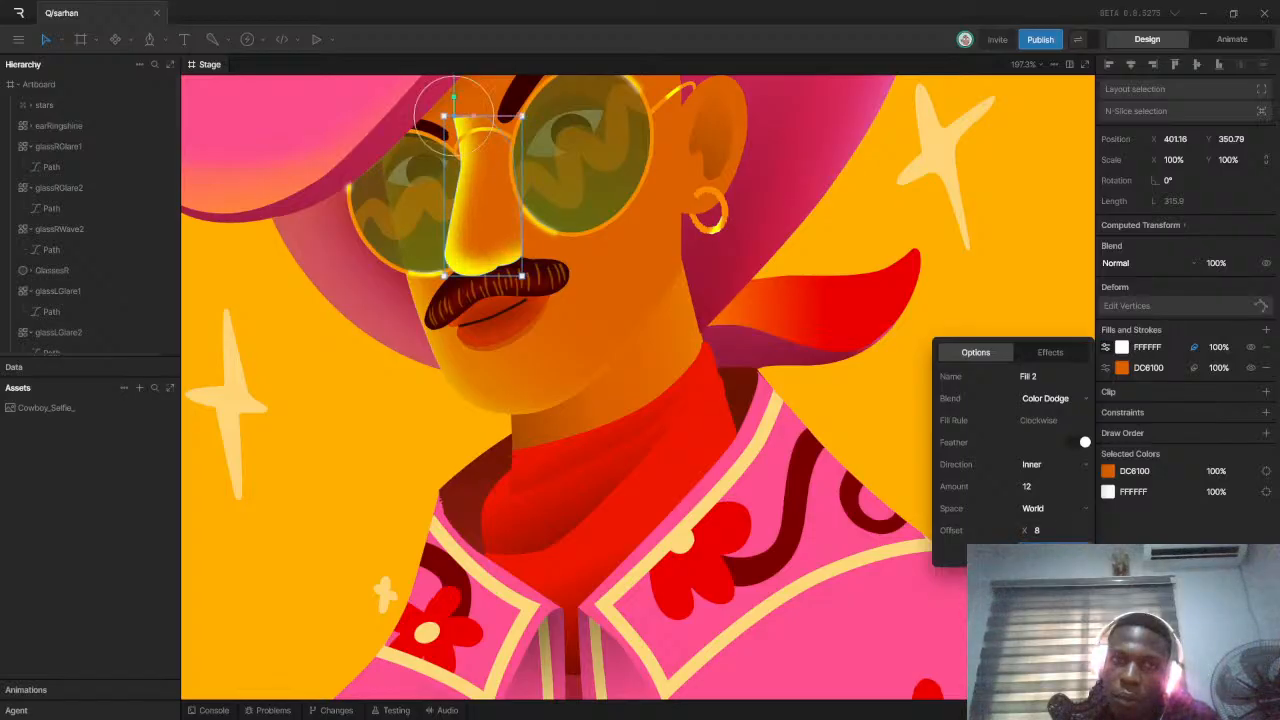
Set the white nose fill's opacity to 65% and its feather amount to 4, and deselect the nose
{"action": "left_click_drag", "start_coordinate": [1231, 347], "coordinate": [1219, 407]}
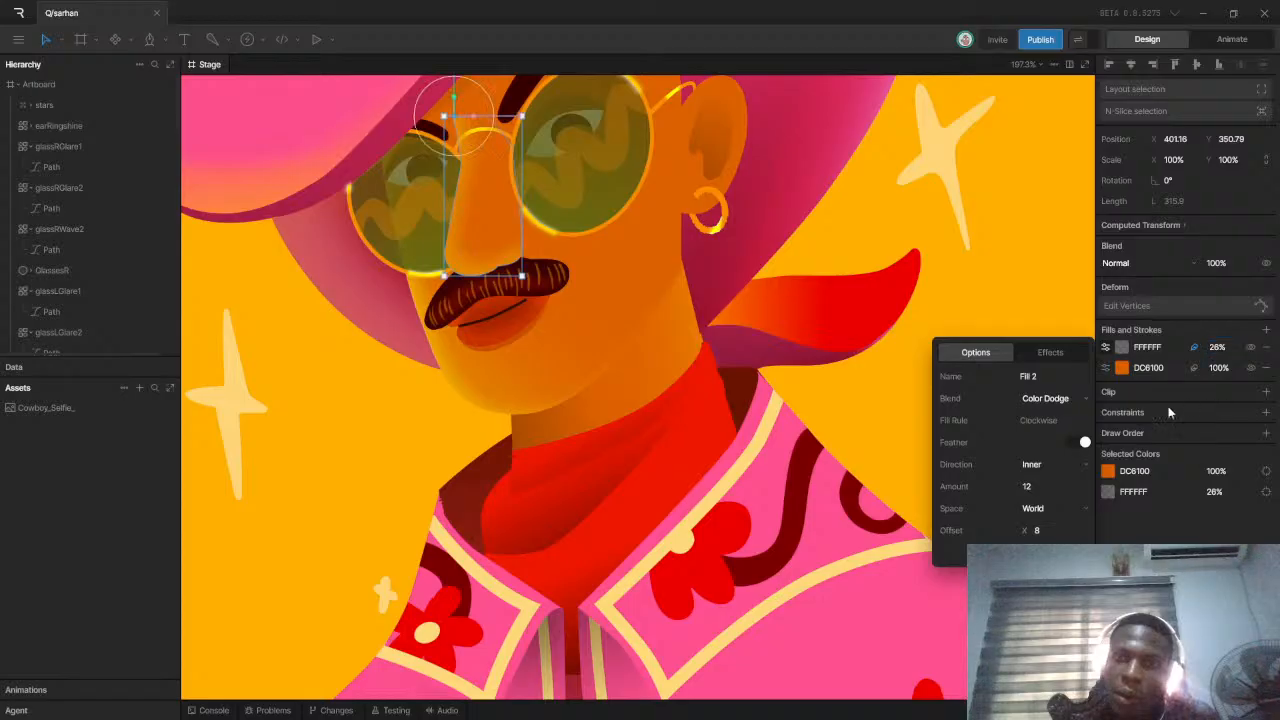
{"action": "left_click_drag", "start_coordinate": [1048, 484], "coordinate": [1052, 477]}
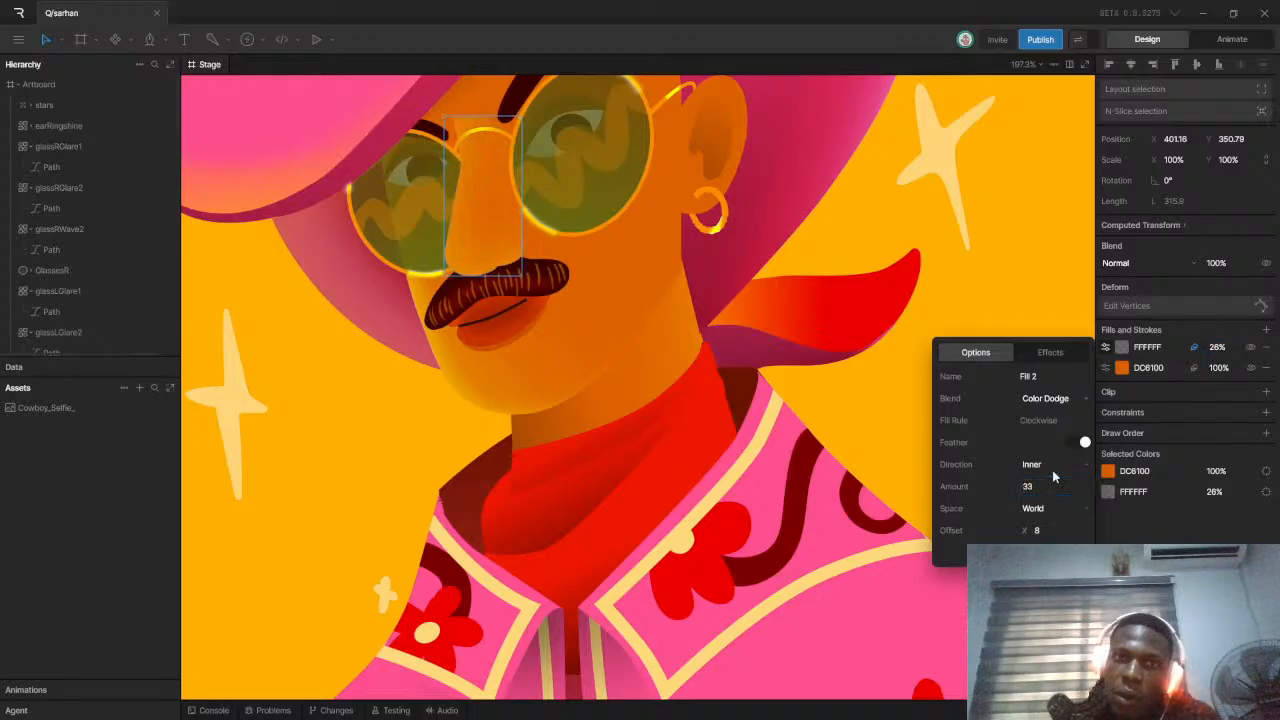
{"action": "left_click_drag", "start_coordinate": [1220, 347], "coordinate": [1210, 387]}
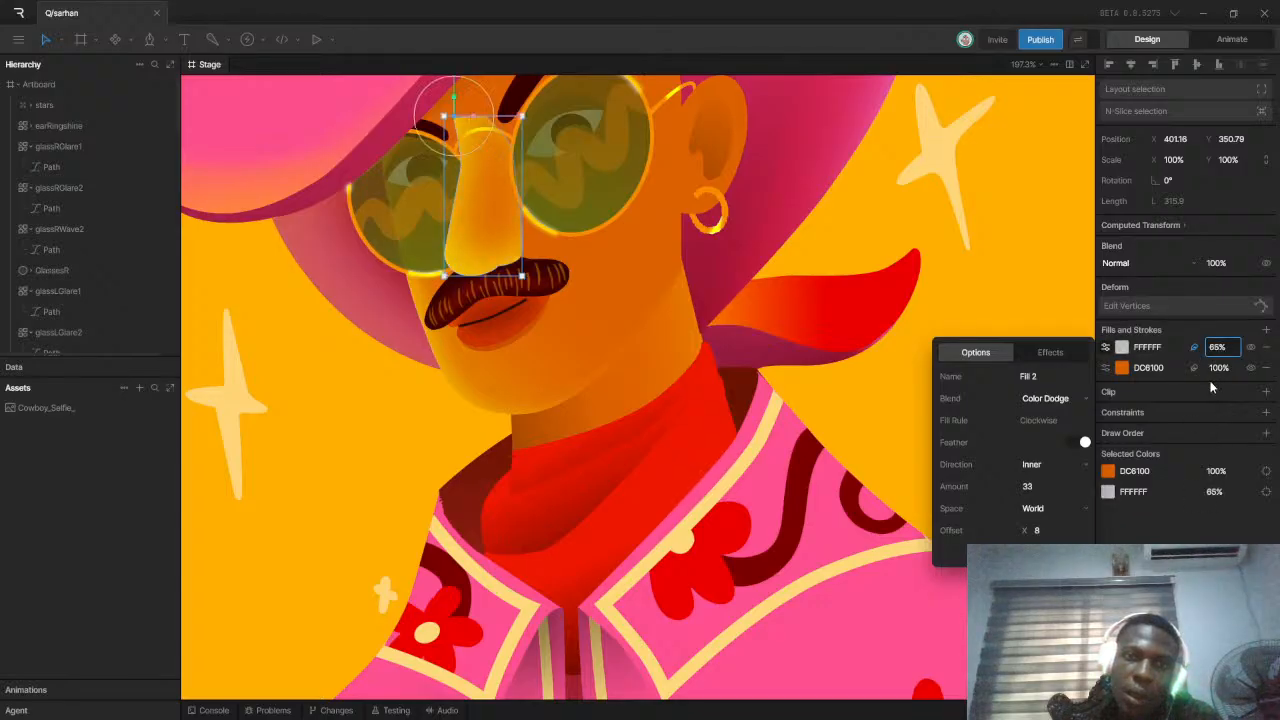
{"action": "left_click_drag", "start_coordinate": [1060, 487], "coordinate": [1051, 517]}
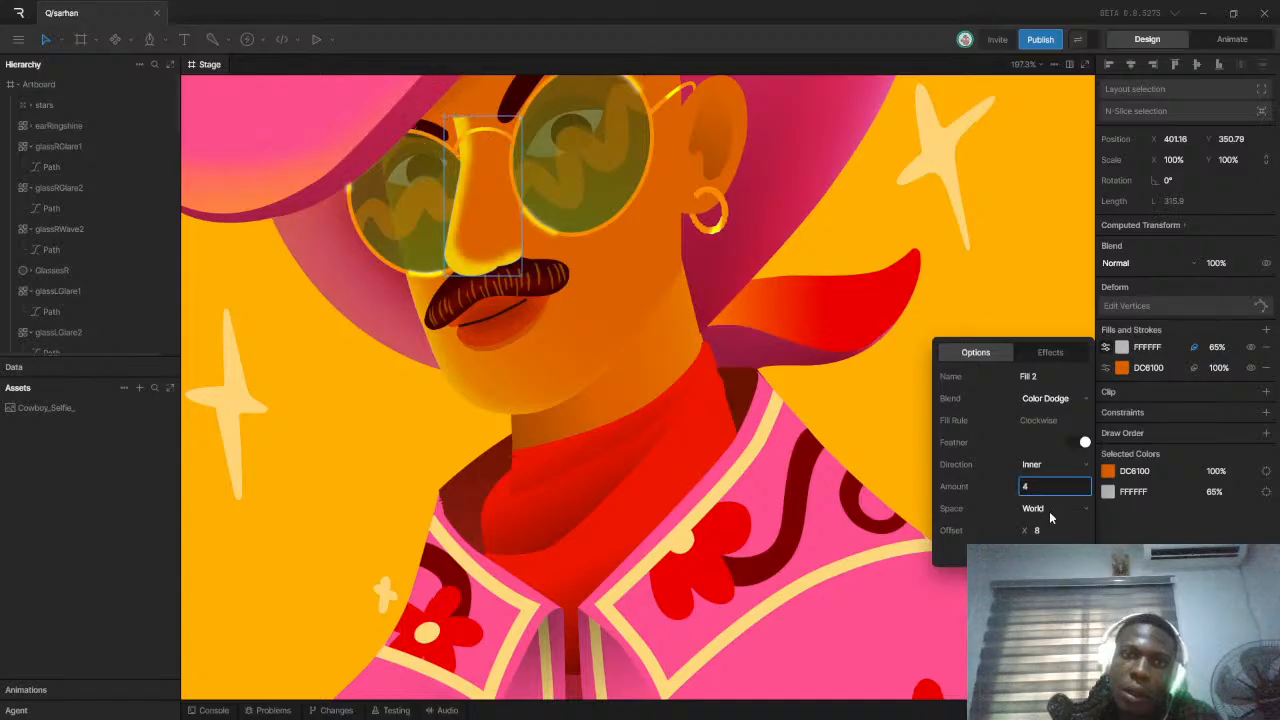
{"action": "left_click", "coordinate": [995, 206]}
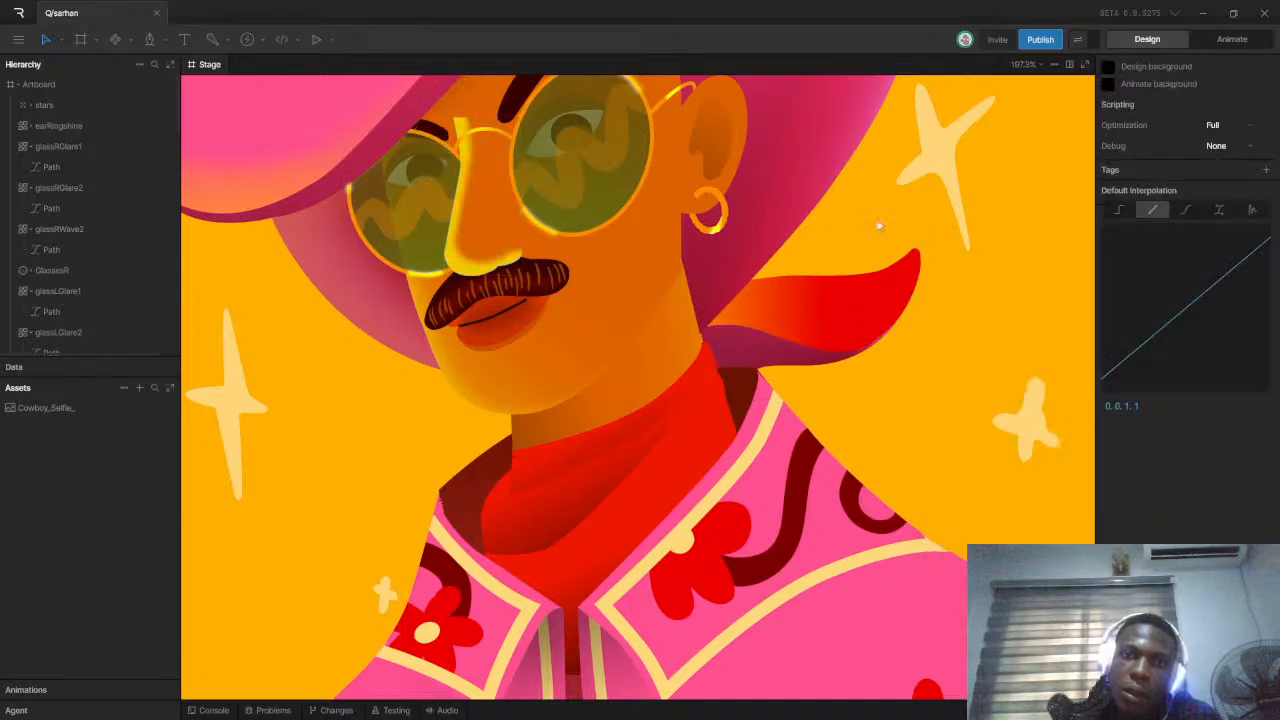
Reduce the opacity of the nose's white fill to 14% and deselect the nose
{"action": "scroll", "coordinate": [616, 335], "scroll_direction": "down", "scroll_amount": 3}
{"action": "scroll", "coordinate": [555, 372], "scroll_direction": "down", "scroll_amount": 4}
{"action": "scroll", "coordinate": [540, 360], "scroll_direction": "up", "scroll_amount": 6}
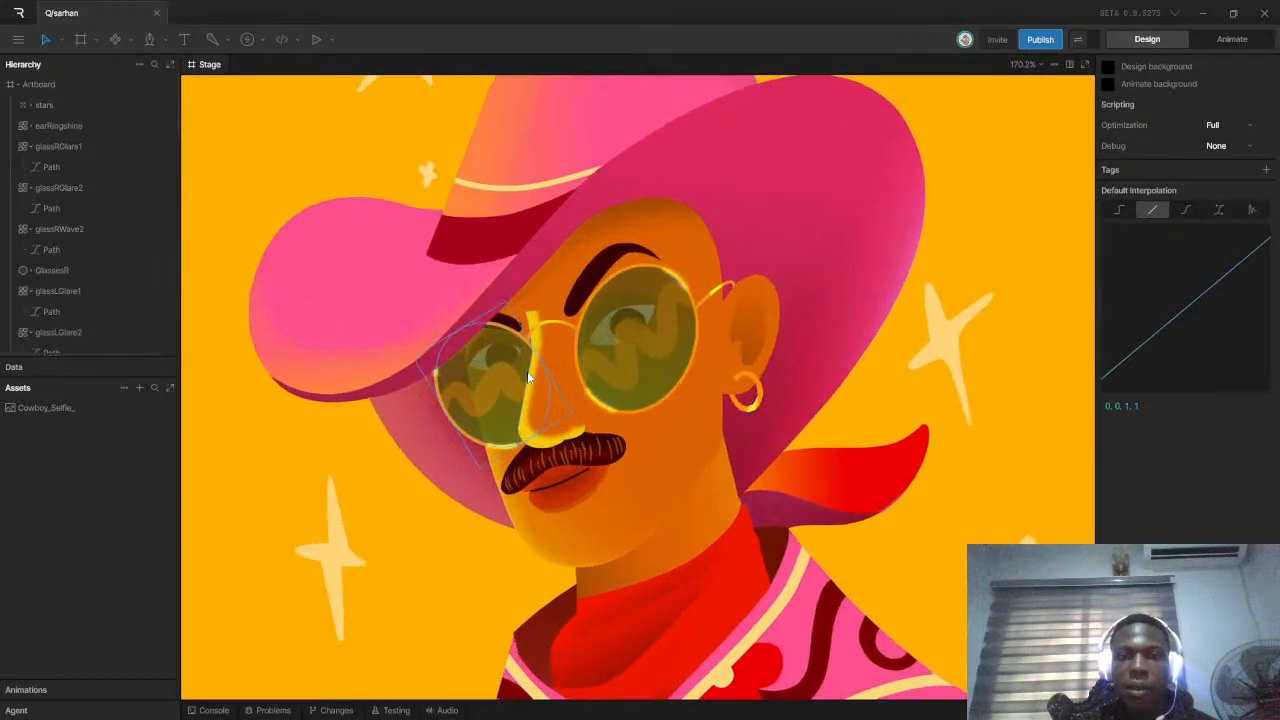
{"action": "left_click", "coordinate": [530, 378]}
{"action": "left_click", "coordinate": [545, 334]}
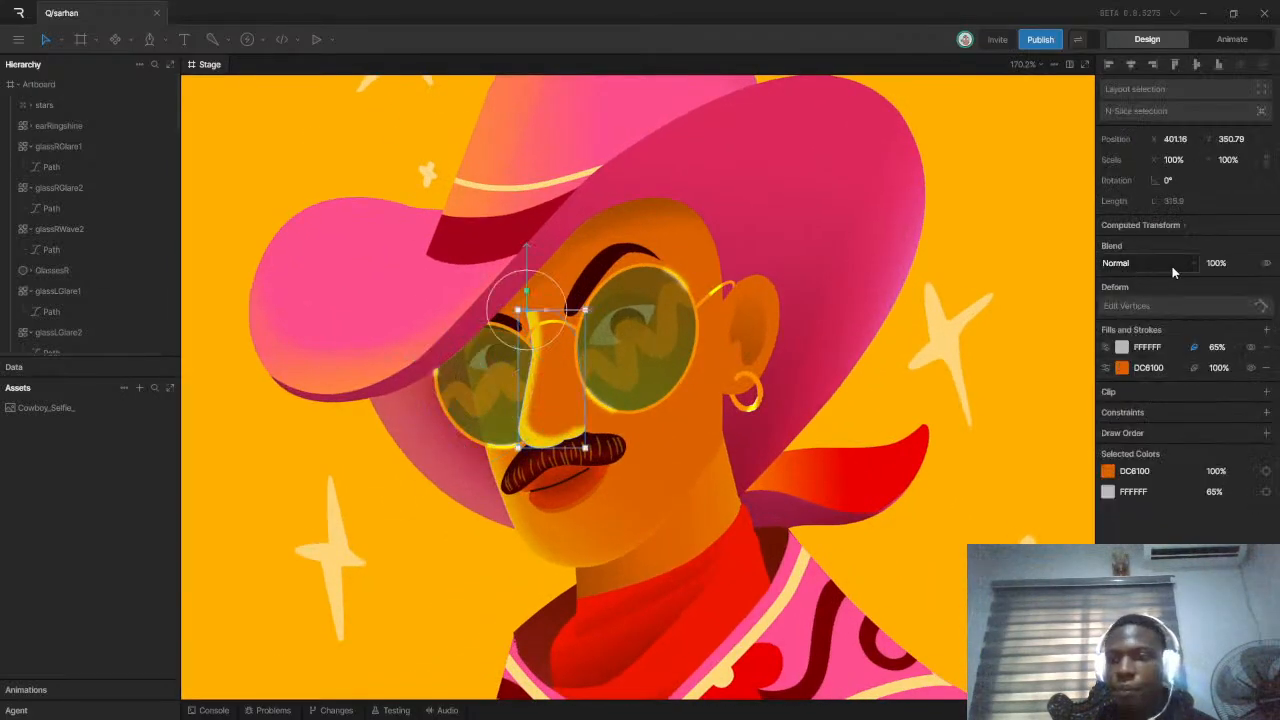
{"action": "left_click_drag", "start_coordinate": [1215, 345], "coordinate": [1218, 380]}
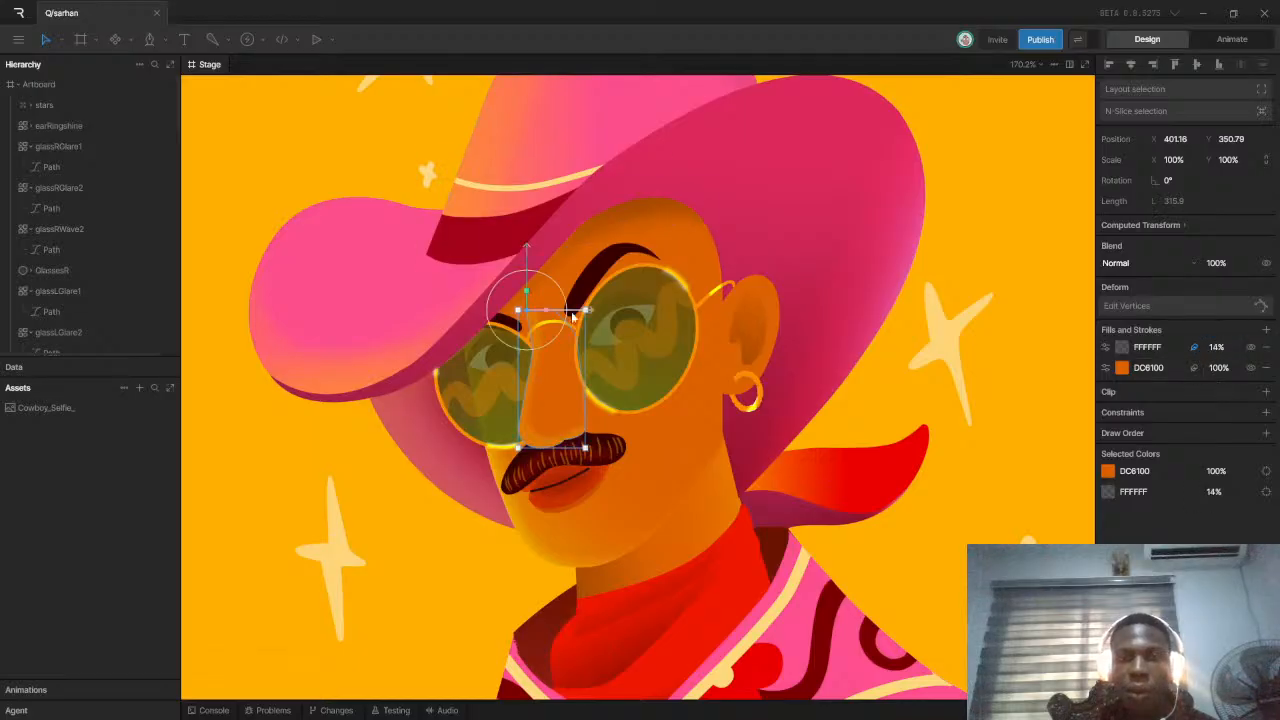
{"action": "scroll", "coordinate": [573, 320], "scroll_direction": "down", "scroll_amount": 2}
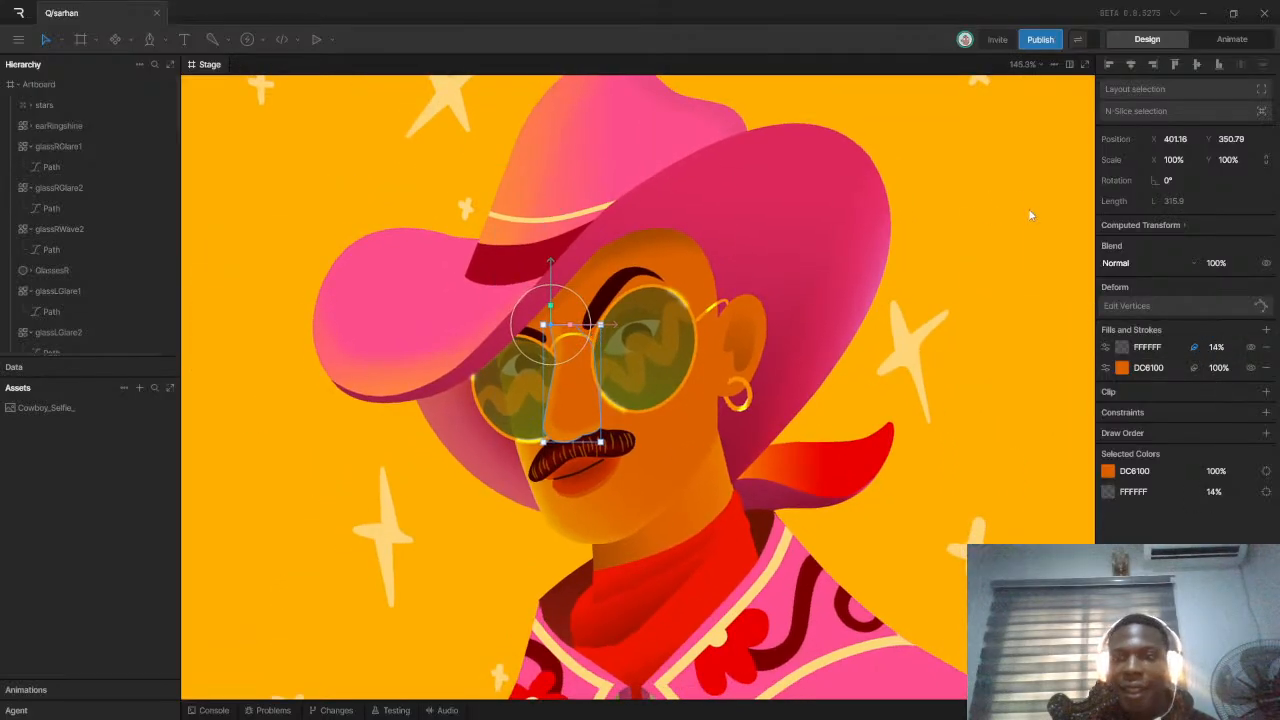
{"action": "left_click", "coordinate": [990, 232]}
{"action": "scroll", "coordinate": [975, 234], "scroll_direction": "down", "scroll_amount": 5}
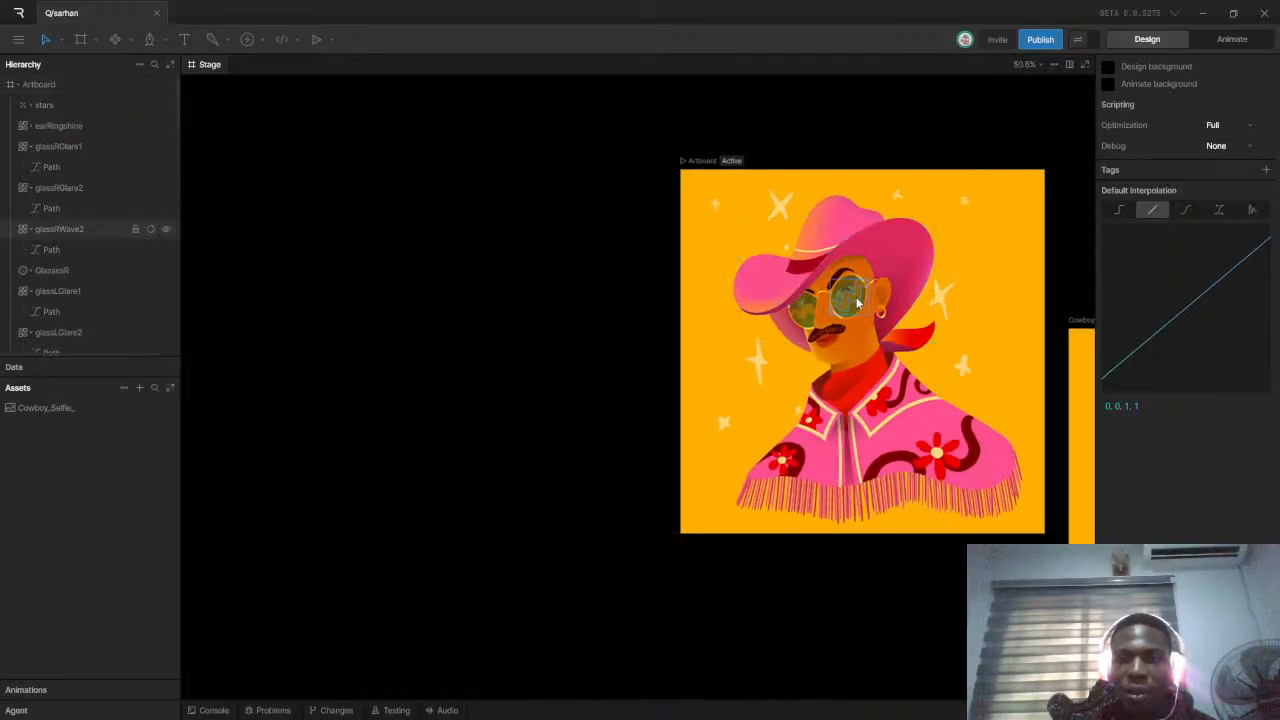
Edit the nose path's vertices and add two new points along its upper edge between the eyebrows
{"action": "scroll", "coordinate": [698, 340], "scroll_direction": "up", "scroll_amount": 8}
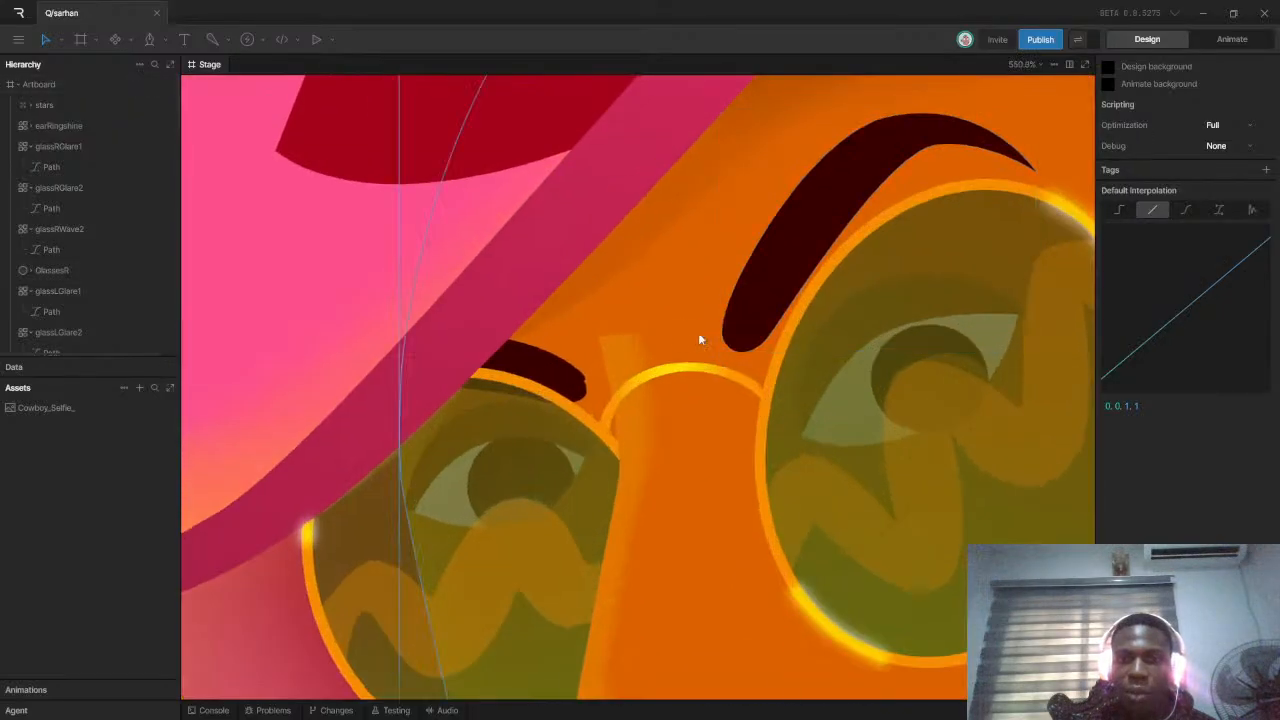
{"action": "left_click", "coordinate": [664, 345]}
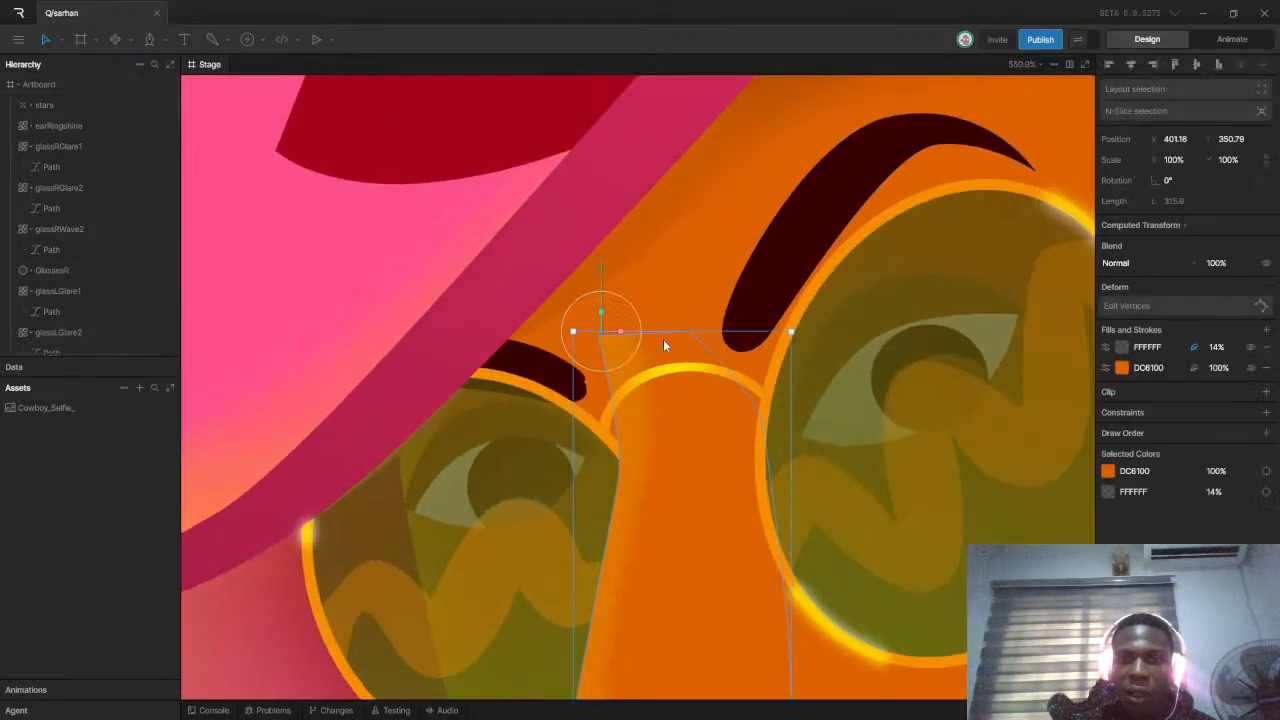
{"action": "double_click", "coordinate": [664, 345]}
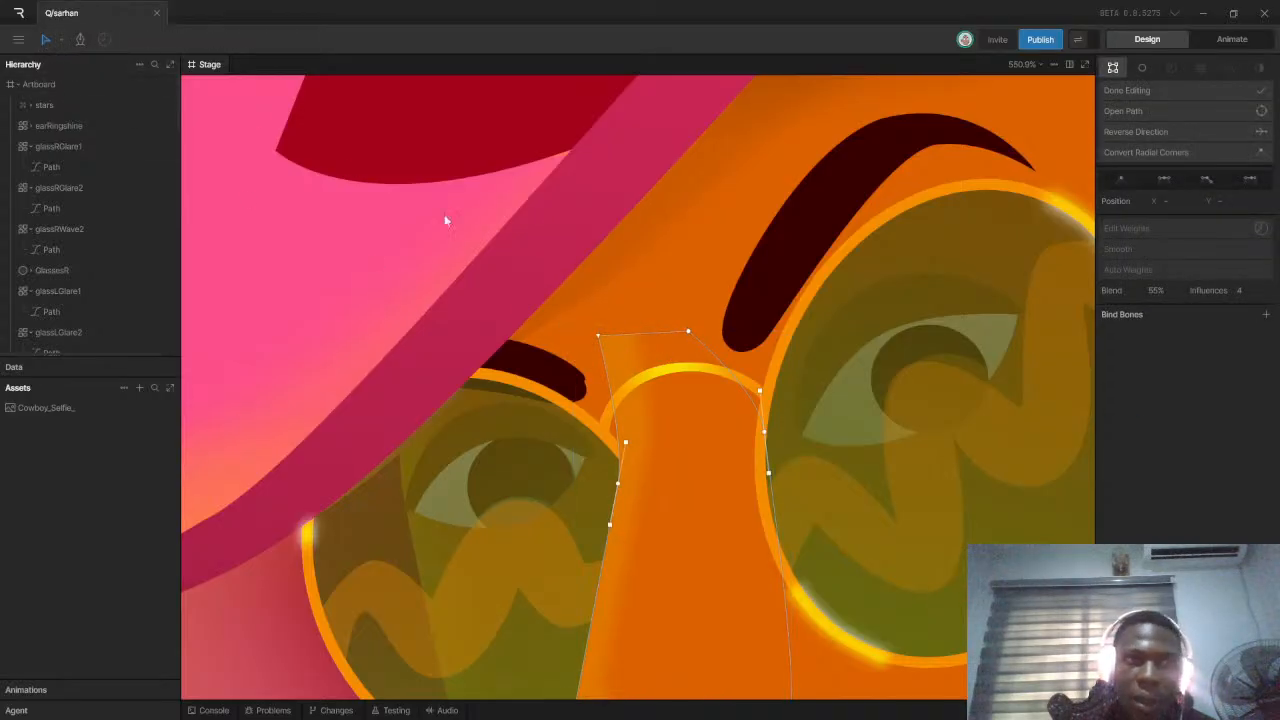
{"action": "left_click", "coordinate": [80, 39]}
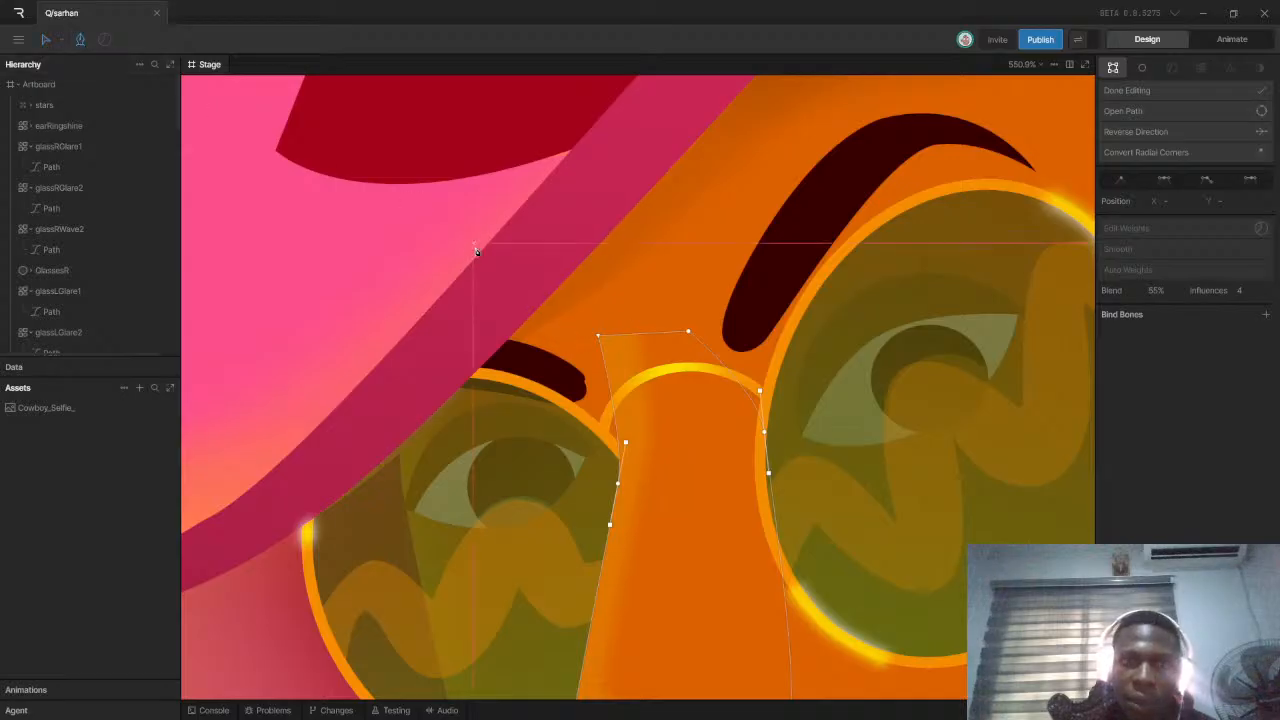
{"action": "left_click", "coordinate": [626, 338]}
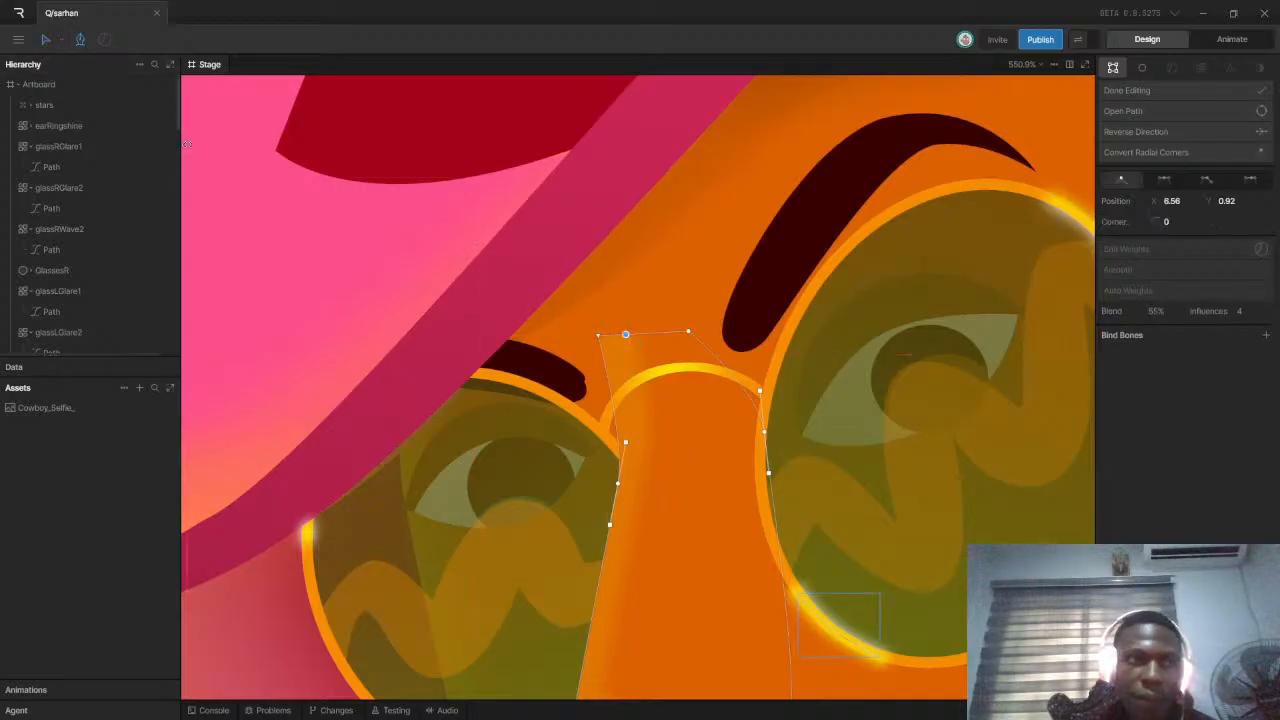
{"action": "left_click", "coordinate": [671, 332]}
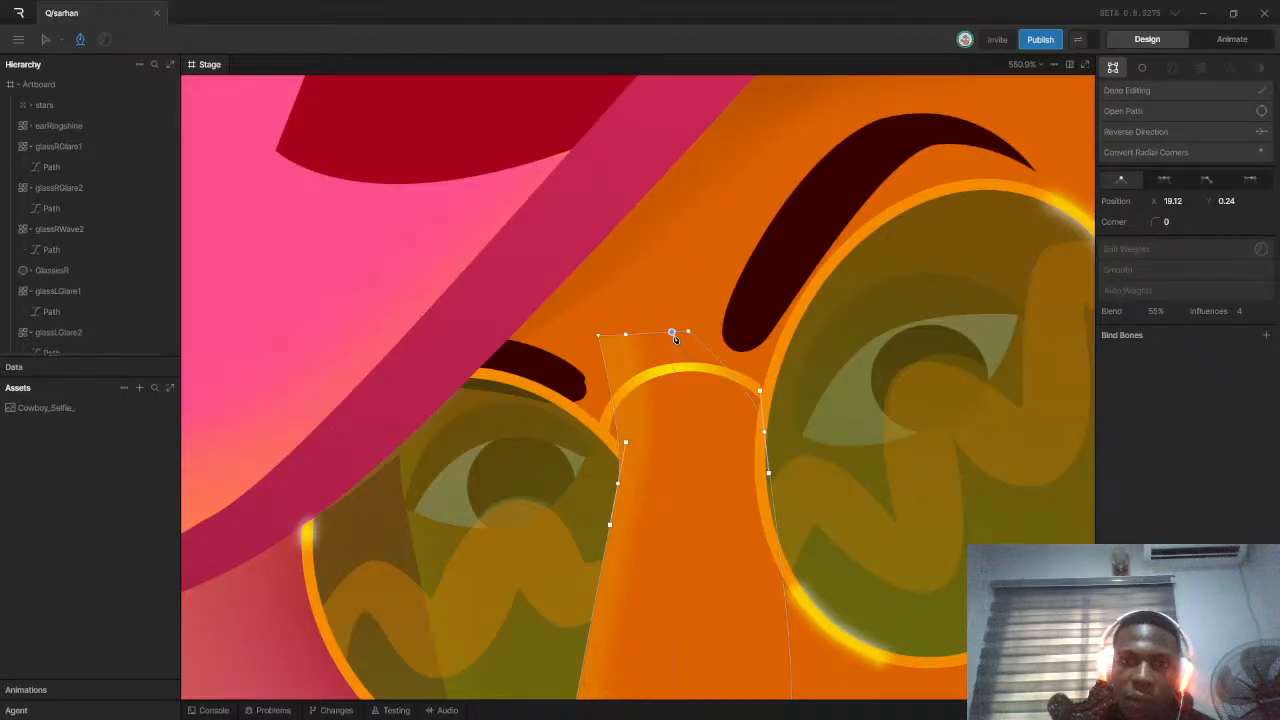
{"action": "left_click", "coordinate": [43, 38]}
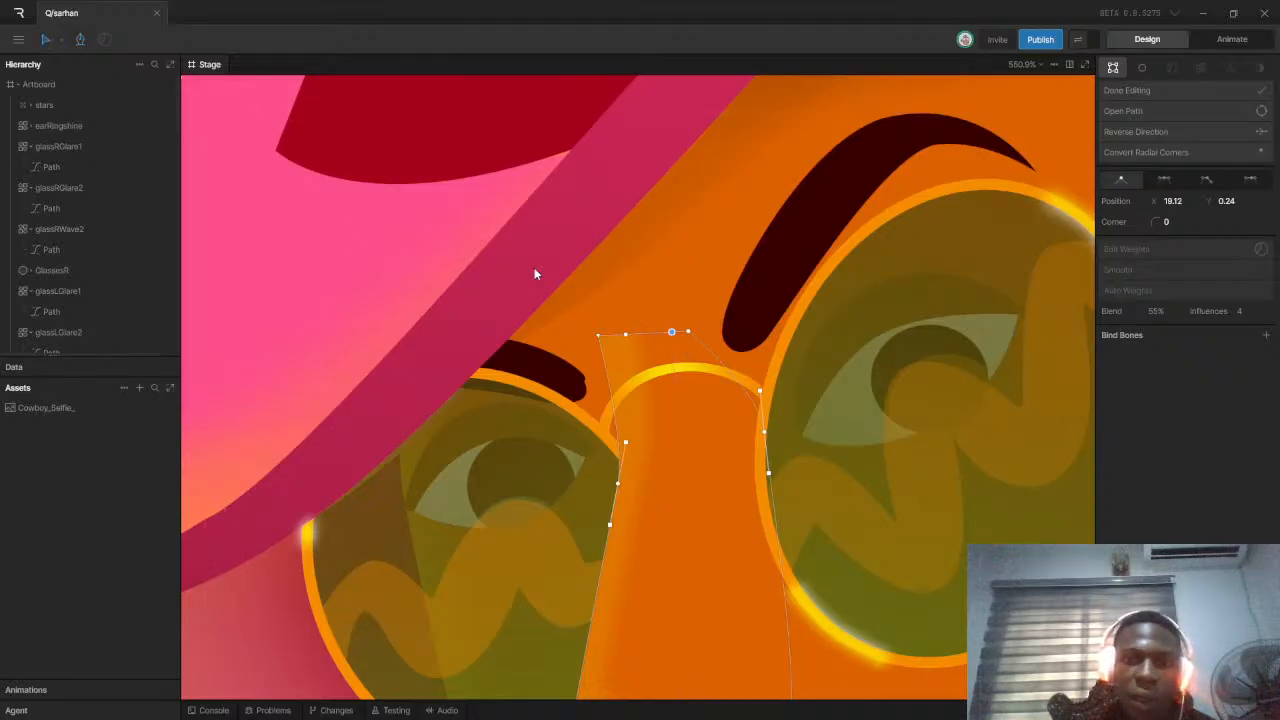
Move the two new nose points up to the hat brim's edge, at about (-9, -14) and (13, -38), and finish editing the path
{"action": "left_click_drag", "start_coordinate": [626, 337], "coordinate": [548, 255]}
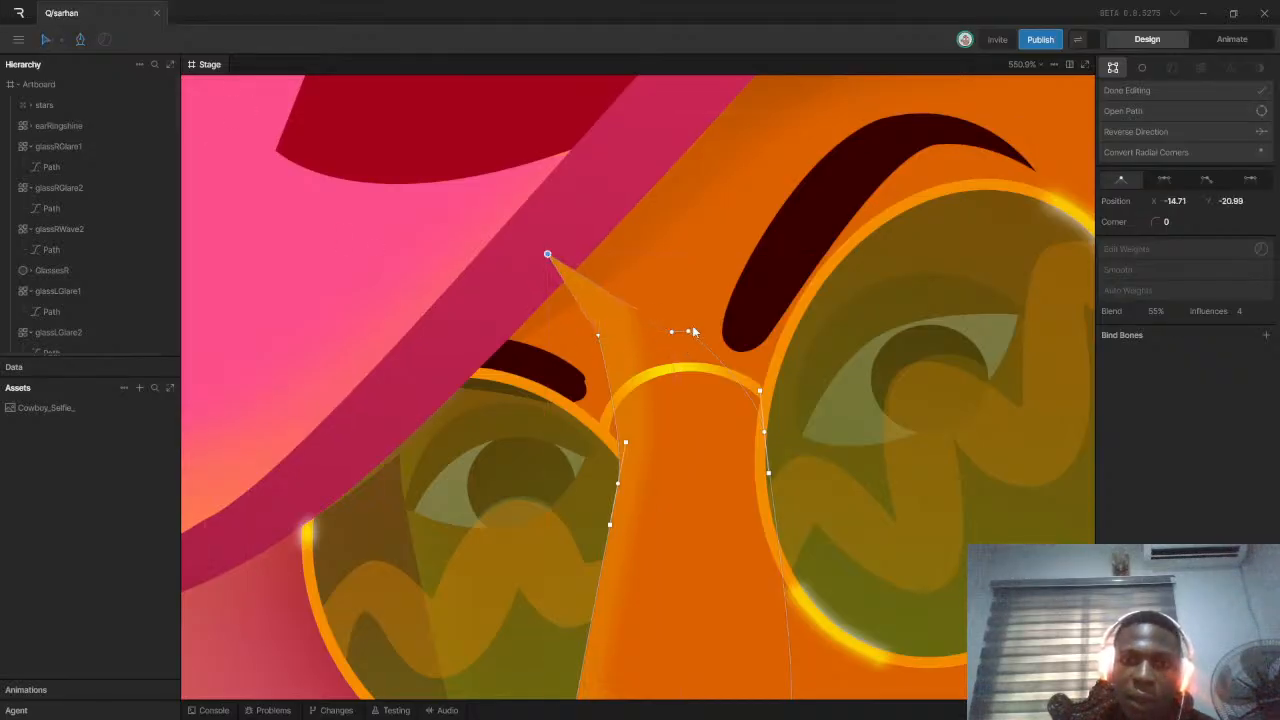
{"action": "left_click_drag", "start_coordinate": [672, 332], "coordinate": [653, 198]}
{"action": "left_click_drag", "start_coordinate": [548, 258], "coordinate": [569, 281]}
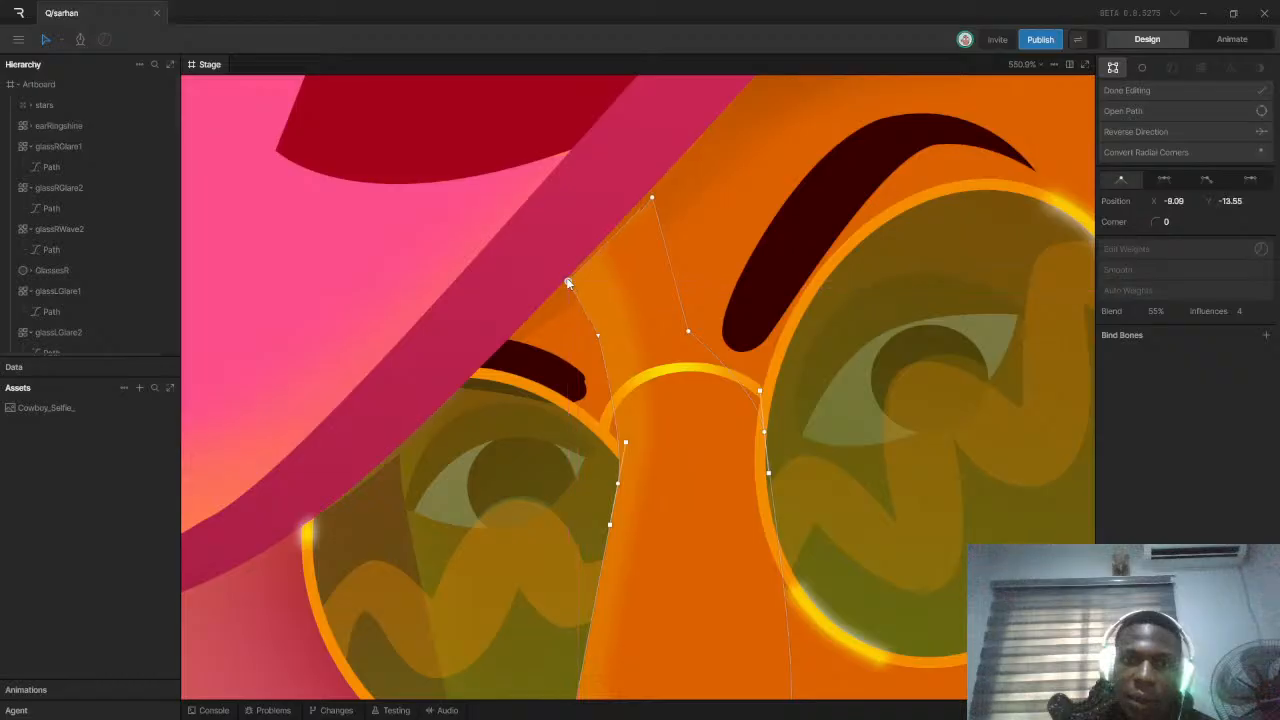
{"action": "left_click", "coordinate": [652, 198]}
{"action": "left_click_drag", "start_coordinate": [651, 196], "coordinate": [648, 191]}
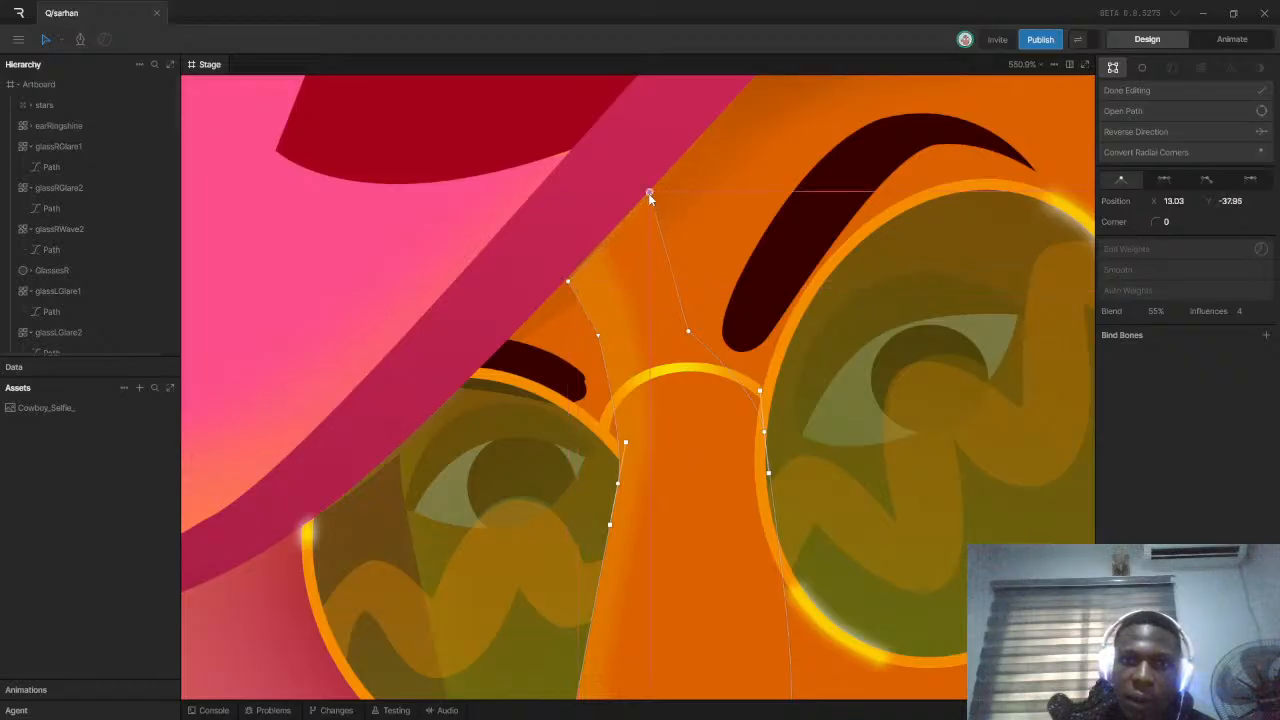
{"action": "left_click", "coordinate": [1188, 91]}
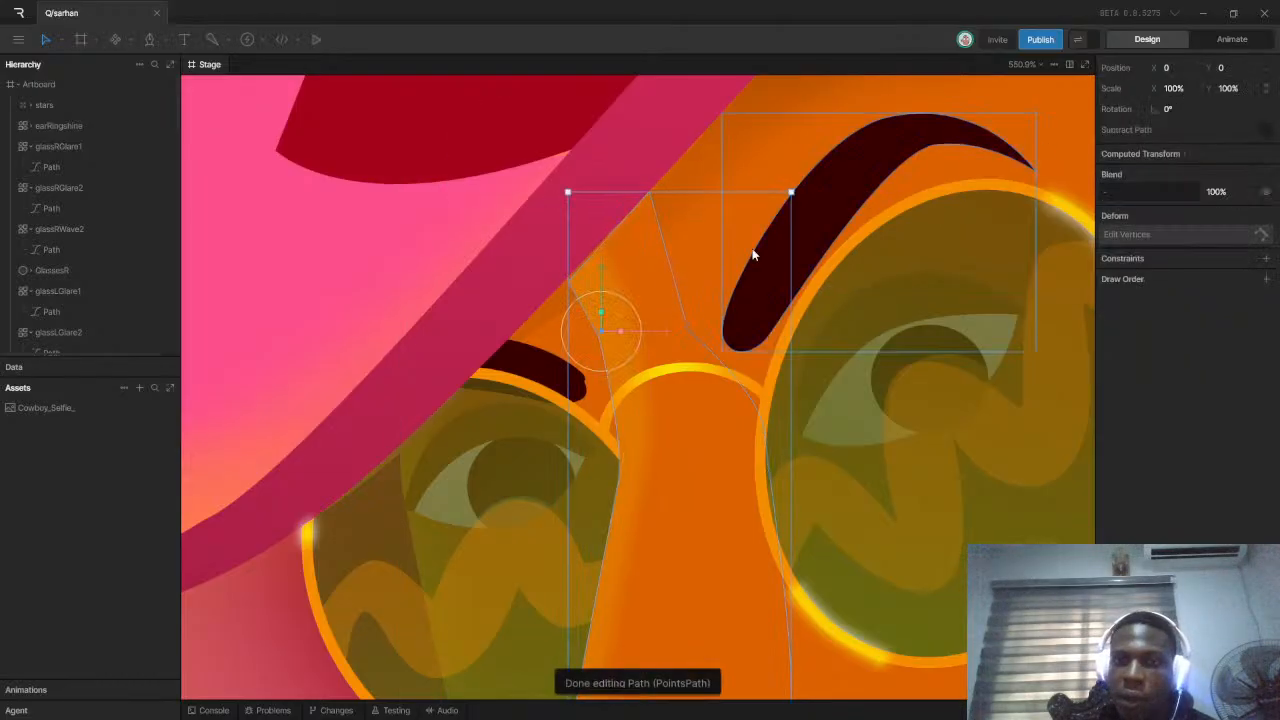
Examine the whole illustration beside the Cowboy_Selfie_ reference, and check the forehead and hat brim shapes
{"action": "scroll", "coordinate": [672, 323], "scroll_direction": "down", "scroll_amount": 10}
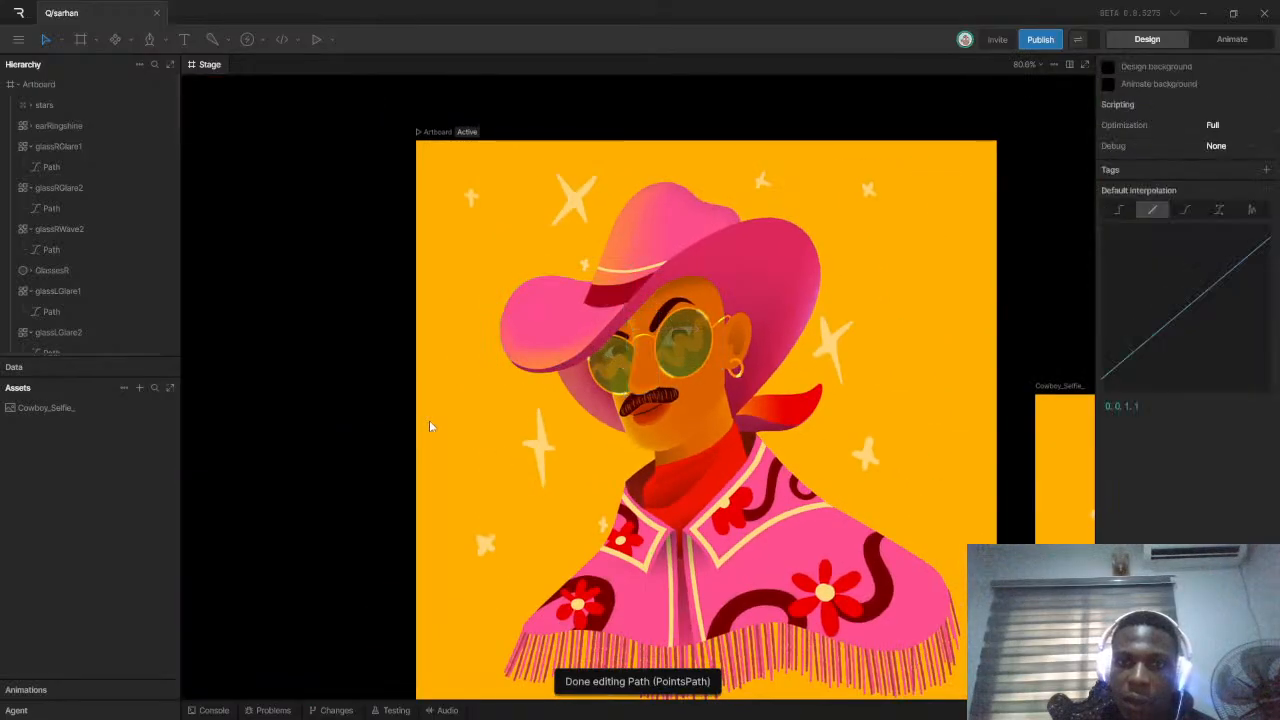
{"action": "scroll", "coordinate": [430, 425], "scroll_direction": "down", "scroll_amount": 4}
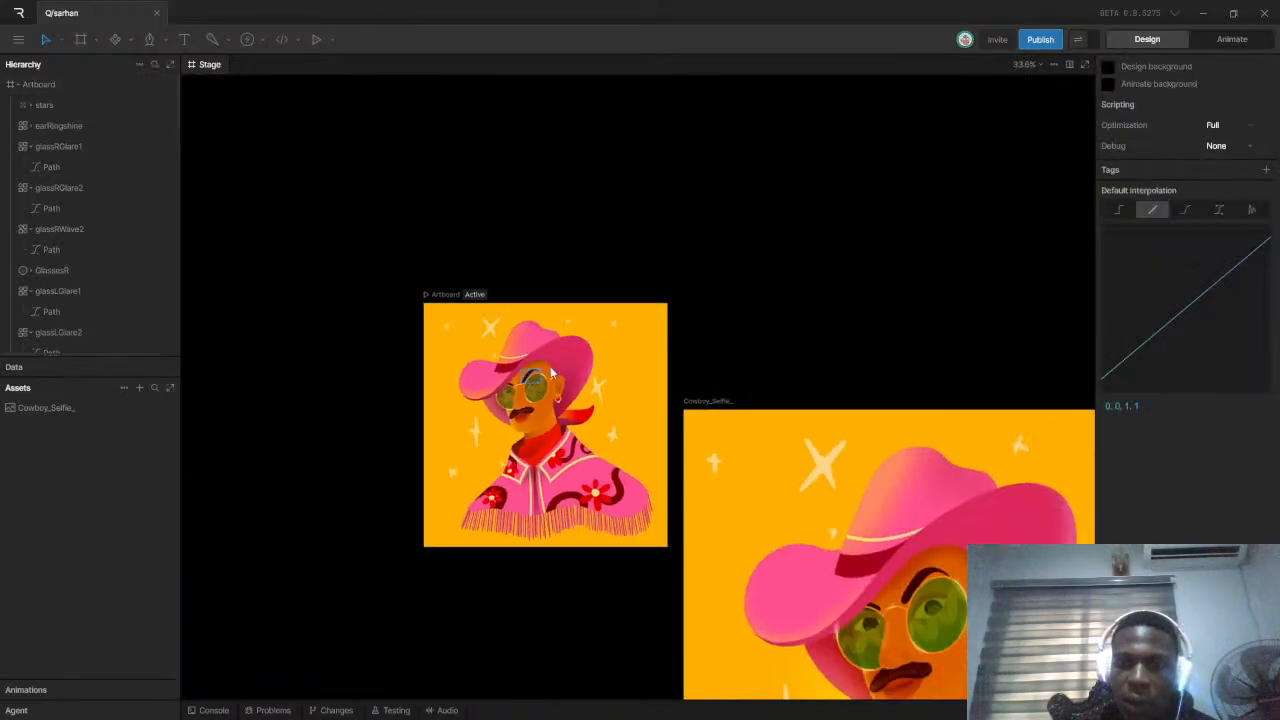
{"action": "scroll", "coordinate": [512, 385], "scroll_direction": "up", "scroll_amount": 1}
{"action": "scroll", "coordinate": [706, 312], "scroll_direction": "down", "scroll_amount": 1}
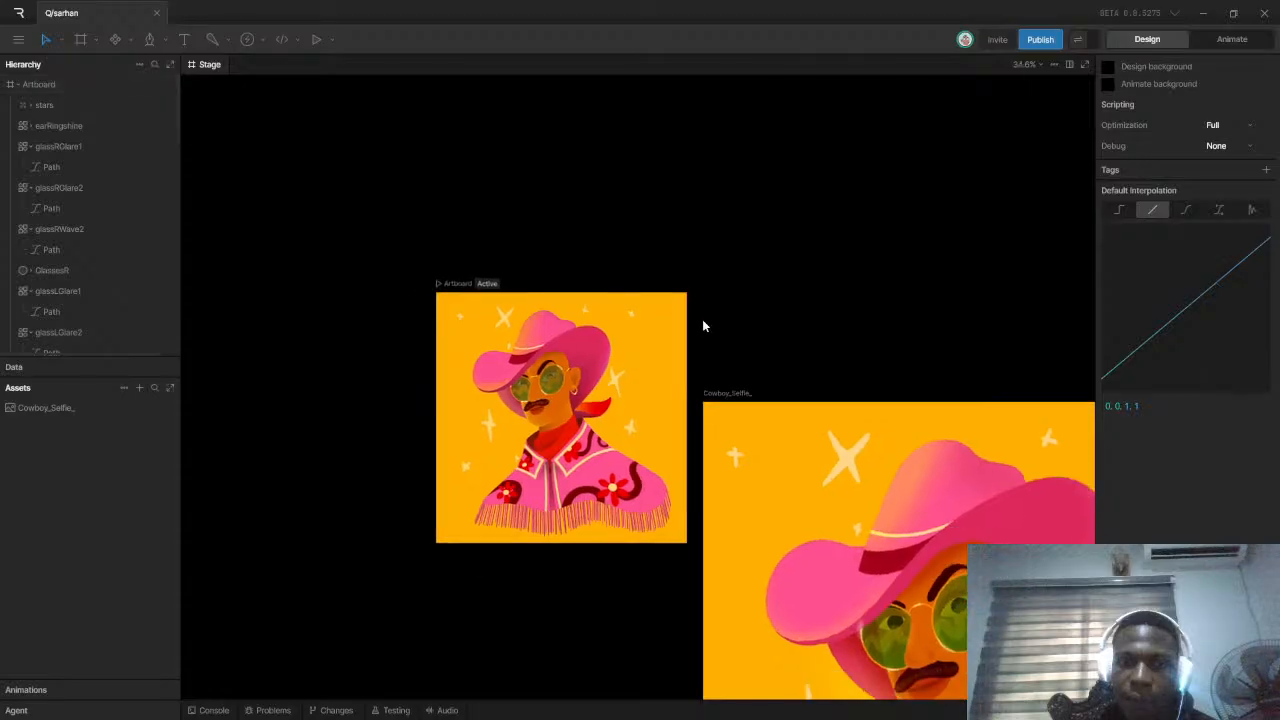
{"action": "scroll", "coordinate": [617, 387], "scroll_direction": "up", "scroll_amount": 8}
{"action": "scroll", "coordinate": [562, 338], "scroll_direction": "down", "scroll_amount": 4}
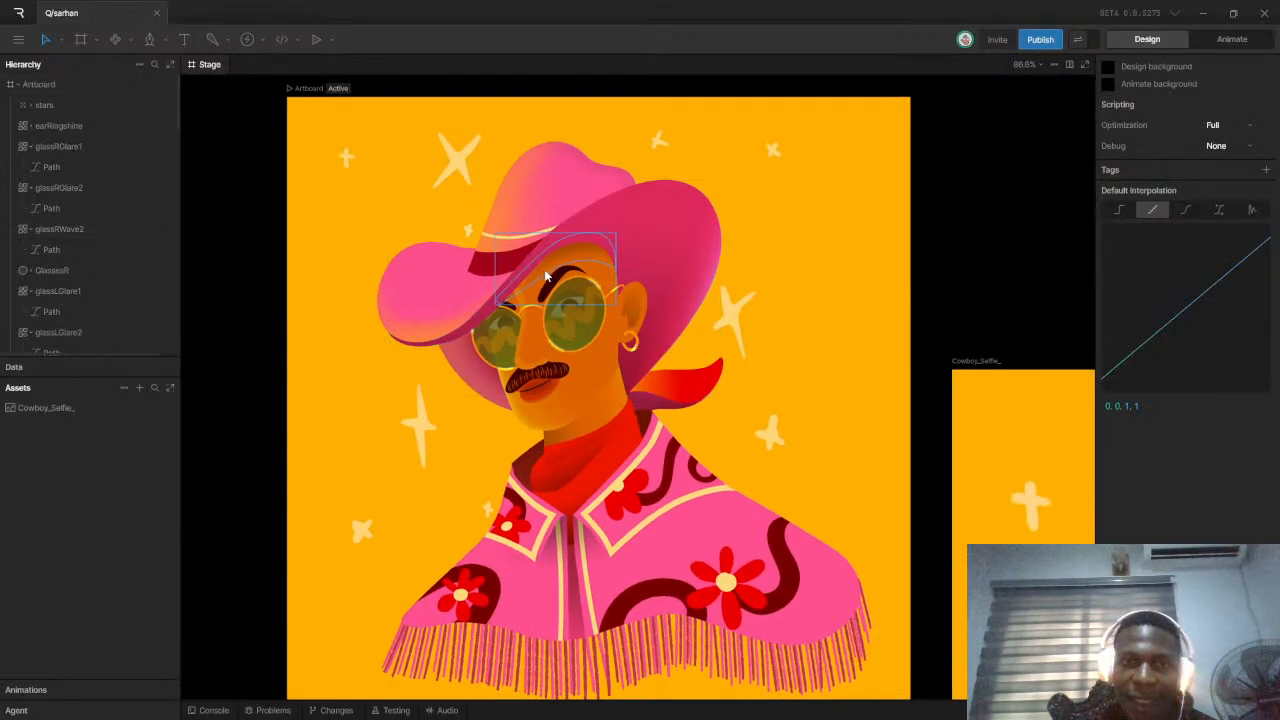
{"action": "left_click", "coordinate": [546, 277]}
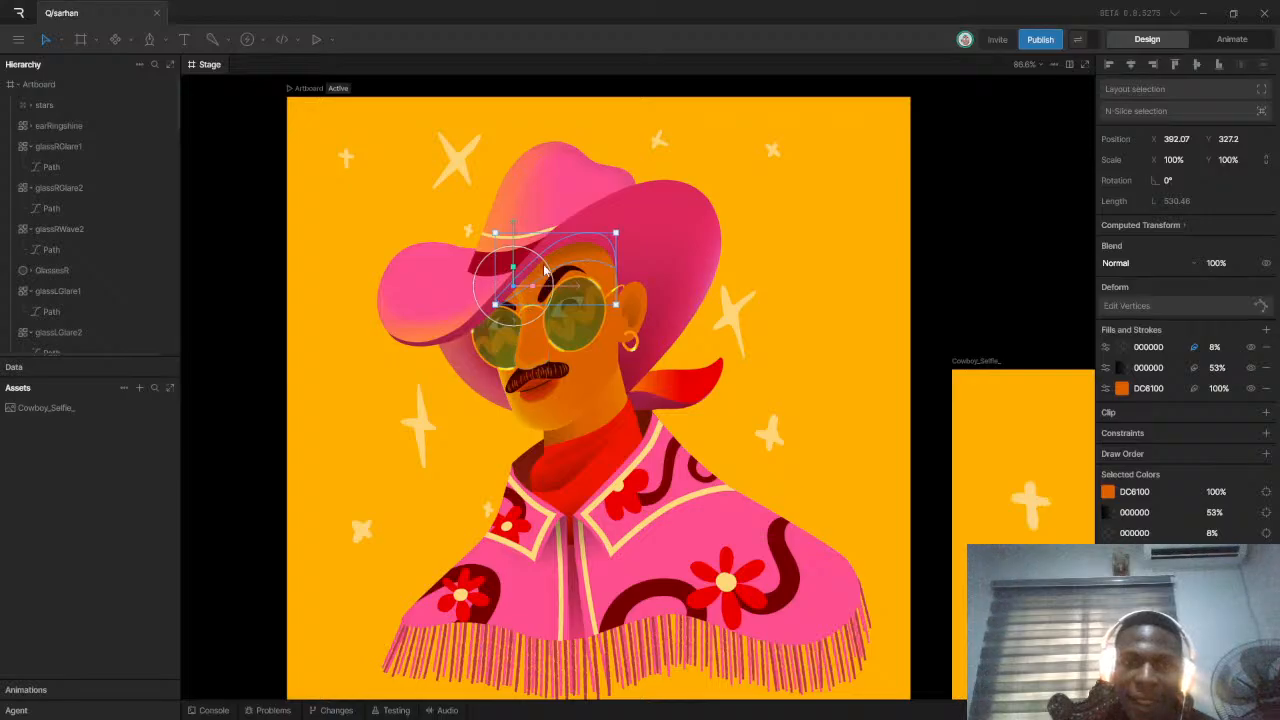
{"action": "left_click", "coordinate": [594, 219], "text": "shift"}
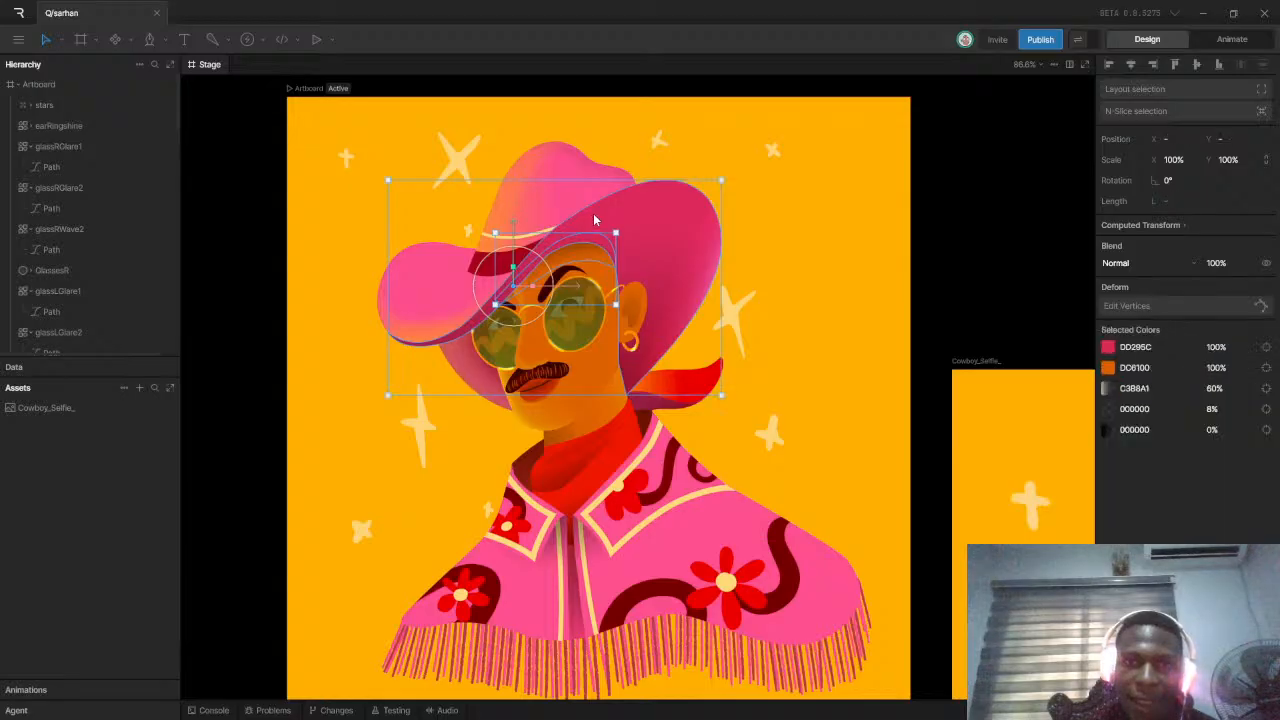
{"action": "left_click", "coordinate": [871, 215]}
Group the ear, its inner shadow, the earring and the earring shine, and name the group earR
{"action": "scroll", "coordinate": [626, 337], "scroll_direction": "up", "scroll_amount": 5}
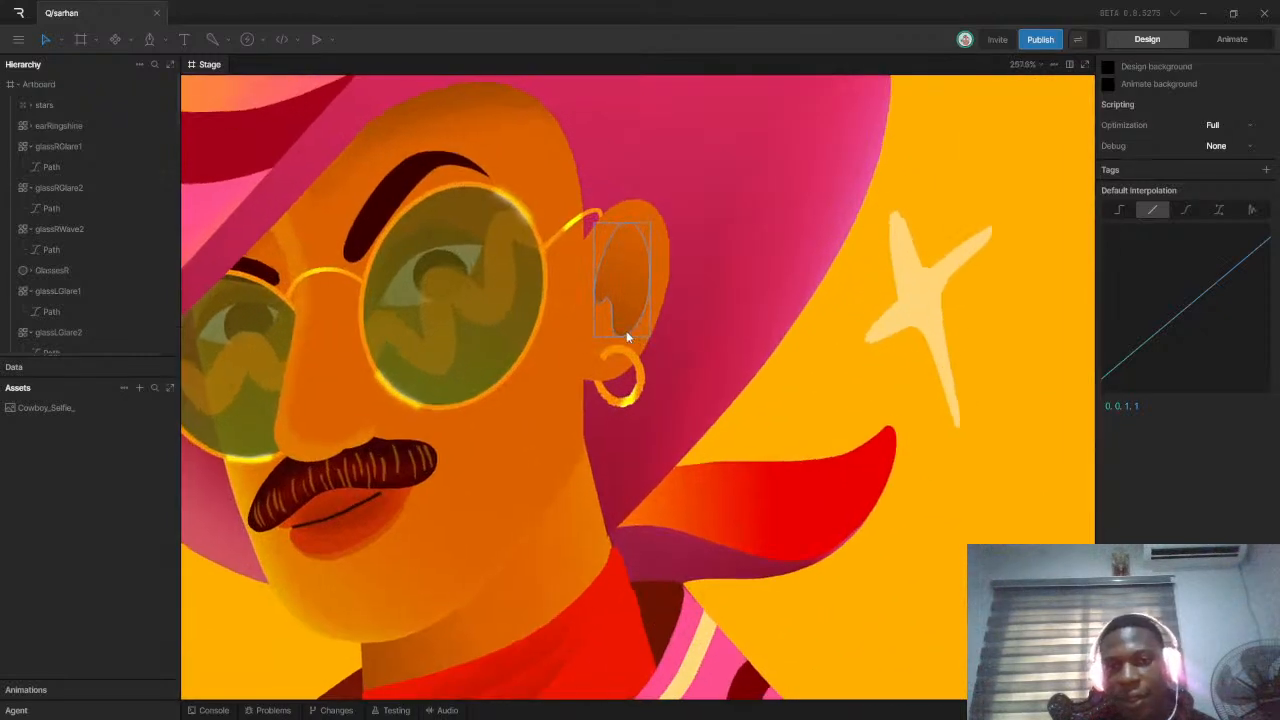
{"action": "left_click", "coordinate": [627, 337]}
{"action": "left_click", "coordinate": [628, 360], "text": "shift"}
{"action": "left_click", "coordinate": [628, 398], "text": "shift"}
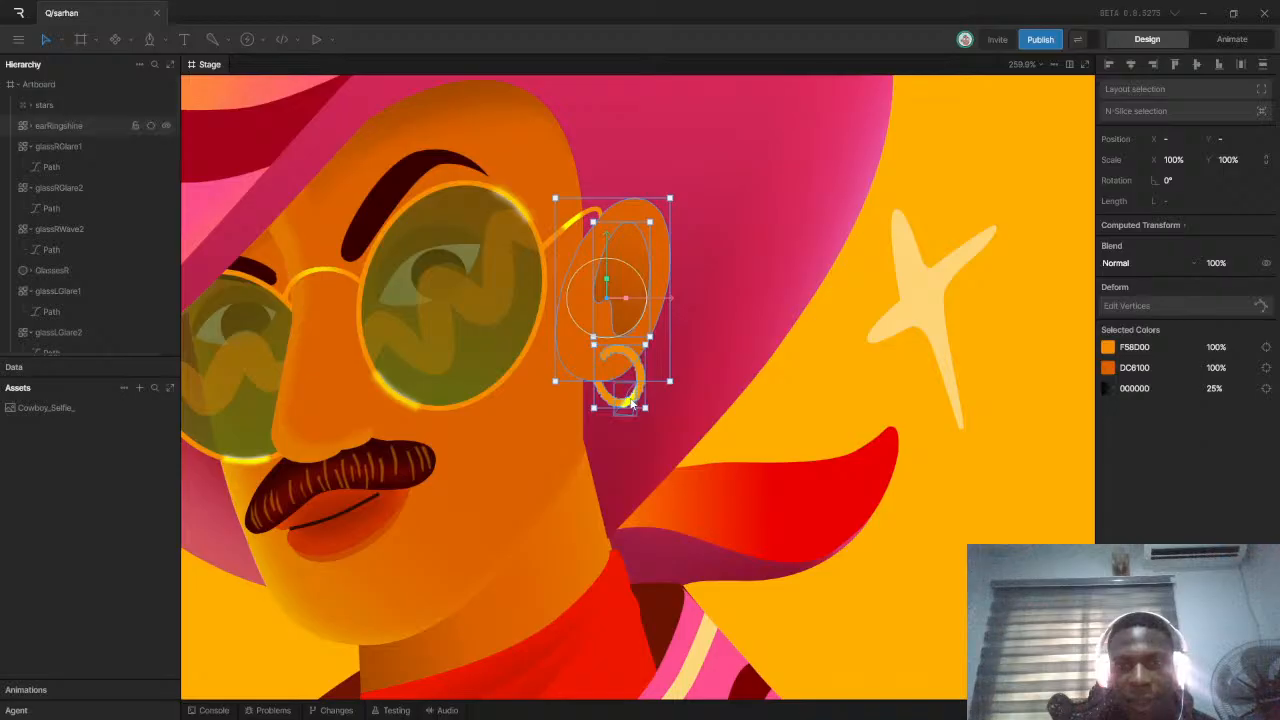
{"action": "left_click", "coordinate": [630, 404], "text": "shift"}
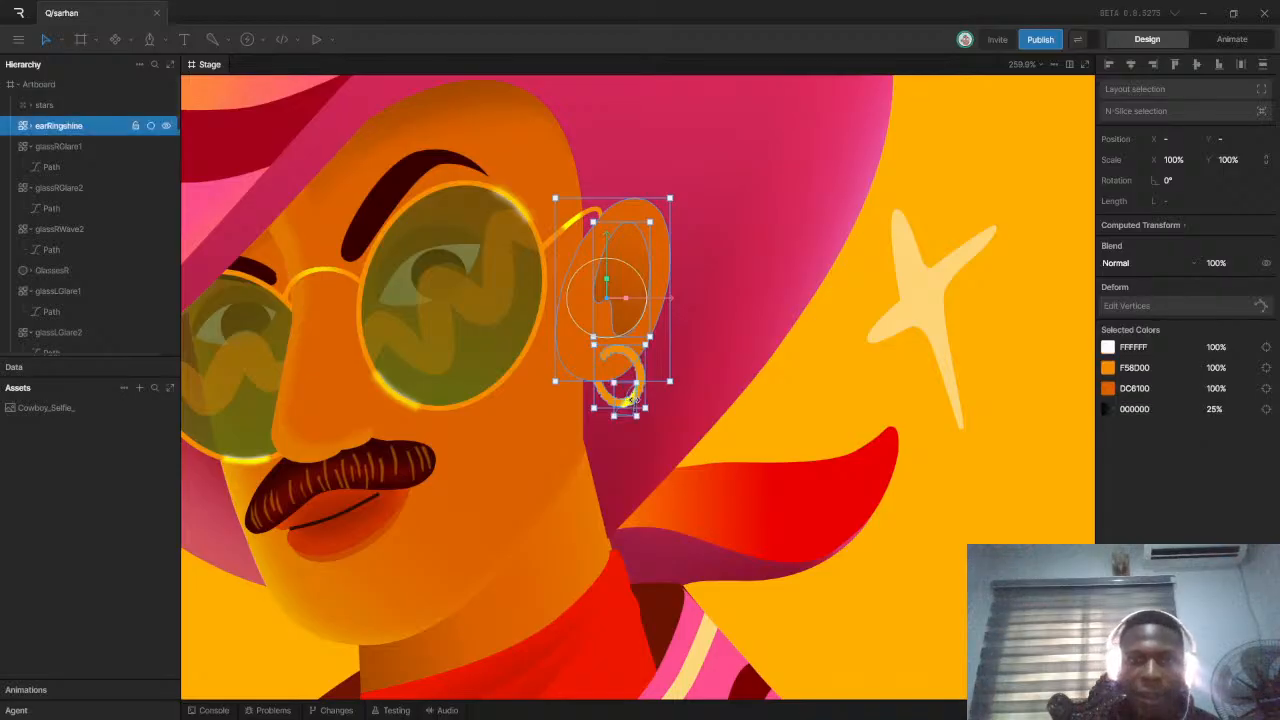
{"action": "key", "text": "ctrl+g"}
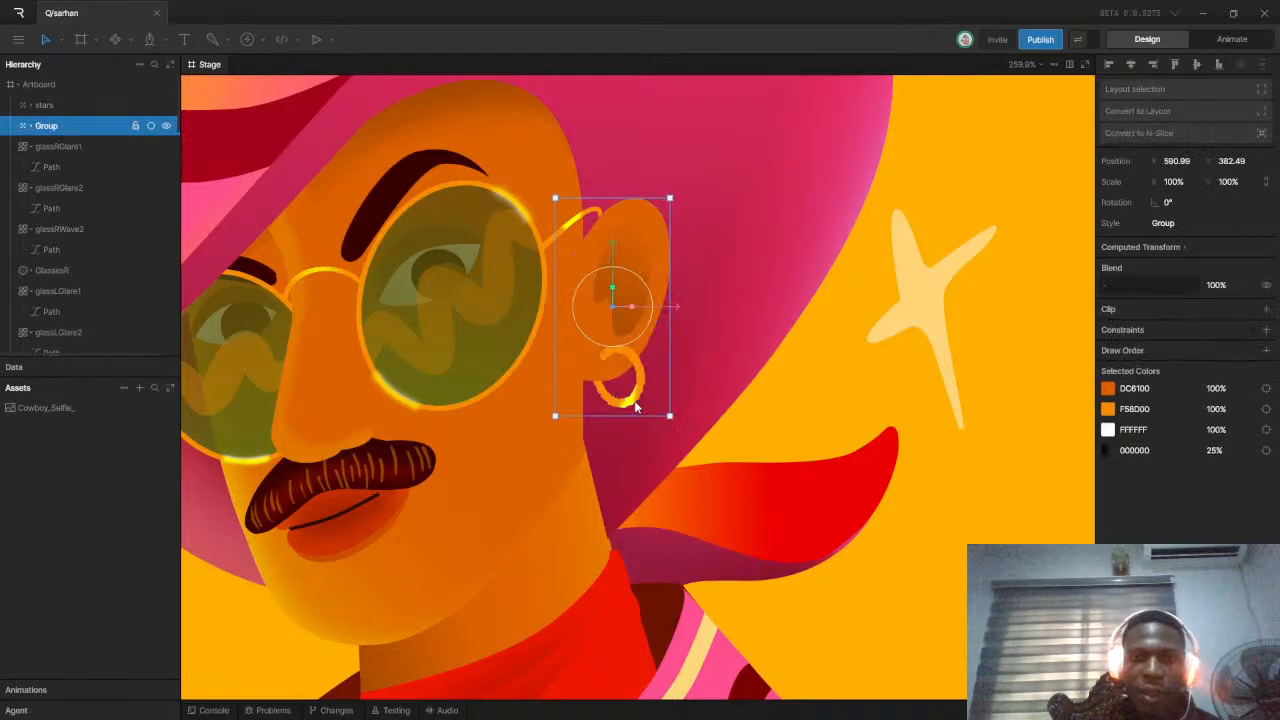
{"action": "double_click", "coordinate": [40, 131]}
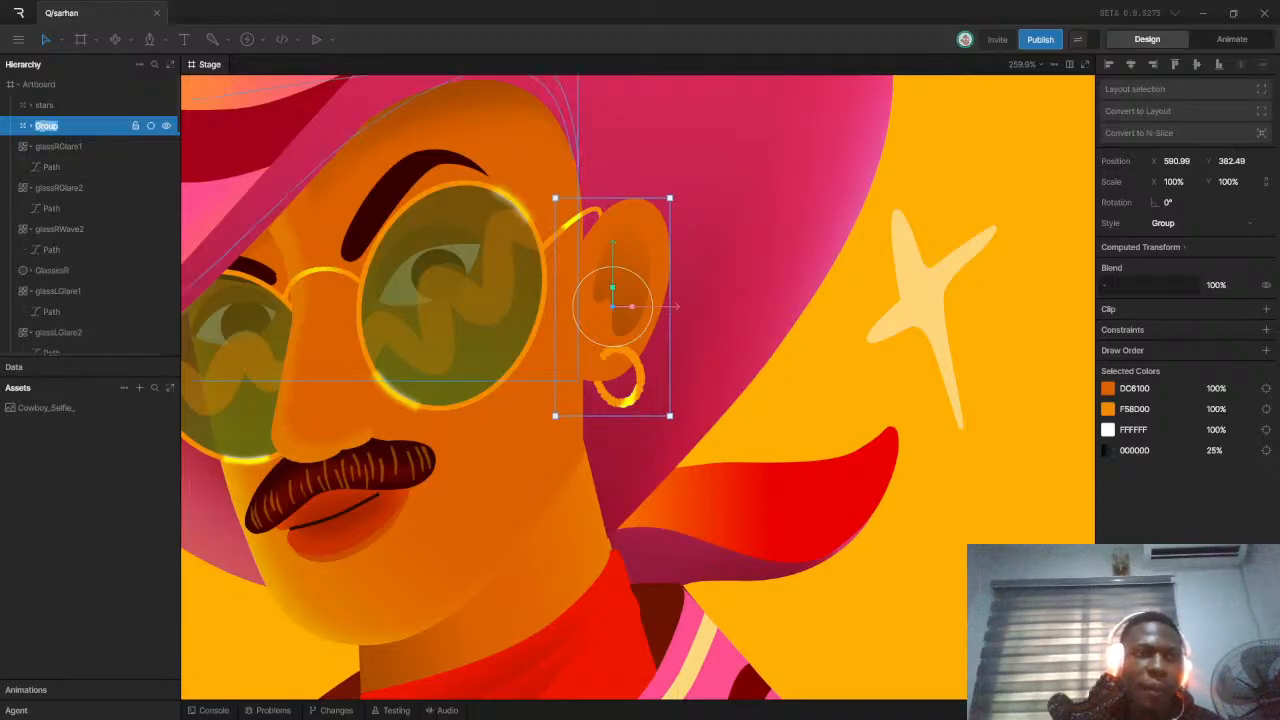
{"action": "type", "text": "earR"}
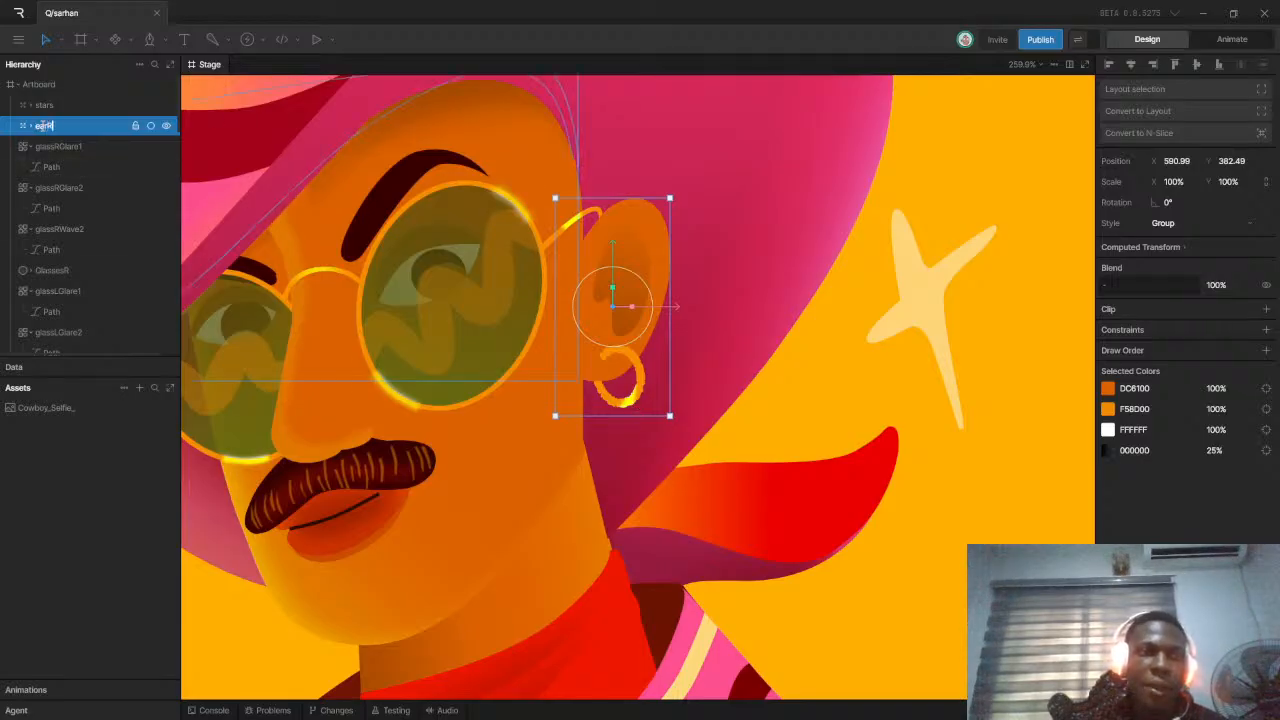
Group the glasses' temple arm with its white highlight and name the group GlassesHandle
{"action": "scroll", "coordinate": [677, 320], "scroll_direction": "down", "scroll_amount": 5}
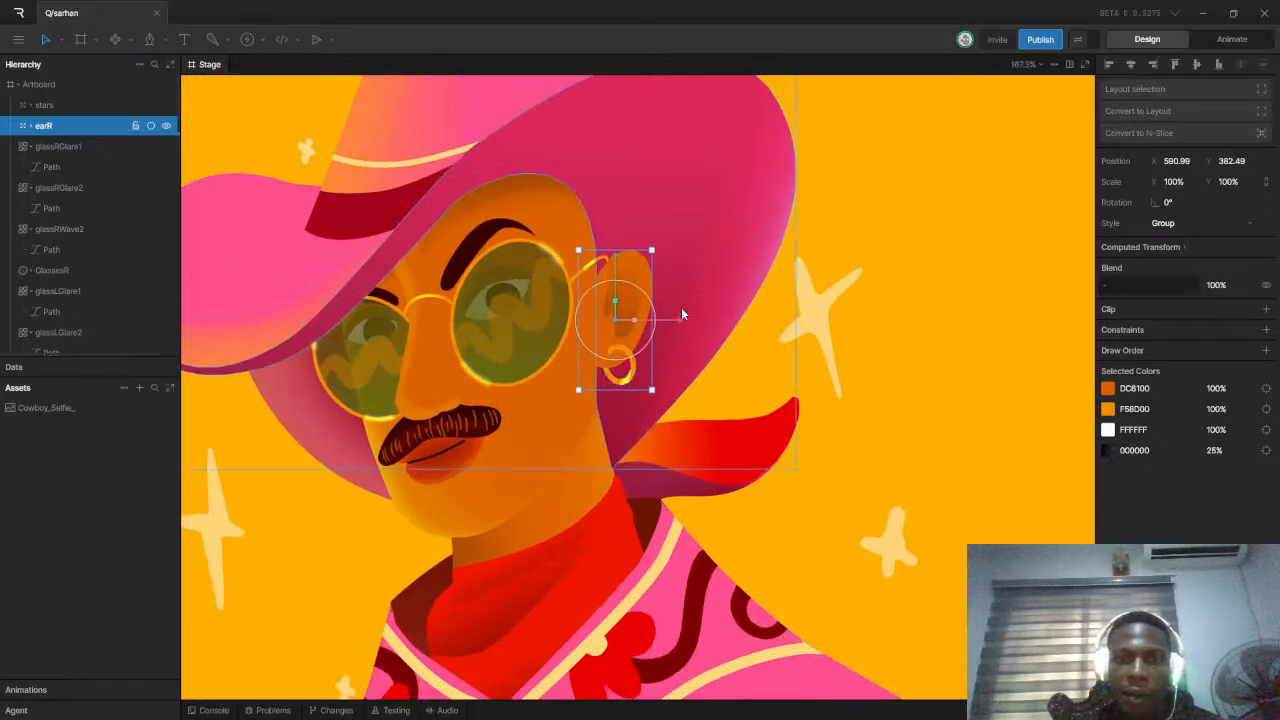
{"action": "left_click", "coordinate": [594, 267]}
{"action": "scroll", "coordinate": [594, 265], "scroll_direction": "up", "scroll_amount": 3}
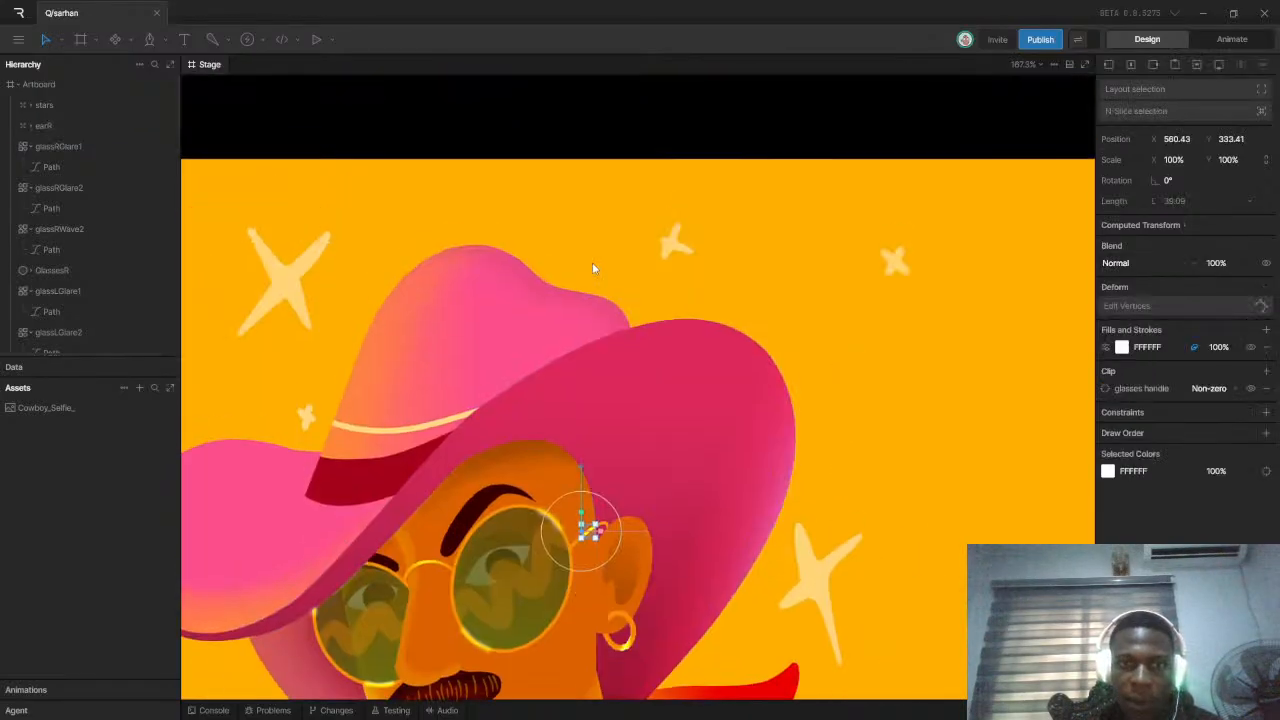
{"action": "scroll", "coordinate": [594, 551], "scroll_direction": "up", "scroll_amount": 10}
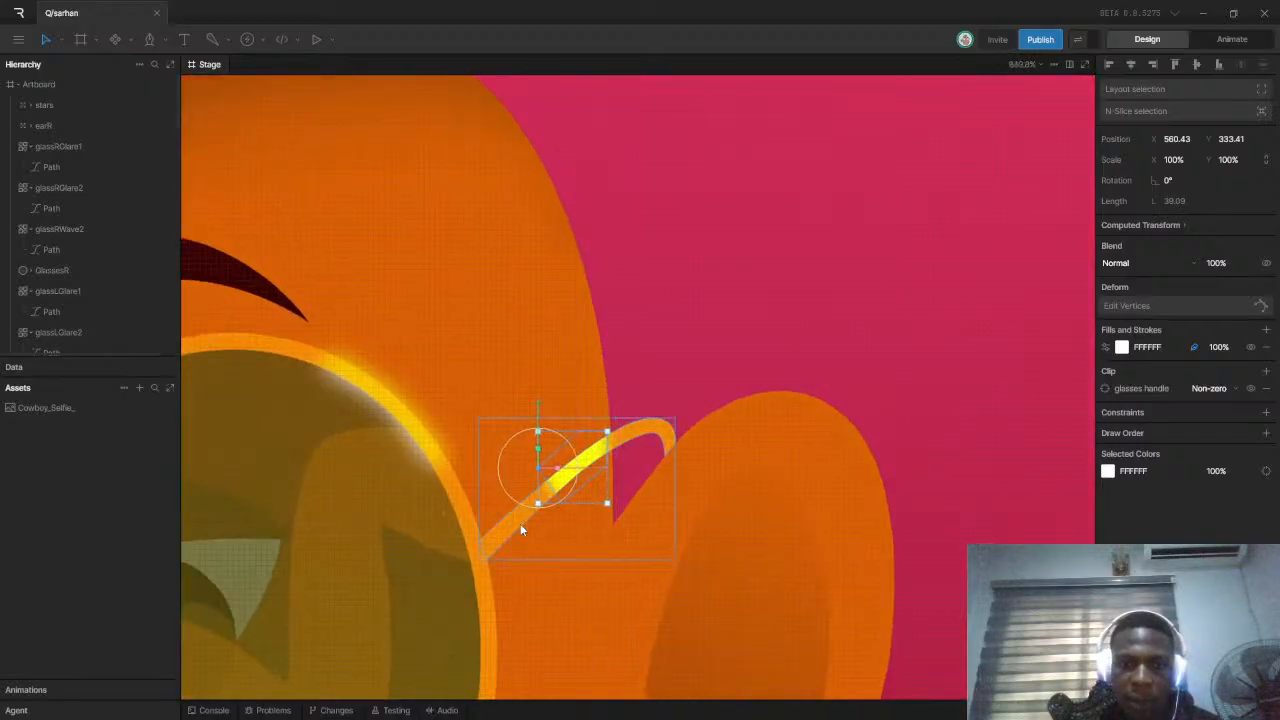
{"action": "left_click", "coordinate": [520, 523], "text": "shift"}
{"action": "scroll", "coordinate": [678, 410], "scroll_direction": "down", "scroll_amount": 5}
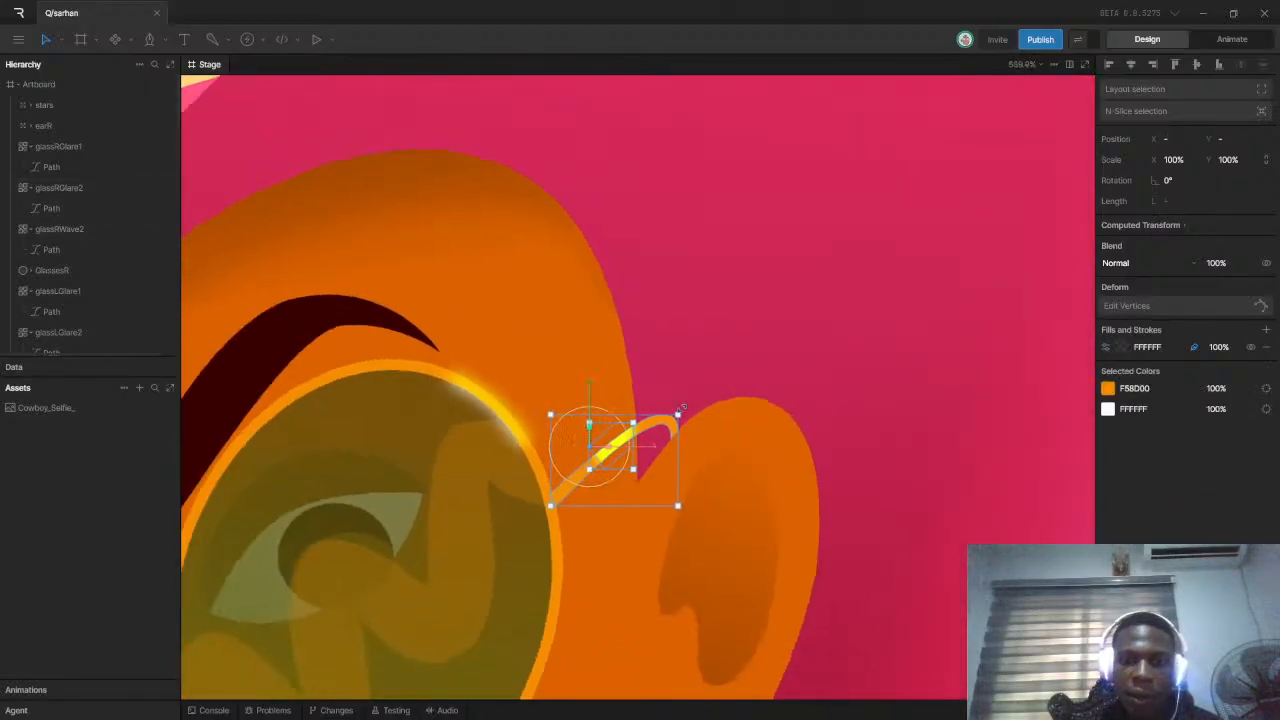
{"action": "key", "text": "ctrl+g"}
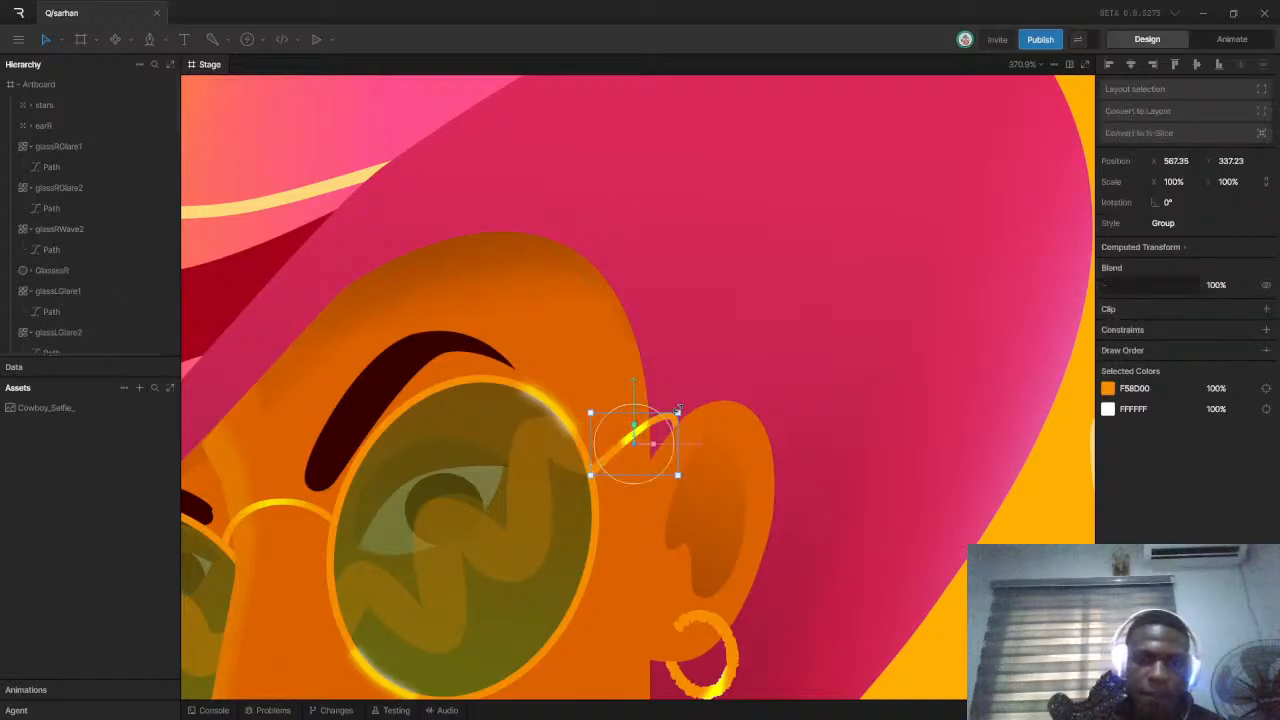
{"action": "scroll", "coordinate": [93, 259], "scroll_direction": "down", "scroll_amount": 1}
{"action": "scroll", "coordinate": [93, 259], "scroll_direction": "down", "scroll_amount": 1}
{"action": "double_click", "coordinate": [47, 240]}
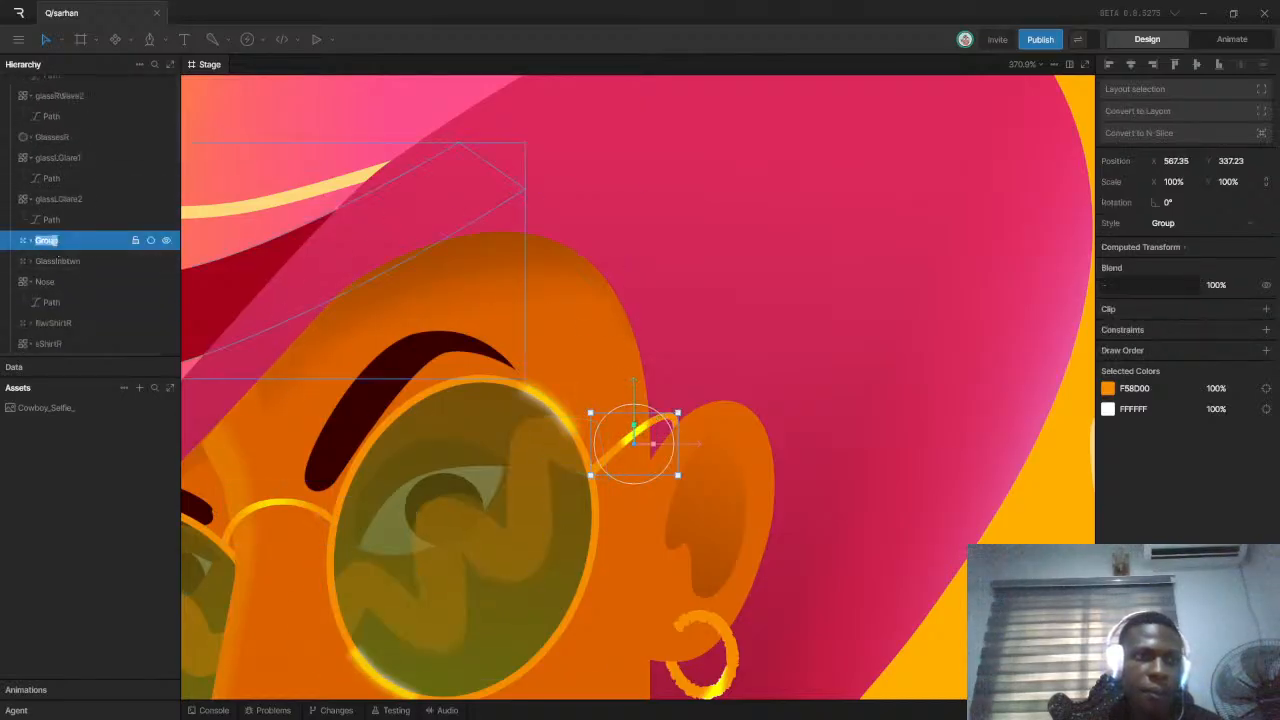
{"action": "type", "text": "GlassesHandle"}
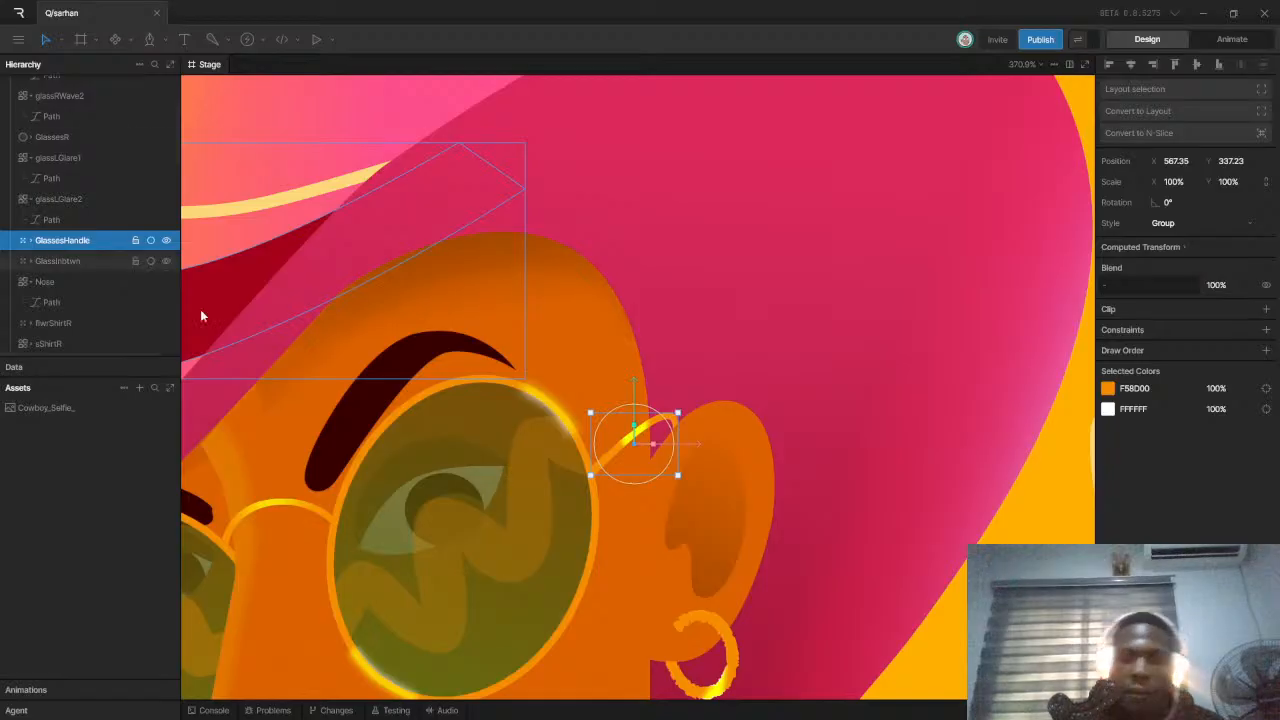
{"action": "left_click", "coordinate": [716, 476]}
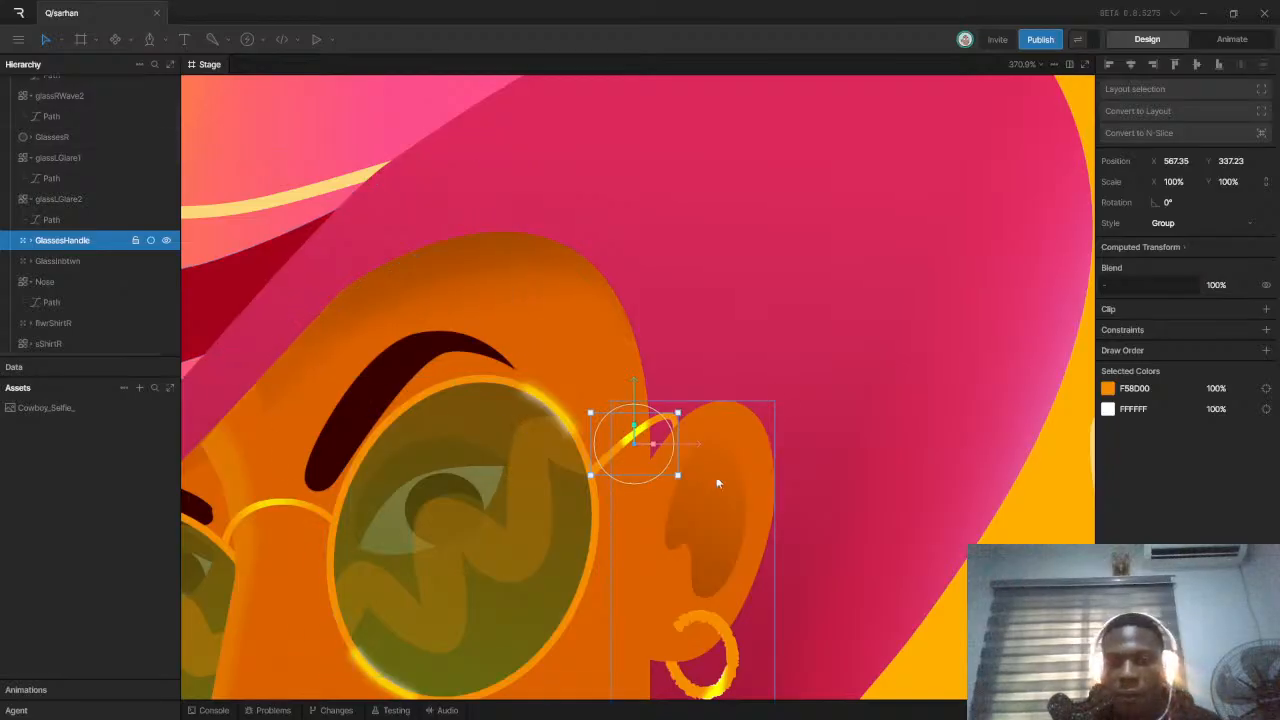
{"action": "left_click", "coordinate": [631, 440]}
{"action": "scroll", "coordinate": [745, 338], "scroll_direction": "down", "scroll_amount": 5}
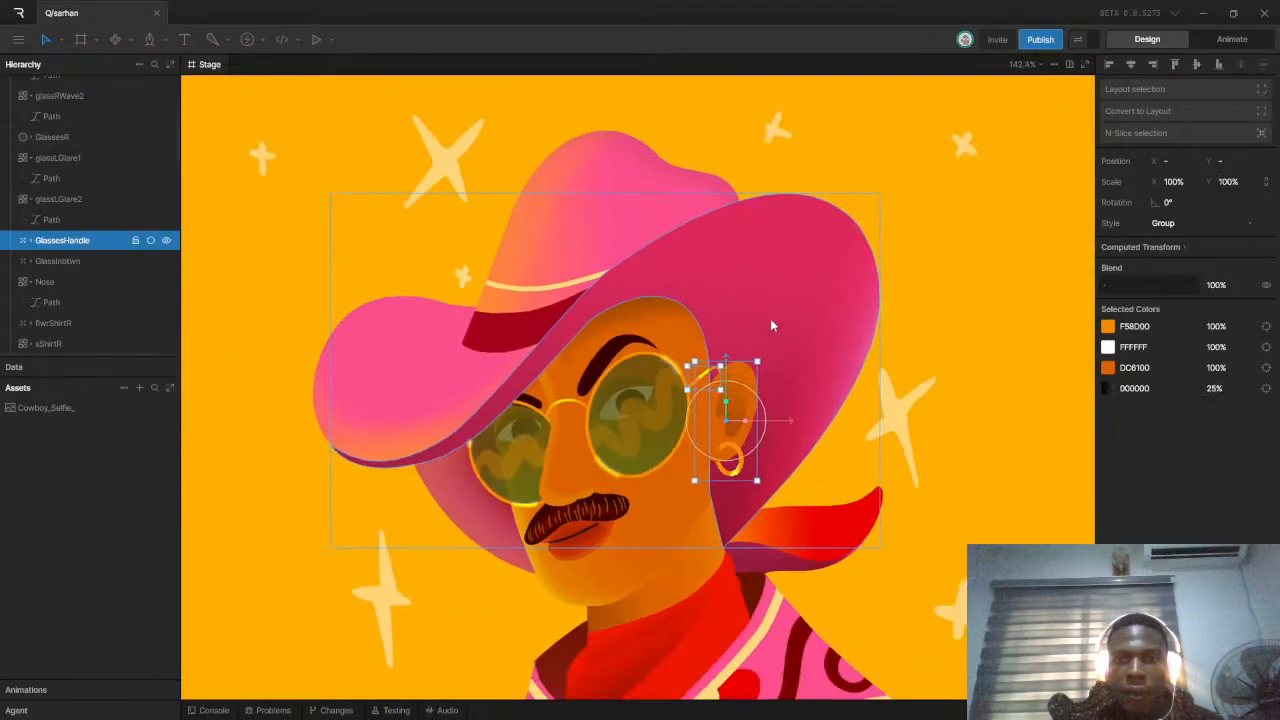
{"action": "left_click", "coordinate": [786, 313], "text": "shift"}
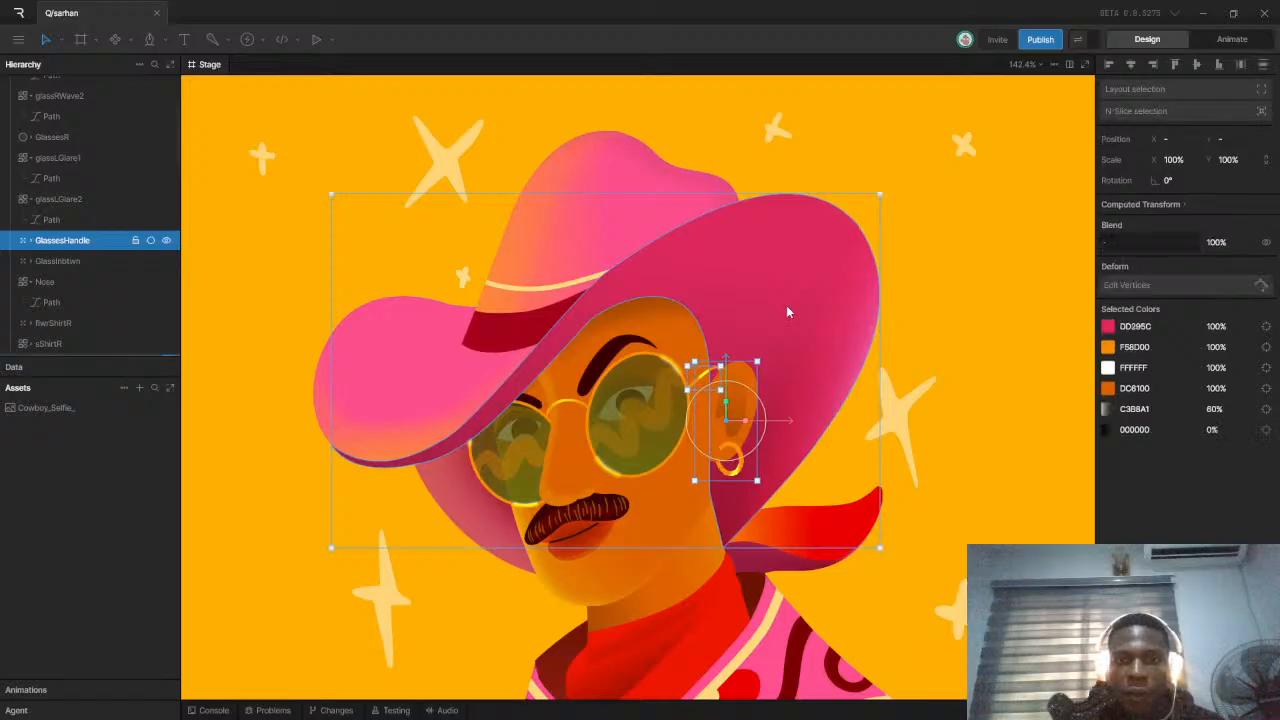
{"action": "left_click", "coordinate": [606, 331], "text": "shift"}
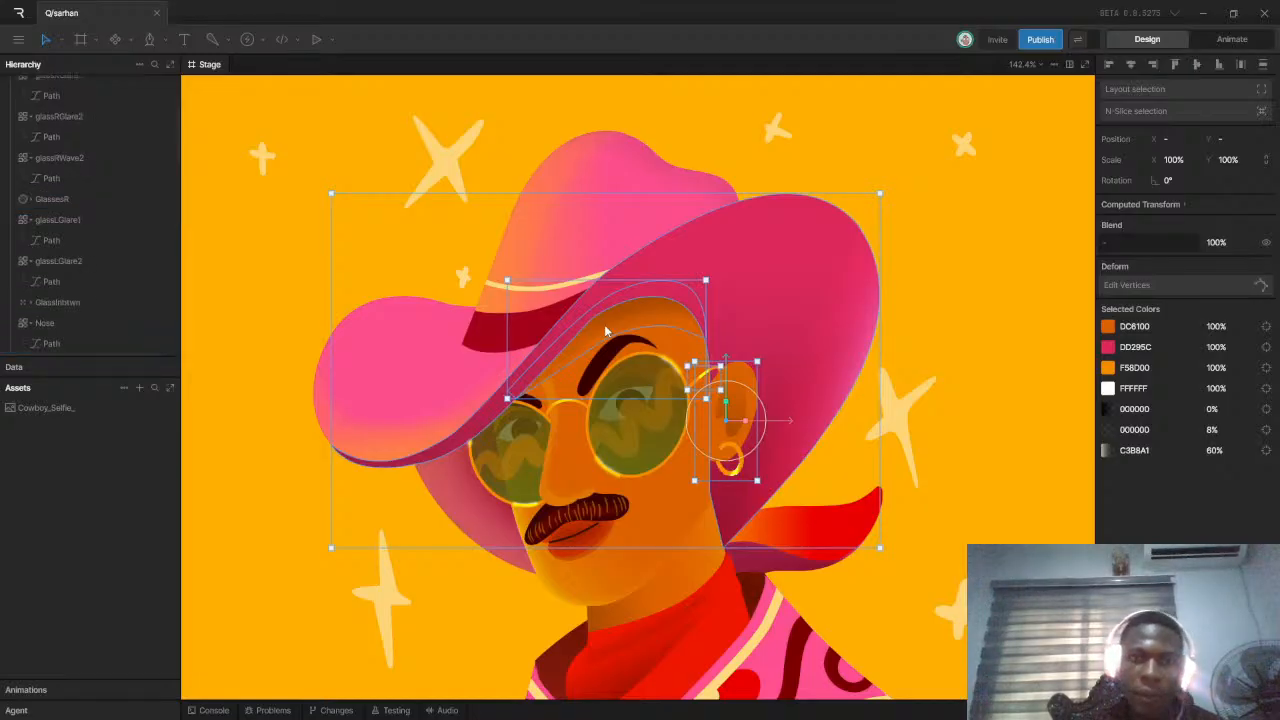
{"action": "left_click", "coordinate": [1044, 279]}
Set the opacity of the nose's white Color Dodge fill to 5%
{"action": "scroll", "coordinate": [992, 298], "scroll_direction": "down", "scroll_amount": 5}
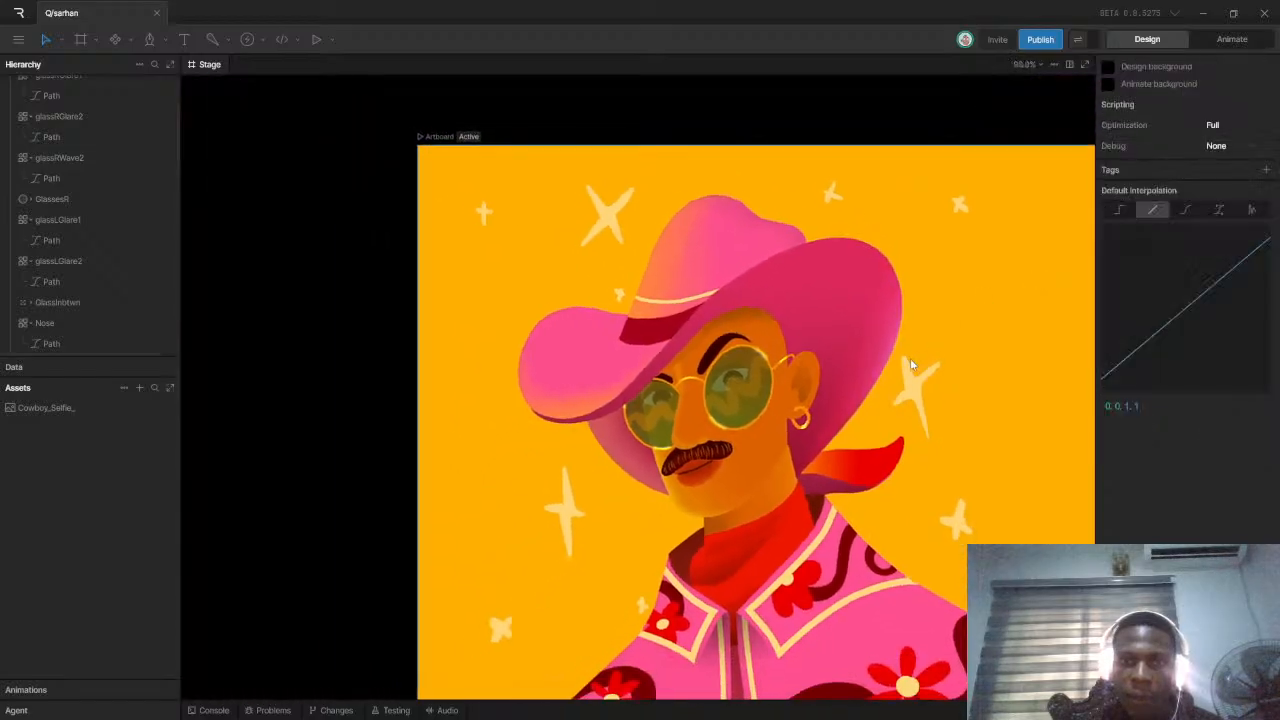
{"action": "scroll", "coordinate": [528, 441], "scroll_direction": "down", "scroll_amount": 4}
{"action": "scroll", "coordinate": [537, 476], "scroll_direction": "down", "scroll_amount": 4}
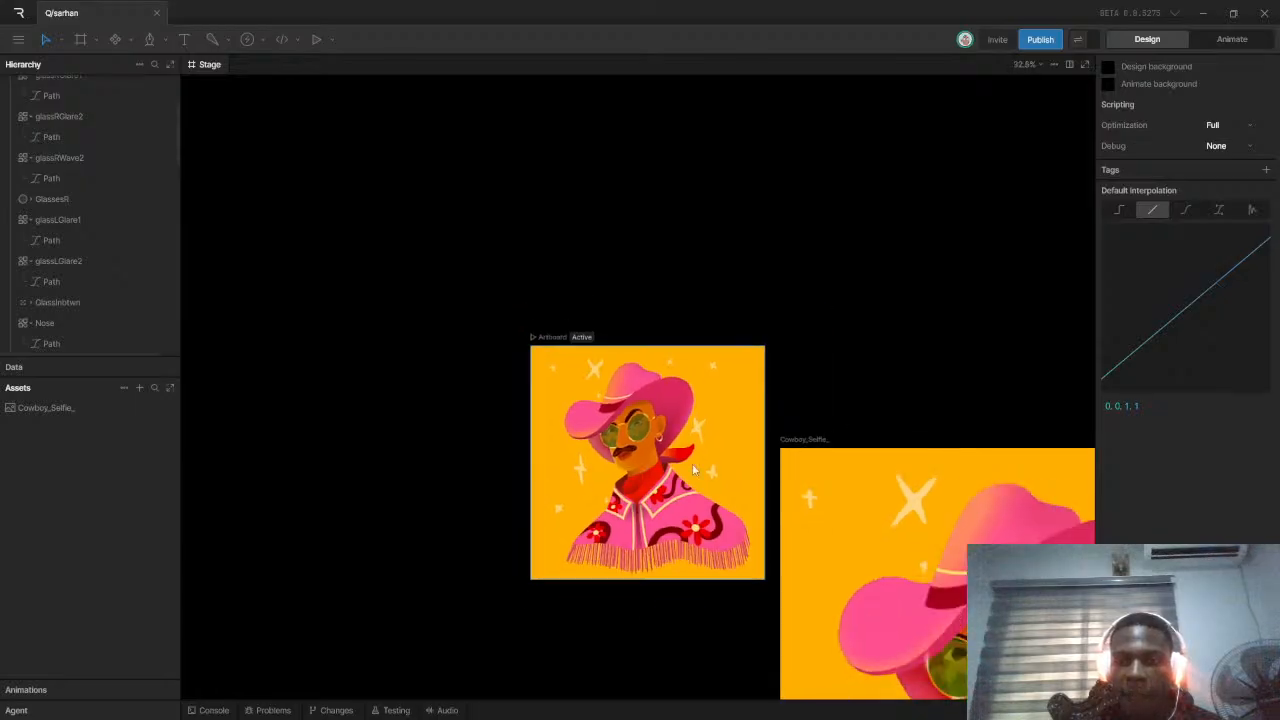
{"action": "scroll", "coordinate": [695, 419], "scroll_direction": "up", "scroll_amount": 5}
{"action": "scroll", "coordinate": [571, 459], "scroll_direction": "up", "scroll_amount": 3}
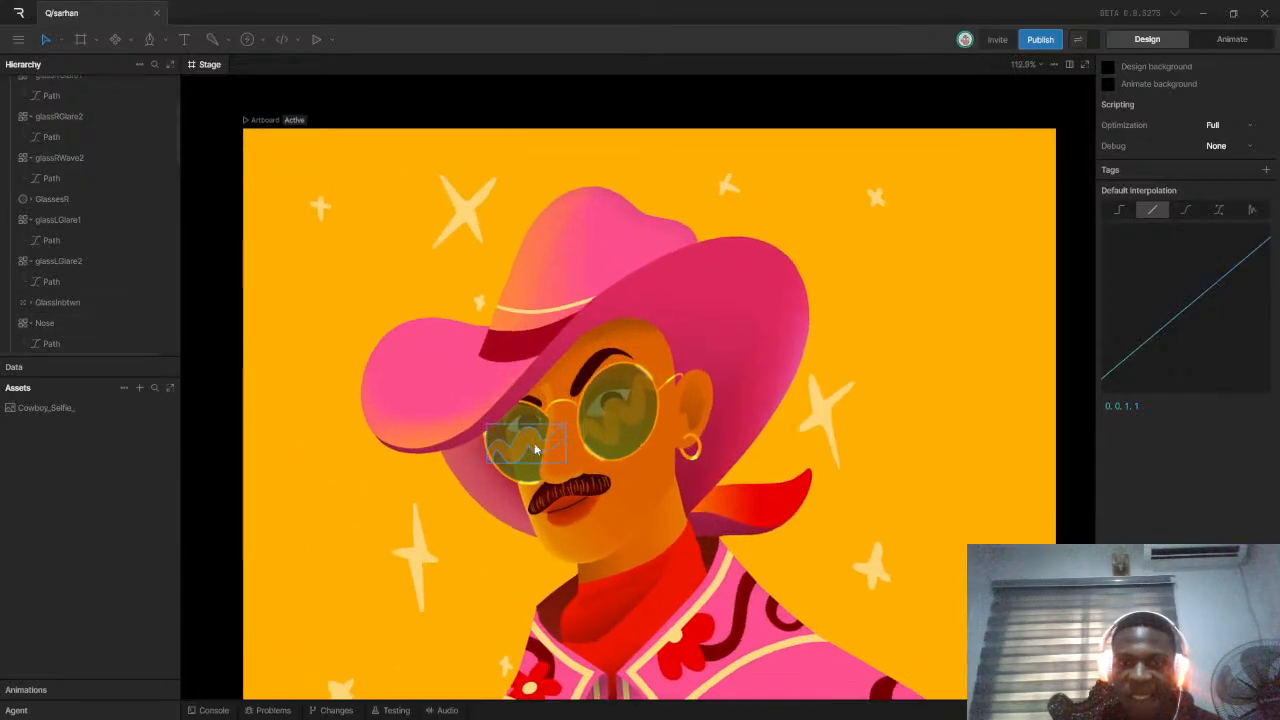
{"action": "scroll", "coordinate": [561, 450], "scroll_direction": "up", "scroll_amount": 1}
{"action": "left_click", "coordinate": [562, 452]}
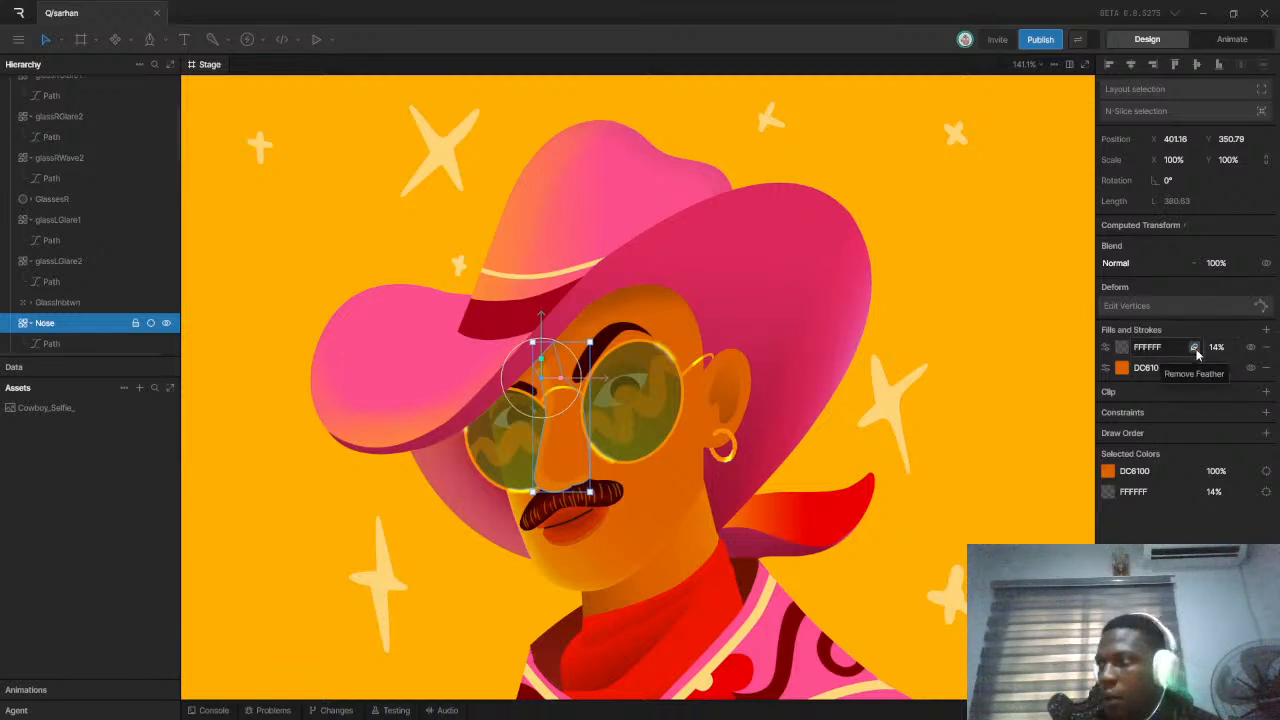
{"action": "left_click", "coordinate": [1105, 347]}
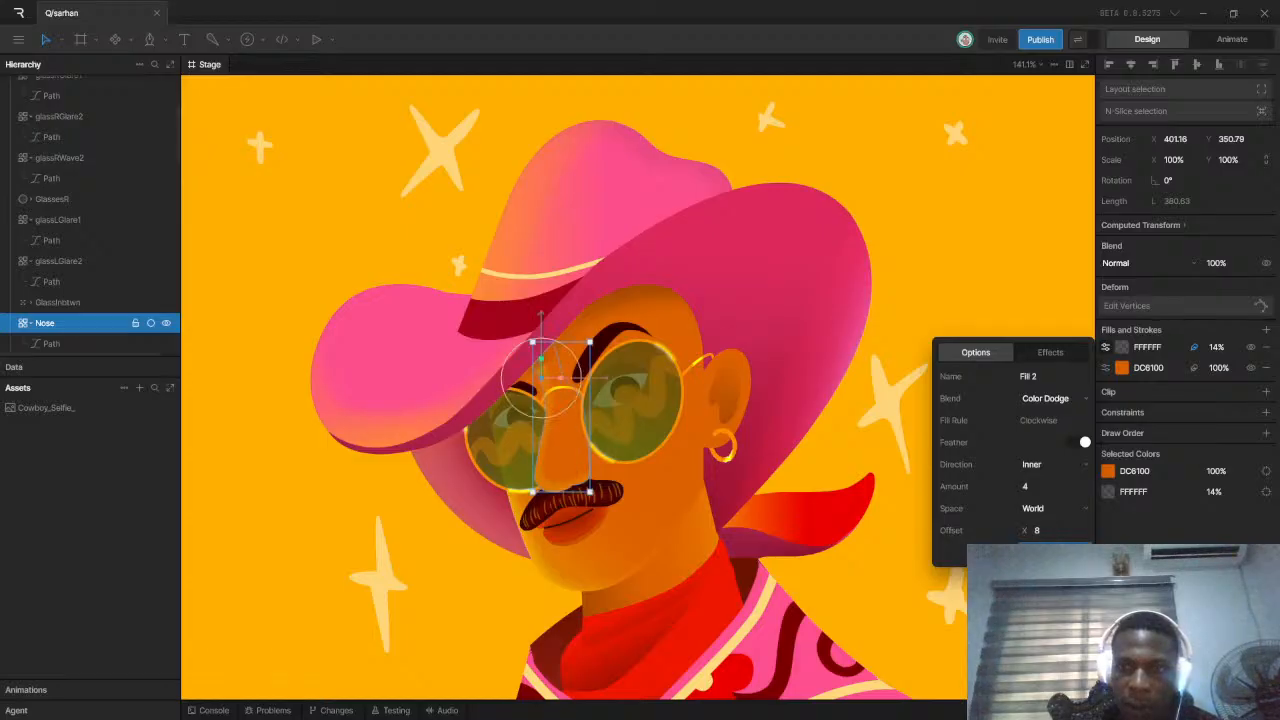
{"action": "left_click_drag", "start_coordinate": [1223, 348], "coordinate": [1224, 370]}
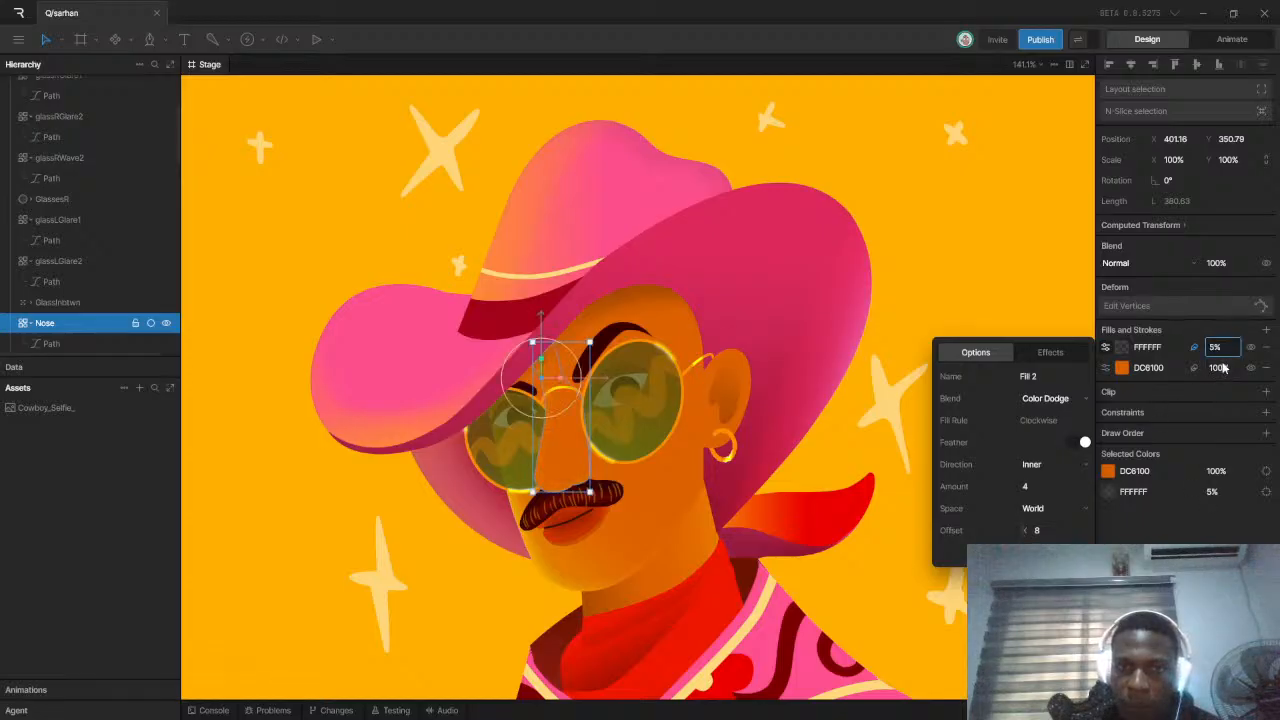
{"action": "scroll", "coordinate": [602, 373], "scroll_direction": "down", "scroll_amount": 6}
{"action": "left_click", "coordinate": [427, 353]}
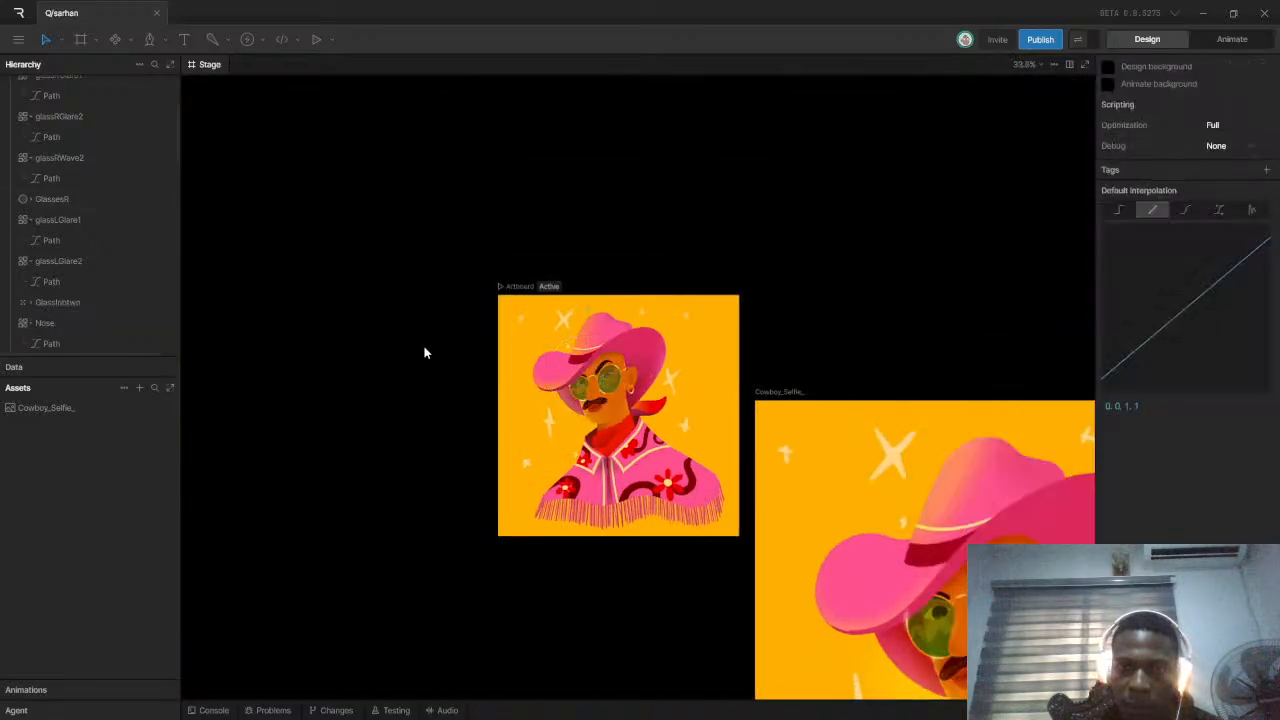
{"action": "scroll", "coordinate": [773, 340], "scroll_direction": "up", "scroll_amount": 3}
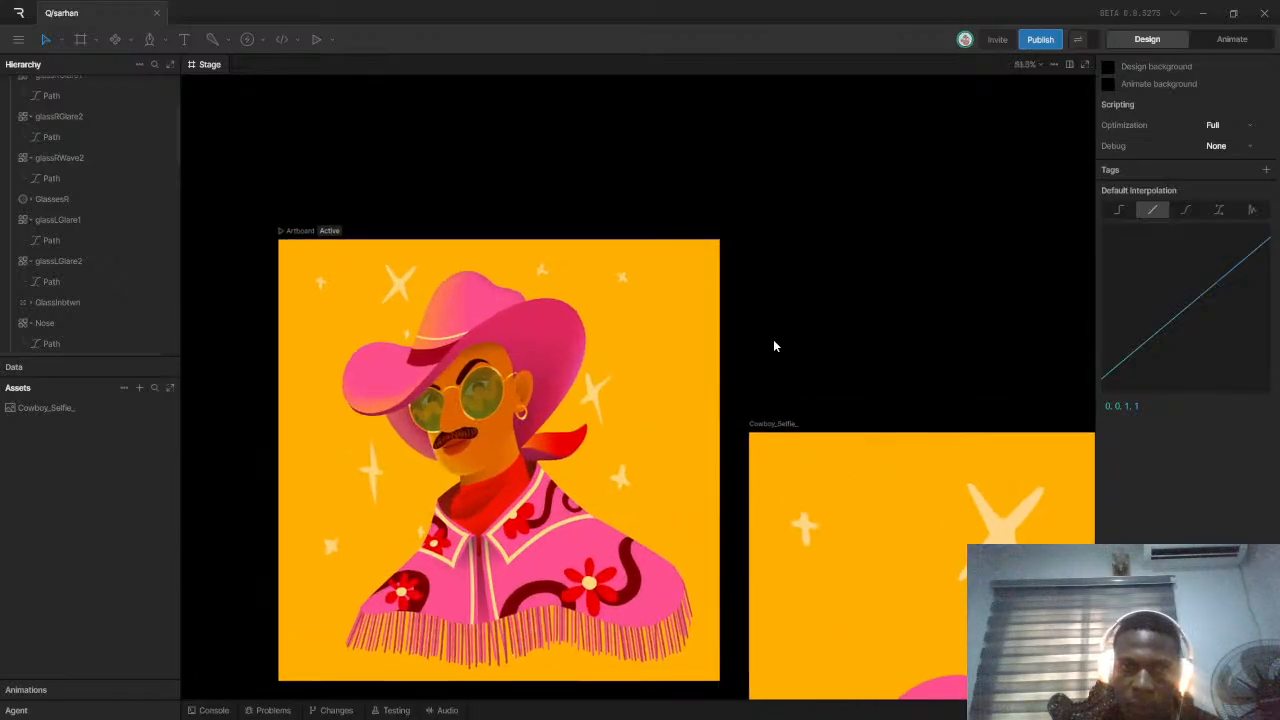
Undo the nose highlight change, the earR and GlassesHandle grouping, and the move of the nose points up to the hat brim
{"action": "key", "text": "ctrl+z"}
{"action": "key", "text": "ctrl+z"}
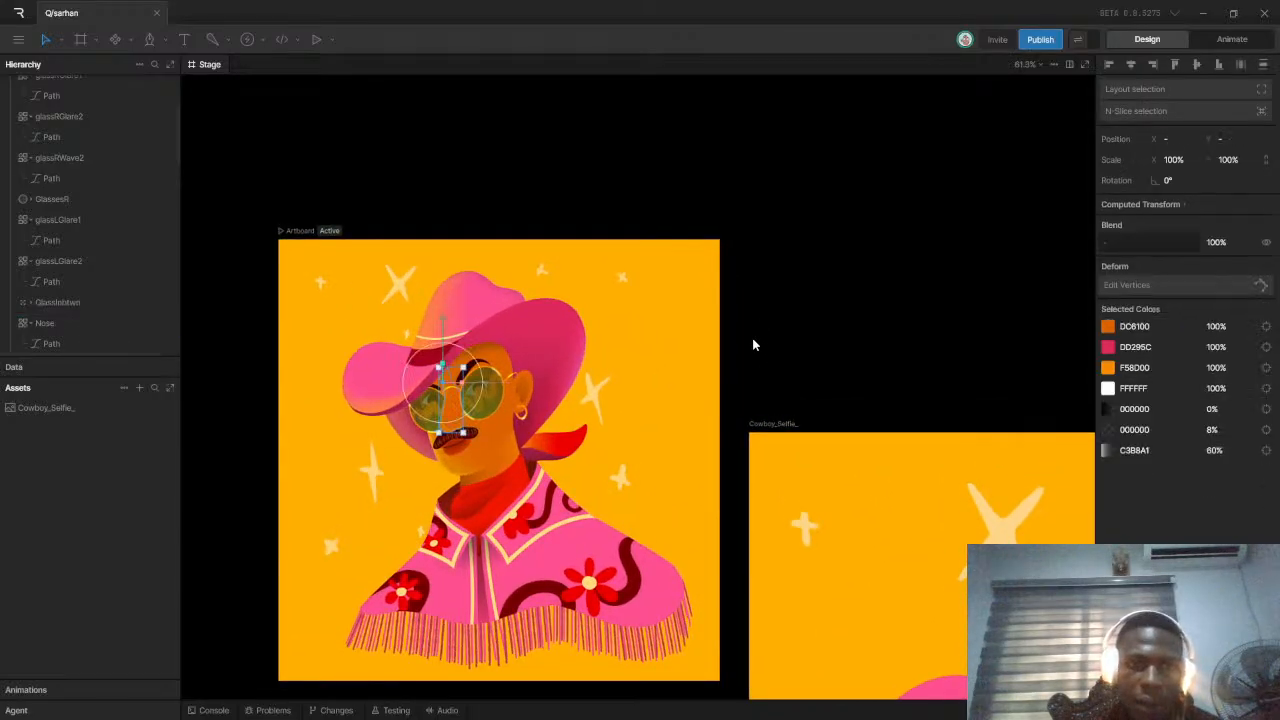
{"action": "key", "text": "ctrl+z"}
{"action": "key", "text": "ctrl+z"}
{"action": "key", "text": "ctrl+z"}
{"action": "key", "text": "ctrl+z"}
{"action": "key", "text": "ctrl+z"}
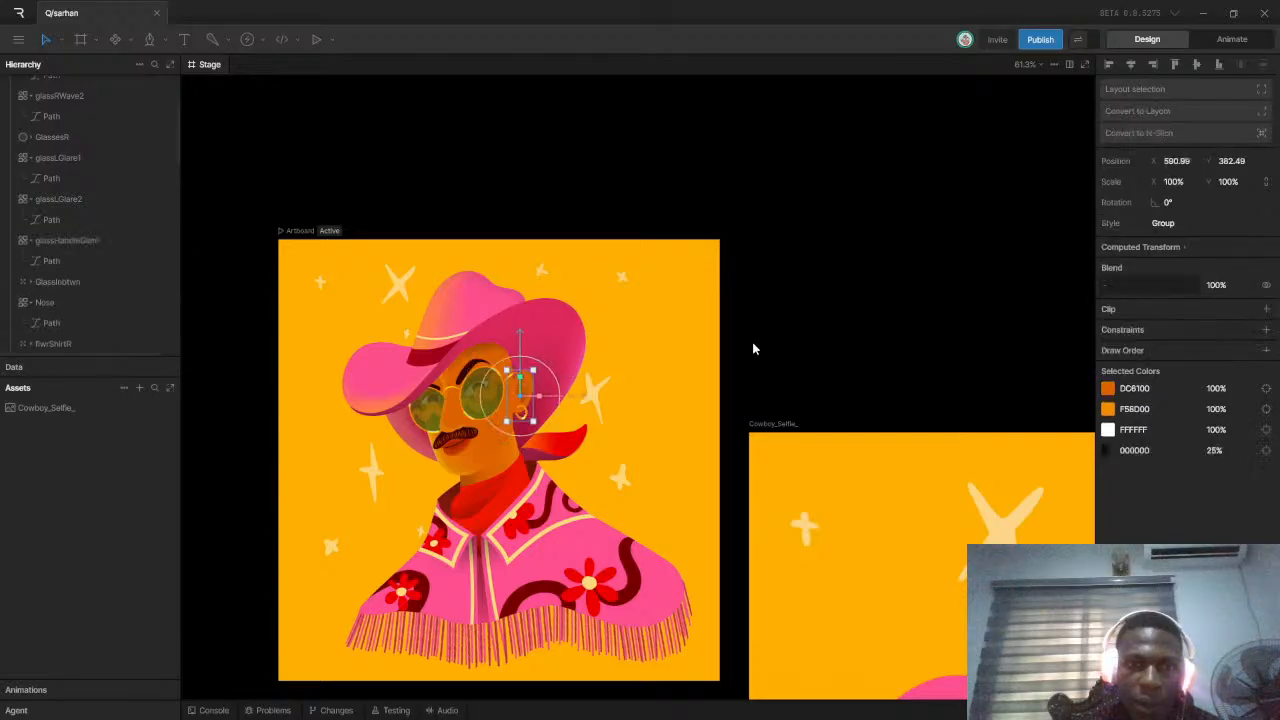
{"action": "key", "text": "ctrl+z"}
{"action": "key", "text": "ctrl+z"}
{"action": "key", "text": "ctrl+z"}
{"action": "key", "text": "ctrl+z"}
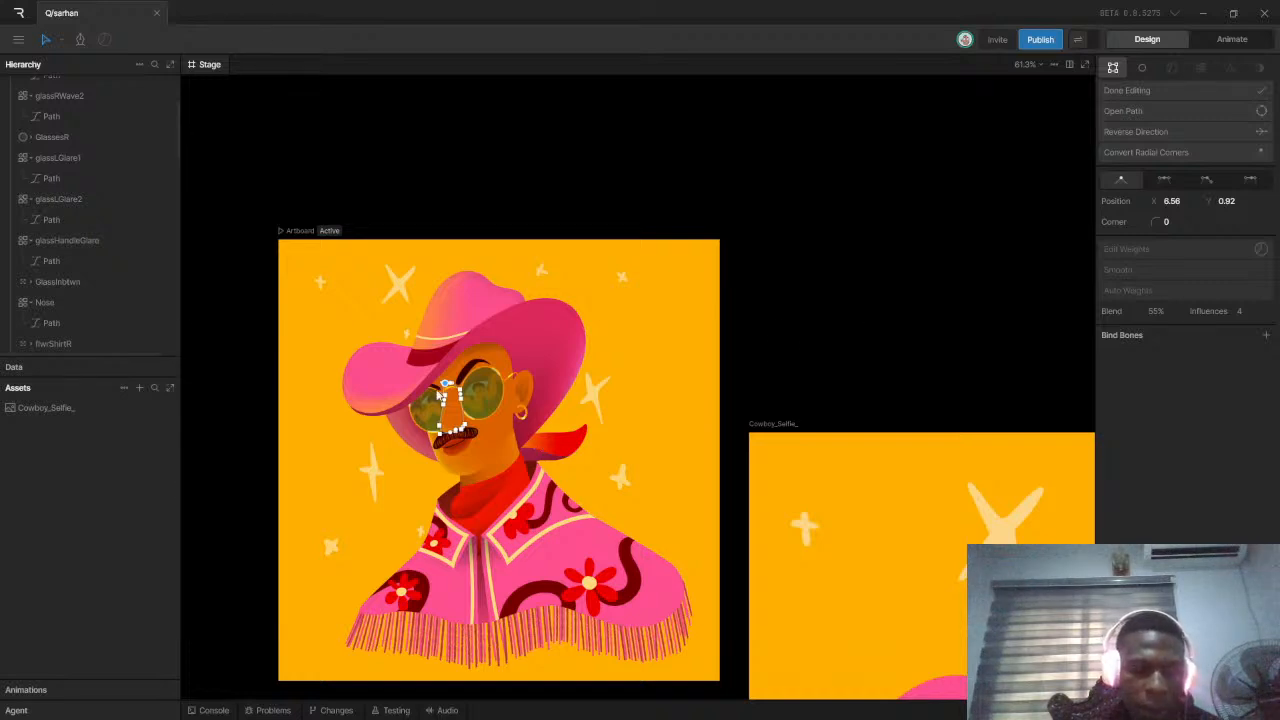
Finish editing the nose path and remove the white highlight fill from the nose
{"action": "scroll", "coordinate": [545, 440], "scroll_direction": "up", "scroll_amount": 5}
{"action": "left_click", "coordinate": [895, 369]}
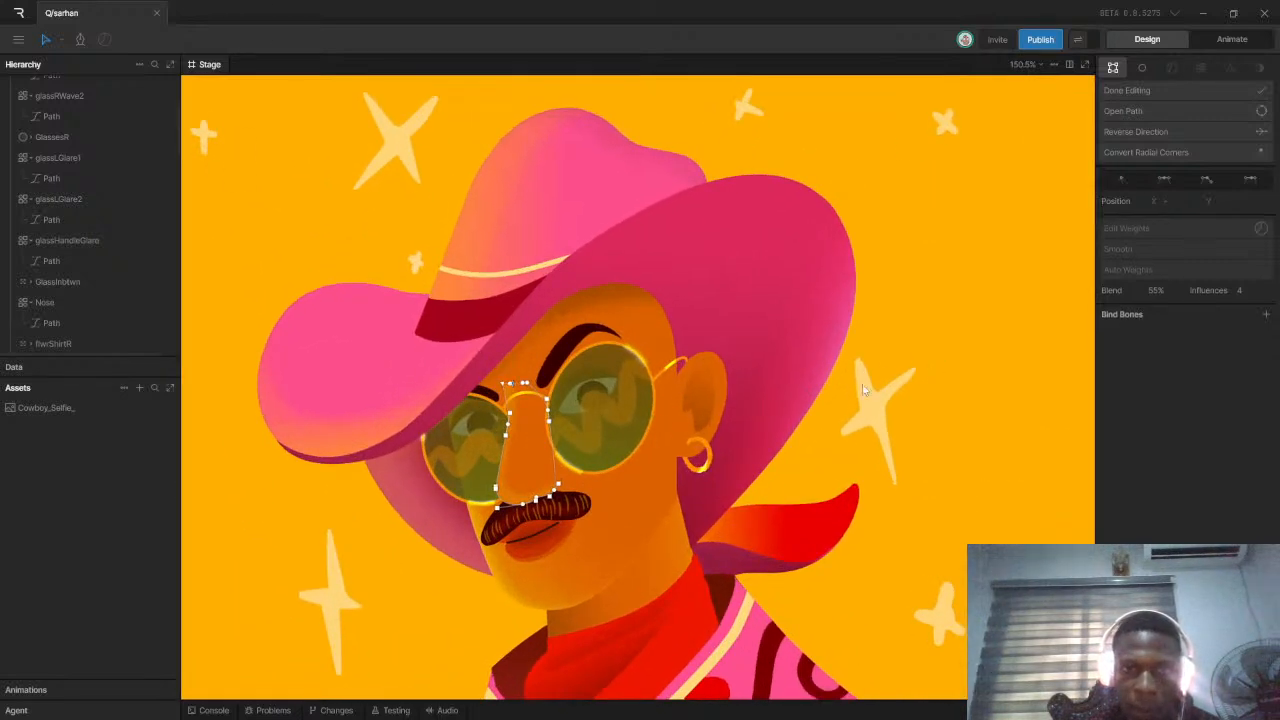
{"action": "left_click", "coordinate": [1200, 90]}
{"action": "left_click", "coordinate": [918, 288]}
{"action": "left_click", "coordinate": [470, 500]}
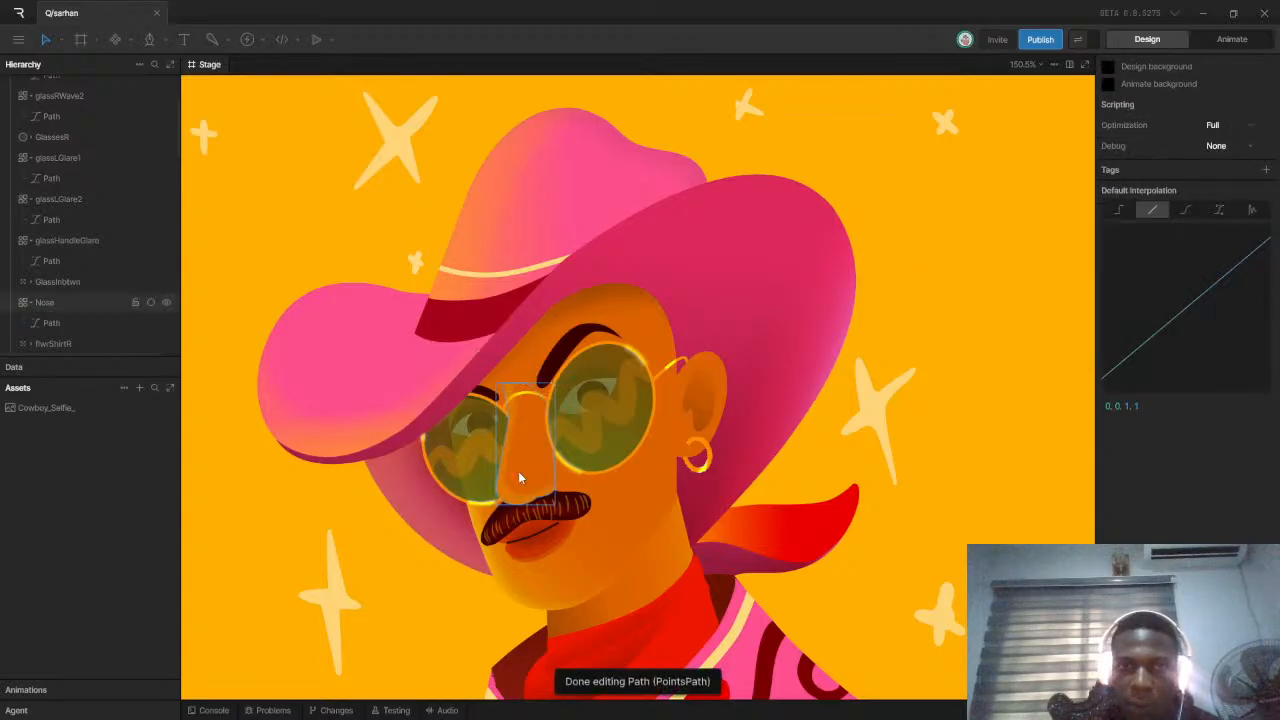
{"action": "left_click", "coordinate": [1267, 350]}
{"action": "left_click", "coordinate": [1026, 290]}
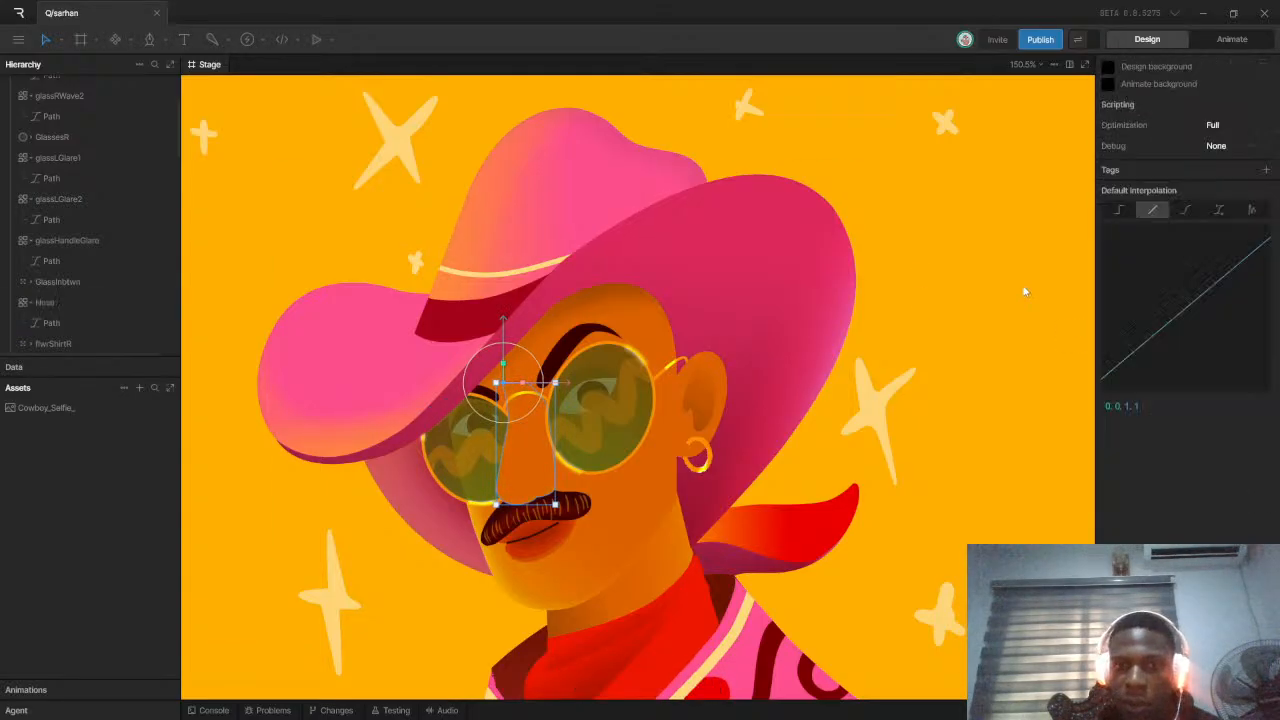
Group the ear, its inner shadow, the earring and the earring's shine
{"action": "scroll", "coordinate": [745, 395], "scroll_direction": "down", "scroll_amount": 5}
{"action": "scroll", "coordinate": [743, 403], "scroll_direction": "up", "scroll_amount": 2}
{"action": "scroll", "coordinate": [660, 375], "scroll_direction": "up", "scroll_amount": 6}
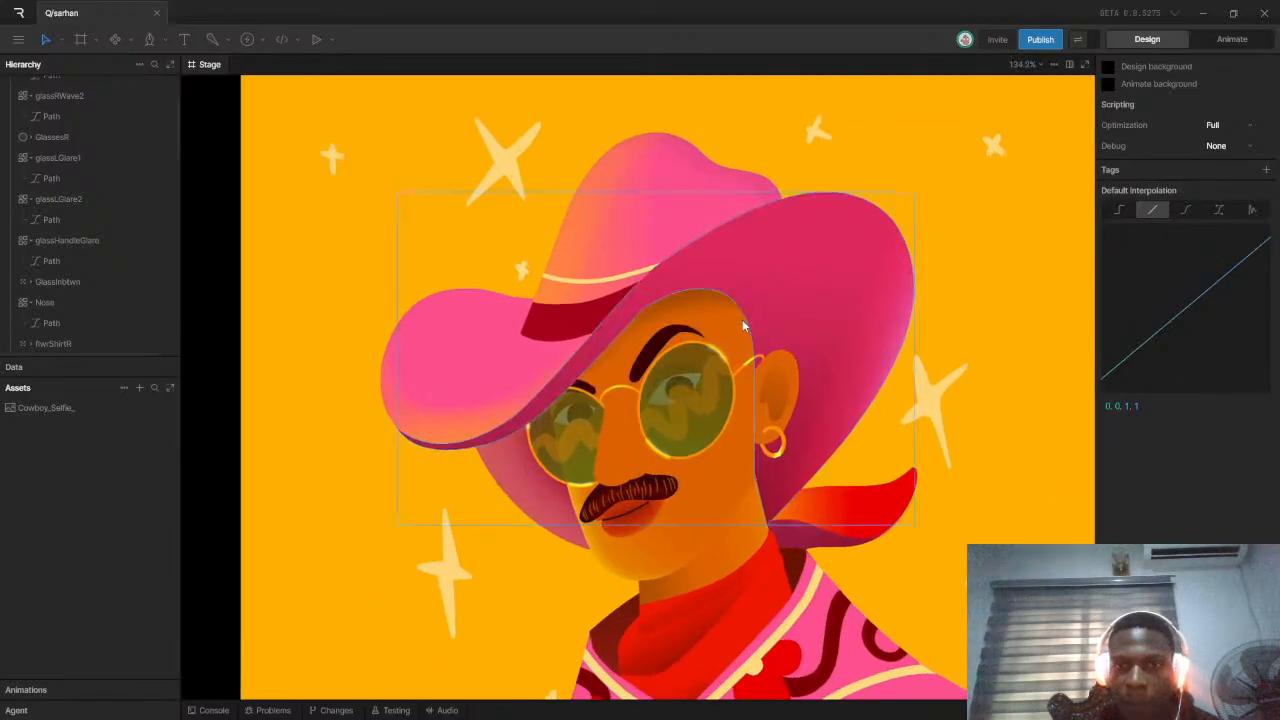
{"action": "left_click", "coordinate": [830, 430]}
{"action": "scroll", "coordinate": [829, 426], "scroll_direction": "up", "scroll_amount": 4}
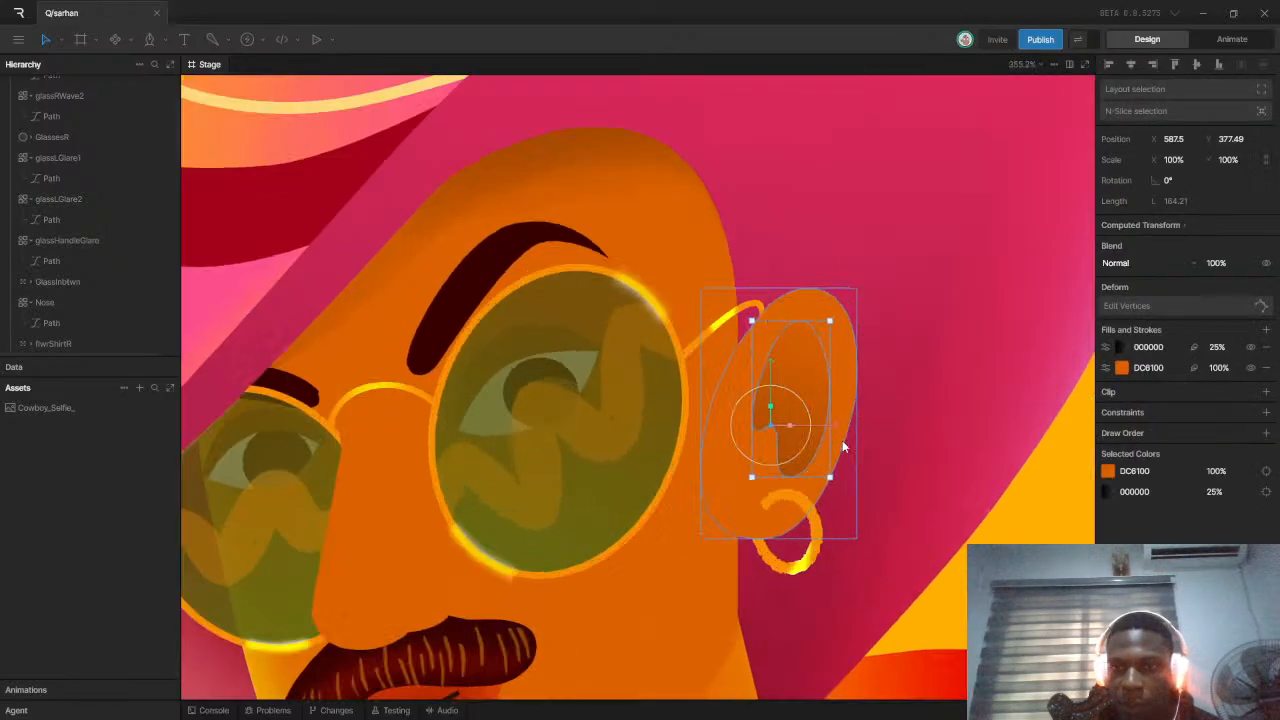
{"action": "left_click", "coordinate": [792, 588], "text": "shift"}
{"action": "left_click", "coordinate": [762, 668], "text": "shift"}
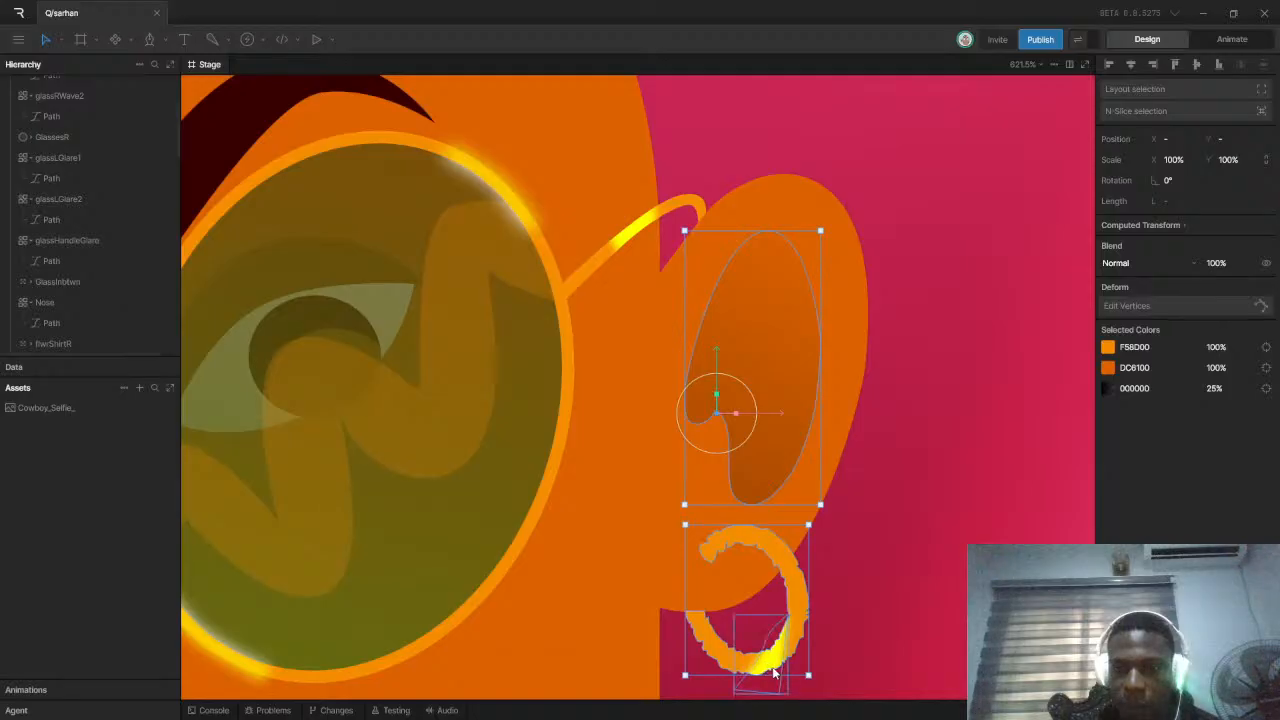
{"action": "left_click", "coordinate": [665, 518], "text": "shift"}
{"action": "left_click", "coordinate": [665, 521], "text": "shift"}
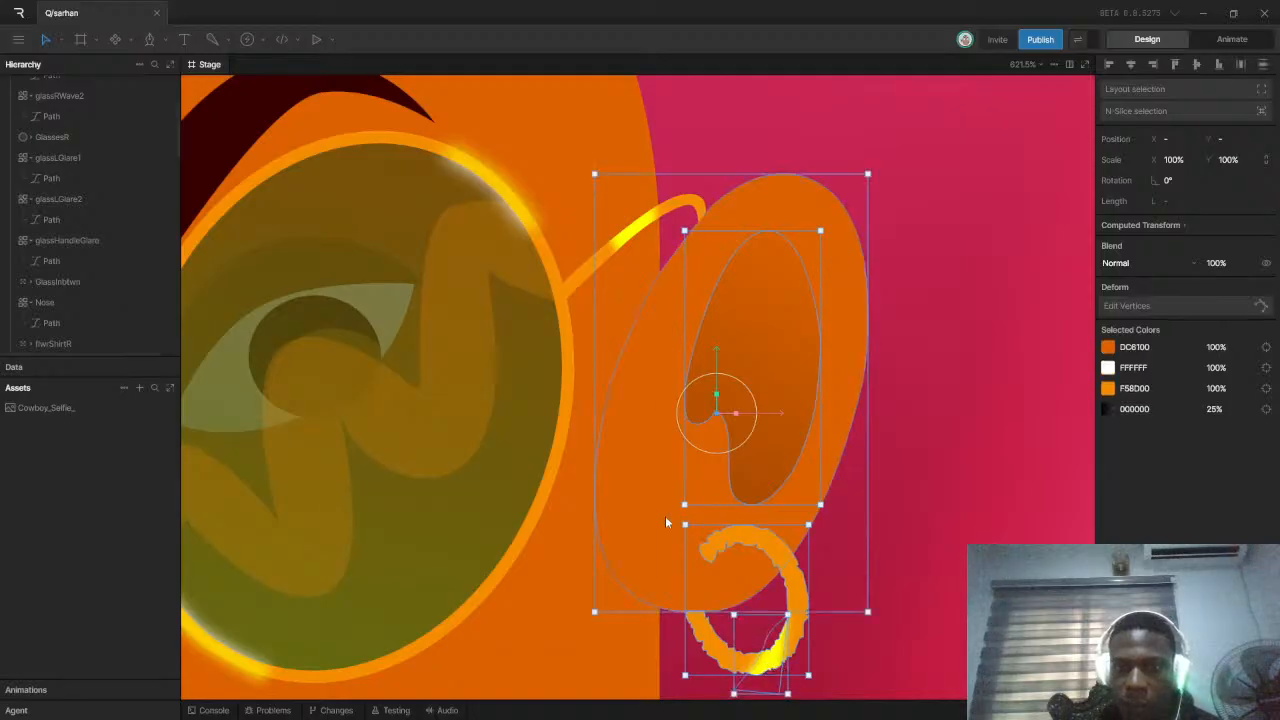
{"action": "key", "text": "ctrl+g"}
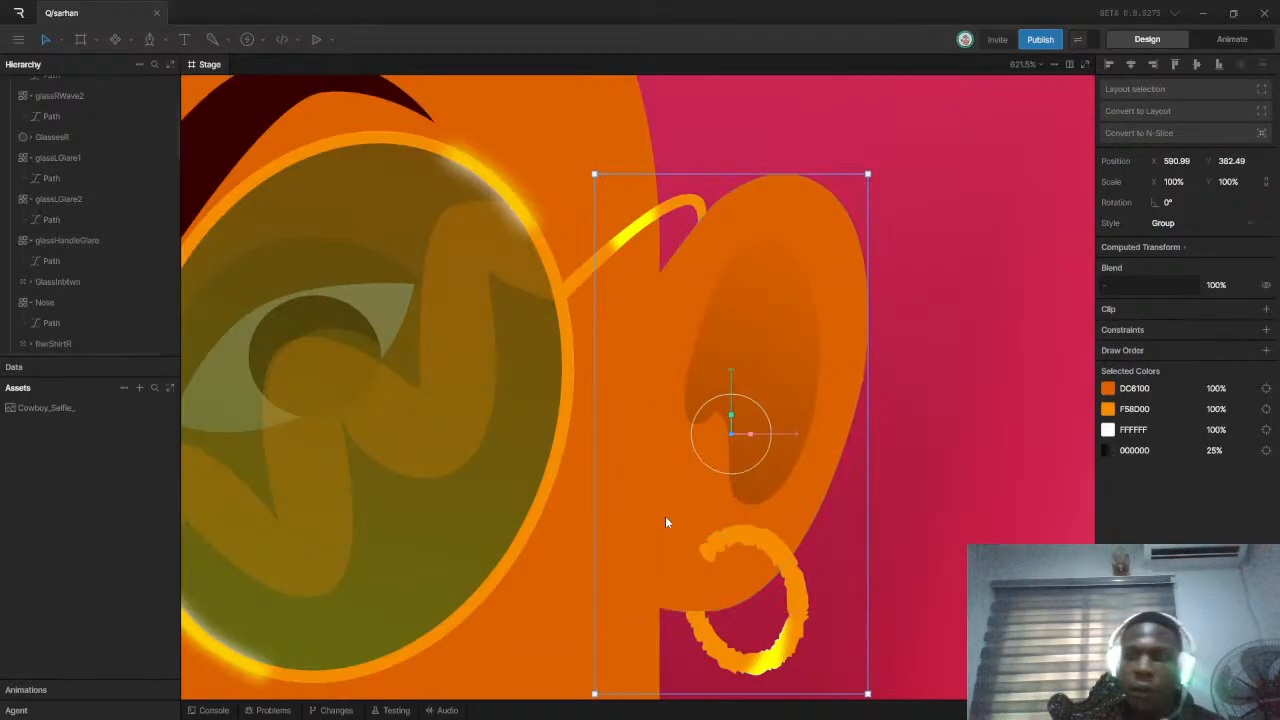
Rename the new ear group as earR
{"action": "double_click", "coordinate": [47, 126]}
{"action": "type", "text": "E"}
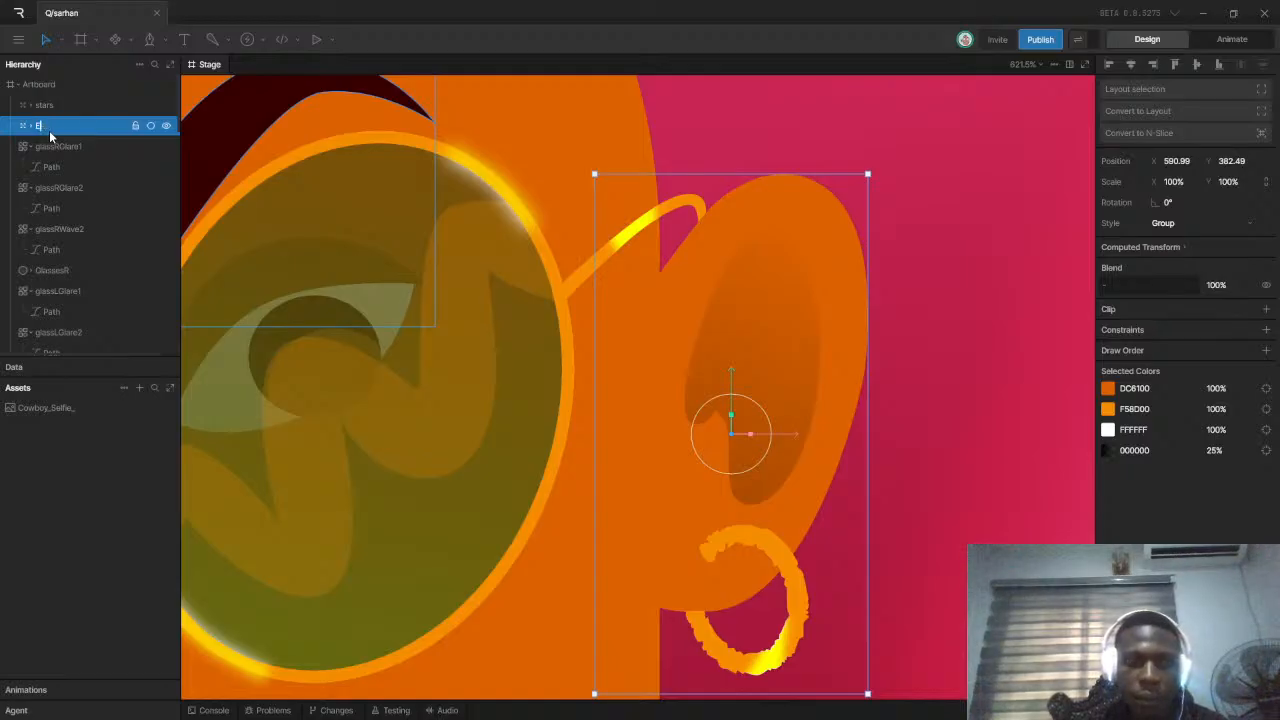
{"action": "type", "text": "arR"}
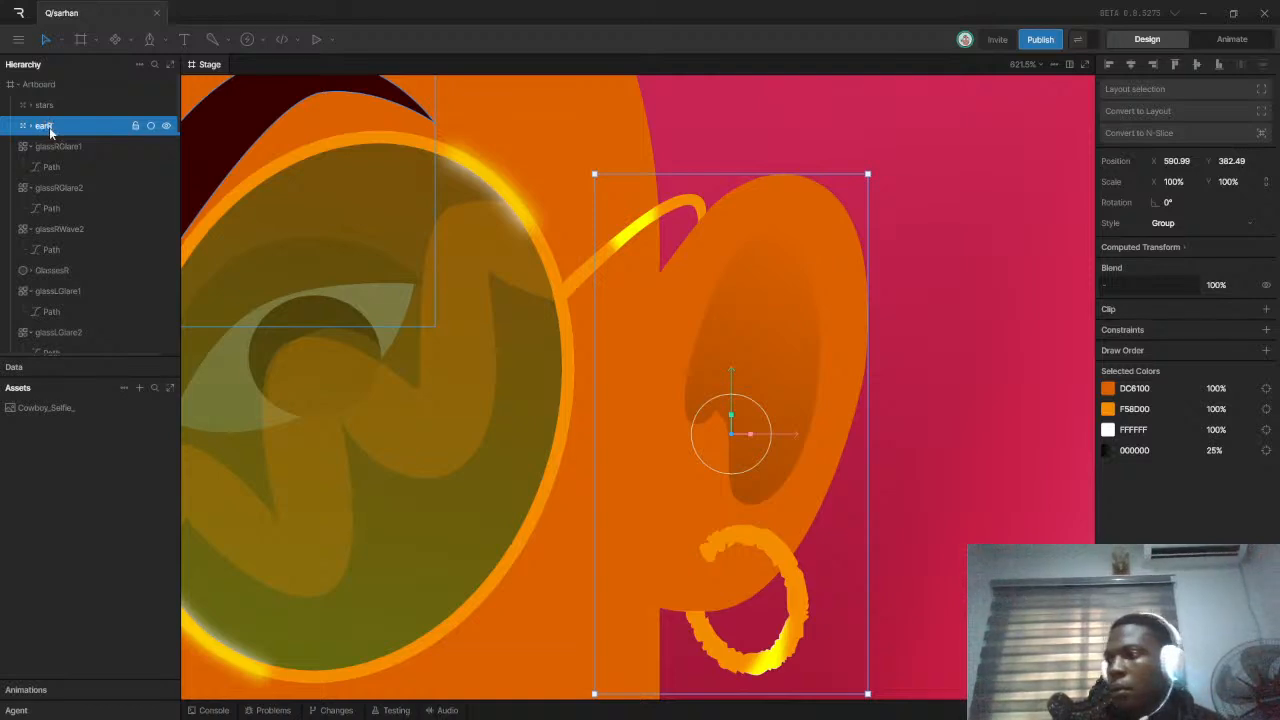
{"action": "key", "text": "Return"}
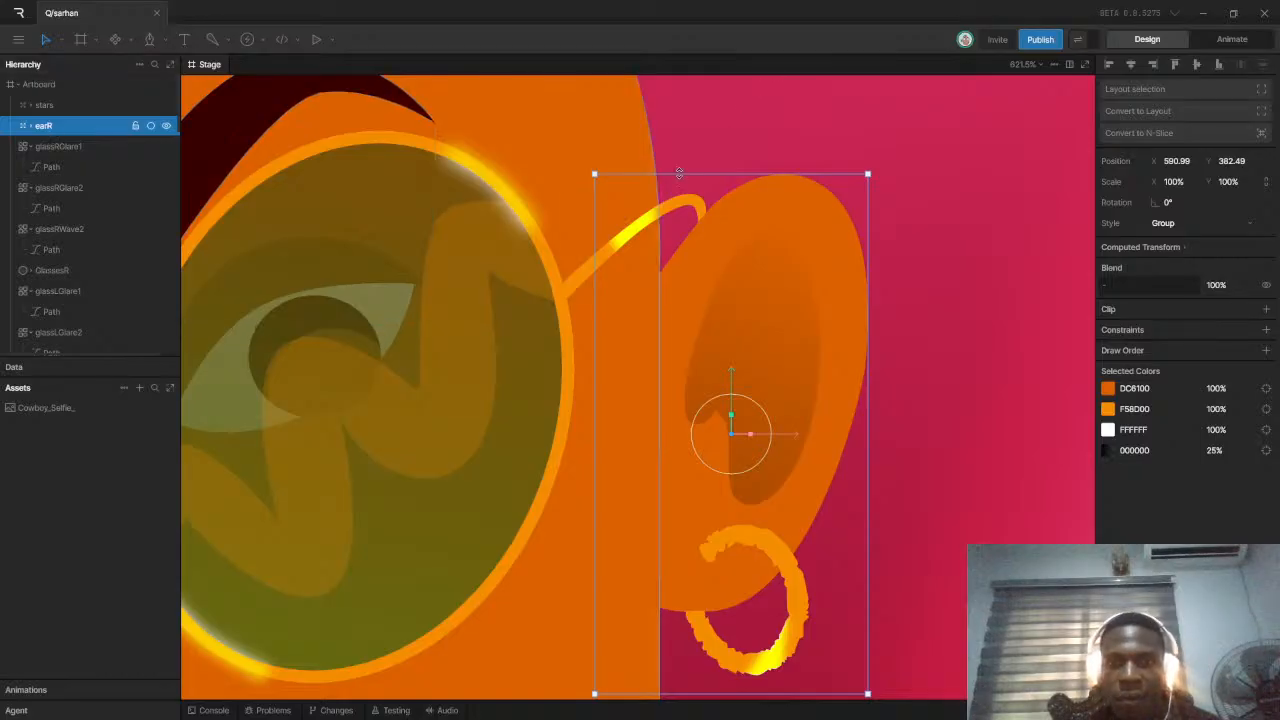
Group the glasses' temple arm with its white highlight and name the group glassesRhandle
{"action": "scroll", "coordinate": [647, 226], "scroll_direction": "up", "scroll_amount": 3}
{"action": "left_click", "coordinate": [647, 226]}
{"action": "left_click", "coordinate": [561, 288], "text": "shift"}
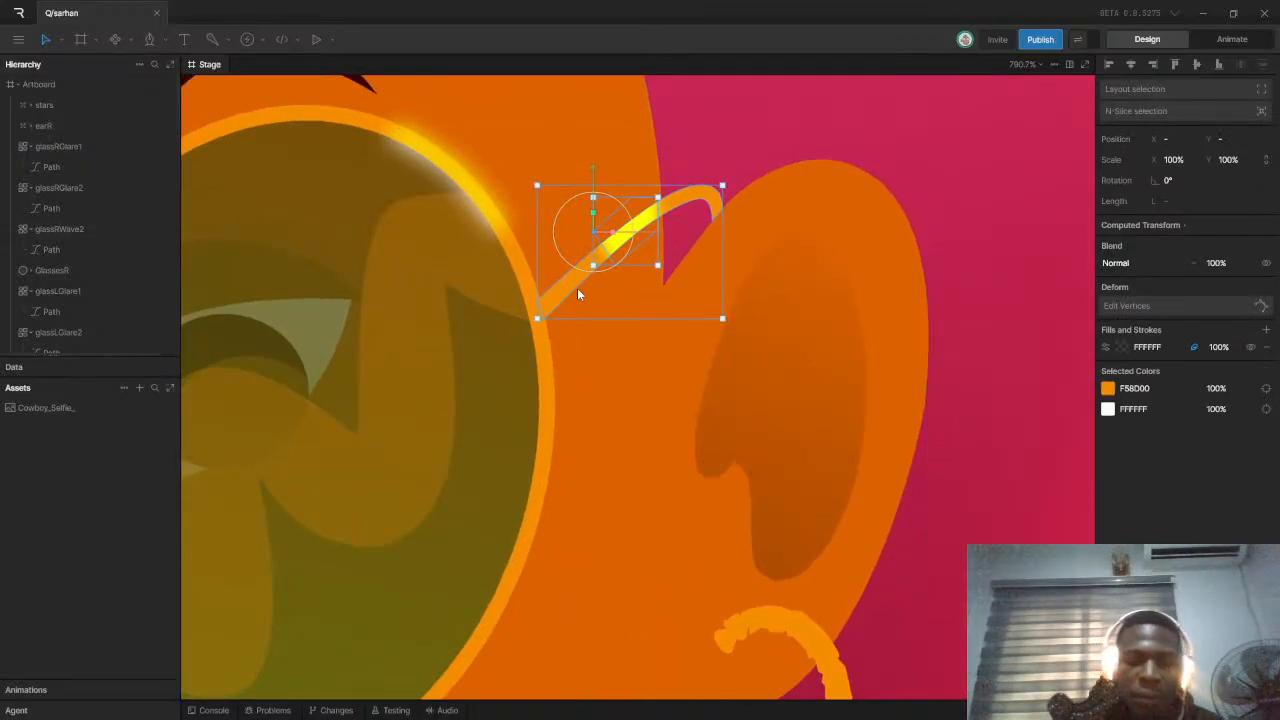
{"action": "key", "text": "ctrl+g"}
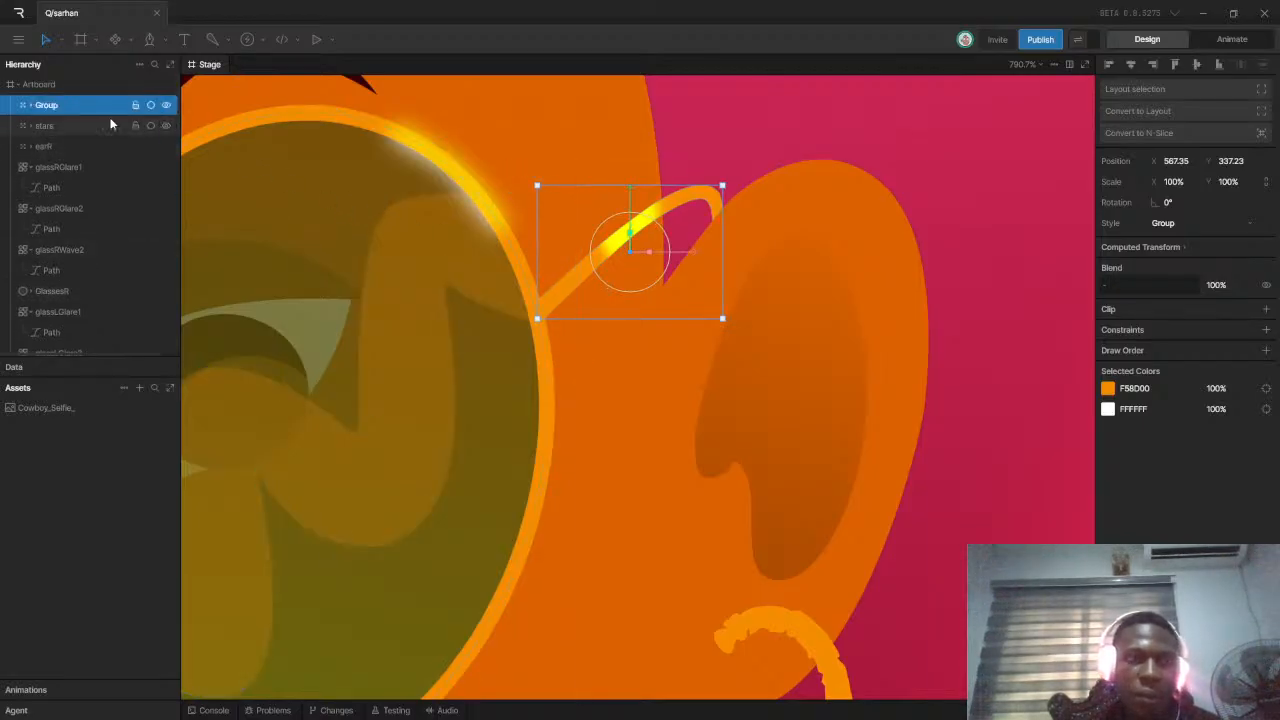
{"action": "double_click", "coordinate": [50, 105]}
{"action": "type", "text": "glasses"}
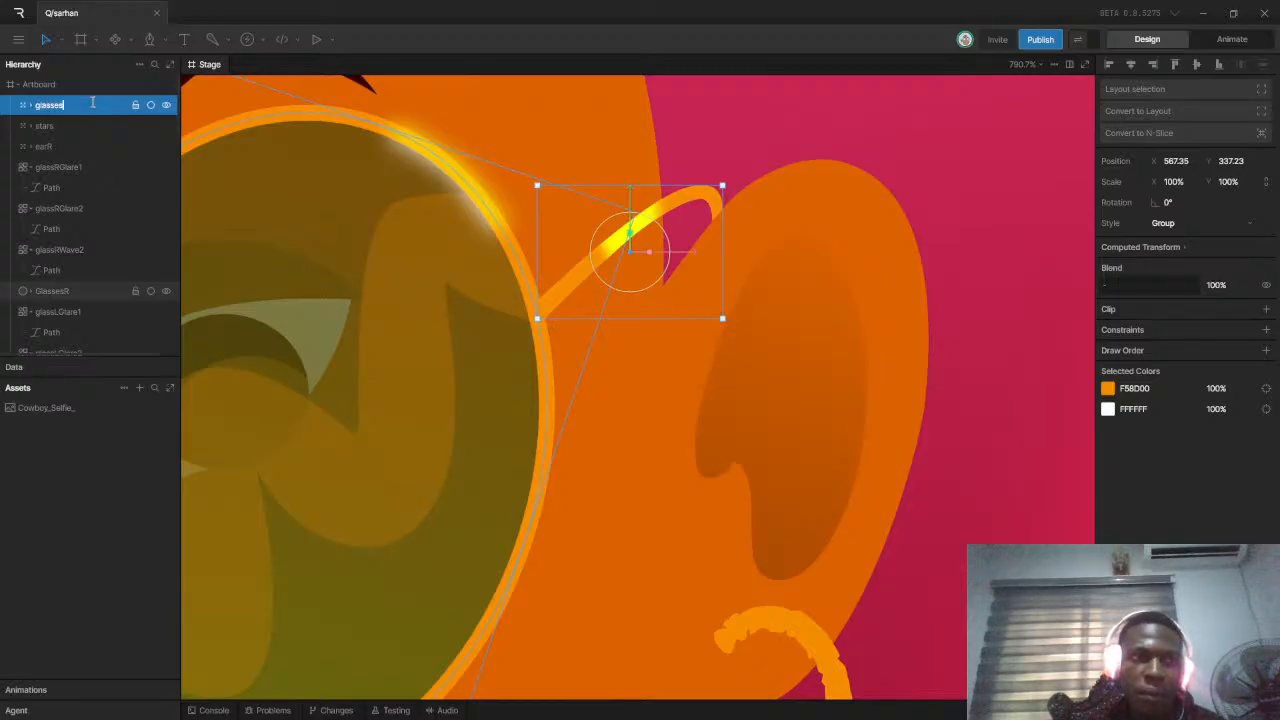
{"action": "key", "text": "Return"}
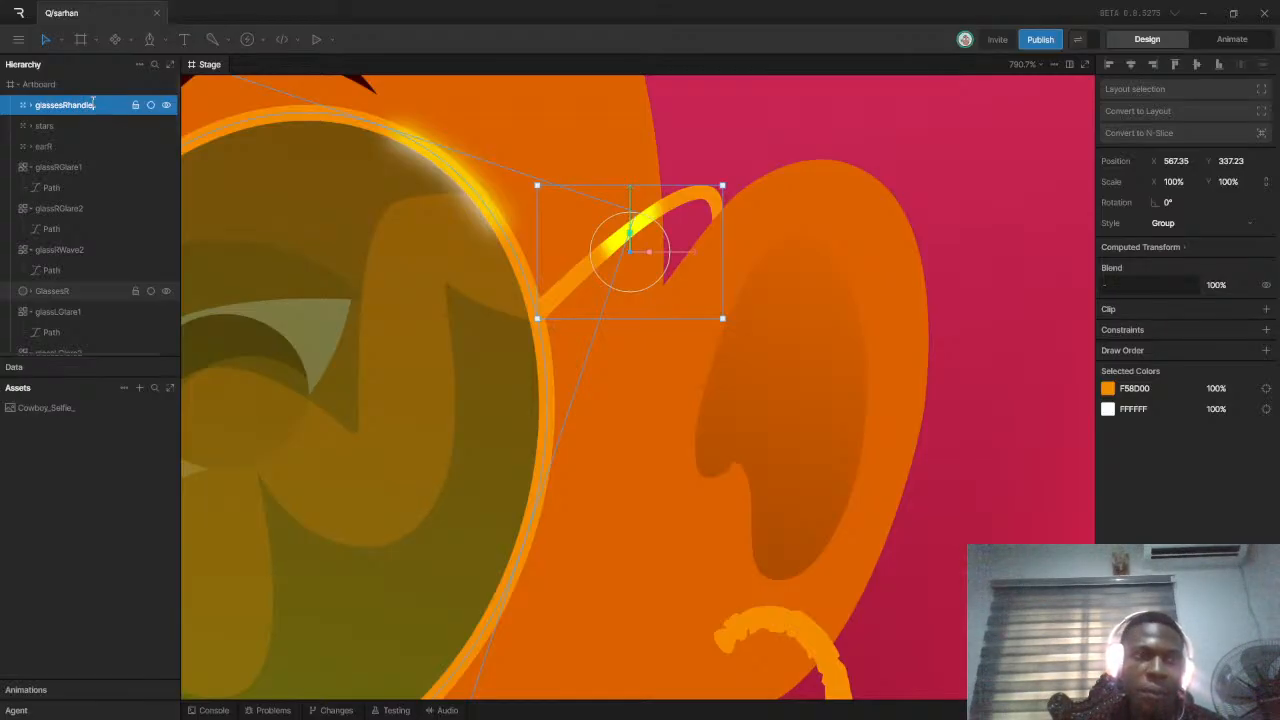
{"action": "scroll", "coordinate": [445, 193], "scroll_direction": "down", "scroll_amount": 10}
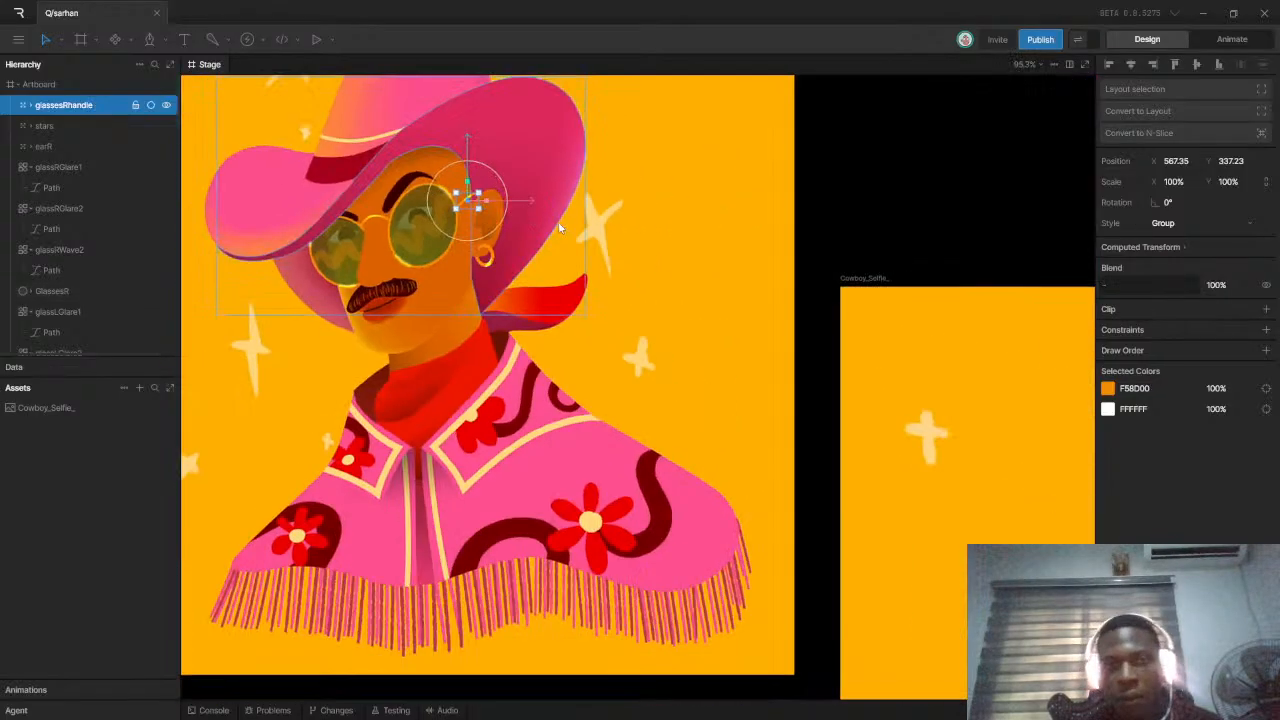
{"action": "scroll", "coordinate": [638, 186], "scroll_direction": "down", "scroll_amount": 3}
{"action": "left_click", "coordinate": [637, 184]}
{"action": "scroll", "coordinate": [421, 205], "scroll_direction": "up", "scroll_amount": 3}
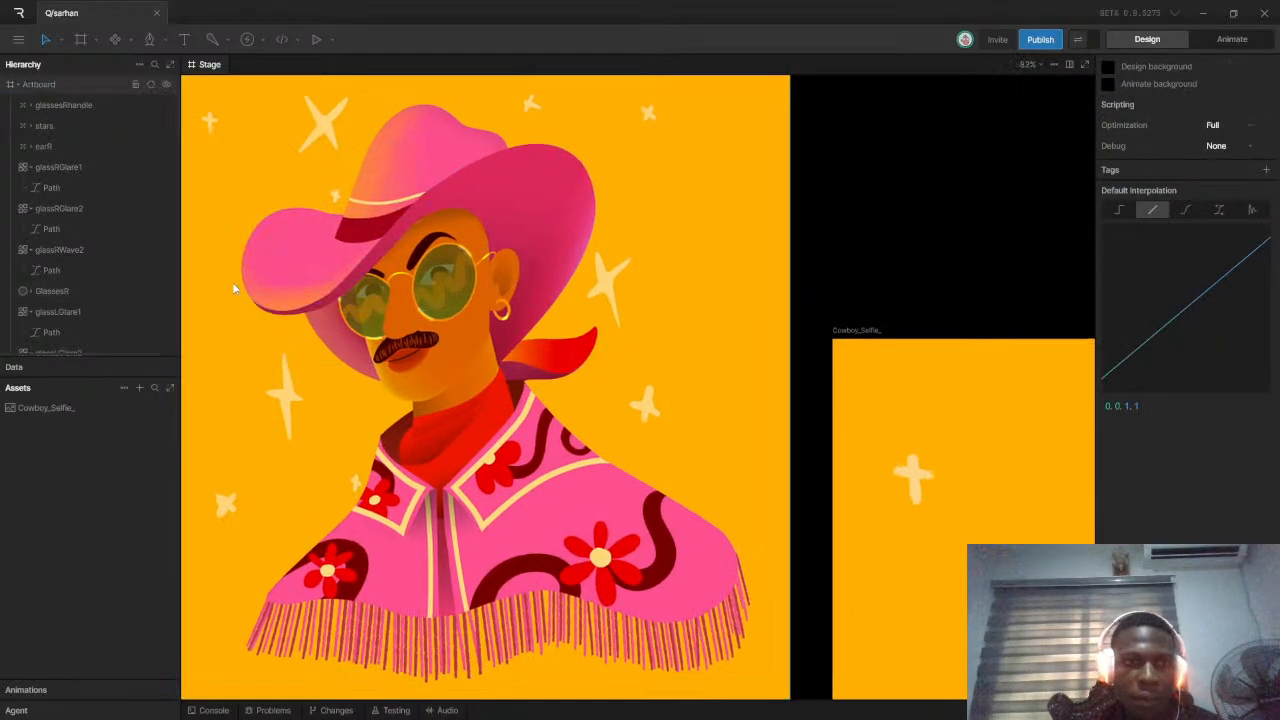
{"action": "scroll", "coordinate": [233, 289], "scroll_direction": "up", "scroll_amount": 2}
{"action": "left_click", "coordinate": [580, 186]}
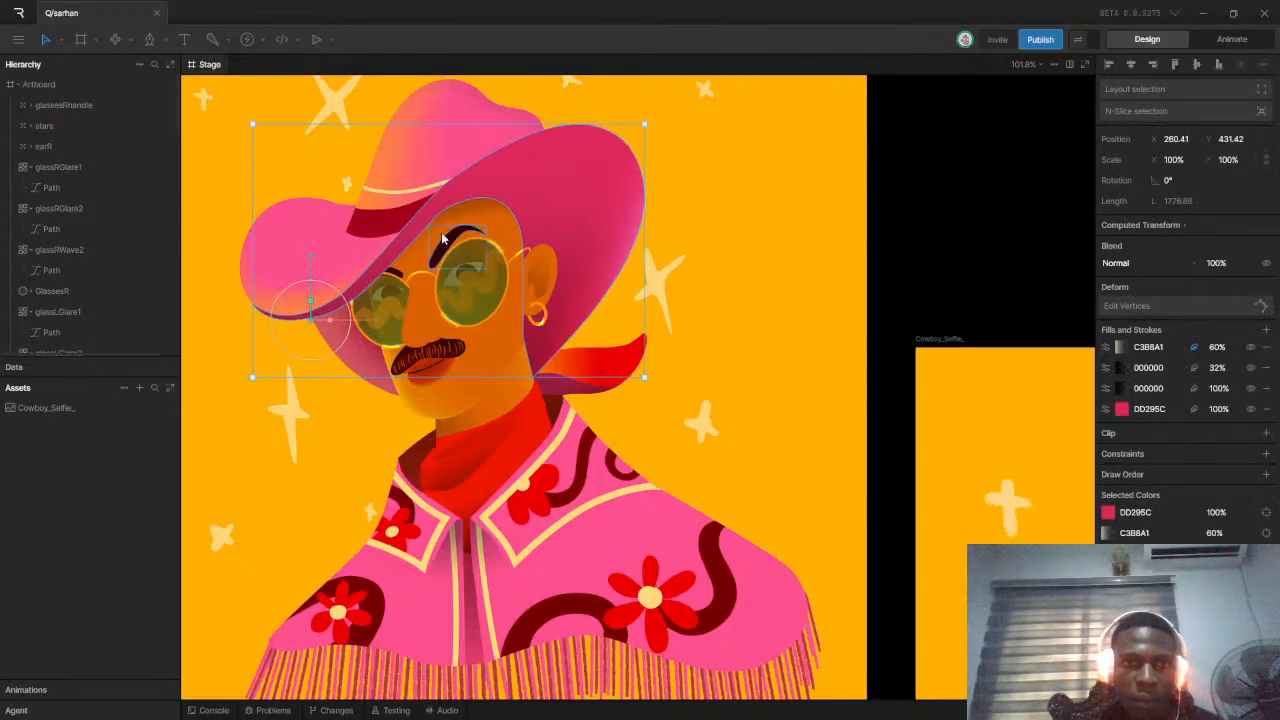
{"action": "scroll", "coordinate": [339, 258], "scroll_direction": "up", "scroll_amount": 1}
{"action": "left_click", "coordinate": [332, 253], "text": "shift"}
{"action": "left_click", "coordinate": [383, 229], "text": "shift"}
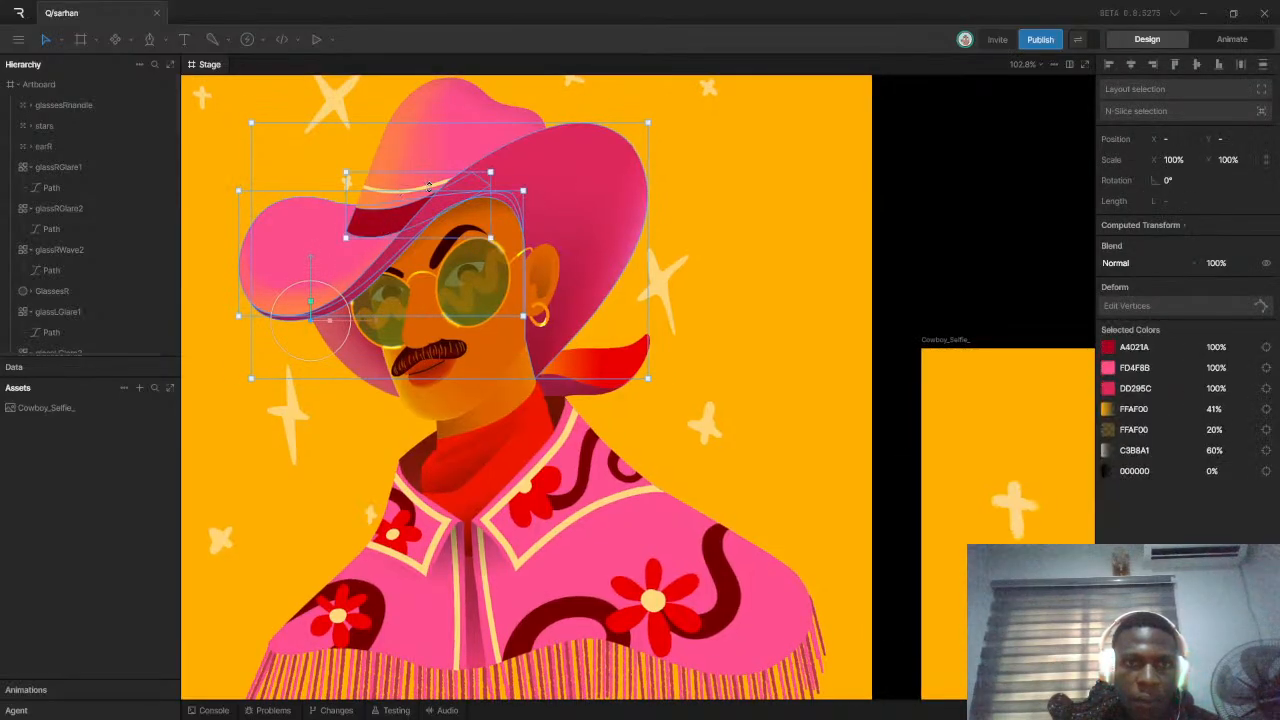
{"action": "scroll", "coordinate": [432, 174], "scroll_direction": "up", "scroll_amount": 7}
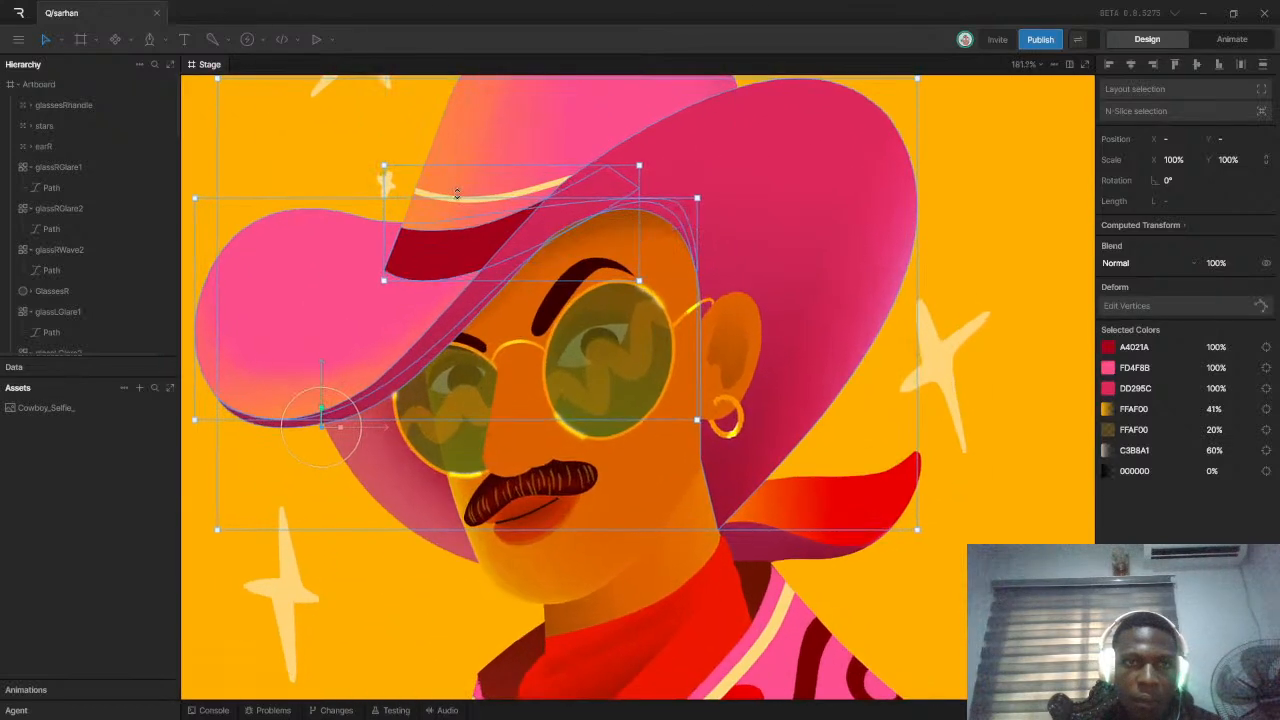
{"action": "scroll", "coordinate": [476, 199], "scroll_direction": "up", "scroll_amount": 8}
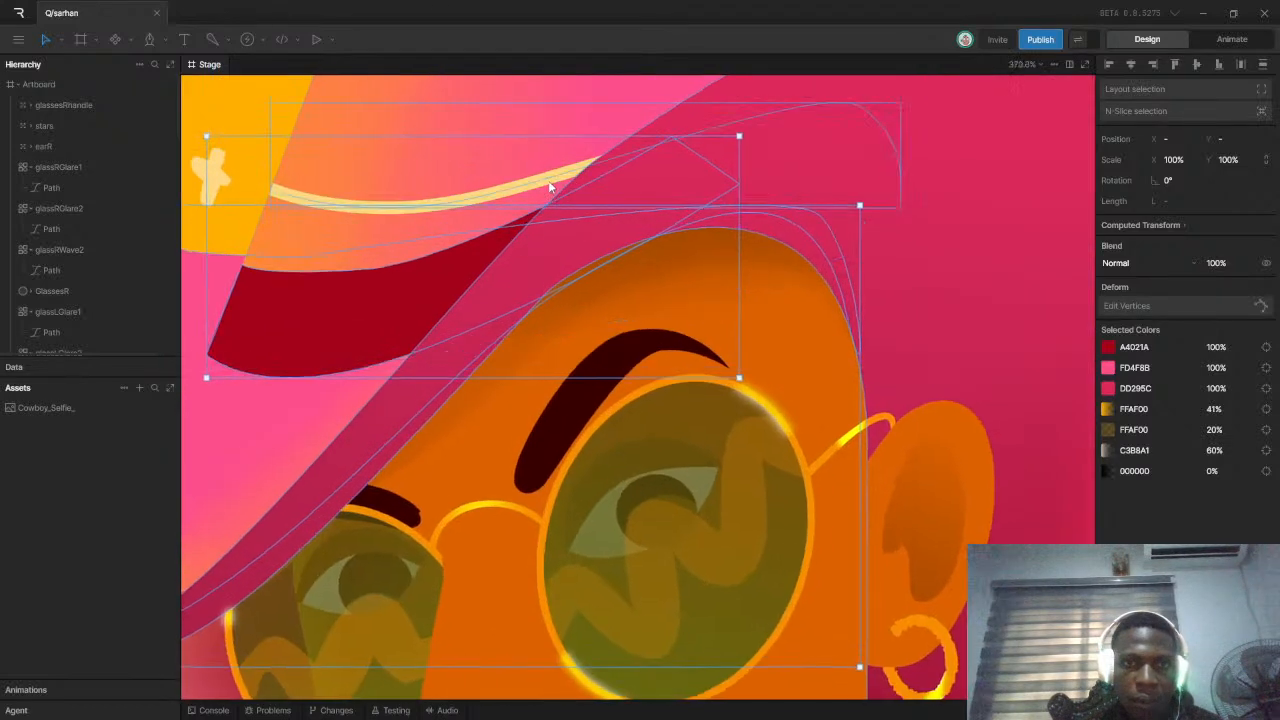
{"action": "left_click", "coordinate": [549, 186], "text": "shift"}
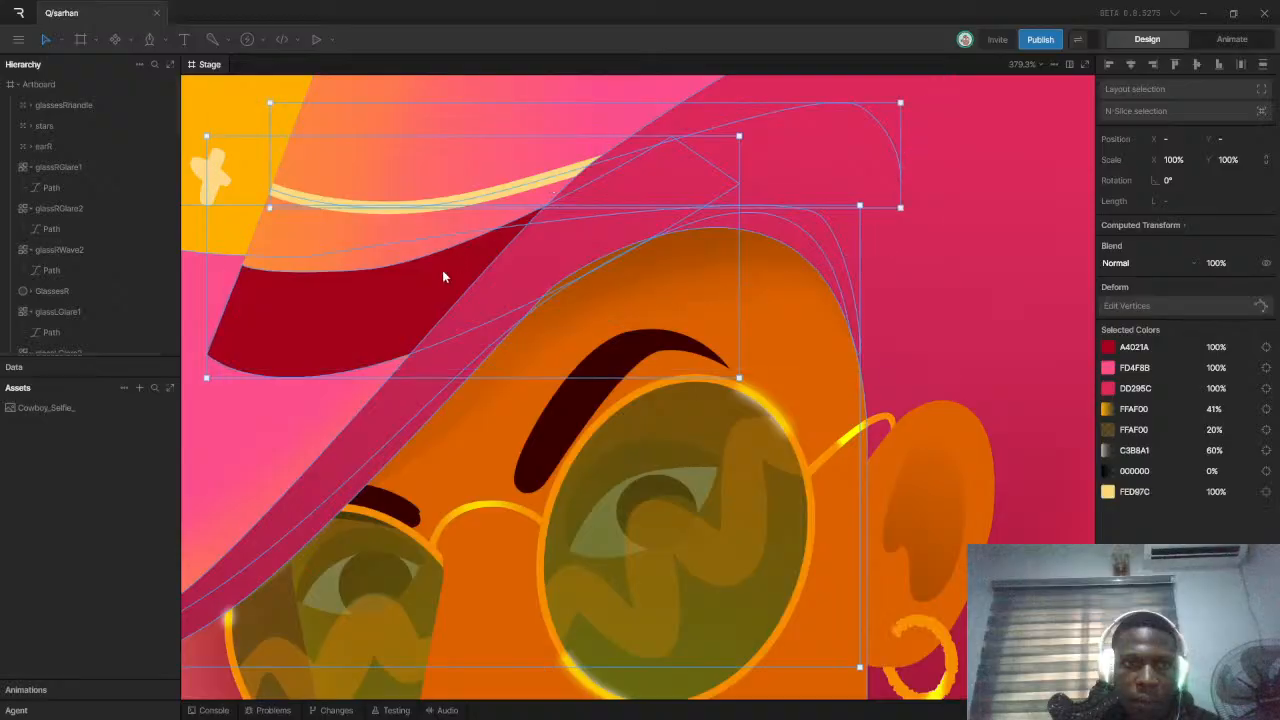
{"action": "scroll", "coordinate": [451, 261], "scroll_direction": "down", "scroll_amount": 6}
{"action": "scroll", "coordinate": [412, 260], "scroll_direction": "down", "scroll_amount": 5}
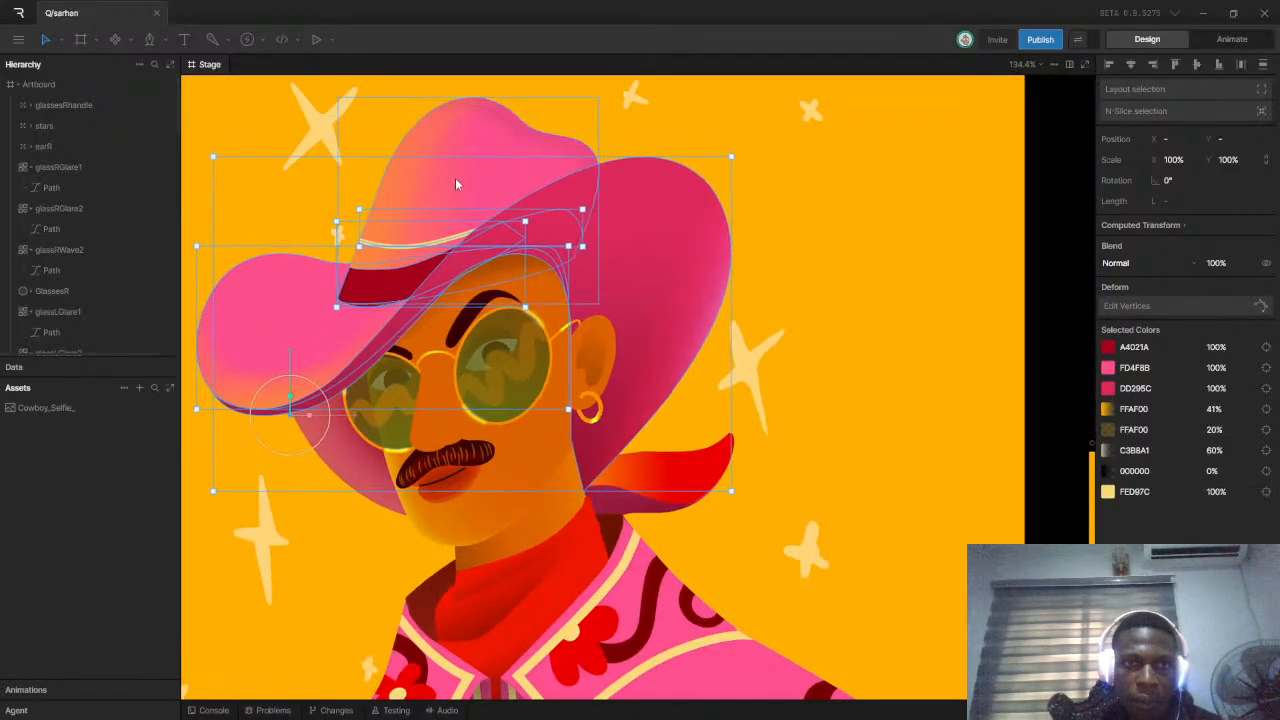
Group the hat's crown, cream stripe, dark red band, front brim and large back brim with the hat's shadow on the forehead
{"action": "left_click", "coordinate": [455, 178]}
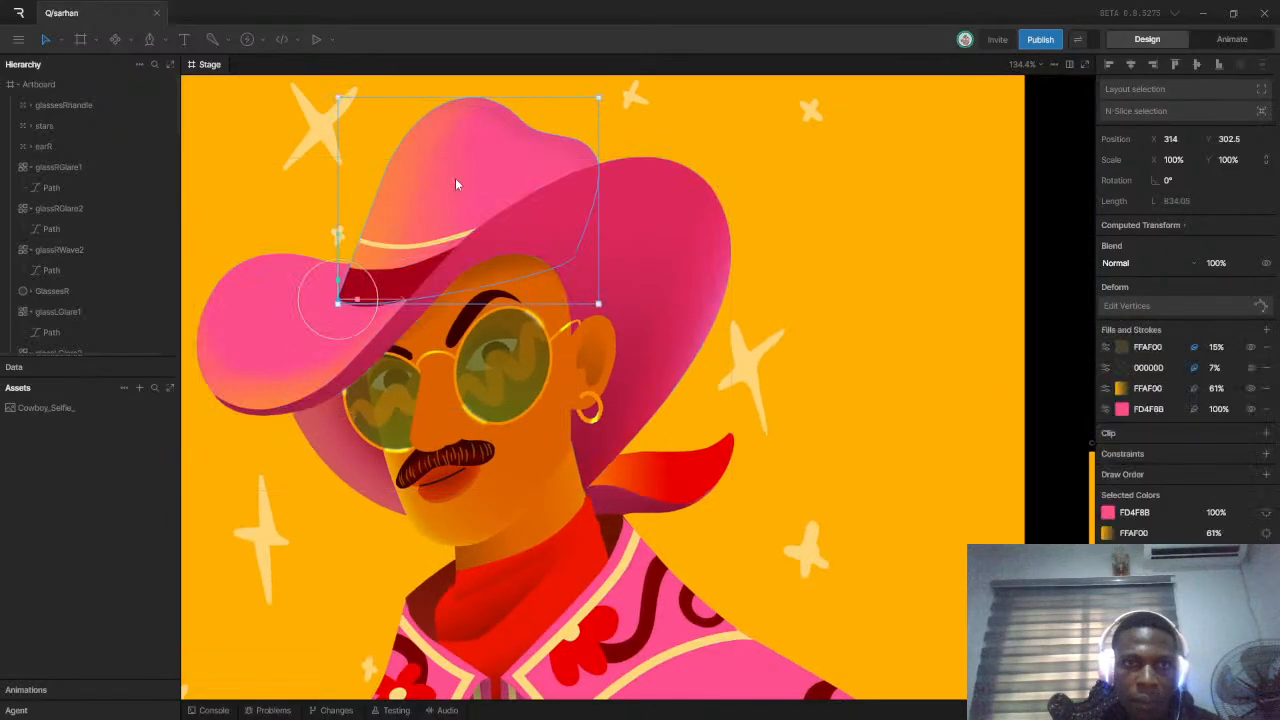
{"action": "left_click", "coordinate": [403, 248], "text": "shift"}
{"action": "left_click", "coordinate": [406, 279], "text": "shift"}
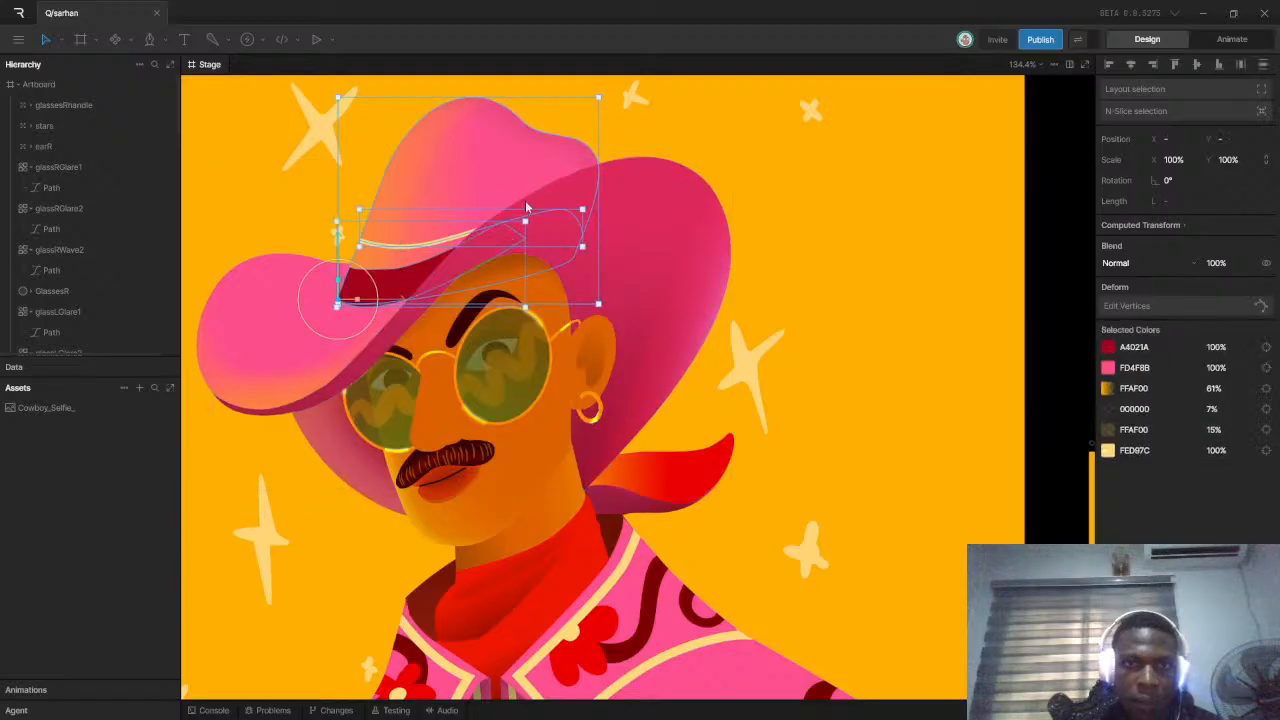
{"action": "left_click", "coordinate": [290, 323], "text": "shift"}
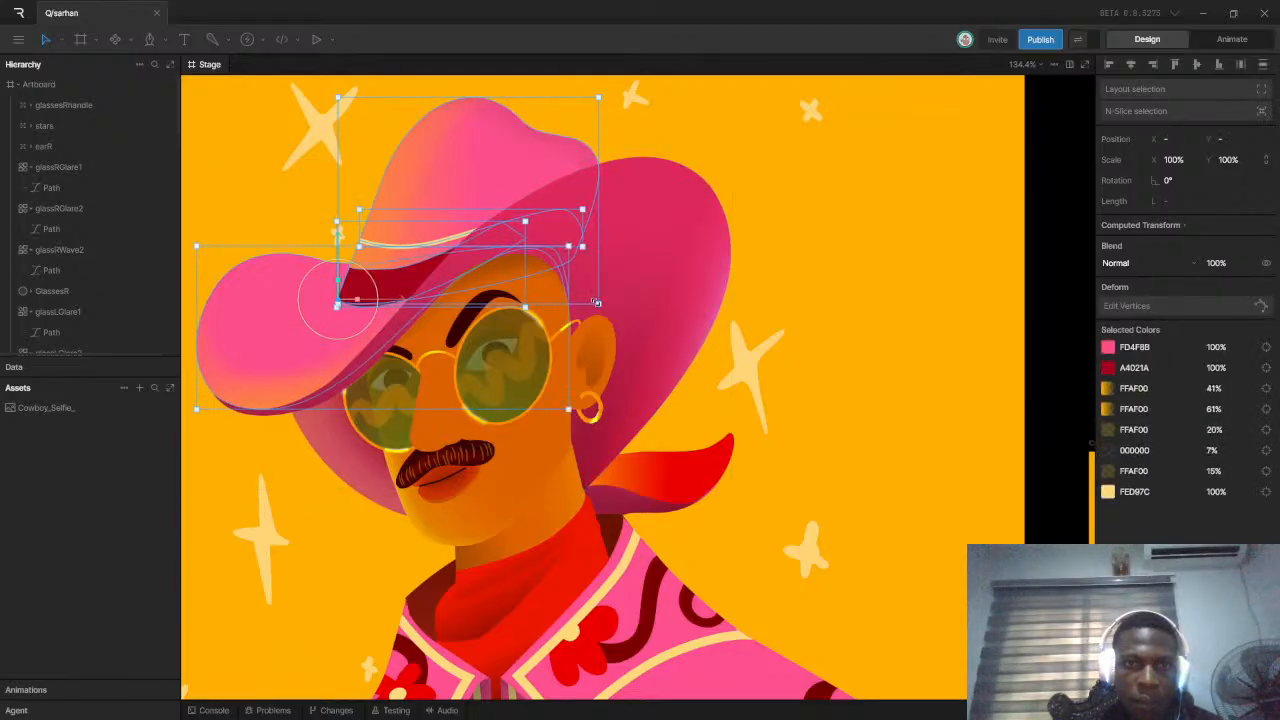
{"action": "left_click", "coordinate": [723, 279], "text": "shift"}
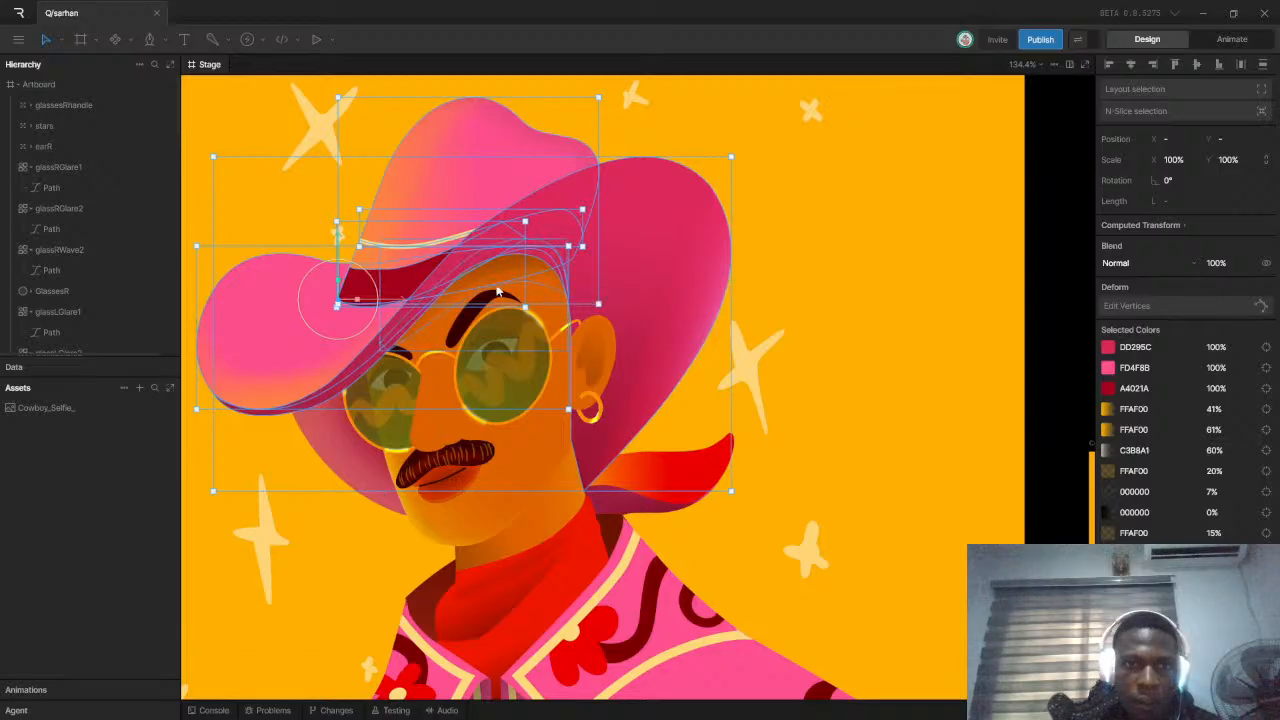
{"action": "left_click", "coordinate": [606, 343], "text": "shift"}
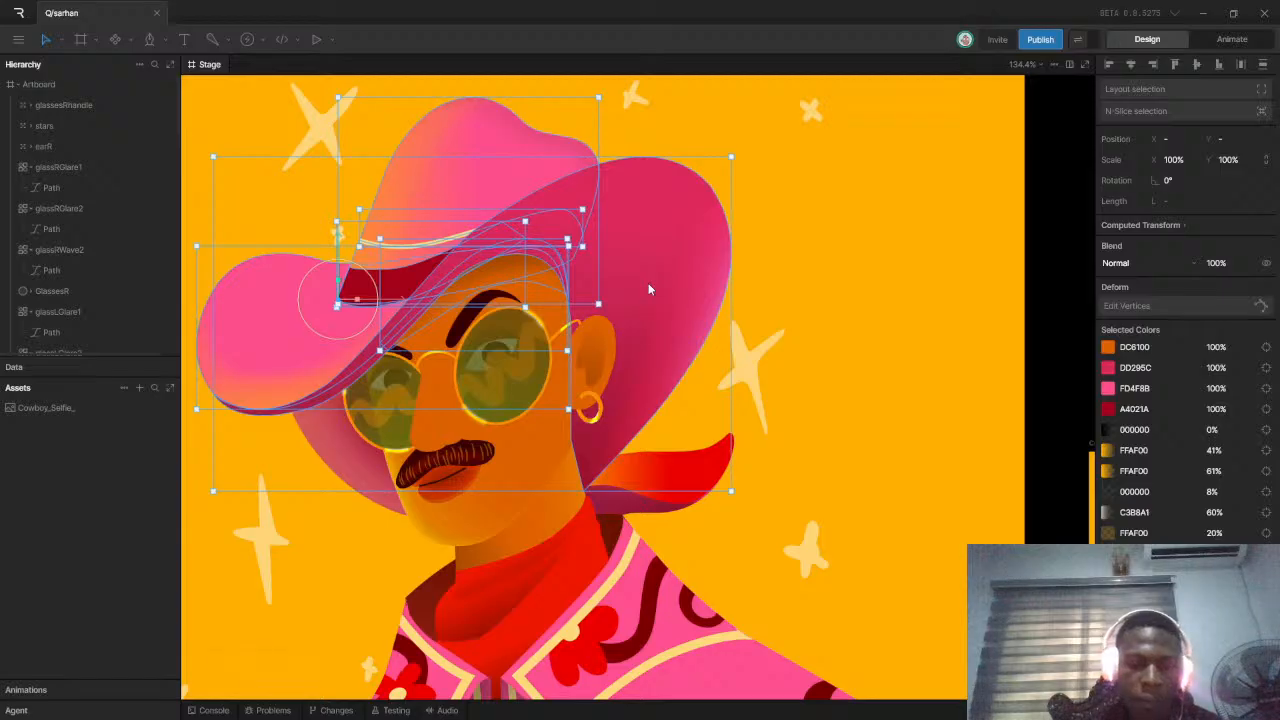
{"action": "key", "text": "ctrl+g"}
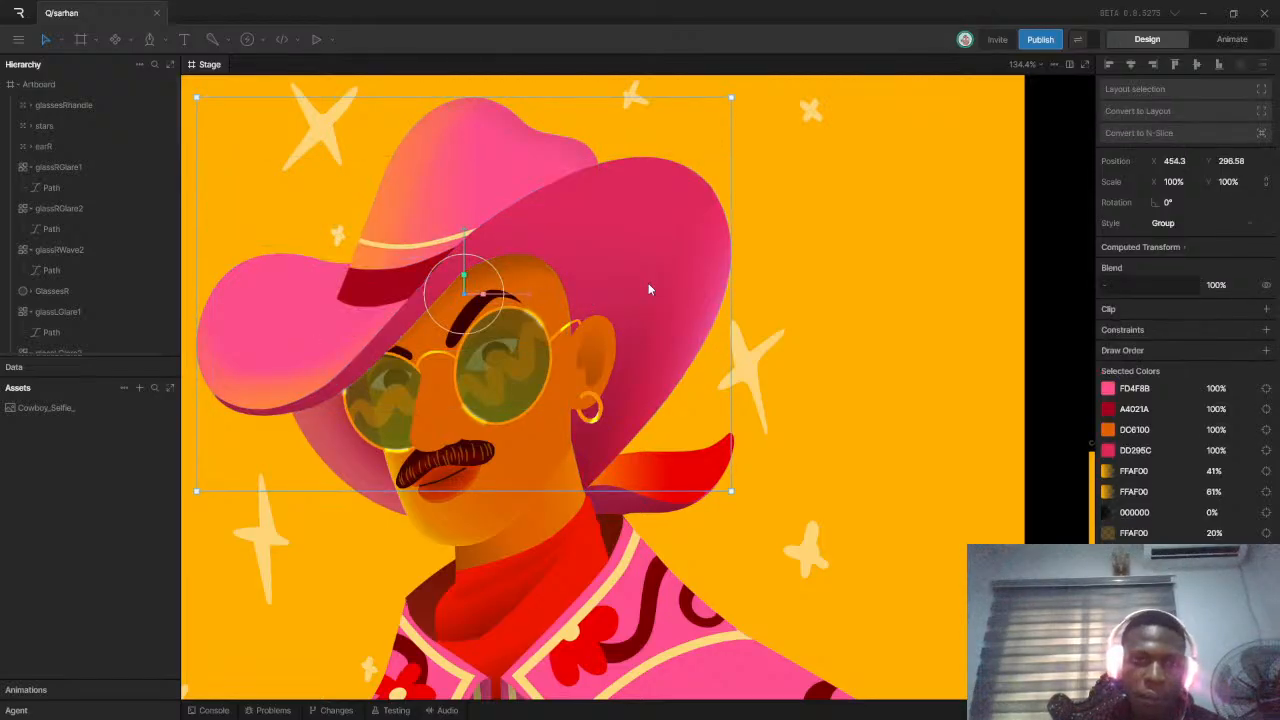
Try moving the new hat group away from the head to check its contents, and undo the move
{"action": "left_click", "coordinate": [836, 256]}
{"action": "left_click", "coordinate": [624, 256]}
{"action": "left_click_drag", "start_coordinate": [624, 256], "coordinate": [709, 206]}
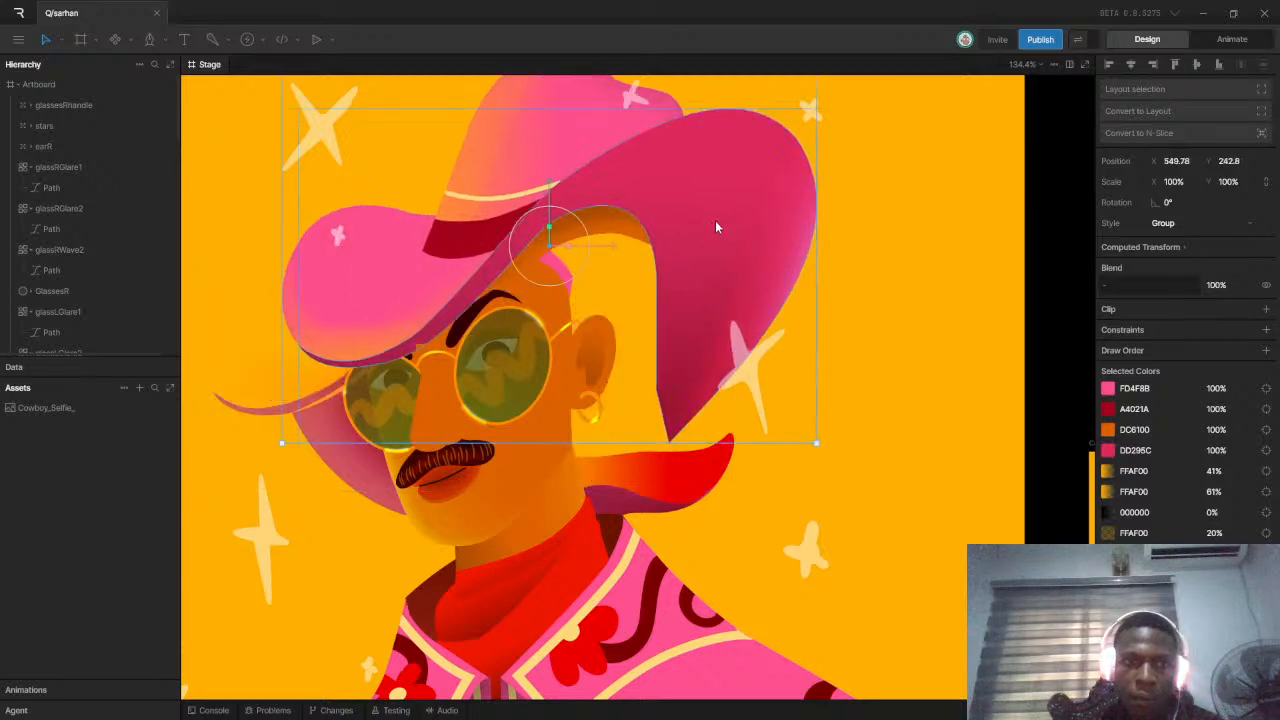
{"action": "key", "text": "ctrl+z"}
Try grouping the back-of-hat shape behind the face with the hat group, undo the grouping and clear the selection
{"action": "left_click", "coordinate": [318, 437]}
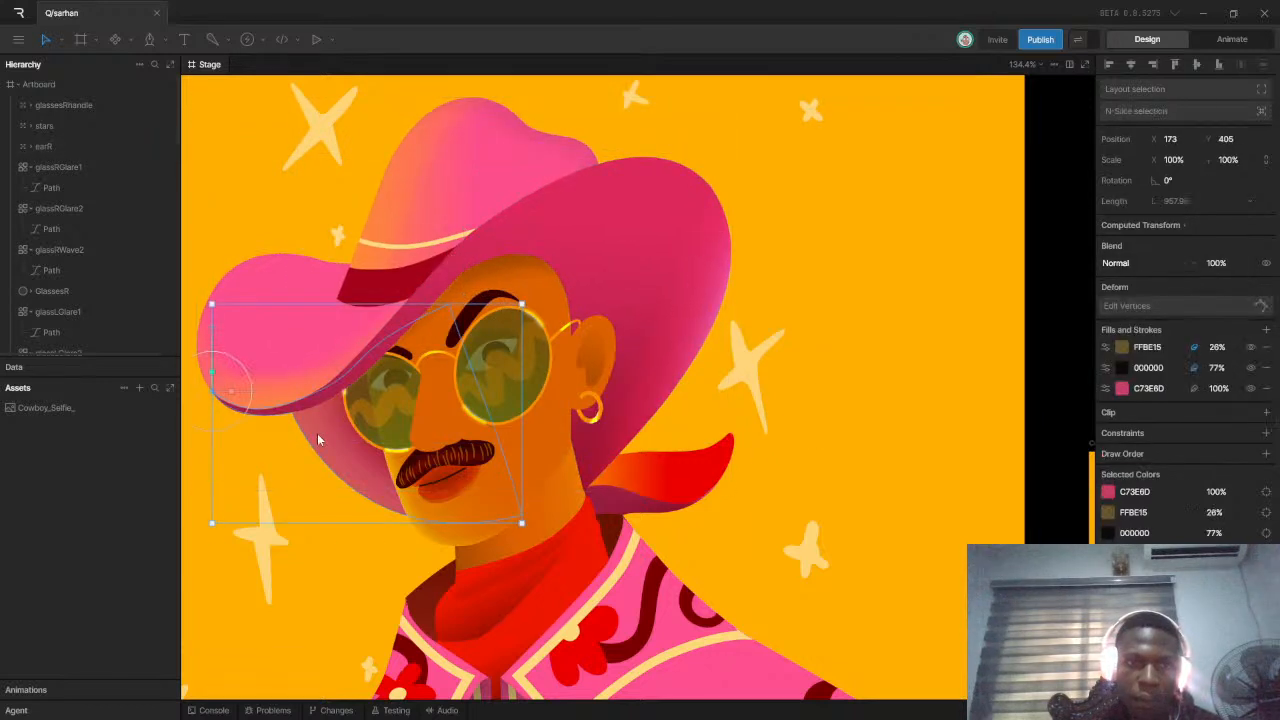
{"action": "left_click", "coordinate": [654, 262], "text": "shift"}
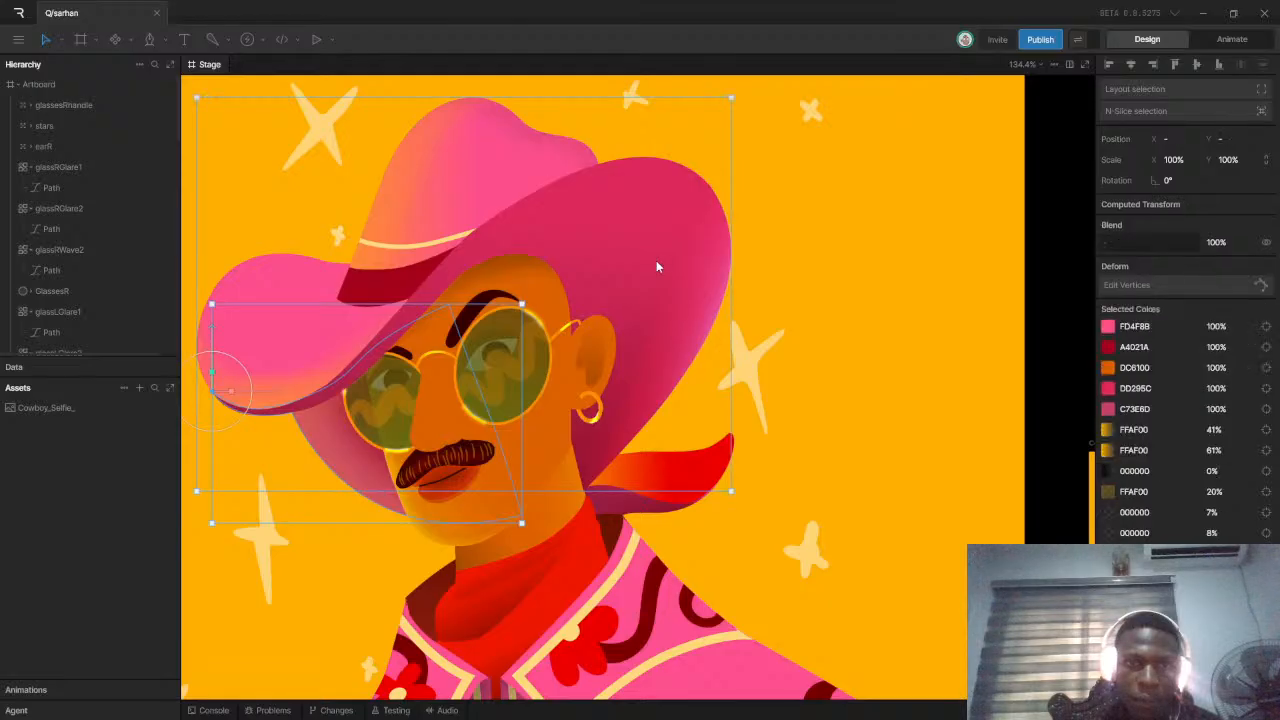
{"action": "key", "text": "ctrl+g"}
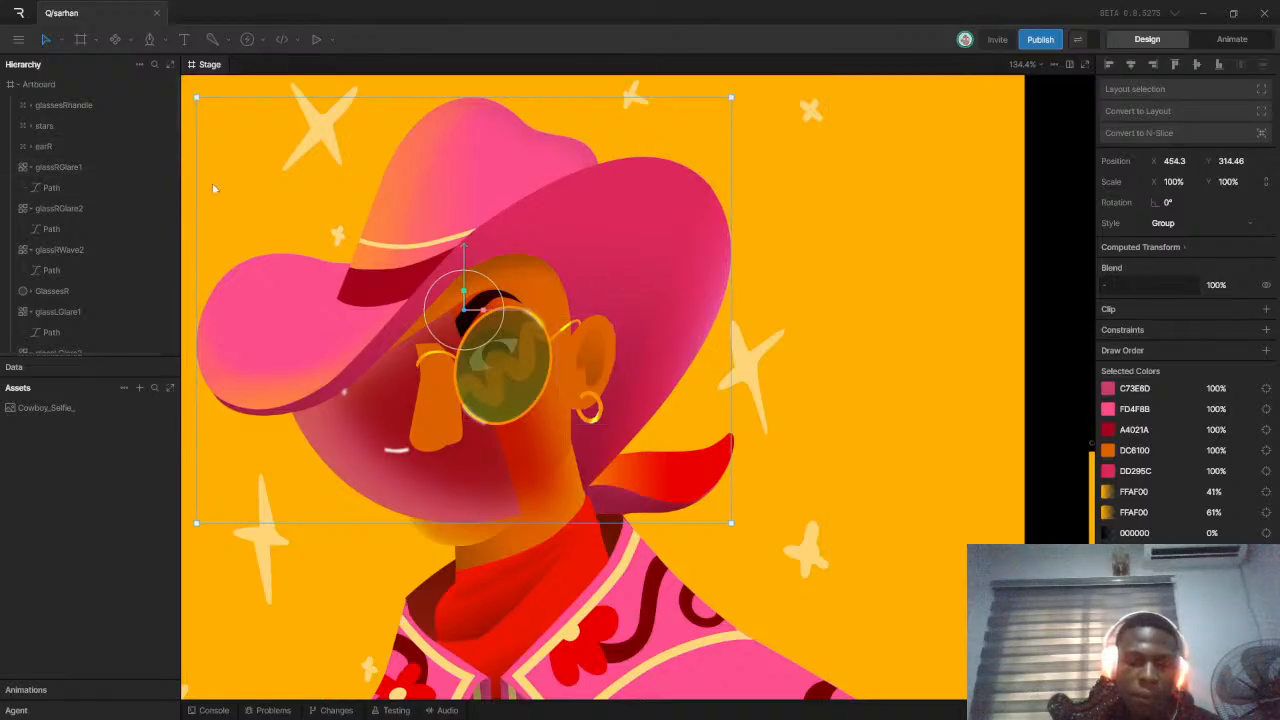
{"action": "key", "text": "ctrl+z"}
{"action": "left_click", "coordinate": [850, 323]}
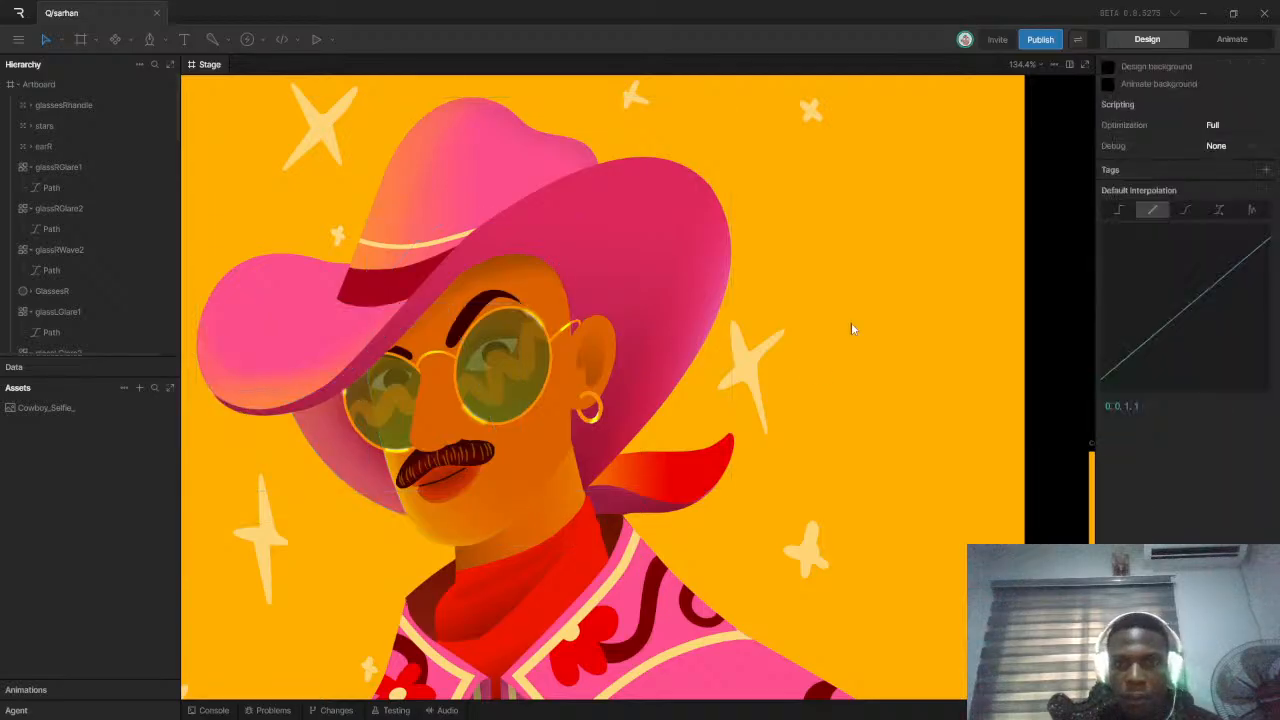
Select the back-of-hat shape behind the face and examine its place in the layer hierarchy
{"action": "scroll", "coordinate": [560, 460], "scroll_direction": "down", "scroll_amount": 2}
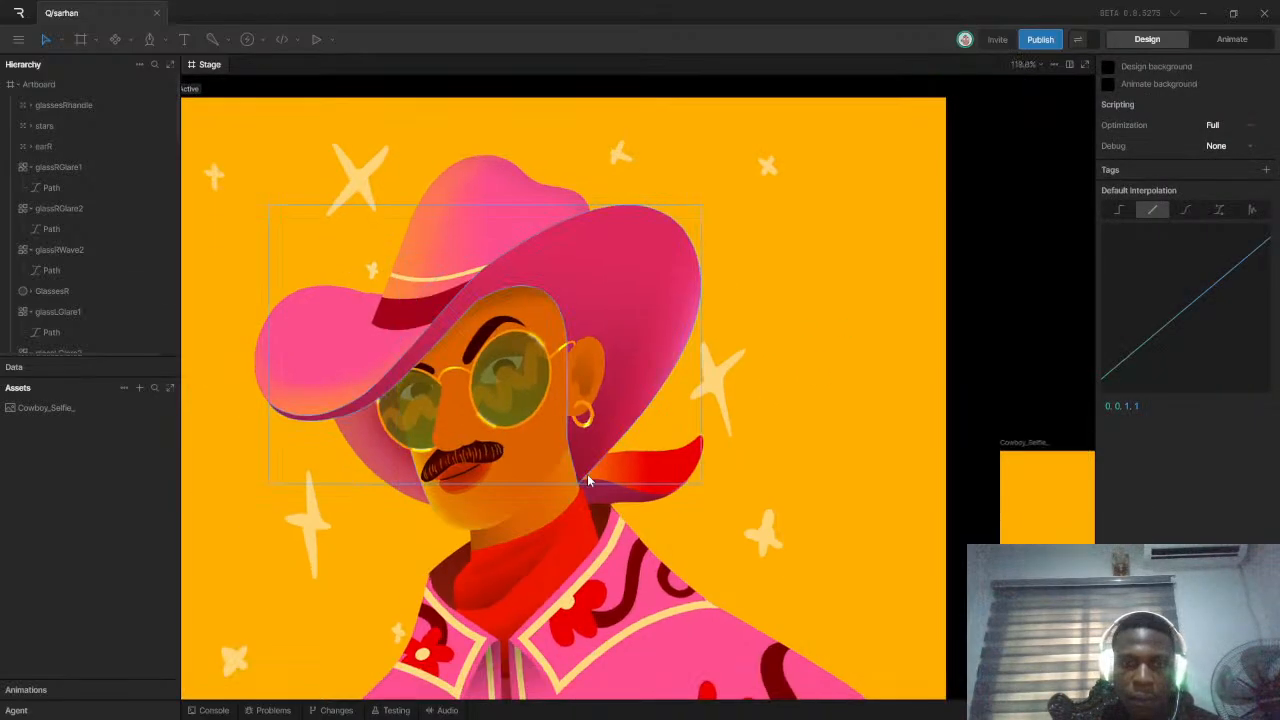
{"action": "scroll", "coordinate": [507, 456], "scroll_direction": "up", "scroll_amount": 5}
{"action": "scroll", "coordinate": [571, 411], "scroll_direction": "down", "scroll_amount": 5}
{"action": "scroll", "coordinate": [501, 410], "scroll_direction": "up", "scroll_amount": 1}
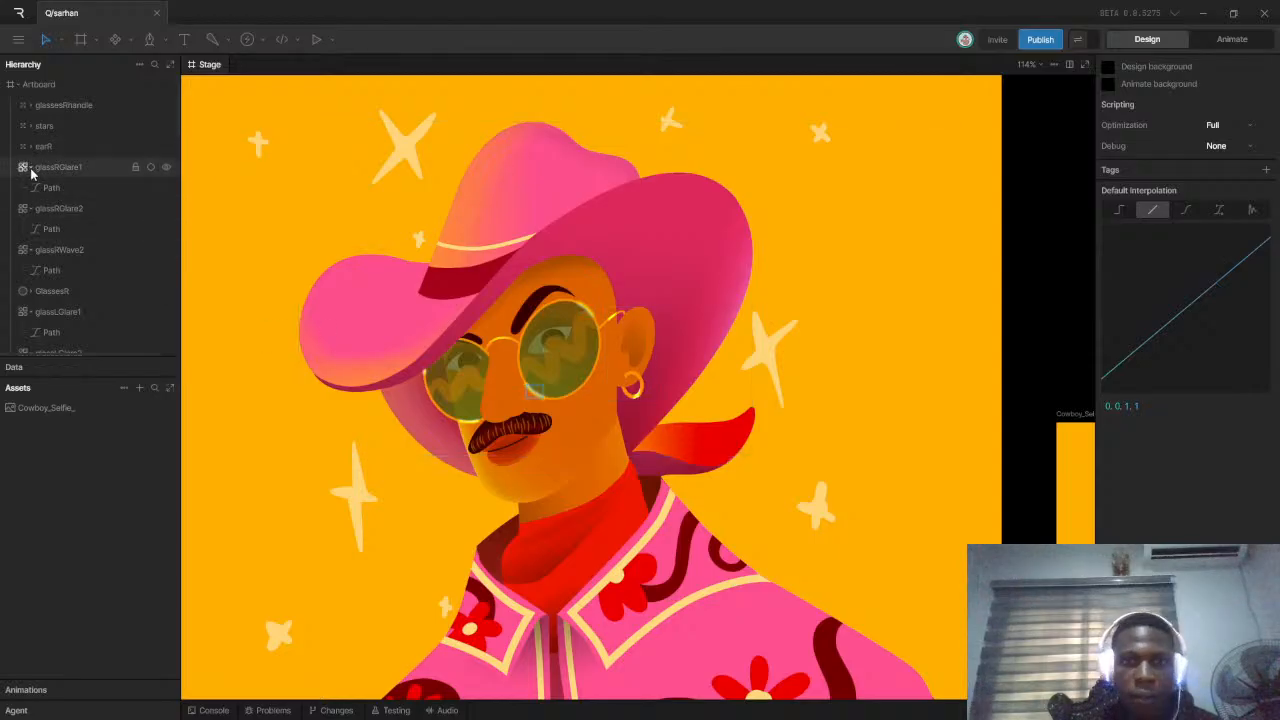
{"action": "left_click", "coordinate": [432, 448]}
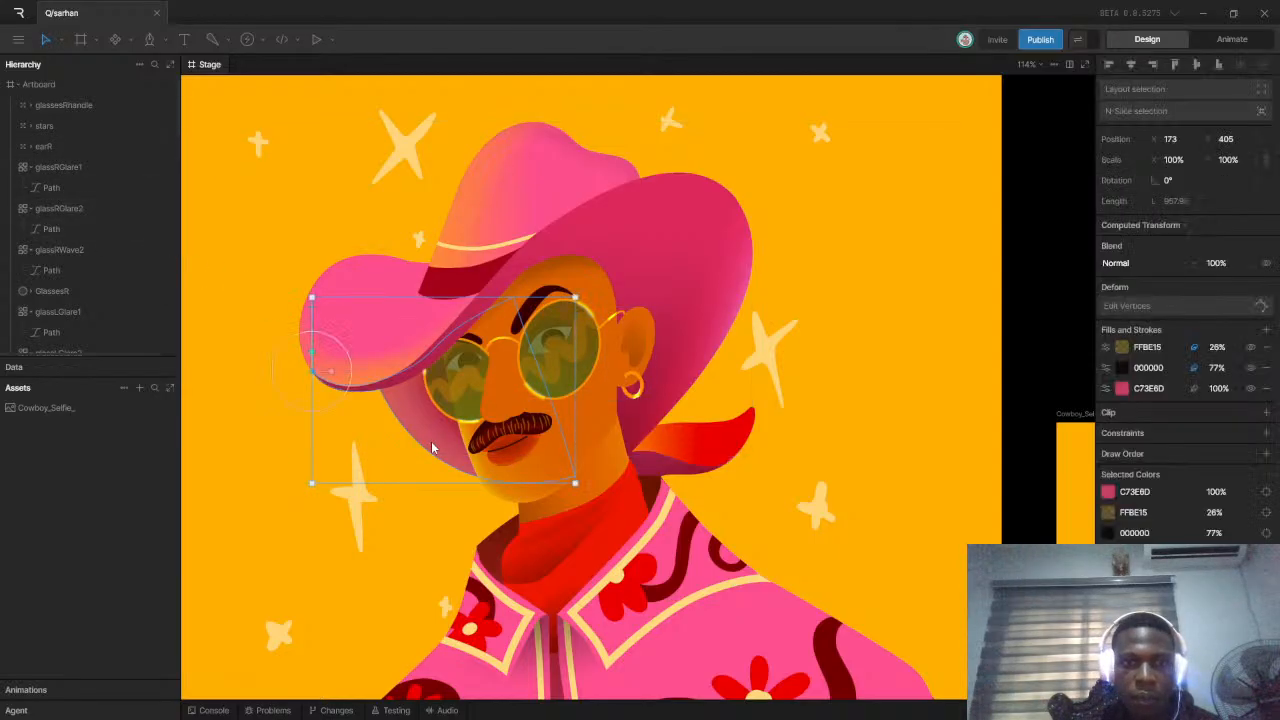
{"action": "scroll", "coordinate": [66, 176], "scroll_direction": "down", "scroll_amount": 10}
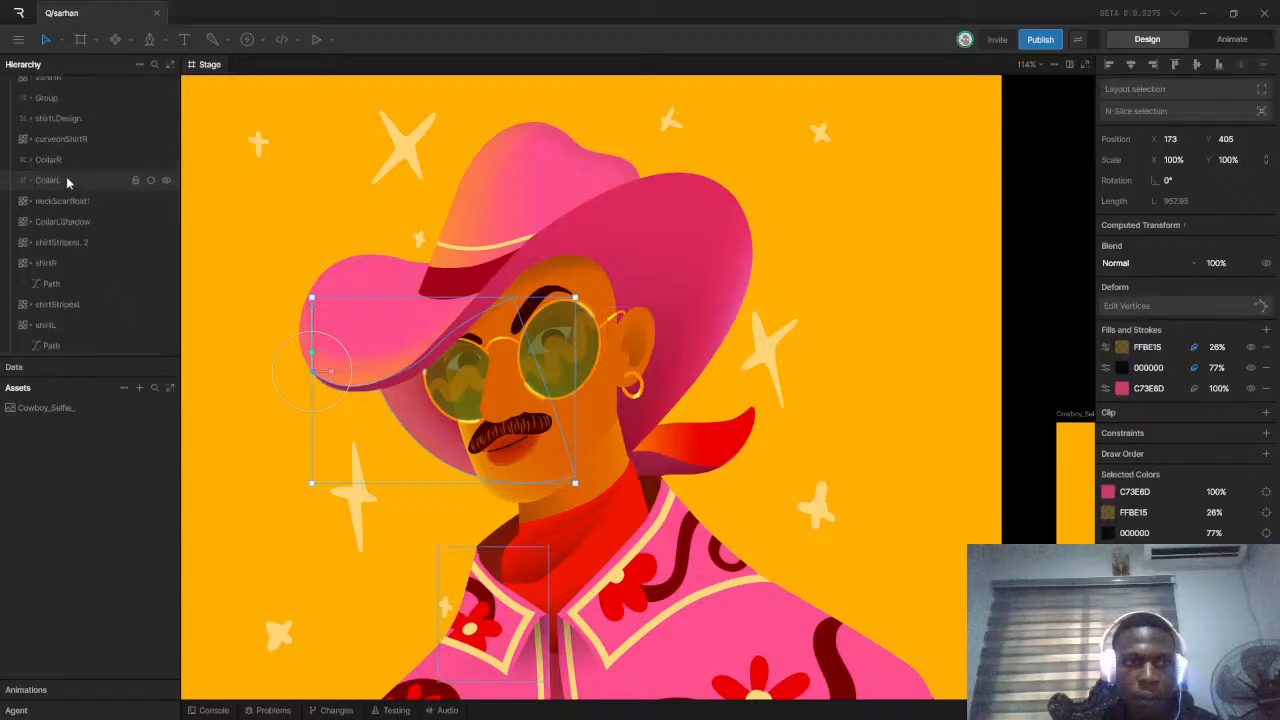
{"action": "scroll", "coordinate": [69, 284], "scroll_direction": "down", "scroll_amount": 7}
{"action": "scroll", "coordinate": [97, 311], "scroll_direction": "down", "scroll_amount": 1}
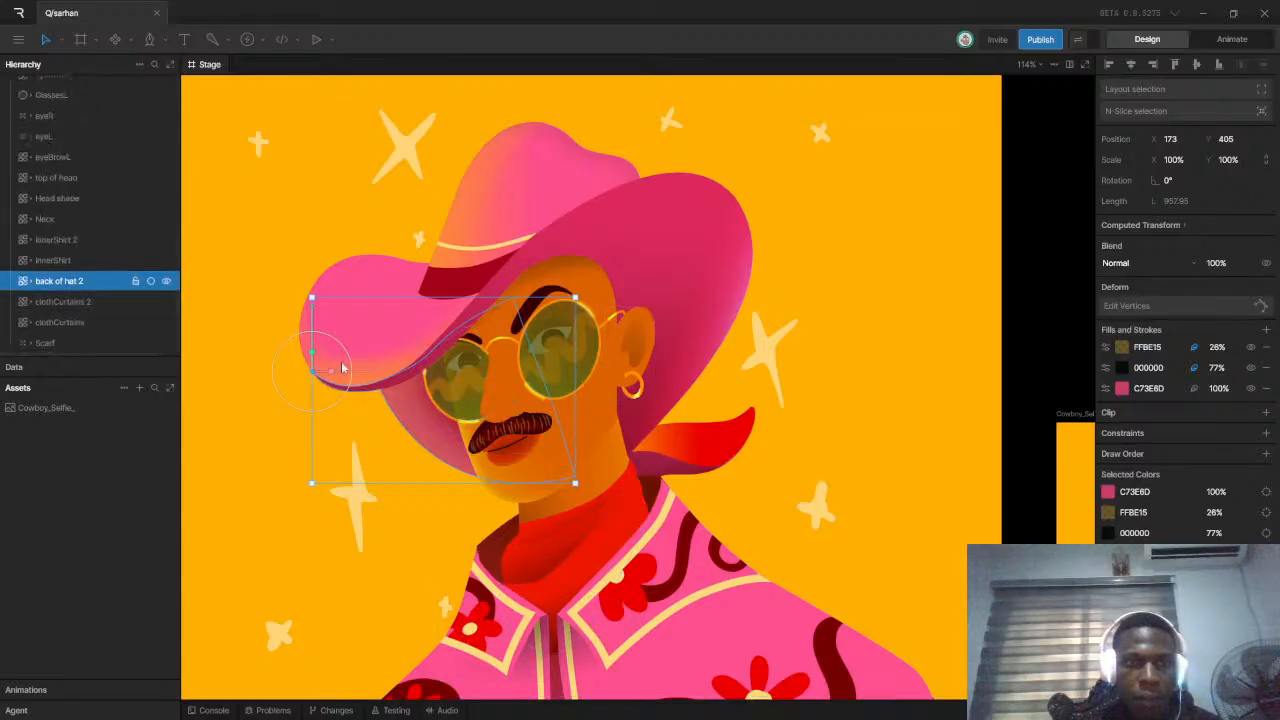
{"action": "scroll", "coordinate": [591, 436], "scroll_direction": "up", "scroll_amount": 3}
{"action": "scroll", "coordinate": [530, 440], "scroll_direction": "up", "scroll_amount": 3}
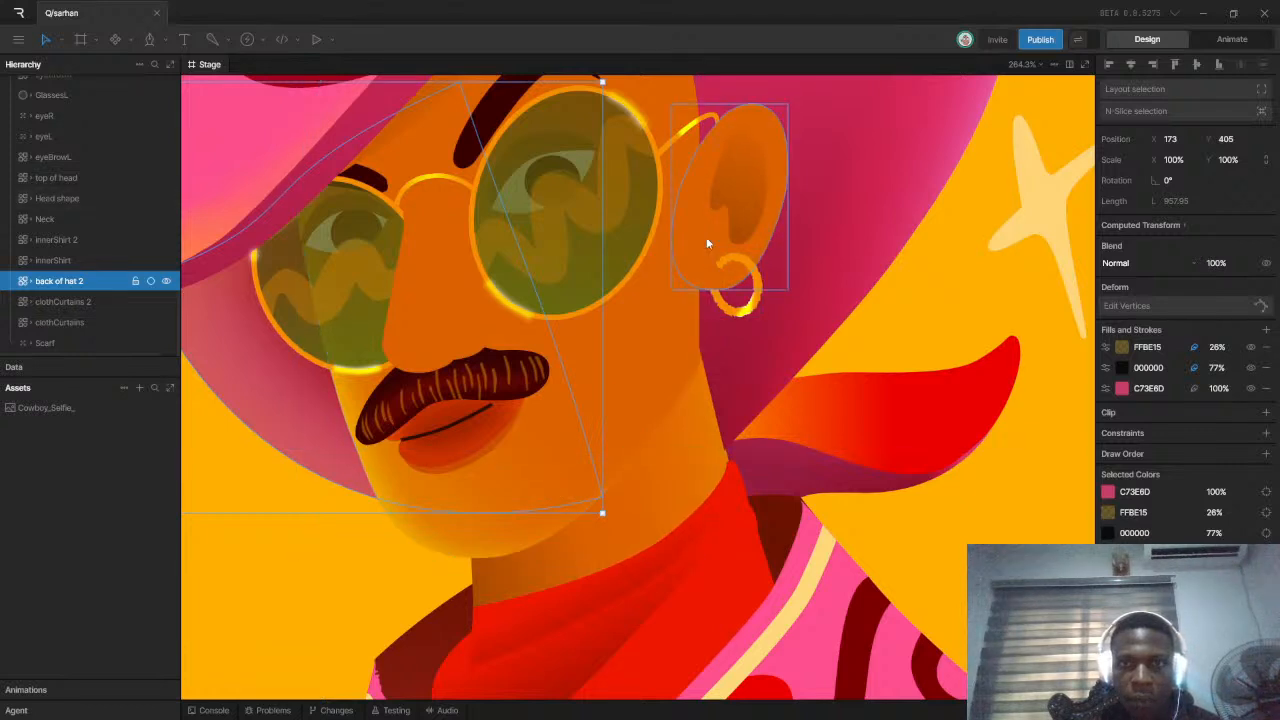
{"action": "scroll", "coordinate": [736, 189], "scroll_direction": "up", "scroll_amount": 1}
{"action": "left_click", "coordinate": [736, 189]}
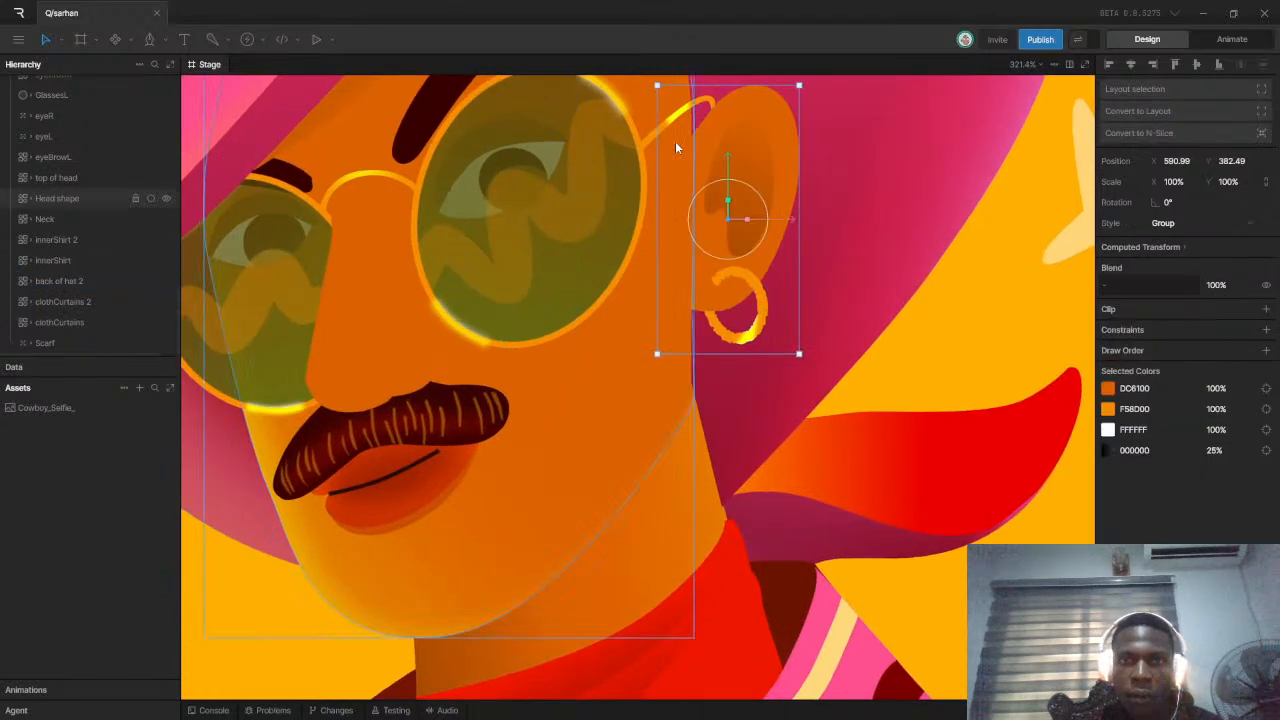
{"action": "left_click", "coordinate": [671, 119], "text": "shift"}
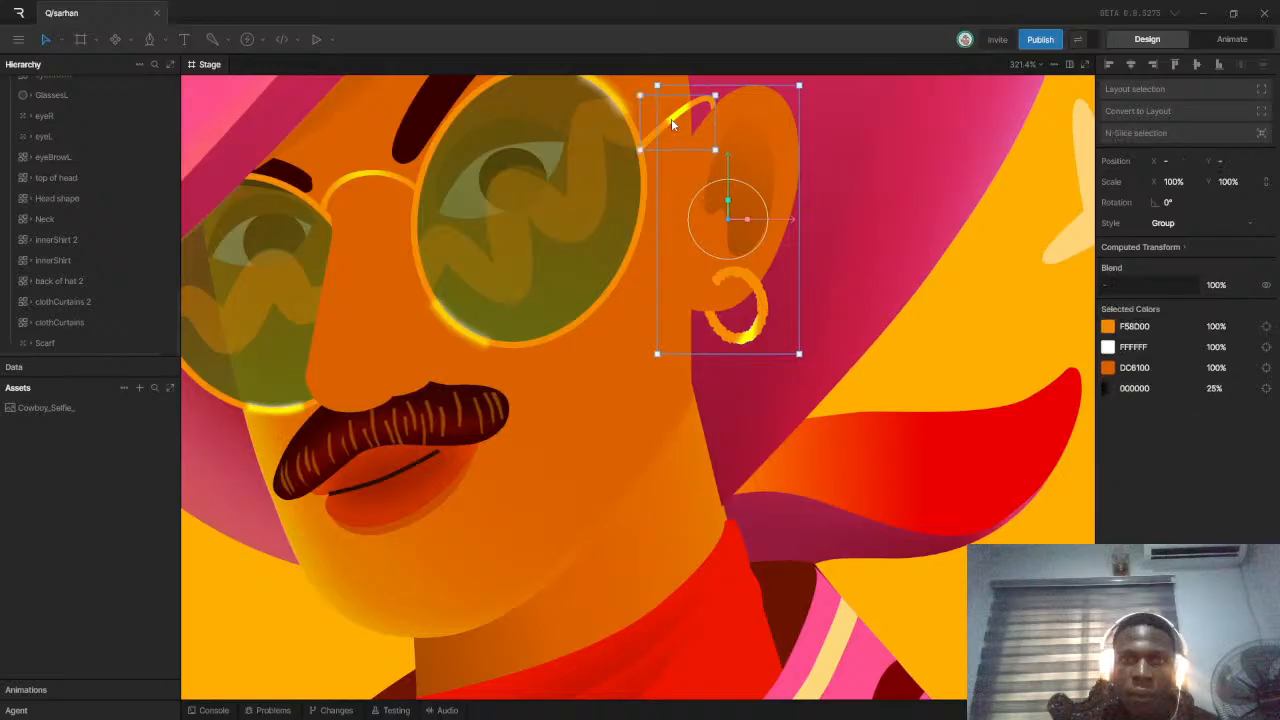
{"action": "left_click", "coordinate": [600, 331]}
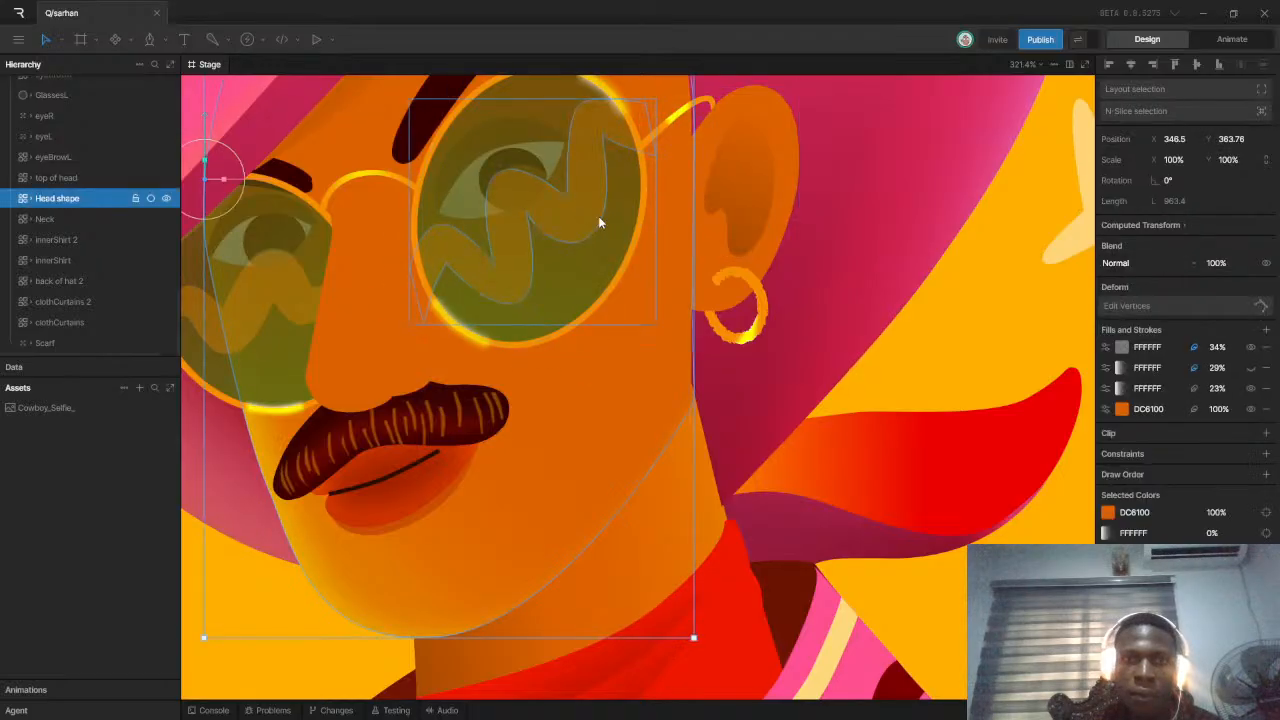
{"action": "scroll", "coordinate": [599, 218], "scroll_direction": "up", "scroll_amount": 1}
{"action": "left_click", "coordinate": [573, 282]}
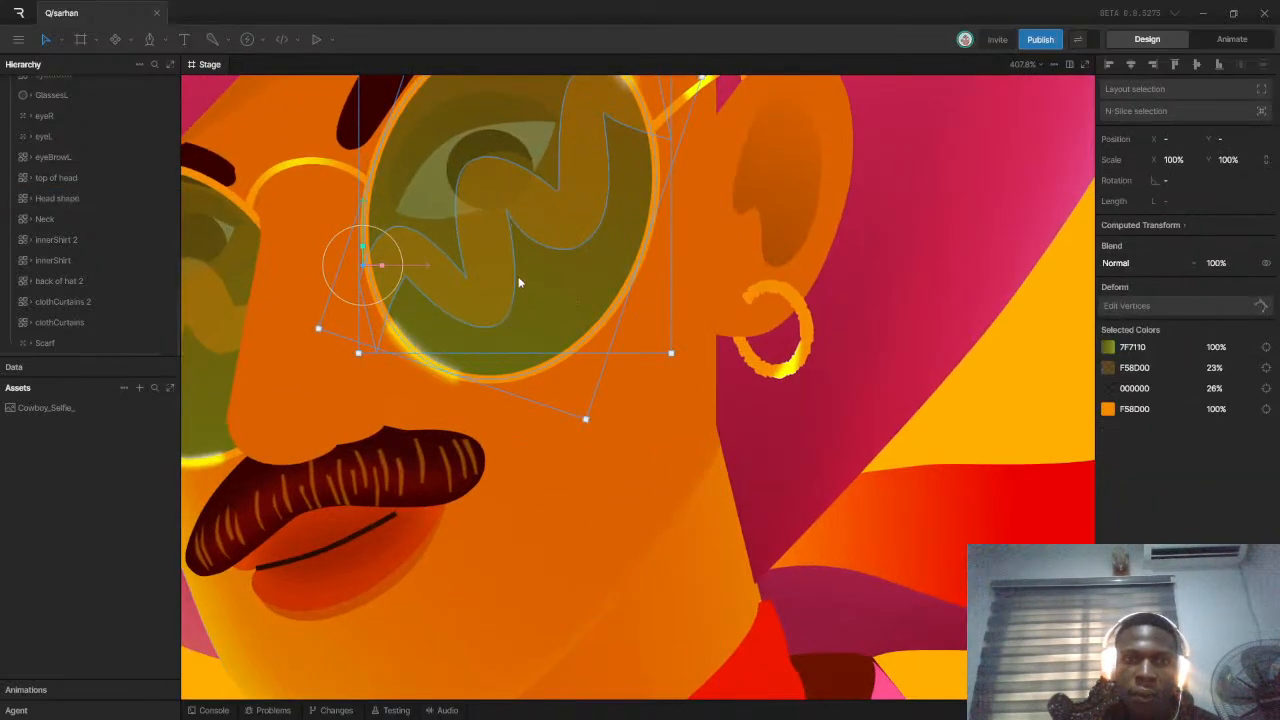
{"action": "scroll", "coordinate": [514, 321], "scroll_direction": "down", "scroll_amount": 3}
{"action": "scroll", "coordinate": [490, 350], "scroll_direction": "up", "scroll_amount": 6}
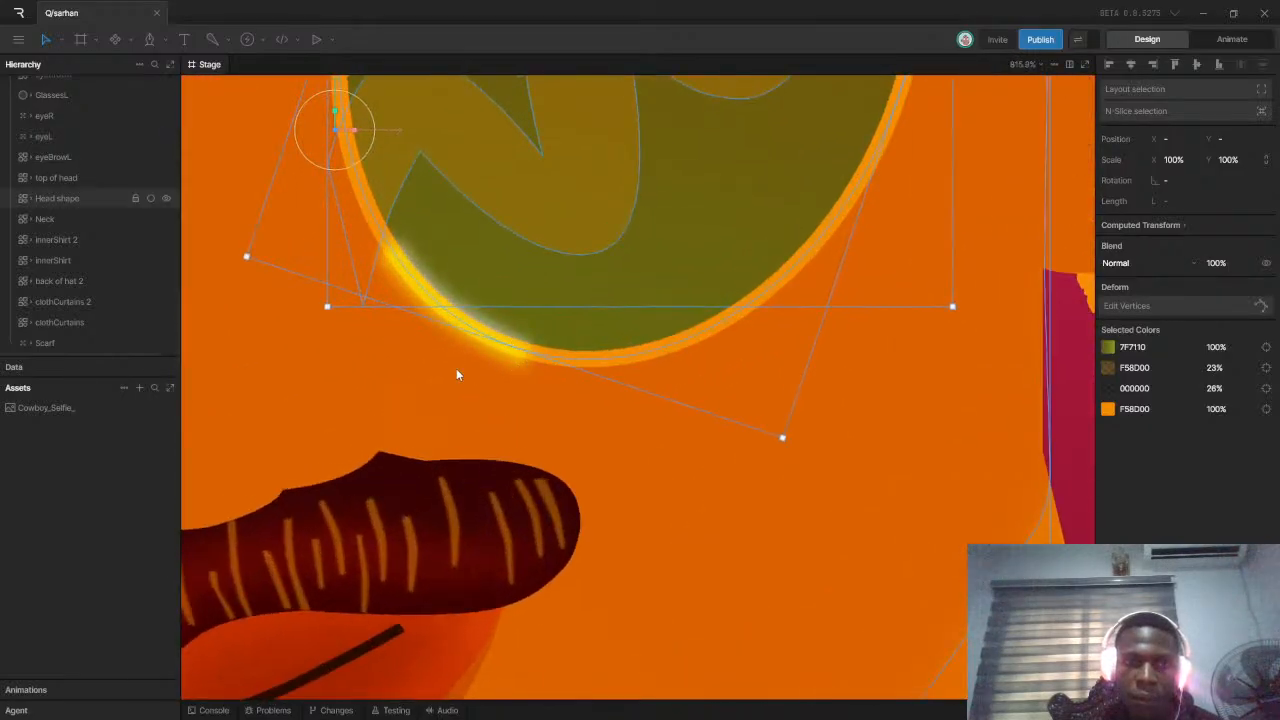
Group the glasses' lens nearest the ear with its frame, its wave reflection and the two white rim highlights
{"action": "left_click", "coordinate": [483, 347]}
{"action": "left_click", "coordinate": [485, 340]}
{"action": "scroll", "coordinate": [457, 400], "scroll_direction": "down", "scroll_amount": 5}
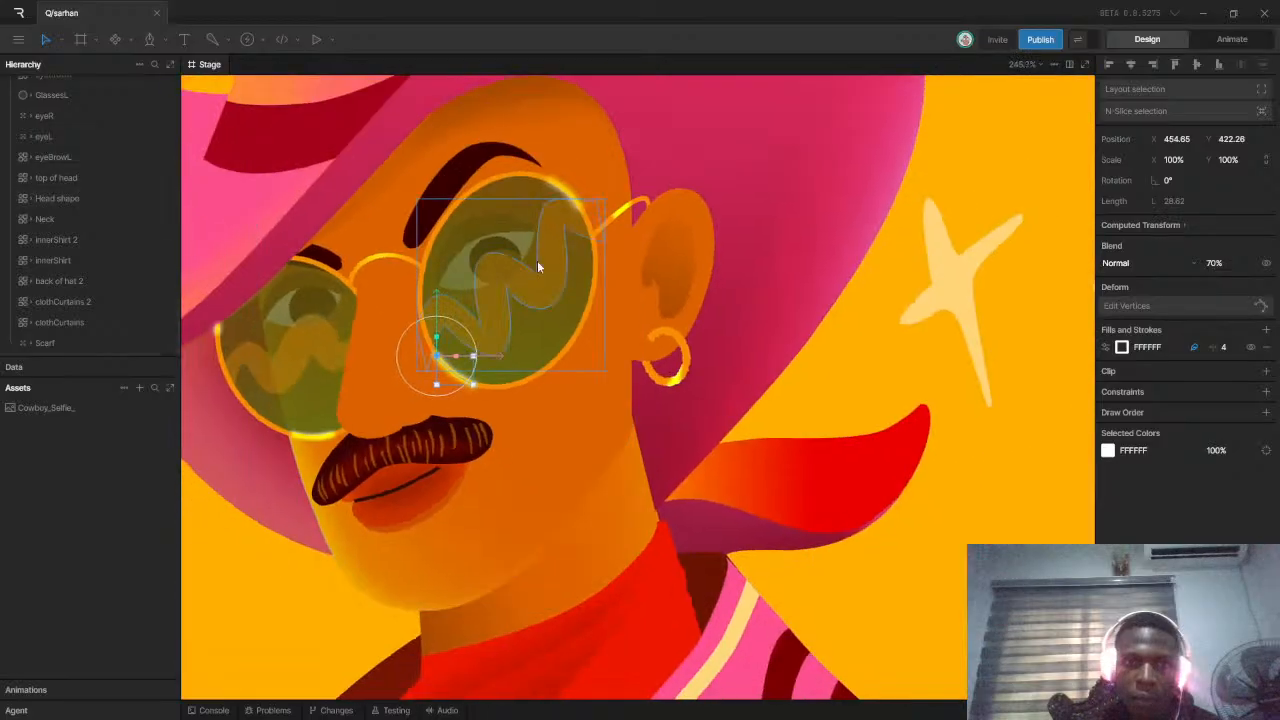
{"action": "left_click", "coordinate": [562, 196], "text": "shift"}
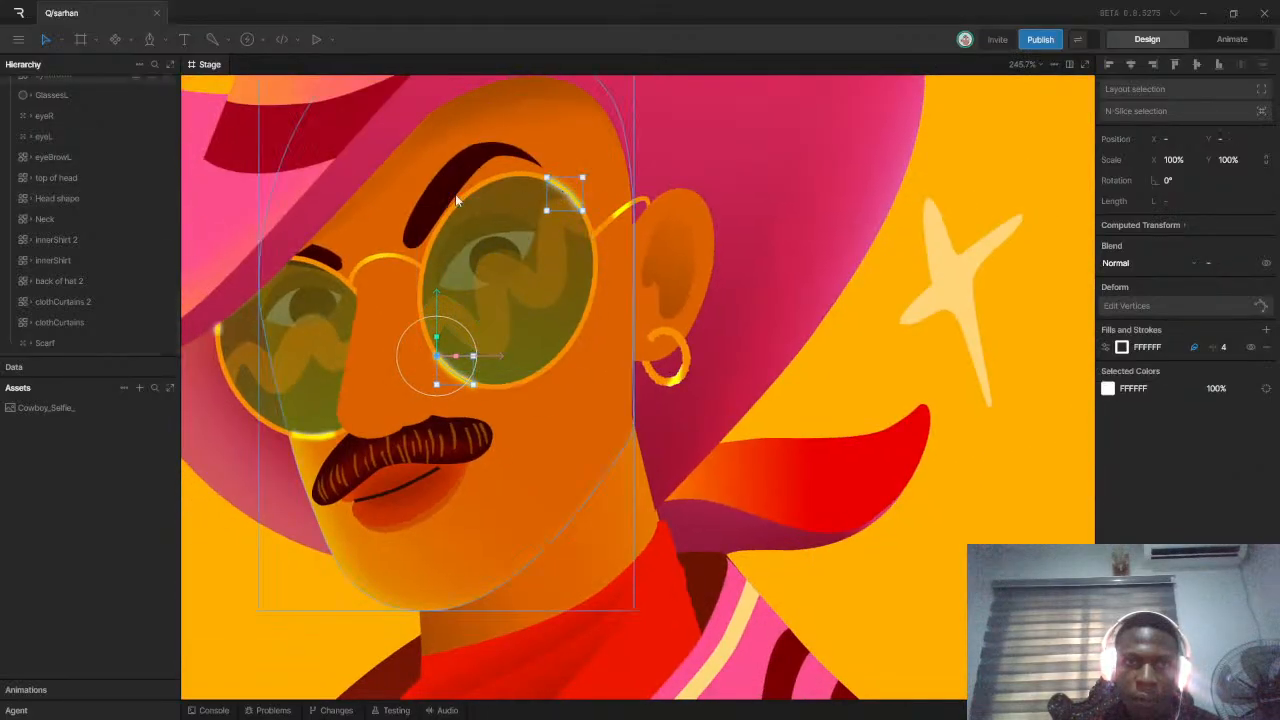
{"action": "left_click", "coordinate": [460, 202], "text": "shift"}
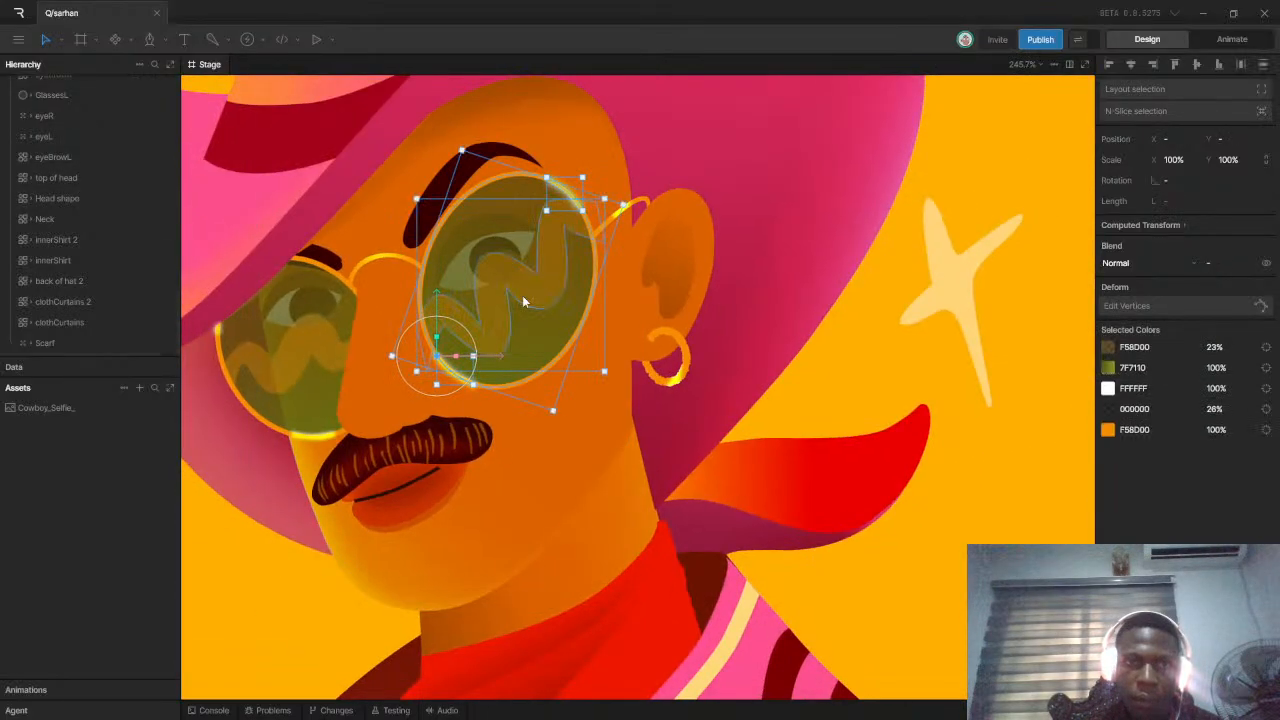
{"action": "key", "text": "ctrl+g"}
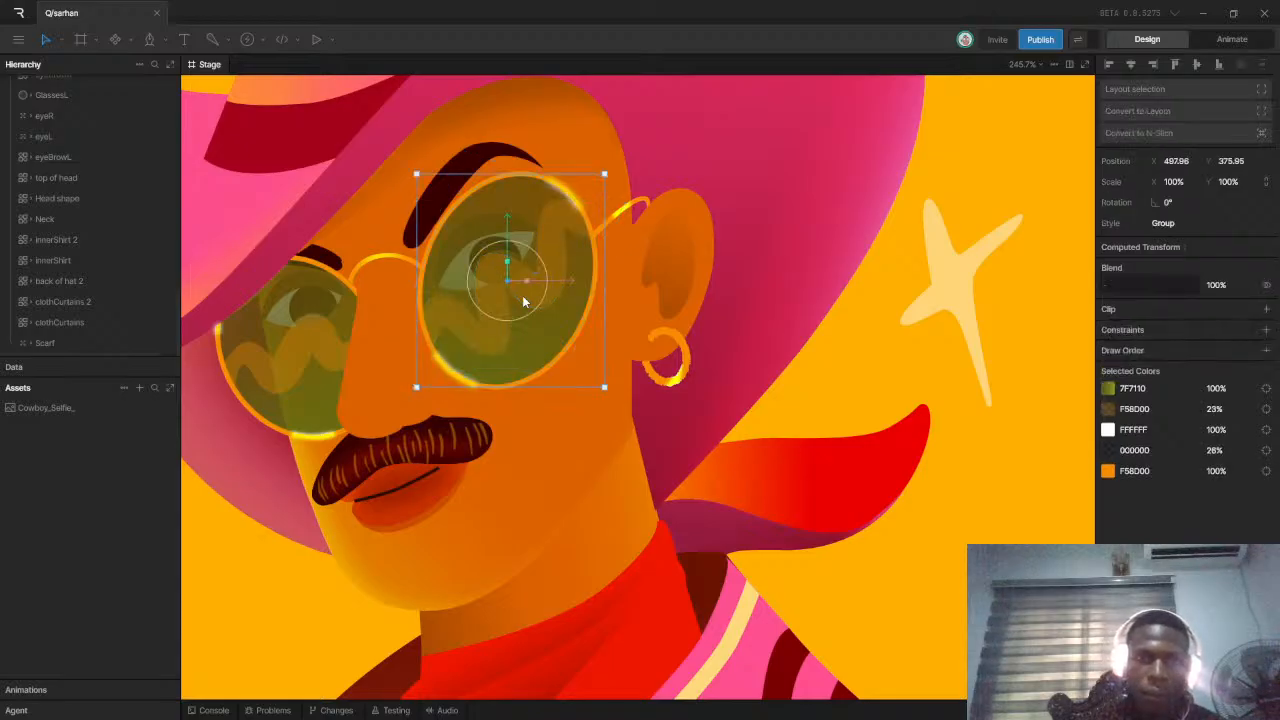
{"action": "scroll", "coordinate": [65, 187], "scroll_direction": "up", "scroll_amount": 3}
{"action": "scroll", "coordinate": [65, 187], "scroll_direction": "down", "scroll_amount": 10}
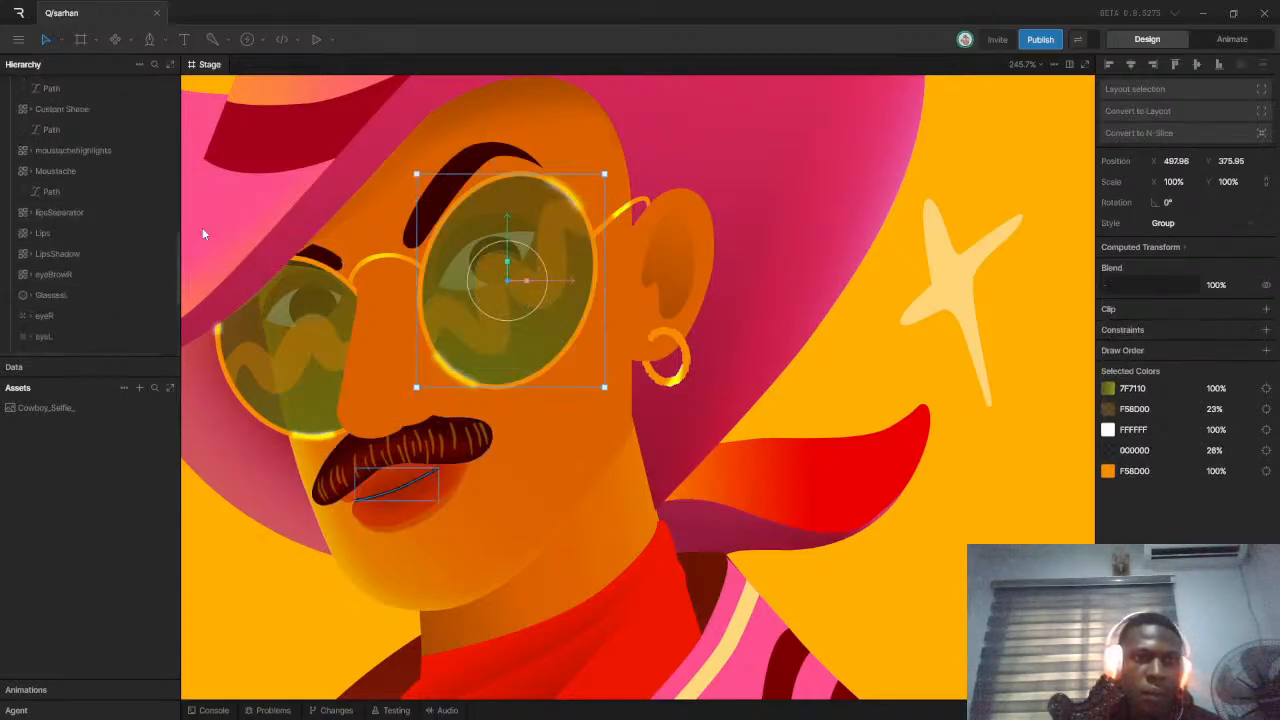
Rename the new lens group nearest the ear as glassesR in the layer hierarchy
{"action": "scroll", "coordinate": [62, 174], "scroll_direction": "up", "scroll_amount": 5}
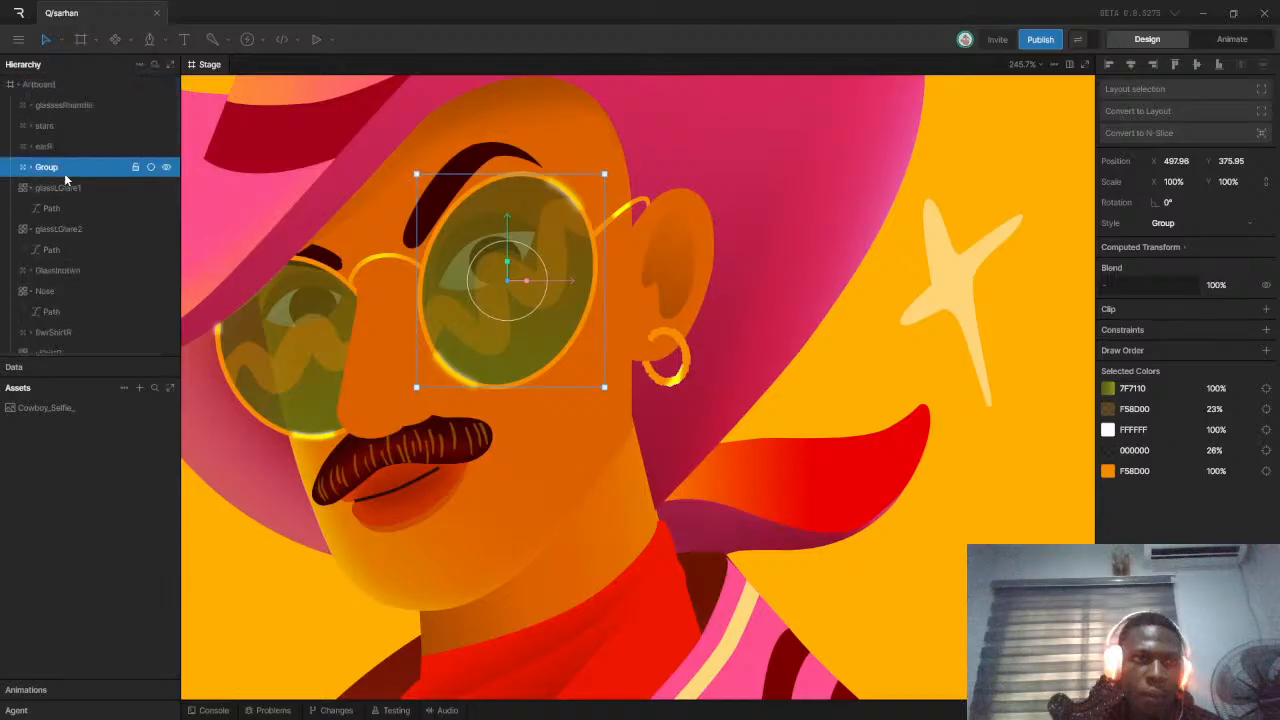
{"action": "double_click", "coordinate": [47, 167]}
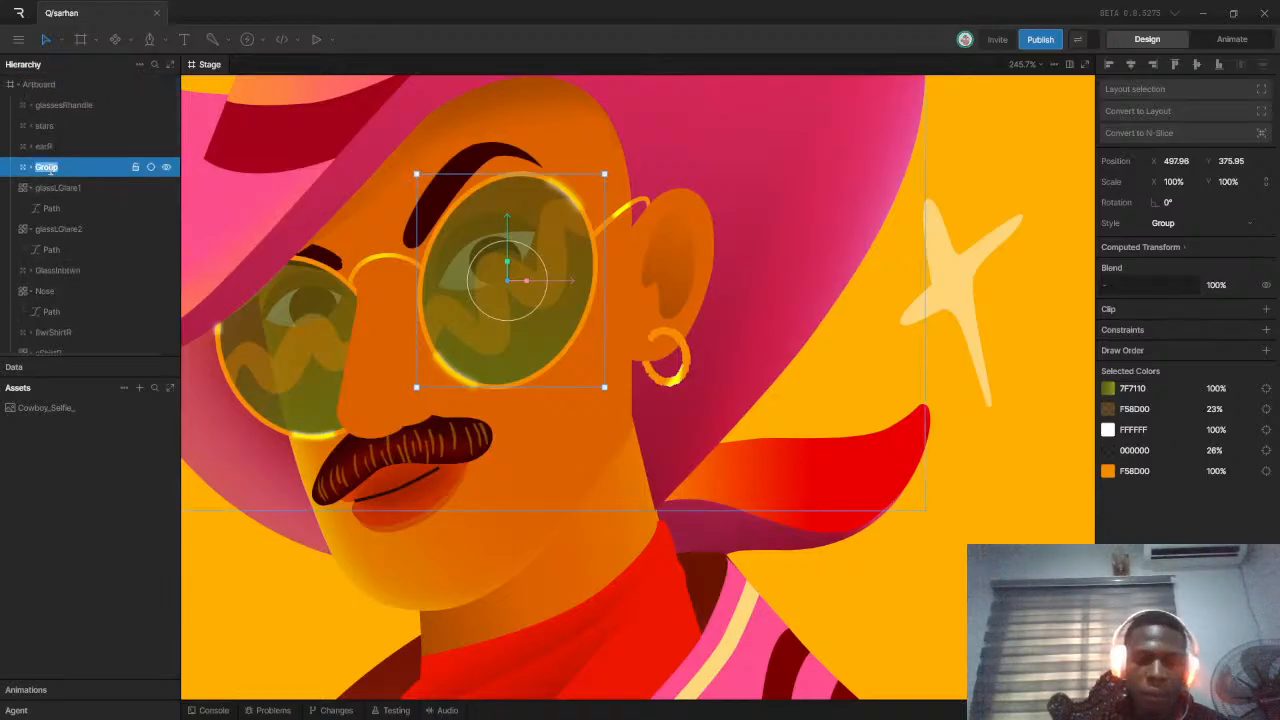
{"action": "type", "text": "gl"}
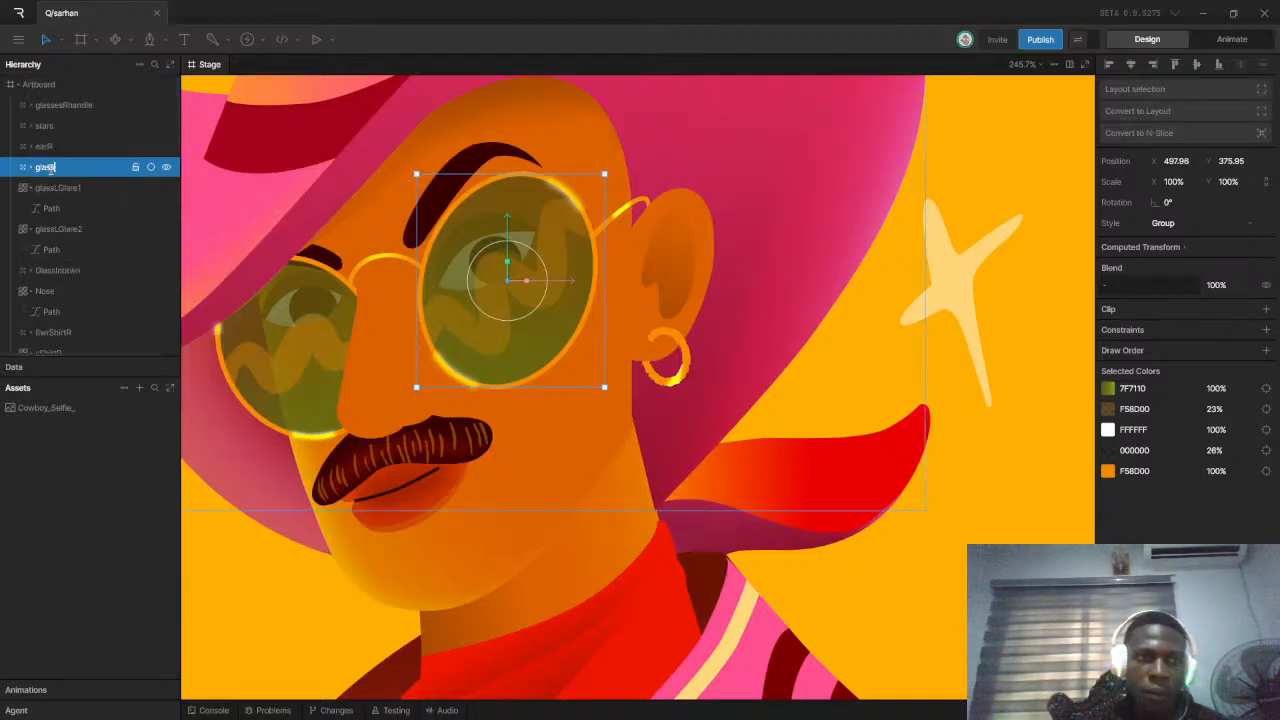
{"action": "type", "text": "assesR"}
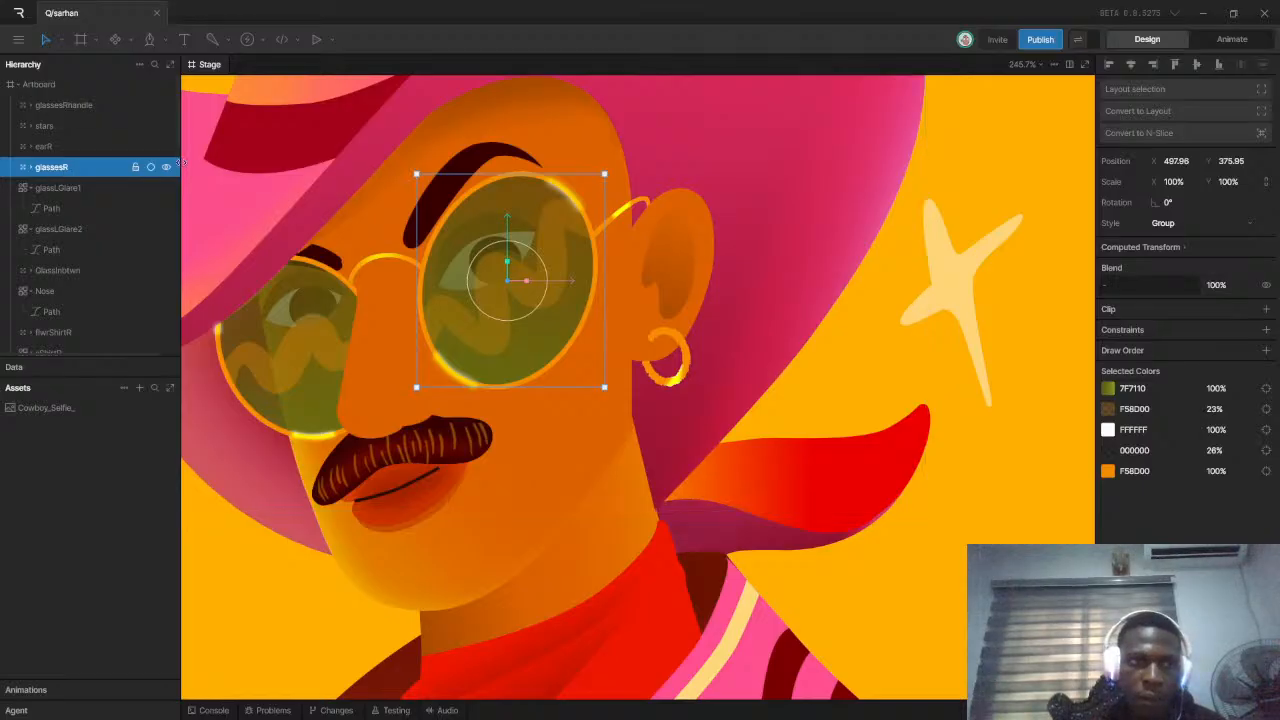
Hide and show the glassesR group repeatedly to check which shapes it contains
{"action": "left_click", "coordinate": [166, 168]}
{"action": "left_click", "coordinate": [166, 168]}
{"action": "left_click", "coordinate": [166, 168]}
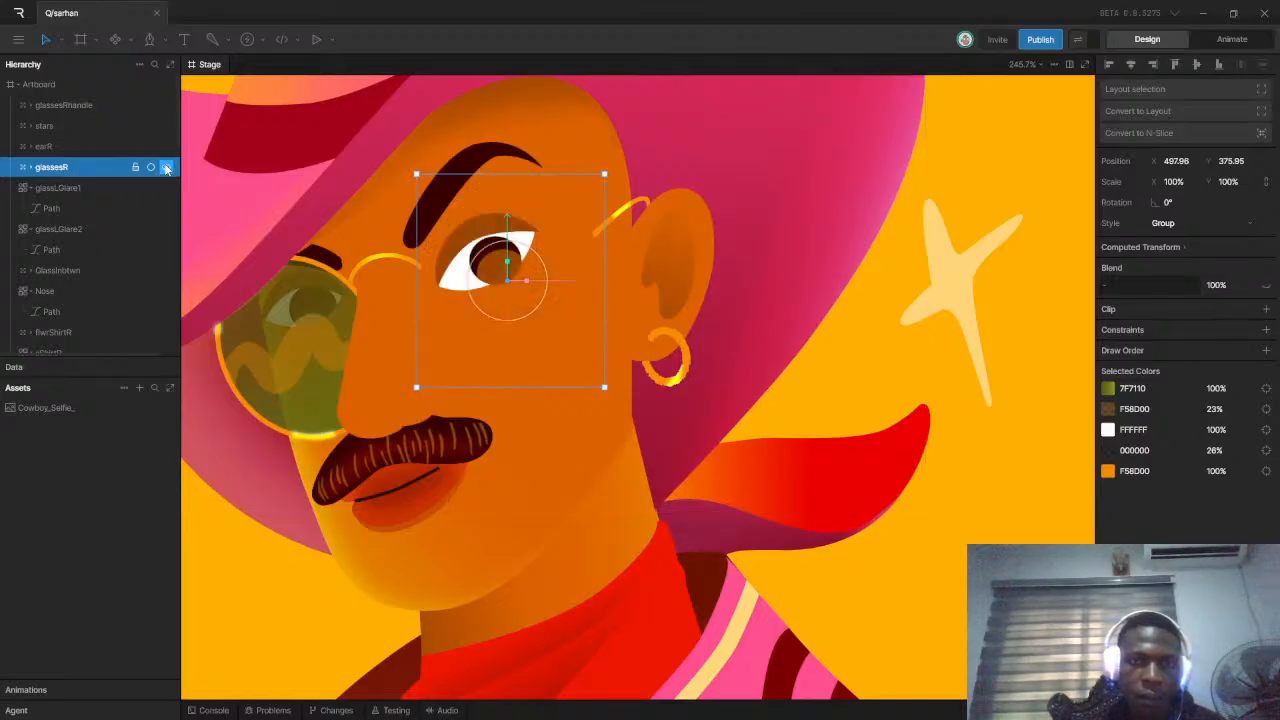
{"action": "left_click", "coordinate": [166, 168]}
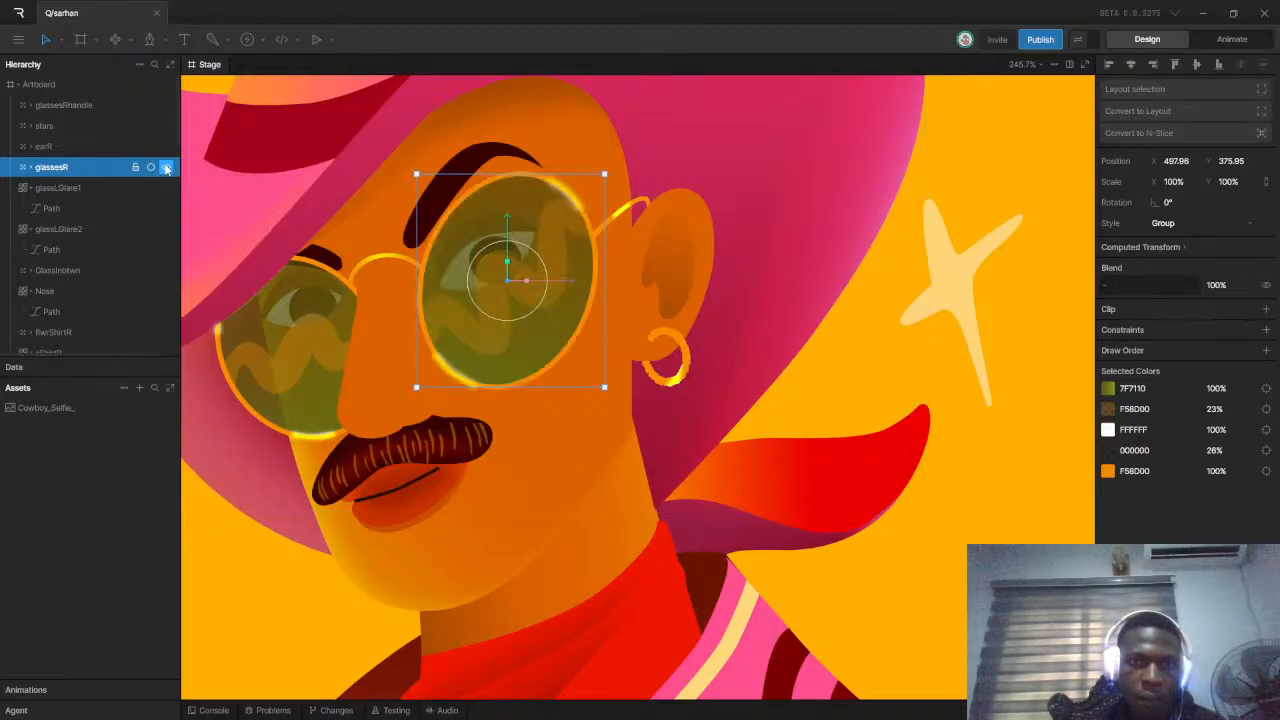
{"action": "left_click", "coordinate": [166, 168]}
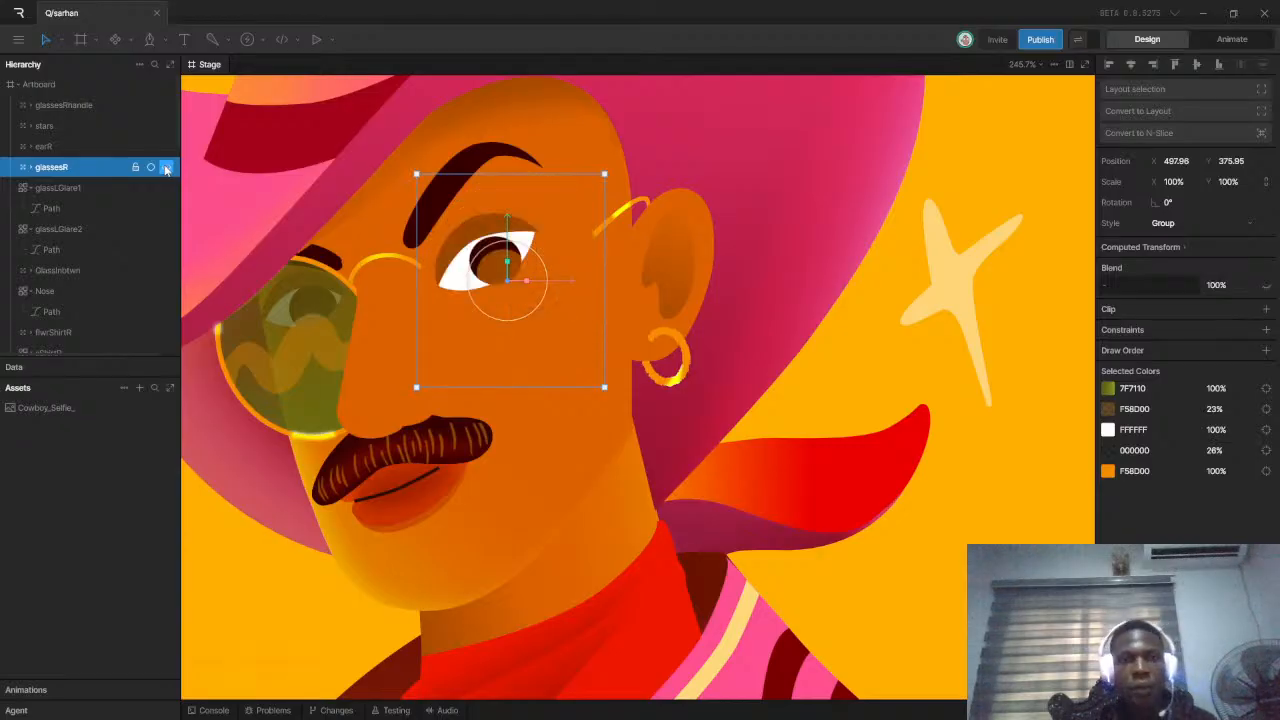
{"action": "left_click", "coordinate": [166, 168]}
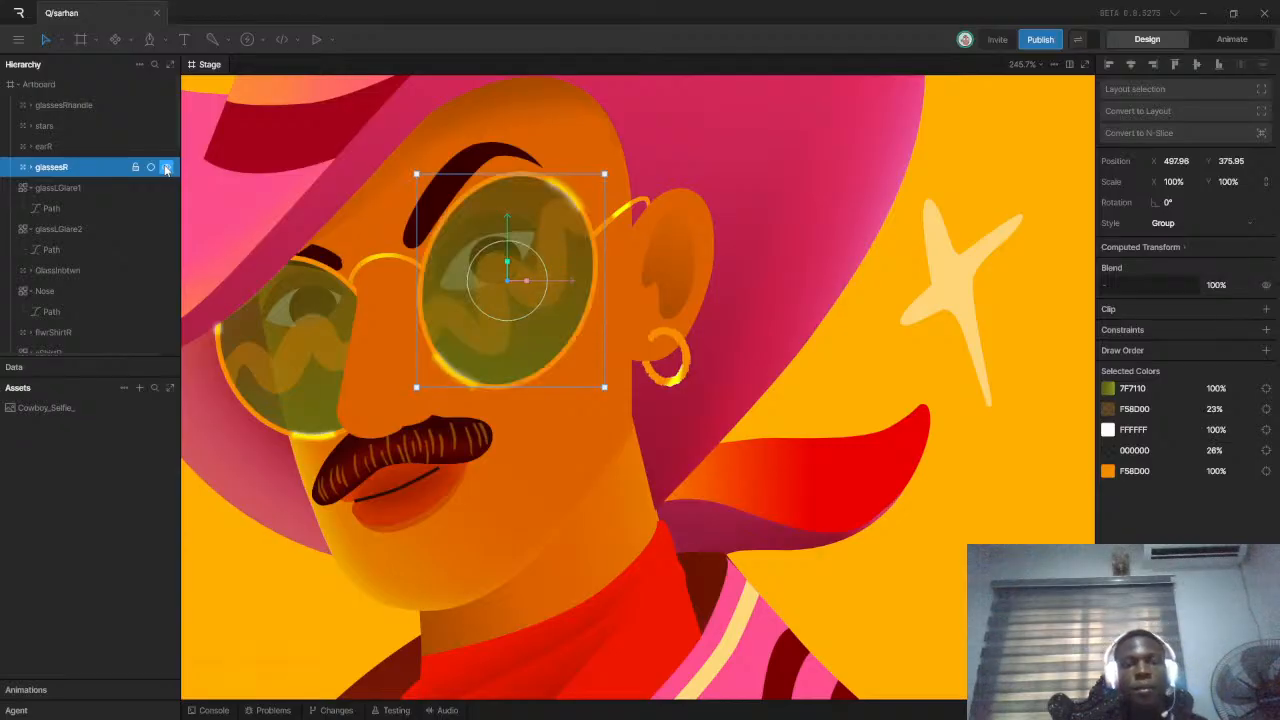
Group the glasses' far lens with its wave reflection and the two rim highlights, glassLGlare1 and glassLGlare2
{"action": "left_click", "coordinate": [326, 282]}
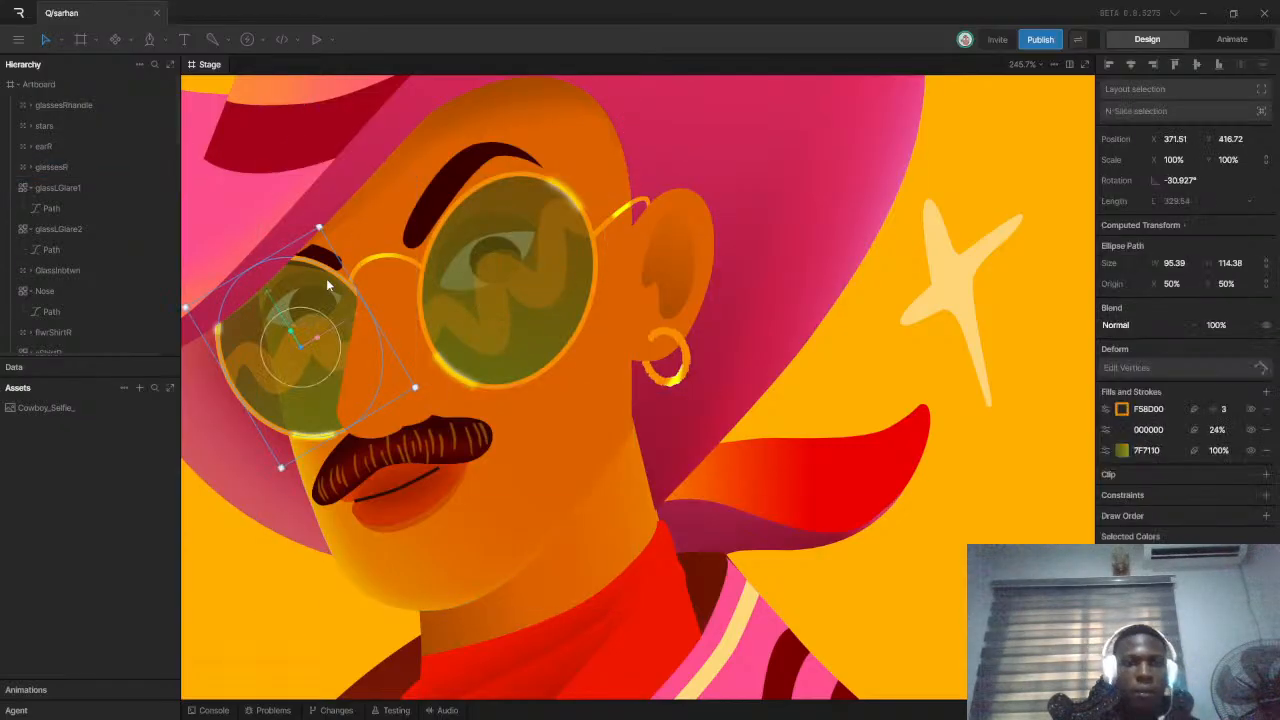
{"action": "left_click", "coordinate": [307, 440]}
{"action": "left_click", "coordinate": [218, 335], "text": "shift"}
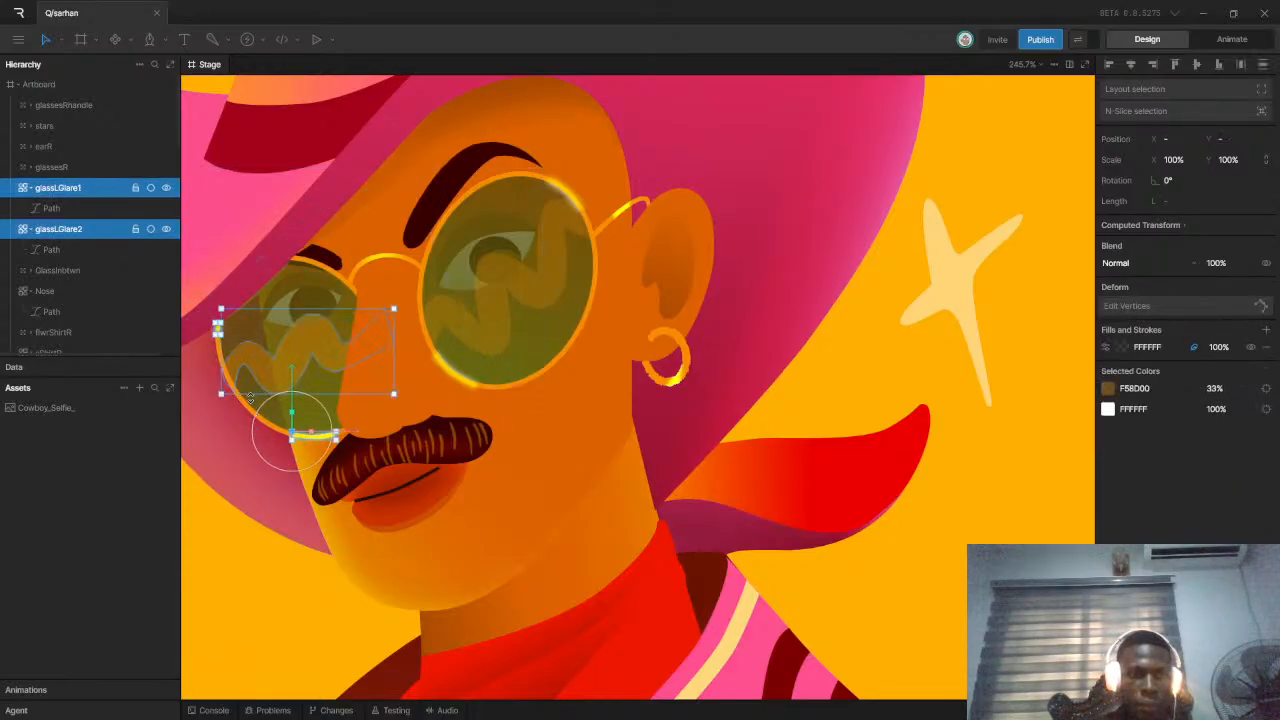
{"action": "scroll", "coordinate": [255, 416], "scroll_direction": "up", "scroll_amount": 5}
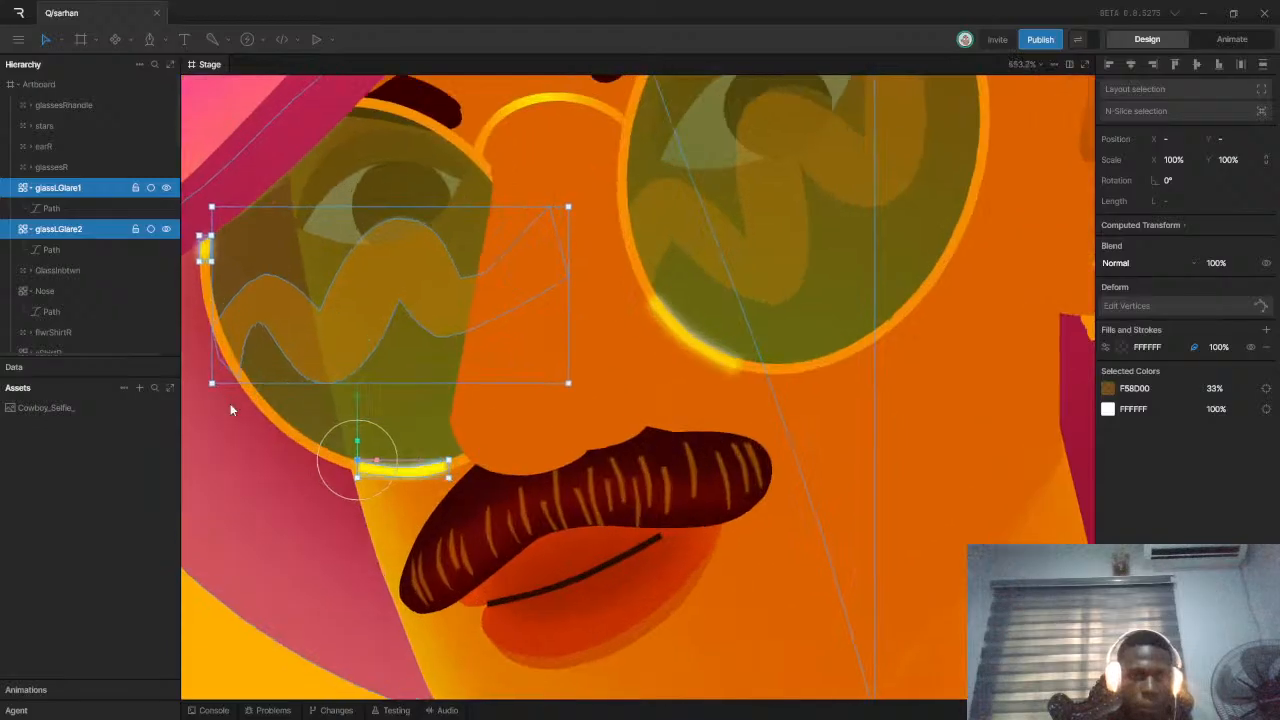
{"action": "left_click", "coordinate": [286, 412], "text": "shift"}
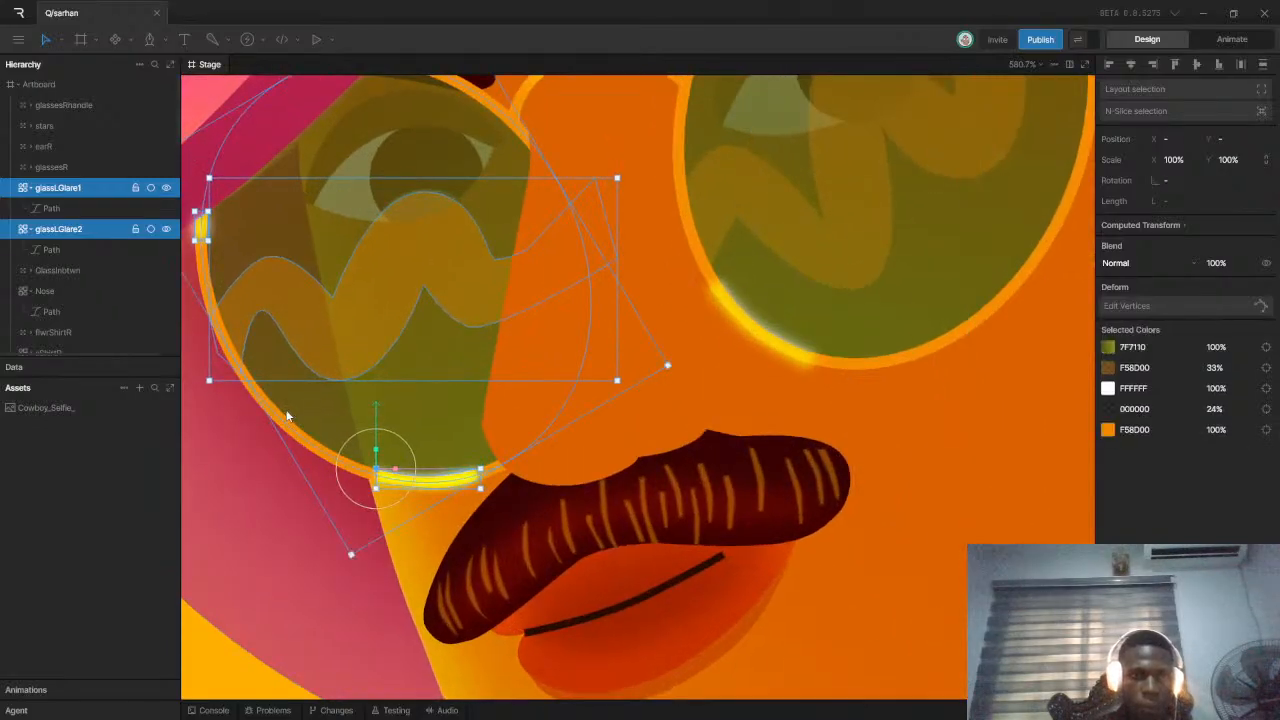
{"action": "key", "text": "ctrl+g"}
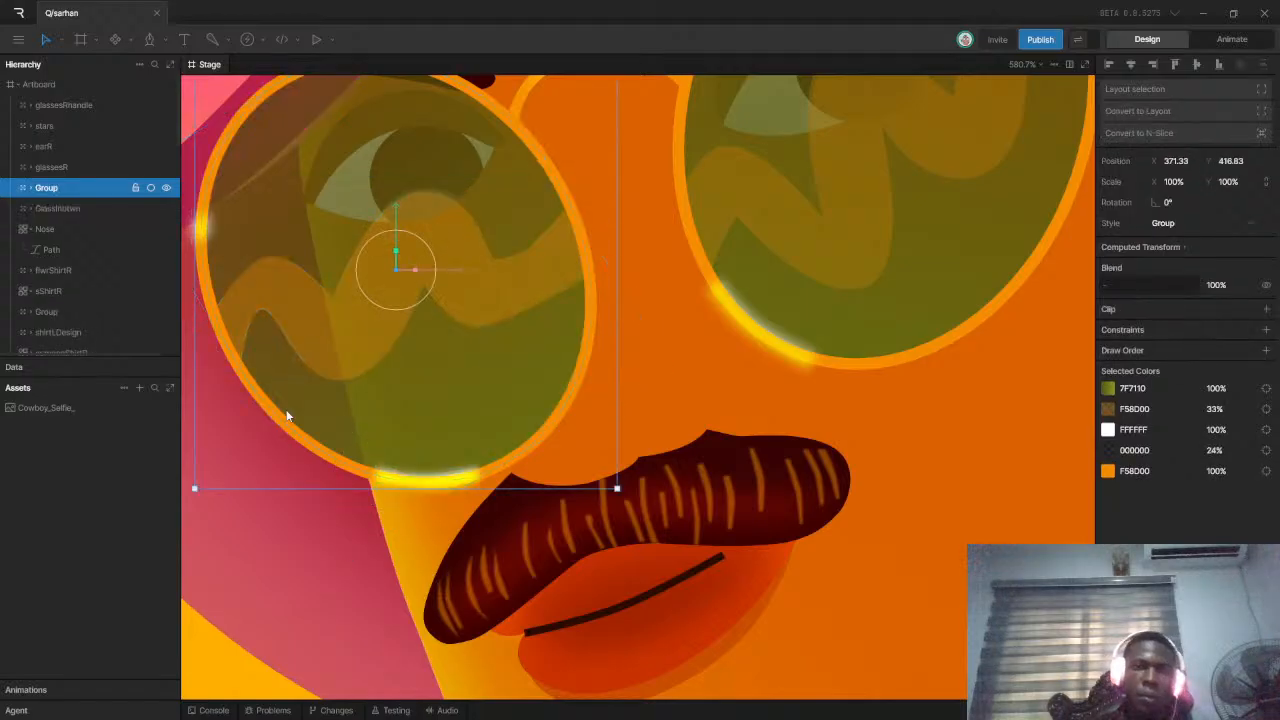
Name the new lens group glassesL and nest it inside the Nose layer so it sits behind the nose
{"action": "double_click", "coordinate": [47, 188]}
{"action": "type", "text": "d"}
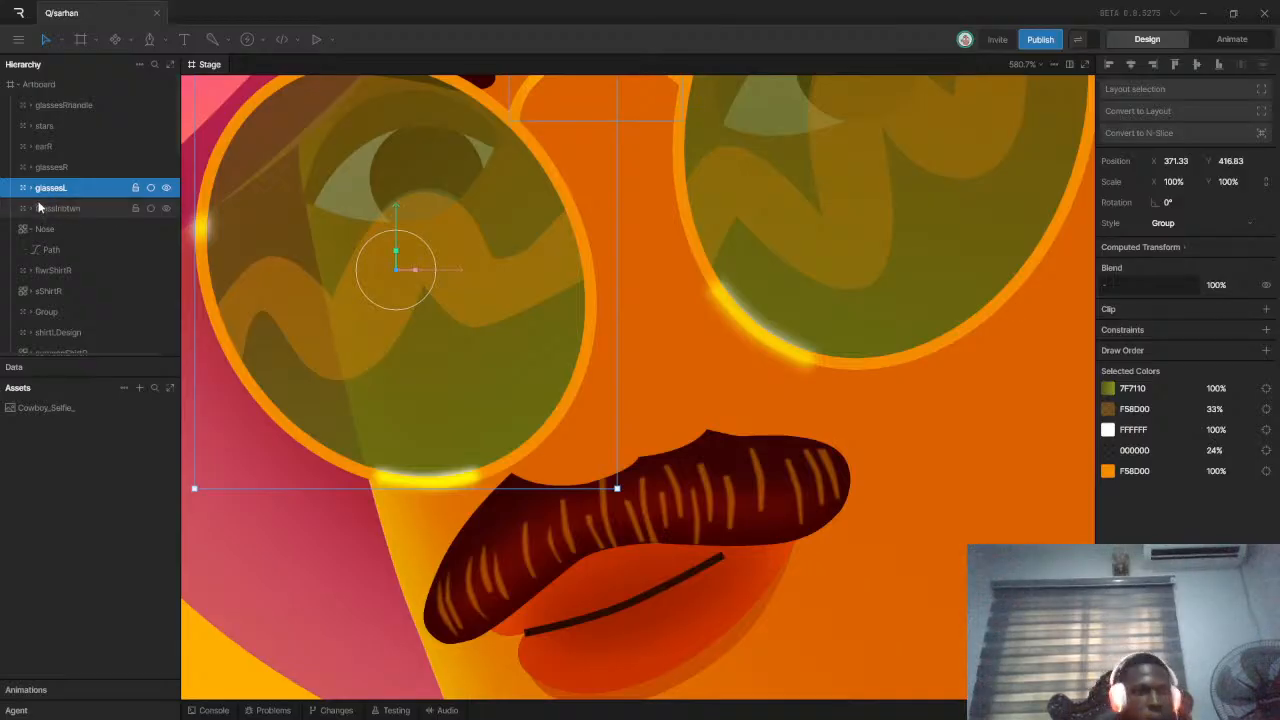
{"action": "mouse_move", "coordinate": [56, 191]}
{"action": "left_mouse_down"}
{"action": "mouse_move", "coordinate": [67, 229]}
{"action": "mouse_move", "coordinate": [62, 266]}
{"action": "mouse_move", "coordinate": [57, 257]}
{"action": "left_mouse_up"}
{"action": "scroll", "coordinate": [446, 289], "scroll_direction": "down", "scroll_amount": 10}
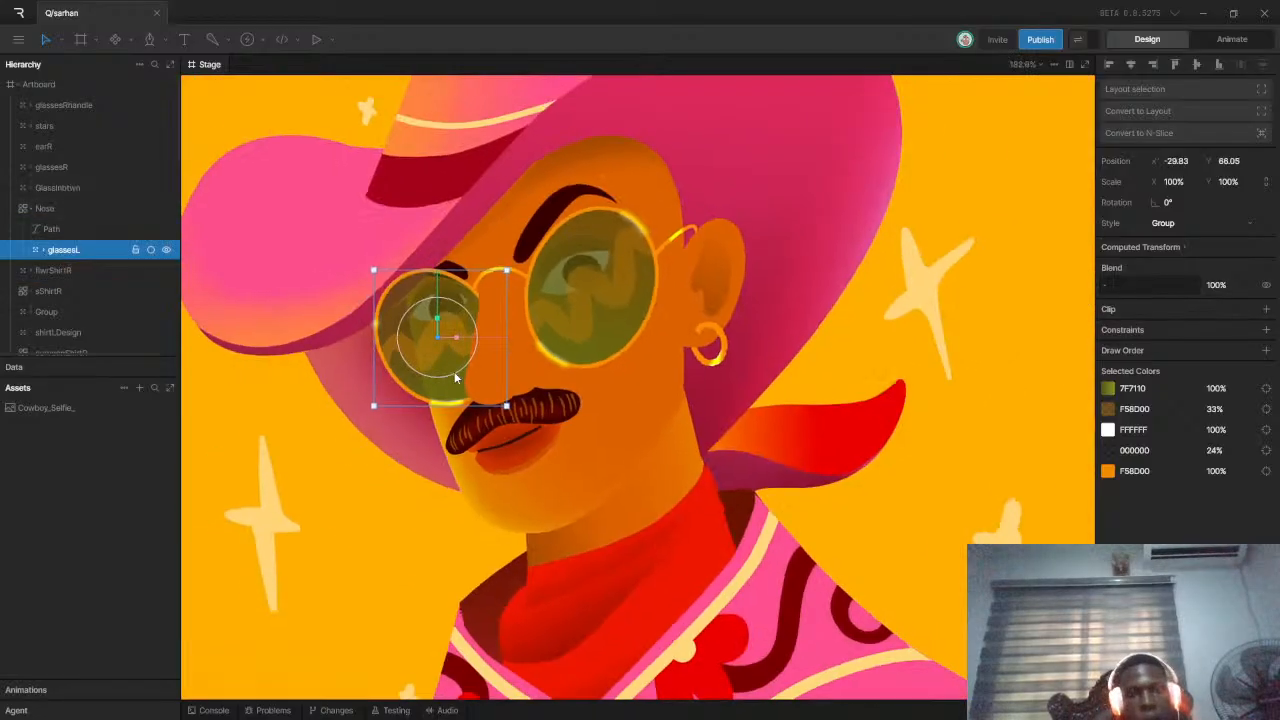
Examine the glasses' bridge between the lenses up close and identify its group and the Nose layer in the hierarchy
{"action": "scroll", "coordinate": [478, 310], "scroll_direction": "up", "scroll_amount": 4}
{"action": "scroll", "coordinate": [478, 310], "scroll_direction": "up", "scroll_amount": 6}
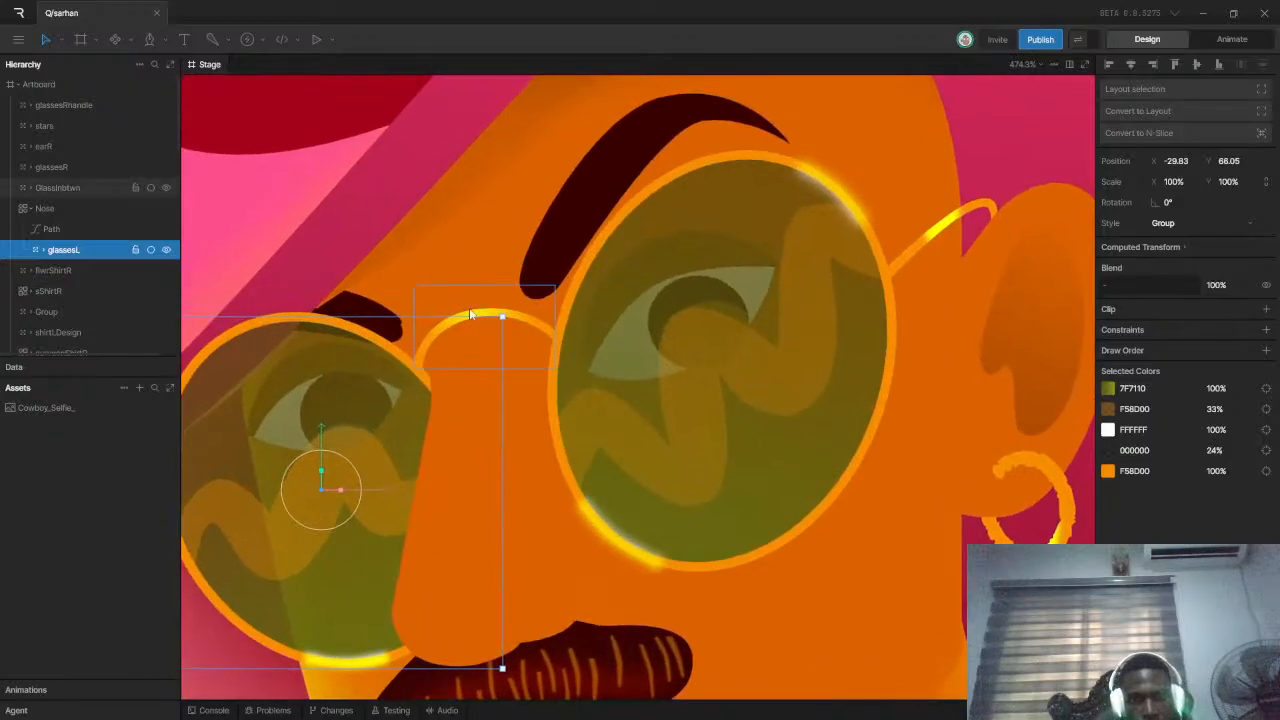
{"action": "scroll", "coordinate": [481, 307], "scroll_direction": "up", "scroll_amount": 3}
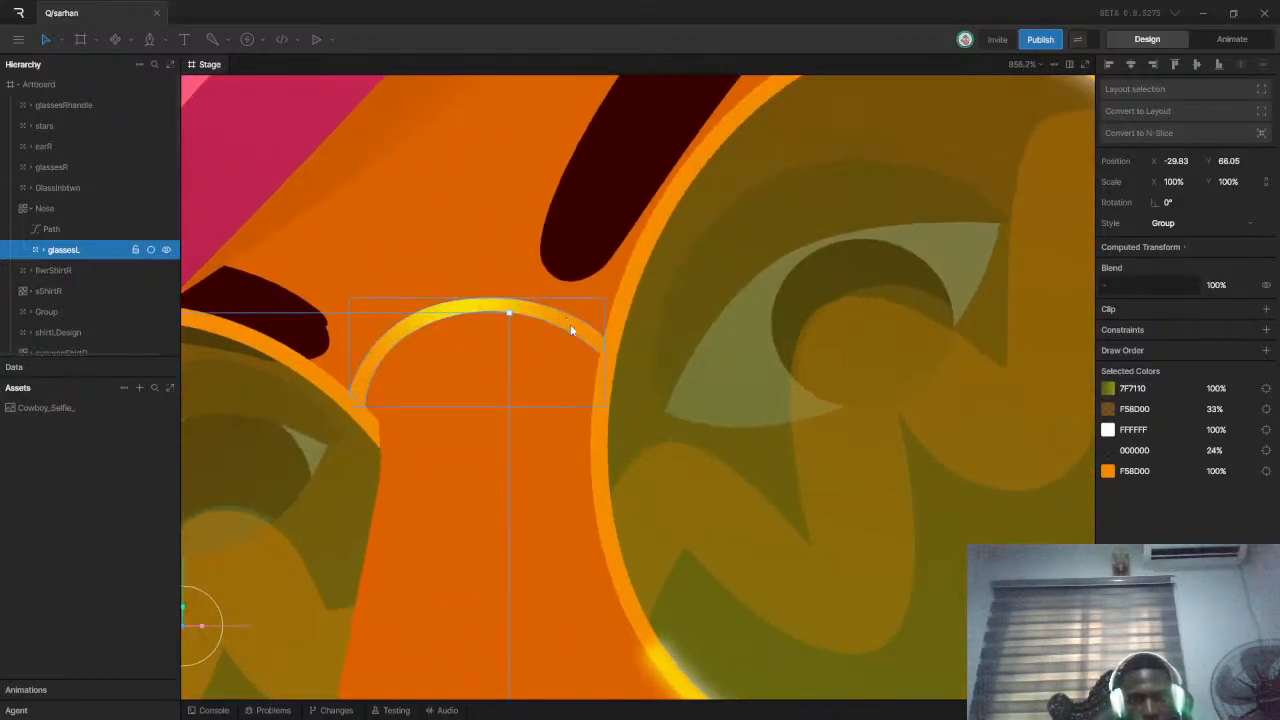
{"action": "left_click", "coordinate": [571, 330]}
{"action": "scroll", "coordinate": [570, 323], "scroll_direction": "up", "scroll_amount": 5}
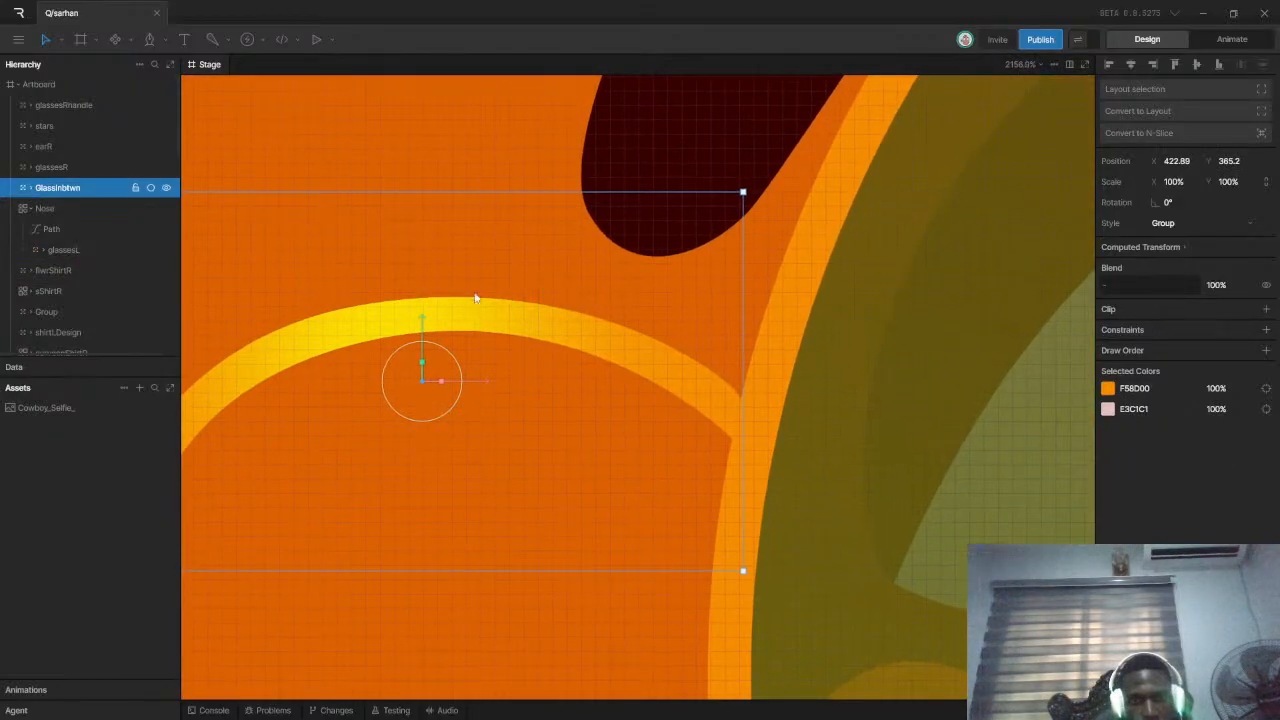
{"action": "left_click", "coordinate": [546, 265], "text": "shift"}
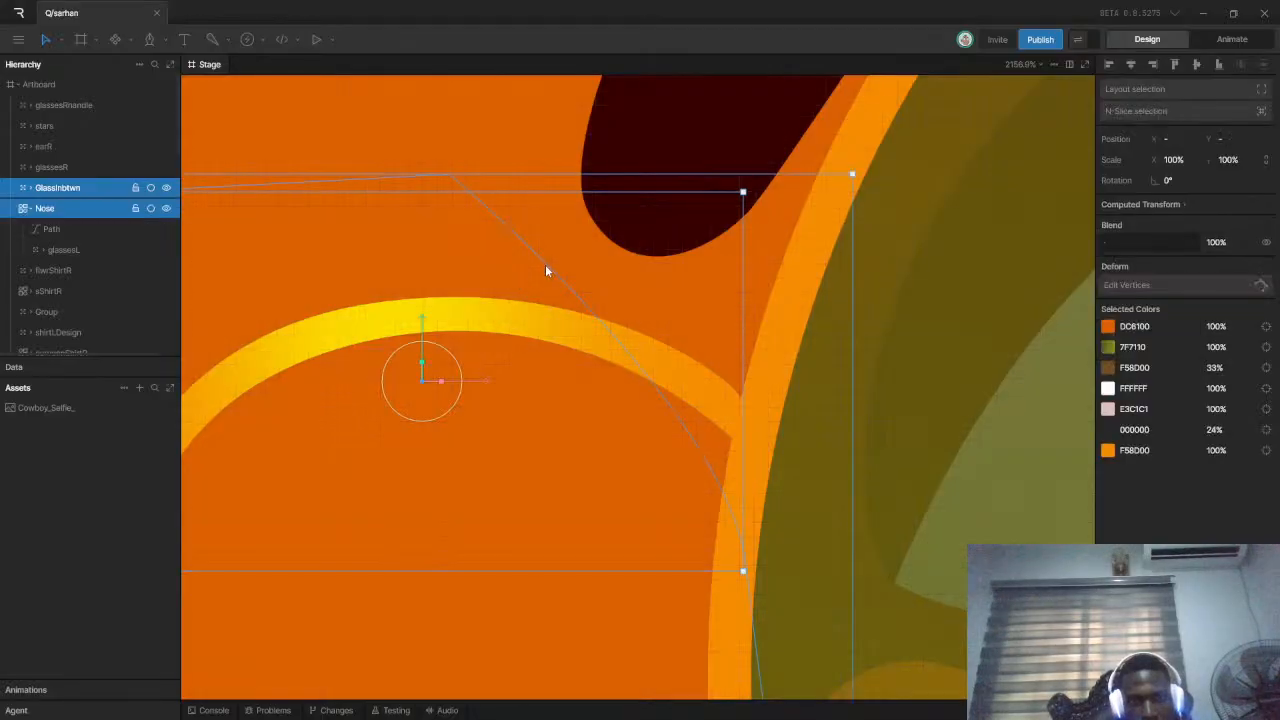
{"action": "scroll", "coordinate": [568, 320], "scroll_direction": "down", "scroll_amount": 5}
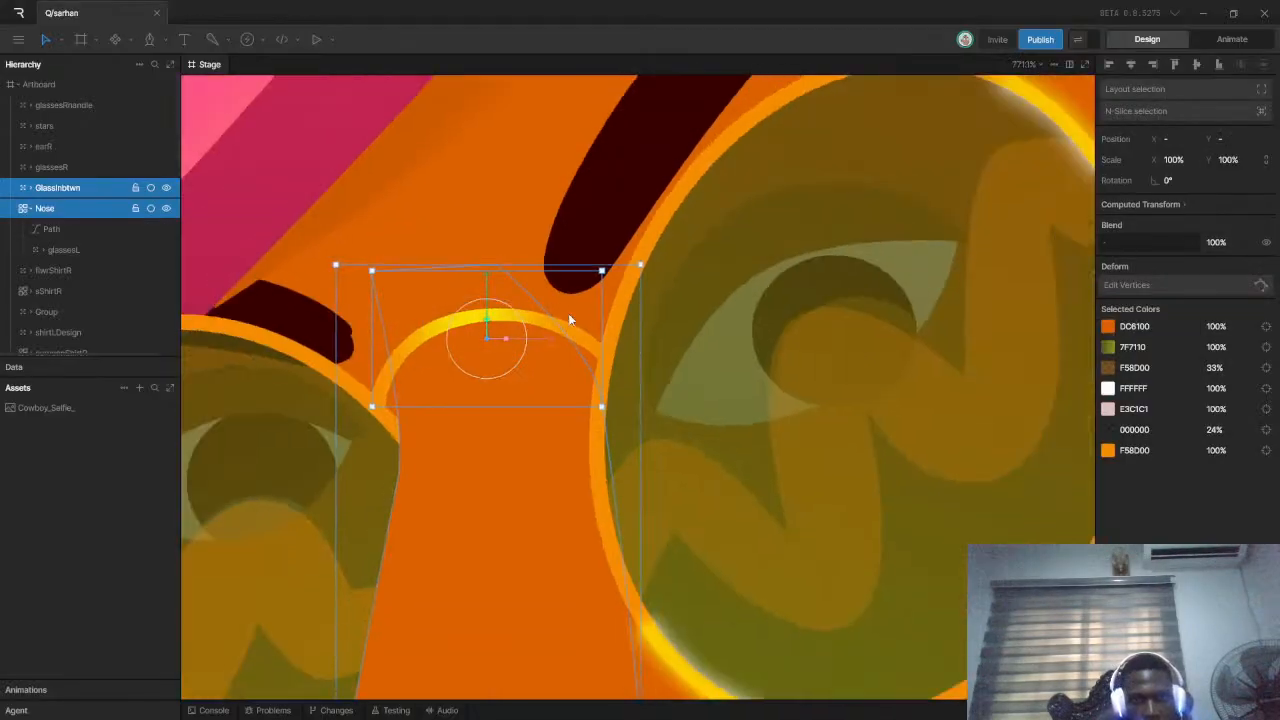
{"action": "left_click", "coordinate": [492, 205]}
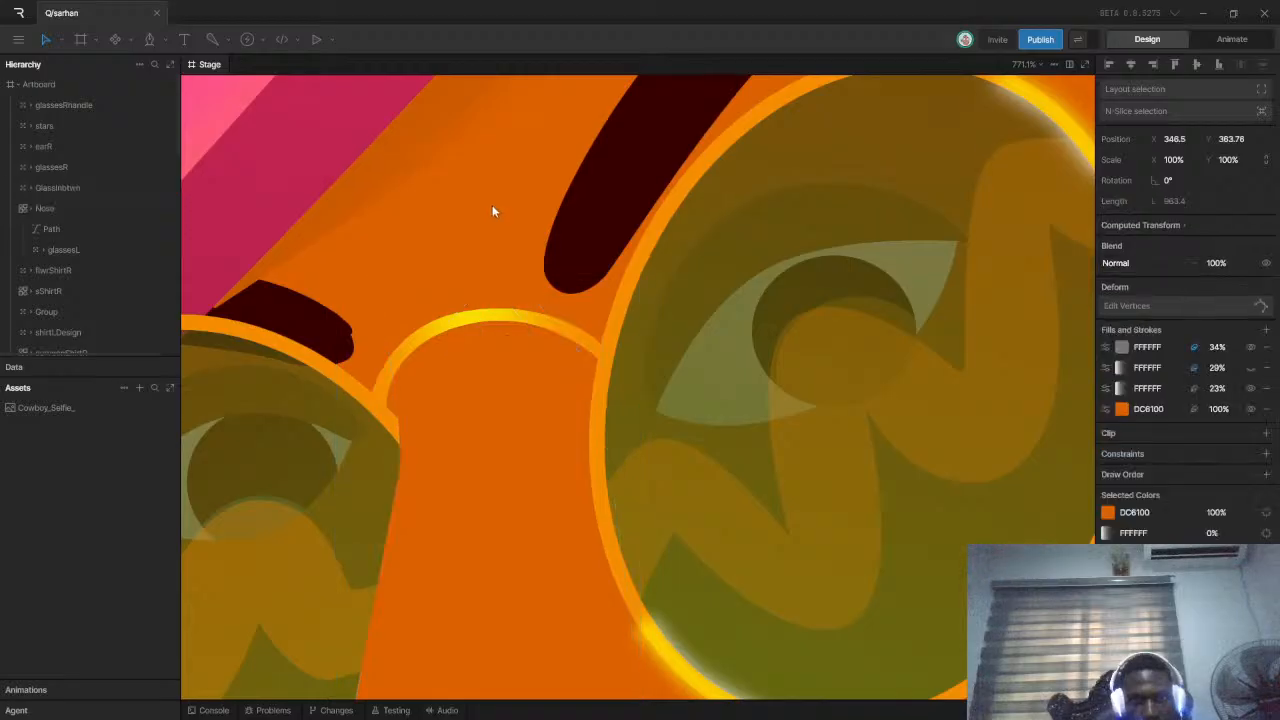
{"action": "left_click", "coordinate": [575, 331]}
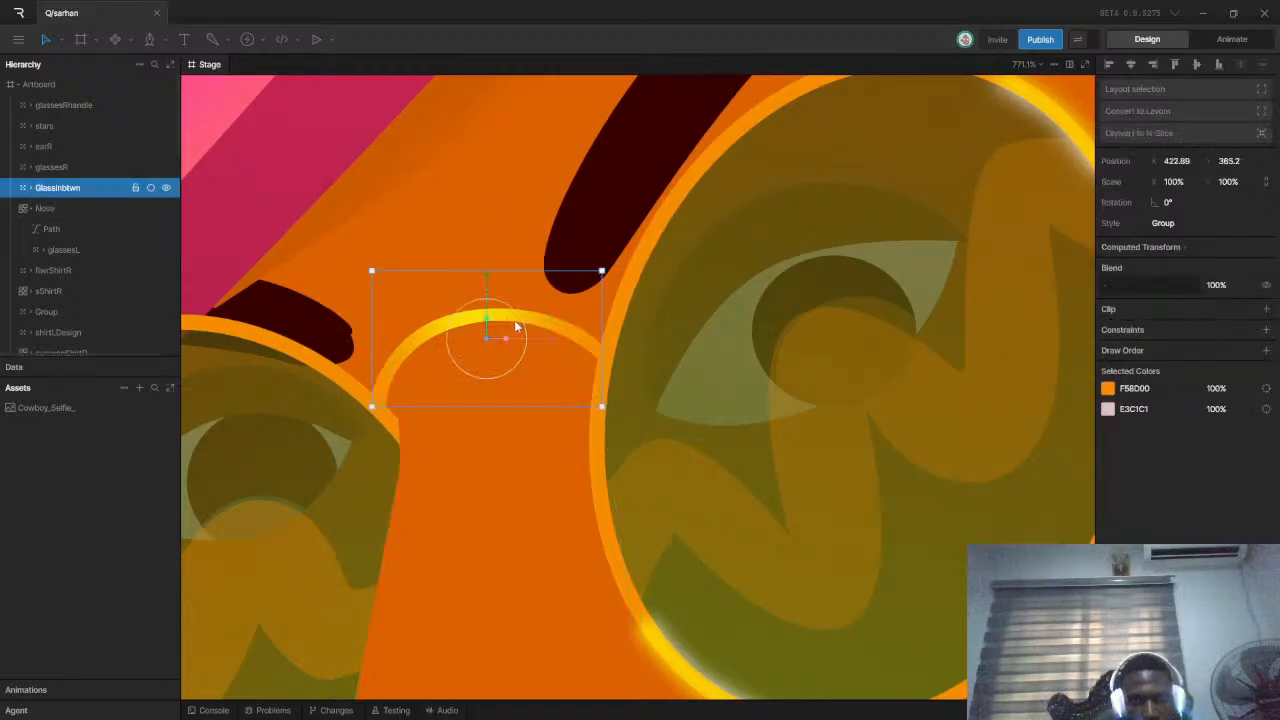
Hide and show the Glassinbtwn group to check the bridge, inspect its contents, and collapse the Nose layer
{"action": "left_click", "coordinate": [167, 190]}
{"action": "left_click", "coordinate": [167, 190]}
{"action": "left_click", "coordinate": [167, 190]}
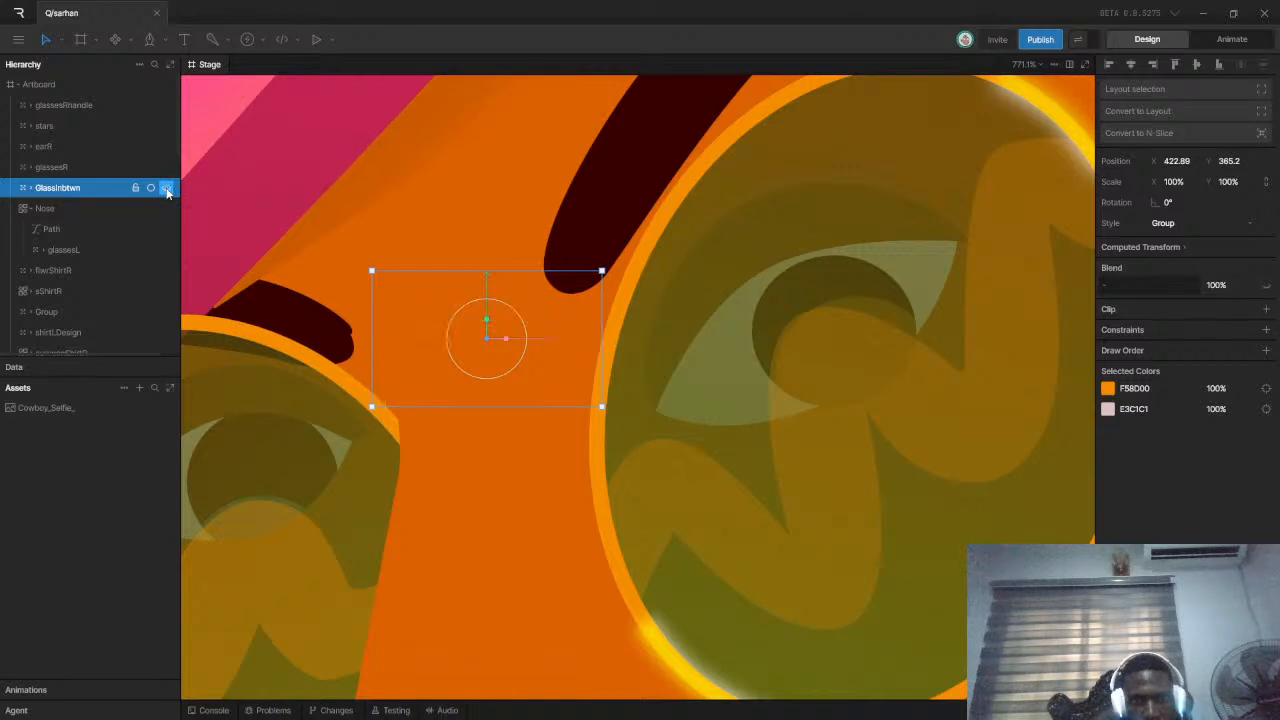
{"action": "left_click", "coordinate": [167, 190]}
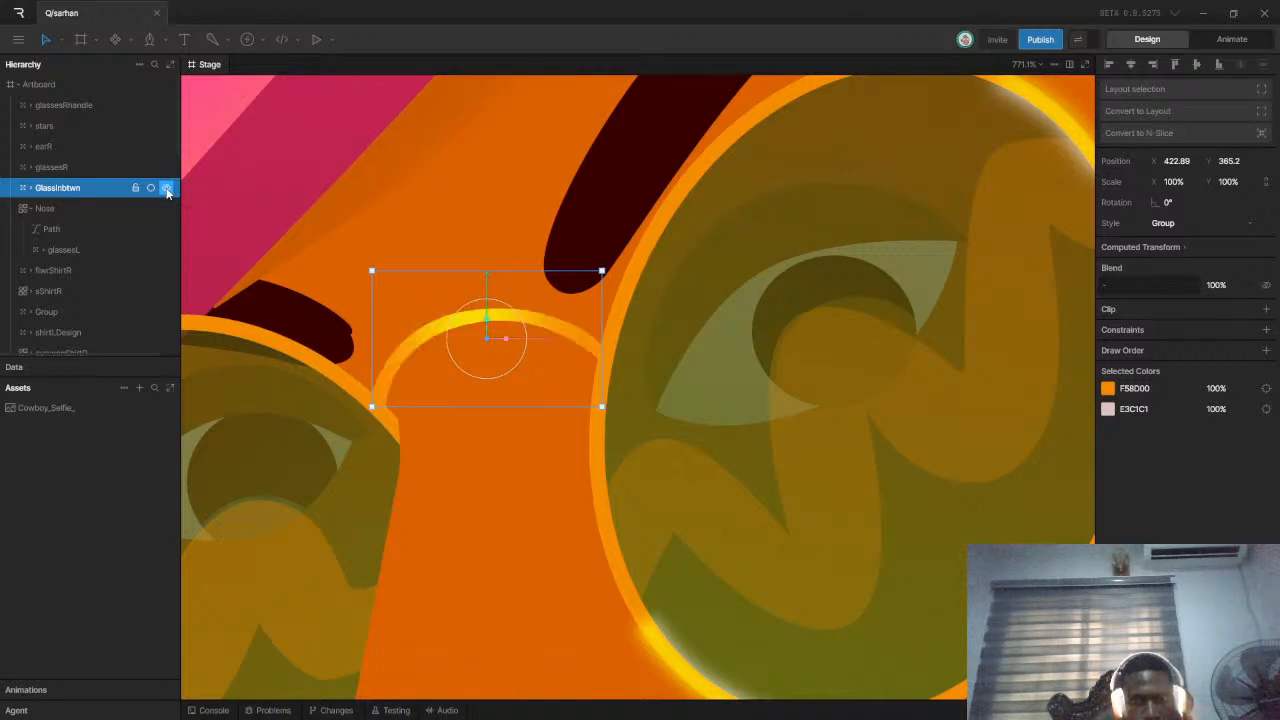
{"action": "left_click", "coordinate": [31, 189]}
{"action": "left_click", "coordinate": [31, 189]}
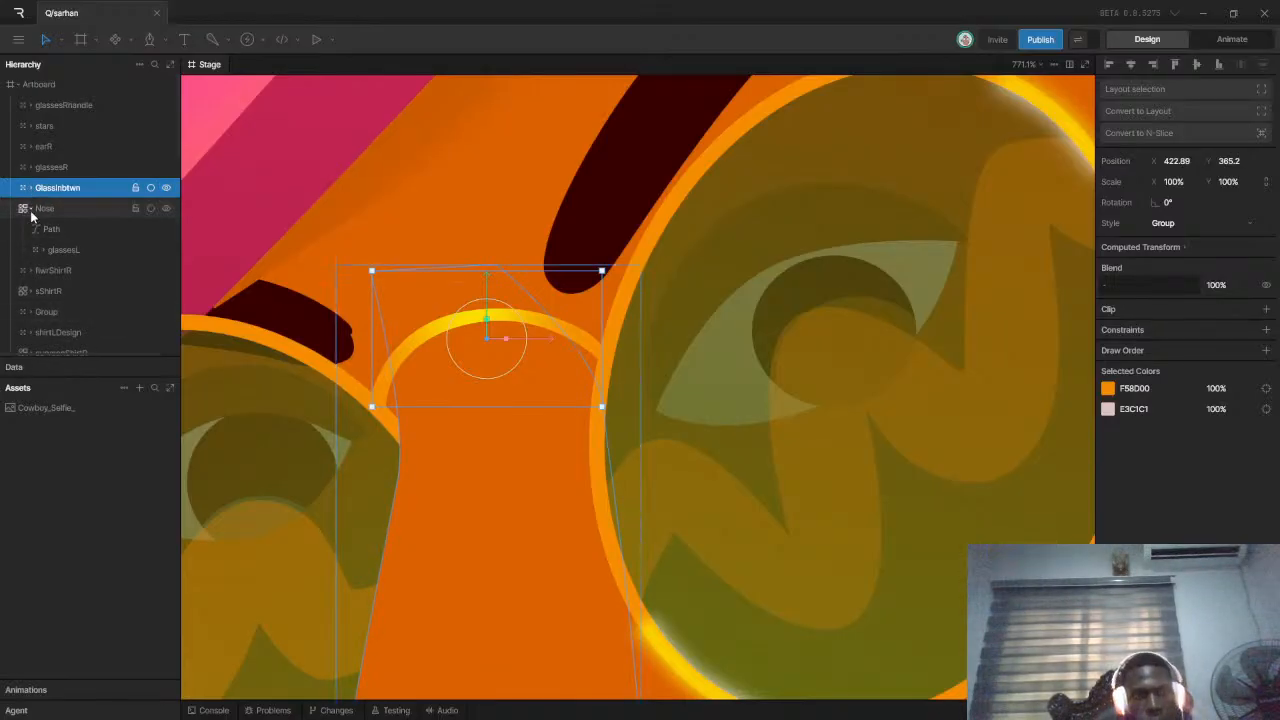
{"action": "left_click", "coordinate": [32, 210]}
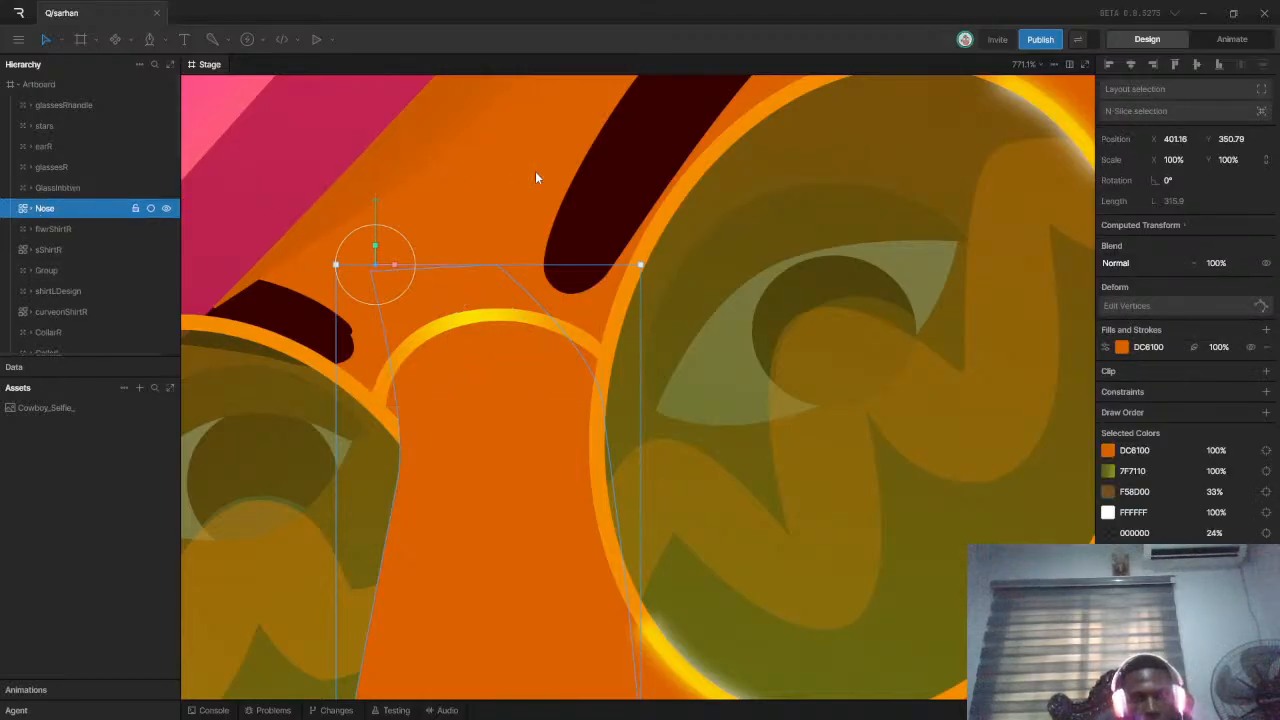
{"action": "left_click", "coordinate": [611, 172]}
{"action": "scroll", "coordinate": [560, 372], "scroll_direction": "down", "scroll_amount": 3}
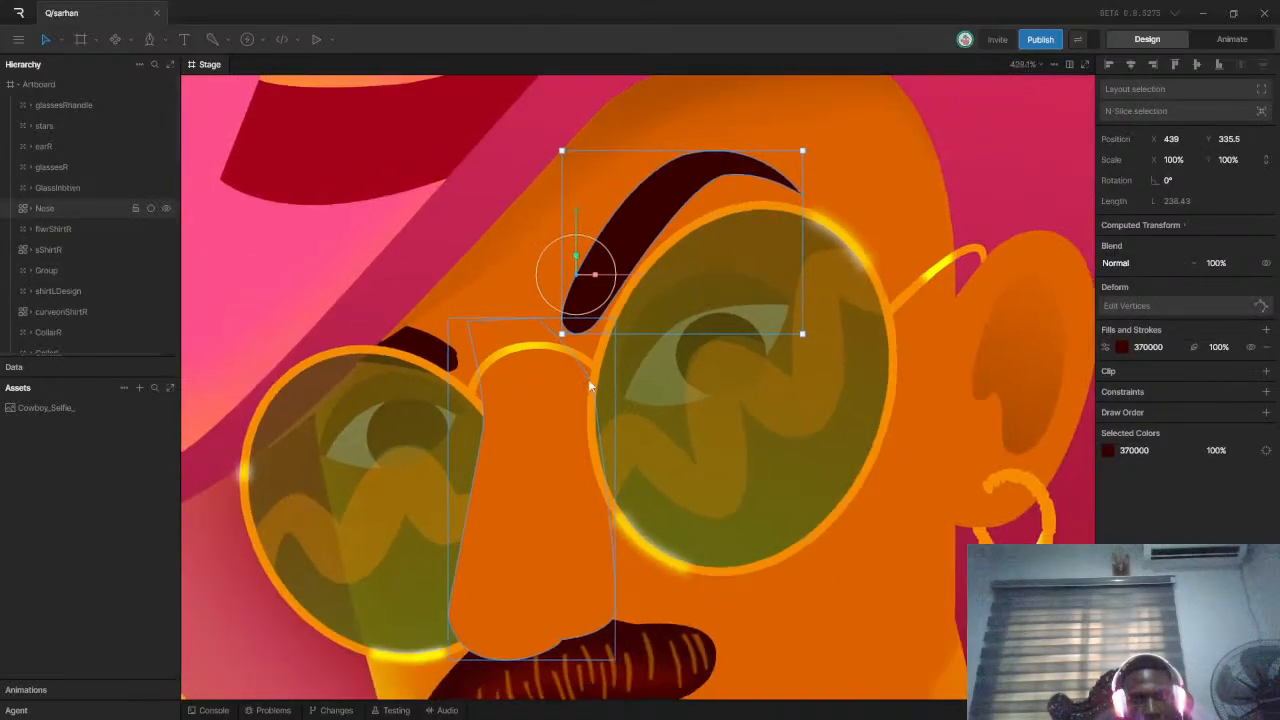
{"action": "left_click", "coordinate": [743, 380]}
{"action": "left_click", "coordinate": [509, 458], "text": "shift"}
{"action": "left_click", "coordinate": [492, 350], "text": "shift"}
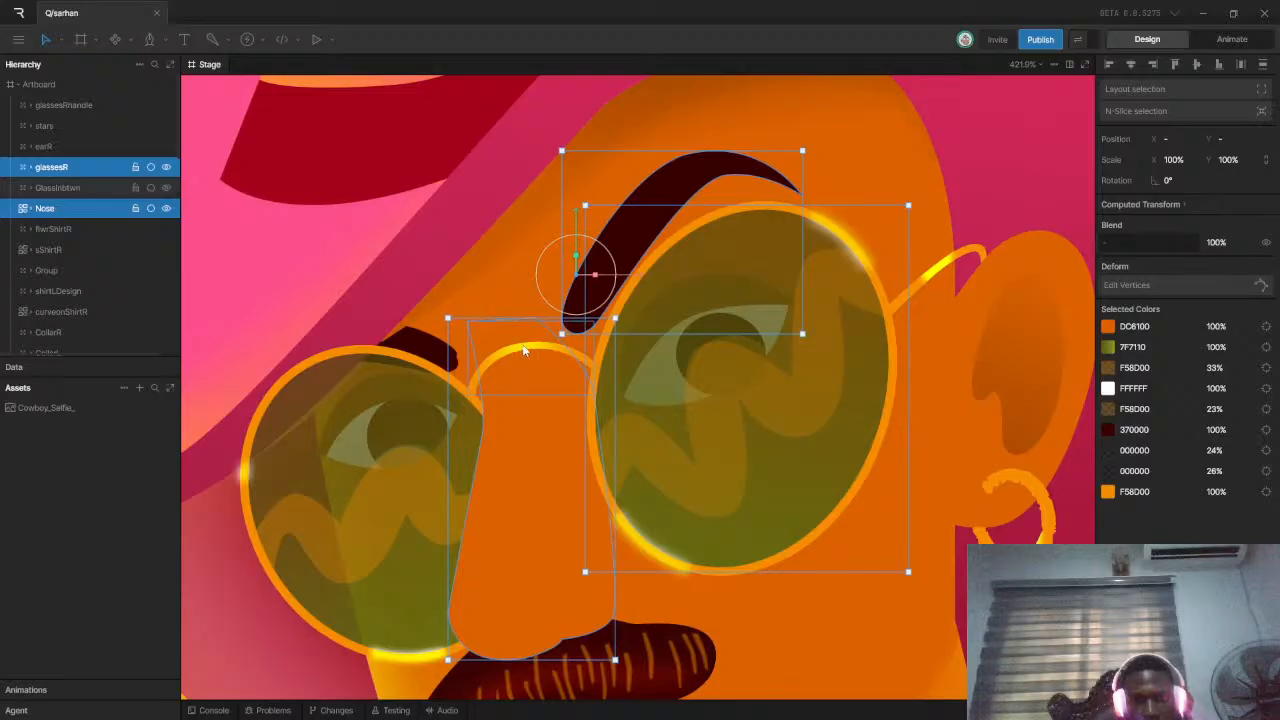
{"action": "left_click", "coordinate": [42, 208], "text": "shift"}
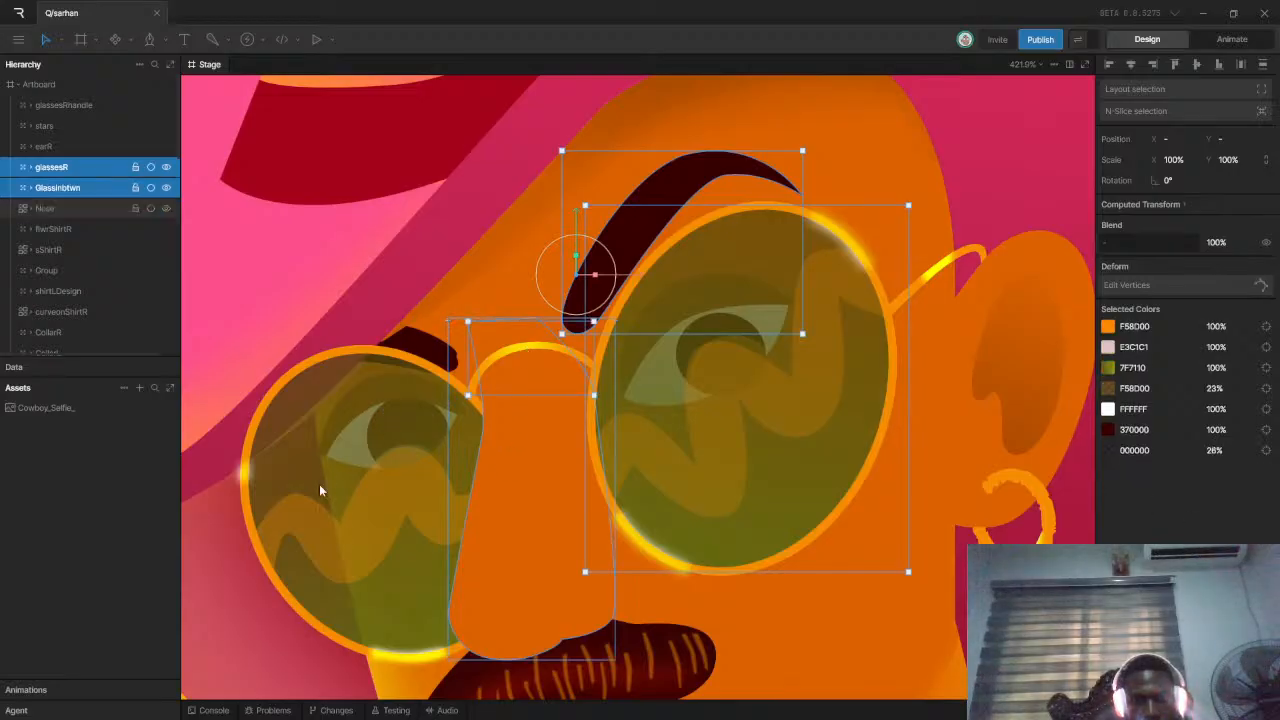
Check the Nose layer's contents, and hide and show the unnamed group below sShirtR to identify its shapes
{"action": "left_click", "coordinate": [30, 208]}
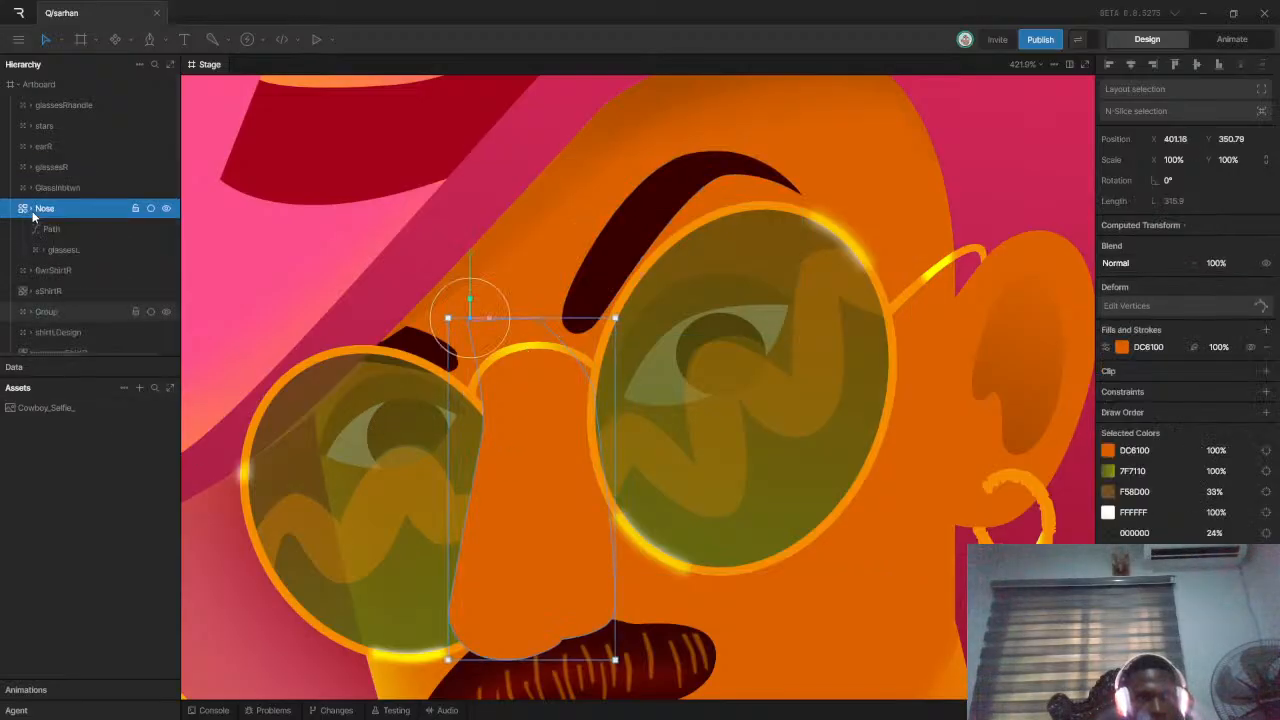
{"action": "left_click", "coordinate": [30, 208]}
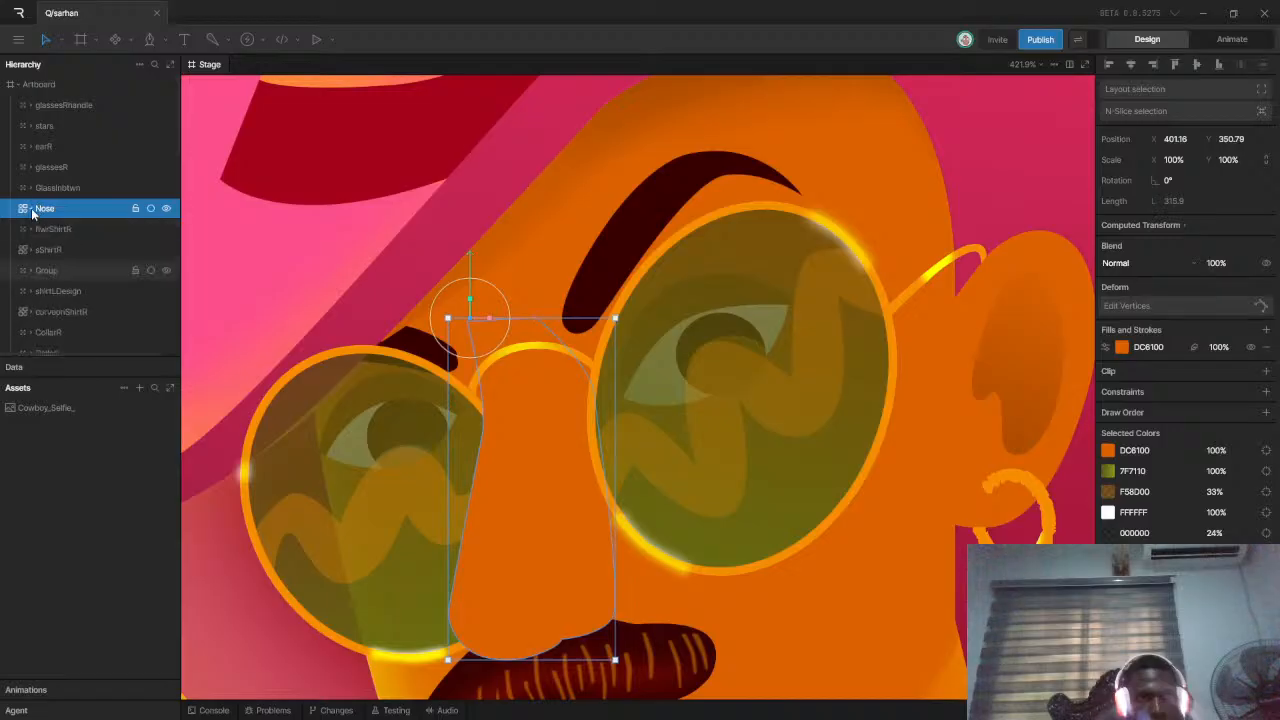
{"action": "left_click", "coordinate": [47, 271]}
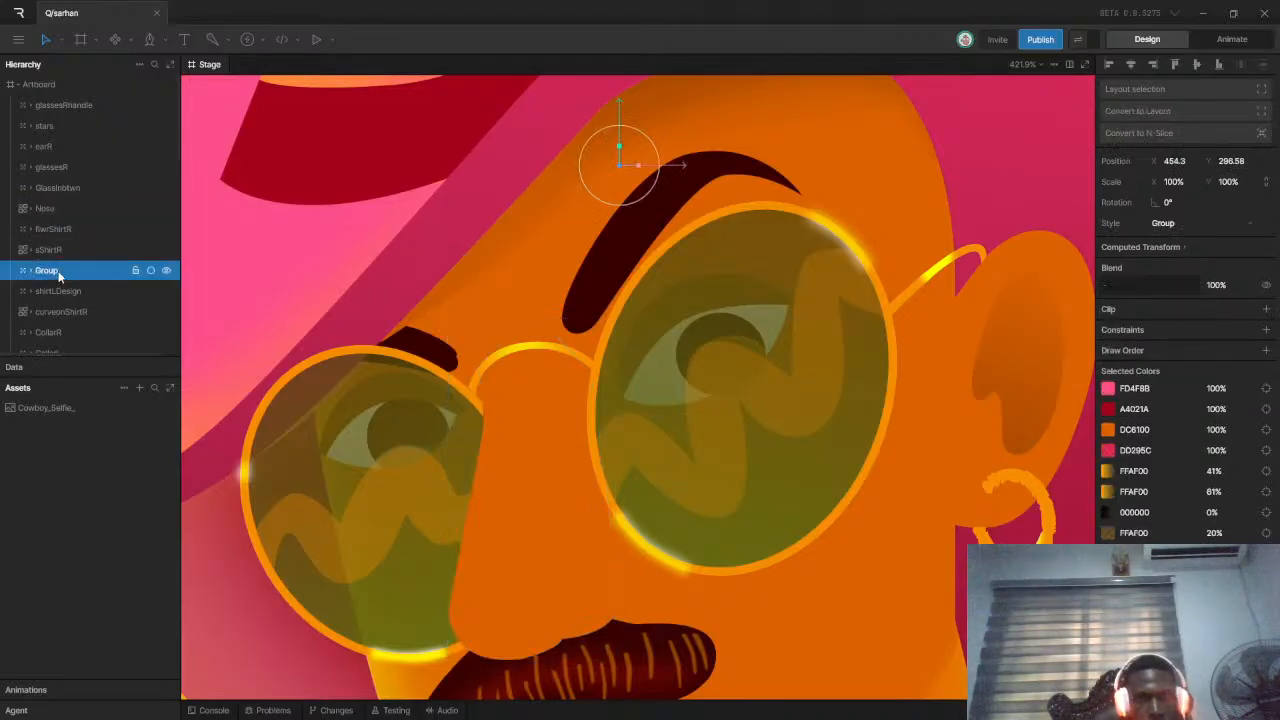
{"action": "scroll", "coordinate": [572, 359], "scroll_direction": "down", "scroll_amount": 5}
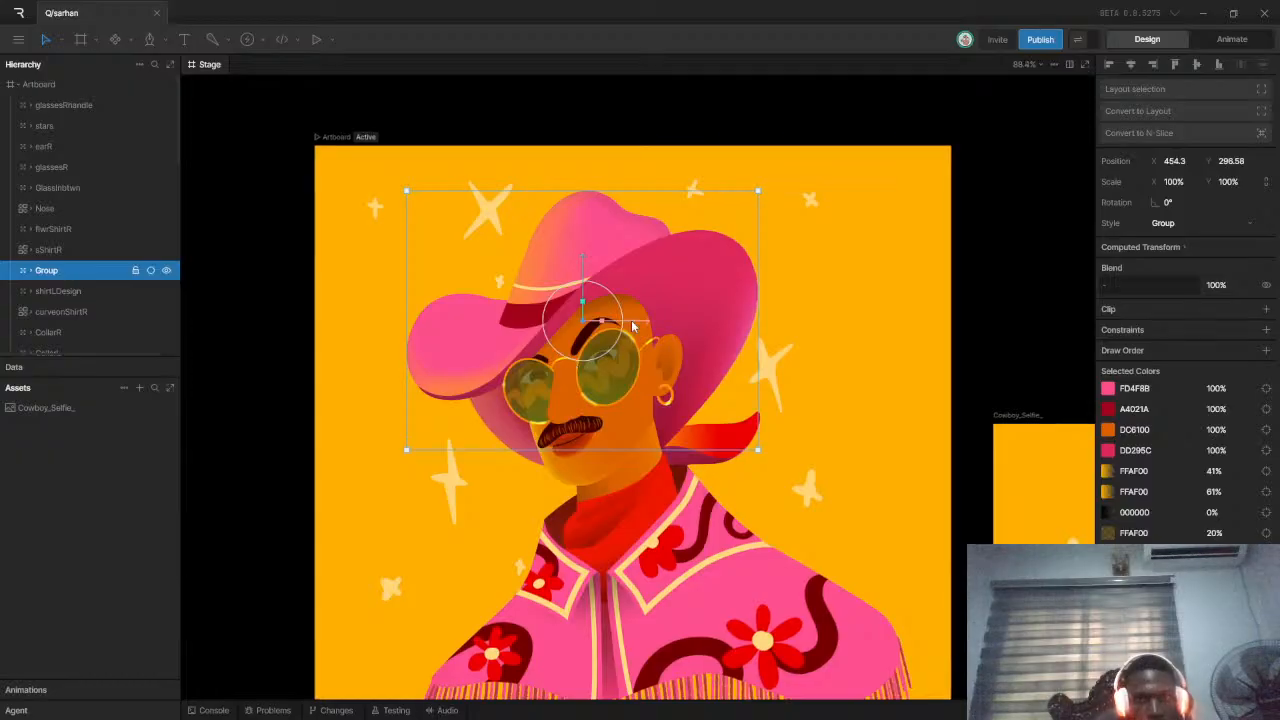
{"action": "left_click", "coordinate": [166, 272]}
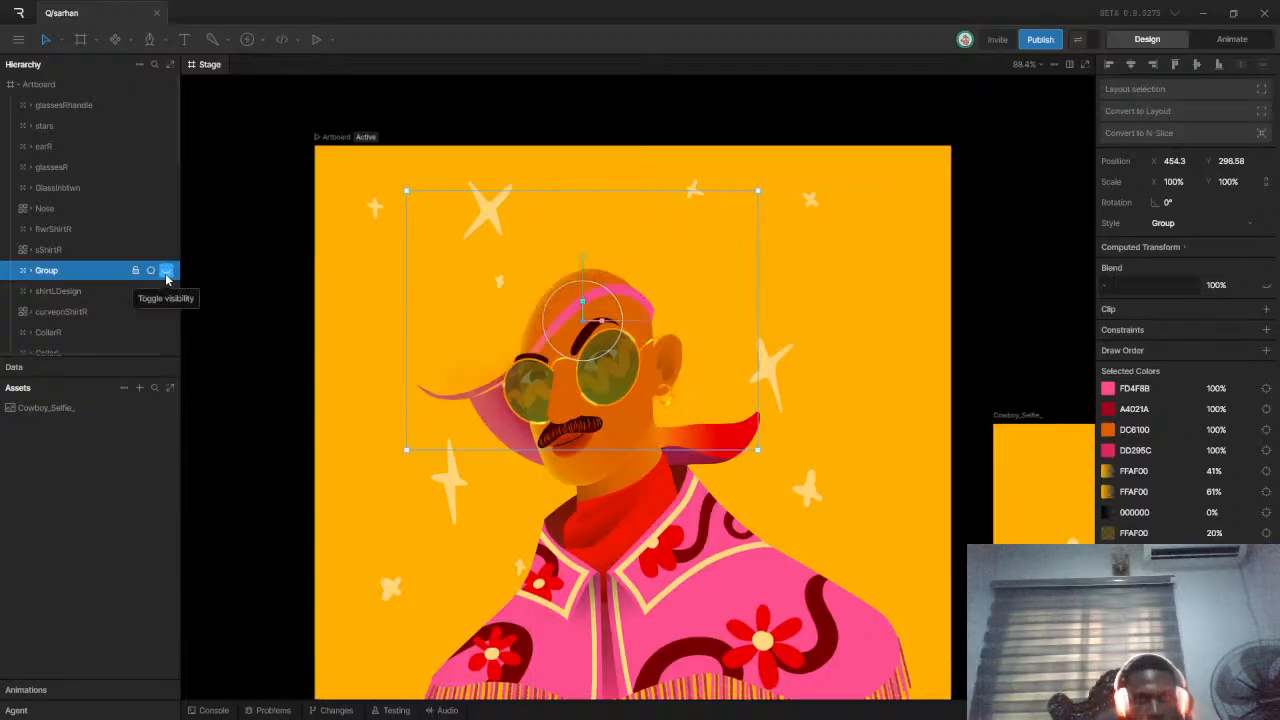
{"action": "left_click", "coordinate": [166, 272]}
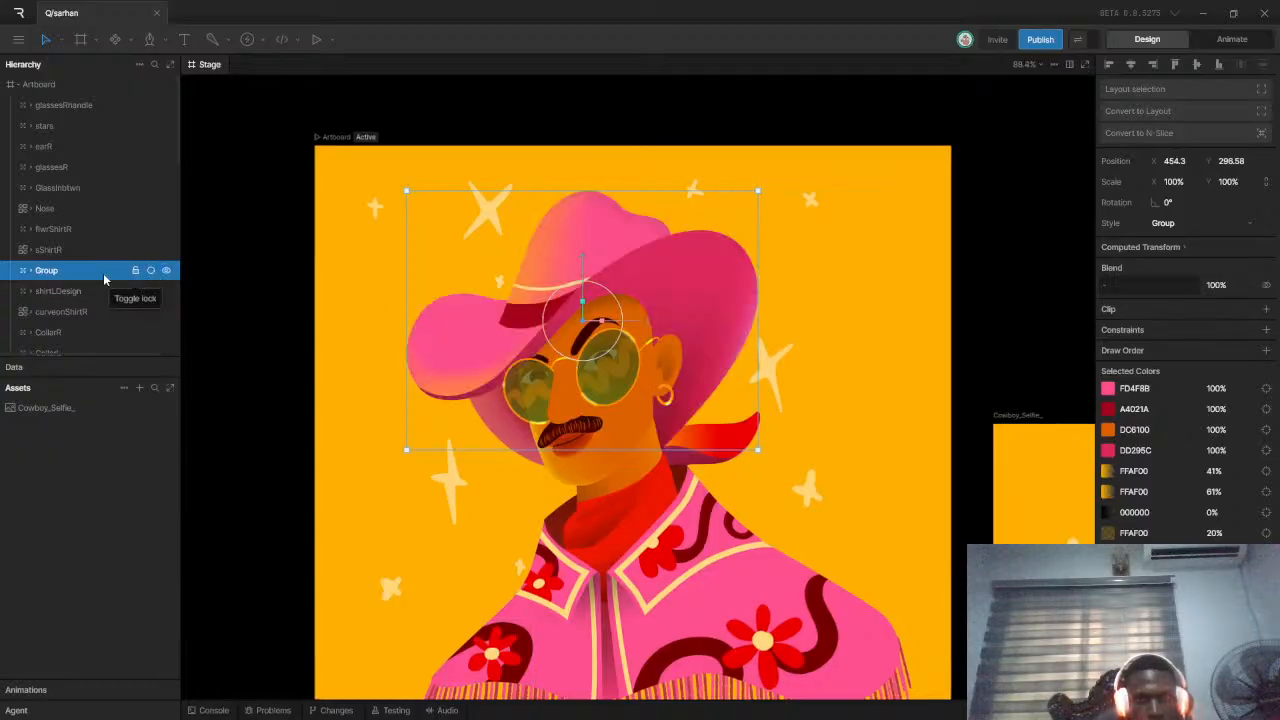
Rename the unnamed hat and head group below sShirtR as hlfhathead
{"action": "double_click", "coordinate": [46, 270]}
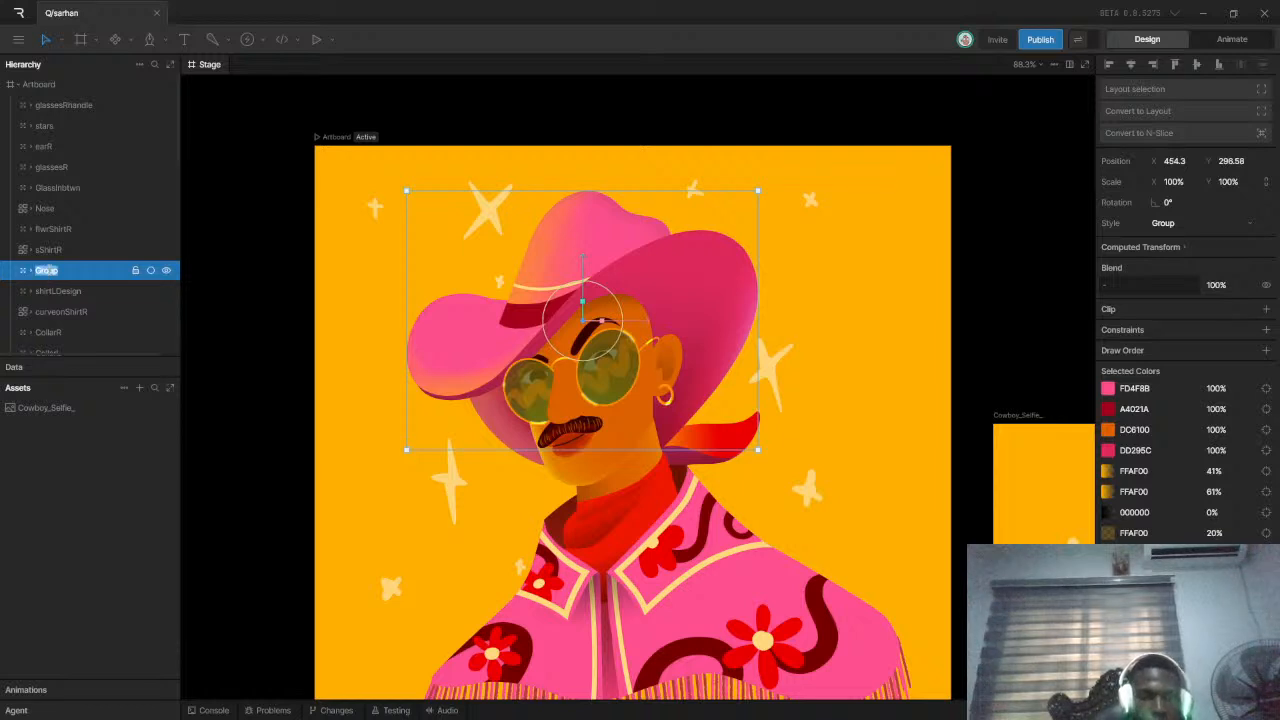
{"action": "type", "text": "hathead"}
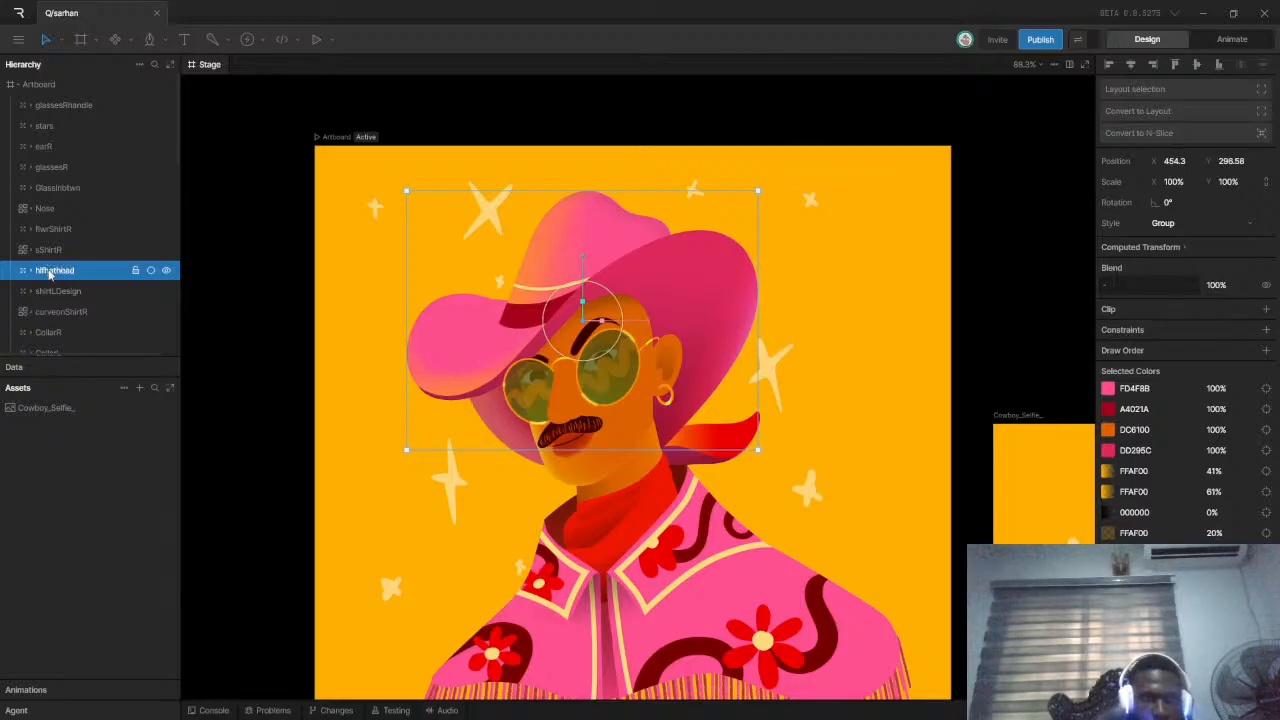
{"action": "left_click", "coordinate": [78, 291]}
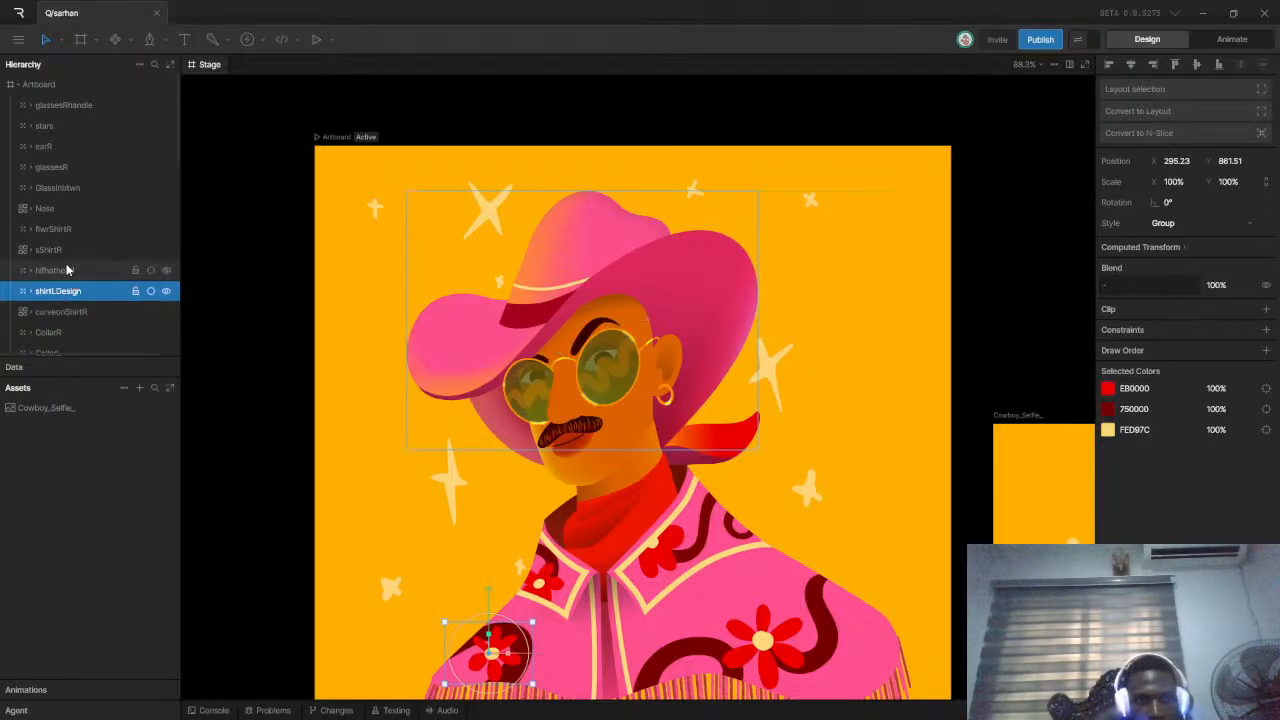
{"action": "left_click", "coordinate": [55, 270]}
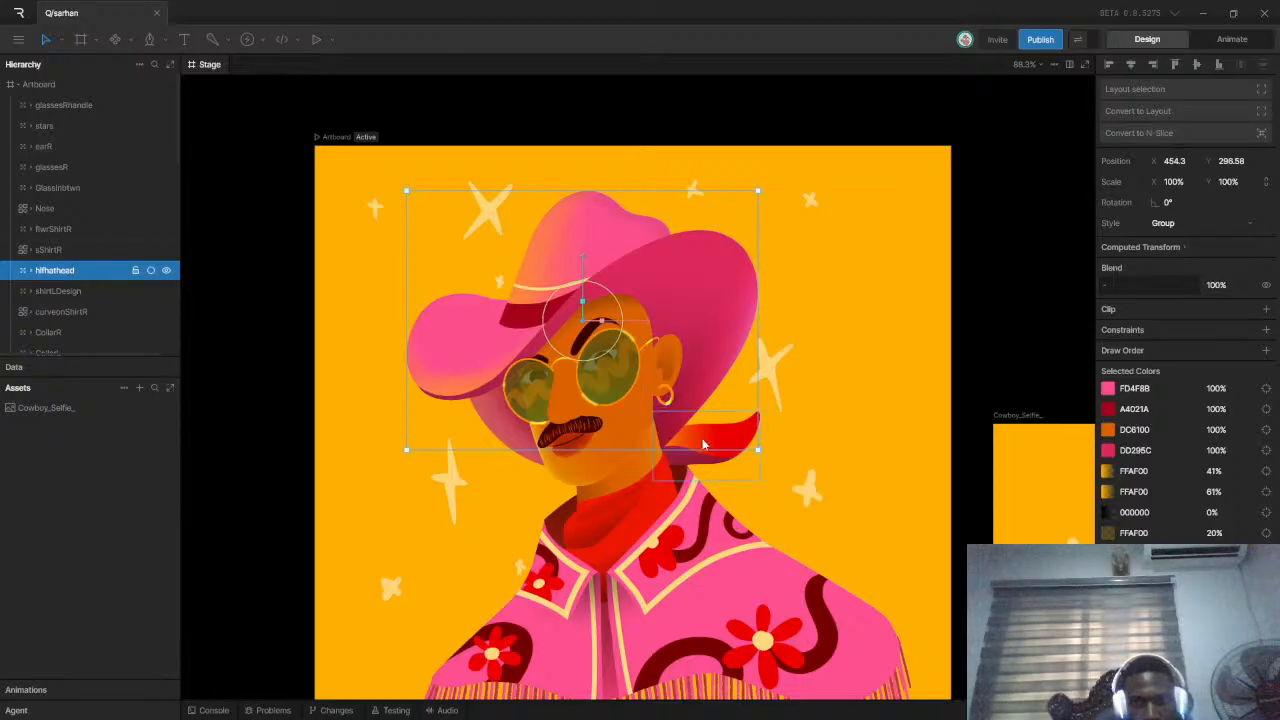
Select the layers earR, glassesR, Glassinbtwn, Nose, flwrShirtR, sShirtR, hlfhathead and shirtLDesign together
{"action": "scroll", "coordinate": [548, 398], "scroll_direction": "up", "scroll_amount": 3}
{"action": "scroll", "coordinate": [517, 388], "scroll_direction": "up", "scroll_amount": 3}
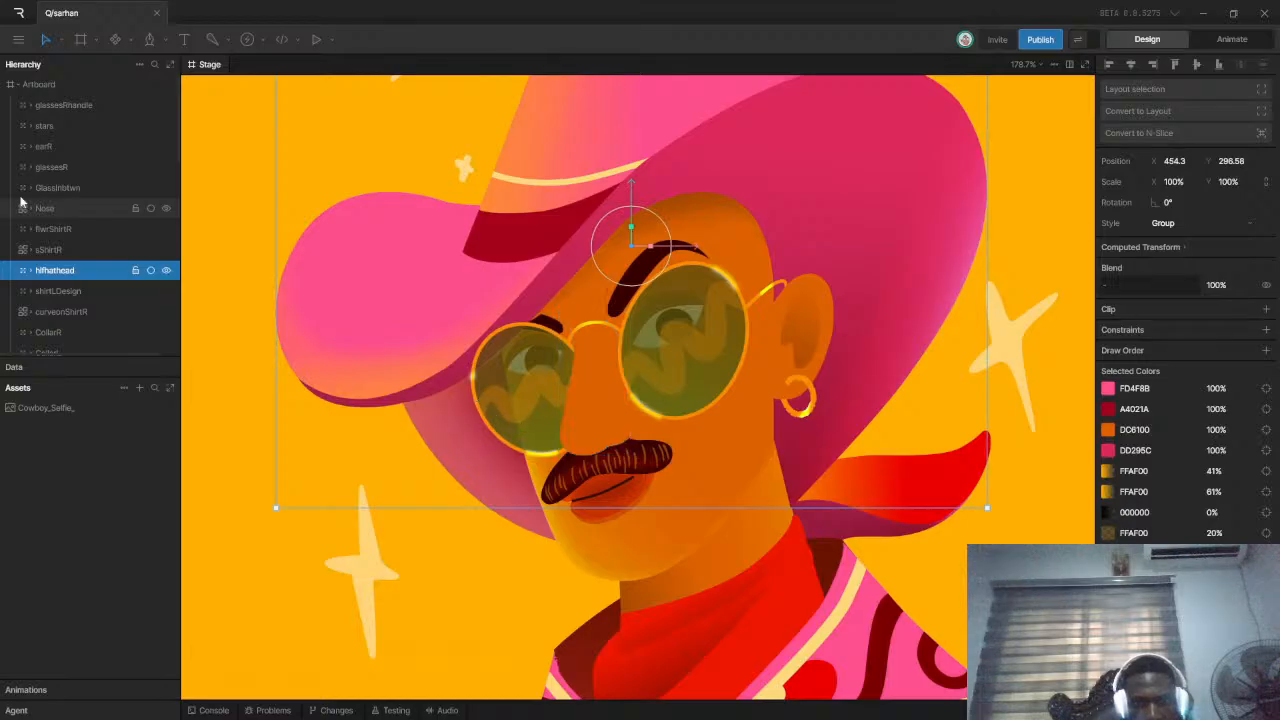
{"action": "left_click", "coordinate": [53, 147]}
{"action": "left_click", "coordinate": [57, 165], "text": "shift"}
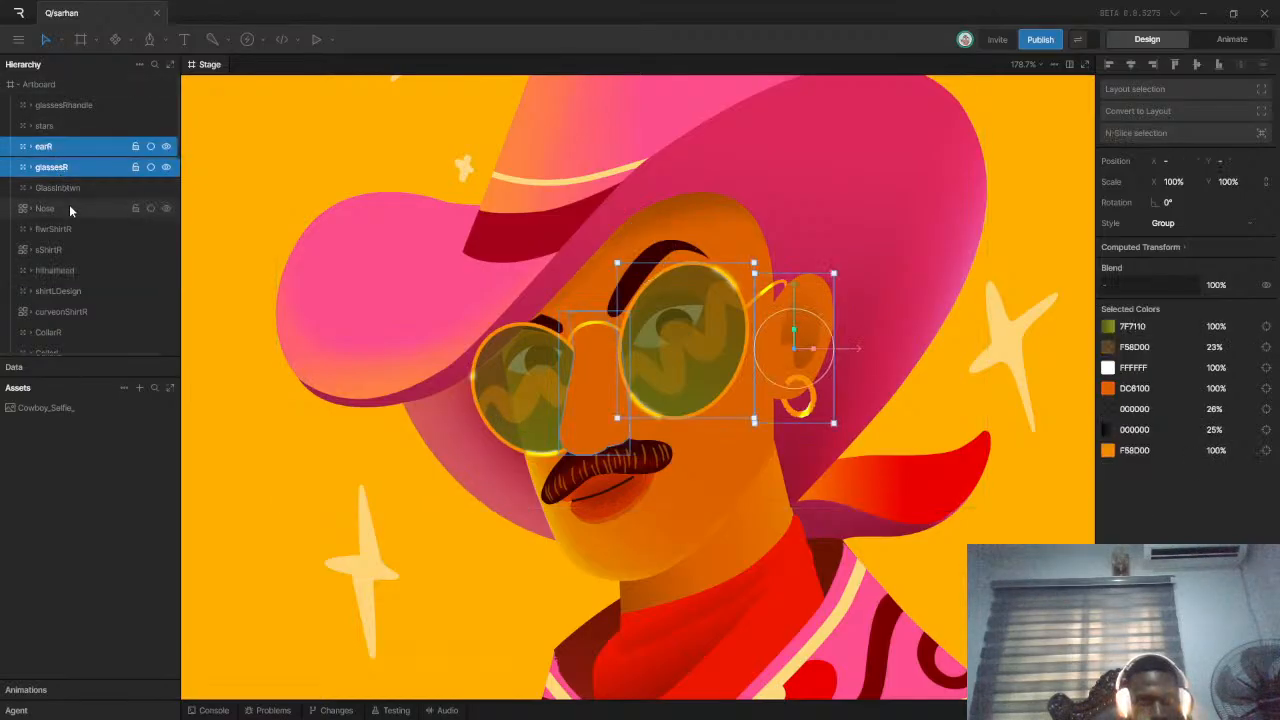
{"action": "left_click", "coordinate": [68, 187], "text": "shift"}
{"action": "left_click", "coordinate": [66, 210], "text": "shift"}
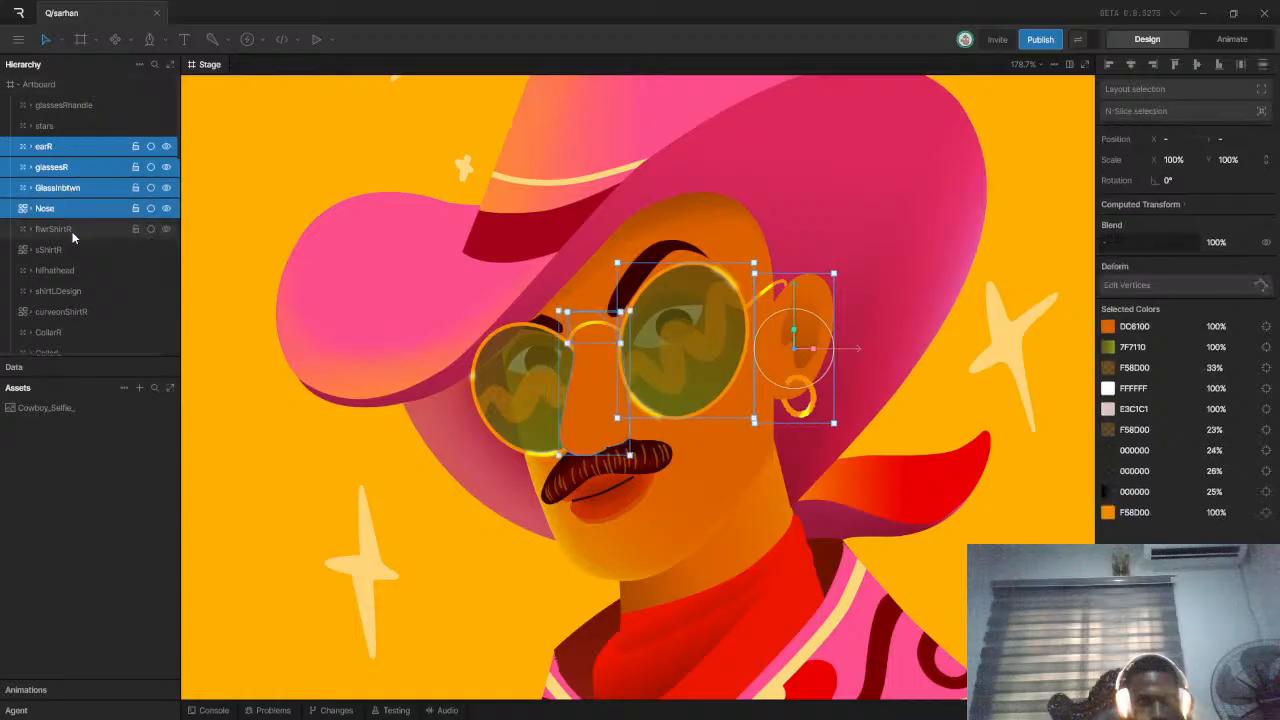
{"action": "left_click", "coordinate": [62, 231], "text": "shift"}
{"action": "left_click", "coordinate": [62, 250], "text": "shift"}
{"action": "left_click", "coordinate": [64, 270], "text": "shift"}
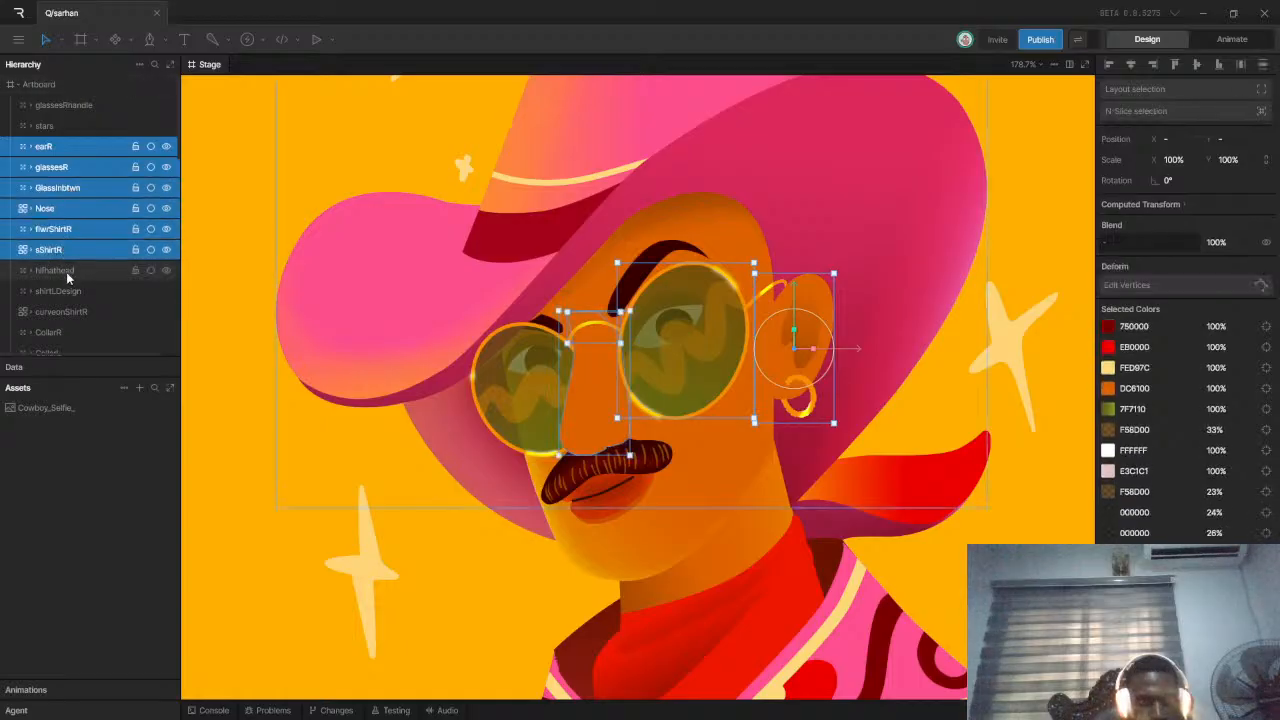
{"action": "left_click", "coordinate": [74, 291], "text": "shift"}
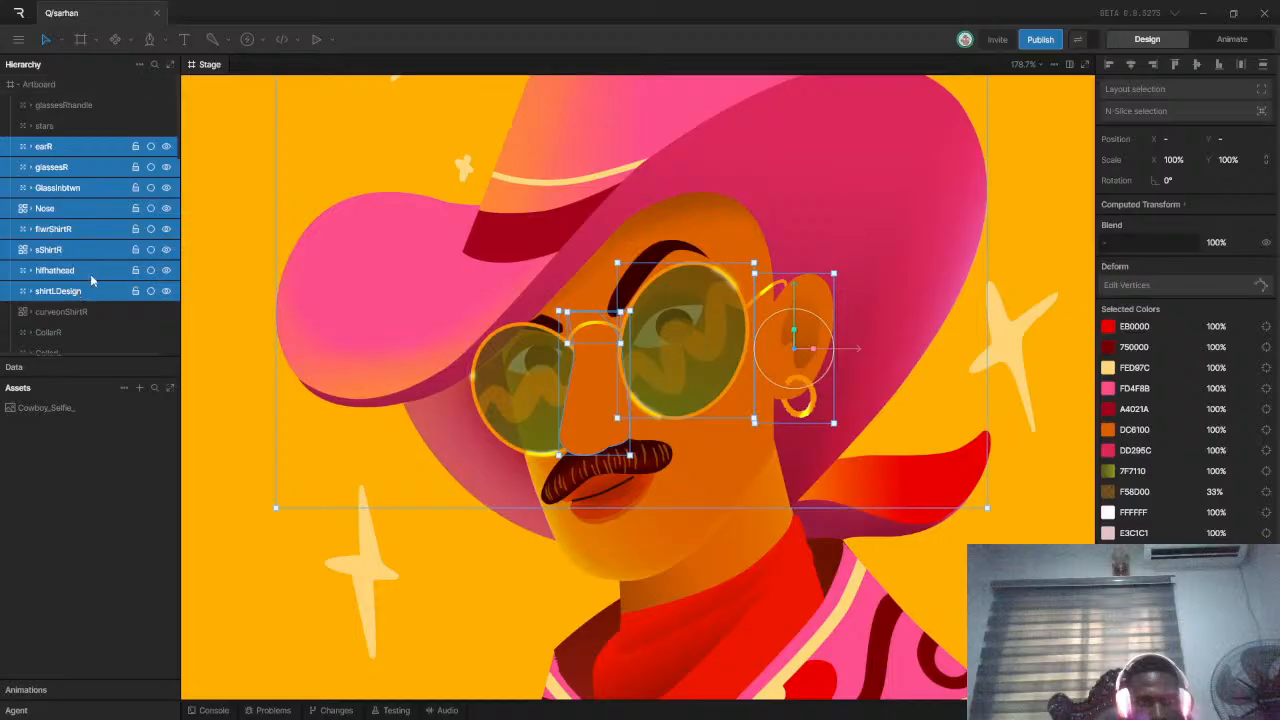
Add the moustachehighlights, Moustache, lipsSeparator, Lips and LipsShadow layers to the selection
{"action": "scroll", "coordinate": [96, 275], "scroll_direction": "down", "scroll_amount": 5}
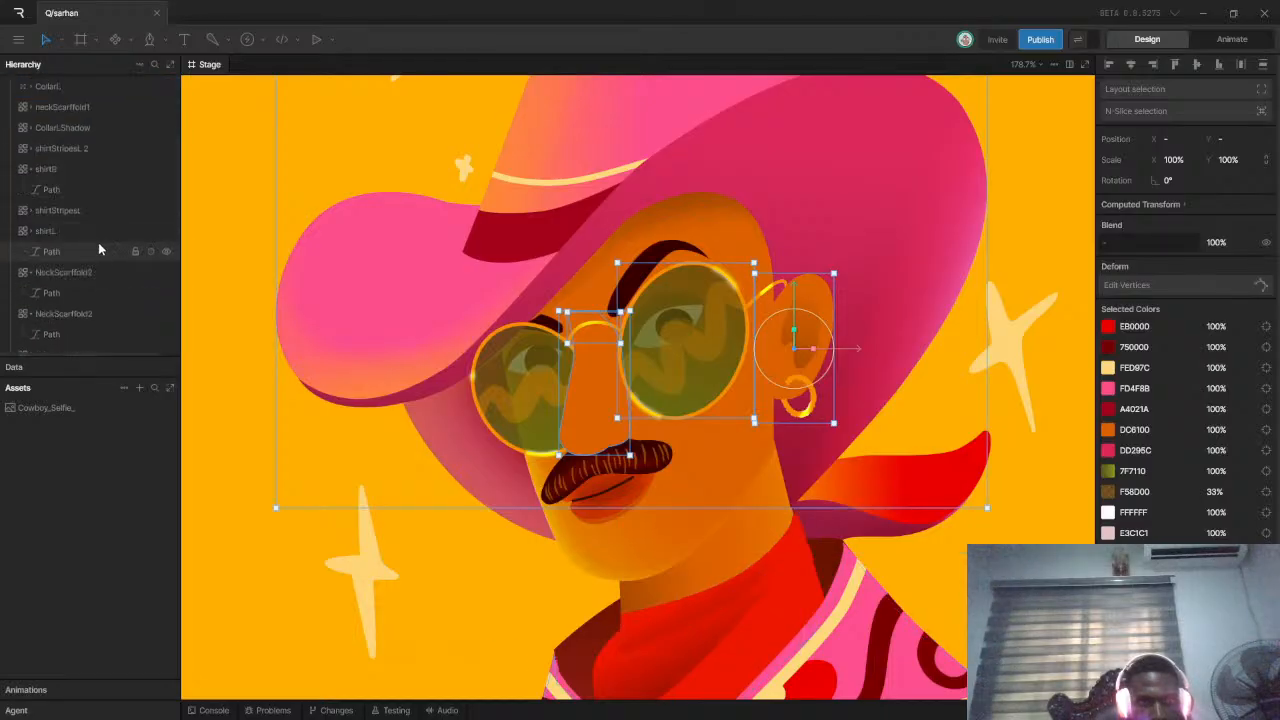
{"action": "scroll", "coordinate": [98, 249], "scroll_direction": "down", "scroll_amount": 2}
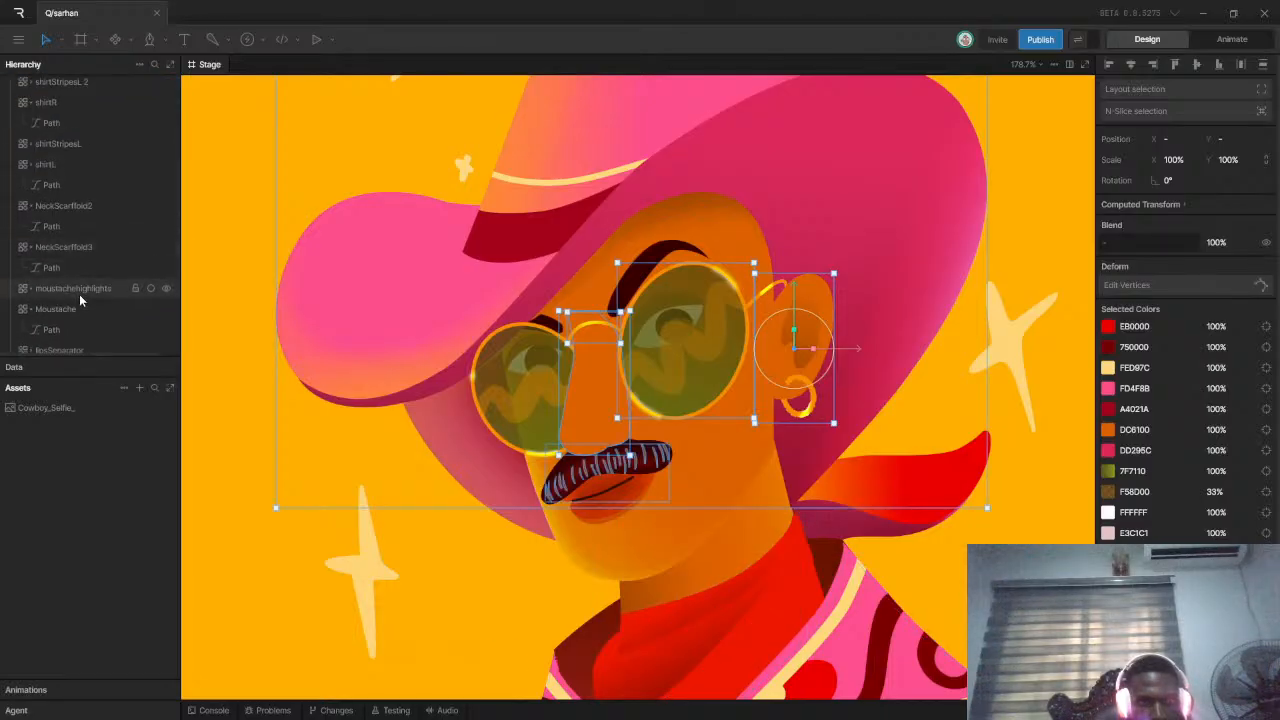
{"action": "left_click", "coordinate": [84, 287], "text": "shift"}
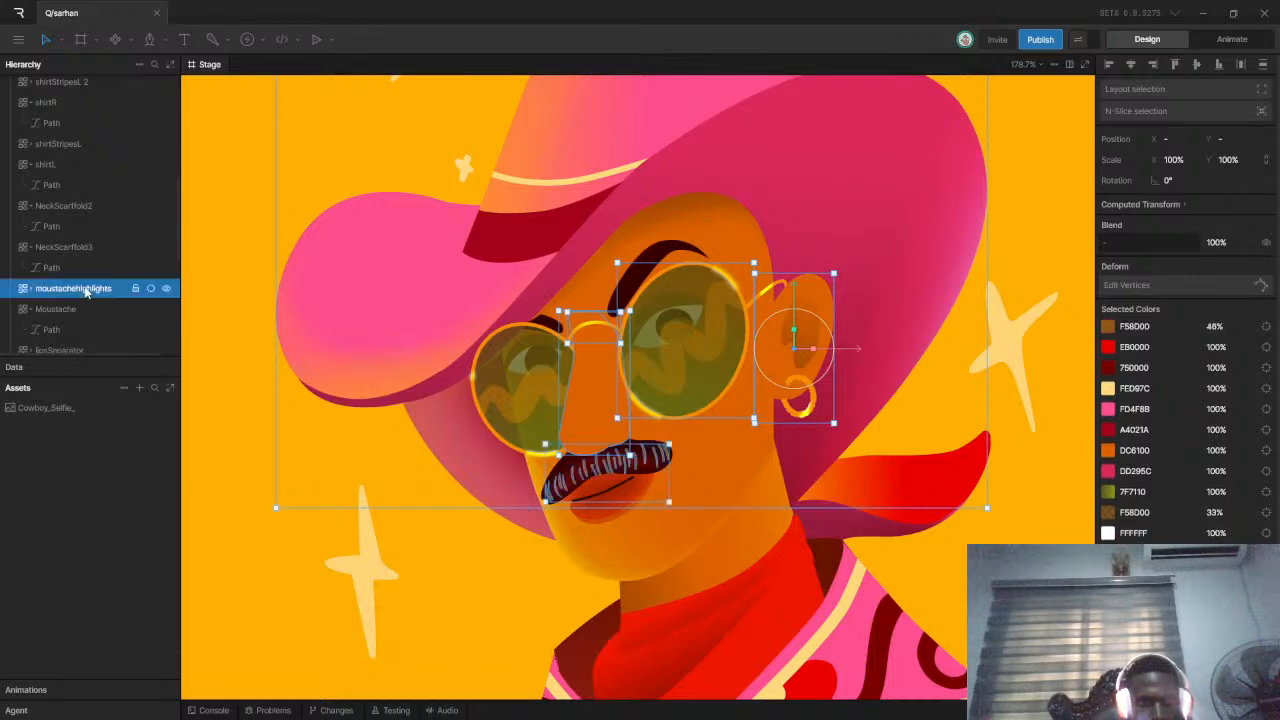
{"action": "left_click", "coordinate": [80, 310], "text": "shift"}
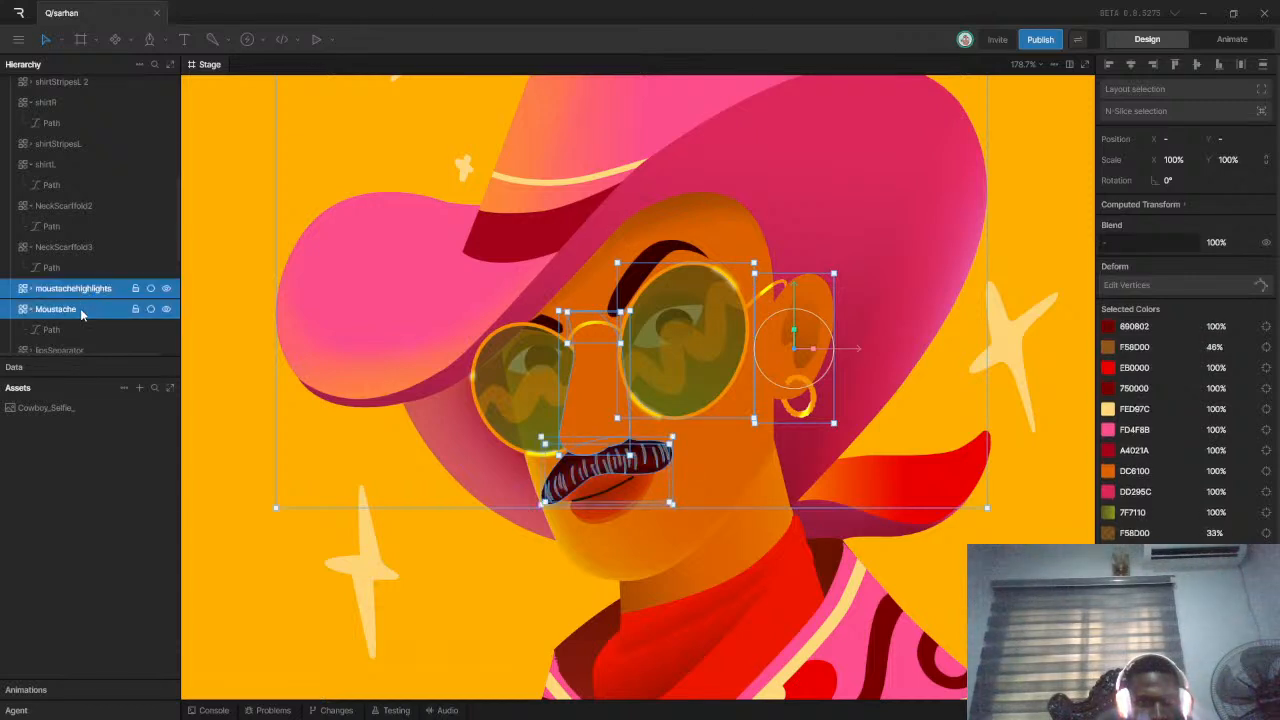
{"action": "scroll", "coordinate": [83, 308], "scroll_direction": "down", "scroll_amount": 3}
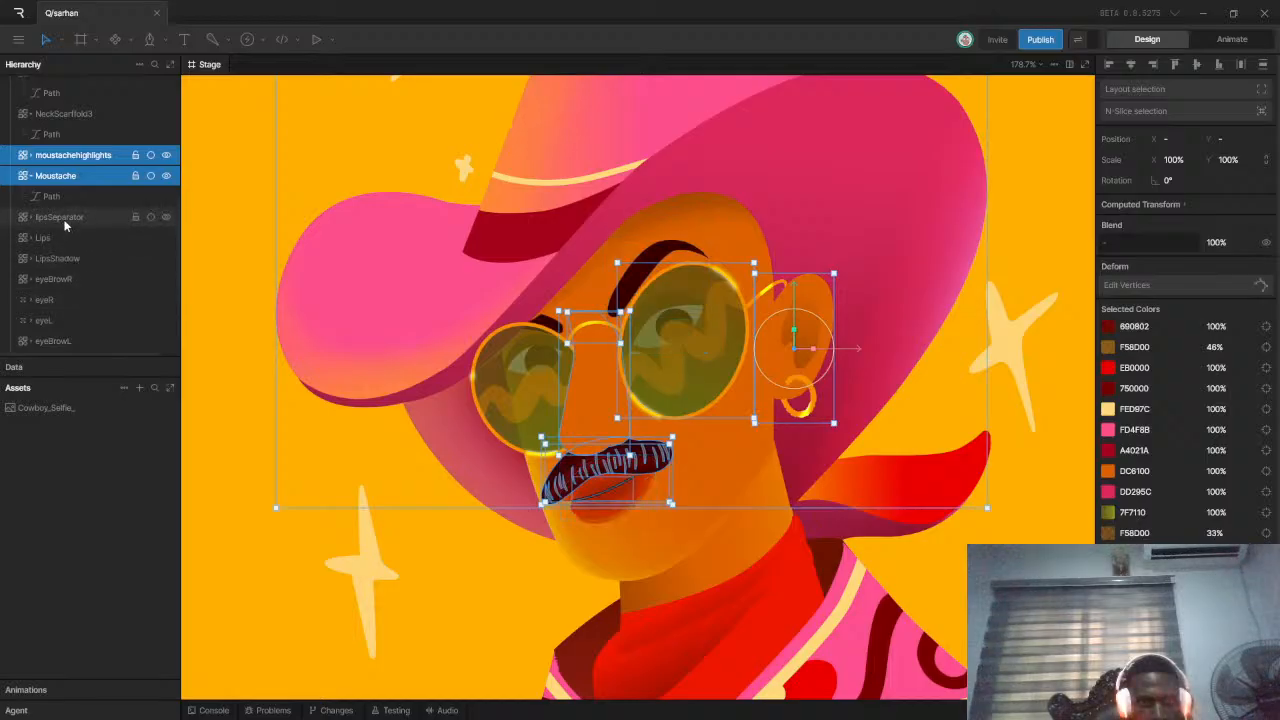
{"action": "left_click", "coordinate": [62, 218], "text": "shift"}
{"action": "left_click", "coordinate": [59, 240], "text": "shift"}
{"action": "left_click", "coordinate": [58, 261], "text": "shift"}
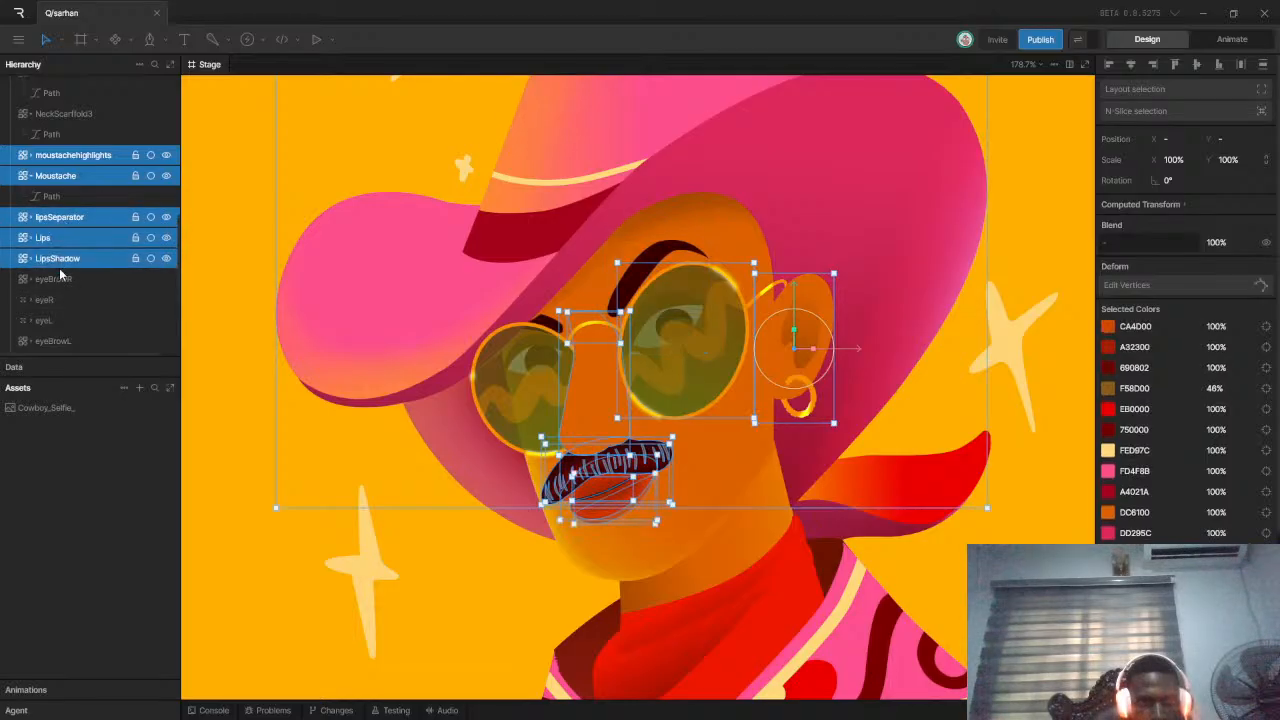
Add eyeBrowR, eyeR, eyeL, eyeBrowL, top of head, Head shape and back of hat 2 to the selection, and group all selected layers
{"action": "left_click", "coordinate": [58, 279], "text": "shift"}
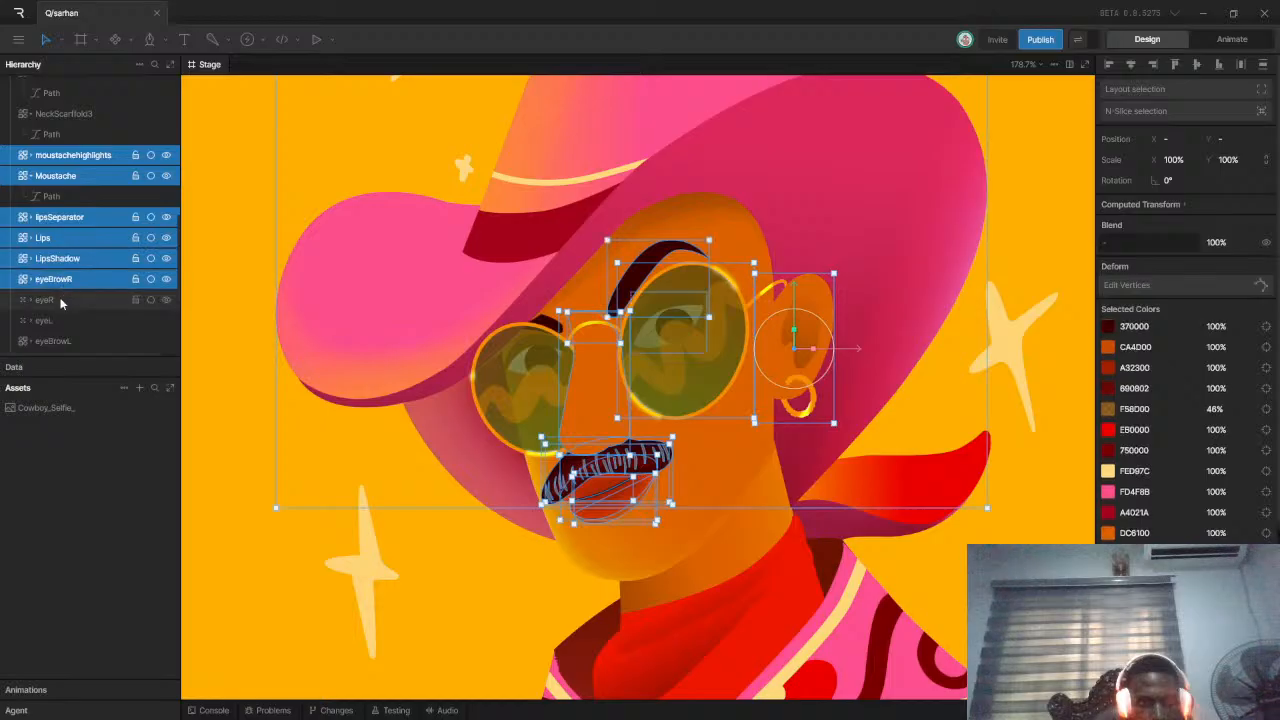
{"action": "left_click", "coordinate": [60, 300], "text": "shift"}
{"action": "left_click", "coordinate": [58, 320], "text": "shift"}
{"action": "scroll", "coordinate": [62, 315], "scroll_direction": "down", "scroll_amount": 2}
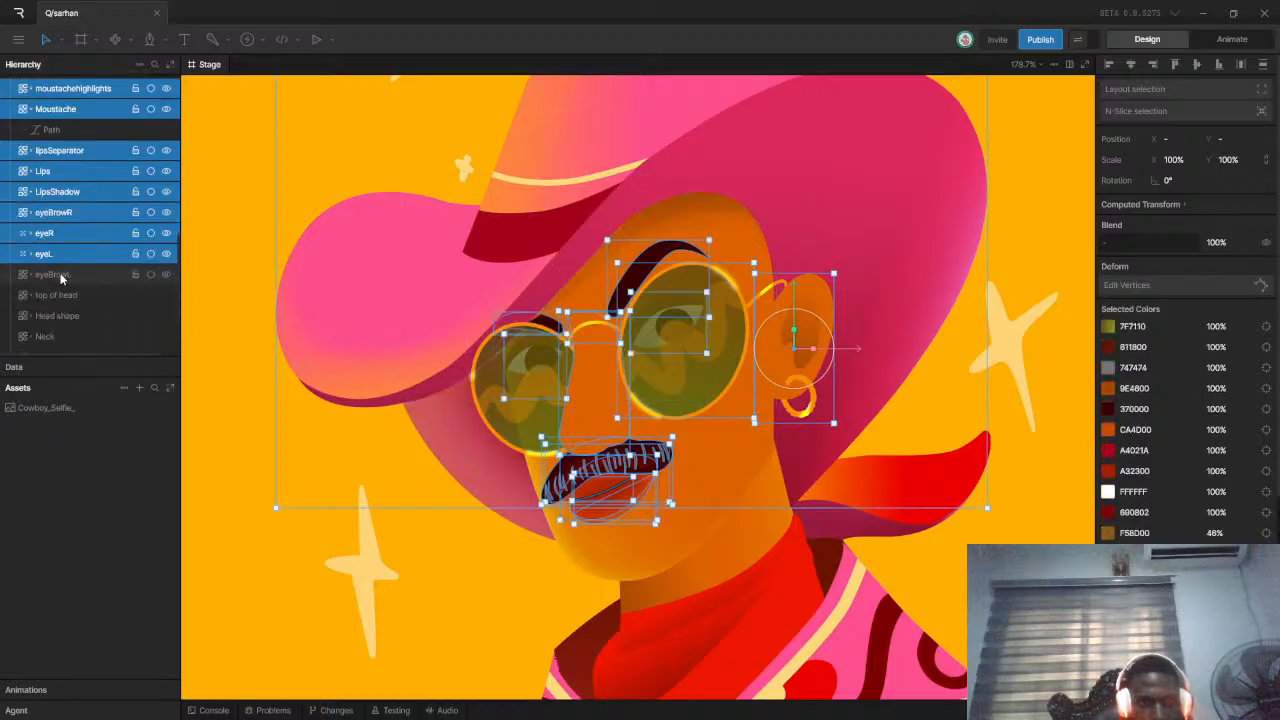
{"action": "left_click", "coordinate": [60, 276], "text": "shift"}
{"action": "left_click", "coordinate": [65, 296], "text": "shift"}
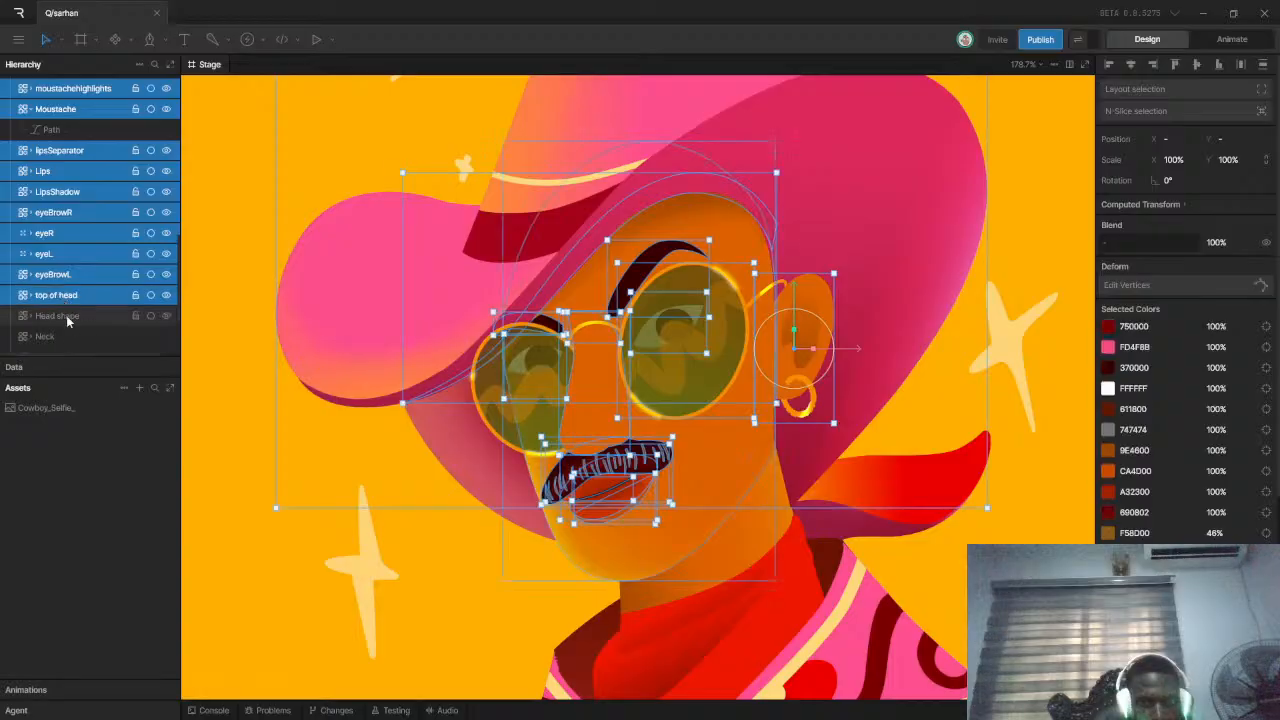
{"action": "left_click", "coordinate": [68, 320], "text": "shift"}
{"action": "scroll", "coordinate": [103, 286], "scroll_direction": "down", "scroll_amount": 3}
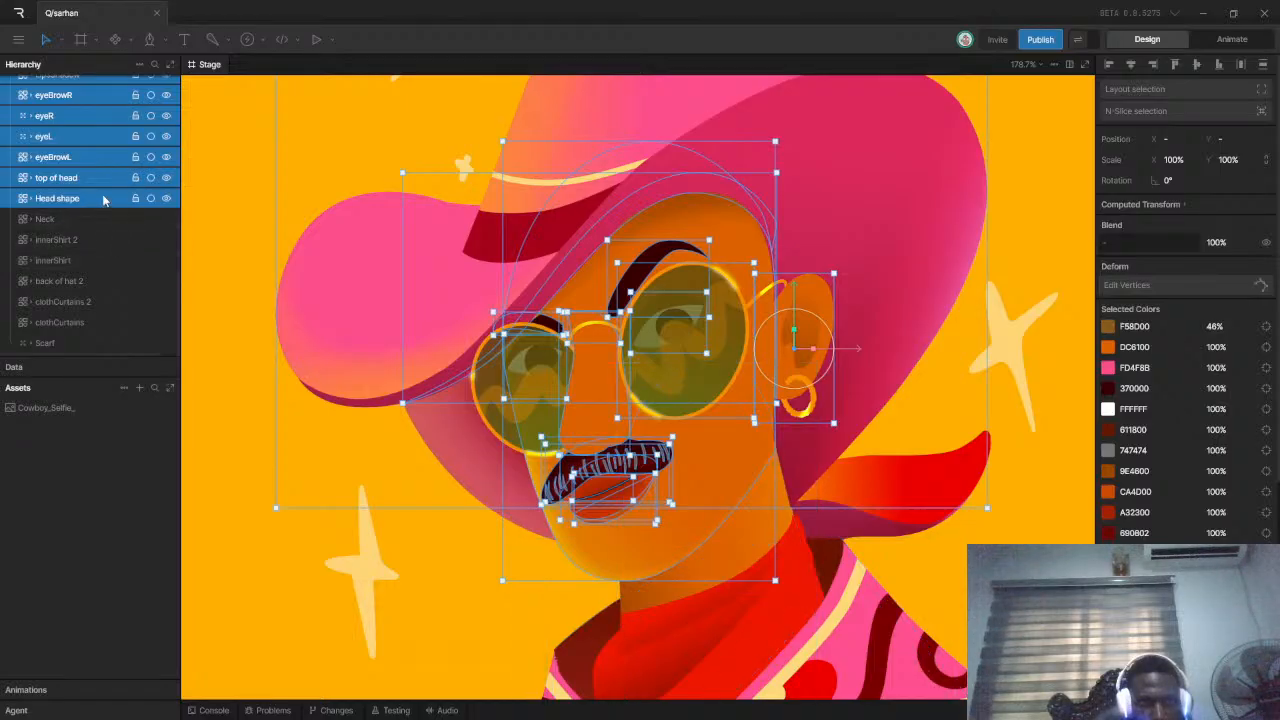
{"action": "left_click", "coordinate": [86, 279], "text": "shift"}
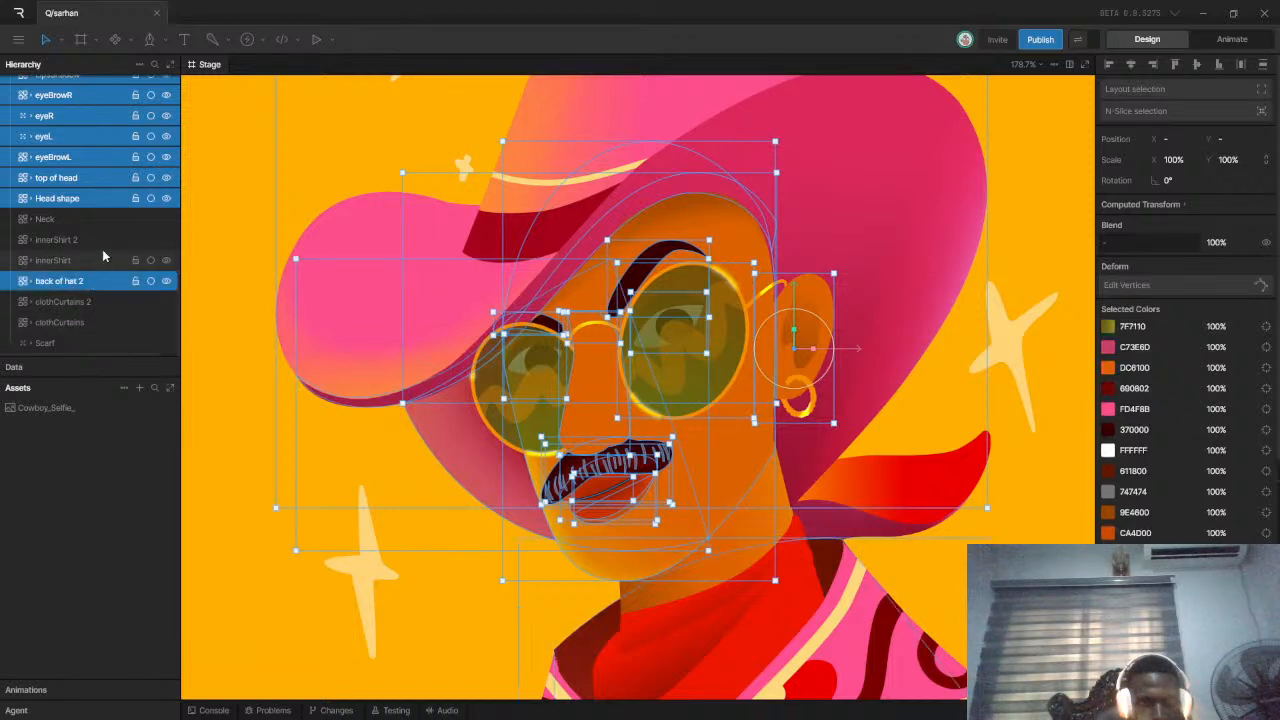
{"action": "key", "text": "ctrl+g"}
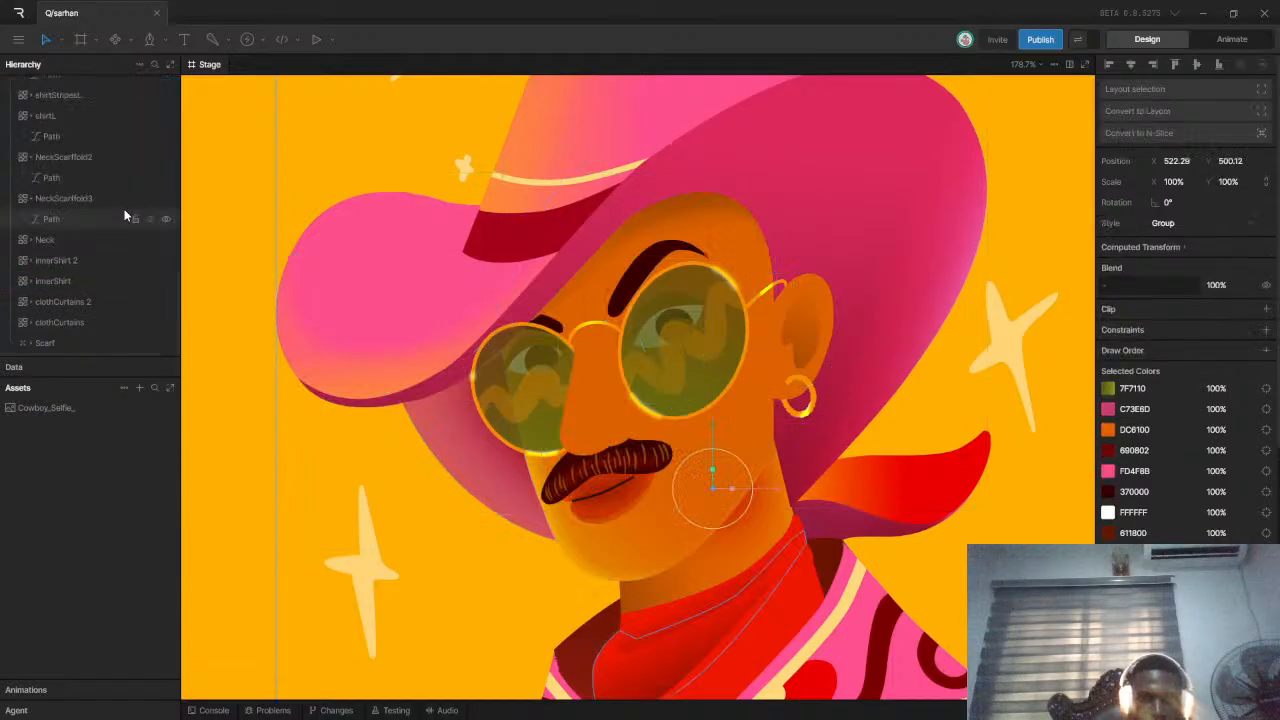
Find the new group in the hierarchy and check on the artwork which parts it covers
{"action": "left_click", "coordinate": [125, 214], "text": "ctrl"}
{"action": "scroll", "coordinate": [657, 396], "scroll_direction": "down", "scroll_amount": 1}
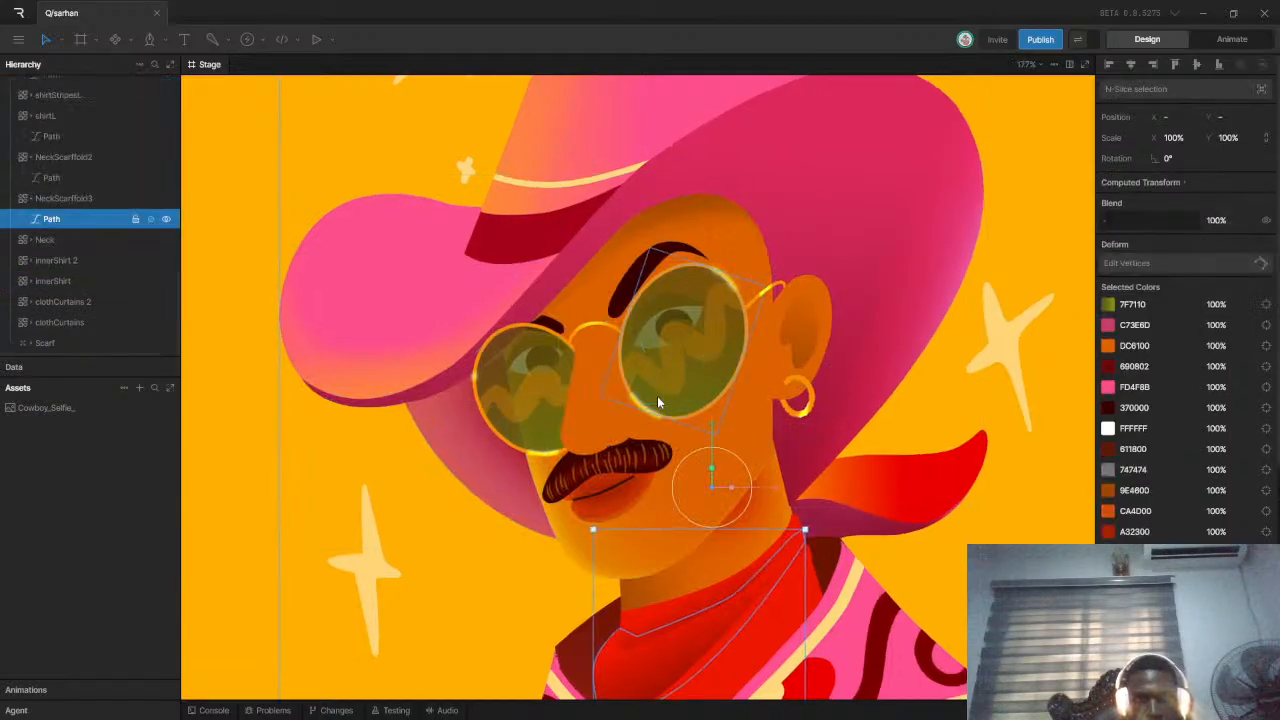
{"action": "scroll", "coordinate": [88, 209], "scroll_direction": "up", "scroll_amount": 2}
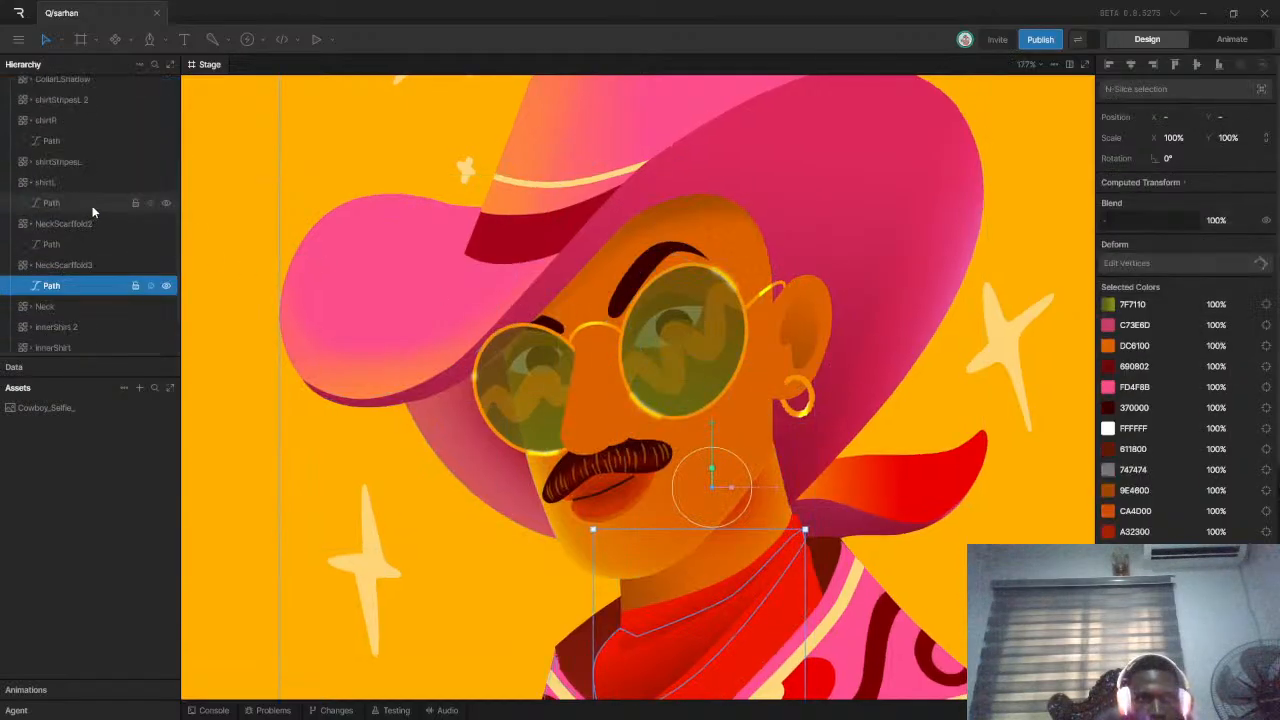
{"action": "scroll", "coordinate": [549, 287], "scroll_direction": "down", "scroll_amount": 6}
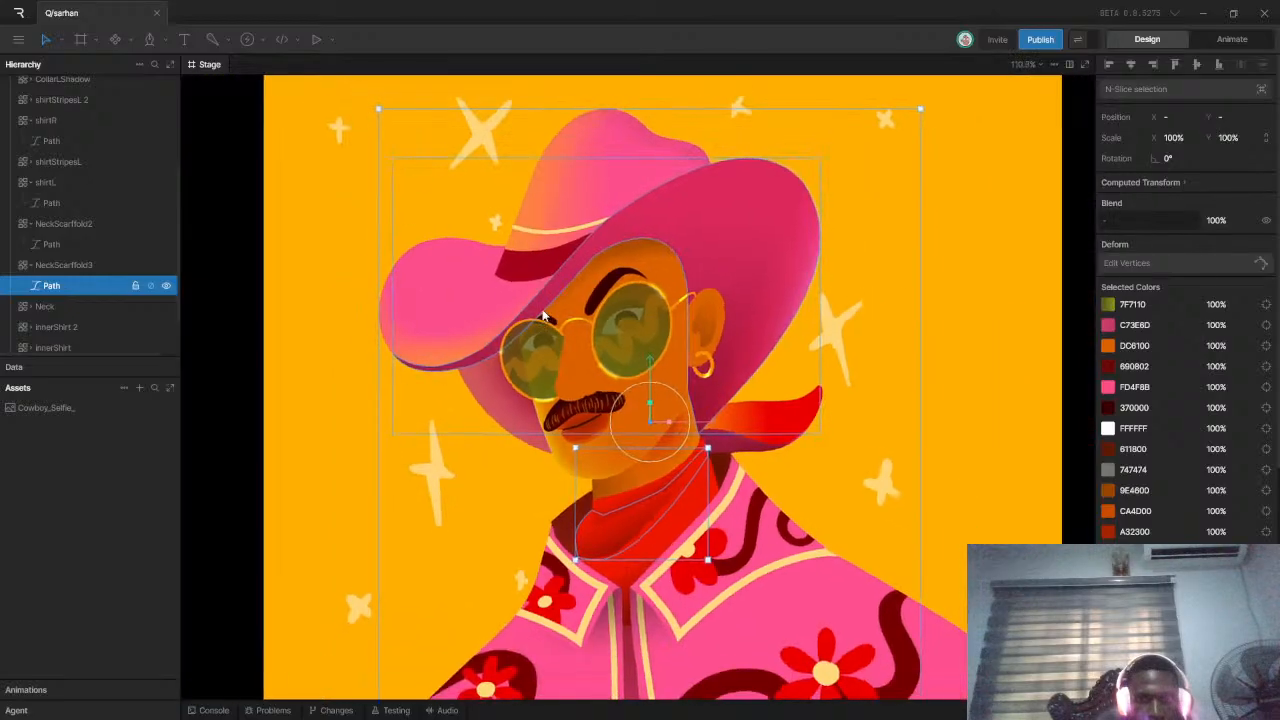
{"action": "scroll", "coordinate": [538, 311], "scroll_direction": "down", "scroll_amount": 1}
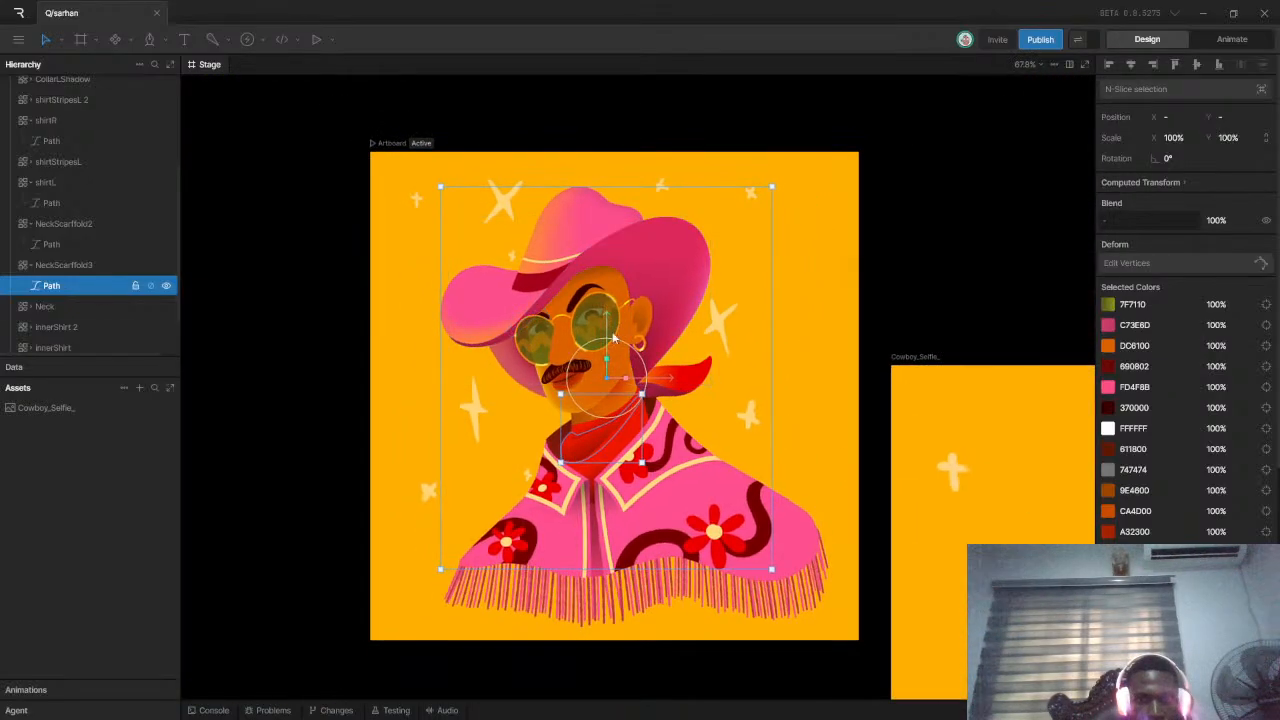
{"action": "scroll", "coordinate": [90, 228], "scroll_direction": "up", "scroll_amount": 4}
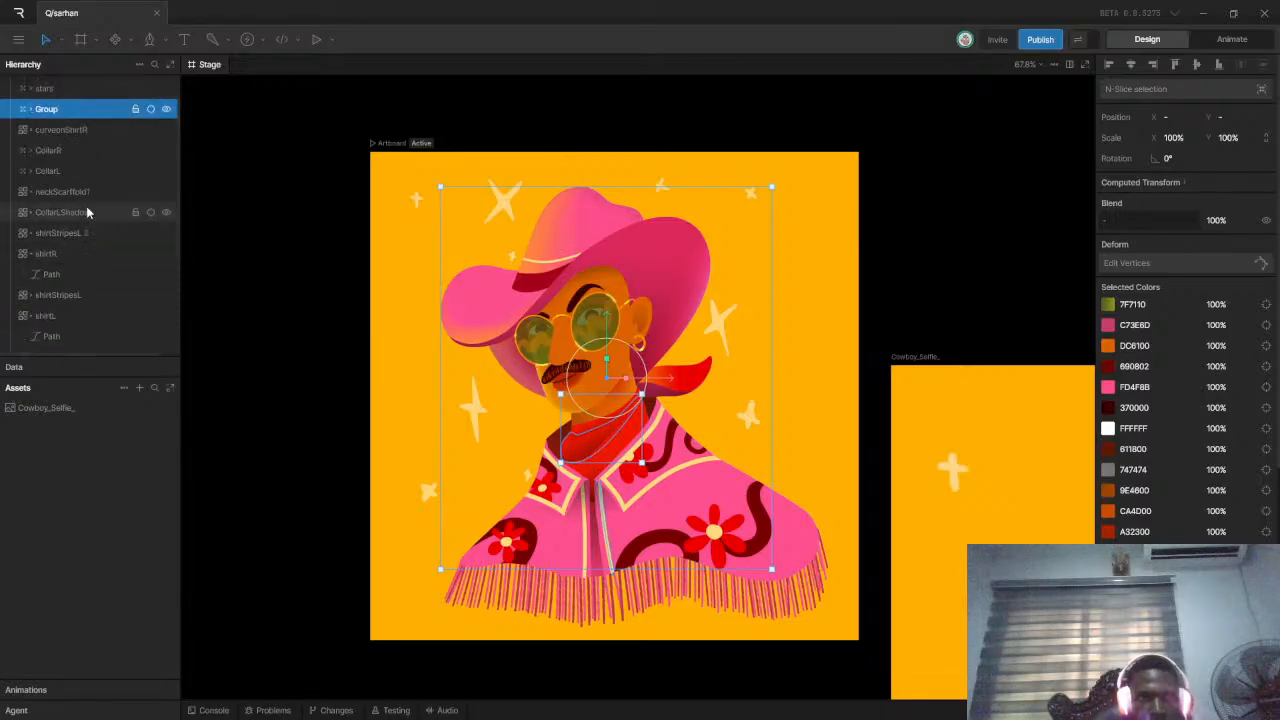
{"action": "left_click", "coordinate": [150, 147]}
{"action": "left_click", "coordinate": [150, 147]}
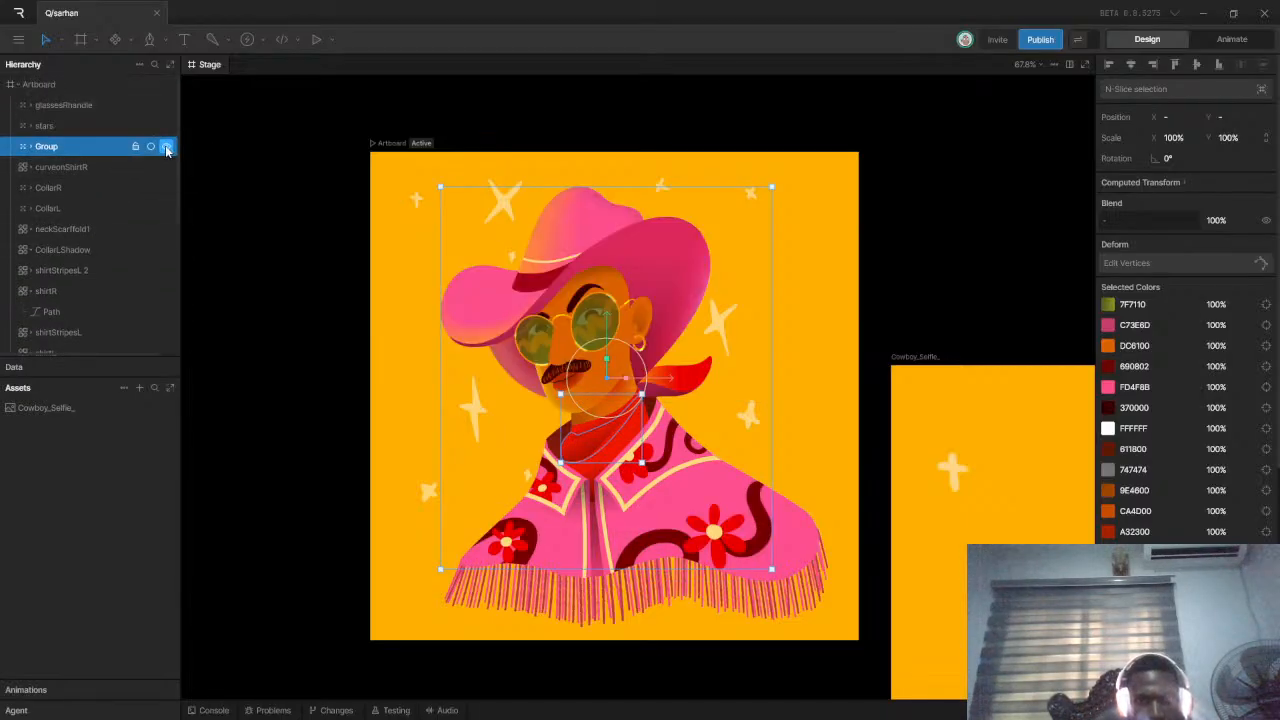
Expand the new group and check its Head shape, top of head and eyeBrowL layers
{"action": "left_click", "coordinate": [35, 148]}
{"action": "left_click", "coordinate": [29, 147]}
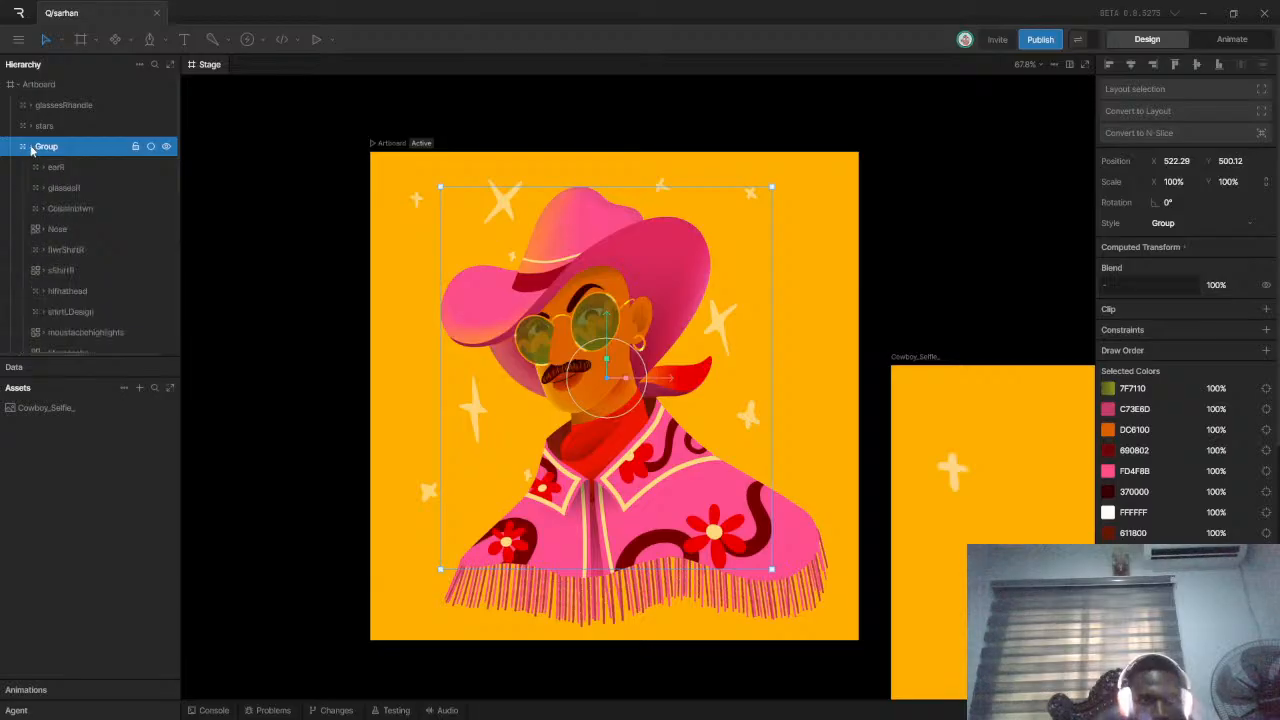
{"action": "scroll", "coordinate": [108, 183], "scroll_direction": "down", "scroll_amount": 5}
{"action": "scroll", "coordinate": [122, 213], "scroll_direction": "down", "scroll_amount": 3}
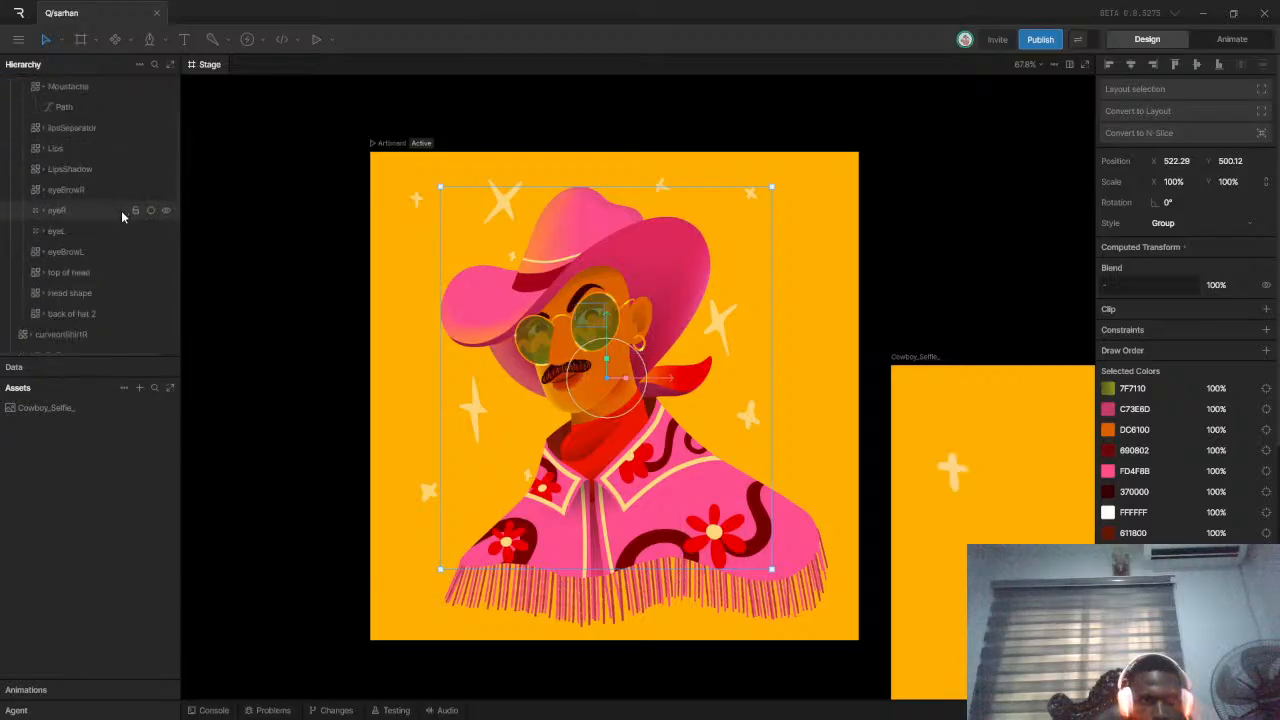
{"action": "left_click", "coordinate": [80, 226]}
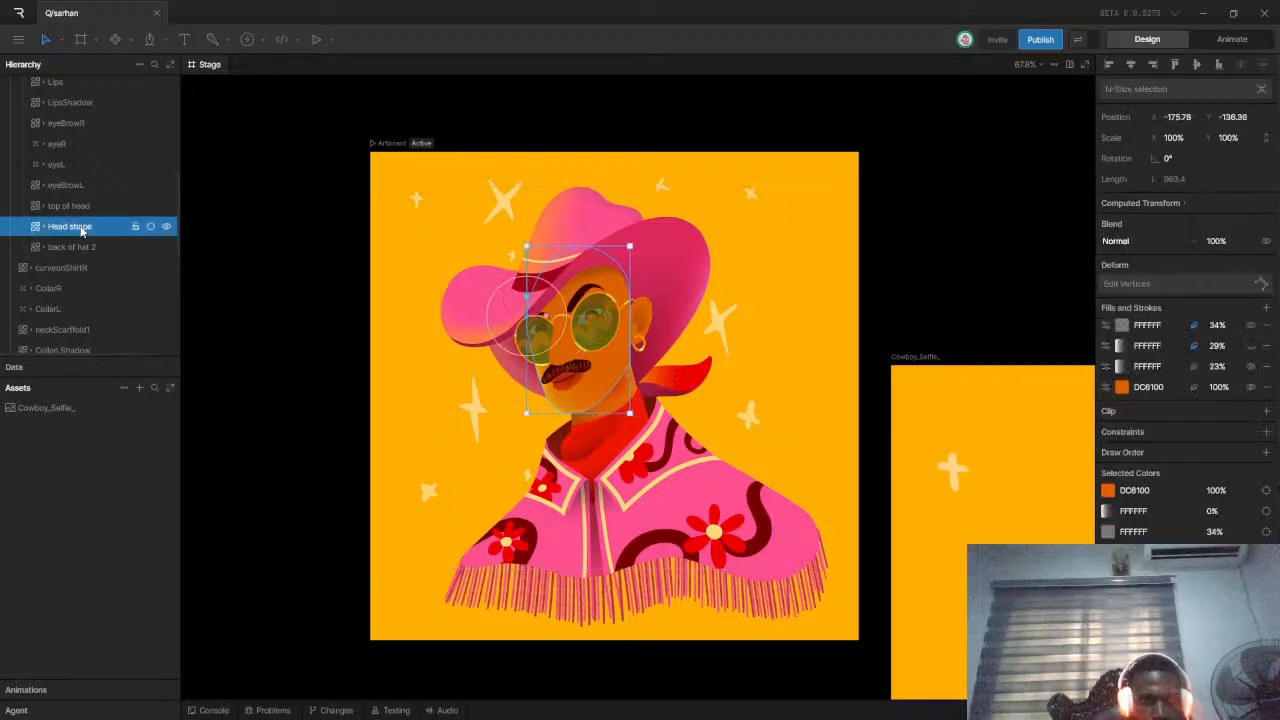
{"action": "left_click", "coordinate": [80, 206]}
{"action": "left_click", "coordinate": [78, 186]}
Move the shirtLDesign group out of the new group, placing it directly below stars in the artboard
{"action": "scroll", "coordinate": [80, 180], "scroll_direction": "up", "scroll_amount": 5}
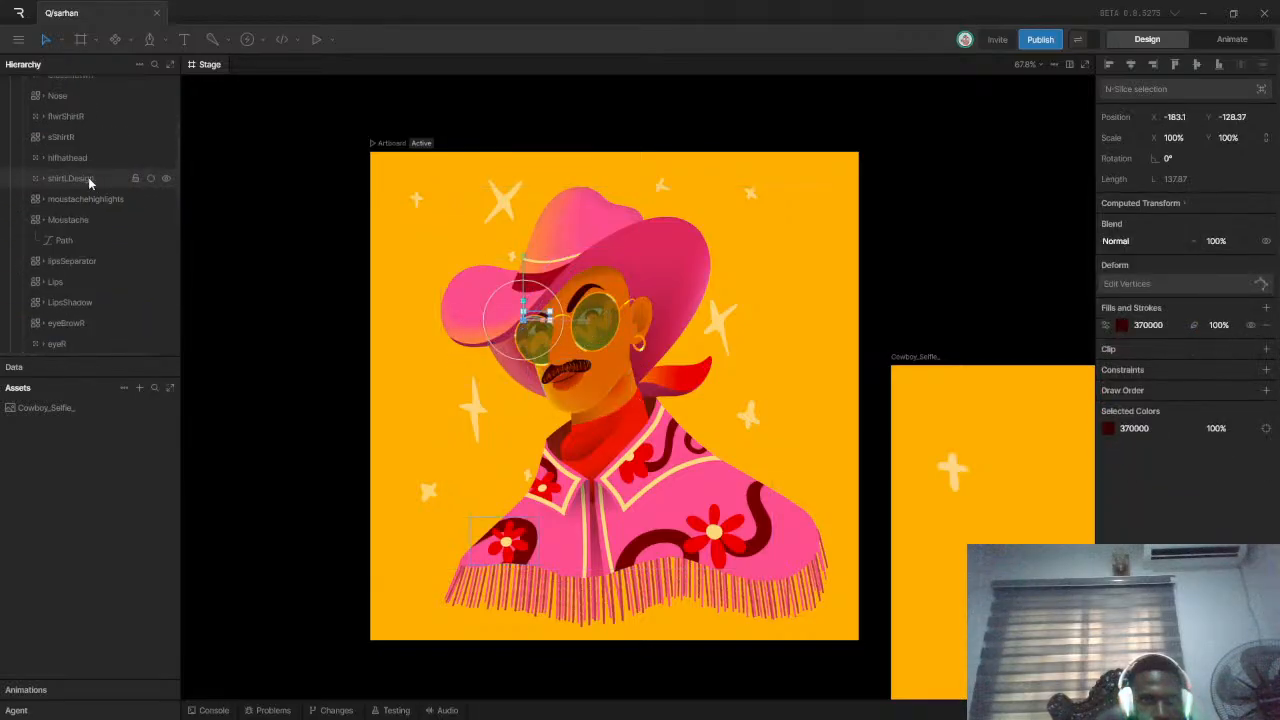
{"action": "left_click", "coordinate": [88, 180]}
{"action": "scroll", "coordinate": [89, 180], "scroll_direction": "up", "scroll_amount": 2}
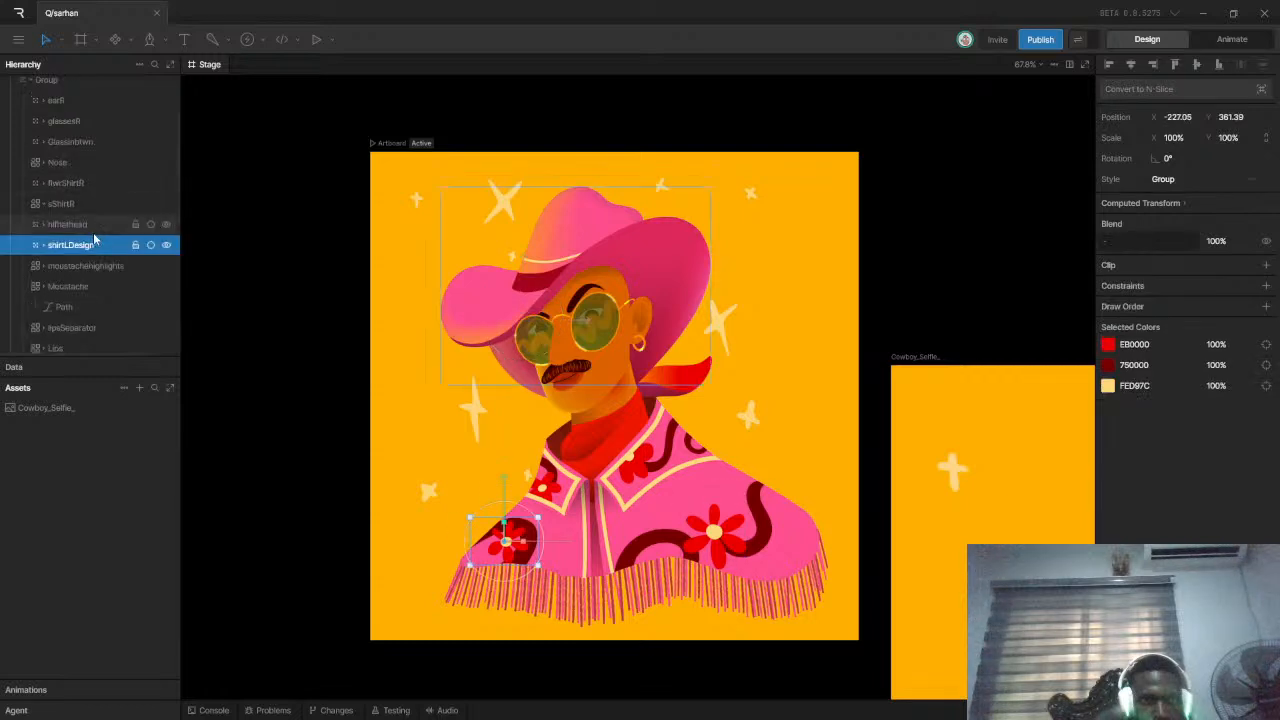
{"action": "left_click_drag", "start_coordinate": [94, 246], "coordinate": [64, 140]}
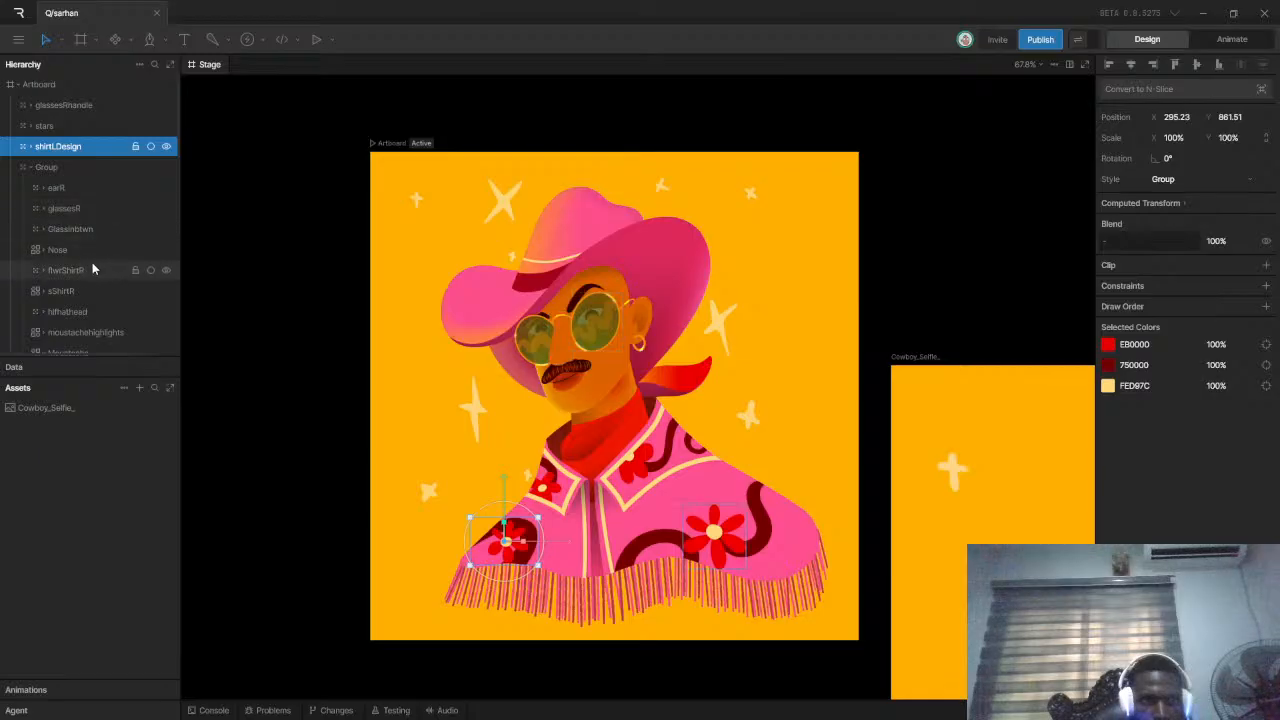
Move the flwrShirtR and sShirtR layers out of the group, placing them directly below shirtLDesign in the artboard
{"action": "left_click", "coordinate": [84, 292]}
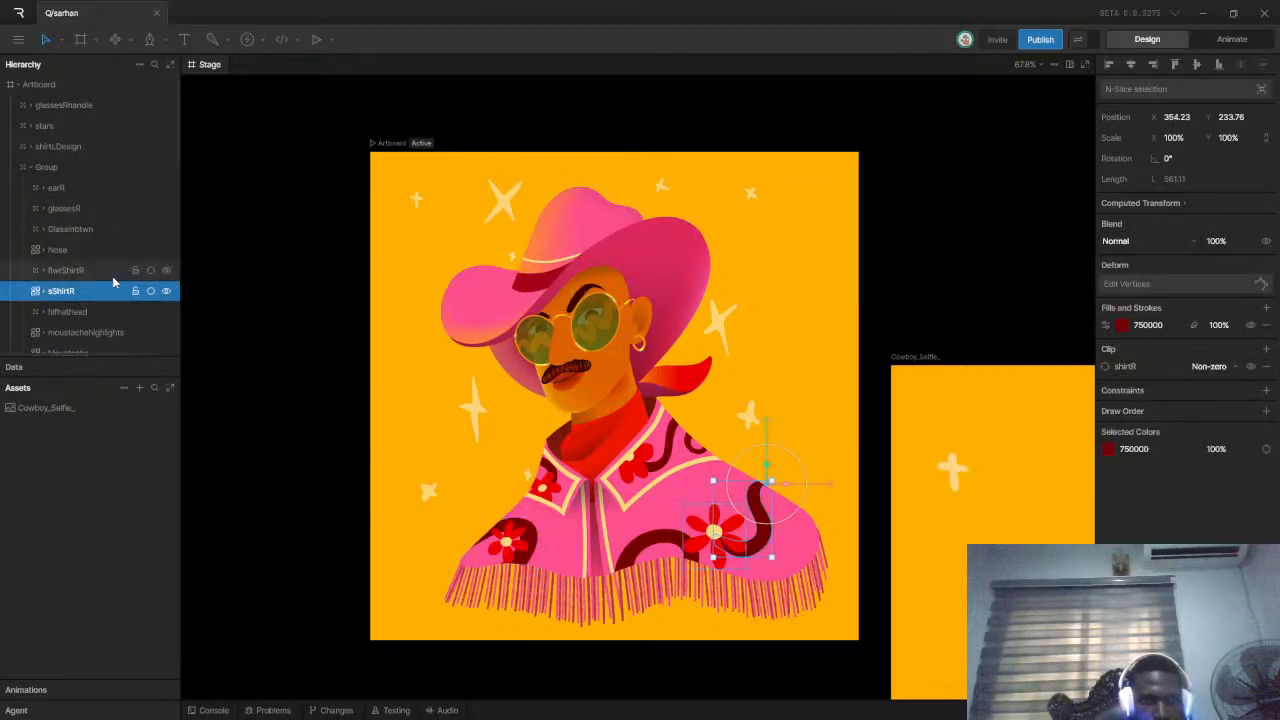
{"action": "left_click", "coordinate": [74, 276], "text": "shift"}
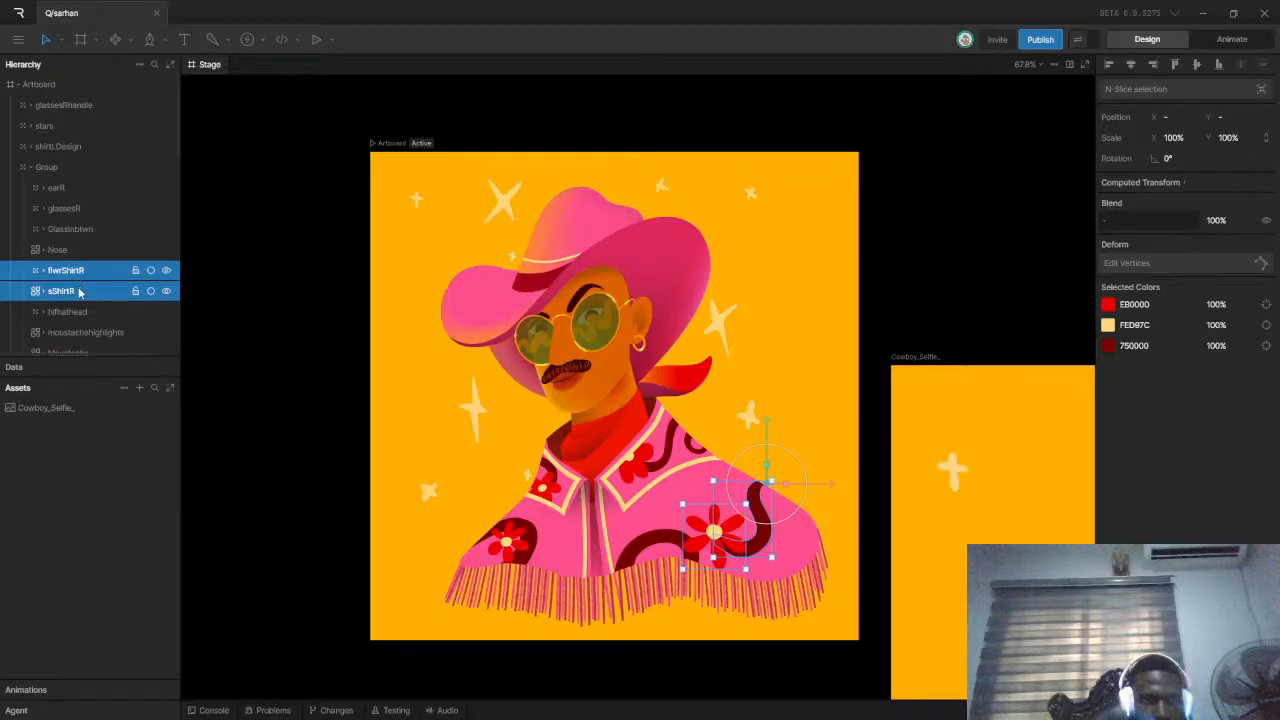
{"action": "left_click_drag", "start_coordinate": [79, 291], "coordinate": [74, 170]}
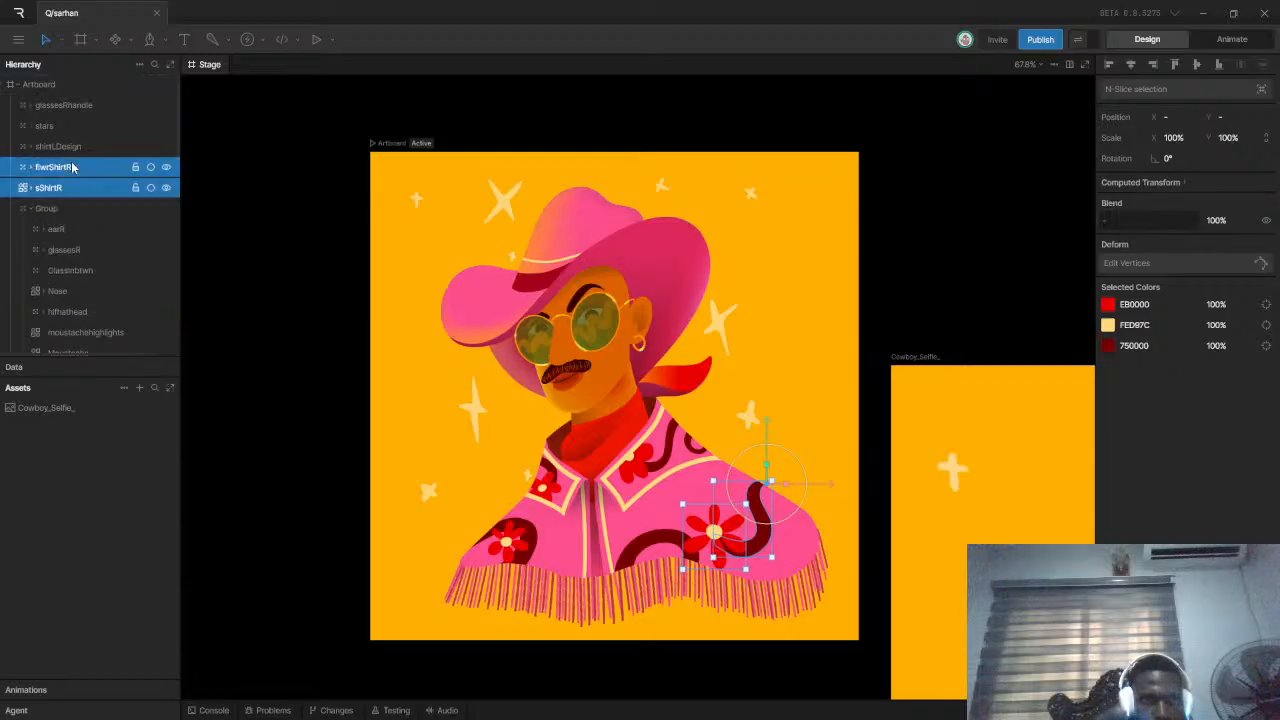
Toggle the group's visibility to check its parts, and move glassesRhandle into the group above earR
{"action": "left_click", "coordinate": [84, 212]}
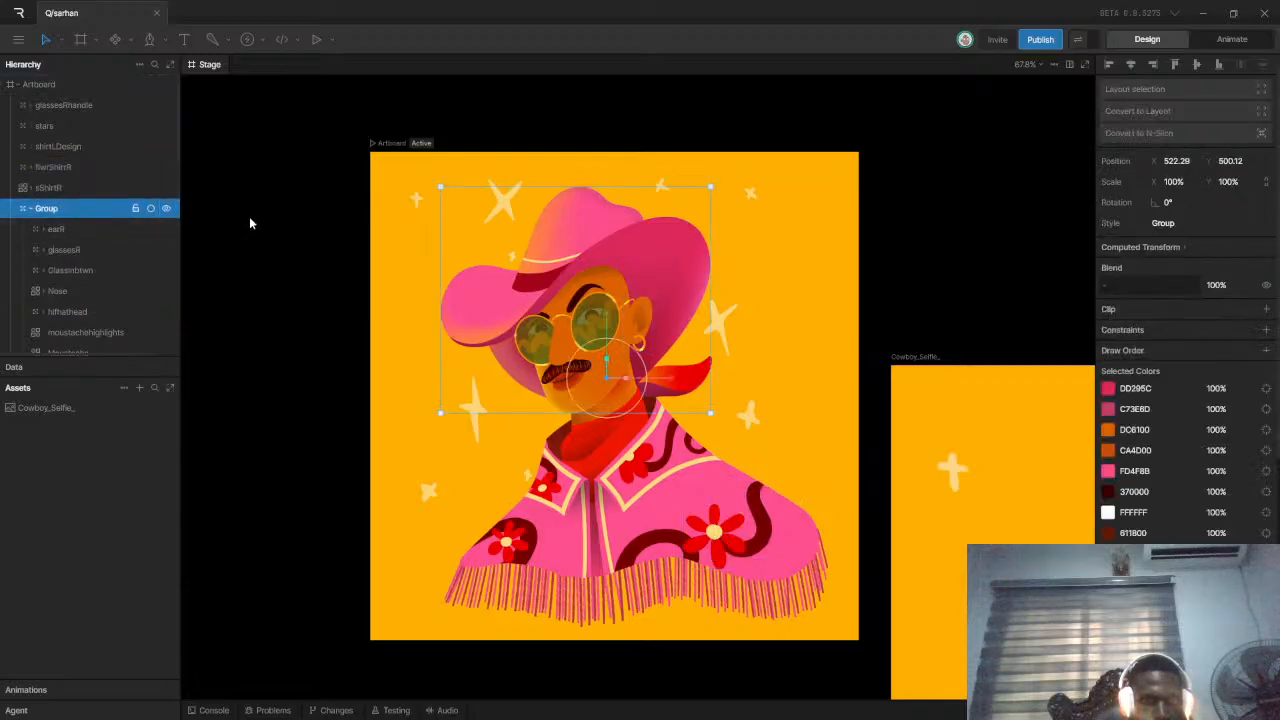
{"action": "left_click", "coordinate": [167, 208]}
{"action": "left_click", "coordinate": [167, 208]}
{"action": "left_click", "coordinate": [168, 209]}
{"action": "left_click", "coordinate": [168, 209]}
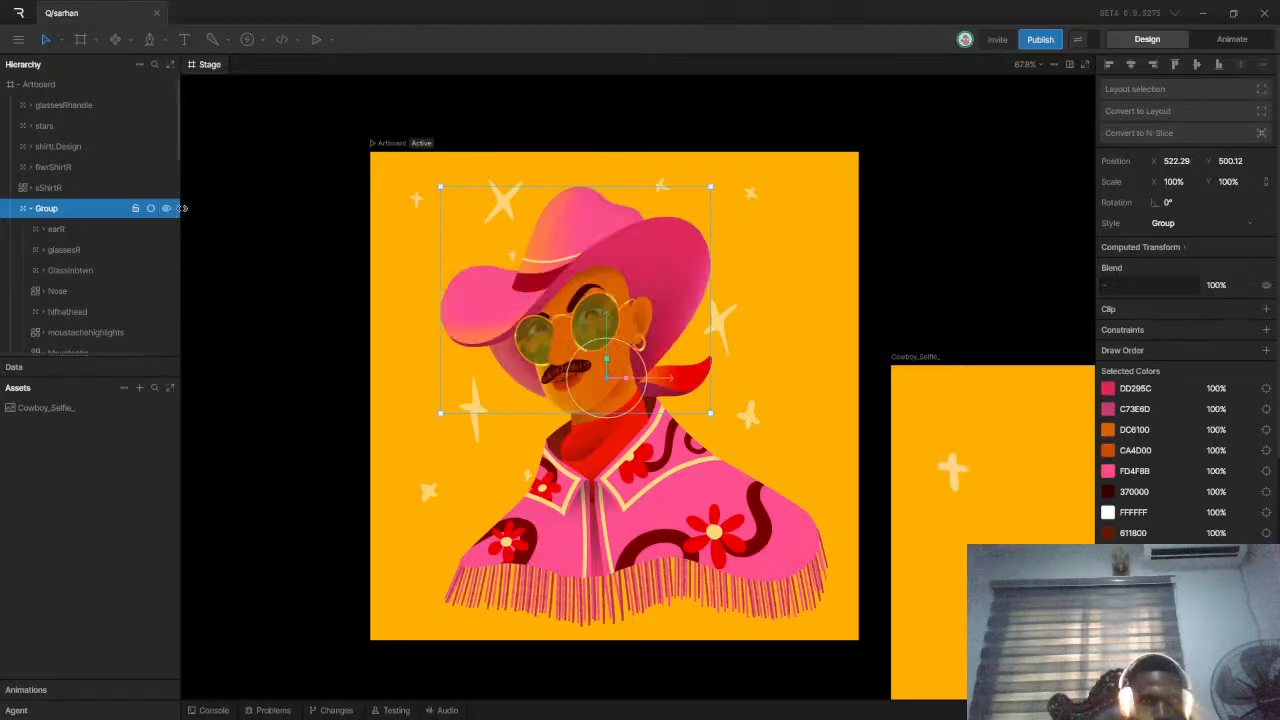
{"action": "left_click", "coordinate": [624, 307]}
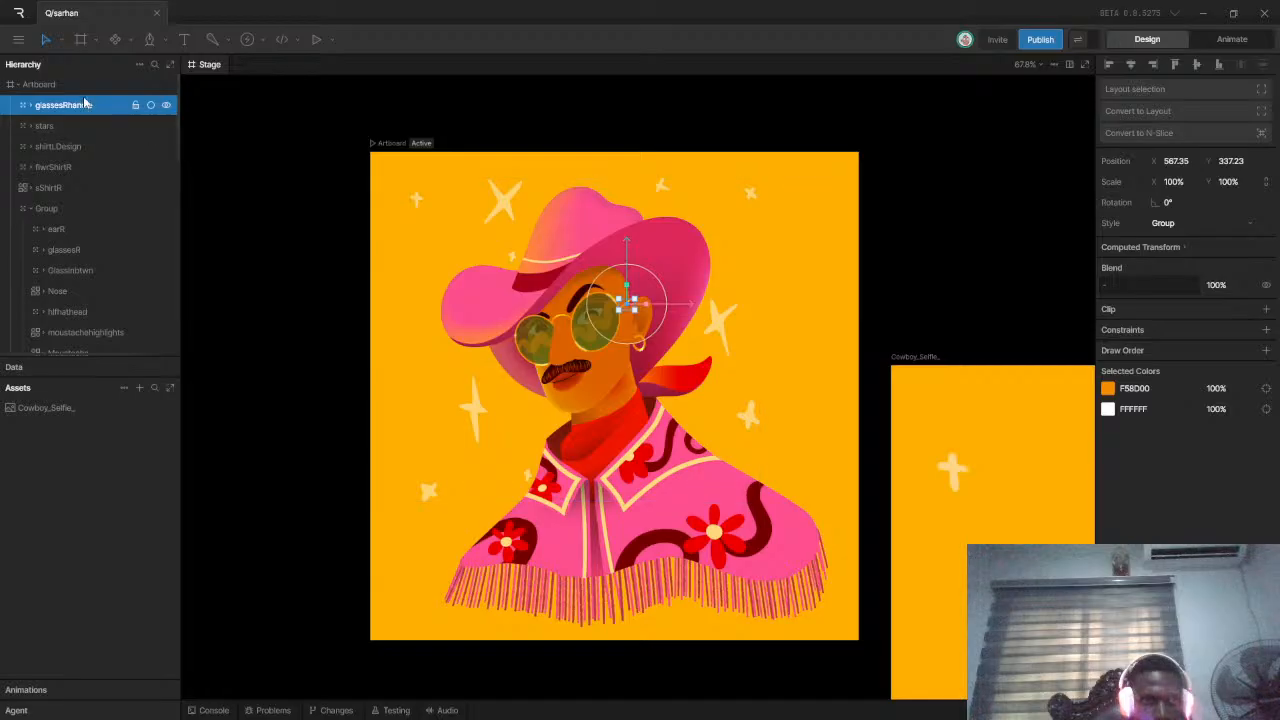
{"action": "left_click_drag", "start_coordinate": [84, 107], "coordinate": [80, 223]}
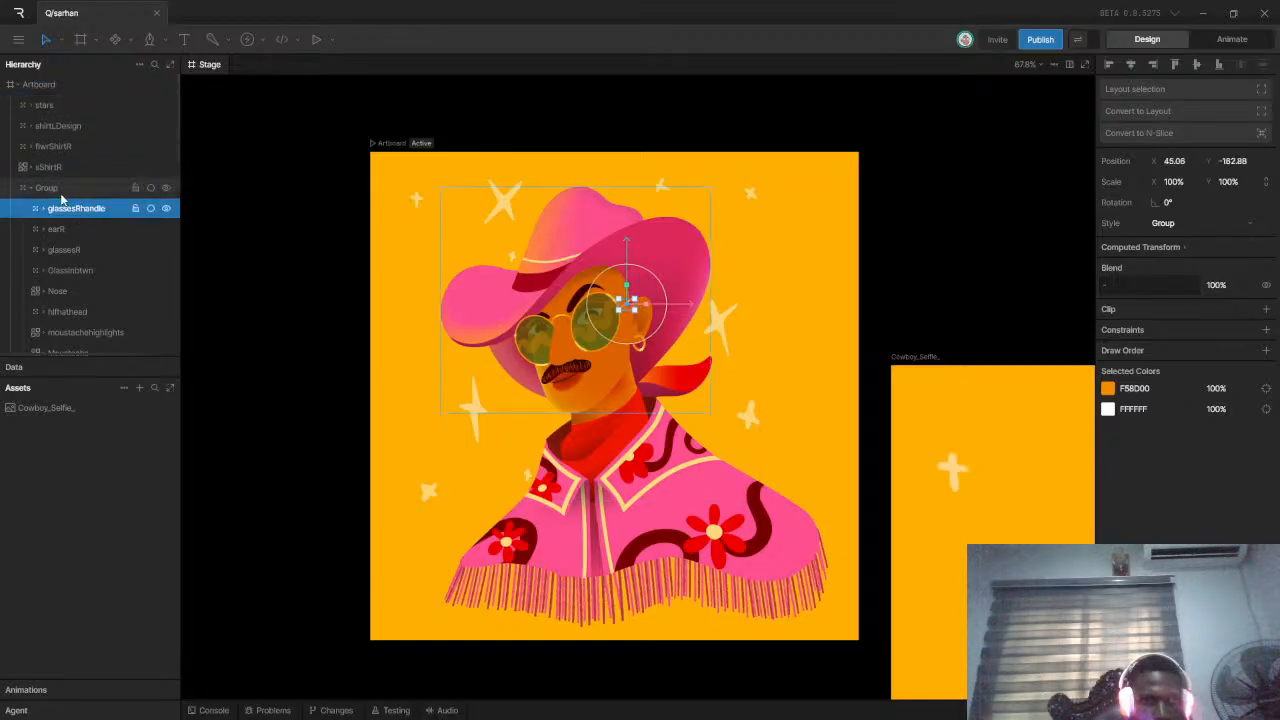
Rename the group as Head and collapse it in the hierarchy
{"action": "left_click", "coordinate": [56, 190]}
{"action": "double_click", "coordinate": [50, 188]}
{"action": "type", "text": "Glas"}
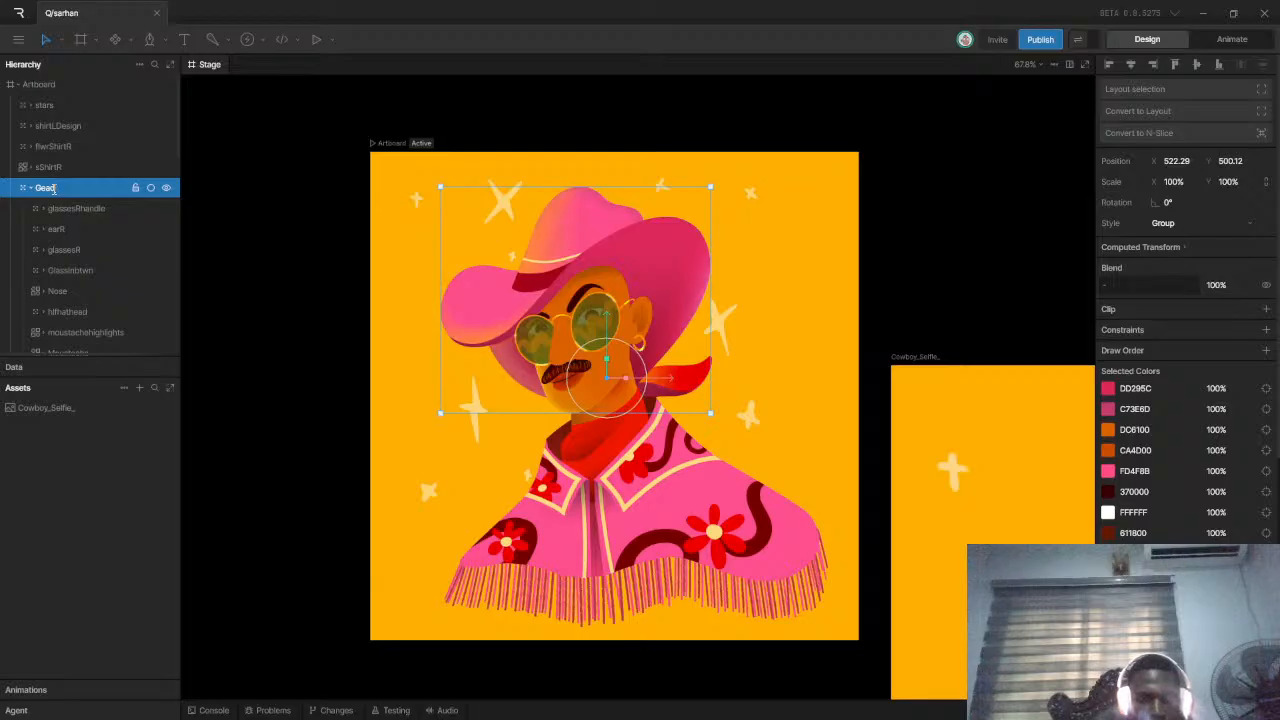
{"action": "key", "text": "BackSpace"}
{"action": "key", "text": "BackSpace"}
{"action": "key", "text": "BackSpace"}
{"action": "key", "text": "BackSpace"}
{"action": "type", "text": "Head"}
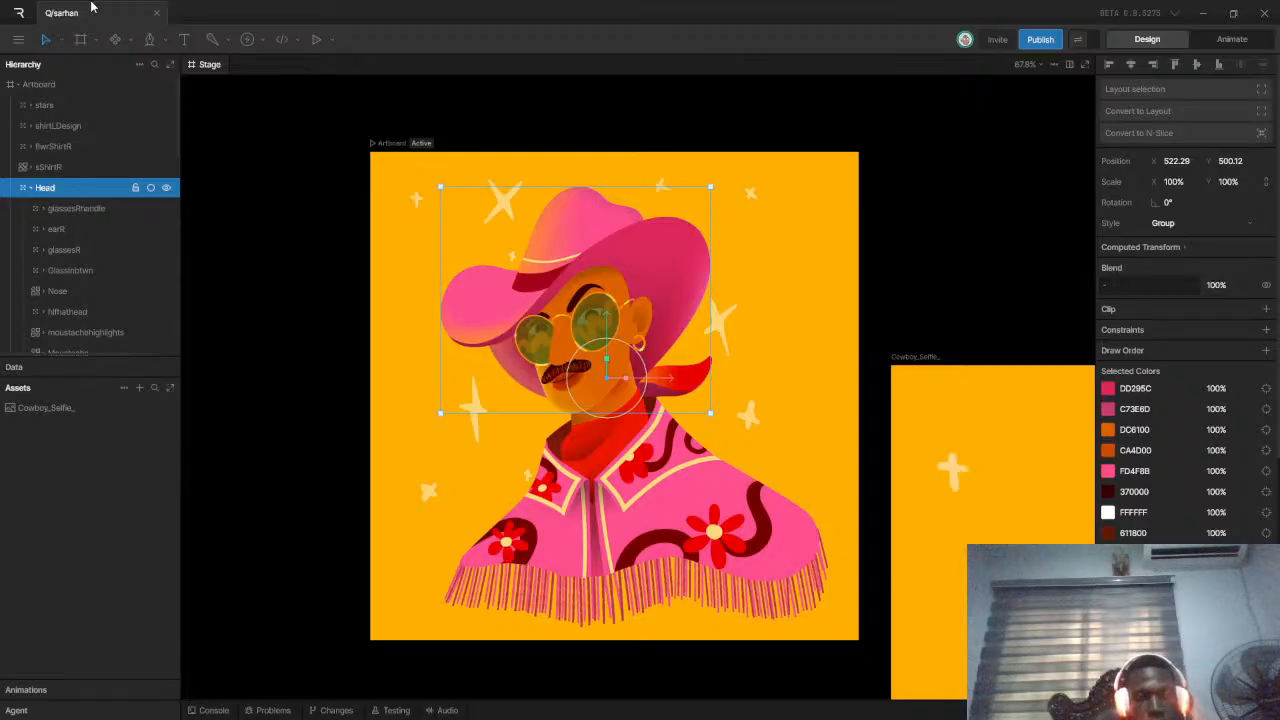
{"action": "left_click", "coordinate": [35, 187]}
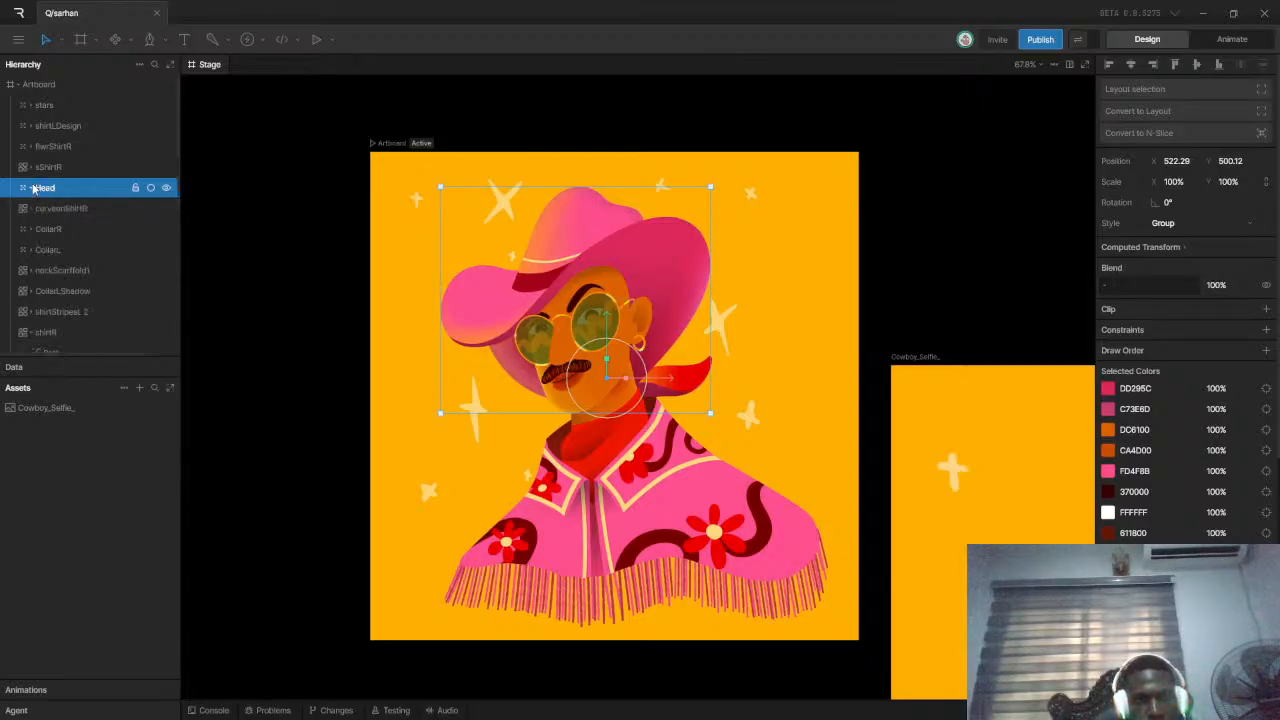
Hide and show the Head group repeatedly to check which artwork parts it covers, leaving it shown
{"action": "left_click", "coordinate": [166, 188]}
{"action": "left_click", "coordinate": [166, 188]}
{"action": "left_click", "coordinate": [166, 188]}
{"action": "left_click", "coordinate": [166, 188]}
{"action": "left_click", "coordinate": [166, 188]}
{"action": "left_click", "coordinate": [166, 188]}
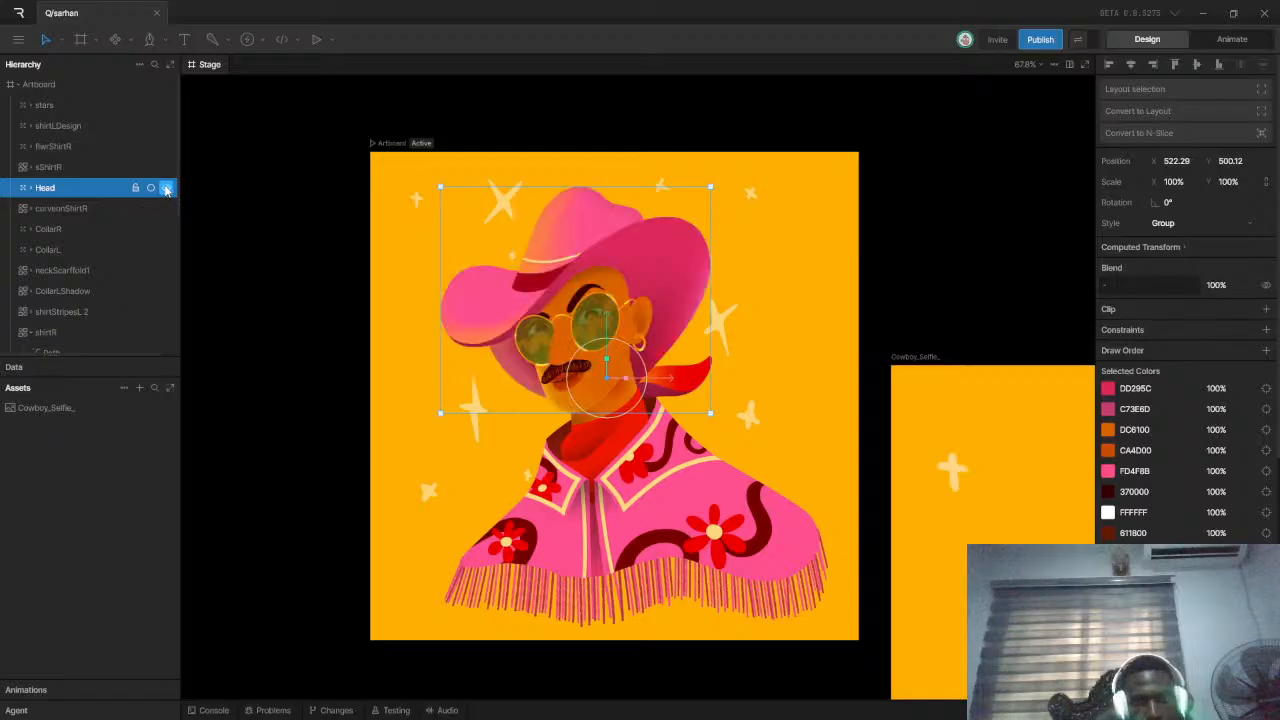
{"action": "left_click", "coordinate": [166, 188]}
{"action": "left_click", "coordinate": [166, 188]}
{"action": "left_click", "coordinate": [166, 188]}
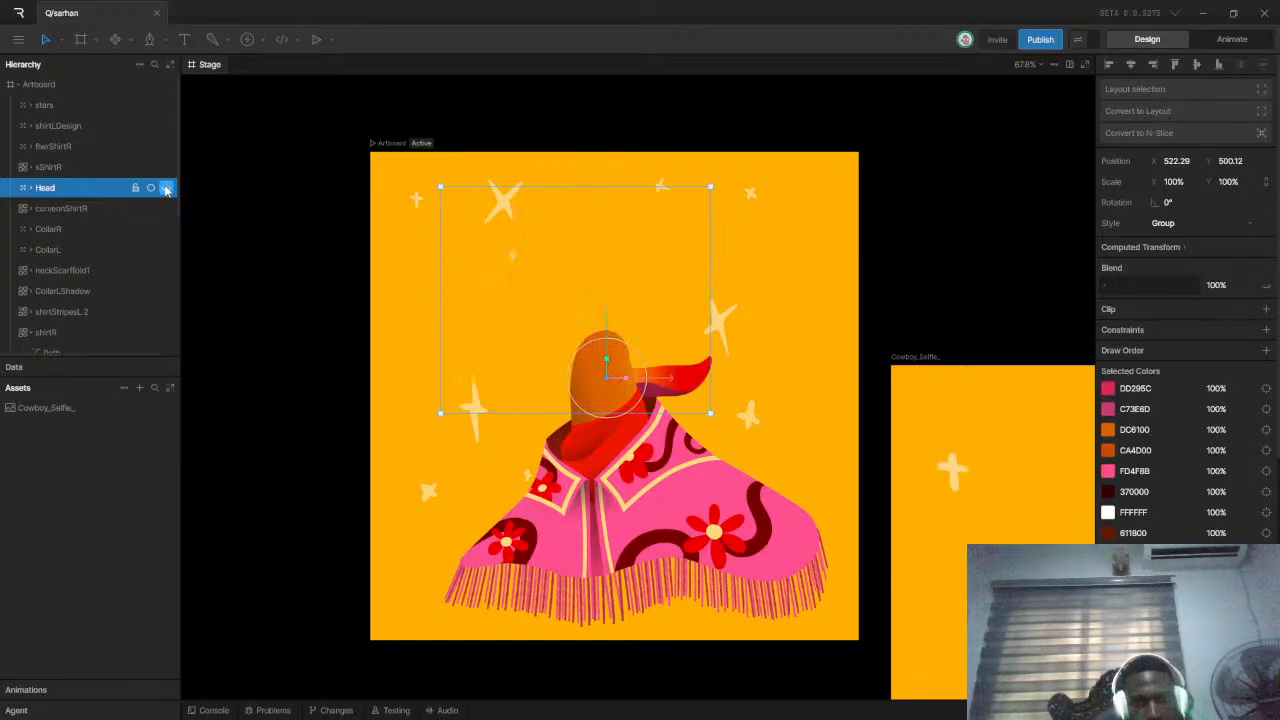
{"action": "left_click", "coordinate": [166, 188]}
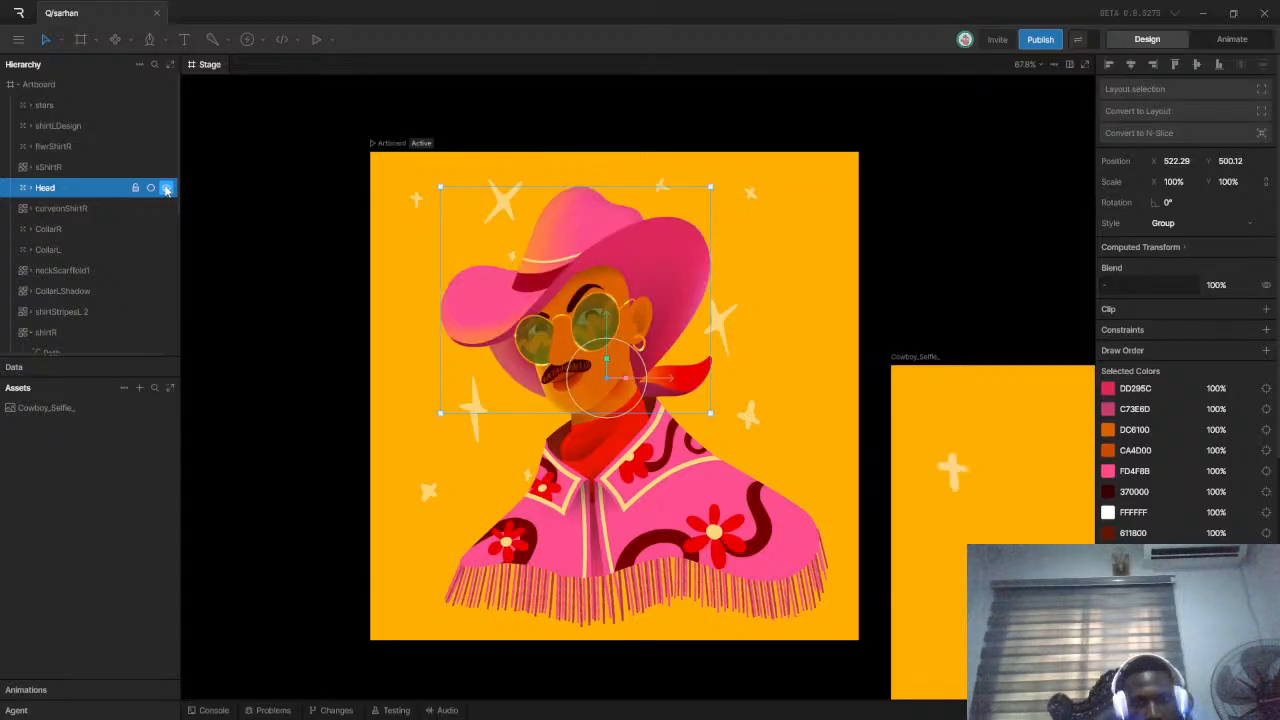
{"action": "left_click", "coordinate": [166, 188]}
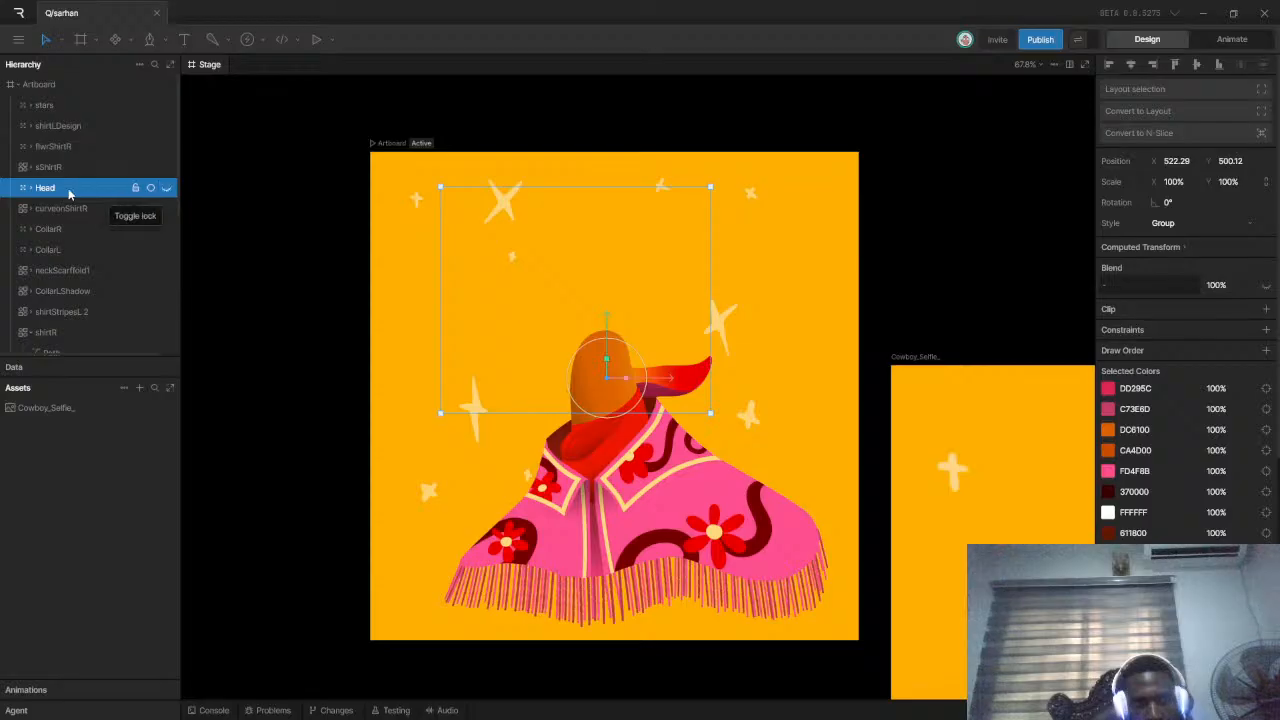
{"action": "left_click", "coordinate": [166, 188]}
{"action": "left_click", "coordinate": [166, 188]}
{"action": "left_click", "coordinate": [166, 188]}
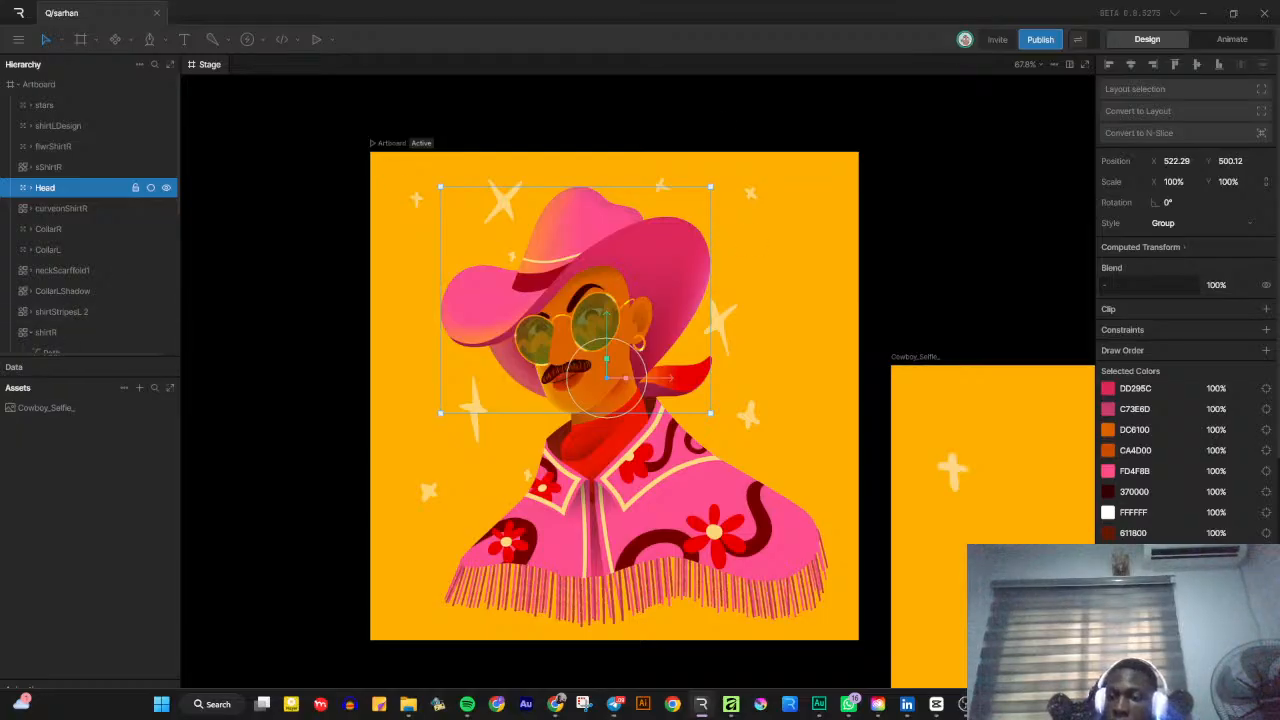
{"action": "key", "text": "alt+Tab"}
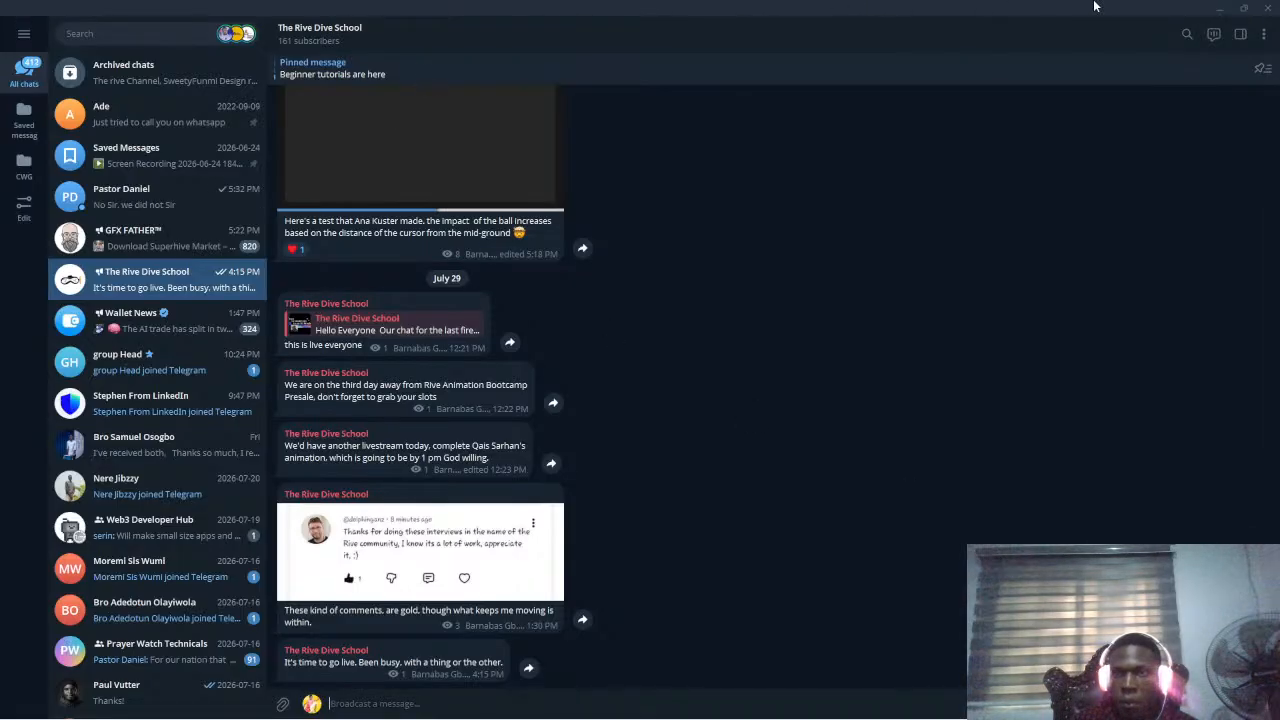
{"action": "left_click", "coordinate": [1219, 7]}
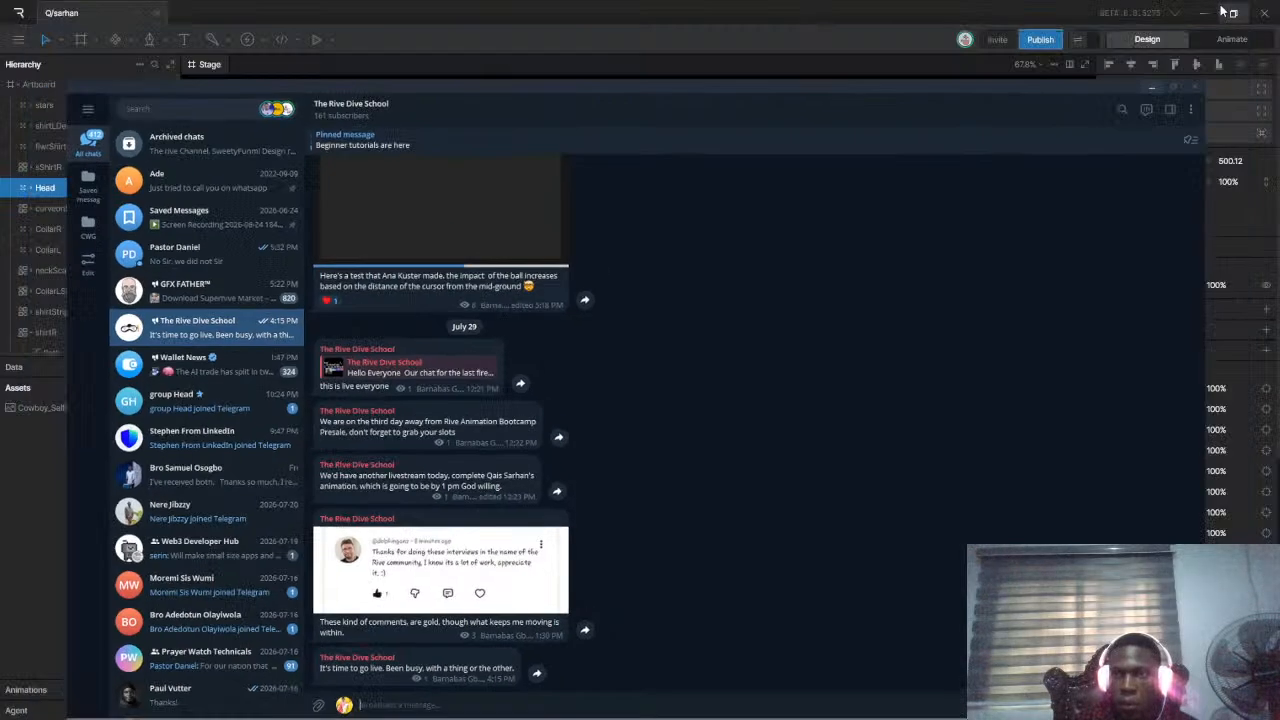
{"action": "left_click", "coordinate": [794, 320]}
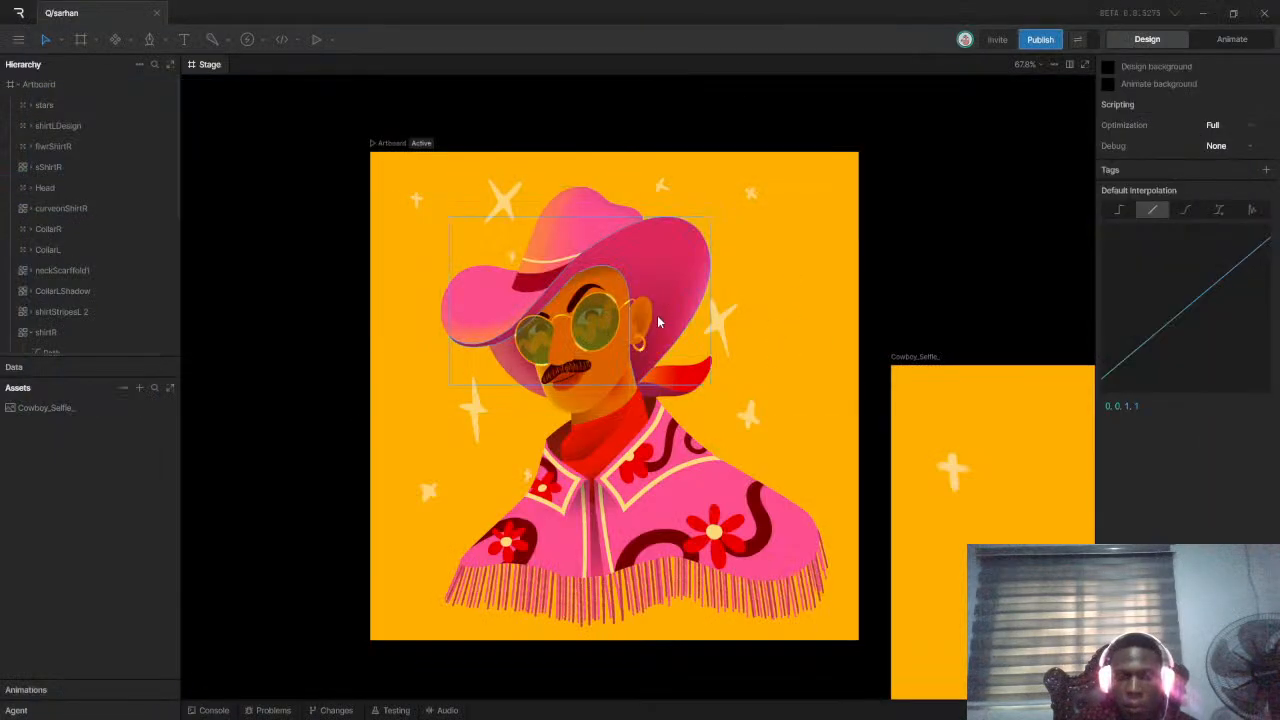
Expand the Head group and hide and show its hlfhathead group to check which hat parts it covers
{"action": "scroll", "coordinate": [640, 322], "scroll_direction": "up", "scroll_amount": 2}
{"action": "left_click", "coordinate": [630, 222]}
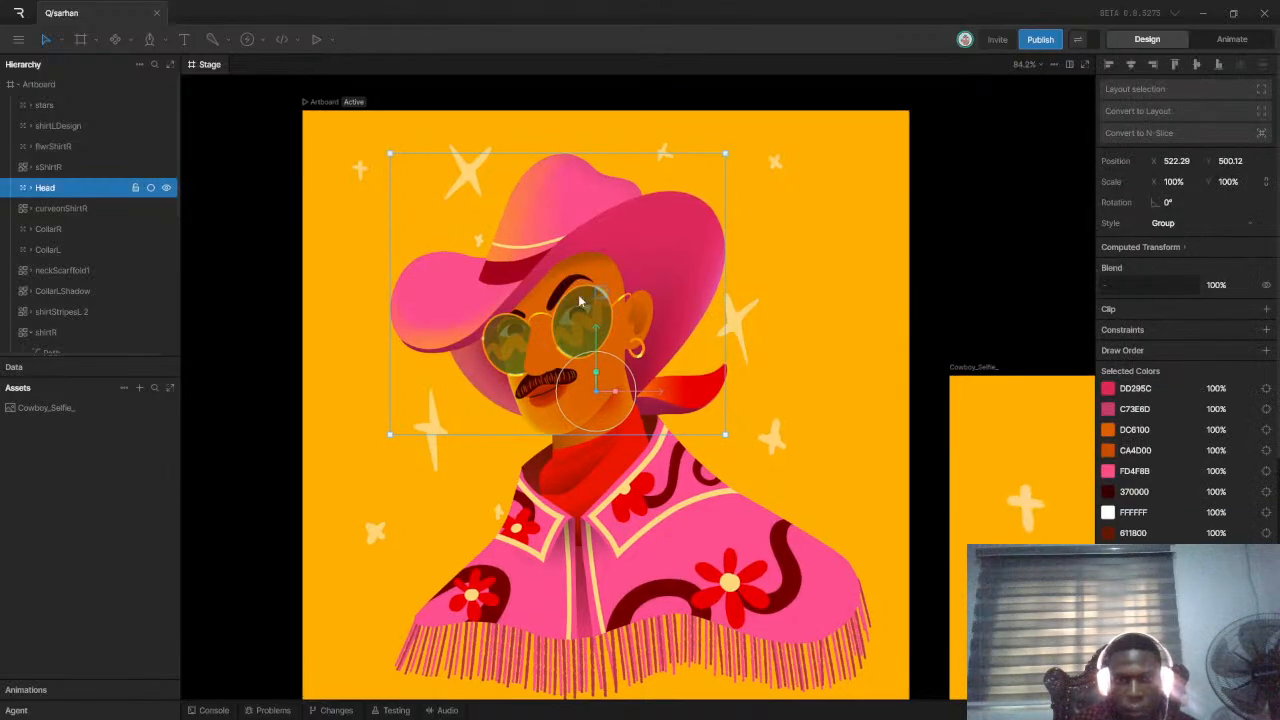
{"action": "scroll", "coordinate": [515, 300], "scroll_direction": "up", "scroll_amount": 4}
{"action": "scroll", "coordinate": [386, 342], "scroll_direction": "down", "scroll_amount": 10}
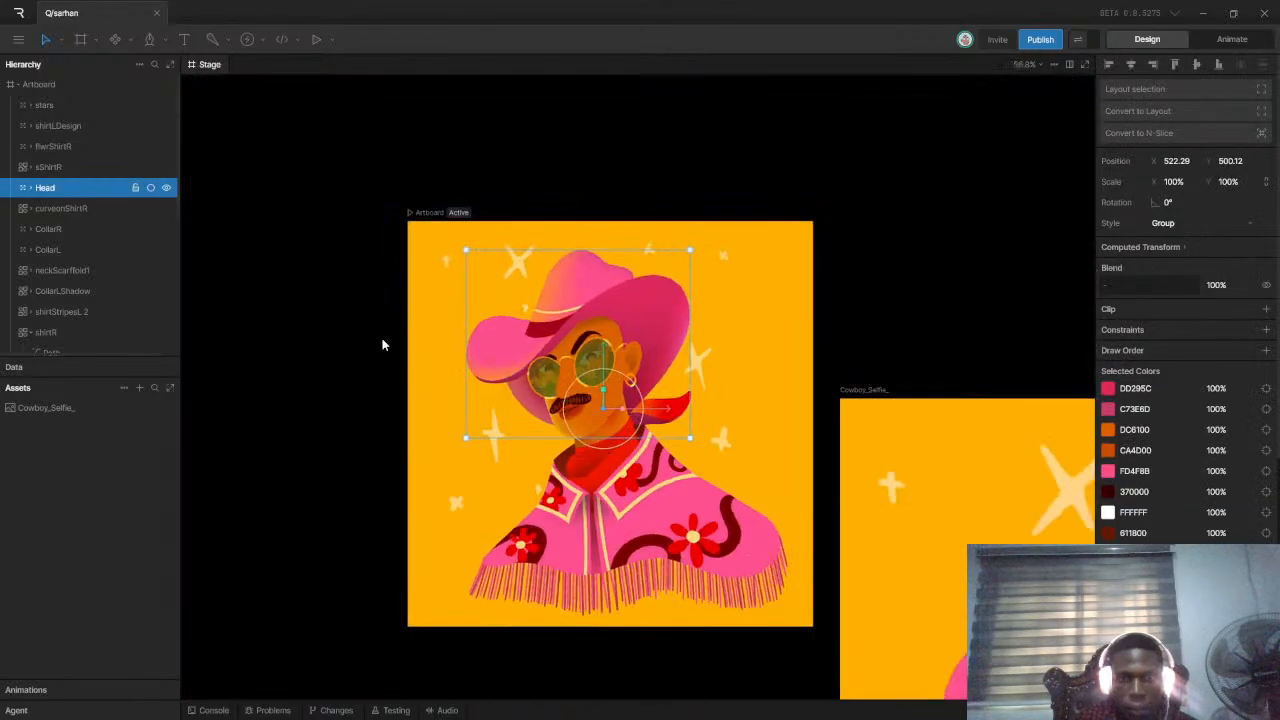
{"action": "scroll", "coordinate": [430, 342], "scroll_direction": "up", "scroll_amount": 10}
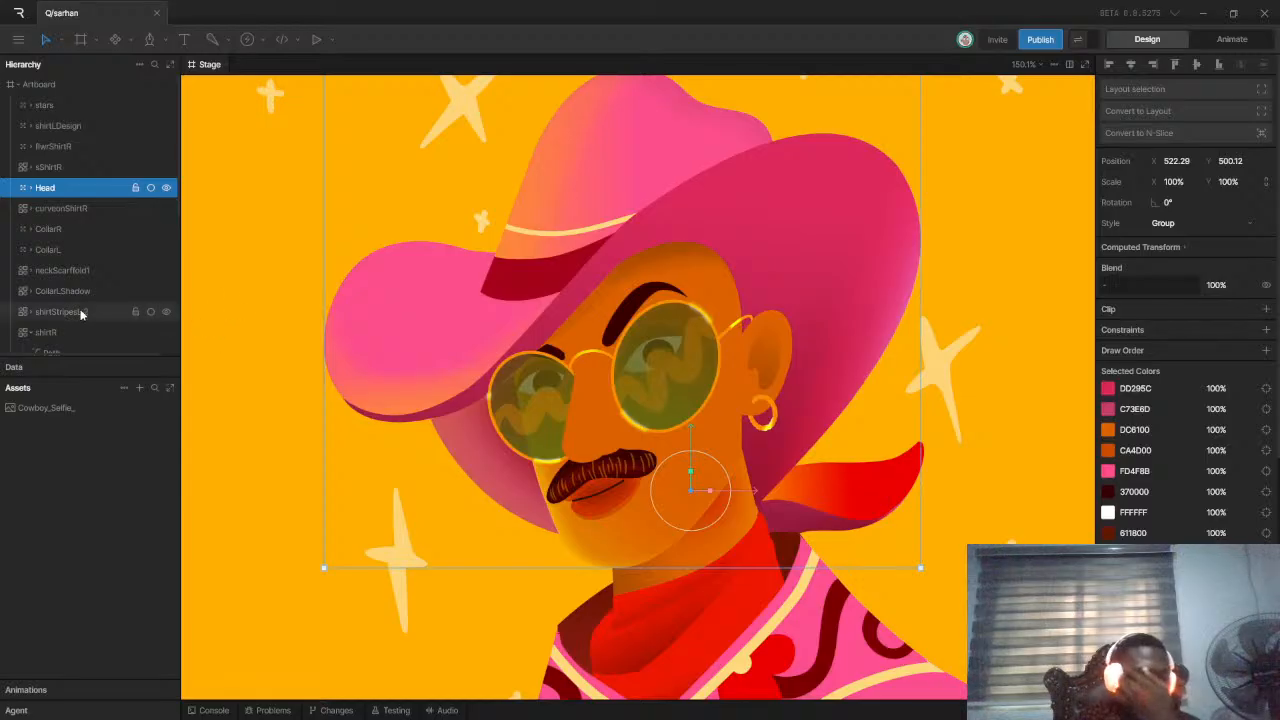
{"action": "left_click", "coordinate": [32, 190]}
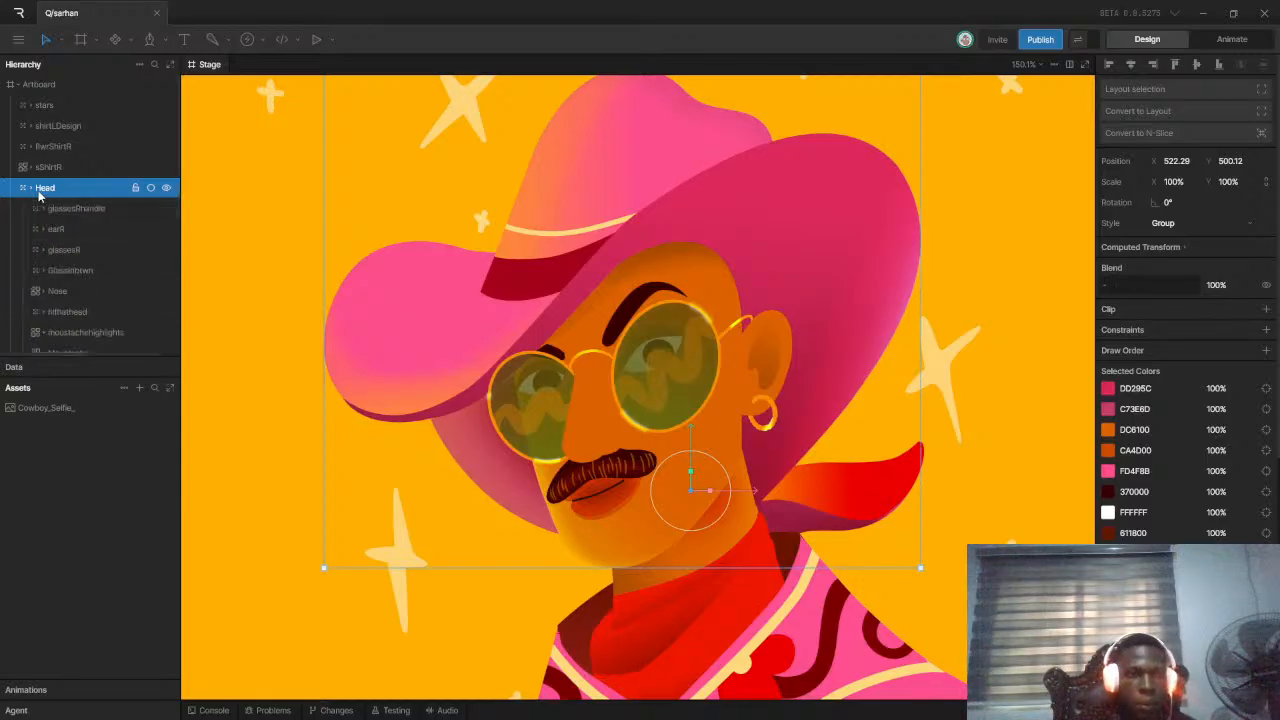
{"action": "scroll", "coordinate": [128, 273], "scroll_direction": "down", "scroll_amount": 2}
{"action": "left_click", "coordinate": [80, 246]}
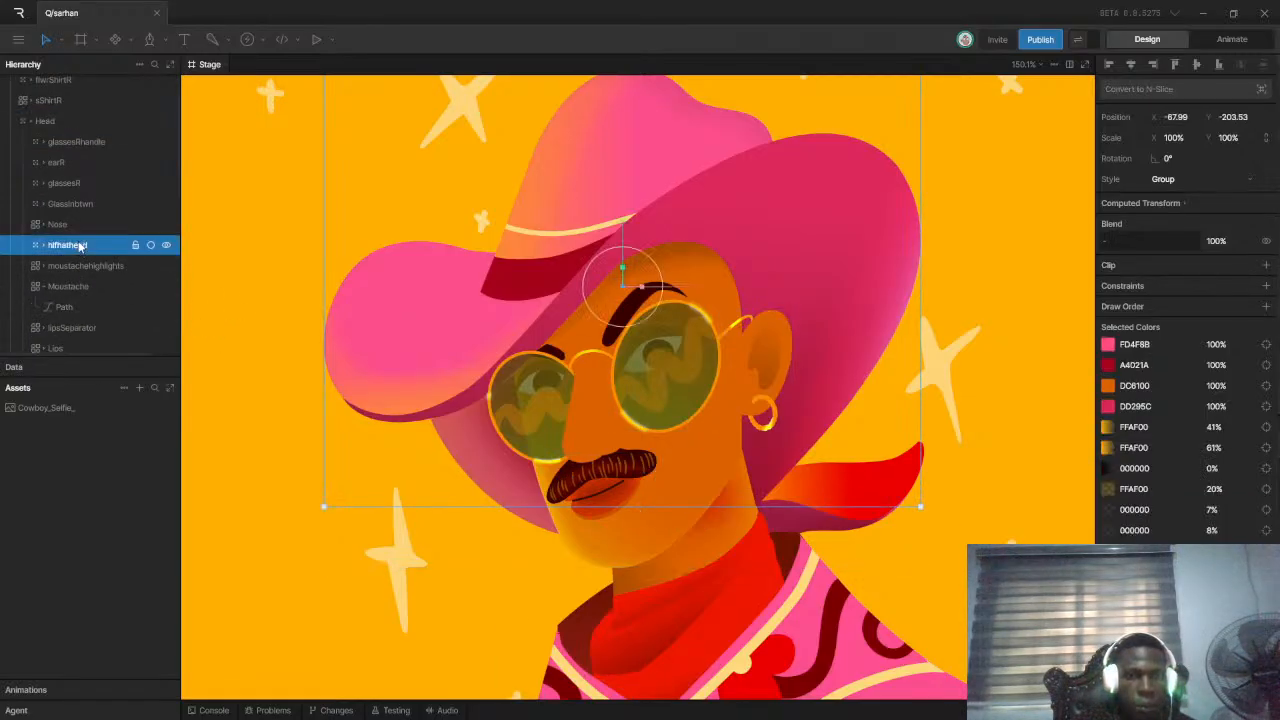
{"action": "left_click", "coordinate": [166, 245]}
{"action": "left_click", "coordinate": [166, 245]}
{"action": "left_click", "coordinate": [167, 247]}
{"action": "left_click", "coordinate": [167, 247]}
{"action": "left_click", "coordinate": [167, 247]}
{"action": "left_click", "coordinate": [167, 247]}
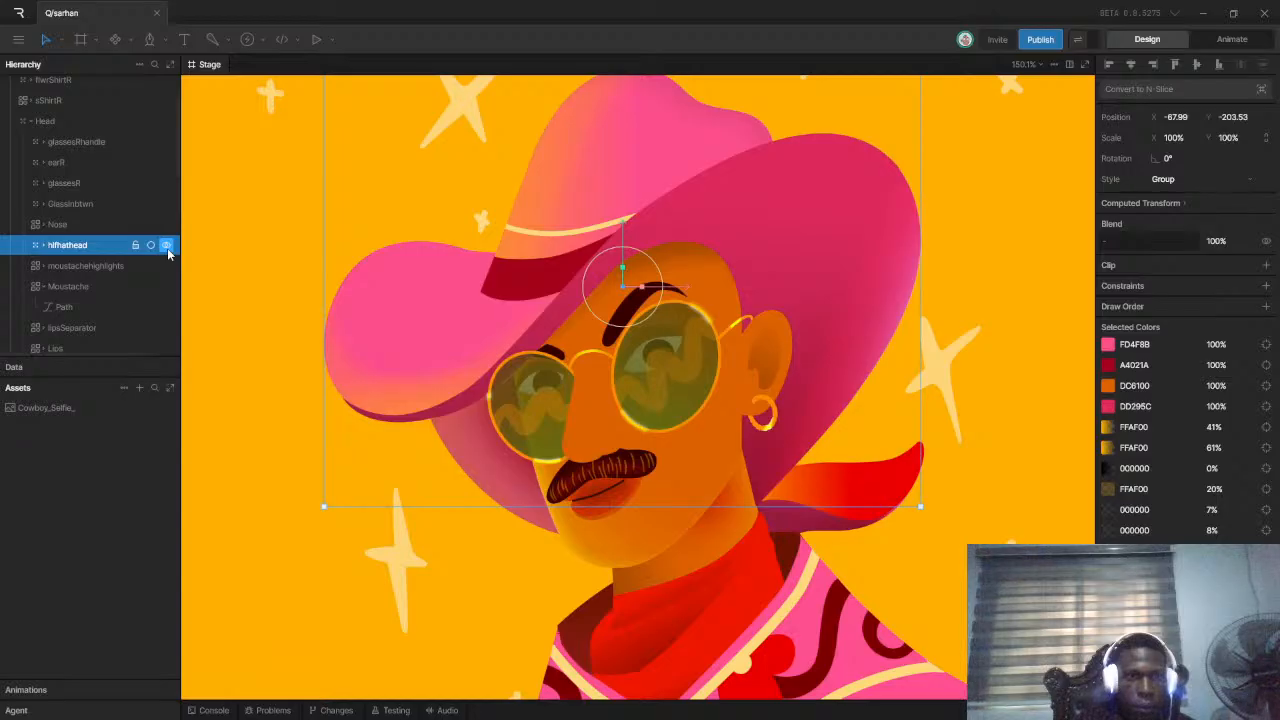
Expand the hlfhathead group and check the left back of hat layer by hiding and showing it
{"action": "left_click", "coordinate": [42, 245]}
{"action": "left_click", "coordinate": [78, 266]}
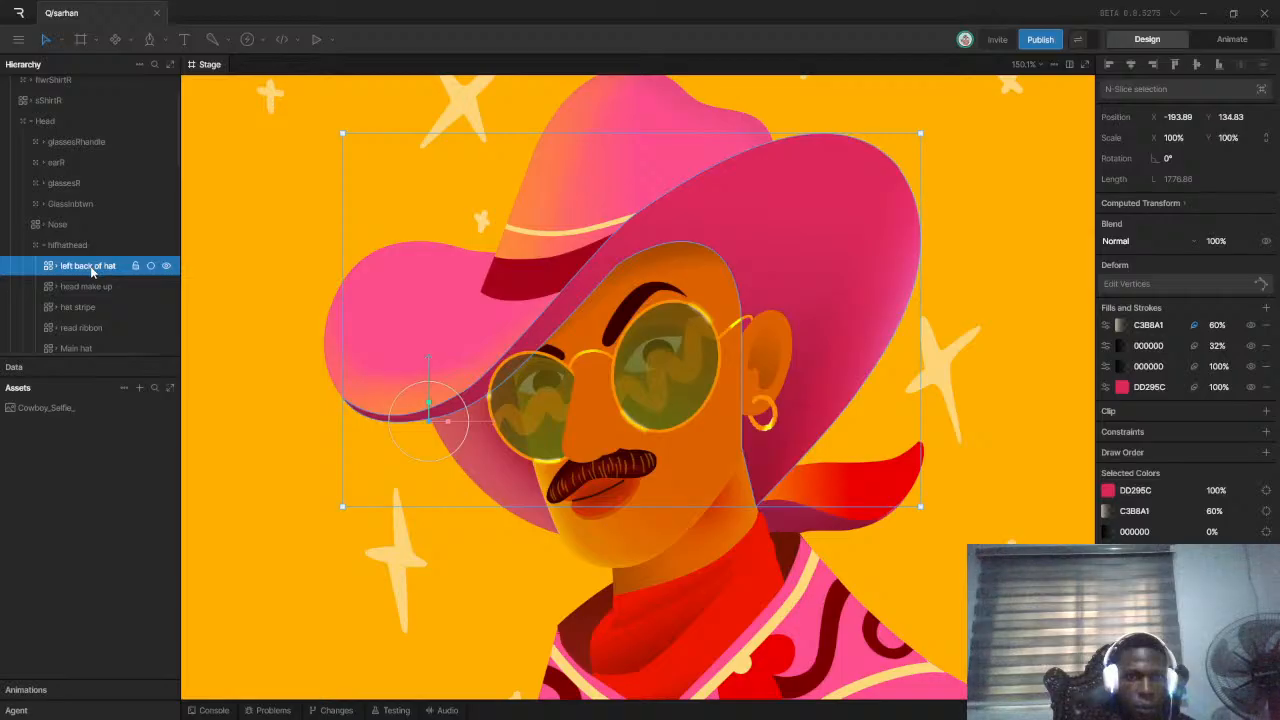
{"action": "left_click", "coordinate": [167, 267]}
{"action": "left_click", "coordinate": [167, 268]}
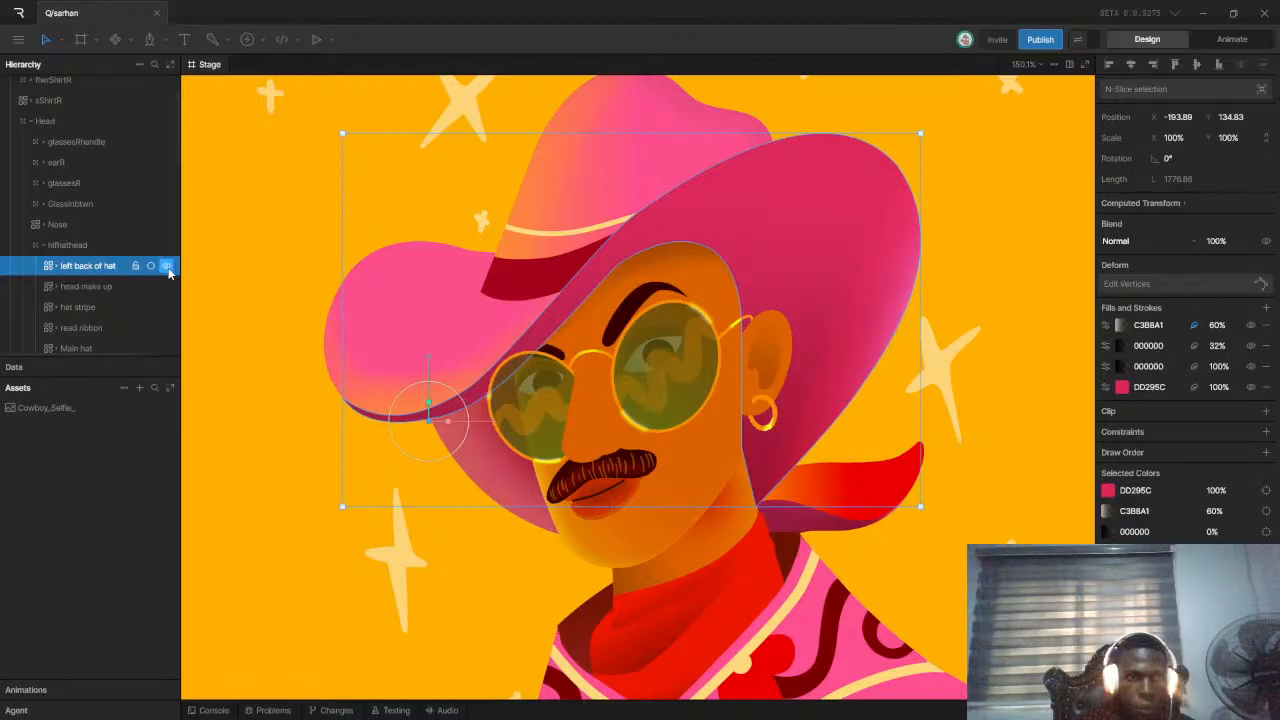
Check on the artwork which glasses parts the glassesR, glassesRhandle and Glassinbtwn groups in Head cover
{"action": "left_click", "coordinate": [87, 183]}
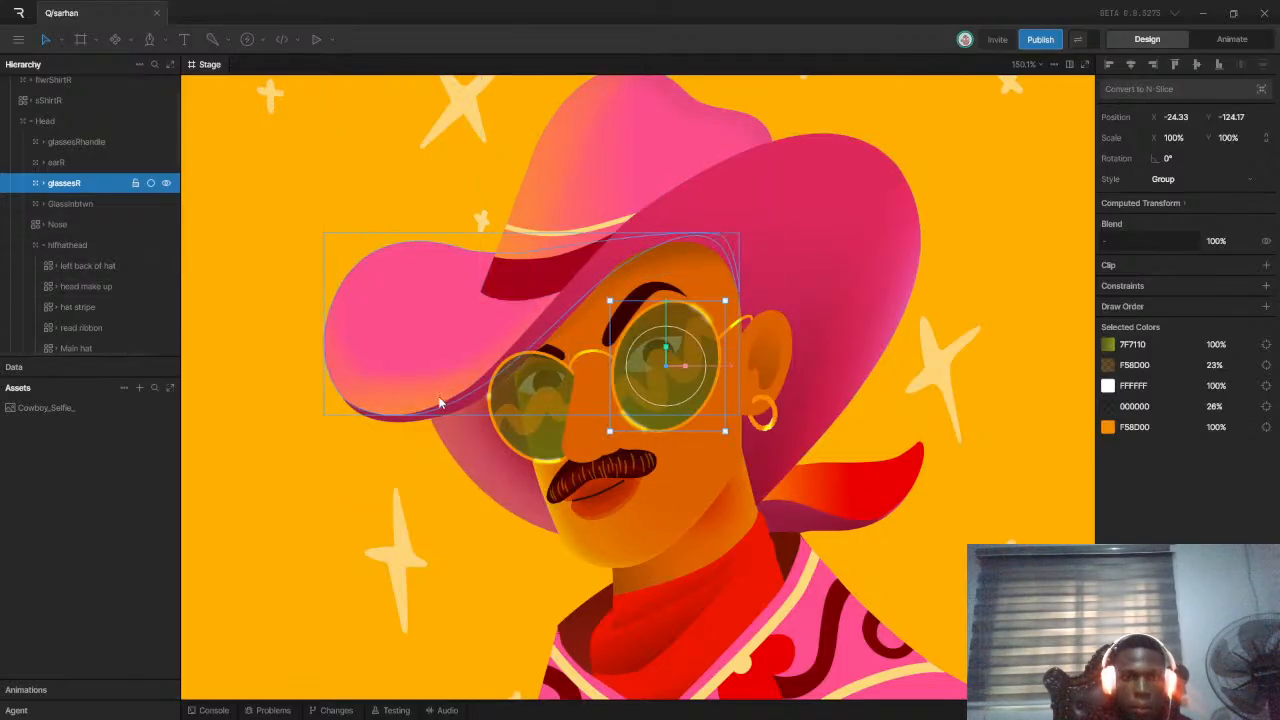
{"action": "left_click", "coordinate": [166, 183]}
{"action": "left_click", "coordinate": [166, 183]}
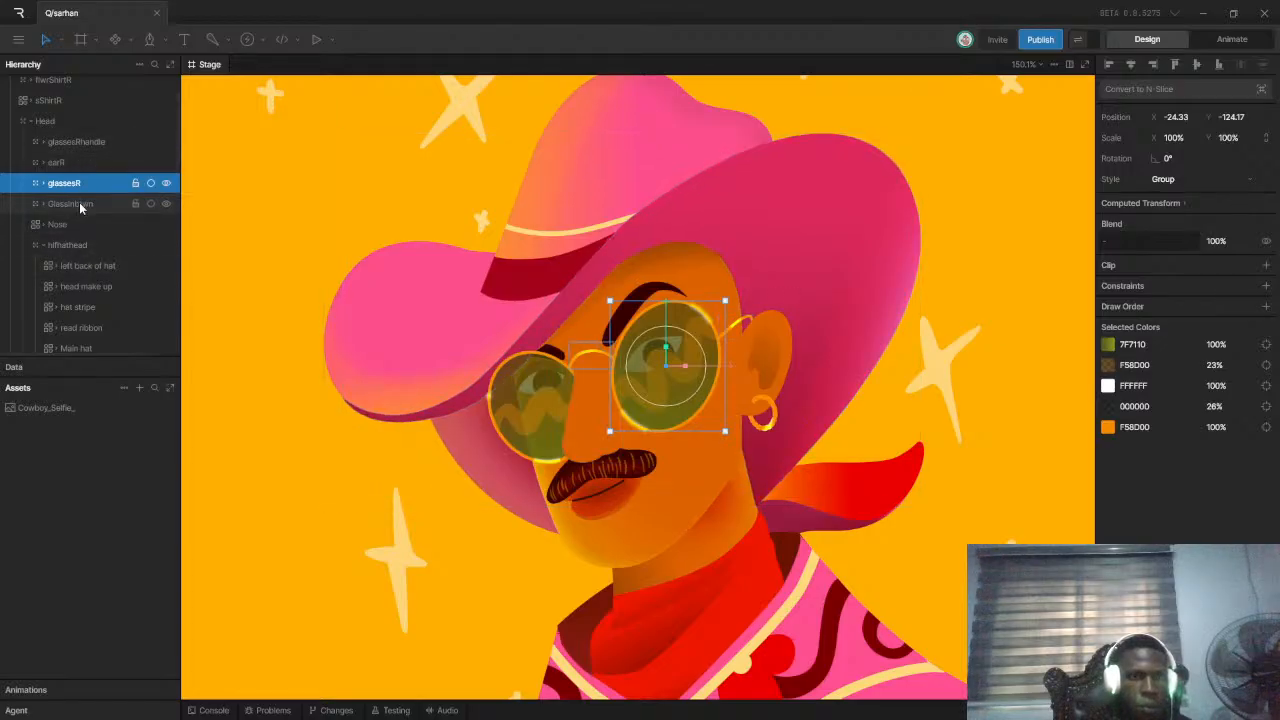
{"action": "left_click", "coordinate": [88, 142]}
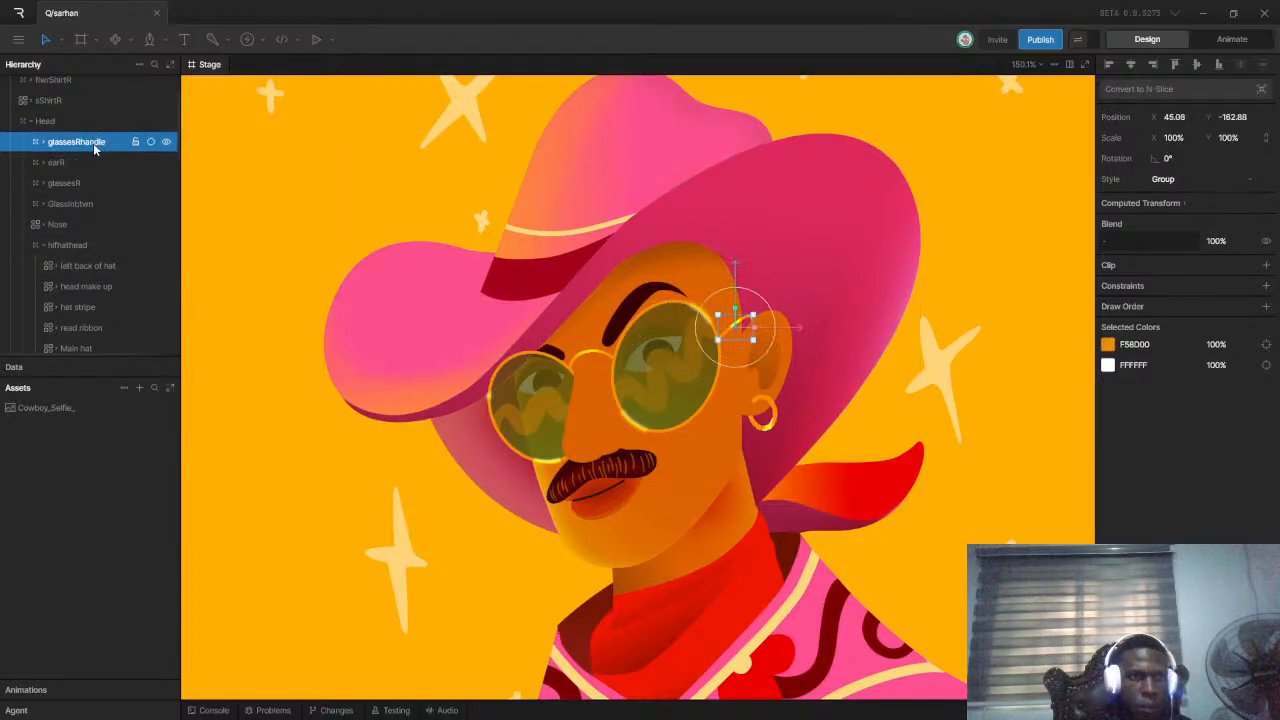
{"action": "left_click", "coordinate": [66, 203]}
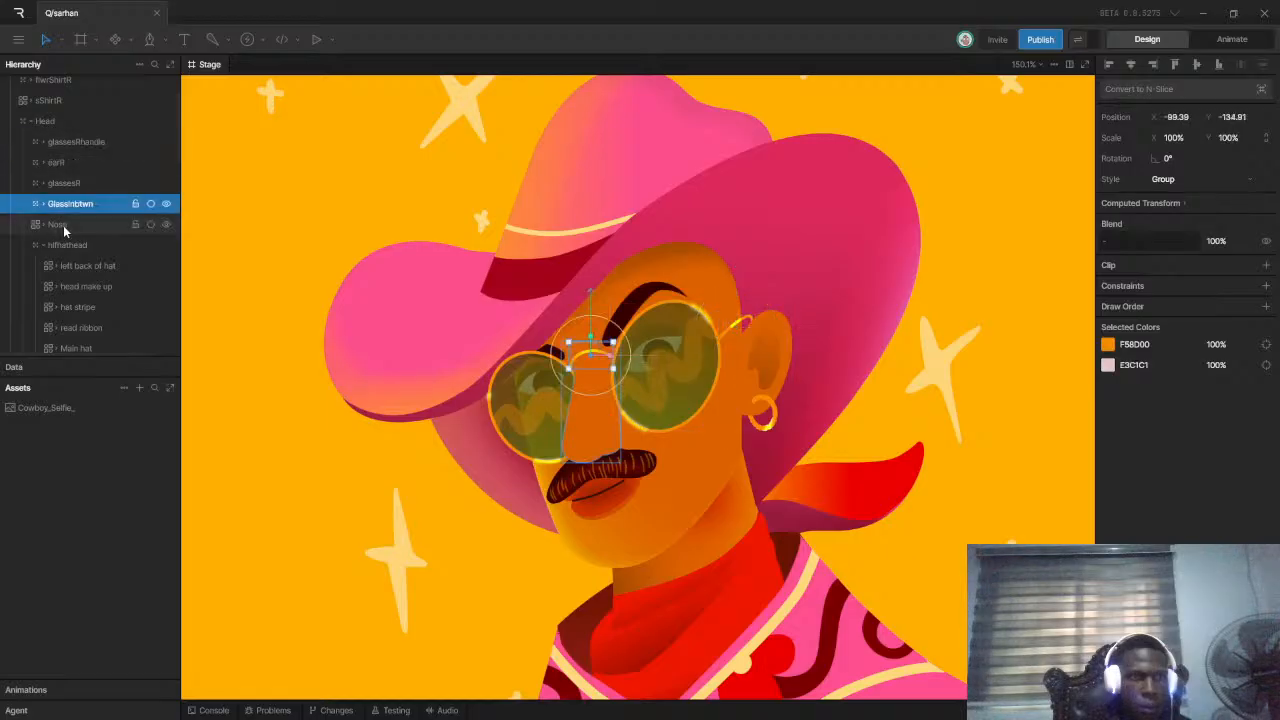
{"action": "left_click", "coordinate": [67, 218]}
{"action": "left_click", "coordinate": [66, 184]}
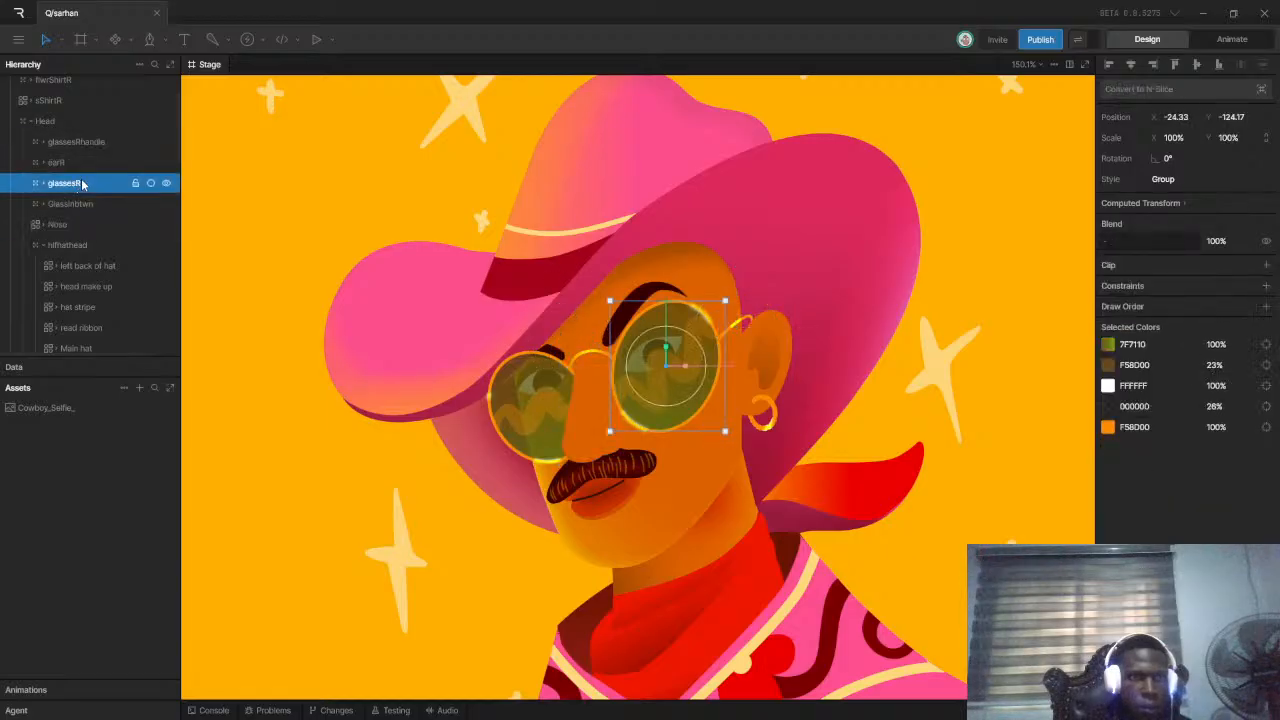
Locate the other lens's group, glassesL, inside the Nose layer and collapse it
{"action": "scroll", "coordinate": [85, 245], "scroll_direction": "down", "scroll_amount": 3}
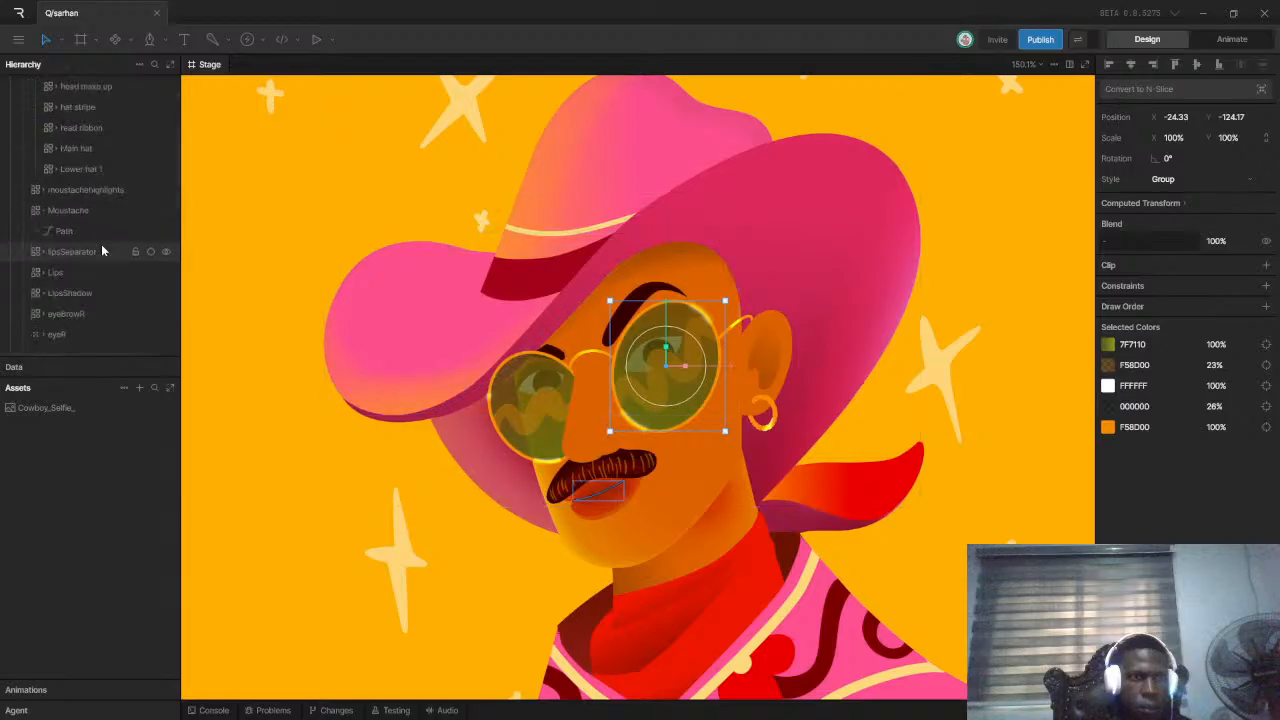
{"action": "scroll", "coordinate": [101, 246], "scroll_direction": "down", "scroll_amount": 10}
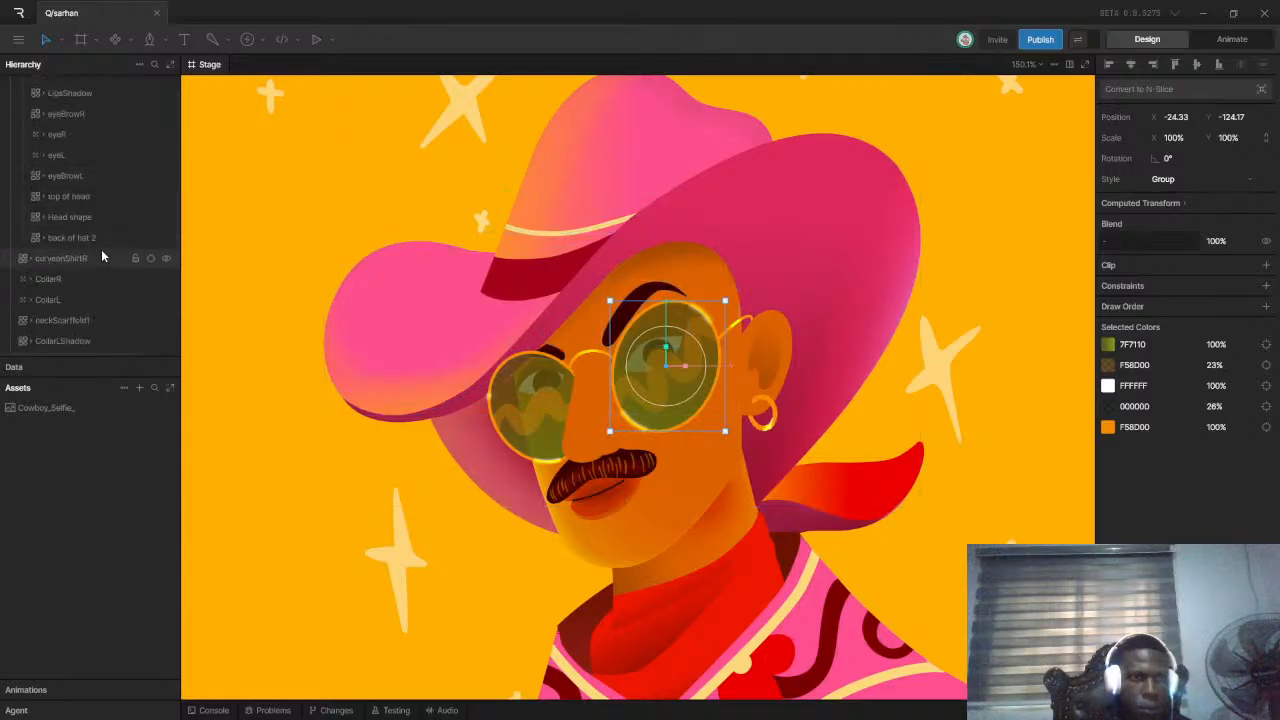
{"action": "left_click", "coordinate": [508, 418]}
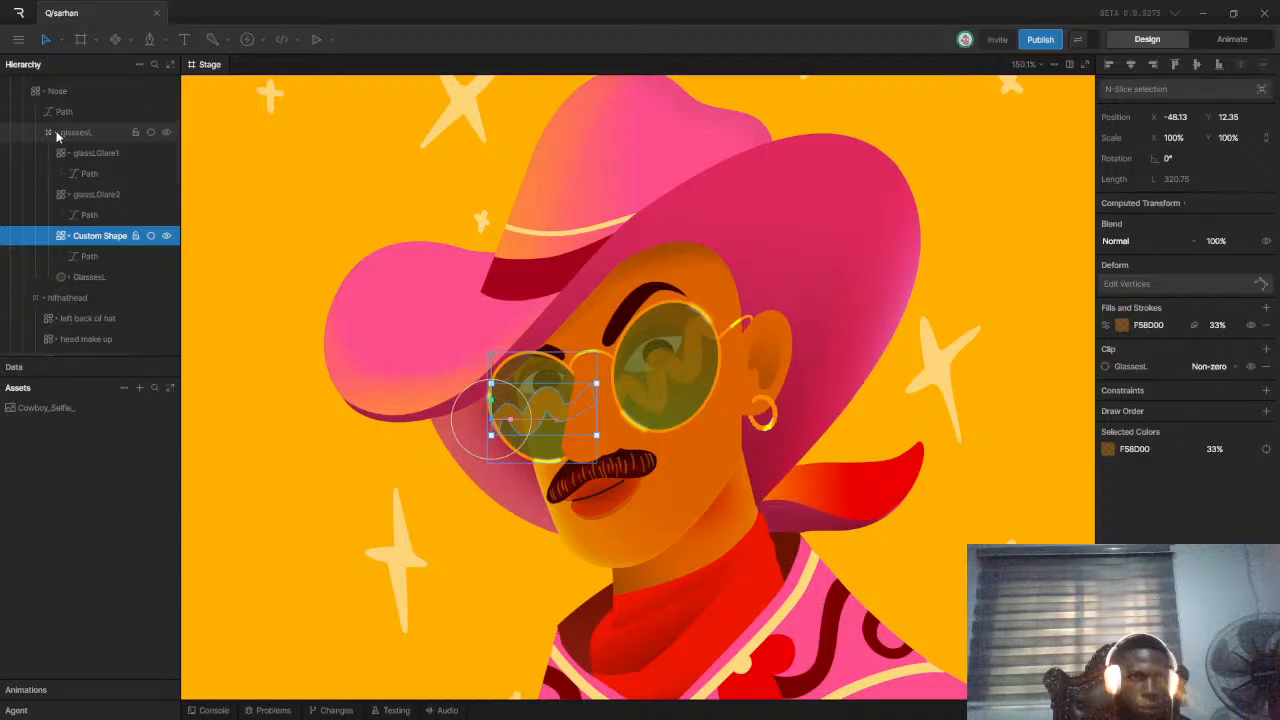
{"action": "left_click", "coordinate": [57, 137]}
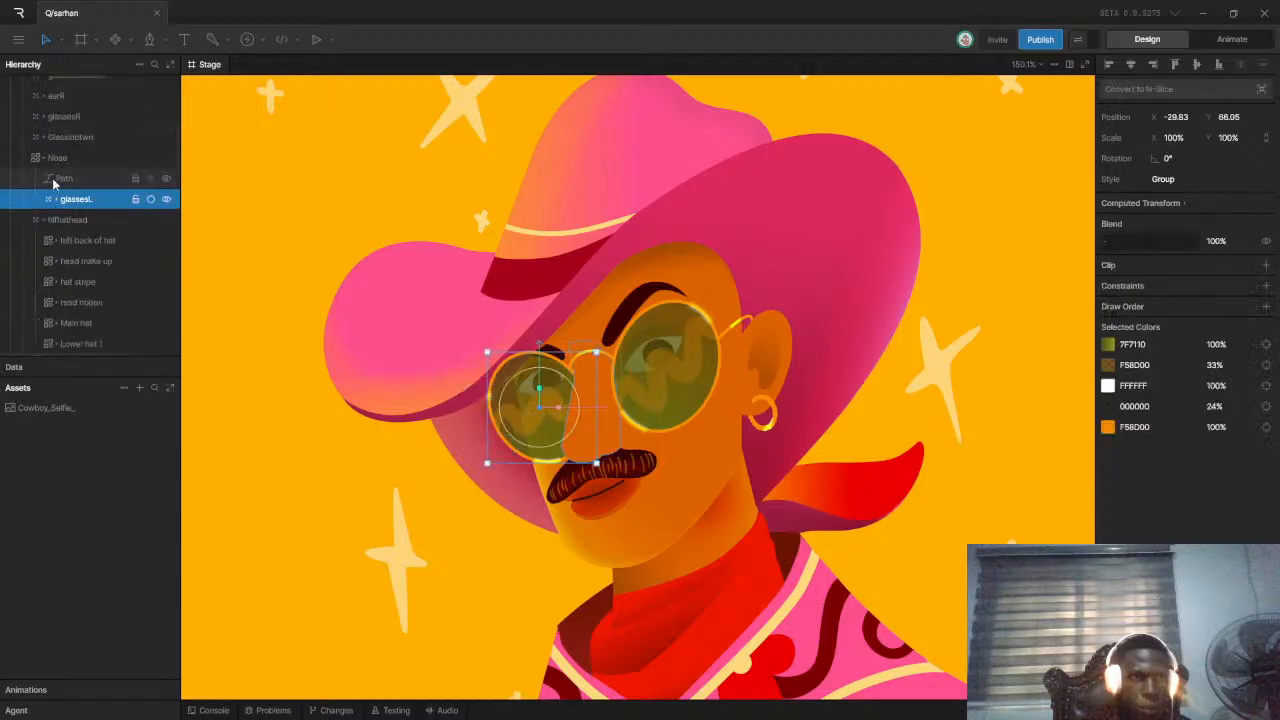
Move the glassesL group out of the Nose layer to directly above it, and collapse Nose
{"action": "left_click", "coordinate": [44, 159]}
{"action": "left_click", "coordinate": [44, 160]}
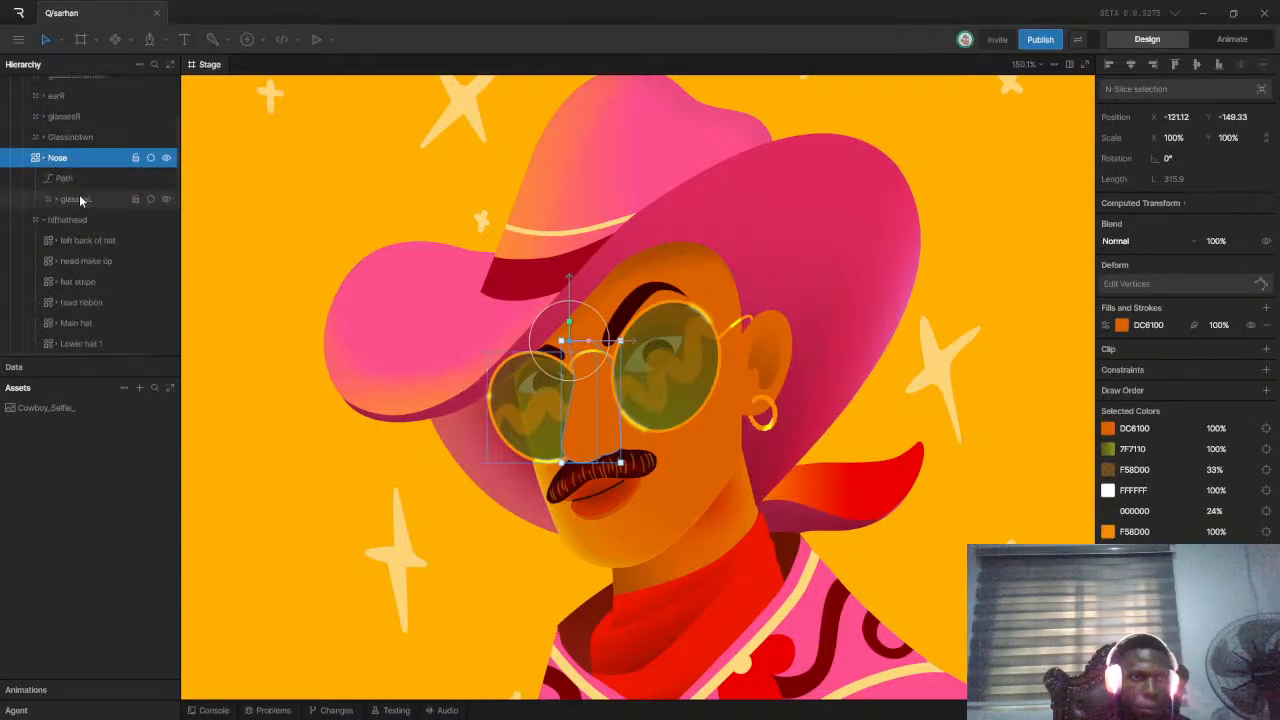
{"action": "left_click", "coordinate": [80, 201]}
{"action": "left_click_drag", "start_coordinate": [80, 205], "coordinate": [84, 150]}
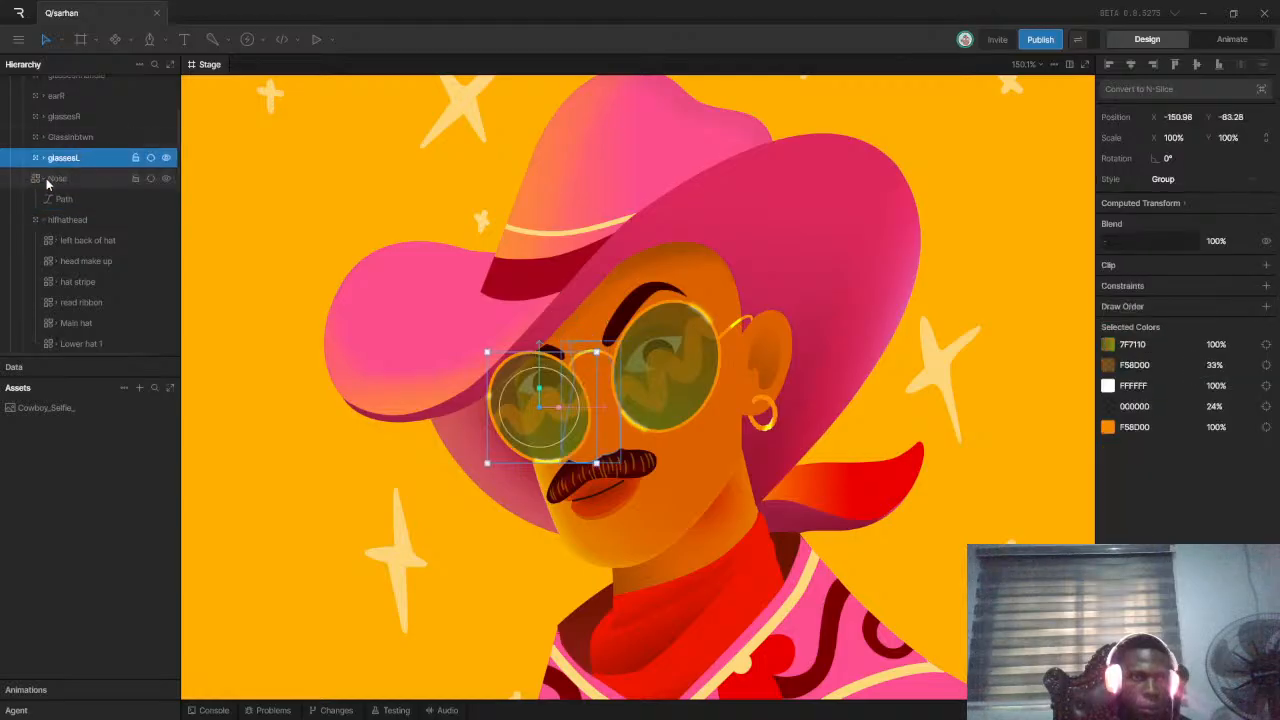
{"action": "left_click", "coordinate": [47, 180]}
{"action": "left_click", "coordinate": [44, 179]}
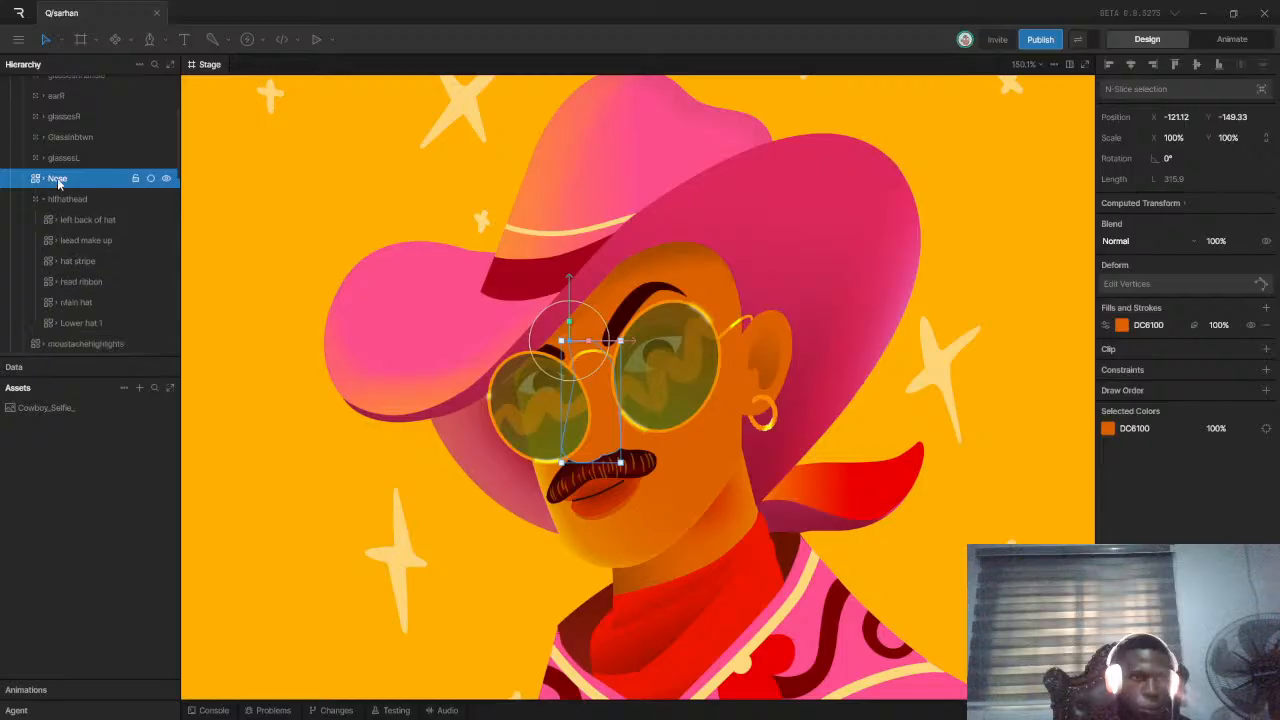
Collapse the hlfhathead group and reorder glassesL to sit directly below it, above moustachehighlights
{"action": "left_click", "coordinate": [42, 203]}
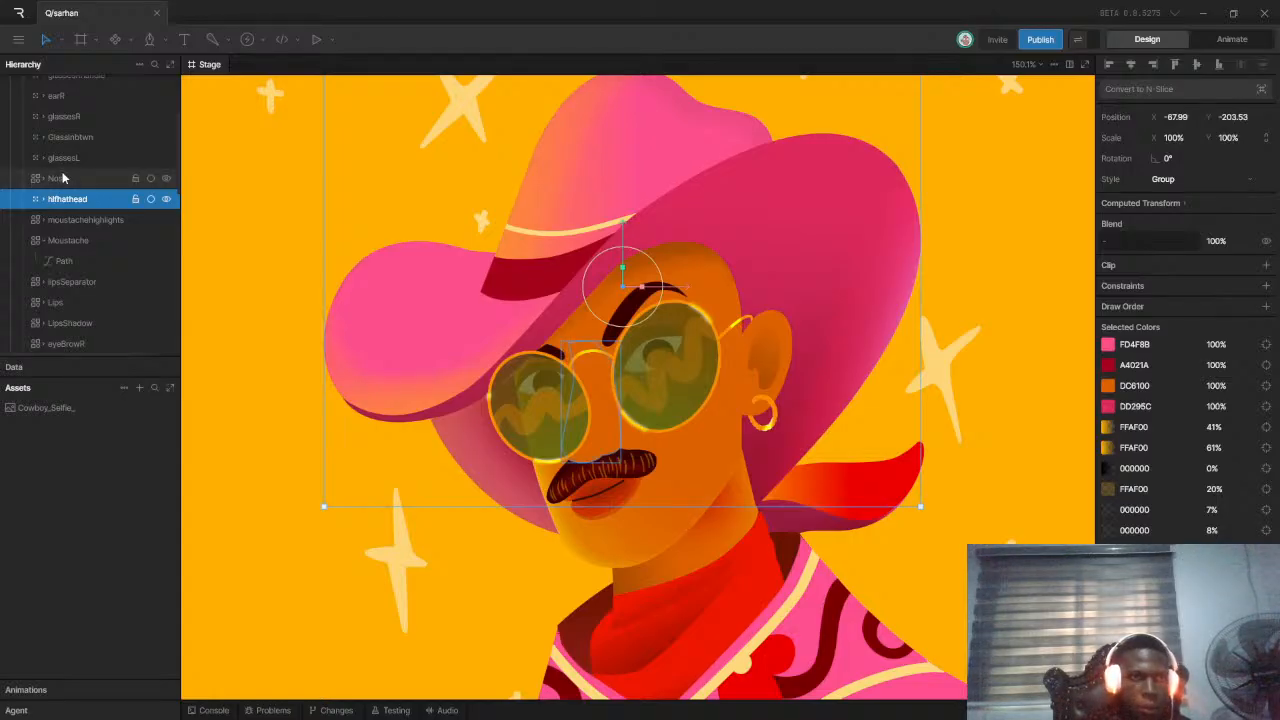
{"action": "left_click", "coordinate": [62, 178]}
{"action": "left_click", "coordinate": [66, 160]}
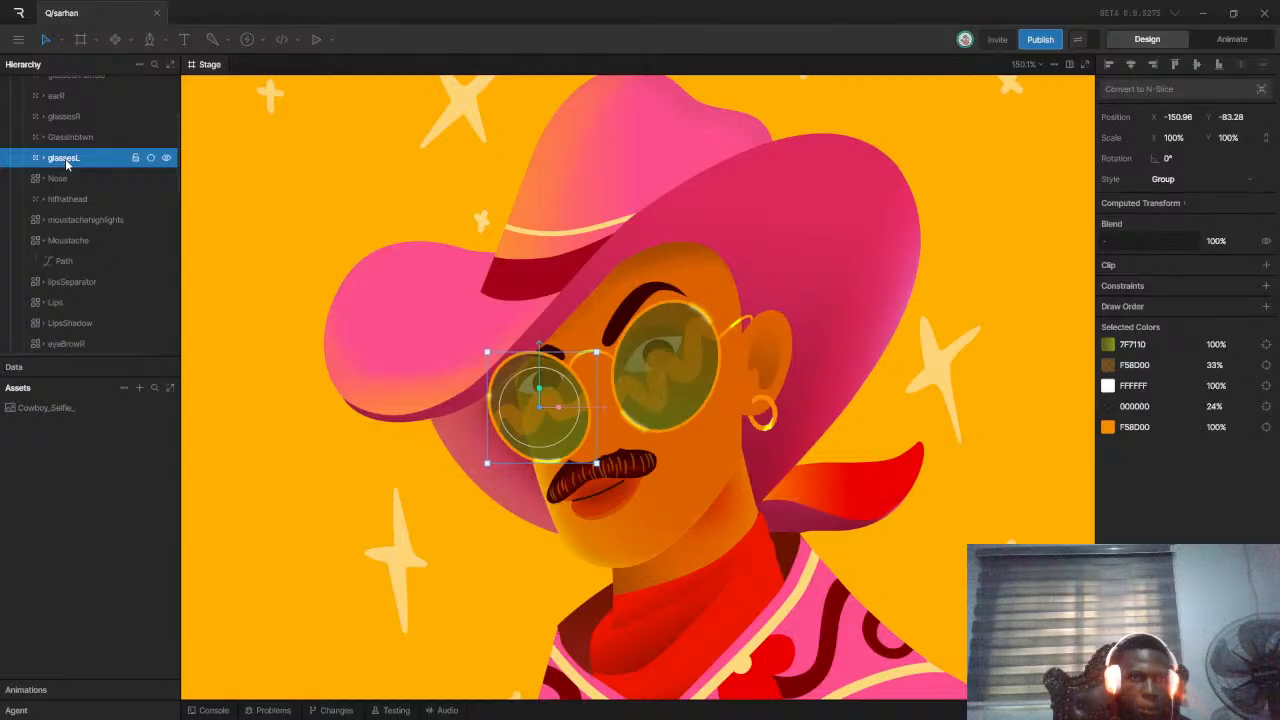
{"action": "left_click_drag", "start_coordinate": [66, 165], "coordinate": [84, 299]}
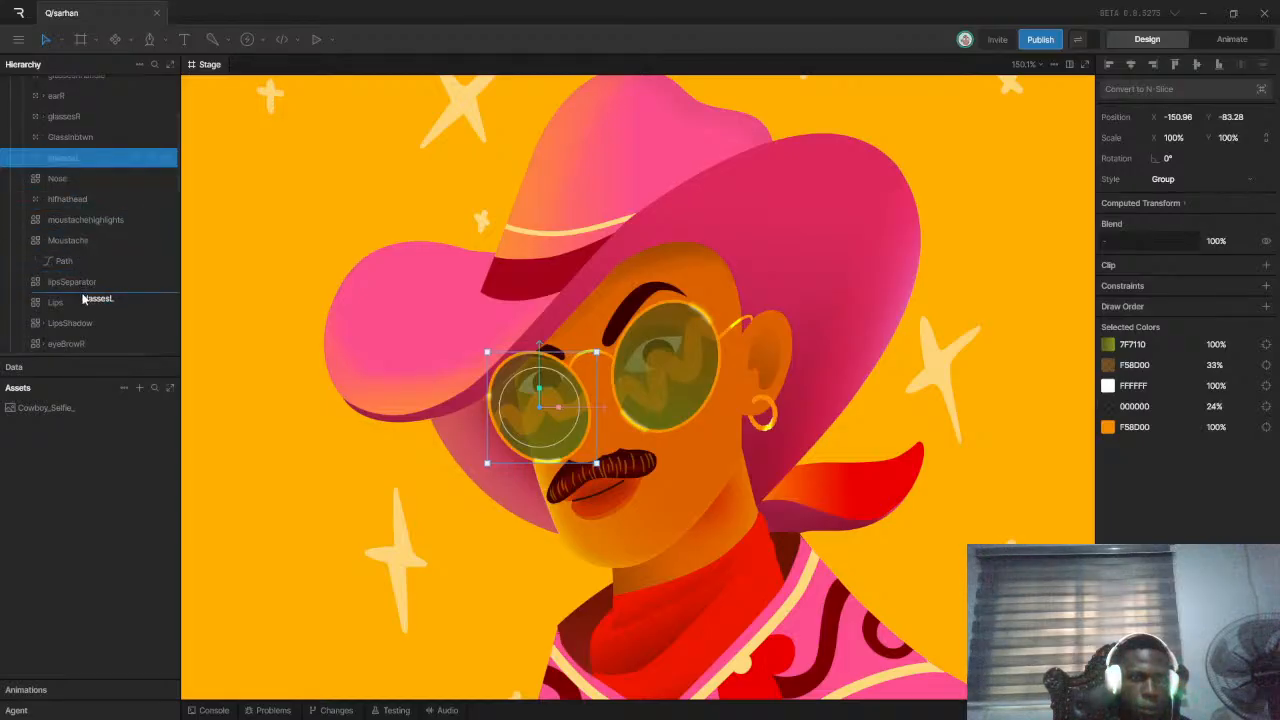
{"action": "left_click_drag", "start_coordinate": [84, 299], "coordinate": [84, 218]}
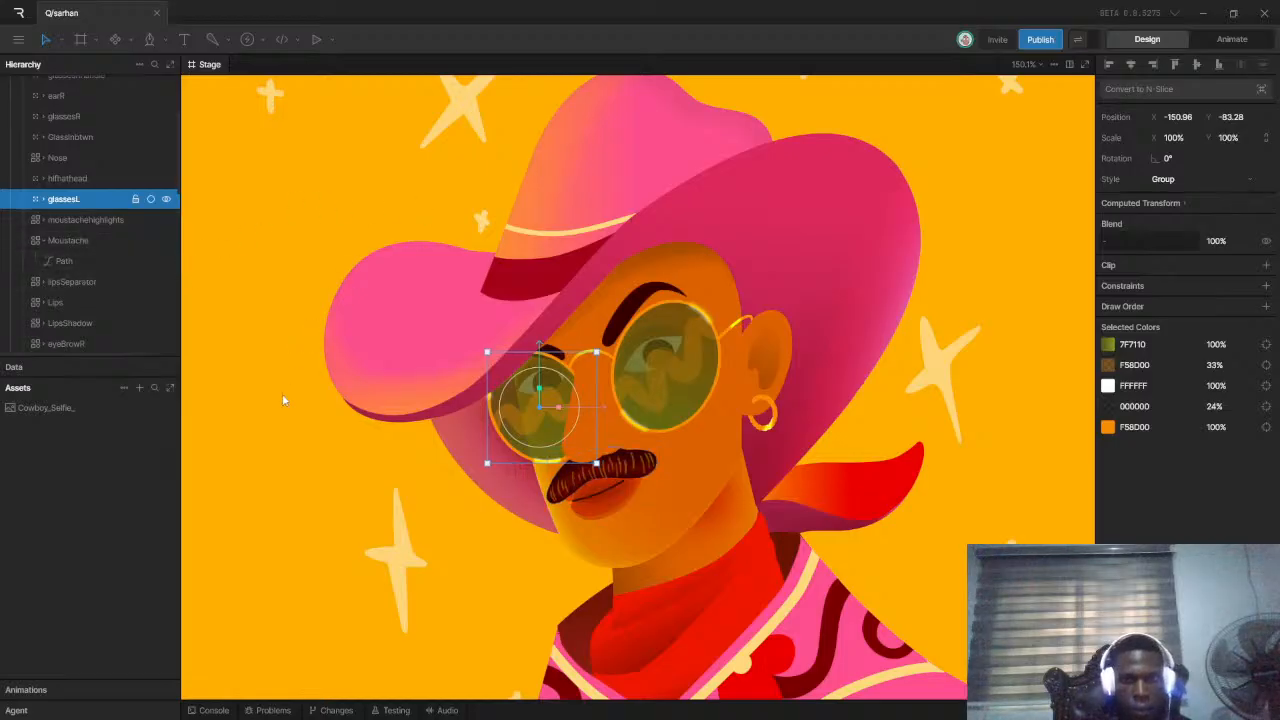
Reorder the eyebrow layer eyeBrowL in the Head group to sit directly below glassesL
{"action": "scroll", "coordinate": [290, 400], "scroll_direction": "down", "scroll_amount": 2}
{"action": "left_click", "coordinate": [926, 218]}
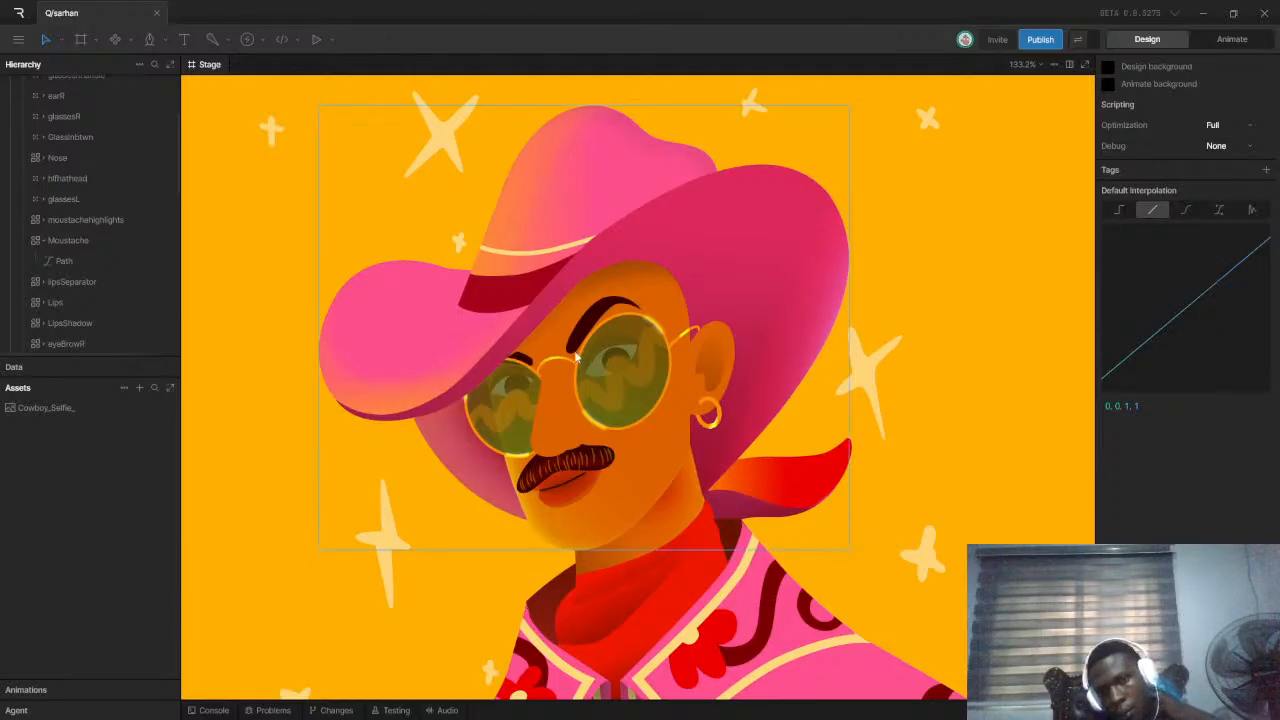
{"action": "scroll", "coordinate": [529, 365], "scroll_direction": "up", "scroll_amount": 2}
{"action": "left_click", "coordinate": [529, 365]}
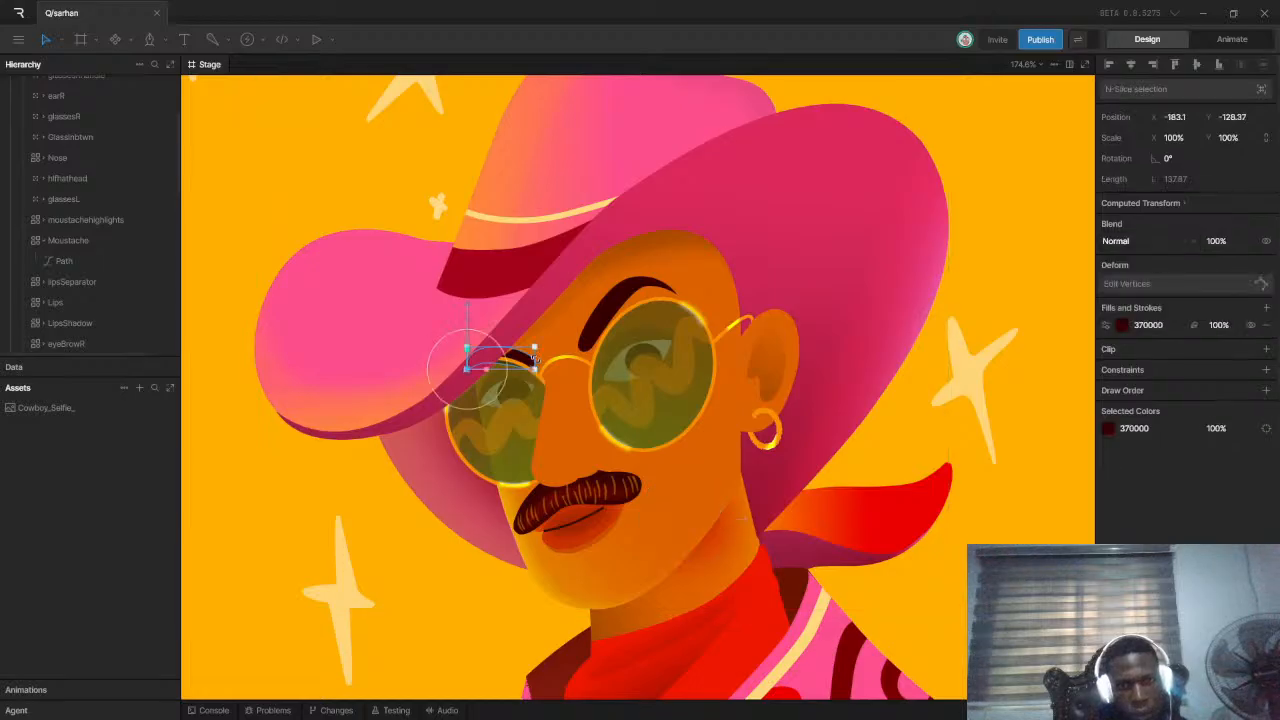
{"action": "scroll", "coordinate": [74, 180], "scroll_direction": "down", "scroll_amount": 3}
{"action": "scroll", "coordinate": [74, 193], "scroll_direction": "down", "scroll_amount": 1}
{"action": "scroll", "coordinate": [74, 193], "scroll_direction": "up", "scroll_amount": 2}
{"action": "scroll", "coordinate": [74, 193], "scroll_direction": "down", "scroll_amount": 1}
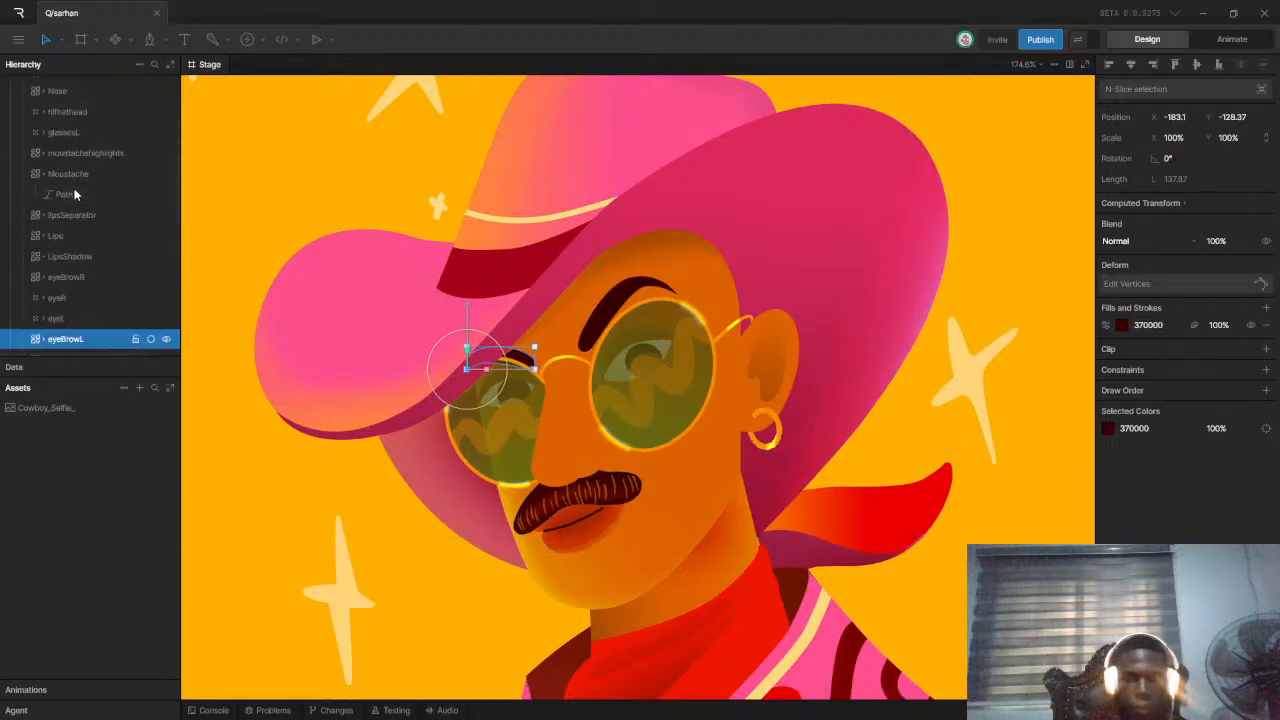
{"action": "key", "text": "bracketright"}
{"action": "key", "text": "bracketright"}
{"action": "key", "text": "bracketright"}
{"action": "key", "text": "bracketright"}
{"action": "key", "text": "bracketright"}
{"action": "key", "text": "bracketright"}
{"action": "key", "text": "bracketright"}
{"action": "key", "text": "bracketright"}
{"action": "key", "text": "bracketright"}
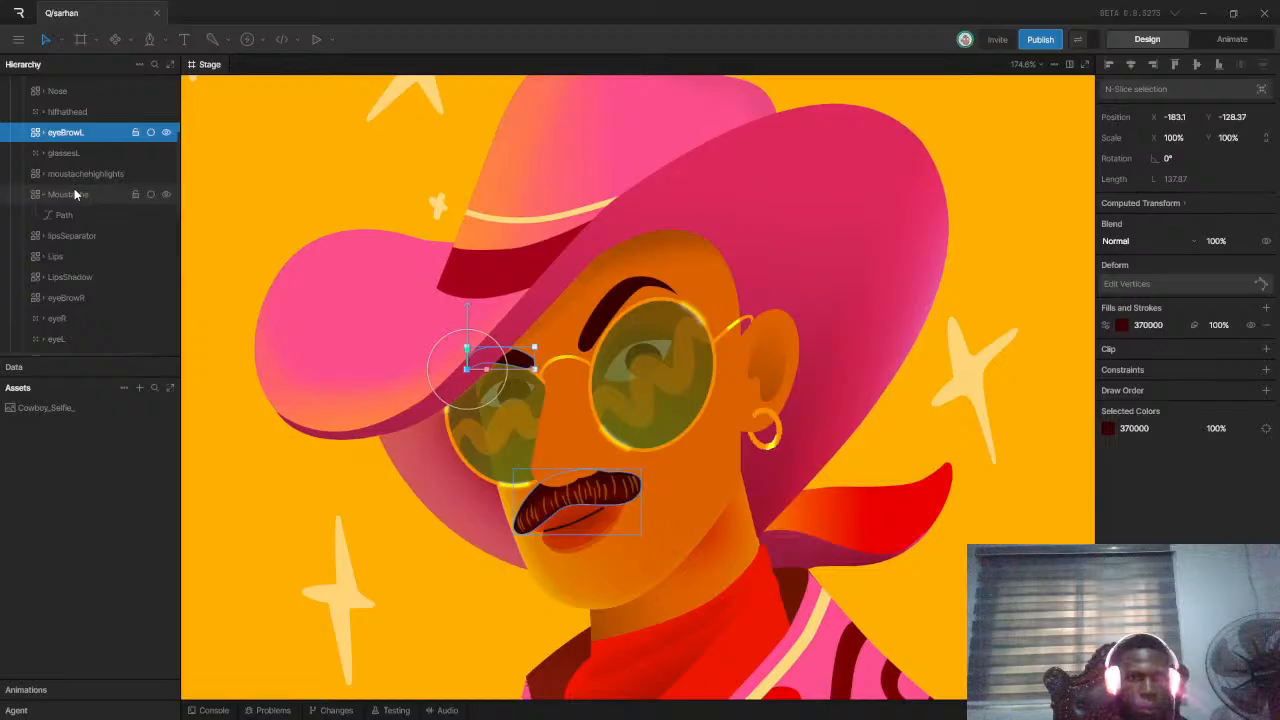
{"action": "key", "text": "bracketleft"}
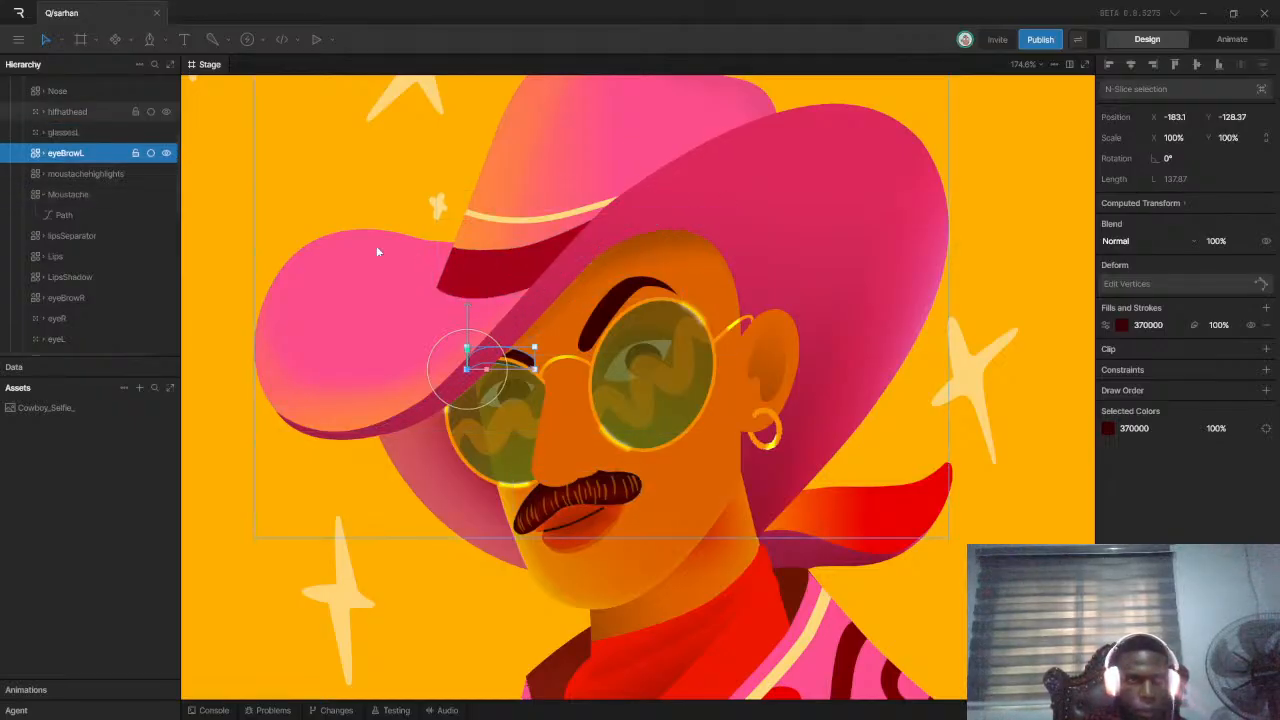
Try to move the head make up layer out of hlfhathead to directly below eyeBrowL
{"action": "left_click", "coordinate": [582, 284]}
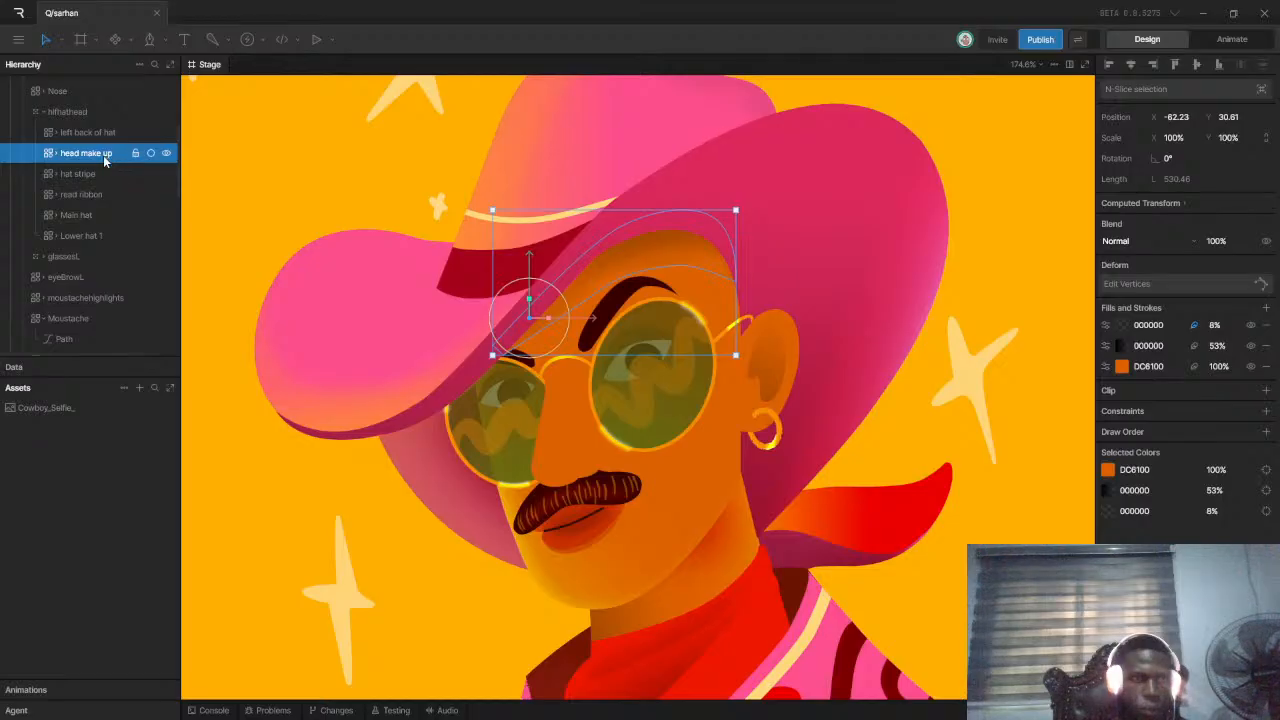
{"action": "left_click_drag", "start_coordinate": [104, 157], "coordinate": [95, 283]}
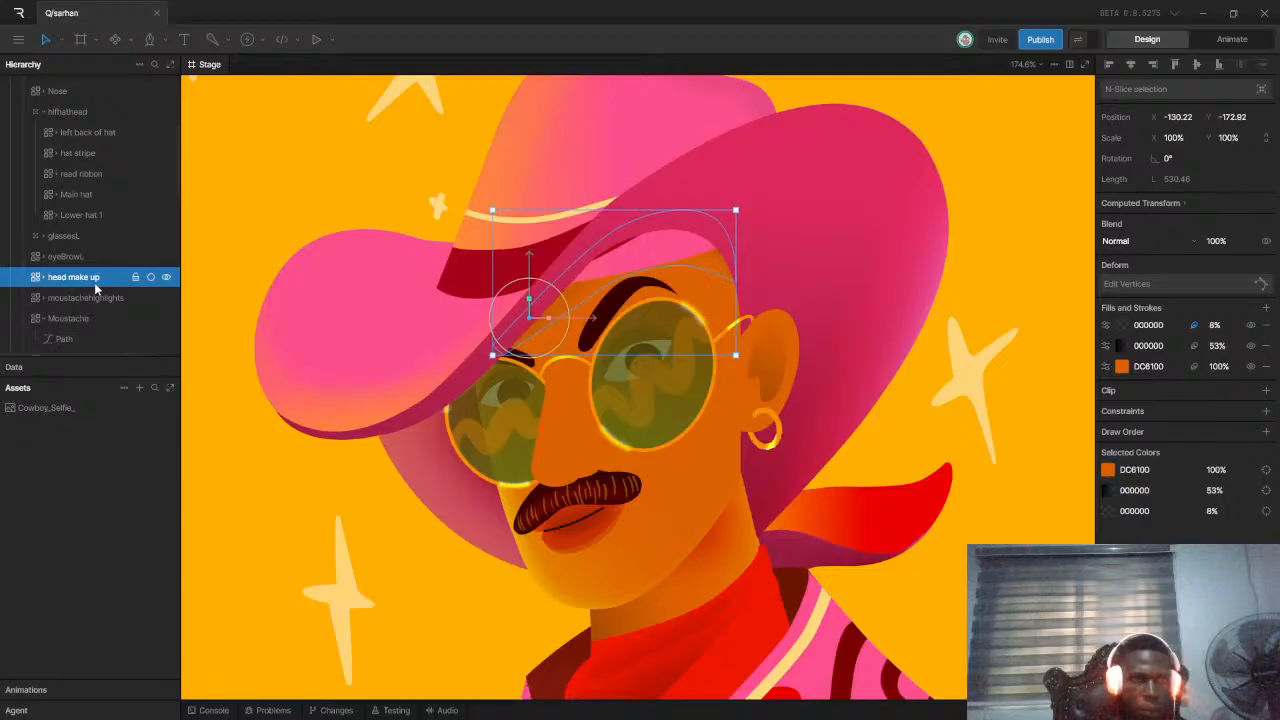
{"action": "key", "text": "ctrl+z"}
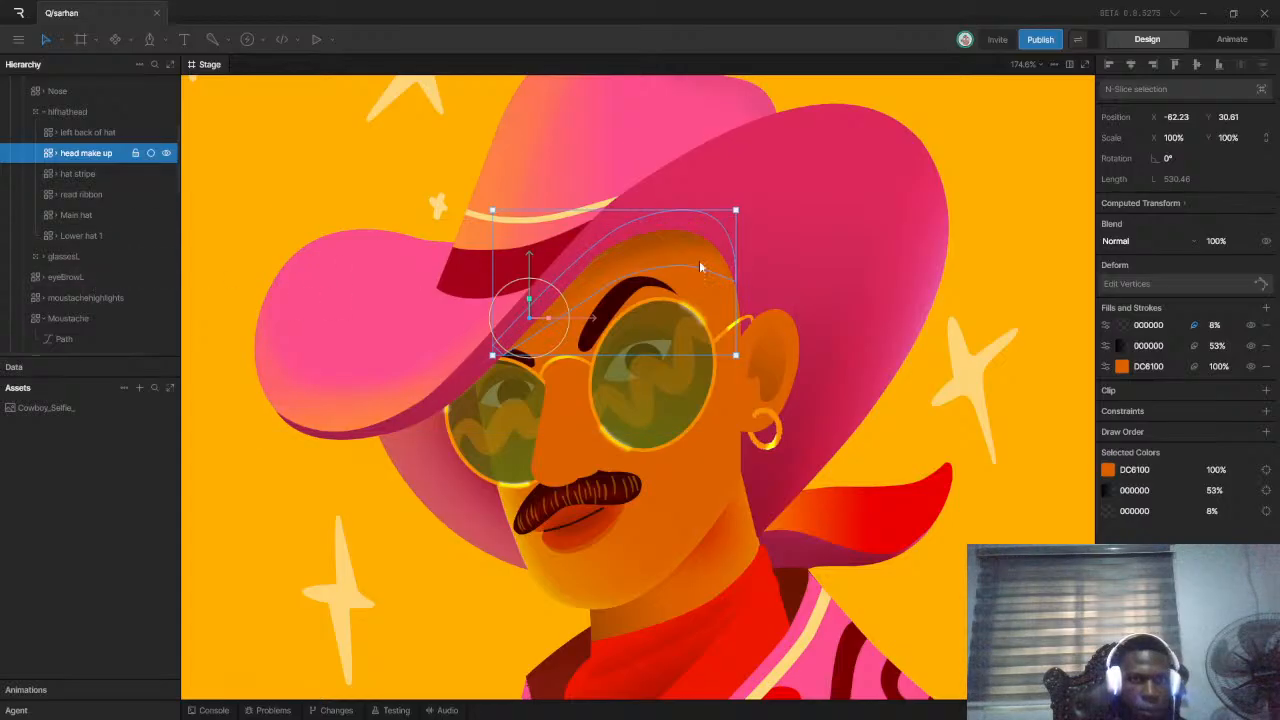
Examine up close how the head make up shape overlaps the eyeBrowL eyebrow beneath the hat brim
{"action": "left_click", "coordinate": [86, 256]}
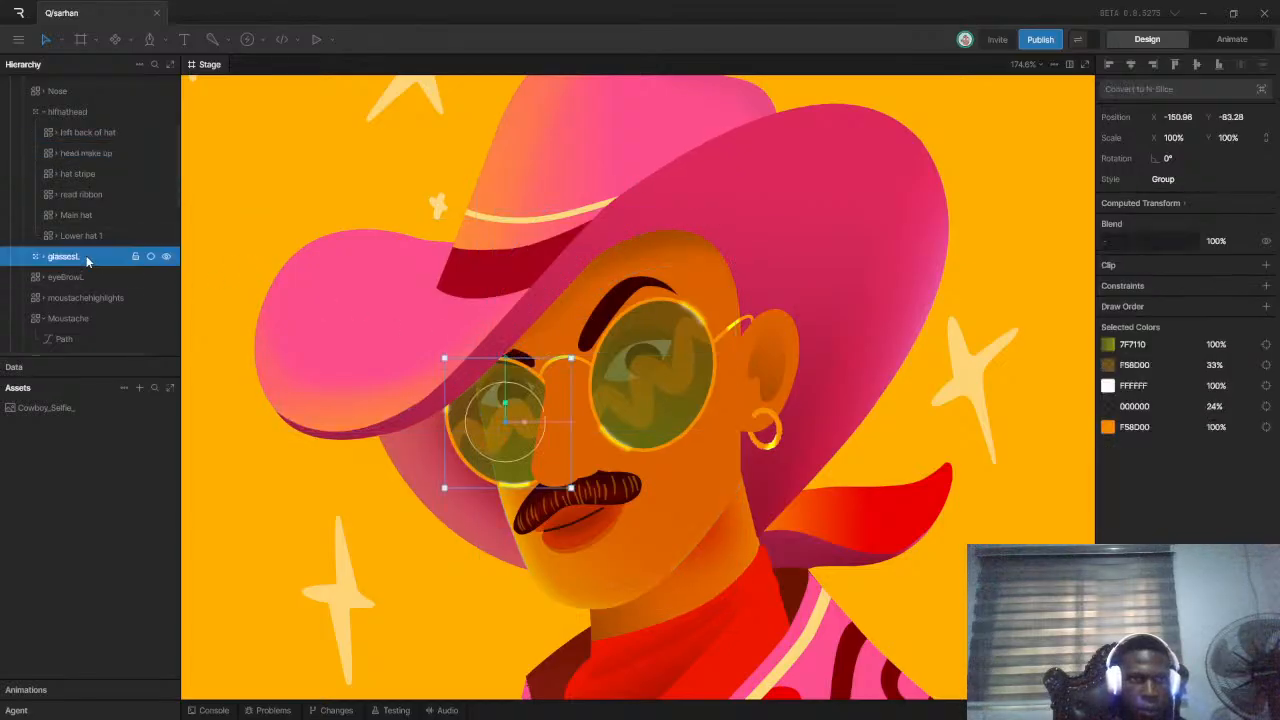
{"action": "left_click", "coordinate": [92, 150]}
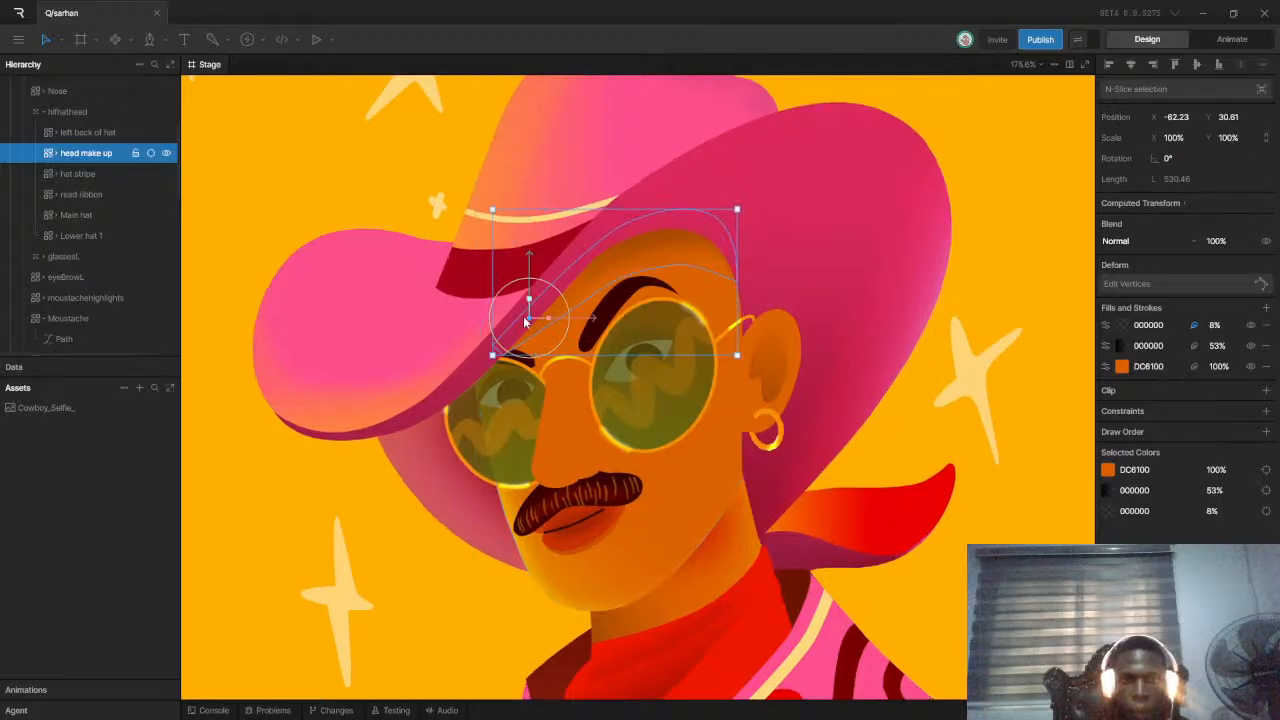
{"action": "scroll", "coordinate": [525, 320], "scroll_direction": "up", "scroll_amount": 6}
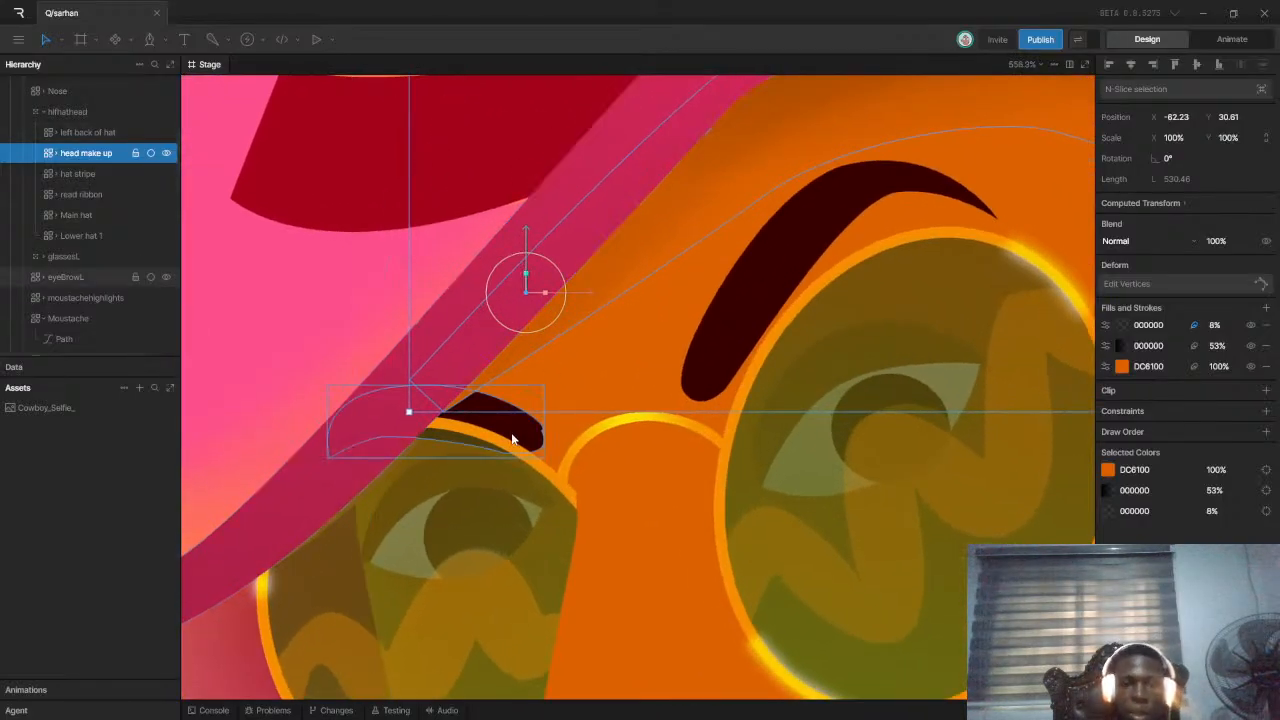
{"action": "scroll", "coordinate": [514, 439], "scroll_direction": "up", "scroll_amount": 2}
{"action": "scroll", "coordinate": [476, 370], "scroll_direction": "up", "scroll_amount": 2}
{"action": "scroll", "coordinate": [474, 408], "scroll_direction": "up", "scroll_amount": 1}
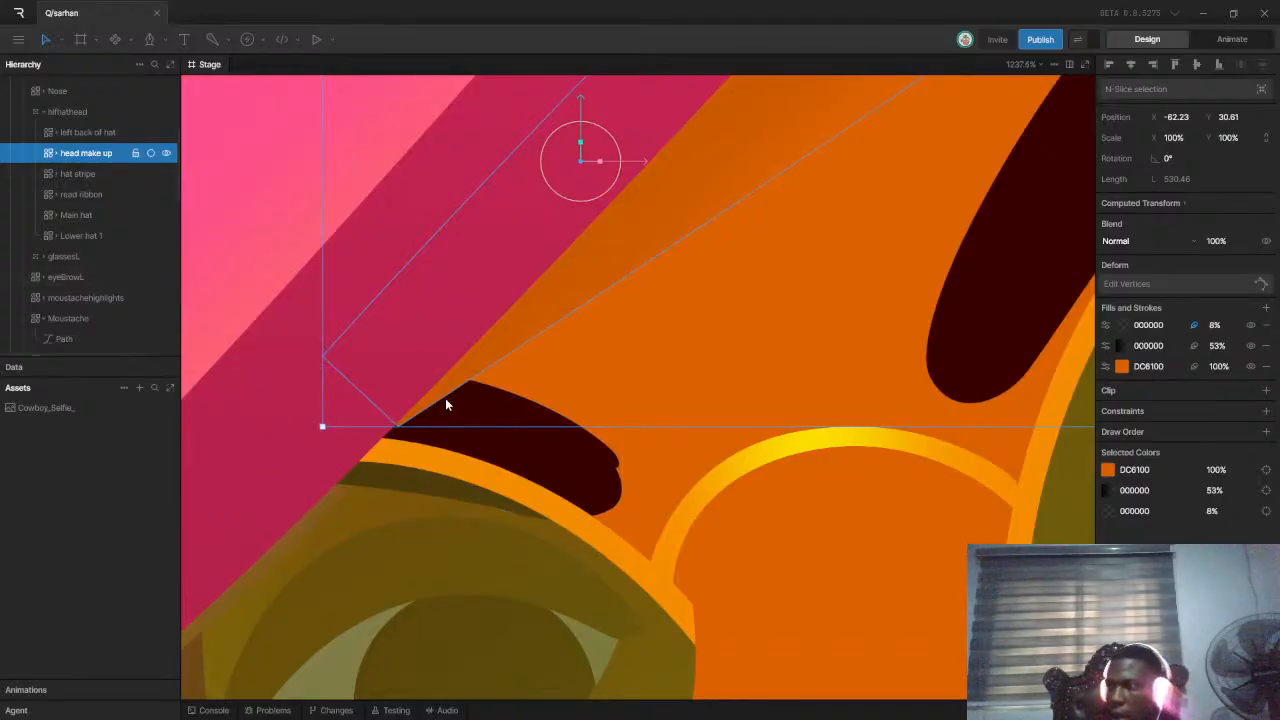
{"action": "scroll", "coordinate": [451, 400], "scroll_direction": "down", "scroll_amount": 6}
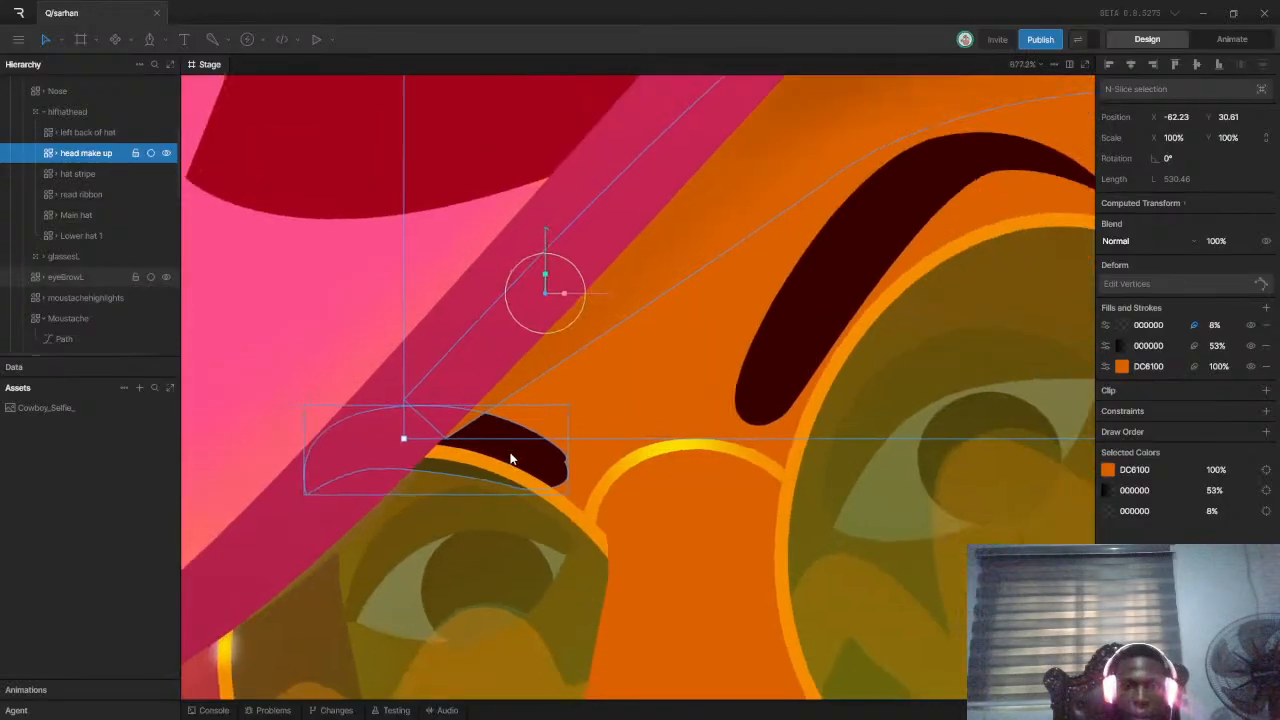
{"action": "scroll", "coordinate": [600, 340], "scroll_direction": "down", "scroll_amount": 1}
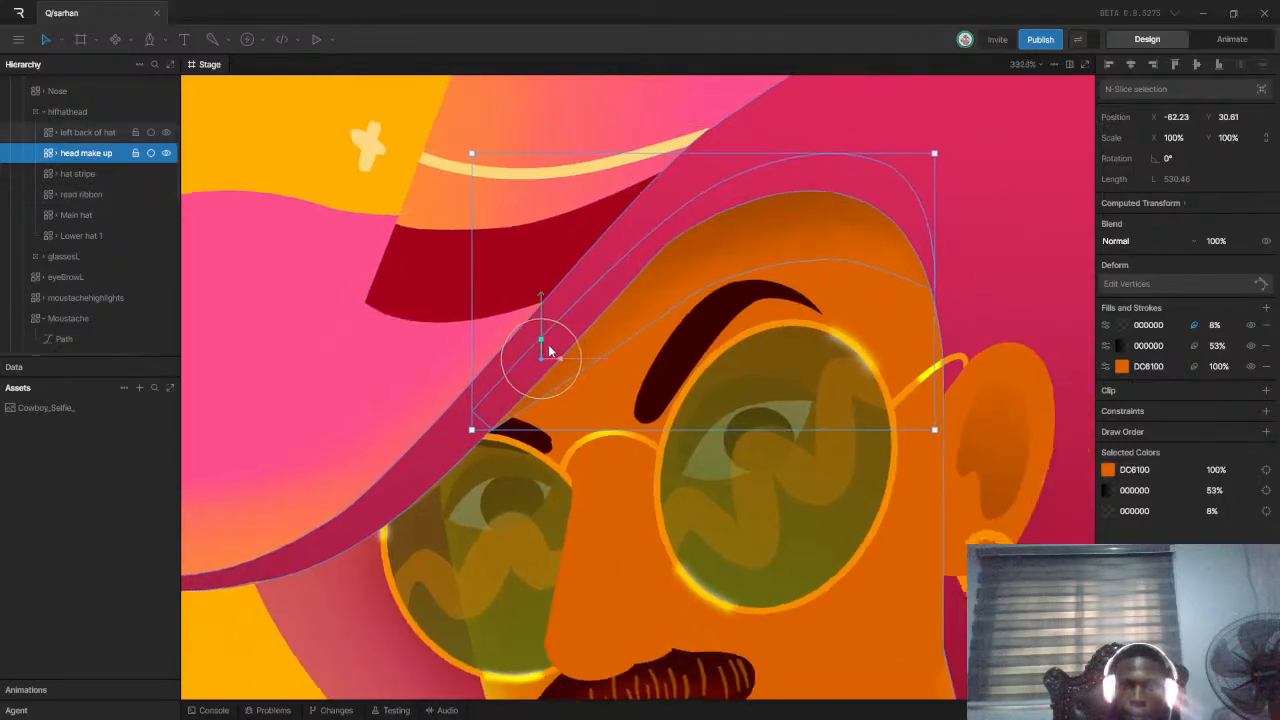
{"action": "scroll", "coordinate": [567, 350], "scroll_direction": "up", "scroll_amount": 2}
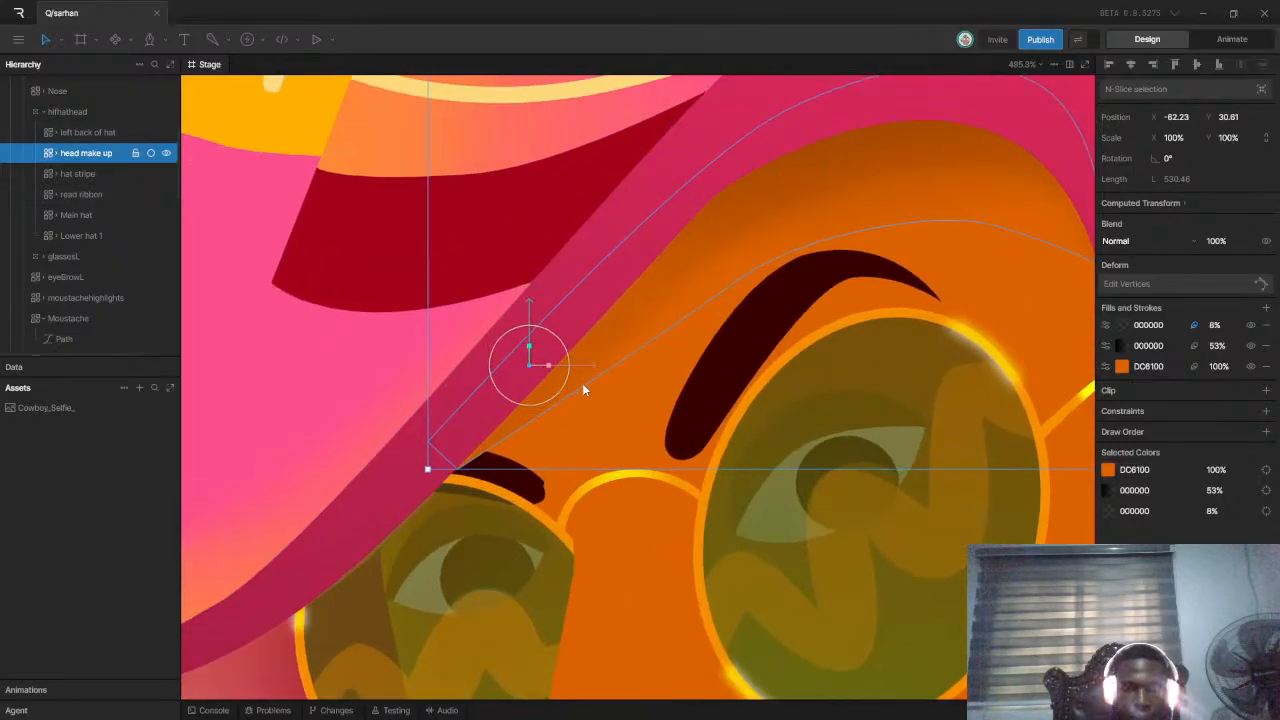
{"action": "scroll", "coordinate": [585, 390], "scroll_direction": "down", "scroll_amount": 4}
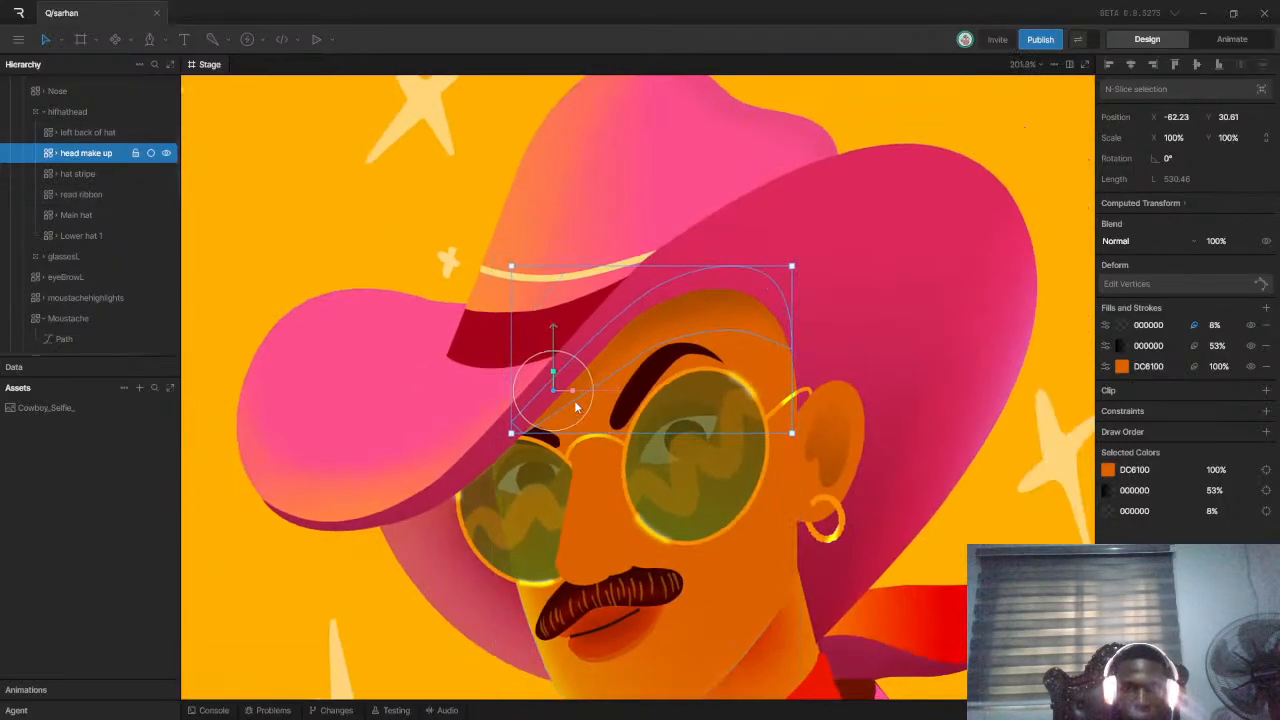
{"action": "scroll", "coordinate": [564, 428], "scroll_direction": "up", "scroll_amount": 10}
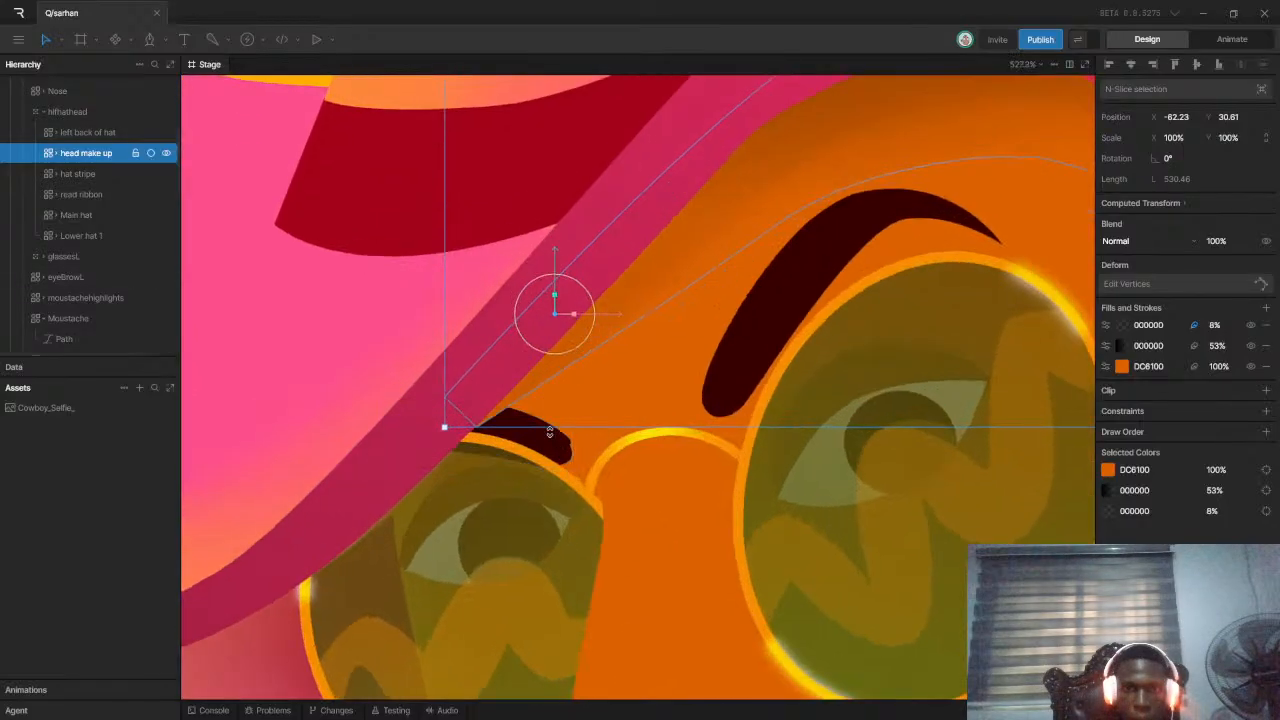
{"action": "scroll", "coordinate": [432, 345], "scroll_direction": "down", "scroll_amount": 5}
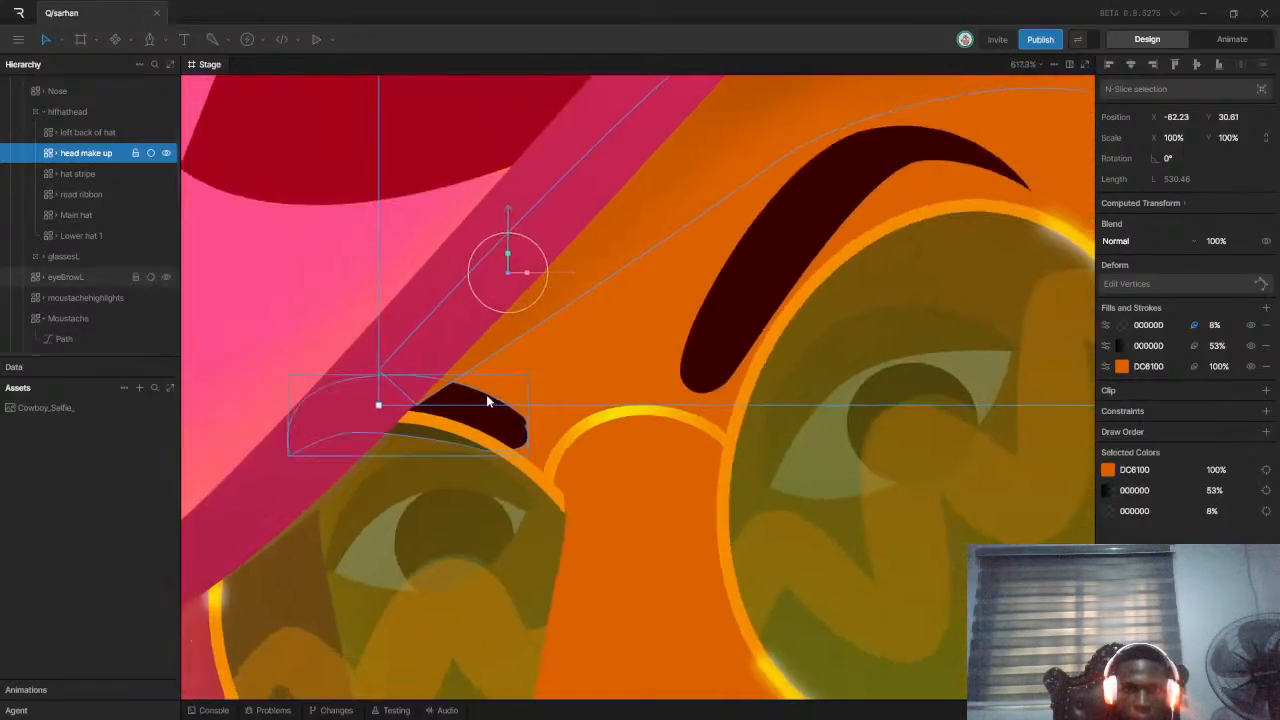
{"action": "left_click", "coordinate": [487, 397]}
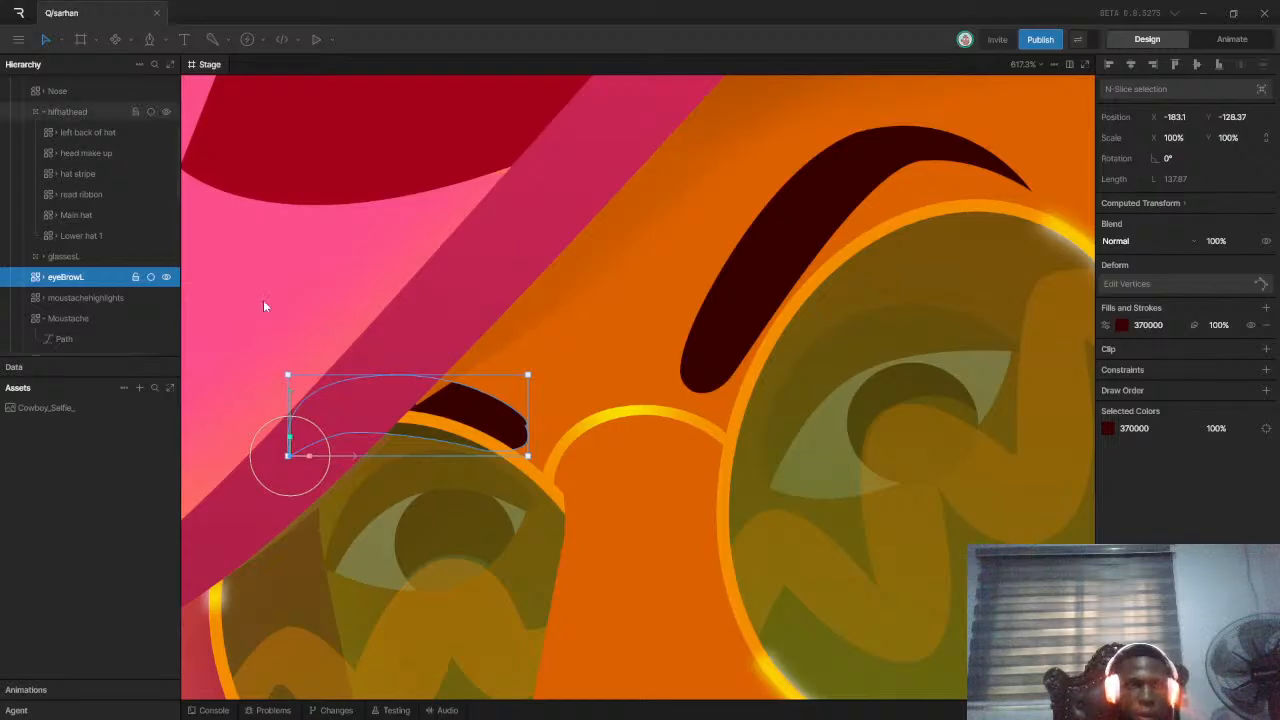
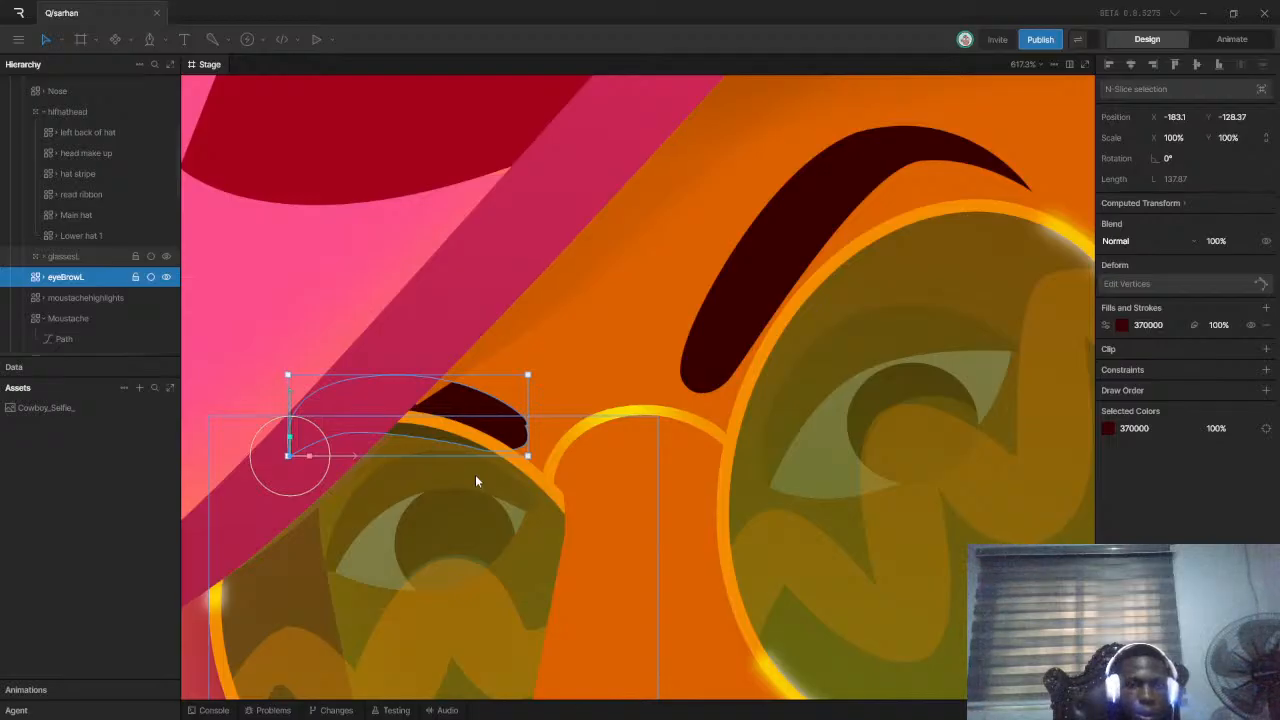
{"action": "scroll", "coordinate": [468, 320], "scroll_direction": "down", "scroll_amount": 4}
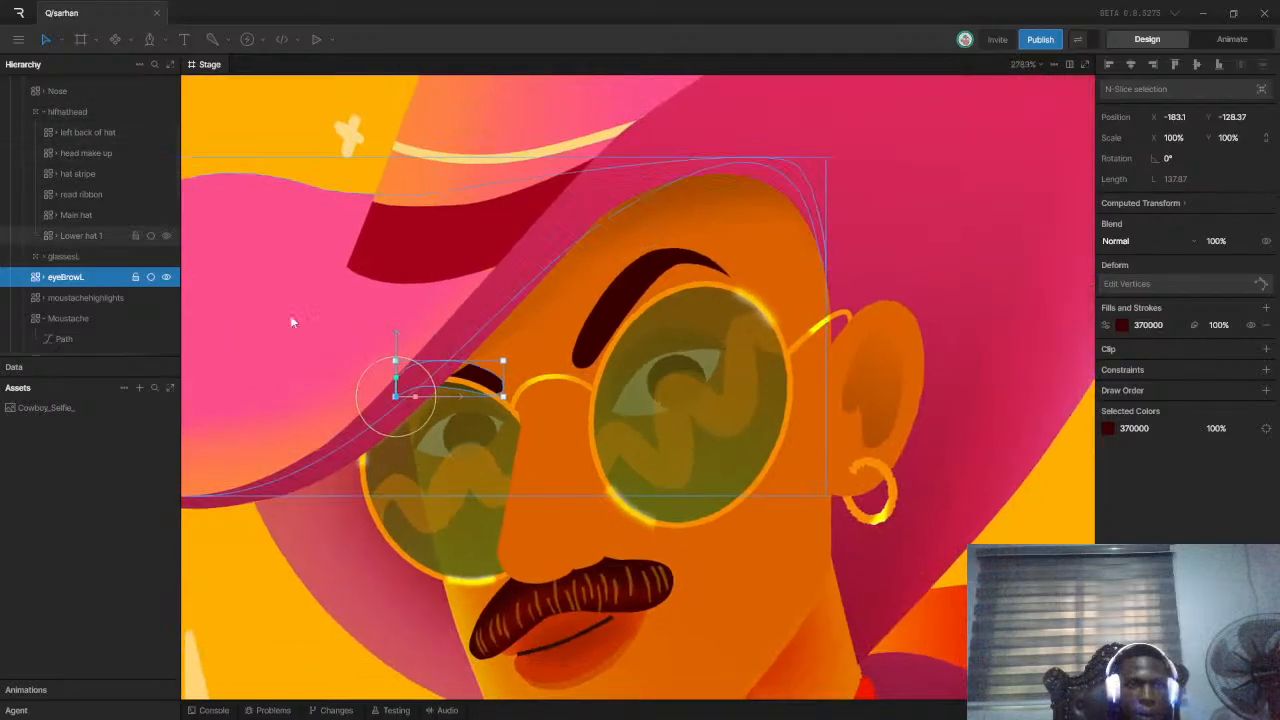
Ungroup hlfhathead so its hat and head layers sit directly in the Head group
{"action": "left_click", "coordinate": [80, 112]}
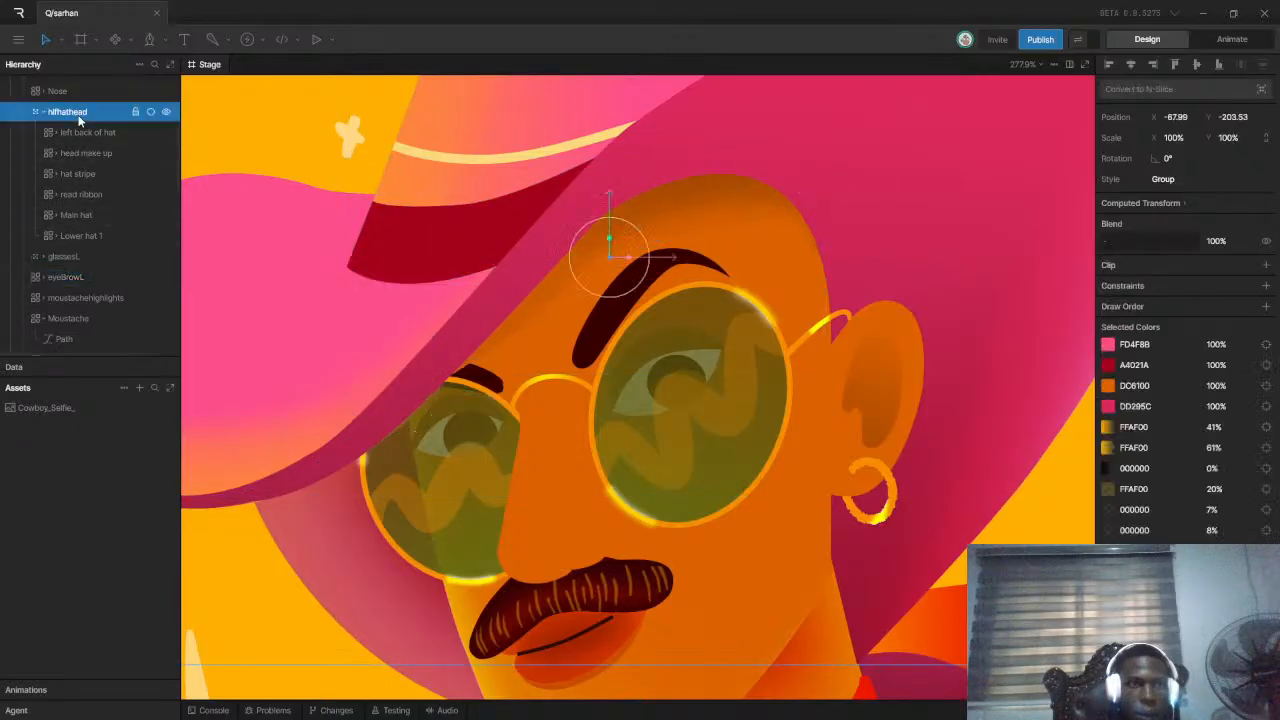
{"action": "key", "text": "ctrl+shift+g"}
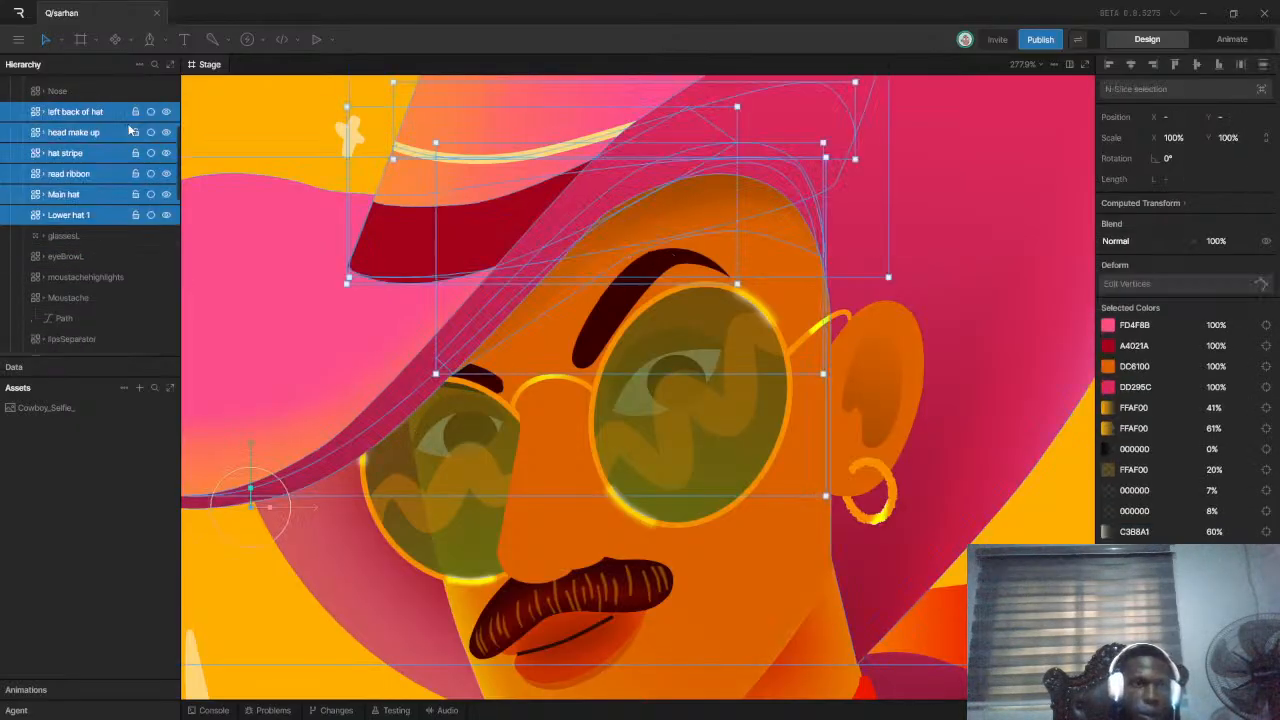
{"action": "left_click", "coordinate": [112, 277]}
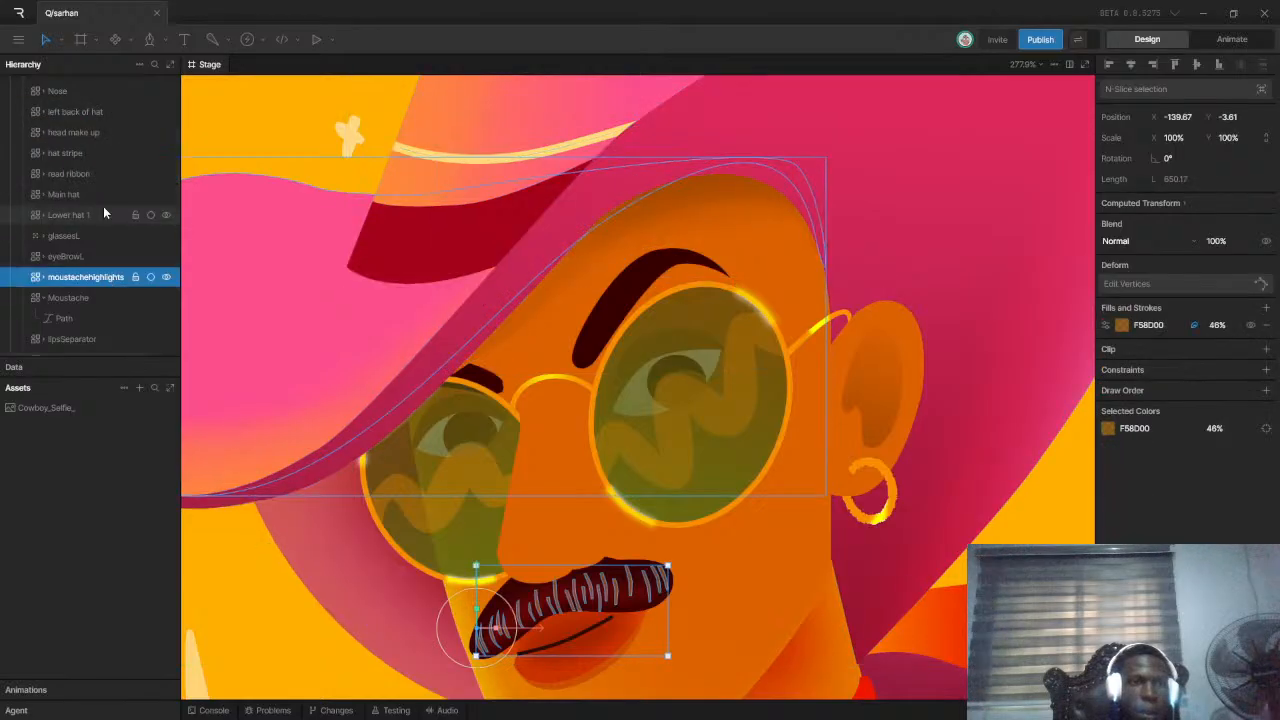
Check the Lower hat 1 layer by hiding and showing it, and locate hat stripe on the artwork
{"action": "left_click", "coordinate": [98, 212]}
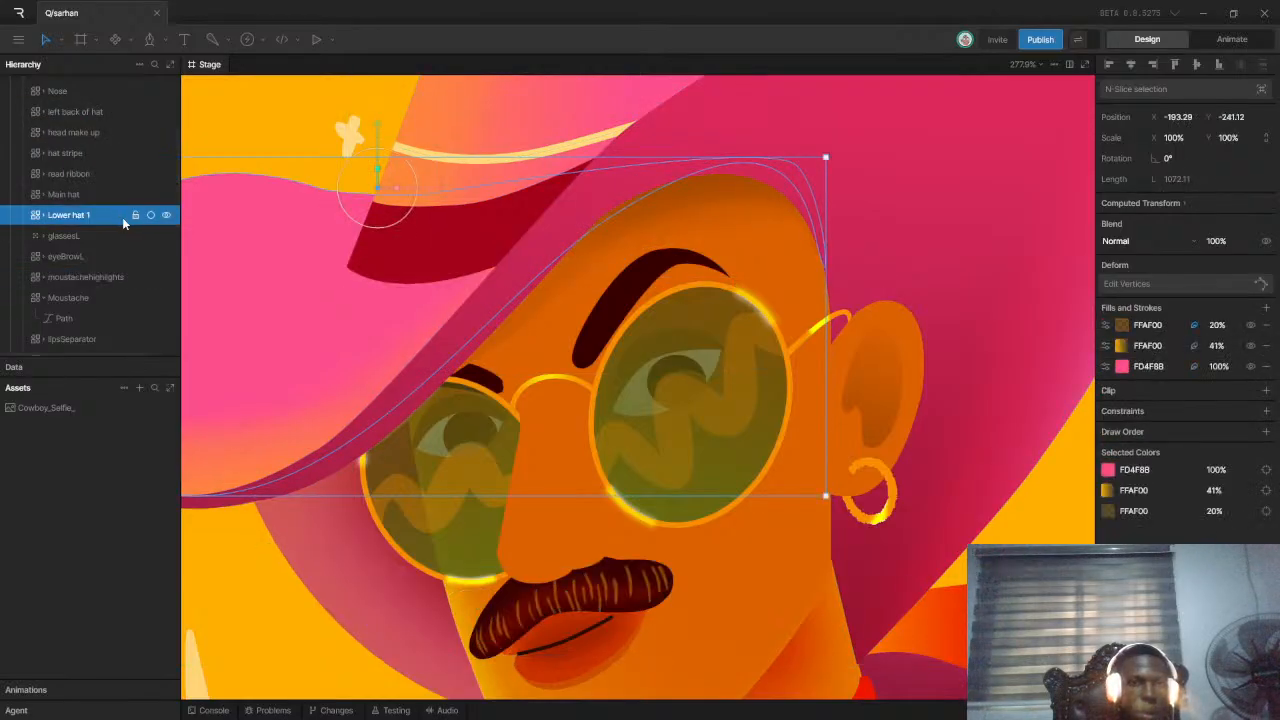
{"action": "left_click", "coordinate": [167, 216]}
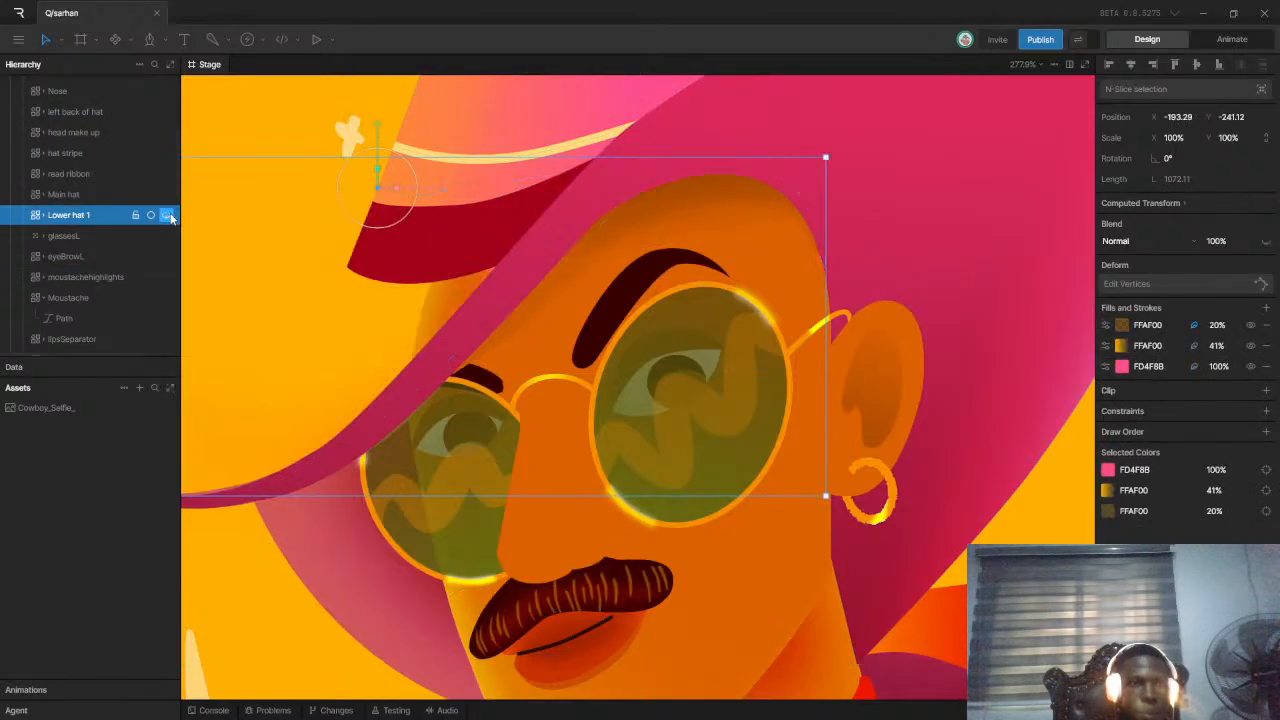
{"action": "left_click", "coordinate": [169, 217]}
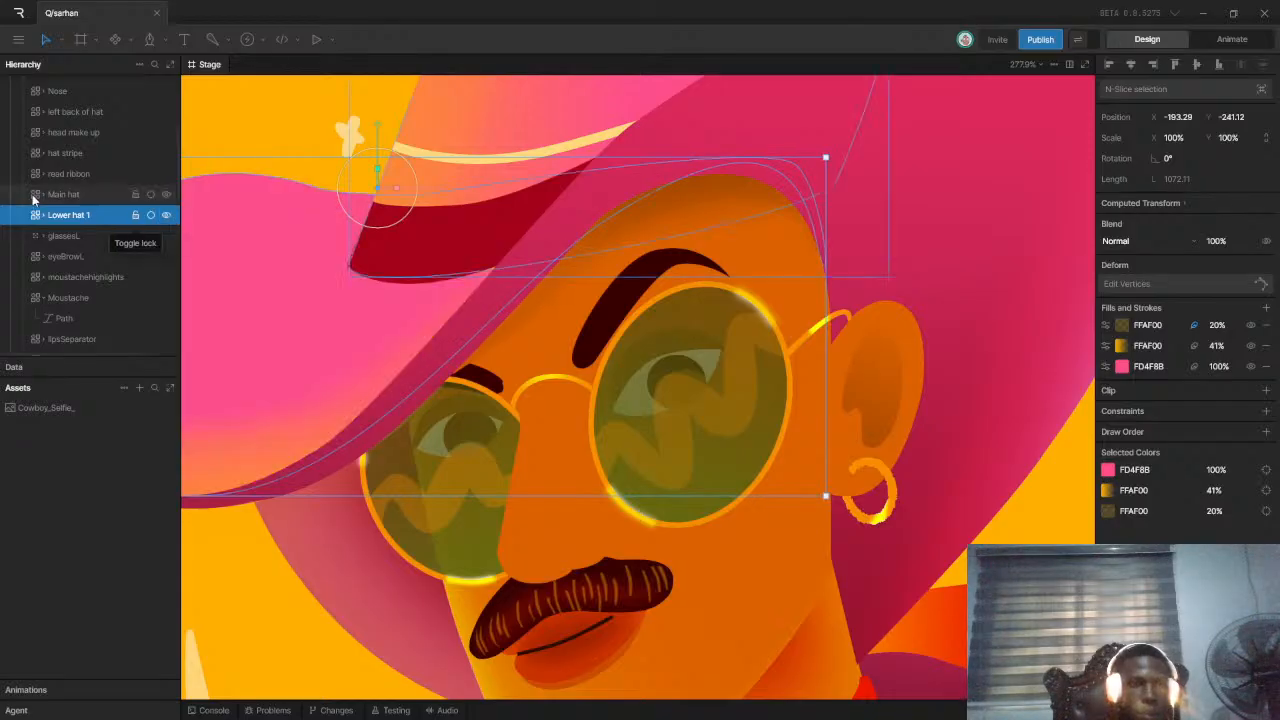
{"action": "left_click", "coordinate": [68, 156]}
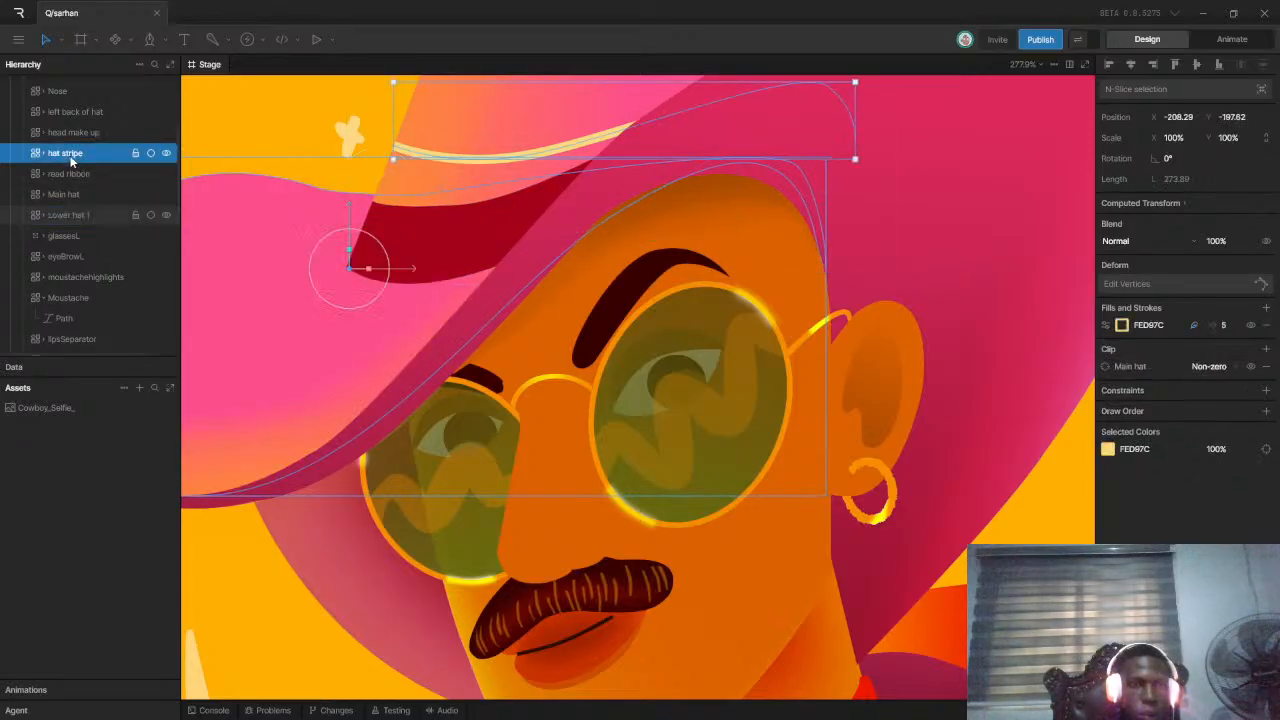
Place head make up directly below eyeBrowL, and move glassesL, eyeBrowL and head make up together to directly below hat stripe
{"action": "left_click", "coordinate": [94, 134]}
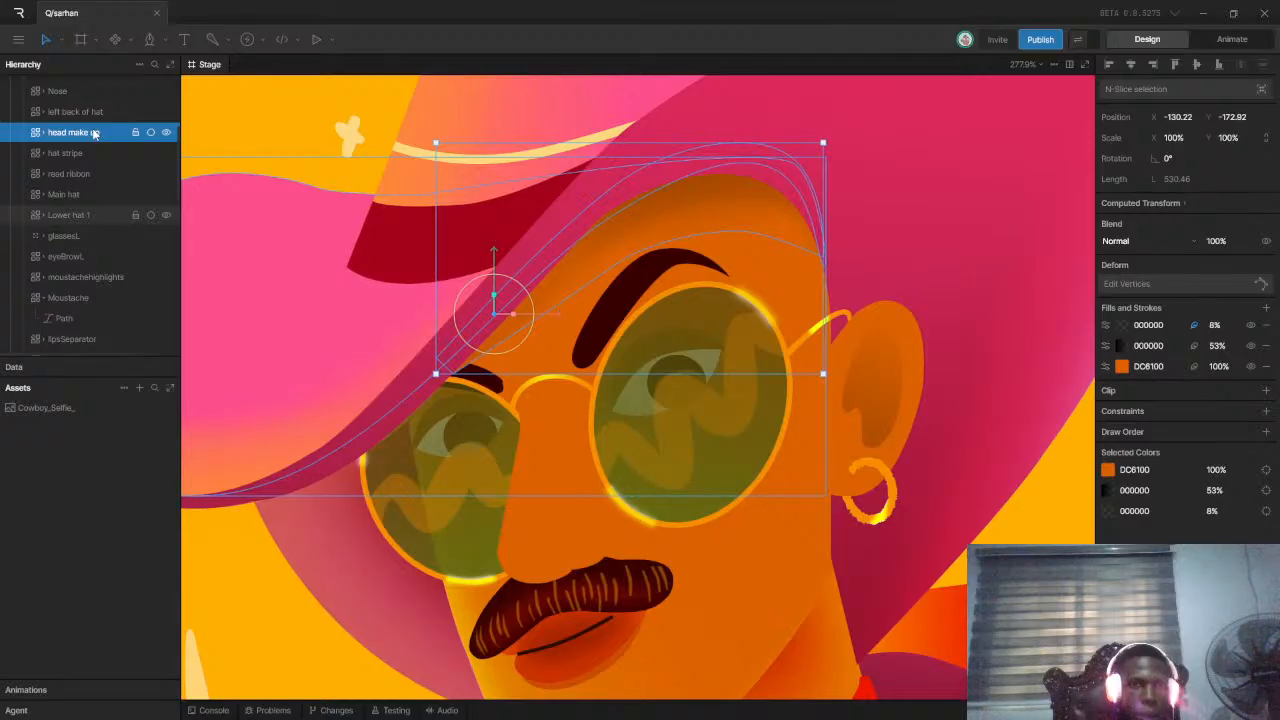
{"action": "left_click_drag", "start_coordinate": [94, 134], "coordinate": [103, 263]}
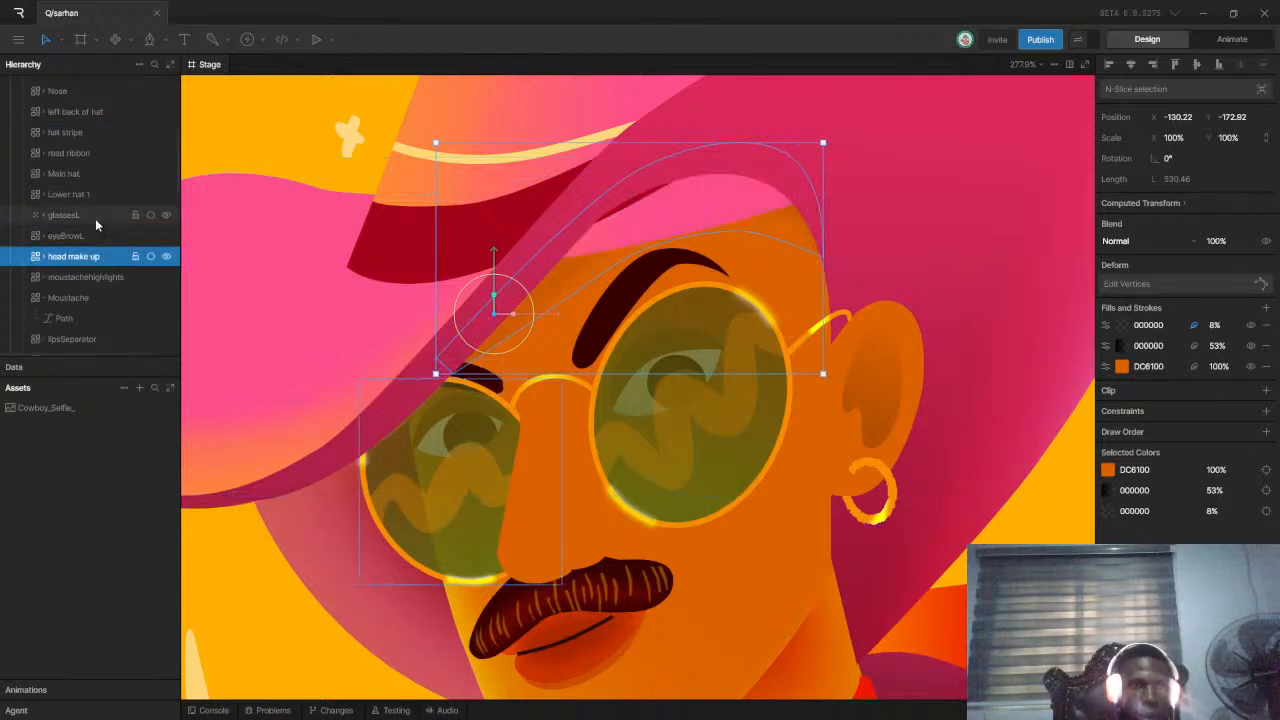
{"action": "left_click", "coordinate": [91, 216], "text": "shift"}
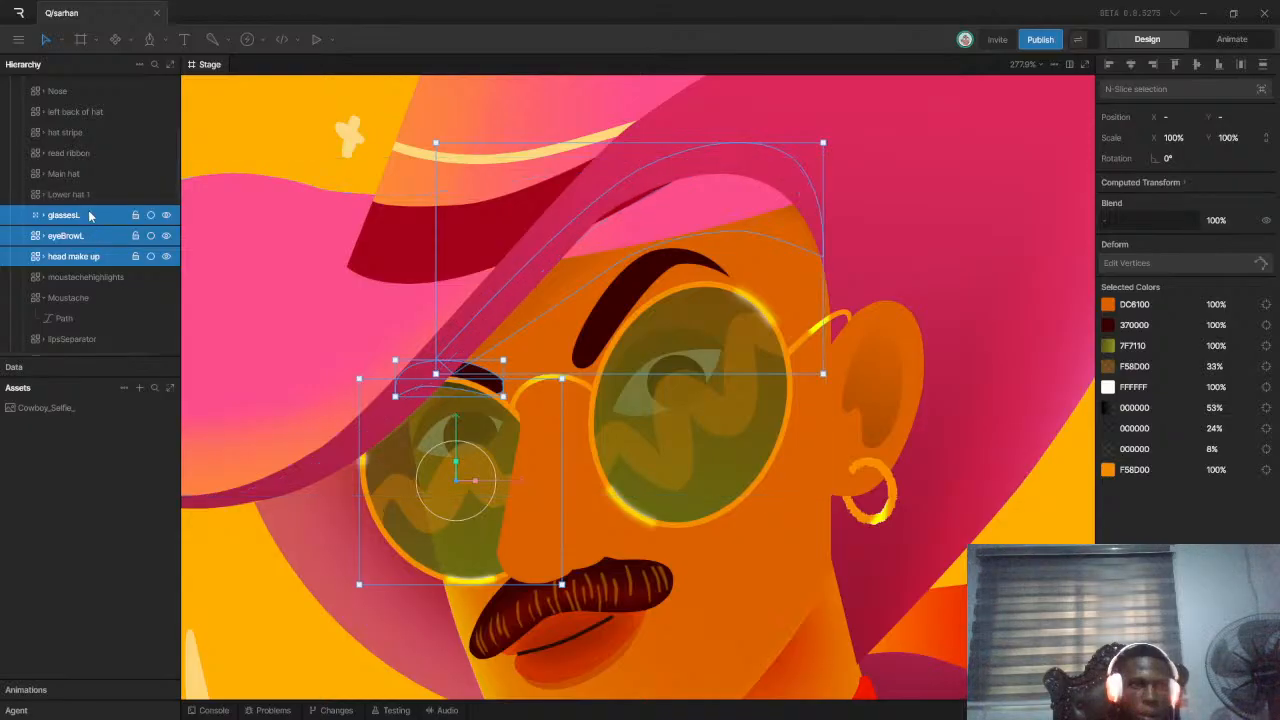
{"action": "left_click_drag", "start_coordinate": [90, 215], "coordinate": [88, 173]}
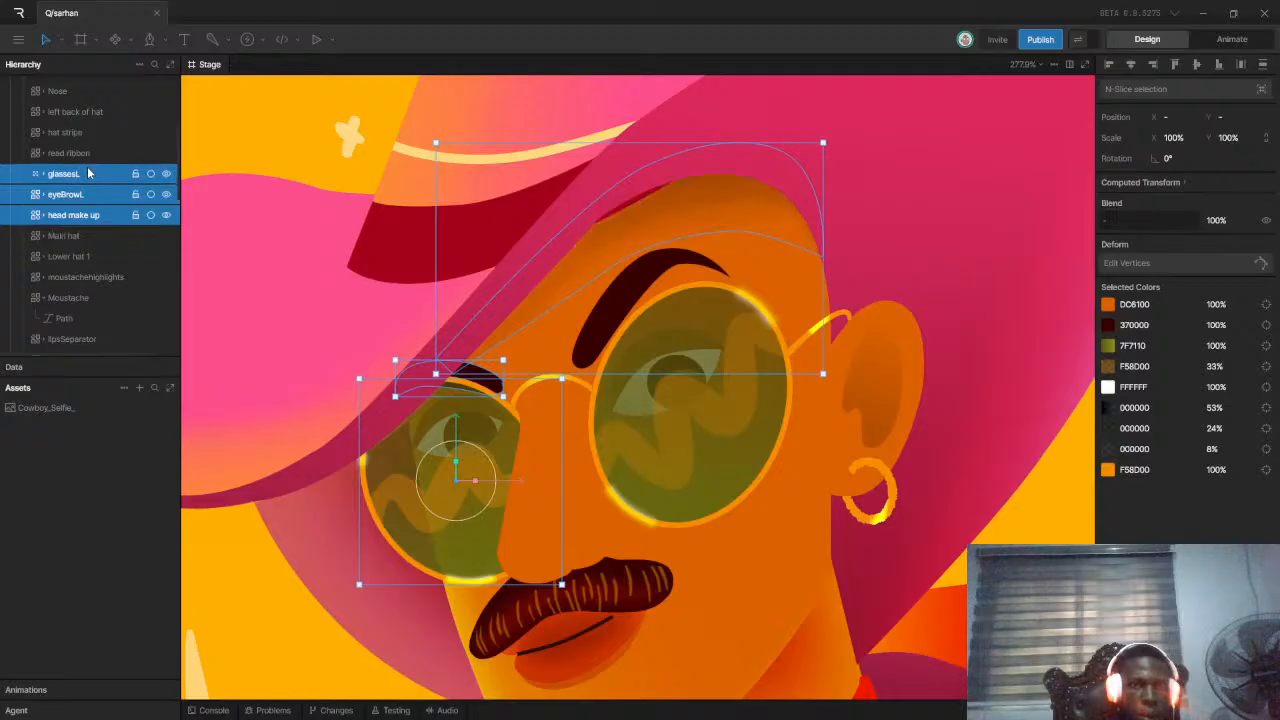
{"action": "left_click_drag", "start_coordinate": [89, 177], "coordinate": [89, 153]}
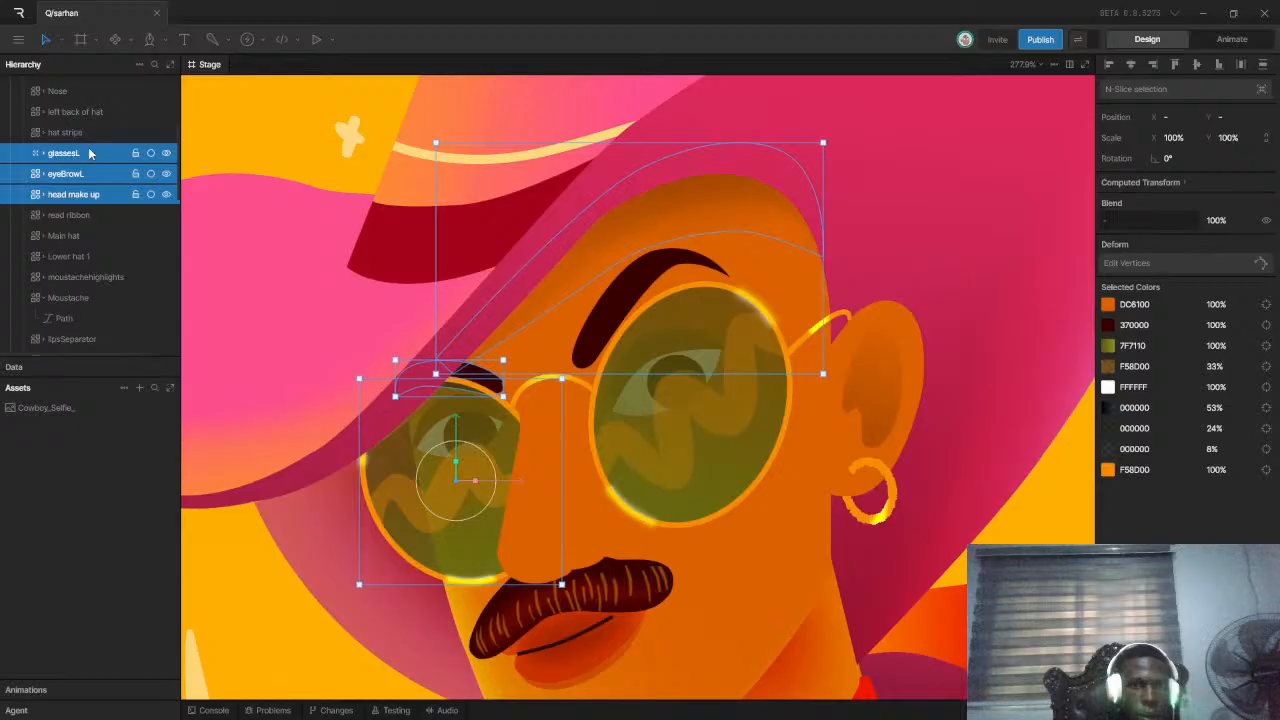
Compare the reordered hat and face on the whole cowboy illustration with the Cowboy_Selfie_ reference artboard
{"action": "scroll", "coordinate": [350, 362], "scroll_direction": "down", "scroll_amount": 5}
{"action": "scroll", "coordinate": [374, 398], "scroll_direction": "down", "scroll_amount": 1}
{"action": "left_click", "coordinate": [649, 272]}
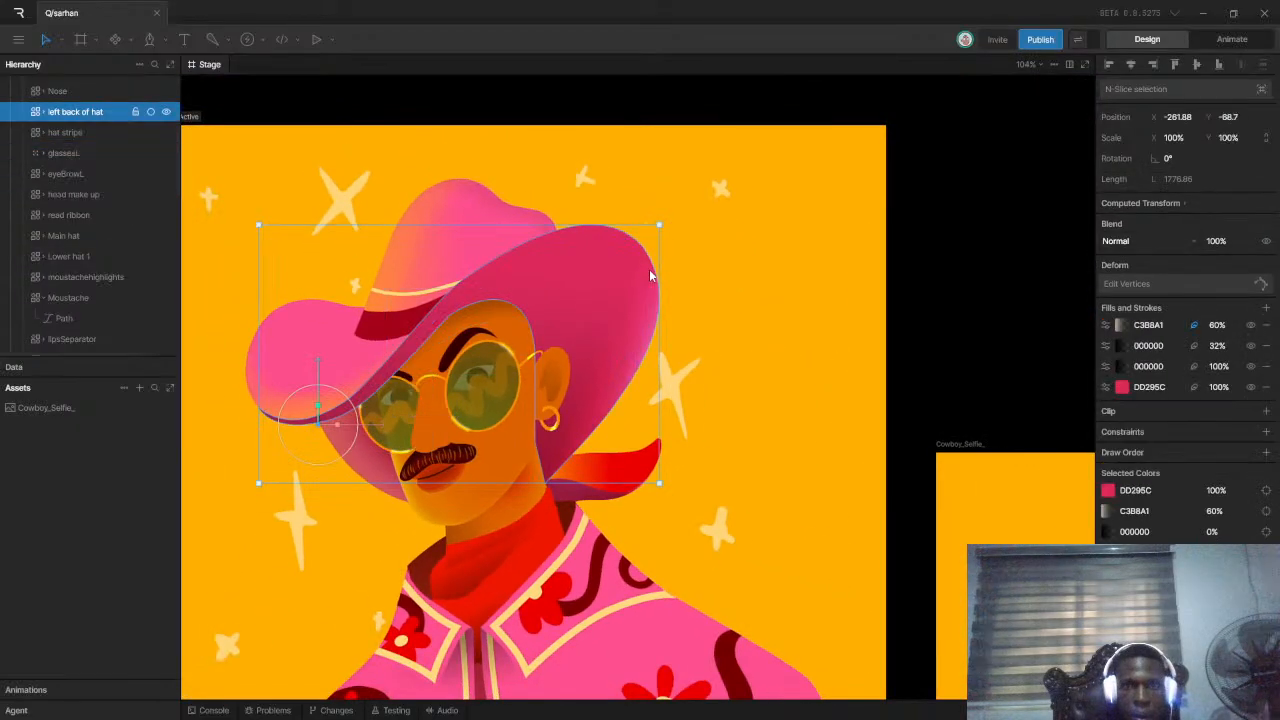
{"action": "left_click", "coordinate": [940, 253]}
{"action": "scroll", "coordinate": [377, 484], "scroll_direction": "down", "scroll_amount": 1}
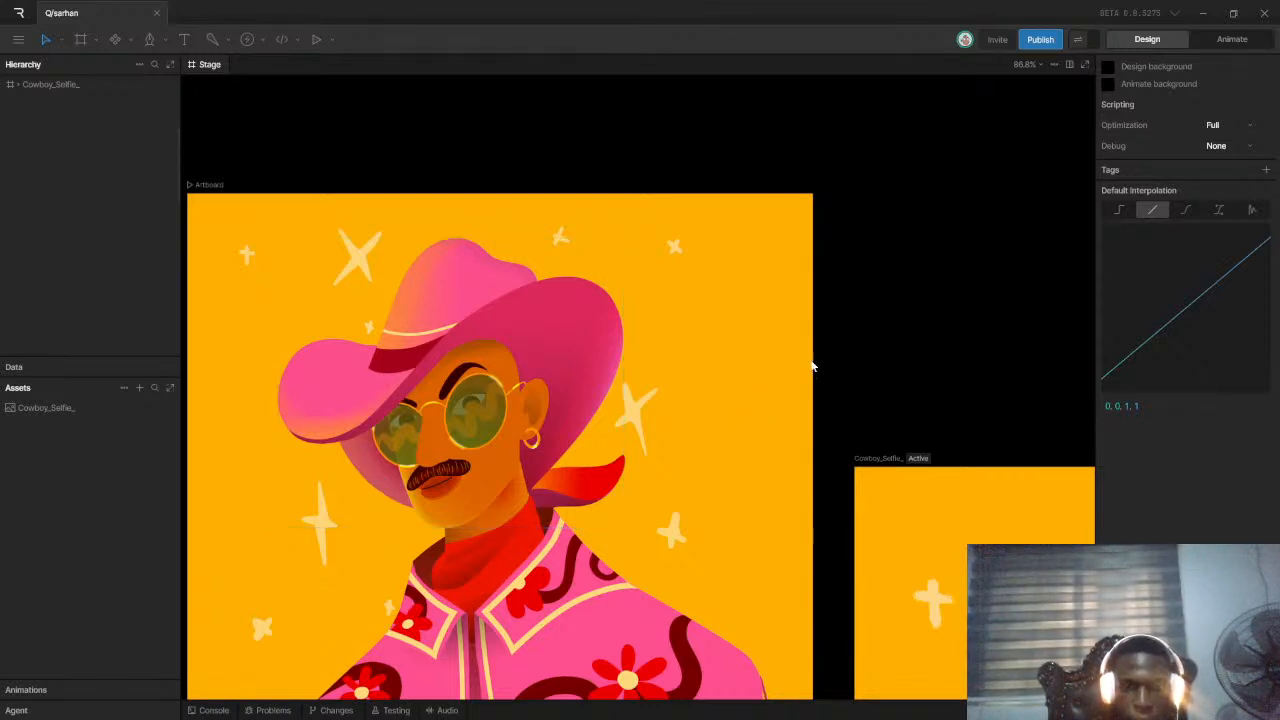
{"action": "scroll", "coordinate": [814, 357], "scroll_direction": "down", "scroll_amount": 6}
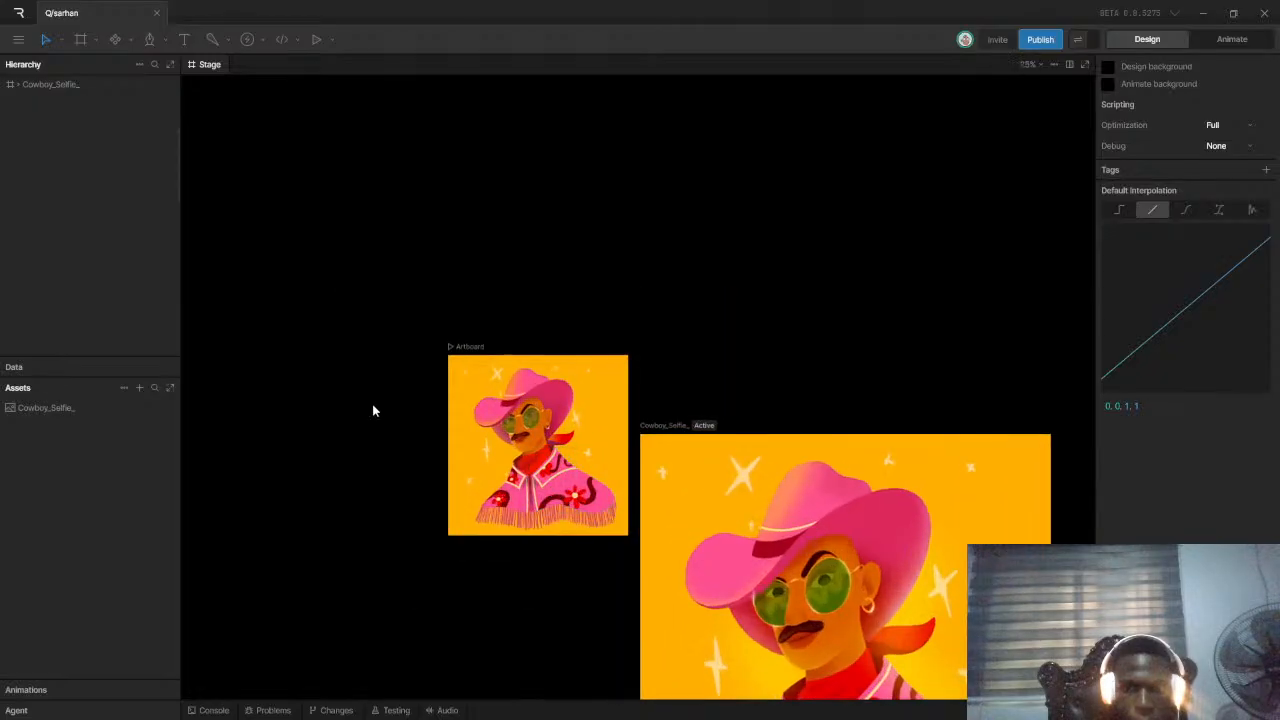
{"action": "scroll", "coordinate": [418, 433], "scroll_direction": "up", "scroll_amount": 5}
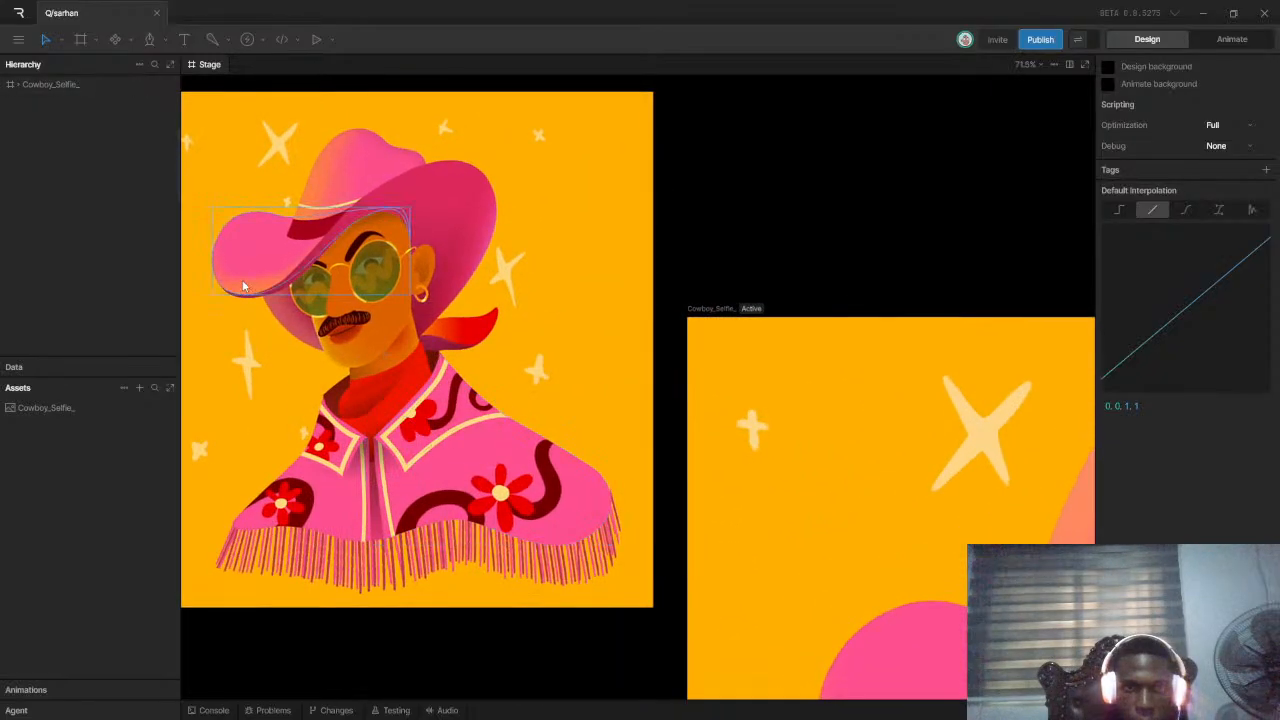
{"action": "scroll", "coordinate": [243, 287], "scroll_direction": "up", "scroll_amount": 1}
Collapse the Head group on the illustration's artboard and check what it contains by repeatedly hiding and showing it
{"action": "left_click", "coordinate": [235, 127]}
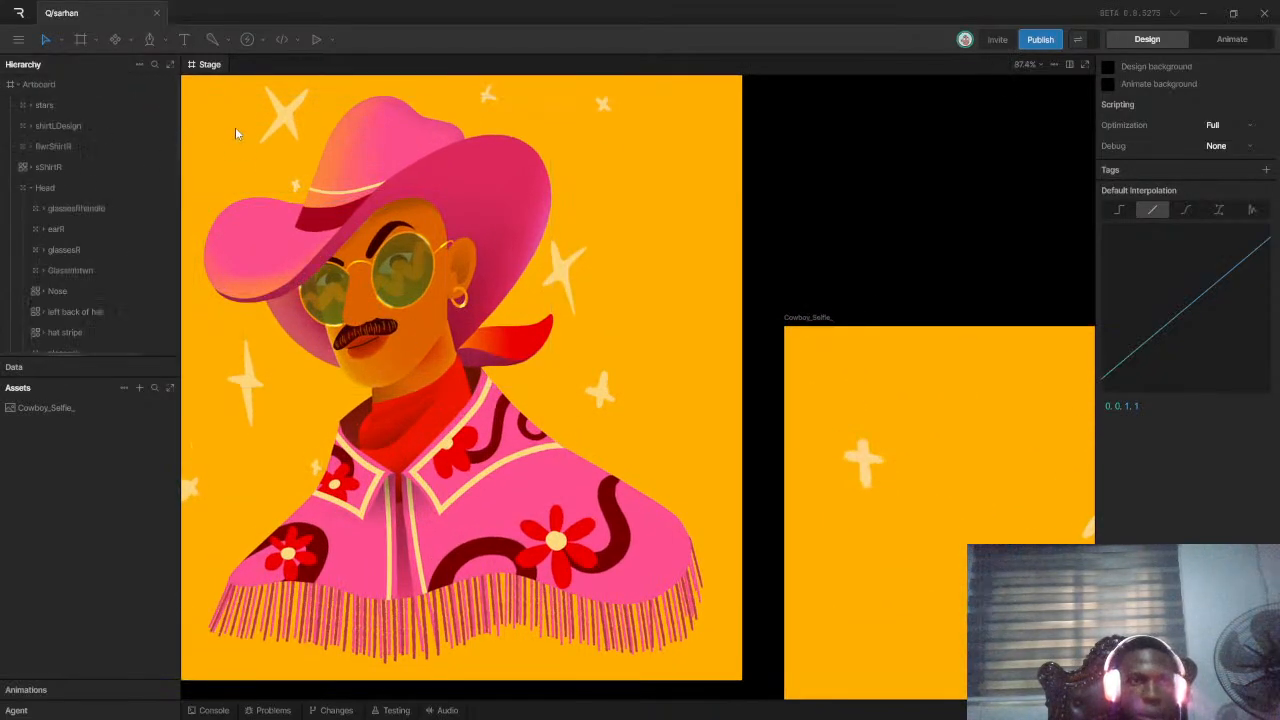
{"action": "left_click", "coordinate": [33, 188]}
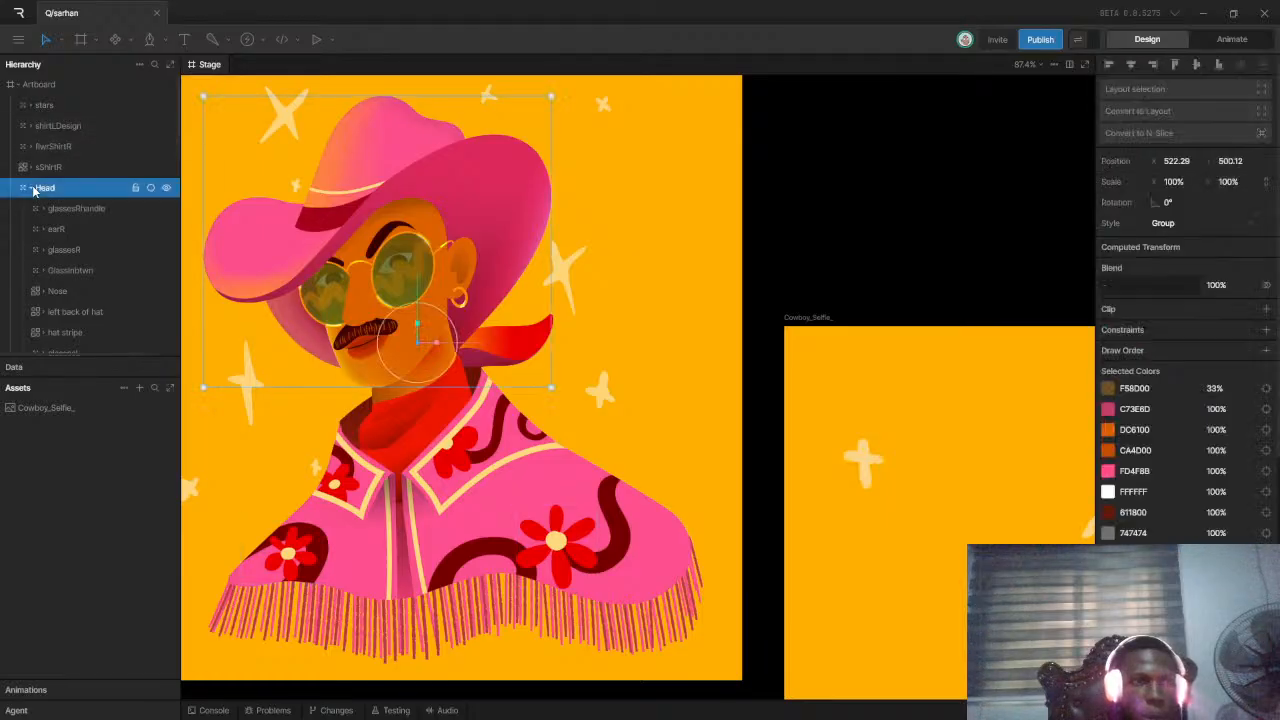
{"action": "left_click", "coordinate": [33, 188]}
{"action": "left_click", "coordinate": [167, 189]}
{"action": "left_click", "coordinate": [167, 189]}
{"action": "left_click", "coordinate": [167, 190]}
{"action": "left_click", "coordinate": [167, 190]}
{"action": "left_click", "coordinate": [167, 190]}
{"action": "left_click", "coordinate": [167, 189]}
{"action": "left_click", "coordinate": [167, 189]}
{"action": "left_click", "coordinate": [167, 189]}
{"action": "left_click", "coordinate": [167, 189]}
{"action": "left_click", "coordinate": [167, 189]}
{"action": "left_click", "coordinate": [167, 189]}
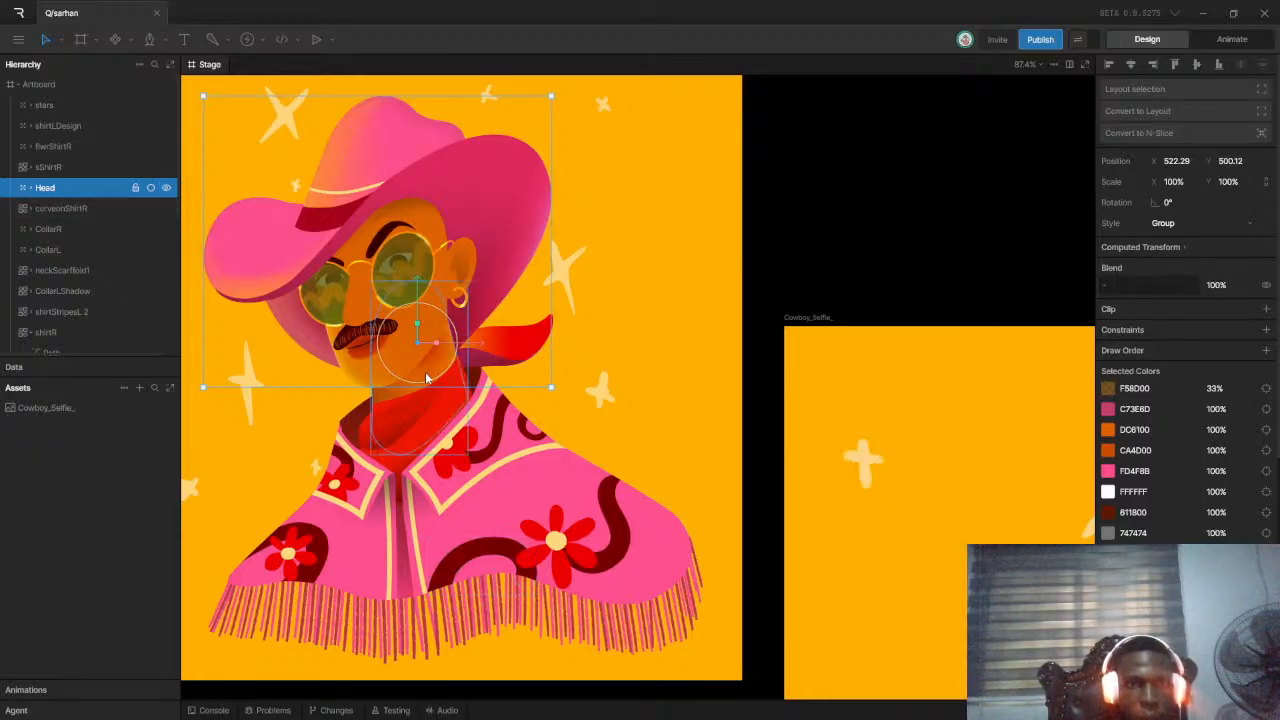
Select the neck shape below the chin and examine how it overlaps the head and the red scarf
{"action": "scroll", "coordinate": [450, 370], "scroll_direction": "up", "scroll_amount": 3}
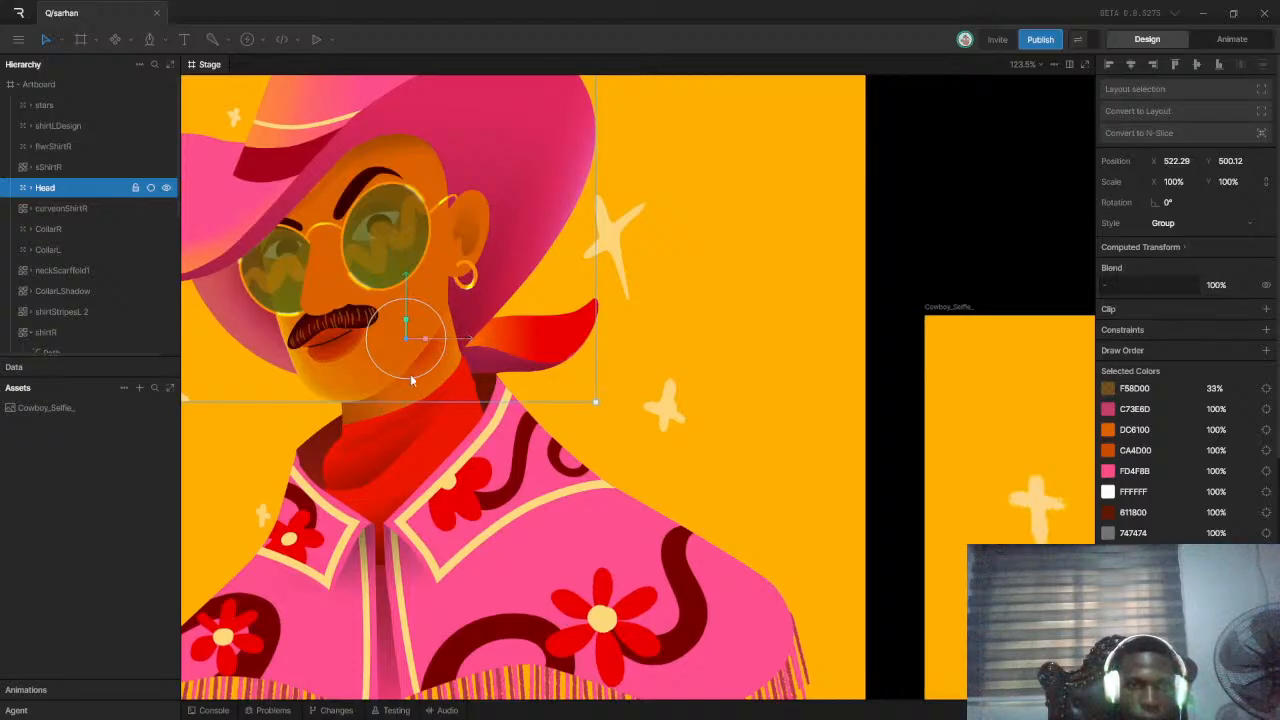
{"action": "scroll", "coordinate": [415, 372], "scroll_direction": "up", "scroll_amount": 3}
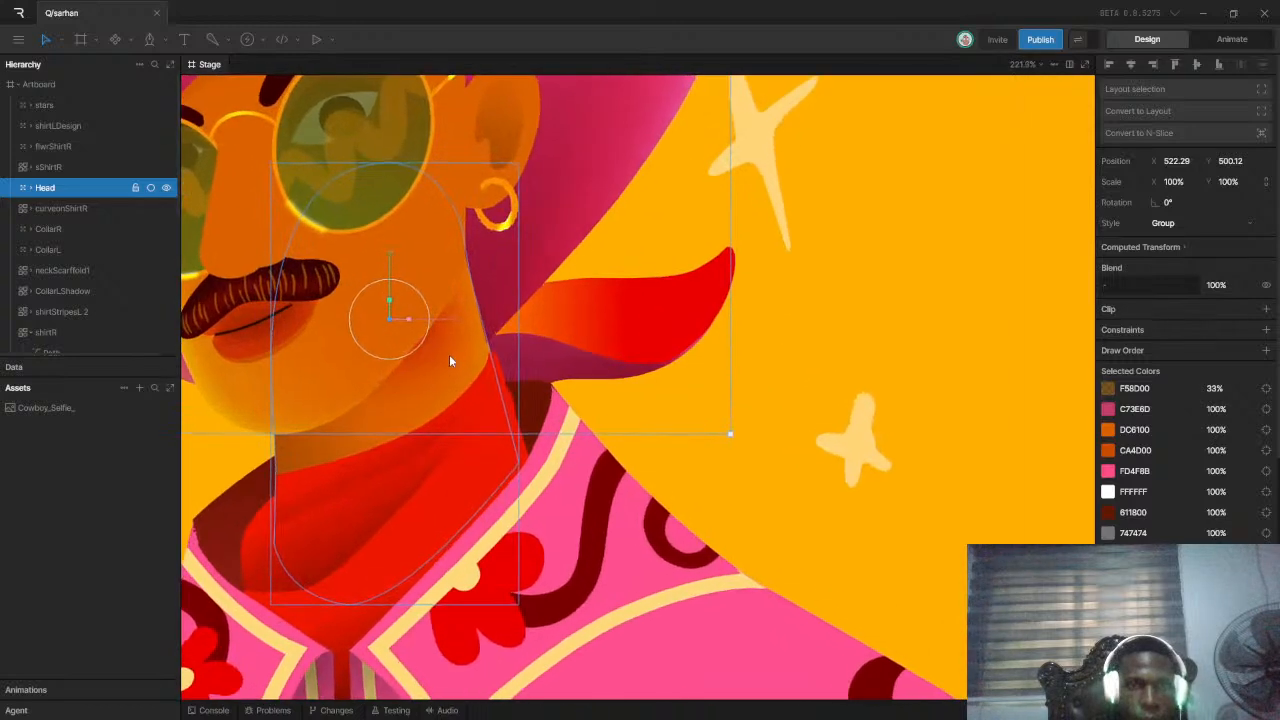
{"action": "left_click", "coordinate": [442, 359]}
{"action": "scroll", "coordinate": [466, 339], "scroll_direction": "down", "scroll_amount": 4}
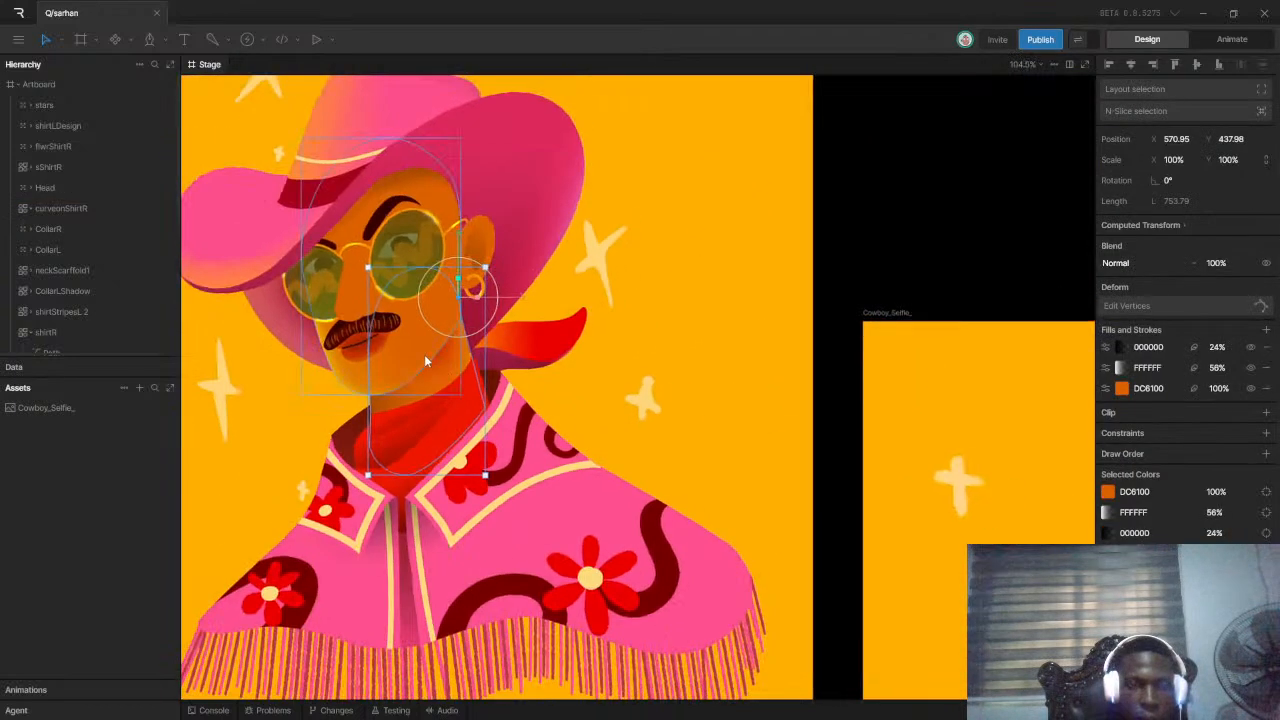
{"action": "scroll", "coordinate": [426, 368], "scroll_direction": "up", "scroll_amount": 3}
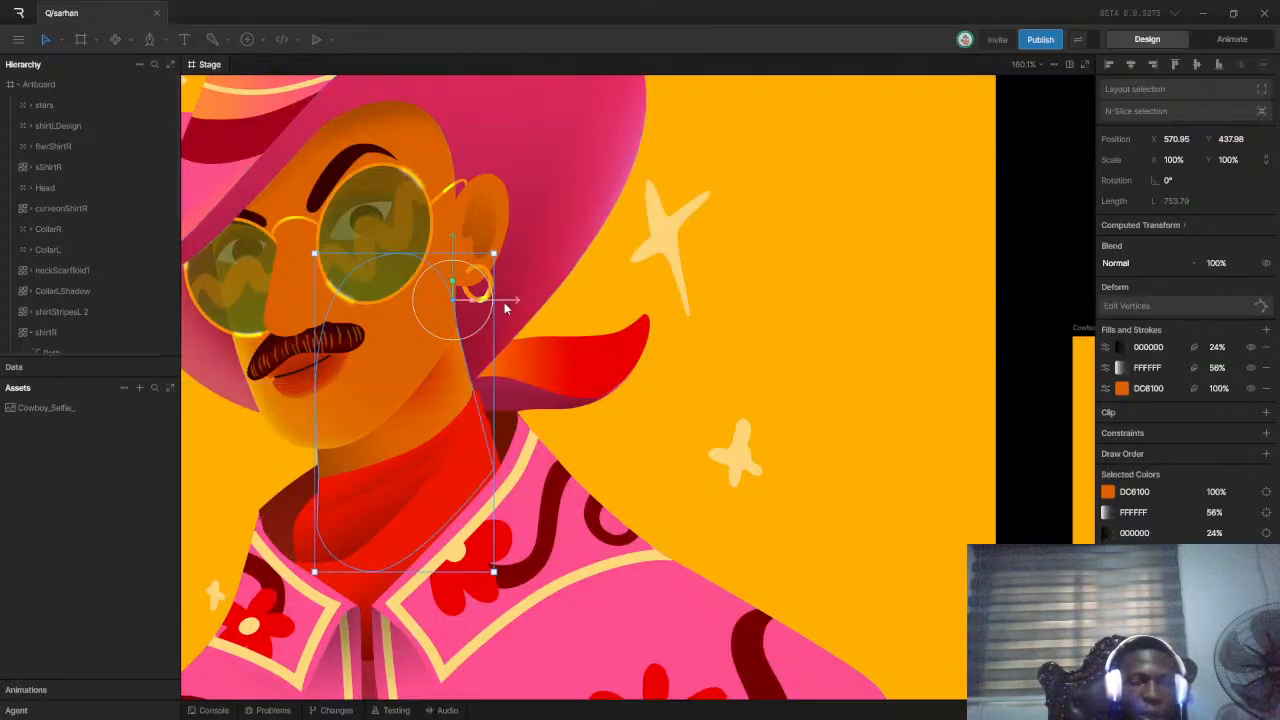
{"action": "scroll", "coordinate": [462, 345], "scroll_direction": "down", "scroll_amount": 1}
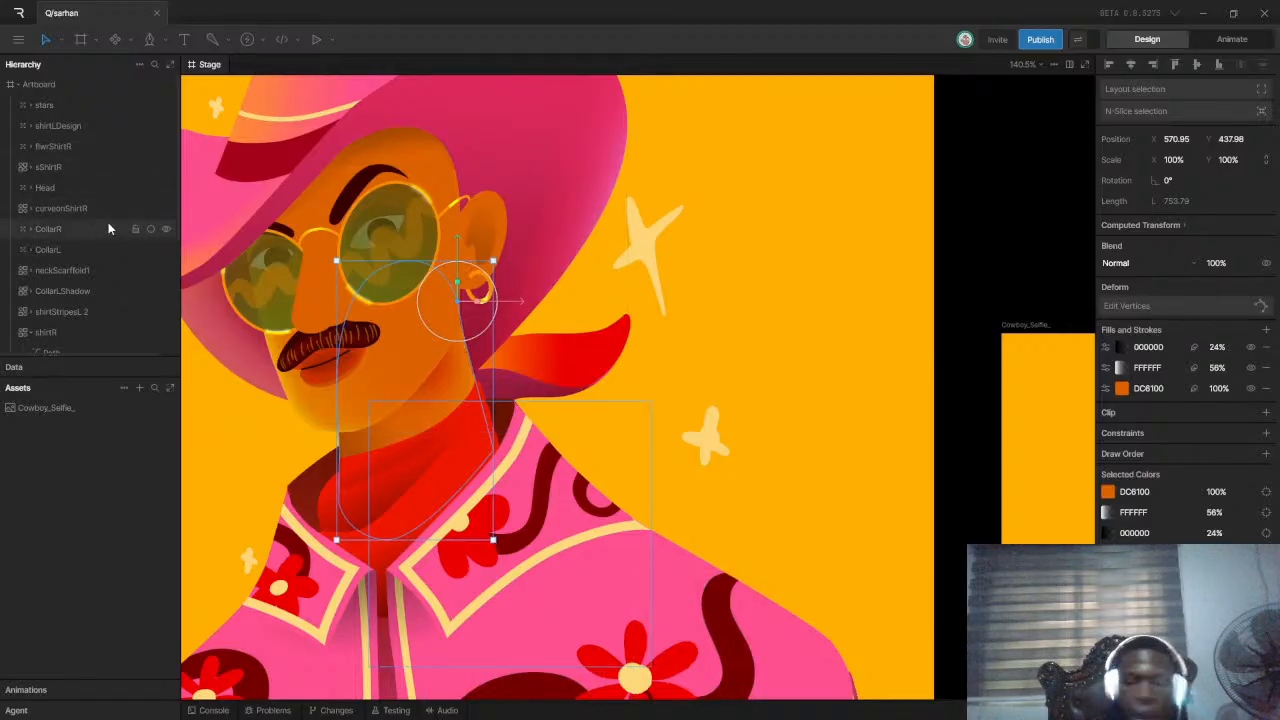
Collapse the shirtL, NeckScarffold2, NeckScarffold3 and Neck shapes in the hierarchy
{"action": "scroll", "coordinate": [82, 222], "scroll_direction": "down", "scroll_amount": 1}
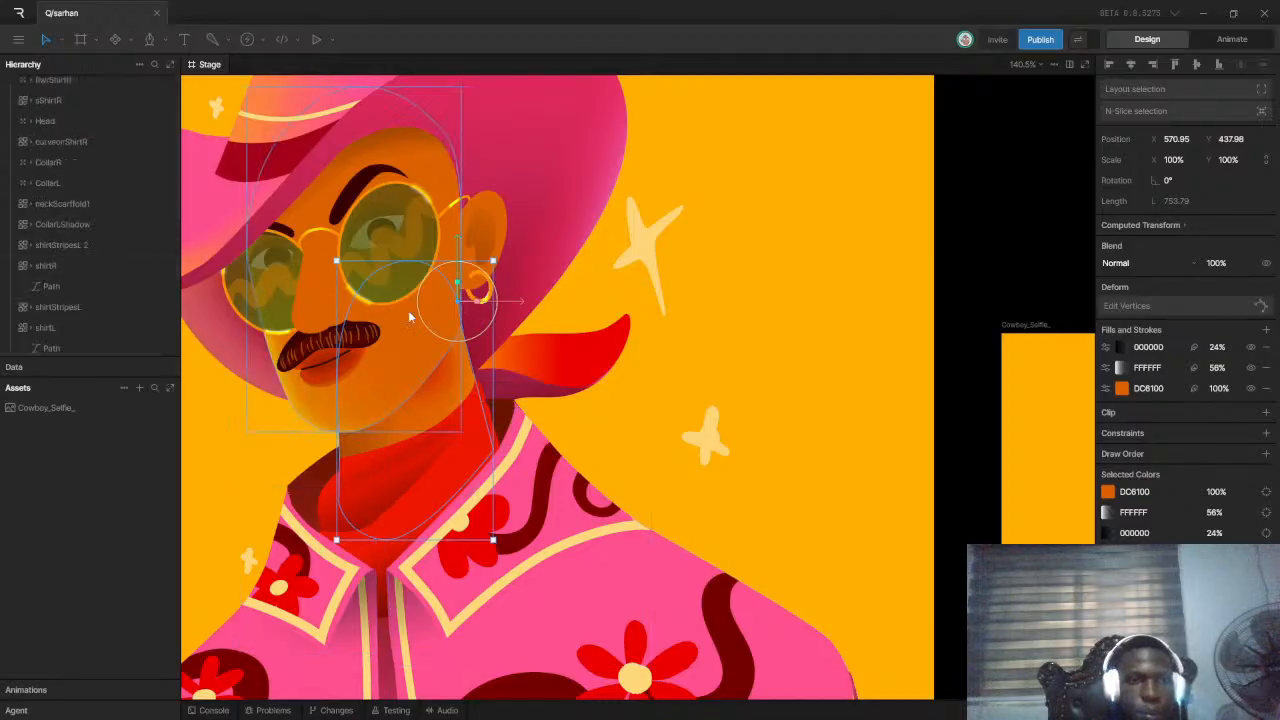
{"action": "scroll", "coordinate": [437, 338], "scroll_direction": "down", "scroll_amount": 2}
{"action": "scroll", "coordinate": [56, 266], "scroll_direction": "down", "scroll_amount": 1}
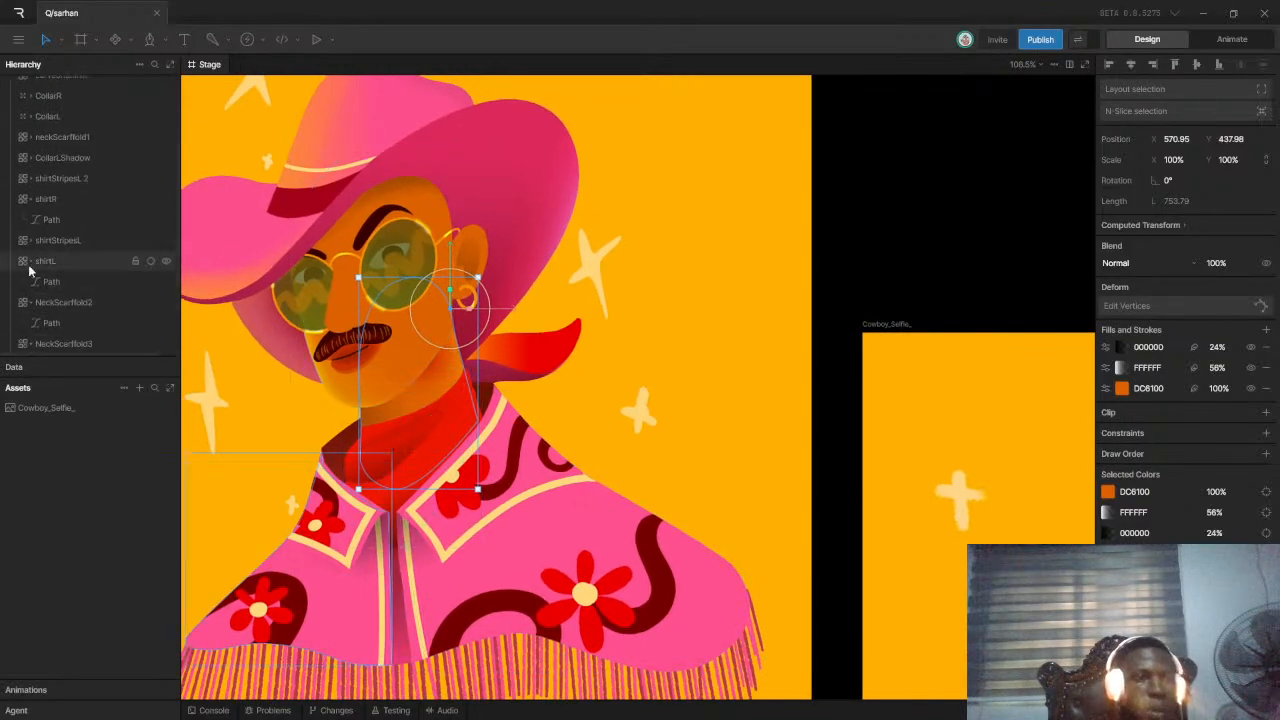
{"action": "left_click", "coordinate": [36, 262]}
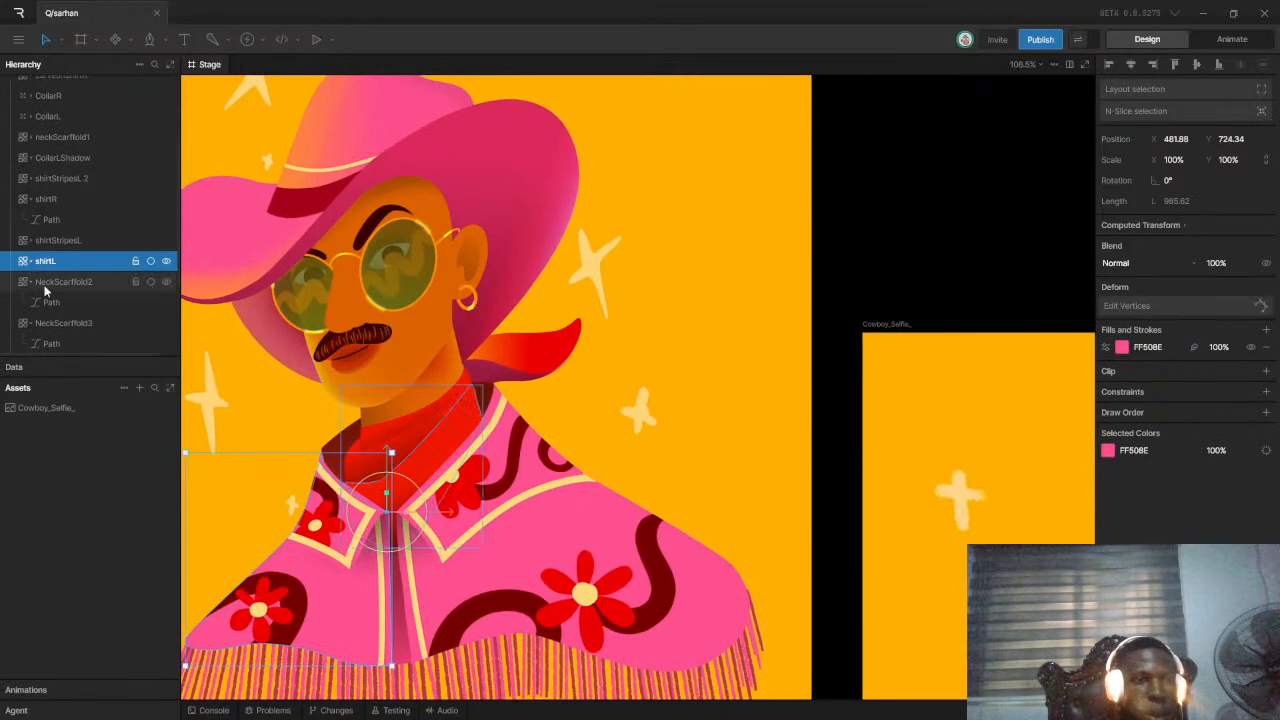
{"action": "left_click", "coordinate": [30, 283]}
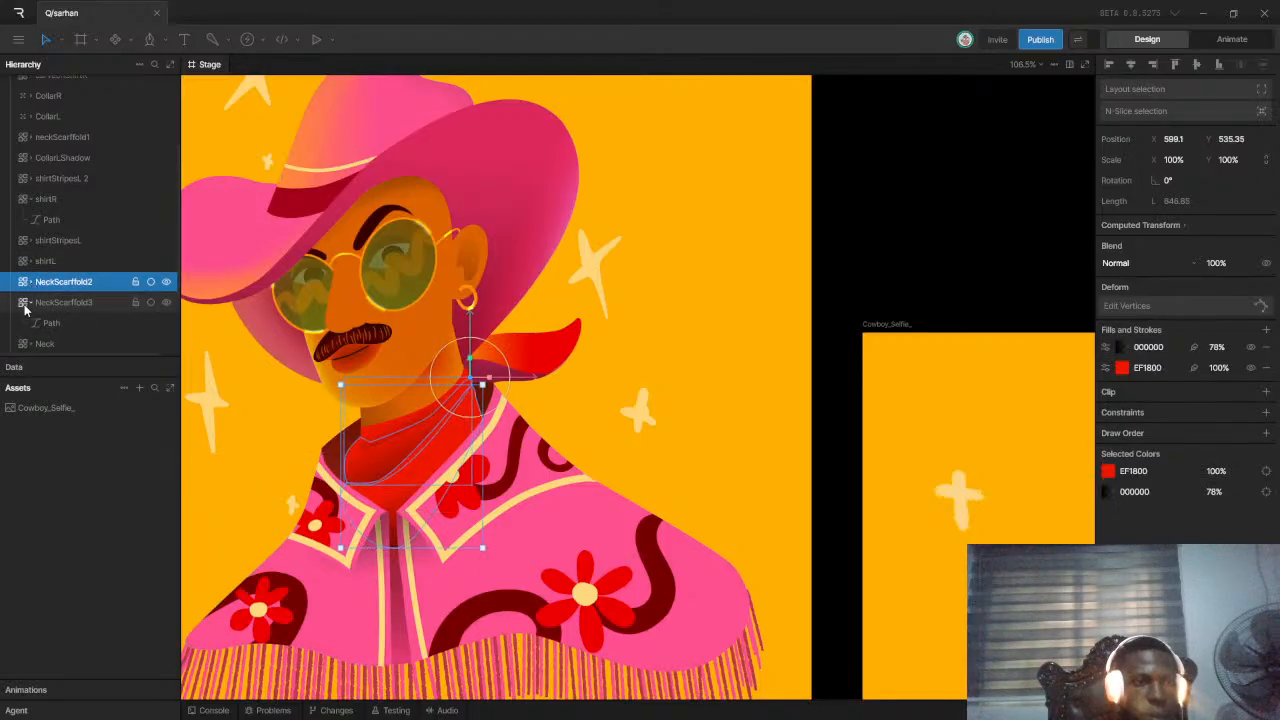
{"action": "left_click", "coordinate": [32, 305]}
{"action": "left_click", "coordinate": [33, 324]}
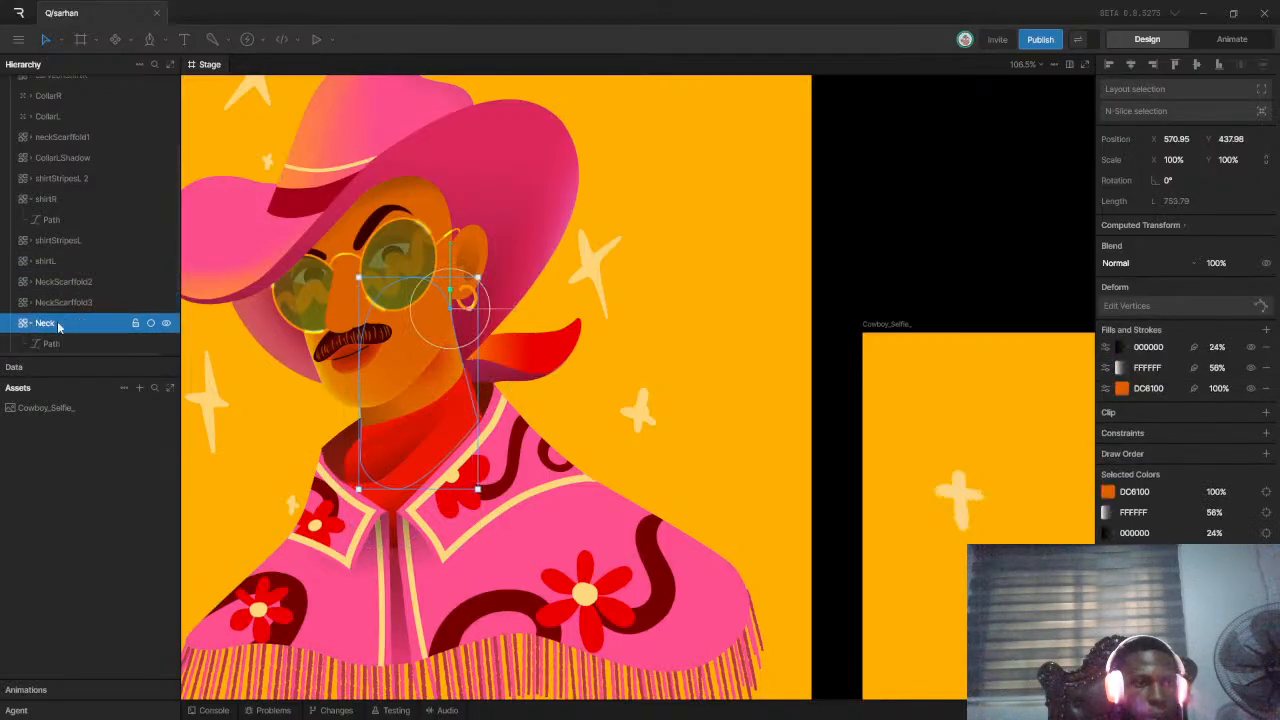
Group the clothCurtains and clothCurtains 2 shapes and name the group clothCurtains
{"action": "scroll", "coordinate": [53, 321], "scroll_direction": "down", "scroll_amount": 2}
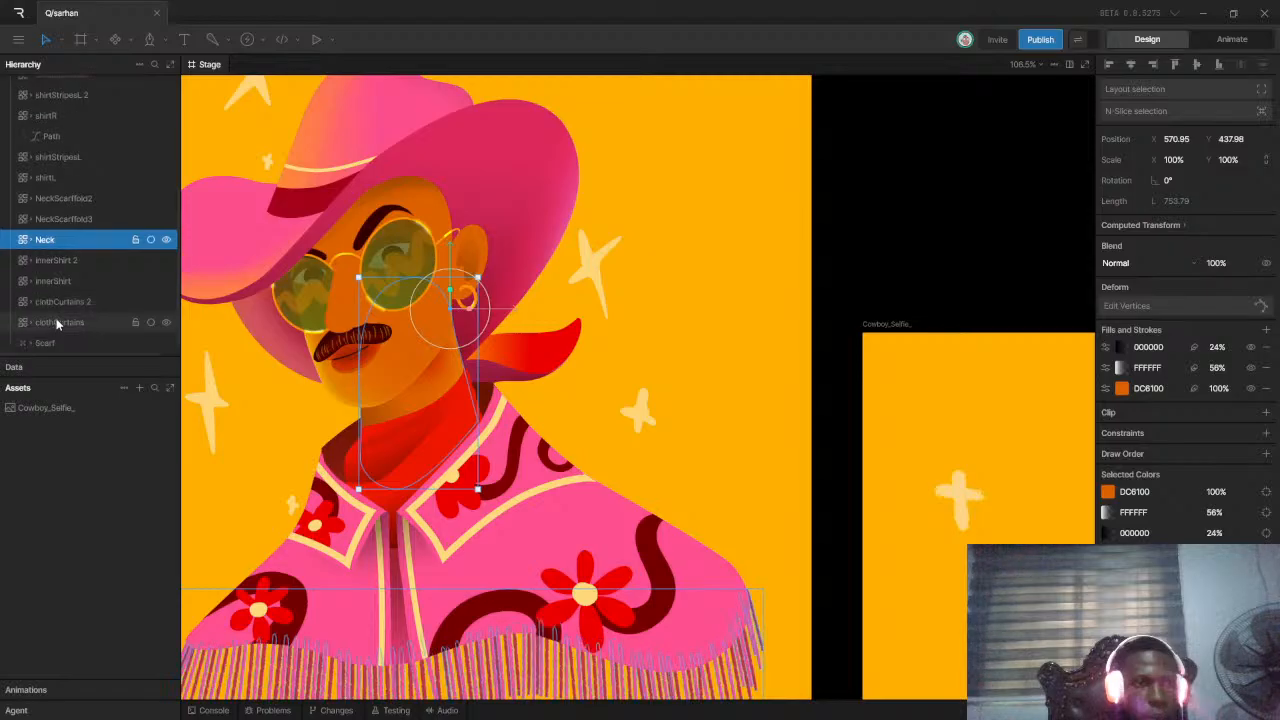
{"action": "left_click", "coordinate": [64, 322]}
{"action": "left_click", "coordinate": [67, 302]}
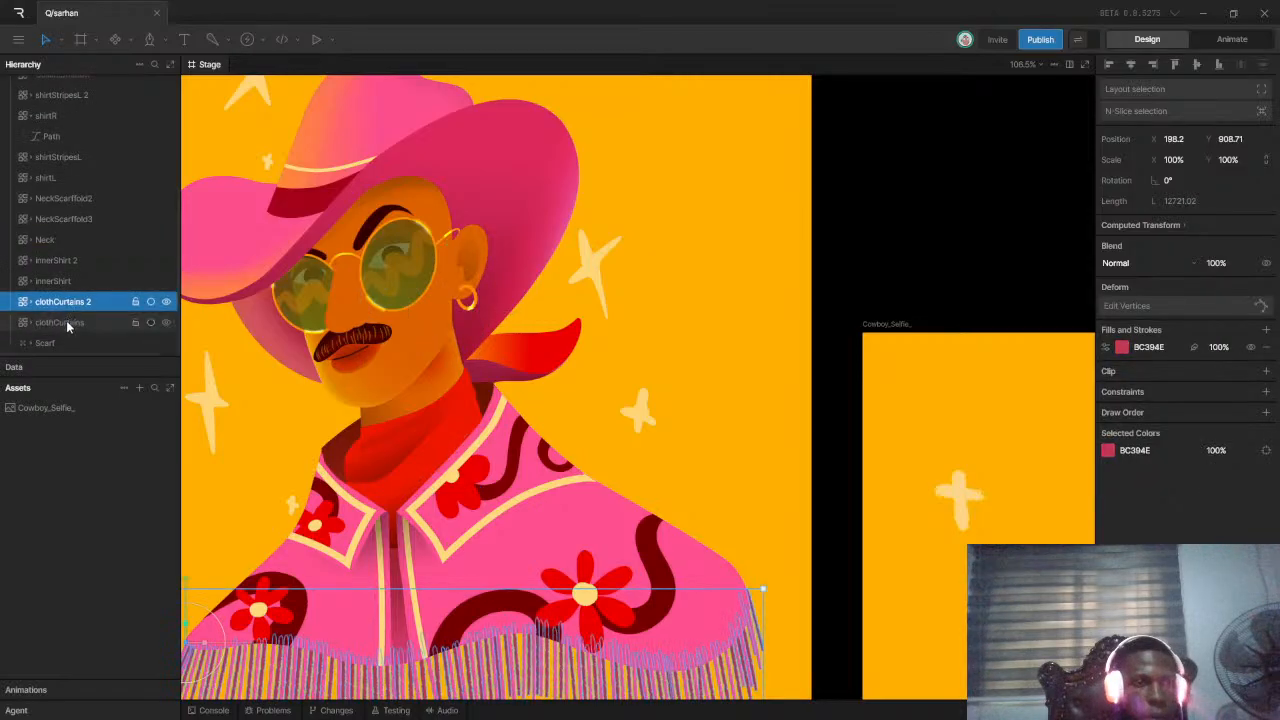
{"action": "left_click", "coordinate": [67, 322]}
{"action": "left_click", "coordinate": [63, 302]}
{"action": "left_click", "coordinate": [63, 322]}
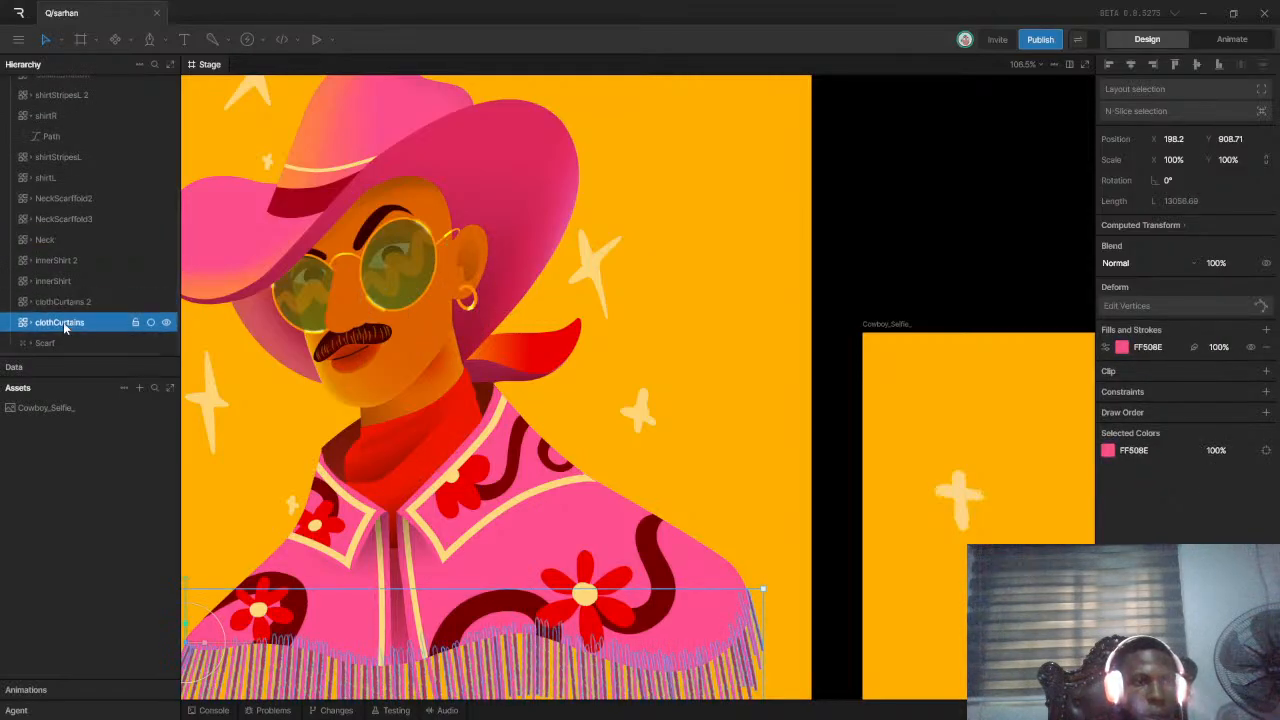
{"action": "left_click", "coordinate": [62, 302], "text": "shift"}
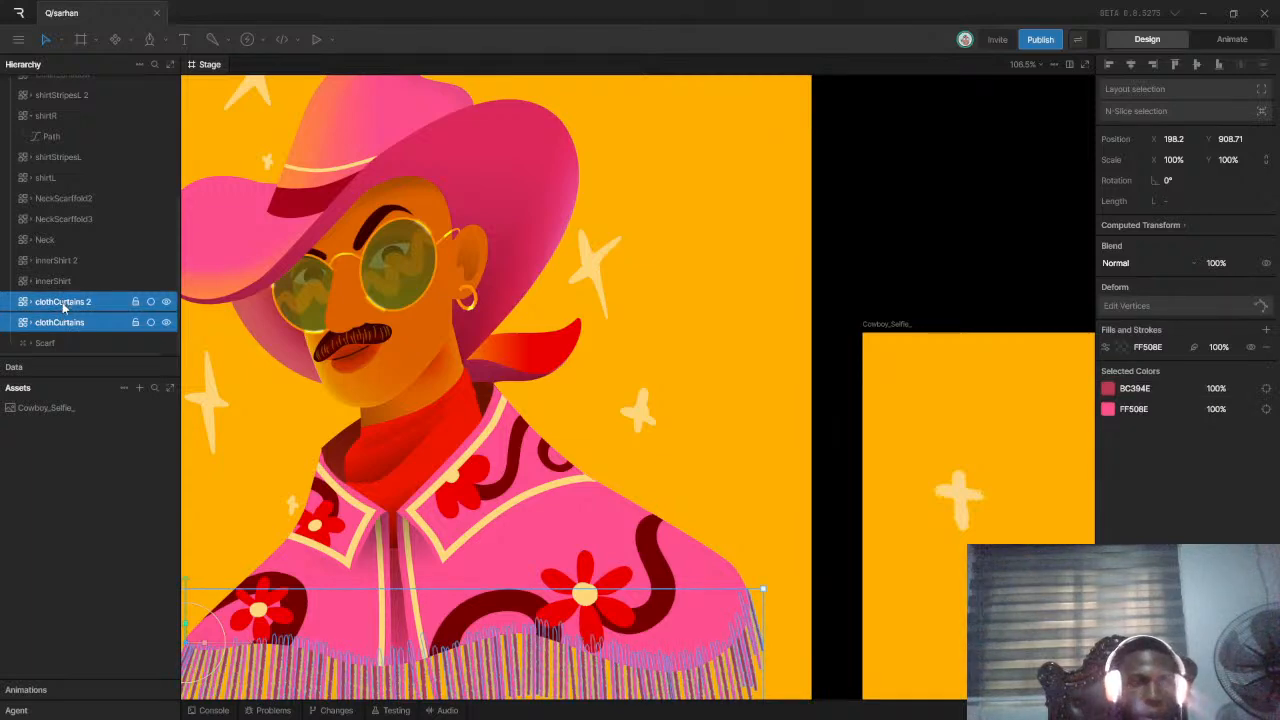
{"action": "key", "text": "ctrl+g"}
{"action": "double_click", "coordinate": [47, 322]}
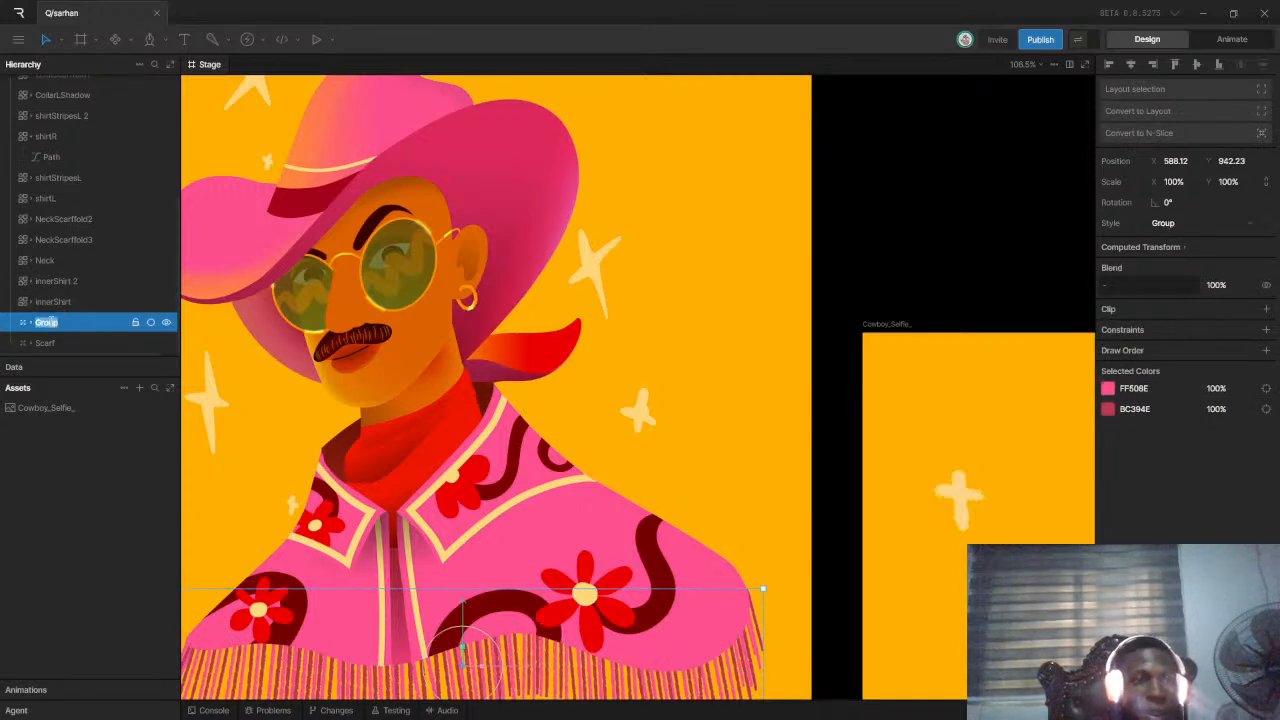
{"action": "type", "text": "clothCurtains"}
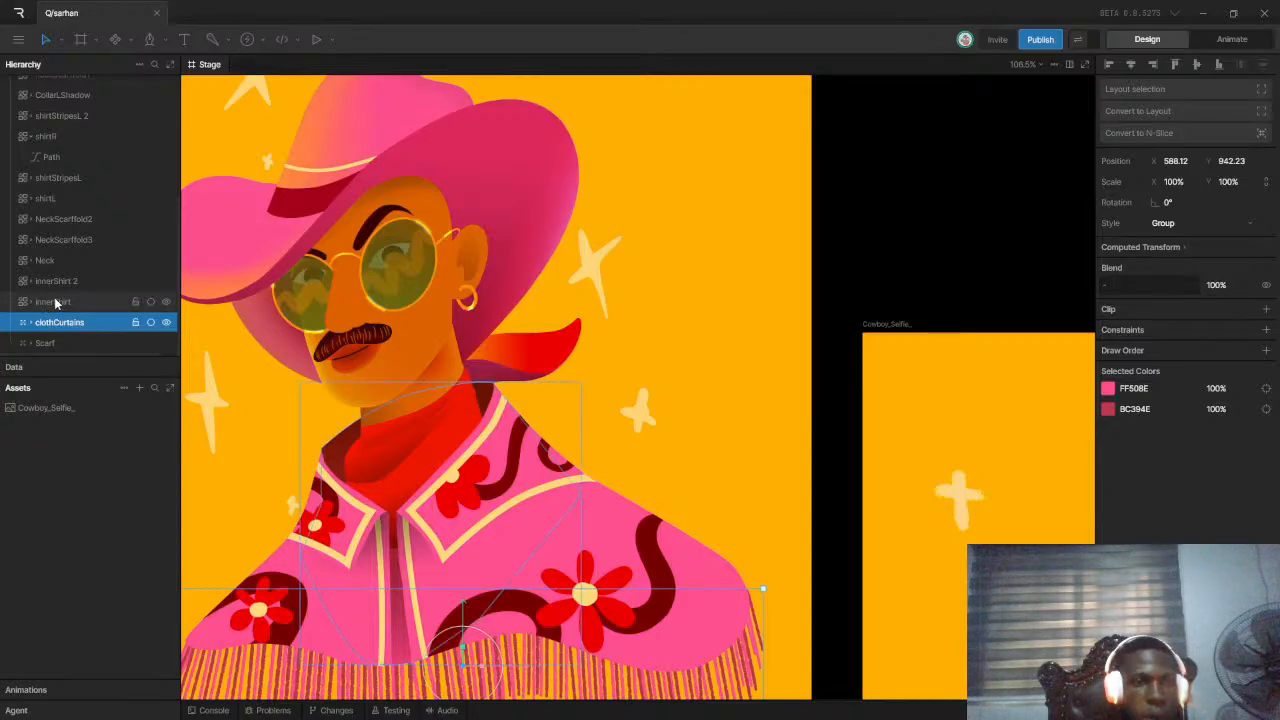
Group the innerShirt and innerShirt 2 shapes and name the group innerShirt
{"action": "left_click", "coordinate": [54, 302]}
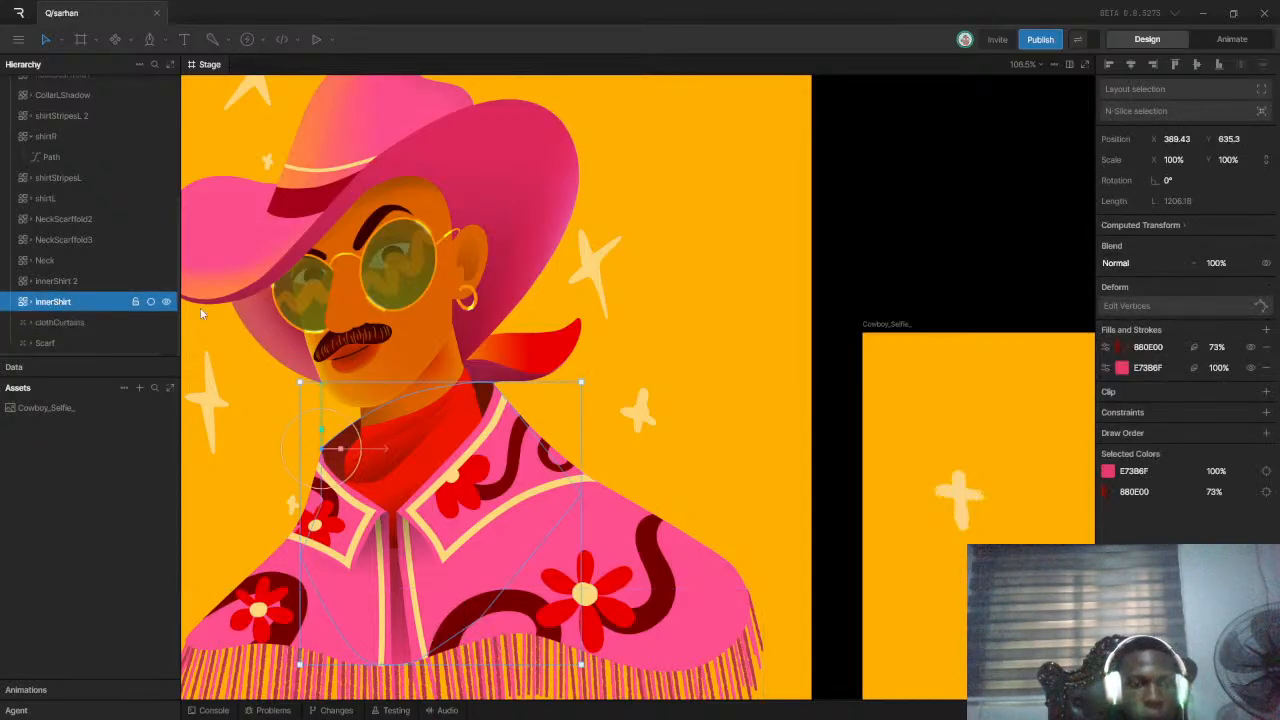
{"action": "left_click", "coordinate": [86, 281], "text": "shift"}
{"action": "key", "text": "ctrl+g"}
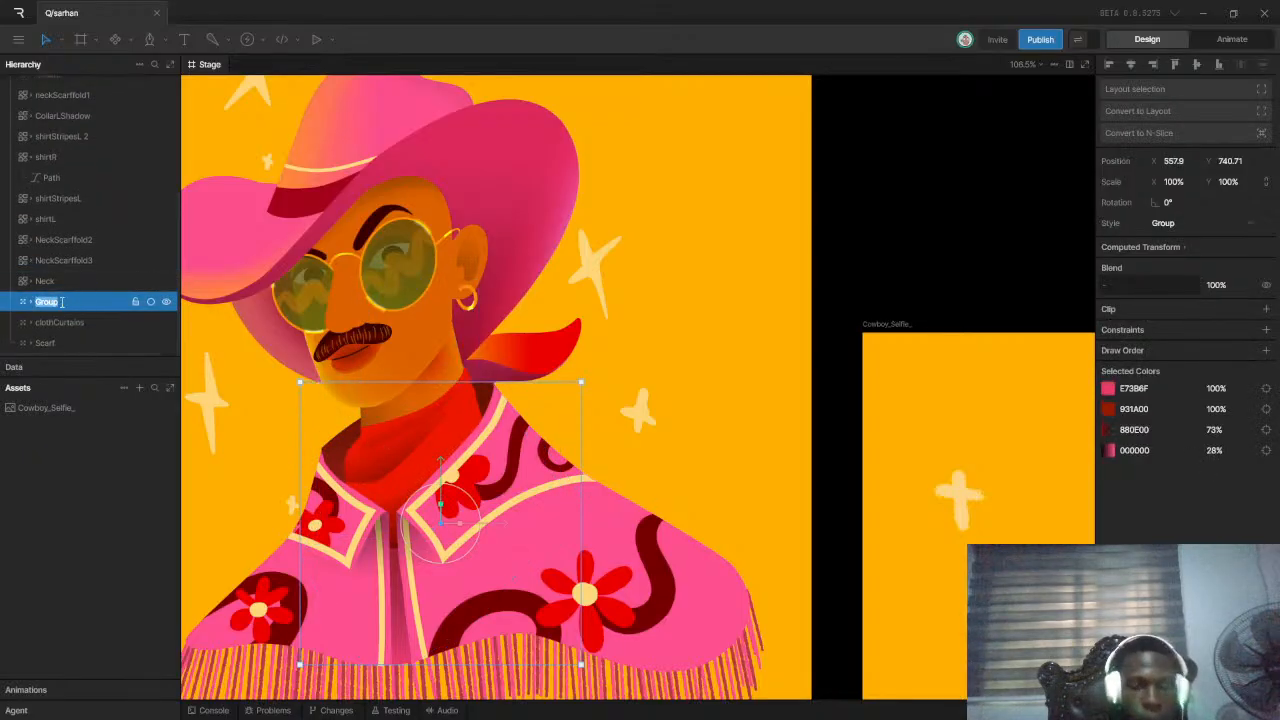
{"action": "type", "text": "innerShirt"}
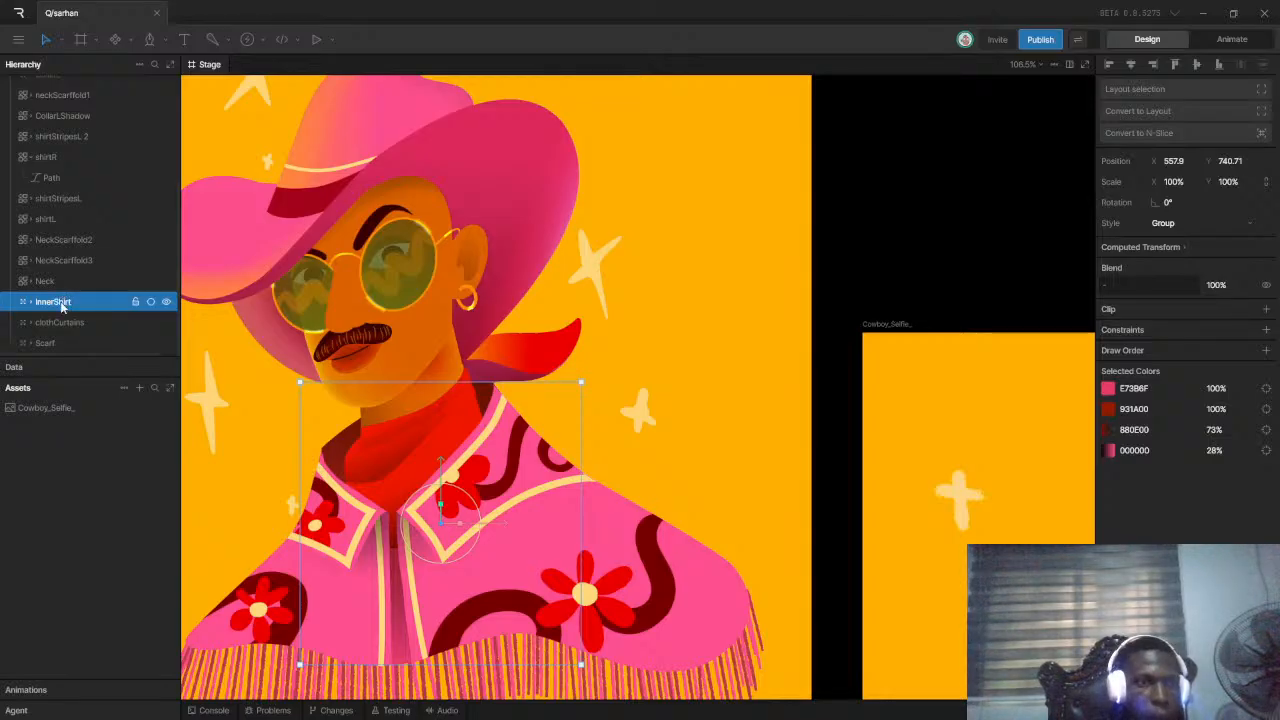
Group NeckScarffold2, NeckScarffold3 and Neck, naming the group "Neck and scarfold"
{"action": "left_click", "coordinate": [79, 236]}
{"action": "left_click", "coordinate": [79, 260], "text": "shift"}
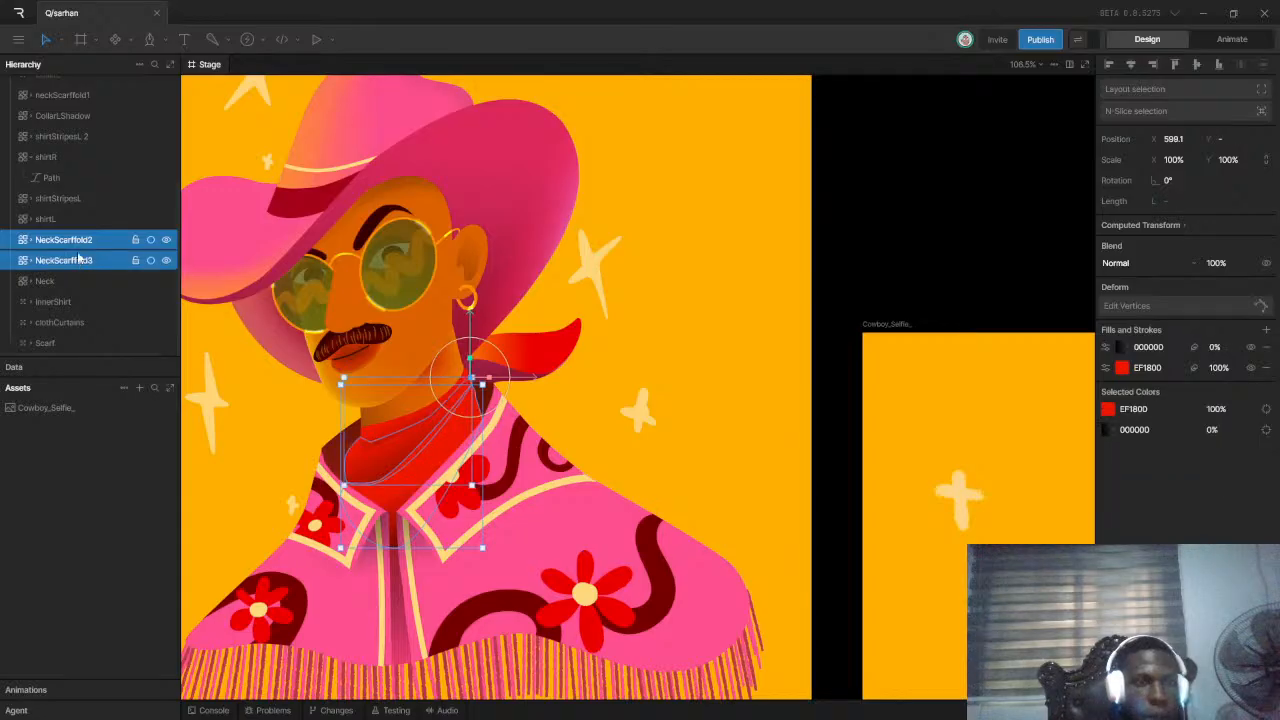
{"action": "left_click", "coordinate": [60, 283], "text": "shift"}
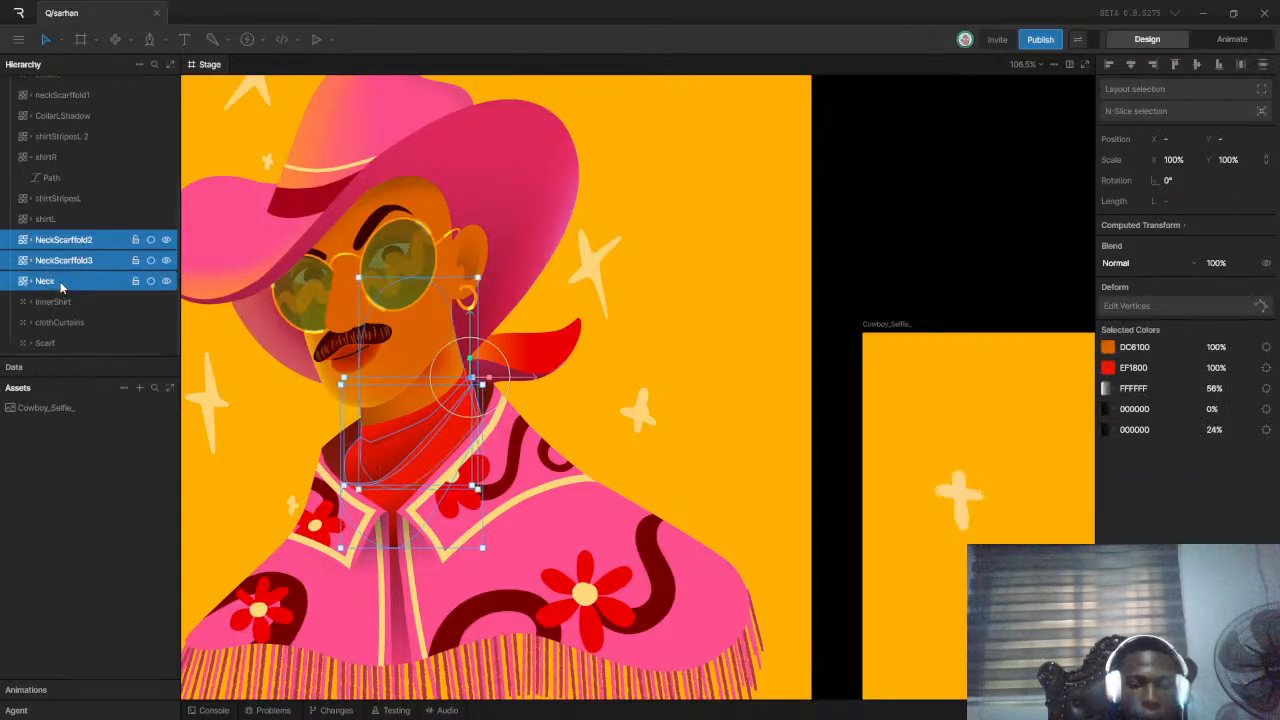
{"action": "key", "text": "ctrl+g"}
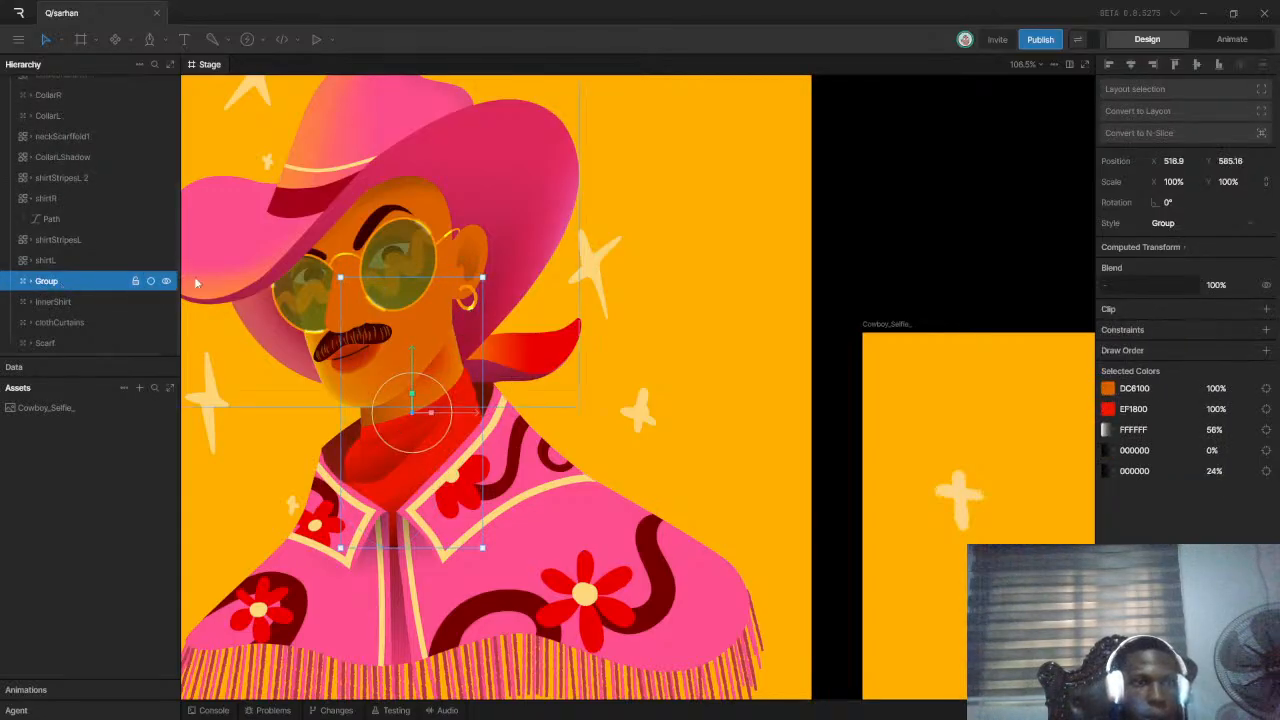
{"action": "double_click", "coordinate": [47, 281]}
{"action": "type", "text": "Neck and"}
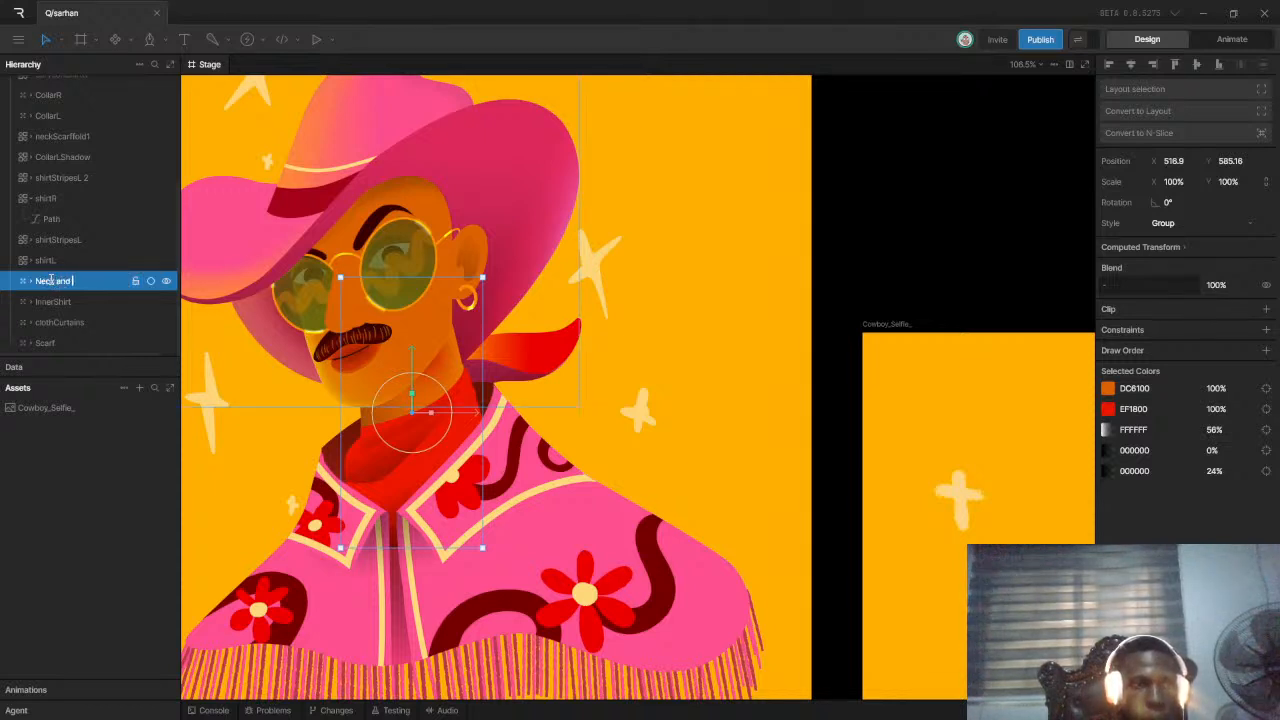
{"action": "type", "text": " scar"}
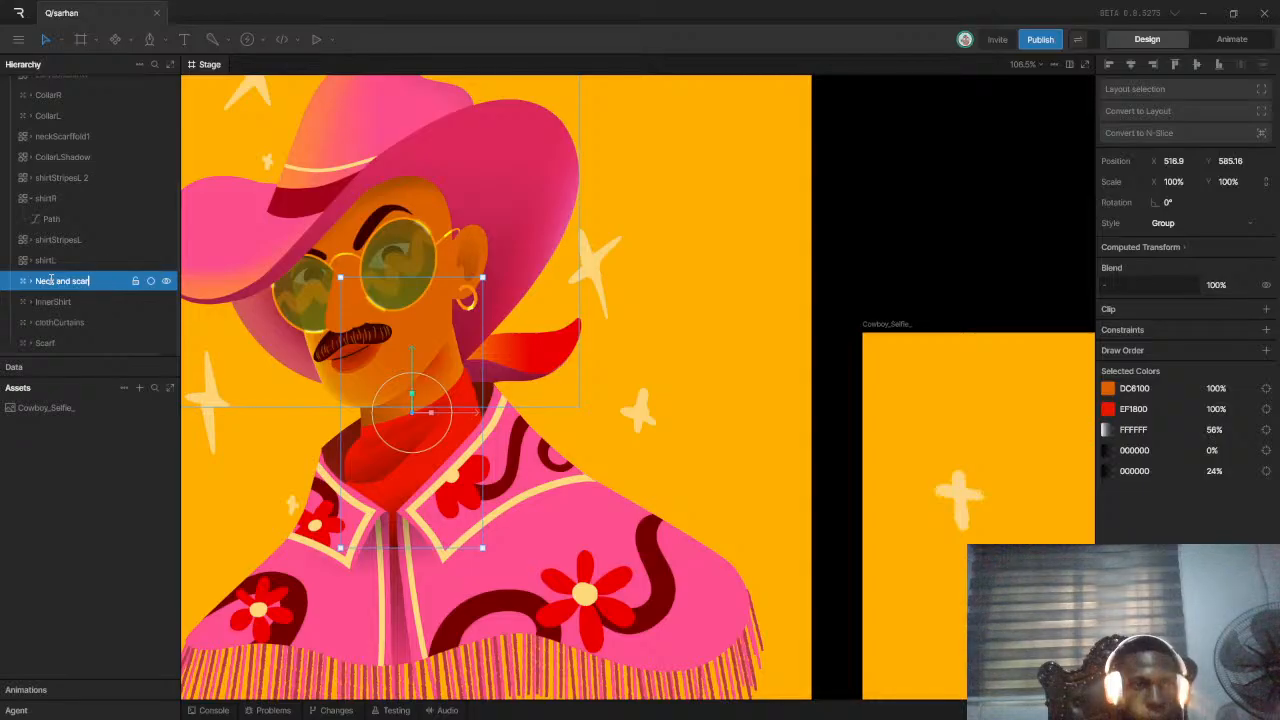
{"action": "type", "text": "fold"}
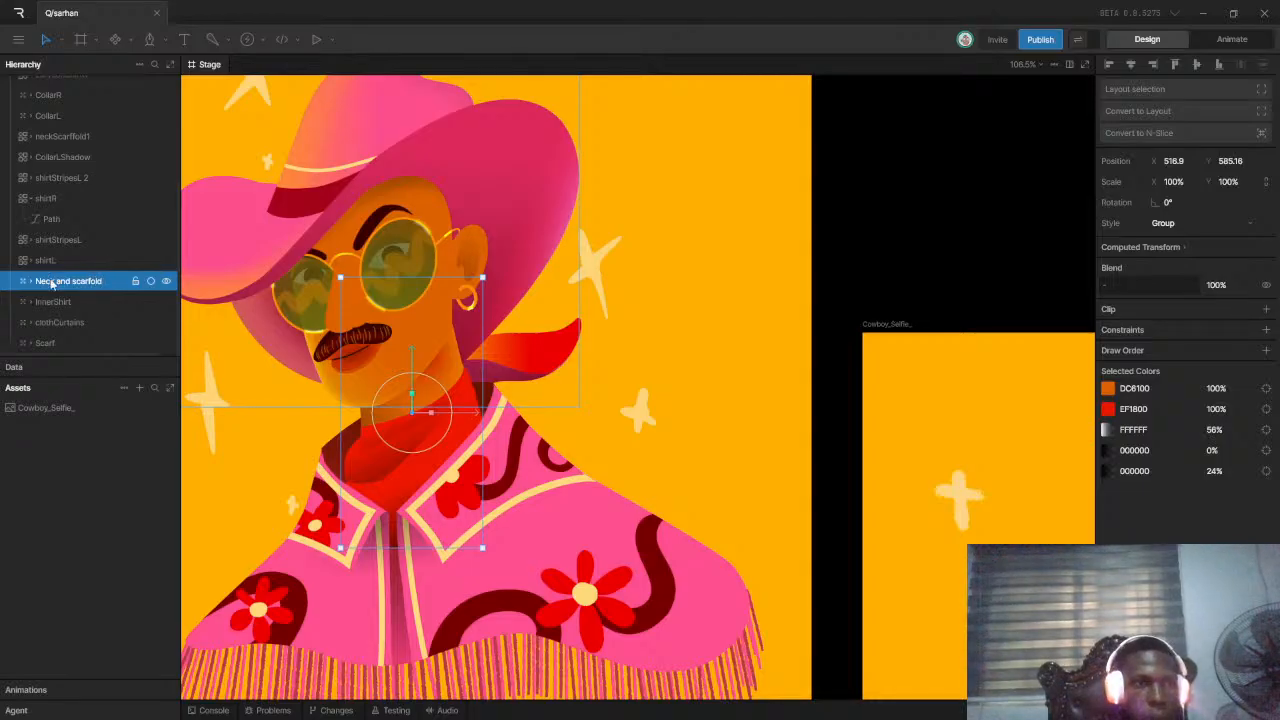
Collapse the shirtR shape in the hierarchy and select the shirtL shape
{"action": "left_click", "coordinate": [79, 244]}
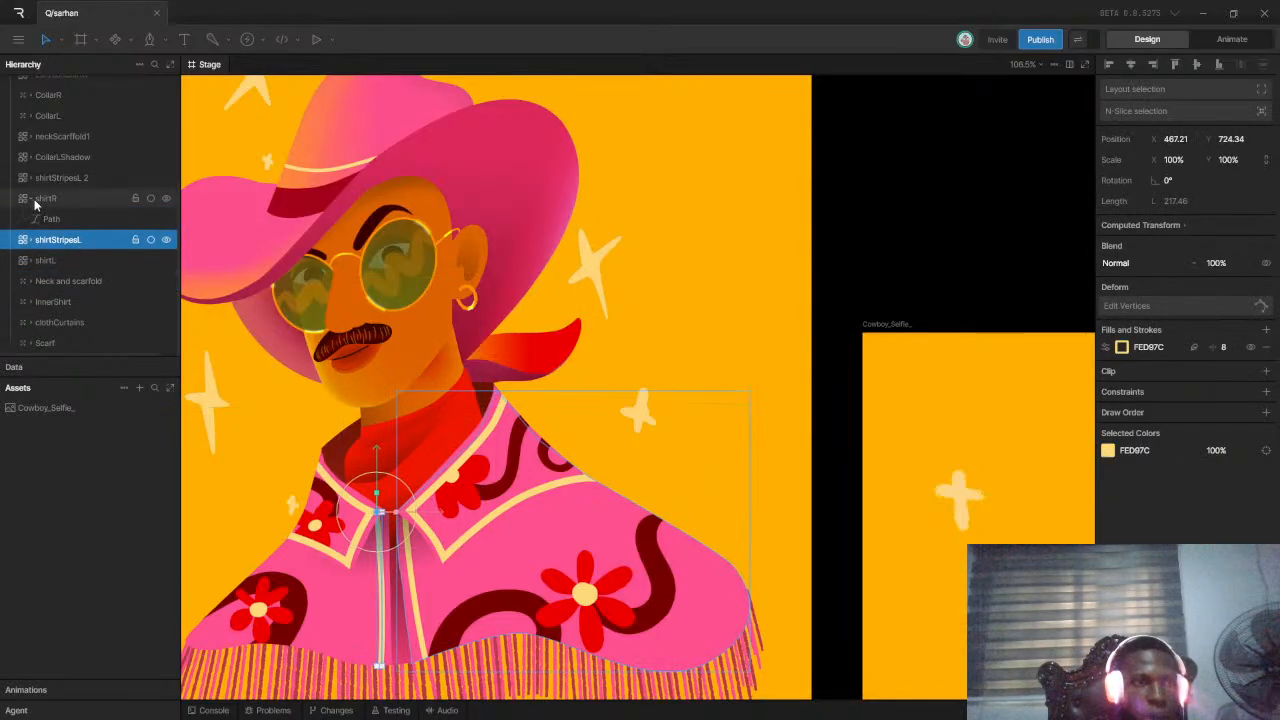
{"action": "left_click", "coordinate": [32, 199]}
{"action": "left_click", "coordinate": [51, 261]}
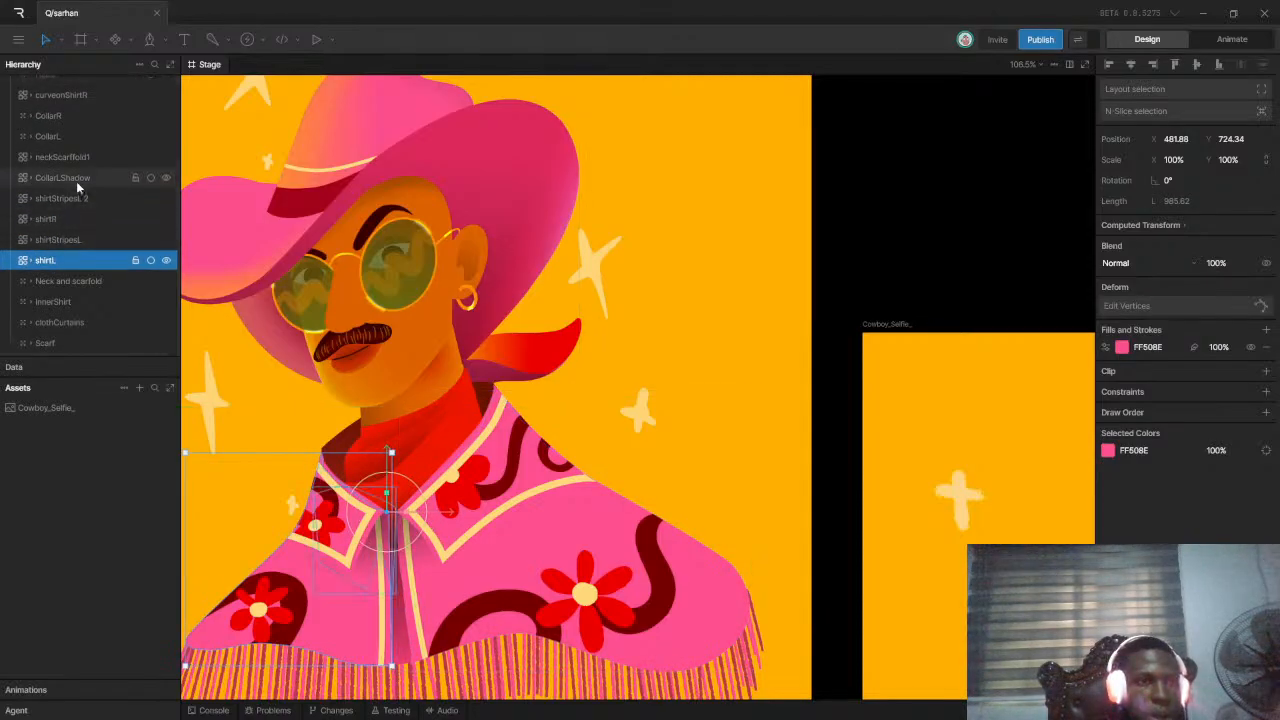
Select shirtLDesign, flwrShirtR and sShirtR together and move them directly below the Head group in the hierarchy
{"action": "scroll", "coordinate": [47, 177], "scroll_direction": "up", "scroll_amount": 3}
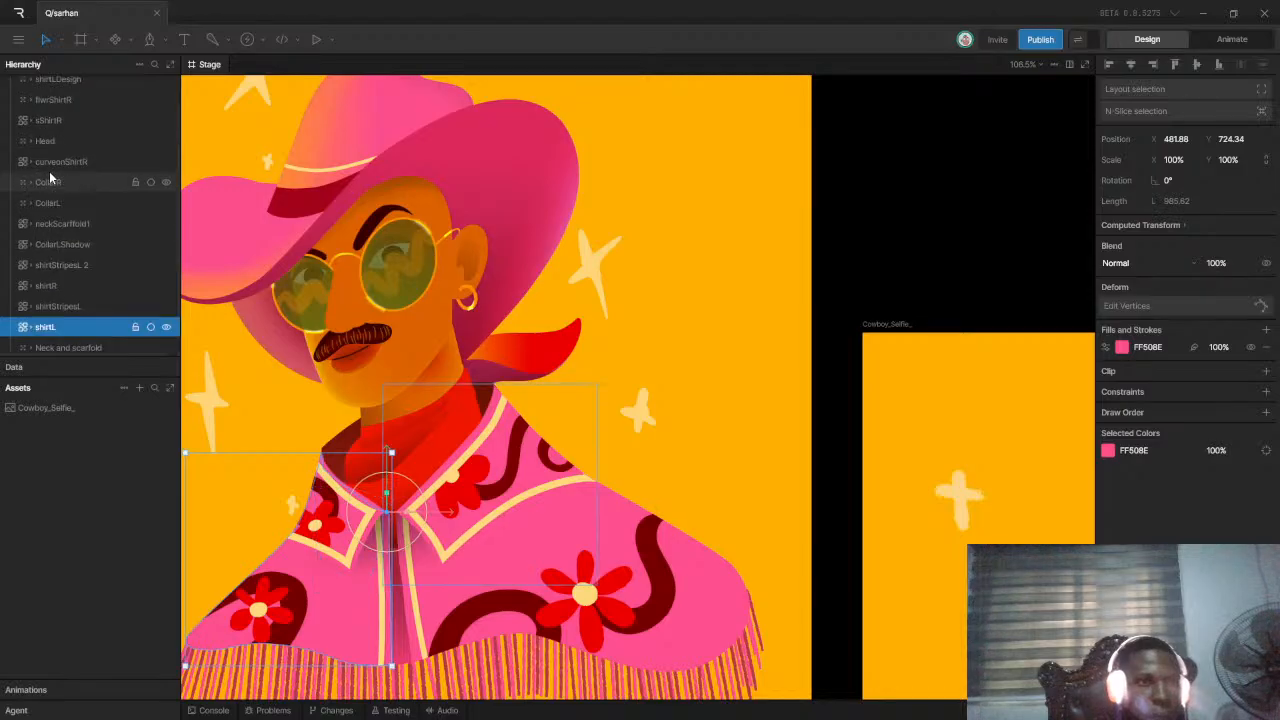
{"action": "left_click", "coordinate": [65, 161]}
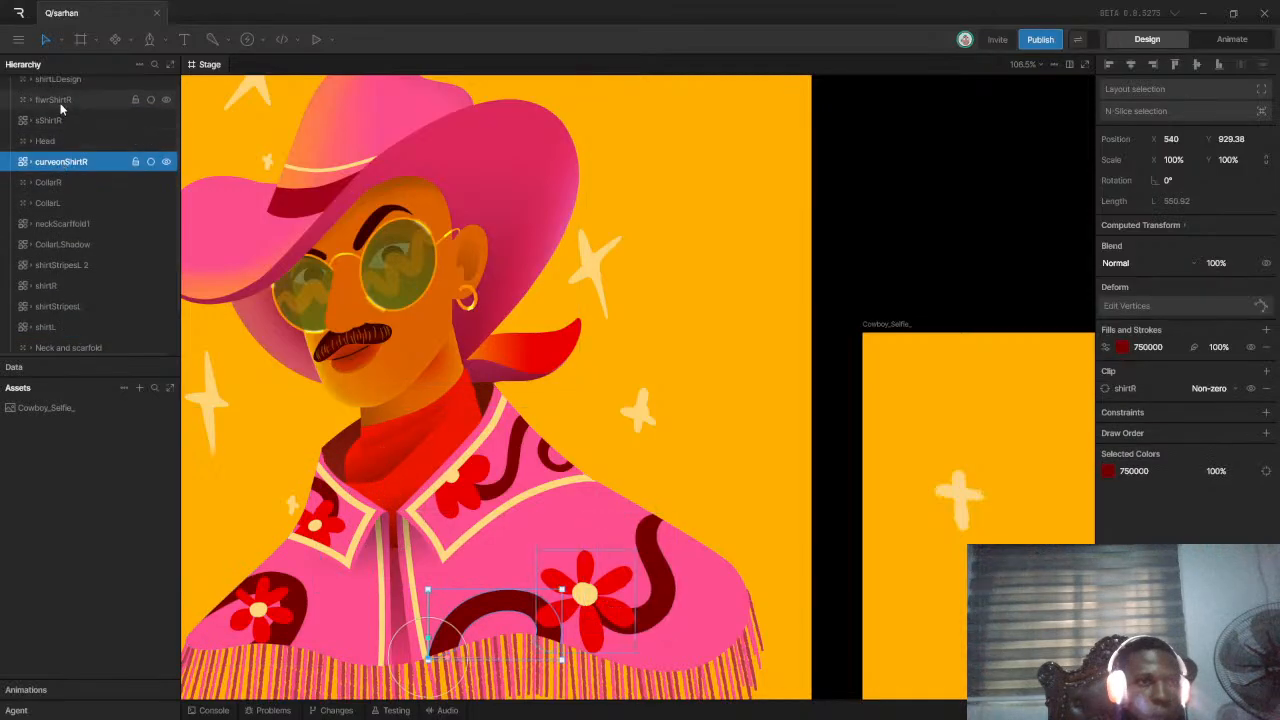
{"action": "left_click", "coordinate": [60, 102]}
{"action": "left_click", "coordinate": [55, 120]}
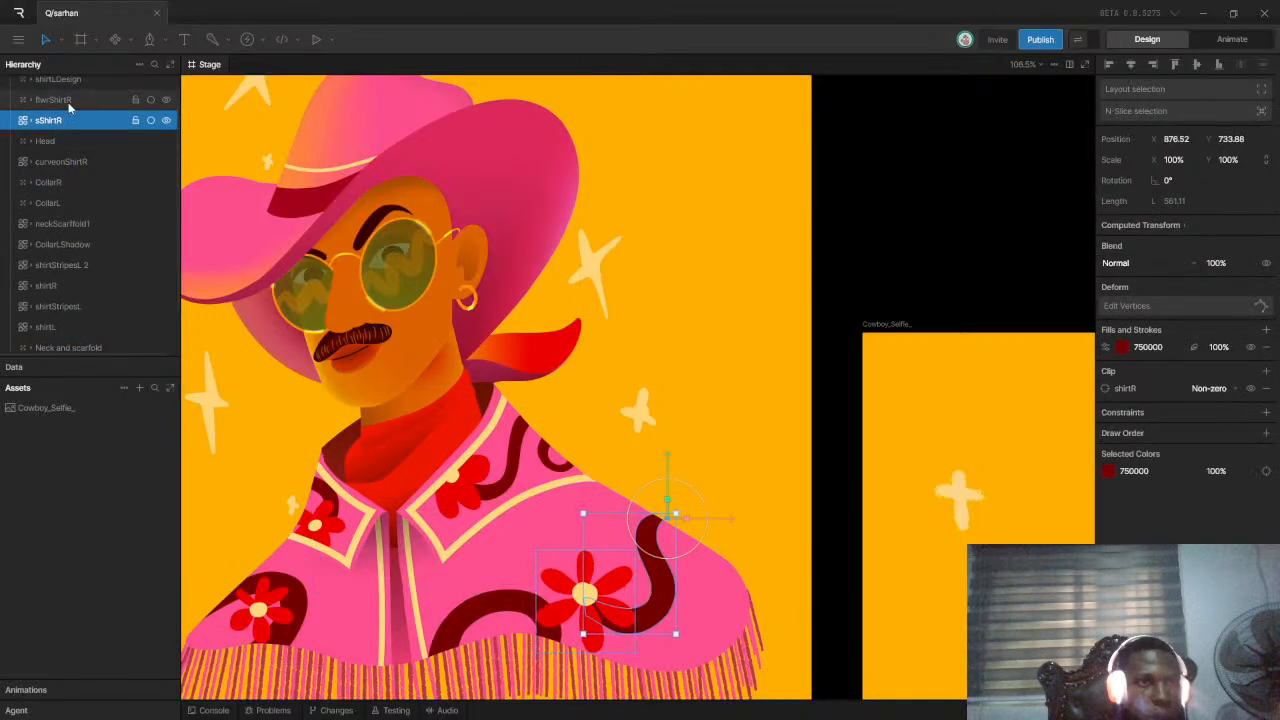
{"action": "left_click", "coordinate": [75, 97], "text": "shift"}
{"action": "left_click", "coordinate": [77, 81], "text": "shift"}
{"action": "left_click_drag", "start_coordinate": [77, 81], "coordinate": [90, 197]}
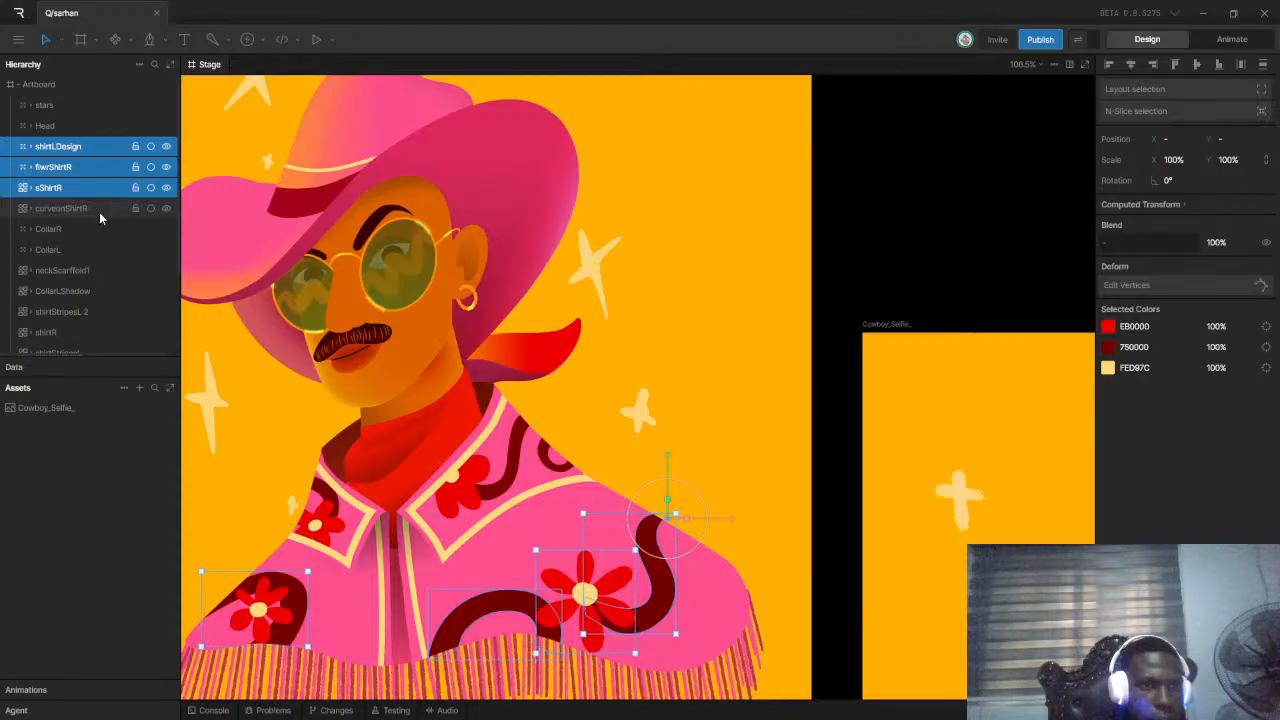
Reorder shirtLDesign, flwrShirtR and sShirtR so they sit directly below CollarL and above neckScarffold1
{"action": "scroll", "coordinate": [99, 210], "scroll_direction": "down", "scroll_amount": 2}
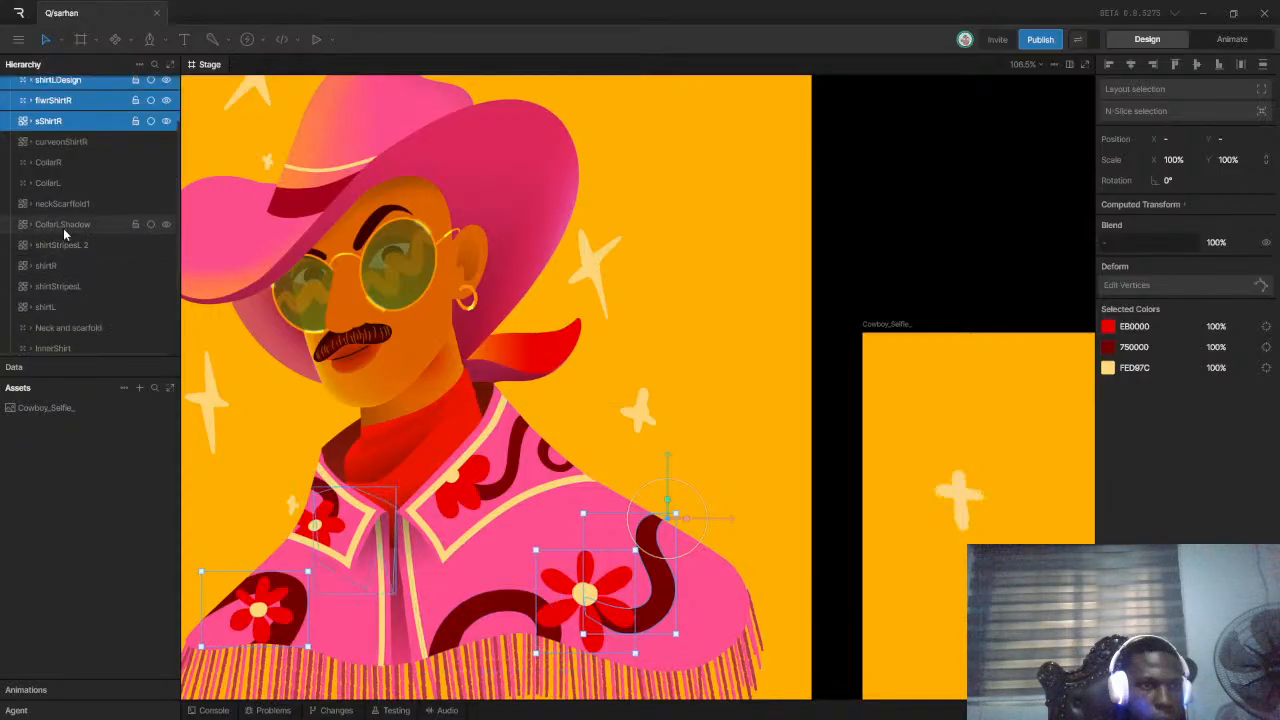
{"action": "scroll", "coordinate": [63, 228], "scroll_direction": "up", "scroll_amount": 2}
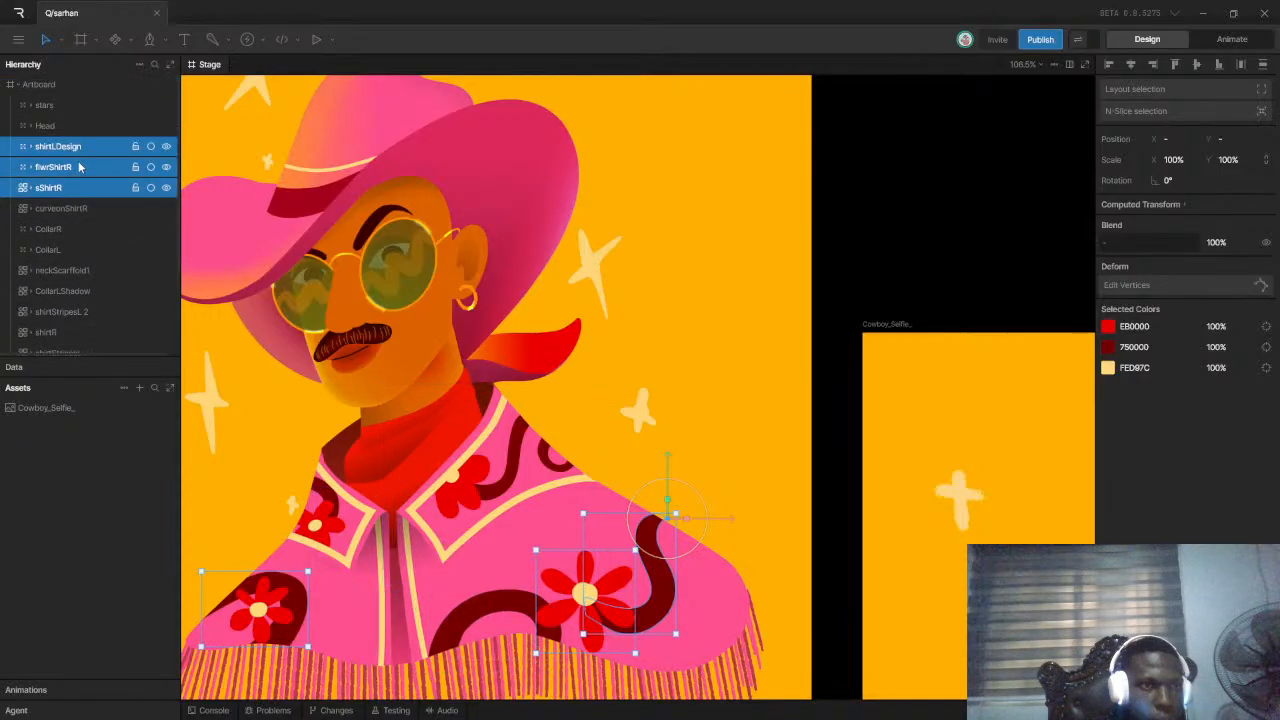
{"action": "left_click_drag", "start_coordinate": [78, 177], "coordinate": [77, 258]}
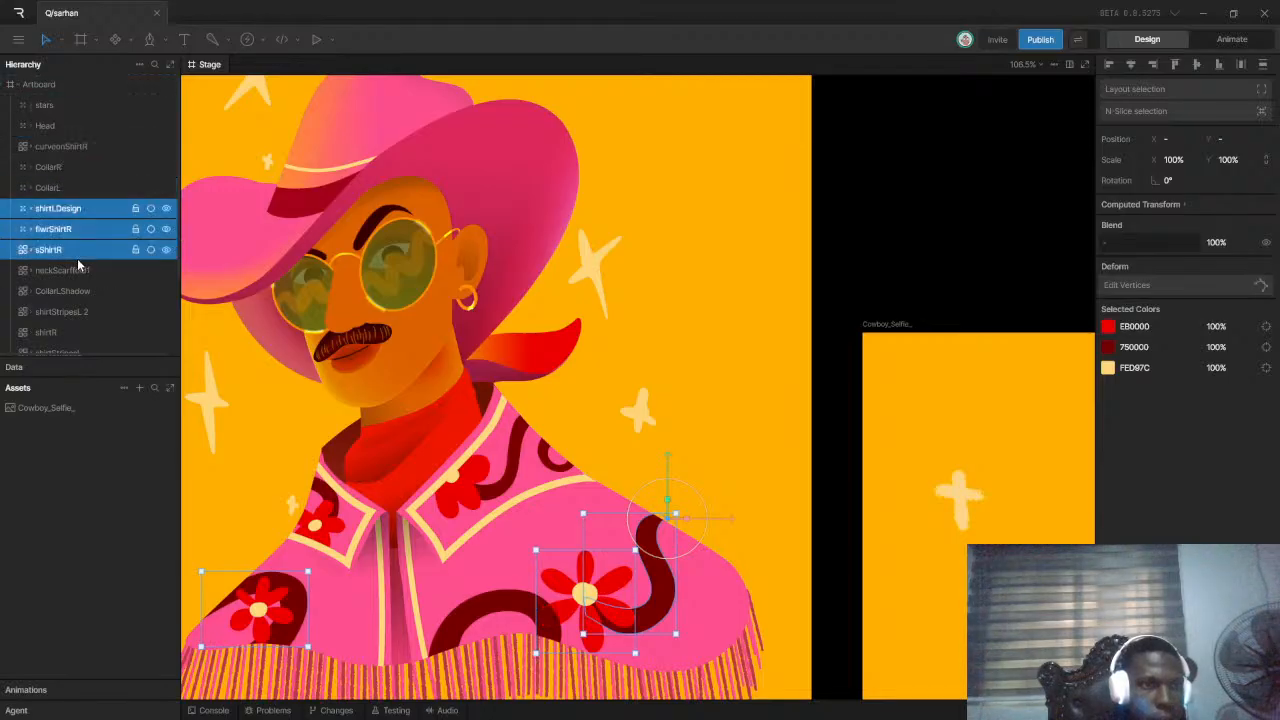
Move the neckScarffold1 shape into the "Neck and scarfold" group and expand that group
{"action": "scroll", "coordinate": [90, 254], "scroll_direction": "down", "scroll_amount": 2}
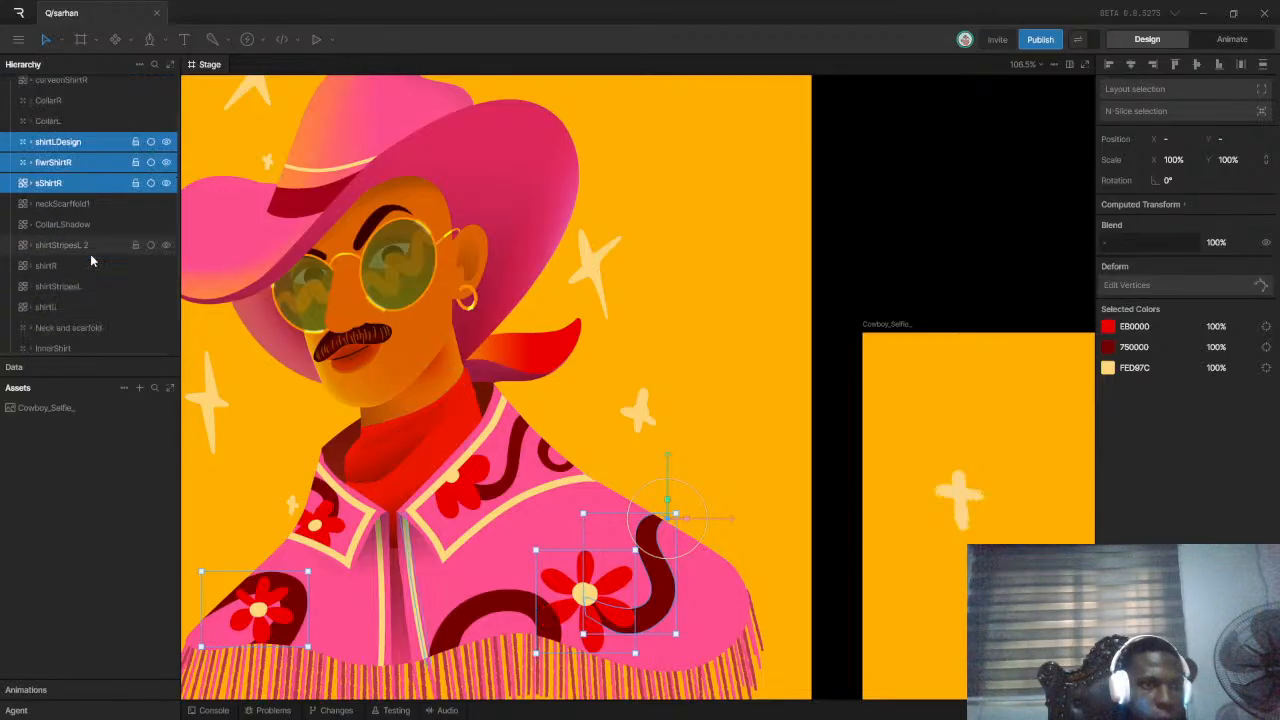
{"action": "left_click", "coordinate": [85, 204]}
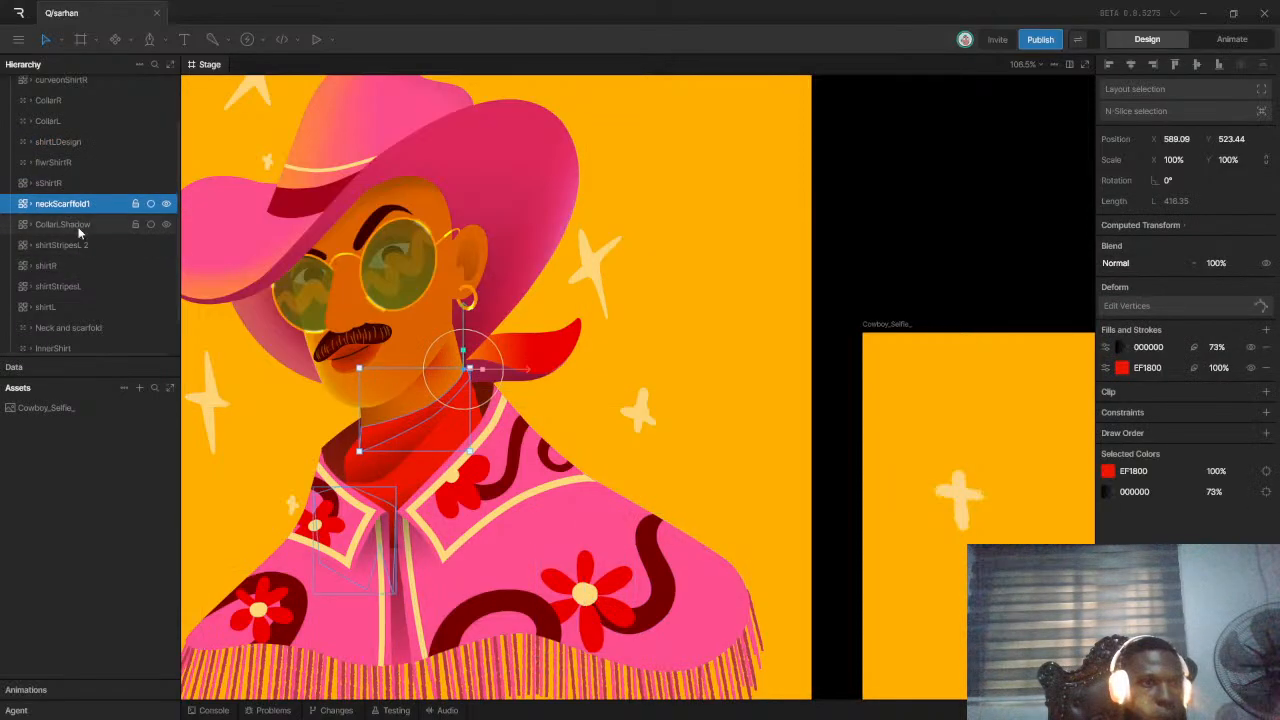
{"action": "left_click_drag", "start_coordinate": [85, 204], "coordinate": [79, 328]}
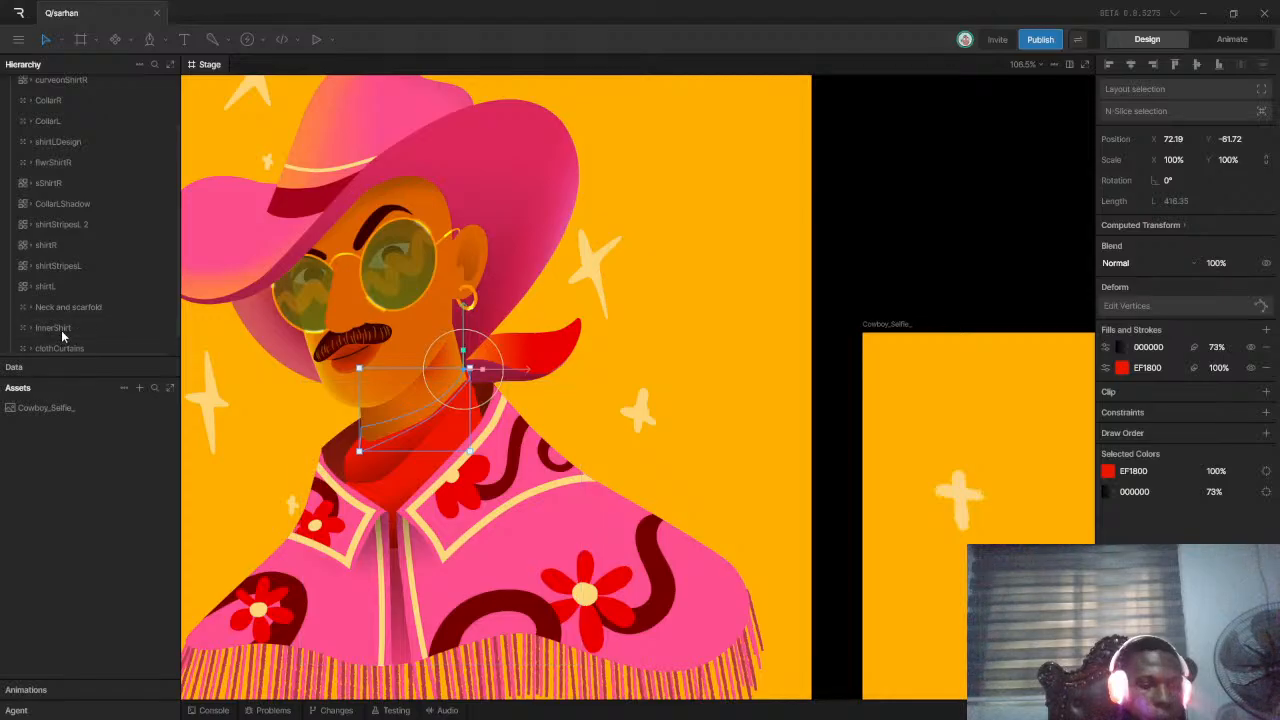
{"action": "key", "text": "ctrl+z"}
{"action": "left_click_drag", "start_coordinate": [71, 212], "coordinate": [80, 330]}
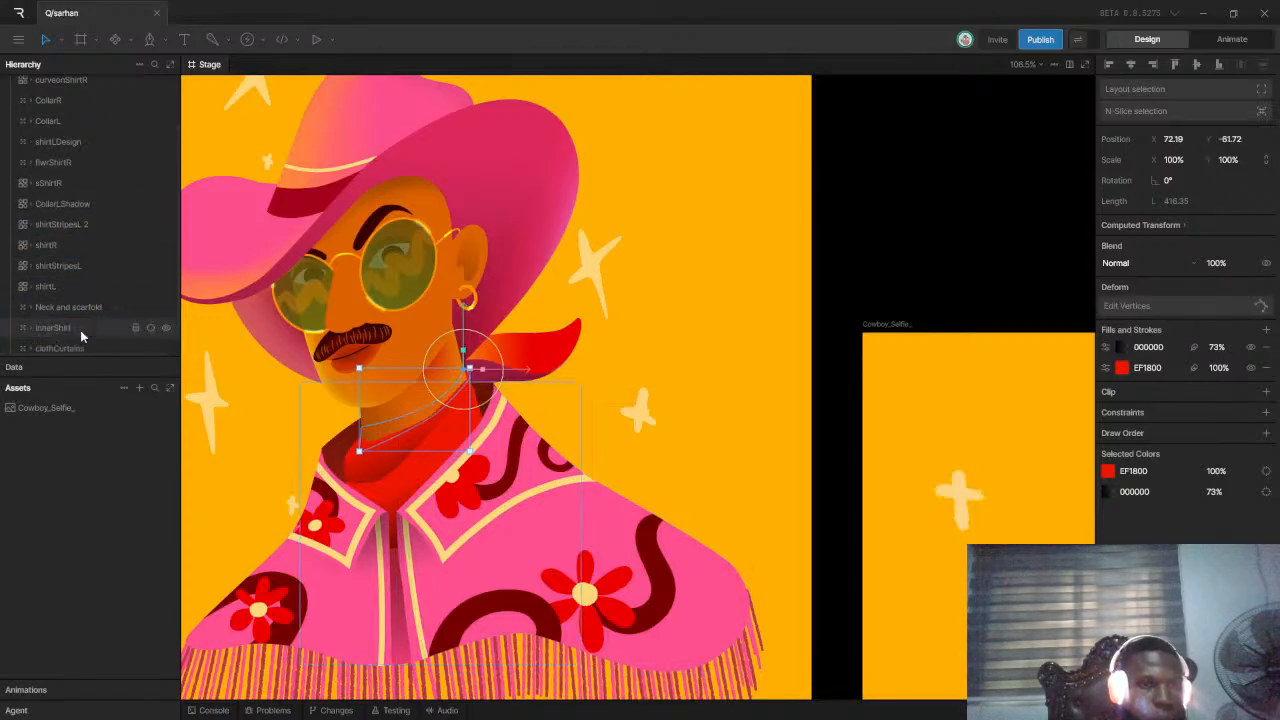
{"action": "left_click", "coordinate": [38, 309]}
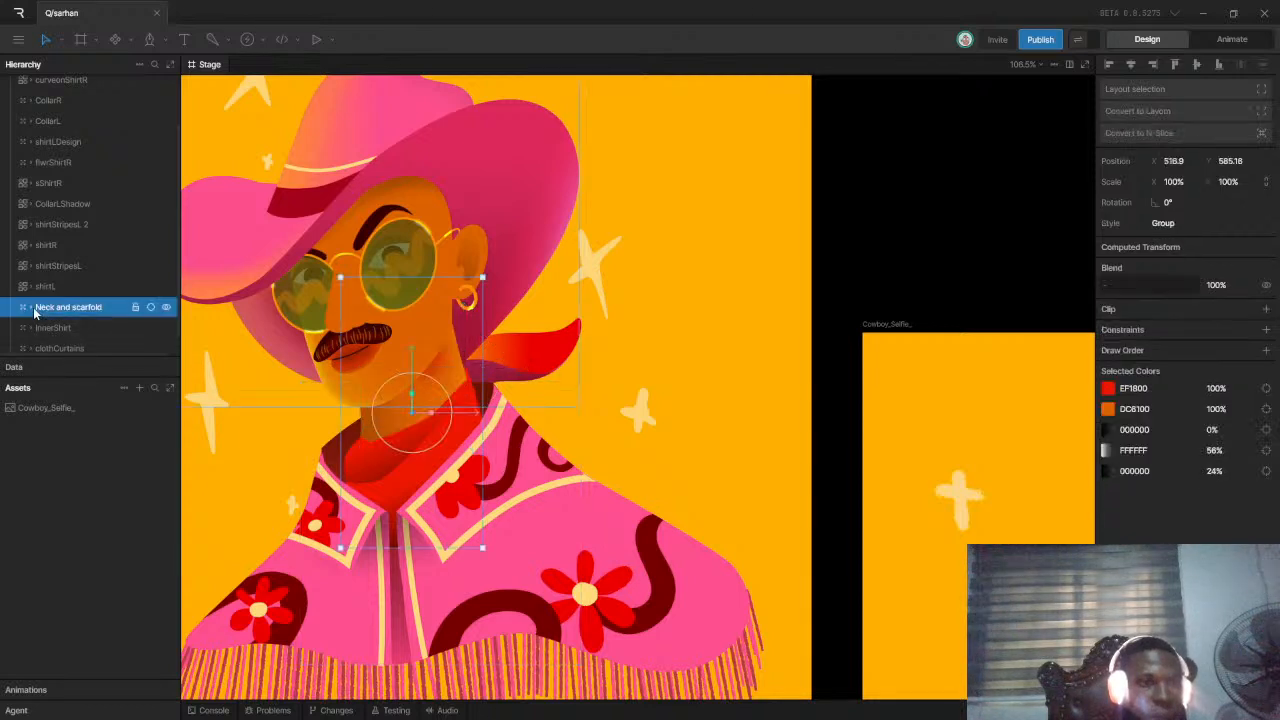
{"action": "left_click", "coordinate": [33, 308]}
{"action": "scroll", "coordinate": [100, 323], "scroll_direction": "down", "scroll_amount": 1}
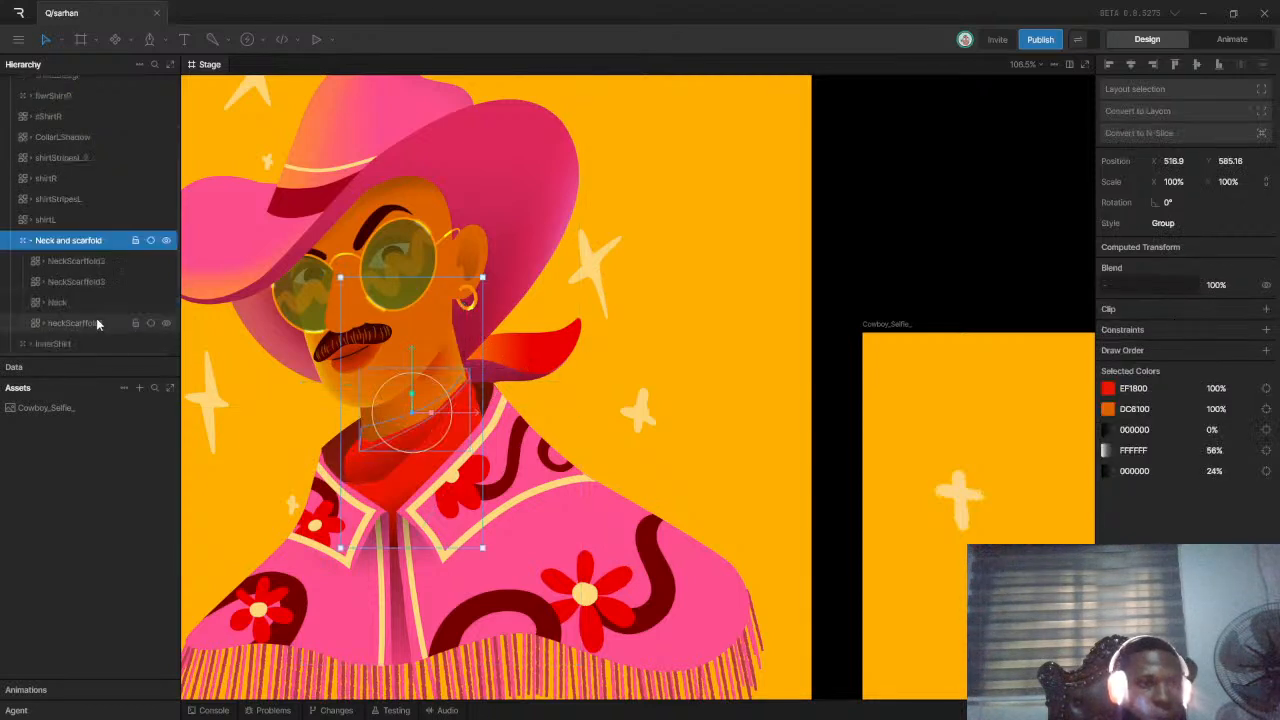
Move neckScarffold1 to the front of the "Neck and scarfold" group and collapse that group
{"action": "left_click_drag", "start_coordinate": [81, 320], "coordinate": [90, 262]}
{"action": "left_click", "coordinate": [25, 240]}
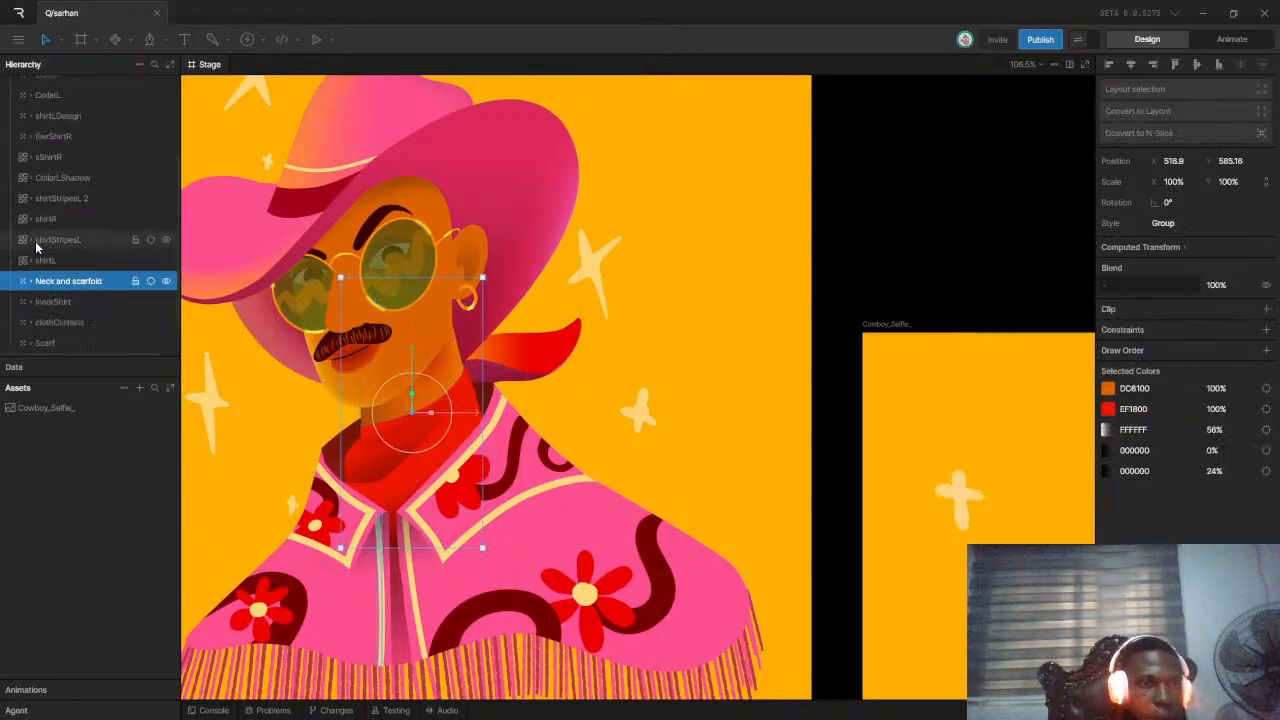
Group all shirt parts from curveonShirtR through shirtL, including the collars, shirt designs, shadow and stripes
{"action": "left_click", "coordinate": [72, 262]}
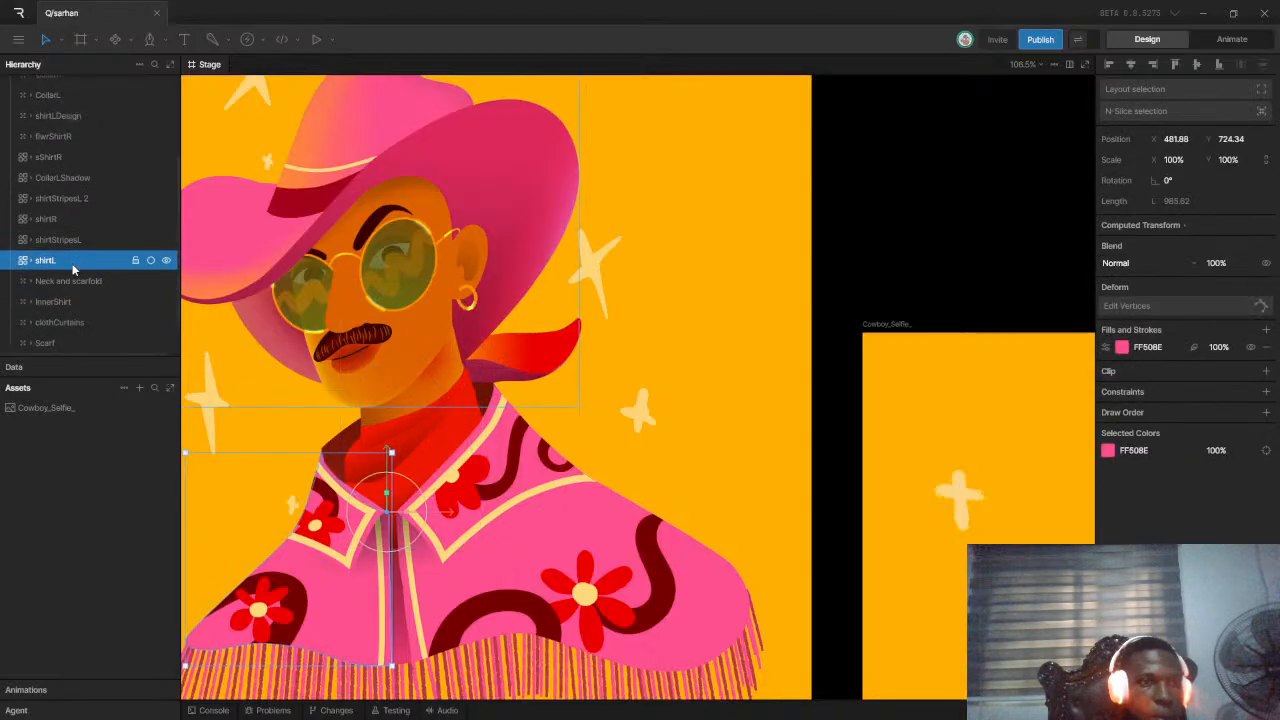
{"action": "scroll", "coordinate": [72, 268], "scroll_direction": "up", "scroll_amount": 3}
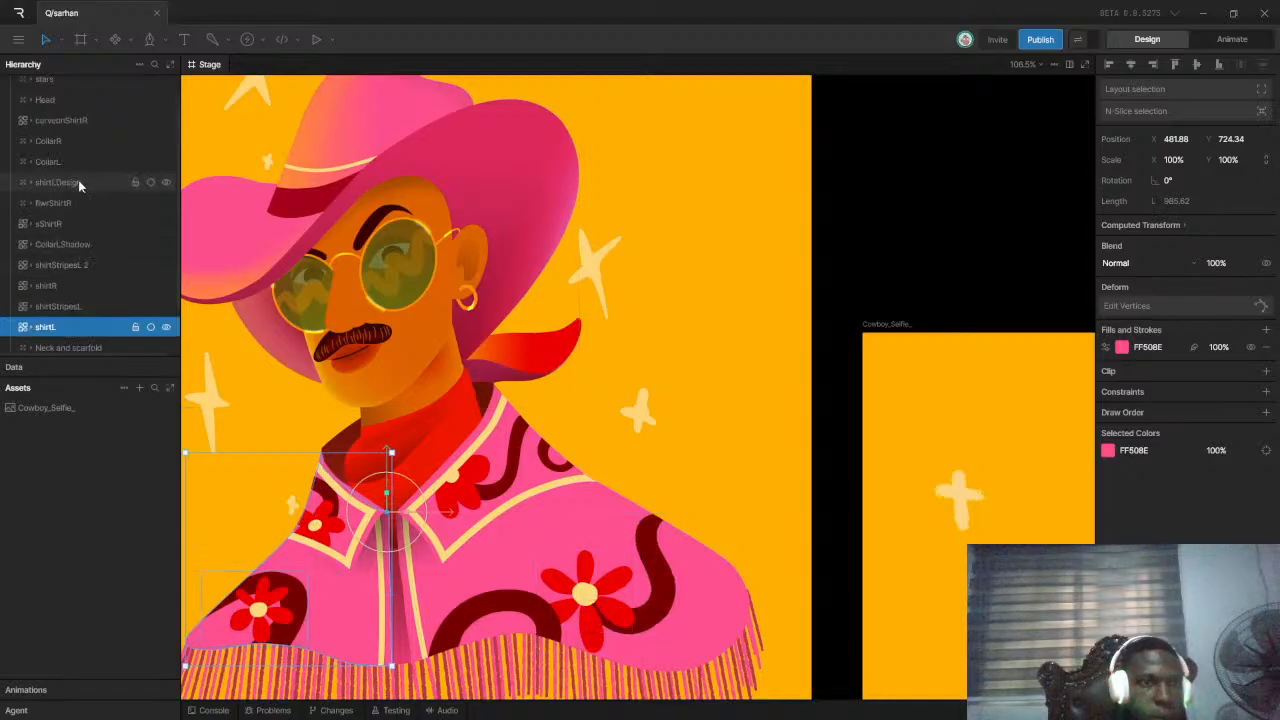
{"action": "left_click", "coordinate": [74, 124], "text": "ctrl"}
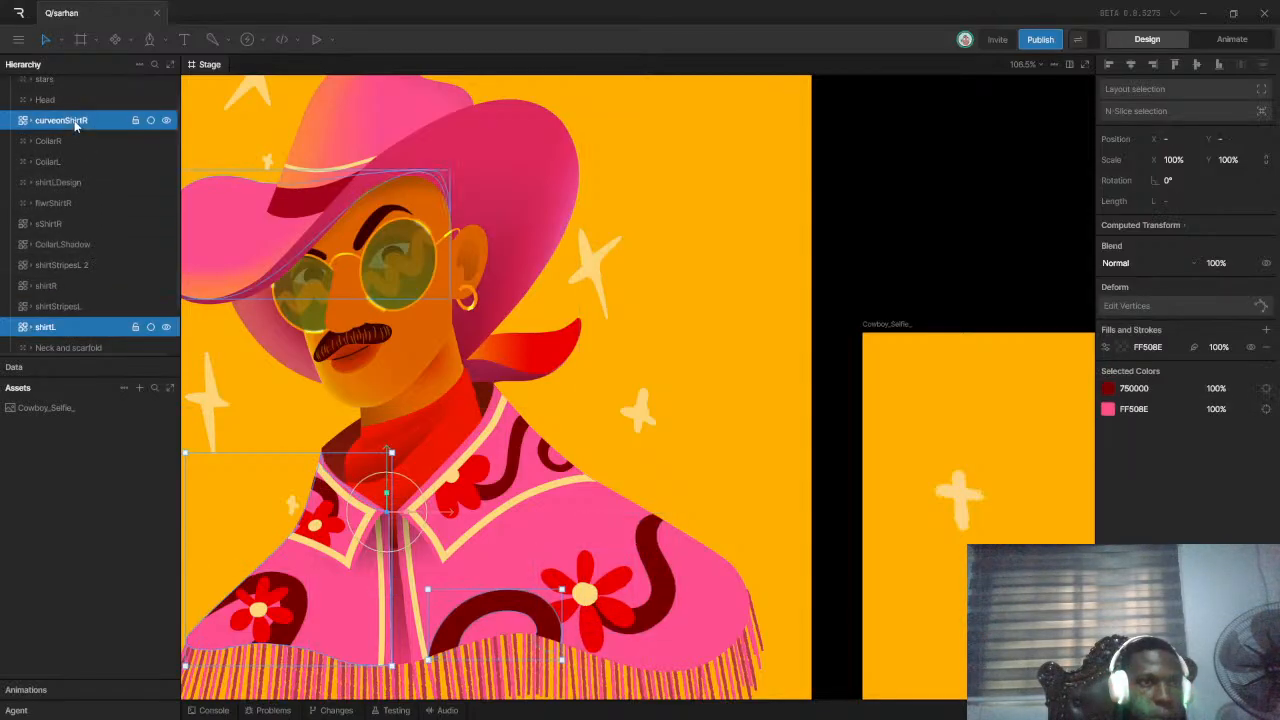
{"action": "left_click", "coordinate": [88, 162]}
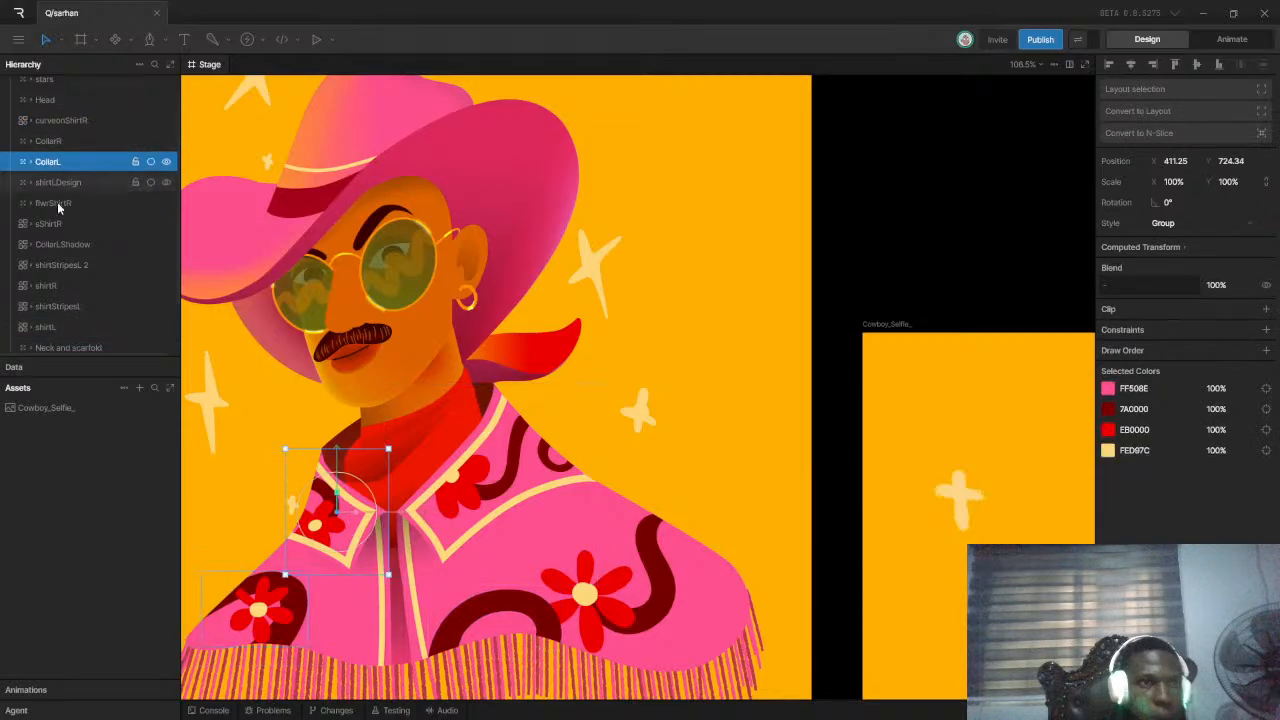
{"action": "left_click", "coordinate": [54, 326]}
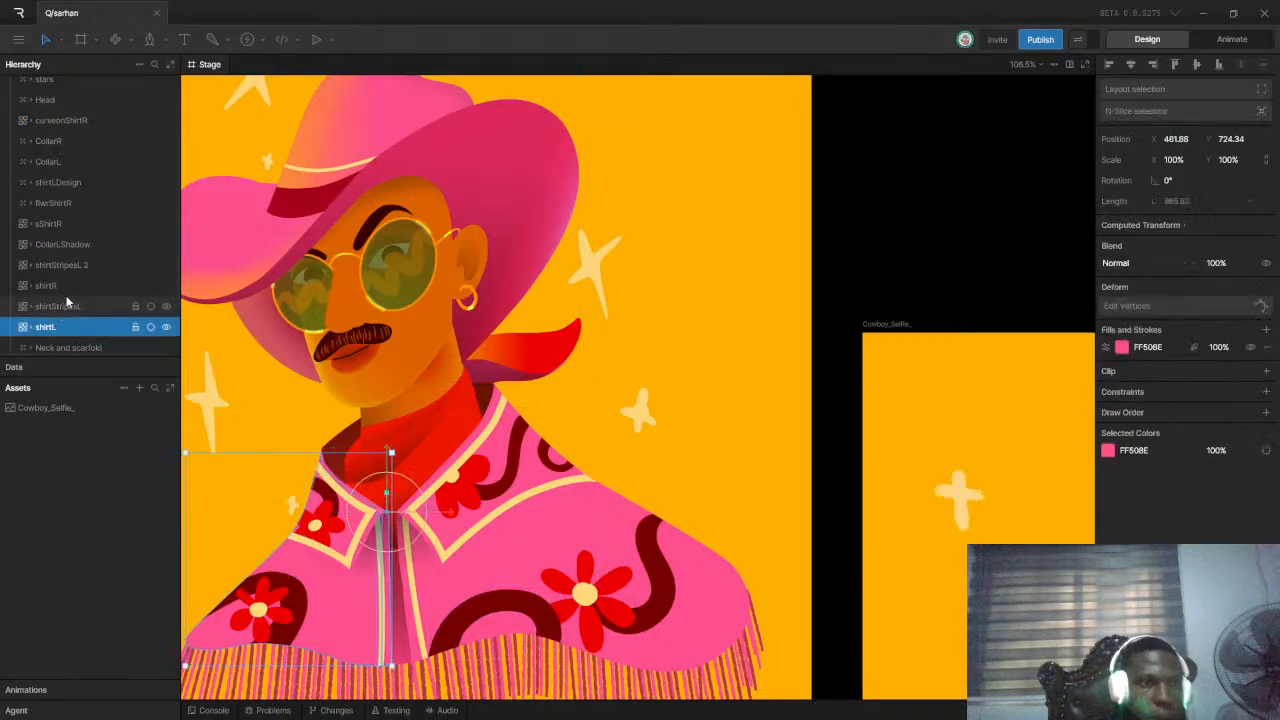
{"action": "left_click", "coordinate": [86, 122], "text": "shift"}
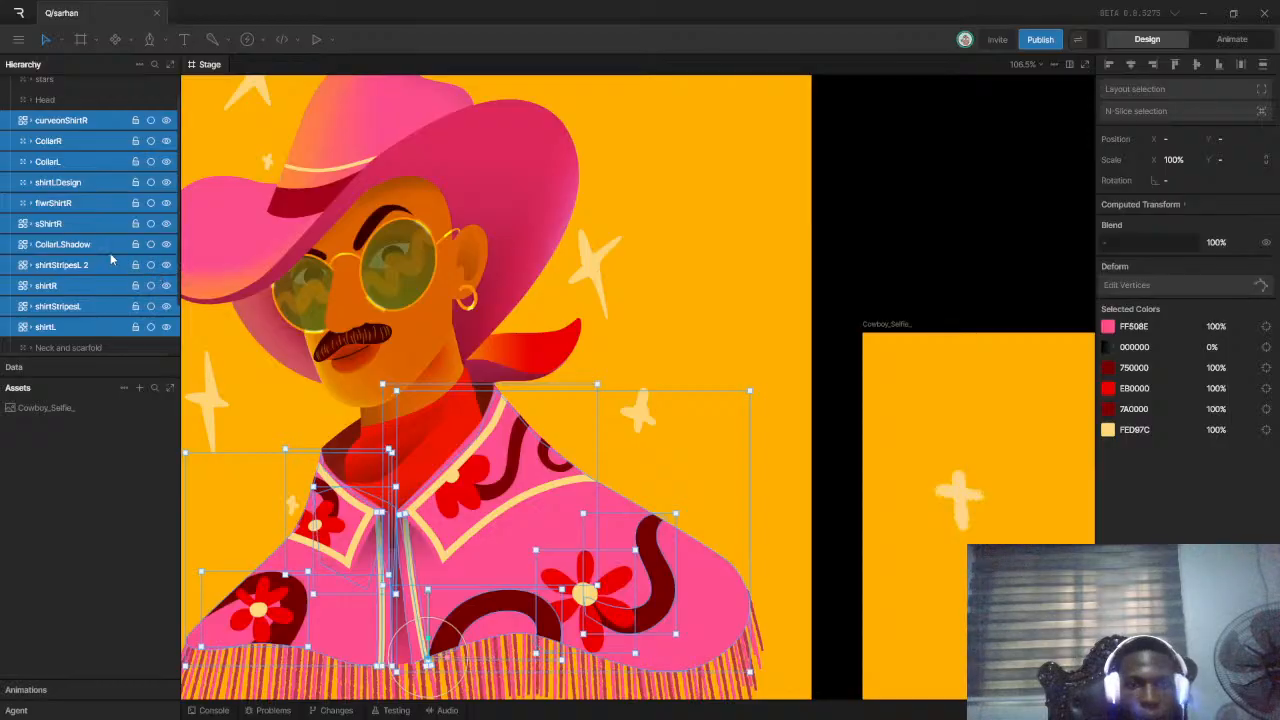
{"action": "key", "text": "ctrl+g"}
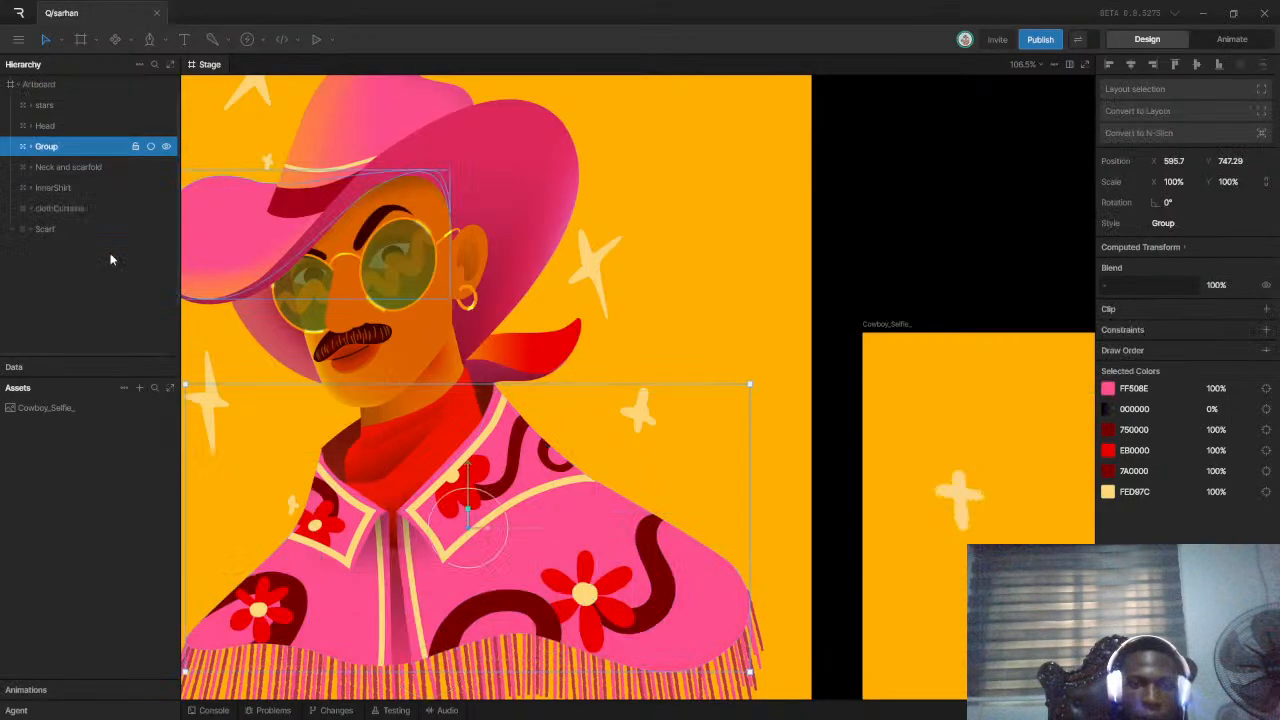
Rename the new group of shirt parts as "shirt"
{"action": "double_click", "coordinate": [46, 146]}
{"action": "type", "text": "shirt"}
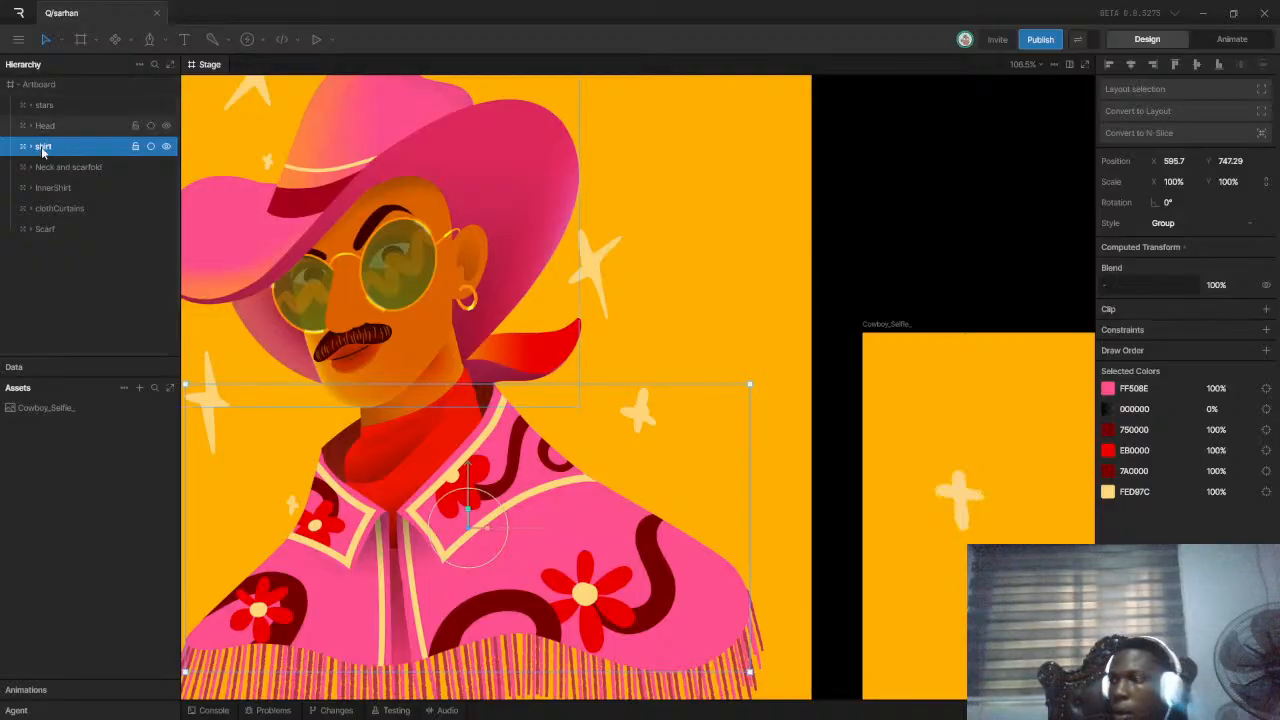
{"action": "key", "text": "Return"}
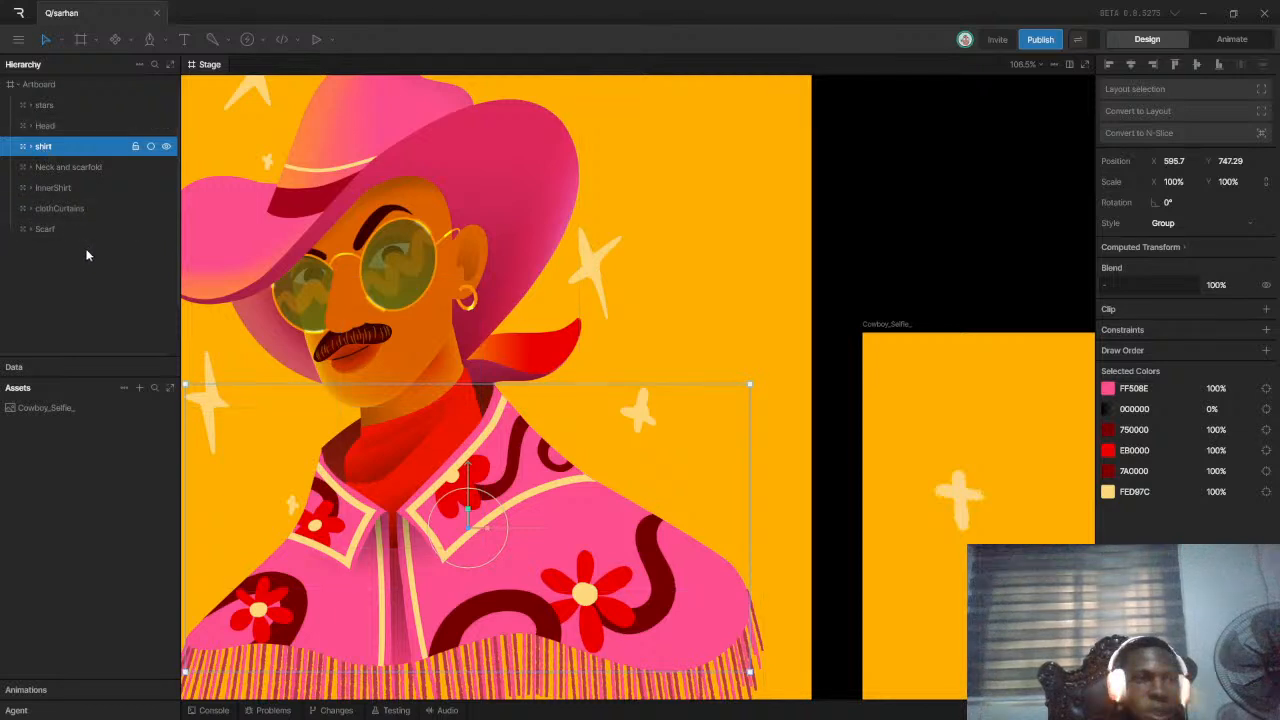
Check which artwork each main group covers, from shirt, Neck and scarfold and InnerShirt to clothCurtains, Scarf and stars
{"action": "left_click", "coordinate": [55, 167]}
{"action": "left_click", "coordinate": [59, 188]}
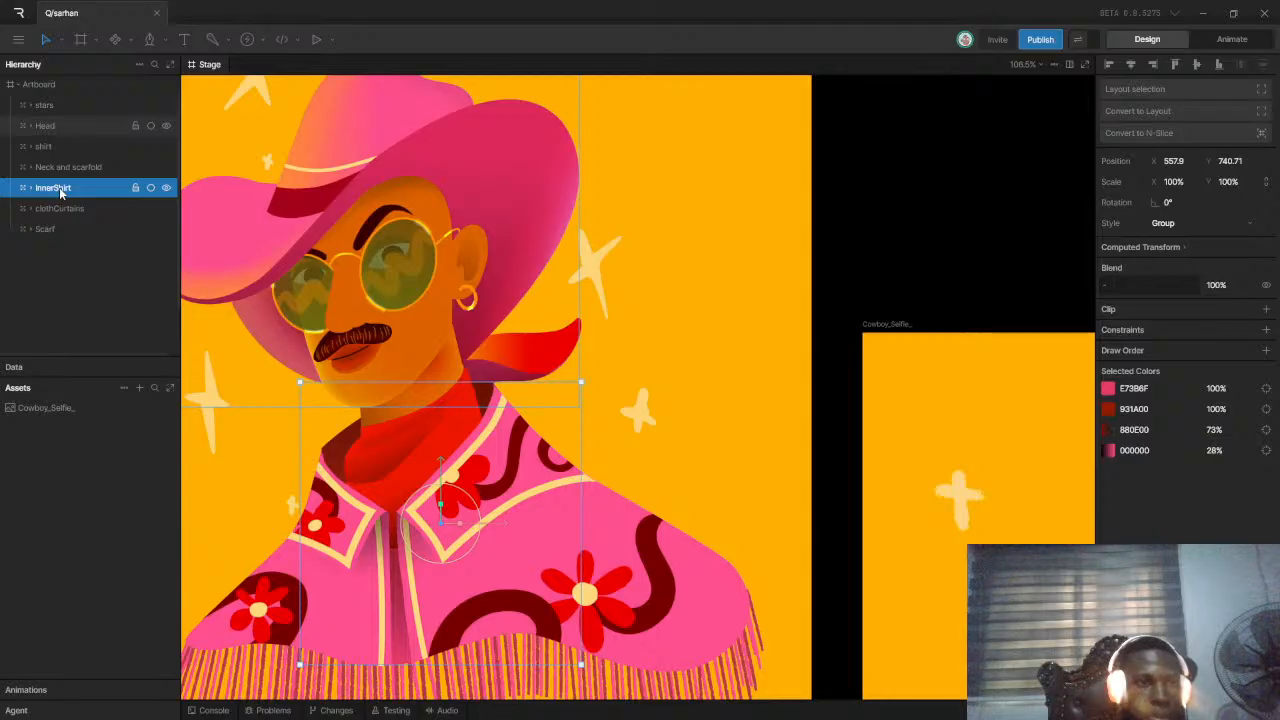
{"action": "left_click", "coordinate": [44, 145]}
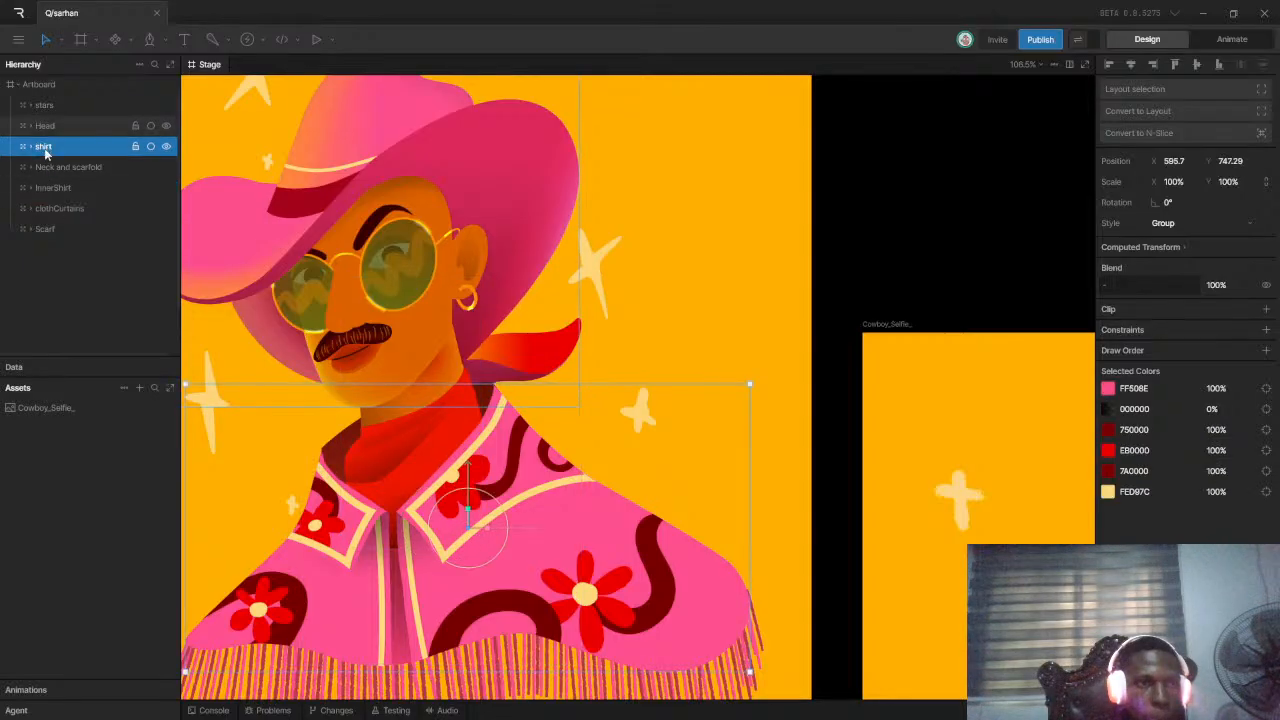
{"action": "left_click", "coordinate": [53, 170]}
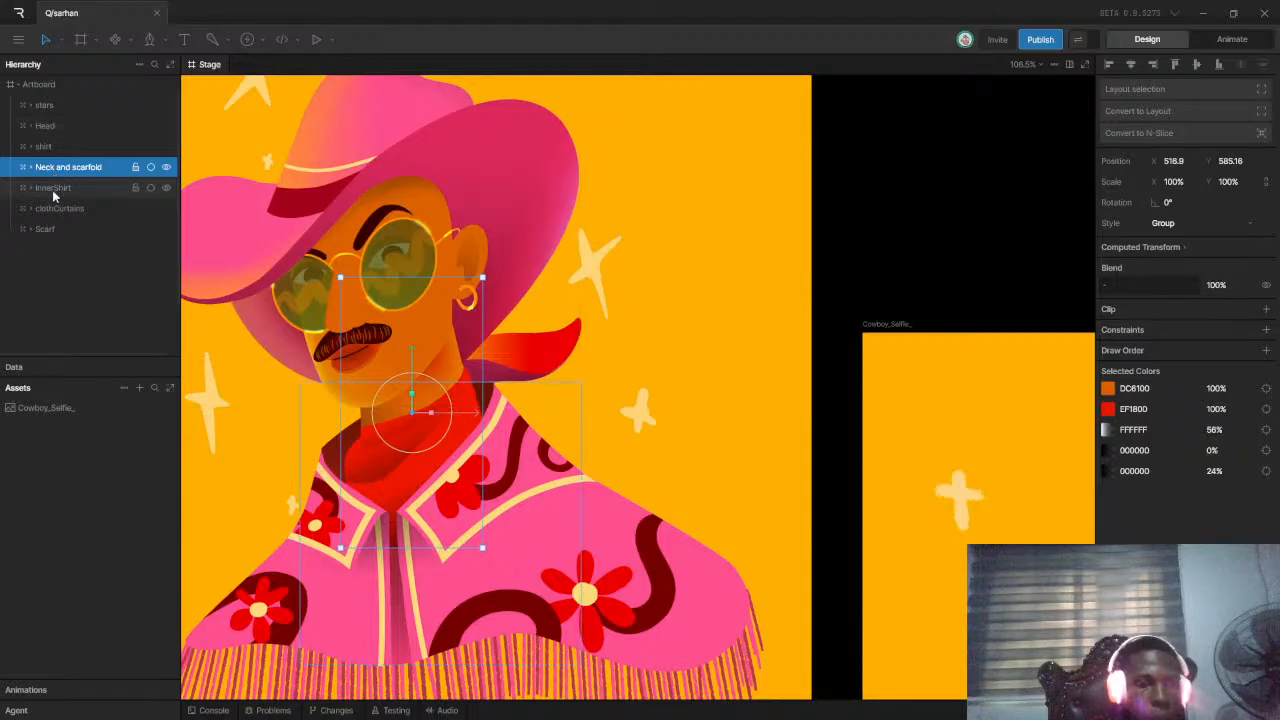
{"action": "left_click", "coordinate": [59, 210]}
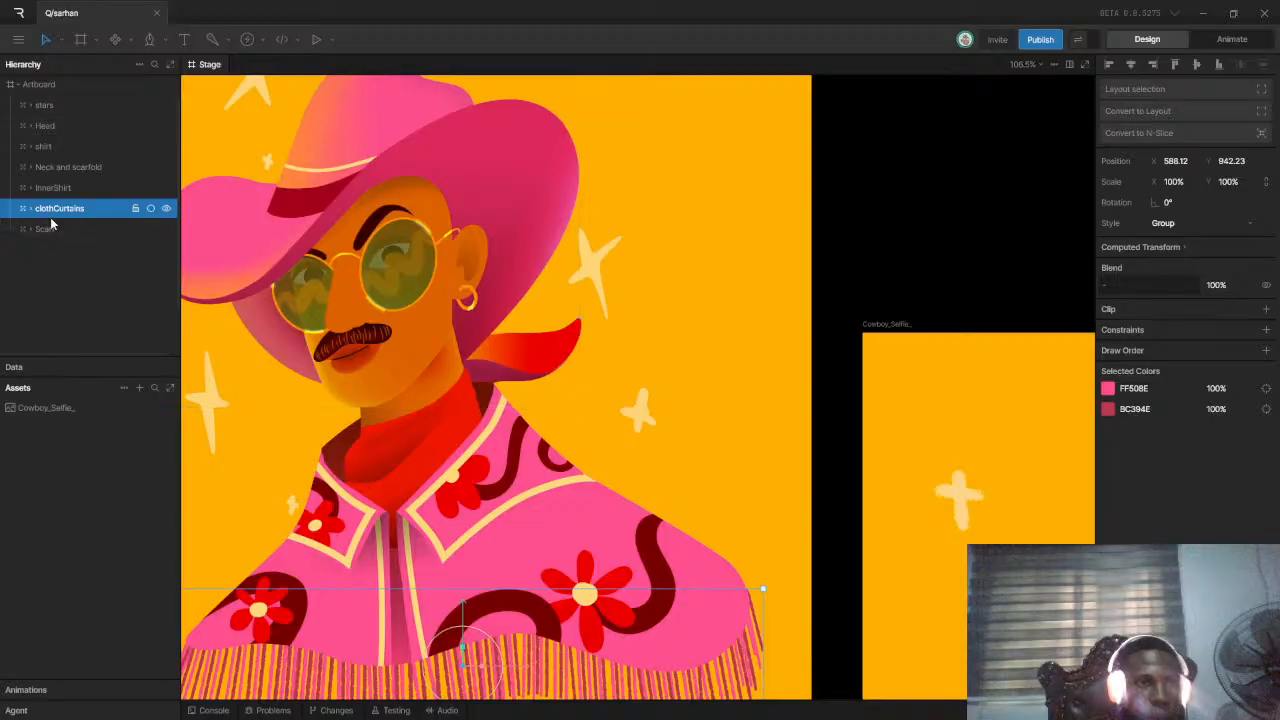
{"action": "left_click", "coordinate": [55, 229]}
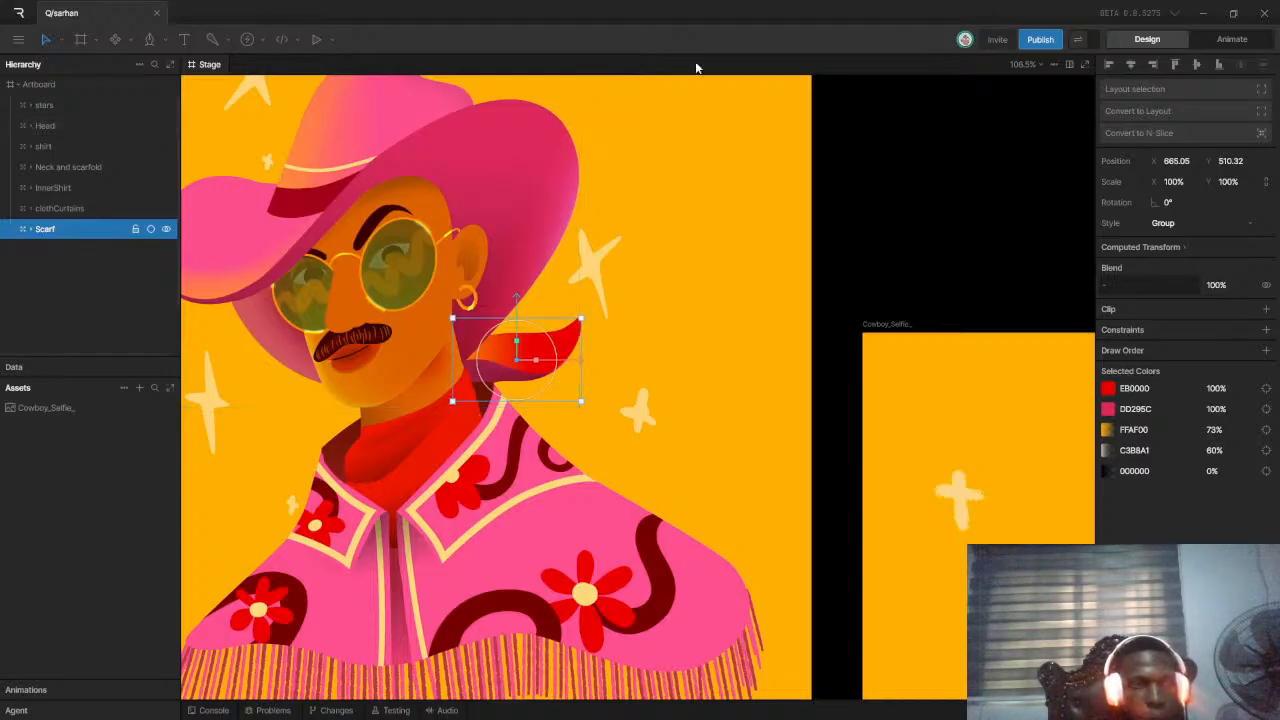
{"action": "left_click", "coordinate": [60, 104]}
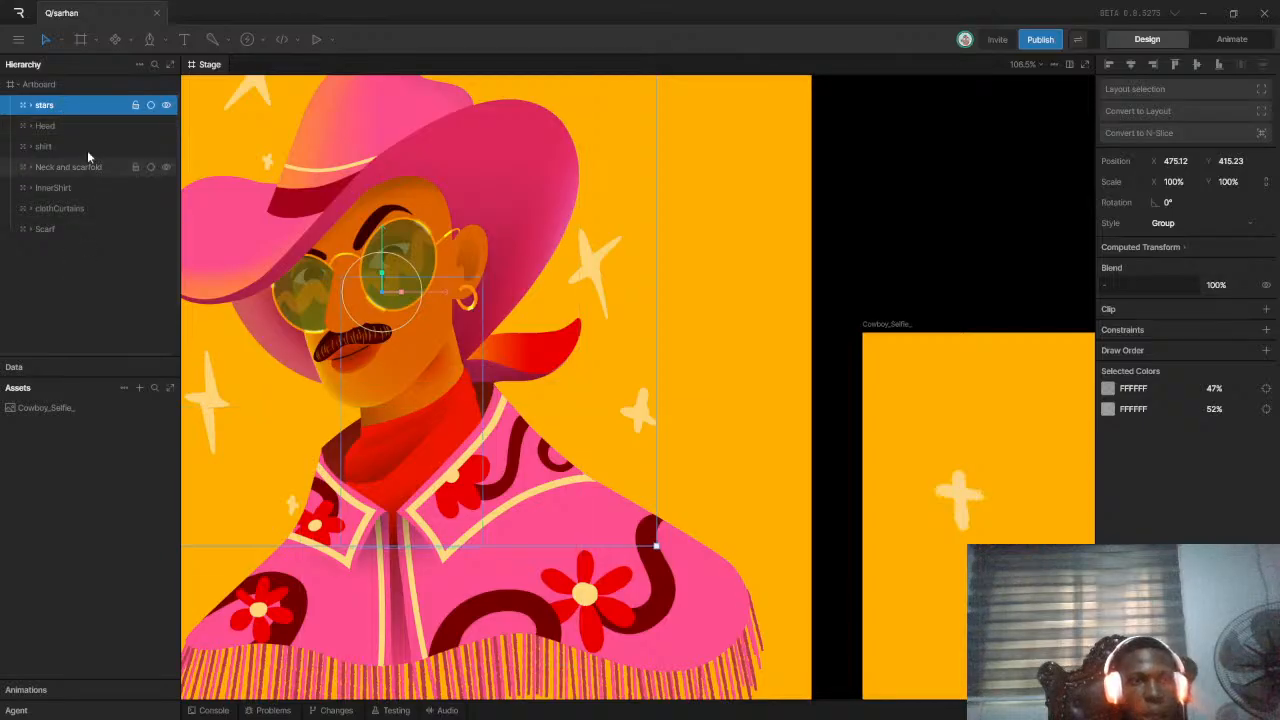
{"action": "scroll", "coordinate": [475, 240], "scroll_direction": "down", "scroll_amount": 6}
{"action": "scroll", "coordinate": [452, 237], "scroll_direction": "up", "scroll_amount": 5}
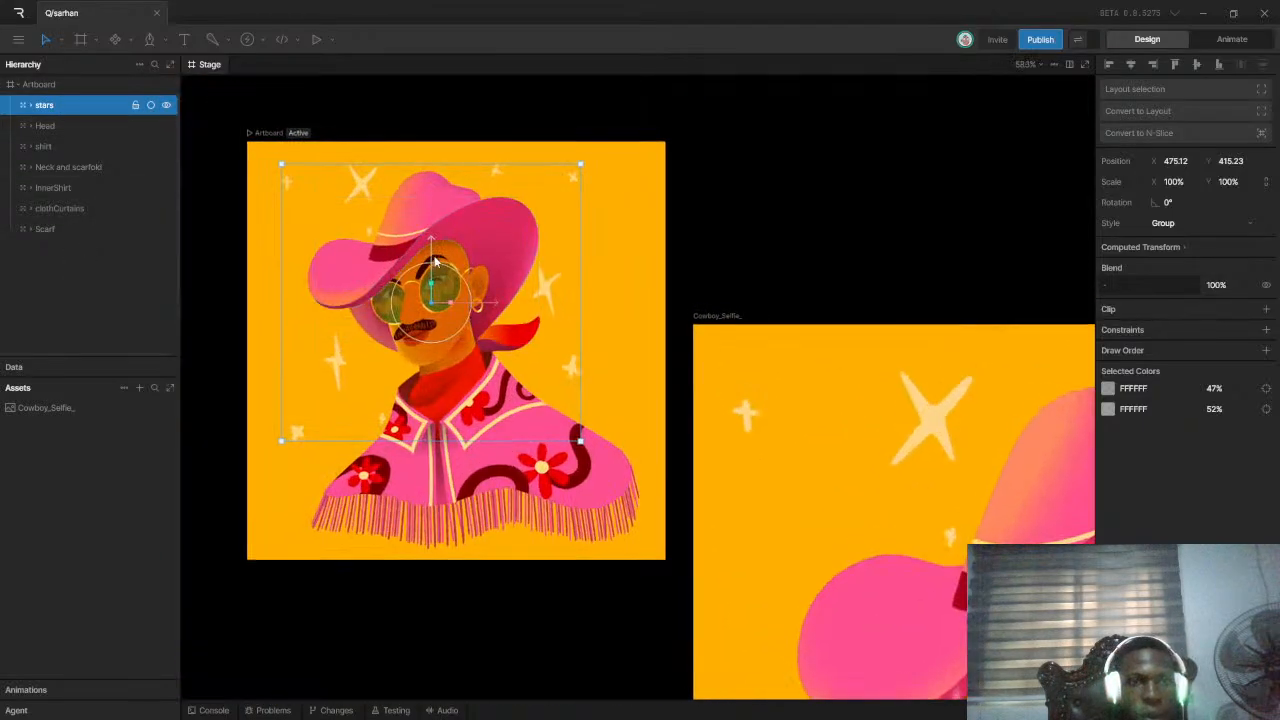
{"action": "scroll", "coordinate": [437, 270], "scroll_direction": "up", "scroll_amount": 4}
{"action": "scroll", "coordinate": [427, 292], "scroll_direction": "down", "scroll_amount": 3}
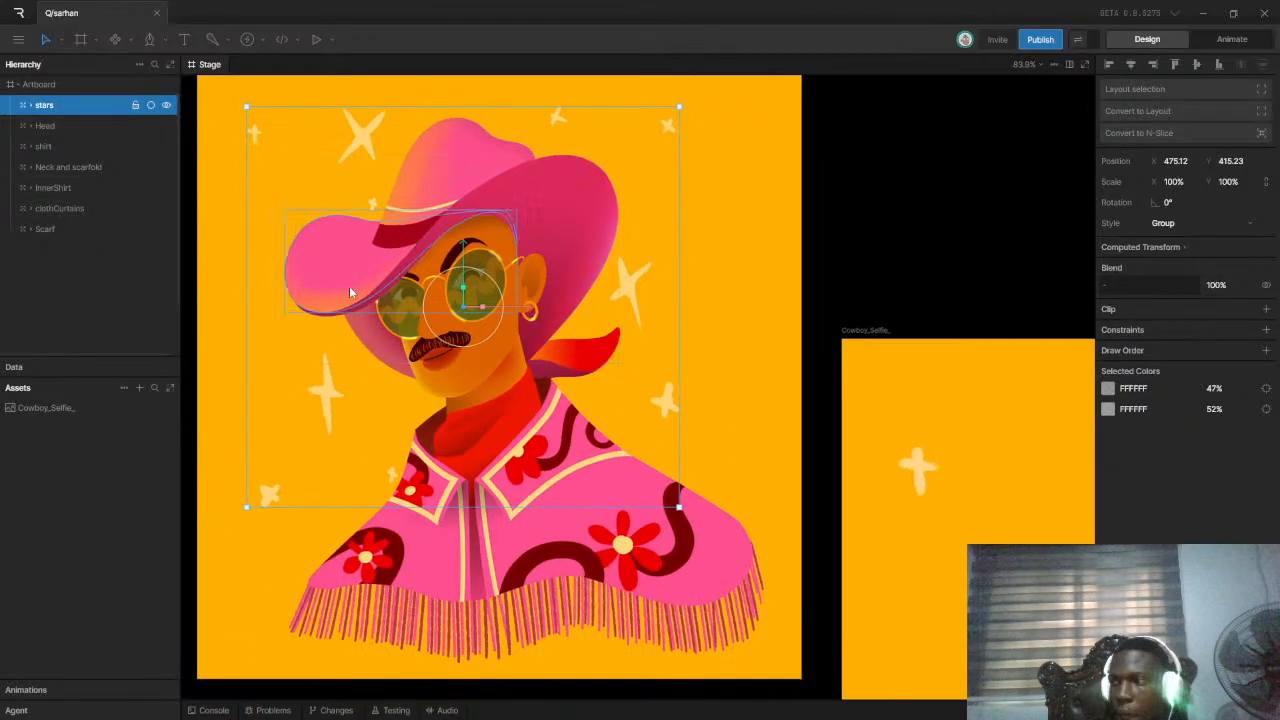
{"action": "scroll", "coordinate": [400, 330], "scroll_direction": "down", "scroll_amount": 2}
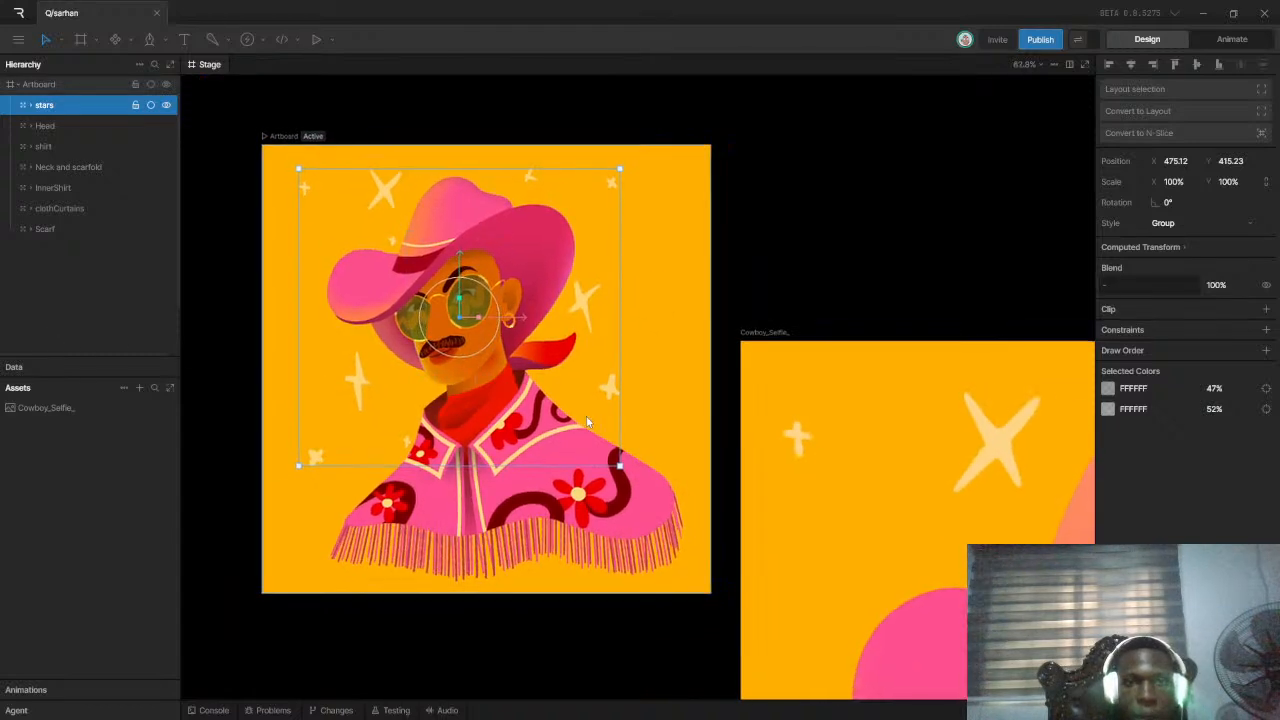
{"action": "scroll", "coordinate": [462, 342], "scroll_direction": "up", "scroll_amount": 1}
{"action": "scroll", "coordinate": [462, 342], "scroll_direction": "down", "scroll_amount": 1}
{"action": "scroll", "coordinate": [440, 320], "scroll_direction": "up", "scroll_amount": 3}
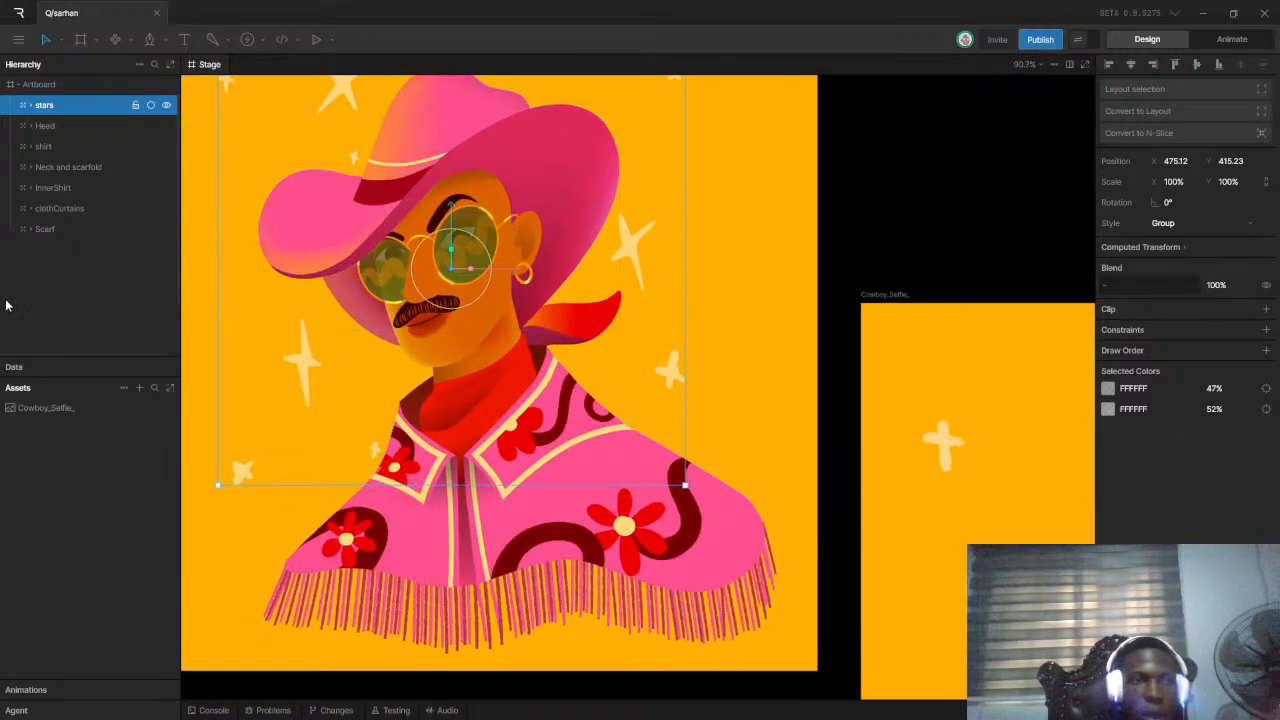
{"action": "scroll", "coordinate": [380, 385], "scroll_direction": "down", "scroll_amount": 1}
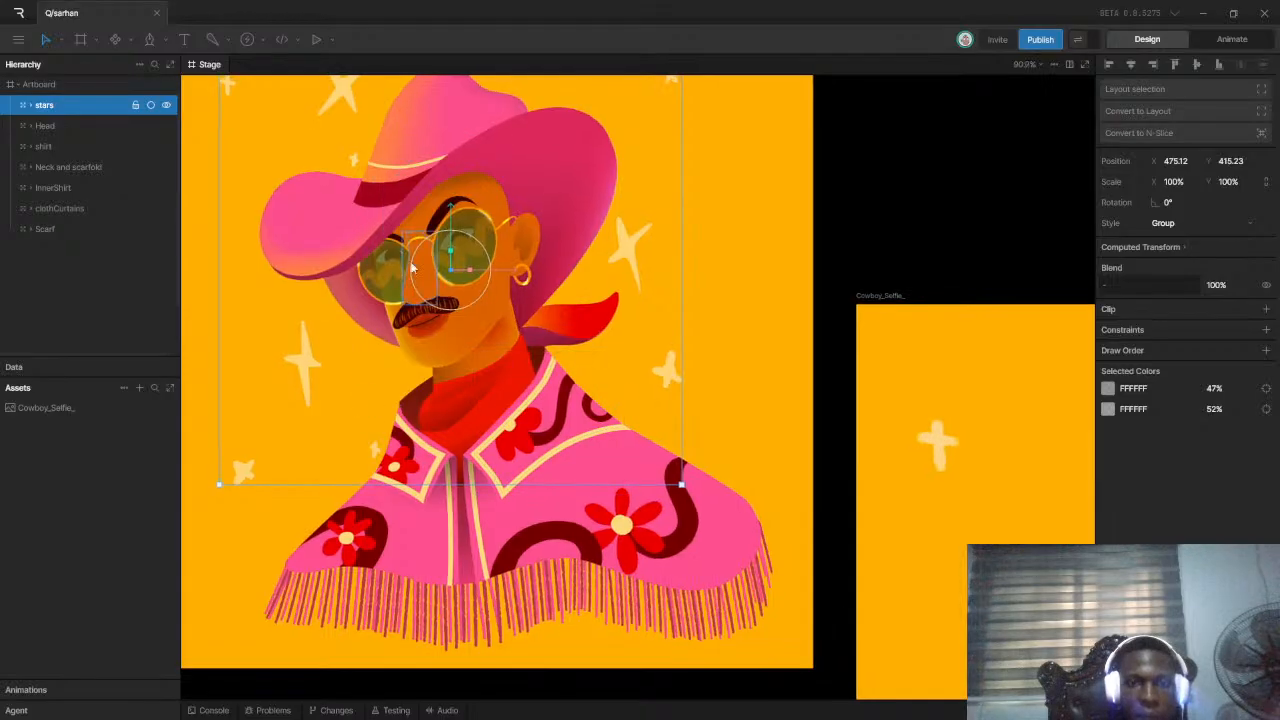
{"action": "scroll", "coordinate": [464, 268], "scroll_direction": "down", "scroll_amount": 1}
{"action": "scroll", "coordinate": [473, 215], "scroll_direction": "up", "scroll_amount": 3}
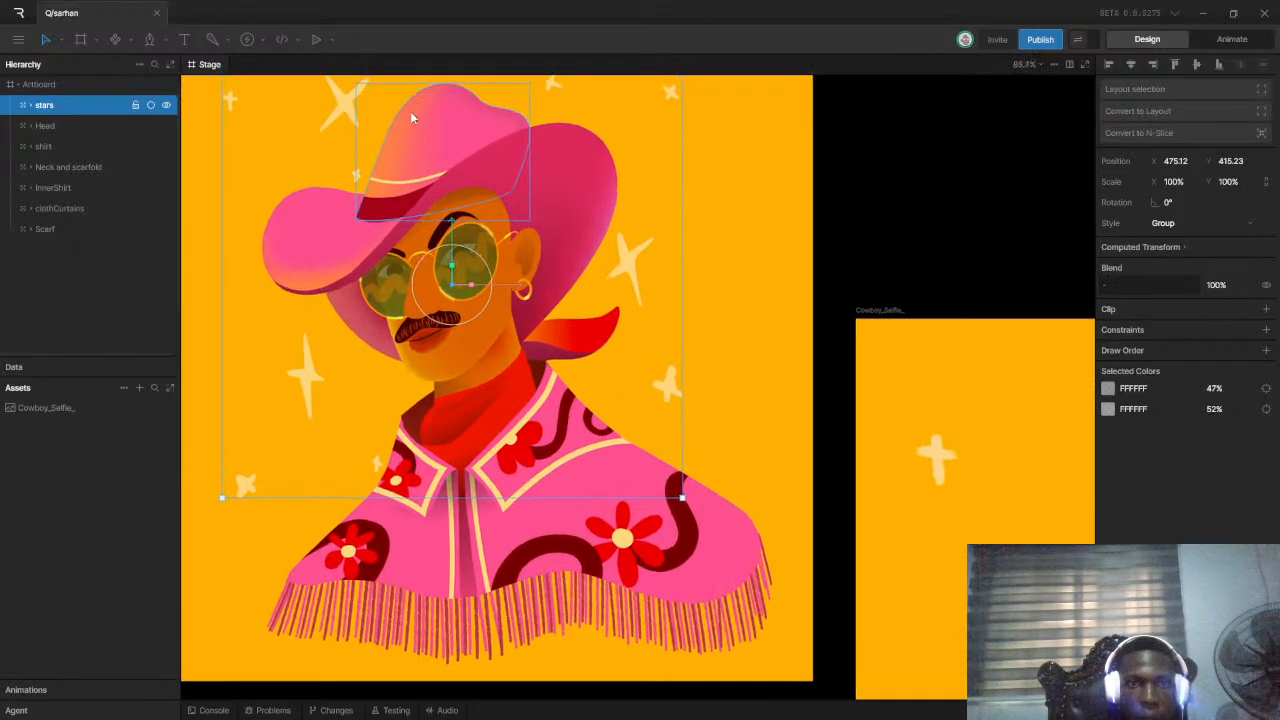
{"action": "scroll", "coordinate": [563, 355], "scroll_direction": "up", "scroll_amount": 1}
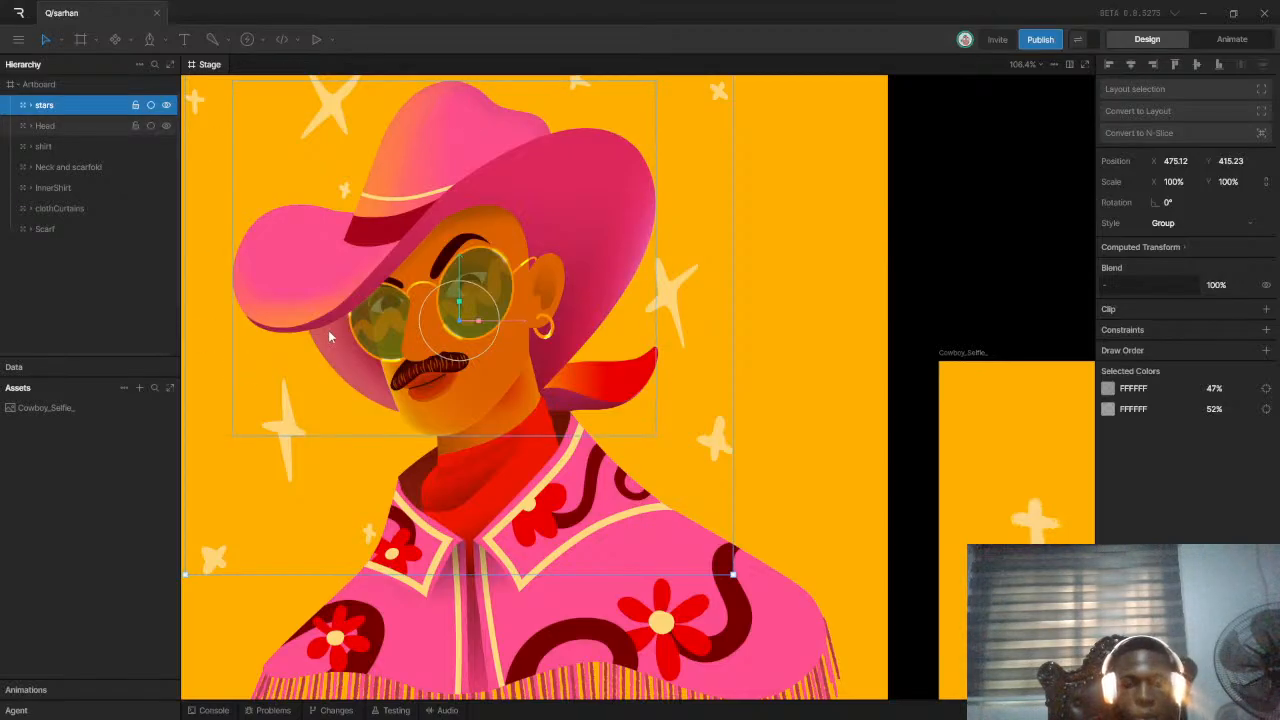
Switch to the browser to view the original cowboy illustration in the LinkedIn post, and return to Rive
{"action": "key", "text": "alt+Tab"}
{"action": "left_click", "coordinate": [648, 250]}
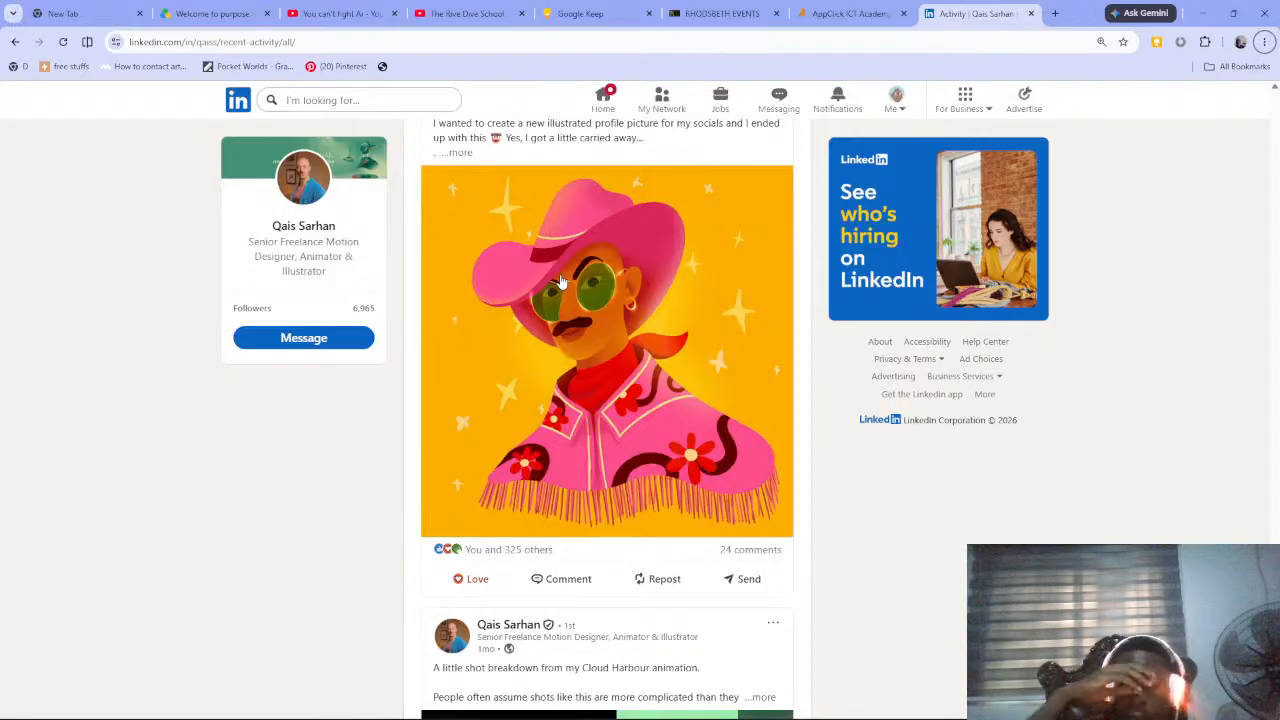
{"action": "key", "text": "alt+Tab"}
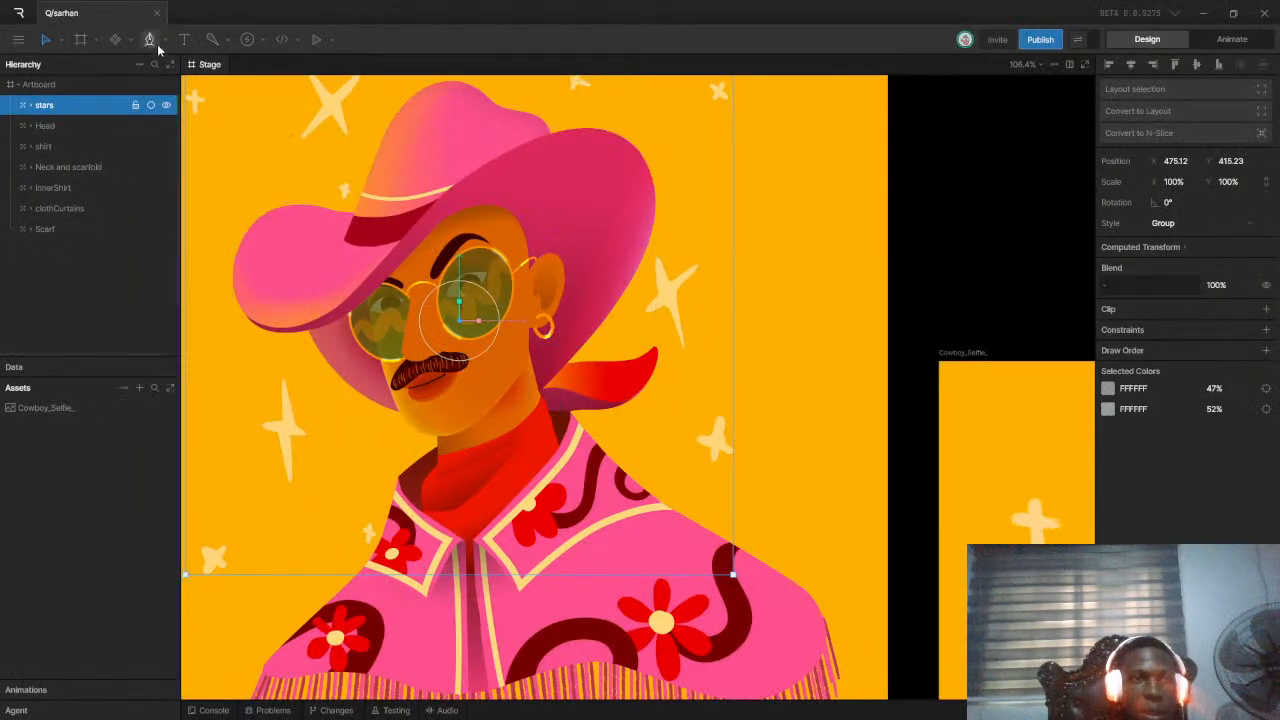
Draw a two-bone chain from the shirt's lower centre through mouth level to the hat's crown, with a root bone about 444 long
{"action": "left_click", "coordinate": [209, 43]}
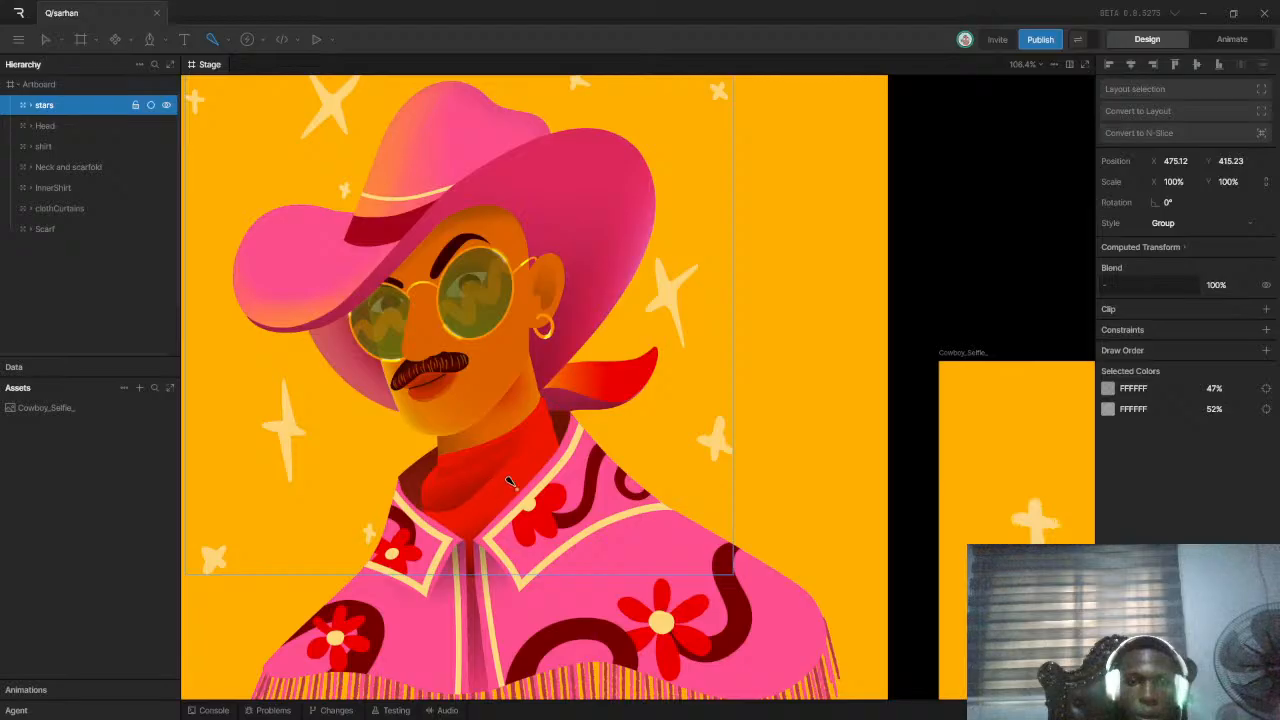
{"action": "scroll", "coordinate": [494, 491], "scroll_direction": "down", "scroll_amount": 3}
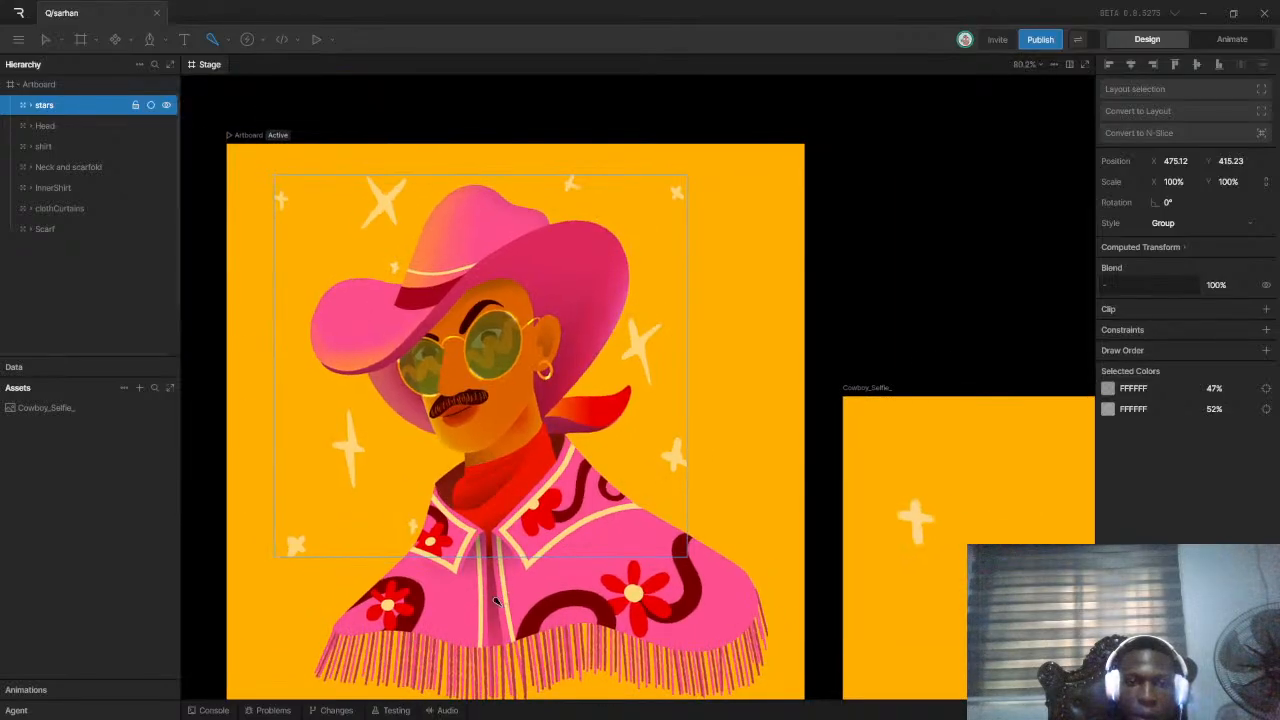
{"action": "mouse_move", "coordinate": [505, 632]}
{"action": "left_mouse_down"}
{"action": "mouse_move", "coordinate": [510, 504]}
{"action": "mouse_move", "coordinate": [497, 455]}
{"action": "left_mouse_up"}
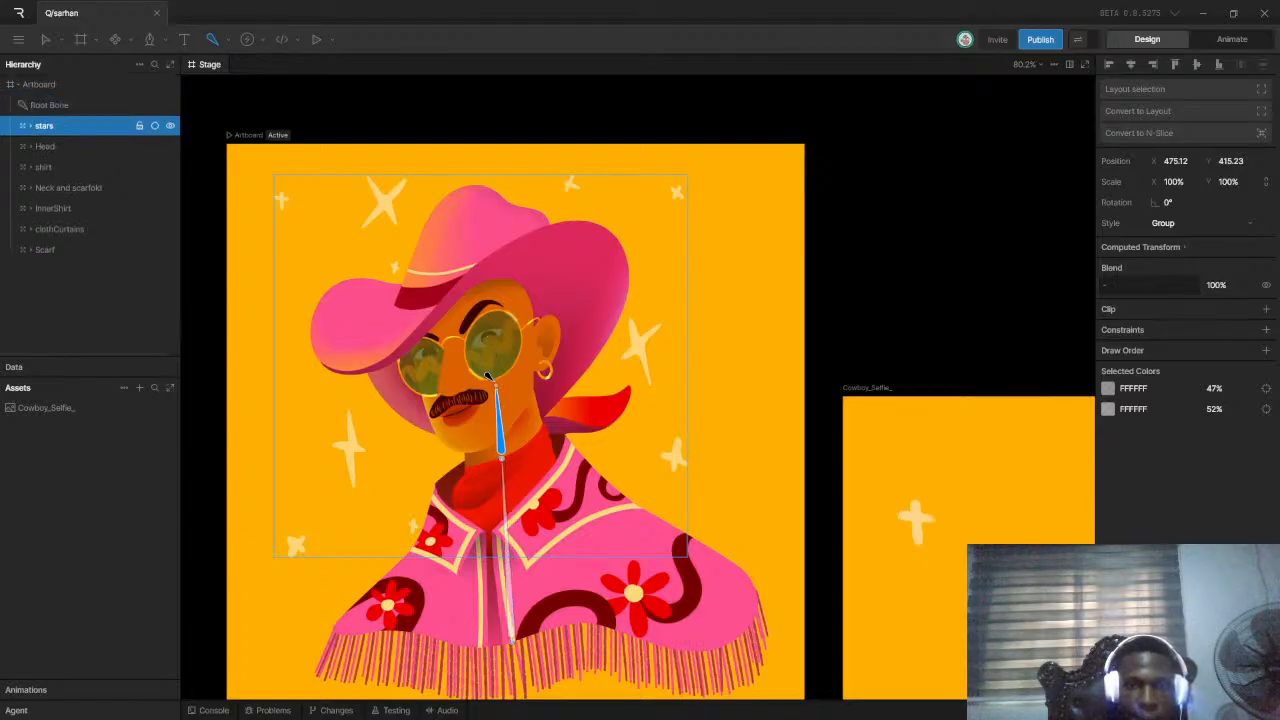
{"action": "key", "text": "ctrl+z"}
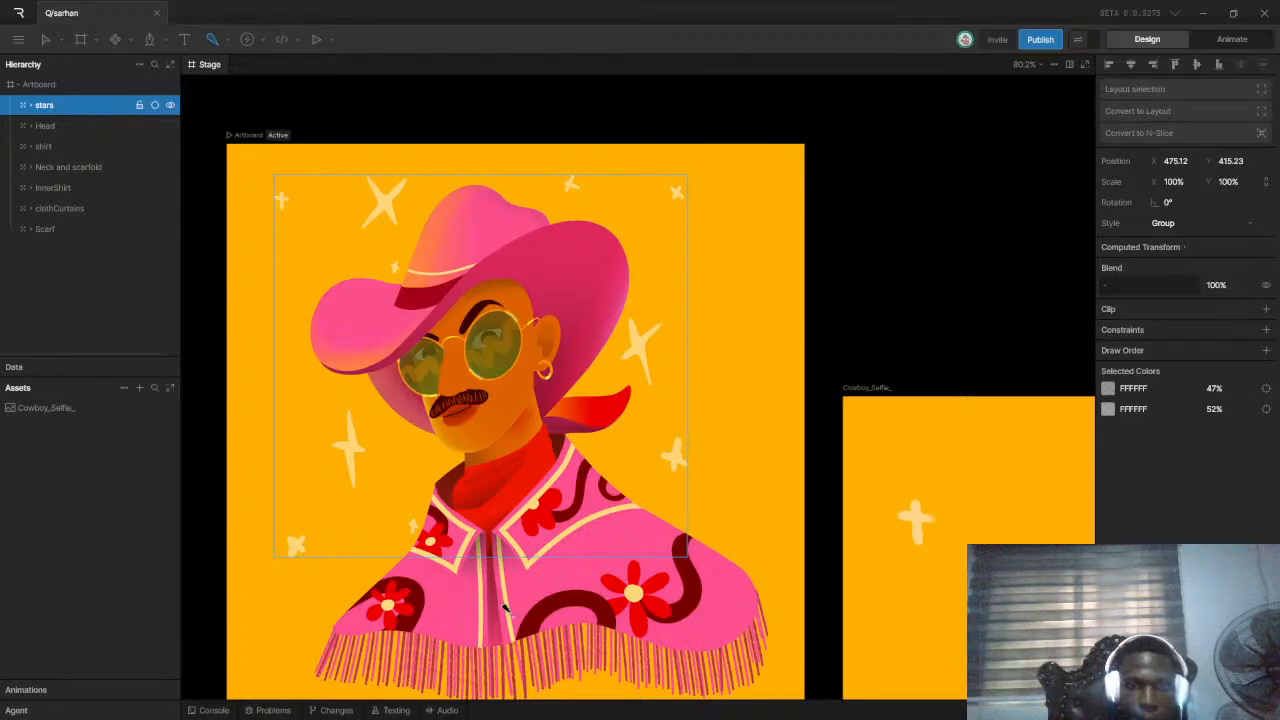
{"action": "left_click_drag", "start_coordinate": [505, 632], "coordinate": [628, 318]}
{"action": "key", "text": "Escape"}
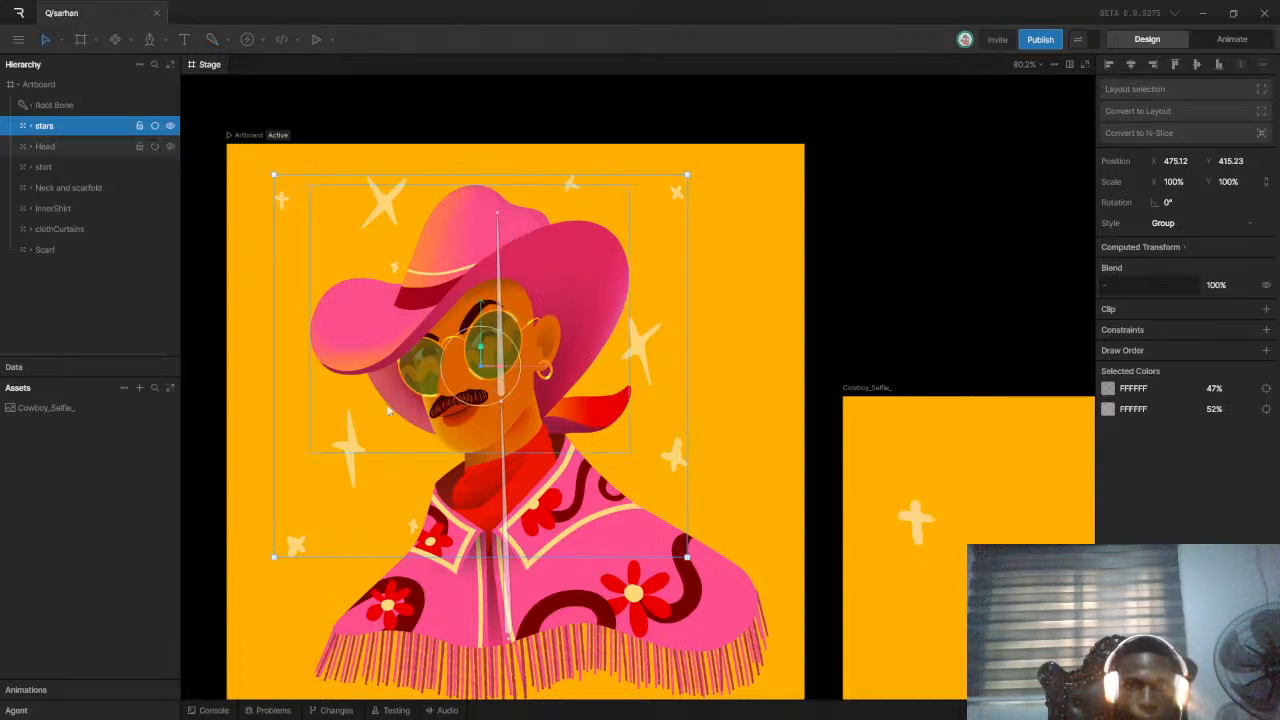
Draw a two-bone chain along the scarf tail from the neck to its tip, with bones about 84 and 97 long
{"action": "scroll", "coordinate": [587, 417], "scroll_direction": "up", "scroll_amount": 3}
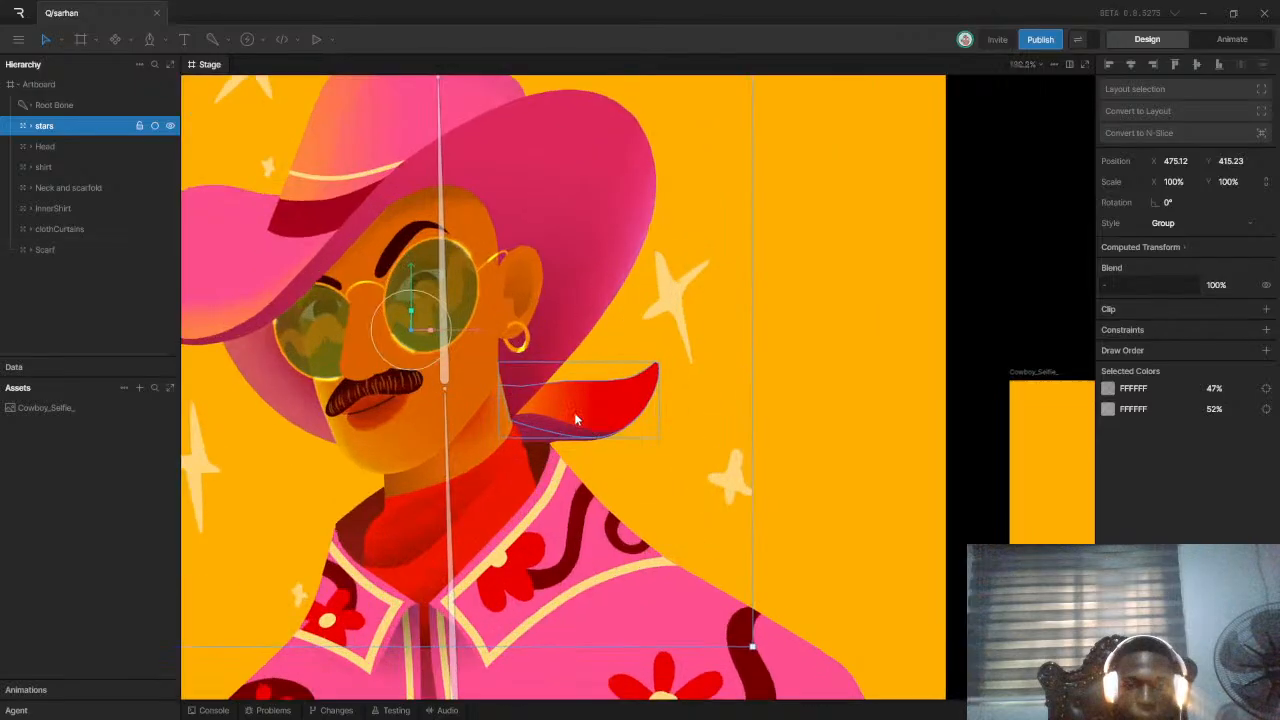
{"action": "scroll", "coordinate": [580, 408], "scroll_direction": "down", "scroll_amount": 10}
{"action": "scroll", "coordinate": [577, 405], "scroll_direction": "up", "scroll_amount": 8}
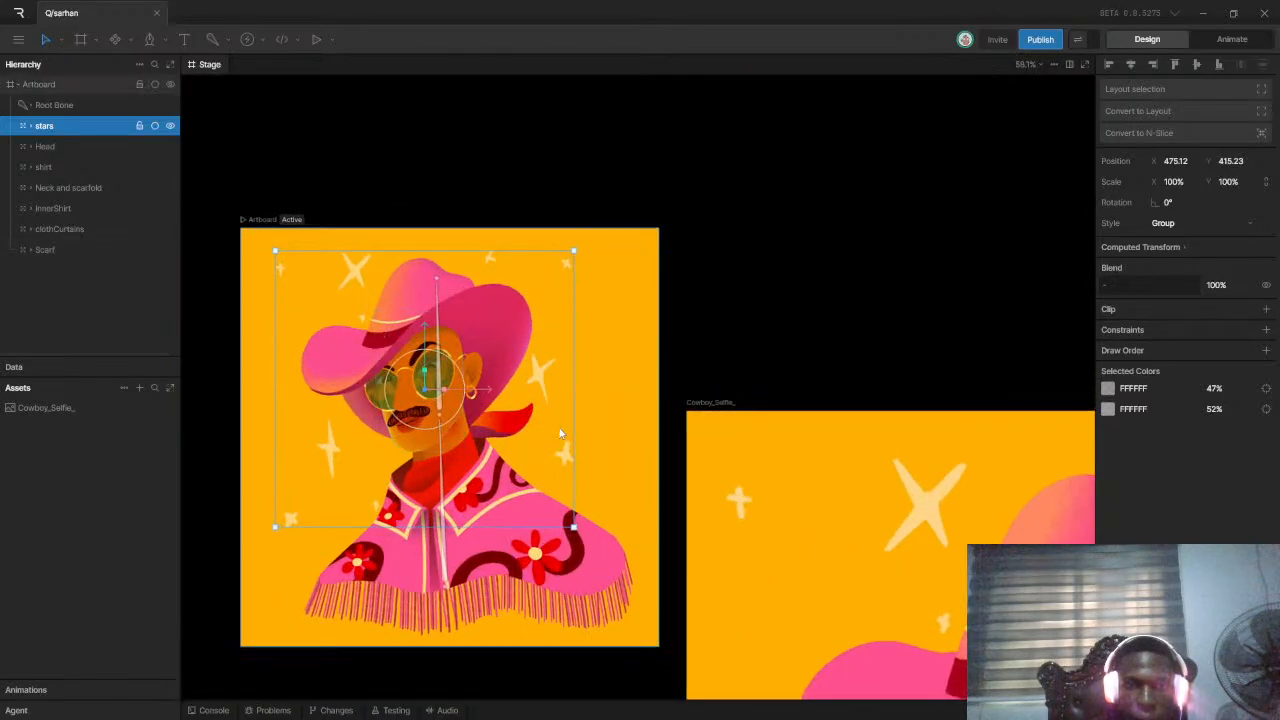
{"action": "scroll", "coordinate": [491, 425], "scroll_direction": "up", "scroll_amount": 3}
{"action": "scroll", "coordinate": [491, 425], "scroll_direction": "up", "scroll_amount": 2}
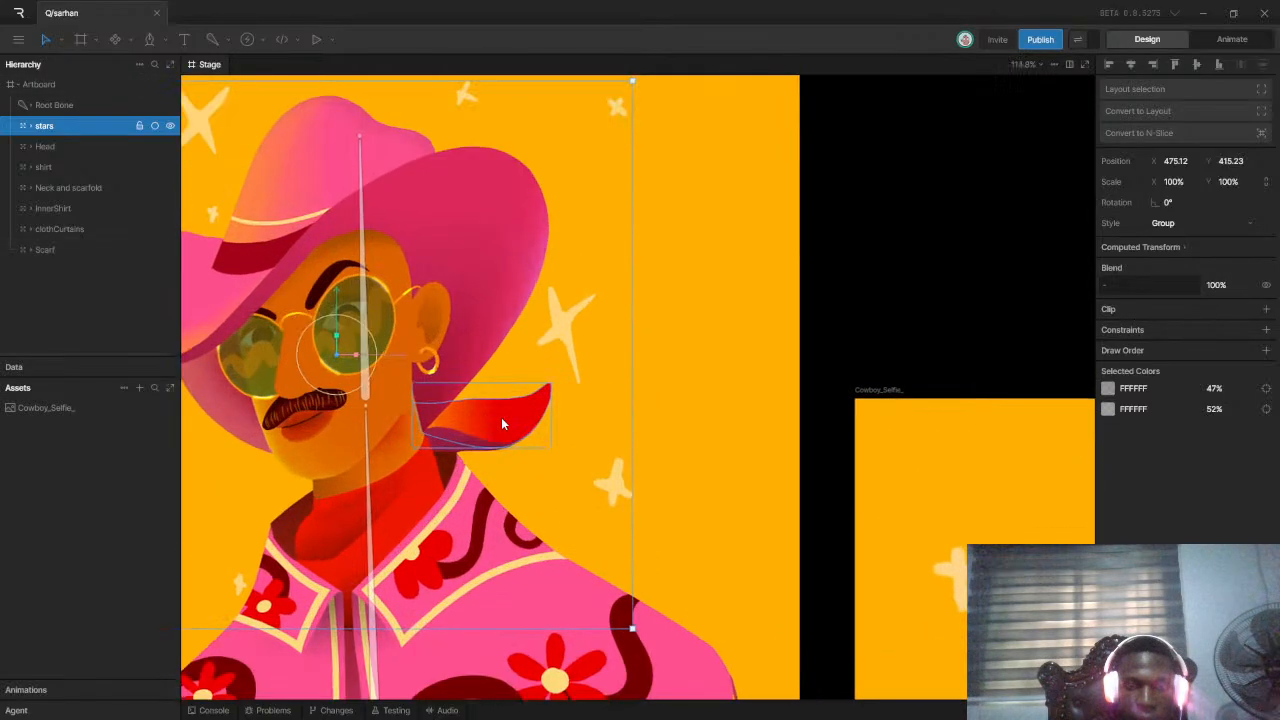
{"action": "left_click", "coordinate": [52, 106]}
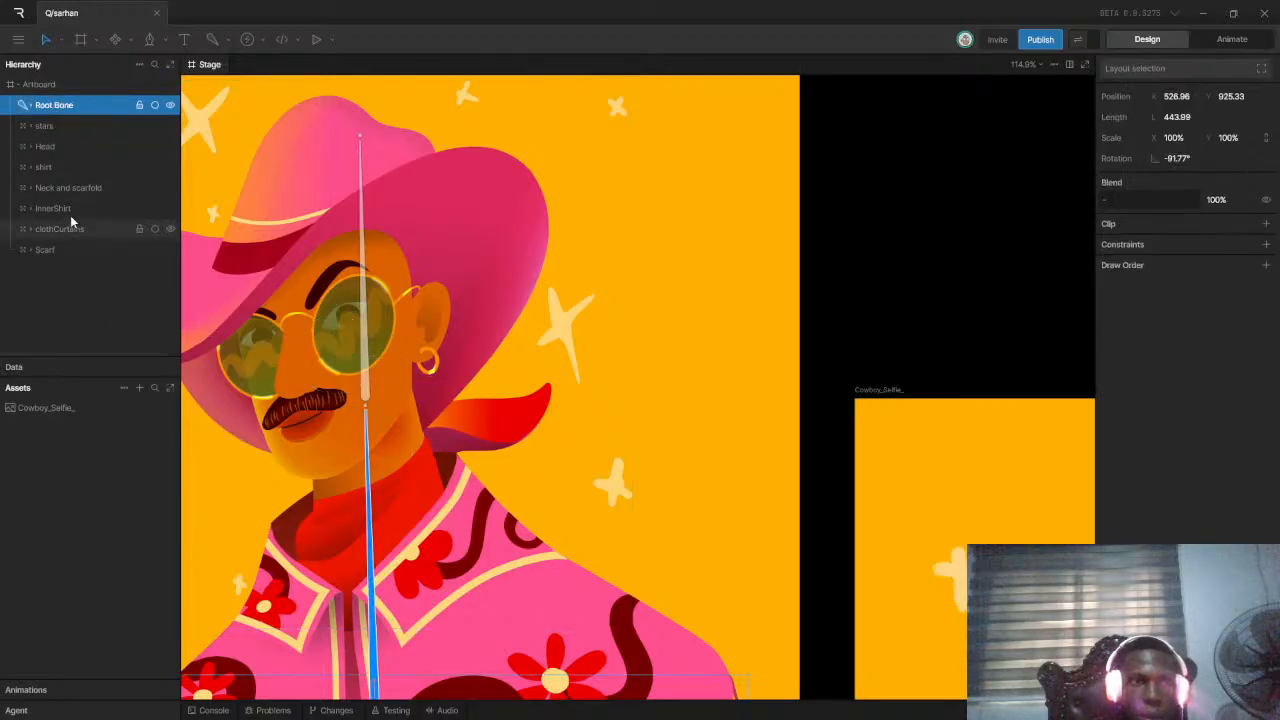
{"action": "left_click", "coordinate": [214, 40]}
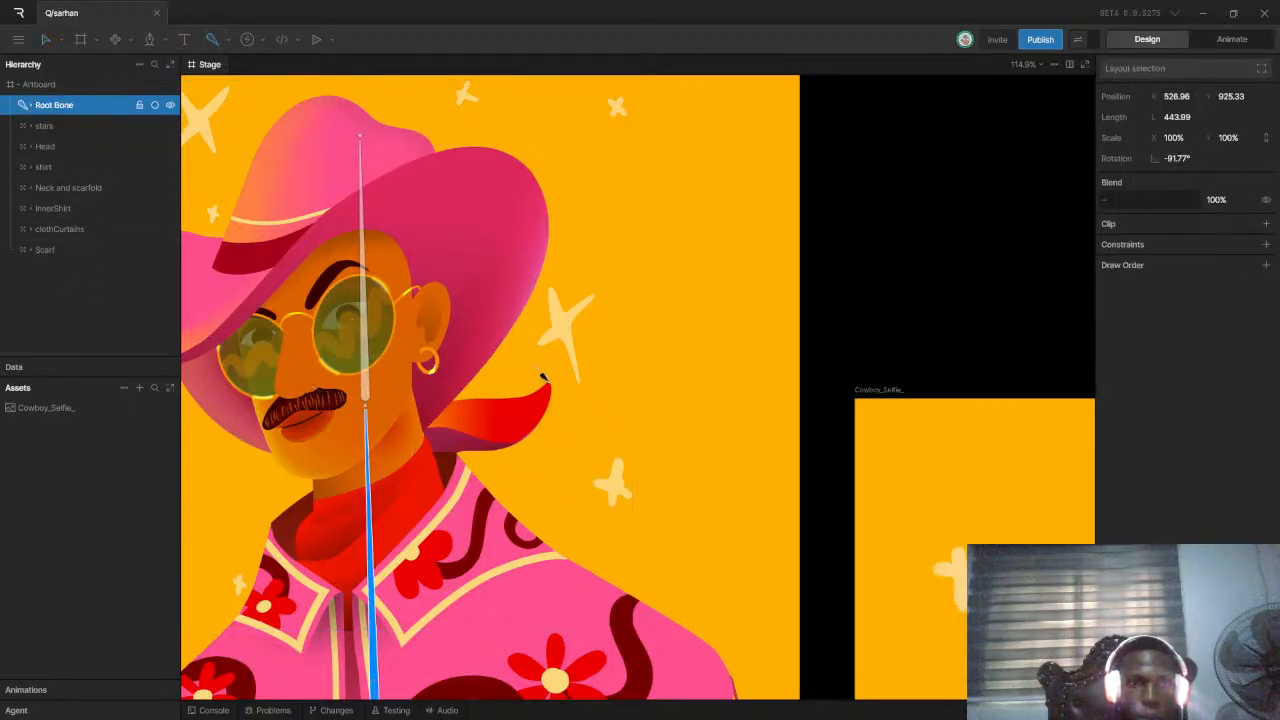
{"action": "scroll", "coordinate": [432, 403], "scroll_direction": "up", "scroll_amount": 3}
{"action": "left_click", "coordinate": [408, 430]}
{"action": "left_click", "coordinate": [505, 425]}
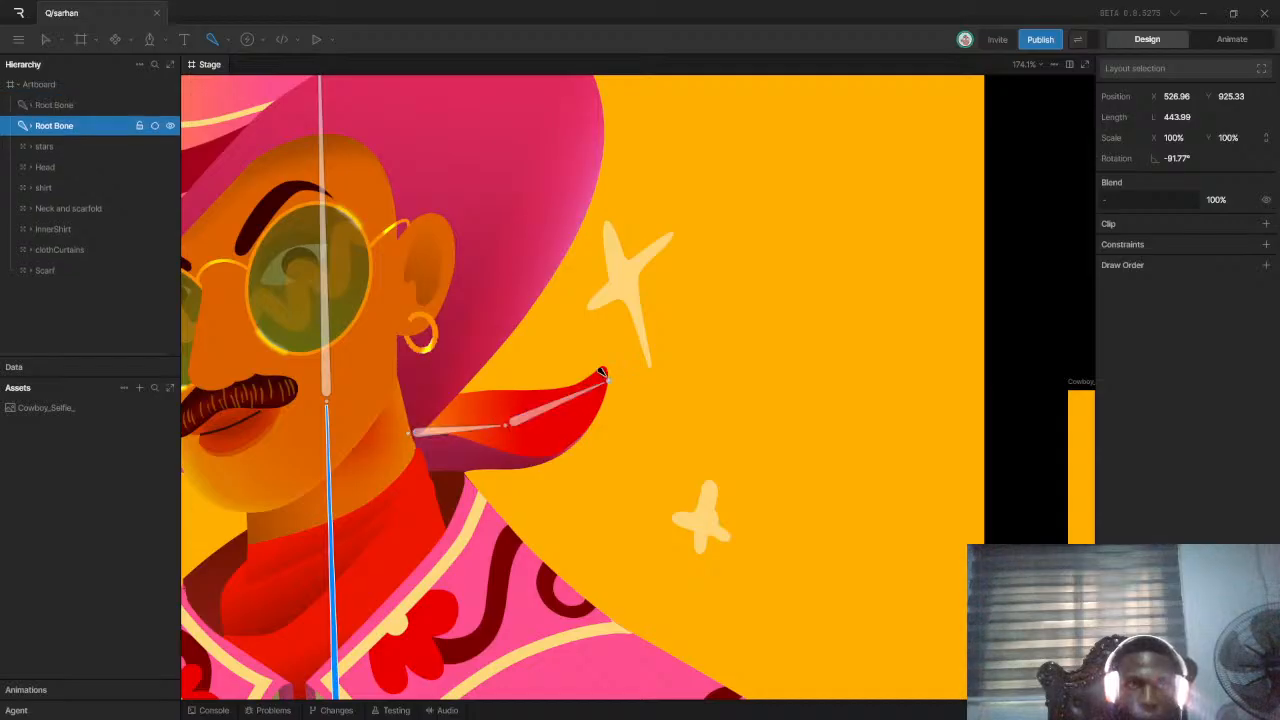
{"action": "key", "text": "v"}
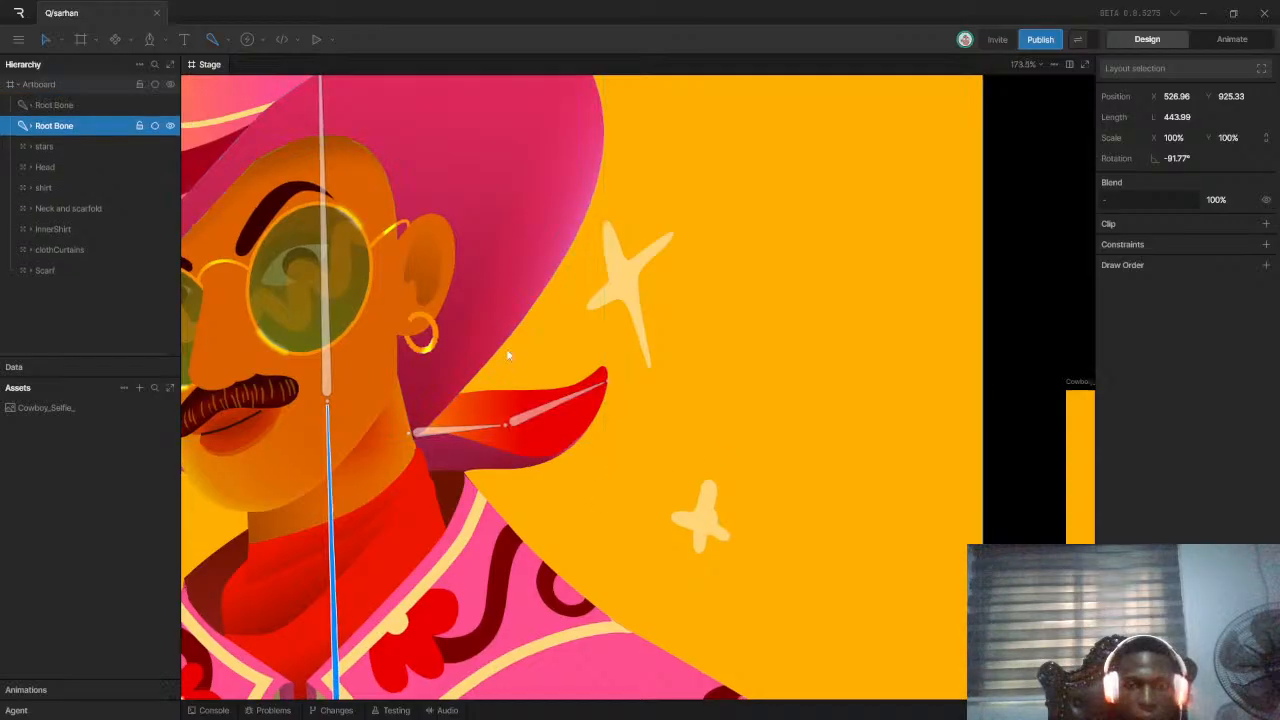
{"action": "scroll", "coordinate": [508, 347], "scroll_direction": "down", "scroll_amount": 5}
{"action": "scroll", "coordinate": [480, 399], "scroll_direction": "up", "scroll_amount": 5}
{"action": "scroll", "coordinate": [480, 399], "scroll_direction": "down", "scroll_amount": 5}
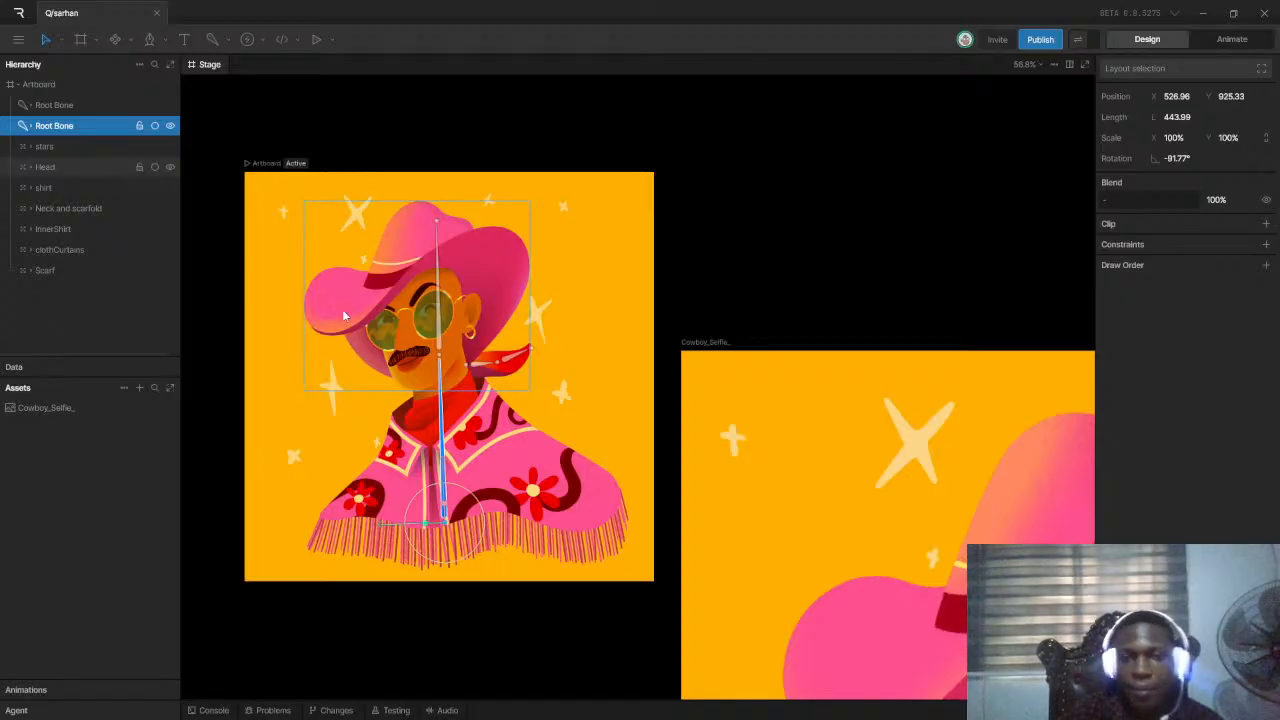
{"action": "mouse_move", "coordinate": [737, 712]}
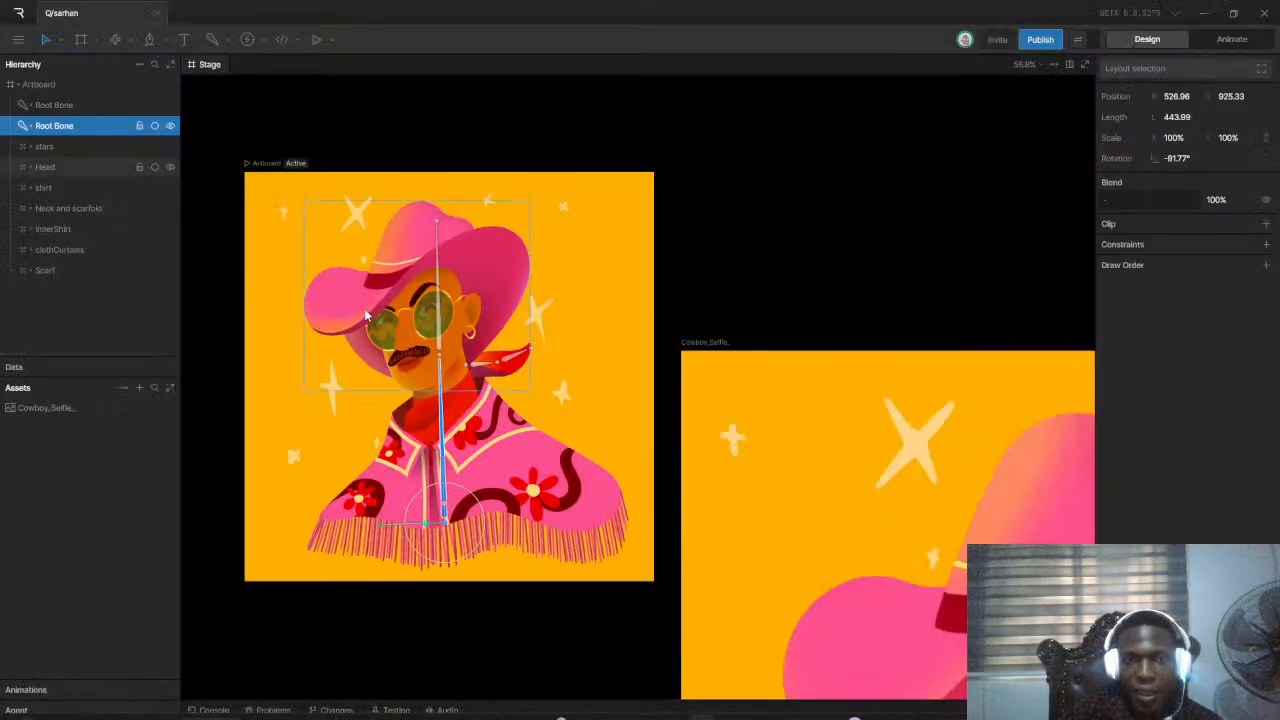
{"action": "scroll", "coordinate": [324, 304], "scroll_direction": "up", "scroll_amount": 1}
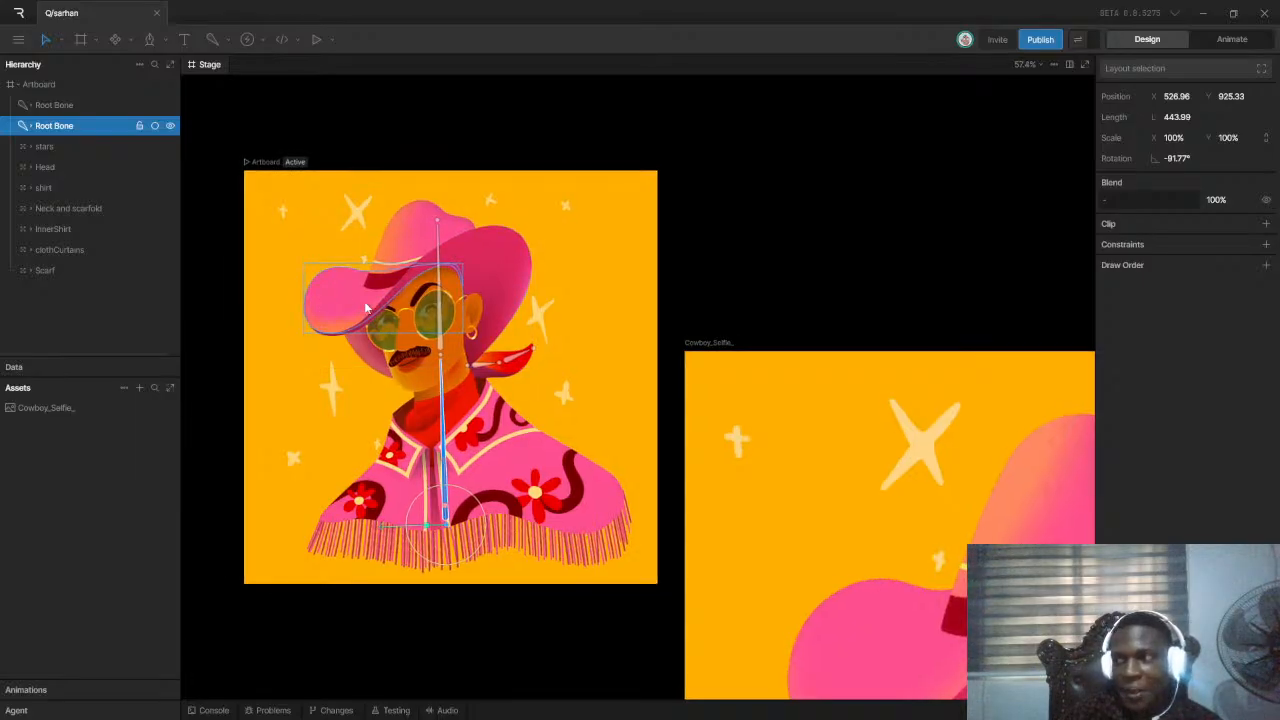
{"action": "scroll", "coordinate": [436, 325], "scroll_direction": "up", "scroll_amount": 6}
{"action": "scroll", "coordinate": [436, 323], "scroll_direction": "down", "scroll_amount": 7}
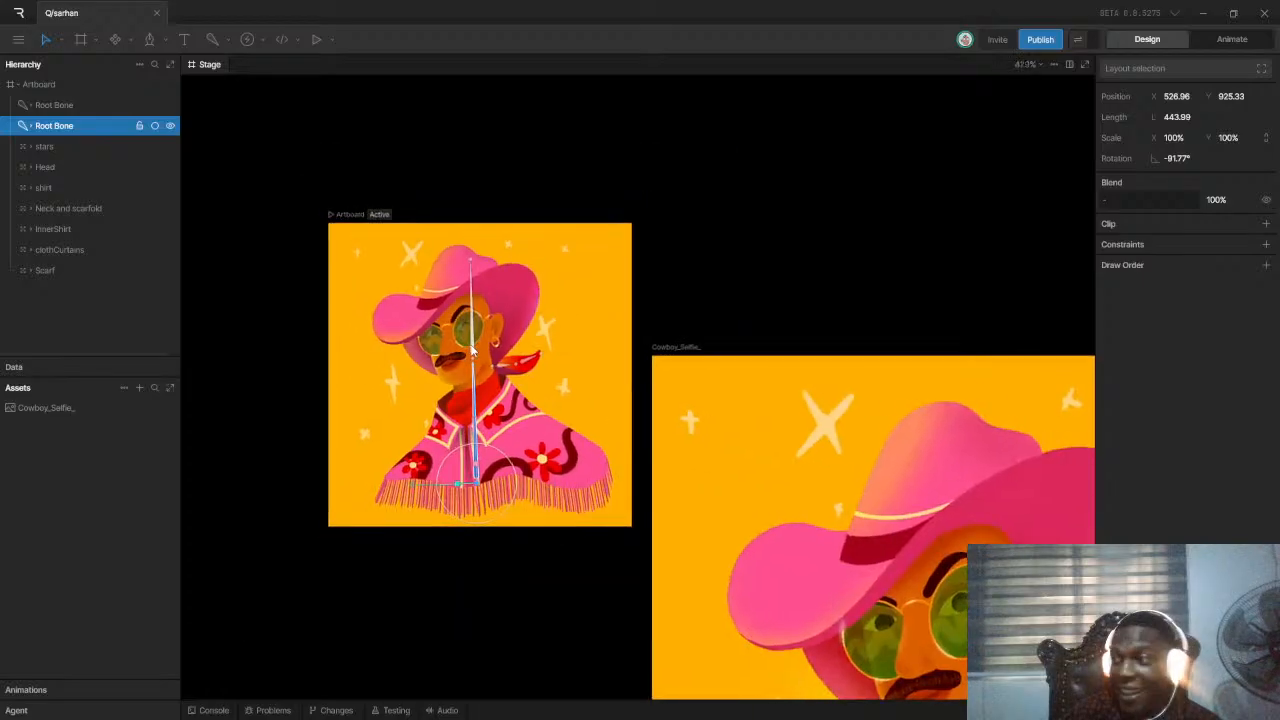
{"action": "scroll", "coordinate": [473, 350], "scroll_direction": "up", "scroll_amount": 3}
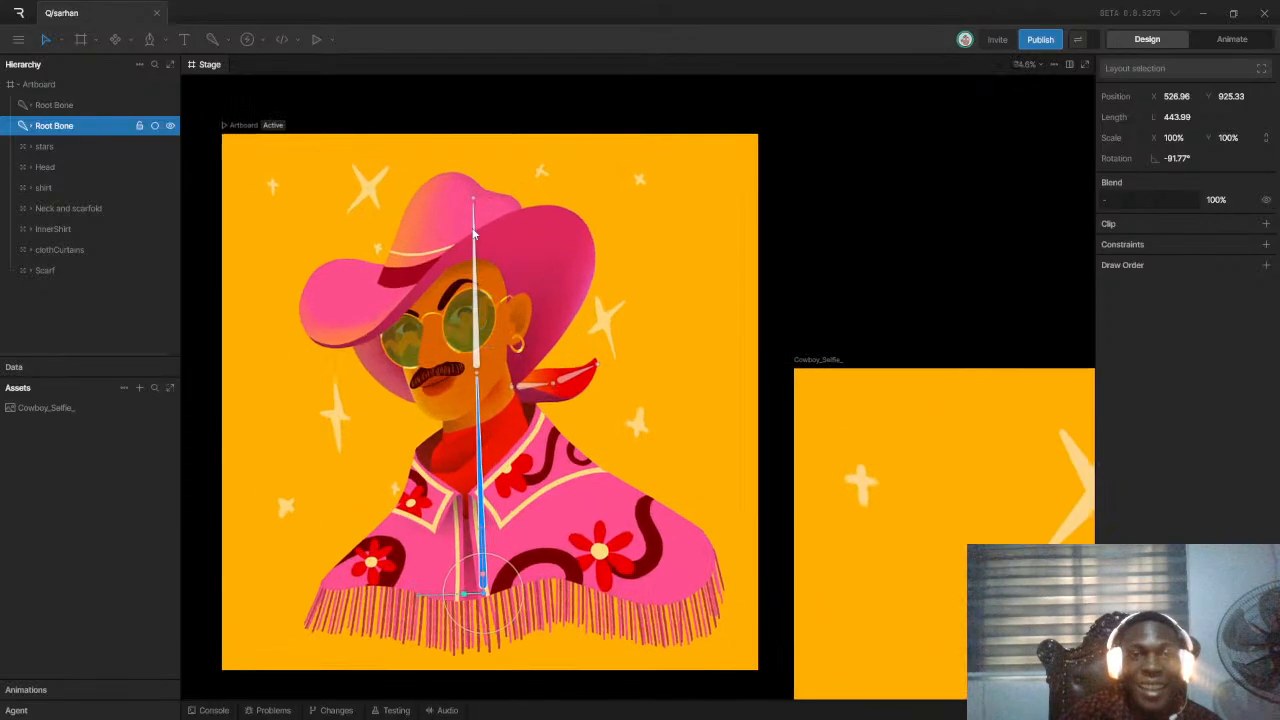
{"action": "scroll", "coordinate": [447, 418], "scroll_direction": "up", "scroll_amount": 1}
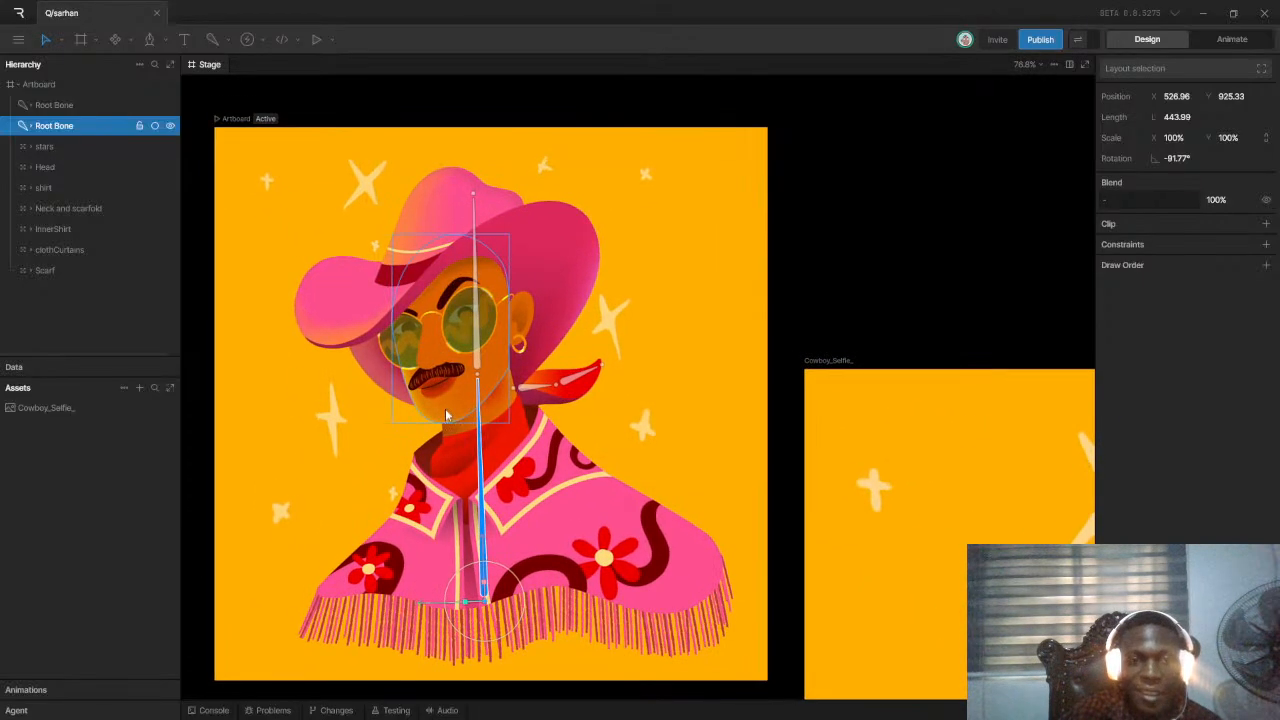
Rename the bone running through the face as headBone and its parent root bone as torso
{"action": "scroll", "coordinate": [447, 418], "scroll_direction": "up", "scroll_amount": 3}
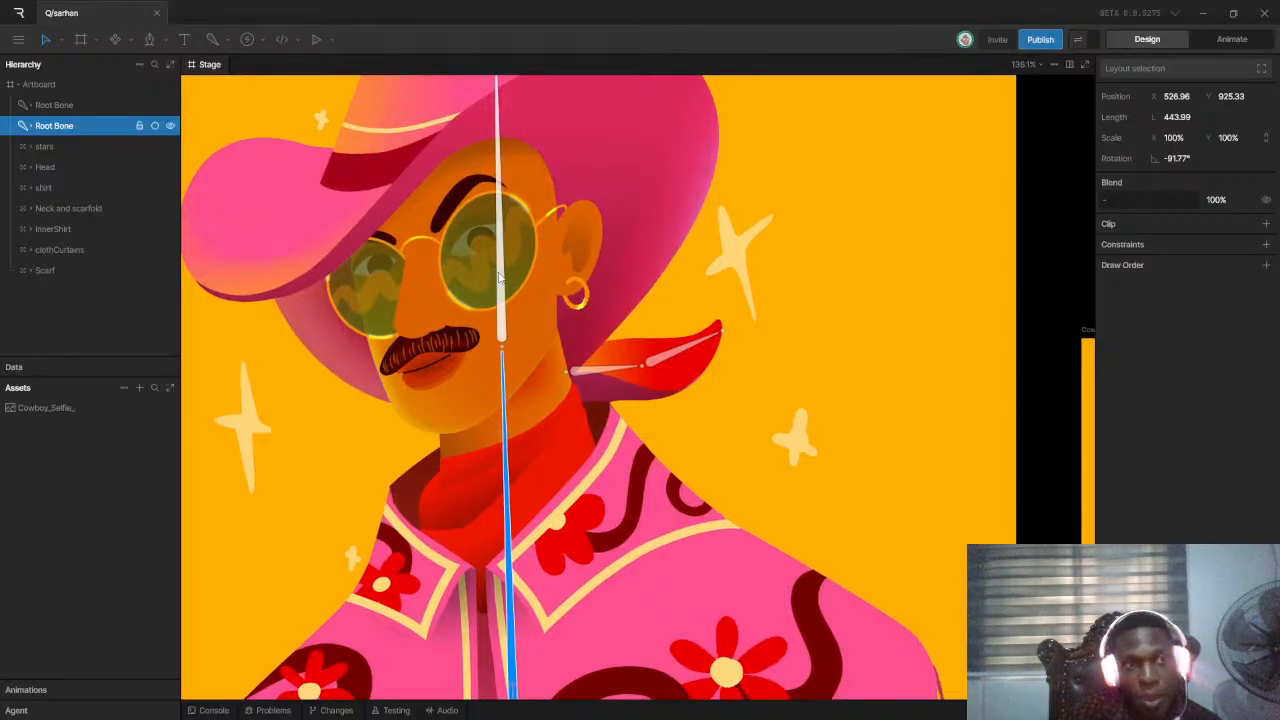
{"action": "left_click", "coordinate": [501, 278]}
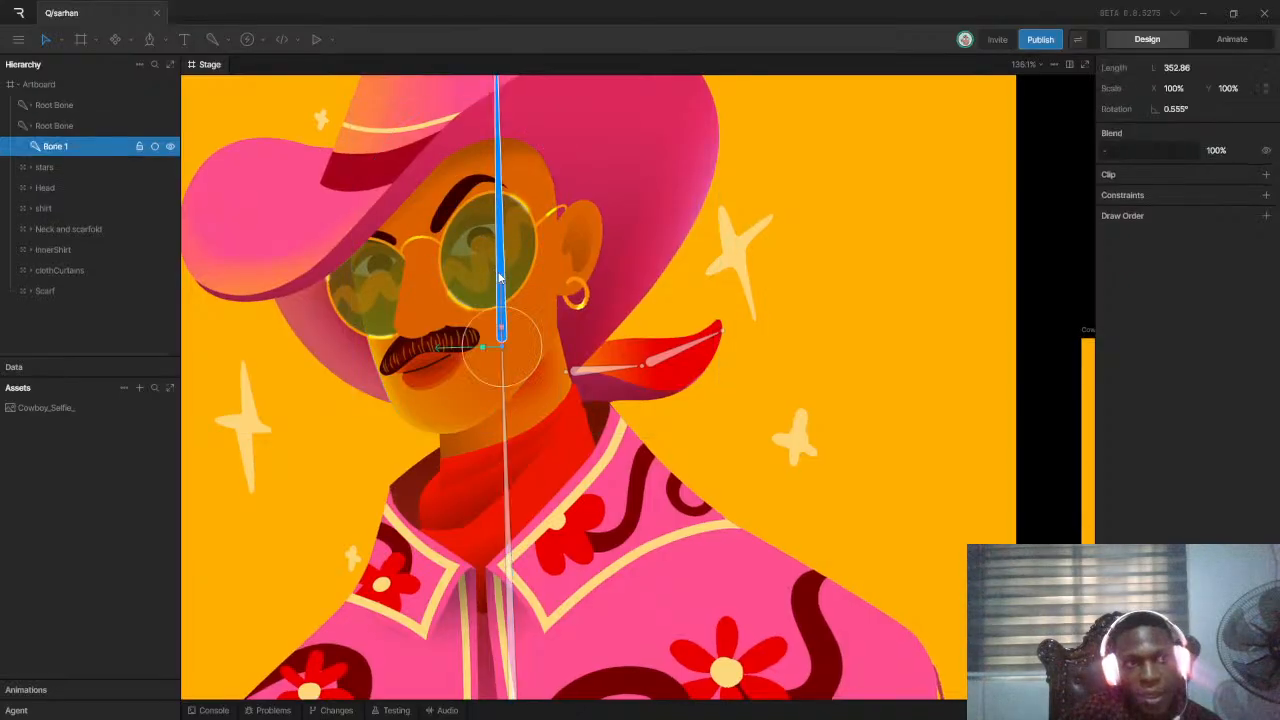
{"action": "double_click", "coordinate": [66, 147]}
{"action": "type", "text": "hea"}
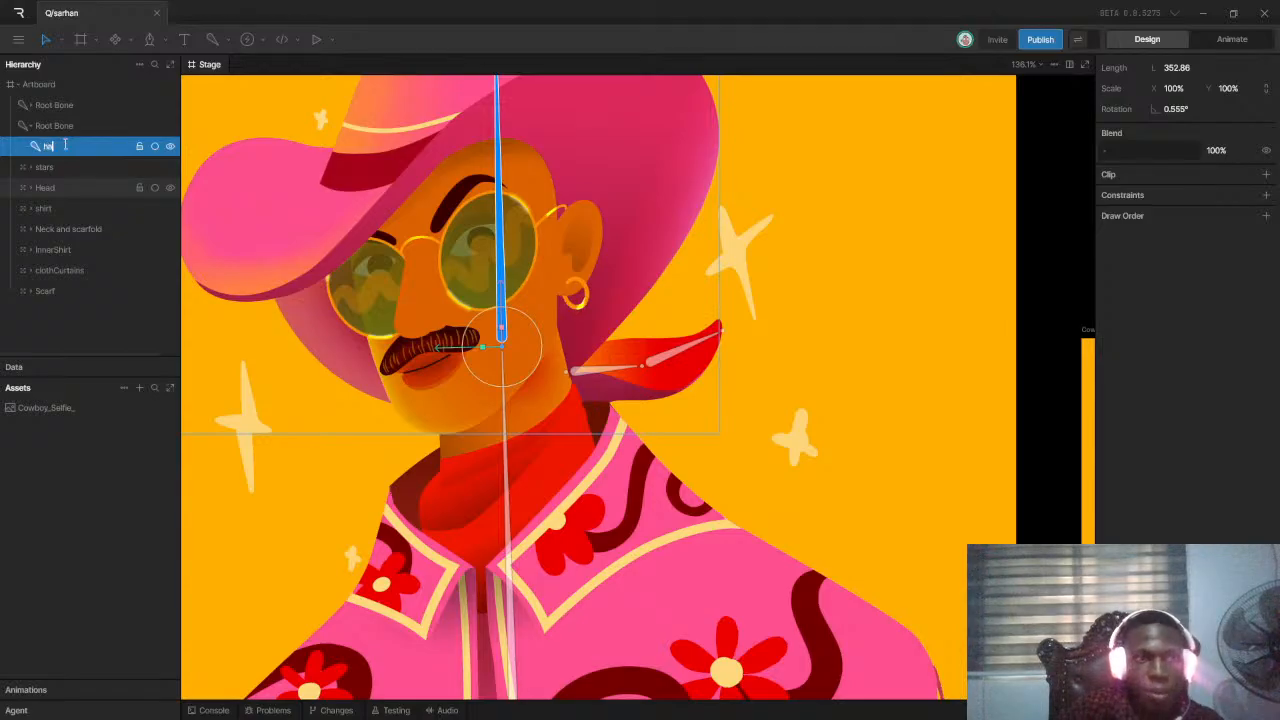
{"action": "type", "text": "dbo"}
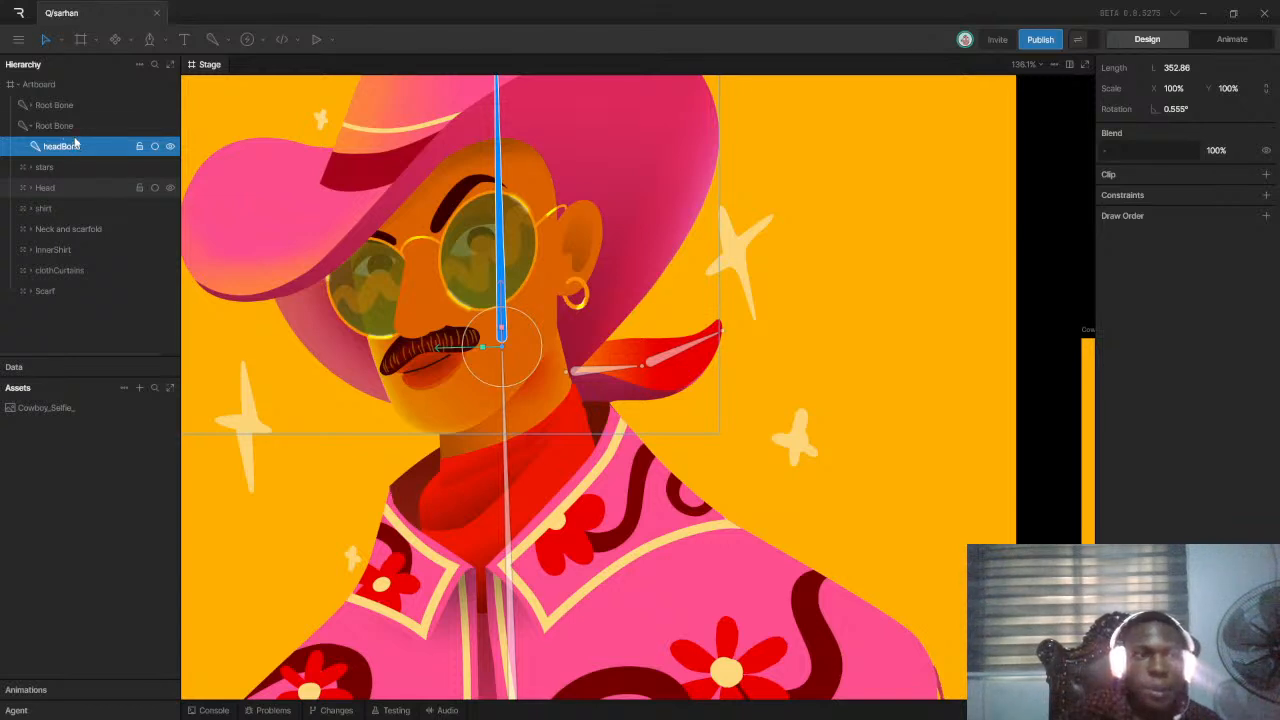
{"action": "double_click", "coordinate": [57, 123]}
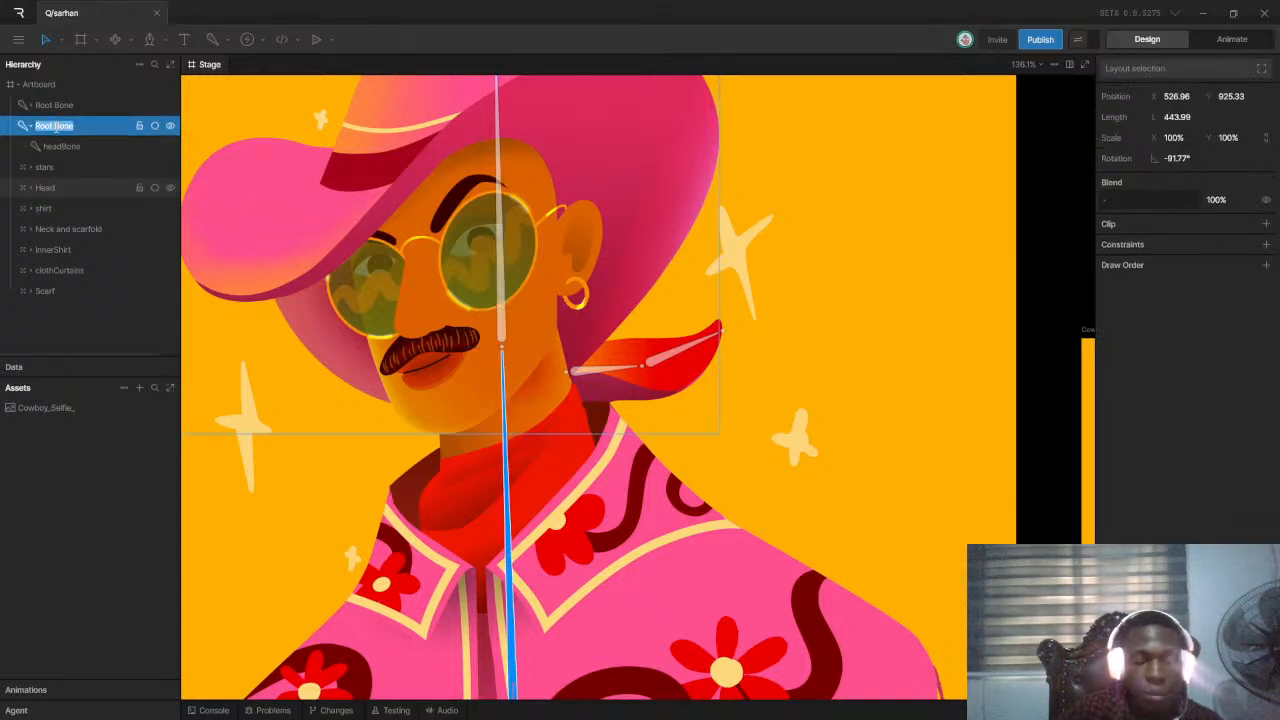
{"action": "type", "text": "torso"}
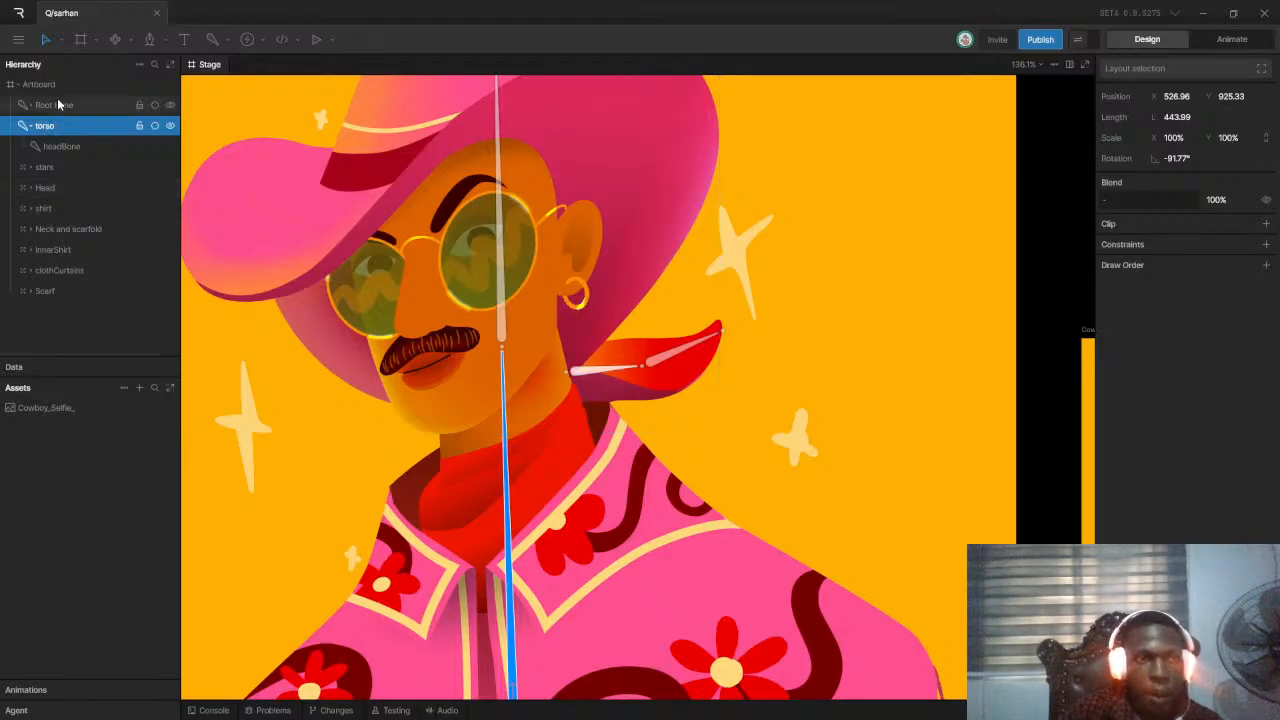
Rename the scarf chain's root bone as scarfBone and its child bone as scarfTipBone
{"action": "left_click", "coordinate": [58, 104]}
{"action": "double_click", "coordinate": [58, 108]}
{"action": "type", "text": "scarfBone"}
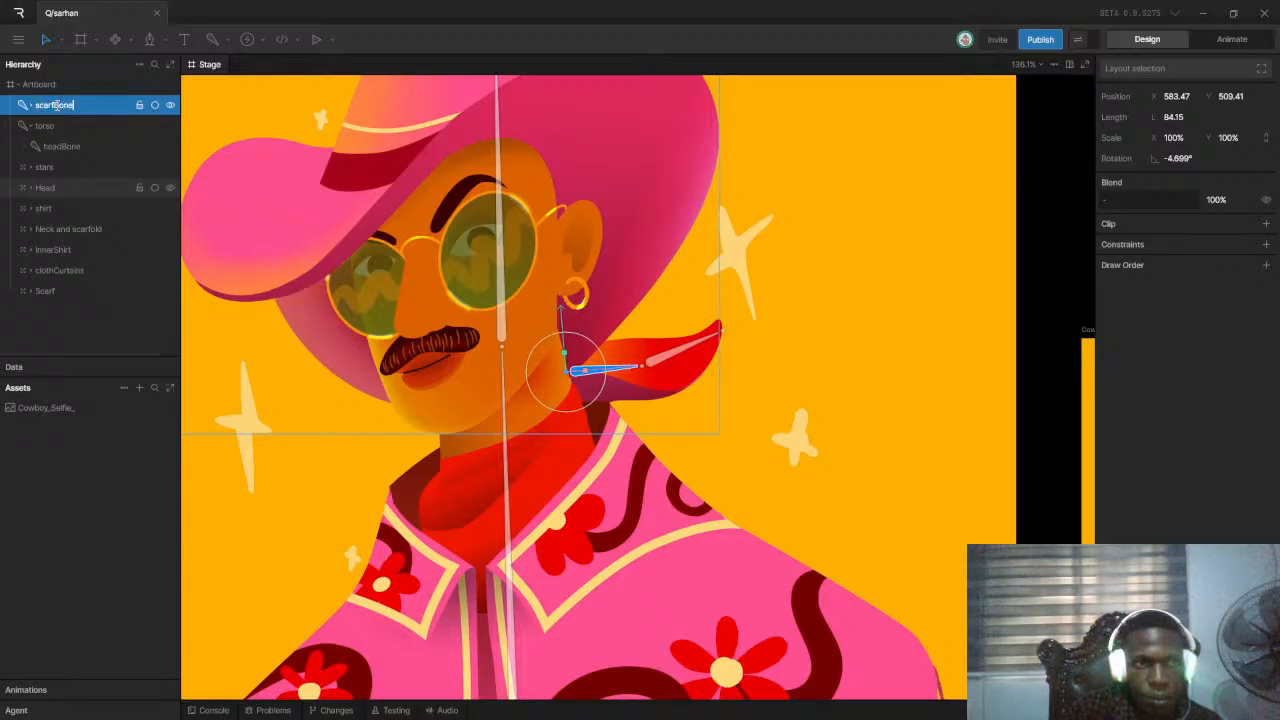
{"action": "left_click", "coordinate": [31, 106]}
{"action": "left_click", "coordinate": [57, 126]}
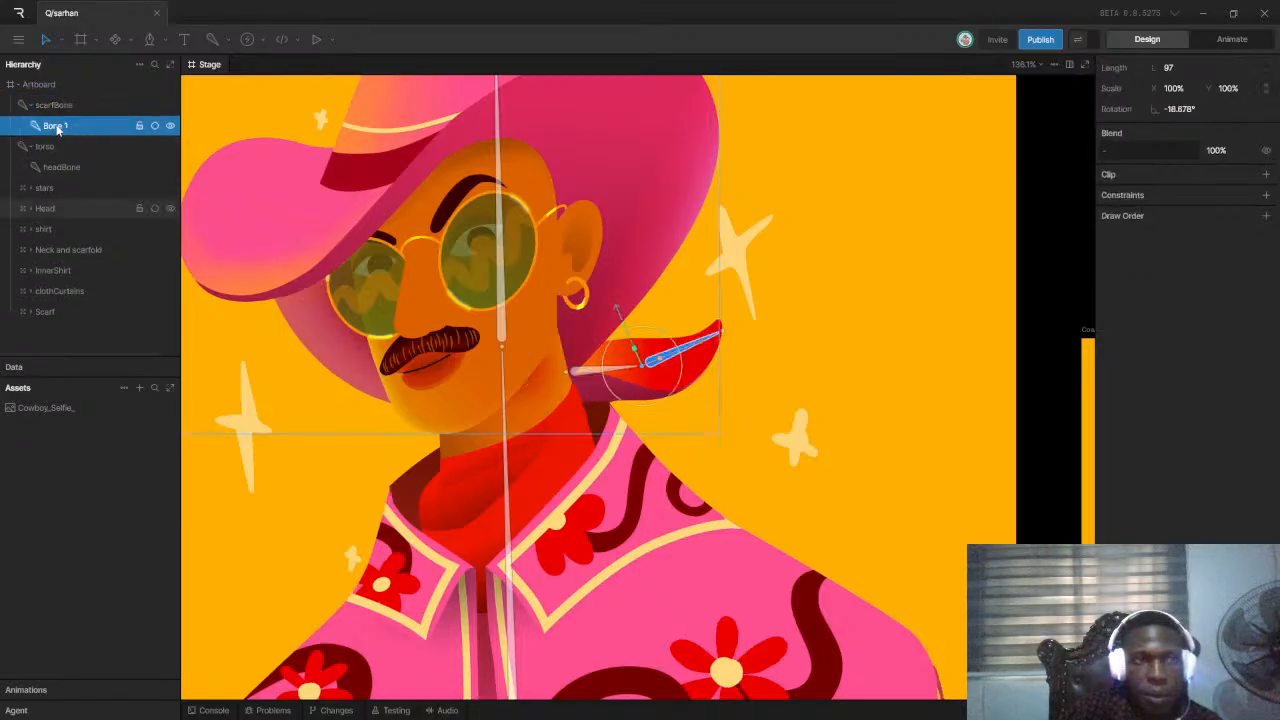
{"action": "type", "text": "ti"}
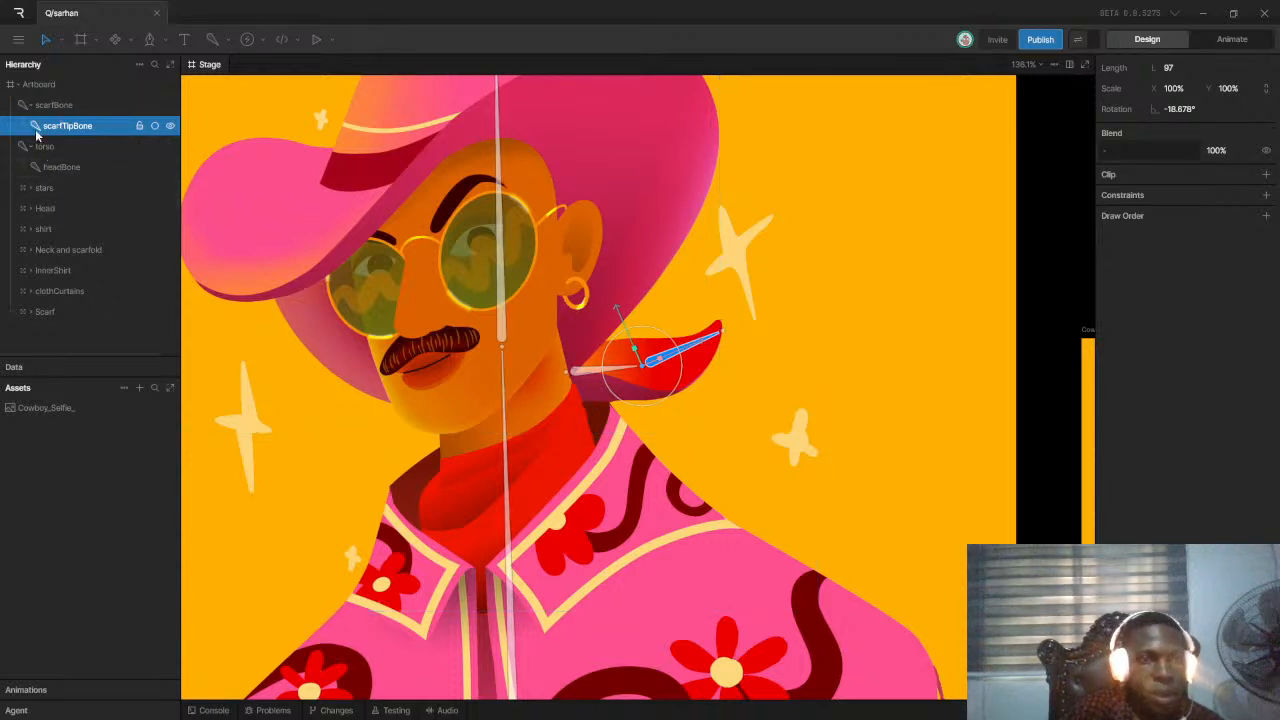
Move scarfBone directly below clothCurtains in the hierarchy and nest the Scarf group inside it
{"action": "left_click", "coordinate": [54, 210]}
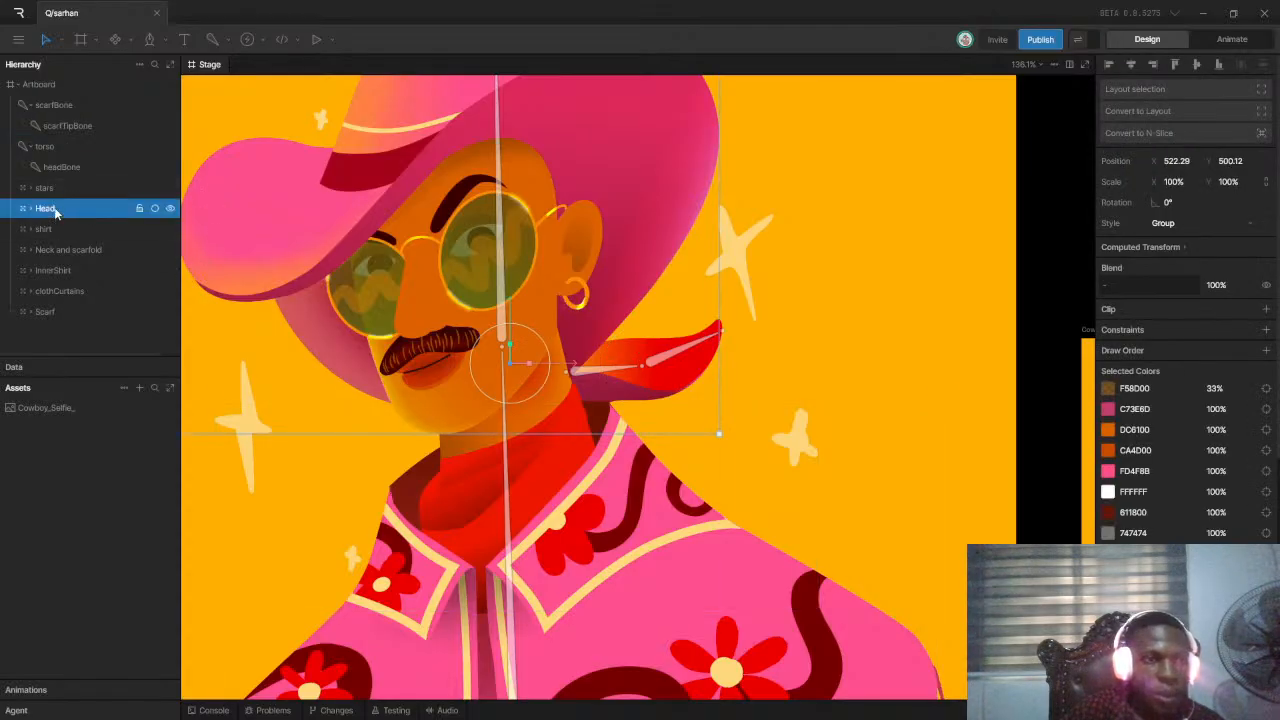
{"action": "left_click", "coordinate": [58, 150]}
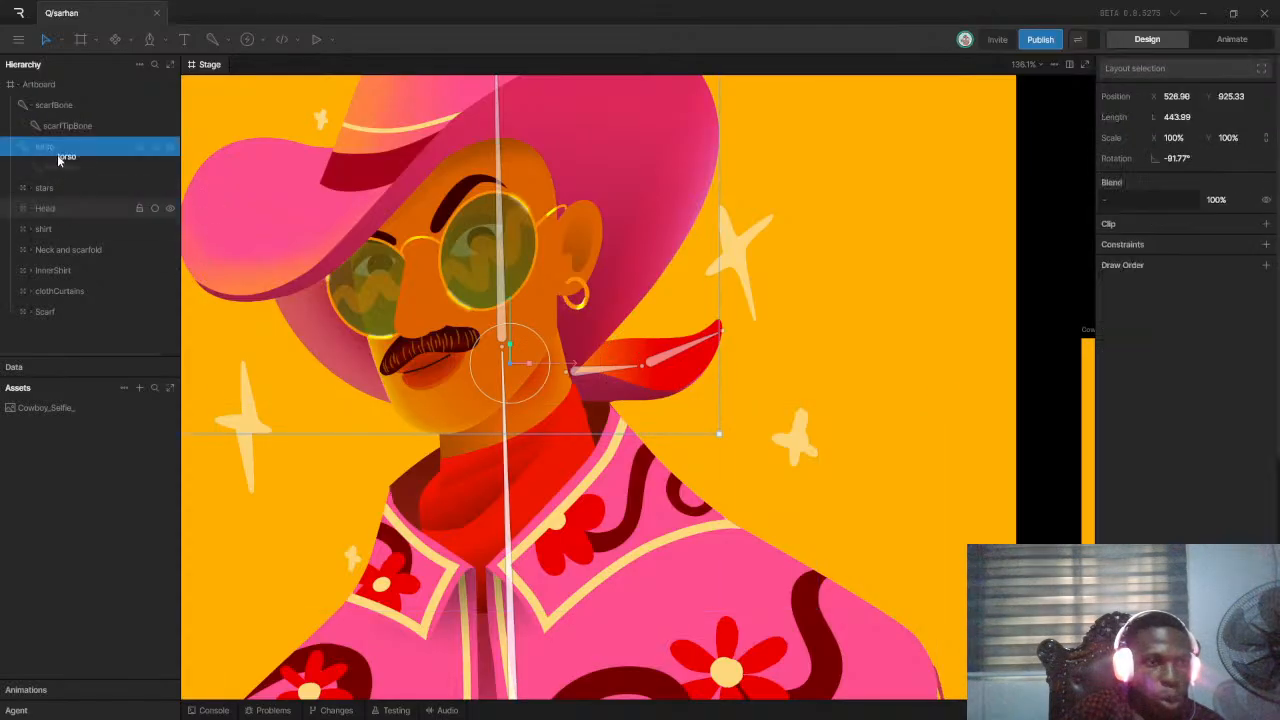
{"action": "left_click", "coordinate": [56, 290]}
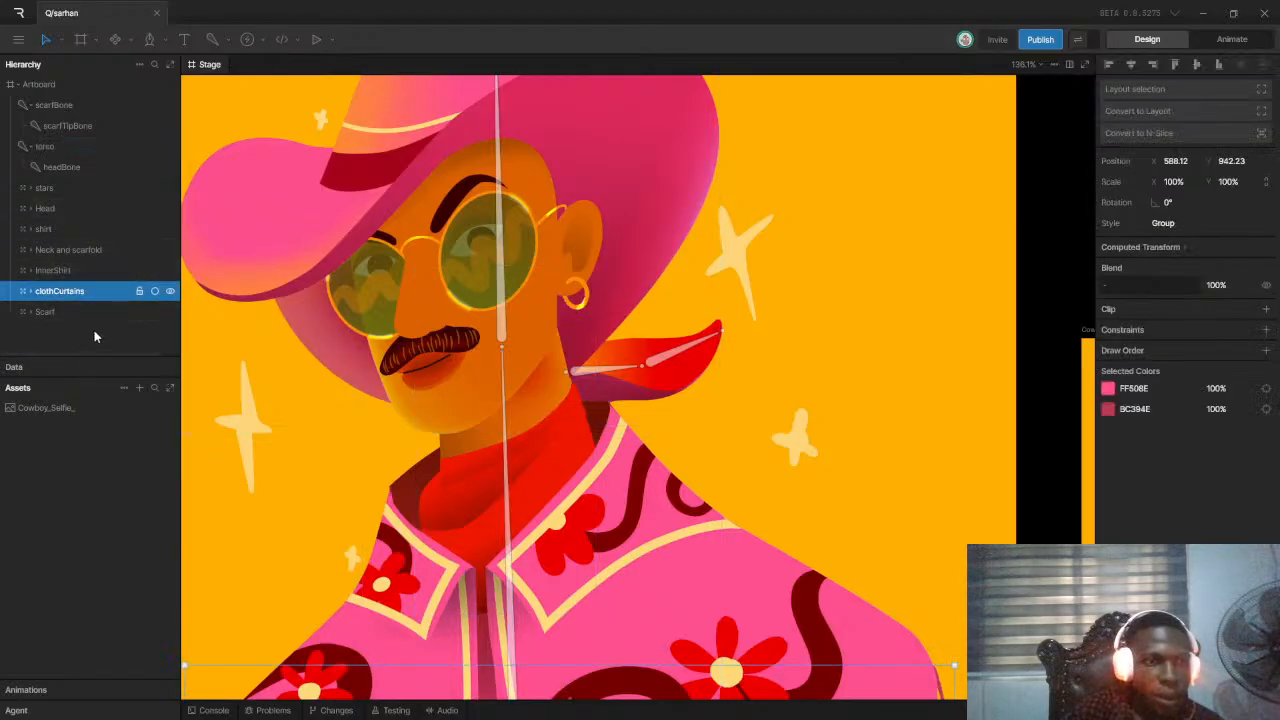
{"action": "left_click", "coordinate": [64, 312]}
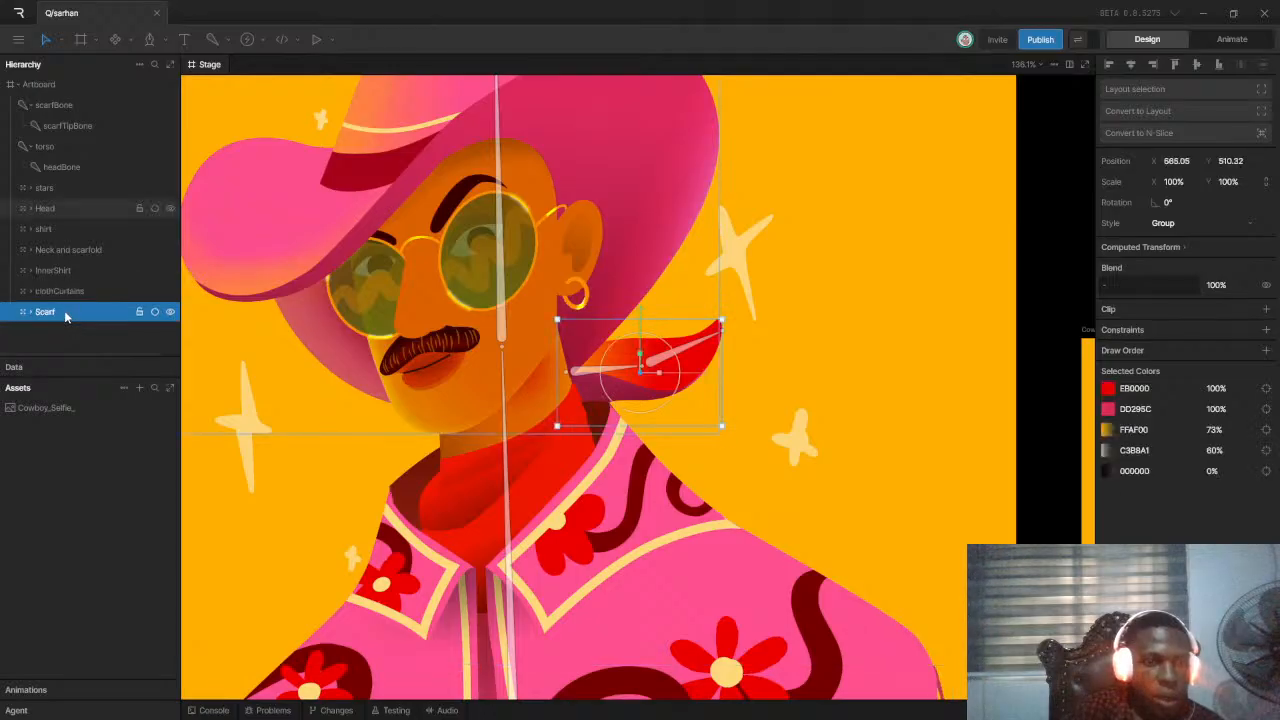
{"action": "left_click_drag", "start_coordinate": [50, 104], "coordinate": [53, 291]}
{"action": "left_click", "coordinate": [51, 314]}
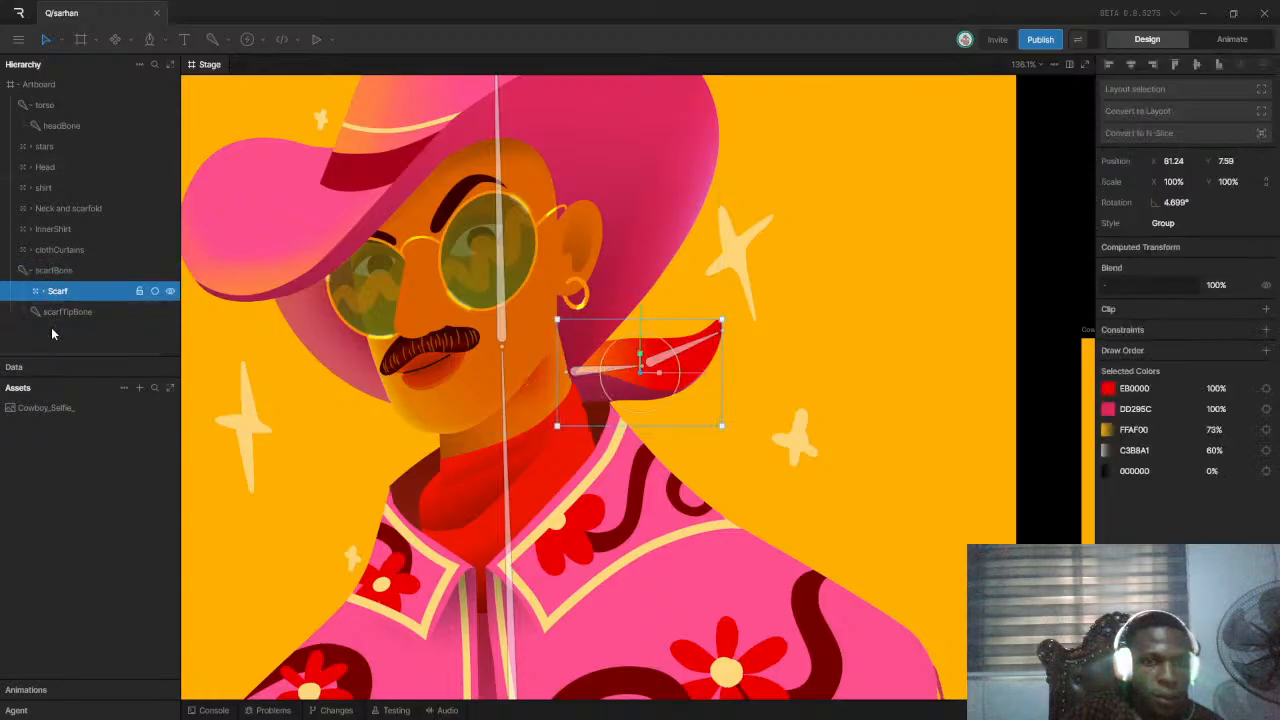
Nest the Head group inside headBone in the hierarchy
{"action": "left_click", "coordinate": [40, 105]}
{"action": "left_click", "coordinate": [60, 125]}
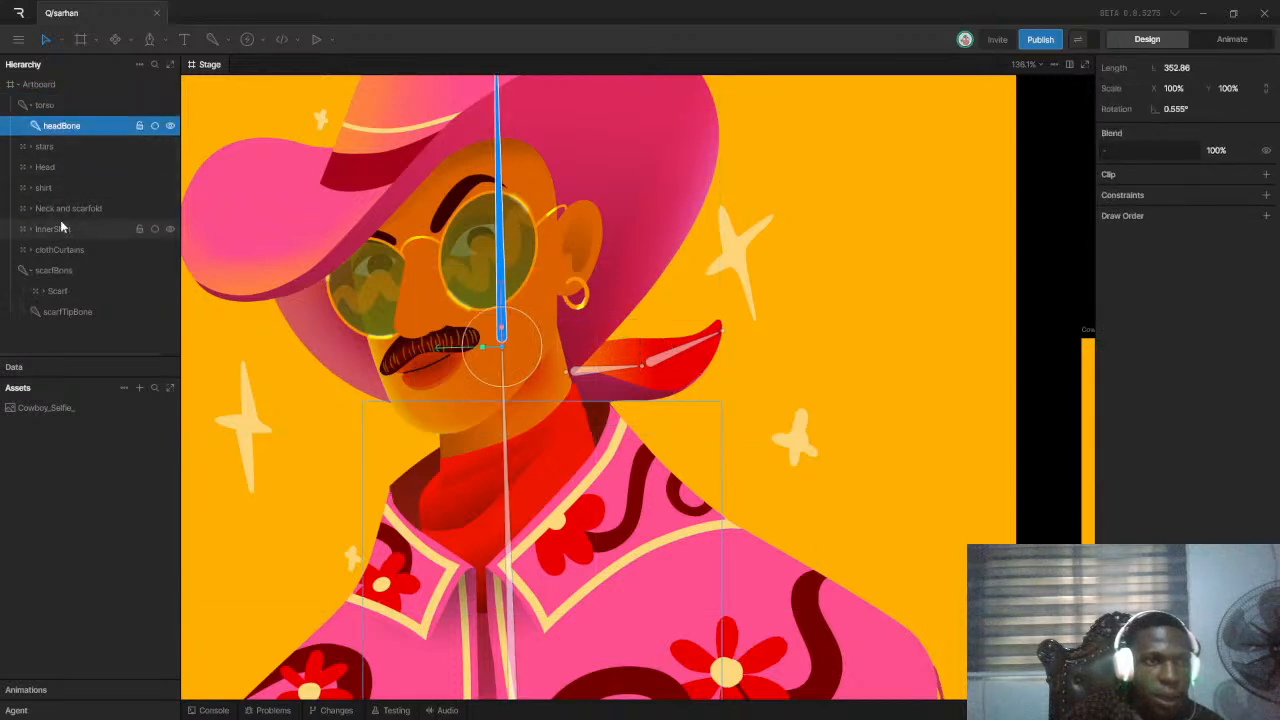
{"action": "left_click_drag", "start_coordinate": [50, 167], "coordinate": [61, 131]}
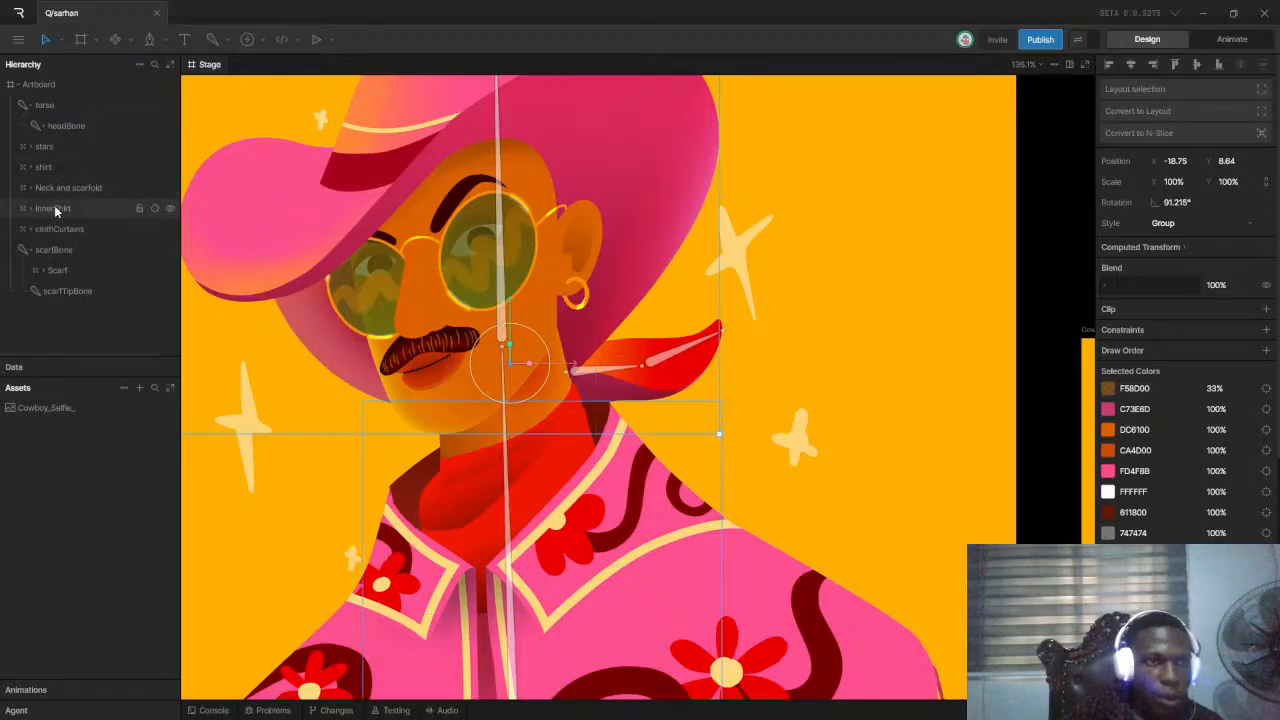
Move the shirt, Neck and scarfold and InnerShirt groups together above stars, directly below the torso bone's hierarchy branch
{"action": "left_click", "coordinate": [50, 165]}
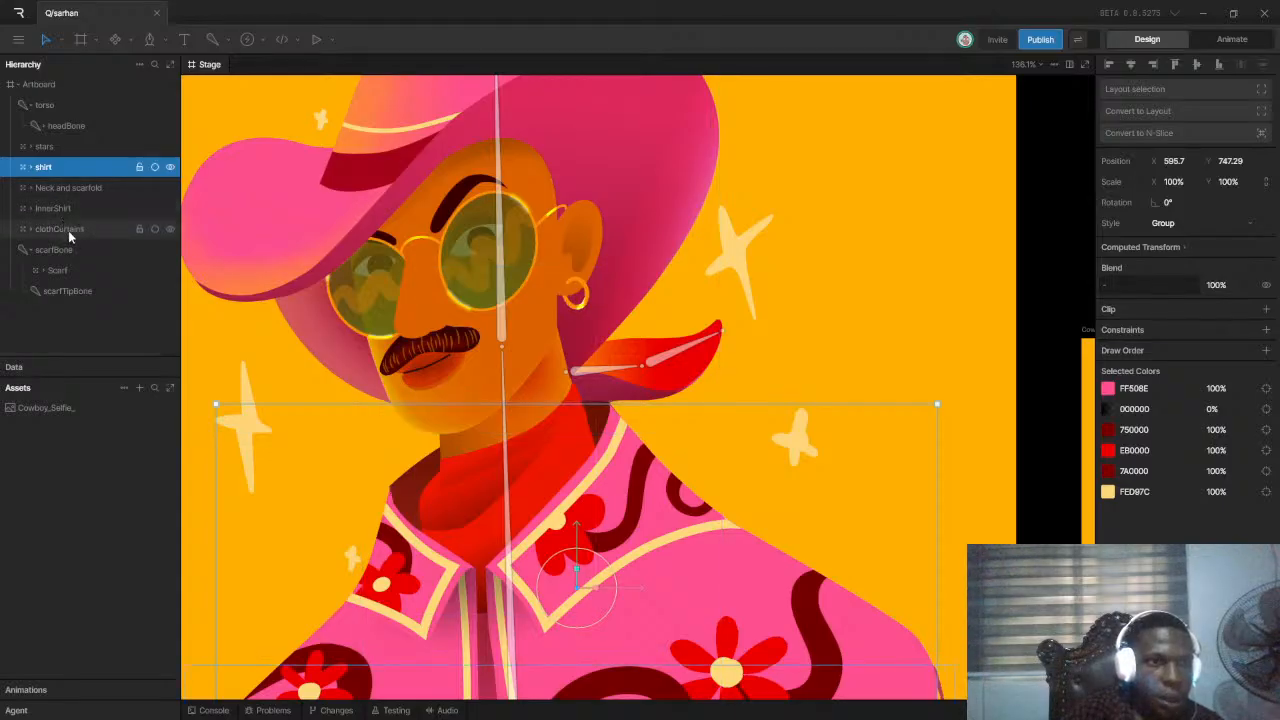
{"action": "left_click", "coordinate": [70, 210], "text": "shift"}
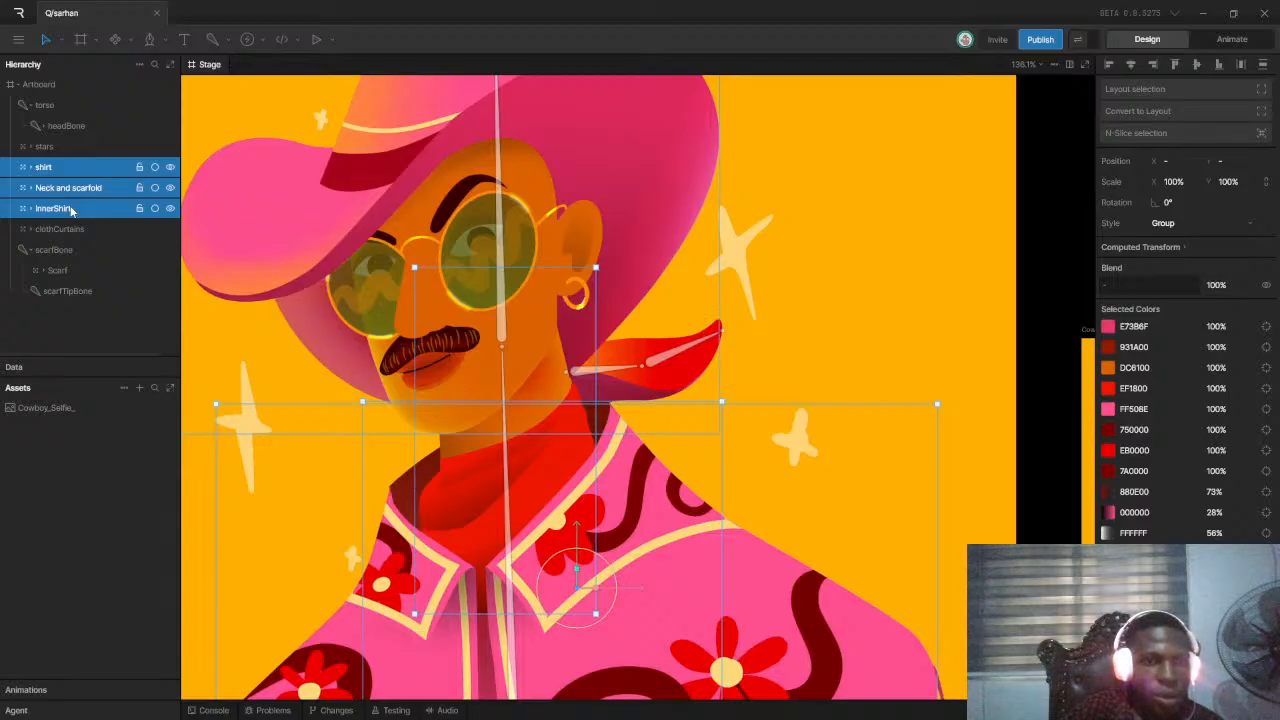
{"action": "left_click_drag", "start_coordinate": [70, 210], "coordinate": [56, 145]}
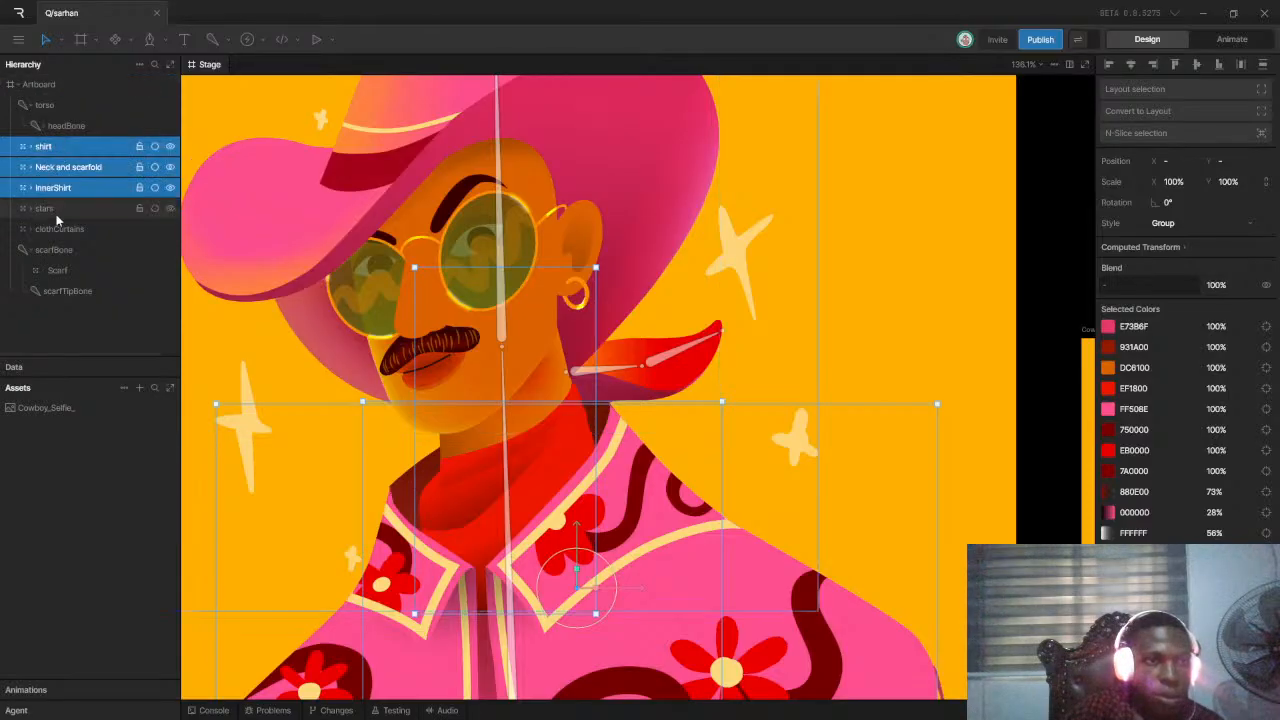
Nest the shirt, Neck and scarfold and InnerShirt groups inside the torso bone in the hierarchy
{"action": "left_click", "coordinate": [31, 106]}
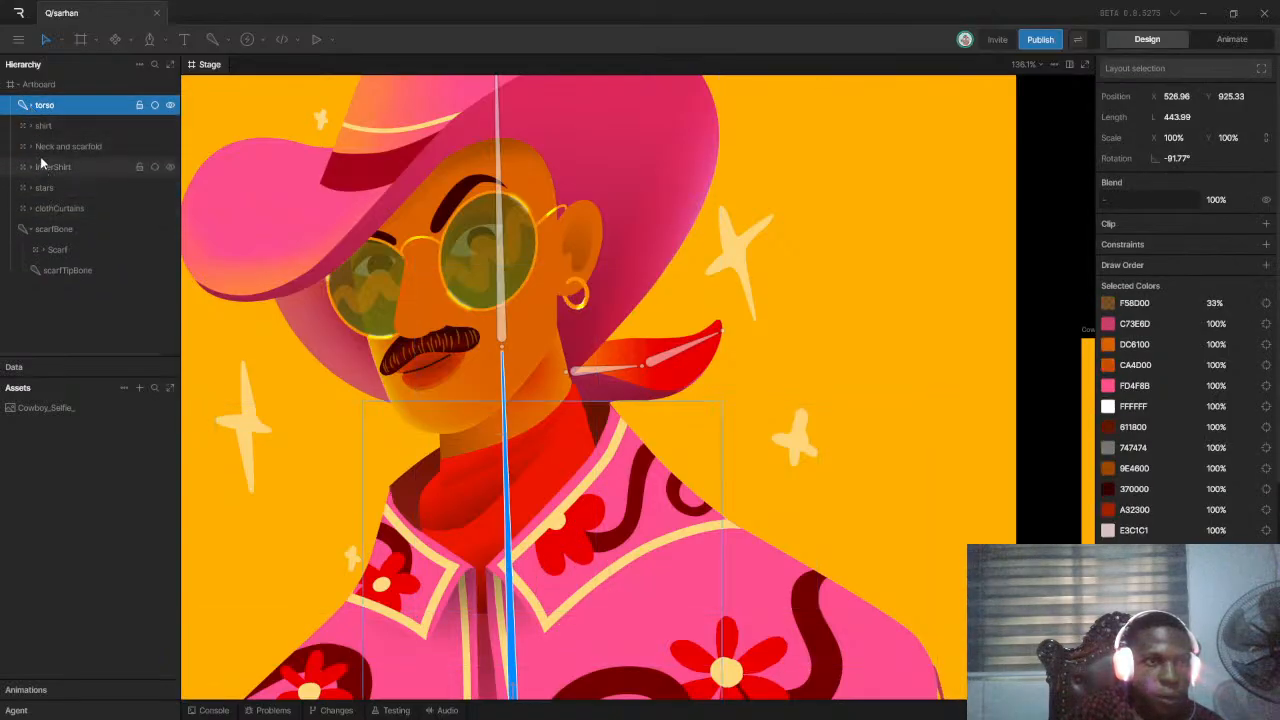
{"action": "left_click", "coordinate": [30, 106]}
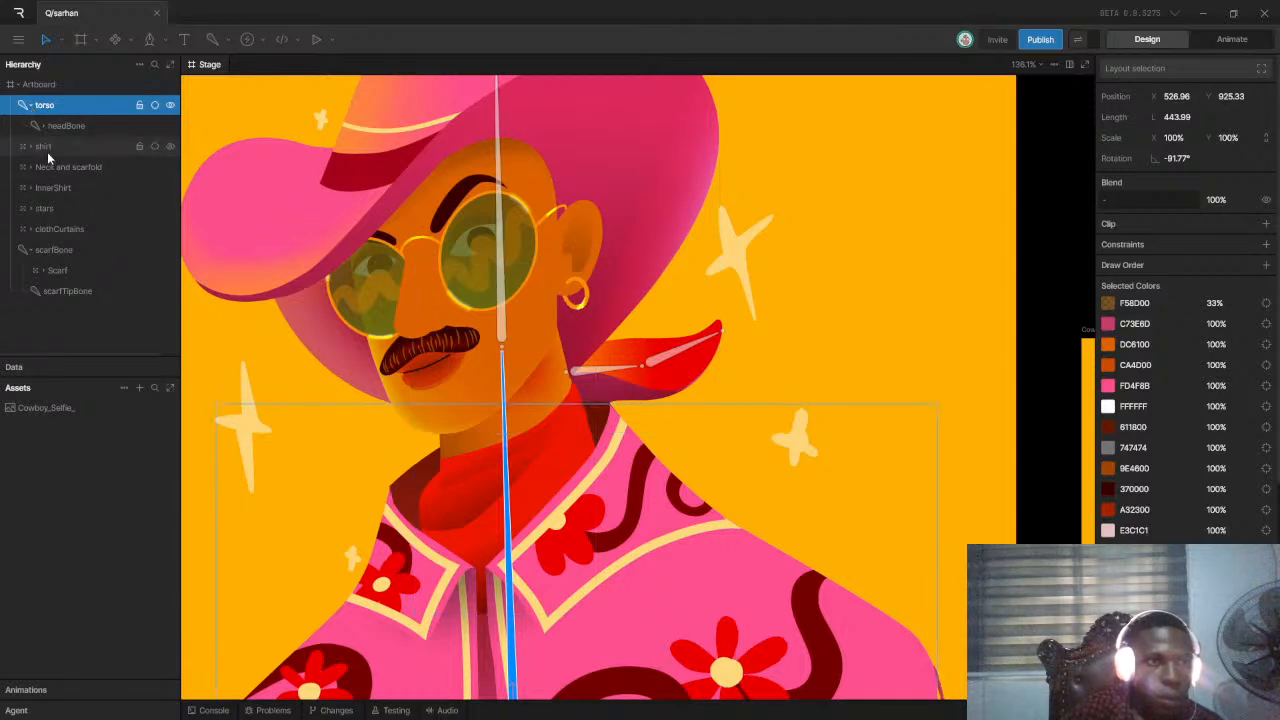
{"action": "left_click", "coordinate": [45, 146]}
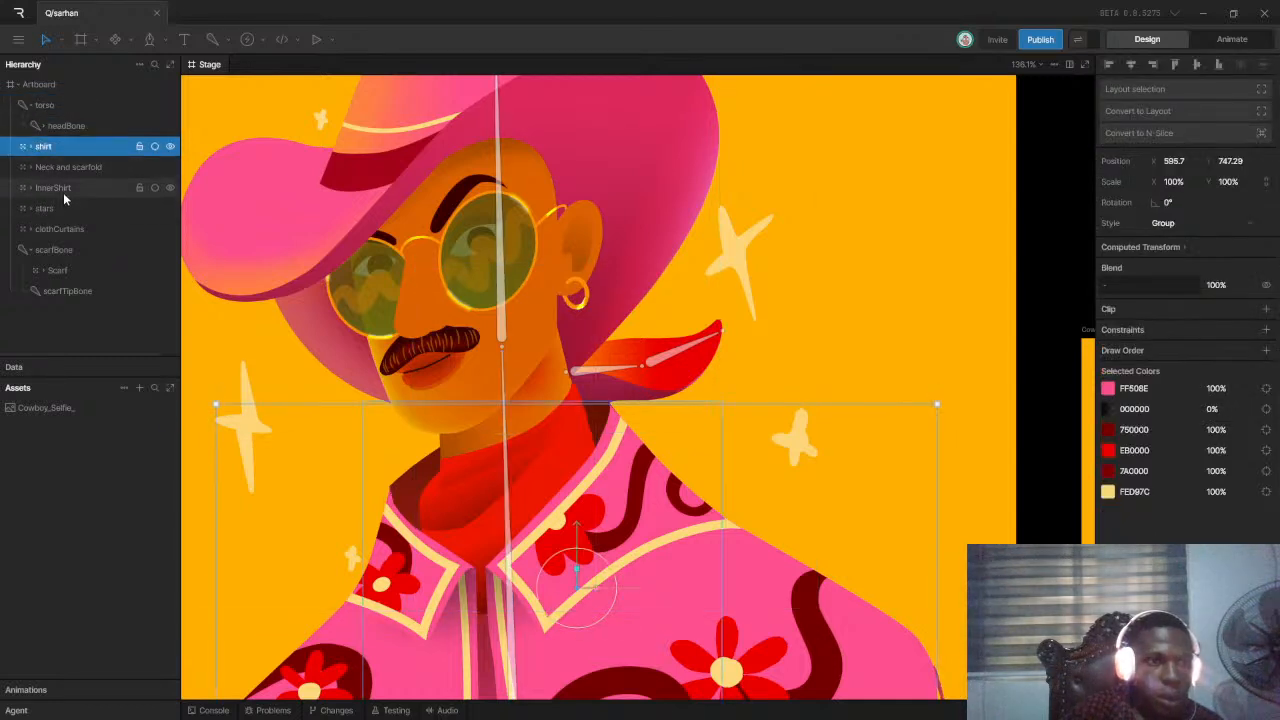
{"action": "left_click", "coordinate": [64, 190], "text": "shift"}
{"action": "mouse_move", "coordinate": [64, 190]}
{"action": "left_mouse_down"}
{"action": "mouse_move", "coordinate": [45, 122]}
{"action": "mouse_move", "coordinate": [62, 134]}
{"action": "mouse_move", "coordinate": [76, 194]}
{"action": "left_mouse_up"}
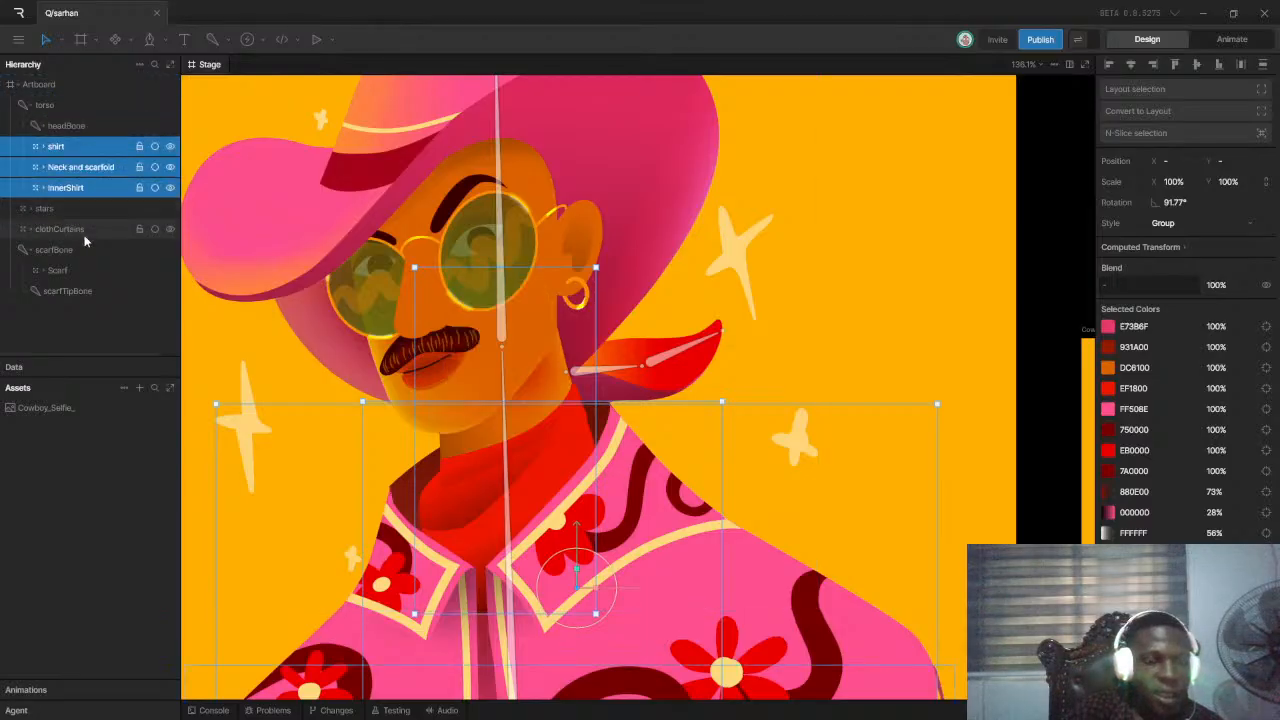
{"action": "left_click", "coordinate": [30, 106]}
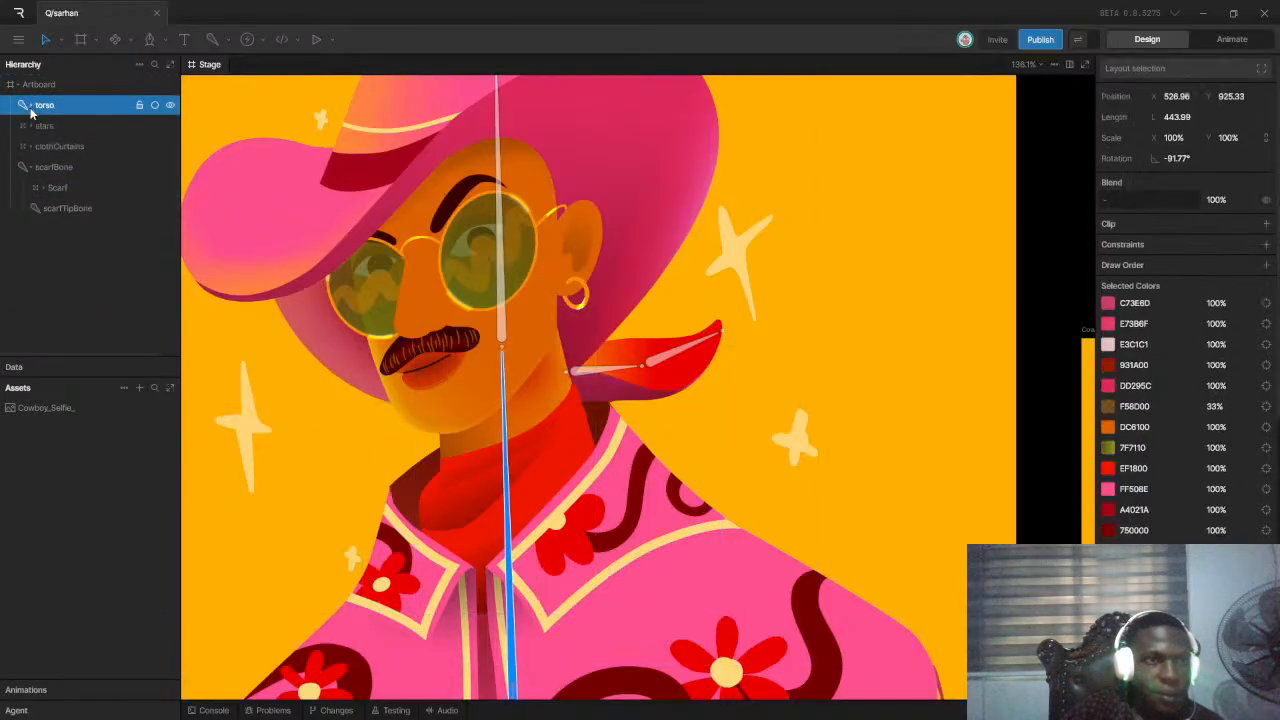
Move the stars group below scarfBone at the end of the hierarchy and collapse the scarfBone branch
{"action": "left_click", "coordinate": [44, 127]}
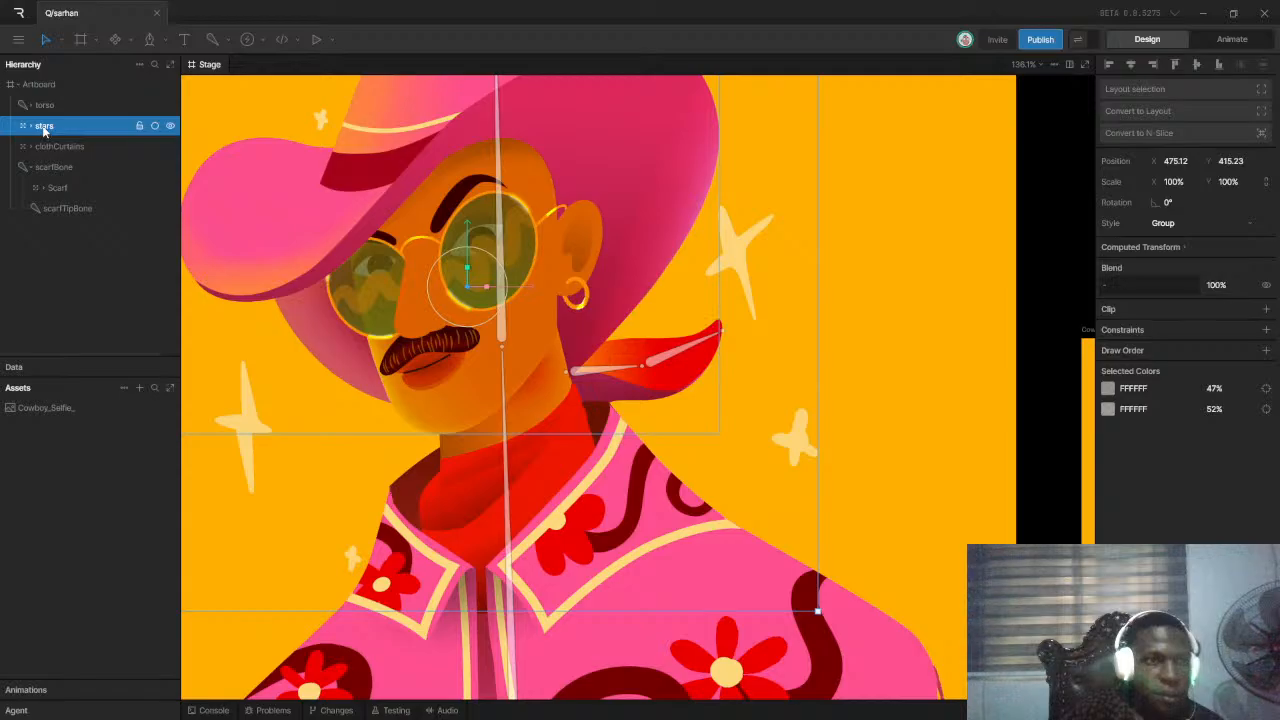
{"action": "left_click", "coordinate": [31, 148]}
{"action": "left_click", "coordinate": [31, 147]}
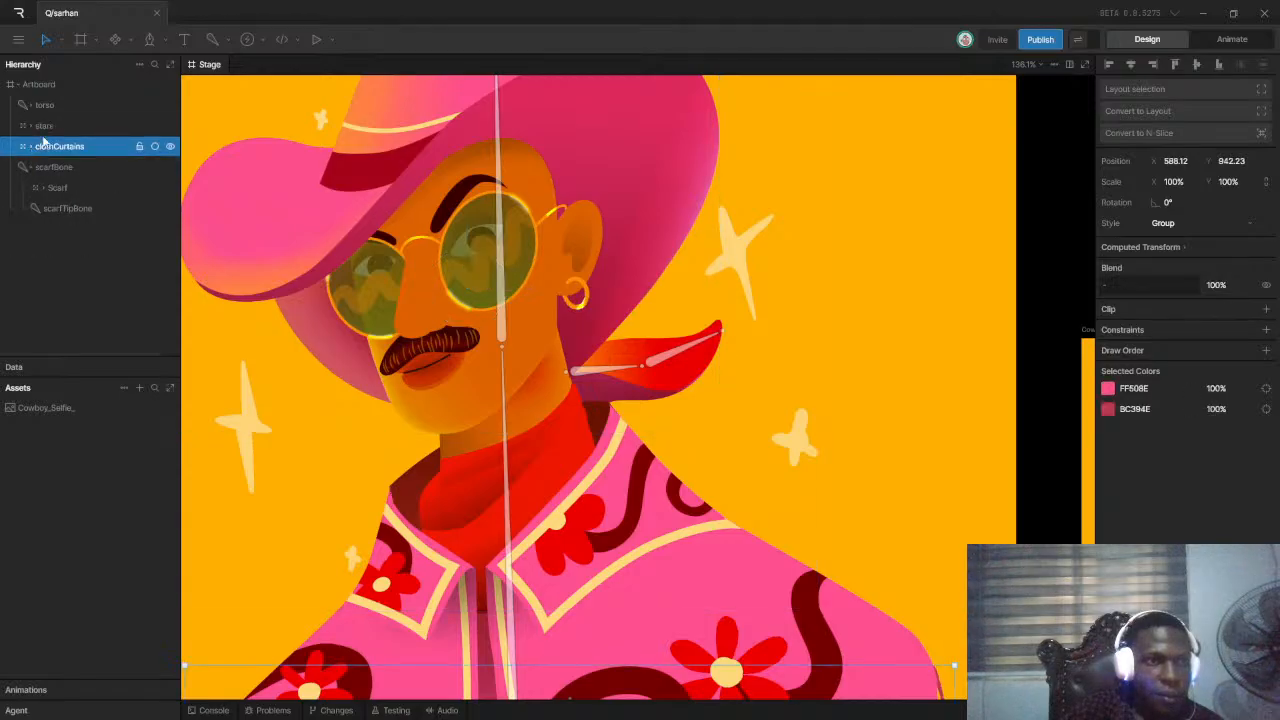
{"action": "mouse_move", "coordinate": [48, 128]}
{"action": "left_mouse_down"}
{"action": "mouse_move", "coordinate": [58, 239]}
{"action": "mouse_move", "coordinate": [47, 167]}
{"action": "mouse_move", "coordinate": [58, 150]}
{"action": "left_mouse_up"}
{"action": "left_click", "coordinate": [54, 170]}
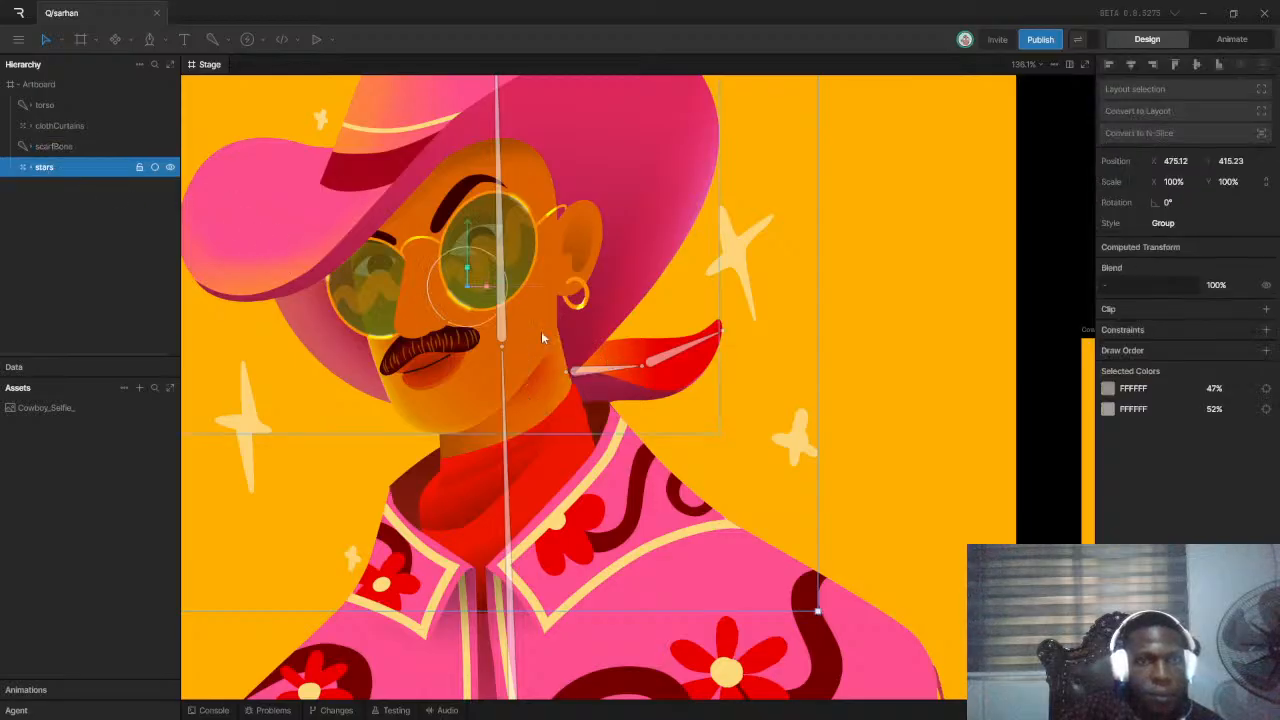
Try rotating headBone to test how the nested head artwork follows it
{"action": "scroll", "coordinate": [452, 342], "scroll_direction": "down", "scroll_amount": 10}
{"action": "scroll", "coordinate": [423, 360], "scroll_direction": "up", "scroll_amount": 5}
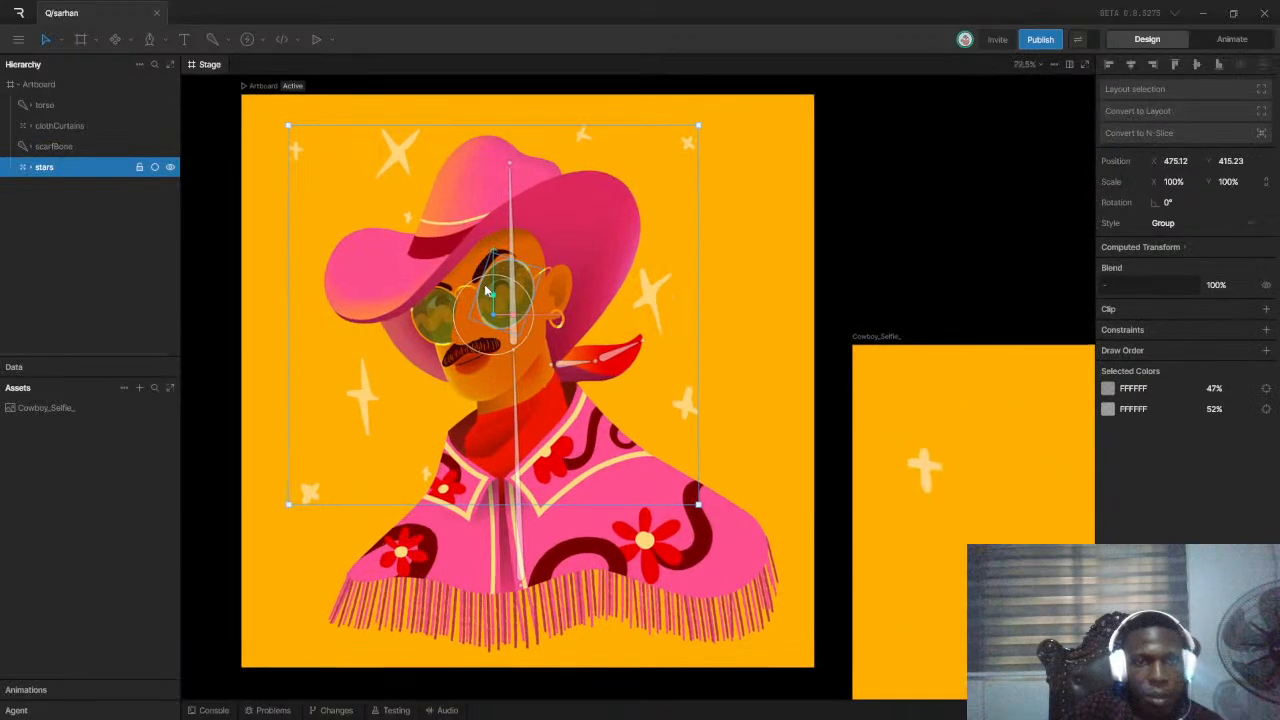
{"action": "scroll", "coordinate": [513, 240], "scroll_direction": "up", "scroll_amount": 1}
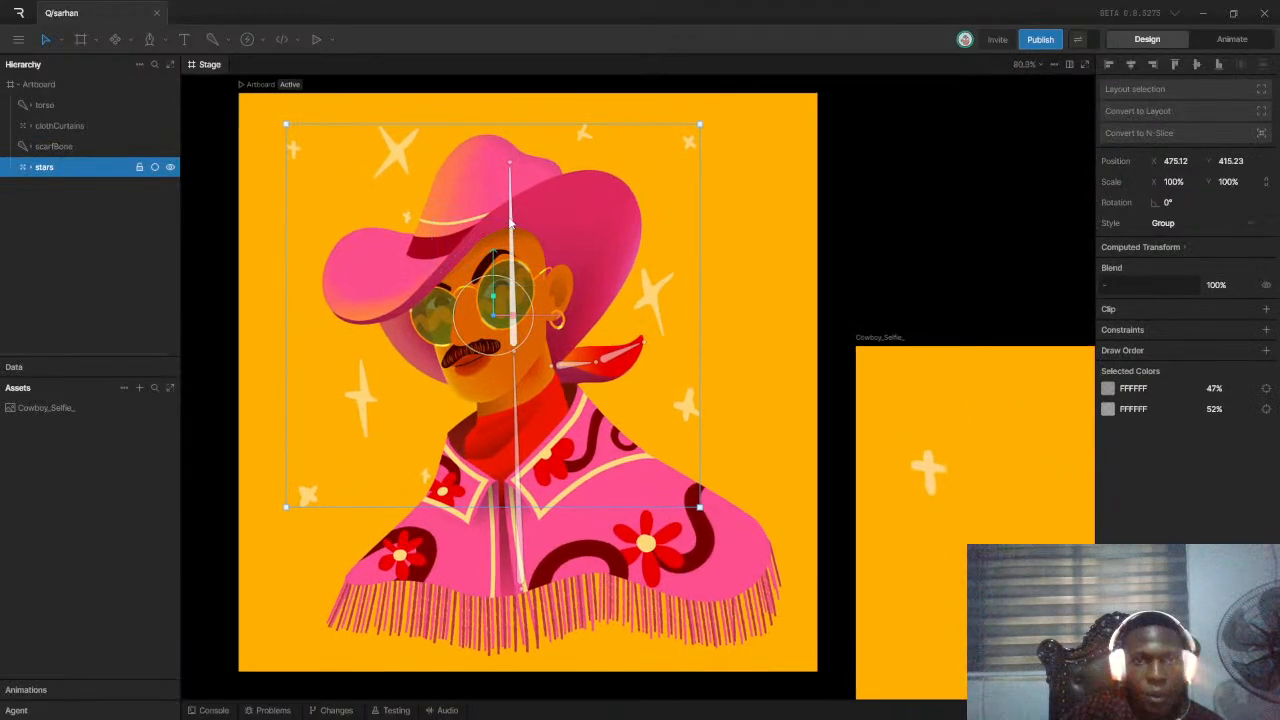
{"action": "left_click", "coordinate": [510, 224]}
{"action": "left_click_drag", "start_coordinate": [535, 325], "coordinate": [512, 250]}
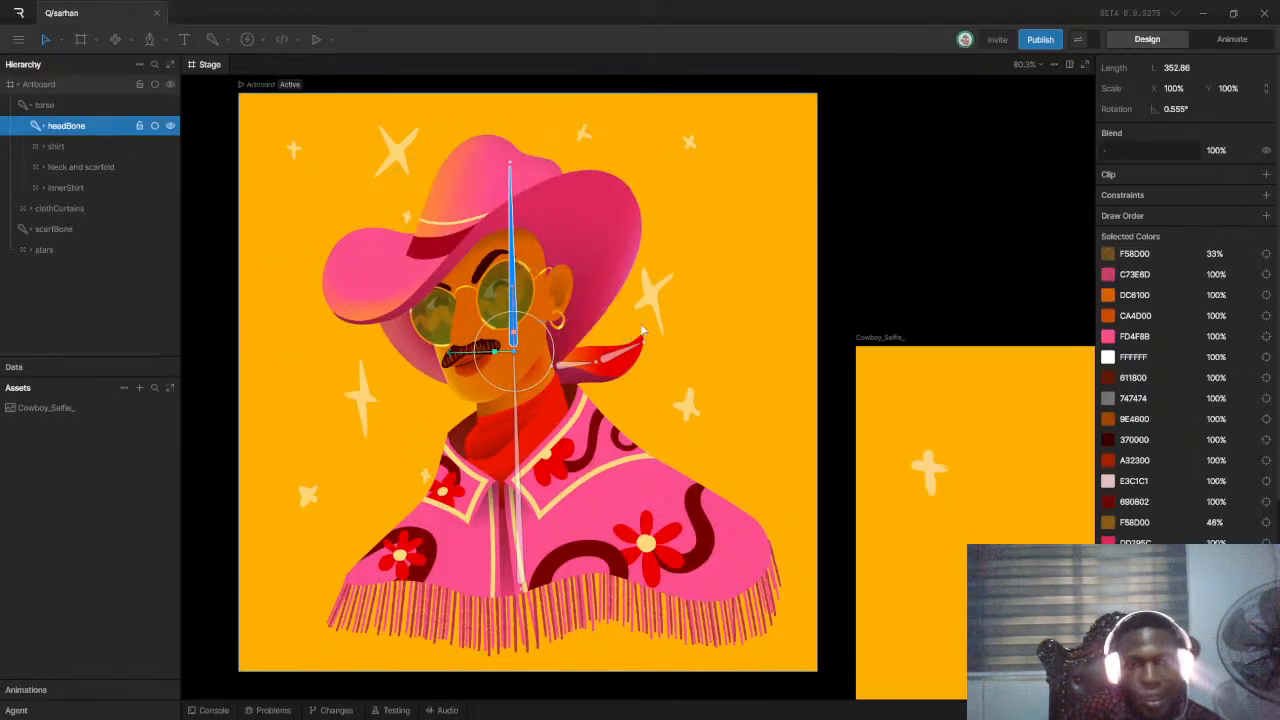
Examine the neck, scarf and collar area of the artwork around the scarf bones
{"action": "scroll", "coordinate": [591, 366], "scroll_direction": "up", "scroll_amount": 4}
{"action": "scroll", "coordinate": [531, 370], "scroll_direction": "up", "scroll_amount": 10}
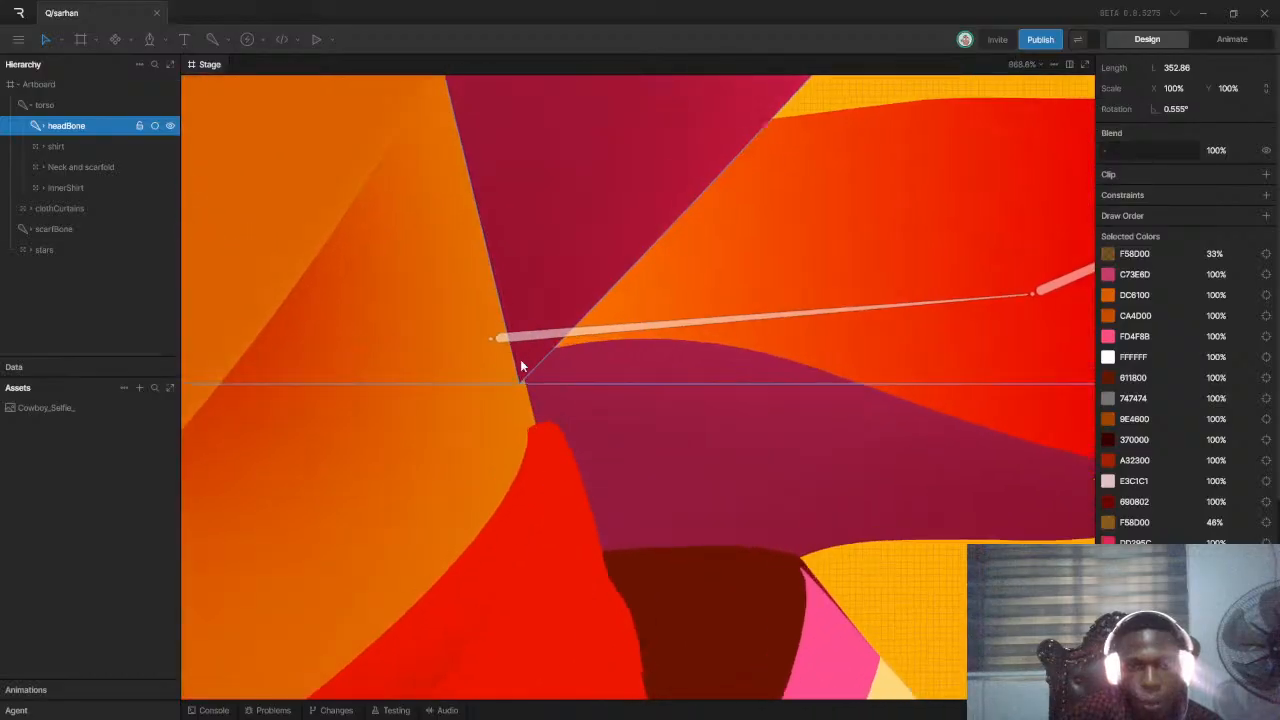
{"action": "scroll", "coordinate": [526, 333], "scroll_direction": "down", "scroll_amount": 15}
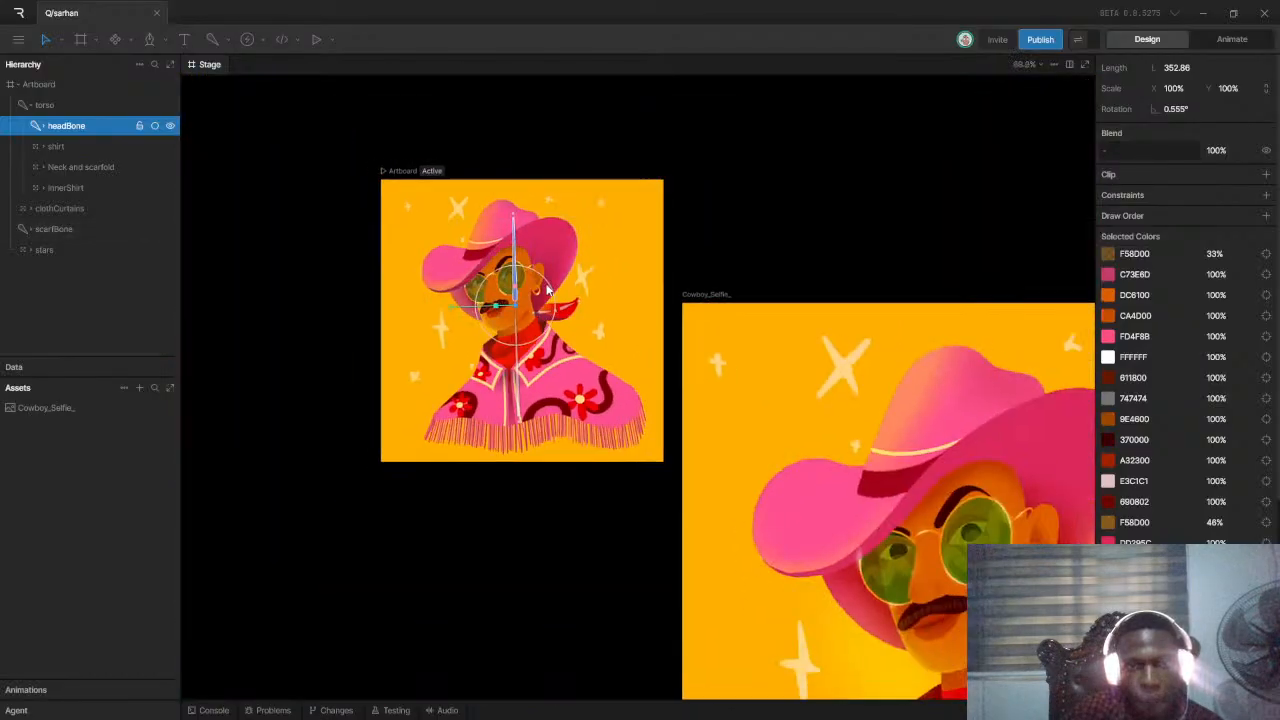
{"action": "scroll", "coordinate": [521, 293], "scroll_direction": "up", "scroll_amount": 3}
{"action": "scroll", "coordinate": [521, 289], "scroll_direction": "up", "scroll_amount": 4}
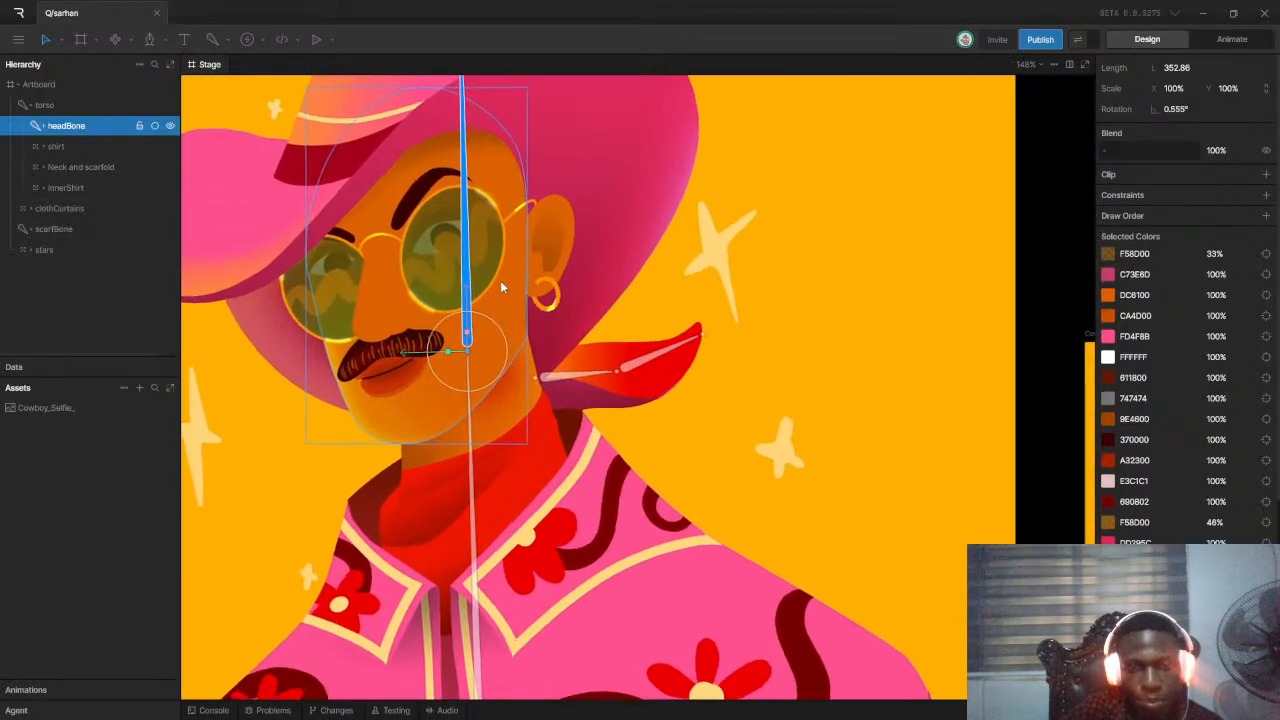
{"action": "scroll", "coordinate": [500, 287], "scroll_direction": "down", "scroll_amount": 1}
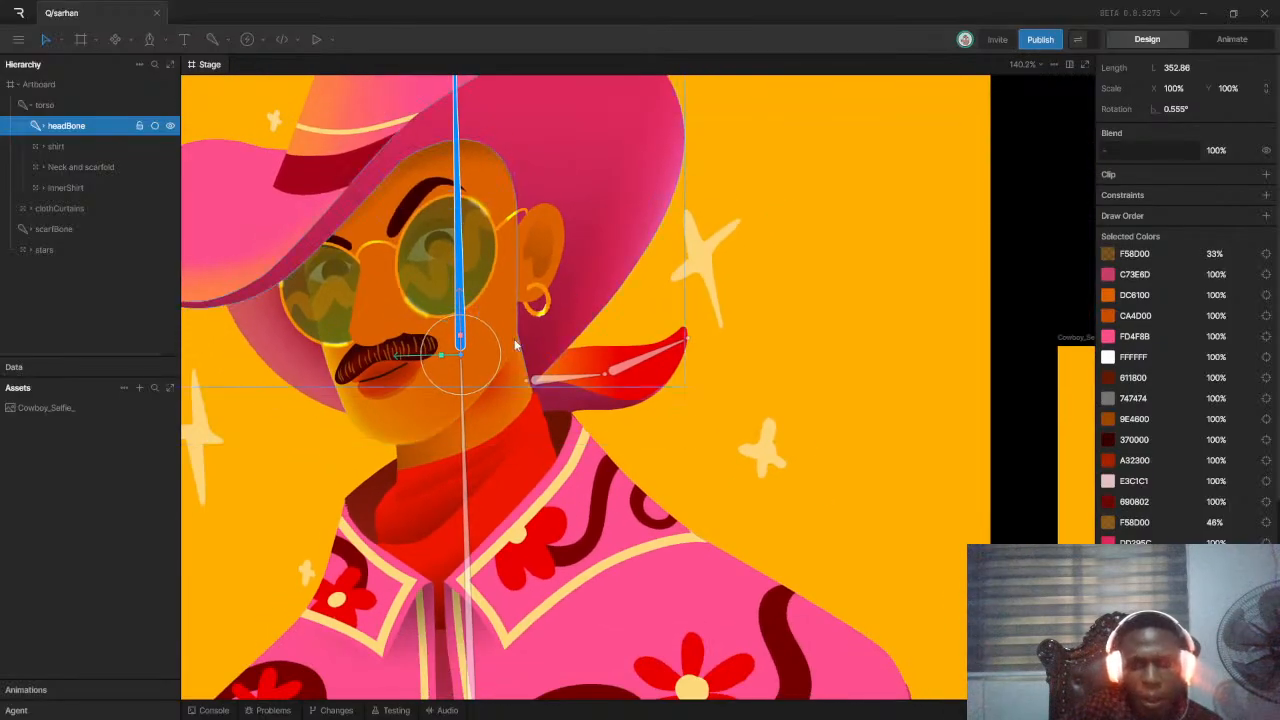
{"action": "scroll", "coordinate": [560, 346], "scroll_direction": "up", "scroll_amount": 1}
{"action": "scroll", "coordinate": [545, 337], "scroll_direction": "down", "scroll_amount": 3}
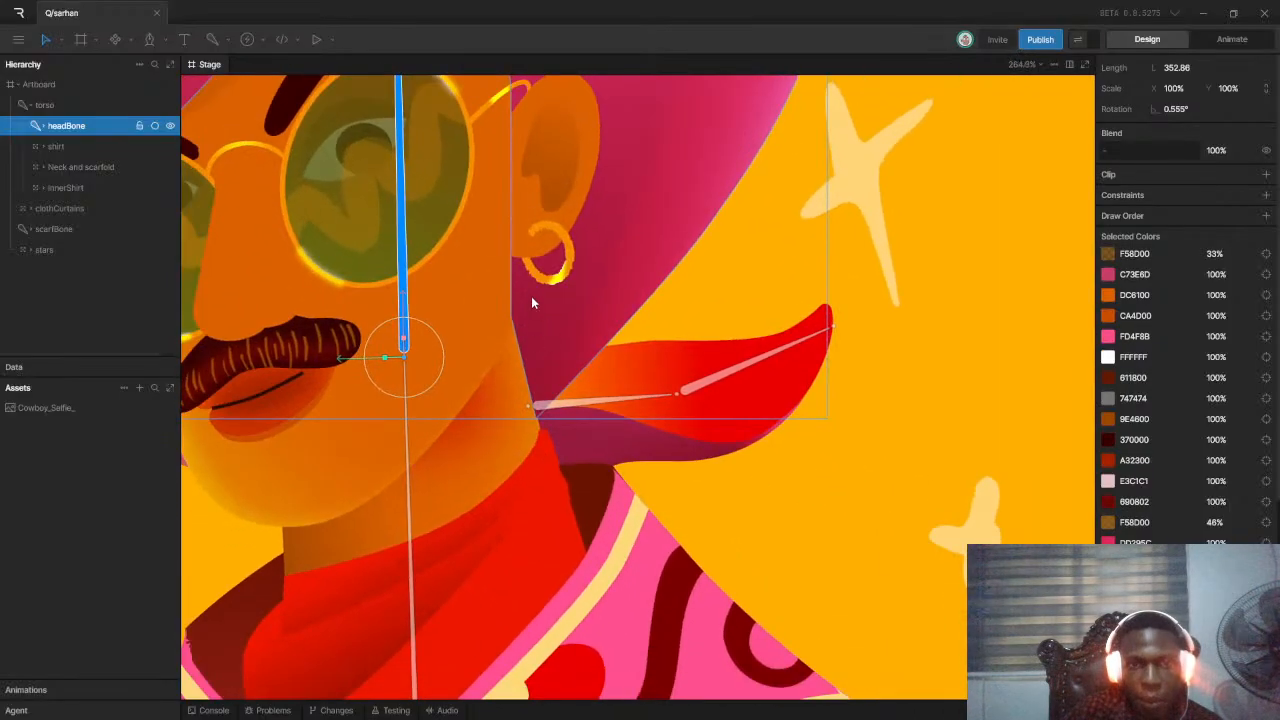
{"action": "scroll", "coordinate": [516, 328], "scroll_direction": "up", "scroll_amount": 3}
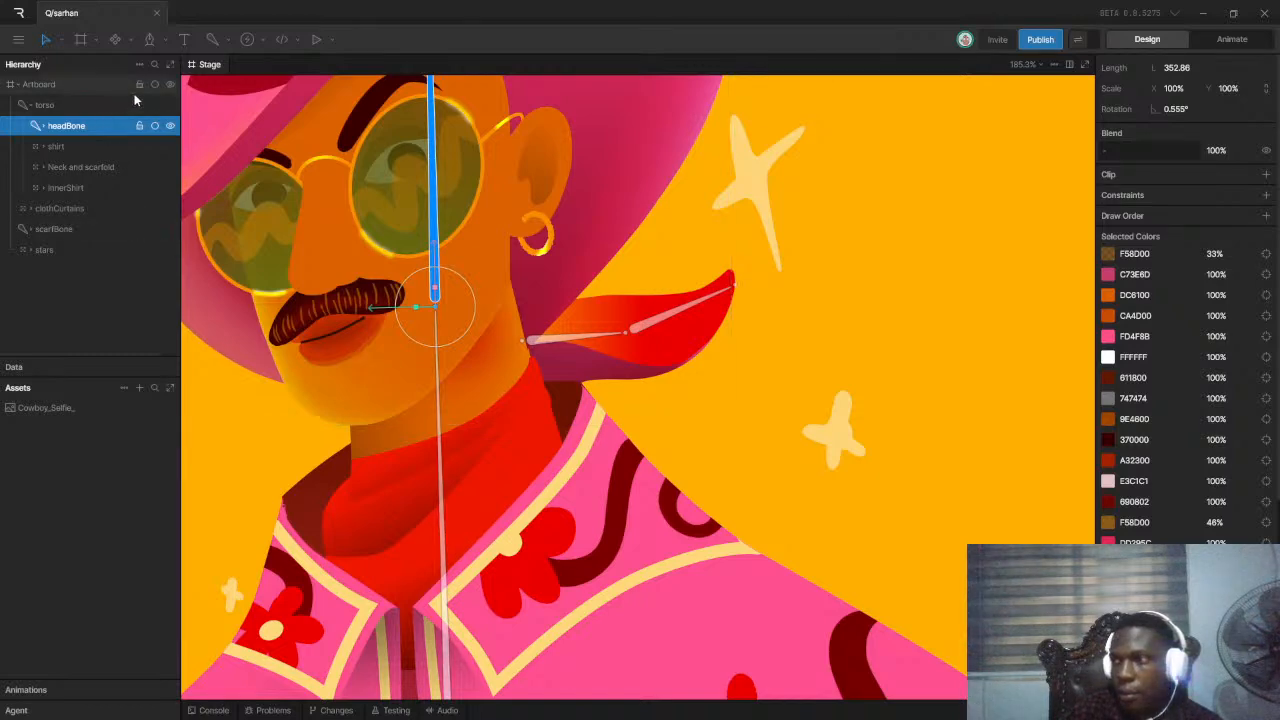
{"action": "scroll", "coordinate": [586, 310], "scroll_direction": "down", "scroll_amount": 10}
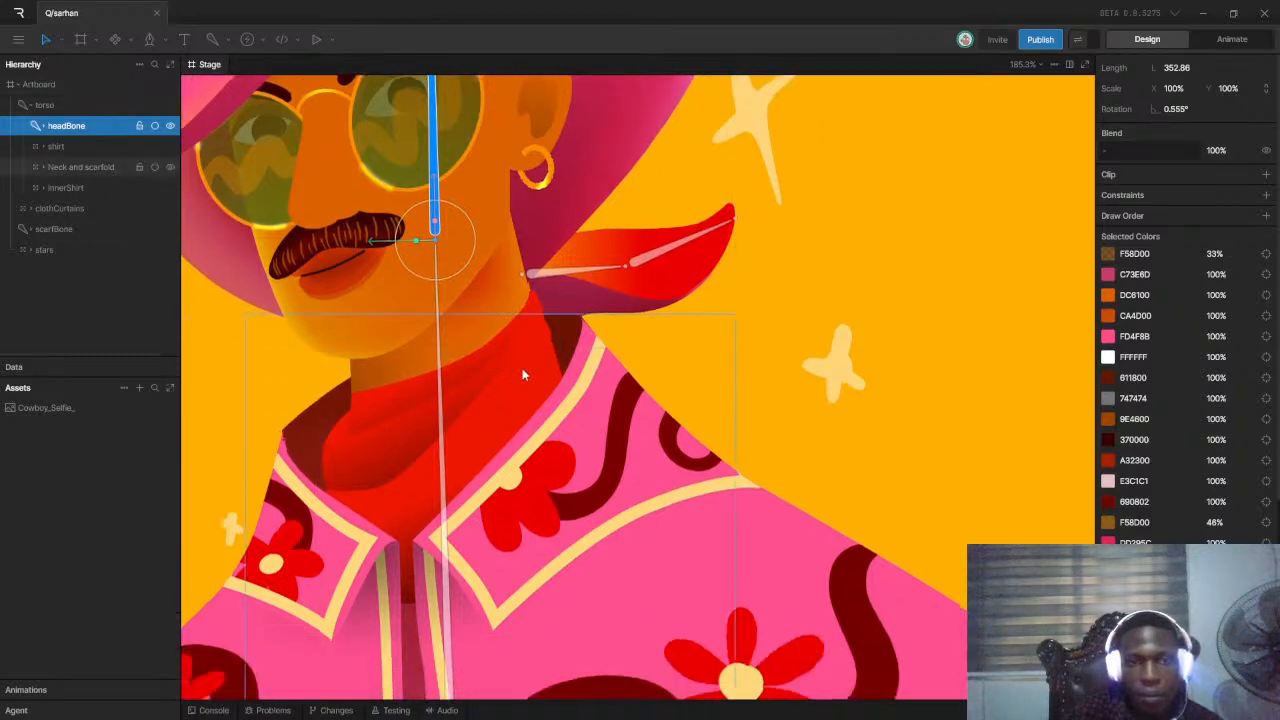
{"action": "scroll", "coordinate": [579, 345], "scroll_direction": "up", "scroll_amount": 5}
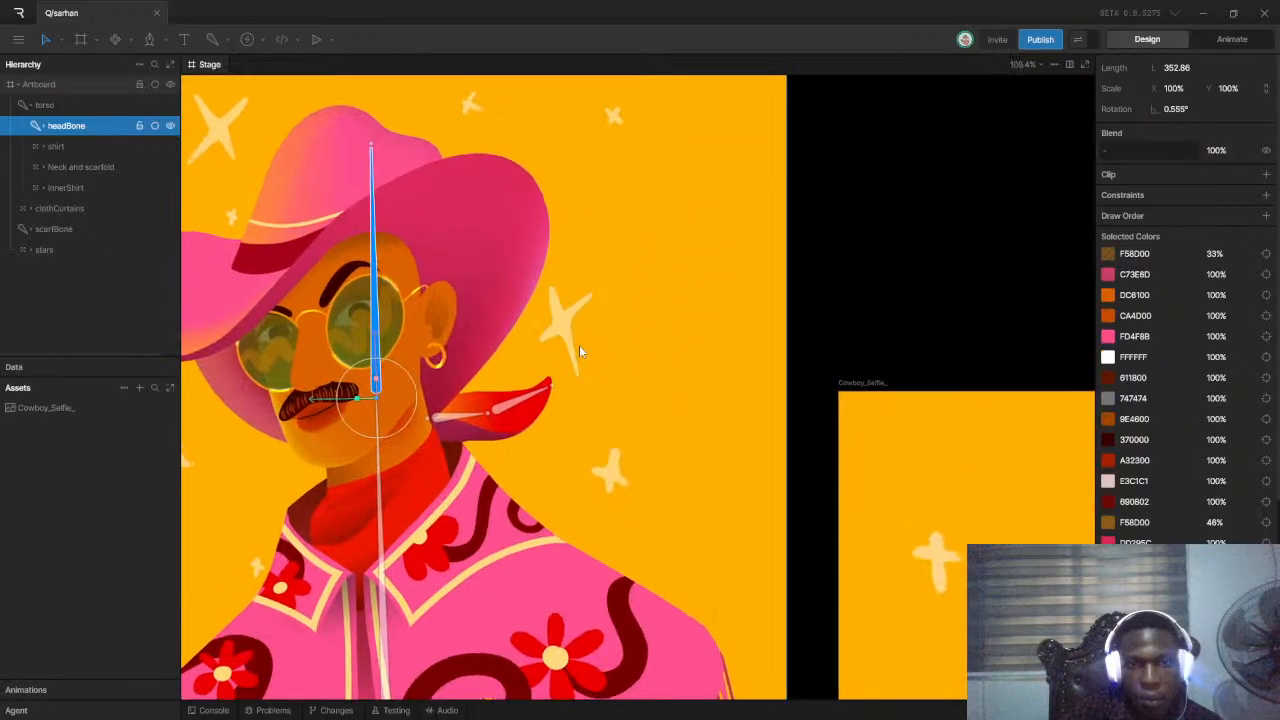
{"action": "scroll", "coordinate": [579, 345], "scroll_direction": "down", "scroll_amount": 5}
{"action": "scroll", "coordinate": [612, 408], "scroll_direction": "up", "scroll_amount": 3}
{"action": "scroll", "coordinate": [533, 359], "scroll_direction": "up", "scroll_amount": 2}
{"action": "scroll", "coordinate": [468, 390], "scroll_direction": "down", "scroll_amount": 2}
{"action": "scroll", "coordinate": [468, 390], "scroll_direction": "up", "scroll_amount": 3}
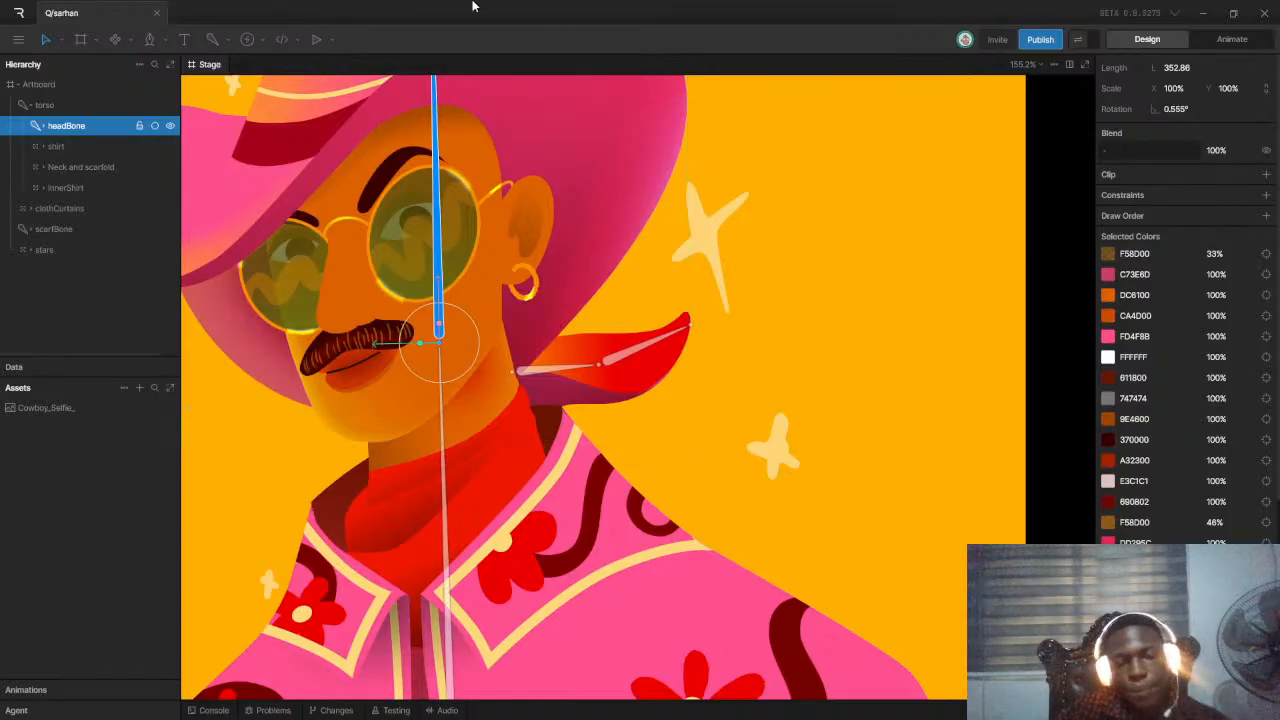
{"action": "scroll", "coordinate": [211, 292], "scroll_direction": "down", "scroll_amount": 5}
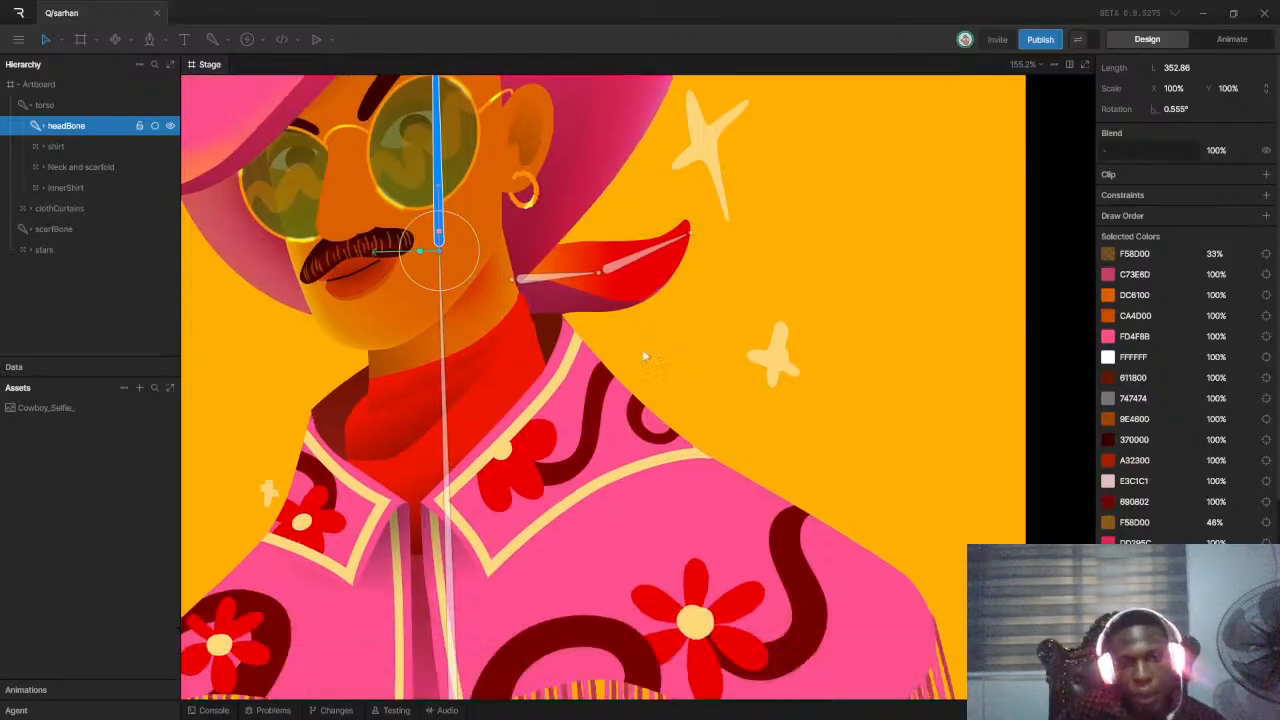
{"action": "scroll", "coordinate": [468, 213], "scroll_direction": "down", "scroll_amount": 8}
{"action": "scroll", "coordinate": [468, 213], "scroll_direction": "up", "scroll_amount": 8}
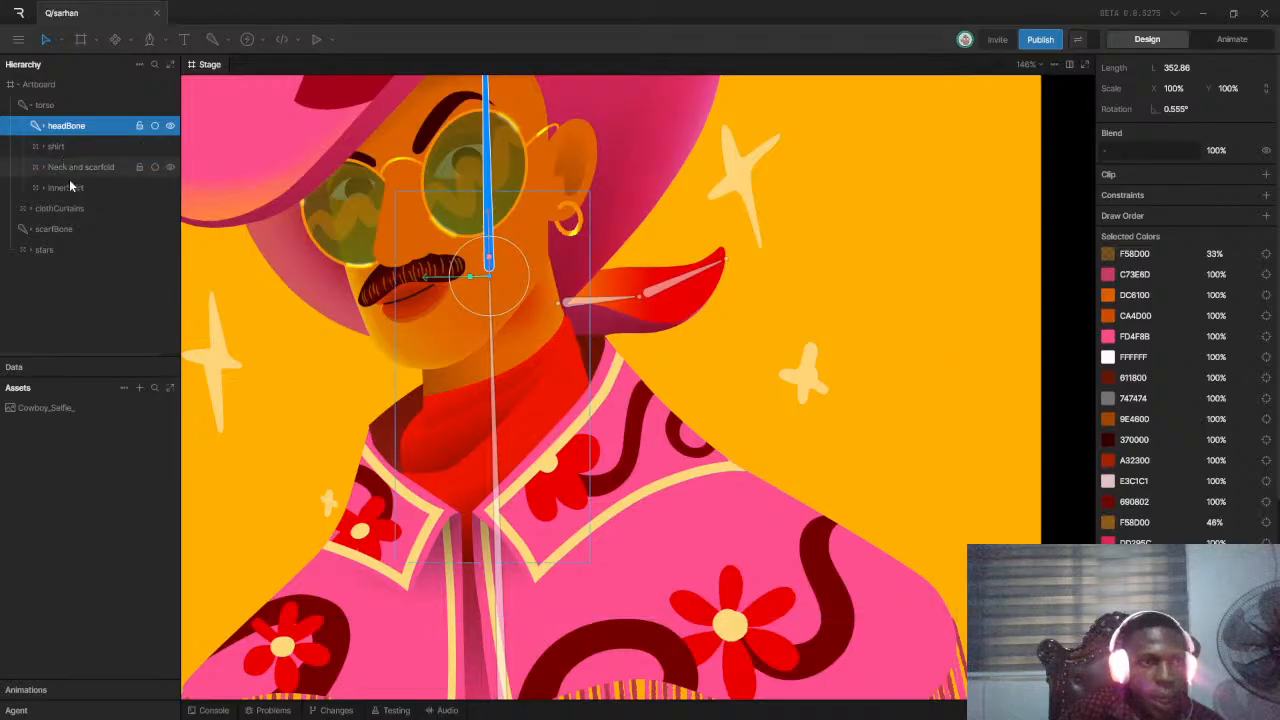
Try rotating scarfBone to test how the scarf artwork follows it
{"action": "left_click", "coordinate": [70, 236]}
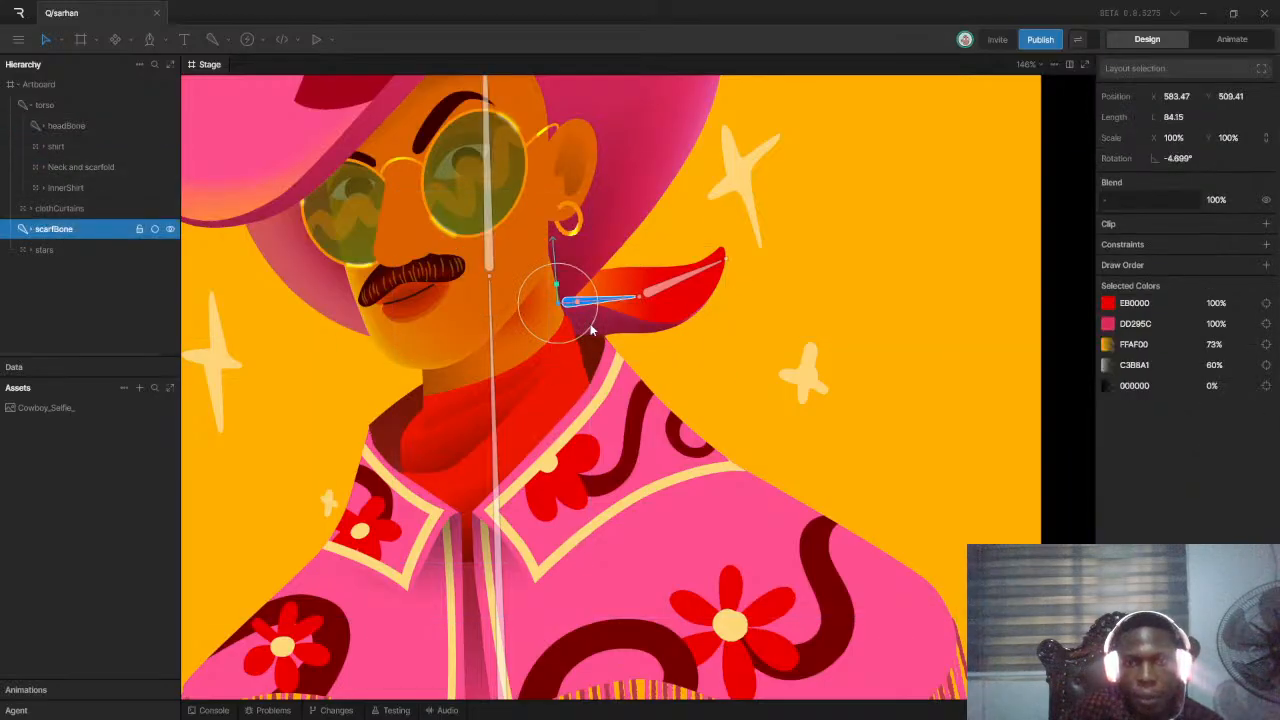
{"action": "mouse_move", "coordinate": [590, 330]}
{"action": "left_mouse_down"}
{"action": "mouse_move", "coordinate": [577, 300]}
{"action": "mouse_move", "coordinate": [603, 316]}
{"action": "mouse_move", "coordinate": [598, 300]}
{"action": "mouse_move", "coordinate": [600, 332]}
{"action": "mouse_move", "coordinate": [612, 318]}
{"action": "mouse_move", "coordinate": [590, 230]}
{"action": "mouse_move", "coordinate": [632, 349]}
{"action": "mouse_move", "coordinate": [629, 246]}
{"action": "mouse_move", "coordinate": [634, 275]}
{"action": "mouse_move", "coordinate": [618, 300]}
{"action": "mouse_move", "coordinate": [586, 270]}
{"action": "mouse_move", "coordinate": [605, 310]}
{"action": "left_mouse_up"}
{"action": "scroll", "coordinate": [605, 310], "scroll_direction": "down", "scroll_amount": 5}
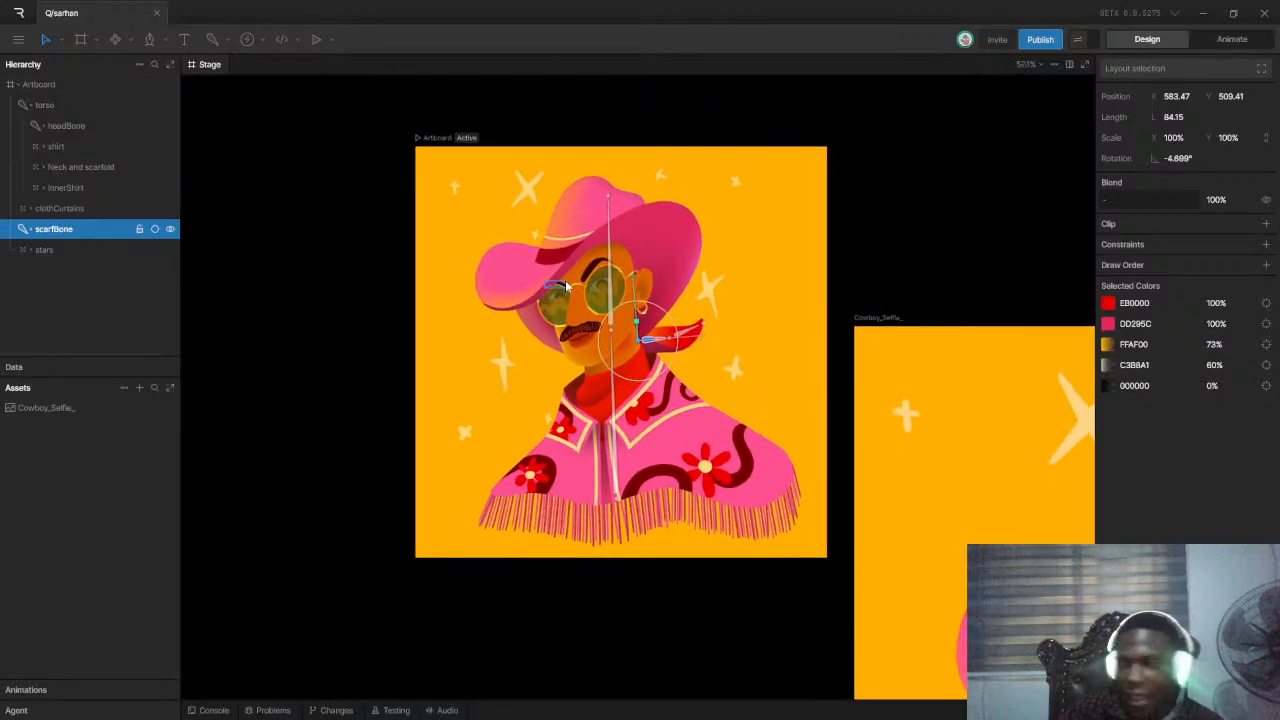
Examine the cowboy's face around the glasses and eyes
{"action": "scroll", "coordinate": [567, 300], "scroll_direction": "up", "scroll_amount": 2}
{"action": "scroll", "coordinate": [600, 300], "scroll_direction": "down", "scroll_amount": 3}
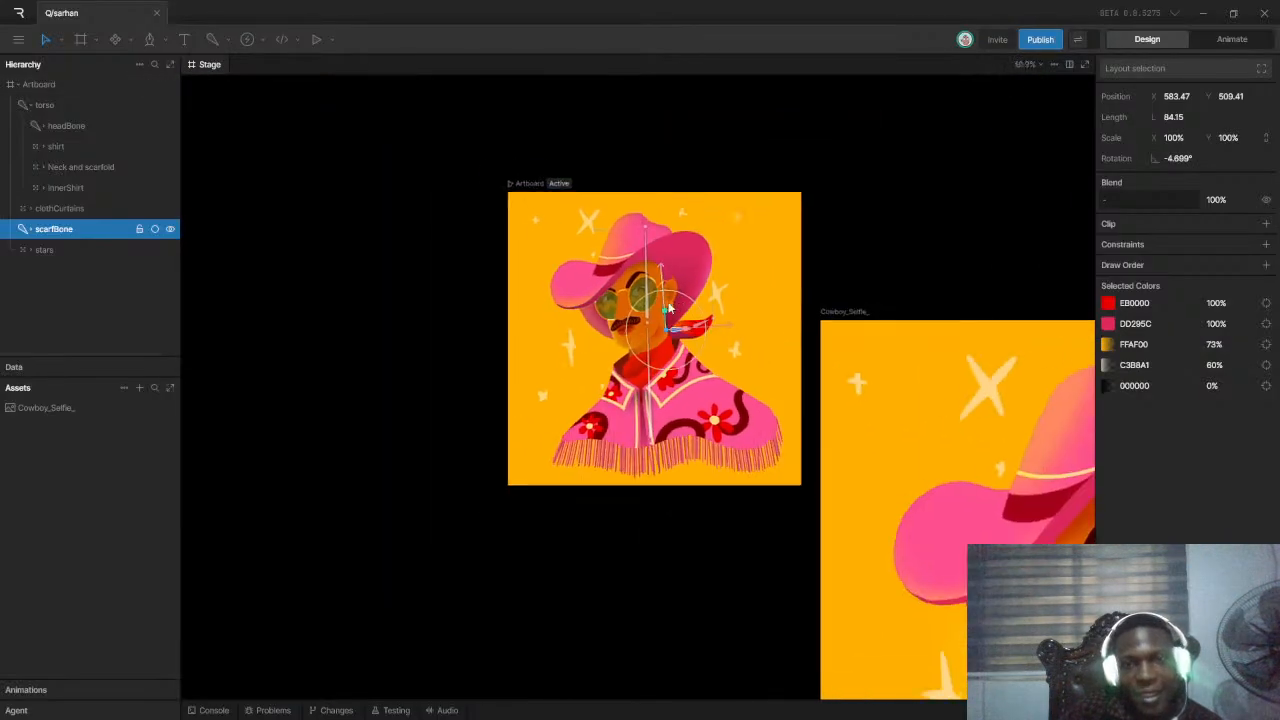
{"action": "scroll", "coordinate": [652, 300], "scroll_direction": "up", "scroll_amount": 2}
{"action": "scroll", "coordinate": [652, 300], "scroll_direction": "up", "scroll_amount": 5}
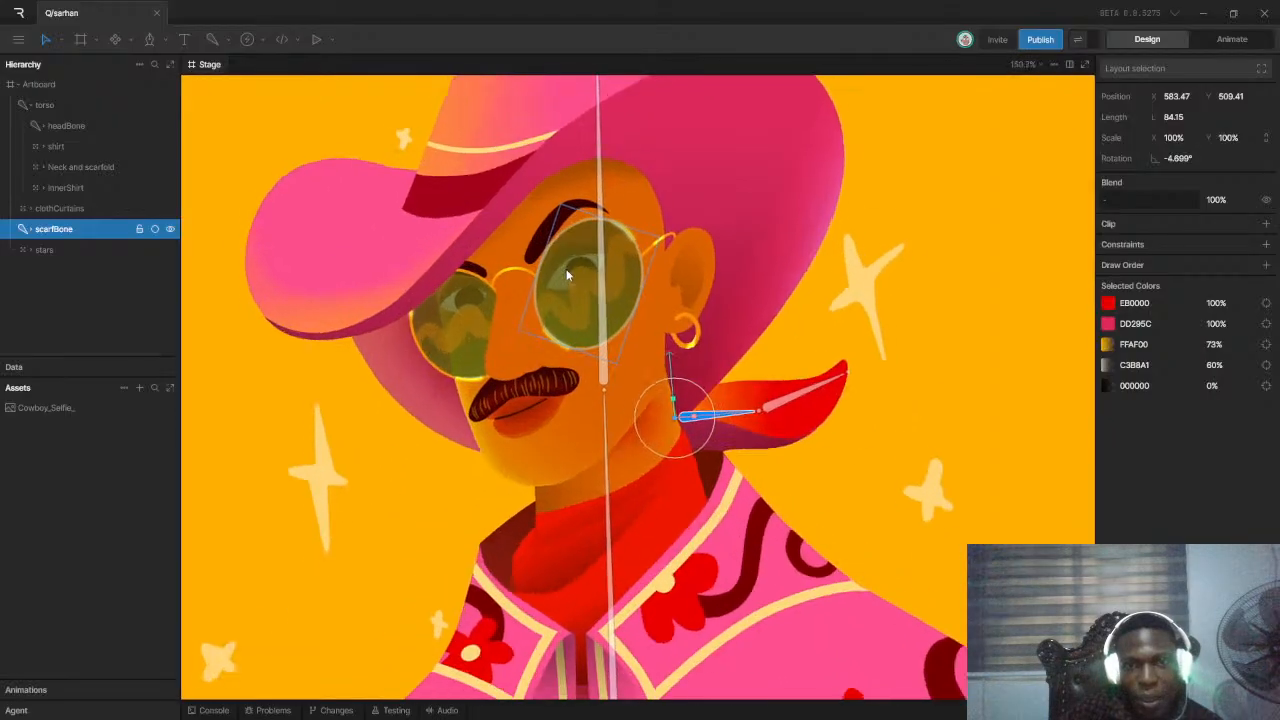
{"action": "scroll", "coordinate": [593, 260], "scroll_direction": "down", "scroll_amount": 5}
{"action": "scroll", "coordinate": [592, 260], "scroll_direction": "up", "scroll_amount": 6}
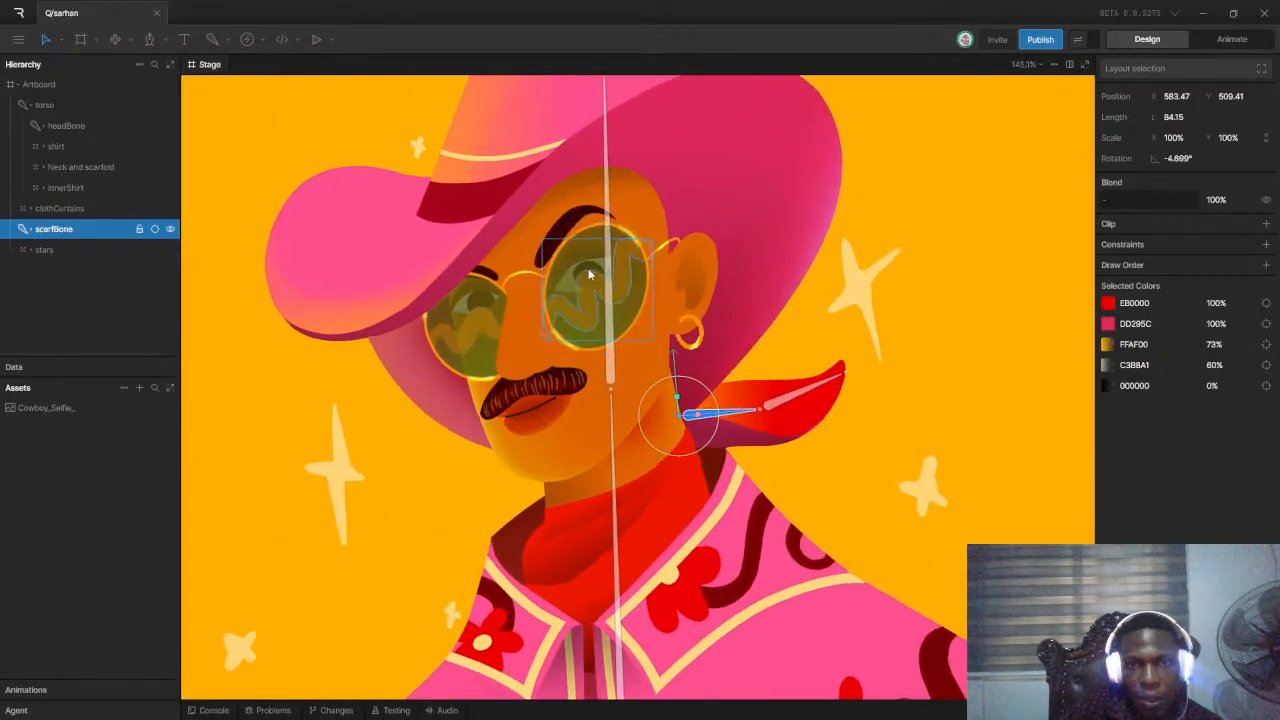
{"action": "scroll", "coordinate": [584, 272], "scroll_direction": "up", "scroll_amount": 1}
{"action": "scroll", "coordinate": [555, 284], "scroll_direction": "down", "scroll_amount": 2}
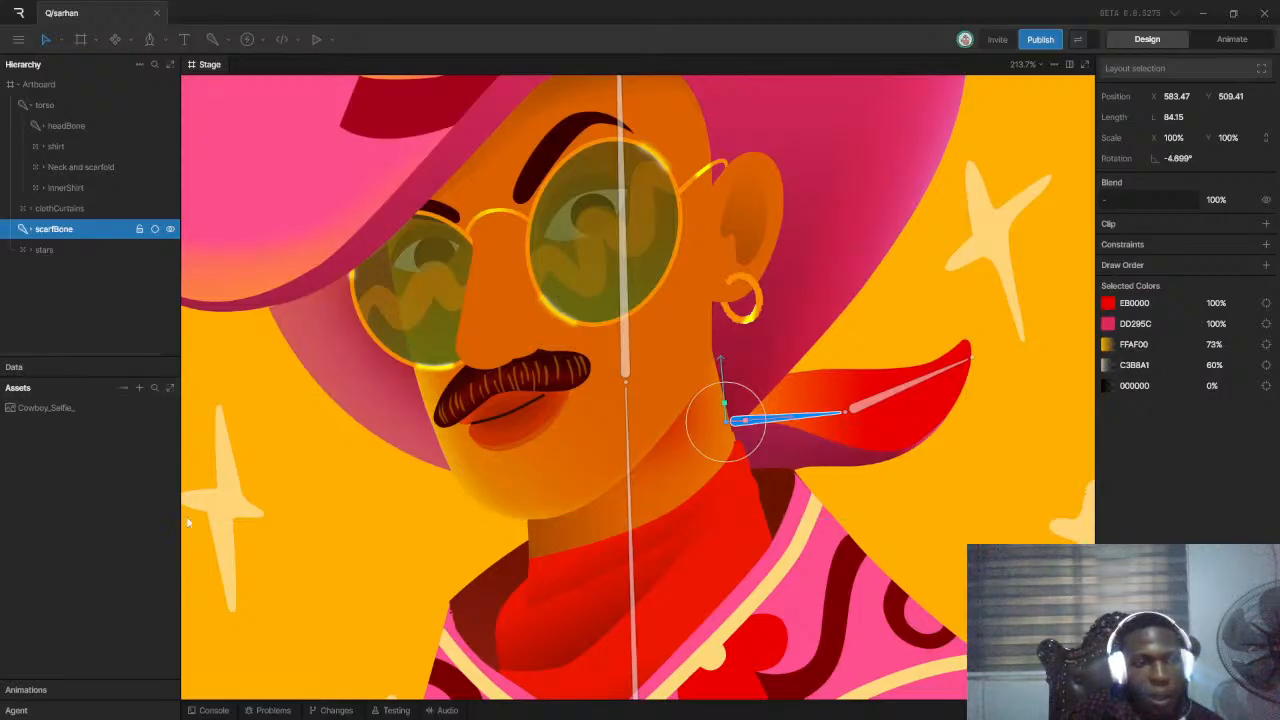
Show the artboard's animations list and open Timeline 1 for animating
{"action": "left_click", "coordinate": [80, 690]}
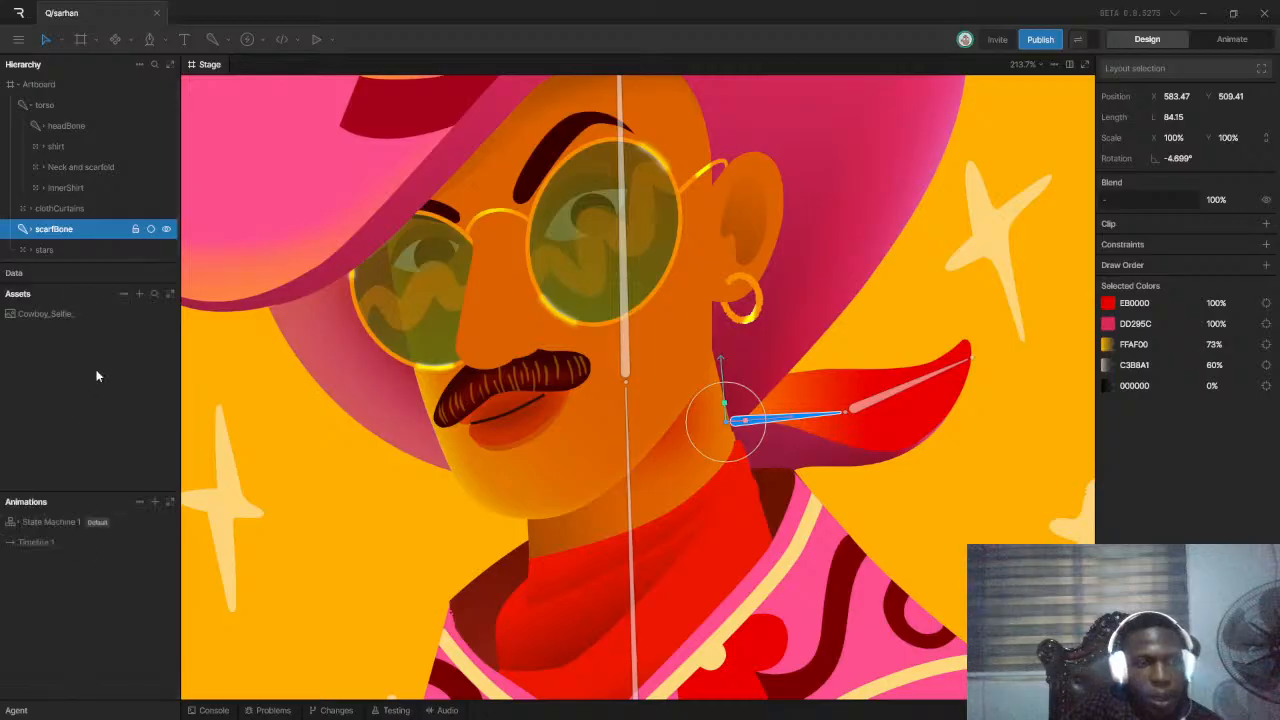
{"action": "left_click", "coordinate": [60, 293]}
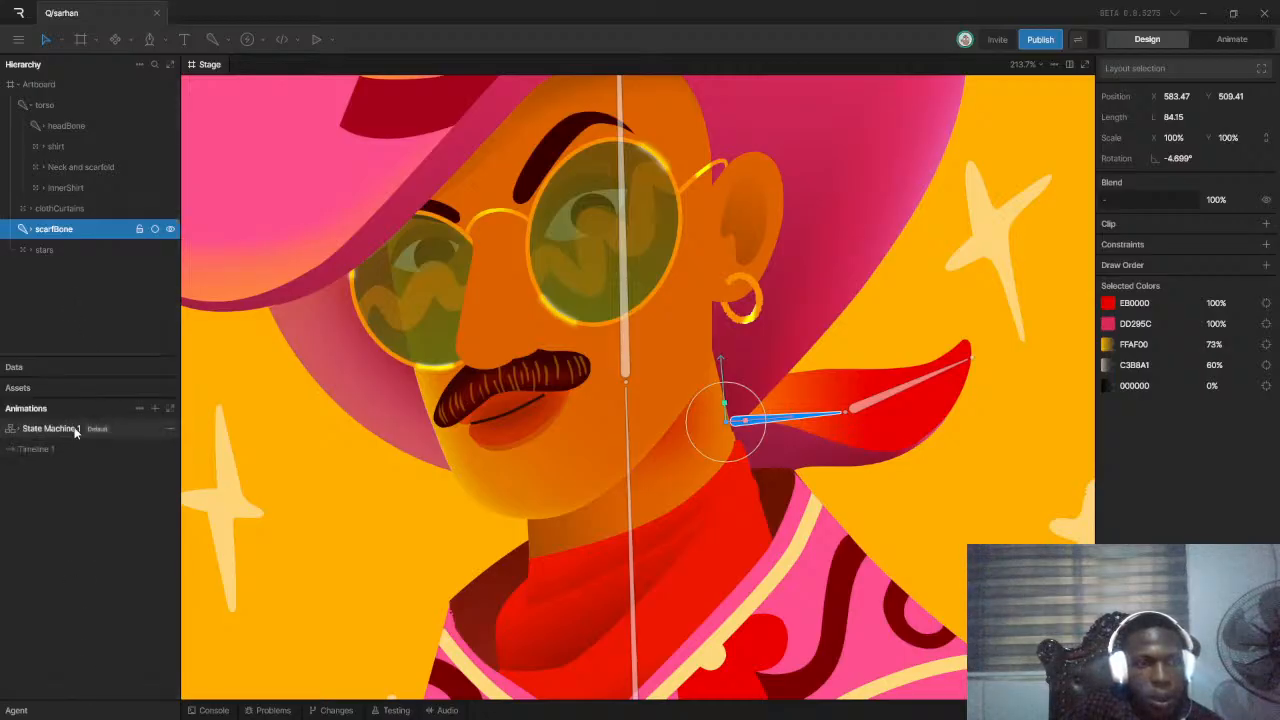
{"action": "left_click", "coordinate": [50, 448]}
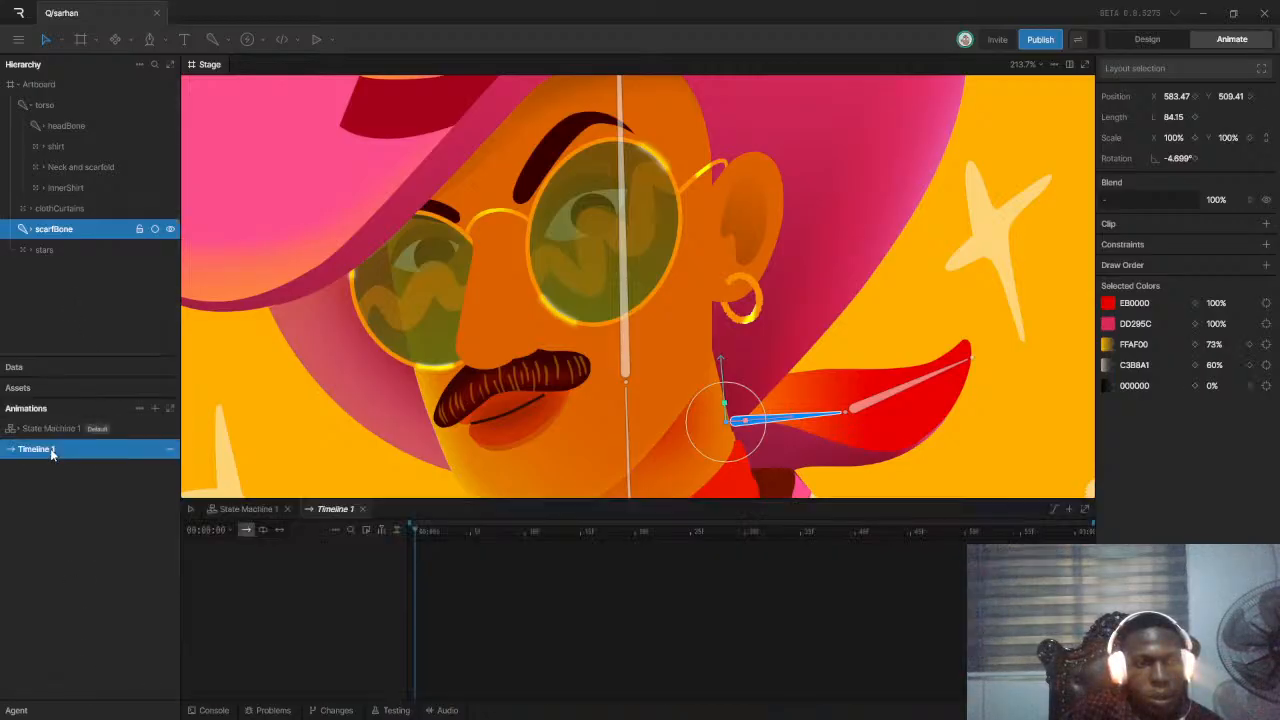
Rename the Timeline 1 animation as blink
{"action": "scroll", "coordinate": [742, 345], "scroll_direction": "down", "scroll_amount": 6}
{"action": "scroll", "coordinate": [724, 315], "scroll_direction": "up", "scroll_amount": 2}
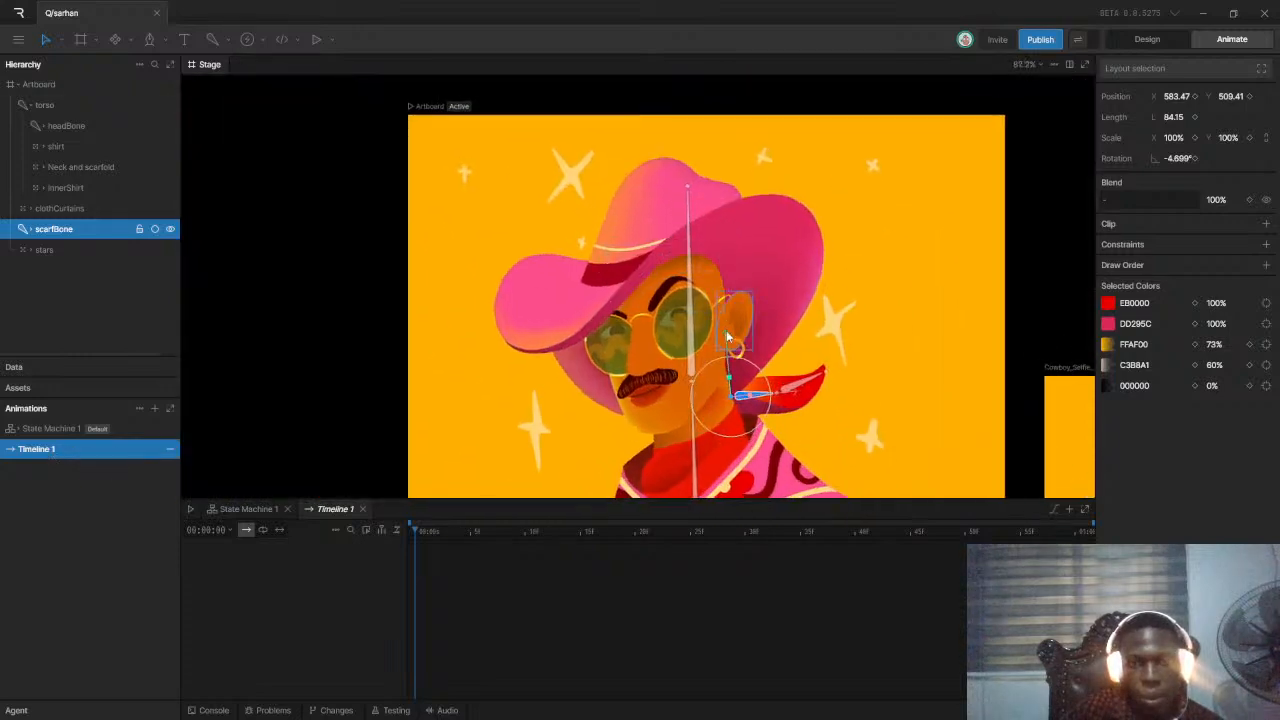
{"action": "scroll", "coordinate": [689, 300], "scroll_direction": "up", "scroll_amount": 4}
{"action": "scroll", "coordinate": [686, 280], "scroll_direction": "down", "scroll_amount": 4}
{"action": "scroll", "coordinate": [640, 300], "scroll_direction": "up", "scroll_amount": 5}
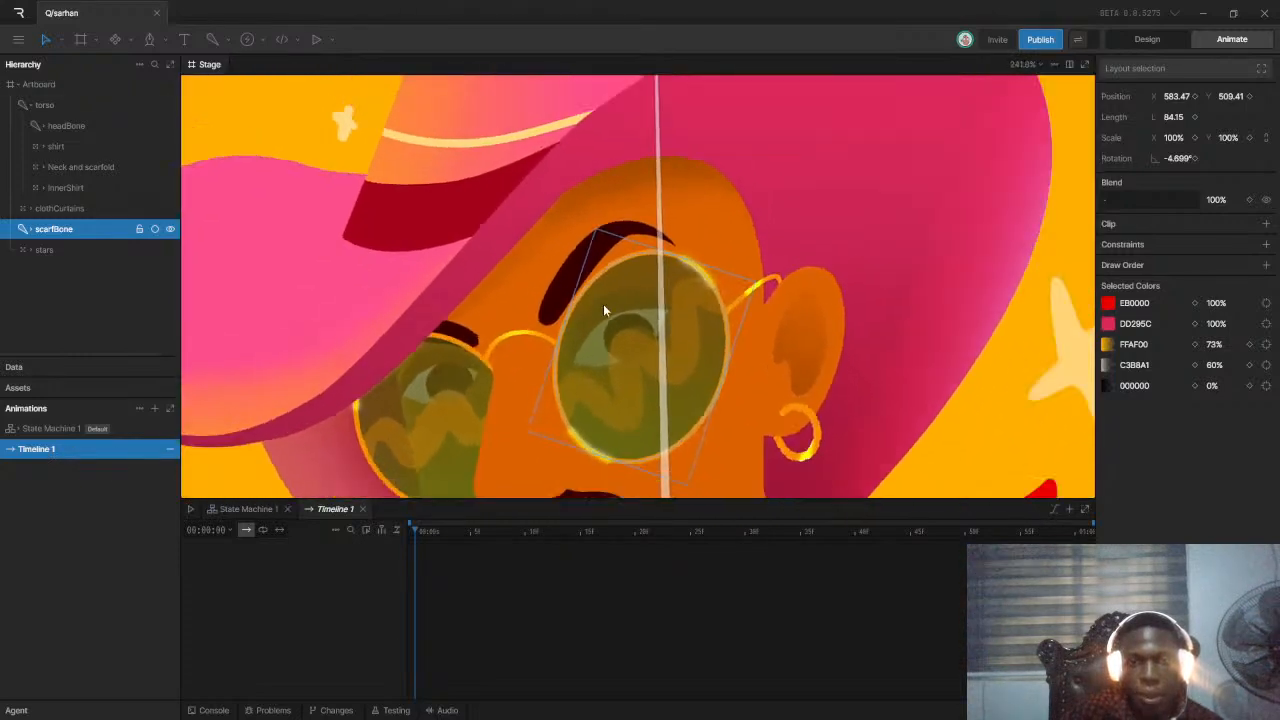
{"action": "left_click", "coordinate": [31, 447]}
{"action": "type", "text": "blin"}
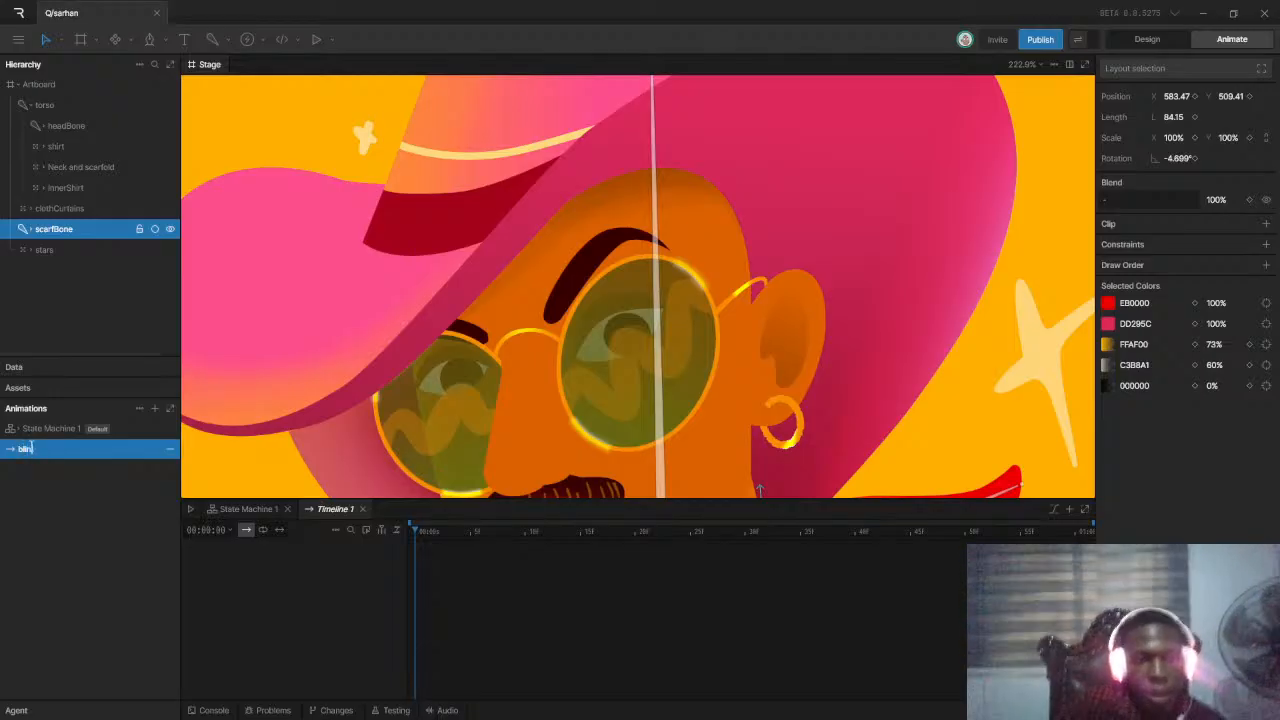
{"action": "type", "text": "k"}
{"action": "key", "text": "Return"}
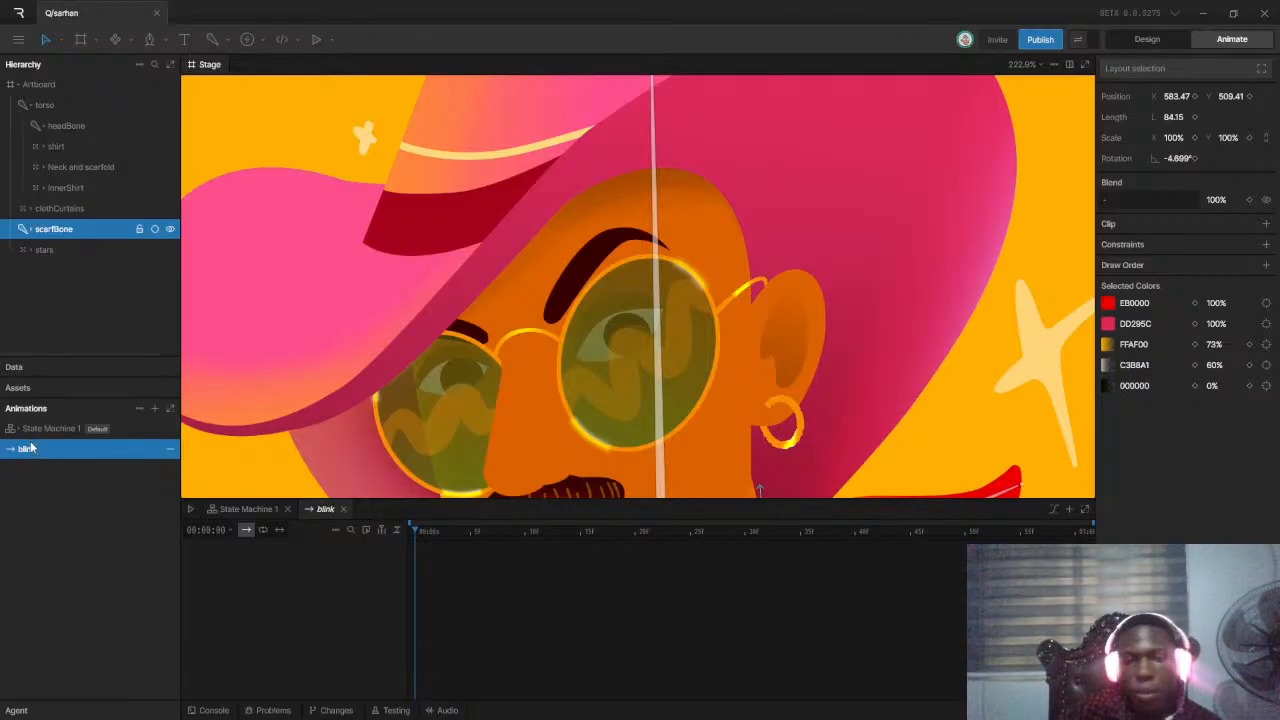
Inspect the eye behind the glasses lens on the ear side up close, including its eyelid and pupil
{"action": "scroll", "coordinate": [512, 390], "scroll_direction": "down", "scroll_amount": 2}
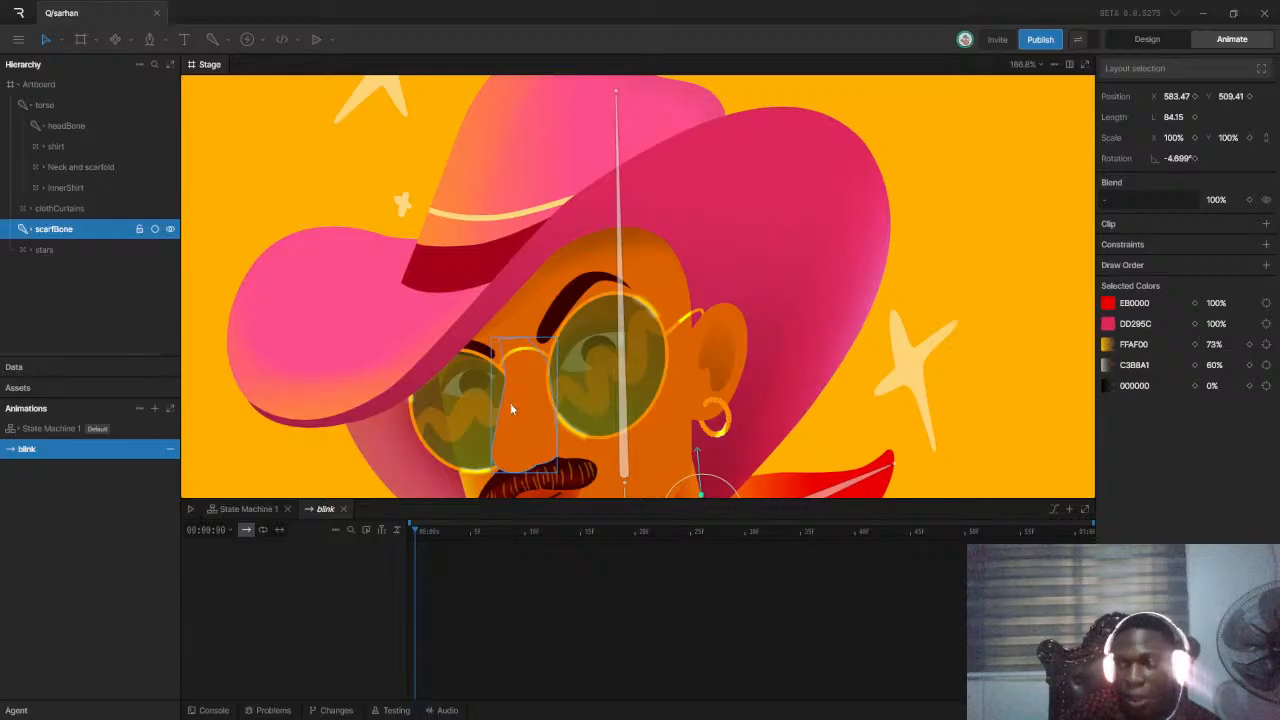
{"action": "scroll", "coordinate": [598, 365], "scroll_direction": "up", "scroll_amount": 5}
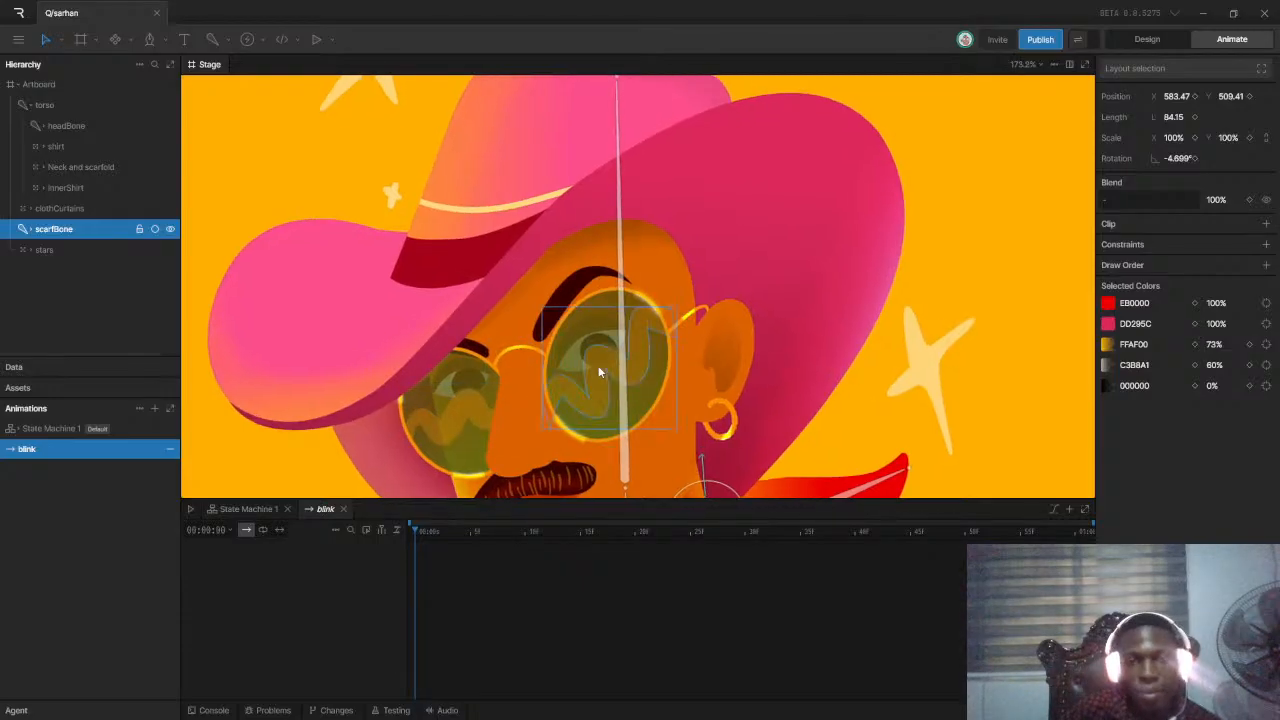
{"action": "scroll", "coordinate": [604, 316], "scroll_direction": "up", "scroll_amount": 6}
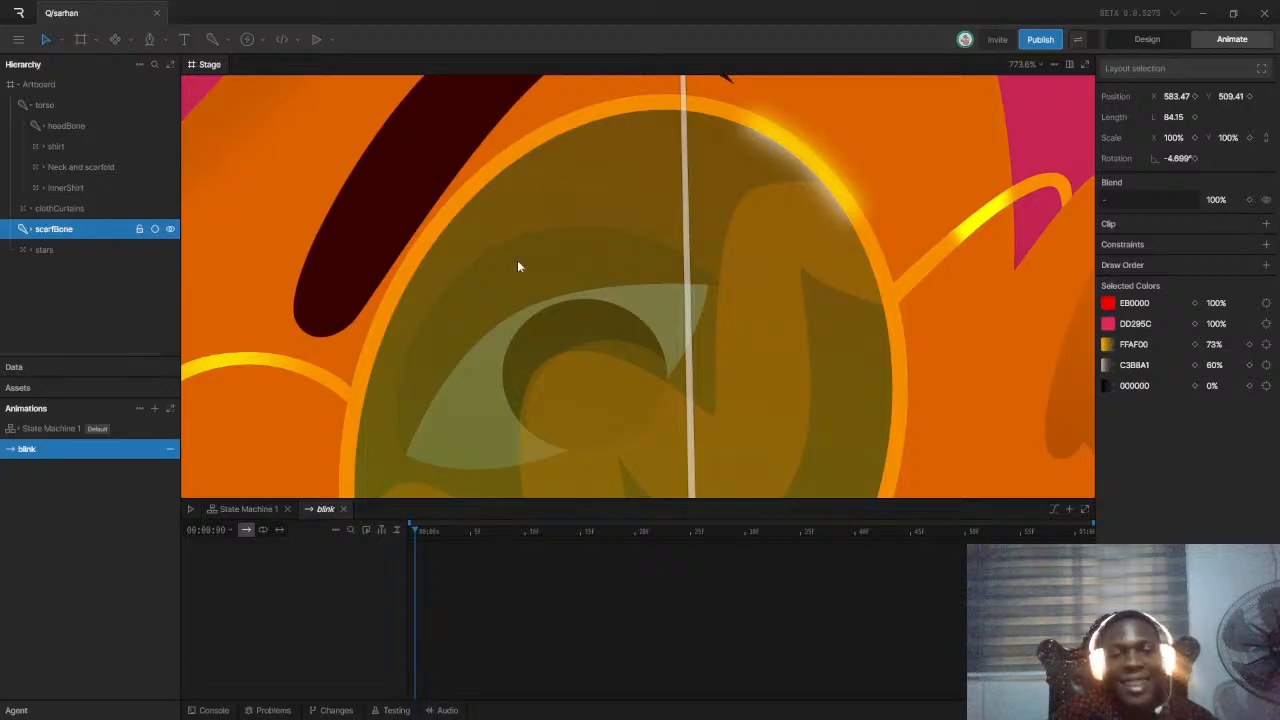
{"action": "scroll", "coordinate": [602, 310], "scroll_direction": "down", "scroll_amount": 1}
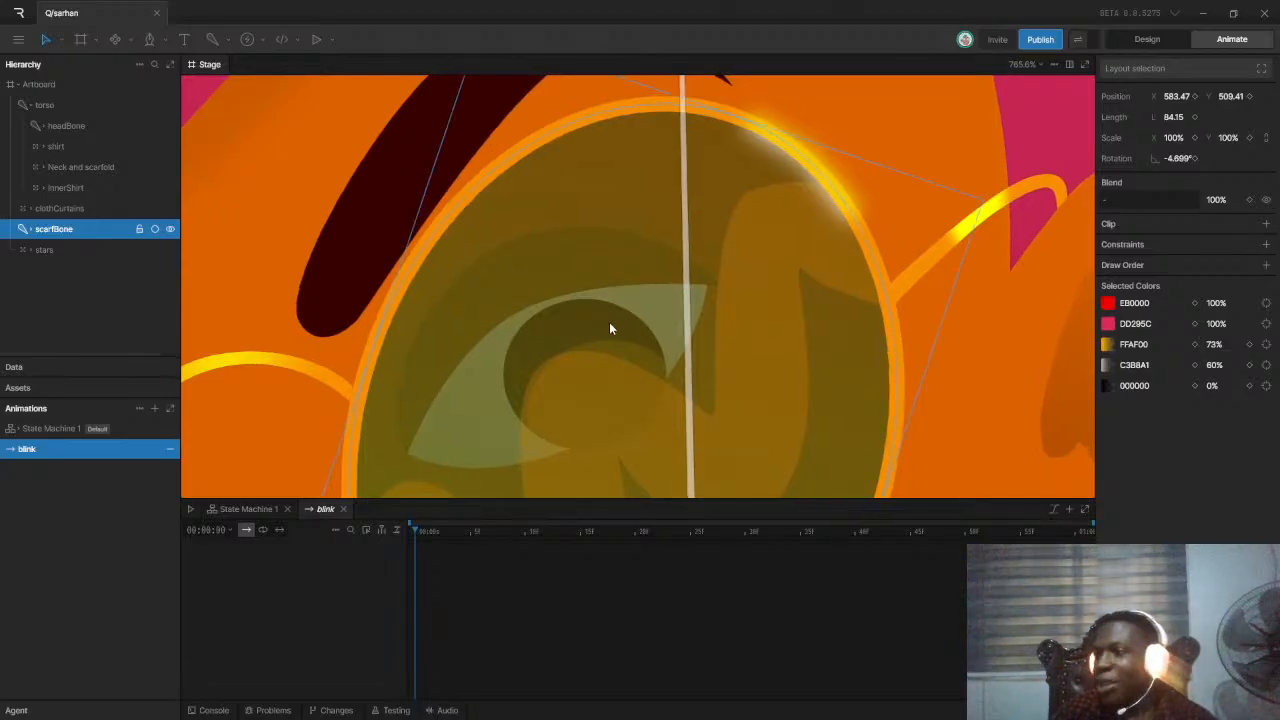
{"action": "scroll", "coordinate": [620, 340], "scroll_direction": "down", "scroll_amount": 6}
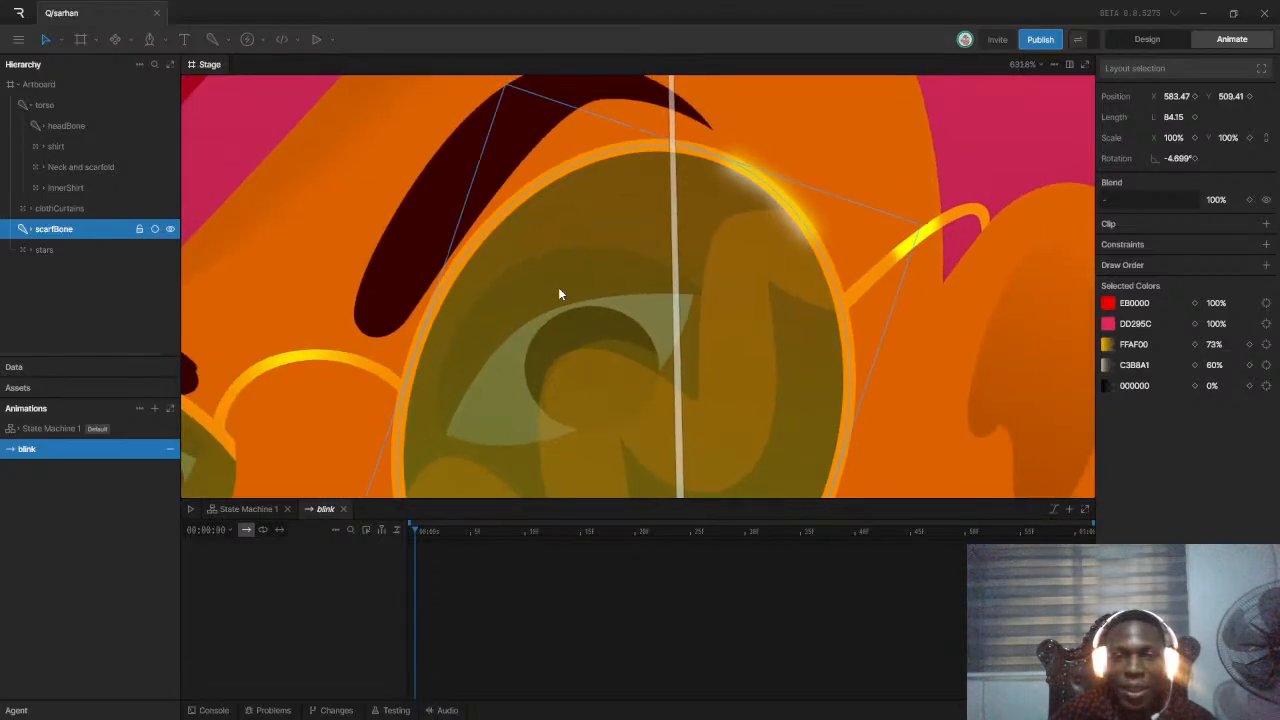
{"action": "scroll", "coordinate": [594, 292], "scroll_direction": "up", "scroll_amount": 3}
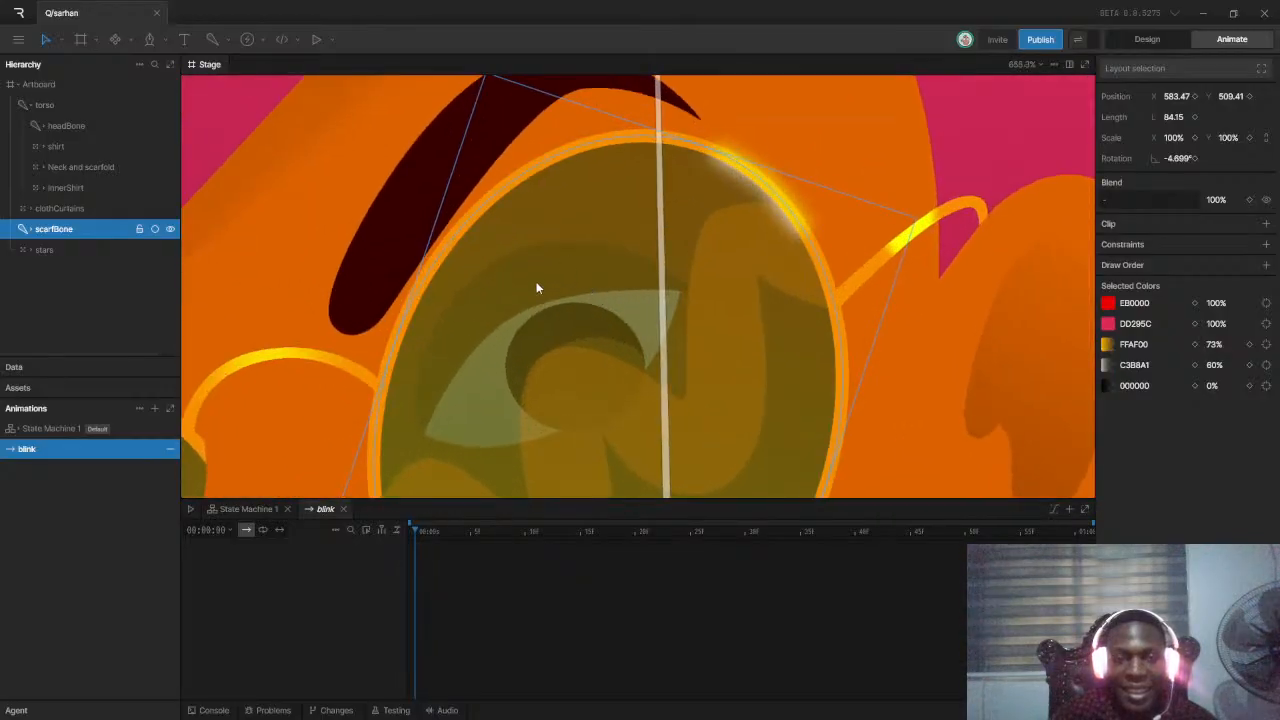
{"action": "scroll", "coordinate": [537, 281], "scroll_direction": "down", "scroll_amount": 2}
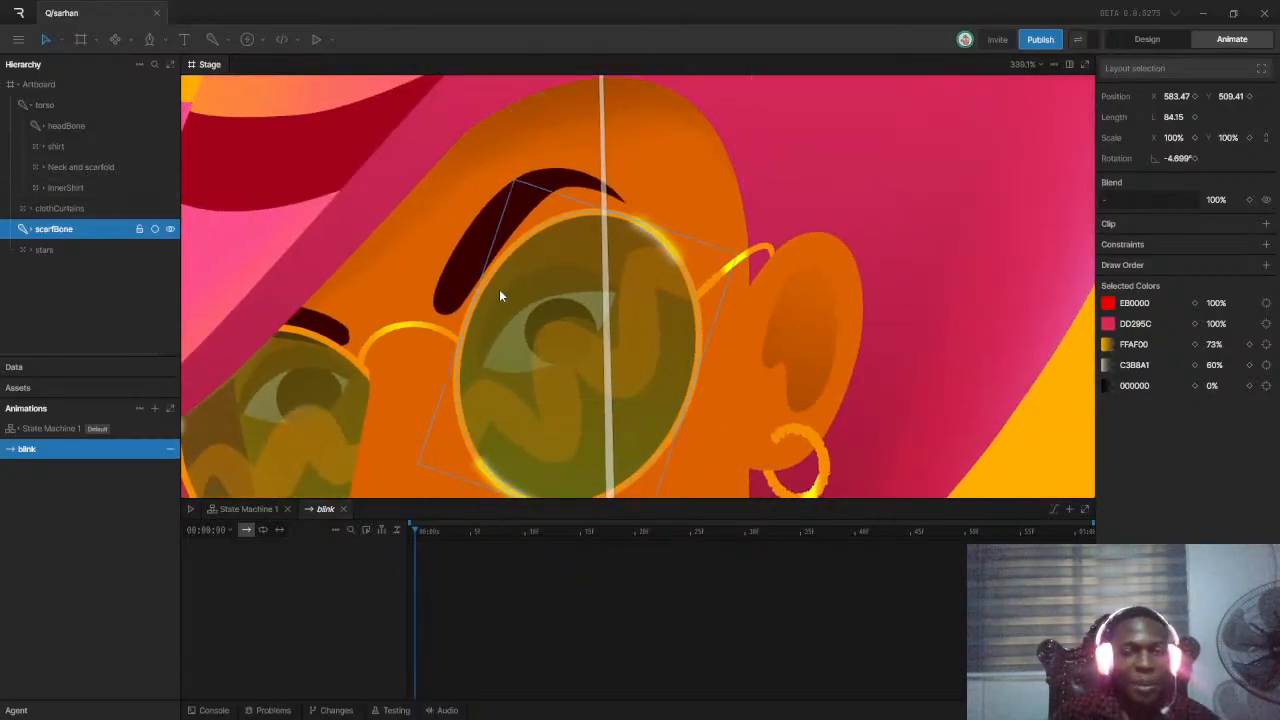
{"action": "scroll", "coordinate": [531, 306], "scroll_direction": "down", "scroll_amount": 2}
{"action": "scroll", "coordinate": [540, 313], "scroll_direction": "up", "scroll_amount": 4}
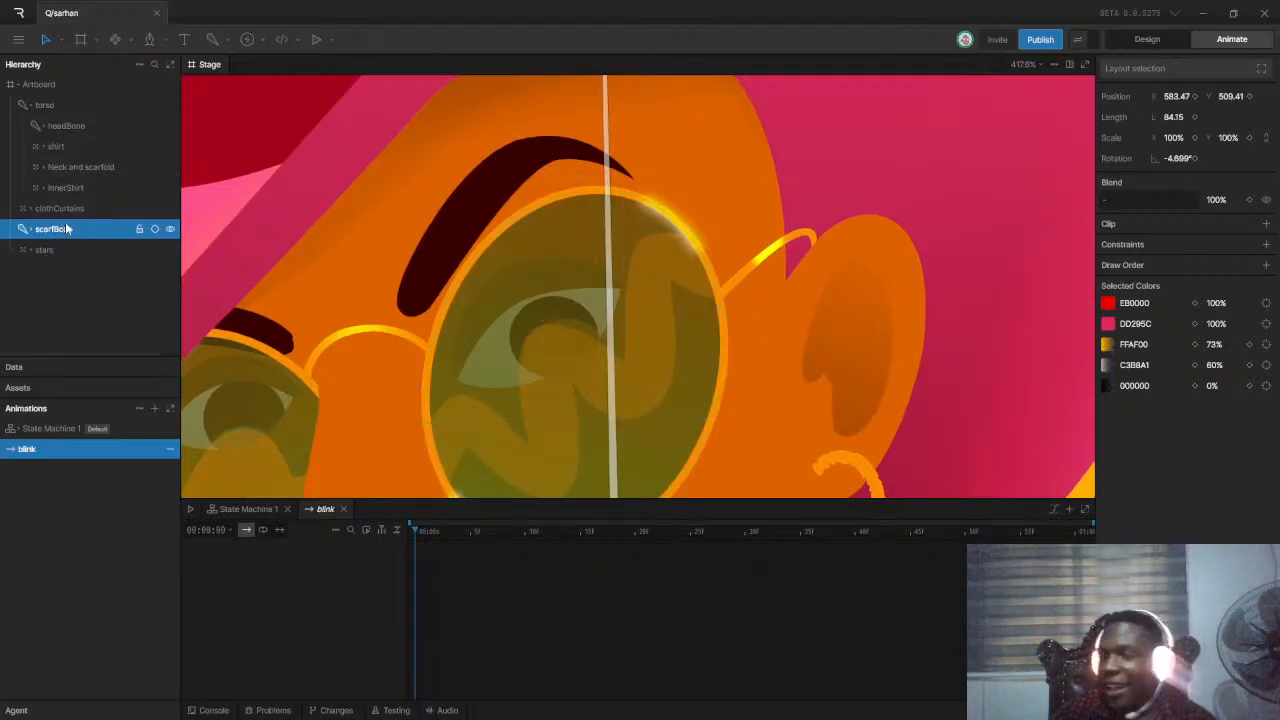
{"action": "scroll", "coordinate": [562, 318], "scroll_direction": "down", "scroll_amount": 2}
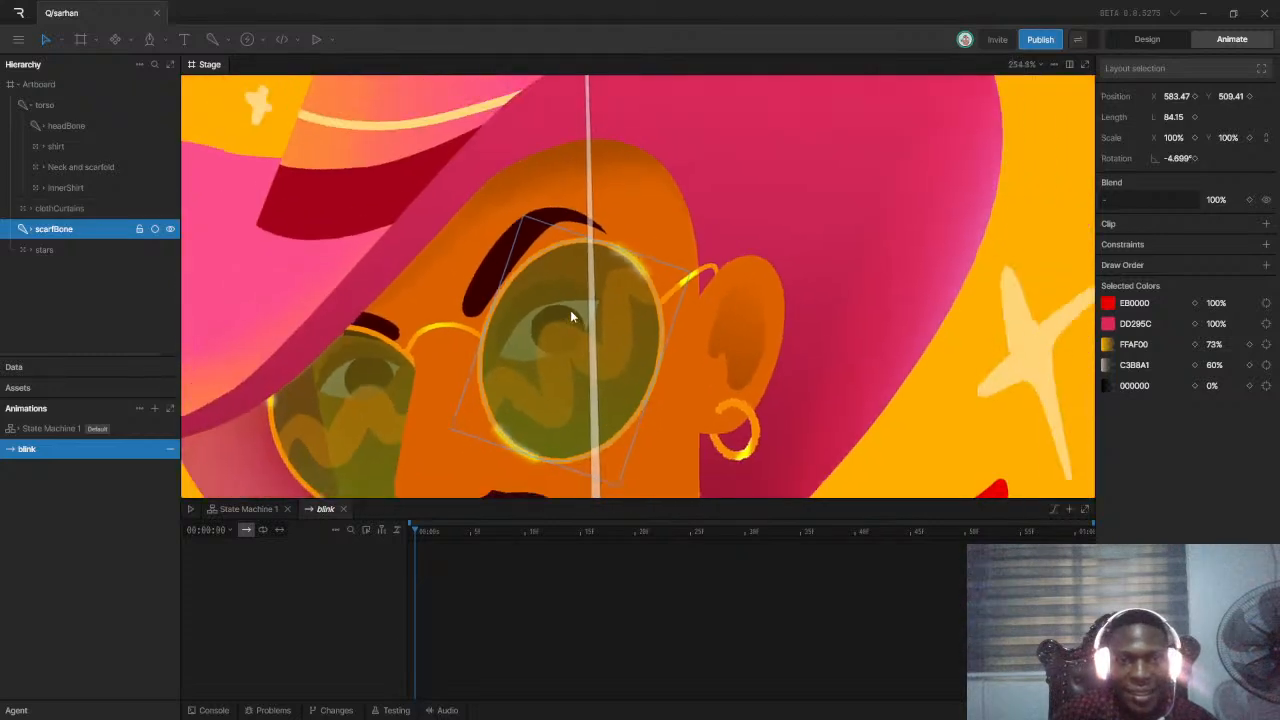
{"action": "scroll", "coordinate": [570, 317], "scroll_direction": "up", "scroll_amount": 3}
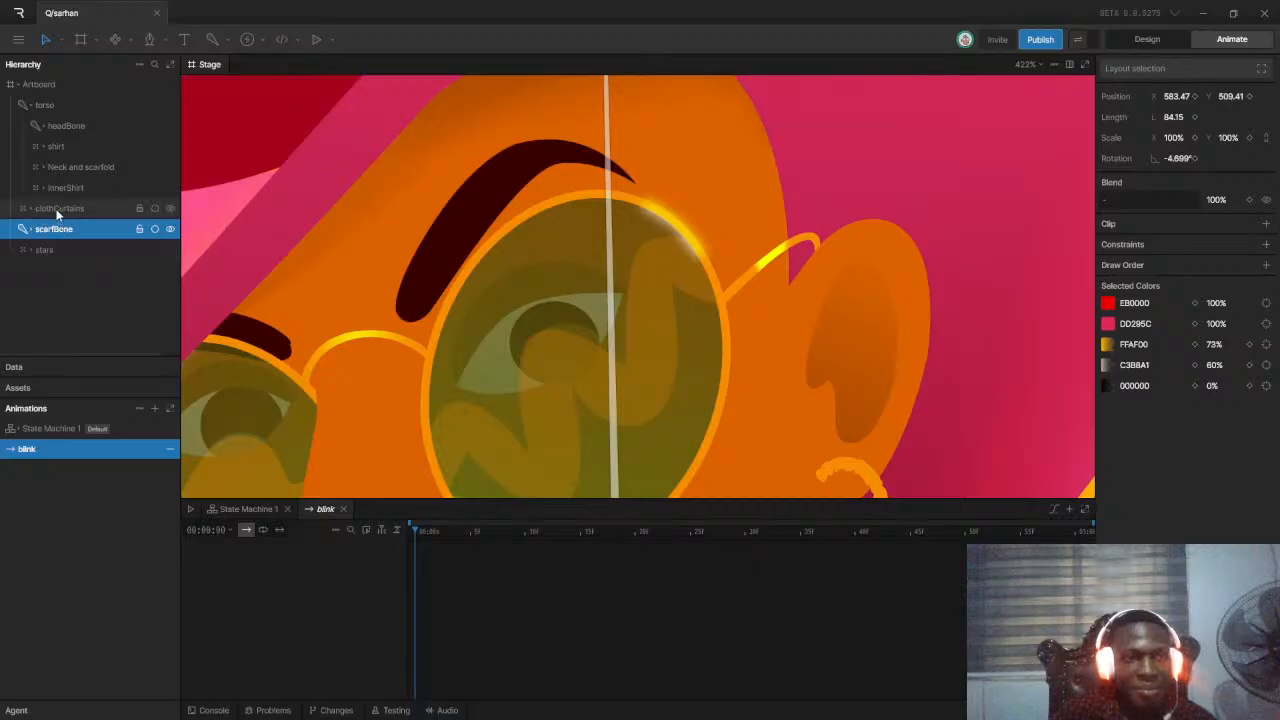
Expand headBone and its nested Head group in the hierarchy to list the head's layers
{"action": "left_click", "coordinate": [45, 126]}
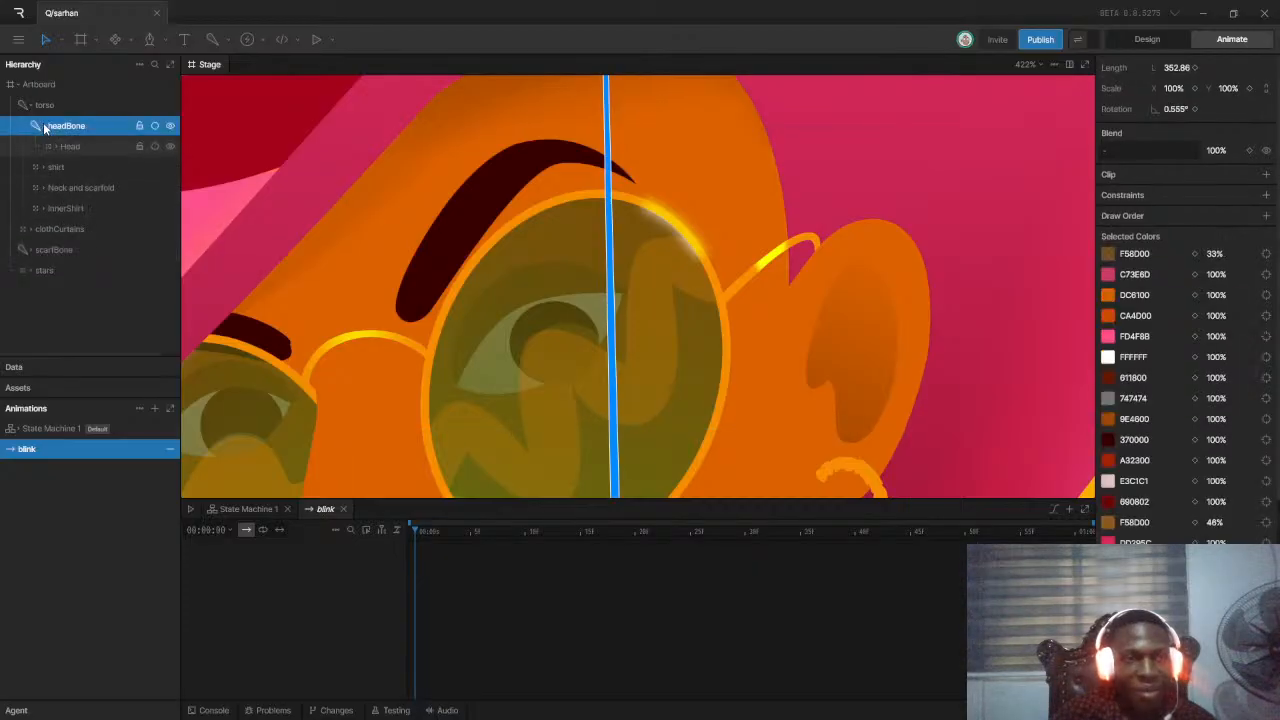
{"action": "left_click", "coordinate": [62, 147]}
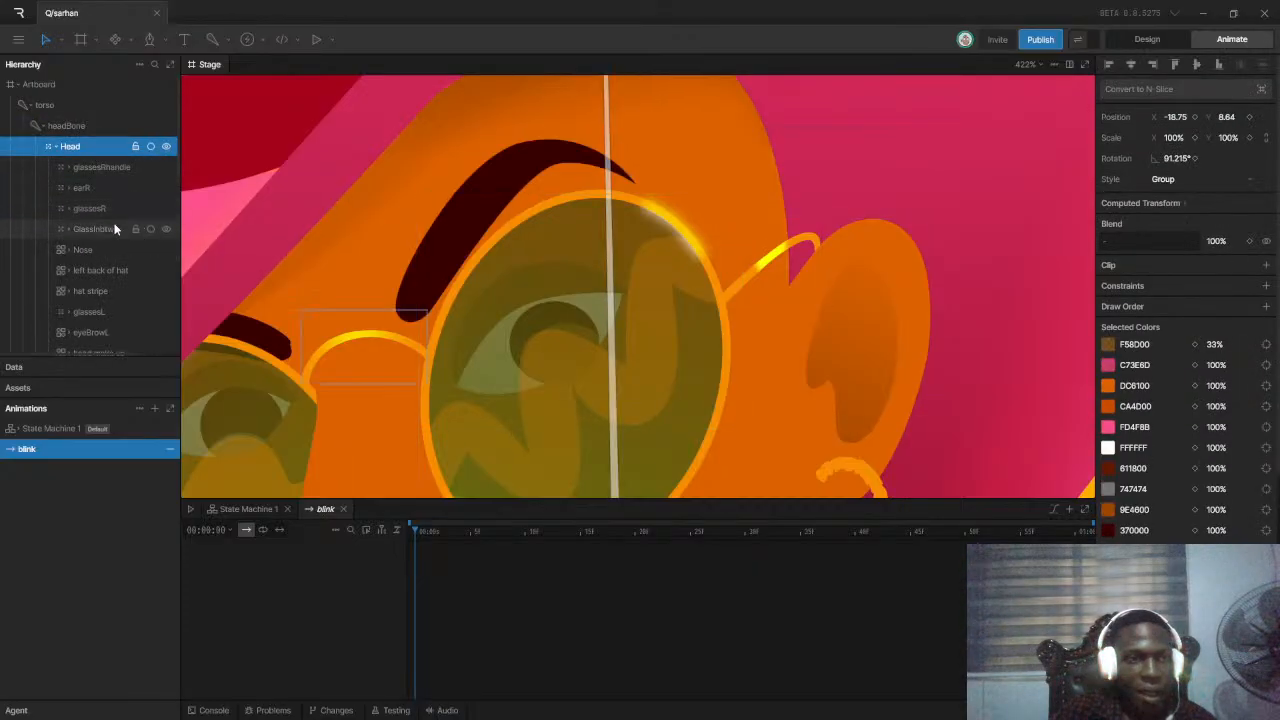
{"action": "scroll", "coordinate": [110, 240], "scroll_direction": "down", "scroll_amount": 3}
{"action": "scroll", "coordinate": [100, 230], "scroll_direction": "up", "scroll_amount": 2}
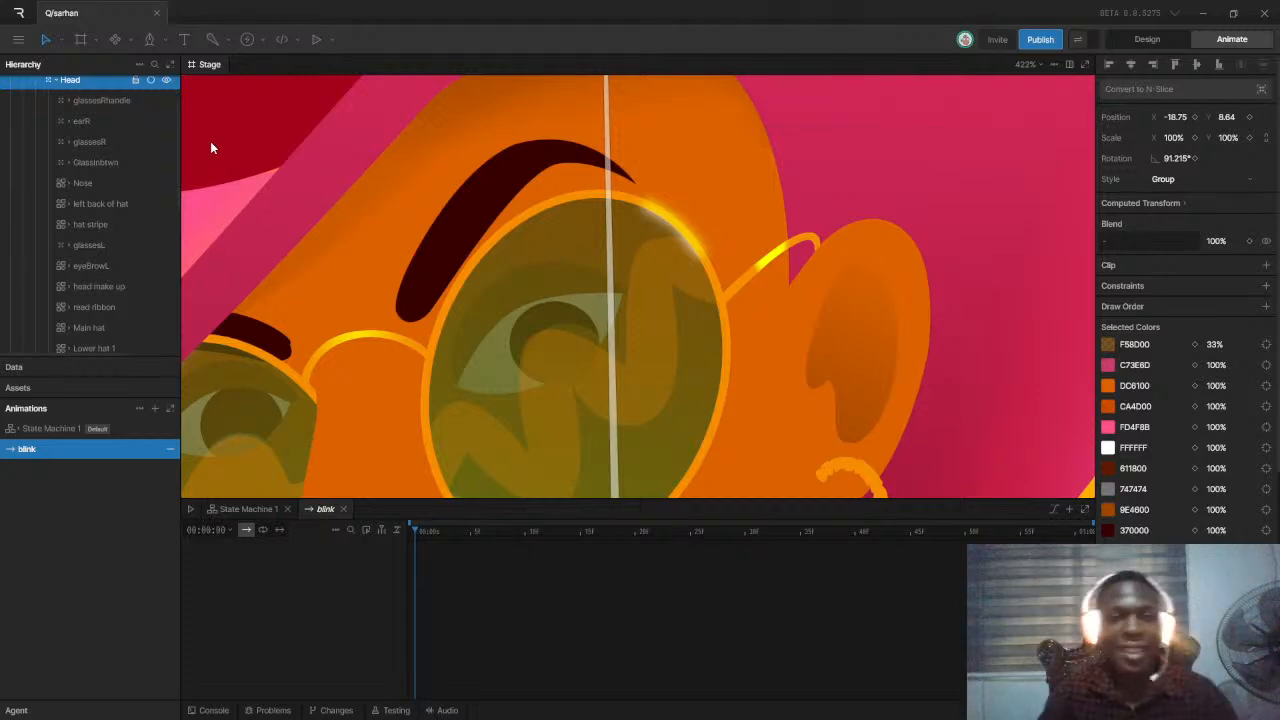
Look through the Head group's layers for the eye parts and compare them with the eye artwork
{"action": "scroll", "coordinate": [560, 329], "scroll_direction": "up", "scroll_amount": 2}
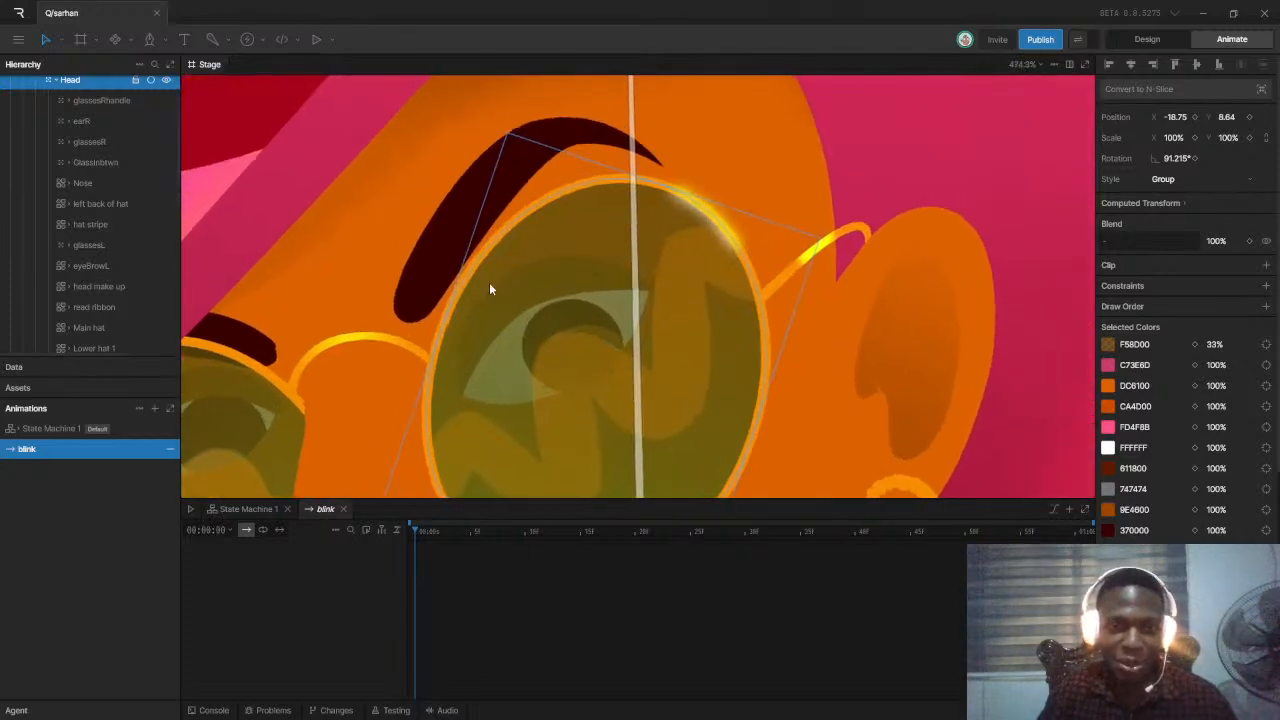
{"action": "scroll", "coordinate": [99, 231], "scroll_direction": "down", "scroll_amount": 3}
{"action": "scroll", "coordinate": [107, 258], "scroll_direction": "down", "scroll_amount": 5}
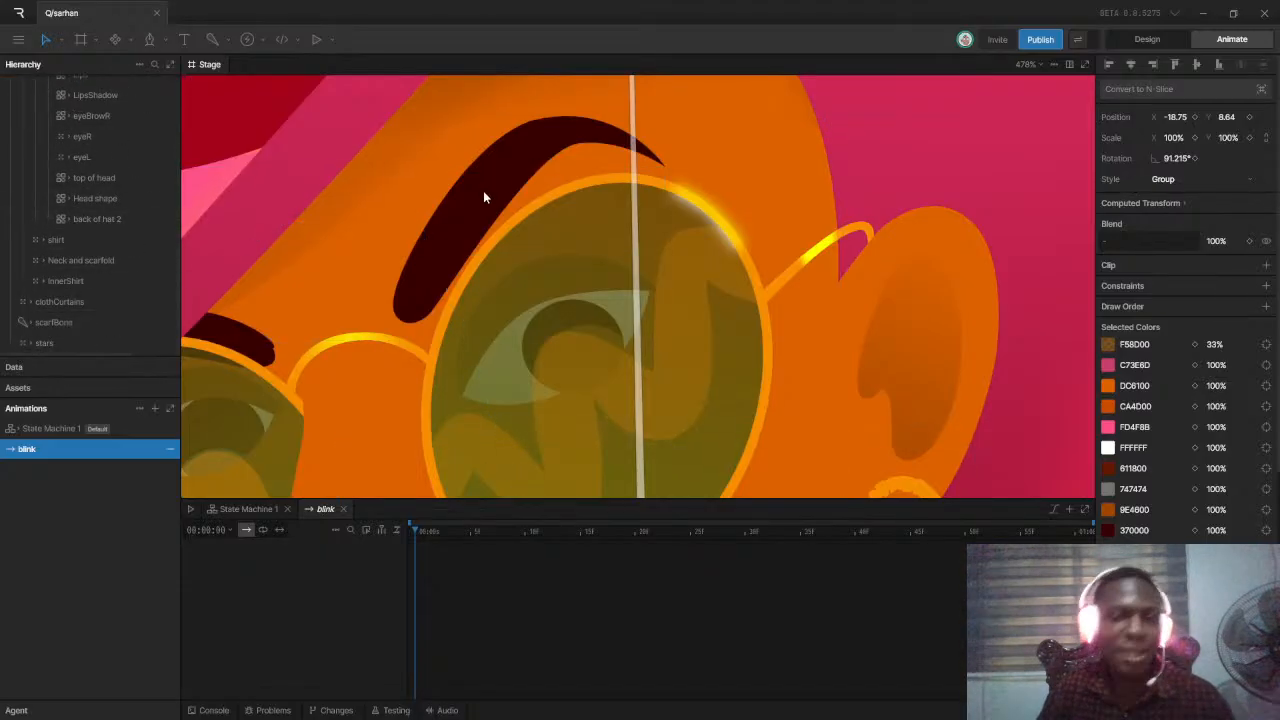
{"action": "scroll", "coordinate": [572, 297], "scroll_direction": "down", "scroll_amount": 2}
{"action": "scroll", "coordinate": [97, 193], "scroll_direction": "up", "scroll_amount": 3}
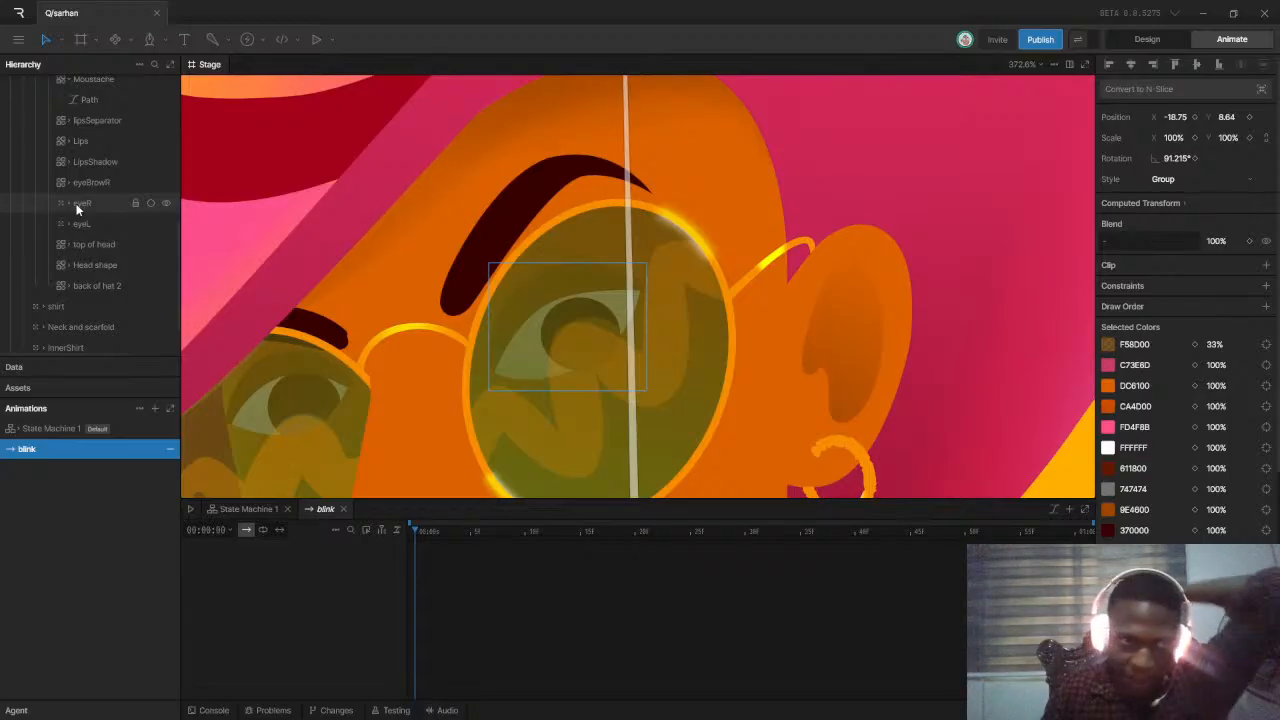
{"action": "scroll", "coordinate": [580, 290], "scroll_direction": "up", "scroll_amount": 3}
{"action": "scroll", "coordinate": [577, 294], "scroll_direction": "down", "scroll_amount": 4}
{"action": "scroll", "coordinate": [572, 296], "scroll_direction": "up", "scroll_amount": 5}
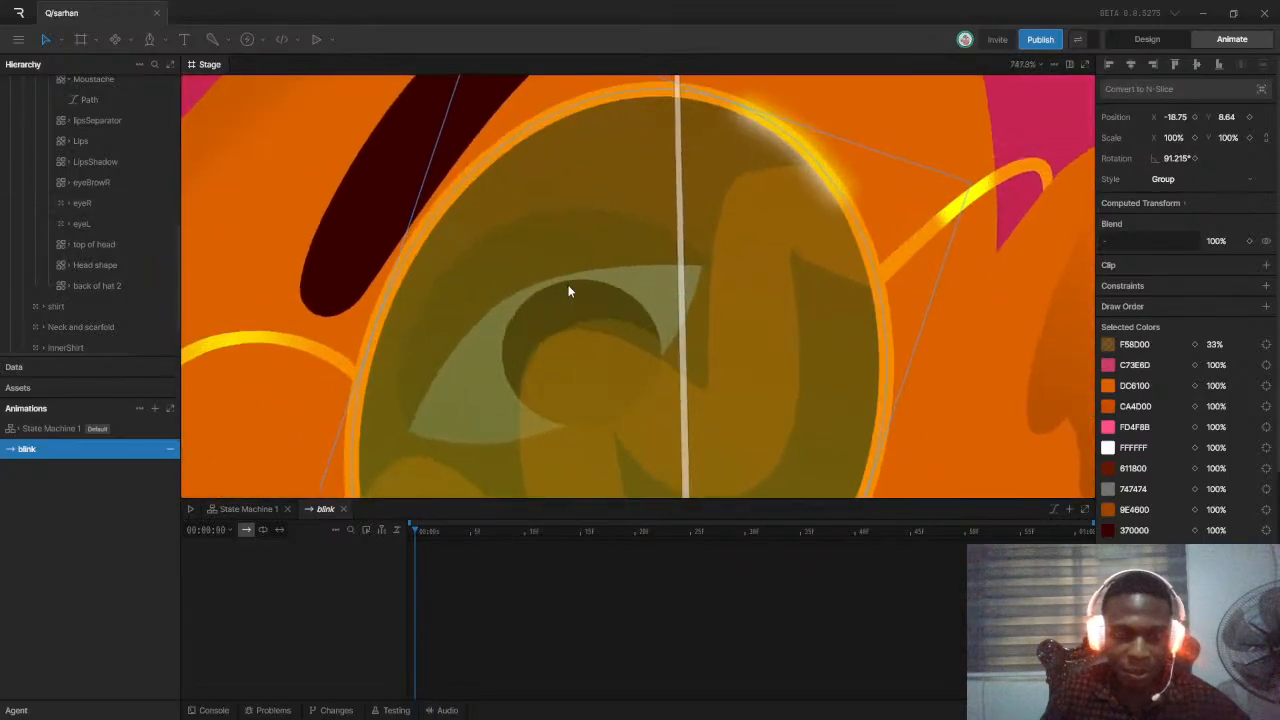
{"action": "scroll", "coordinate": [568, 291], "scroll_direction": "down", "scroll_amount": 1}
{"action": "scroll", "coordinate": [554, 283], "scroll_direction": "down", "scroll_amount": 2}
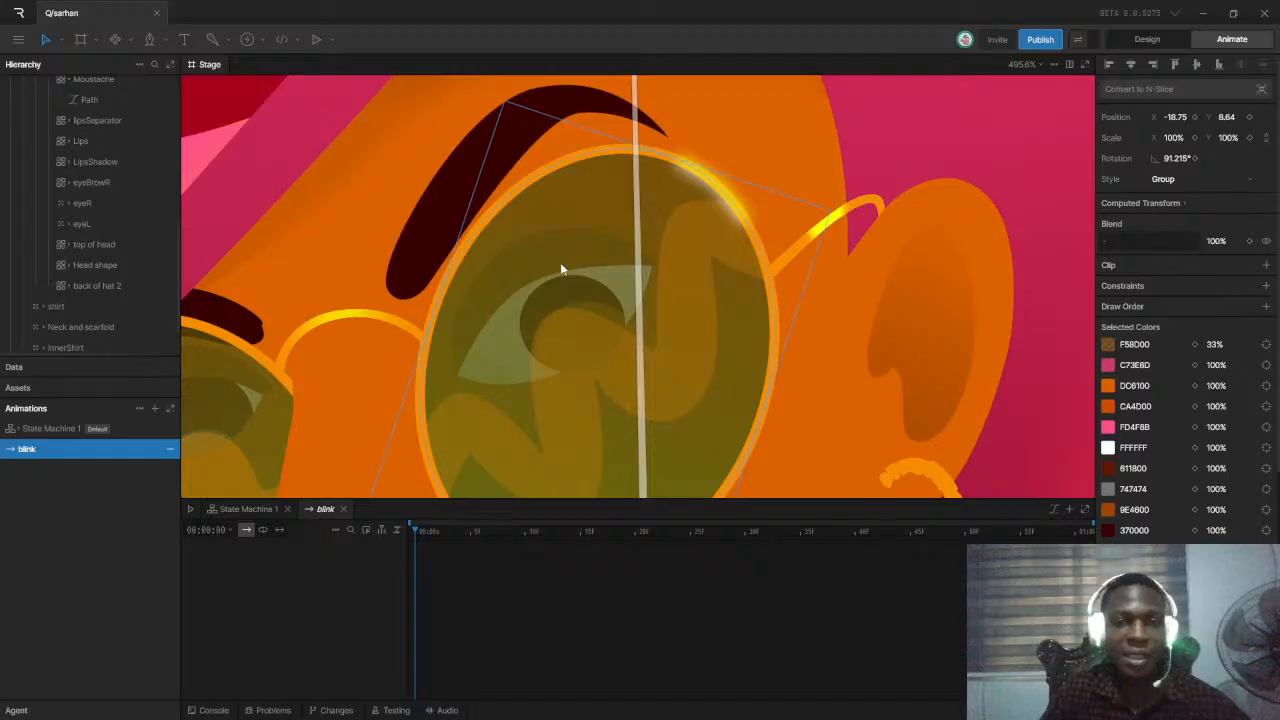
{"action": "scroll", "coordinate": [85, 135], "scroll_direction": "up", "scroll_amount": 5}
{"action": "scroll", "coordinate": [88, 138], "scroll_direction": "up", "scroll_amount": 2}
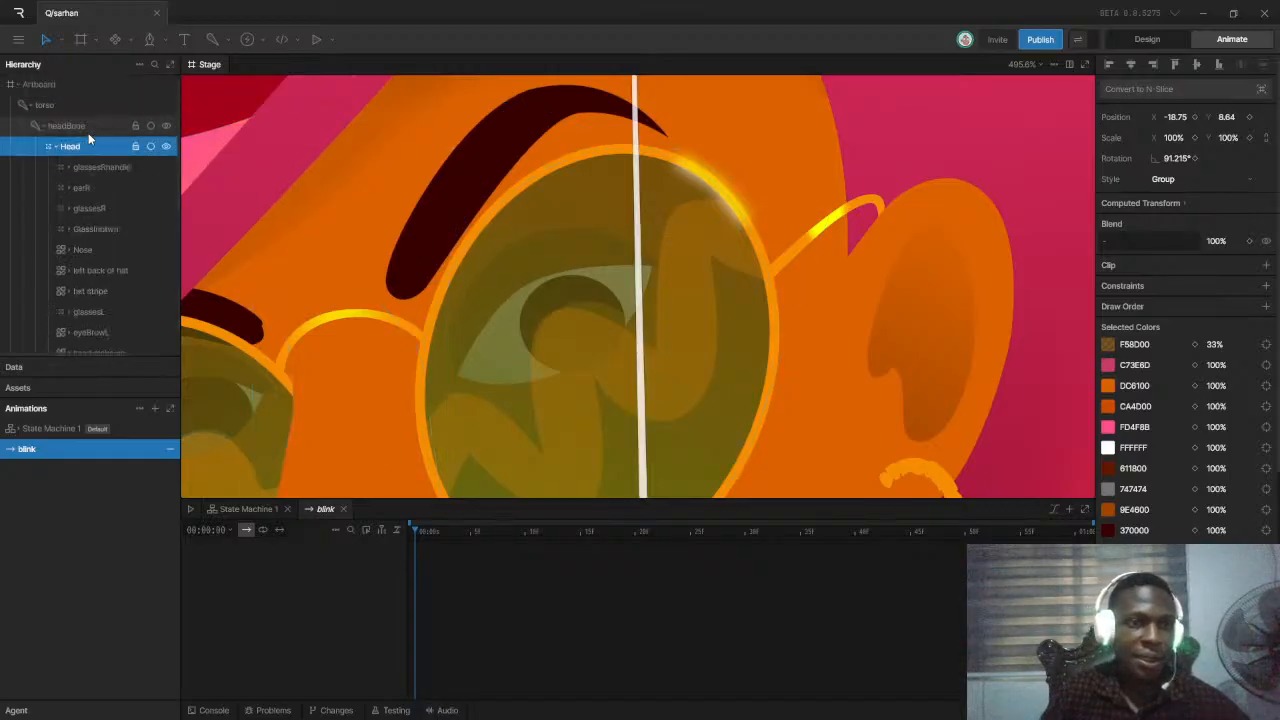
{"action": "scroll", "coordinate": [111, 225], "scroll_direction": "down", "scroll_amount": 2}
{"action": "scroll", "coordinate": [110, 258], "scroll_direction": "down", "scroll_amount": 6}
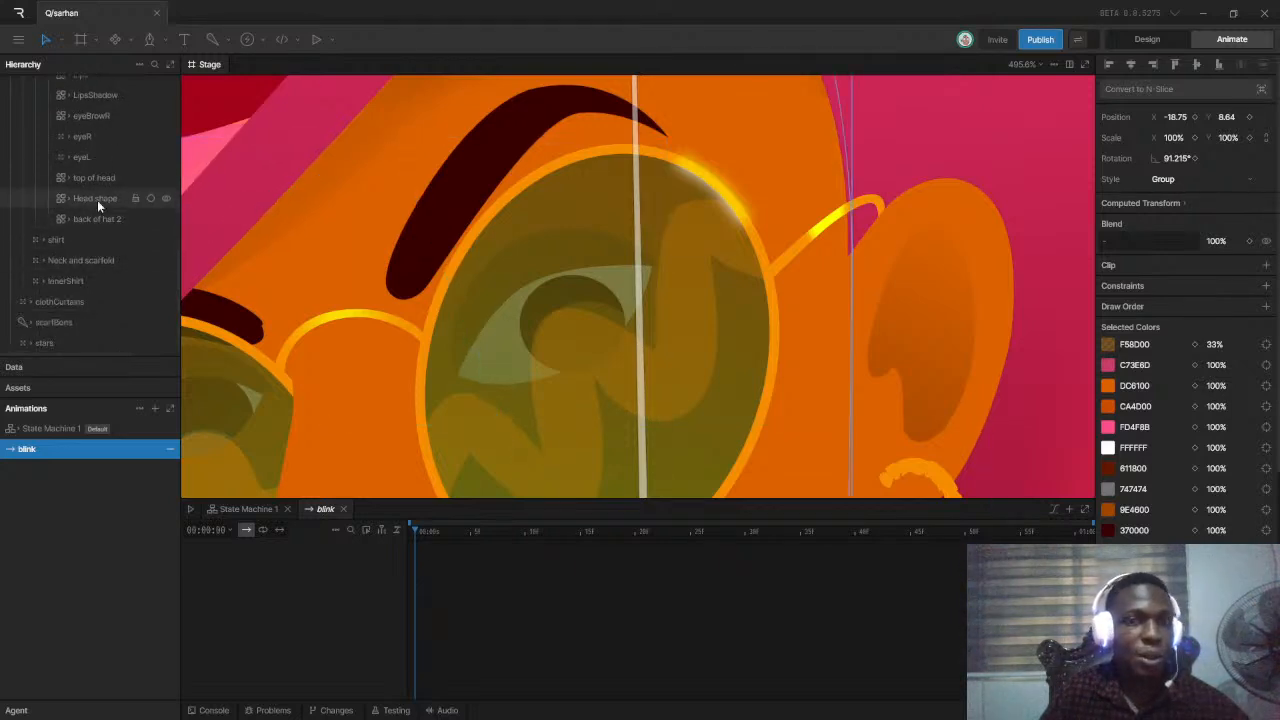
{"action": "scroll", "coordinate": [118, 206], "scroll_direction": "up", "scroll_amount": 3}
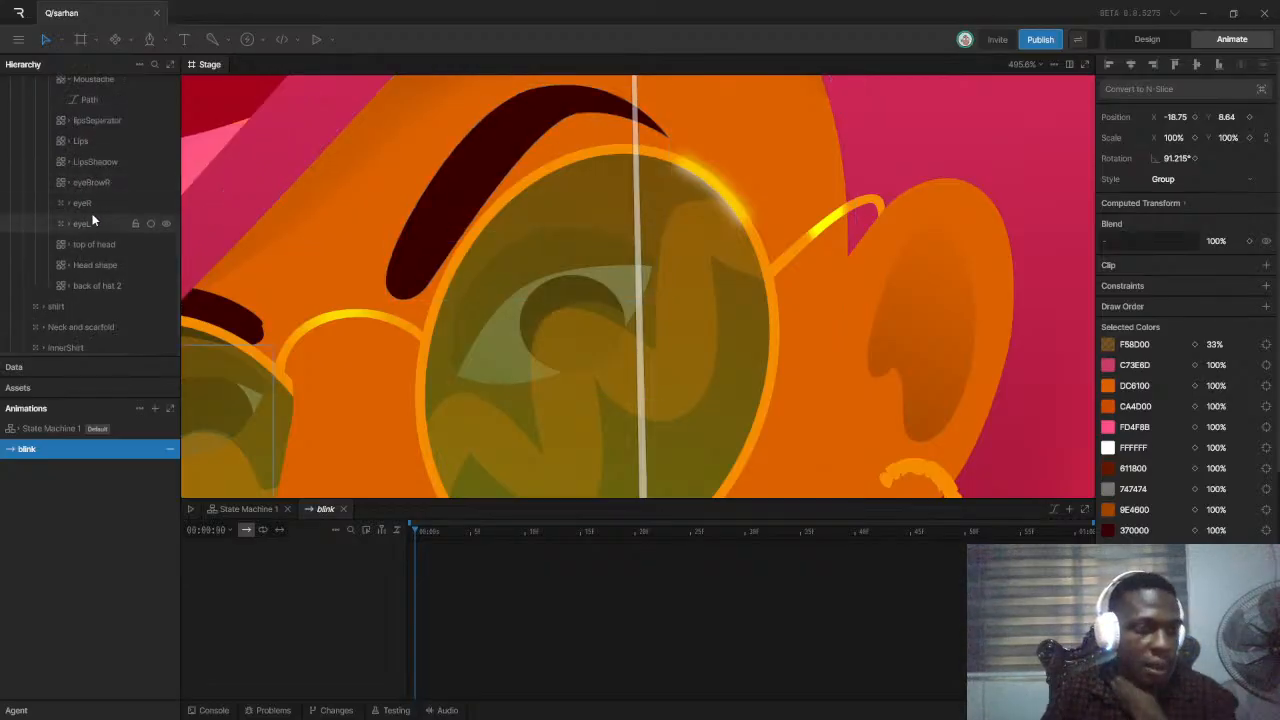
{"action": "scroll", "coordinate": [101, 181], "scroll_direction": "up", "scroll_amount": 5}
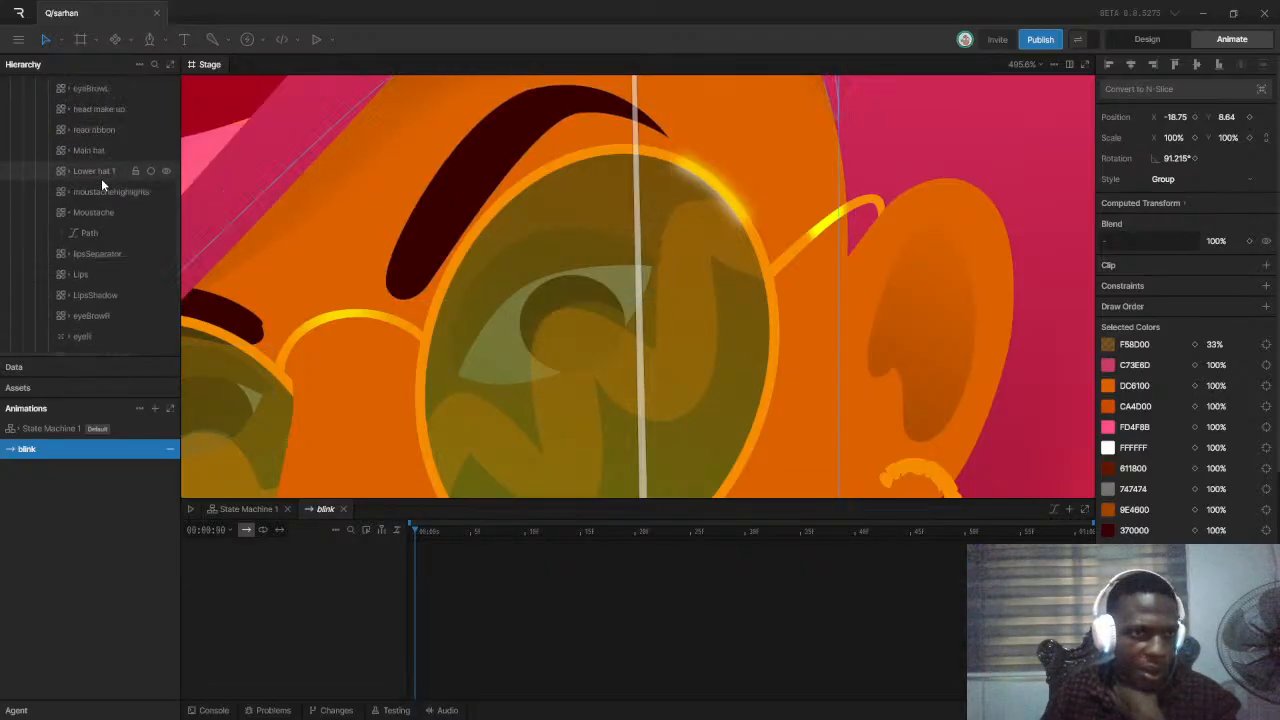
{"action": "scroll", "coordinate": [90, 185], "scroll_direction": "down", "scroll_amount": 3}
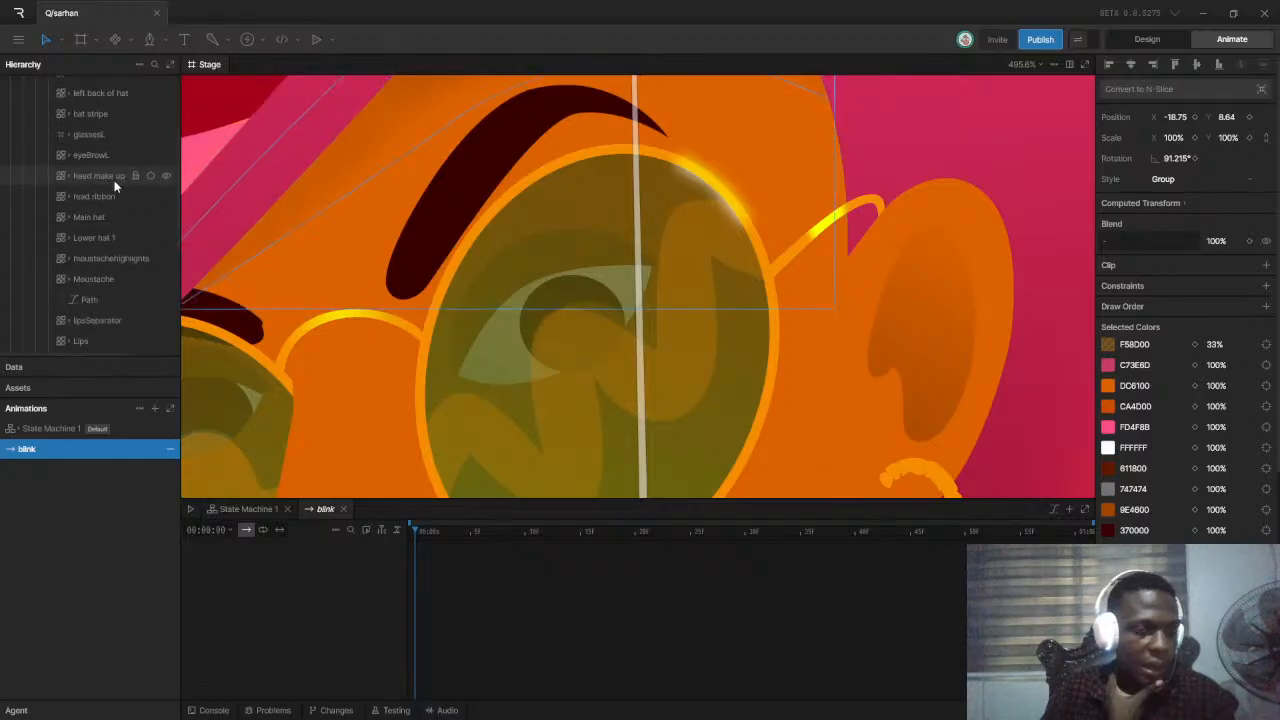
{"action": "scroll", "coordinate": [72, 175], "scroll_direction": "up", "scroll_amount": 2}
{"action": "scroll", "coordinate": [75, 171], "scroll_direction": "down", "scroll_amount": 1}
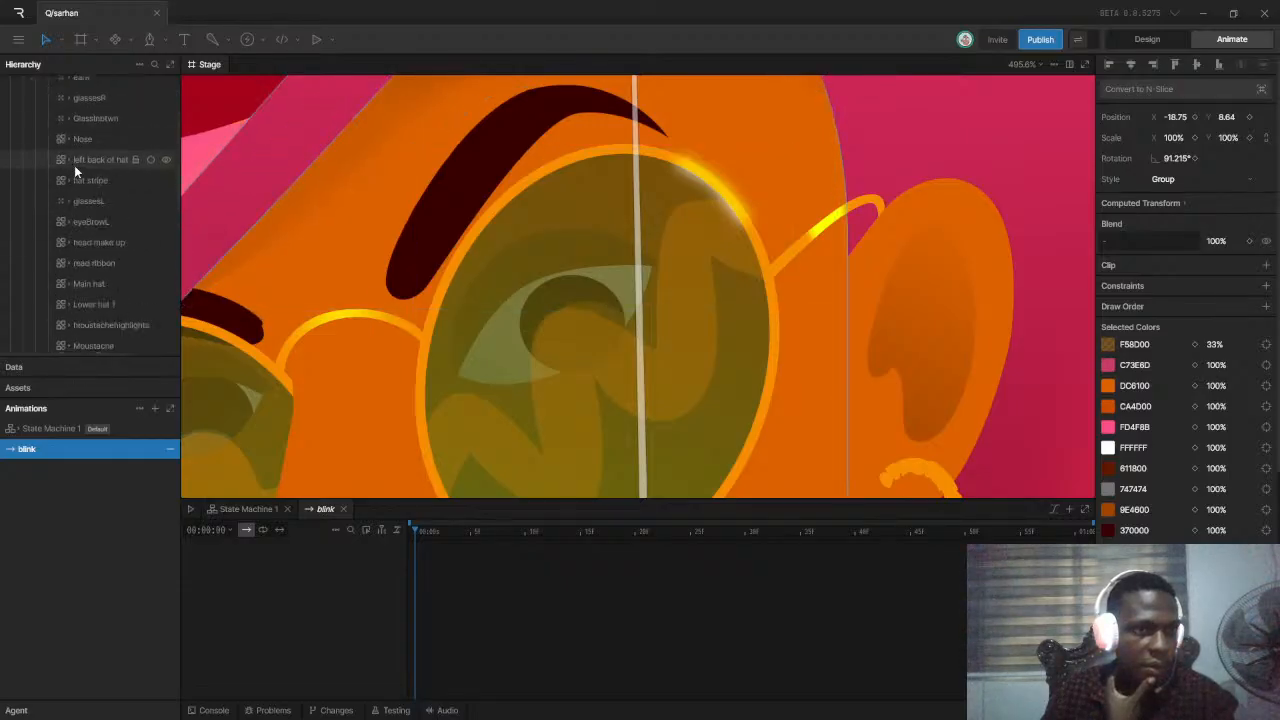
{"action": "scroll", "coordinate": [83, 175], "scroll_direction": "down", "scroll_amount": 1}
{"action": "scroll", "coordinate": [82, 170], "scroll_direction": "down", "scroll_amount": 4}
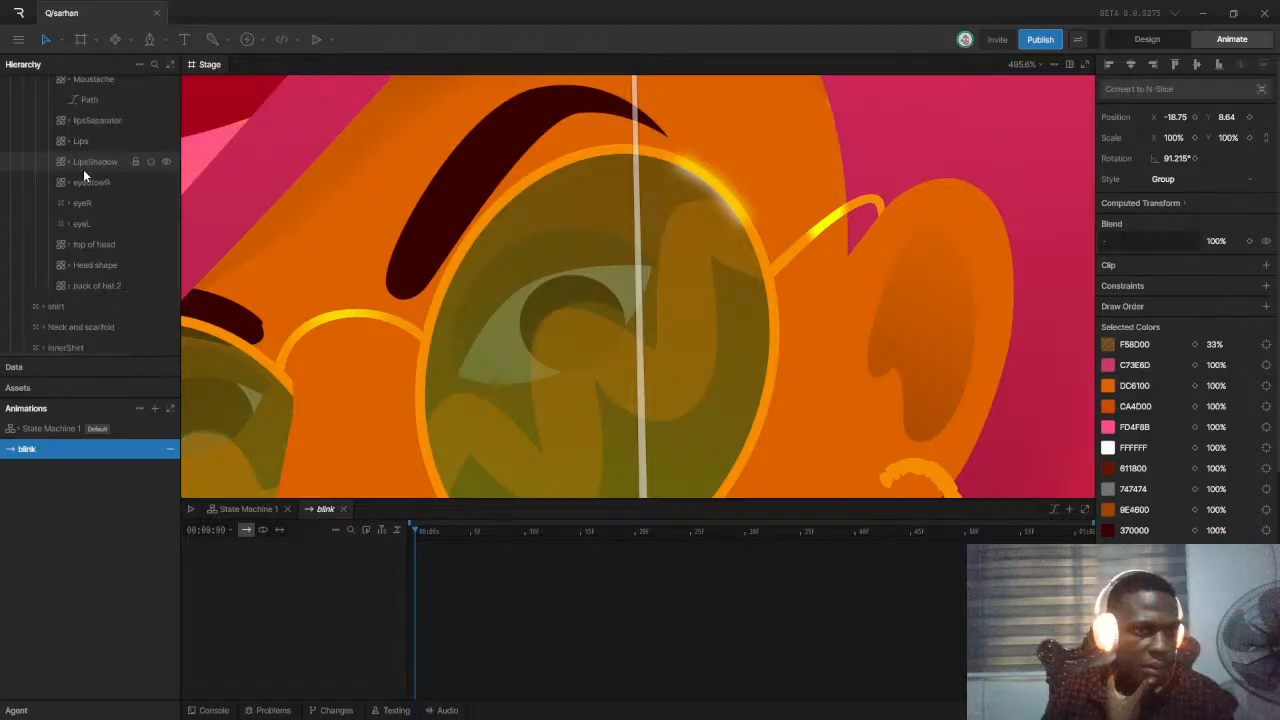
Open the path of eyeLidR in the eyeR group for vertex editing and key all its vertices at frame 0 of blink
{"action": "left_click", "coordinate": [84, 204]}
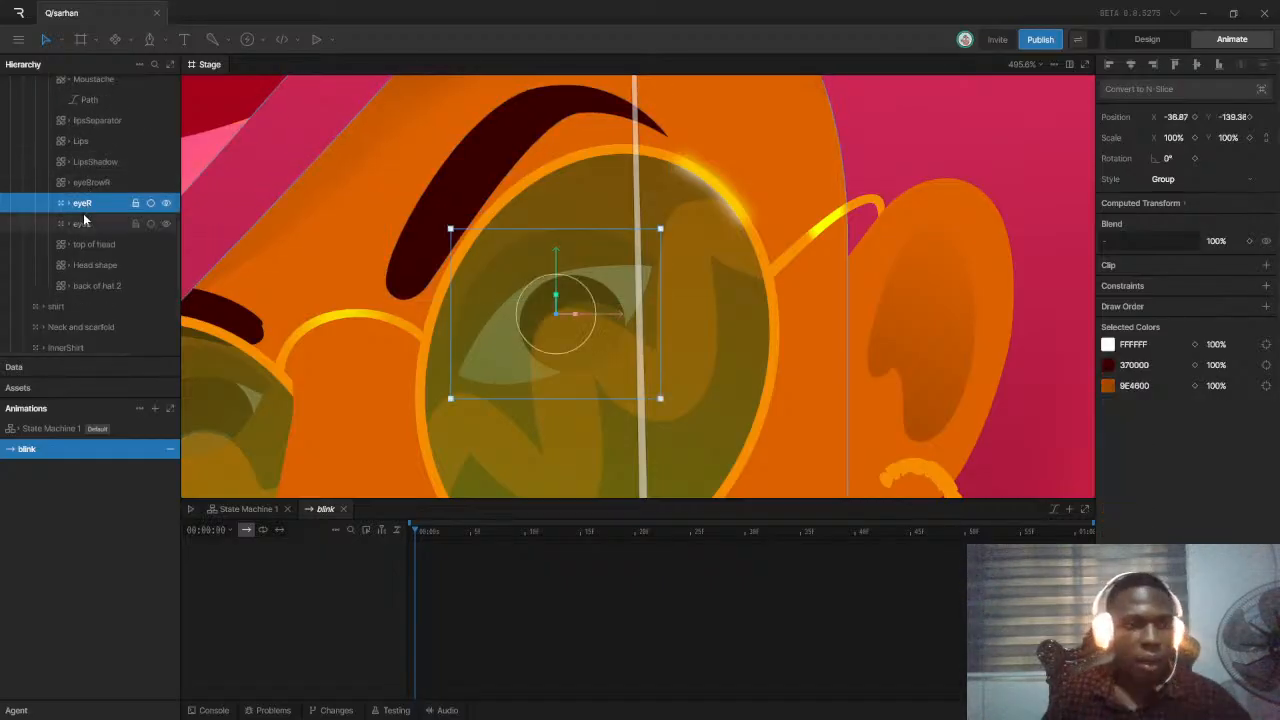
{"action": "left_click", "coordinate": [68, 203]}
{"action": "left_click", "coordinate": [103, 224]}
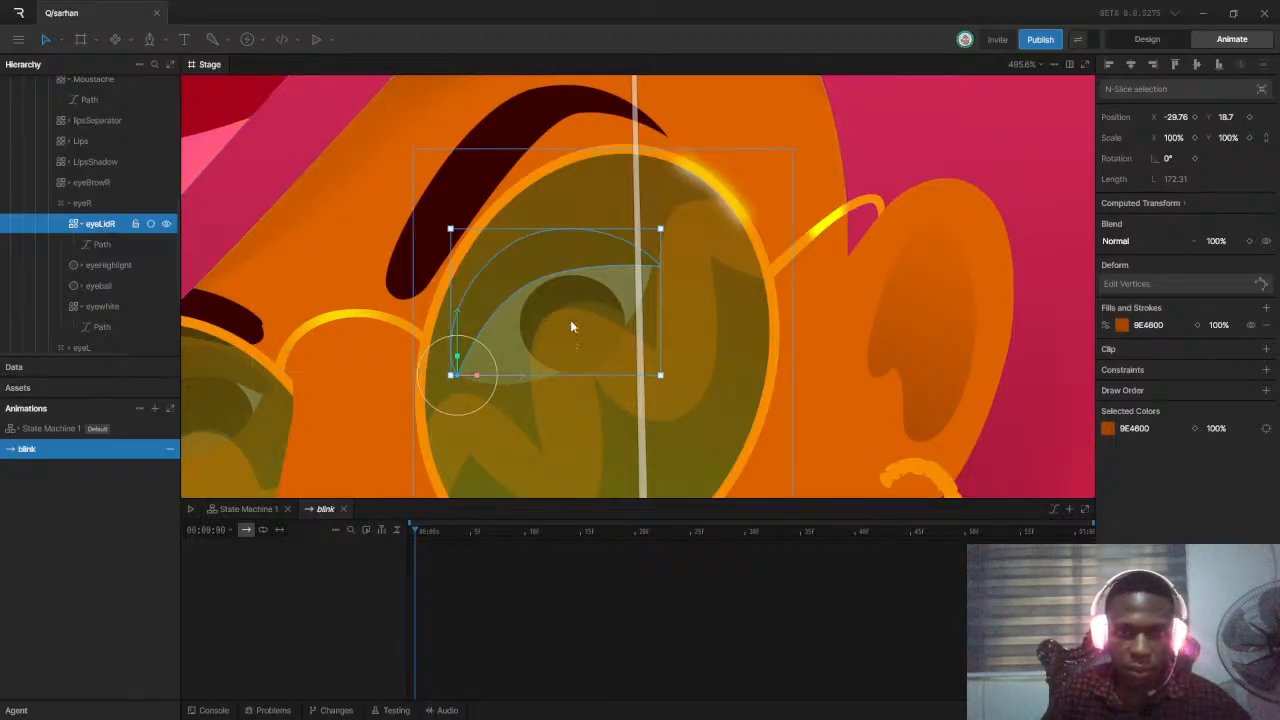
{"action": "scroll", "coordinate": [590, 313], "scroll_direction": "down", "scroll_amount": 4}
{"action": "scroll", "coordinate": [606, 309], "scroll_direction": "up", "scroll_amount": 4}
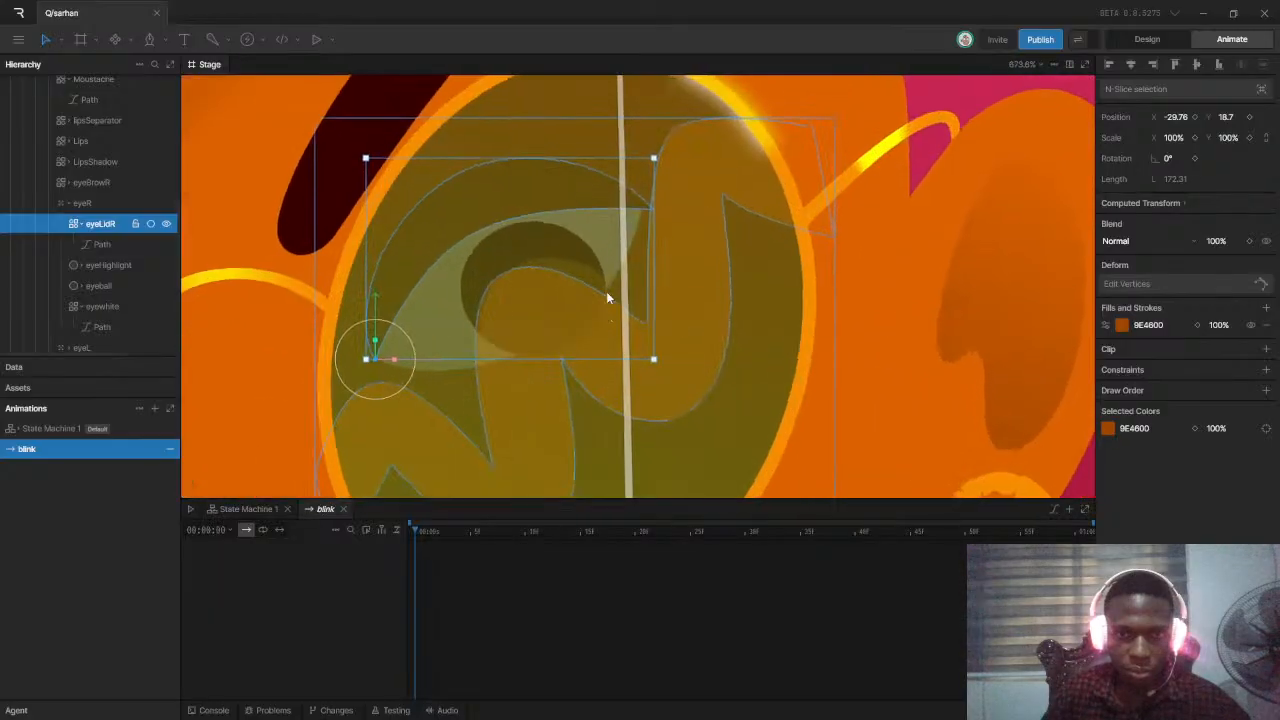
{"action": "scroll", "coordinate": [606, 309], "scroll_direction": "down", "scroll_amount": 3}
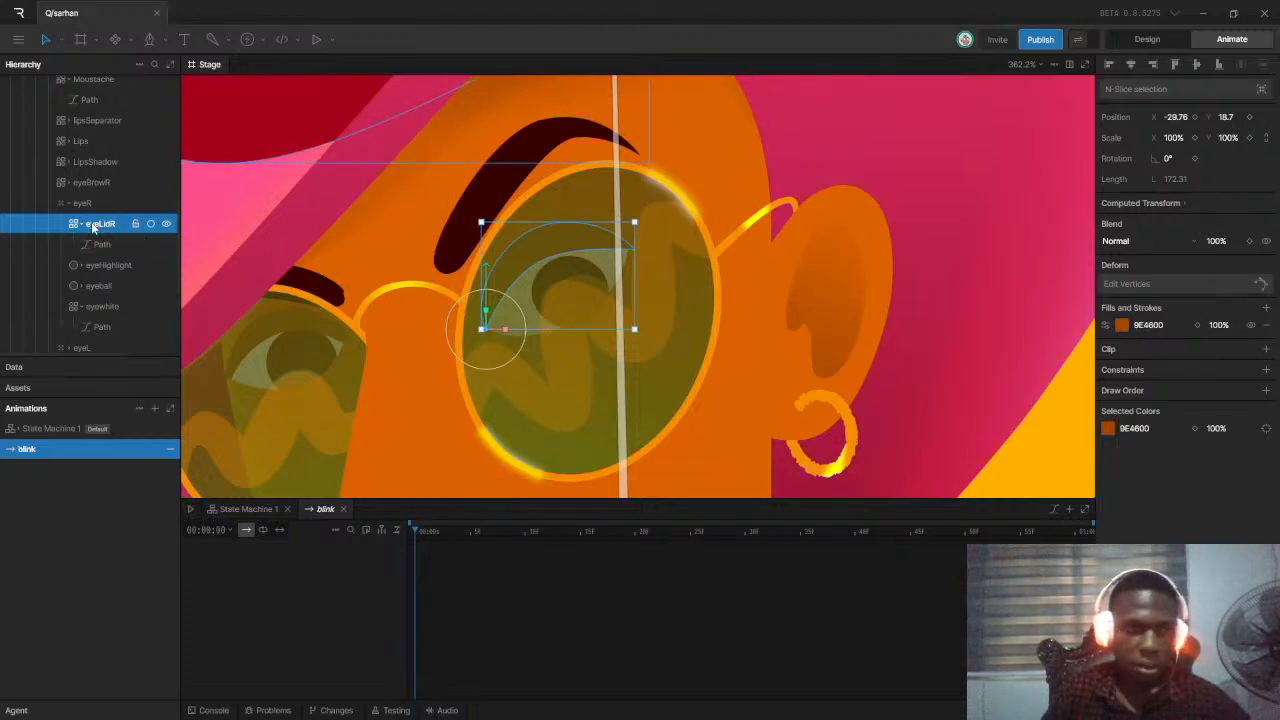
{"action": "key", "text": "Return"}
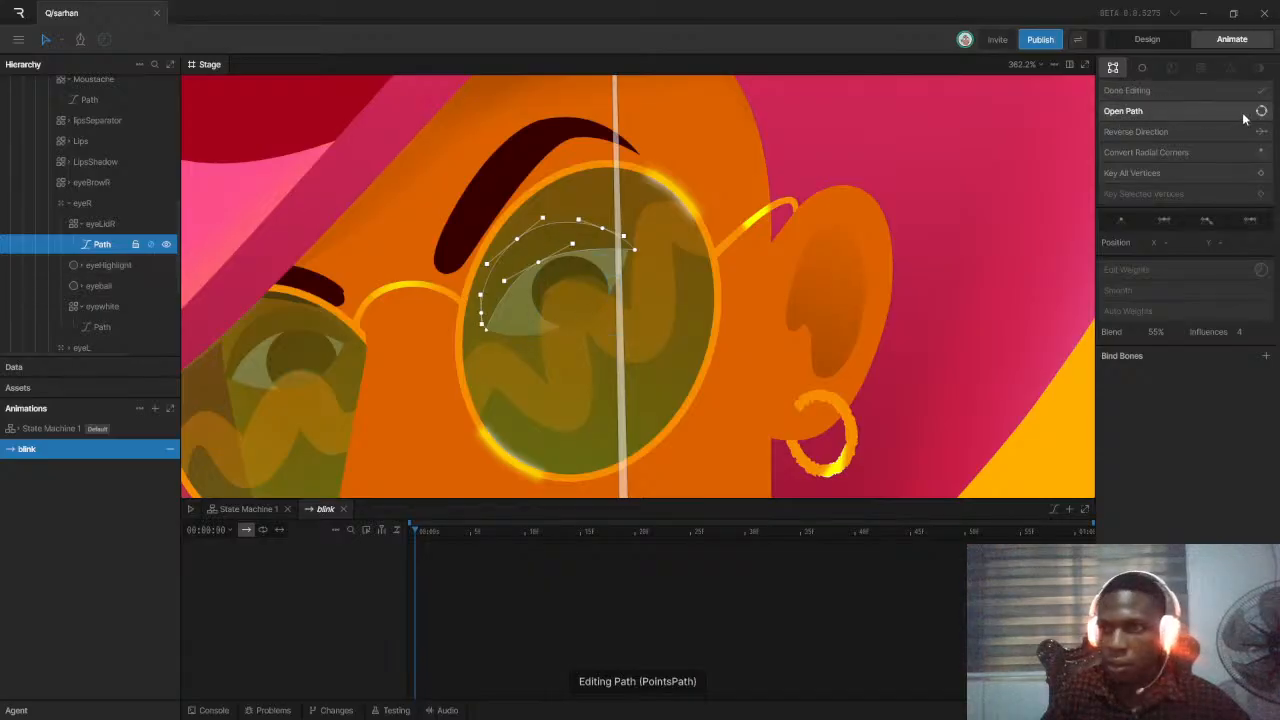
{"action": "left_click", "coordinate": [1258, 173]}
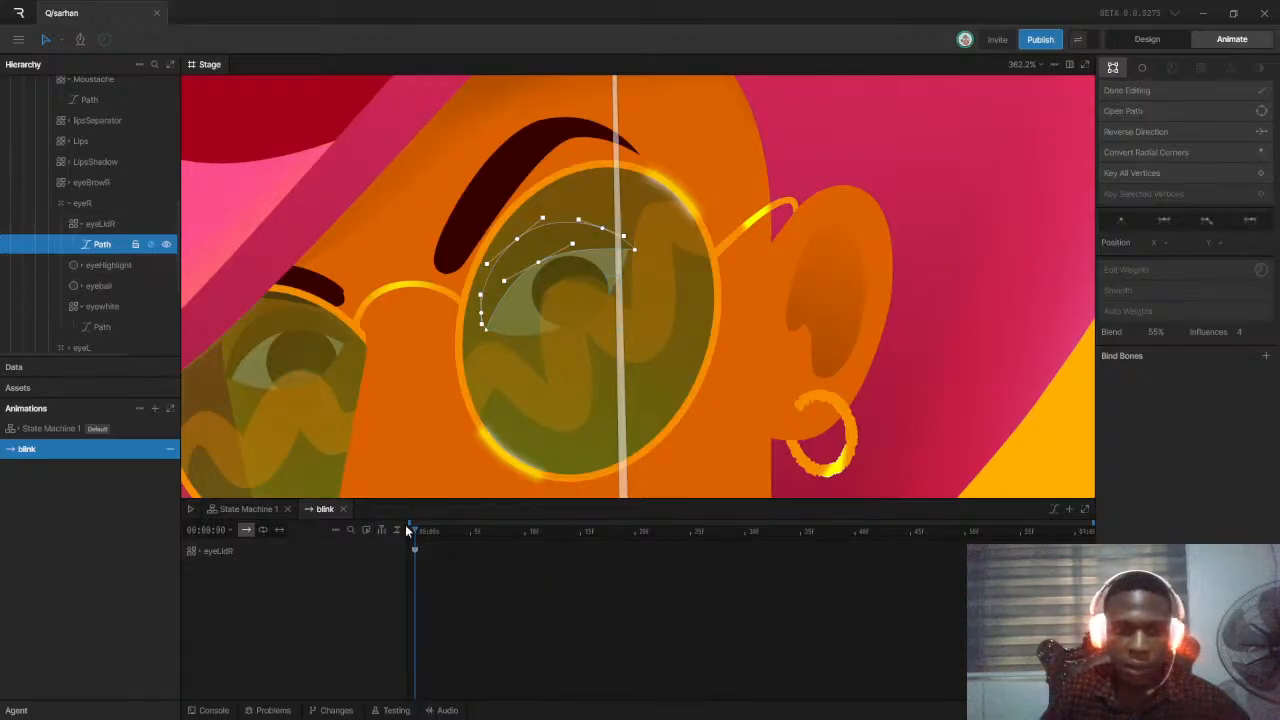
At frame 15, move the middle vertex of the eyelid's lower edge down over the eye to about X 39.5, Y 0
{"action": "left_click_drag", "start_coordinate": [420, 533], "coordinate": [578, 537]}
{"action": "scroll", "coordinate": [447, 114], "scroll_direction": "down", "scroll_amount": 5}
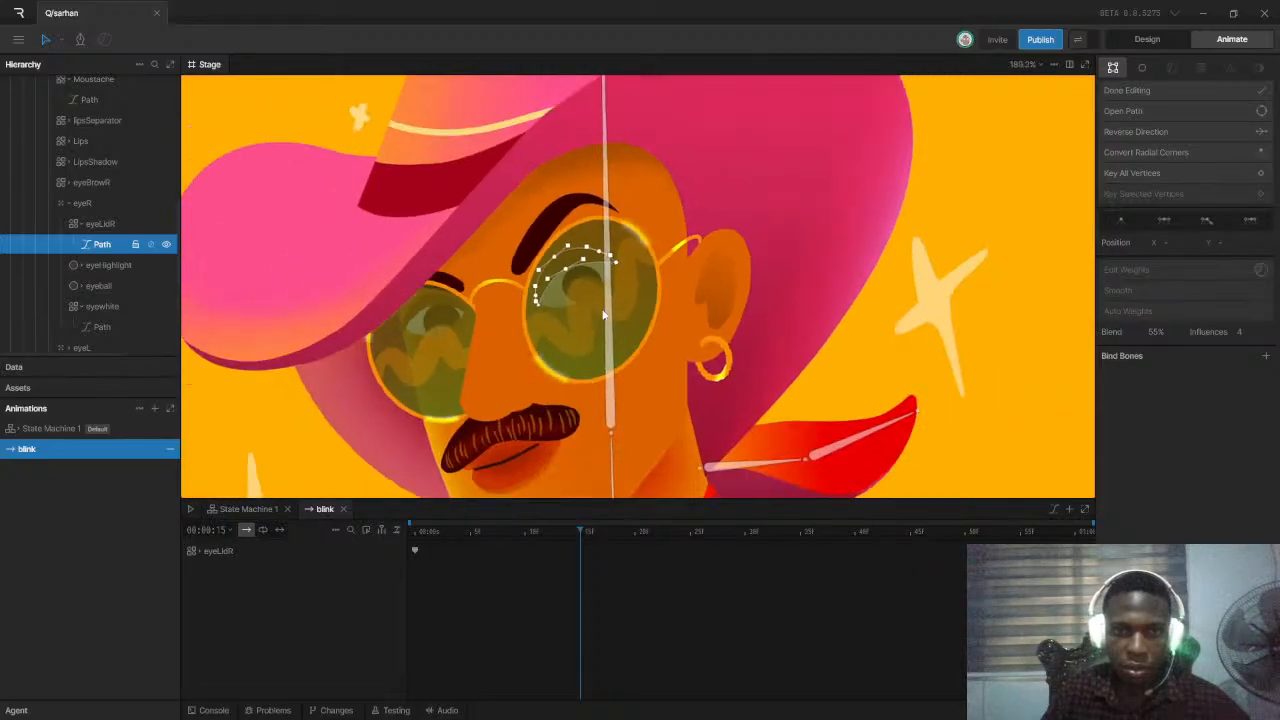
{"action": "scroll", "coordinate": [579, 294], "scroll_direction": "up", "scroll_amount": 10}
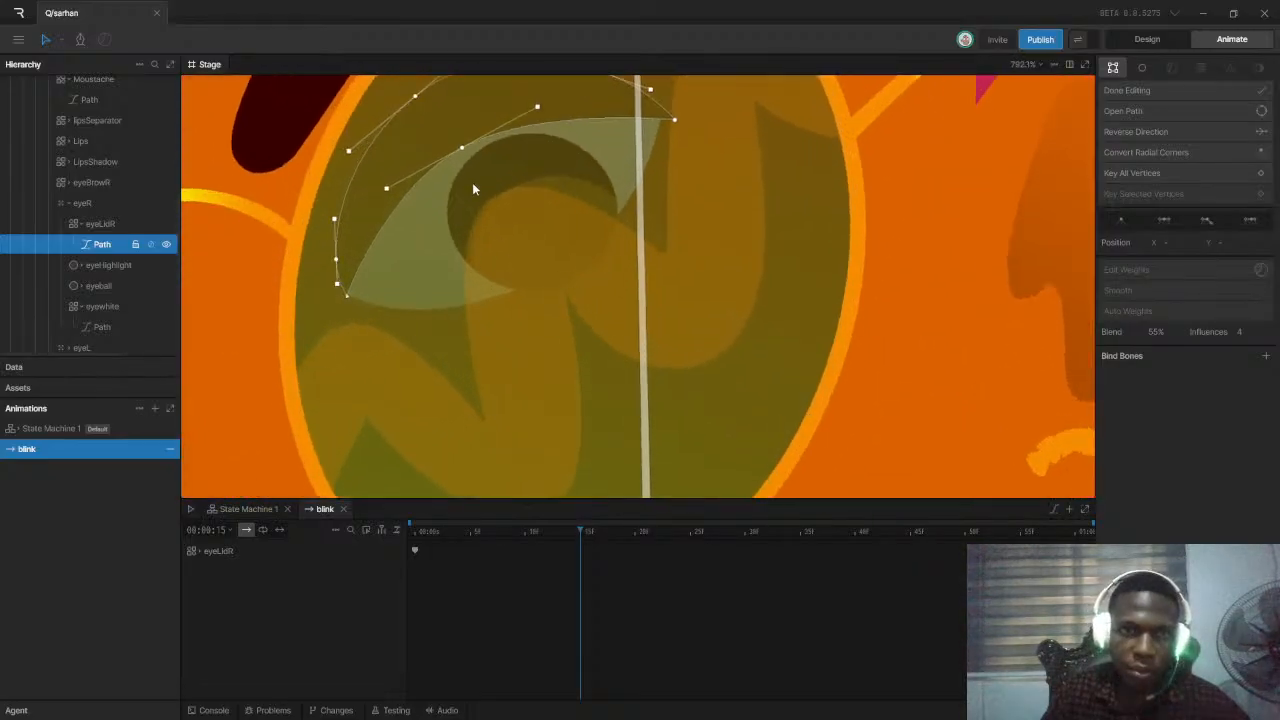
{"action": "left_click_drag", "start_coordinate": [462, 149], "coordinate": [557, 294]}
{"action": "scroll", "coordinate": [585, 238], "scroll_direction": "down", "scroll_amount": 5}
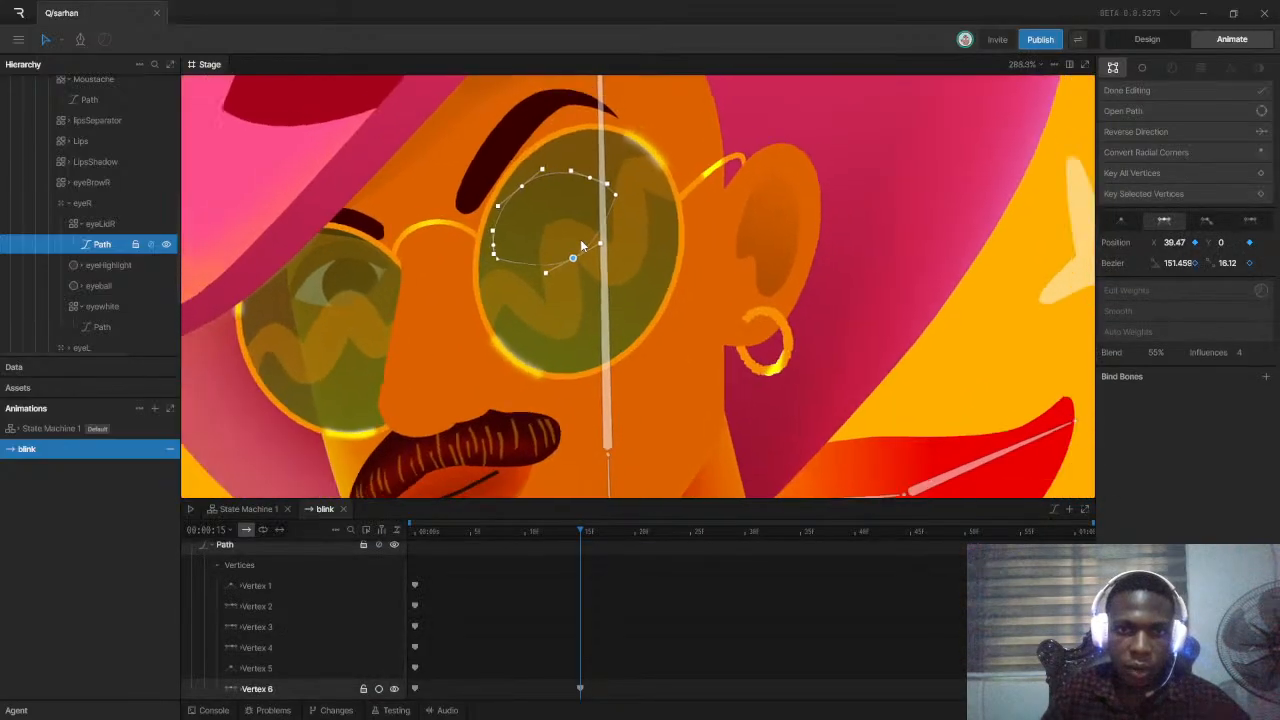
Scrub the blink timeline back to frame 0 to preview the eyelid's motion on the face
{"action": "scroll", "coordinate": [582, 239], "scroll_direction": "down", "scroll_amount": 2}
{"action": "left_click", "coordinate": [471, 532]}
{"action": "left_click_drag", "start_coordinate": [471, 534], "coordinate": [402, 536]}
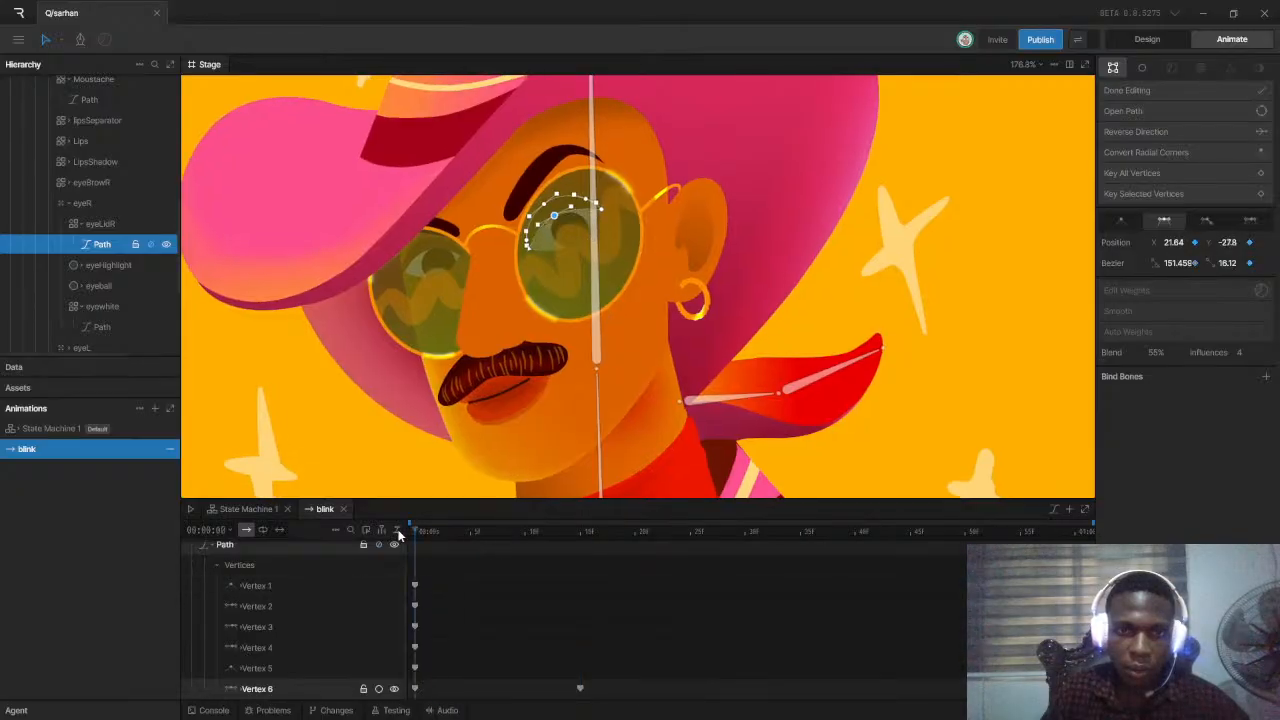
{"action": "key", "text": "space"}
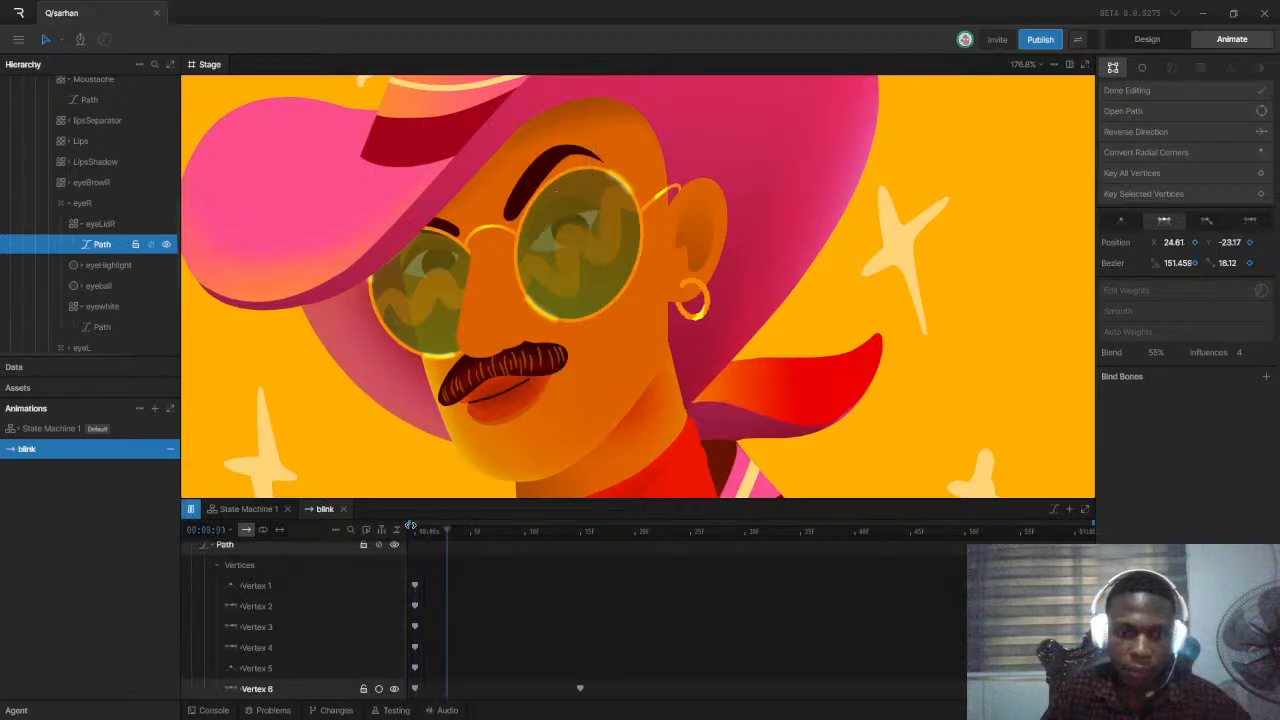
{"action": "scroll", "coordinate": [540, 283], "scroll_direction": "up", "scroll_amount": 8}
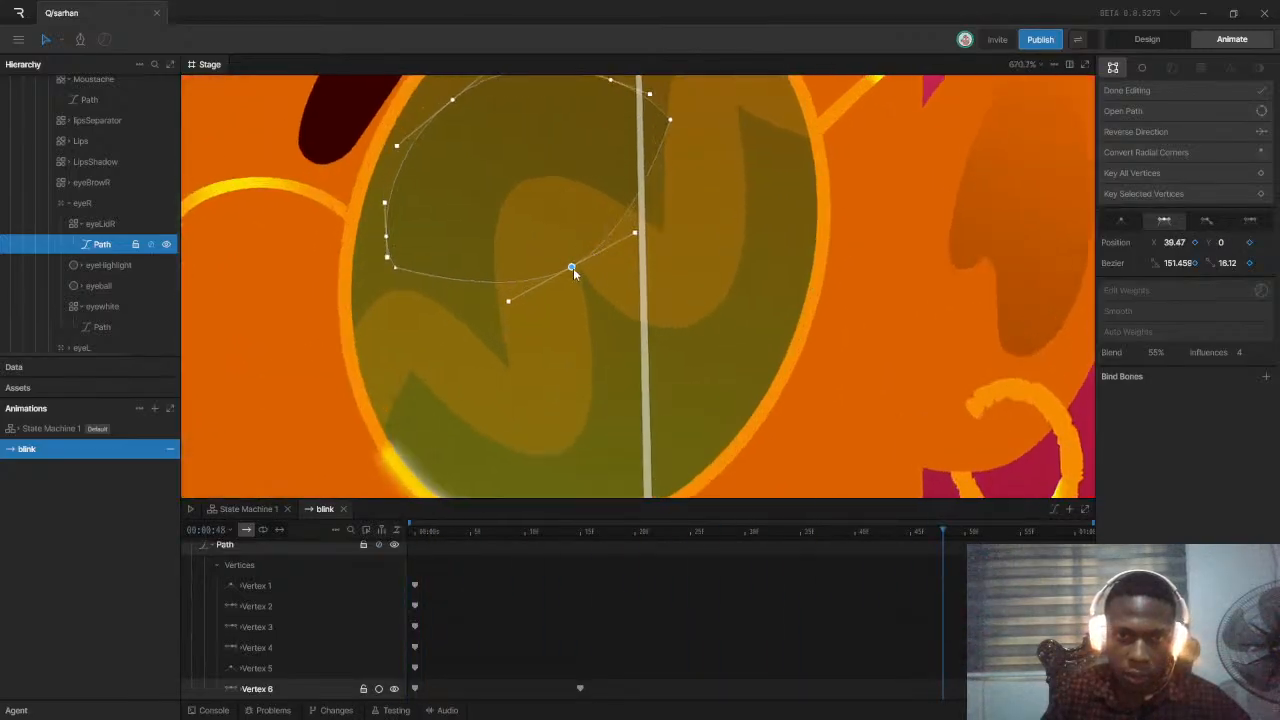
{"action": "left_click_drag", "start_coordinate": [571, 268], "coordinate": [585, 278]}
{"action": "left_click_drag", "start_coordinate": [918, 660], "coordinate": [965, 698]}
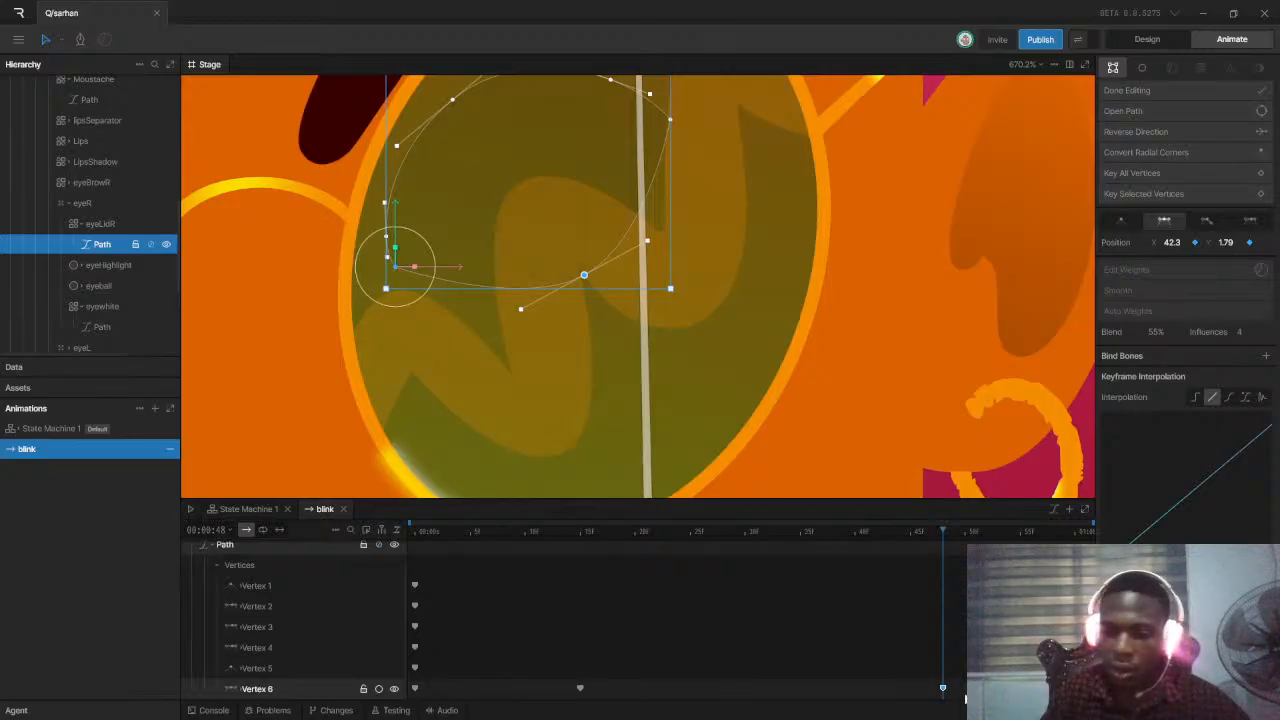
{"action": "key", "text": "Delete"}
At frame 15 of blink, move the middle vertex of the eyelid's lower edge to X 42.3, Y 0, and preview the animation
{"action": "left_click", "coordinate": [591, 533]}
{"action": "left_click_drag", "start_coordinate": [591, 535], "coordinate": [582, 537]}
{"action": "left_click_drag", "start_coordinate": [576, 261], "coordinate": [585, 268]}
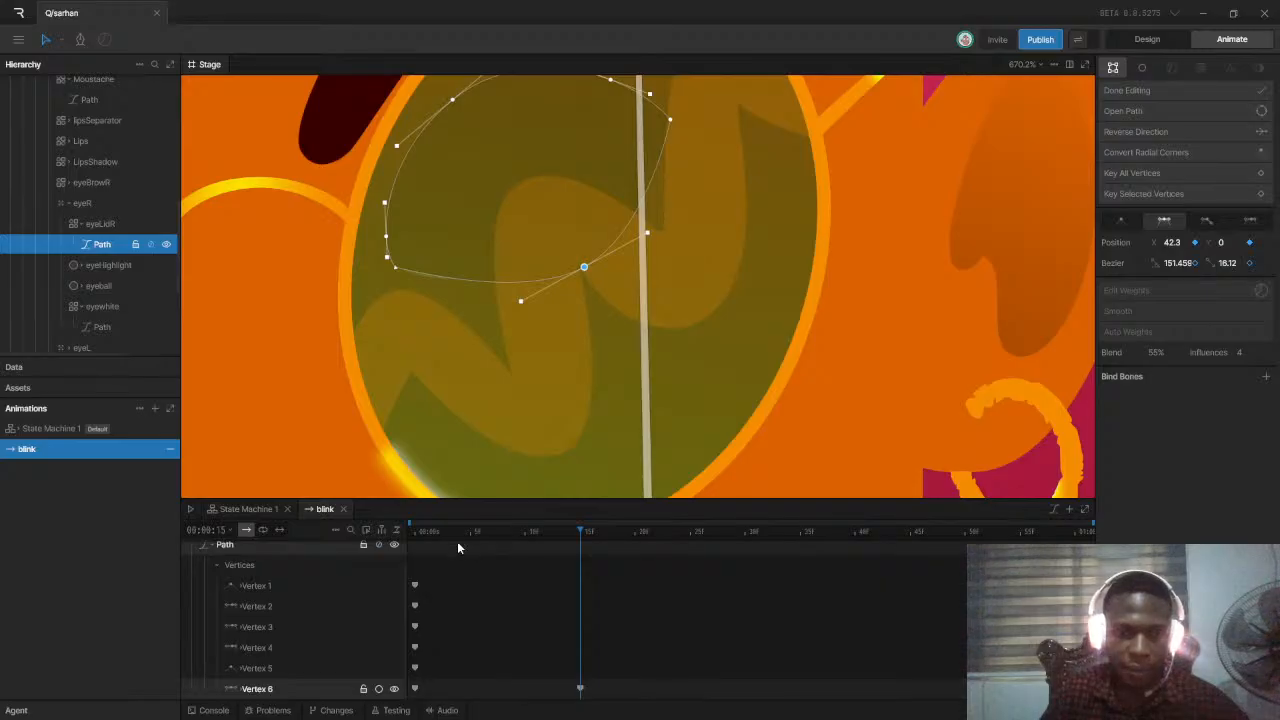
{"action": "scroll", "coordinate": [537, 171], "scroll_direction": "down", "scroll_amount": 5}
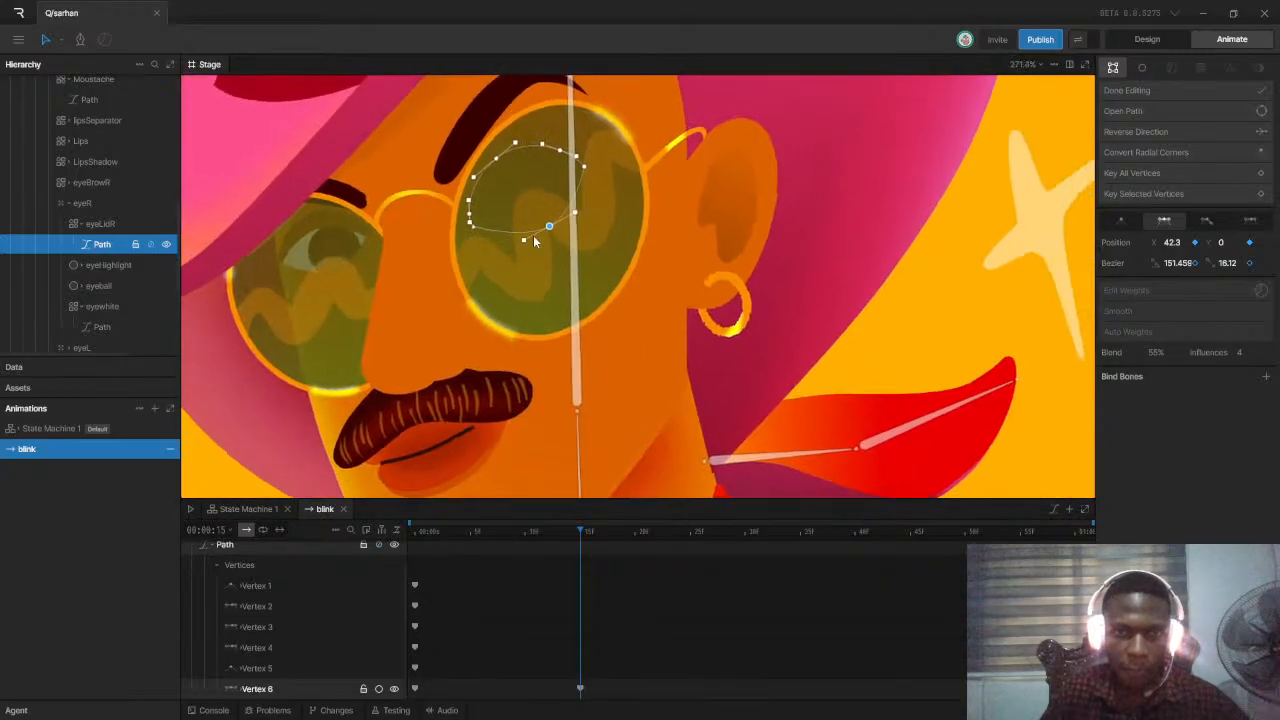
{"action": "left_click", "coordinate": [1203, 101]}
{"action": "key", "text": "space"}
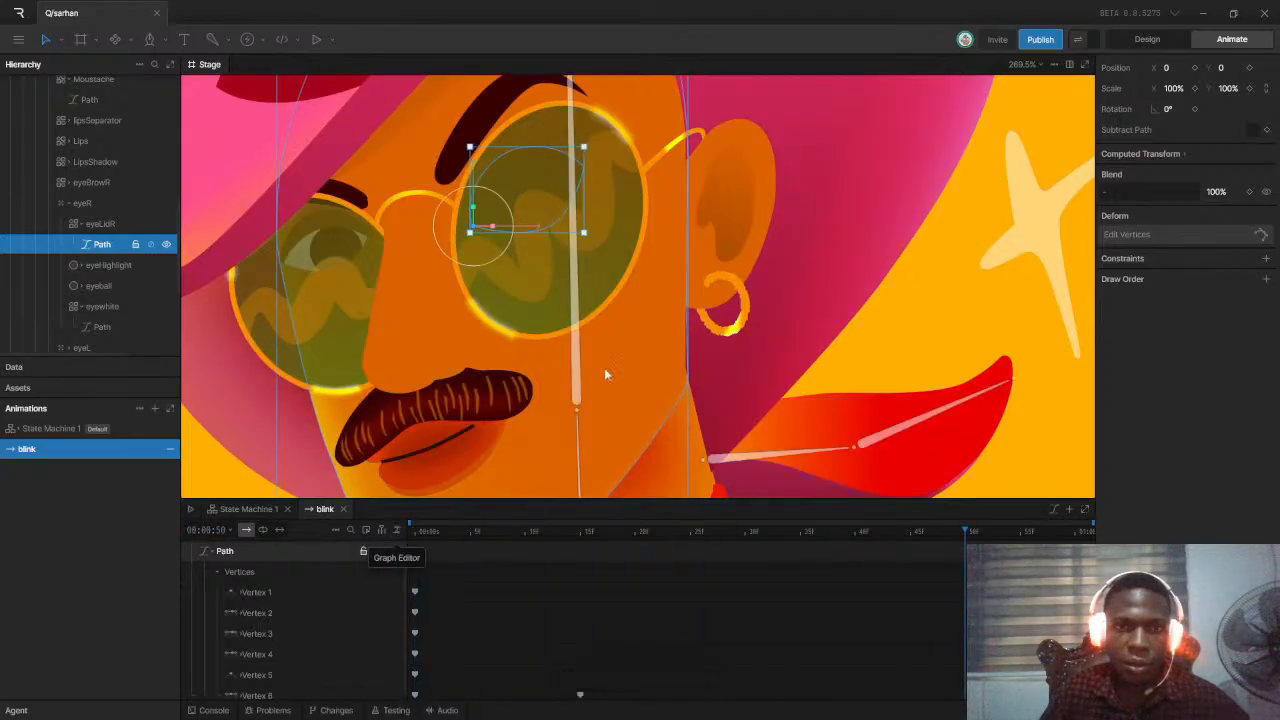
At frame 15, reopen the eyeLidR path for vertex editing and move its inner corner, Vertex 1, down to X 0.92, Y 1.76
{"action": "left_click", "coordinate": [584, 535]}
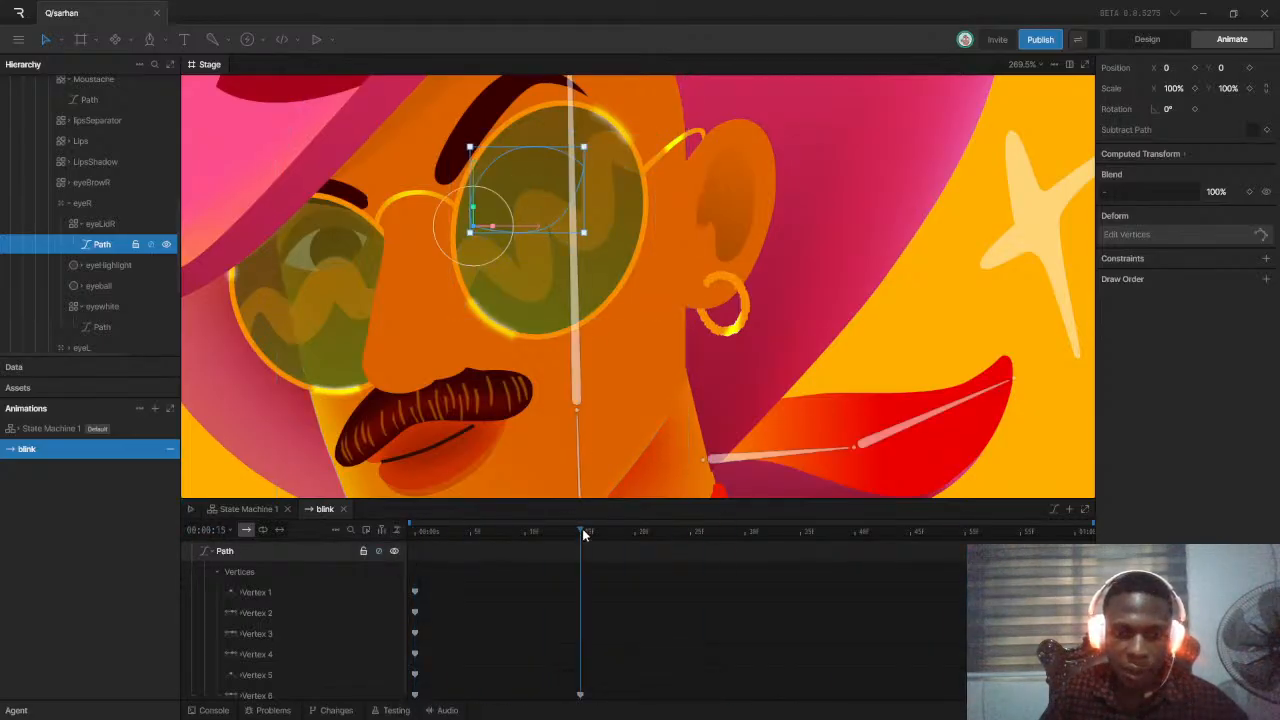
{"action": "scroll", "coordinate": [471, 217], "scroll_direction": "up", "scroll_amount": 6}
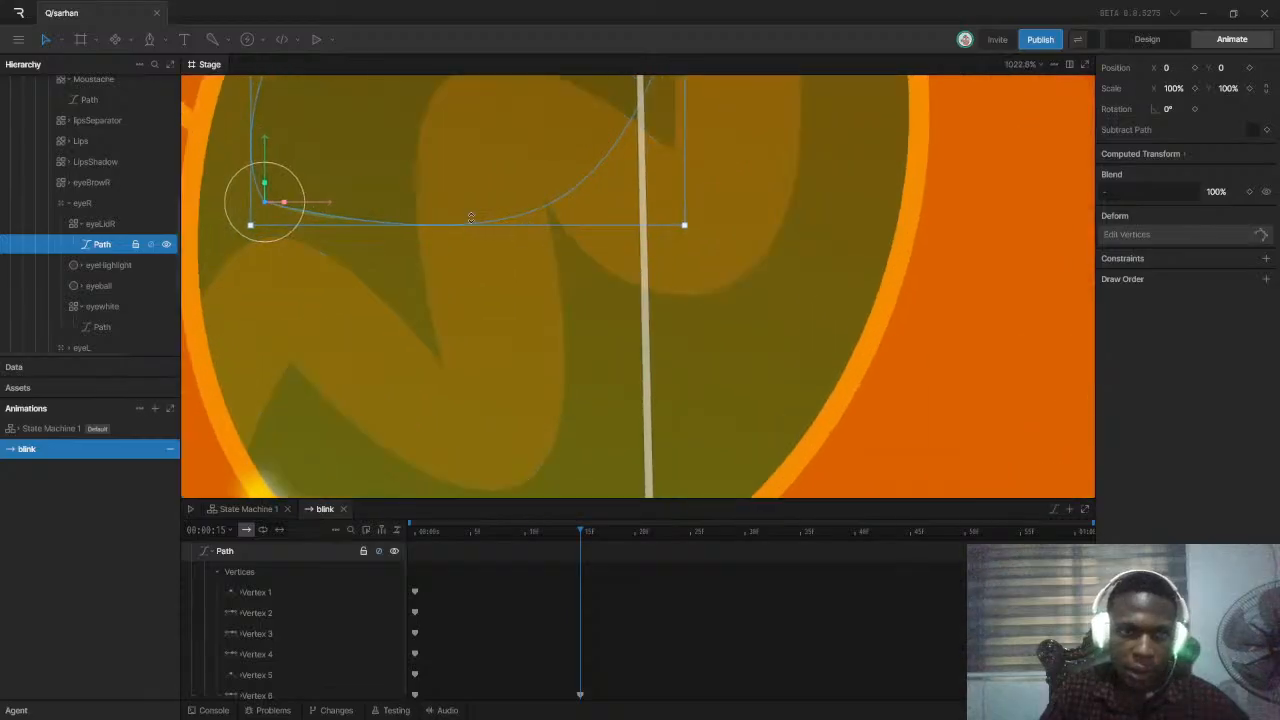
{"action": "double_click", "coordinate": [471, 218]}
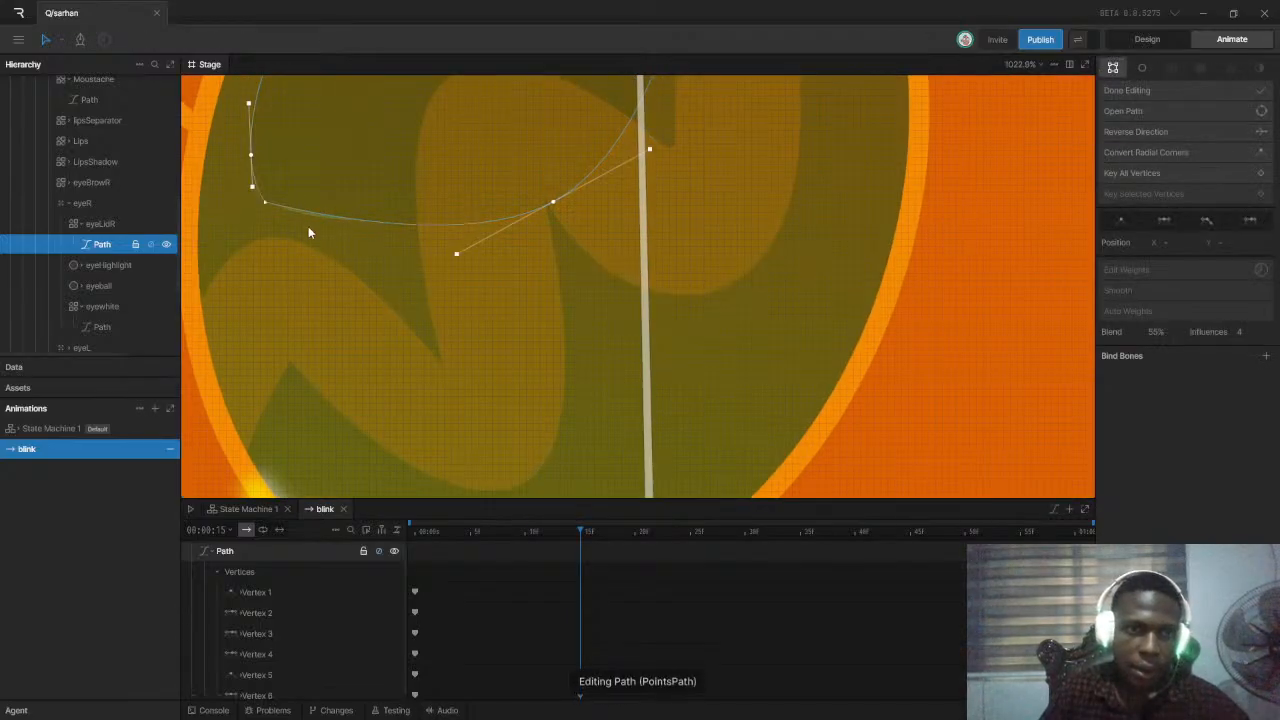
{"action": "left_click_drag", "start_coordinate": [267, 202], "coordinate": [271, 214]}
{"action": "scroll", "coordinate": [270, 230], "scroll_direction": "down", "scroll_amount": 4}
{"action": "scroll", "coordinate": [270, 235], "scroll_direction": "down", "scroll_amount": 1}
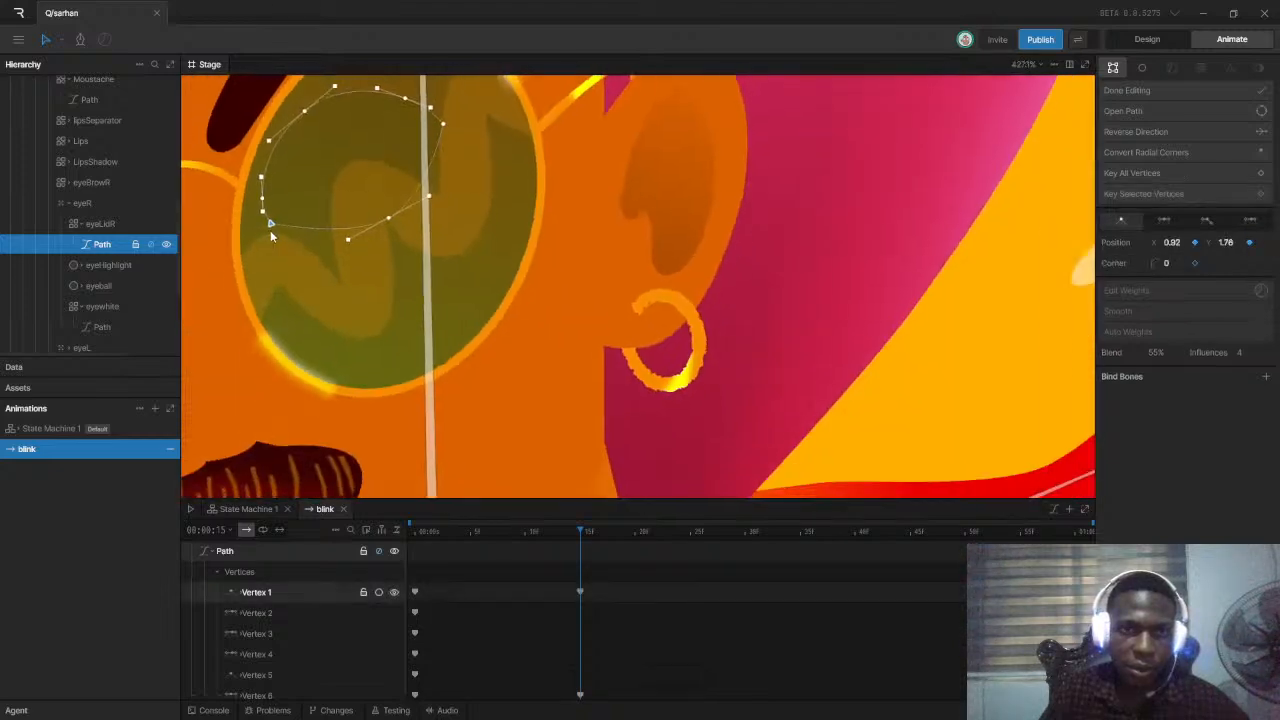
Play the blink timeline from the start to preview the adjusted eyelid corner
{"action": "left_click_drag", "start_coordinate": [464, 533], "coordinate": [408, 520]}
{"action": "key", "text": "space"}
{"action": "key", "text": "space"}
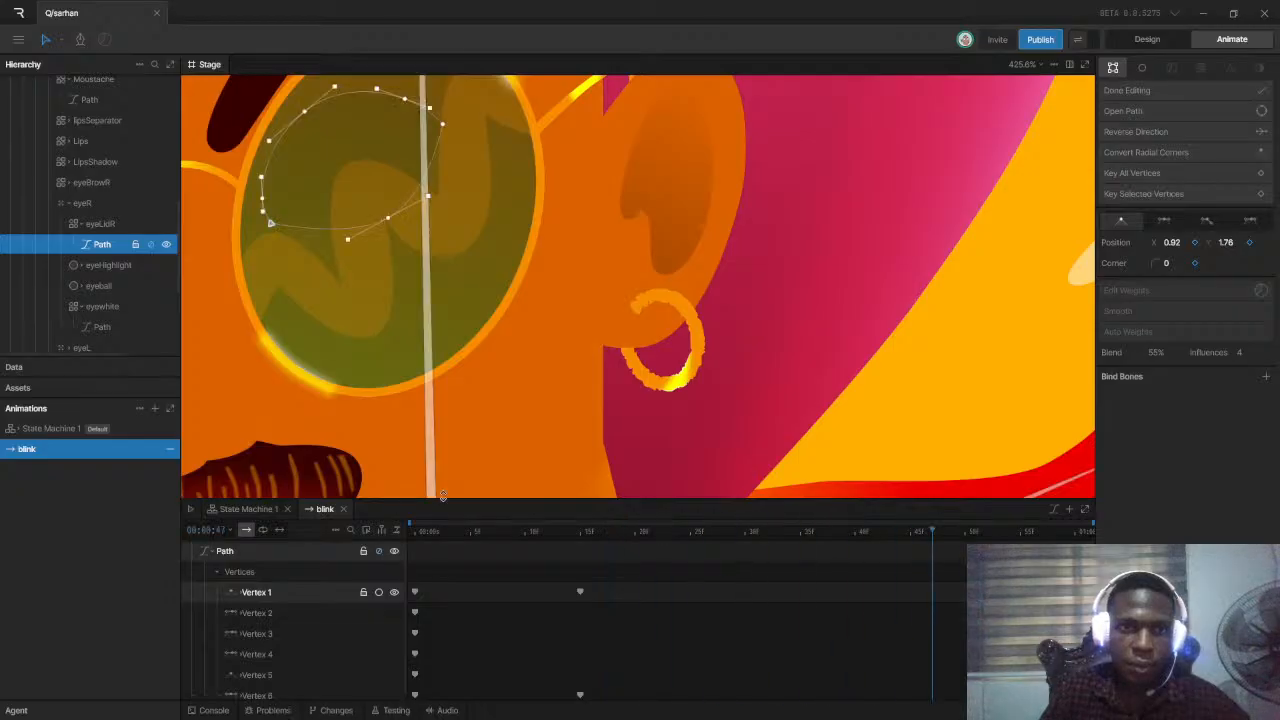
{"action": "scroll", "coordinate": [468, 240], "scroll_direction": "down", "scroll_amount": 10}
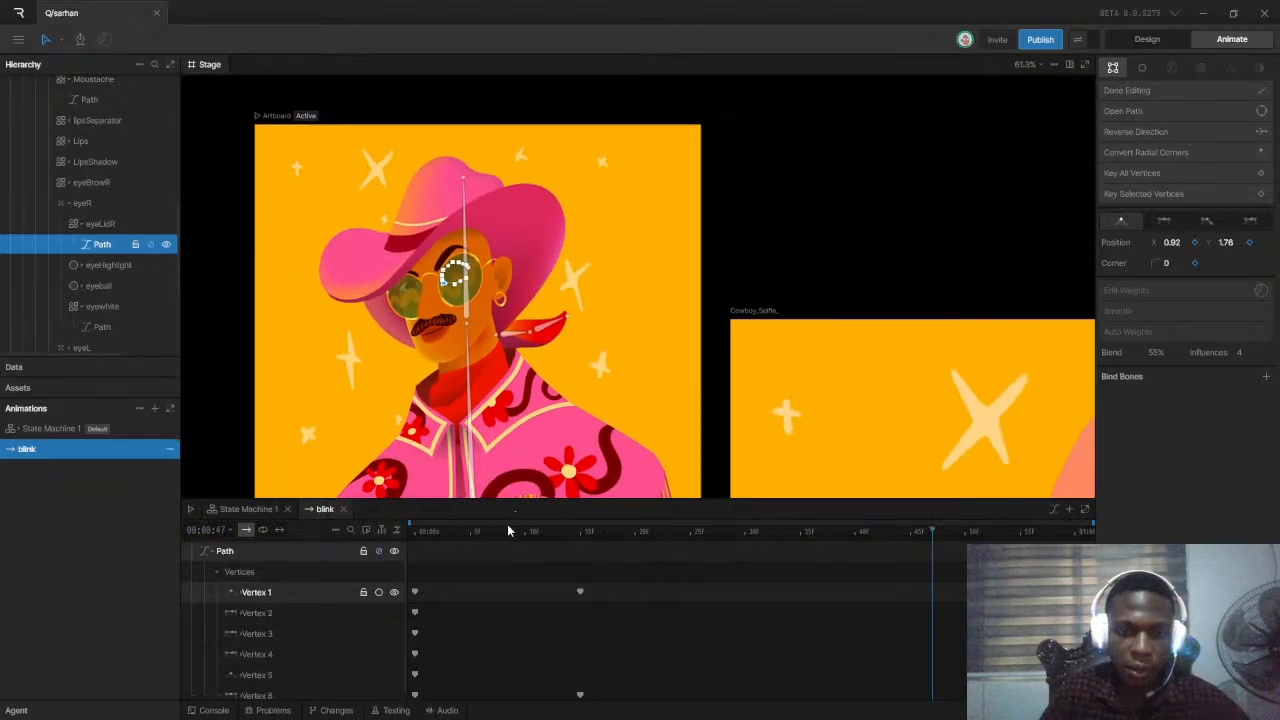
Key all eyelid path vertices at frame 15 and again at frame 23 to hold the closed eye
{"action": "left_click_drag", "start_coordinate": [593, 533], "coordinate": [577, 590]}
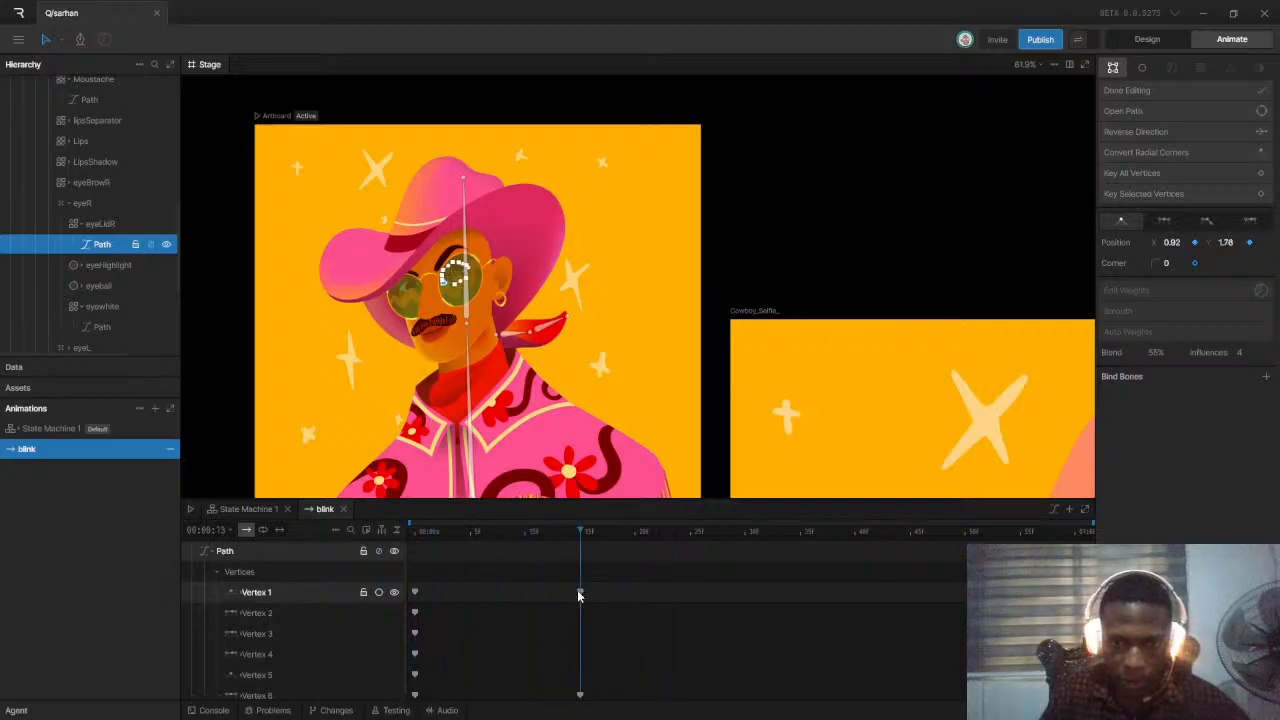
{"action": "left_click", "coordinate": [1260, 173]}
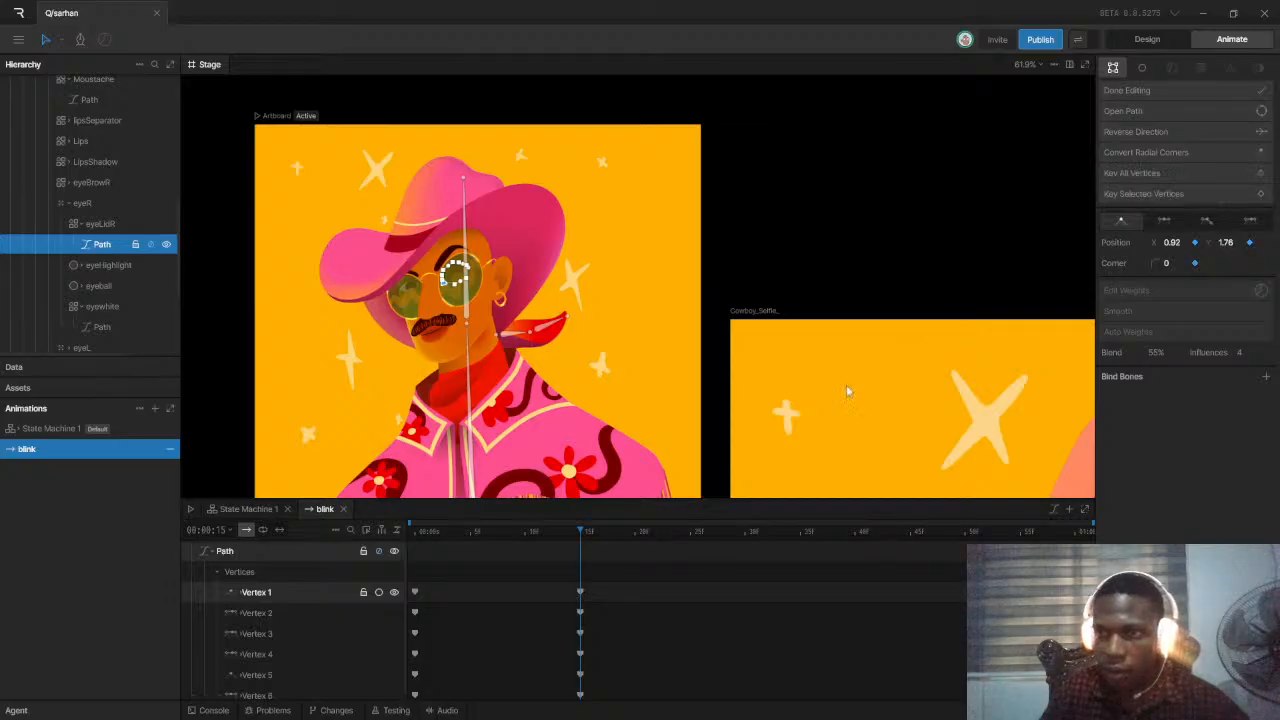
{"action": "left_click_drag", "start_coordinate": [585, 537], "coordinate": [668, 548]}
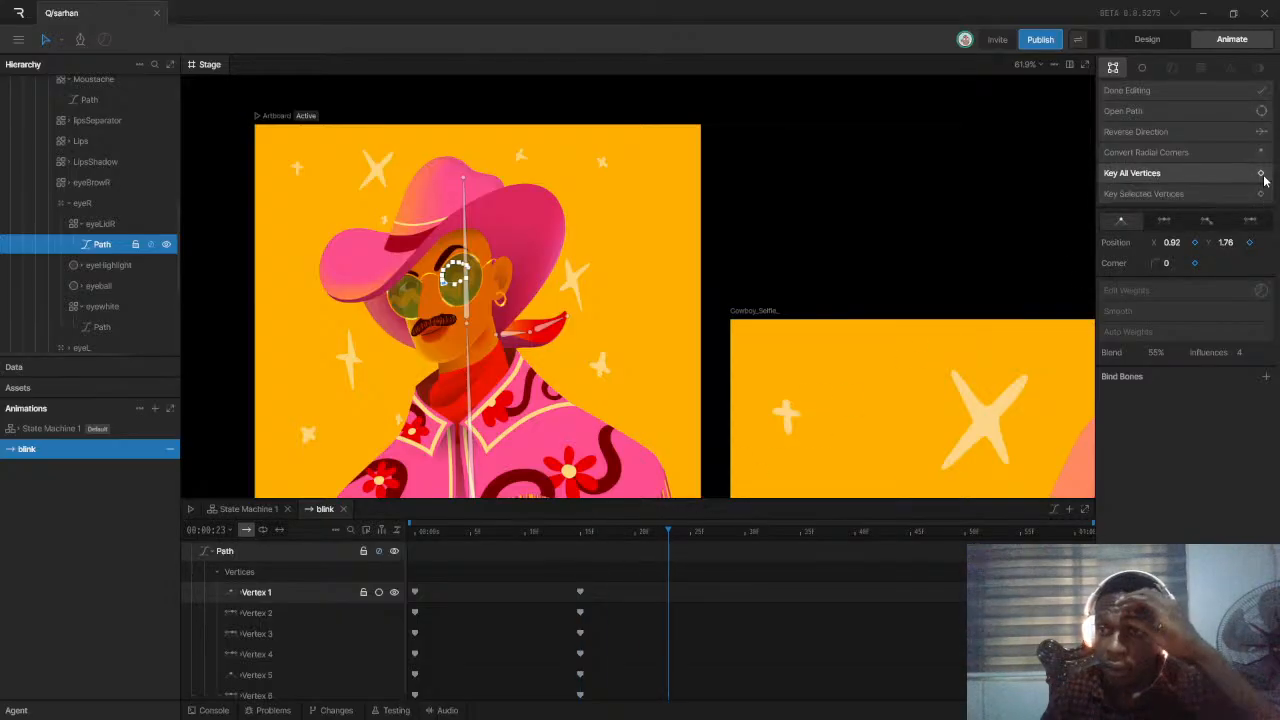
Copy the frame 0 keyframes of Vertices 1 to 6 to frame 35 so the eyelid opens again
{"action": "left_click_drag", "start_coordinate": [697, 548], "coordinate": [800, 548]}
{"action": "scroll", "coordinate": [493, 597], "scroll_direction": "down", "scroll_amount": 1}
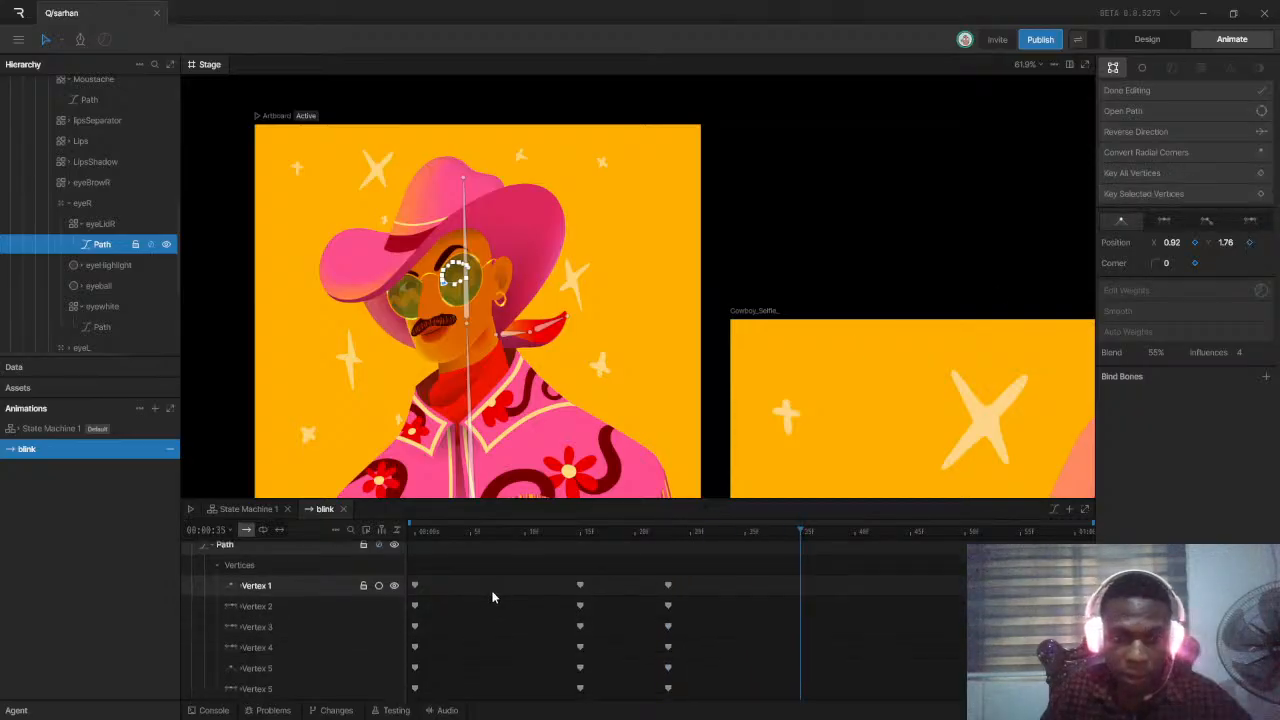
{"action": "left_click_drag", "start_coordinate": [451, 584], "coordinate": [418, 690]}
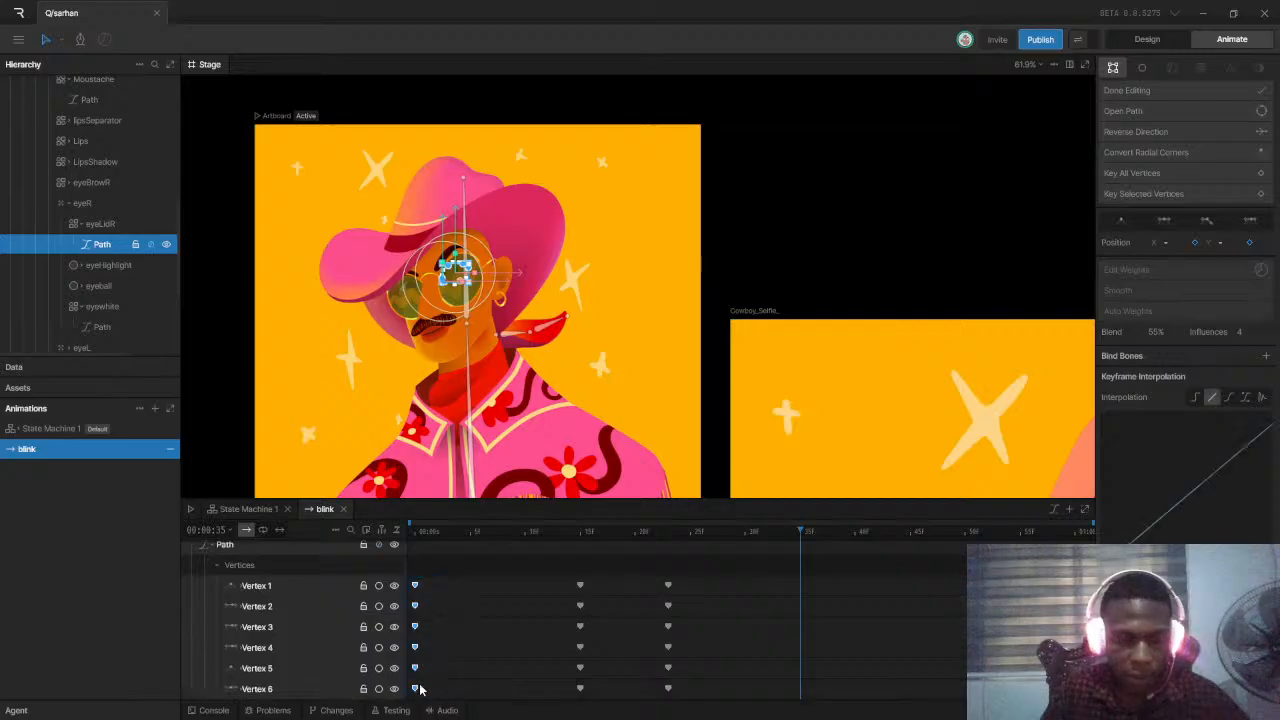
{"action": "key", "text": "k"}
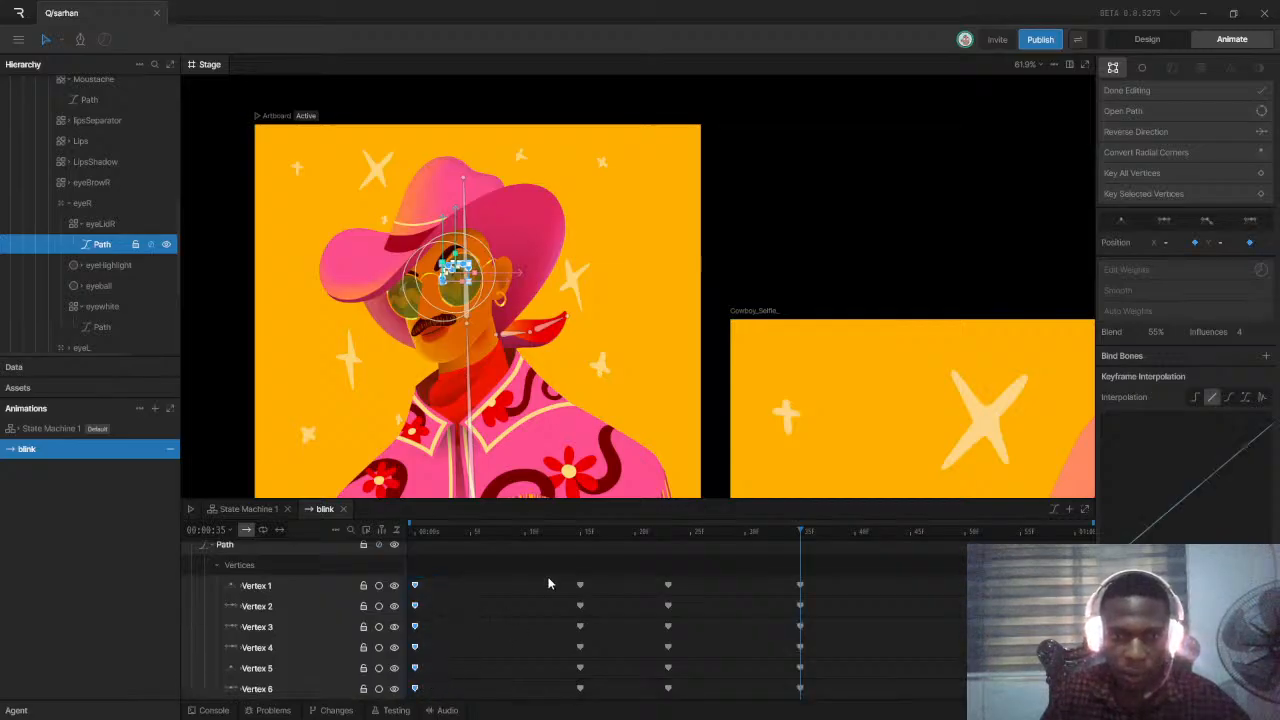
Leave vertex editing and play blink from frame 0 several times to review the full eyelid motion
{"action": "left_click", "coordinate": [422, 531]}
{"action": "left_click", "coordinate": [503, 538]}
{"action": "left_click", "coordinate": [497, 593]}
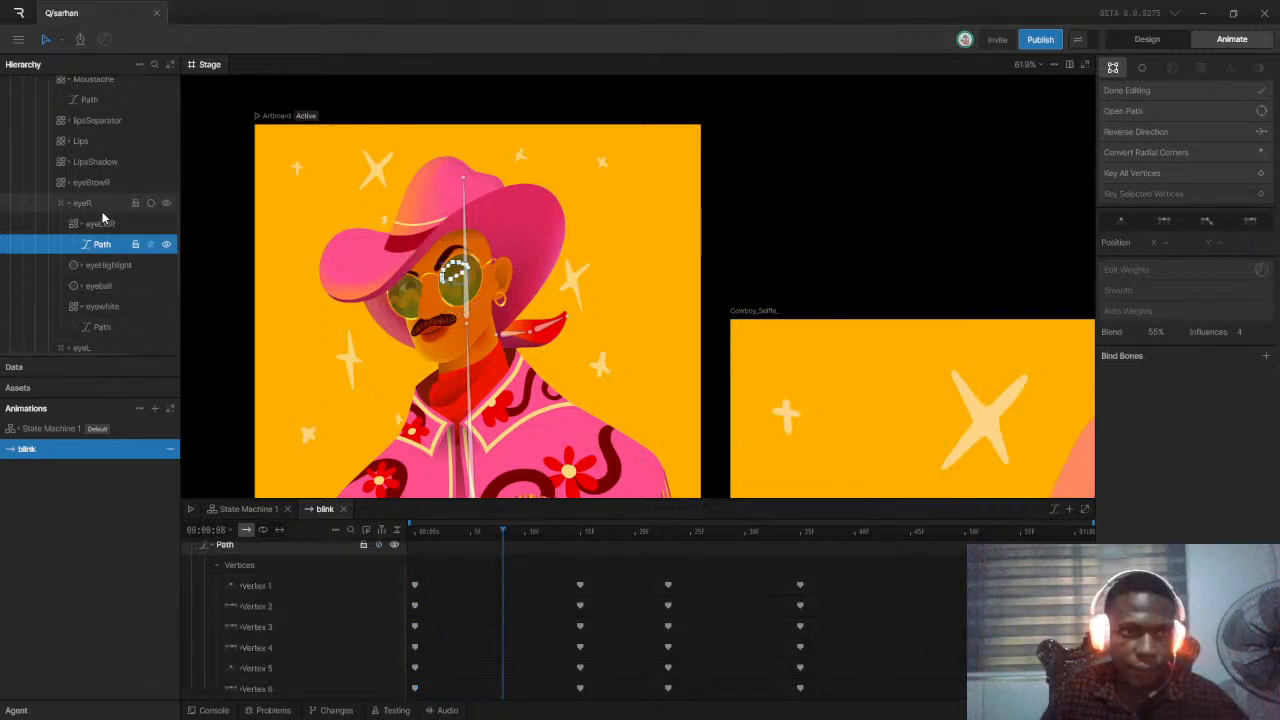
{"action": "key", "text": "Escape"}
{"action": "key", "text": "space"}
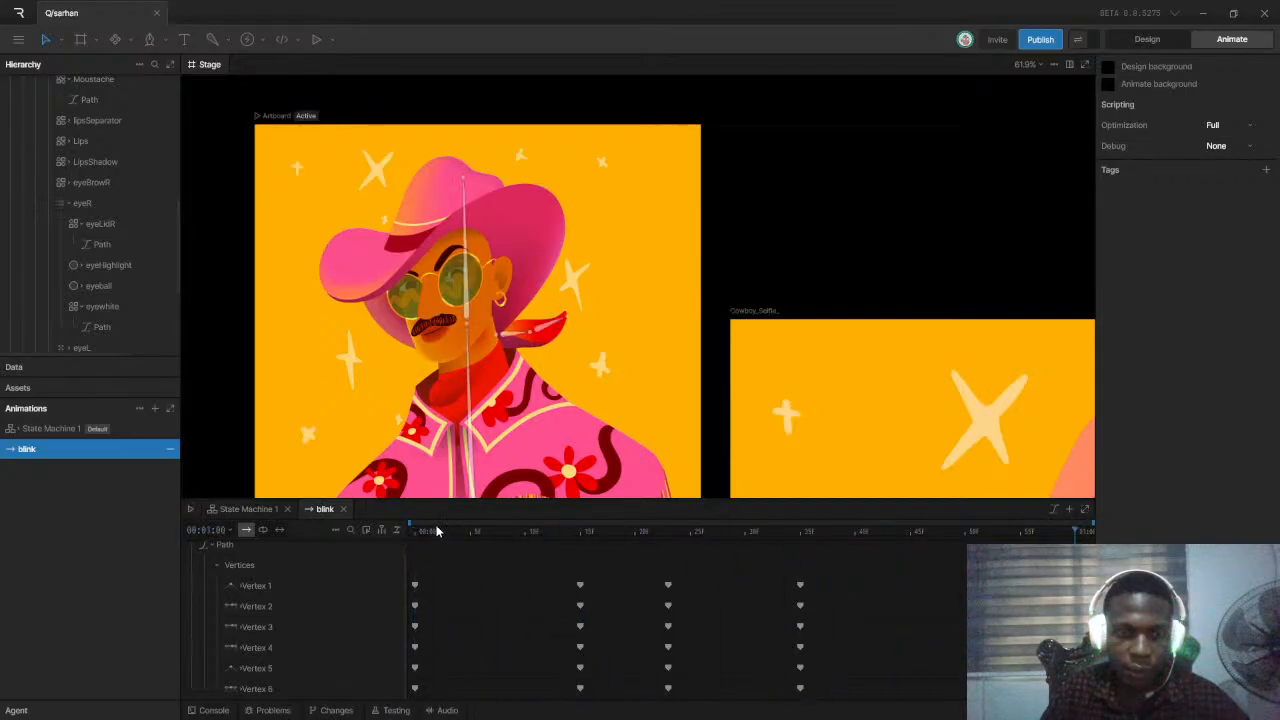
{"action": "key", "text": "space"}
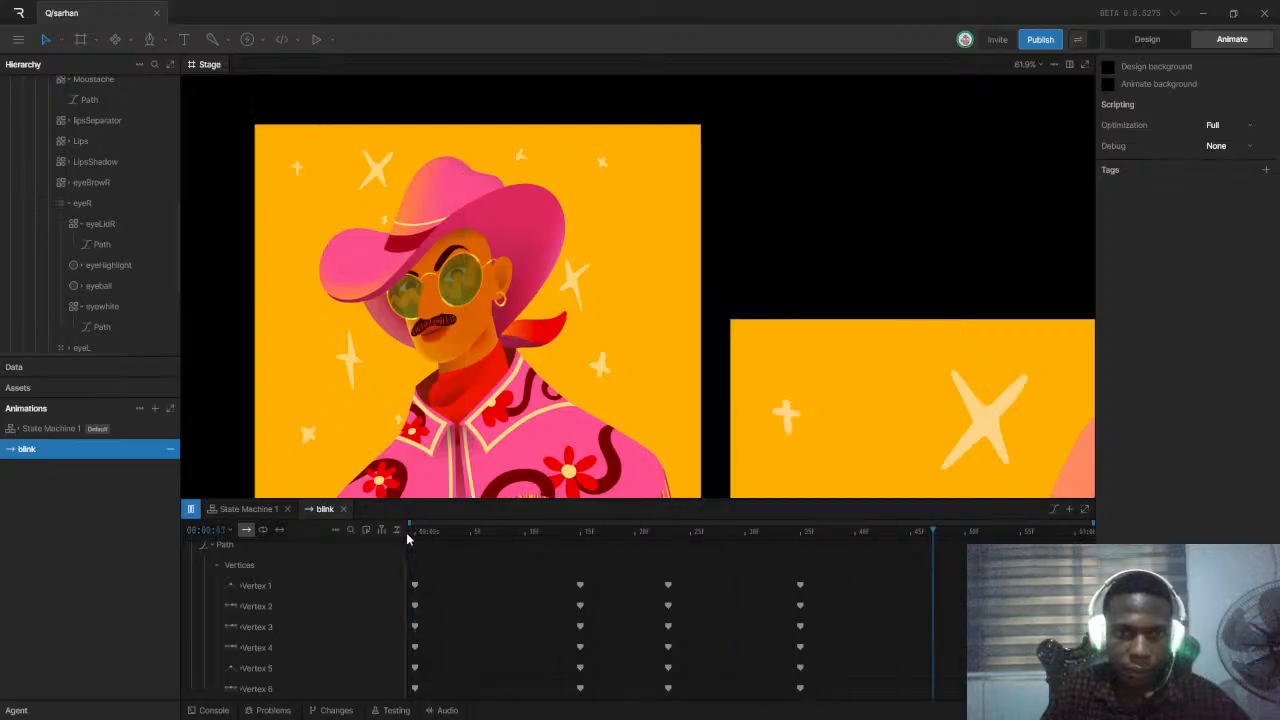
{"action": "left_click_drag", "start_coordinate": [434, 530], "coordinate": [406, 530]}
{"action": "key", "text": "space"}
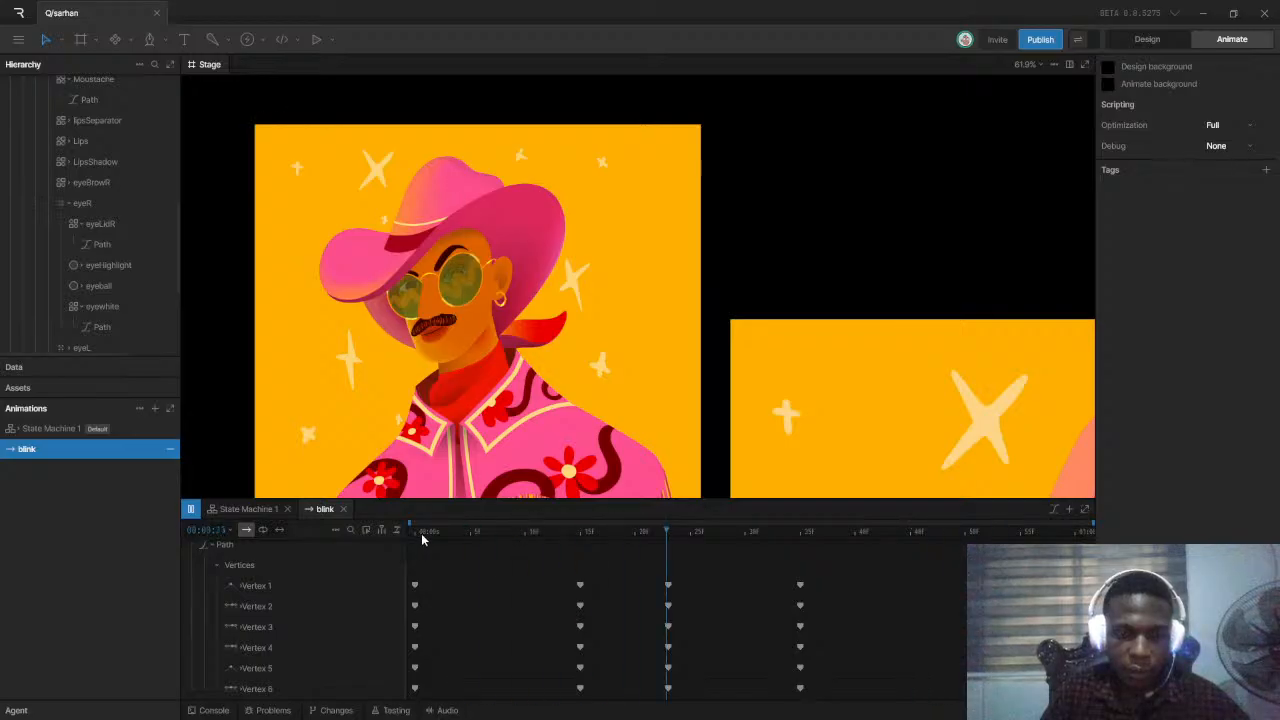
{"action": "key", "text": "space"}
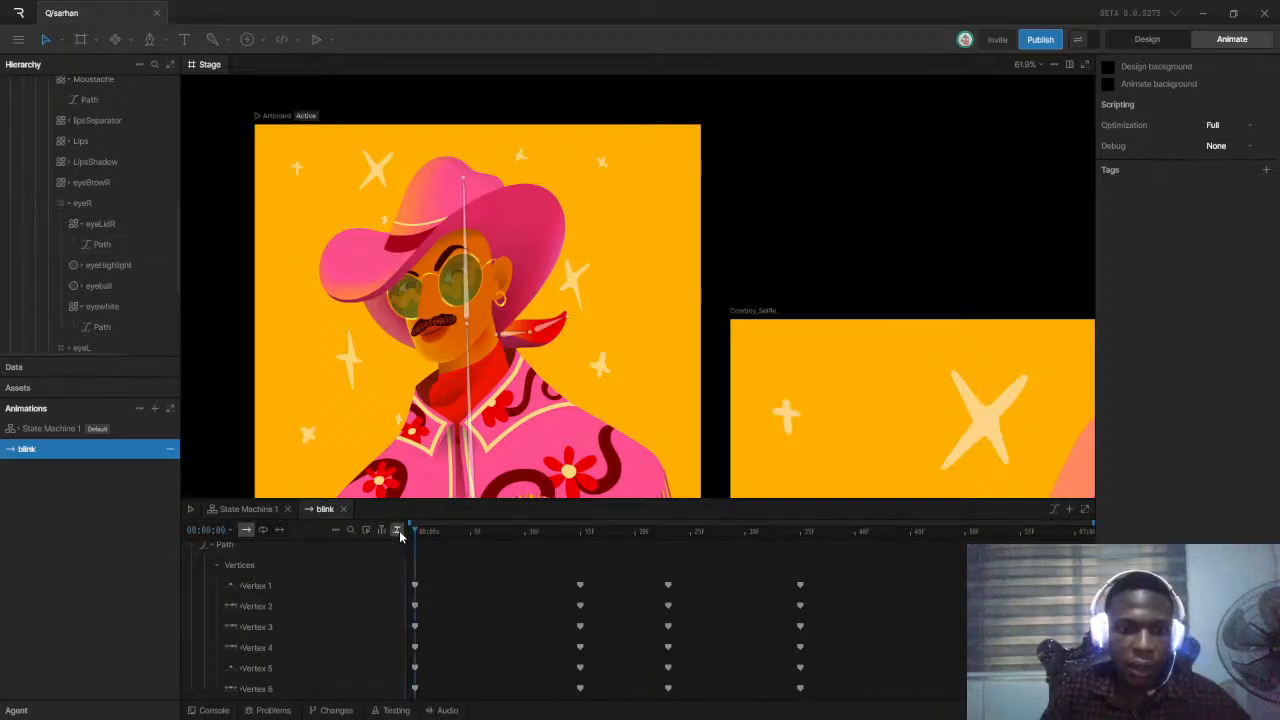
Try looping playback on the blink timeline, return it to one-shot, and replay it from the start
{"action": "left_click", "coordinate": [262, 529]}
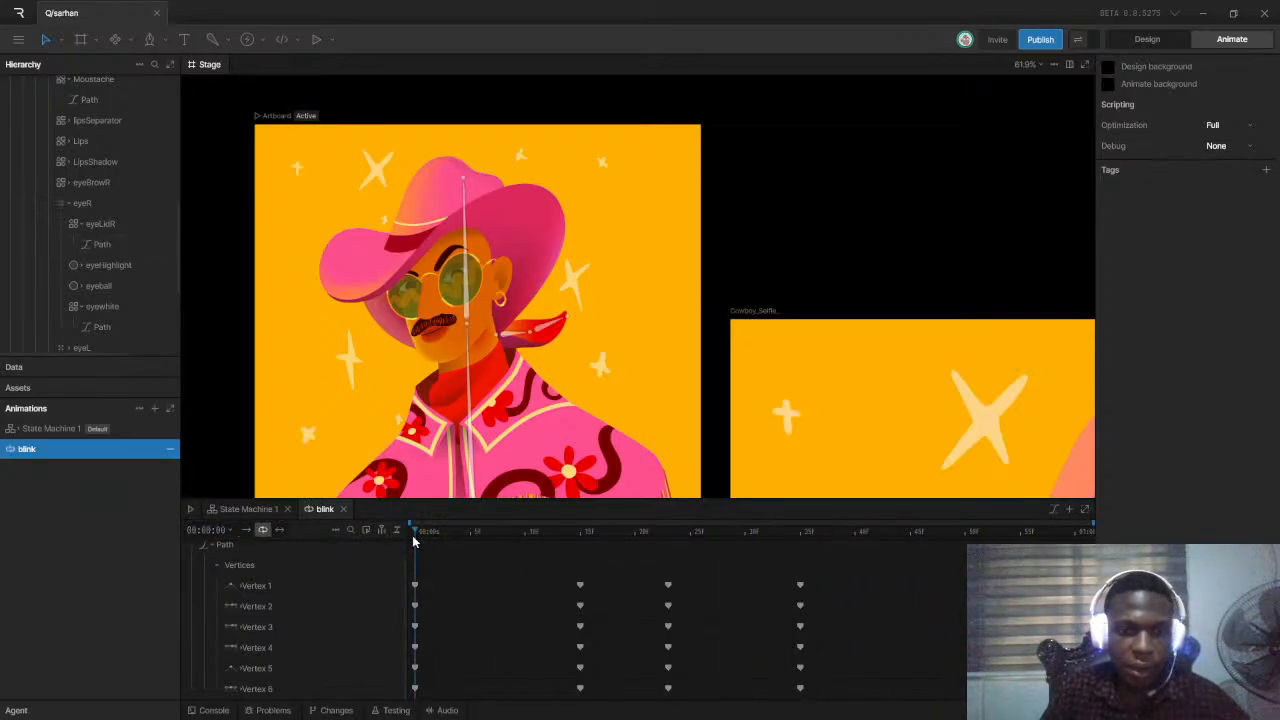
{"action": "key", "text": "space"}
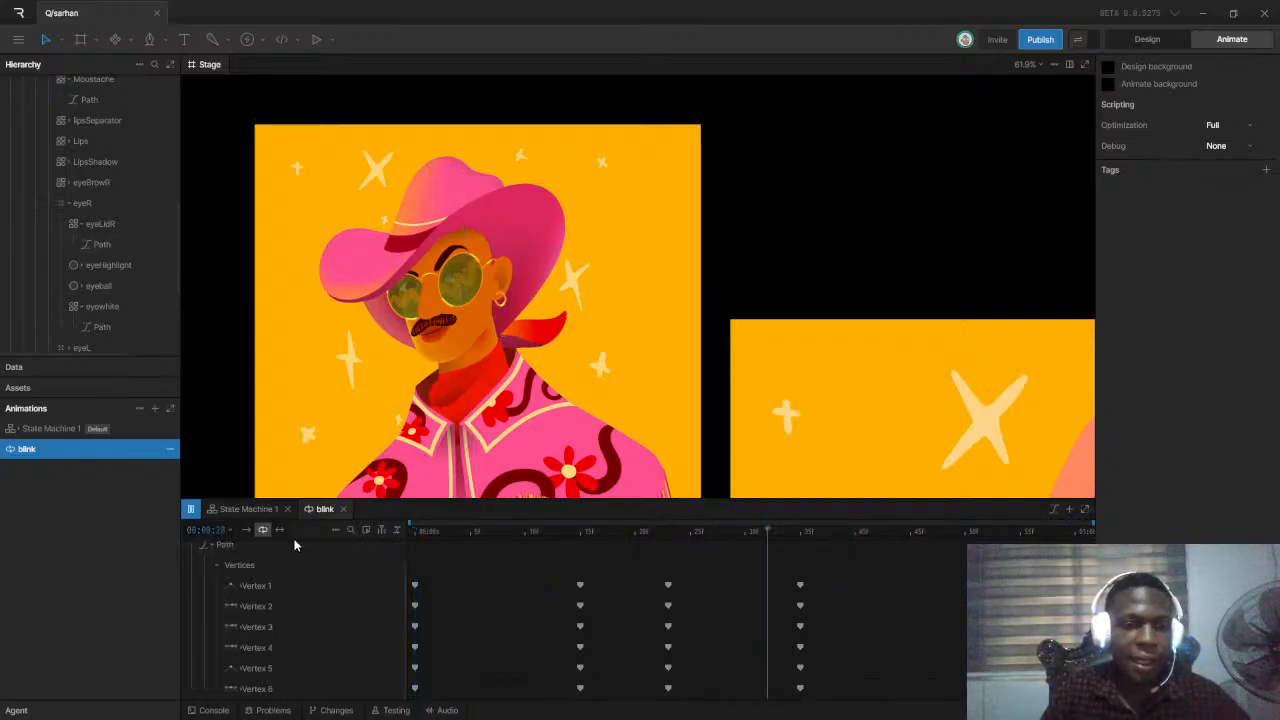
{"action": "left_click", "coordinate": [246, 529]}
{"action": "key", "text": "space"}
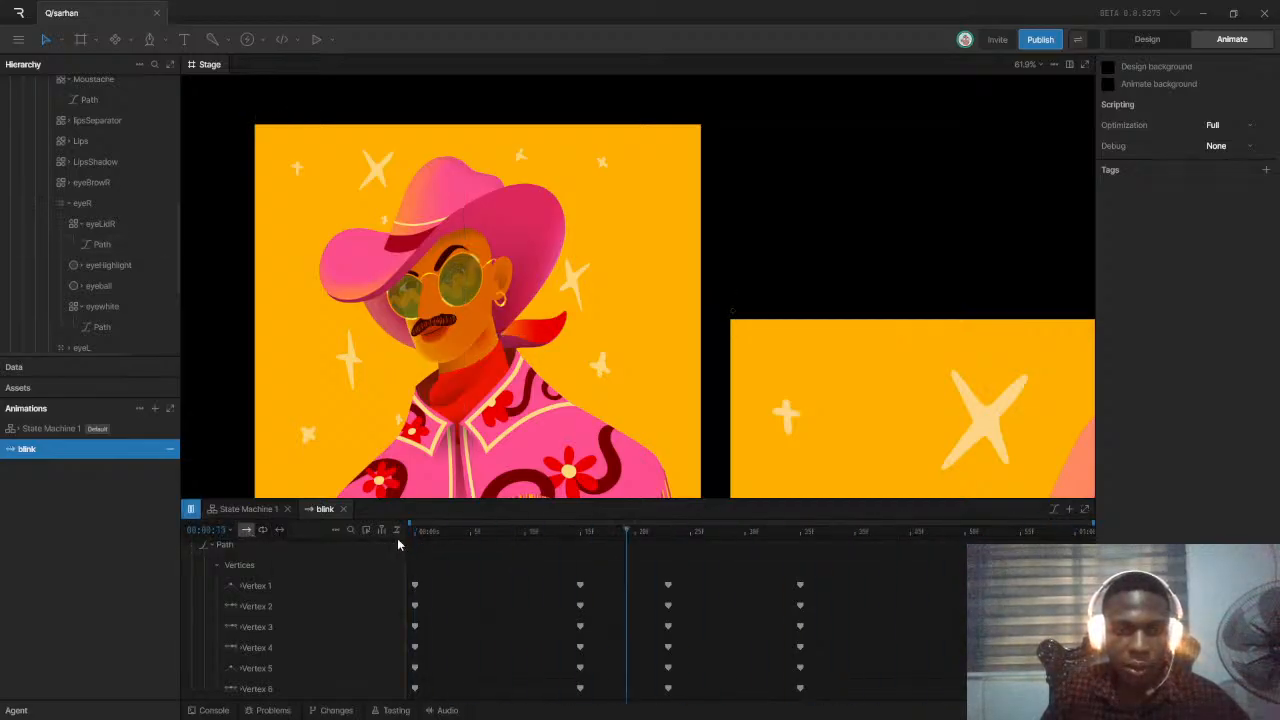
{"action": "left_click_drag", "start_coordinate": [436, 530], "coordinate": [408, 530]}
{"action": "key", "text": "space"}
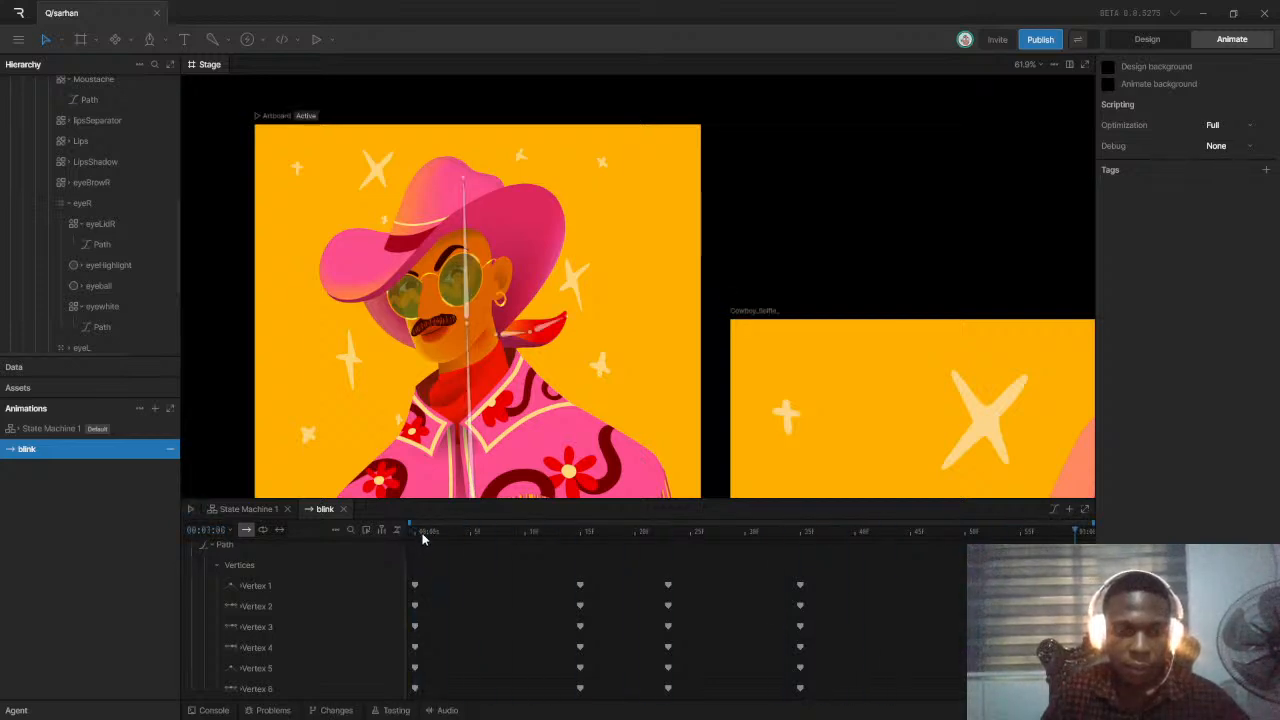
Collapse eyeLidR in the hierarchy, expand the eyeL group and select its eyeLid shape
{"action": "scroll", "coordinate": [221, 559], "scroll_direction": "up", "scroll_amount": 1}
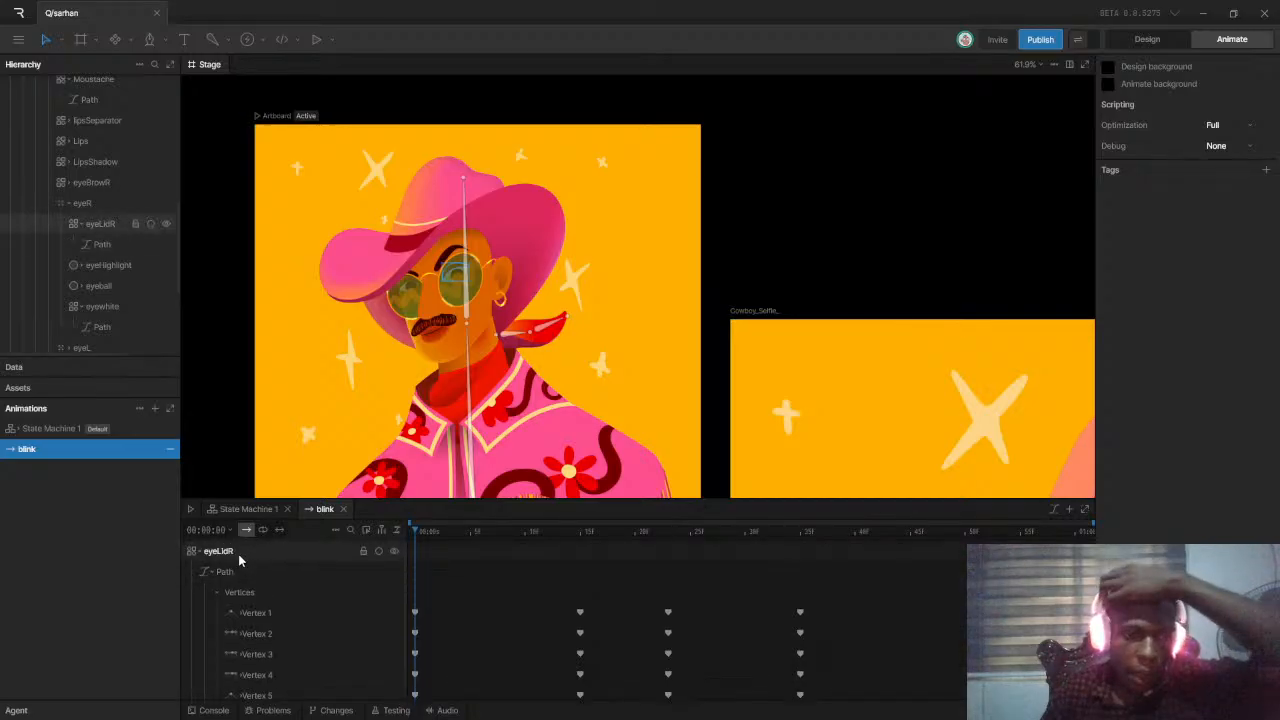
{"action": "left_click", "coordinate": [238, 558]}
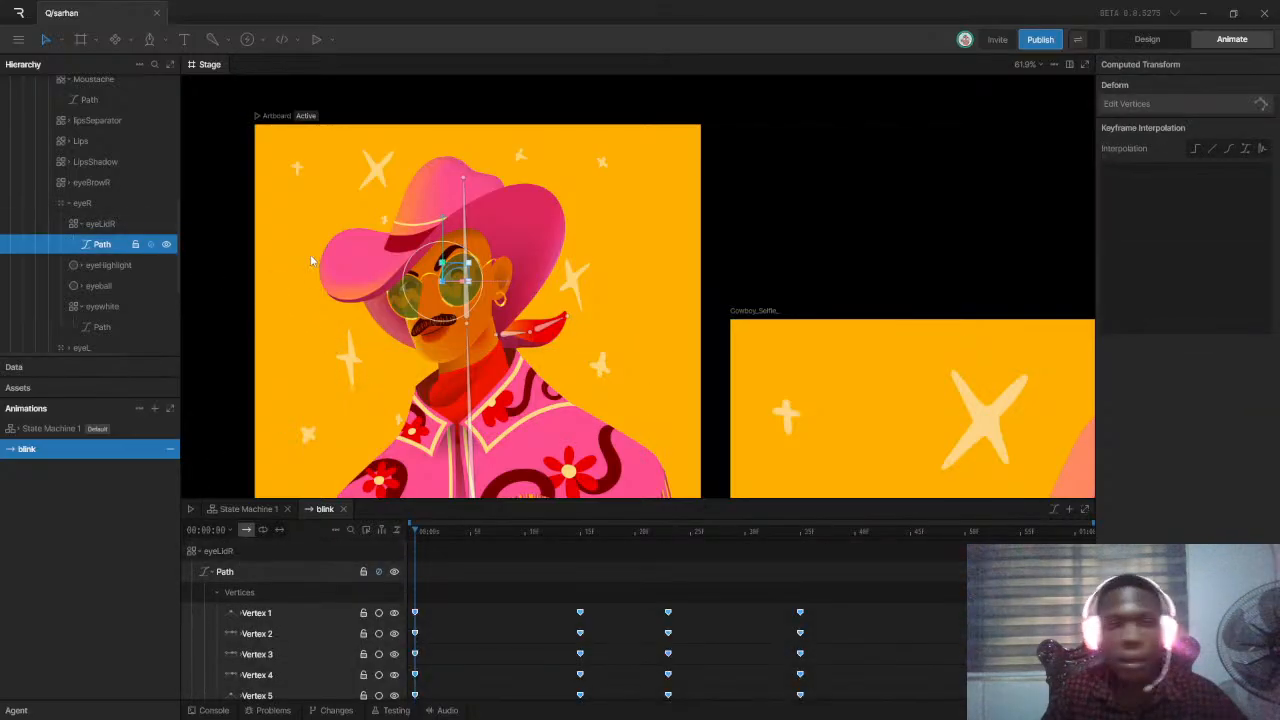
{"action": "scroll", "coordinate": [98, 262], "scroll_direction": "down", "scroll_amount": 3}
{"action": "scroll", "coordinate": [98, 262], "scroll_direction": "up", "scroll_amount": 3}
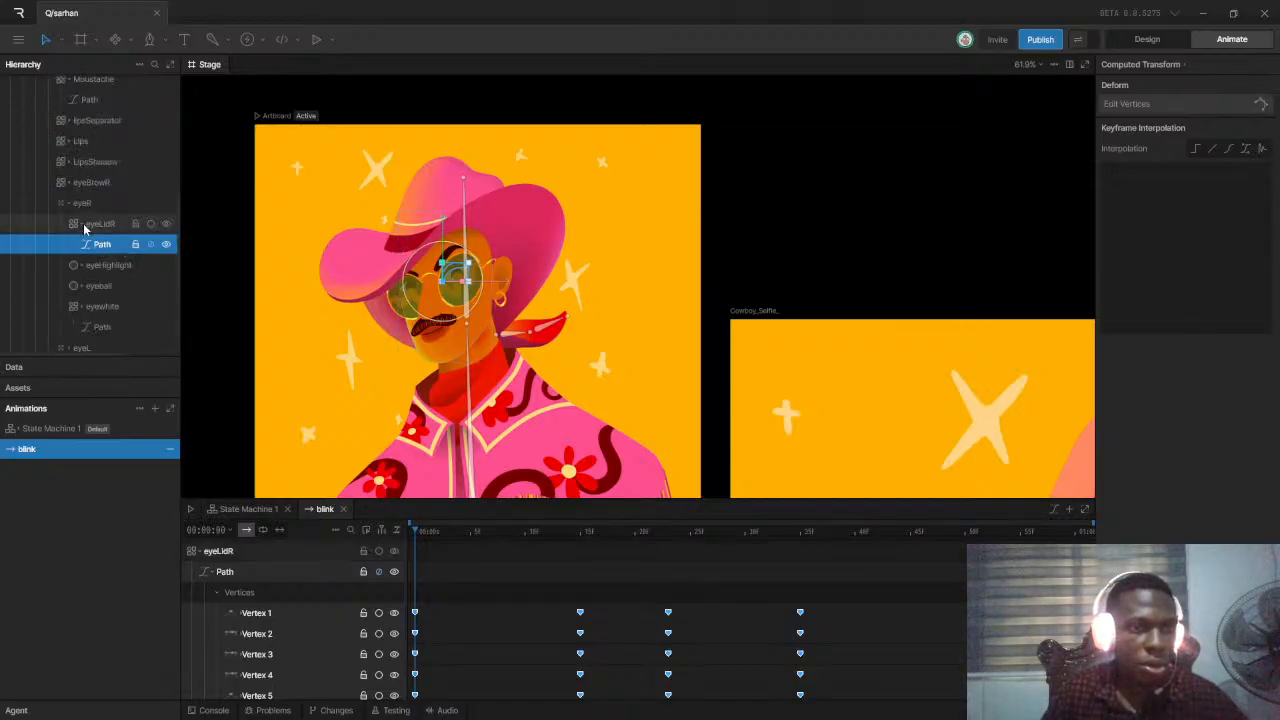
{"action": "left_click", "coordinate": [86, 228]}
{"action": "scroll", "coordinate": [99, 247], "scroll_direction": "down", "scroll_amount": 3}
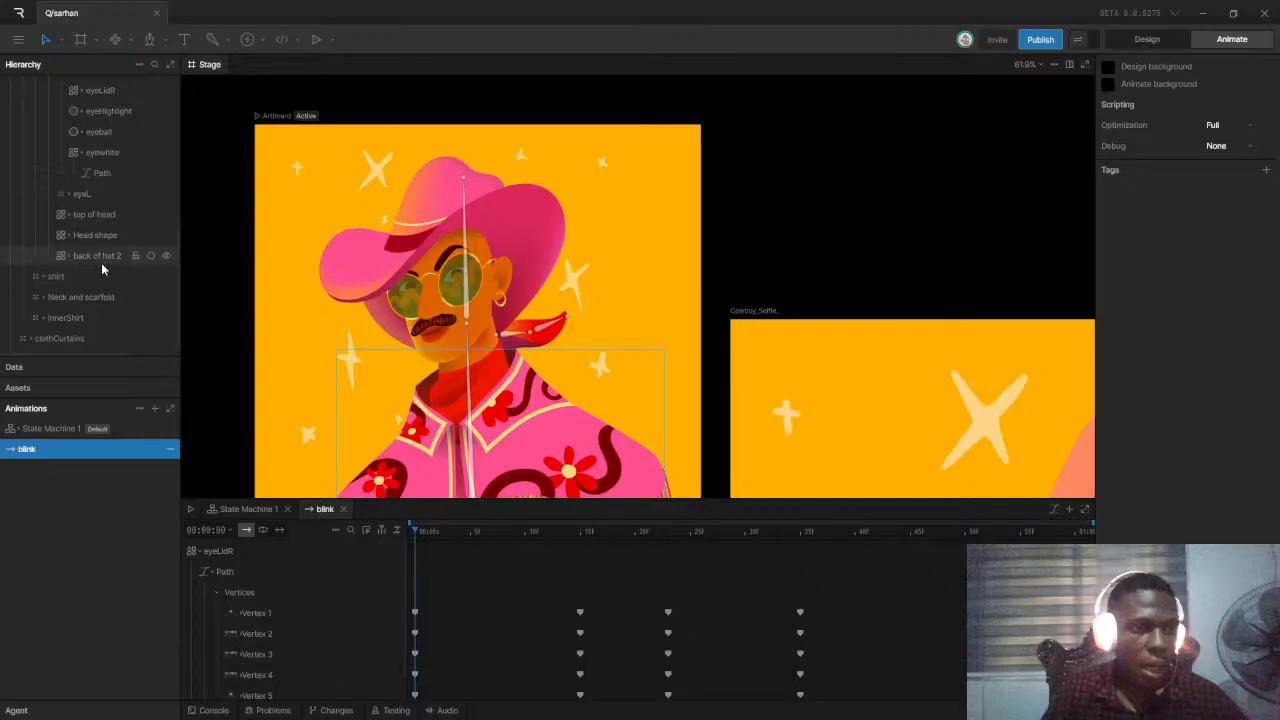
{"action": "left_click", "coordinate": [79, 200]}
{"action": "left_click", "coordinate": [66, 195]}
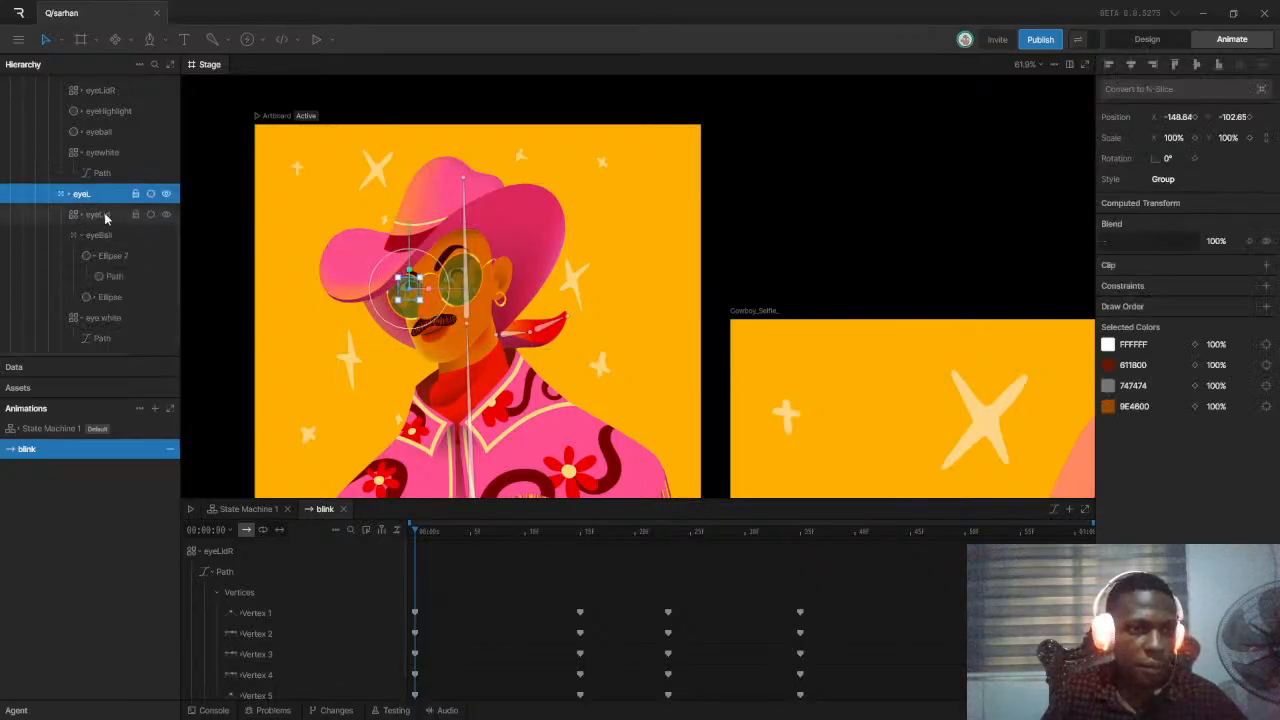
{"action": "left_click", "coordinate": [99, 214]}
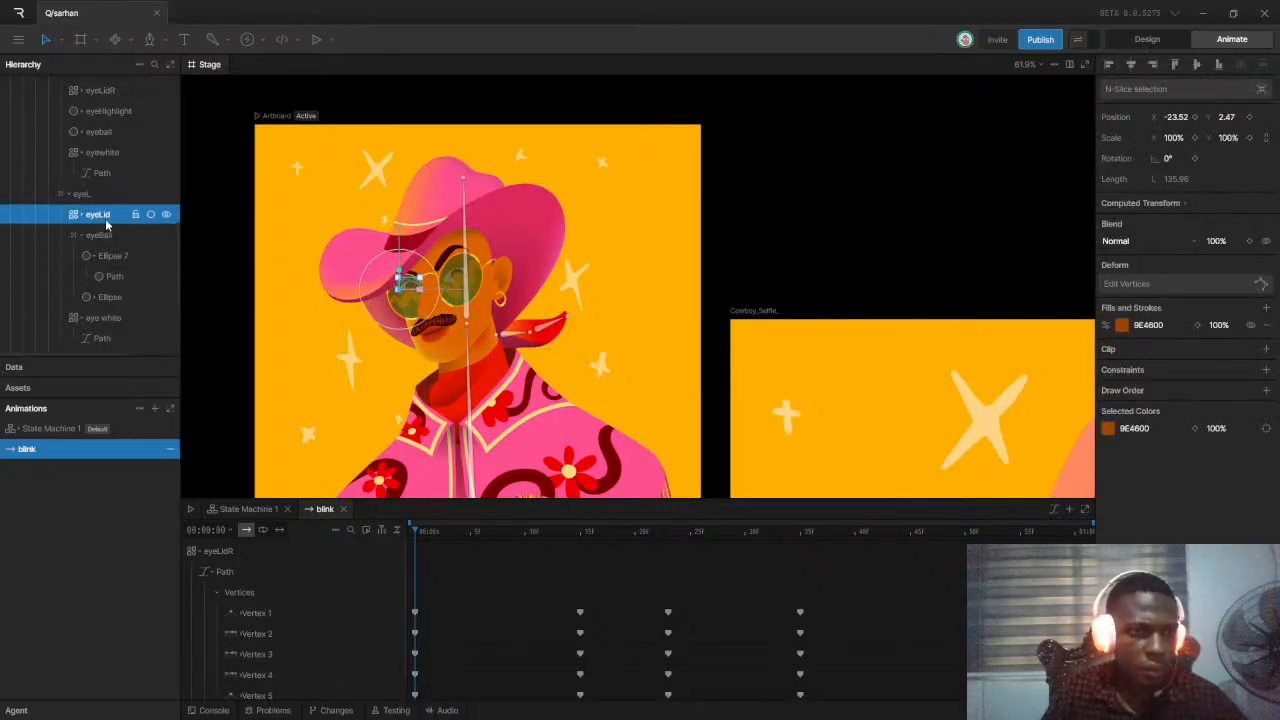
Add a new timeline to the artboard's animations
{"action": "left_click", "coordinate": [154, 409]}
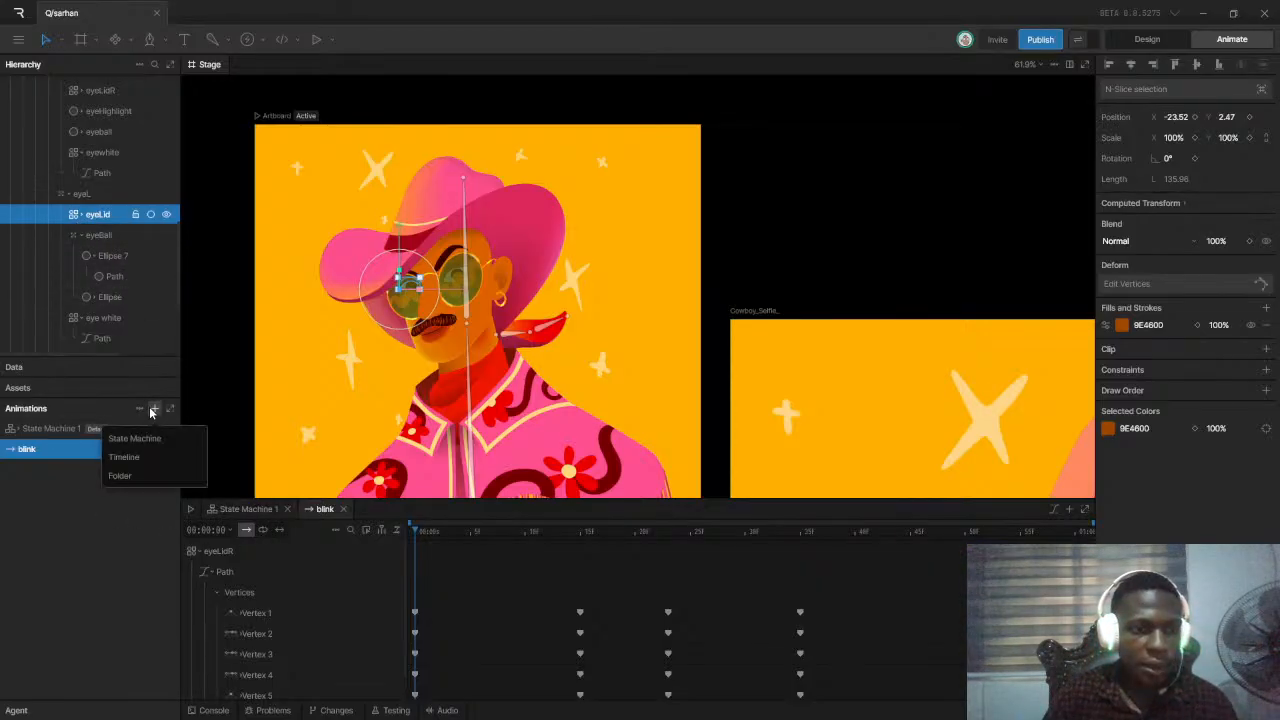
{"action": "left_click", "coordinate": [144, 458]}
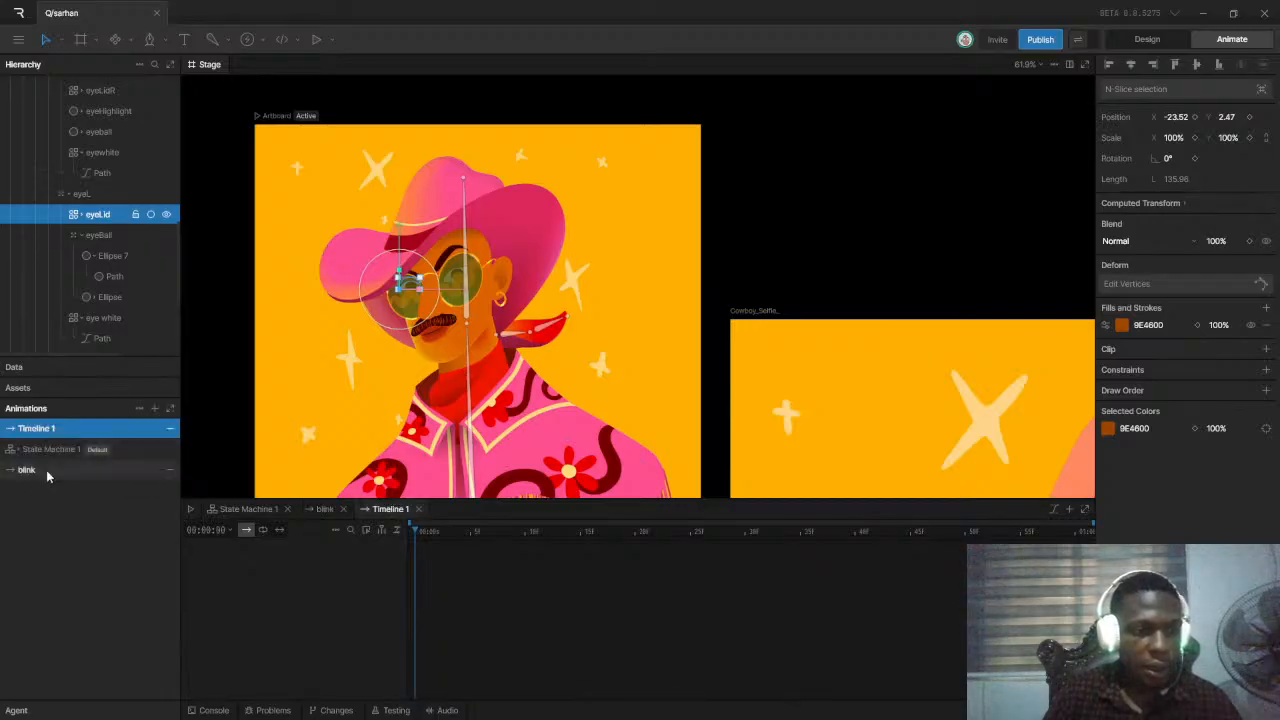
Delete Timeline 1 and reopen the blink timeline with nothing selected on the artboard
{"action": "left_click", "coordinate": [170, 428]}
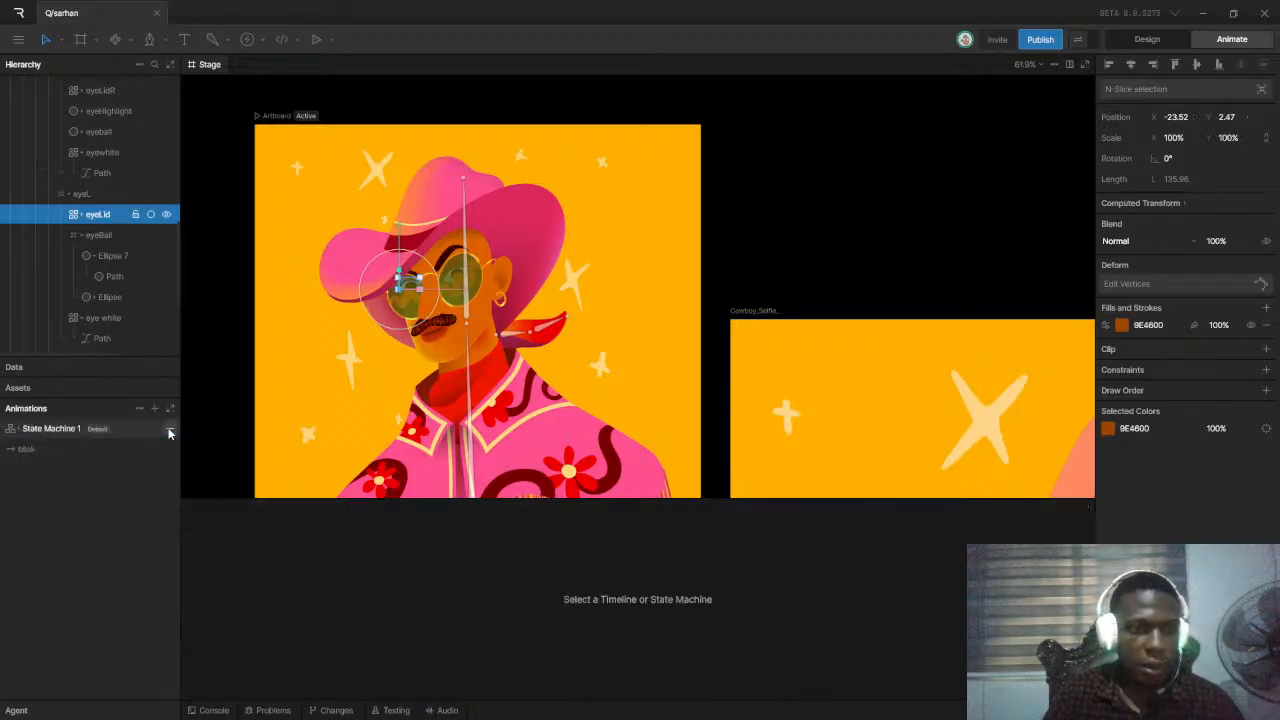
{"action": "left_click", "coordinate": [71, 452]}
{"action": "left_click", "coordinate": [239, 550]}
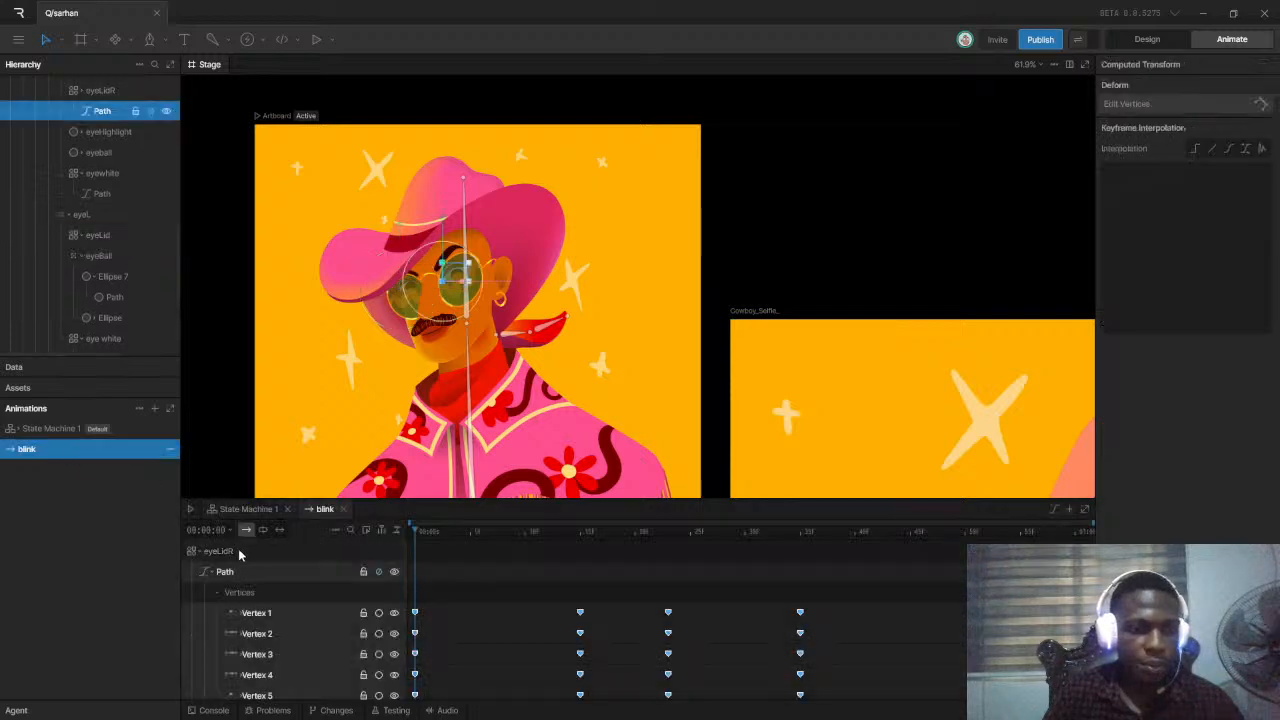
{"action": "left_click", "coordinate": [425, 546]}
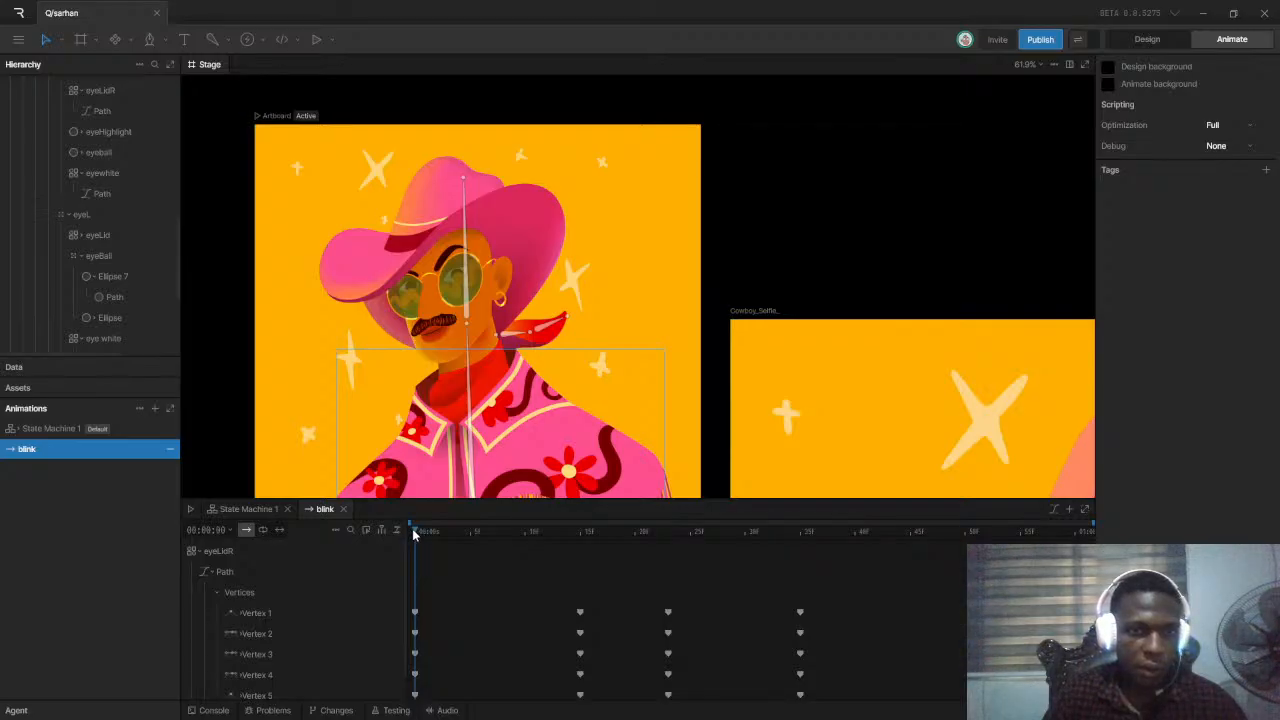
Open the path of eyeLid in the eyeL group for vertex editing and key all its vertices at frame 0 of blink
{"action": "scroll", "coordinate": [115, 296], "scroll_direction": "up", "scroll_amount": 1}
{"action": "scroll", "coordinate": [115, 290], "scroll_direction": "down", "scroll_amount": 2}
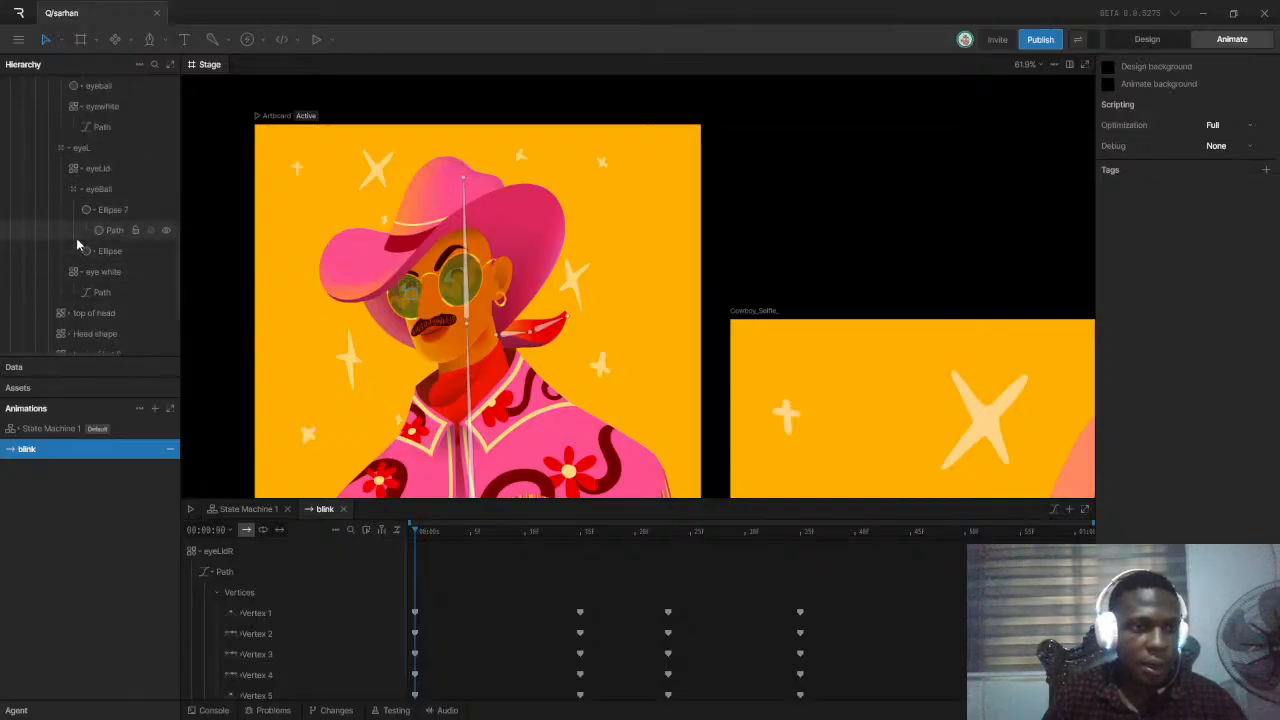
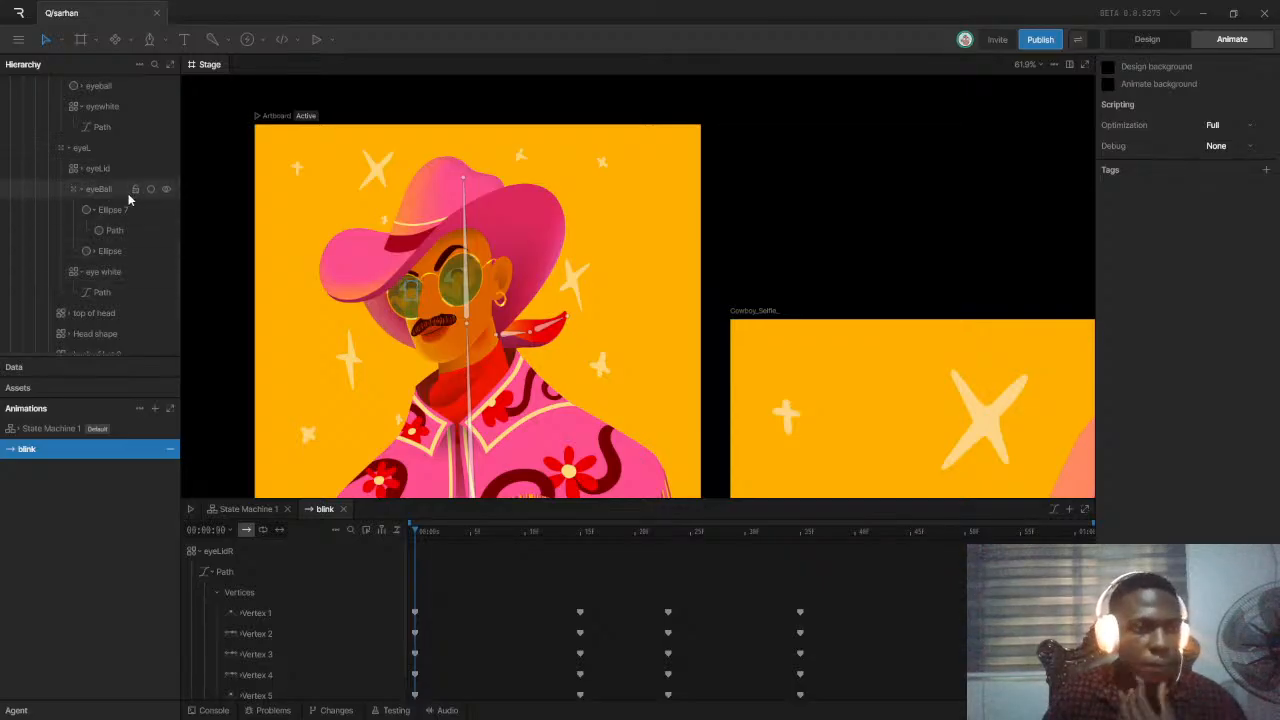
{"action": "left_click", "coordinate": [77, 170]}
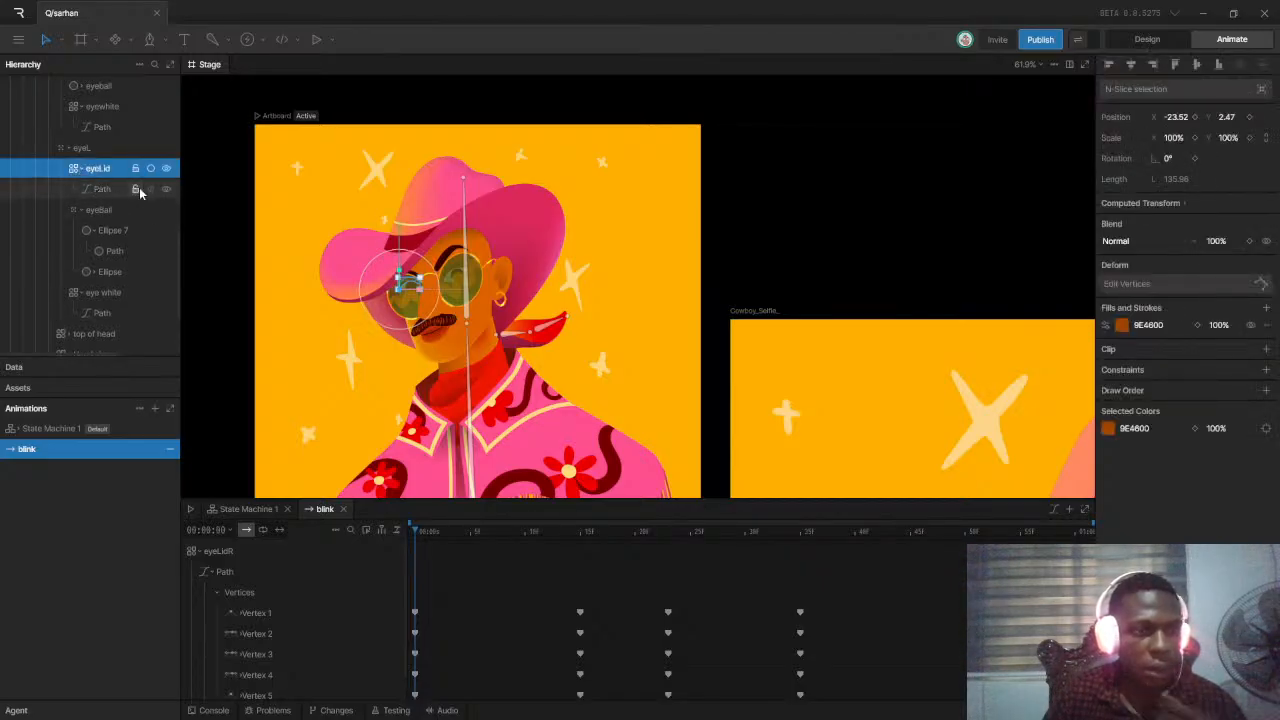
{"action": "scroll", "coordinate": [400, 258], "scroll_direction": "up", "scroll_amount": 6}
{"action": "scroll", "coordinate": [400, 252], "scroll_direction": "down", "scroll_amount": 2}
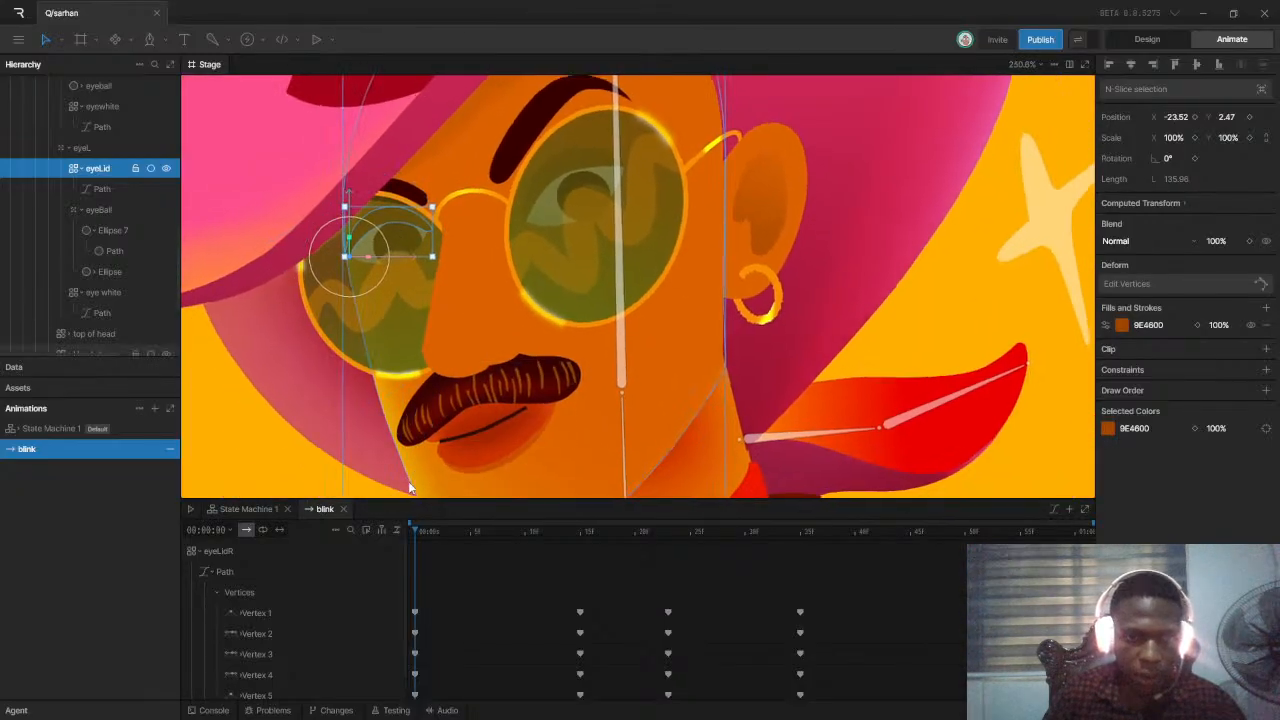
{"action": "scroll", "coordinate": [408, 486], "scroll_direction": "up", "scroll_amount": 1}
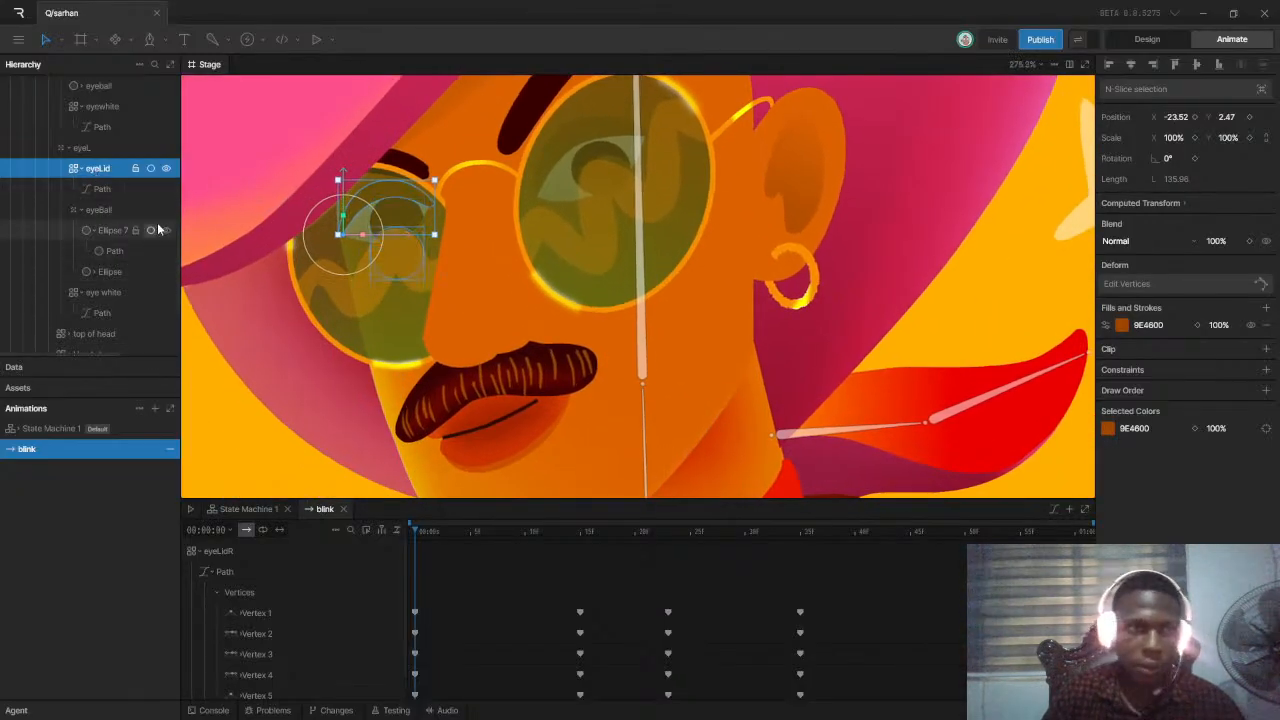
{"action": "key", "text": "Return"}
{"action": "key", "text": "Escape"}
{"action": "key", "text": "Return"}
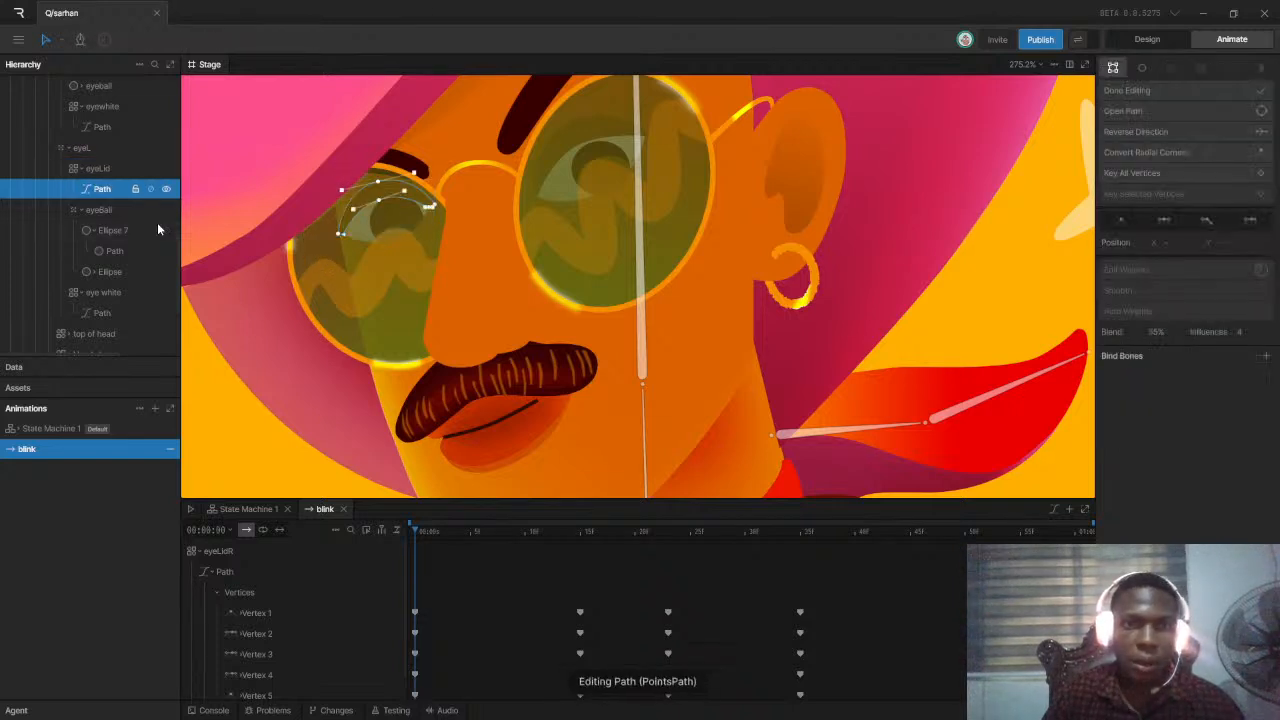
{"action": "left_click", "coordinate": [1261, 176]}
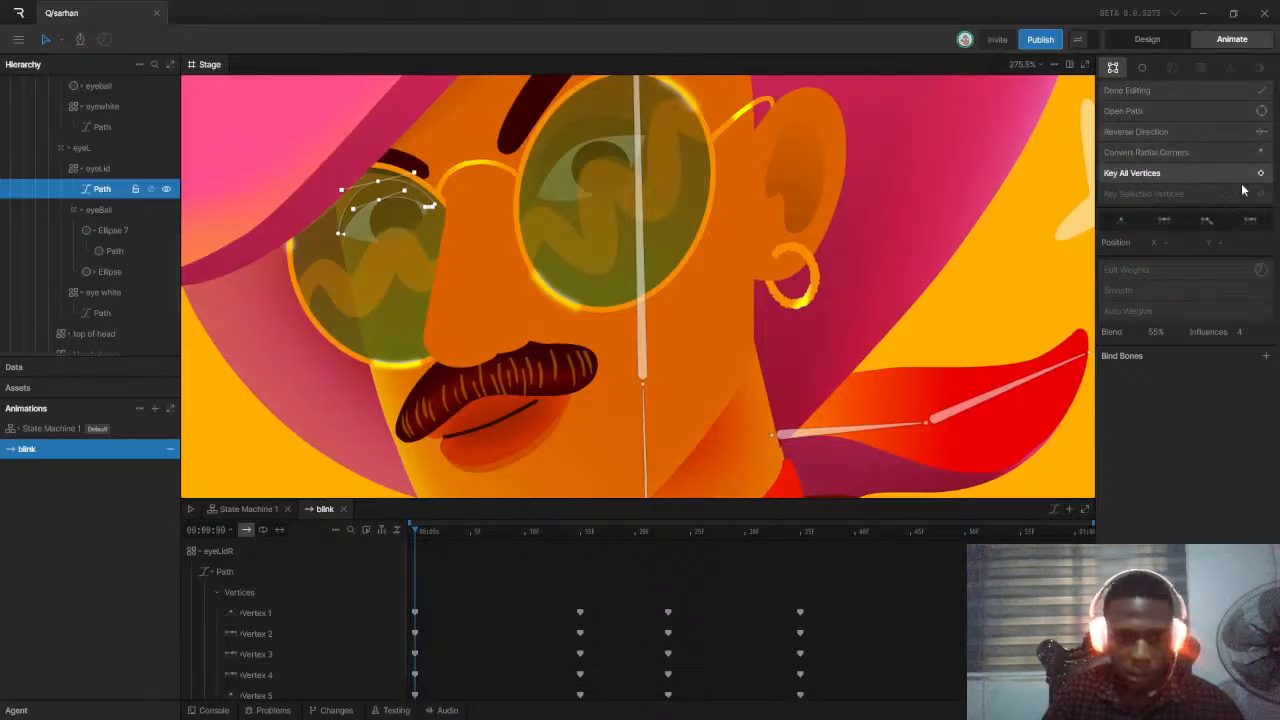
Collapse the eyeLidR path's vertex tracks and key all vertices of the left eyelid path at frame 15
{"action": "scroll", "coordinate": [374, 598], "scroll_direction": "down", "scroll_amount": 2}
{"action": "scroll", "coordinate": [403, 592], "scroll_direction": "up", "scroll_amount": 2}
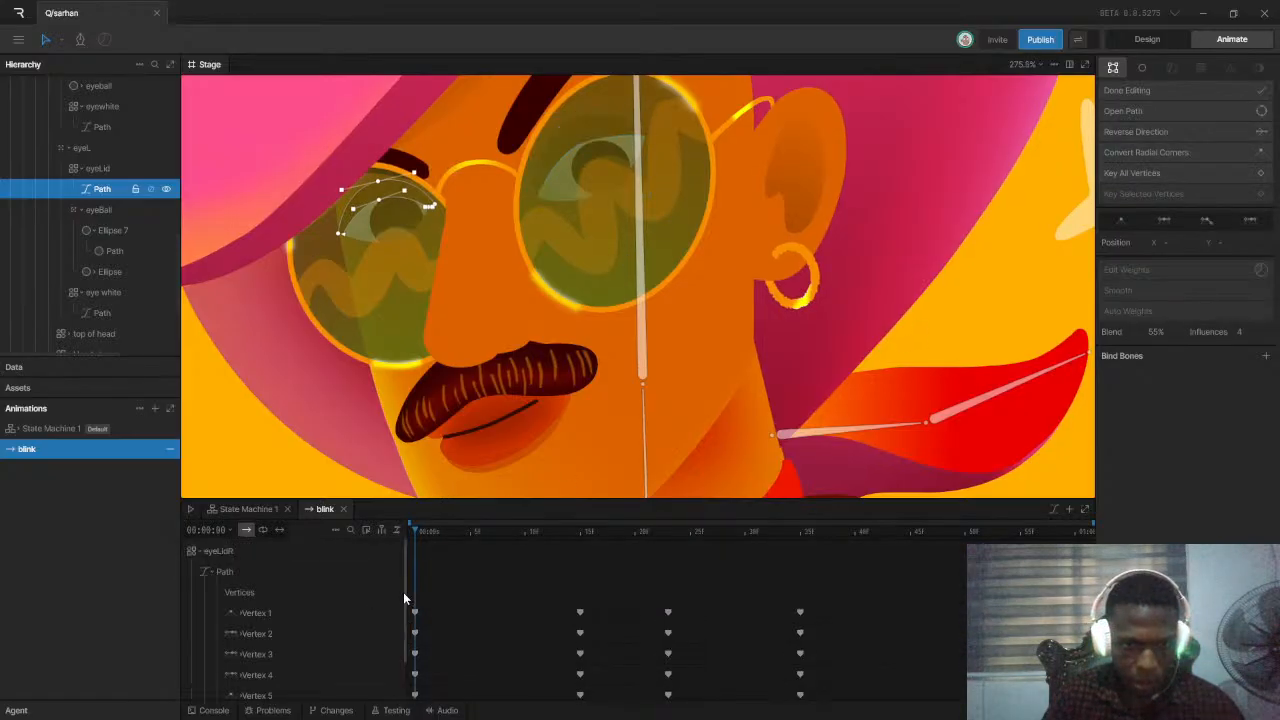
{"action": "left_click", "coordinate": [211, 572]}
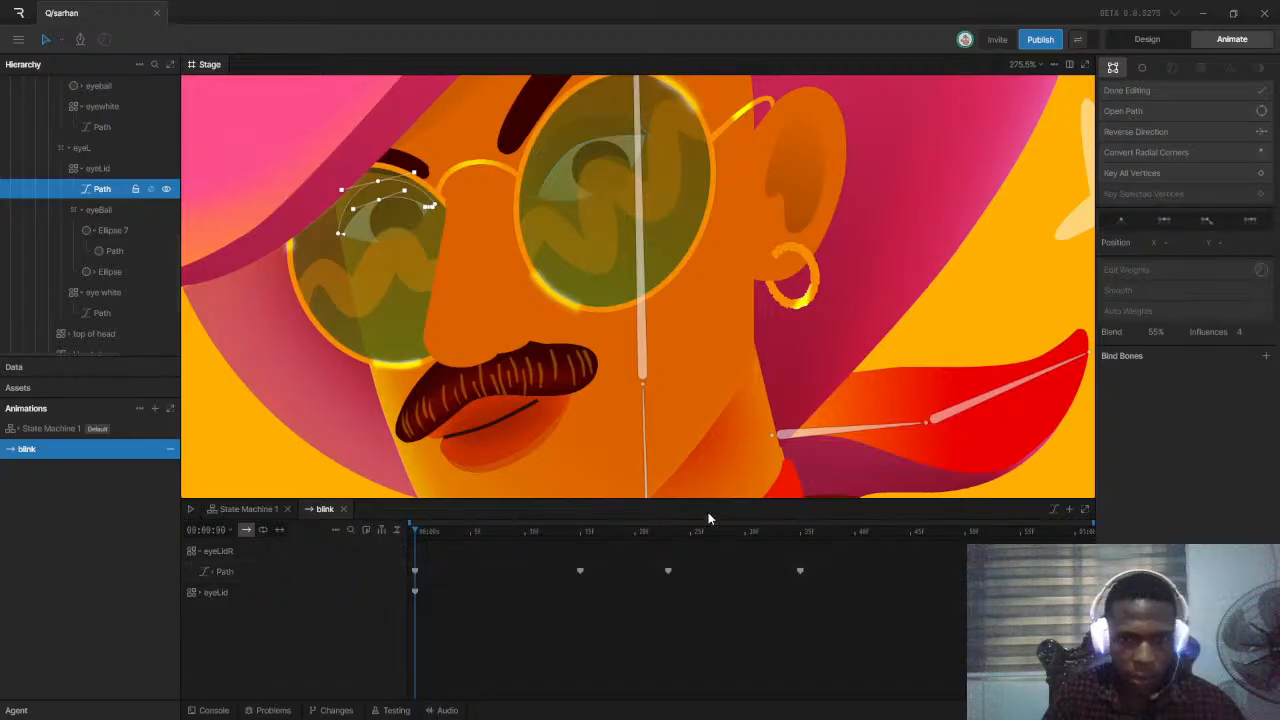
{"action": "left_click", "coordinate": [584, 536]}
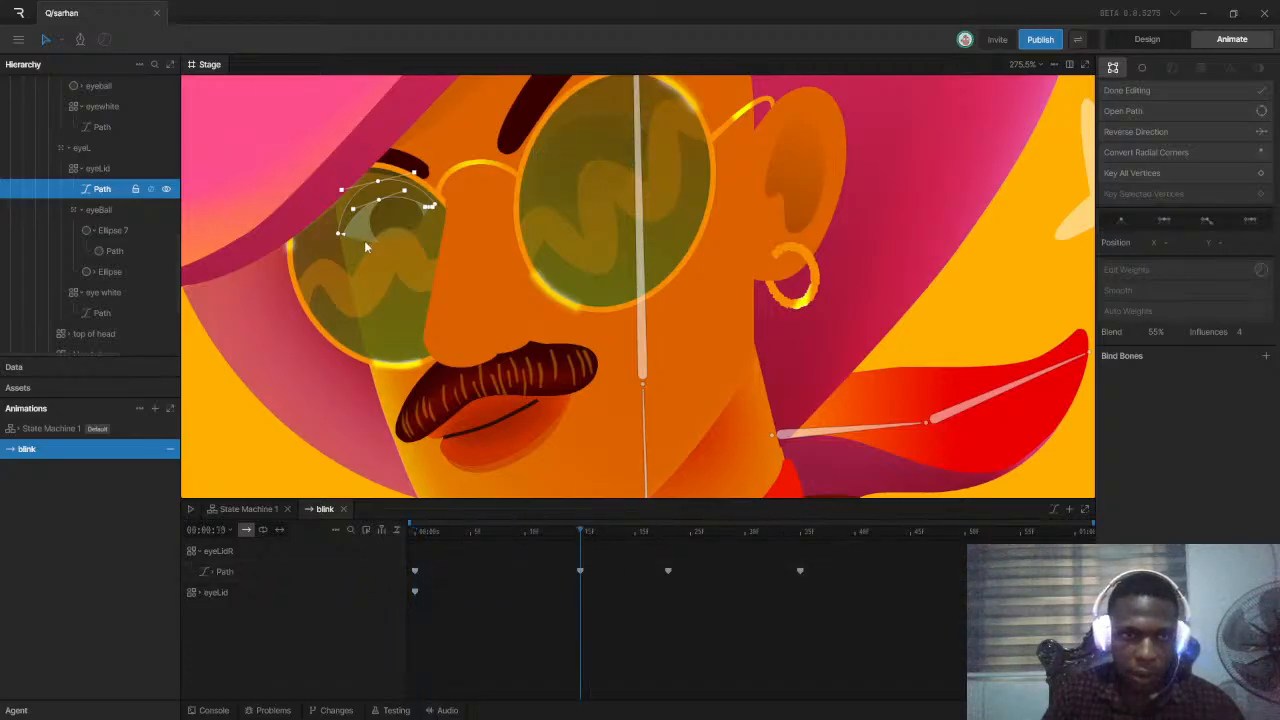
{"action": "scroll", "coordinate": [360, 240], "scroll_direction": "up", "scroll_amount": 5}
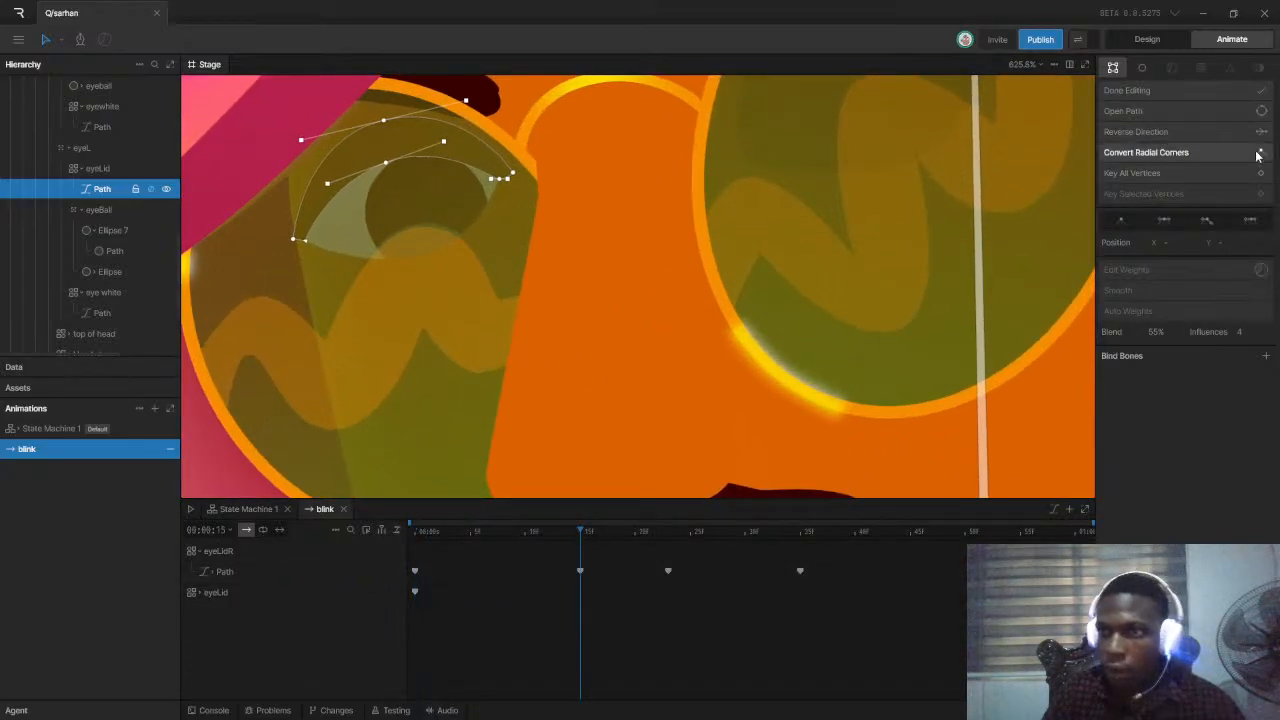
{"action": "scroll", "coordinate": [383, 204], "scroll_direction": "up", "scroll_amount": 2}
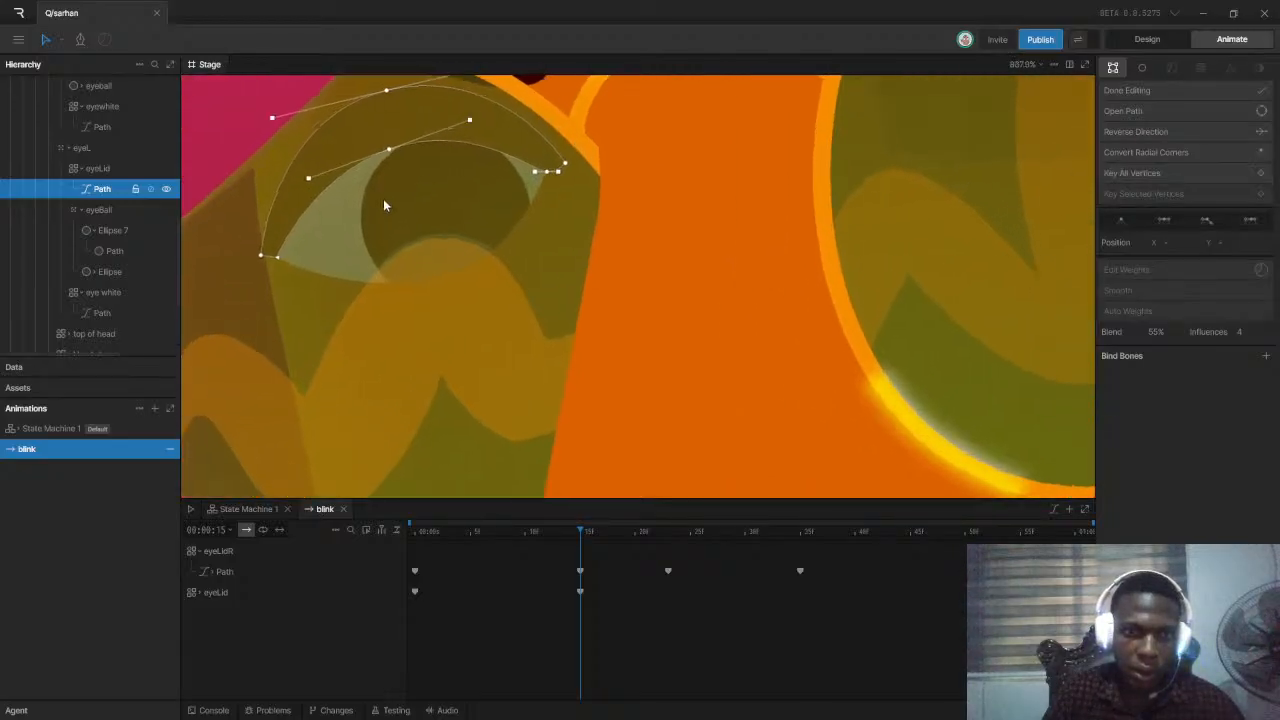
Pull the left eyelid's lower-edge vertices down over the eye at frame 15 to close it, and play back the closing motion
{"action": "left_click_drag", "start_coordinate": [389, 151], "coordinate": [441, 284]}
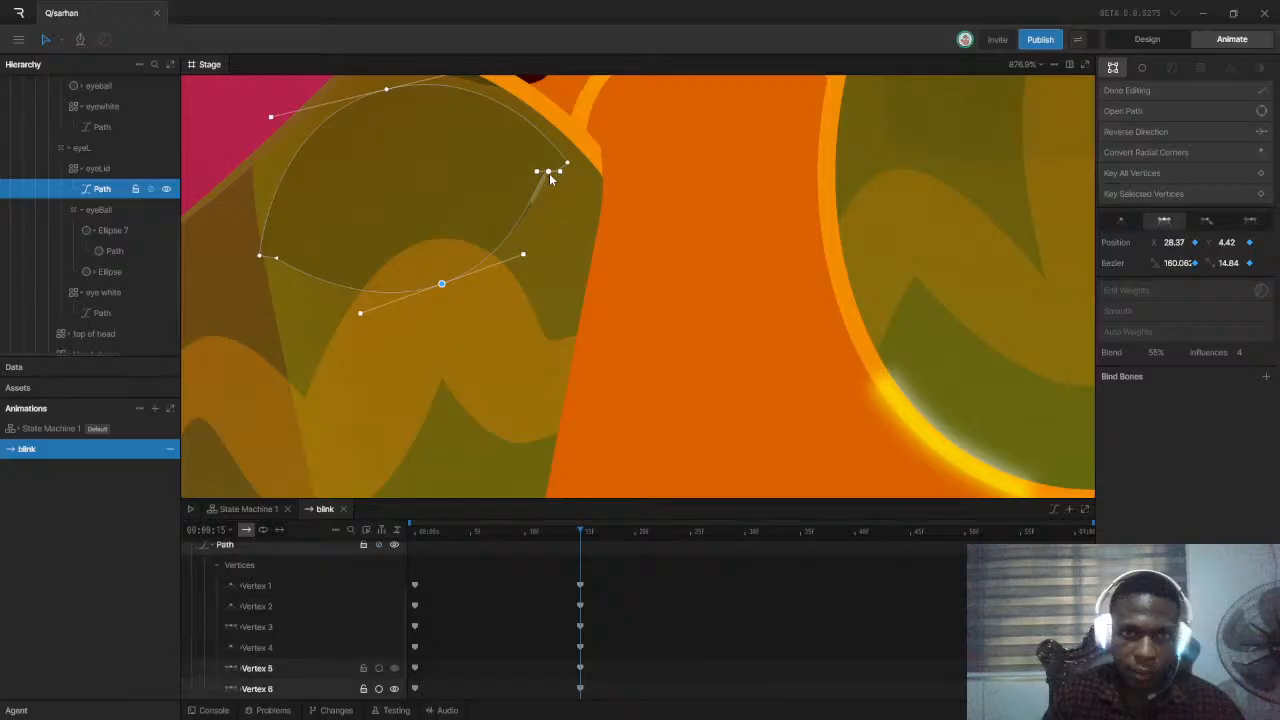
{"action": "left_click_drag", "start_coordinate": [548, 177], "coordinate": [510, 203]}
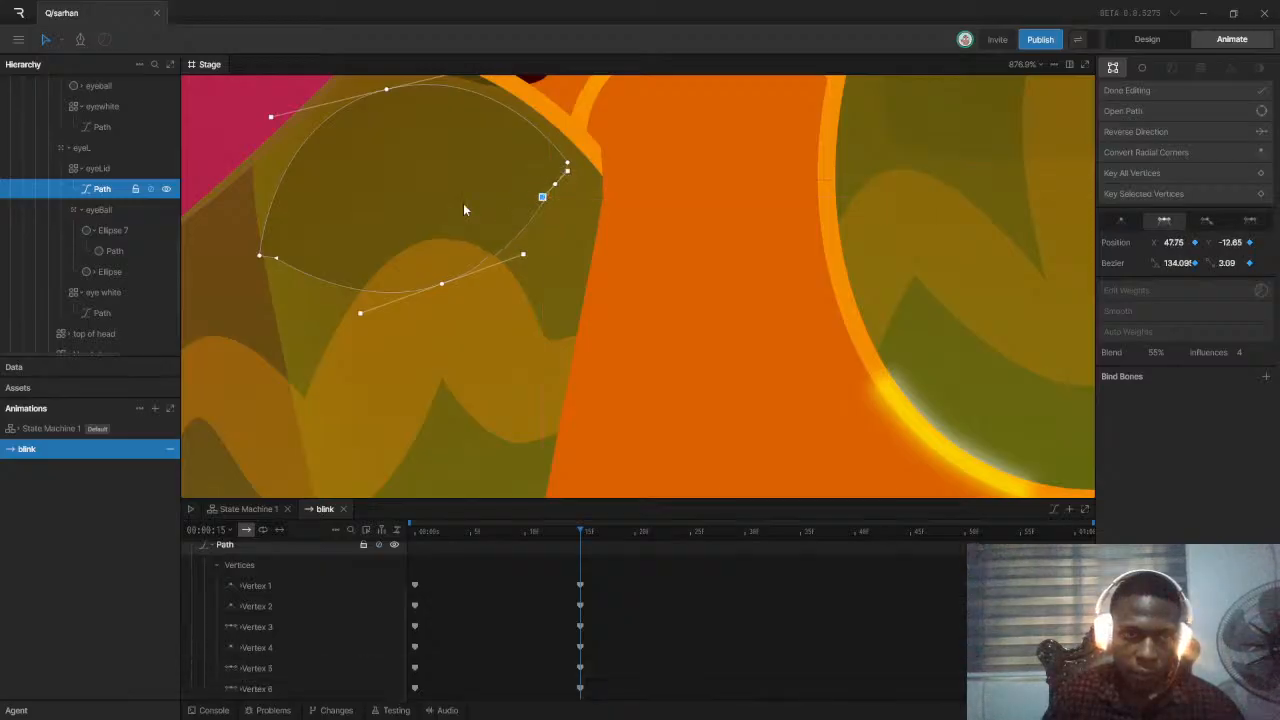
{"action": "left_click", "coordinate": [277, 263]}
{"action": "left_click_drag", "start_coordinate": [277, 265], "coordinate": [277, 266]}
{"action": "key", "text": "space"}
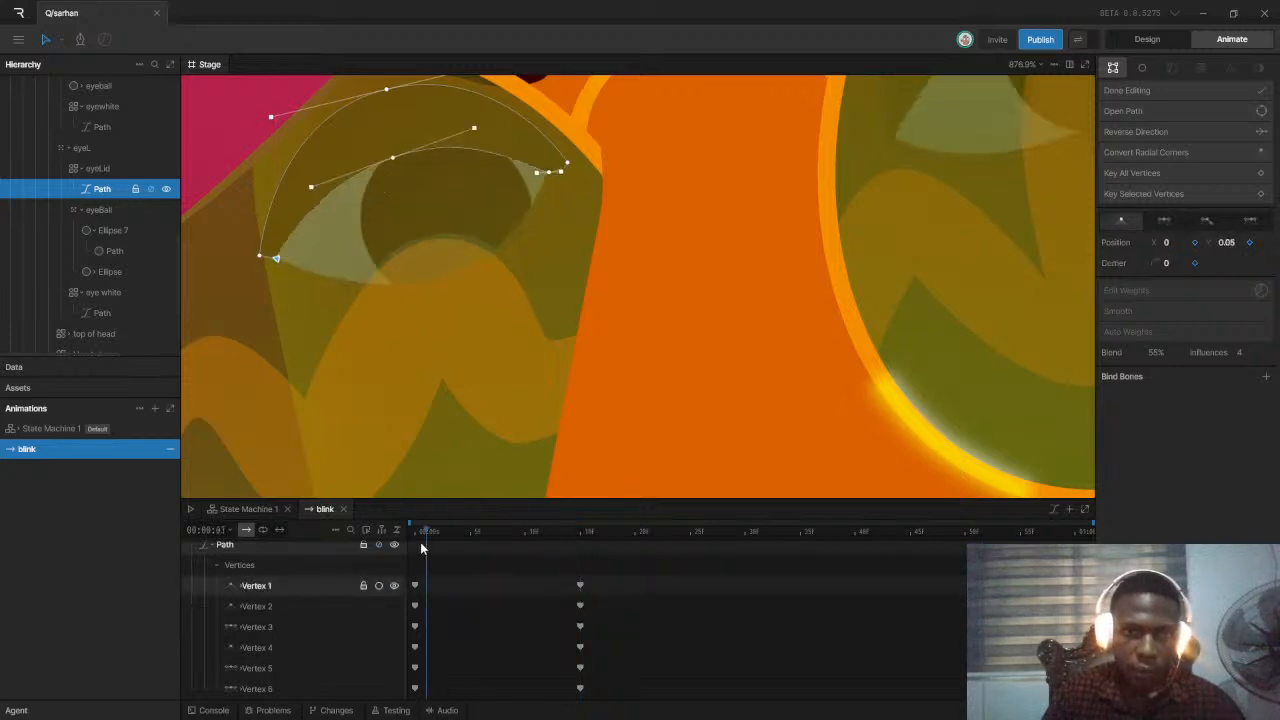
{"action": "key", "text": "space"}
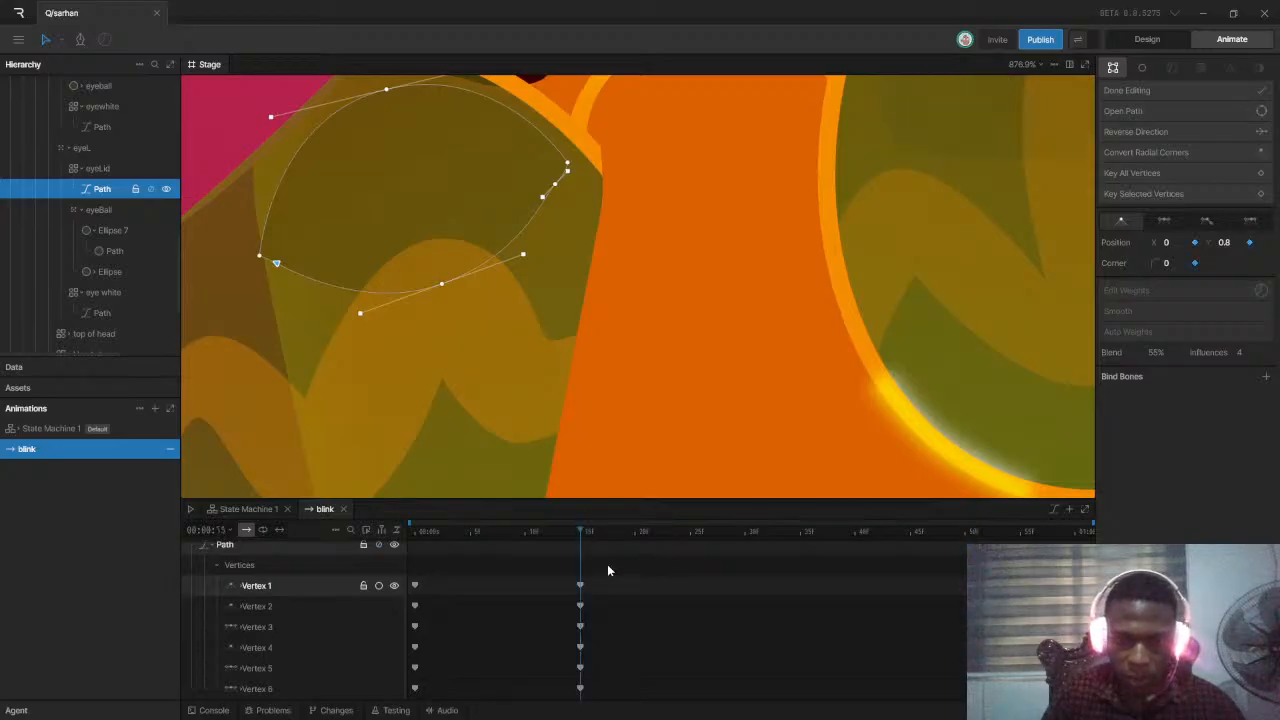
Hold the left eyelid closed by keying all its vertices in line with eyeLidR's third keyframe
{"action": "scroll", "coordinate": [584, 566], "scroll_direction": "up", "scroll_amount": 2}
{"action": "left_click_drag", "start_coordinate": [586, 533], "coordinate": [667, 550]}
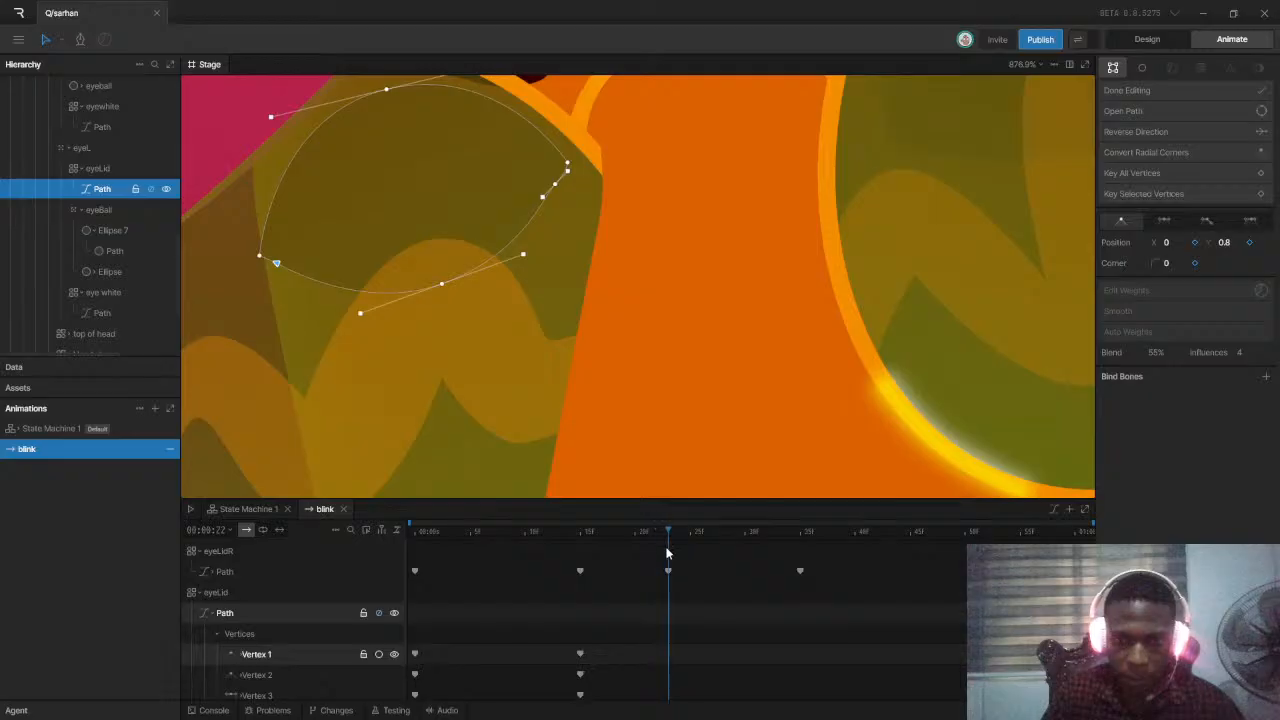
{"action": "left_click", "coordinate": [1250, 174]}
Copy the left eyelid's open-eye vertex keyframes from frame 0 to frame 35
{"action": "left_click", "coordinate": [800, 534]}
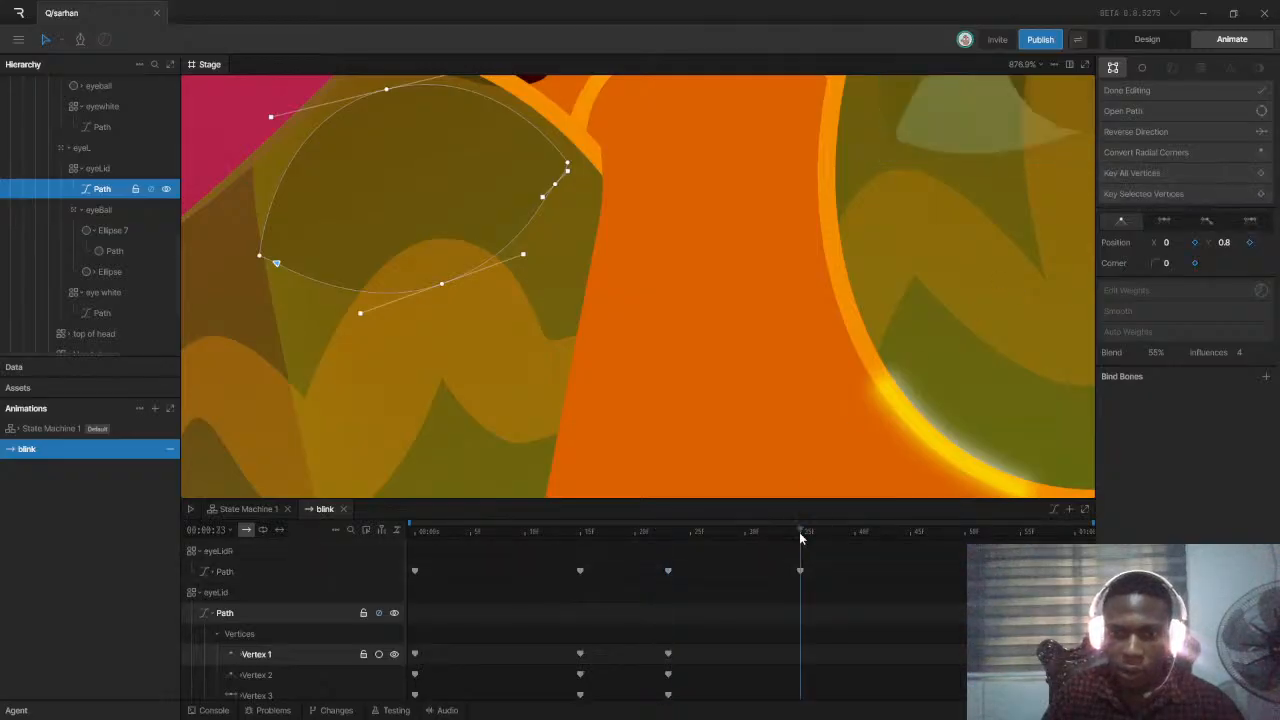
{"action": "scroll", "coordinate": [585, 654], "scroll_direction": "down", "scroll_amount": 2}
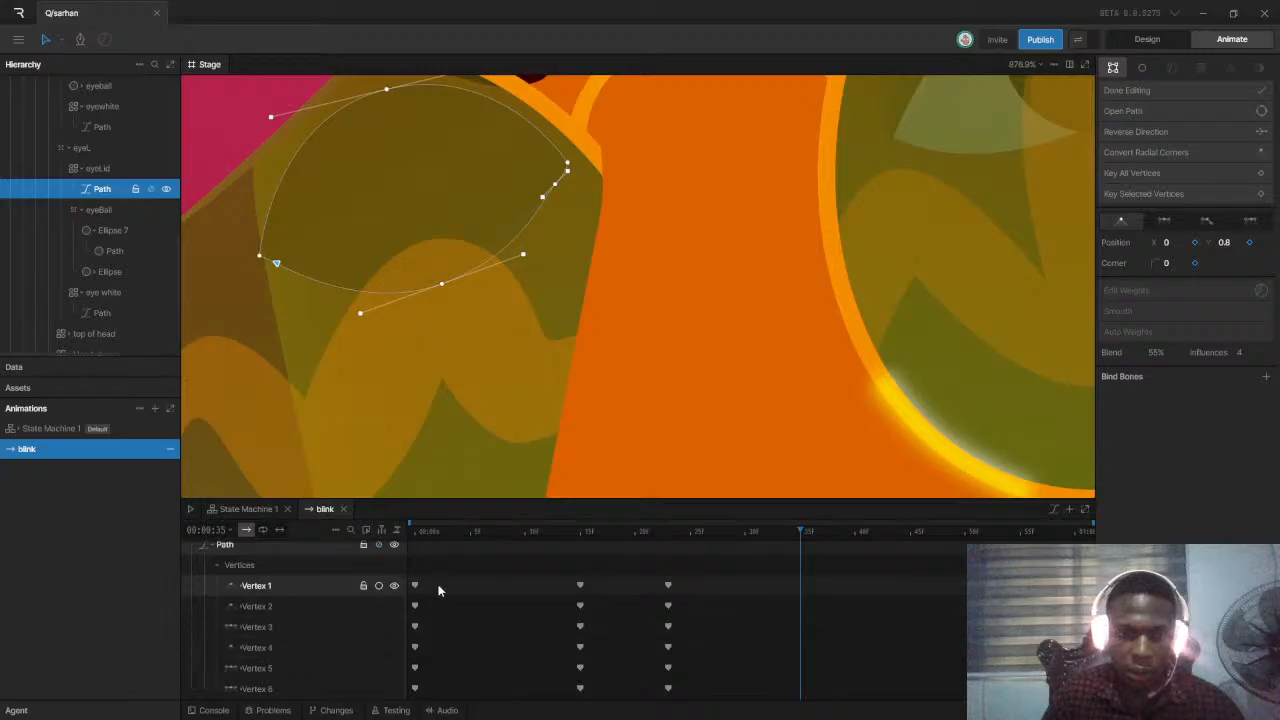
{"action": "left_click", "coordinate": [219, 566]}
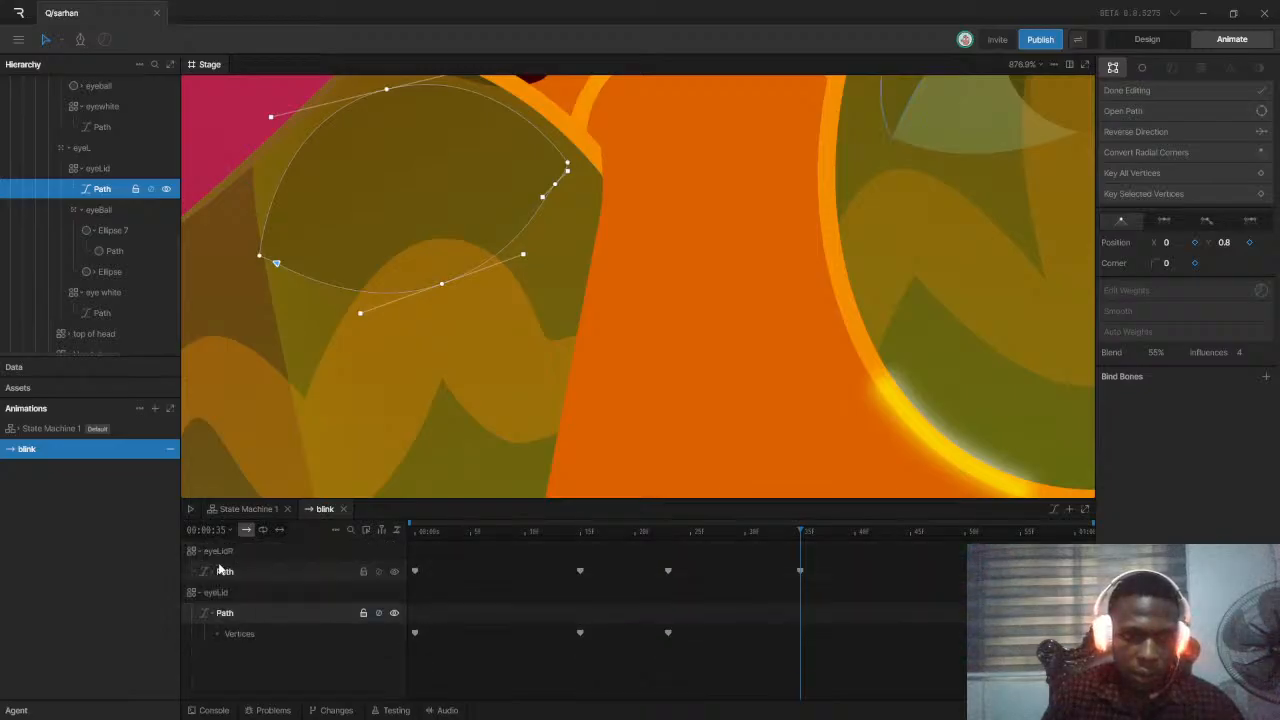
{"action": "left_click", "coordinate": [414, 632]}
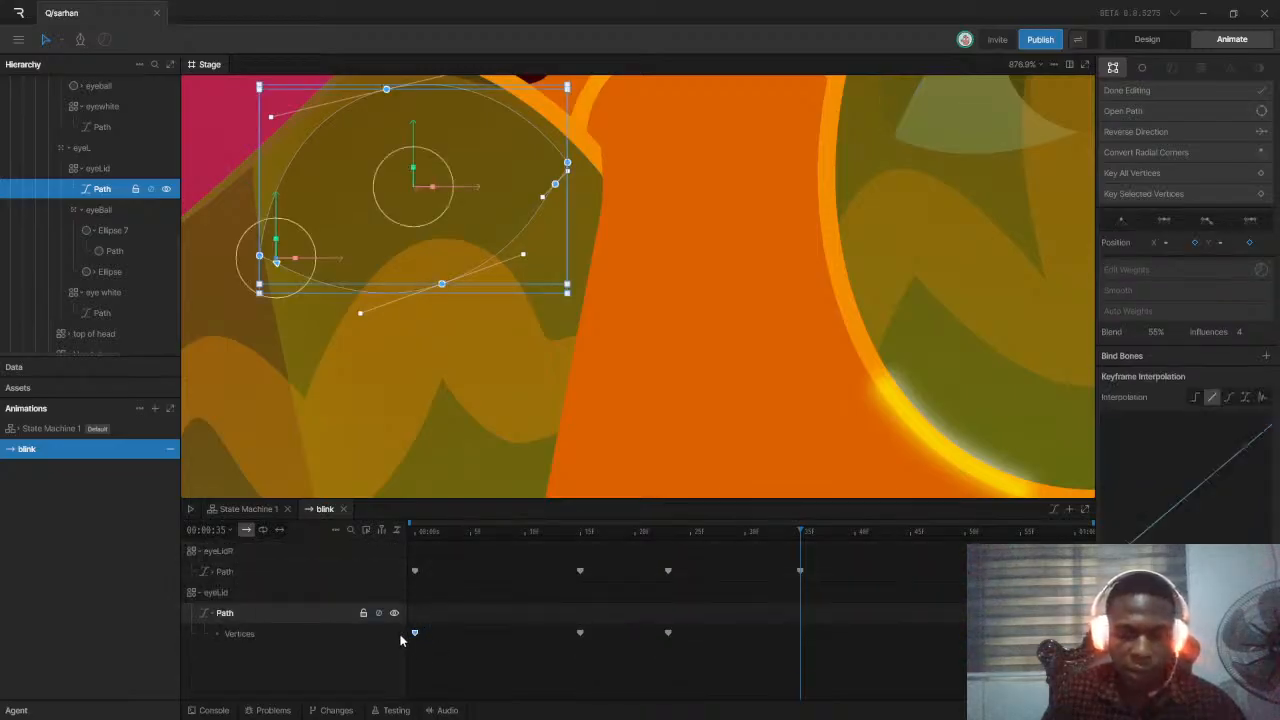
{"action": "key", "text": "ctrl+c"}
{"action": "key", "text": "ctrl+v"}
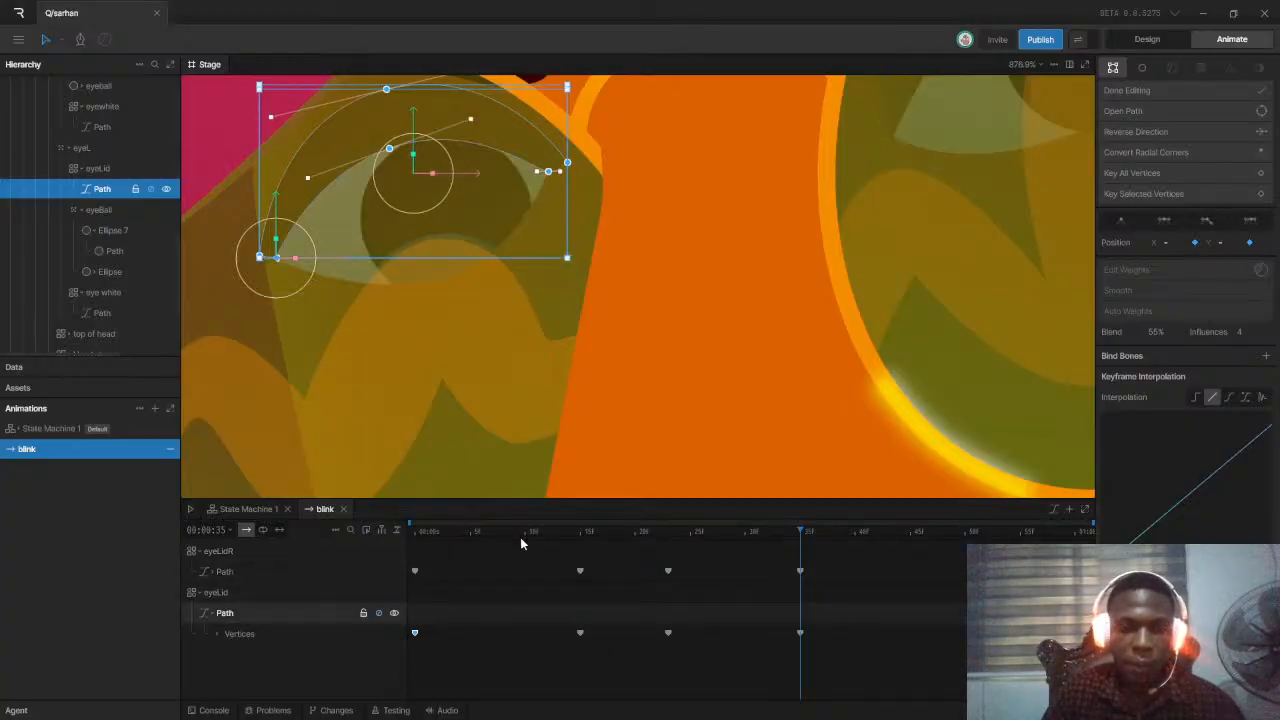
Play blink from frame 0 and review both eyelids closing and opening across the whole face
{"action": "left_click", "coordinate": [413, 531]}
{"action": "key", "text": "space"}
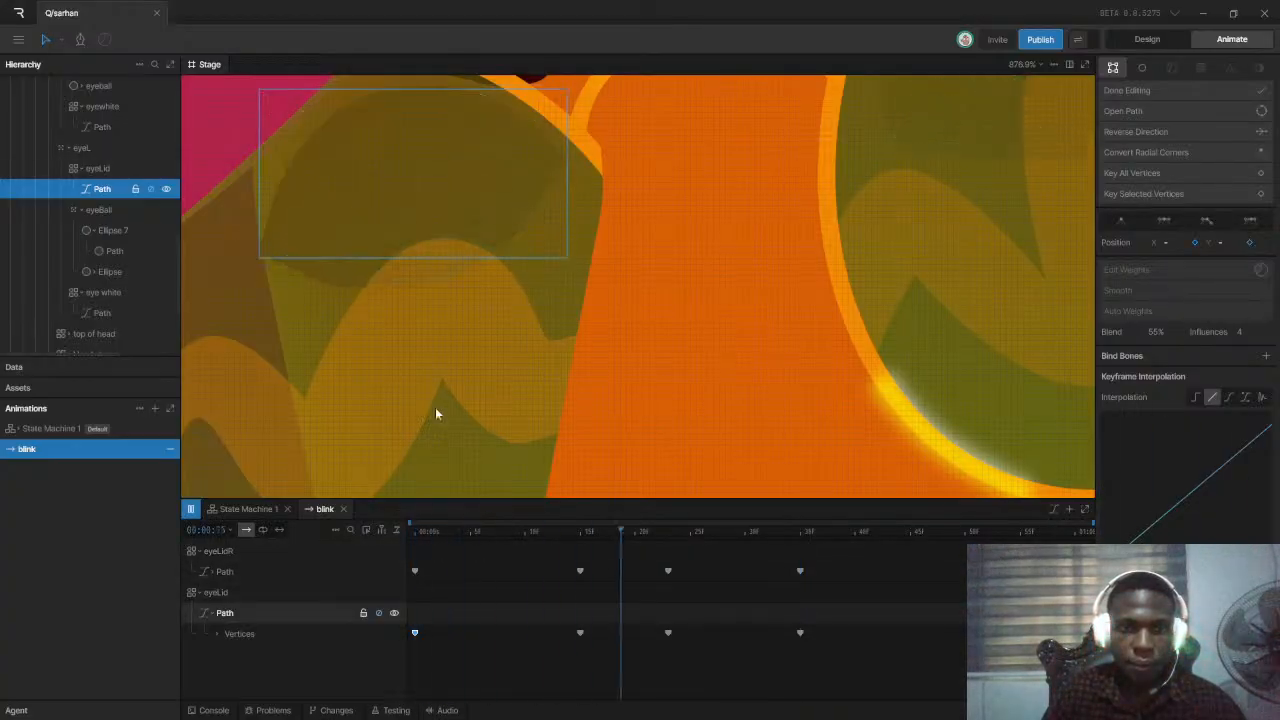
{"action": "scroll", "coordinate": [476, 275], "scroll_direction": "down", "scroll_amount": 8}
{"action": "left_click", "coordinate": [410, 531]}
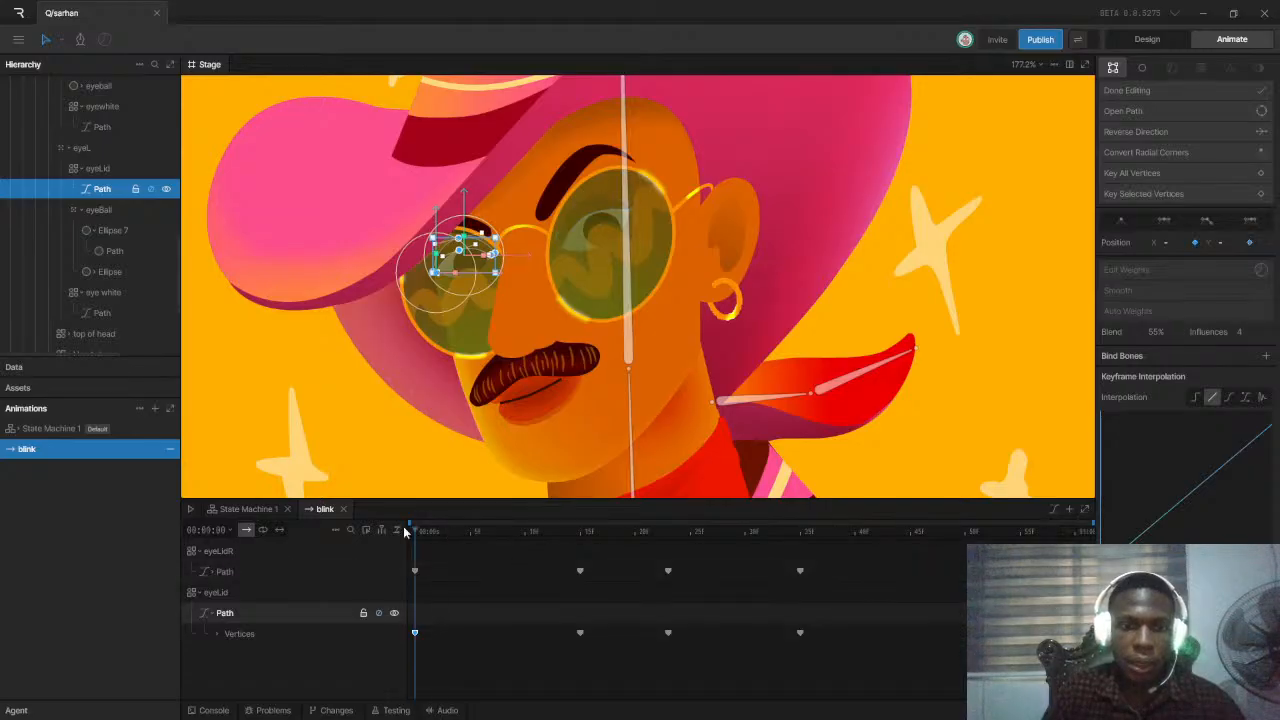
{"action": "key", "text": "space"}
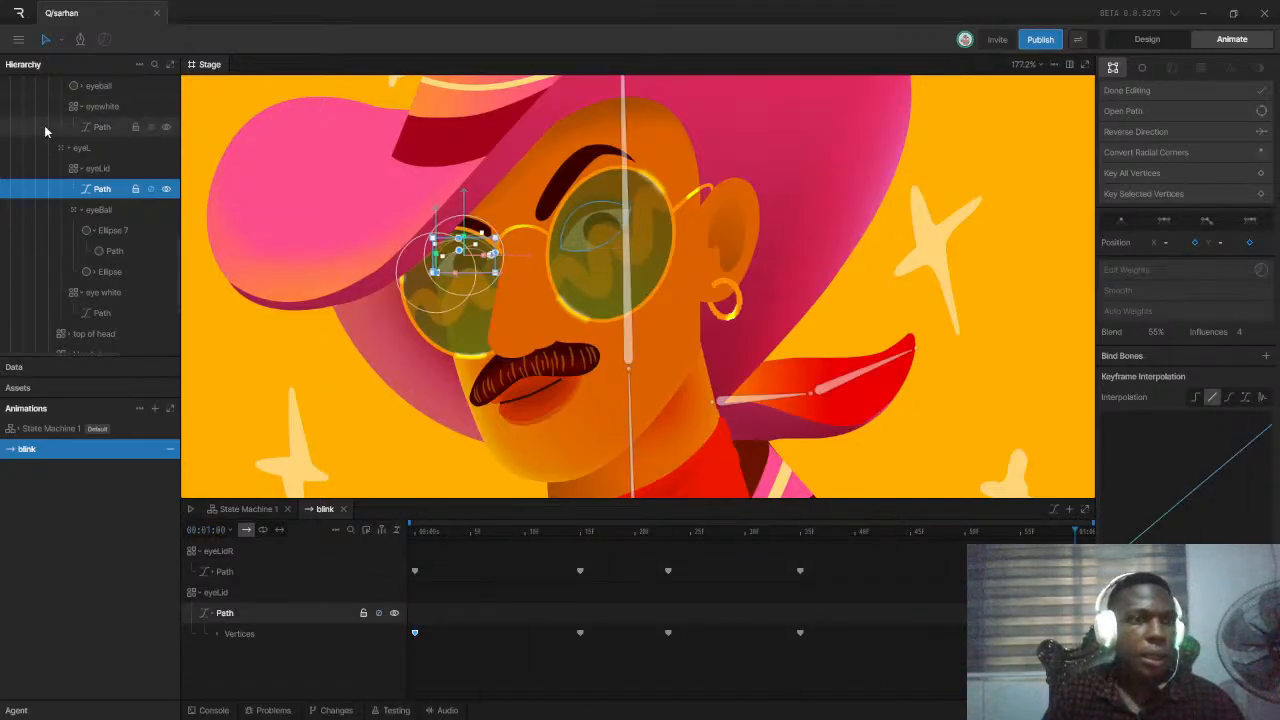
Leave vertex editing and collapse the headBone branch in the hierarchy
{"action": "scroll", "coordinate": [60, 140], "scroll_direction": "up", "scroll_amount": 10}
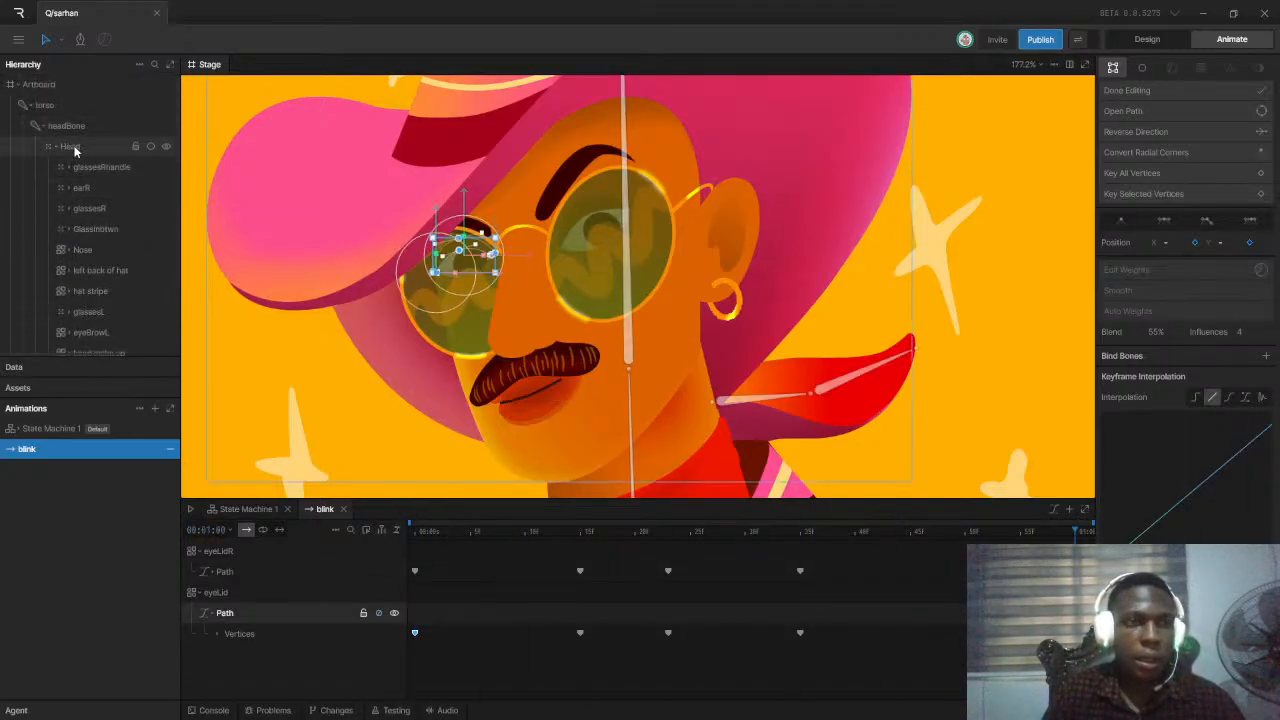
{"action": "left_click", "coordinate": [43, 127]}
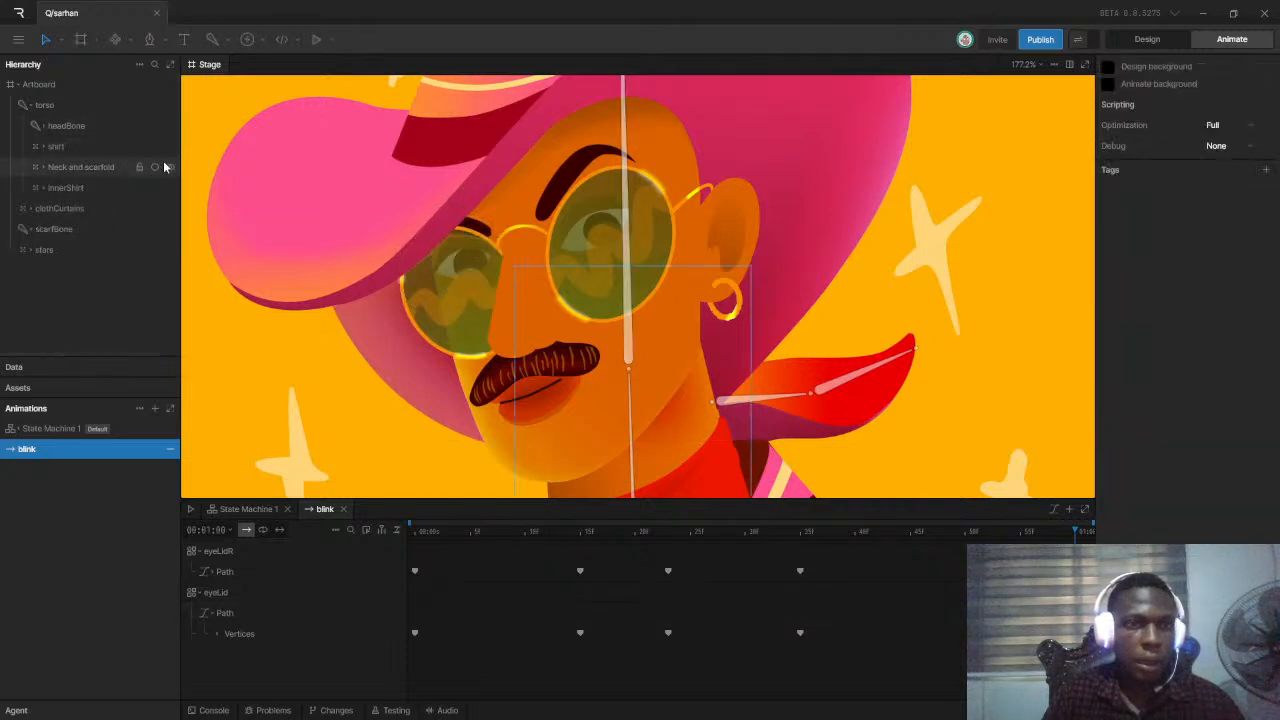
Replay the finished blink with the full artboard in view and park the playhead at frame 13
{"action": "scroll", "coordinate": [243, 266], "scroll_direction": "down", "scroll_amount": 3}
{"action": "scroll", "coordinate": [243, 266], "scroll_direction": "down", "scroll_amount": 1}
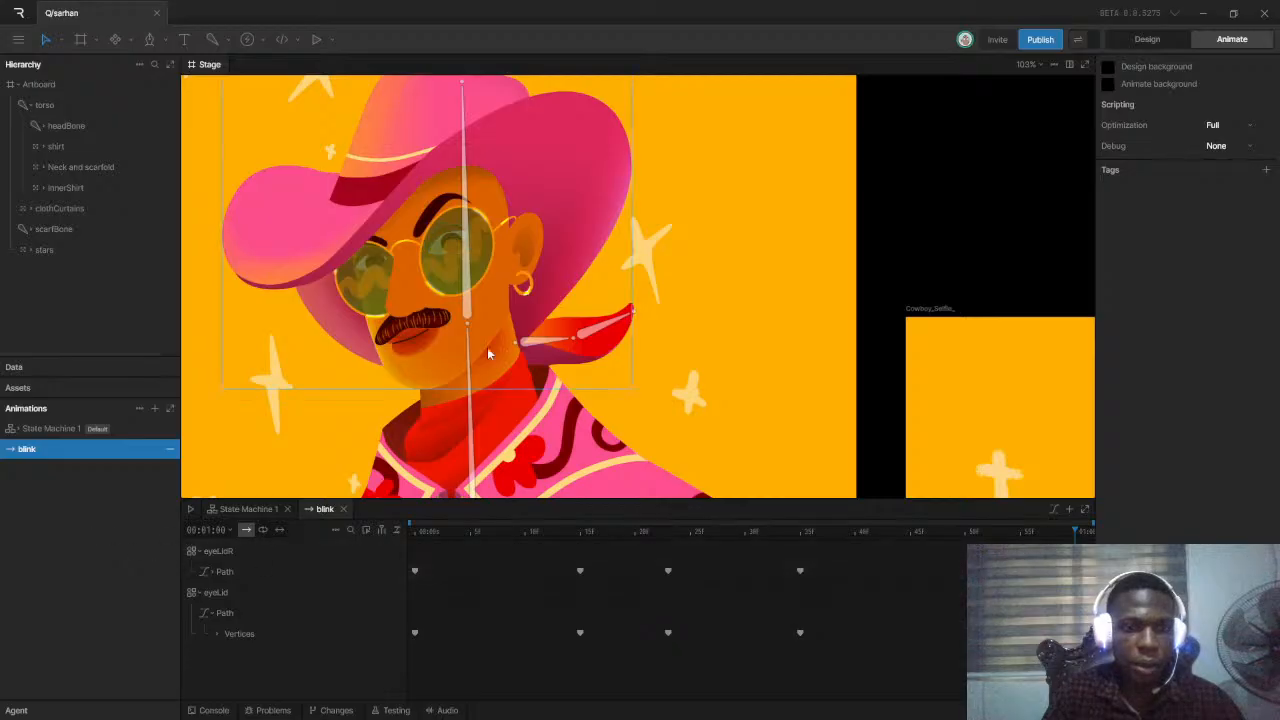
{"action": "key", "text": "space"}
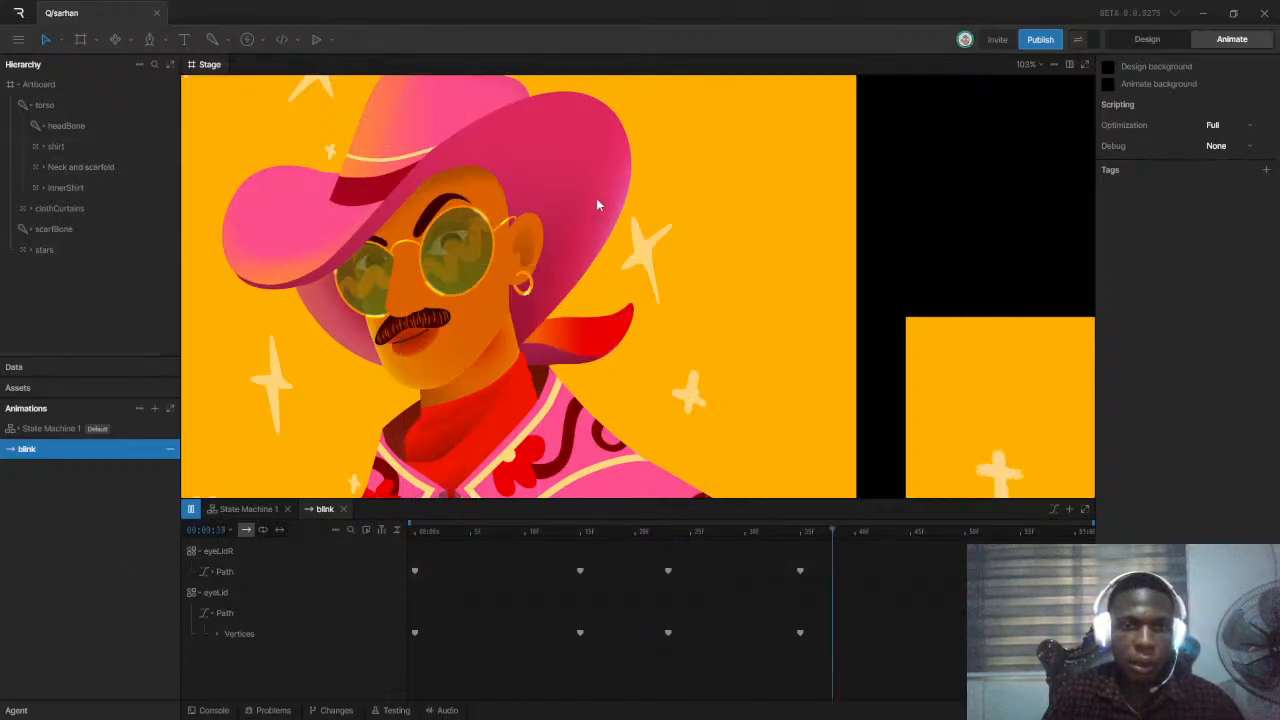
{"action": "scroll", "coordinate": [594, 205], "scroll_direction": "down", "scroll_amount": 5}
{"action": "key", "text": "space"}
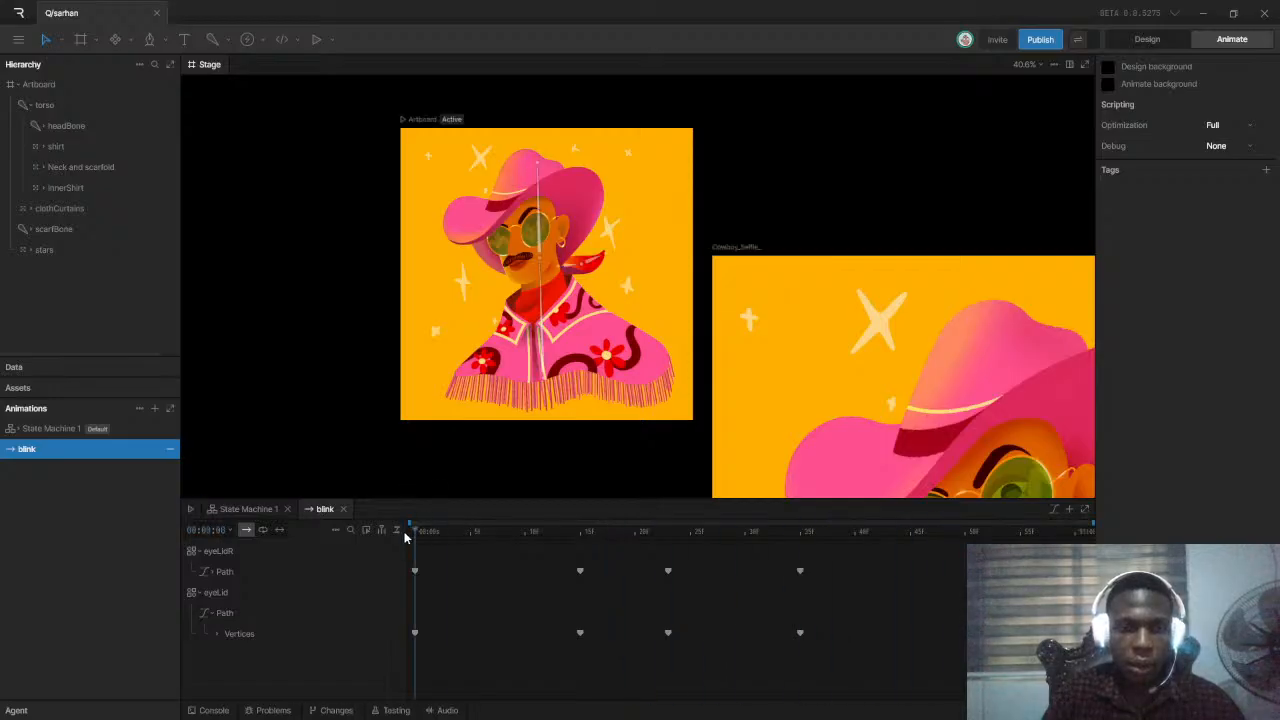
{"action": "key", "text": "space"}
{"action": "key", "text": "space"}
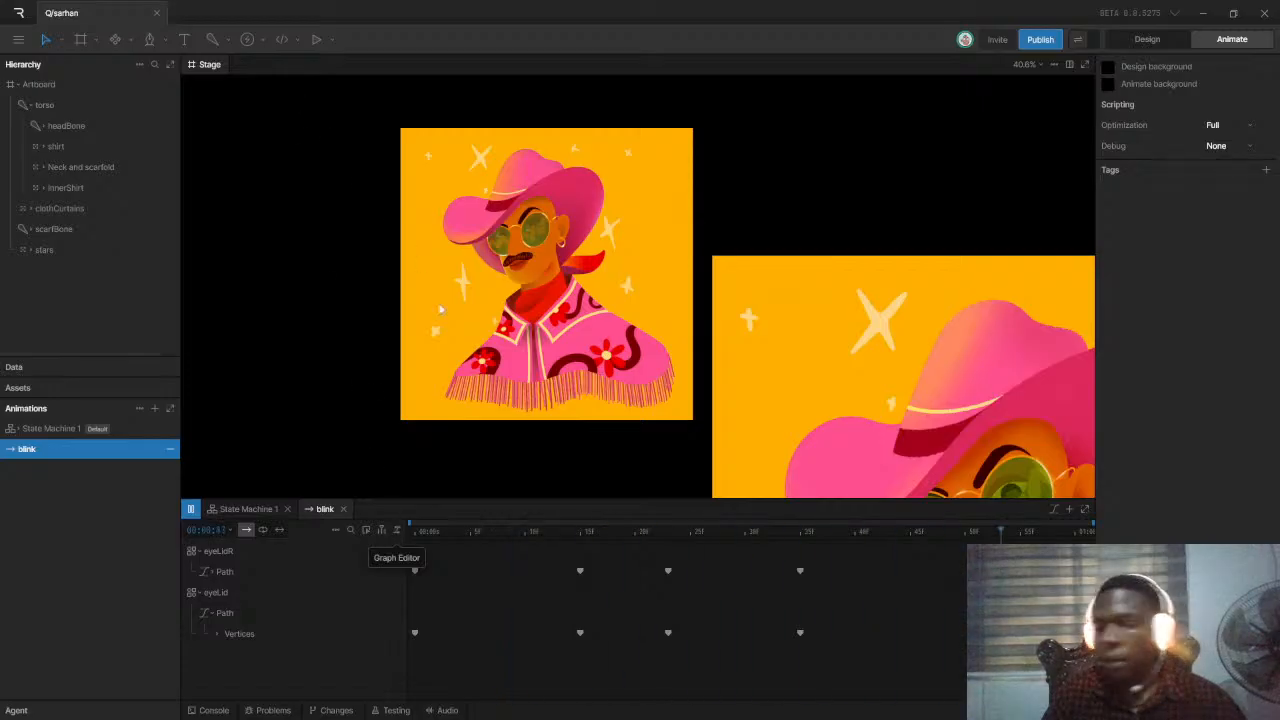
{"action": "left_click", "coordinate": [560, 533]}
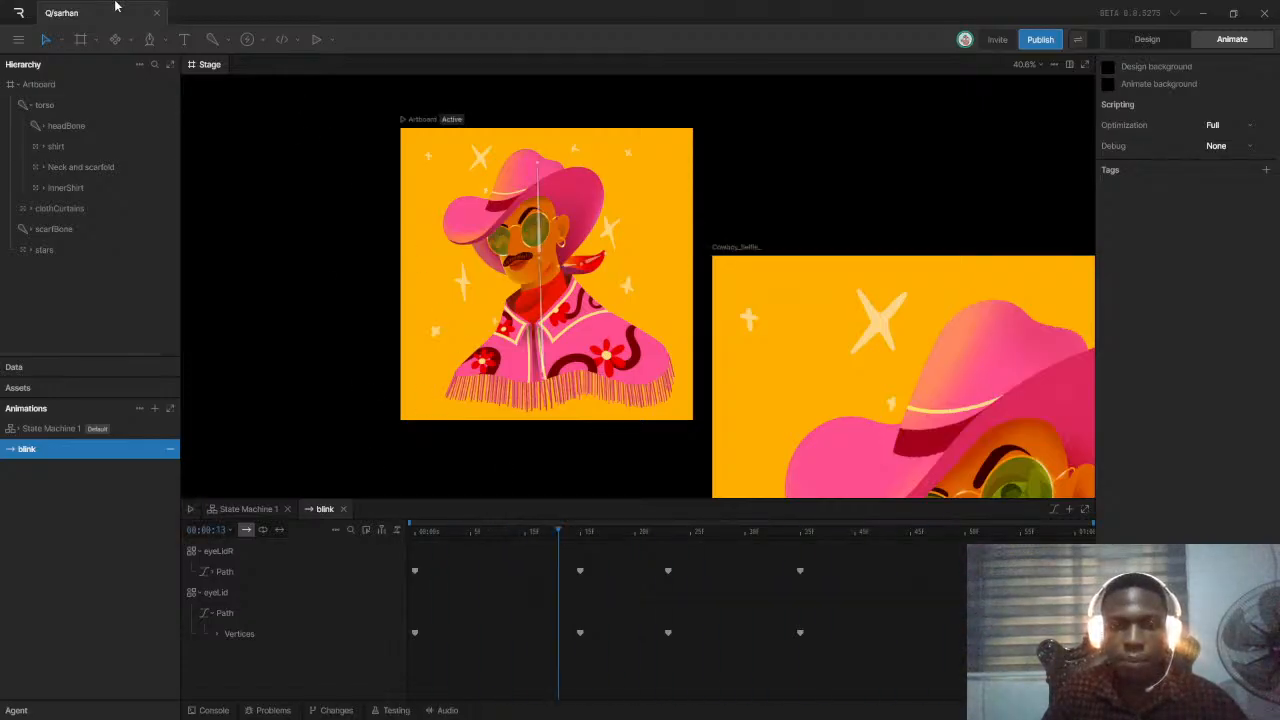
Replay the blink timeline several times from frame 0 and check both eyelids' motion
{"action": "left_click_drag", "start_coordinate": [592, 534], "coordinate": [389, 549]}
{"action": "key", "text": "space"}
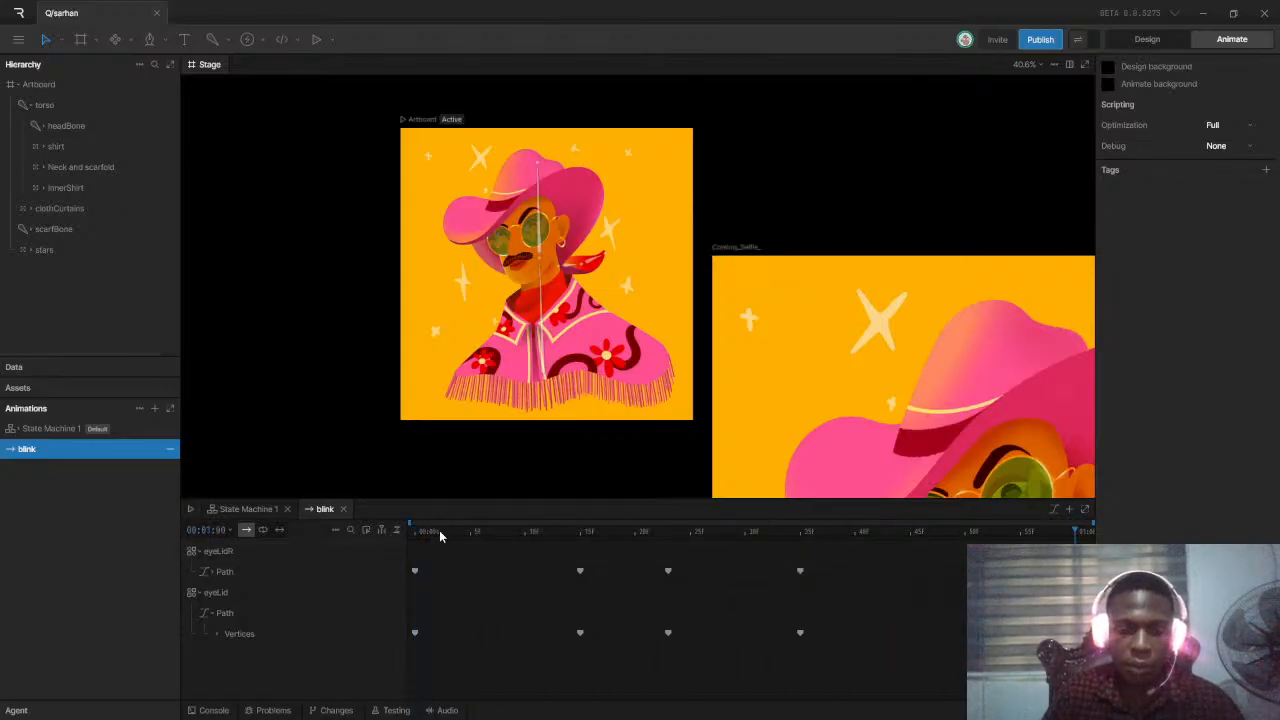
{"action": "key", "text": "space"}
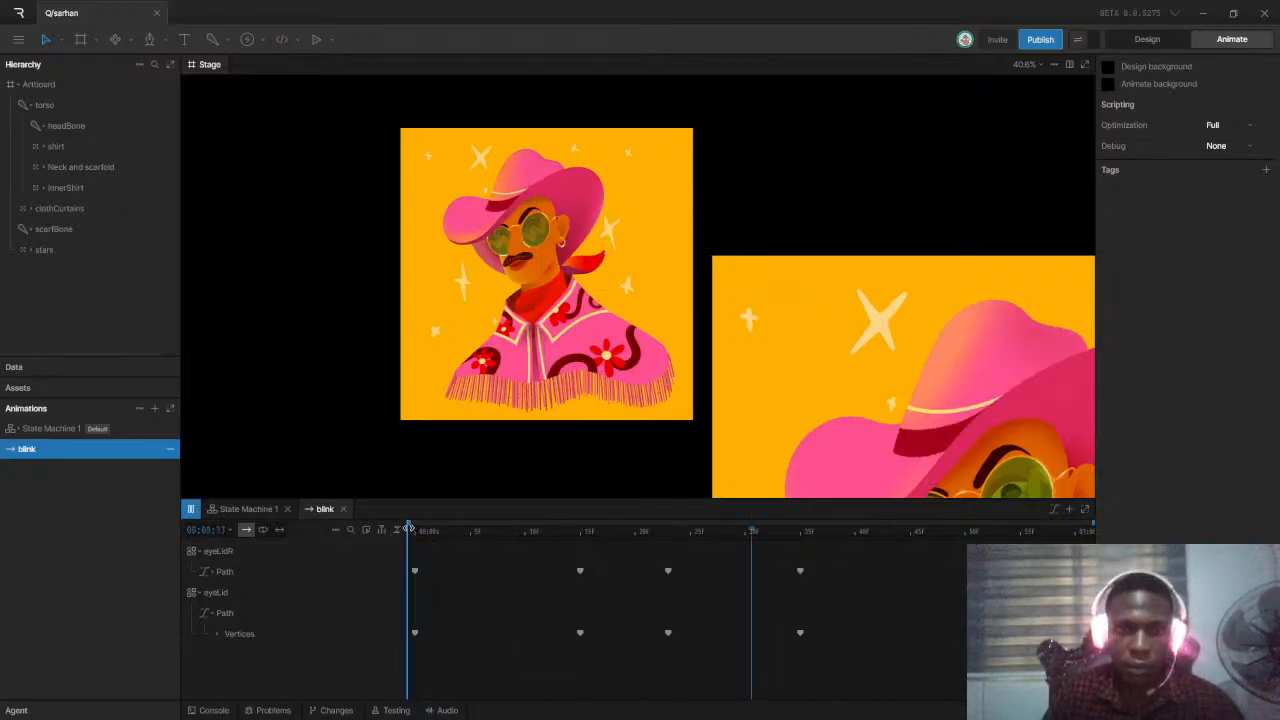
{"action": "key", "text": "space"}
{"action": "key", "text": "space"}
{"action": "key", "text": "space"}
{"action": "key", "text": "space"}
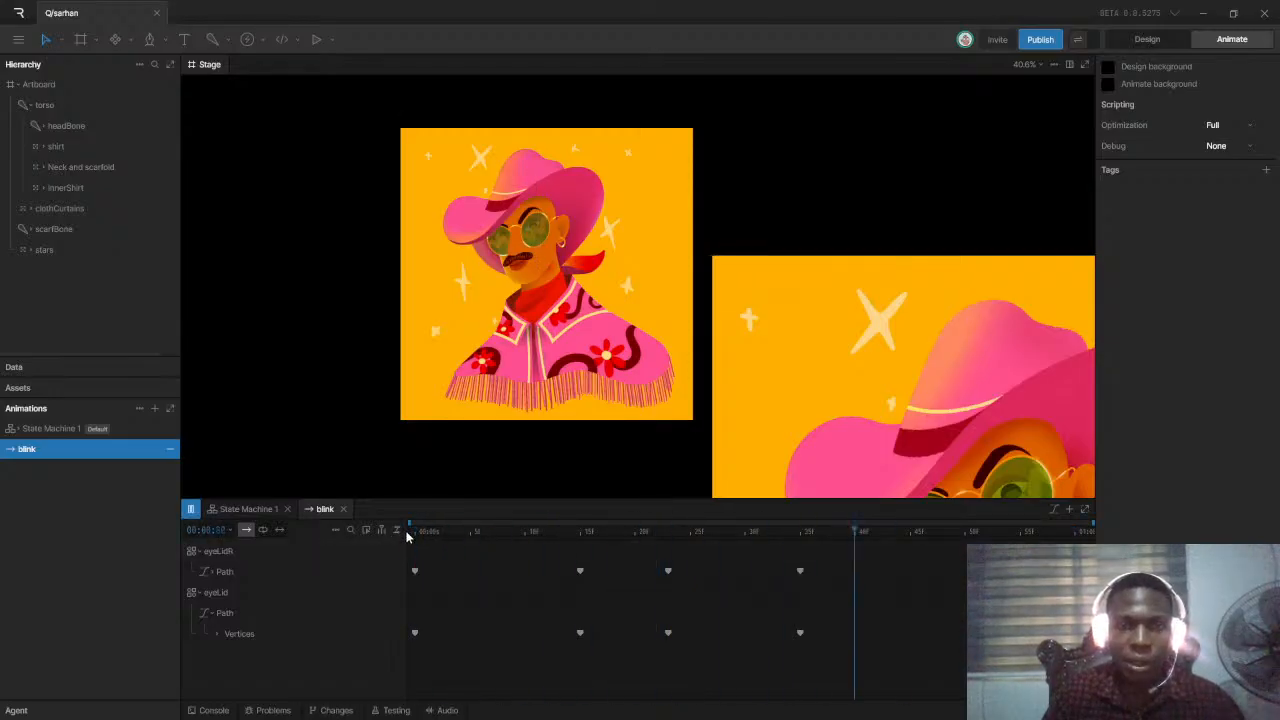
{"action": "left_click_drag", "start_coordinate": [434, 532], "coordinate": [413, 534]}
{"action": "key", "text": "space"}
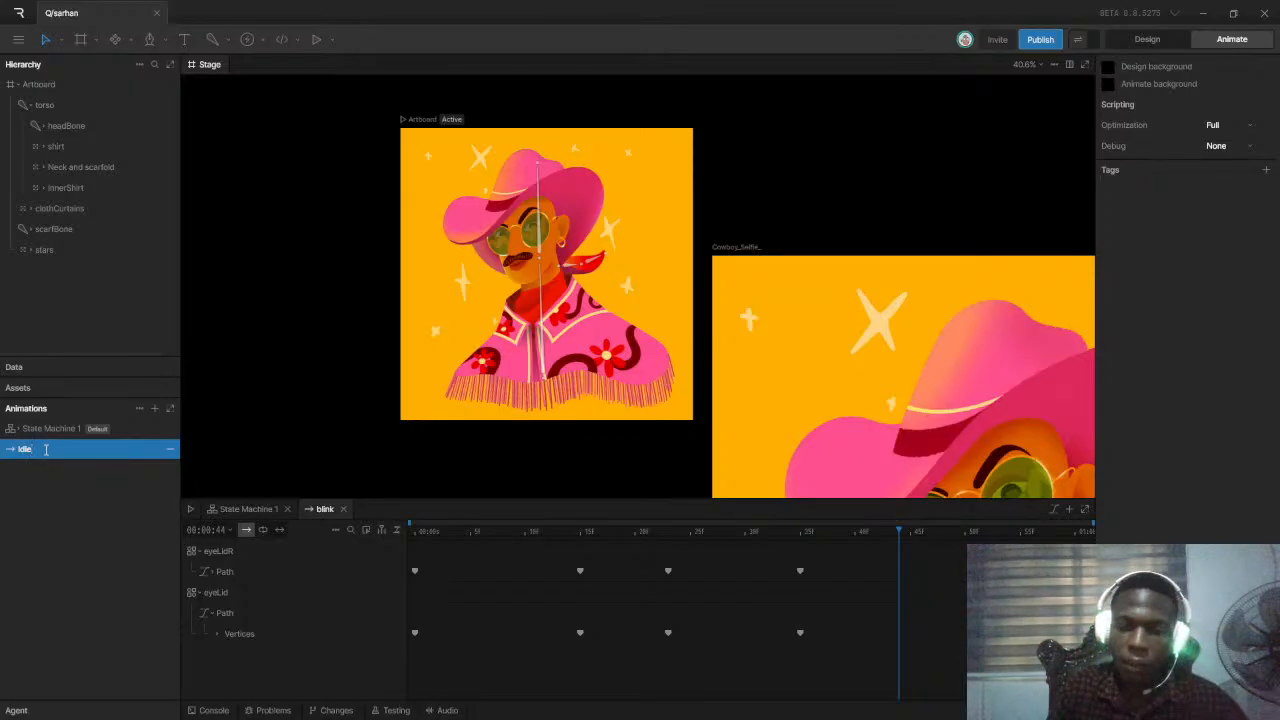
Rename the blink timeline to Idle and replay it from frame 0
{"action": "key", "text": "Return"}
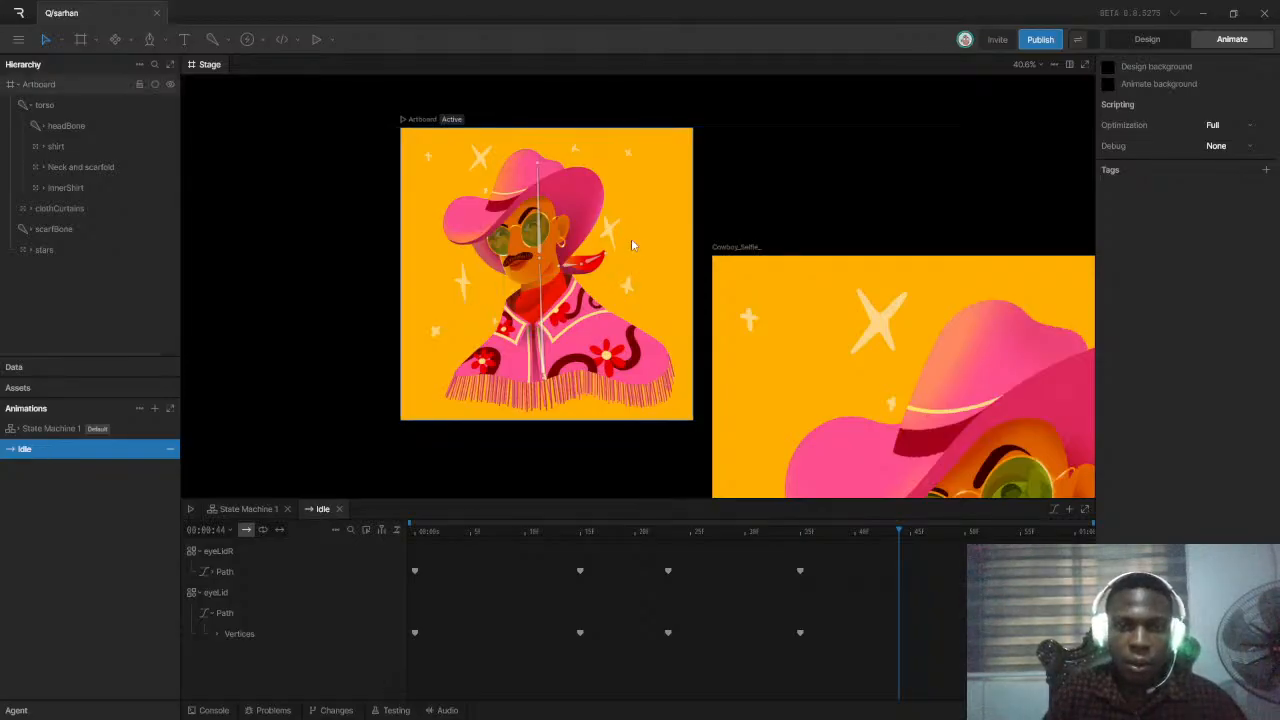
{"action": "scroll", "coordinate": [563, 272], "scroll_direction": "up", "scroll_amount": 5}
{"action": "scroll", "coordinate": [563, 272], "scroll_direction": "down", "scroll_amount": 4}
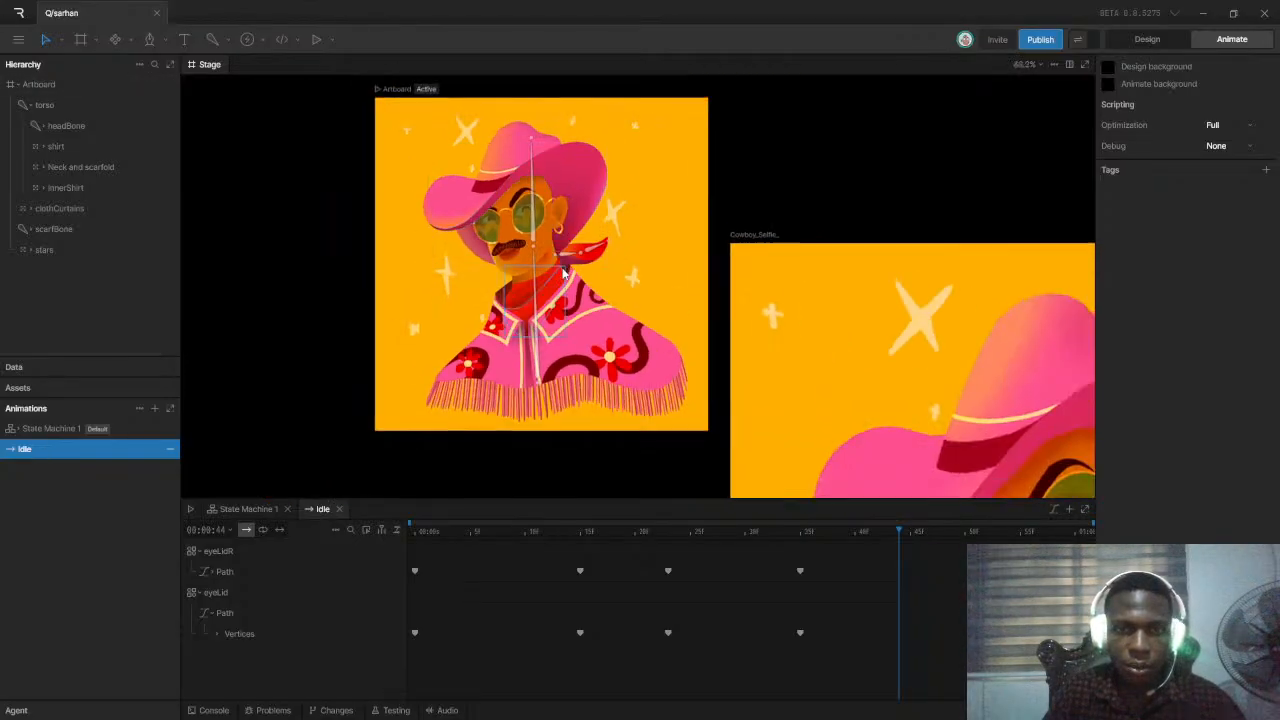
{"action": "scroll", "coordinate": [563, 272], "scroll_direction": "up", "scroll_amount": 4}
{"action": "scroll", "coordinate": [563, 272], "scroll_direction": "down", "scroll_amount": 5}
{"action": "left_click", "coordinate": [425, 531]}
{"action": "key", "text": "space"}
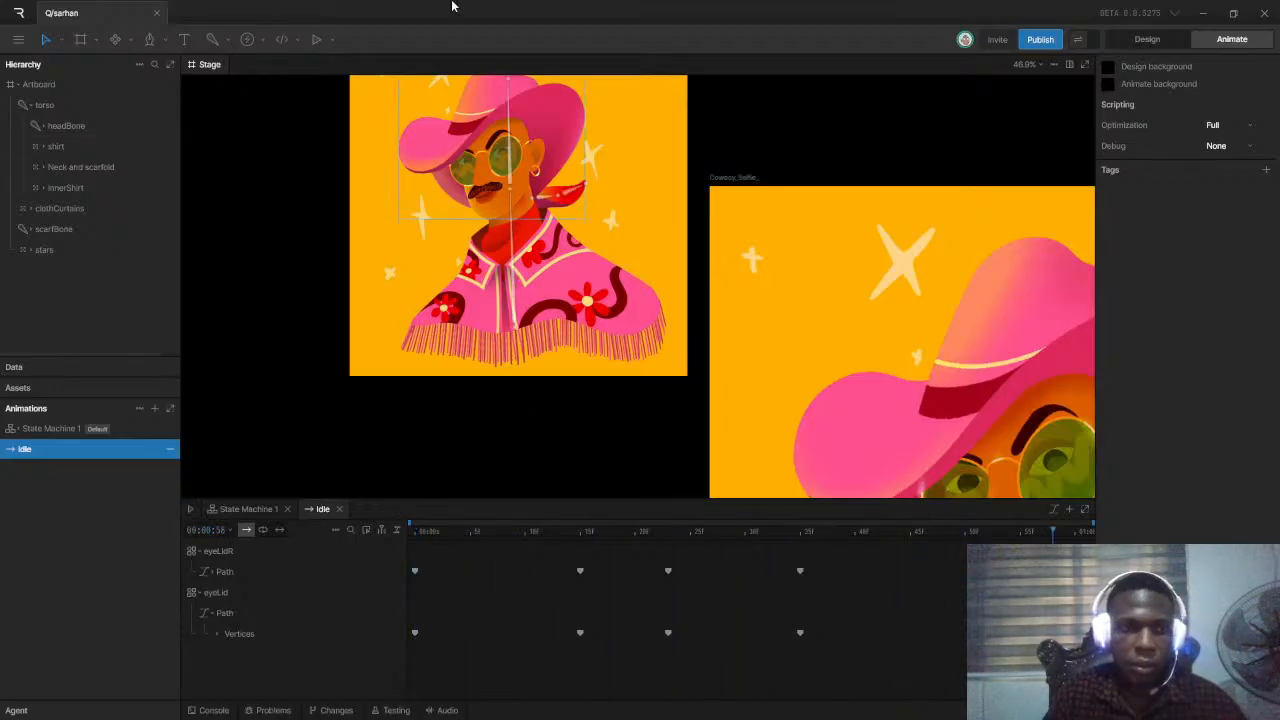
Key headBone's 100% blend opacity at frame 0, shift that keyframe to frame 17, and park the playhead at frame 23
{"action": "scroll", "coordinate": [507, 152], "scroll_direction": "up", "scroll_amount": 3}
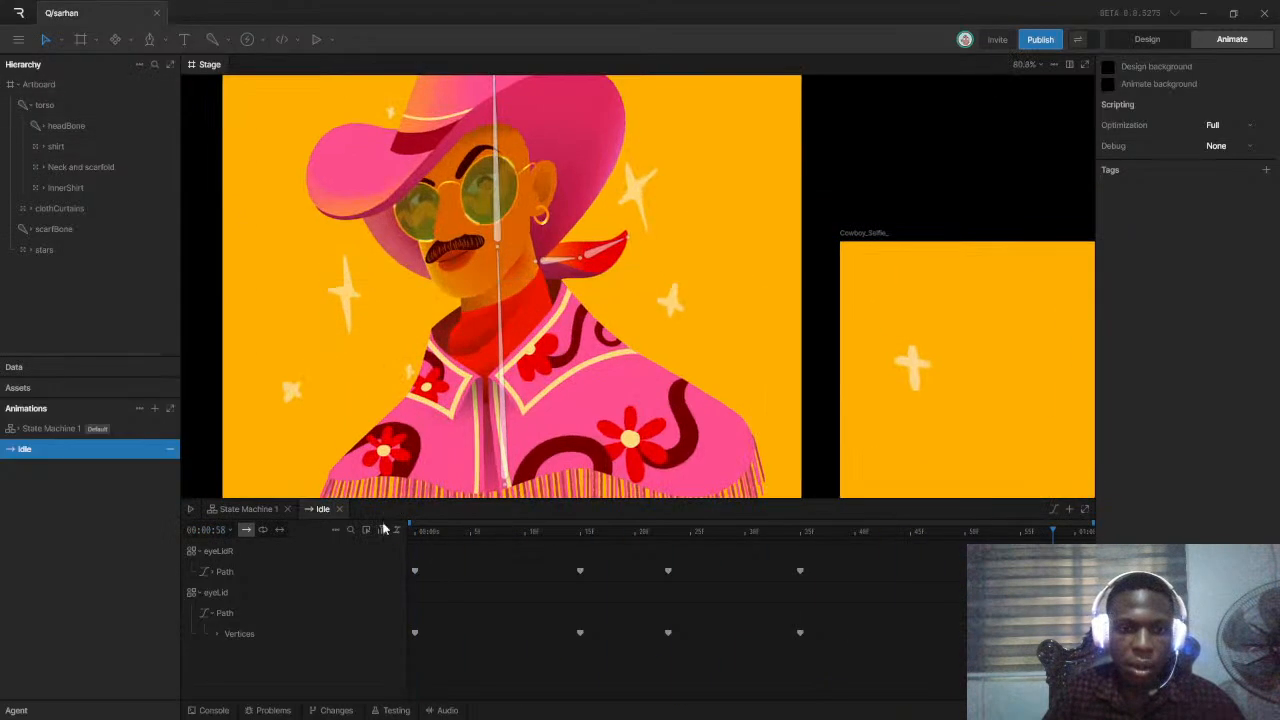
{"action": "left_click", "coordinate": [405, 529]}
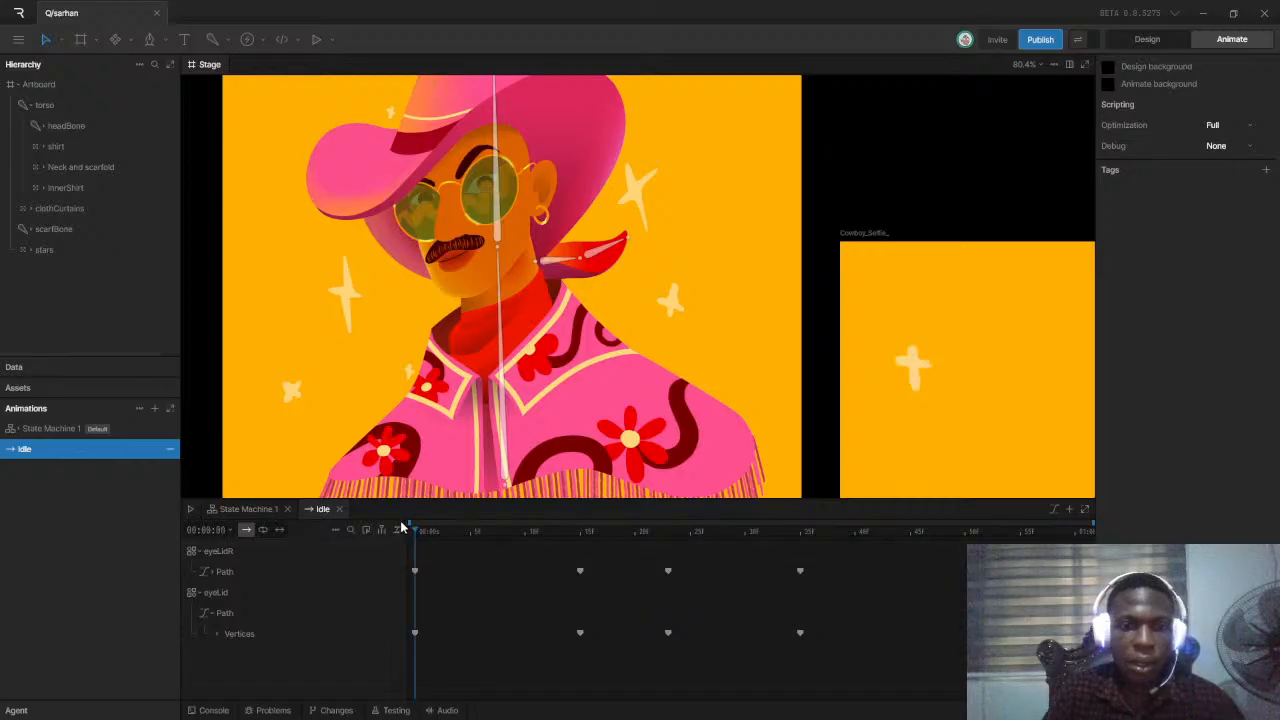
{"action": "left_click", "coordinate": [500, 197]}
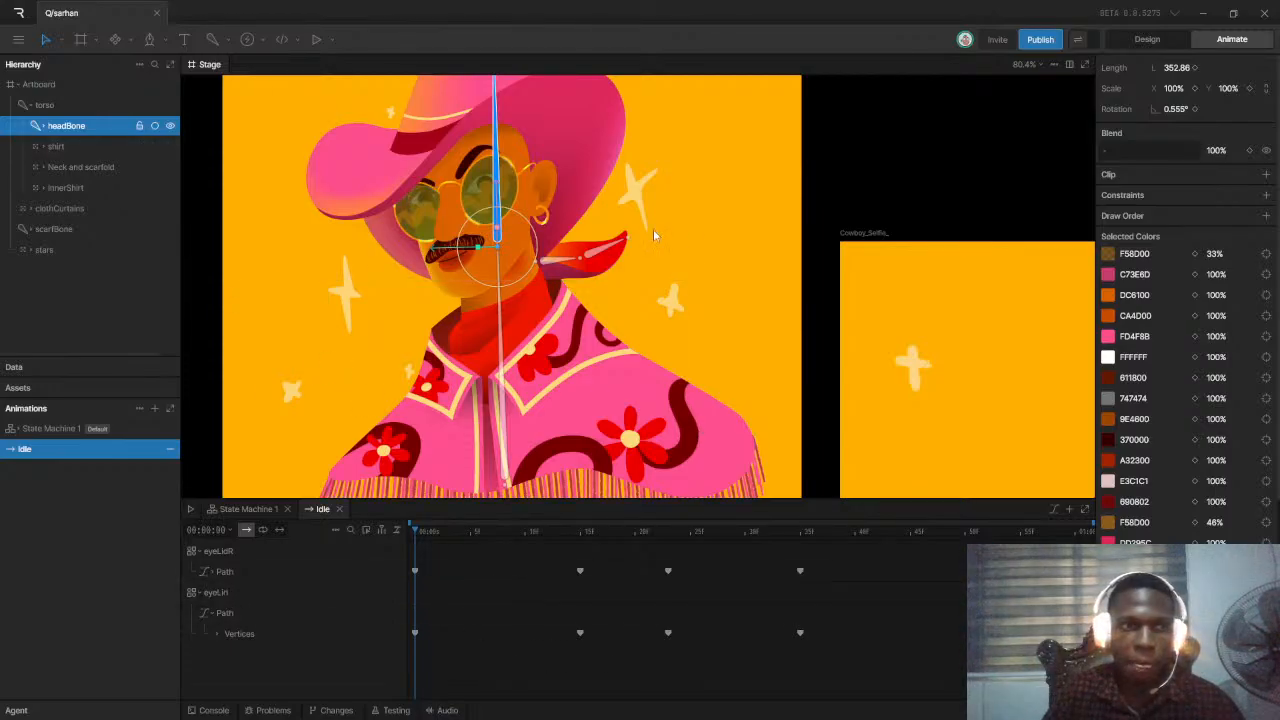
{"action": "left_click", "coordinate": [1249, 150]}
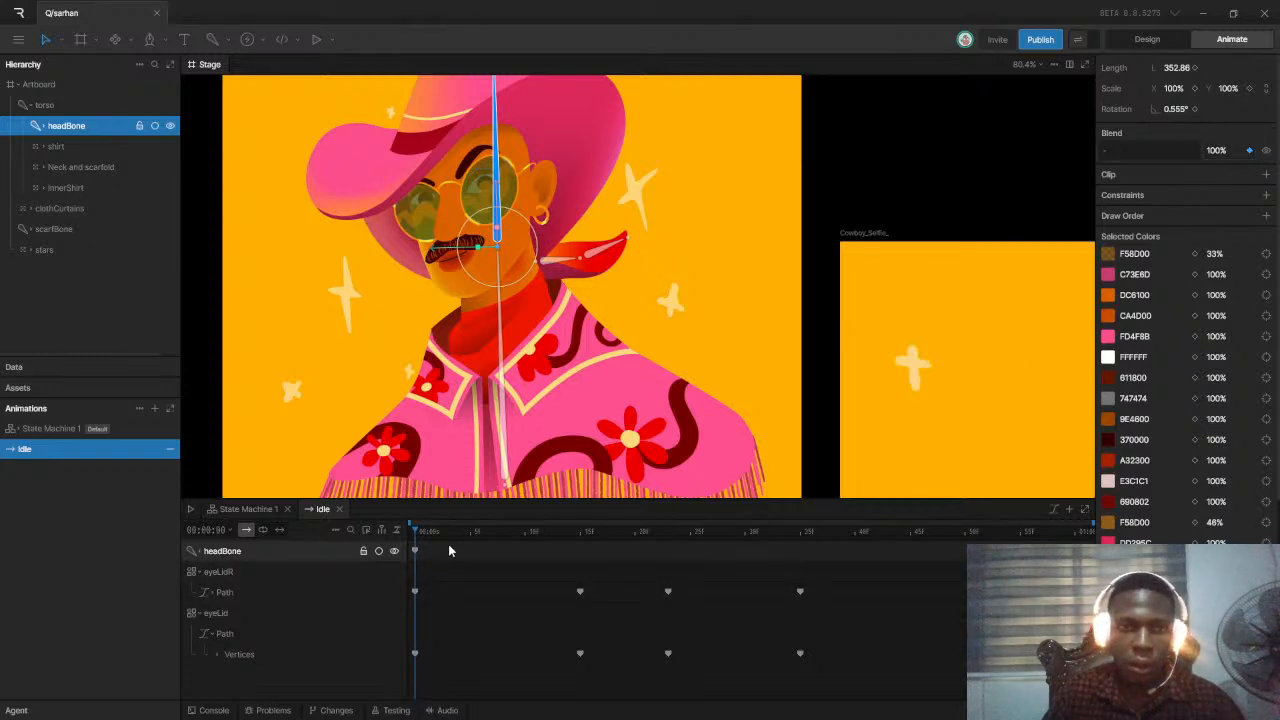
{"action": "left_click_drag", "start_coordinate": [417, 551], "coordinate": [570, 551]}
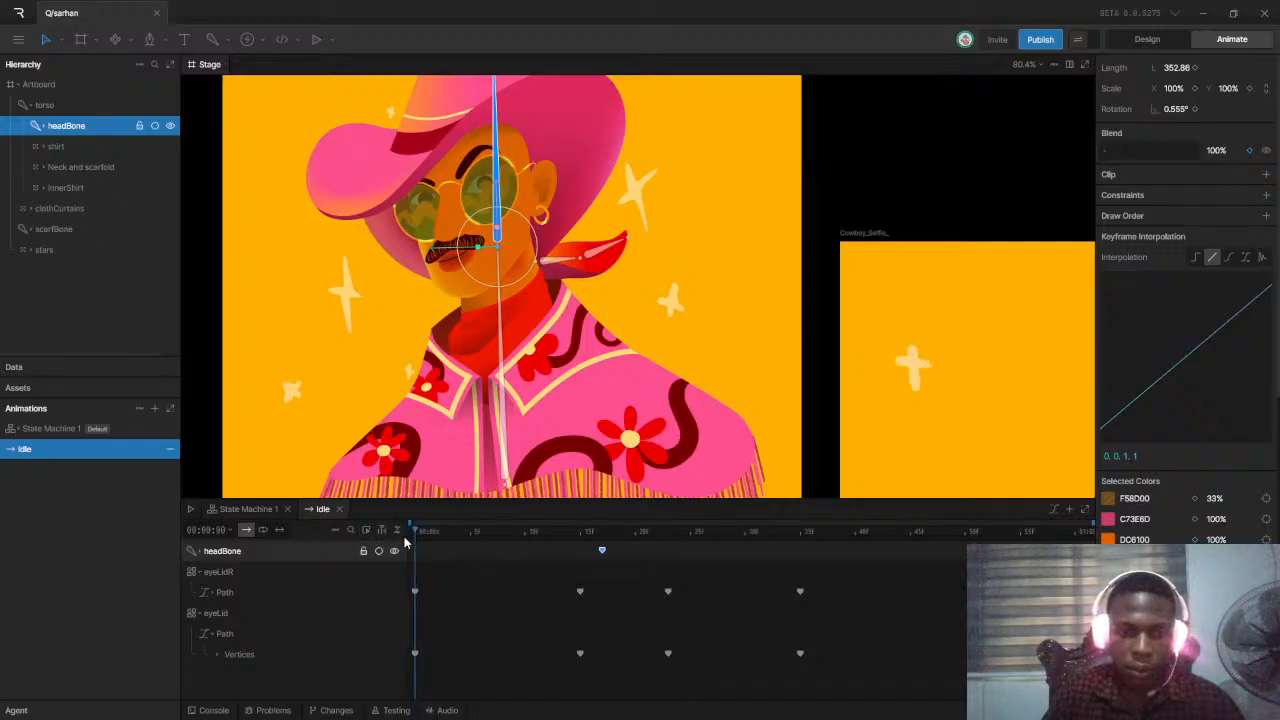
{"action": "left_click_drag", "start_coordinate": [415, 535], "coordinate": [668, 550]}
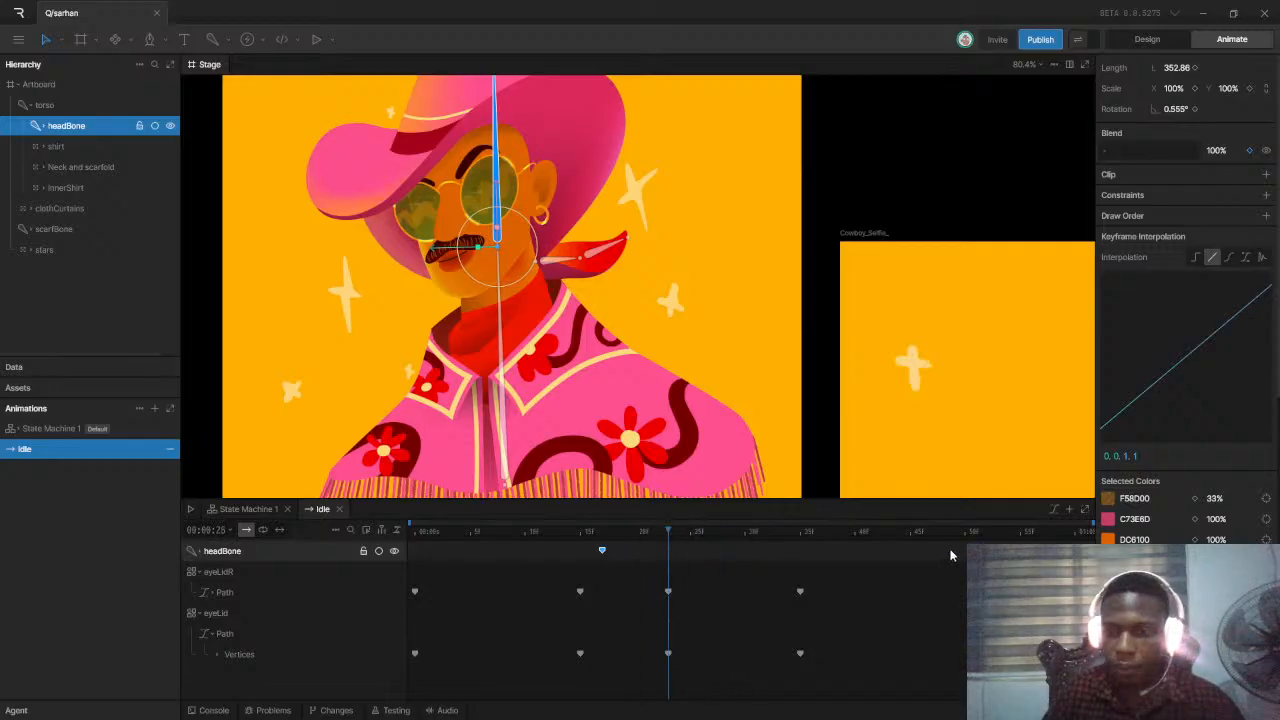
Lengthen the Idle timeline and extend its playback range to about 1 second 24 frames
{"action": "left_click", "coordinate": [210, 530]}
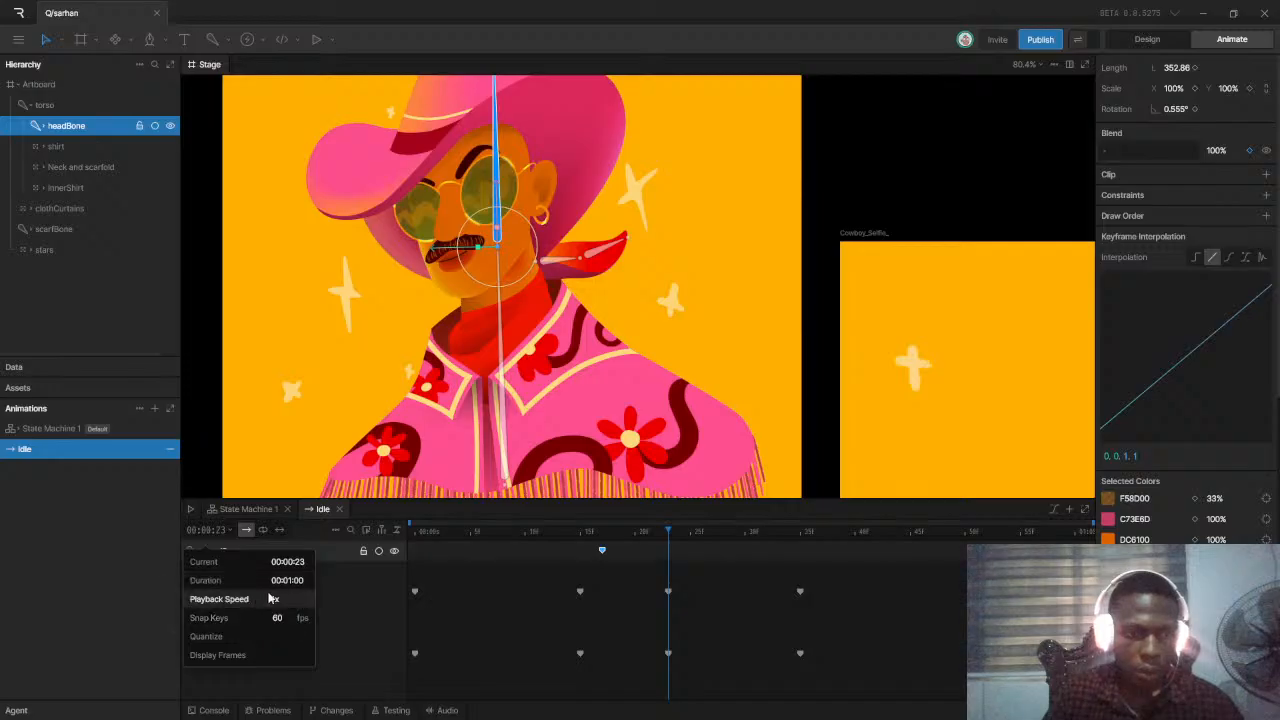
{"action": "left_click", "coordinate": [290, 580]}
{"action": "left_click", "coordinate": [290, 579]}
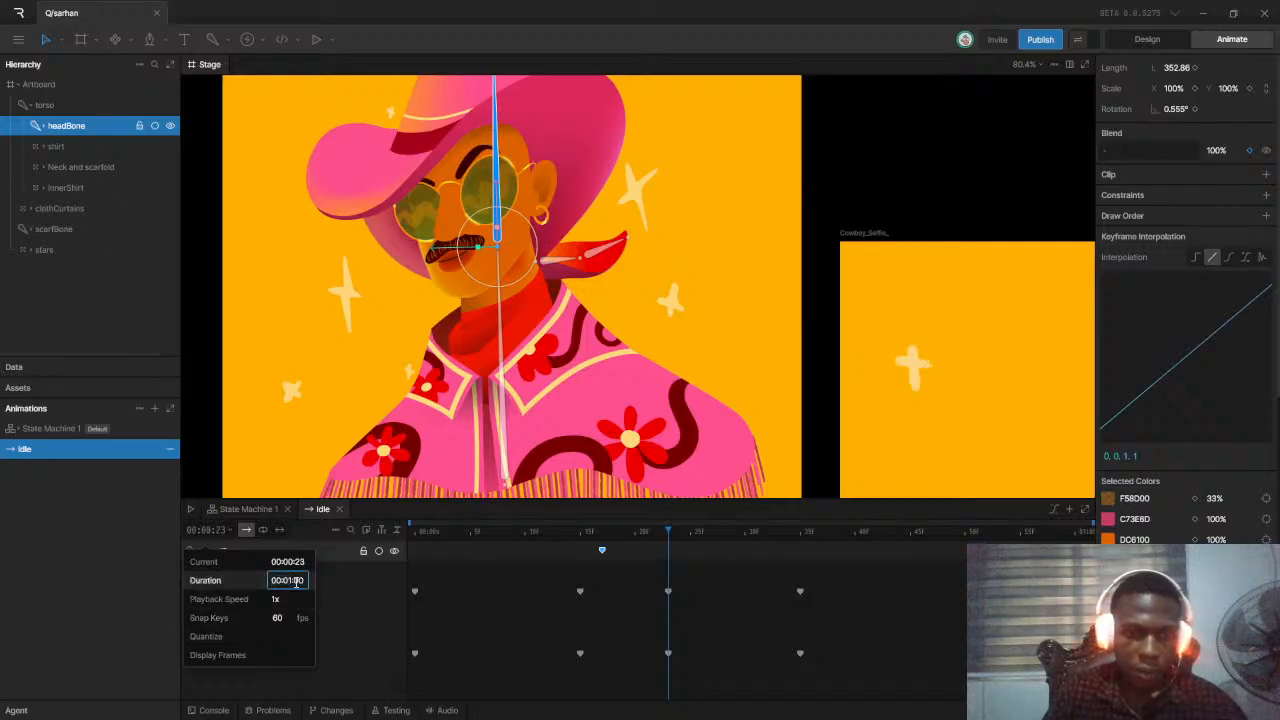
{"action": "key", "text": "Return"}
{"action": "left_click", "coordinate": [530, 592]}
{"action": "left_click", "coordinate": [530, 592]}
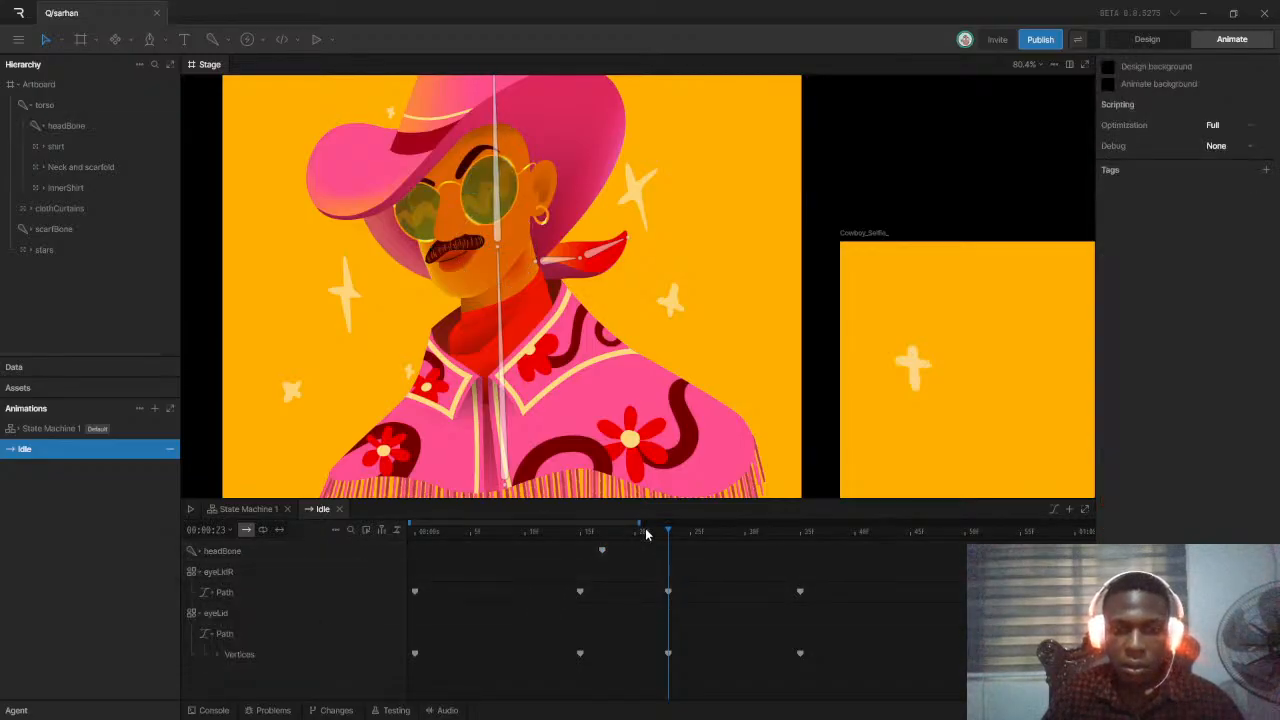
{"action": "left_click_drag", "start_coordinate": [636, 521], "coordinate": [871, 521]}
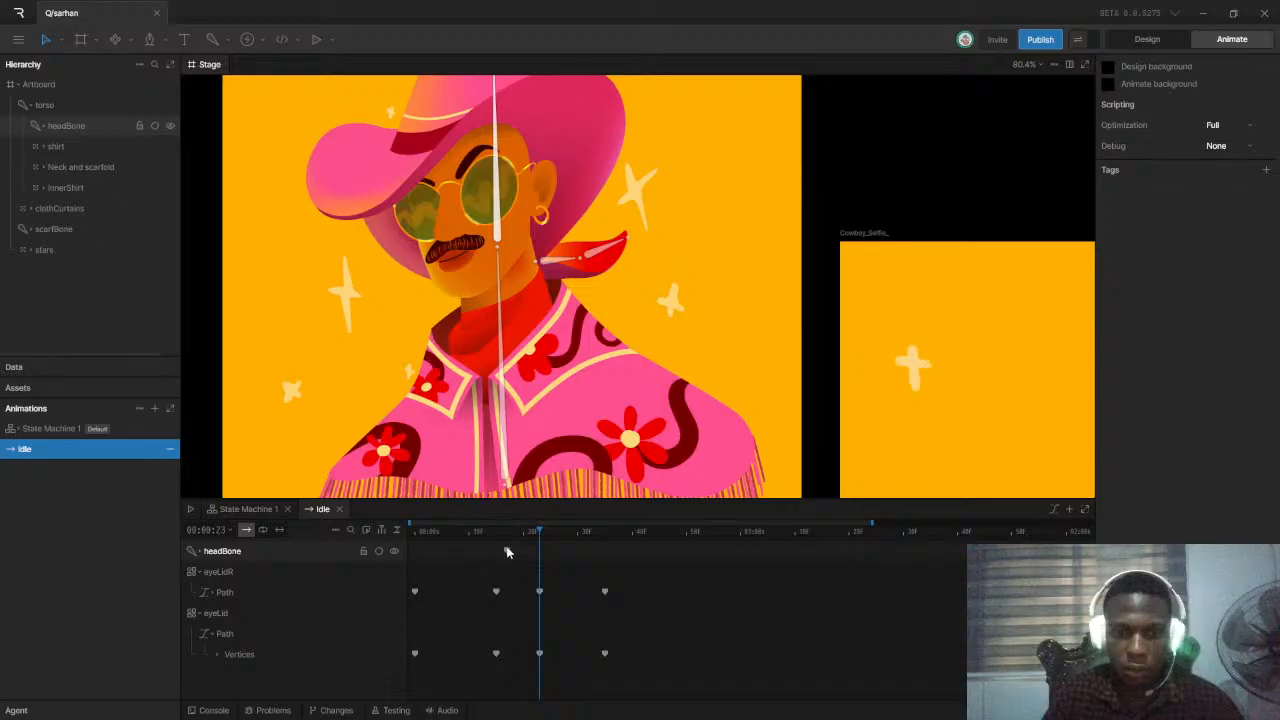
Move the headBone keyframe to frame 40, past the eyelids' last keyframes, playing the timeline to check the timing
{"action": "left_click_drag", "start_coordinate": [528, 554], "coordinate": [534, 561]}
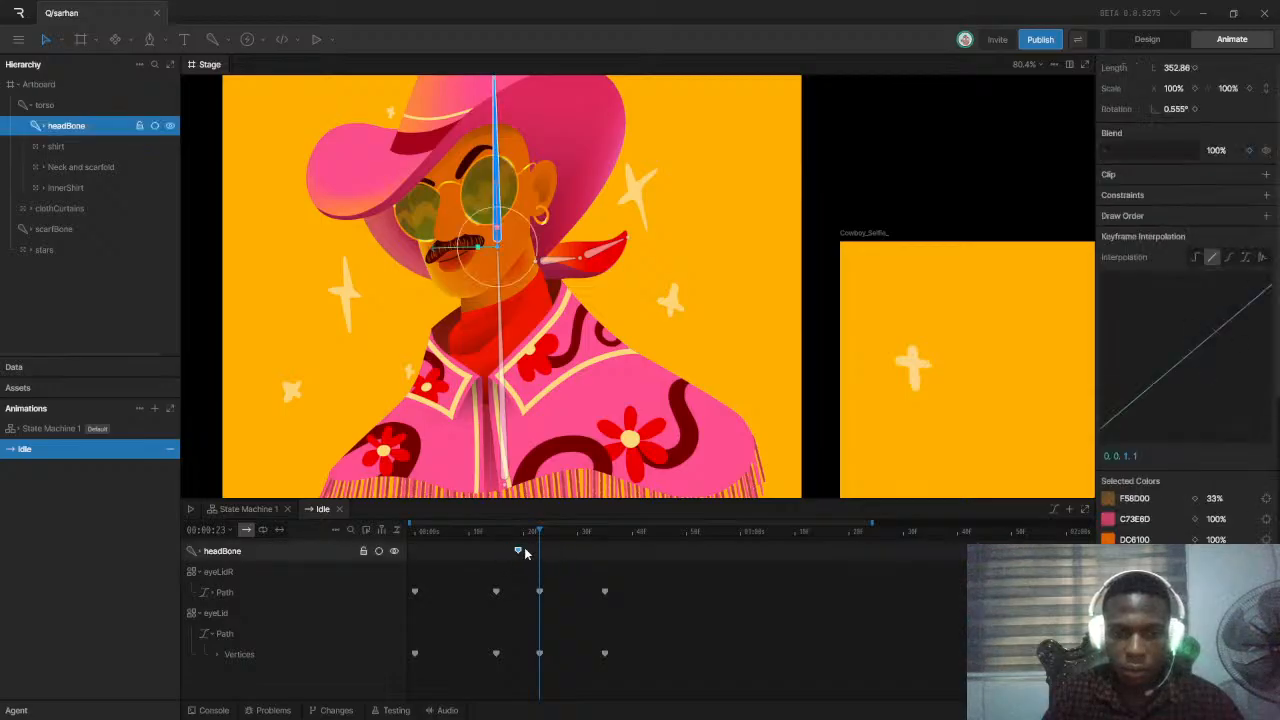
{"action": "left_click_drag", "start_coordinate": [538, 538], "coordinate": [377, 540]}
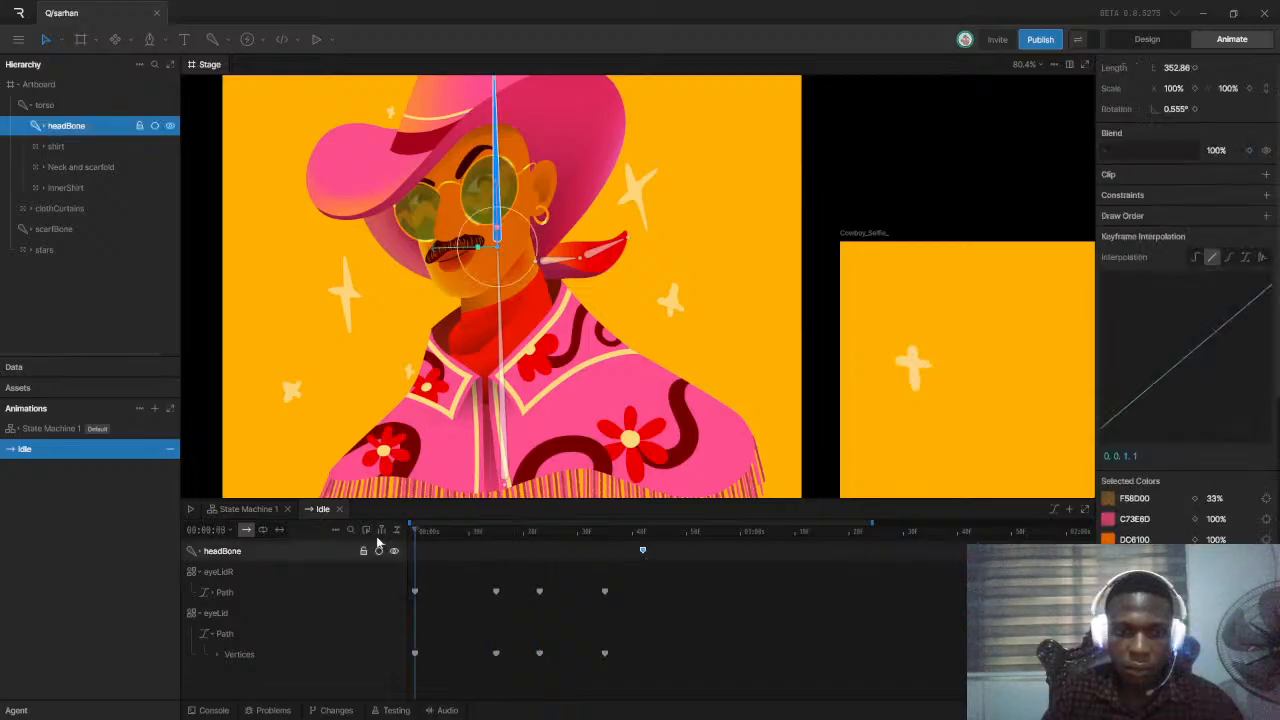
{"action": "key", "text": "space"}
{"action": "key", "text": "space"}
{"action": "left_click_drag", "start_coordinate": [649, 537], "coordinate": [645, 553]}
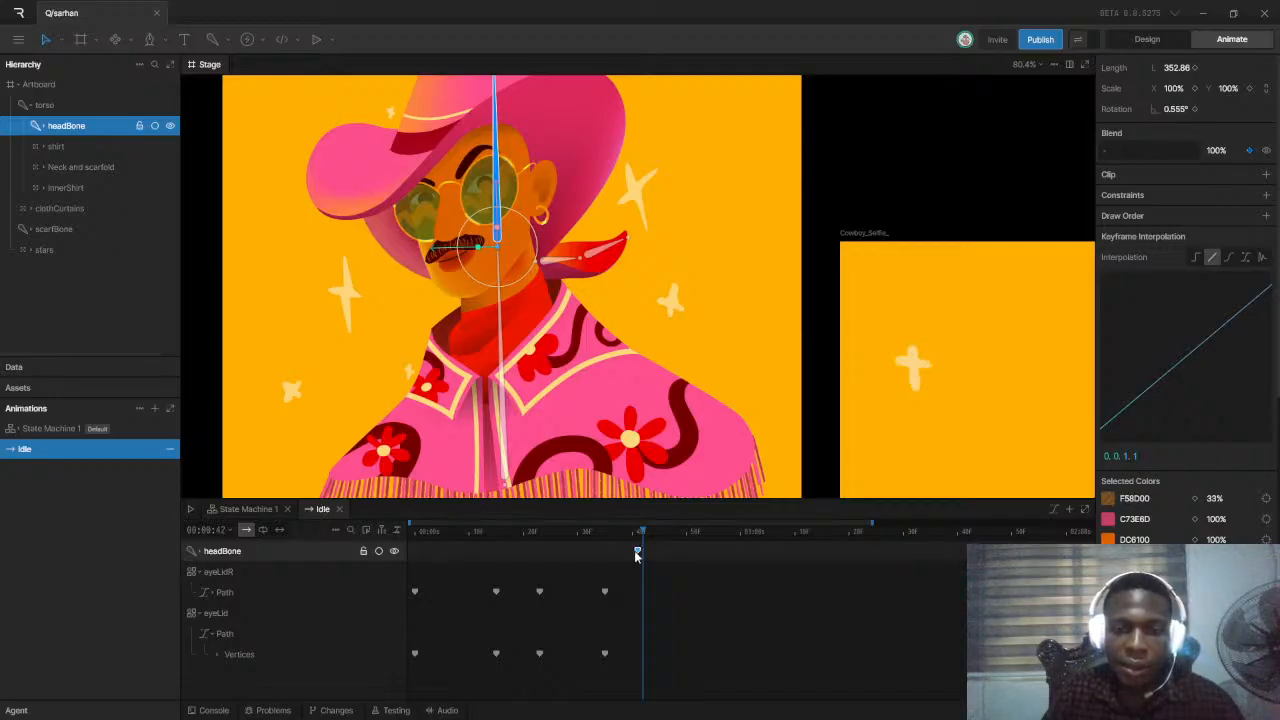
{"action": "left_click_drag", "start_coordinate": [626, 551], "coordinate": [641, 552]}
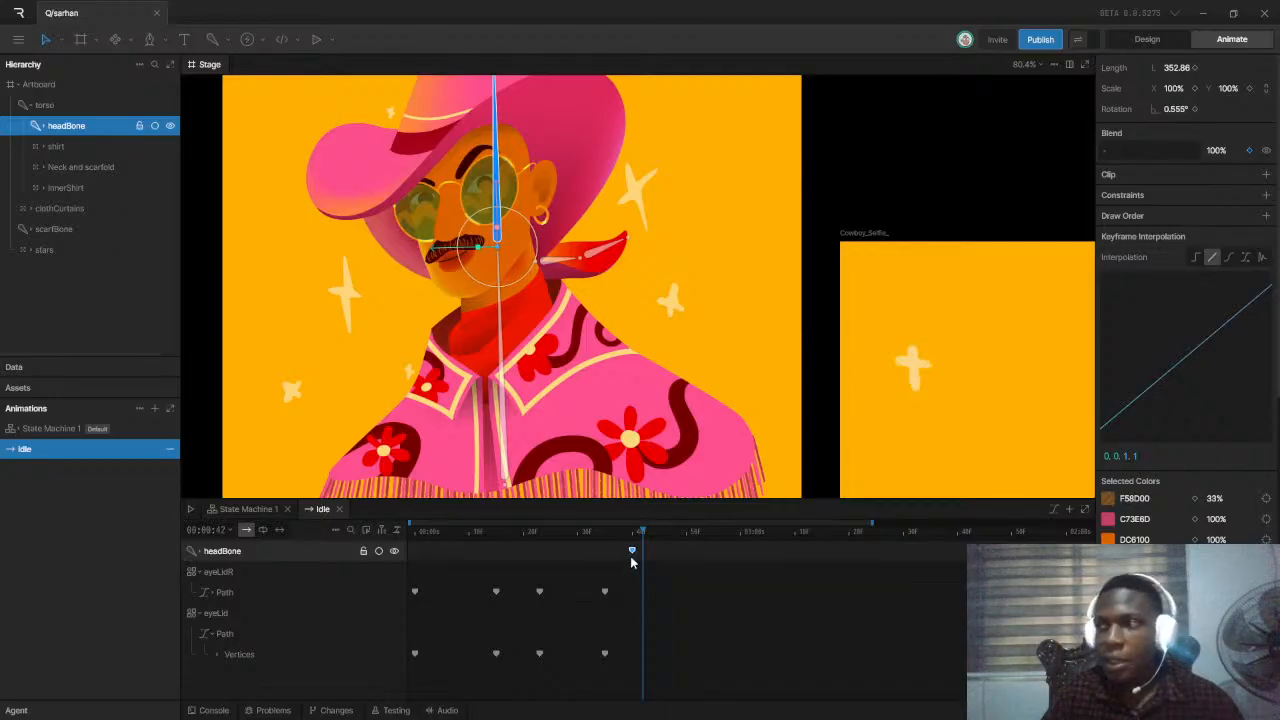
Switch to the artist's LinkedIn activity page in Chrome, check the notifications and return to that page
{"action": "key", "text": "alt+Tab"}
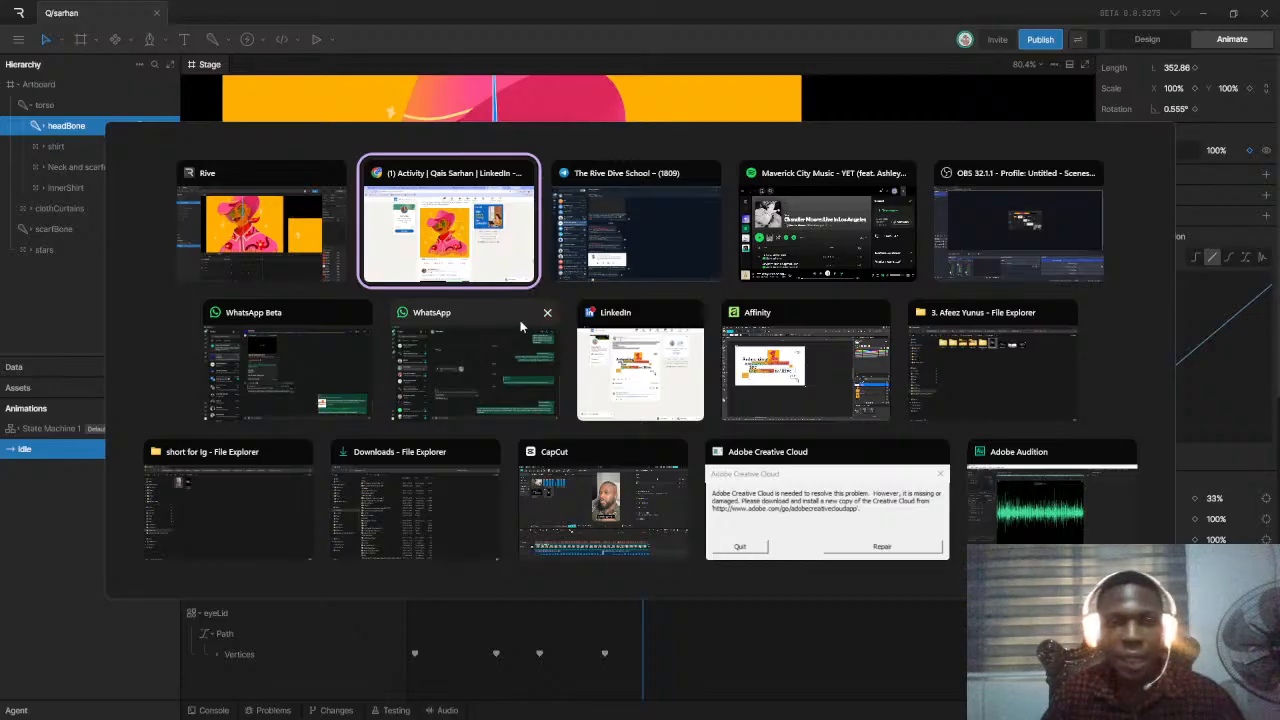
{"action": "left_click", "coordinate": [471, 247]}
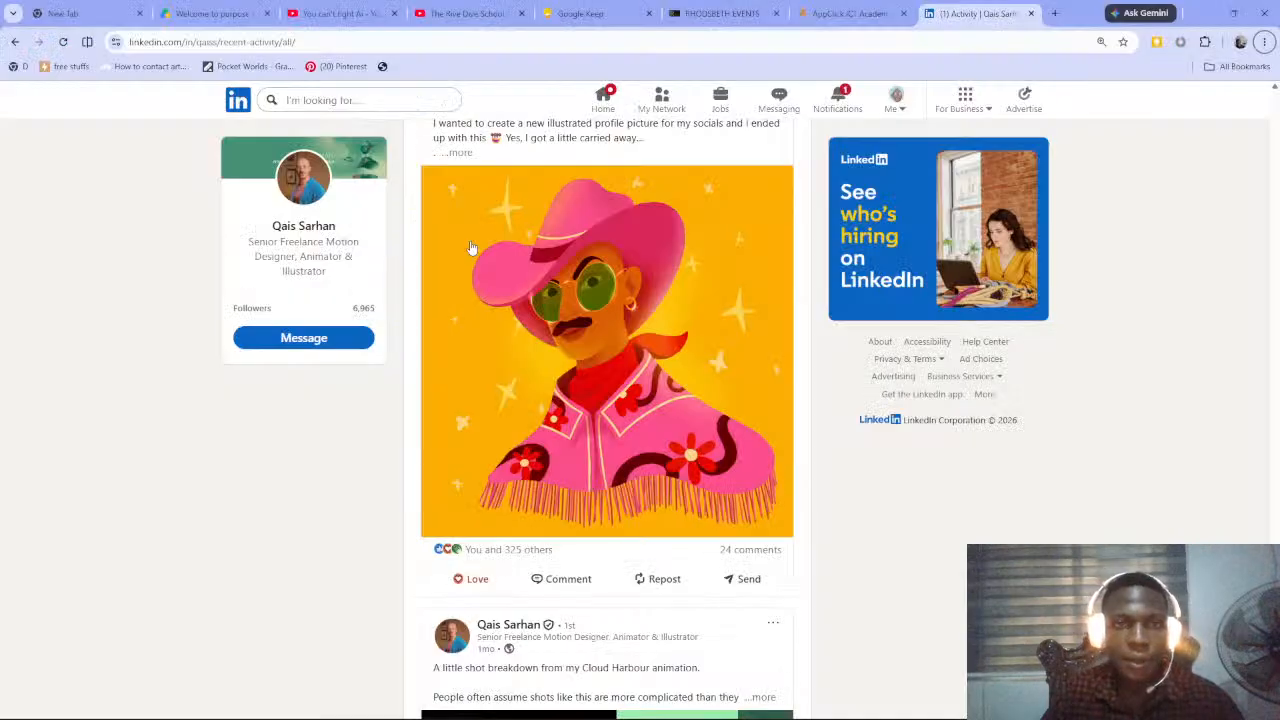
{"action": "left_click", "coordinate": [829, 110]}
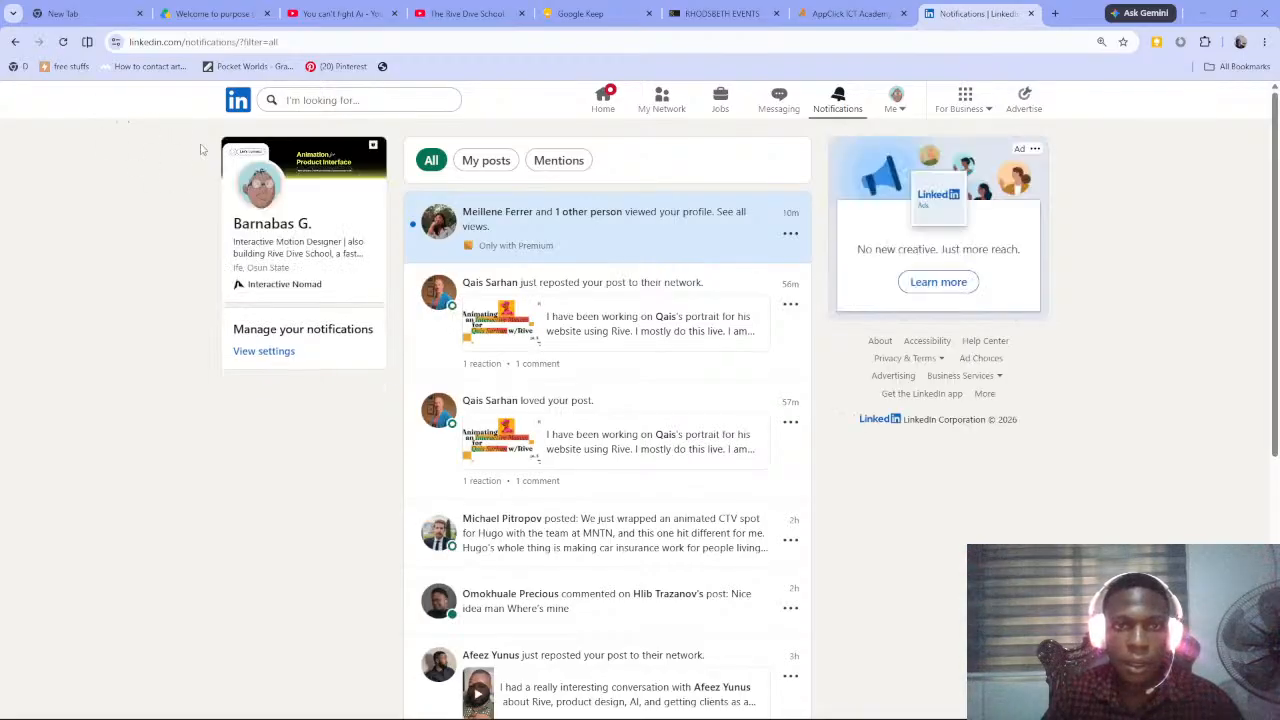
{"action": "left_click", "coordinate": [16, 43]}
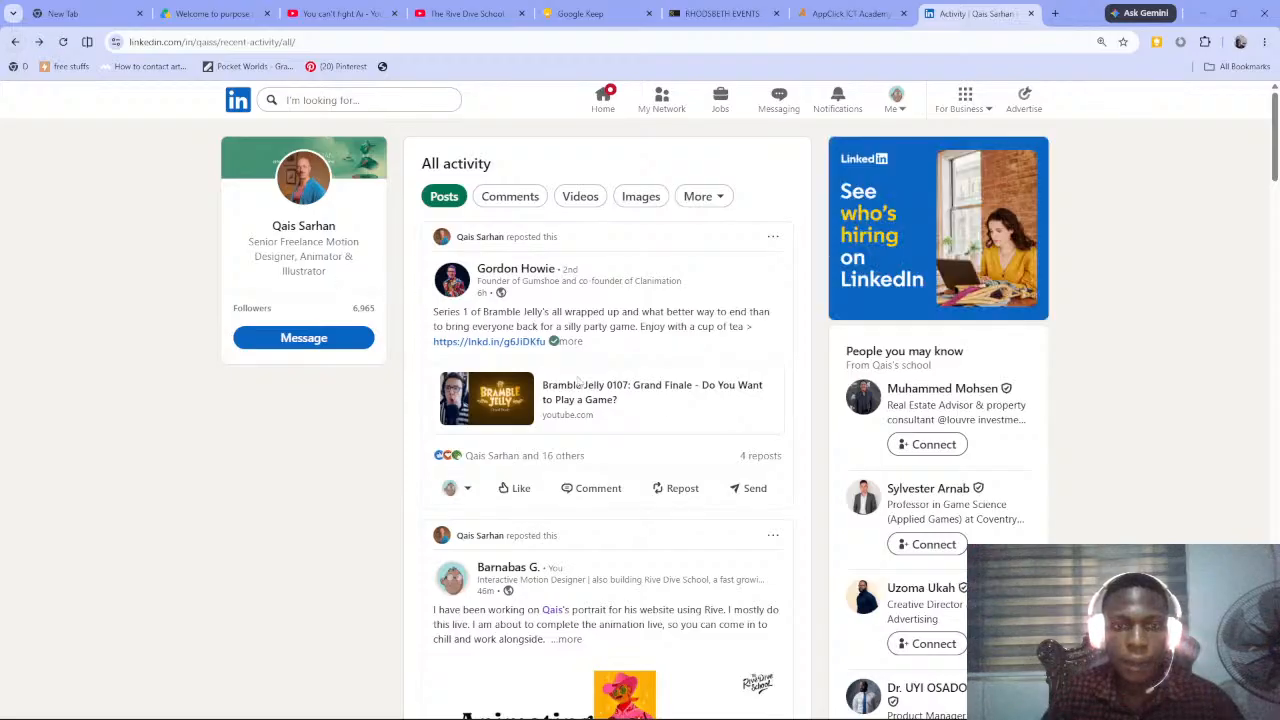
Find the cowboy portrait post in the activity feed, examine the original illustration and switch back to Rive
{"action": "scroll", "coordinate": [621, 435], "scroll_direction": "down", "scroll_amount": 10}
{"action": "scroll", "coordinate": [621, 434], "scroll_direction": "down", "scroll_amount": 10}
{"action": "scroll", "coordinate": [629, 434], "scroll_direction": "down", "scroll_amount": 10}
{"action": "scroll", "coordinate": [605, 466], "scroll_direction": "down", "scroll_amount": 10}
{"action": "scroll", "coordinate": [619, 462], "scroll_direction": "down", "scroll_amount": 10}
{"action": "scroll", "coordinate": [622, 460], "scroll_direction": "down", "scroll_amount": 10}
{"action": "scroll", "coordinate": [622, 461], "scroll_direction": "down", "scroll_amount": 10}
{"action": "scroll", "coordinate": [622, 461], "scroll_direction": "down", "scroll_amount": 6}
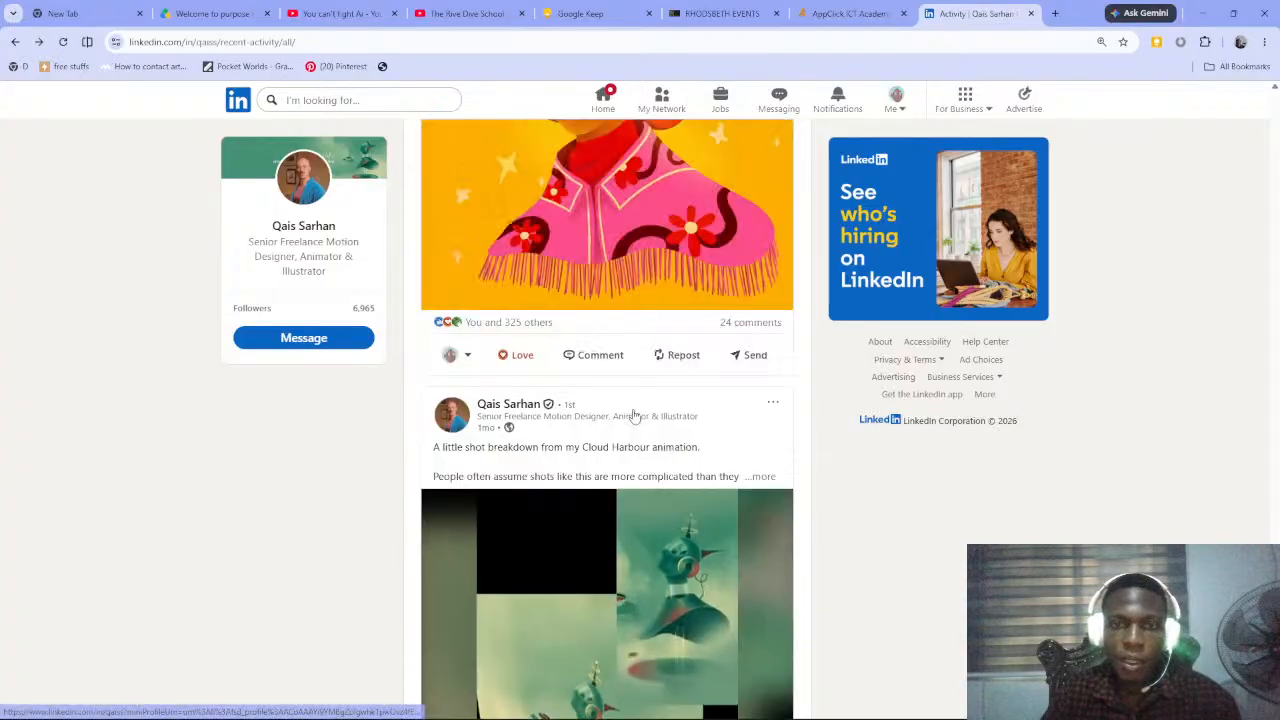
{"action": "scroll", "coordinate": [633, 416], "scroll_direction": "up", "scroll_amount": 2}
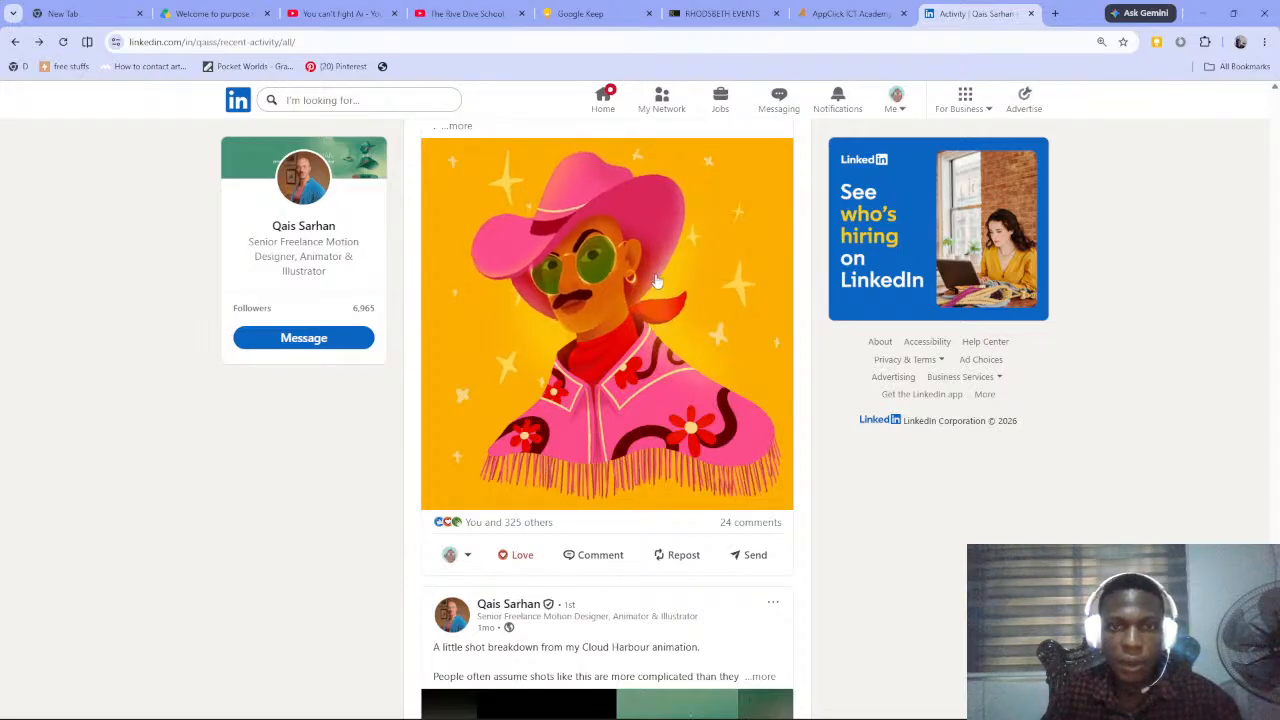
{"action": "key", "text": "alt+Tab"}
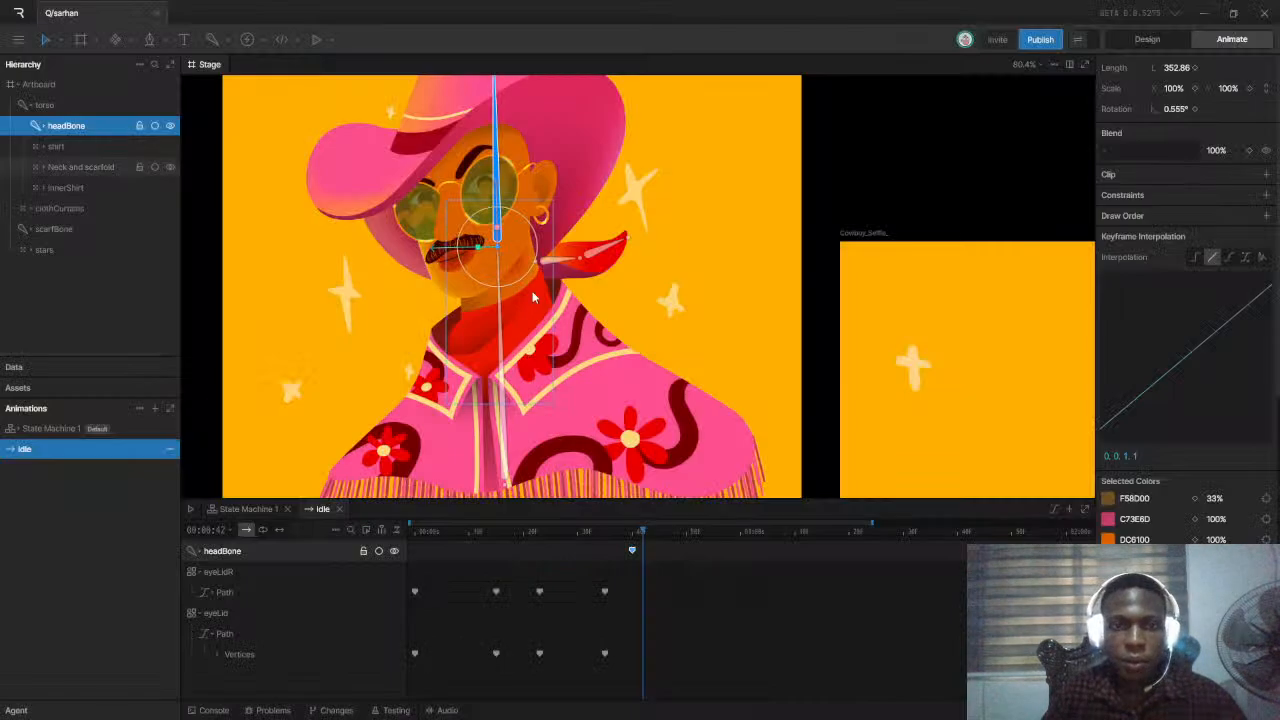
Try a leftward headBone tilt at frame 59, preview it from frame 40, and undo it
{"action": "left_click_drag", "start_coordinate": [645, 537], "coordinate": [735, 533]}
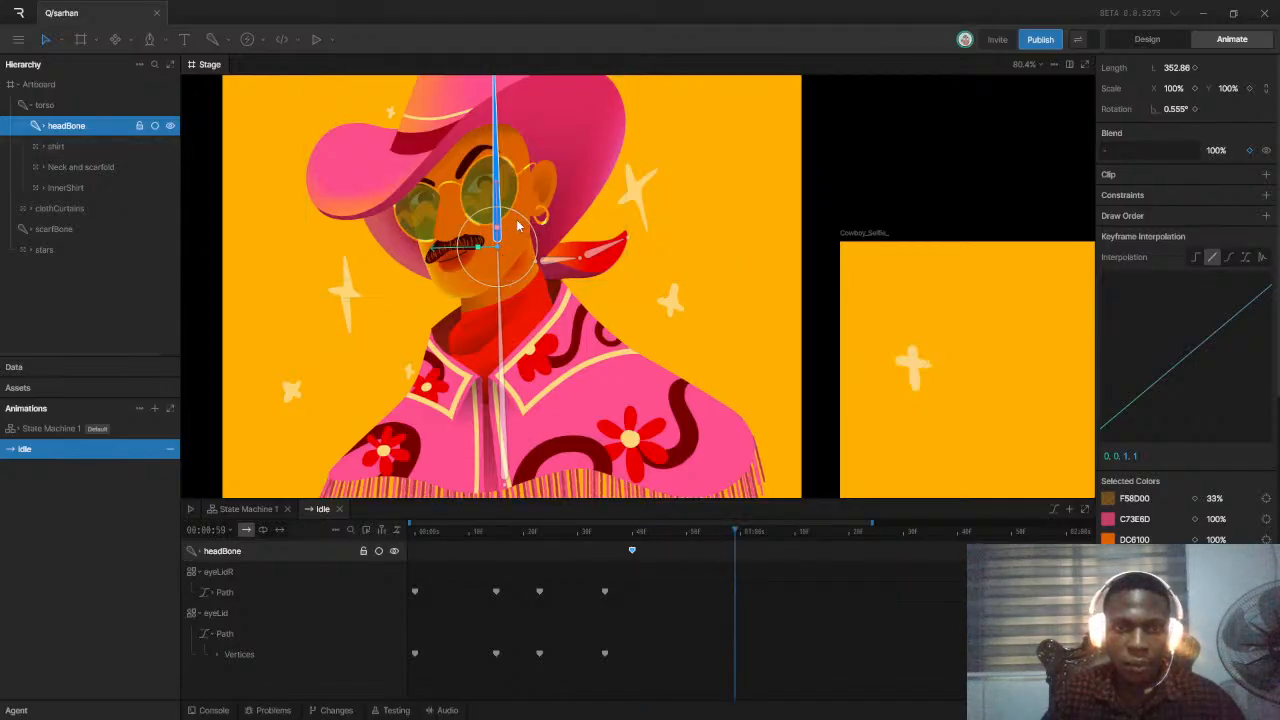
{"action": "left_click_drag", "start_coordinate": [524, 222], "coordinate": [518, 222]}
{"action": "left_click_drag", "start_coordinate": [663, 533], "coordinate": [633, 533]}
{"action": "key", "text": "space"}
{"action": "key", "text": "space"}
{"action": "left_click", "coordinate": [665, 572]}
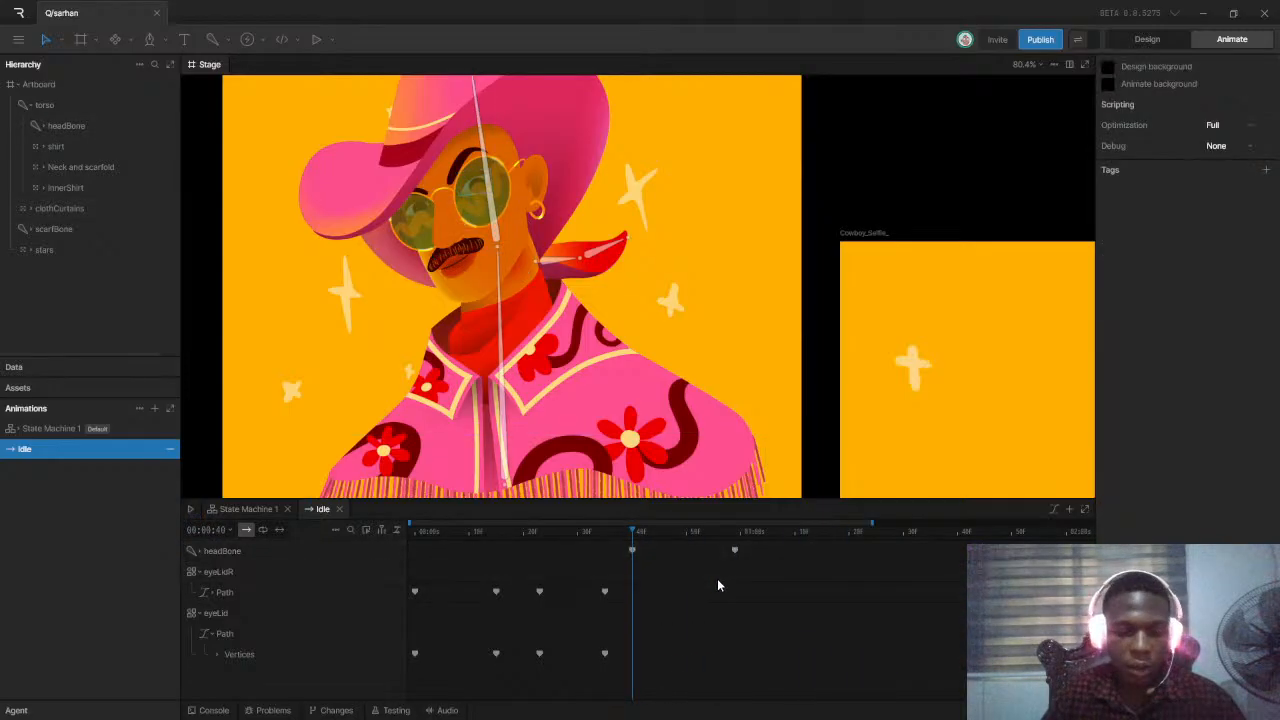
{"action": "key", "text": "ctrl+z"}
{"action": "key", "text": "ctrl+z"}
Keyframe headBone's rotation at -11° on frame 55 of the Idle timeline
{"action": "left_click", "coordinate": [713, 545]}
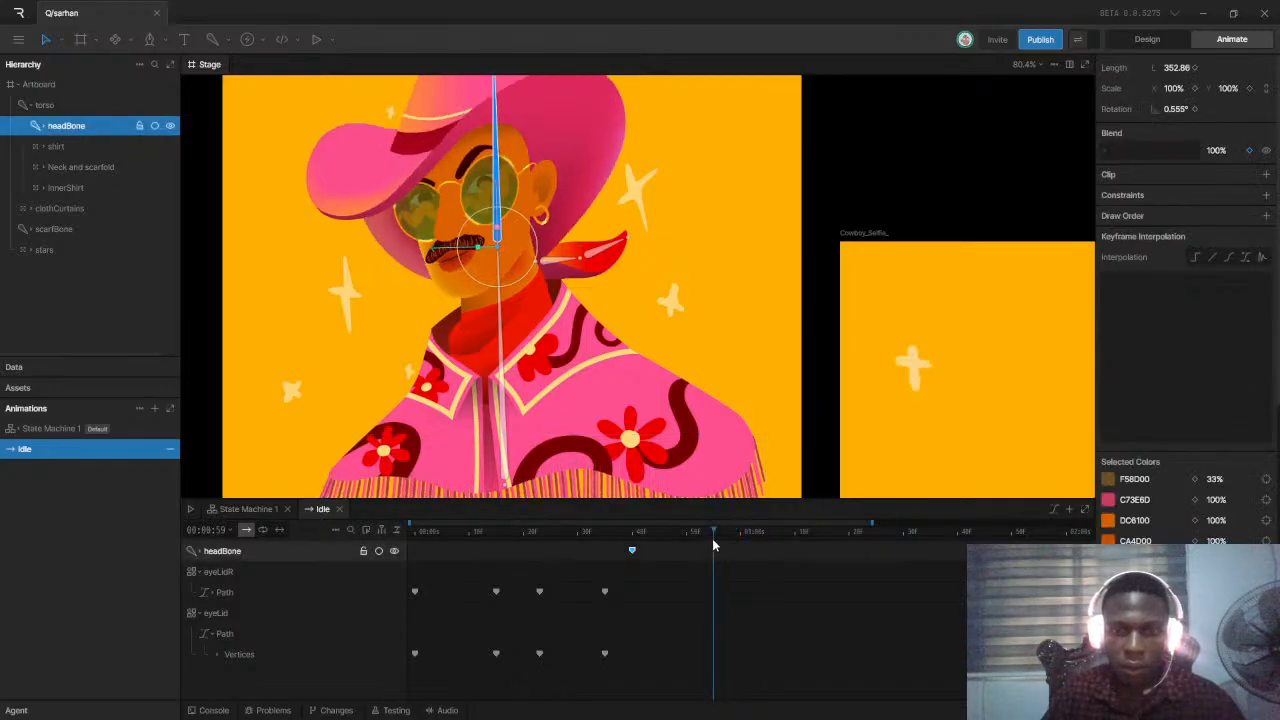
{"action": "left_click", "coordinate": [728, 557]}
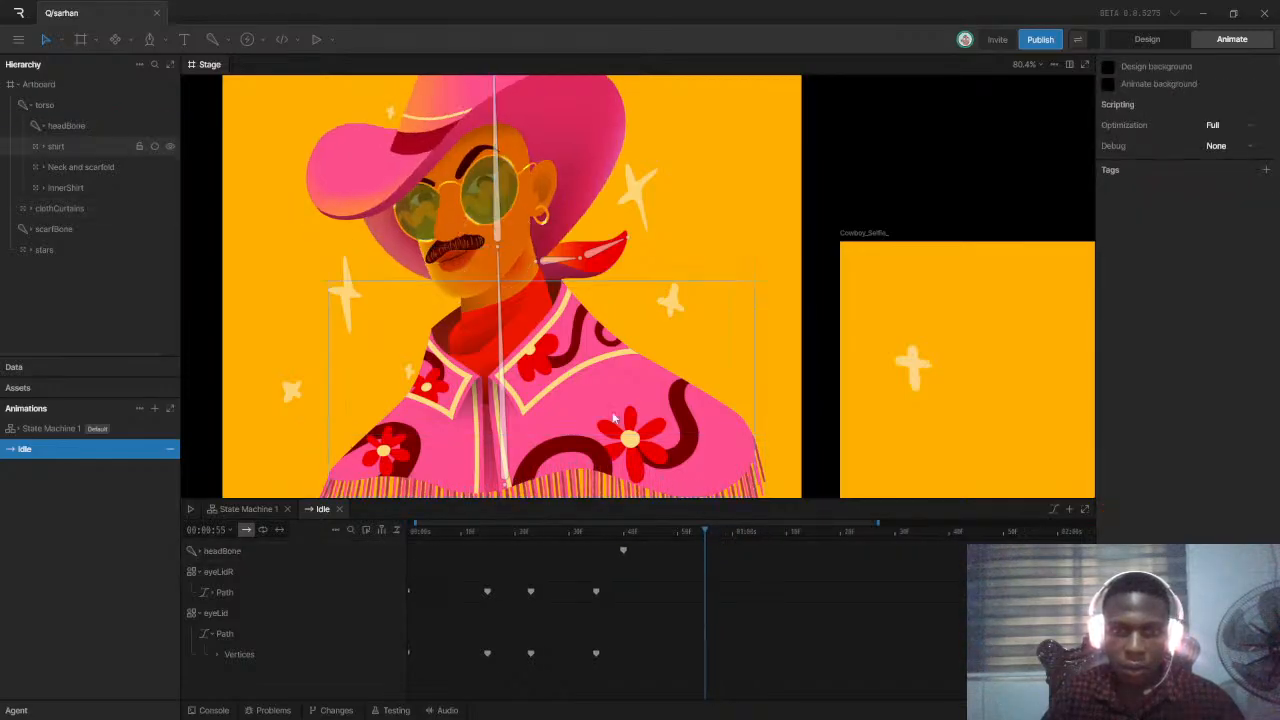
{"action": "left_click", "coordinate": [500, 227]}
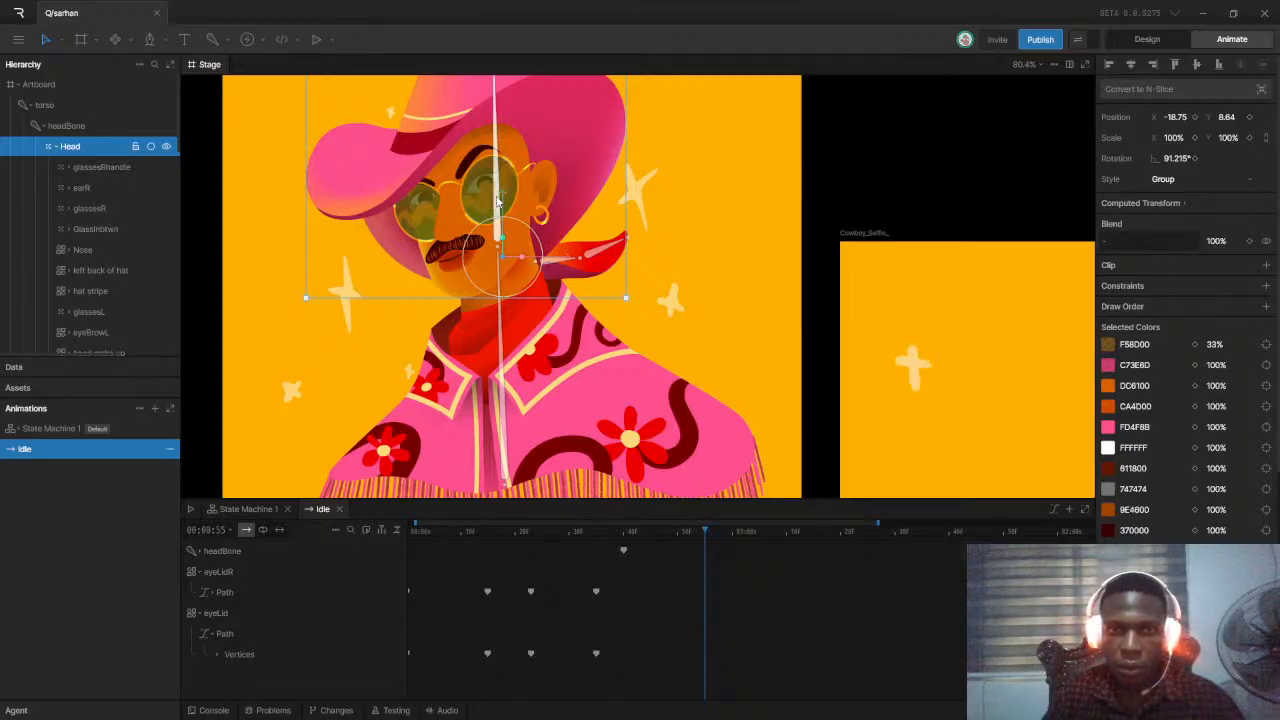
{"action": "left_click", "coordinate": [497, 200]}
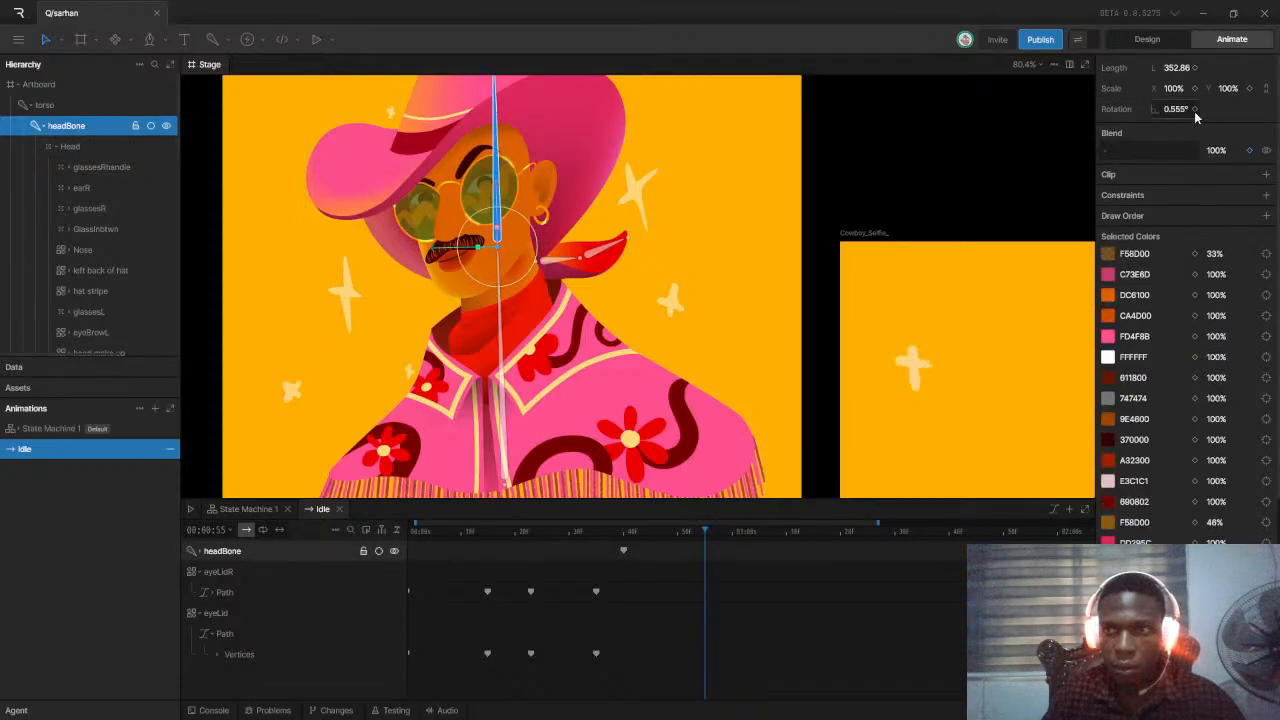
{"action": "left_click_drag", "start_coordinate": [1175, 106], "coordinate": [1174, 128]}
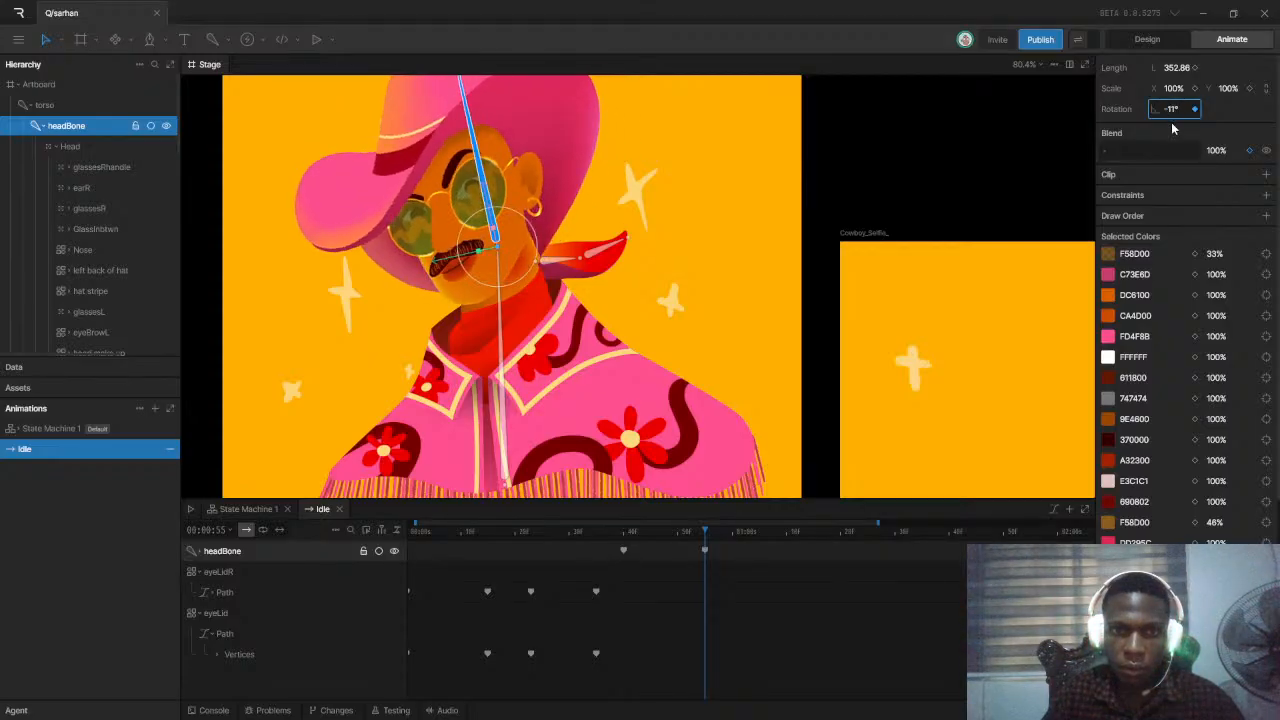
Preview the headBone tilt on the Idle timeline from frame 40
{"action": "left_click_drag", "start_coordinate": [672, 543], "coordinate": [624, 535]}
{"action": "key", "text": "space"}
{"action": "key", "text": "space"}
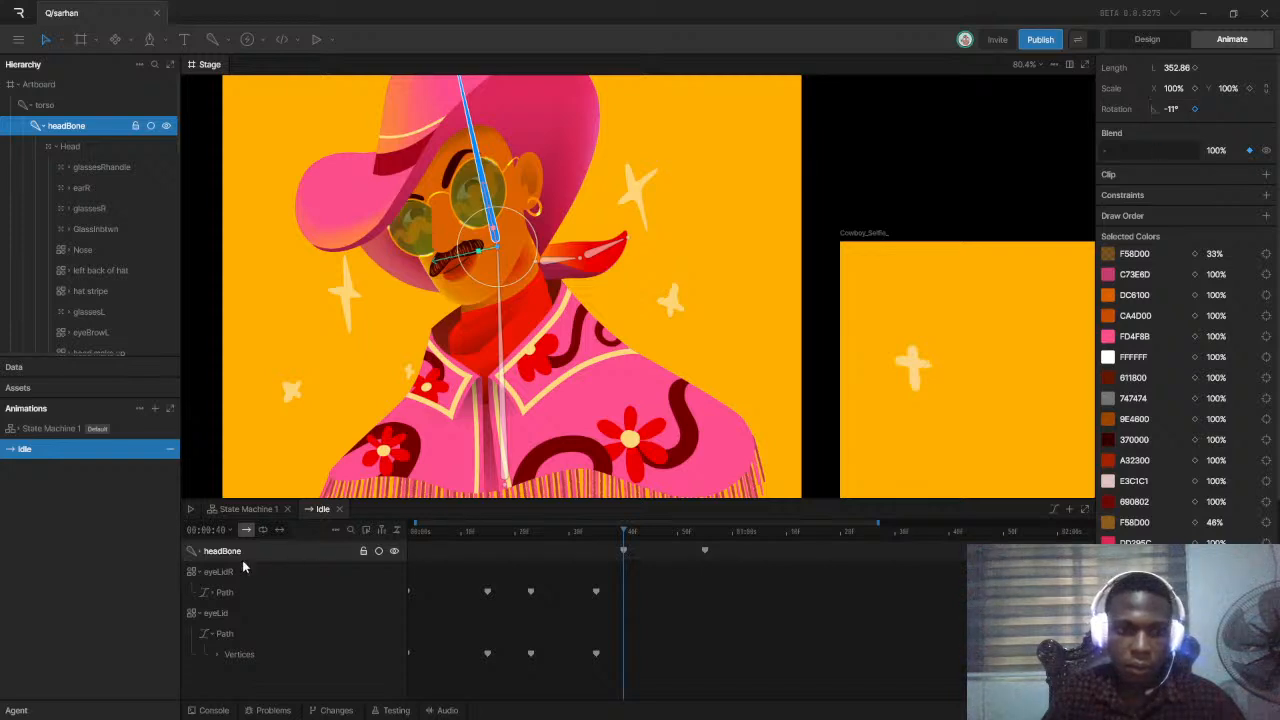
Undo headBone's -11° rotation keyframe and delete its stray opacity keyframe at frame 40
{"action": "left_click", "coordinate": [199, 553]}
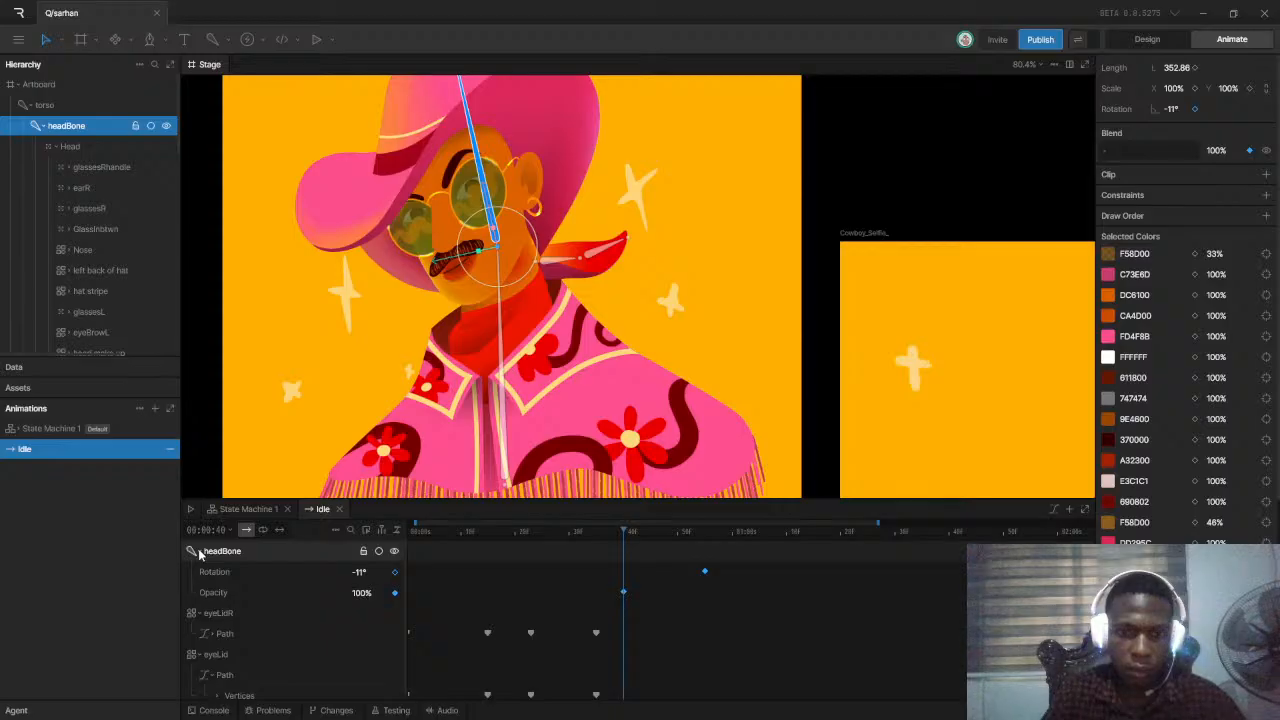
{"action": "left_click", "coordinate": [622, 593]}
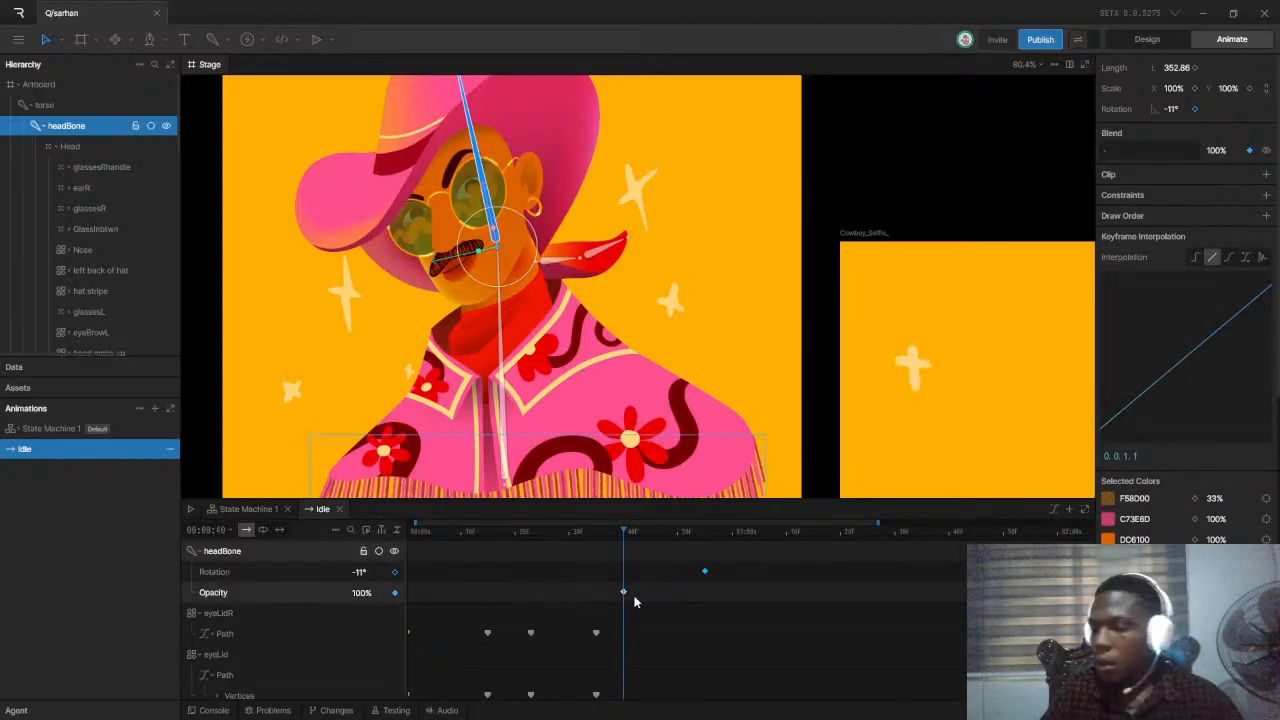
{"action": "key", "text": "Delete"}
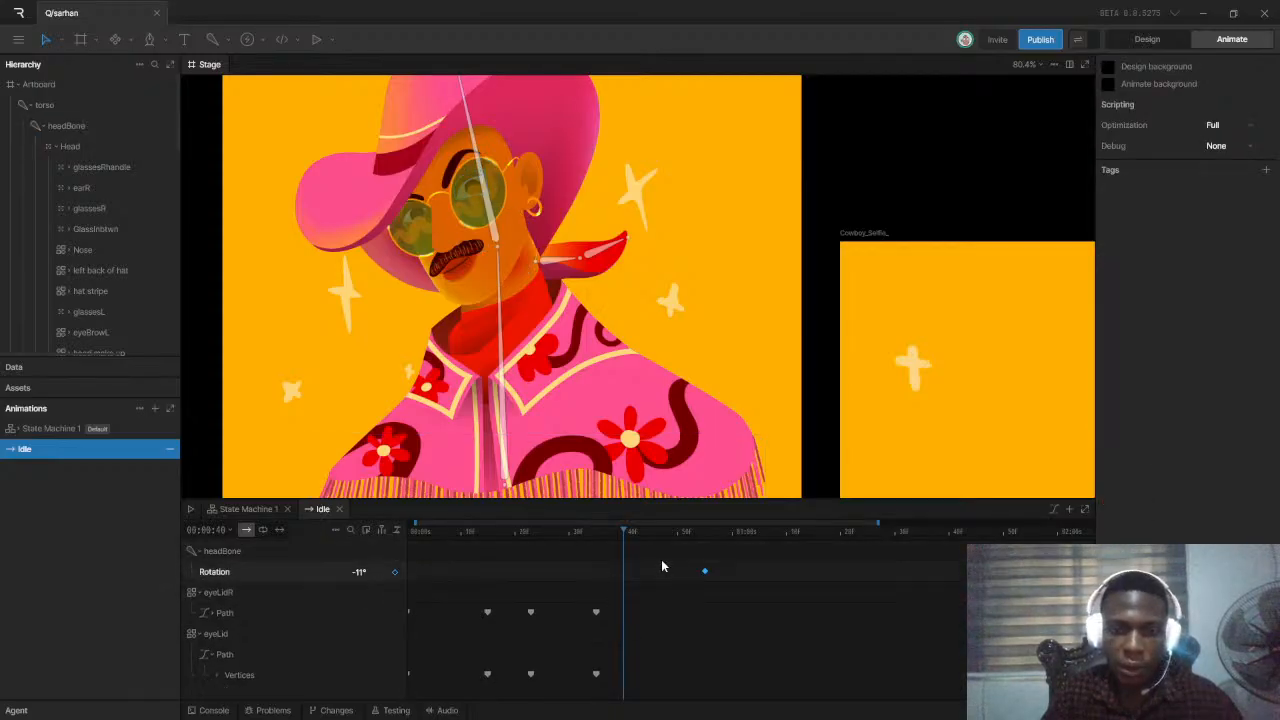
{"action": "key", "text": "ctrl+z"}
{"action": "key", "text": "ctrl+z"}
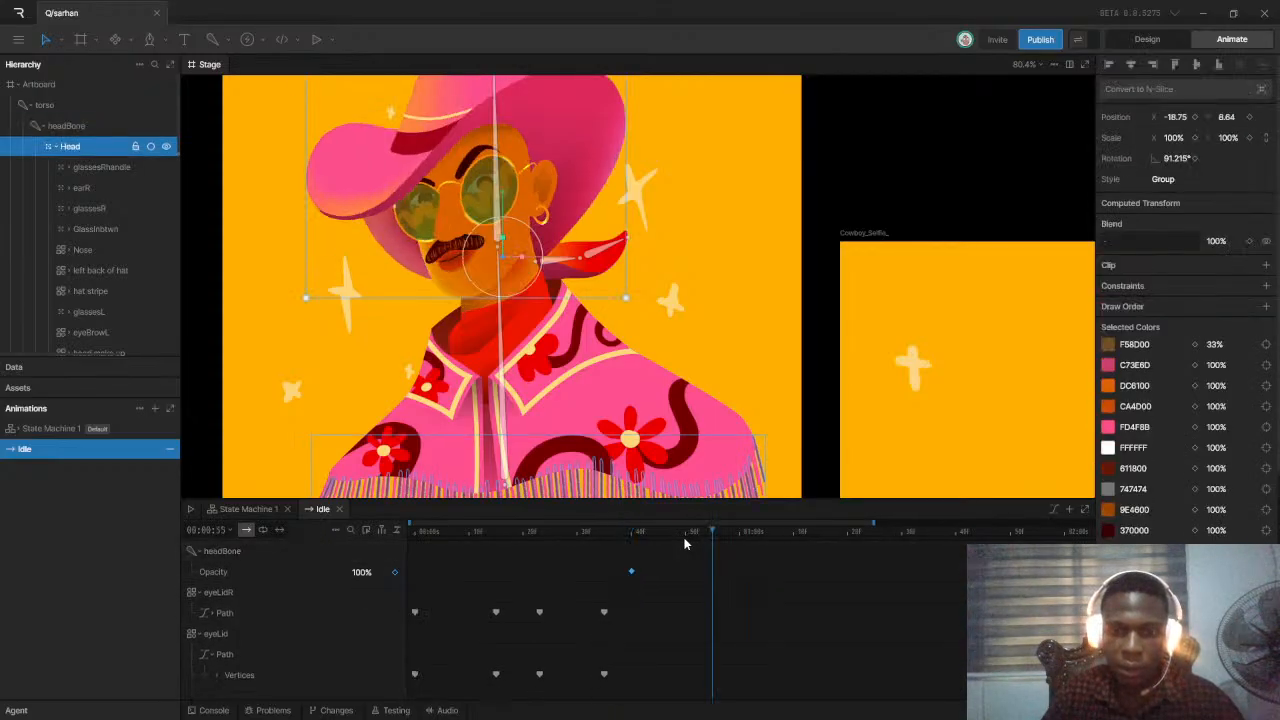
{"action": "left_click", "coordinate": [631, 571]}
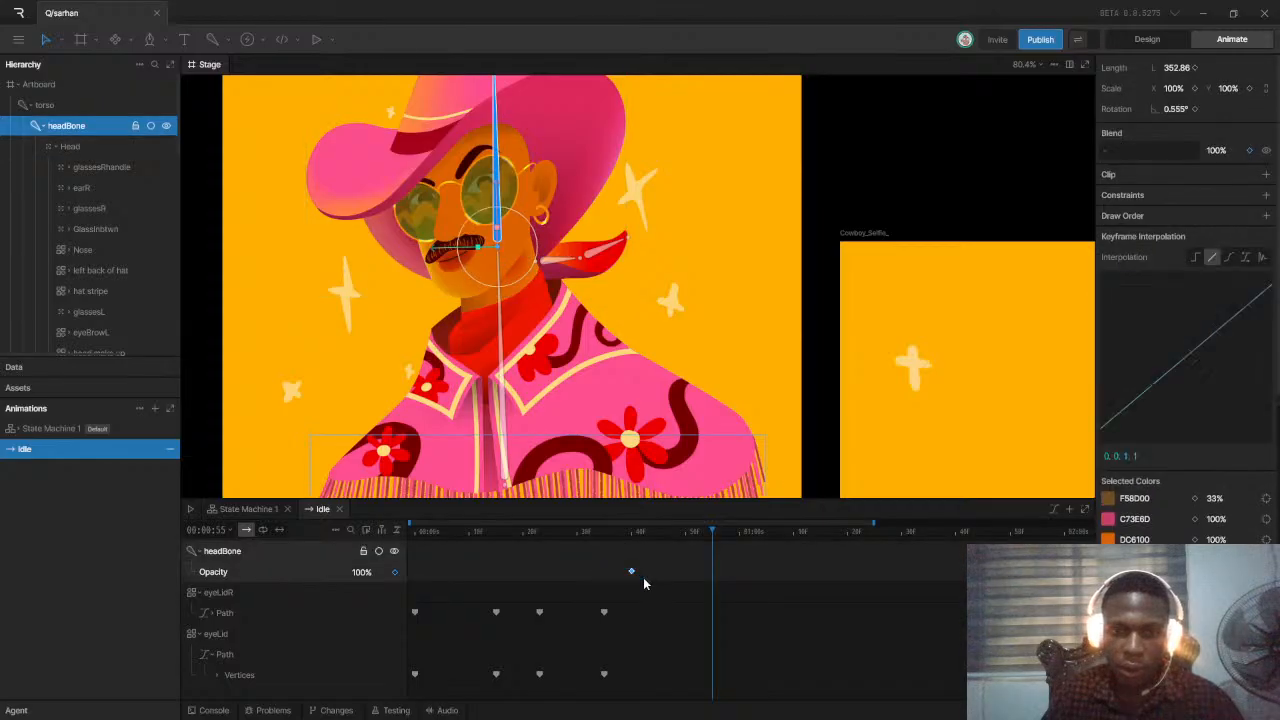
{"action": "key", "text": "Delete"}
Keyframe headBone's upright rotation on frame 40 and a -12° tilt on frame 57
{"action": "left_click_drag", "start_coordinate": [643, 536], "coordinate": [633, 538]}
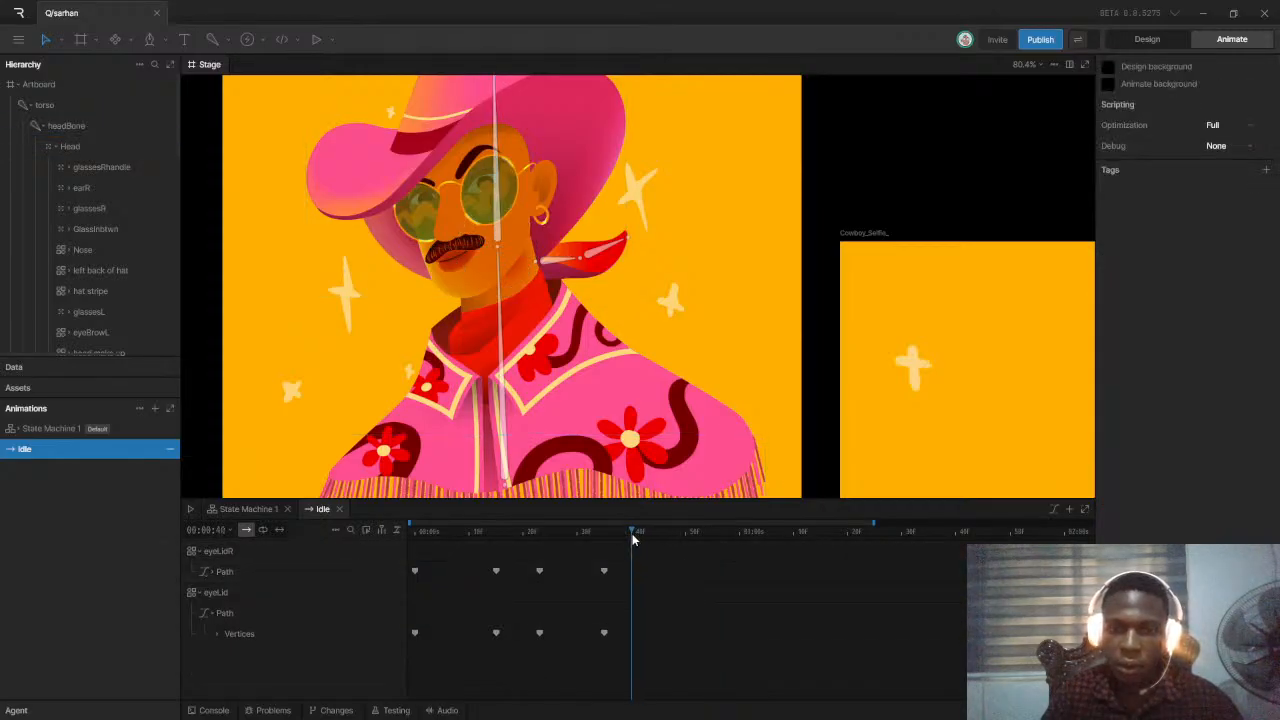
{"action": "left_click", "coordinate": [497, 211]}
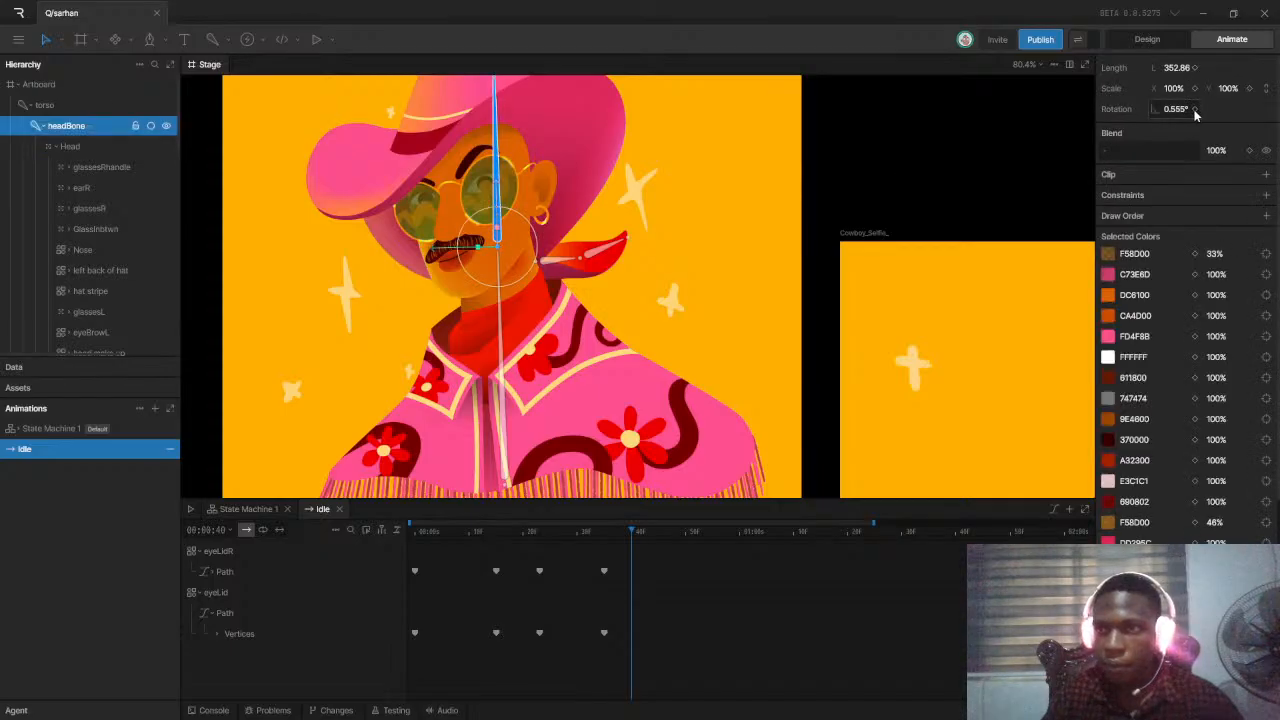
{"action": "left_click", "coordinate": [1194, 109]}
{"action": "left_click_drag", "start_coordinate": [643, 537], "coordinate": [726, 536]}
{"action": "left_click_drag", "start_coordinate": [1180, 98], "coordinate": [1166, 120]}
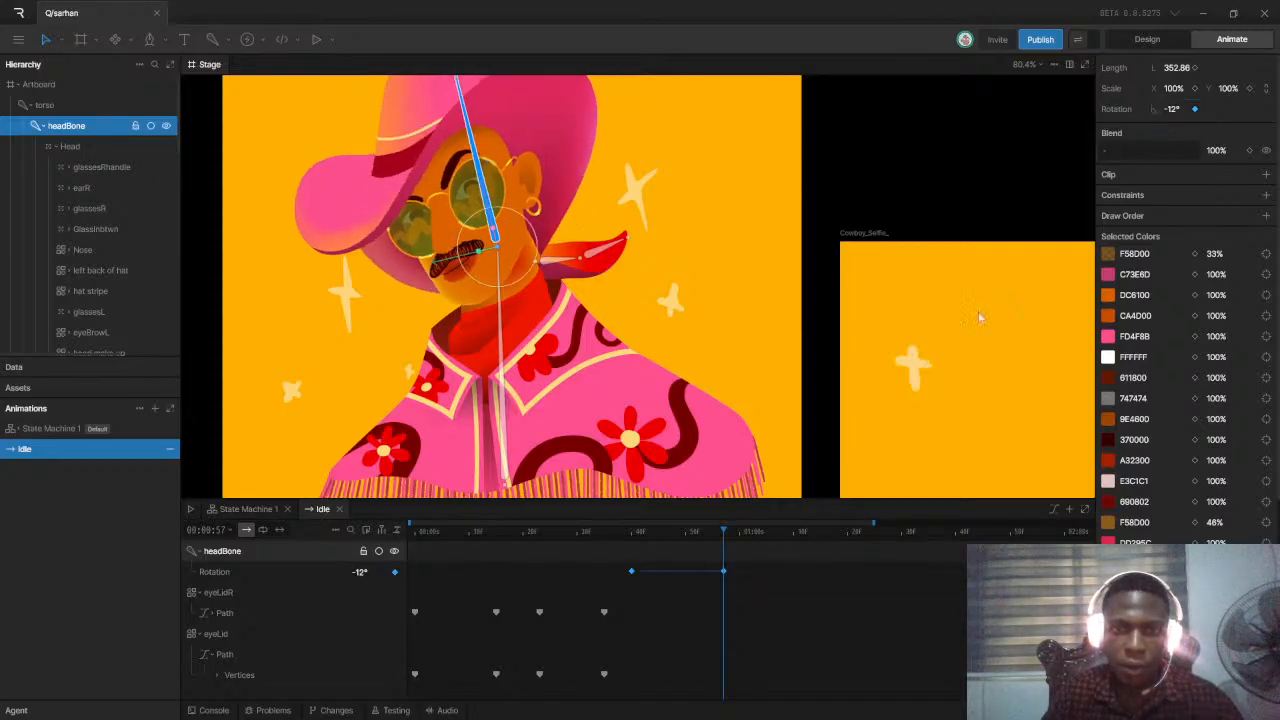
Preview the tilt, then copy headBone's frame 40 rotation keyframe to 00:01:17 so the head returns upright
{"action": "left_click_drag", "start_coordinate": [648, 536], "coordinate": [595, 530]}
{"action": "key", "text": "space"}
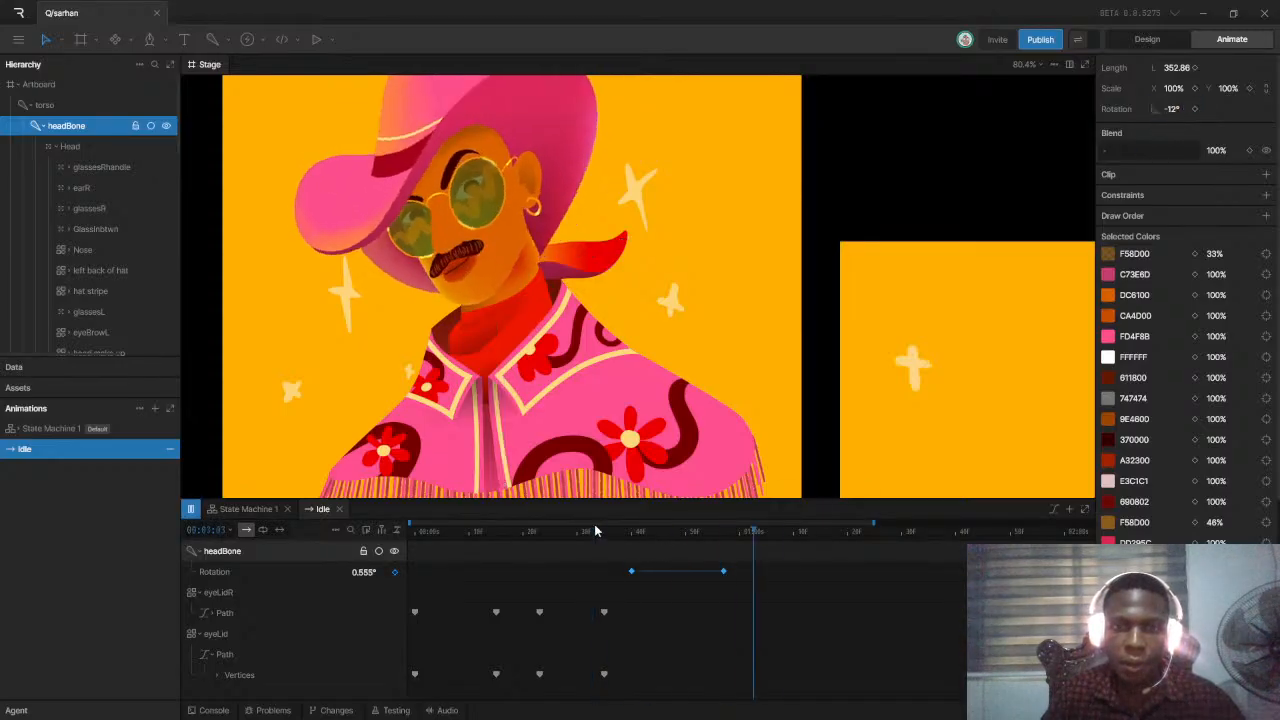
{"action": "key", "text": "space"}
{"action": "left_click_drag", "start_coordinate": [818, 533], "coordinate": [834, 538]}
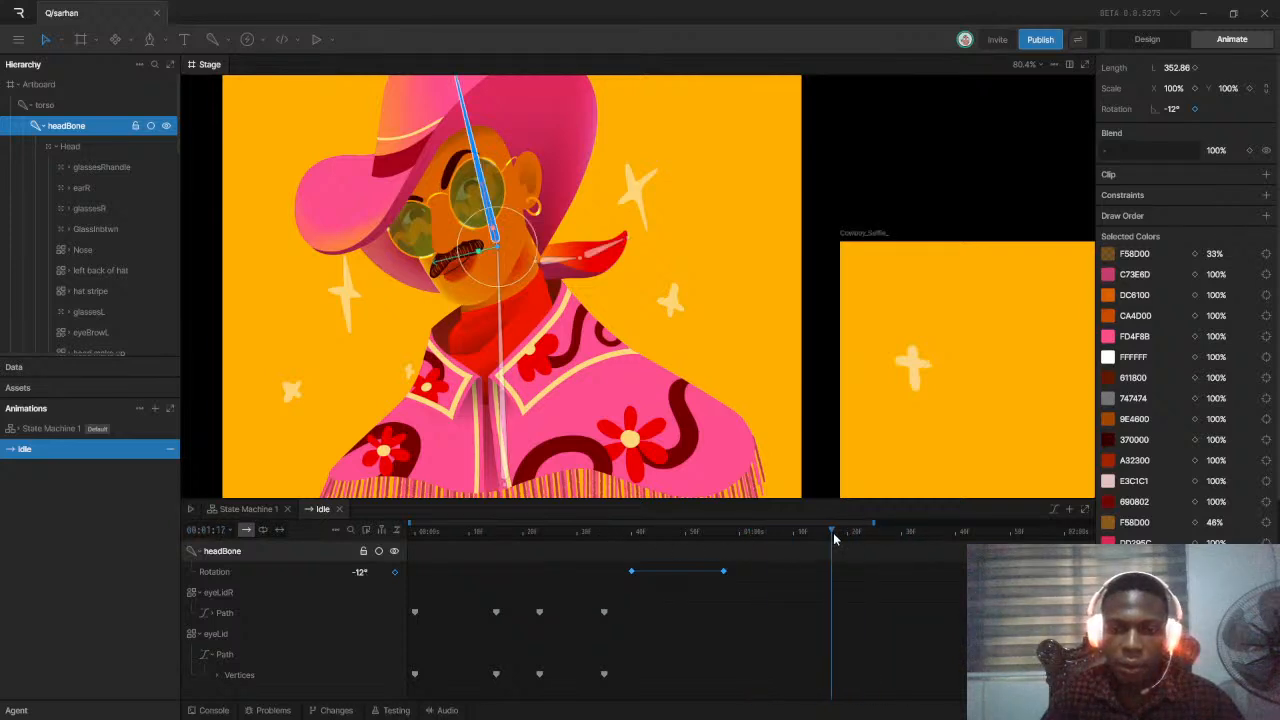
{"action": "left_click_drag", "start_coordinate": [614, 569], "coordinate": [654, 585]}
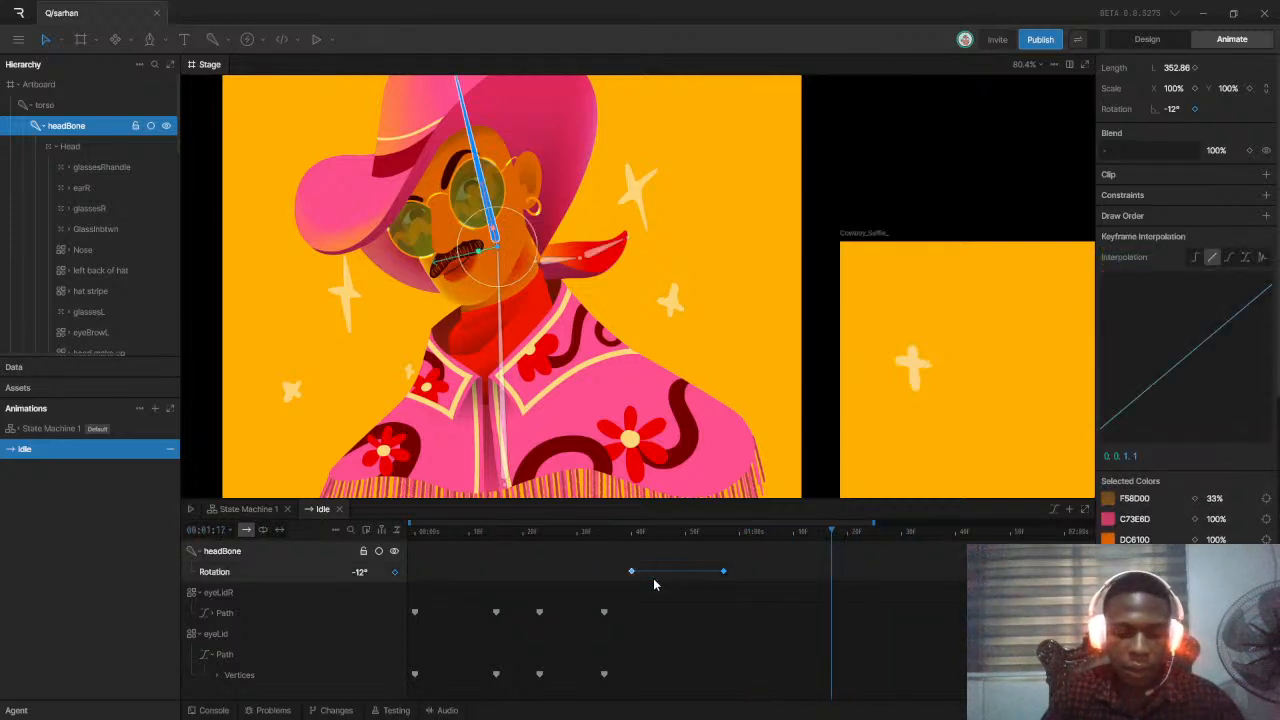
{"action": "key", "text": "ctrl+v"}
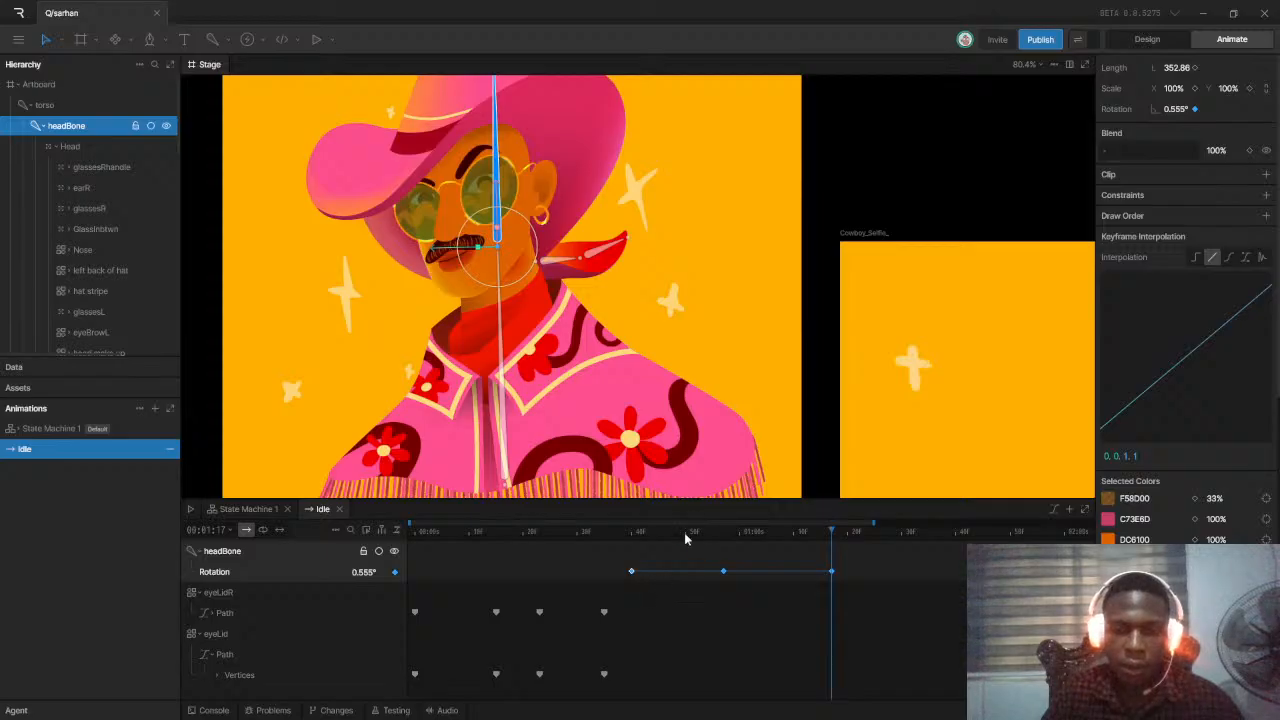
Add an anticipation keyframe on frame 43 rotating headBone the opposite way to about 2.9°, and preview the motion
{"action": "mouse_move", "coordinate": [628, 533]}
{"action": "left_mouse_down"}
{"action": "mouse_move", "coordinate": [601, 536]}
{"action": "mouse_move", "coordinate": [659, 539]}
{"action": "mouse_move", "coordinate": [648, 545]}
{"action": "left_mouse_up"}
{"action": "key", "text": "space"}
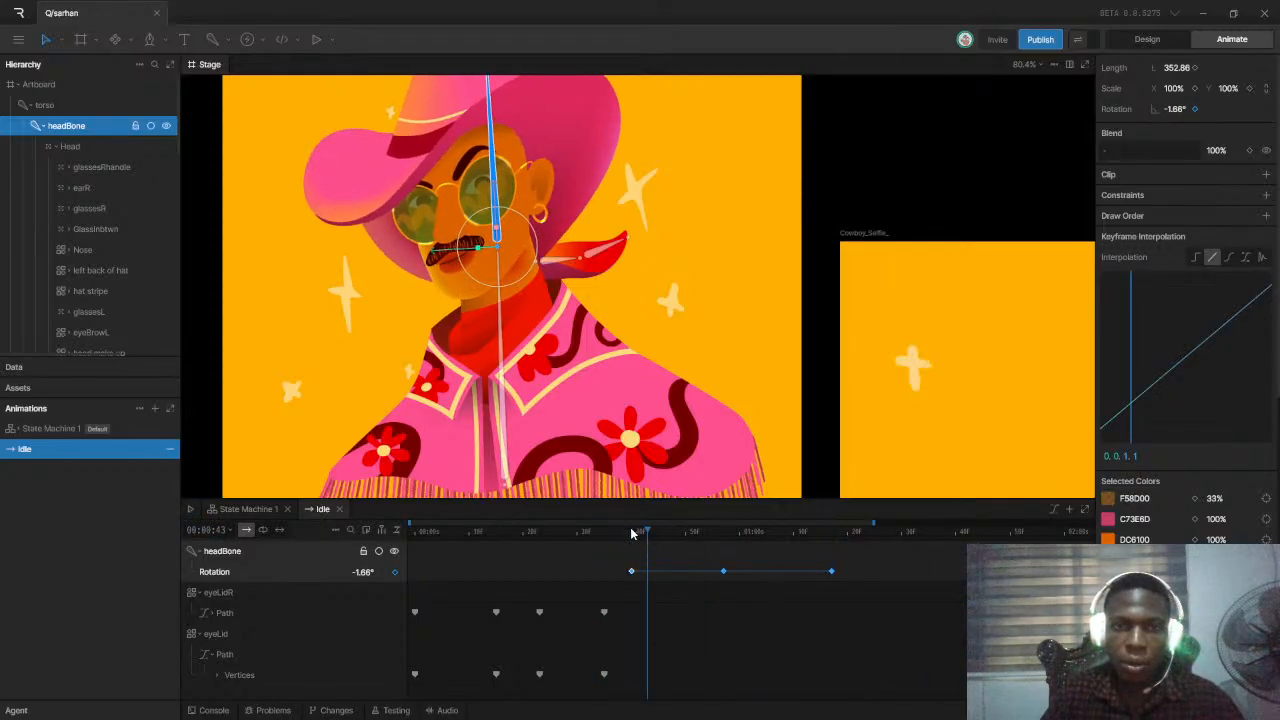
{"action": "left_click_drag", "start_coordinate": [531, 230], "coordinate": [536, 230]}
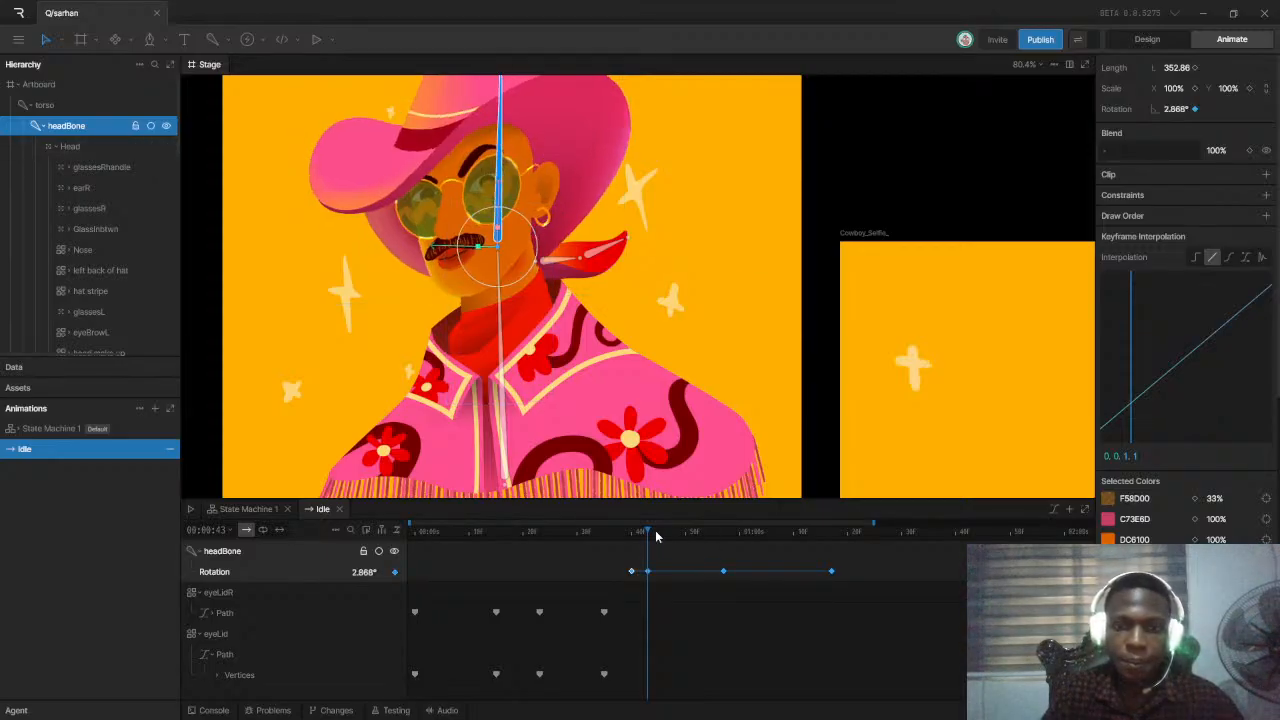
{"action": "key", "text": "space"}
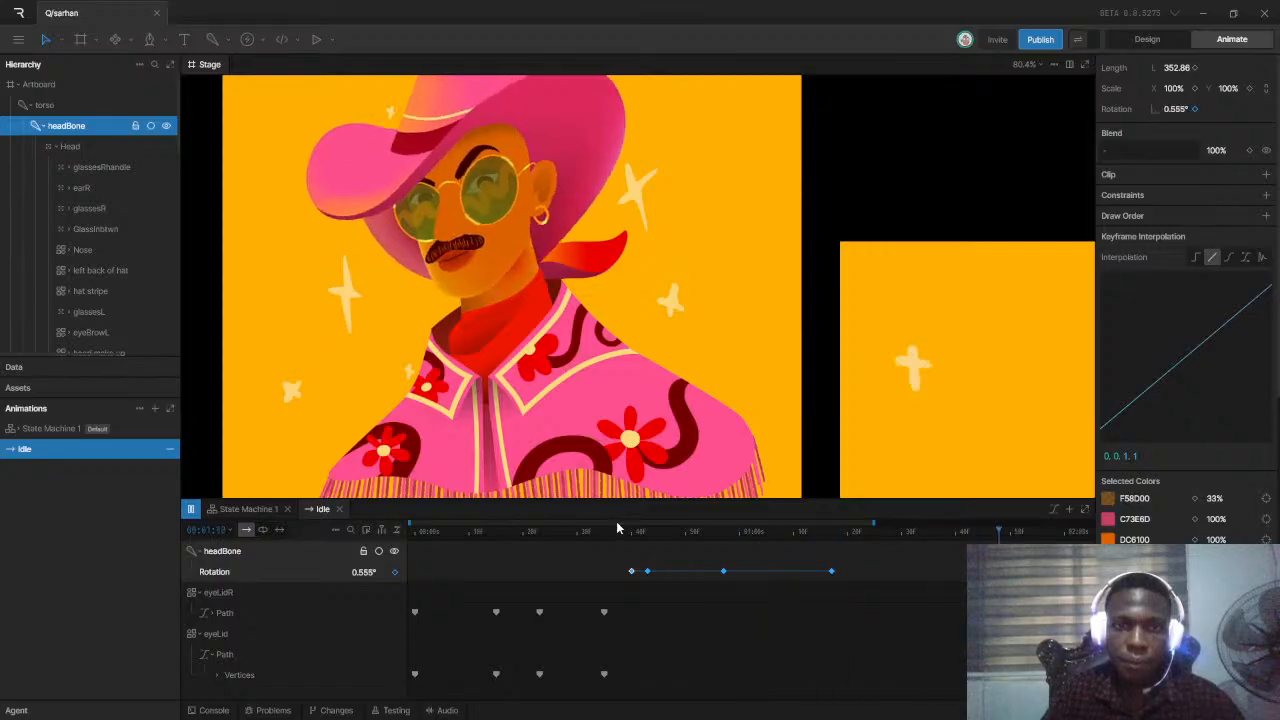
{"action": "key", "text": "space"}
{"action": "left_click_drag", "start_coordinate": [797, 535], "coordinate": [601, 535]}
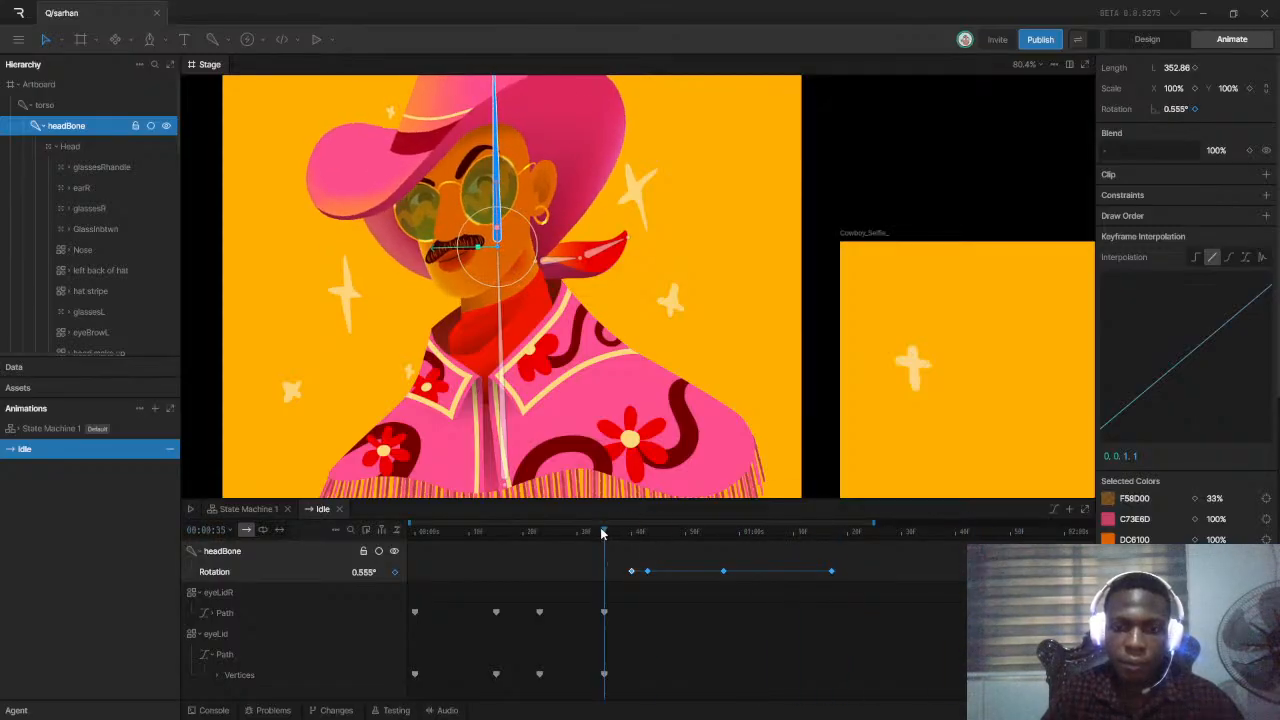
{"action": "key", "text": "space"}
{"action": "key", "text": "space"}
Apply cubic interpolation (0.42, 0, 0.58, 1) to all four headBone rotation keyframes and preview the eased tilt
{"action": "left_click_drag", "start_coordinate": [590, 556], "coordinate": [852, 586]}
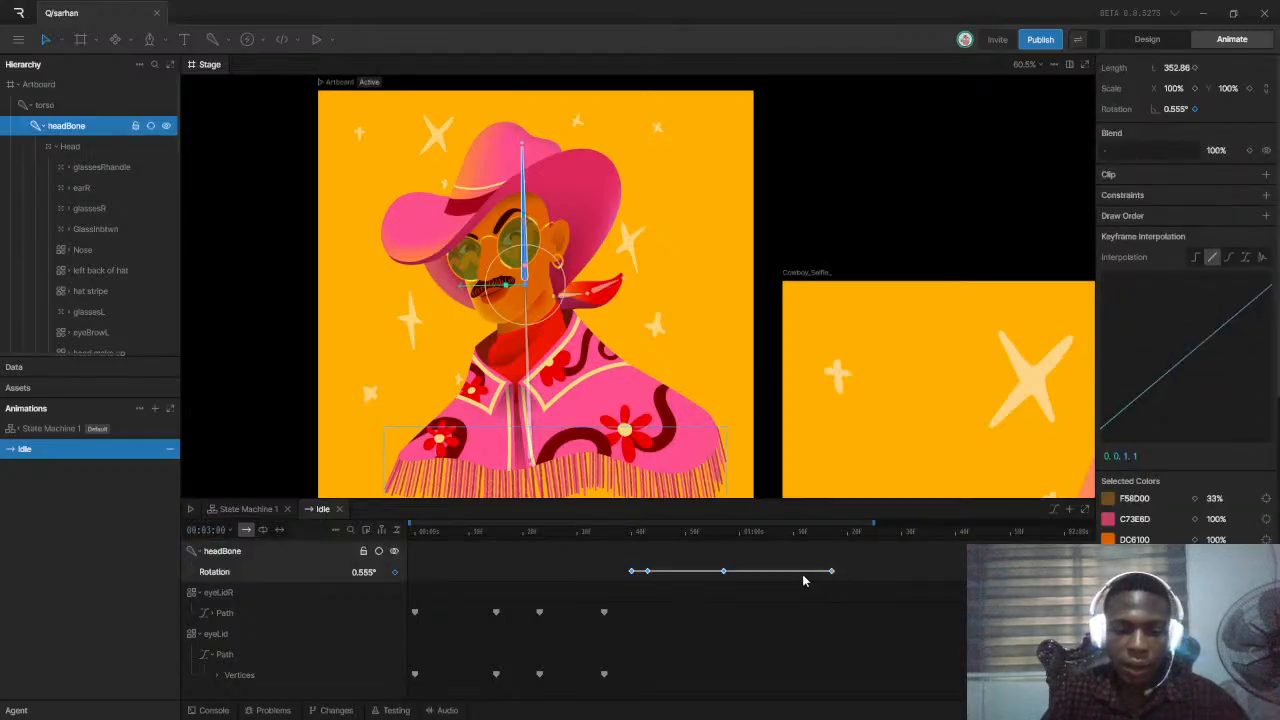
{"action": "right_click", "coordinate": [832, 577]}
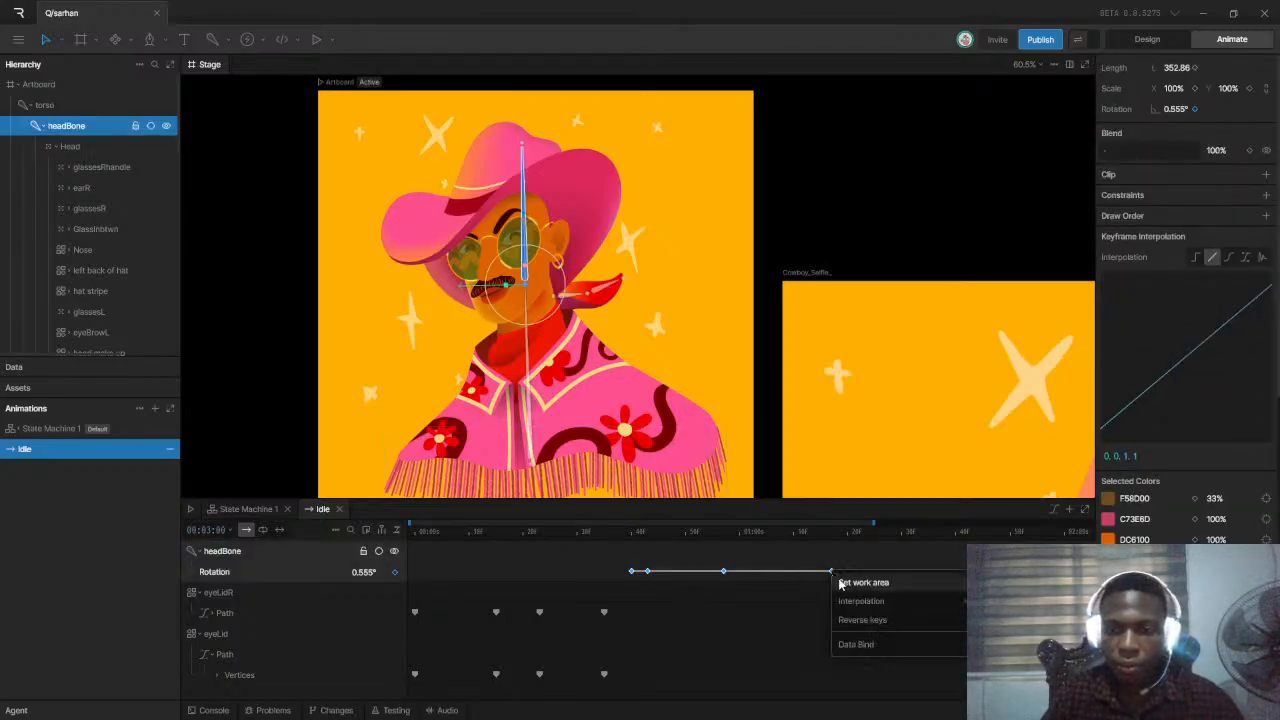
{"action": "mouse_move", "coordinate": [851, 603]}
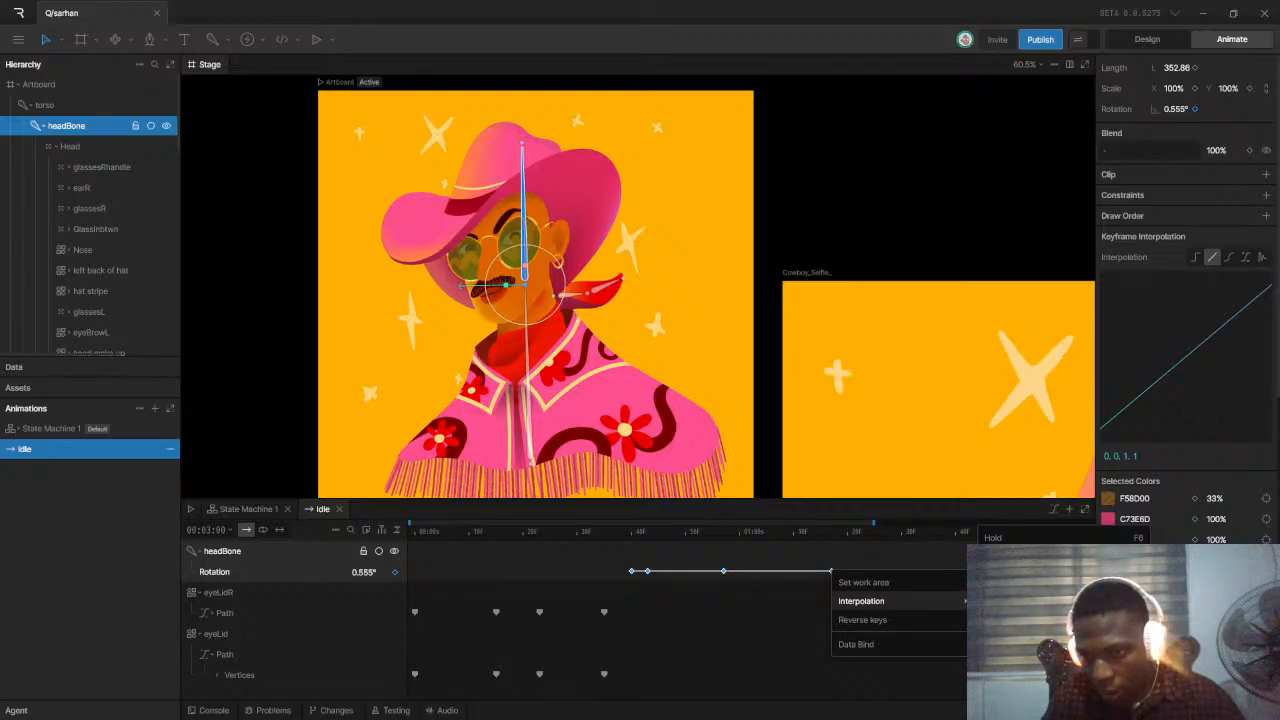
{"action": "left_click", "coordinate": [1003, 576]}
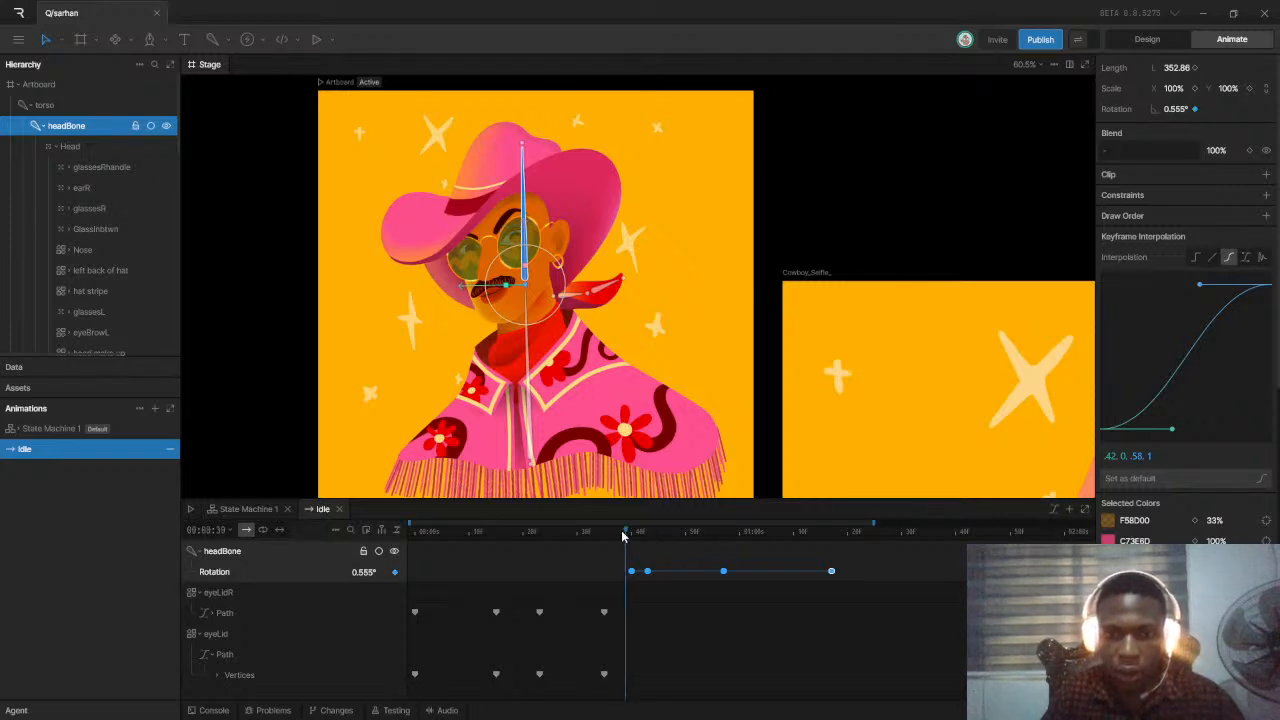
{"action": "key", "text": "space"}
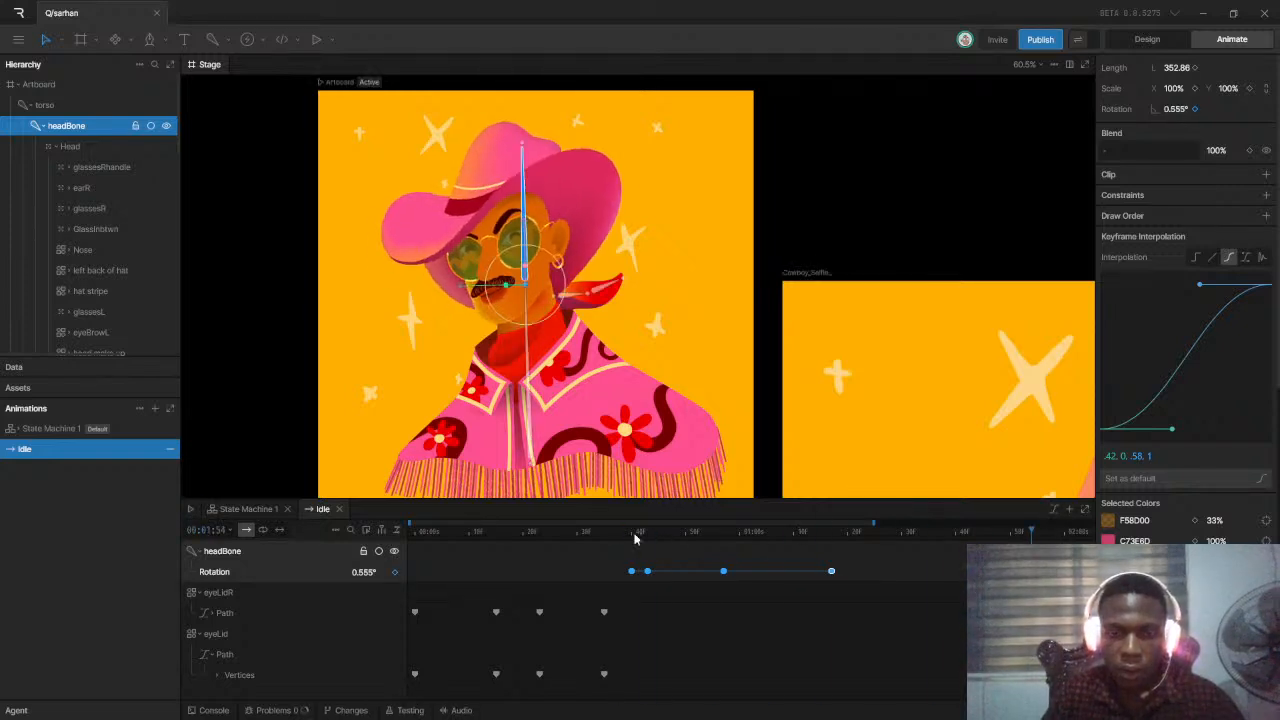
{"action": "key", "text": "space"}
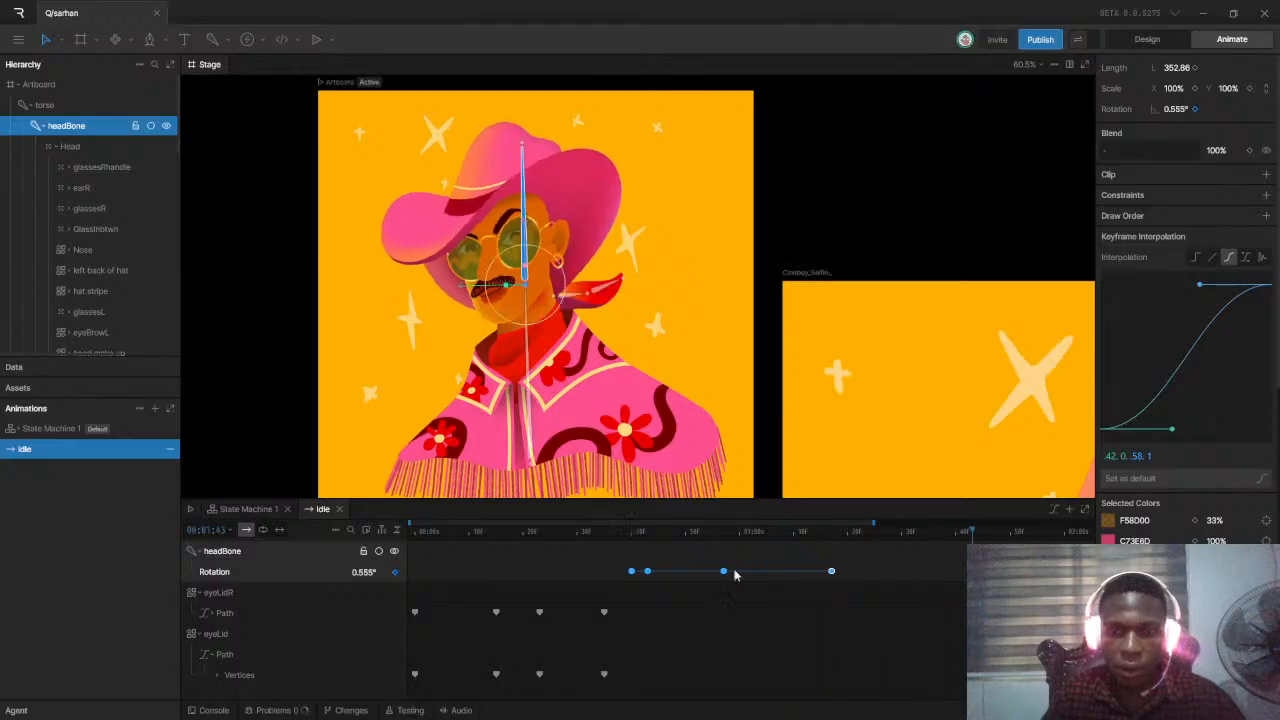
Stretch headBone's four rotation keyframes over a longer span and extend the work area well past the last one
{"action": "left_click_drag", "start_coordinate": [622, 565], "coordinate": [836, 588]}
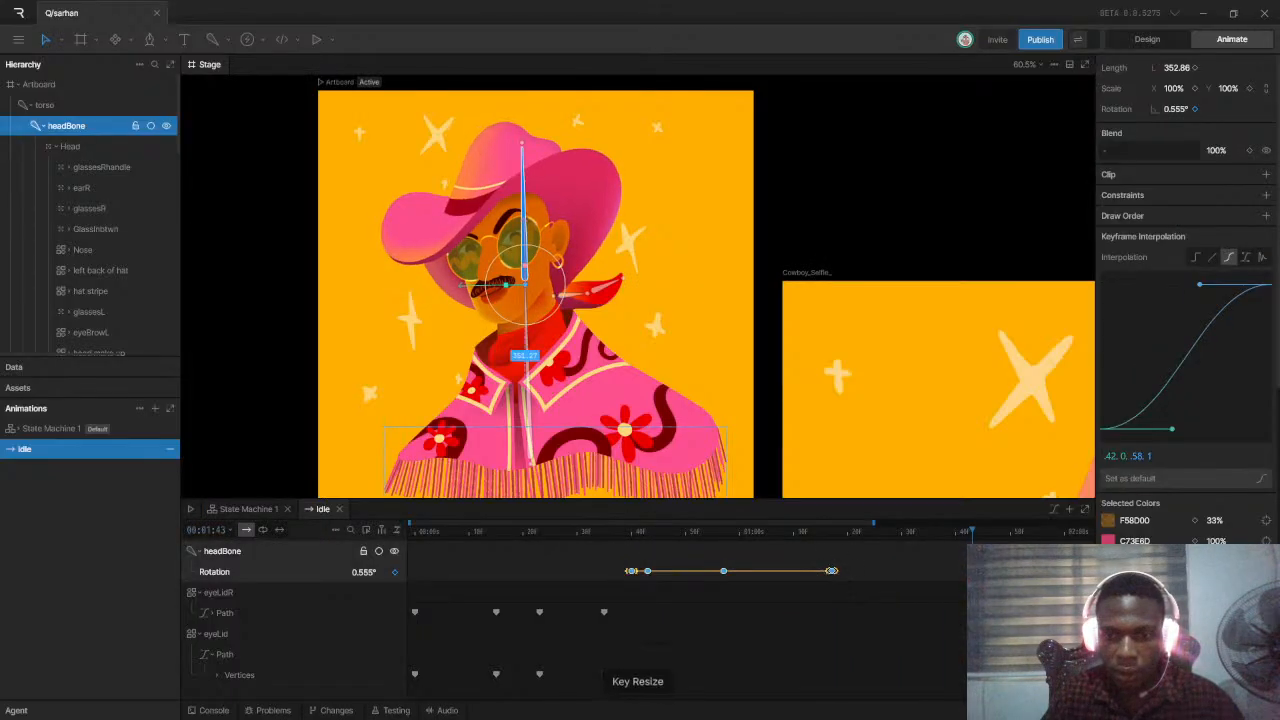
{"action": "left_click", "coordinate": [487, 554]}
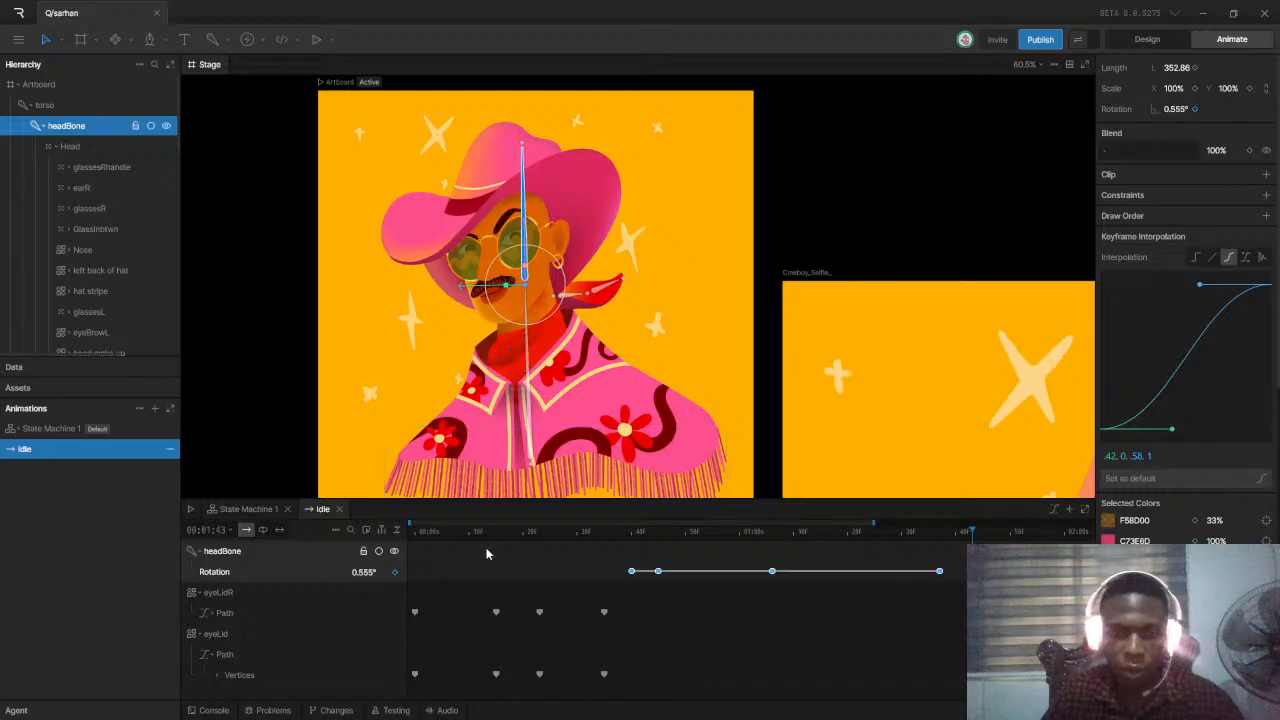
{"action": "left_click", "coordinate": [414, 531]}
{"action": "key", "text": "space"}
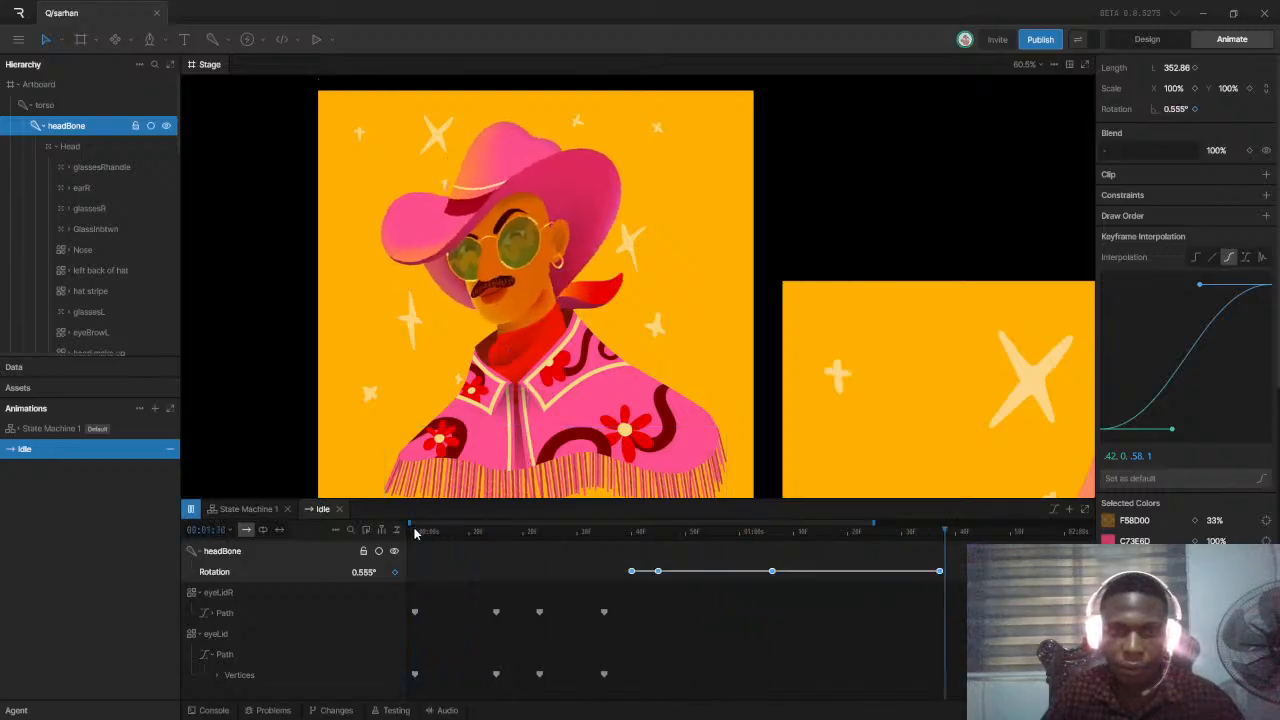
{"action": "left_click", "coordinate": [433, 531]}
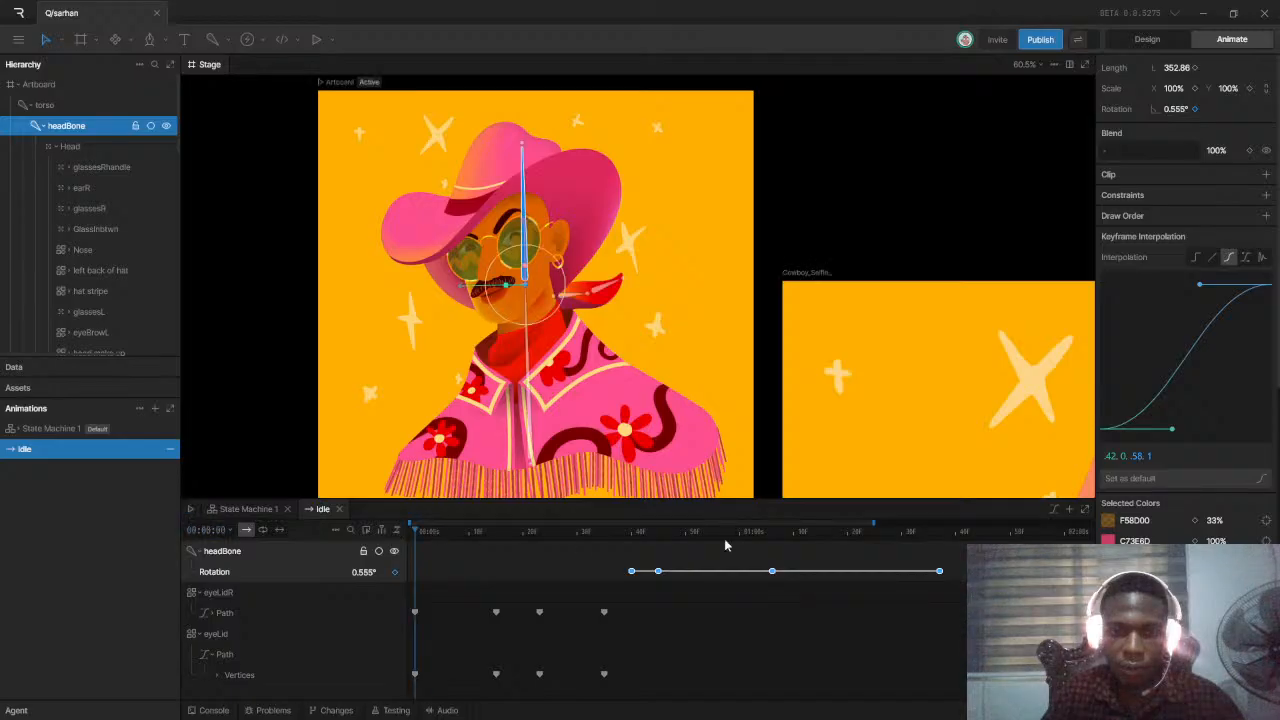
{"action": "left_click_drag", "start_coordinate": [793, 571], "coordinate": [798, 571]}
{"action": "left_click_drag", "start_coordinate": [874, 521], "coordinate": [1148, 512]}
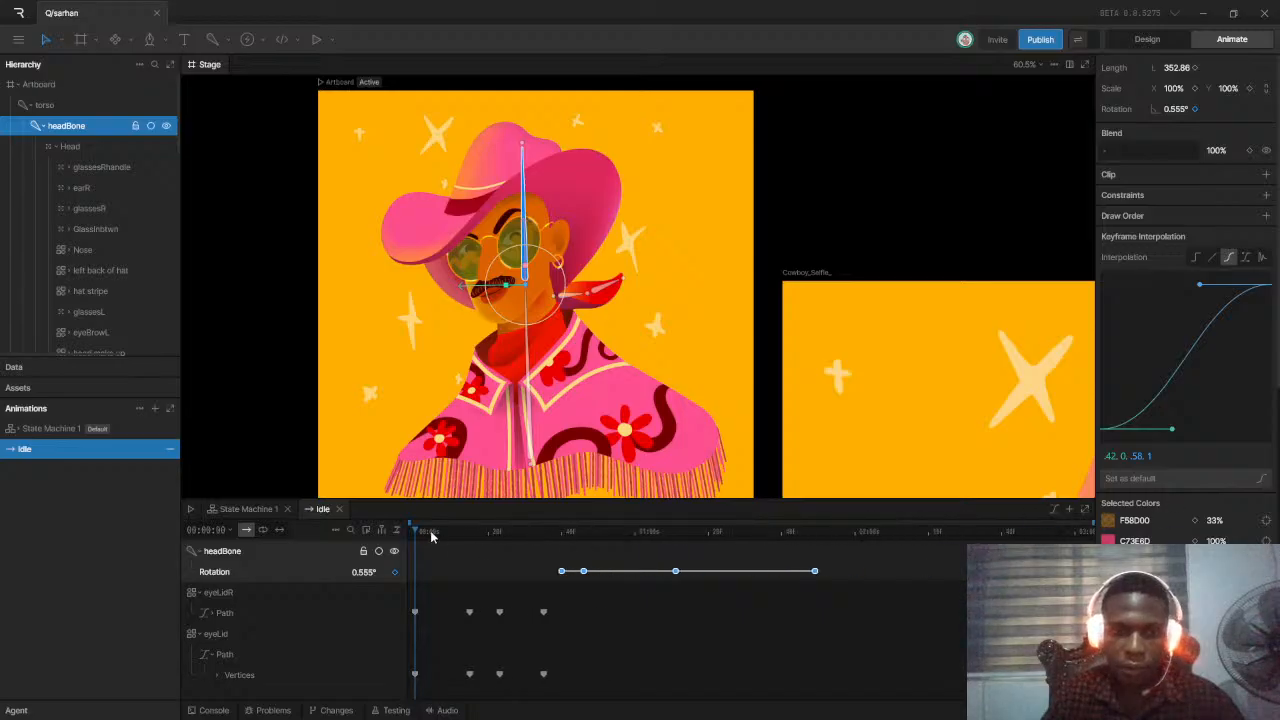
Play the Idle animation repeatedly from frame 0 to check the timing of the blink and slowed head tilt
{"action": "key", "text": "space"}
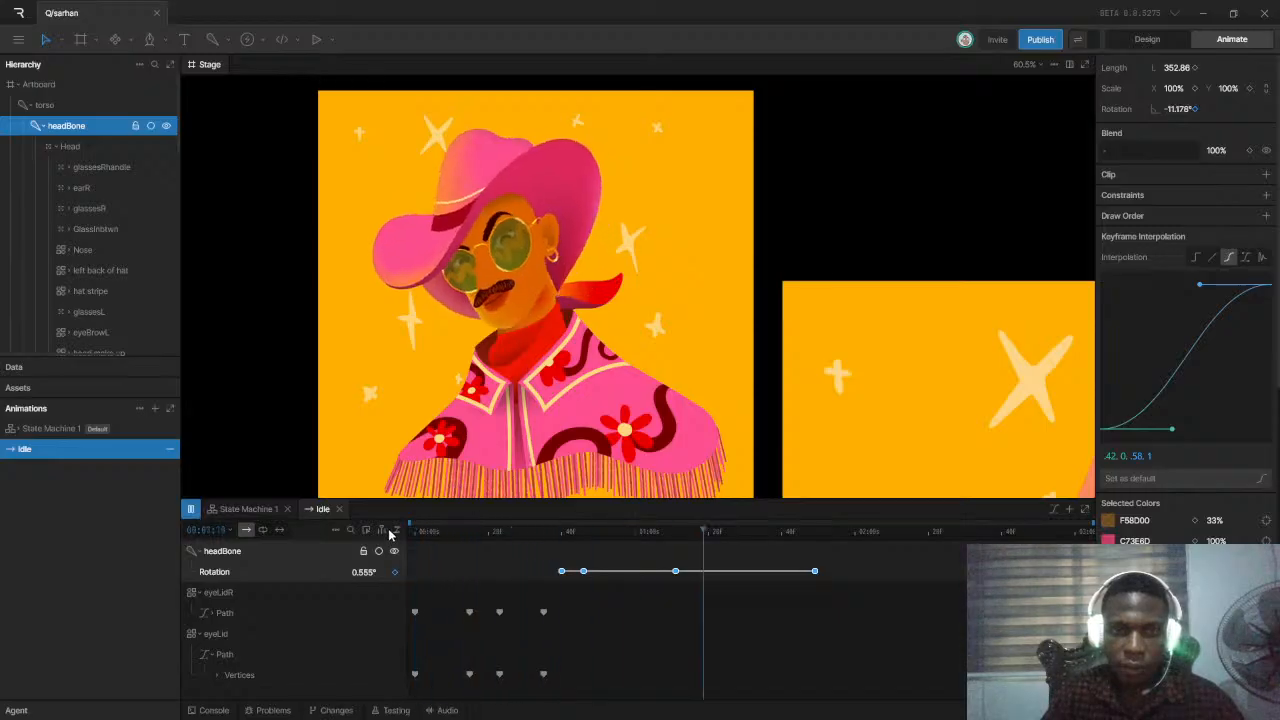
{"action": "left_click", "coordinate": [397, 531]}
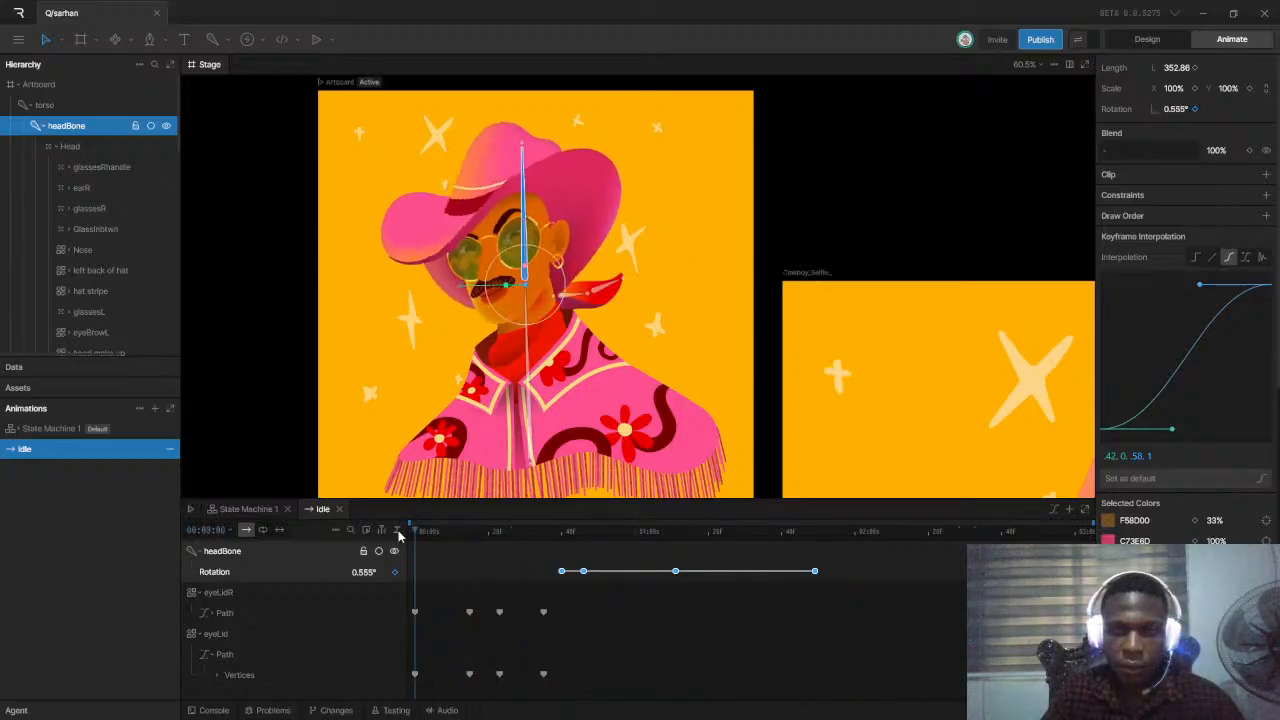
{"action": "key", "text": "space"}
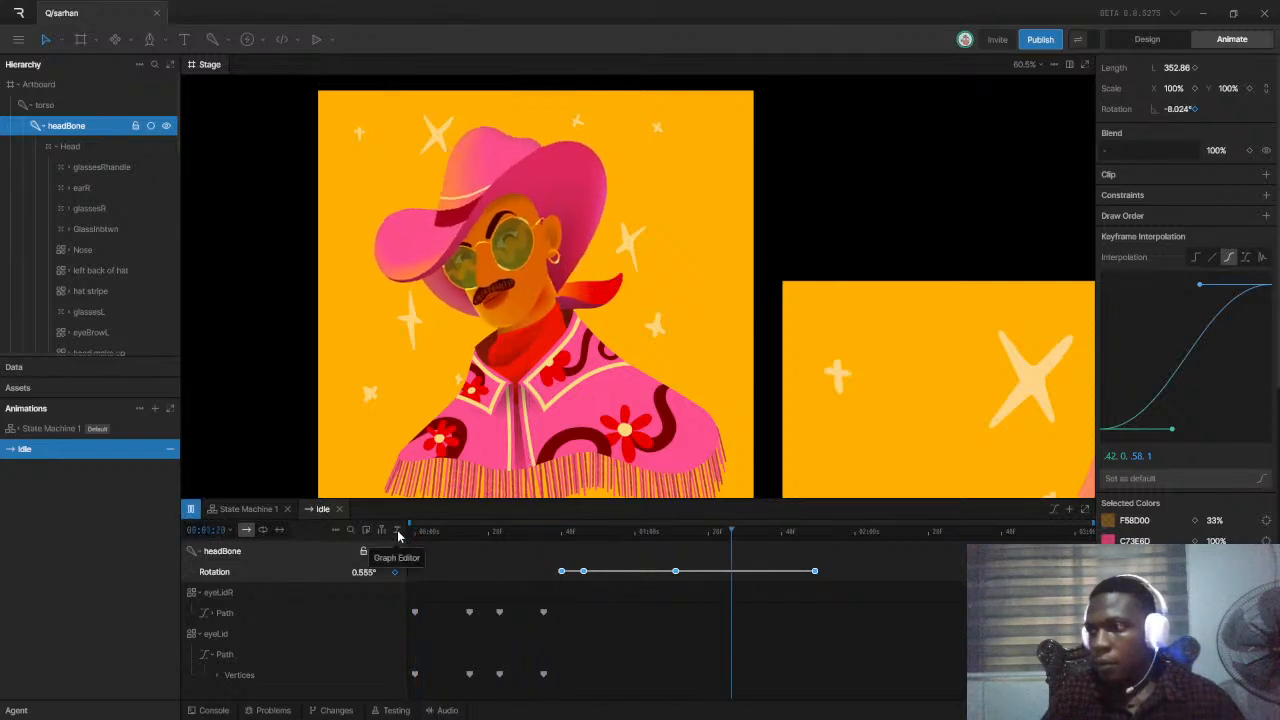
{"action": "key", "text": "space"}
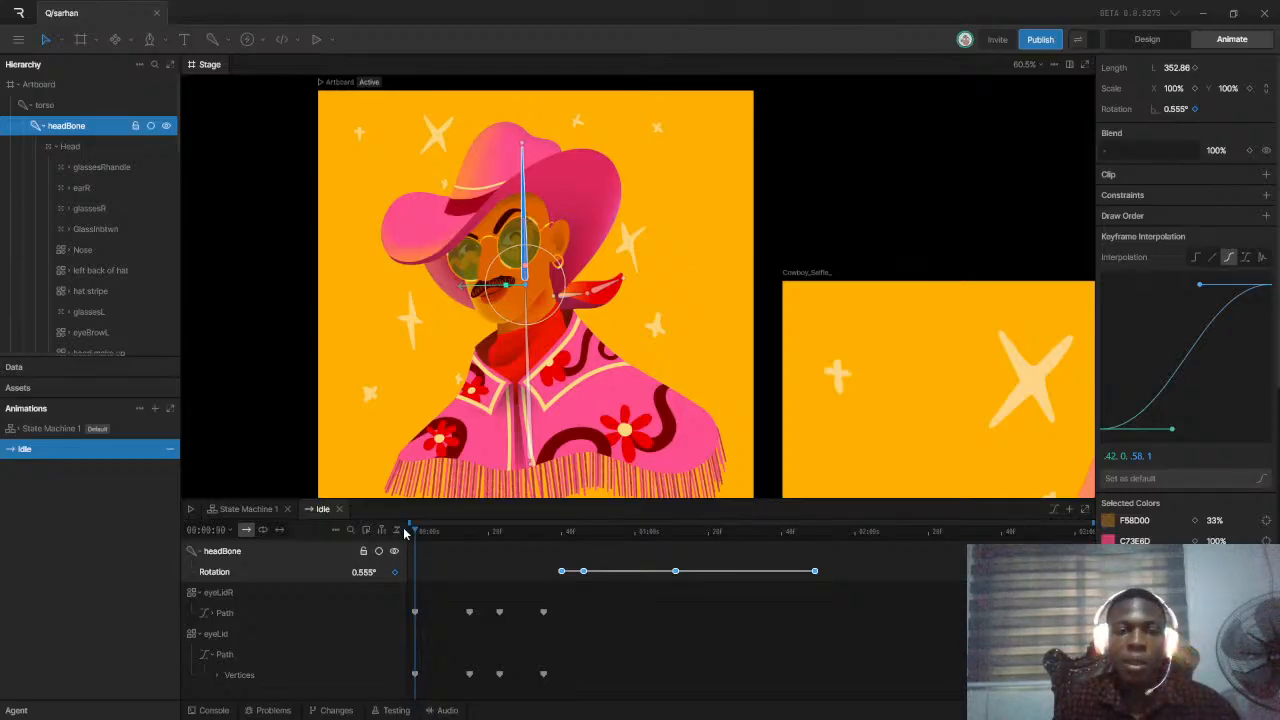
{"action": "key", "text": "space"}
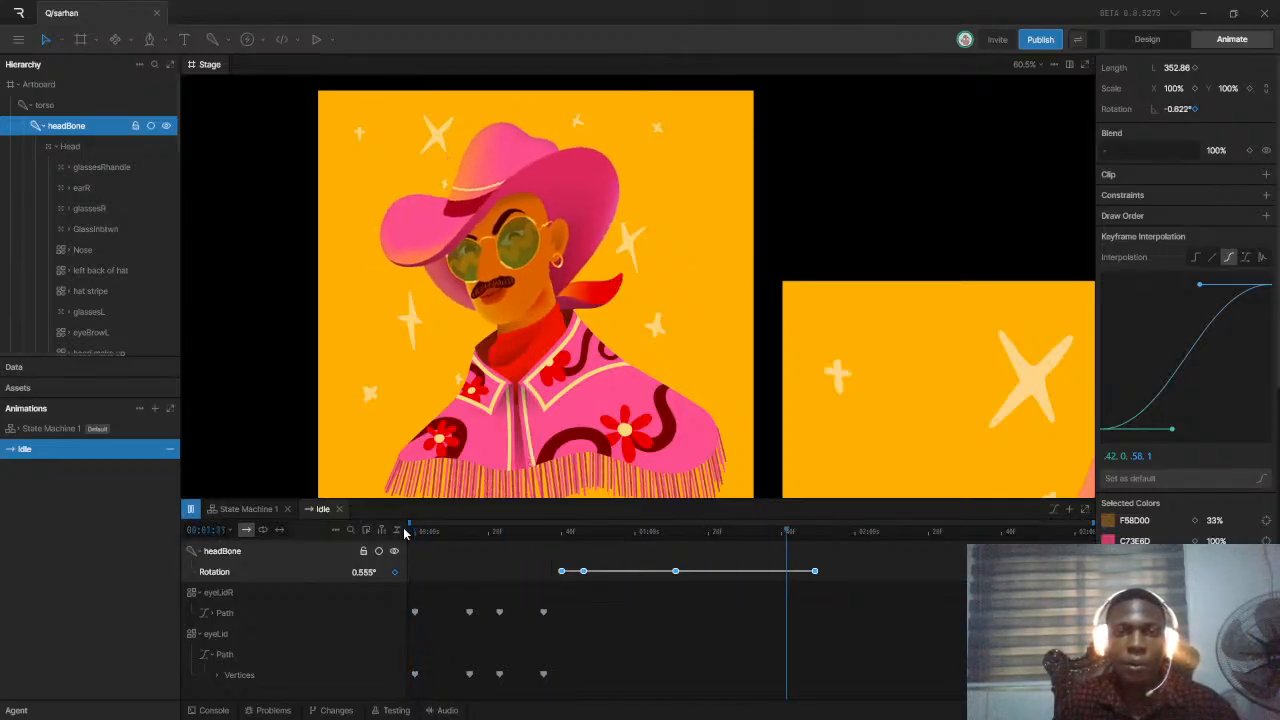
{"action": "key", "text": "space"}
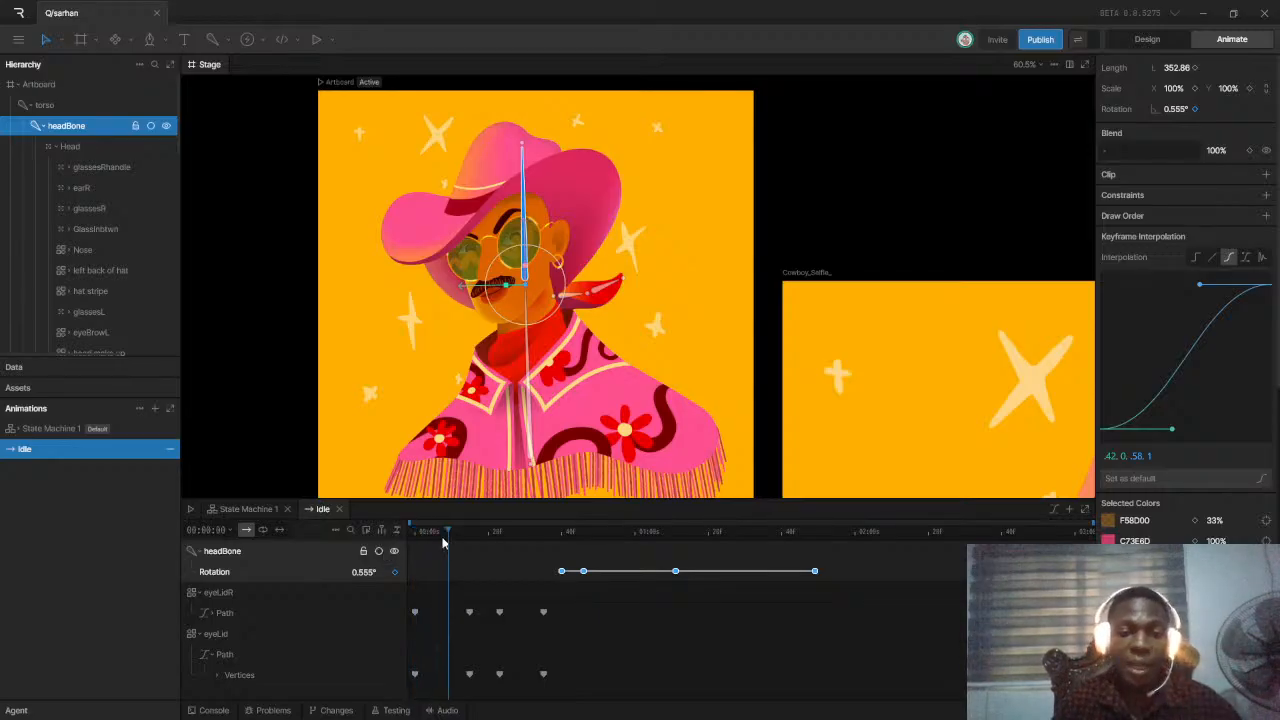
{"action": "key", "text": "space"}
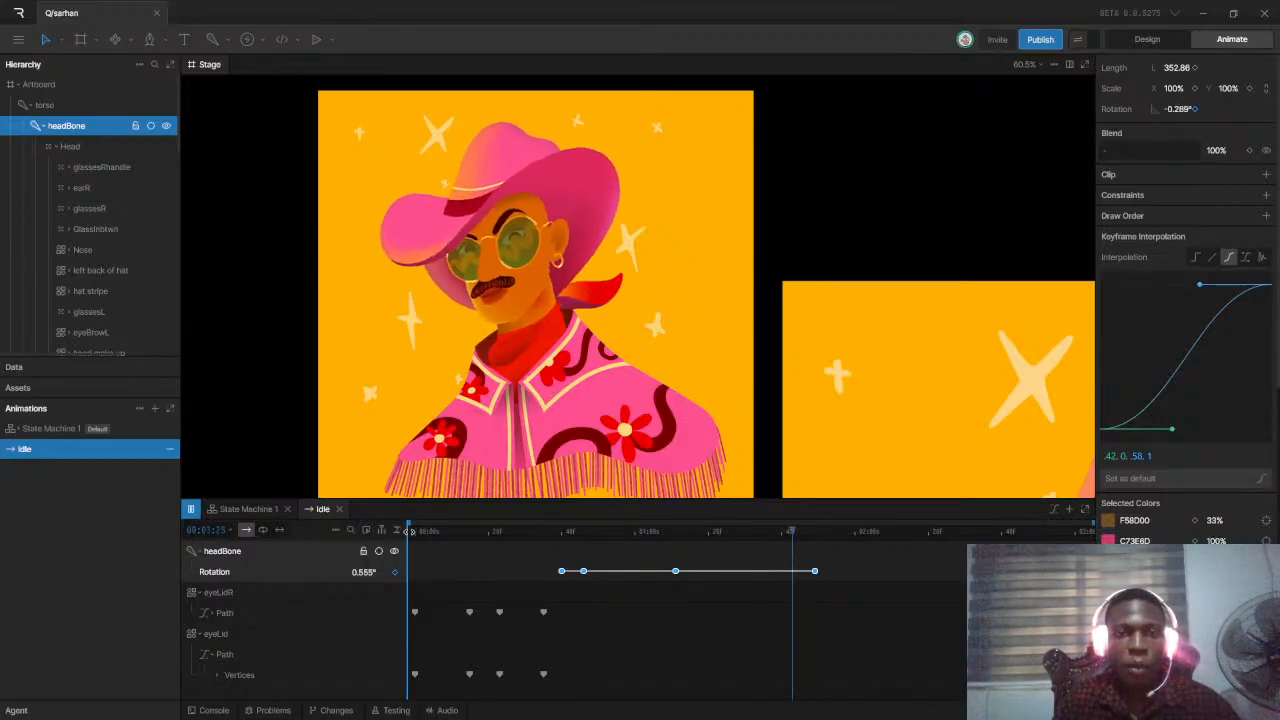
Set the Idle animation to loop and play it from the start to check the blink and head tilt
{"action": "left_click_drag", "start_coordinate": [437, 541], "coordinate": [409, 540]}
{"action": "key", "text": "space"}
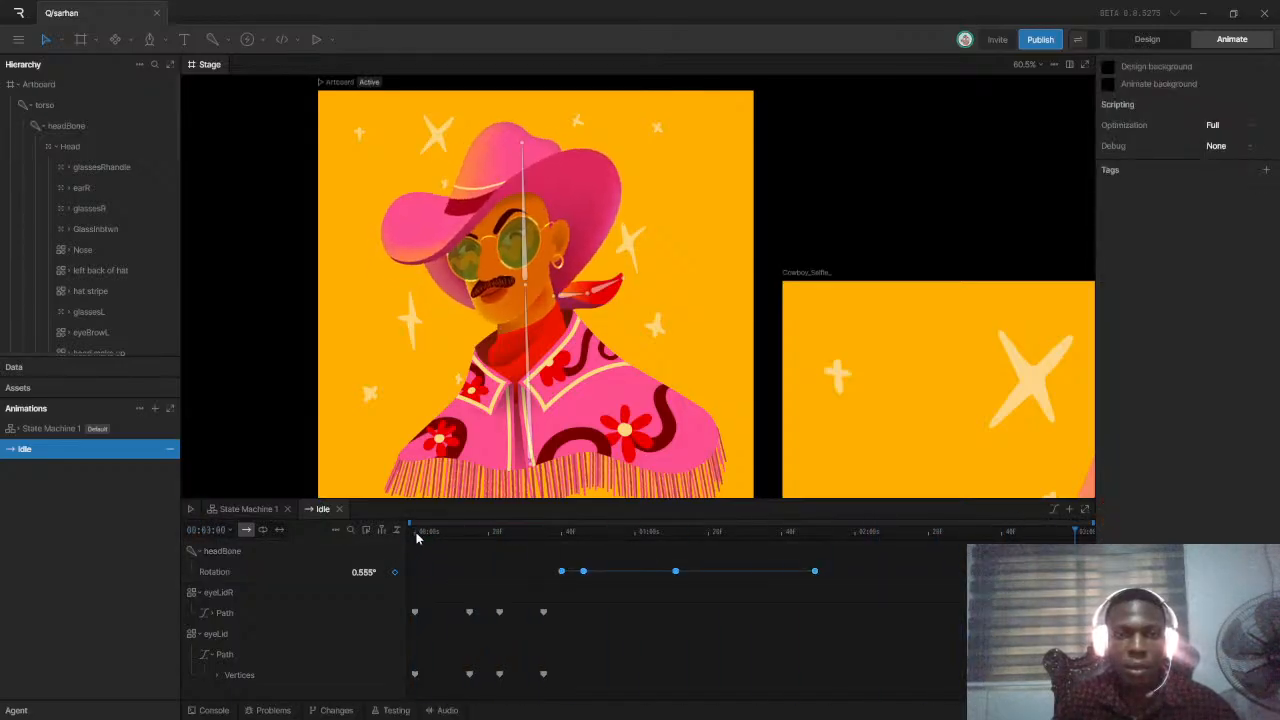
{"action": "left_click", "coordinate": [262, 529]}
{"action": "left_click_drag", "start_coordinate": [432, 531], "coordinate": [398, 536]}
{"action": "key", "text": "space"}
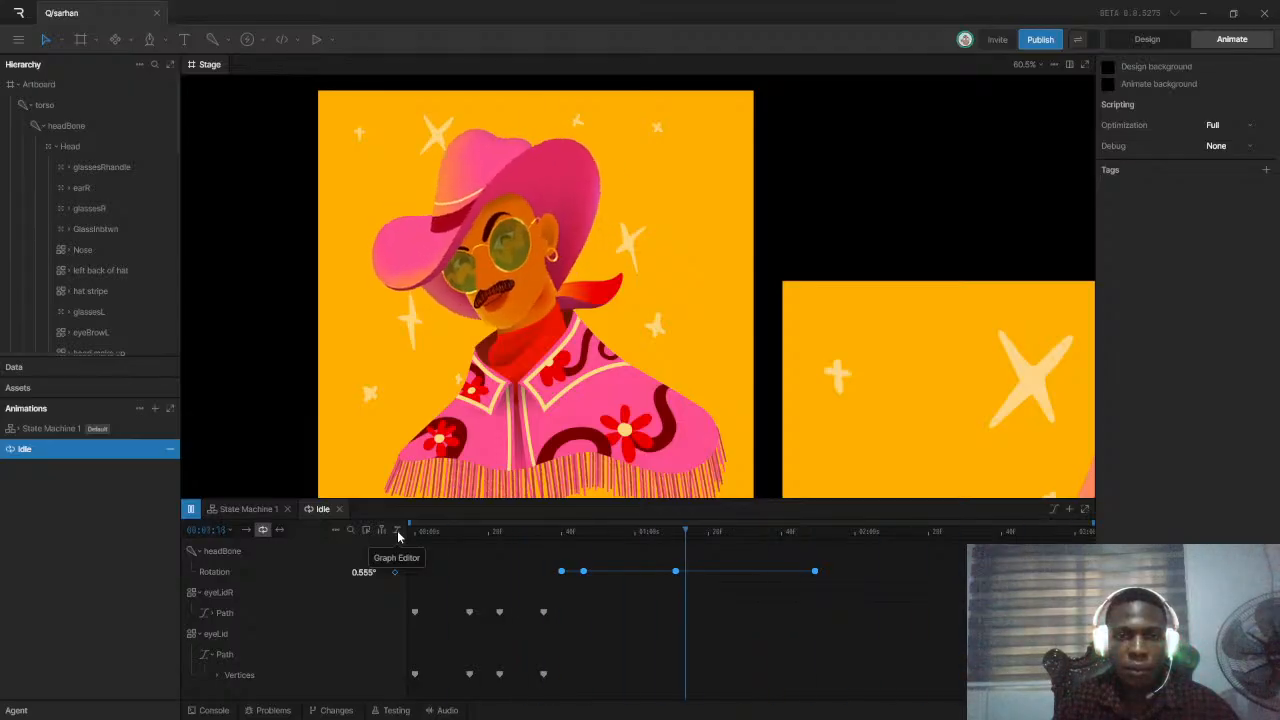
{"action": "key", "text": "space"}
Shift all four headBone rotation keyframes about 36 frames later, keeping their spacing, and preview the looped motion
{"action": "left_click_drag", "start_coordinate": [530, 570], "coordinate": [943, 580]}
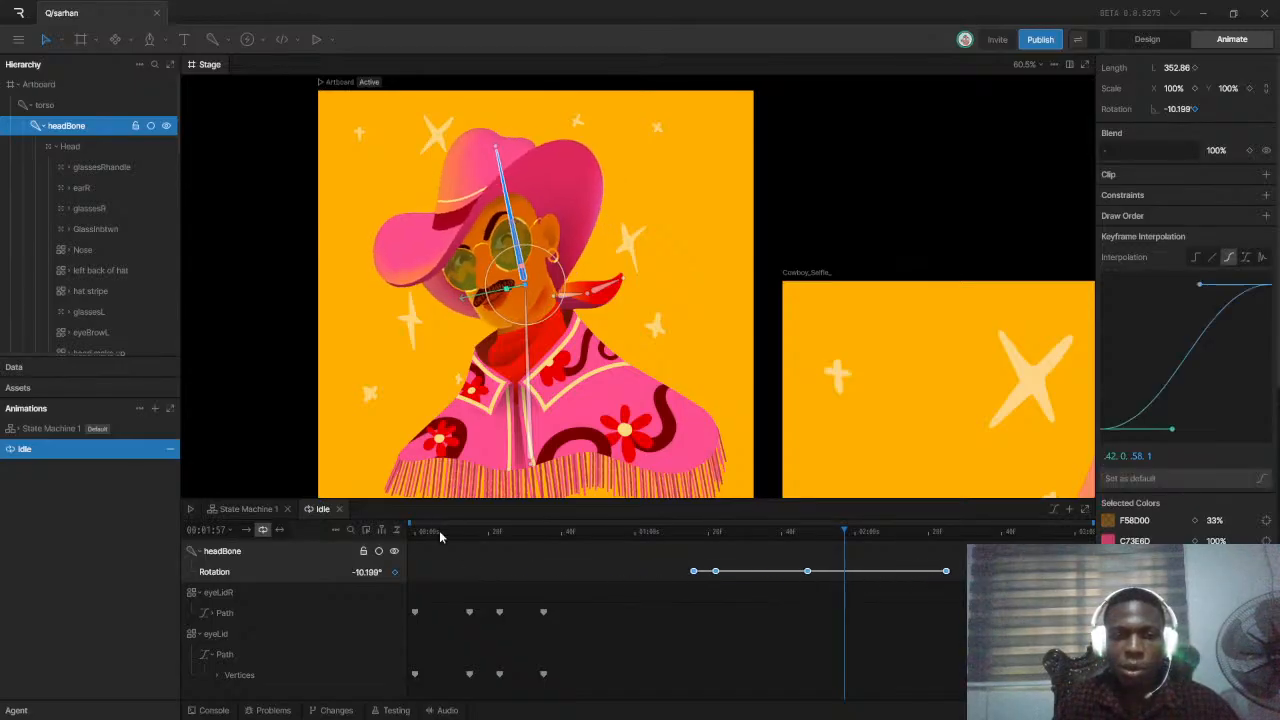
{"action": "key", "text": "space"}
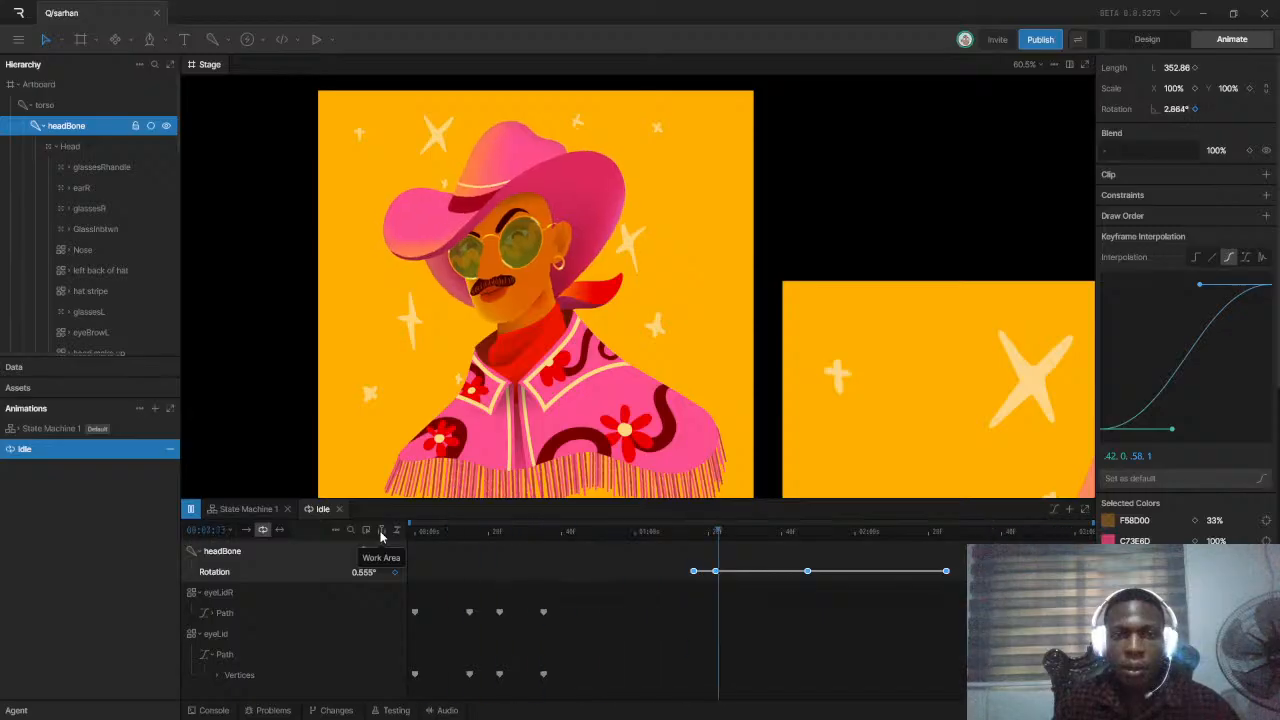
{"action": "key", "text": "space"}
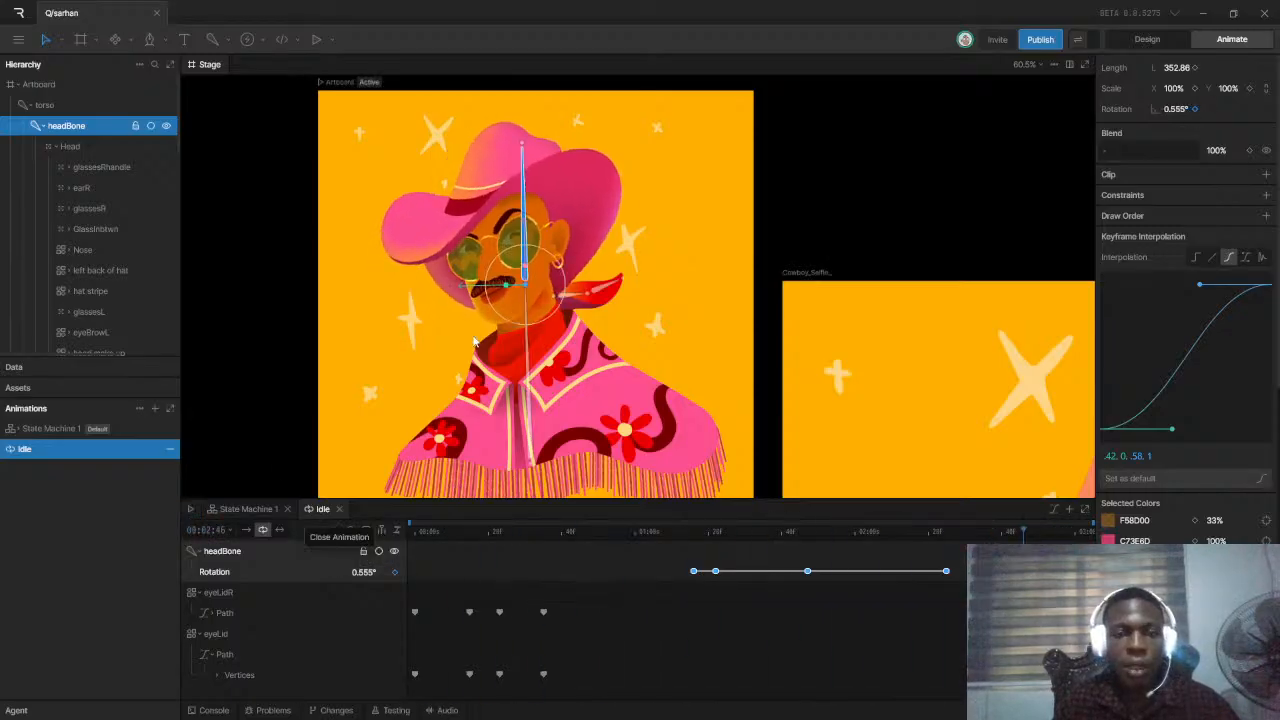
Switch to Design mode and open the red scarf tail path beside the neck for vertex editing
{"action": "scroll", "coordinate": [601, 310], "scroll_direction": "up", "scroll_amount": 3}
{"action": "scroll", "coordinate": [601, 310], "scroll_direction": "up", "scroll_amount": 6}
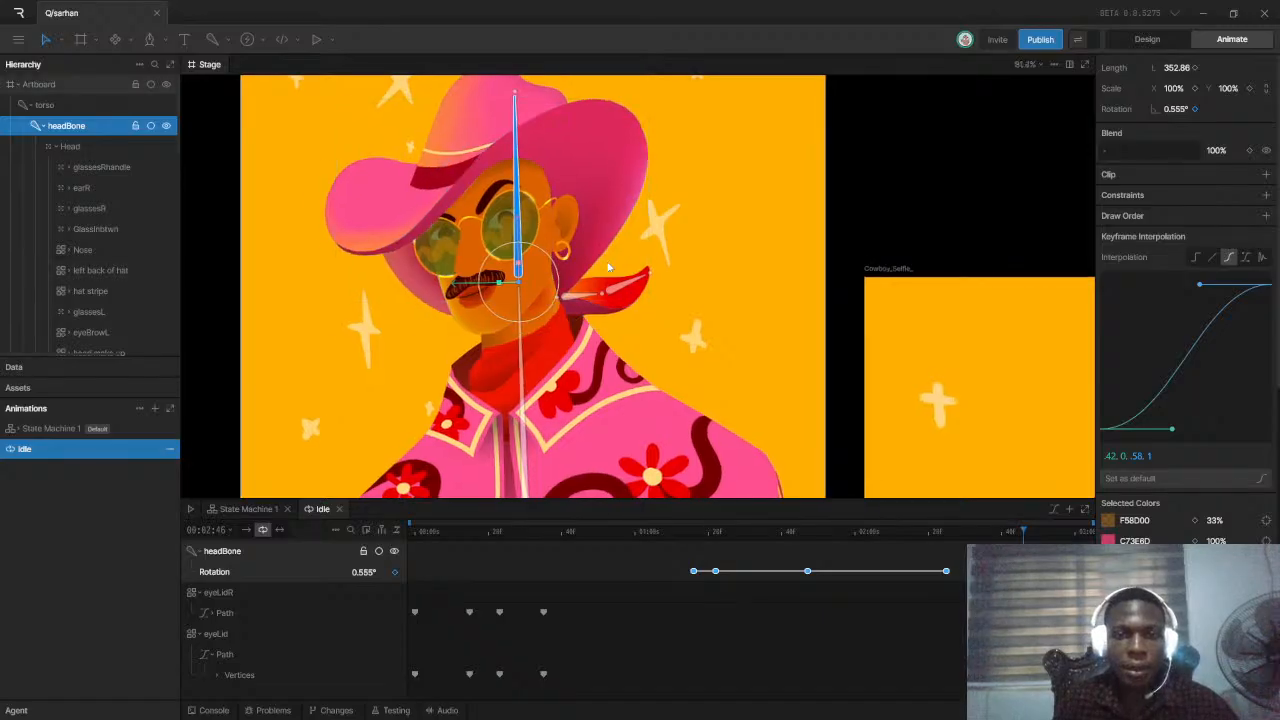
{"action": "scroll", "coordinate": [634, 289], "scroll_direction": "down", "scroll_amount": 6}
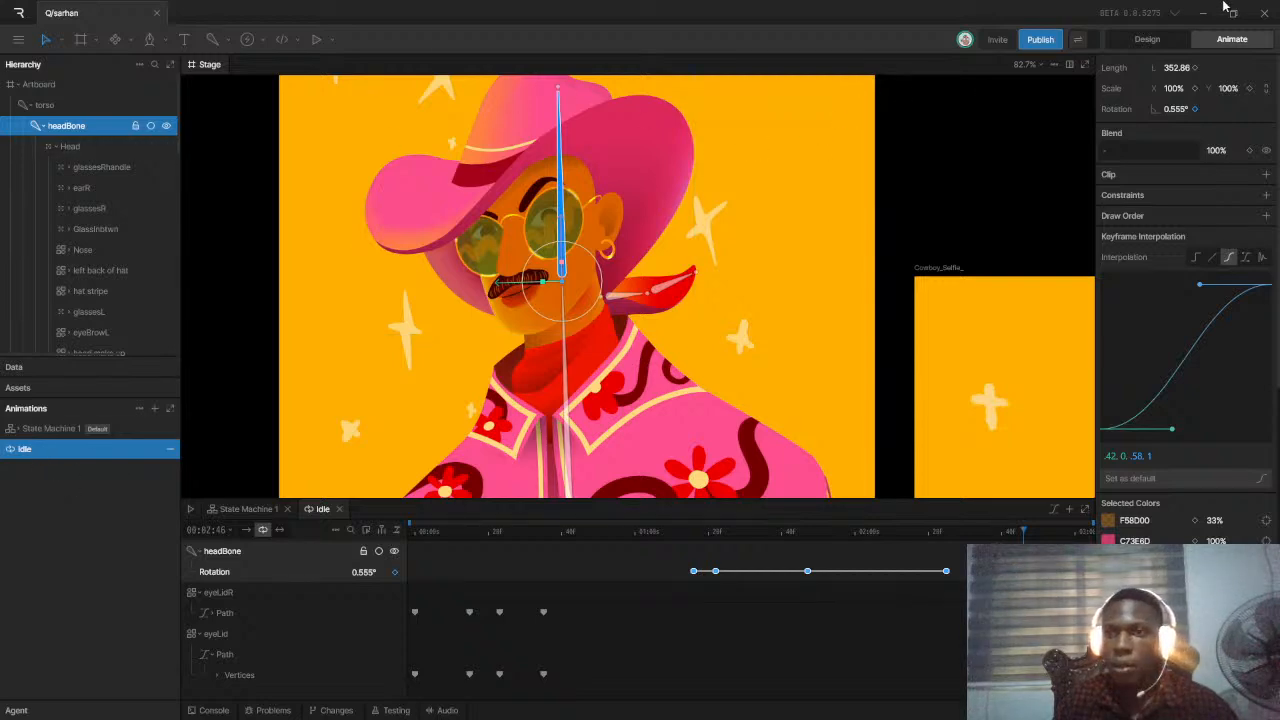
{"action": "left_click", "coordinate": [1140, 40]}
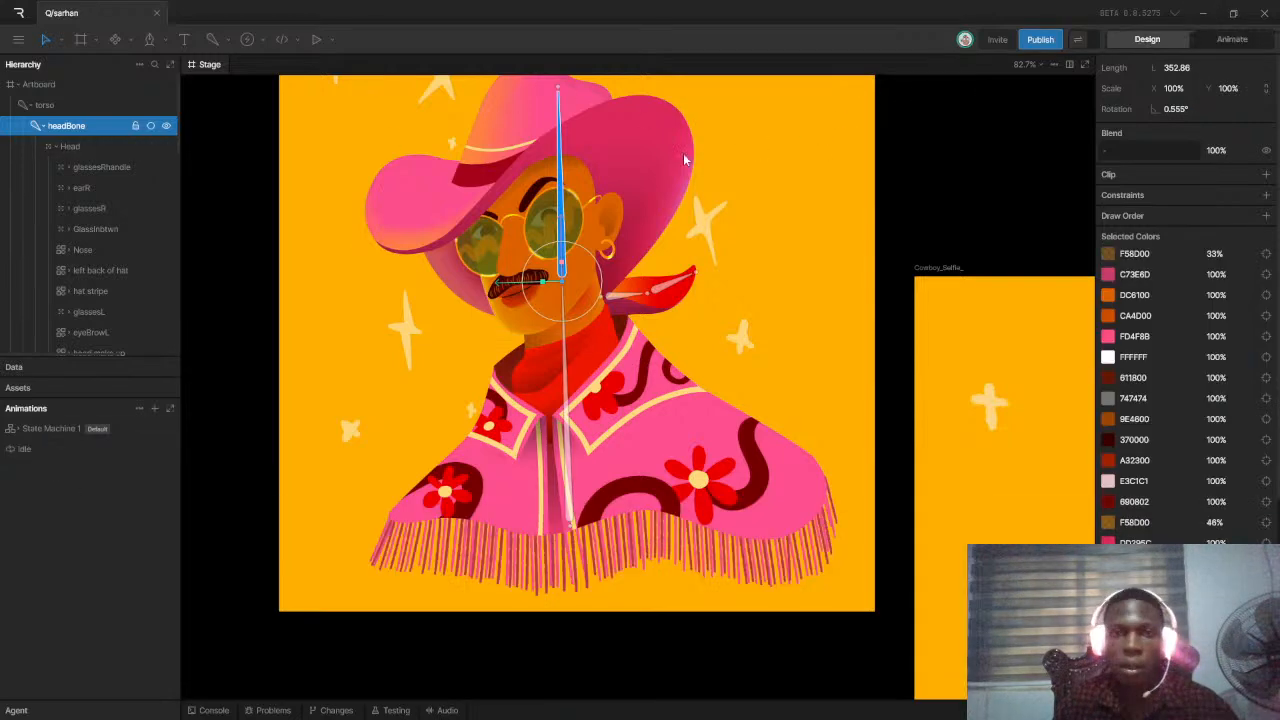
{"action": "scroll", "coordinate": [676, 302], "scroll_direction": "up", "scroll_amount": 4}
{"action": "scroll", "coordinate": [676, 302], "scroll_direction": "up", "scroll_amount": 8}
{"action": "left_click", "coordinate": [677, 304]}
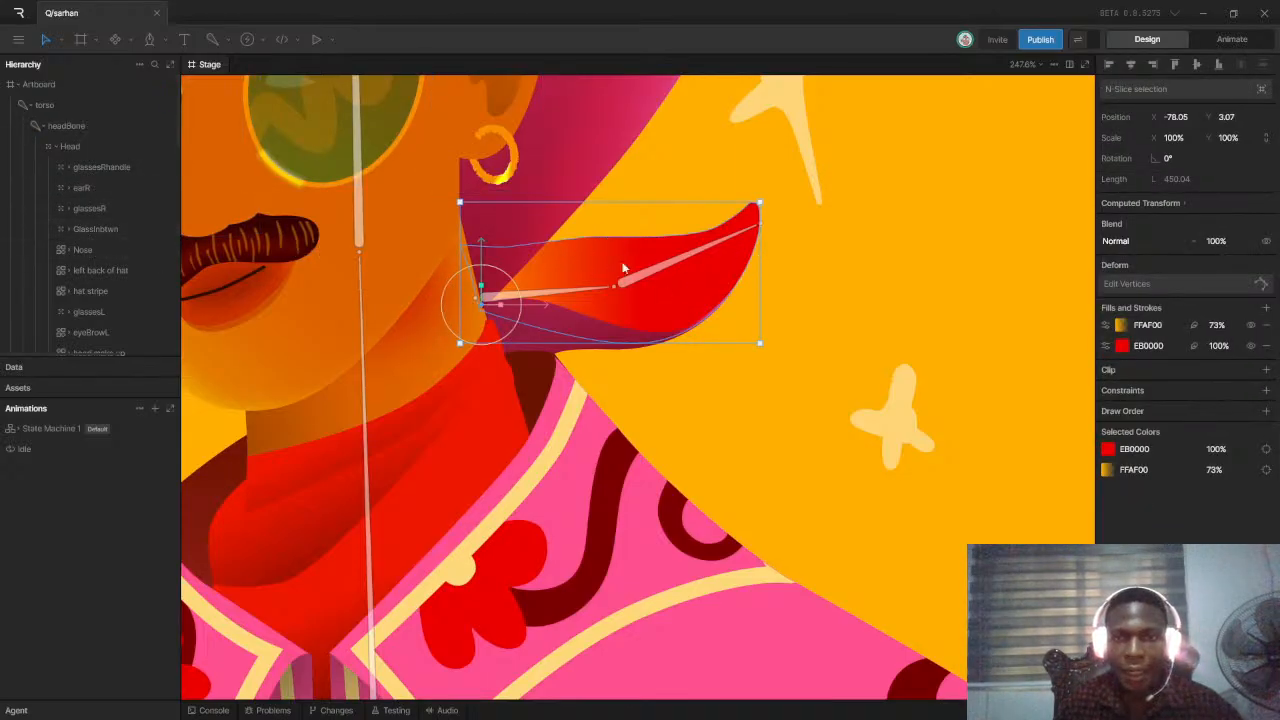
{"action": "scroll", "coordinate": [658, 293], "scroll_direction": "down", "scroll_amount": 2}
{"action": "scroll", "coordinate": [690, 283], "scroll_direction": "up", "scroll_amount": 6}
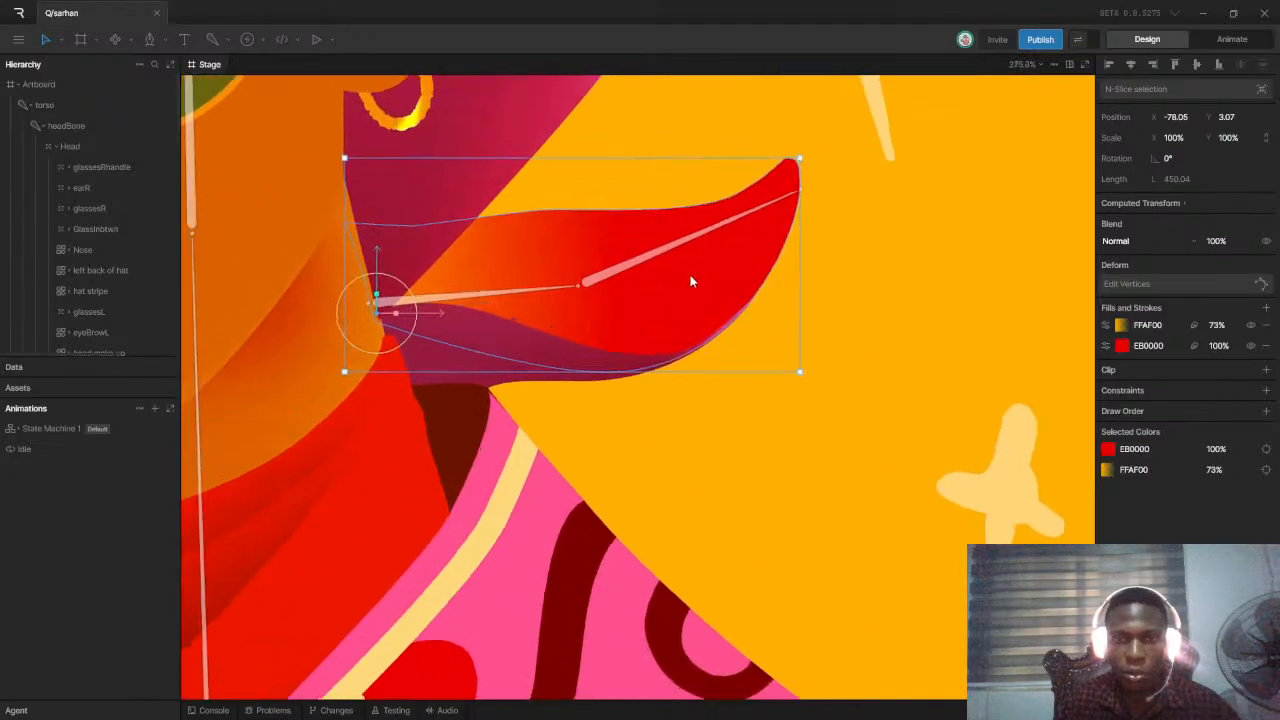
{"action": "scroll", "coordinate": [690, 283], "scroll_direction": "up", "scroll_amount": 2}
{"action": "left_click", "coordinate": [715, 229]}
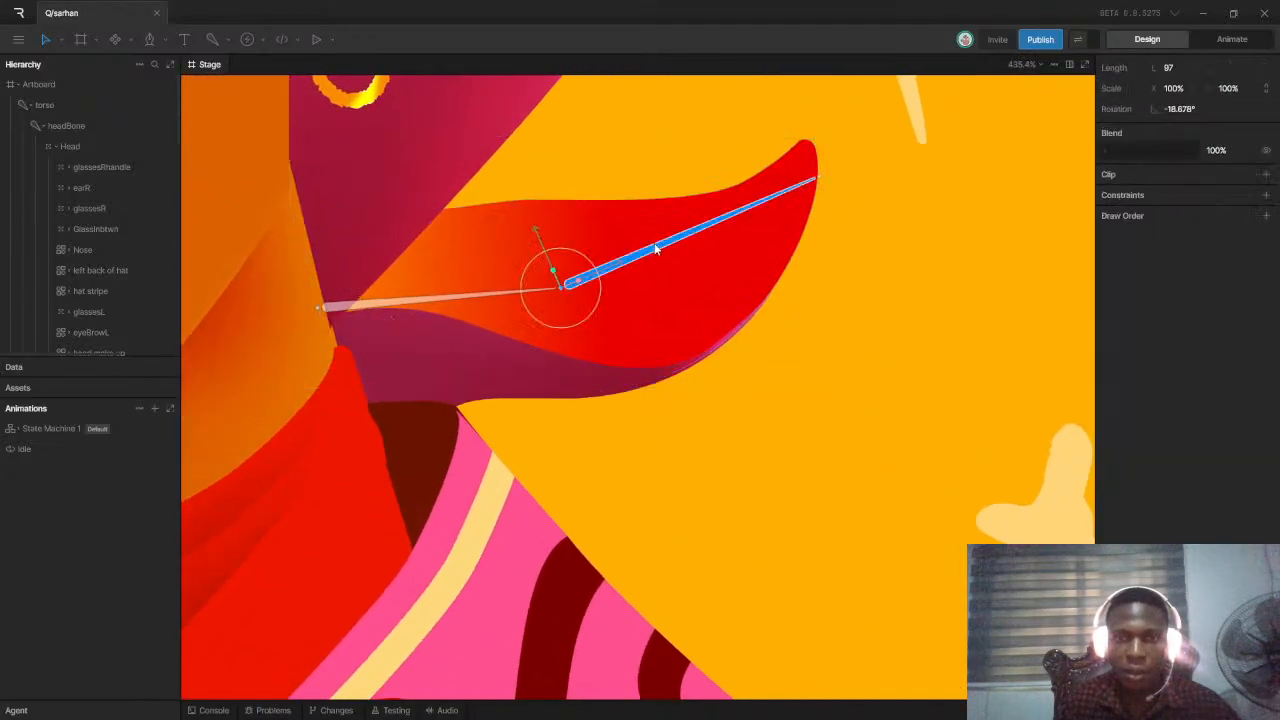
{"action": "left_click", "coordinate": [695, 278]}
{"action": "left_click", "coordinate": [750, 316]}
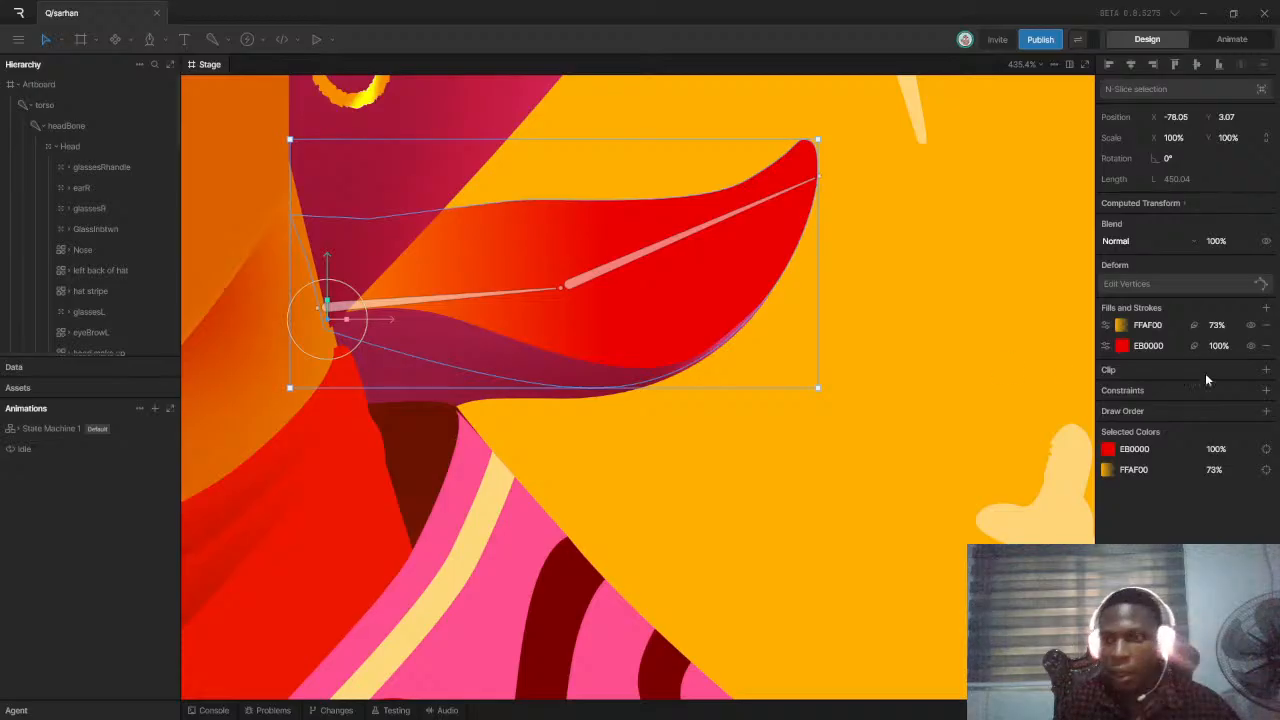
{"action": "left_click", "coordinate": [1149, 284]}
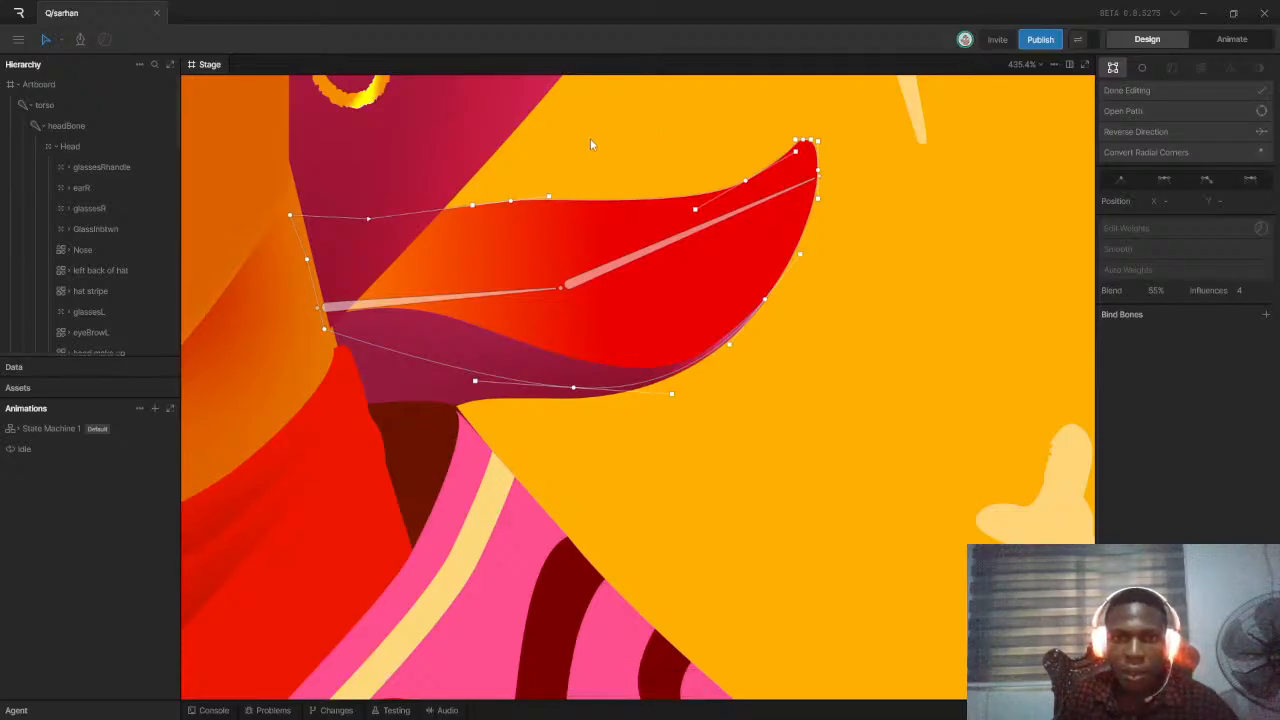
Select the vertices on the outer half of the red scarf tail and bind the path to scarfTipBone
{"action": "left_click_drag", "start_coordinate": [621, 107], "coordinate": [961, 437]}
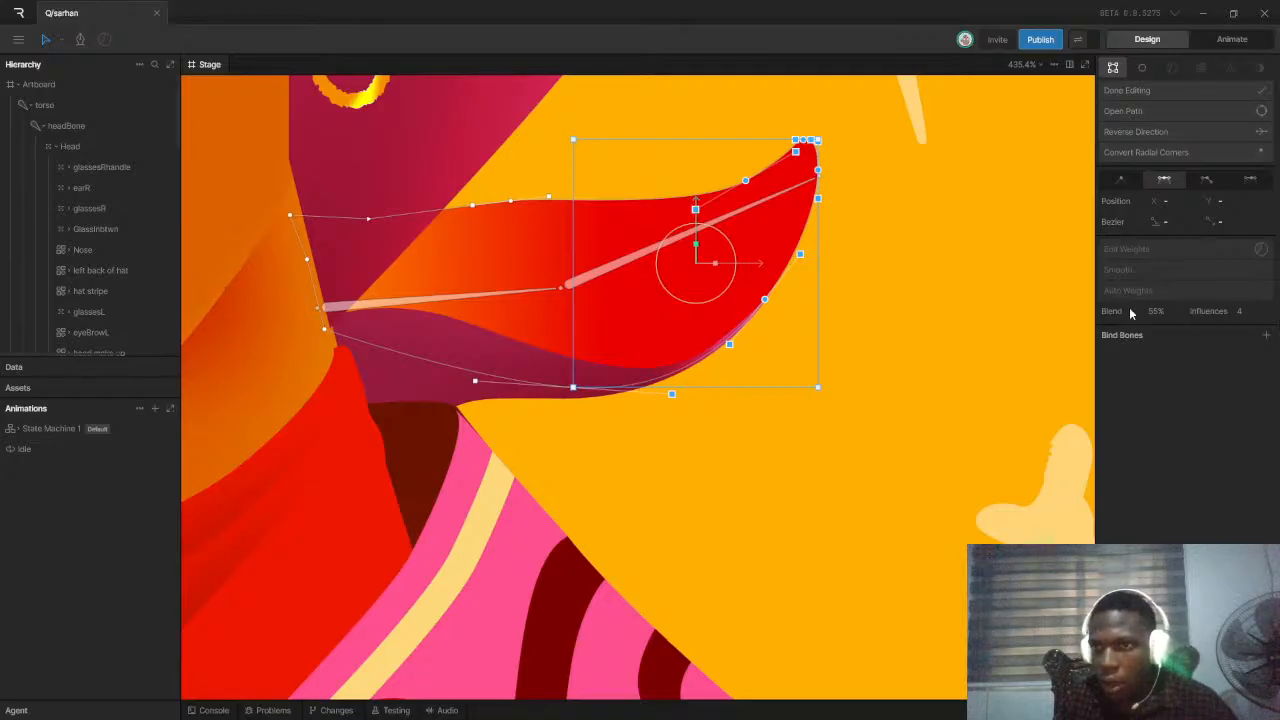
{"action": "left_click", "coordinate": [1266, 335]}
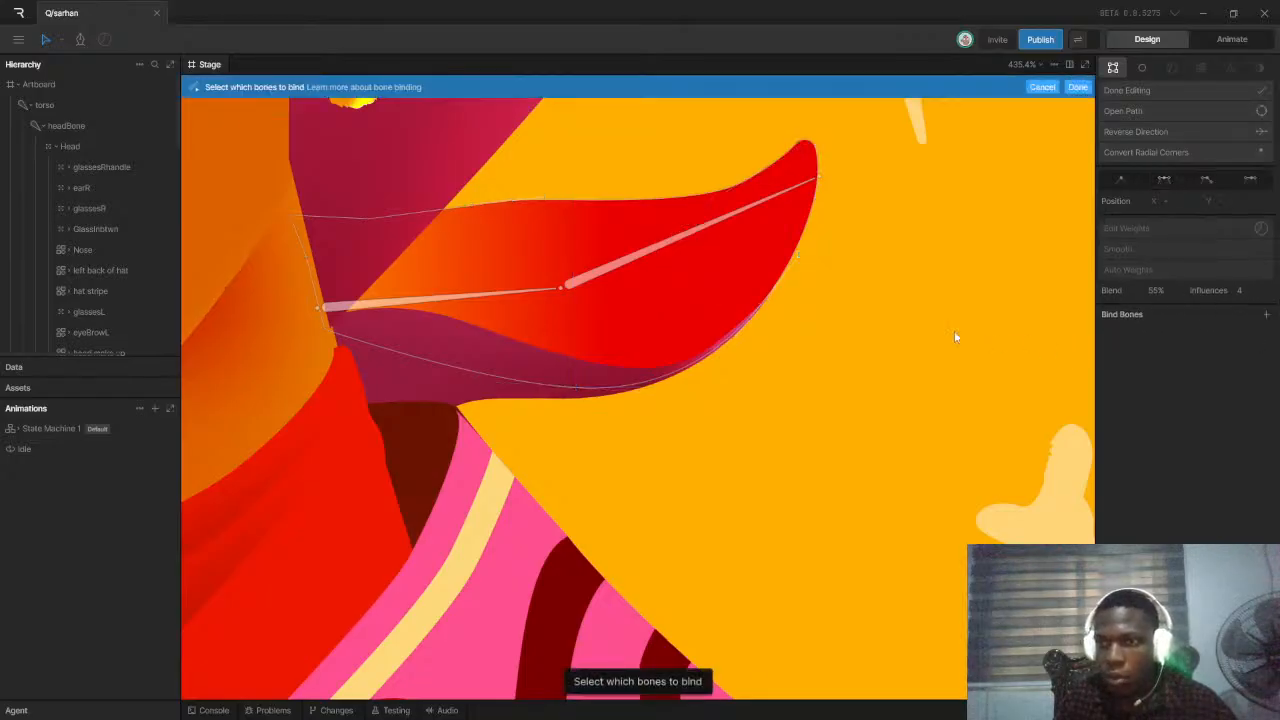
{"action": "left_click", "coordinate": [638, 252]}
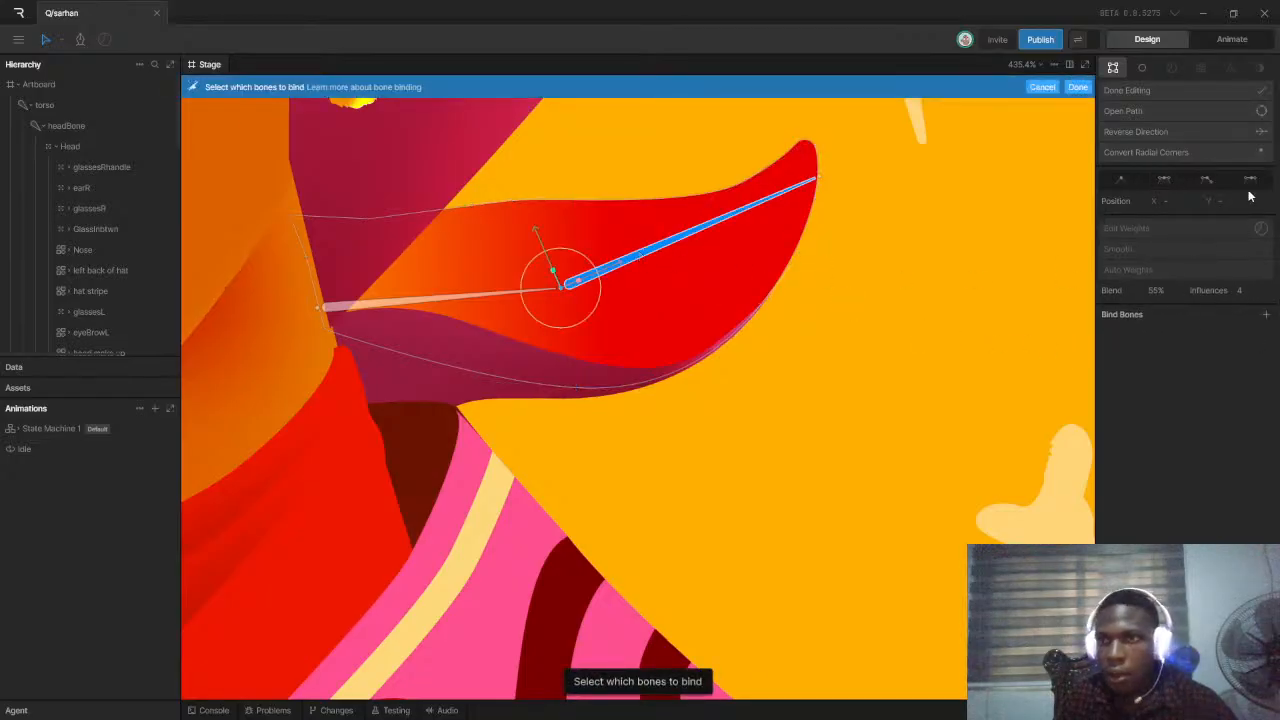
{"action": "left_click", "coordinate": [1078, 89]}
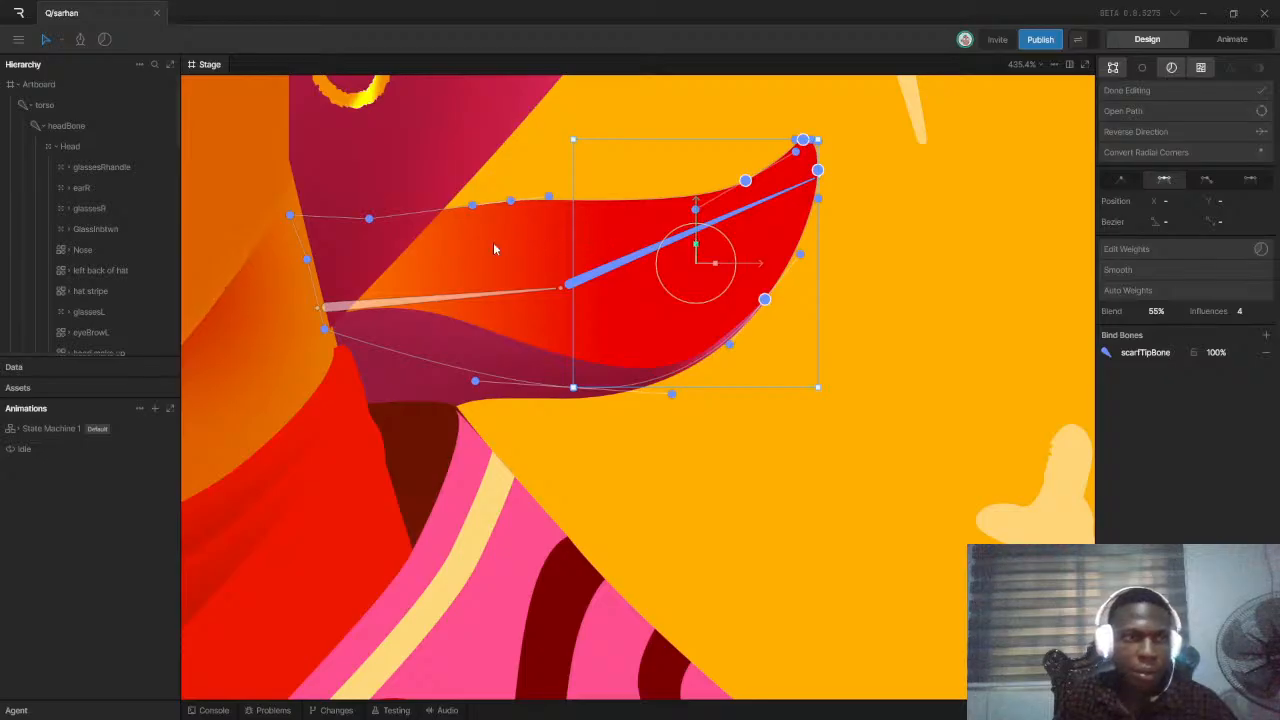
Try to bind the red scarf tail's vertices nearest the neck to the first scarf bone, and leave vertex editing
{"action": "scroll", "coordinate": [465, 297], "scroll_direction": "down", "scroll_amount": 3}
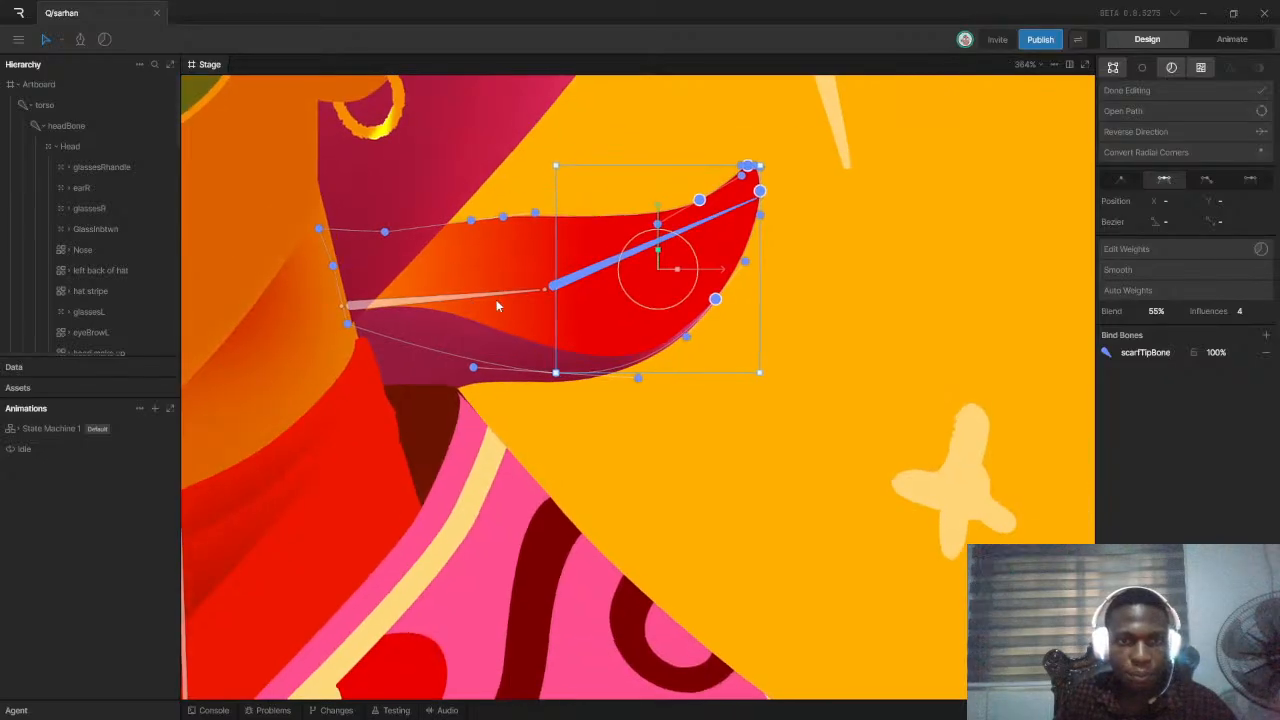
{"action": "scroll", "coordinate": [496, 299], "scroll_direction": "up", "scroll_amount": 2}
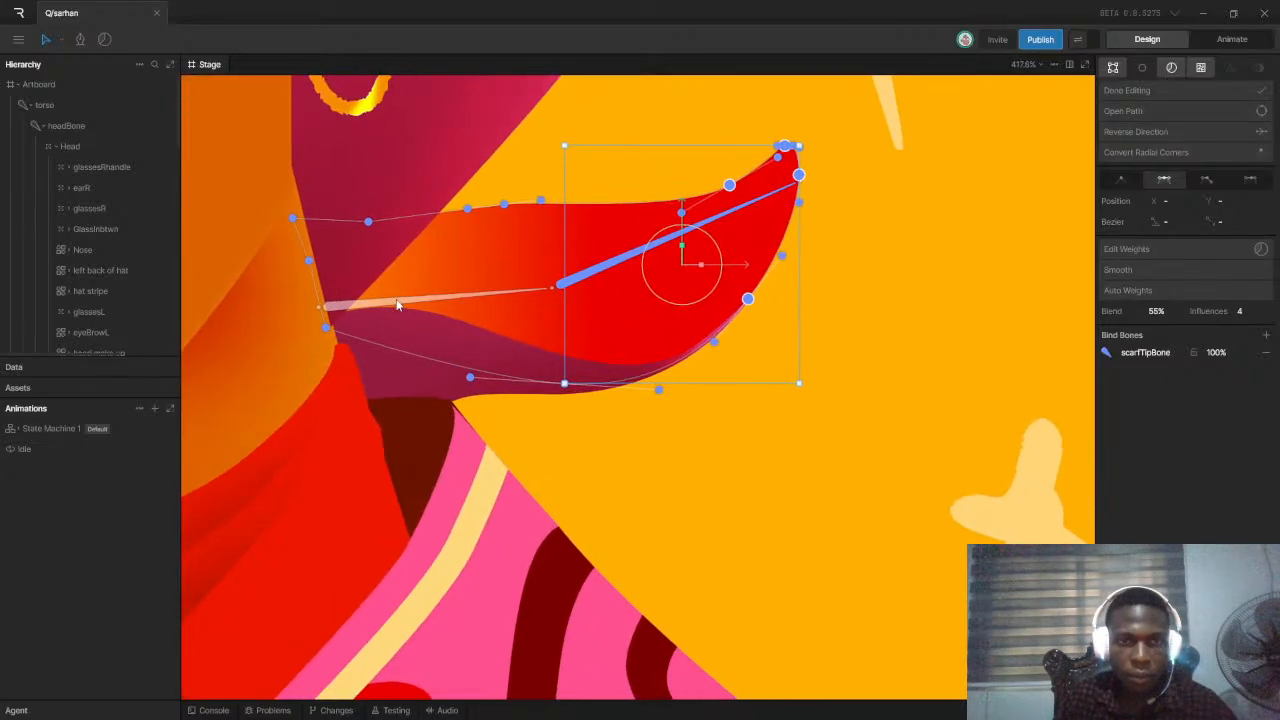
{"action": "left_click", "coordinate": [397, 305]}
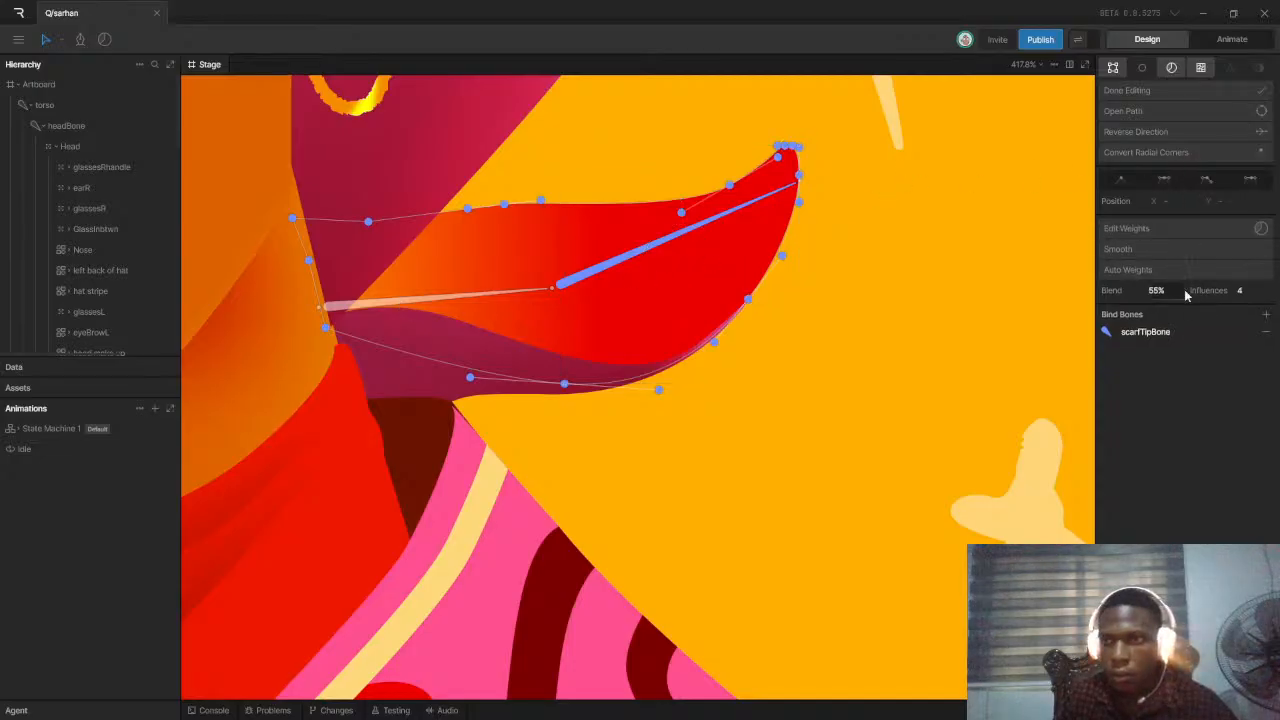
{"action": "left_click_drag", "start_coordinate": [258, 200], "coordinate": [450, 402]}
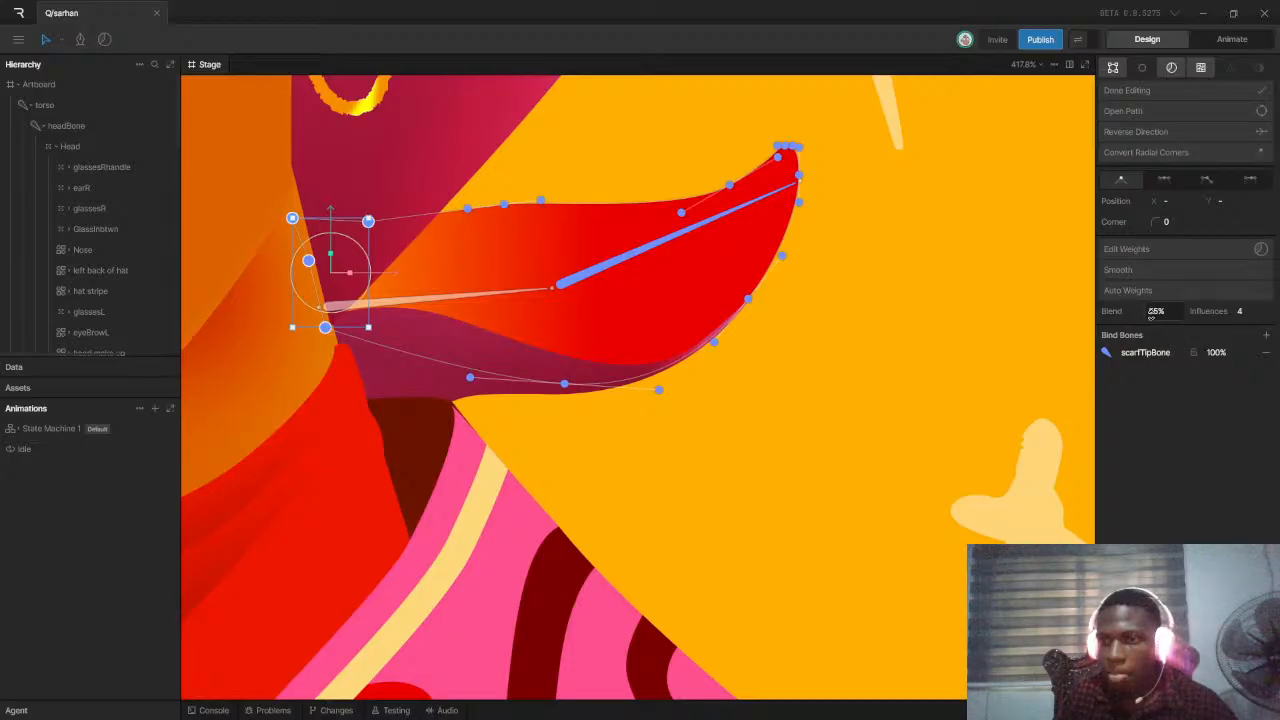
{"action": "left_click", "coordinate": [1266, 335]}
{"action": "left_click", "coordinate": [433, 297]}
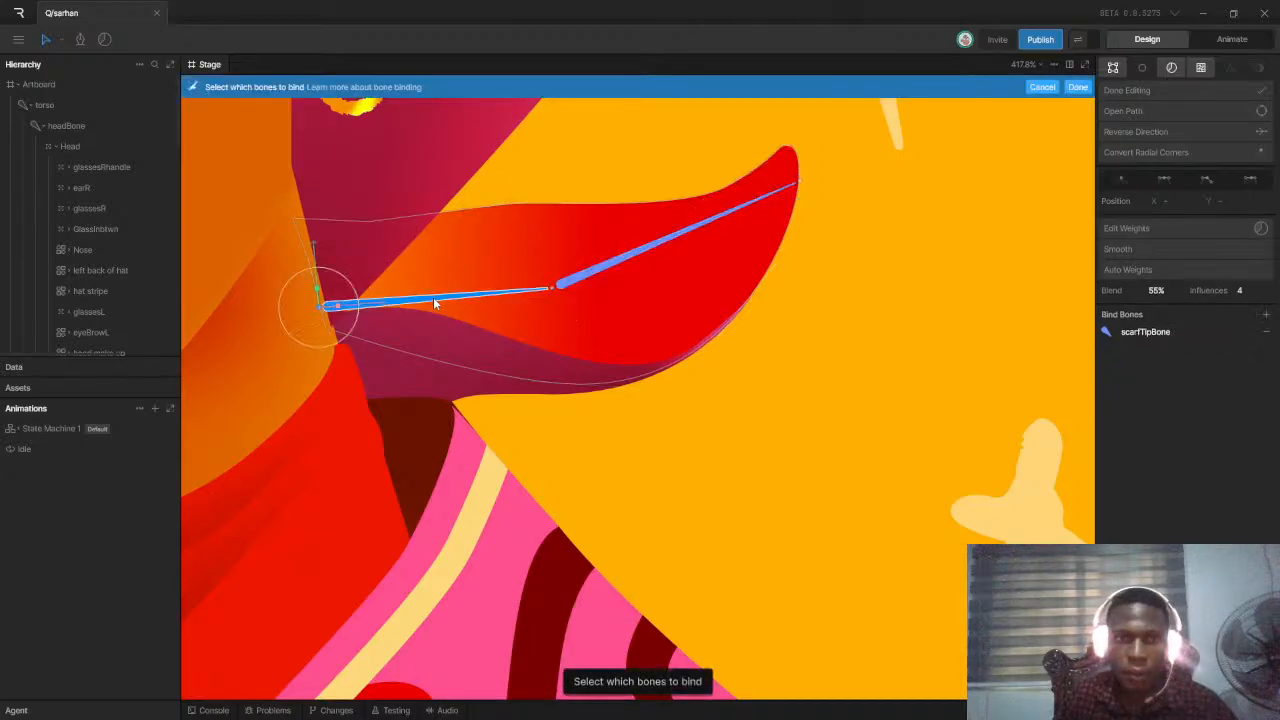
{"action": "left_click", "coordinate": [1264, 335]}
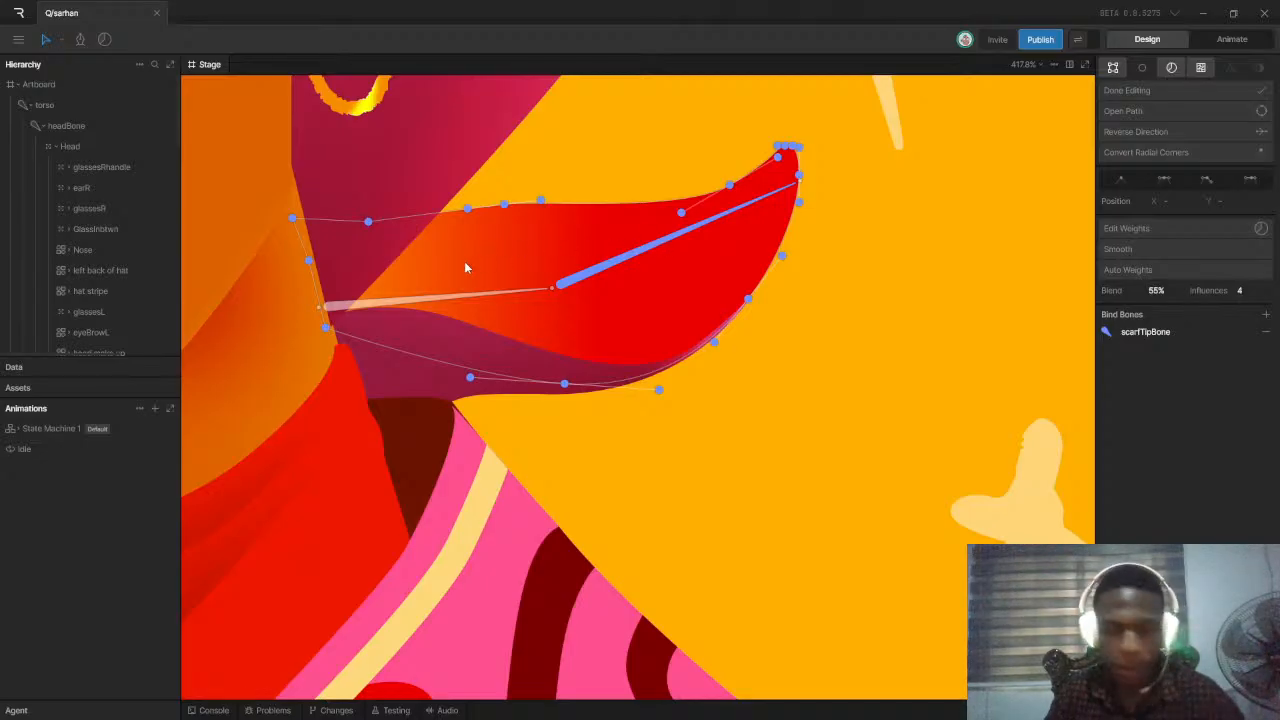
{"action": "key", "text": "Escape"}
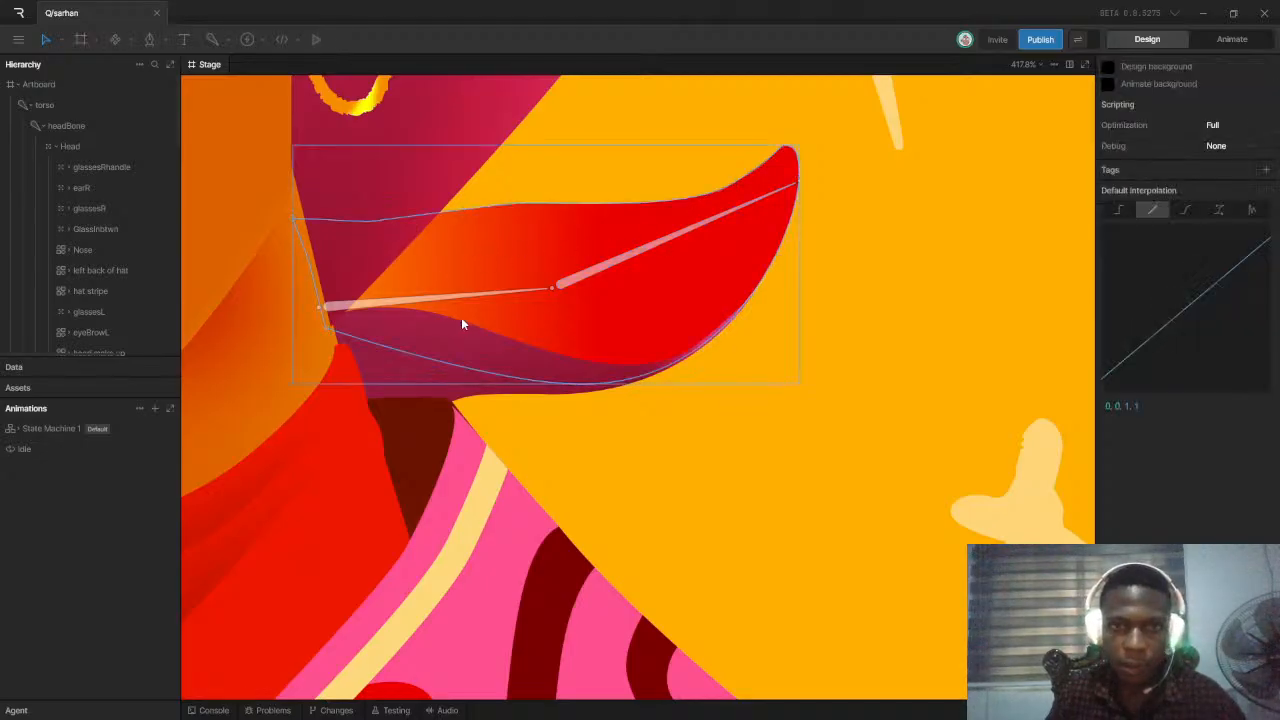
Reopen the red scarf tail path's vertices to inspect its bone binding, and exit vertex editing
{"action": "double_click", "coordinate": [578, 283]}
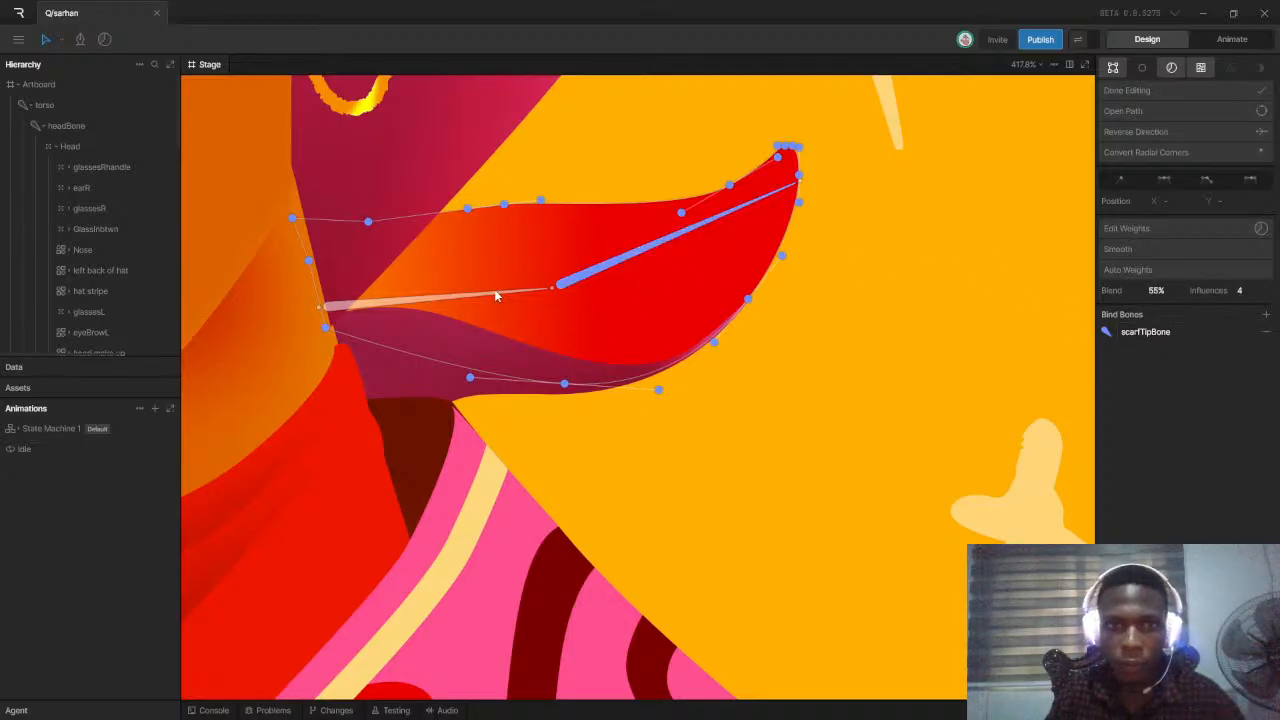
{"action": "scroll", "coordinate": [421, 305], "scroll_direction": "up", "scroll_amount": 3}
{"action": "scroll", "coordinate": [424, 305], "scroll_direction": "down", "scroll_amount": 3}
{"action": "scroll", "coordinate": [418, 305], "scroll_direction": "up", "scroll_amount": 2}
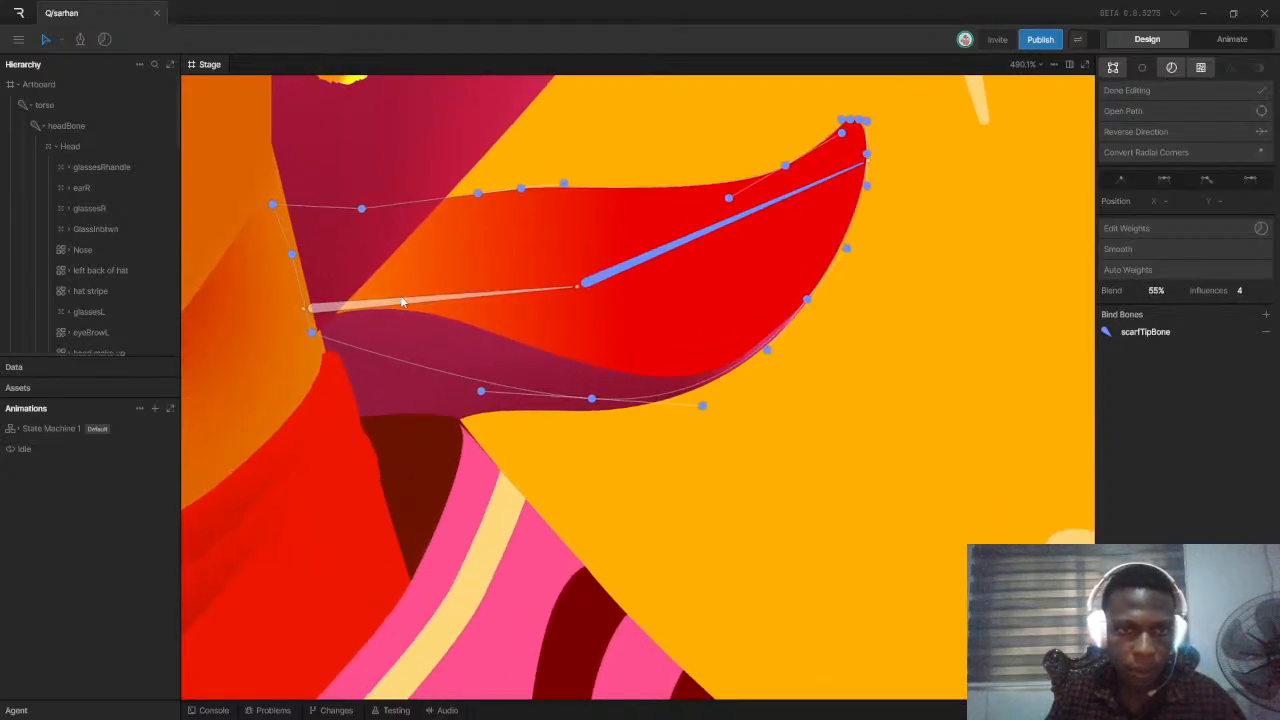
{"action": "key", "text": "Escape"}
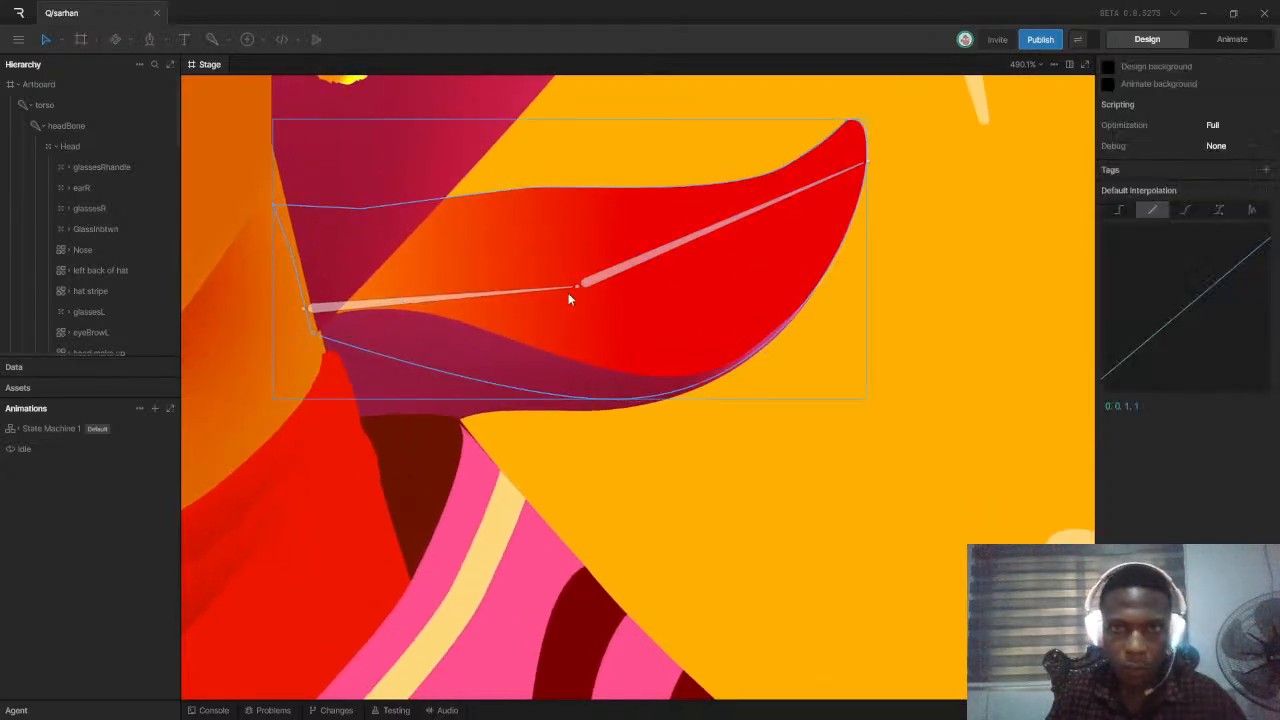
{"action": "double_click", "coordinate": [638, 278]}
{"action": "key", "text": "Escape"}
Try editing the vertices of both scarf tail paths together through their shared group, and leave the multi-path editing
{"action": "left_click", "coordinate": [596, 284]}
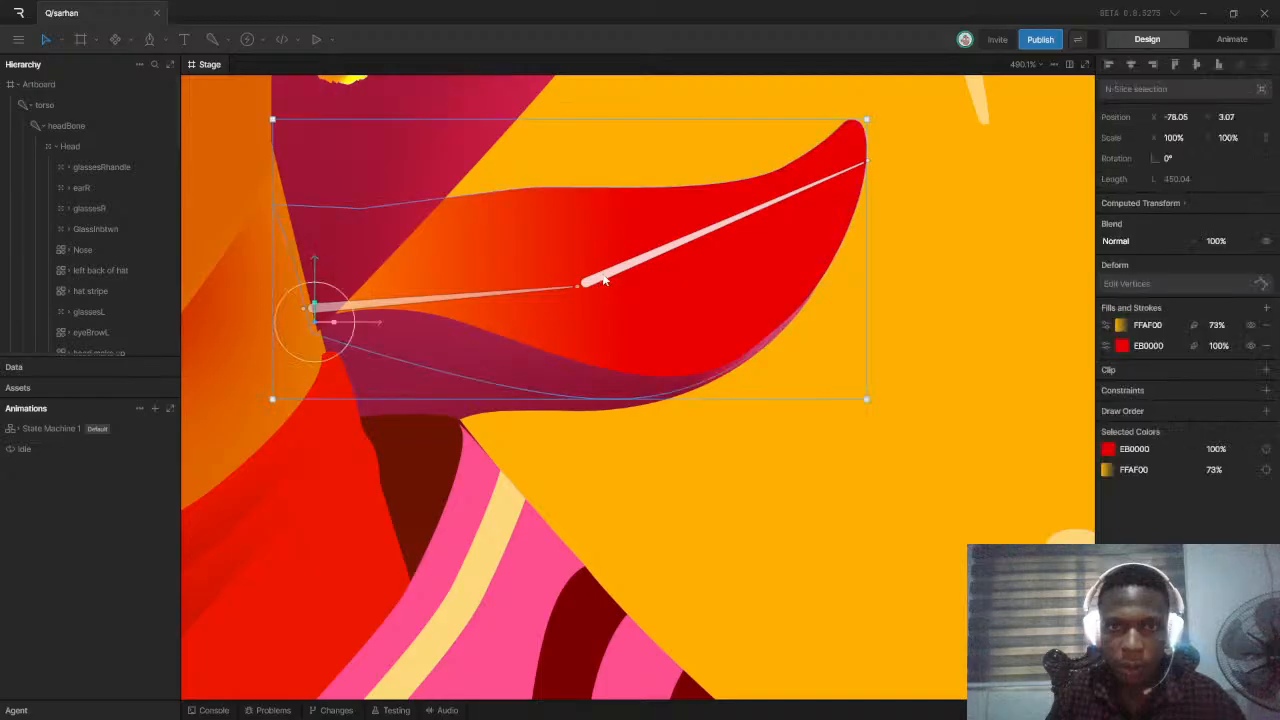
{"action": "left_click", "coordinate": [604, 273]}
{"action": "left_click", "coordinate": [531, 226]}
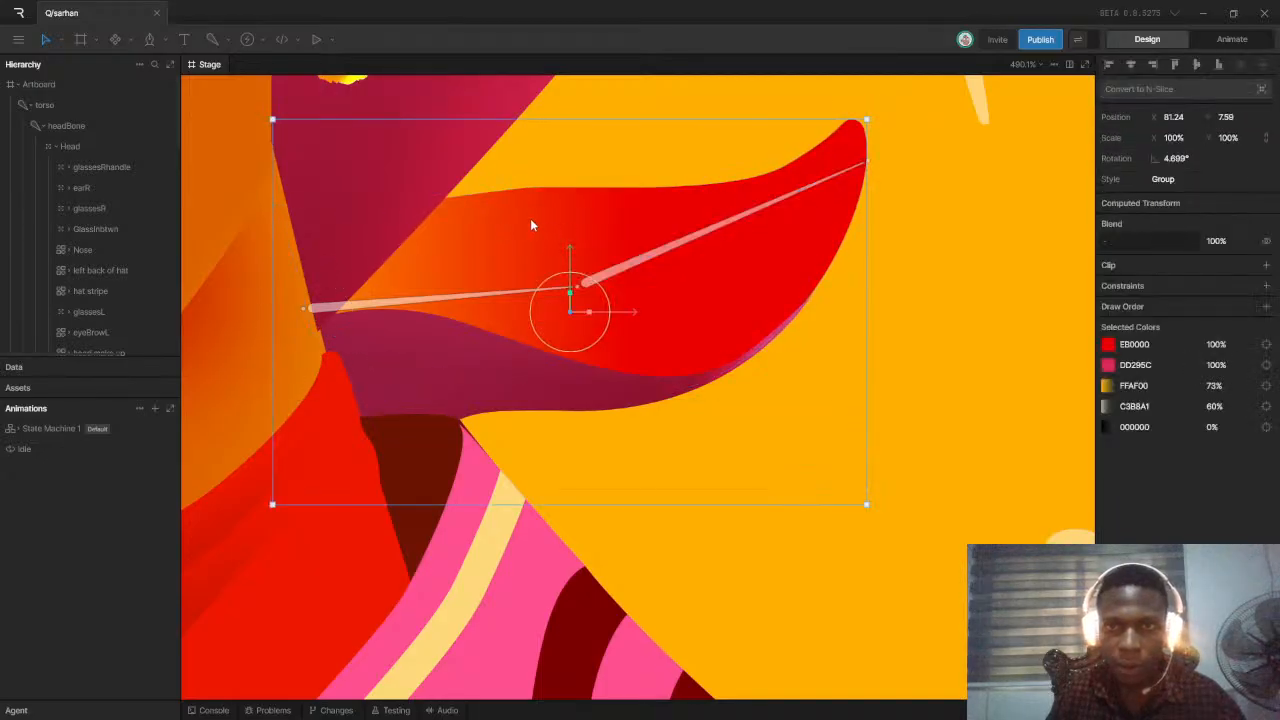
{"action": "key", "text": "Return"}
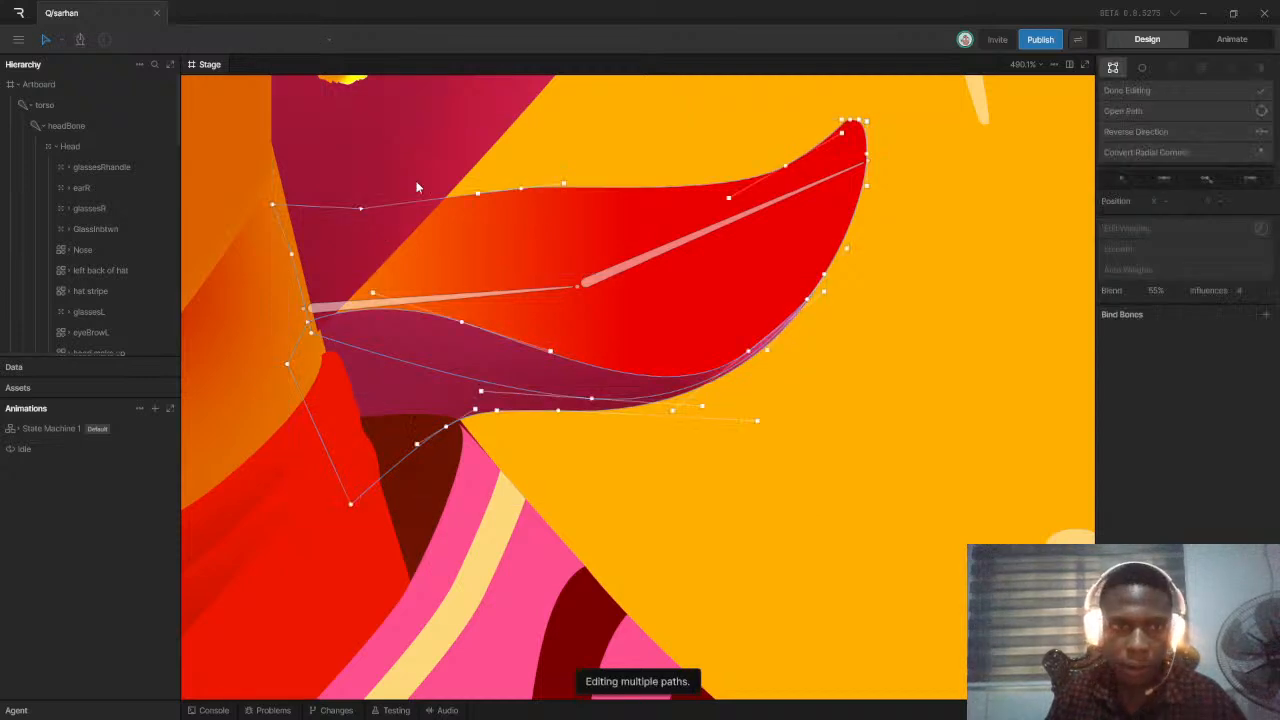
{"action": "left_click", "coordinate": [1152, 92]}
{"action": "key", "text": "Escape"}
{"action": "left_click", "coordinate": [692, 196]}
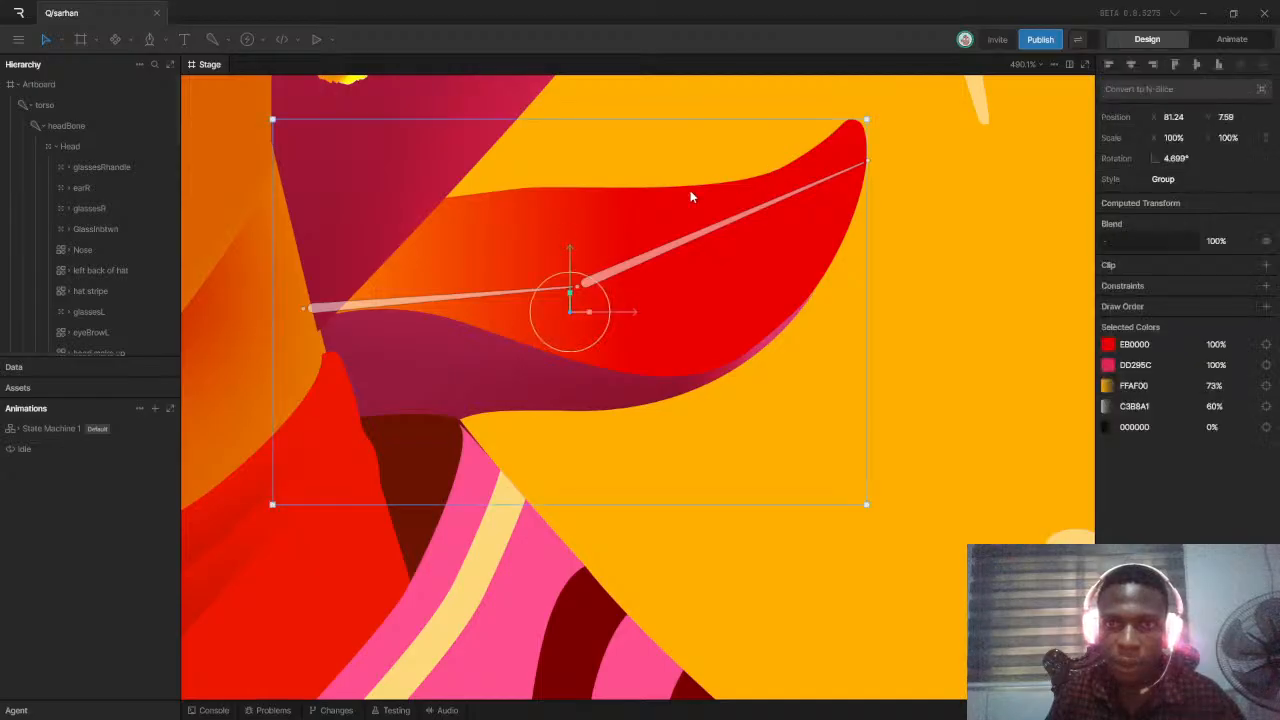
{"action": "key", "text": "Return"}
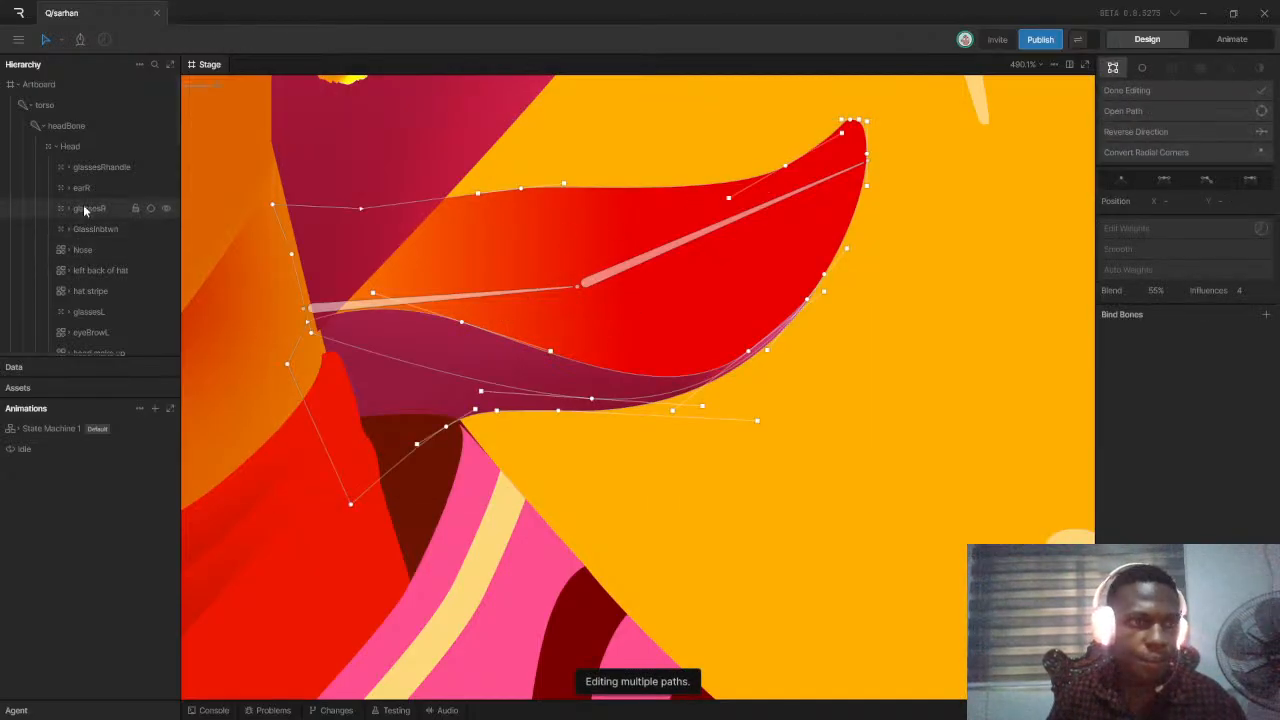
{"action": "key", "text": "Escape"}
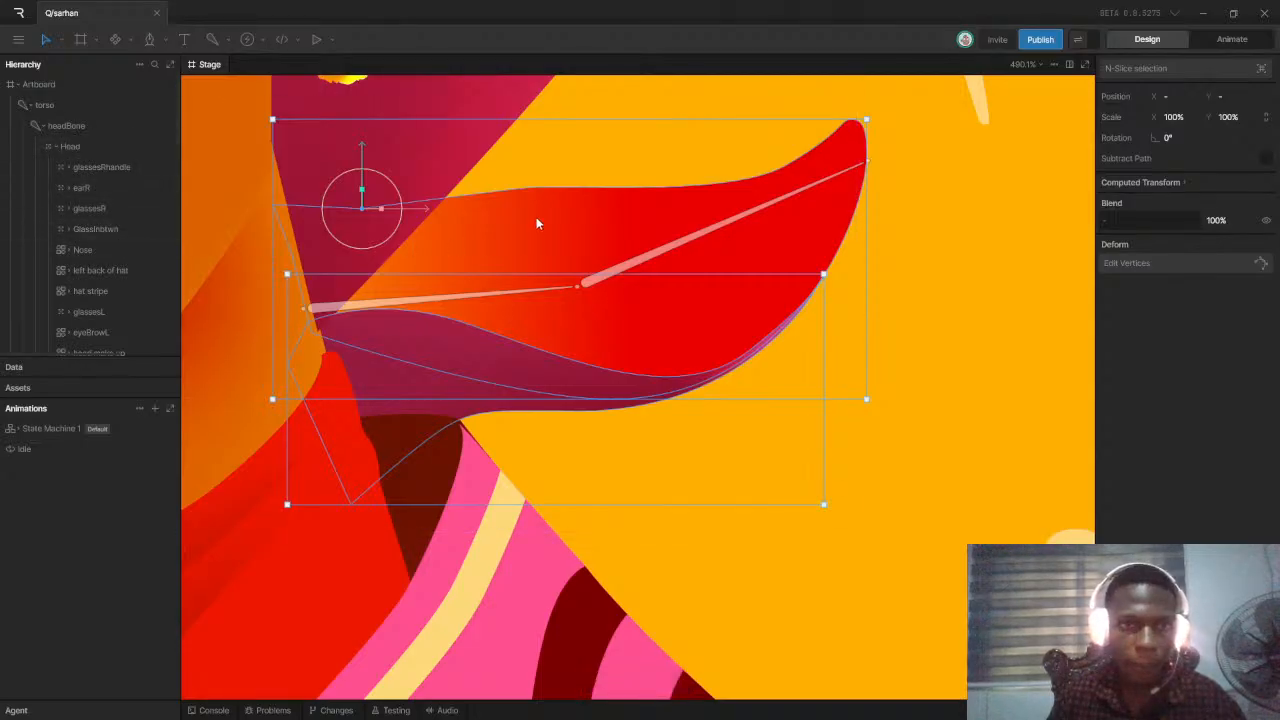
Open the red scarf tail path for vertex editing, select its outer tip vertices and bind the path to scarfTipBone
{"action": "left_click", "coordinate": [573, 175]}
{"action": "left_click", "coordinate": [565, 195]}
{"action": "double_click", "coordinate": [561, 208]}
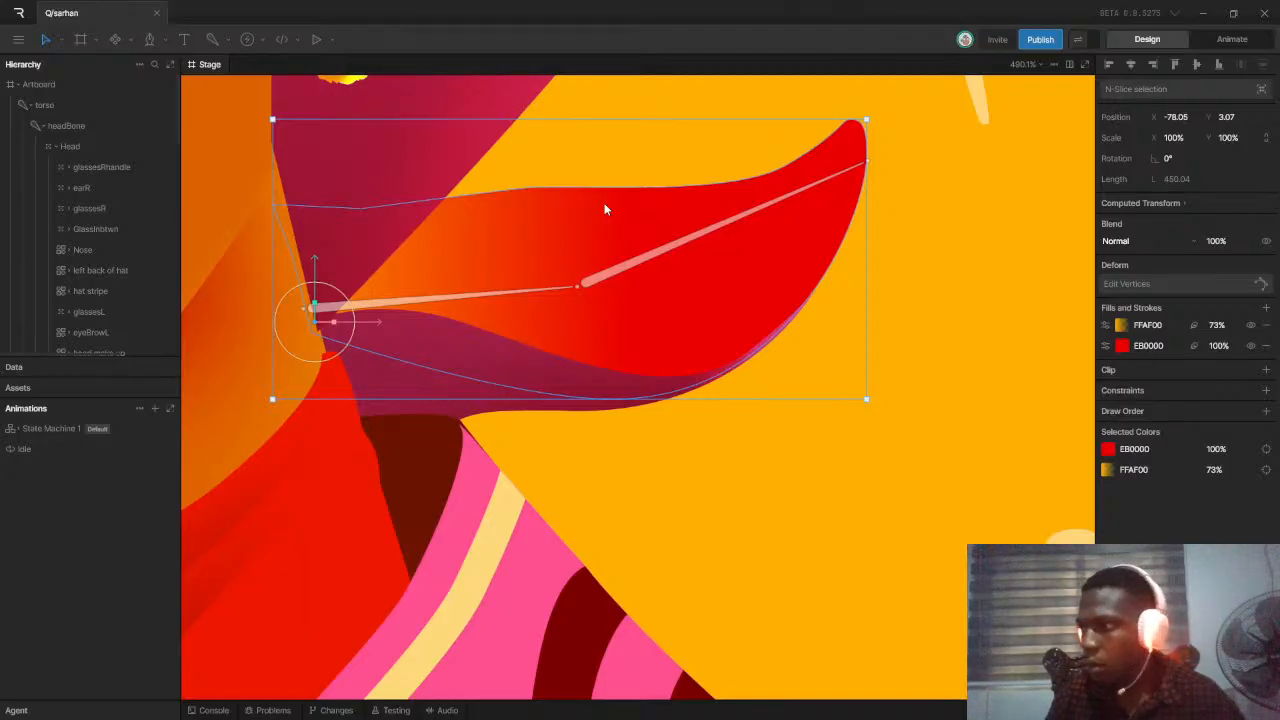
{"action": "double_click", "coordinate": [604, 209]}
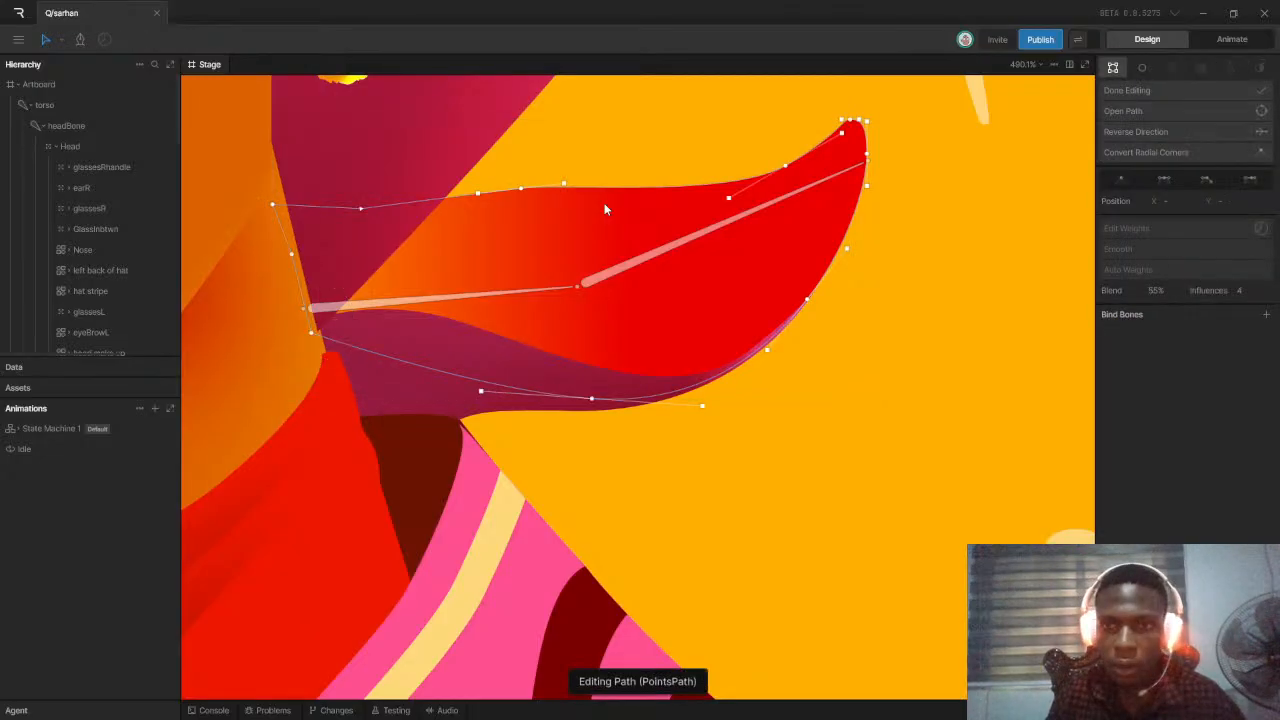
{"action": "left_click_drag", "start_coordinate": [900, 99], "coordinate": [615, 377]}
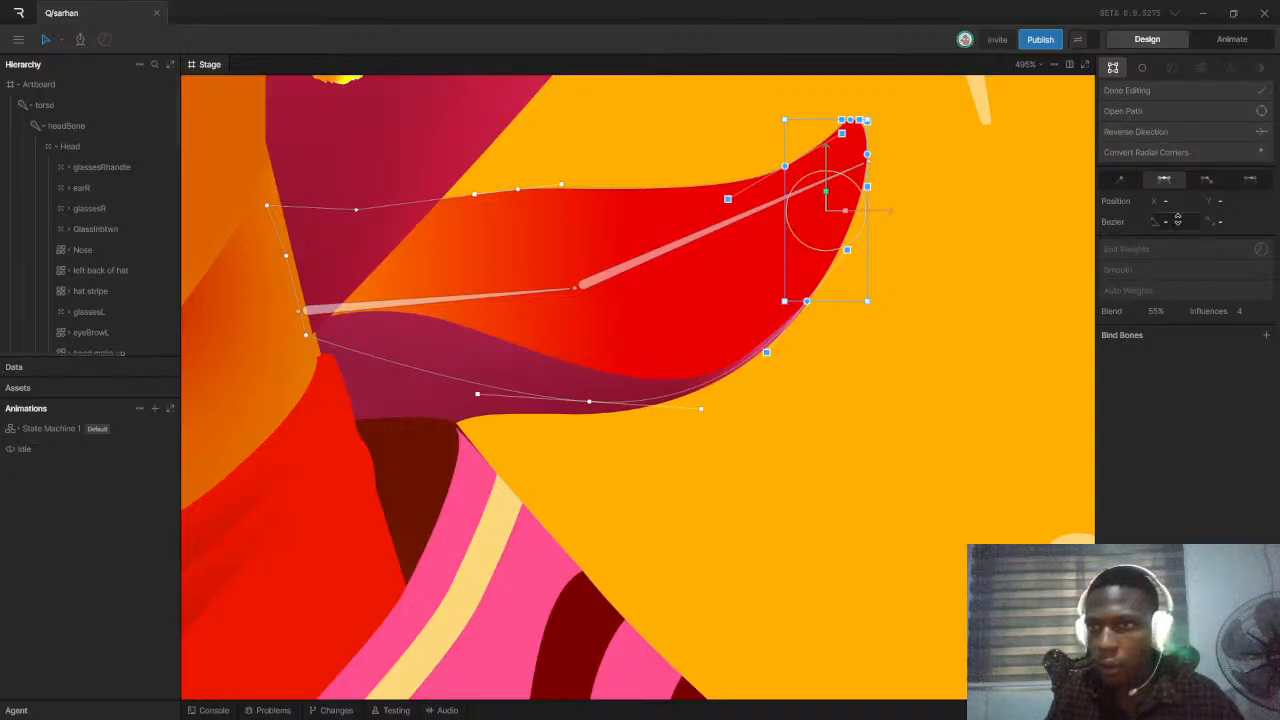
{"action": "left_click", "coordinate": [1266, 337]}
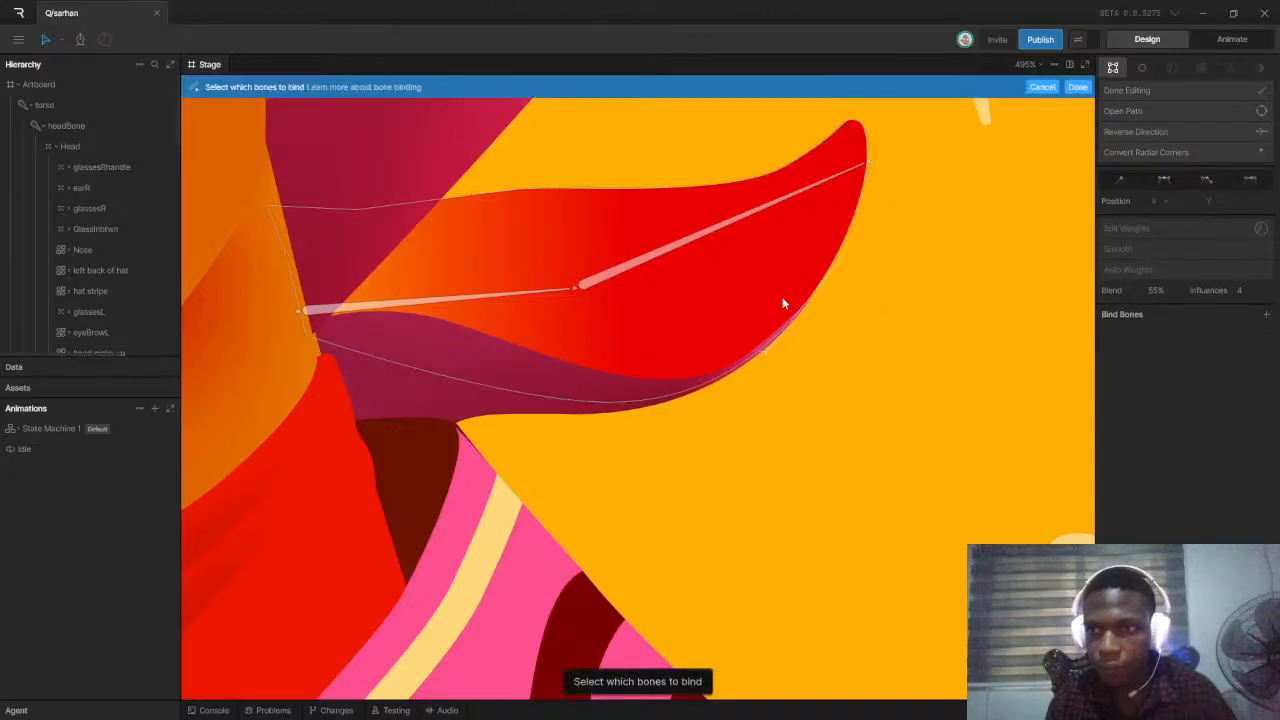
{"action": "left_click", "coordinate": [666, 255]}
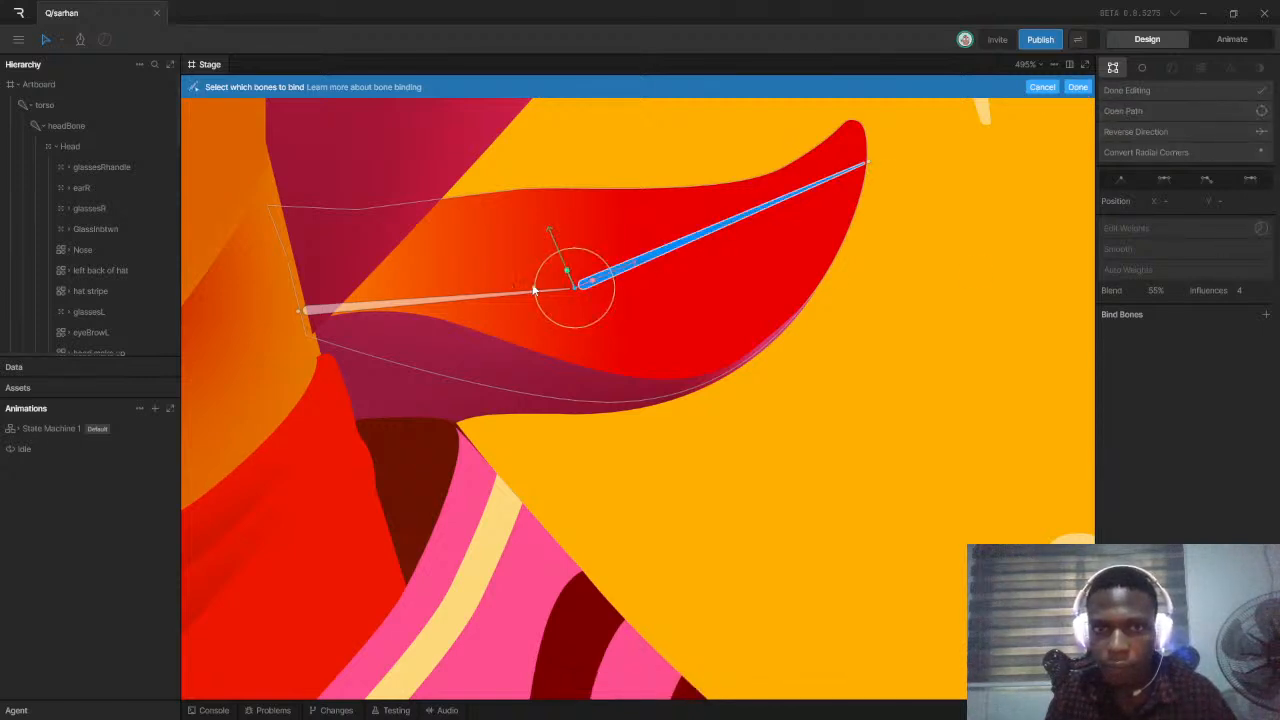
{"action": "left_click", "coordinate": [1080, 88]}
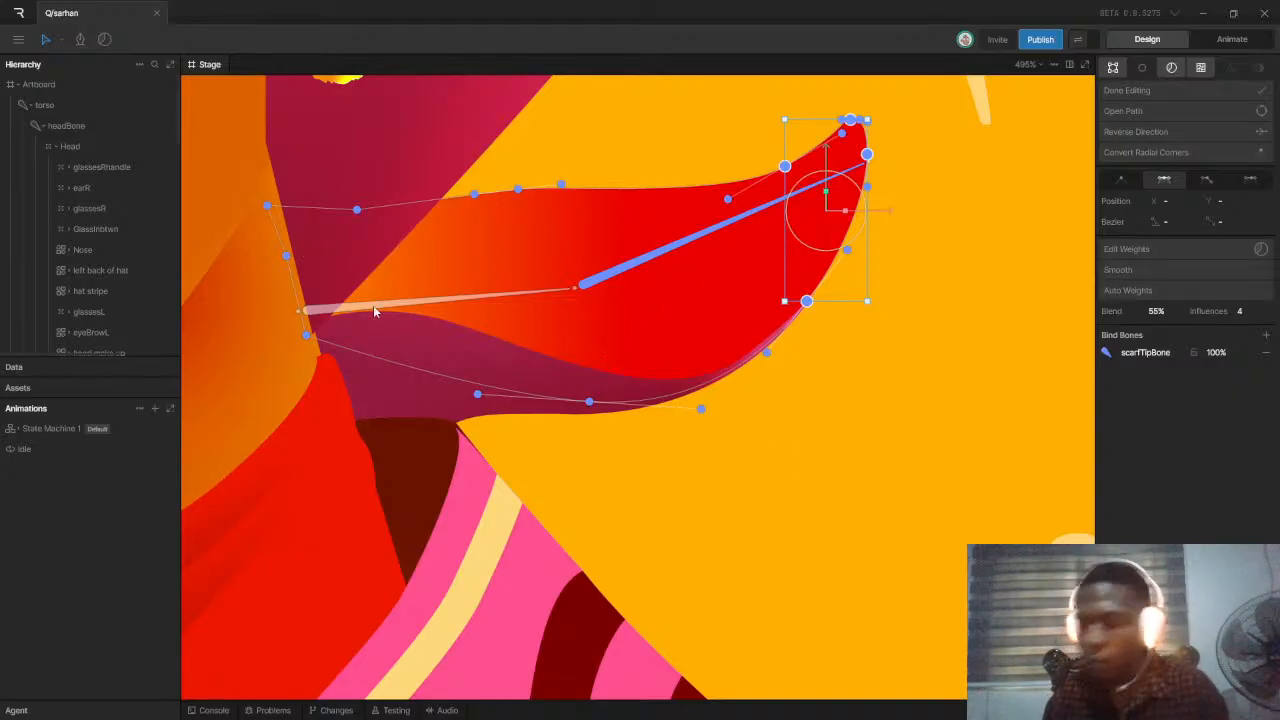
Select the red tail's vertices nearest the neck, bind the path to scarfBone in place of scarfTipBone, and finish vertex editing
{"action": "left_click_drag", "start_coordinate": [214, 176], "coordinate": [435, 418]}
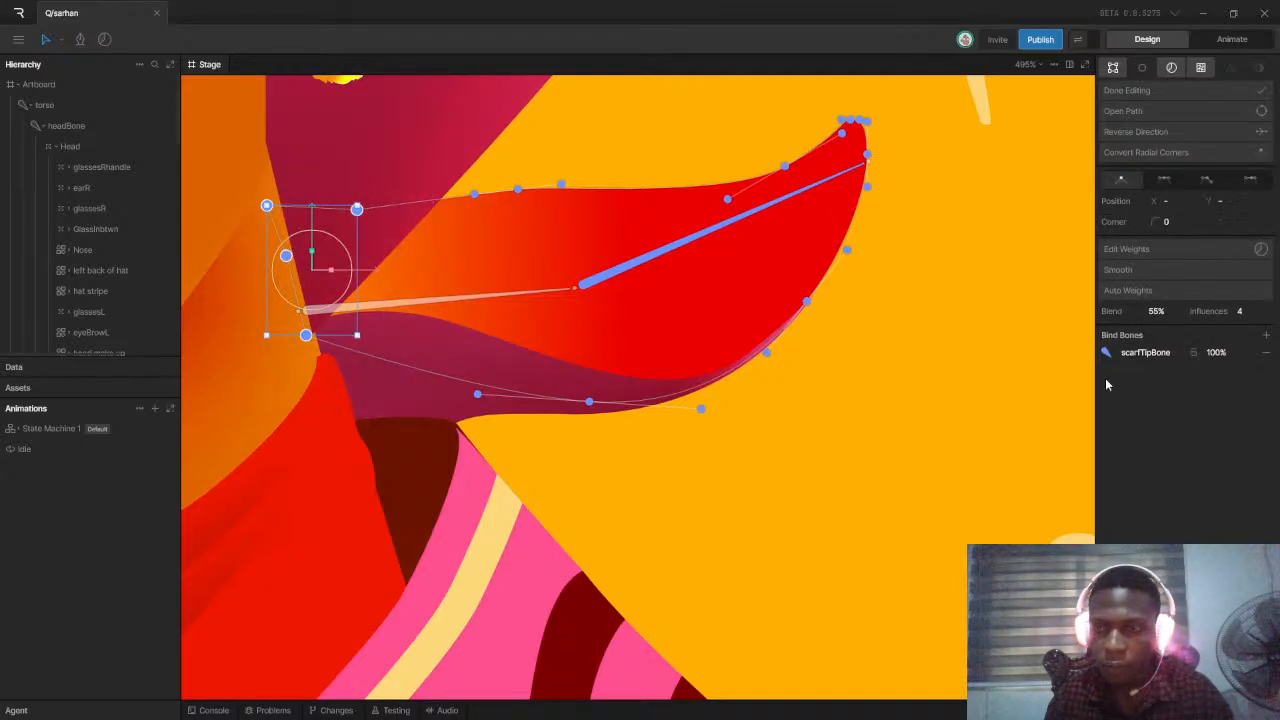
{"action": "left_click", "coordinate": [1266, 336]}
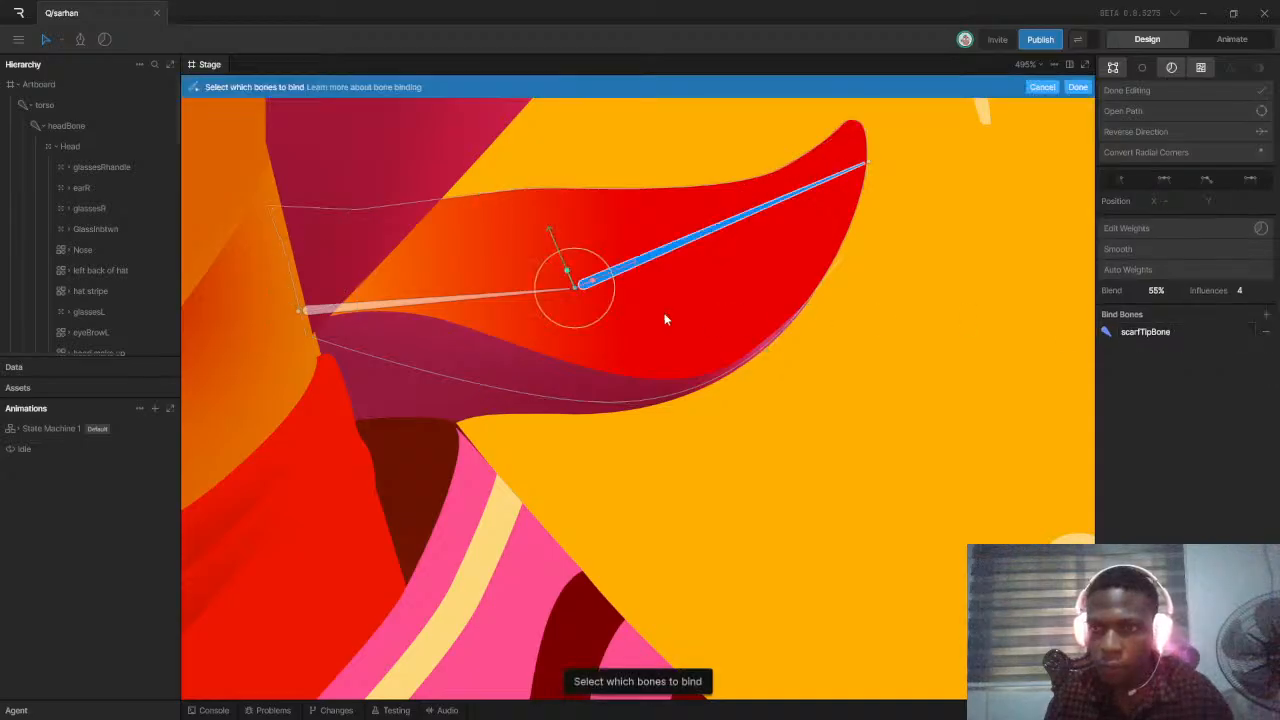
{"action": "left_click", "coordinate": [425, 301]}
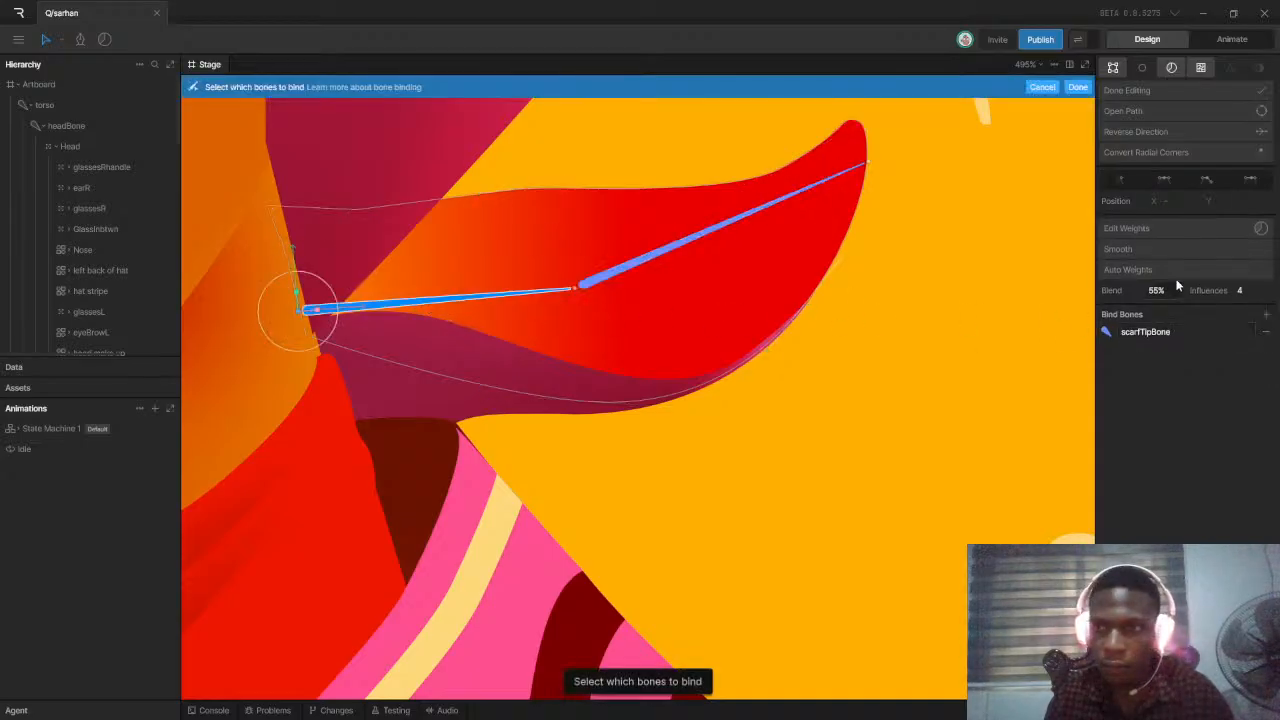
{"action": "left_click", "coordinate": [1077, 87]}
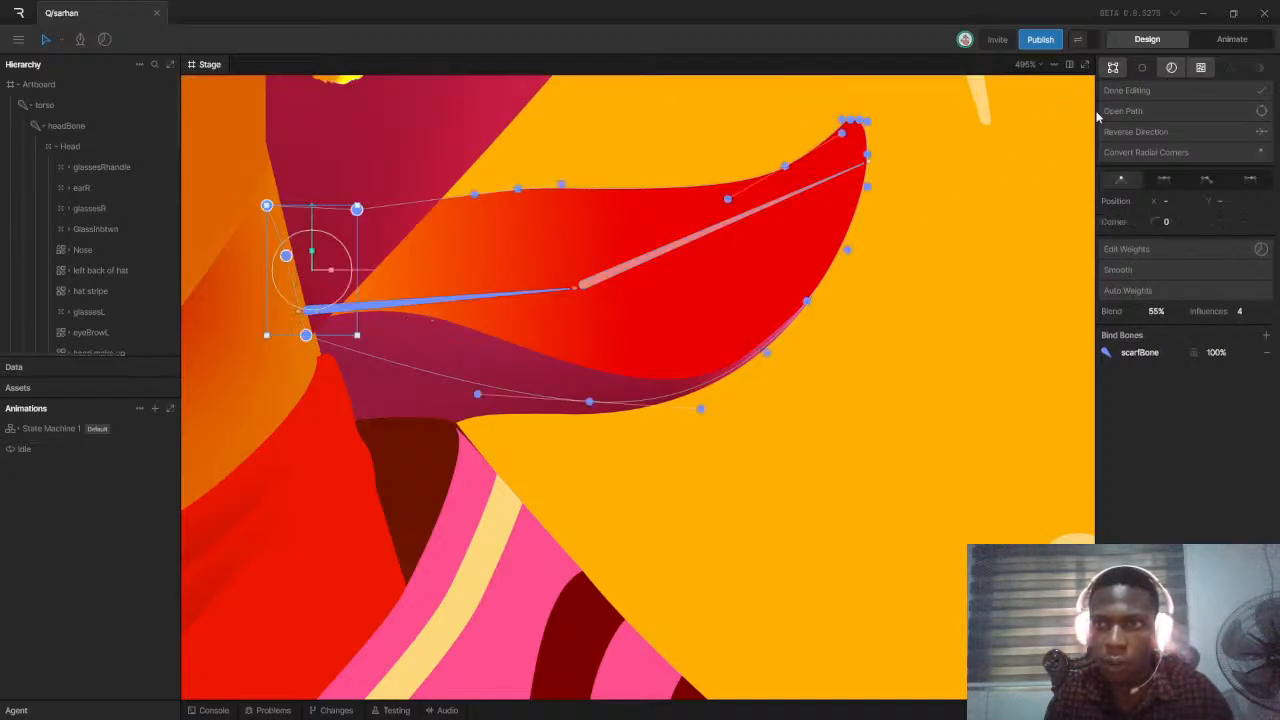
{"action": "scroll", "coordinate": [662, 260], "scroll_direction": "down", "scroll_amount": 10}
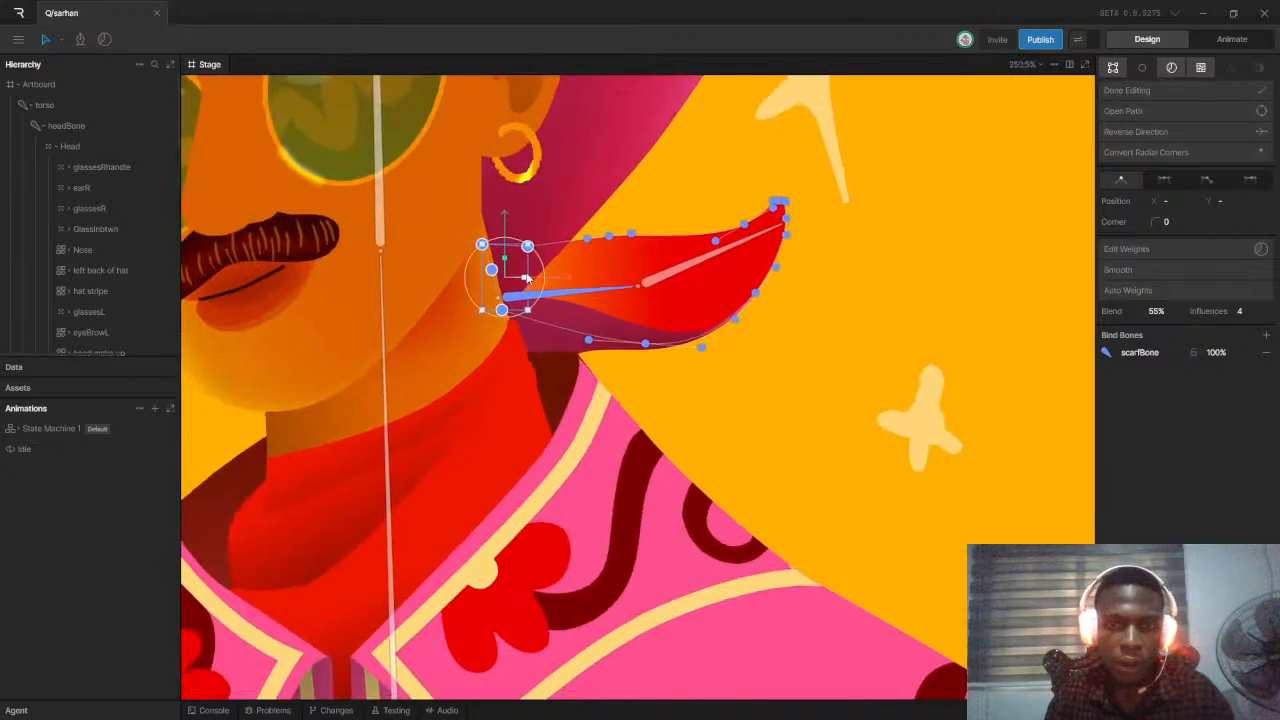
{"action": "scroll", "coordinate": [70, 180], "scroll_direction": "down", "scroll_amount": 3}
{"action": "scroll", "coordinate": [70, 180], "scroll_direction": "up", "scroll_amount": 3}
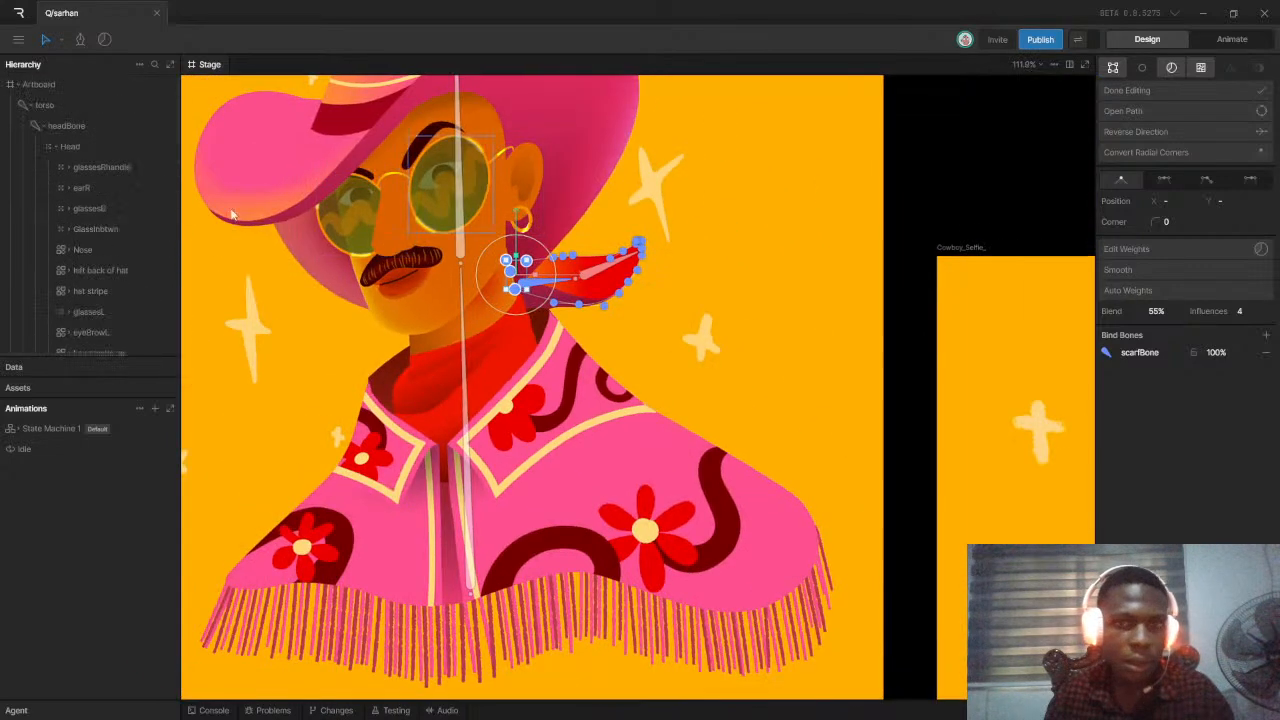
{"action": "left_click", "coordinate": [1125, 99]}
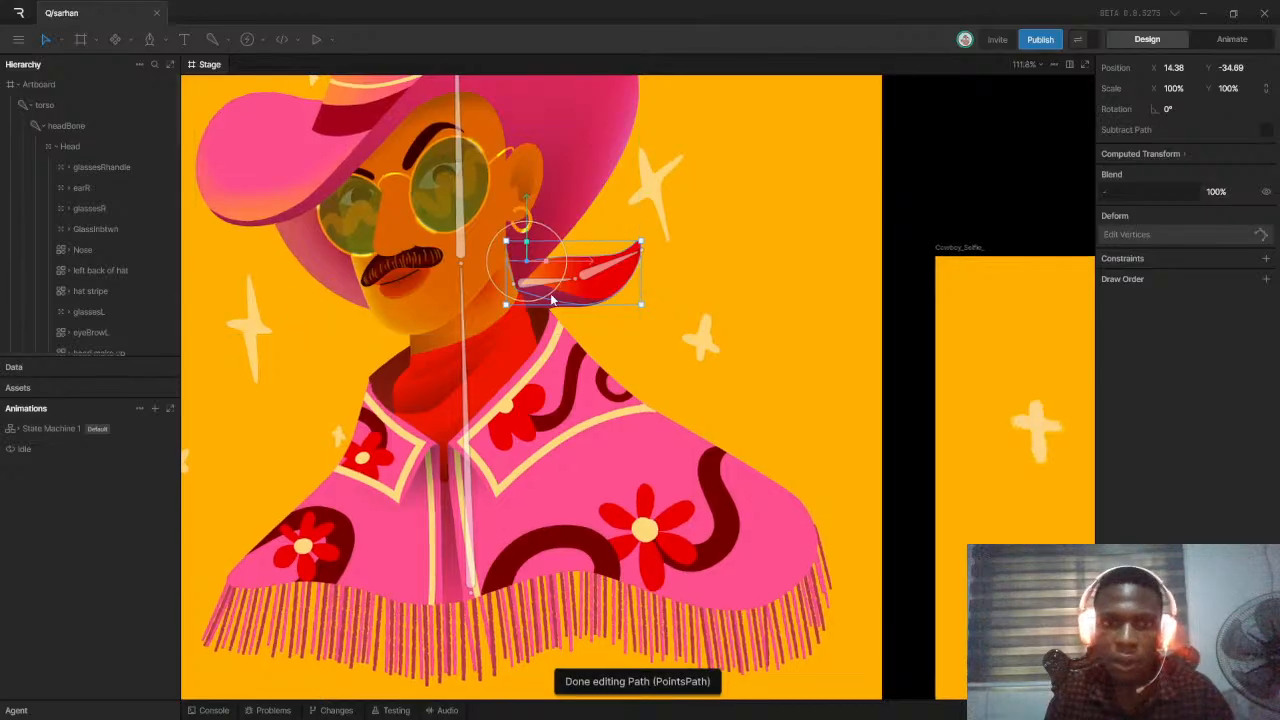
Test the tail's binding by rotating scarfTipBone to about 0.23°, and undo the rotation
{"action": "scroll", "coordinate": [592, 280], "scroll_direction": "down", "scroll_amount": 2}
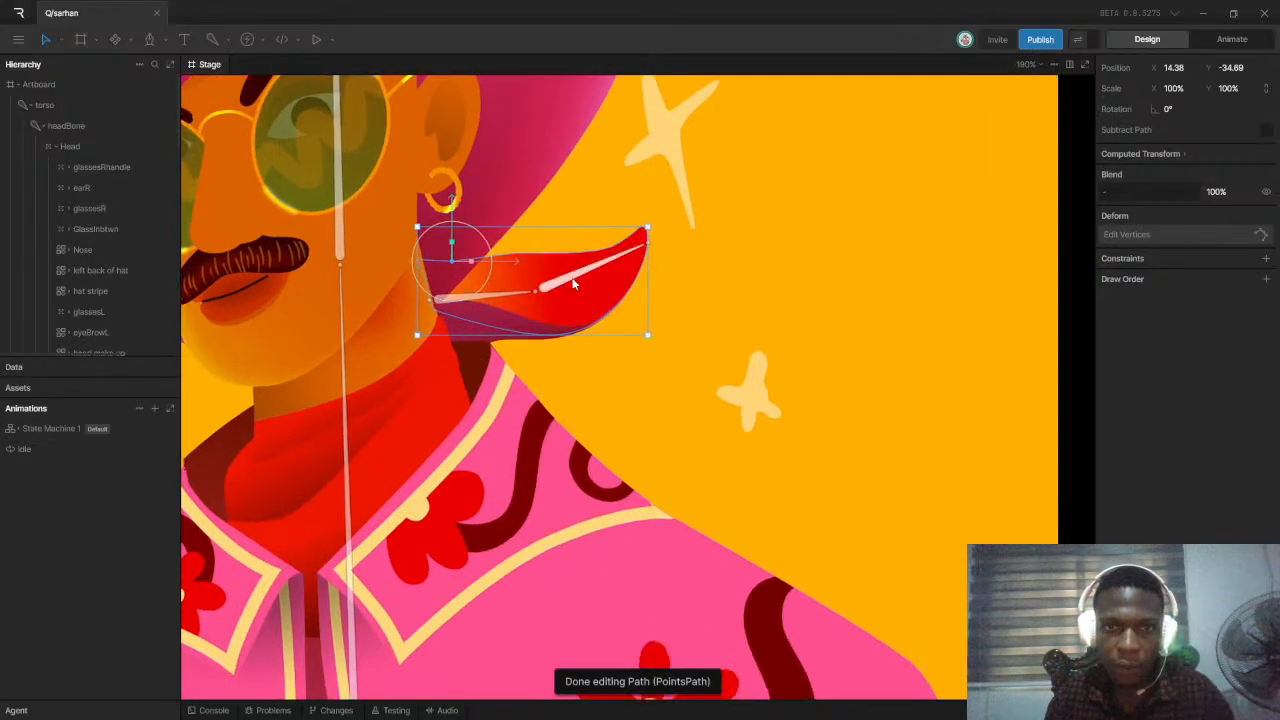
{"action": "left_click", "coordinate": [590, 277]}
{"action": "mouse_move", "coordinate": [576, 296]}
{"action": "left_mouse_down"}
{"action": "mouse_move", "coordinate": [563, 291]}
{"action": "mouse_move", "coordinate": [562, 304]}
{"action": "left_mouse_up"}
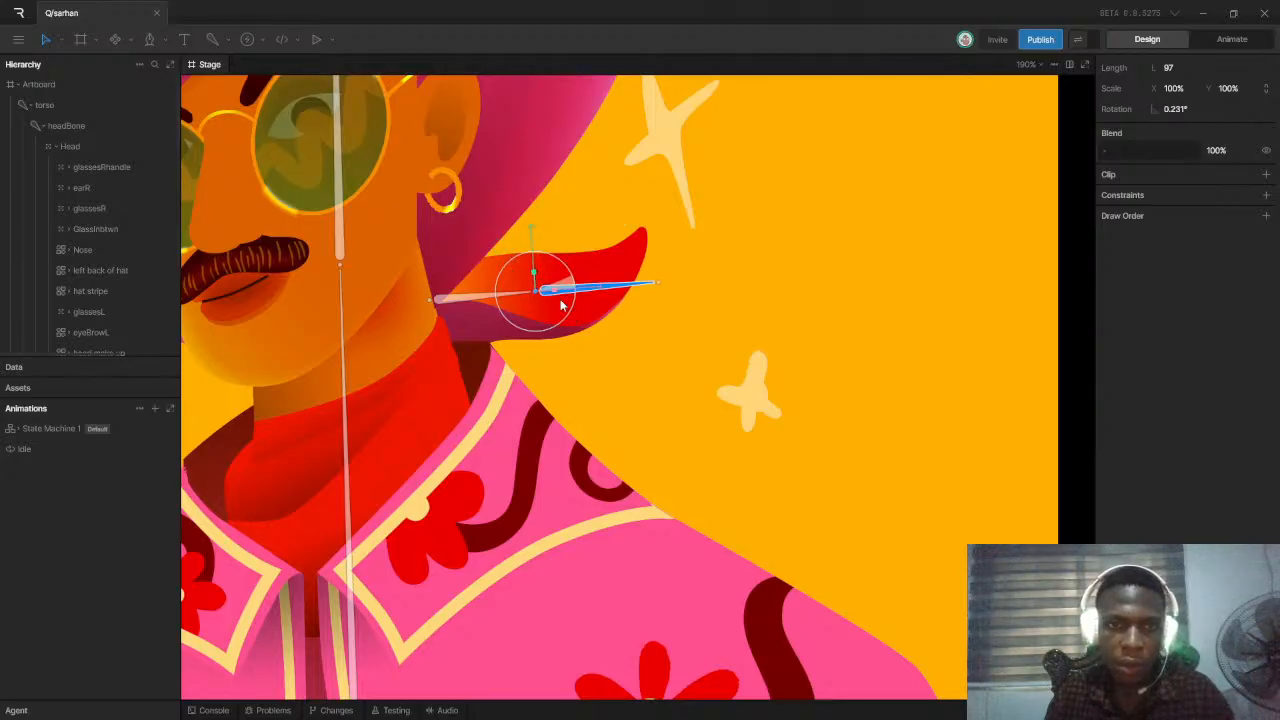
{"action": "key", "text": "ctrl+z"}
Rotate the scarf bone nearest the neck upward to about -18.4° to test how the tail follows
{"action": "left_click", "coordinate": [474, 301]}
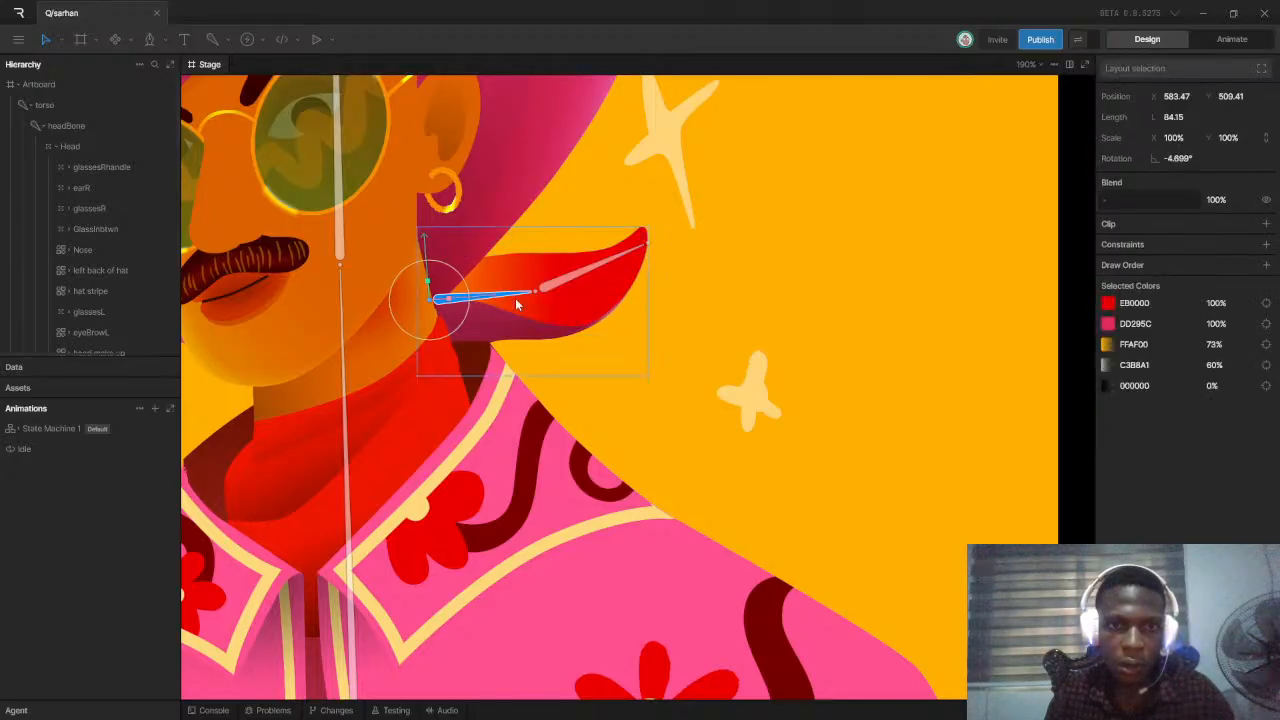
{"action": "left_click_drag", "start_coordinate": [465, 316], "coordinate": [465, 305]}
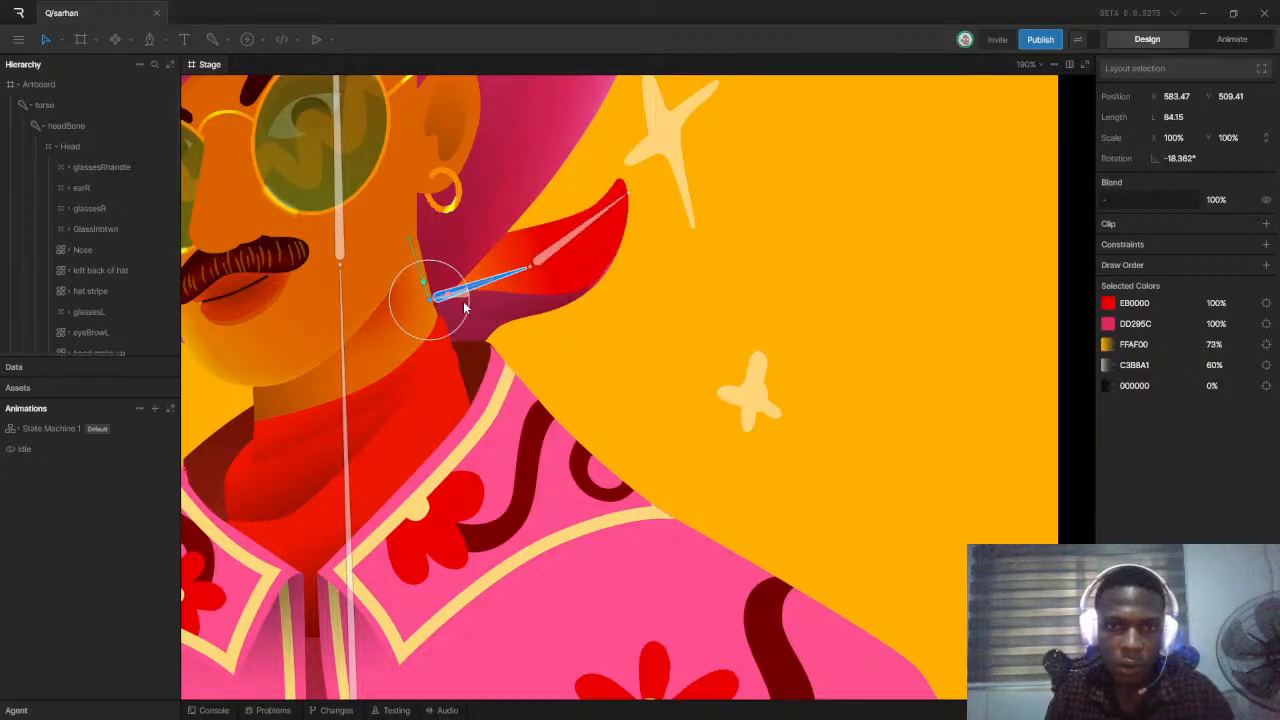
Test the rotation of the bone at the scarf's tip and undo the rotation
{"action": "left_click", "coordinate": [549, 252]}
{"action": "left_click", "coordinate": [560, 248]}
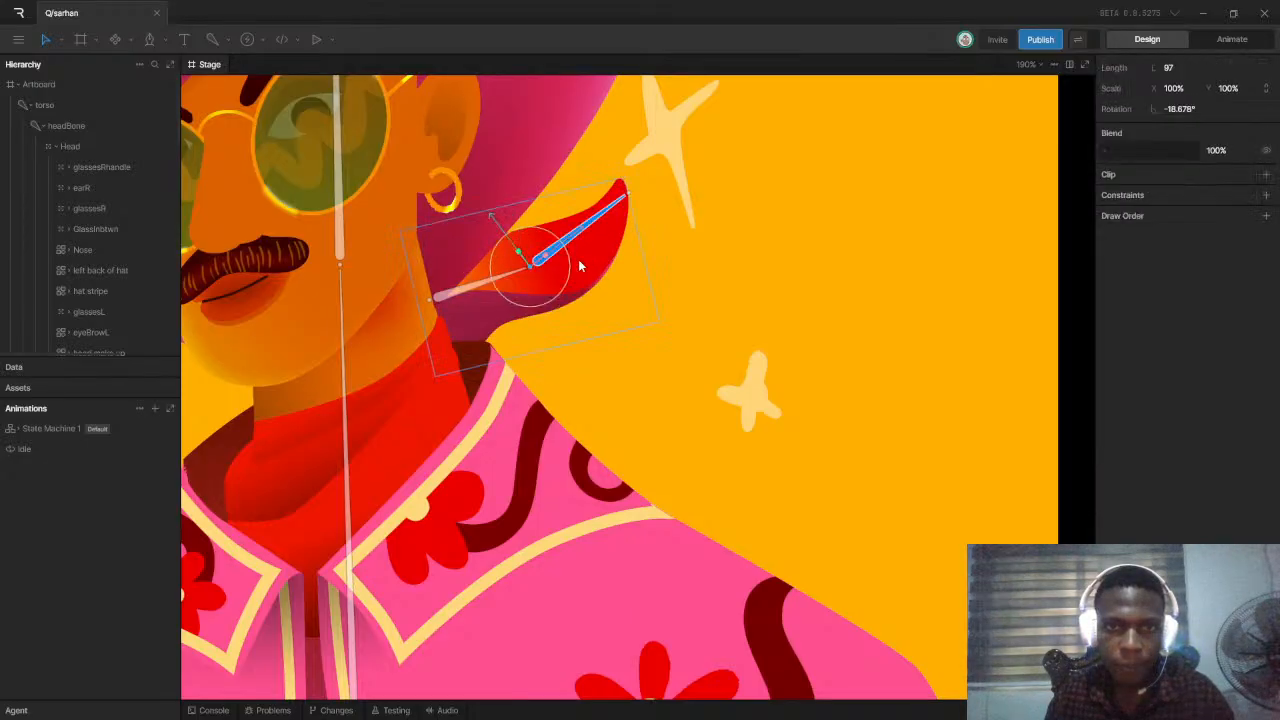
{"action": "mouse_move", "coordinate": [569, 267]}
{"action": "left_mouse_down"}
{"action": "mouse_move", "coordinate": [569, 284]}
{"action": "mouse_move", "coordinate": [568, 266]}
{"action": "left_mouse_up"}
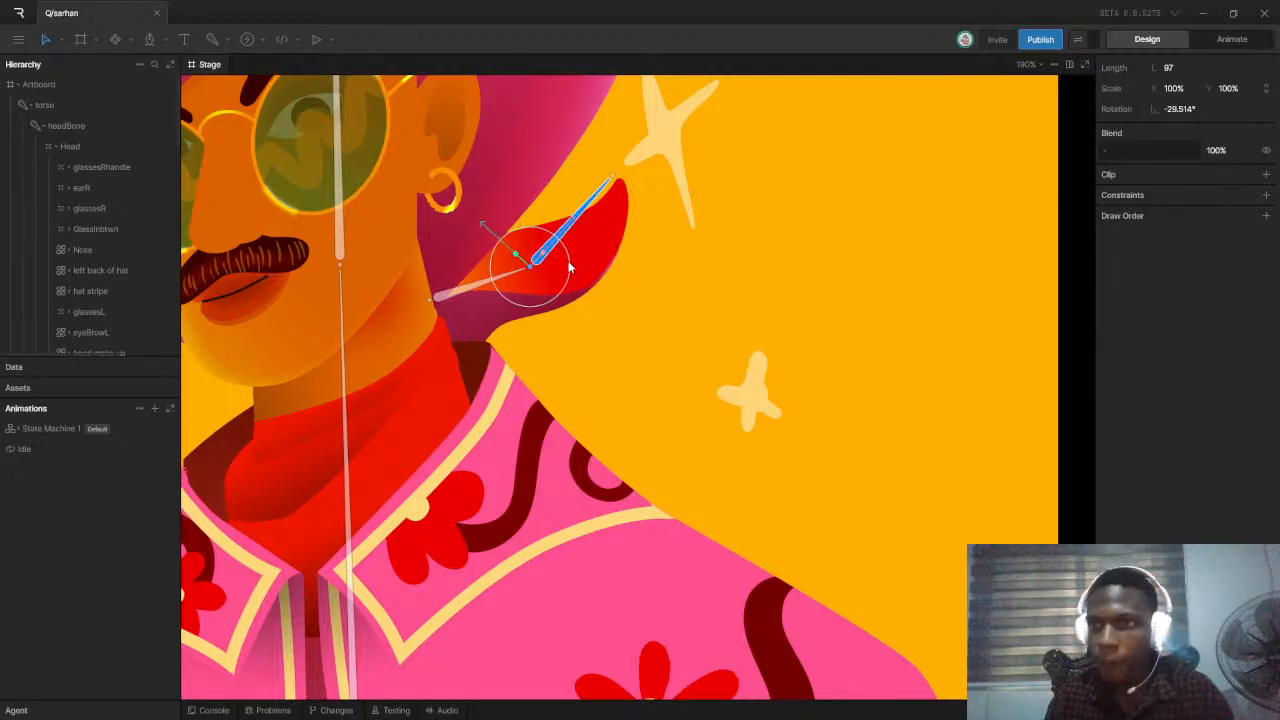
{"action": "key", "text": "ctrl+z"}
Examine the inner scarf path's vertices and the bones bound to it, and leave path editing
{"action": "left_click", "coordinate": [568, 260]}
{"action": "left_click", "coordinate": [602, 286]}
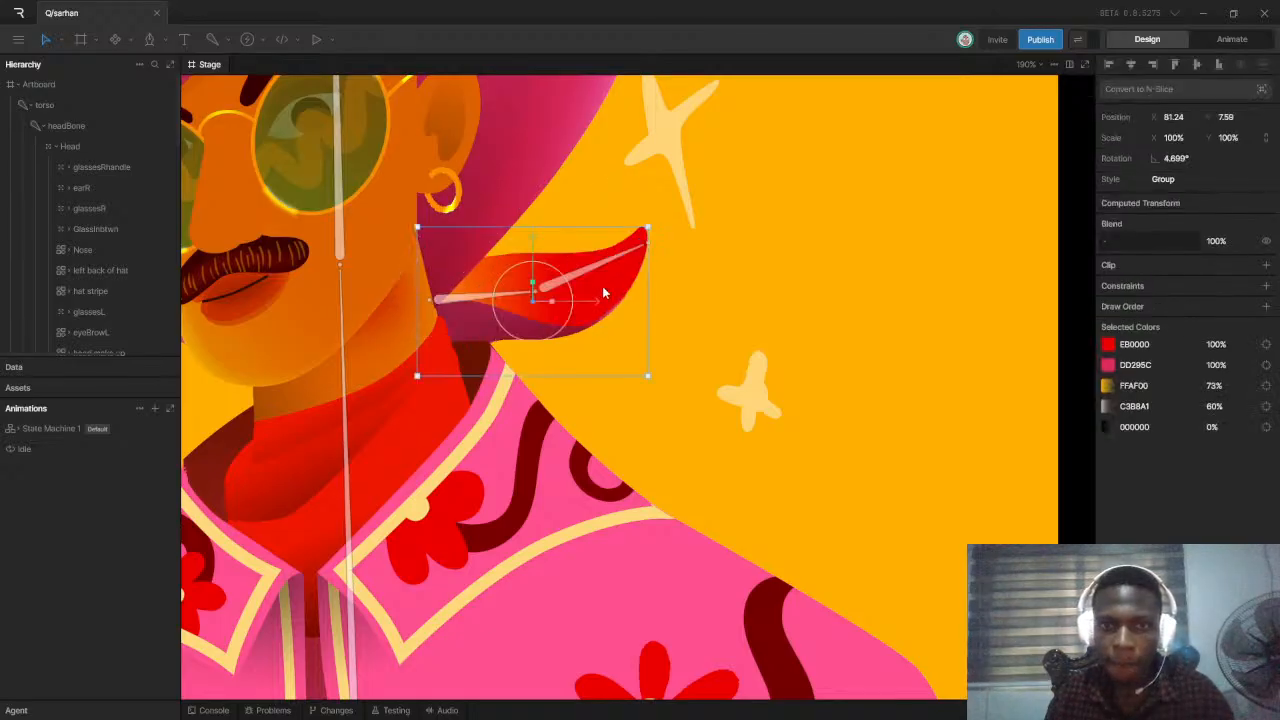
{"action": "double_click", "coordinate": [623, 291]}
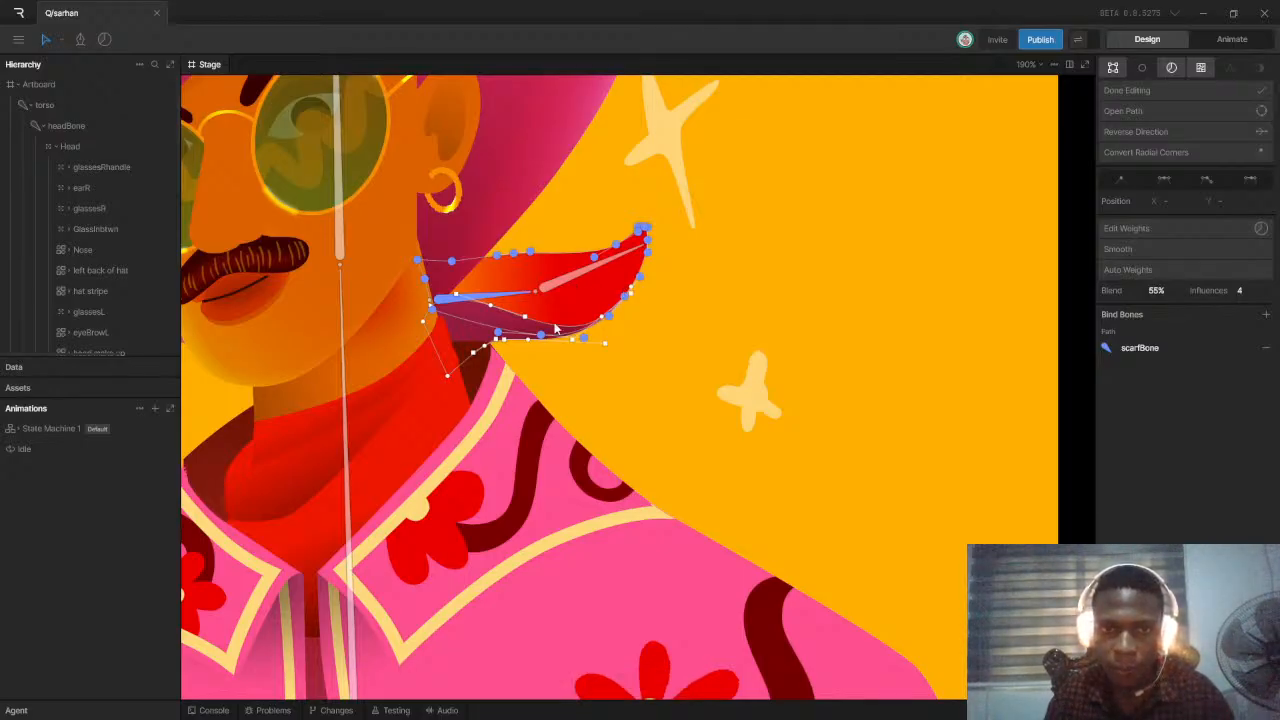
{"action": "scroll", "coordinate": [550, 327], "scroll_direction": "up", "scroll_amount": 2}
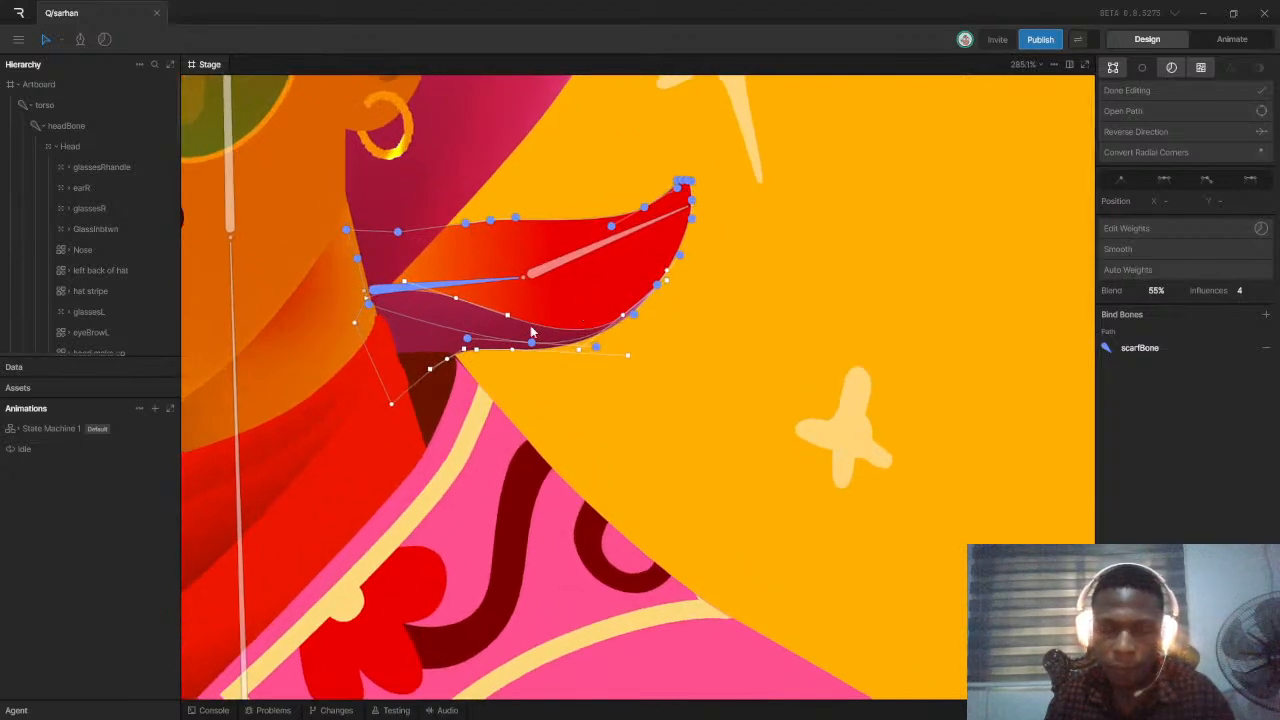
{"action": "left_click", "coordinate": [30, 86]}
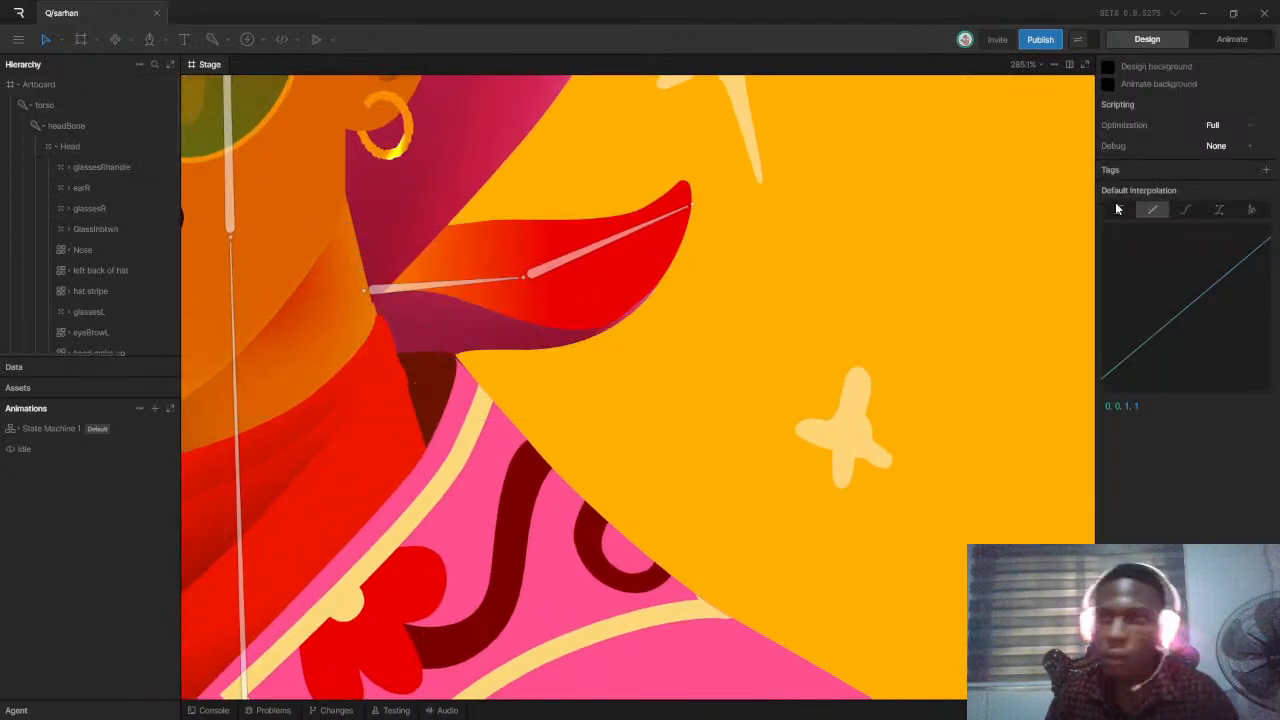
Collapse the headBone branch and move the Scarf group out of scarfBone to the artboard level, just above stars
{"action": "scroll", "coordinate": [24, 350], "scroll_direction": "down", "scroll_amount": 2}
{"action": "scroll", "coordinate": [92, 294], "scroll_direction": "down", "scroll_amount": 5}
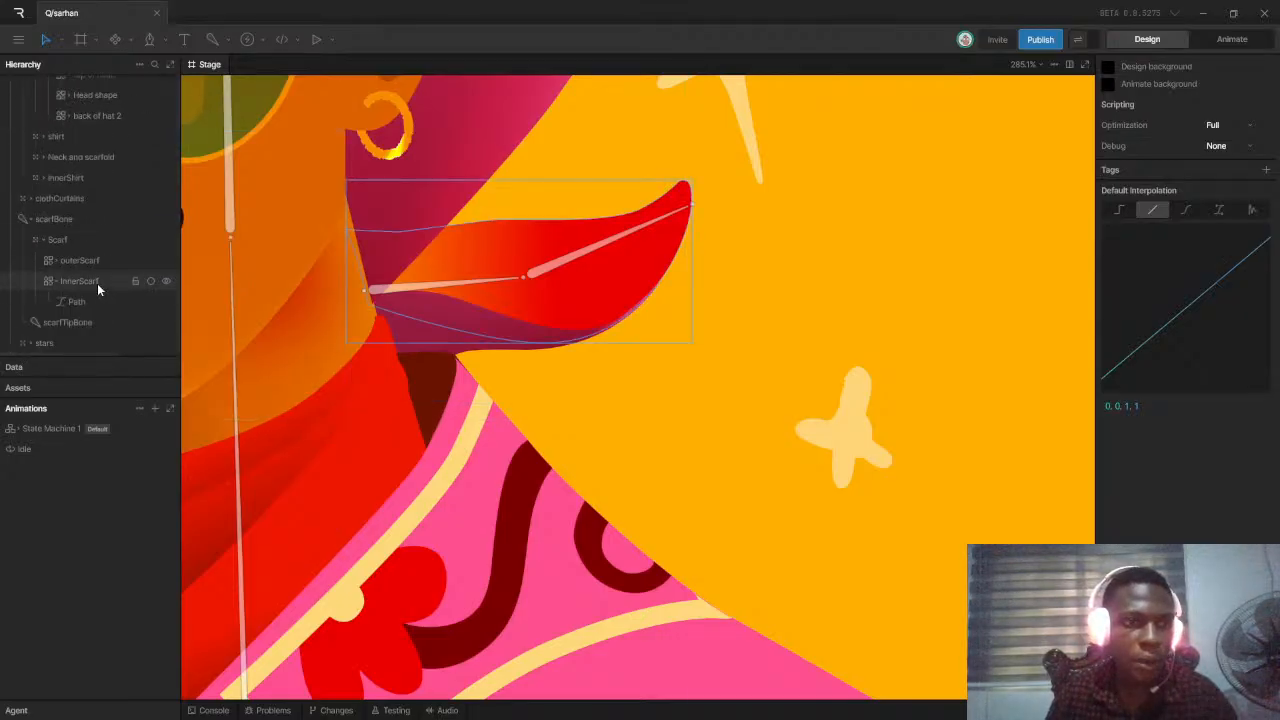
{"action": "left_click", "coordinate": [45, 340]}
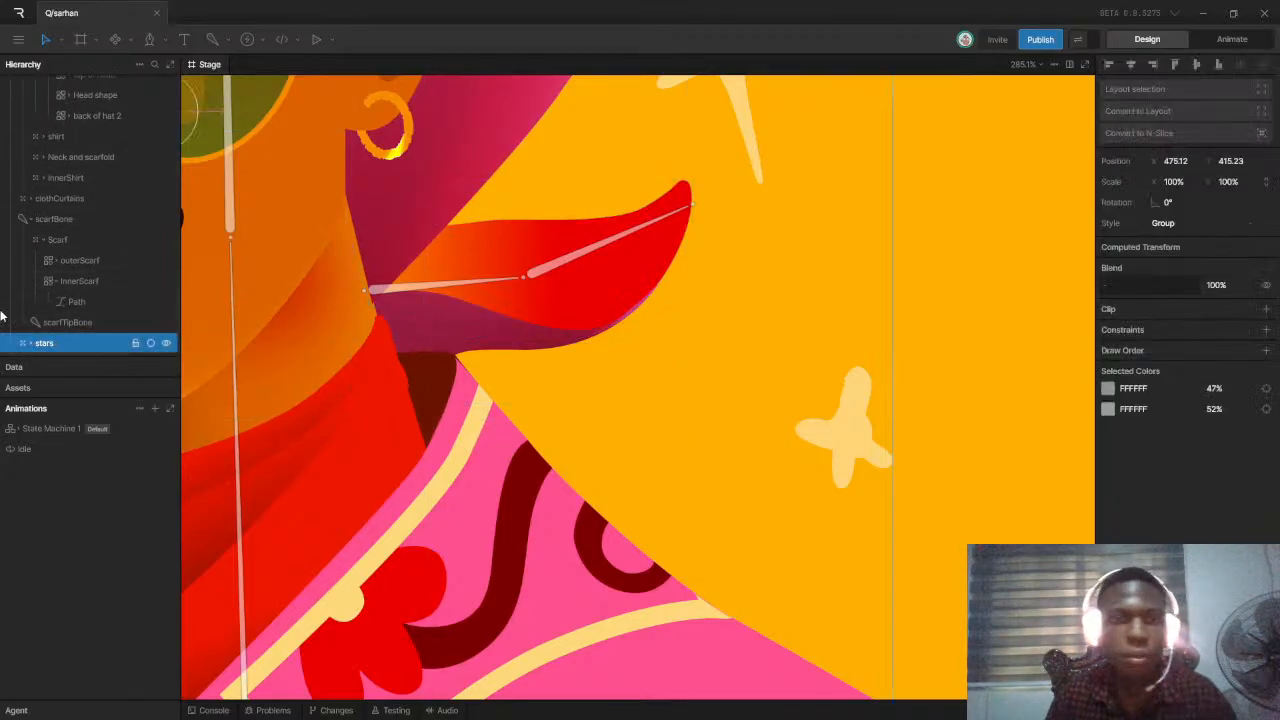
{"action": "scroll", "coordinate": [29, 200], "scroll_direction": "up", "scroll_amount": 10}
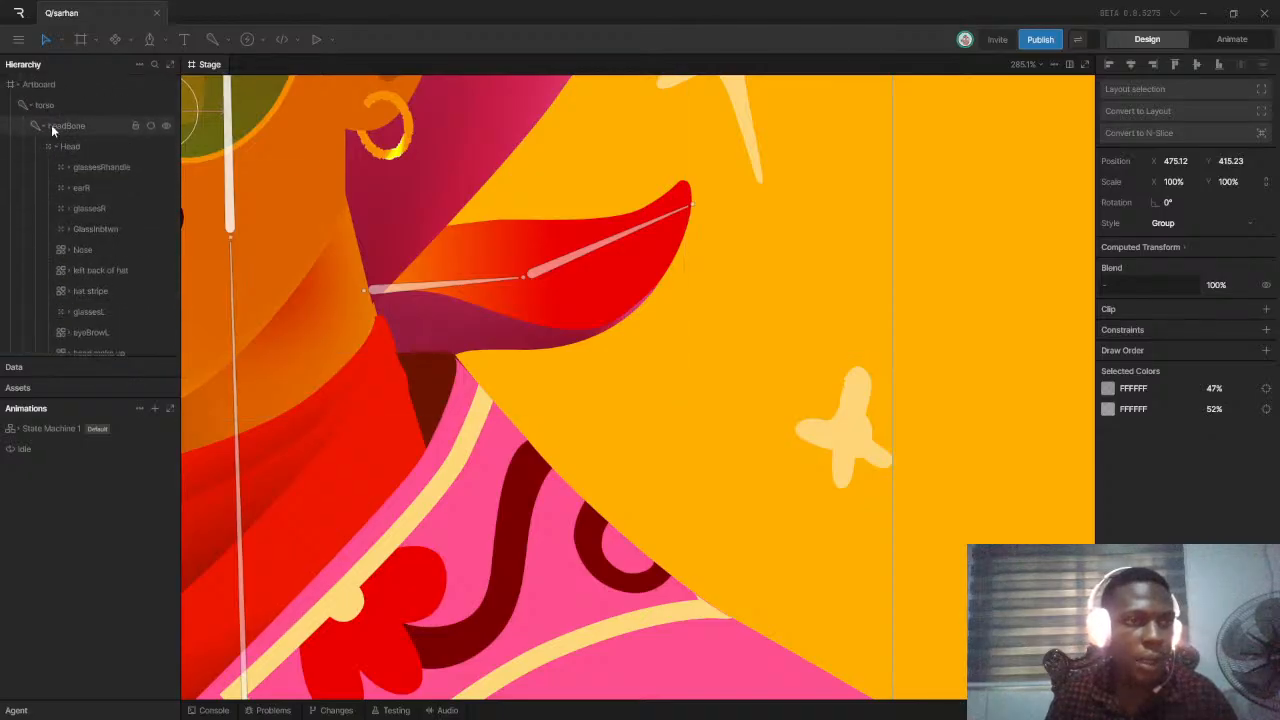
{"action": "left_click", "coordinate": [38, 126]}
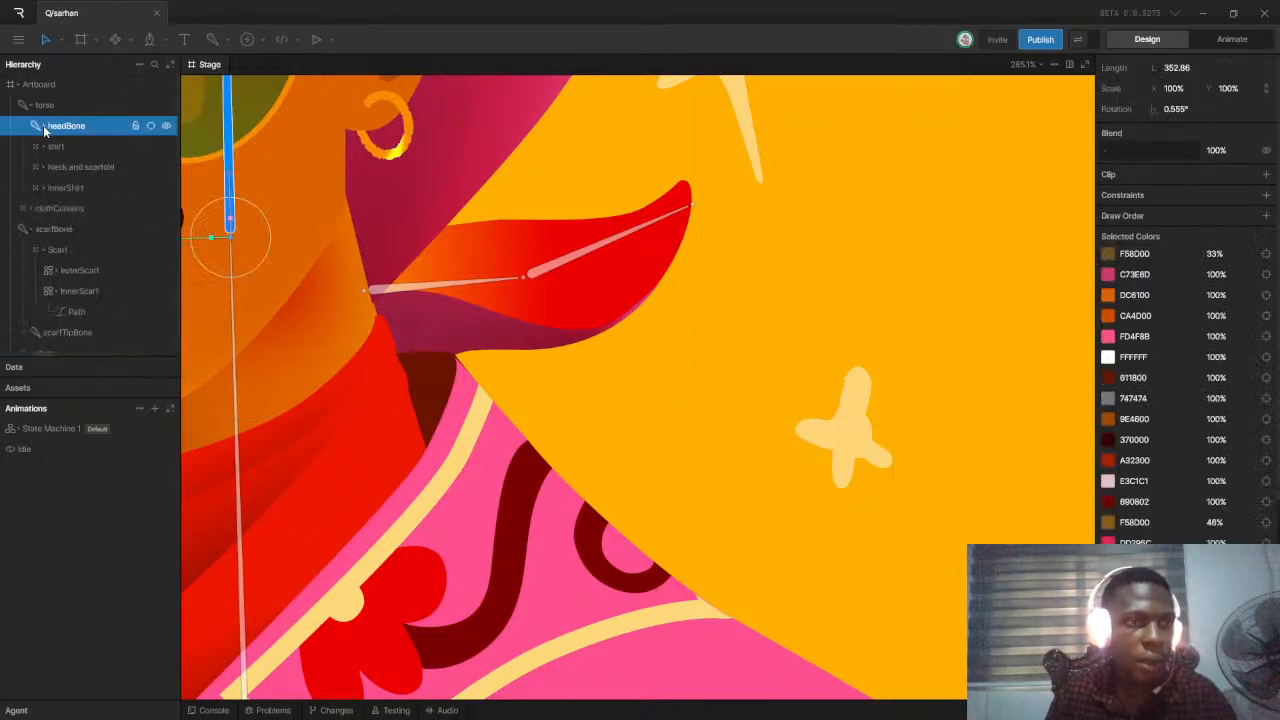
{"action": "left_click", "coordinate": [29, 230]}
{"action": "left_click", "coordinate": [29, 230]}
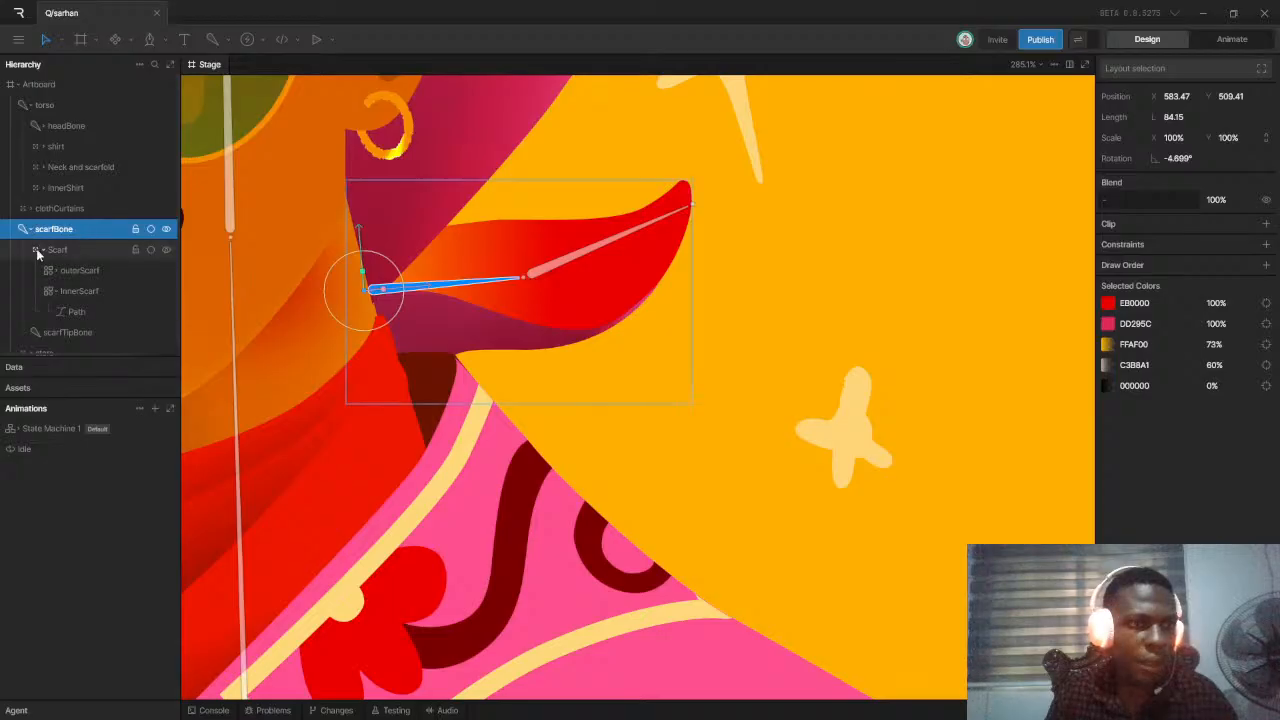
{"action": "left_click_drag", "start_coordinate": [37, 248], "coordinate": [65, 285]}
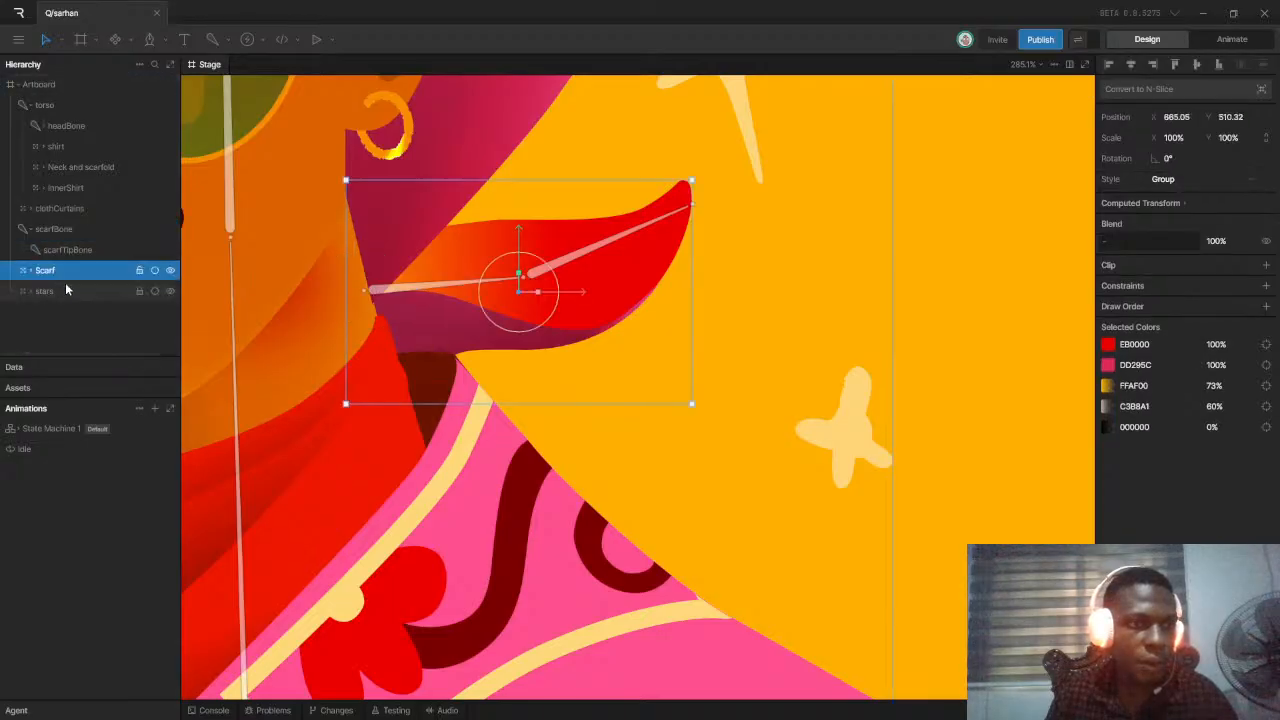
Test how the scarf deforms by rotating scarfBone upward, and undo the rotation
{"action": "left_click", "coordinate": [475, 284]}
{"action": "mouse_move", "coordinate": [404, 280]}
{"action": "left_mouse_down"}
{"action": "mouse_move", "coordinate": [409, 296]}
{"action": "mouse_move", "coordinate": [410, 266]}
{"action": "mouse_move", "coordinate": [439, 291]}
{"action": "mouse_move", "coordinate": [398, 210]}
{"action": "mouse_move", "coordinate": [391, 232]}
{"action": "mouse_move", "coordinate": [409, 260]}
{"action": "left_mouse_up"}
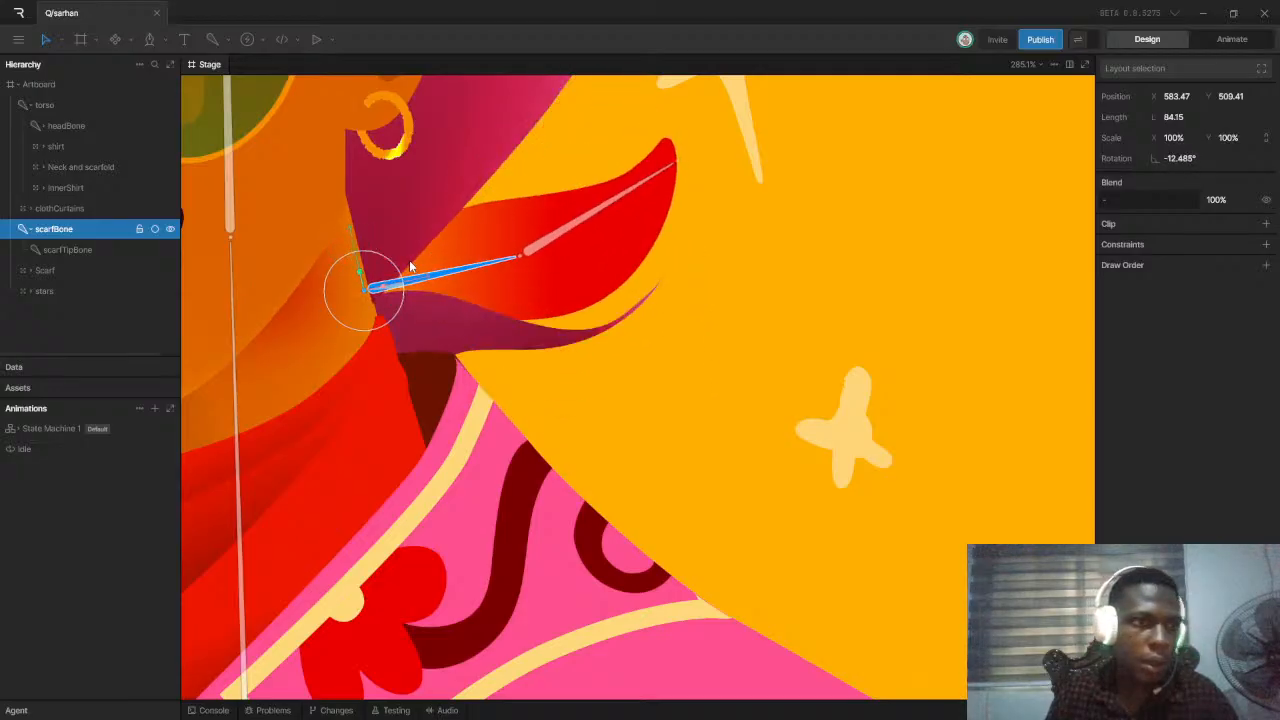
{"action": "key", "text": "ctrl+z"}
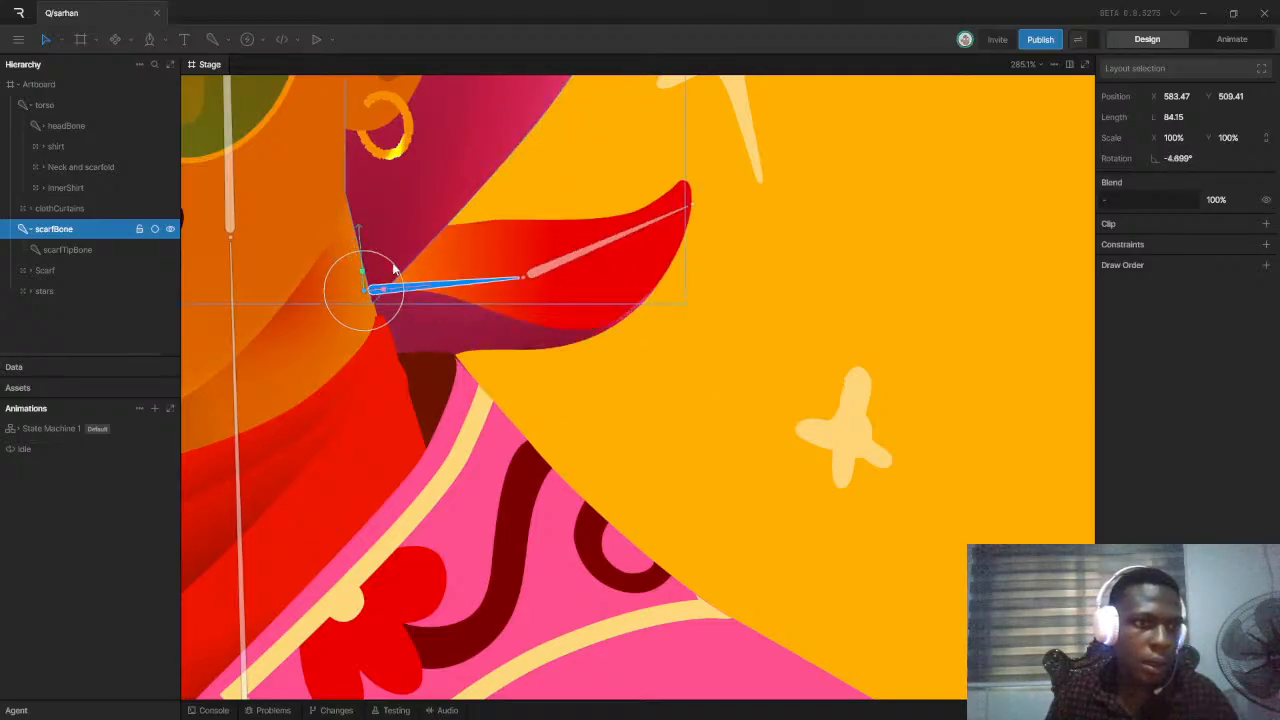
Open the path inside innerScarf for vertex editing and bind it to scarfTipBone
{"action": "left_click", "coordinate": [50, 249]}
{"action": "left_click", "coordinate": [52, 272]}
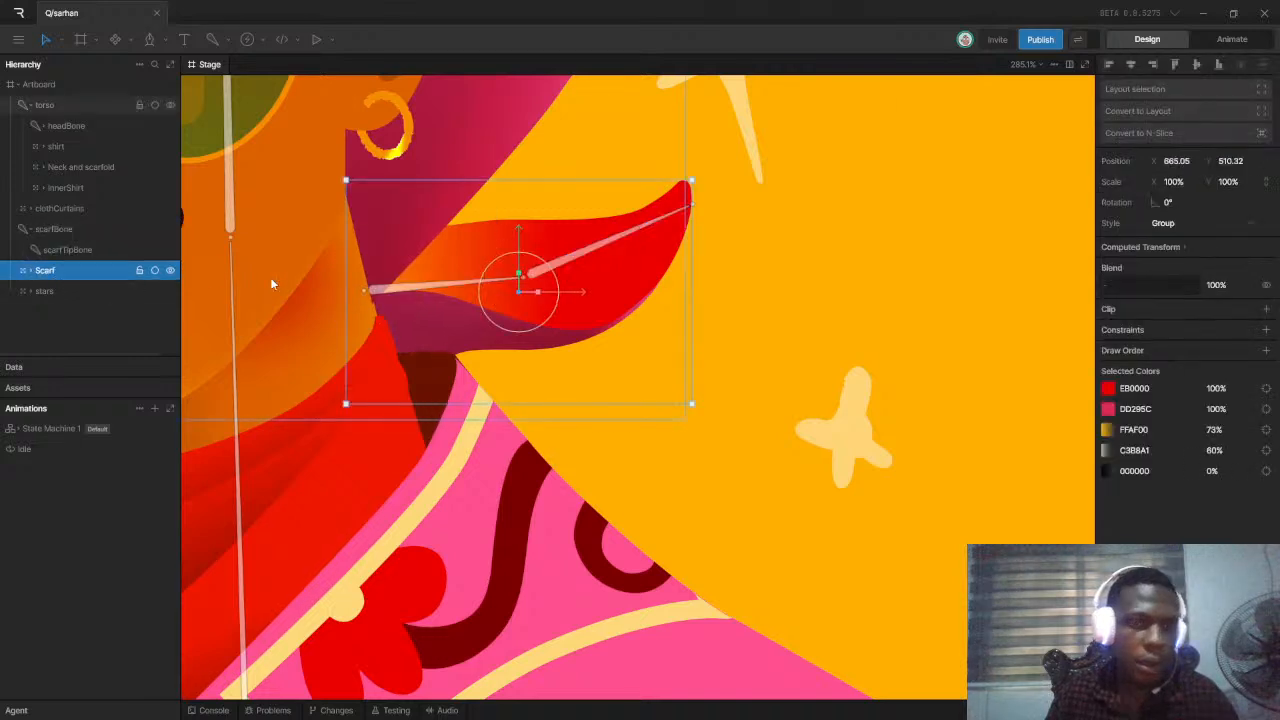
{"action": "left_click", "coordinate": [35, 274]}
{"action": "left_click", "coordinate": [63, 291]}
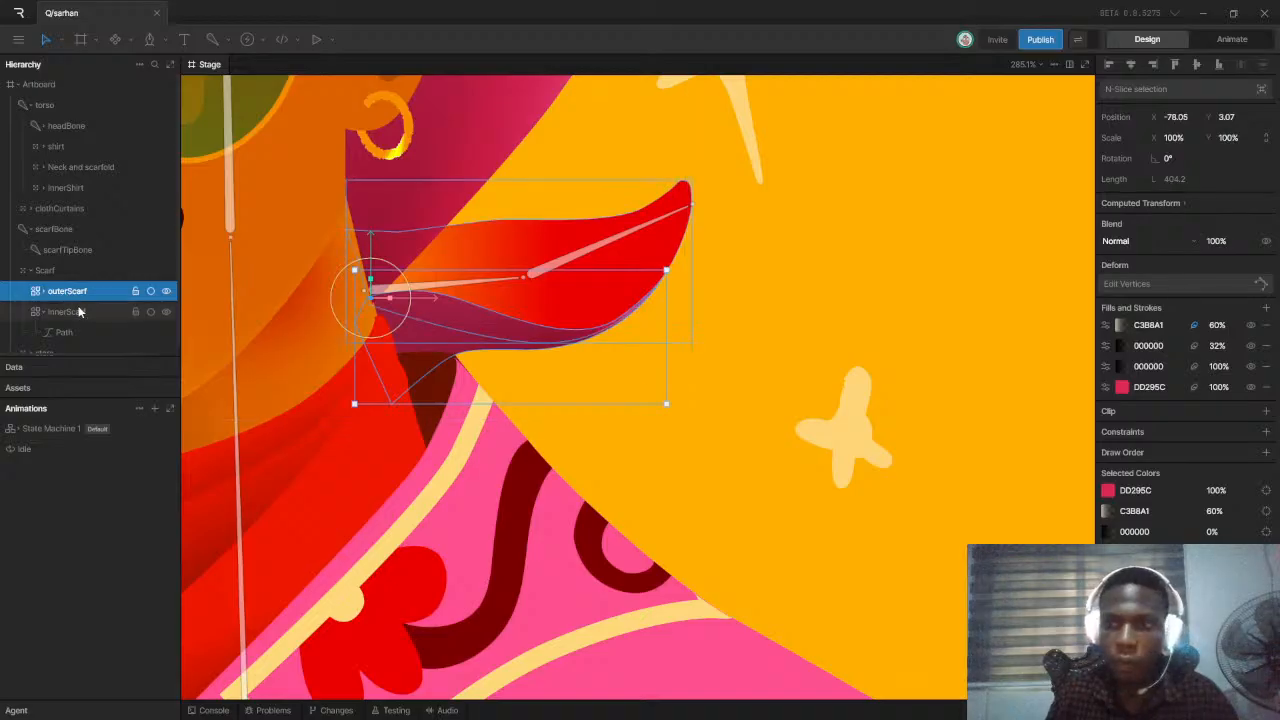
{"action": "left_click", "coordinate": [85, 313]}
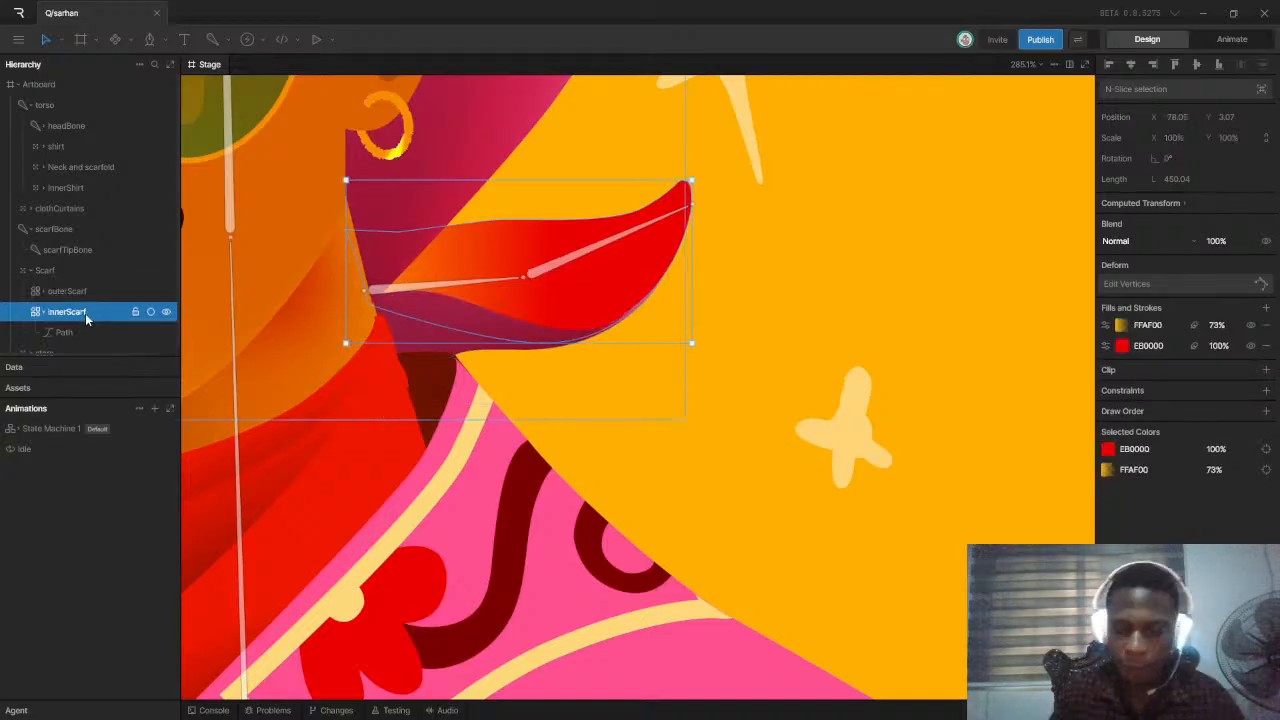
{"action": "key", "text": "Return"}
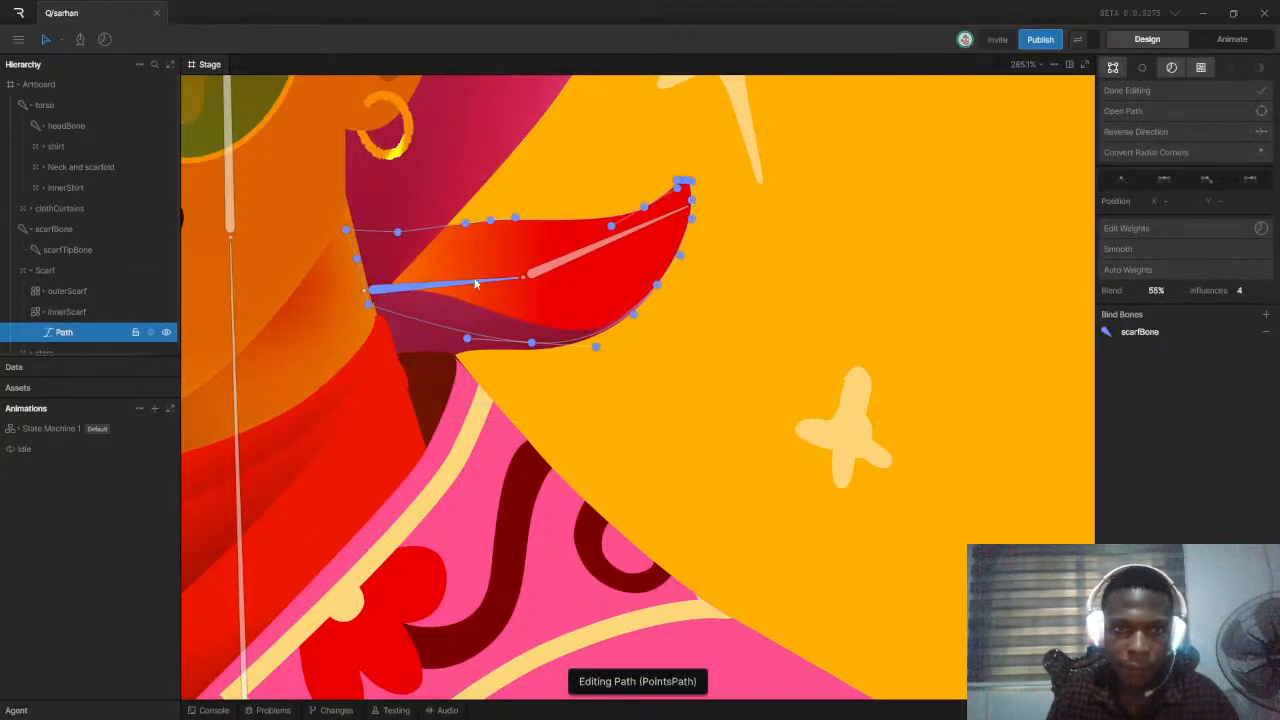
{"action": "scroll", "coordinate": [570, 244], "scroll_direction": "up", "scroll_amount": 2}
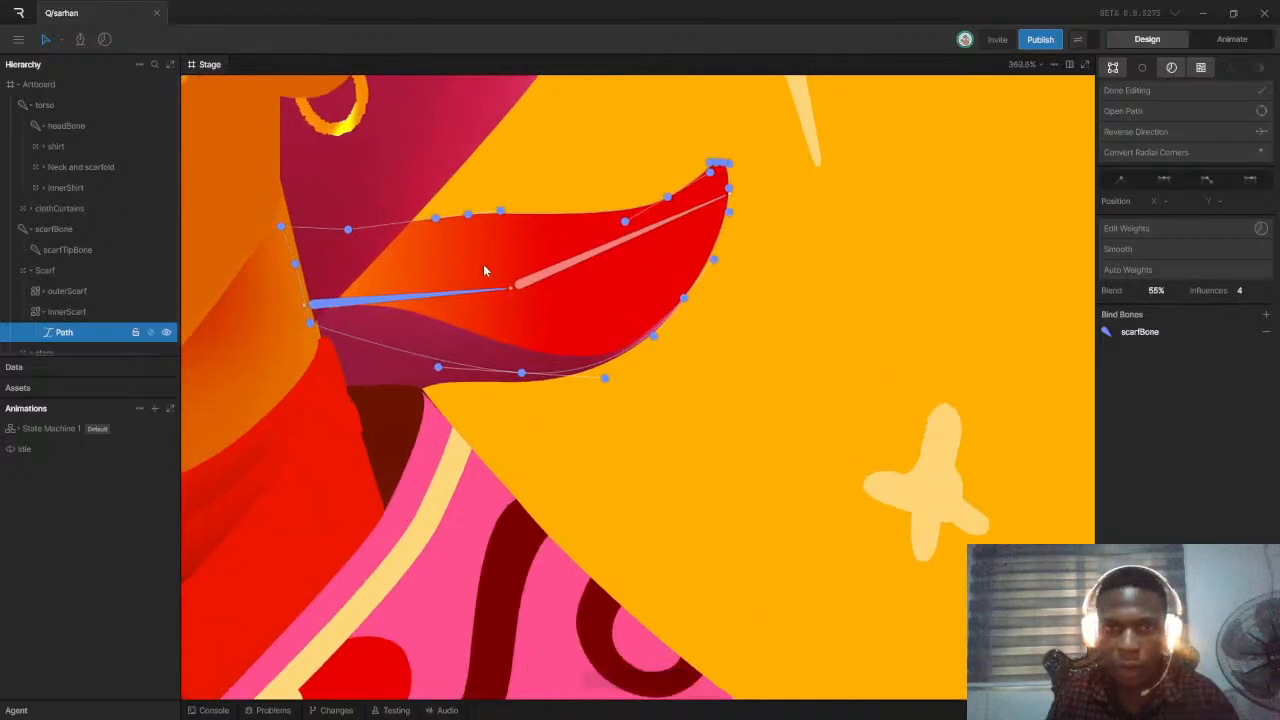
{"action": "left_click", "coordinate": [1266, 315]}
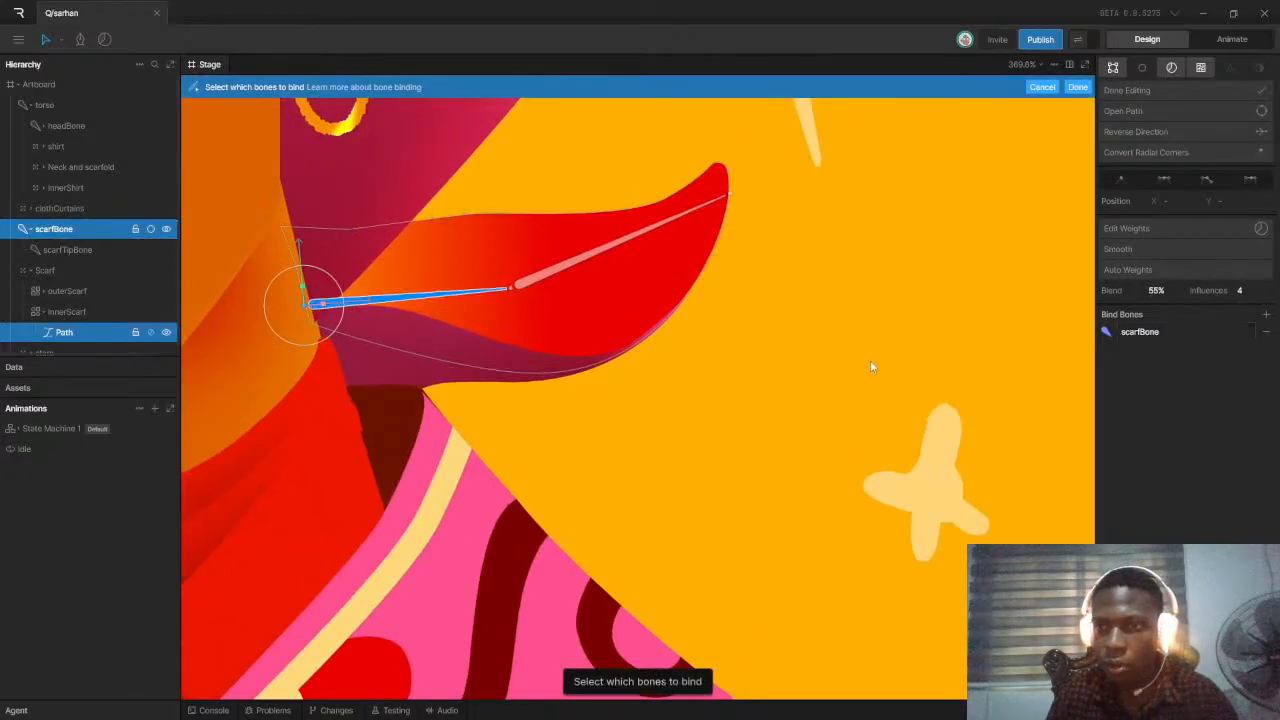
{"action": "left_click", "coordinate": [586, 260]}
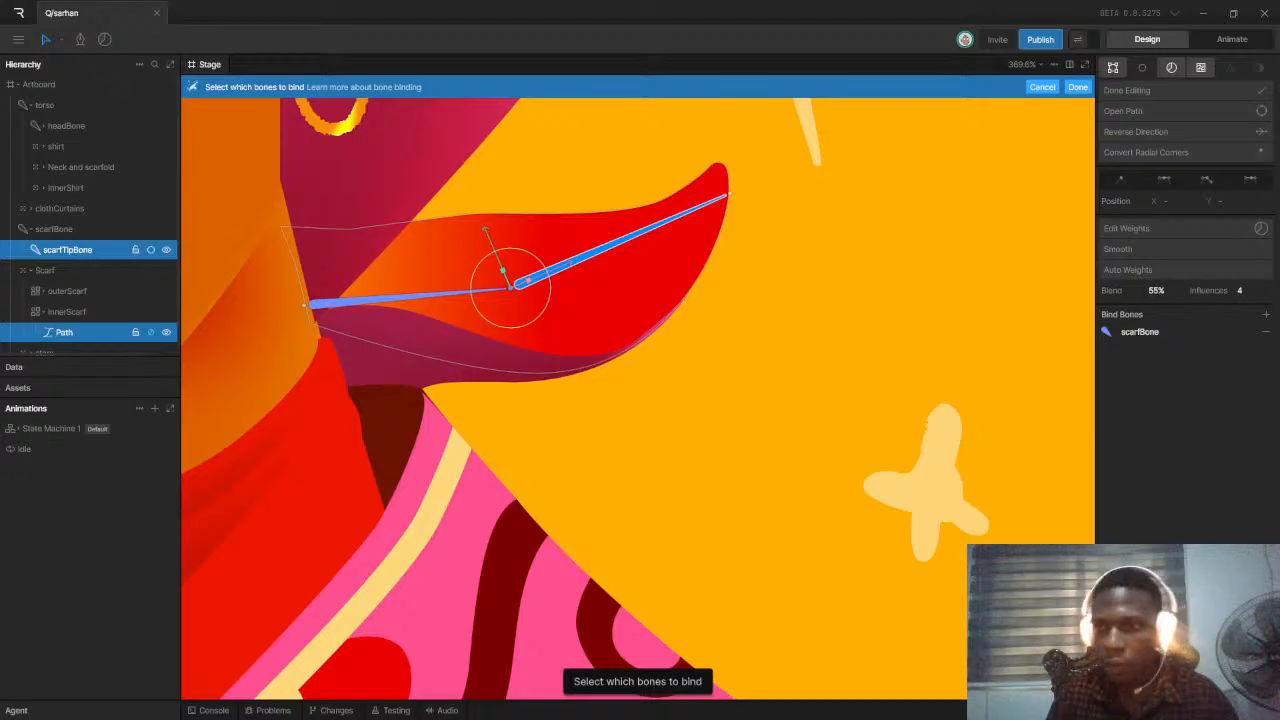
{"action": "left_click", "coordinate": [1077, 88]}
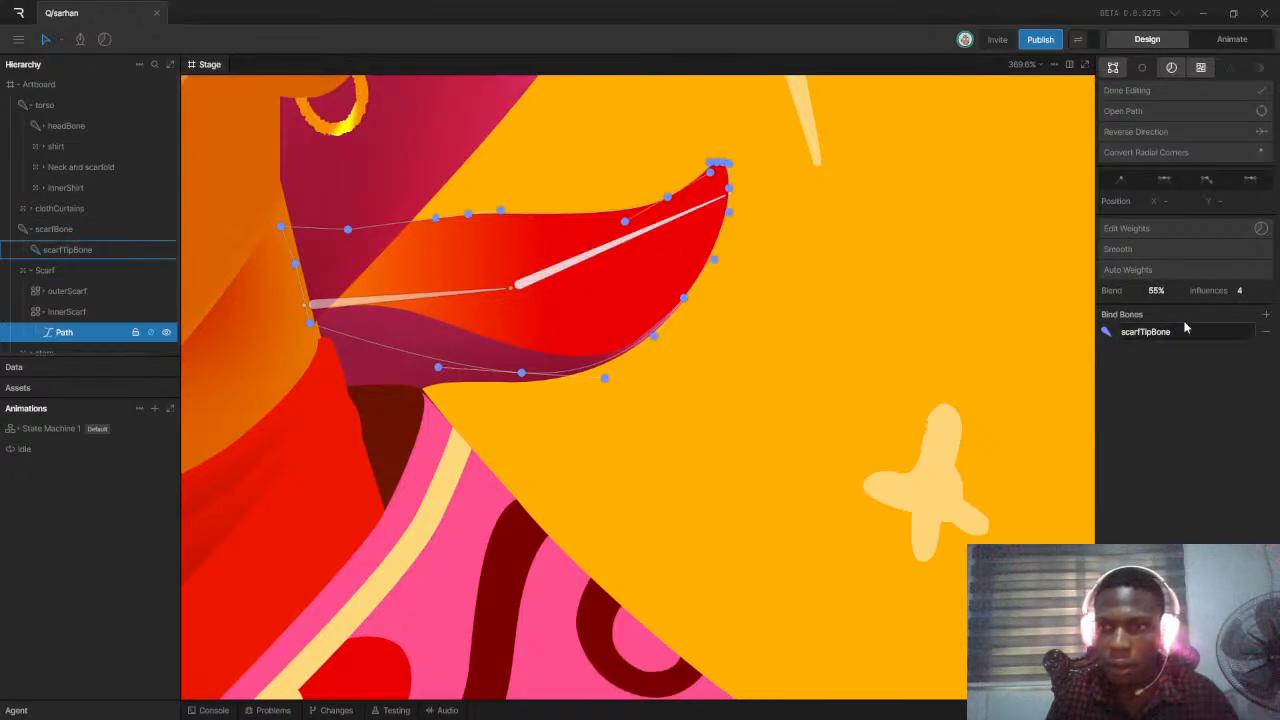
Bind the inner scarf path to scarfBone, select the vertices around the scarf's tip and finish path editing
{"action": "left_click", "coordinate": [1265, 314]}
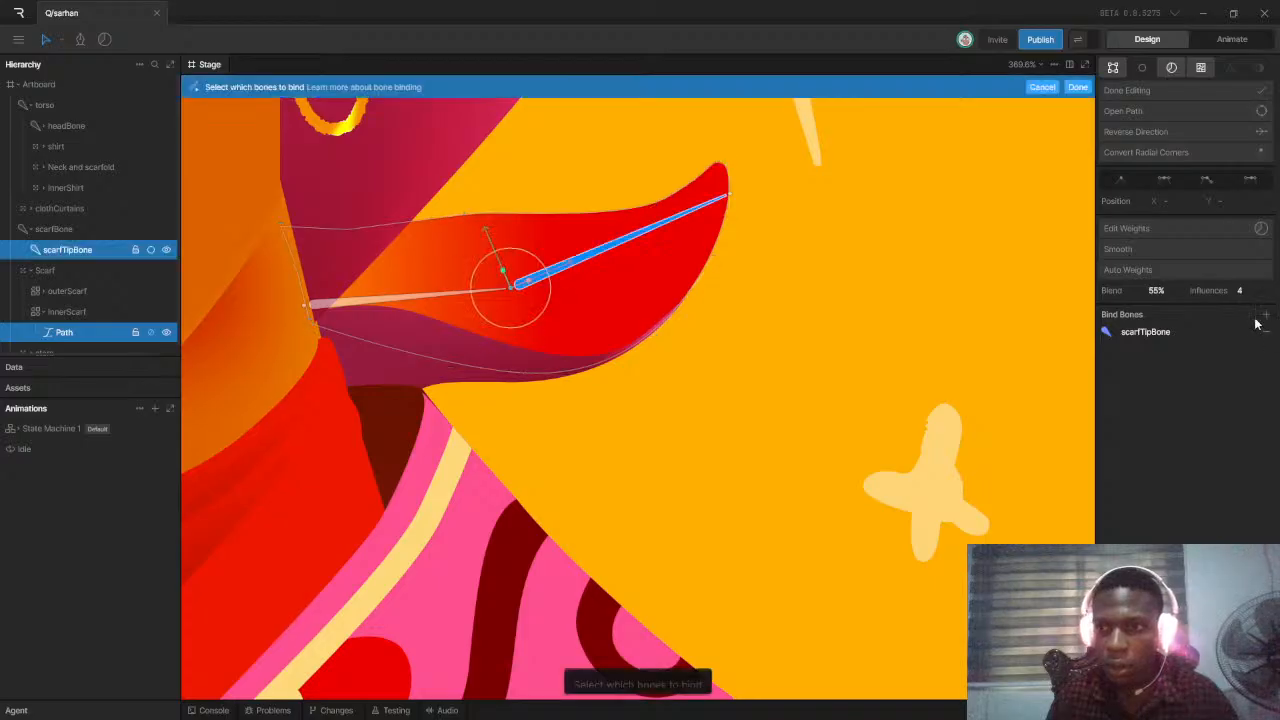
{"action": "left_click", "coordinate": [398, 298]}
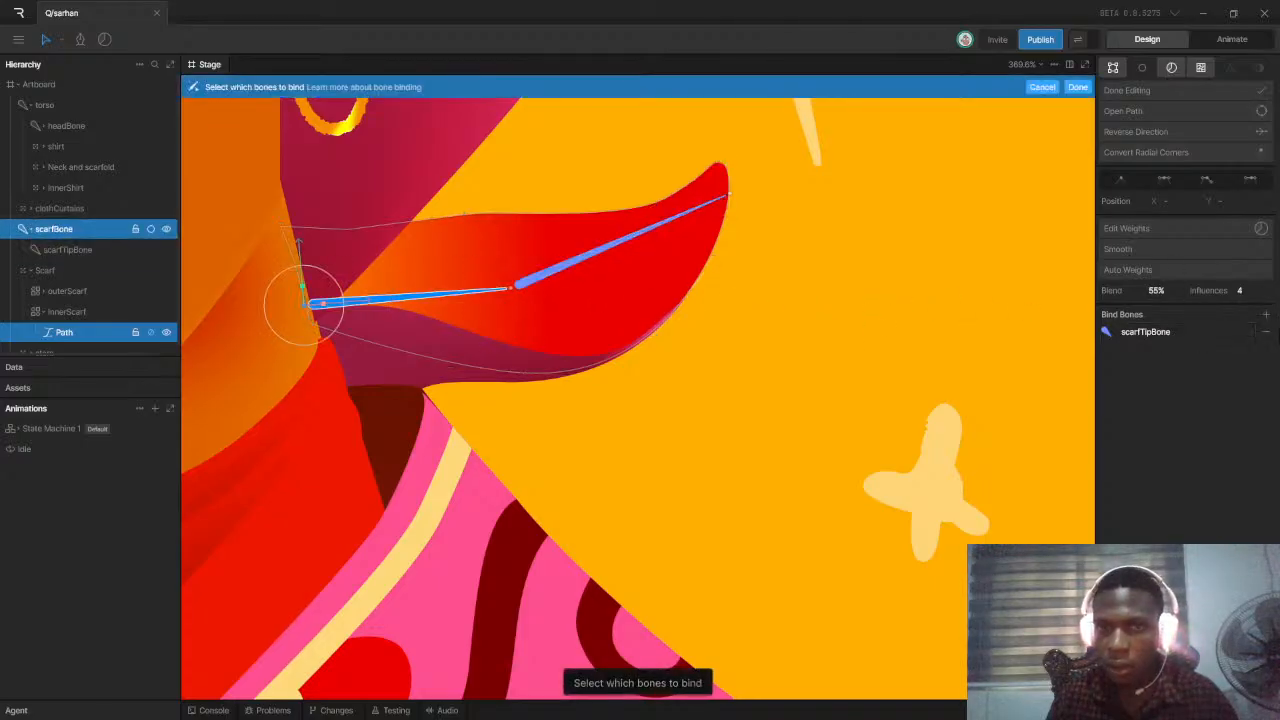
{"action": "left_click", "coordinate": [1077, 87]}
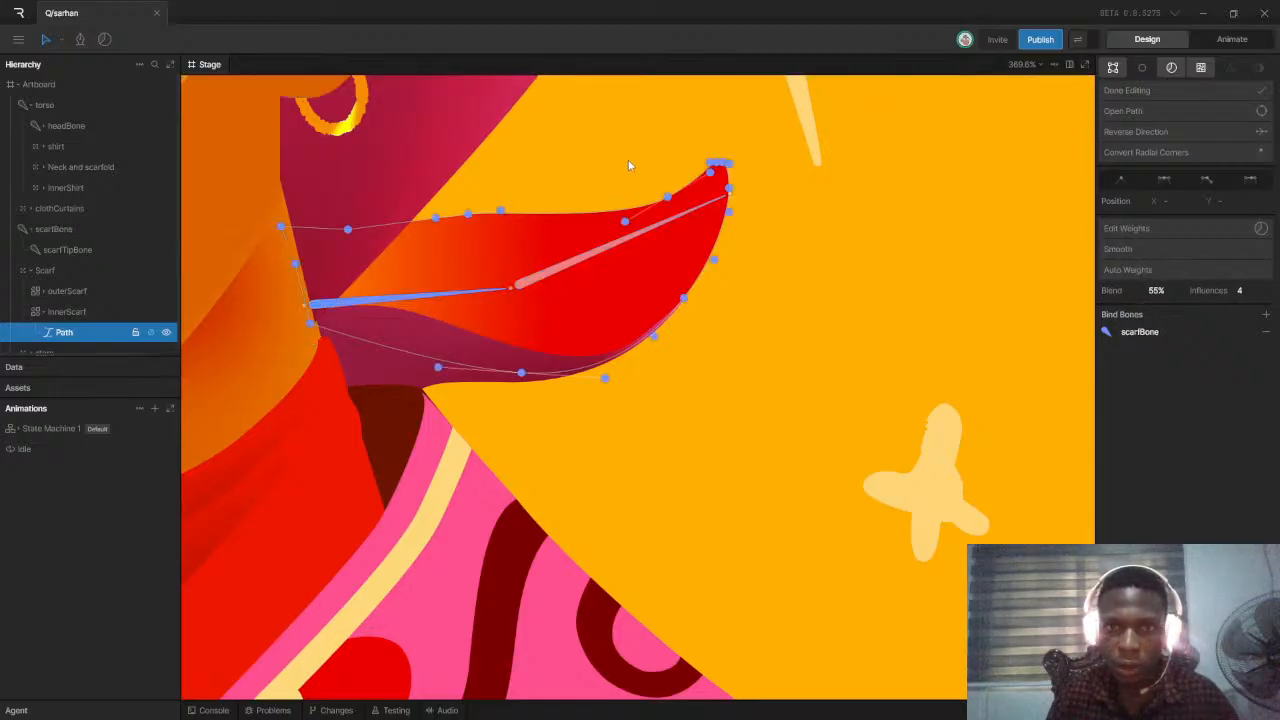
{"action": "left_click_drag", "start_coordinate": [606, 128], "coordinate": [771, 358]}
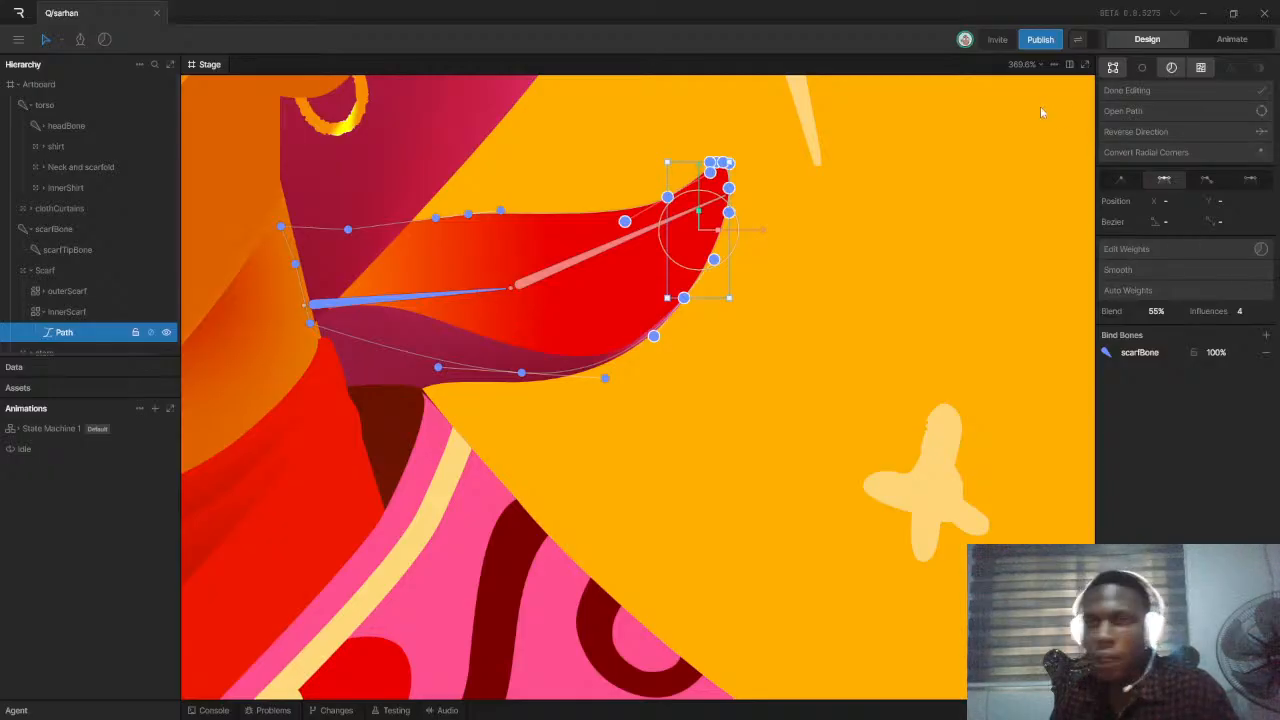
{"action": "left_click", "coordinate": [1192, 90]}
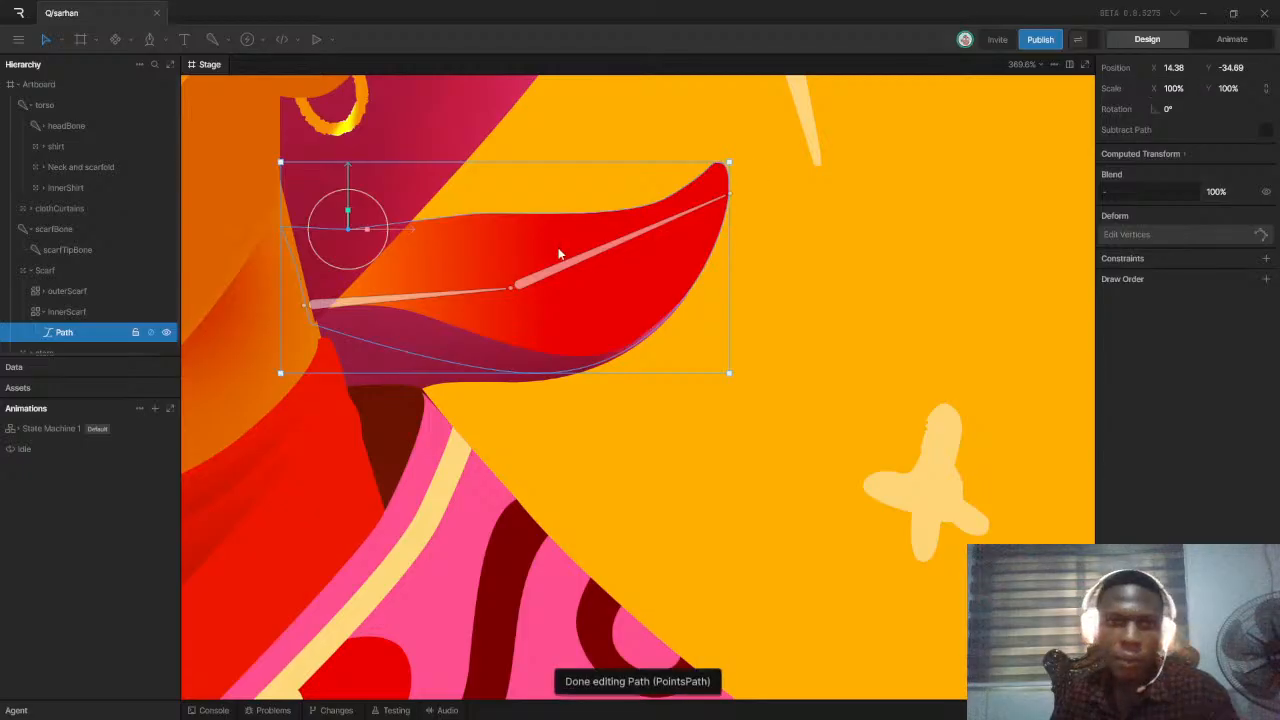
Delete scarfTipBone from the scarf's bone chain
{"action": "scroll", "coordinate": [61, 252], "scroll_direction": "down", "scroll_amount": 1}
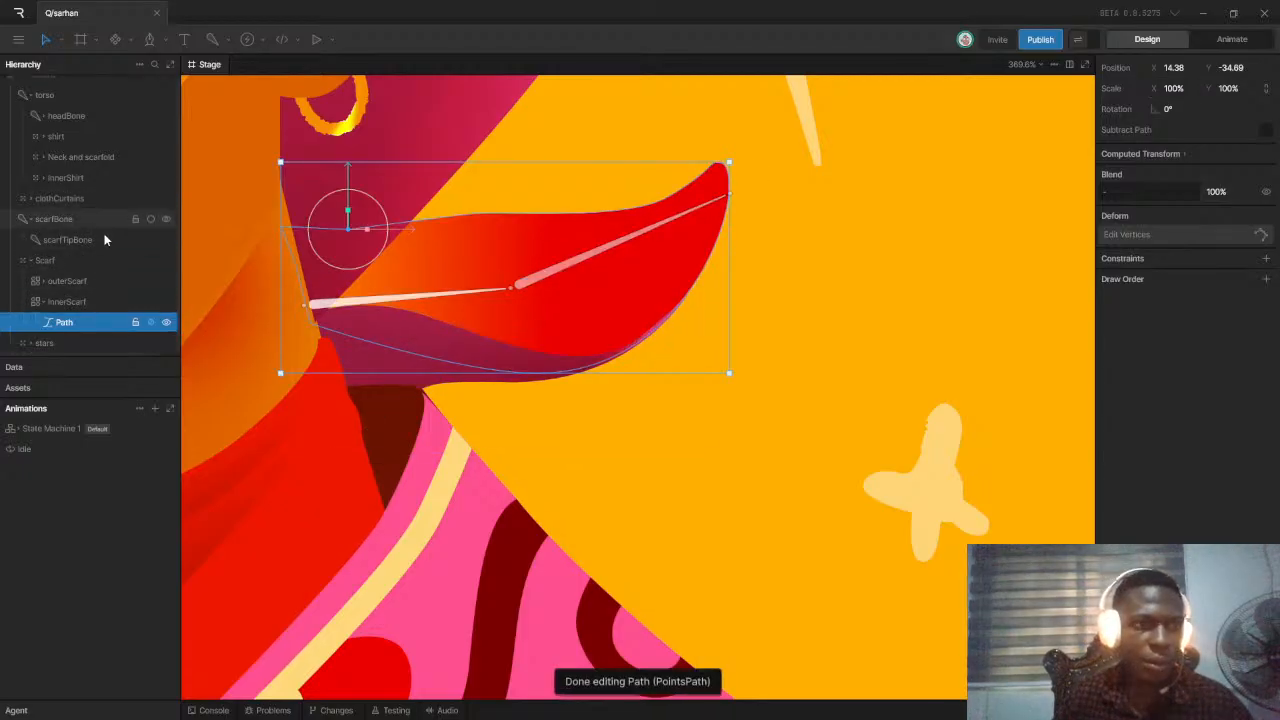
{"action": "left_click", "coordinate": [65, 242]}
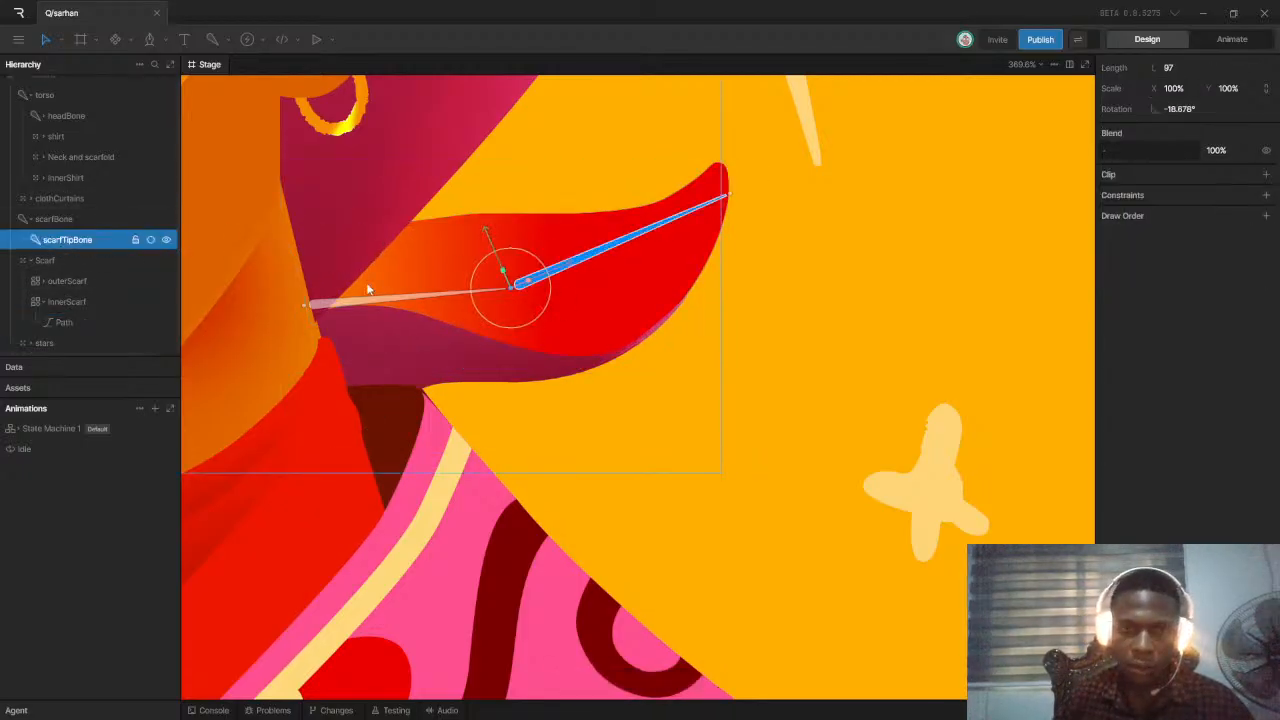
{"action": "key", "text": "Delete"}
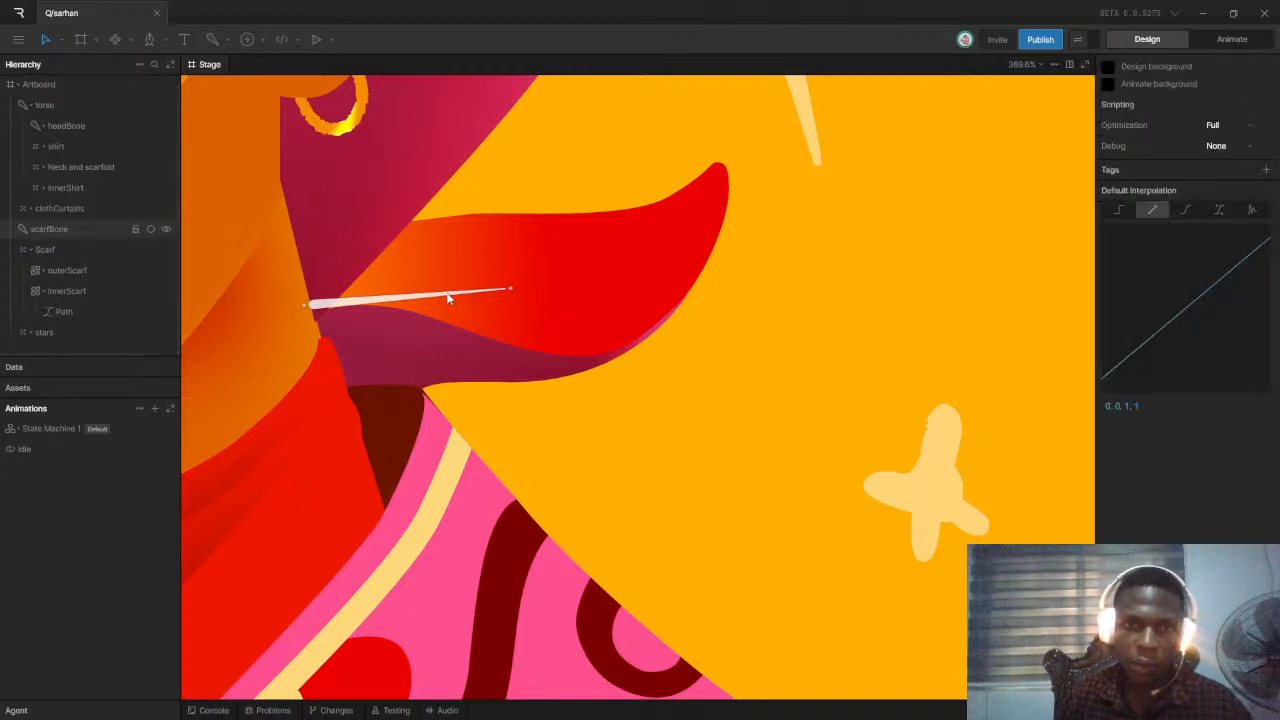
Try to extend scarfBone by moving its end joint toward the scarf's tip, and undo the change
{"action": "left_click", "coordinate": [512, 290]}
{"action": "left_click_drag", "start_coordinate": [512, 291], "coordinate": [734, 278]}
{"action": "key", "text": "ctrl+z"}
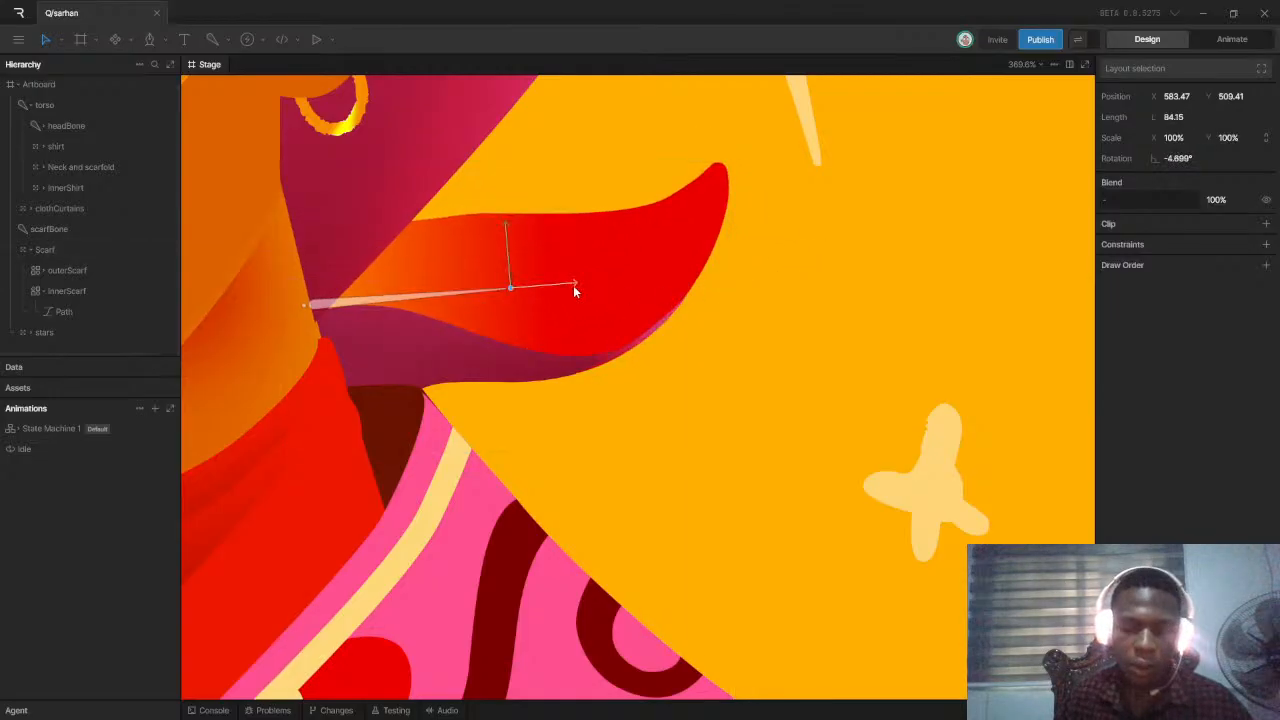
Activate Freeze, extend scarfBone to a length of 173.12 so it reaches the scarf's outer edge, and end the freeze
{"action": "key", "text": "y"}
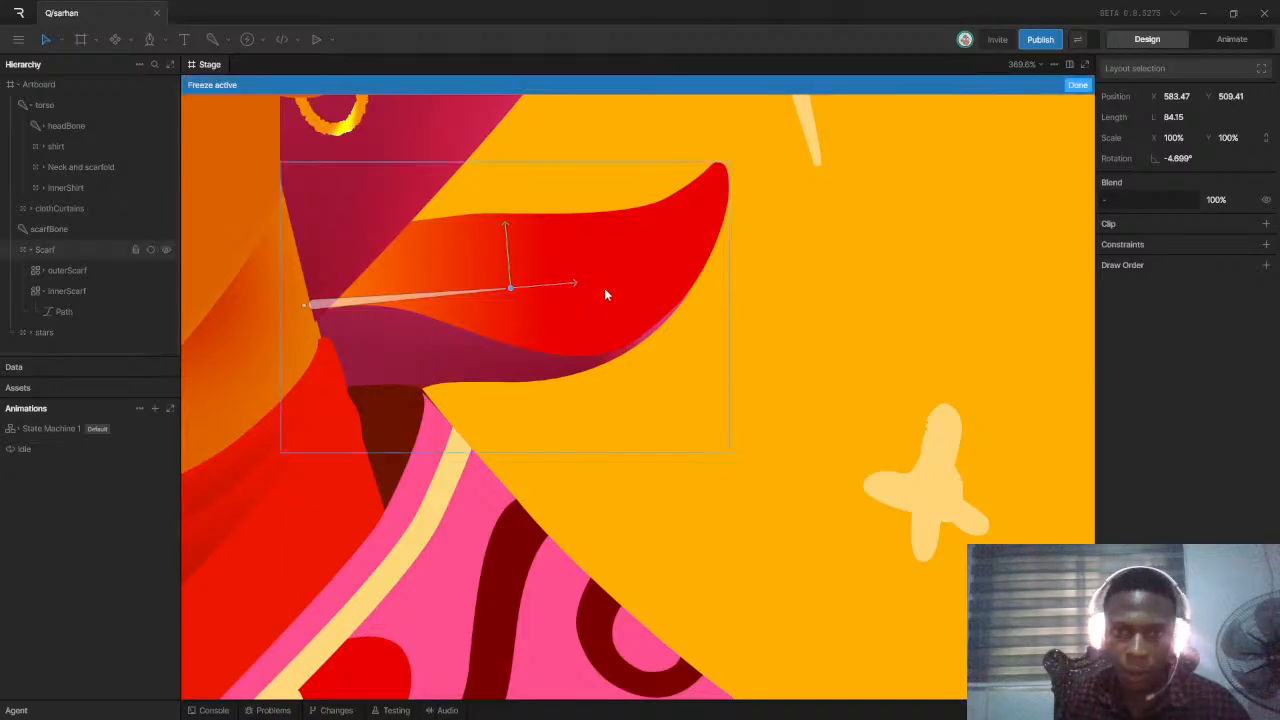
{"action": "left_click_drag", "start_coordinate": [591, 279], "coordinate": [781, 170]}
{"action": "left_click_drag", "start_coordinate": [1169, 163], "coordinate": [1169, 150]}
{"action": "key", "text": "ctrl+z"}
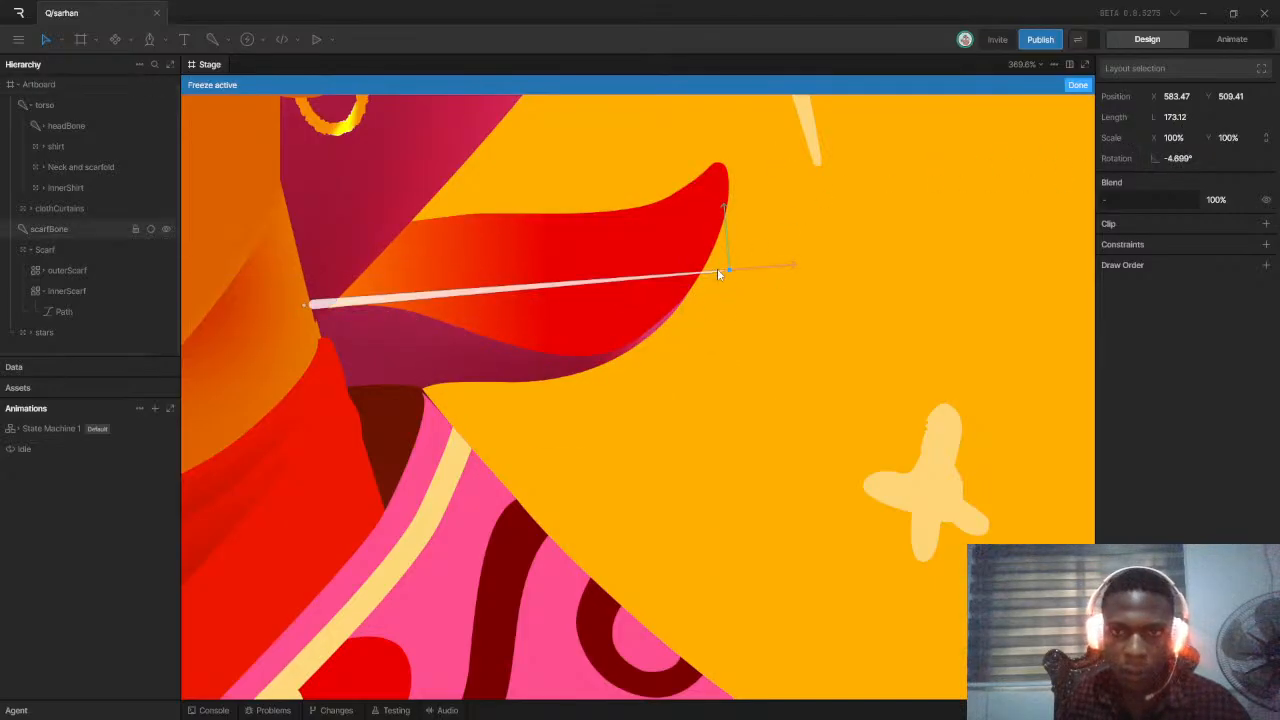
{"action": "left_click_drag", "start_coordinate": [725, 209], "coordinate": [709, 152]}
{"action": "key", "text": "ctrl+z"}
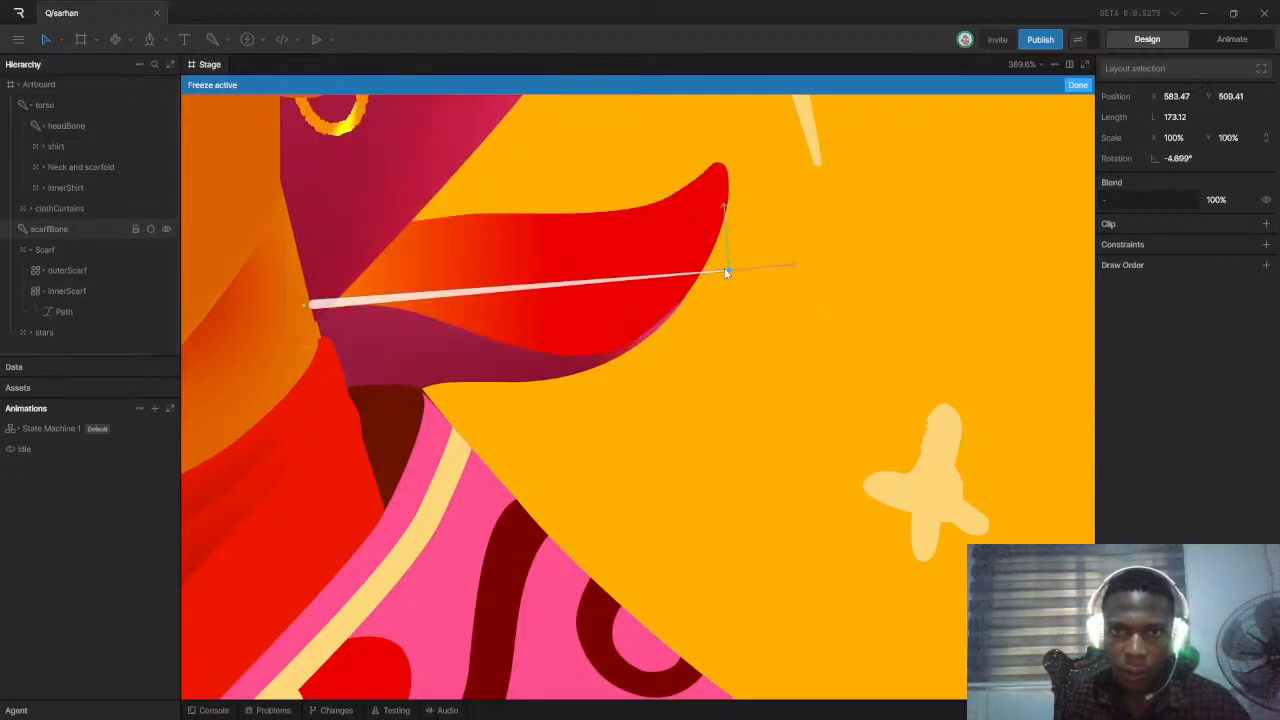
{"action": "left_click", "coordinate": [1078, 87]}
{"action": "scroll", "coordinate": [696, 284], "scroll_direction": "down", "scroll_amount": 5}
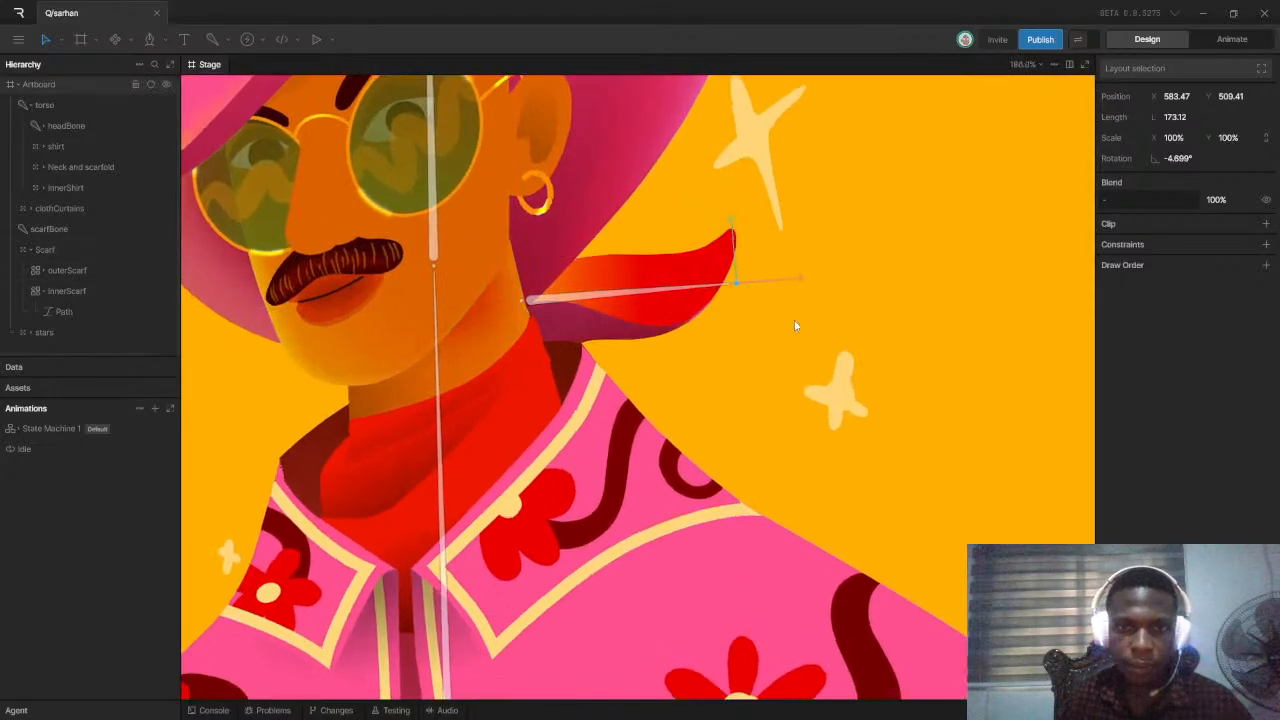
Open the innerScarf path for vertex editing and turn on weight editing for its vertices
{"action": "scroll", "coordinate": [669, 271], "scroll_direction": "up", "scroll_amount": 3}
{"action": "left_click", "coordinate": [583, 422]}
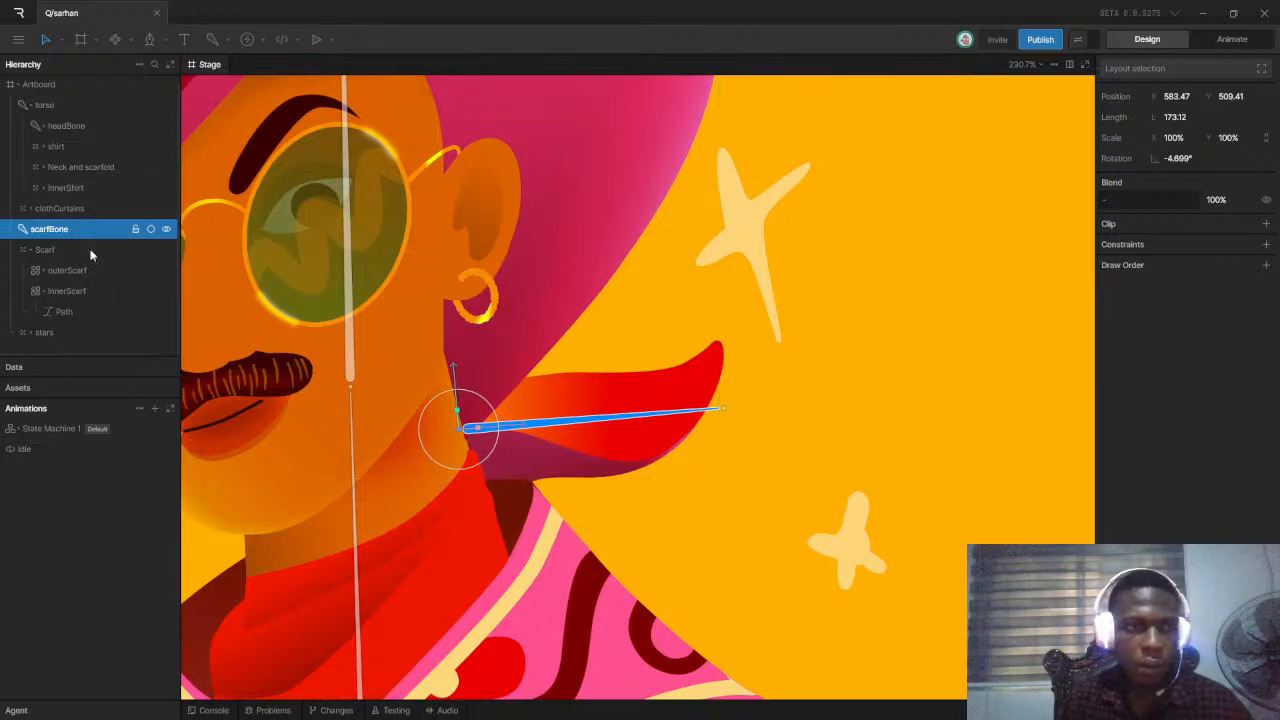
{"action": "left_click", "coordinate": [663, 388]}
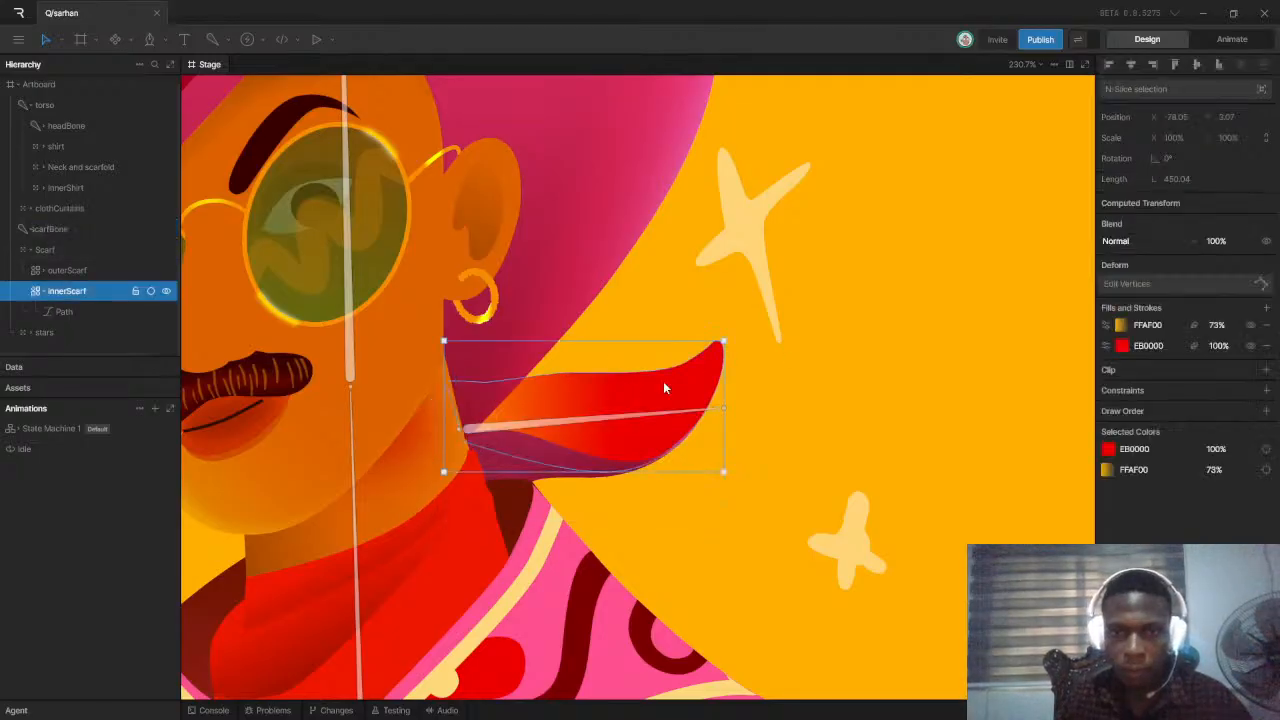
{"action": "double_click", "coordinate": [663, 388]}
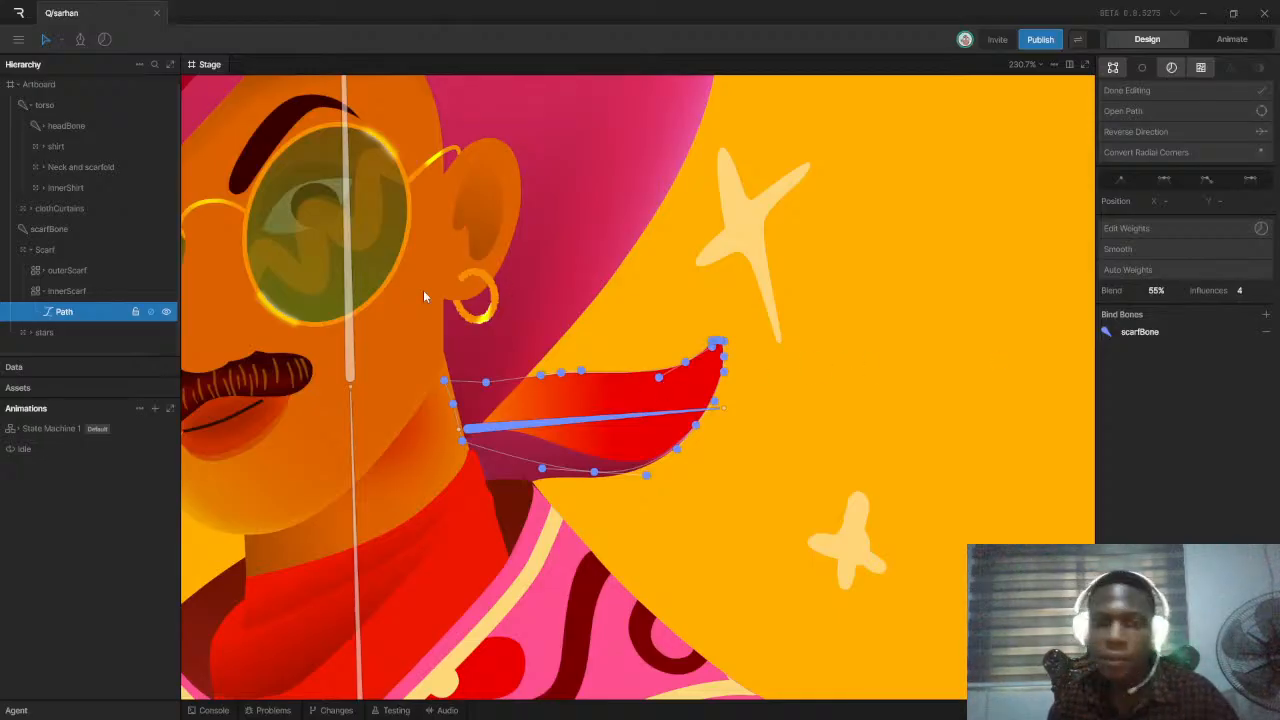
{"action": "scroll", "coordinate": [773, 423], "scroll_direction": "up", "scroll_amount": 6}
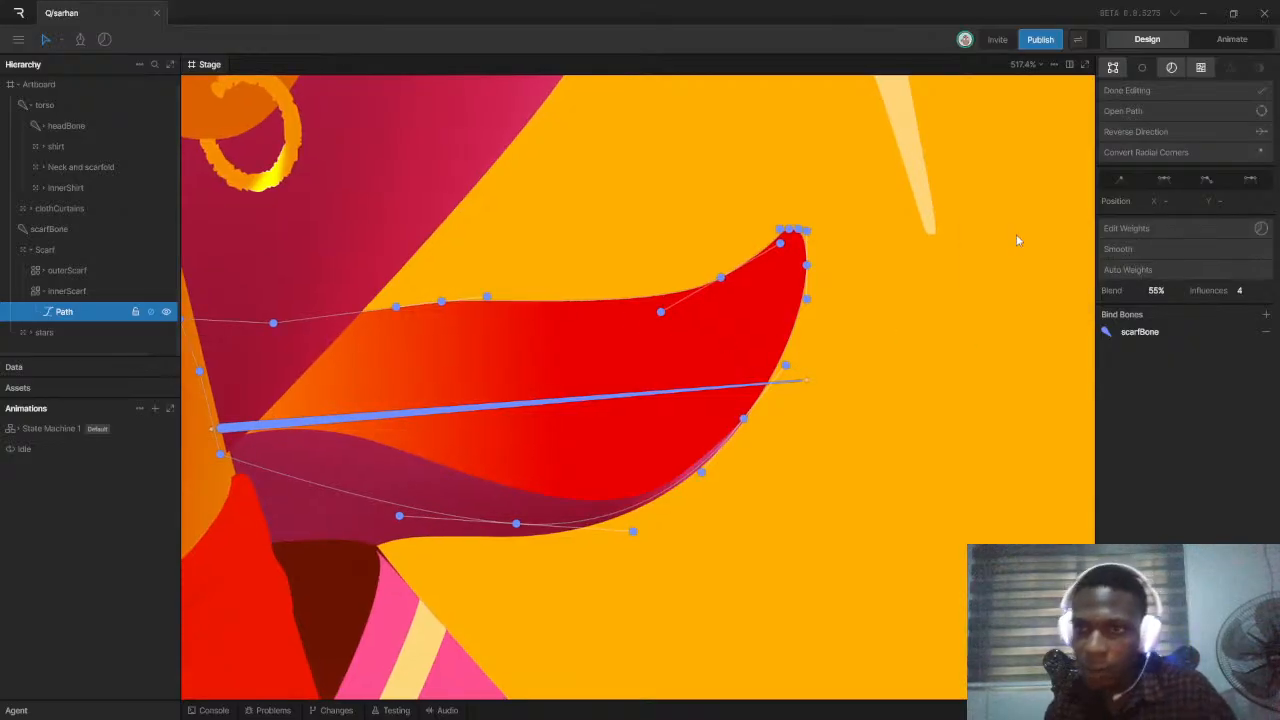
{"action": "left_click", "coordinate": [1183, 230]}
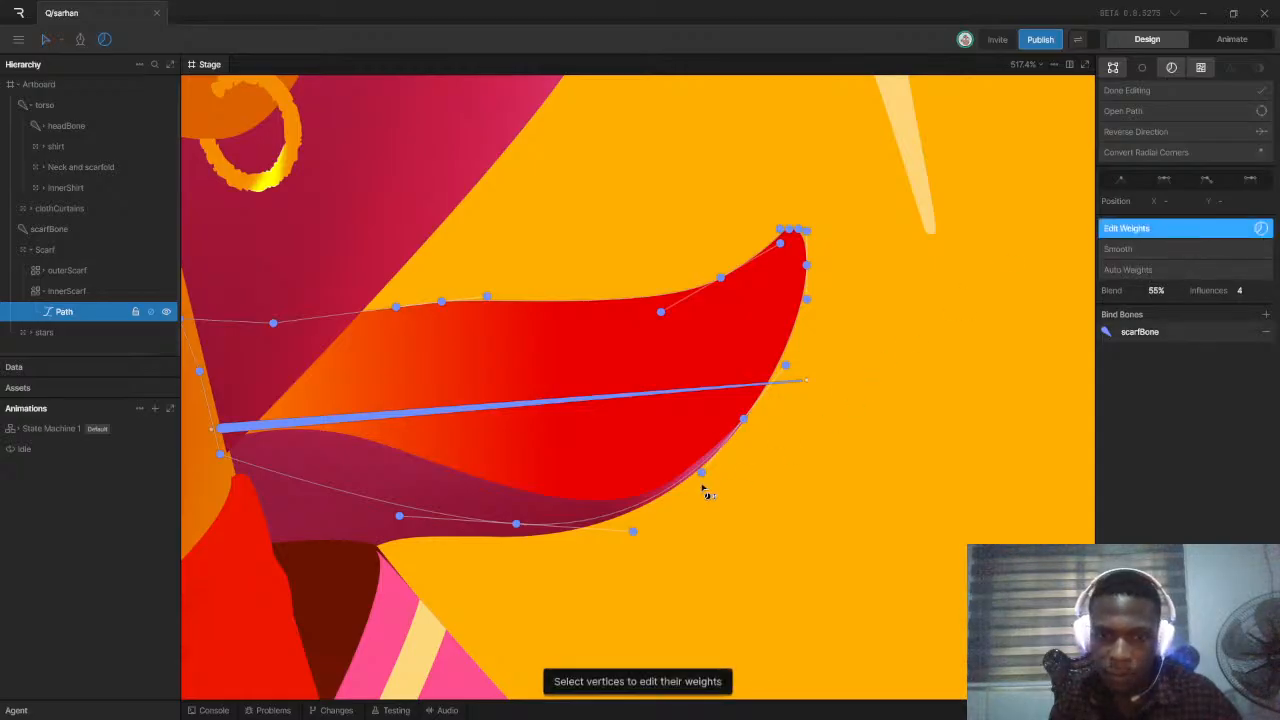
Try to change scarfBone's weight on the vertex at the scarf's tip, undo the change, and leave path editing
{"action": "scroll", "coordinate": [791, 241], "scroll_direction": "up", "scroll_amount": 3}
{"action": "scroll", "coordinate": [791, 243], "scroll_direction": "up", "scroll_amount": 3}
{"action": "left_click", "coordinate": [789, 238]}
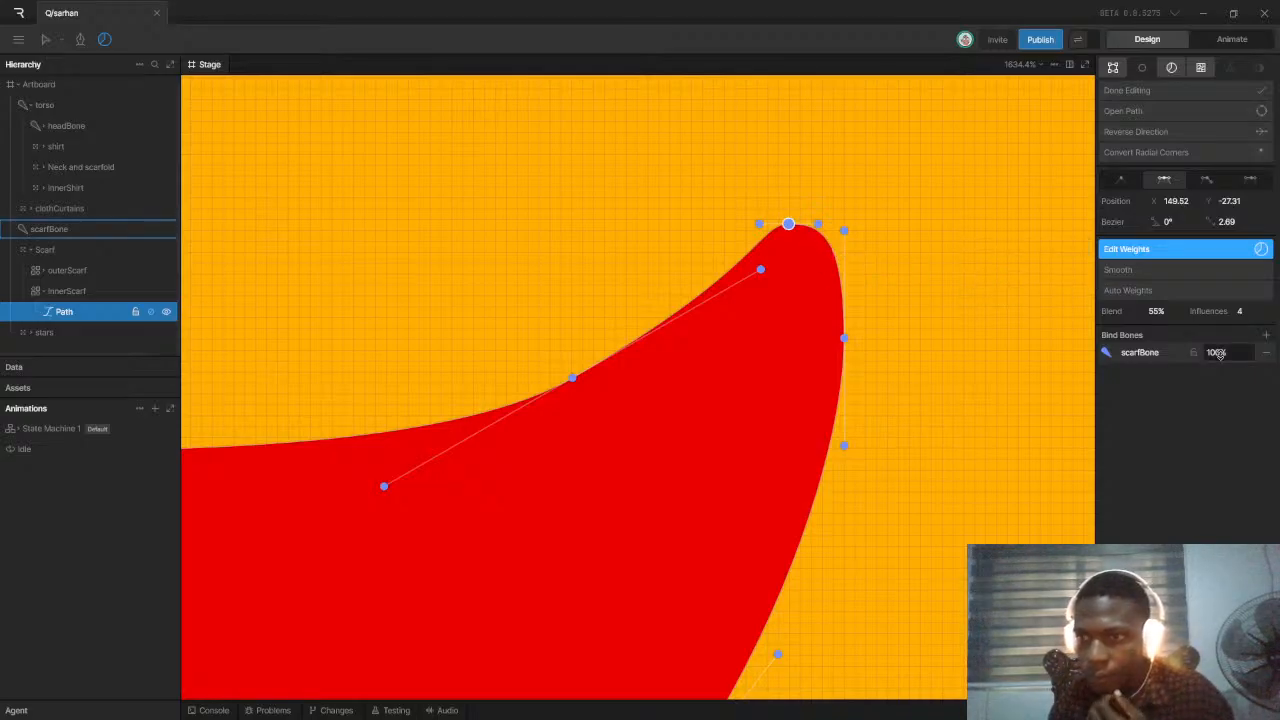
{"action": "left_click_drag", "start_coordinate": [1212, 352], "coordinate": [1187, 427]}
{"action": "key", "text": "ctrl+z"}
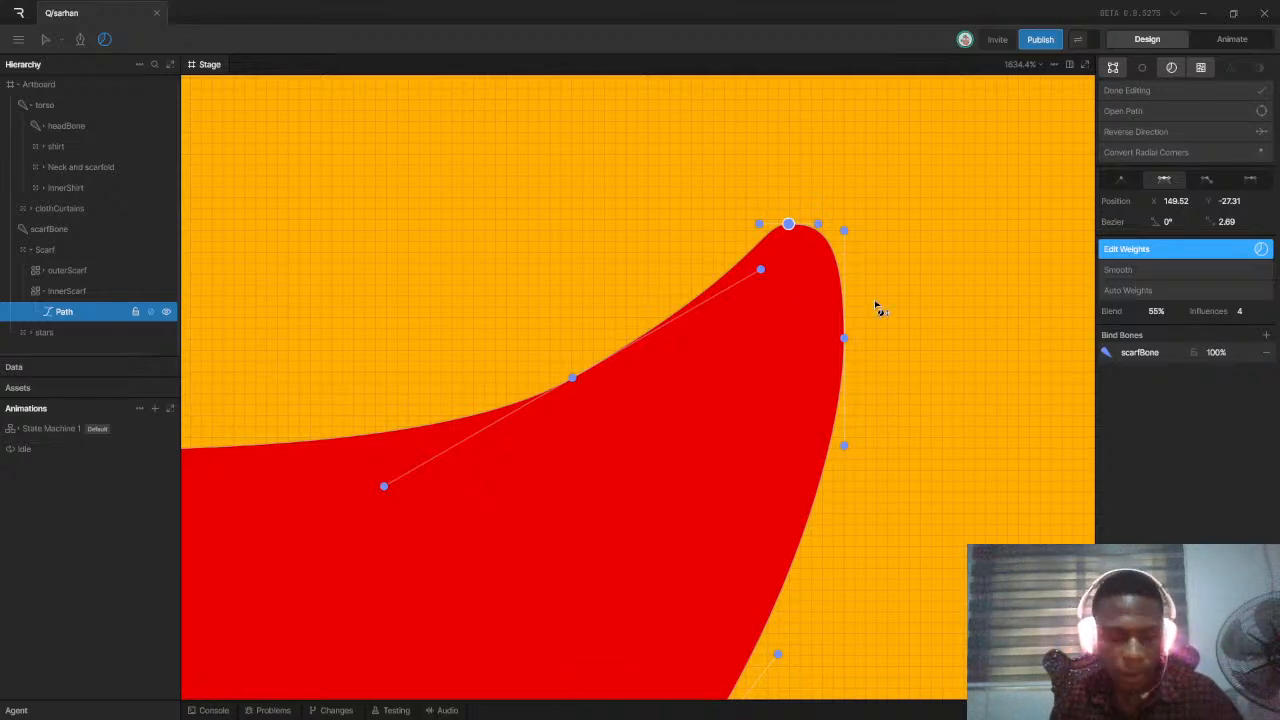
{"action": "key", "text": "Escape"}
Examine how the scarf shapes and scarfBone sit in relation to the character's neck, shirt and whole figure
{"action": "scroll", "coordinate": [853, 272], "scroll_direction": "down", "scroll_amount": 5}
{"action": "scroll", "coordinate": [660, 340], "scroll_direction": "up", "scroll_amount": 1}
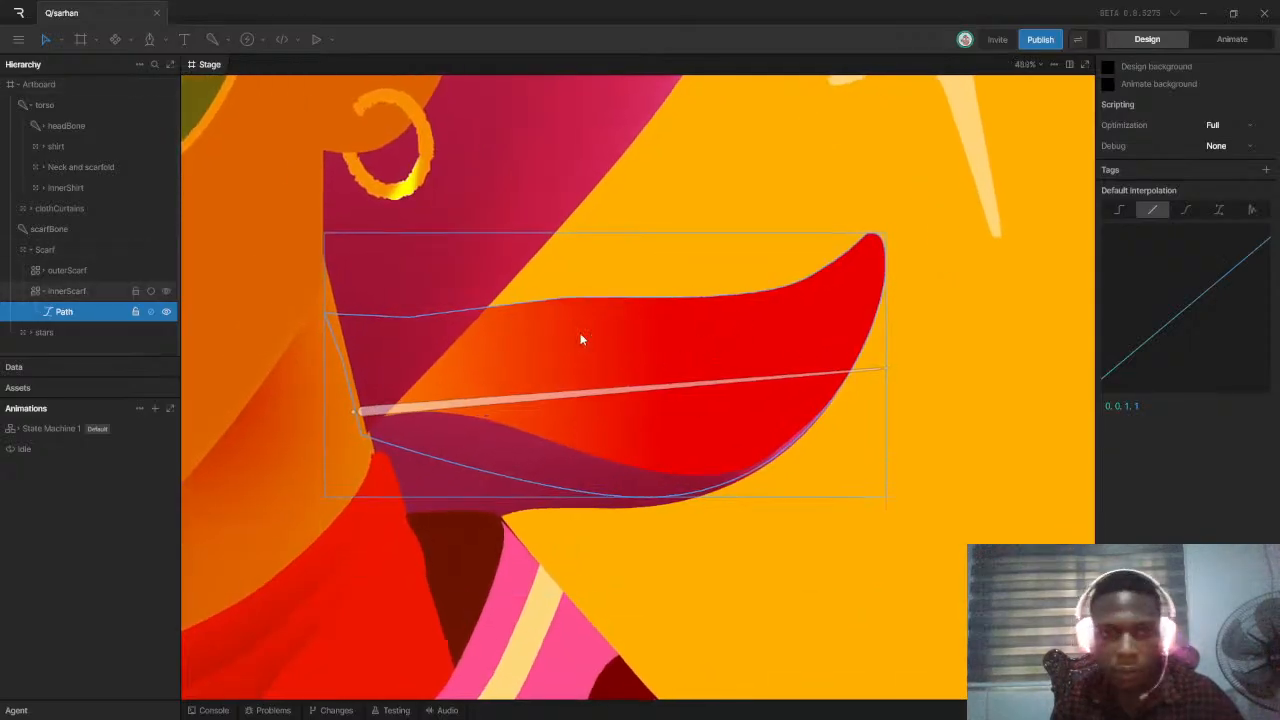
{"action": "scroll", "coordinate": [450, 346], "scroll_direction": "up", "scroll_amount": 1}
{"action": "scroll", "coordinate": [714, 339], "scroll_direction": "down", "scroll_amount": 5}
{"action": "scroll", "coordinate": [714, 339], "scroll_direction": "up", "scroll_amount": 1}
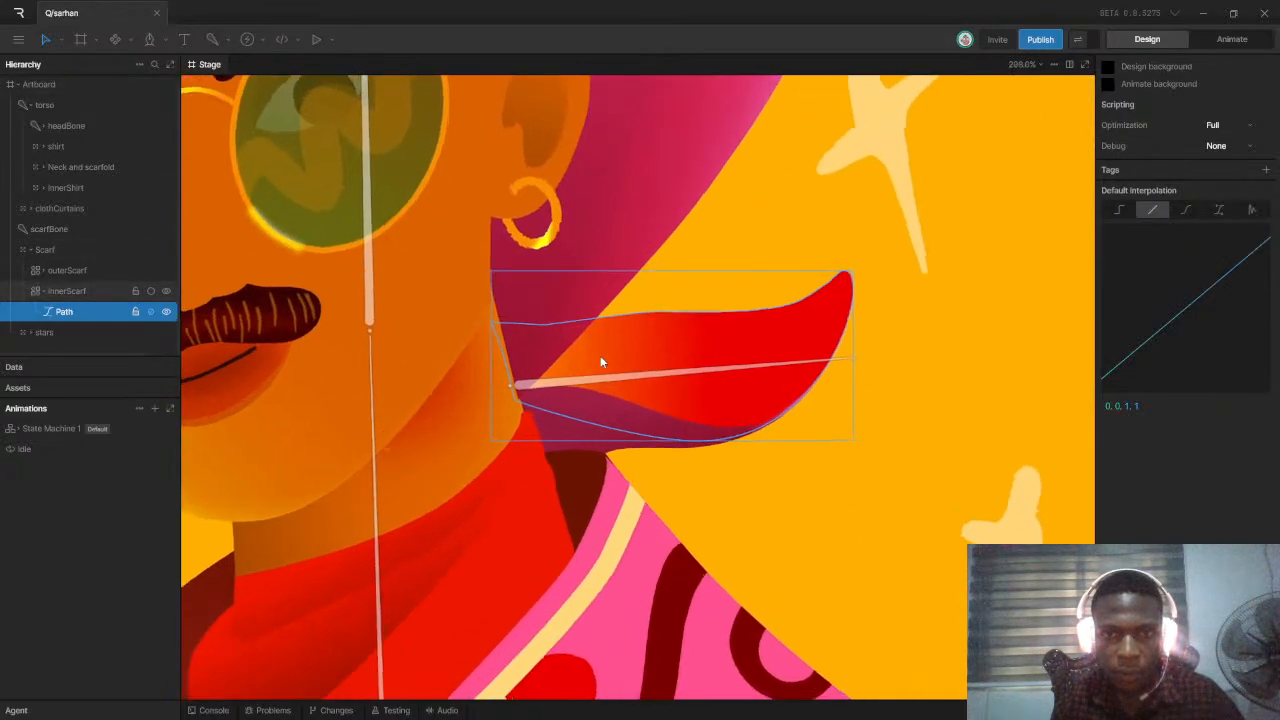
{"action": "scroll", "coordinate": [600, 365], "scroll_direction": "down", "scroll_amount": 4}
{"action": "scroll", "coordinate": [700, 357], "scroll_direction": "up", "scroll_amount": 3}
{"action": "scroll", "coordinate": [707, 354], "scroll_direction": "up", "scroll_amount": 1}
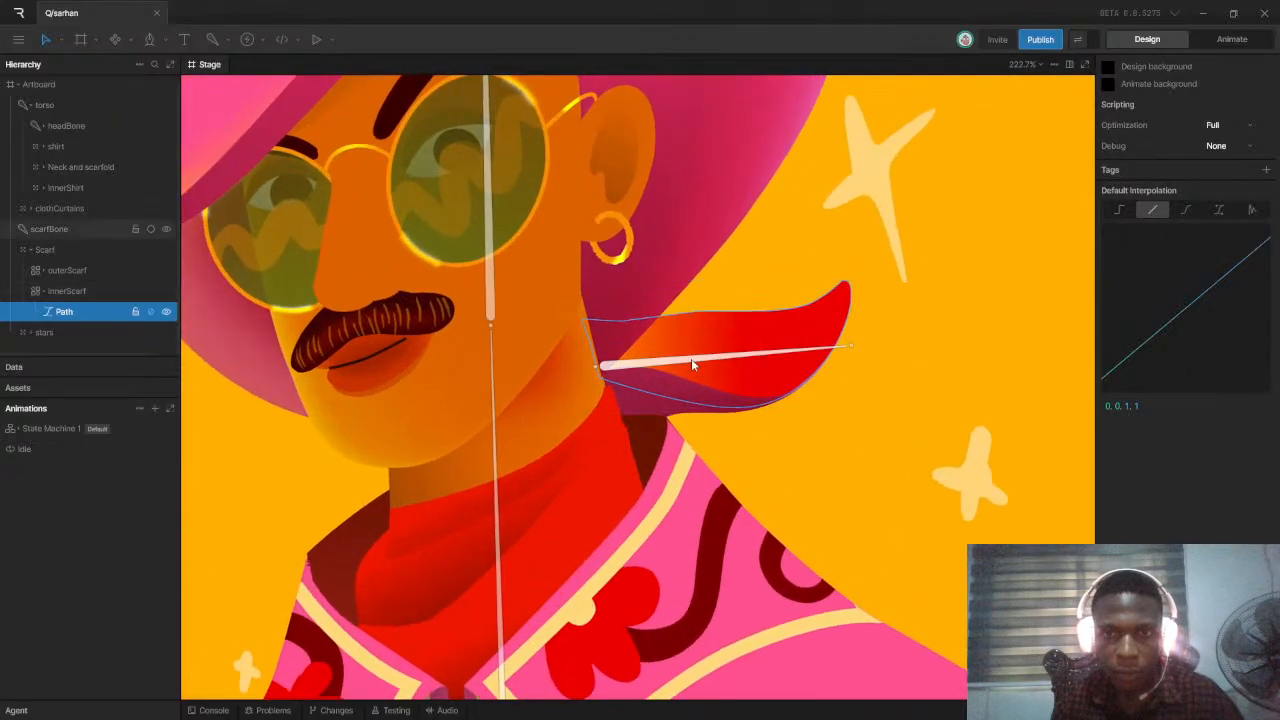
{"action": "scroll", "coordinate": [601, 286], "scroll_direction": "down", "scroll_amount": 4}
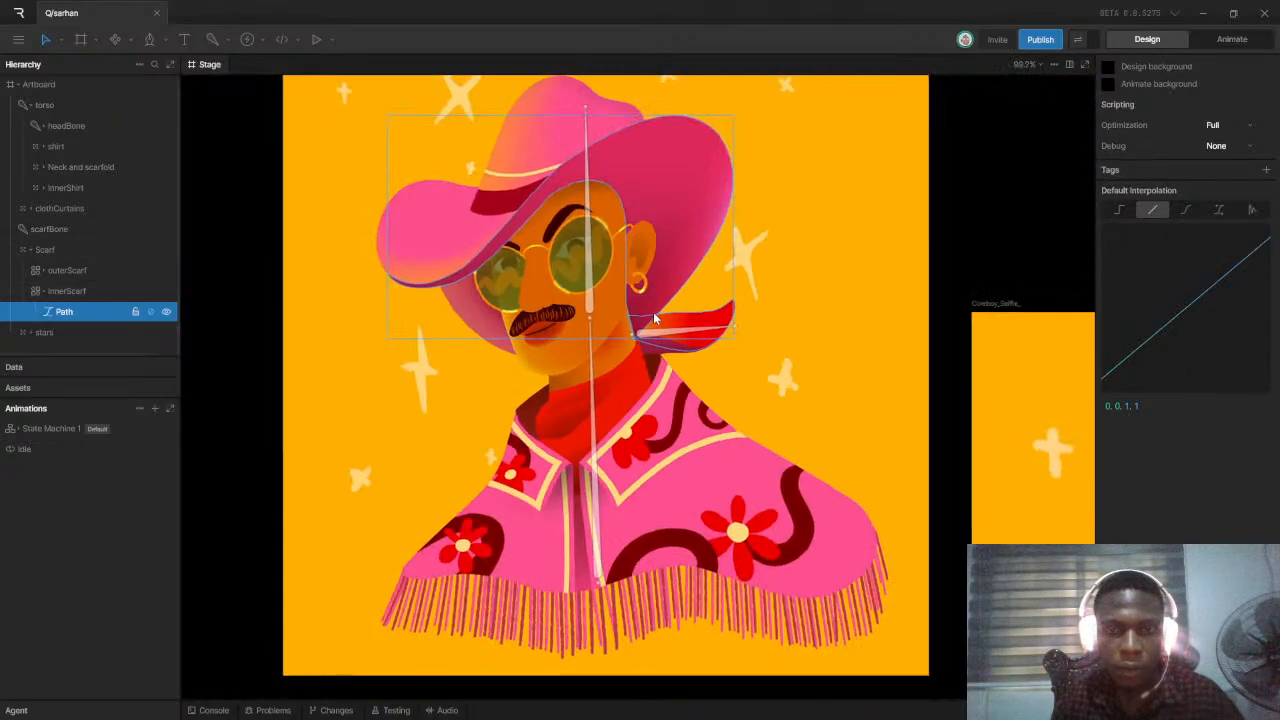
{"action": "scroll", "coordinate": [630, 320], "scroll_direction": "up", "scroll_amount": 3}
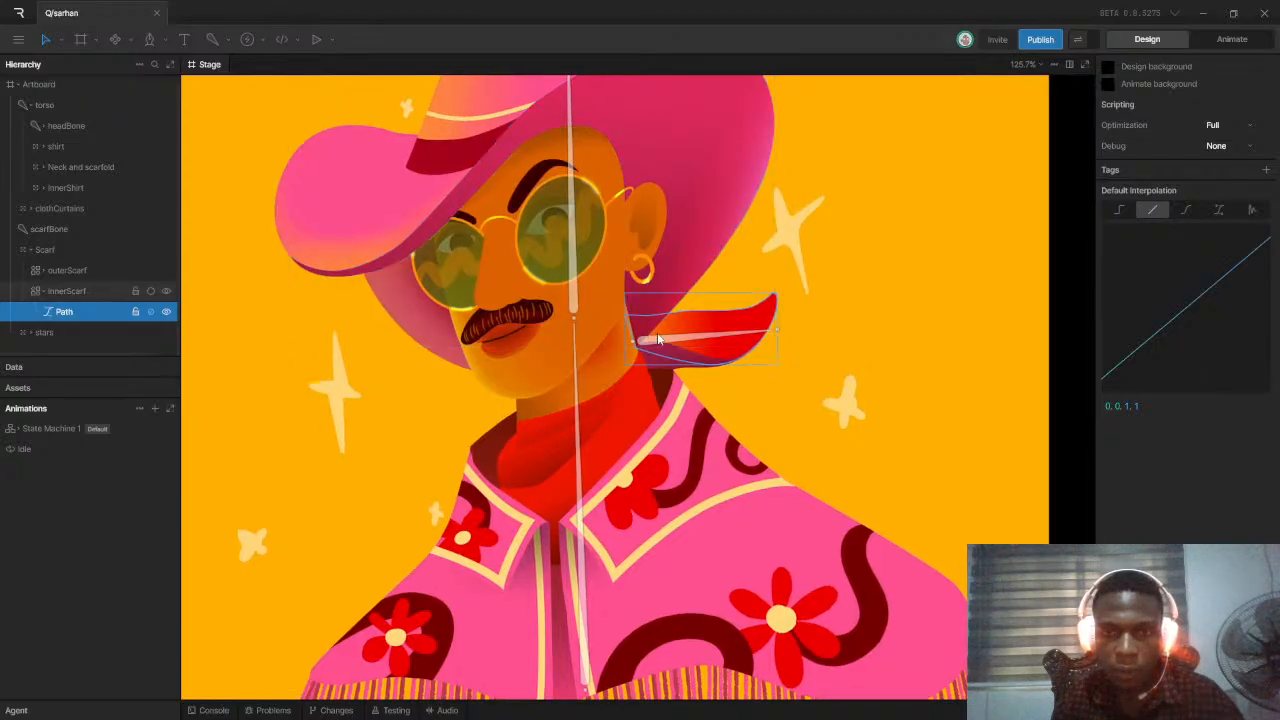
{"action": "scroll", "coordinate": [655, 340], "scroll_direction": "up", "scroll_amount": 2}
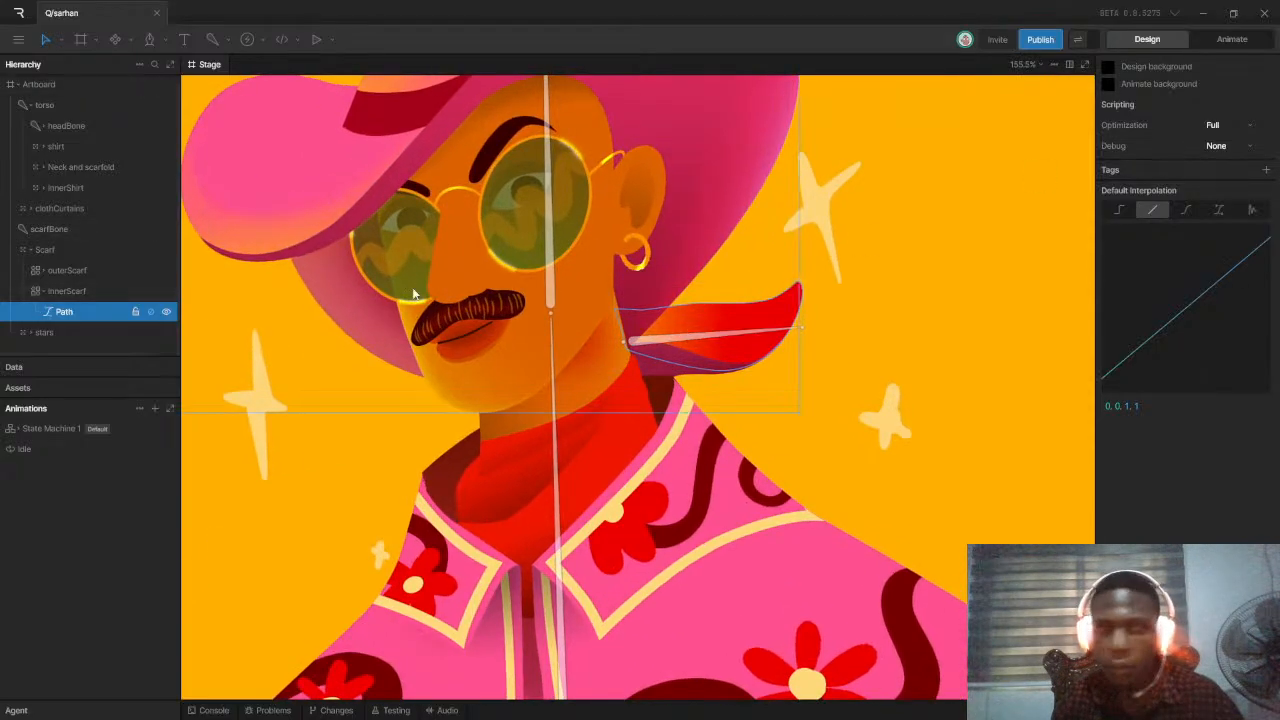
{"action": "left_click", "coordinate": [48, 250], "text": "shift"}
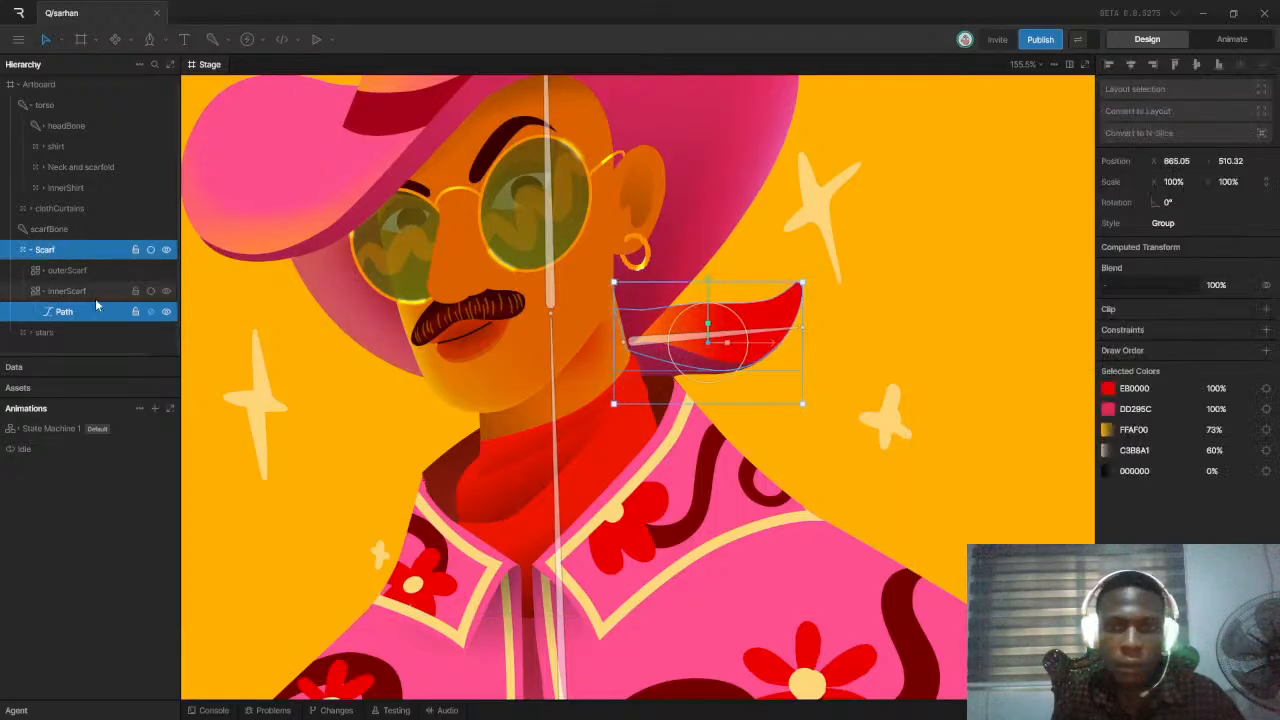
{"action": "scroll", "coordinate": [581, 320], "scroll_direction": "down", "scroll_amount": 2}
{"action": "scroll", "coordinate": [560, 322], "scroll_direction": "down", "scroll_amount": 1}
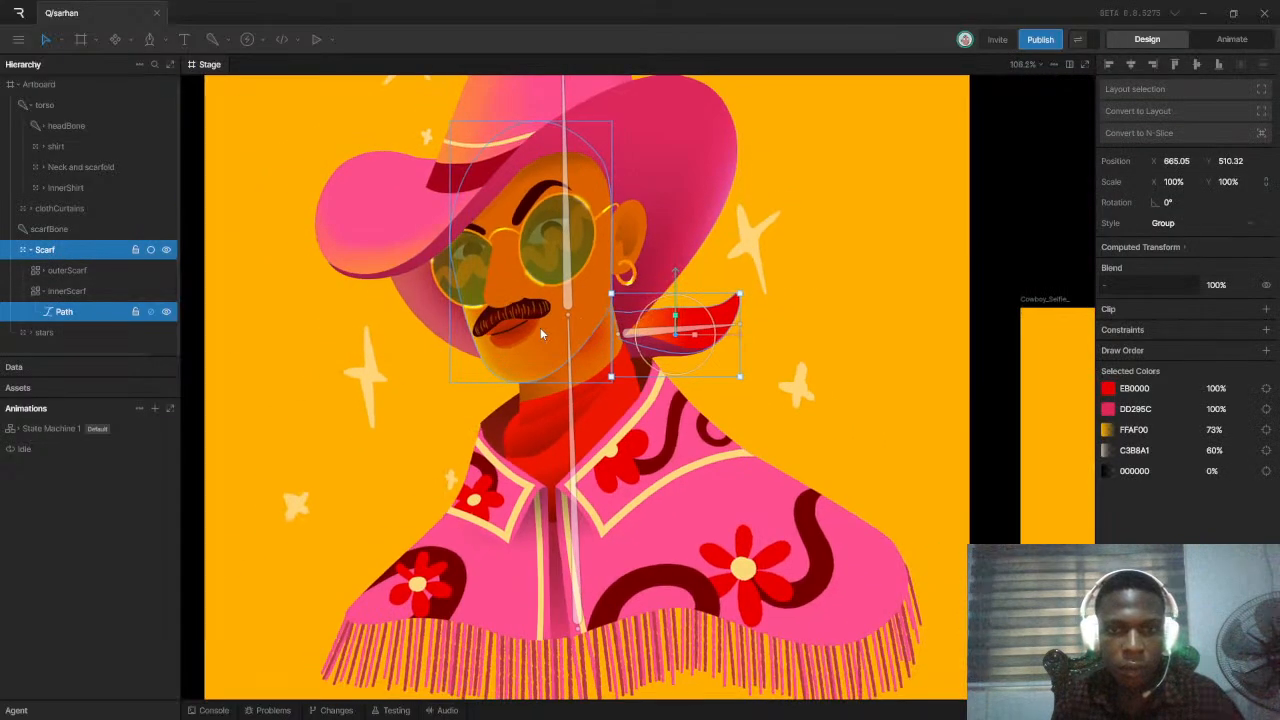
{"action": "scroll", "coordinate": [700, 330], "scroll_direction": "up", "scroll_amount": 4}
{"action": "scroll", "coordinate": [724, 339], "scroll_direction": "down", "scroll_amount": 1}
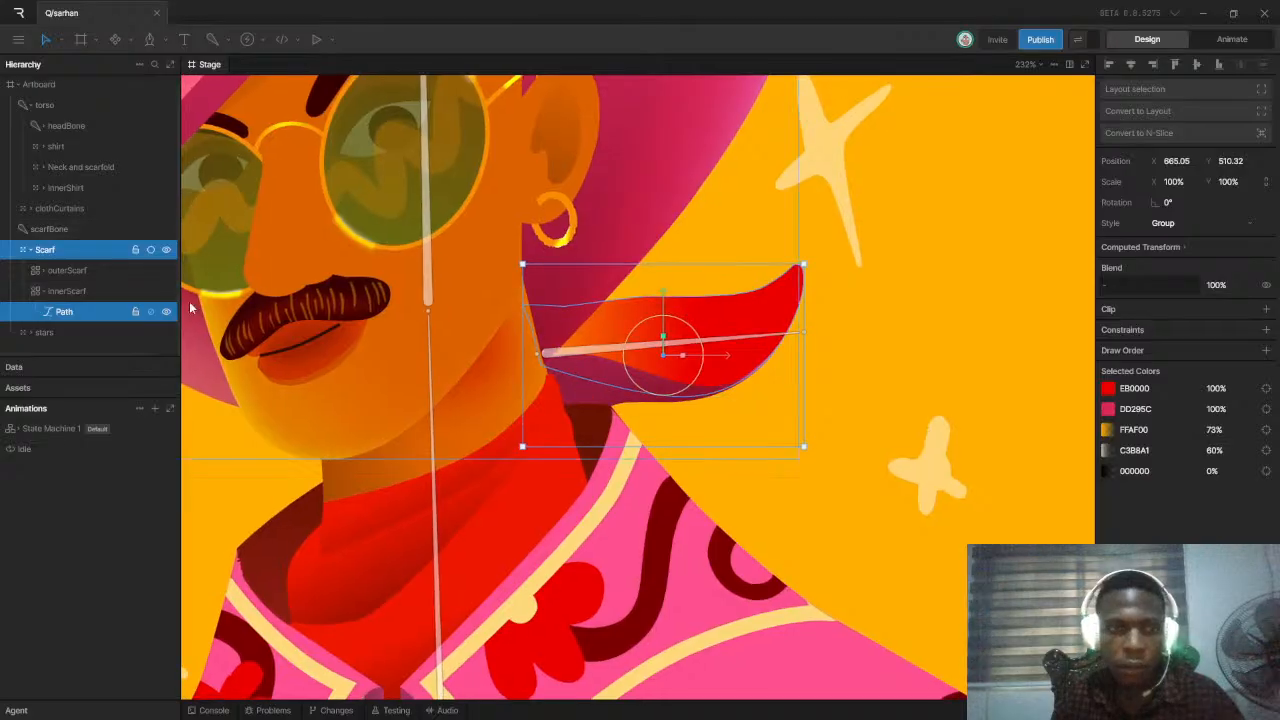
Delete scarfBone from the artboard
{"action": "left_click", "coordinate": [53, 229]}
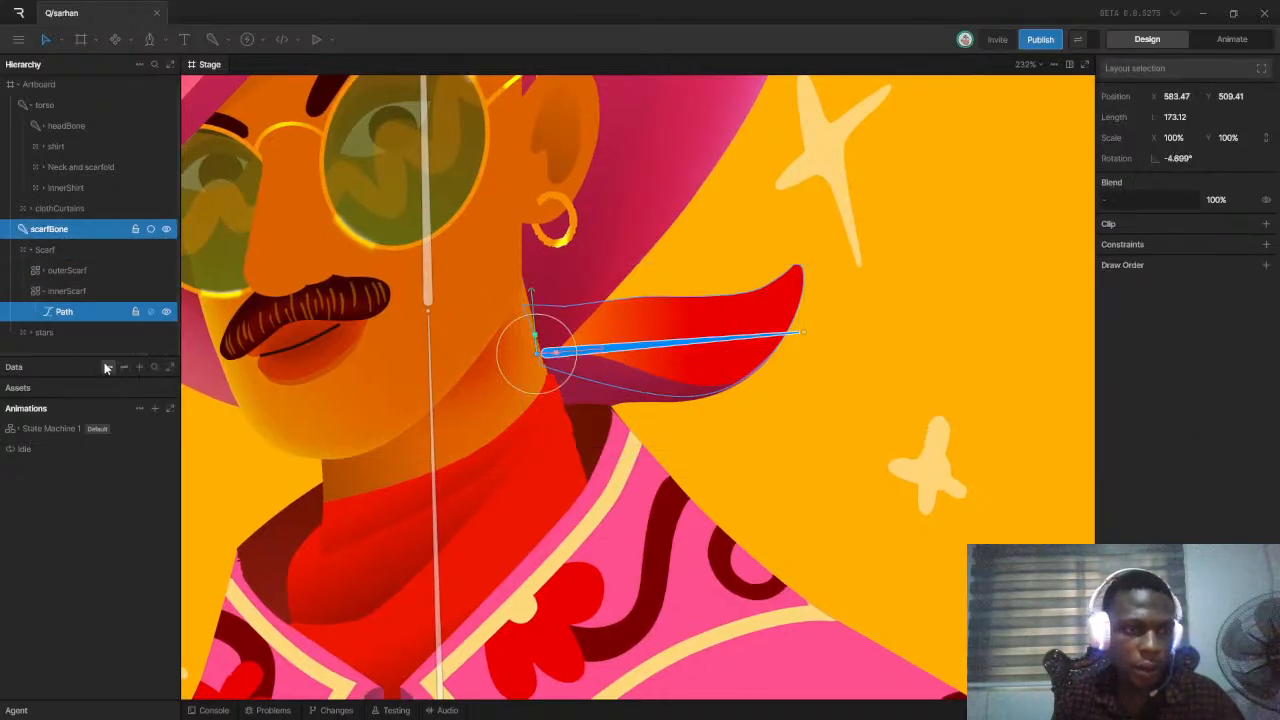
{"action": "left_click", "coordinate": [47, 291]}
{"action": "left_click", "coordinate": [53, 229]}
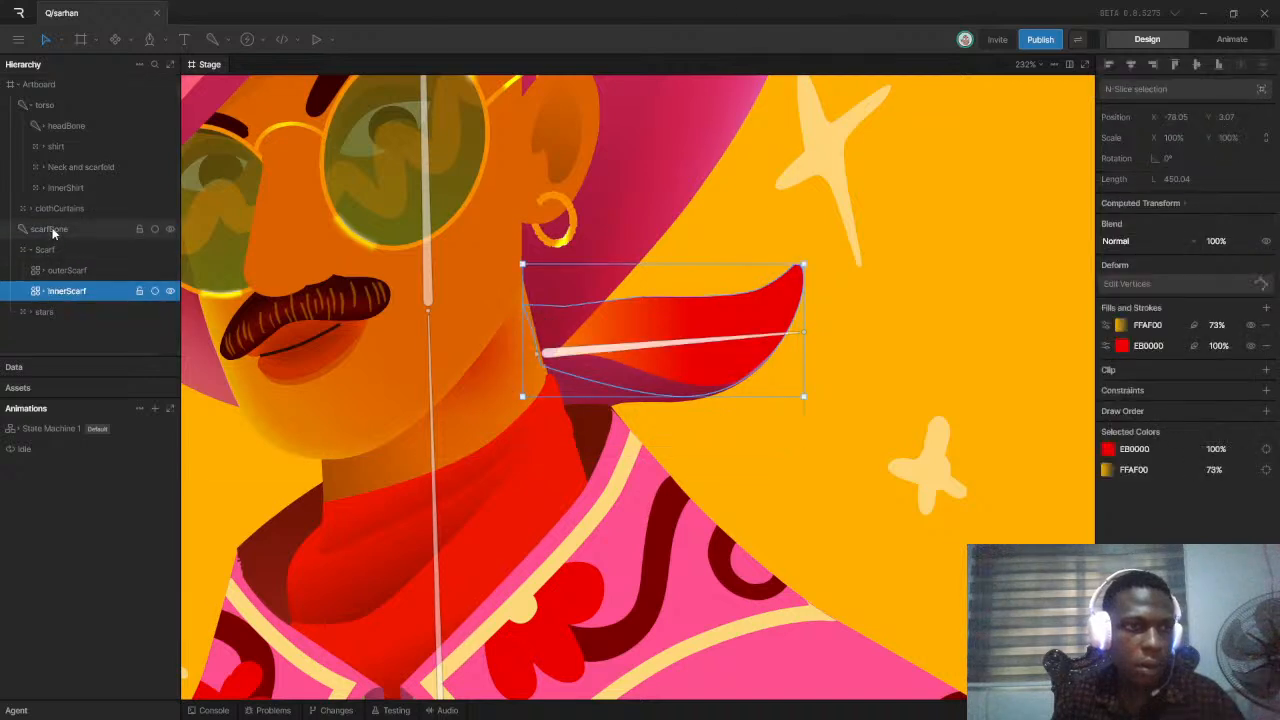
{"action": "key", "text": "Delete"}
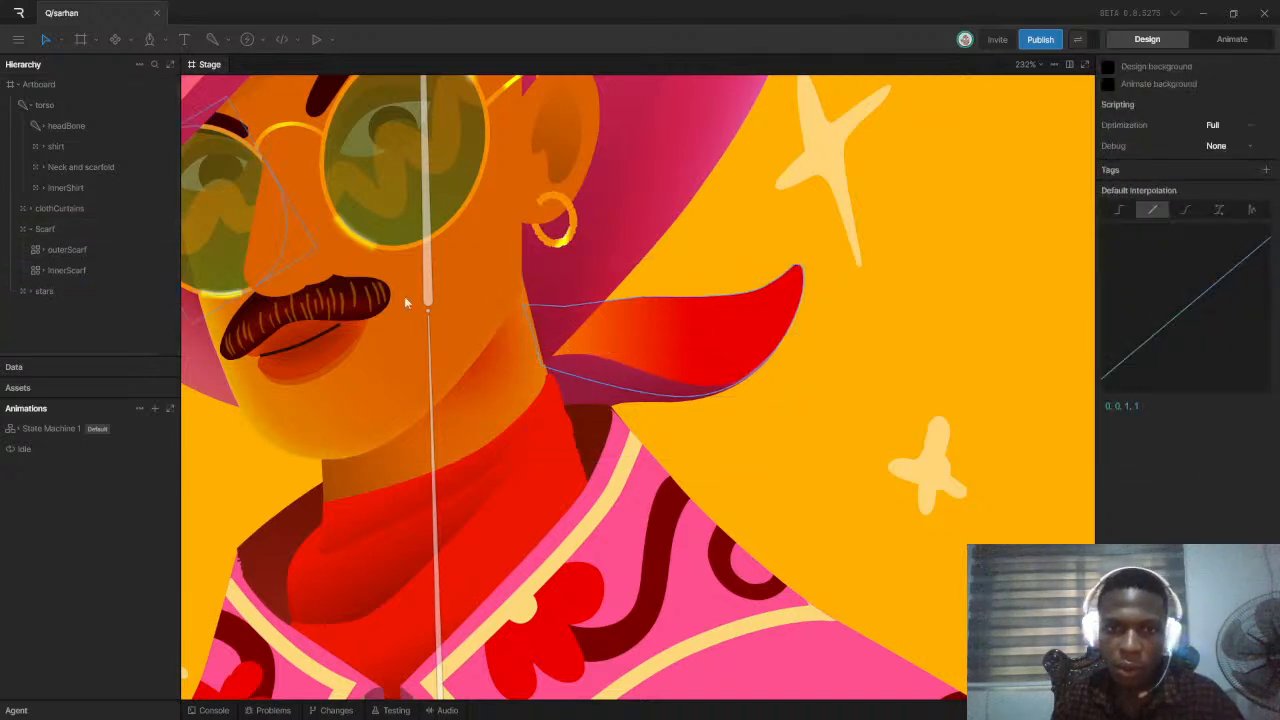
Draw a two-bone chain from the neck to the scarf's middle and on to its tip, the second bone about 83 long
{"action": "scroll", "coordinate": [547, 354], "scroll_direction": "up", "scroll_amount": 3}
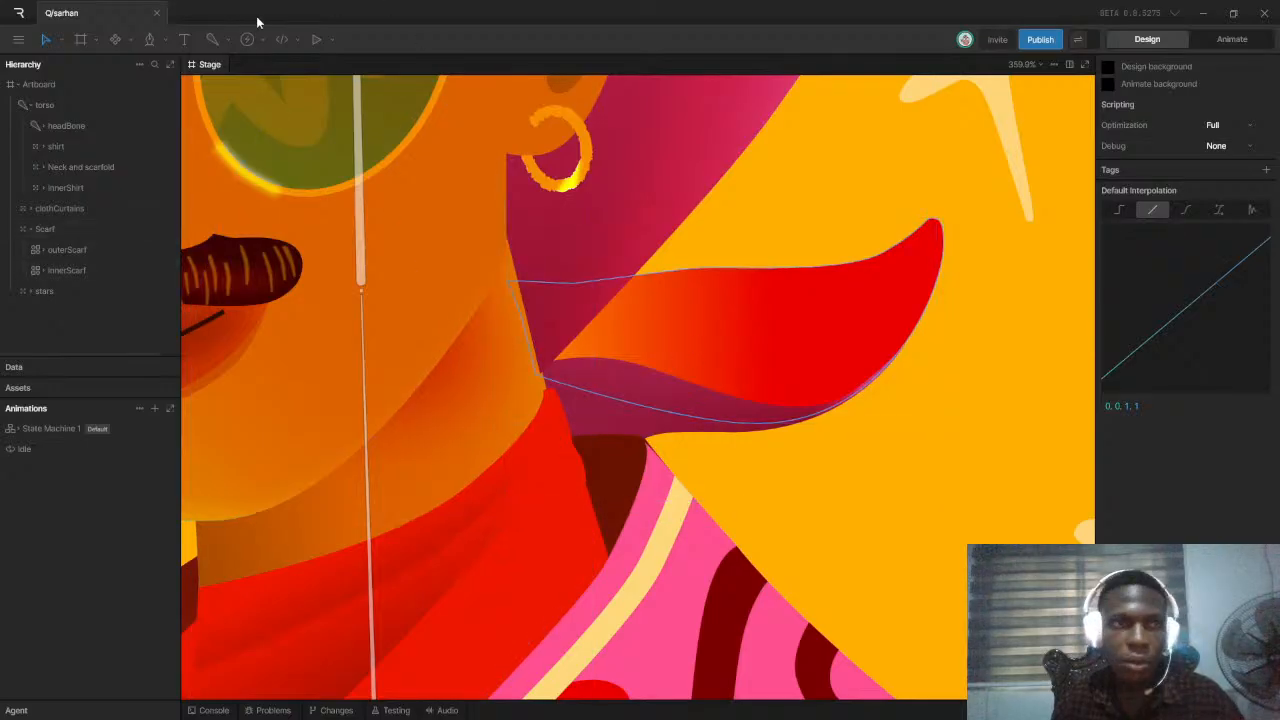
{"action": "left_click", "coordinate": [211, 40]}
{"action": "scroll", "coordinate": [490, 355], "scroll_direction": "up", "scroll_amount": 2}
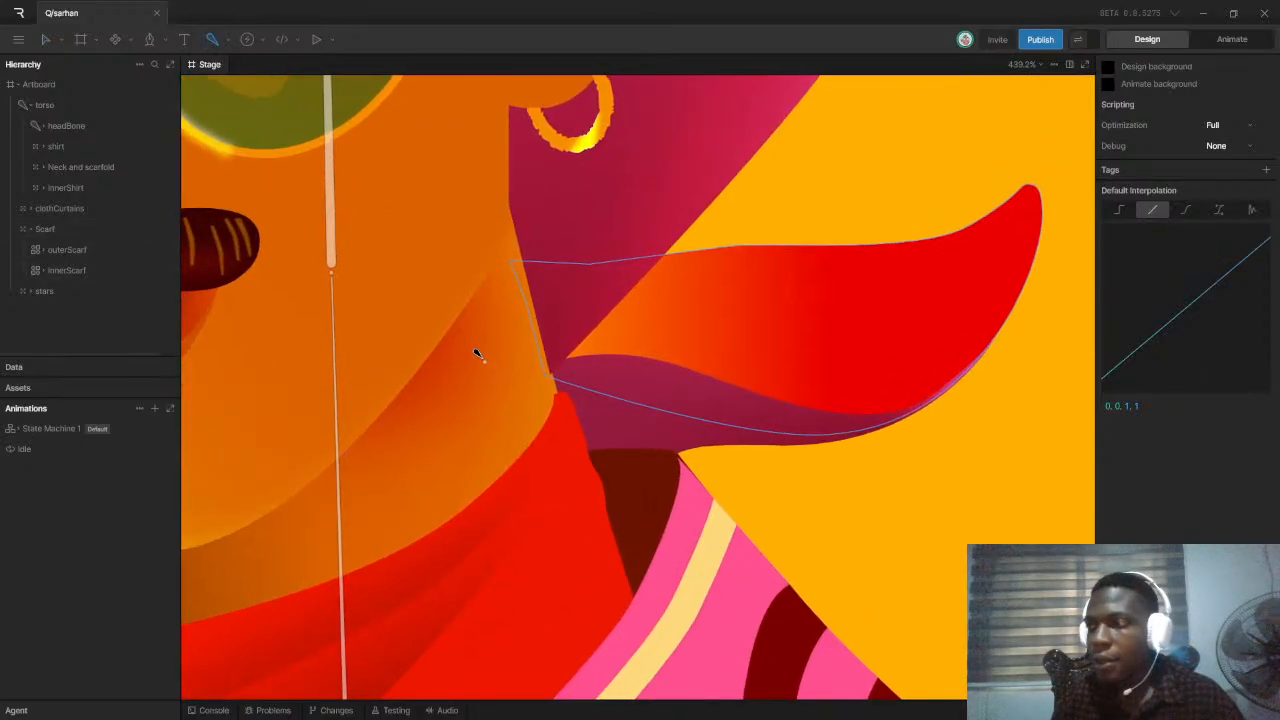
{"action": "left_click_drag", "start_coordinate": [483, 349], "coordinate": [840, 335]}
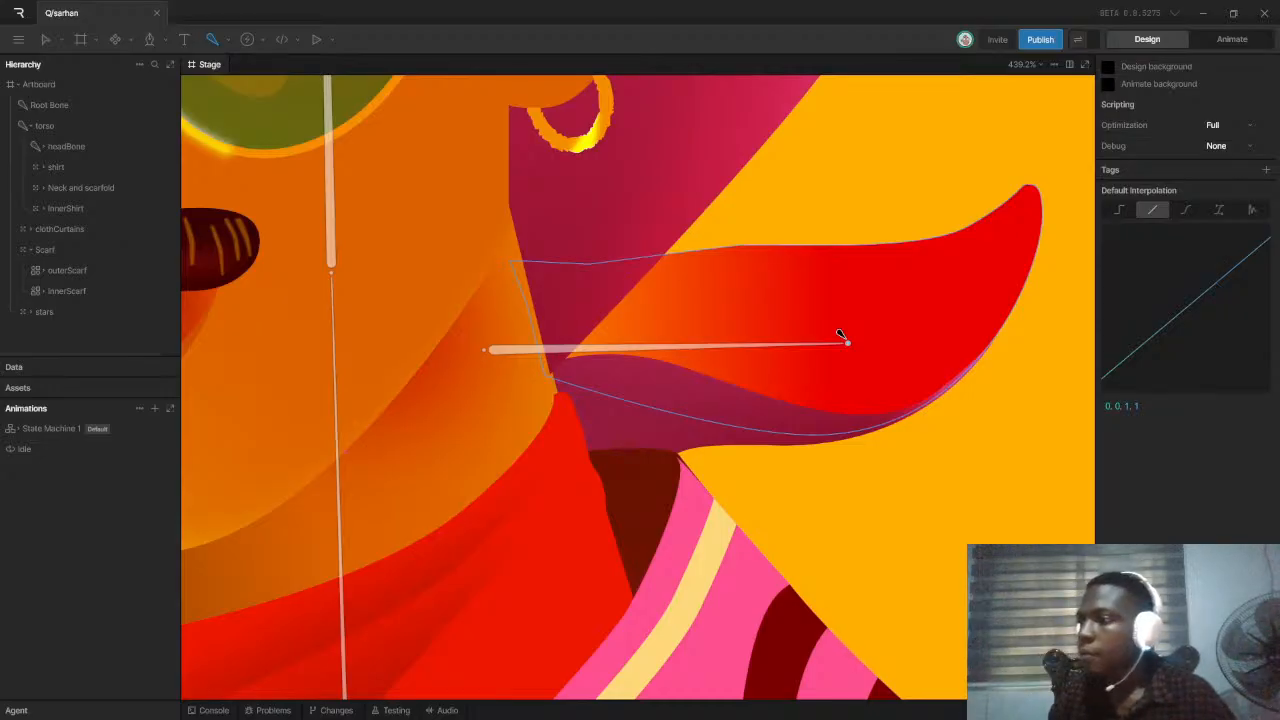
{"action": "left_click", "coordinate": [847, 342]}
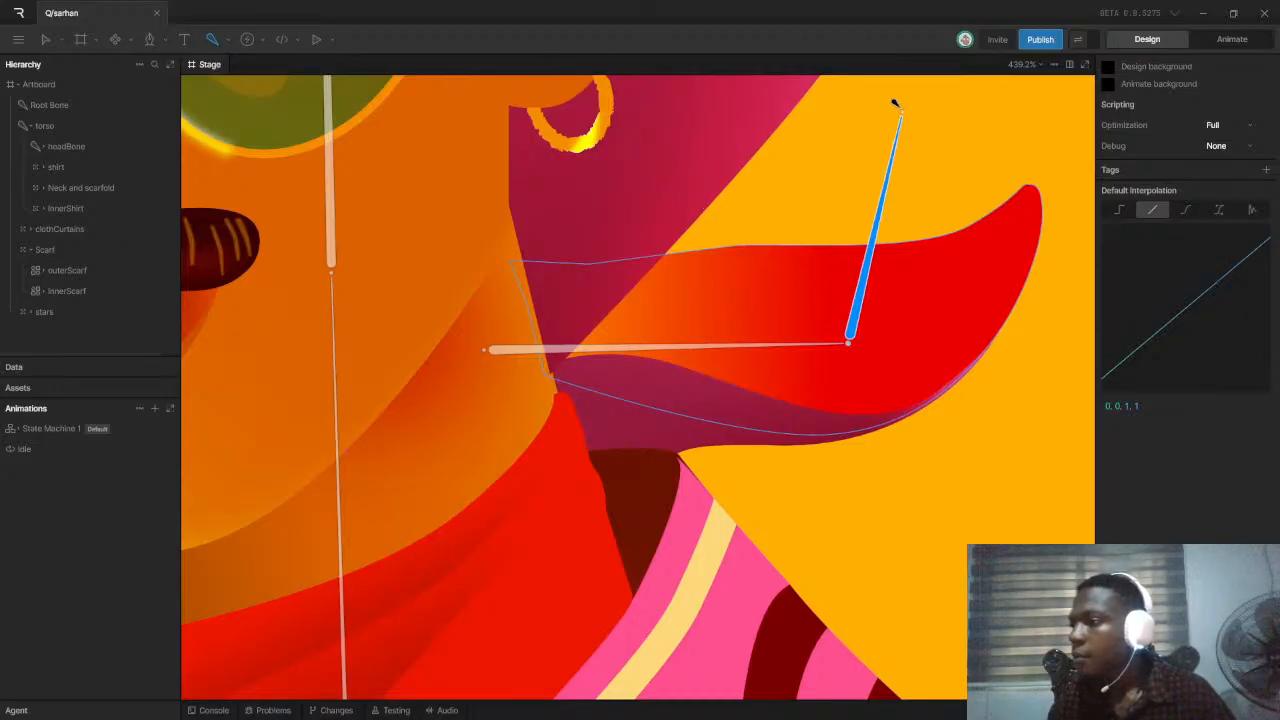
{"action": "left_click", "coordinate": [1034, 198]}
{"action": "key", "text": "v"}
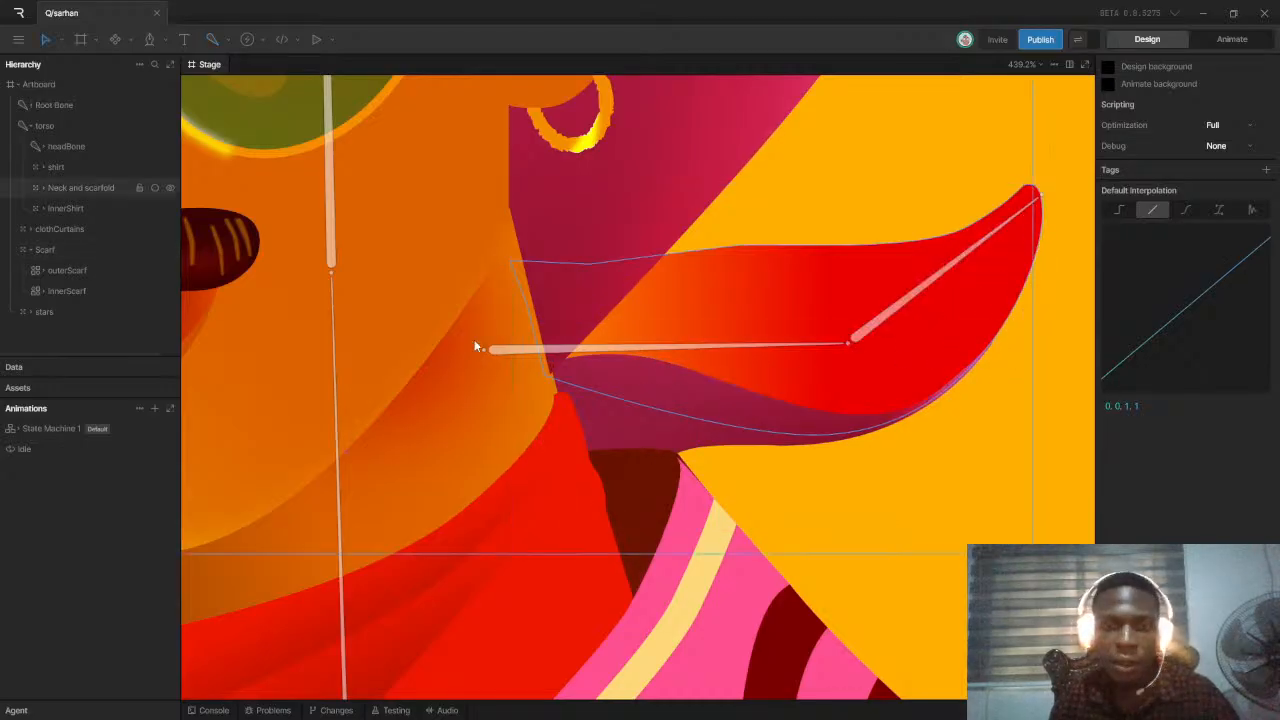
Examine the outlines of outerScarf and innerScarf against the two new bones along the scarf
{"action": "left_click", "coordinate": [82, 271]}
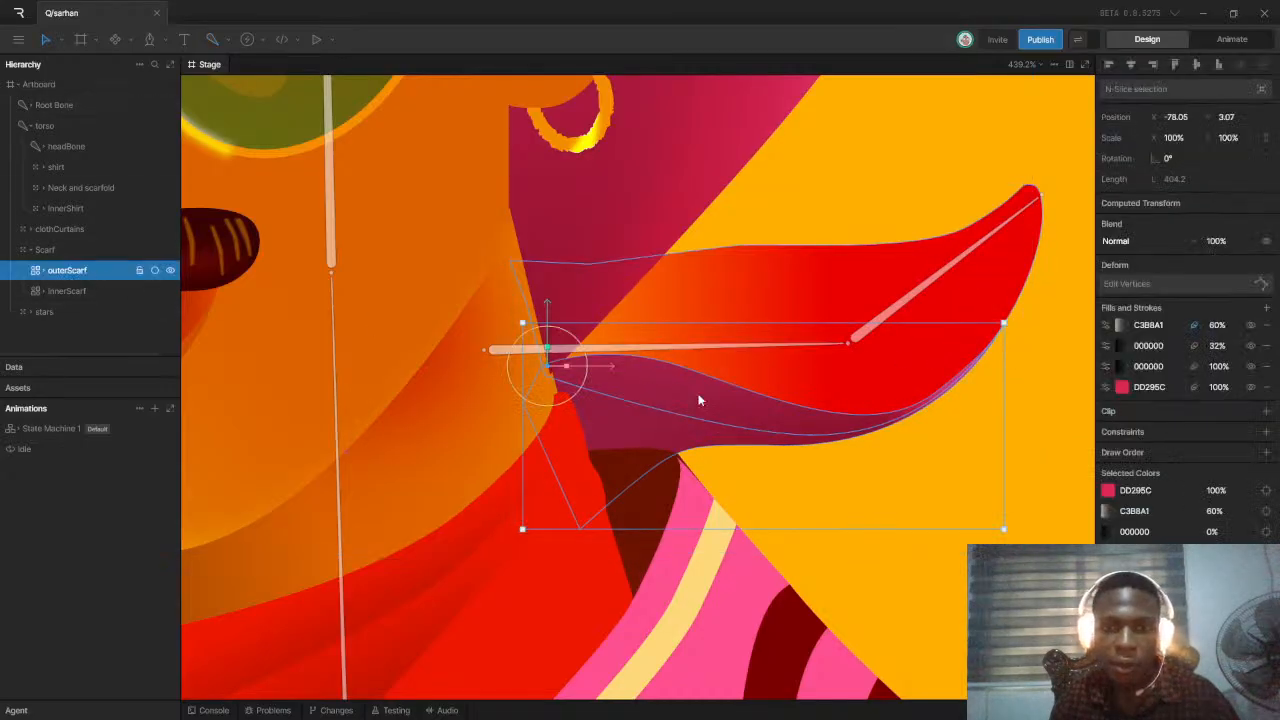
{"action": "scroll", "coordinate": [729, 404], "scroll_direction": "down", "scroll_amount": 1}
{"action": "scroll", "coordinate": [911, 388], "scroll_direction": "up", "scroll_amount": 3}
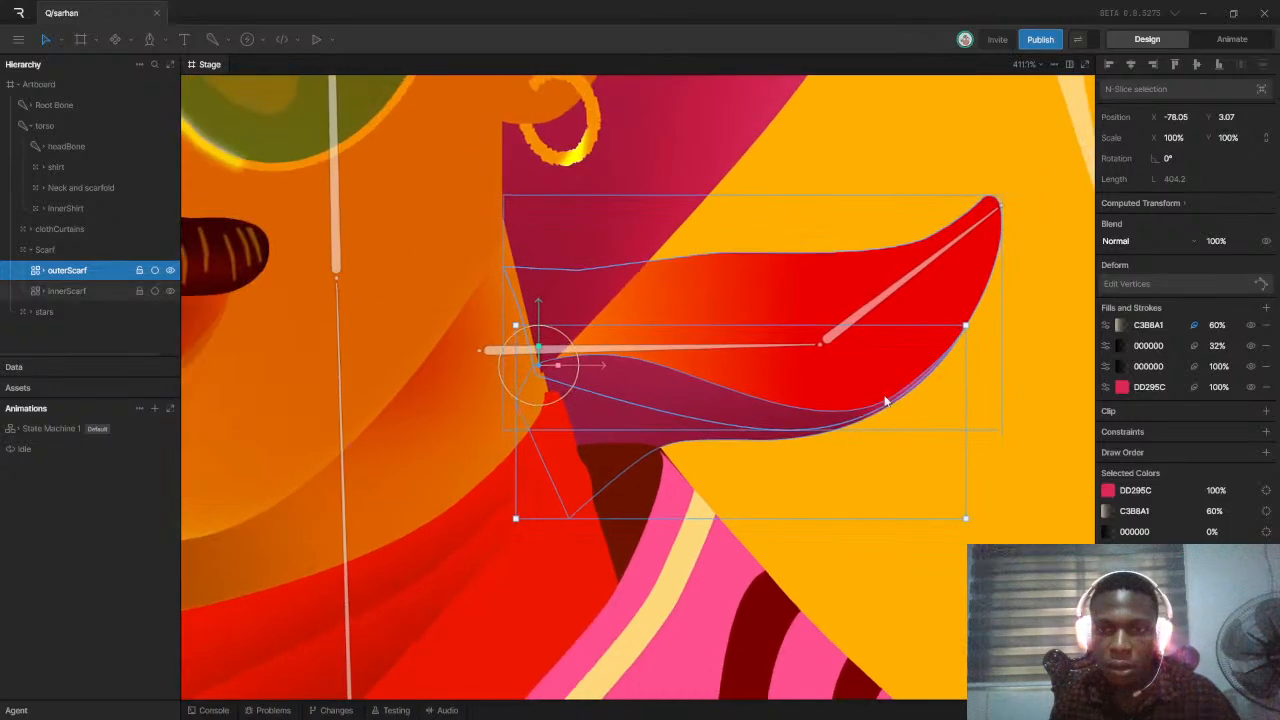
{"action": "scroll", "coordinate": [780, 305], "scroll_direction": "down", "scroll_amount": 3}
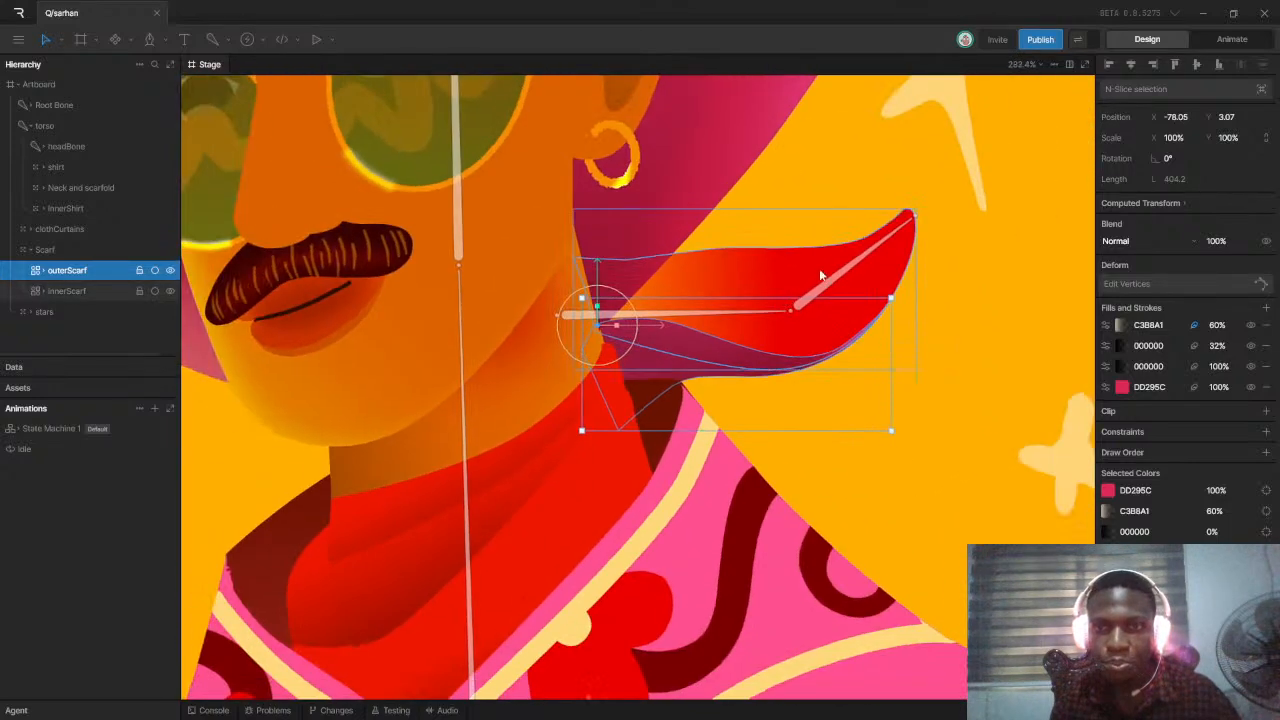
{"action": "scroll", "coordinate": [696, 289], "scroll_direction": "up", "scroll_amount": 2}
{"action": "scroll", "coordinate": [832, 310], "scroll_direction": "up", "scroll_amount": 4}
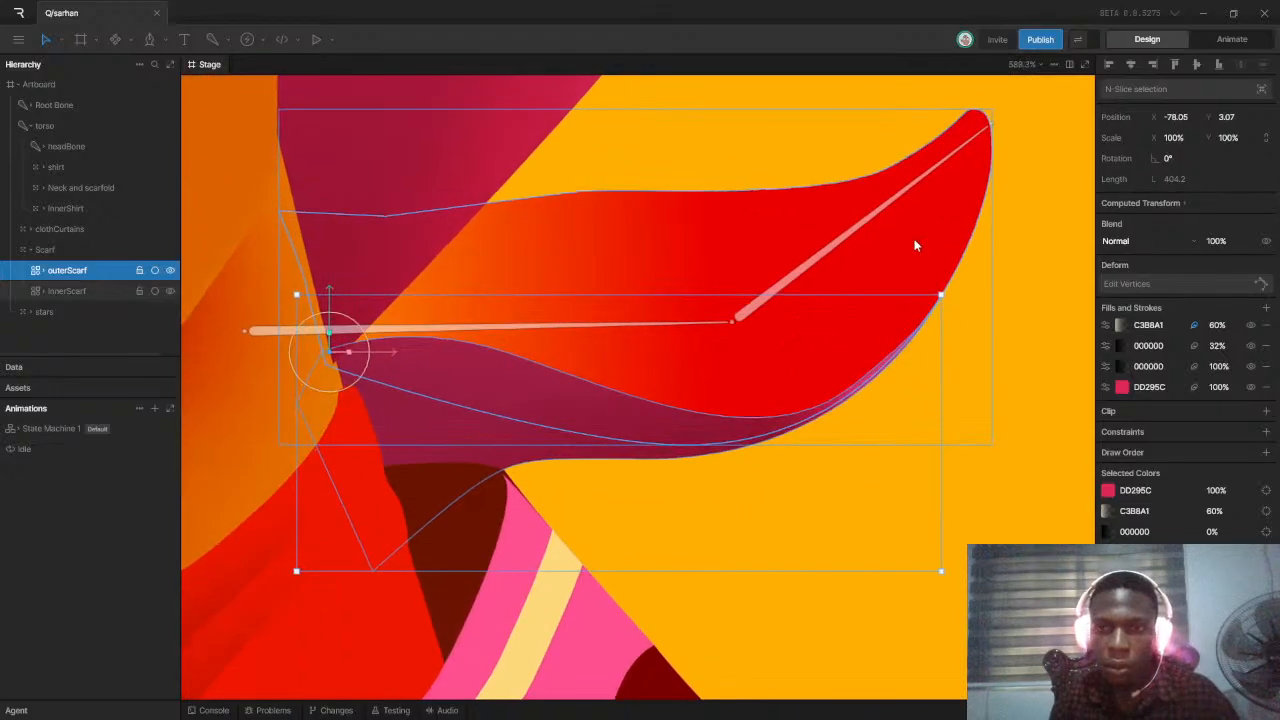
{"action": "left_click", "coordinate": [73, 289]}
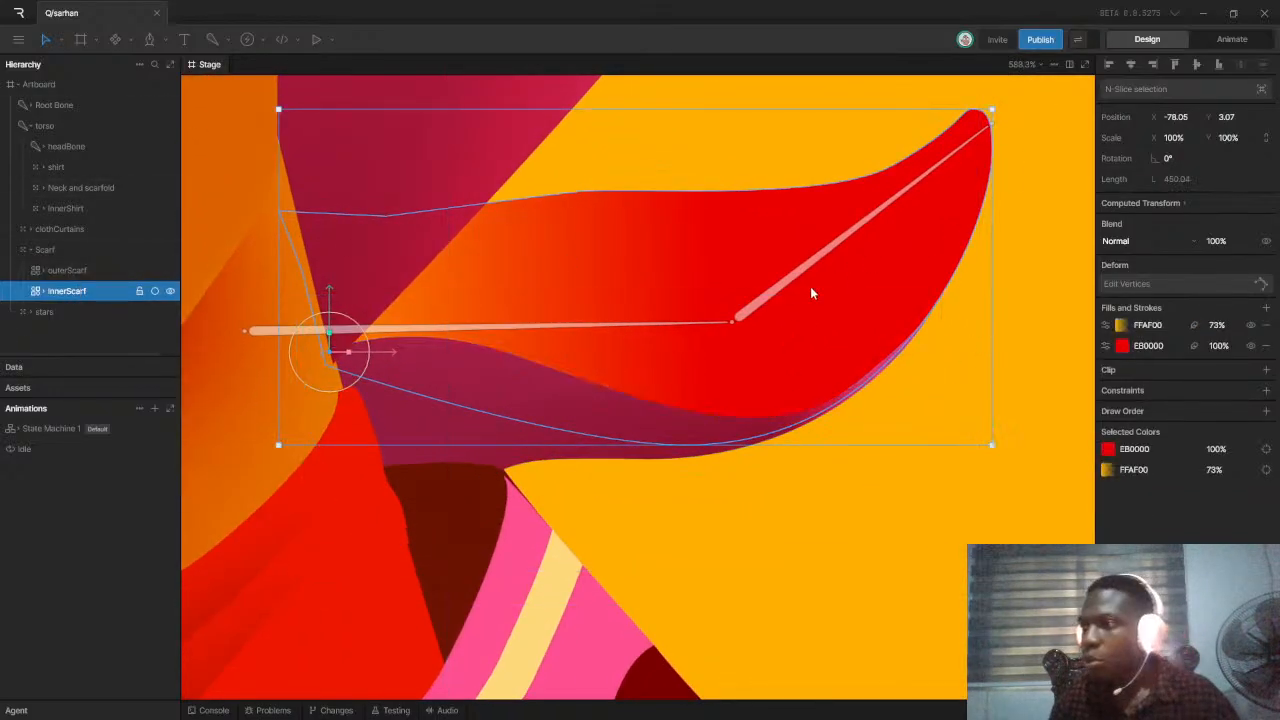
{"action": "scroll", "coordinate": [770, 292], "scroll_direction": "up", "scroll_amount": 2}
{"action": "left_click", "coordinate": [807, 262]}
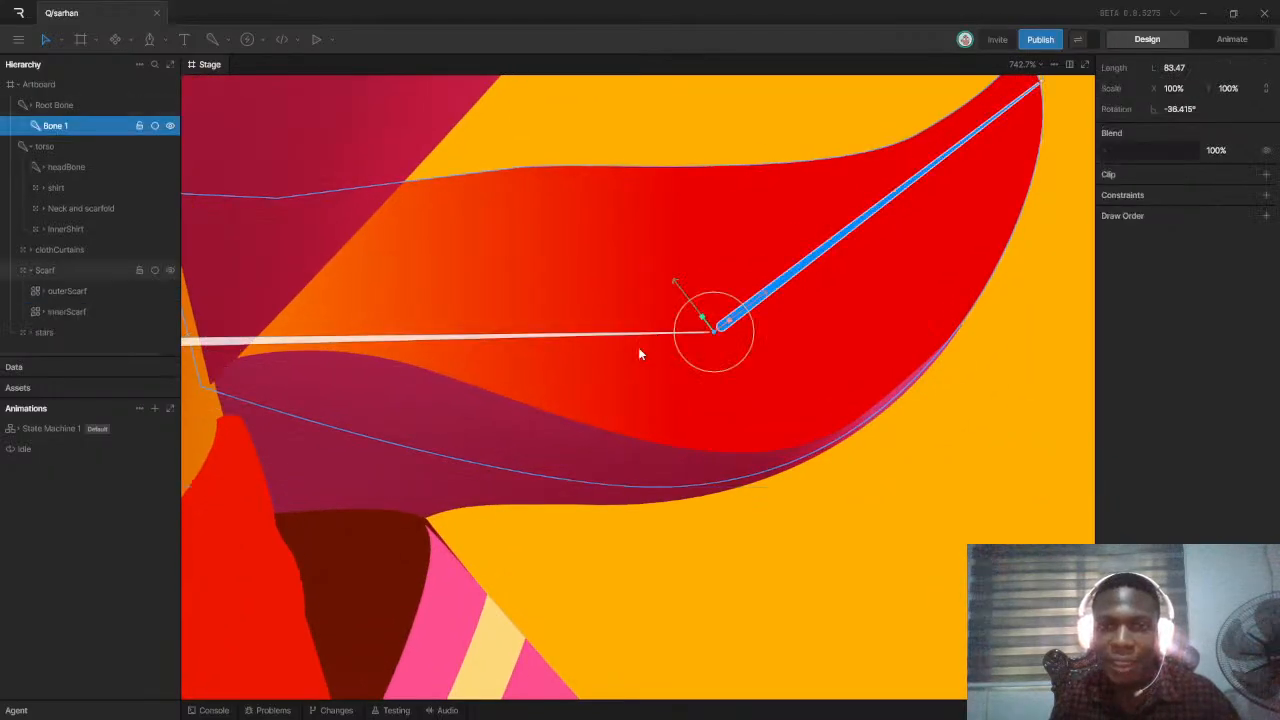
{"action": "left_click", "coordinate": [955, 333]}
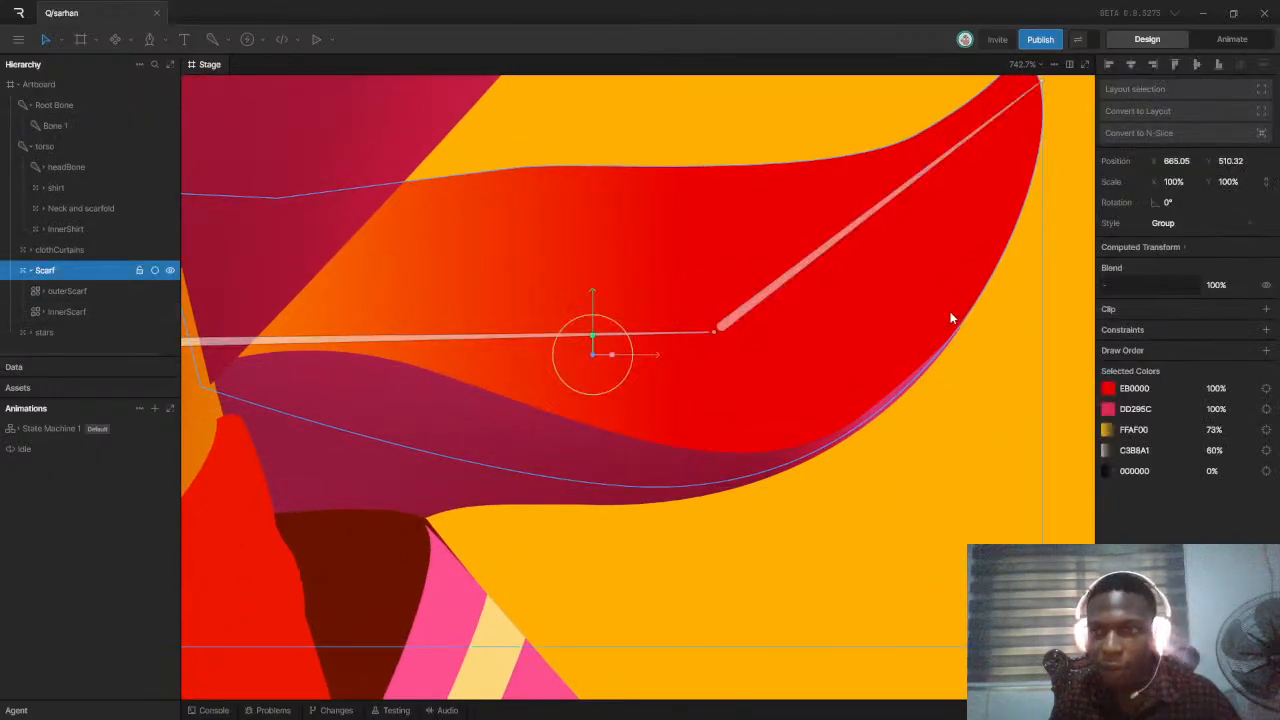
Open the innerScarf path for vertex editing and select all of its vertices, including those at the tip
{"action": "left_click", "coordinate": [784, 200]}
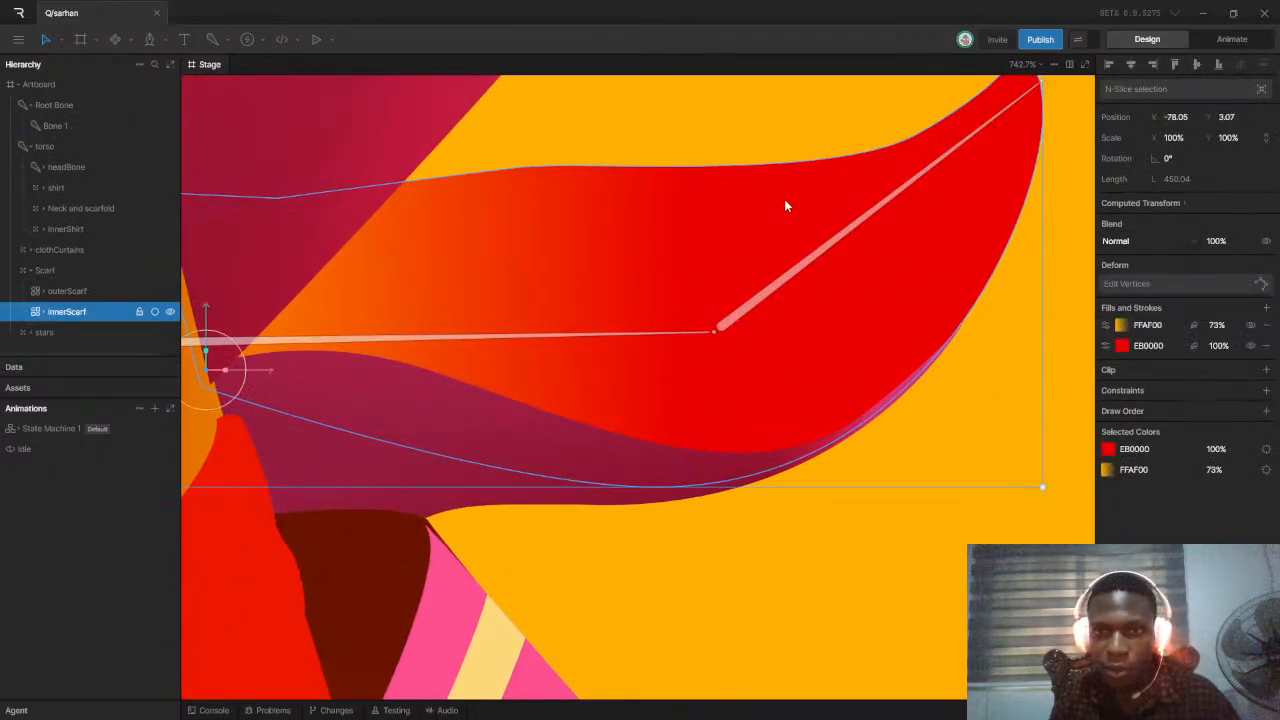
{"action": "left_click", "coordinate": [1136, 284]}
{"action": "scroll", "coordinate": [921, 306], "scroll_direction": "down", "scroll_amount": 3}
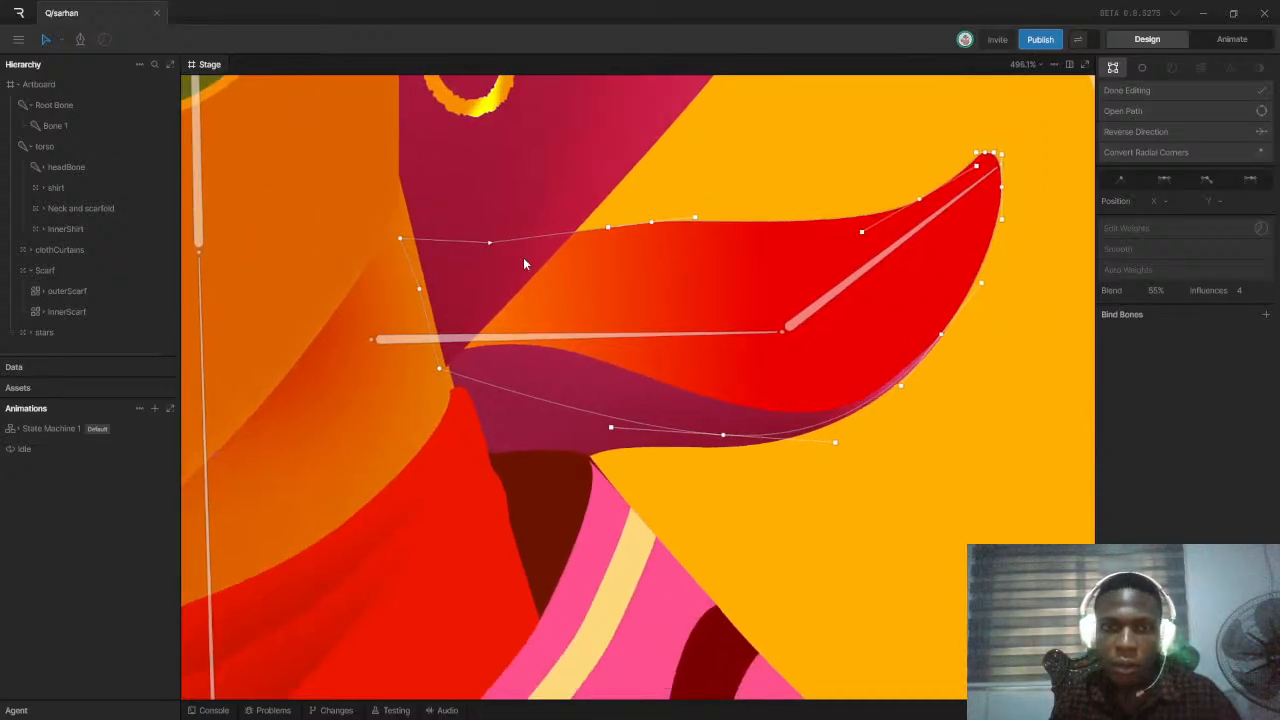
{"action": "left_click_drag", "start_coordinate": [288, 168], "coordinate": [1014, 449]}
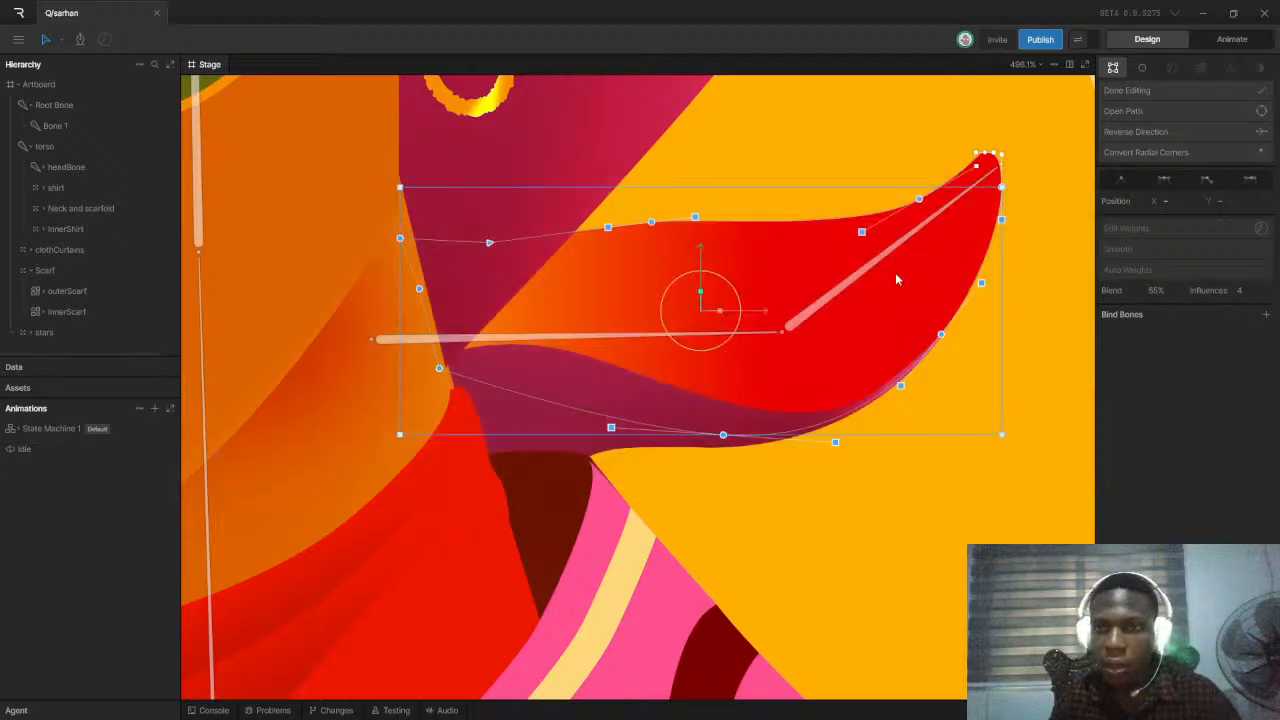
{"action": "scroll", "coordinate": [1000, 145], "scroll_direction": "down", "scroll_amount": 3}
{"action": "left_click_drag", "start_coordinate": [1022, 131], "coordinate": [533, 373]}
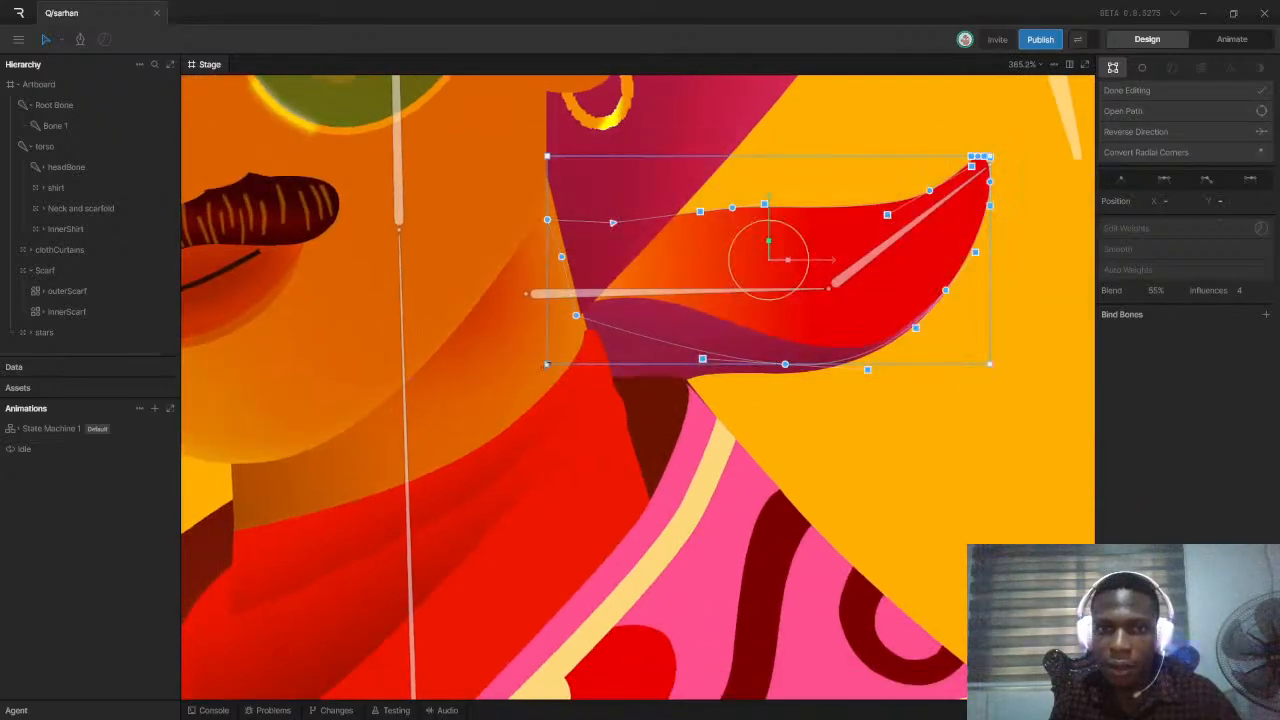
Bind the selected innerScarf vertices to Root Bone and Bone 1, and finish editing the path
{"action": "scroll", "coordinate": [985, 243], "scroll_direction": "up", "scroll_amount": 3}
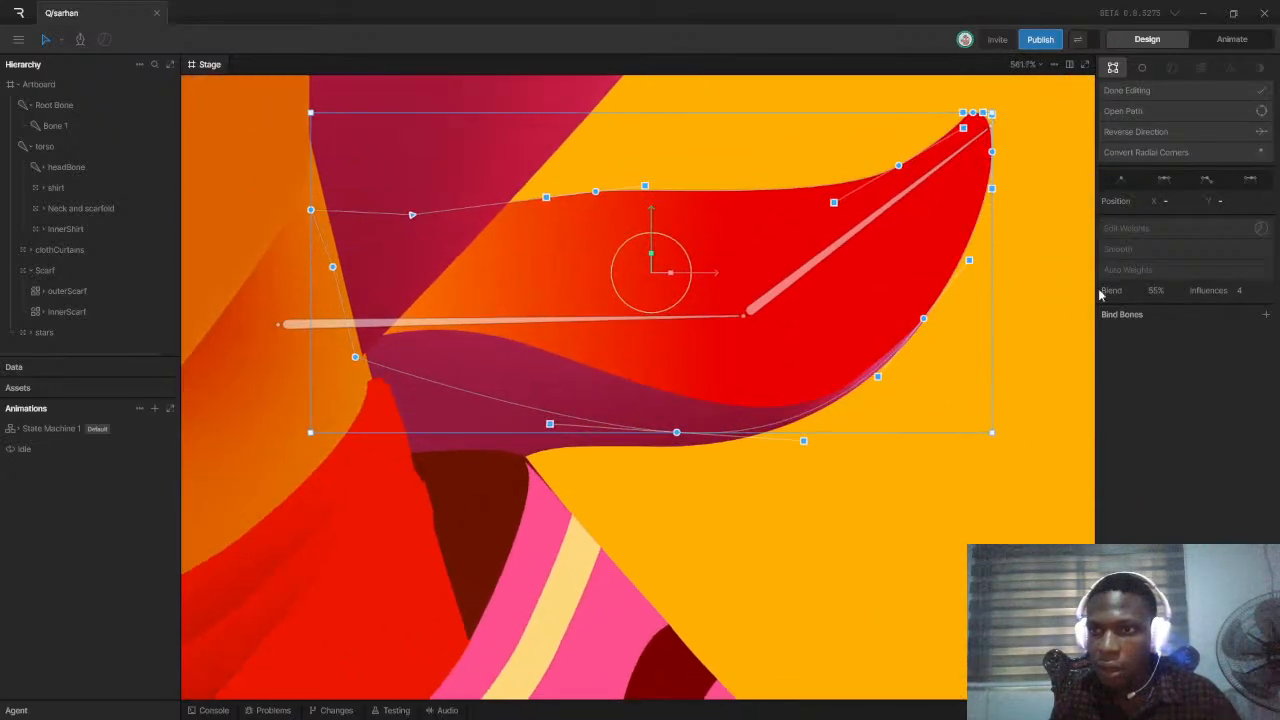
{"action": "left_click", "coordinate": [1265, 314]}
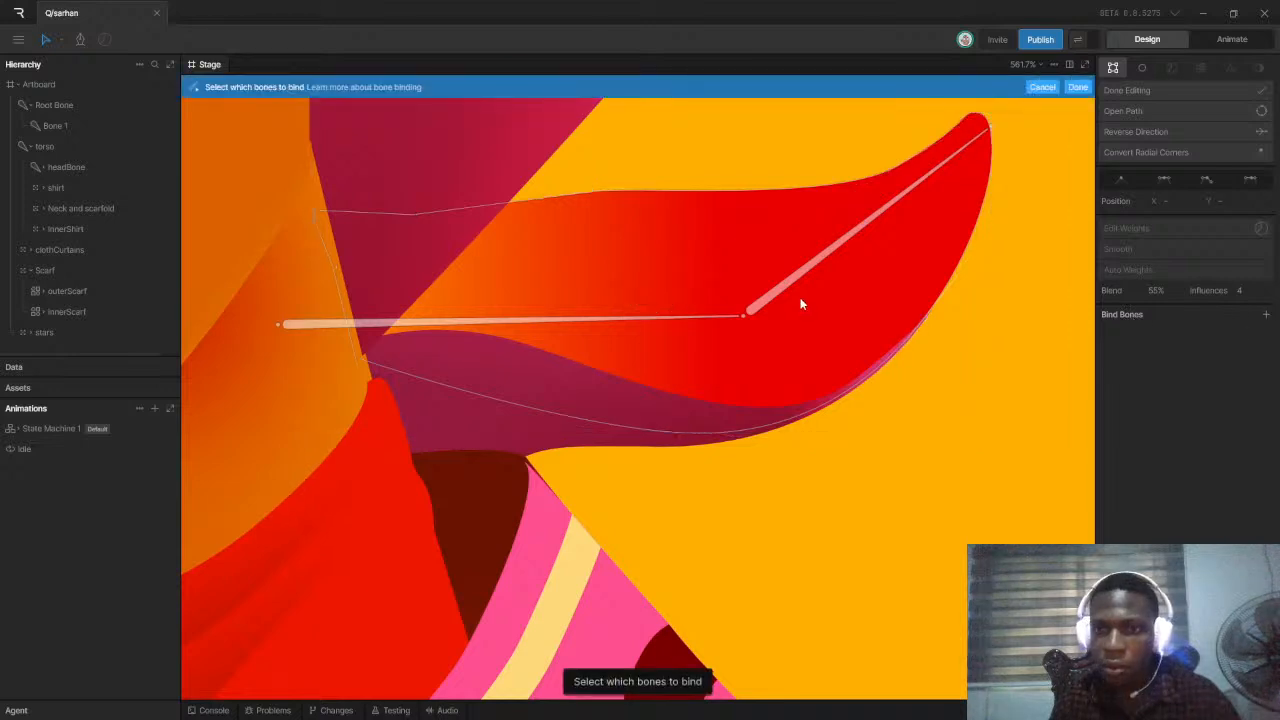
{"action": "left_click", "coordinate": [805, 267]}
{"action": "left_click", "coordinate": [604, 320]}
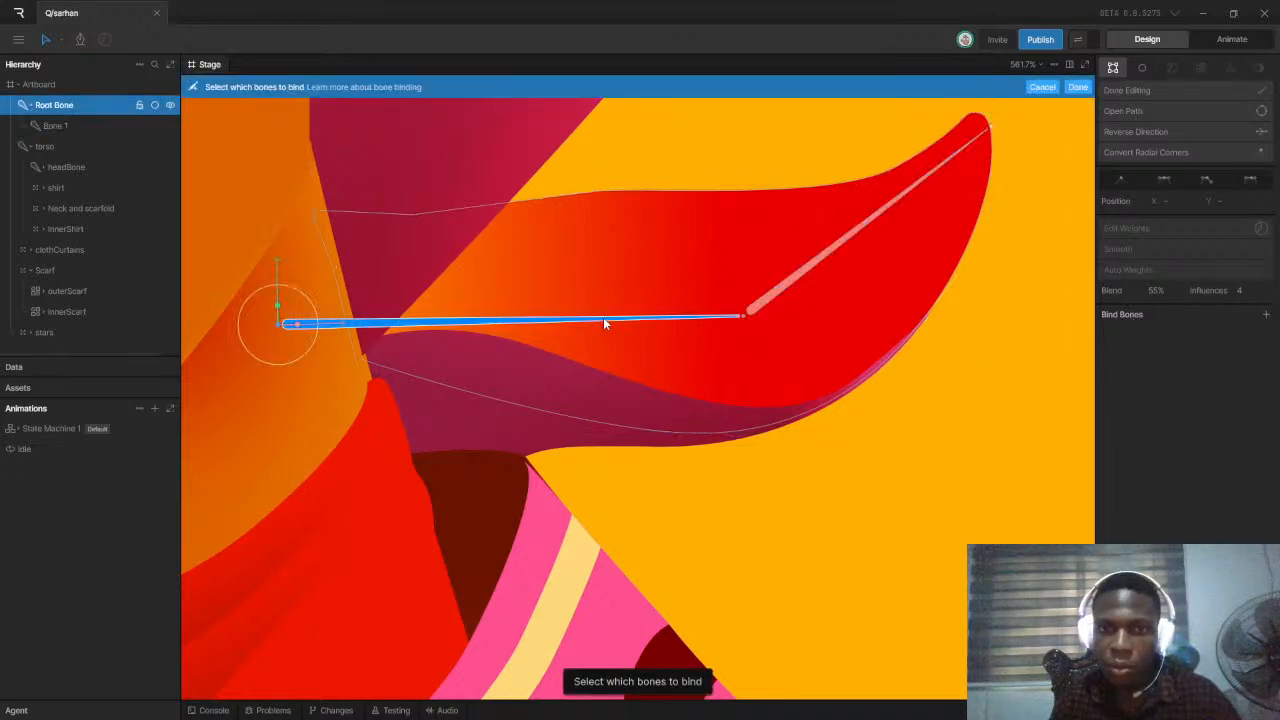
{"action": "left_click", "coordinate": [870, 220]}
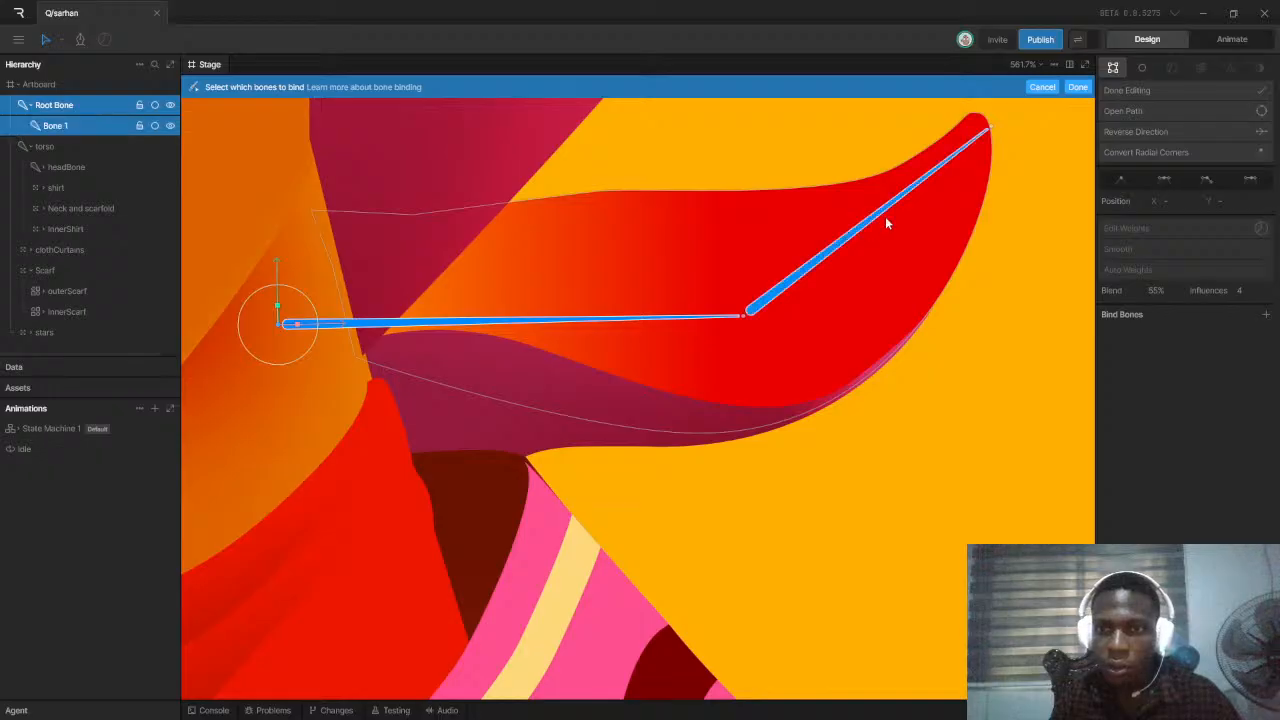
{"action": "left_click", "coordinate": [1078, 87]}
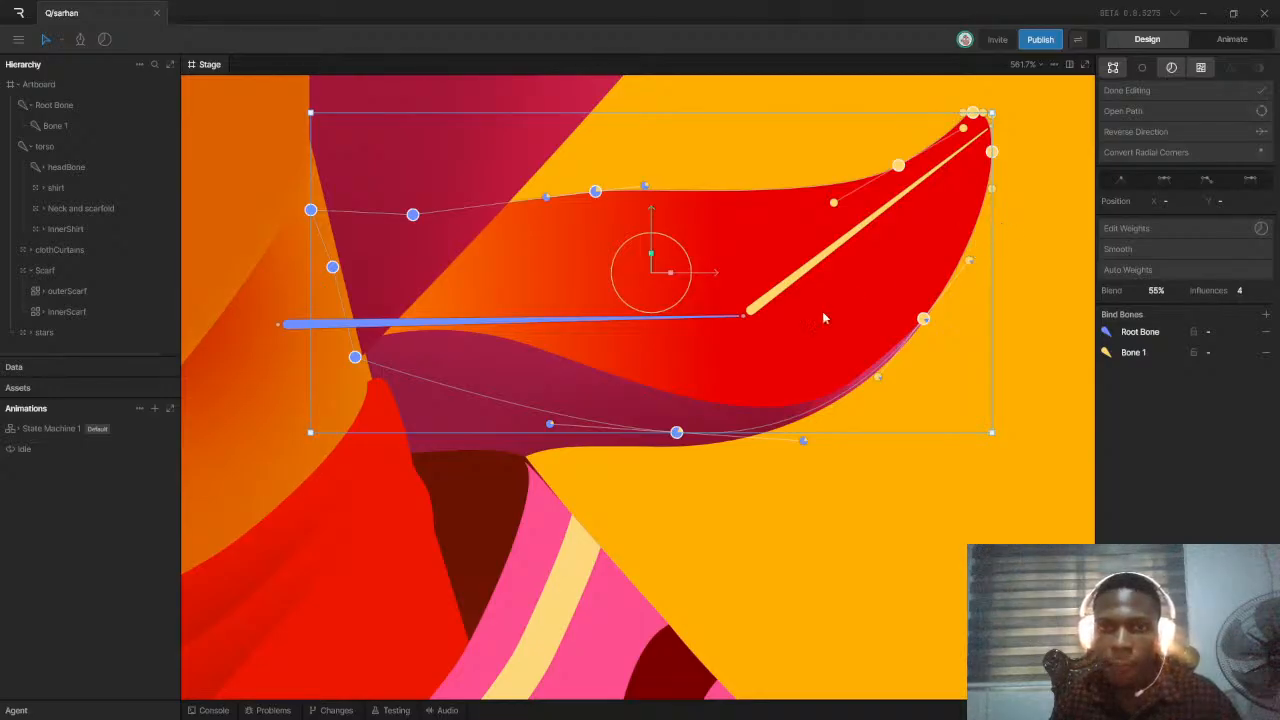
{"action": "scroll", "coordinate": [753, 470], "scroll_direction": "down", "scroll_amount": 3}
{"action": "left_click", "coordinate": [868, 470]}
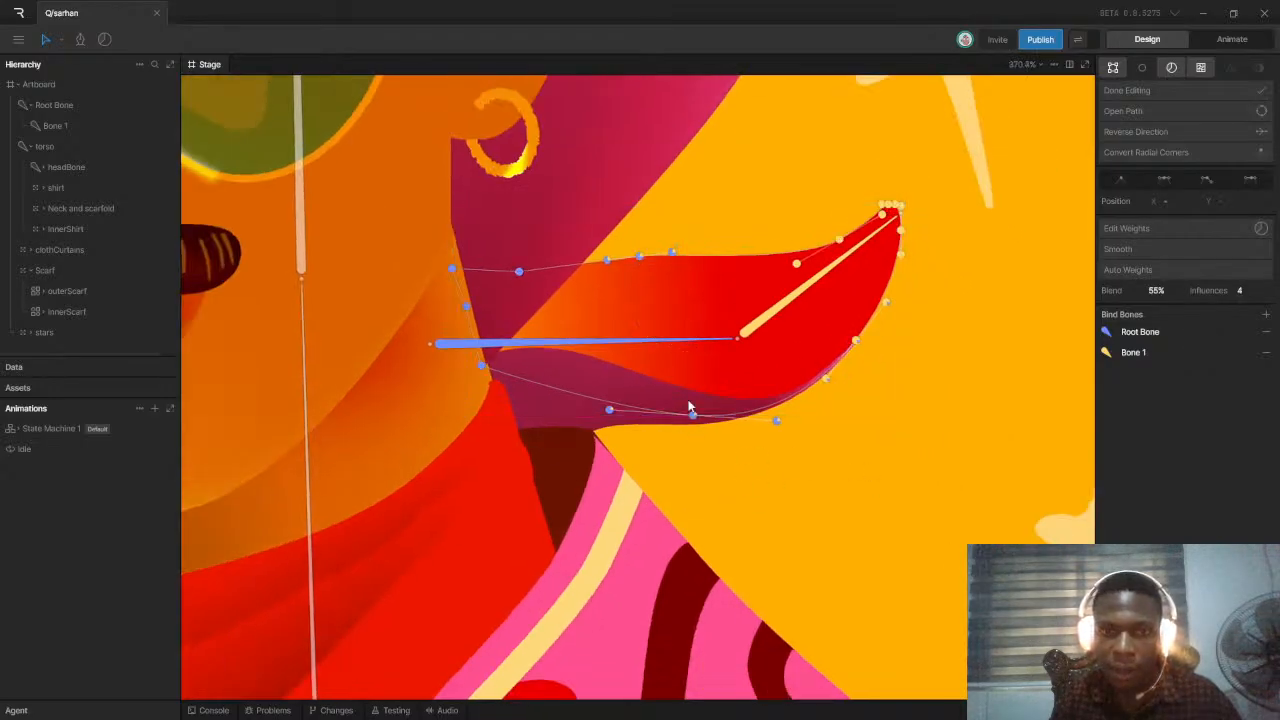
{"action": "scroll", "coordinate": [690, 400], "scroll_direction": "down", "scroll_amount": 2}
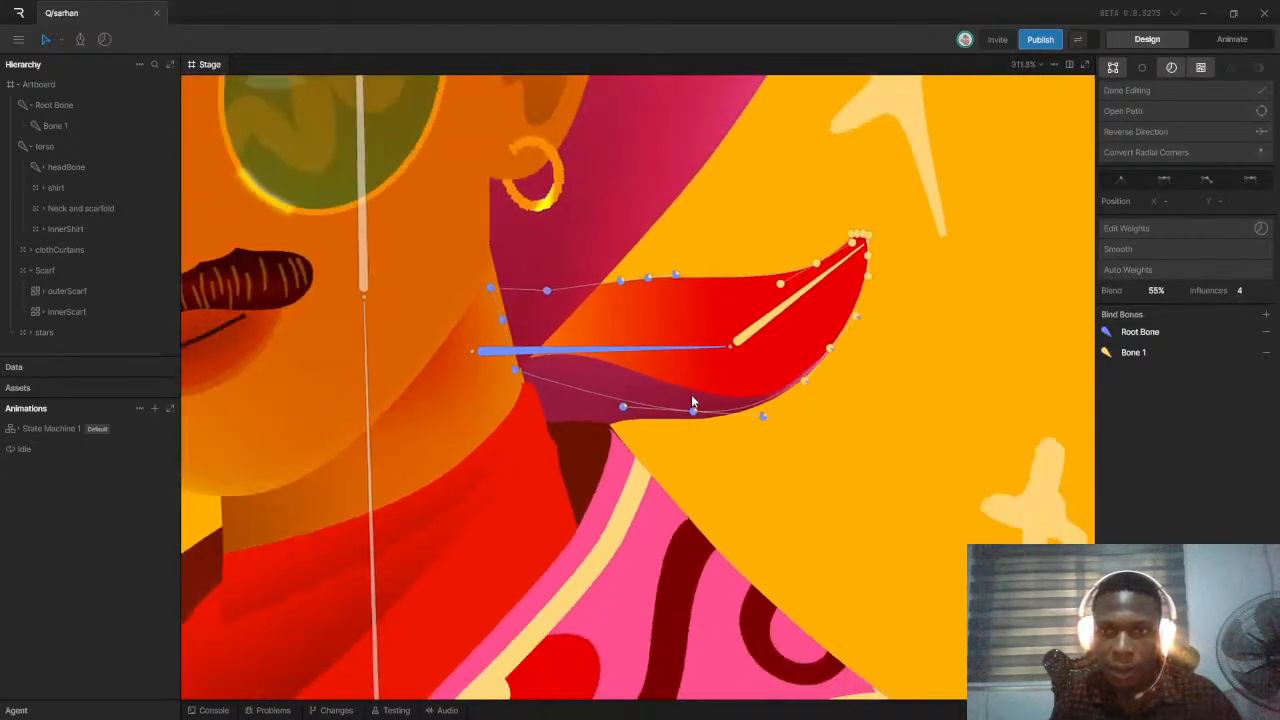
{"action": "left_click", "coordinate": [1229, 91]}
Test the innerScarf binding by rotating Root Bone to about 1.5° and Bone 1 to about -91°, and undo both rotations
{"action": "left_click", "coordinate": [531, 352]}
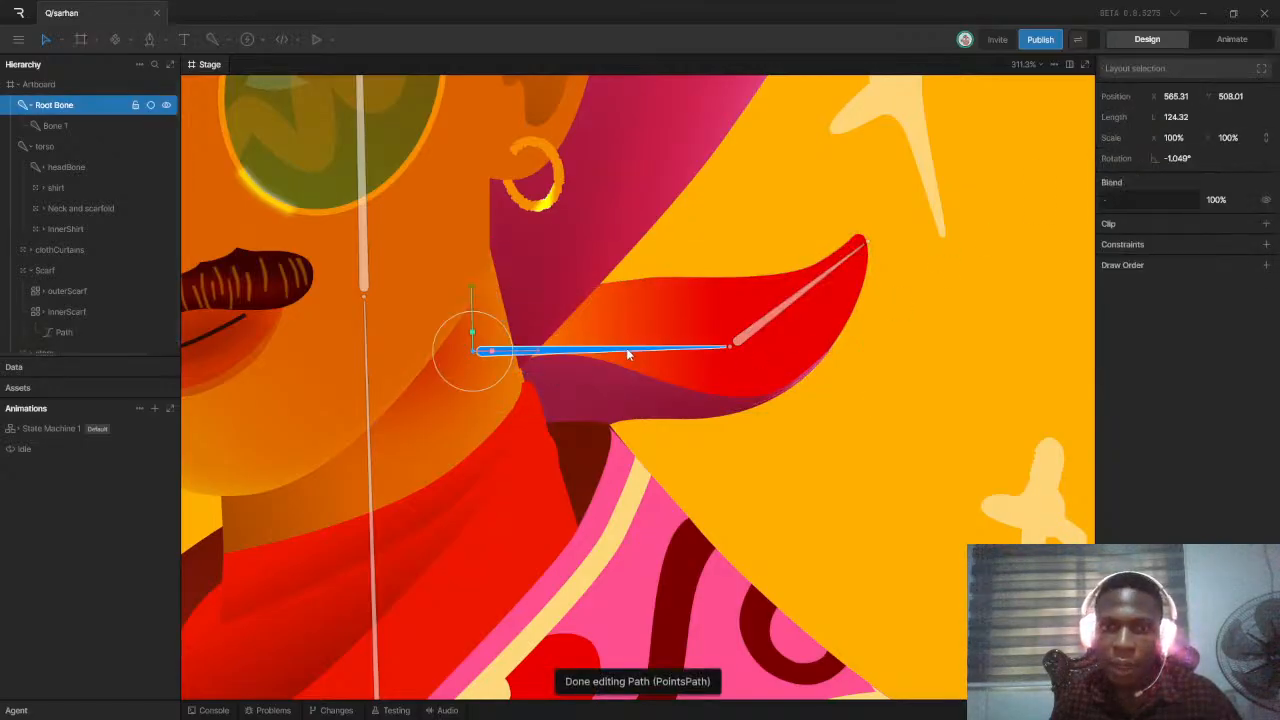
{"action": "left_click_drag", "start_coordinate": [515, 345], "coordinate": [542, 322]}
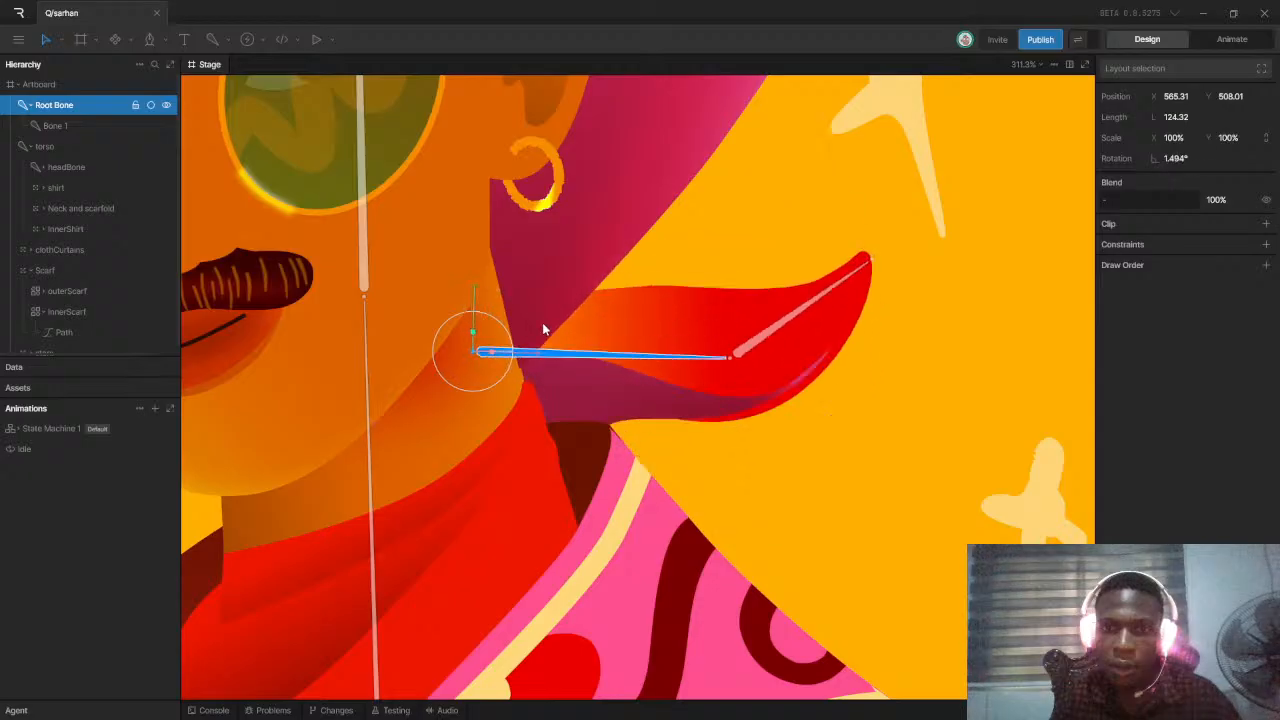
{"action": "left_click", "coordinate": [763, 337]}
{"action": "left_click_drag", "start_coordinate": [767, 357], "coordinate": [782, 329]}
{"action": "key", "text": "ctrl+z"}
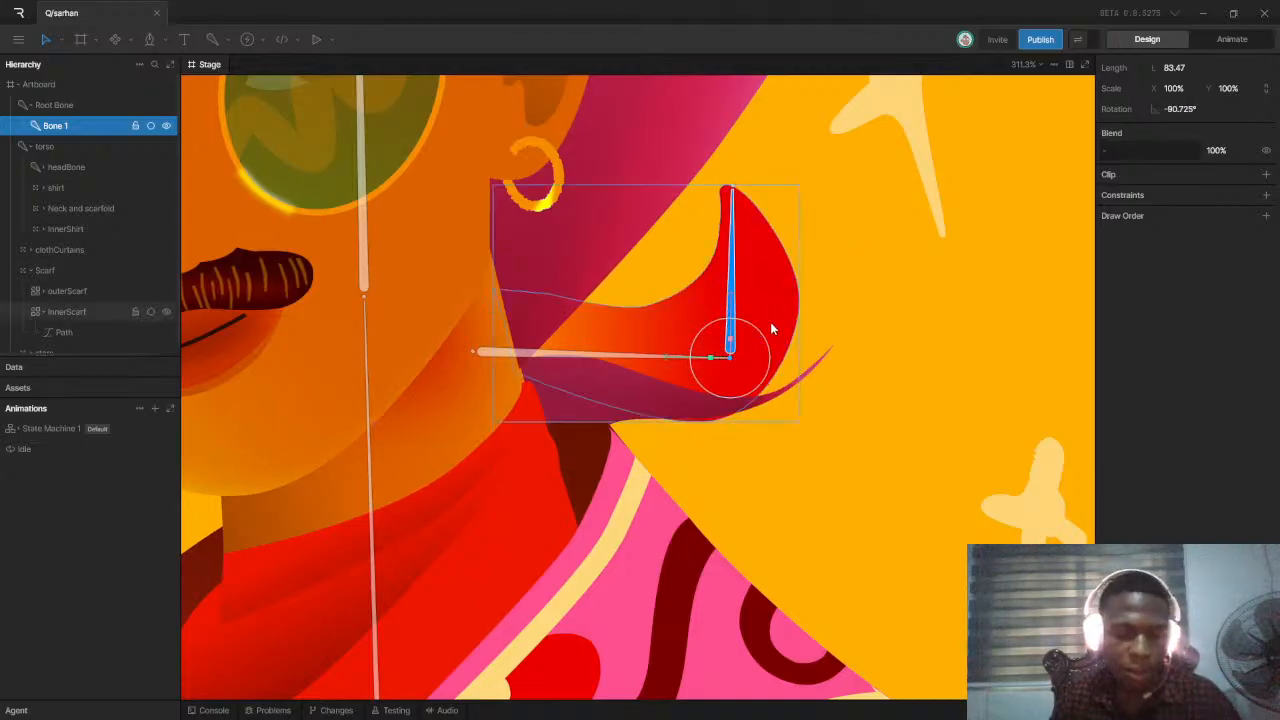
{"action": "key", "text": "ctrl+z"}
Bind the outerScarf path to Bone 1 and Root Bone, and finish editing its vertices
{"action": "left_click", "coordinate": [771, 327]}
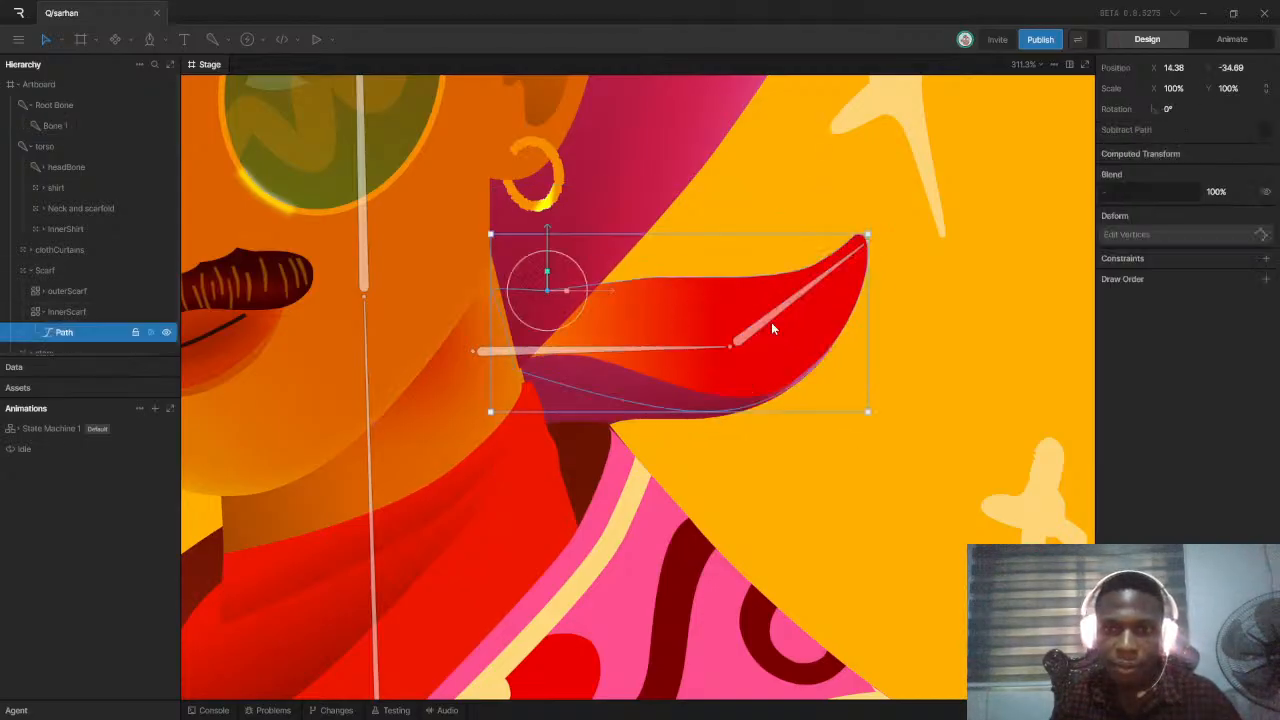
{"action": "left_click", "coordinate": [594, 402]}
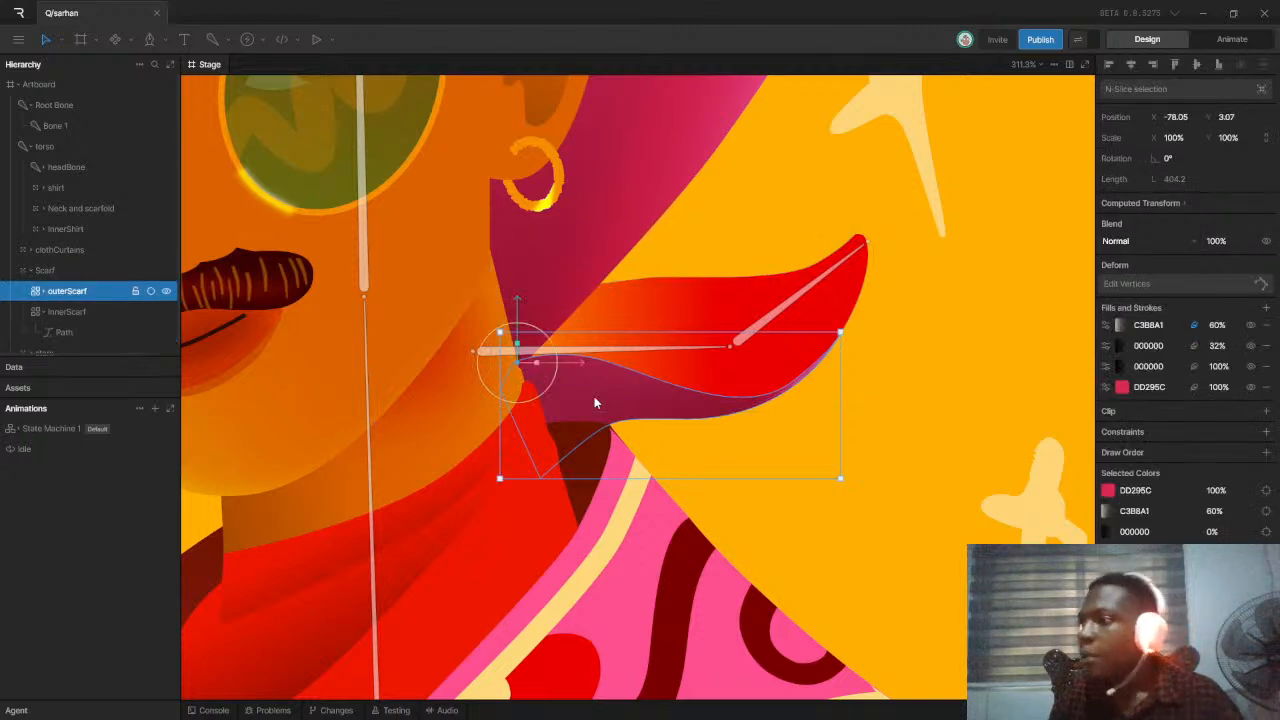
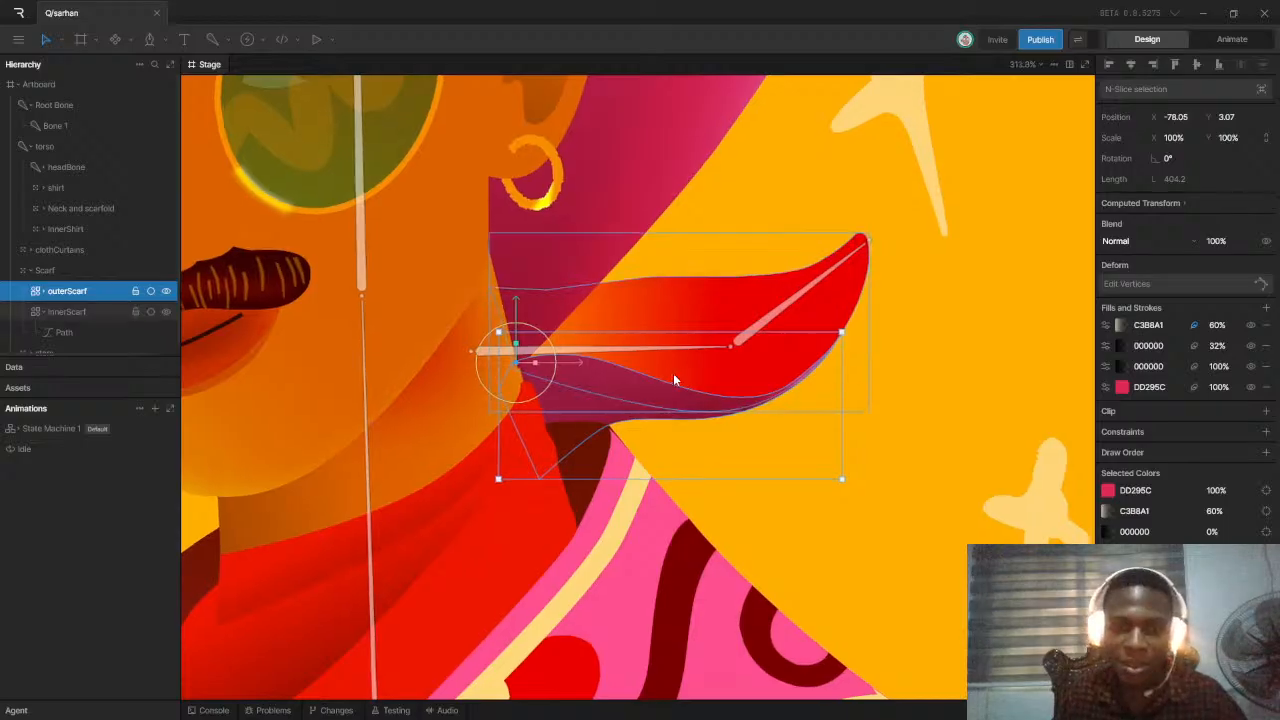
{"action": "scroll", "coordinate": [683, 410], "scroll_direction": "up", "scroll_amount": 4}
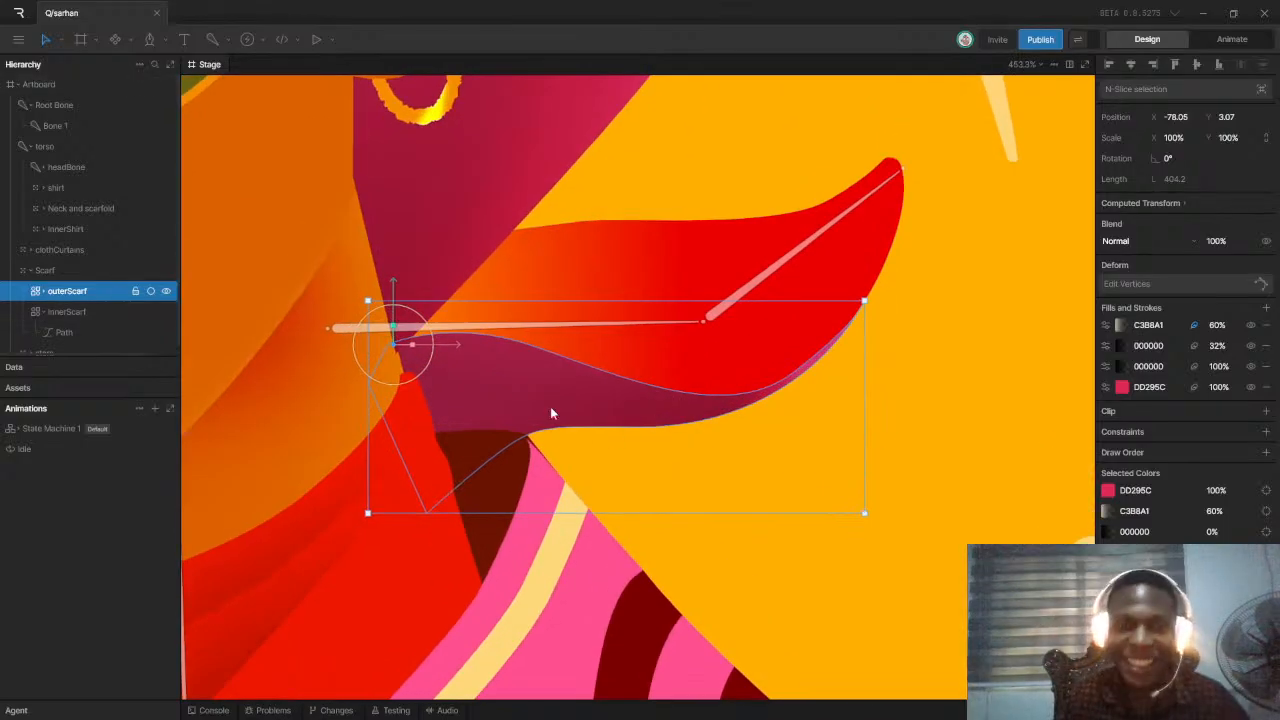
{"action": "left_click", "coordinate": [907, 258]}
{"action": "left_click", "coordinate": [504, 392]}
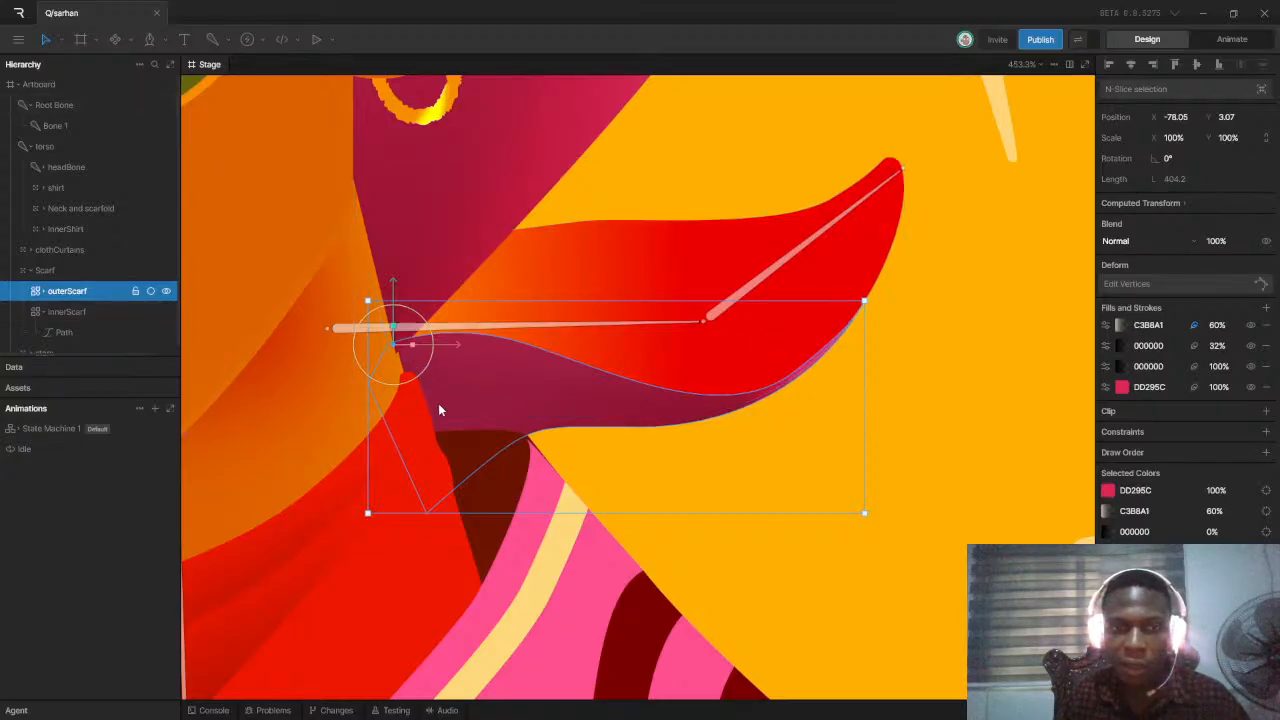
{"action": "left_click", "coordinate": [1140, 285]}
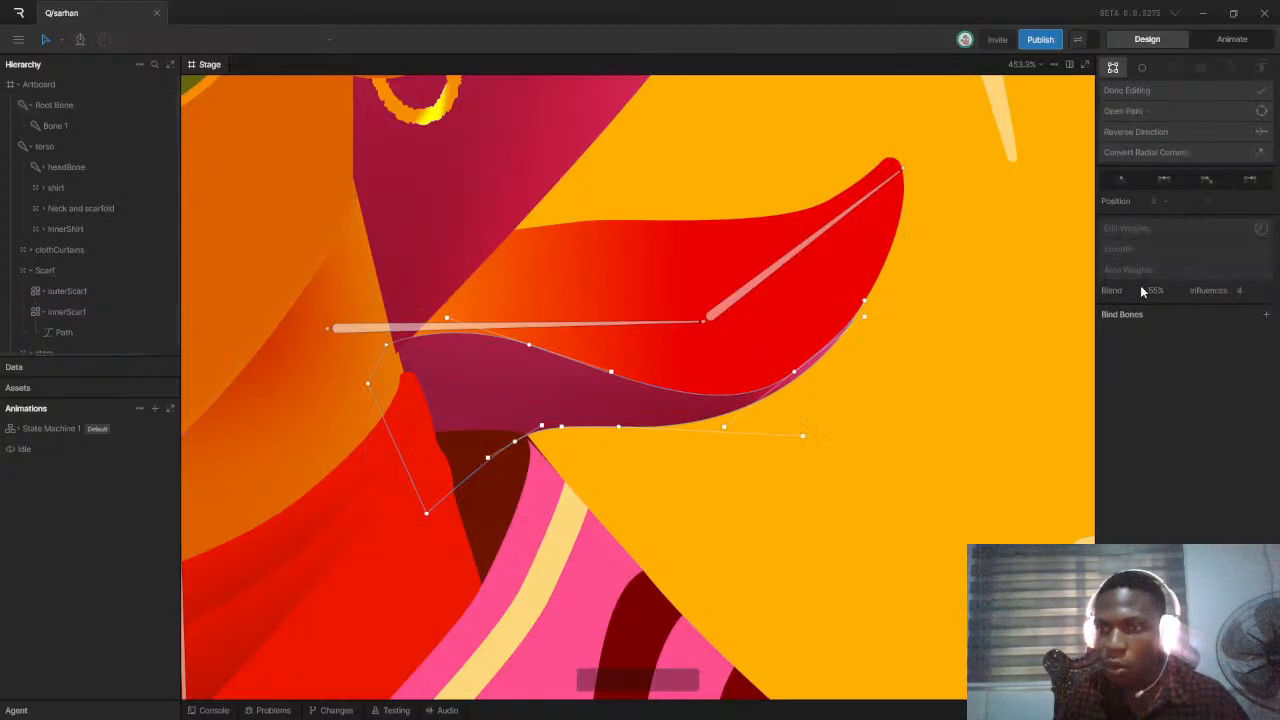
{"action": "left_click", "coordinate": [1265, 315]}
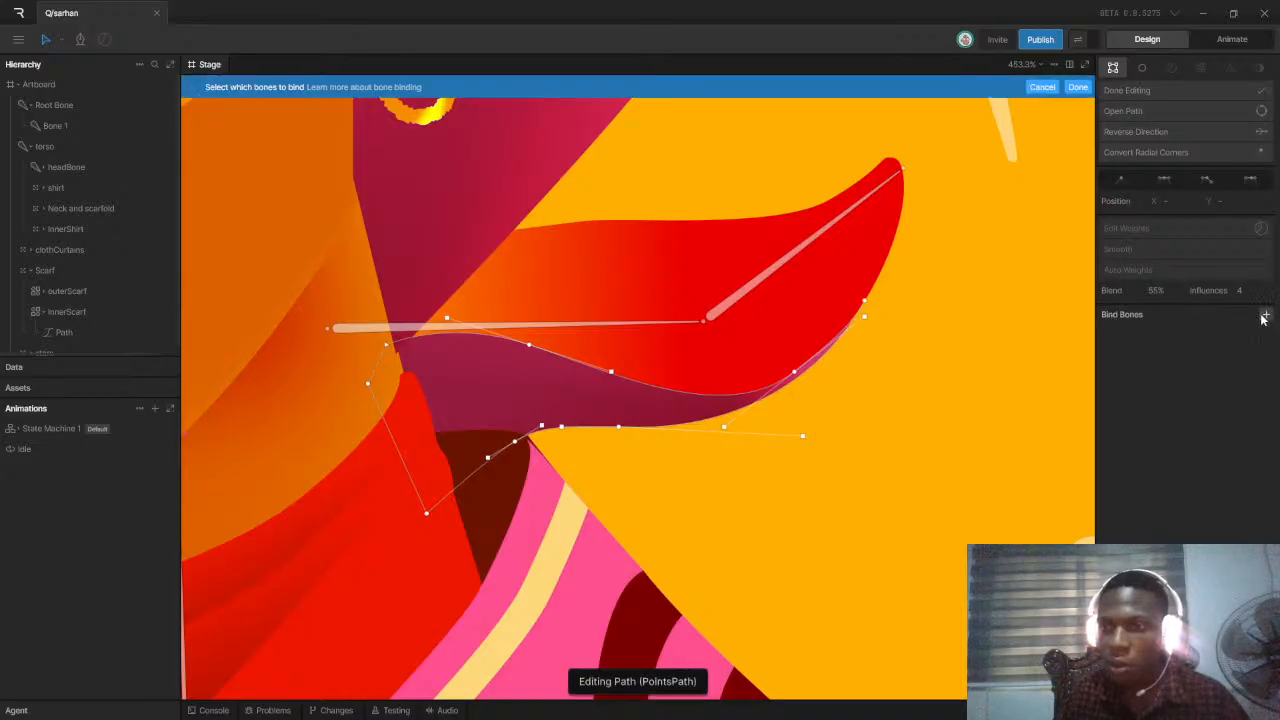
{"action": "left_click", "coordinate": [757, 280]}
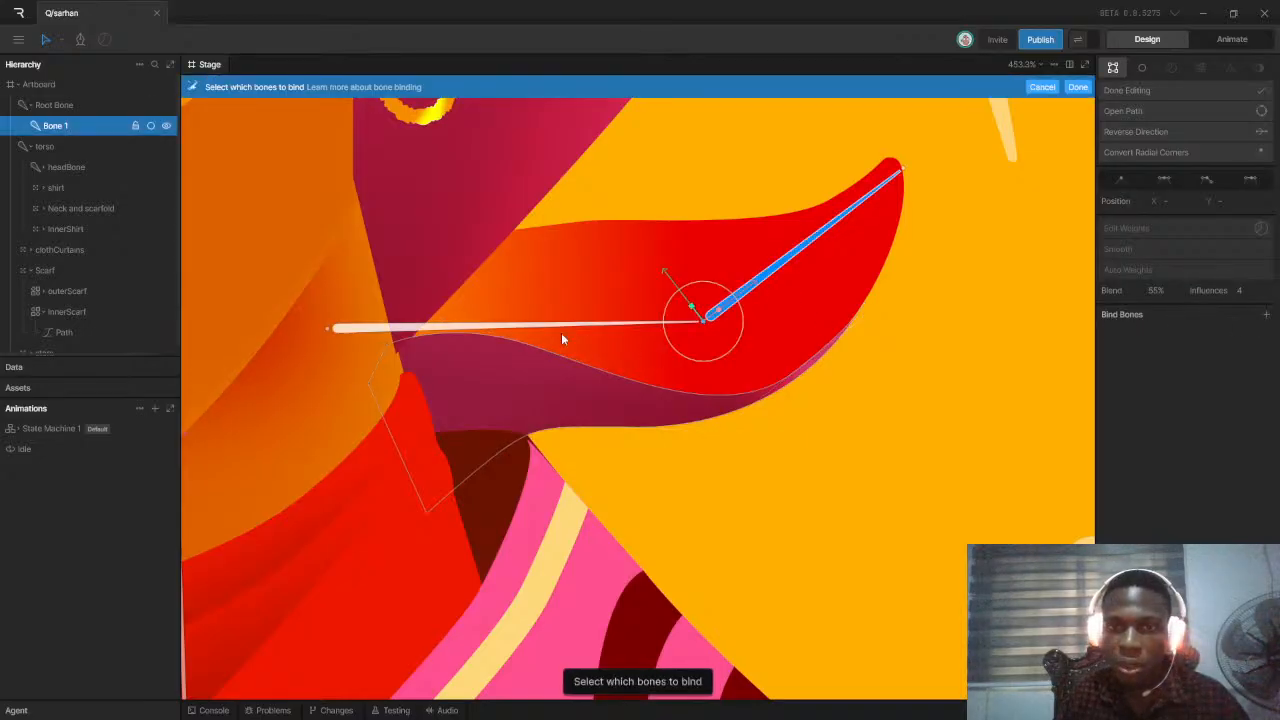
{"action": "left_click", "coordinate": [537, 326]}
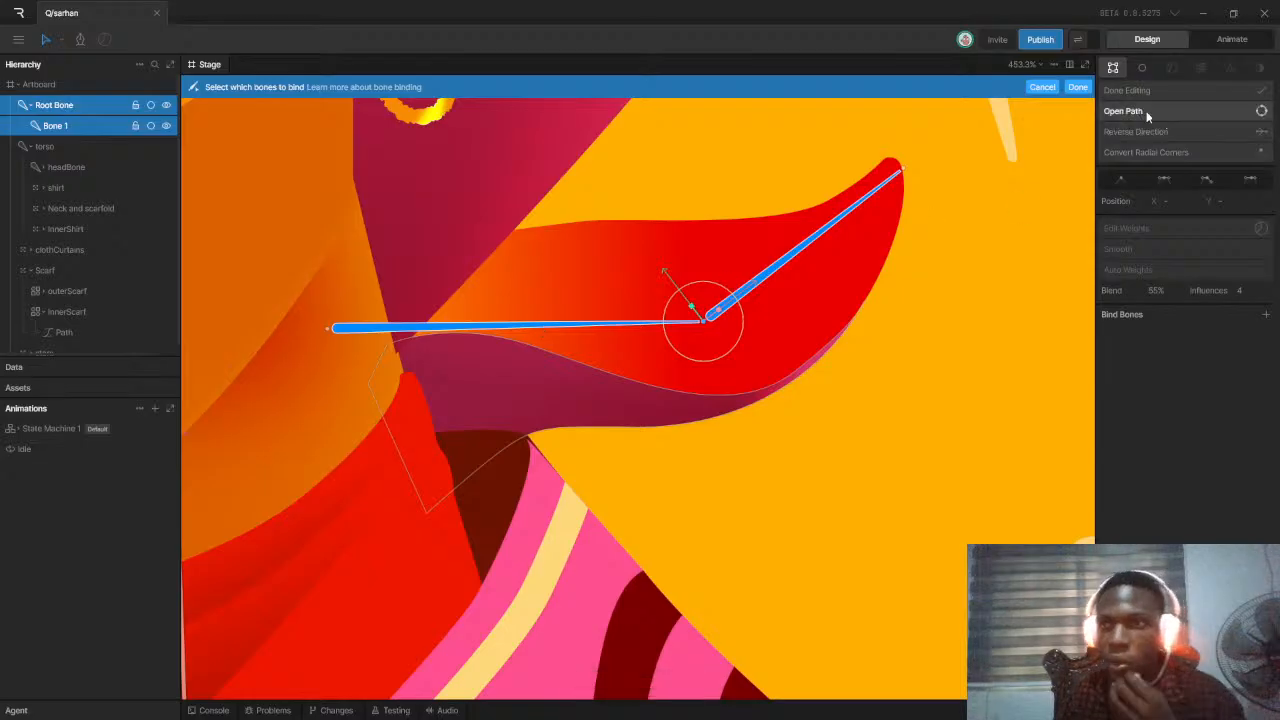
{"action": "left_click", "coordinate": [1077, 87]}
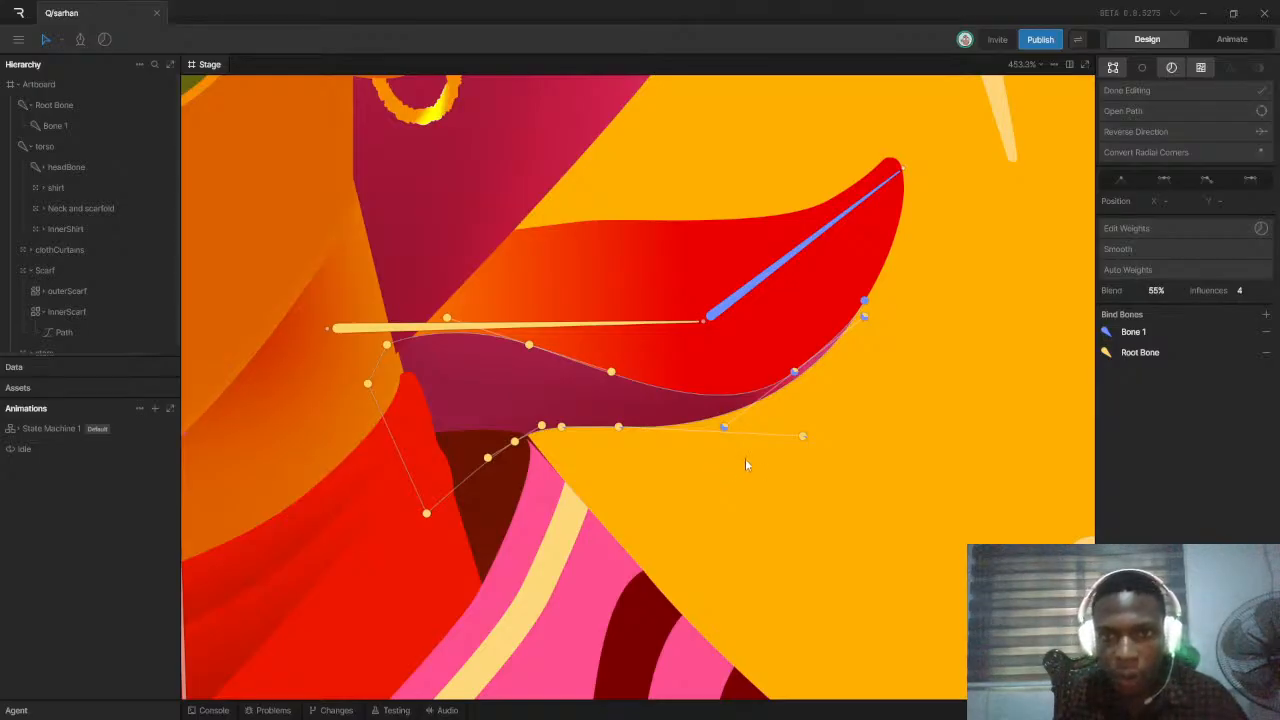
{"action": "left_click", "coordinate": [1226, 94]}
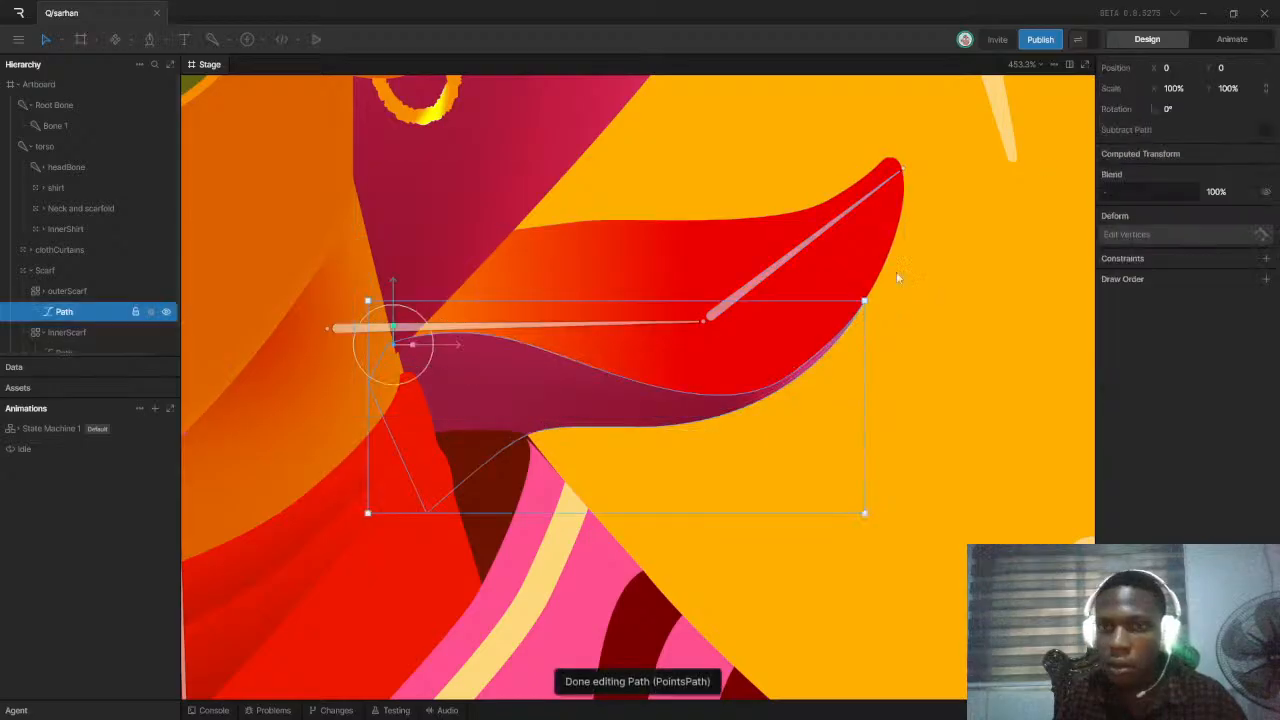
Test how both scarf shapes deform by rotating Root Bone and swinging Bone 1 upward to about -78°
{"action": "left_click", "coordinate": [958, 232]}
{"action": "left_click", "coordinate": [443, 329]}
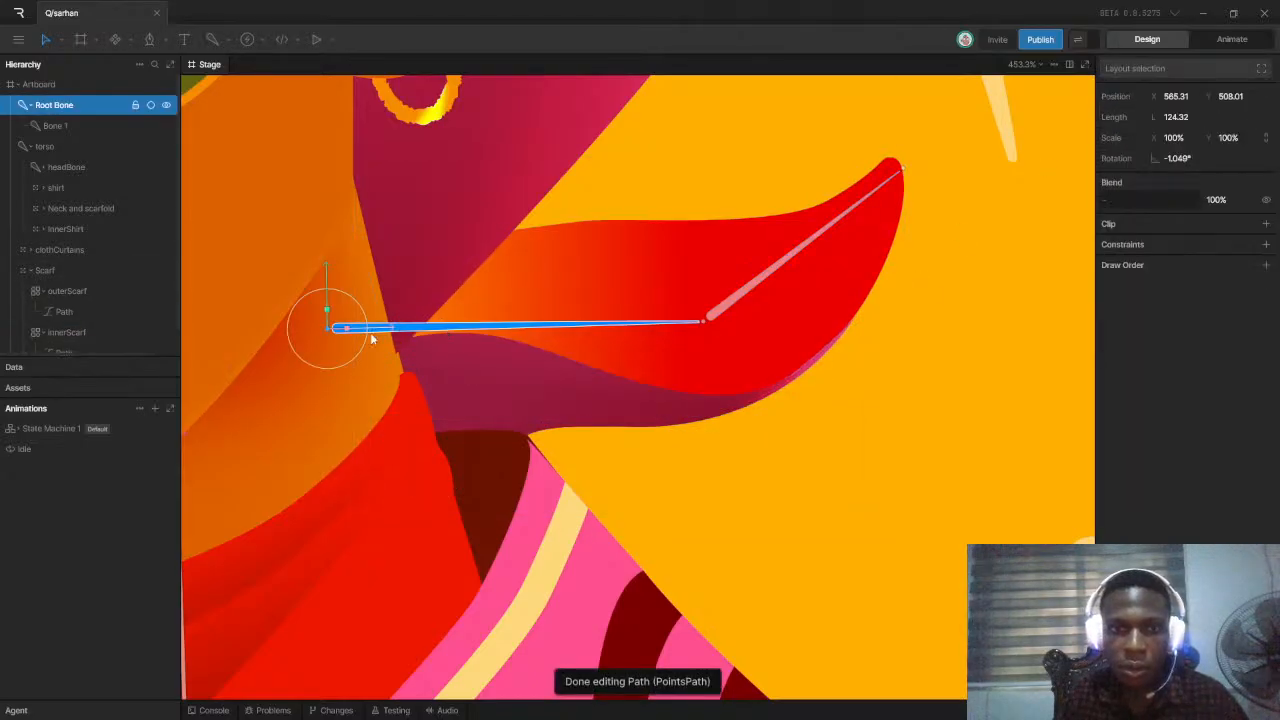
{"action": "mouse_move", "coordinate": [359, 308]}
{"action": "left_mouse_down"}
{"action": "mouse_move", "coordinate": [368, 295]}
{"action": "mouse_move", "coordinate": [378, 307]}
{"action": "left_mouse_up"}
{"action": "left_click", "coordinate": [781, 263]}
{"action": "left_click_drag", "start_coordinate": [738, 326], "coordinate": [744, 275]}
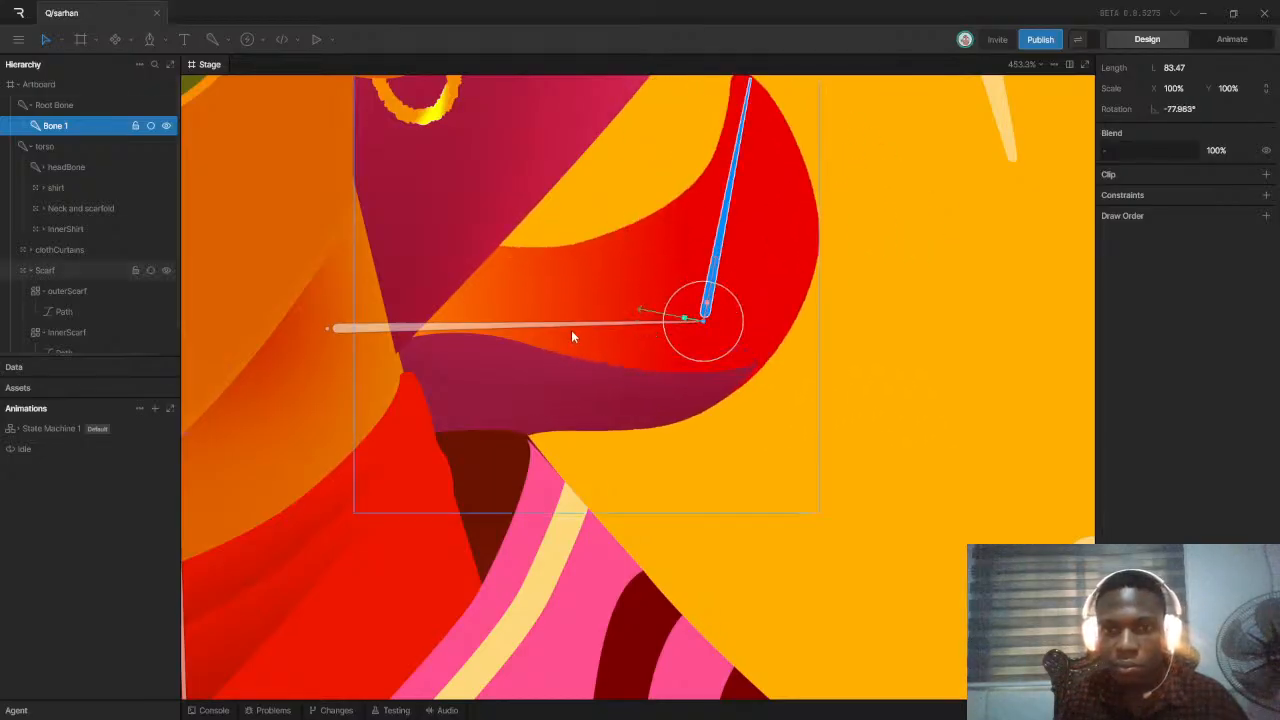
Try further rotations of Root Bone and Bone 1, and undo all test rotations to restore the original scarf pose
{"action": "left_click", "coordinate": [545, 327]}
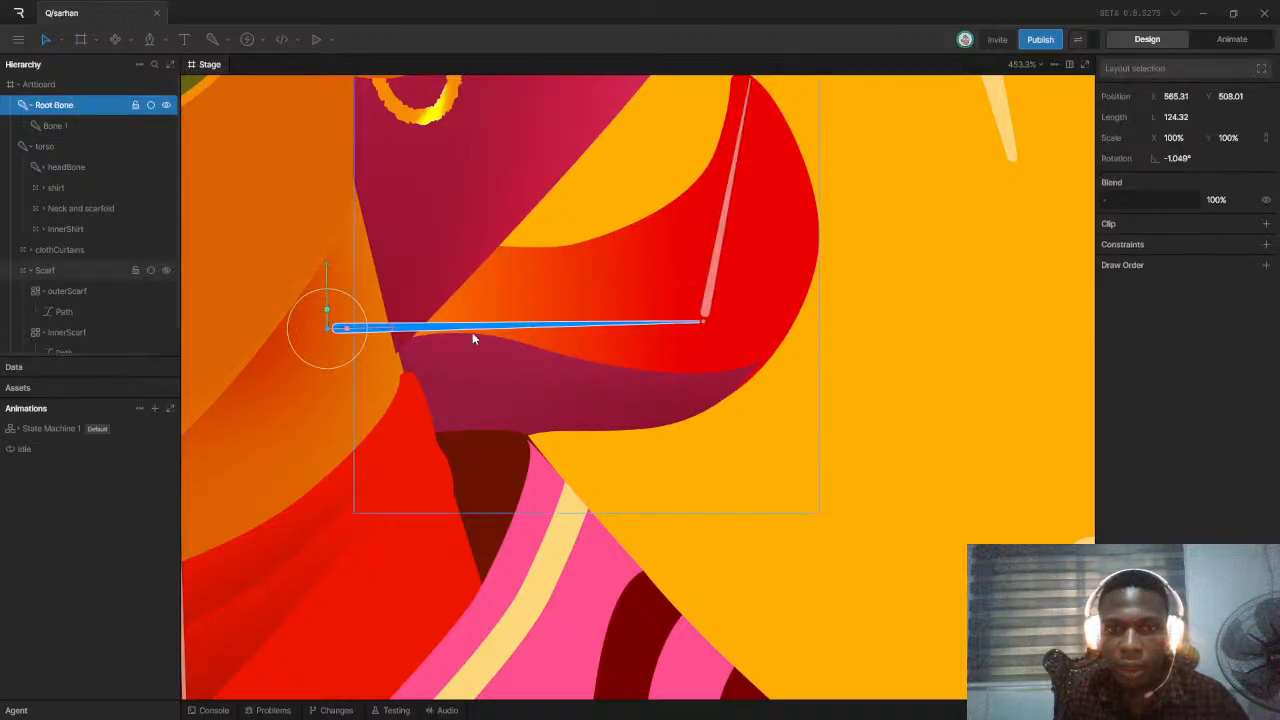
{"action": "left_click_drag", "start_coordinate": [363, 331], "coordinate": [380, 363]}
{"action": "key", "text": "ctrl+z"}
{"action": "left_click", "coordinate": [700, 270]}
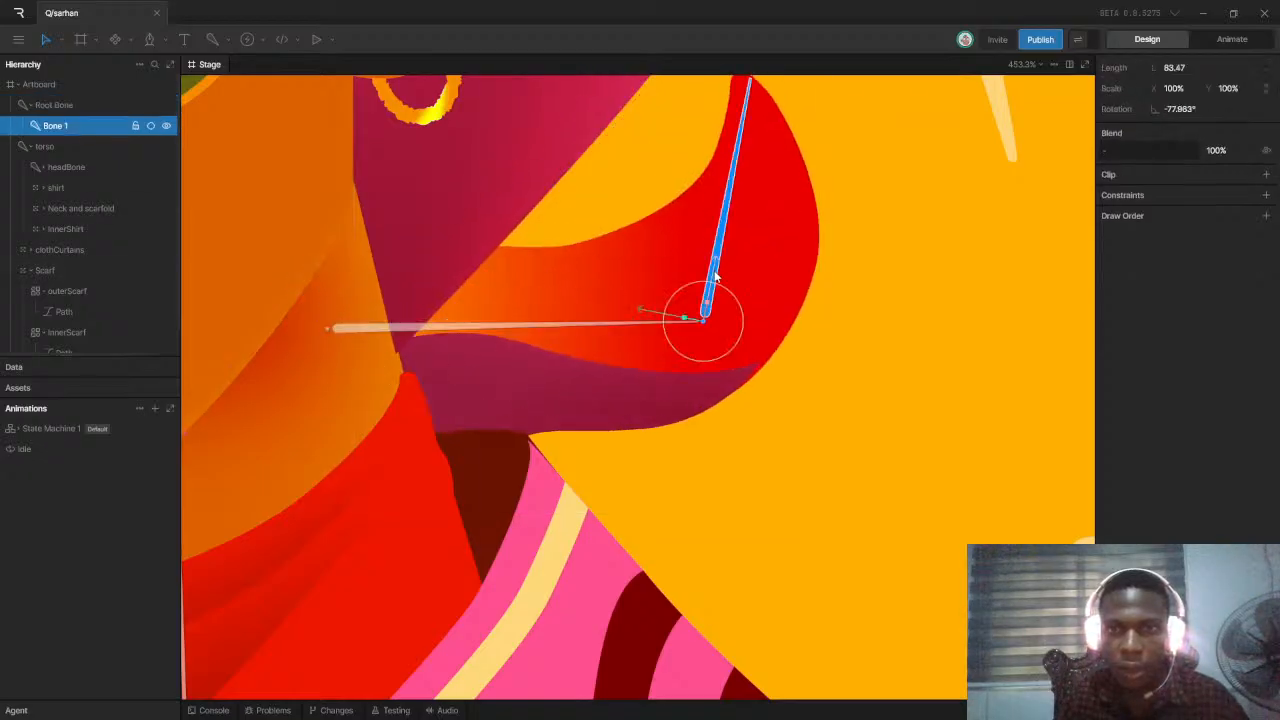
{"action": "mouse_move", "coordinate": [727, 294]}
{"action": "left_mouse_down"}
{"action": "mouse_move", "coordinate": [760, 334]}
{"action": "mouse_move", "coordinate": [749, 304]}
{"action": "left_mouse_up"}
{"action": "key", "text": "ctrl+z"}
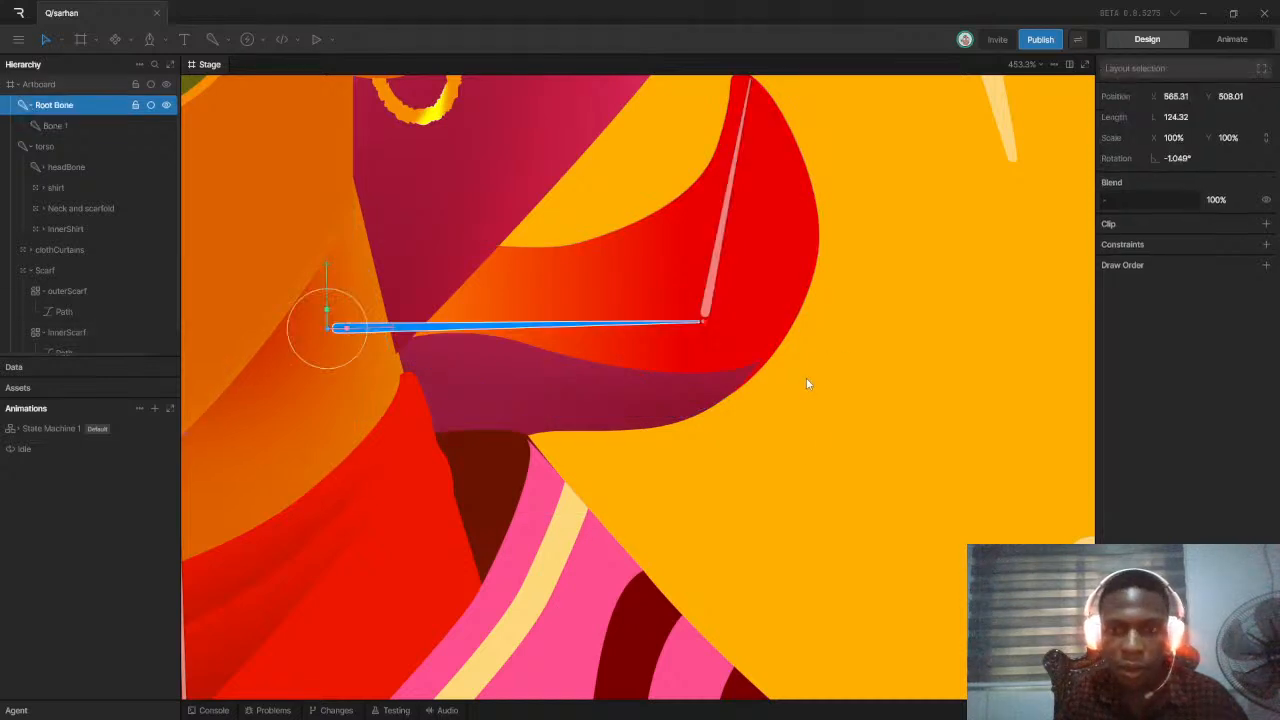
{"action": "key", "text": "ctrl+z"}
{"action": "key", "text": "ctrl+z"}
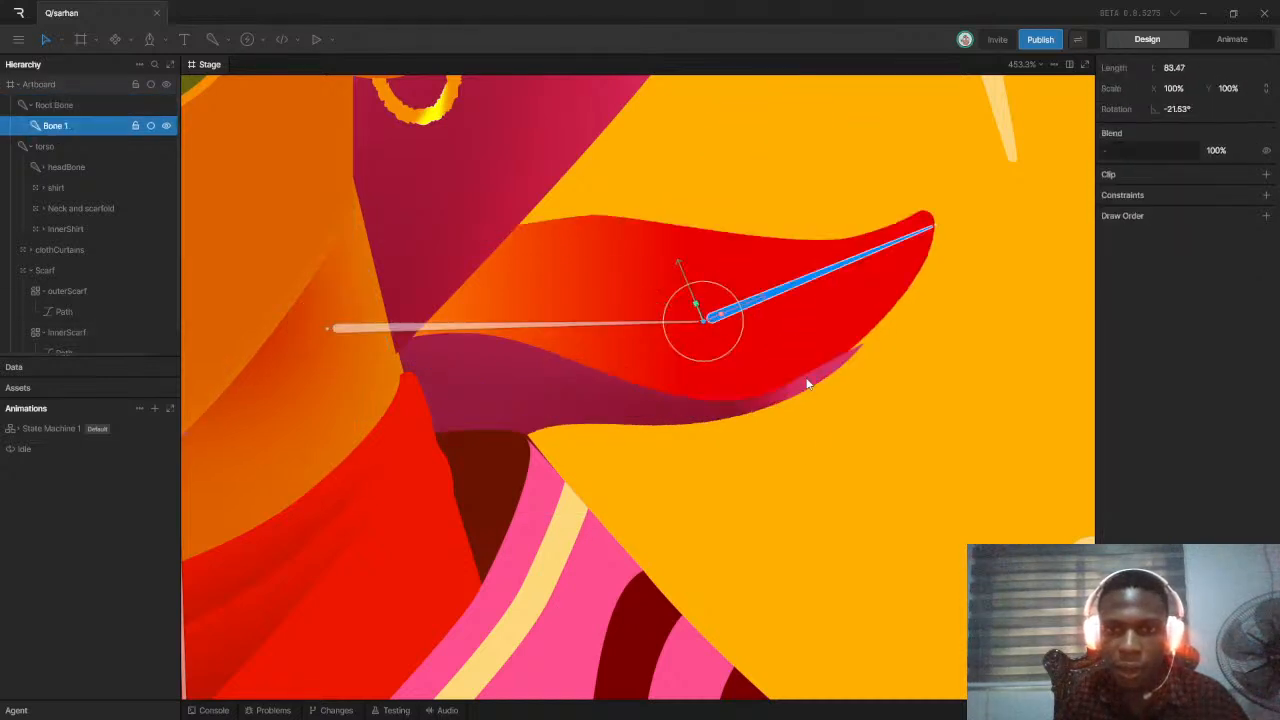
{"action": "key", "text": "ctrl+z"}
Open the outerScarf path for vertex editing
{"action": "left_click", "coordinate": [751, 382]}
{"action": "left_click", "coordinate": [734, 408]}
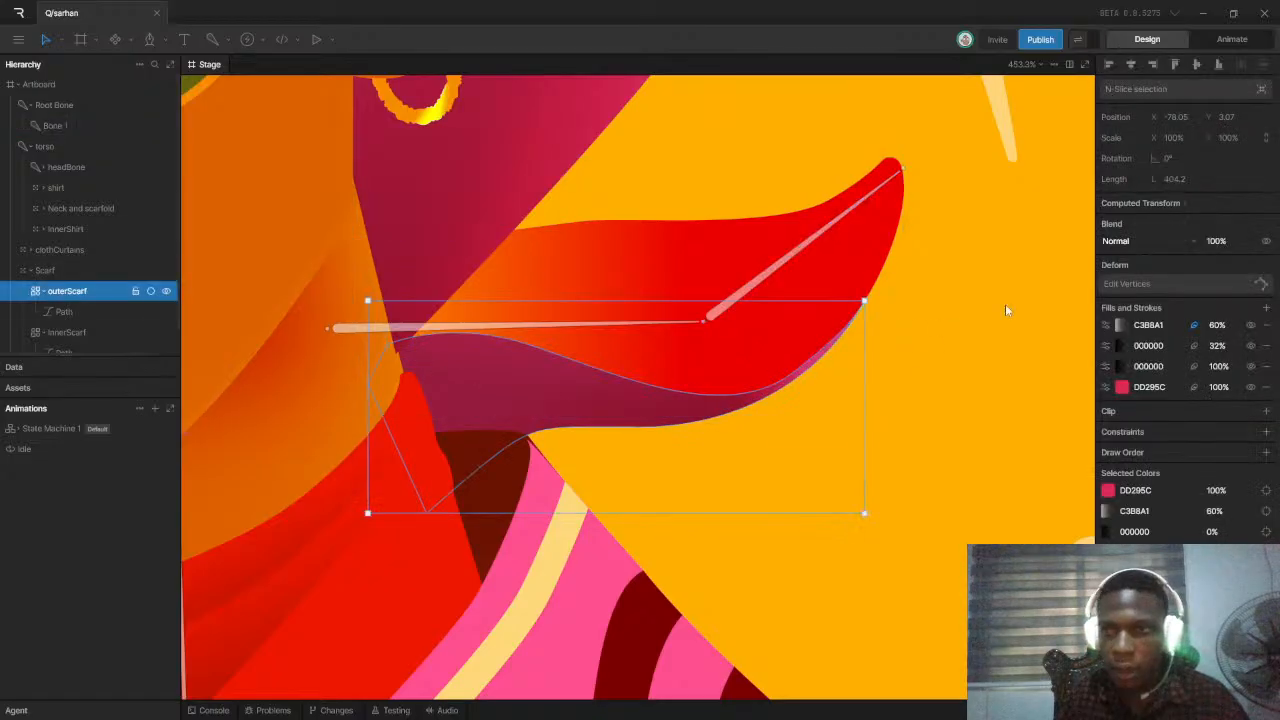
{"action": "left_click", "coordinate": [1112, 286]}
{"action": "scroll", "coordinate": [836, 360], "scroll_direction": "up", "scroll_amount": 5}
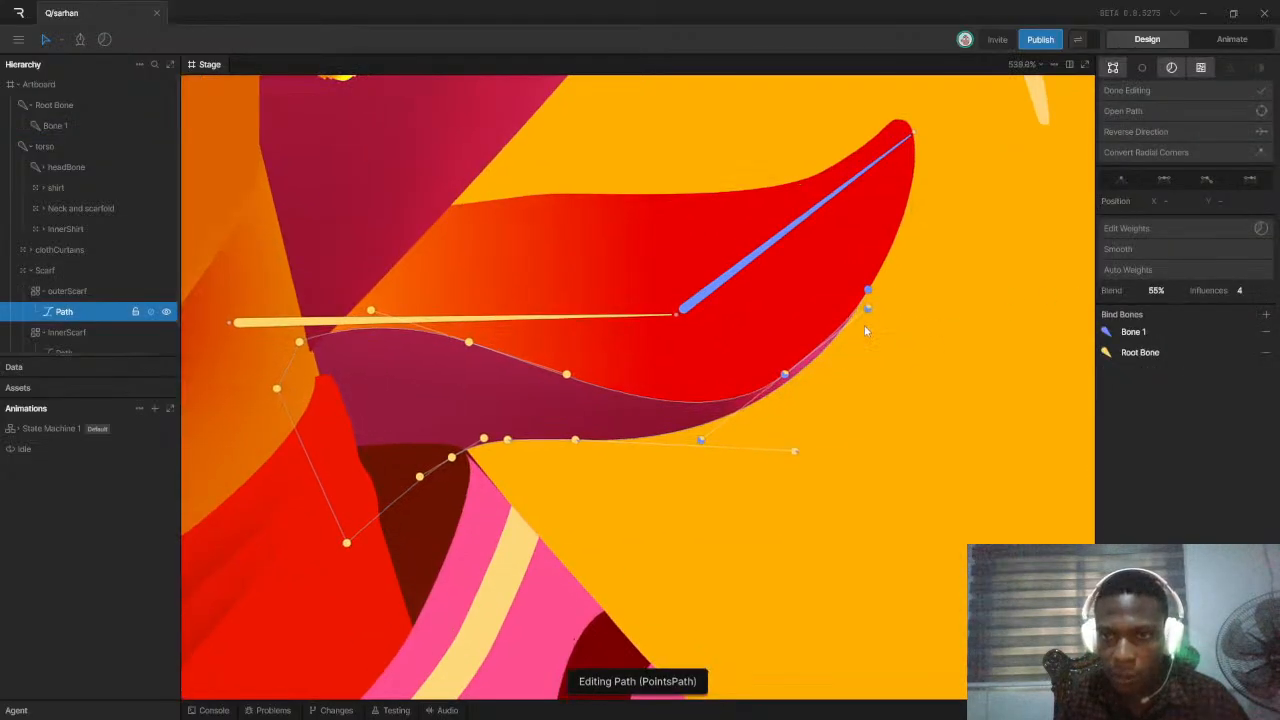
Set Root Bone's weight to 0% on the tip-side Bezier handle of the outerScarf vertex nearest the scarf tip
{"action": "left_click", "coordinate": [869, 300]}
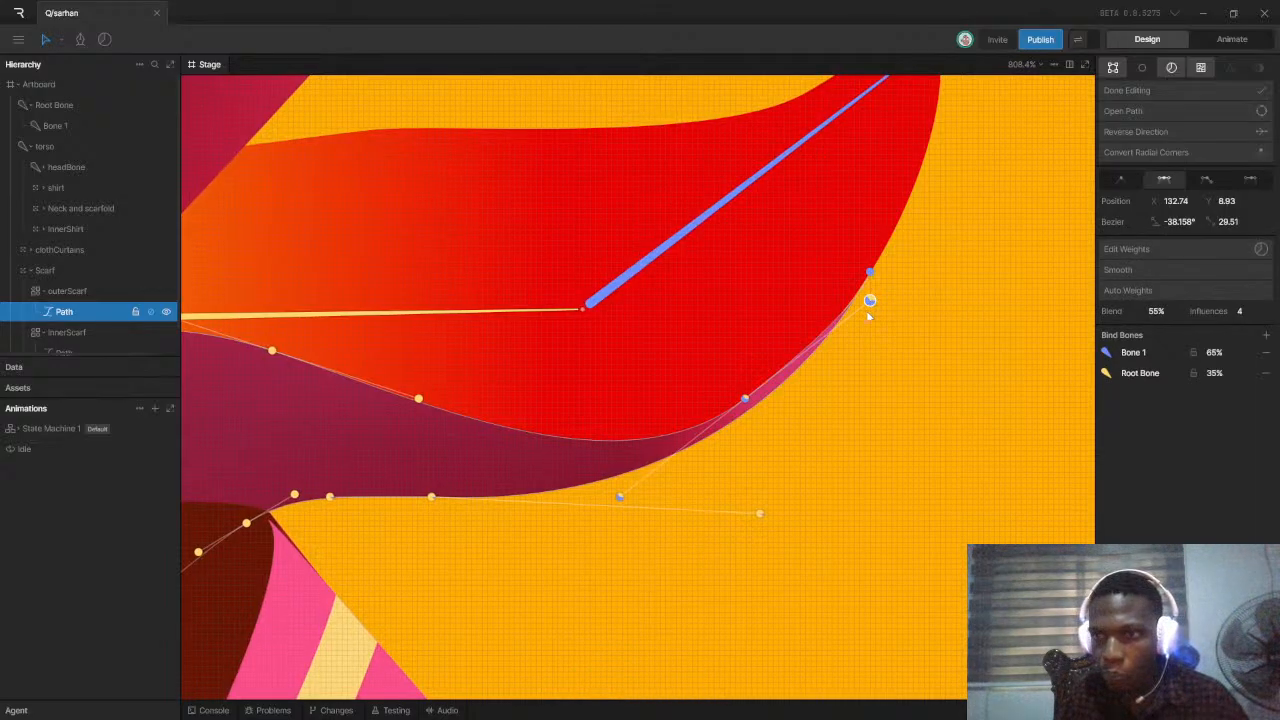
{"action": "scroll", "coordinate": [876, 316], "scroll_direction": "down", "scroll_amount": 2}
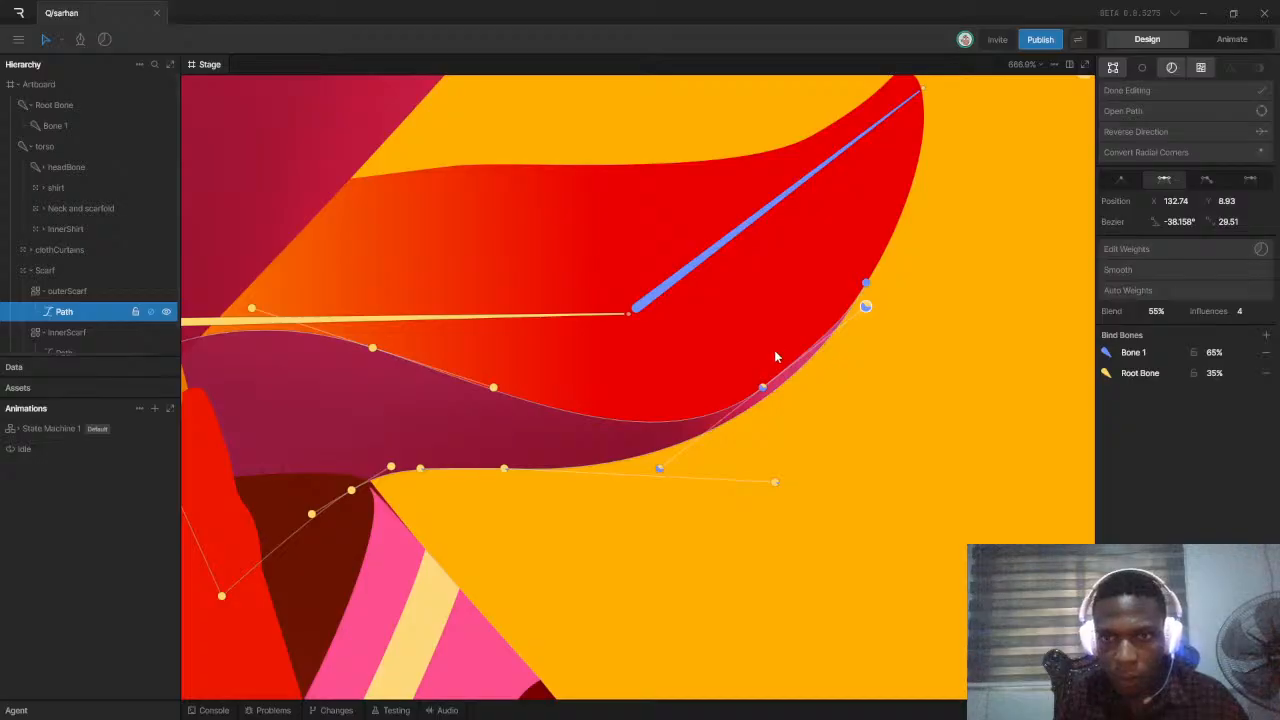
{"action": "scroll", "coordinate": [873, 316], "scroll_direction": "up", "scroll_amount": 4}
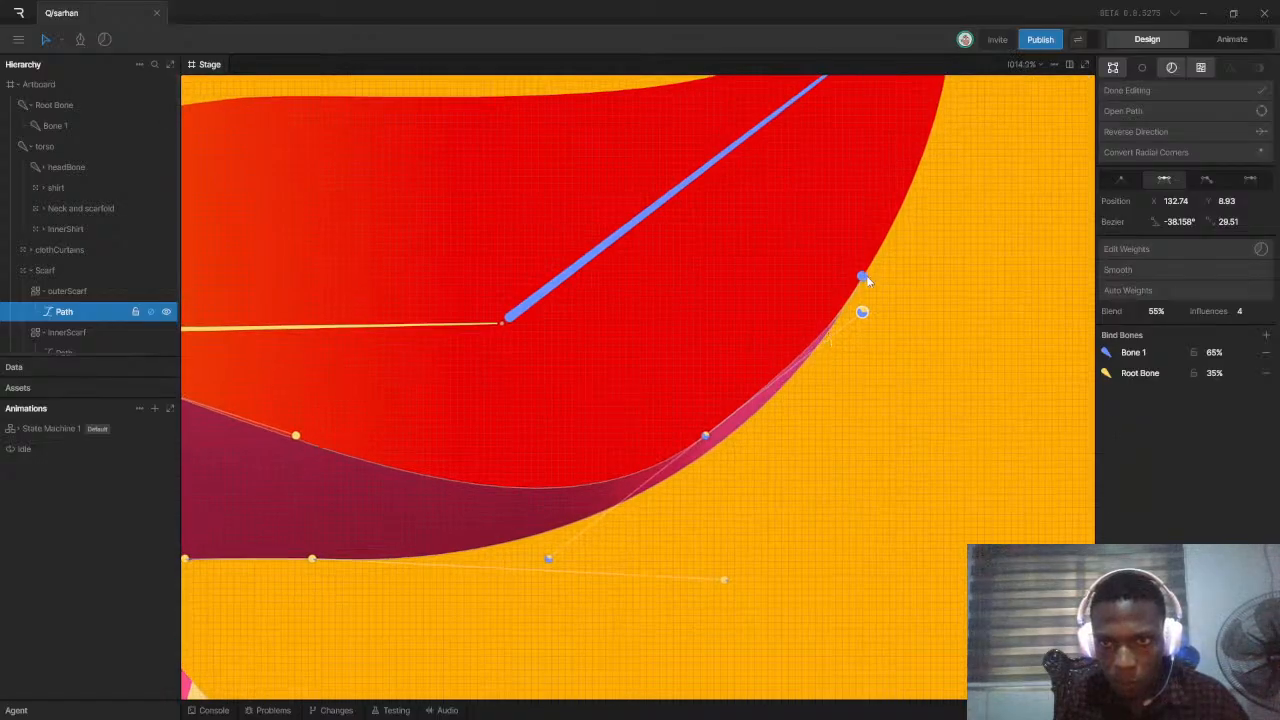
{"action": "scroll", "coordinate": [771, 406], "scroll_direction": "down", "scroll_amount": 8}
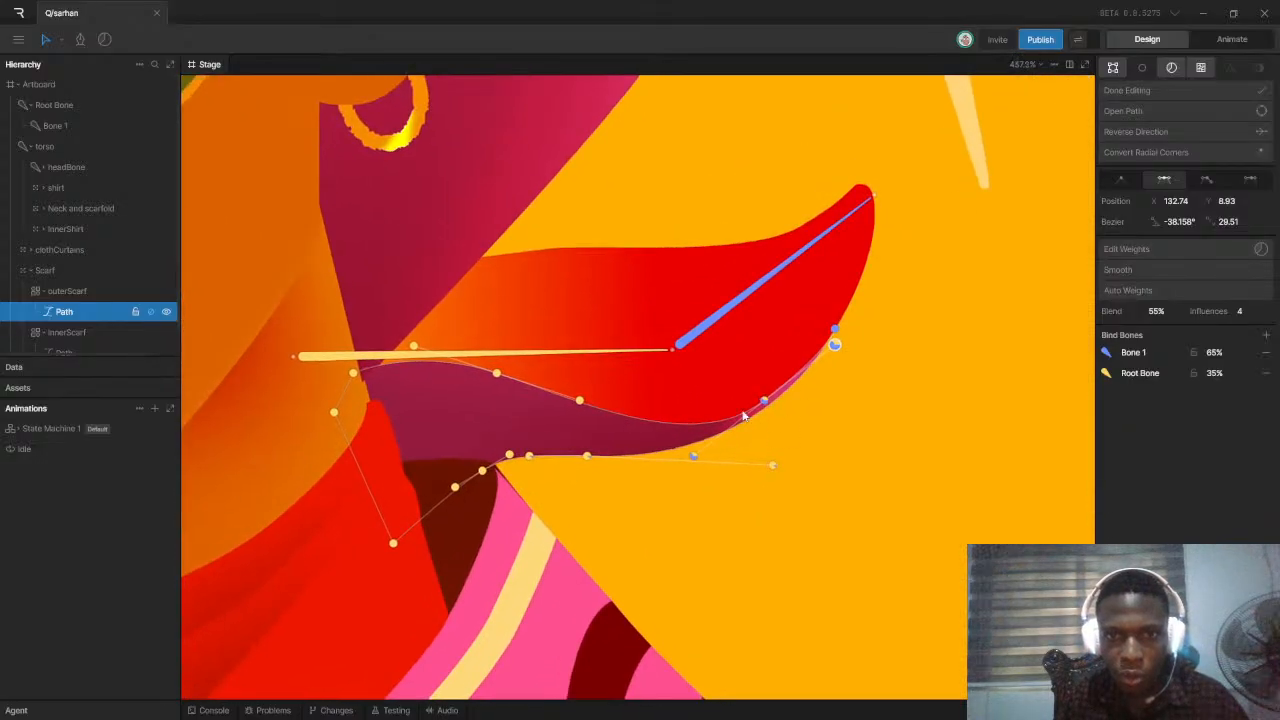
{"action": "scroll", "coordinate": [836, 345], "scroll_direction": "up", "scroll_amount": 4}
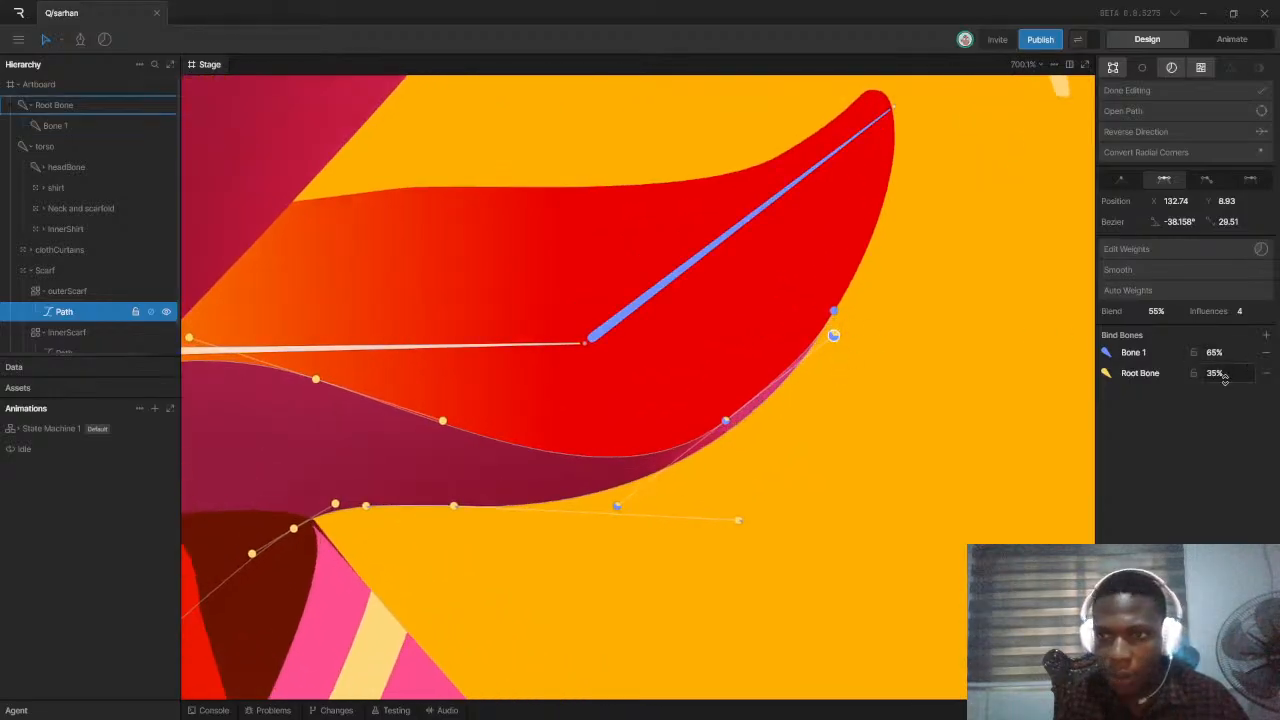
{"action": "left_click_drag", "start_coordinate": [1224, 376], "coordinate": [1229, 400]}
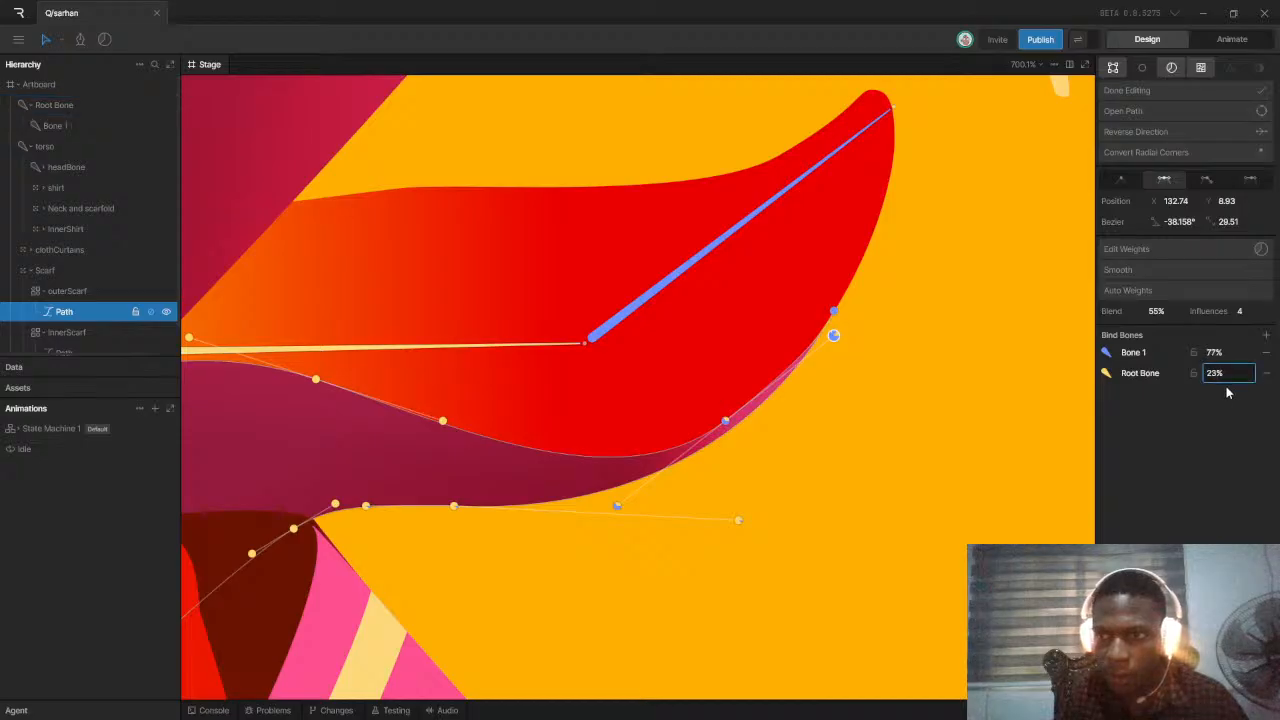
{"action": "type", "text": "0"}
{"action": "key", "text": "Return"}
Set Root Bone's weight to 0% on the outerScarf vertex nearest the scarf tip
{"action": "left_click", "coordinate": [725, 420]}
{"action": "left_click", "coordinate": [1237, 353]}
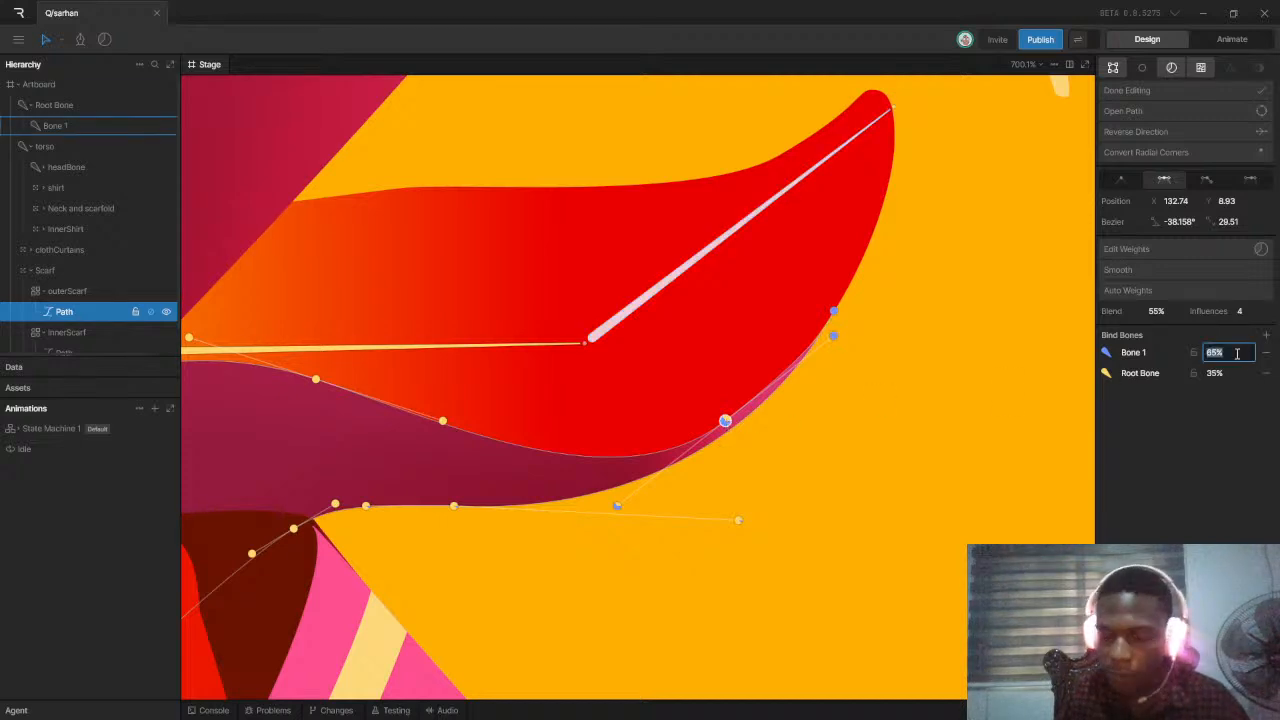
{"action": "left_click", "coordinate": [1228, 373]}
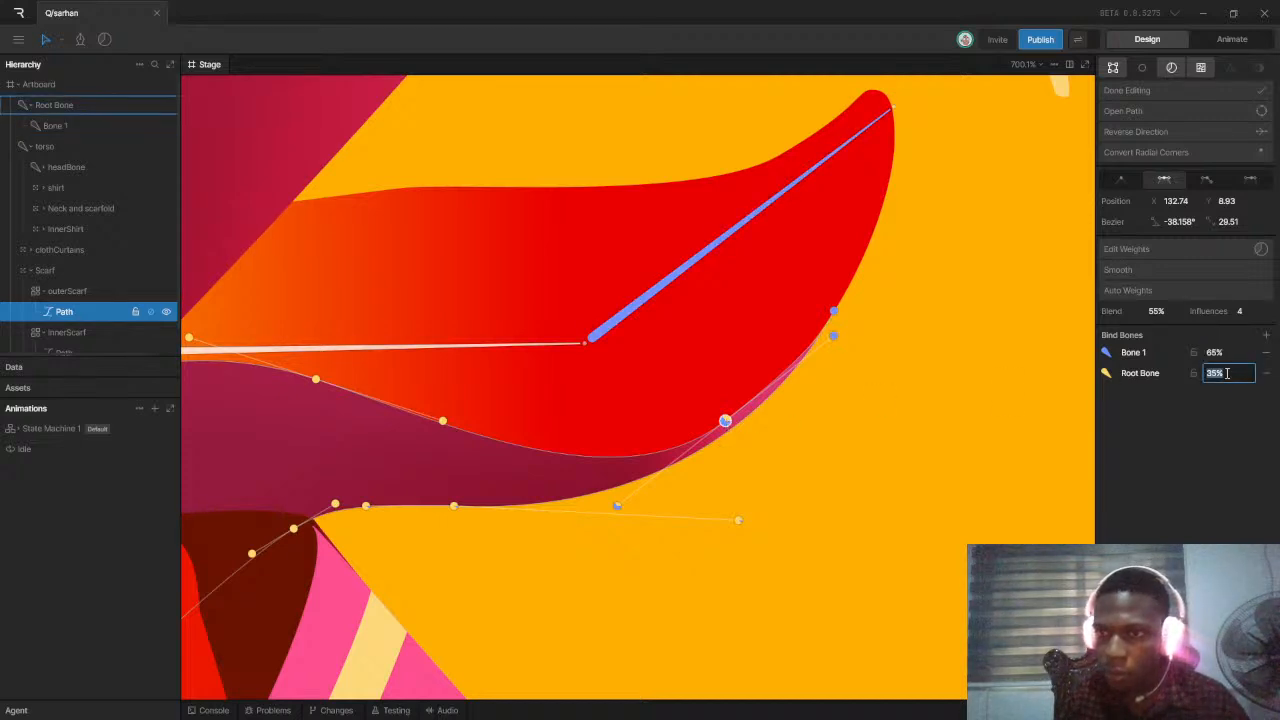
{"action": "type", "text": "0"}
{"action": "key", "text": "Return"}
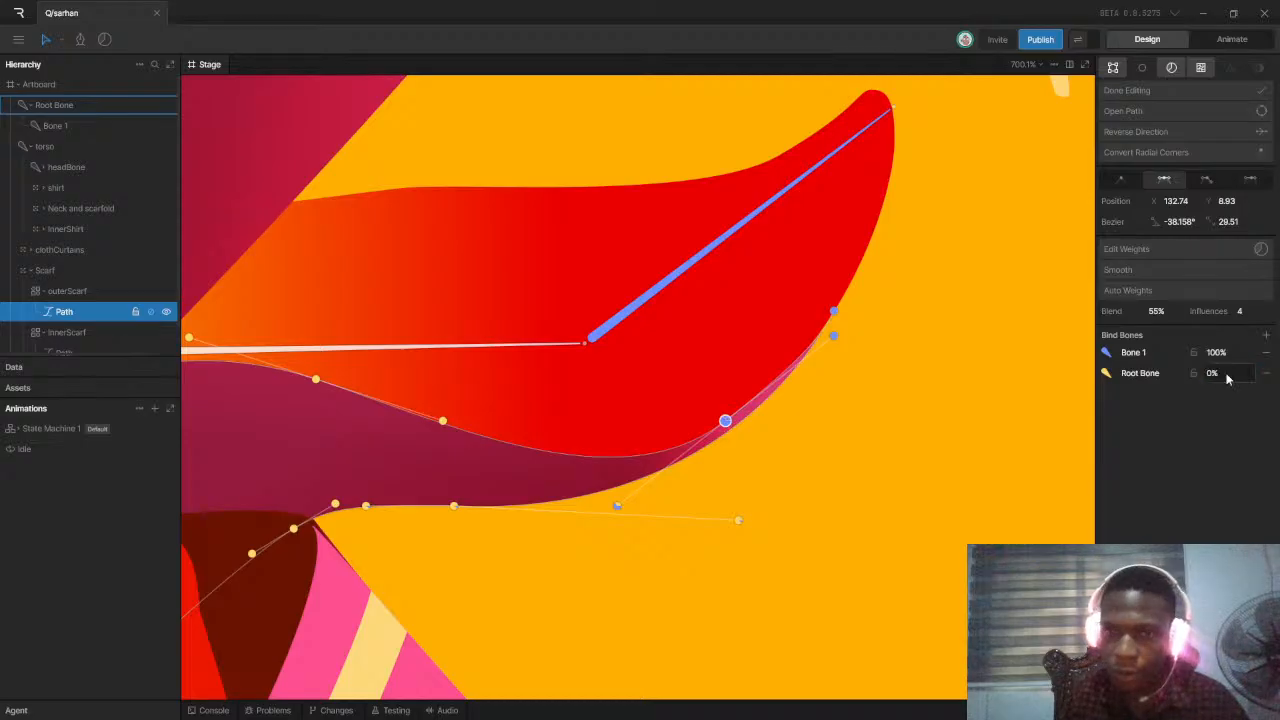
Set Root Bone's weight to 0% on that tip vertex's other Bezier handle, near the scarf's lower edge
{"action": "left_click", "coordinate": [617, 506]}
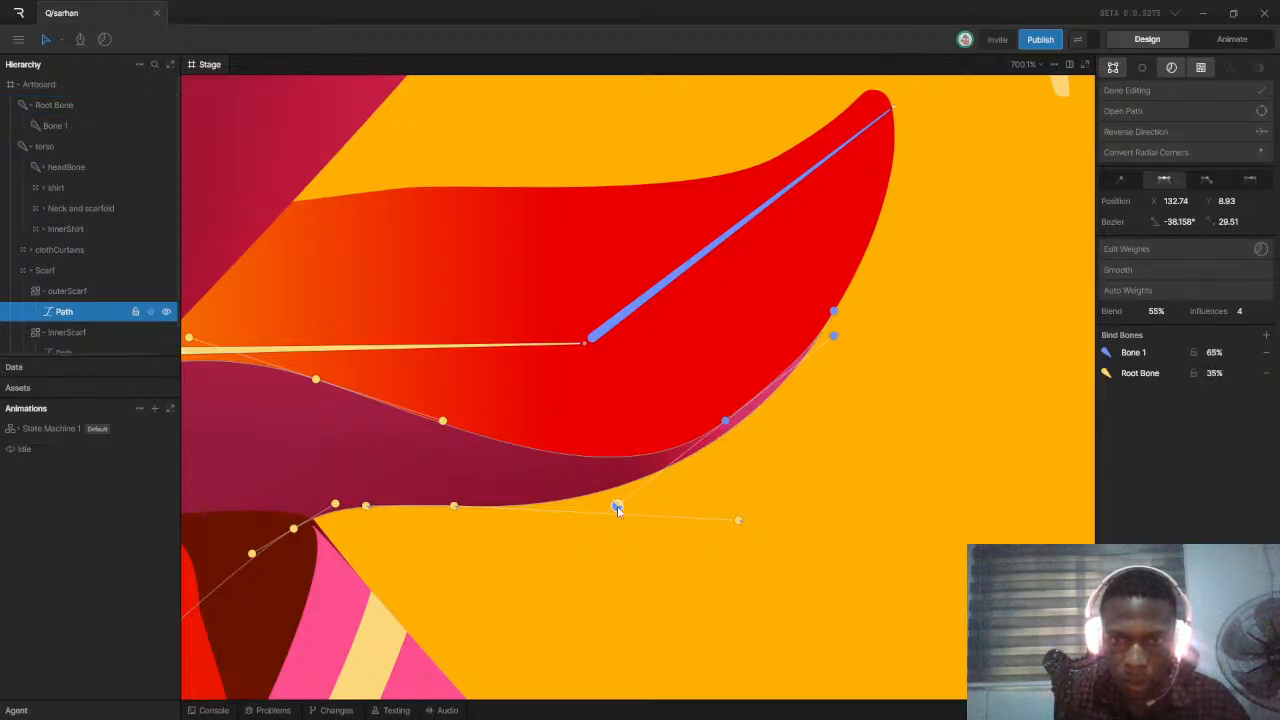
{"action": "left_click", "coordinate": [1221, 372]}
{"action": "type", "text": "0"}
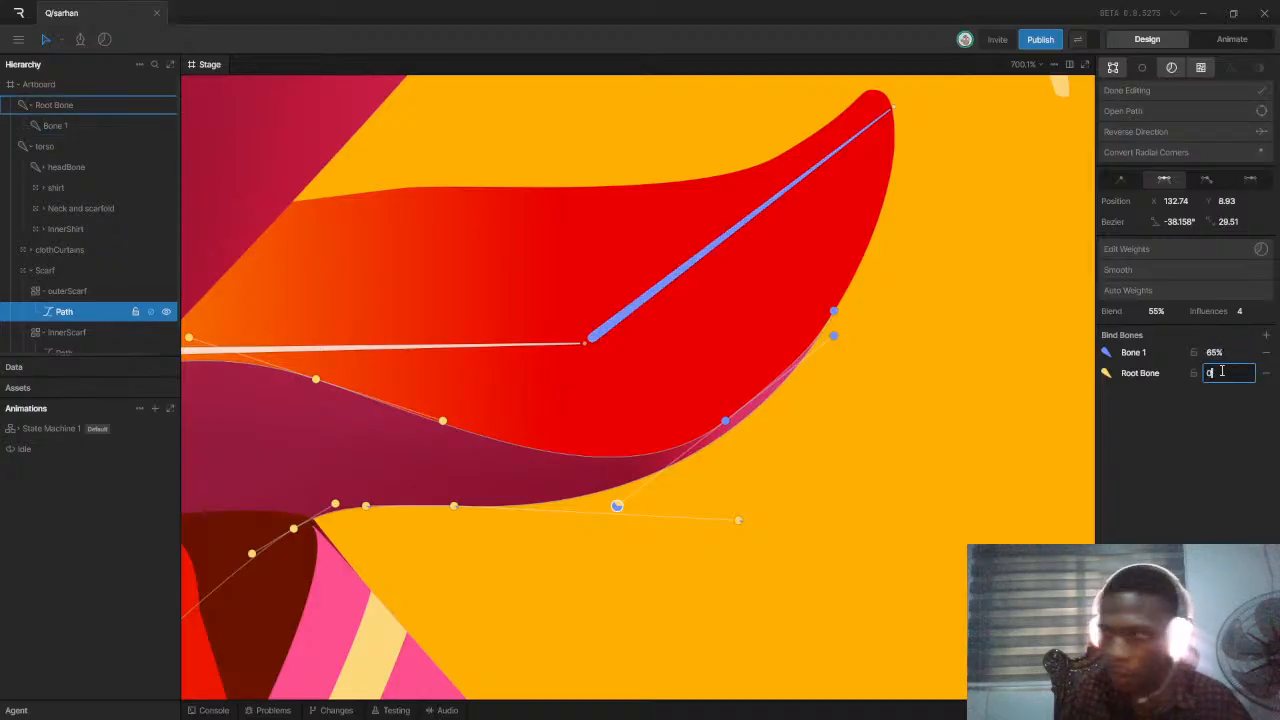
{"action": "key", "text": "Return"}
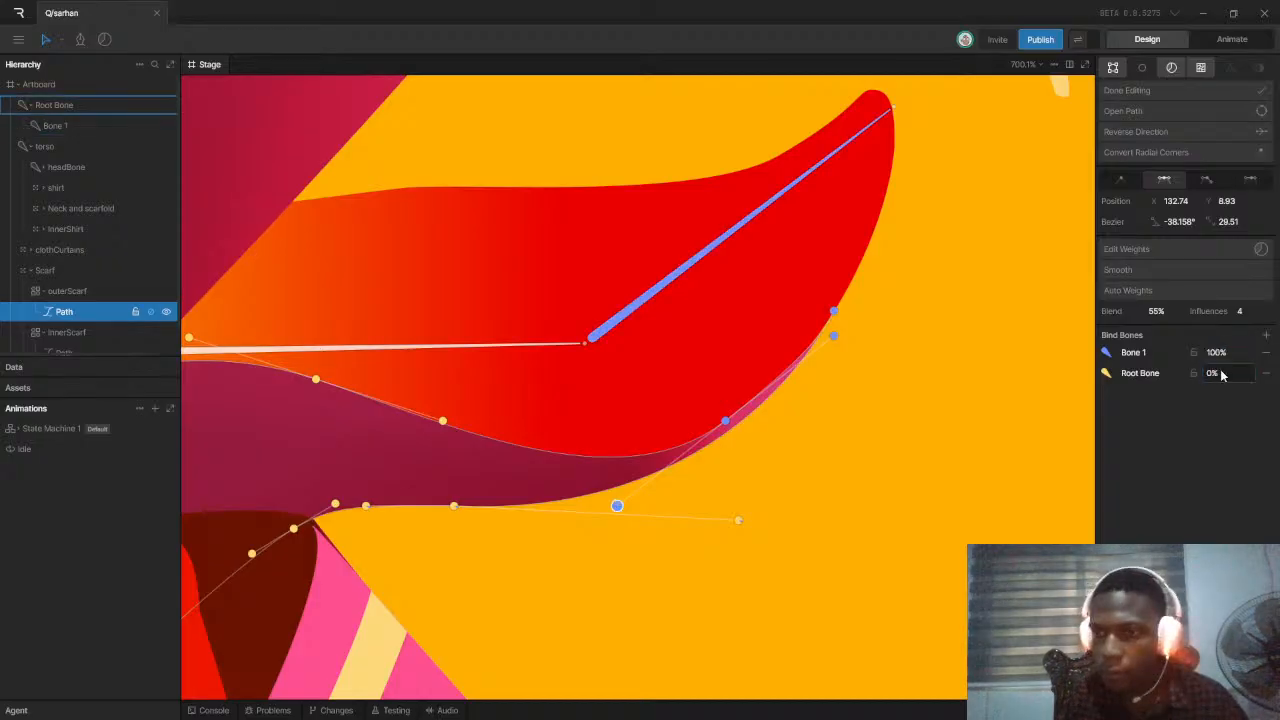
{"action": "left_click", "coordinate": [738, 524]}
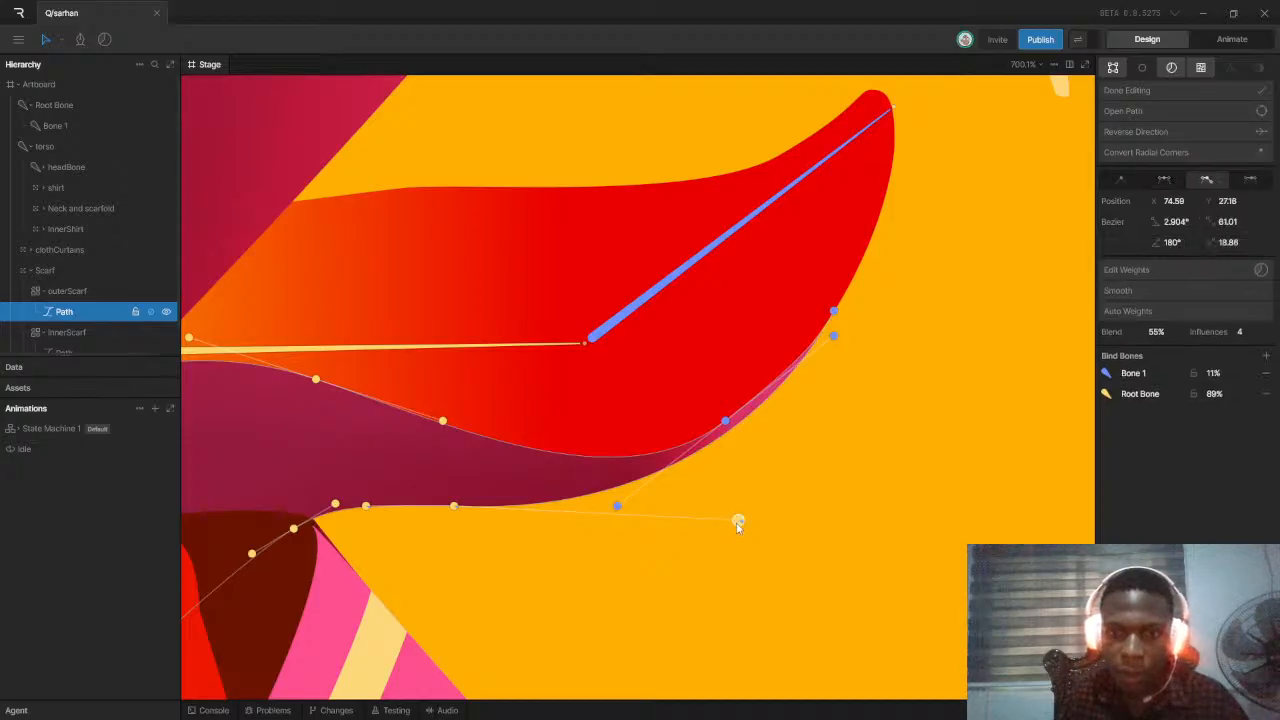
{"action": "left_click", "coordinate": [1214, 394]}
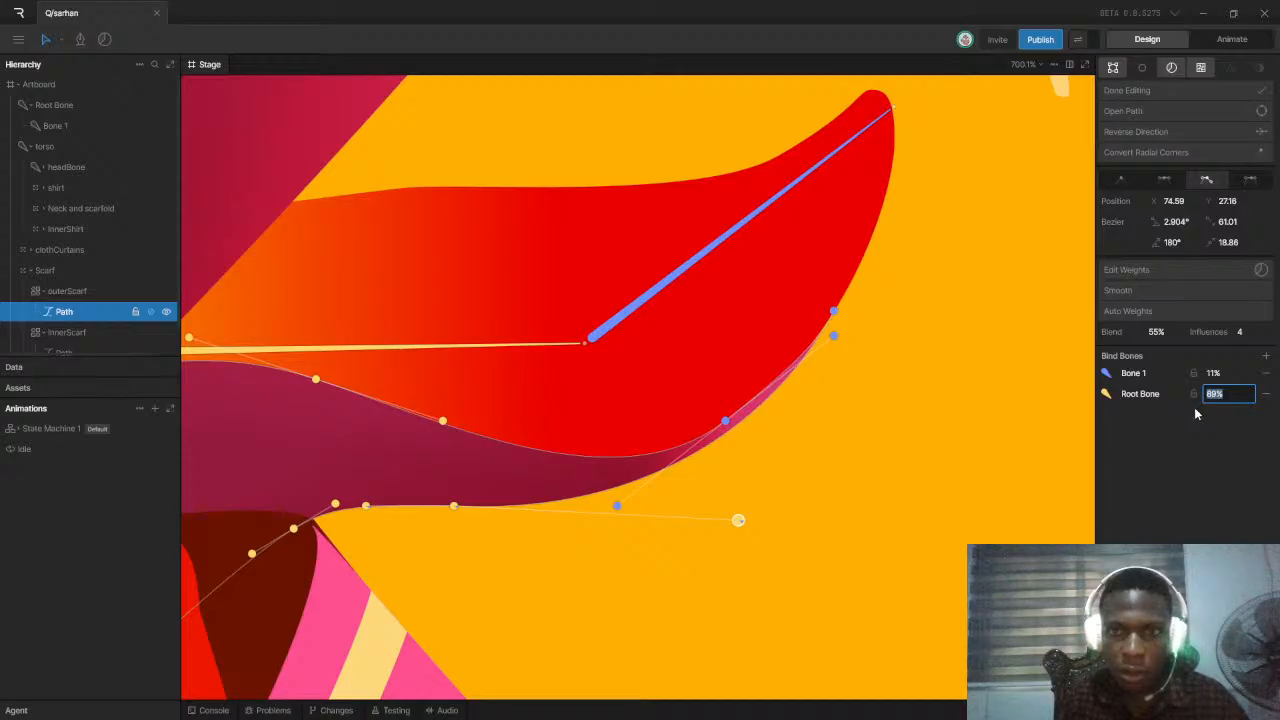
{"action": "left_click", "coordinate": [938, 415]}
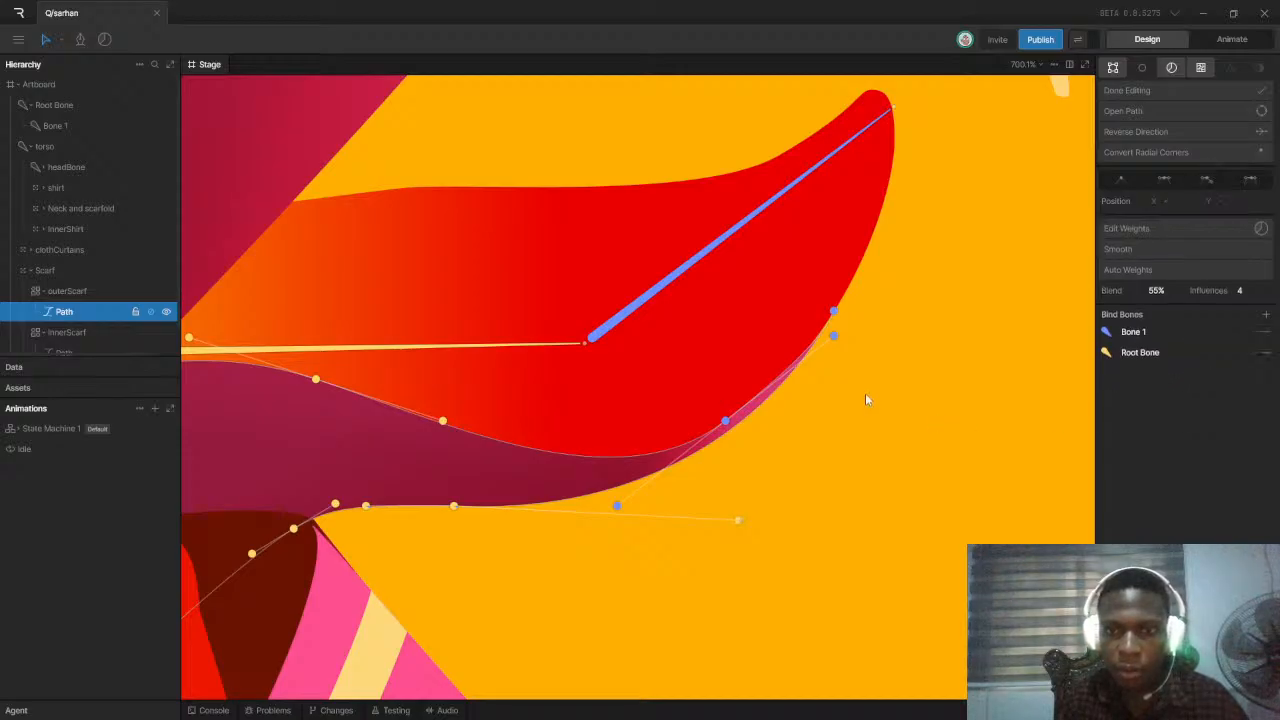
Finish editing the vertices of the outerScarf path
{"action": "scroll", "coordinate": [860, 361], "scroll_direction": "down", "scroll_amount": 3}
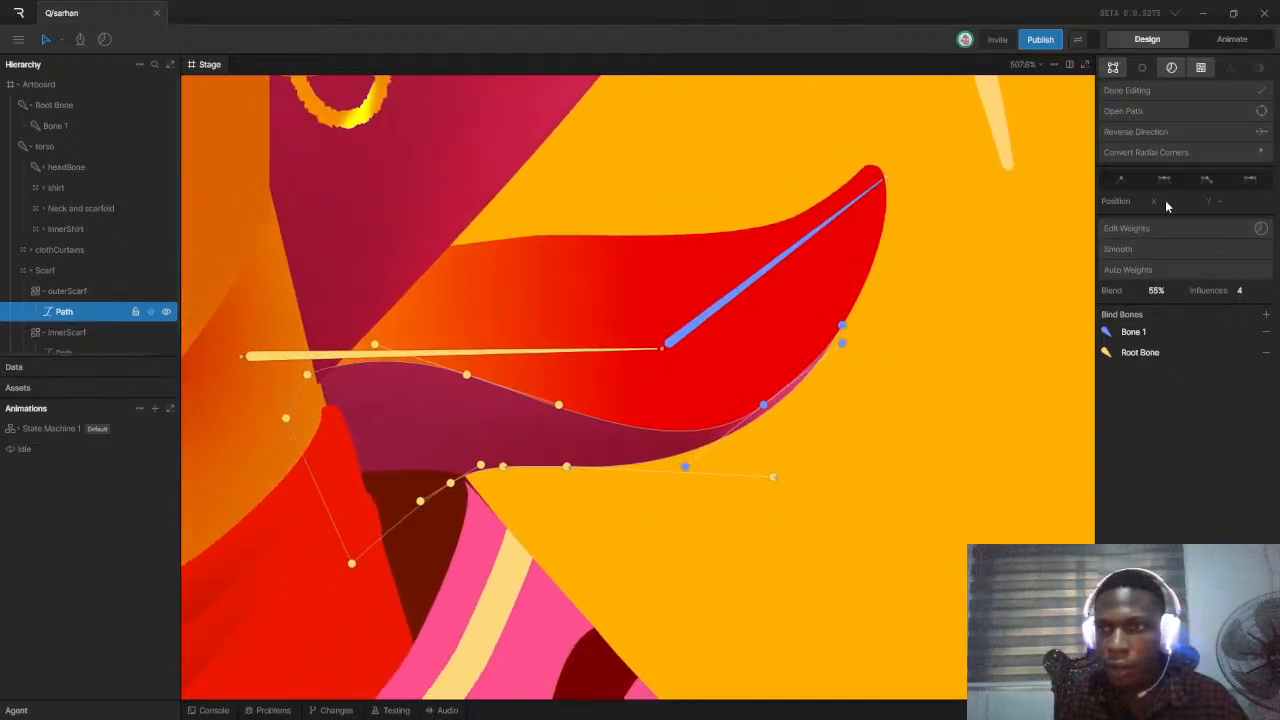
{"action": "left_click", "coordinate": [1240, 90]}
Try a slight rotation of Root Bone to test the scarf's deformation, and undo it
{"action": "scroll", "coordinate": [648, 336], "scroll_direction": "down", "scroll_amount": 3}
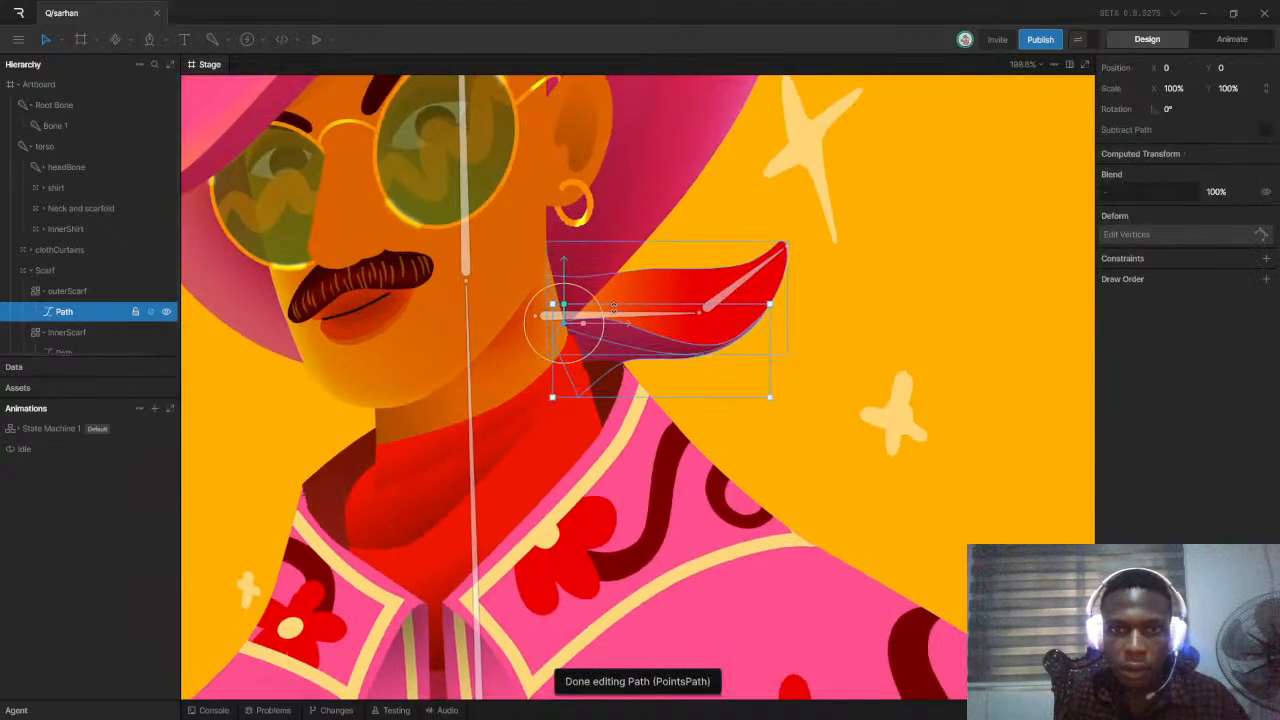
{"action": "scroll", "coordinate": [634, 321], "scroll_direction": "up", "scroll_amount": 2}
{"action": "left_click", "coordinate": [634, 321]}
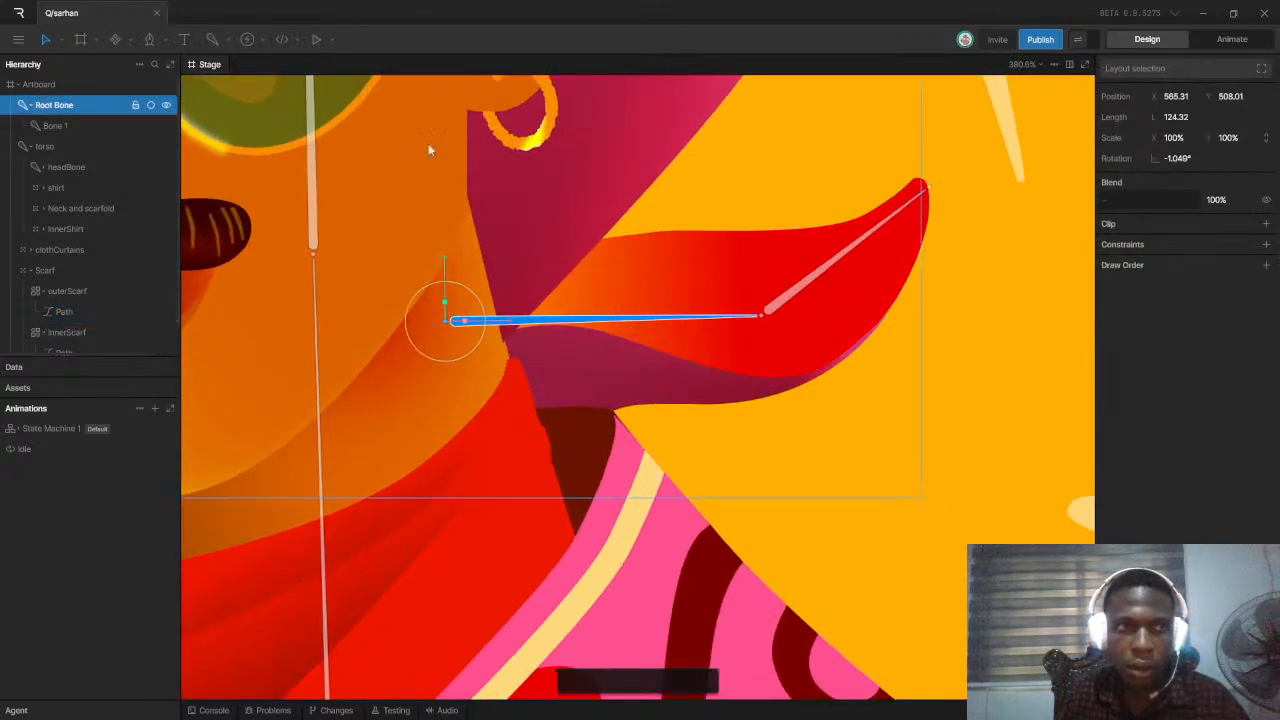
{"action": "scroll", "coordinate": [591, 260], "scroll_direction": "down", "scroll_amount": 2}
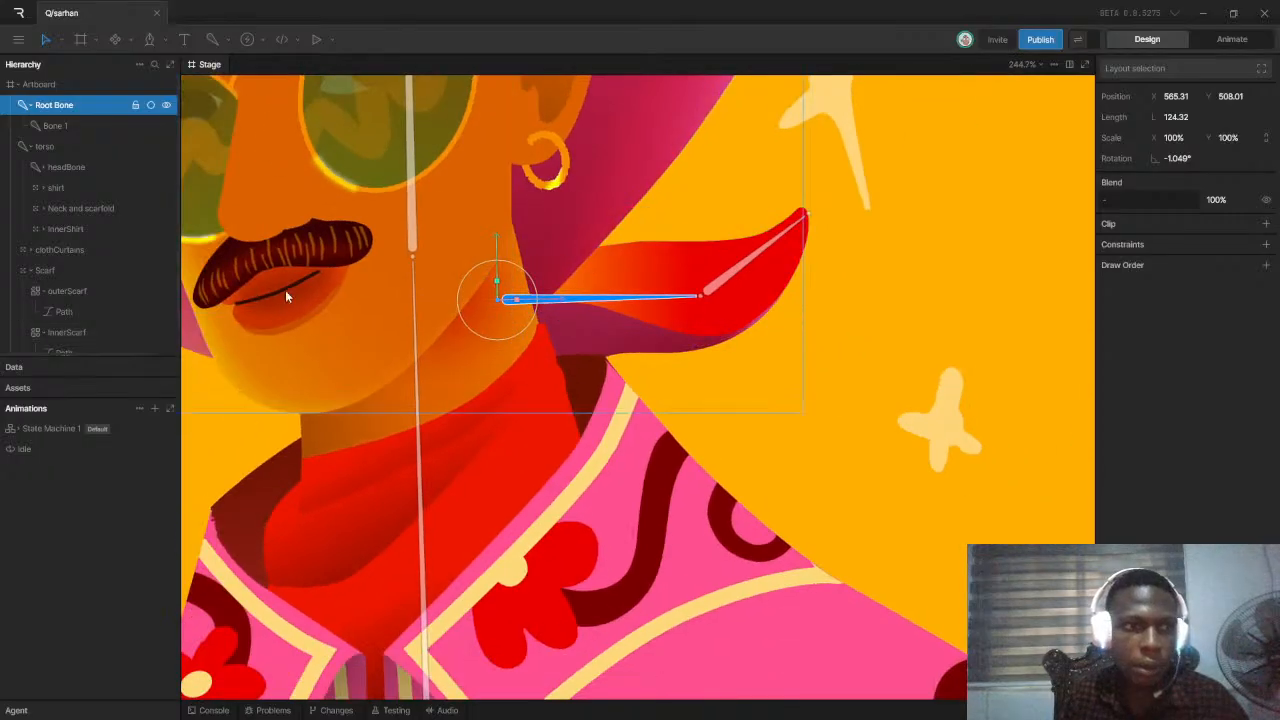
{"action": "mouse_move", "coordinate": [538, 320]}
{"action": "left_mouse_down"}
{"action": "mouse_move", "coordinate": [537, 307]}
{"action": "mouse_move", "coordinate": [541, 323]}
{"action": "left_mouse_up"}
{"action": "key", "text": "ctrl+z"}
Test the scarf's bend by swinging Bone 1 upward to about -128°, and undo the rotation
{"action": "scroll", "coordinate": [730, 276], "scroll_direction": "up", "scroll_amount": 2}
{"action": "left_click", "coordinate": [730, 282]}
{"action": "left_click_drag", "start_coordinate": [721, 302], "coordinate": [724, 273]}
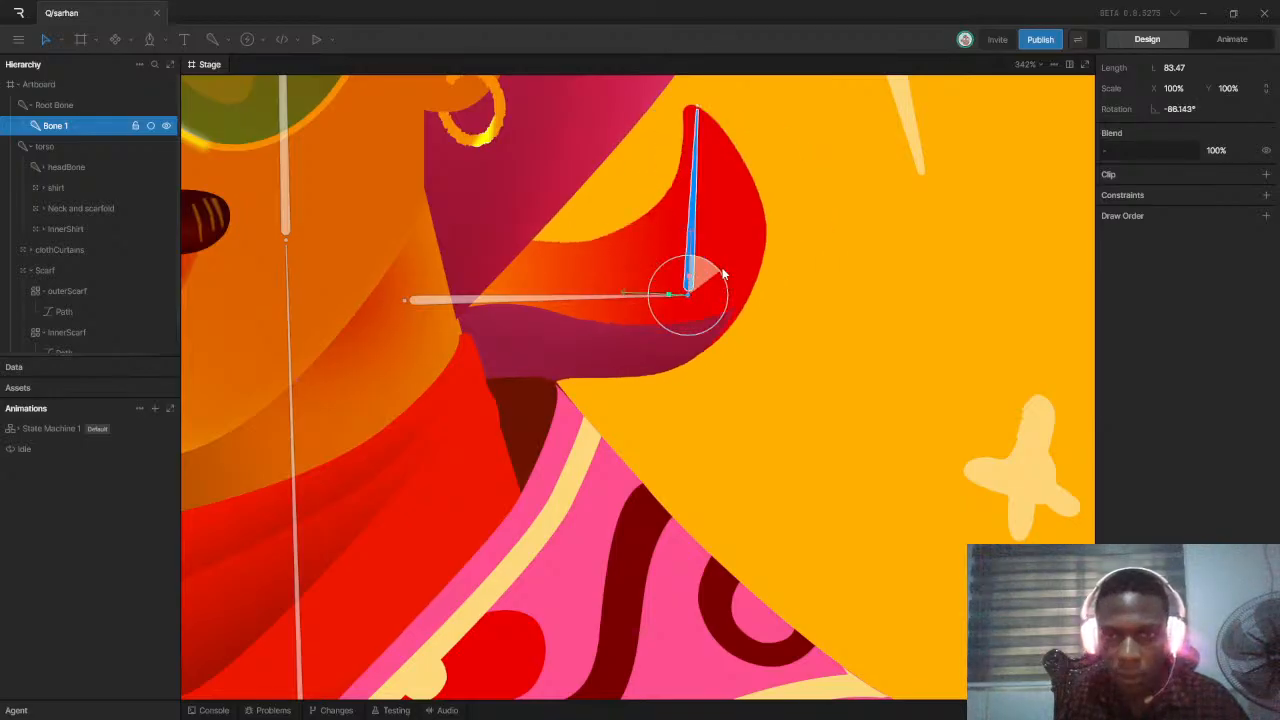
{"action": "left_click_drag", "start_coordinate": [724, 273], "coordinate": [713, 168]}
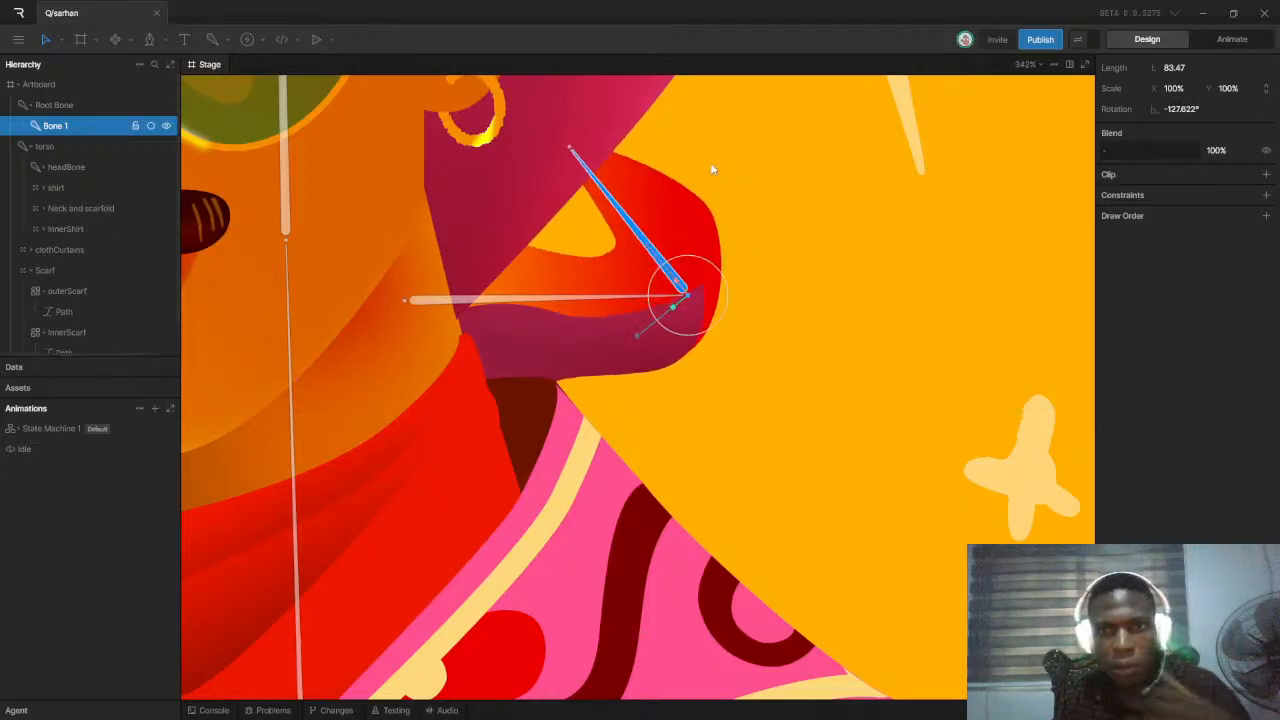
{"action": "key", "text": "ctrl+z"}
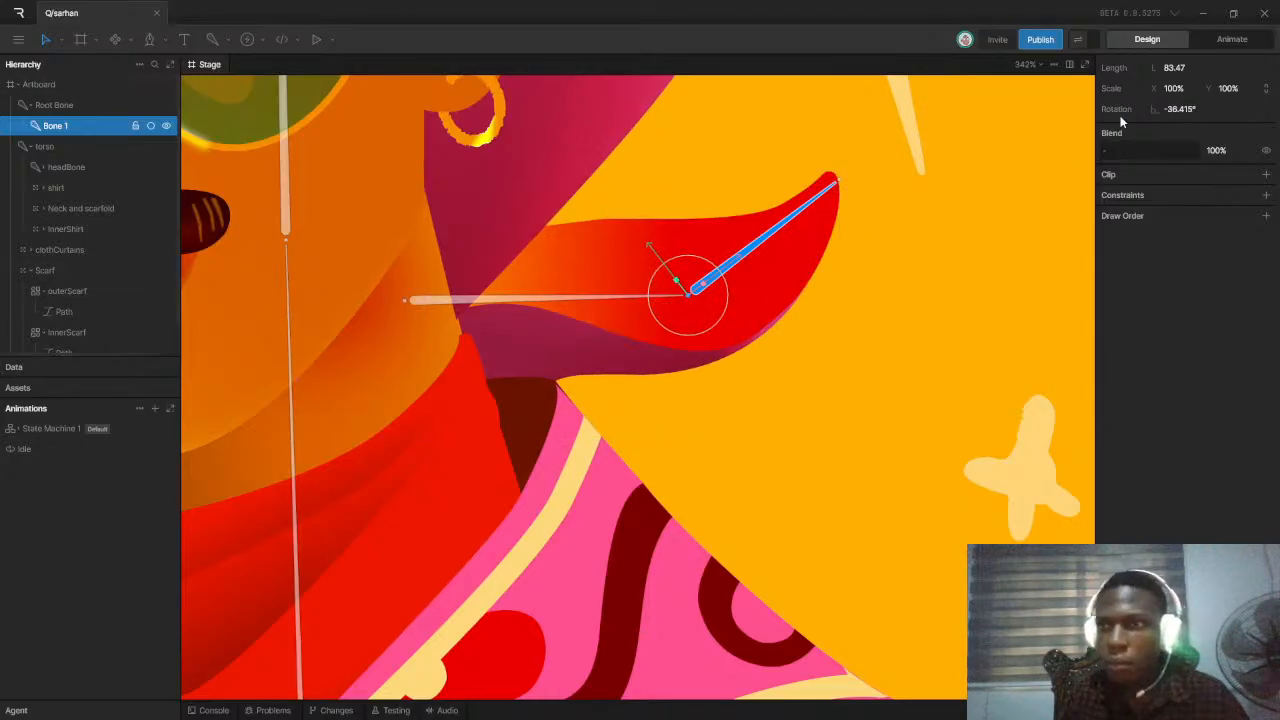
Select the outerScarf shape and reopen its path for vertex editing
{"action": "left_click", "coordinate": [700, 358]}
{"action": "left_click", "coordinate": [652, 358]}
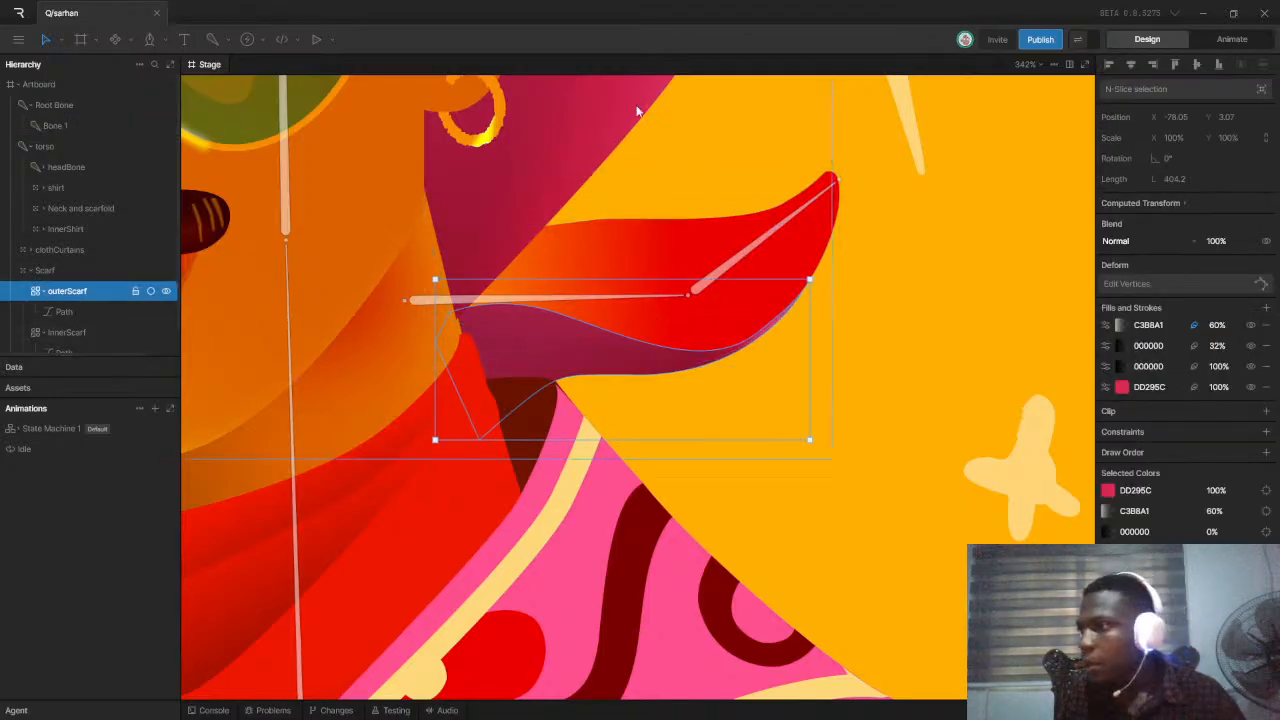
{"action": "left_click", "coordinate": [1150, 284]}
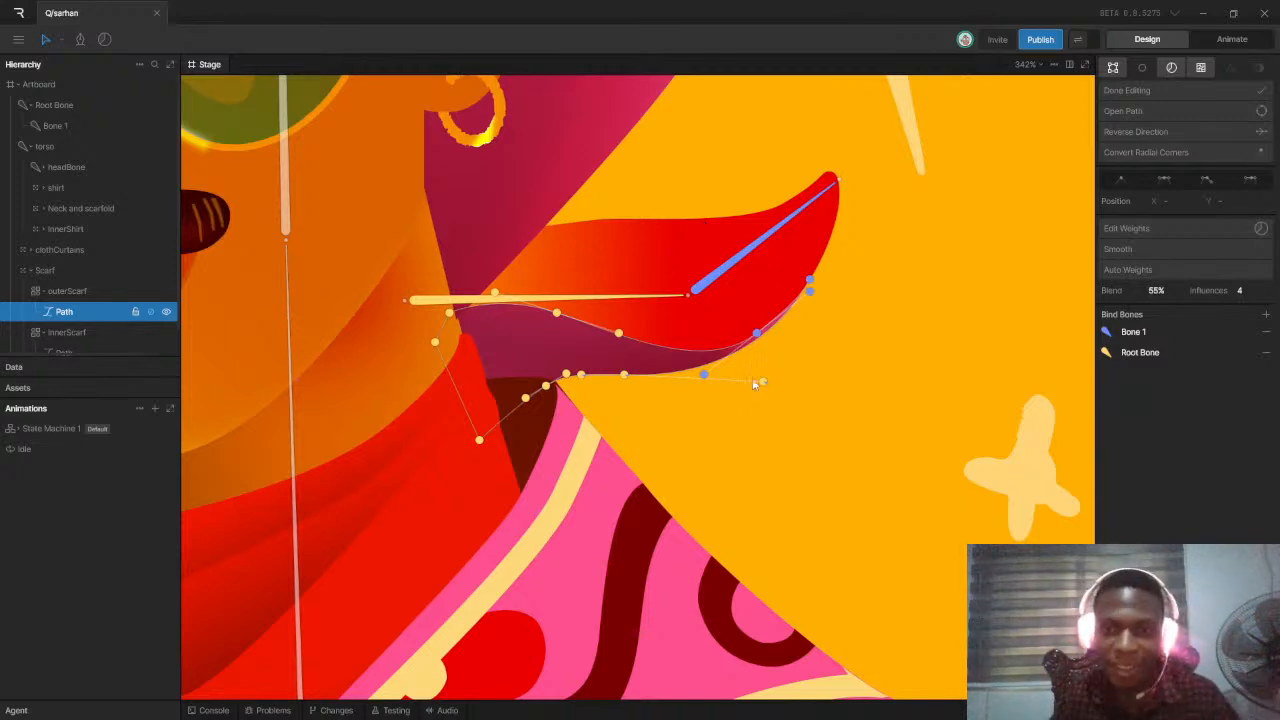
Set Root Bone's weight to 0% on the long Bezier handle extending from outerScarf's lower-edge vertex toward the tip
{"action": "scroll", "coordinate": [757, 378], "scroll_direction": "up", "scroll_amount": 2}
{"action": "scroll", "coordinate": [700, 368], "scroll_direction": "up", "scroll_amount": 3}
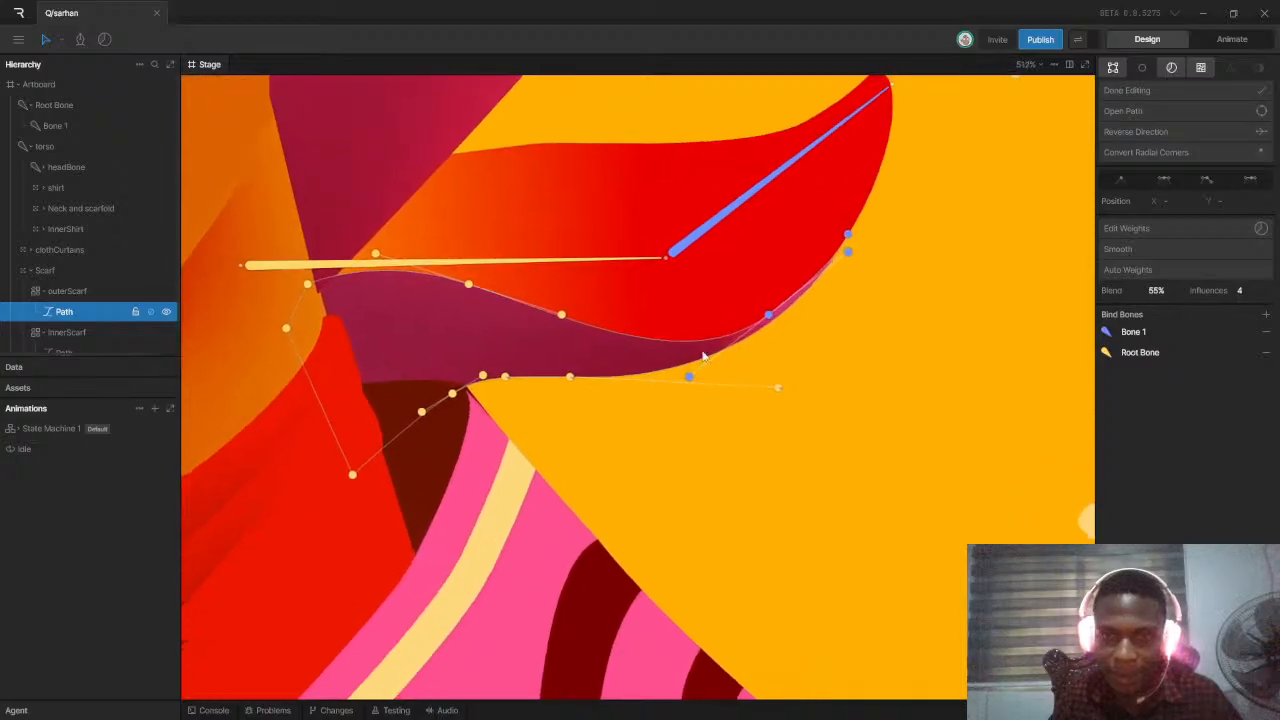
{"action": "scroll", "coordinate": [848, 246], "scroll_direction": "up", "scroll_amount": 10}
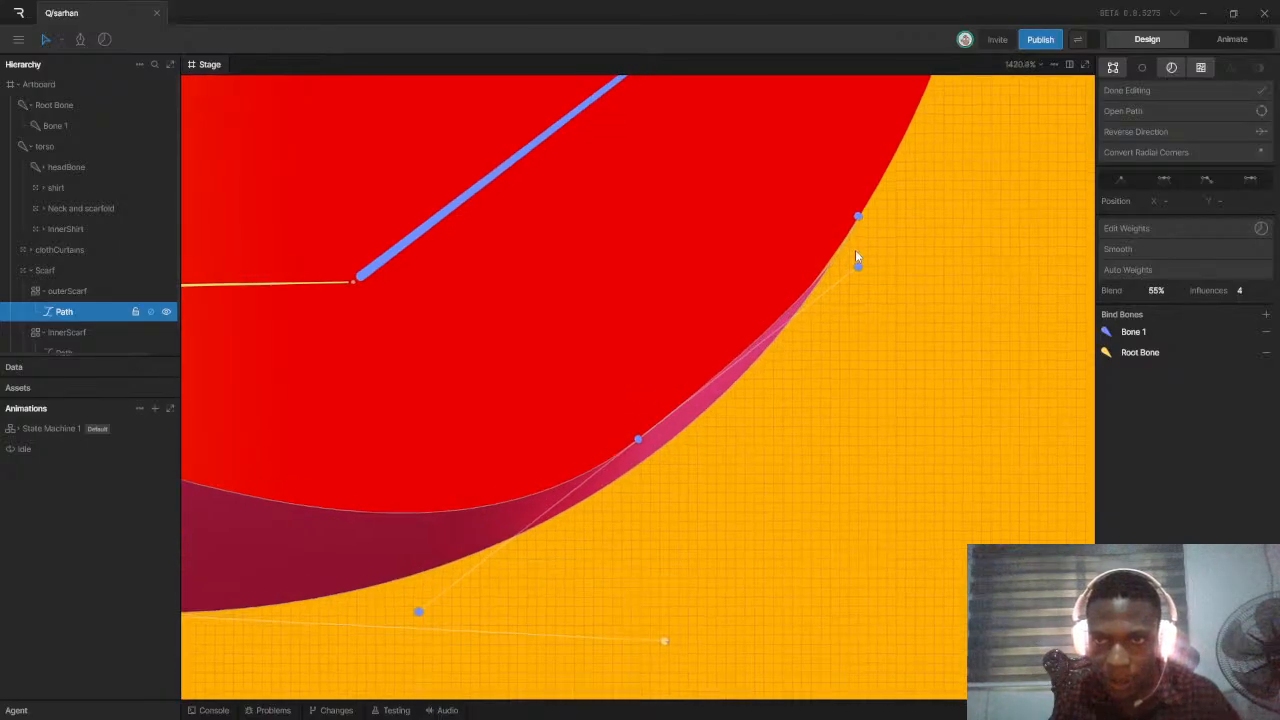
{"action": "scroll", "coordinate": [855, 250], "scroll_direction": "up", "scroll_amount": 12}
{"action": "scroll", "coordinate": [855, 200], "scroll_direction": "down", "scroll_amount": 13}
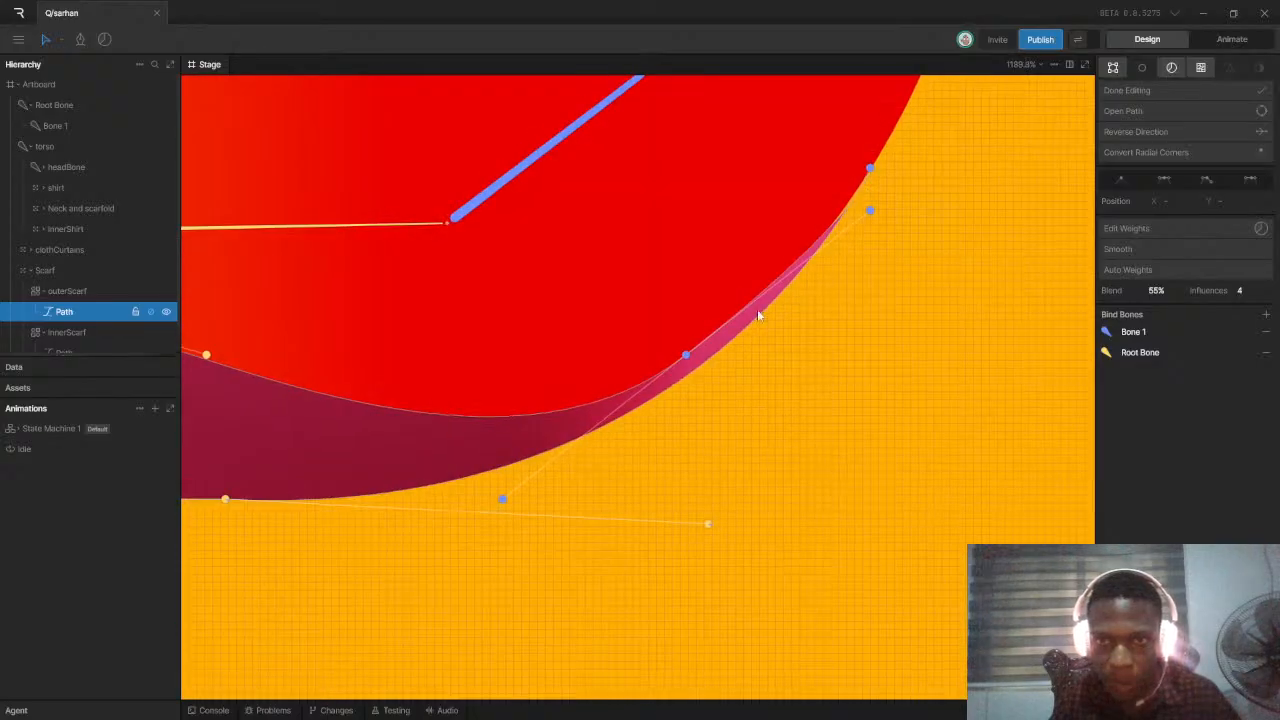
{"action": "scroll", "coordinate": [580, 458], "scroll_direction": "down", "scroll_amount": 3}
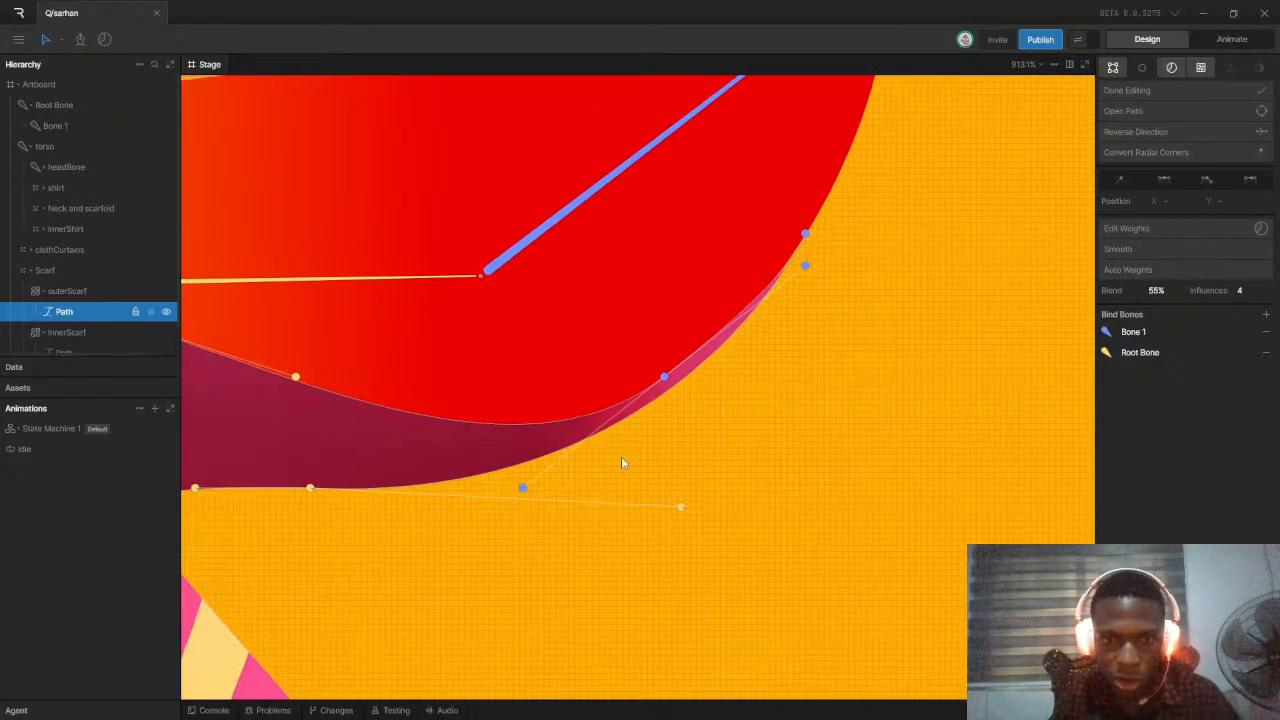
{"action": "scroll", "coordinate": [716, 378], "scroll_direction": "down", "scroll_amount": 1}
{"action": "scroll", "coordinate": [642, 347], "scroll_direction": "down", "scroll_amount": 4}
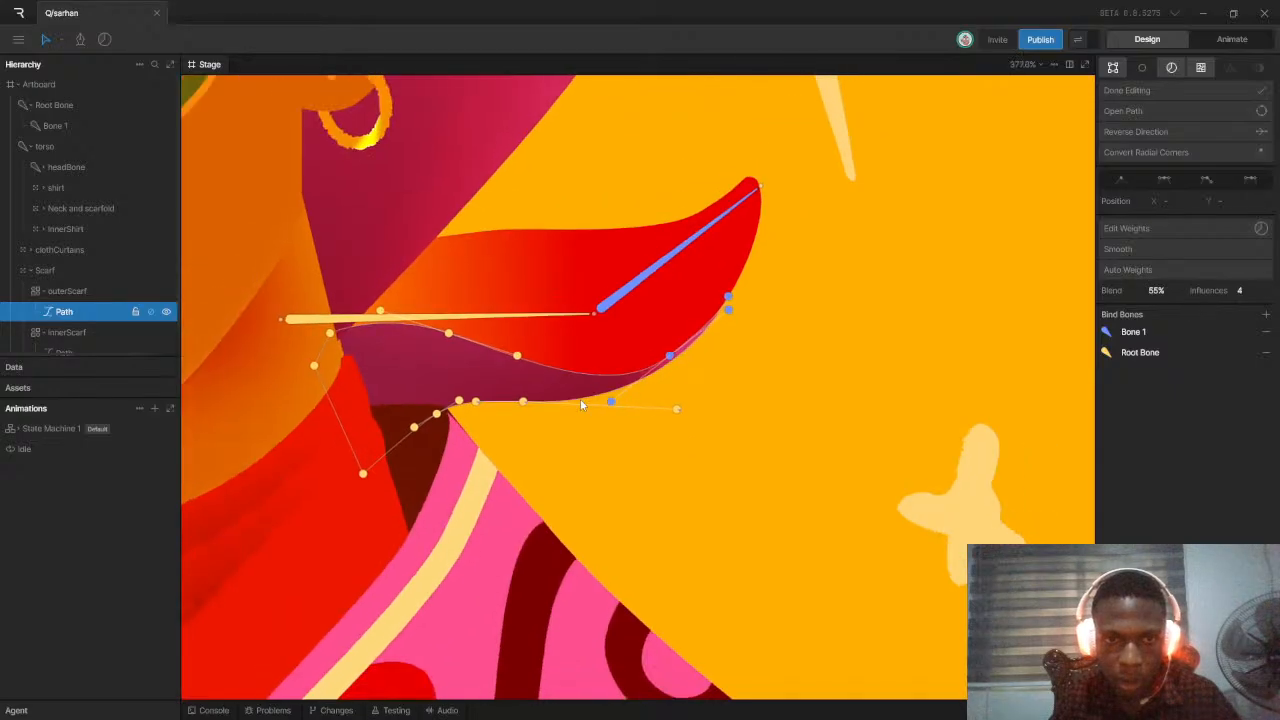
{"action": "scroll", "coordinate": [547, 409], "scroll_direction": "up", "scroll_amount": 2}
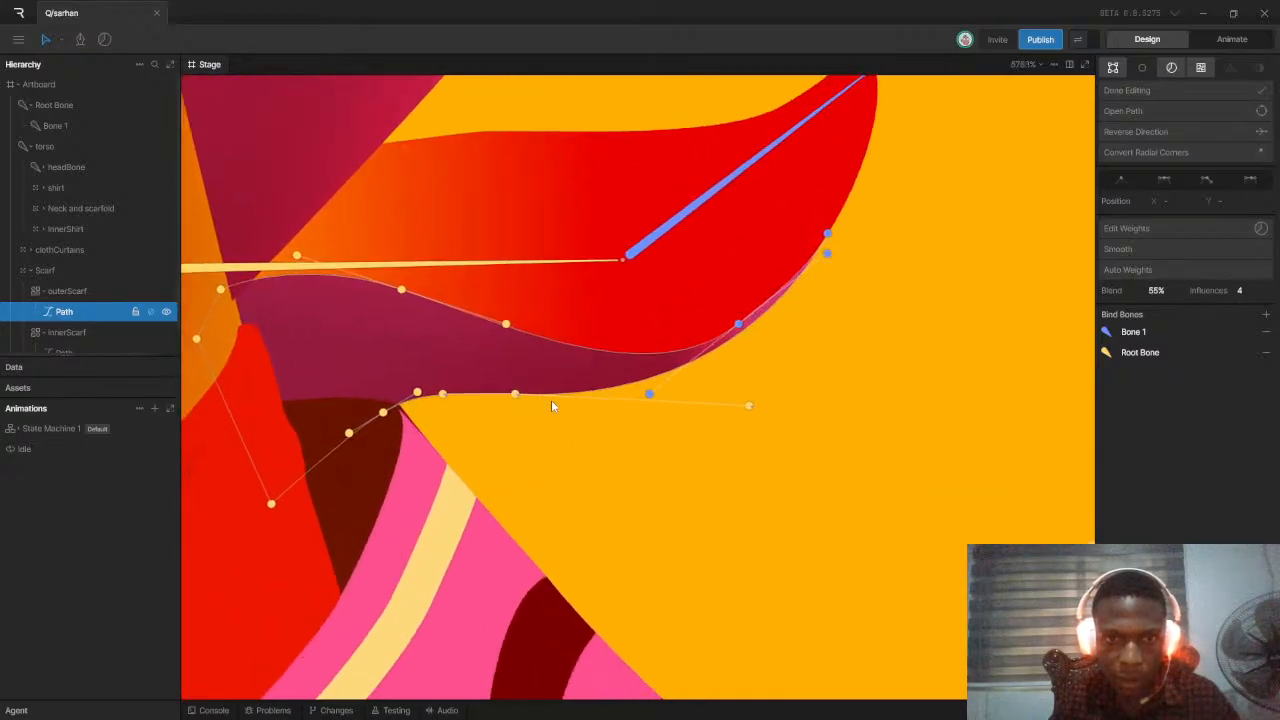
{"action": "left_click", "coordinate": [749, 405]}
{"action": "left_click", "coordinate": [1217, 394]}
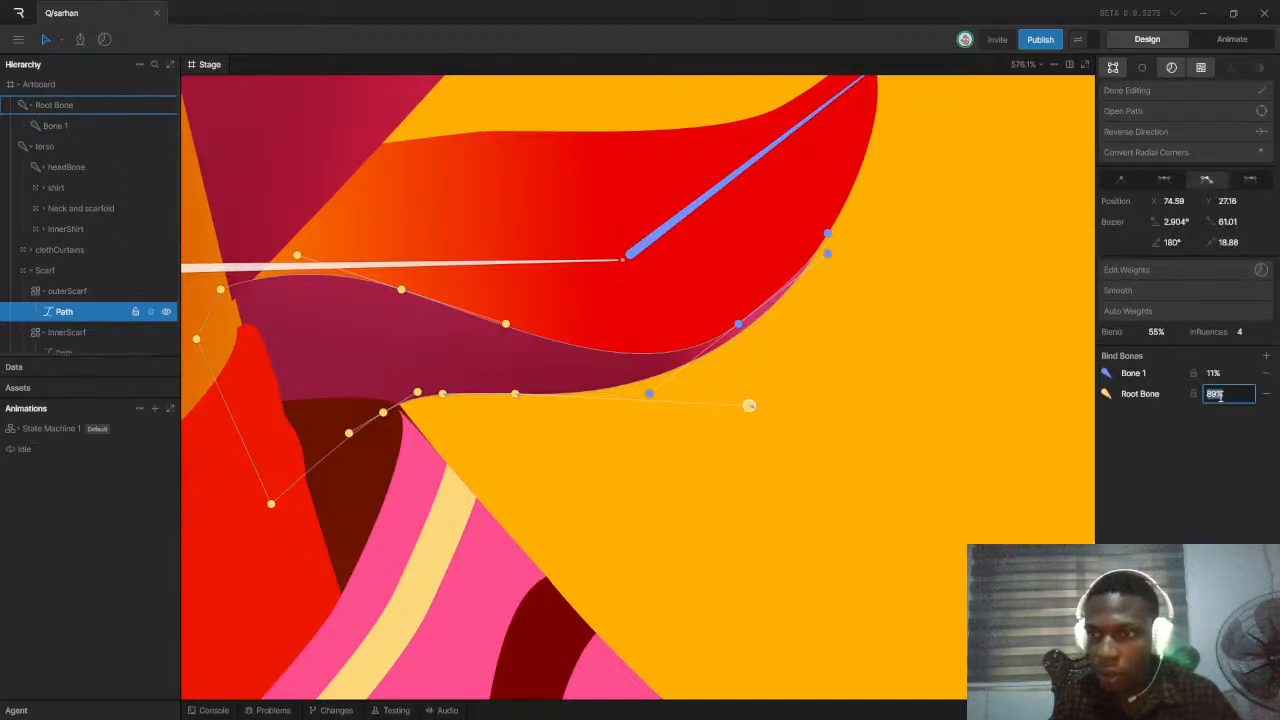
{"action": "type", "text": "0"}
{"action": "key", "text": "Return"}
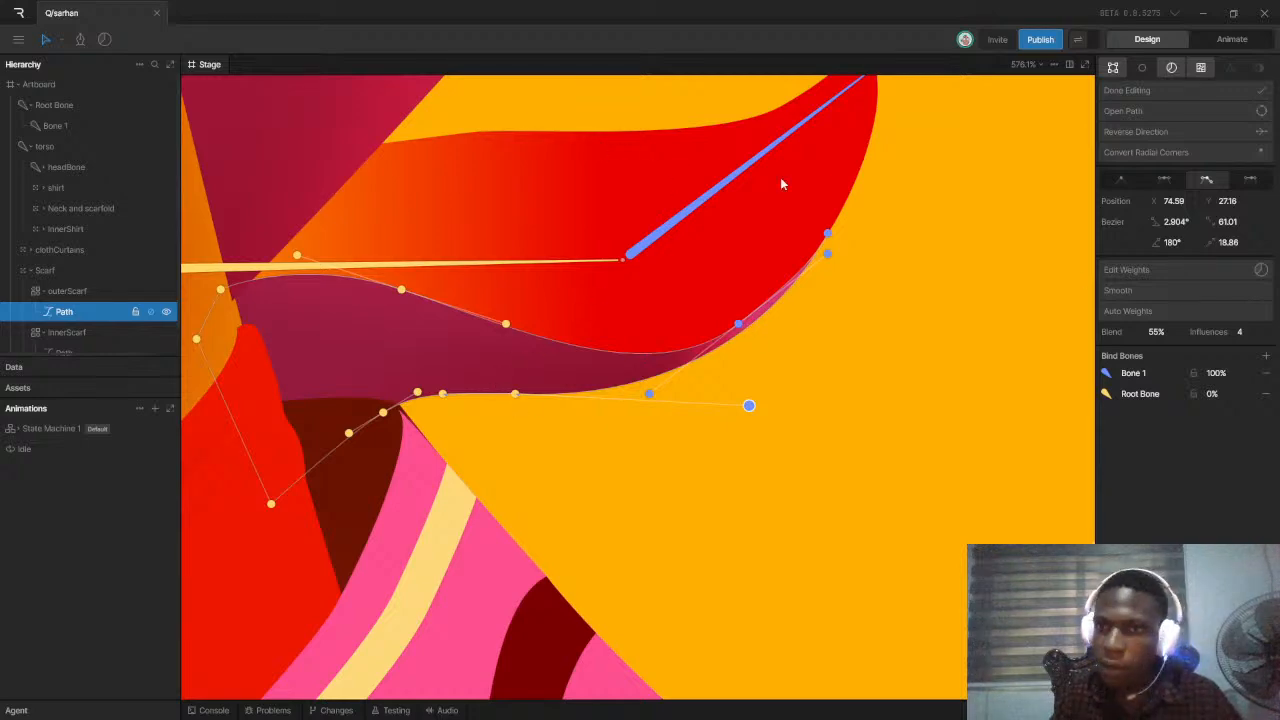
Leave vertex editing of the outerScarf path with the adjusted handle weights in place
{"action": "scroll", "coordinate": [533, 372], "scroll_direction": "up", "scroll_amount": 6}
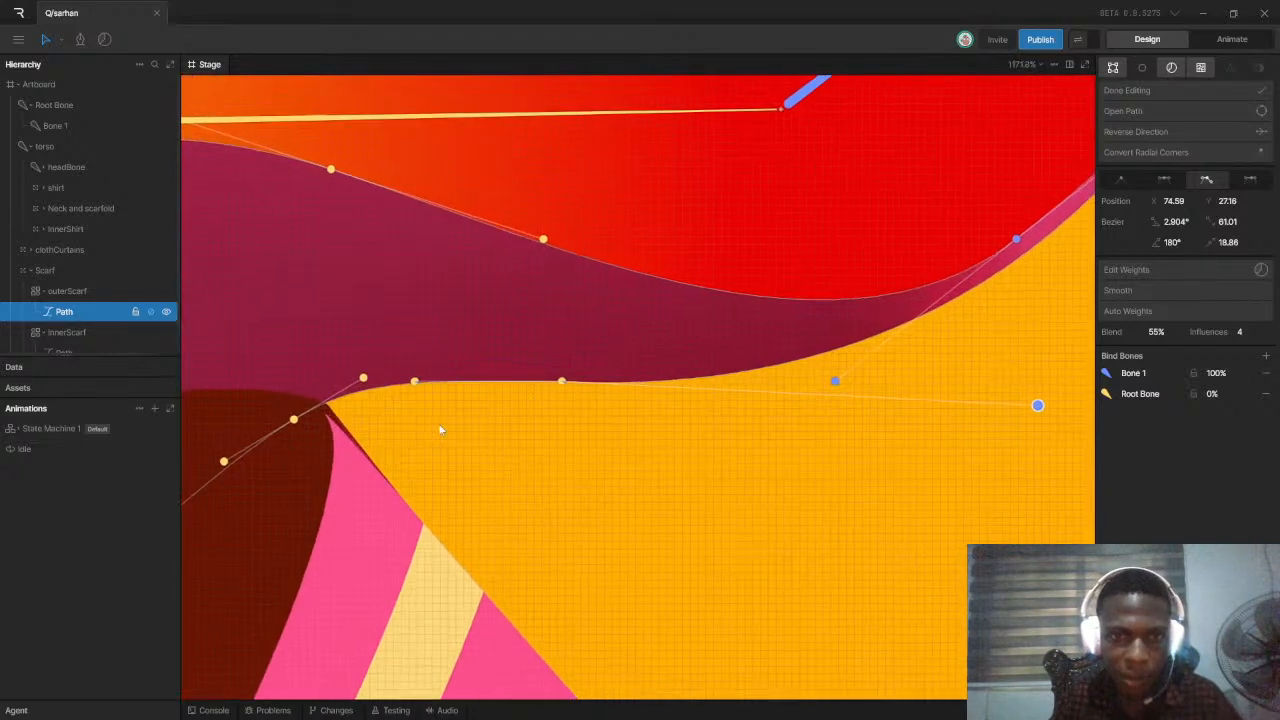
{"action": "scroll", "coordinate": [583, 366], "scroll_direction": "down", "scroll_amount": 2}
{"action": "scroll", "coordinate": [522, 368], "scroll_direction": "down", "scroll_amount": 3}
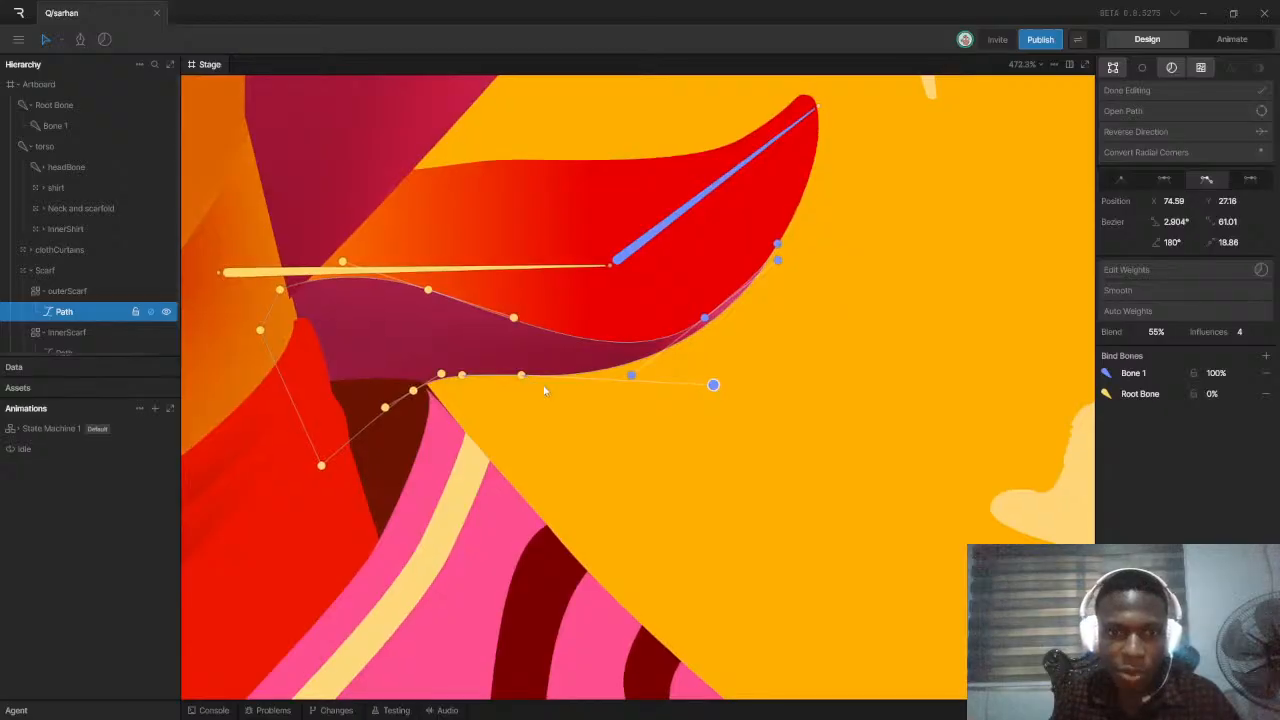
{"action": "left_click", "coordinate": [1217, 95]}
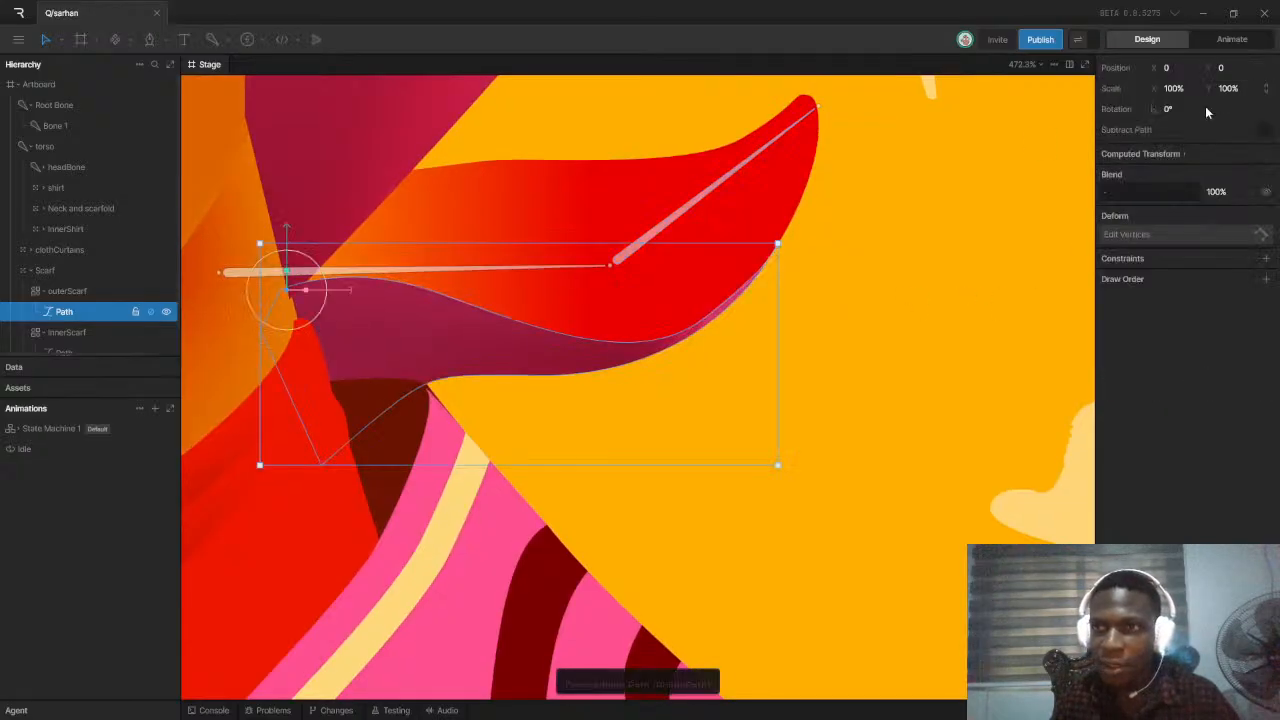
Test how the scarf bends by rotating Bone 1 and returning it to its original angle
{"action": "scroll", "coordinate": [700, 294], "scroll_direction": "down", "scroll_amount": 5}
{"action": "scroll", "coordinate": [662, 283], "scroll_direction": "up", "scroll_amount": 4}
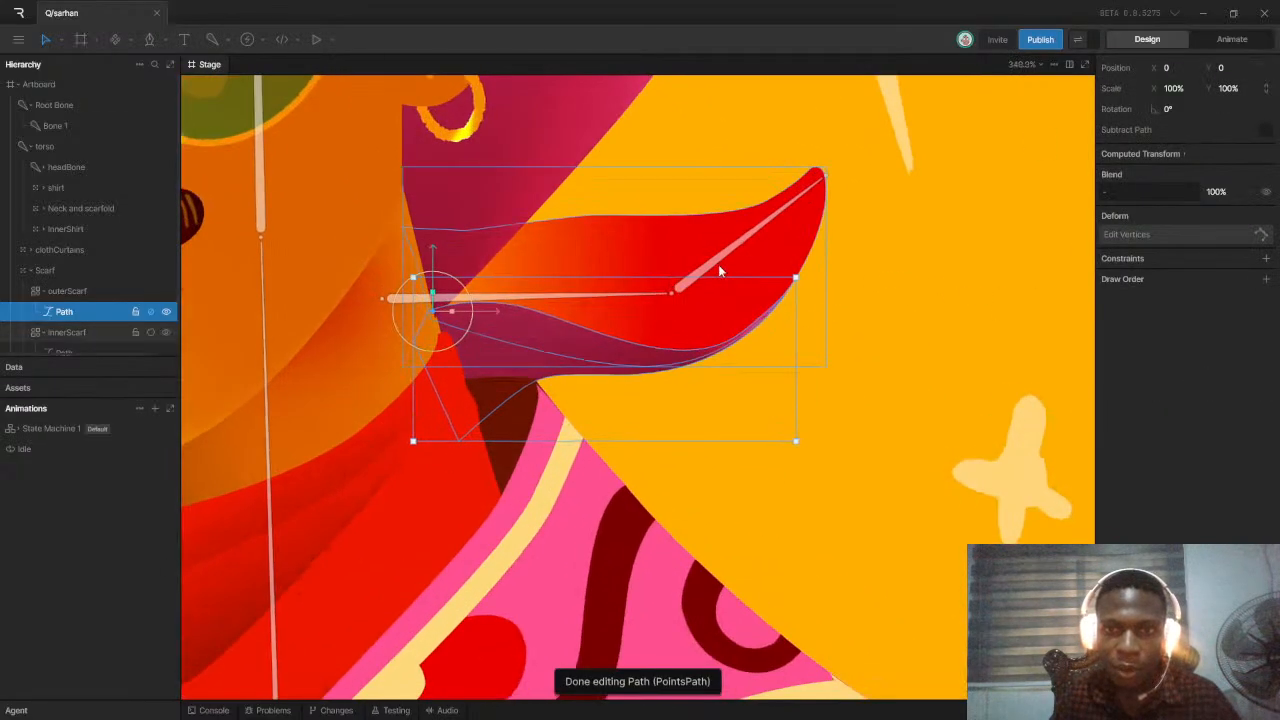
{"action": "left_click", "coordinate": [716, 262]}
{"action": "left_click_drag", "start_coordinate": [709, 288], "coordinate": [877, 323]}
Reopen the outerScarf path for vertex editing and set Root Bone's weight to 100% on the long lower-edge handle extending toward the tip
{"action": "left_click", "coordinate": [614, 358]}
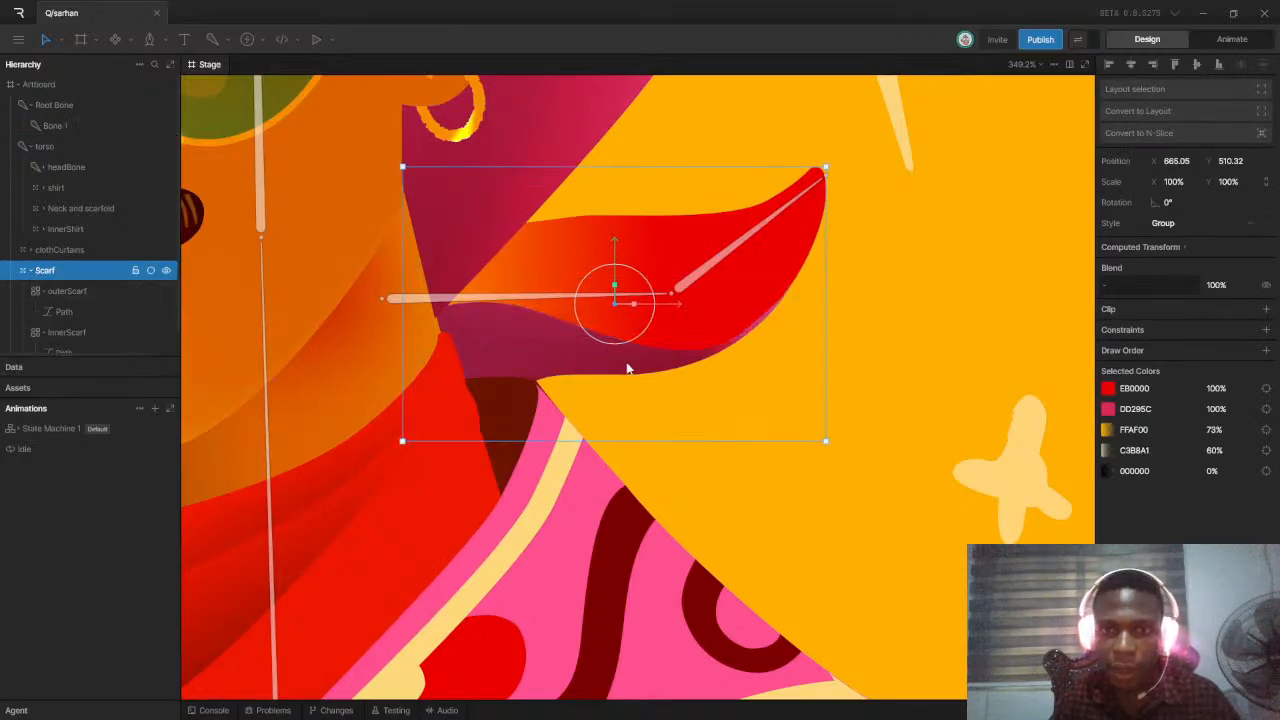
{"action": "double_click", "coordinate": [487, 369]}
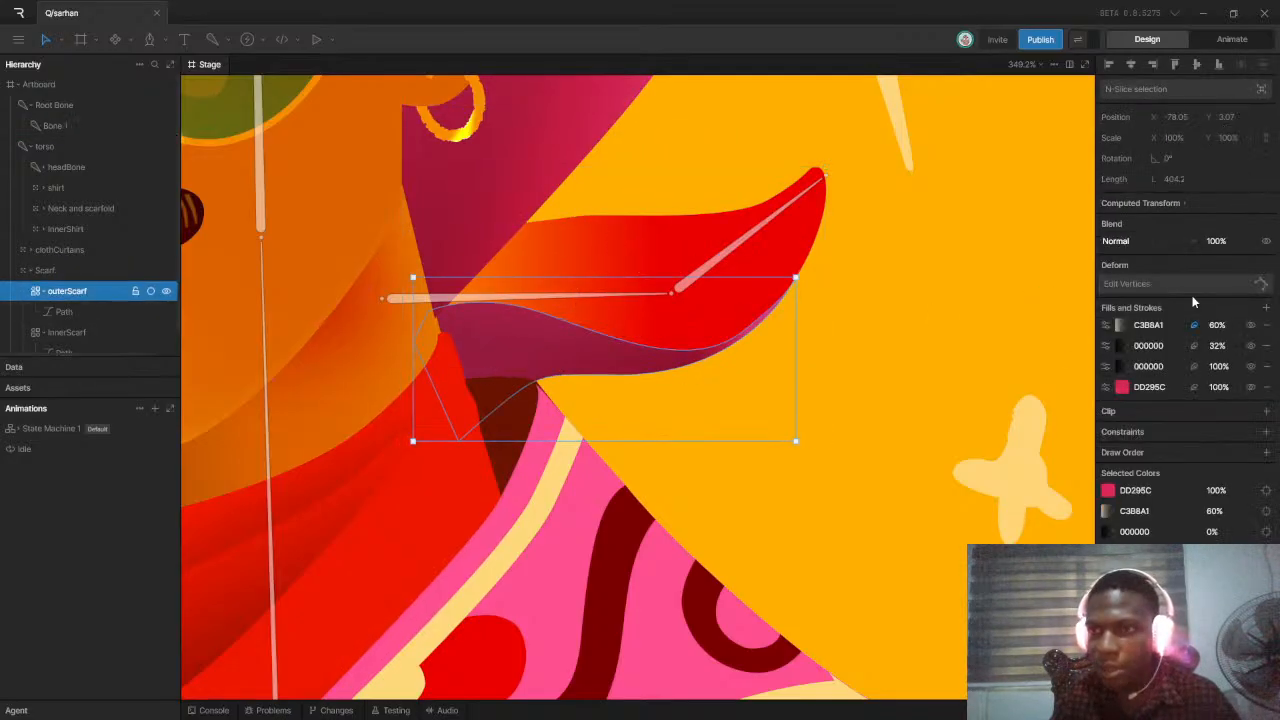
{"action": "left_click", "coordinate": [1127, 284]}
{"action": "scroll", "coordinate": [750, 310], "scroll_direction": "up", "scroll_amount": 5}
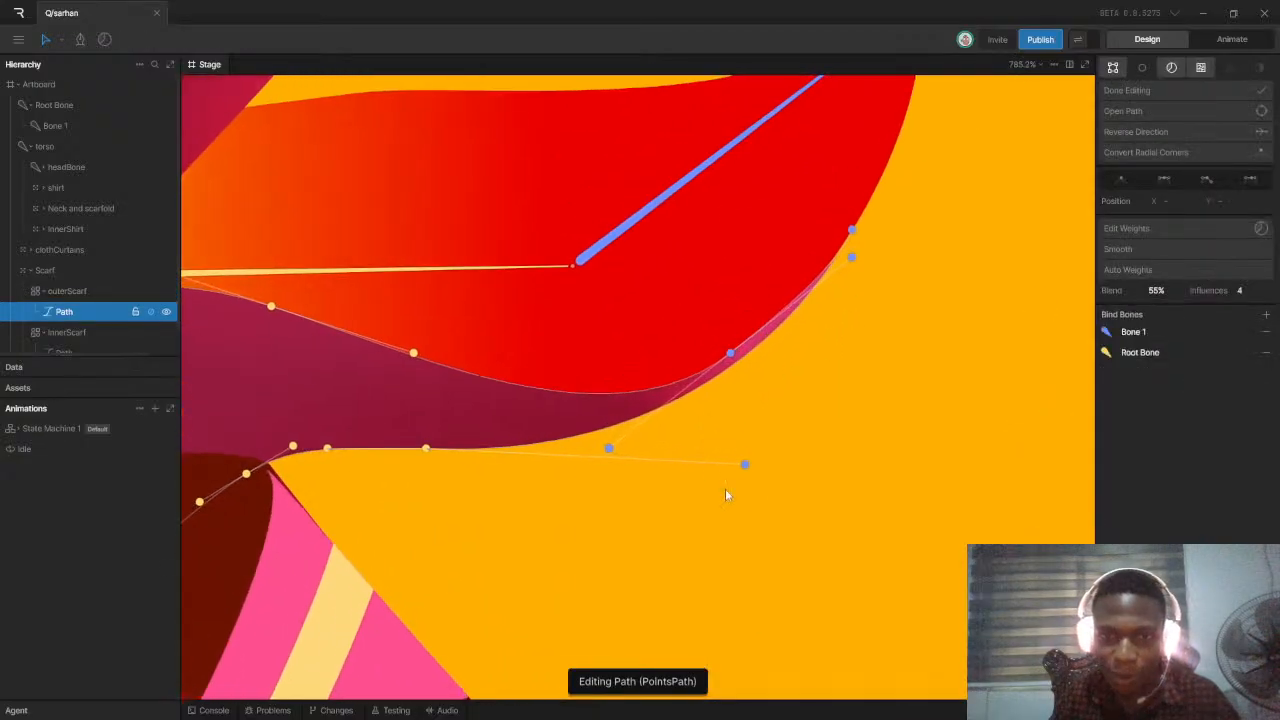
{"action": "left_click", "coordinate": [746, 466]}
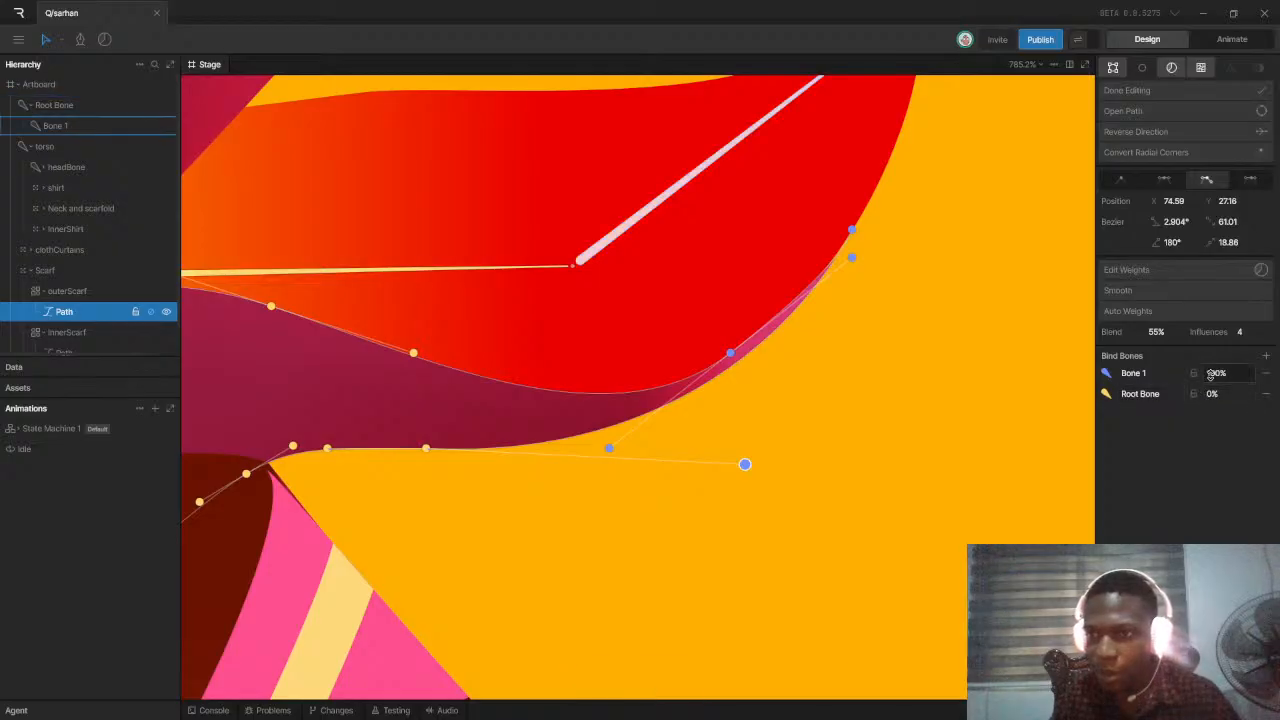
{"action": "left_click_drag", "start_coordinate": [1217, 391], "coordinate": [1222, 313]}
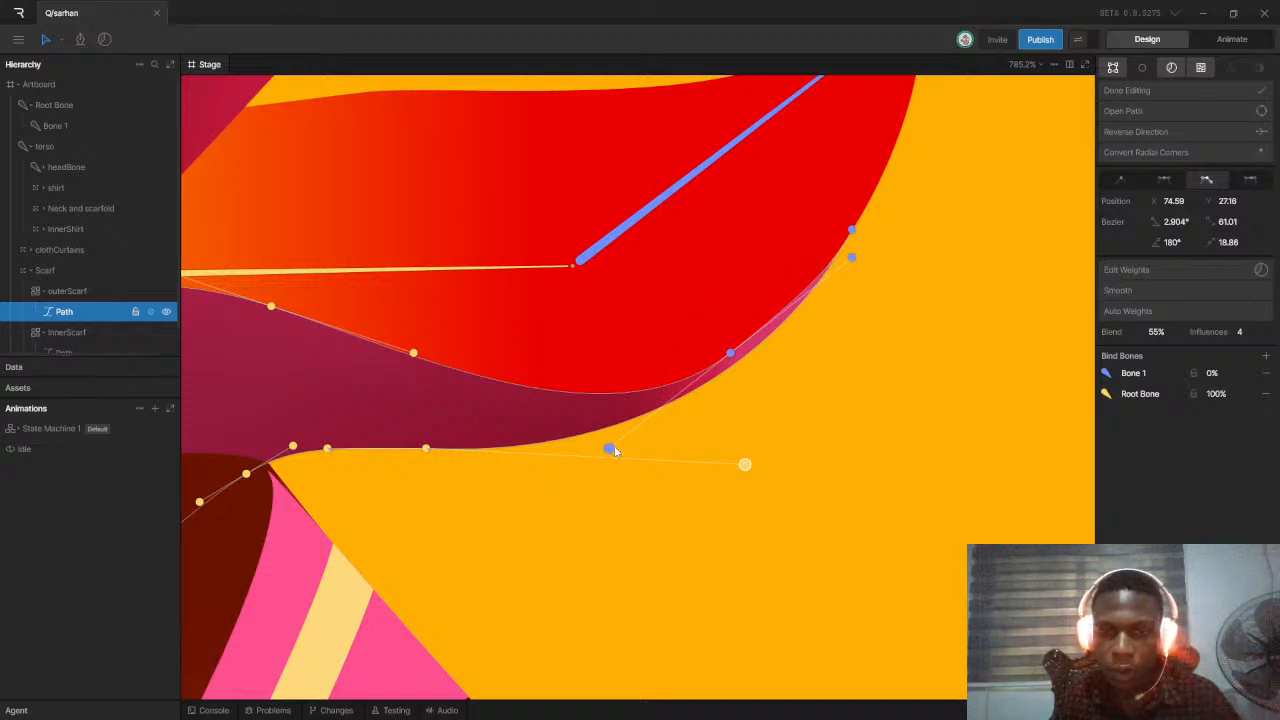
Try a 0% Bone 1 weight on outerScarf's corner vertex nearest the tip, and restore the weight to 100%
{"action": "scroll", "coordinate": [853, 240], "scroll_direction": "down", "scroll_amount": 3}
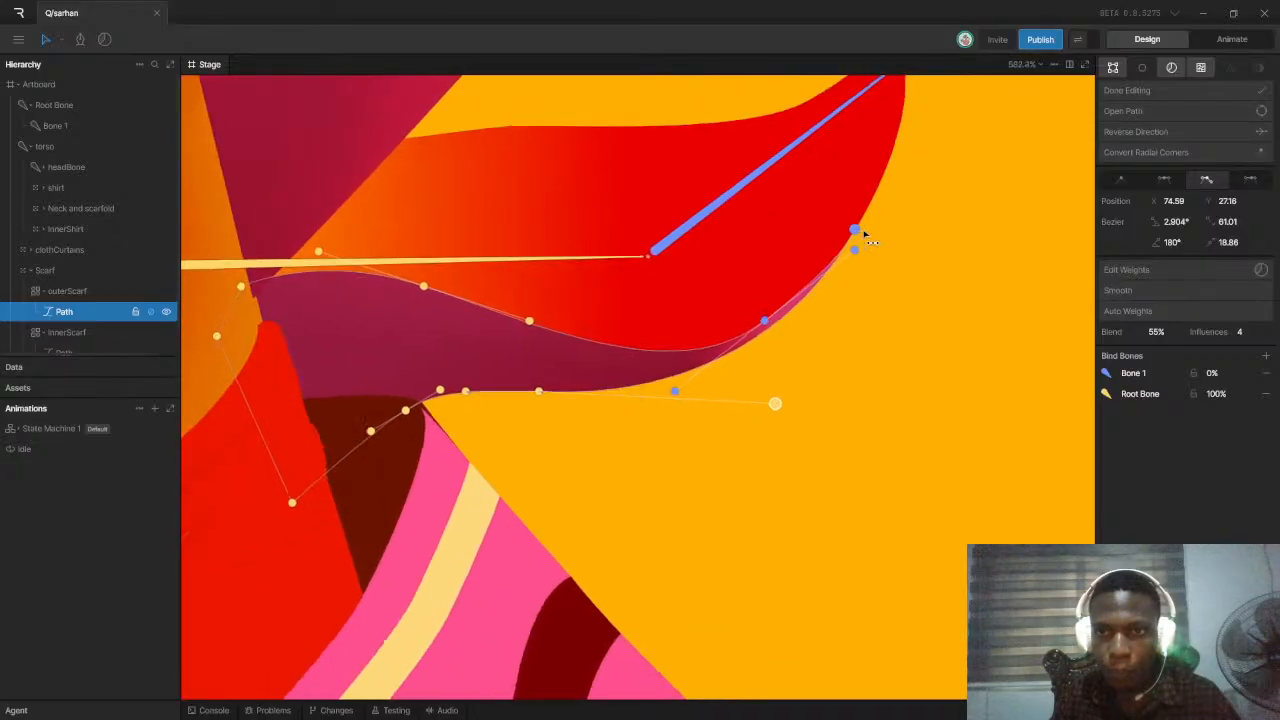
{"action": "scroll", "coordinate": [859, 237], "scroll_direction": "up", "scroll_amount": 3}
{"action": "left_click", "coordinate": [854, 229]}
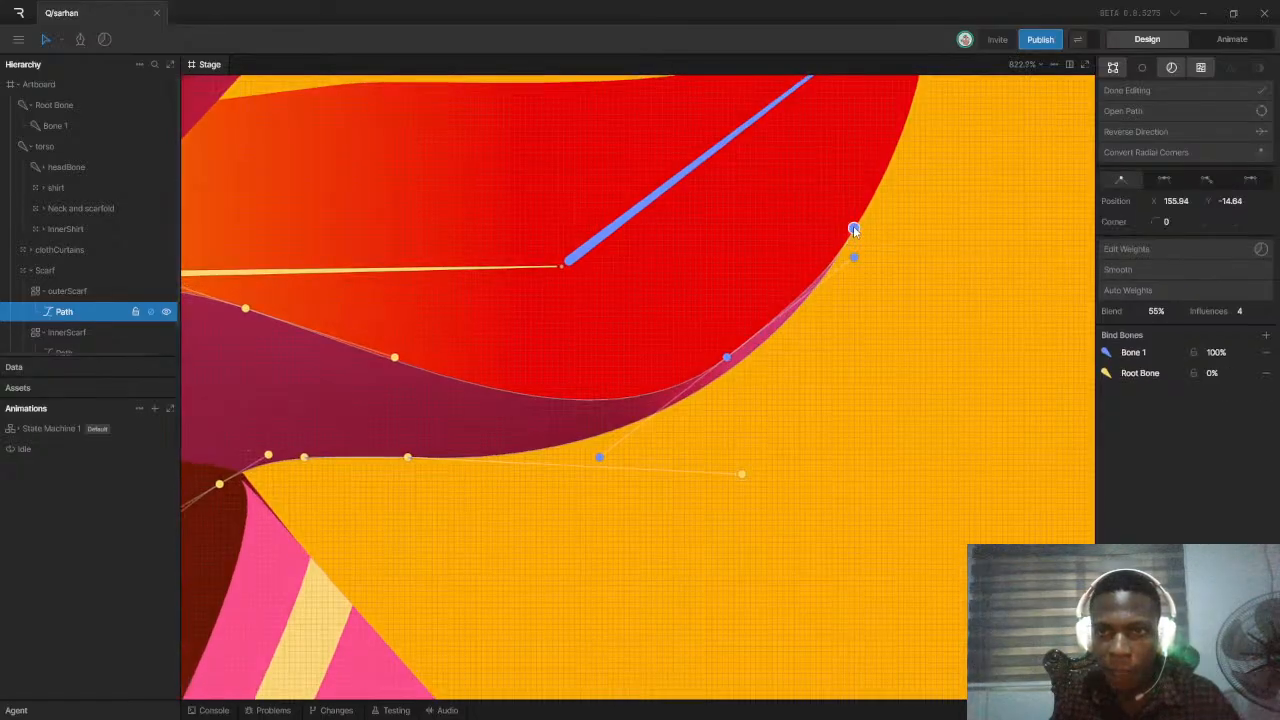
{"action": "scroll", "coordinate": [853, 229], "scroll_direction": "up", "scroll_amount": 5}
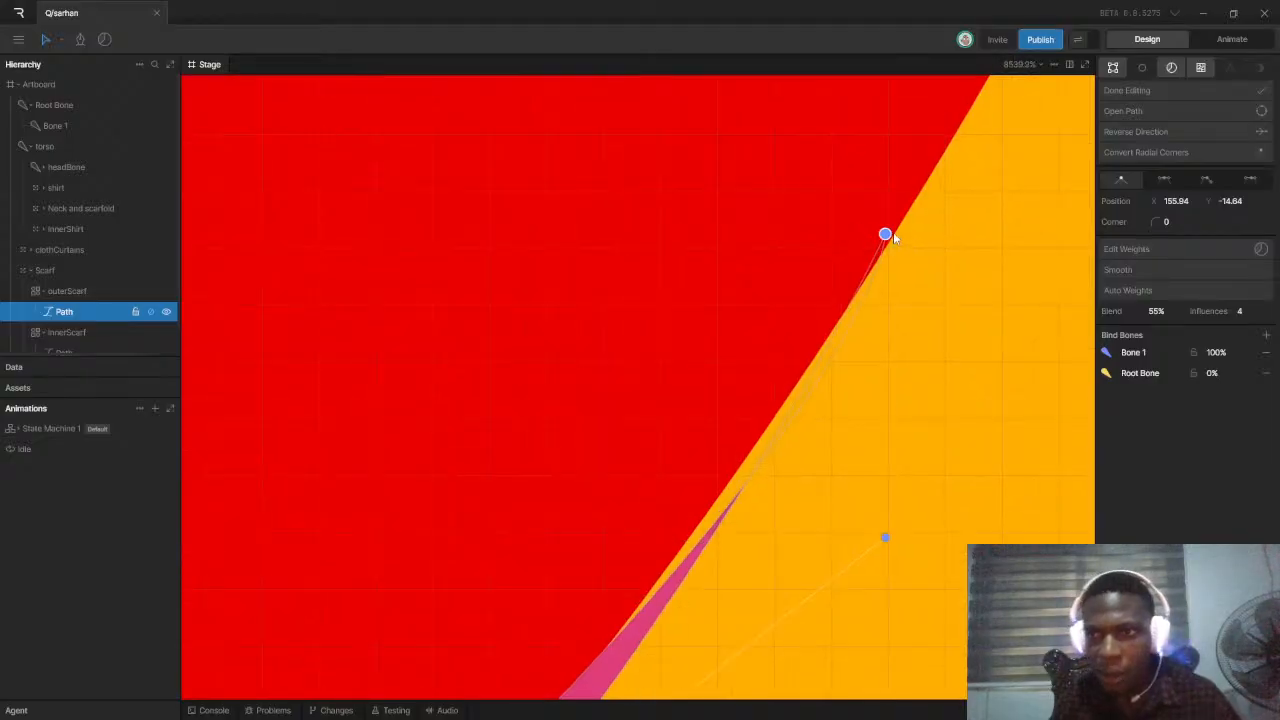
{"action": "scroll", "coordinate": [895, 245], "scroll_direction": "down", "scroll_amount": 1}
{"action": "scroll", "coordinate": [900, 250], "scroll_direction": "down", "scroll_amount": 10}
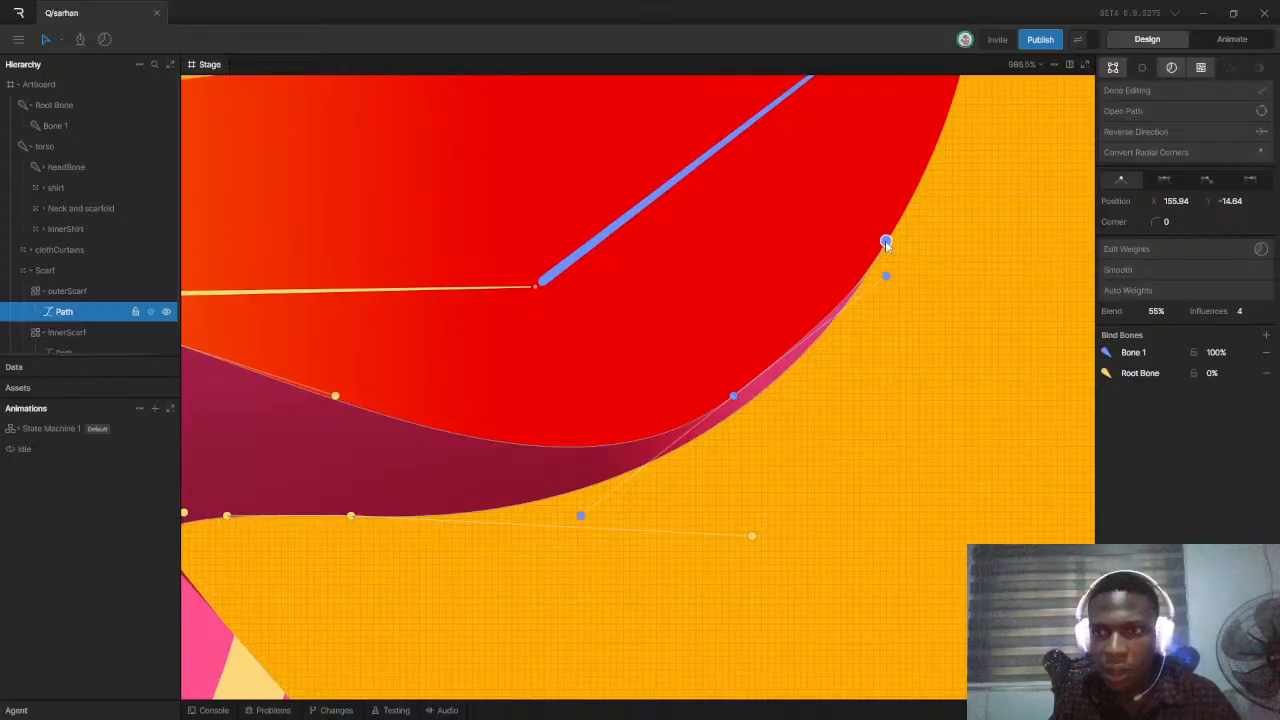
{"action": "scroll", "coordinate": [815, 388], "scroll_direction": "down", "scroll_amount": 2}
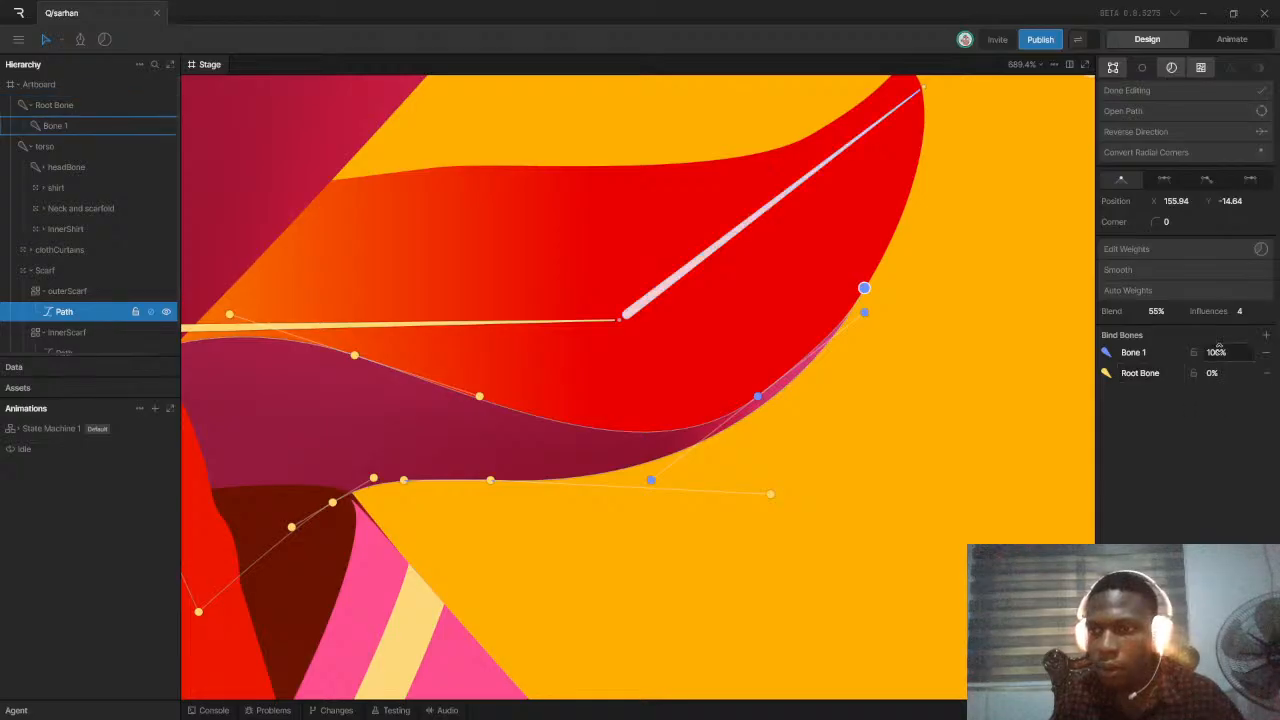
{"action": "left_click_drag", "start_coordinate": [1219, 357], "coordinate": [1231, 425]}
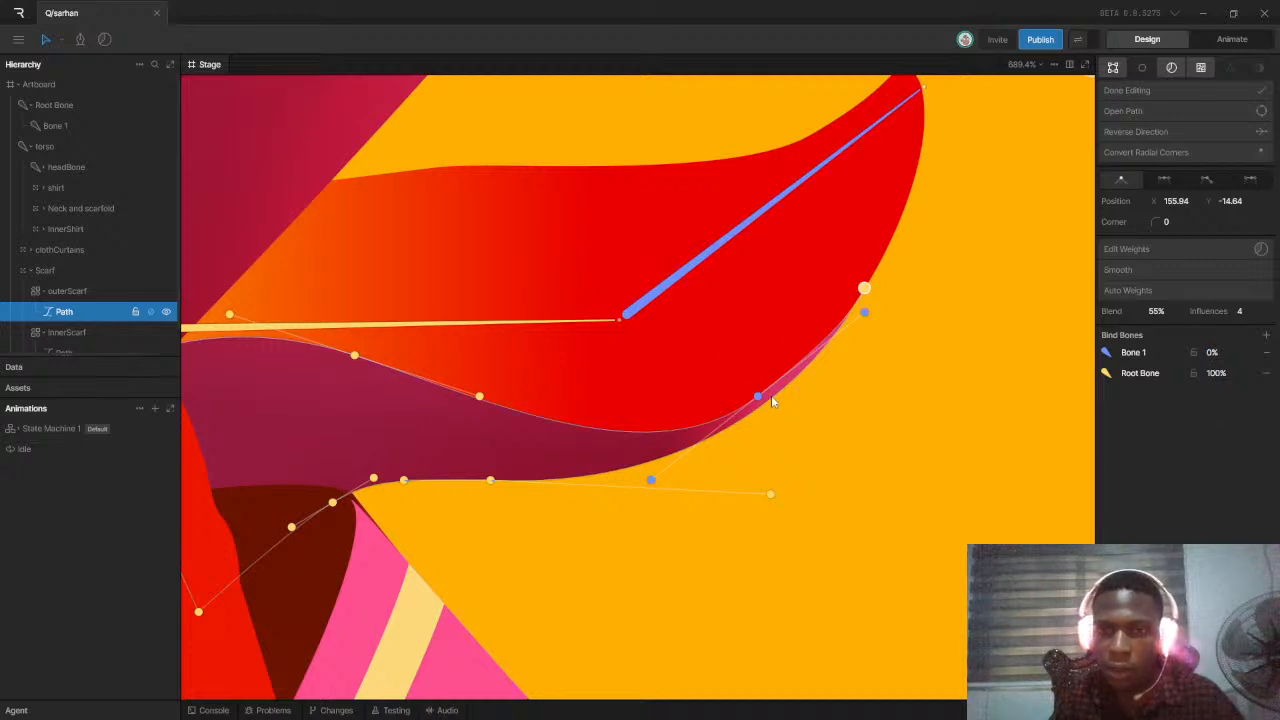
{"action": "left_click", "coordinate": [865, 313]}
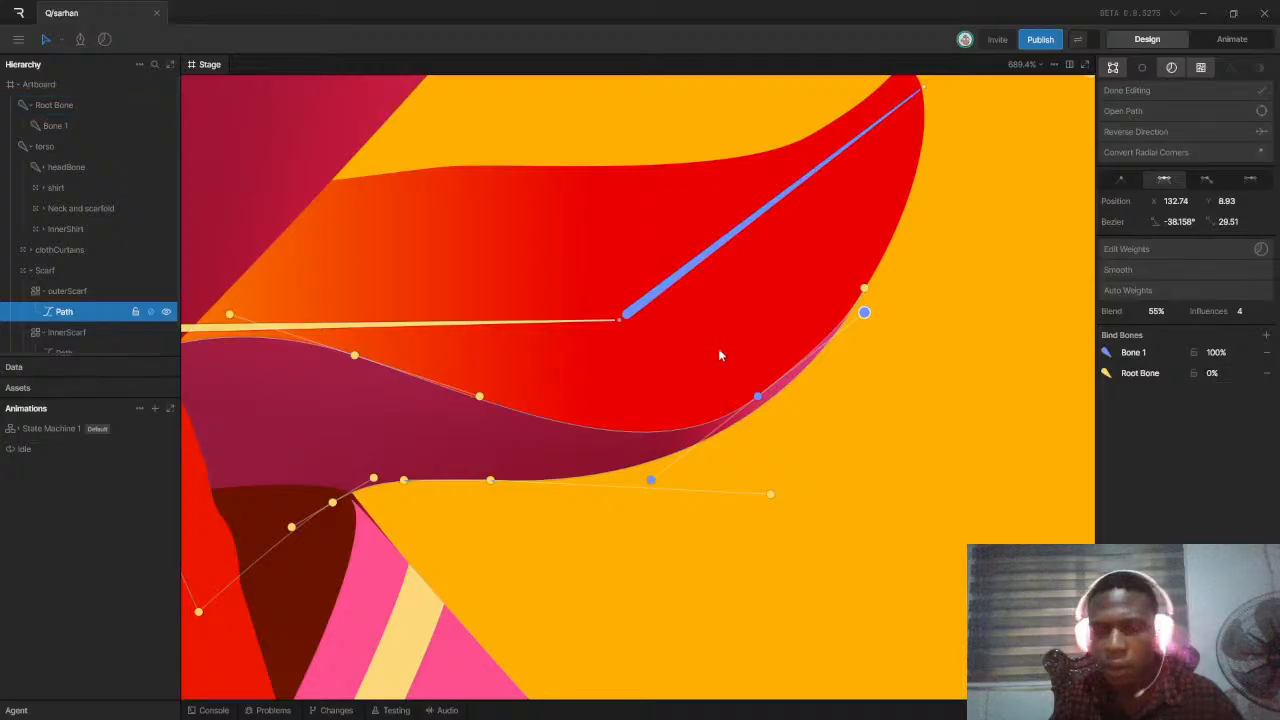
{"action": "left_click", "coordinate": [865, 289]}
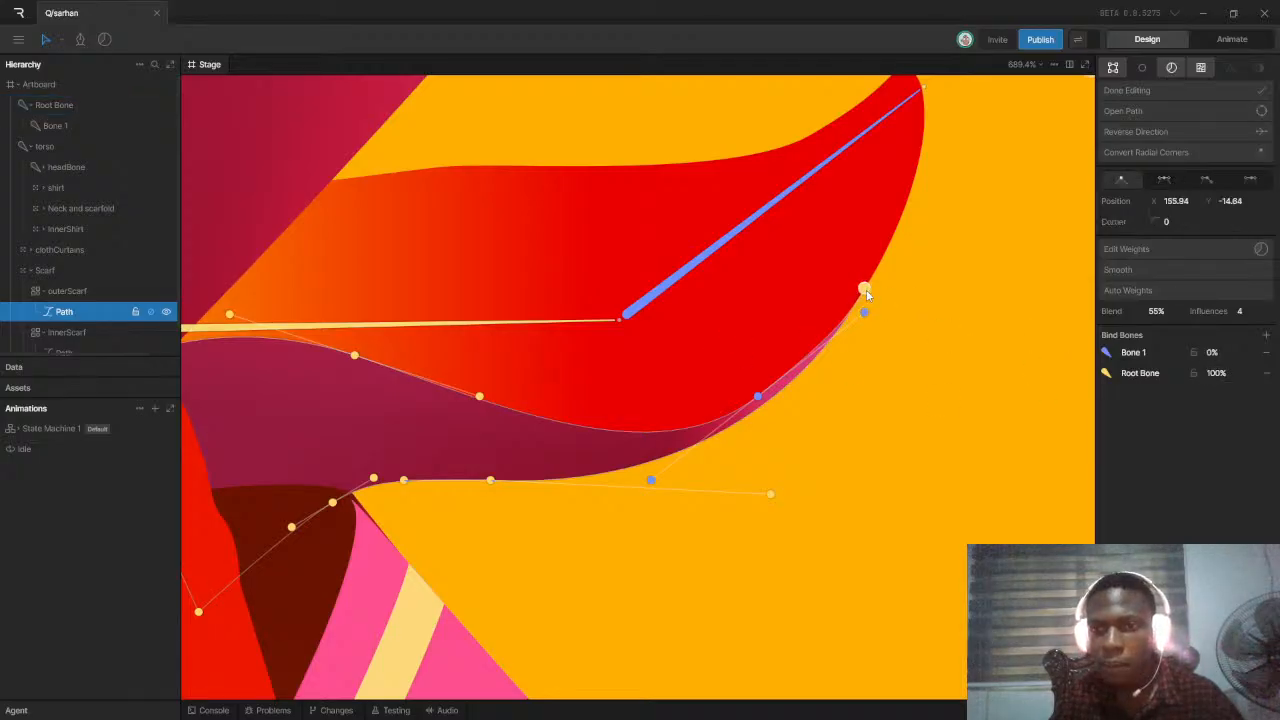
{"action": "left_click_drag", "start_coordinate": [1216, 355], "coordinate": [1217, 280]}
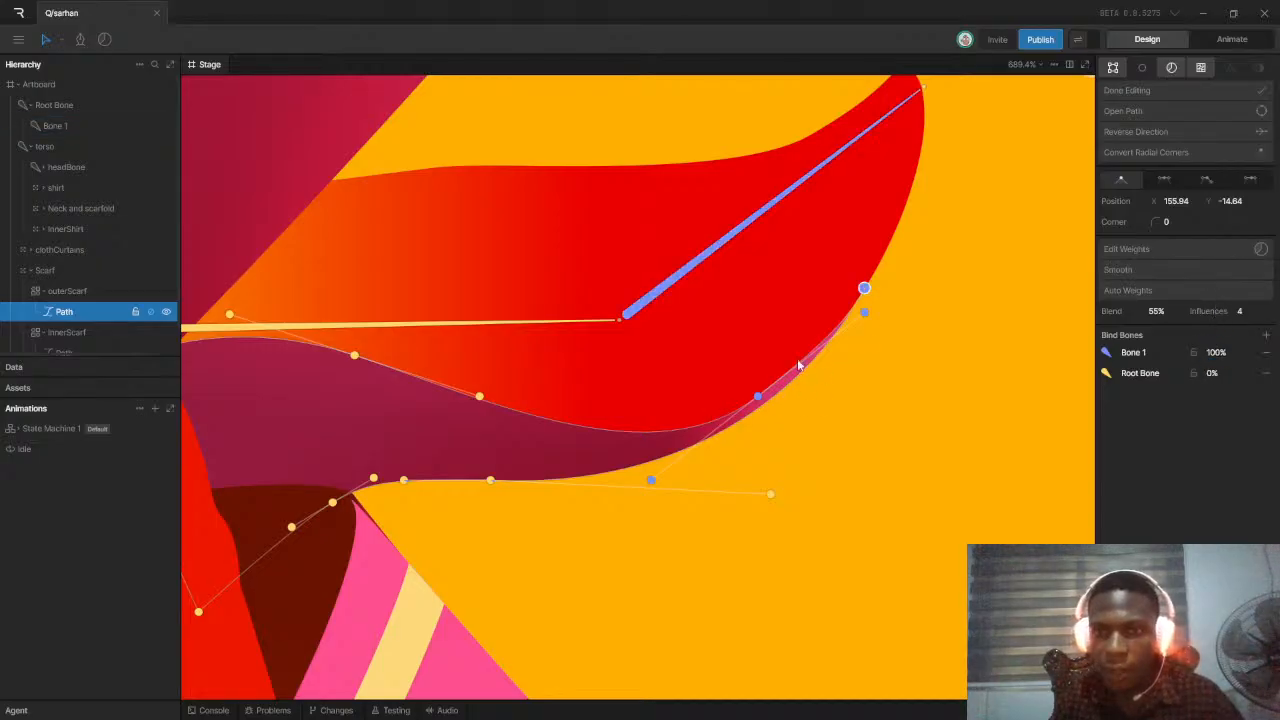
Set Bone 1's weight to 0% on outerScarf's curved vertex below the tip and on both its Bezier handles, and finish vertex editing
{"action": "left_click", "coordinate": [758, 398]}
{"action": "left_click", "coordinate": [1242, 352]}
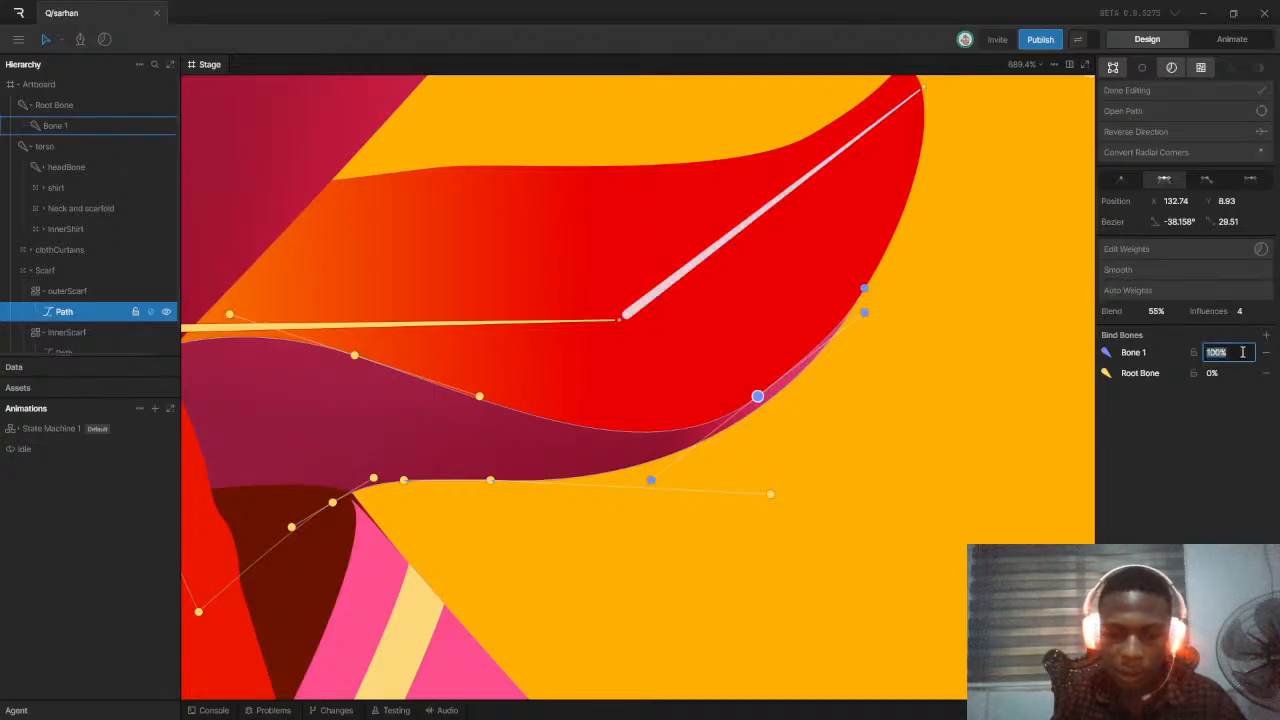
{"action": "key", "text": "Return"}
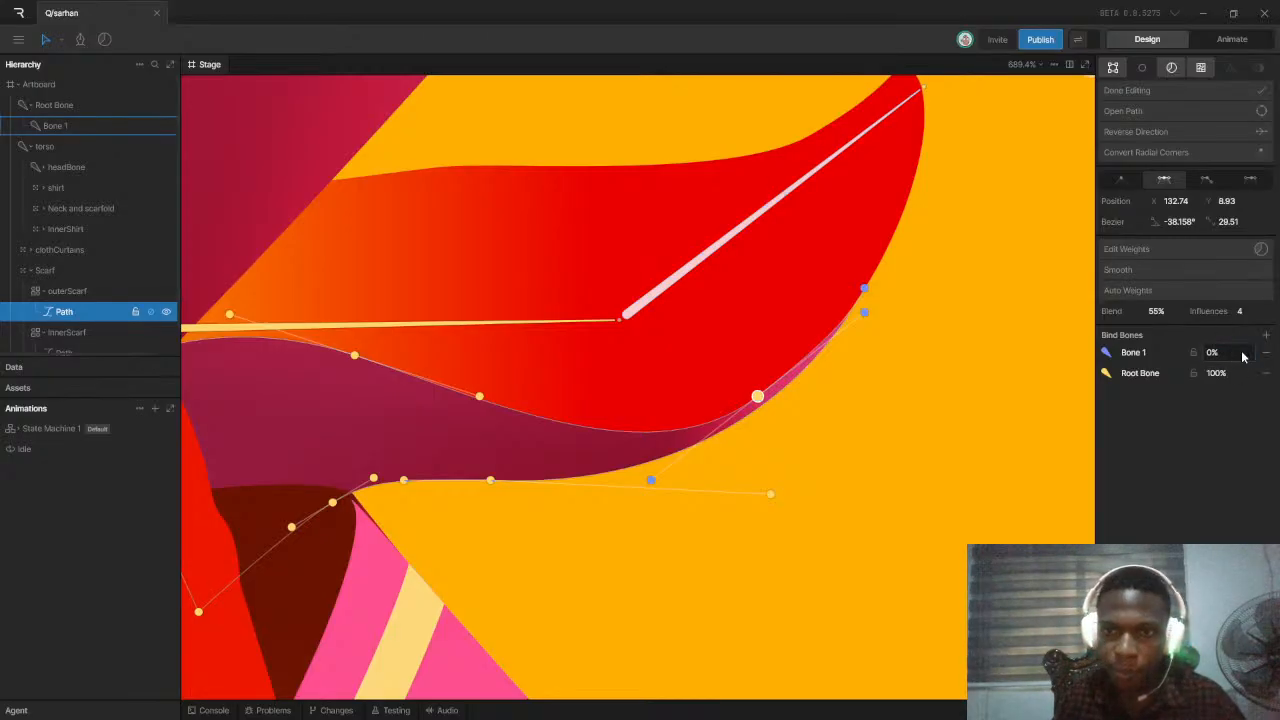
{"action": "left_click", "coordinate": [866, 316]}
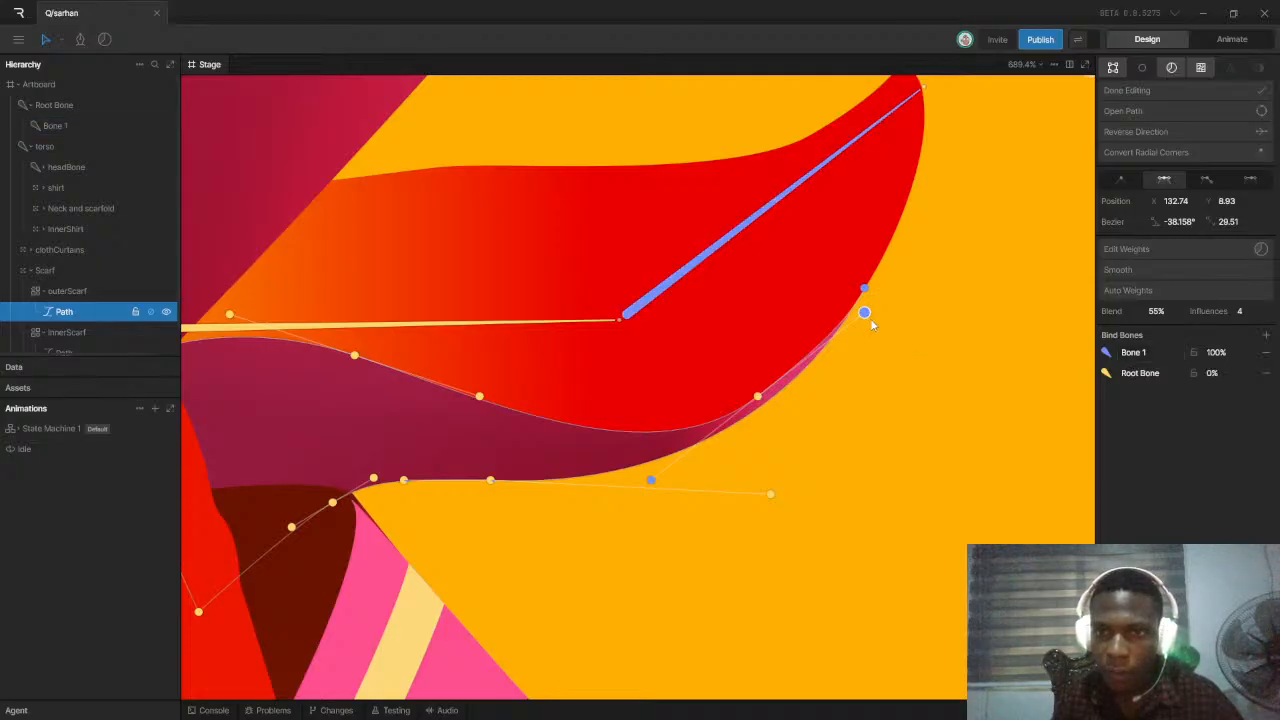
{"action": "left_click", "coordinate": [1230, 352]}
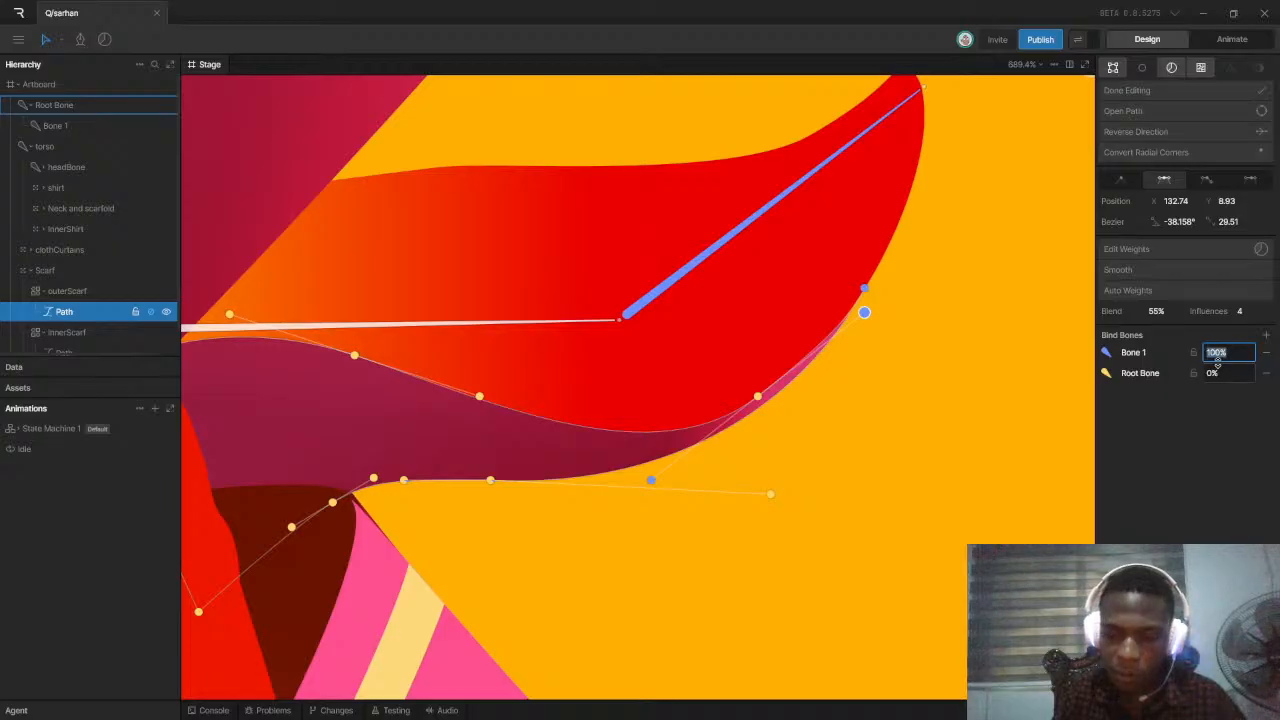
{"action": "key", "text": "Return"}
{"action": "left_click", "coordinate": [651, 480]}
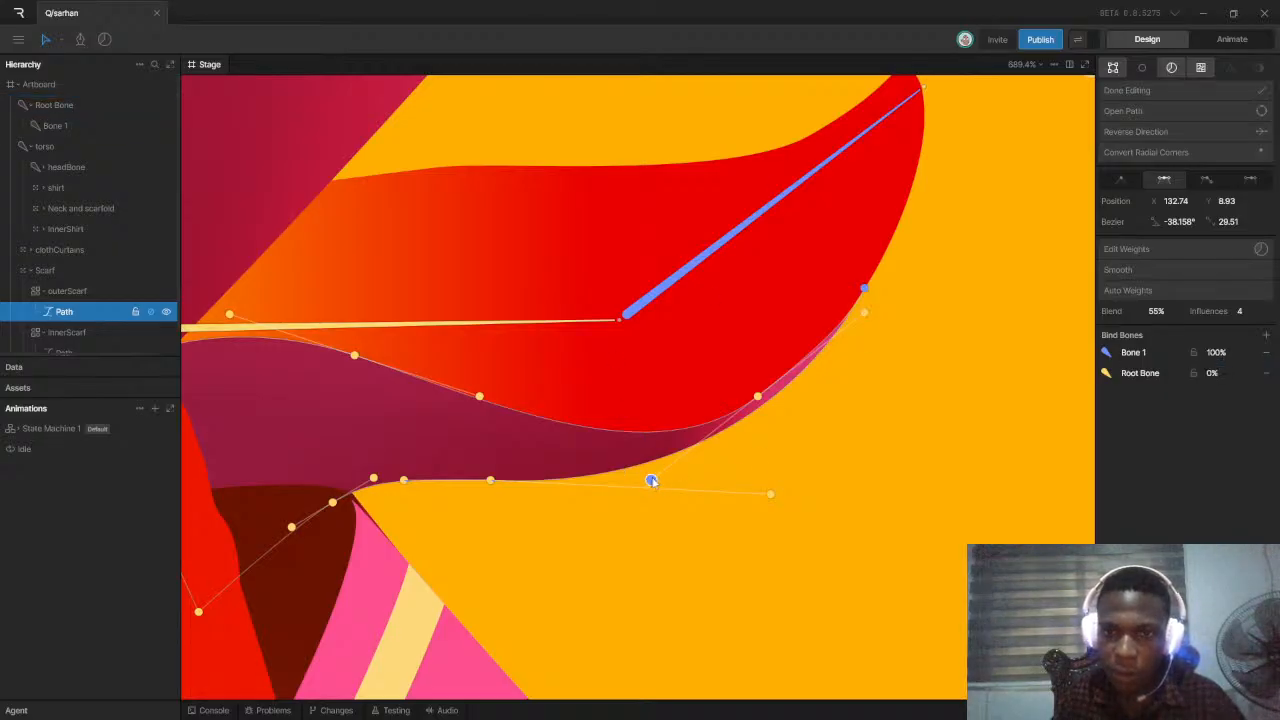
{"action": "left_click", "coordinate": [1230, 352]}
{"action": "key", "text": "Return"}
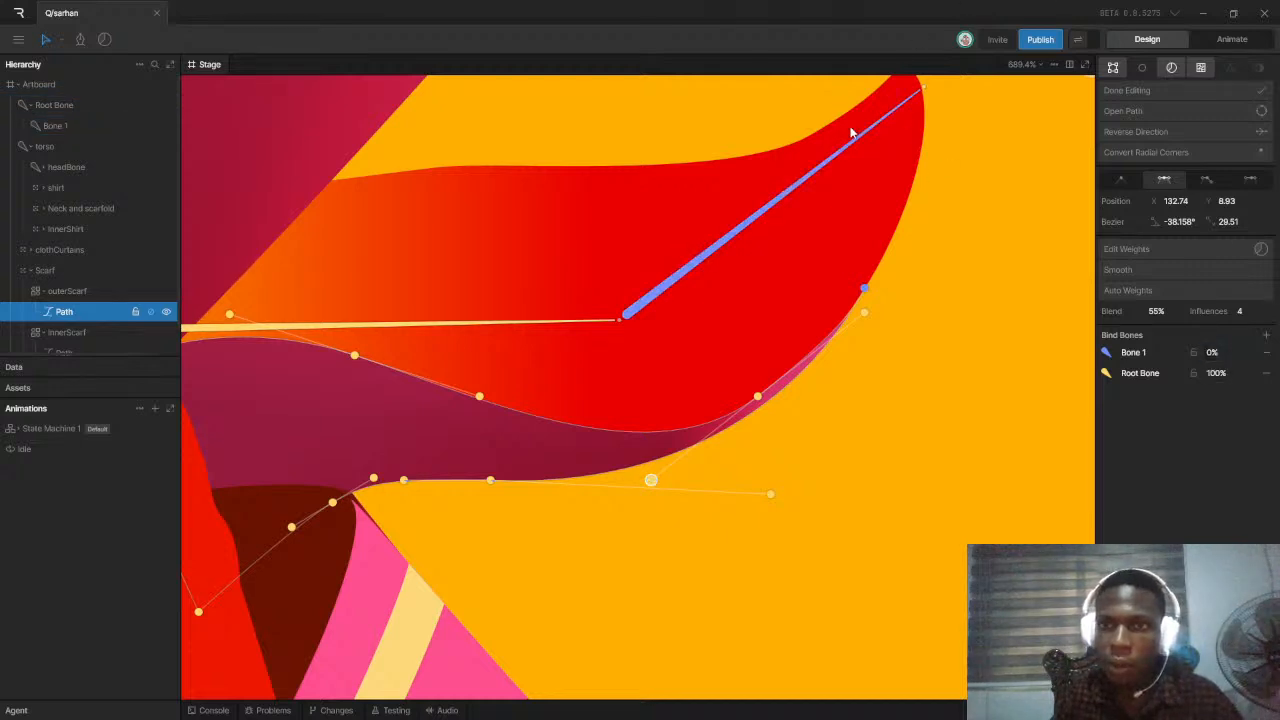
{"action": "left_click", "coordinate": [1171, 91]}
Test the scarf's deformation by swinging Bone 1 upward, and undo the rotation
{"action": "left_click", "coordinate": [824, 168]}
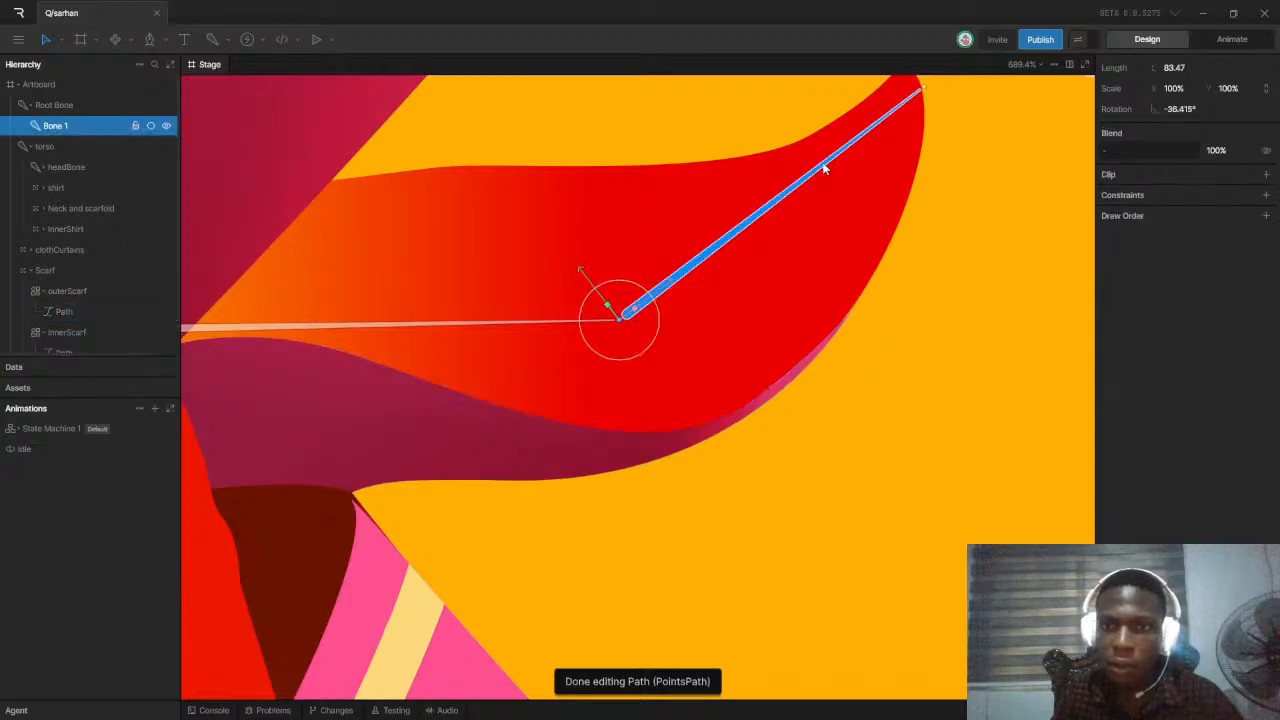
{"action": "left_click_drag", "start_coordinate": [632, 285], "coordinate": [594, 260]}
{"action": "left_click", "coordinate": [595, 259]}
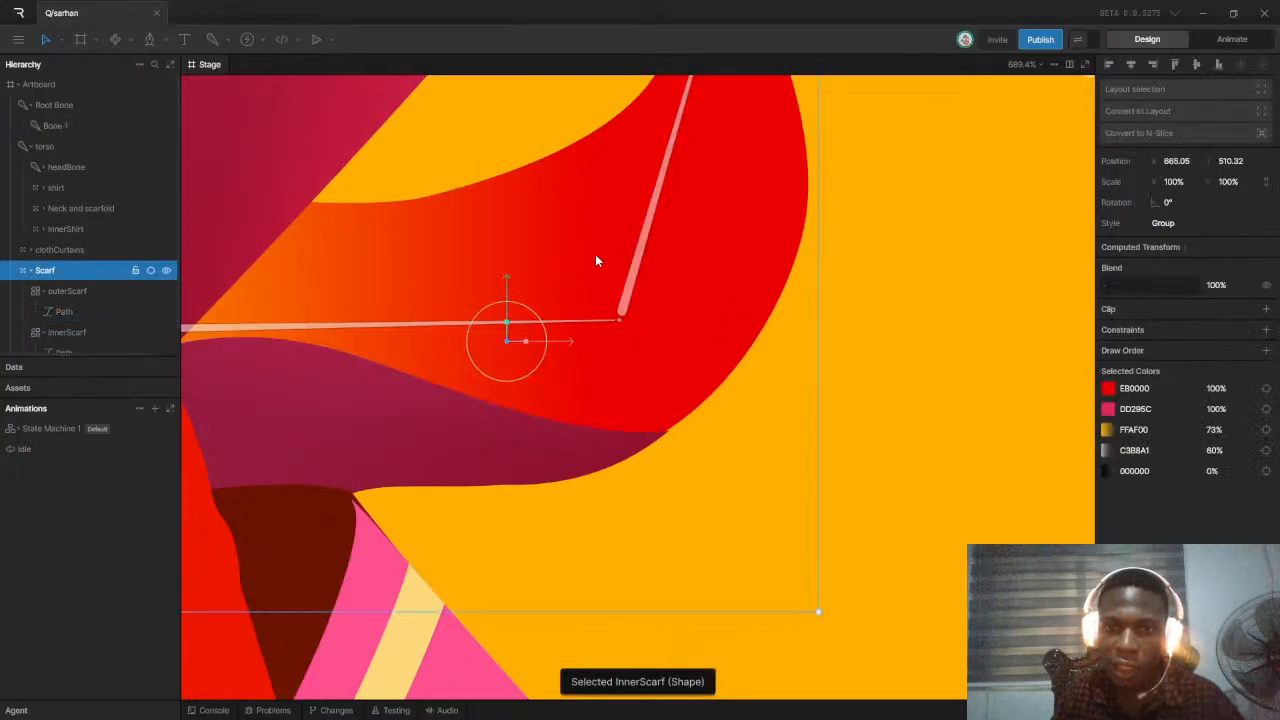
{"action": "scroll", "coordinate": [701, 347], "scroll_direction": "down", "scroll_amount": 2}
{"action": "scroll", "coordinate": [701, 347], "scroll_direction": "down", "scroll_amount": 8}
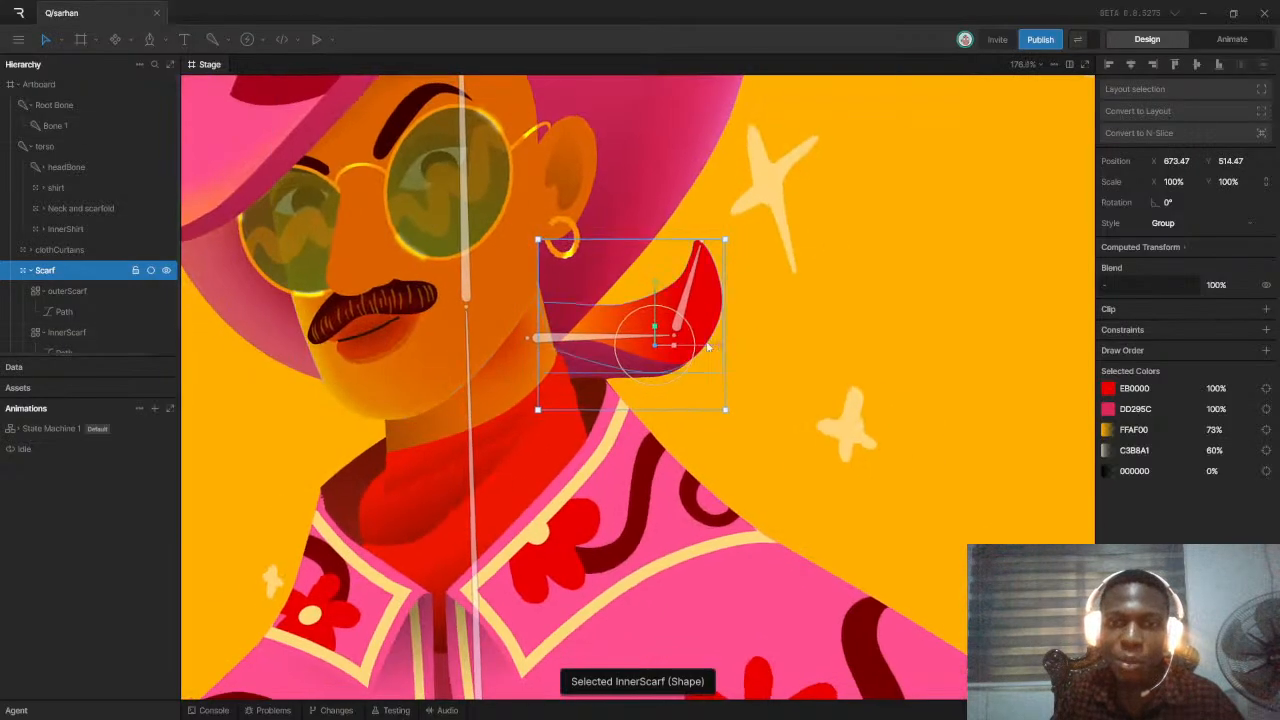
{"action": "key", "text": "ctrl+z"}
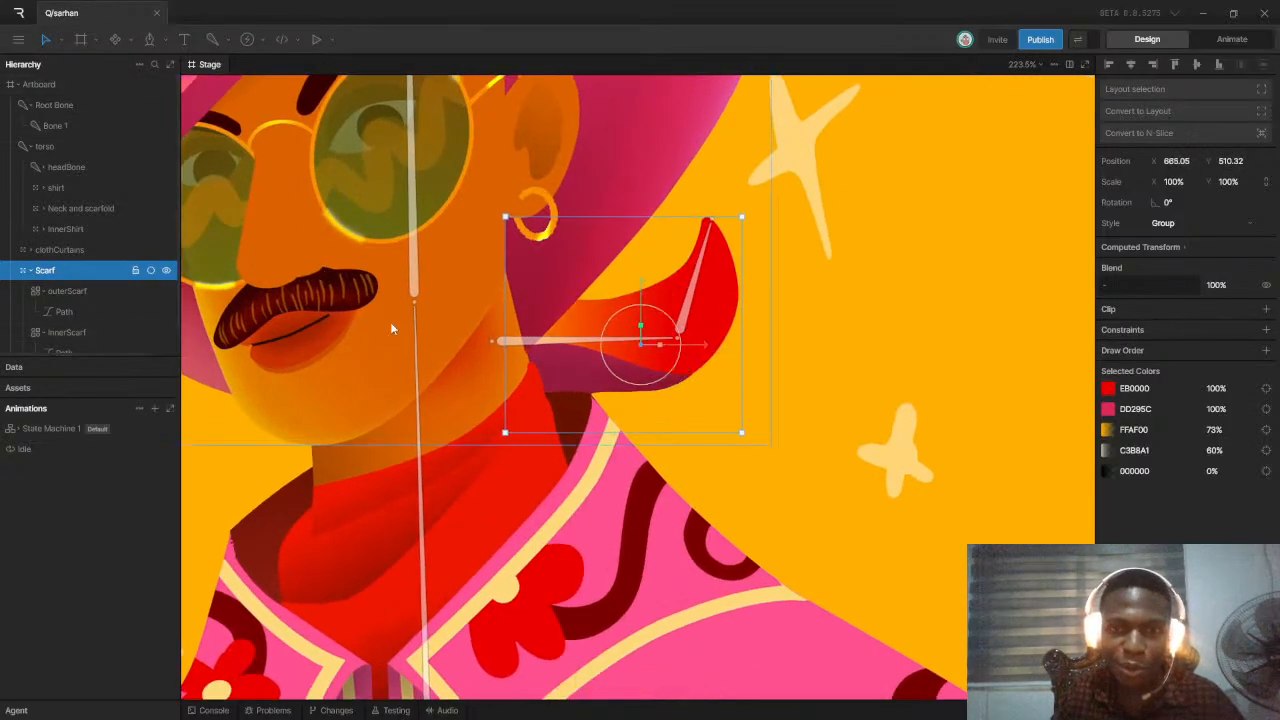
{"action": "key", "text": "ctrl+z"}
{"action": "left_click_drag", "start_coordinate": [695, 311], "coordinate": [720, 305]}
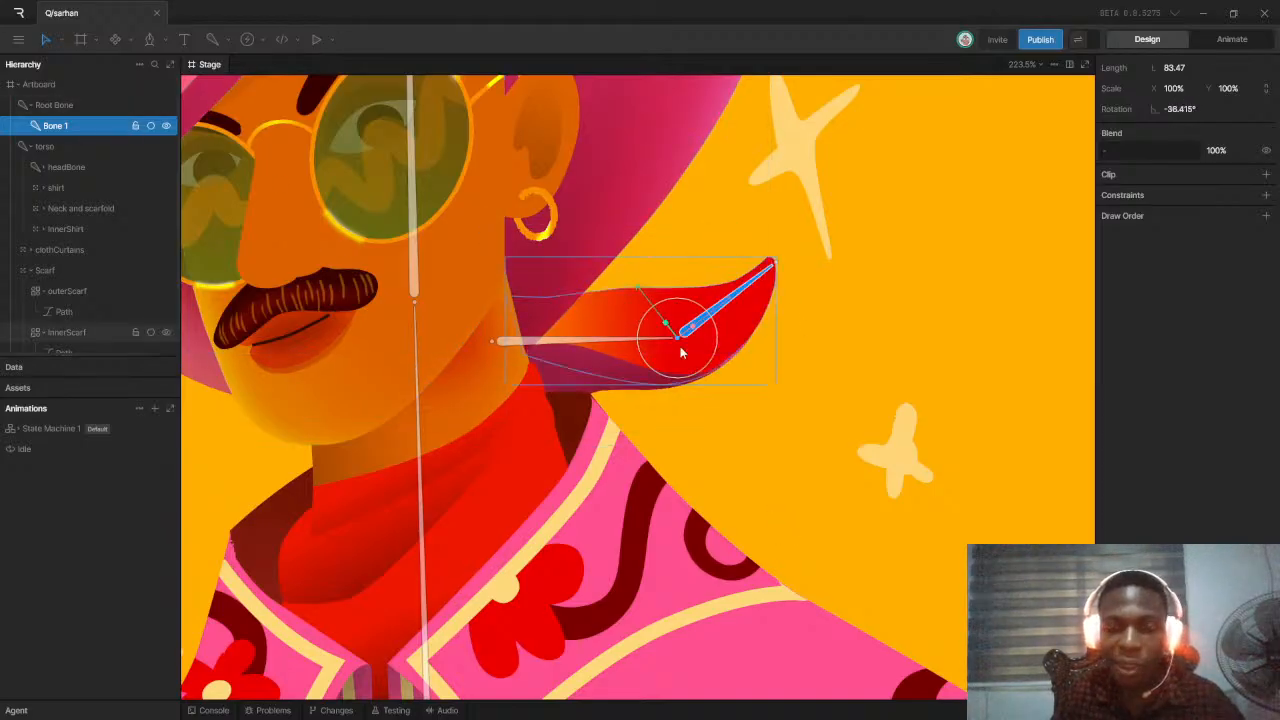
{"action": "scroll", "coordinate": [680, 368], "scroll_direction": "down", "scroll_amount": 3}
{"action": "scroll", "coordinate": [640, 320], "scroll_direction": "up", "scroll_amount": 3}
{"action": "scroll", "coordinate": [630, 380], "scroll_direction": "down", "scroll_amount": 3}
{"action": "scroll", "coordinate": [634, 400], "scroll_direction": "up", "scroll_amount": 5}
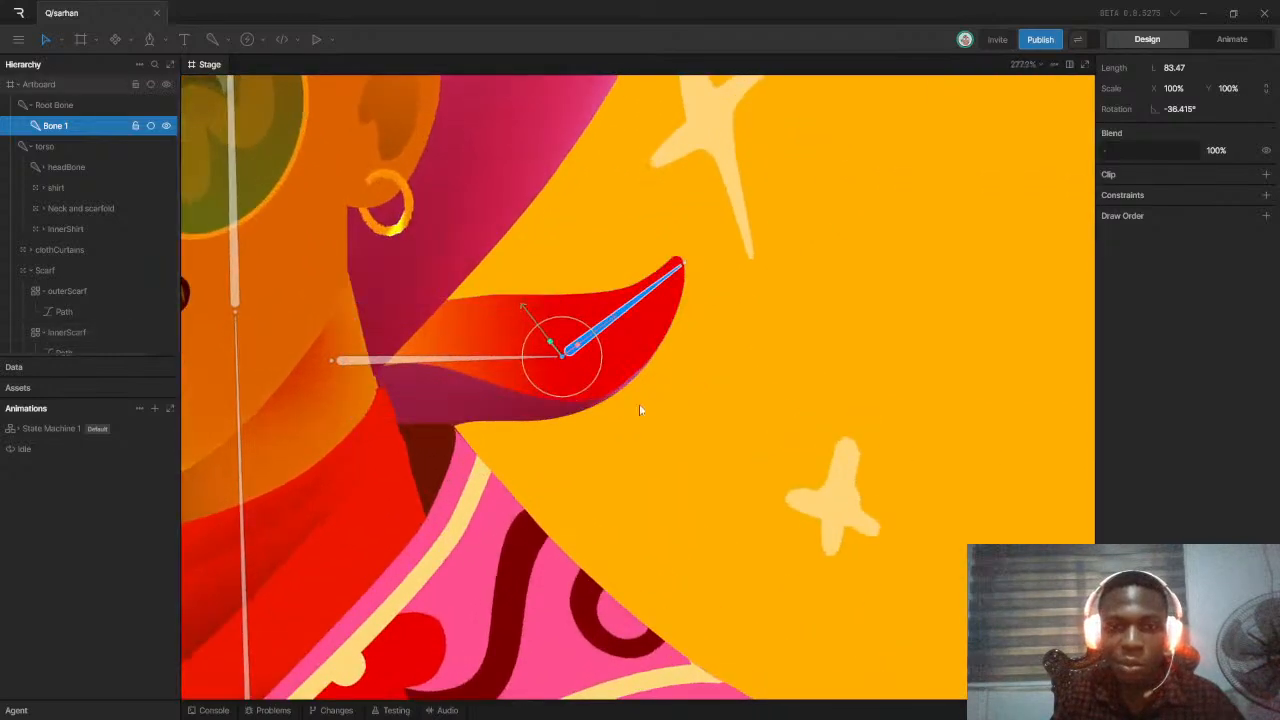
{"action": "scroll", "coordinate": [594, 357], "scroll_direction": "up", "scroll_amount": 1}
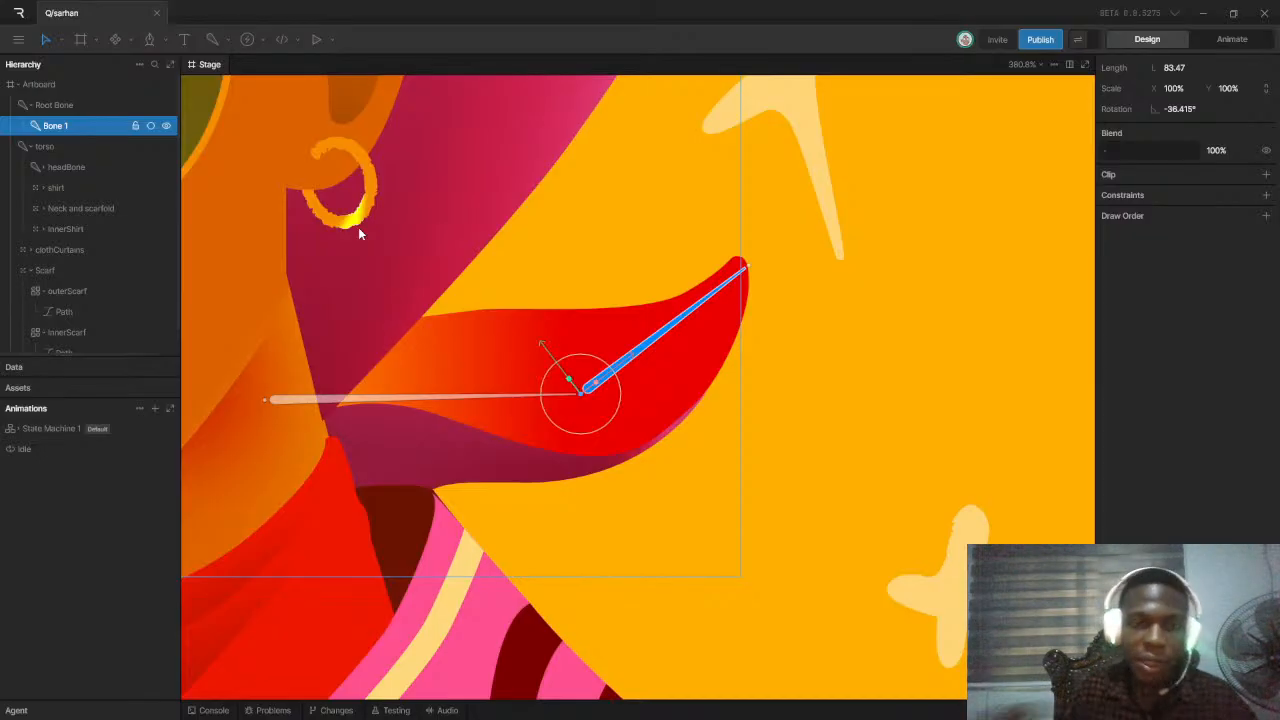
Open the Idle animation in Animate mode and enlarge its timeline area
{"action": "left_click", "coordinate": [31, 448]}
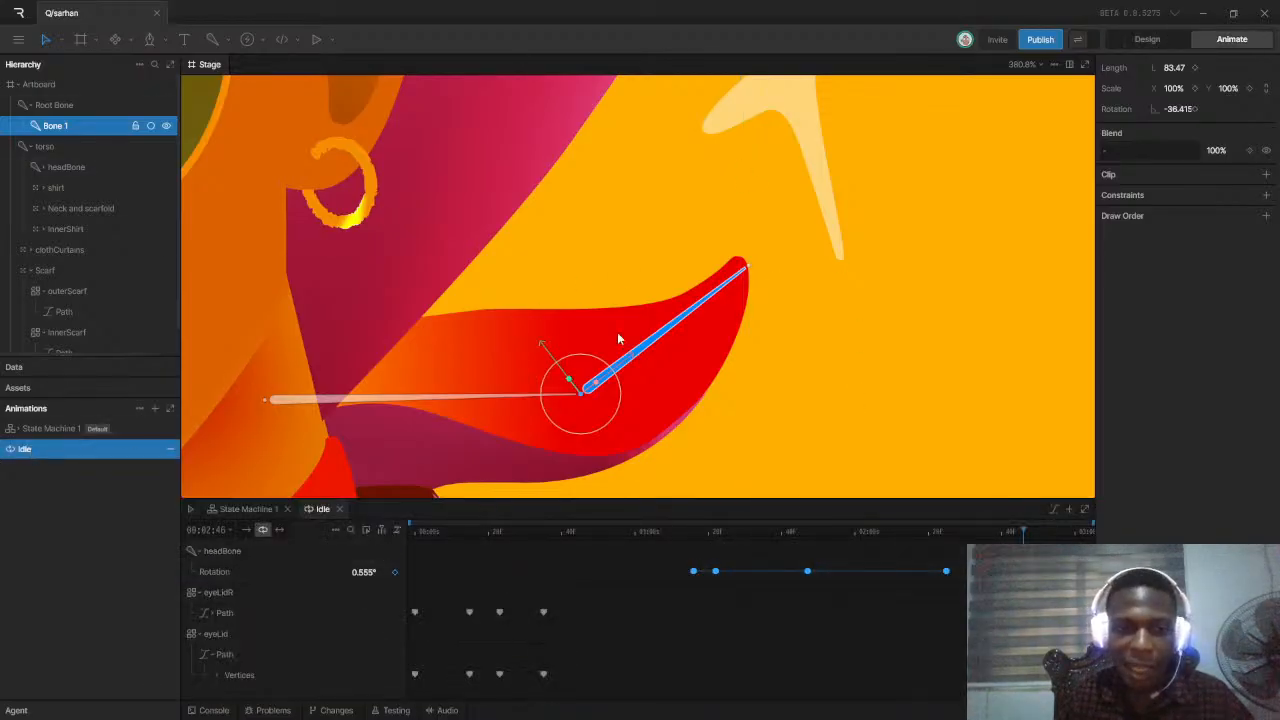
{"action": "scroll", "coordinate": [628, 377], "scroll_direction": "down", "scroll_amount": 8}
{"action": "scroll", "coordinate": [680, 333], "scroll_direction": "up", "scroll_amount": 5}
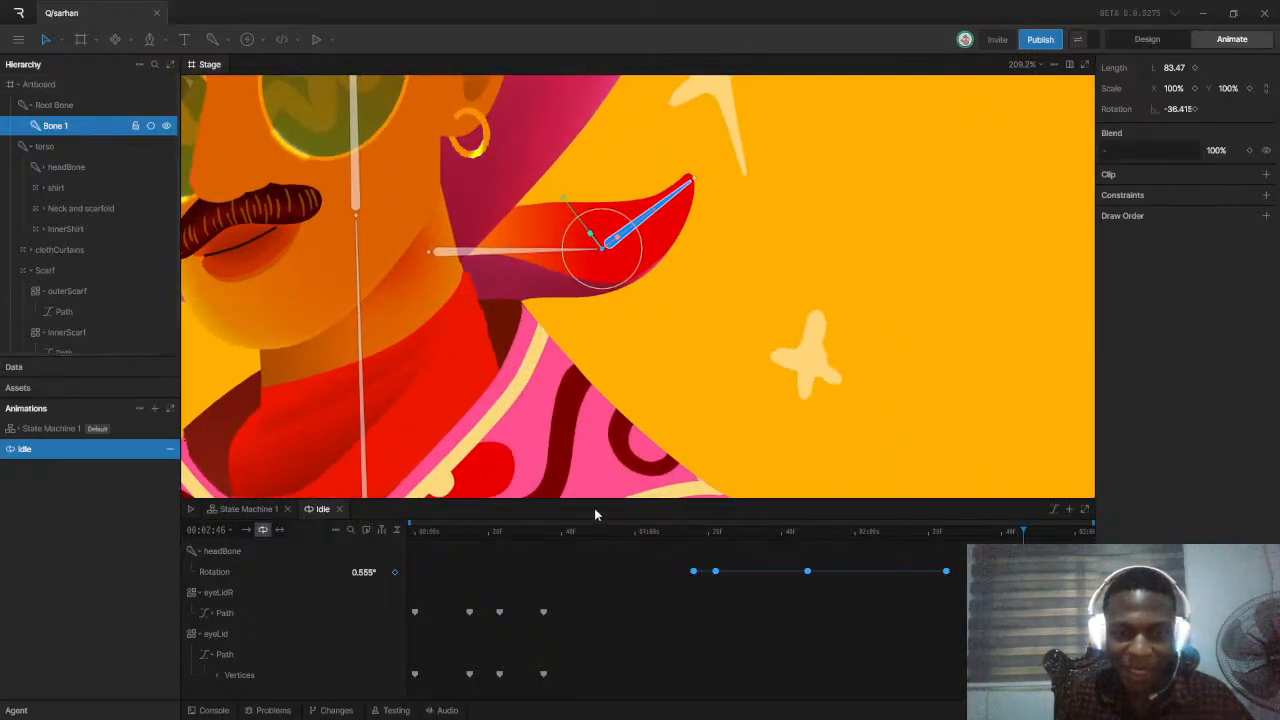
{"action": "left_click_drag", "start_coordinate": [596, 499], "coordinate": [603, 473]}
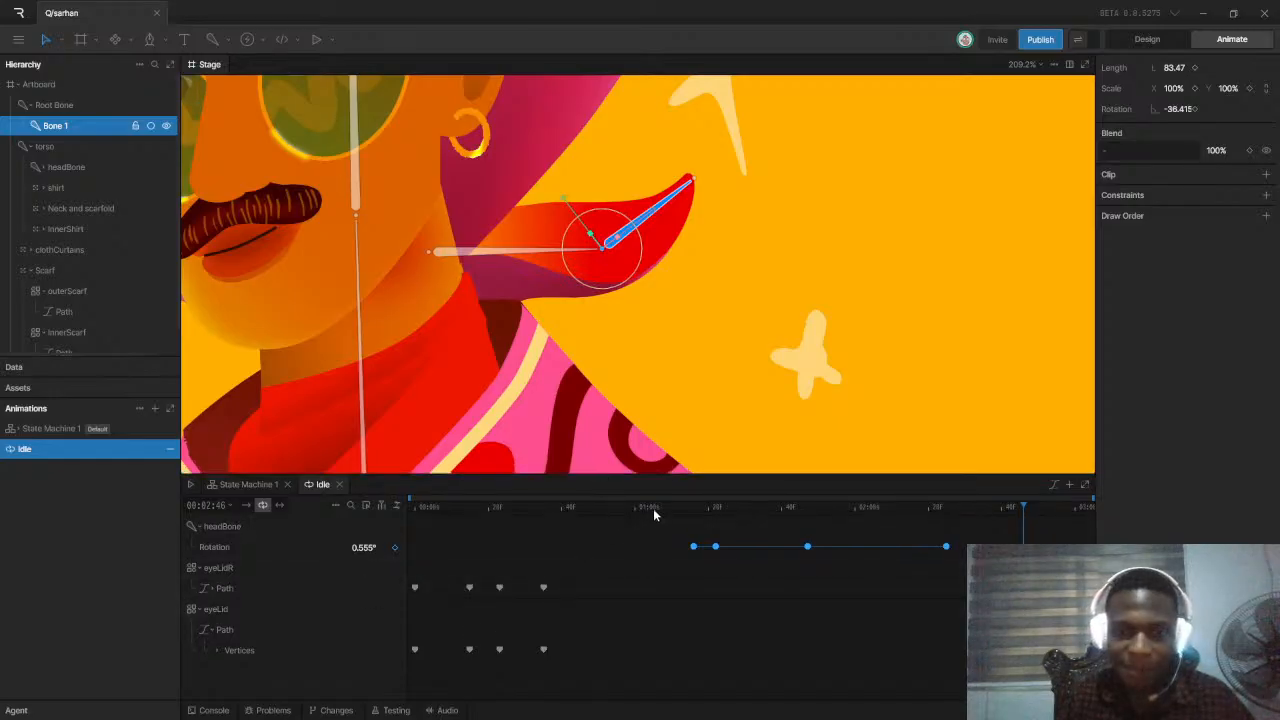
Preview the Idle animation by playing it from near its start with the whole character in view
{"action": "left_click_drag", "start_coordinate": [655, 511], "coordinate": [437, 512]}
{"action": "scroll", "coordinate": [481, 257], "scroll_direction": "down", "scroll_amount": 5}
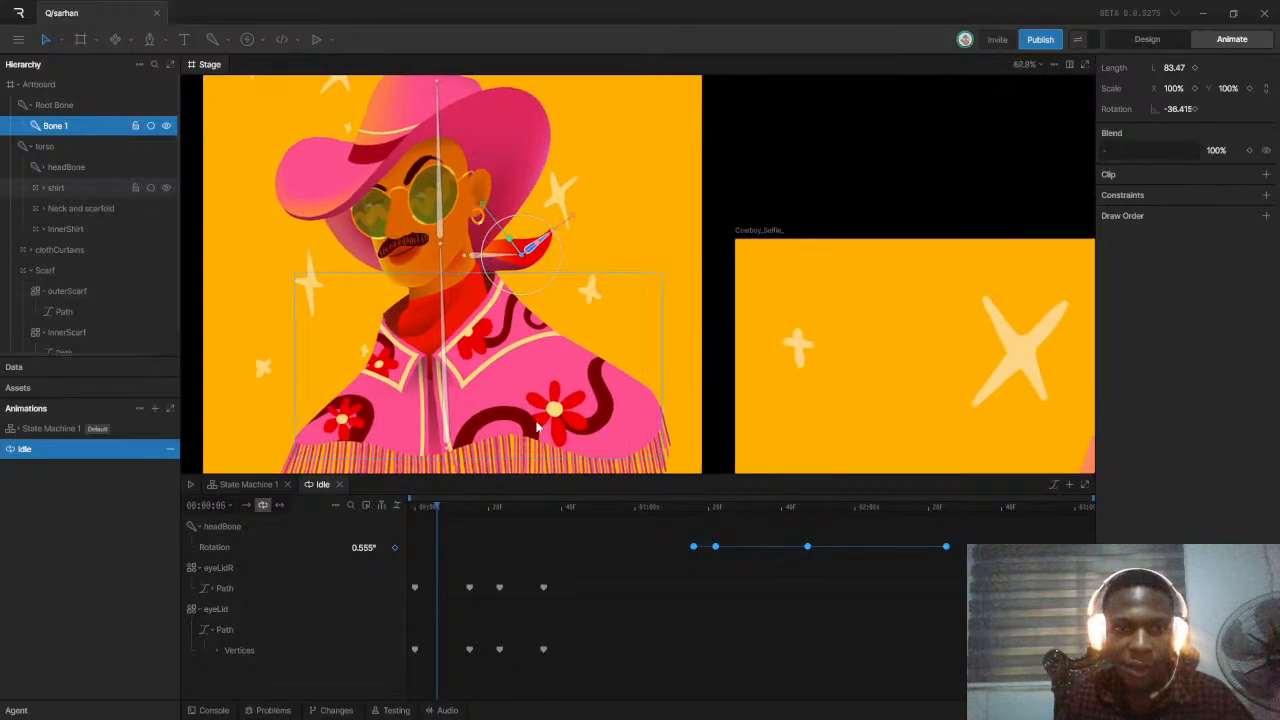
{"action": "key", "text": "space"}
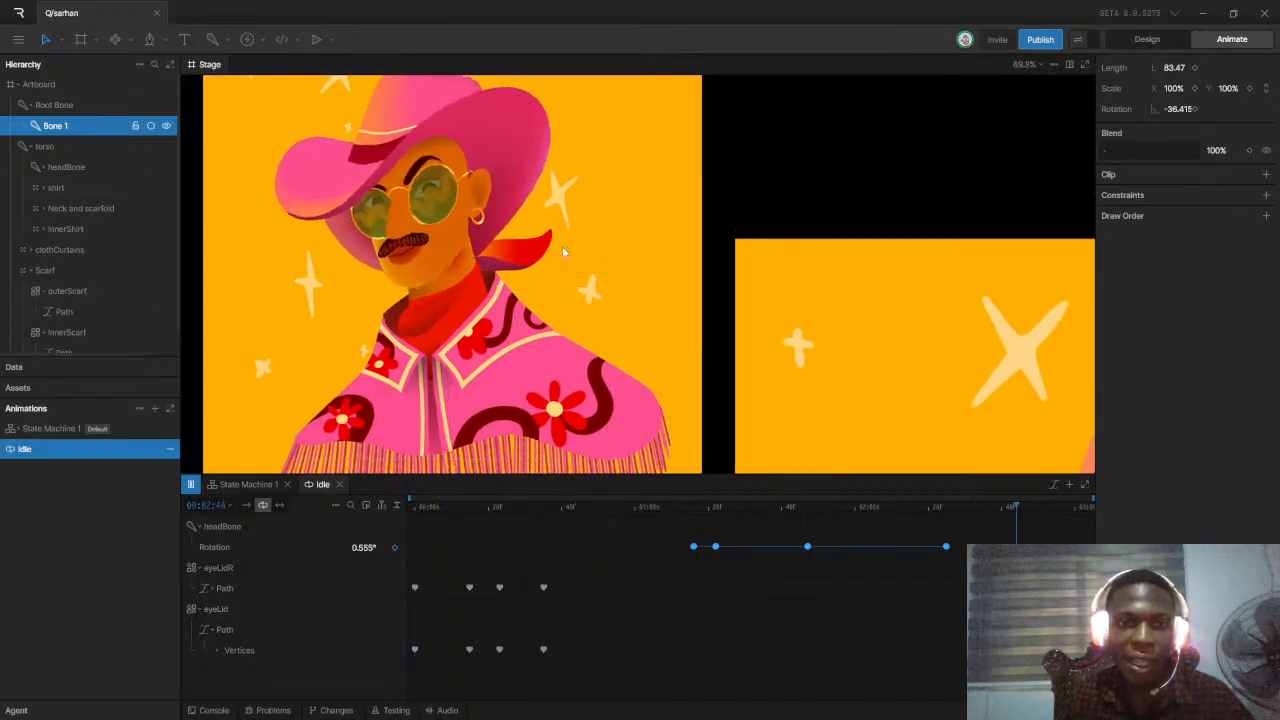
{"action": "key", "text": "space"}
Move the Idle animation's playhead to 00:02:00, with the head and scarf in close view
{"action": "left_click", "coordinate": [762, 508]}
{"action": "left_click_drag", "start_coordinate": [758, 513], "coordinate": [857, 527]}
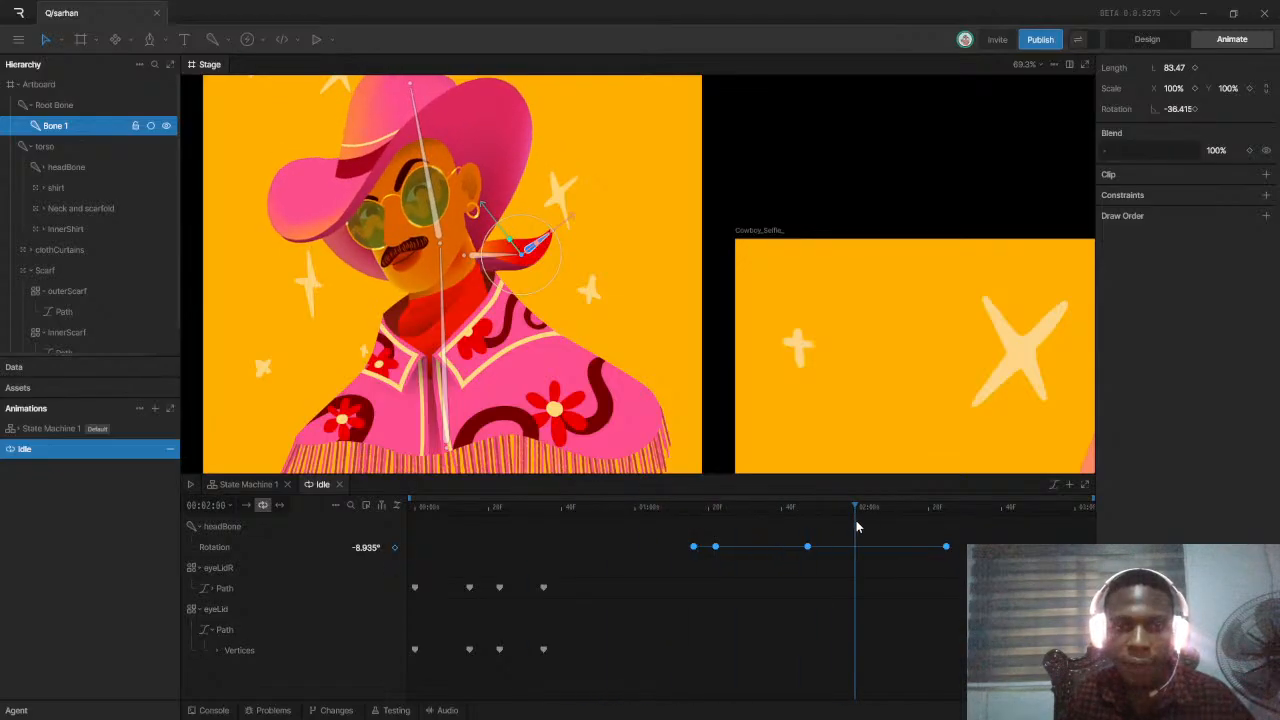
{"action": "scroll", "coordinate": [508, 248], "scroll_direction": "up", "scroll_amount": 4}
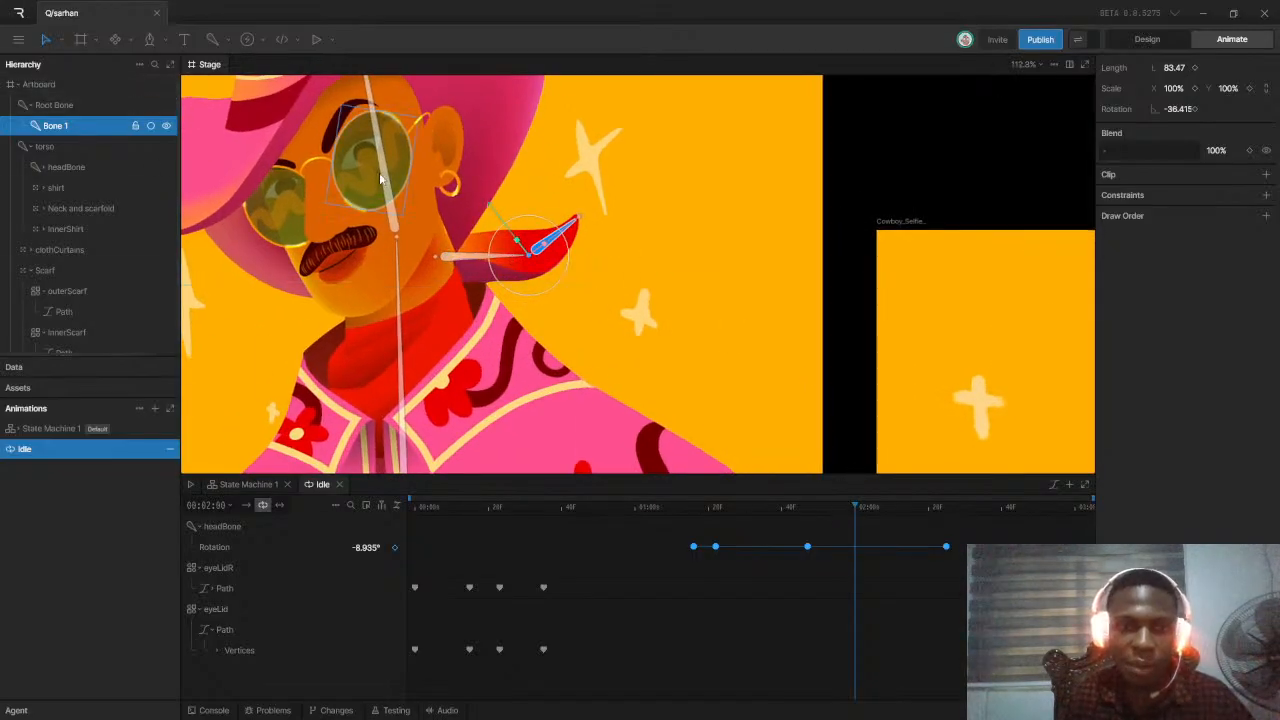
Key the Root Bone's current rotation in the Idle animation and place that keyframe at about 00:00:38
{"action": "scroll", "coordinate": [473, 262], "scroll_direction": "up", "scroll_amount": 2}
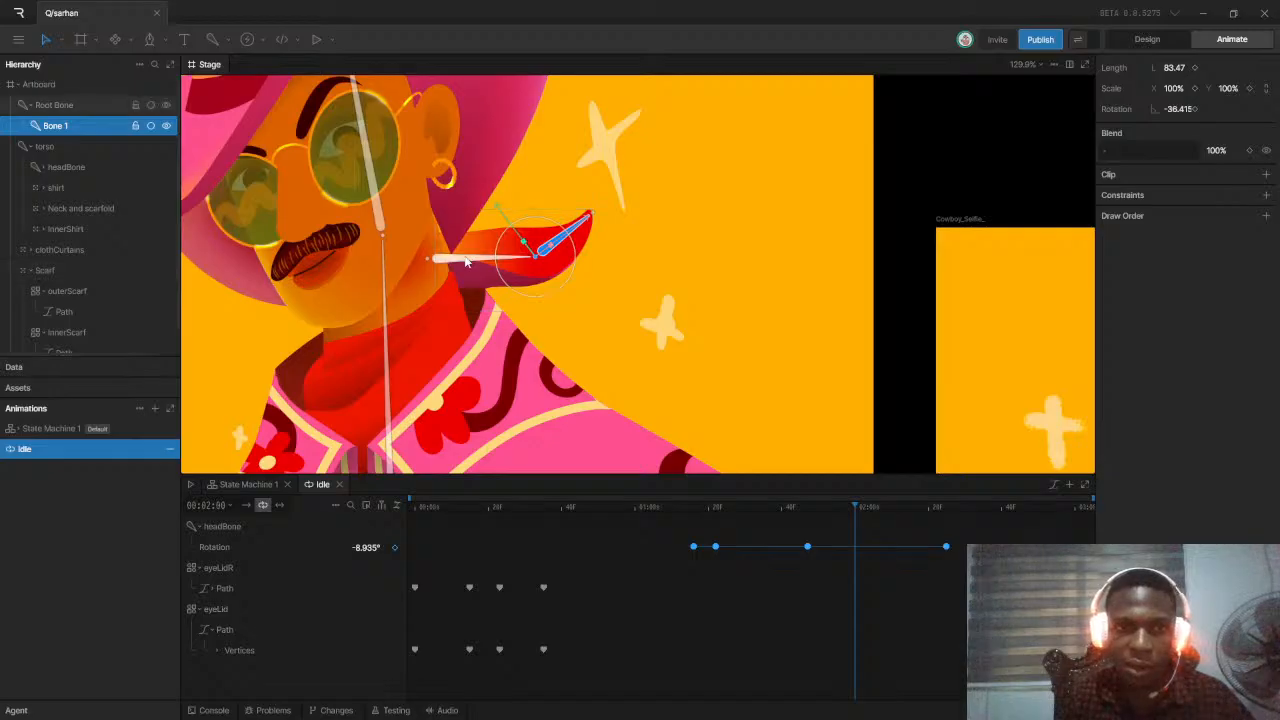
{"action": "left_click", "coordinate": [470, 260]}
{"action": "left_click_drag", "start_coordinate": [862, 512], "coordinate": [877, 507]}
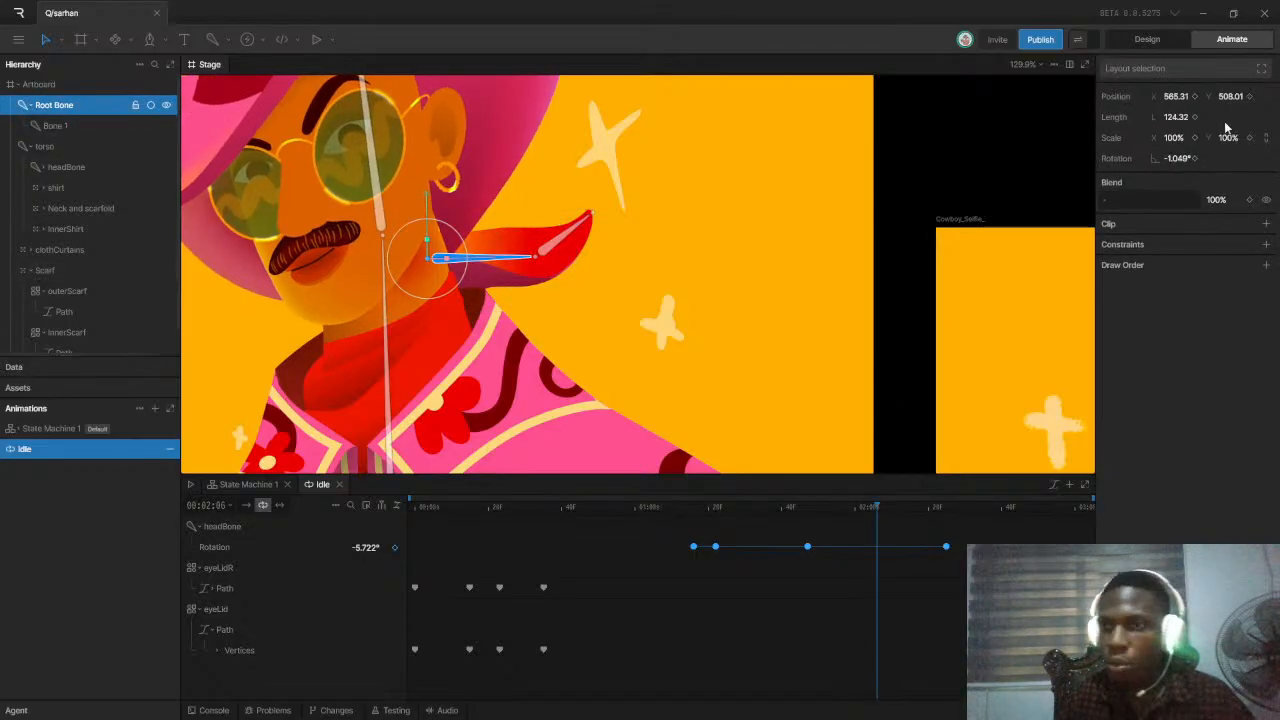
{"action": "left_click", "coordinate": [1195, 159]}
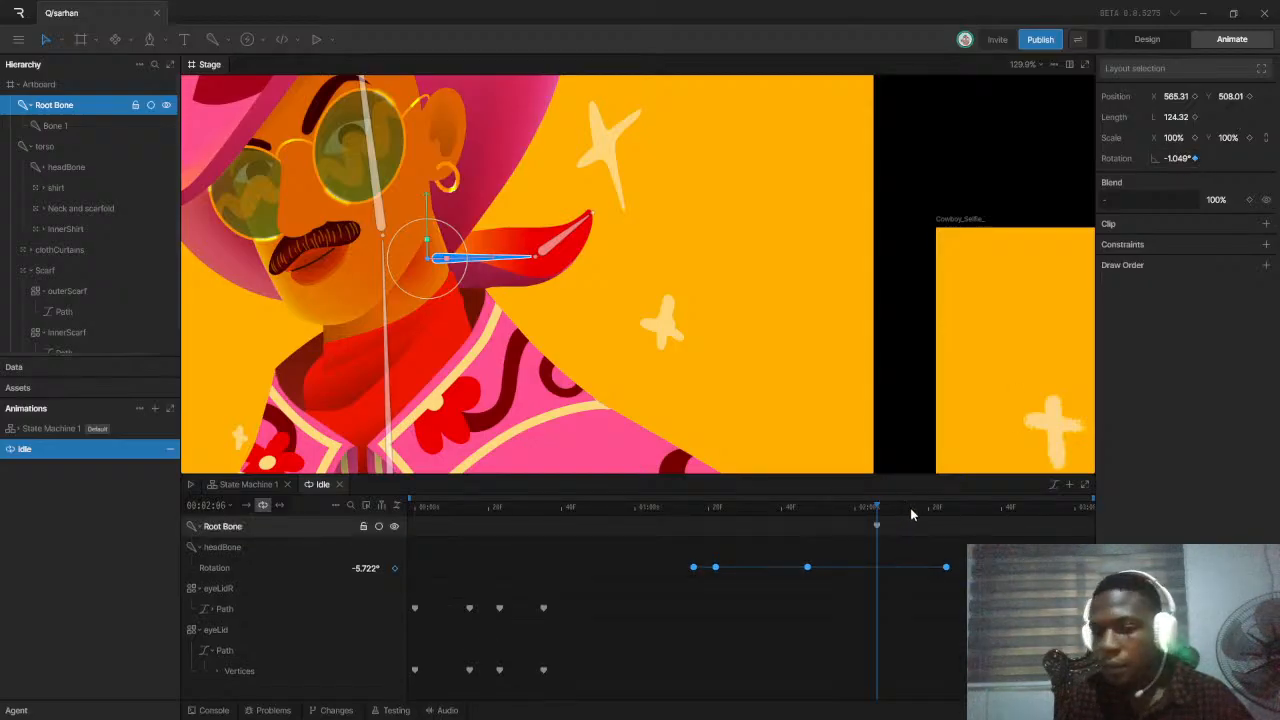
{"action": "left_click_drag", "start_coordinate": [887, 512], "coordinate": [1040, 507]}
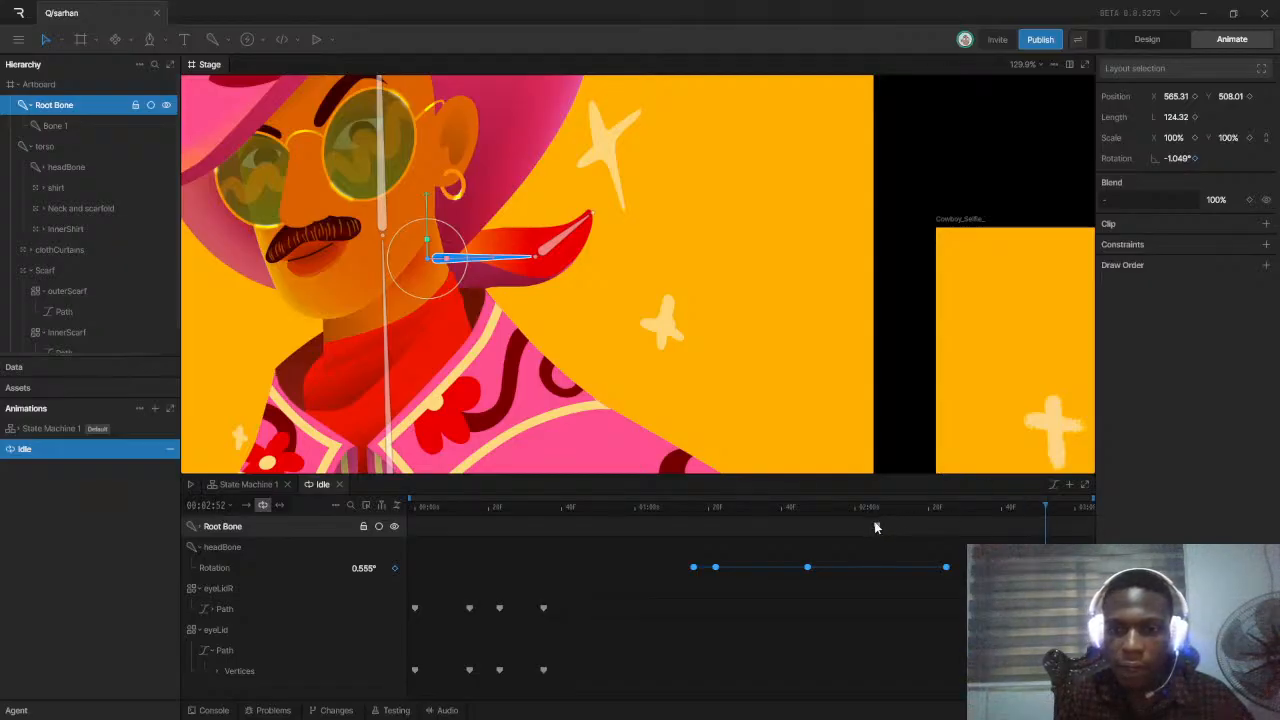
{"action": "left_click_drag", "start_coordinate": [876, 527], "coordinate": [554, 526]}
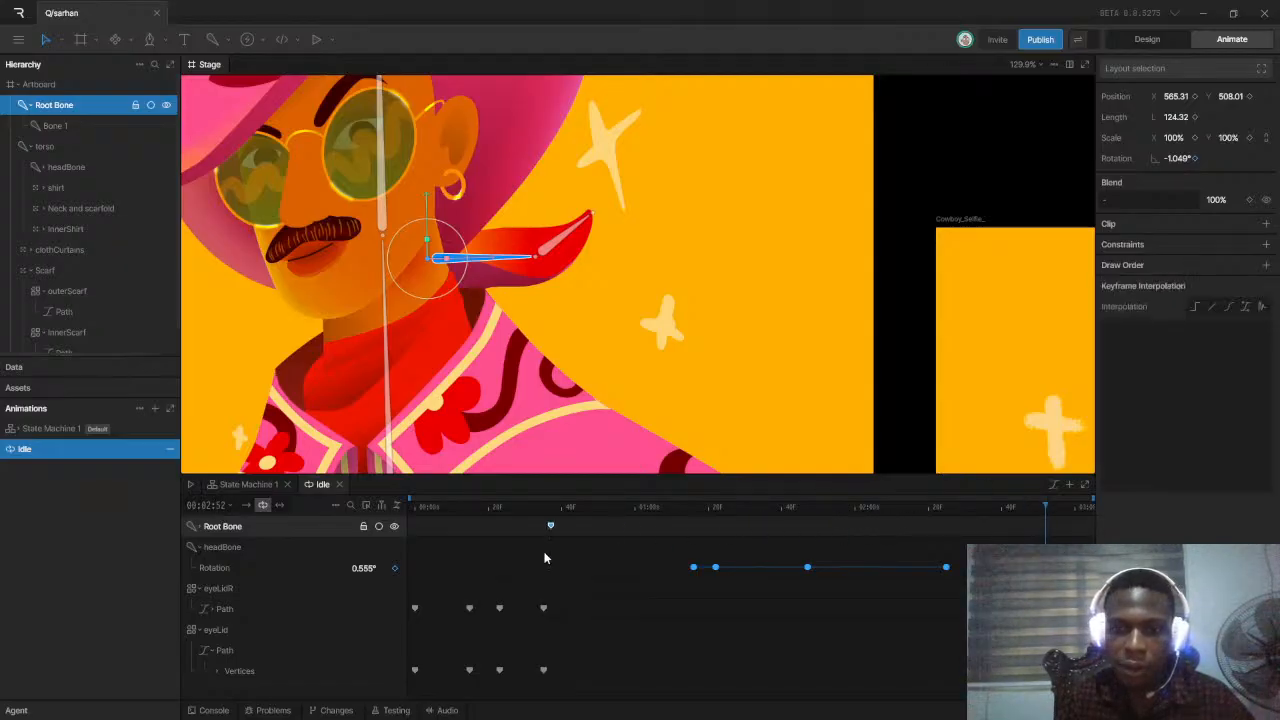
Rotate the Root Bone upward to -17.124° at 00:02:40 and move the resulting keyframe to about 00:01:46
{"action": "left_click_drag", "start_coordinate": [1058, 517], "coordinate": [1032, 511]}
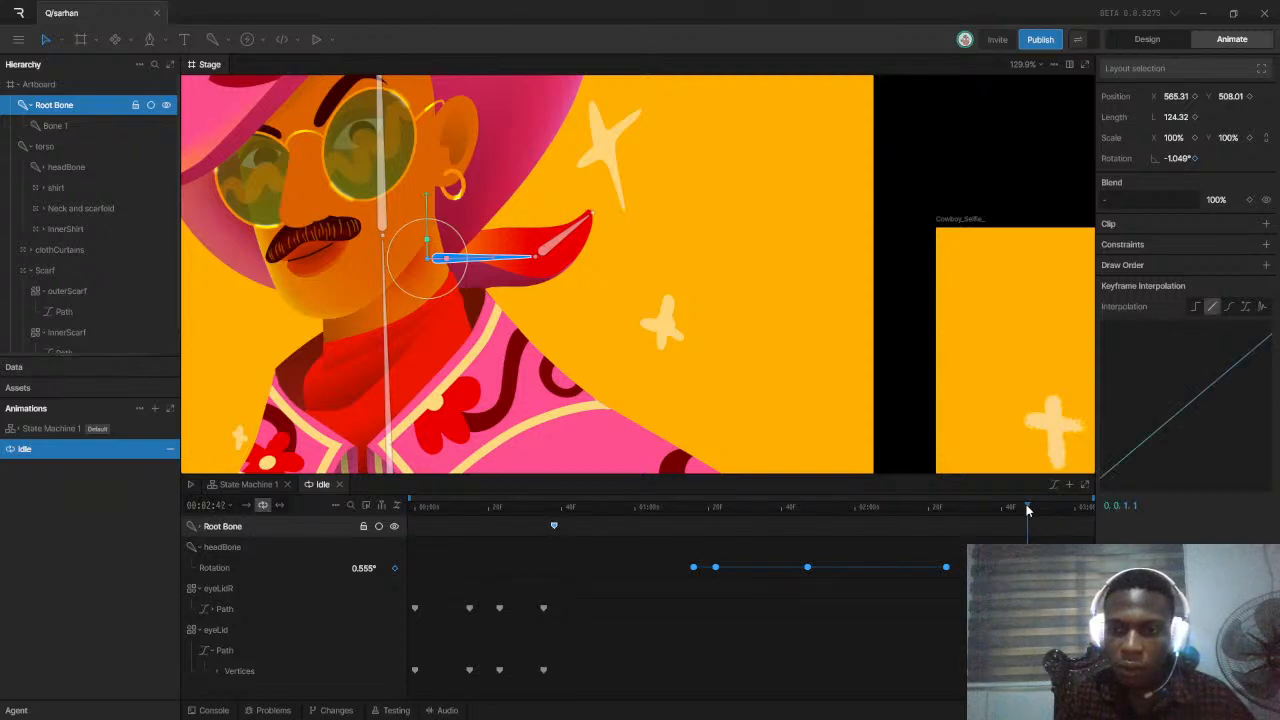
{"action": "left_click_drag", "start_coordinate": [459, 282], "coordinate": [458, 268]}
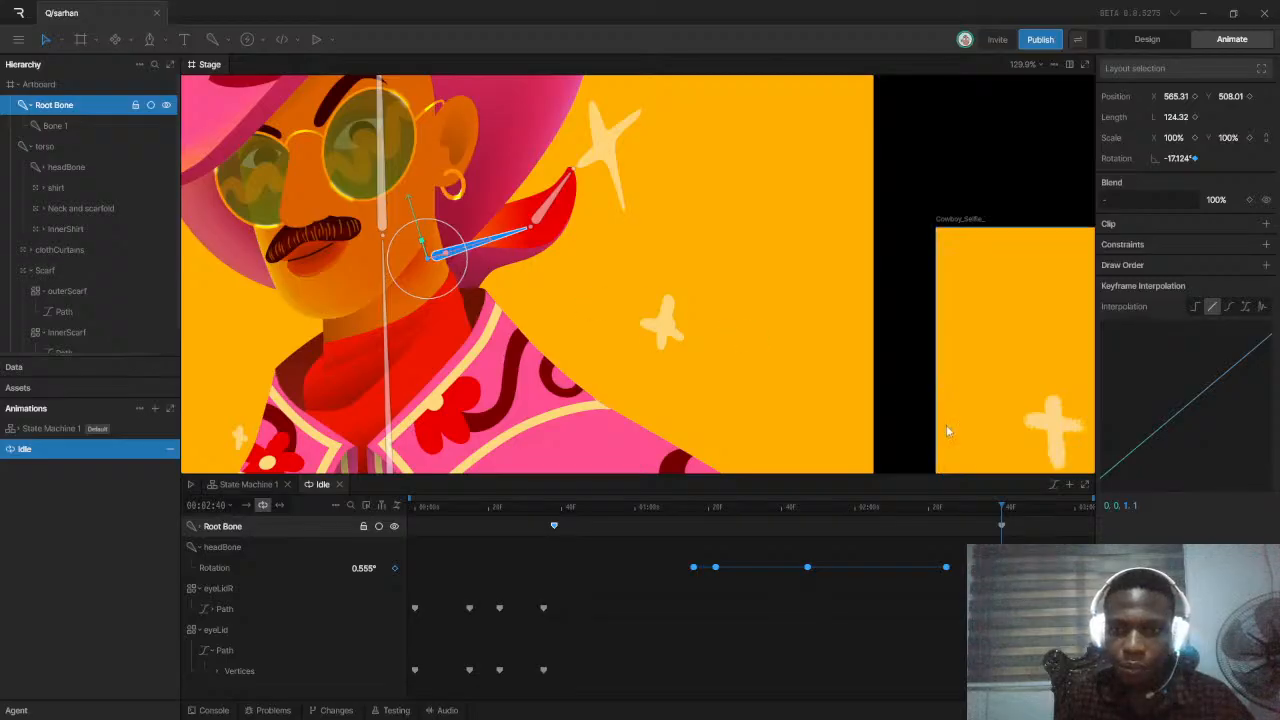
{"action": "left_click", "coordinate": [1002, 526]}
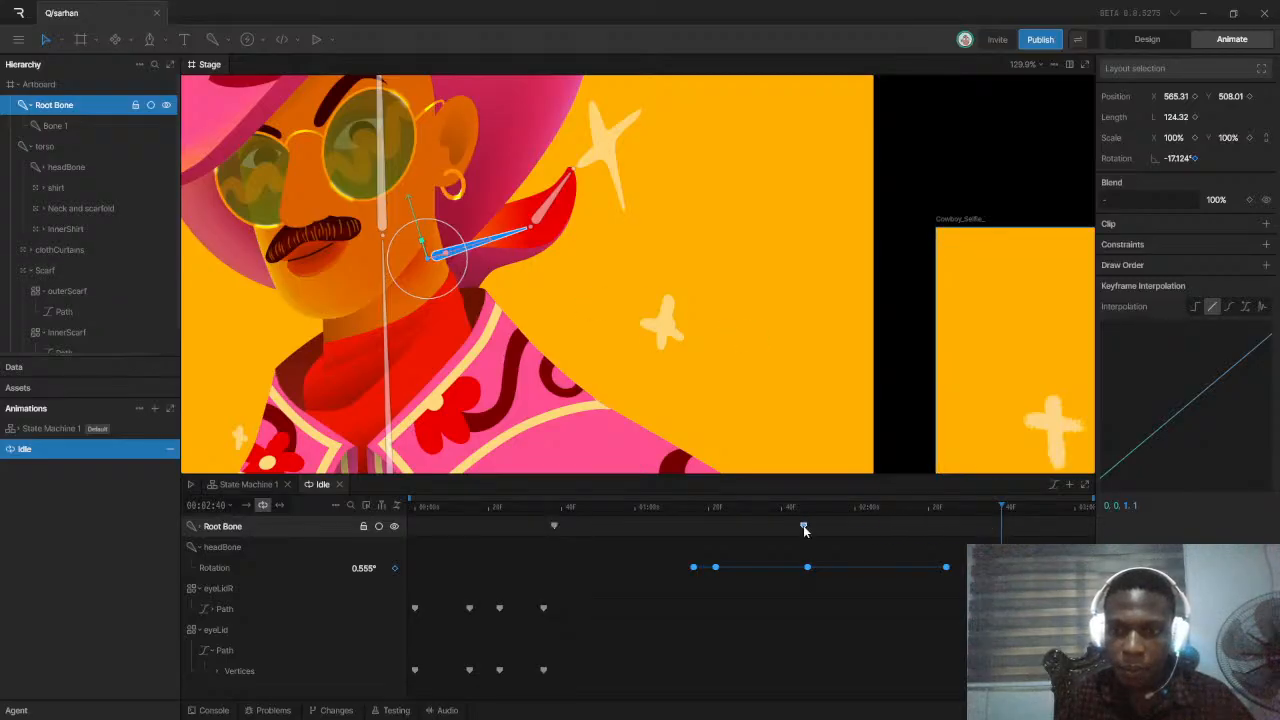
Rotate the Root Bone down to 6.21° at 00:02:40, shift its keyframe to about 00:02:42, and preview the swing
{"action": "left_click_drag", "start_coordinate": [464, 240], "coordinate": [476, 254]}
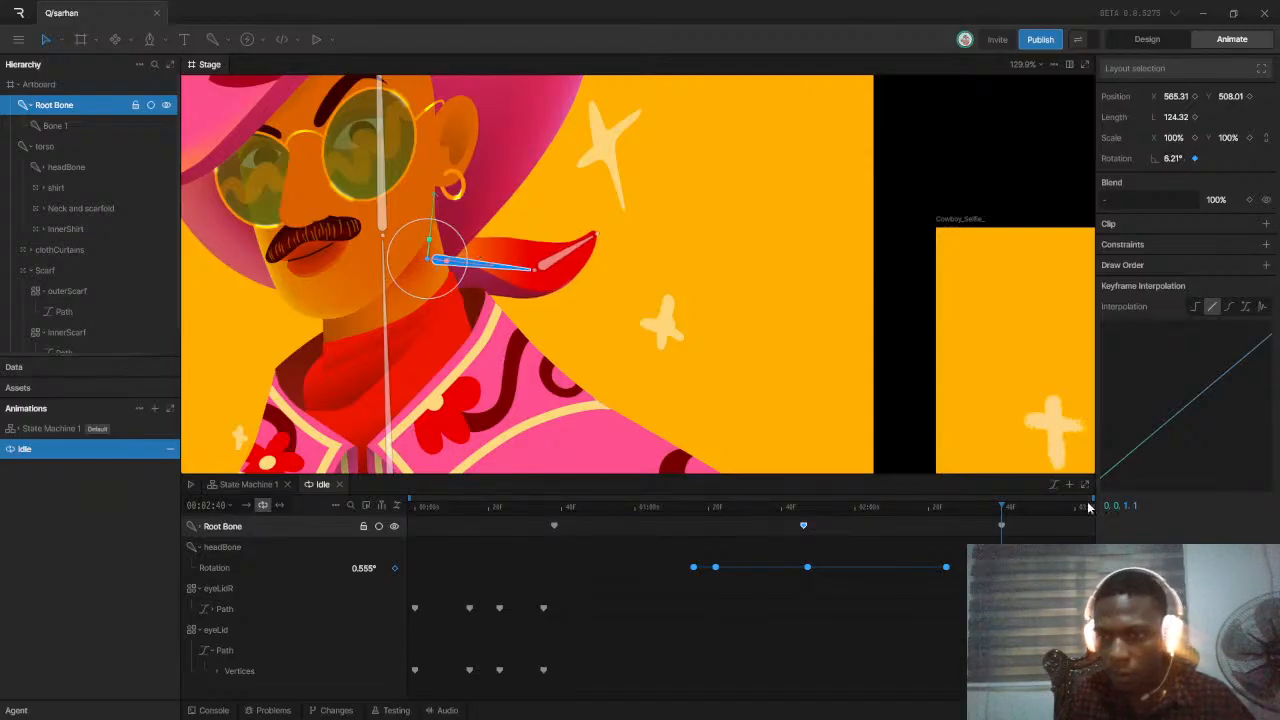
{"action": "left_click_drag", "start_coordinate": [1001, 526], "coordinate": [1010, 526]}
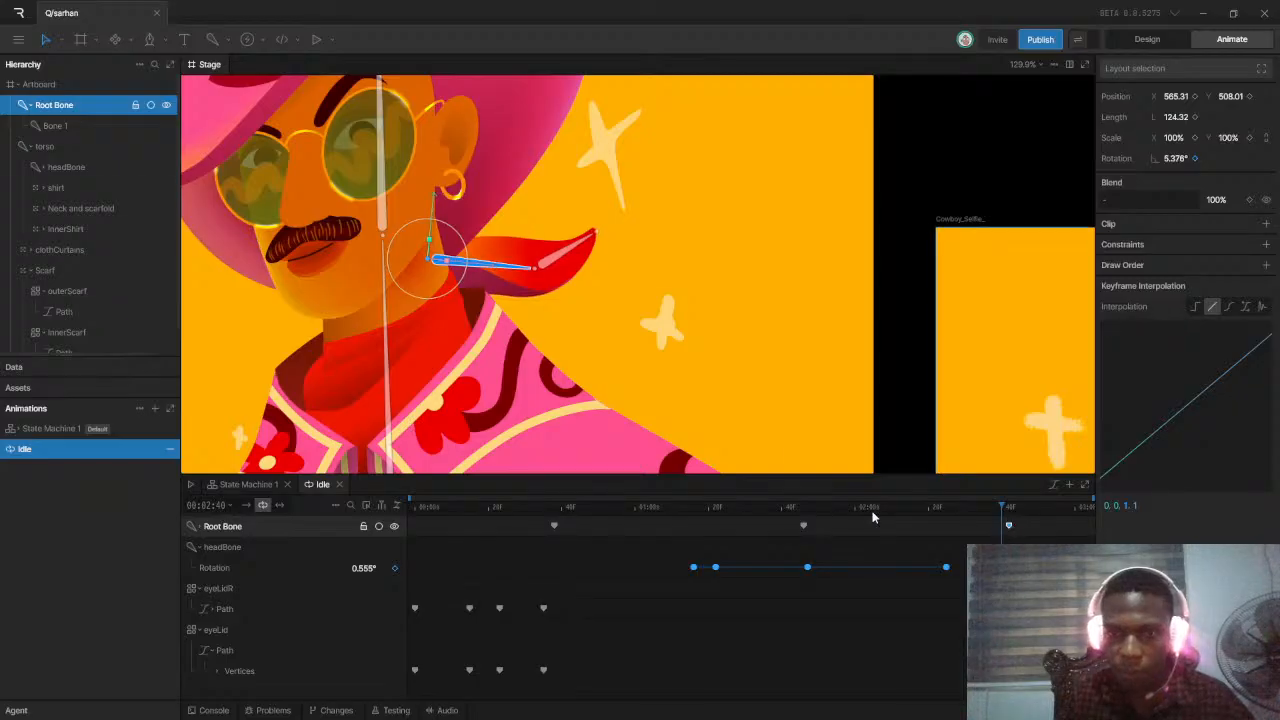
{"action": "key", "text": "space"}
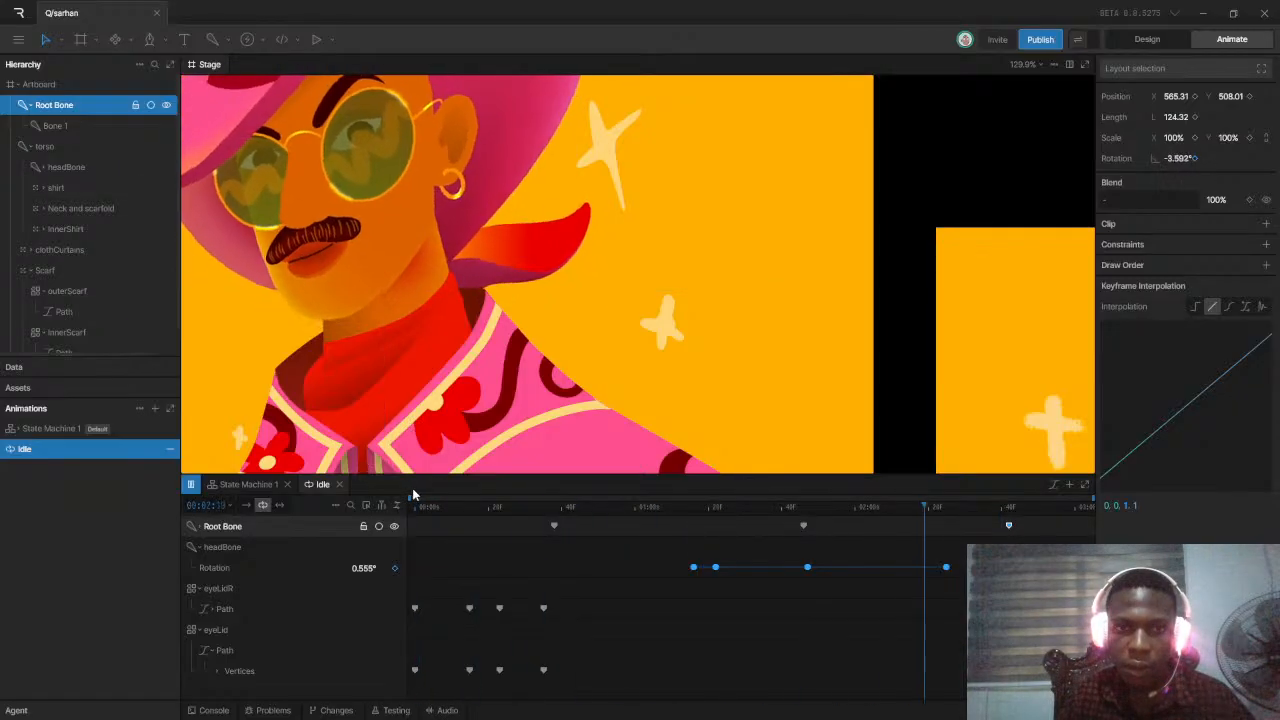
Respace the three Root Bone keyframes to 00:00:00, 00:01:30 and 00:03:00
{"action": "left_click", "coordinate": [518, 524]}
{"action": "left_click_drag", "start_coordinate": [518, 524], "coordinate": [1037, 543]}
{"action": "left_click_drag", "start_coordinate": [545, 528], "coordinate": [407, 538]}
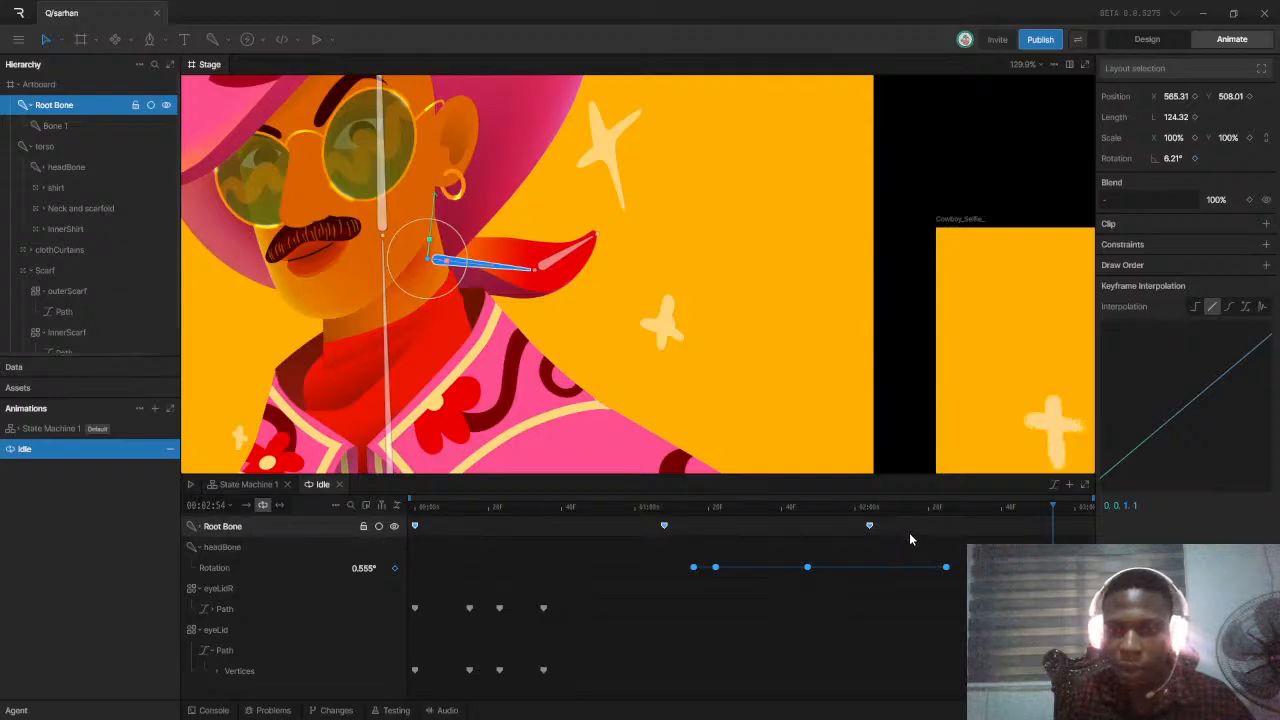
{"action": "left_click", "coordinate": [880, 539]}
{"action": "left_click_drag", "start_coordinate": [897, 528], "coordinate": [1076, 525]}
{"action": "mouse_move", "coordinate": [658, 529]}
{"action": "left_mouse_down"}
{"action": "mouse_move", "coordinate": [766, 537]}
{"action": "mouse_move", "coordinate": [748, 541]}
{"action": "left_mouse_up"}
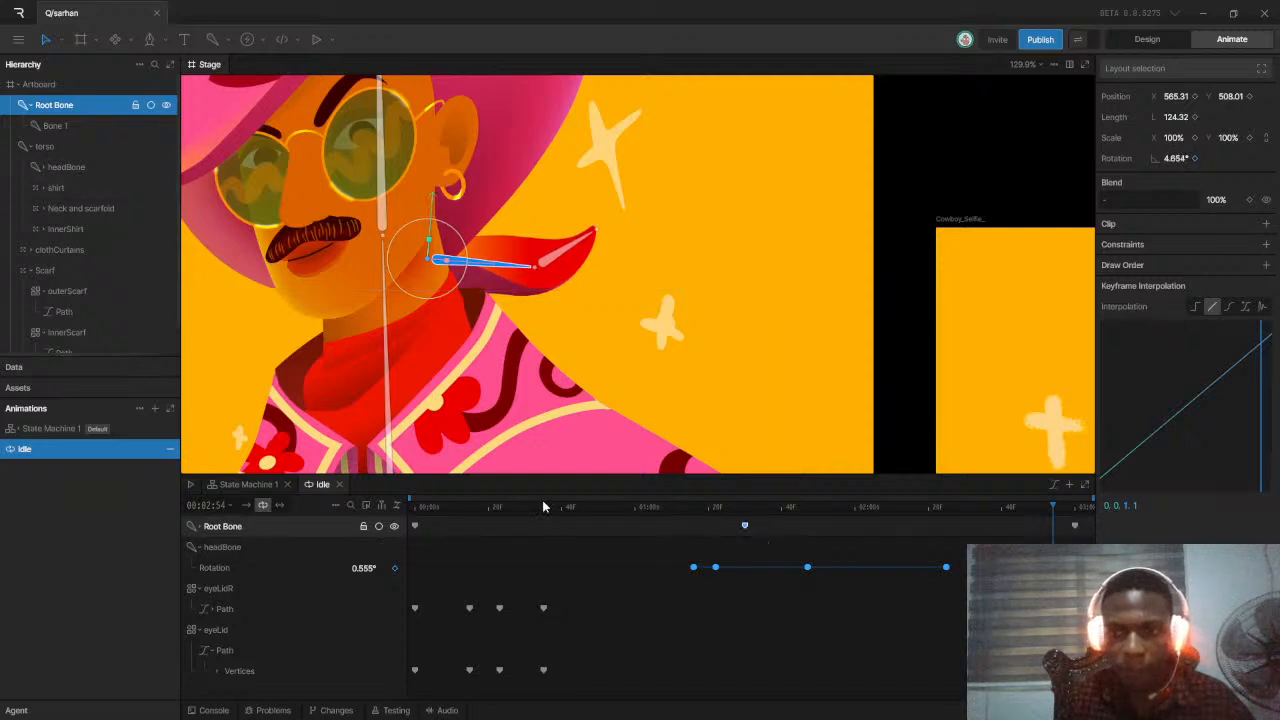
Play back the respaced scarf swing and check it with the whole character in view
{"action": "key", "text": "space"}
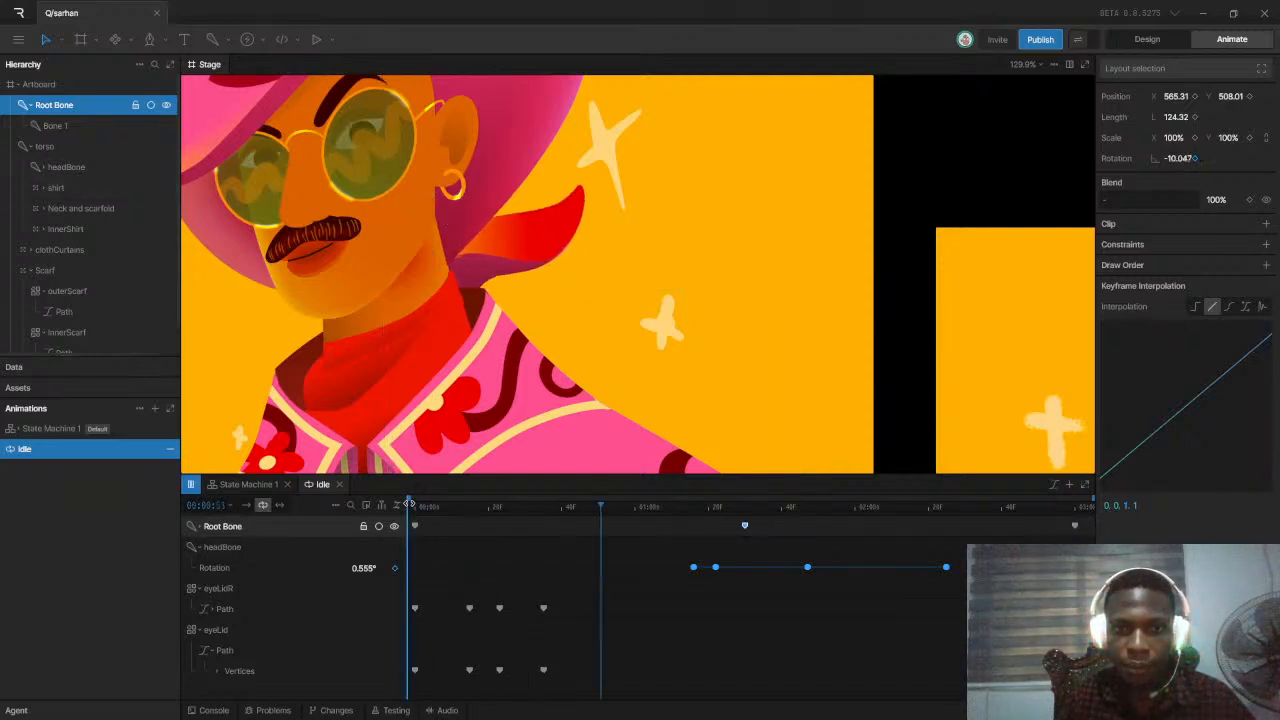
{"action": "scroll", "coordinate": [612, 281], "scroll_direction": "down", "scroll_amount": 5}
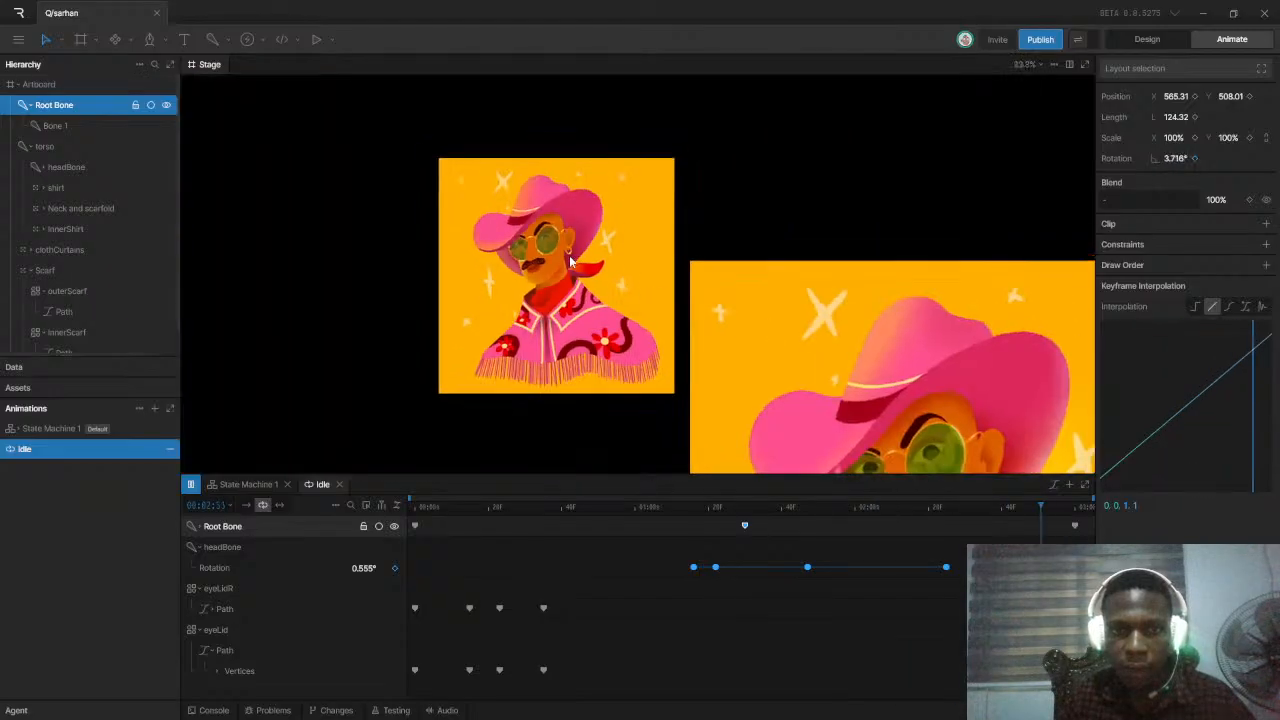
{"action": "key", "text": "space"}
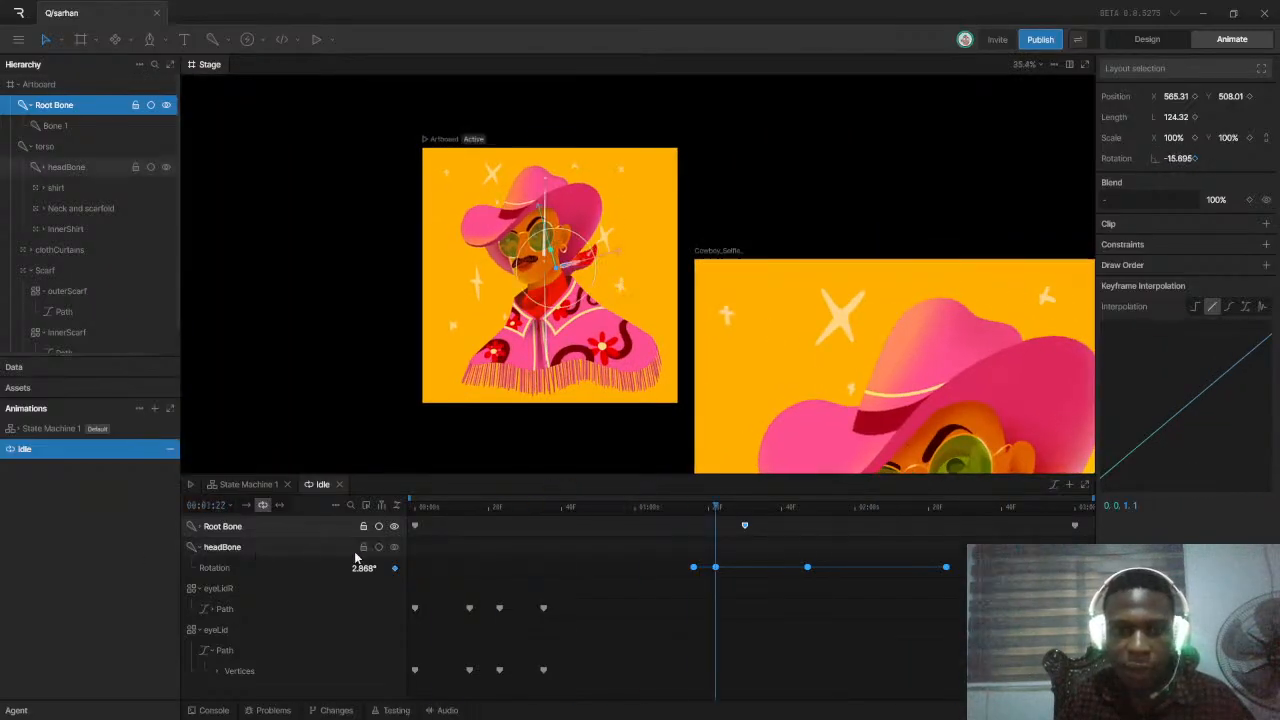
Select all three Root Bone keyframes and change their interpolation from linear to cubic
{"action": "left_click_drag", "start_coordinate": [413, 516], "coordinate": [1040, 528]}
{"action": "left_click_drag", "start_coordinate": [716, 506], "coordinate": [425, 522]}
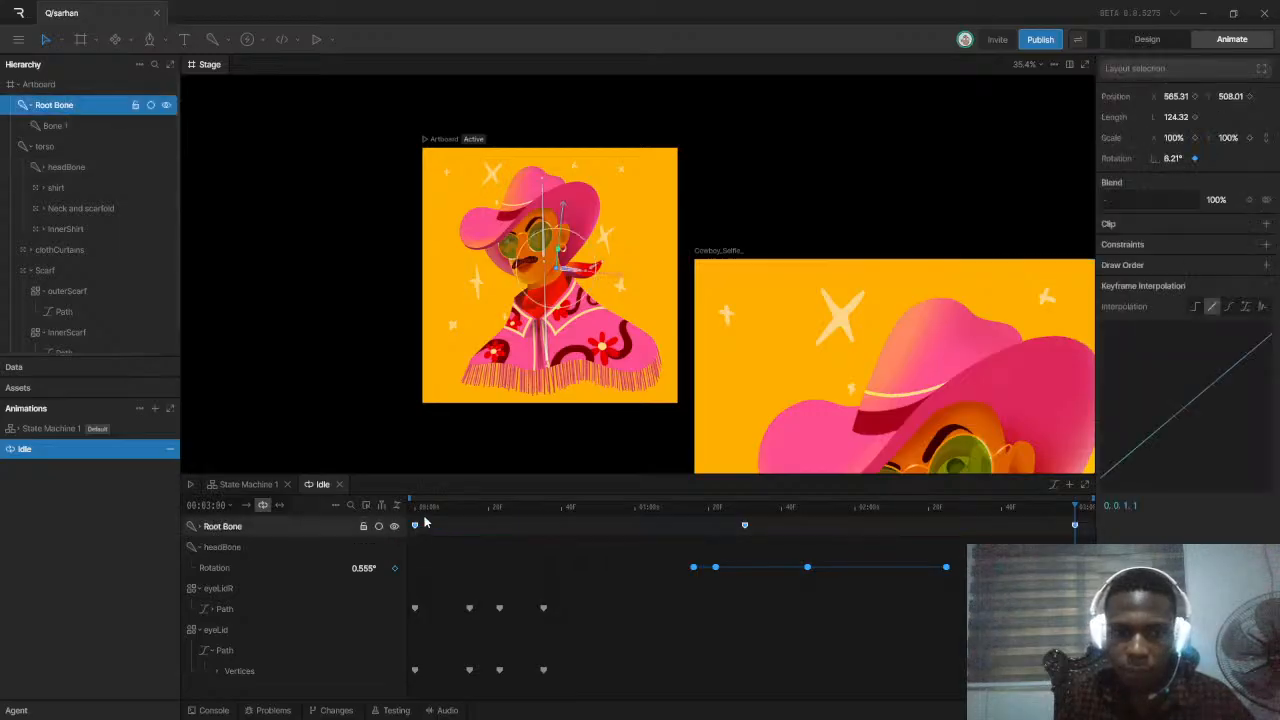
{"action": "right_click", "coordinate": [746, 526]}
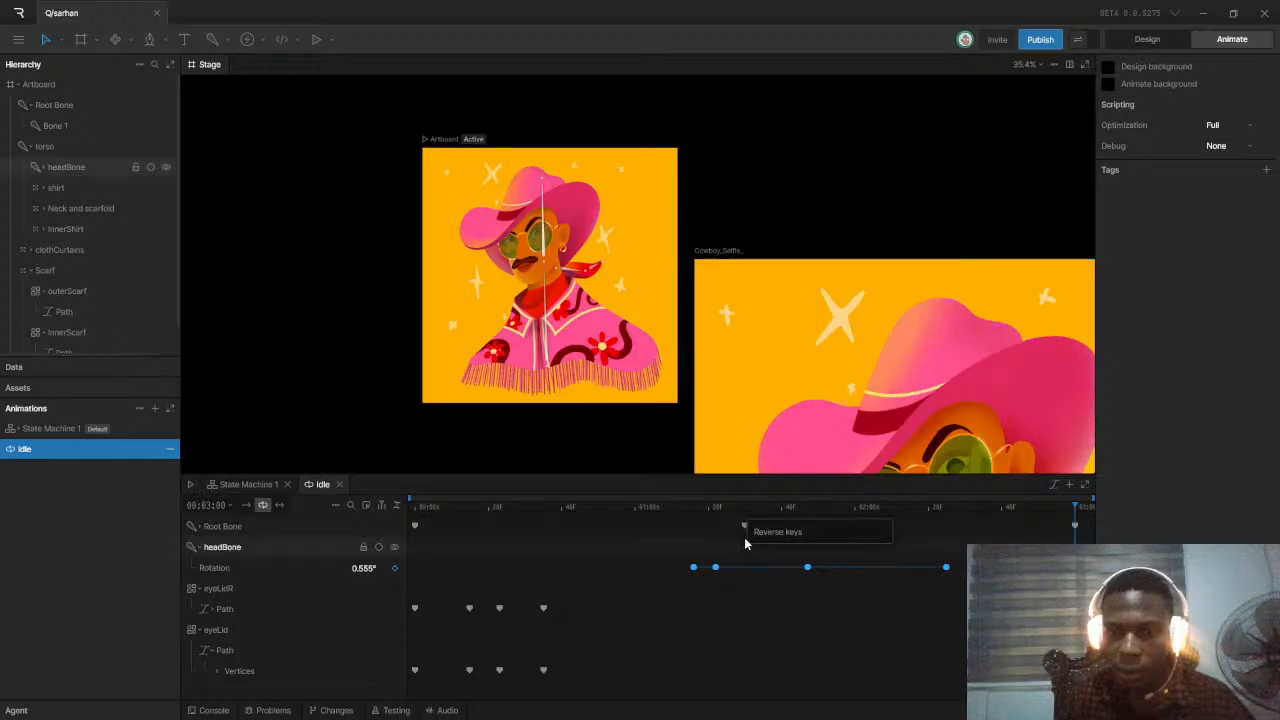
{"action": "left_click", "coordinate": [743, 527]}
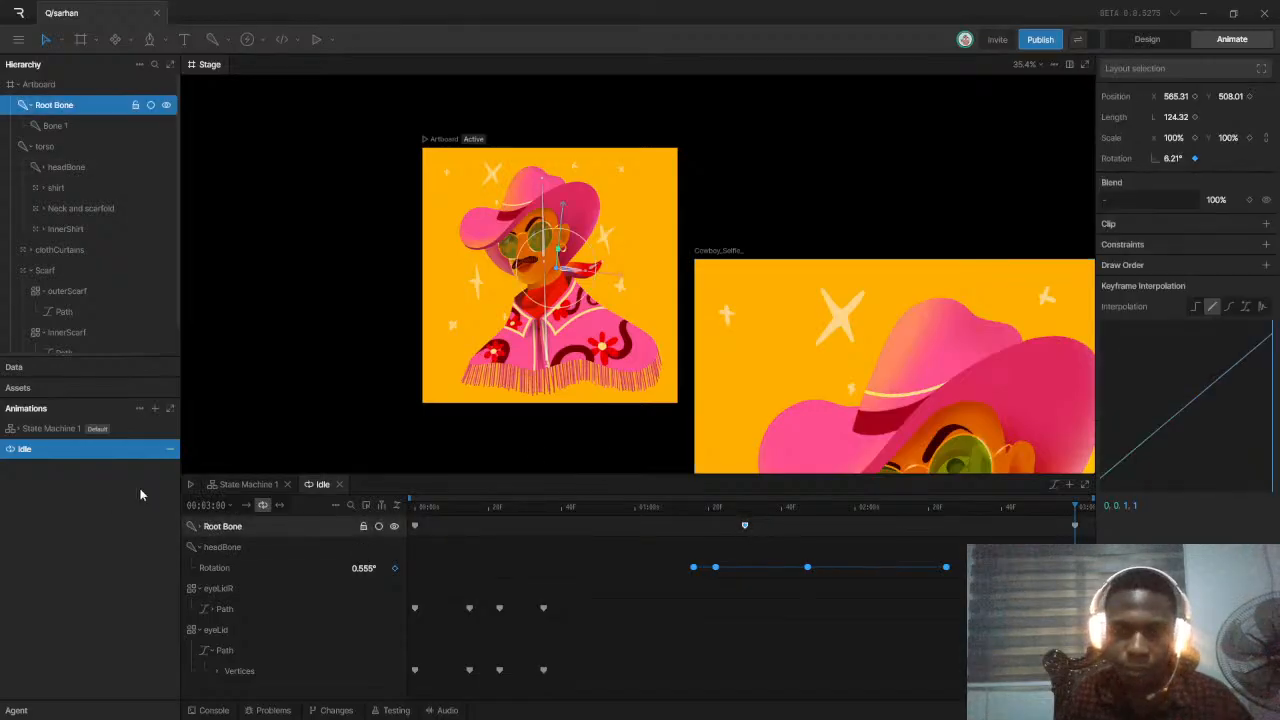
{"action": "left_click_drag", "start_coordinate": [1094, 523], "coordinate": [406, 535]}
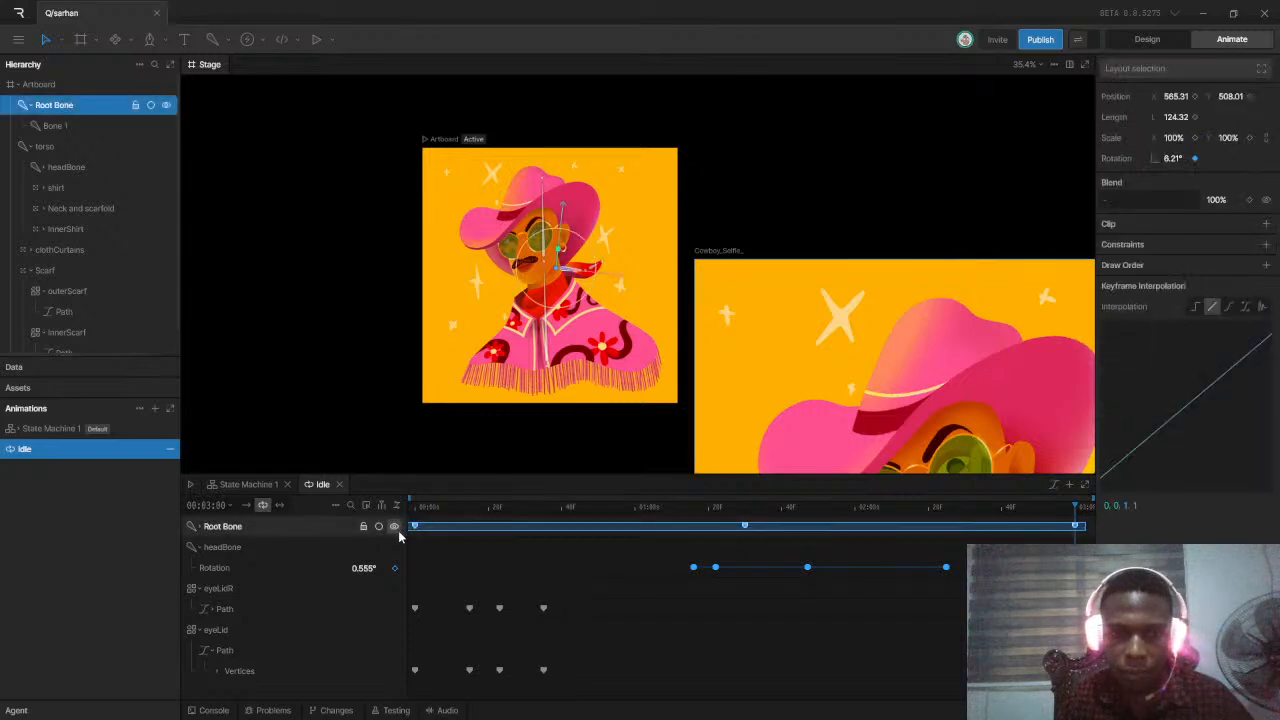
{"action": "left_click", "coordinate": [1230, 307]}
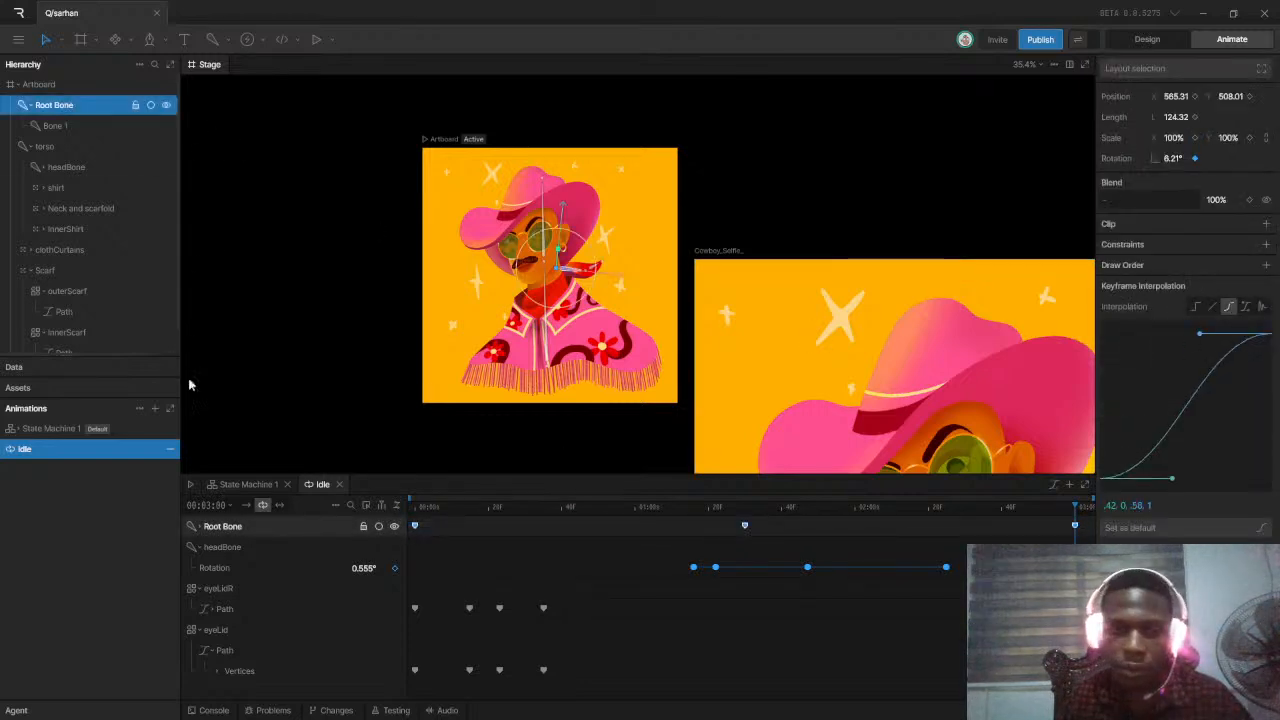
Preview the eased scarf swing and compare the scarf's pose at 00:03:00 with its pose at 00:00:00
{"action": "key", "text": "space"}
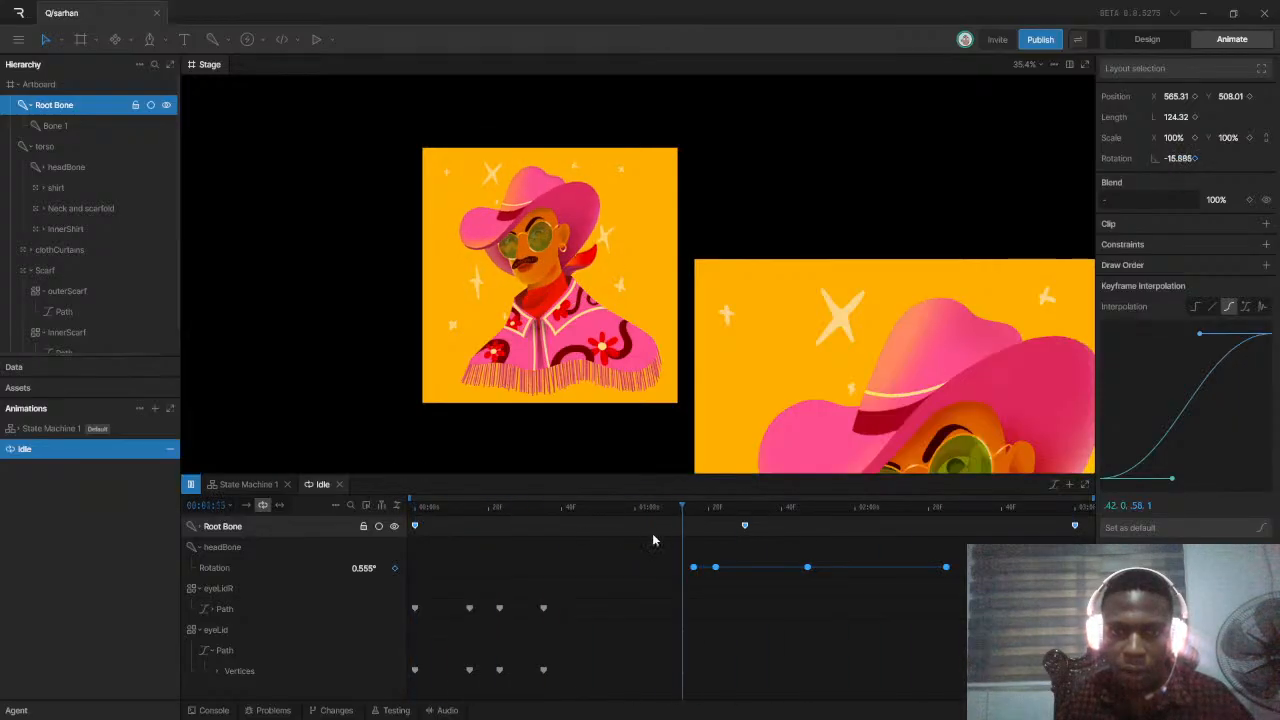
{"action": "key", "text": "space"}
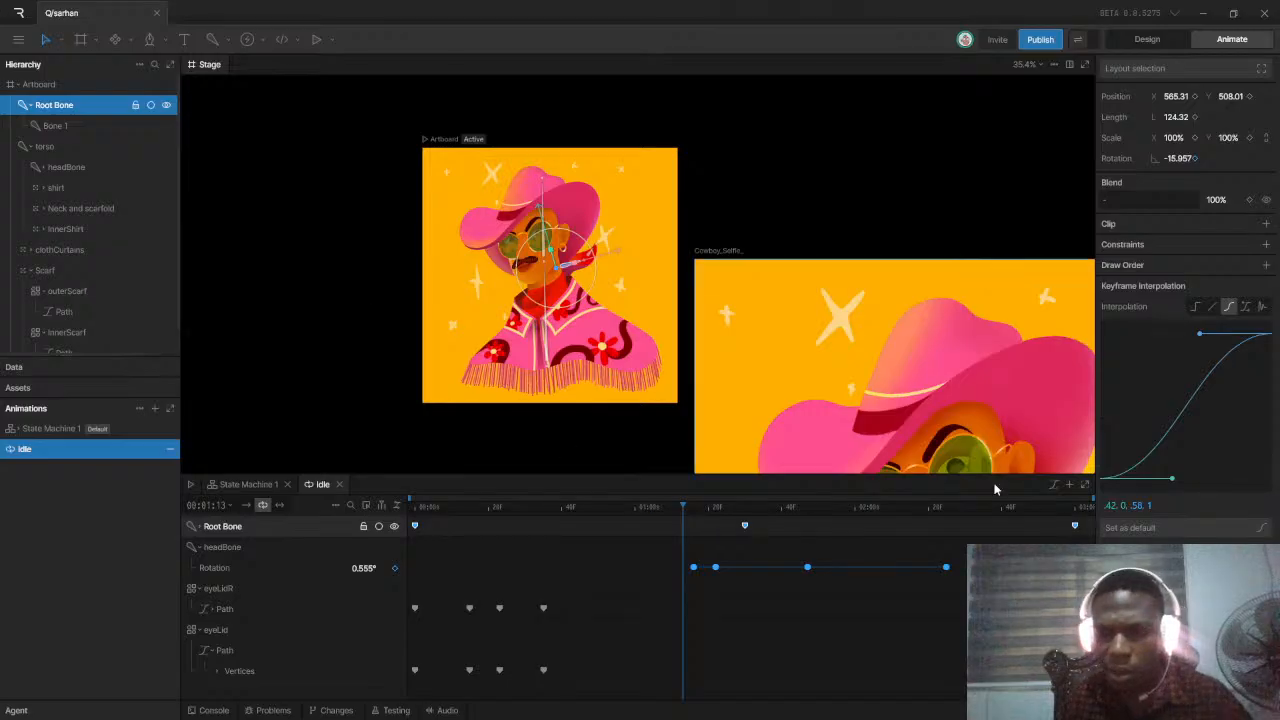
{"action": "left_click", "coordinate": [1076, 510]}
{"action": "left_click_drag", "start_coordinate": [1076, 514], "coordinate": [1034, 566]}
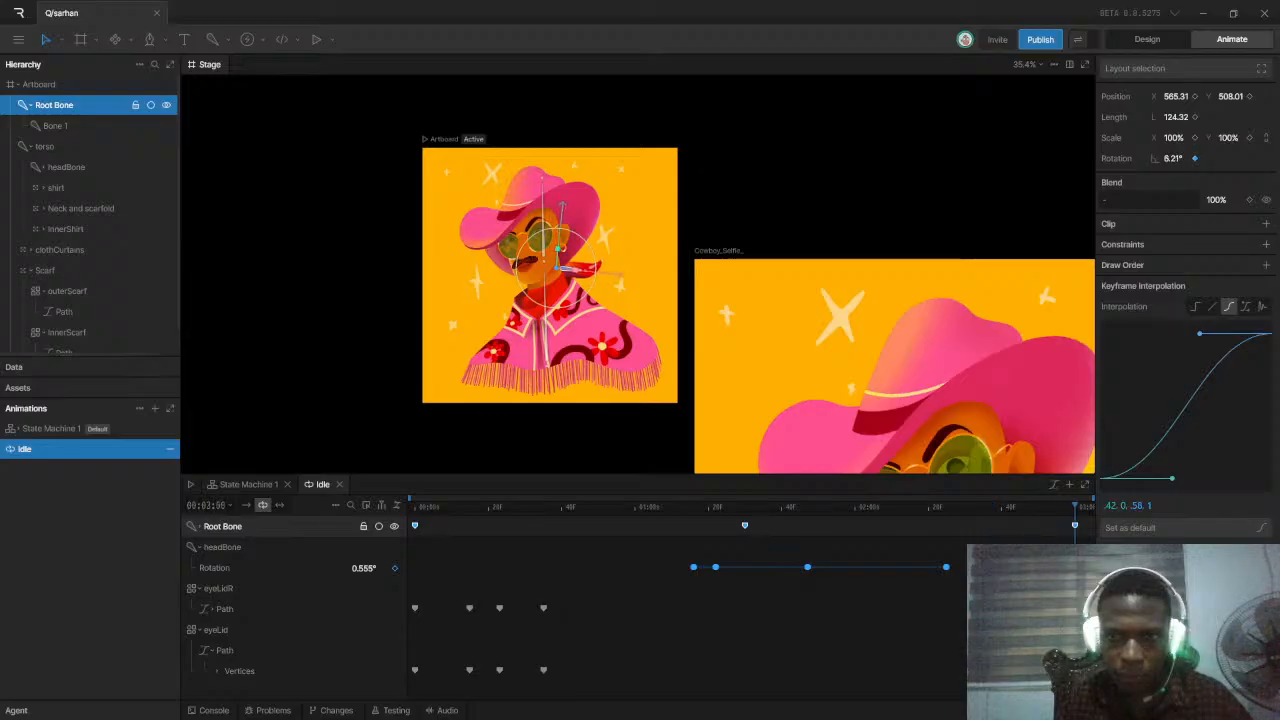
{"action": "left_click_drag", "start_coordinate": [1075, 590], "coordinate": [332, 614]}
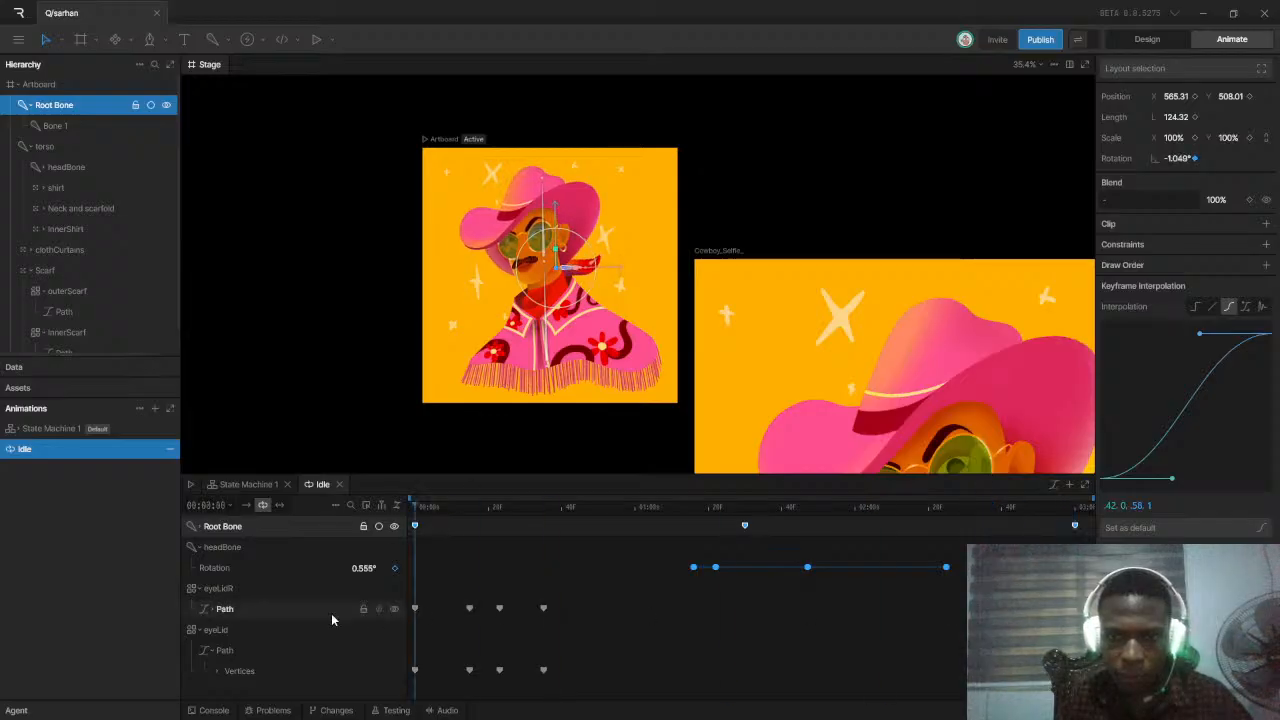
{"action": "key", "text": "space"}
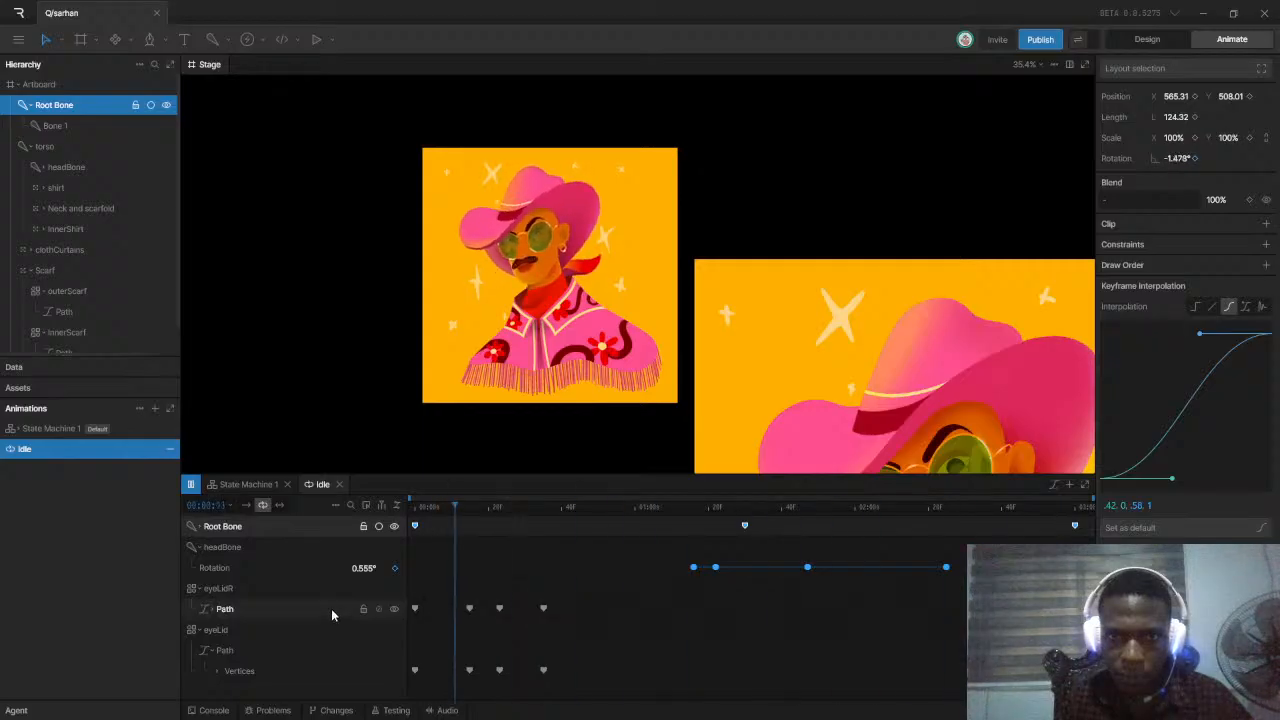
{"action": "key", "text": "space"}
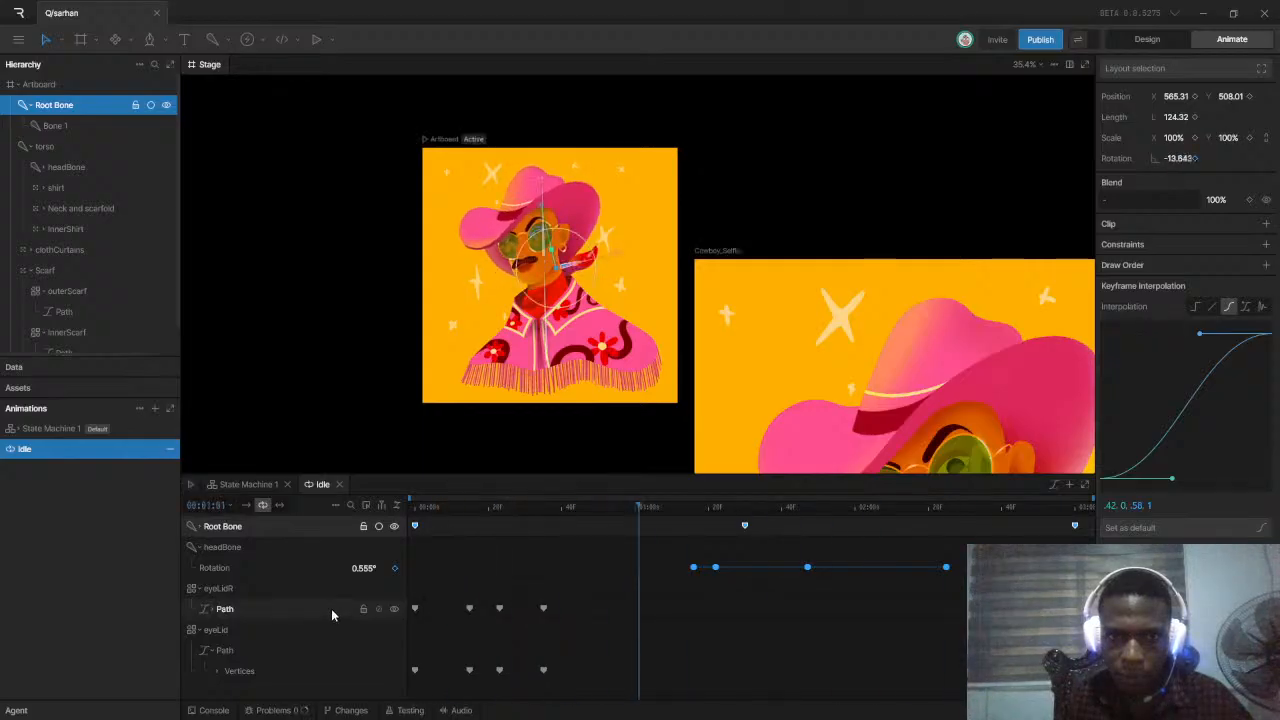
Move only the first Root Bone keyframe to about 00:00:13 and preview the delayed scarf swing
{"action": "left_click", "coordinate": [415, 508]}
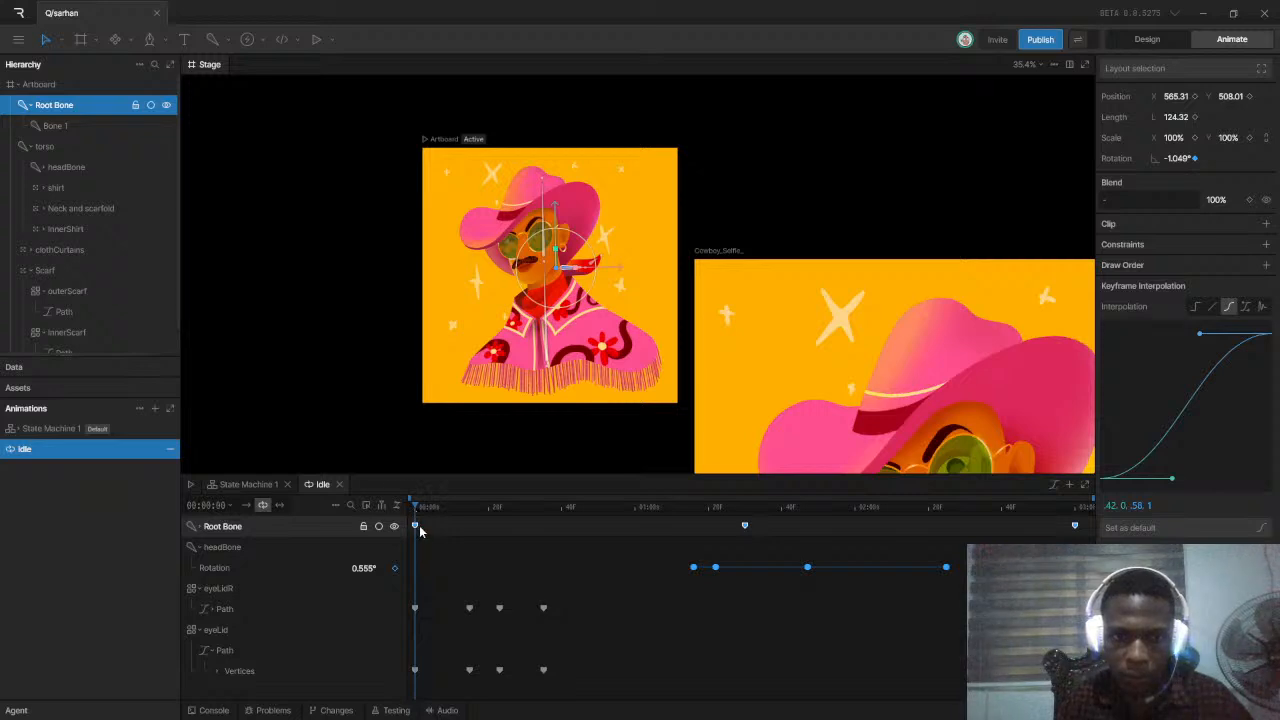
{"action": "key", "text": "Escape"}
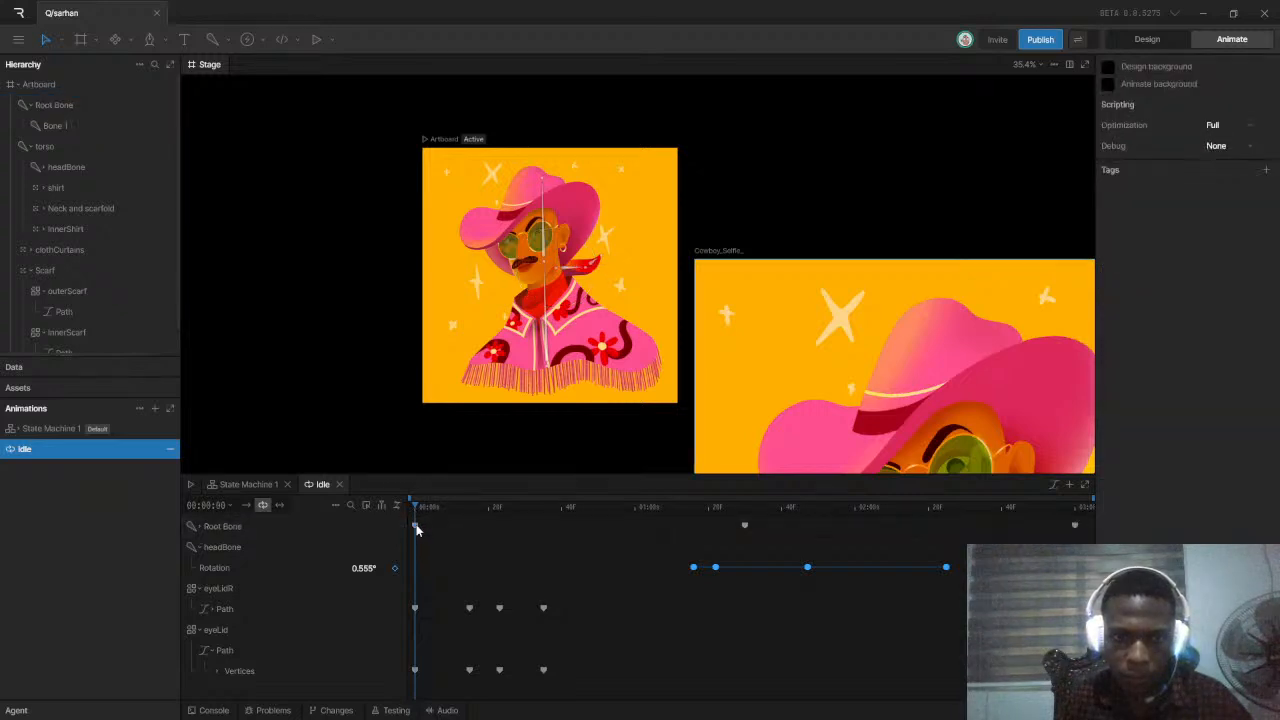
{"action": "left_click", "coordinate": [419, 527]}
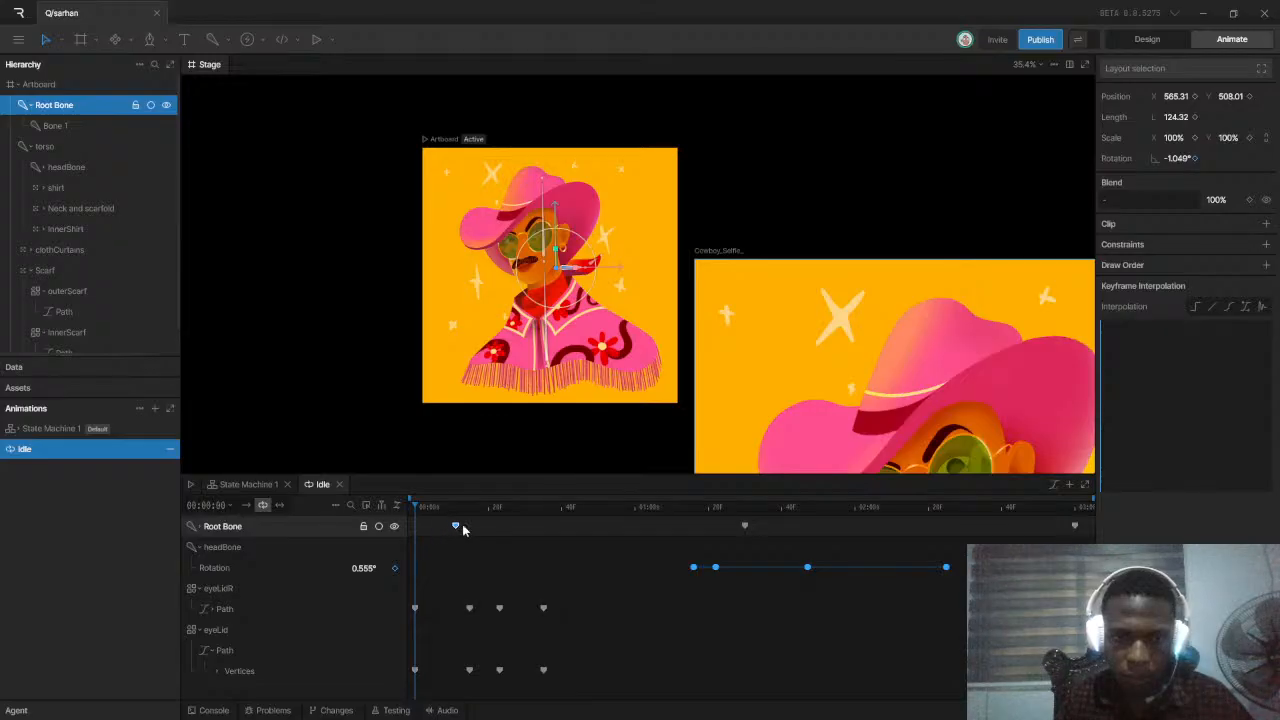
{"action": "left_click_drag", "start_coordinate": [456, 526], "coordinate": [463, 526]}
{"action": "key", "text": "space"}
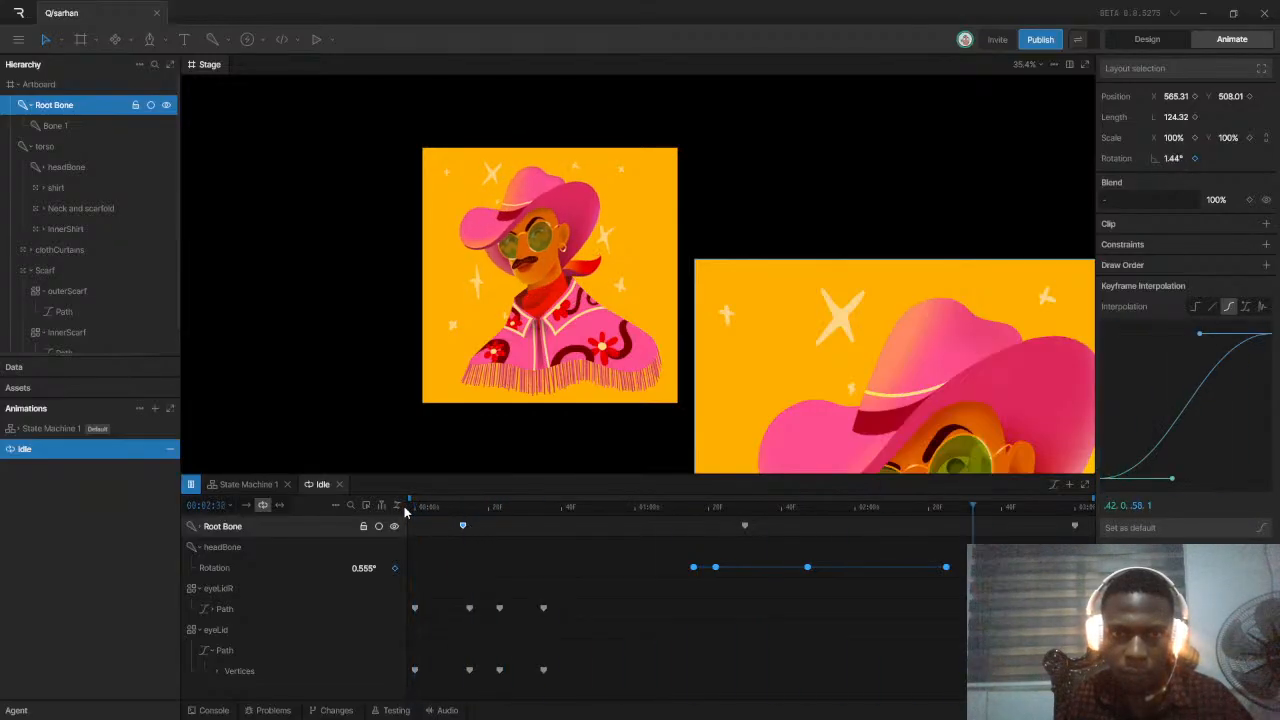
{"action": "key", "text": "space"}
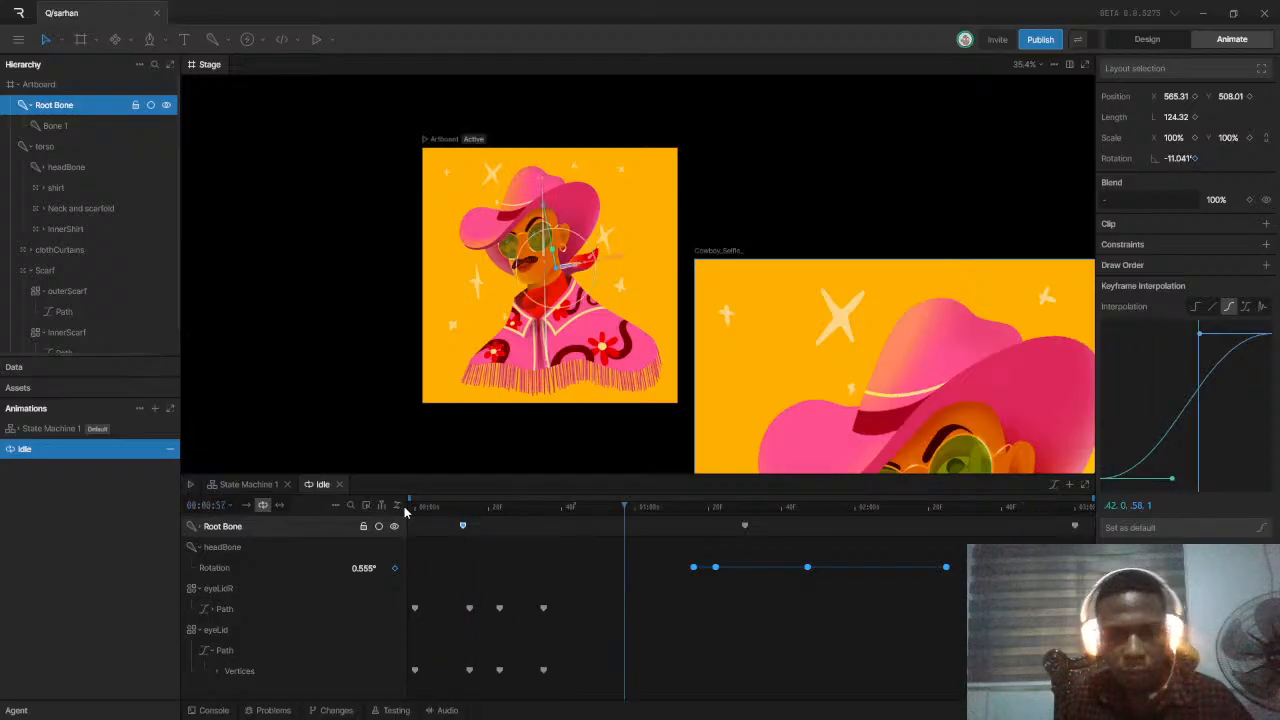
Compare the scarf's pose at the last Root Bone keyframe with its pose near the first, playing and scrubbing the swing
{"action": "key", "text": "Escape"}
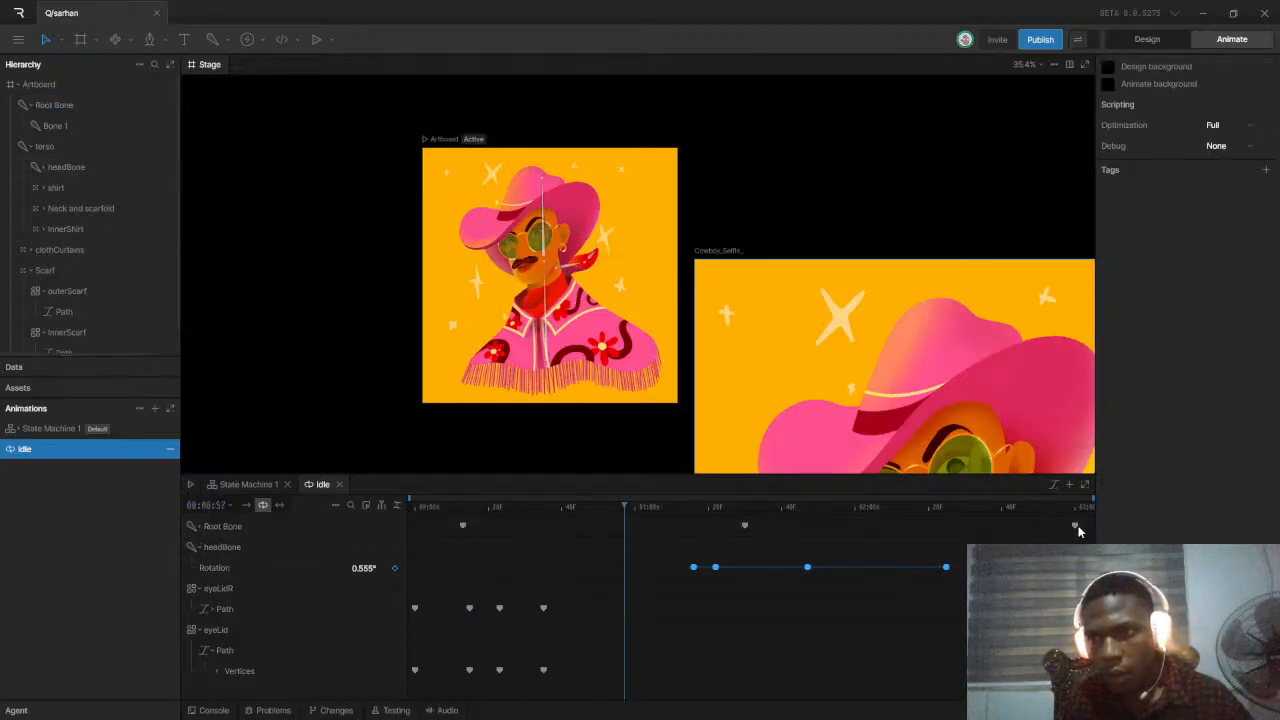
{"action": "left_click", "coordinate": [1075, 528]}
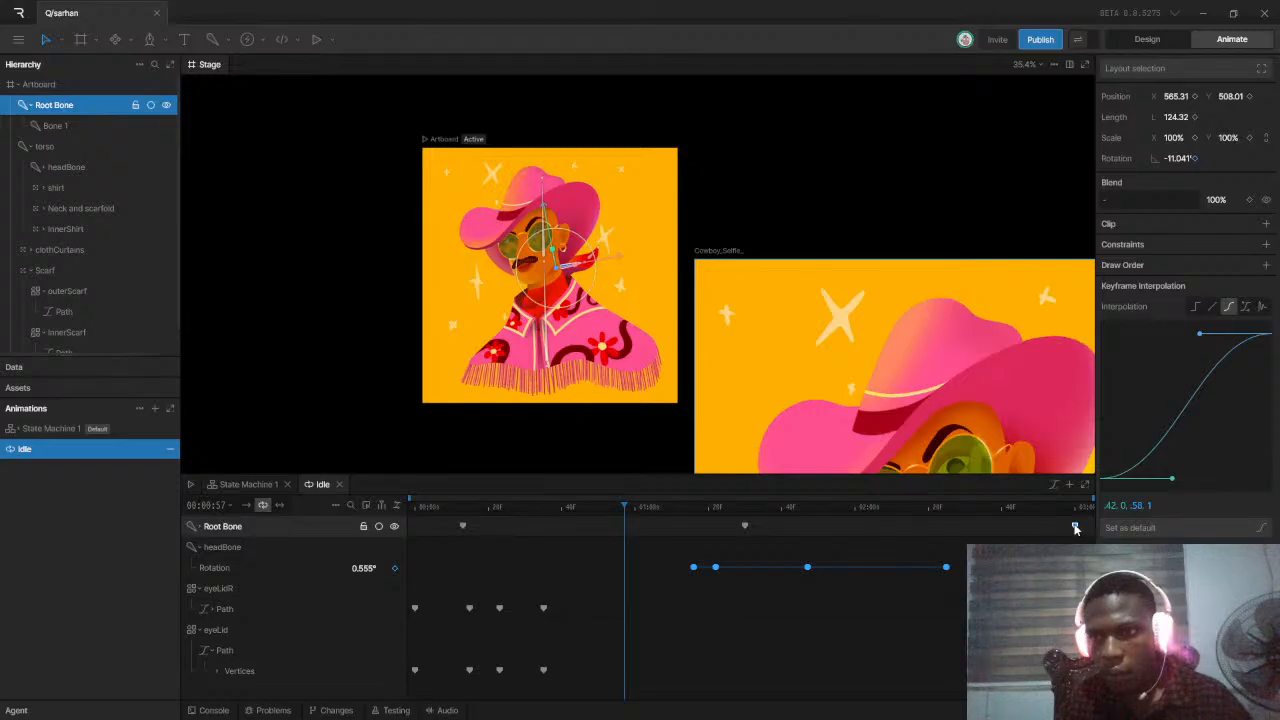
{"action": "left_click", "coordinate": [1075, 510]}
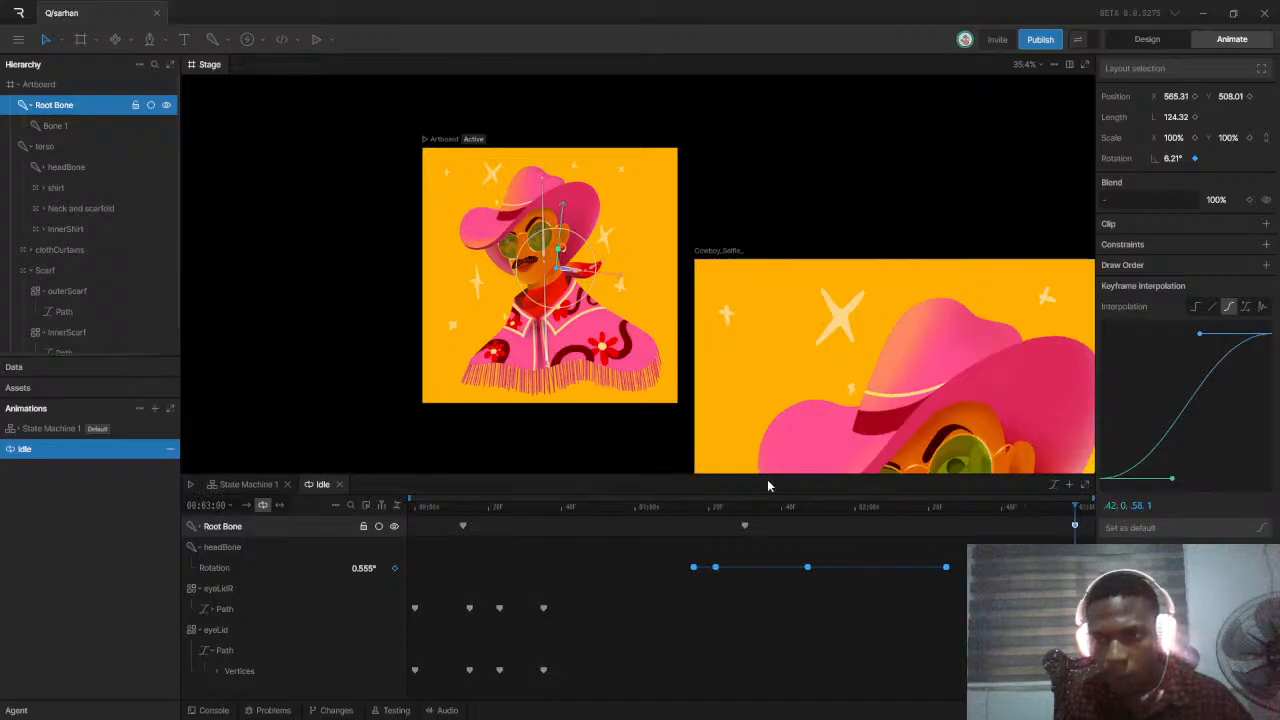
{"action": "left_click_drag", "start_coordinate": [420, 508], "coordinate": [461, 508]}
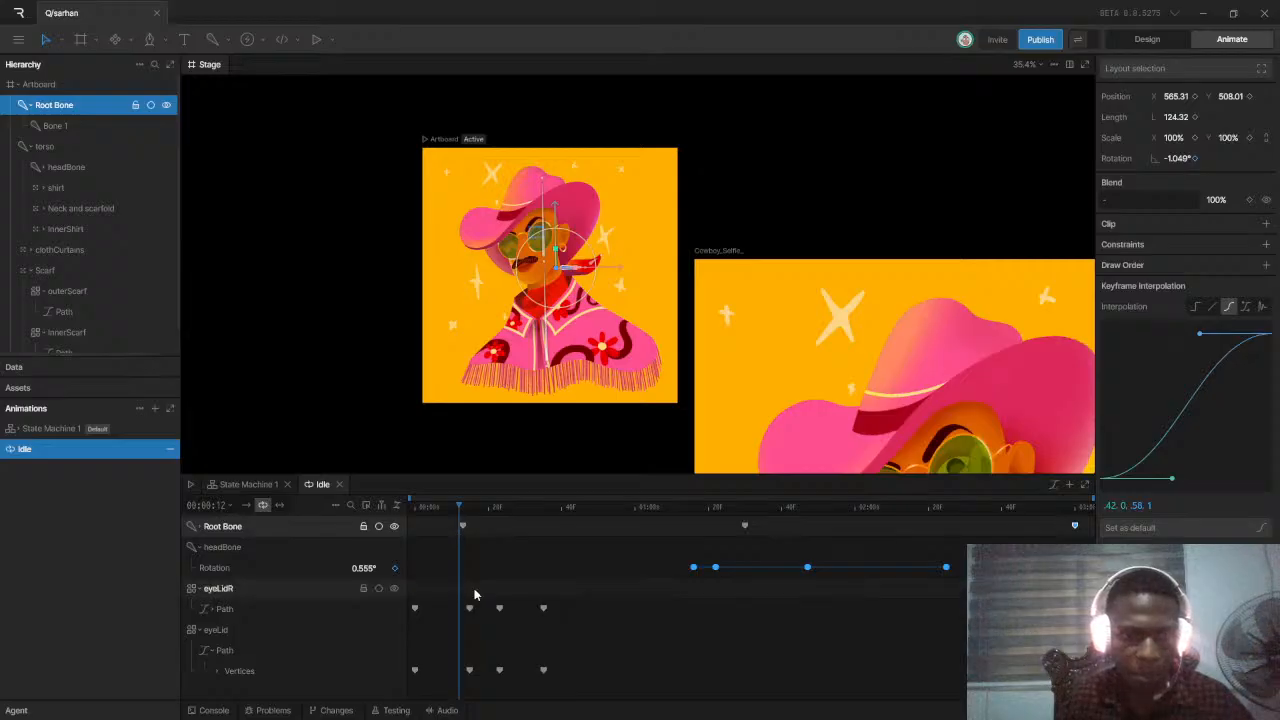
{"action": "left_click_drag", "start_coordinate": [440, 514], "coordinate": [371, 508]}
{"action": "key", "text": "space"}
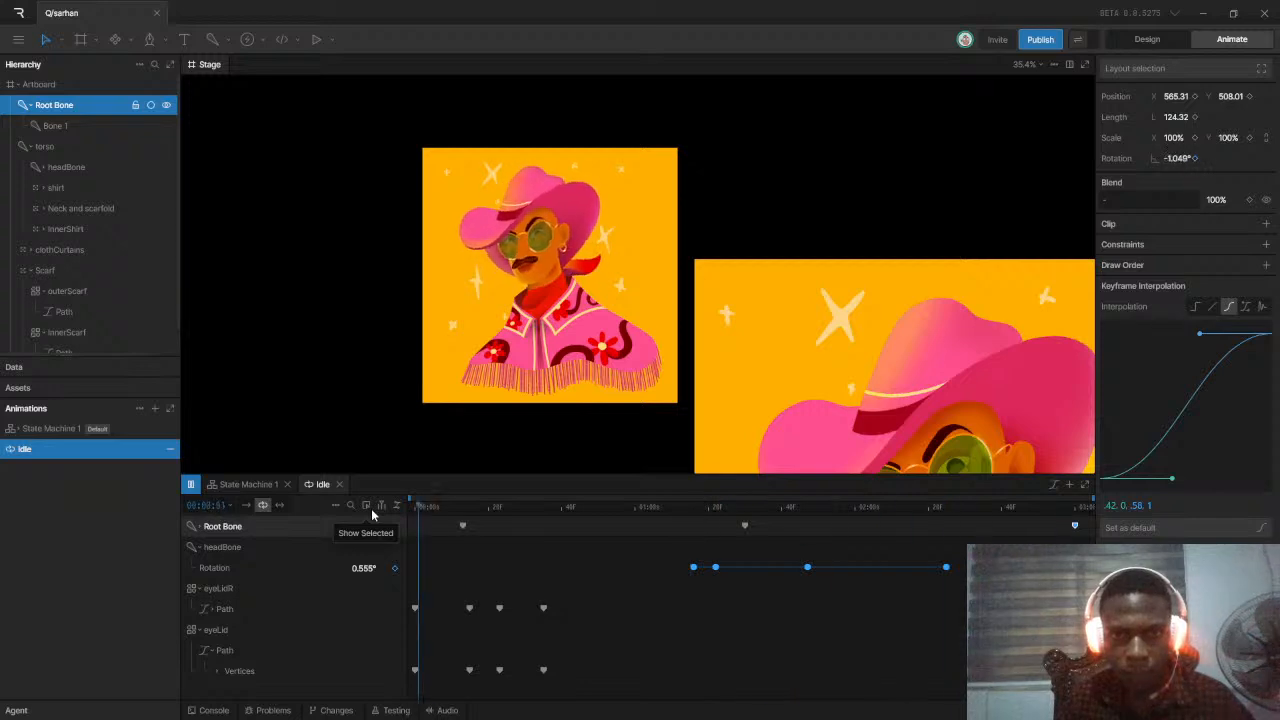
{"action": "key", "text": "space"}
{"action": "left_click", "coordinate": [415, 514]}
{"action": "left_click_drag", "start_coordinate": [415, 512], "coordinate": [1018, 556]}
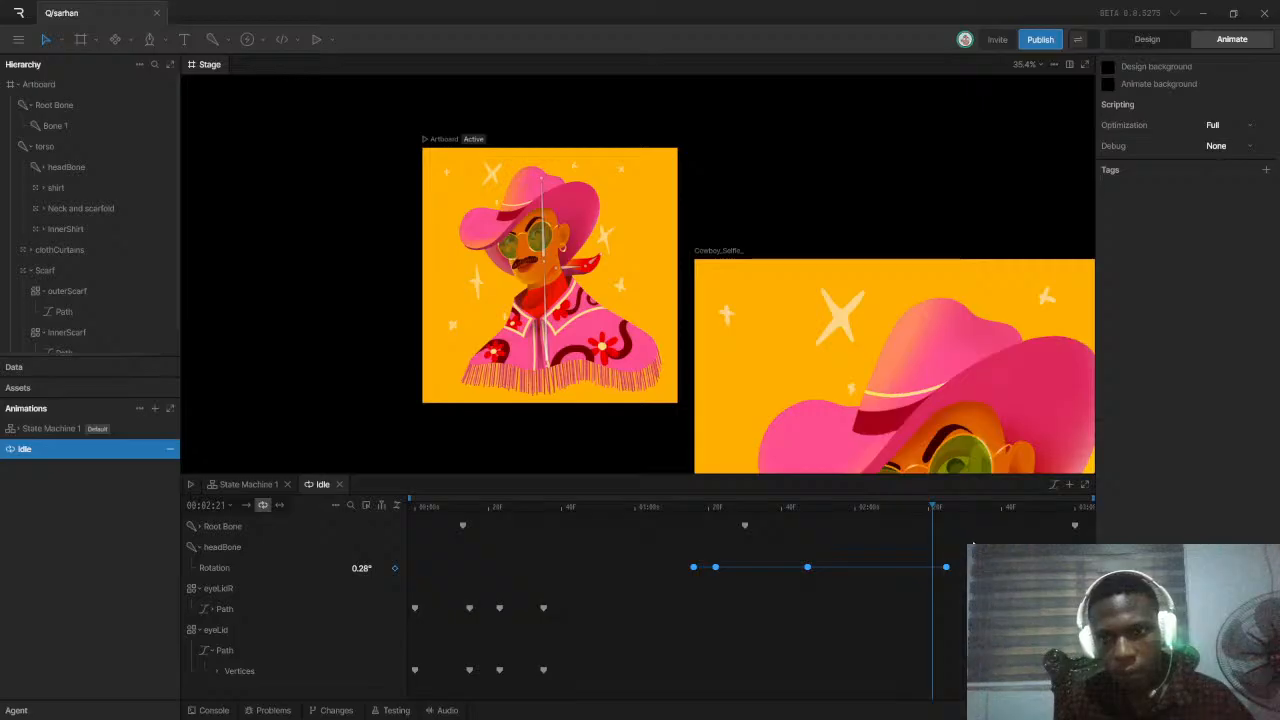
{"action": "left_click_drag", "start_coordinate": [931, 509], "coordinate": [1035, 533]}
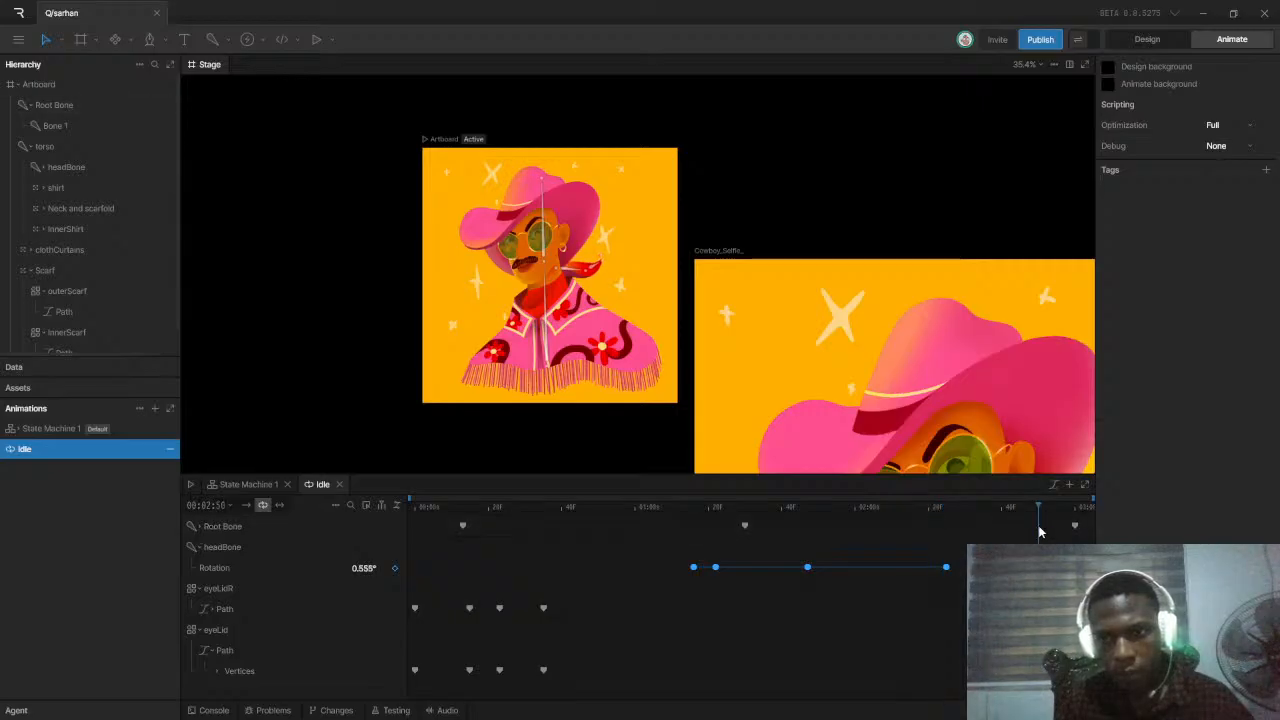
Change all three Root Bone keyframes to the value-based Ease In Out interpolation and preview the scarf swing
{"action": "left_click_drag", "start_coordinate": [447, 529], "coordinate": [1089, 537]}
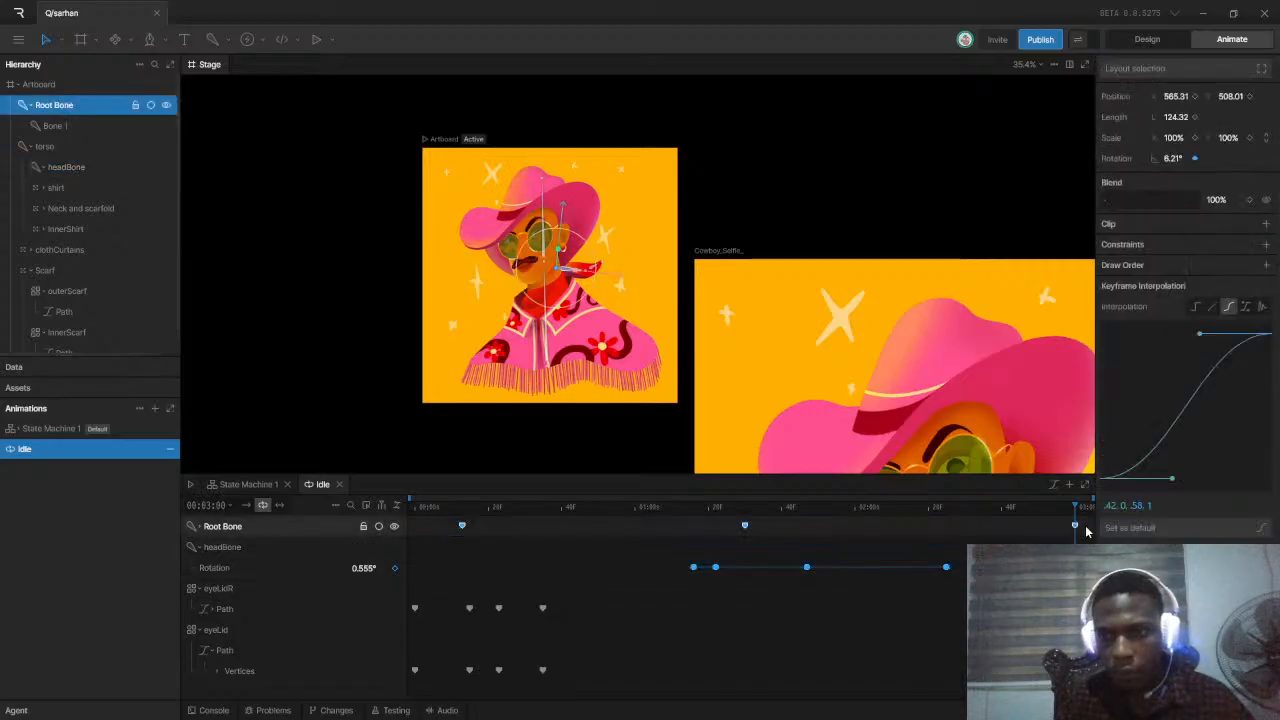
{"action": "right_click", "coordinate": [1077, 527]}
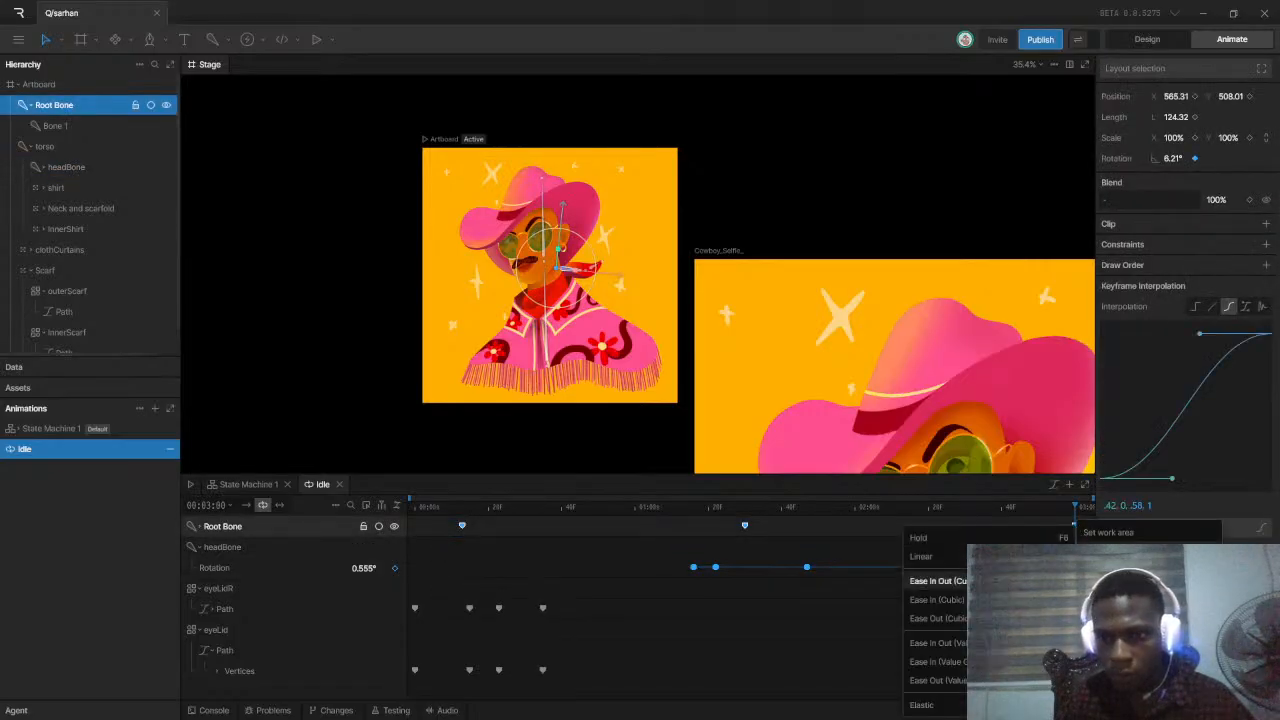
{"action": "left_click", "coordinate": [938, 643]}
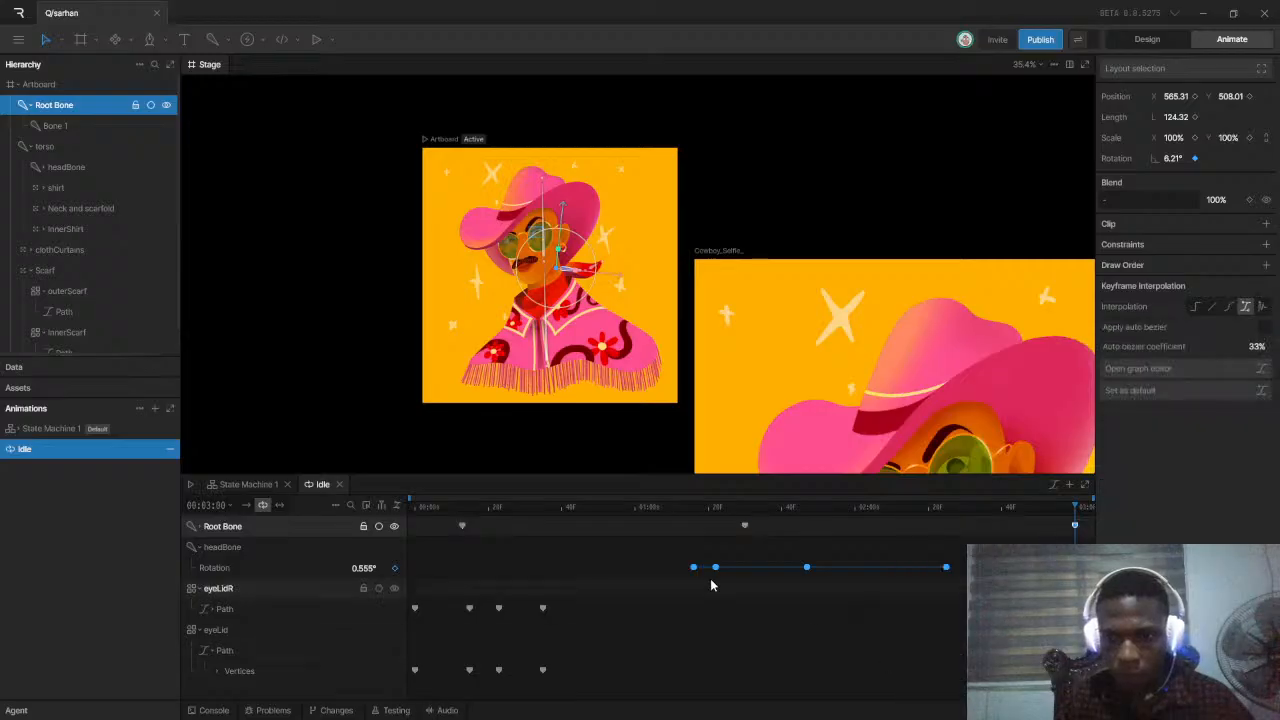
{"action": "left_click_drag", "start_coordinate": [437, 507], "coordinate": [383, 514]}
{"action": "key", "text": "space"}
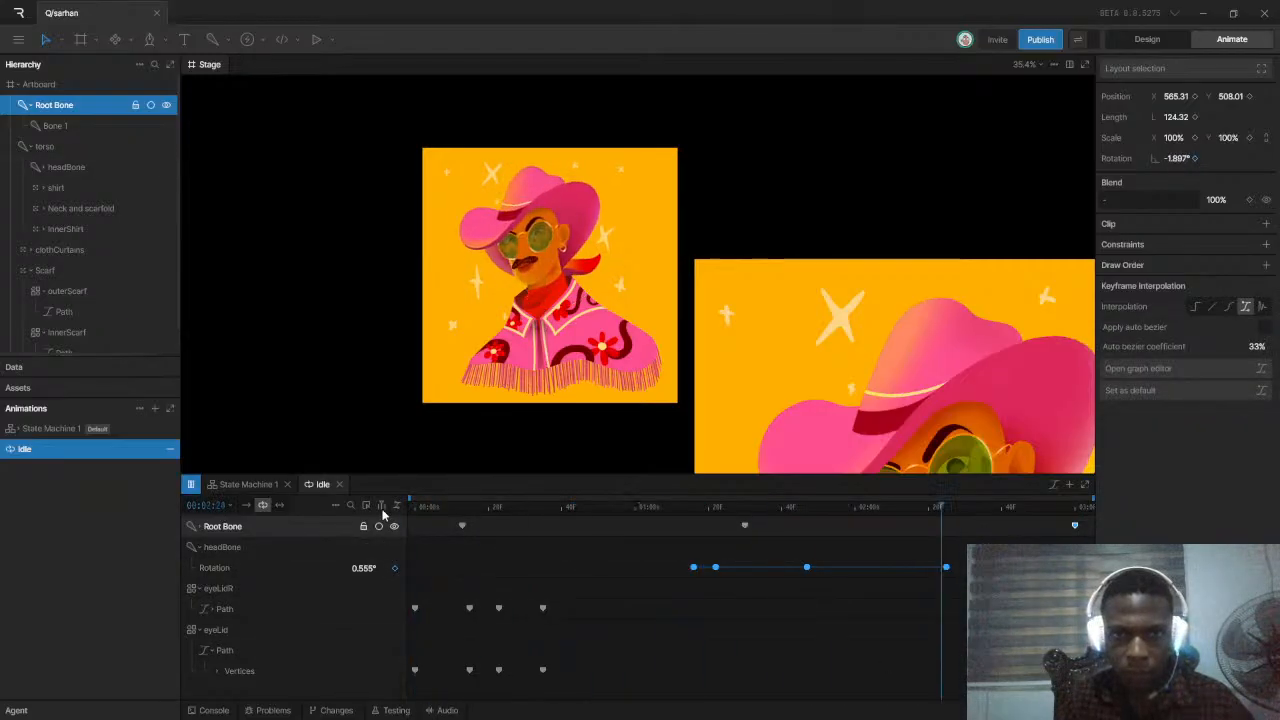
{"action": "key", "text": "space"}
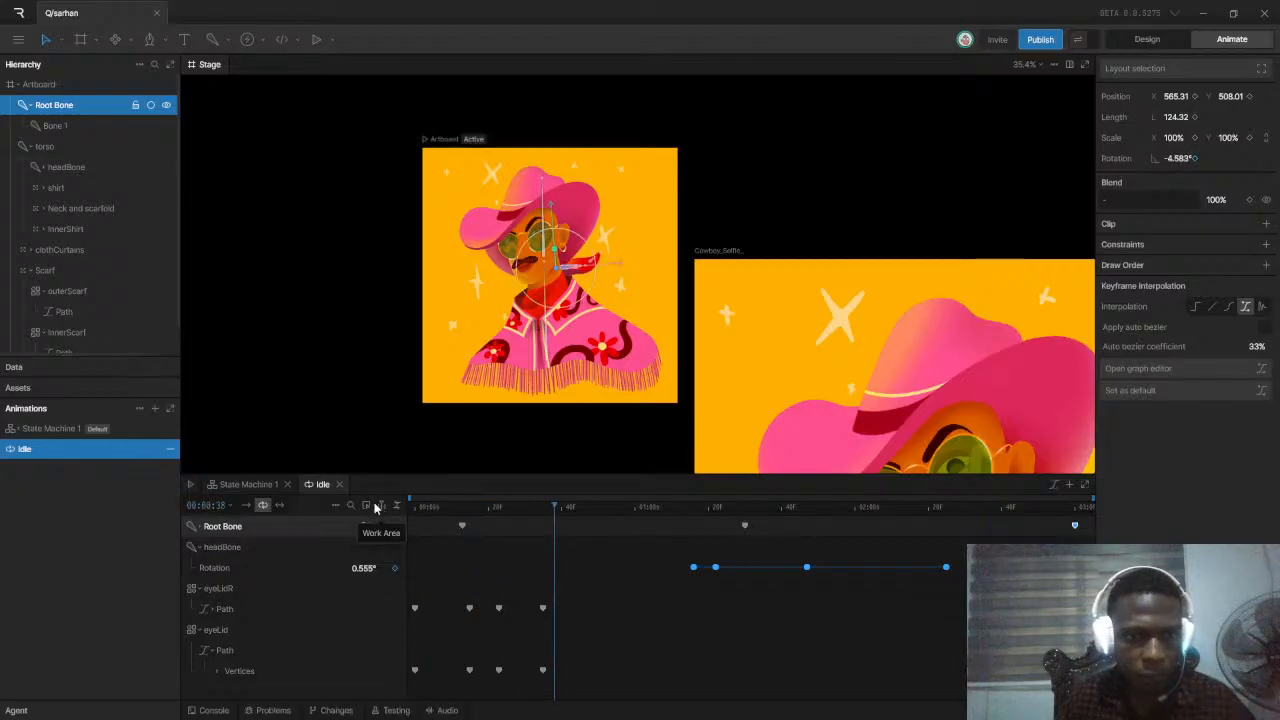
Examine the Root Bone's rotation curve in the enlarged graph editor, then return to the keyframe view
{"action": "left_click", "coordinate": [396, 506]}
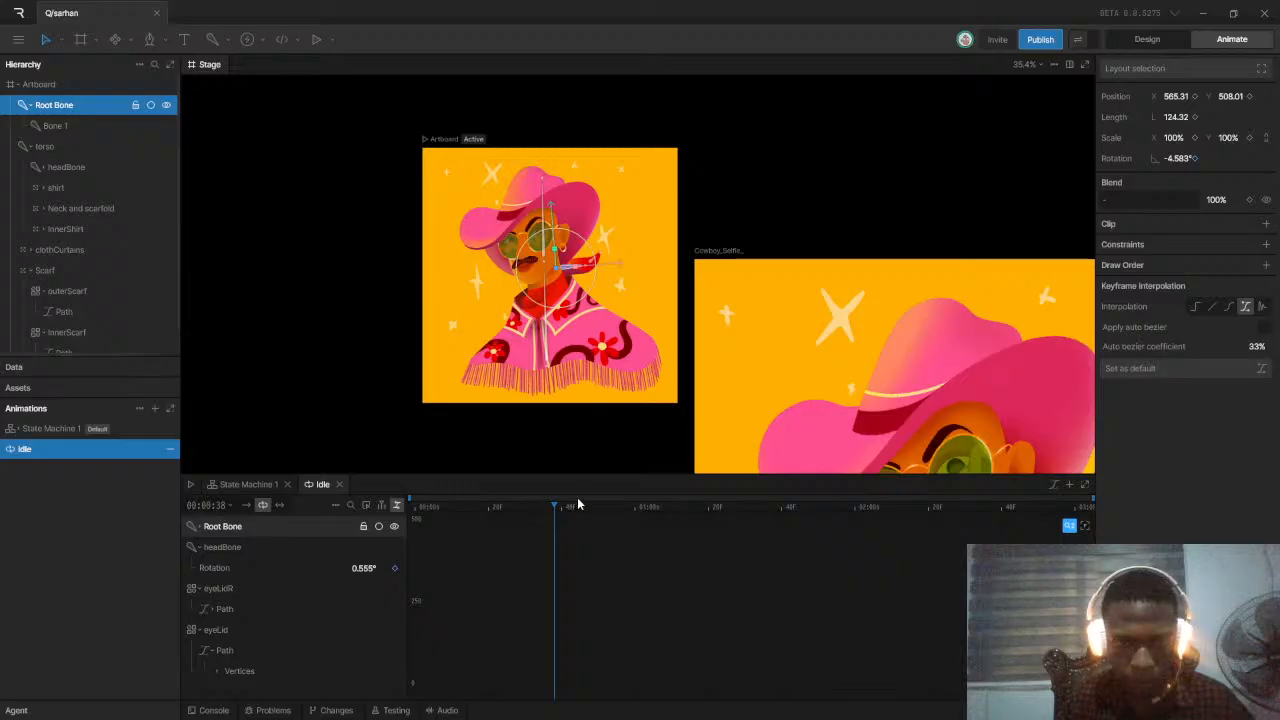
{"action": "left_click_drag", "start_coordinate": [529, 472], "coordinate": [515, 407]}
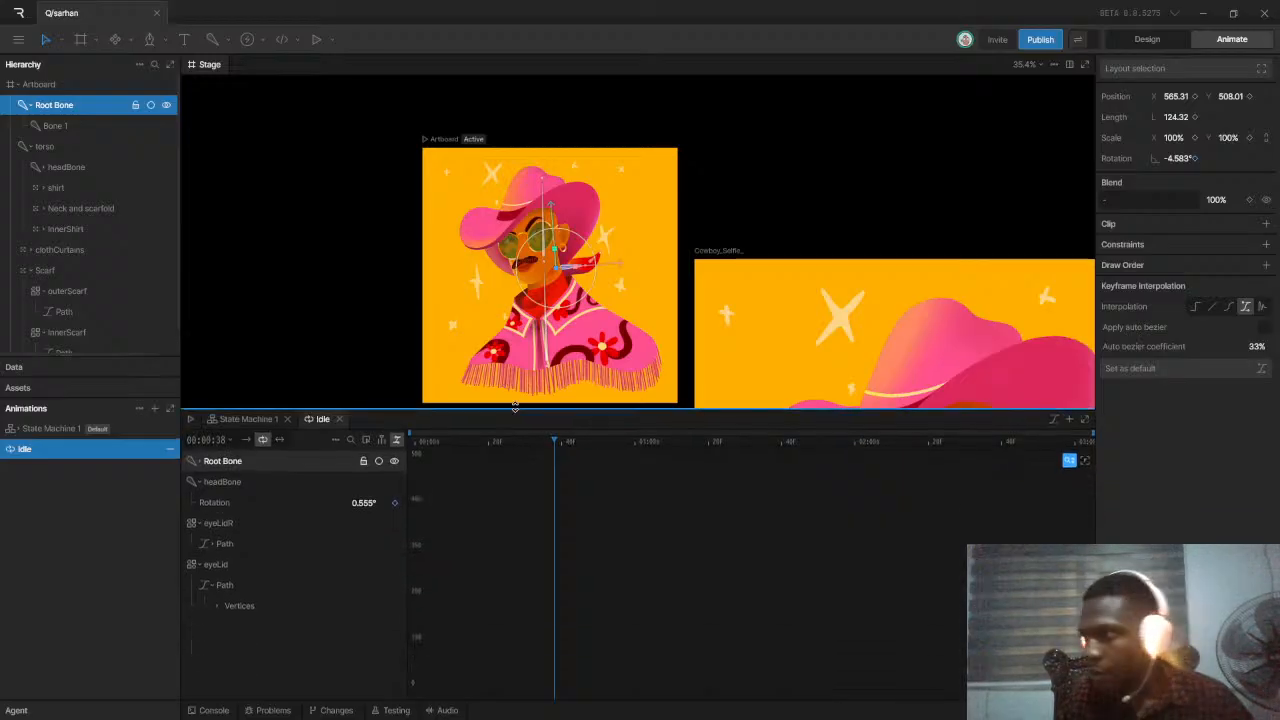
{"action": "left_click", "coordinate": [199, 462]}
{"action": "left_click", "coordinate": [277, 481]}
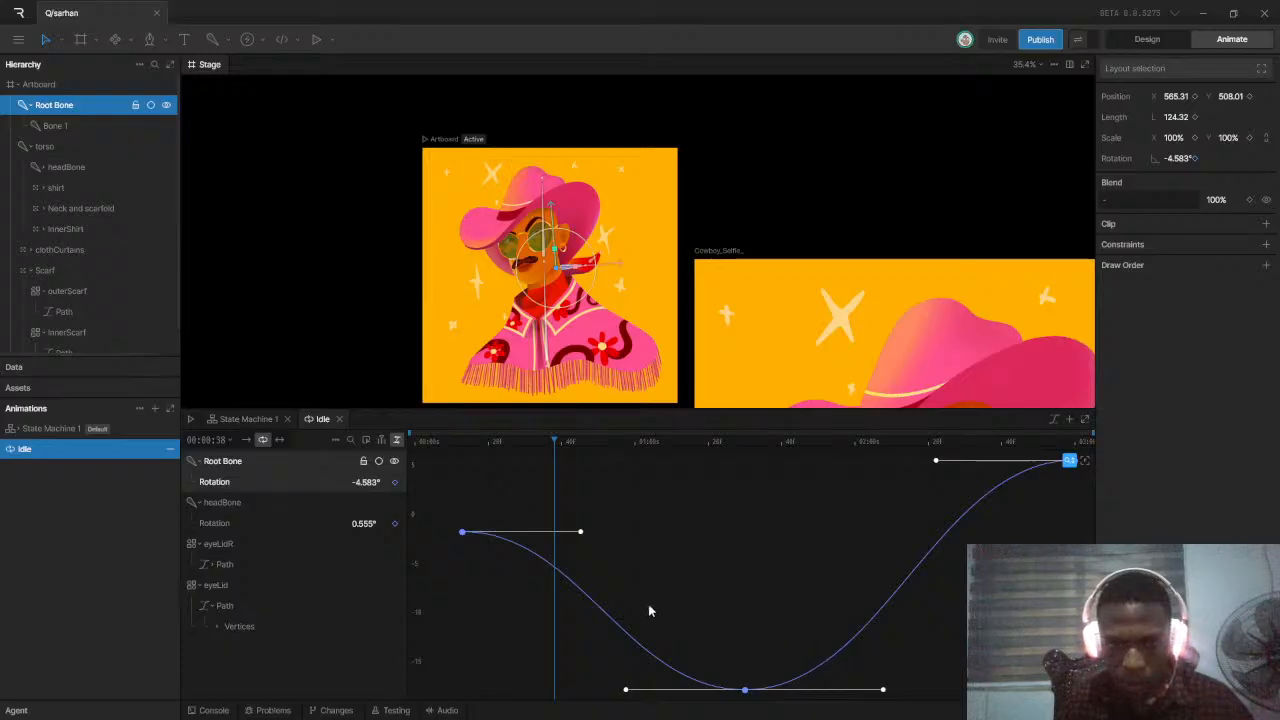
{"action": "left_click_drag", "start_coordinate": [468, 448], "coordinate": [449, 522]}
{"action": "left_click", "coordinate": [397, 440]}
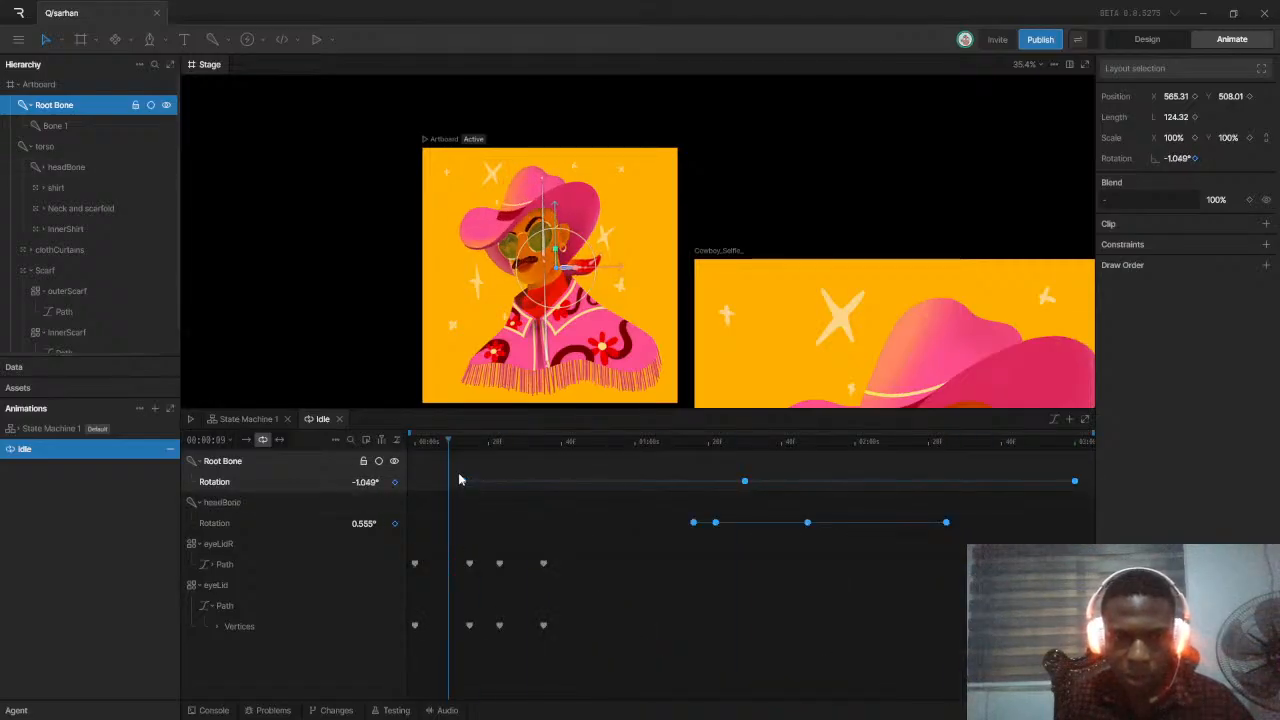
Copy the first Root Bone rotation keyframe onto the last one at 00:03:00 and preview the scarf loop
{"action": "left_click_drag", "start_coordinate": [449, 443], "coordinate": [476, 487]}
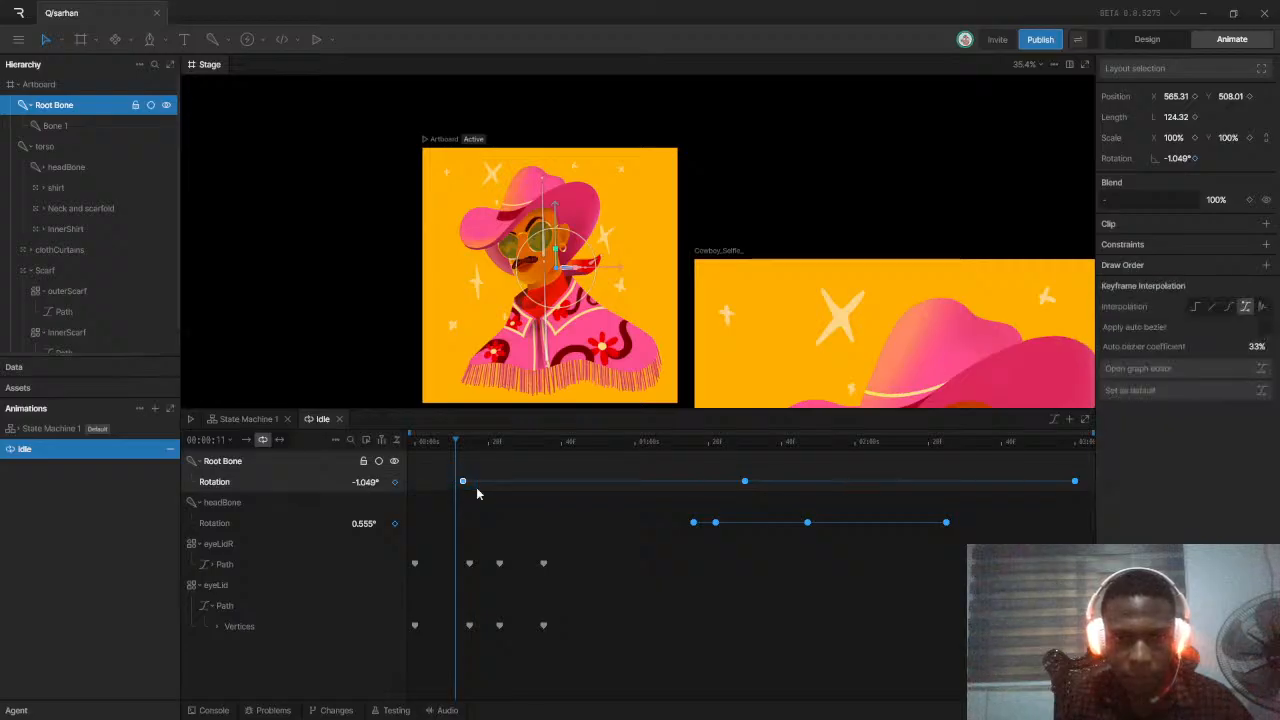
{"action": "left_click", "coordinate": [1077, 449]}
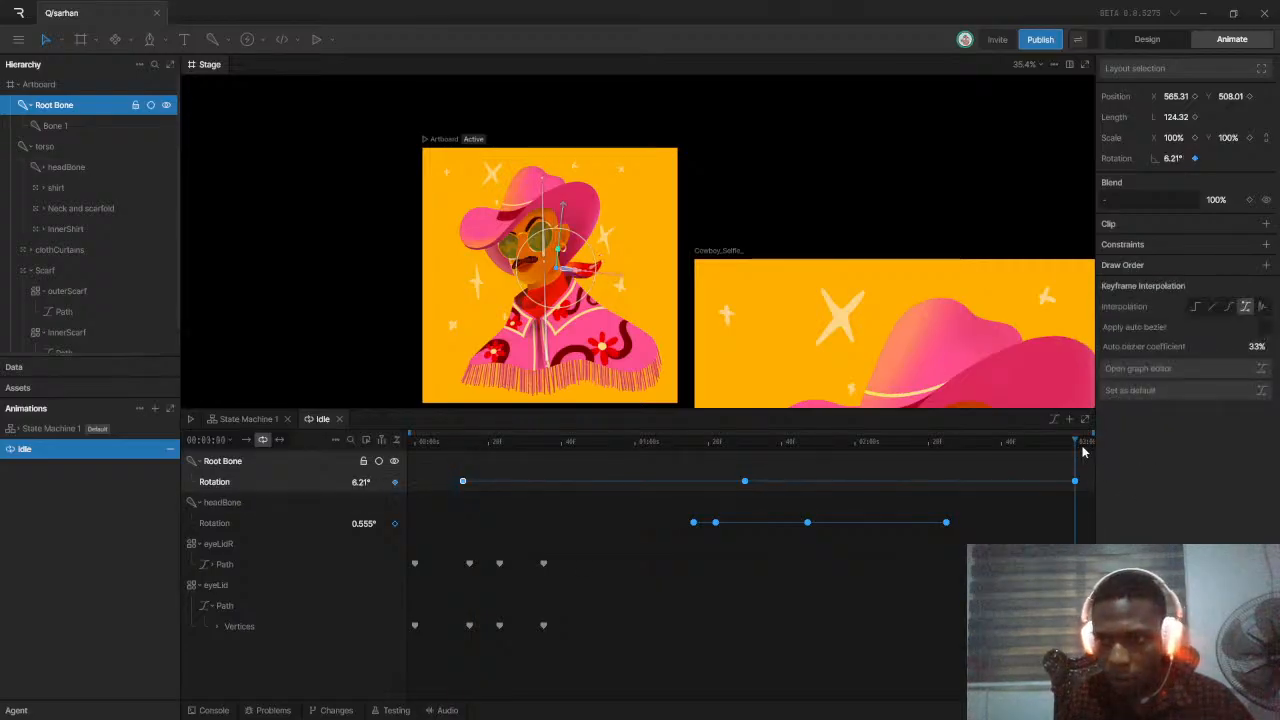
{"action": "left_click", "coordinate": [1080, 506]}
{"action": "left_click_drag", "start_coordinate": [460, 446], "coordinate": [351, 443]}
{"action": "key", "text": "space"}
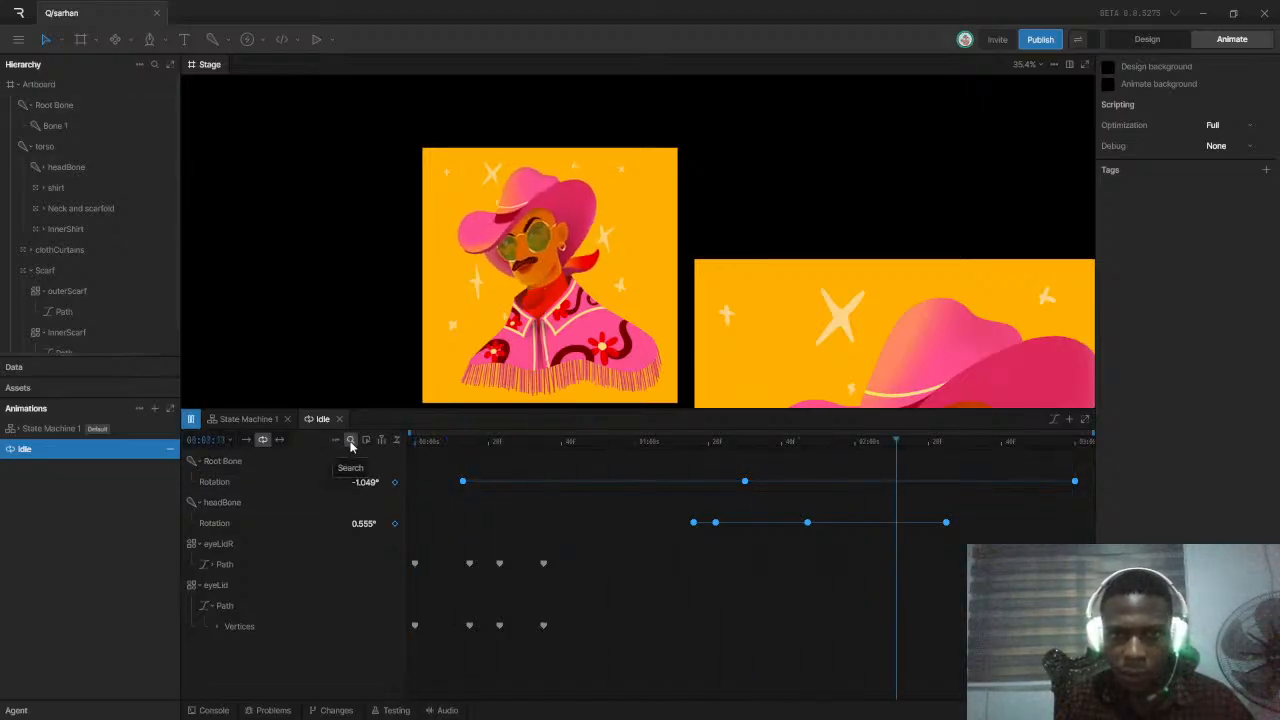
{"action": "key", "text": "space"}
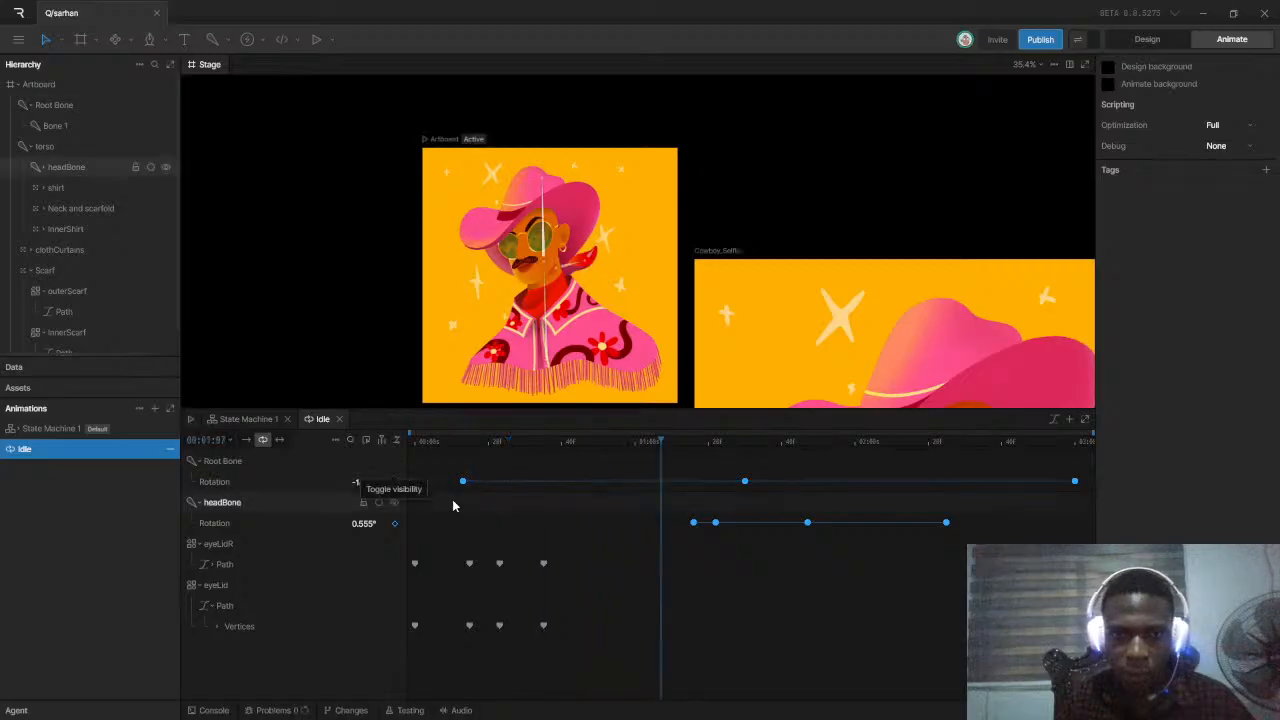
Move the first Root Bone rotation keyframe back to 00:00:00 and play the animation from the start
{"action": "left_click", "coordinate": [442, 481]}
{"action": "left_click_drag", "start_coordinate": [462, 487], "coordinate": [409, 490]}
{"action": "left_click", "coordinate": [415, 445]}
{"action": "key", "text": "space"}
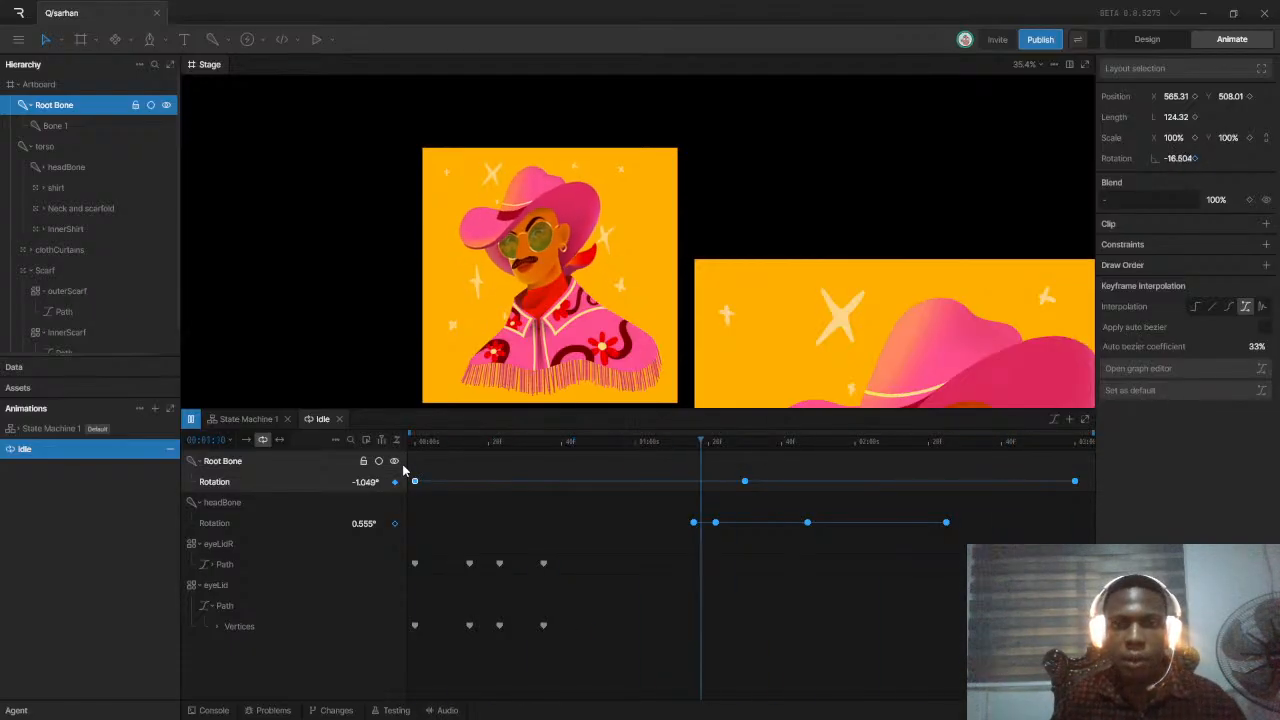
{"action": "key", "text": "space"}
Keyframe the rotation of Bone 1 at the scarf's tip at 00:00:00 and rotate it to about -48.6° at 00:01:25
{"action": "mouse_move", "coordinate": [737, 442]}
{"action": "left_mouse_down"}
{"action": "mouse_move", "coordinate": [420, 446]}
{"action": "mouse_move", "coordinate": [418, 466]}
{"action": "mouse_move", "coordinate": [745, 462]}
{"action": "left_mouse_up"}
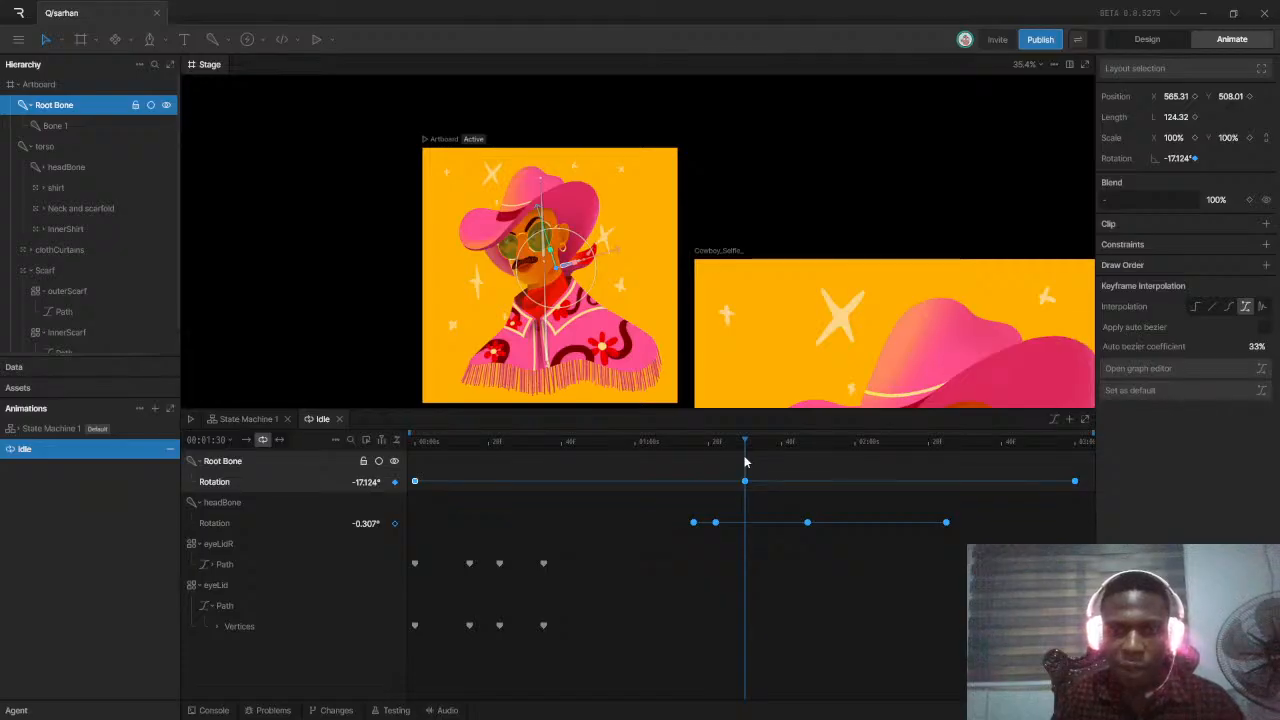
{"action": "scroll", "coordinate": [600, 287], "scroll_direction": "up", "scroll_amount": 6}
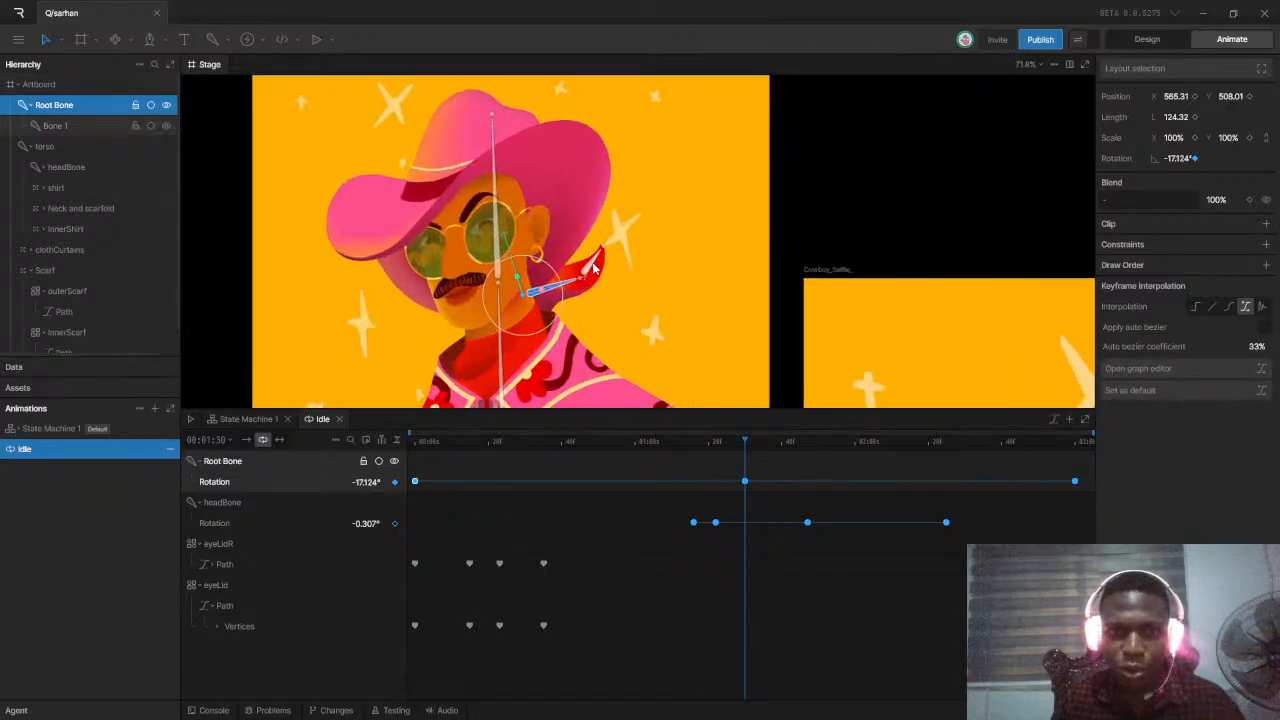
{"action": "left_click_drag", "start_coordinate": [683, 457], "coordinate": [634, 440]}
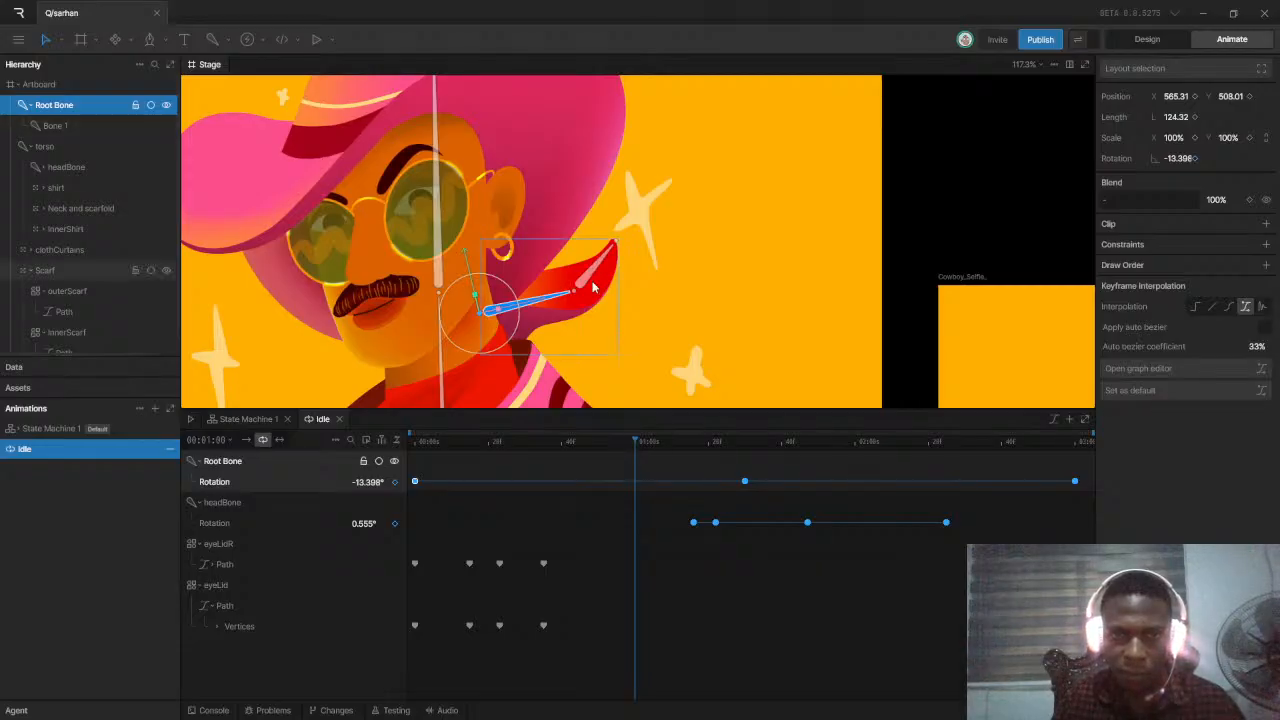
{"action": "left_click", "coordinate": [418, 442]}
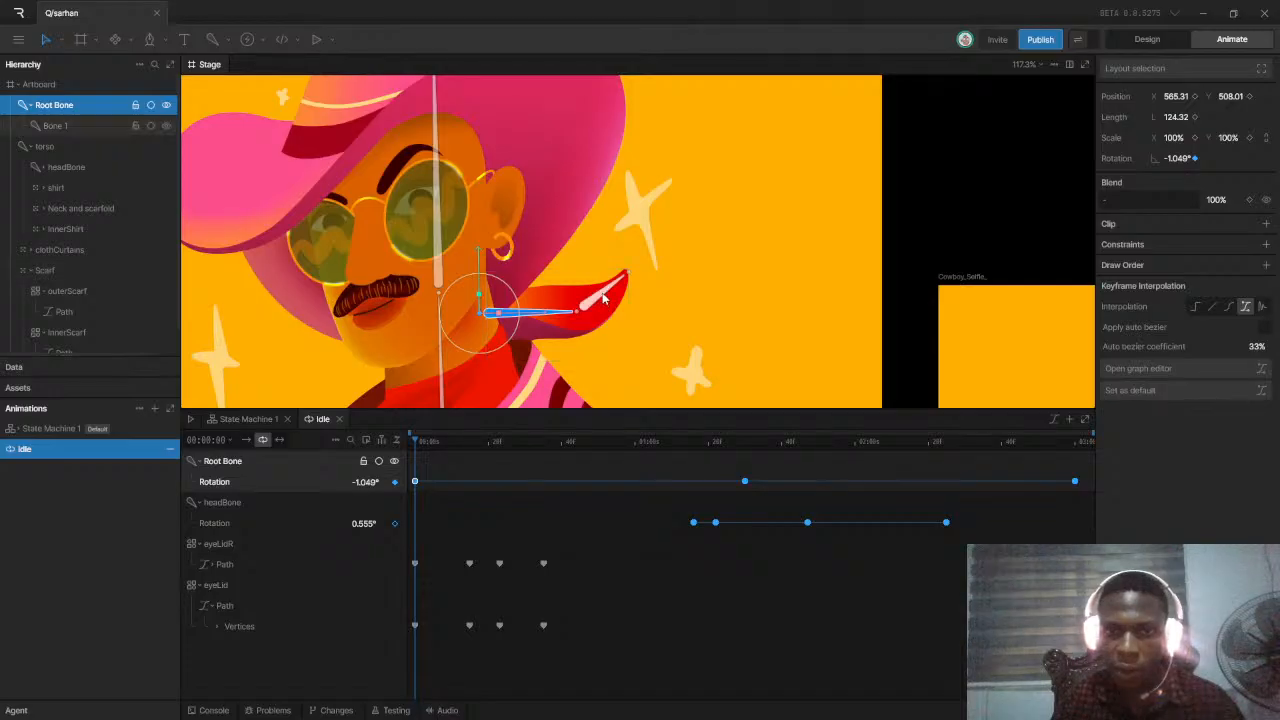
{"action": "left_click", "coordinate": [603, 296]}
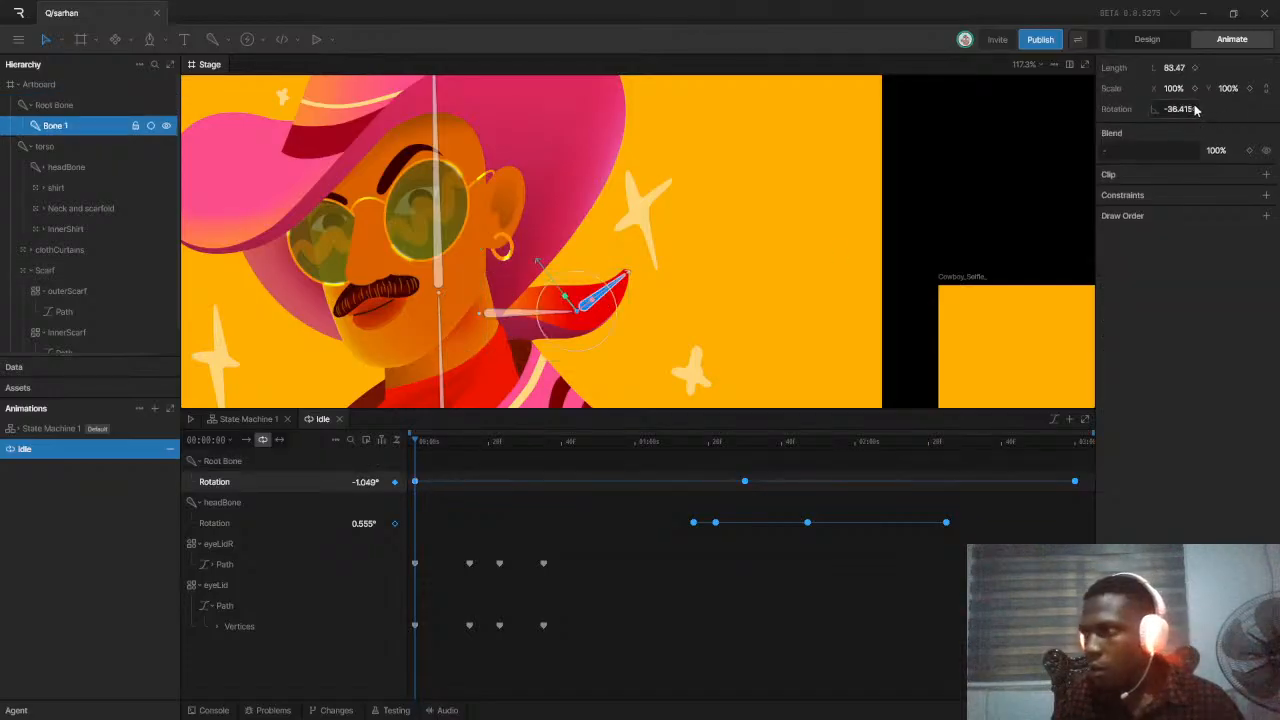
{"action": "left_click", "coordinate": [1195, 109]}
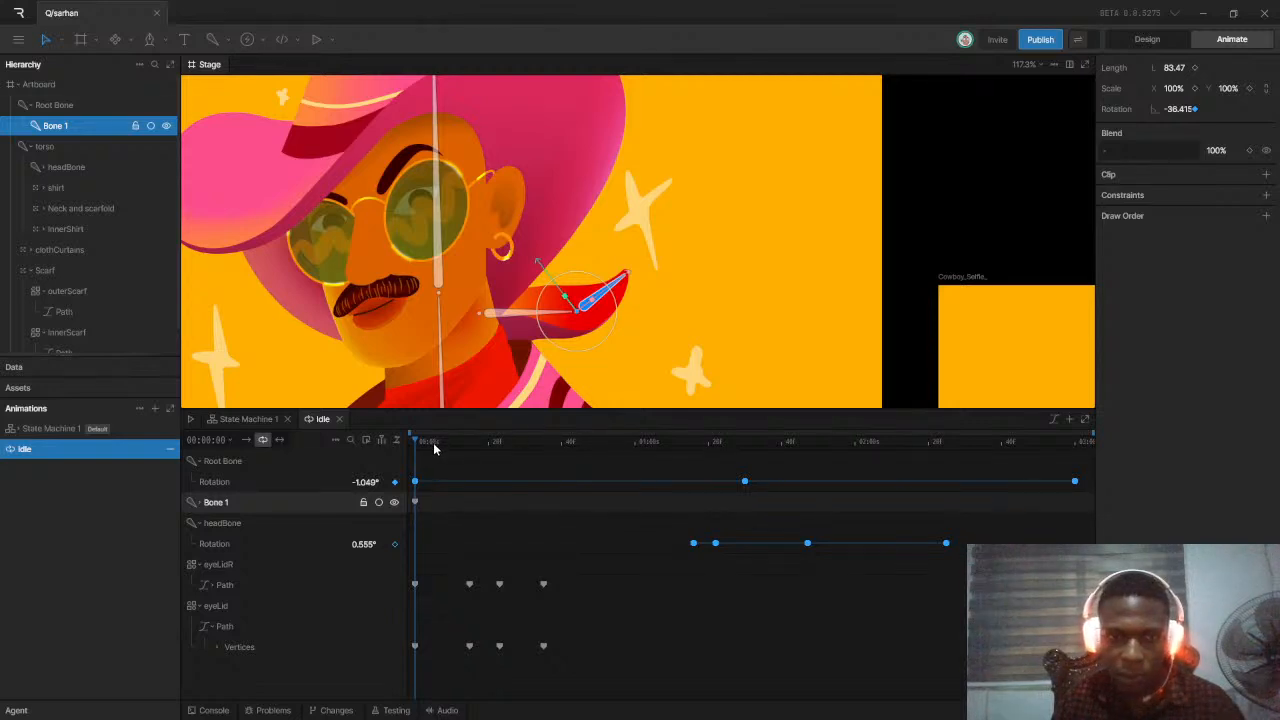
{"action": "left_click_drag", "start_coordinate": [420, 447], "coordinate": [727, 449]}
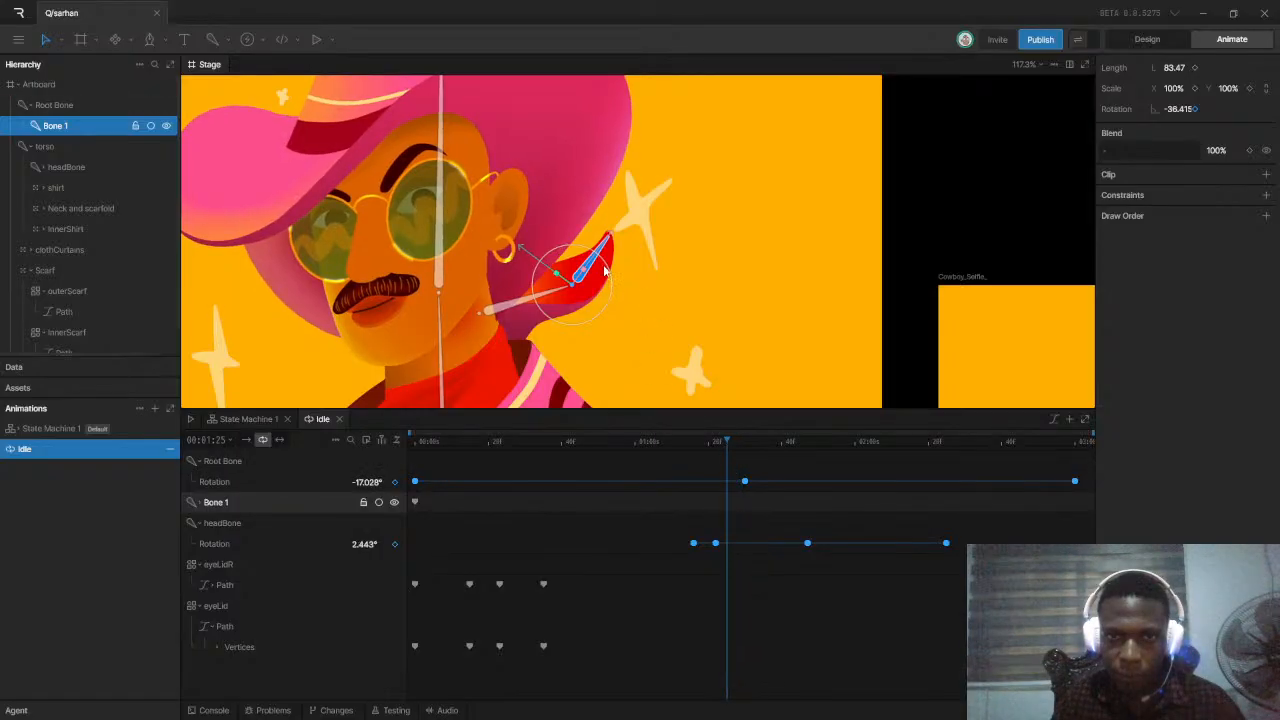
{"action": "left_click_drag", "start_coordinate": [606, 268], "coordinate": [600, 265]}
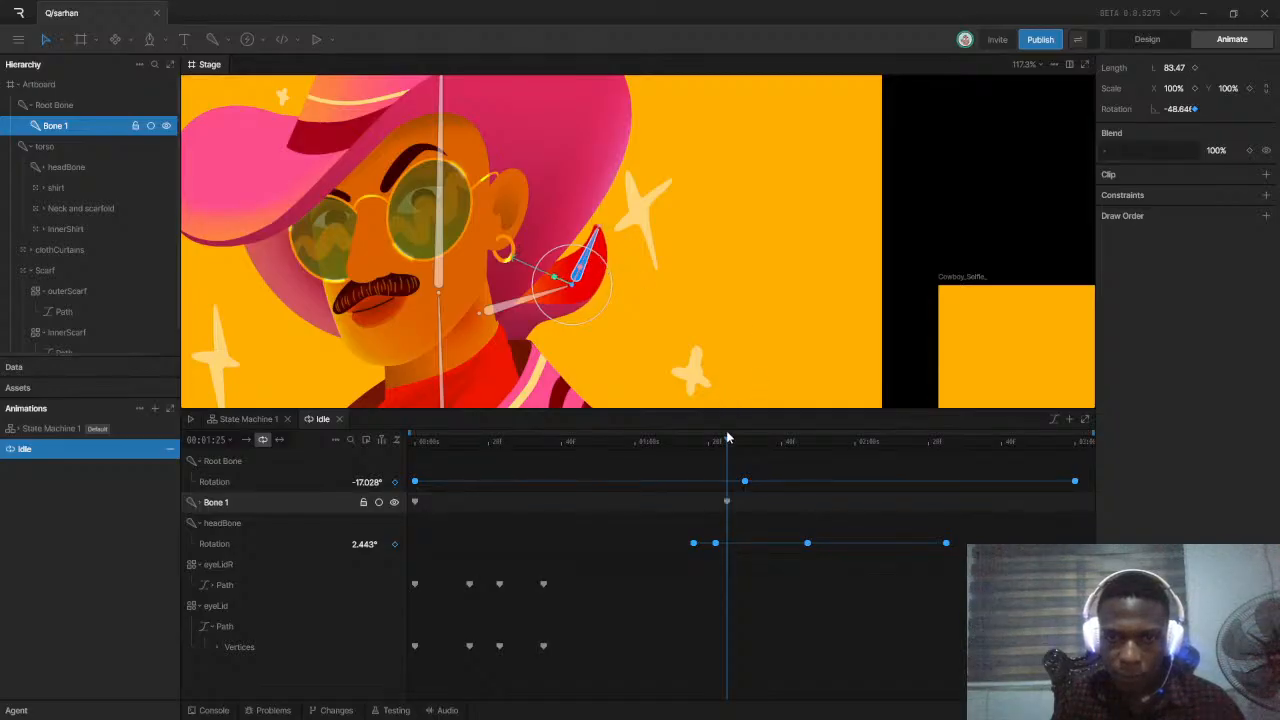
Copy Bone 1's first rotation keyframe to the end of the animation and place it at 00:03:00
{"action": "left_click_drag", "start_coordinate": [728, 451], "coordinate": [974, 466]}
{"action": "left_click_drag", "start_coordinate": [1061, 473], "coordinate": [1073, 473]}
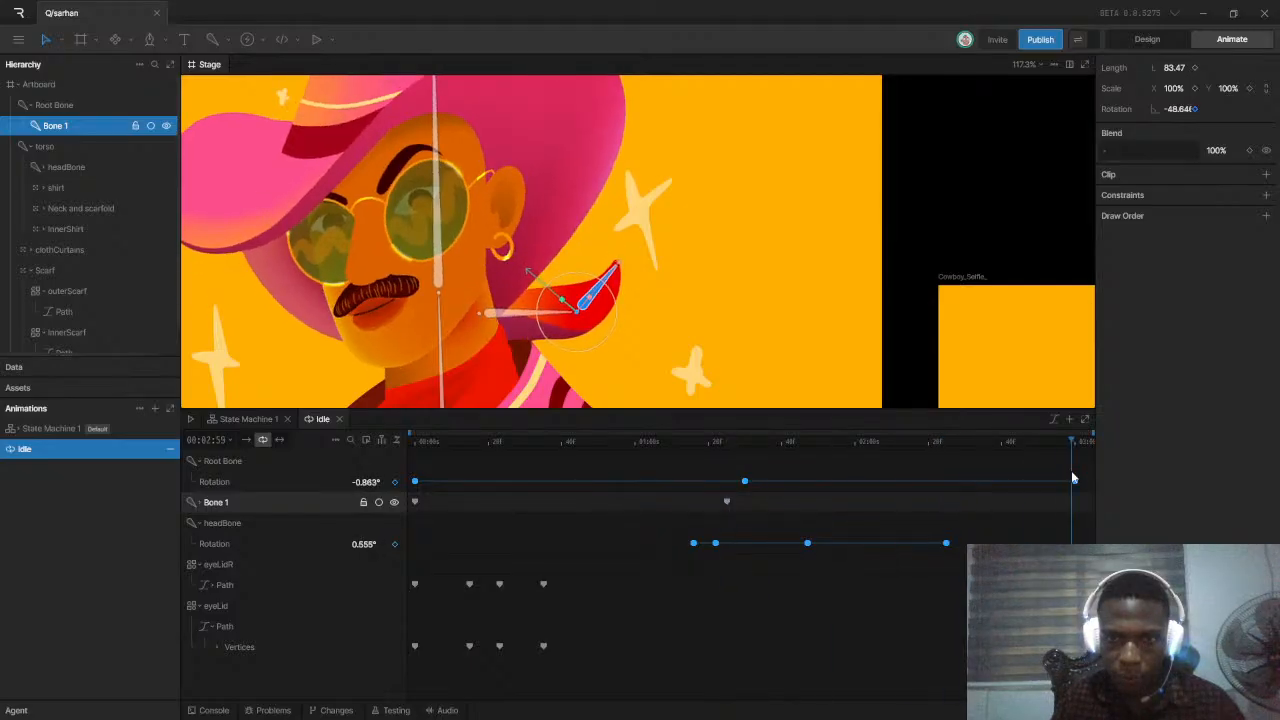
{"action": "left_click", "coordinate": [416, 502]}
{"action": "key", "text": "ctrl+c"}
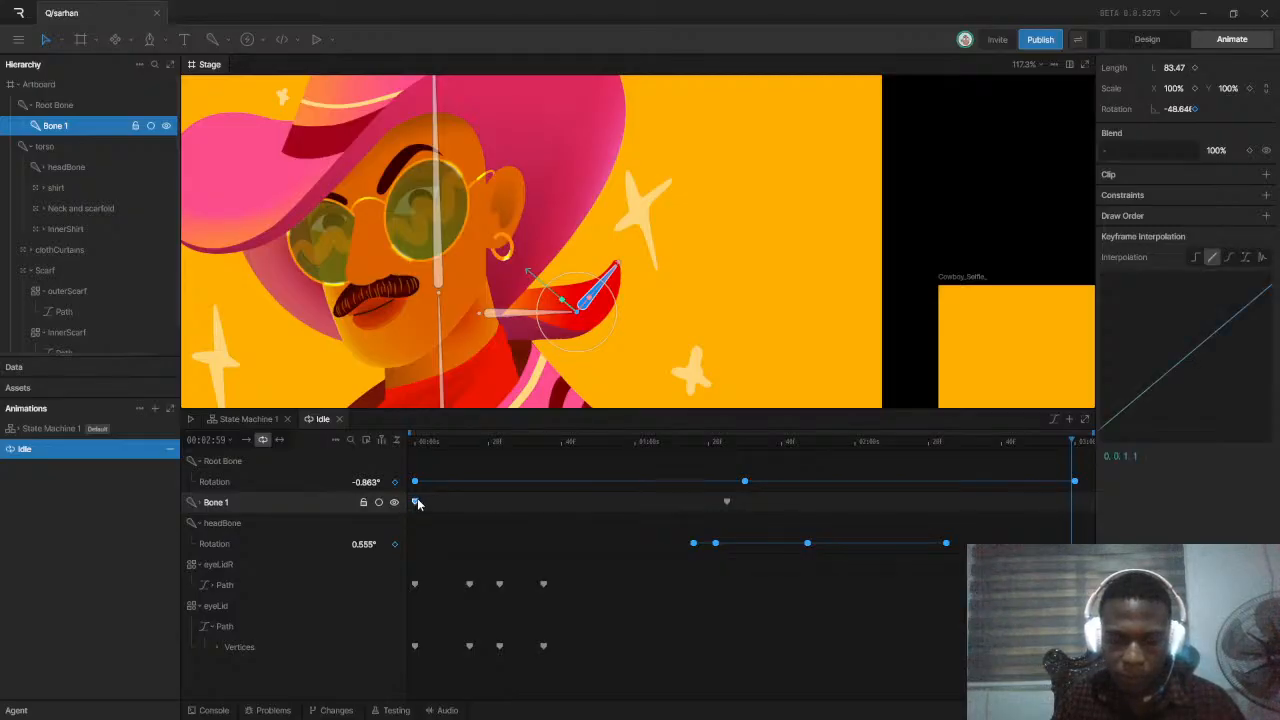
{"action": "key", "text": "ctrl+v"}
{"action": "left_click", "coordinate": [1073, 502]}
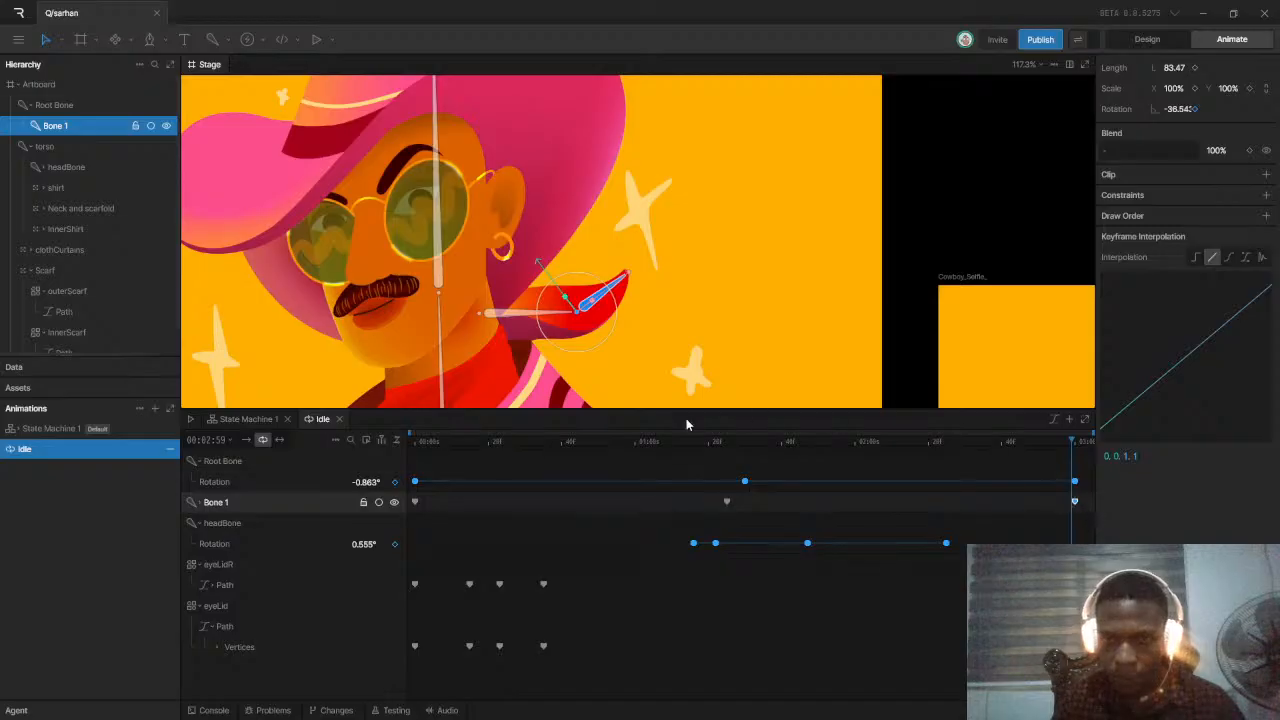
Move Bone 1's middle keyframe earlier to about 00:01:17 and preview the scarf swing from the start
{"action": "left_click", "coordinate": [724, 507]}
{"action": "left_click_drag", "start_coordinate": [724, 505], "coordinate": [698, 502]}
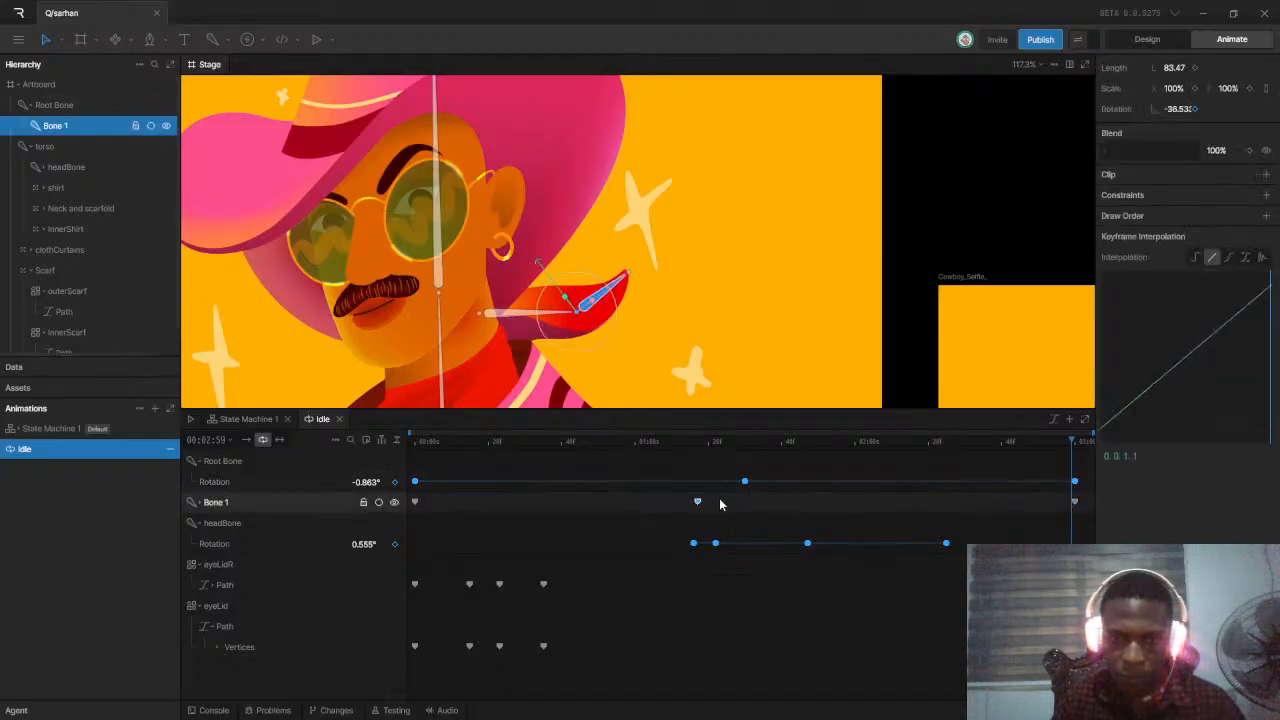
{"action": "left_click", "coordinate": [592, 446]}
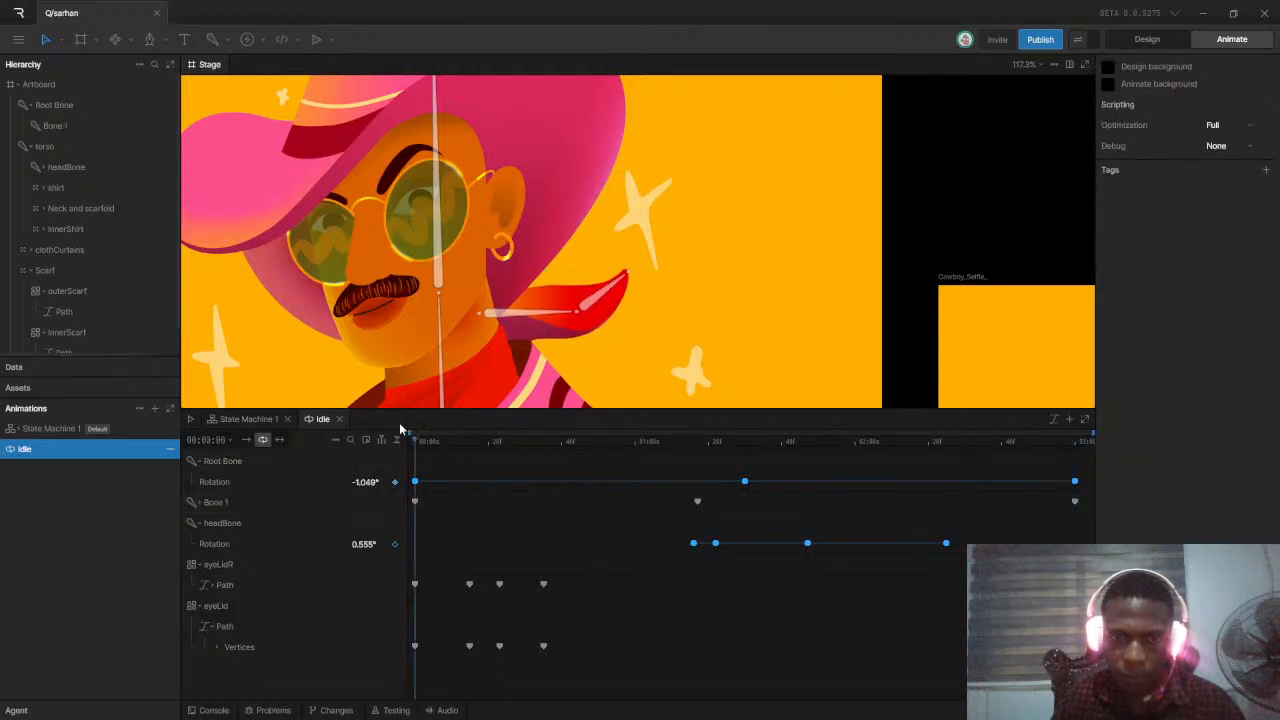
{"action": "key", "text": "space"}
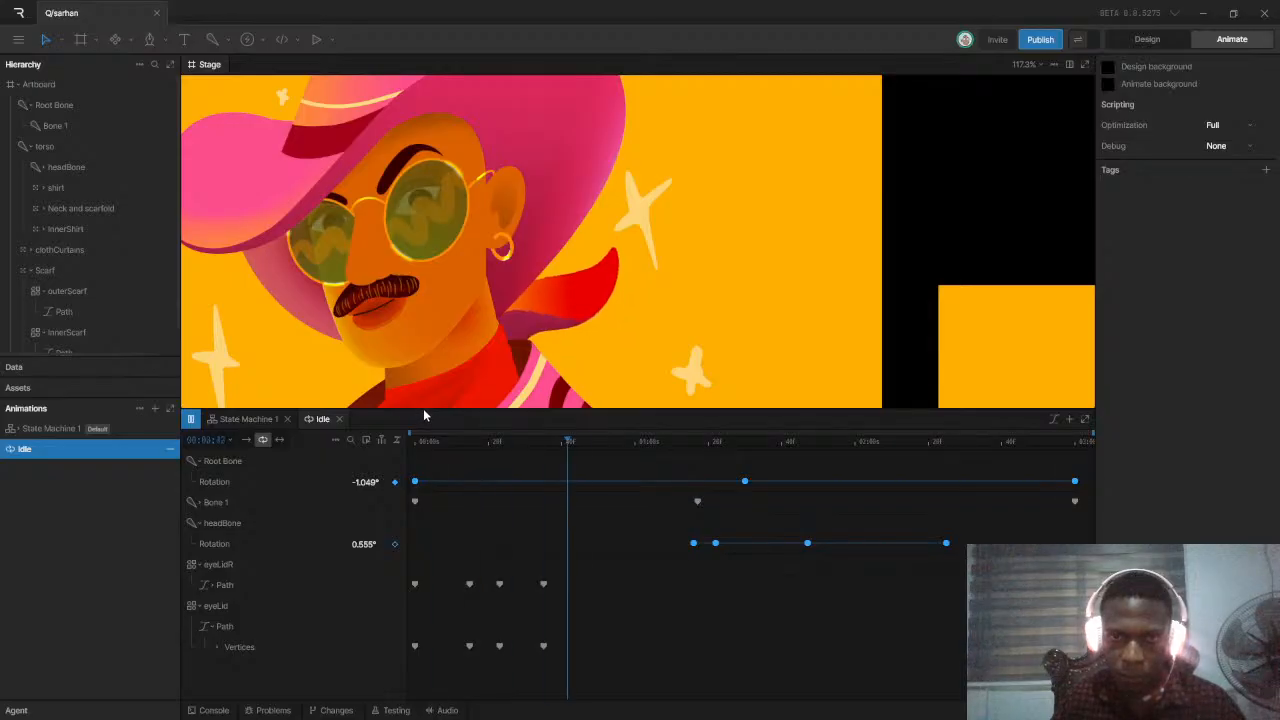
Move Bone 1's middle rotation keyframe to about 00:01:57 and its first keyframe to about 00:00:46
{"action": "scroll", "coordinate": [668, 328], "scroll_direction": "down", "scroll_amount": 4}
{"action": "scroll", "coordinate": [668, 328], "scroll_direction": "down", "scroll_amount": 2}
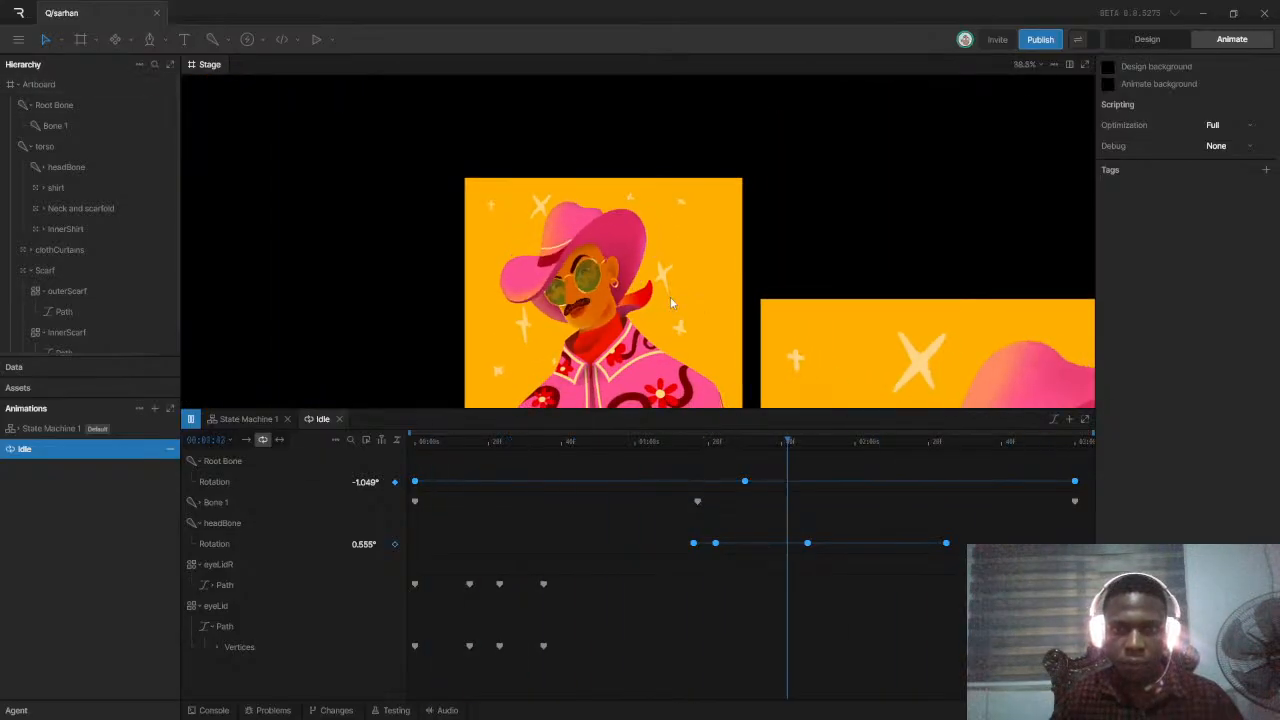
{"action": "left_click", "coordinate": [698, 443]}
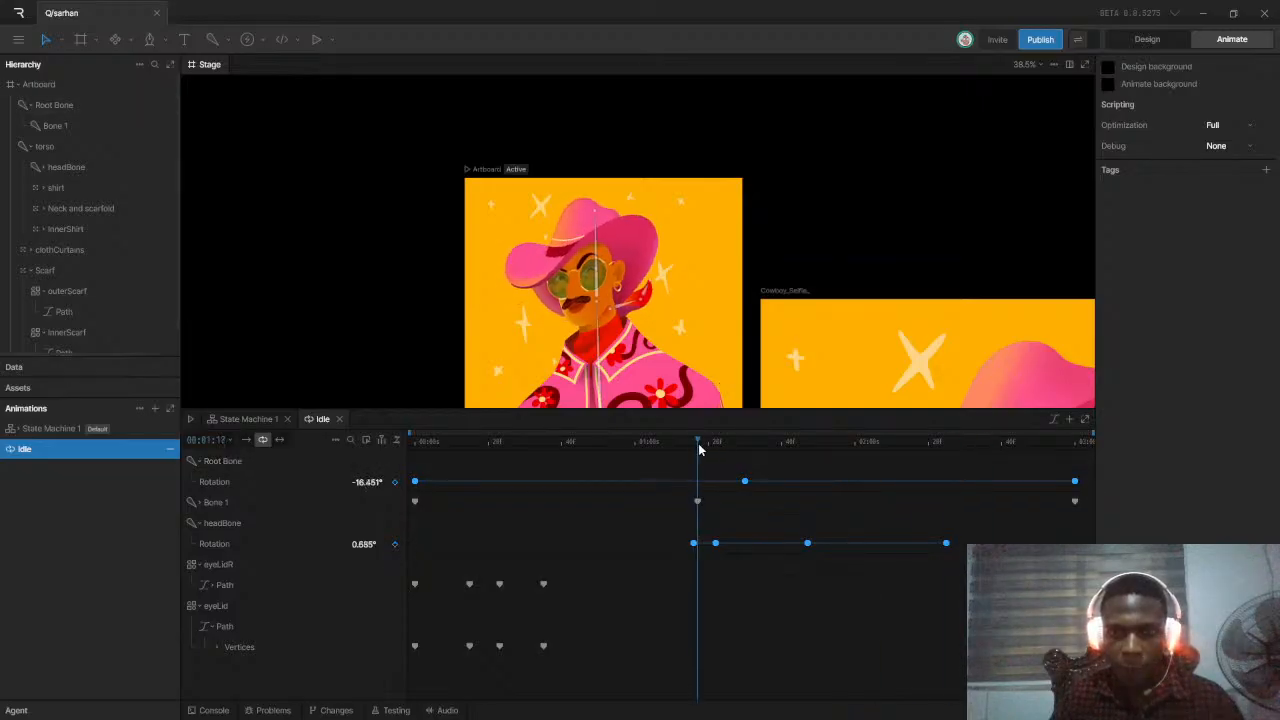
{"action": "left_click_drag", "start_coordinate": [697, 504], "coordinate": [838, 510]}
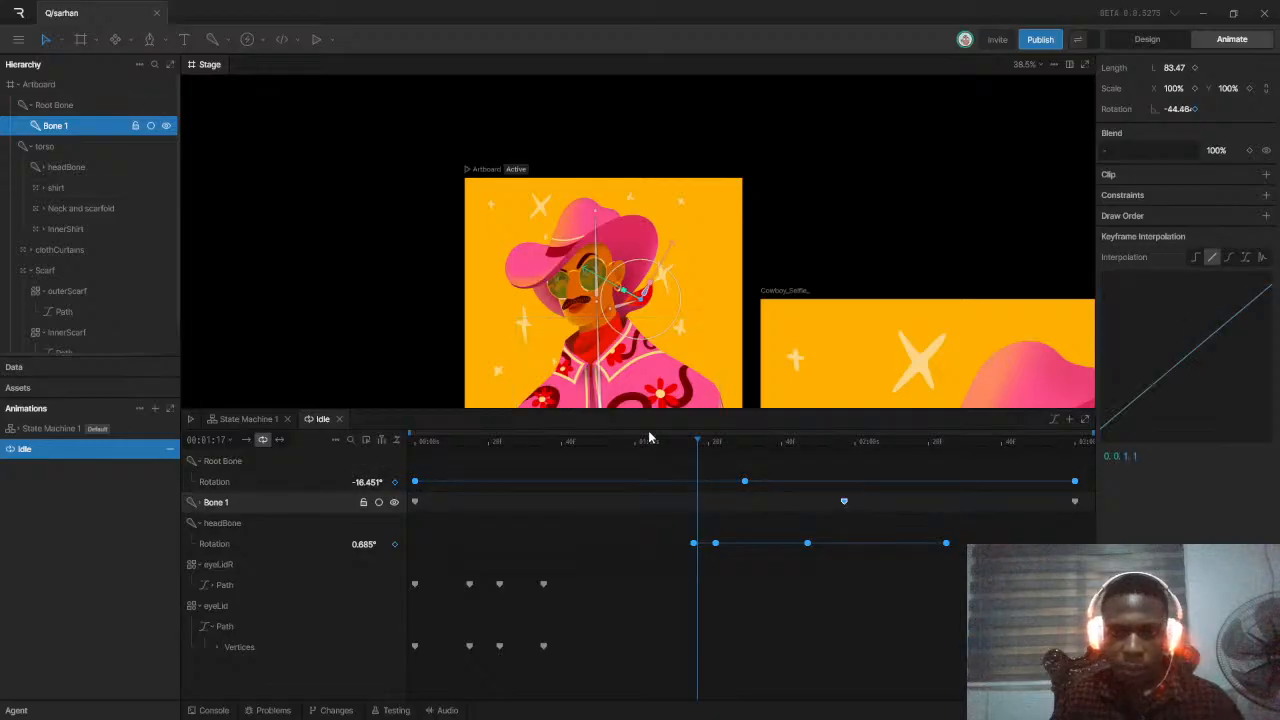
{"action": "left_click_drag", "start_coordinate": [421, 505], "coordinate": [667, 506]}
{"action": "left_click", "coordinate": [665, 503]}
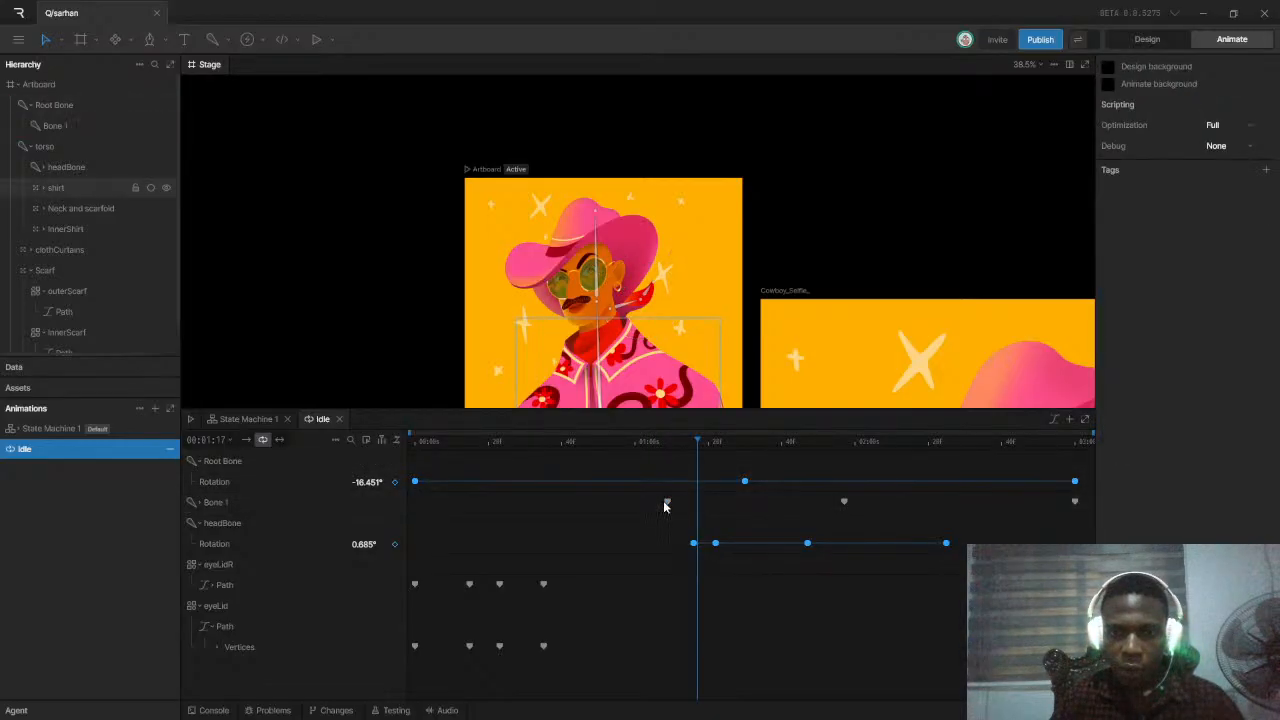
{"action": "left_click", "coordinate": [668, 503]}
{"action": "left_click_drag", "start_coordinate": [667, 505], "coordinate": [583, 503]}
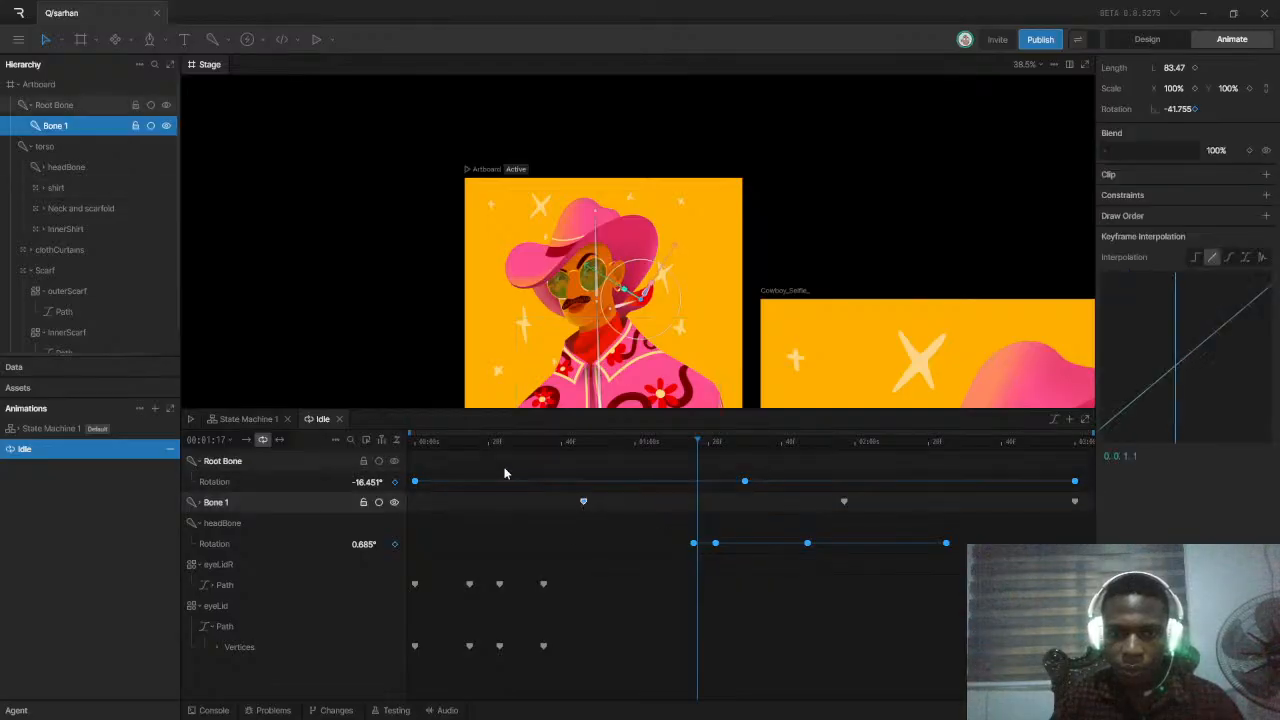
Play the Idle animation from the start and check how the scarf swings with the offset Bone 1 keyframes
{"action": "left_click", "coordinate": [413, 441]}
{"action": "left_click", "coordinate": [381, 440]}
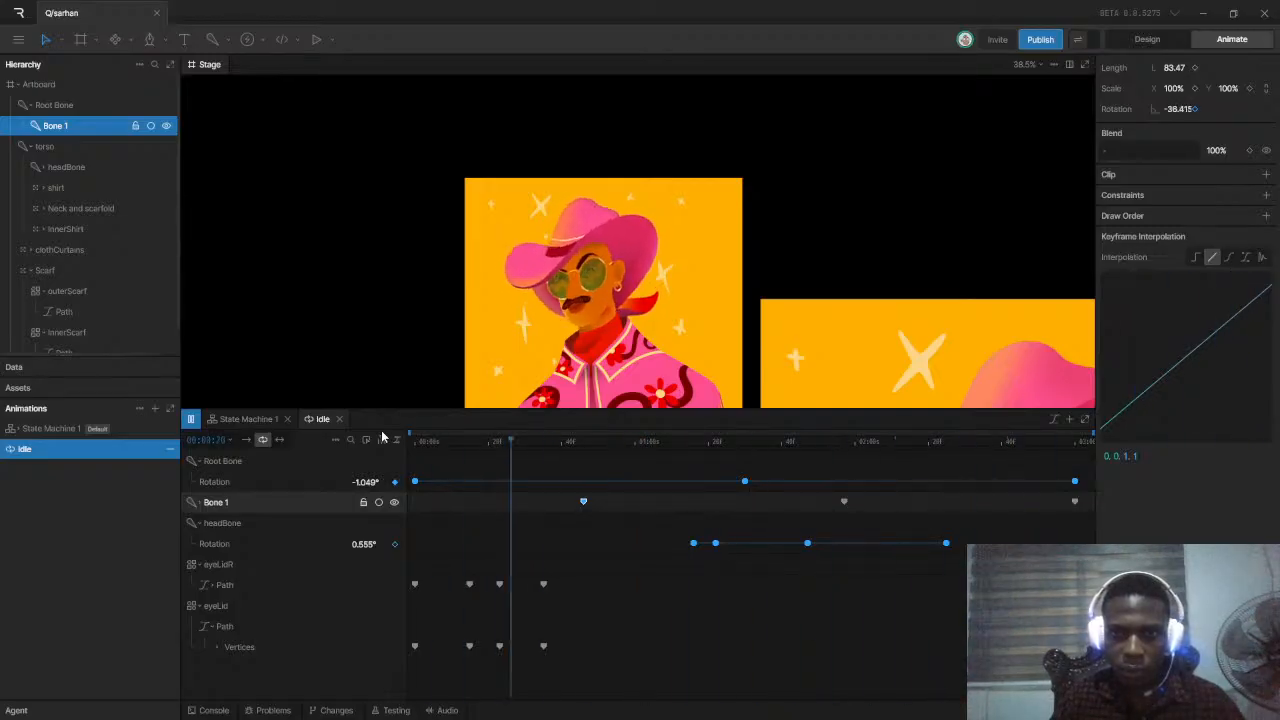
{"action": "scroll", "coordinate": [600, 290], "scroll_direction": "down", "scroll_amount": 3}
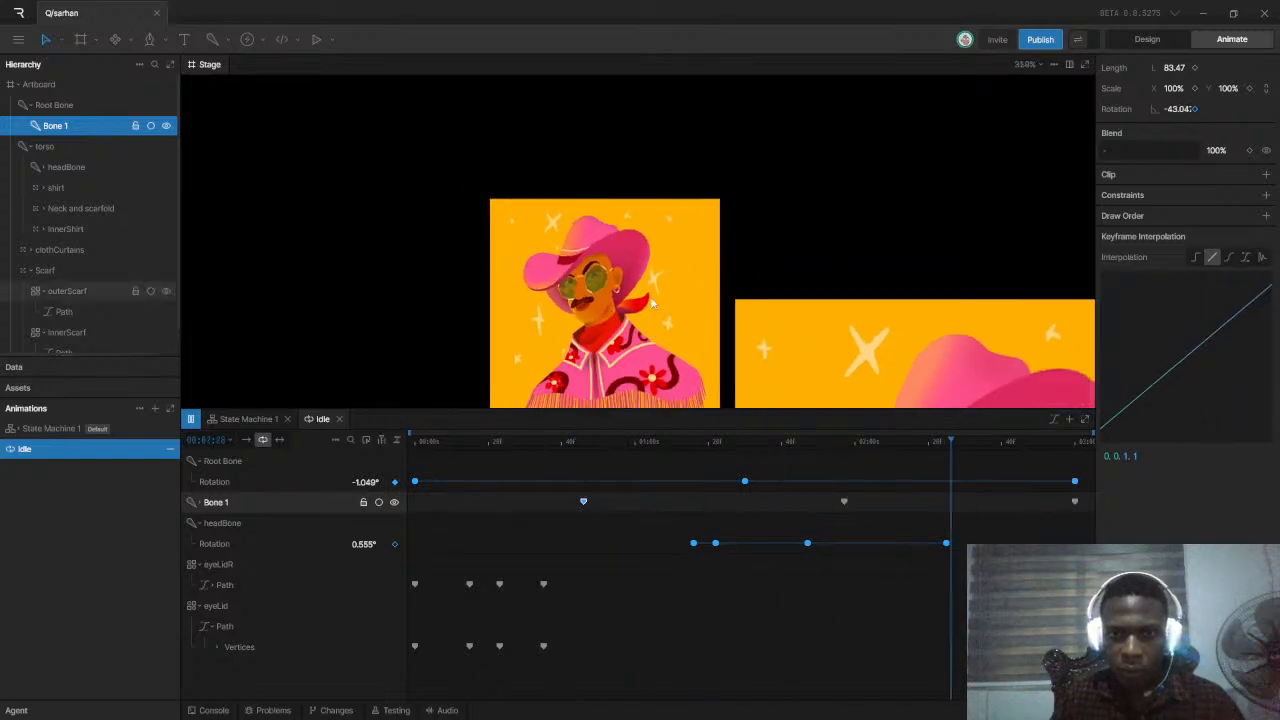
{"action": "scroll", "coordinate": [685, 349], "scroll_direction": "up", "scroll_amount": 1}
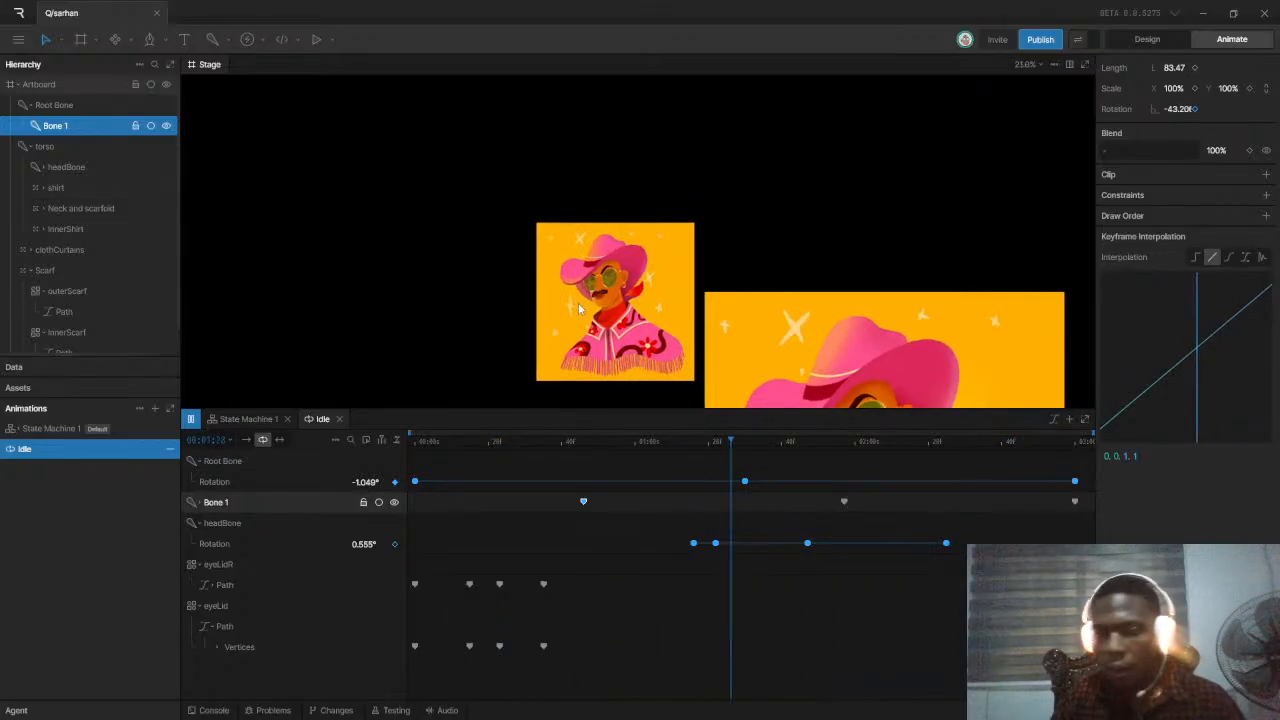
{"action": "scroll", "coordinate": [624, 310], "scroll_direction": "up", "scroll_amount": 1}
{"action": "scroll", "coordinate": [624, 308], "scroll_direction": "up", "scroll_amount": 3}
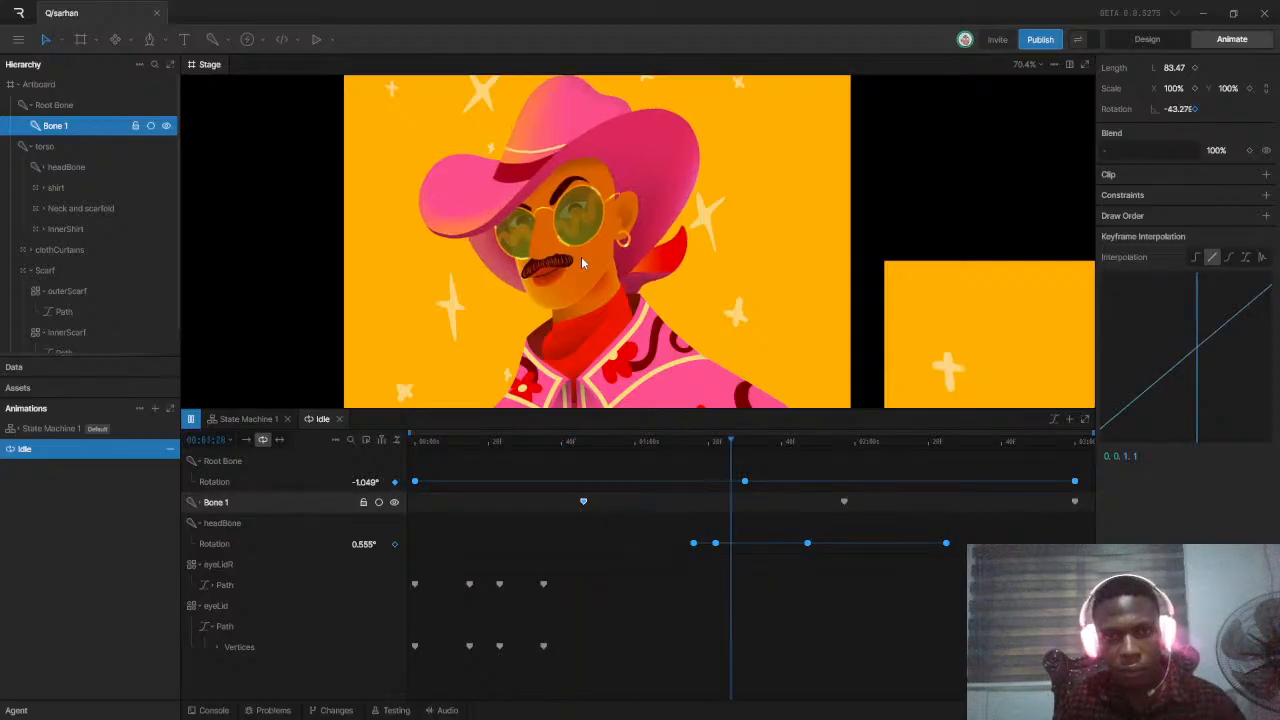
{"action": "key", "text": "space"}
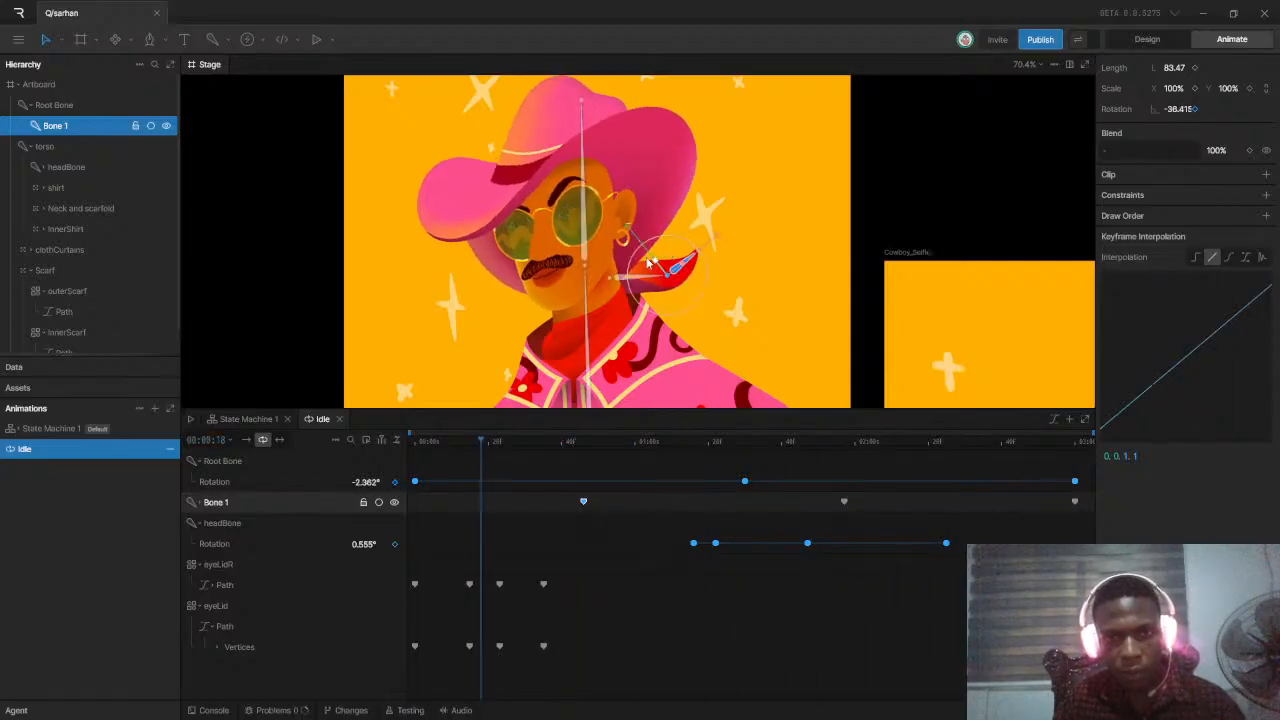
Switch to Design mode and examine where the scarf tail meets the neck and the back of the hat
{"action": "left_click", "coordinate": [1148, 42]}
{"action": "scroll", "coordinate": [495, 371], "scroll_direction": "down", "scroll_amount": 5}
{"action": "scroll", "coordinate": [763, 335], "scroll_direction": "up", "scroll_amount": 2}
{"action": "scroll", "coordinate": [871, 452], "scroll_direction": "down", "scroll_amount": 1}
{"action": "scroll", "coordinate": [576, 348], "scroll_direction": "up", "scroll_amount": 2}
{"action": "scroll", "coordinate": [375, 305], "scroll_direction": "up", "scroll_amount": 2}
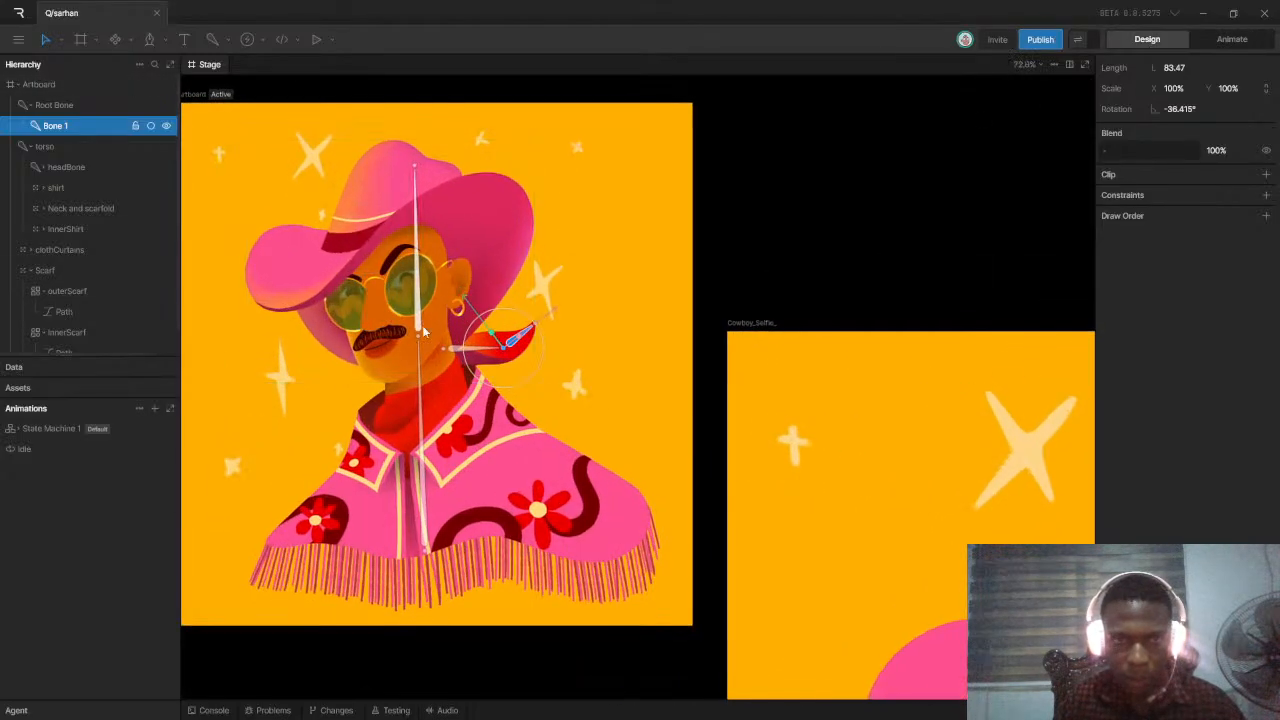
{"action": "scroll", "coordinate": [398, 336], "scroll_direction": "up", "scroll_amount": 2}
{"action": "scroll", "coordinate": [491, 350], "scroll_direction": "up", "scroll_amount": 2}
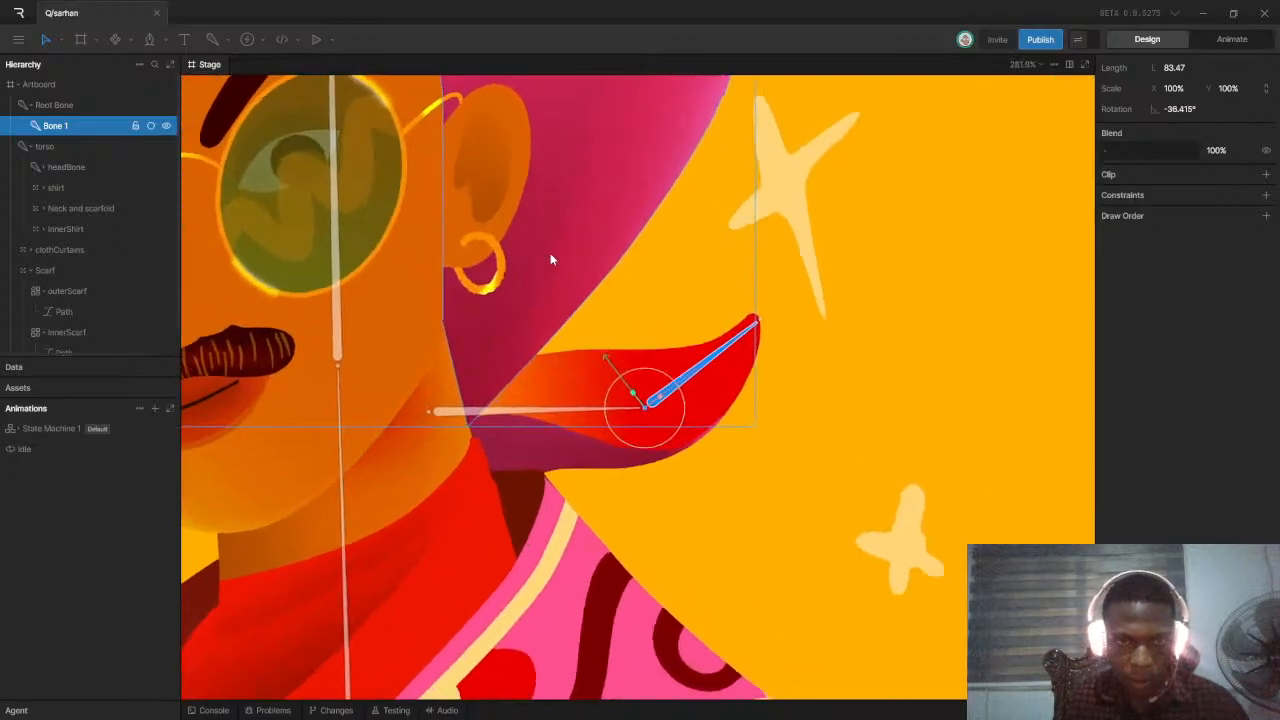
{"action": "scroll", "coordinate": [511, 289], "scroll_direction": "down", "scroll_amount": 2}
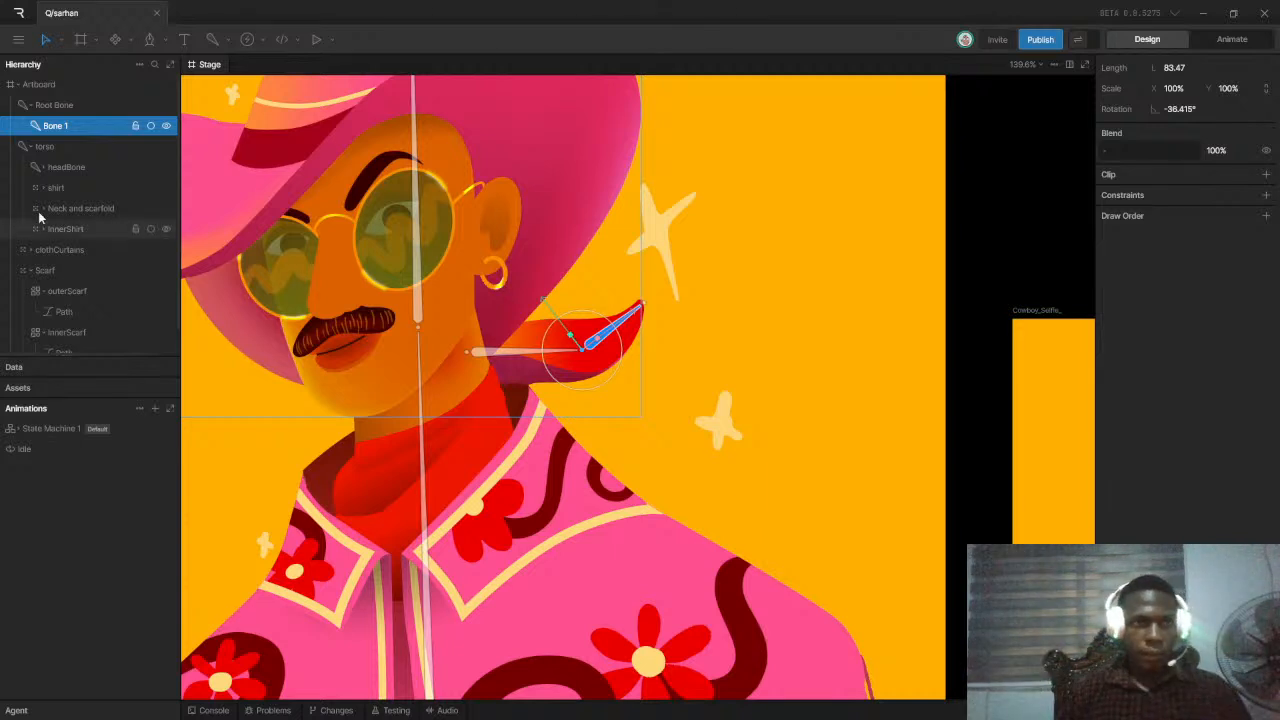
{"action": "scroll", "coordinate": [44, 220], "scroll_direction": "down", "scroll_amount": 1}
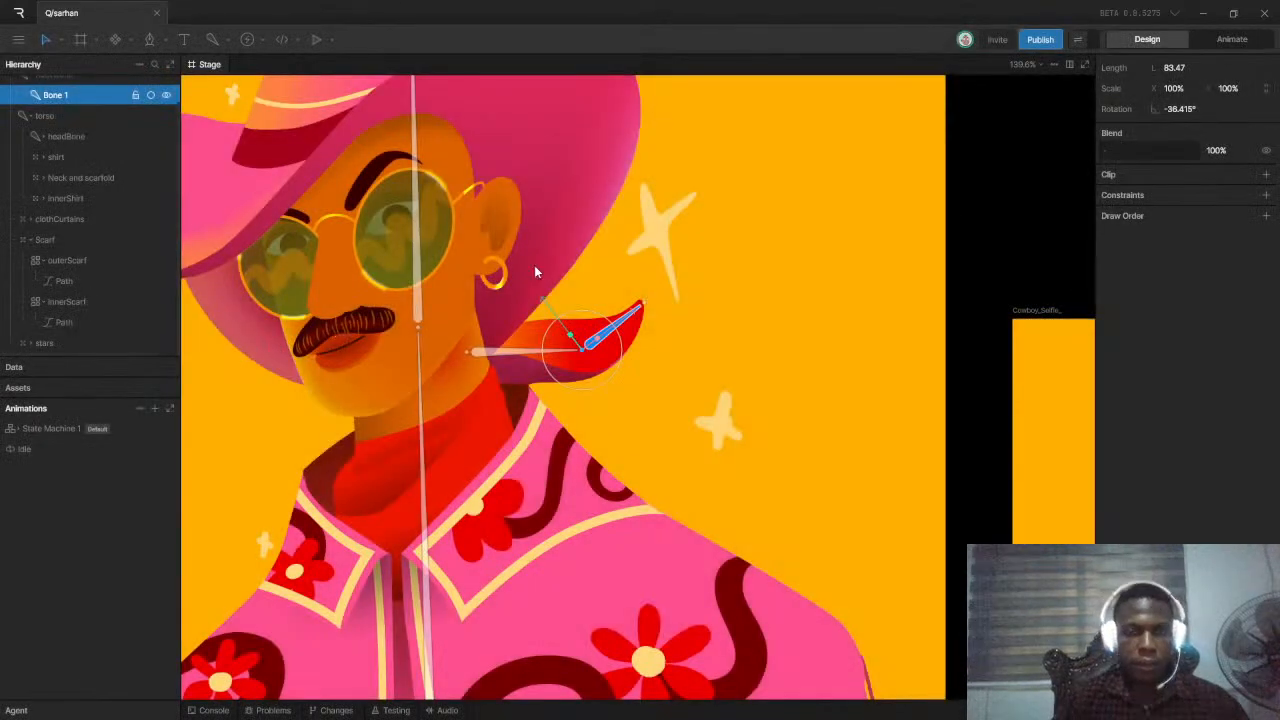
Select the "left back of hat" shape and duplicate it within the Head group
{"action": "left_click", "coordinate": [558, 230]}
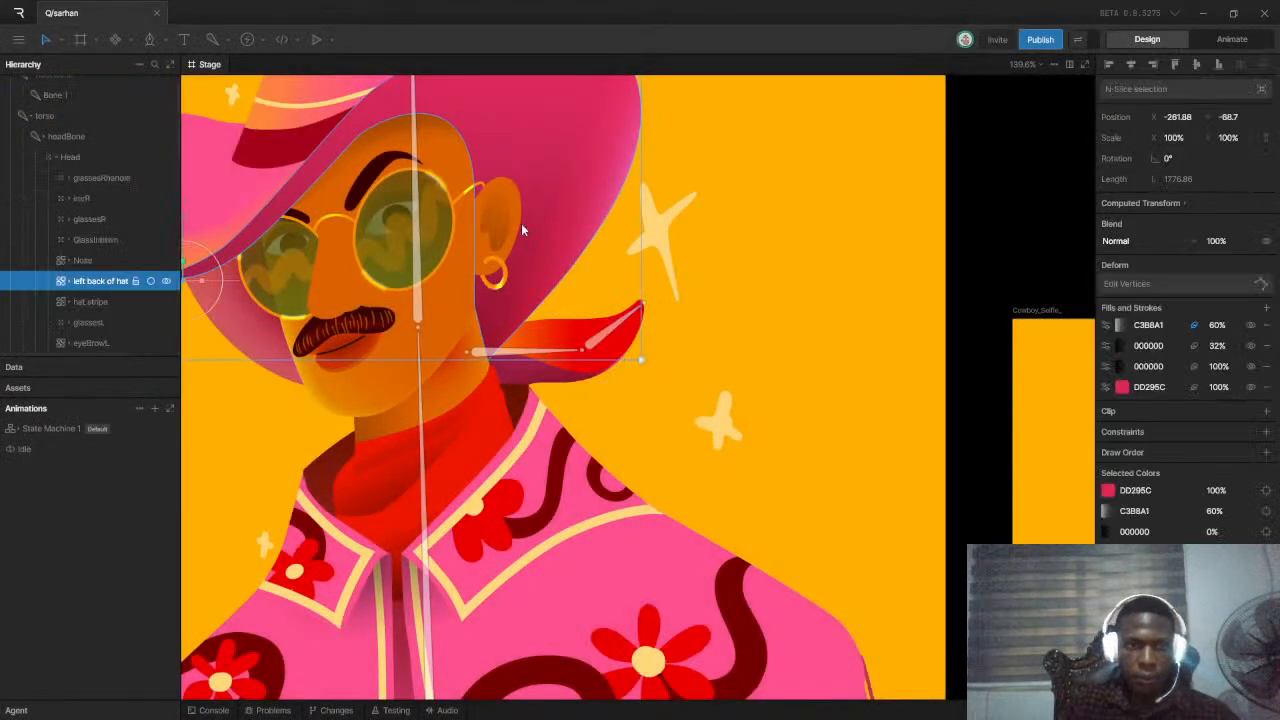
{"action": "scroll", "coordinate": [488, 305], "scroll_direction": "up", "scroll_amount": 5}
{"action": "scroll", "coordinate": [414, 300], "scroll_direction": "down", "scroll_amount": 8}
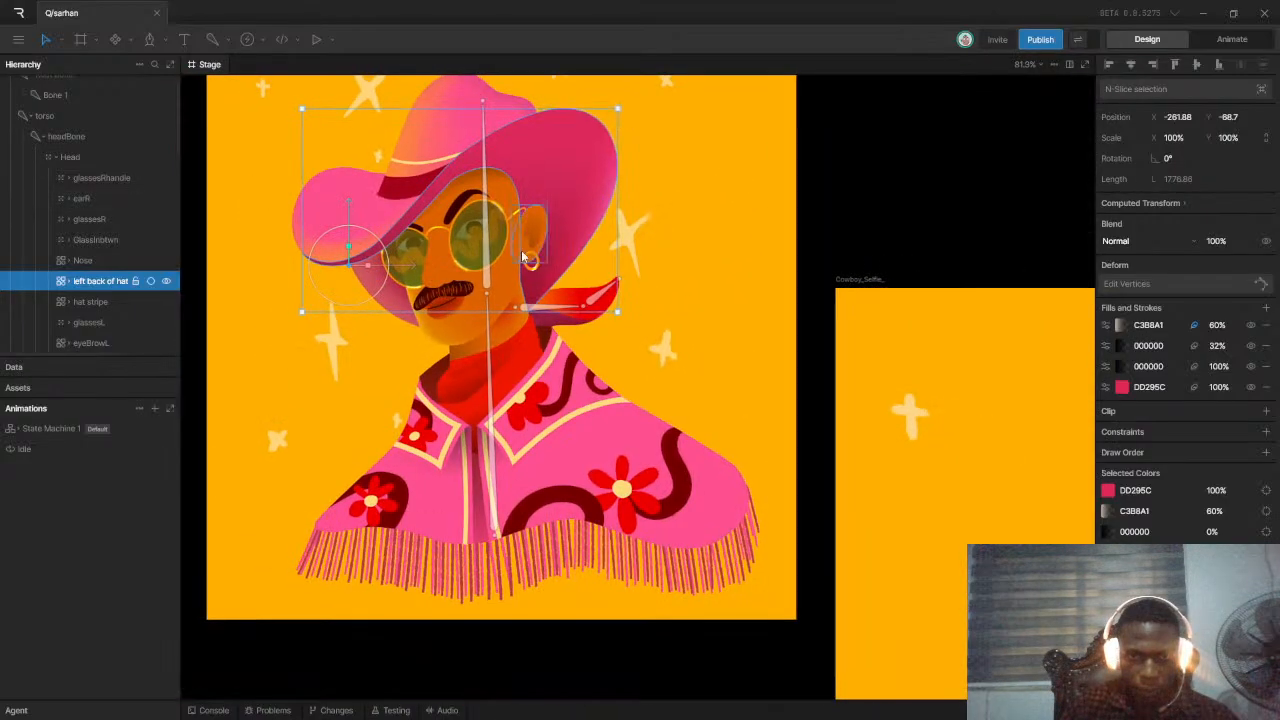
{"action": "scroll", "coordinate": [528, 261], "scroll_direction": "up", "scroll_amount": 2}
{"action": "scroll", "coordinate": [494, 167], "scroll_direction": "up", "scroll_amount": 1}
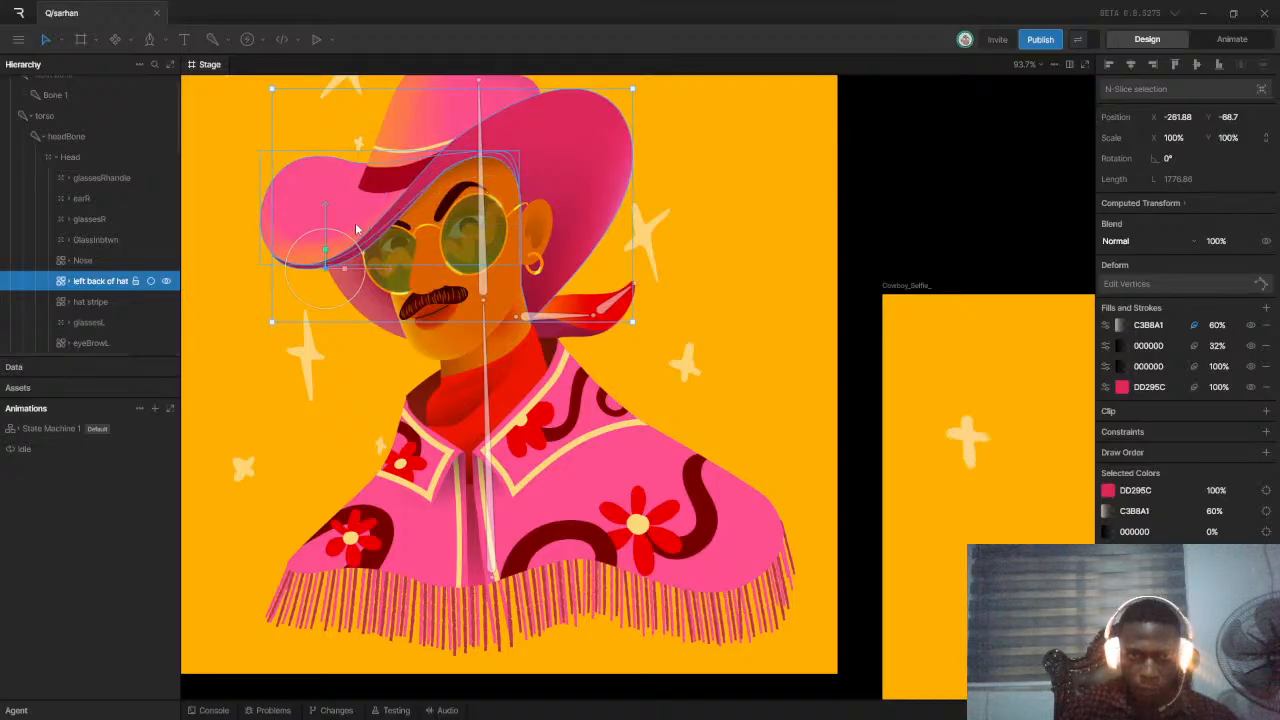
{"action": "scroll", "coordinate": [430, 205], "scroll_direction": "up", "scroll_amount": 4}
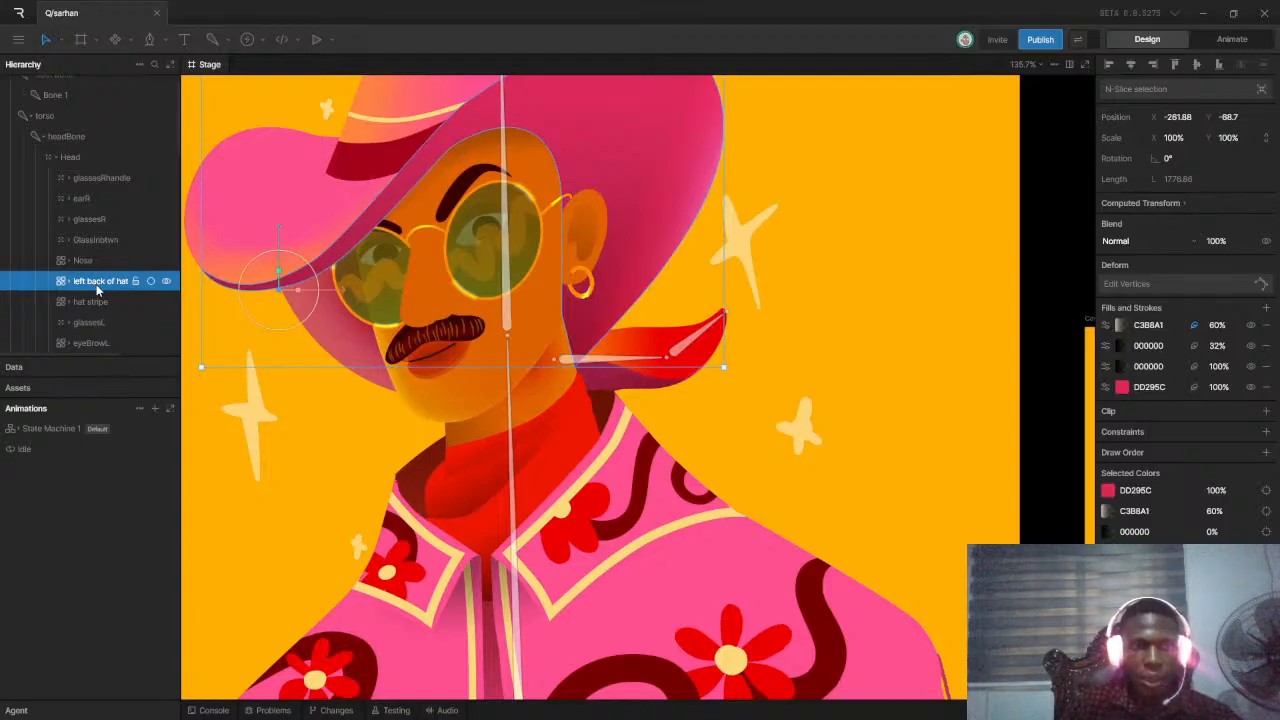
{"action": "scroll", "coordinate": [96, 284], "scroll_direction": "down", "scroll_amount": 5}
{"action": "scroll", "coordinate": [97, 288], "scroll_direction": "down", "scroll_amount": 4}
{"action": "scroll", "coordinate": [97, 287], "scroll_direction": "up", "scroll_amount": 4}
{"action": "scroll", "coordinate": [96, 280], "scroll_direction": "up", "scroll_amount": 5}
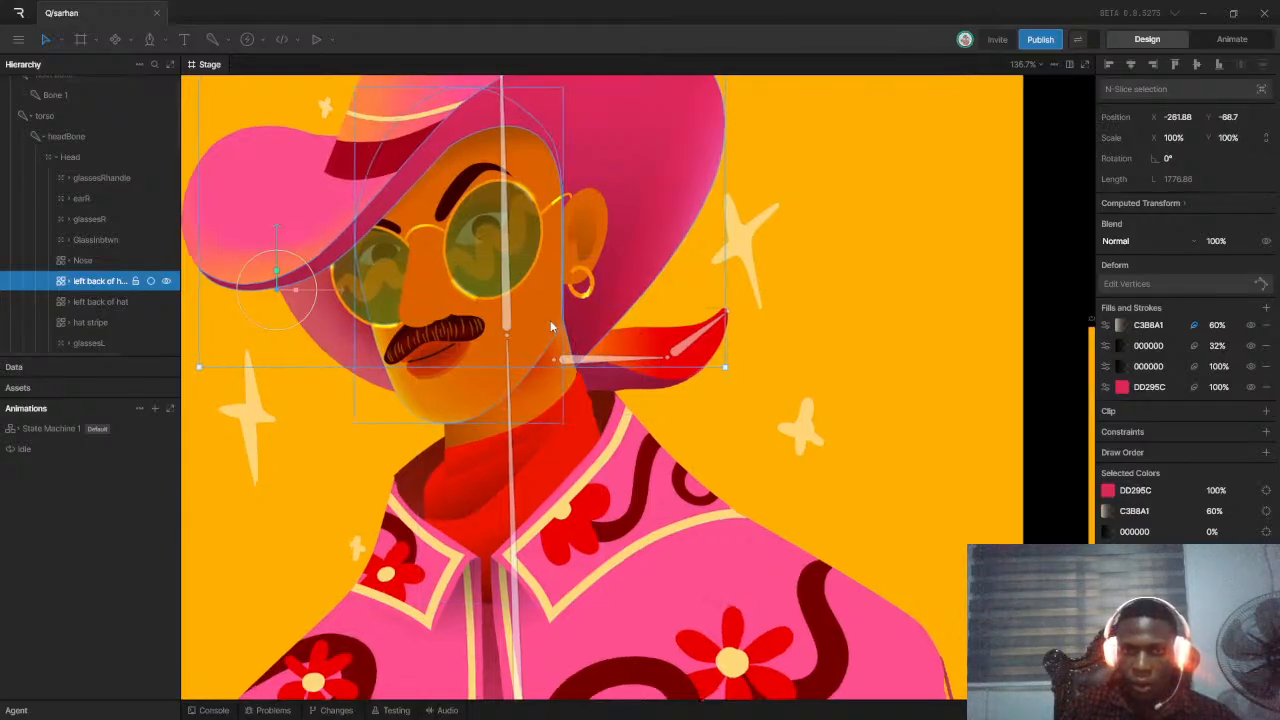
{"action": "scroll", "coordinate": [595, 330], "scroll_direction": "up", "scroll_amount": 2}
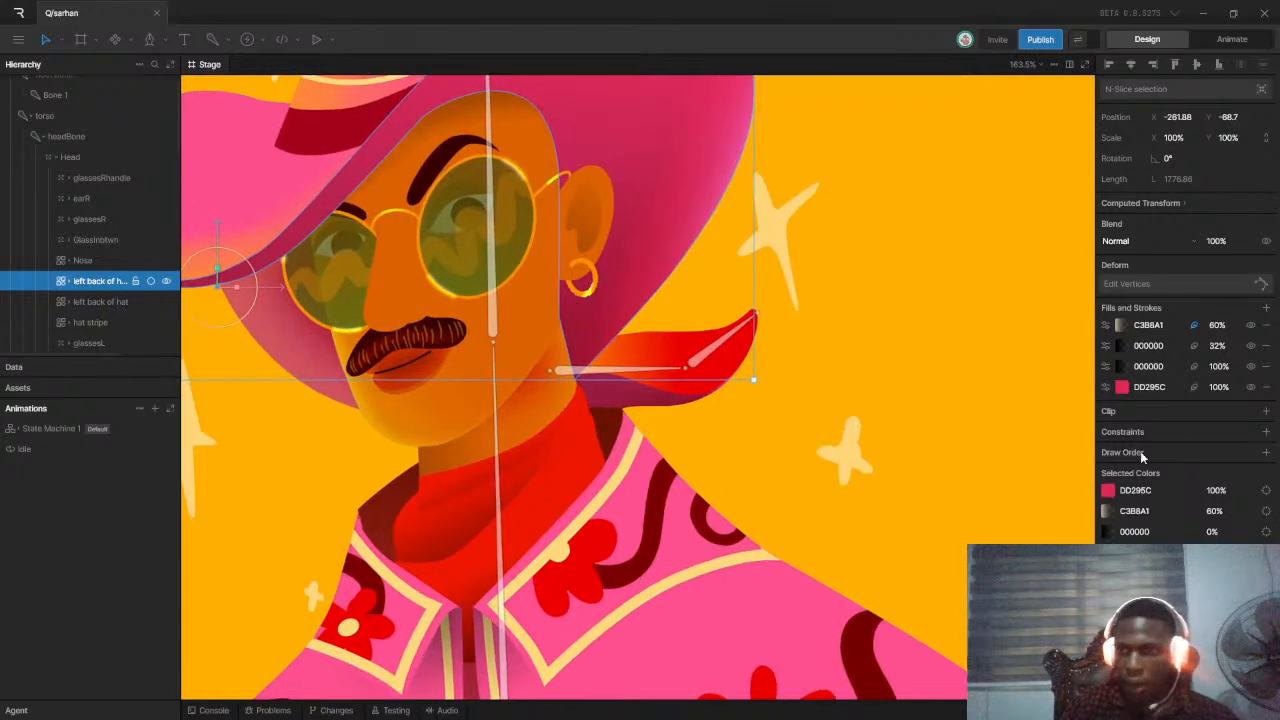
Add a draw order rule to the duplicated hat-back shape that draws it below the Neck shape
{"action": "left_click", "coordinate": [1264, 453]}
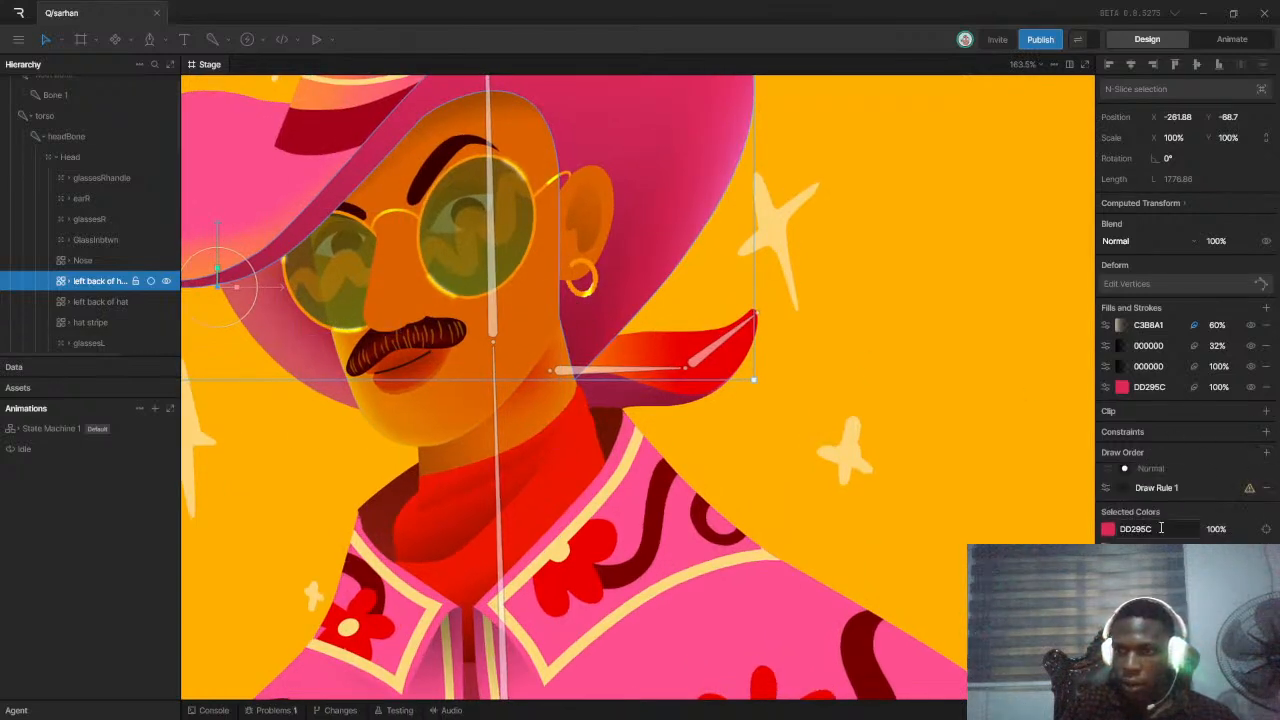
{"action": "left_click", "coordinate": [1106, 489]}
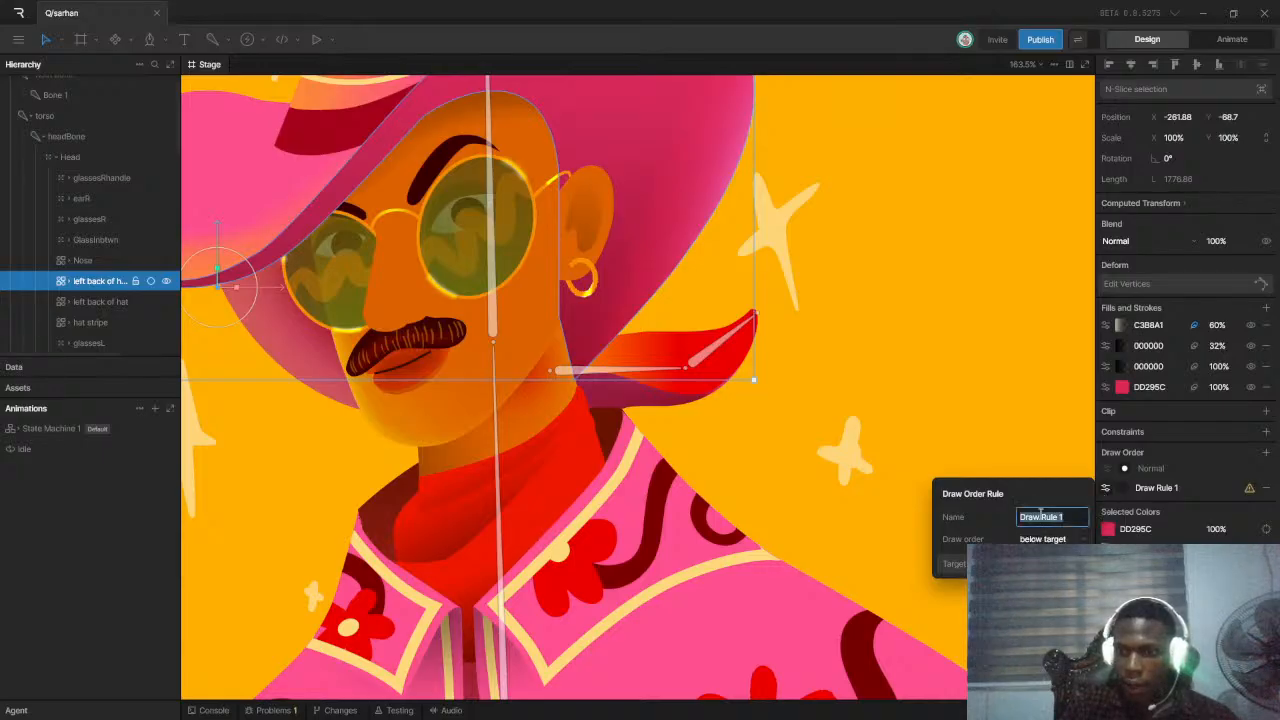
{"action": "left_click", "coordinate": [1042, 564]}
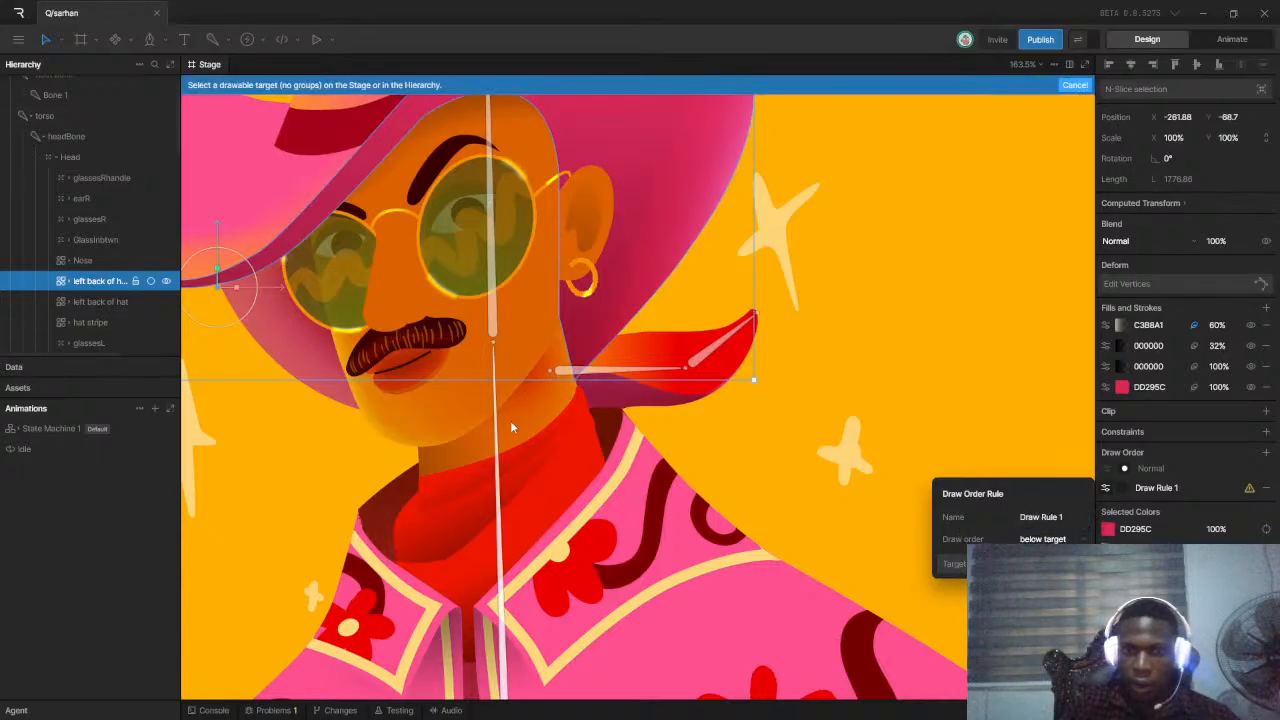
{"action": "left_click", "coordinate": [545, 411]}
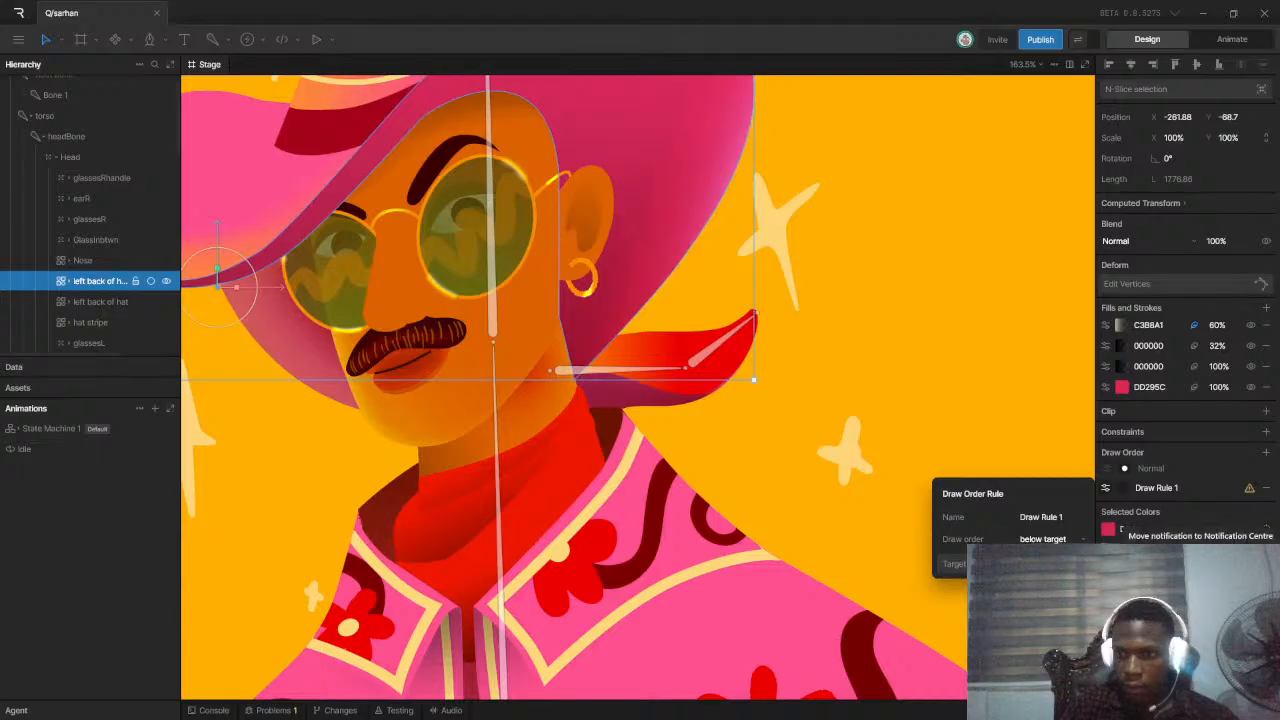
{"action": "left_click", "coordinate": [1042, 564]}
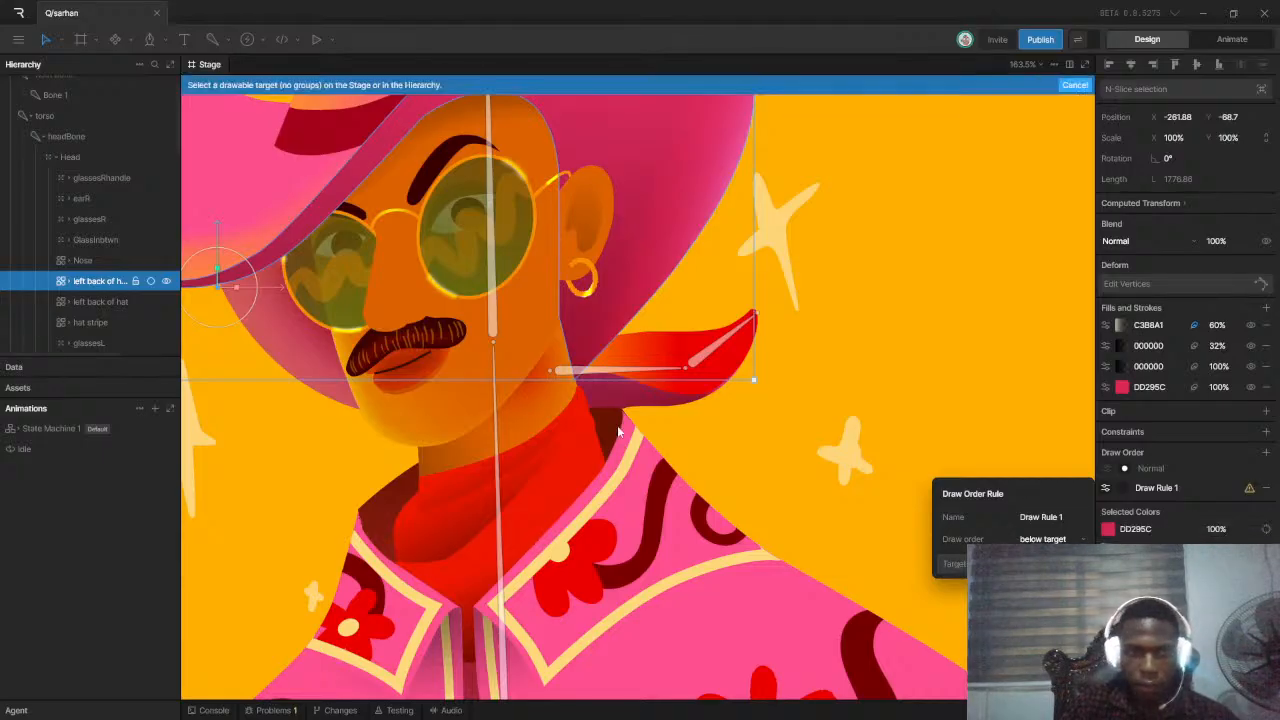
{"action": "scroll", "coordinate": [63, 262], "scroll_direction": "down", "scroll_amount": 5}
{"action": "scroll", "coordinate": [66, 259], "scroll_direction": "down", "scroll_amount": 10}
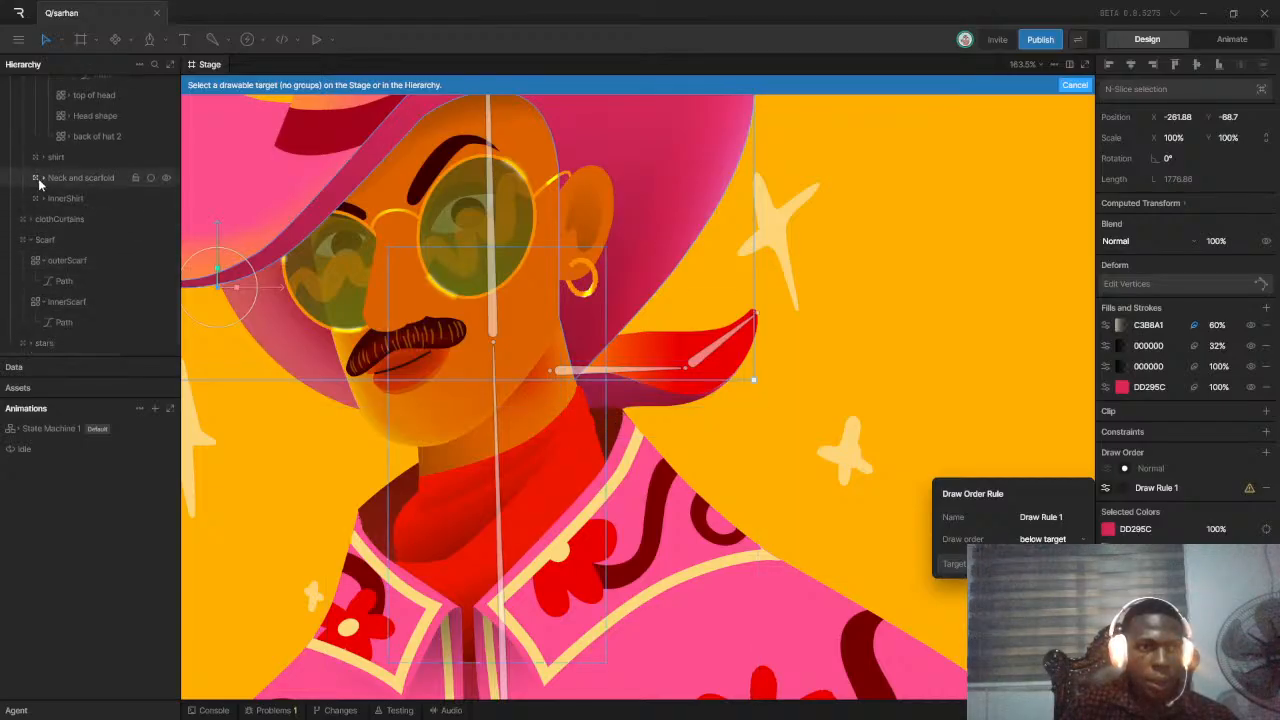
{"action": "left_click", "coordinate": [43, 178]}
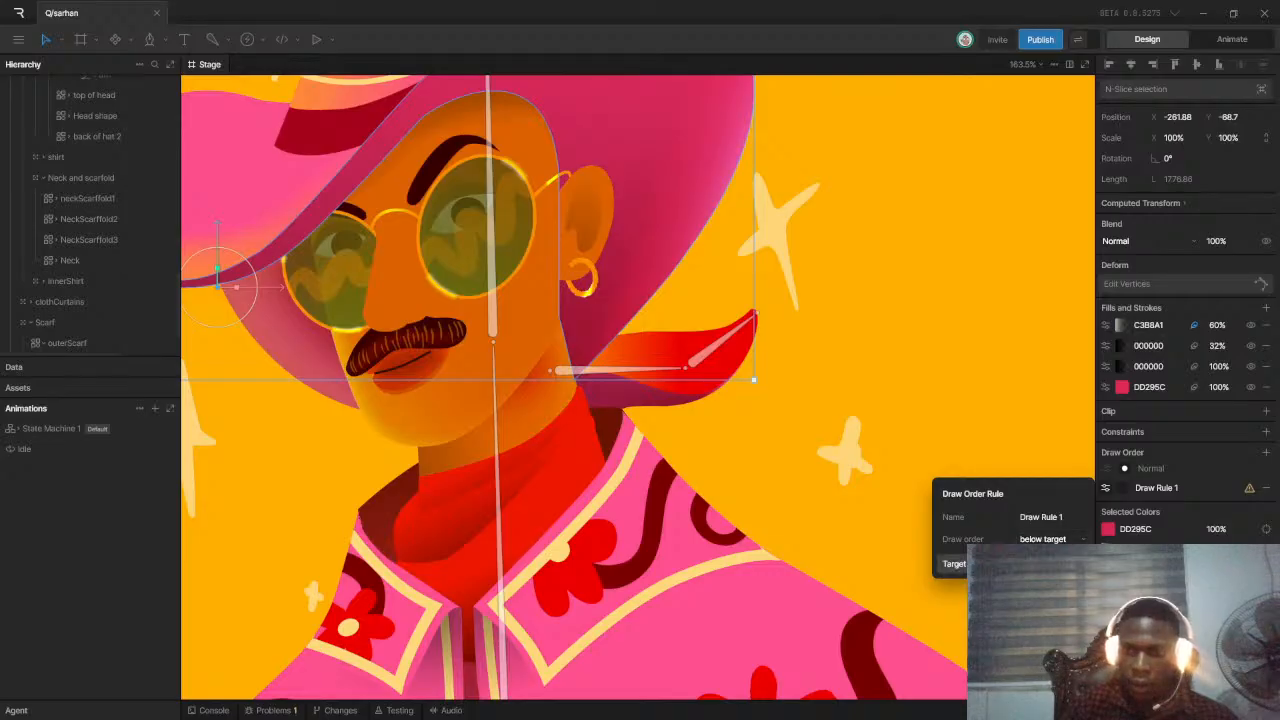
{"action": "left_click", "coordinate": [66, 261]}
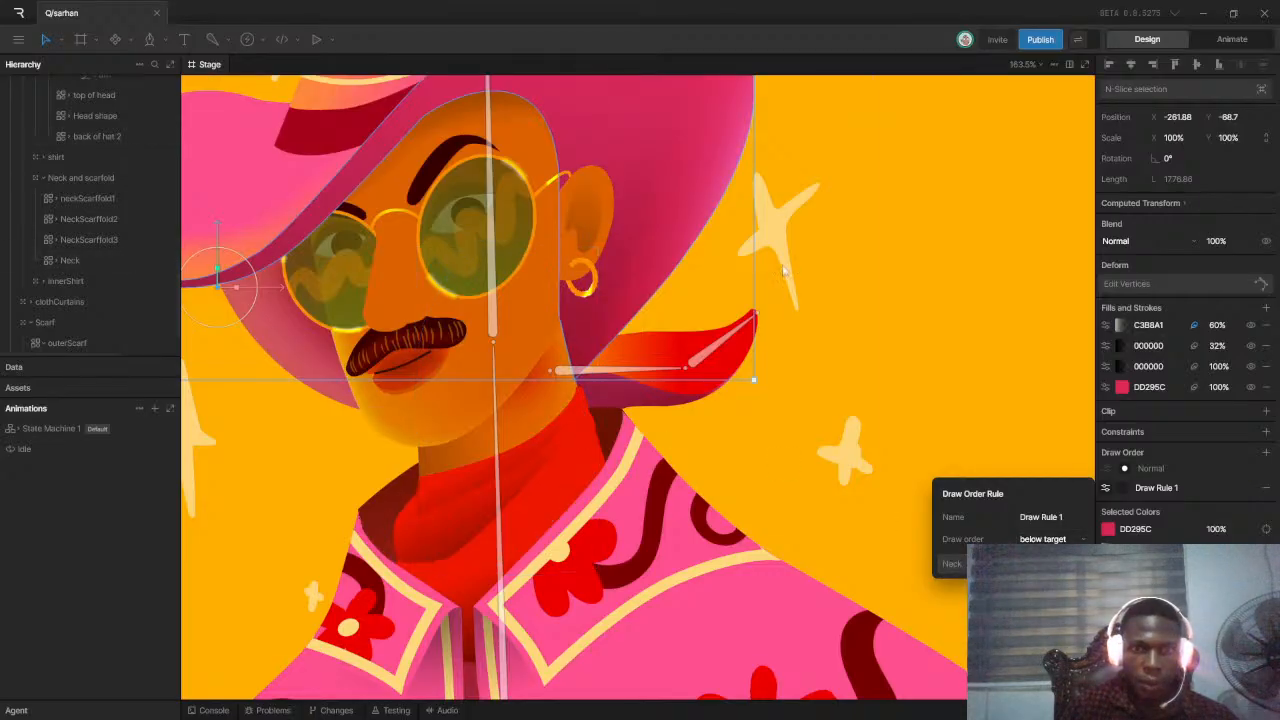
Add two vertices to the duplicated hat-back path along the neck and pull the lower one down over the neck to about X 320, Y 98
{"action": "scroll", "coordinate": [481, 295], "scroll_direction": "down", "scroll_amount": 5}
{"action": "scroll", "coordinate": [84, 144], "scroll_direction": "up", "scroll_amount": 6}
{"action": "scroll", "coordinate": [314, 205], "scroll_direction": "up", "scroll_amount": 1}
{"action": "scroll", "coordinate": [314, 209], "scroll_direction": "up", "scroll_amount": 1}
{"action": "scroll", "coordinate": [493, 357], "scroll_direction": "up", "scroll_amount": 10}
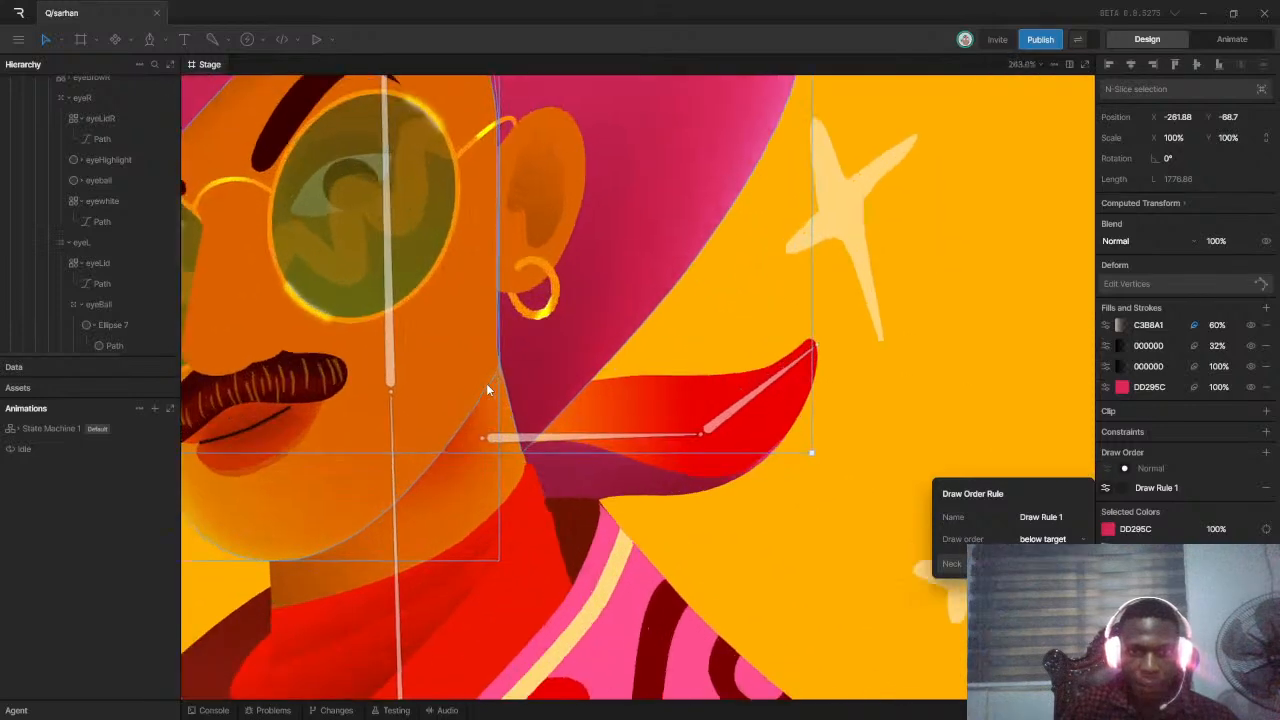
{"action": "scroll", "coordinate": [507, 340], "scroll_direction": "up", "scroll_amount": 1}
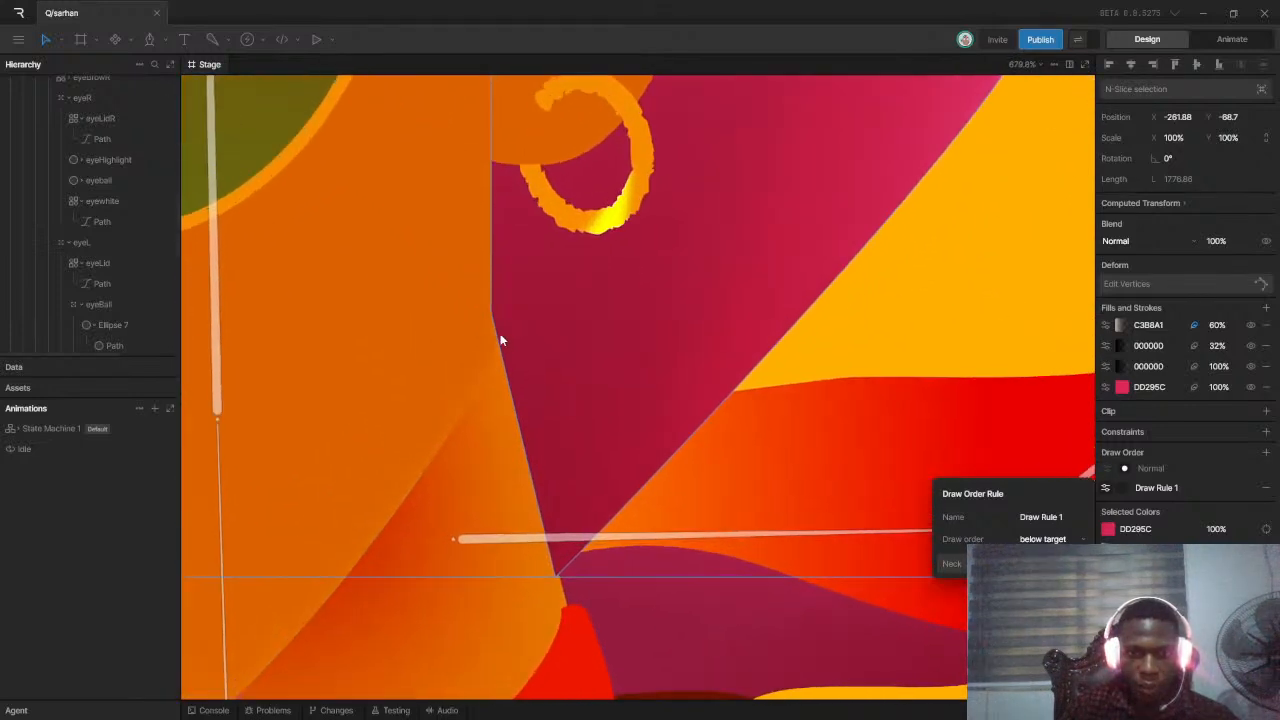
{"action": "double_click", "coordinate": [500, 334]}
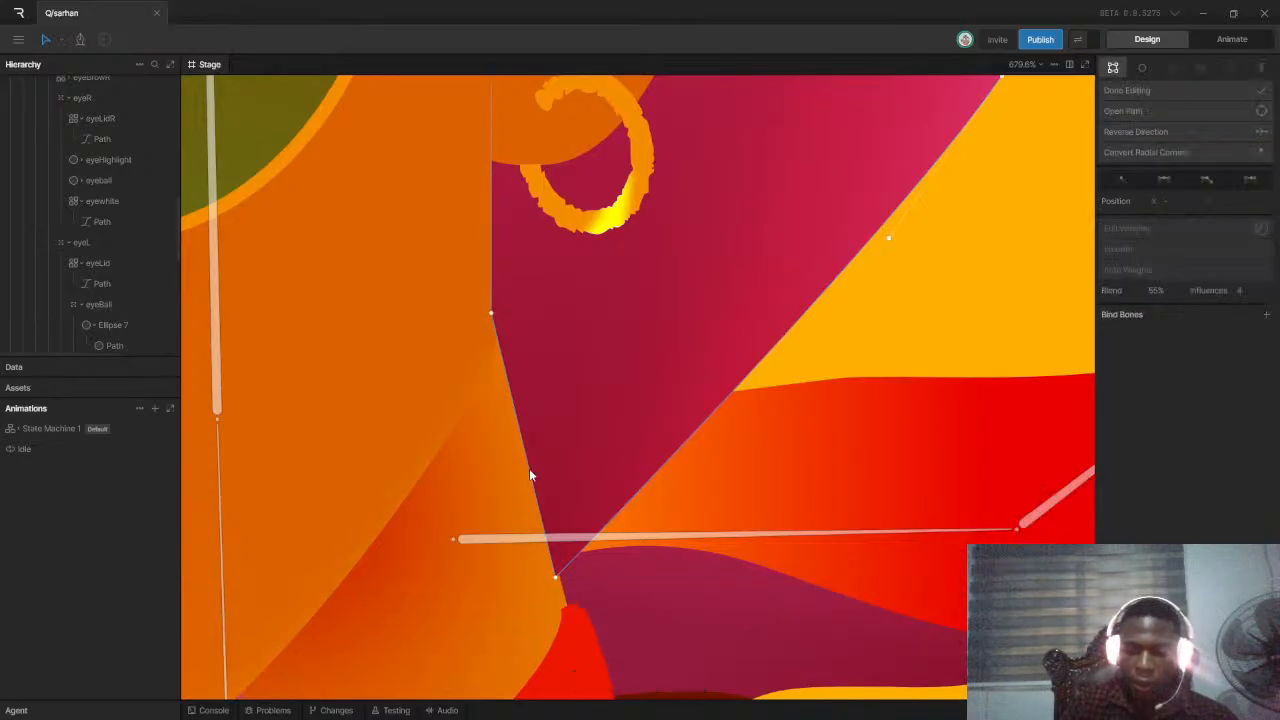
{"action": "left_click", "coordinate": [79, 41]}
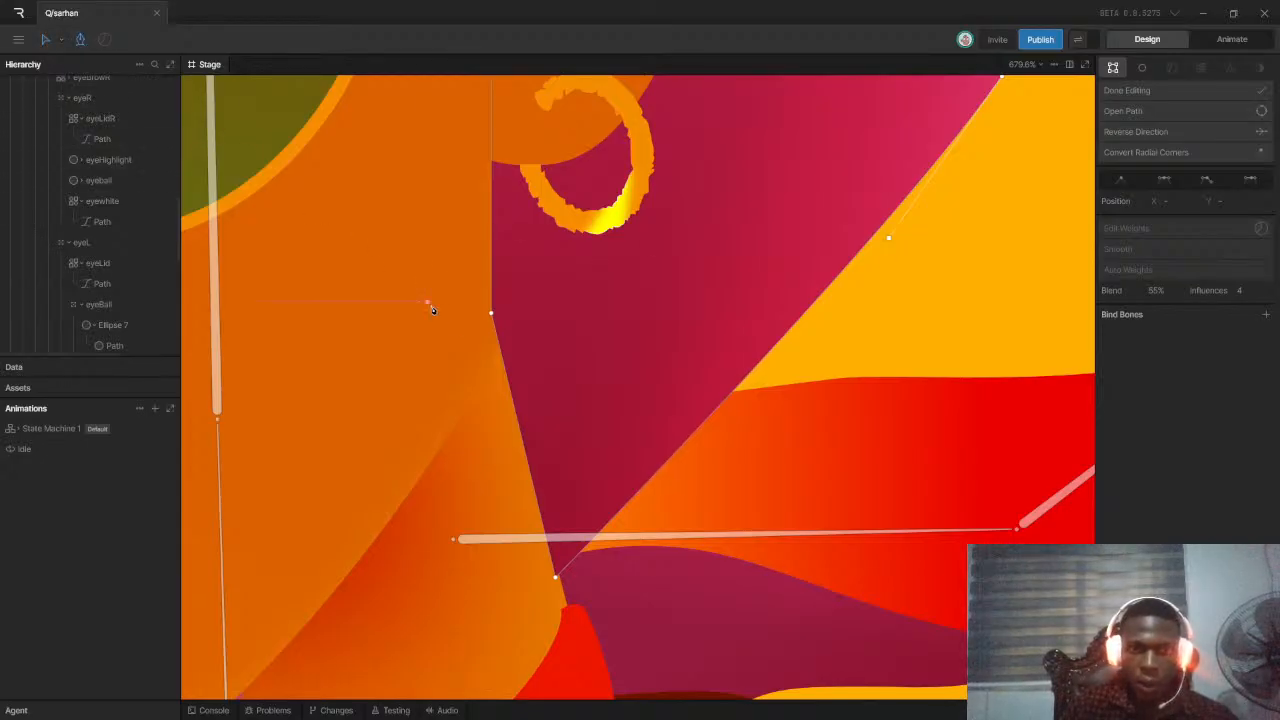
{"action": "left_click", "coordinate": [496, 336]}
{"action": "left_click", "coordinate": [551, 557]}
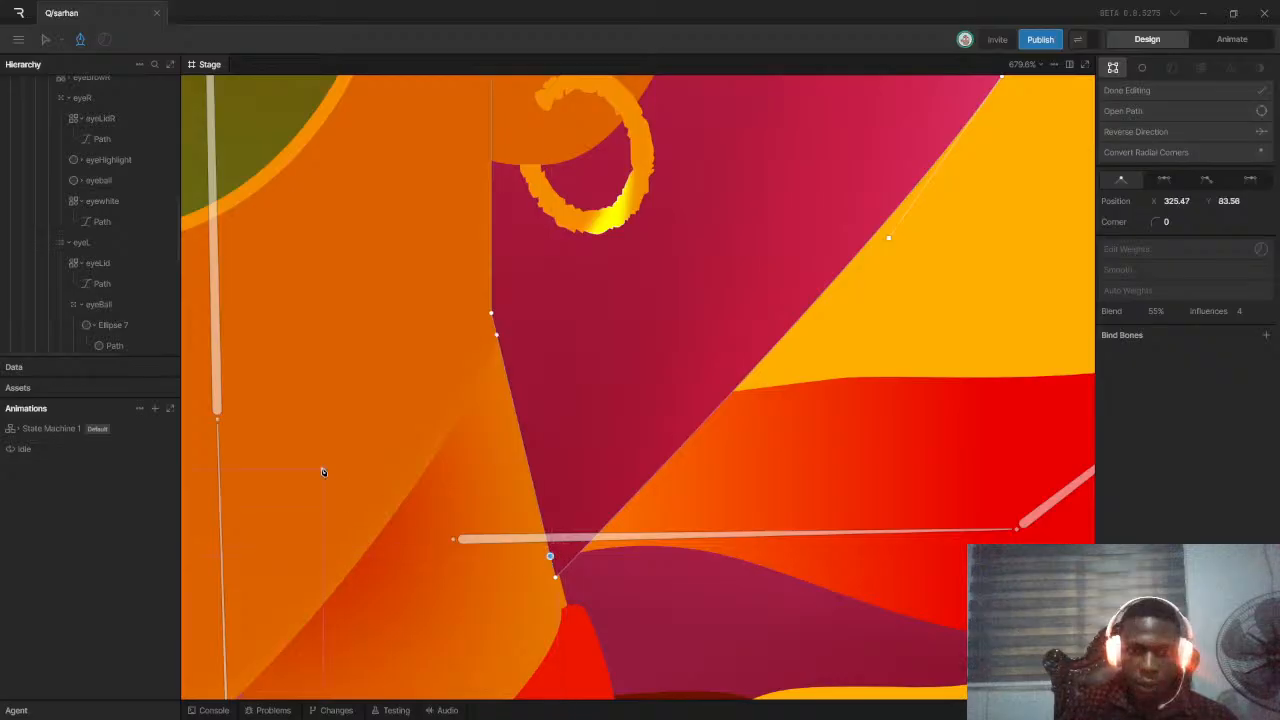
{"action": "left_click", "coordinate": [45, 42]}
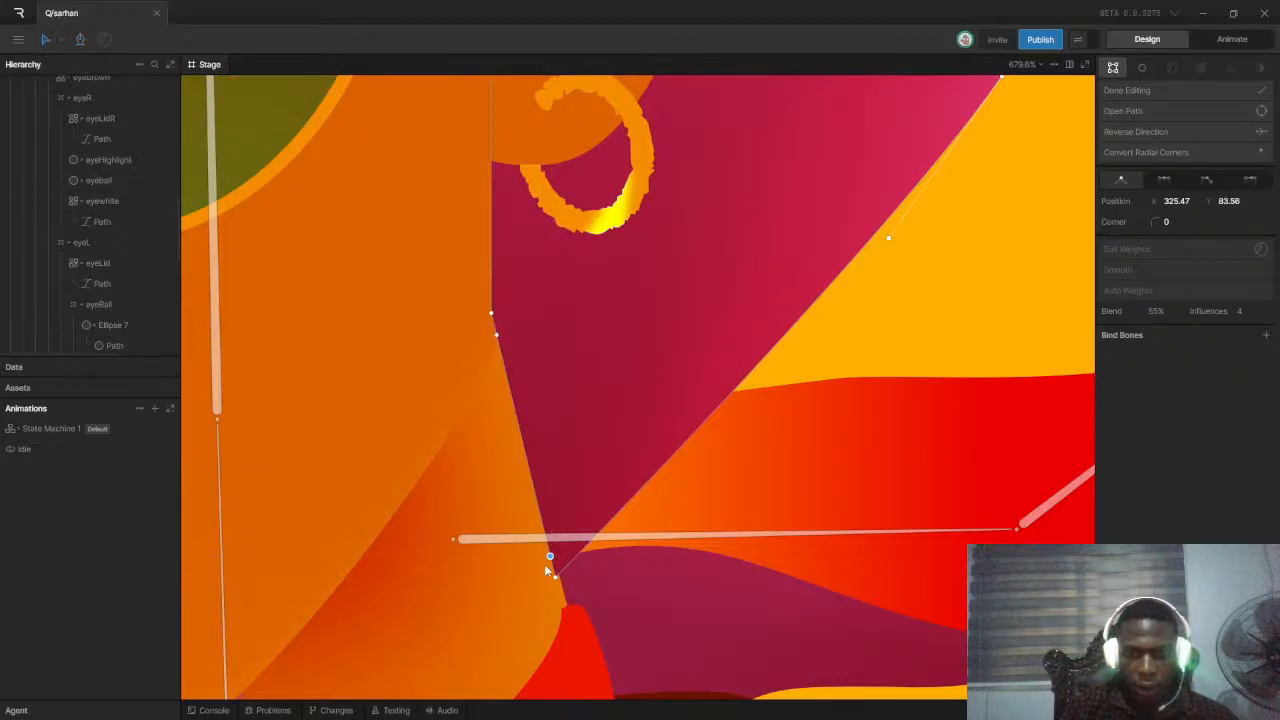
{"action": "left_click_drag", "start_coordinate": [551, 559], "coordinate": [524, 620]}
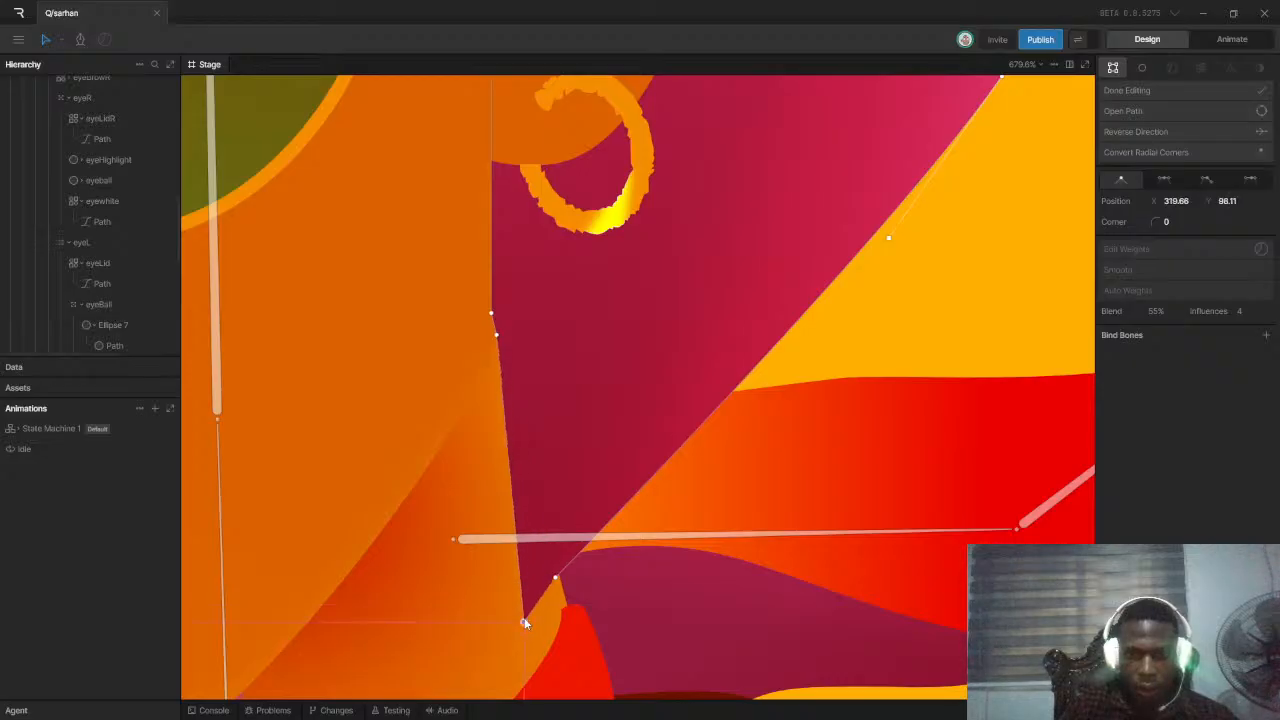
Move the upper added vertex of the duplicated hat-back path across the neck to about X 286, Y 71 and finish path editing
{"action": "left_click_drag", "start_coordinate": [497, 338], "coordinate": [374, 498]}
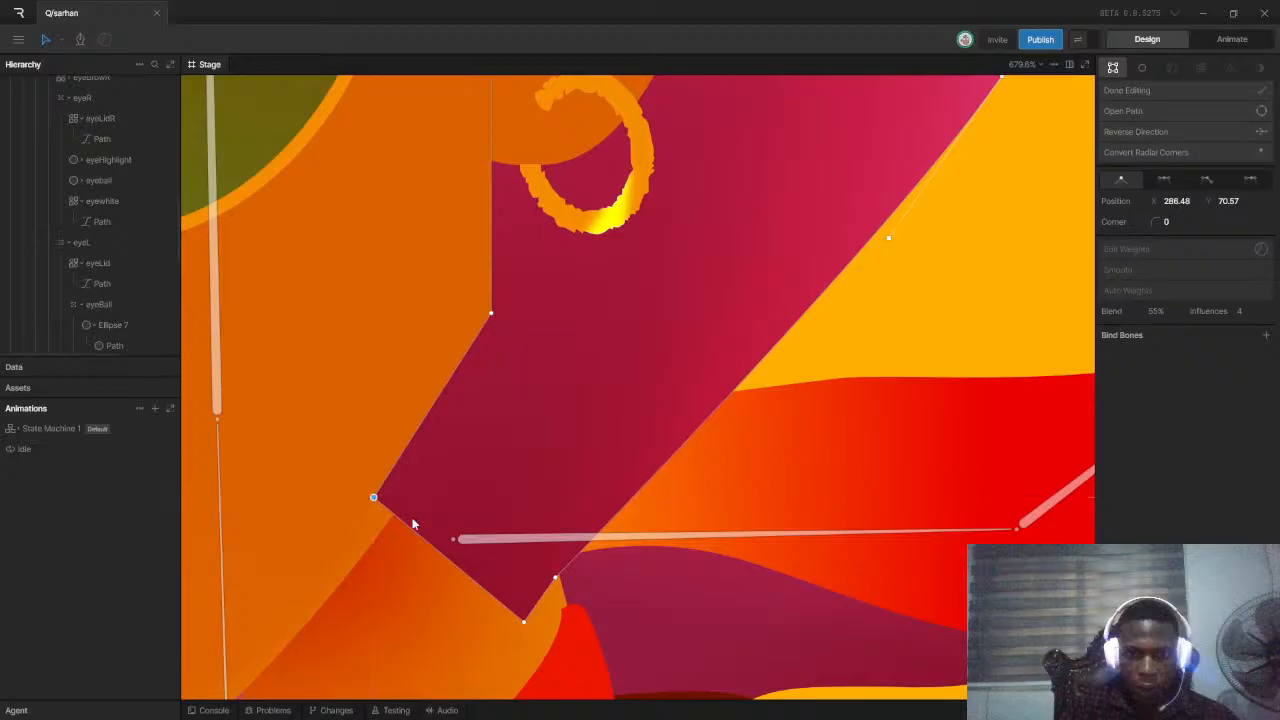
{"action": "left_click", "coordinate": [524, 622]}
{"action": "left_click", "coordinate": [1258, 92]}
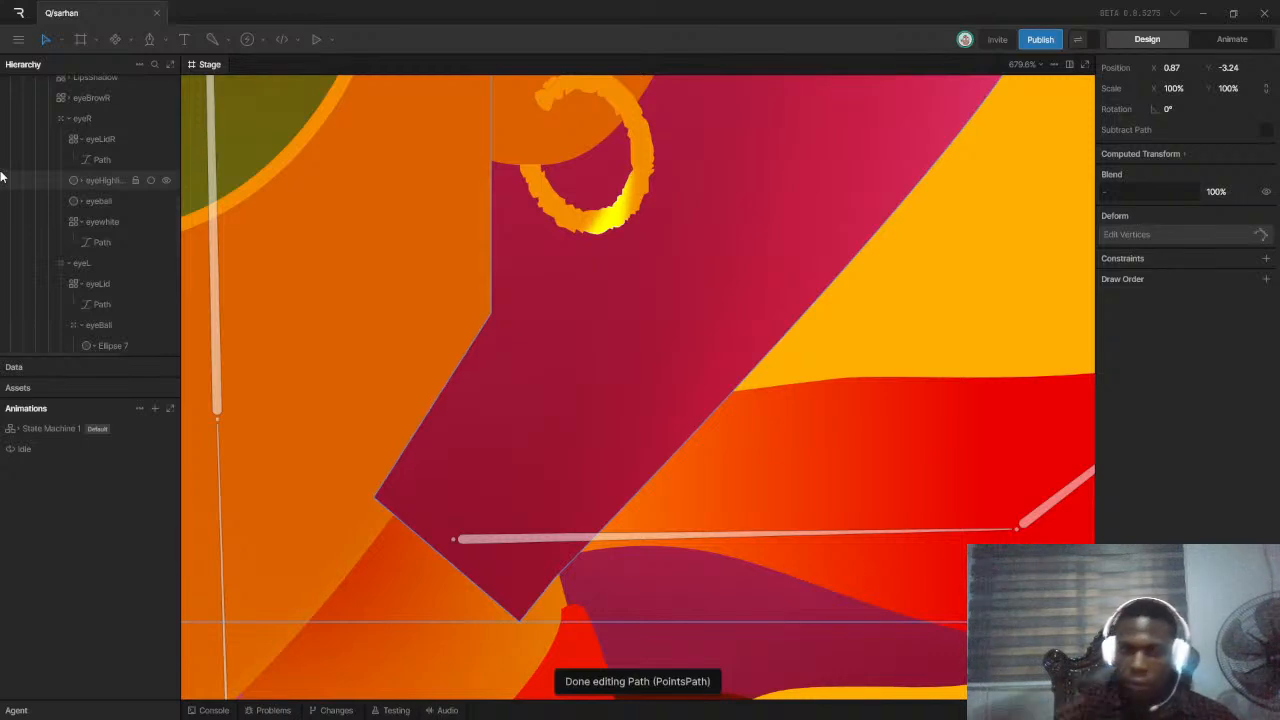
Select the "left back of hat 2" shape and activate Draw Rule 1 as its draw order
{"action": "scroll", "coordinate": [103, 149], "scroll_direction": "up", "scroll_amount": 5}
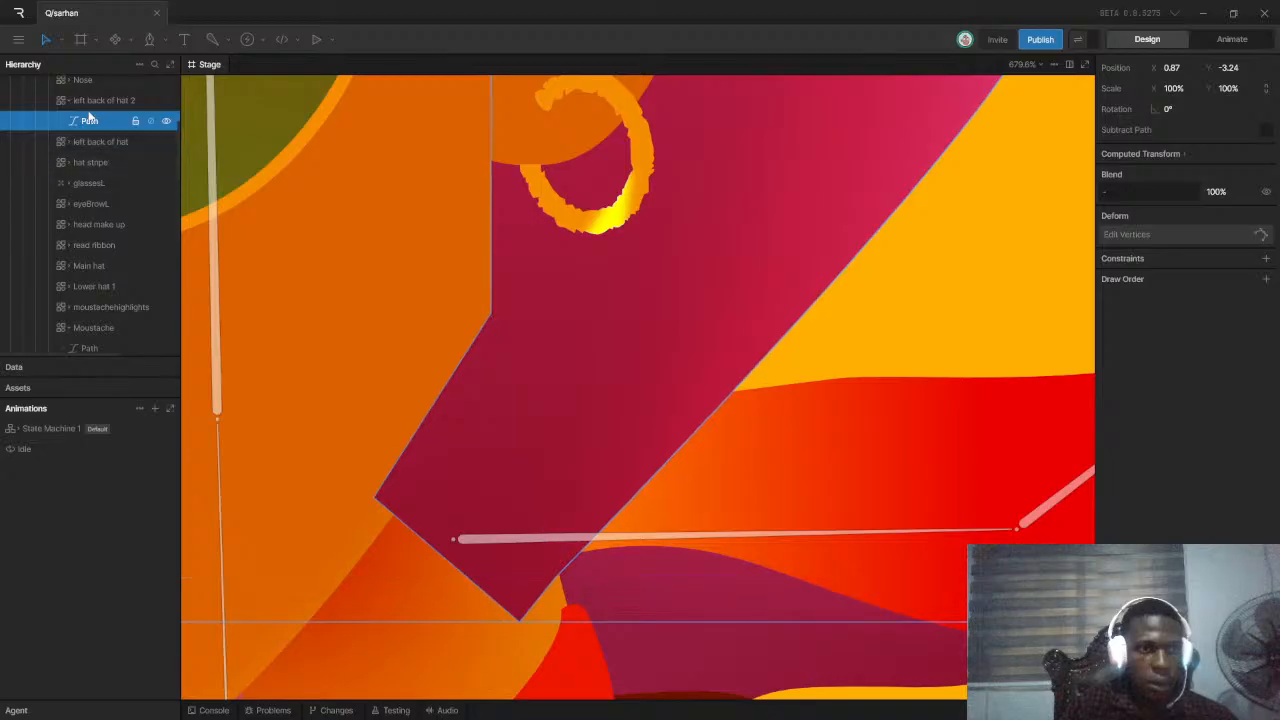
{"action": "left_click", "coordinate": [95, 100]}
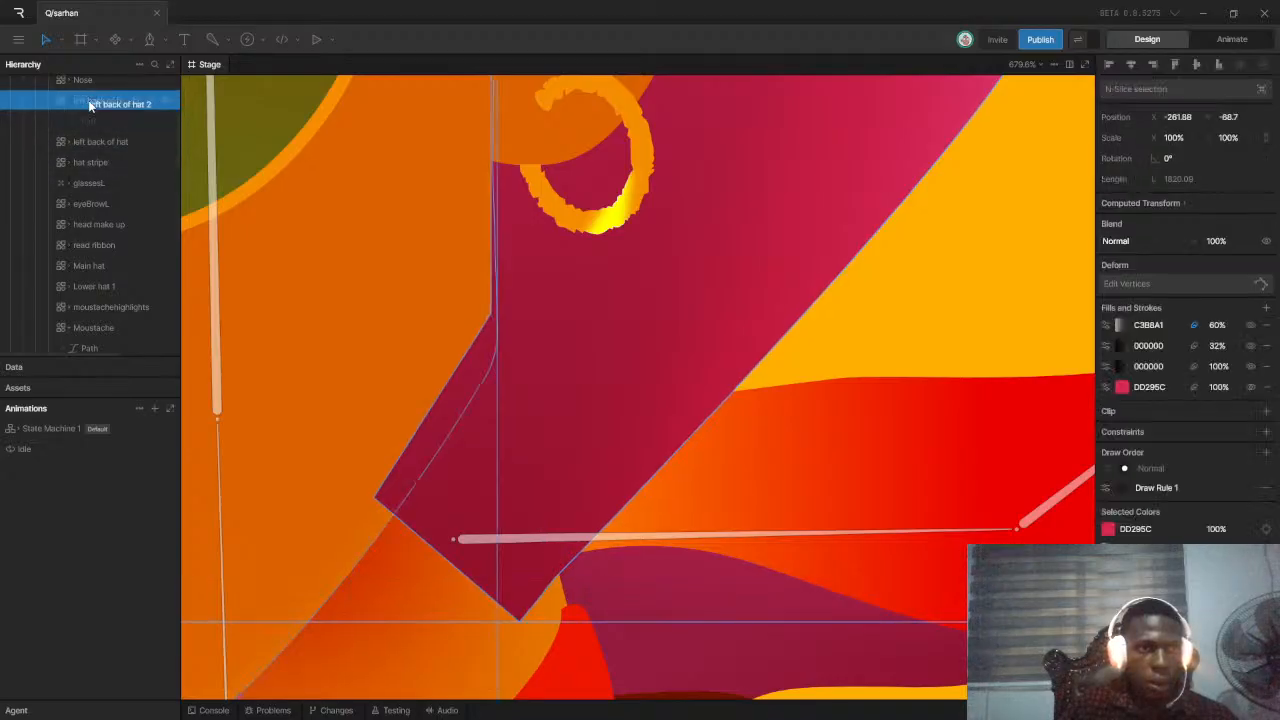
{"action": "left_click", "coordinate": [1121, 487]}
Play the Idle animation from frame 0 in Animate mode and examine how the hat back, neck and scarf tail move together
{"action": "scroll", "coordinate": [654, 360], "scroll_direction": "down", "scroll_amount": 10}
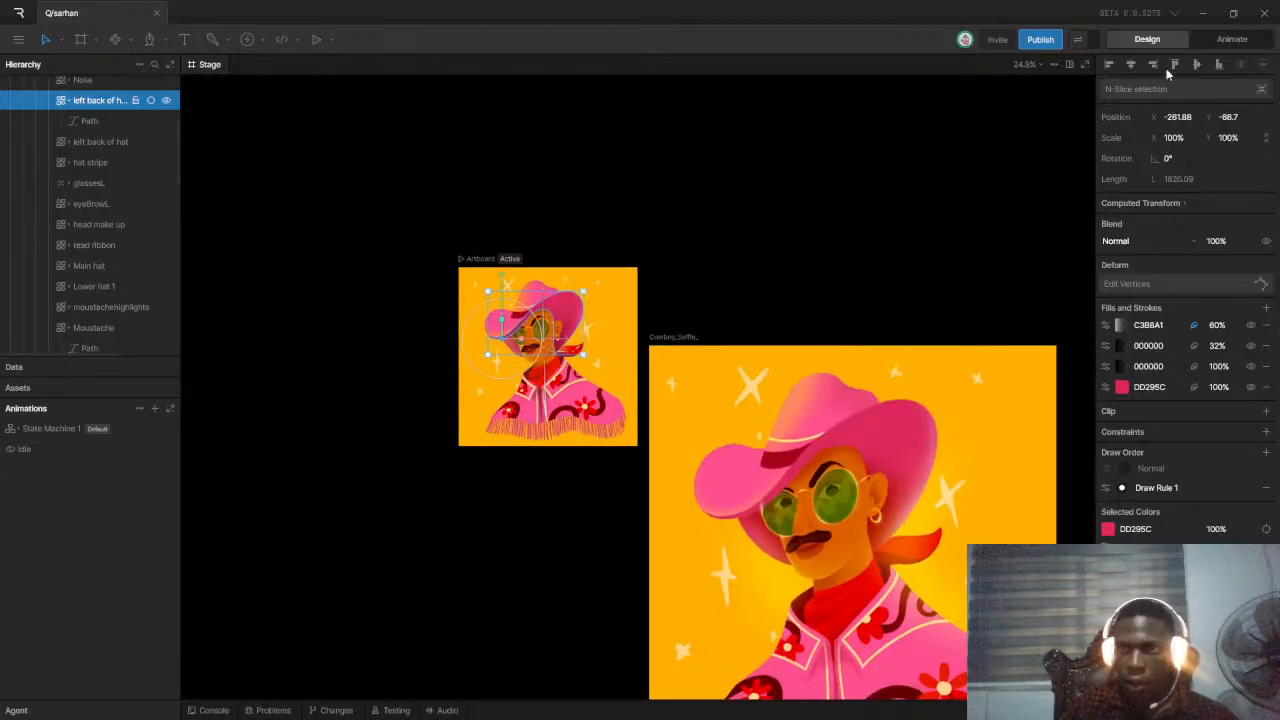
{"action": "left_click", "coordinate": [1222, 40]}
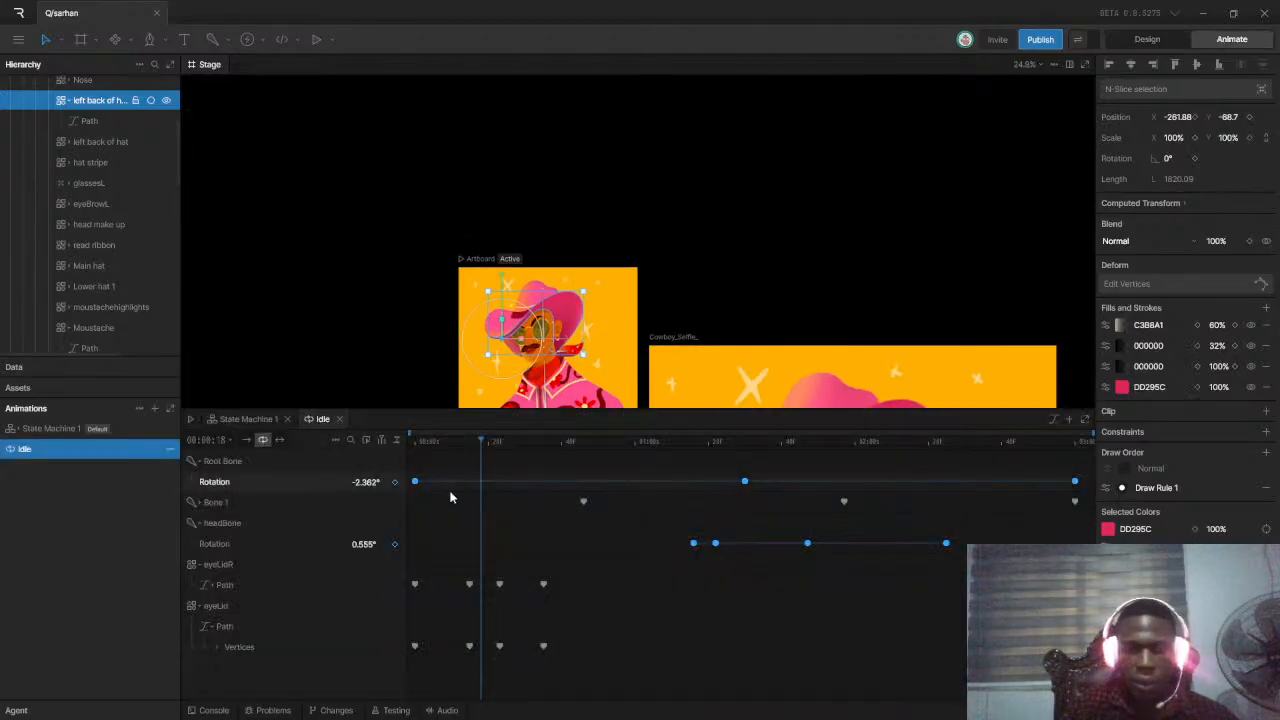
{"action": "left_click_drag", "start_coordinate": [481, 441], "coordinate": [416, 448]}
{"action": "scroll", "coordinate": [610, 344], "scroll_direction": "down", "scroll_amount": 4}
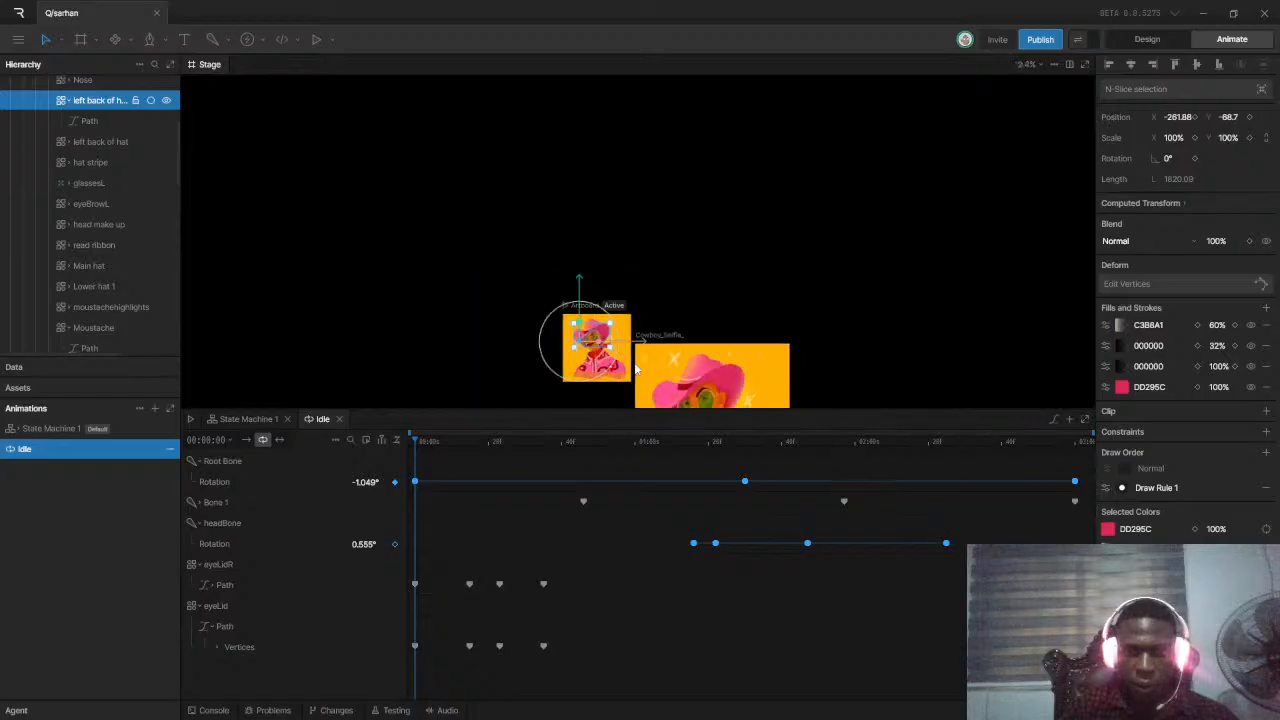
{"action": "scroll", "coordinate": [630, 361], "scroll_direction": "up", "scroll_amount": 8}
{"action": "key", "text": "space"}
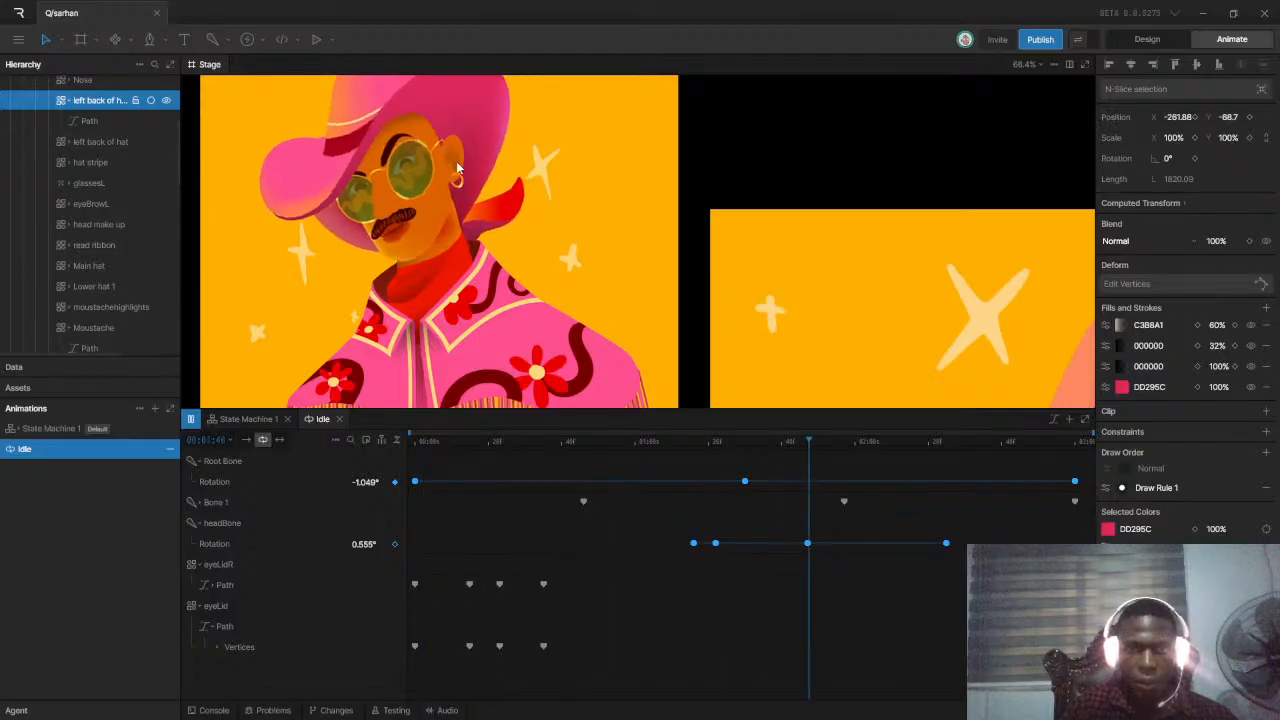
{"action": "scroll", "coordinate": [470, 150], "scroll_direction": "down", "scroll_amount": 5}
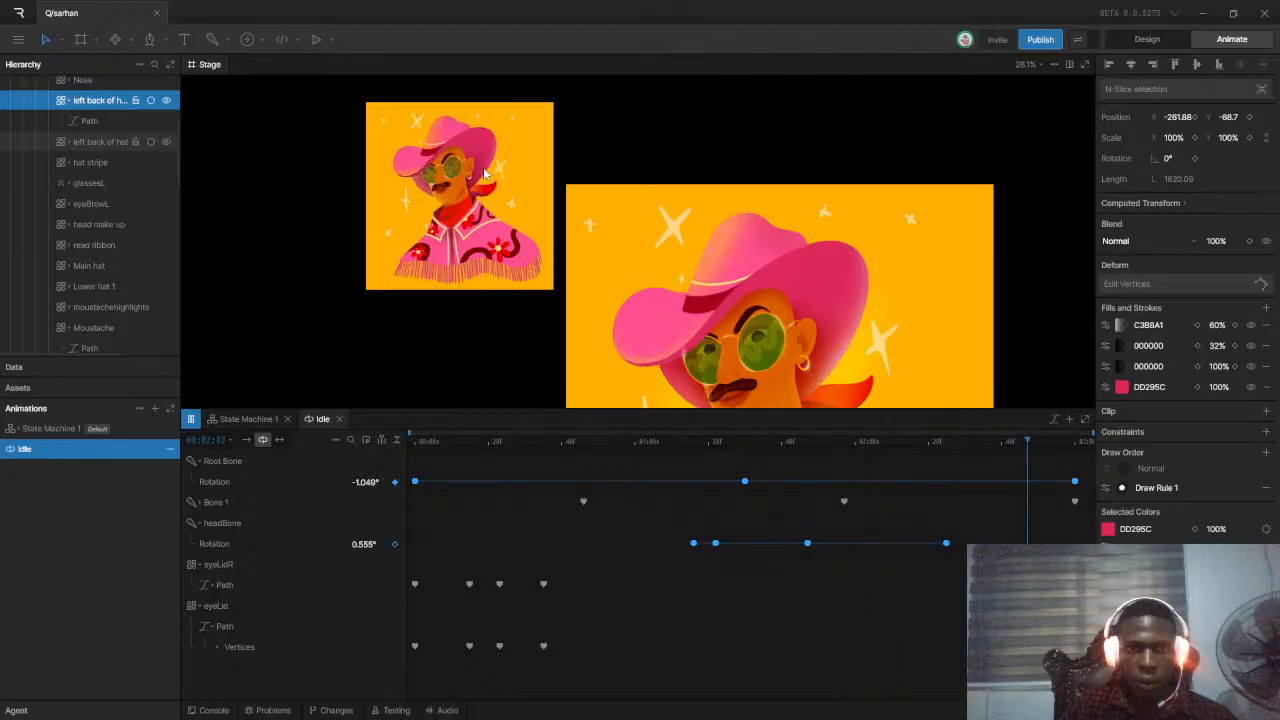
{"action": "scroll", "coordinate": [506, 180], "scroll_direction": "down", "scroll_amount": 1}
{"action": "scroll", "coordinate": [522, 170], "scroll_direction": "up", "scroll_amount": 2}
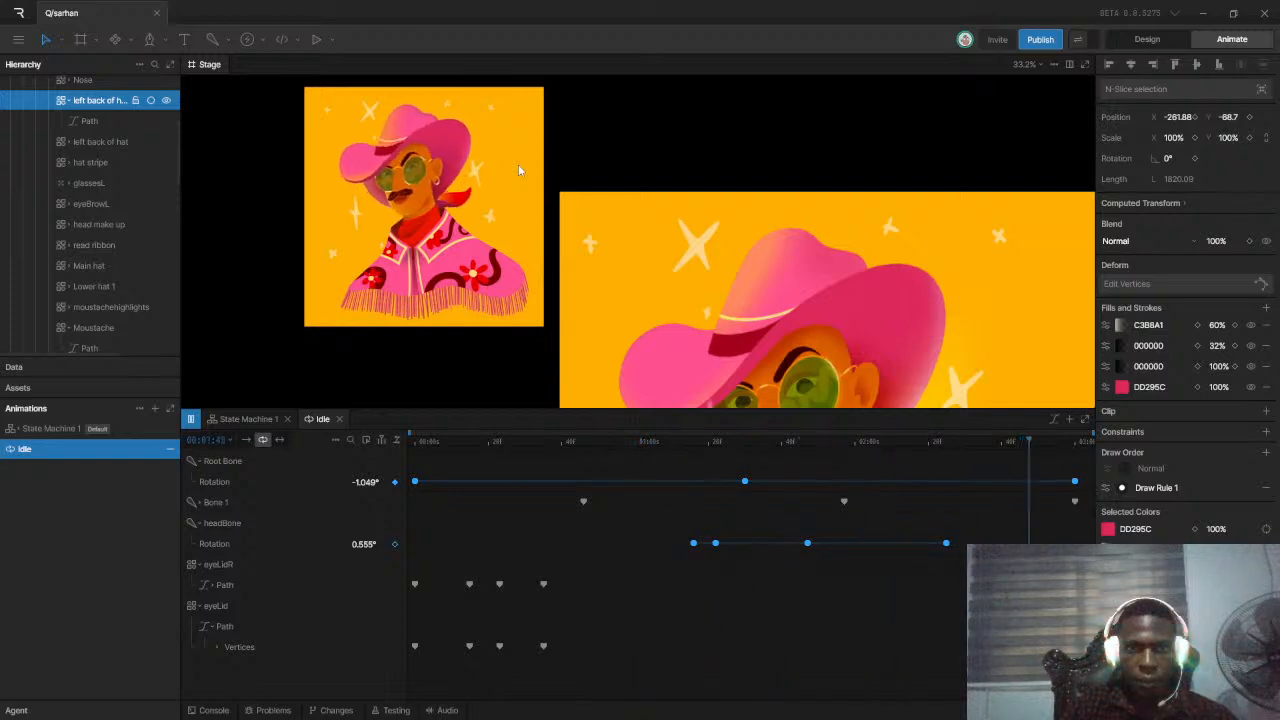
{"action": "scroll", "coordinate": [508, 190], "scroll_direction": "up", "scroll_amount": 1}
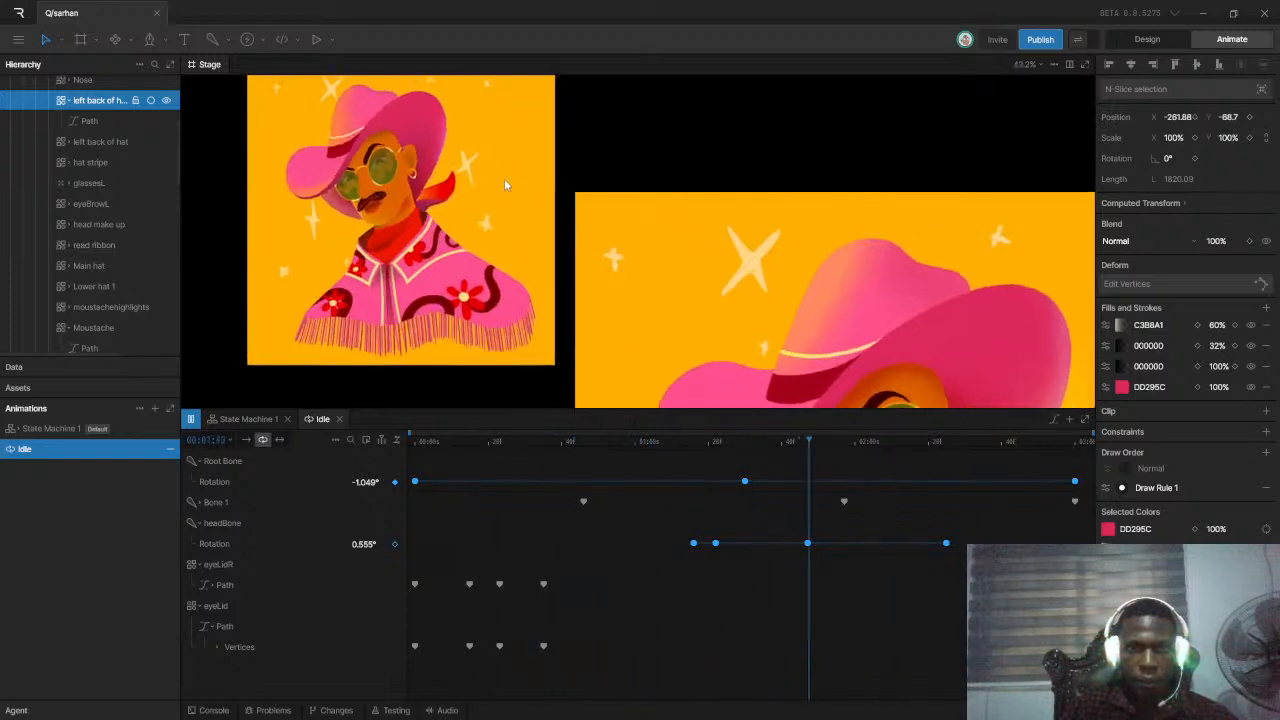
{"action": "scroll", "coordinate": [368, 206], "scroll_direction": "up", "scroll_amount": 2}
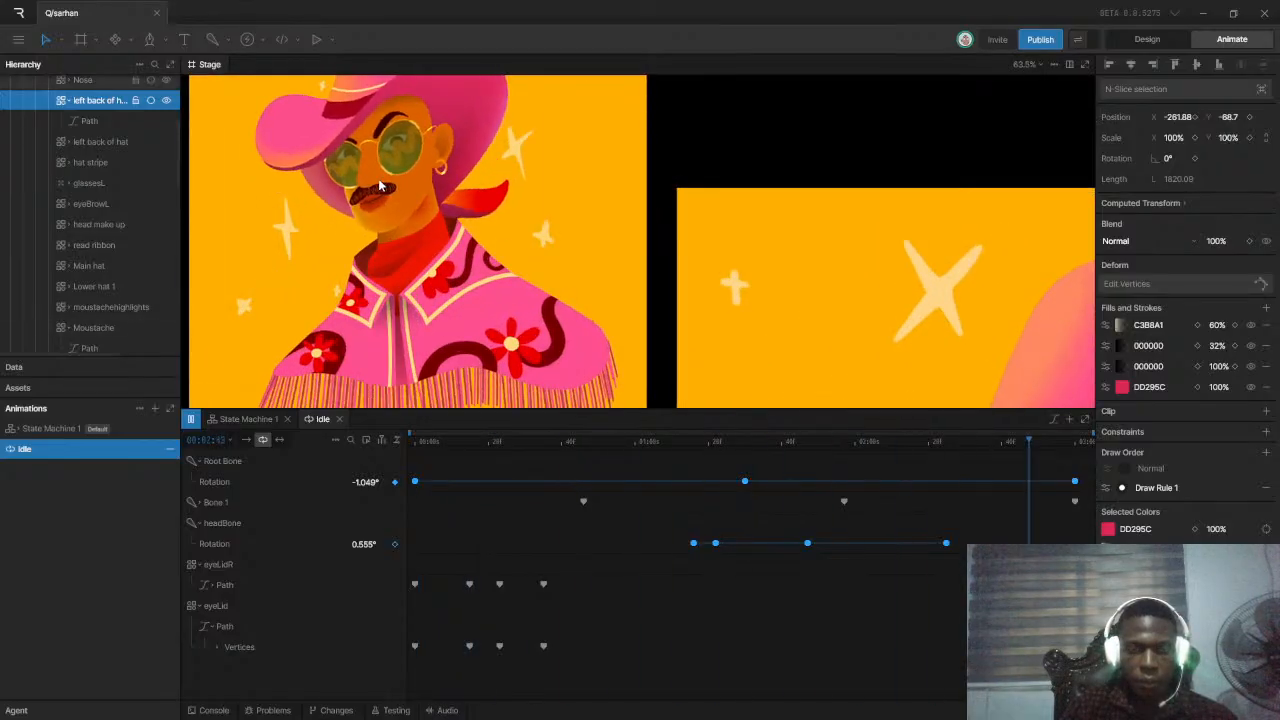
{"action": "key", "text": "space"}
Edit the Neck shape's path in Design mode and raise its top vertex behind the glasses to about X -89, Y -88
{"action": "scroll", "coordinate": [418, 203], "scroll_direction": "down", "scroll_amount": 3}
{"action": "scroll", "coordinate": [703, 275], "scroll_direction": "down", "scroll_amount": 3}
{"action": "scroll", "coordinate": [702, 274], "scroll_direction": "up", "scroll_amount": 6}
{"action": "scroll", "coordinate": [765, 313], "scroll_direction": "down", "scroll_amount": 3}
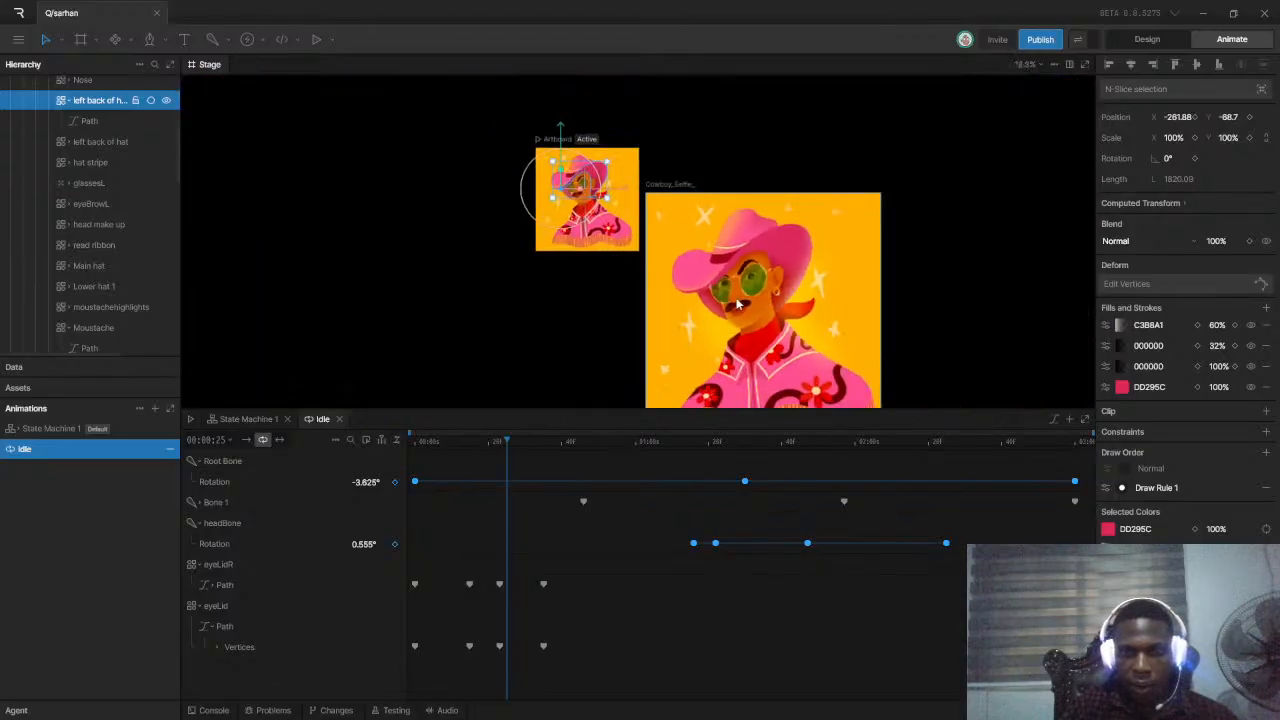
{"action": "scroll", "coordinate": [580, 220], "scroll_direction": "up", "scroll_amount": 6}
{"action": "scroll", "coordinate": [580, 220], "scroll_direction": "up", "scroll_amount": 6}
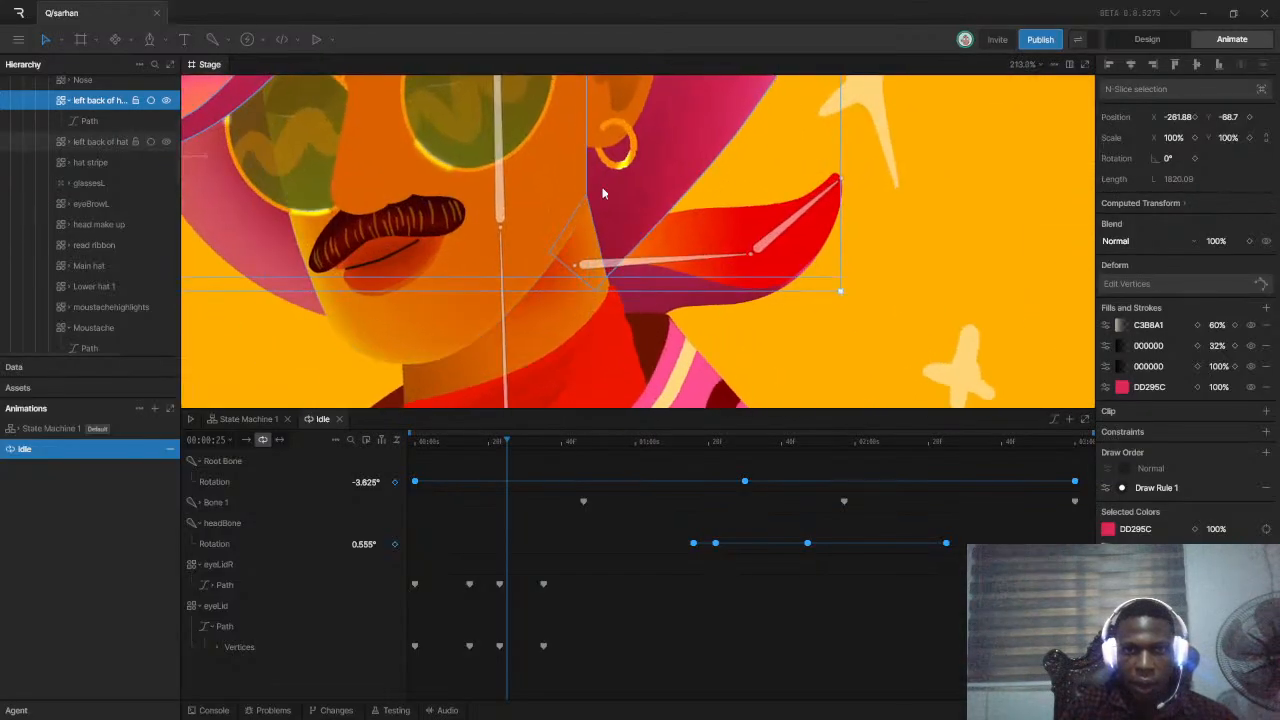
{"action": "left_click", "coordinate": [1163, 42]}
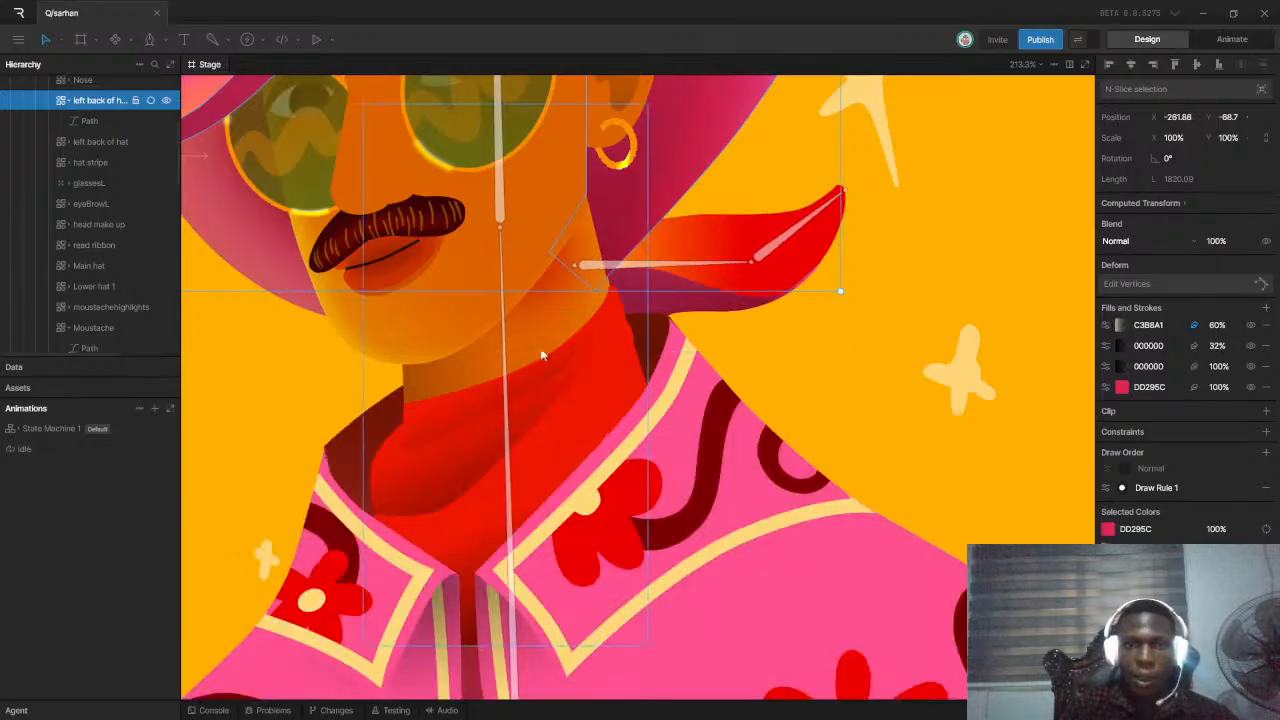
{"action": "scroll", "coordinate": [62, 238], "scroll_direction": "down", "scroll_amount": 10}
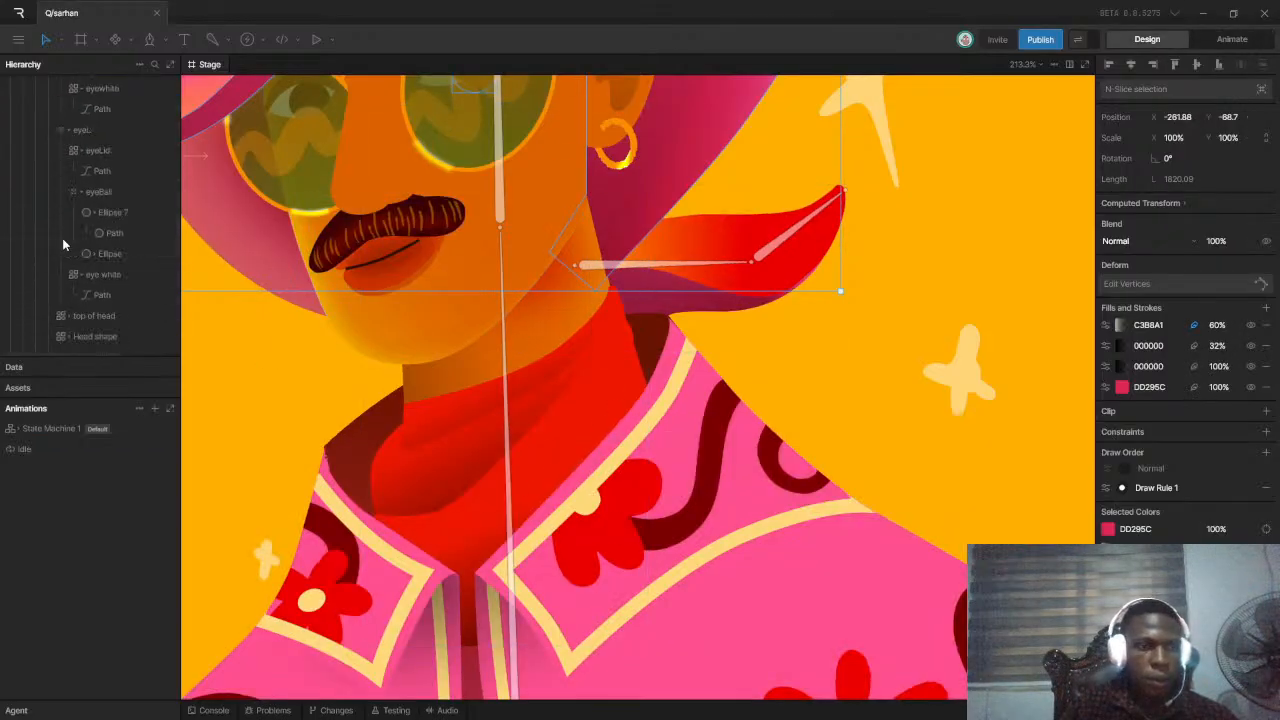
{"action": "left_click", "coordinate": [78, 179]}
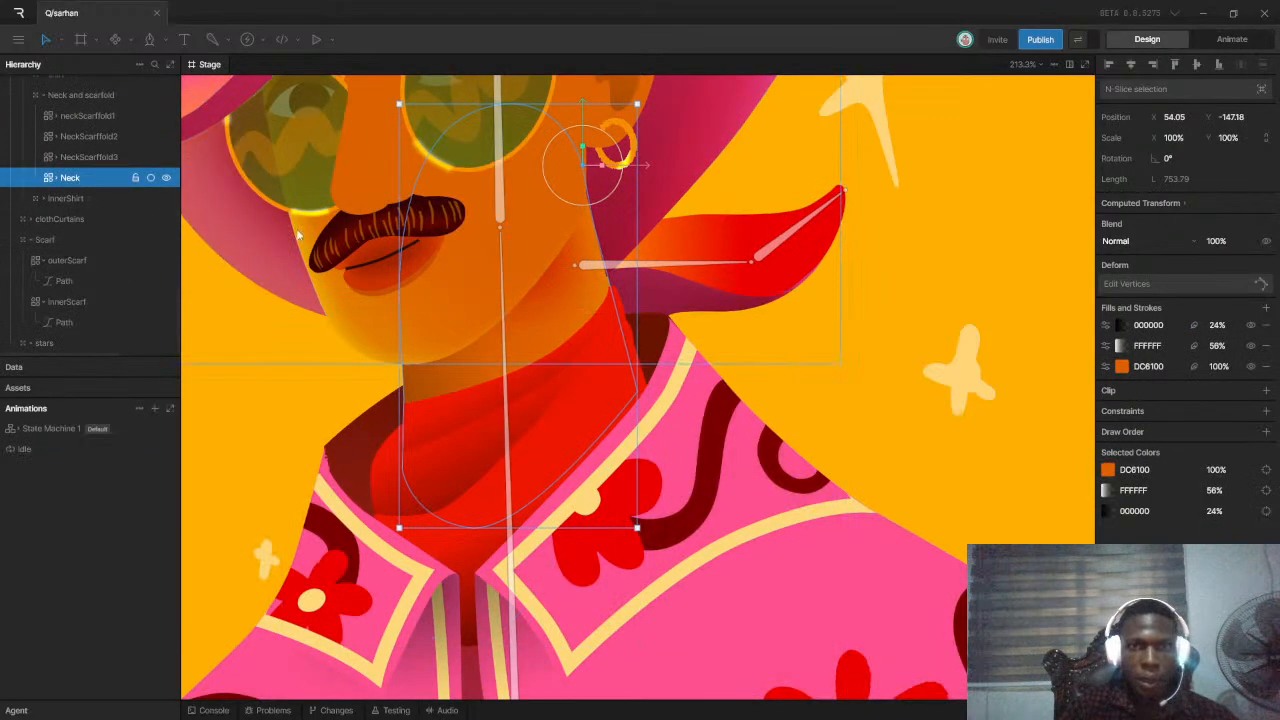
{"action": "key", "text": "Return"}
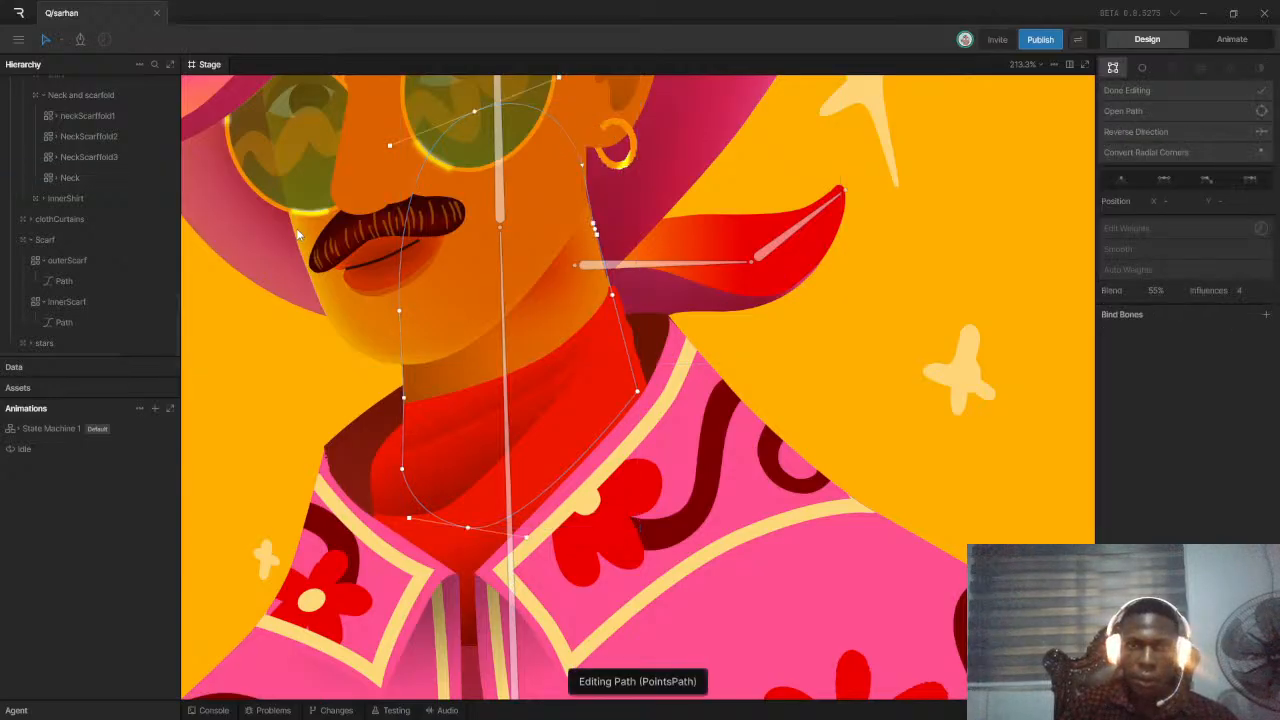
{"action": "scroll", "coordinate": [297, 234], "scroll_direction": "down", "scroll_amount": 5}
{"action": "scroll", "coordinate": [380, 175], "scroll_direction": "up", "scroll_amount": 4}
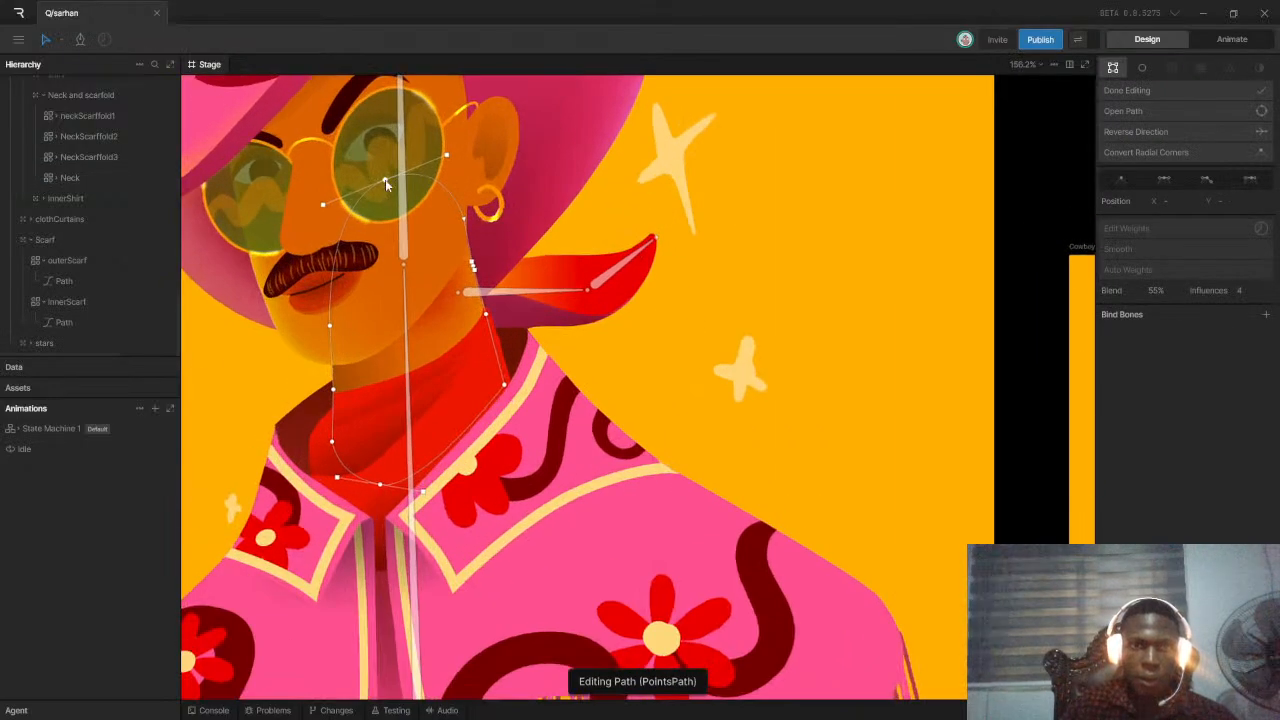
{"action": "left_click", "coordinate": [385, 181]}
{"action": "left_click_drag", "start_coordinate": [385, 180], "coordinate": [370, 130]}
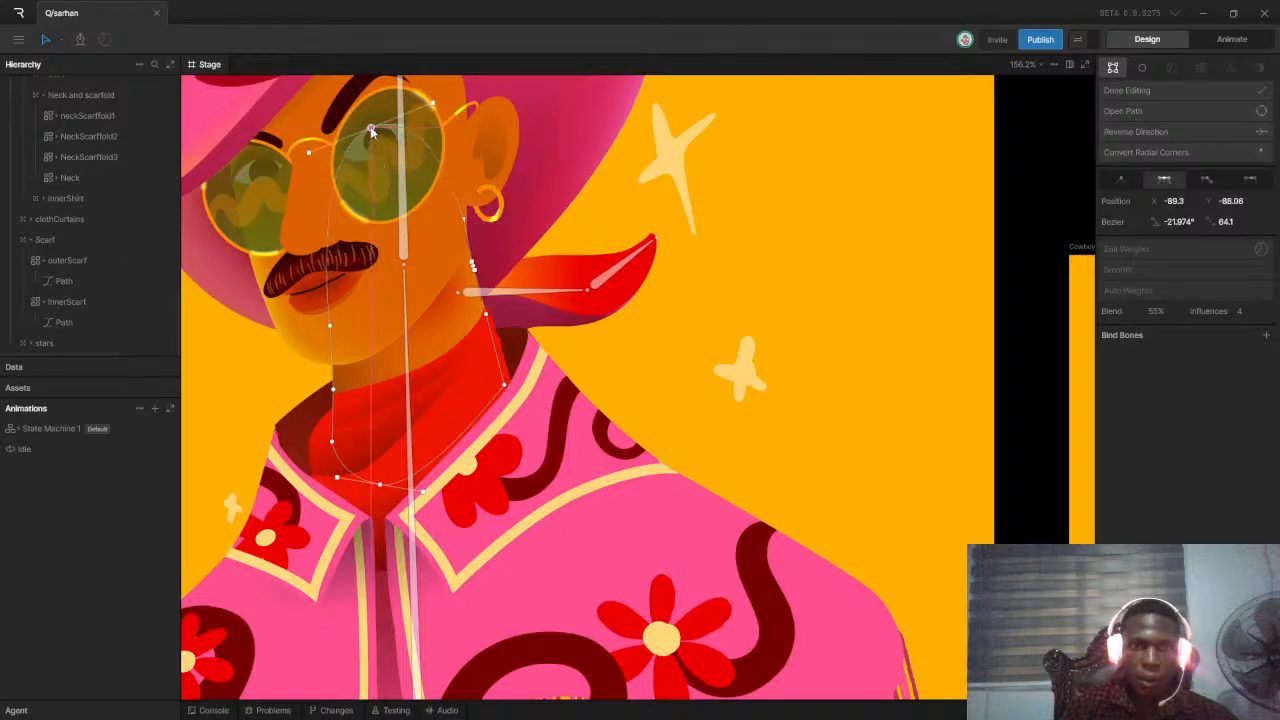
Move the Neck path's vertex beside the earring up to about X -3, Y -28 and finish path editing
{"action": "left_click", "coordinate": [464, 220]}
{"action": "left_click_drag", "start_coordinate": [461, 194], "coordinate": [460, 187]}
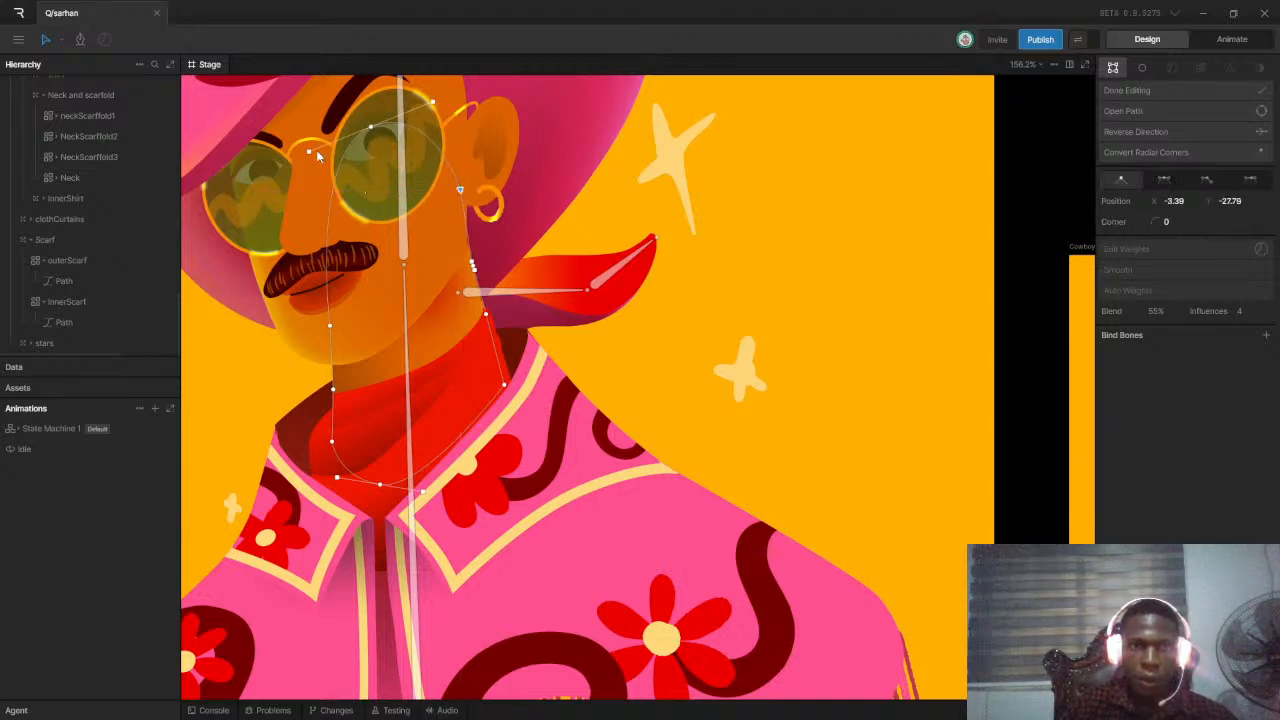
{"action": "left_click", "coordinate": [1128, 90]}
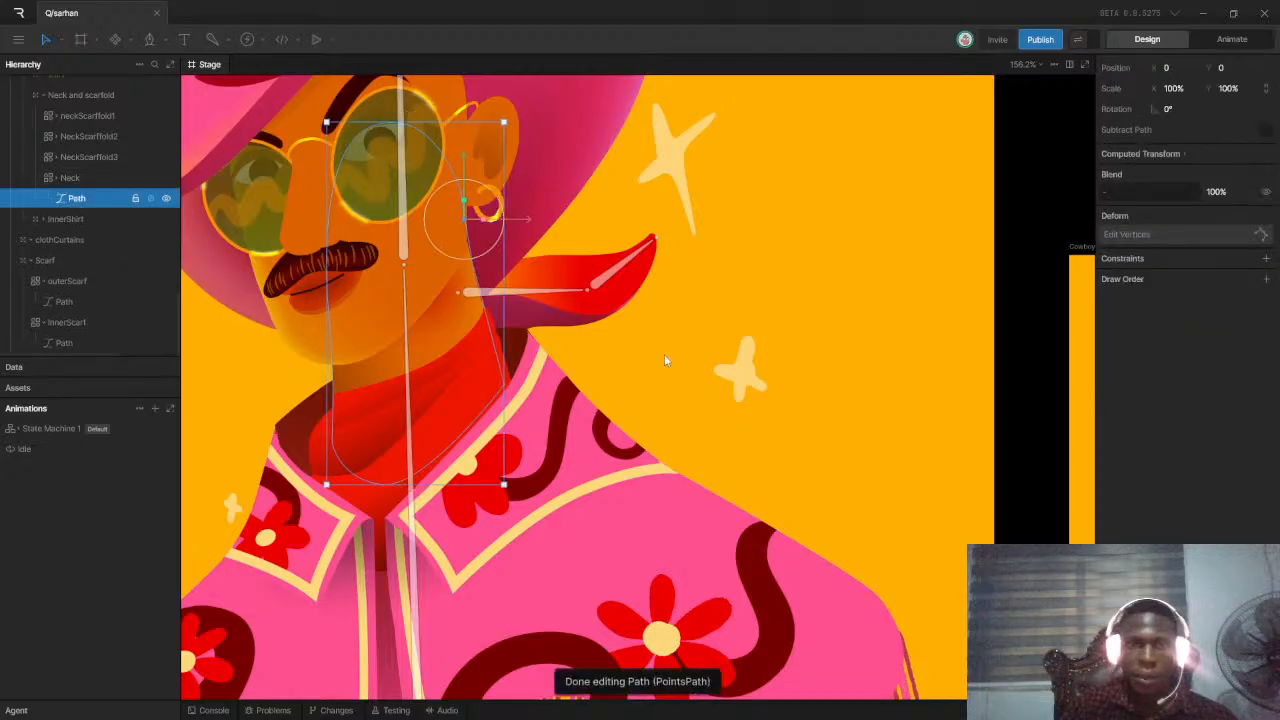
Play the Idle animation again and examine the joint between the neck, hat back and scarf tail up close
{"action": "left_click", "coordinate": [1231, 39]}
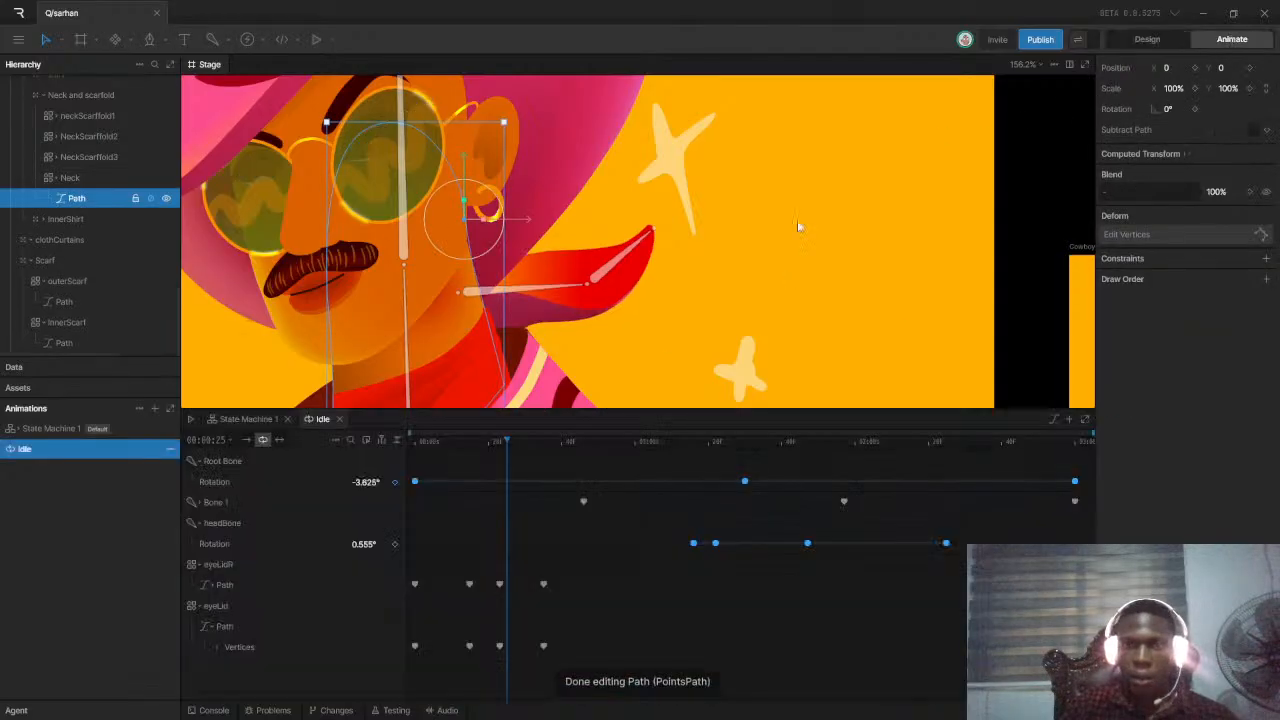
{"action": "key", "text": "space"}
{"action": "scroll", "coordinate": [444, 283], "scroll_direction": "down", "scroll_amount": 6}
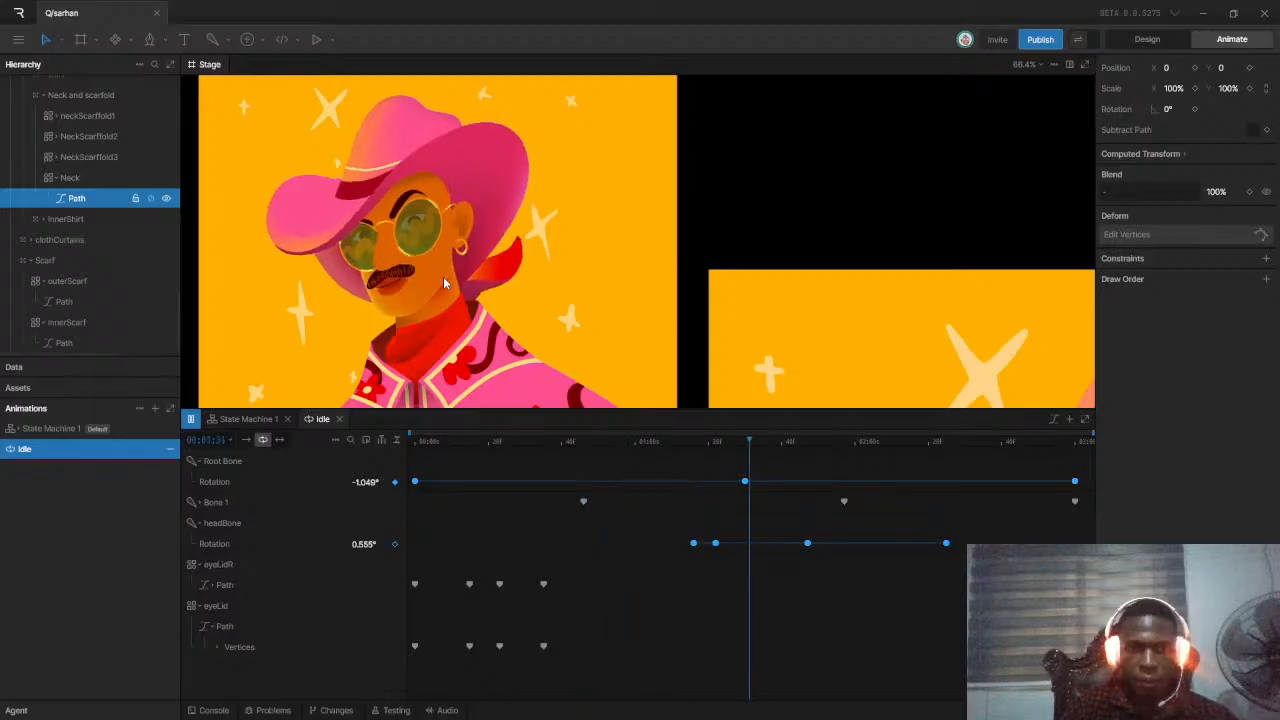
{"action": "scroll", "coordinate": [467, 280], "scroll_direction": "up", "scroll_amount": 3}
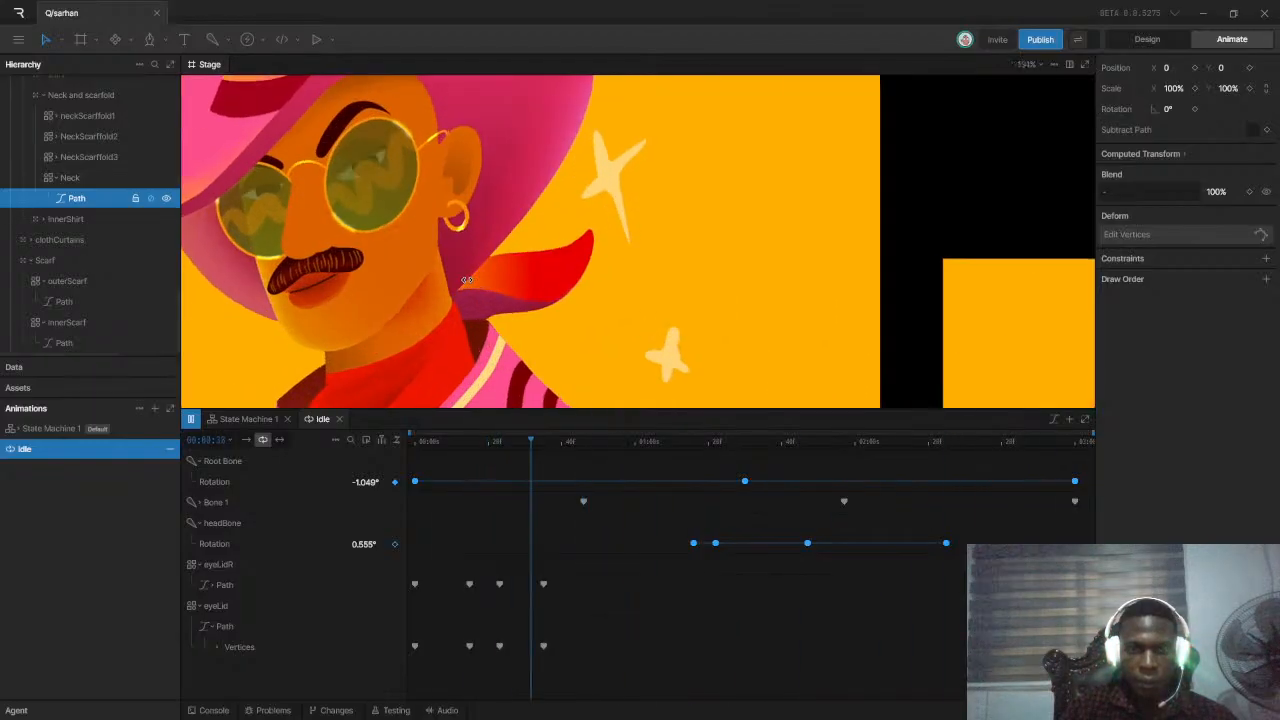
{"action": "scroll", "coordinate": [459, 253], "scroll_direction": "up", "scroll_amount": 5}
{"action": "scroll", "coordinate": [462, 245], "scroll_direction": "down", "scroll_amount": 3}
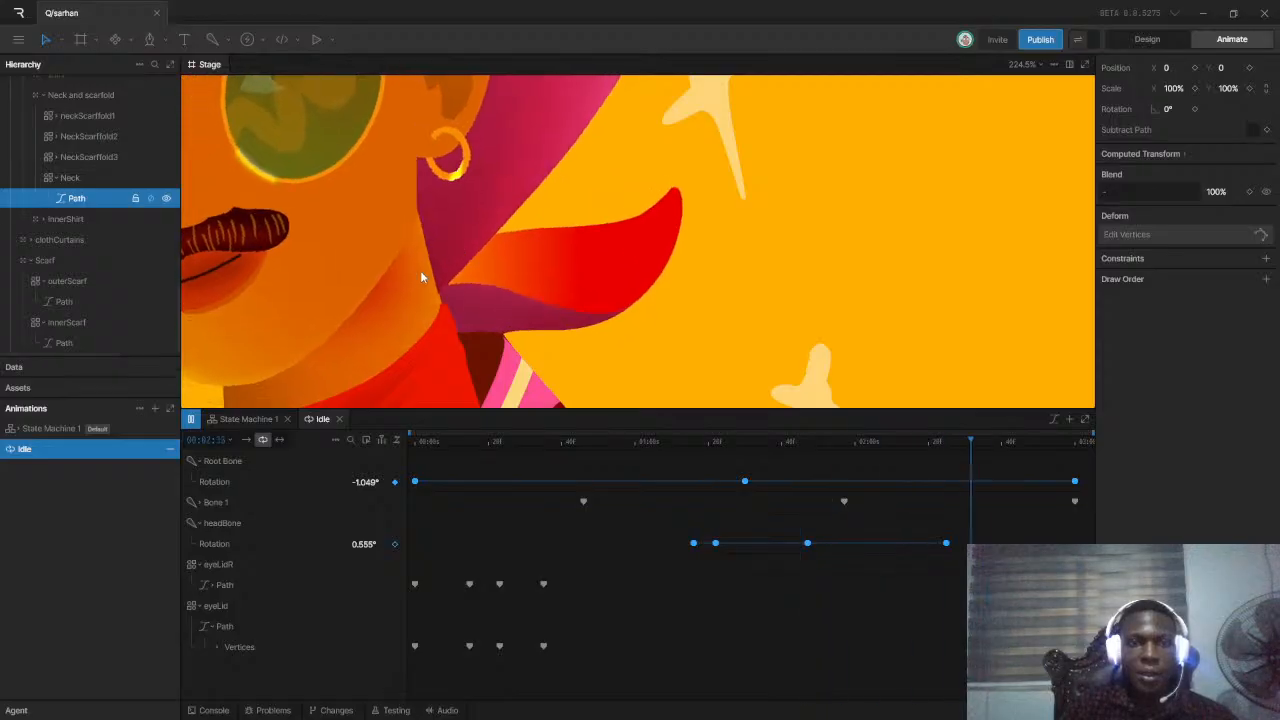
{"action": "key", "text": "space"}
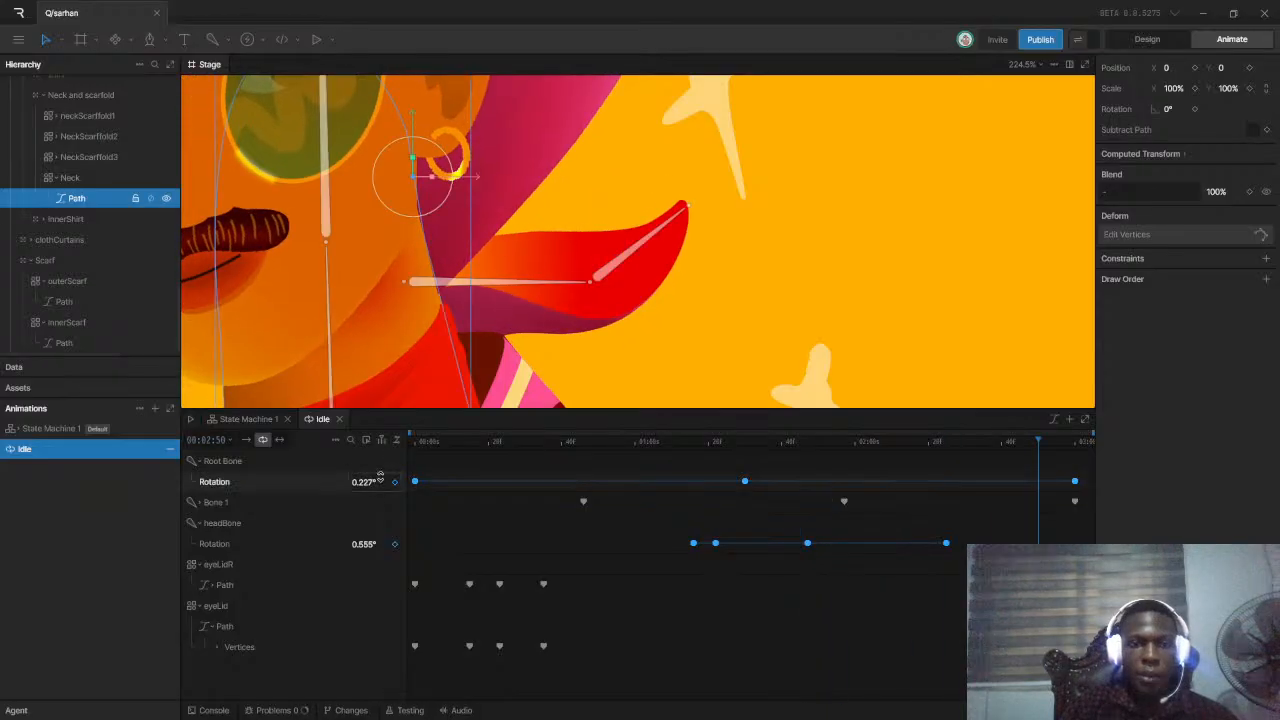
Pull the original hat-back path's two vertices along the neck to about X 316, Y 28 and X 330, Y 85 in Design mode
{"action": "left_click", "coordinate": [1147, 39]}
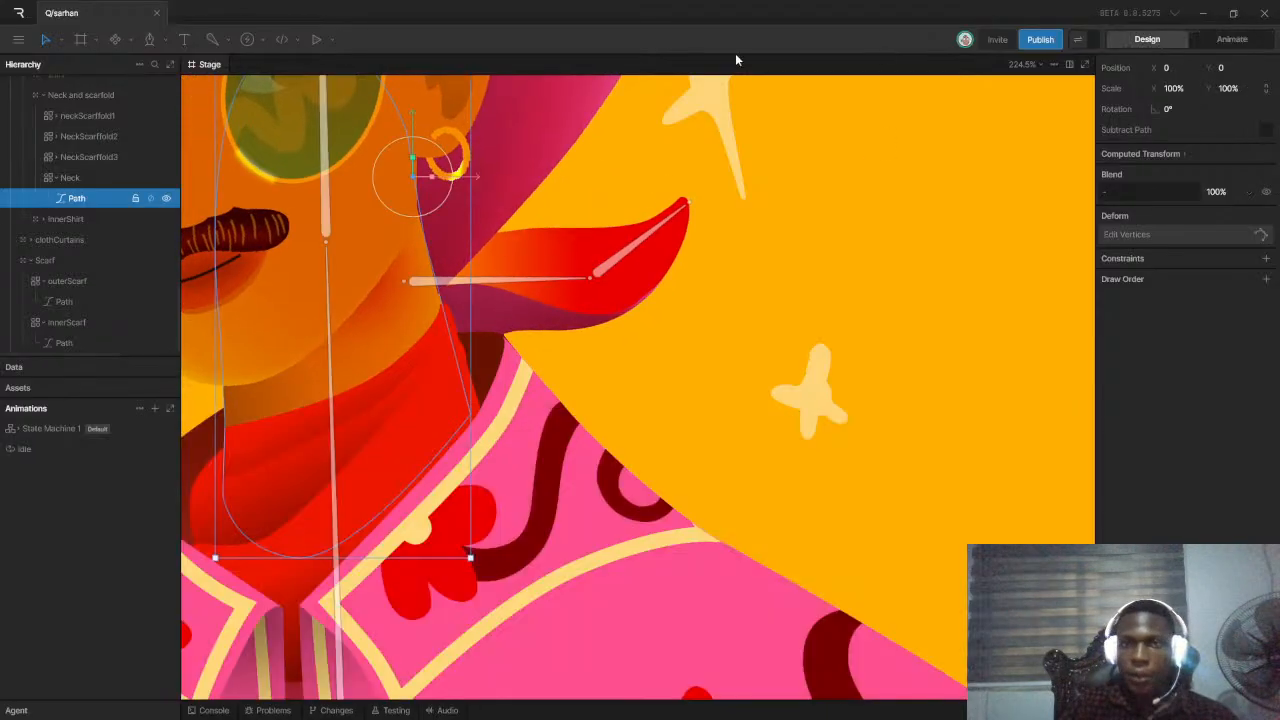
{"action": "scroll", "coordinate": [496, 200], "scroll_direction": "up", "scroll_amount": 1}
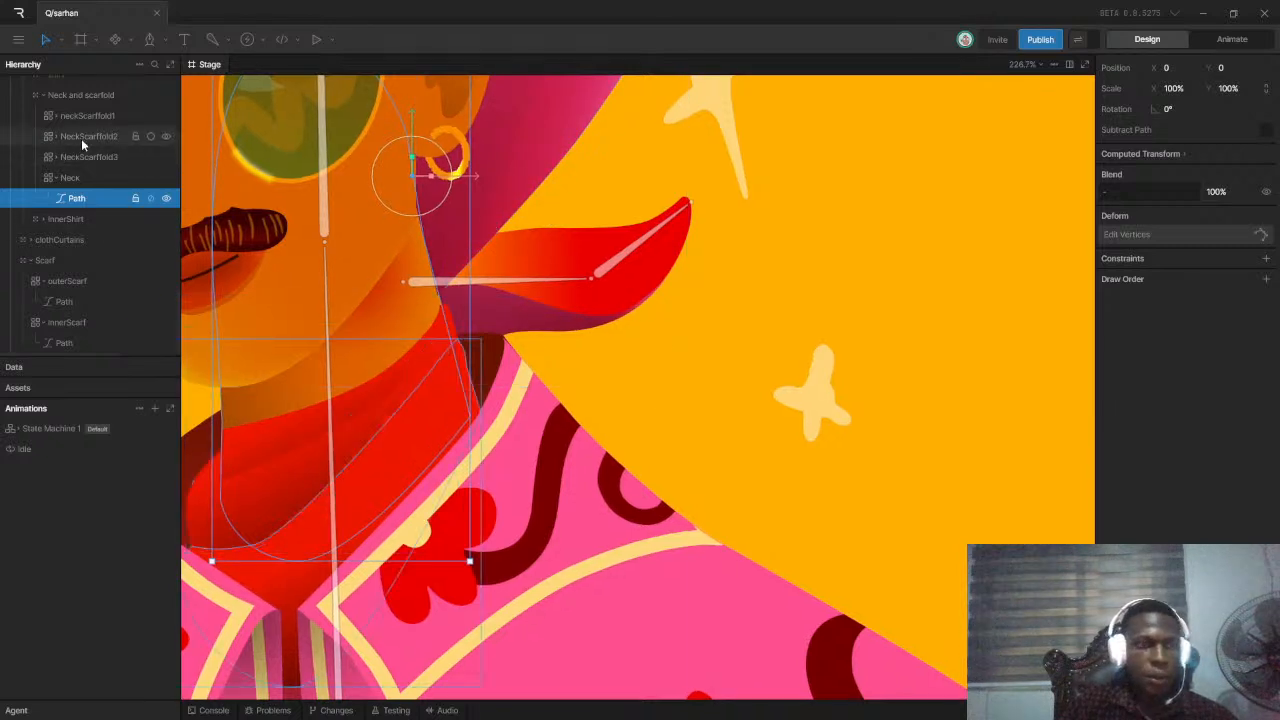
{"action": "scroll", "coordinate": [84, 145], "scroll_direction": "up", "scroll_amount": 5}
{"action": "scroll", "coordinate": [86, 150], "scroll_direction": "up", "scroll_amount": 4}
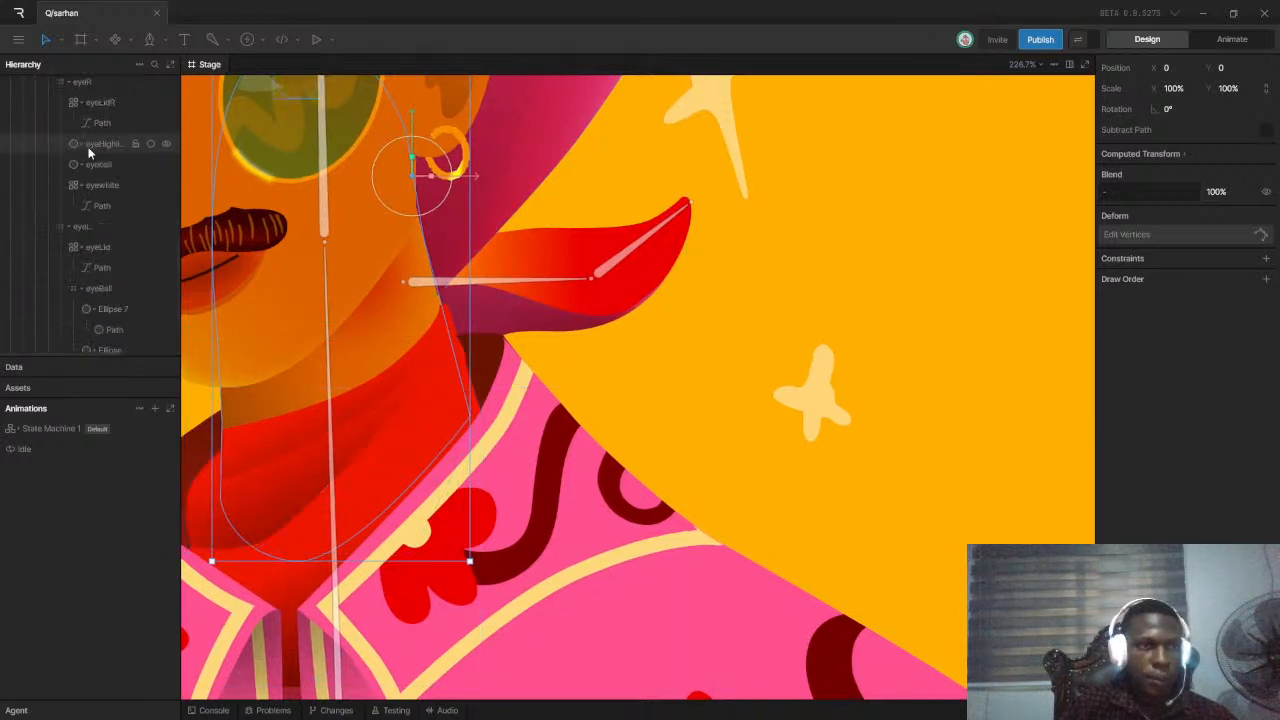
{"action": "left_click", "coordinate": [533, 188]}
{"action": "double_click", "coordinate": [476, 199]}
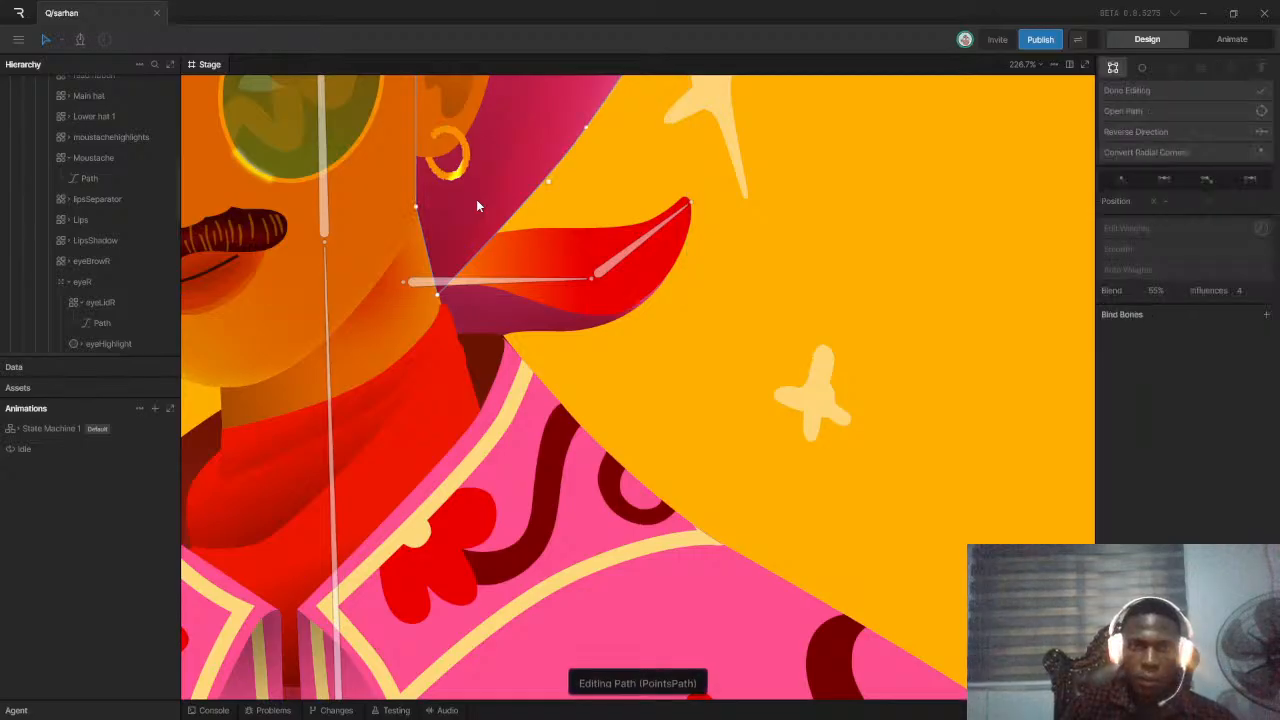
{"action": "scroll", "coordinate": [442, 206], "scroll_direction": "up", "scroll_amount": 4}
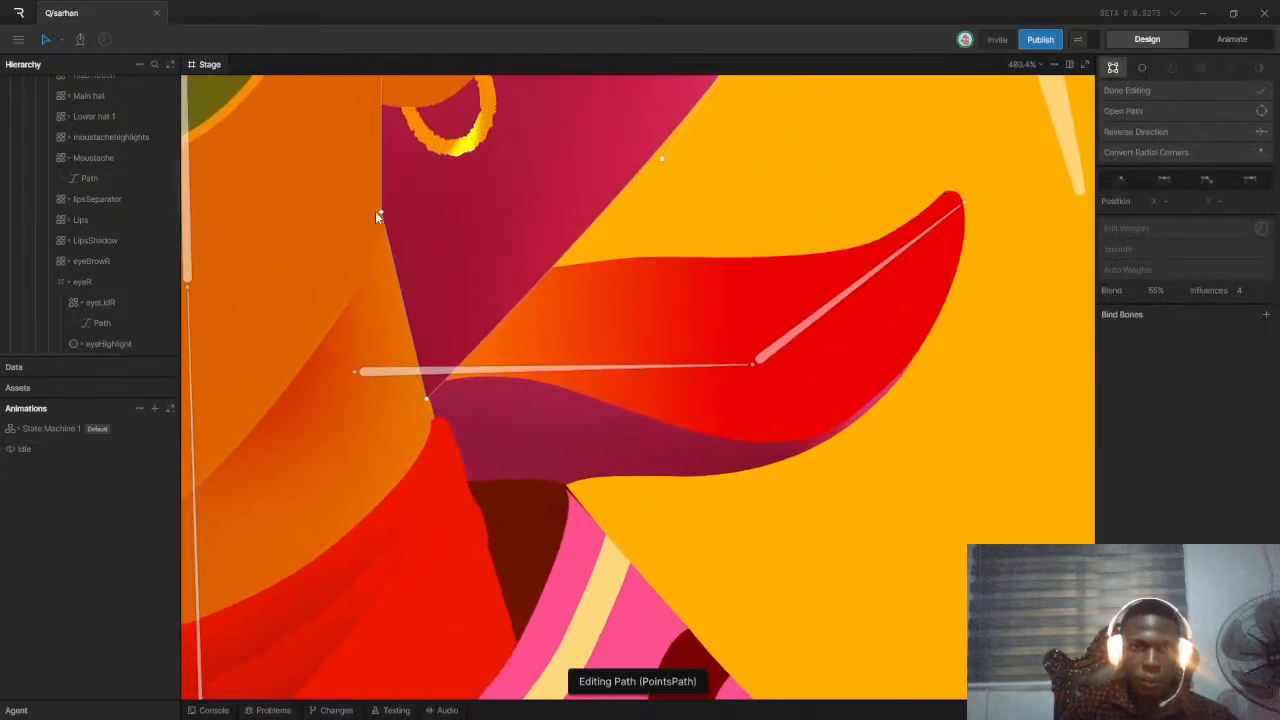
{"action": "left_click_drag", "start_coordinate": [380, 214], "coordinate": [392, 208]}
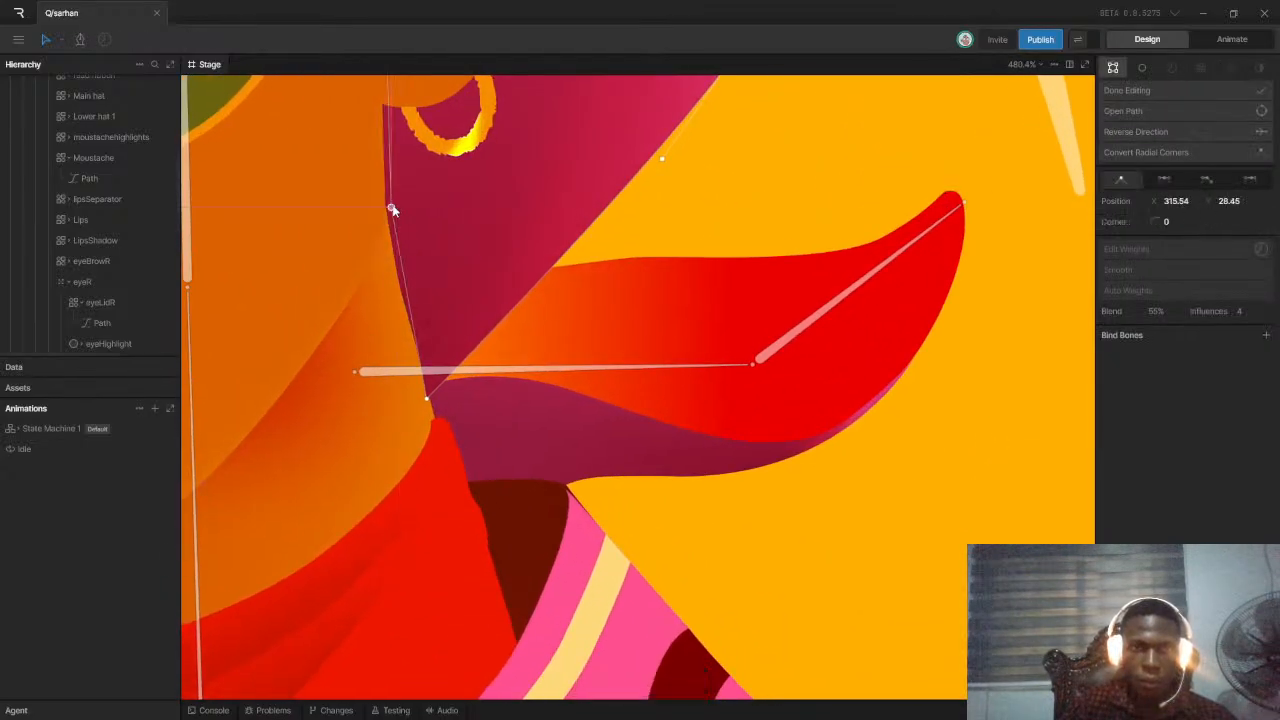
{"action": "mouse_move", "coordinate": [427, 401]}
{"action": "left_mouse_down"}
{"action": "mouse_move", "coordinate": [431, 378]}
{"action": "mouse_move", "coordinate": [437, 390]}
{"action": "left_mouse_up"}
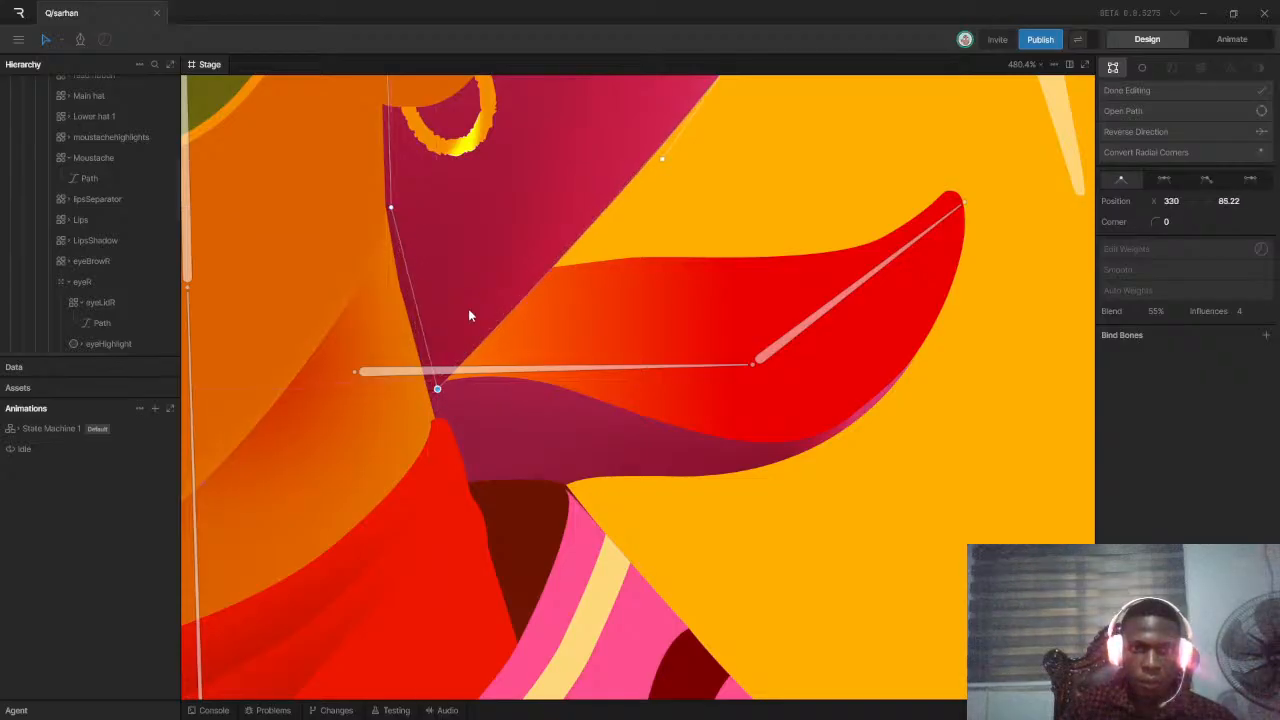
{"action": "scroll", "coordinate": [467, 310], "scroll_direction": "down", "scroll_amount": 5}
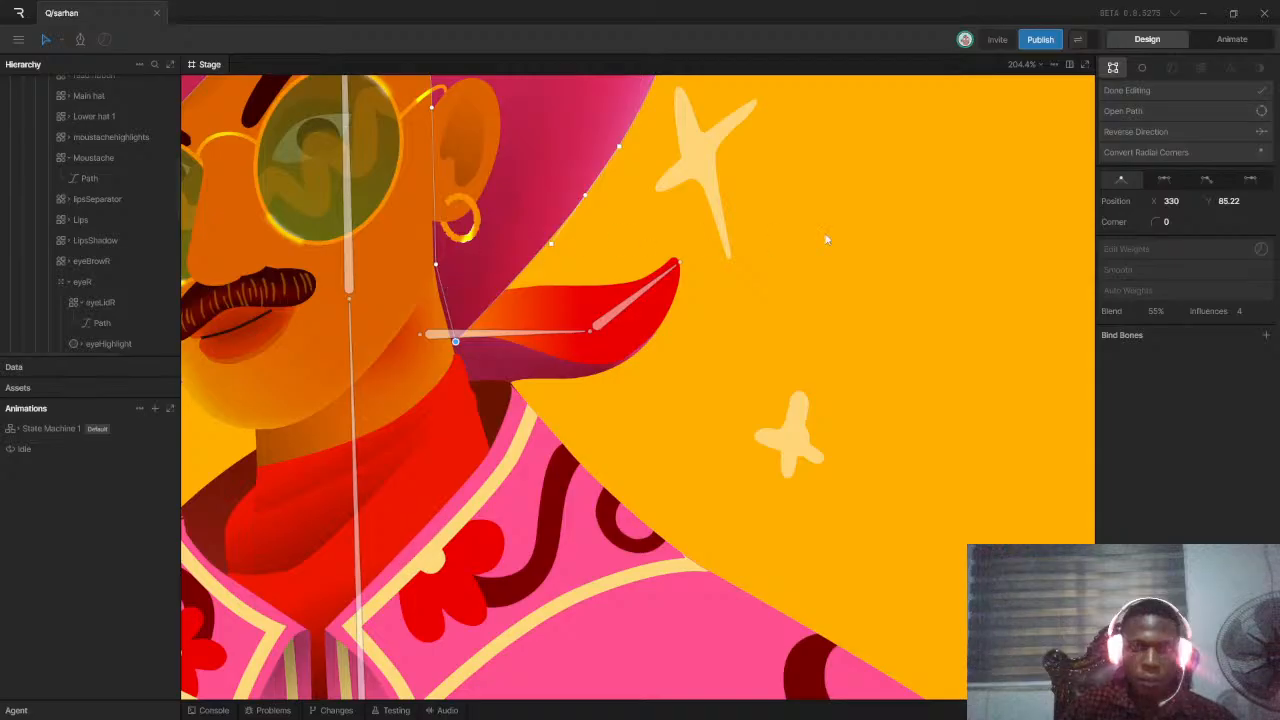
Move the original hat-back path's two neck-side vertices up to about X 317, Y 3 and X 366, Y 46, then finish path editing
{"action": "left_click", "coordinate": [1160, 90]}
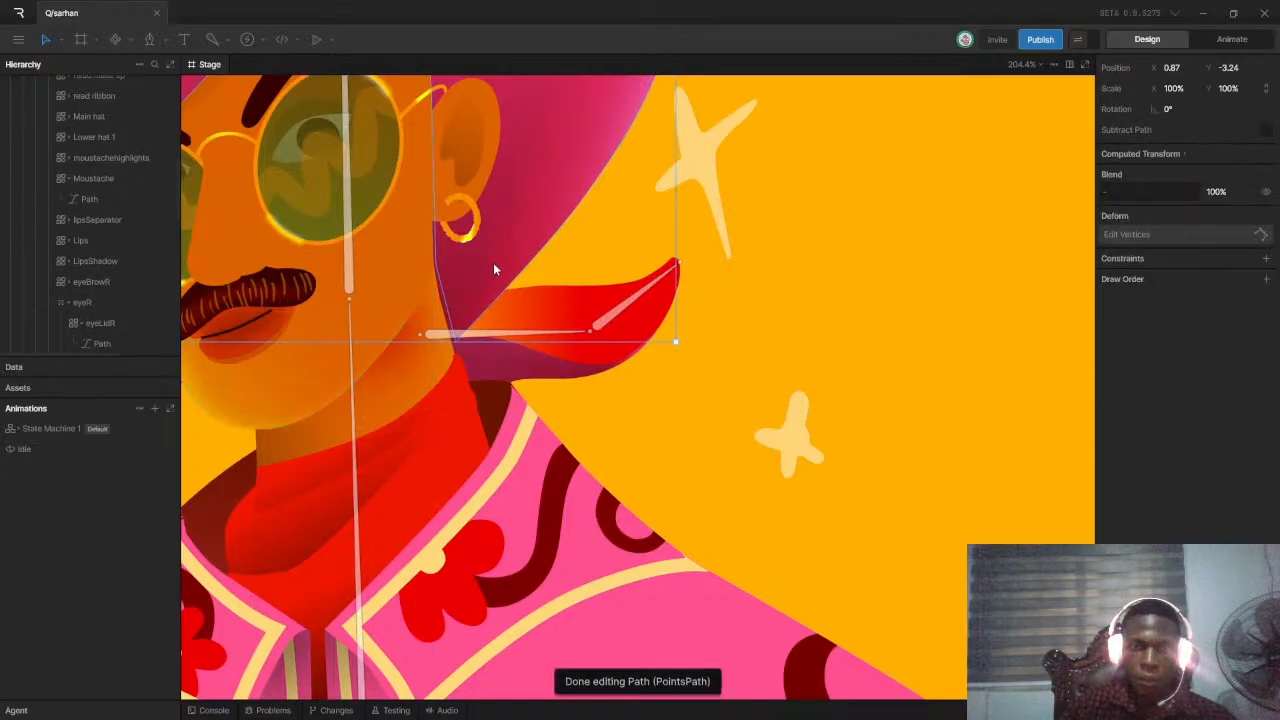
{"action": "scroll", "coordinate": [452, 303], "scroll_direction": "up", "scroll_amount": 3}
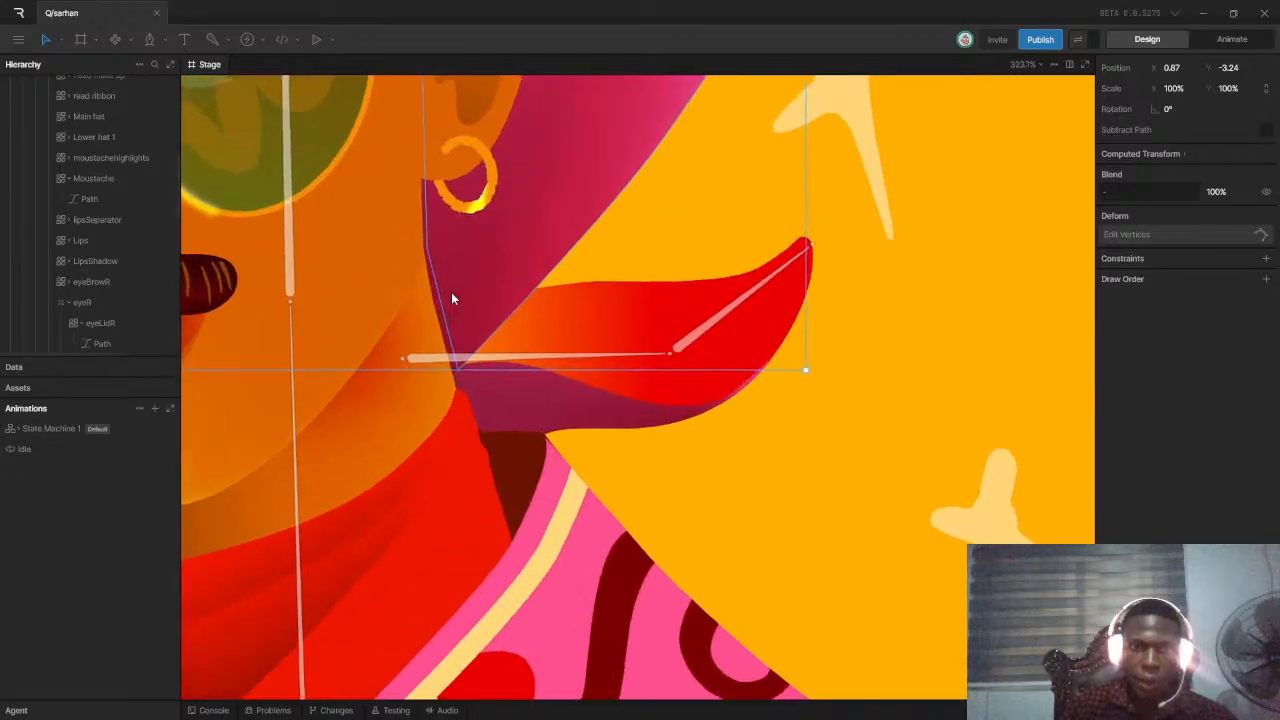
{"action": "double_click", "coordinate": [451, 292]}
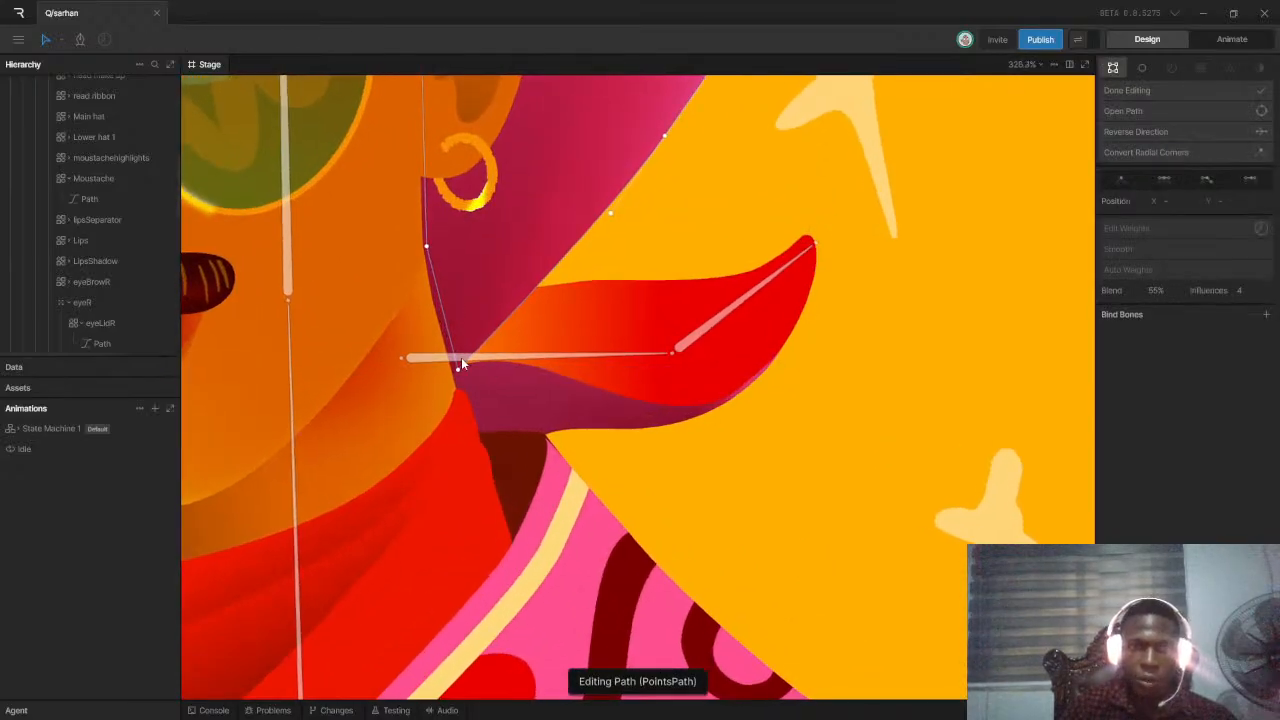
{"action": "left_click_drag", "start_coordinate": [458, 372], "coordinate": [478, 350]}
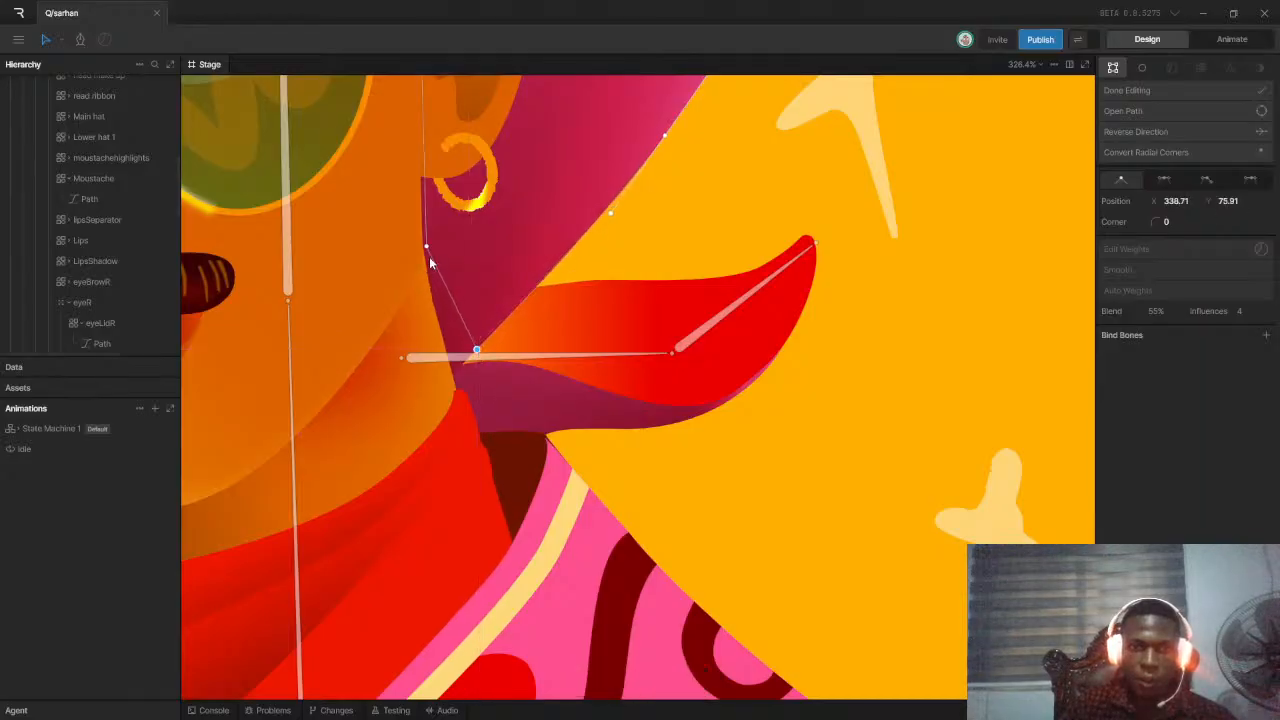
{"action": "left_click_drag", "start_coordinate": [427, 249], "coordinate": [430, 194]}
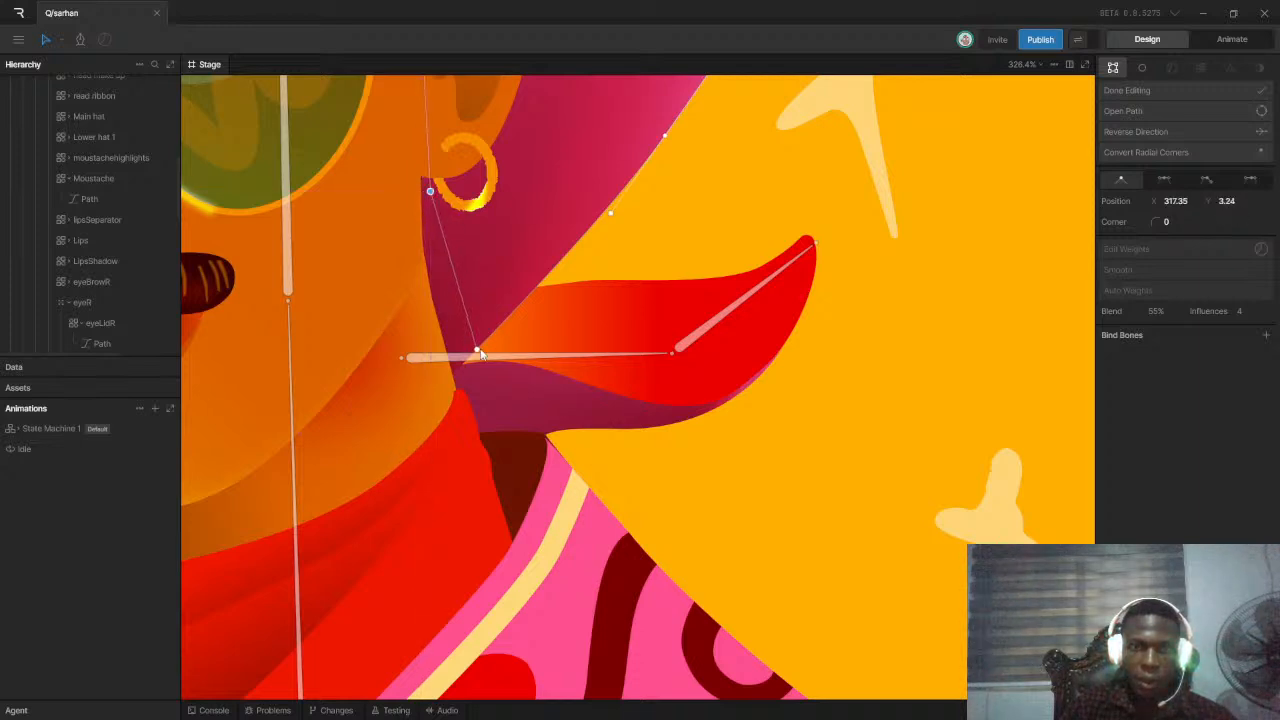
{"action": "left_click_drag", "start_coordinate": [479, 353], "coordinate": [538, 288]}
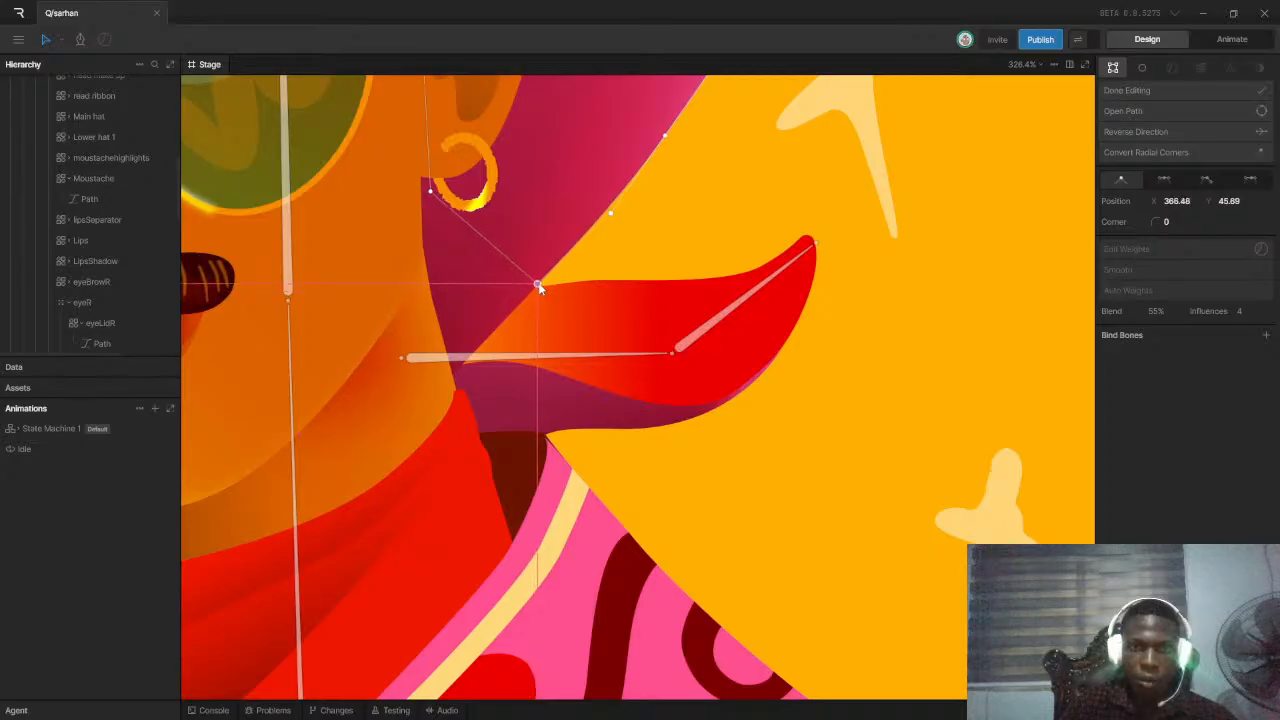
{"action": "scroll", "coordinate": [538, 287], "scroll_direction": "down", "scroll_amount": 10}
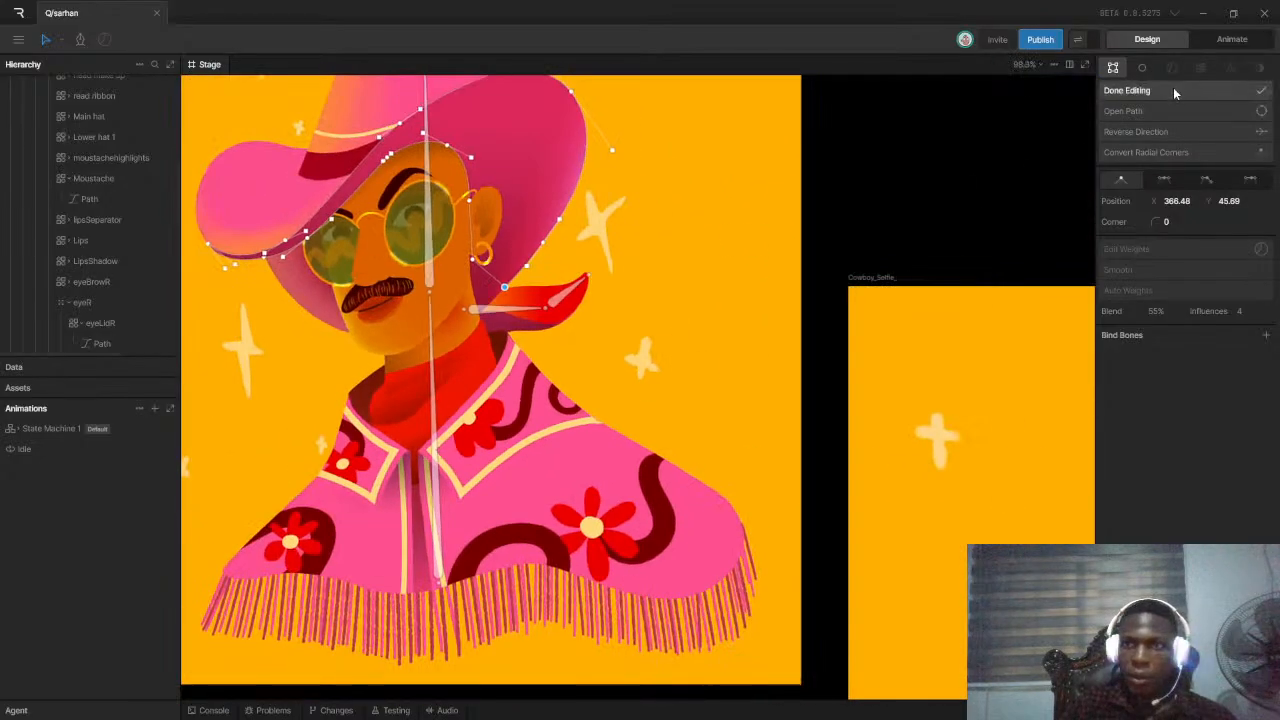
{"action": "left_click", "coordinate": [1173, 88]}
Play the Idle animation and examine the joint between the hat back, neck and scarf tail up close
{"action": "left_click", "coordinate": [1231, 39]}
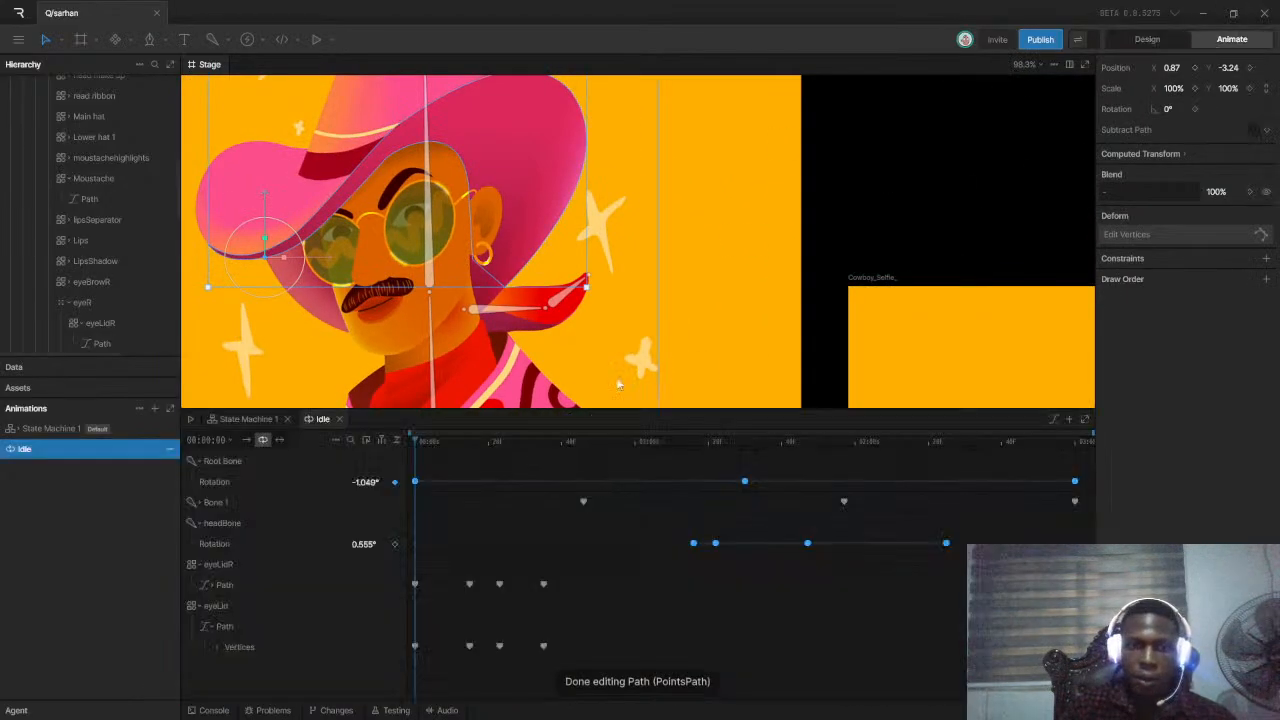
{"action": "key", "text": "space"}
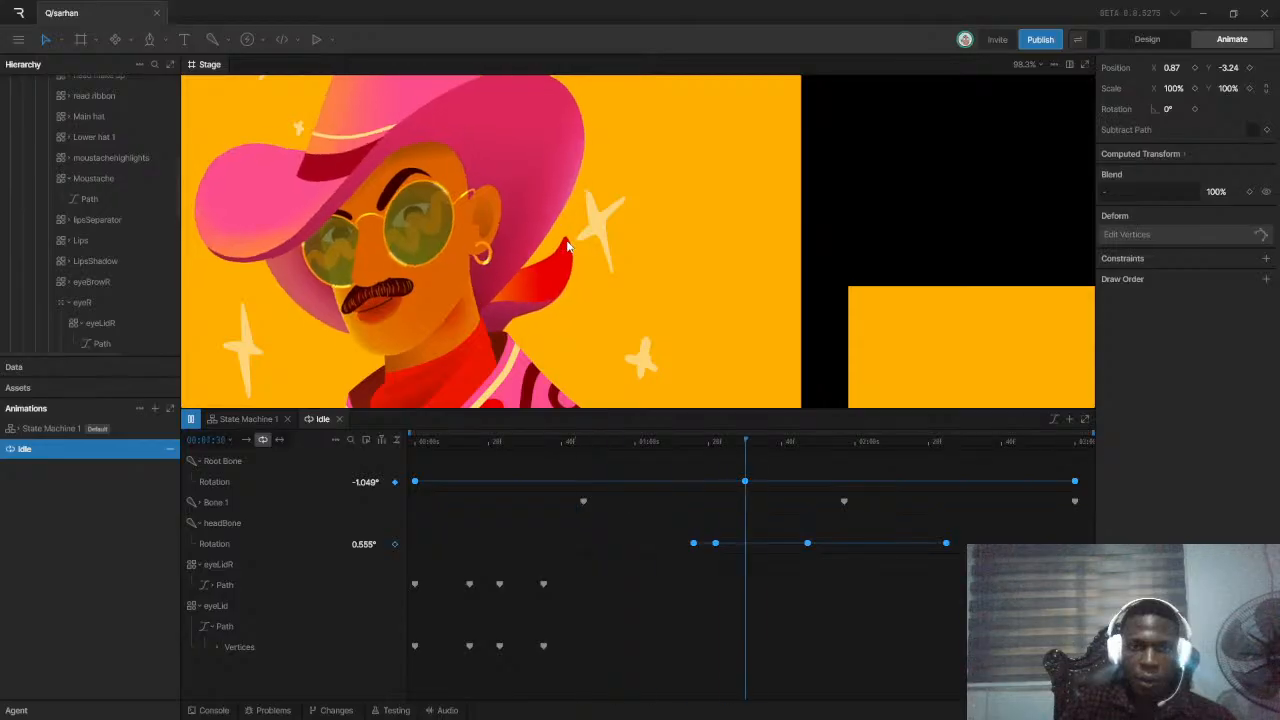
{"action": "scroll", "coordinate": [495, 278], "scroll_direction": "up", "scroll_amount": 5}
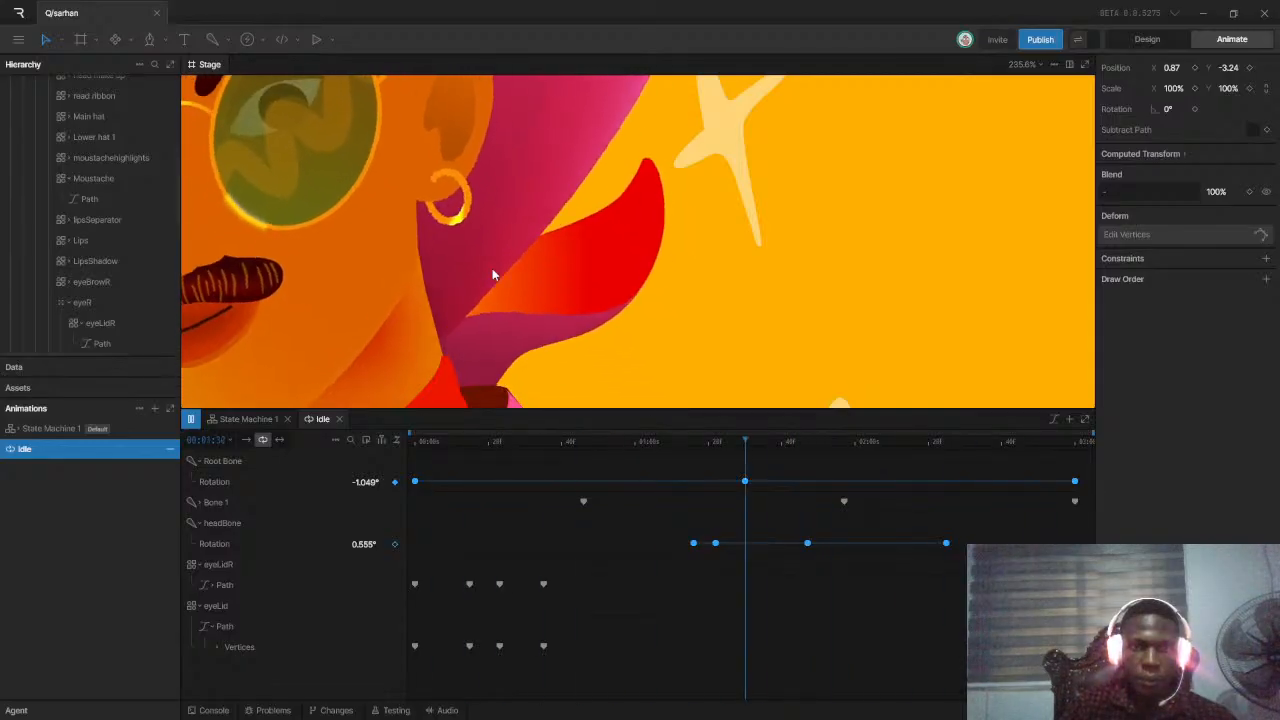
{"action": "scroll", "coordinate": [492, 268], "scroll_direction": "down", "scroll_amount": 5}
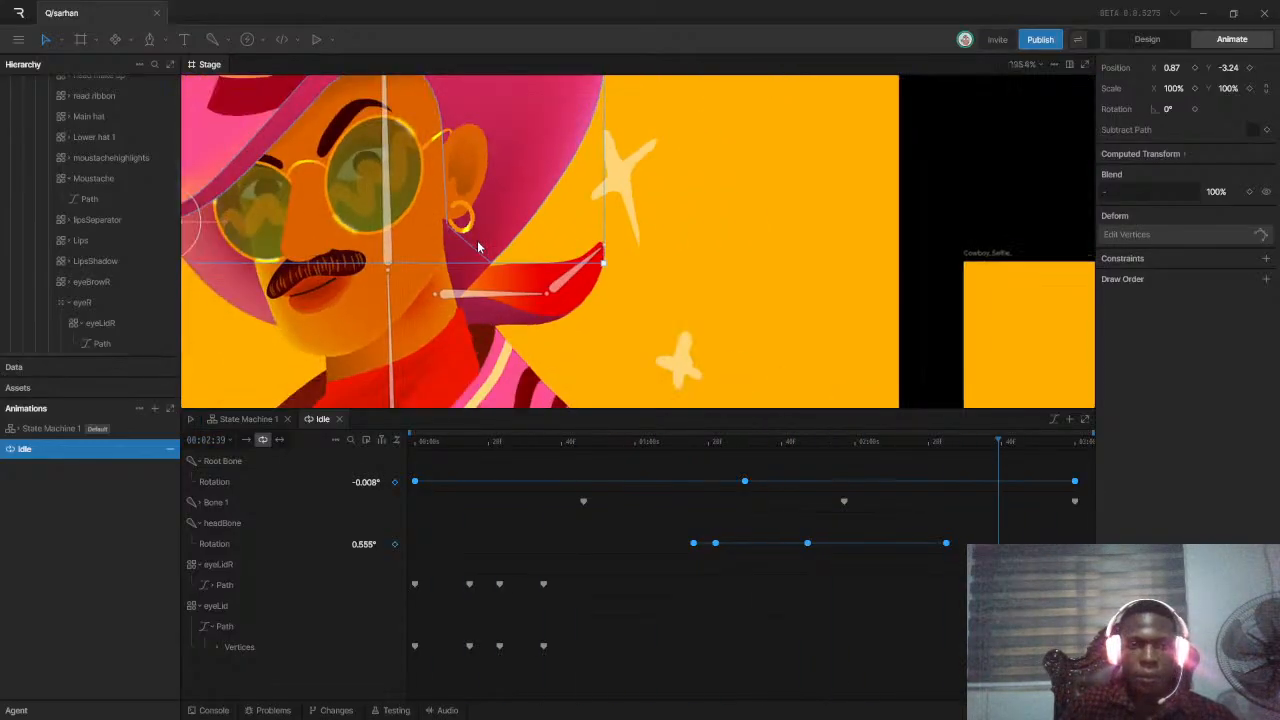
Edit the Neck group's paths in Design mode and remove the small cluster of vertices on the neck's edge below the earring
{"action": "left_click", "coordinate": [1148, 39]}
{"action": "scroll", "coordinate": [460, 260], "scroll_direction": "up", "scroll_amount": 8}
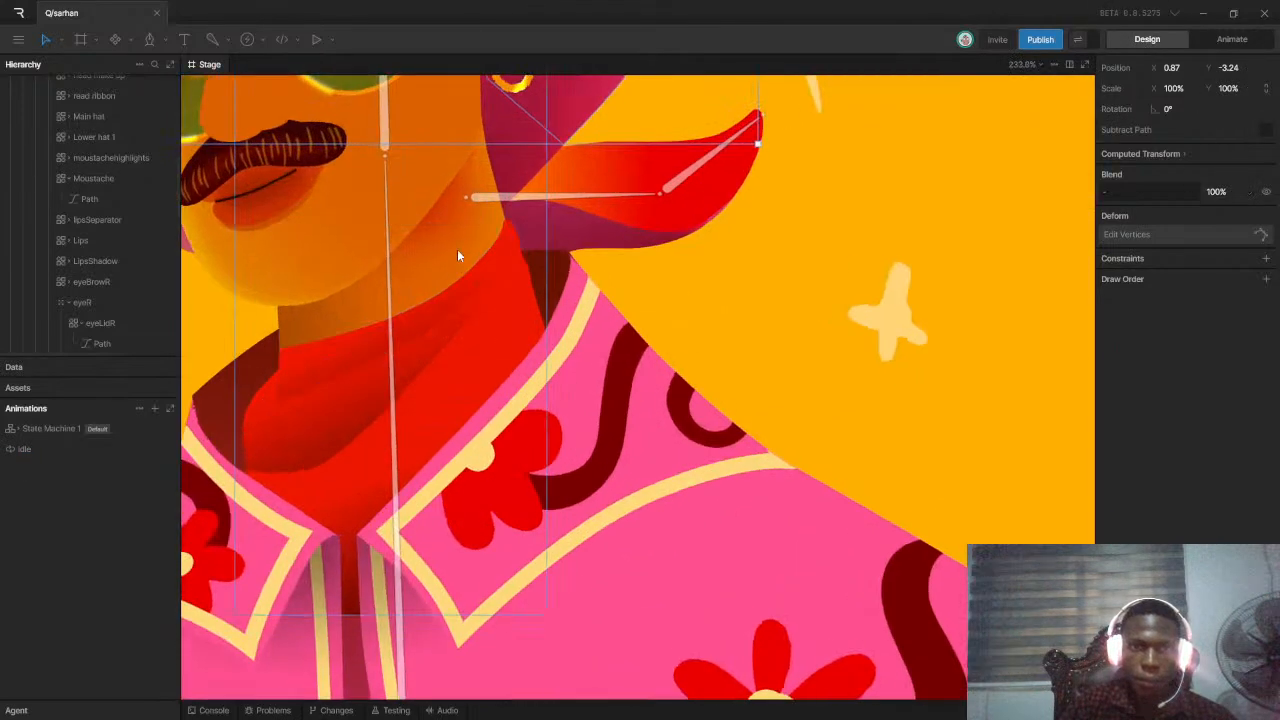
{"action": "left_click", "coordinate": [456, 248]}
{"action": "scroll", "coordinate": [466, 262], "scroll_direction": "down", "scroll_amount": 2}
{"action": "scroll", "coordinate": [477, 276], "scroll_direction": "down", "scroll_amount": 3}
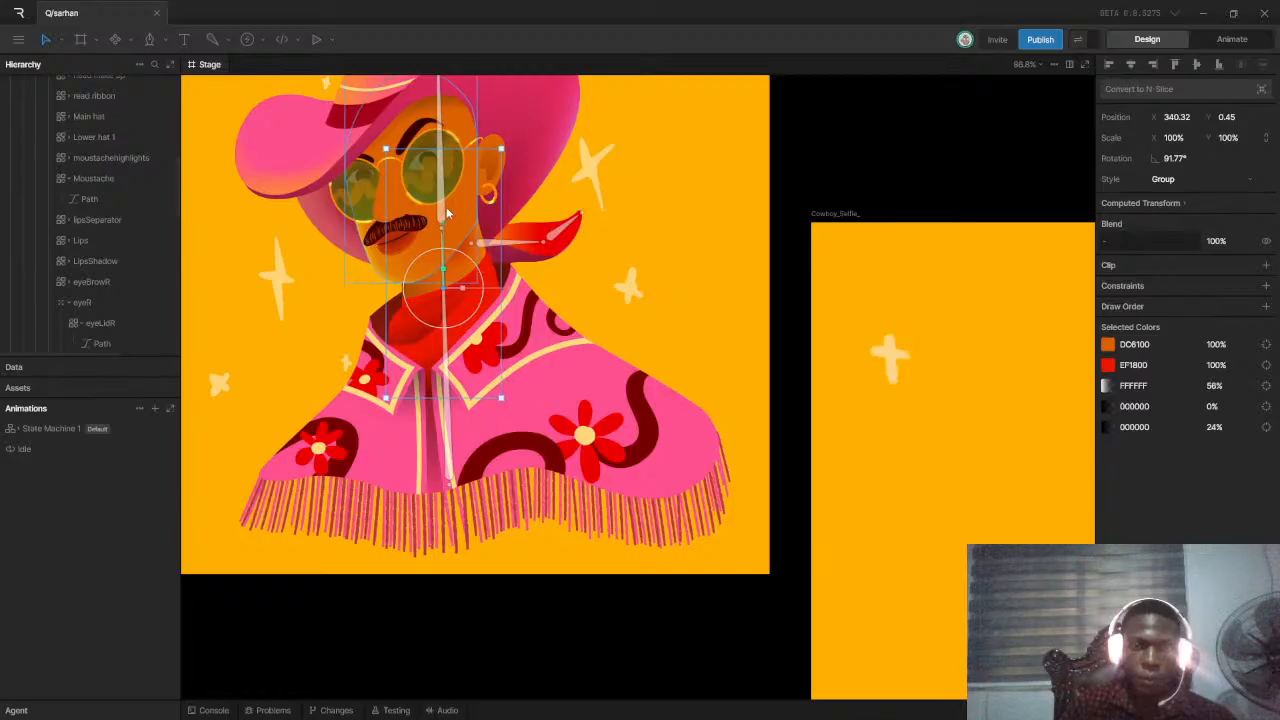
{"action": "key", "text": "Return"}
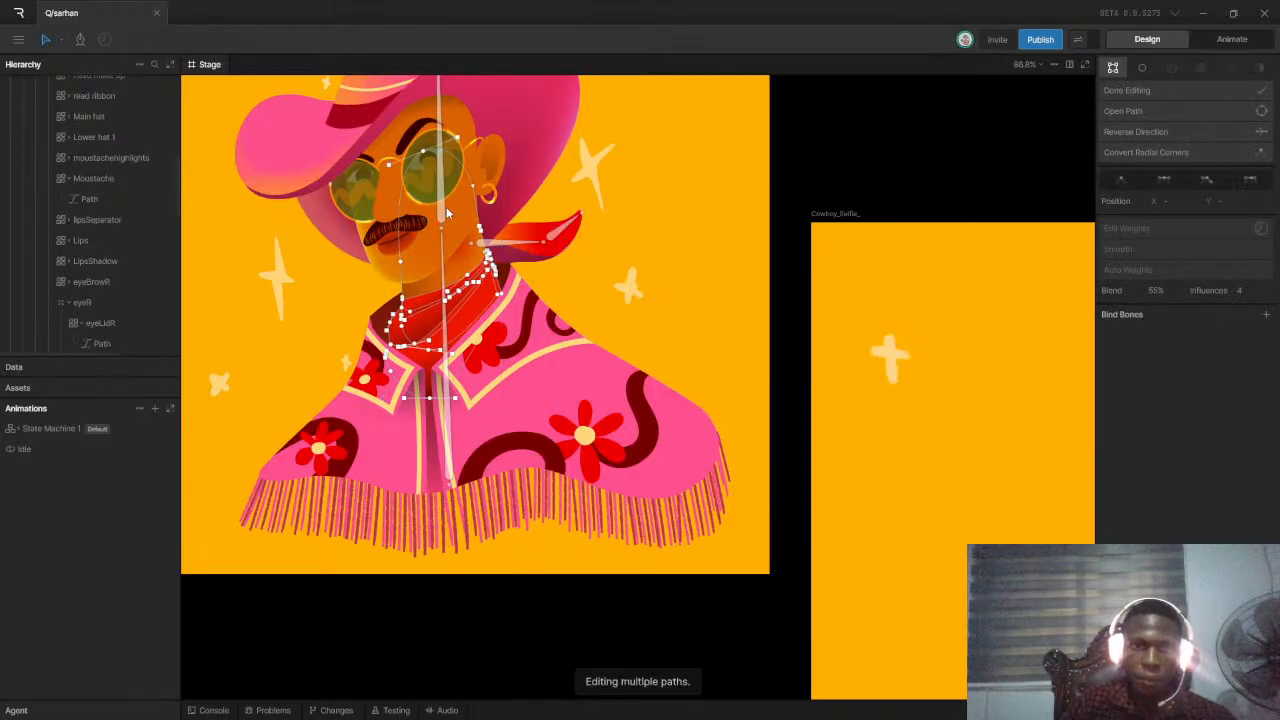
{"action": "scroll", "coordinate": [446, 207], "scroll_direction": "up", "scroll_amount": 4}
{"action": "scroll", "coordinate": [486, 200], "scroll_direction": "up", "scroll_amount": 8}
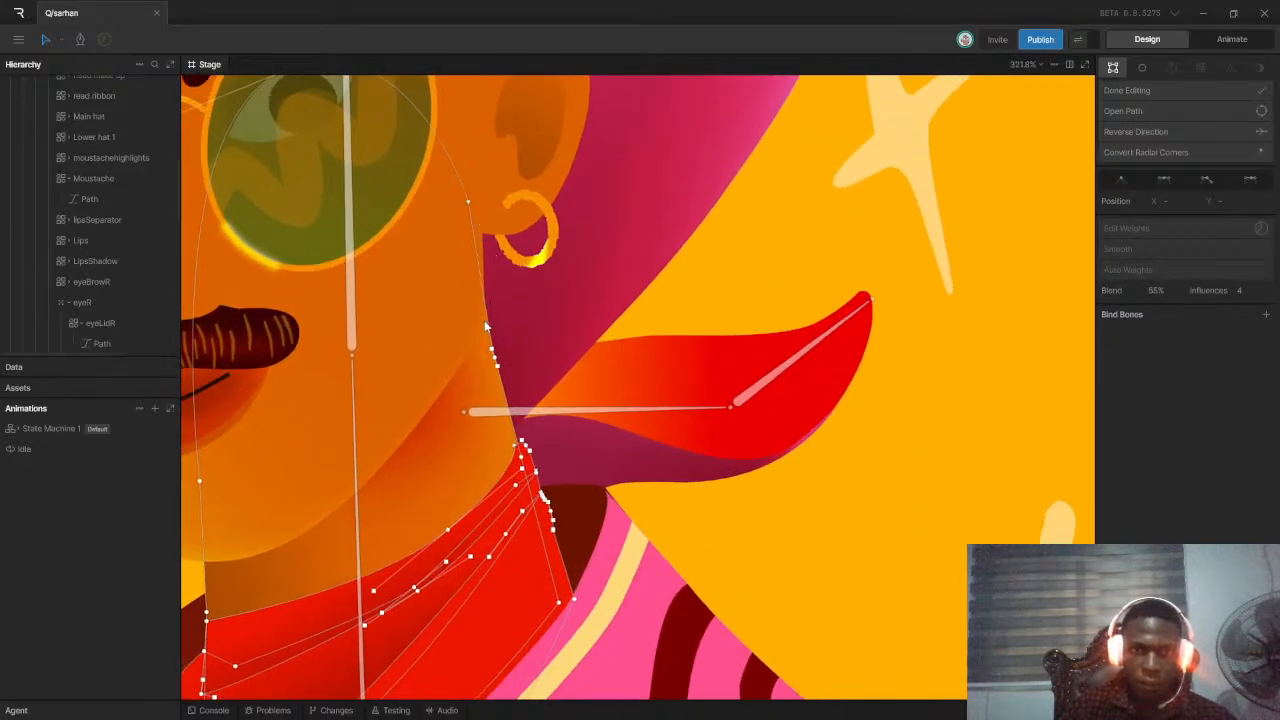
{"action": "left_click_drag", "start_coordinate": [491, 353], "coordinate": [496, 332]}
{"action": "key", "text": "ctrl+z"}
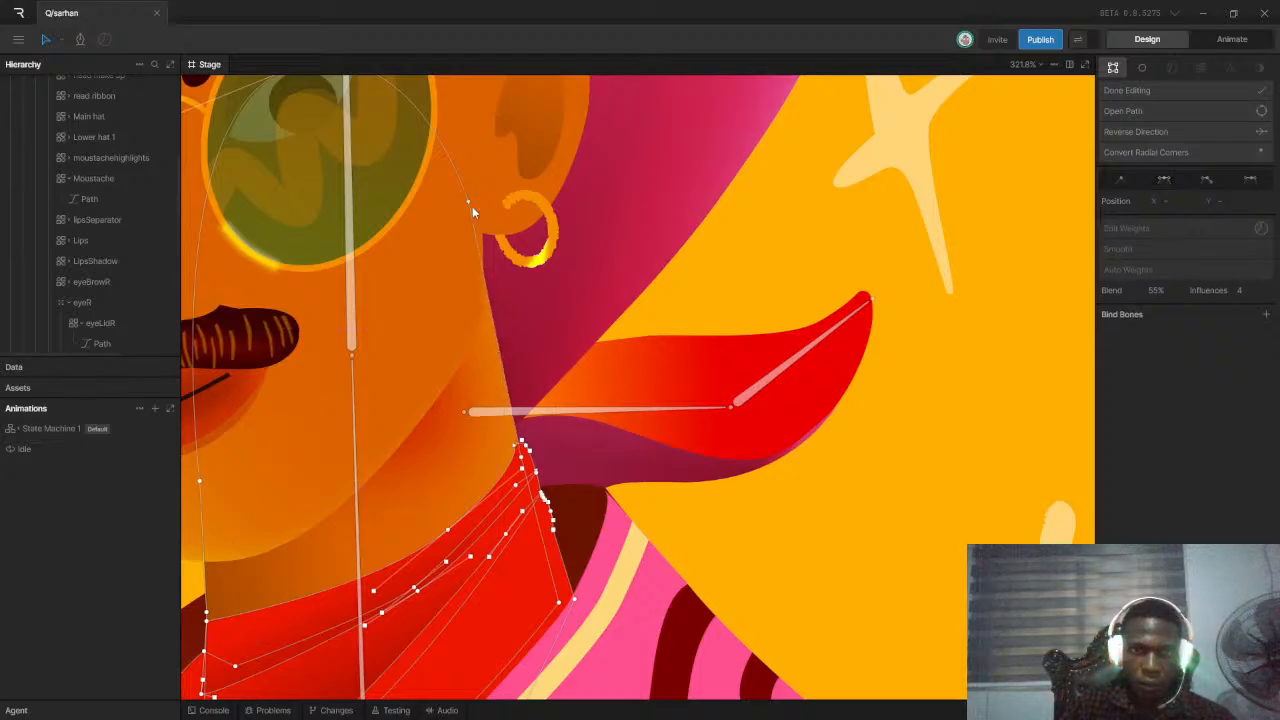
Raise the Neck path's vertex between the glasses and the ear to about X -4, Y -56 and finish path editing
{"action": "left_click_drag", "start_coordinate": [470, 201], "coordinate": [470, 153]}
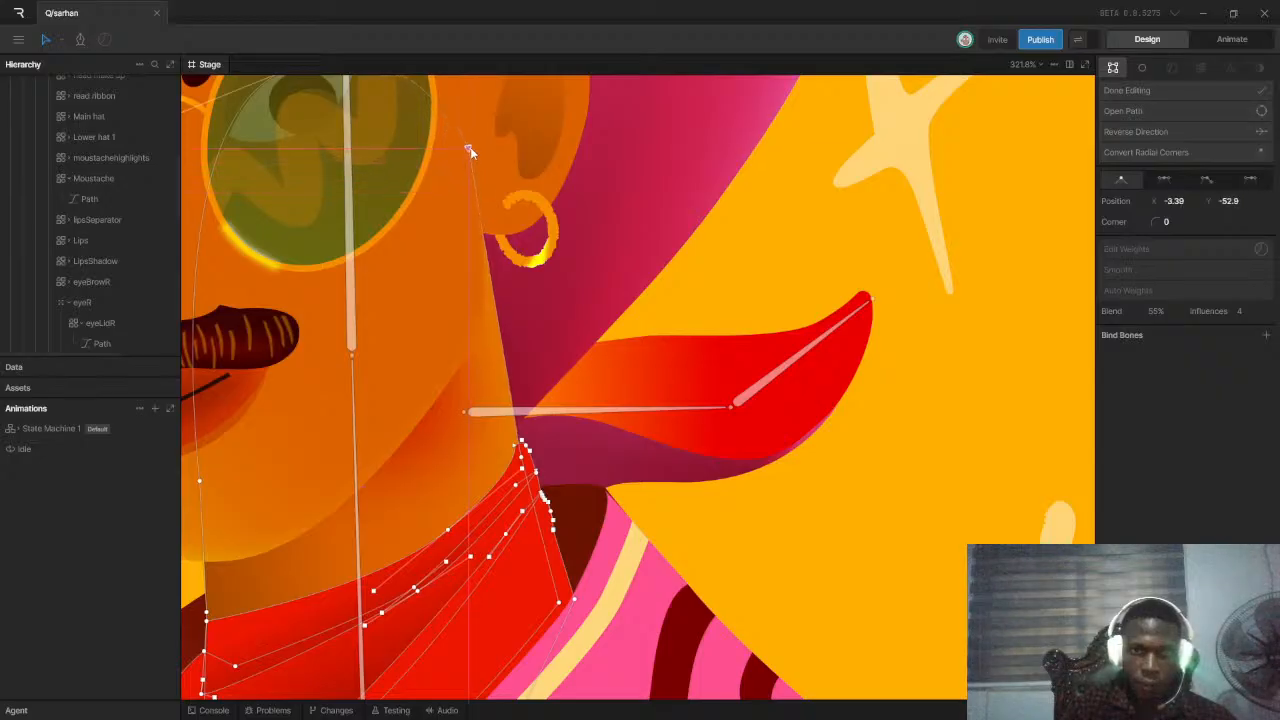
{"action": "scroll", "coordinate": [469, 142], "scroll_direction": "down", "scroll_amount": 5}
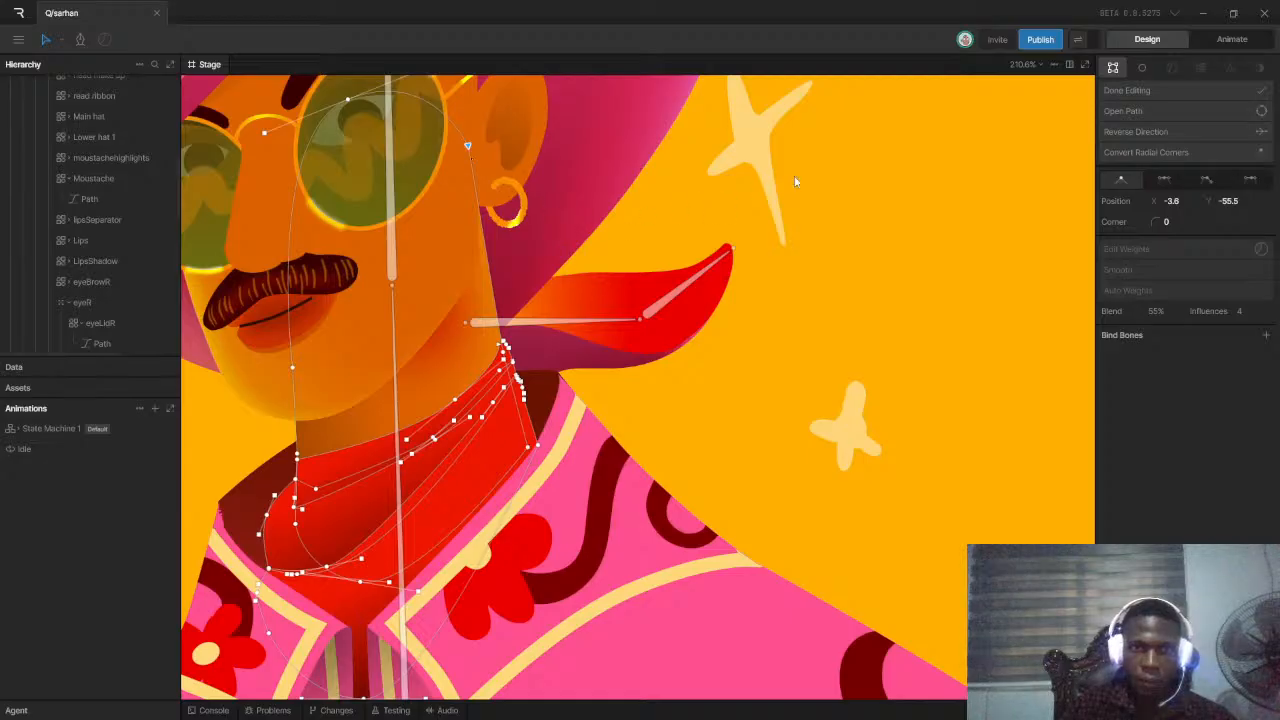
{"action": "left_click", "coordinate": [1120, 92]}
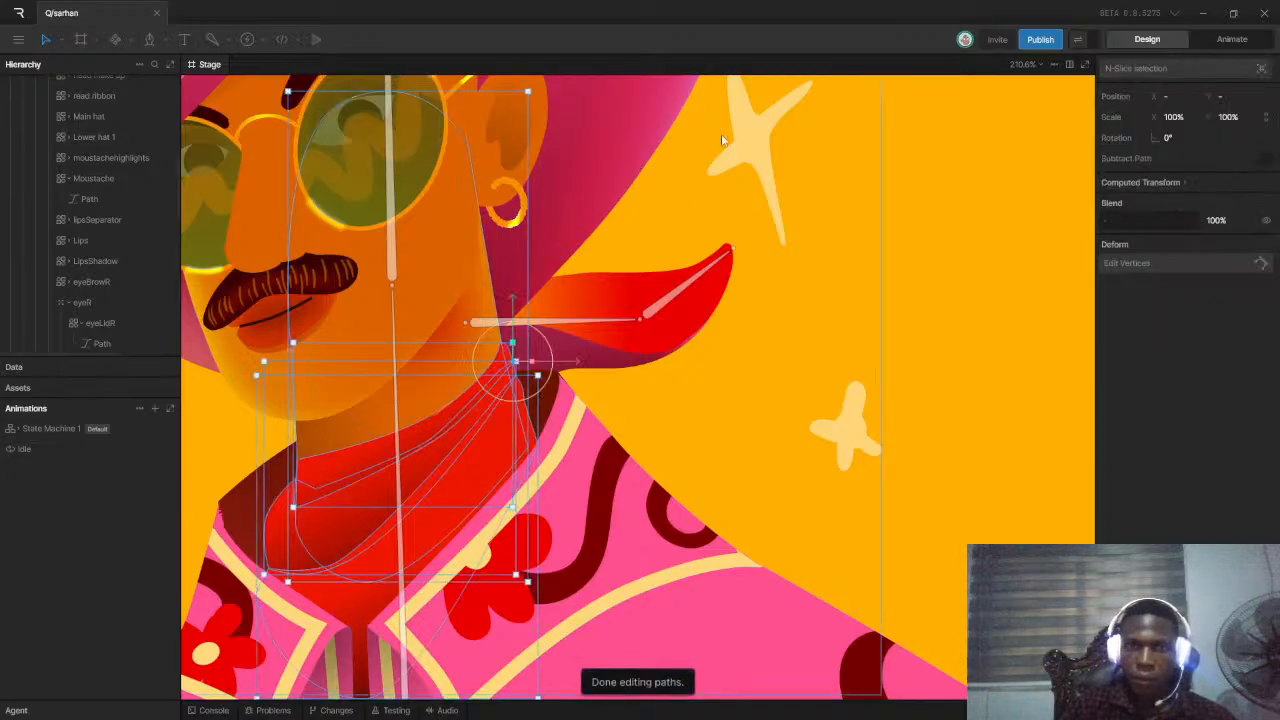
Move the original hat-back path's vertex beside the earring up behind the ear to about X 356, Y -52 and finish editing
{"action": "double_click", "coordinate": [610, 173]}
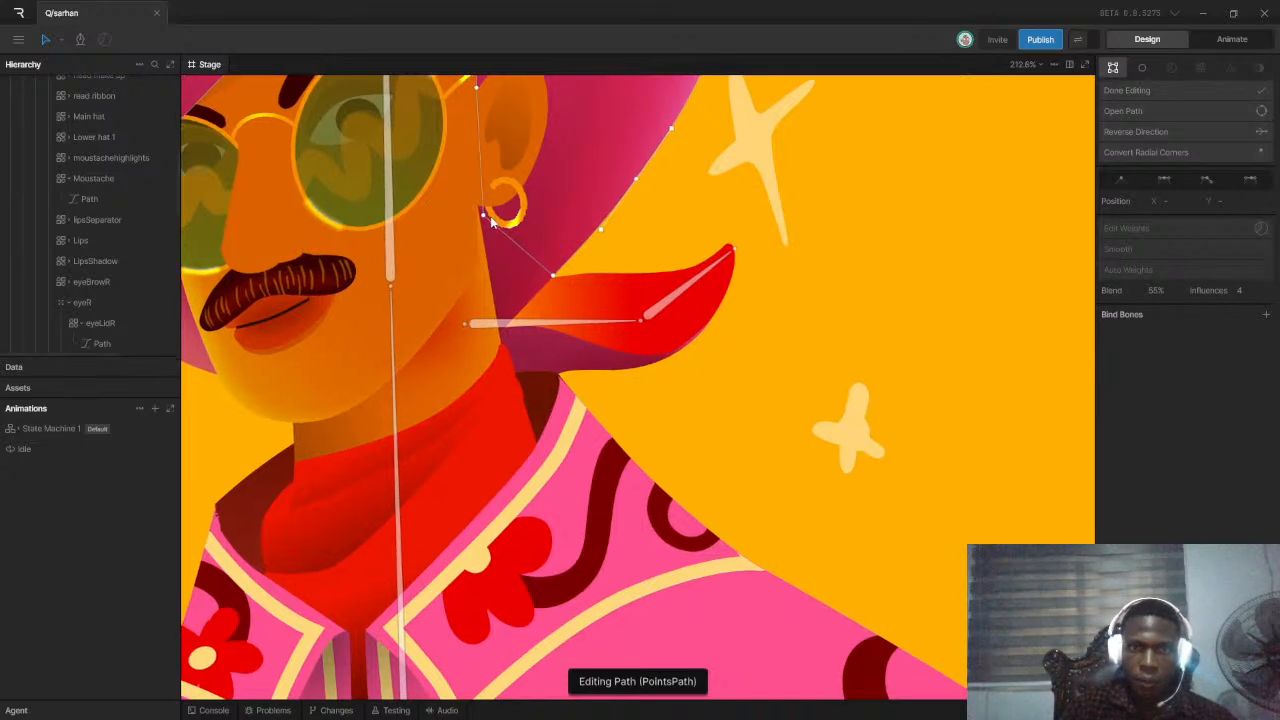
{"action": "left_click_drag", "start_coordinate": [483, 217], "coordinate": [539, 132]}
{"action": "scroll", "coordinate": [556, 159], "scroll_direction": "down", "scroll_amount": 5}
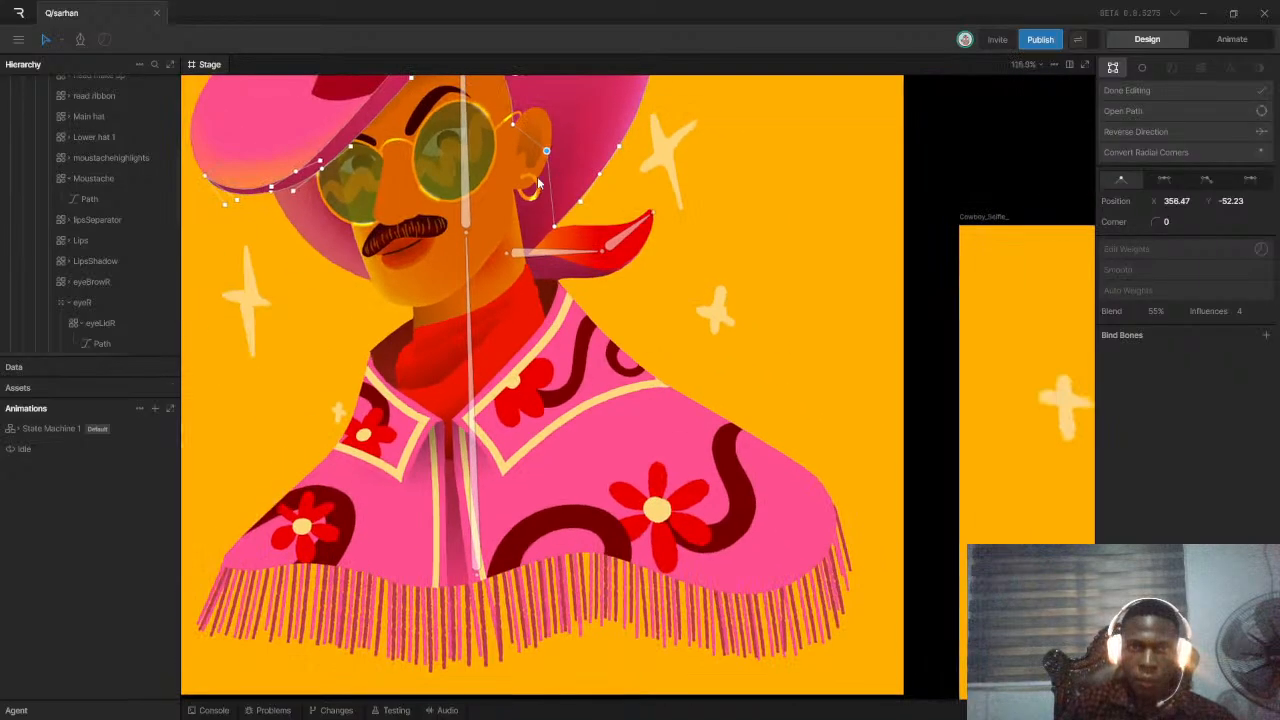
{"action": "left_click", "coordinate": [1160, 90]}
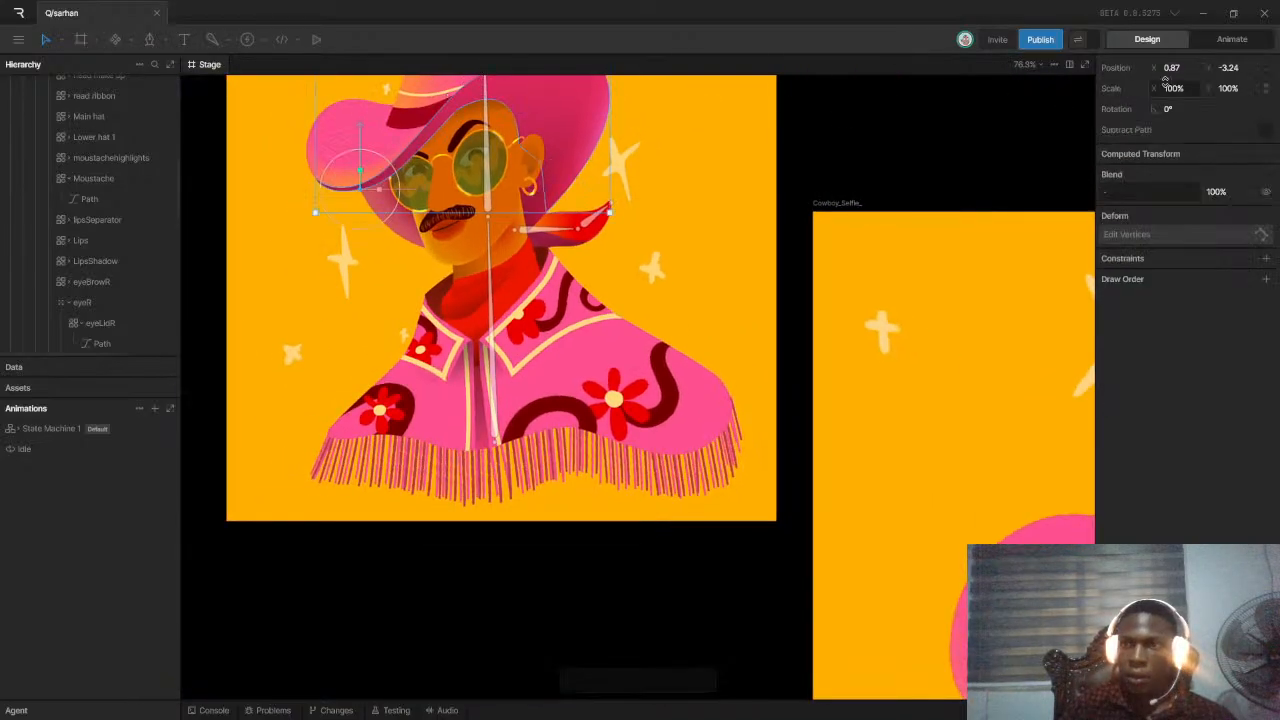
Play the Idle animation and check the head, hat back and scarf tail at progressively wider views, then stop playback
{"action": "left_click", "coordinate": [1220, 42]}
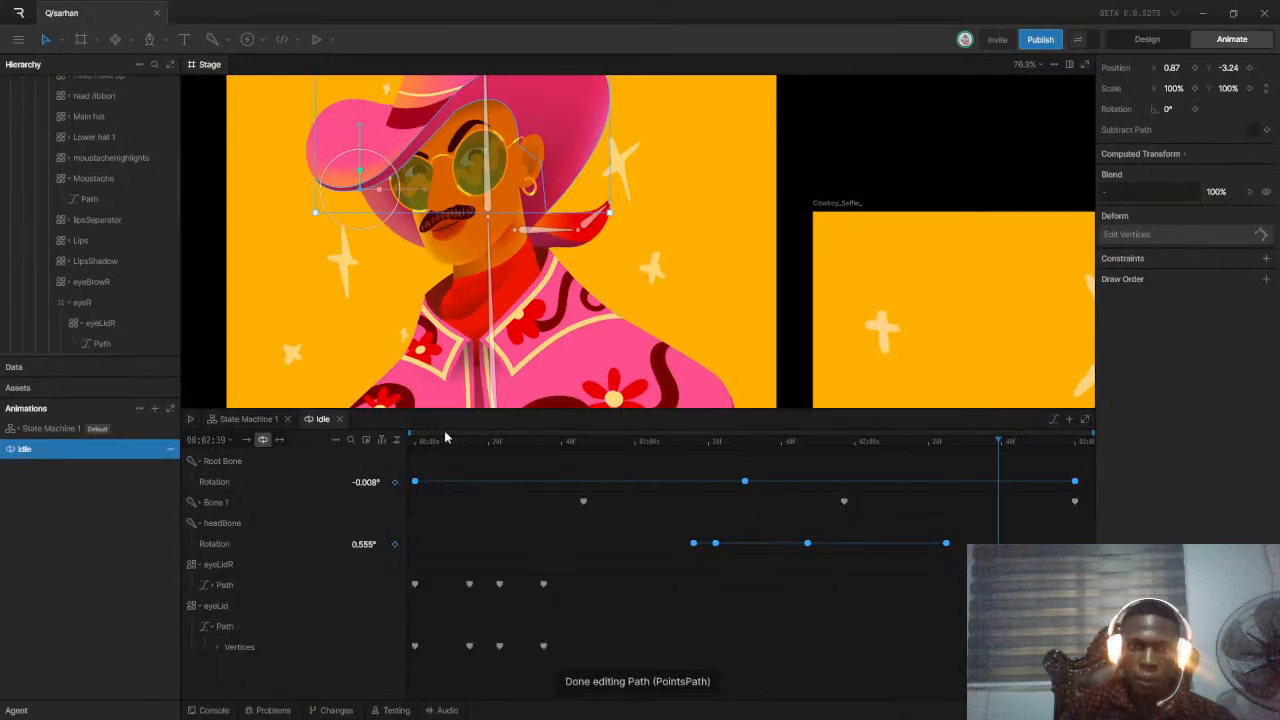
{"action": "key", "text": "space"}
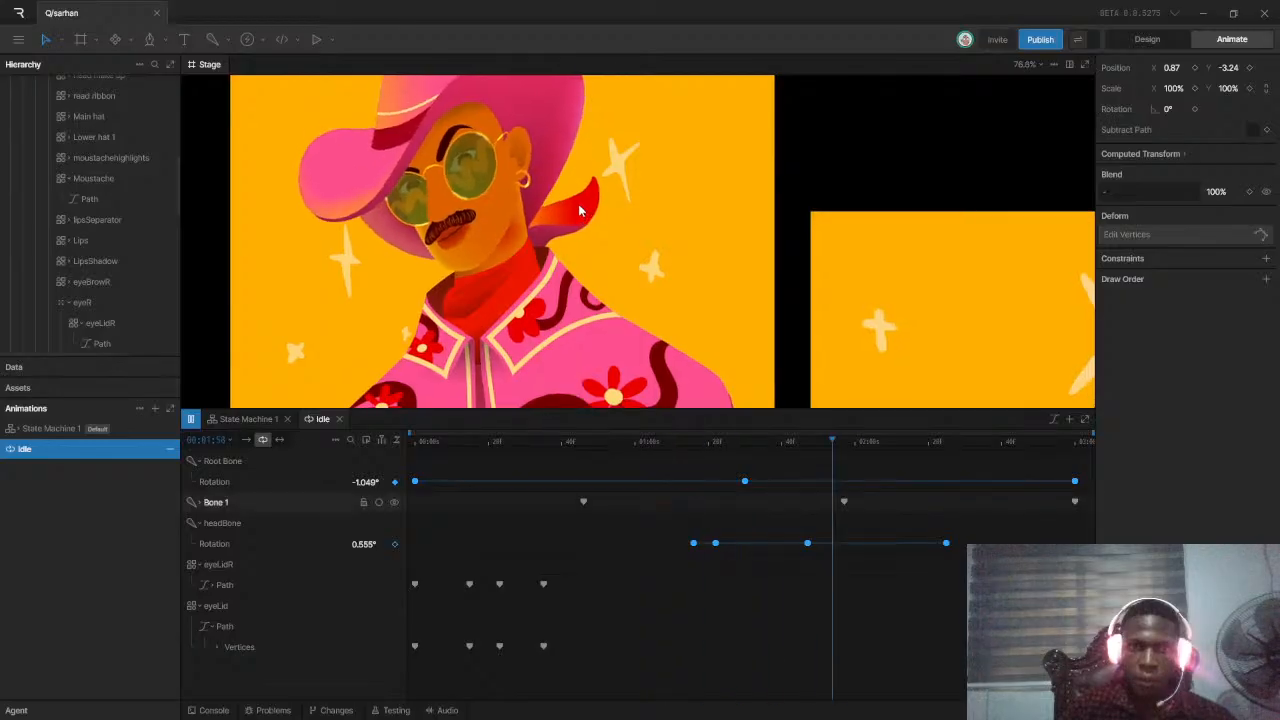
{"action": "scroll", "coordinate": [586, 178], "scroll_direction": "down", "scroll_amount": 2}
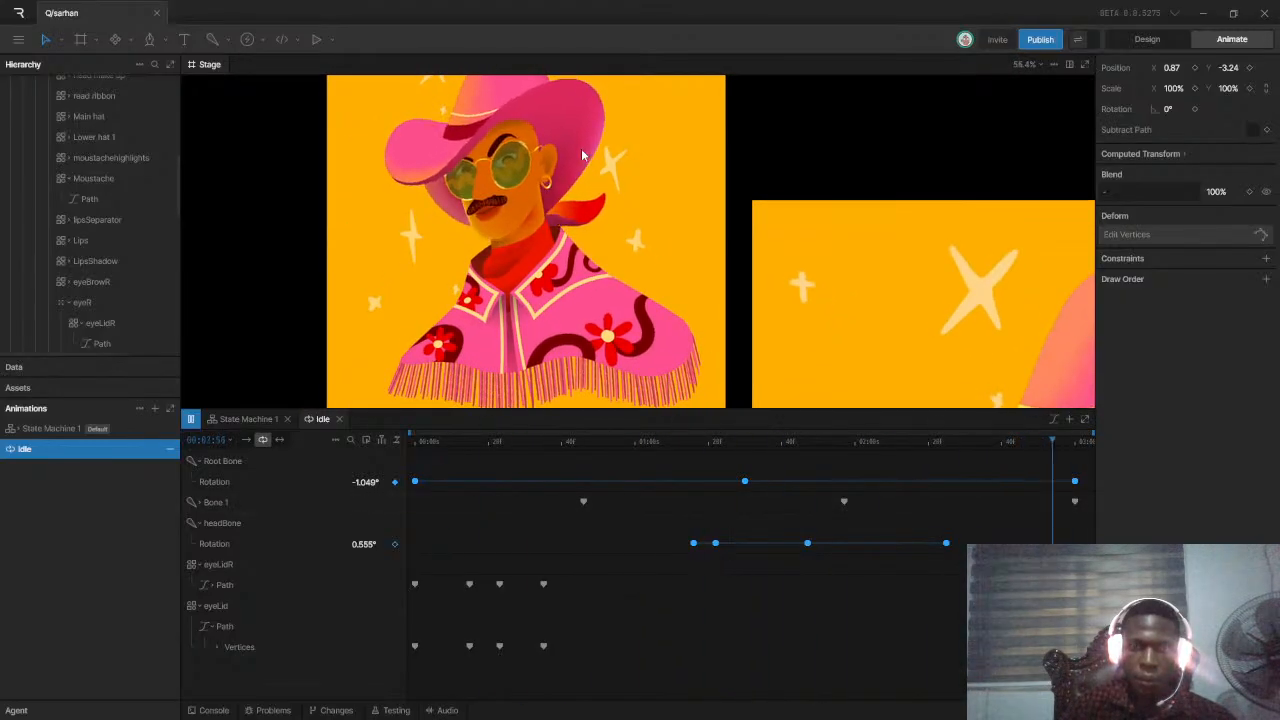
{"action": "scroll", "coordinate": [584, 155], "scroll_direction": "down", "scroll_amount": 2}
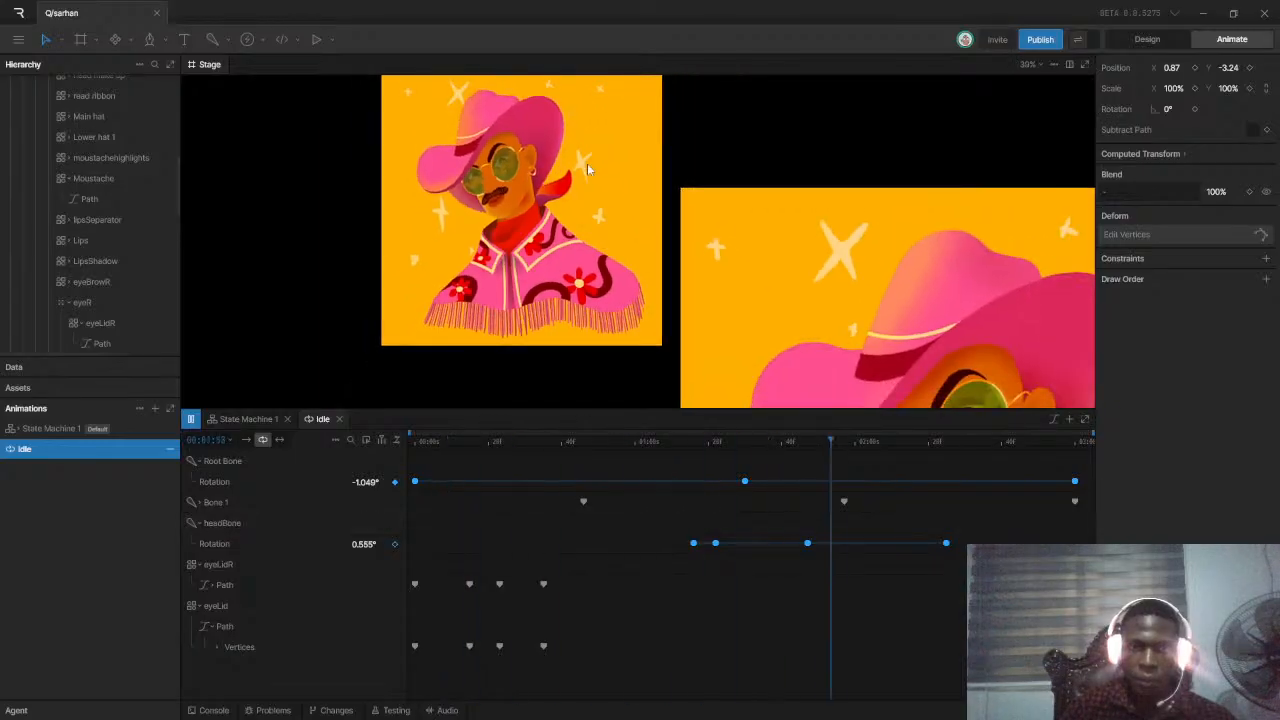
{"action": "key", "text": "space"}
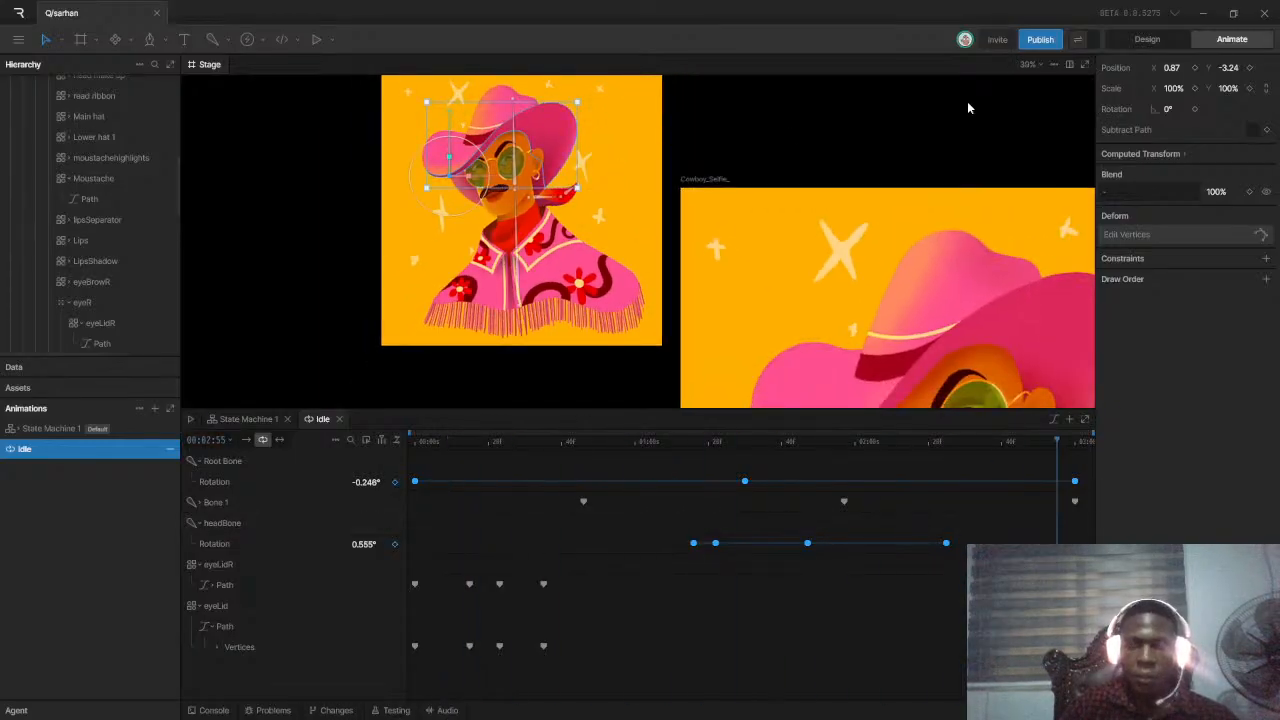
Edit the Neck group's paths in Design mode and pull the vertex beside the glasses inward to about X -19, Y -62
{"action": "left_click", "coordinate": [1145, 40]}
{"action": "scroll", "coordinate": [484, 185], "scroll_direction": "up", "scroll_amount": 6}
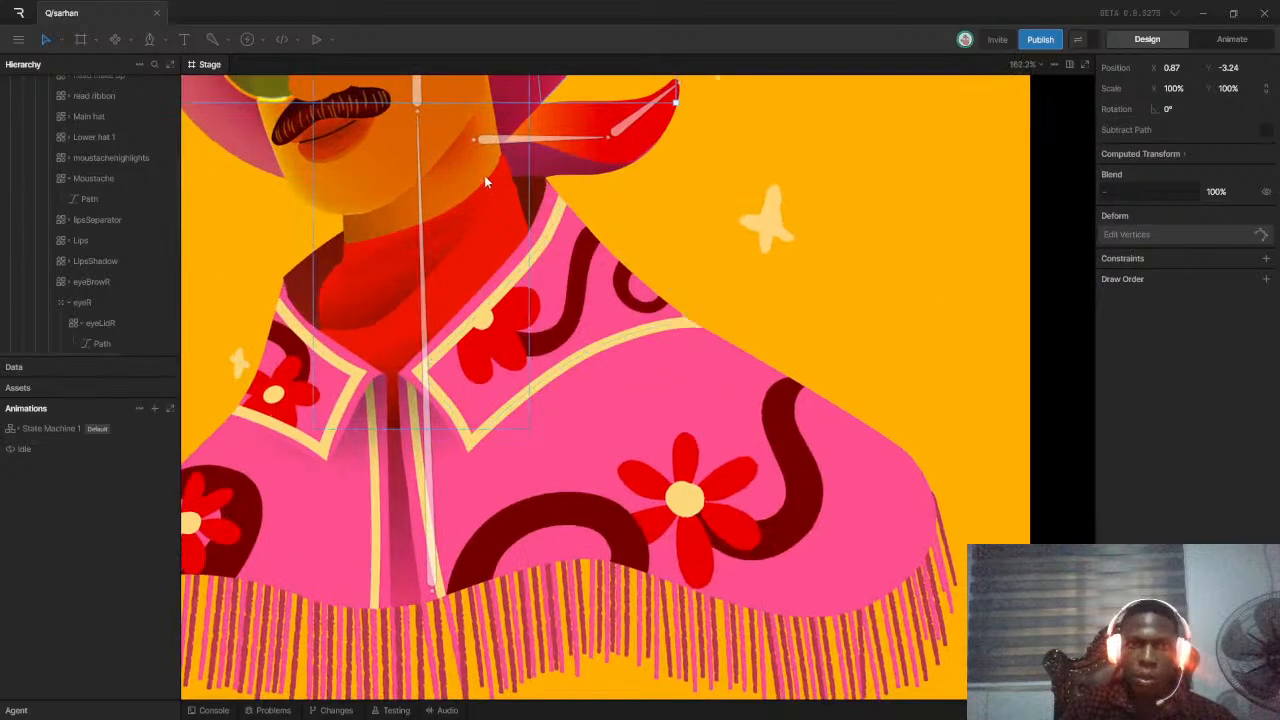
{"action": "left_click", "coordinate": [484, 182]}
{"action": "scroll", "coordinate": [485, 208], "scroll_direction": "down", "scroll_amount": 4}
{"action": "scroll", "coordinate": [476, 196], "scroll_direction": "up", "scroll_amount": 2}
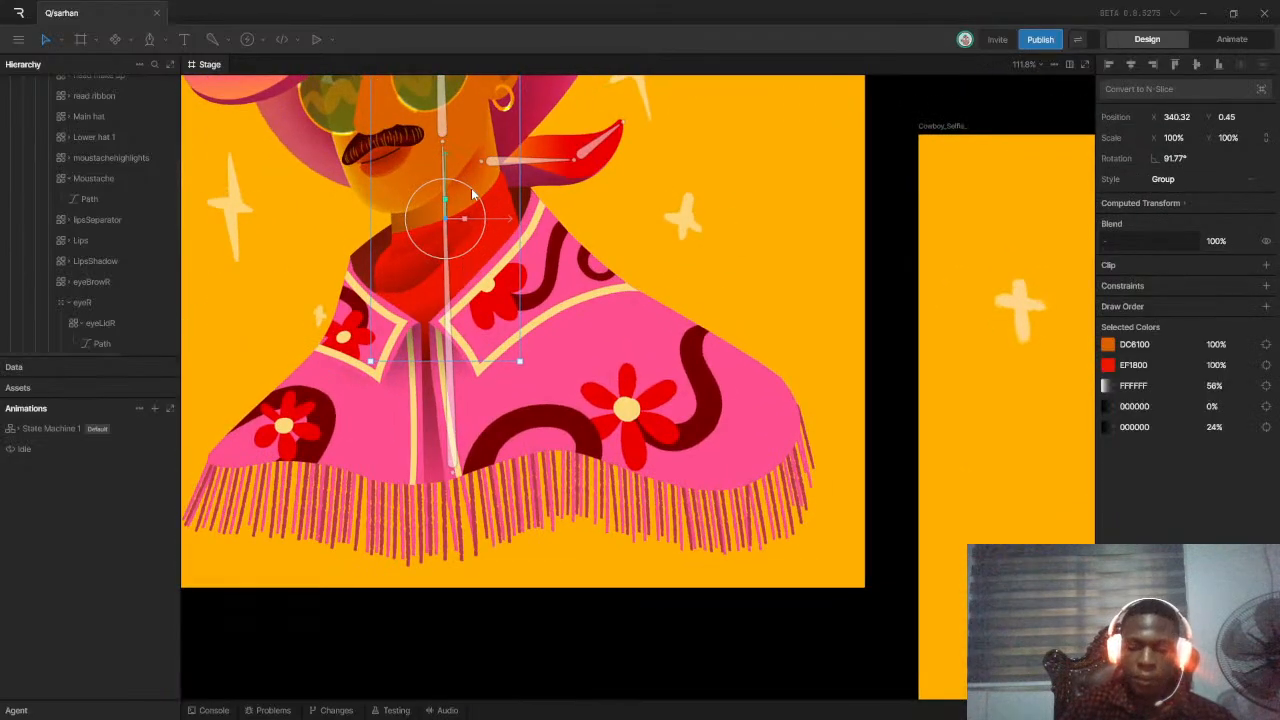
{"action": "key", "text": "Return"}
{"action": "scroll", "coordinate": [471, 188], "scroll_direction": "down", "scroll_amount": 3}
{"action": "scroll", "coordinate": [467, 120], "scroll_direction": "up", "scroll_amount": 5}
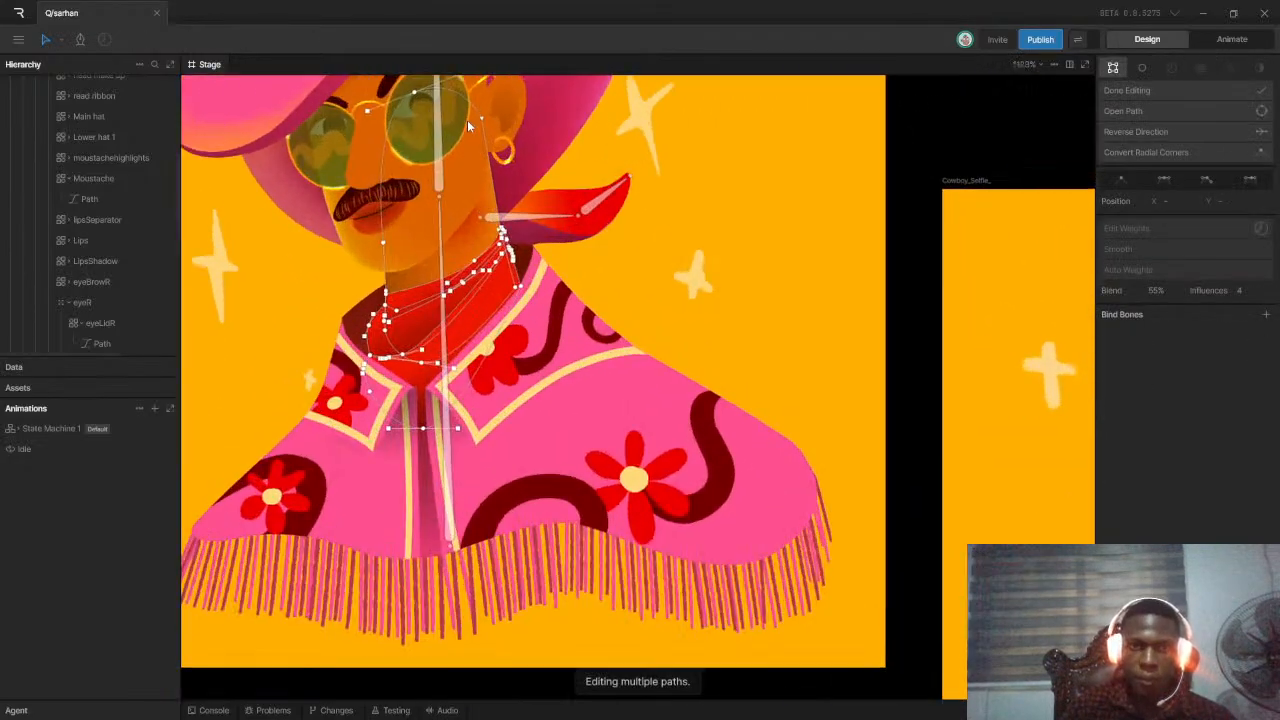
{"action": "left_click", "coordinate": [469, 112]}
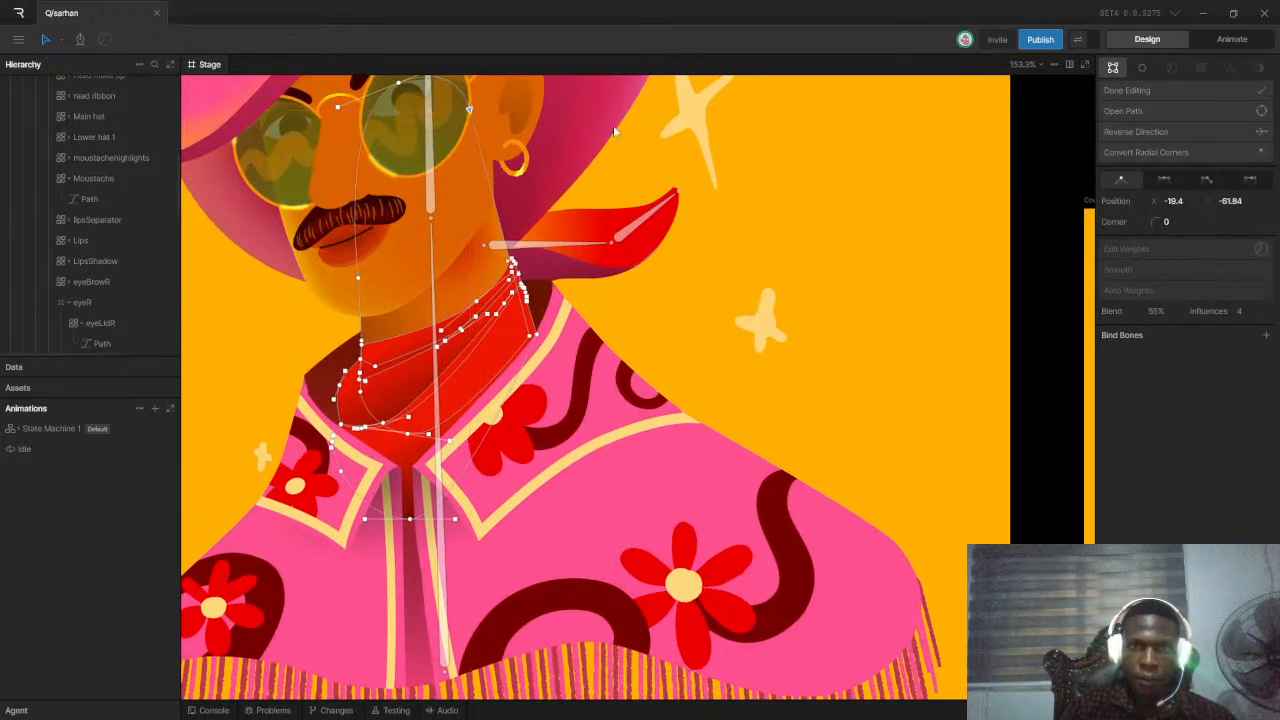
{"action": "left_click", "coordinate": [1130, 91]}
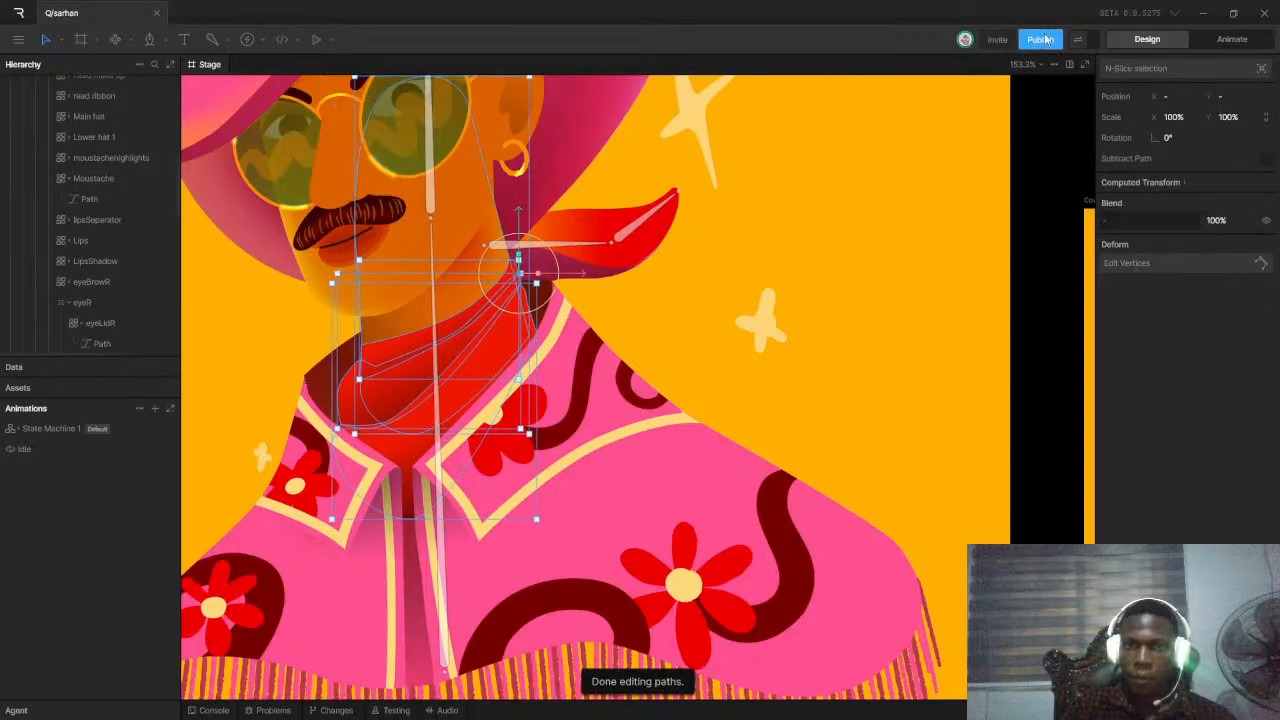
Rewind the Idle animation to its first frame and play it to check the reshaped neck
{"action": "left_click", "coordinate": [1232, 39]}
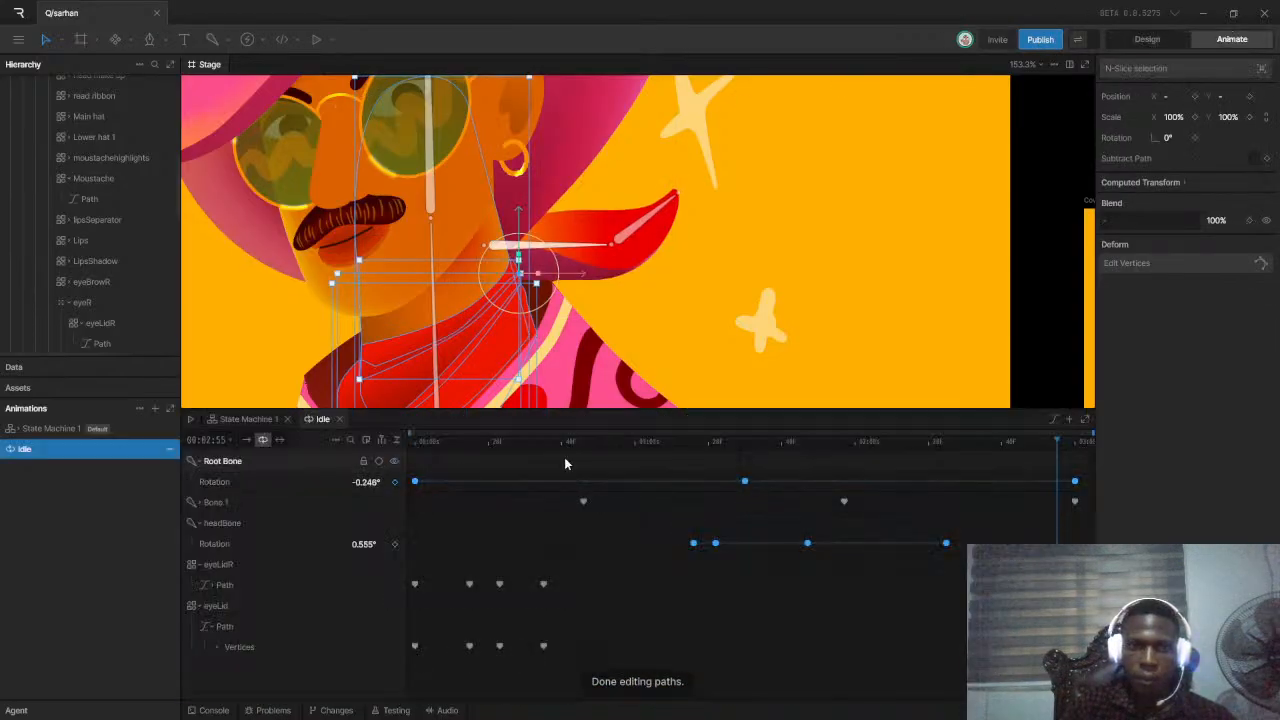
{"action": "left_click_drag", "start_coordinate": [440, 441], "coordinate": [407, 437]}
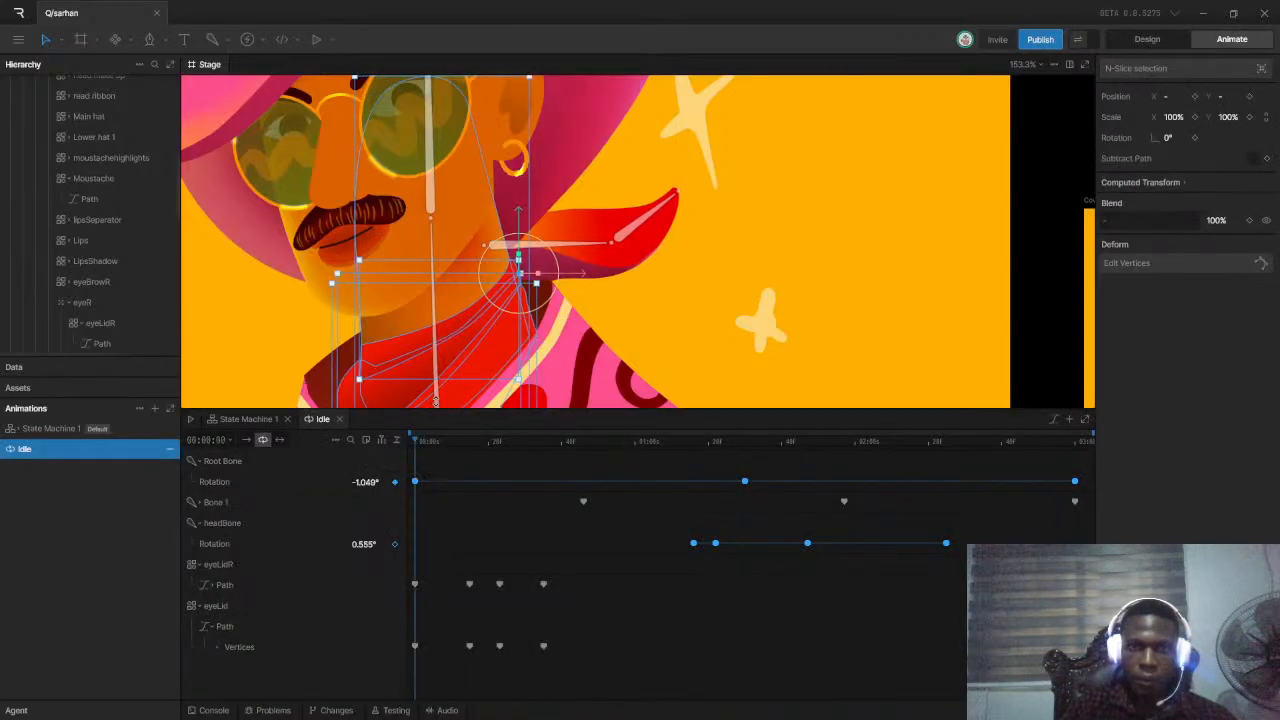
{"action": "scroll", "coordinate": [450, 380], "scroll_direction": "down", "scroll_amount": 5}
{"action": "key", "text": "space"}
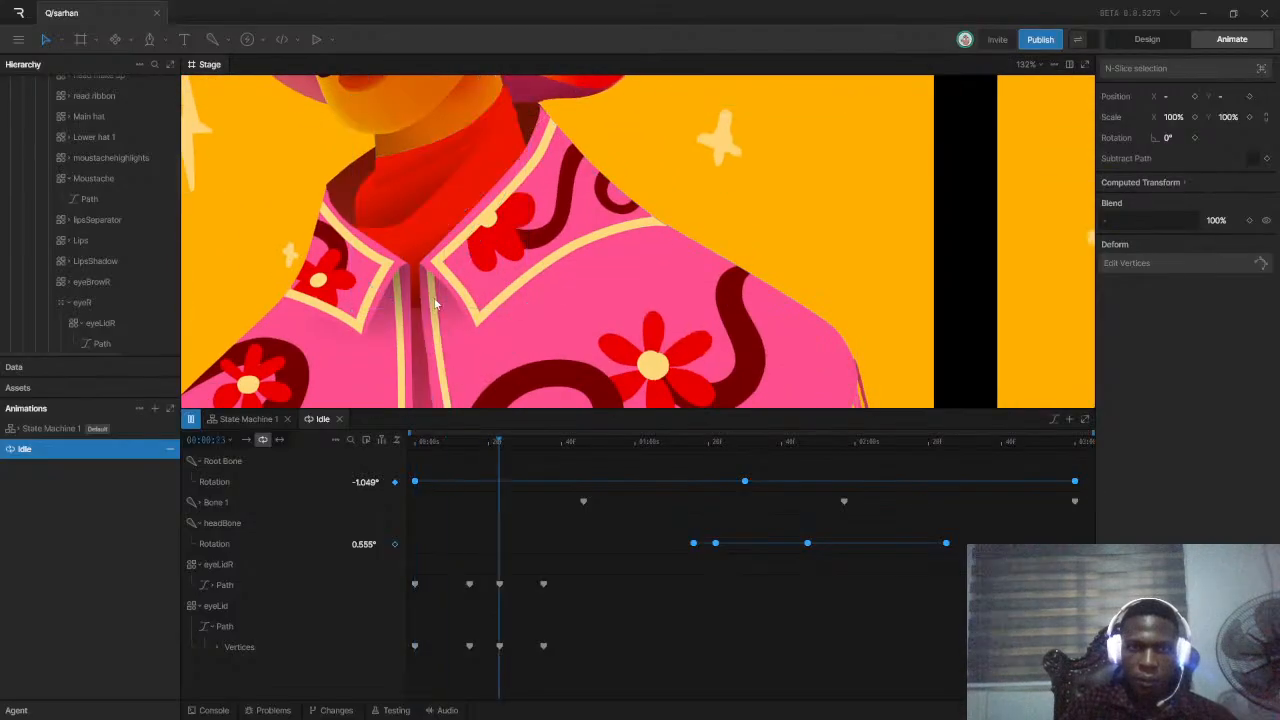
Check the whole character while the Idle animation plays, stop playback and return to Design mode
{"action": "scroll", "coordinate": [435, 307], "scroll_direction": "down", "scroll_amount": 5}
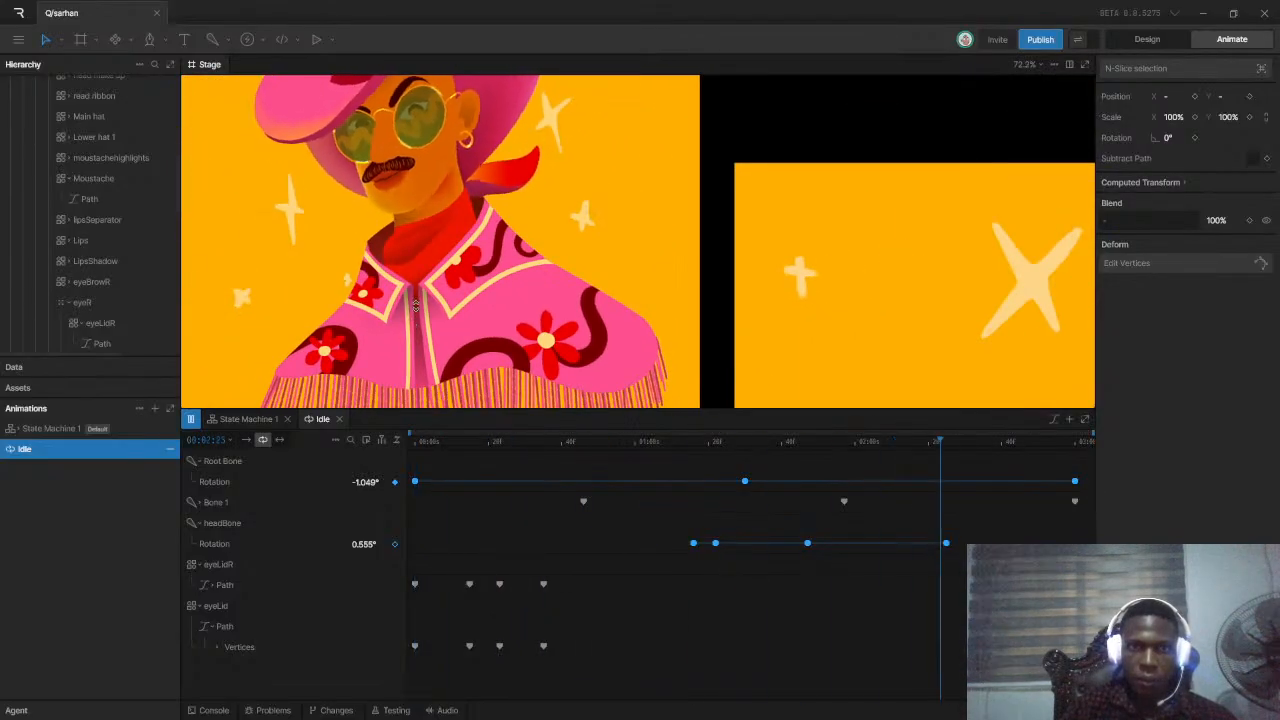
{"action": "scroll", "coordinate": [411, 311], "scroll_direction": "down", "scroll_amount": 3}
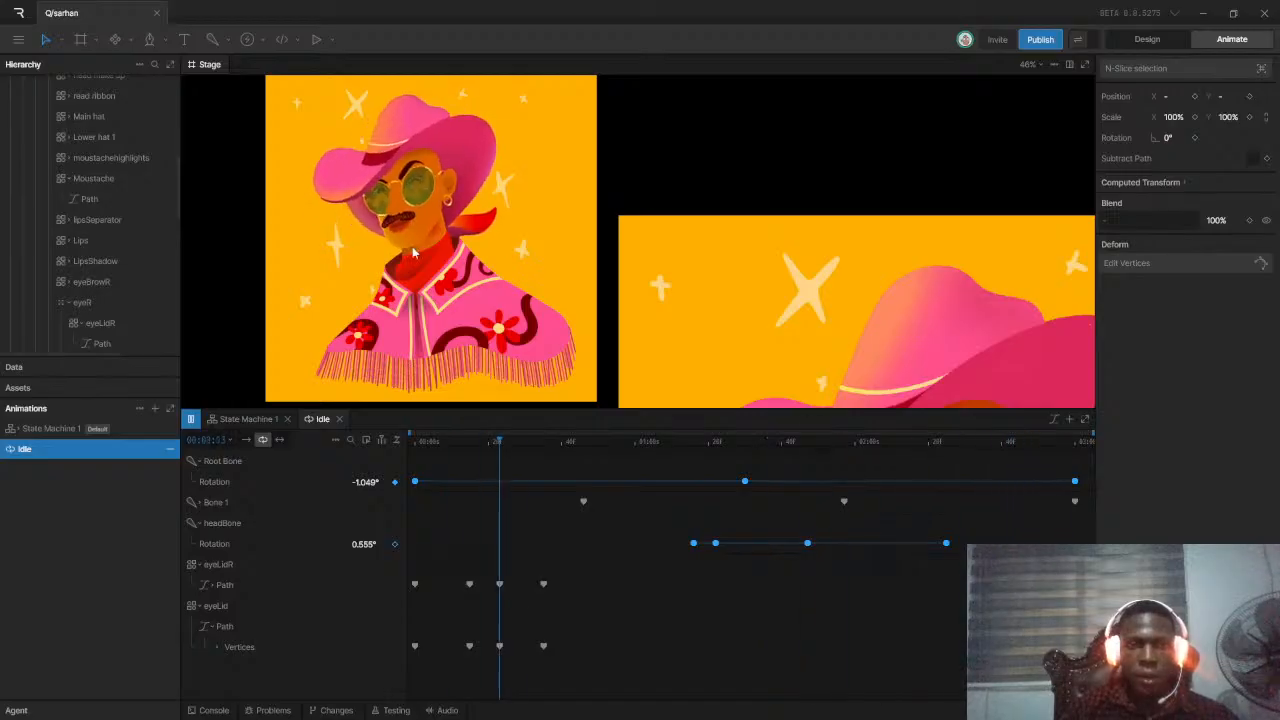
{"action": "key", "text": "space"}
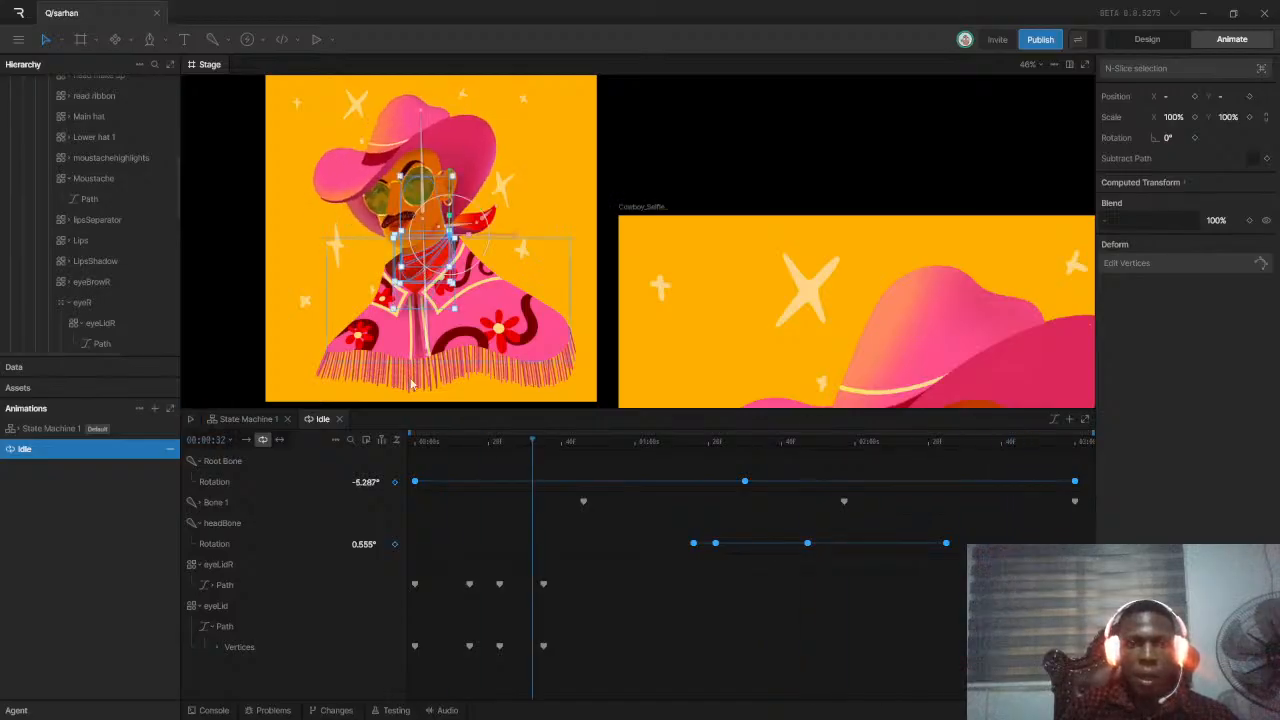
{"action": "left_click", "coordinate": [1150, 39]}
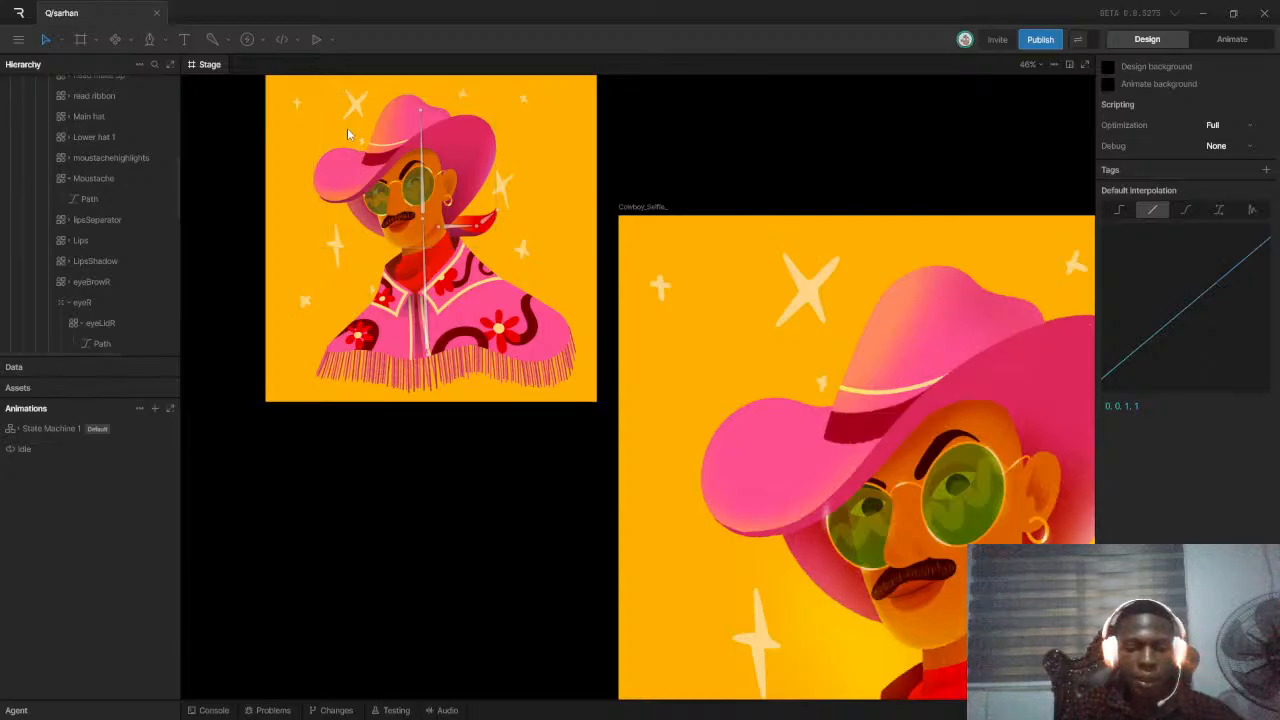
Switch to the browser to view the reference cowboy illustration in the LinkedIn post and return to Rive
{"action": "key", "text": "alt+Tab"}
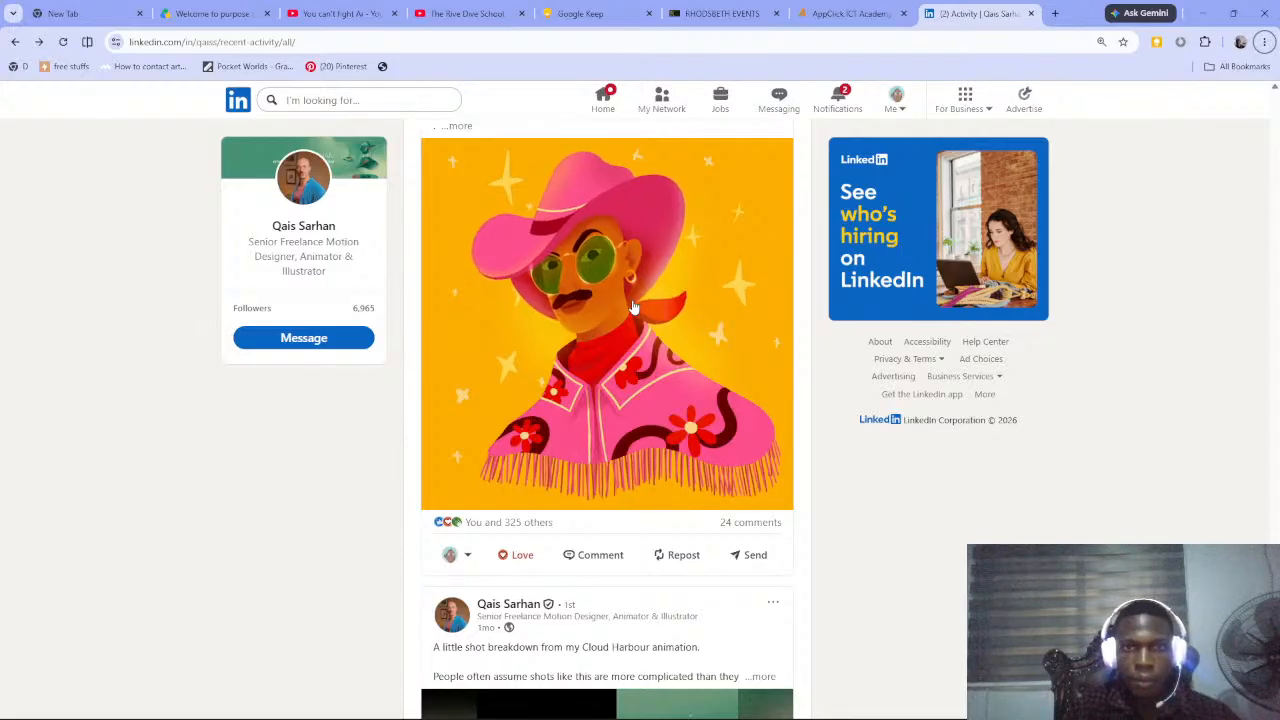
{"action": "left_click", "coordinate": [1264, 42]}
{"action": "left_click", "coordinate": [801, 329]}
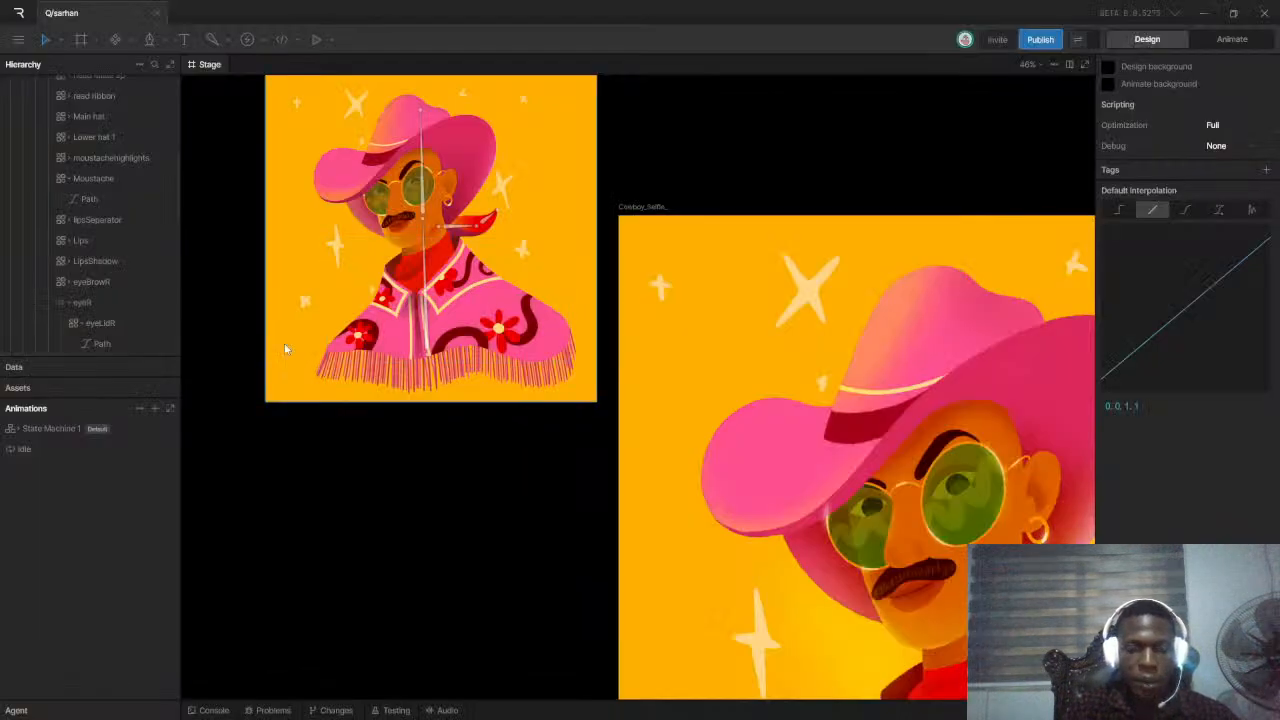
Examine the character's glasses, moustache, ear, neck, scarf and jacket at close and wide views in Design mode
{"action": "scroll", "coordinate": [286, 345], "scroll_direction": "up", "scroll_amount": 5}
{"action": "scroll", "coordinate": [524, 288], "scroll_direction": "down", "scroll_amount": 6}
{"action": "scroll", "coordinate": [507, 145], "scroll_direction": "up", "scroll_amount": 3}
{"action": "scroll", "coordinate": [507, 138], "scroll_direction": "up", "scroll_amount": 6}
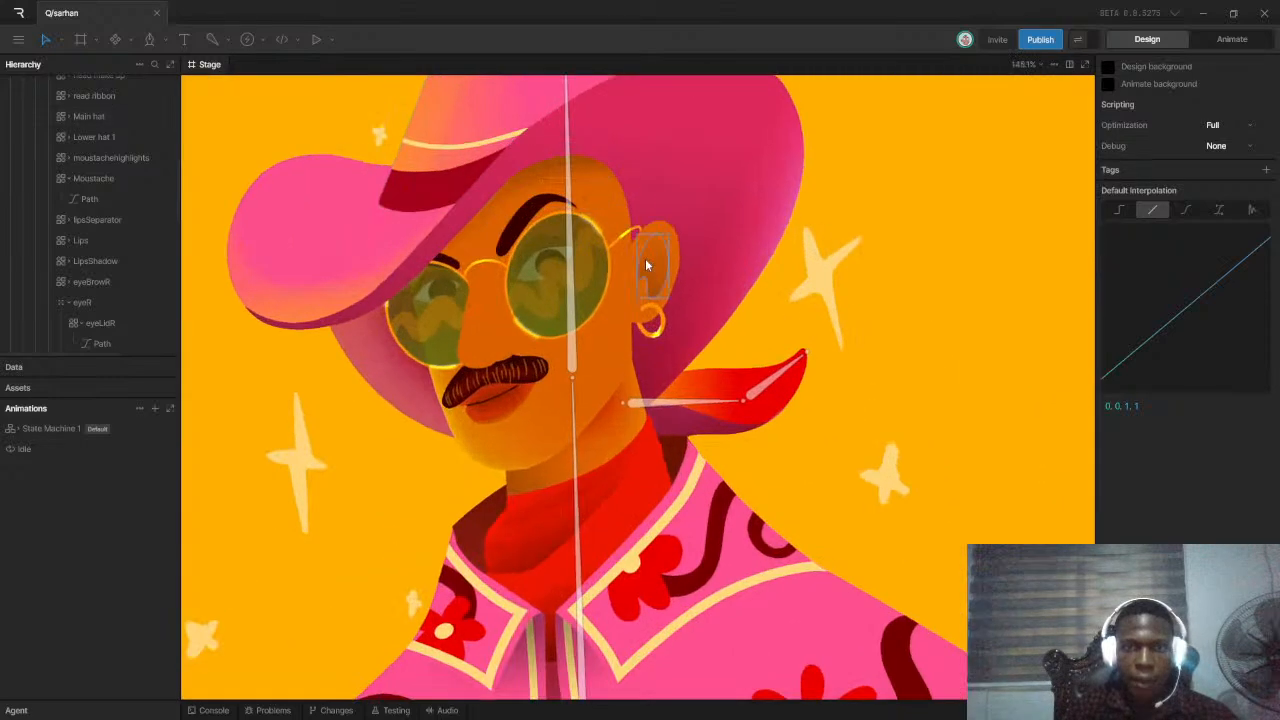
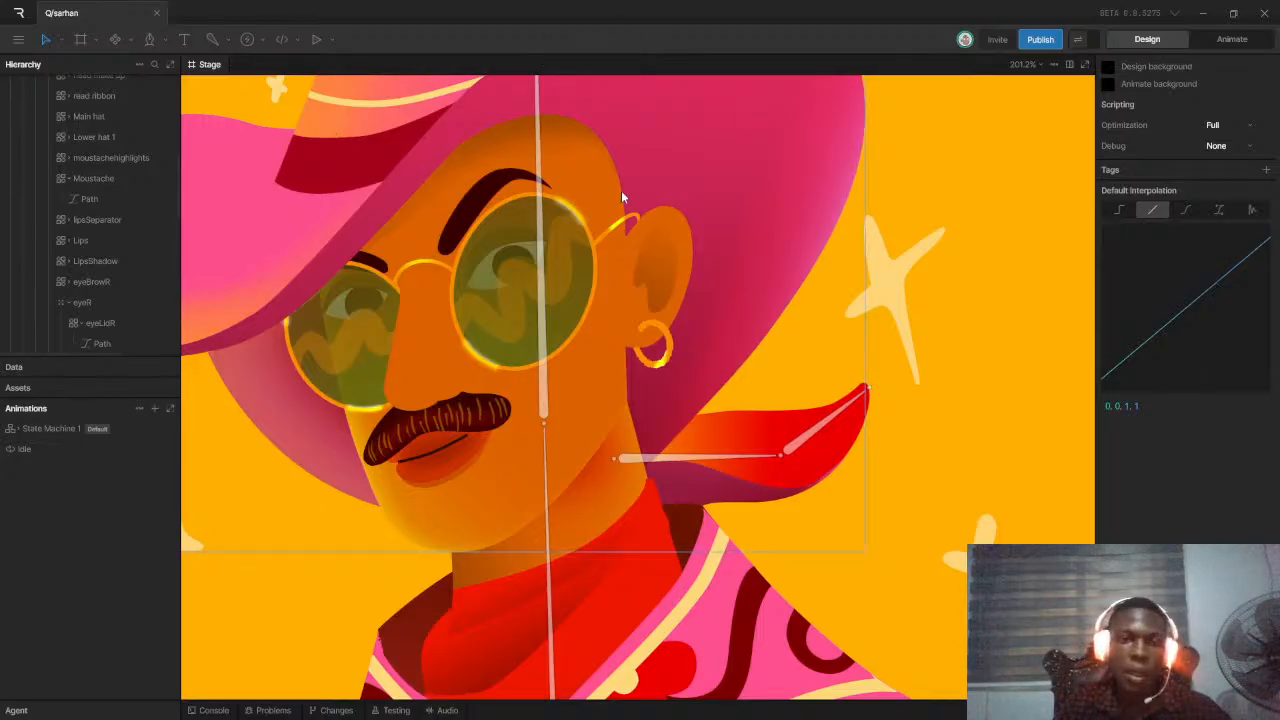
{"action": "scroll", "coordinate": [509, 271], "scroll_direction": "down", "scroll_amount": 5}
{"action": "scroll", "coordinate": [527, 321], "scroll_direction": "up", "scroll_amount": 3}
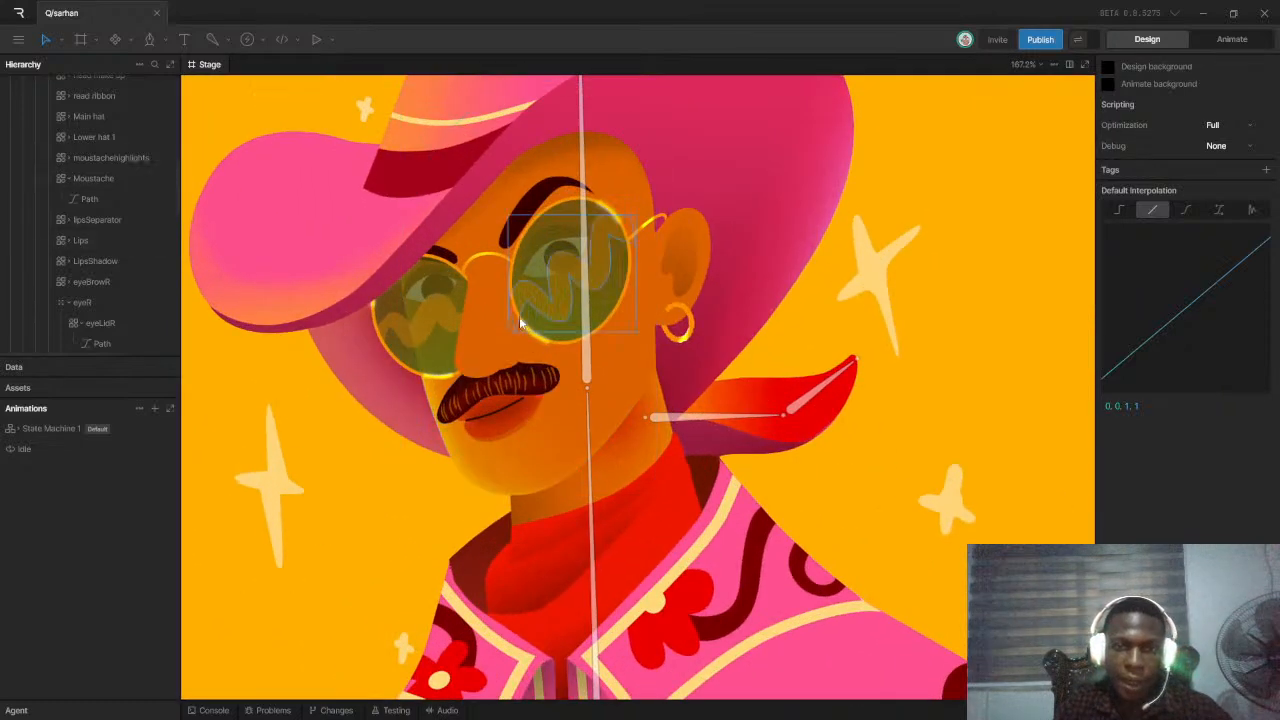
{"action": "scroll", "coordinate": [530, 328], "scroll_direction": "up", "scroll_amount": 5}
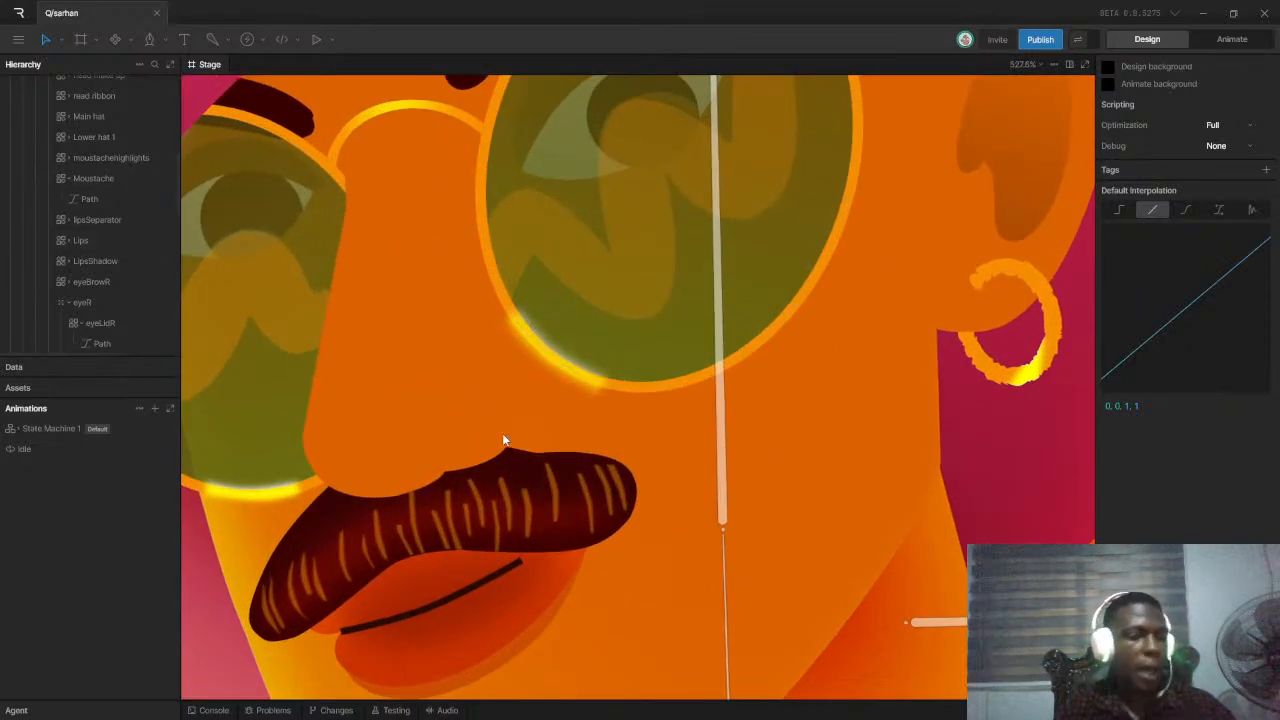
{"action": "scroll", "coordinate": [560, 395], "scroll_direction": "down", "scroll_amount": 10}
{"action": "scroll", "coordinate": [630, 510], "scroll_direction": "up", "scroll_amount": 4}
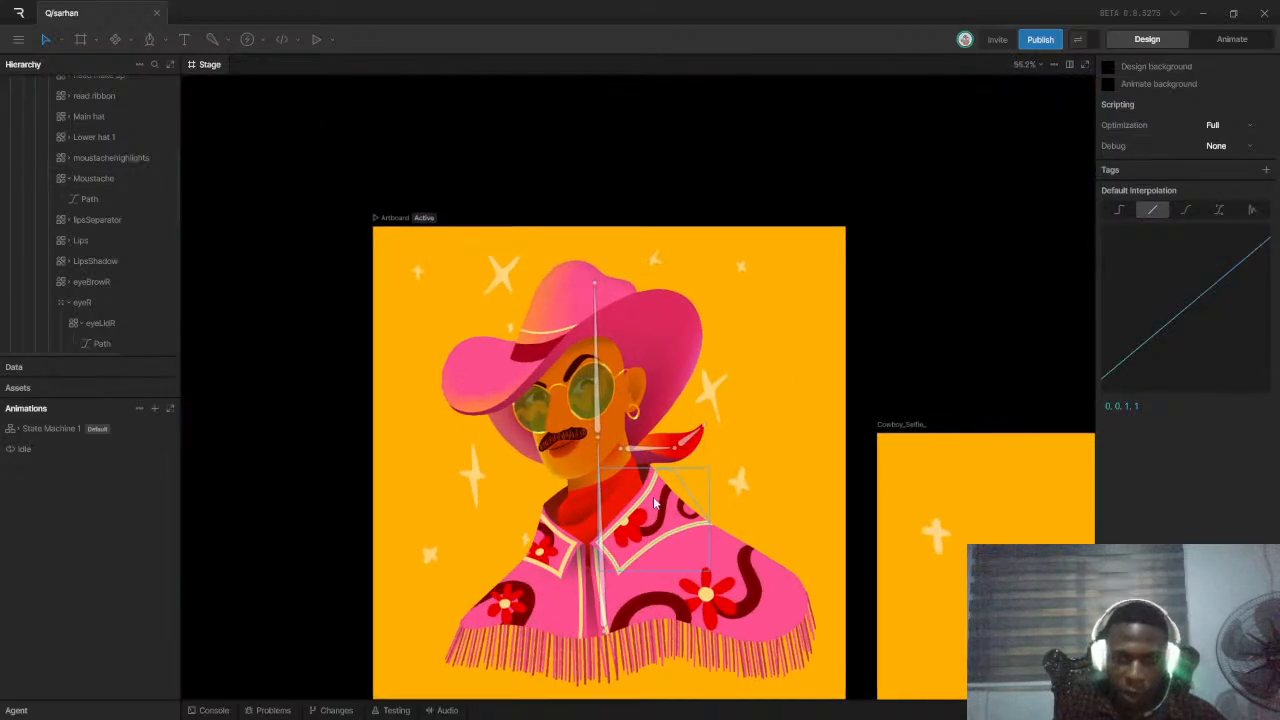
{"action": "scroll", "coordinate": [618, 355], "scroll_direction": "down", "scroll_amount": 3}
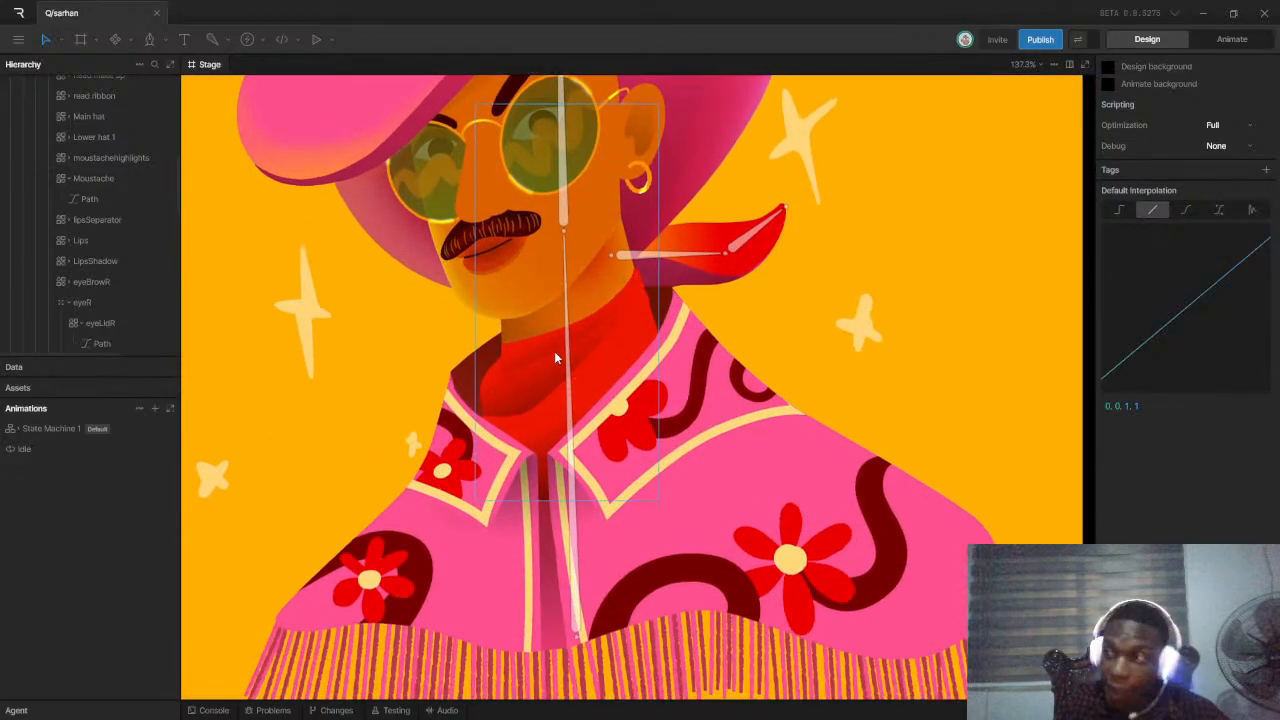
{"action": "scroll", "coordinate": [520, 326], "scroll_direction": "down", "scroll_amount": 4}
{"action": "scroll", "coordinate": [518, 181], "scroll_direction": "up", "scroll_amount": 4}
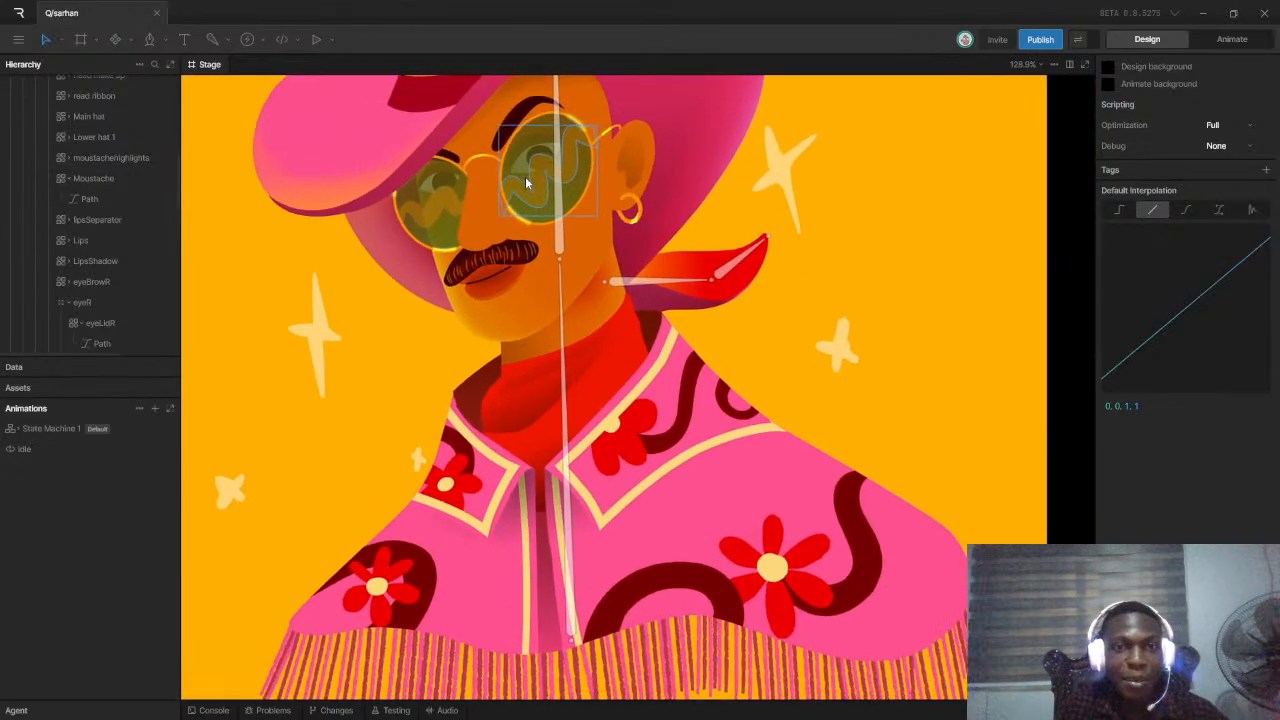
{"action": "scroll", "coordinate": [518, 177], "scroll_direction": "up", "scroll_amount": 1}
{"action": "scroll", "coordinate": [497, 172], "scroll_direction": "down", "scroll_amount": 2}
{"action": "scroll", "coordinate": [552, 214], "scroll_direction": "up", "scroll_amount": 5}
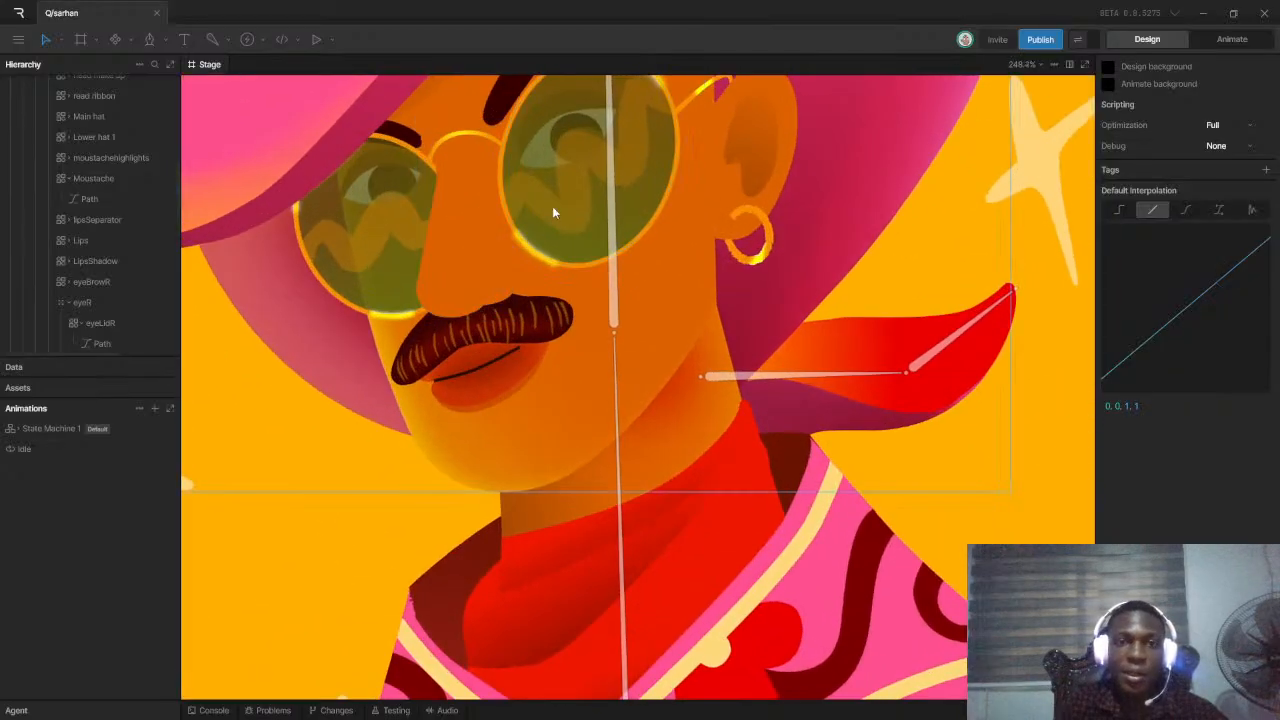
Select the wavy reflection clipped by GlassesR and move the Idle timeline's playhead to 00:01:01 in Animate mode
{"action": "left_click", "coordinate": [552, 206]}
{"action": "double_click", "coordinate": [570, 225]}
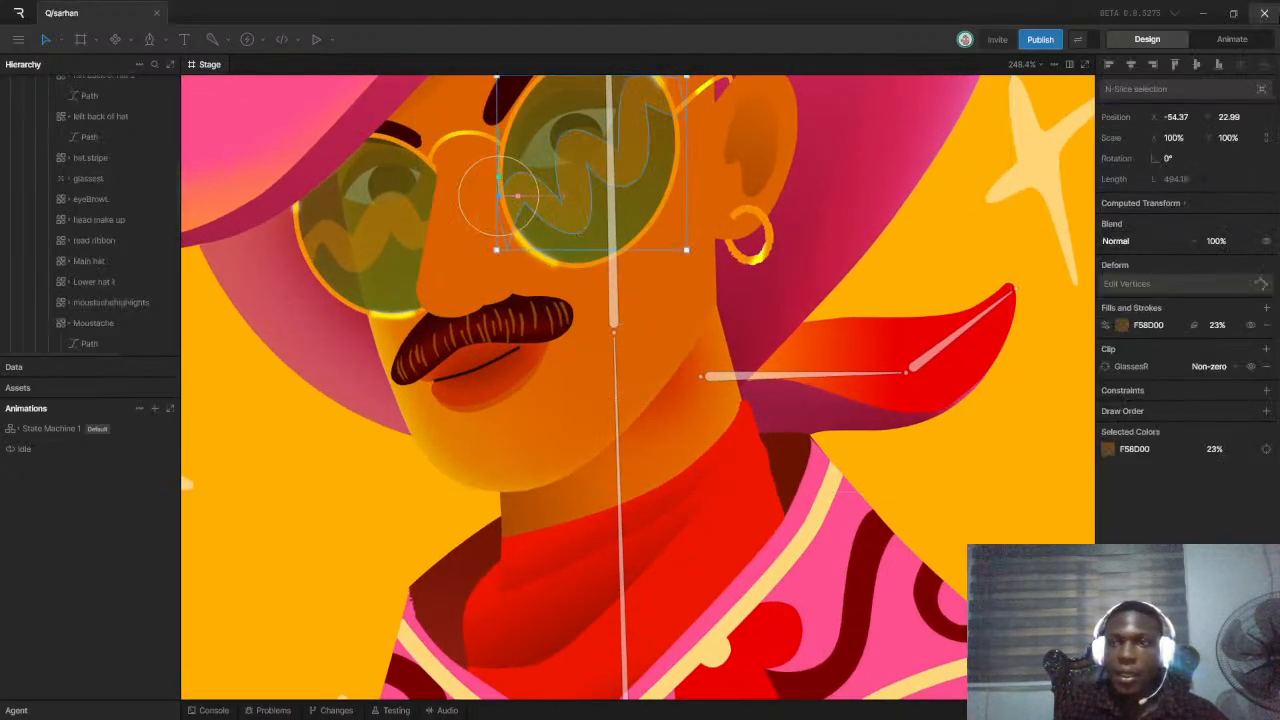
{"action": "left_click", "coordinate": [1240, 42]}
{"action": "left_click_drag", "start_coordinate": [545, 447], "coordinate": [639, 452]}
{"action": "scroll", "coordinate": [557, 272], "scroll_direction": "down", "scroll_amount": 5}
{"action": "scroll", "coordinate": [557, 272], "scroll_direction": "up", "scroll_amount": 4}
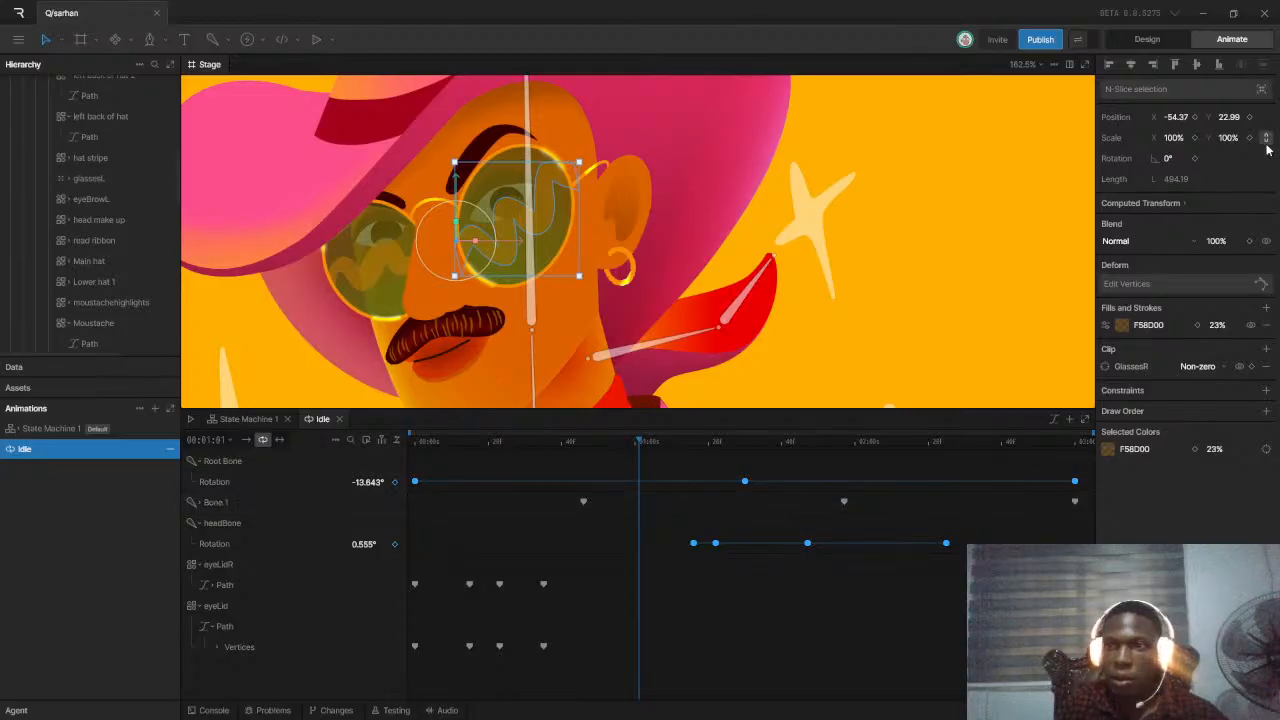
Key the X and Y position of glassRWave2 at 00:01:01 in the Idle animation and expand its timeline track
{"action": "left_click", "coordinate": [1249, 117]}
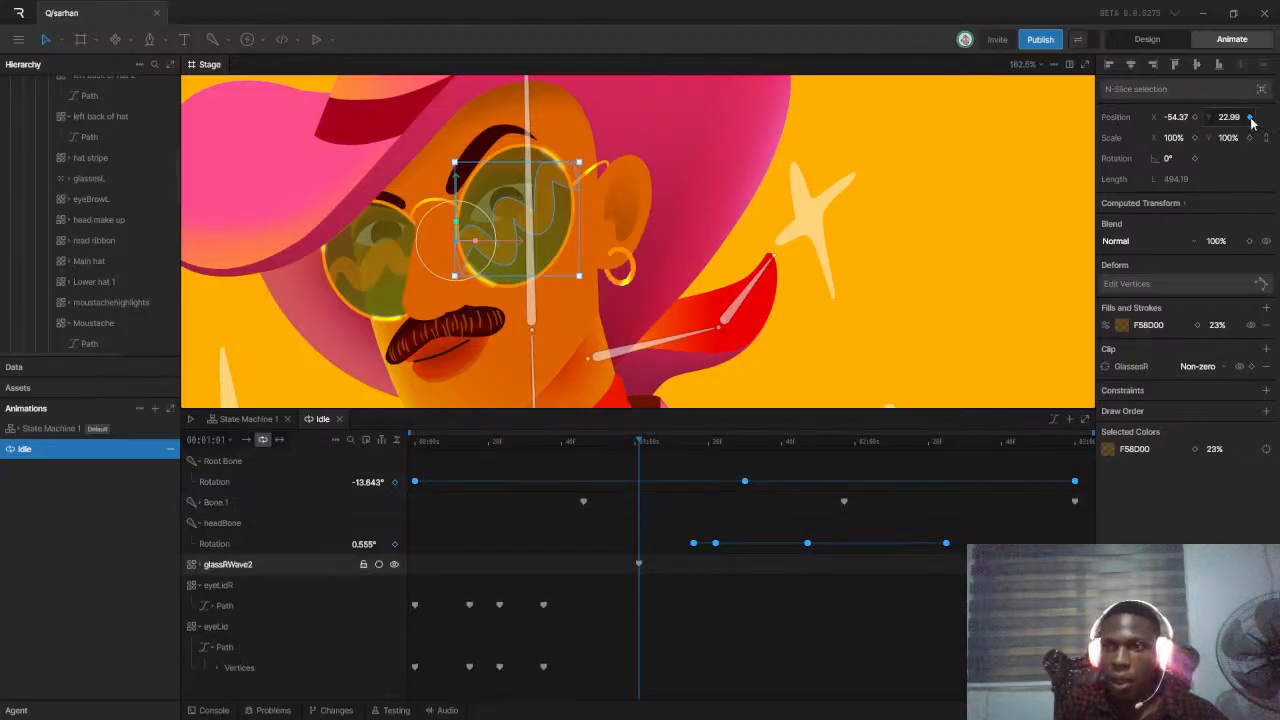
{"action": "left_click", "coordinate": [1194, 117]}
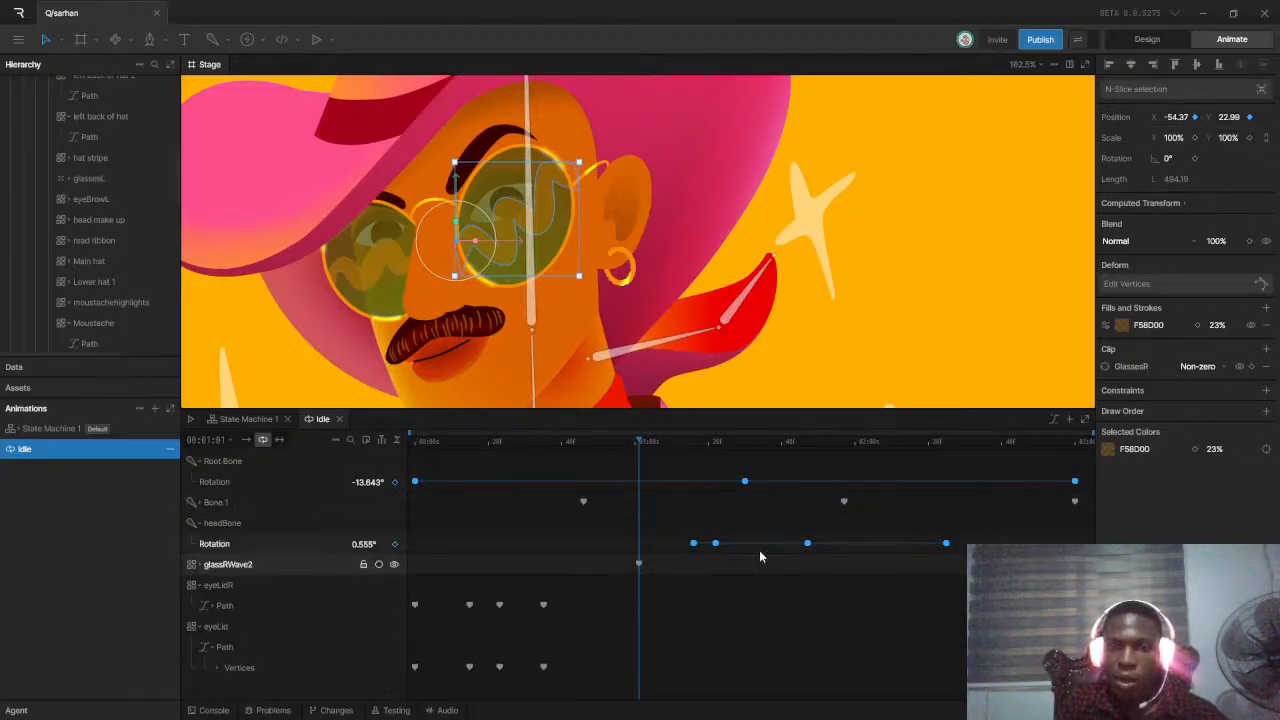
{"action": "left_click", "coordinate": [203, 566]}
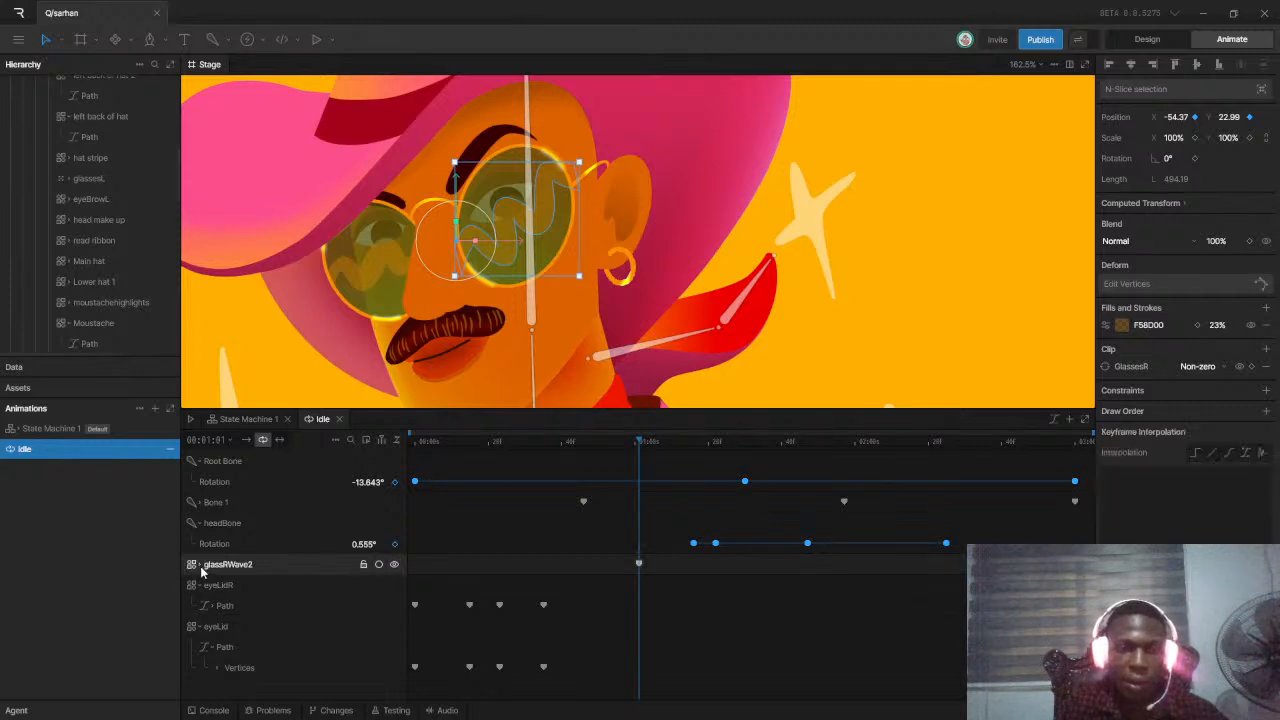
{"action": "left_click", "coordinate": [198, 565]}
Animate glassRWave2 diagonally across the lens from about X -10.72, Y 94.3 at 00:01:01 to about X -98.13, Y -49.8 at 00:01:30
{"action": "left_click_drag", "start_coordinate": [641, 442], "coordinate": [745, 454]}
{"action": "key", "text": "Escape"}
{"action": "left_click", "coordinate": [501, 258]}
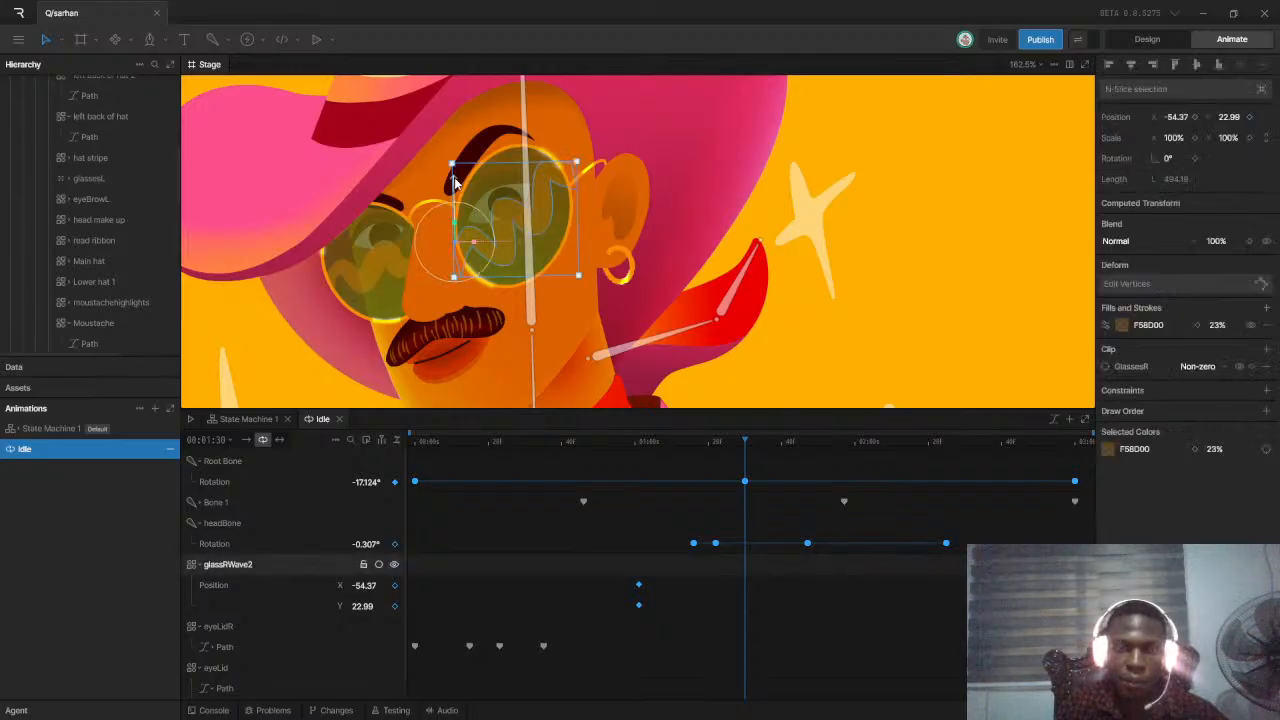
{"action": "left_click_drag", "start_coordinate": [454, 180], "coordinate": [454, 143]}
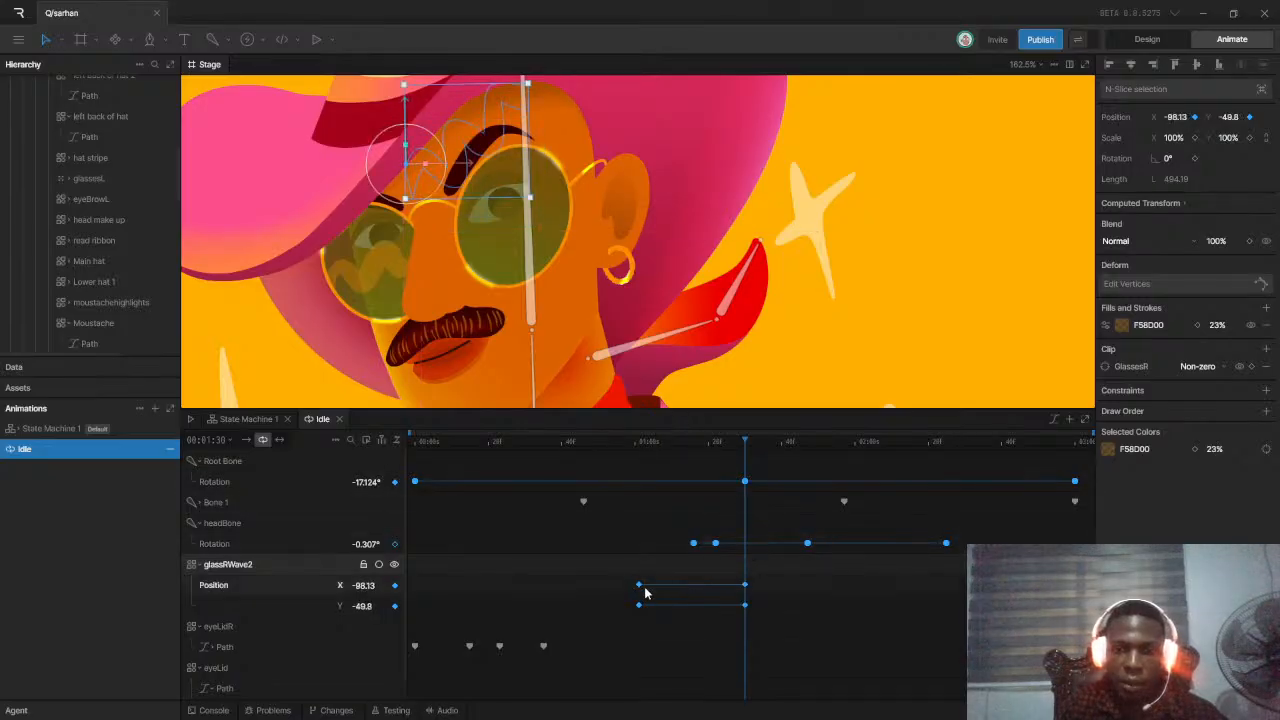
{"action": "left_click", "coordinate": [640, 445]}
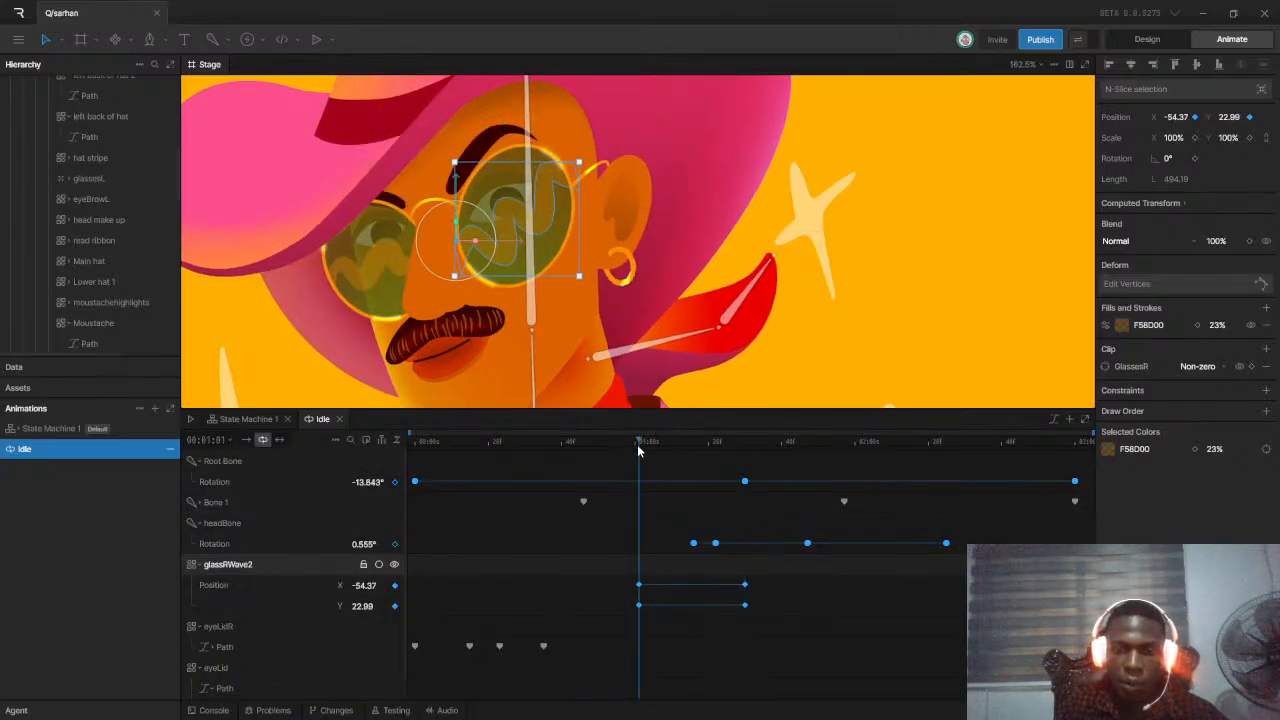
{"action": "left_click_drag", "start_coordinate": [511, 259], "coordinate": [563, 342]}
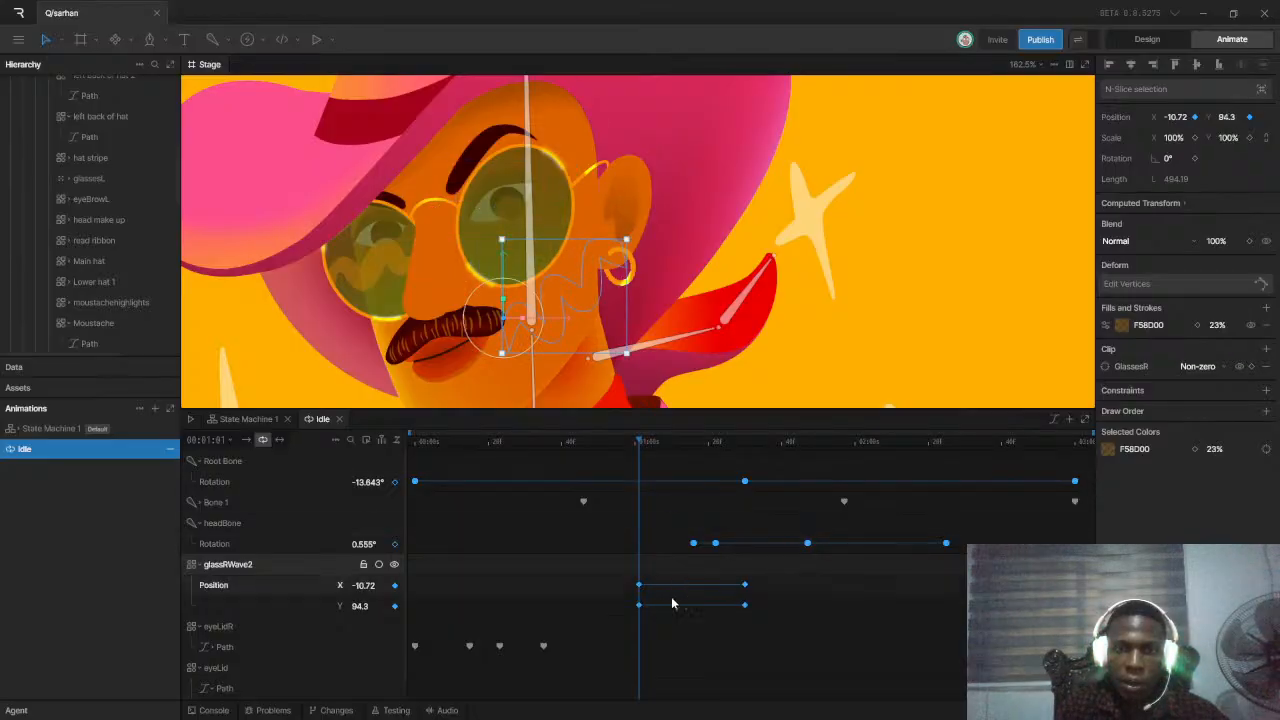
Spread the glassRWave2 position keyframes apart so the move runs from about 00:00:41 to about 00:01:51
{"action": "left_click_drag", "start_coordinate": [616, 576], "coordinate": [566, 586]}
{"action": "left_click_drag", "start_coordinate": [729, 572], "coordinate": [800, 640]}
{"action": "left_click_drag", "start_coordinate": [745, 588], "coordinate": [828, 588]}
Apply curved cubic interpolation to all glassRWave2 position keyframes and preview the motion
{"action": "left_click_drag", "start_coordinate": [518, 564], "coordinate": [859, 621]}
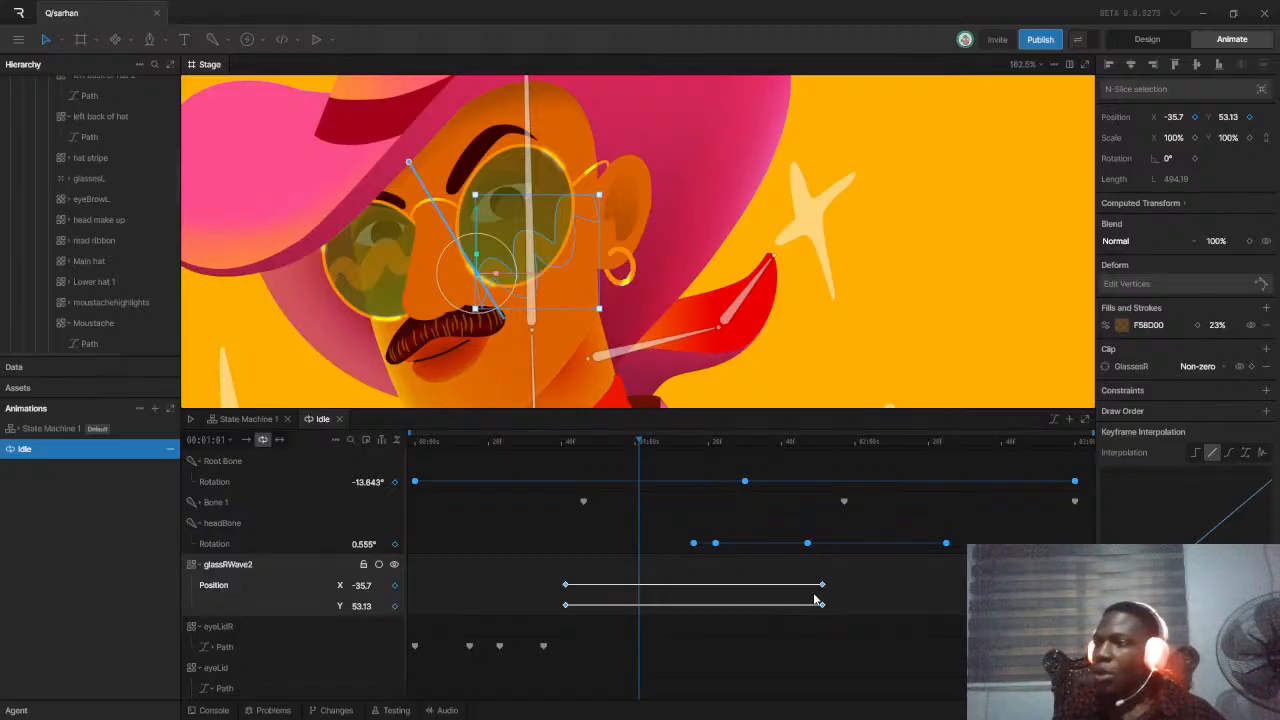
{"action": "left_click_drag", "start_coordinate": [535, 586], "coordinate": [886, 620]}
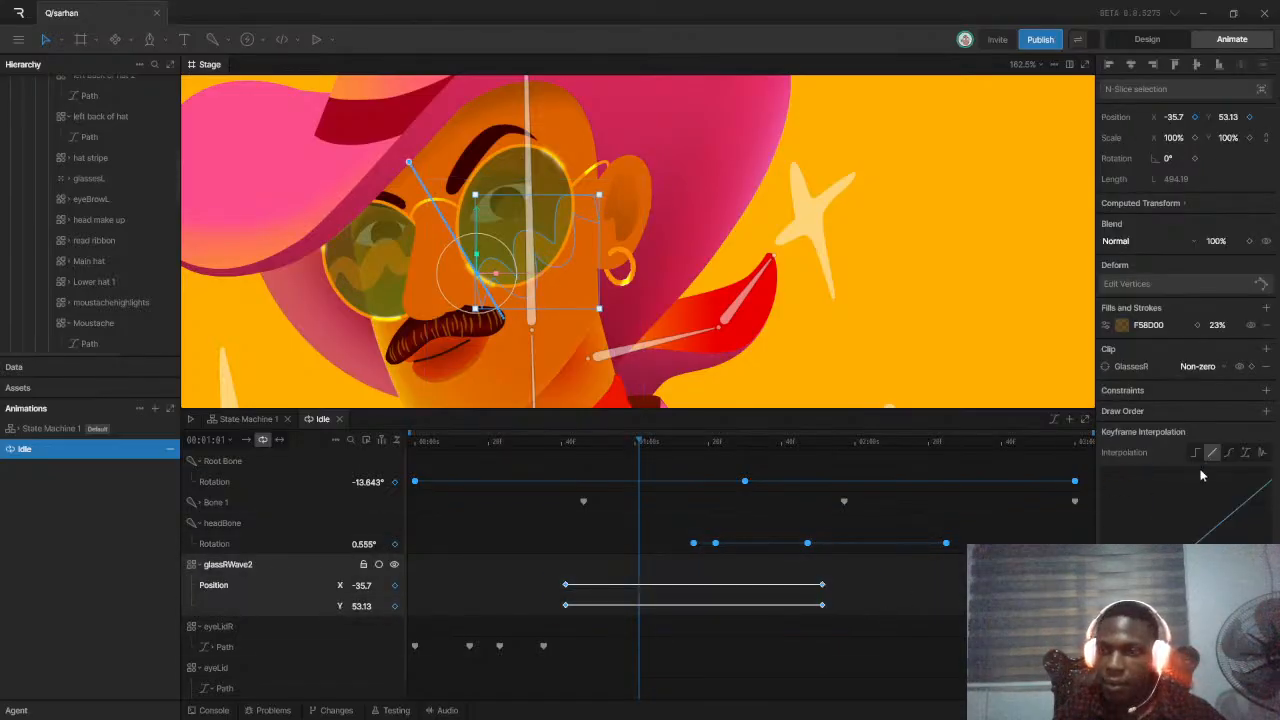
{"action": "left_click", "coordinate": [1229, 452]}
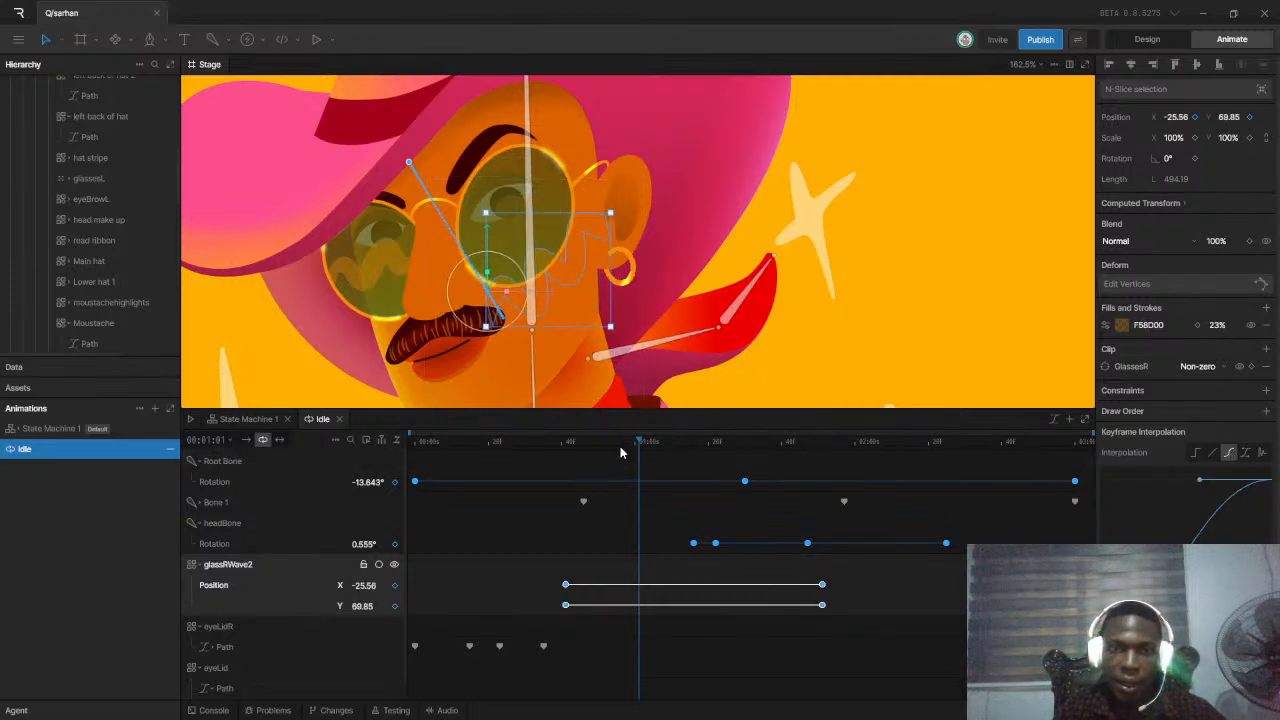
{"action": "key", "text": "space"}
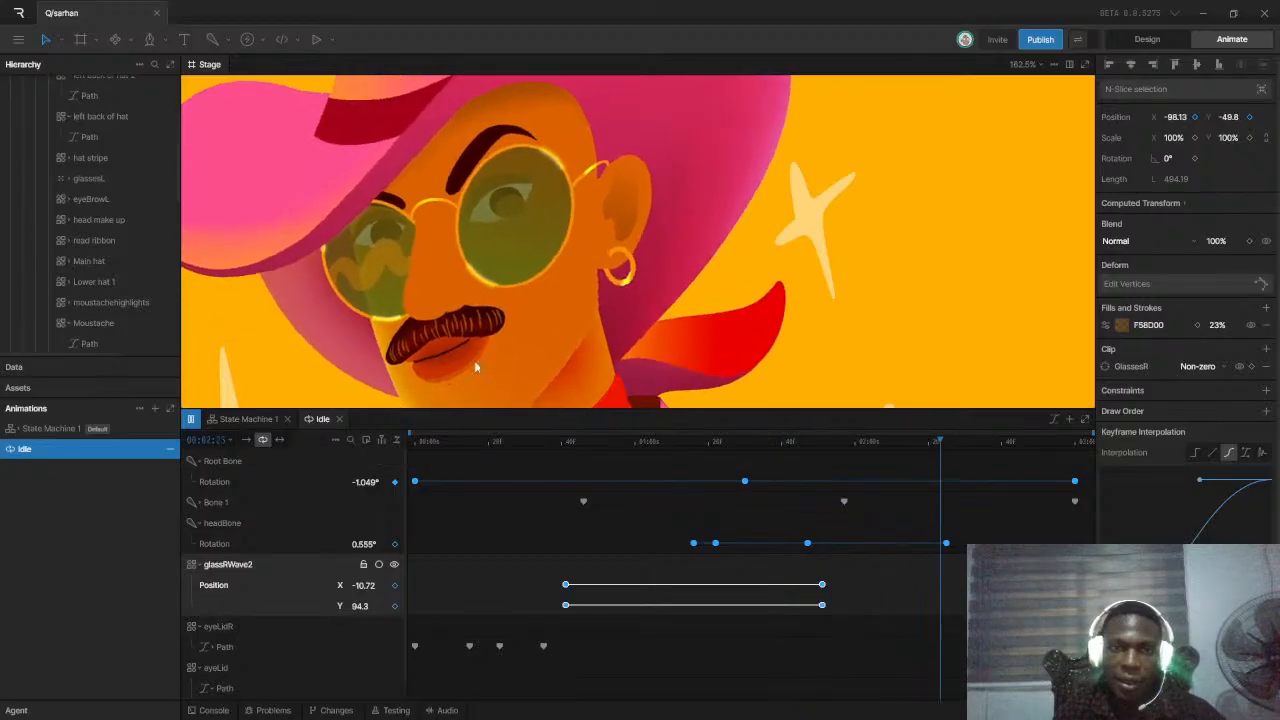
{"action": "scroll", "coordinate": [470, 367], "scroll_direction": "down", "scroll_amount": 2}
{"action": "key", "text": "space"}
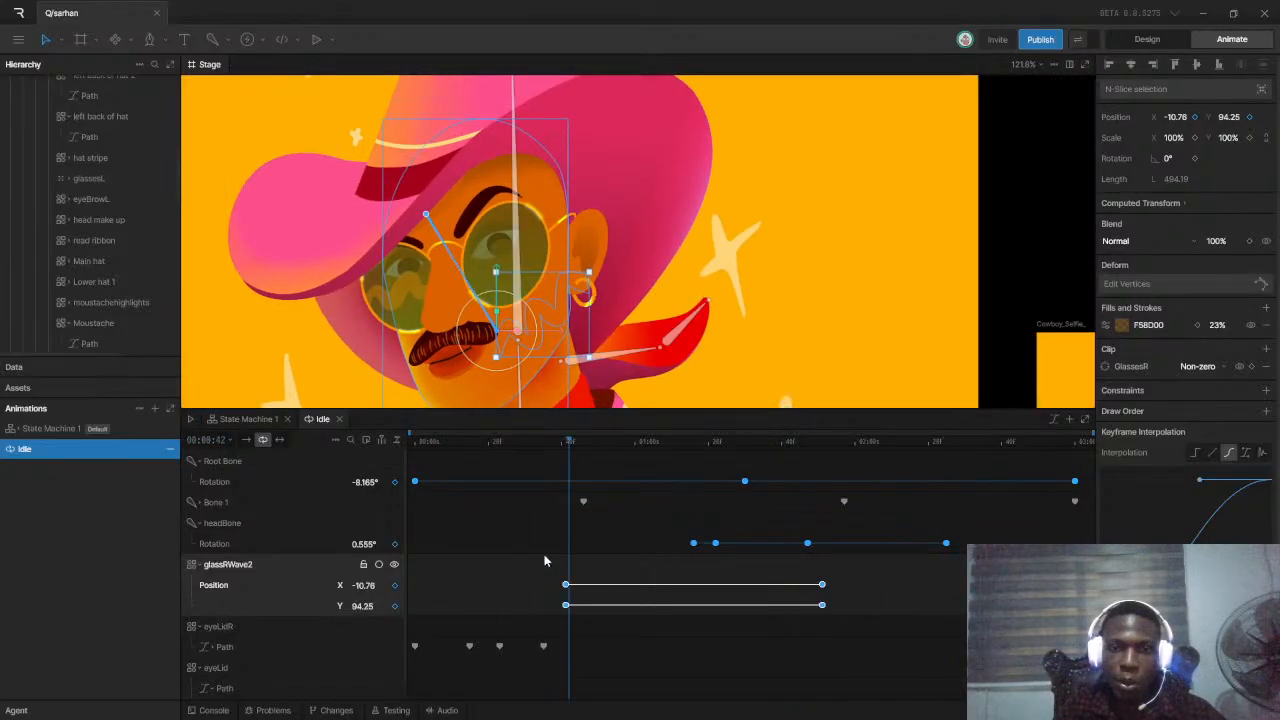
Set the duration of the Idle animation to 00:05:00
{"action": "left_click_drag", "start_coordinate": [531, 556], "coordinate": [870, 630]}
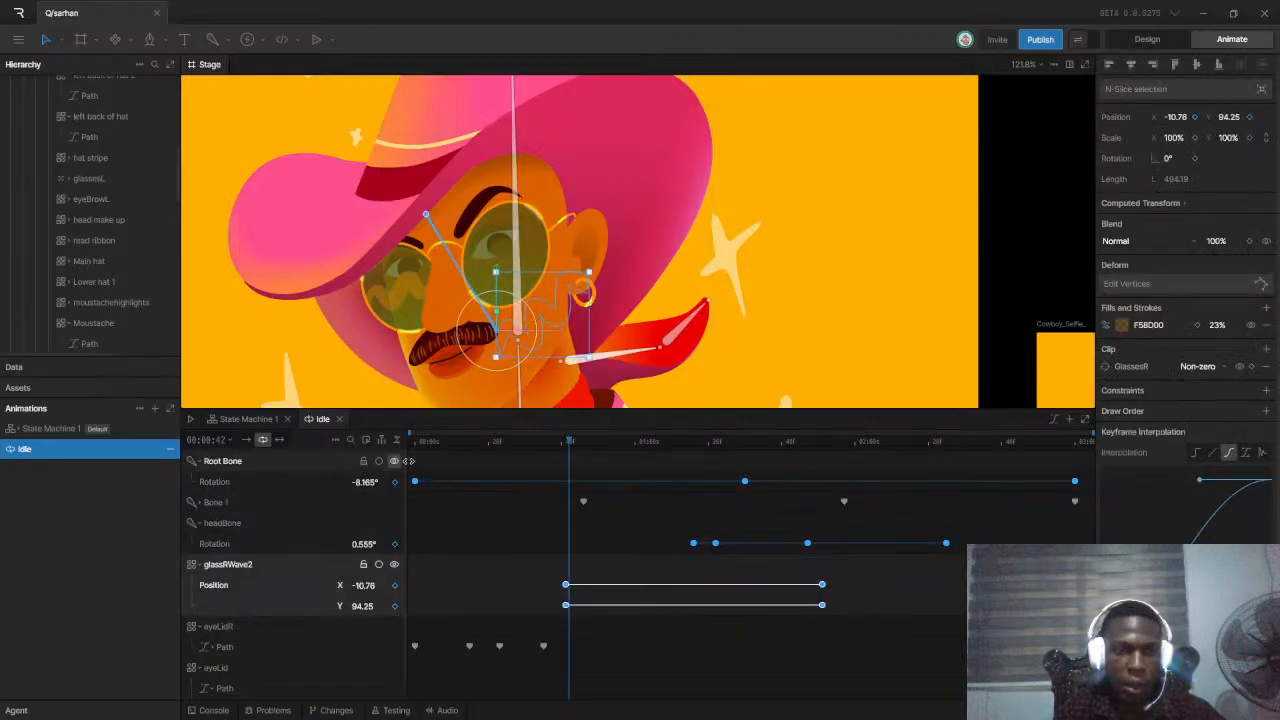
{"action": "left_click_drag", "start_coordinate": [569, 443], "coordinate": [980, 503]}
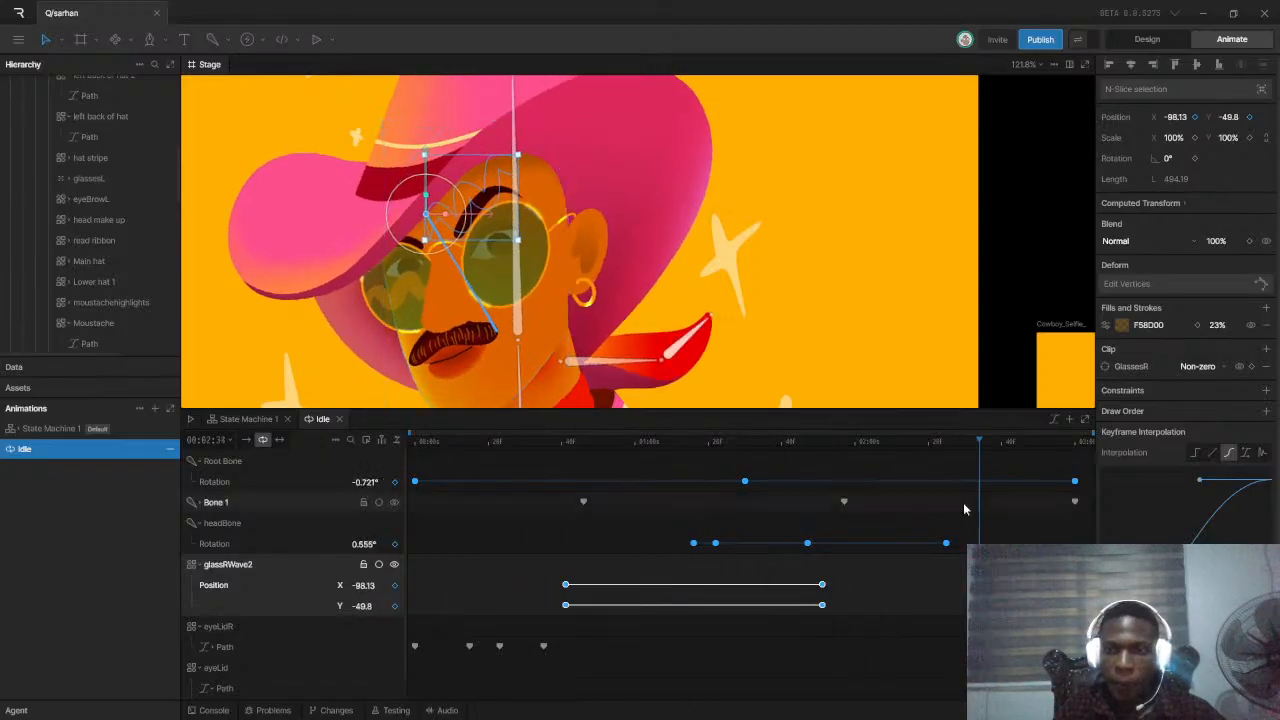
{"action": "left_click", "coordinate": [219, 441]}
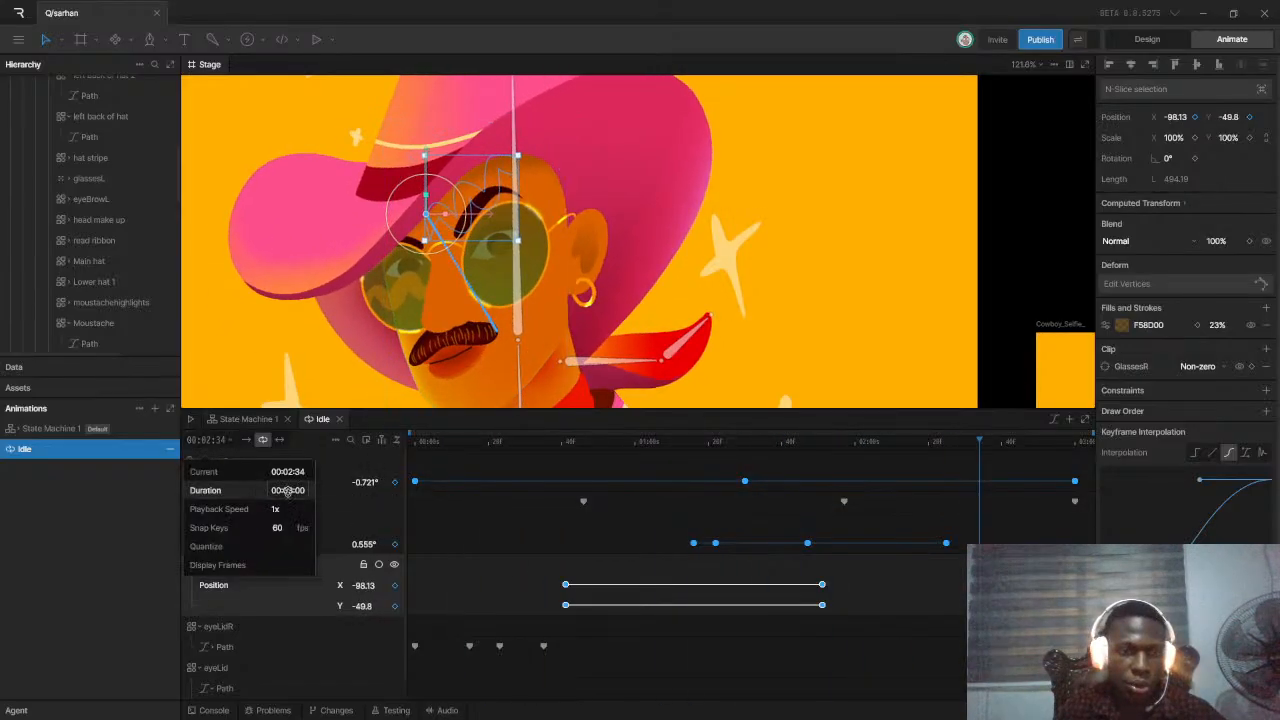
{"action": "left_click", "coordinate": [294, 489]}
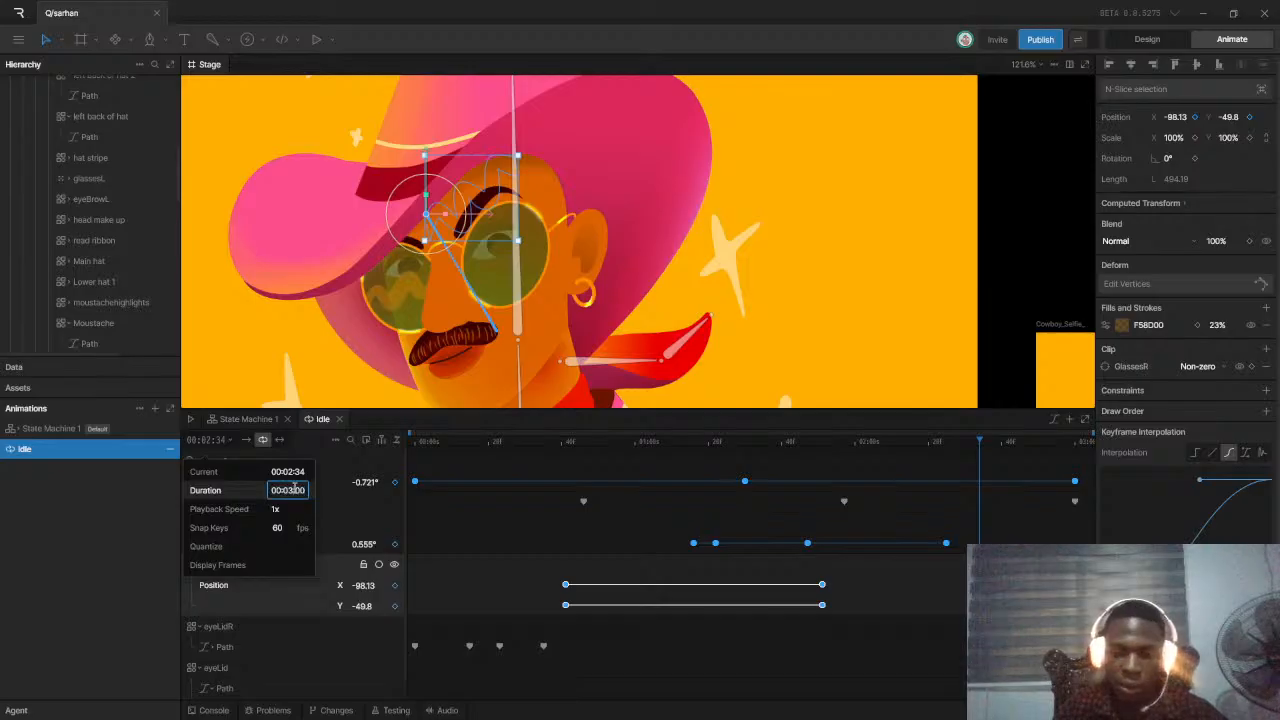
{"action": "key", "text": "Return"}
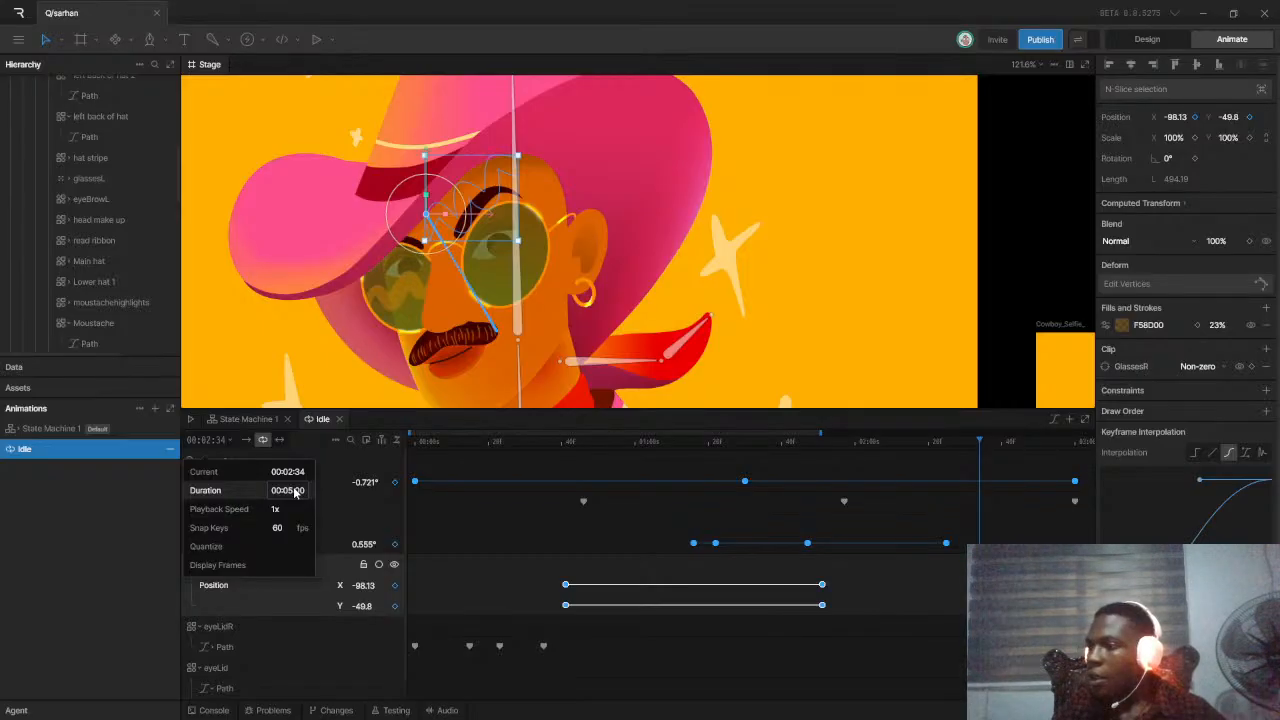
{"action": "scroll", "coordinate": [561, 503], "scroll_direction": "down", "scroll_amount": 5}
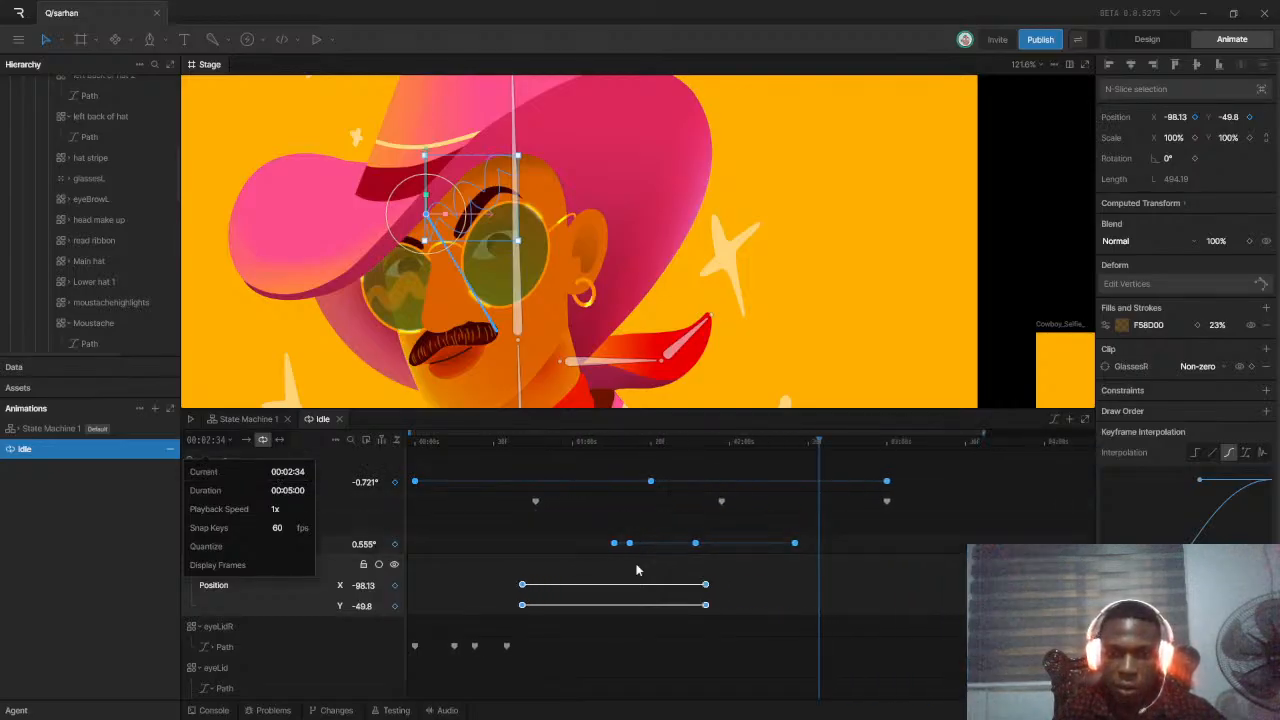
Shift all glassRWave2 position keyframes together along the timeline so the move starts at about 00:03:26
{"action": "left_click", "coordinate": [514, 582]}
{"action": "left_click_drag", "start_coordinate": [505, 579], "coordinate": [640, 610]}
{"action": "mouse_move", "coordinate": [803, 707]}
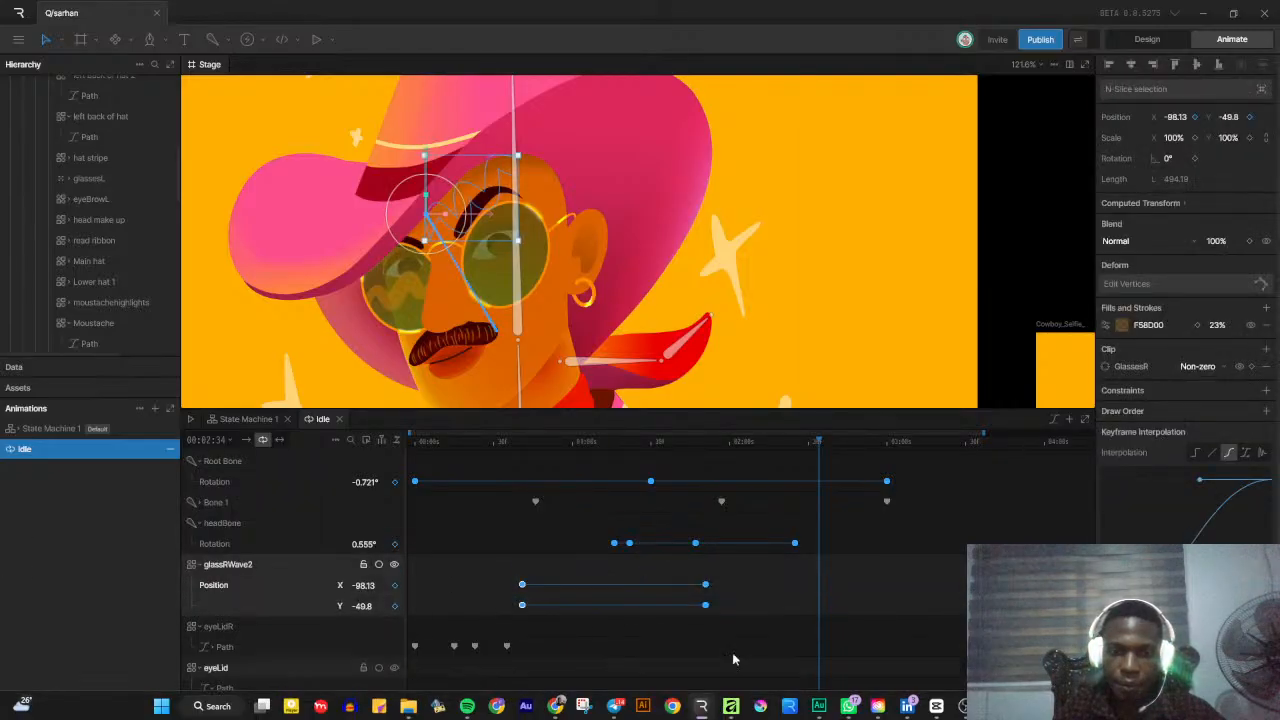
{"action": "left_click_drag", "start_coordinate": [479, 571], "coordinate": [1076, 605]}
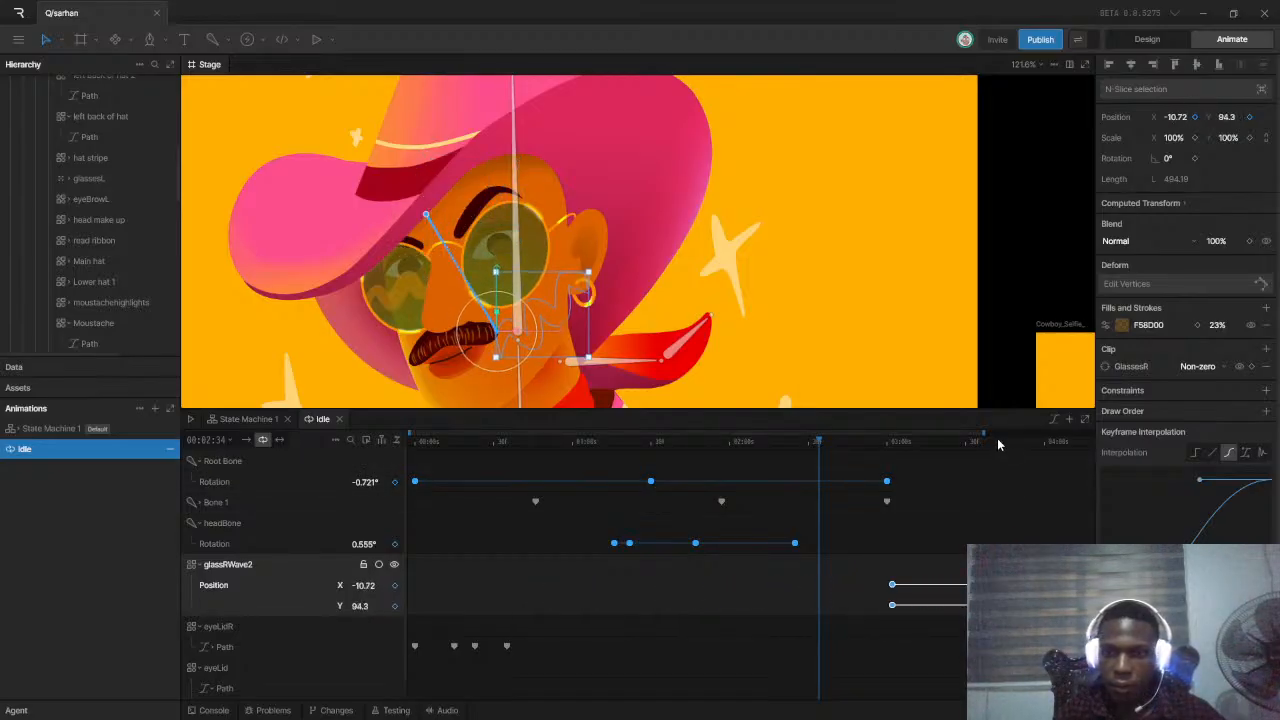
{"action": "left_click_drag", "start_coordinate": [987, 438], "coordinate": [1092, 436]}
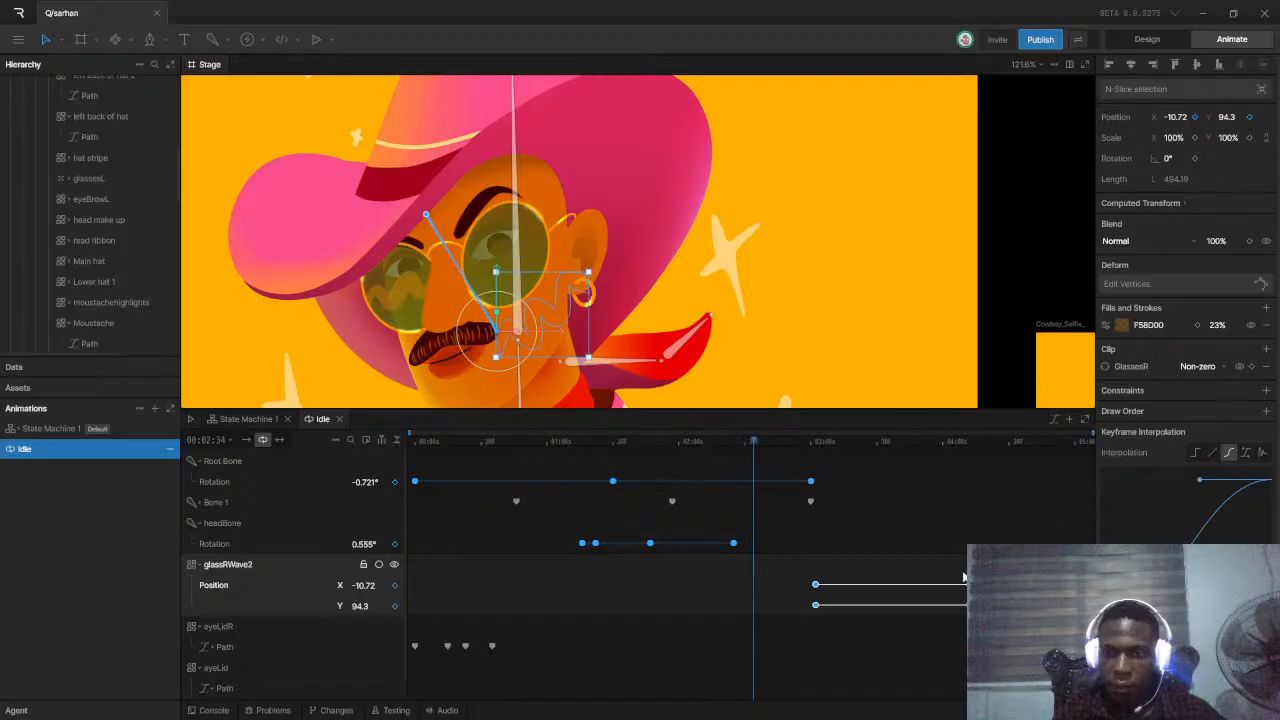
{"action": "left_click_drag", "start_coordinate": [975, 605], "coordinate": [1028, 605]}
Play the Idle animation to check the new timing of the lens wave
{"action": "scroll", "coordinate": [582, 291], "scroll_direction": "down", "scroll_amount": 3}
{"action": "left_click", "coordinate": [380, 441]}
{"action": "key", "text": "space"}
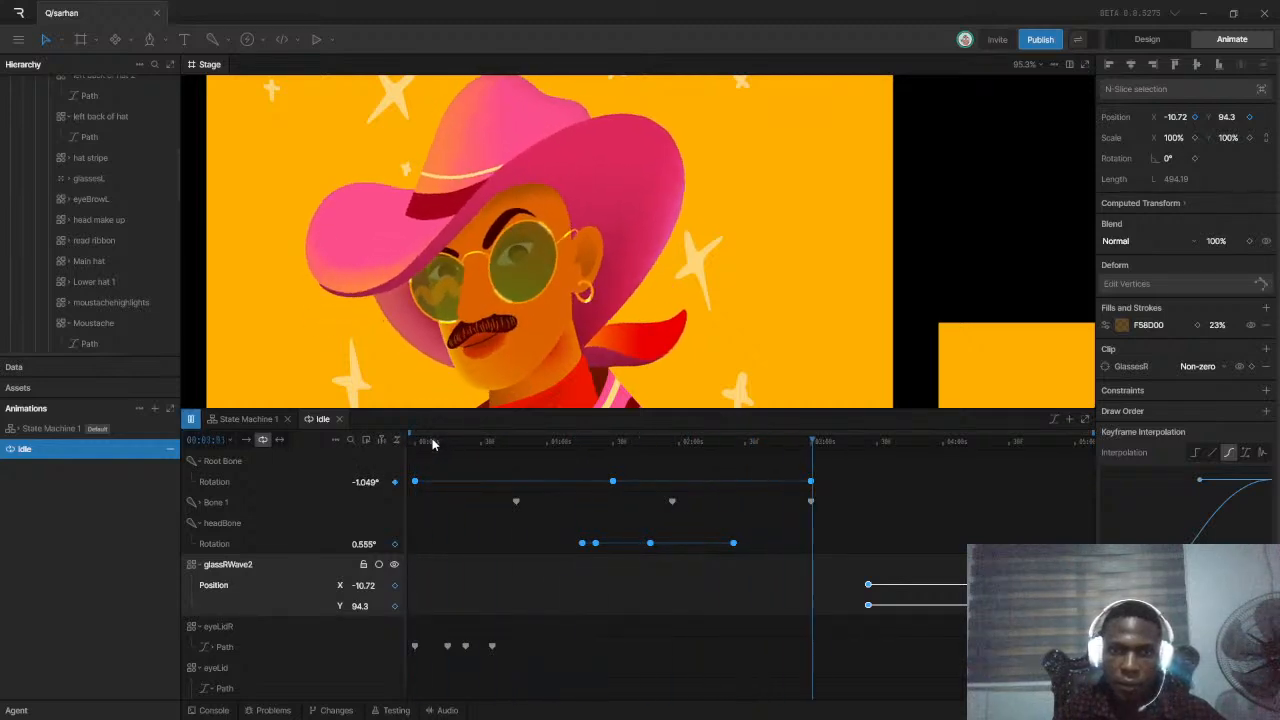
{"action": "left_click", "coordinate": [432, 444]}
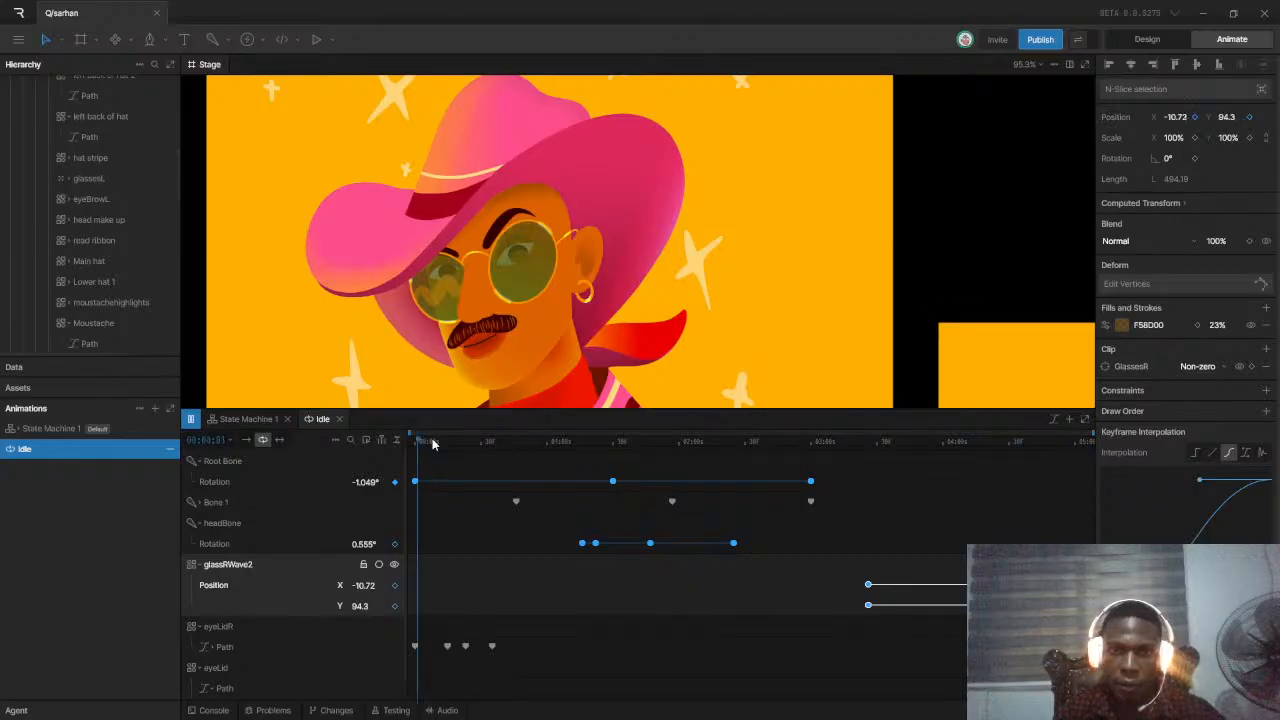
Extend the Idle animation's duration beyond five seconds
{"action": "left_click", "coordinate": [205, 440]}
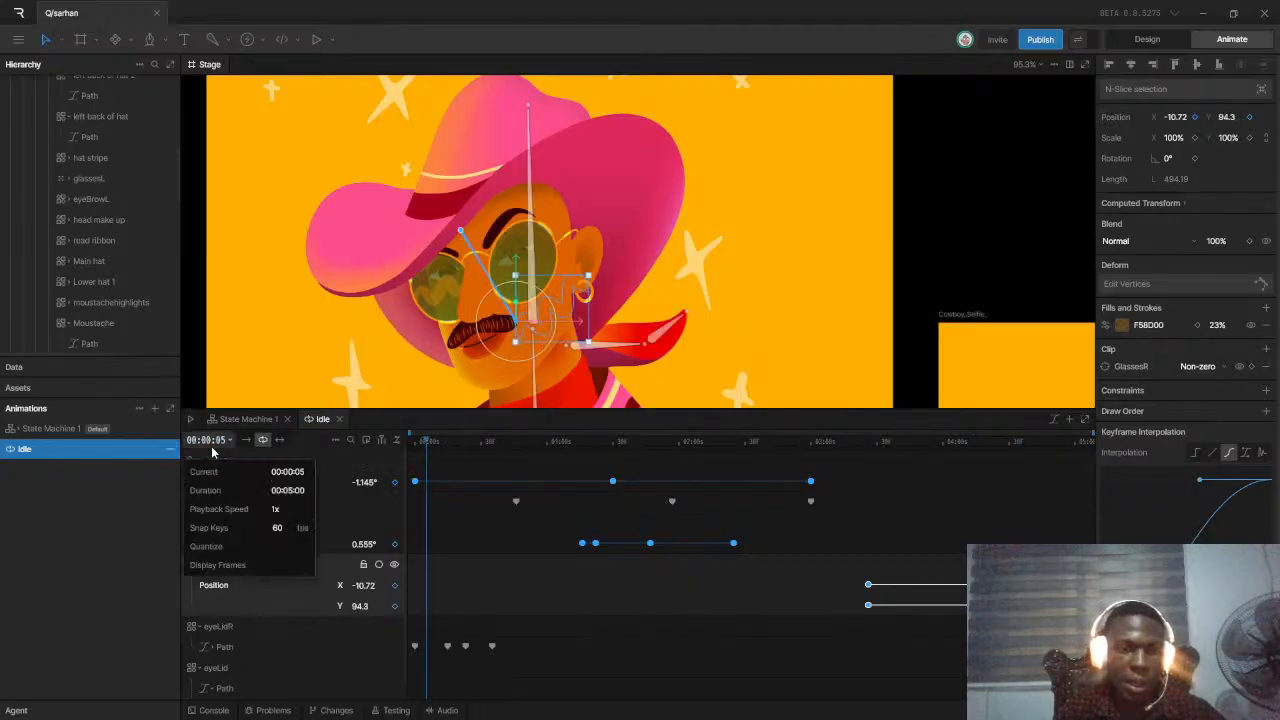
{"action": "left_click", "coordinate": [289, 489]}
{"action": "left_click", "coordinate": [296, 489]}
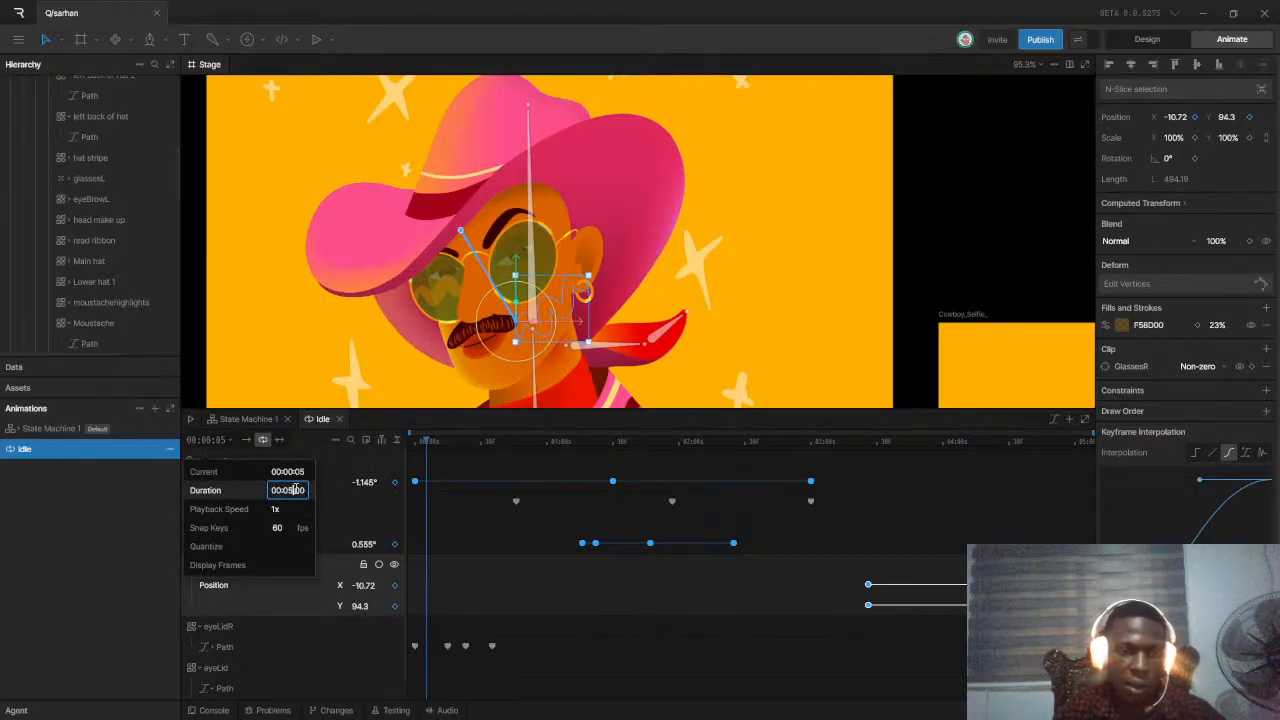
{"action": "key", "text": "Return"}
Play the Idle animation from the start and compare it with the reference cowboy artwork on LinkedIn
{"action": "left_click", "coordinate": [538, 606]}
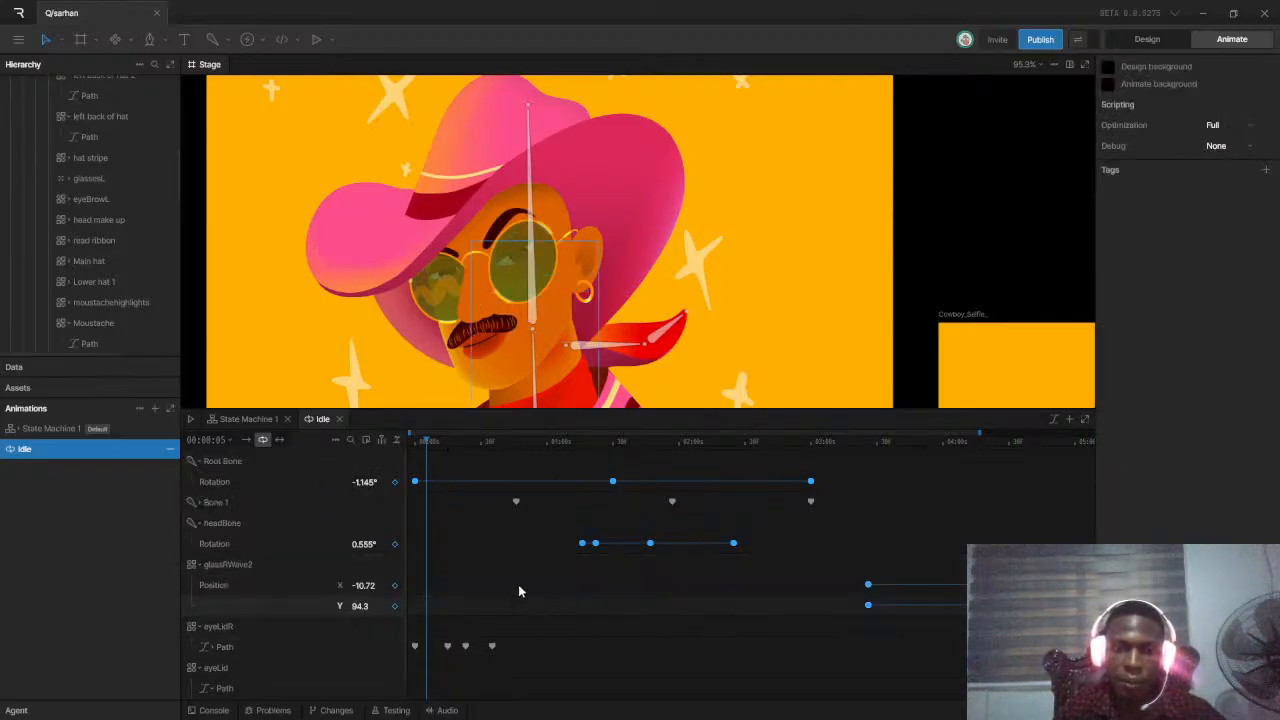
{"action": "left_click_drag", "start_coordinate": [428, 441], "coordinate": [395, 440]}
{"action": "key", "text": "space"}
{"action": "scroll", "coordinate": [494, 292], "scroll_direction": "down", "scroll_amount": 3}
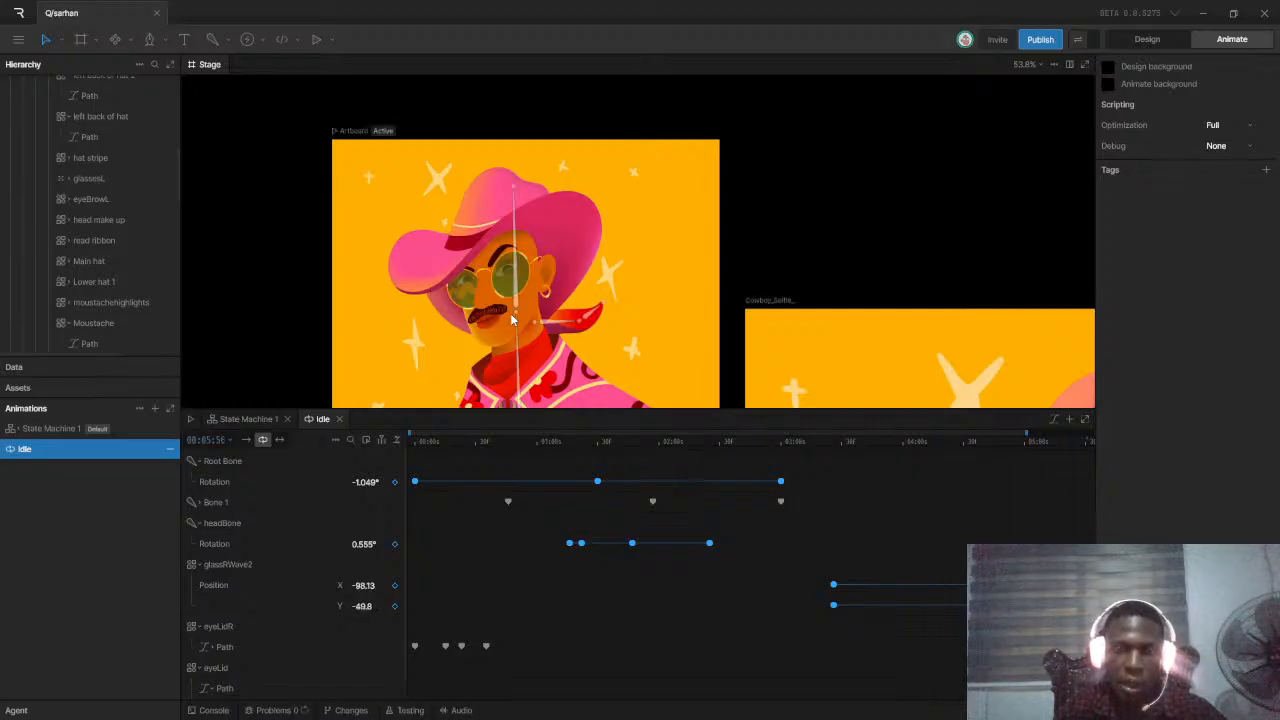
{"action": "scroll", "coordinate": [473, 292], "scroll_direction": "up", "scroll_amount": 2}
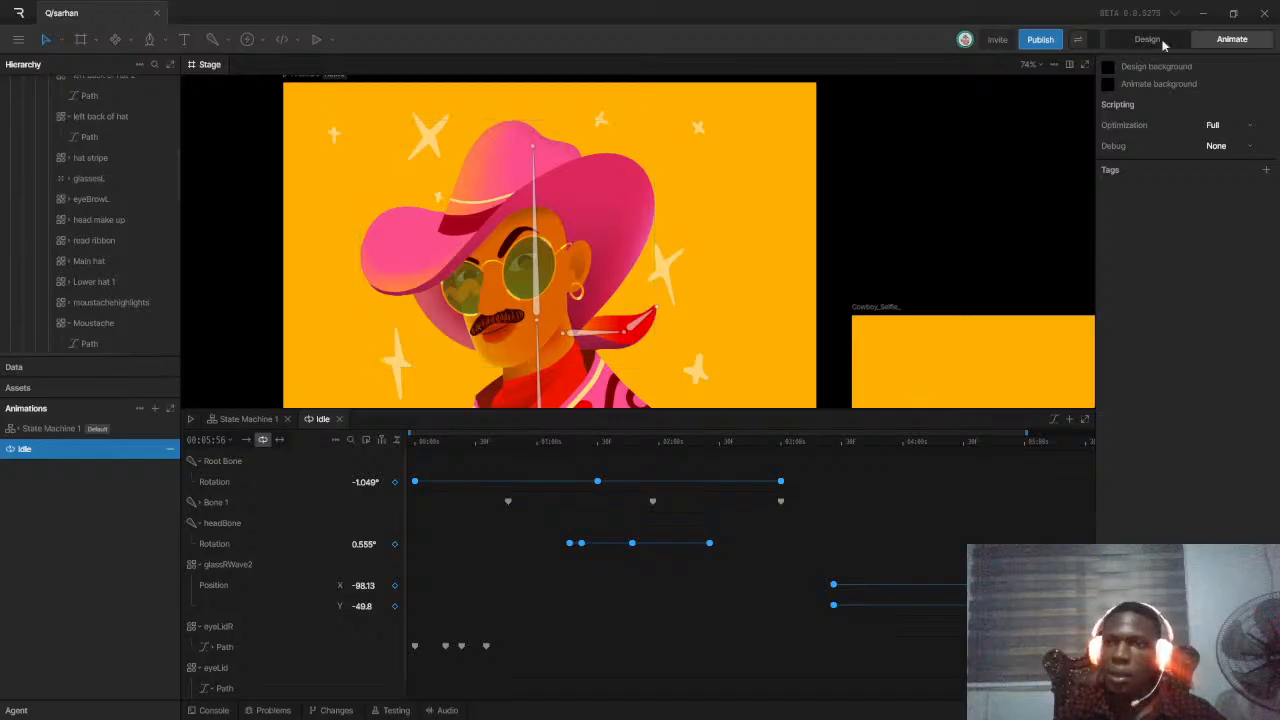
{"action": "key", "text": "alt+Tab"}
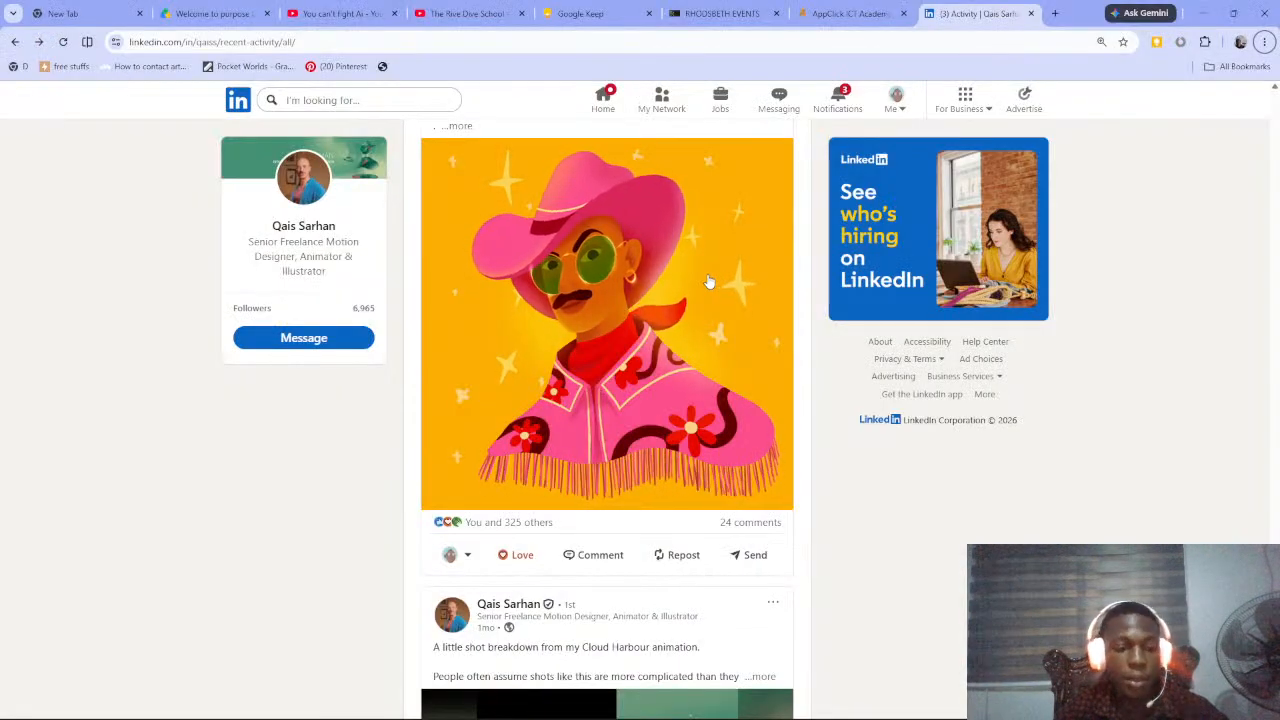
{"action": "key", "text": "alt+Tab"}
Reshape the interpolation curve of the glassRWave2 position keyframes for a fast start with a soft ease-out, and play it back
{"action": "left_click_drag", "start_coordinate": [815, 563], "coordinate": [860, 610]}
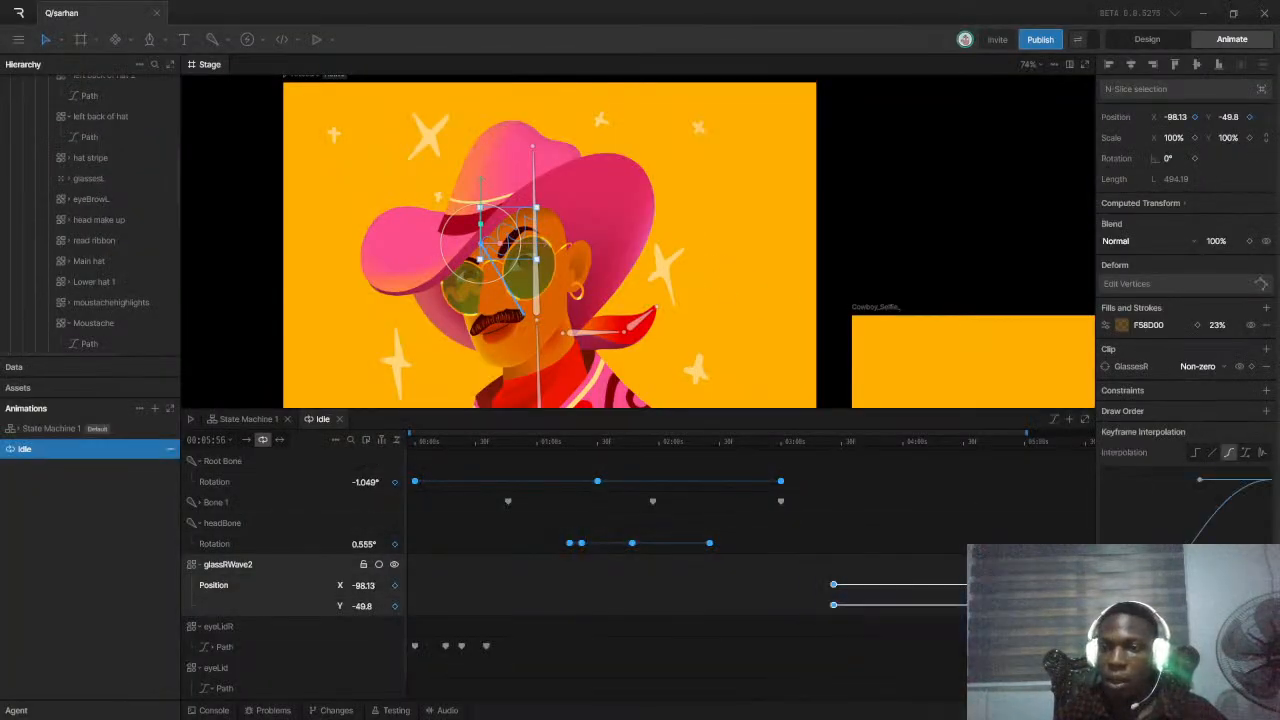
{"action": "left_click_drag", "start_coordinate": [1173, 621], "coordinate": [1102, 502]}
{"action": "key", "text": "space"}
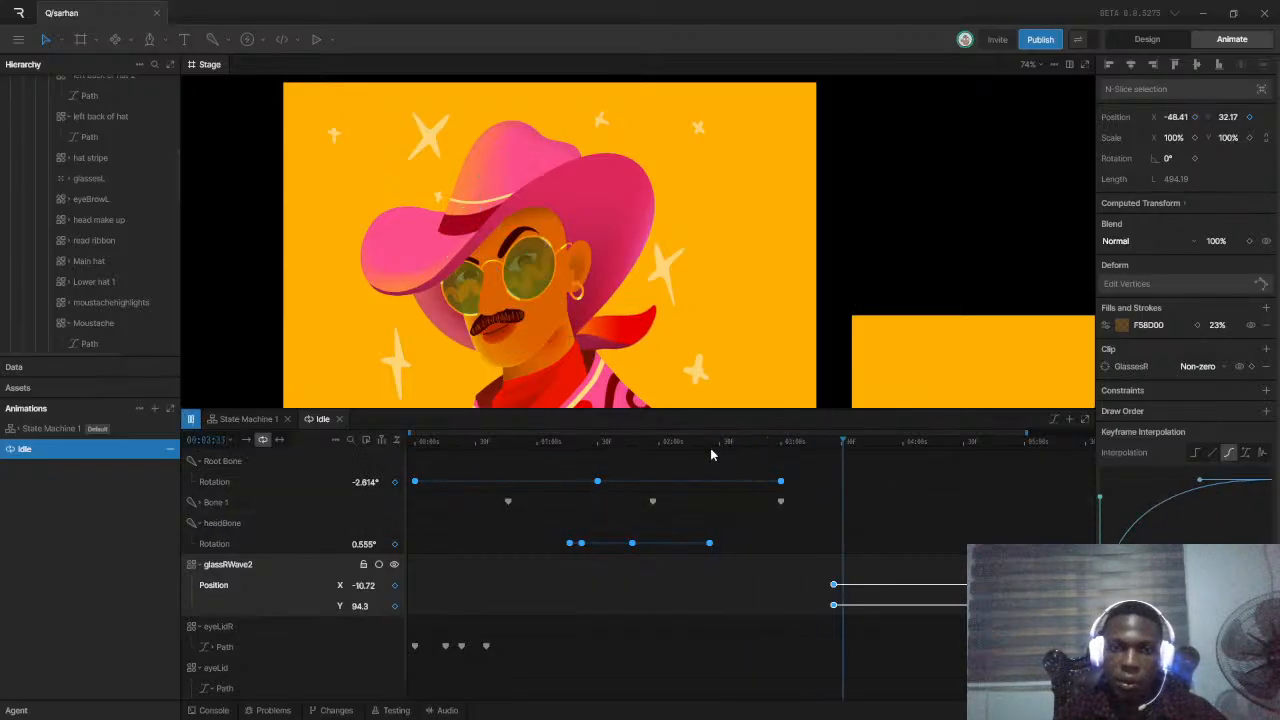
{"action": "key", "text": "space"}
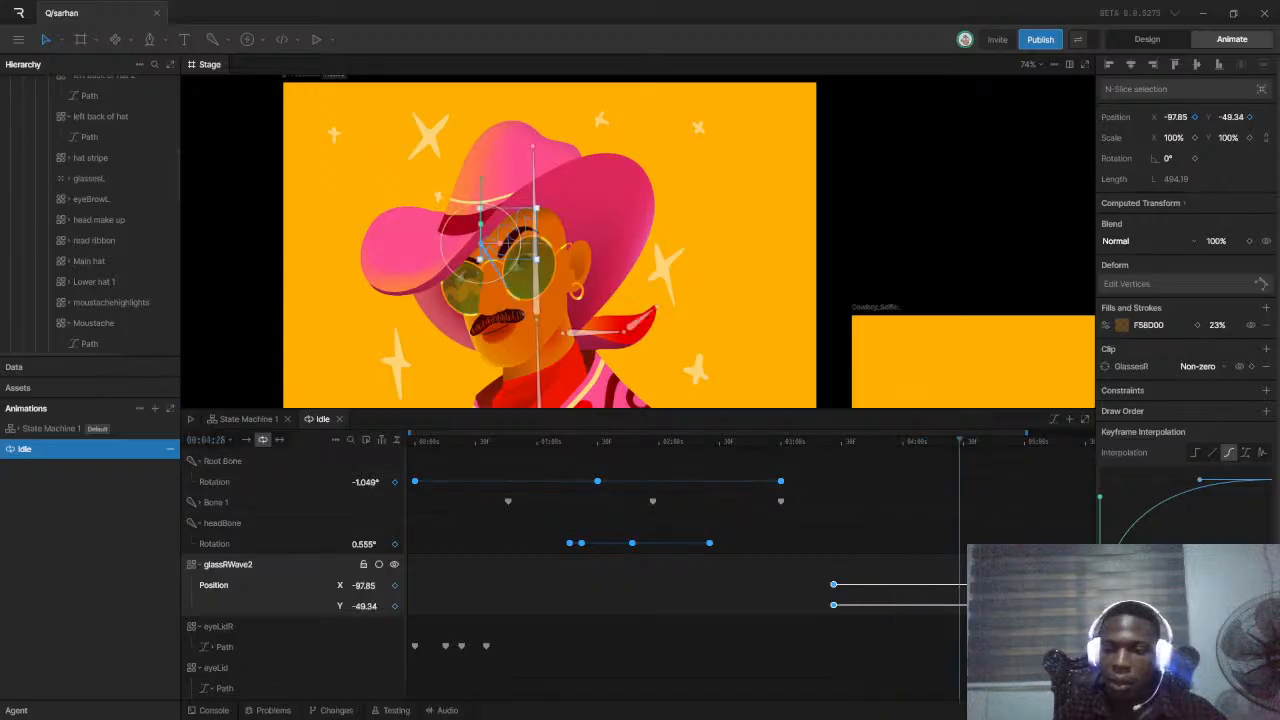
Try to nudge glassRWave2 up and to the left at its last position keyframe at 00:04:36, and undo the move
{"action": "left_click_drag", "start_coordinate": [961, 442], "coordinate": [977, 456]}
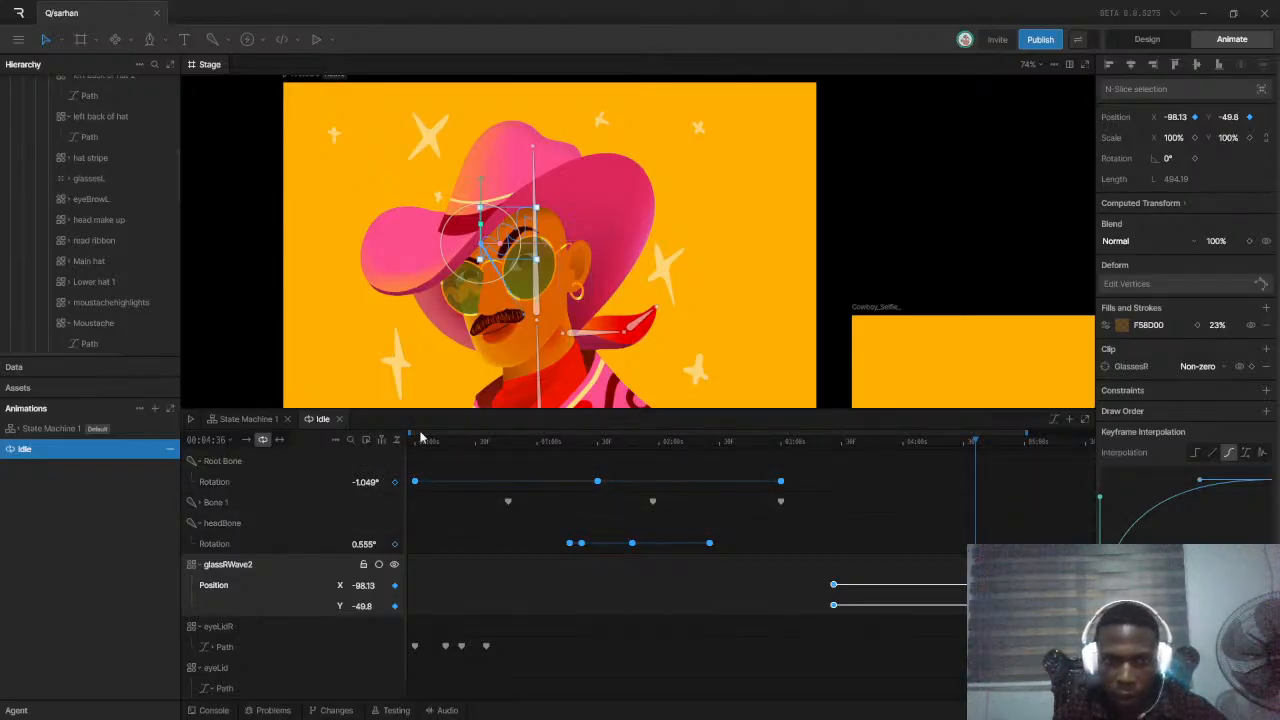
{"action": "left_click_drag", "start_coordinate": [409, 433], "coordinate": [795, 433]}
{"action": "scroll", "coordinate": [489, 224], "scroll_direction": "up", "scroll_amount": 3}
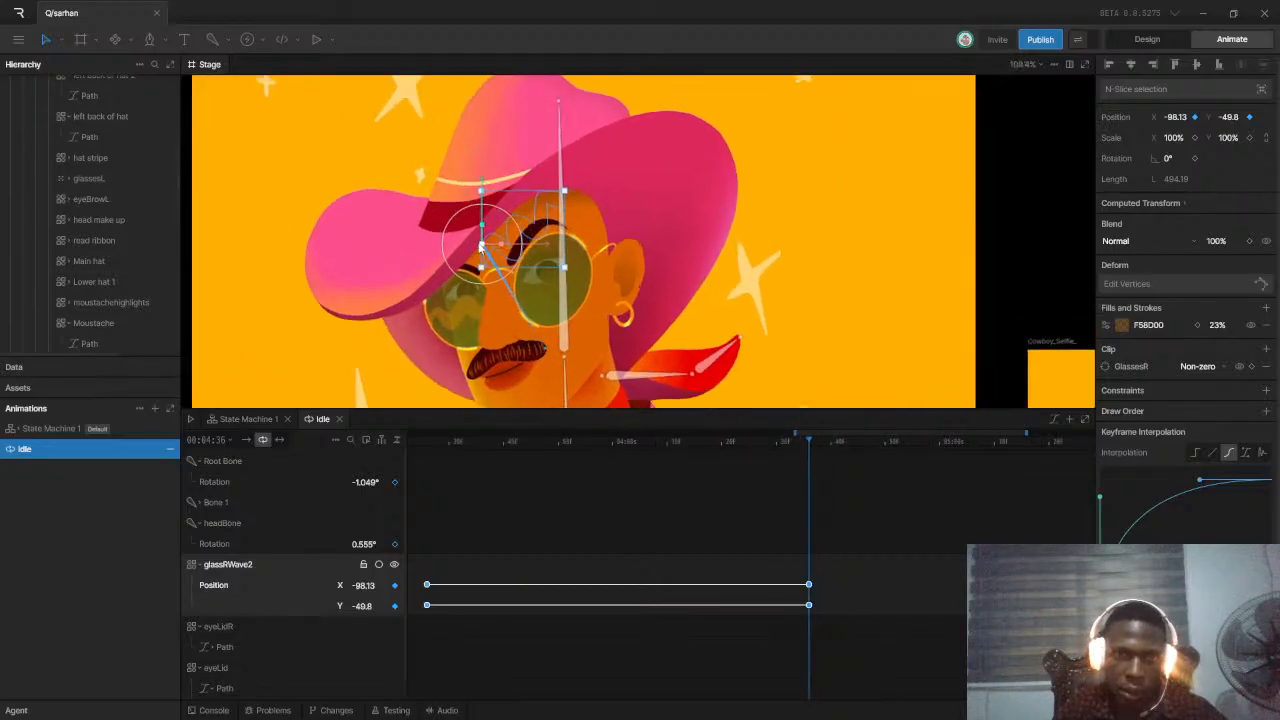
{"action": "left_click_drag", "start_coordinate": [519, 230], "coordinate": [511, 219]}
{"action": "key", "text": "ctrl+z"}
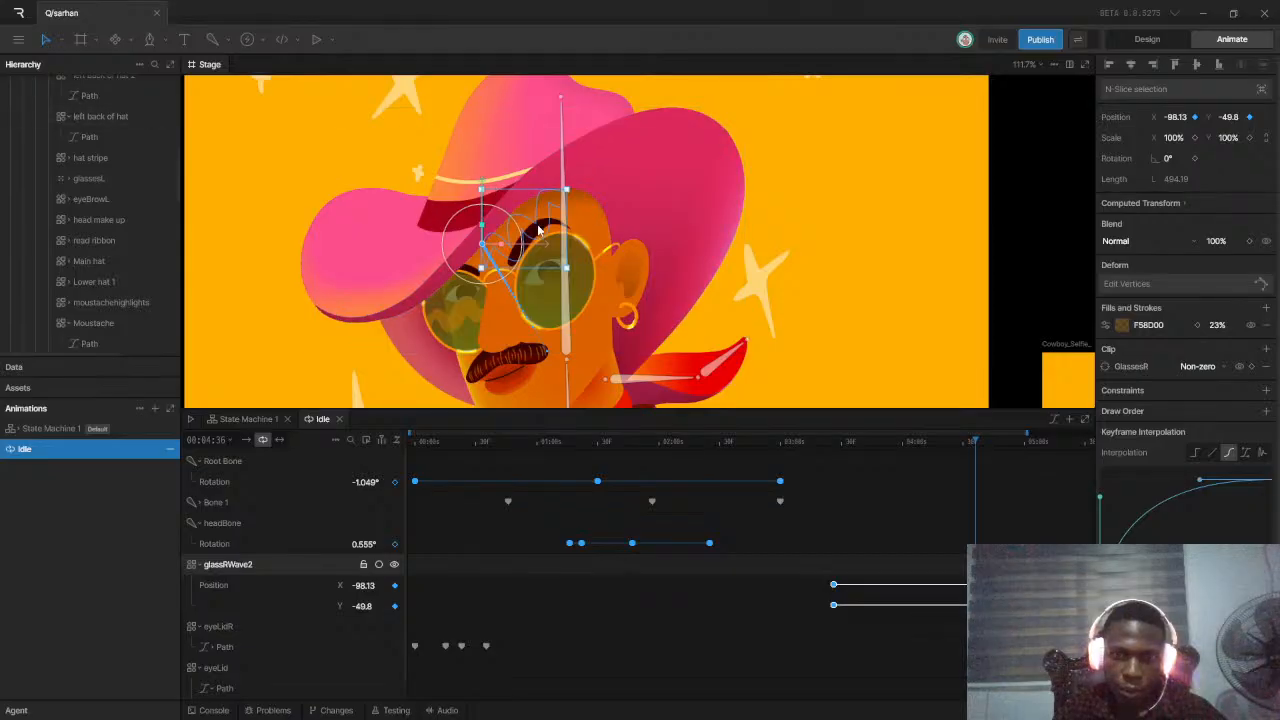
Move glassRWave2 to about X -120.48, Y -81.22 at its last position keyframe at 00:04:36, and play back the result
{"action": "left_click_drag", "start_coordinate": [538, 233], "coordinate": [520, 204]}
{"action": "scroll", "coordinate": [878, 545], "scroll_direction": "down", "scroll_amount": 2}
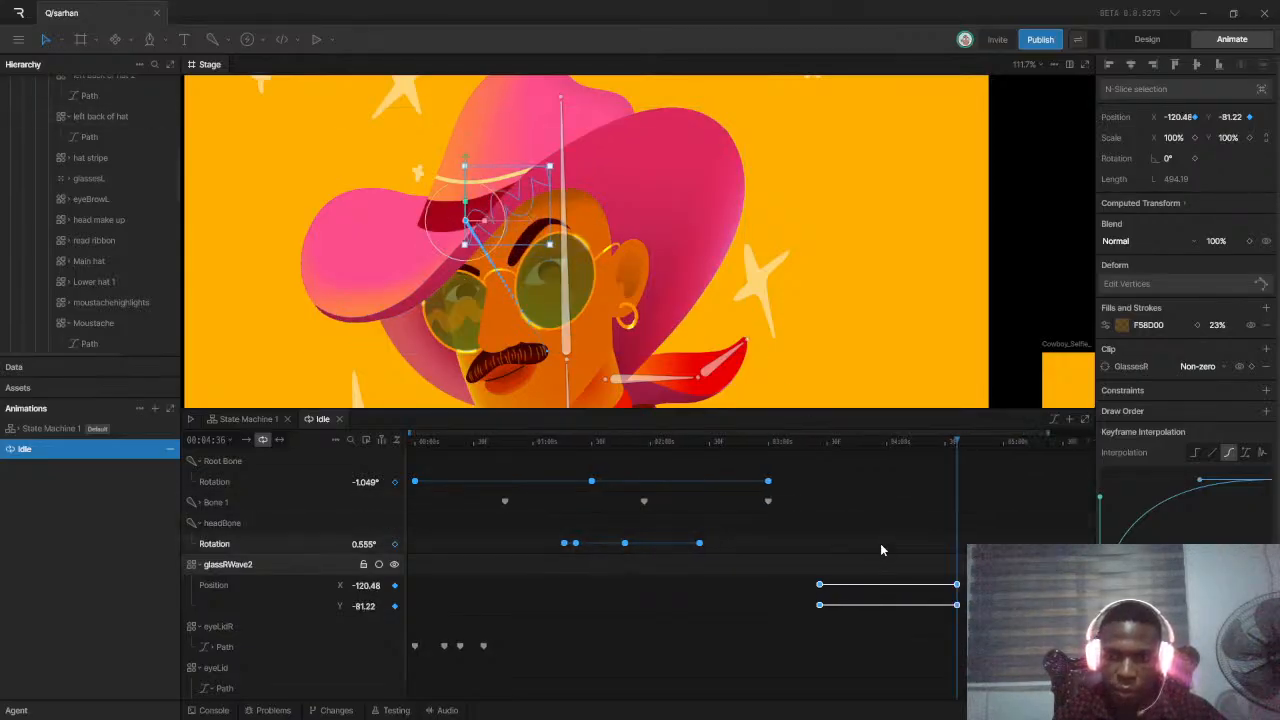
{"action": "left_click", "coordinate": [686, 441]}
{"action": "key", "text": "space"}
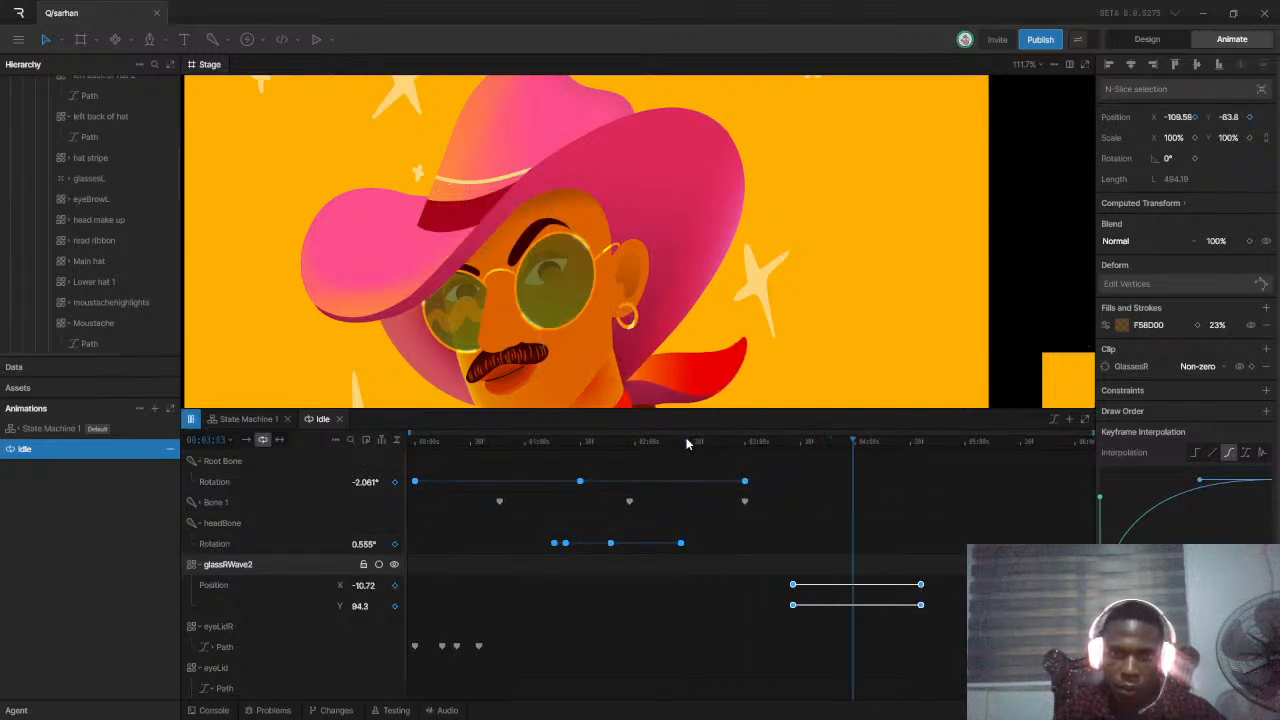
{"action": "key", "text": "space"}
{"action": "scroll", "coordinate": [668, 305], "scroll_direction": "down", "scroll_amount": 5}
{"action": "scroll", "coordinate": [618, 312], "scroll_direction": "up", "scroll_amount": 4}
{"action": "scroll", "coordinate": [618, 320], "scroll_direction": "up", "scroll_amount": 1}
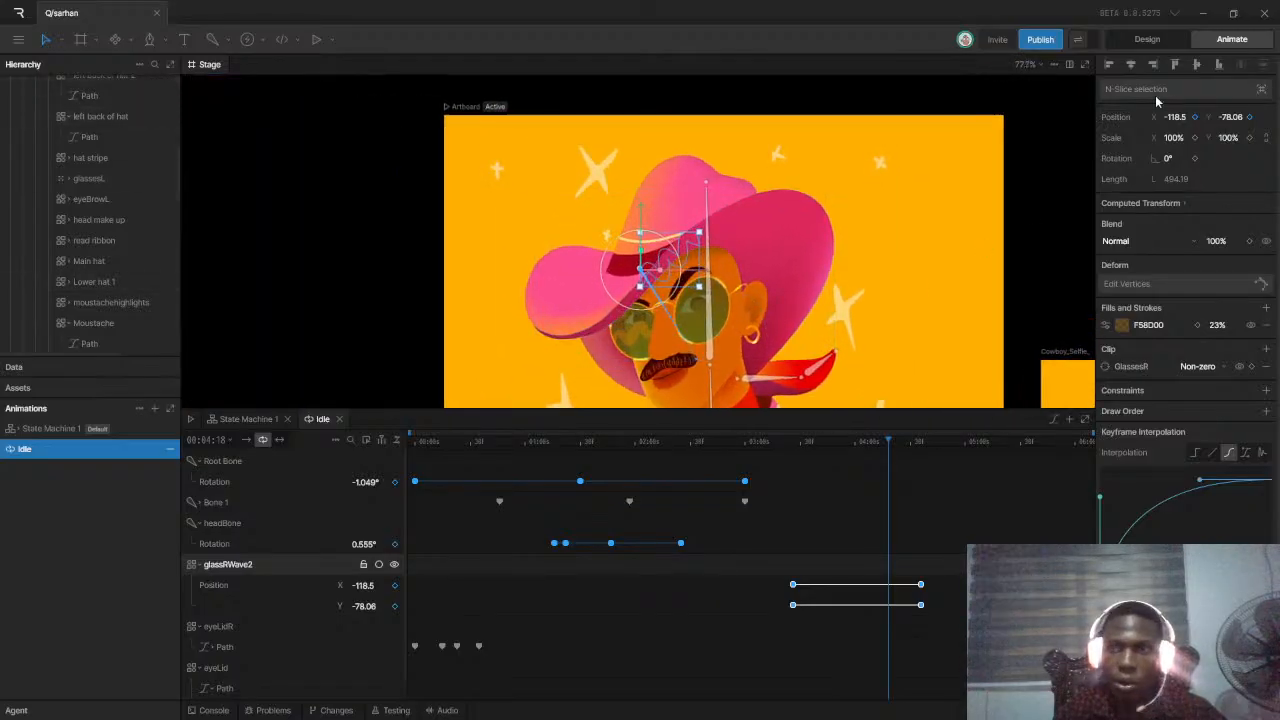
Switch to Design mode and select the Custom Shape wave inside the glassesL group
{"action": "left_click", "coordinate": [1147, 39]}
{"action": "scroll", "coordinate": [617, 328], "scroll_direction": "up", "scroll_amount": 1}
{"action": "left_click", "coordinate": [620, 330]}
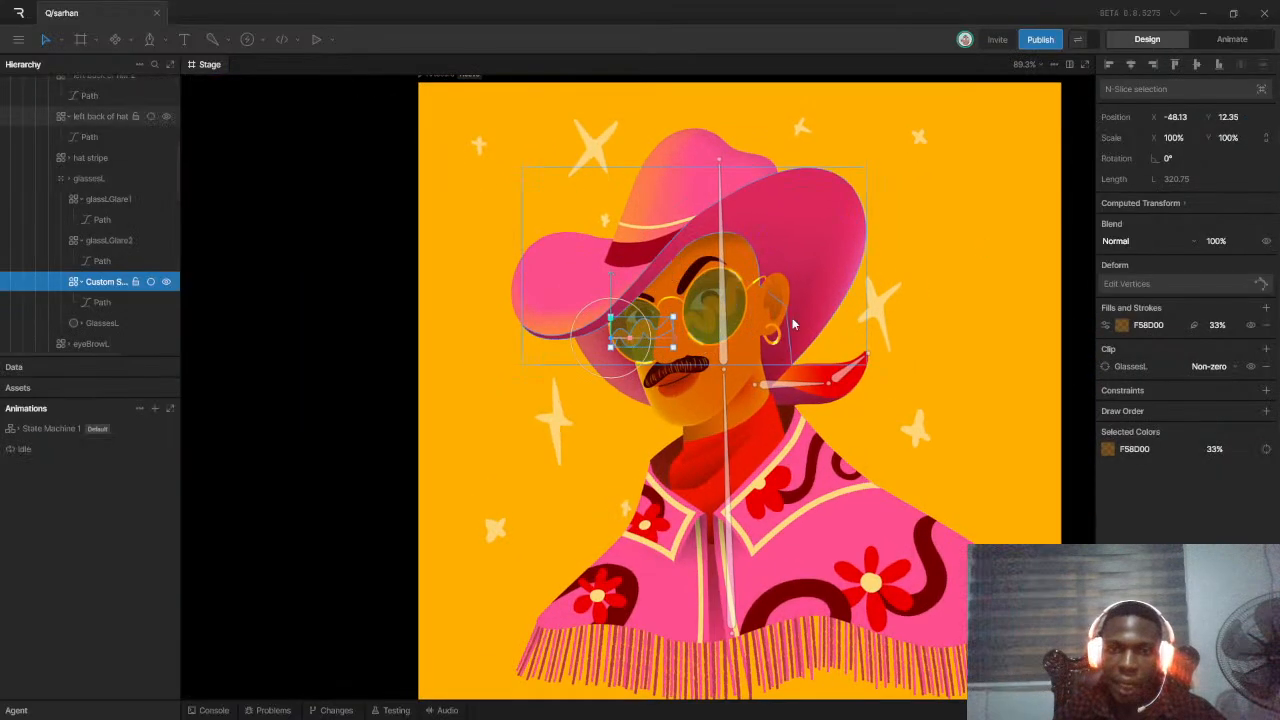
{"action": "scroll", "coordinate": [710, 330], "scroll_direction": "up", "scroll_amount": 5}
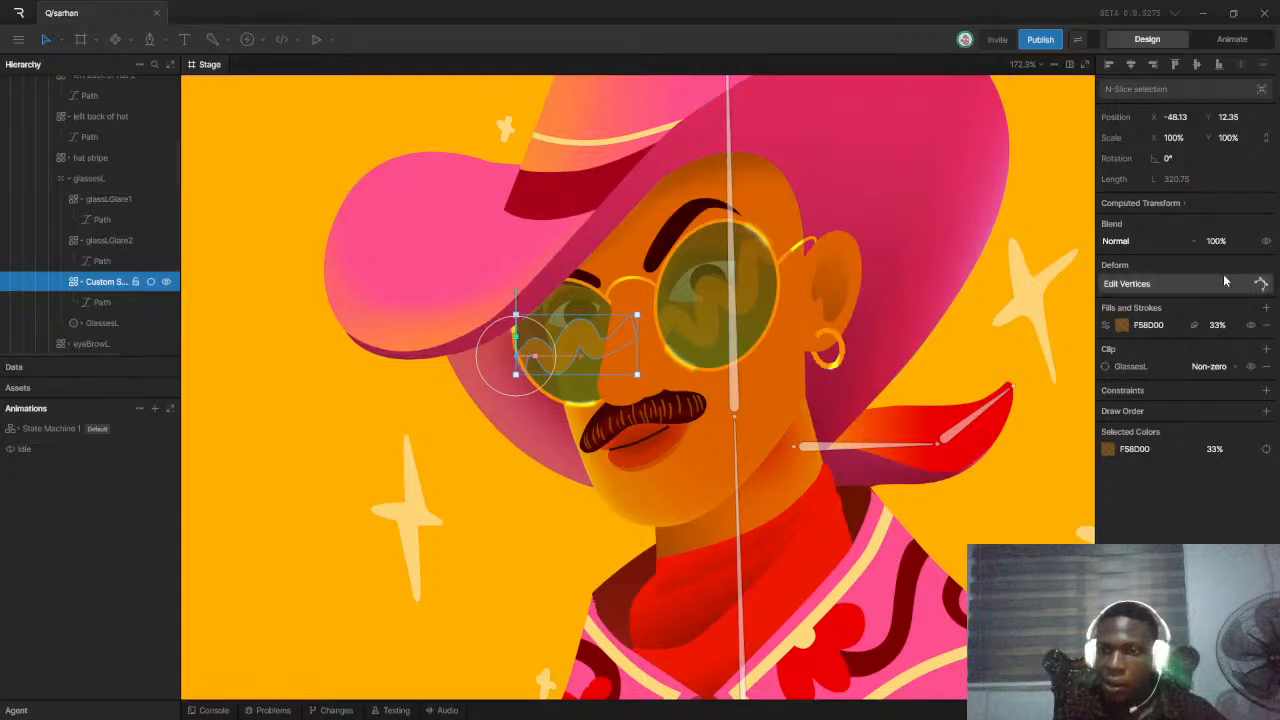
Try a Transform constraint on the glassesL Custom Shape wave with glassRWave2 as its target, and undo the target assignment
{"action": "left_click", "coordinate": [1265, 389]}
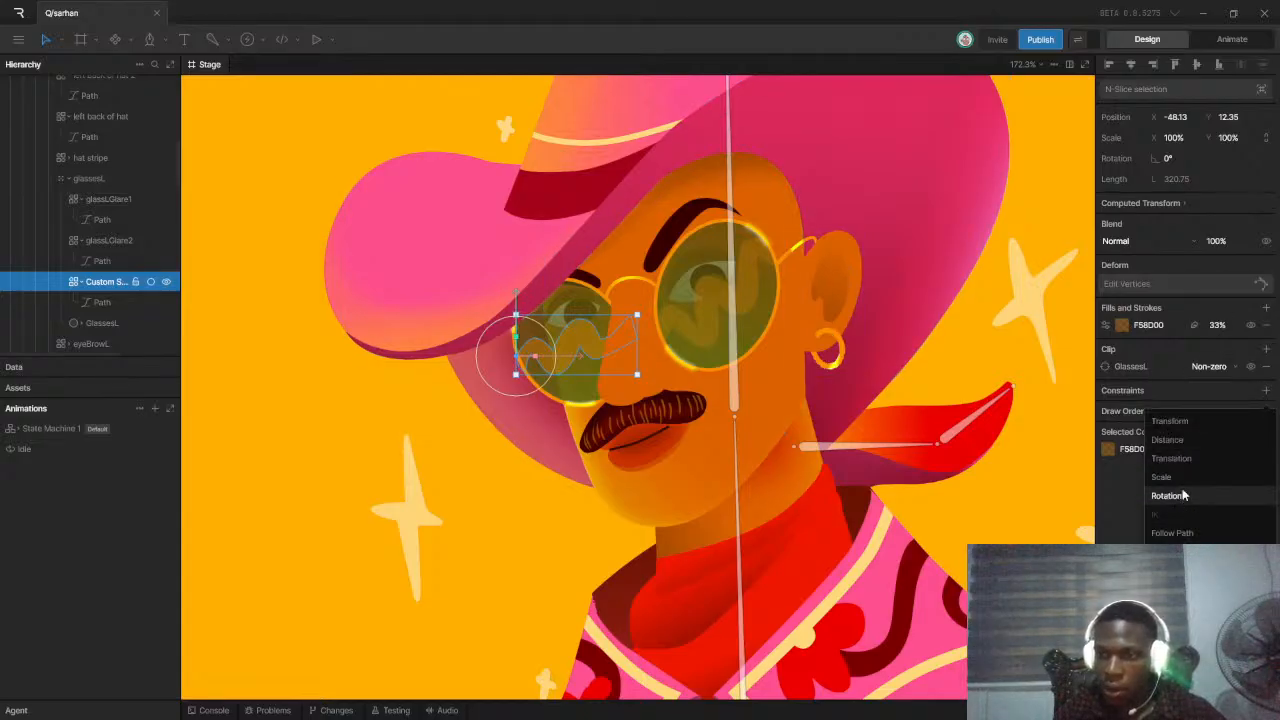
{"action": "left_click", "coordinate": [1180, 421]}
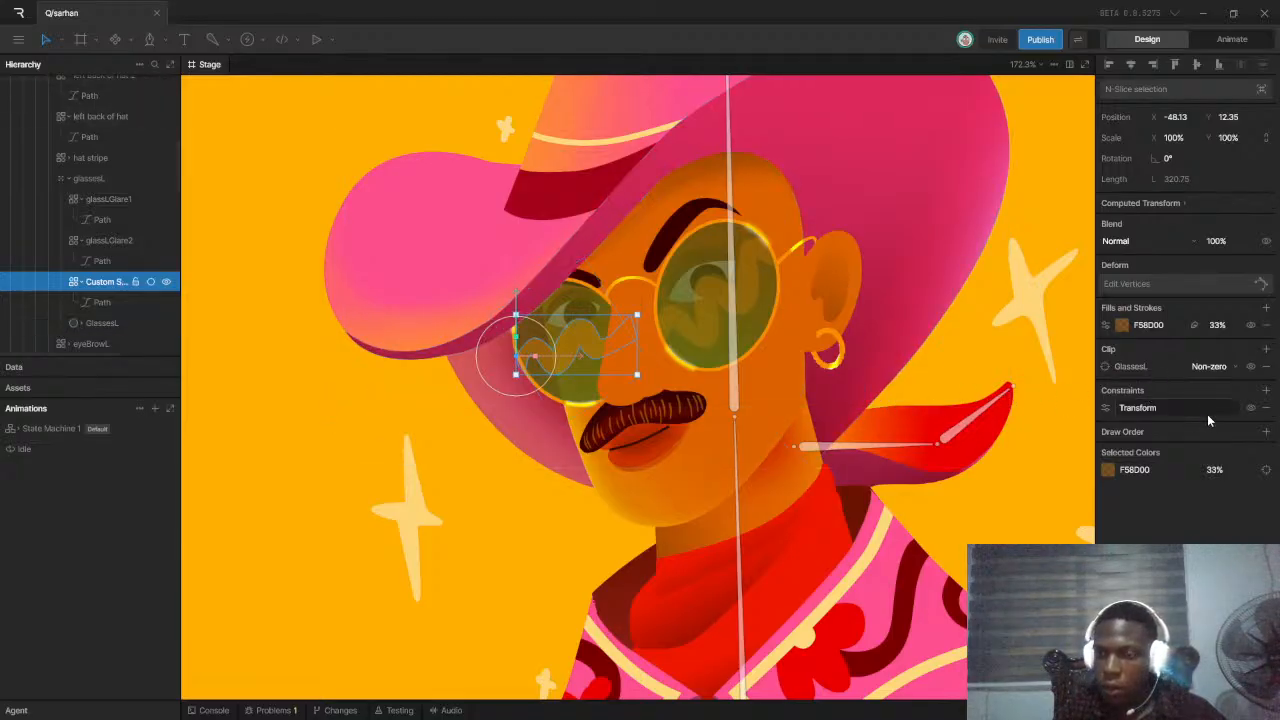
{"action": "left_click", "coordinate": [1106, 409]}
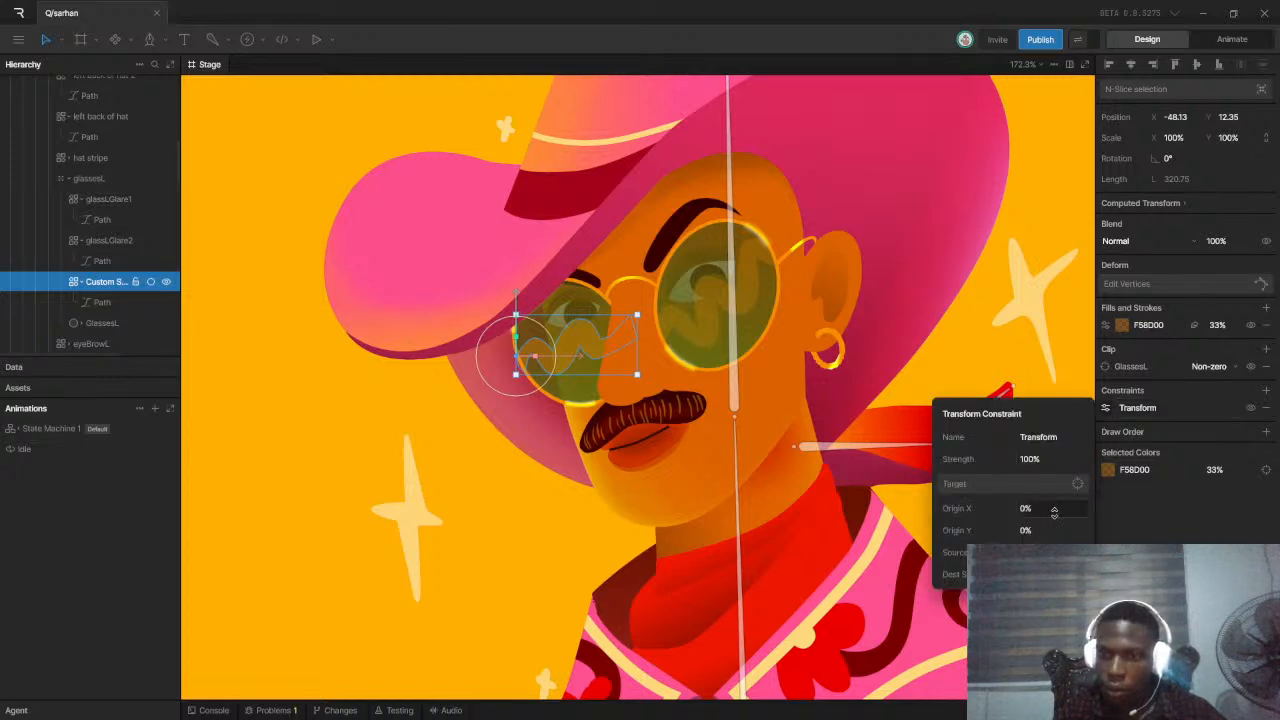
{"action": "left_click", "coordinate": [1030, 488]}
{"action": "scroll", "coordinate": [702, 318], "scroll_direction": "up", "scroll_amount": 3}
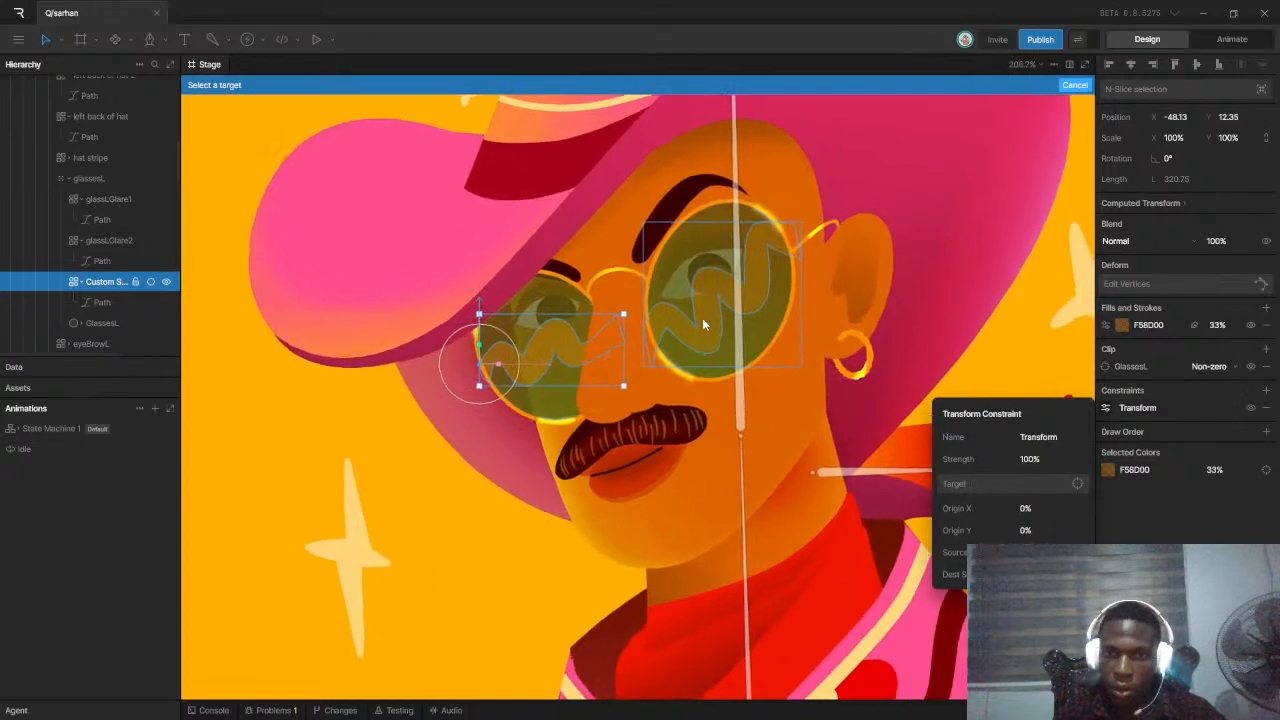
{"action": "left_click", "coordinate": [701, 328]}
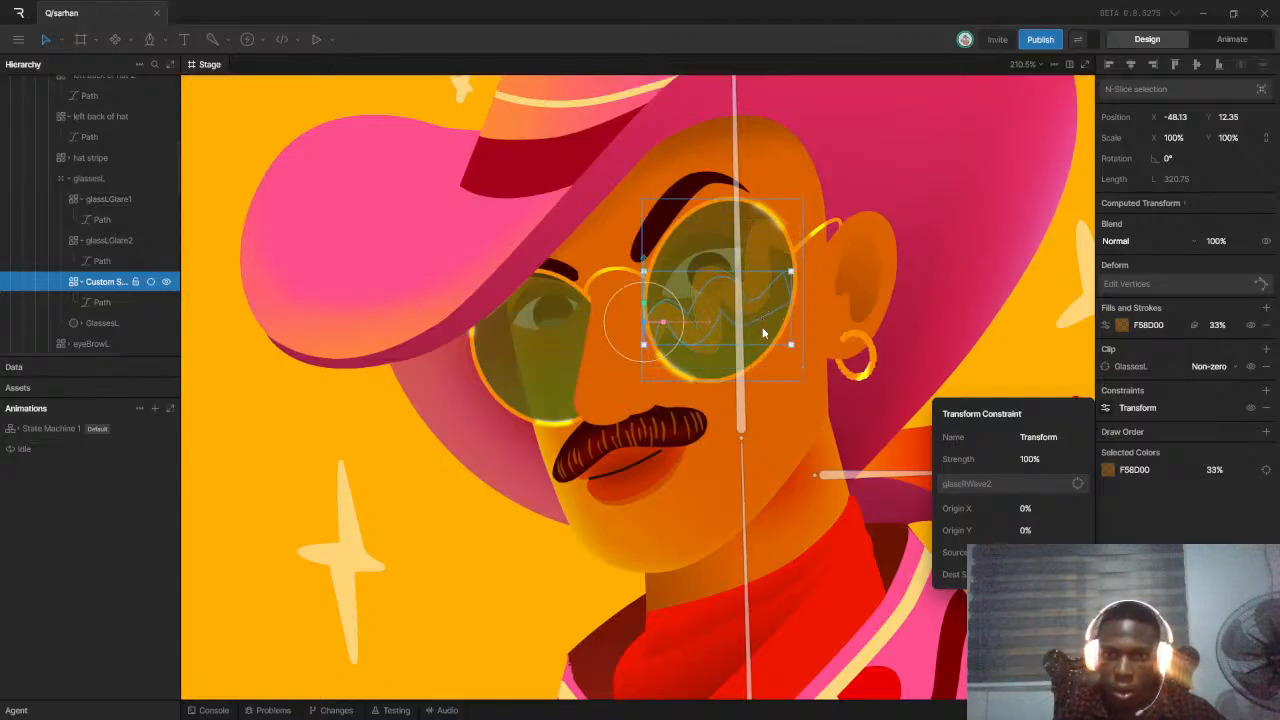
{"action": "key", "text": "ctrl+z"}
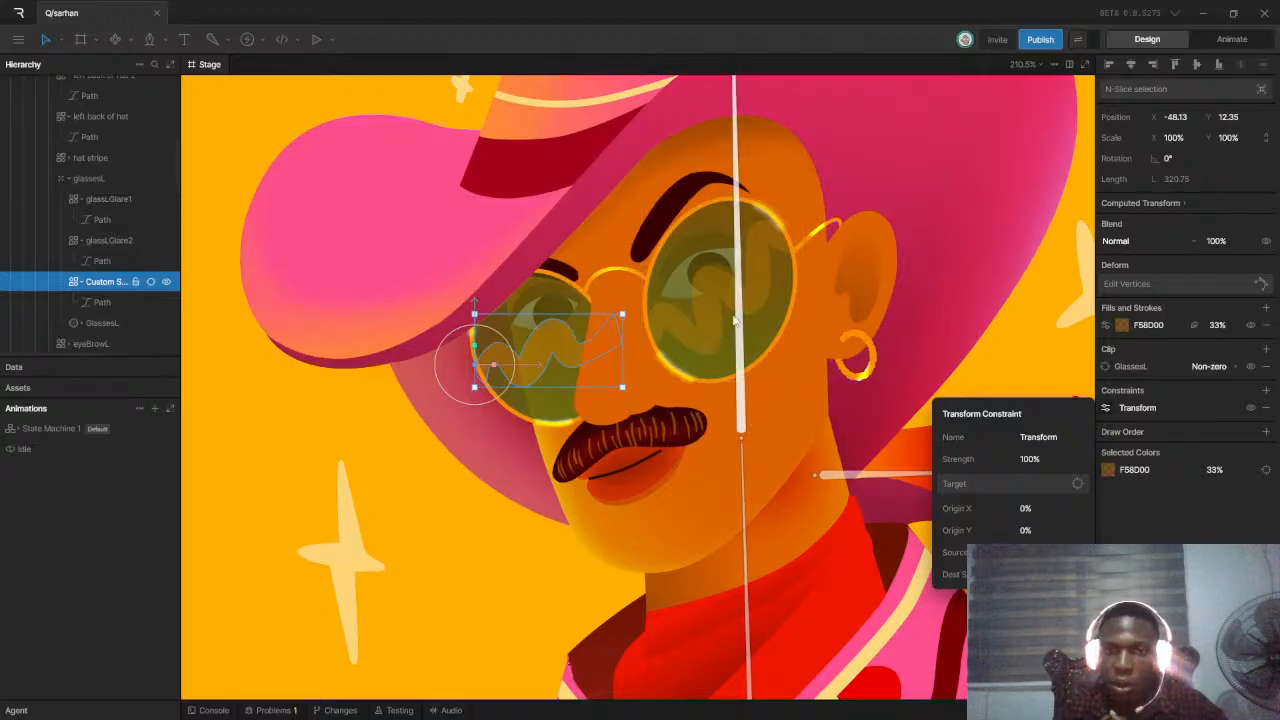
{"action": "left_click", "coordinate": [705, 335]}
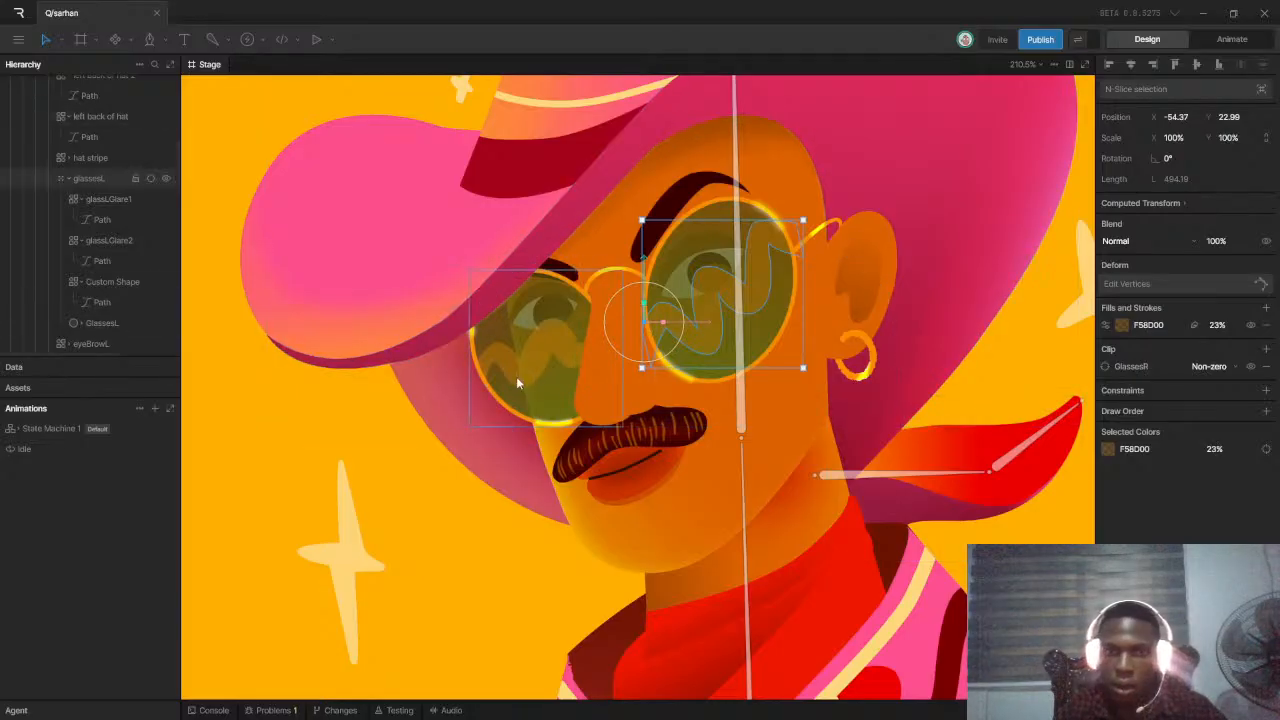
{"action": "left_click", "coordinate": [105, 281]}
{"action": "left_click", "coordinate": [1105, 409]}
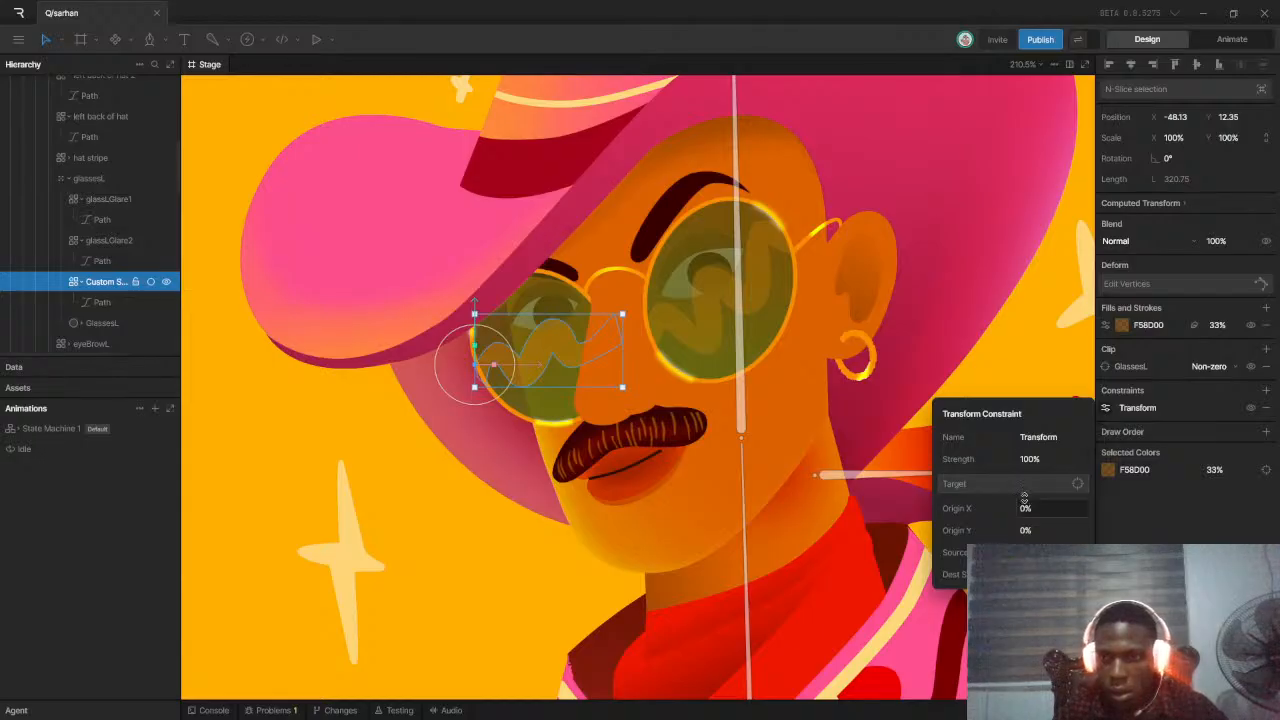
Try adding a Translation constraint to glassRWave2, abandon picking its target, and return to the glassesL Custom Shape wave
{"action": "left_click", "coordinate": [710, 345]}
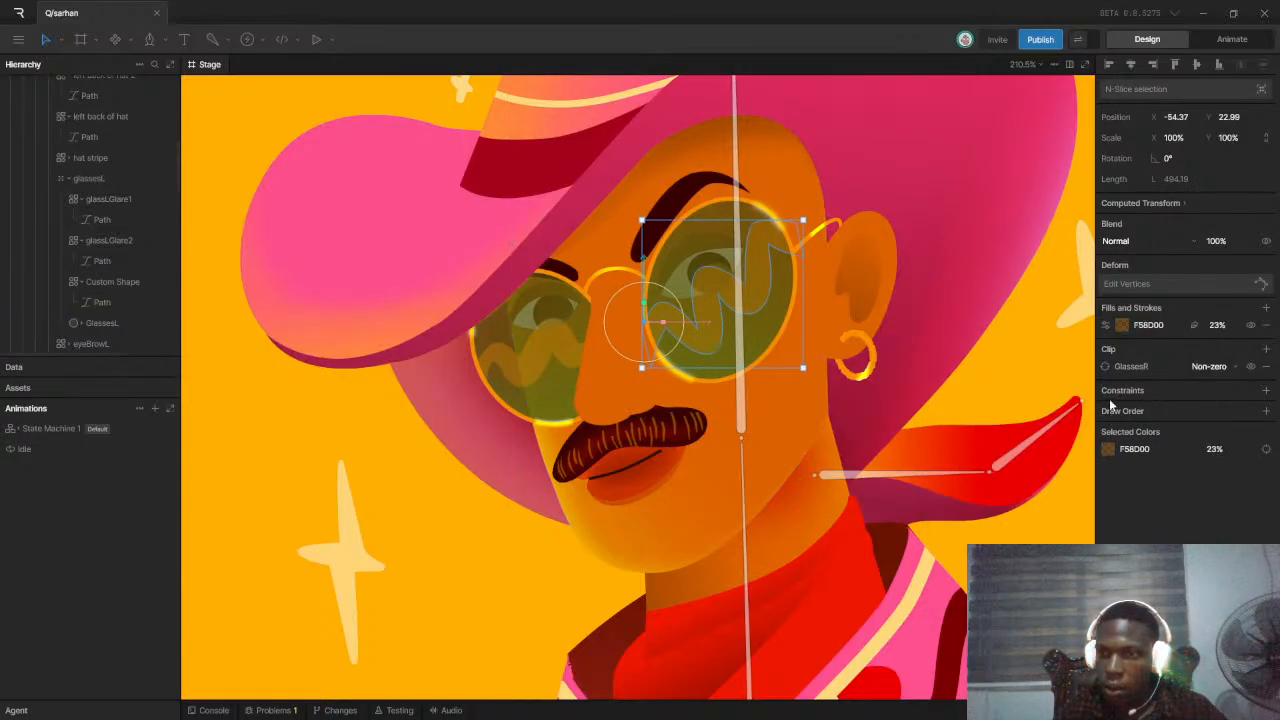
{"action": "left_click", "coordinate": [1266, 391]}
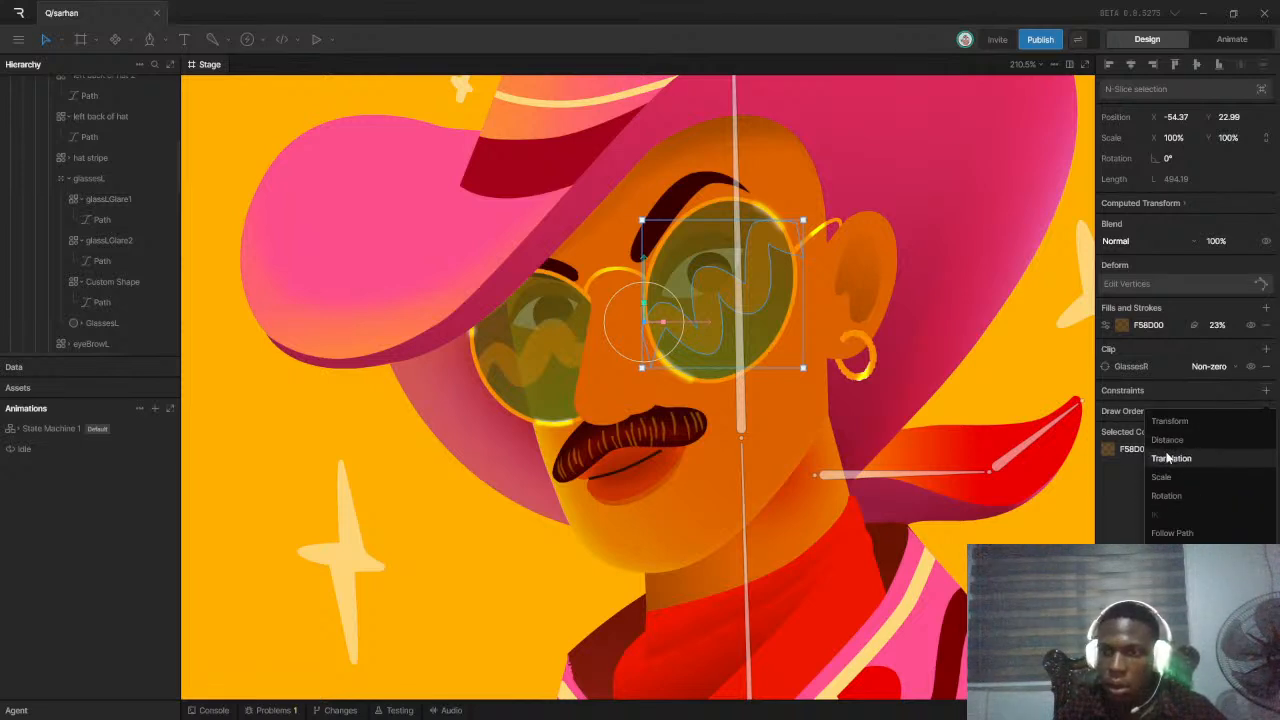
{"action": "left_click", "coordinate": [1168, 457]}
{"action": "left_click", "coordinate": [1107, 408]}
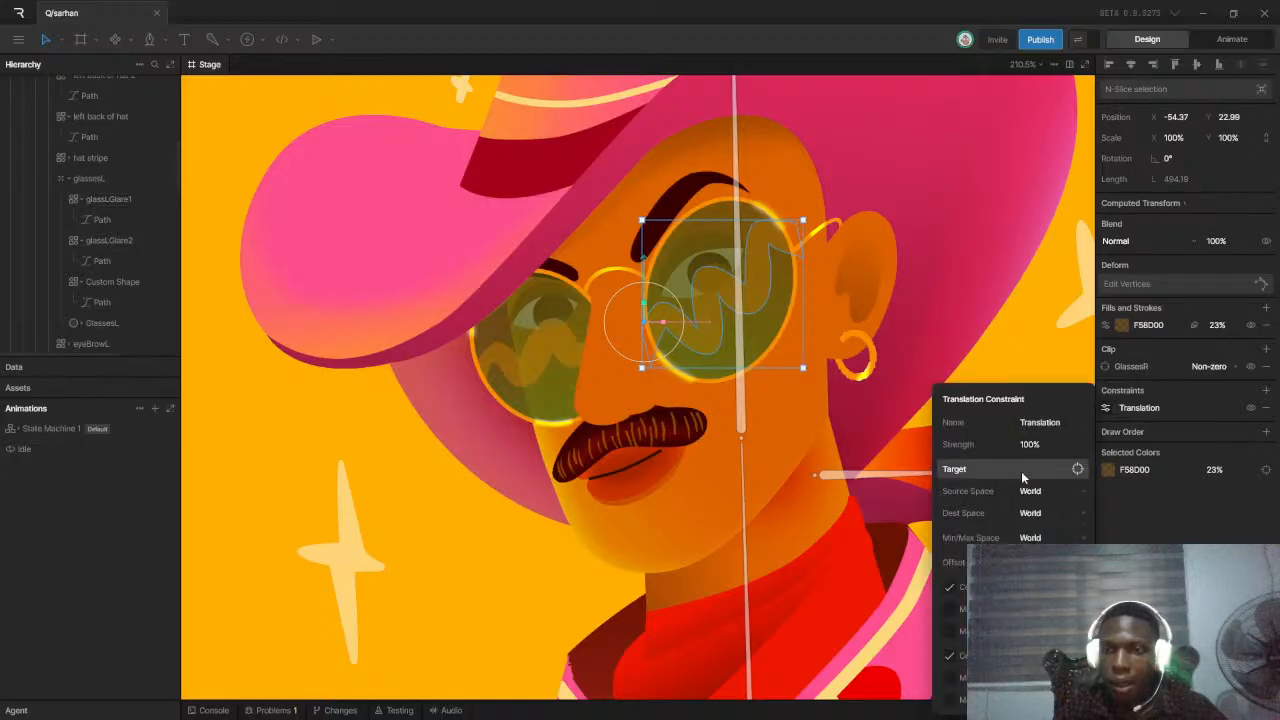
{"action": "left_click", "coordinate": [1048, 470]}
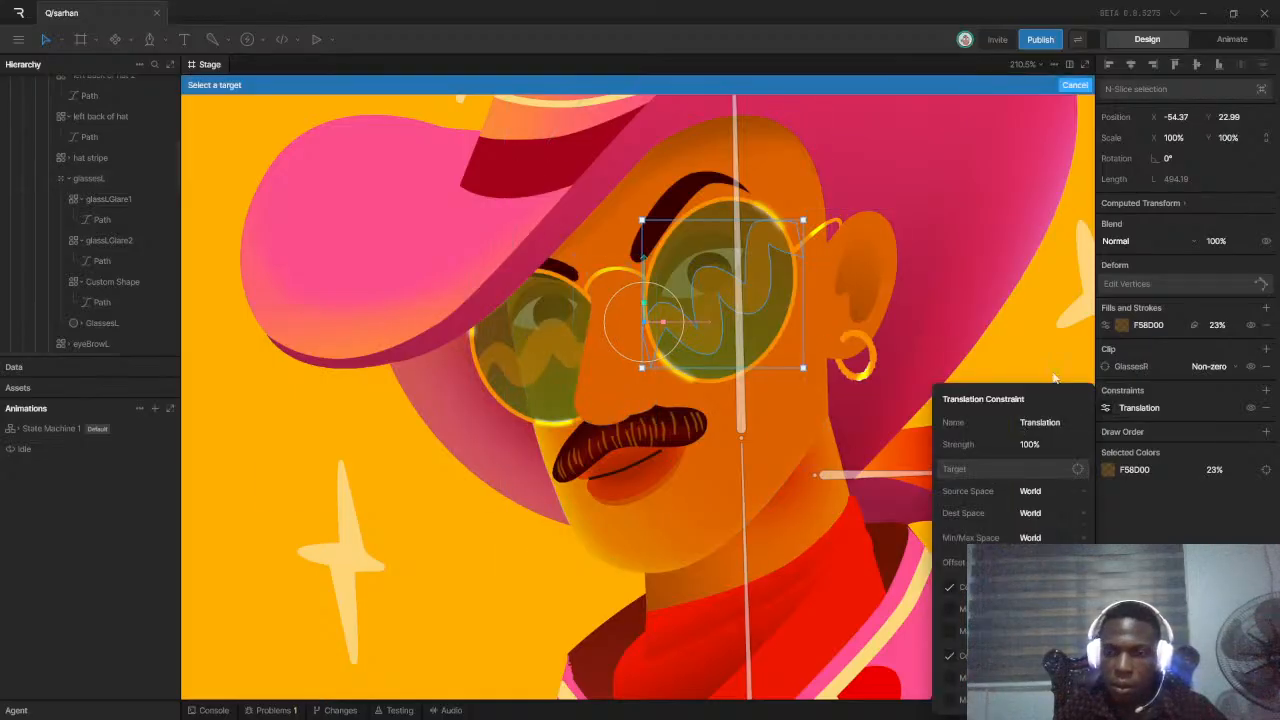
{"action": "left_click", "coordinate": [1124, 432]}
{"action": "left_click", "coordinate": [515, 355]}
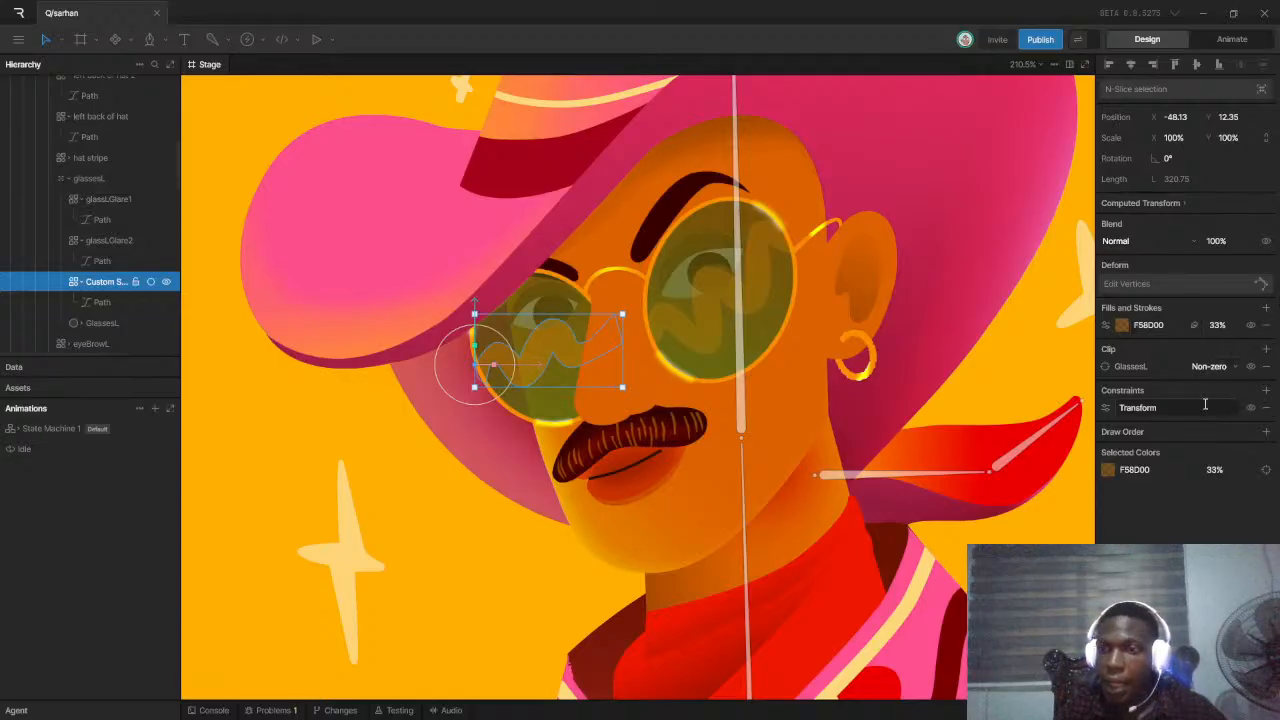
Replace the Custom Shape wave's Transform constraint with a Translation constraint targeting glassRWave2, and undo the target assignment
{"action": "left_click", "coordinate": [1267, 409]}
{"action": "left_click", "coordinate": [1266, 391]}
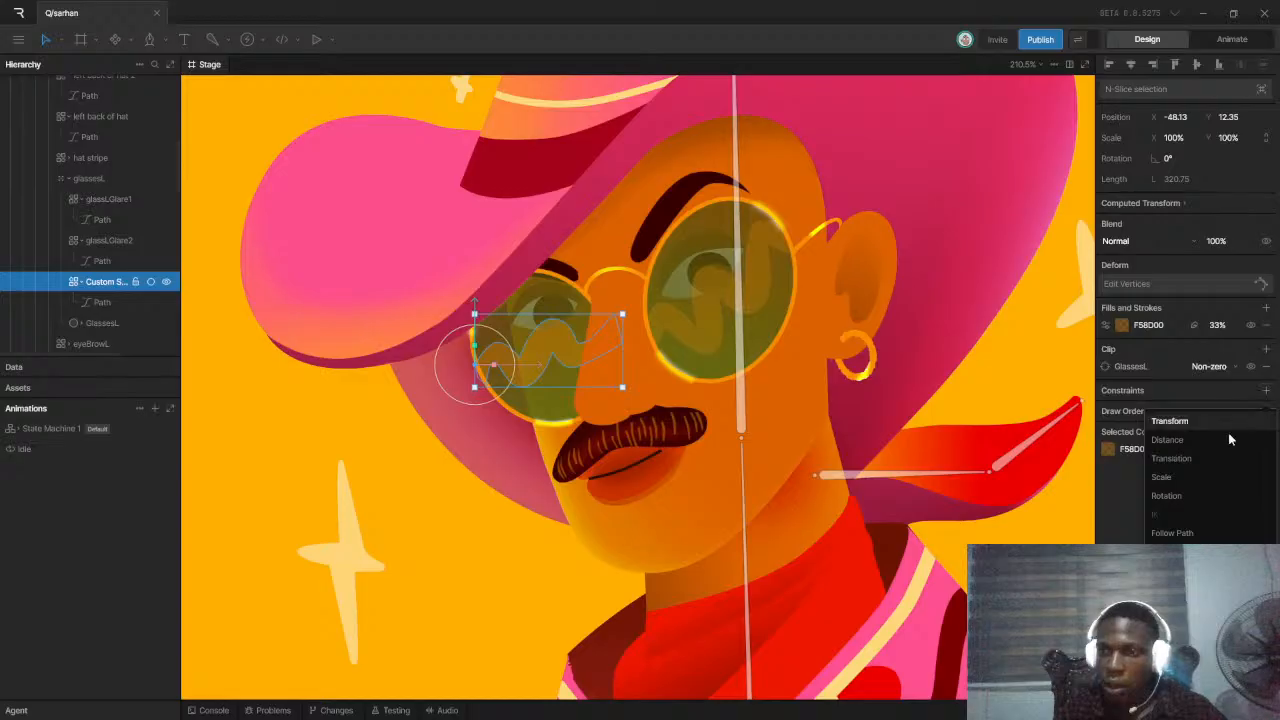
{"action": "left_click", "coordinate": [1167, 459]}
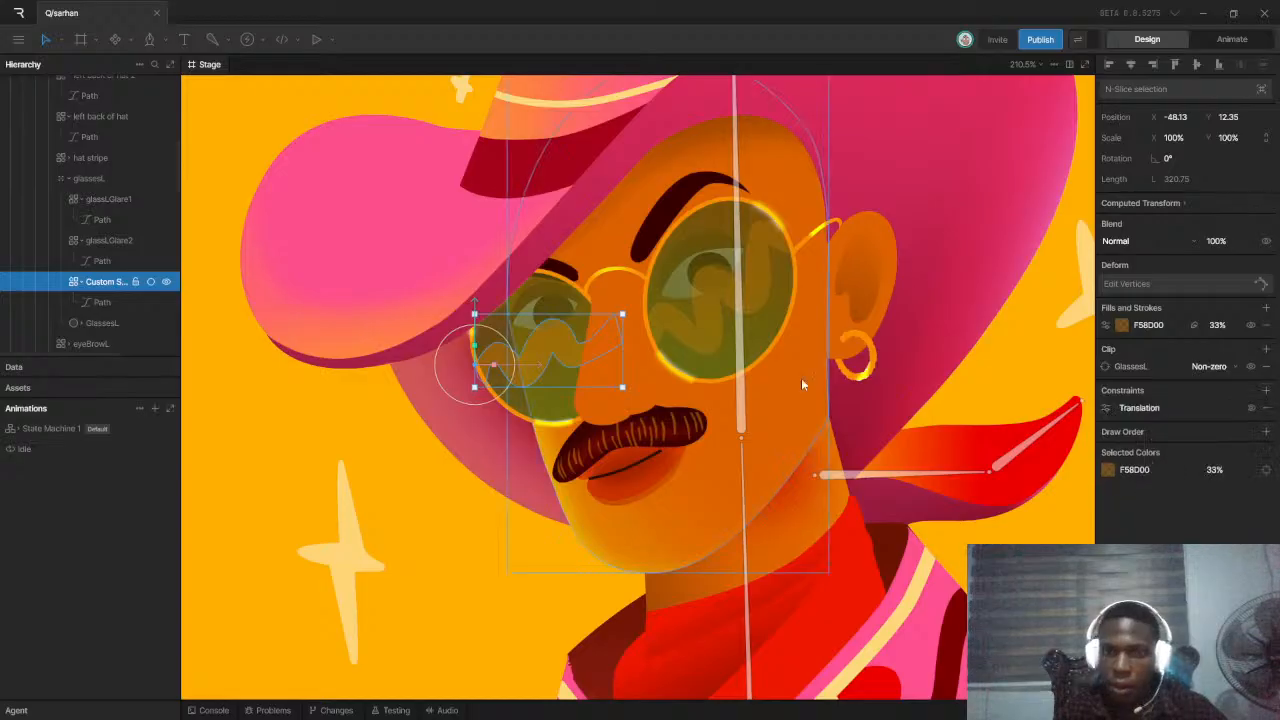
{"action": "left_click", "coordinate": [1105, 409]}
{"action": "left_click", "coordinate": [1020, 468]}
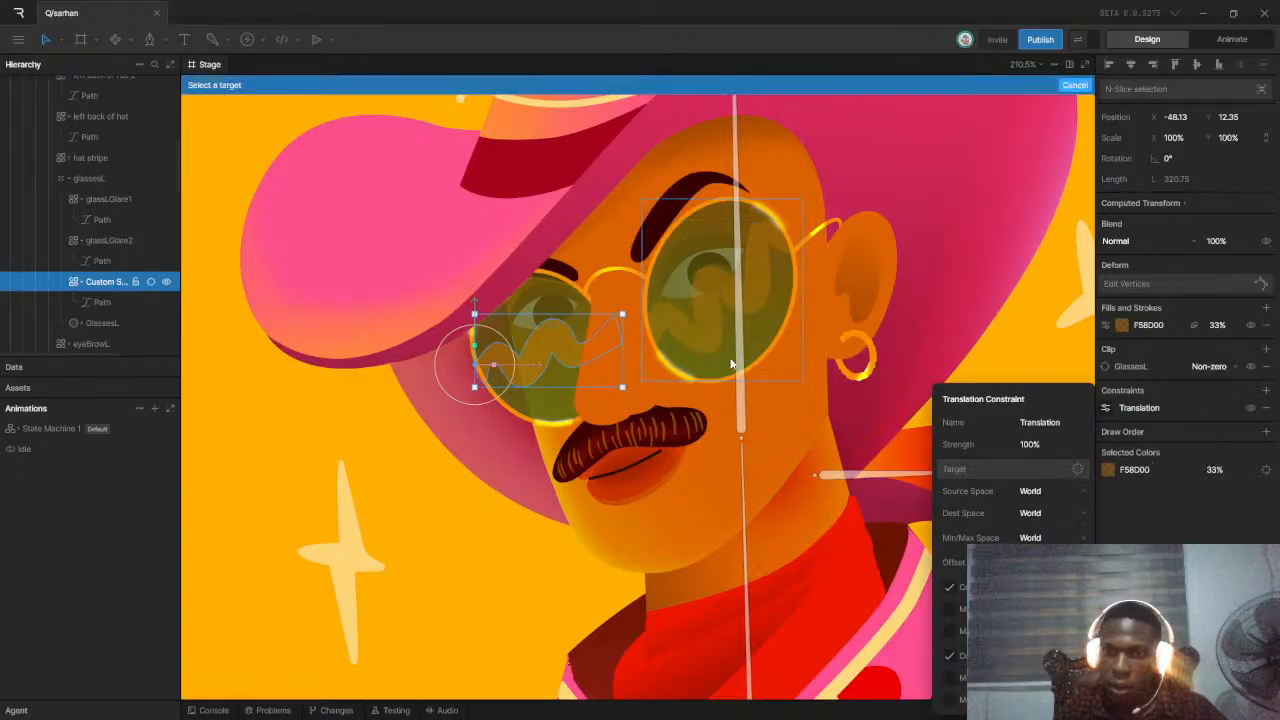
{"action": "left_click", "coordinate": [704, 337]}
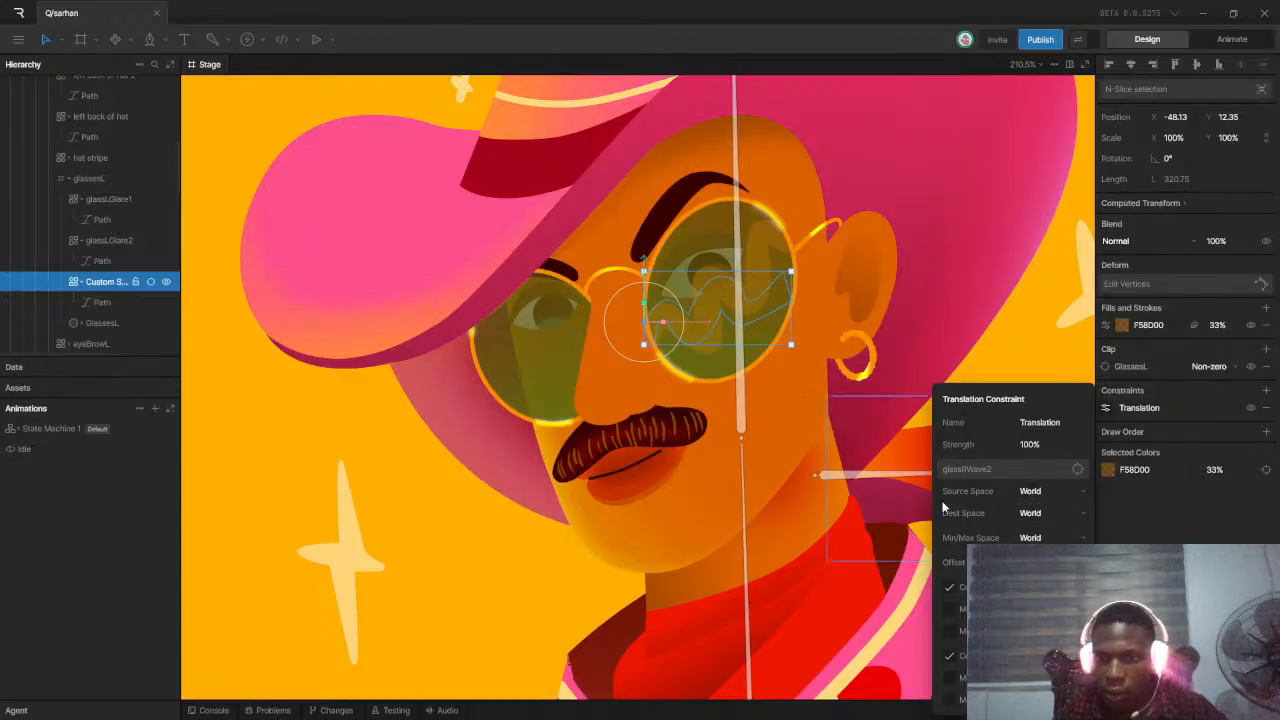
{"action": "left_click", "coordinate": [1052, 540]}
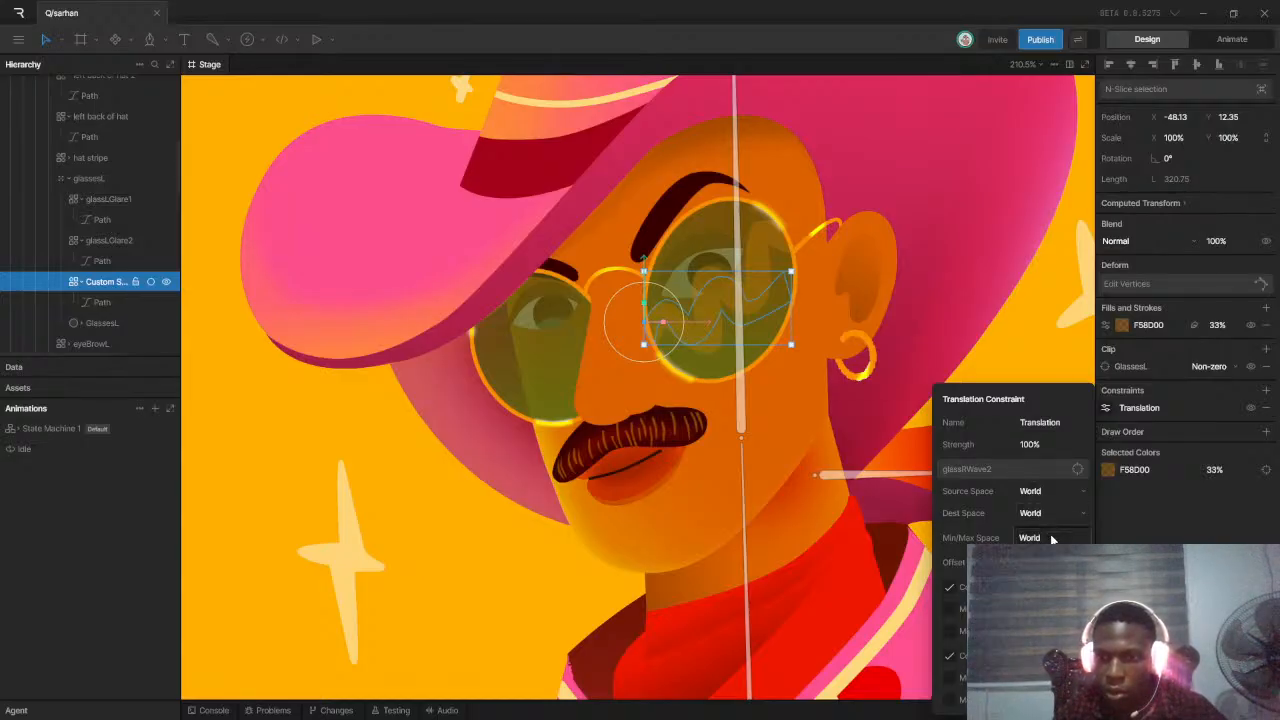
{"action": "left_click", "coordinate": [1186, 532]}
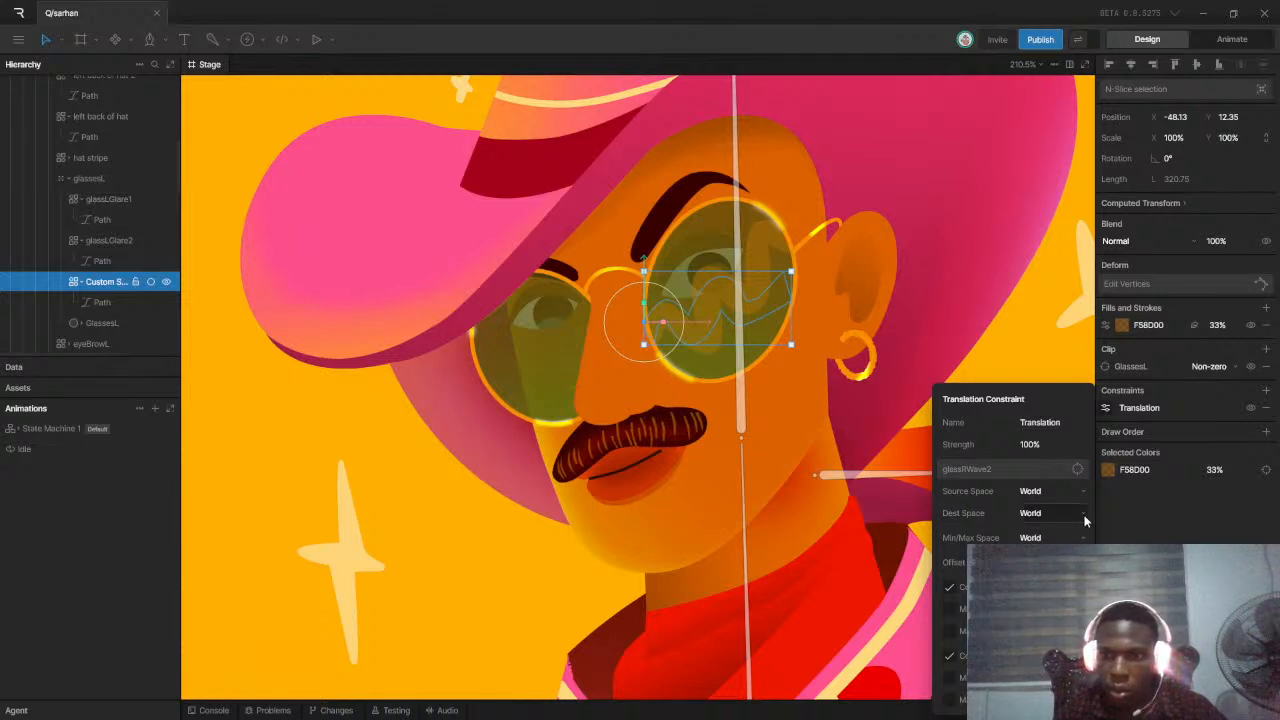
{"action": "key", "text": "ctrl+z"}
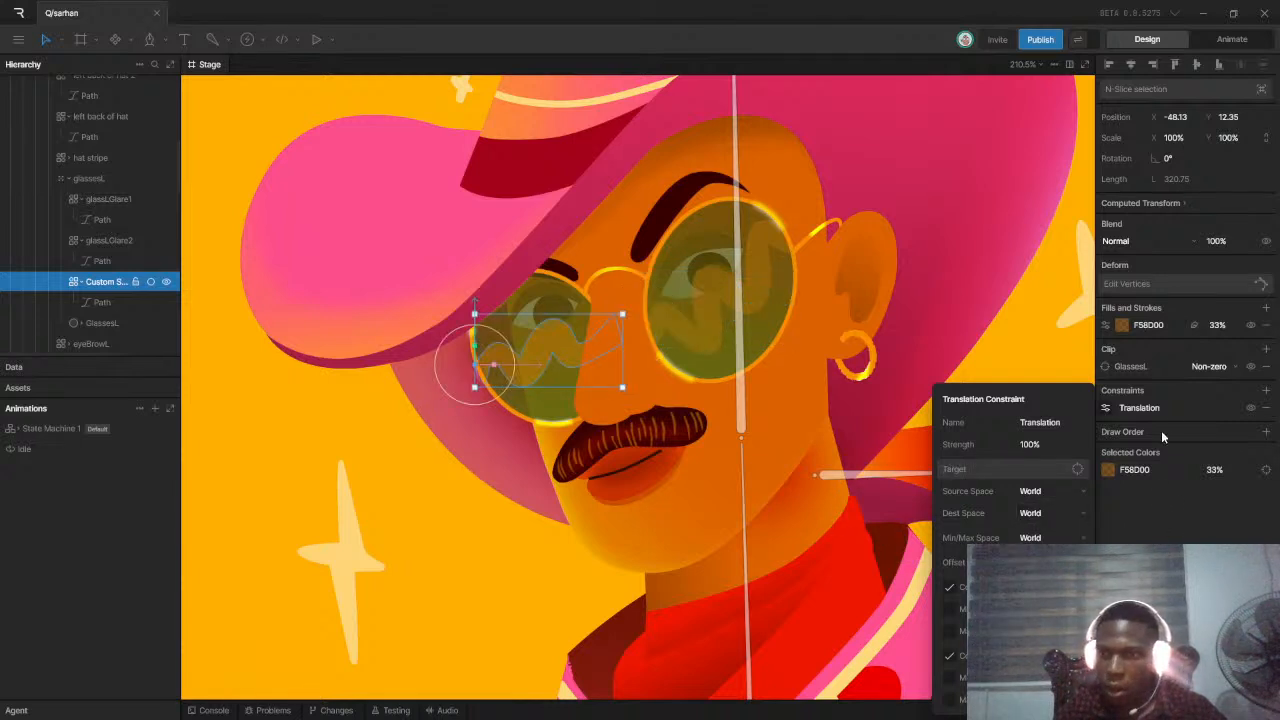
Replace the wave's Translation constraint with a Transform constraint targeting glassRWave2, and set its Origin X and Origin Y to 100%
{"action": "left_click", "coordinate": [1266, 408]}
{"action": "left_click", "coordinate": [1266, 390]}
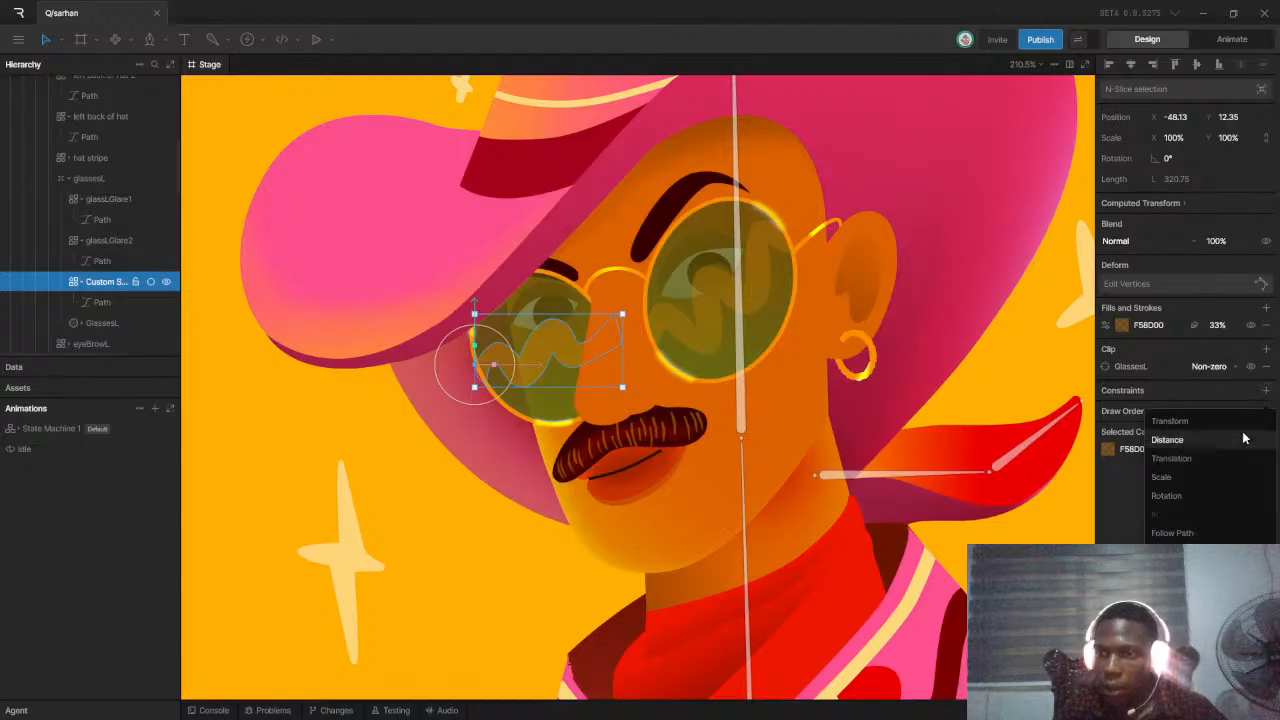
{"action": "left_click", "coordinate": [1174, 428]}
{"action": "left_click", "coordinate": [1107, 409]}
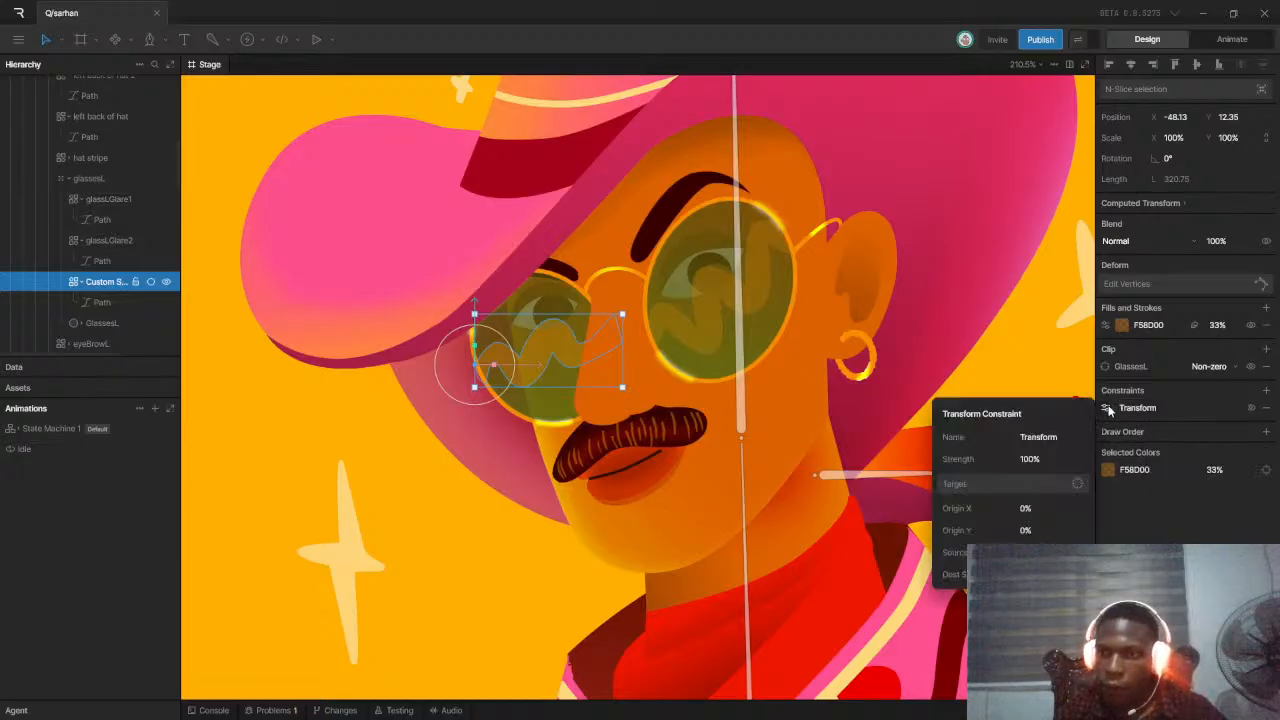
{"action": "left_click", "coordinate": [1015, 485]}
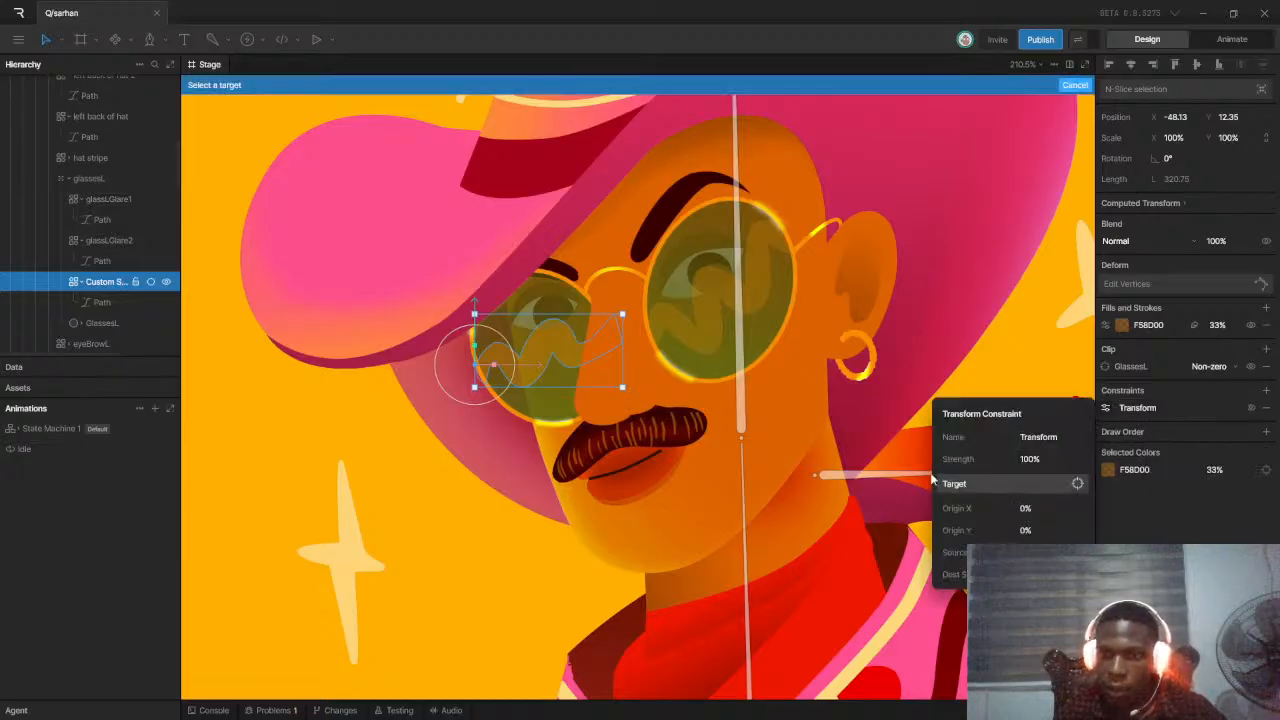
{"action": "left_click", "coordinate": [706, 332]}
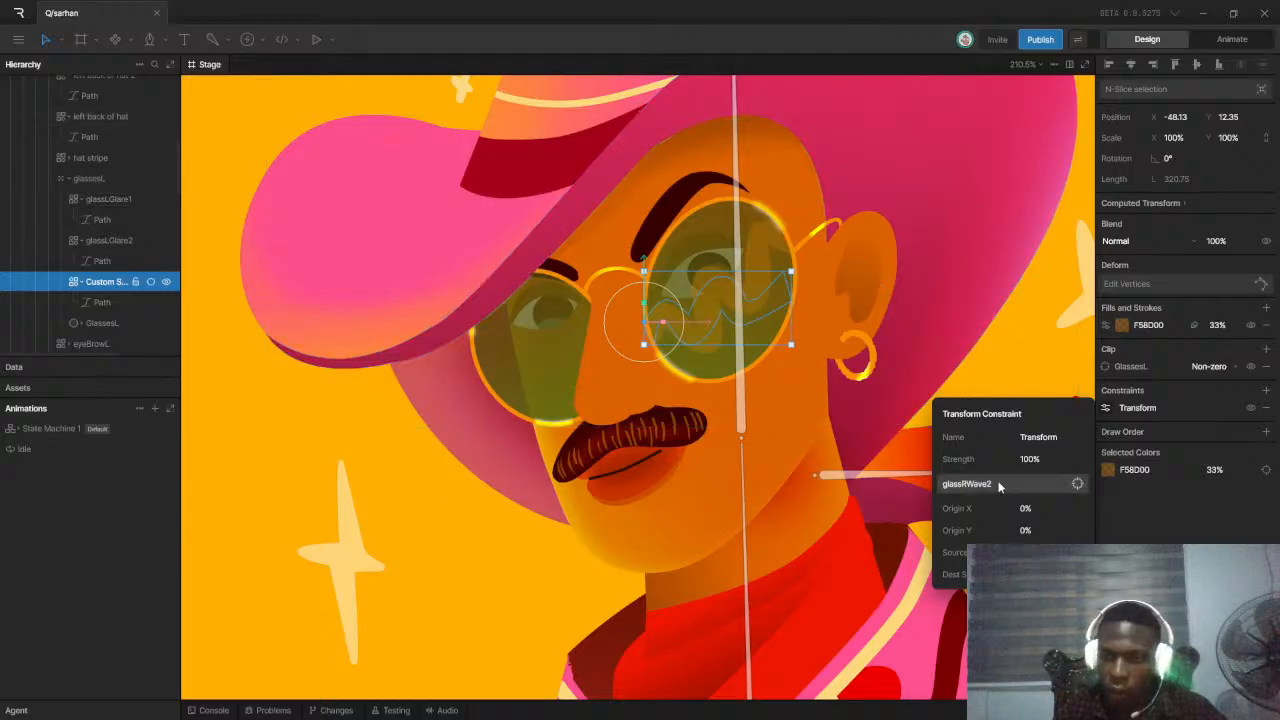
{"action": "left_click_drag", "start_coordinate": [1047, 513], "coordinate": [1097, 441]}
{"action": "left_click_drag", "start_coordinate": [1047, 530], "coordinate": [1093, 455]}
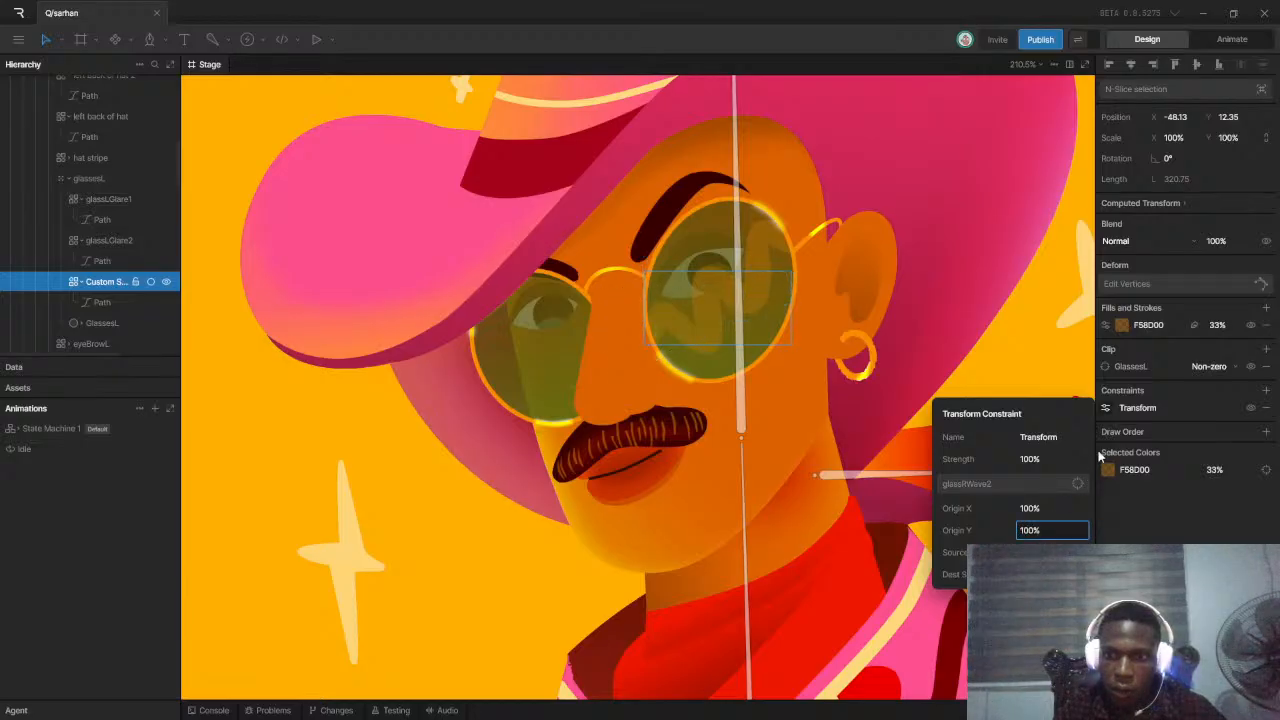
Try repositioning the constrained Custom Shape wave to about X 65.08, Y -17.9 relative to the glasses
{"action": "scroll", "coordinate": [751, 320], "scroll_direction": "up", "scroll_amount": 2}
{"action": "left_click", "coordinate": [762, 315]}
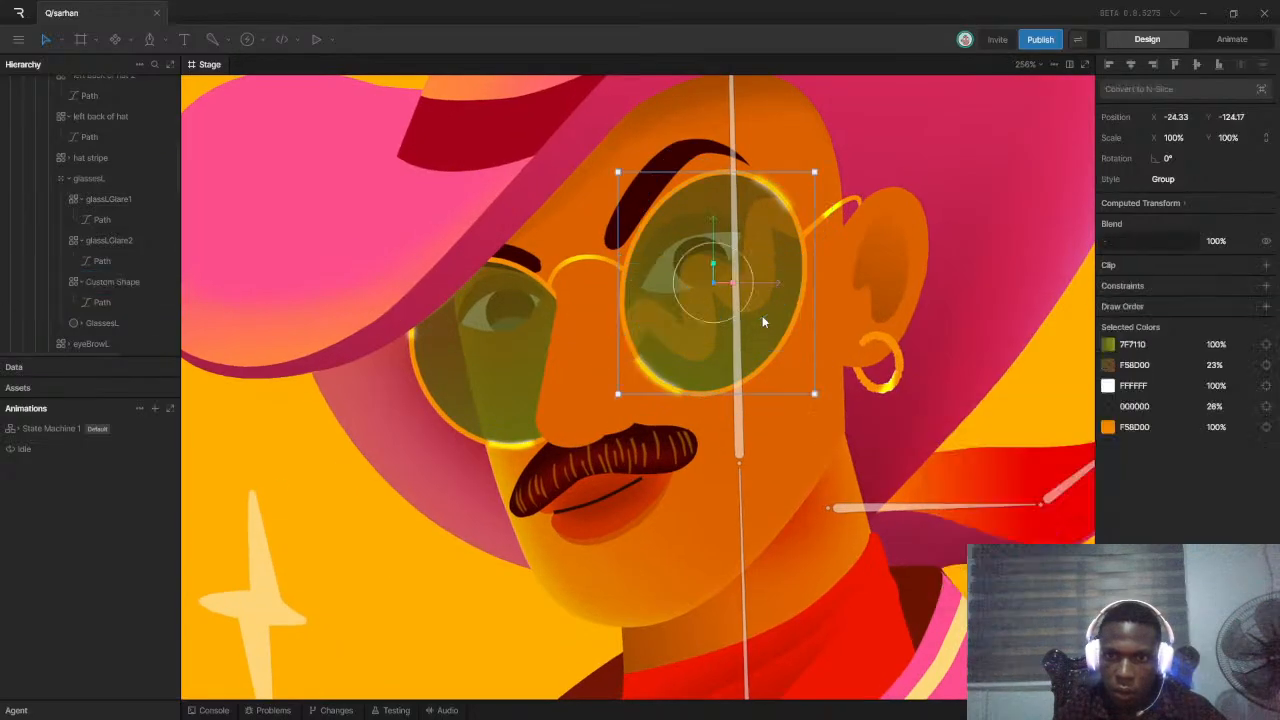
{"action": "left_click", "coordinate": [632, 401]}
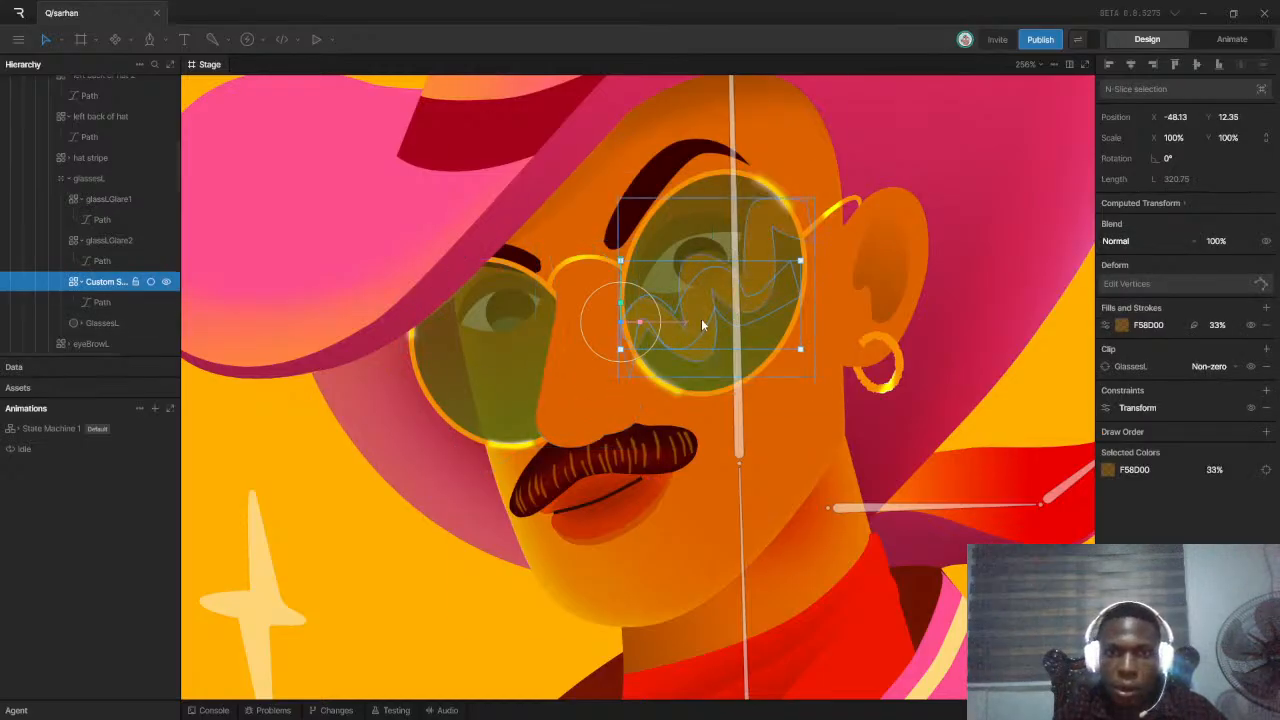
{"action": "scroll", "coordinate": [701, 322], "scroll_direction": "up", "scroll_amount": 2}
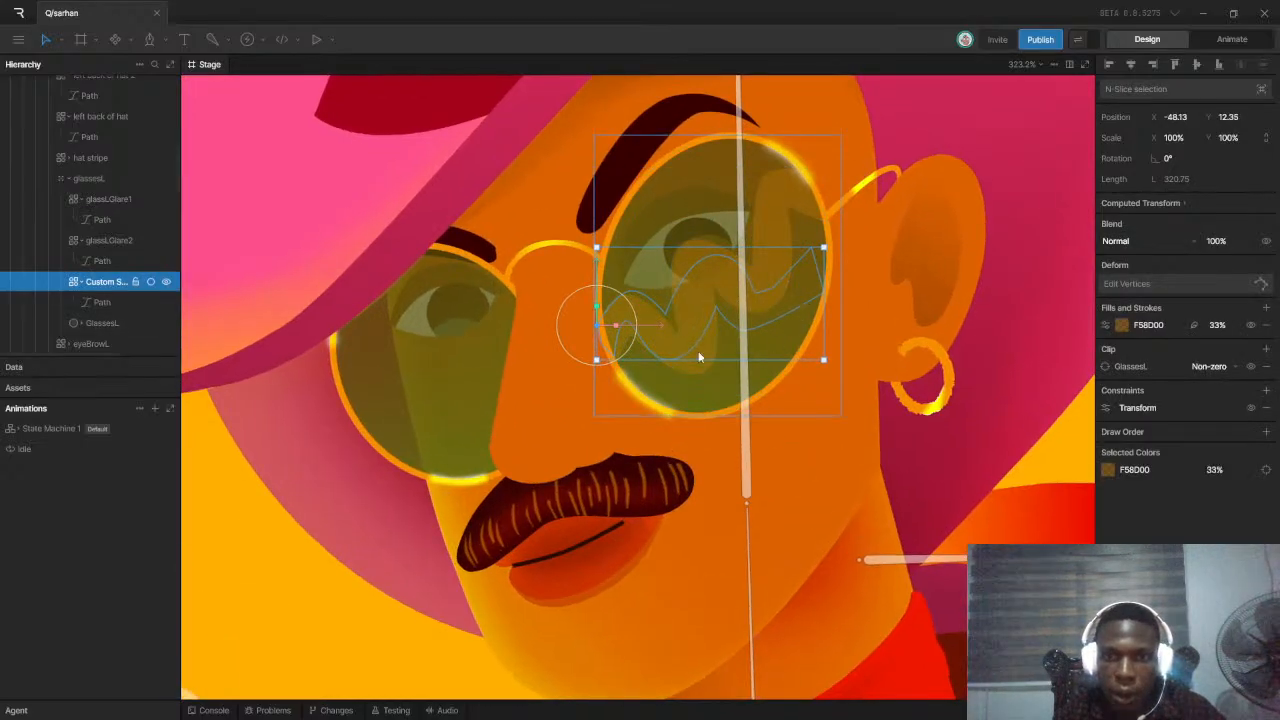
{"action": "left_click_drag", "start_coordinate": [647, 327], "coordinate": [632, 326]}
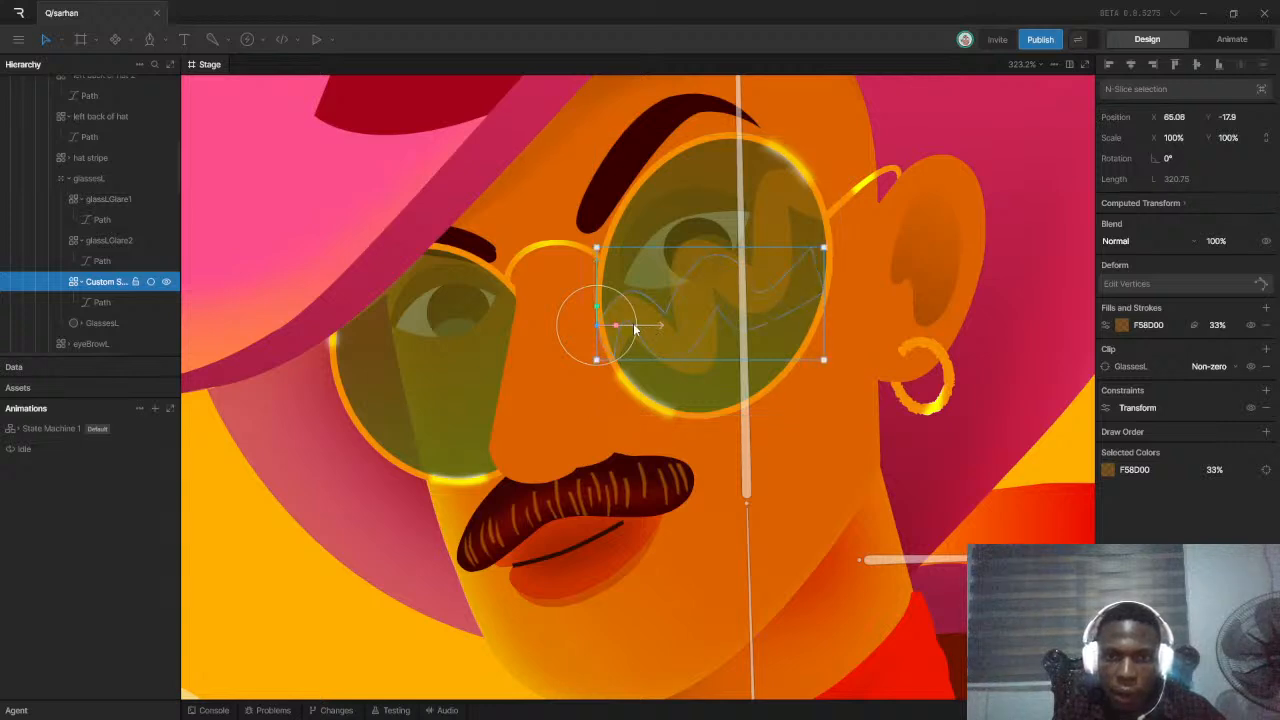
Try reducing the strength of the wave's Transform constraint to 70%, 21% and 0%
{"action": "left_click", "coordinate": [1106, 408]}
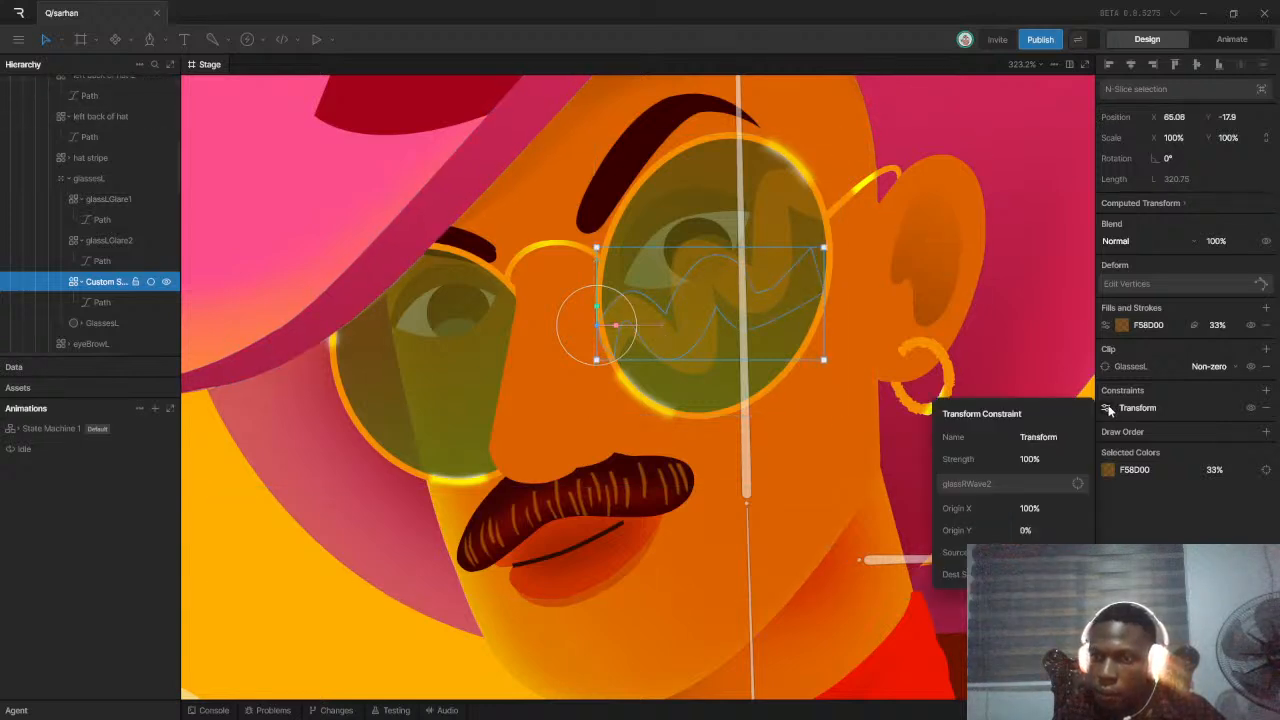
{"action": "left_click", "coordinate": [1030, 458]}
{"action": "type", "text": "0"}
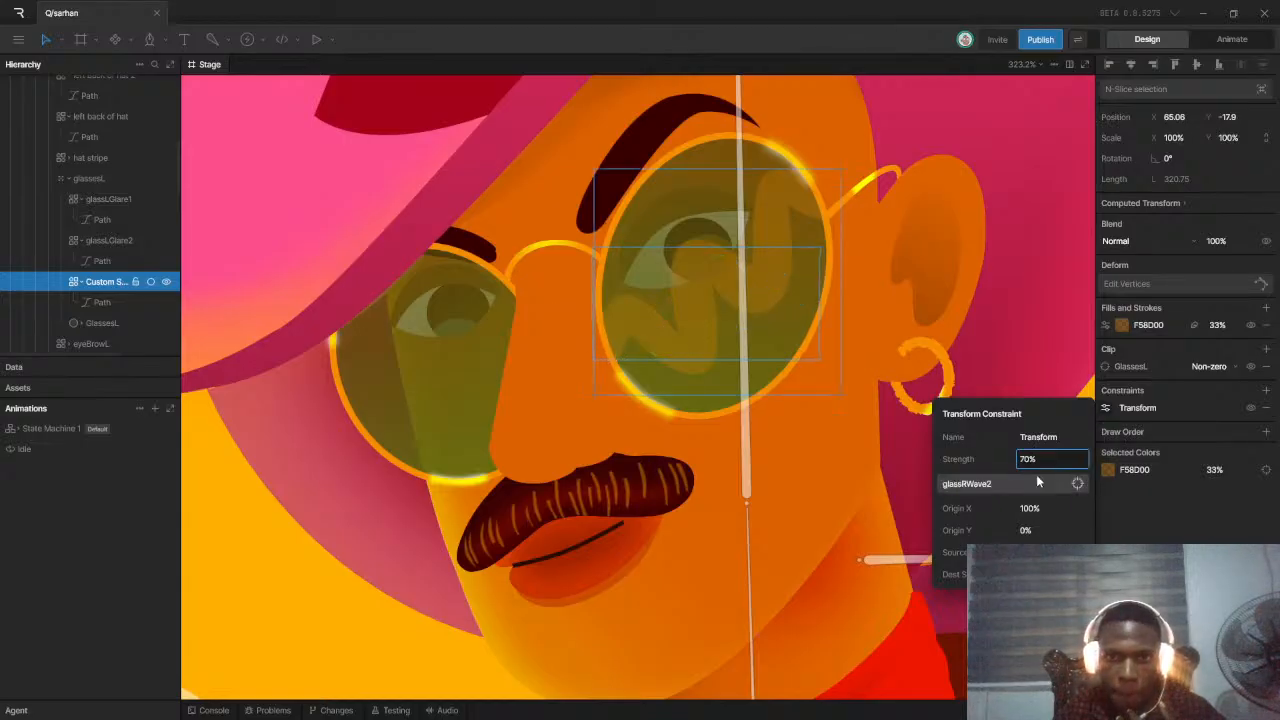
{"action": "key", "text": "Return"}
{"action": "left_click", "coordinate": [1025, 457]}
{"action": "type", "text": "51"}
{"action": "left_click_drag", "start_coordinate": [1037, 430], "coordinate": [1032, 476]}
{"action": "left_click_drag", "start_coordinate": [1031, 462], "coordinate": [1034, 474]}
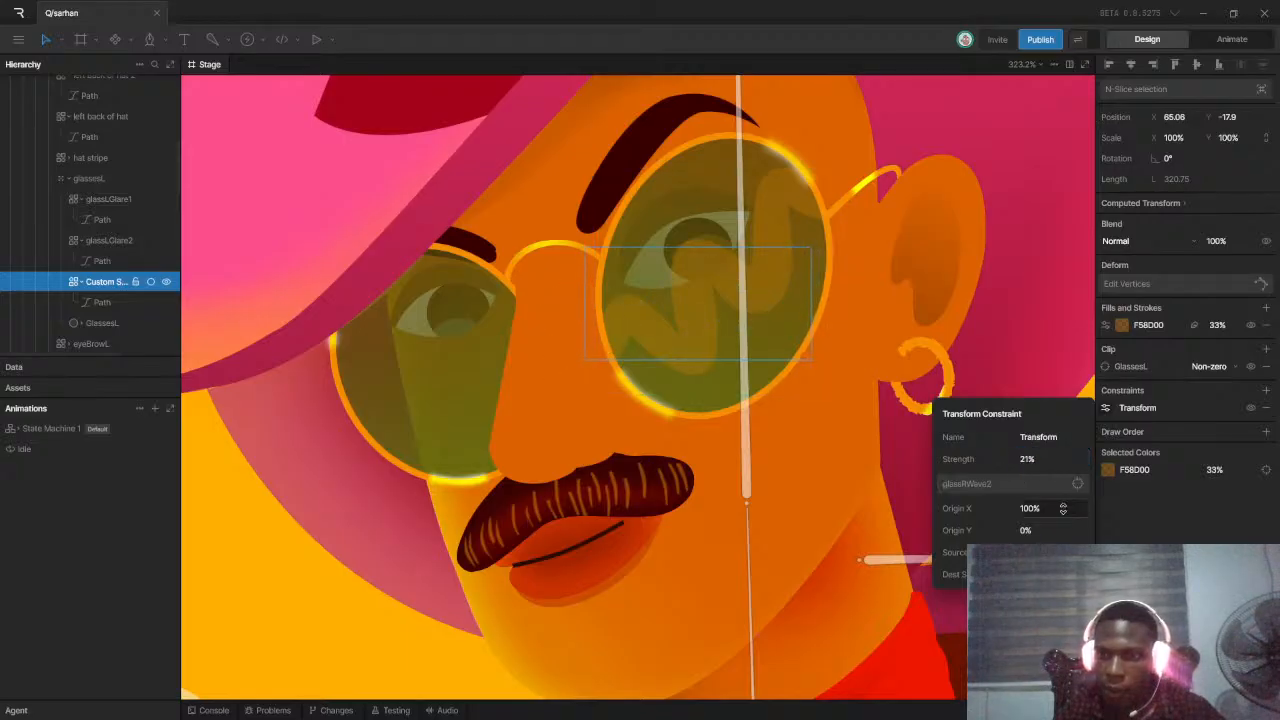
{"action": "key", "text": "ctrl+z"}
{"action": "key", "text": "ctrl+z"}
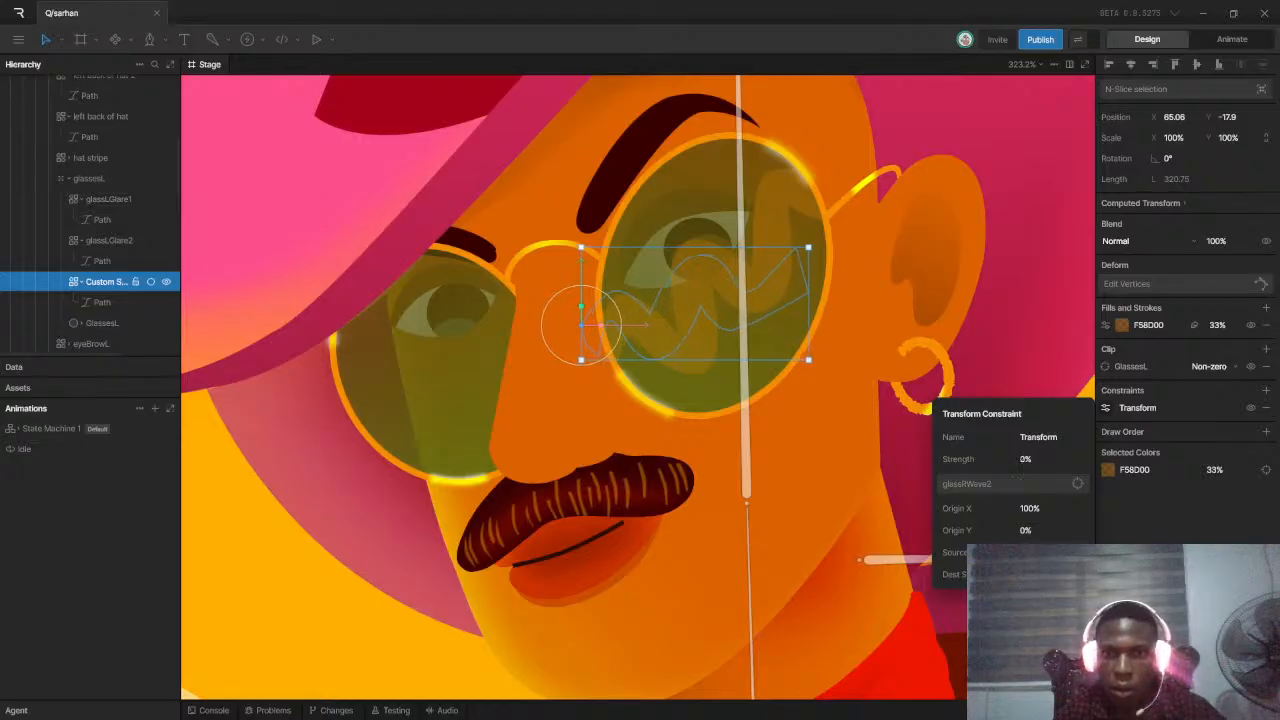
Remove the Transform constraint from the glassesL Custom Shape wave
{"action": "left_click", "coordinate": [1267, 409]}
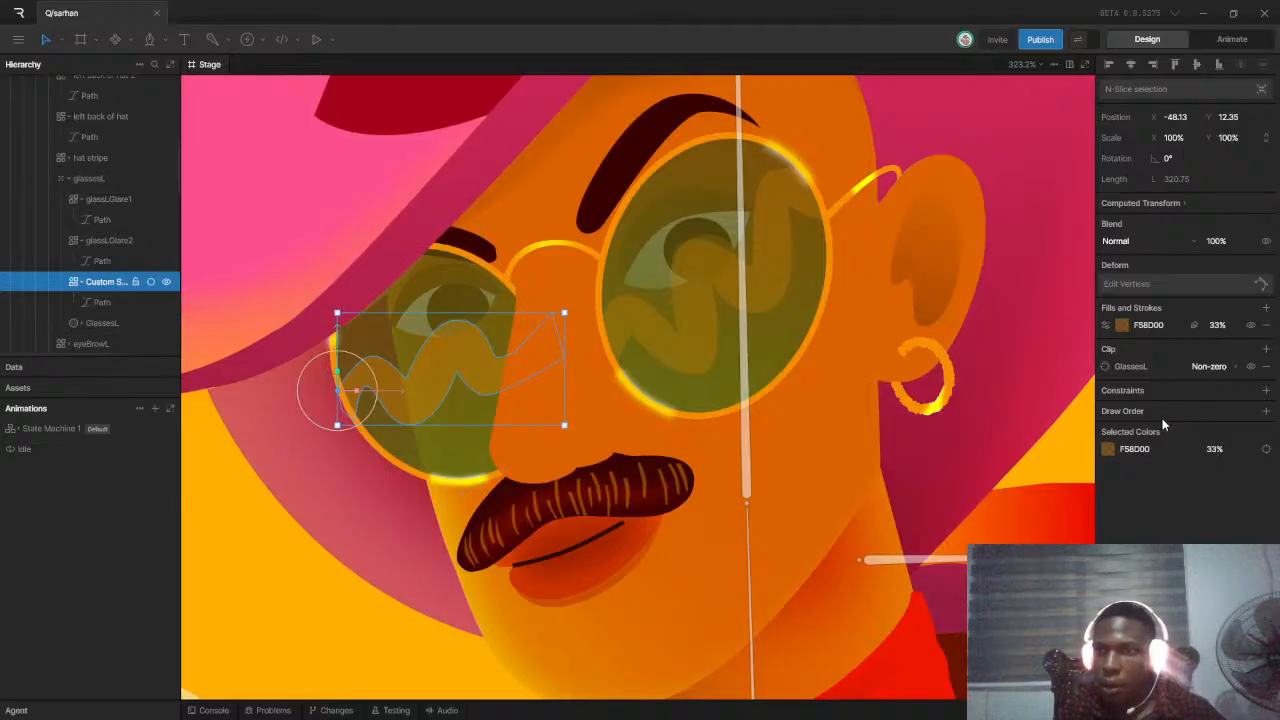
{"action": "left_click", "coordinate": [1265, 391]}
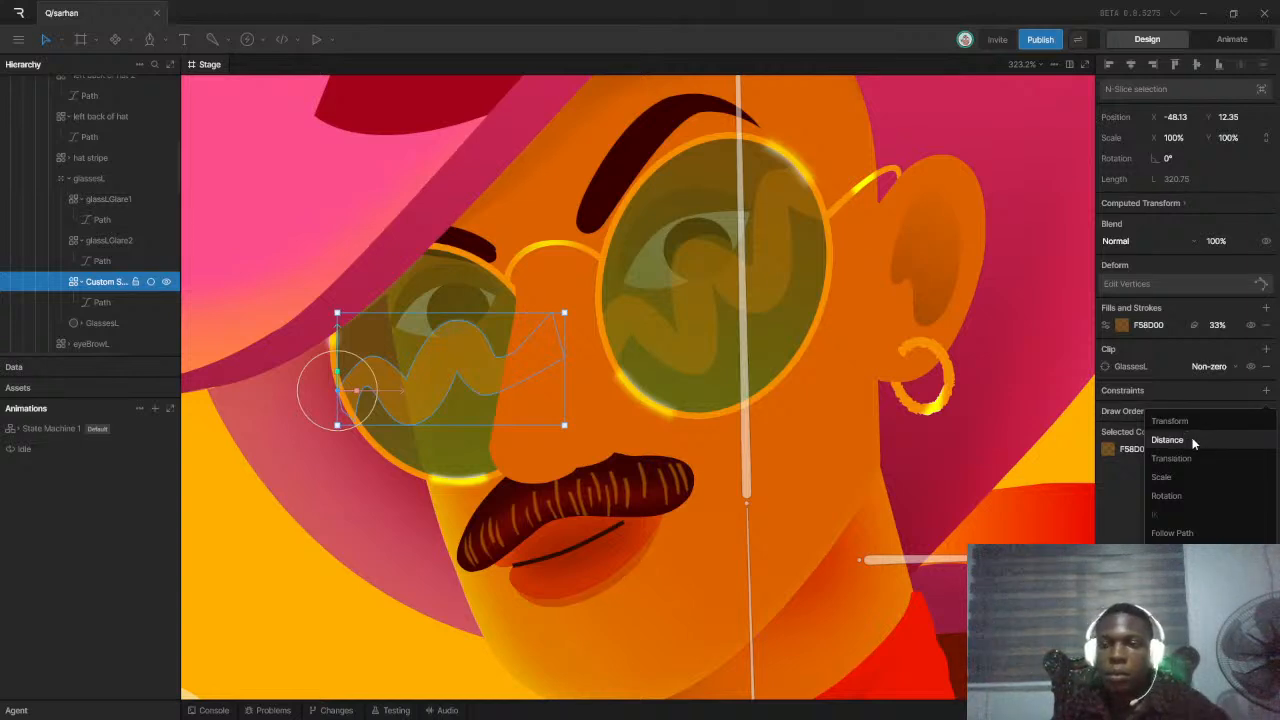
{"action": "left_click", "coordinate": [1124, 528]}
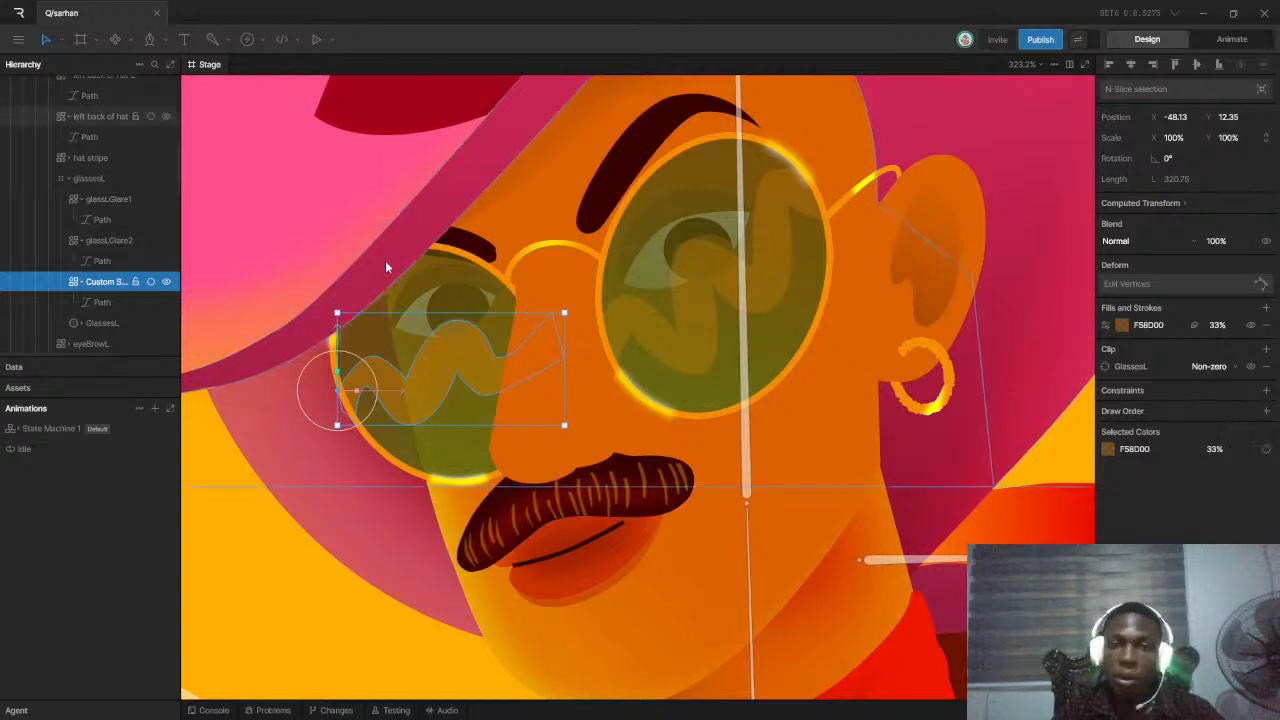
Key the Custom Shape wave's X and Y position at 00:03:26 in the Idle animation, alongside glassRWave2's first keyframes
{"action": "left_click", "coordinate": [1219, 42]}
{"action": "left_click", "coordinate": [792, 442]}
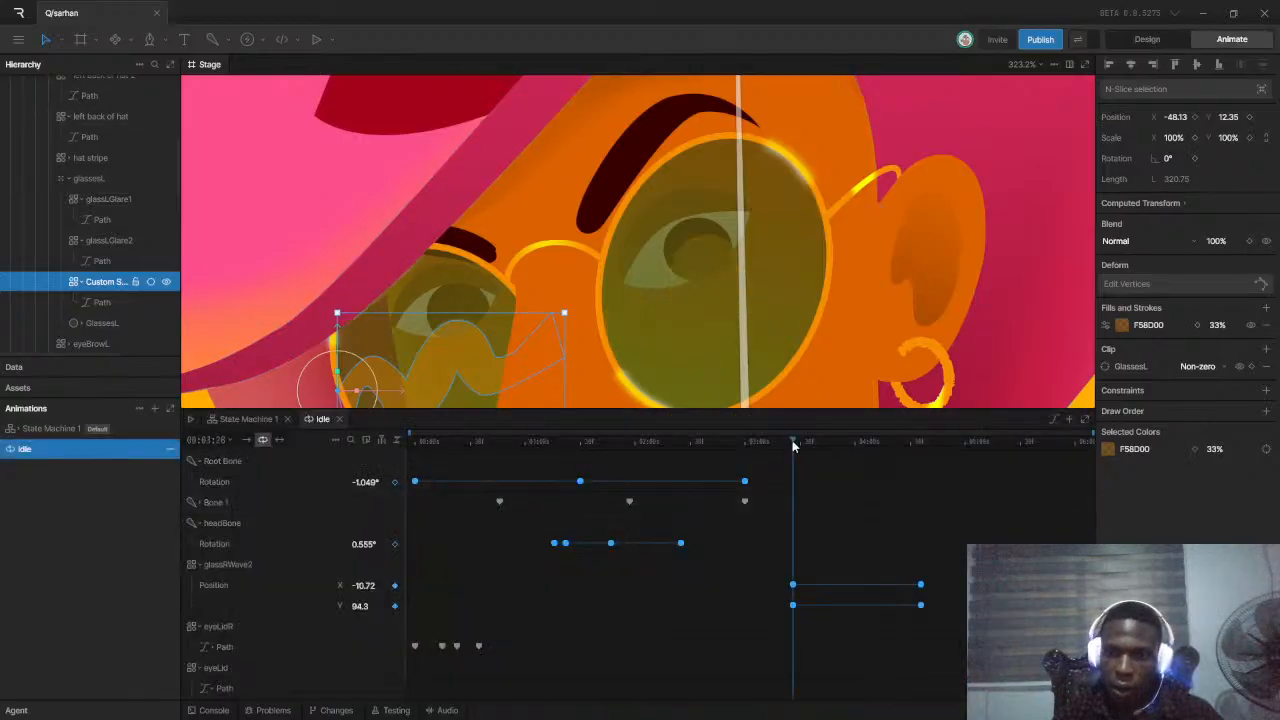
{"action": "scroll", "coordinate": [561, 292], "scroll_direction": "down", "scroll_amount": 3}
{"action": "scroll", "coordinate": [561, 292], "scroll_direction": "up", "scroll_amount": 4}
{"action": "scroll", "coordinate": [561, 292], "scroll_direction": "down", "scroll_amount": 2}
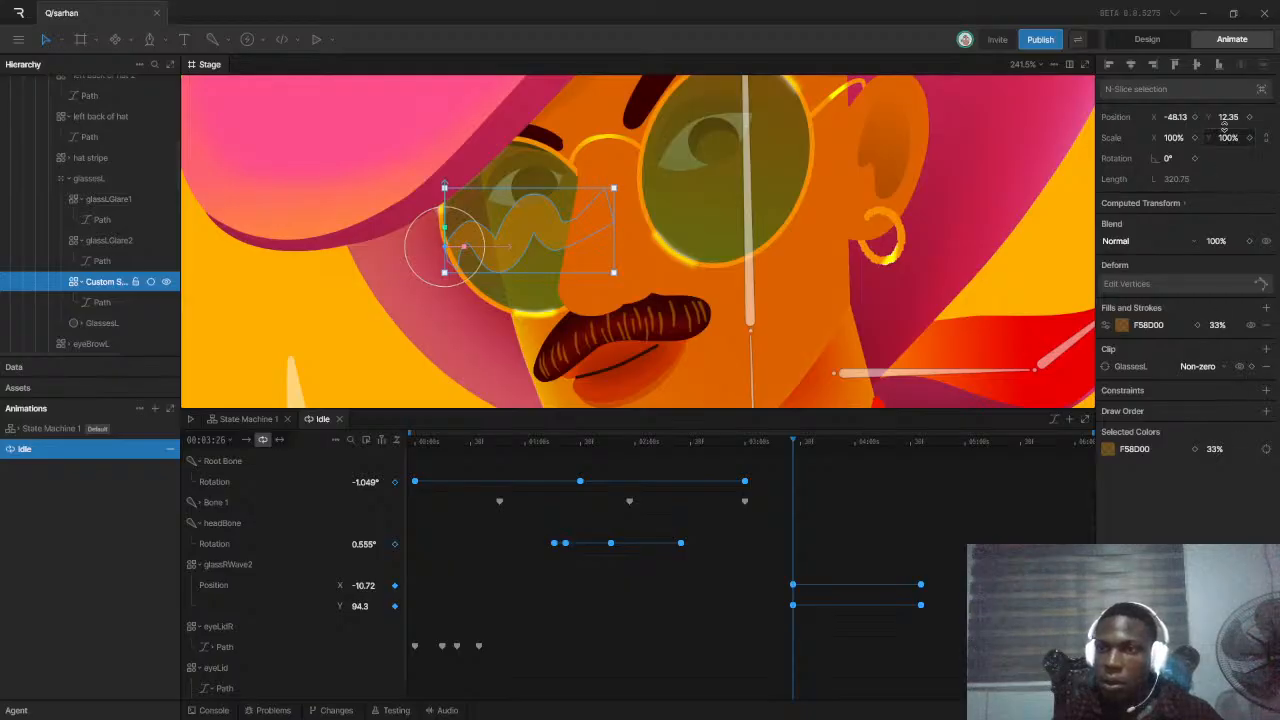
{"action": "left_click", "coordinate": [1194, 117]}
{"action": "left_click", "coordinate": [1250, 117]}
At 00:04:36, move the Custom Shape wave up above its lens to about X -76.68, Y -81.2
{"action": "left_click", "coordinate": [921, 446]}
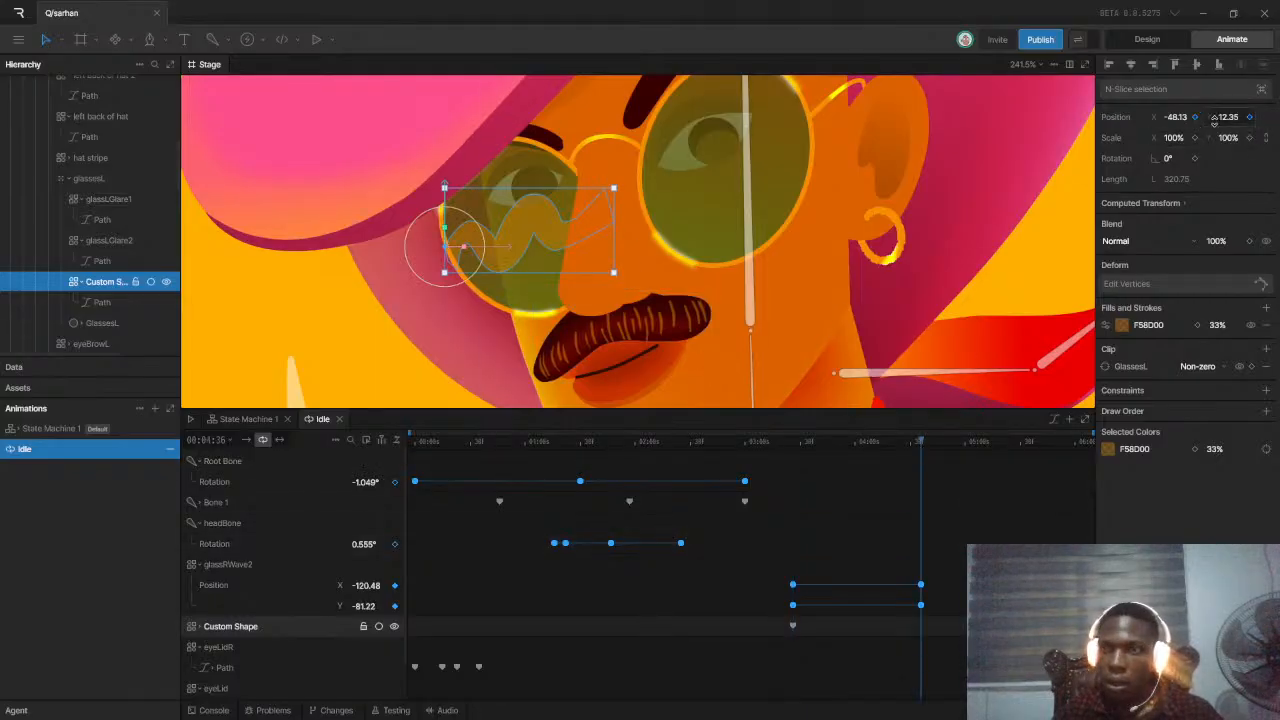
{"action": "scroll", "coordinate": [515, 237], "scroll_direction": "down", "scroll_amount": 3}
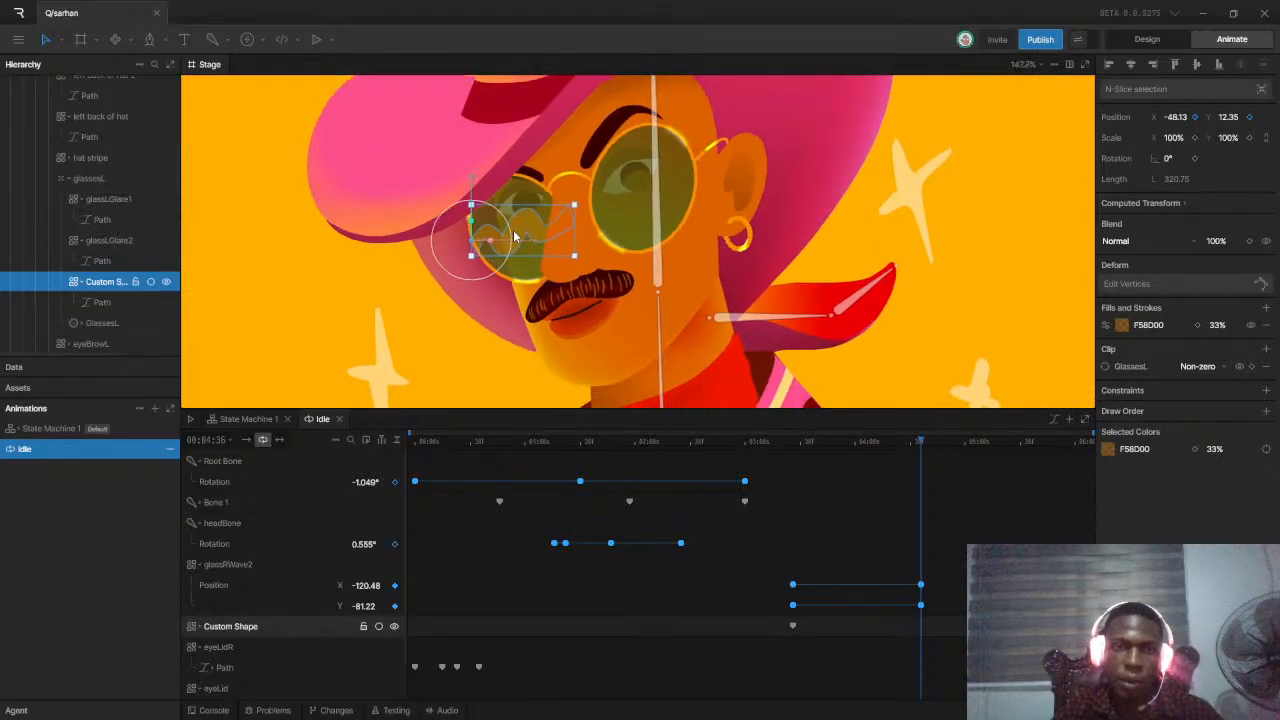
{"action": "left_click_drag", "start_coordinate": [515, 237], "coordinate": [503, 190]}
{"action": "key", "text": "ctrl+z"}
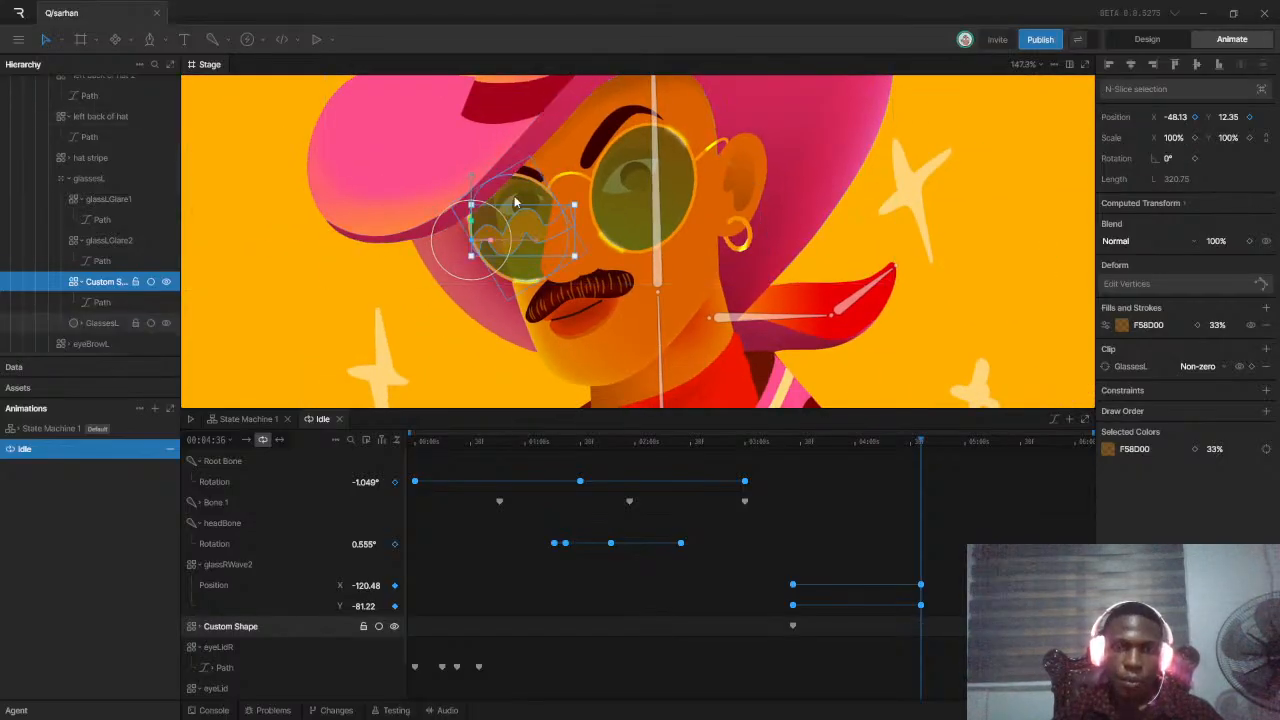
{"action": "left_click_drag", "start_coordinate": [533, 226], "coordinate": [503, 152]}
At 00:03:26, move the Custom Shape wave down below its lens to about X -24.03, Y 91.08
{"action": "left_click", "coordinate": [795, 447]}
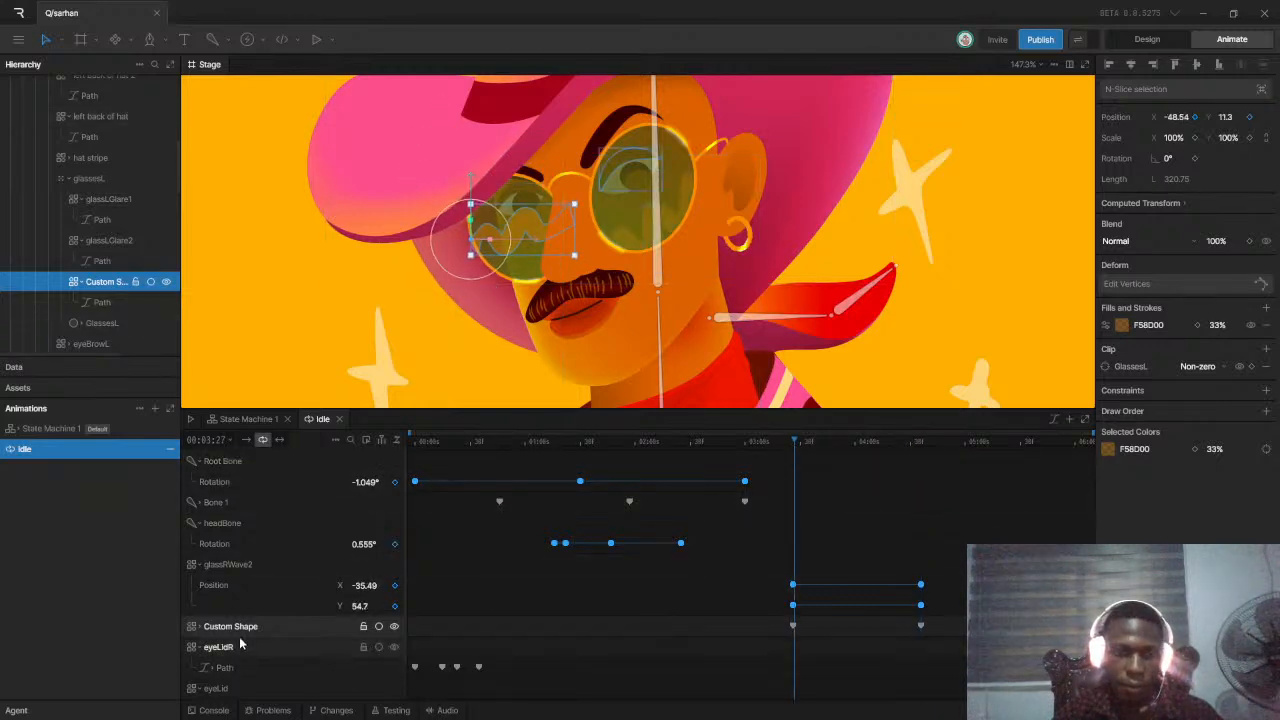
{"action": "left_click", "coordinate": [795, 447]}
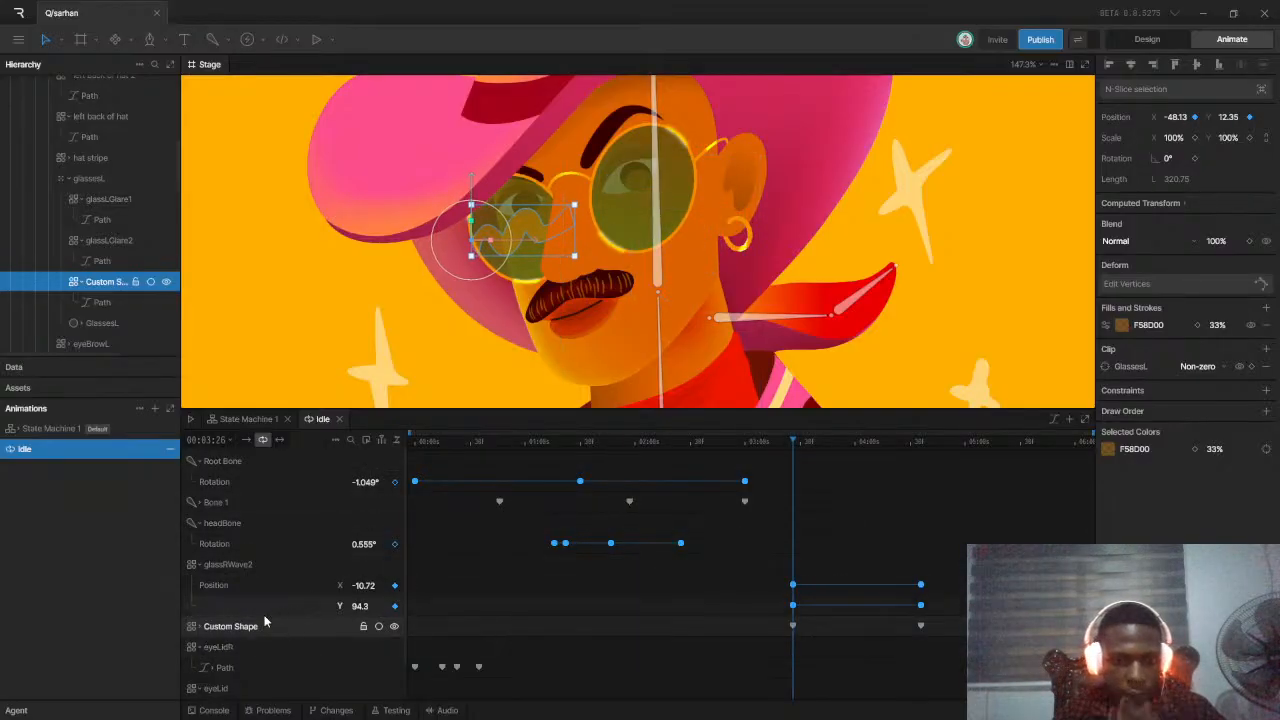
{"action": "left_click", "coordinate": [200, 626]}
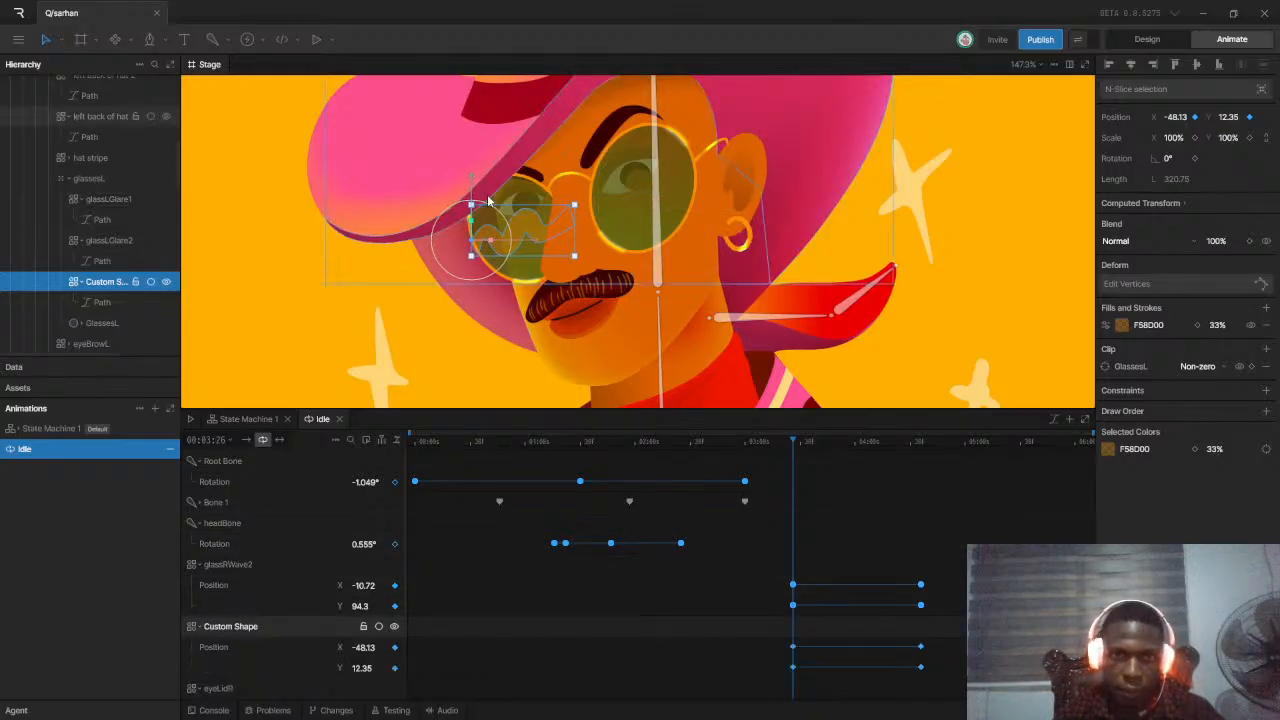
{"action": "left_click_drag", "start_coordinate": [530, 225], "coordinate": [627, 354]}
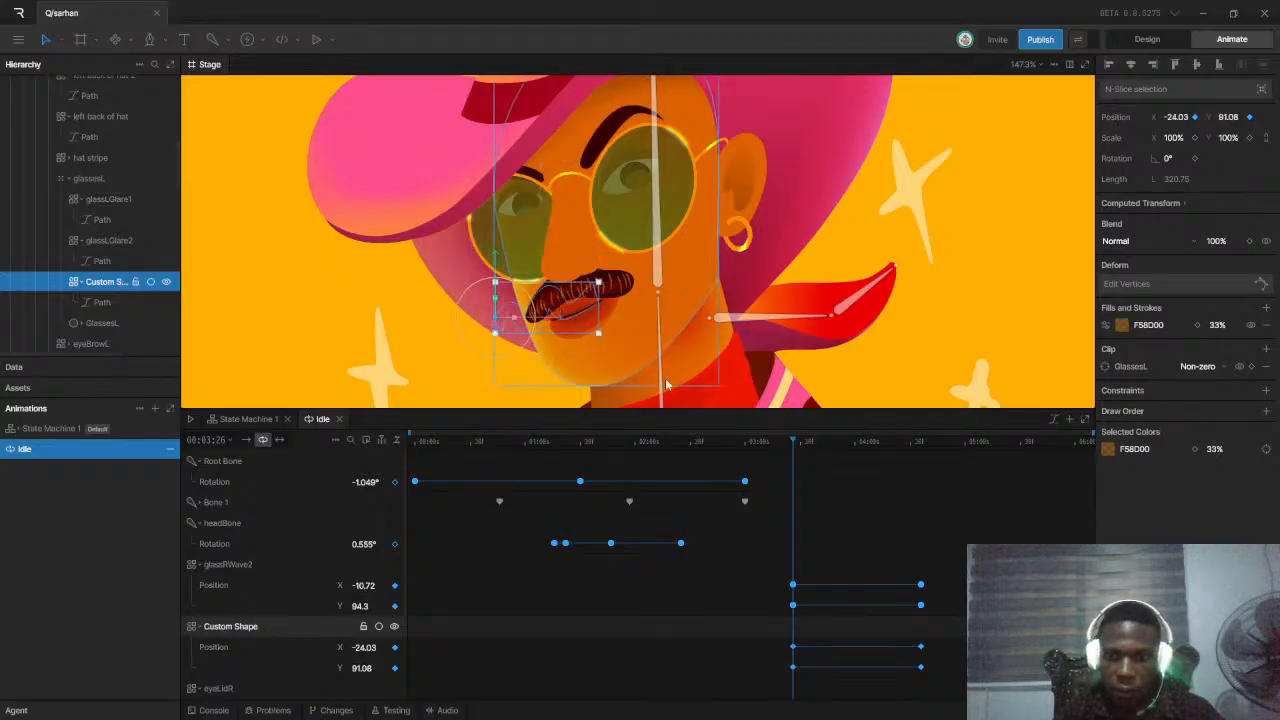
Apply cubic interpolation to all of the Custom Shape wave's position keyframes and play the motion back
{"action": "left_click_drag", "start_coordinate": [762, 643], "coordinate": [942, 682]}
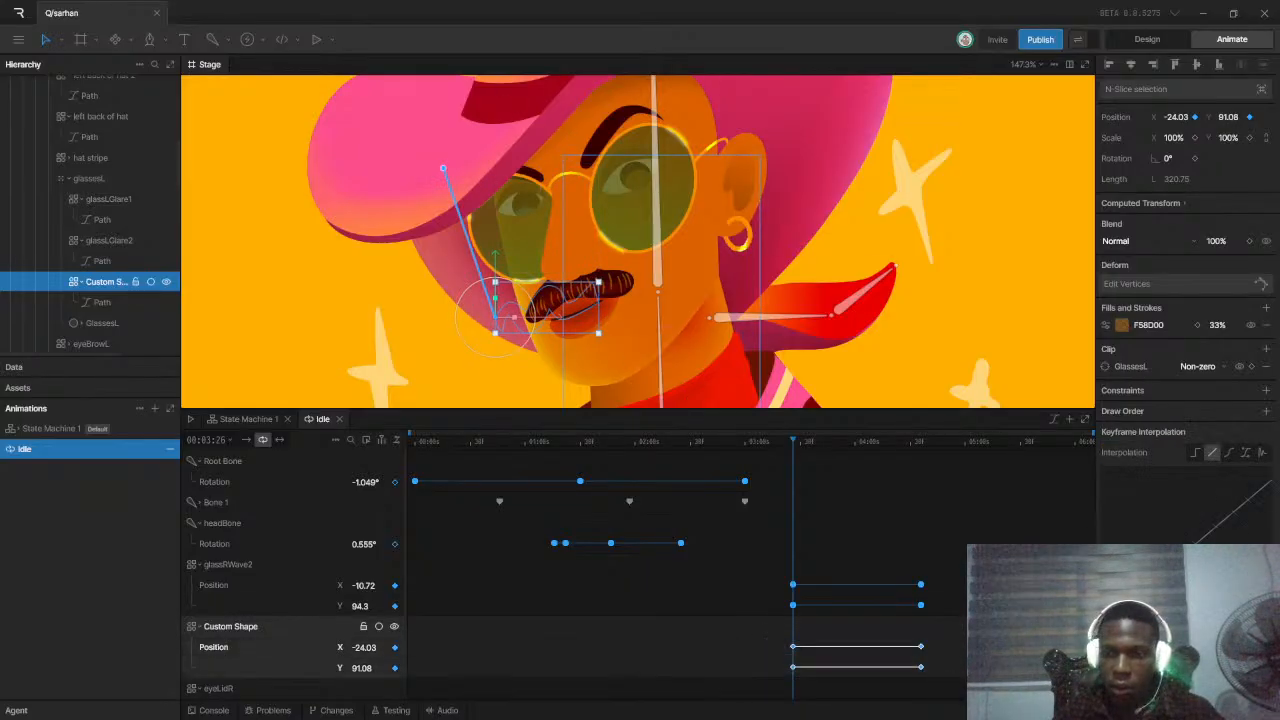
{"action": "left_click", "coordinate": [1228, 455]}
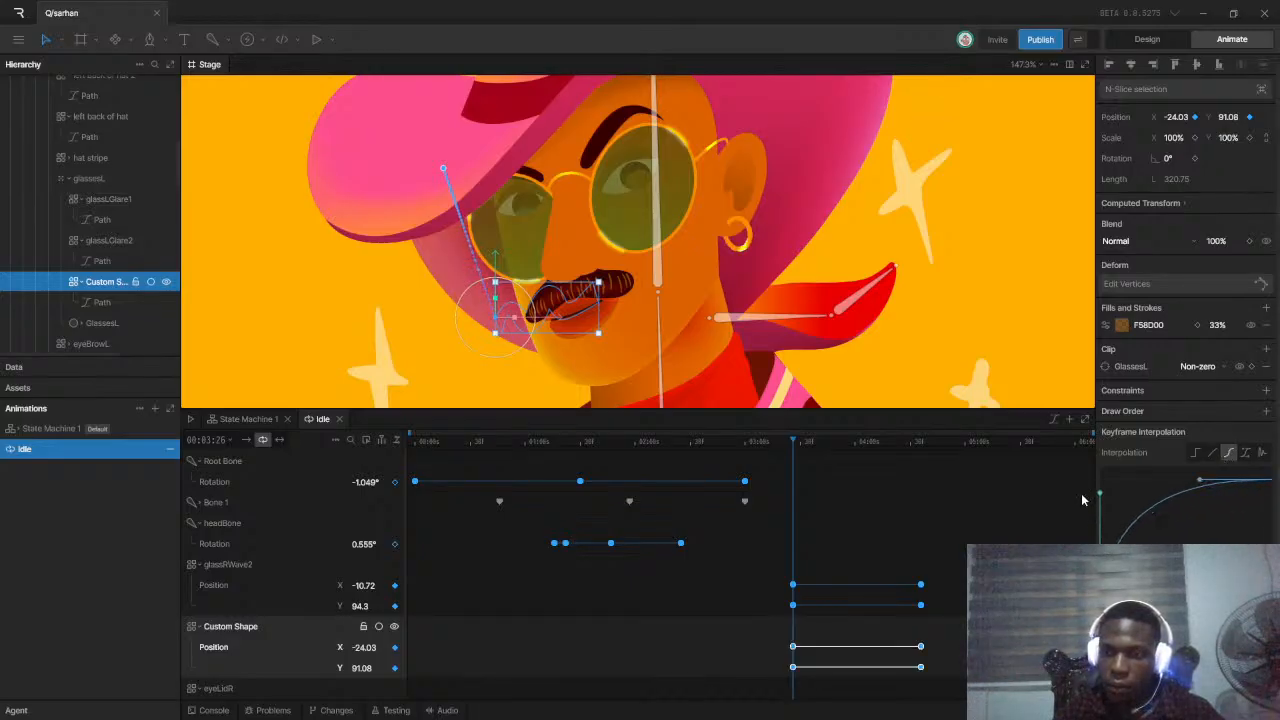
{"action": "left_click", "coordinate": [796, 447]}
{"action": "left_click", "coordinate": [757, 446]}
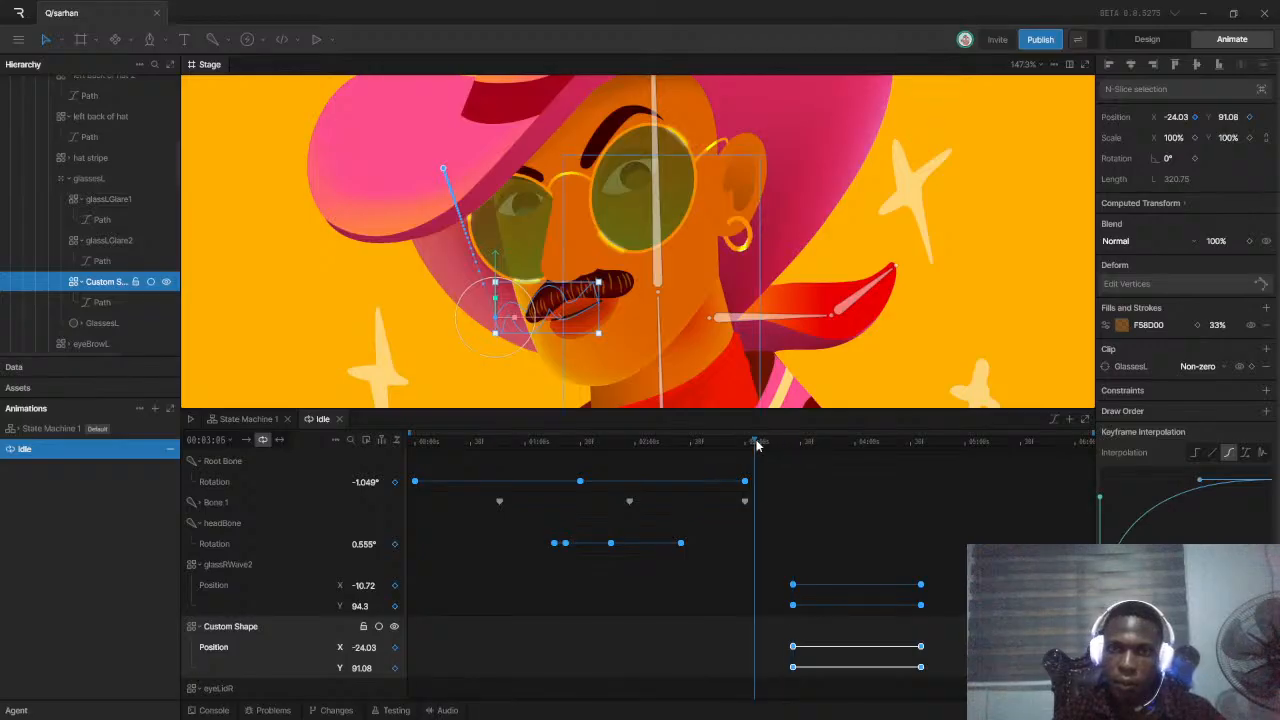
{"action": "key", "text": "space"}
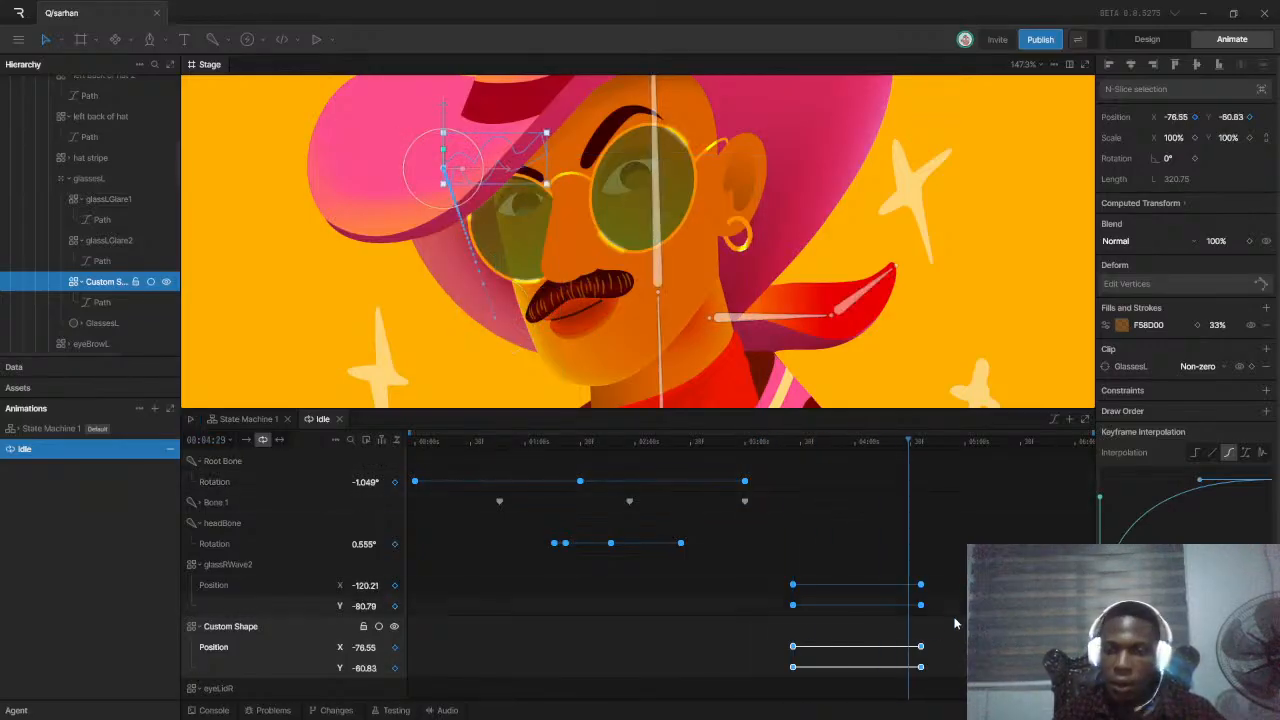
At 00:04:36, shift the Custom Shape wave further outward above its lens to about X -86.5, Y -82.27
{"action": "left_click", "coordinate": [921, 446]}
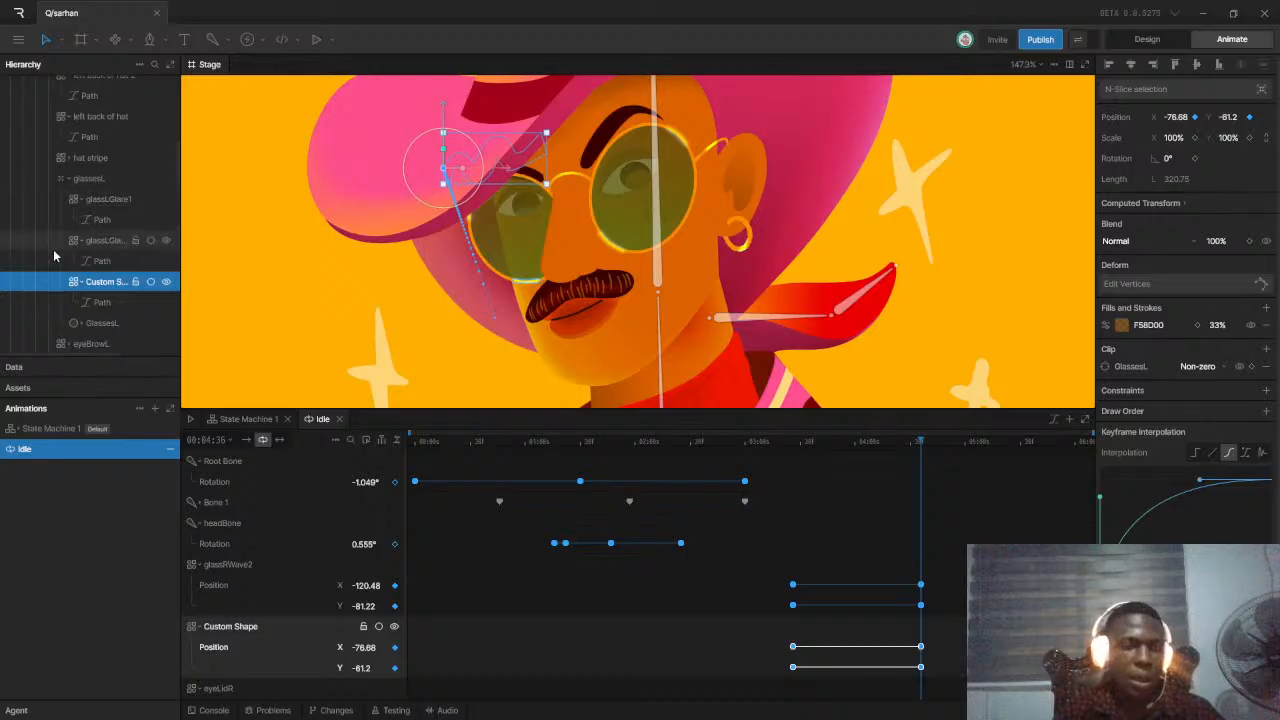
{"action": "scroll", "coordinate": [486, 134], "scroll_direction": "up", "scroll_amount": 5}
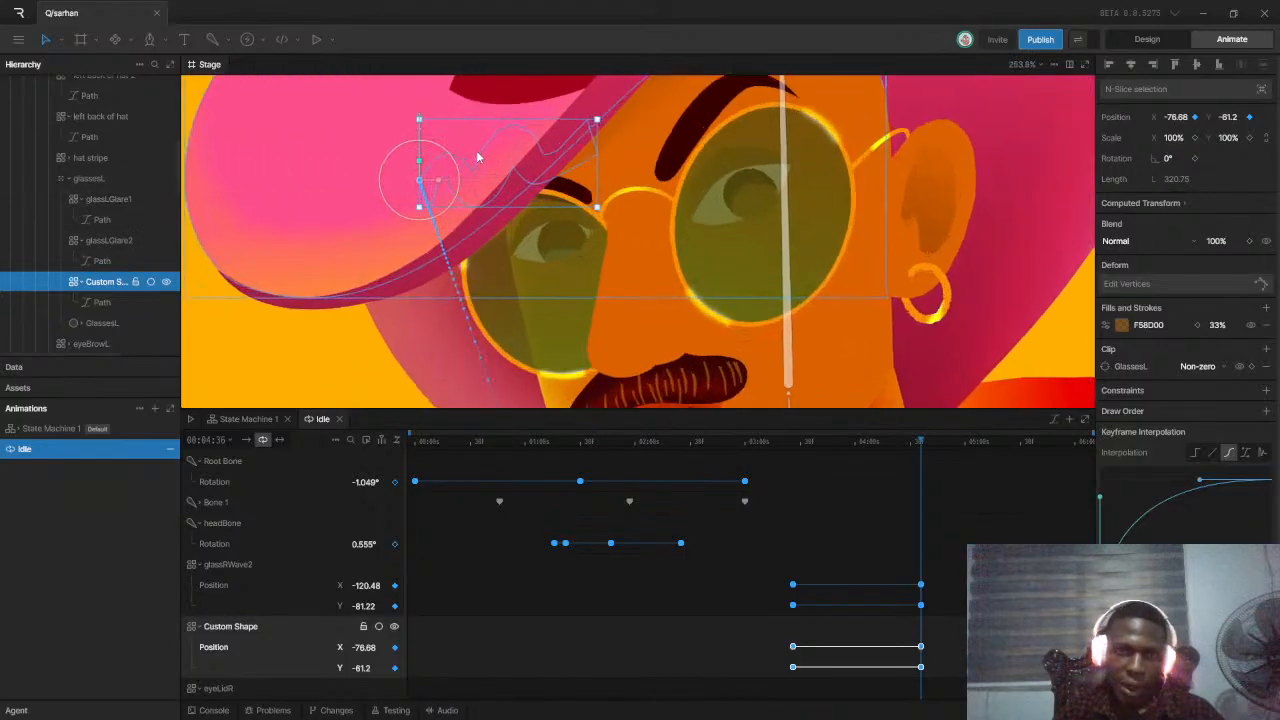
{"action": "left_click_drag", "start_coordinate": [498, 162], "coordinate": [477, 122]}
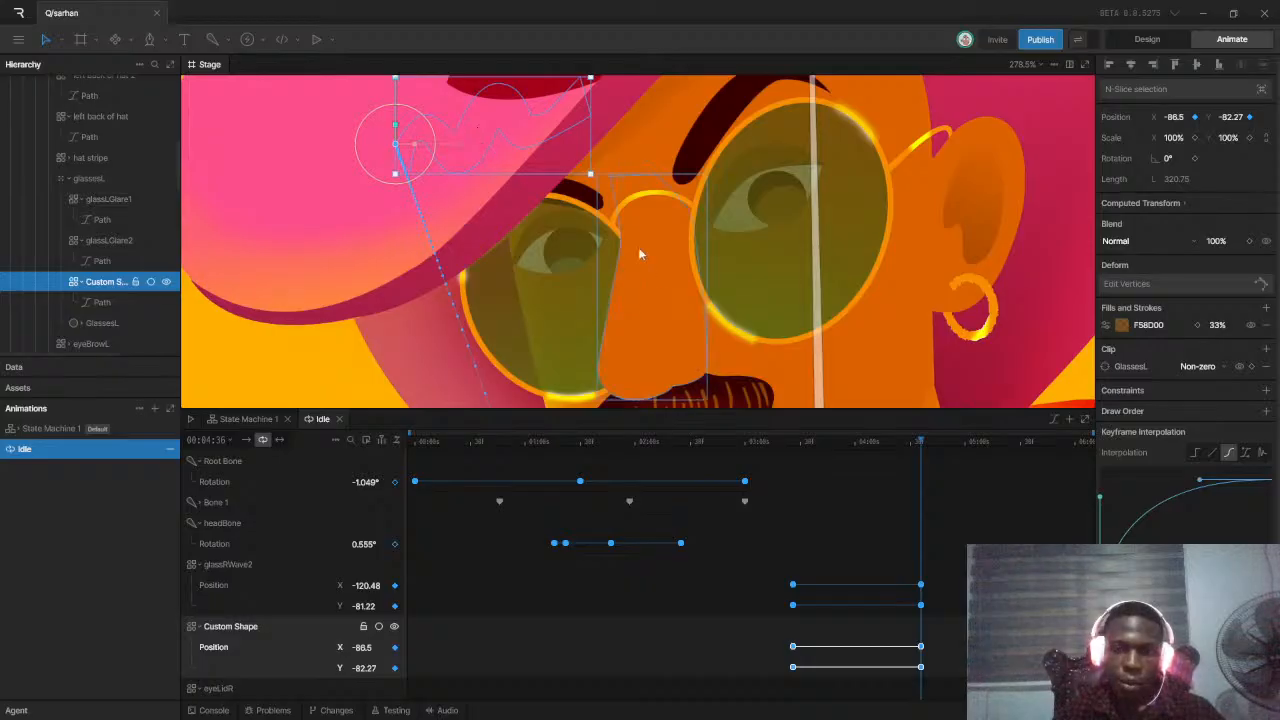
{"action": "scroll", "coordinate": [655, 310], "scroll_direction": "down", "scroll_amount": 1}
Scrub and play the Idle animation with the whole artboard in view to review the wave motion on both lenses
{"action": "left_click_drag", "start_coordinate": [786, 444], "coordinate": [820, 460]}
{"action": "scroll", "coordinate": [409, 240], "scroll_direction": "down", "scroll_amount": 5}
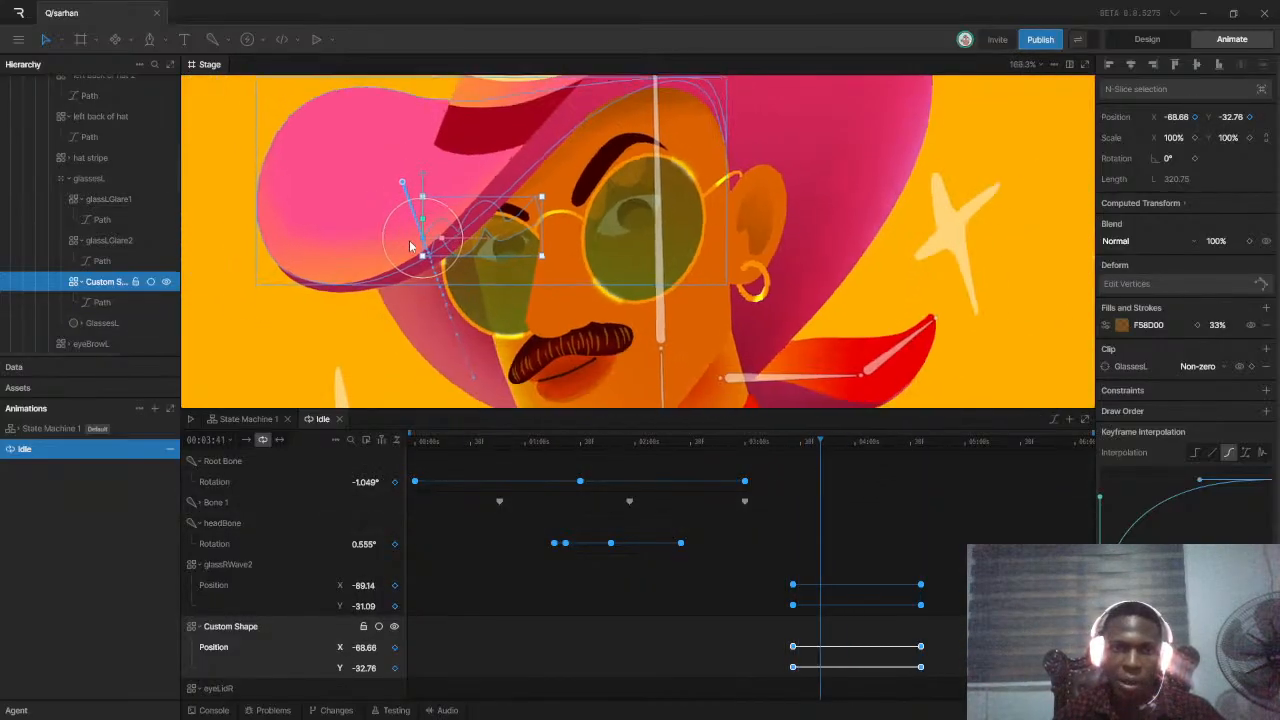
{"action": "scroll", "coordinate": [517, 340], "scroll_direction": "down", "scroll_amount": 3}
{"action": "scroll", "coordinate": [920, 594], "scroll_direction": "down", "scroll_amount": 1}
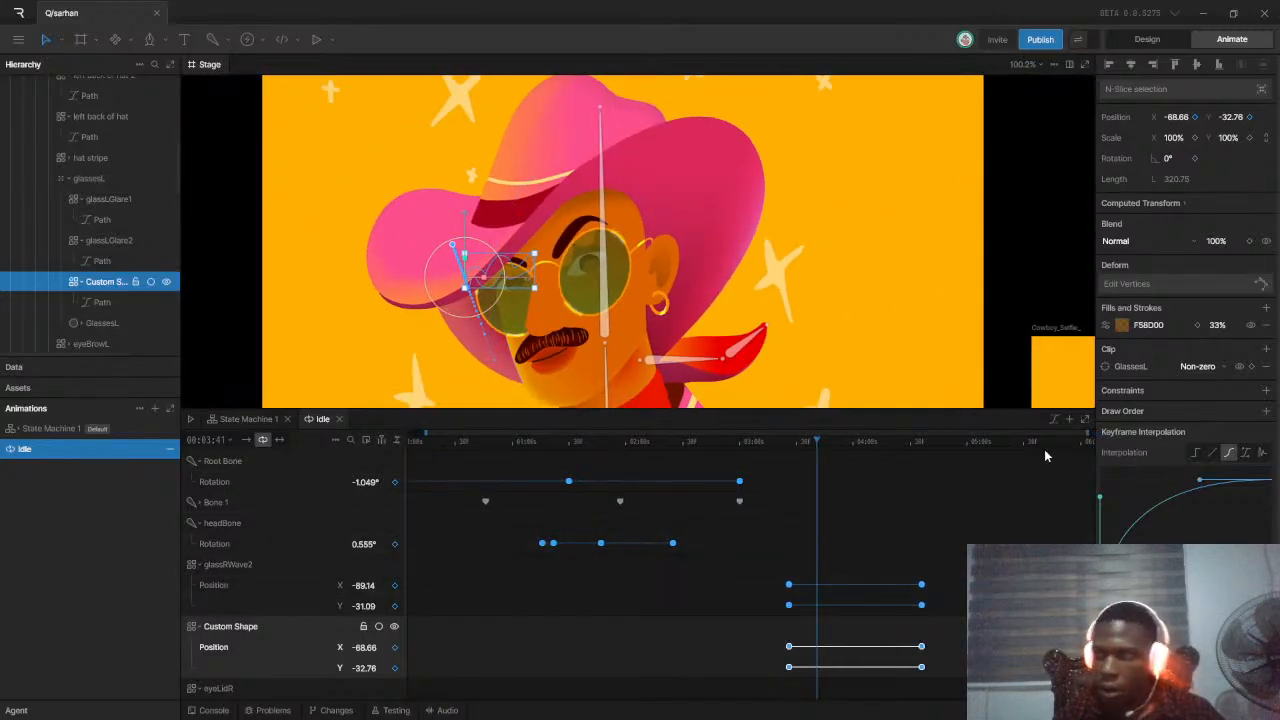
{"action": "left_click_drag", "start_coordinate": [817, 440], "coordinate": [777, 438]}
{"action": "key", "text": "space"}
{"action": "scroll", "coordinate": [528, 214], "scroll_direction": "down", "scroll_amount": 3}
{"action": "key", "text": "space"}
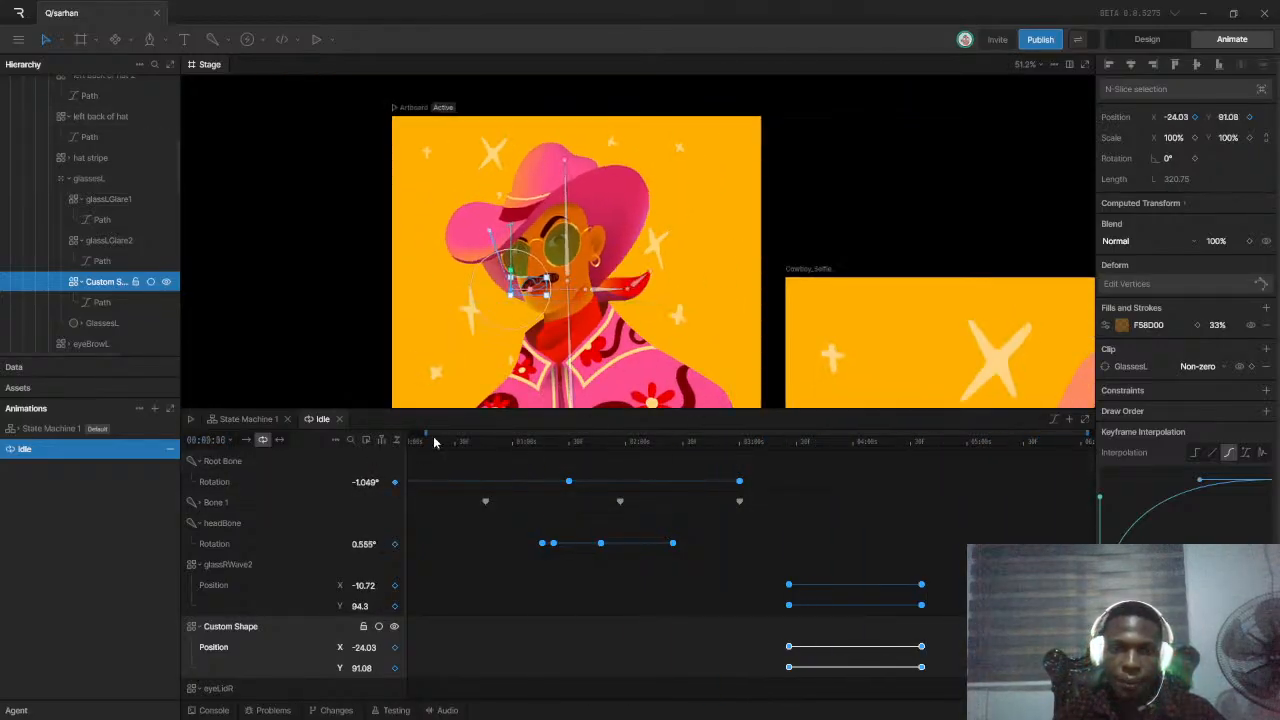
{"action": "left_click_drag", "start_coordinate": [427, 434], "coordinate": [348, 430]}
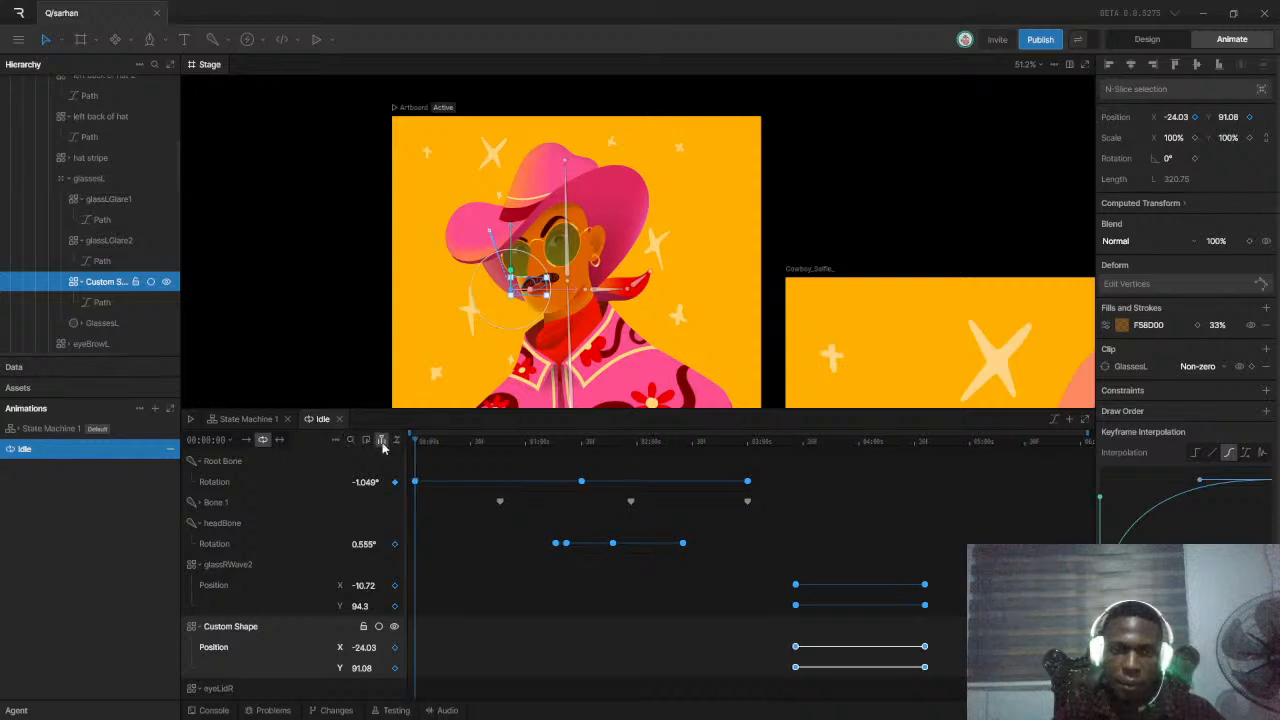
{"action": "key", "text": "space"}
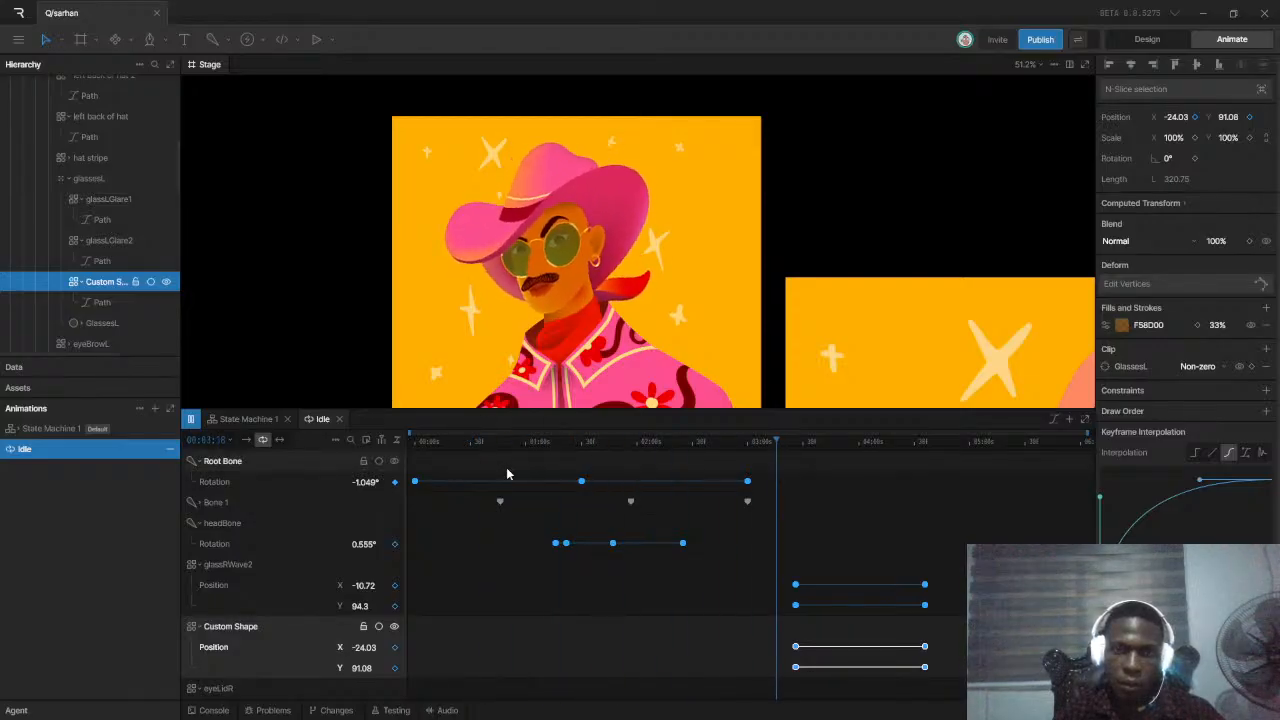
Move the end position keyframes of glassRWave2 and Custom Shape slightly further along the timeline, and replay the Idle animation
{"action": "left_click_drag", "start_coordinate": [890, 572], "coordinate": [958, 673]}
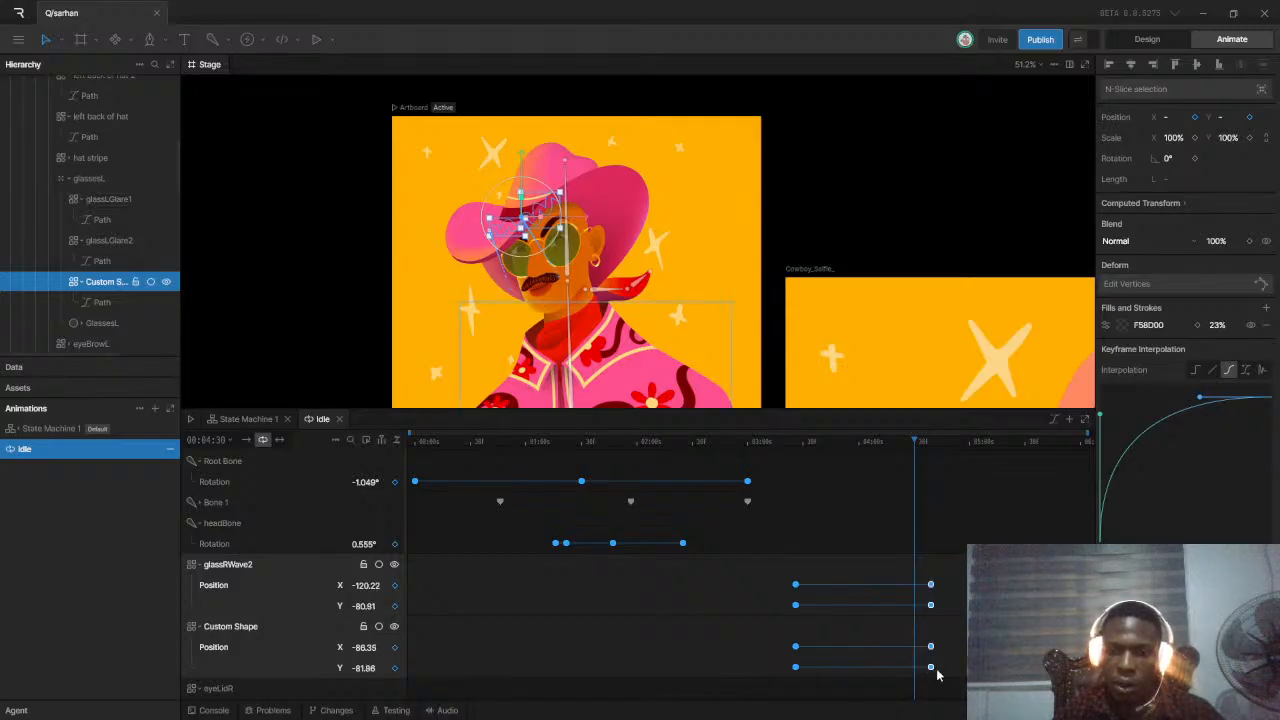
{"action": "left_click_drag", "start_coordinate": [440, 443], "coordinate": [413, 437]}
{"action": "key", "text": "space"}
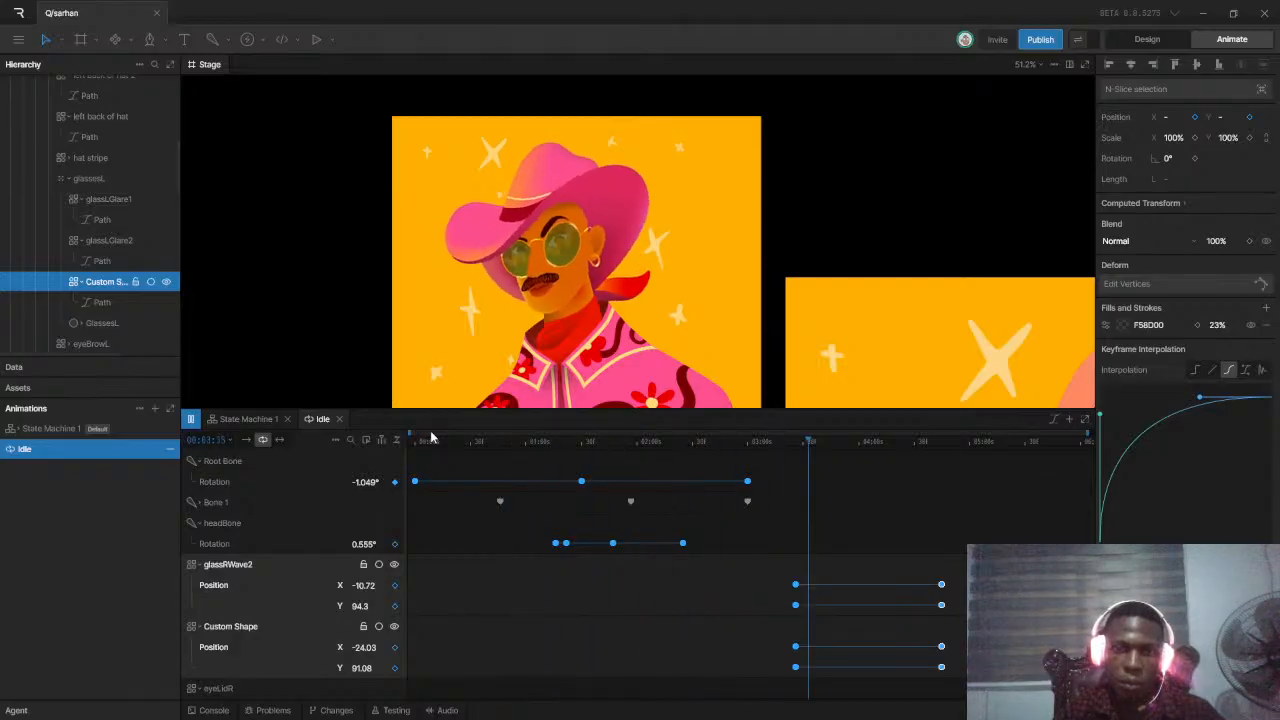
{"action": "left_click", "coordinate": [395, 438]}
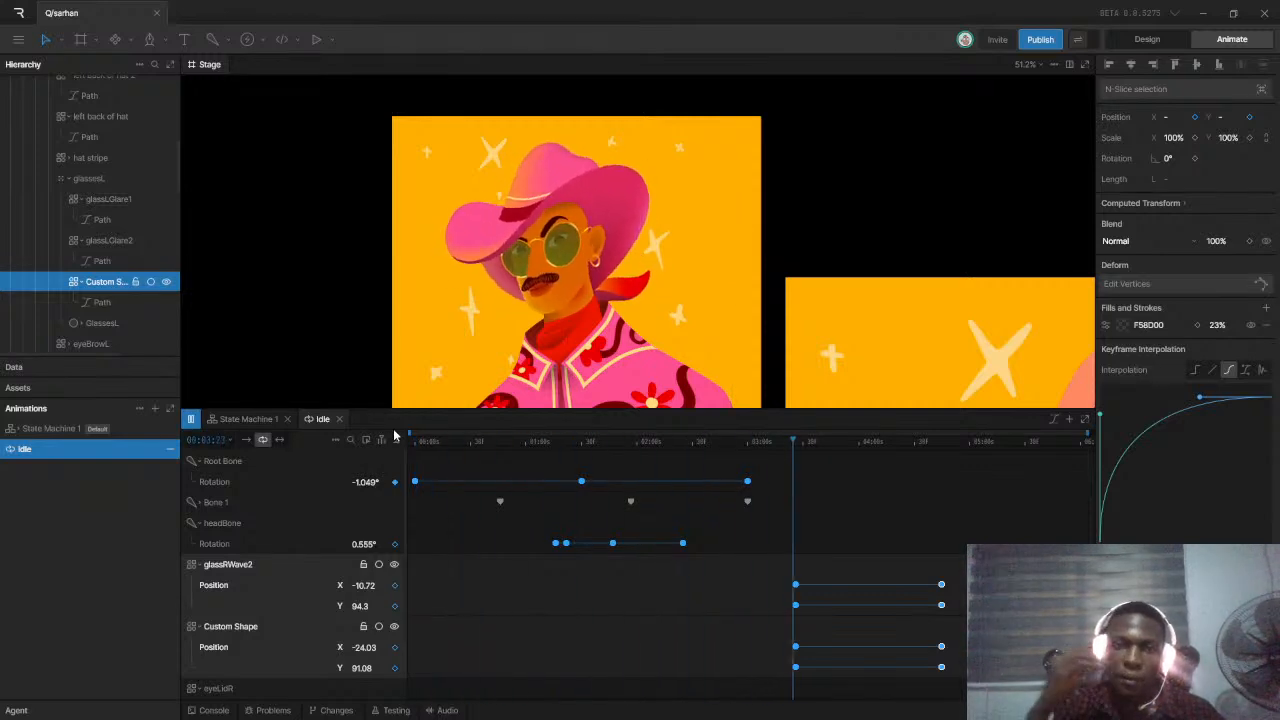
Stop the Idle animation's playback and switch to Design mode with the cowboy's glasses in close view
{"action": "key", "text": "space"}
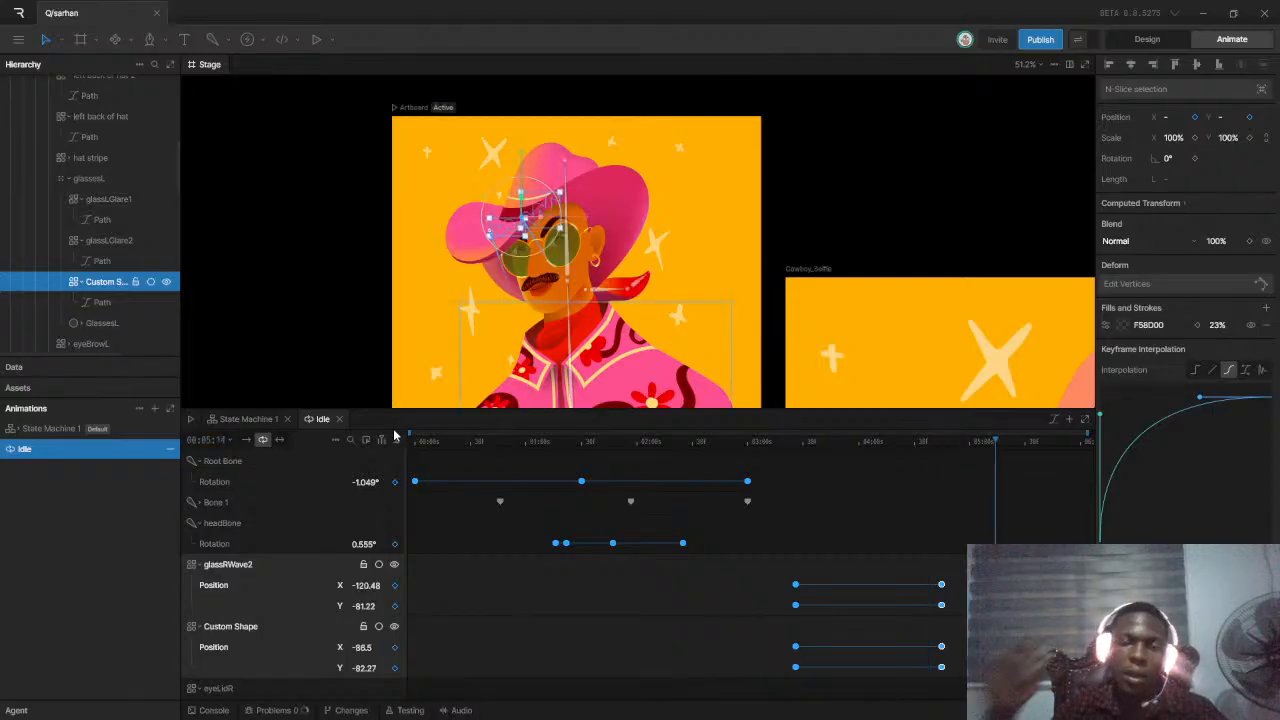
{"action": "scroll", "coordinate": [545, 268], "scroll_direction": "up", "scroll_amount": 5}
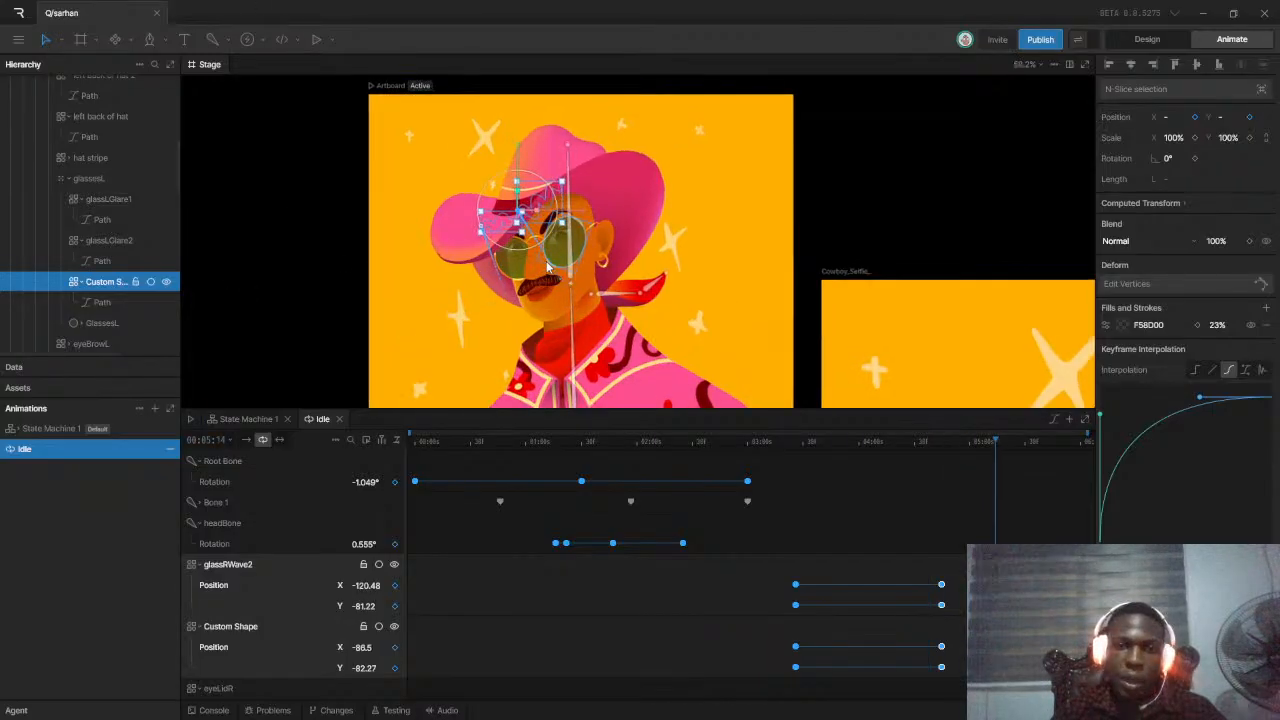
{"action": "scroll", "coordinate": [542, 270], "scroll_direction": "up", "scroll_amount": 3}
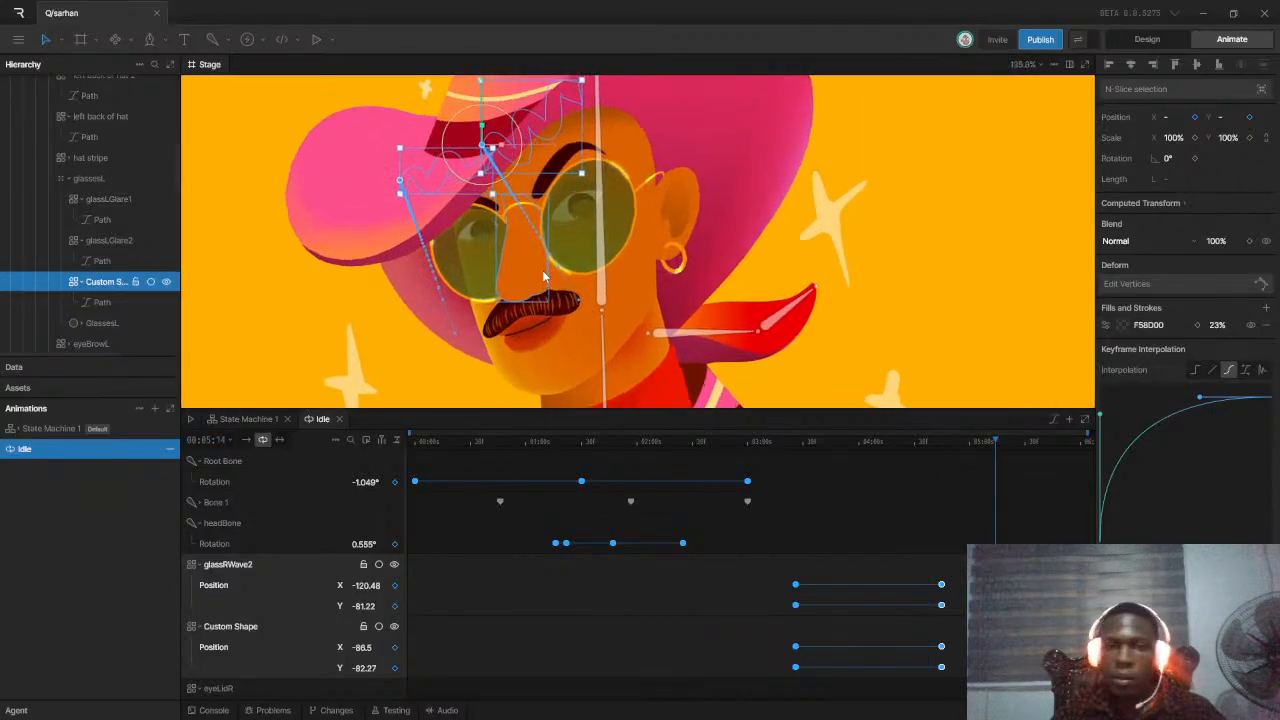
{"action": "left_click", "coordinate": [1147, 40]}
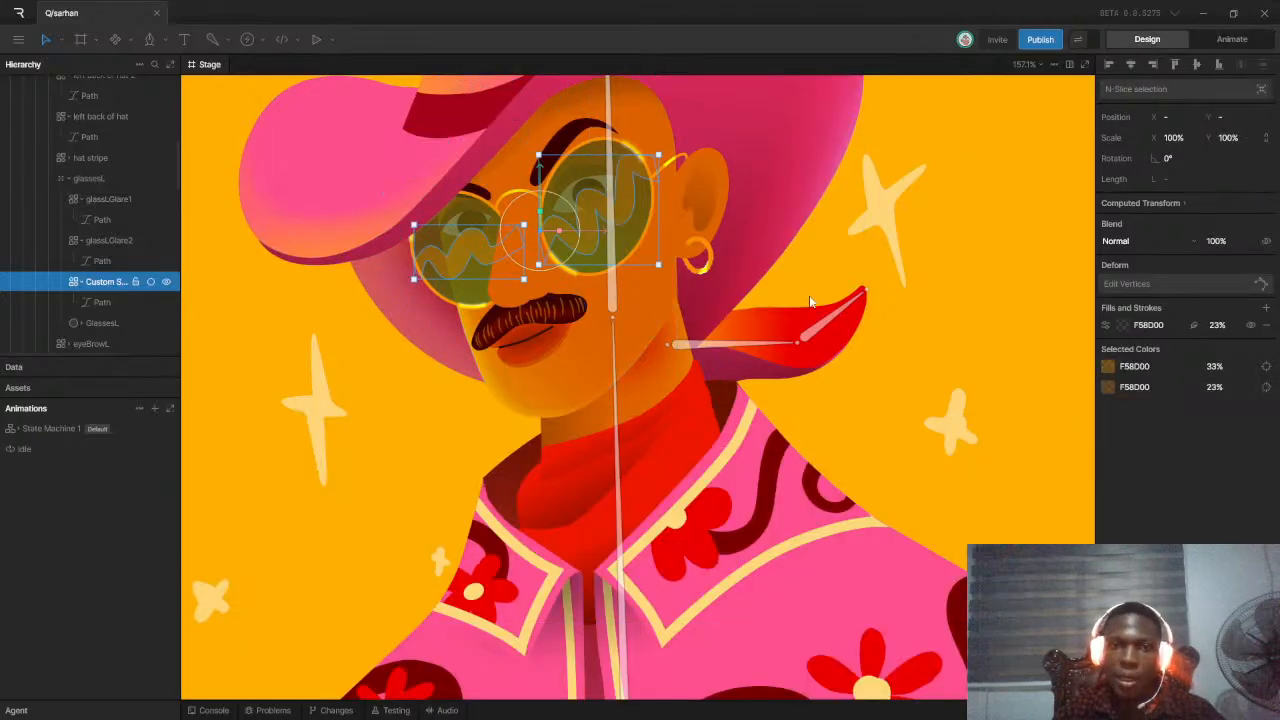
Clear the selection and examine the cowboy's glasses and the background stars around him
{"action": "scroll", "coordinate": [790, 305], "scroll_direction": "down", "scroll_amount": 10}
{"action": "scroll", "coordinate": [867, 276], "scroll_direction": "up", "scroll_amount": 7}
{"action": "left_click", "coordinate": [811, 296]}
{"action": "scroll", "coordinate": [605, 360], "scroll_direction": "down", "scroll_amount": 5}
{"action": "scroll", "coordinate": [605, 360], "scroll_direction": "up", "scroll_amount": 6}
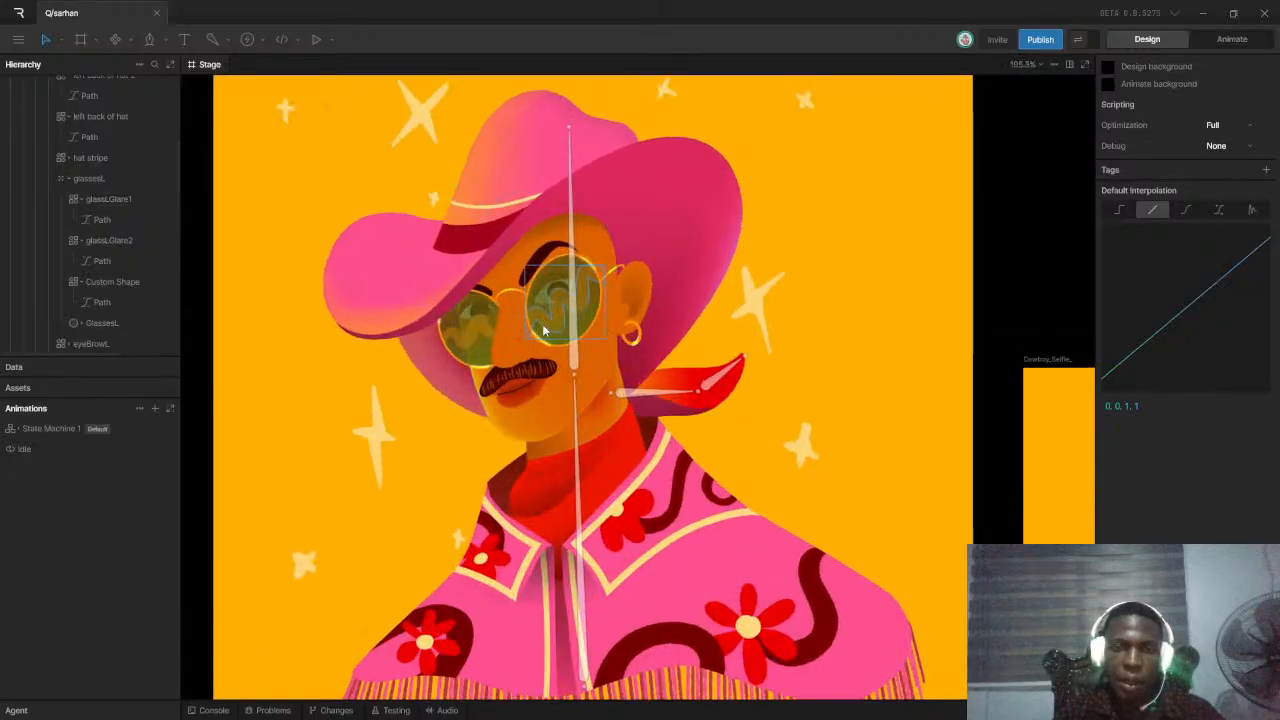
{"action": "scroll", "coordinate": [610, 361], "scroll_direction": "down", "scroll_amount": 5}
{"action": "scroll", "coordinate": [610, 361], "scroll_direction": "down", "scroll_amount": 4}
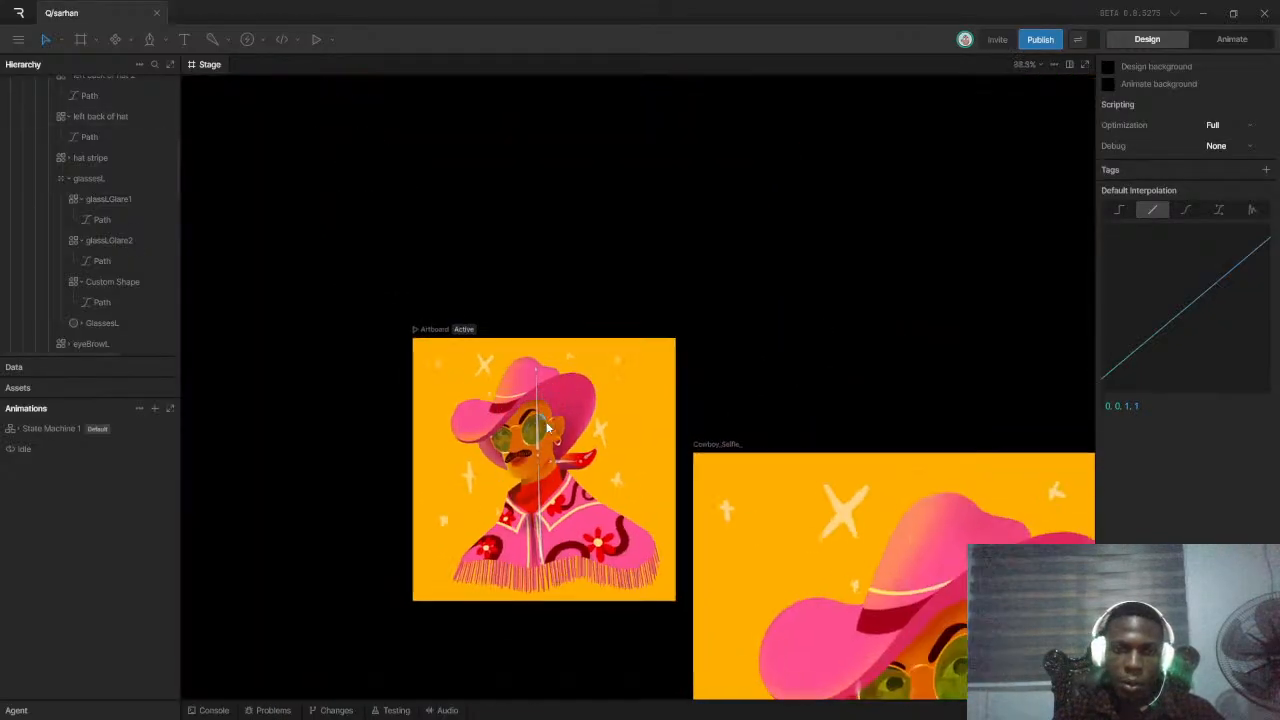
{"action": "scroll", "coordinate": [608, 420], "scroll_direction": "up", "scroll_amount": 6}
{"action": "scroll", "coordinate": [607, 478], "scroll_direction": "up", "scroll_amount": 2}
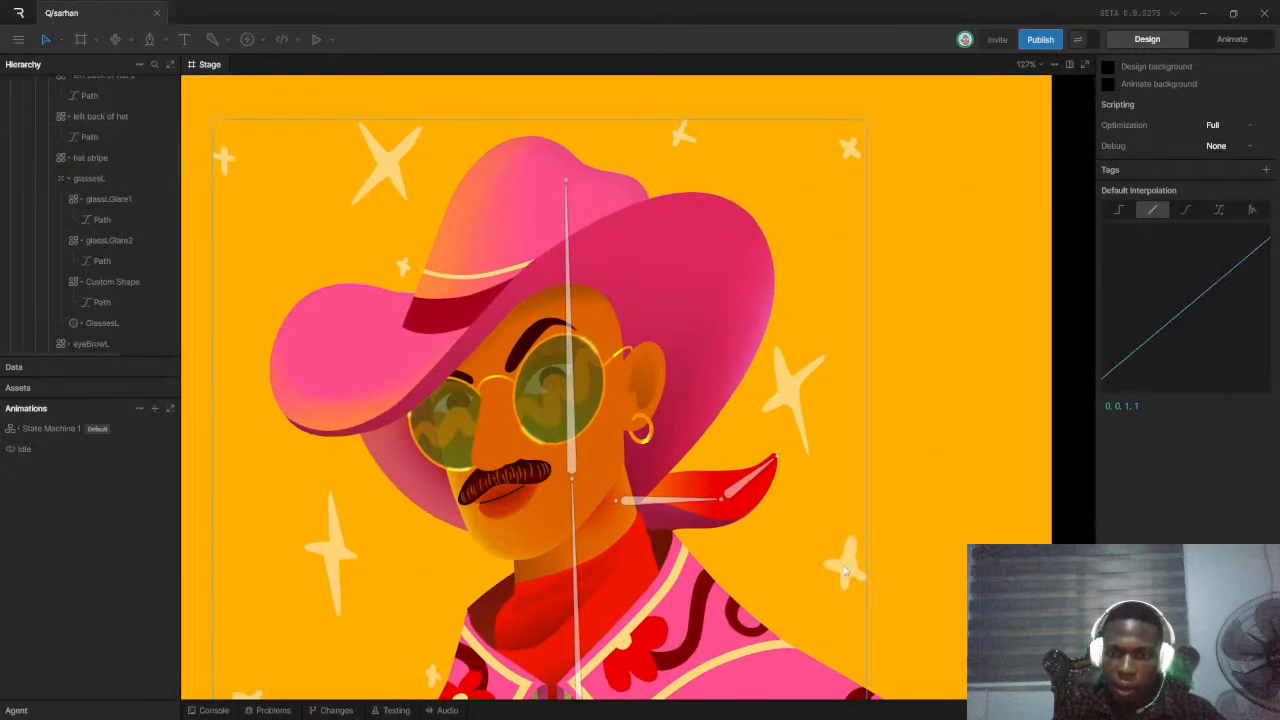
Collapse headBone in the hierarchy and select the large background star beside the hat
{"action": "scroll", "coordinate": [61, 146], "scroll_direction": "up", "scroll_amount": 10}
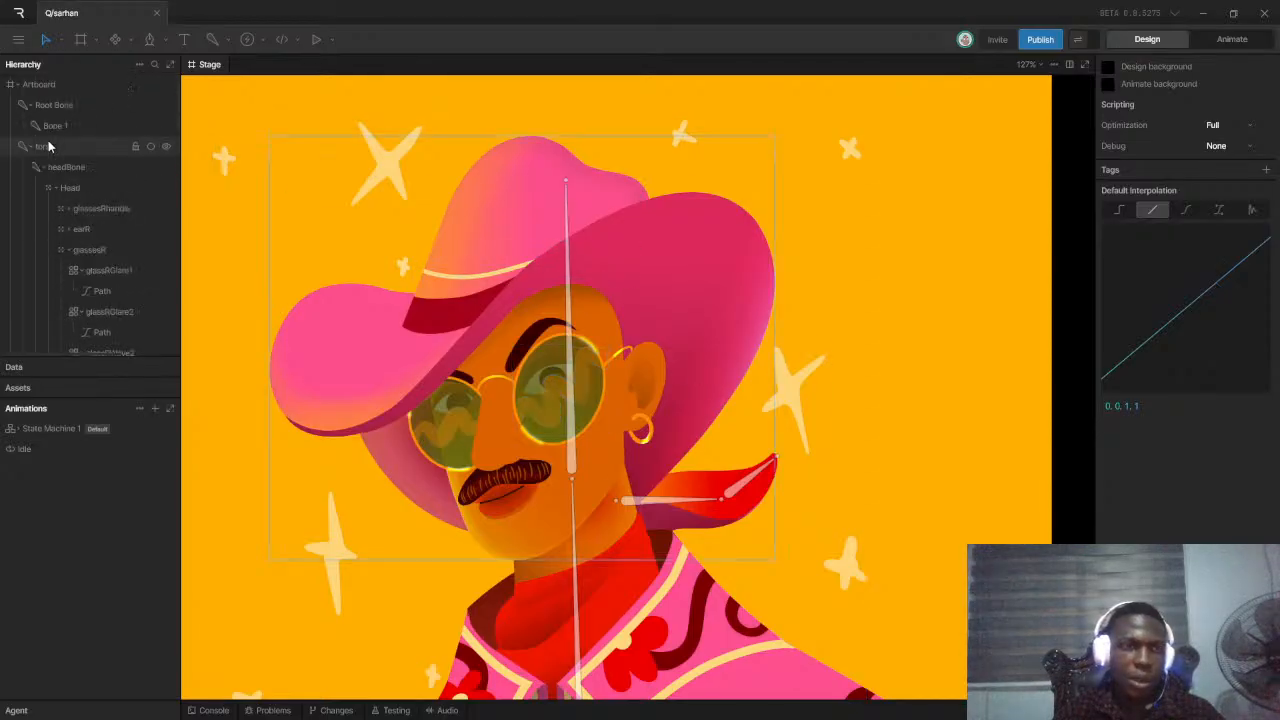
{"action": "left_click", "coordinate": [40, 167]}
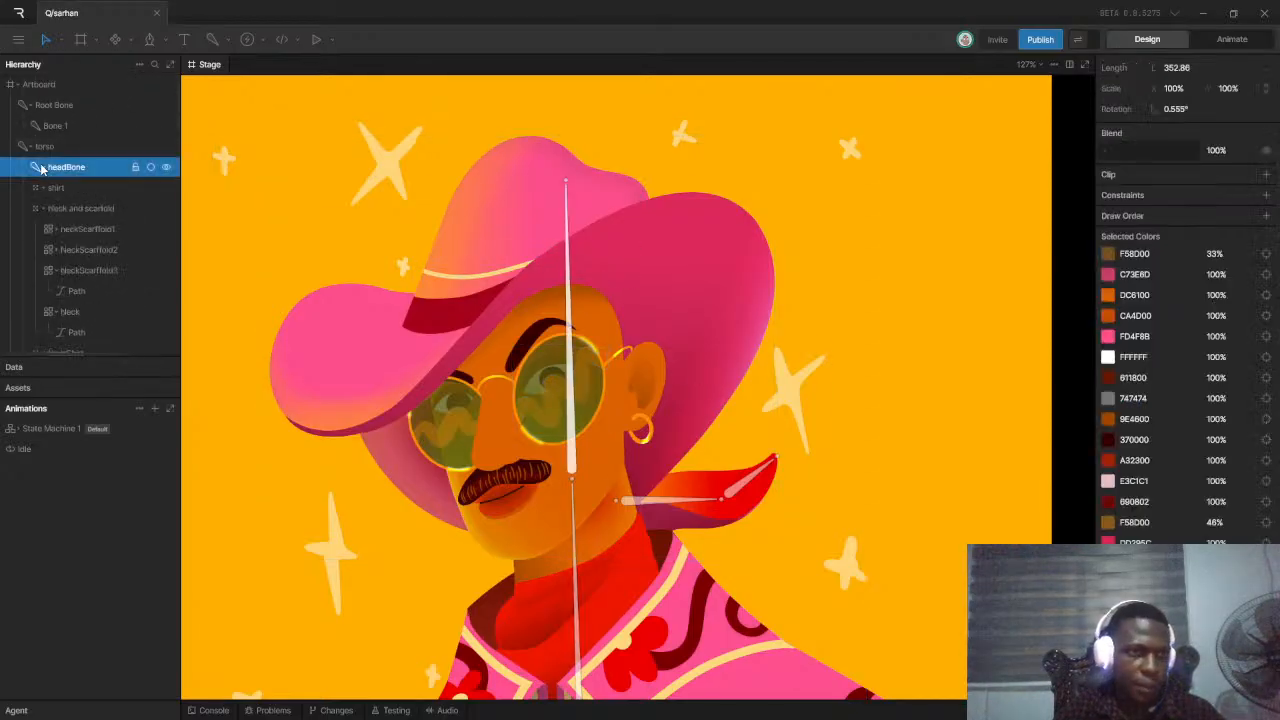
{"action": "scroll", "coordinate": [100, 215], "scroll_direction": "down", "scroll_amount": 5}
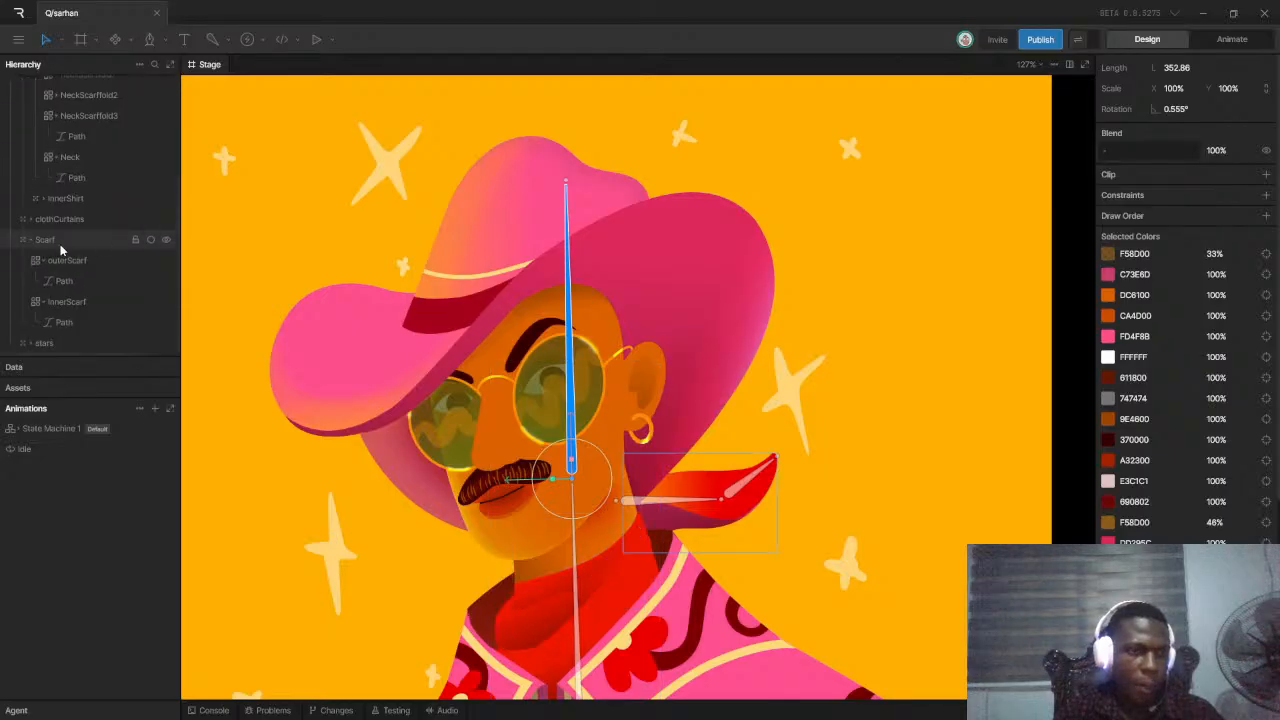
{"action": "left_click", "coordinate": [397, 172]}
{"action": "scroll", "coordinate": [394, 192], "scroll_direction": "up", "scroll_amount": 2}
{"action": "scroll", "coordinate": [57, 154], "scroll_direction": "up", "scroll_amount": 2}
{"action": "scroll", "coordinate": [60, 155], "scroll_direction": "down", "scroll_amount": 3}
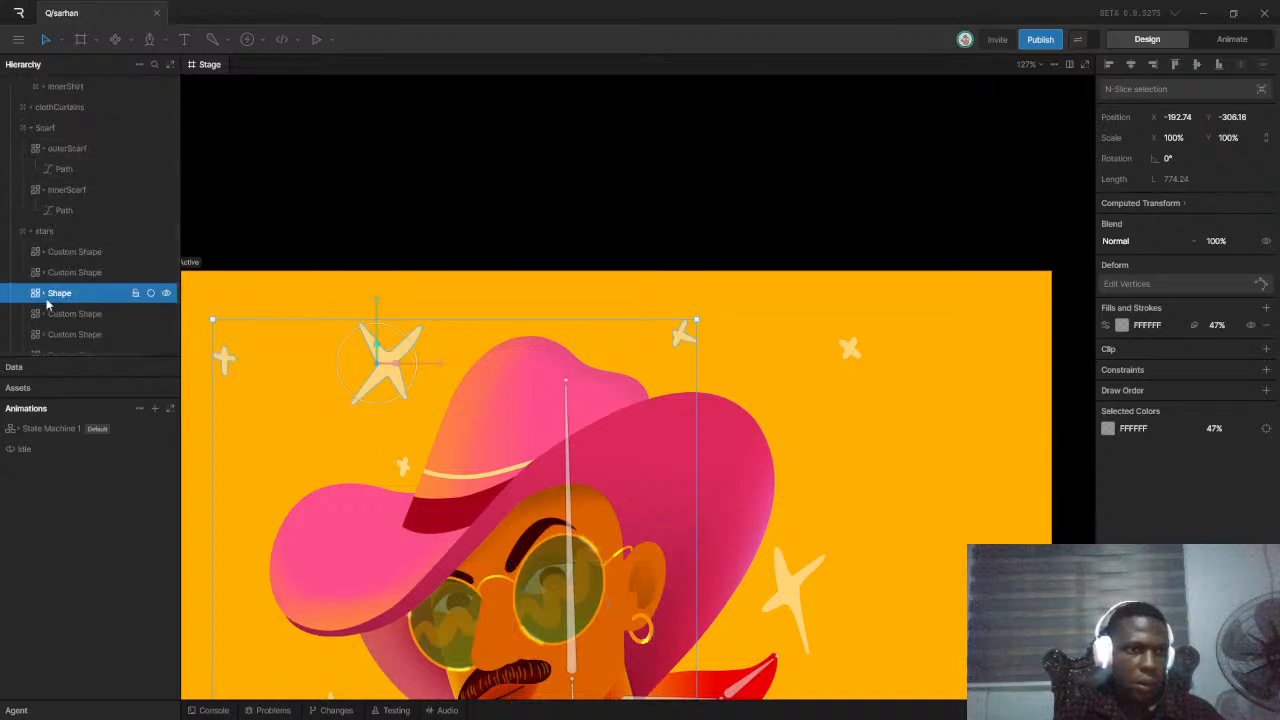
{"action": "scroll", "coordinate": [55, 265], "scroll_direction": "down", "scroll_amount": 1}
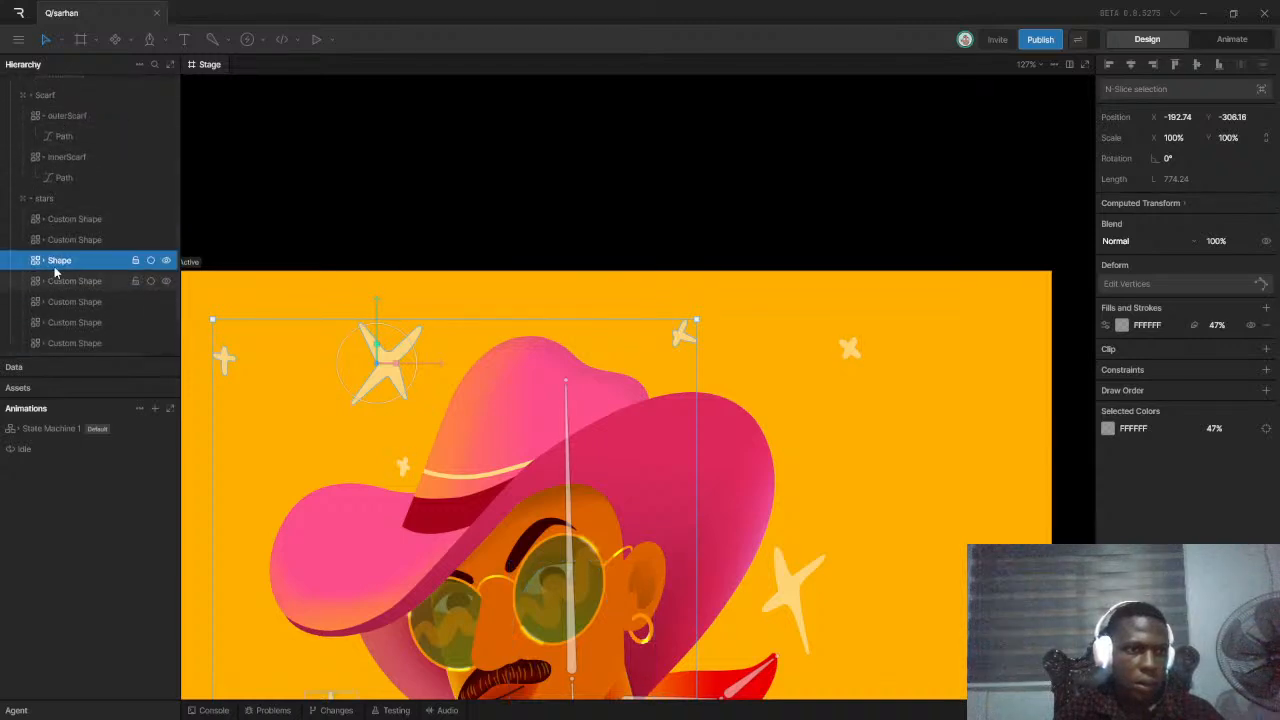
Check what the selected star Shape contains by toggling its visibility off and on and listing its paths
{"action": "left_click", "coordinate": [166, 260]}
{"action": "left_click", "coordinate": [166, 260]}
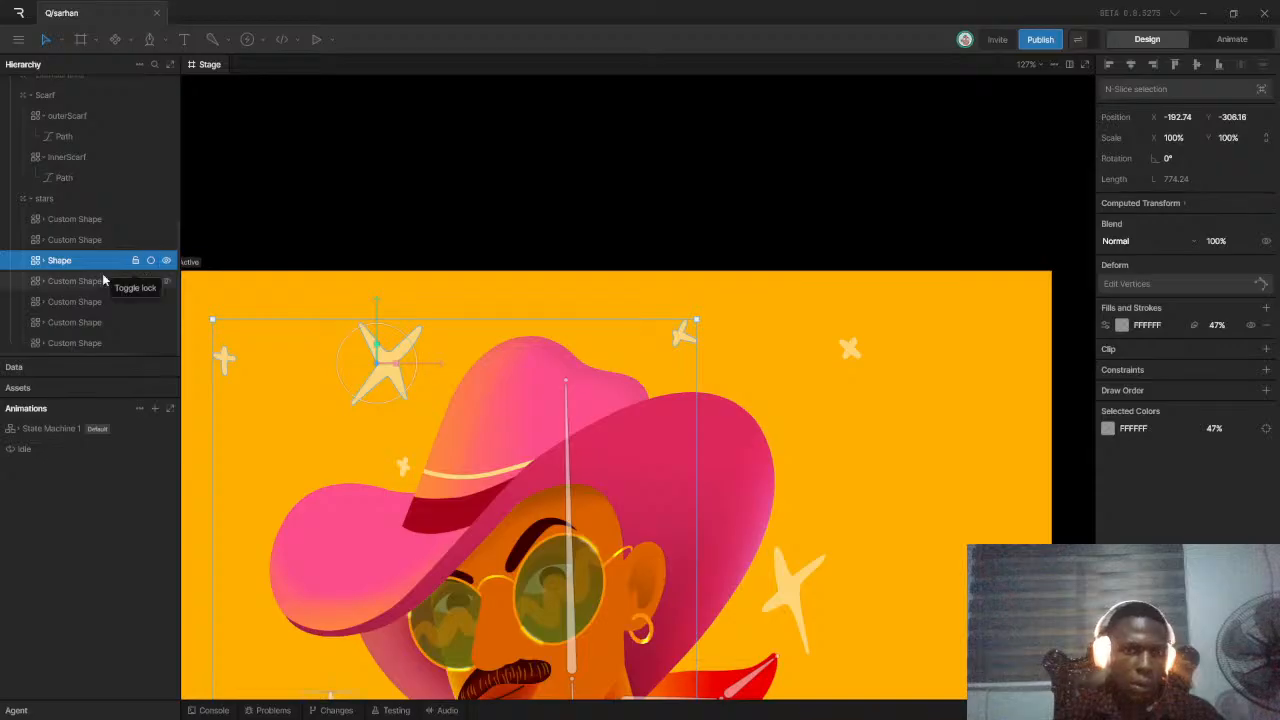
{"action": "left_click", "coordinate": [43, 261]}
{"action": "scroll", "coordinate": [86, 262], "scroll_direction": "down", "scroll_amount": 3}
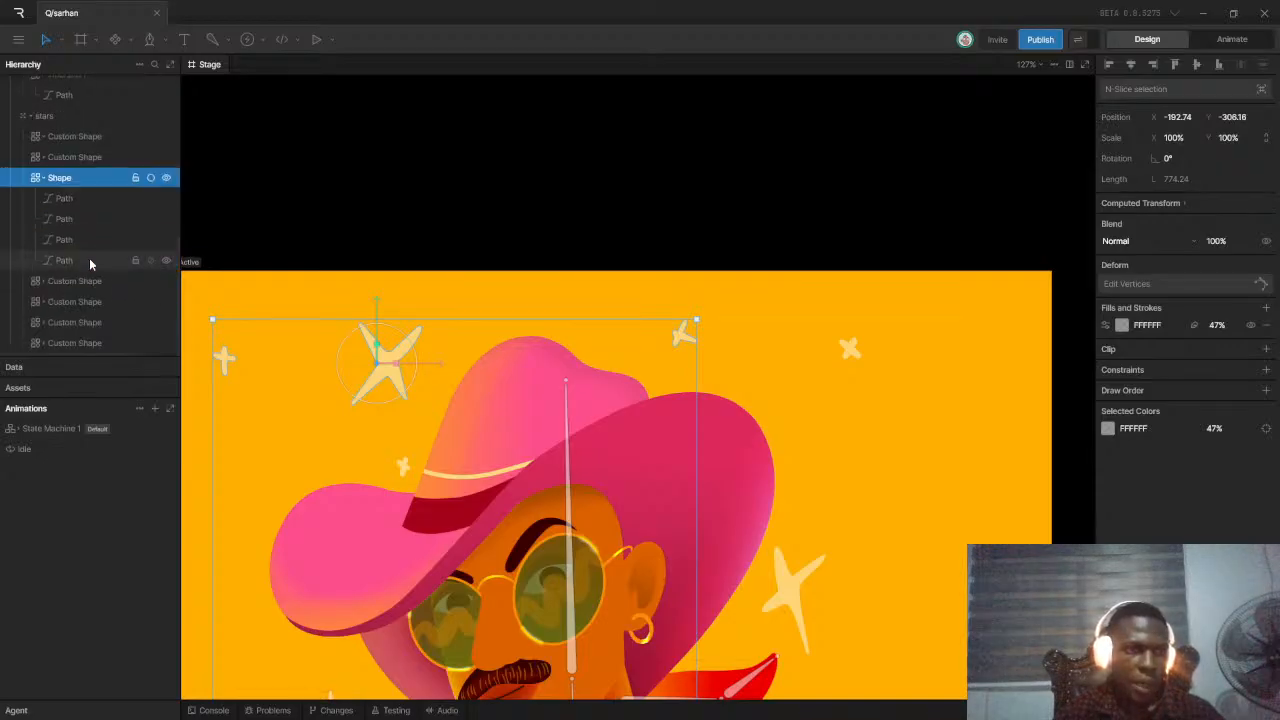
Duplicate the star Shape and move the copy out of the stars group to the artboard's top level
{"action": "key", "text": "ctrl+d"}
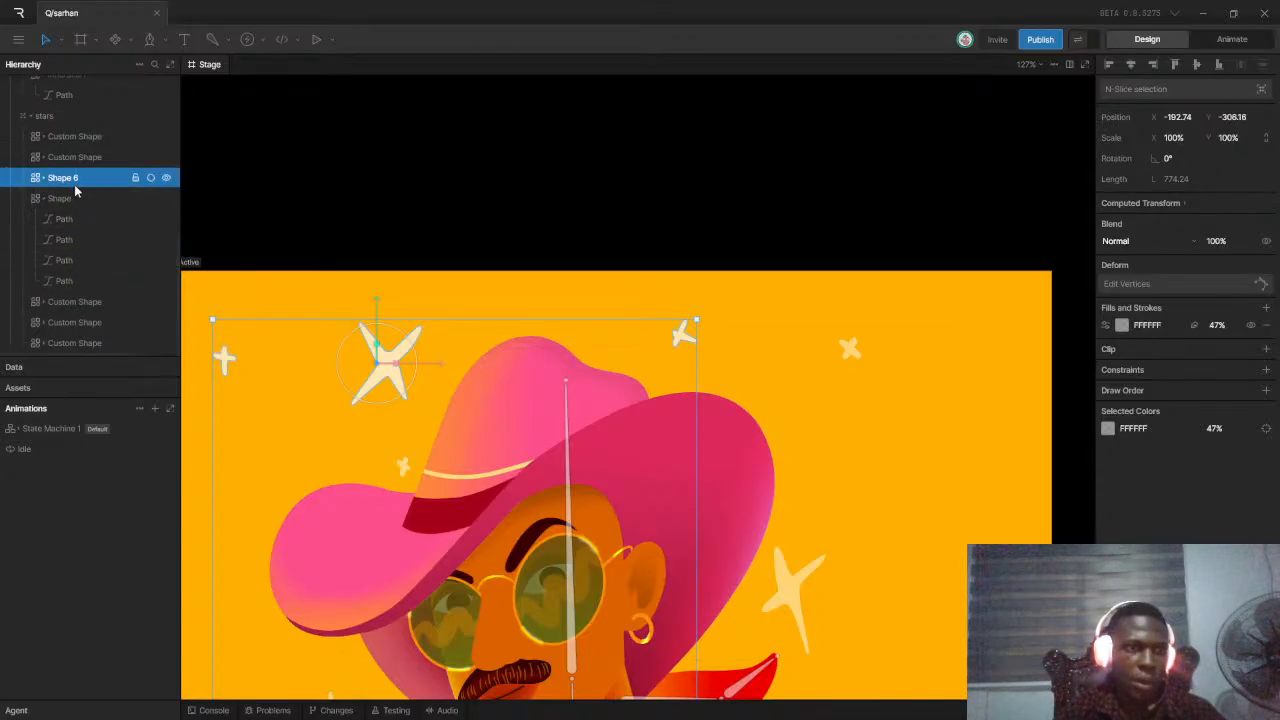
{"action": "scroll", "coordinate": [75, 185], "scroll_direction": "up", "scroll_amount": 5}
{"action": "left_click_drag", "start_coordinate": [71, 314], "coordinate": [68, 238]}
{"action": "scroll", "coordinate": [421, 398], "scroll_direction": "down", "scroll_amount": 5}
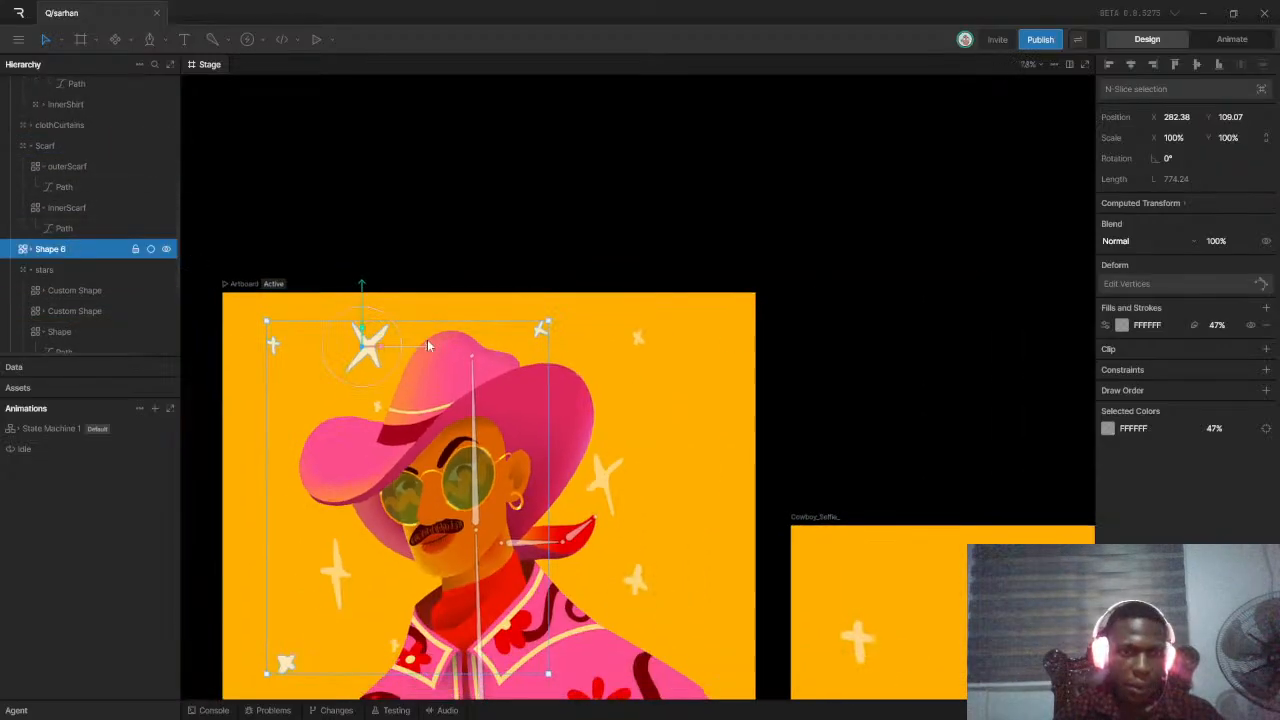
Delete the lower-left small star and the upper-left small cross from the duplicated Shape 6
{"action": "scroll", "coordinate": [421, 398], "scroll_direction": "up", "scroll_amount": 4}
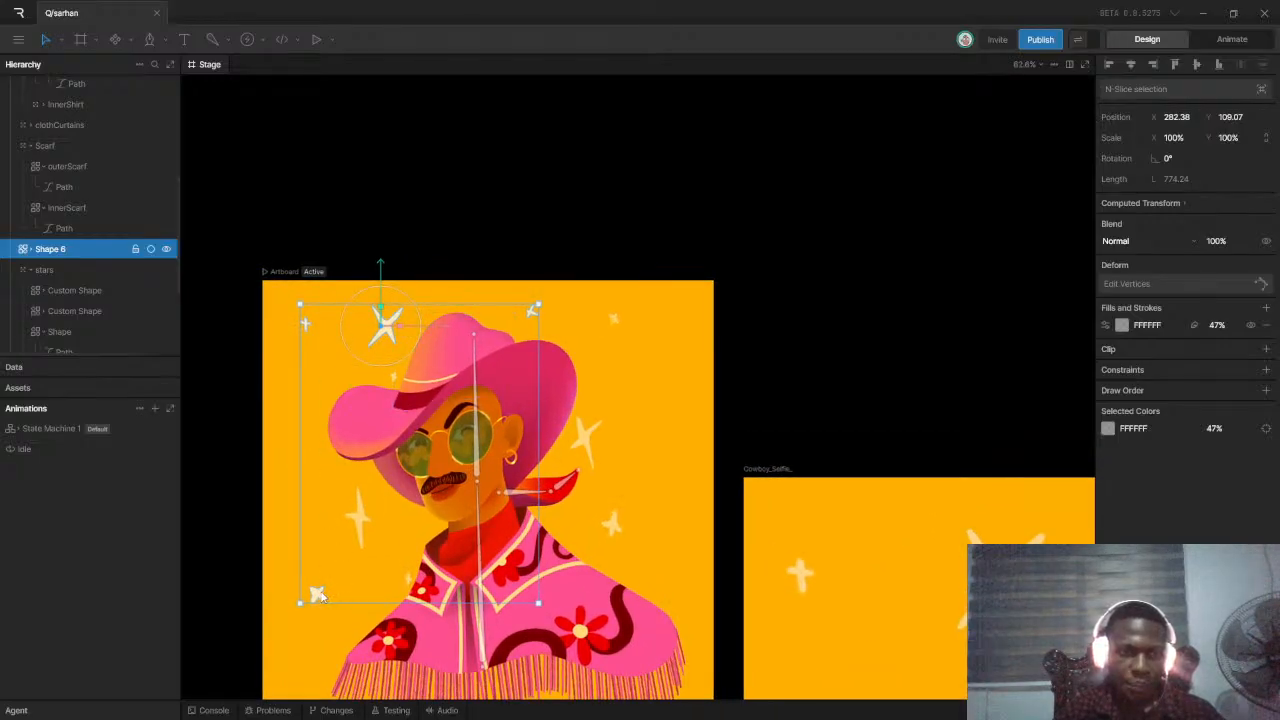
{"action": "double_click", "coordinate": [317, 594]}
{"action": "key", "text": "Escape"}
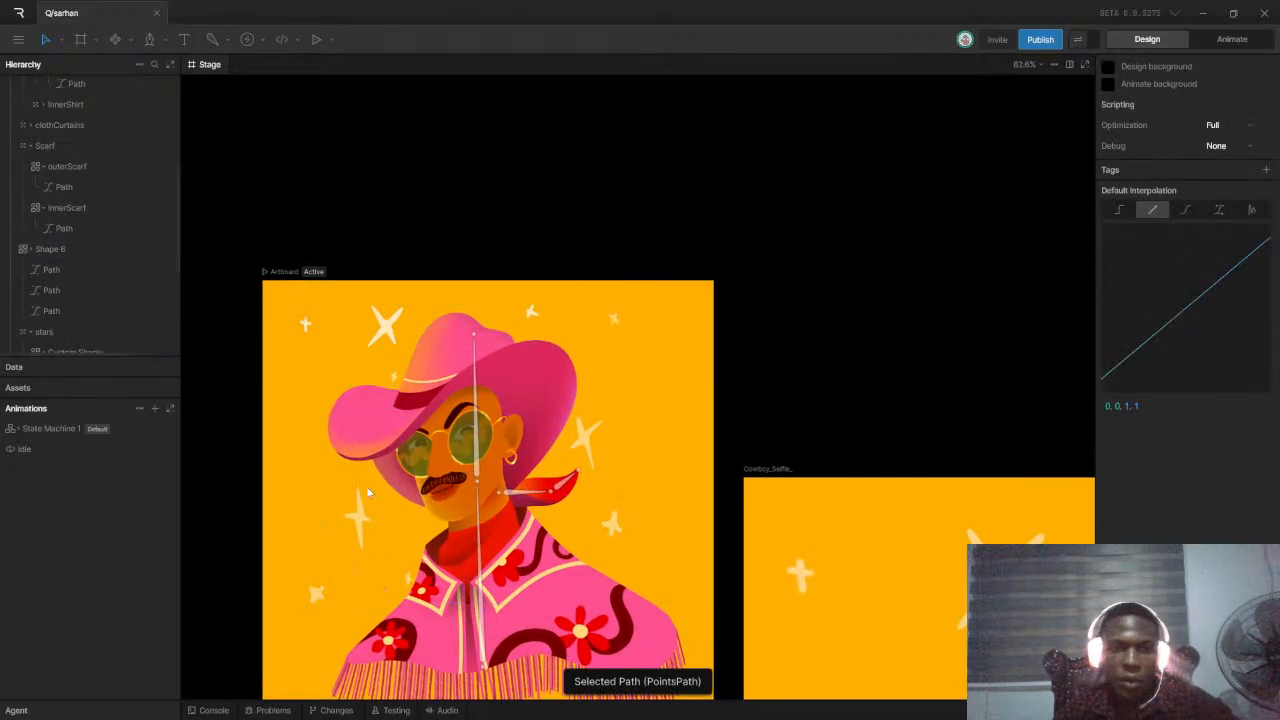
{"action": "left_click", "coordinate": [306, 326]}
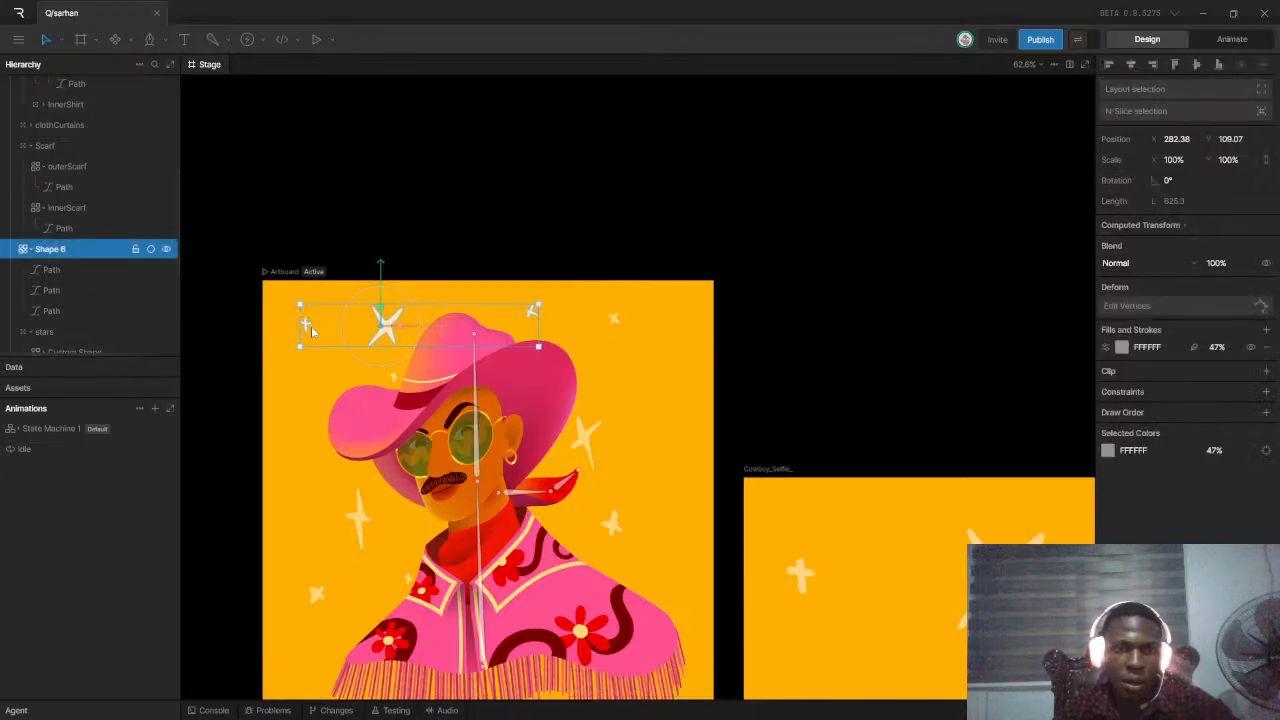
{"action": "double_click", "coordinate": [309, 327]}
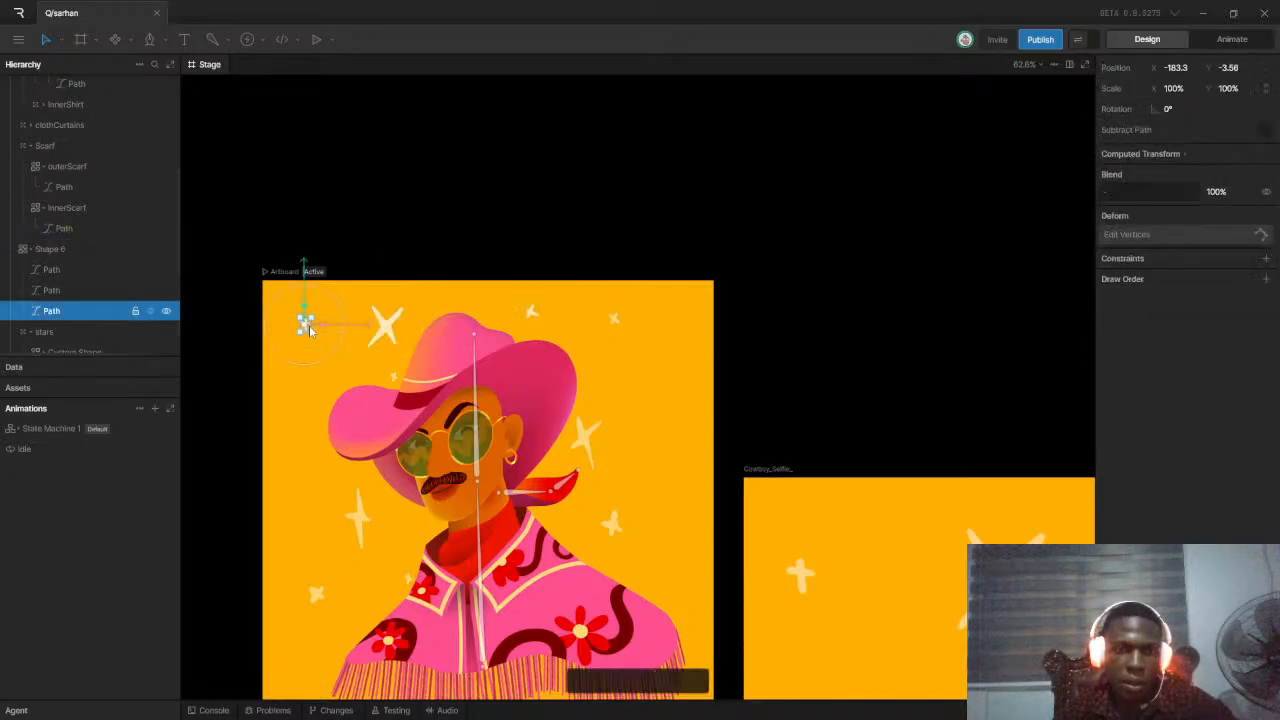
{"action": "key", "text": "Delete"}
Delete the small star path above the hat brim from Shape 6, keeping only the large star
{"action": "left_click", "coordinate": [534, 312]}
{"action": "left_click", "coordinate": [533, 316]}
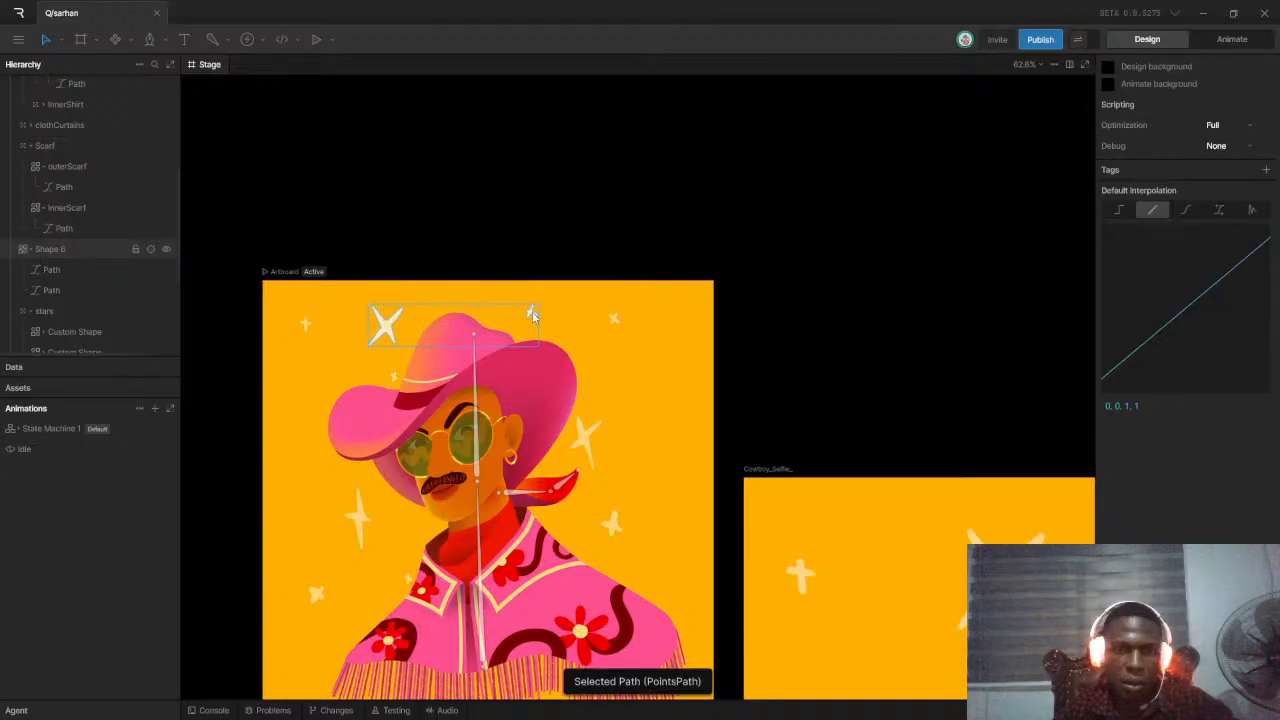
{"action": "left_click", "coordinate": [532, 314]}
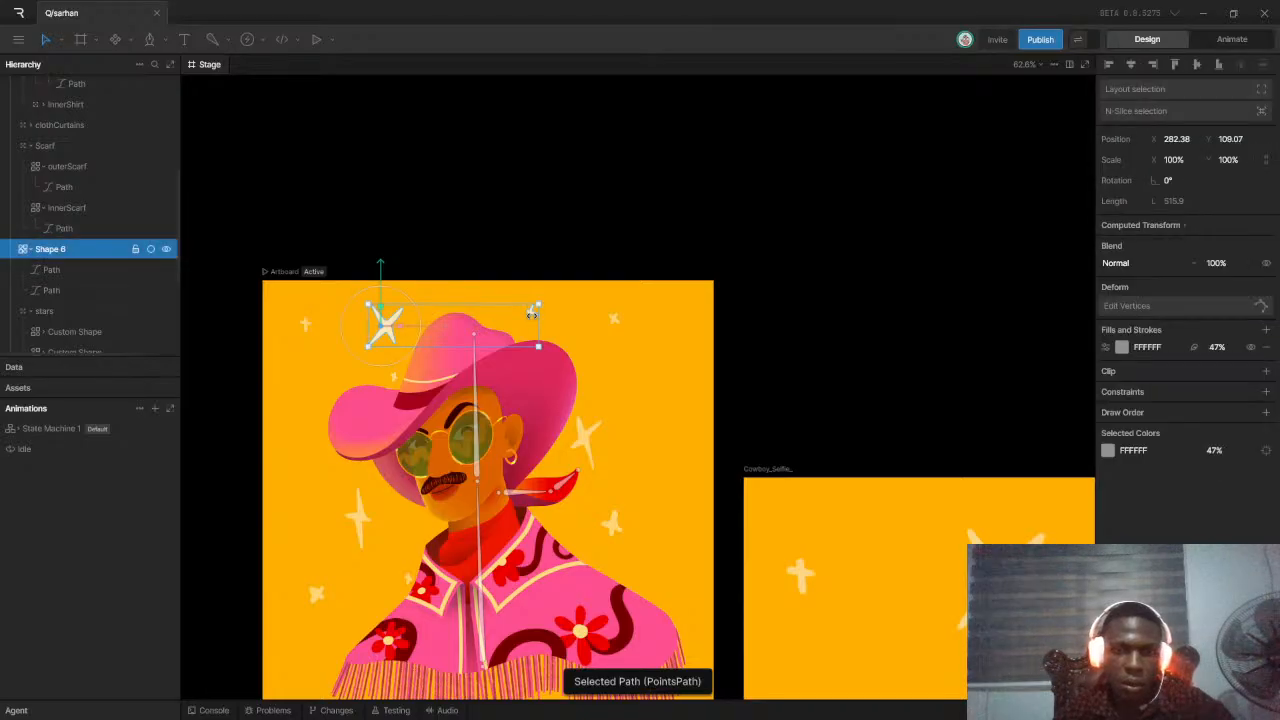
{"action": "scroll", "coordinate": [536, 316], "scroll_direction": "up", "scroll_amount": 5}
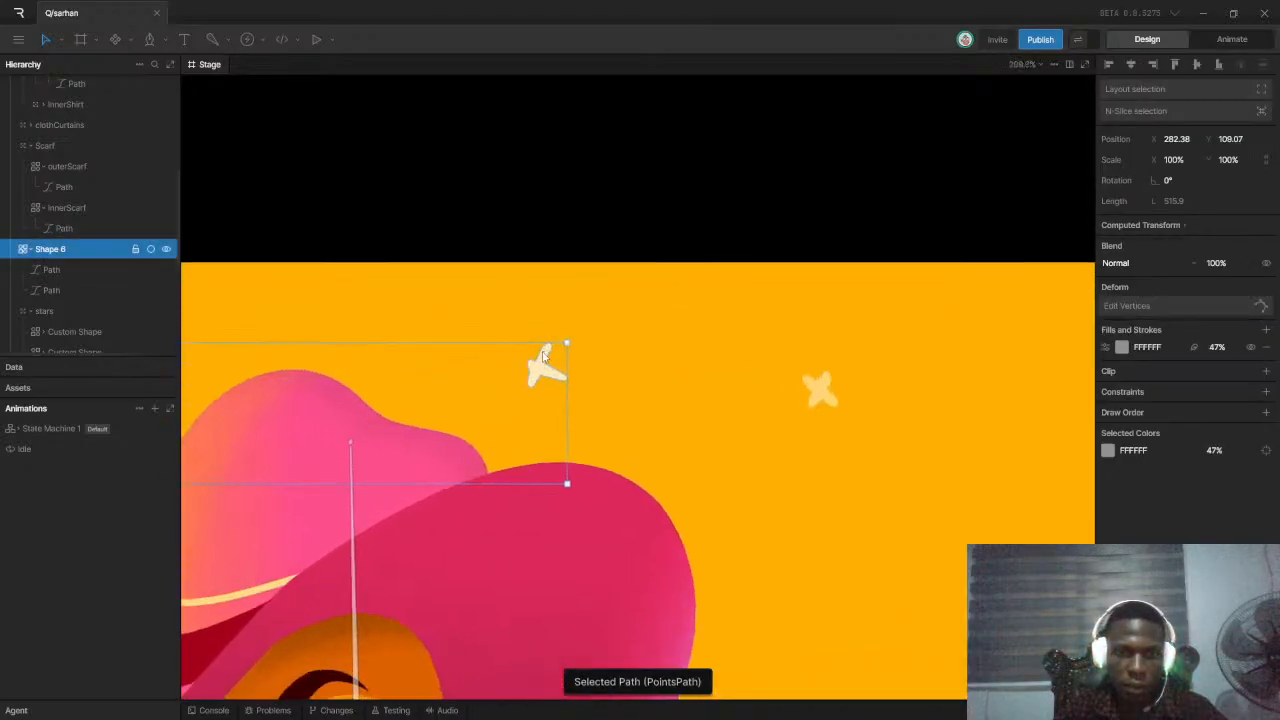
{"action": "double_click", "coordinate": [538, 367]}
{"action": "key", "text": "Delete"}
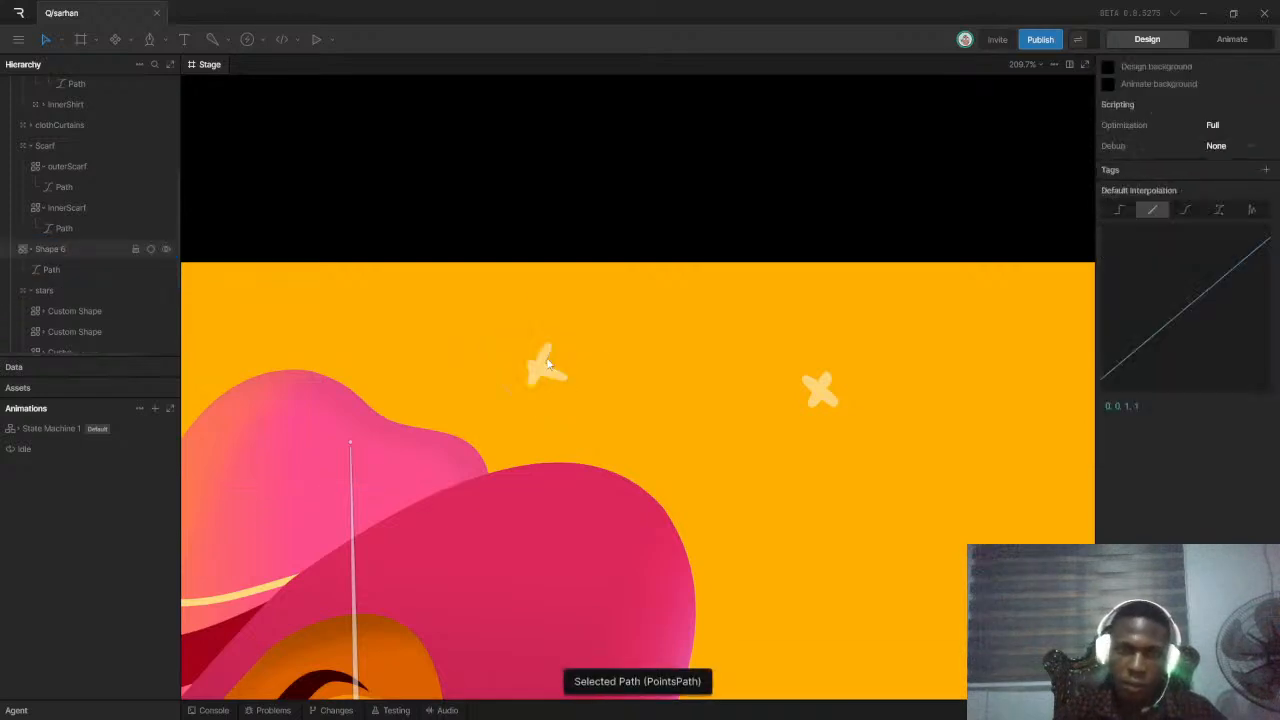
Move the remaining star of Shape 6 onto the glasses at about X 443.17, Y 382.43
{"action": "scroll", "coordinate": [540, 368], "scroll_direction": "down", "scroll_amount": 5}
{"action": "left_click", "coordinate": [360, 388]}
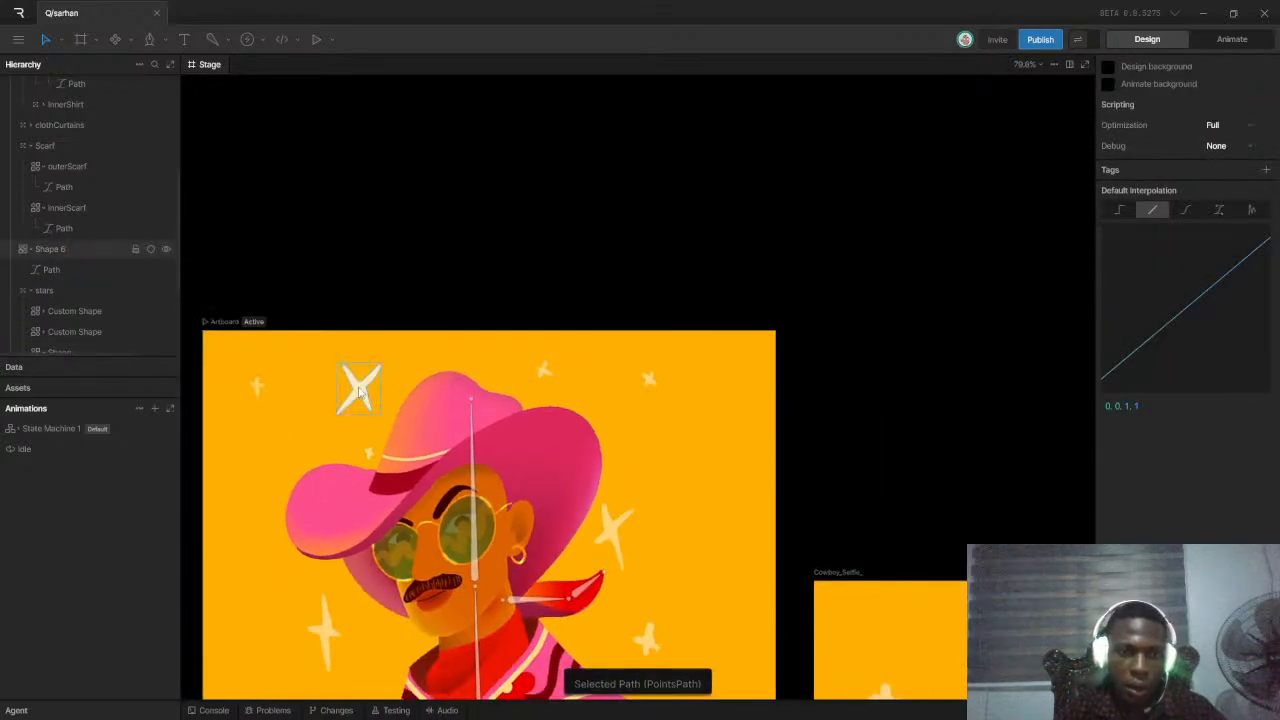
{"action": "left_click_drag", "start_coordinate": [360, 393], "coordinate": [433, 521]}
{"action": "key", "text": "ctrl+z"}
{"action": "scroll", "coordinate": [366, 428], "scroll_direction": "up", "scroll_amount": 3}
{"action": "left_click_drag", "start_coordinate": [355, 420], "coordinate": [491, 652]}
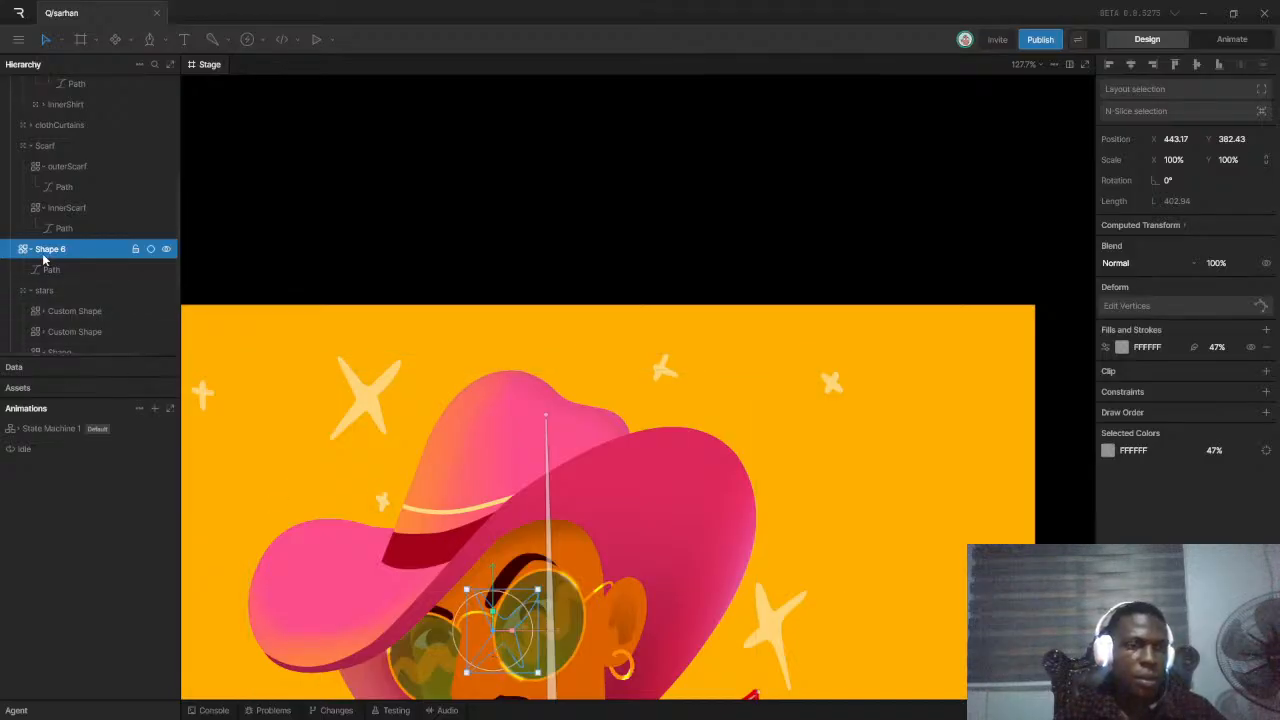
Bring Shape 6 to the front and lower it to the larger lens's bottom edge, about X 450.78, Y 422.06
{"action": "key", "text": "ctrl+shift+]"}
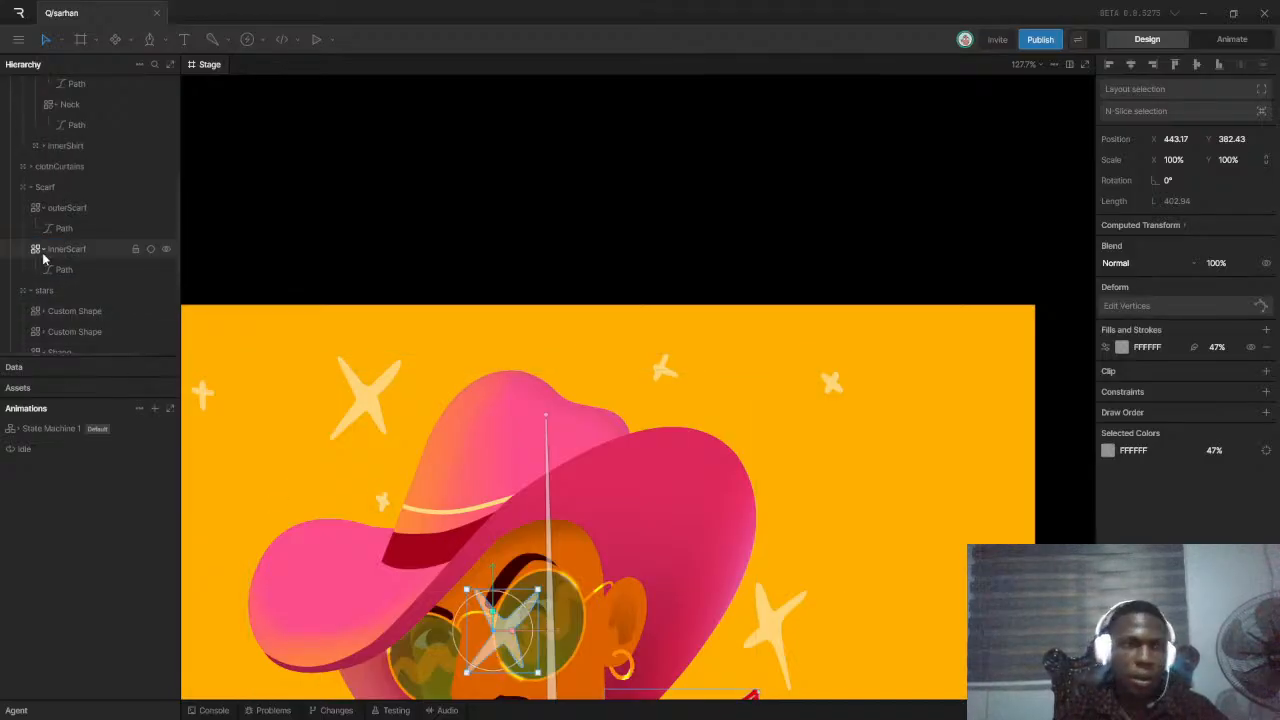
{"action": "scroll", "coordinate": [98, 258], "scroll_direction": "down", "scroll_amount": 3}
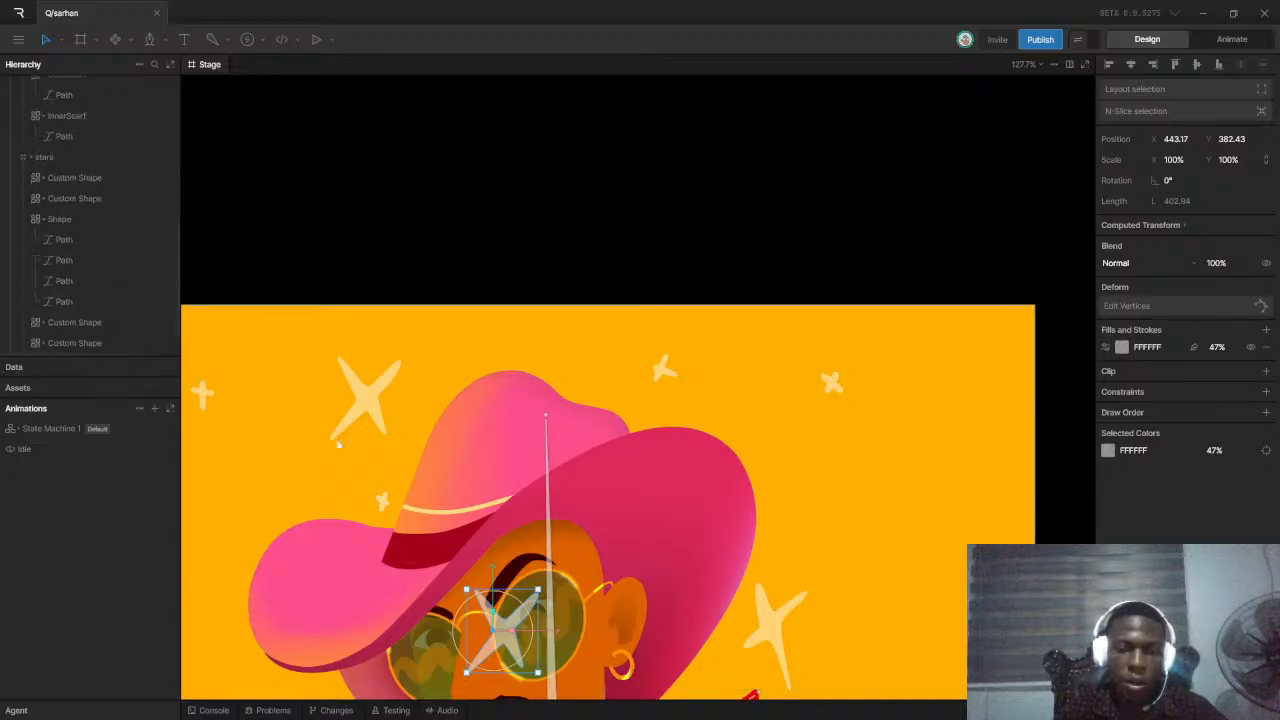
{"action": "scroll", "coordinate": [505, 553], "scroll_direction": "down", "scroll_amount": 2}
{"action": "scroll", "coordinate": [505, 553], "scroll_direction": "up", "scroll_amount": 2}
{"action": "scroll", "coordinate": [505, 553], "scroll_direction": "up", "scroll_amount": 5}
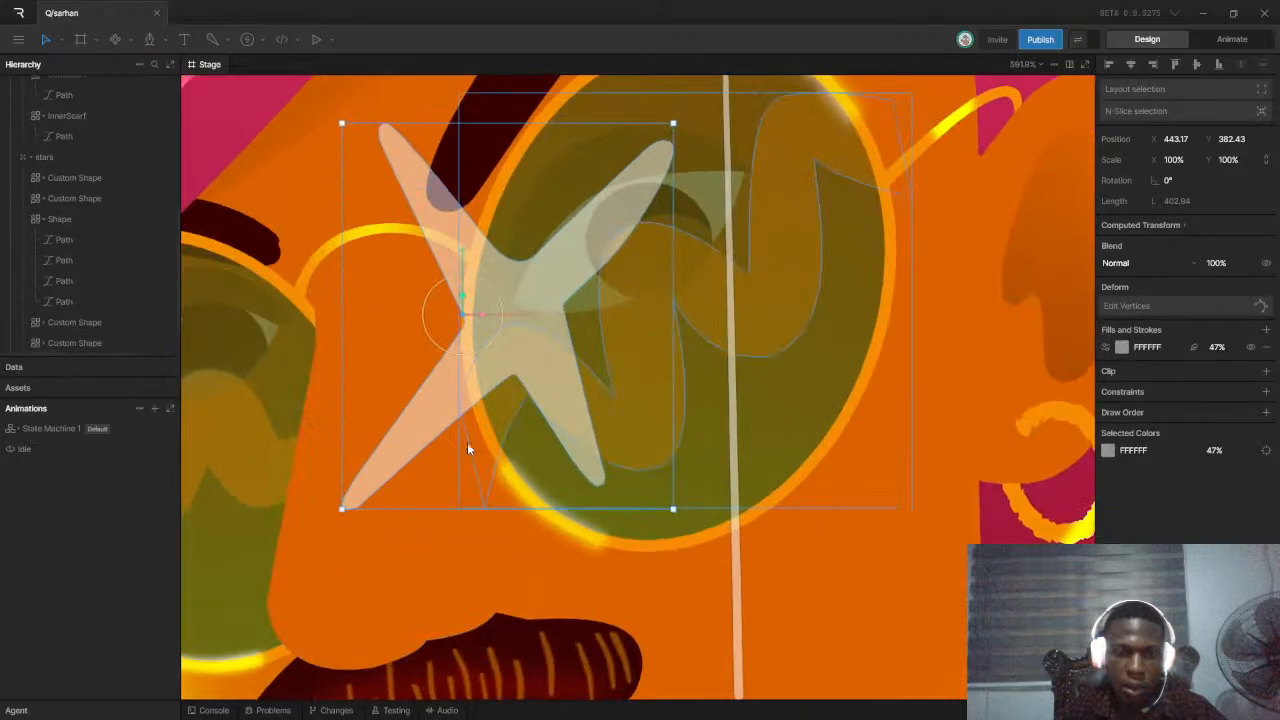
{"action": "left_click_drag", "start_coordinate": [501, 372], "coordinate": [498, 504]}
{"action": "scroll", "coordinate": [498, 504], "scroll_direction": "down", "scroll_amount": 2}
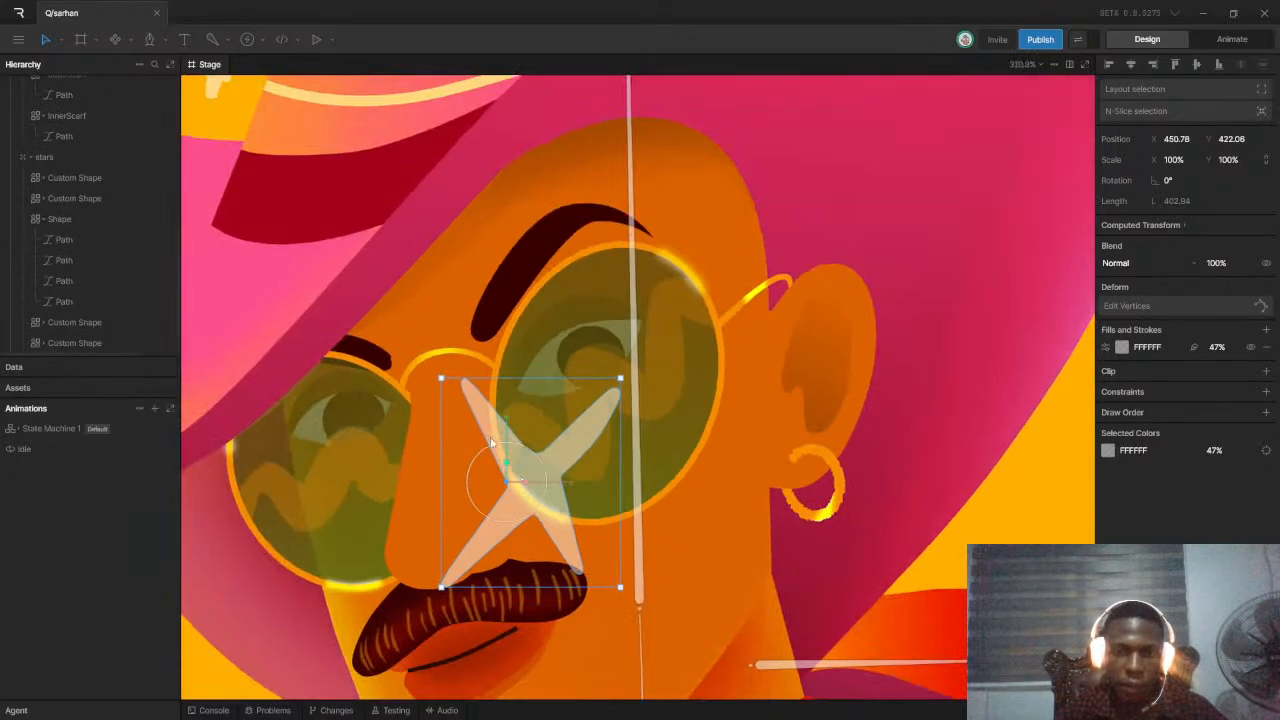
Scale the Shape 6 star down proportionally to 19% in both directions
{"action": "key", "text": "s"}
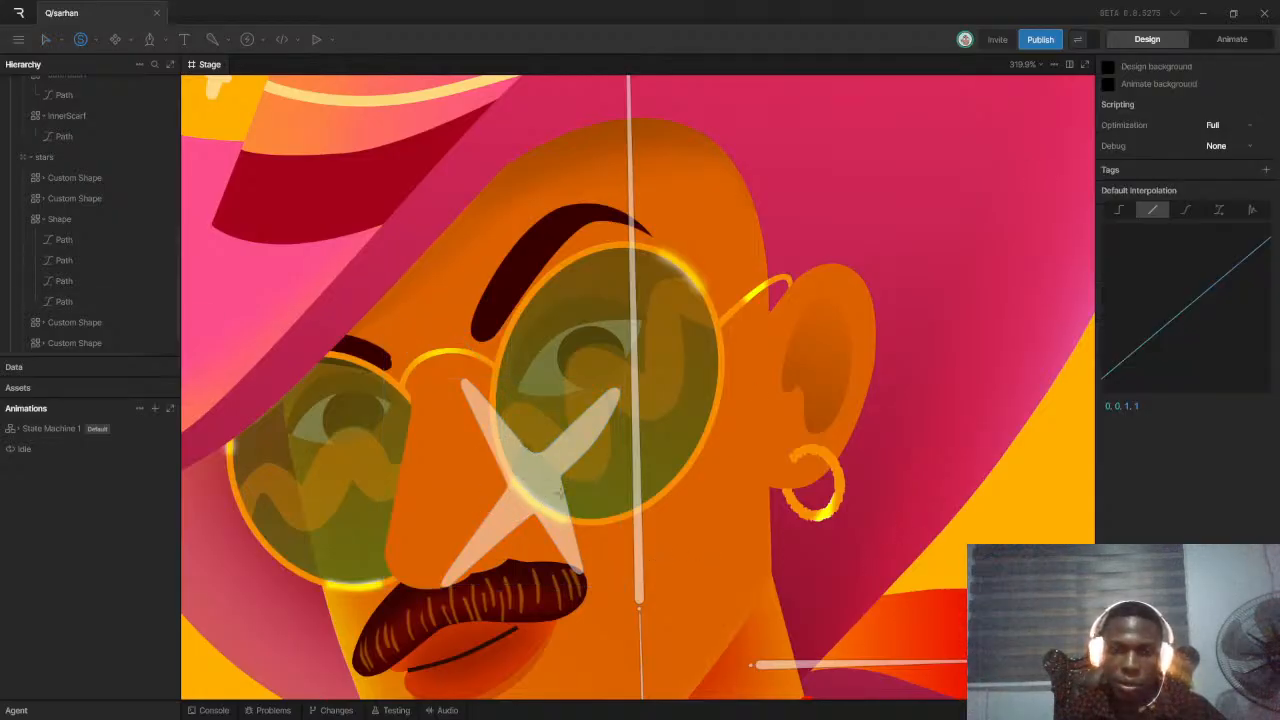
{"action": "key", "text": "v"}
{"action": "left_click", "coordinate": [535, 493]}
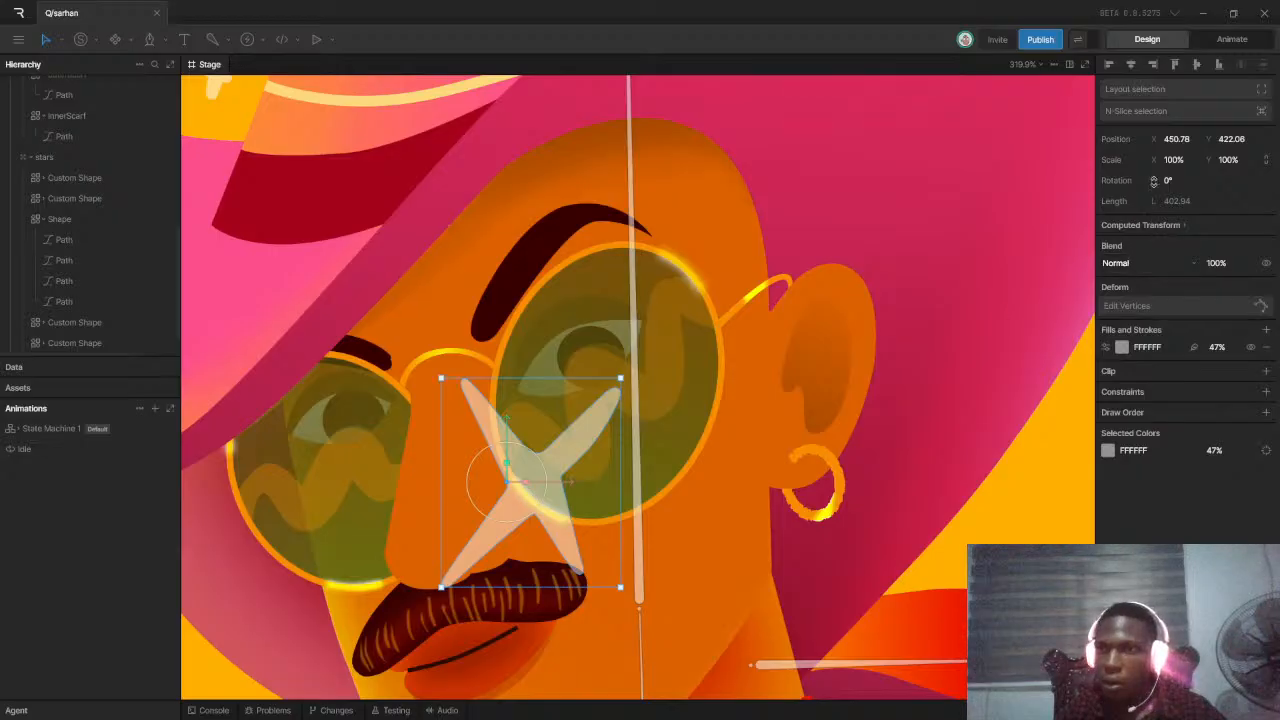
{"action": "left_click_drag", "start_coordinate": [1170, 164], "coordinate": [1195, 200]}
{"action": "left_click_drag", "start_coordinate": [1186, 150], "coordinate": [1155, 218]}
Center the star on the larger lens's rim highlight at about X 461.46, Y 431.72, and enable feathering on its white fill
{"action": "scroll", "coordinate": [550, 512], "scroll_direction": "up", "scroll_amount": 4}
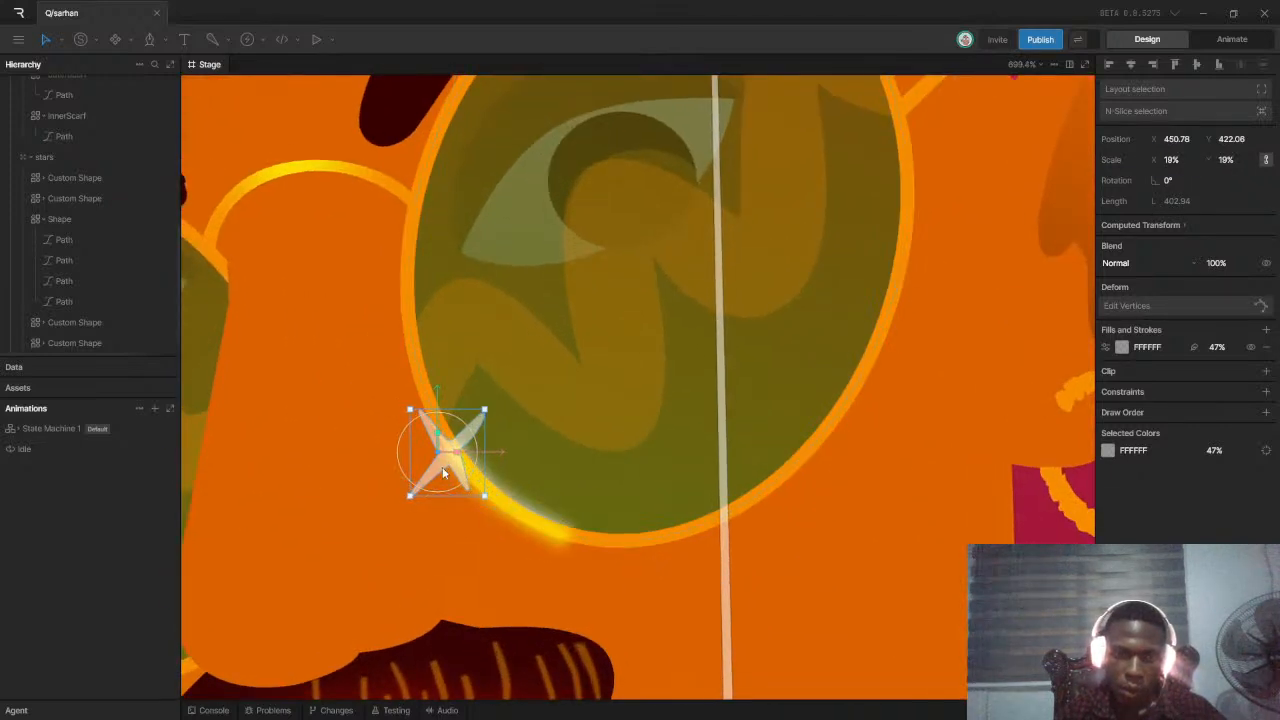
{"action": "left_click_drag", "start_coordinate": [444, 467], "coordinate": [491, 512]}
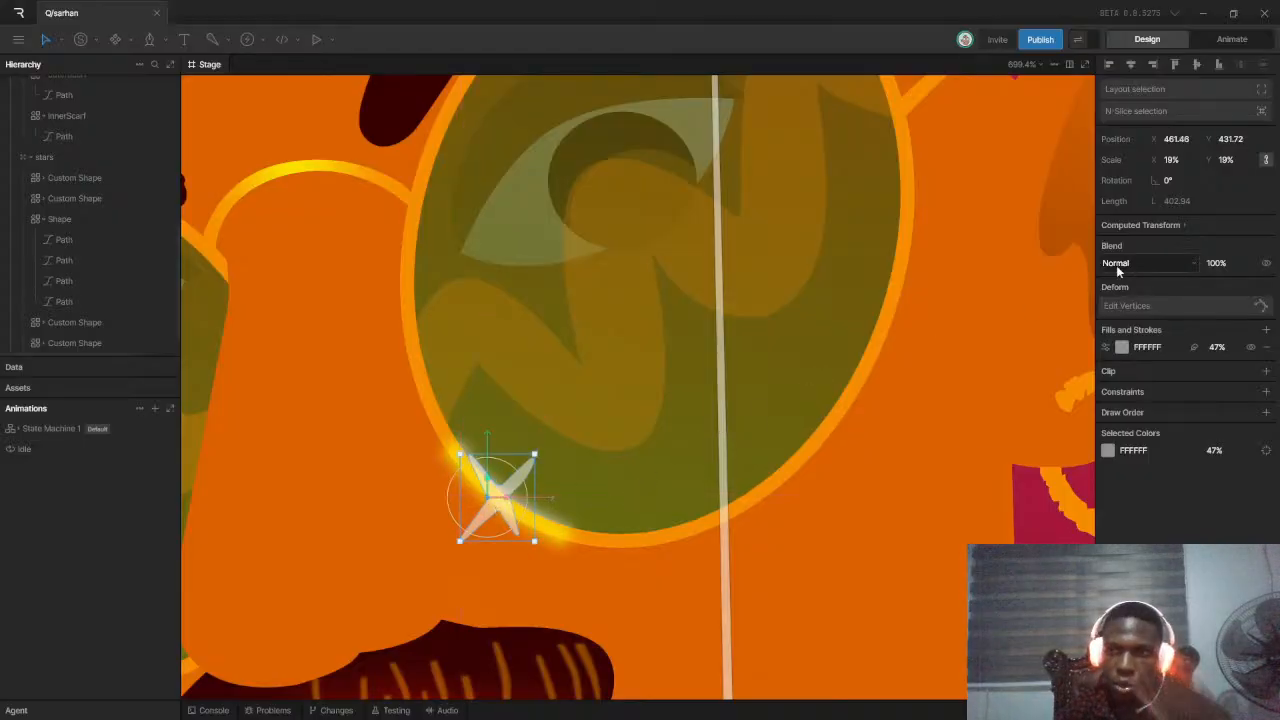
{"action": "left_click", "coordinate": [1192, 349]}
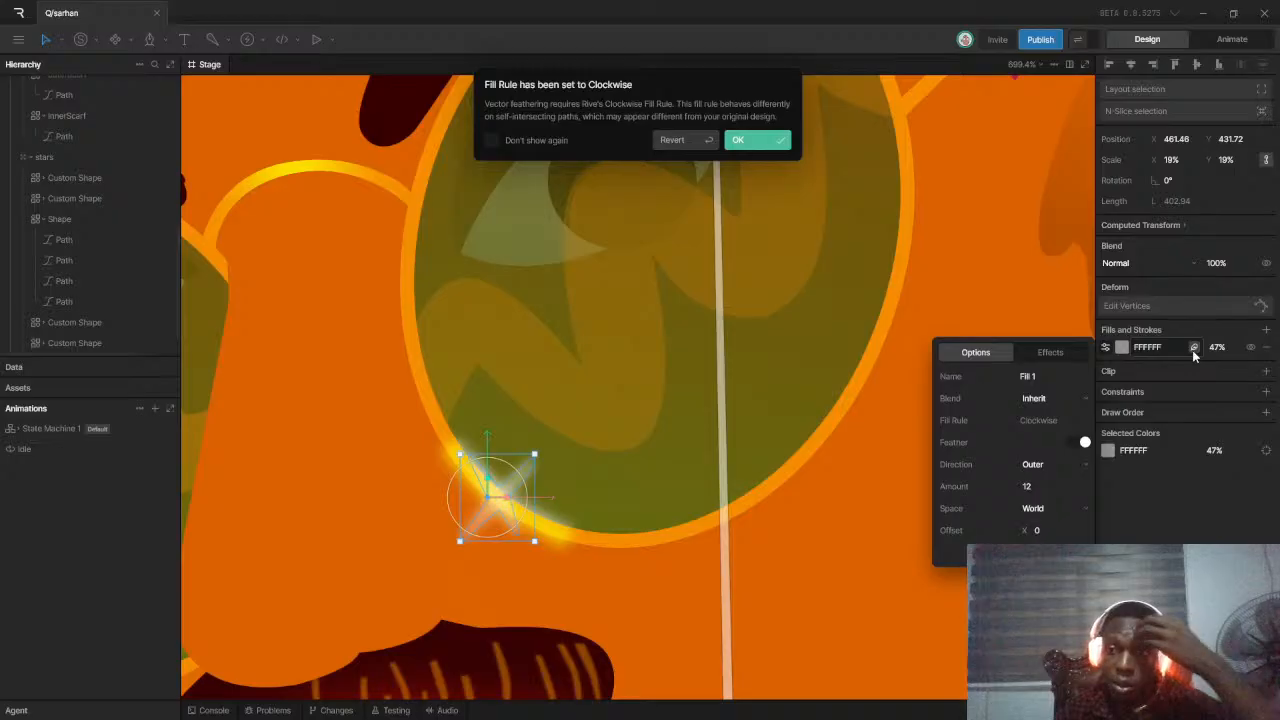
Accept the Clockwise fill rule for the feathered star and set its fill blend mode to Color Dodge
{"action": "left_click", "coordinate": [737, 141]}
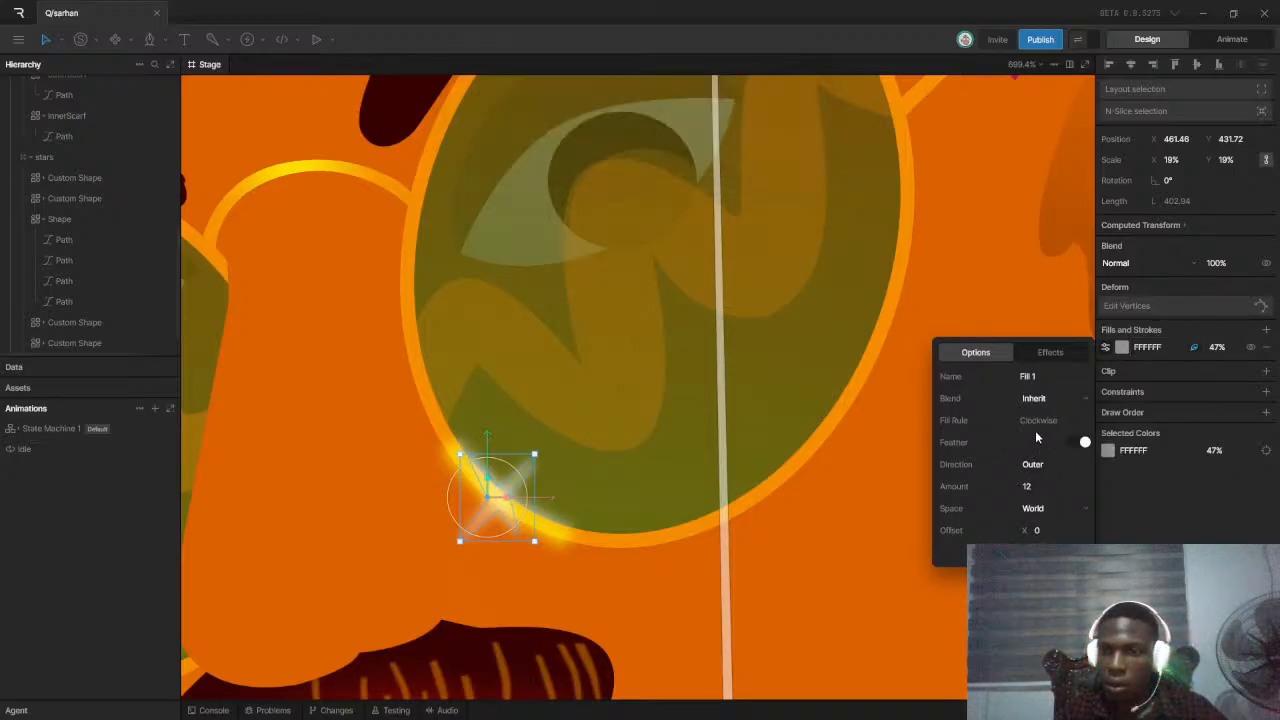
{"action": "left_click", "coordinate": [1037, 402]}
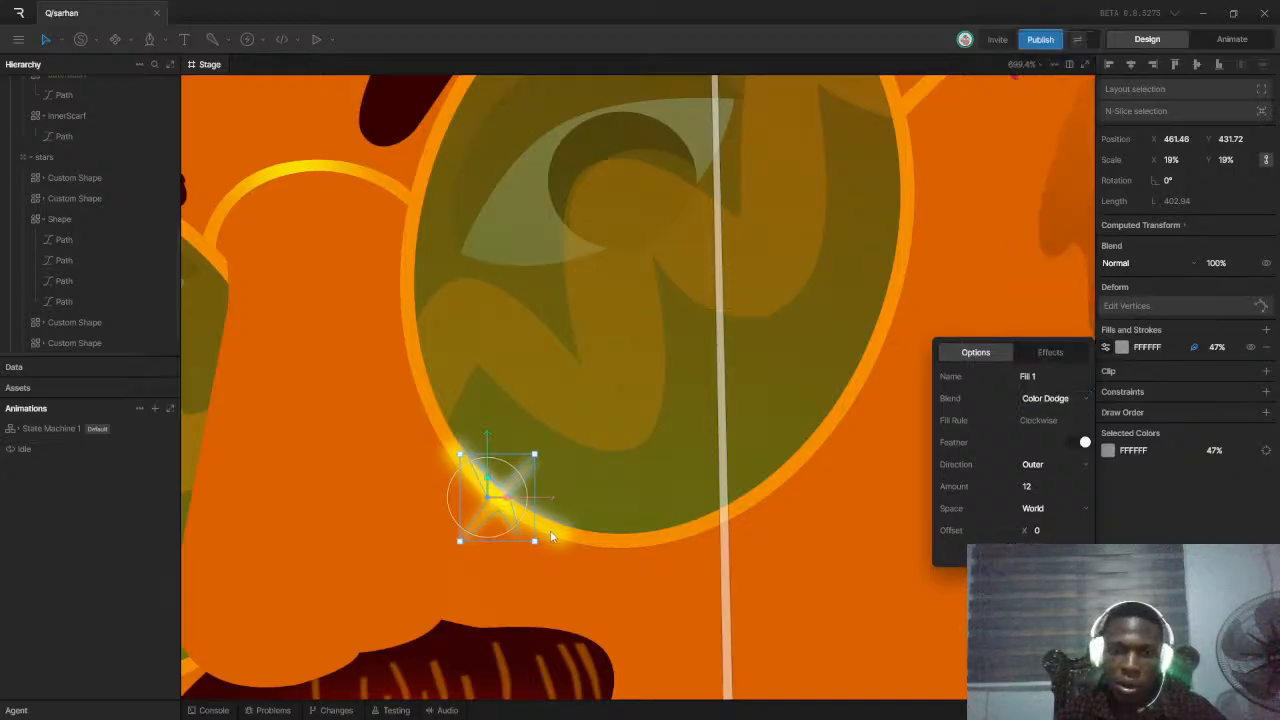
{"action": "scroll", "coordinate": [527, 536], "scroll_direction": "up", "scroll_amount": 5}
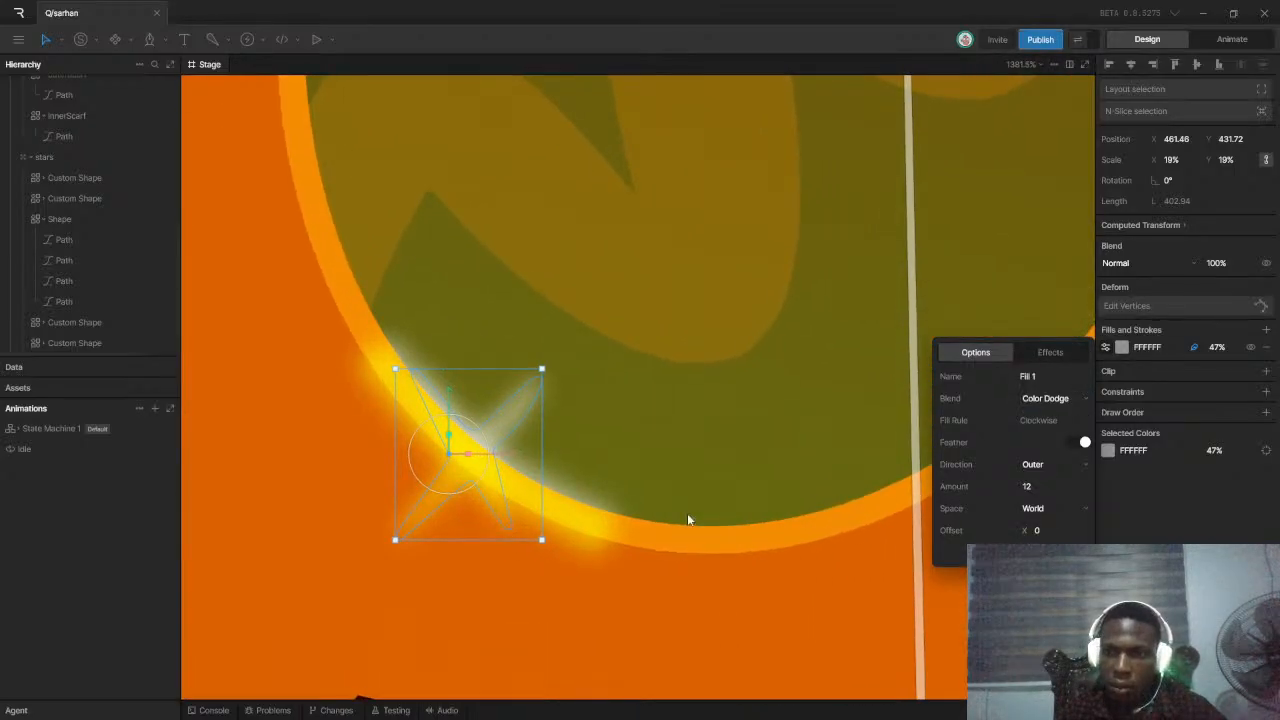
{"action": "key", "text": "alt"}
{"action": "left_click_drag", "start_coordinate": [539, 539], "coordinate": [524, 516]}
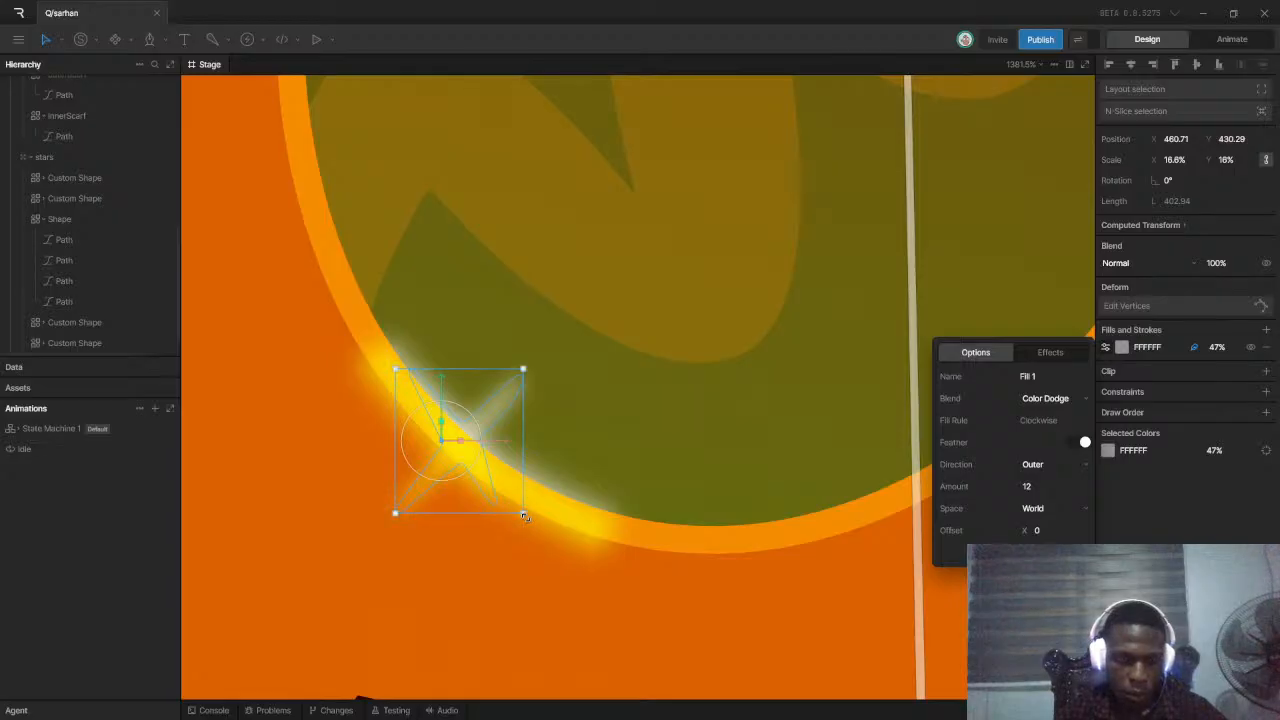
{"action": "key", "text": "ctrl+z"}
{"action": "key", "text": "ctrl+z"}
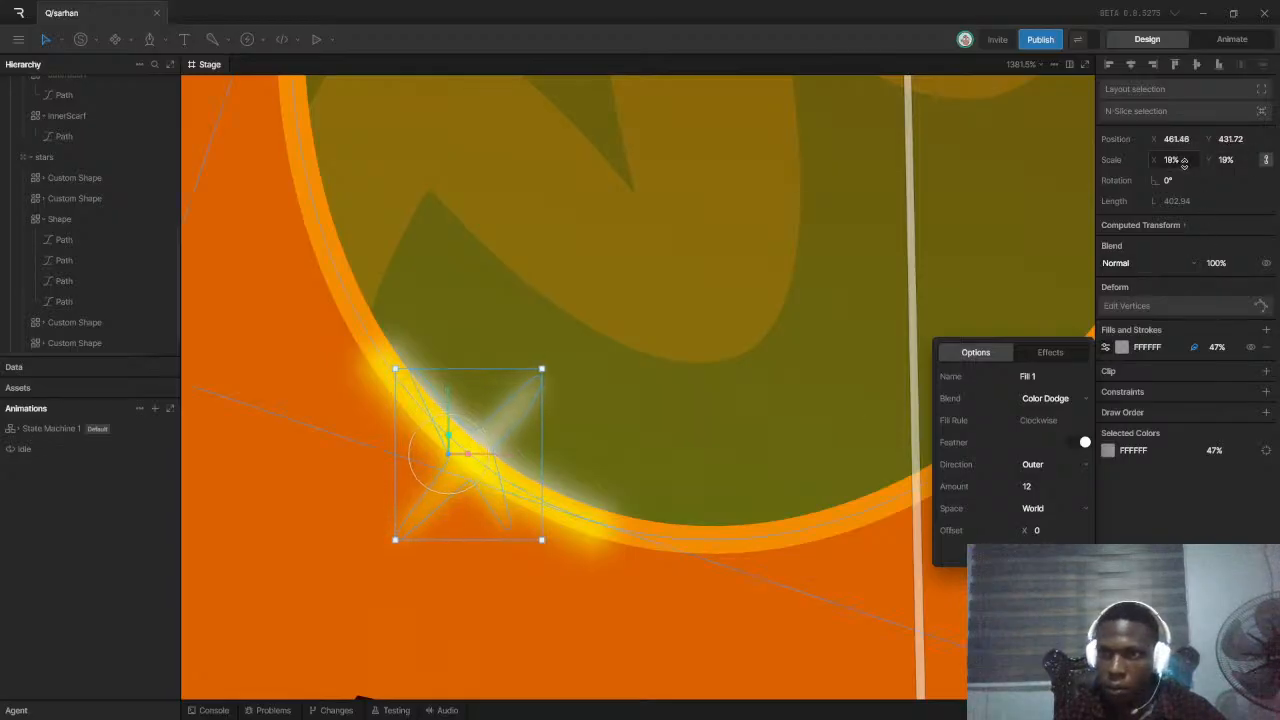
Scale the Shape 6 star to 10% in both directions and raise its white fill's opacity to 100%, then deselect it
{"action": "left_click_drag", "start_coordinate": [1179, 161], "coordinate": [1181, 174]}
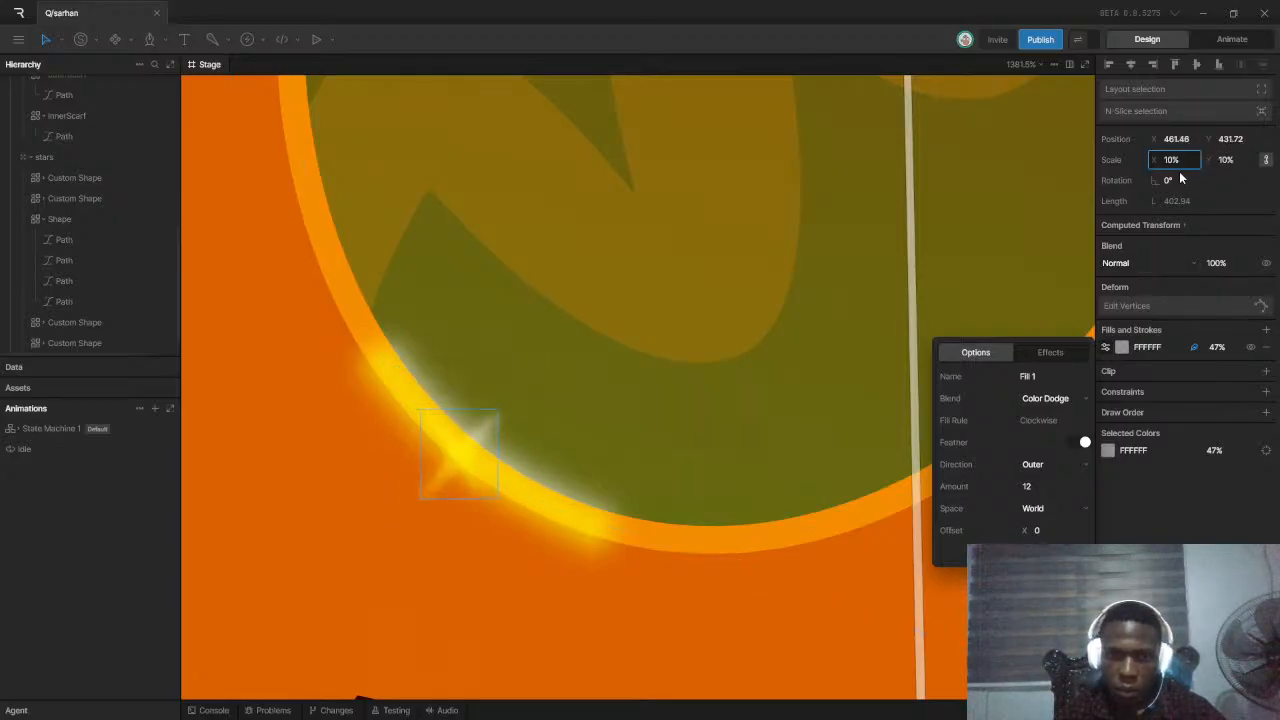
{"action": "scroll", "coordinate": [575, 430], "scroll_direction": "down", "scroll_amount": 5}
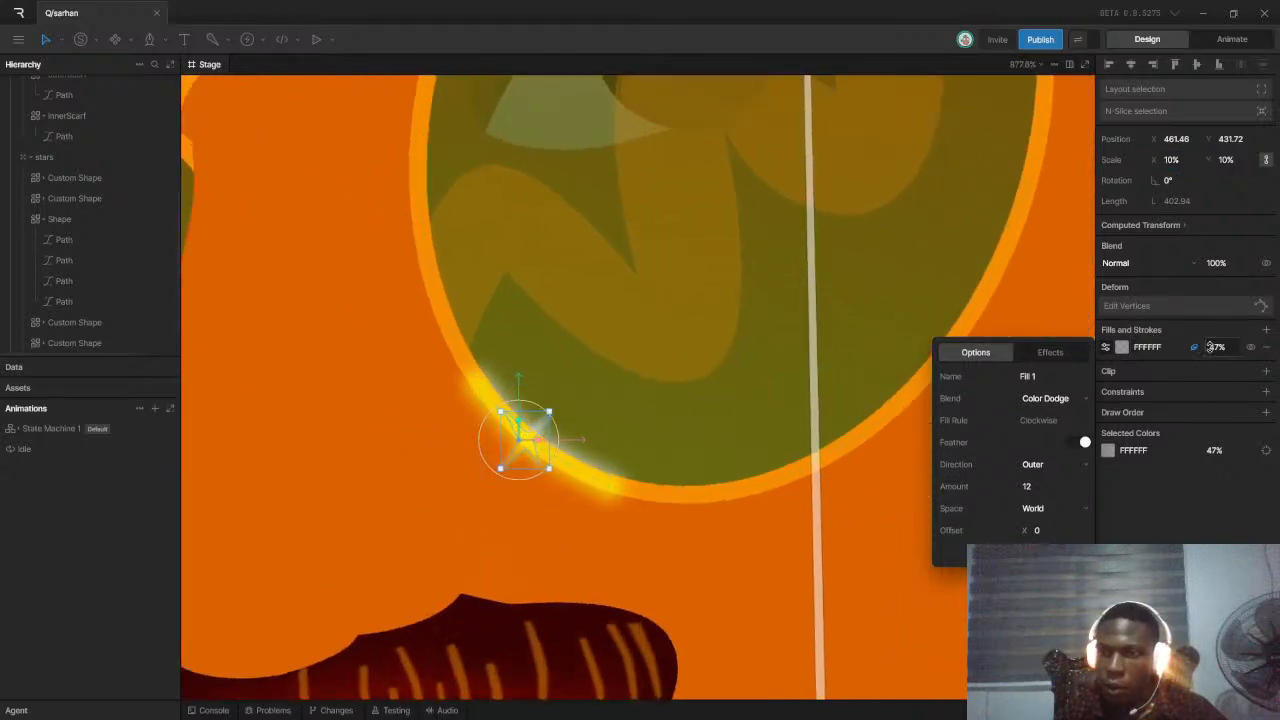
{"action": "left_click_drag", "start_coordinate": [1216, 347], "coordinate": [1243, 314]}
{"action": "scroll", "coordinate": [605, 410], "scroll_direction": "down", "scroll_amount": 3}
{"action": "scroll", "coordinate": [540, 470], "scroll_direction": "up", "scroll_amount": 4}
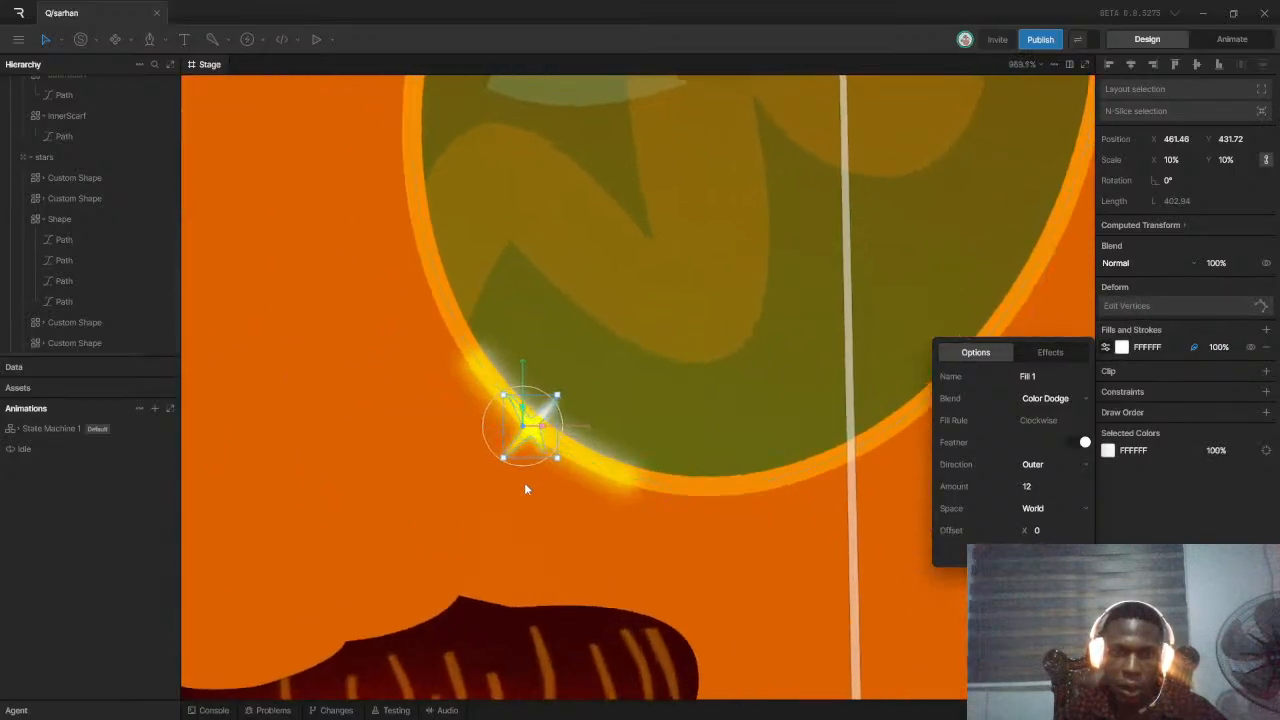
{"action": "scroll", "coordinate": [545, 515], "scroll_direction": "down", "scroll_amount": 4}
{"action": "left_click", "coordinate": [724, 502]}
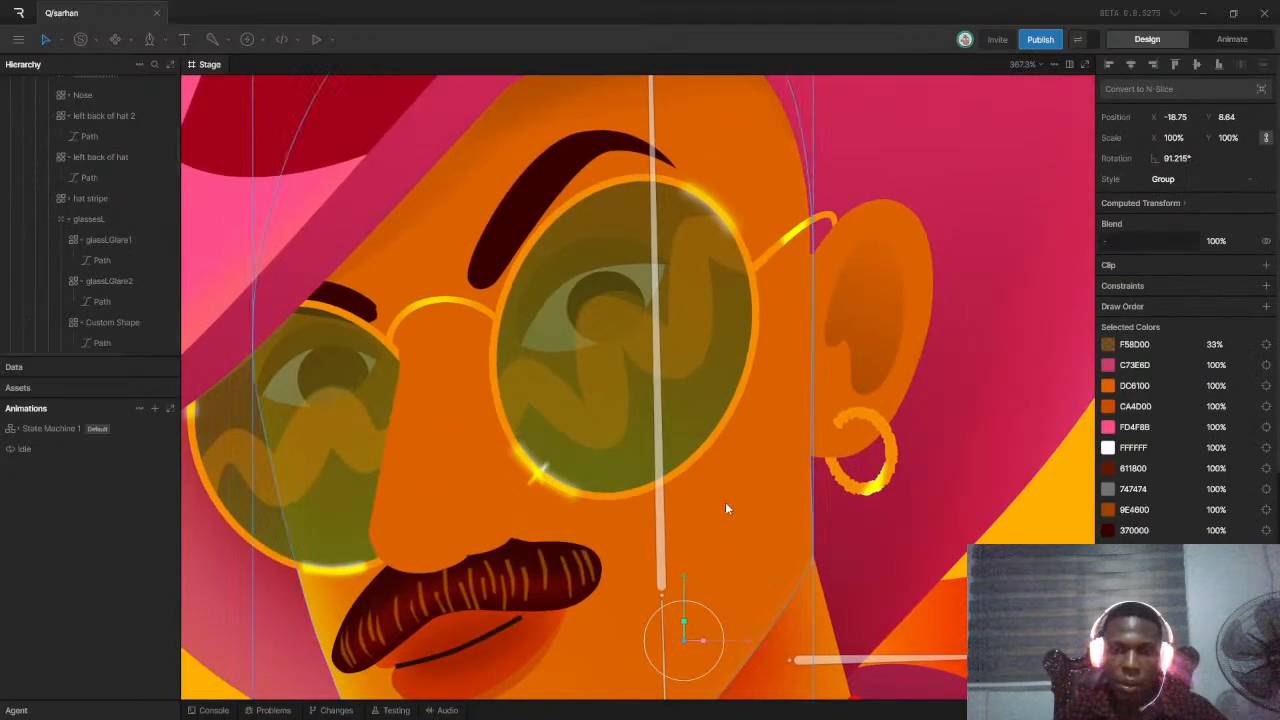
Shift the star along the lens rim to about X 460.46, Y 430.19 and scale it to 11% in both directions
{"action": "scroll", "coordinate": [663, 405], "scroll_direction": "down", "scroll_amount": 2}
{"action": "scroll", "coordinate": [663, 405], "scroll_direction": "down", "scroll_amount": 2}
{"action": "scroll", "coordinate": [645, 440], "scroll_direction": "up", "scroll_amount": 4}
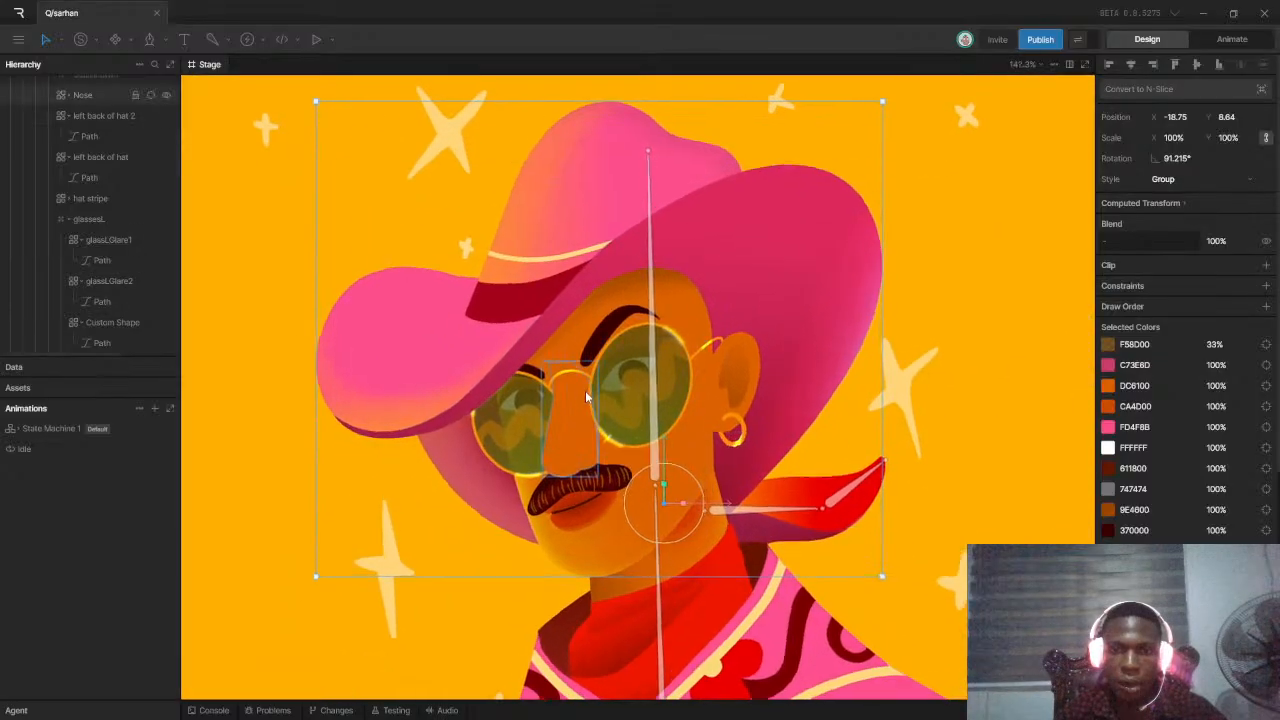
{"action": "scroll", "coordinate": [637, 467], "scroll_direction": "up", "scroll_amount": 8}
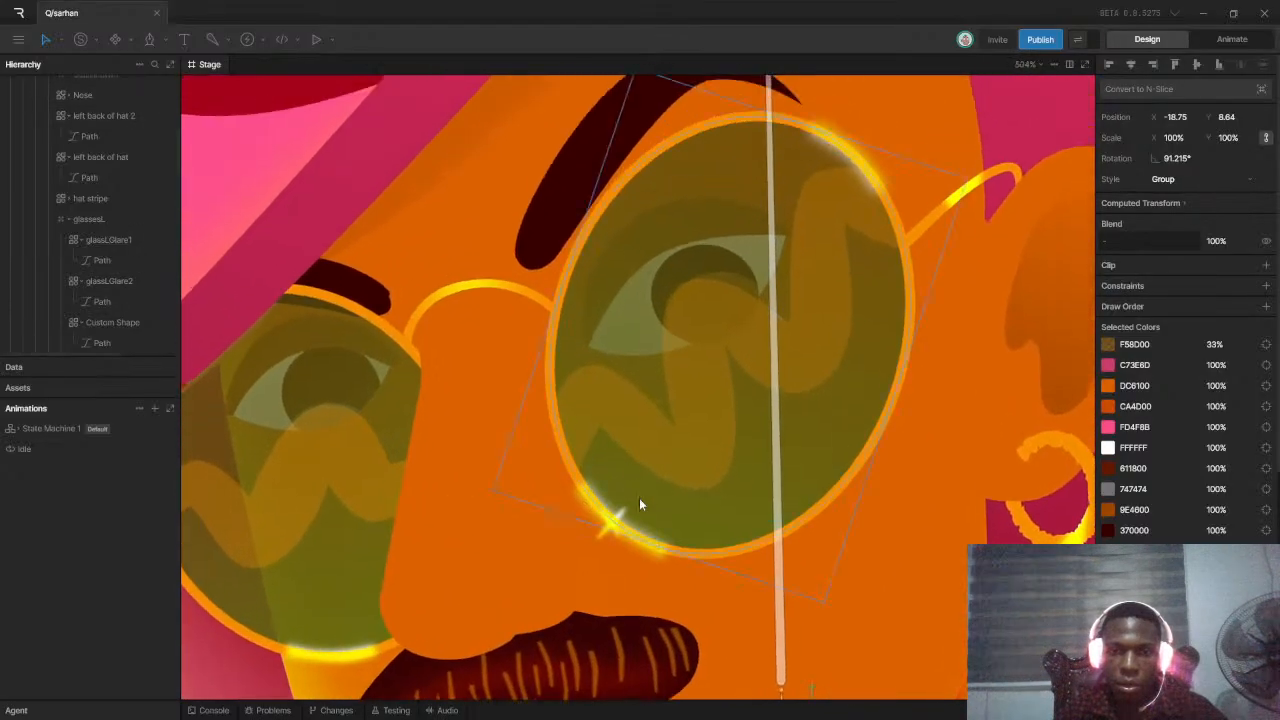
{"action": "scroll", "coordinate": [626, 554], "scroll_direction": "up", "scroll_amount": 3}
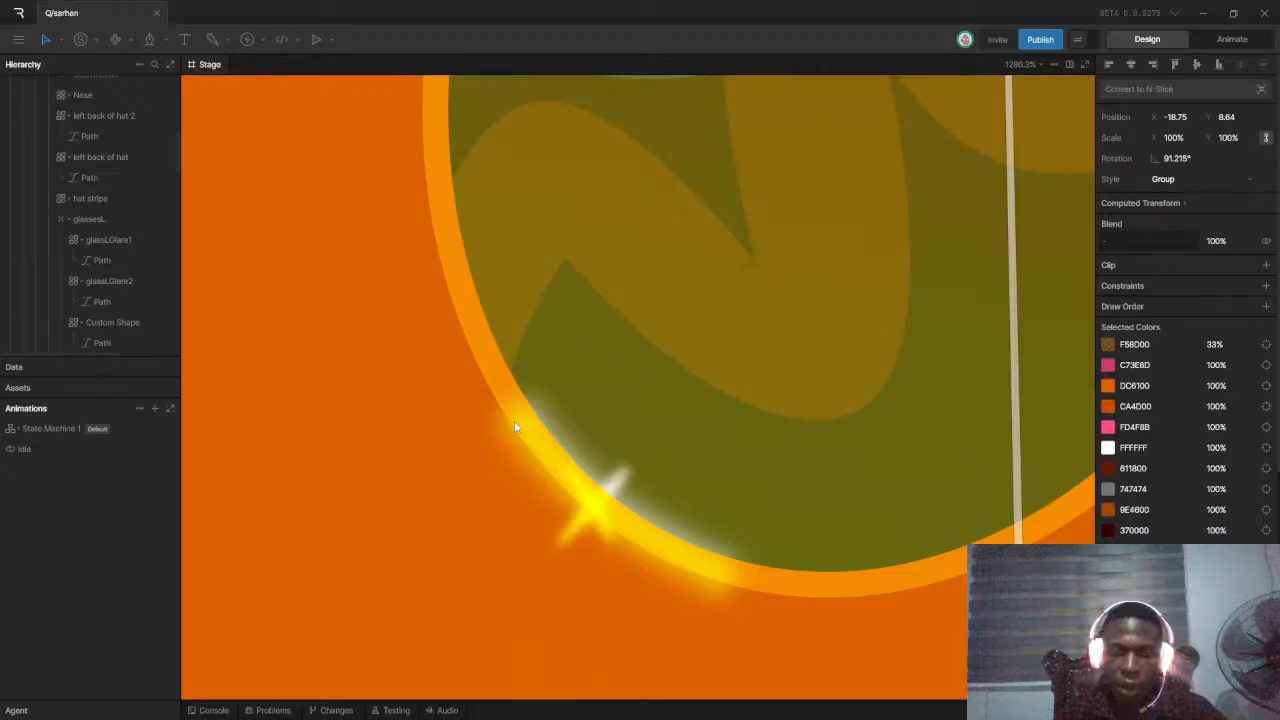
{"action": "scroll", "coordinate": [592, 506], "scroll_direction": "up", "scroll_amount": 2}
{"action": "mouse_move", "coordinate": [595, 507]}
{"action": "left_mouse_down"}
{"action": "mouse_move", "coordinate": [550, 497]}
{"action": "mouse_move", "coordinate": [575, 455]}
{"action": "mouse_move", "coordinate": [583, 525]}
{"action": "mouse_move", "coordinate": [588, 506]}
{"action": "left_mouse_up"}
{"action": "scroll", "coordinate": [610, 503], "scroll_direction": "down", "scroll_amount": 8}
{"action": "scroll", "coordinate": [614, 505], "scroll_direction": "up", "scroll_amount": 8}
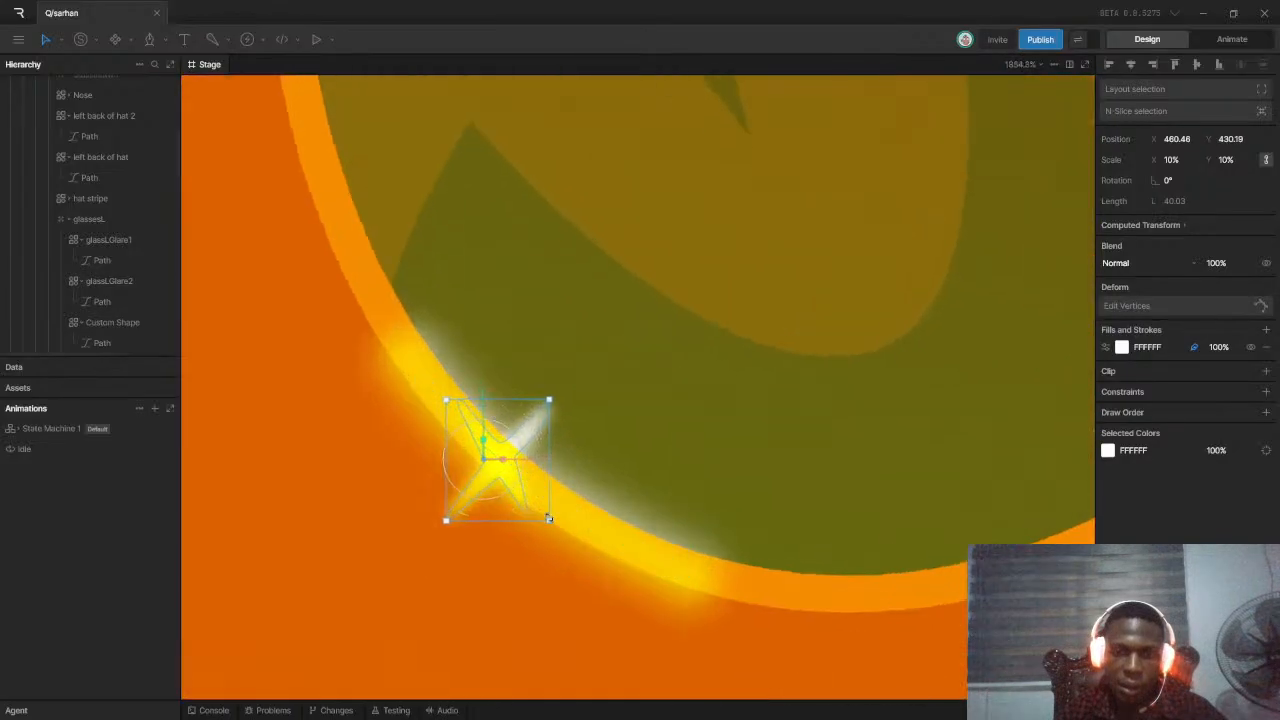
{"action": "left_click_drag", "start_coordinate": [1188, 160], "coordinate": [1182, 159]}
Examine the star sparkle on the larger lens's rim, both up close and against the whole cowboy artwork
{"action": "scroll", "coordinate": [642, 391], "scroll_direction": "down", "scroll_amount": 3}
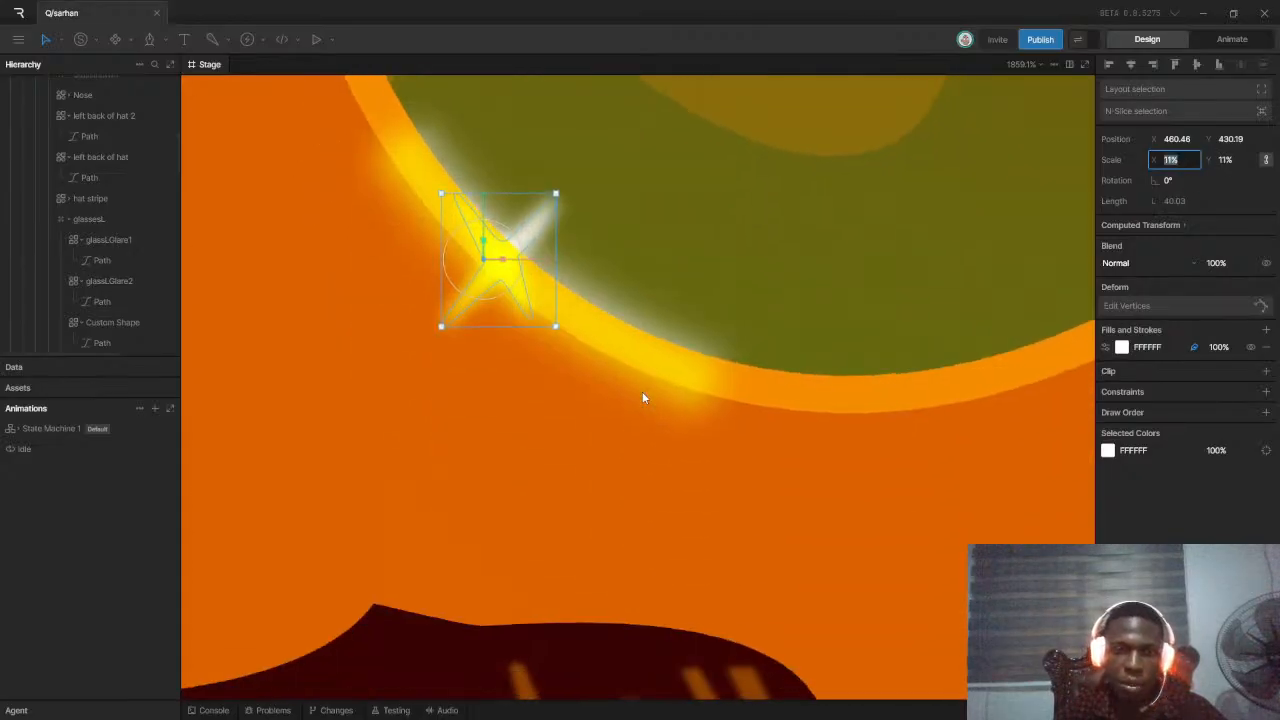
{"action": "scroll", "coordinate": [600, 436], "scroll_direction": "down", "scroll_amount": 4}
{"action": "scroll", "coordinate": [653, 437], "scroll_direction": "down", "scroll_amount": 6}
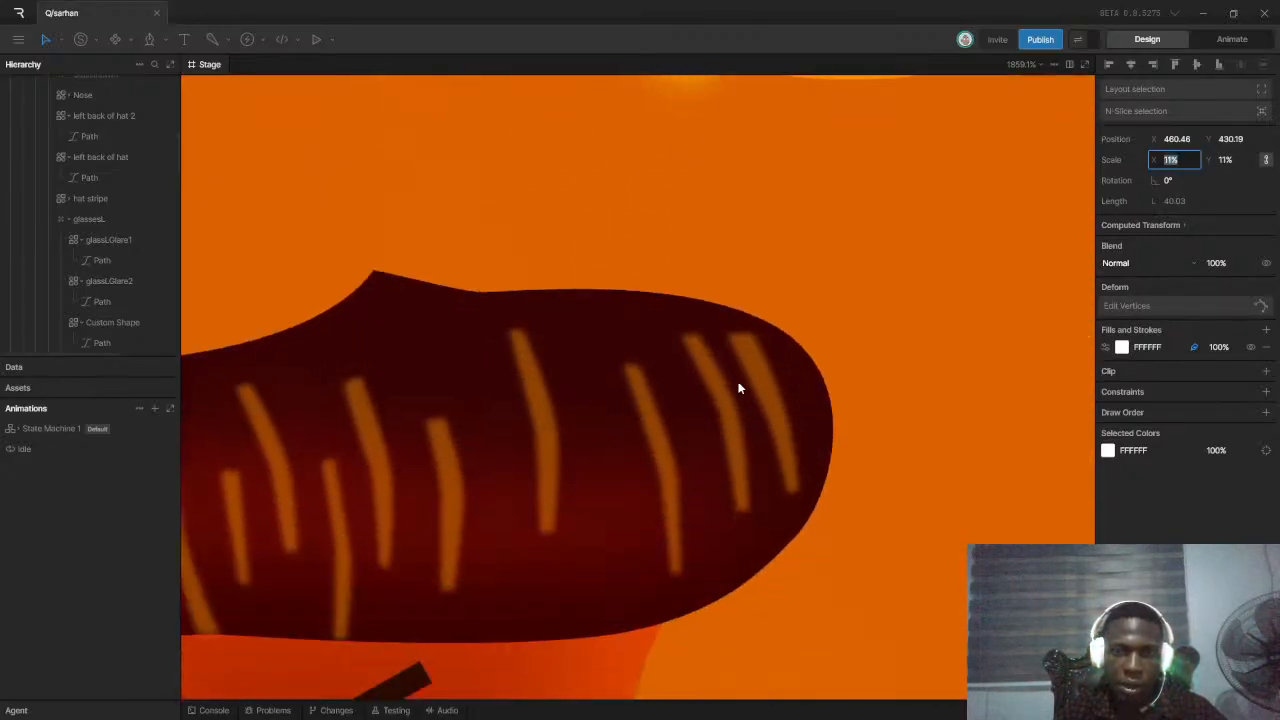
{"action": "scroll", "coordinate": [628, 449], "scroll_direction": "up", "scroll_amount": 3}
{"action": "scroll", "coordinate": [629, 391], "scroll_direction": "up", "scroll_amount": 10}
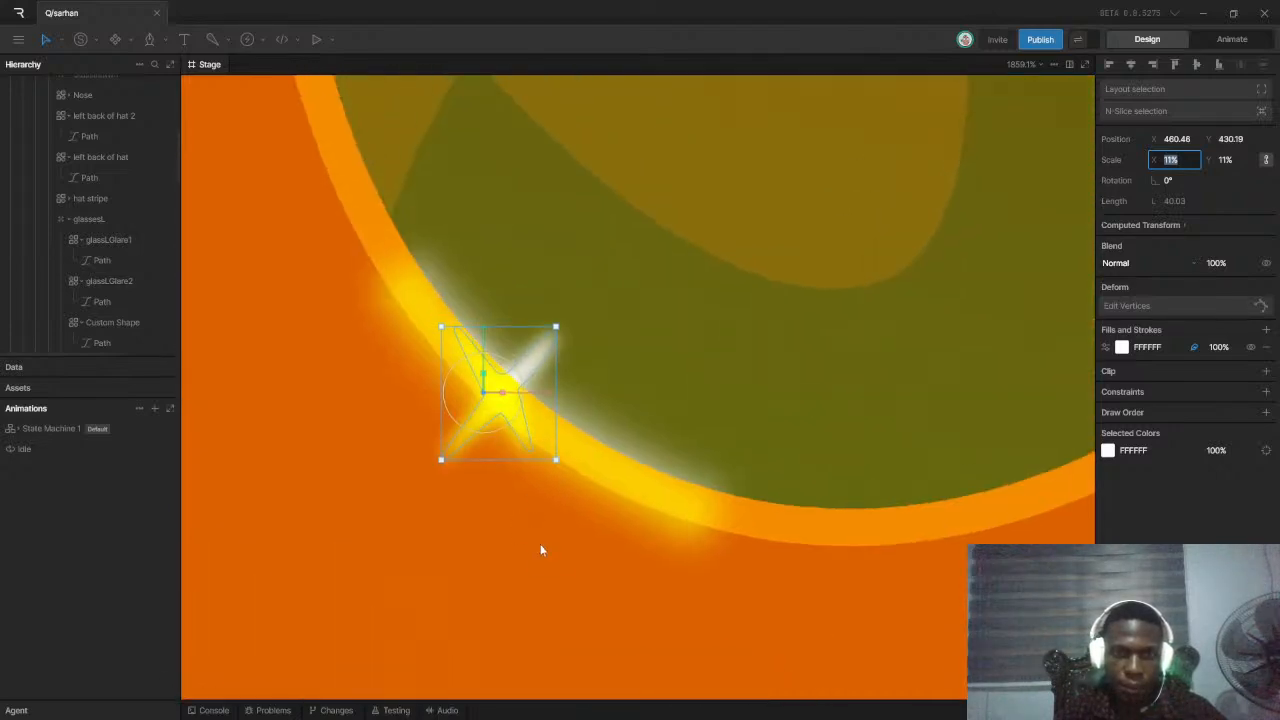
{"action": "left_click", "coordinate": [541, 550]}
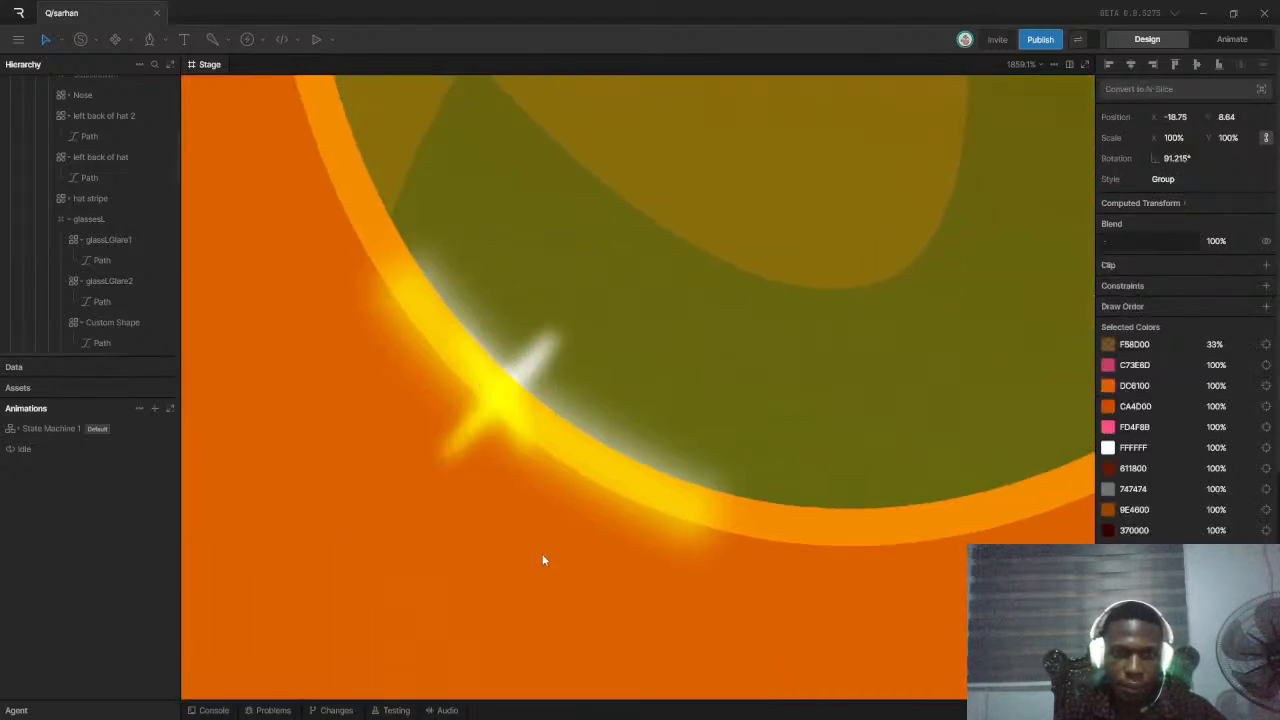
{"action": "scroll", "coordinate": [542, 555], "scroll_direction": "down", "scroll_amount": 10}
{"action": "scroll", "coordinate": [542, 560], "scroll_direction": "down", "scroll_amount": 2}
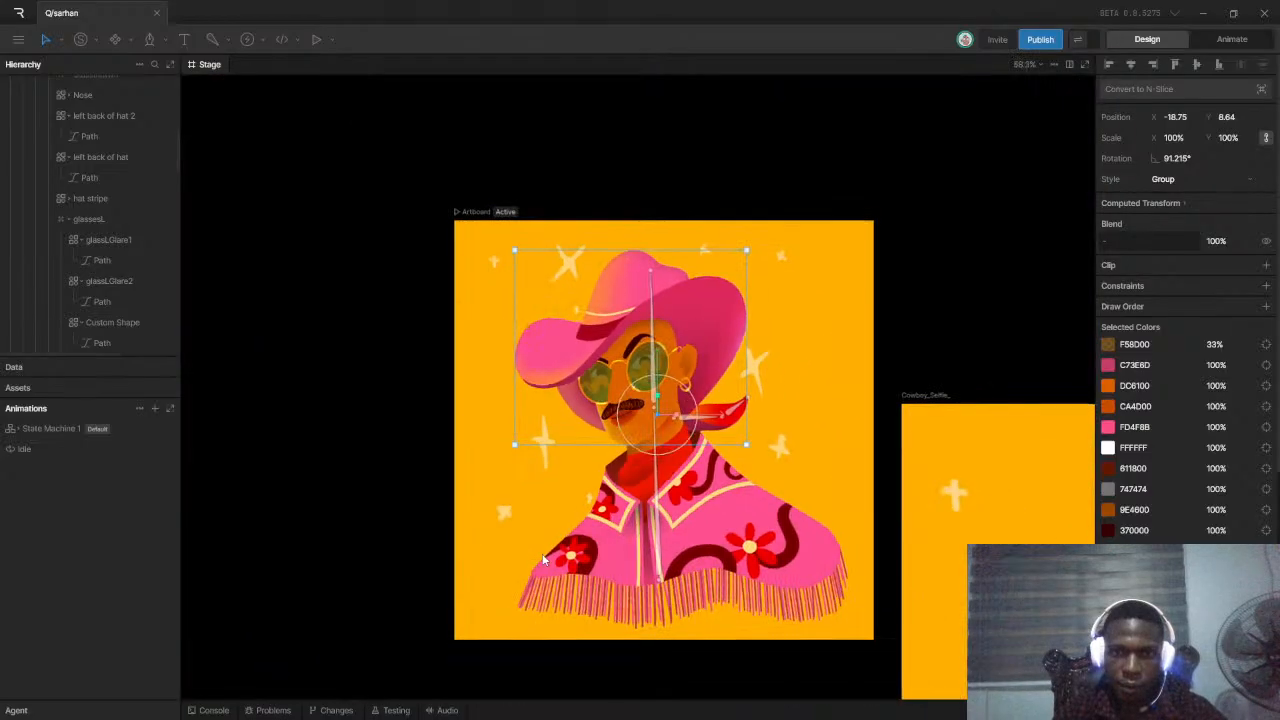
{"action": "scroll", "coordinate": [692, 416], "scroll_direction": "up", "scroll_amount": 5}
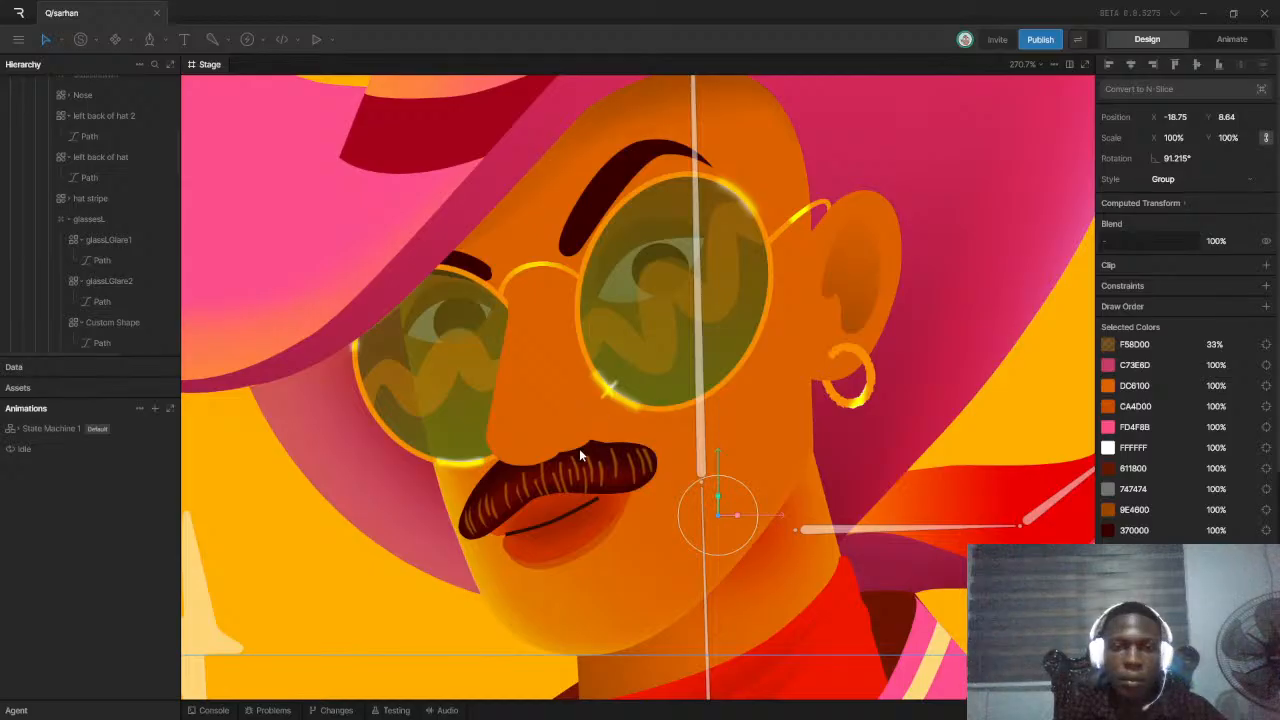
{"action": "left_click", "coordinate": [609, 391]}
{"action": "scroll", "coordinate": [618, 400], "scroll_direction": "up", "scroll_amount": 3}
{"action": "scroll", "coordinate": [618, 401], "scroll_direction": "up", "scroll_amount": 2}
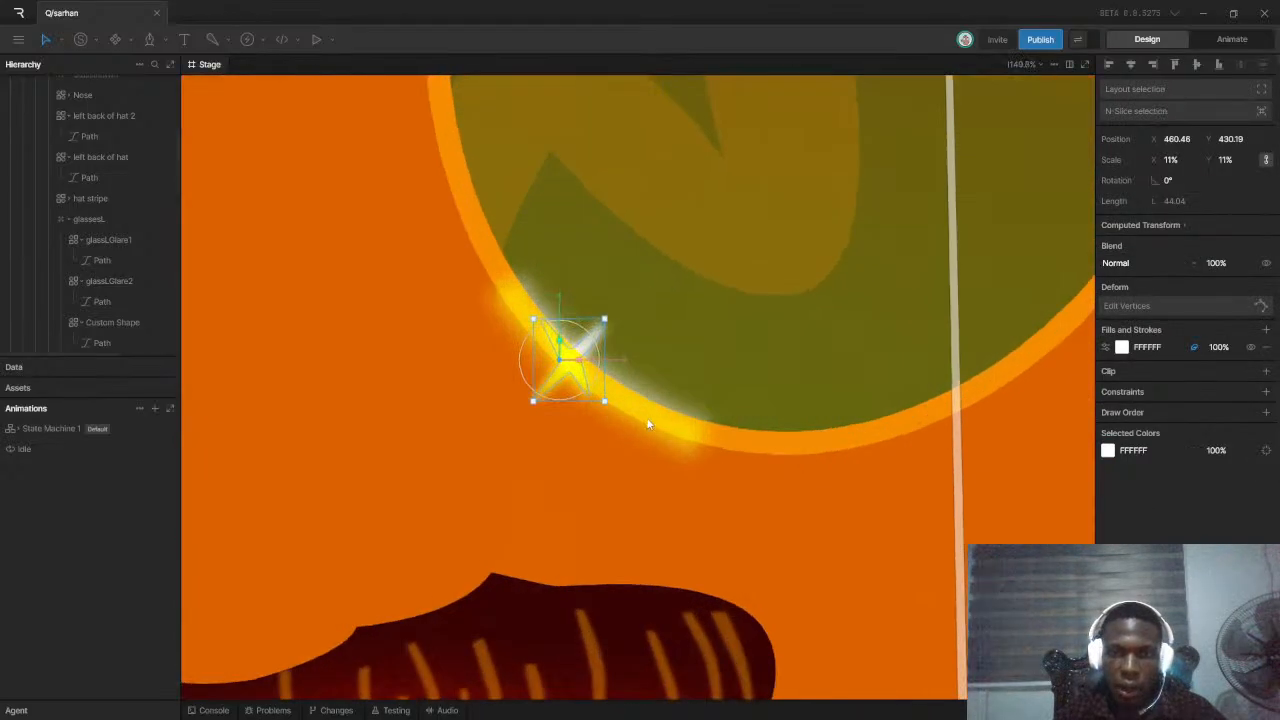
{"action": "left_click", "coordinate": [649, 423]}
{"action": "scroll", "coordinate": [553, 330], "scroll_direction": "up", "scroll_amount": 2}
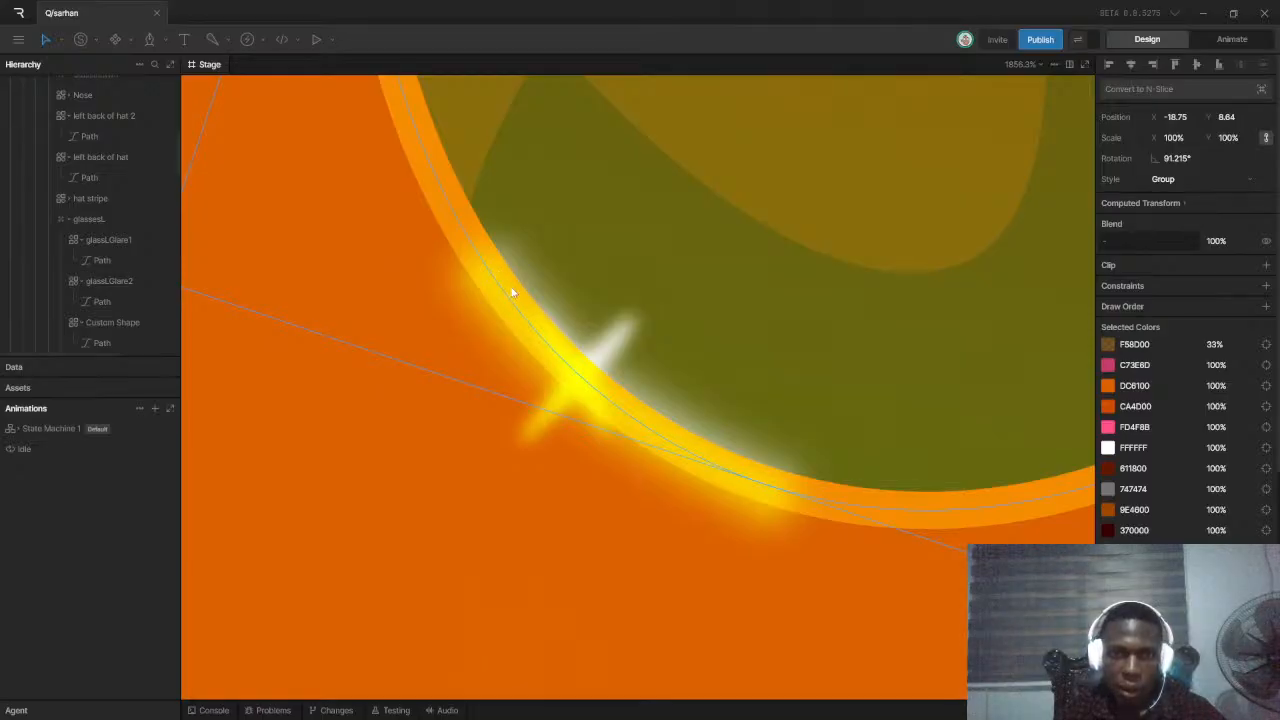
Draw a closed four-point bar on the artboard, diagonally across the lens rim's highlight, at about X 461, Y 420
{"action": "scroll", "coordinate": [92, 220], "scroll_direction": "up", "scroll_amount": 5}
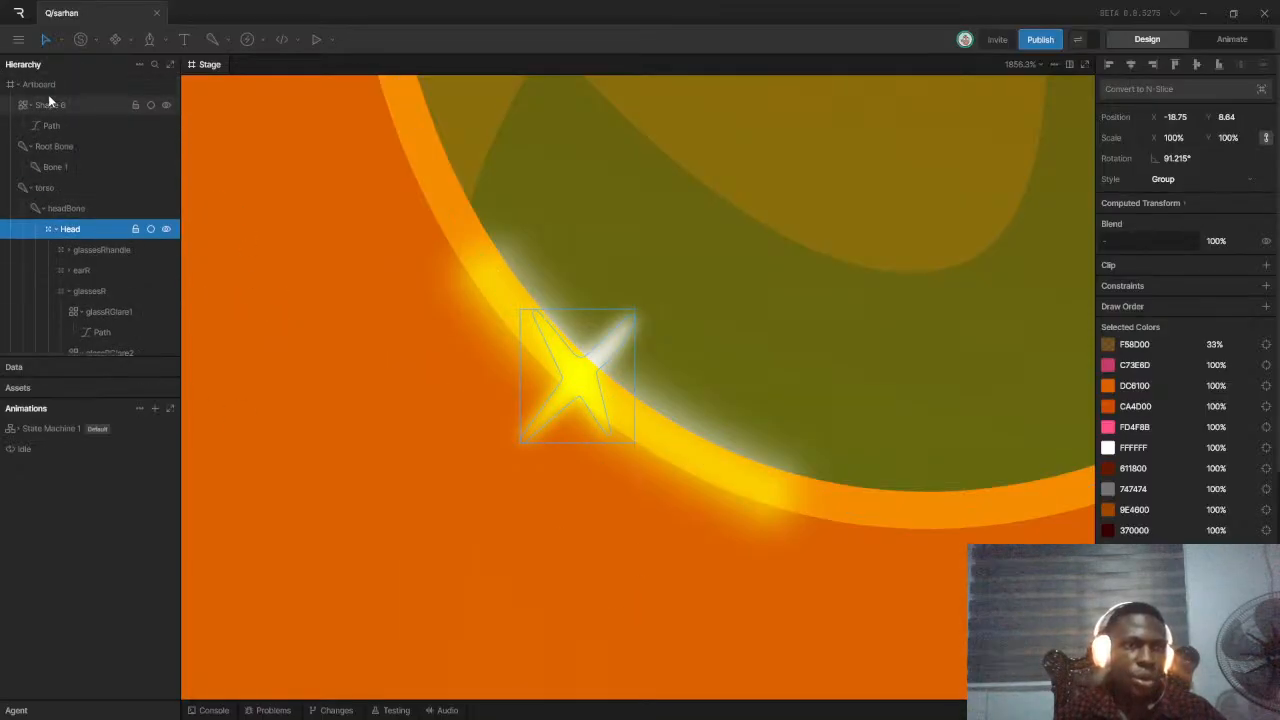
{"action": "left_click", "coordinate": [52, 85]}
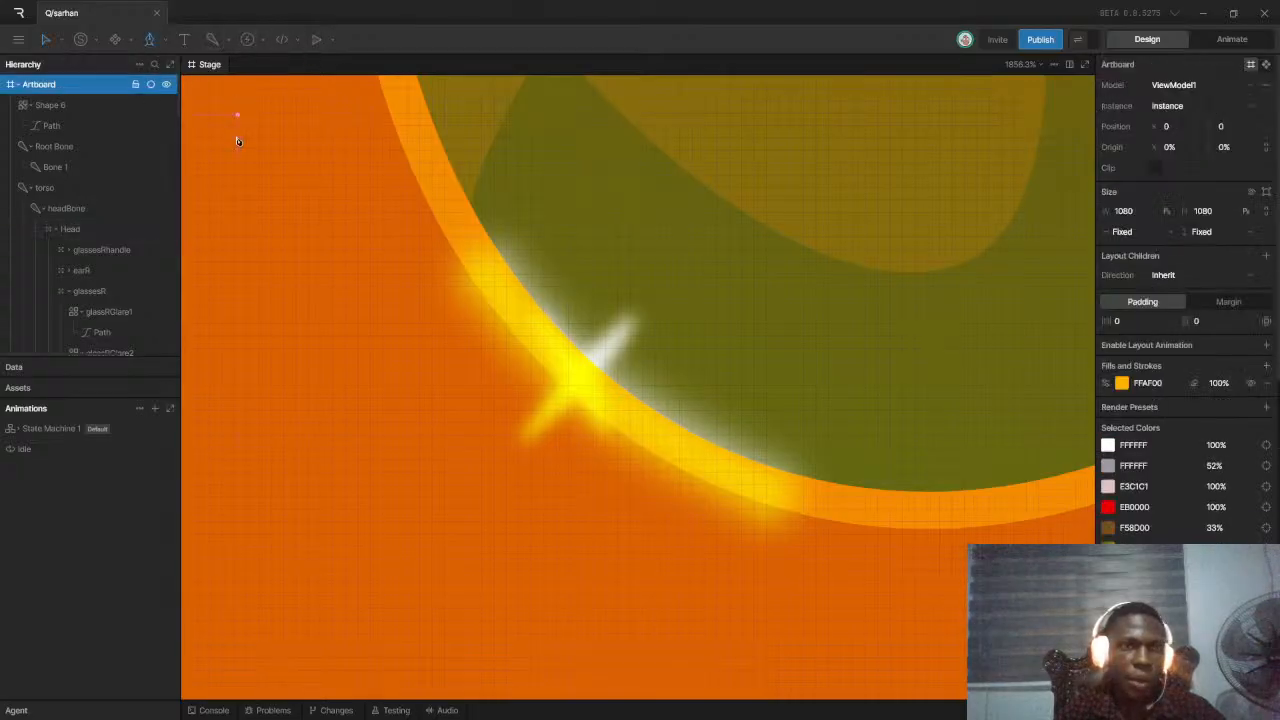
{"action": "left_click", "coordinate": [568, 252]}
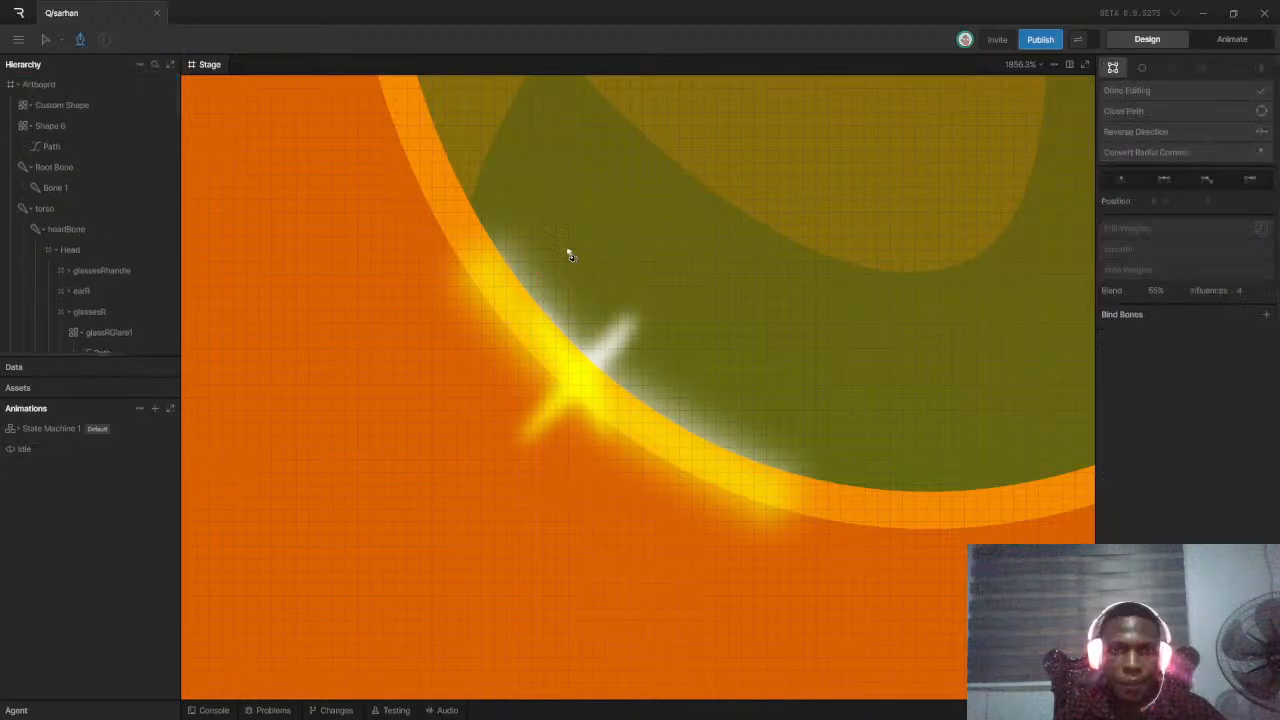
{"action": "left_click", "coordinate": [471, 443]}
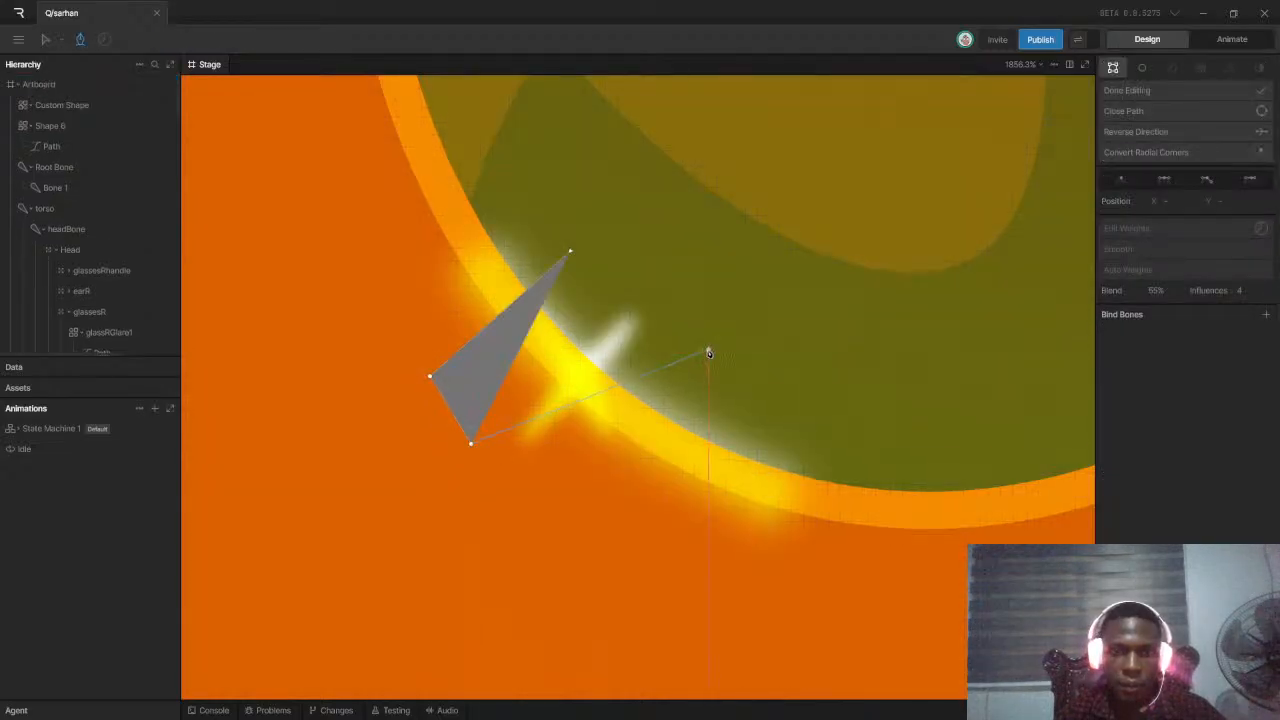
{"action": "left_click", "coordinate": [645, 302]}
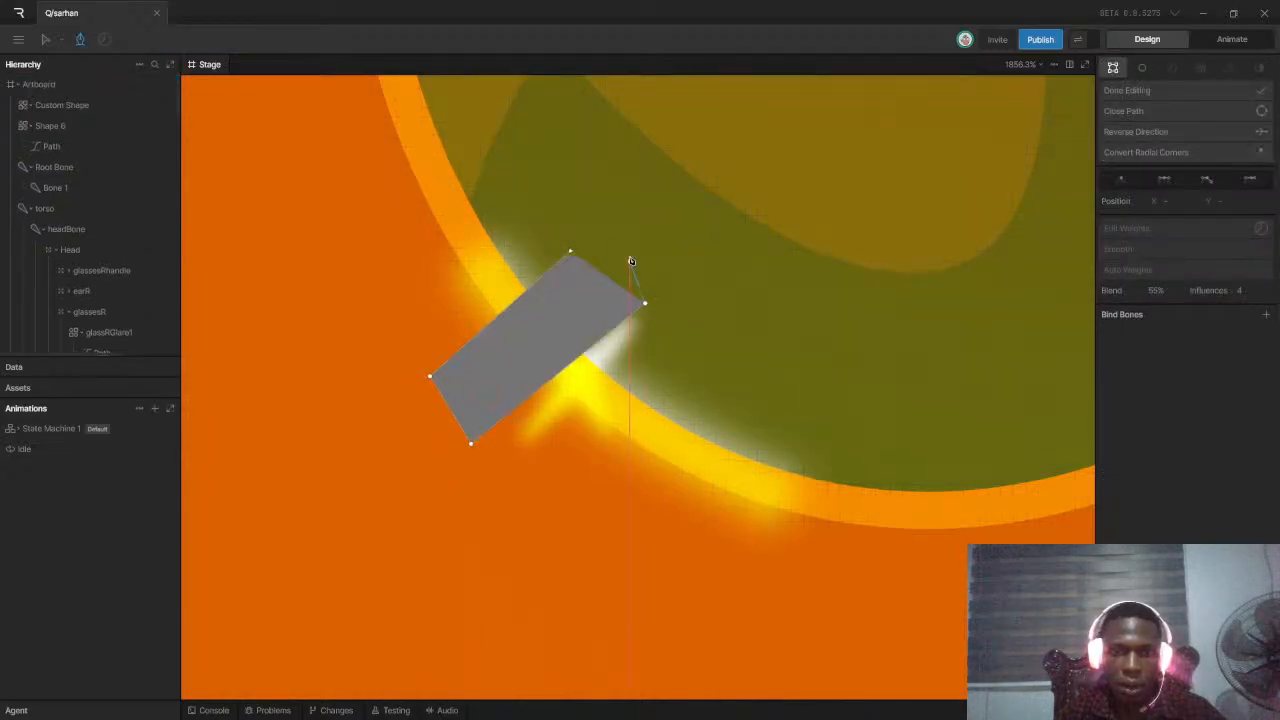
{"action": "left_click", "coordinate": [570, 252]}
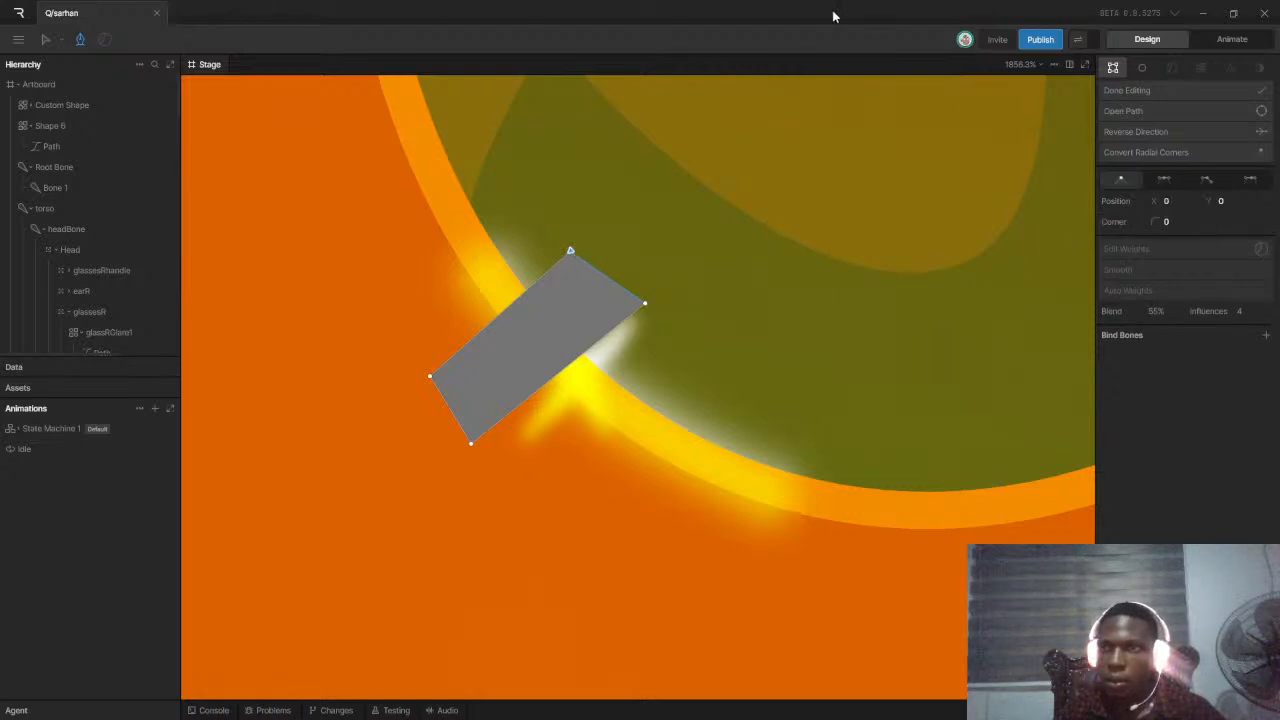
{"action": "left_click", "coordinate": [1174, 90]}
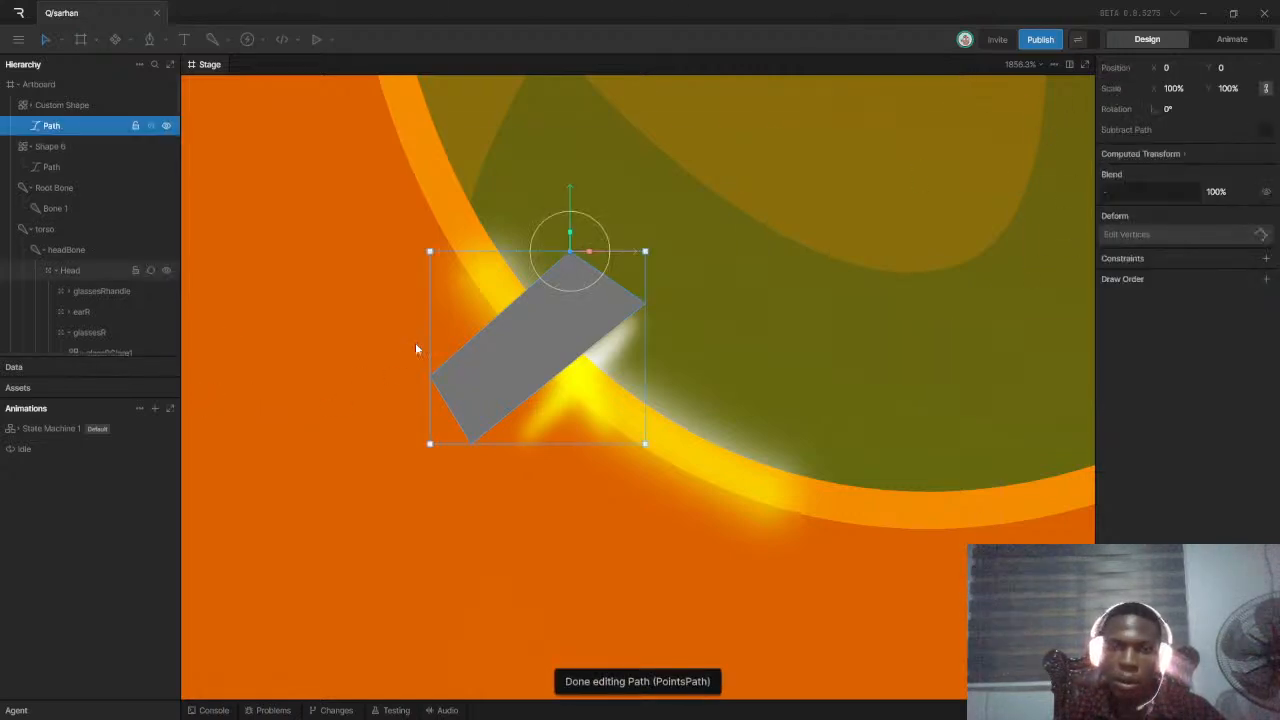
Change the fill color of the new four-point bar shape to white, FFFFFF
{"action": "left_click", "coordinate": [73, 106]}
{"action": "left_click", "coordinate": [1121, 347]}
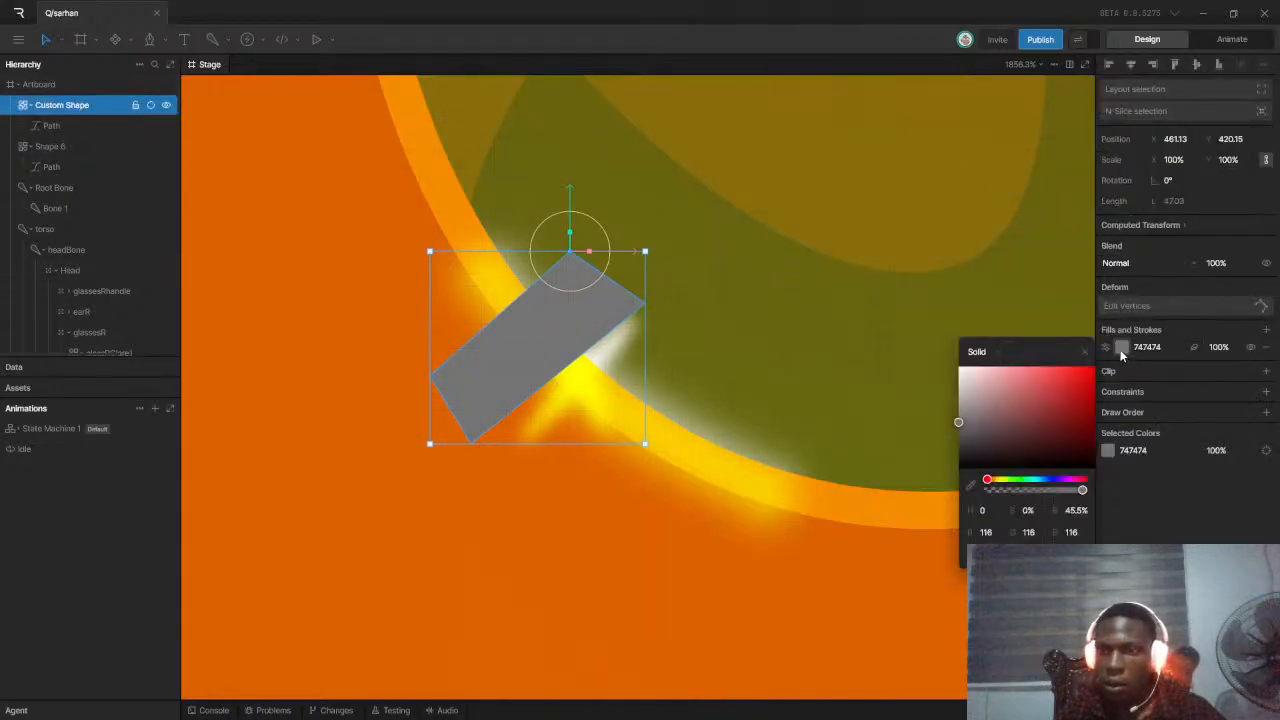
{"action": "left_click", "coordinate": [958, 396]}
{"action": "left_click_drag", "start_coordinate": [948, 392], "coordinate": [628, 262]}
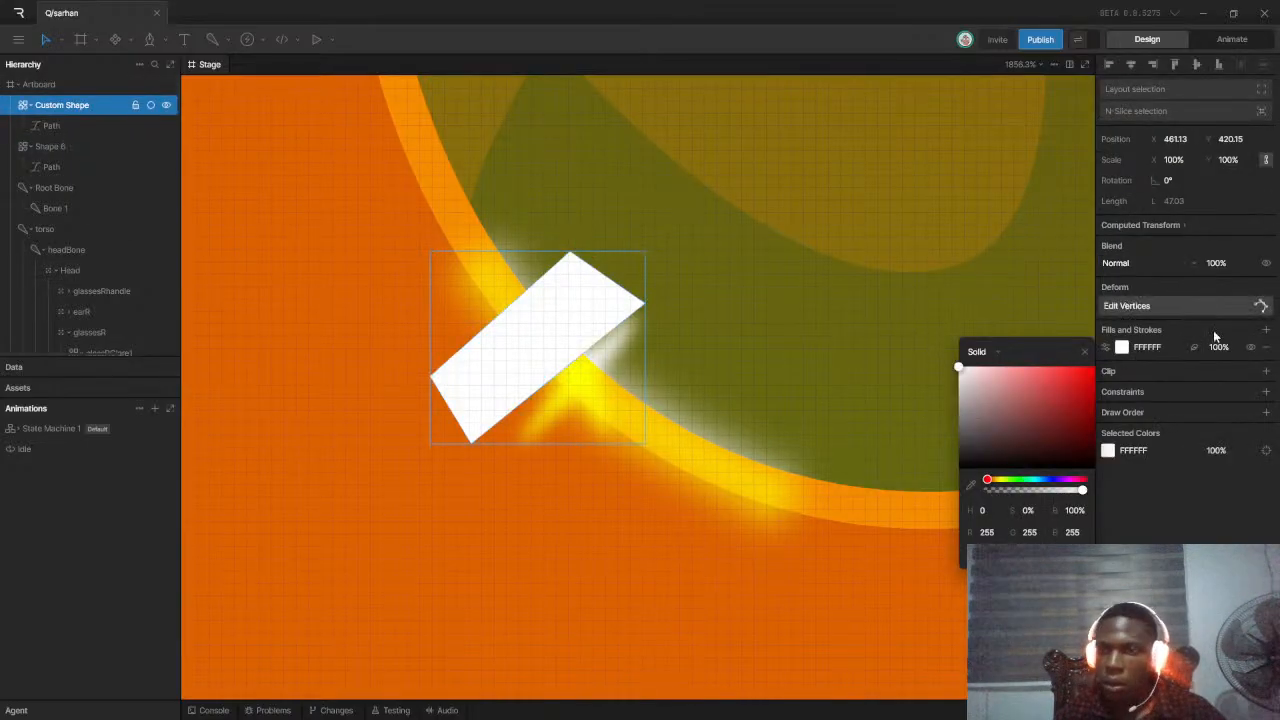
{"action": "left_click", "coordinate": [1193, 347]}
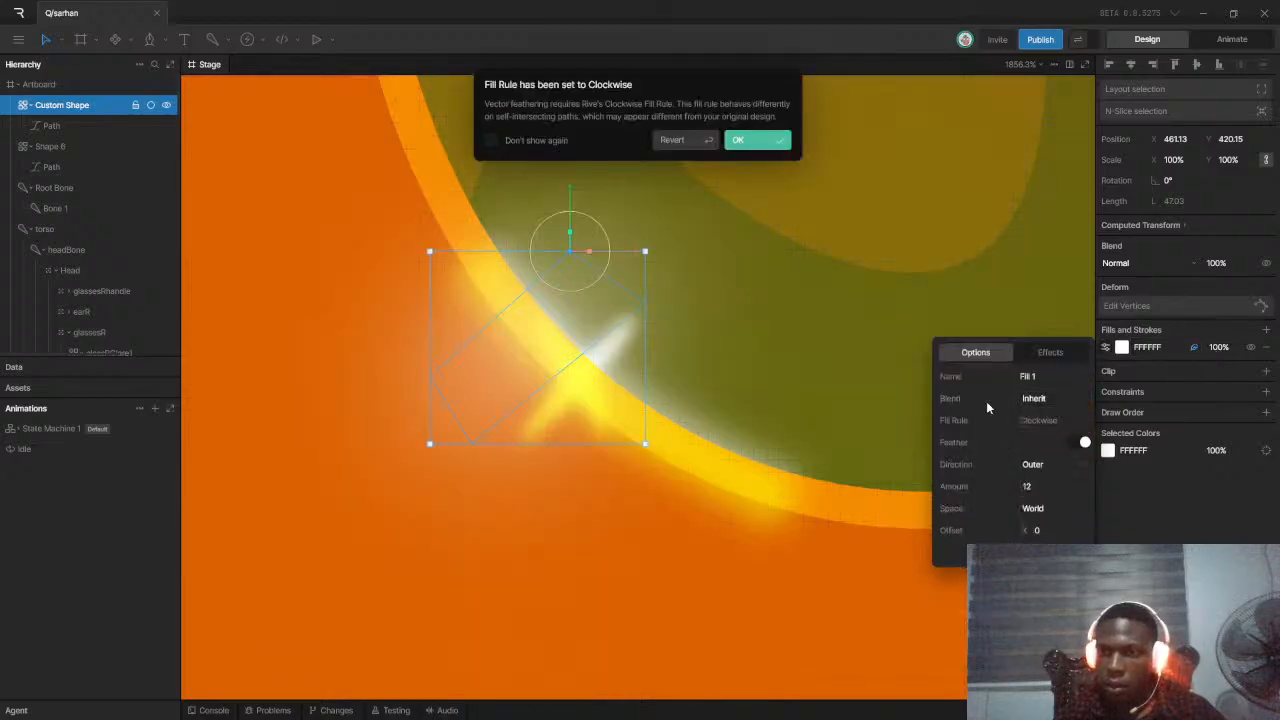
{"action": "left_click", "coordinate": [757, 140]}
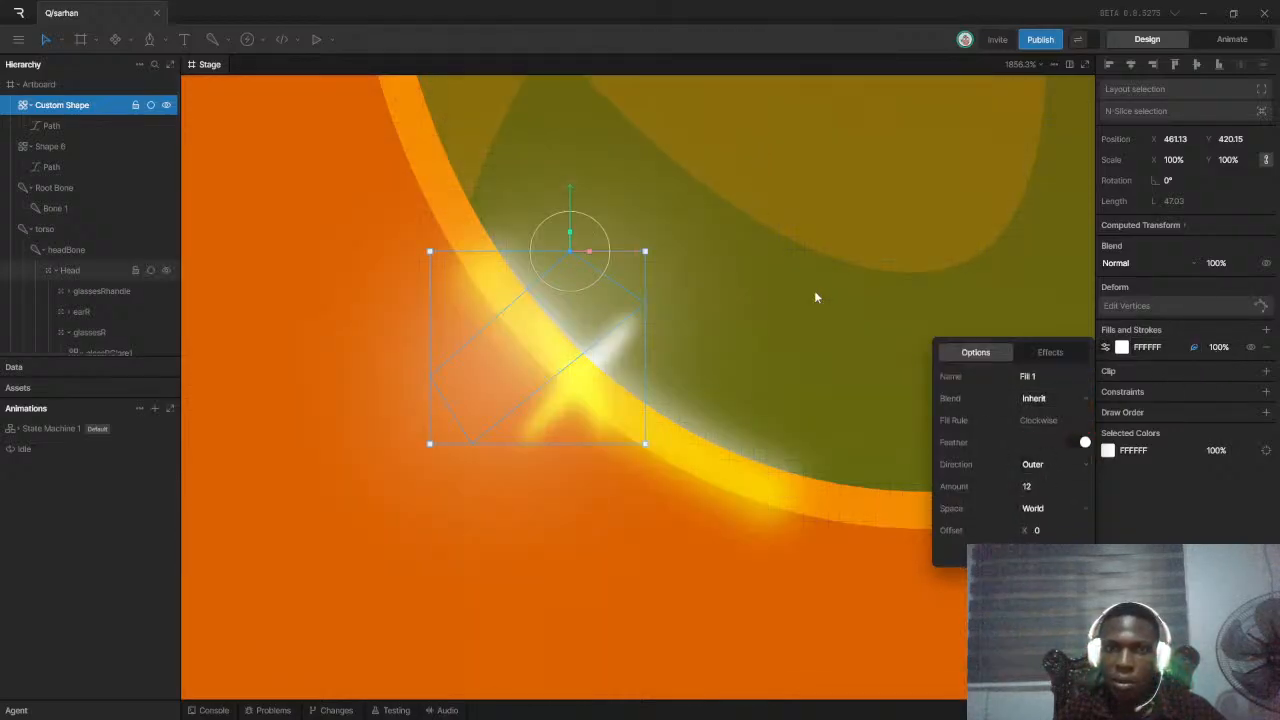
{"action": "left_click", "coordinate": [1193, 347]}
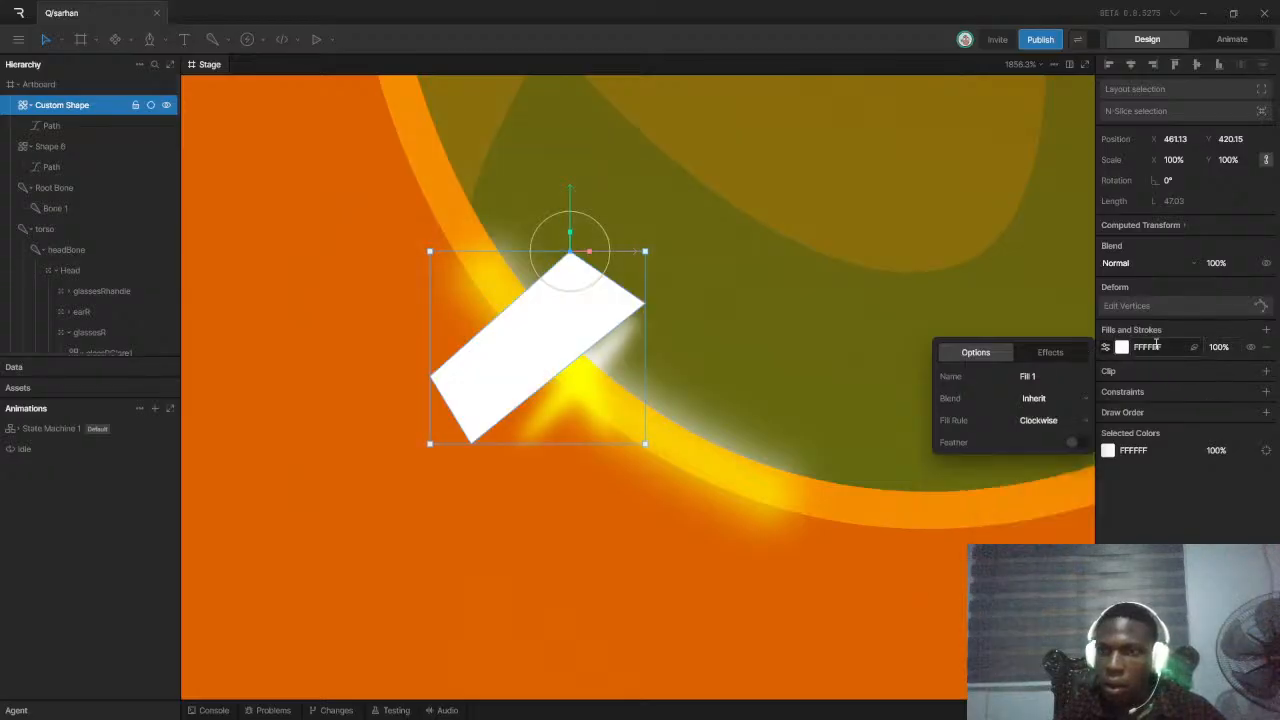
Set the blend mode of the white bar's fill to Color Dodge
{"action": "left_click", "coordinate": [1123, 348]}
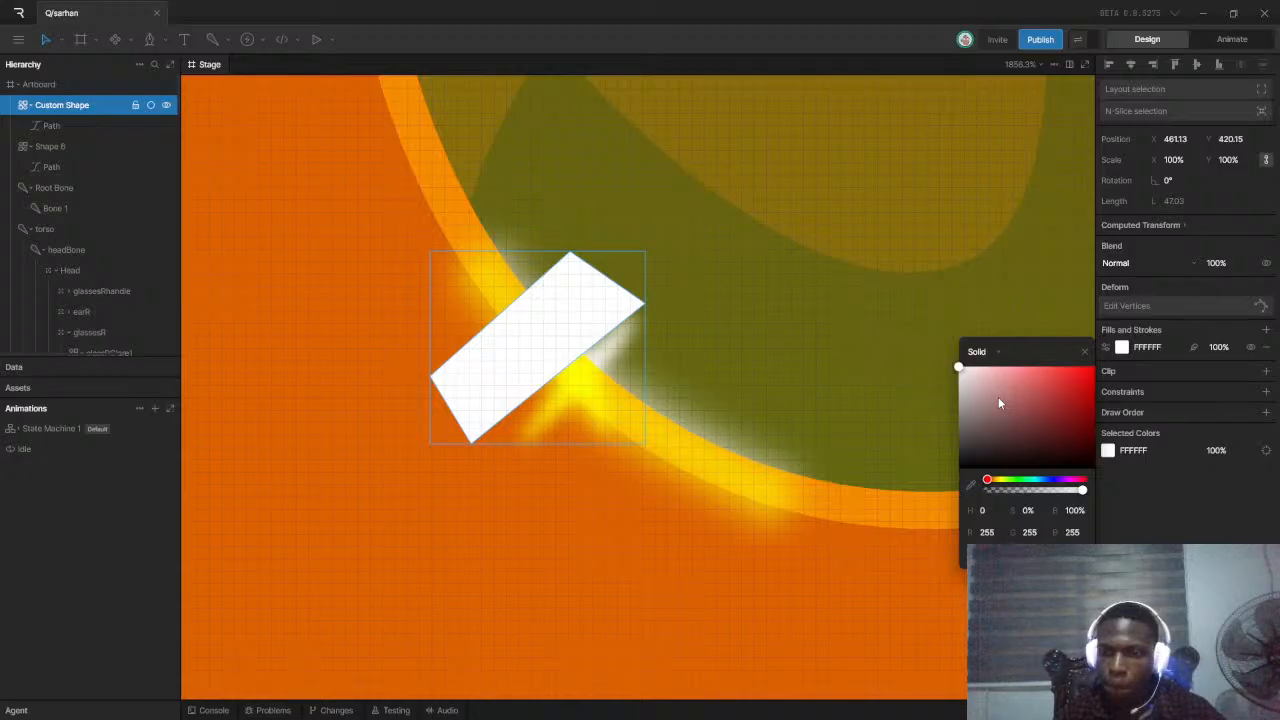
{"action": "left_click", "coordinate": [1105, 347]}
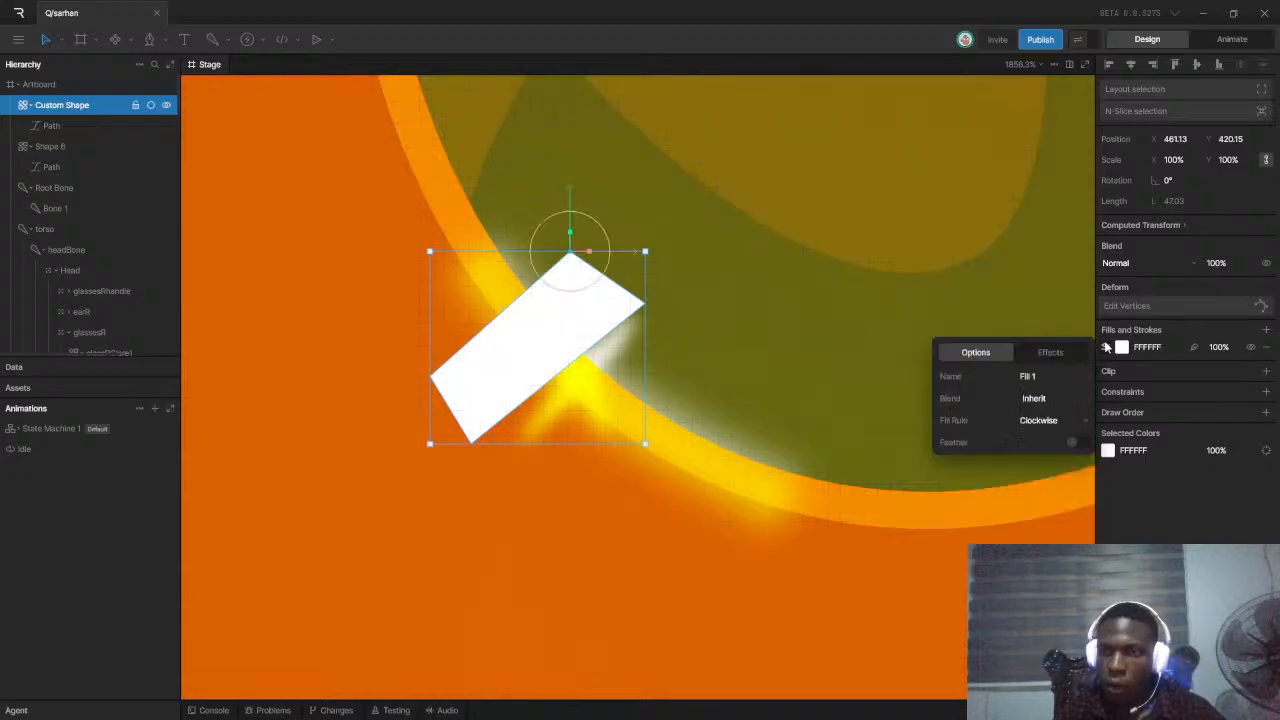
{"action": "left_click", "coordinate": [1045, 398]}
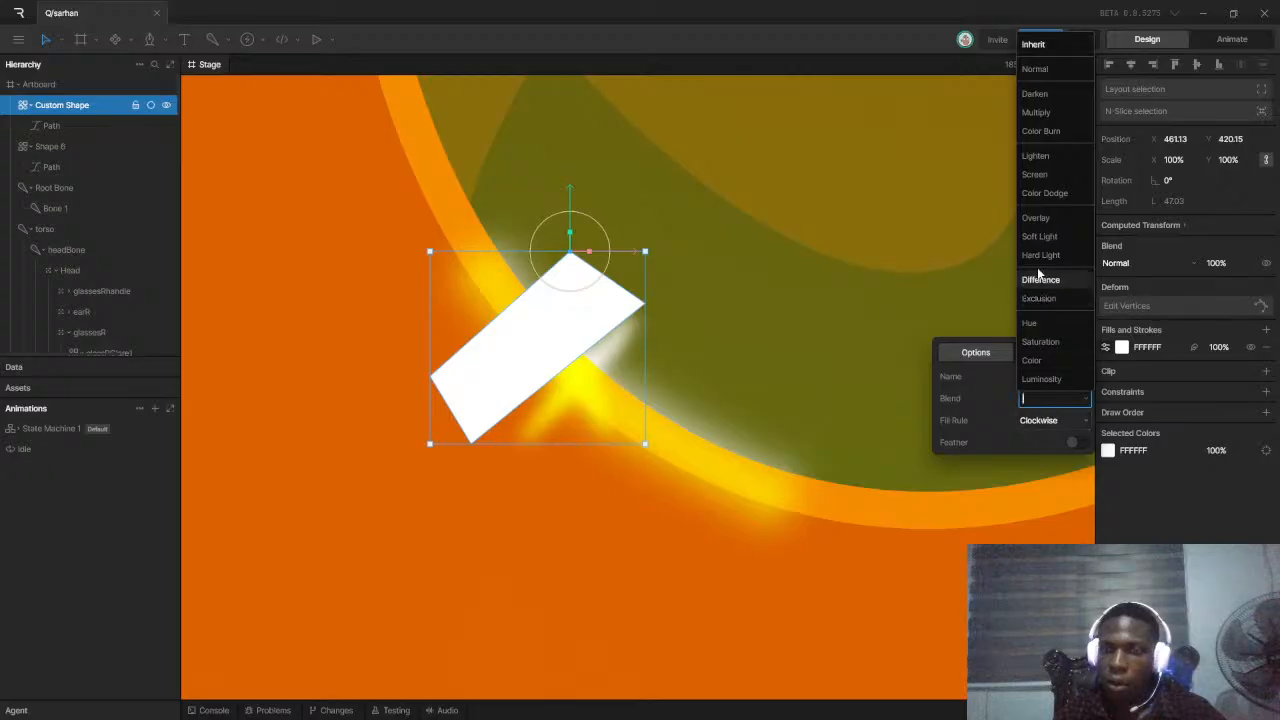
{"action": "left_click", "coordinate": [1045, 193]}
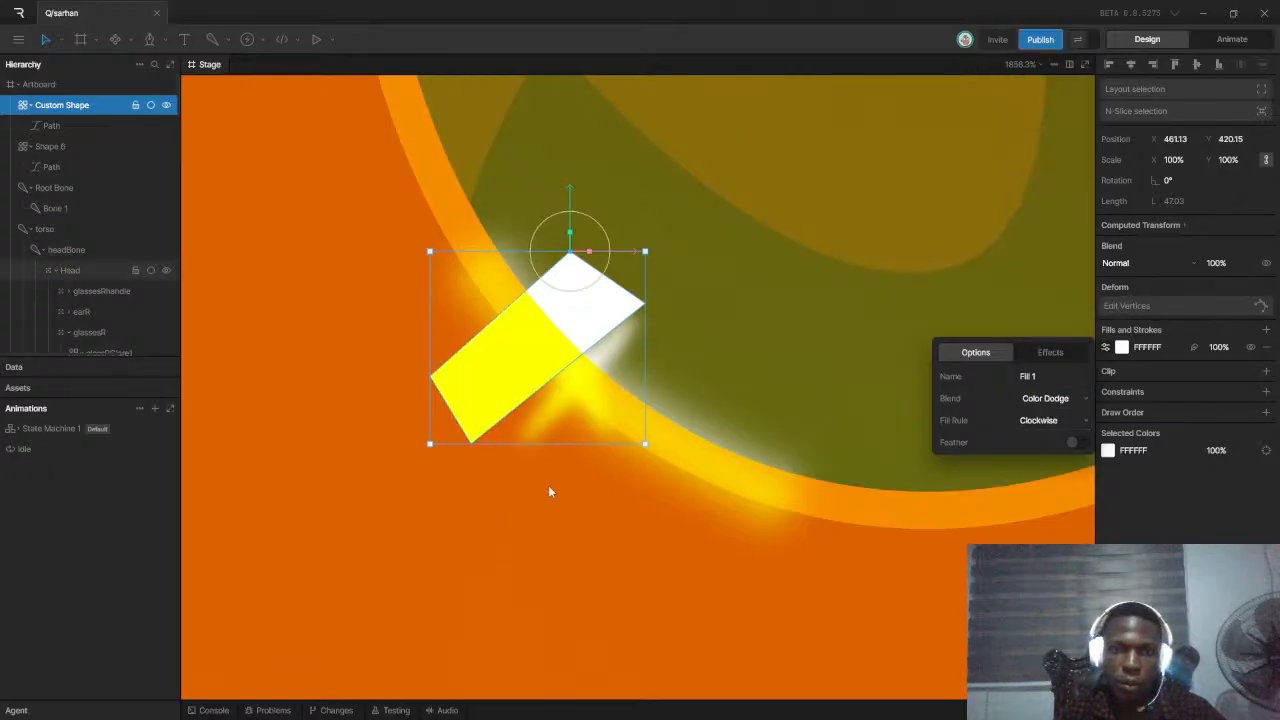
{"action": "left_click", "coordinate": [495, 360]}
{"action": "left_click", "coordinate": [515, 376]}
{"action": "scroll", "coordinate": [585, 436], "scroll_direction": "down", "scroll_amount": 8}
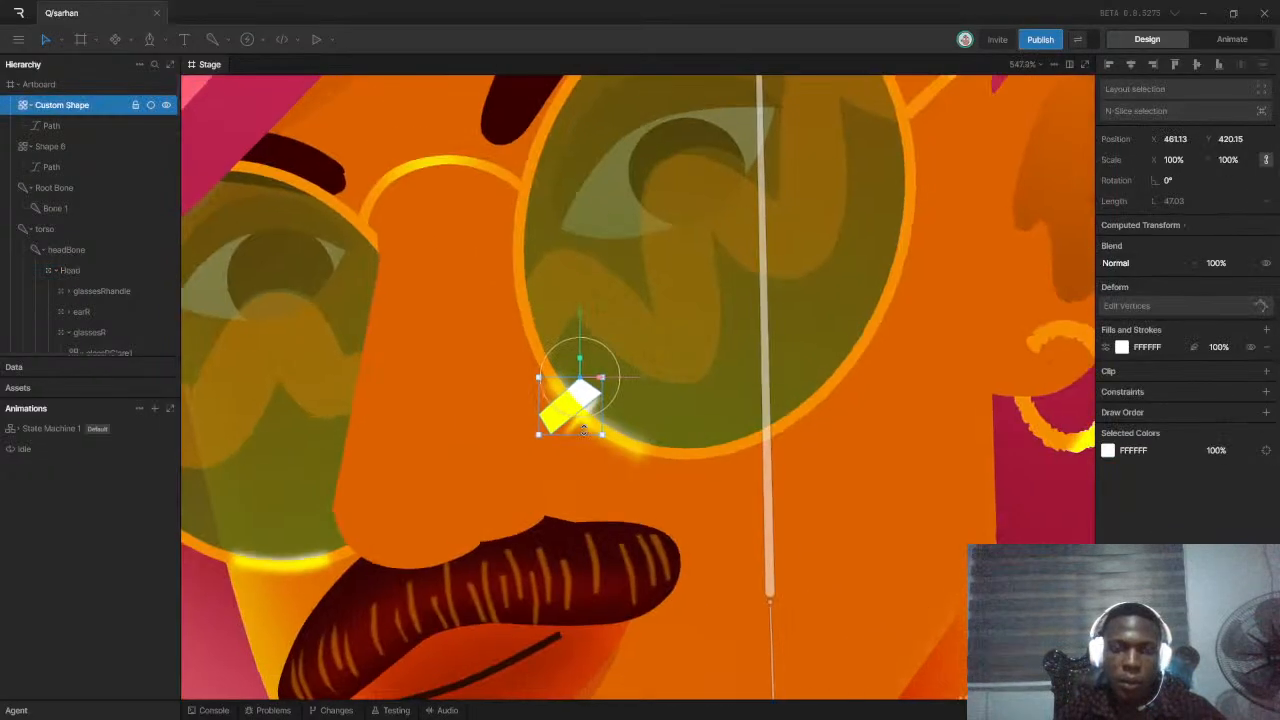
Examine how the bar overlaps the lens rim and the rim's glare stroke, and locate that stroke in the hierarchy
{"action": "scroll", "coordinate": [585, 434], "scroll_direction": "up", "scroll_amount": 5}
{"action": "scroll", "coordinate": [508, 346], "scroll_direction": "up", "scroll_amount": 3}
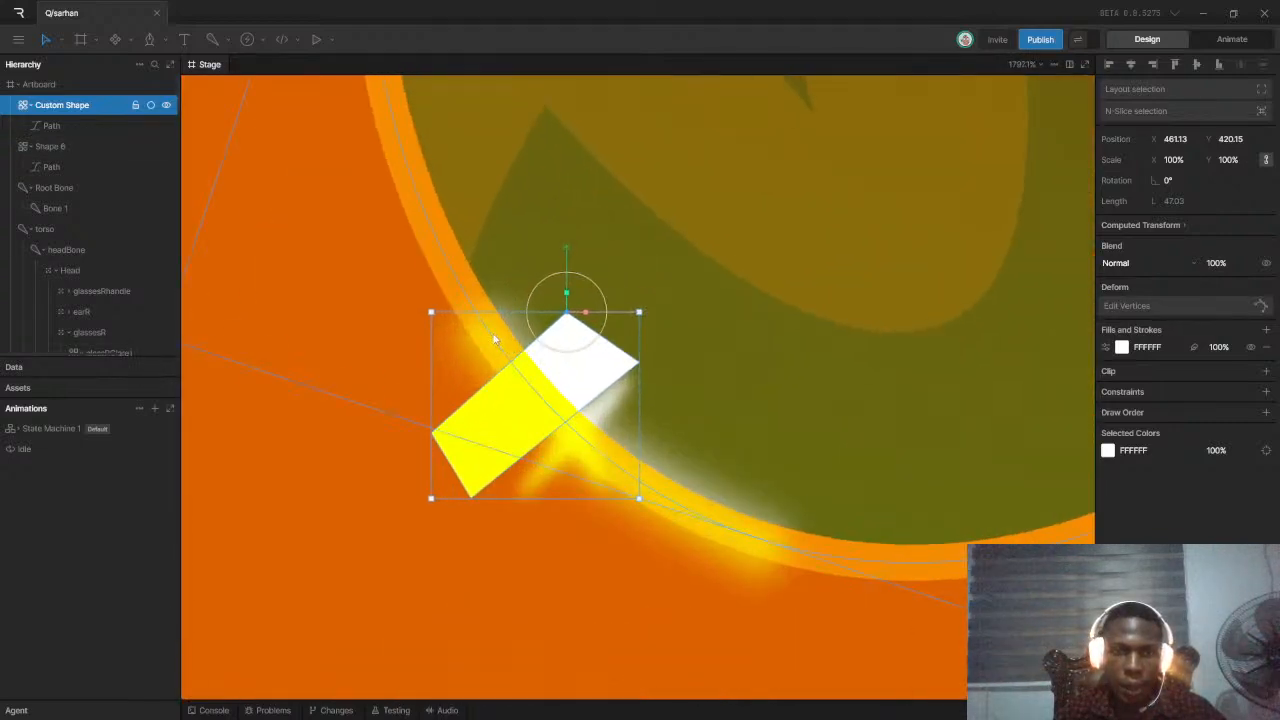
{"action": "left_click", "coordinate": [495, 342]}
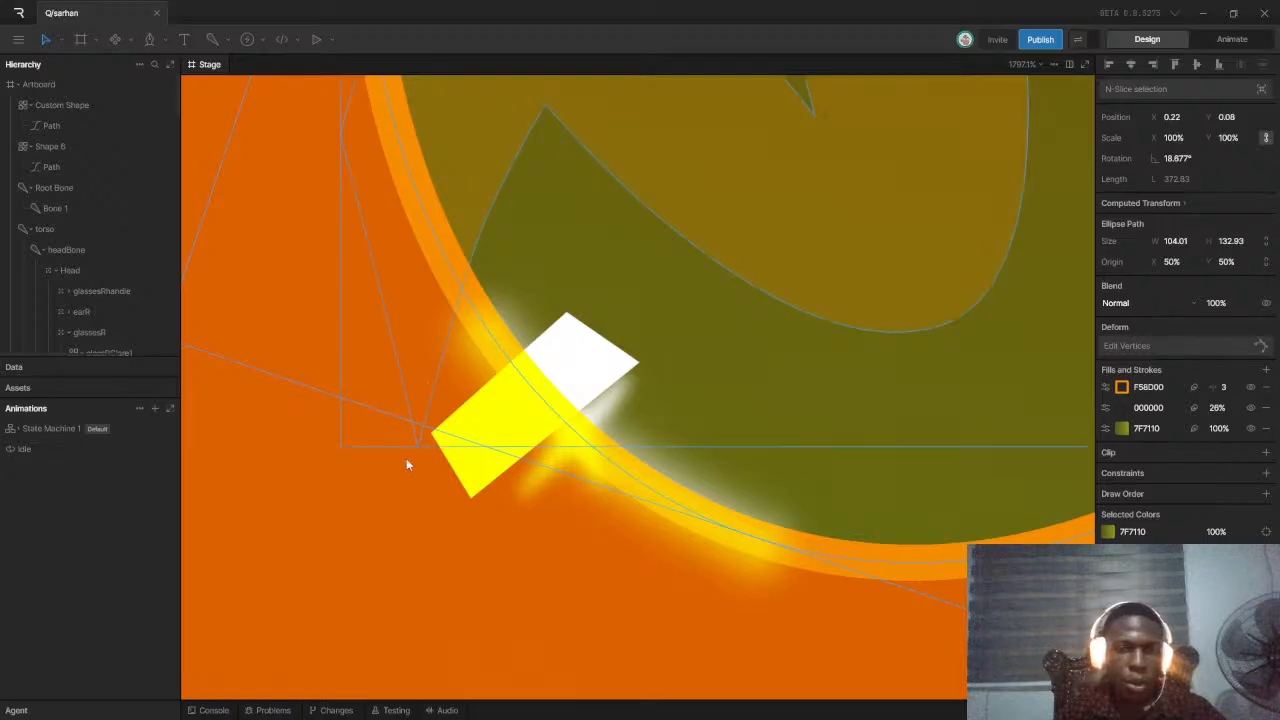
{"action": "left_click", "coordinate": [455, 469]}
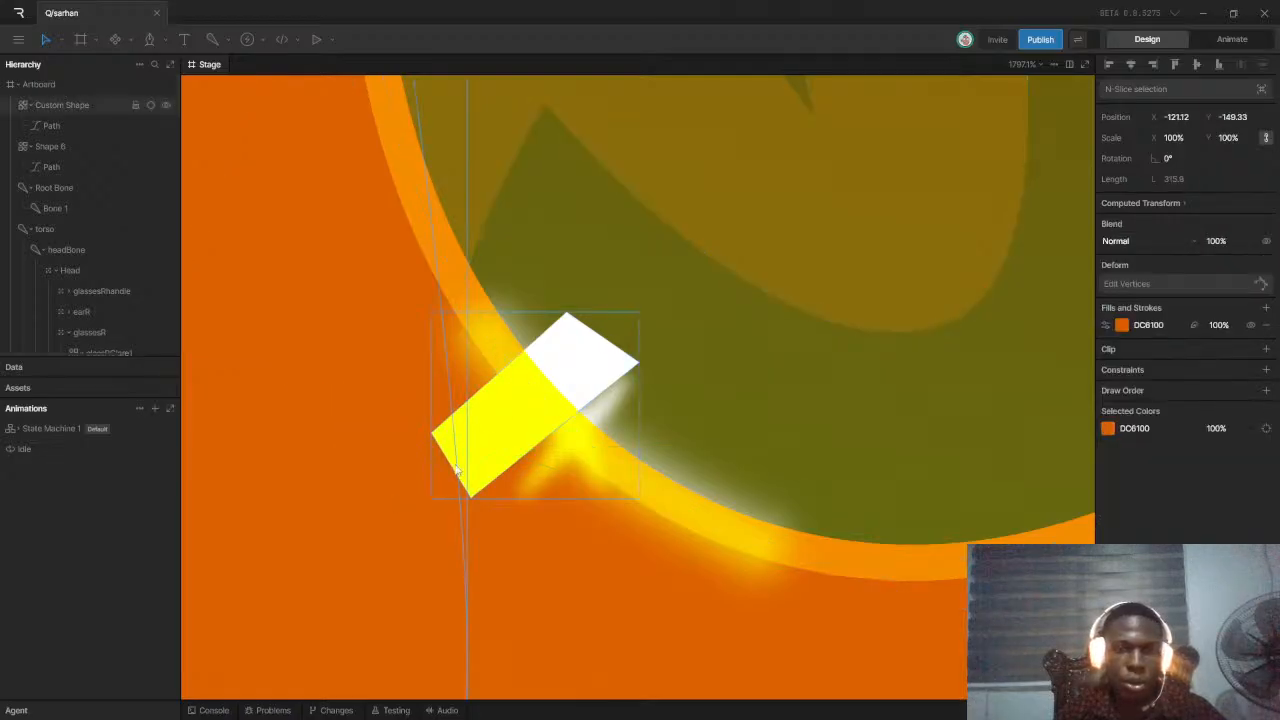
{"action": "left_click", "coordinate": [706, 527]}
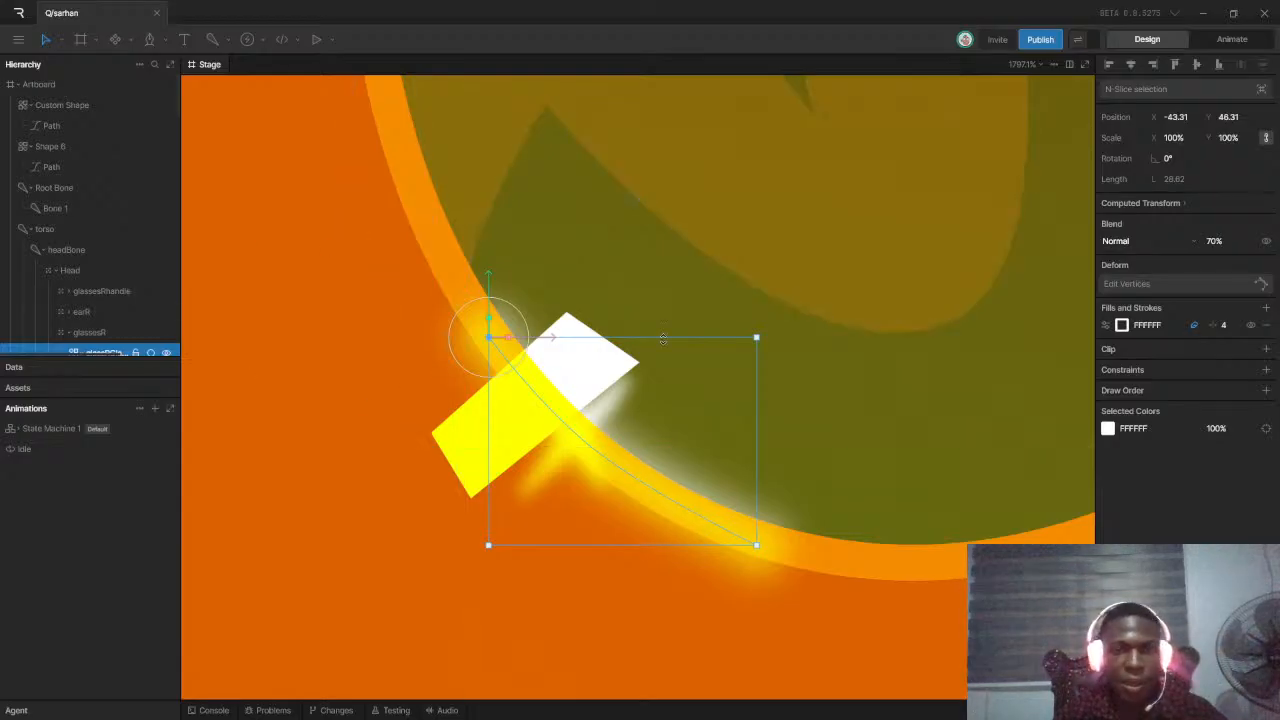
{"action": "scroll", "coordinate": [488, 340], "scroll_direction": "up", "scroll_amount": 3}
{"action": "scroll", "coordinate": [500, 338], "scroll_direction": "up", "scroll_amount": 5}
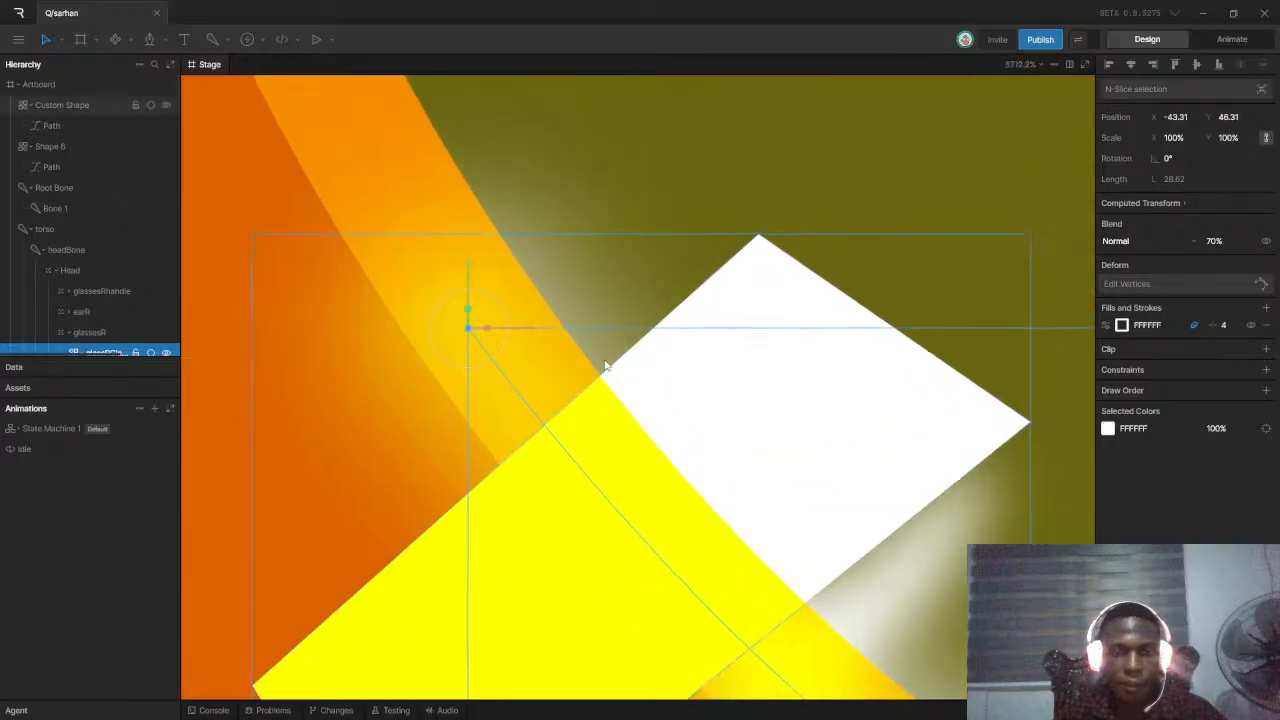
{"action": "scroll", "coordinate": [605, 364], "scroll_direction": "down", "scroll_amount": 5}
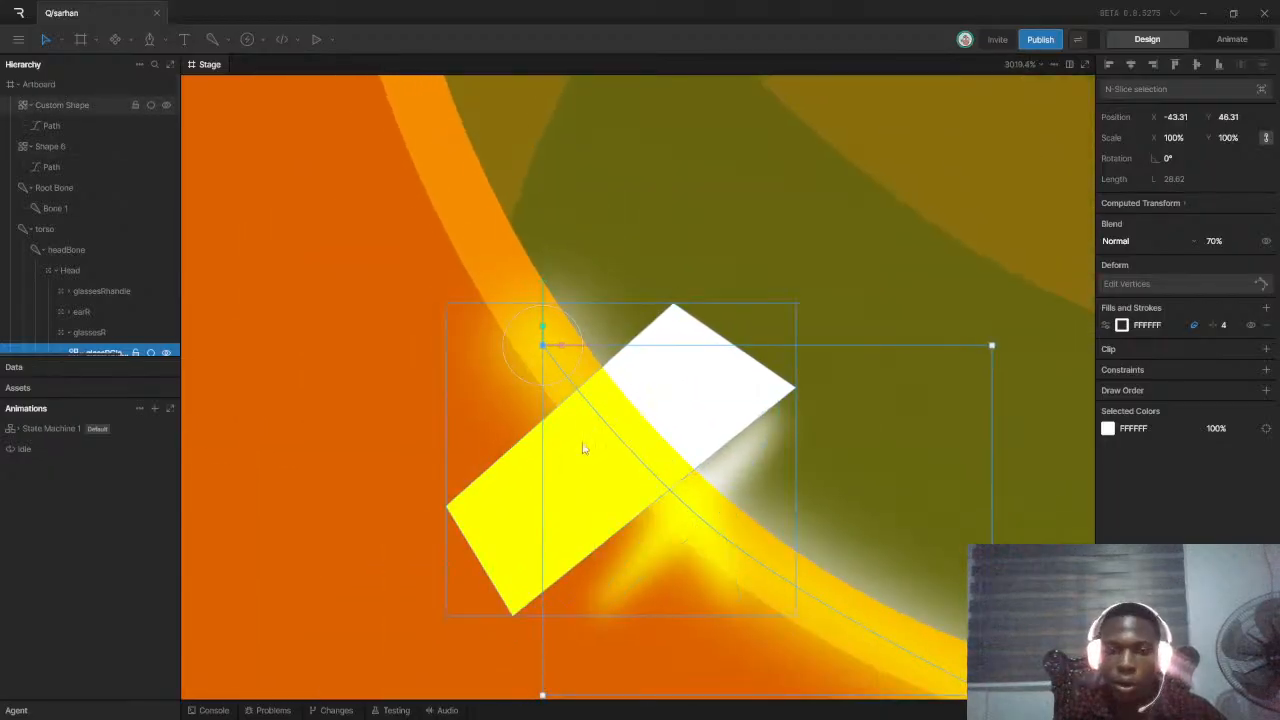
{"action": "scroll", "coordinate": [620, 486], "scroll_direction": "down", "scroll_amount": 3}
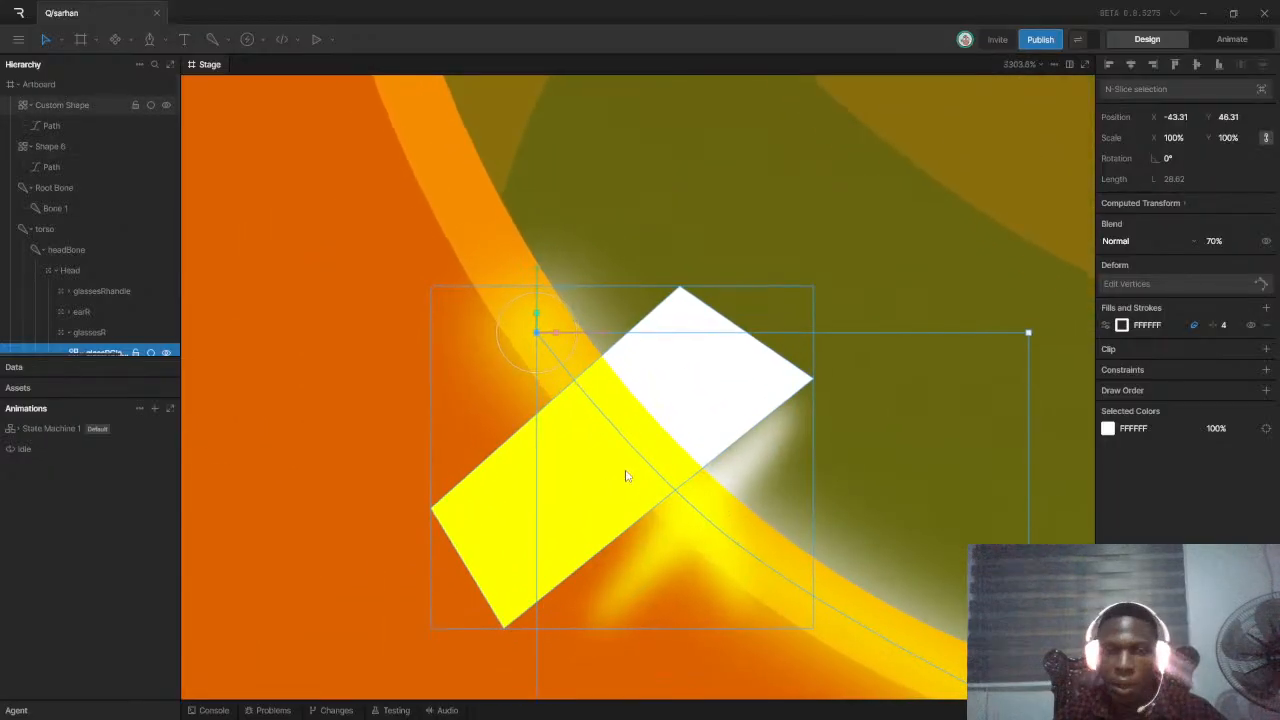
{"action": "scroll", "coordinate": [918, 587], "scroll_direction": "up", "scroll_amount": 3}
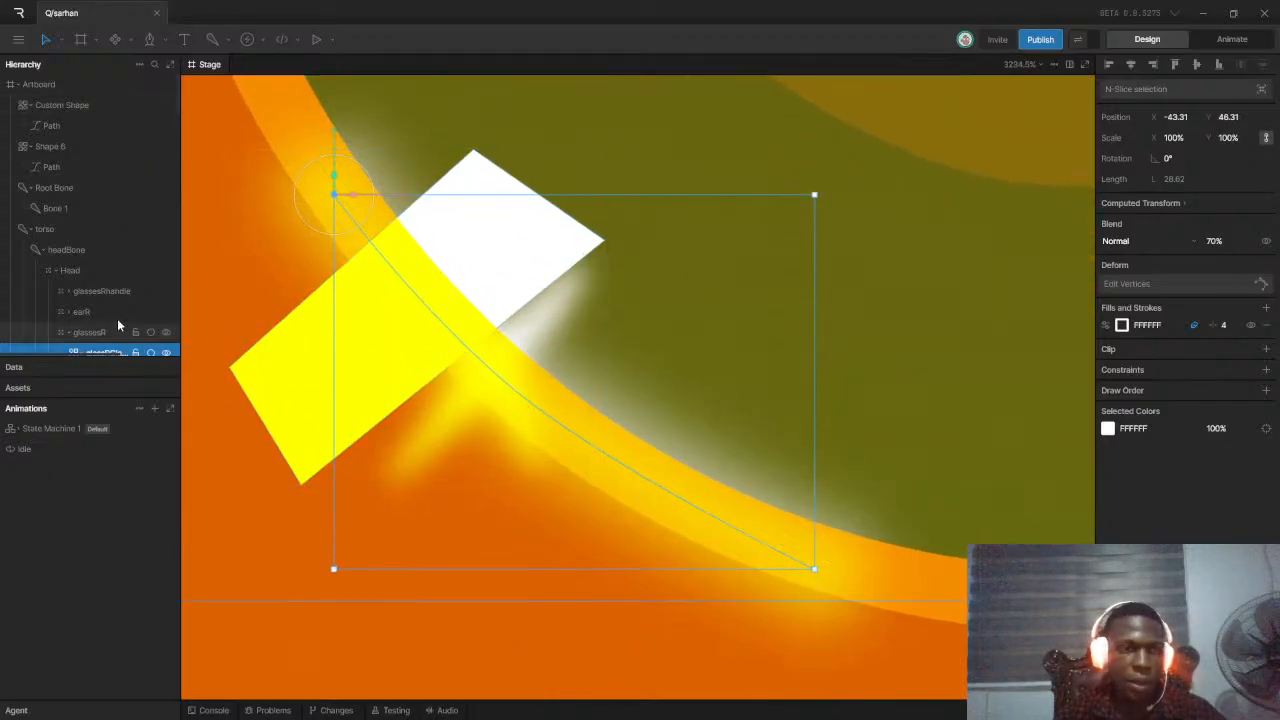
{"action": "scroll", "coordinate": [115, 322], "scroll_direction": "down", "scroll_amount": 3}
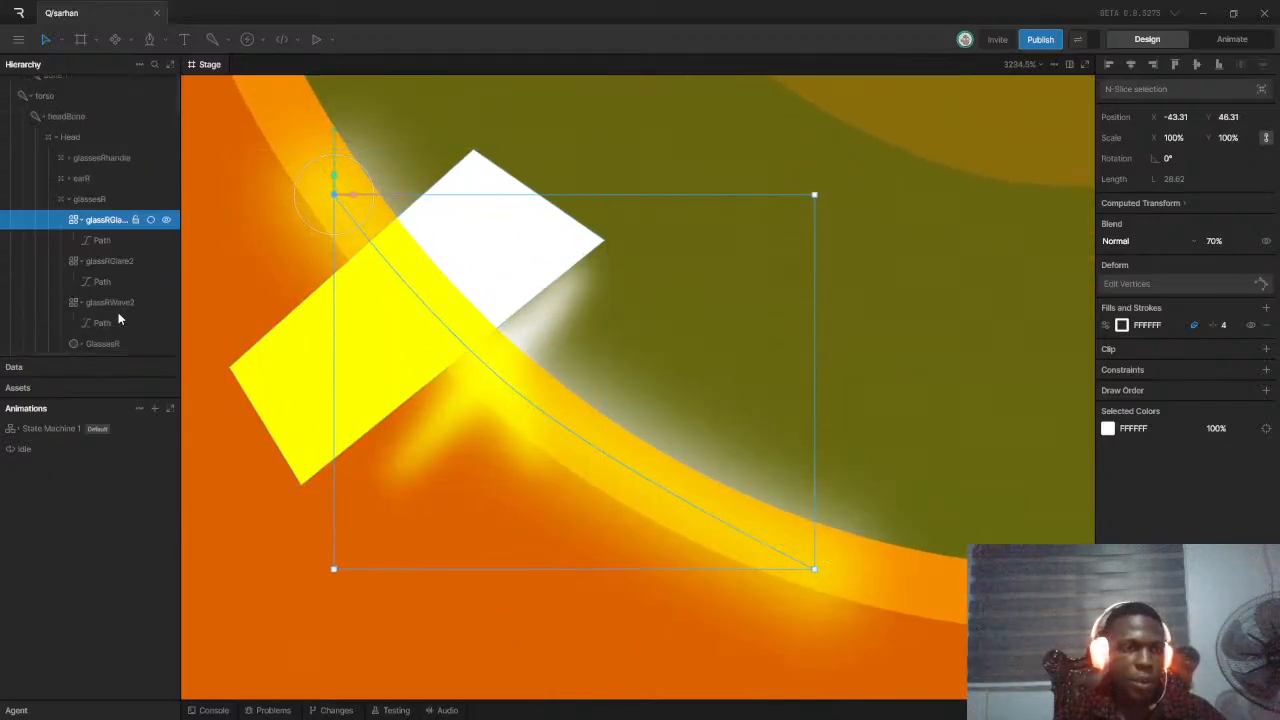
{"action": "left_click", "coordinate": [289, 377]}
{"action": "left_click", "coordinate": [487, 350]}
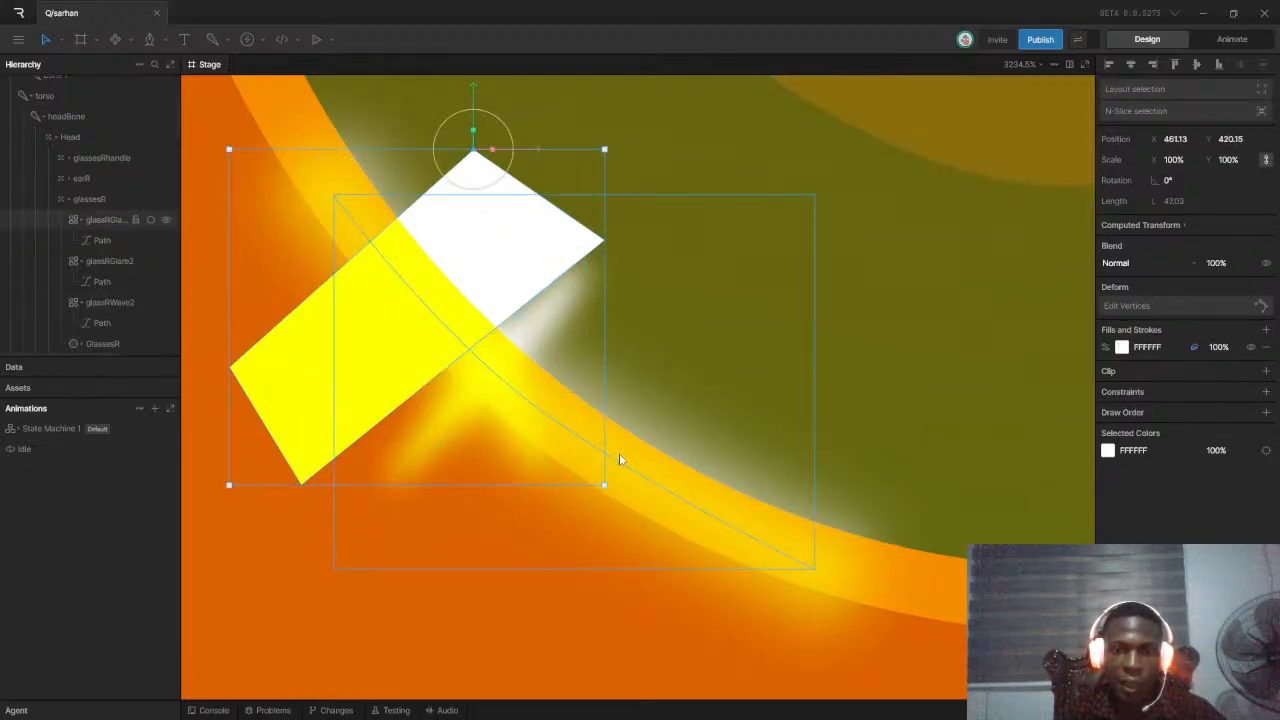
{"action": "scroll", "coordinate": [293, 358], "scroll_direction": "up", "scroll_amount": 2}
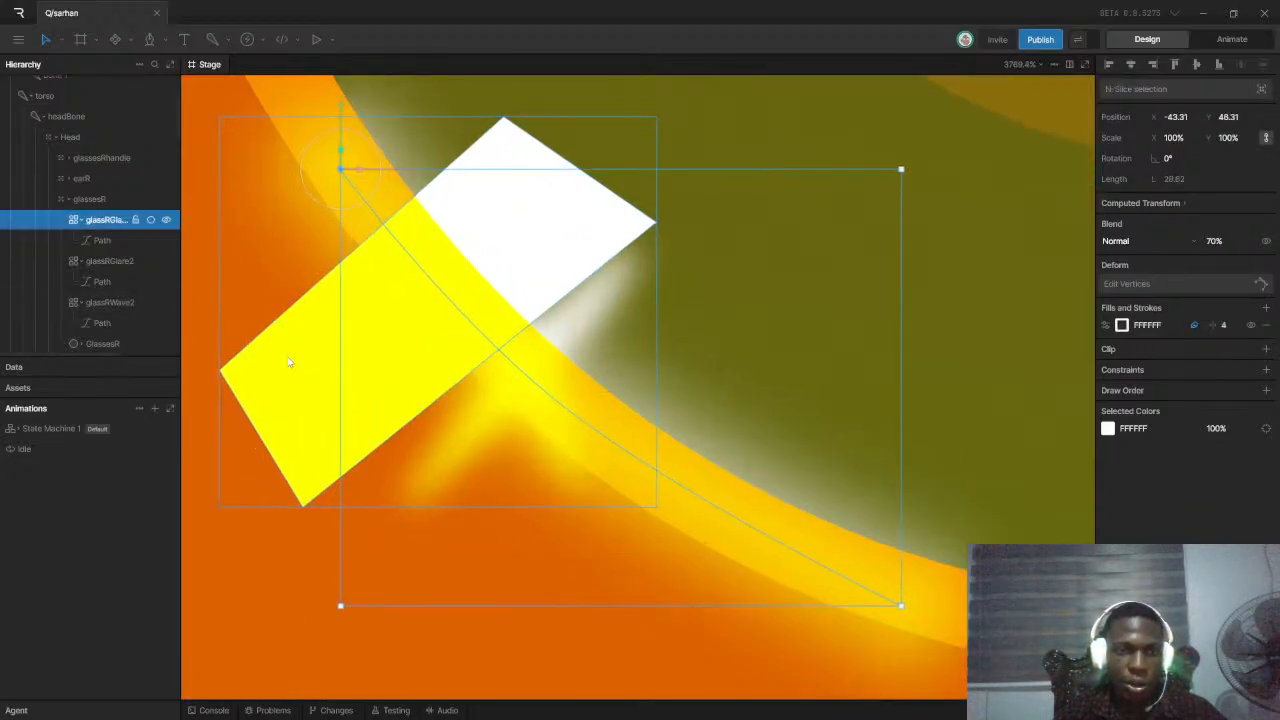
Try to clip the bar using the rim's glare stroke, glassRGlare1, as its clipping source
{"action": "left_click", "coordinate": [289, 361]}
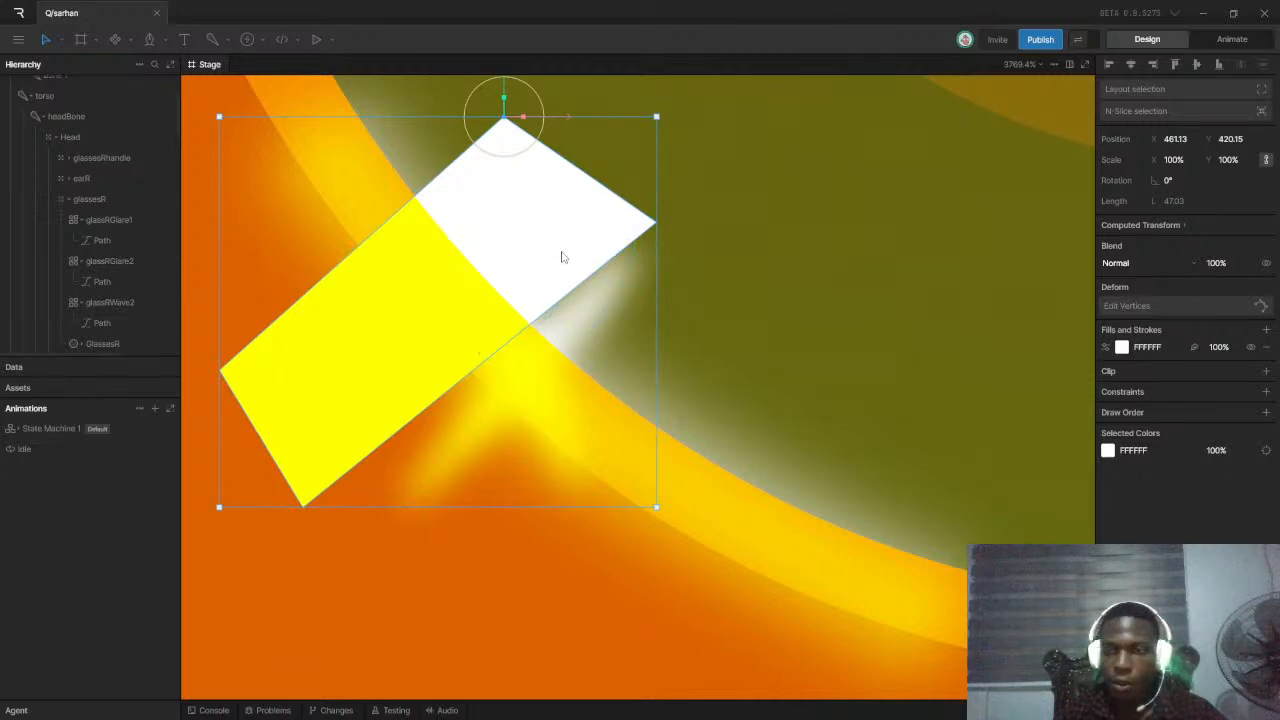
{"action": "left_click", "coordinate": [1266, 371]}
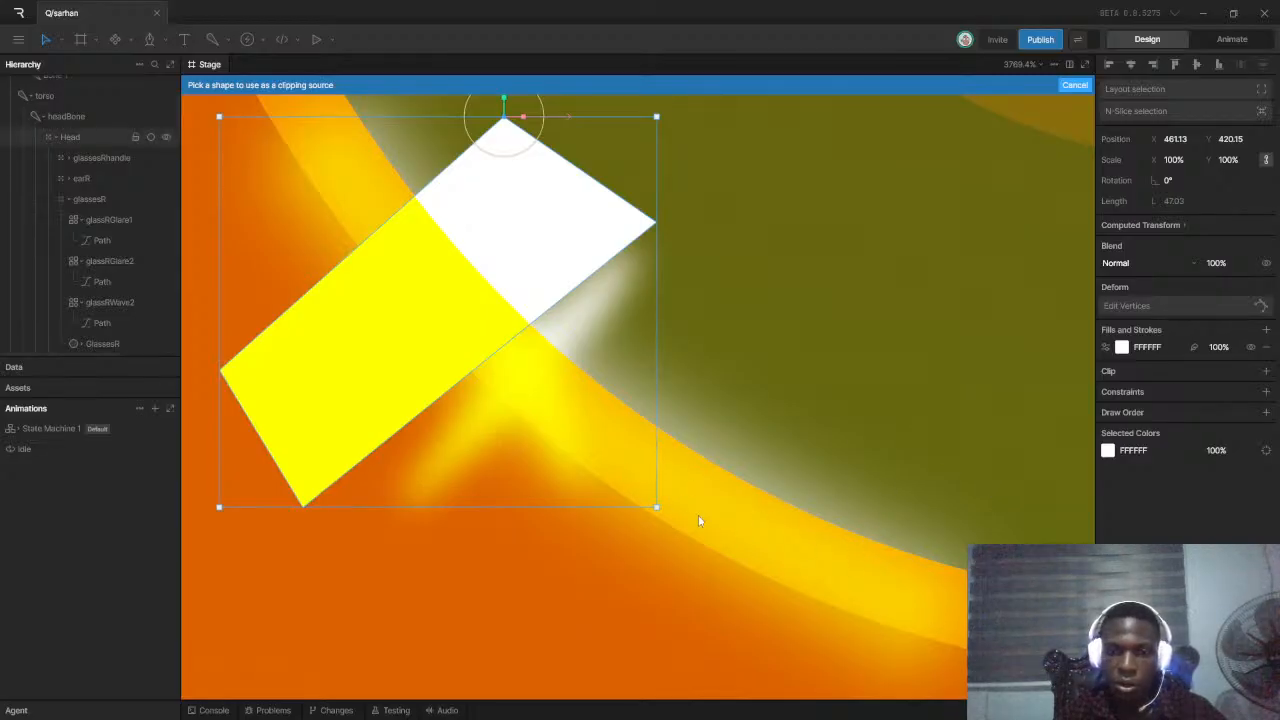
{"action": "scroll", "coordinate": [114, 243], "scroll_direction": "down", "scroll_amount": 5}
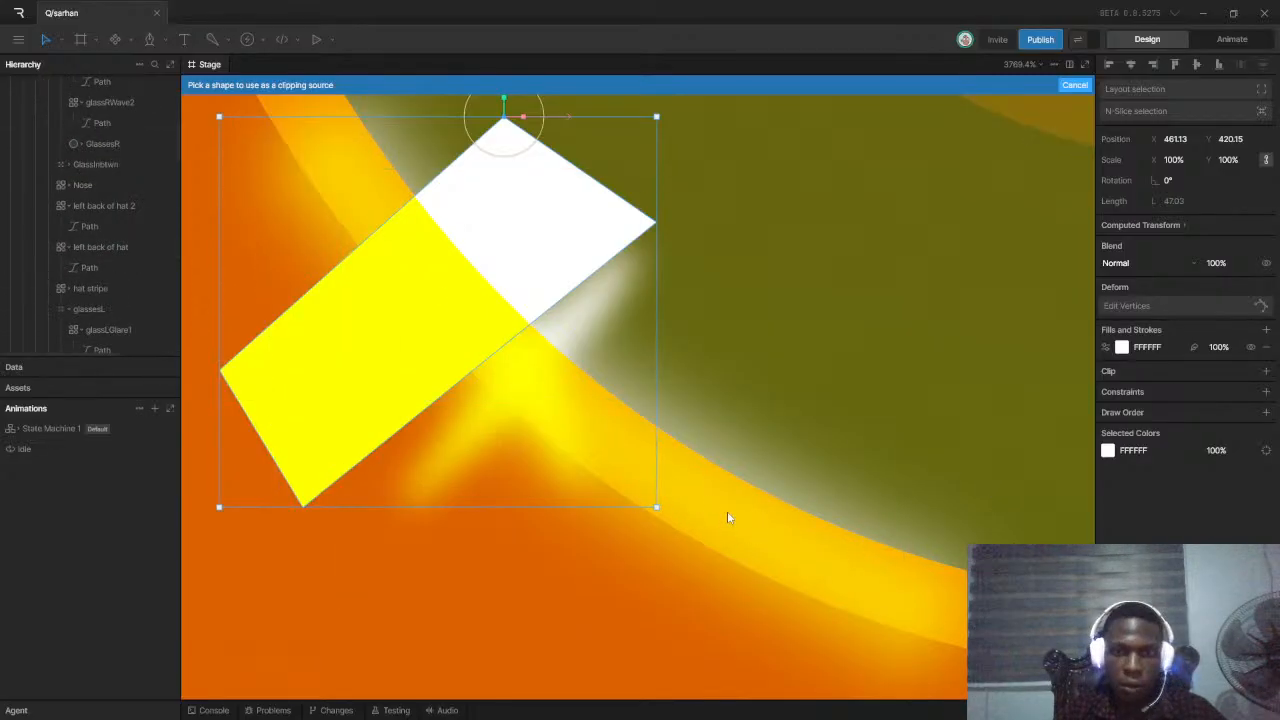
{"action": "scroll", "coordinate": [866, 572], "scroll_direction": "down", "scroll_amount": 3}
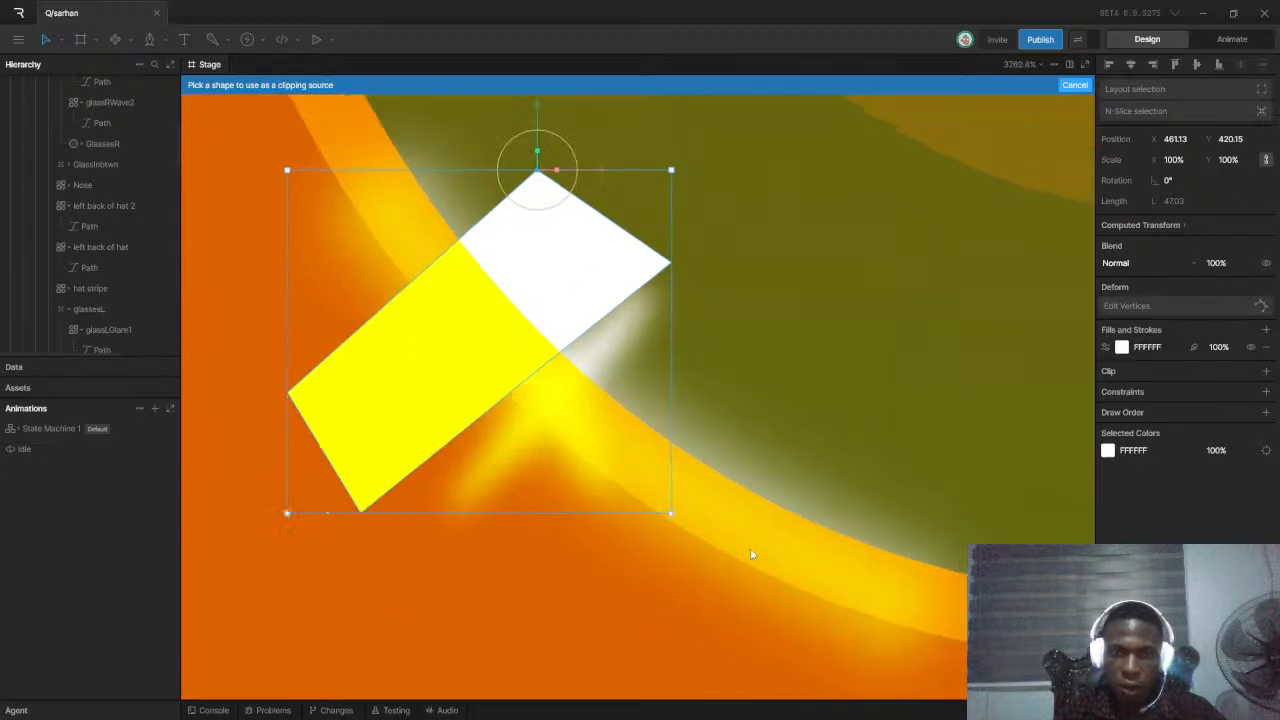
{"action": "left_click", "coordinate": [796, 561]}
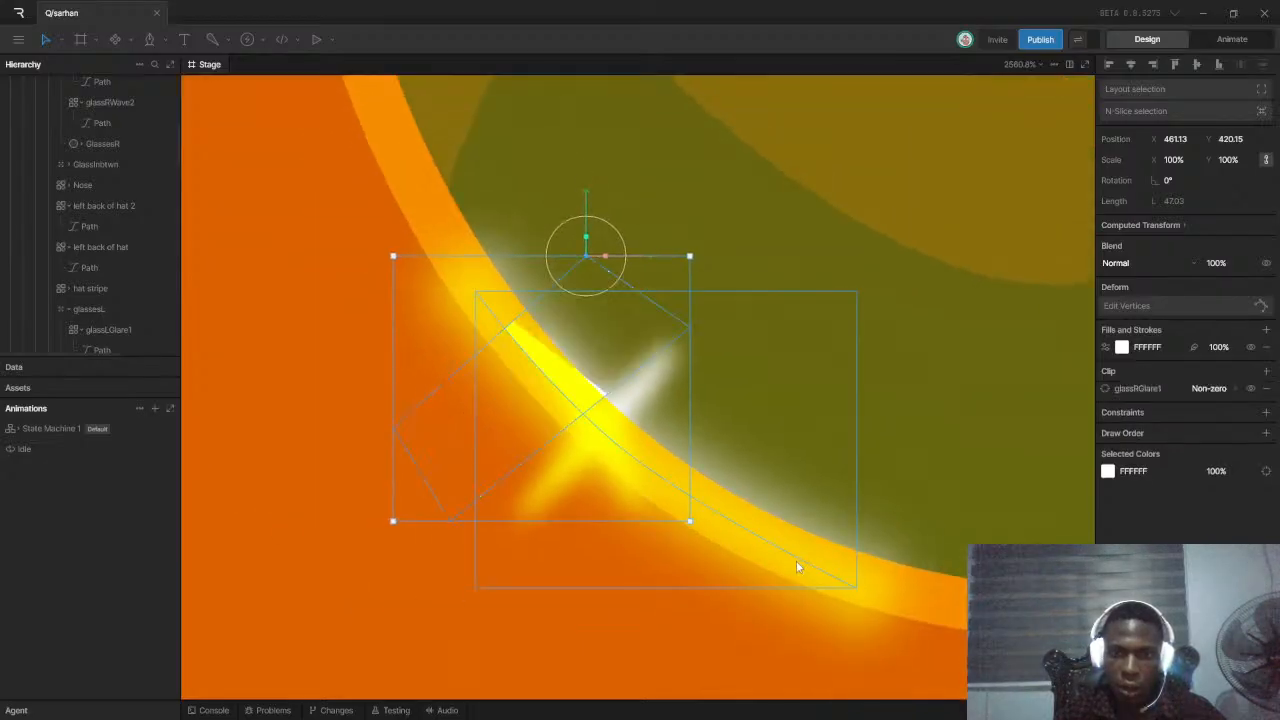
Try sliding the clipped bar along the lens rim, ending at about X 459.21, Y 419.15
{"action": "scroll", "coordinate": [567, 409], "scroll_direction": "up", "scroll_amount": 6}
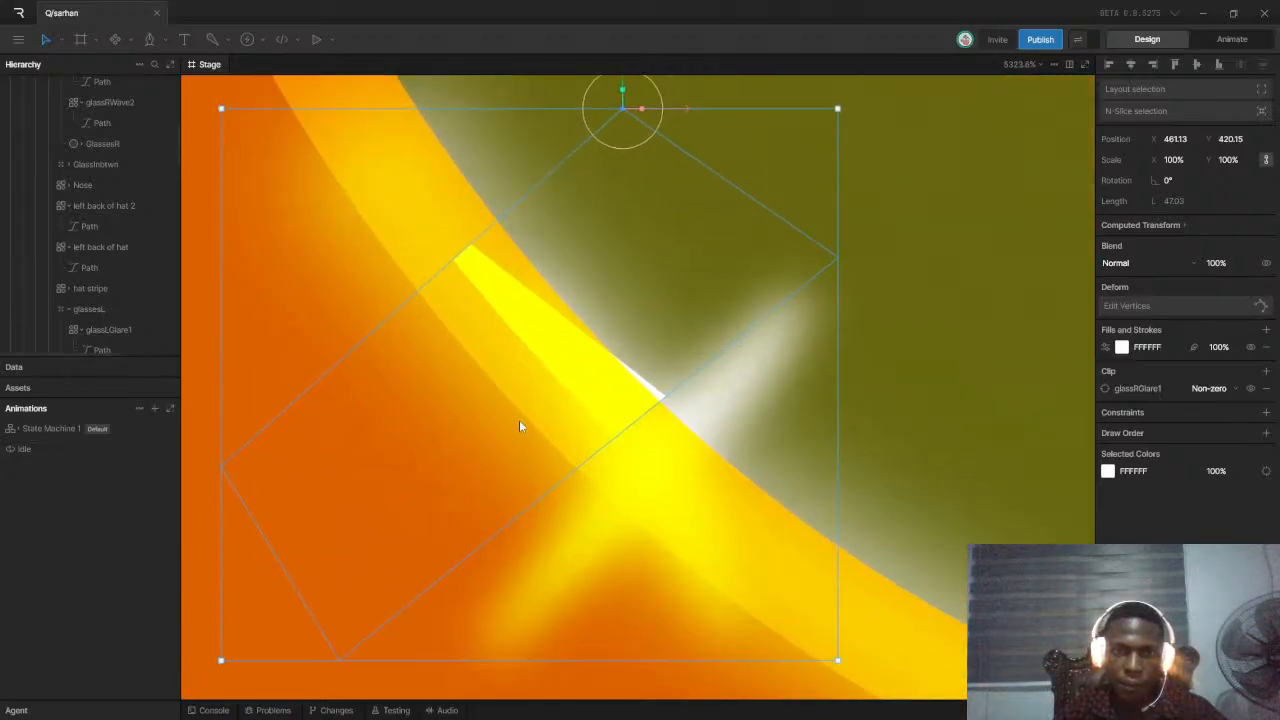
{"action": "scroll", "coordinate": [520, 420], "scroll_direction": "down", "scroll_amount": 5}
{"action": "scroll", "coordinate": [537, 398], "scroll_direction": "up", "scroll_amount": 1}
{"action": "left_click_drag", "start_coordinate": [549, 391], "coordinate": [490, 321]}
{"action": "scroll", "coordinate": [492, 322], "scroll_direction": "down", "scroll_amount": 3}
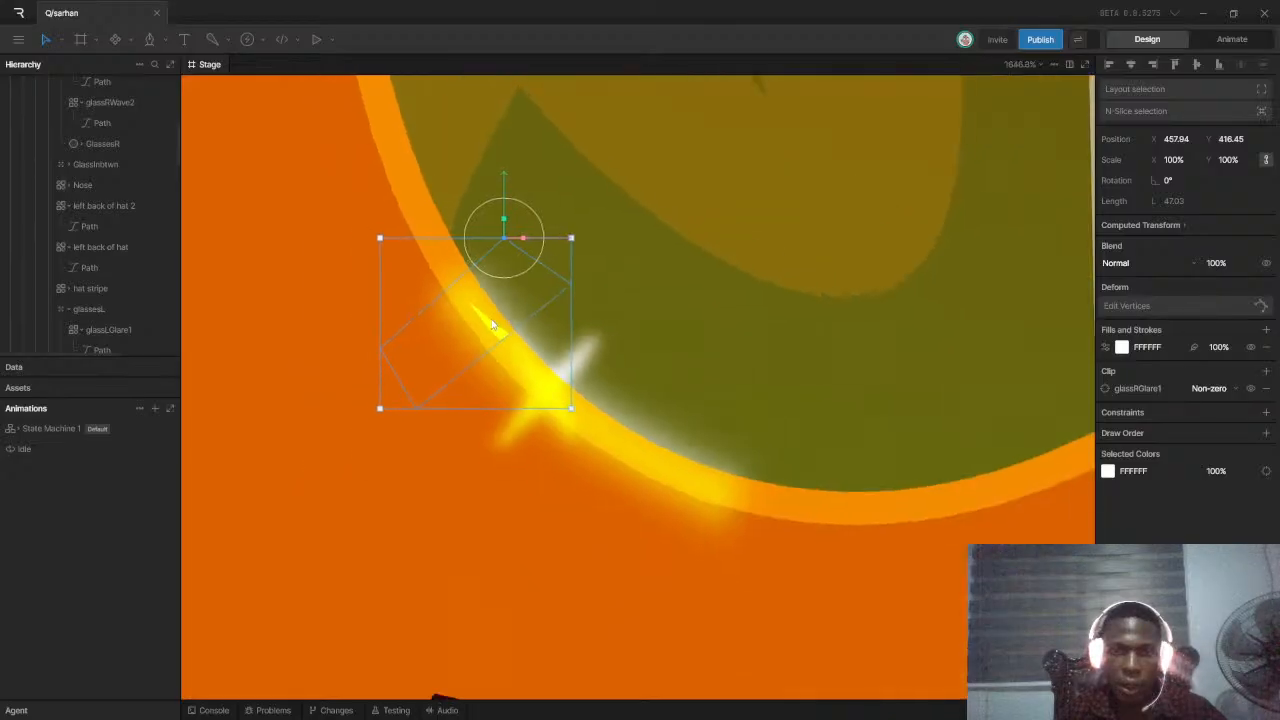
{"action": "scroll", "coordinate": [537, 349], "scroll_direction": "up", "scroll_amount": 1}
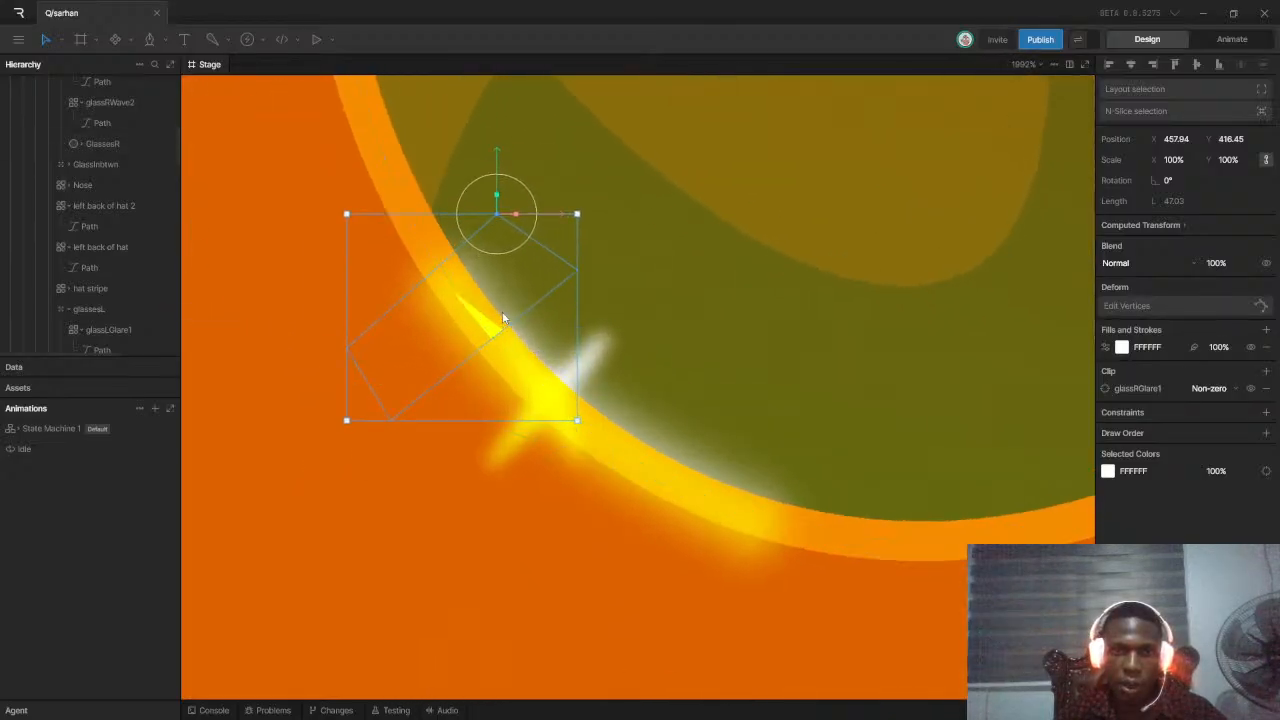
{"action": "left_click_drag", "start_coordinate": [503, 318], "coordinate": [519, 353]}
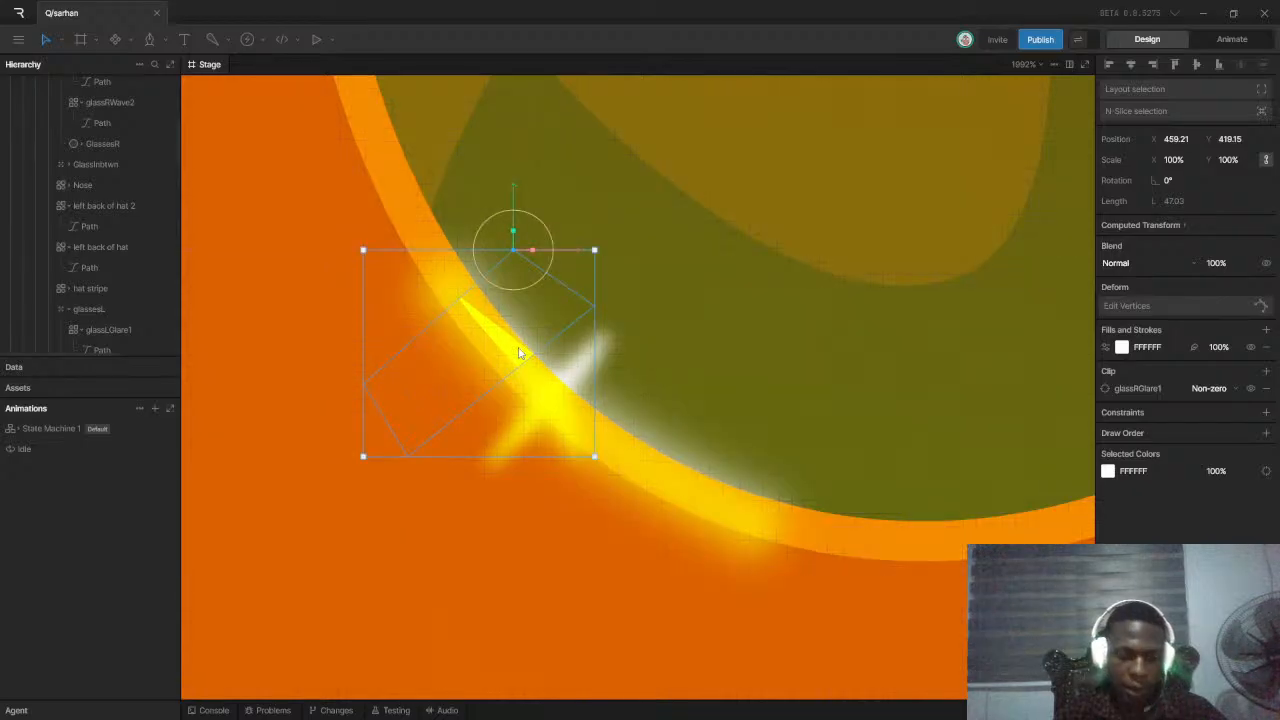
Undo the bar's moves along the rim and its clipping to the glare stroke
{"action": "key", "text": "ctrl+z"}
{"action": "key", "text": "ctrl+z"}
{"action": "key", "text": "ctrl+z"}
{"action": "key", "text": "ctrl+z"}
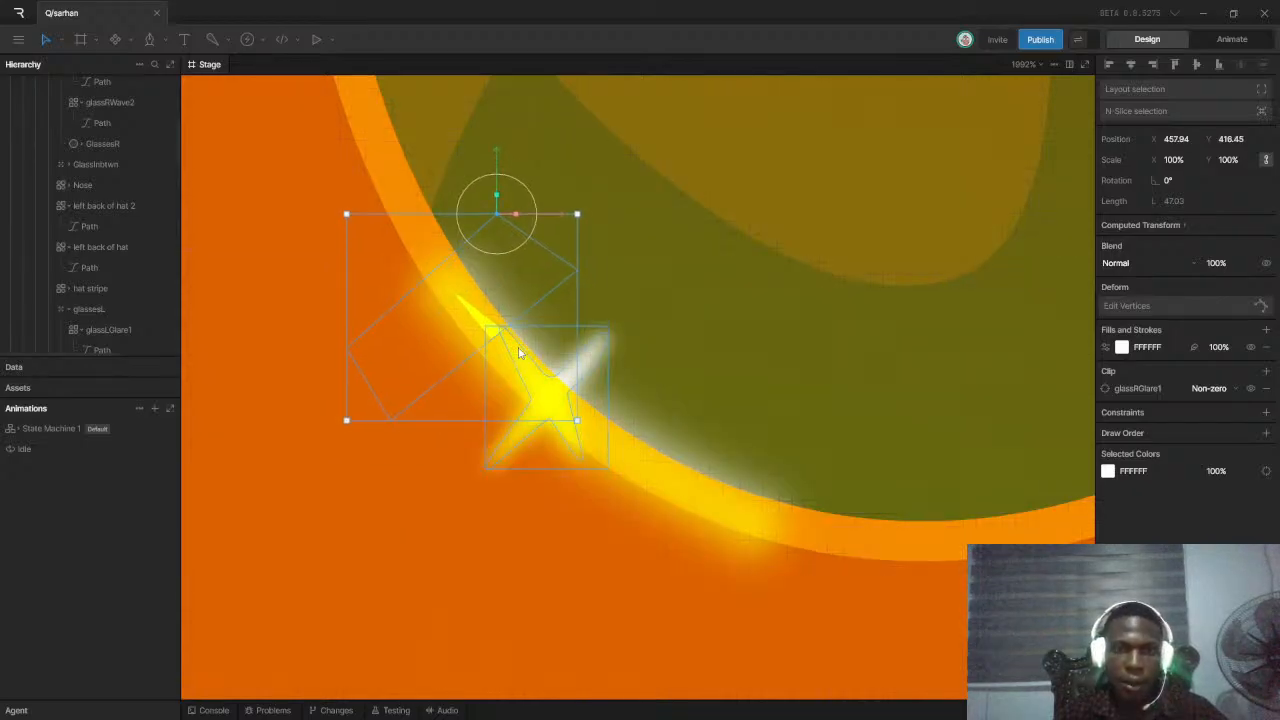
Move the glassRGlare1 glare stroke slightly outward across the rim to about X -43.83, Y 47.35
{"action": "left_click", "coordinate": [535, 524]}
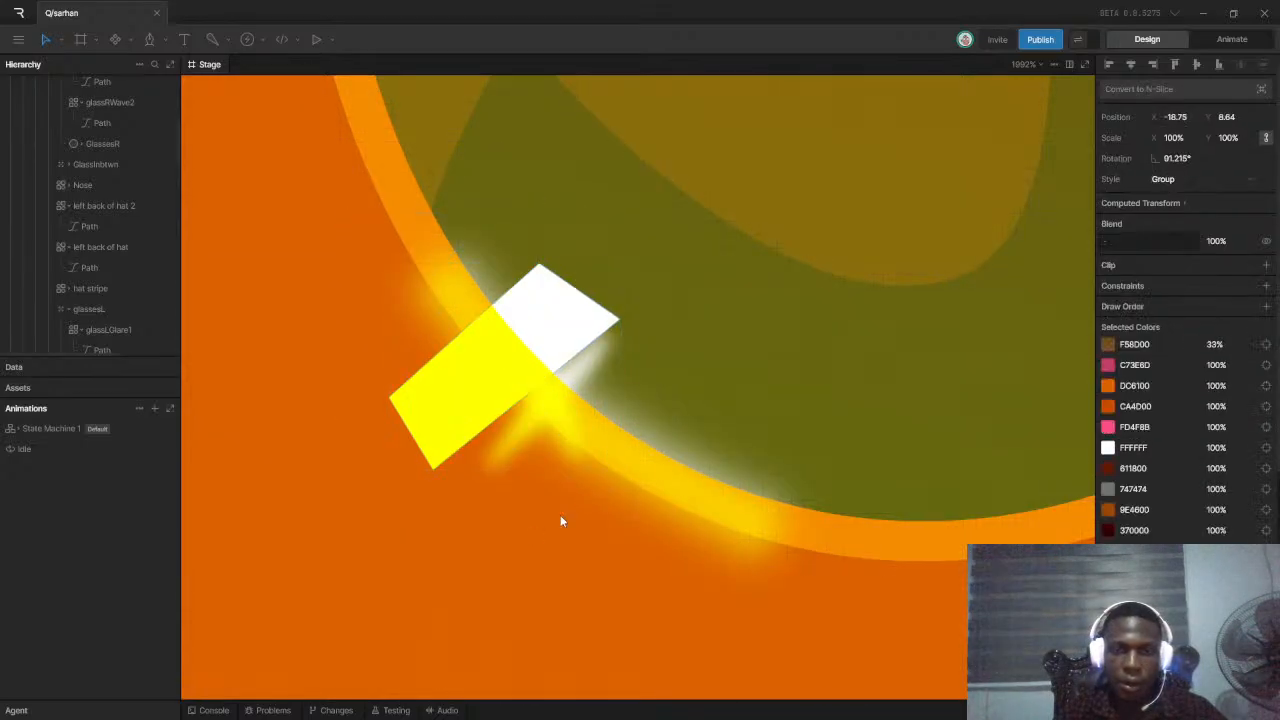
{"action": "left_click", "coordinate": [677, 482]}
{"action": "scroll", "coordinate": [547, 376], "scroll_direction": "up", "scroll_amount": 1}
{"action": "scroll", "coordinate": [547, 376], "scroll_direction": "up", "scroll_amount": 1}
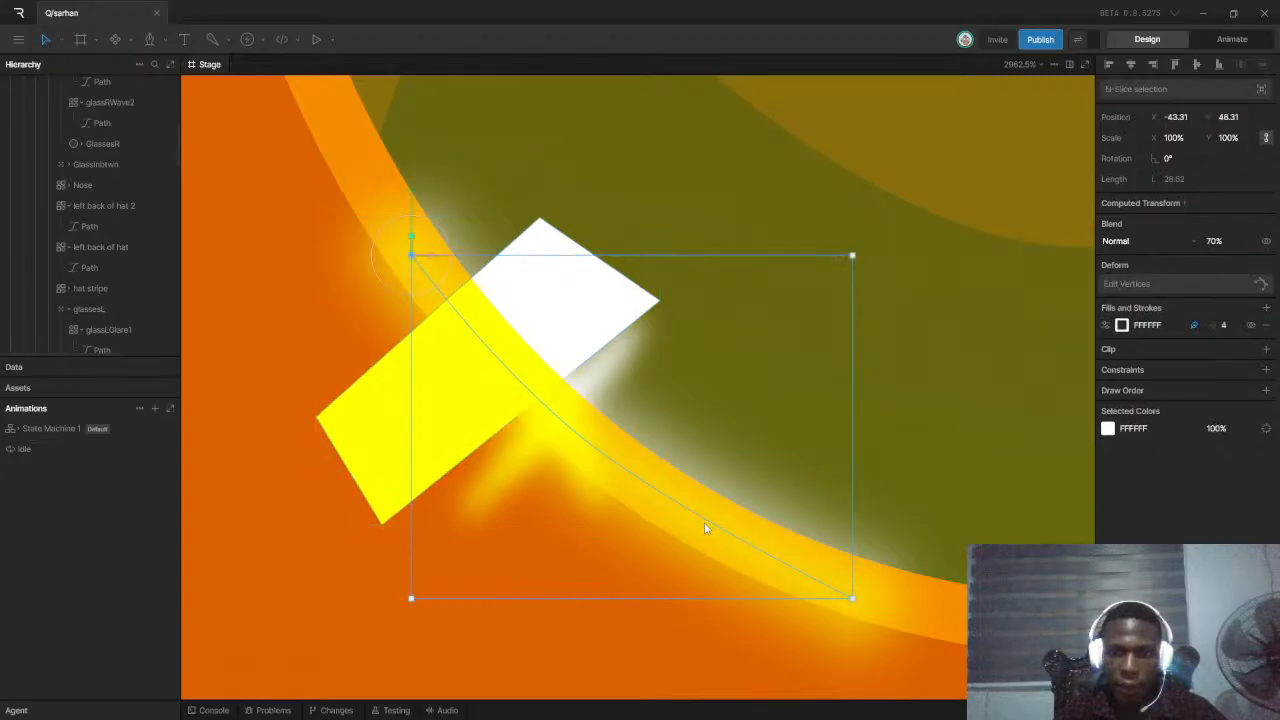
{"action": "left_click_drag", "start_coordinate": [704, 524], "coordinate": [694, 546]}
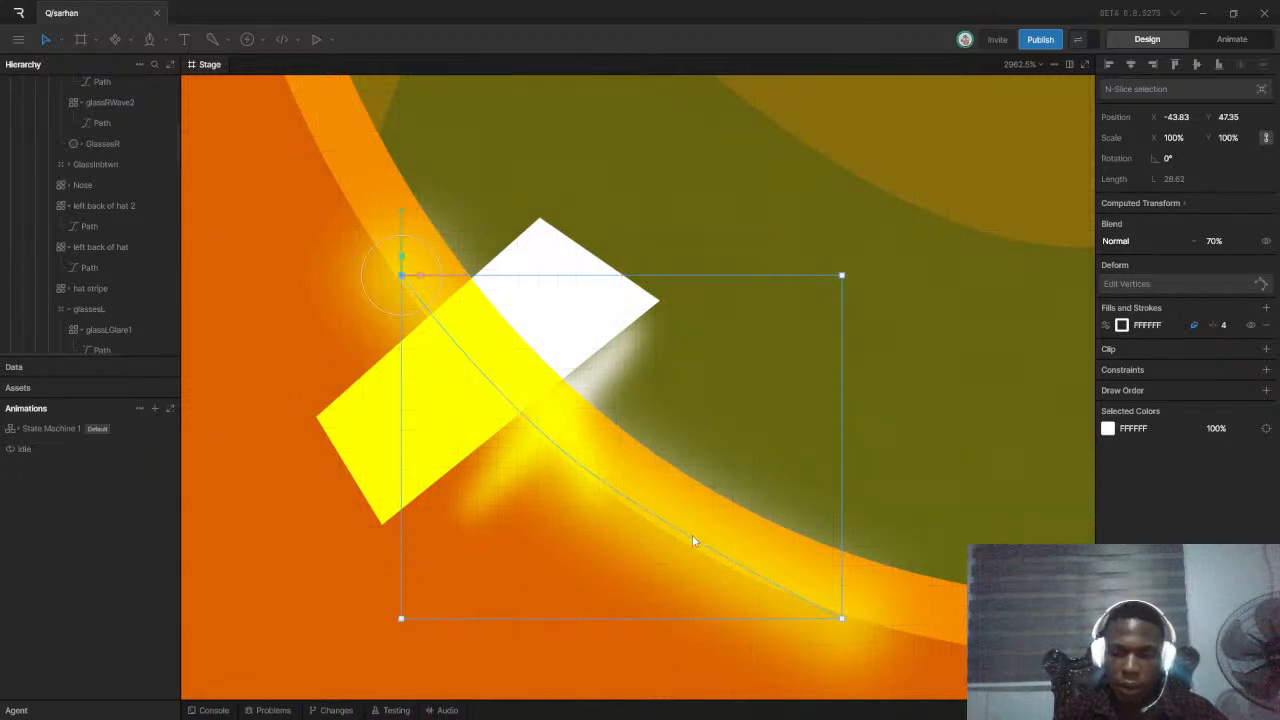
Edit the glare stroke's path, nudging its middle point to about 7.92, 8.99 and its upper end point to about -0.14, 0.24
{"action": "double_click", "coordinate": [693, 540]}
{"action": "scroll", "coordinate": [565, 445], "scroll_direction": "up", "scroll_amount": 2}
{"action": "scroll", "coordinate": [565, 445], "scroll_direction": "down", "scroll_amount": 1}
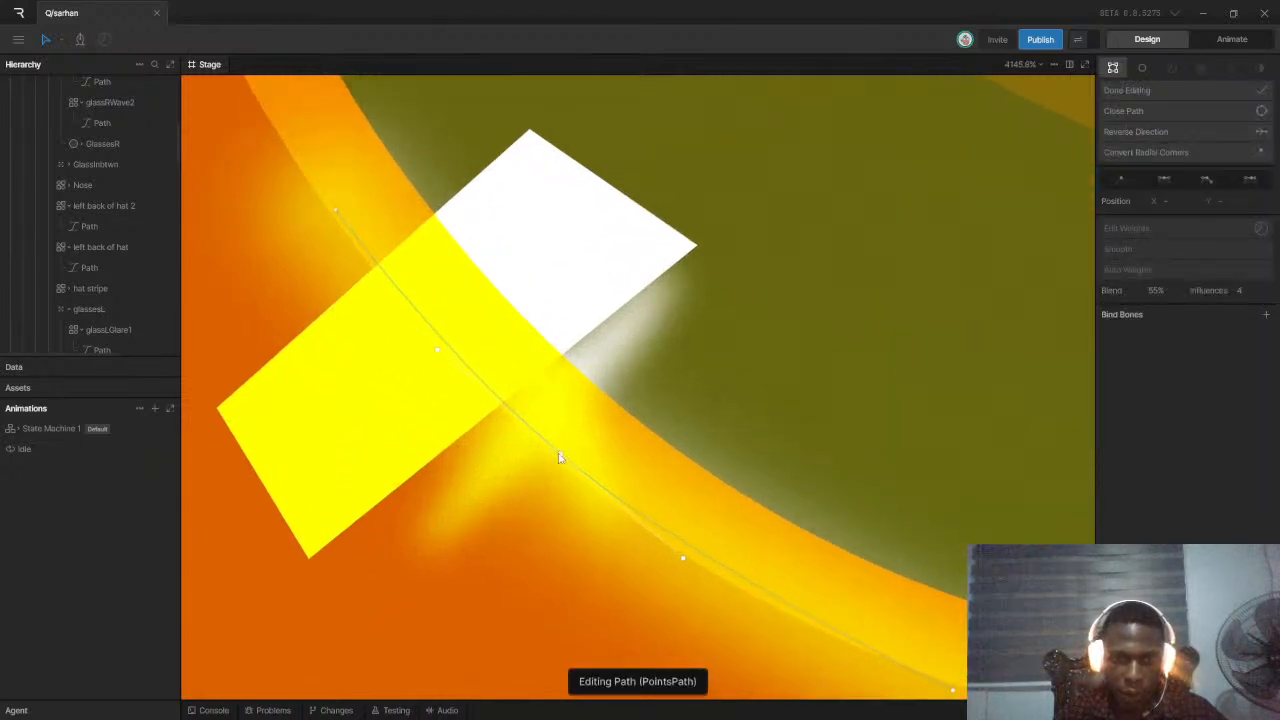
{"action": "left_click", "coordinate": [555, 461]}
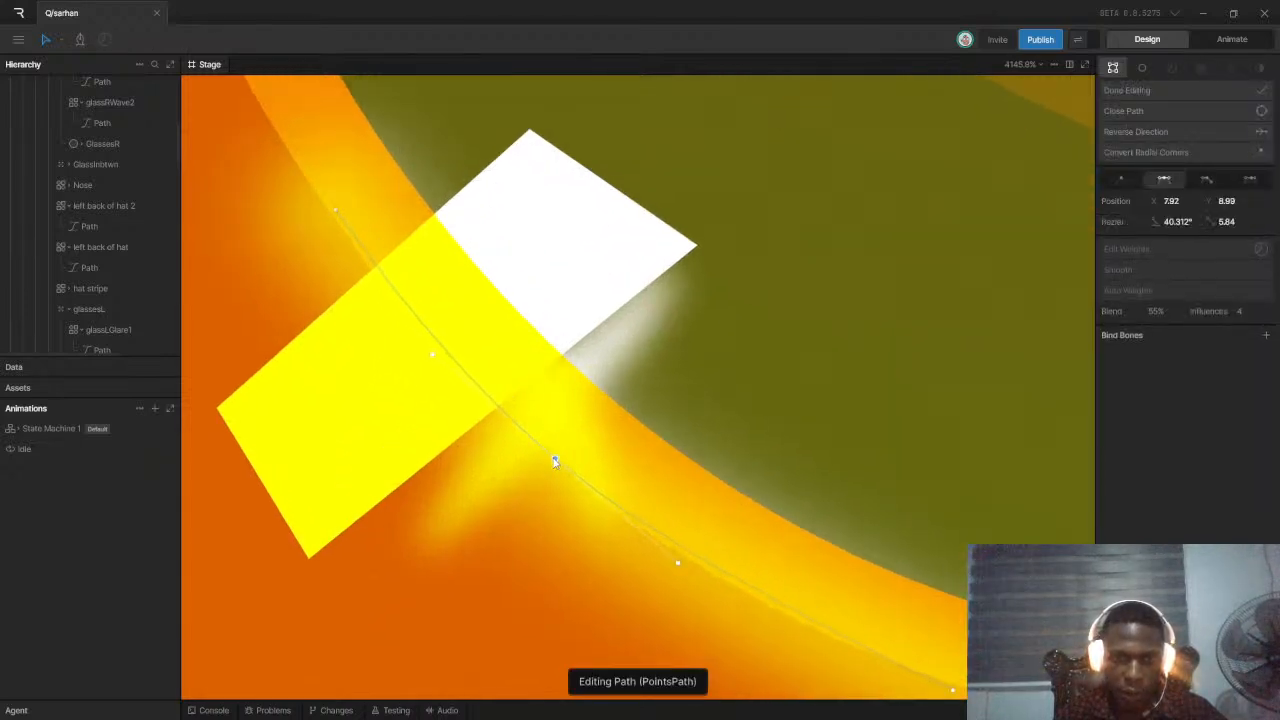
{"action": "left_click", "coordinate": [335, 212]}
{"action": "scroll", "coordinate": [352, 216], "scroll_direction": "down", "scroll_amount": 3}
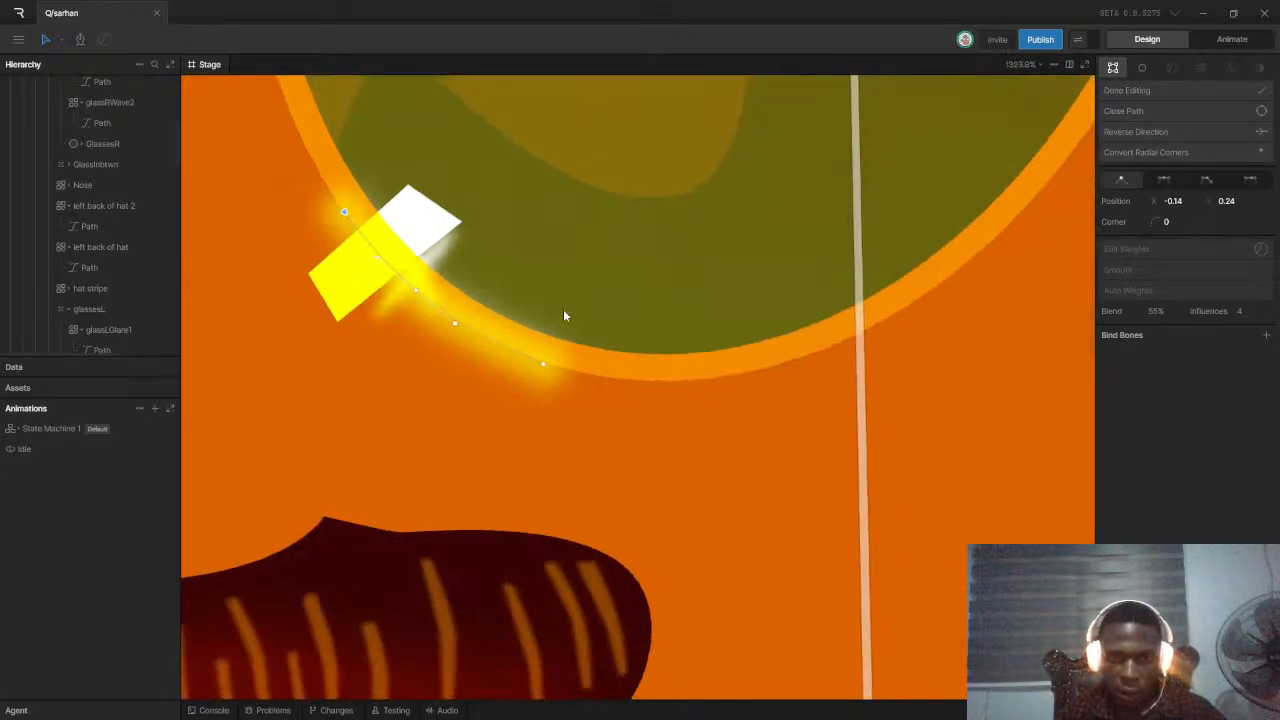
Fit the glare path to the rim's outer edge, moving its middle point to about 8.12, 9.31 and its lower end to about 22.6, 17.26
{"action": "scroll", "coordinate": [563, 309], "scroll_direction": "up", "scroll_amount": 1}
{"action": "scroll", "coordinate": [541, 384], "scroll_direction": "up", "scroll_amount": 2}
{"action": "scroll", "coordinate": [528, 516], "scroll_direction": "up", "scroll_amount": 5}
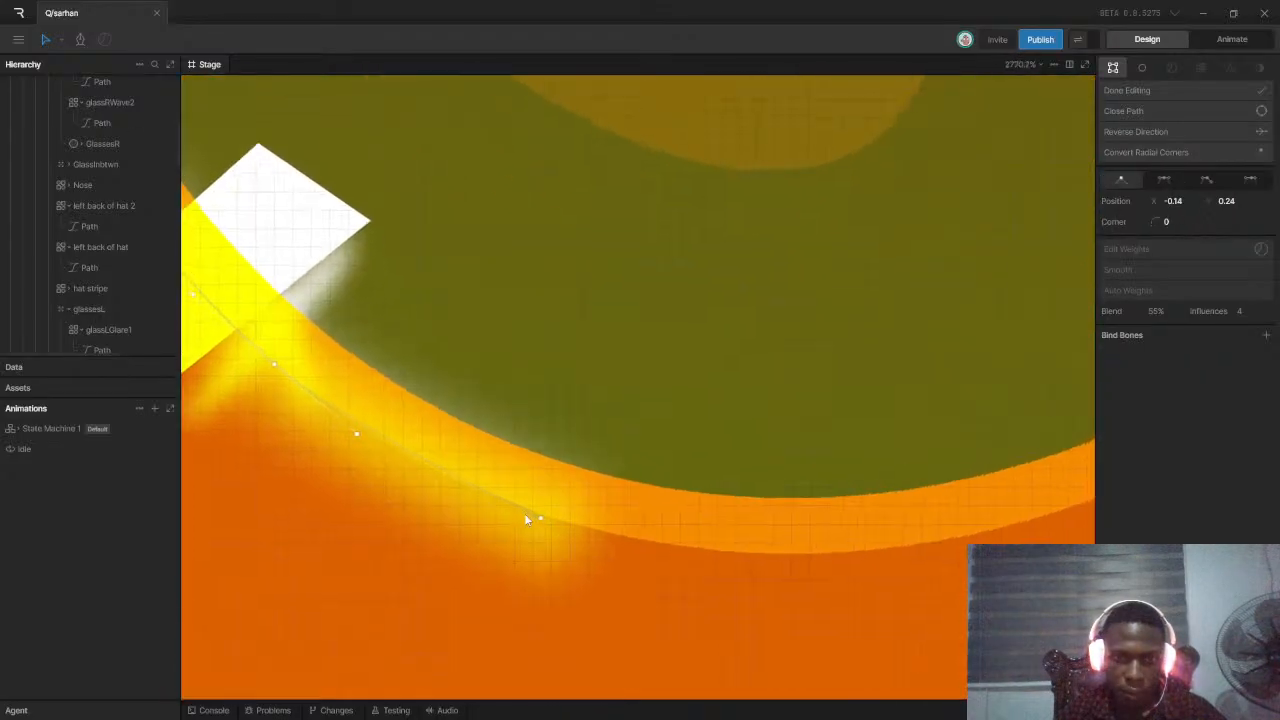
{"action": "left_click_drag", "start_coordinate": [239, 343], "coordinate": [243, 344]}
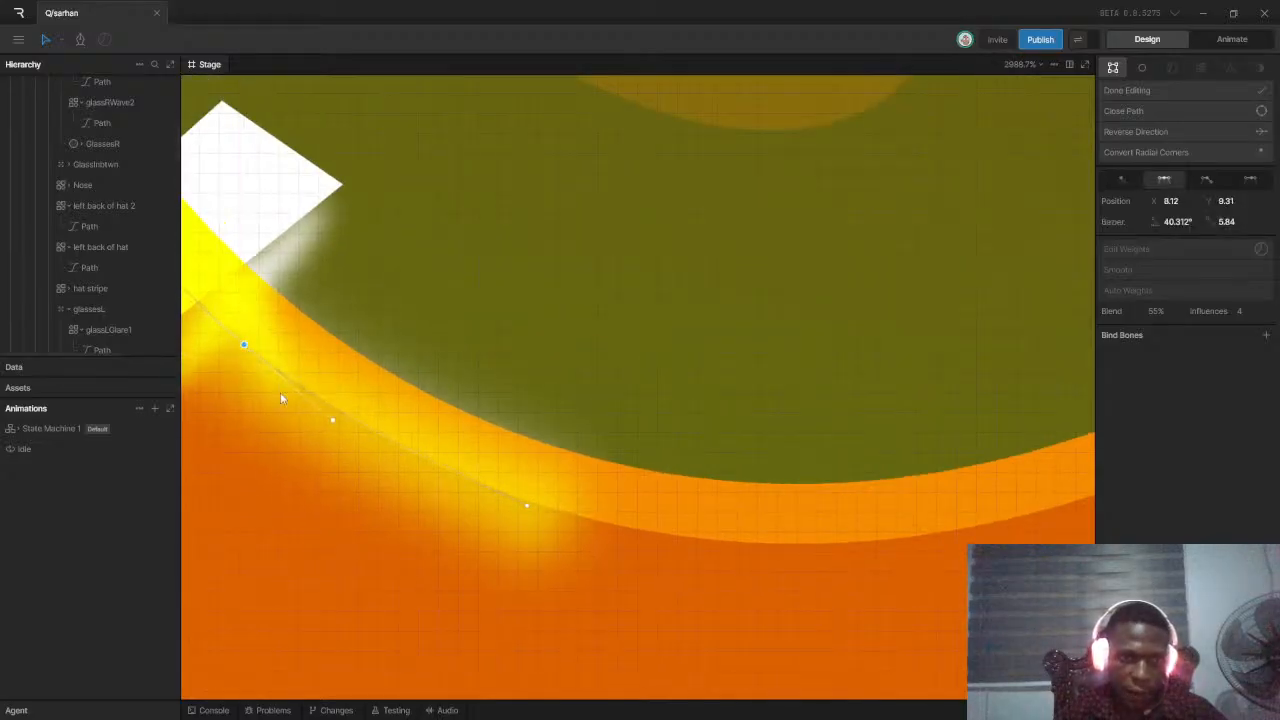
{"action": "left_click_drag", "start_coordinate": [332, 420], "coordinate": [333, 425]}
{"action": "scroll", "coordinate": [635, 472], "scroll_direction": "down", "scroll_amount": 3}
{"action": "scroll", "coordinate": [590, 497], "scroll_direction": "up", "scroll_amount": 5}
{"action": "left_click", "coordinate": [571, 496]}
{"action": "left_click_drag", "start_coordinate": [571, 497], "coordinate": [582, 490]}
{"action": "scroll", "coordinate": [250, 363], "scroll_direction": "down", "scroll_amount": 4}
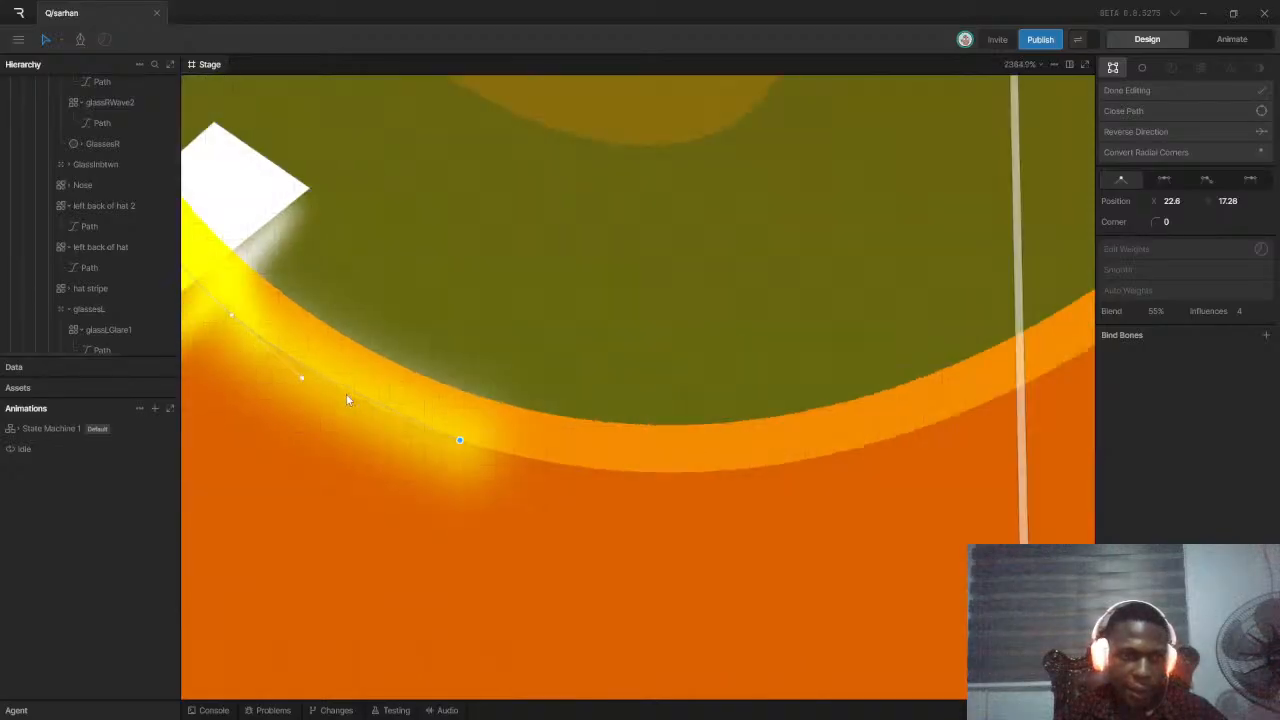
Adjust the curve handles of the glare path's middle point to about 44.08° and 6.24 long
{"action": "left_click_drag", "start_coordinate": [312, 385], "coordinate": [313, 389]}
{"action": "scroll", "coordinate": [710, 476], "scroll_direction": "down", "scroll_amount": 1}
{"action": "scroll", "coordinate": [301, 270], "scroll_direction": "down", "scroll_amount": 2}
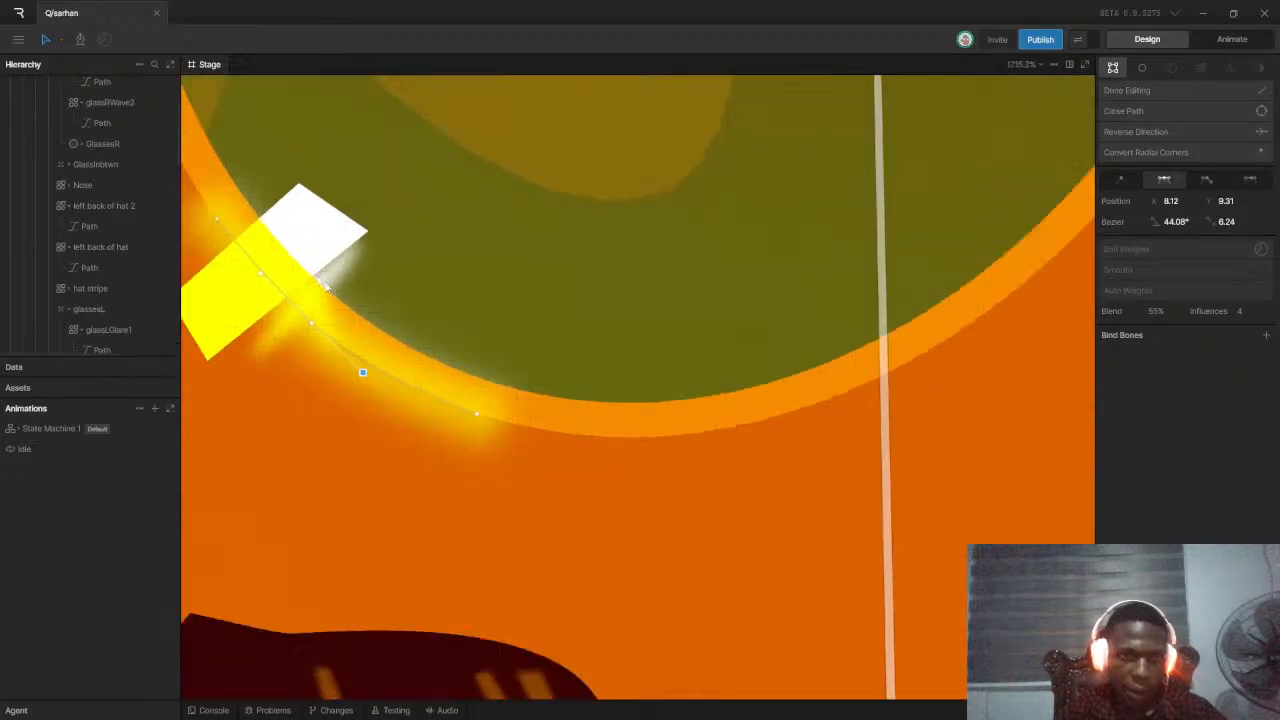
{"action": "scroll", "coordinate": [214, 226], "scroll_direction": "up", "scroll_amount": 2}
{"action": "scroll", "coordinate": [196, 216], "scroll_direction": "down", "scroll_amount": 4}
{"action": "scroll", "coordinate": [163, 177], "scroll_direction": "up", "scroll_amount": 3}
{"action": "scroll", "coordinate": [225, 218], "scroll_direction": "up", "scroll_amount": 2}
{"action": "scroll", "coordinate": [312, 263], "scroll_direction": "up", "scroll_amount": 7}
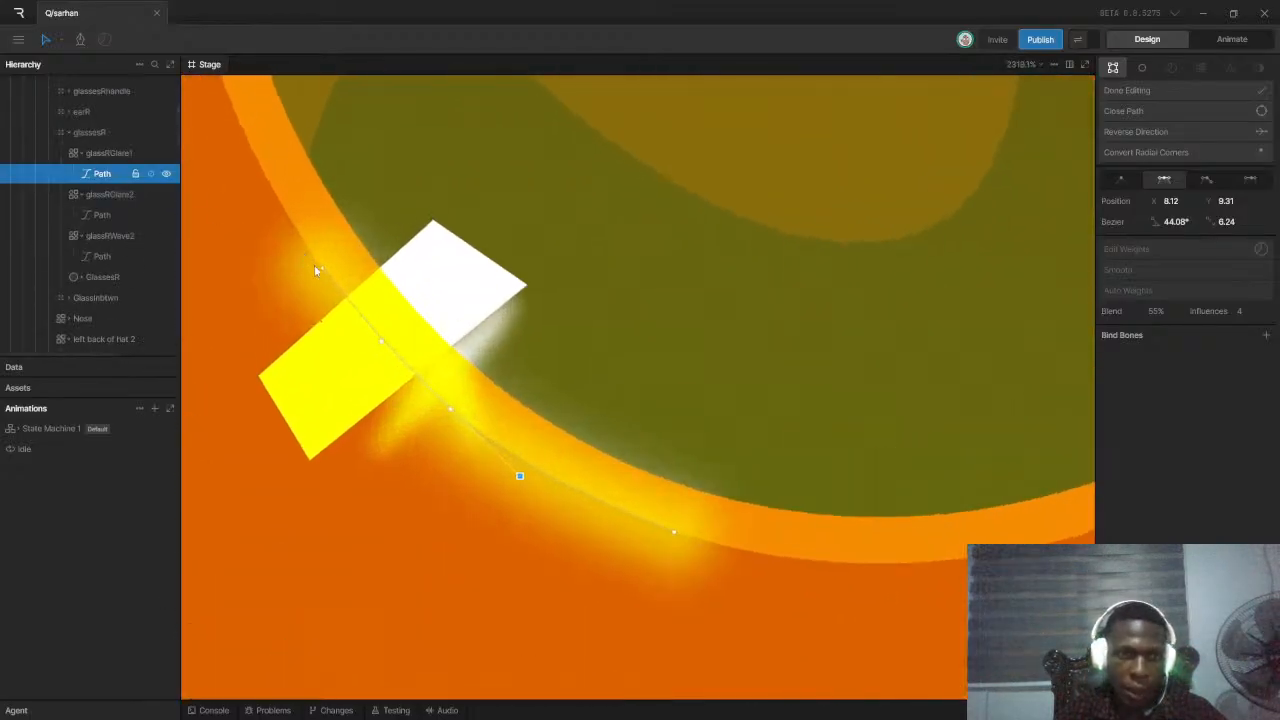
Extend the glare path with the Pen tool along the rim's inner edge, adding a curved middle point, and close it at its upper outer end
{"action": "left_click", "coordinate": [79, 40]}
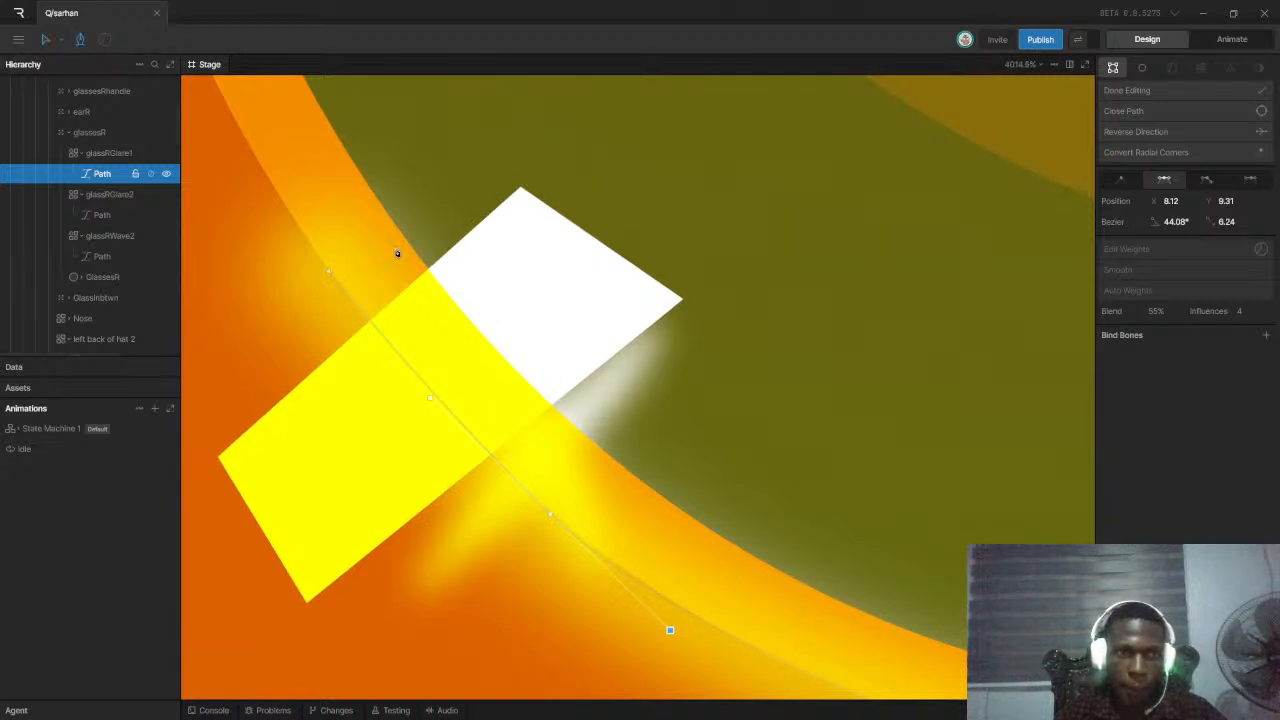
{"action": "scroll", "coordinate": [375, 275], "scroll_direction": "down", "scroll_amount": 5}
{"action": "scroll", "coordinate": [620, 420], "scroll_direction": "up", "scroll_amount": 2}
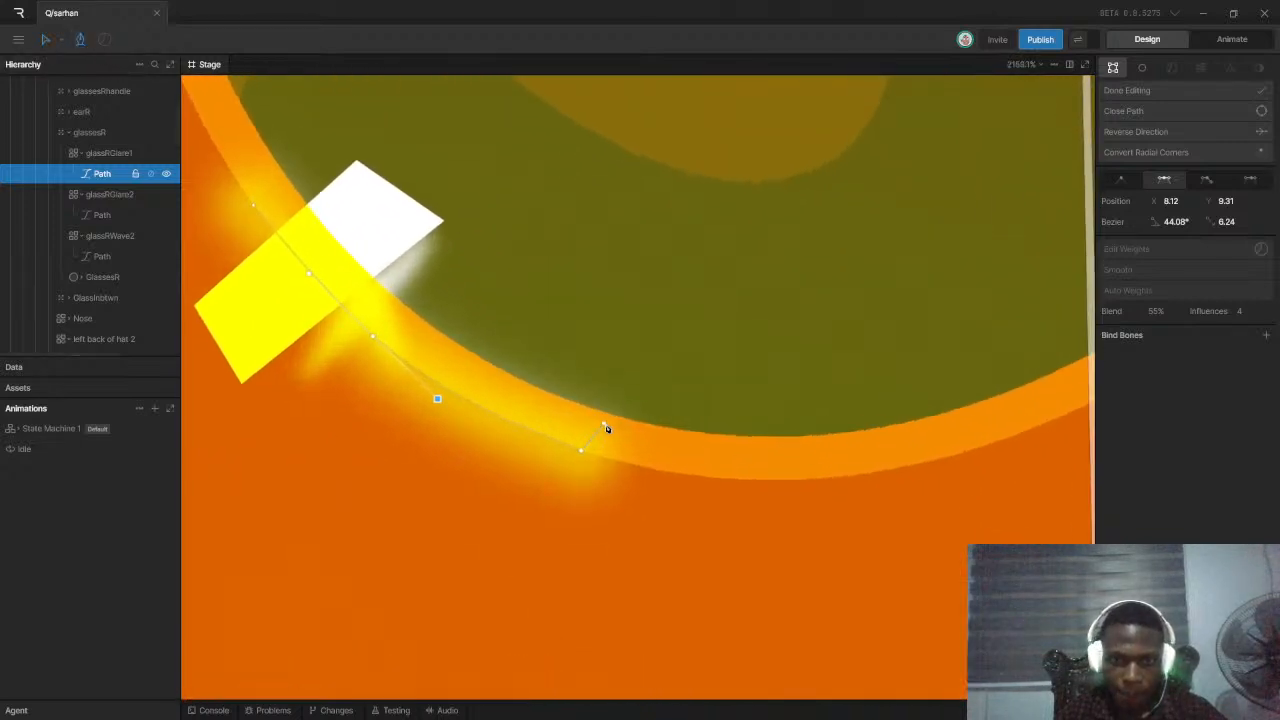
{"action": "left_click", "coordinate": [599, 413]}
{"action": "left_click_drag", "start_coordinate": [367, 276], "coordinate": [295, 193]}
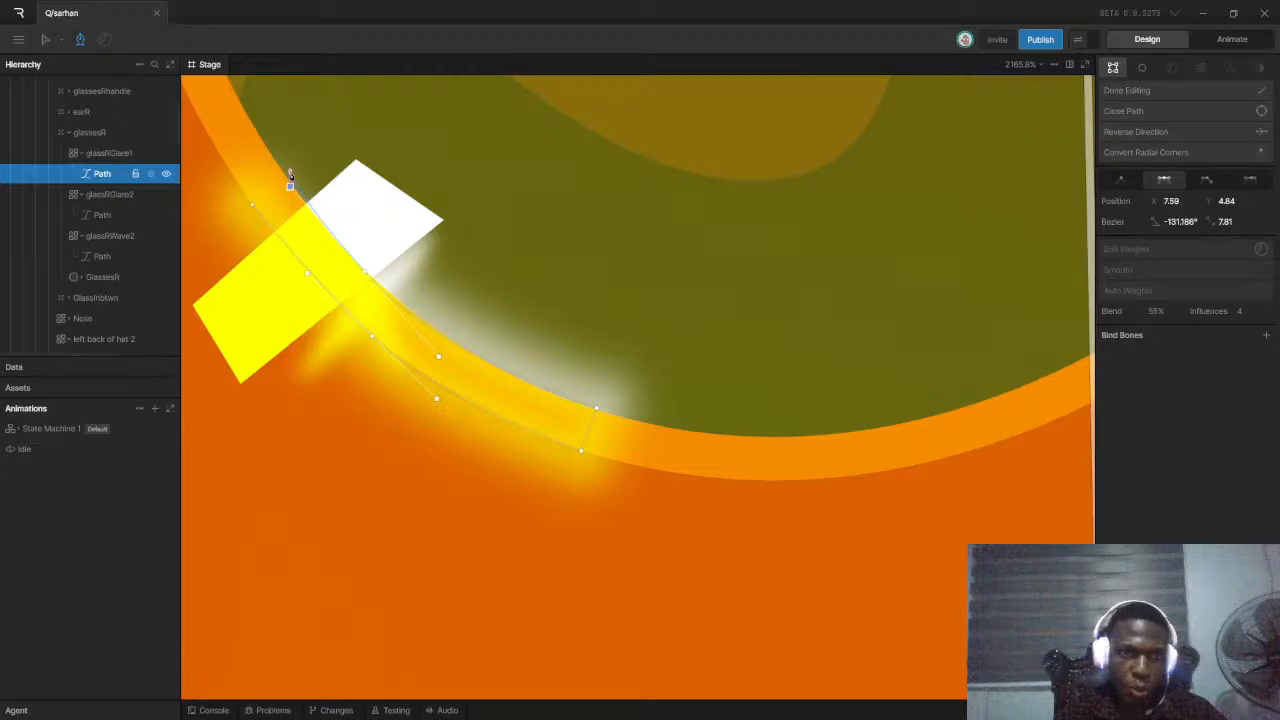
{"action": "left_click", "coordinate": [253, 207]}
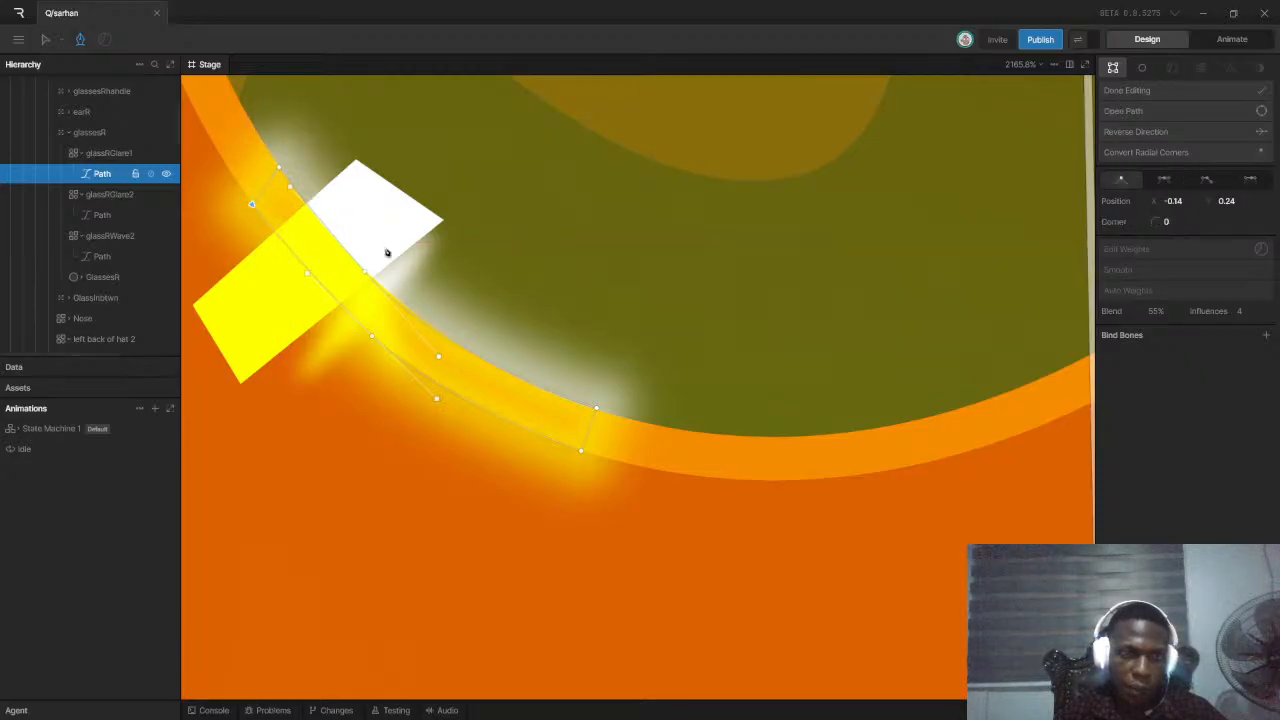
Fit the path's inner edge to the rim, moving its middle point to about 7.59, 4.67 and its lower point to about 23.75, 14.49
{"action": "scroll", "coordinate": [410, 270], "scroll_direction": "down", "scroll_amount": 3}
{"action": "scroll", "coordinate": [352, 291], "scroll_direction": "up", "scroll_amount": 4}
{"action": "scroll", "coordinate": [309, 193], "scroll_direction": "up", "scroll_amount": 3}
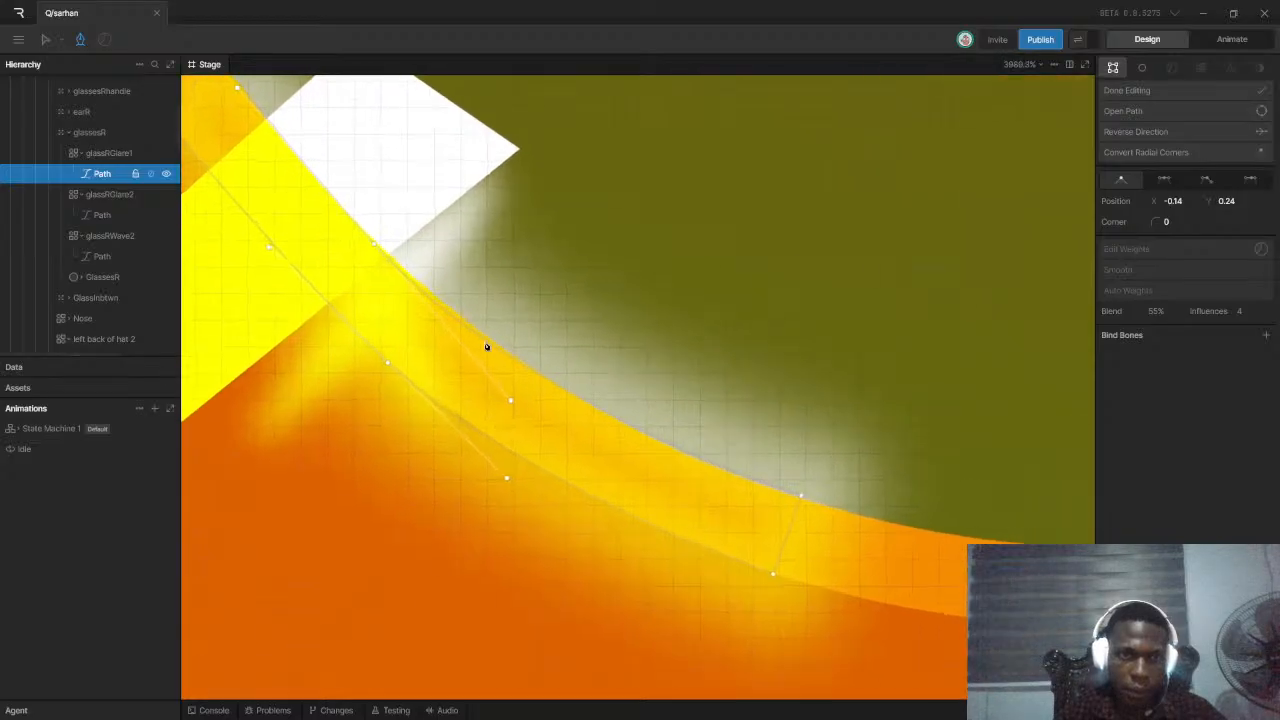
{"action": "left_click", "coordinate": [45, 39]}
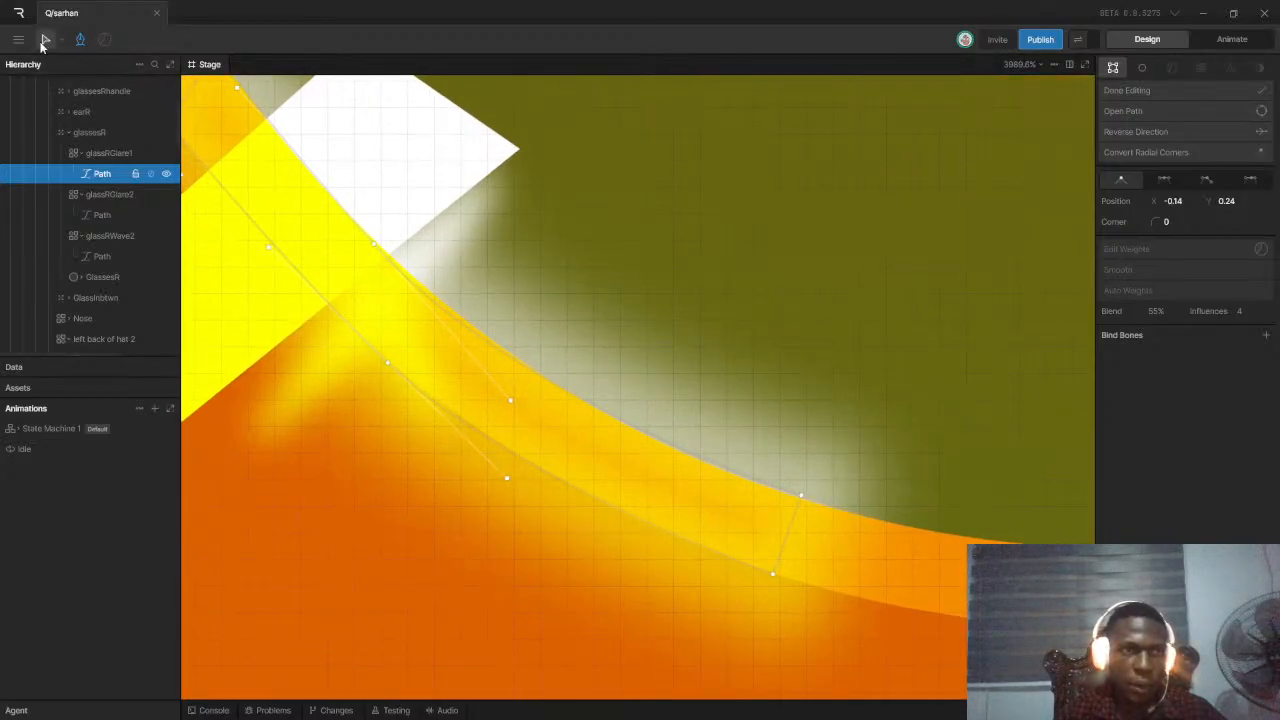
{"action": "left_click_drag", "start_coordinate": [511, 402], "coordinate": [527, 395]}
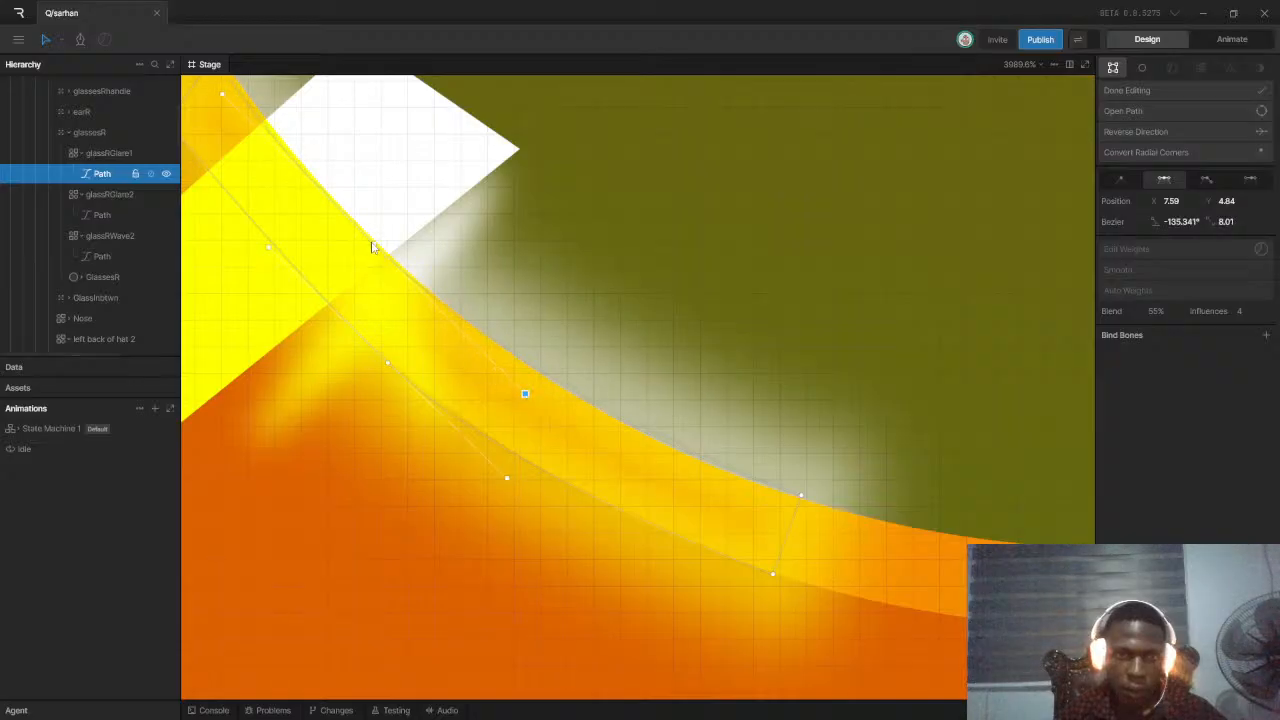
{"action": "left_click_drag", "start_coordinate": [373, 247], "coordinate": [375, 243]}
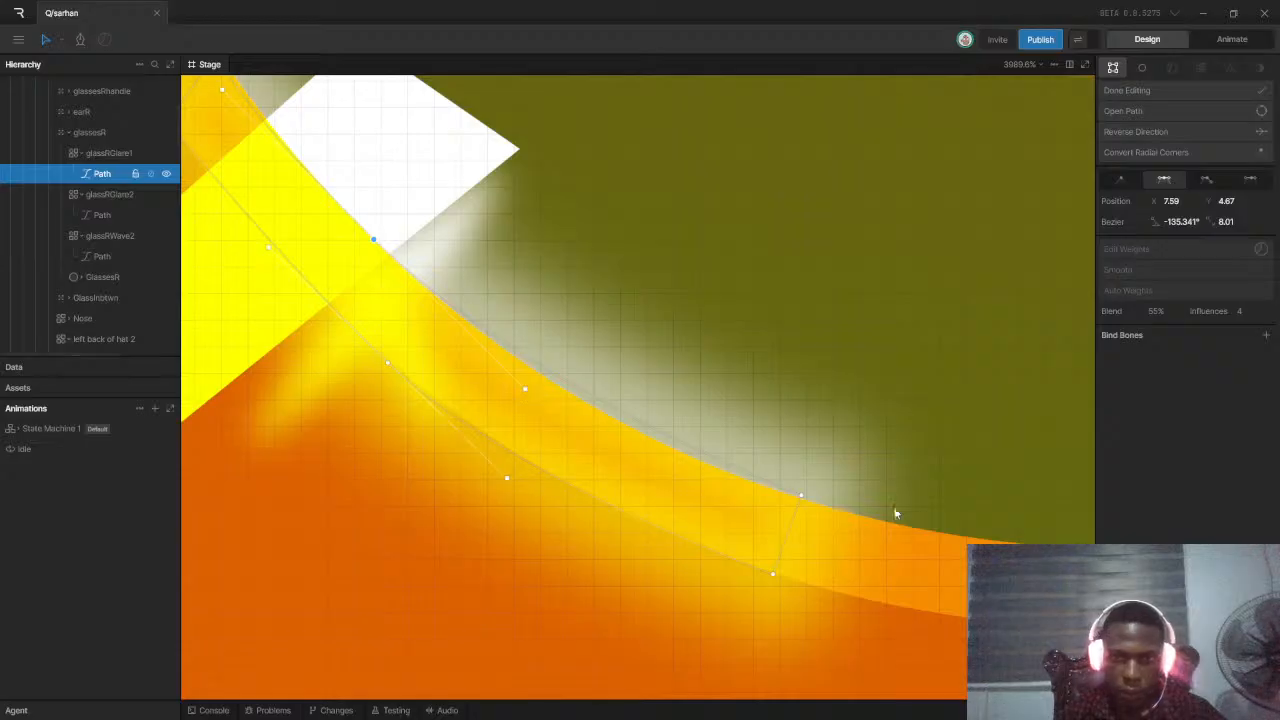
{"action": "left_click", "coordinate": [802, 499]}
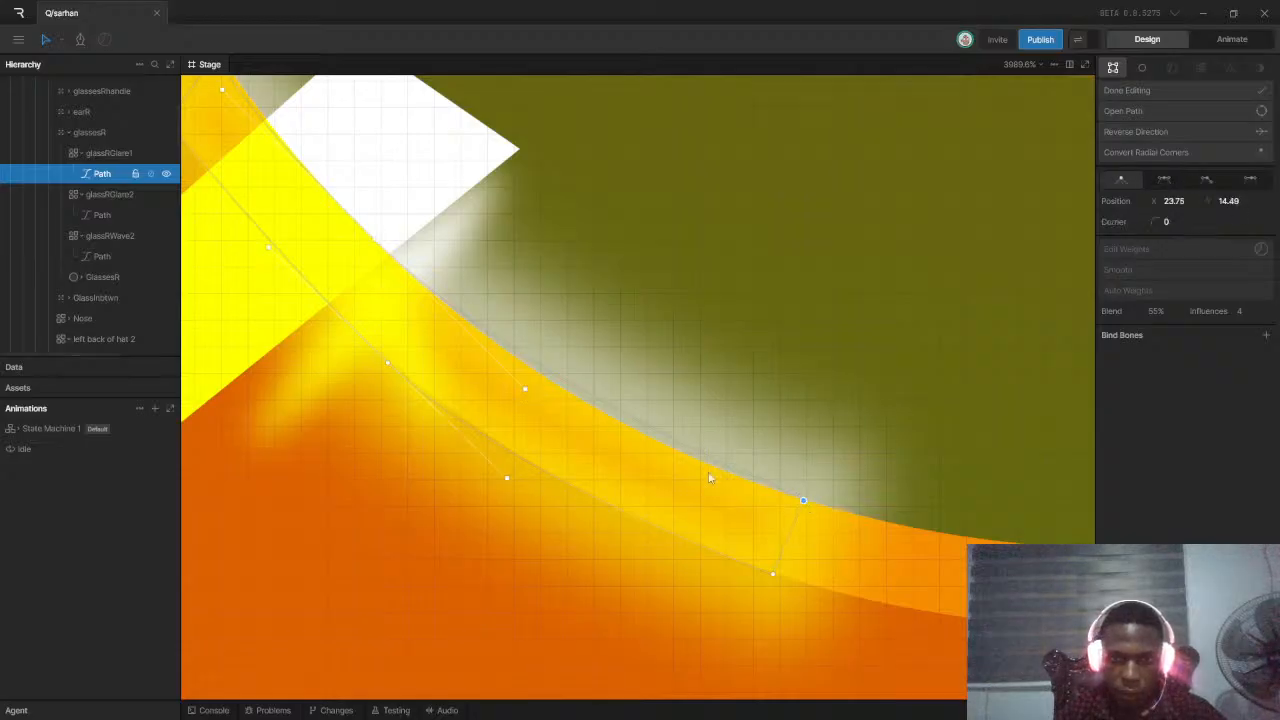
{"action": "left_click_drag", "start_coordinate": [526, 391], "coordinate": [529, 409]}
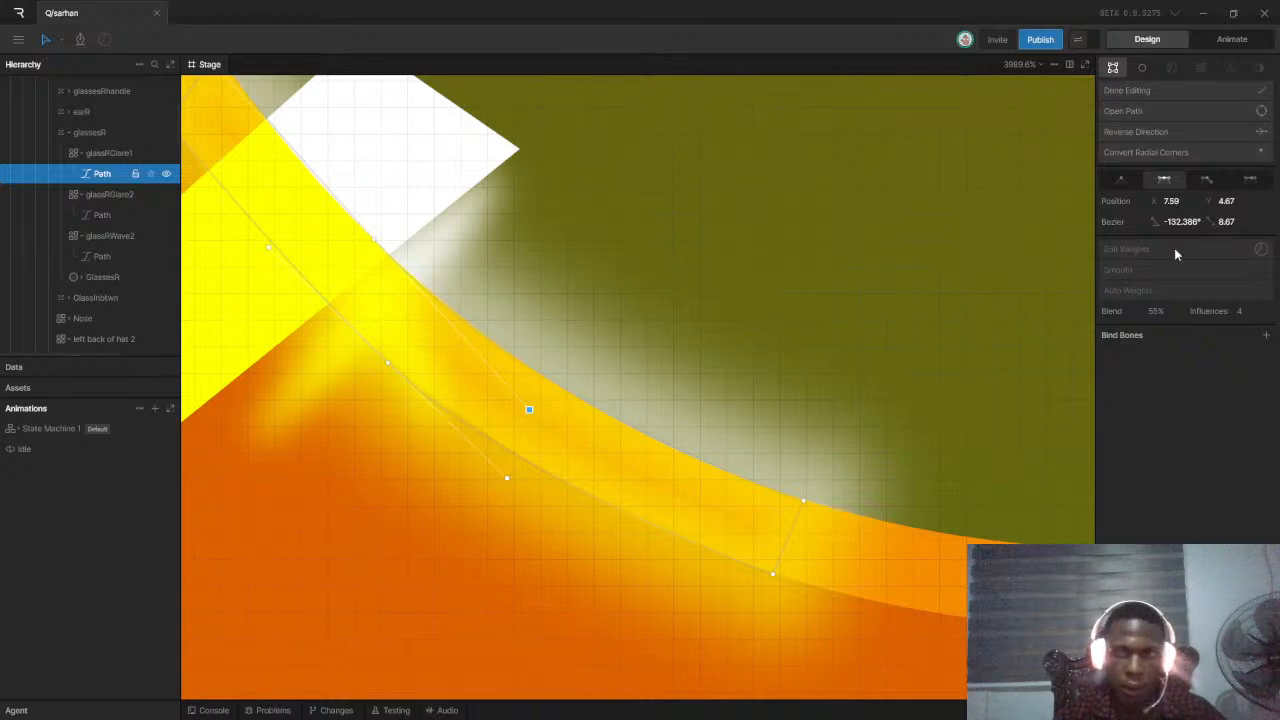
Adjust the outer middle point's curve handles to about 40.65° and 6.28 long, and finish editing the glare path
{"action": "left_click", "coordinate": [505, 480]}
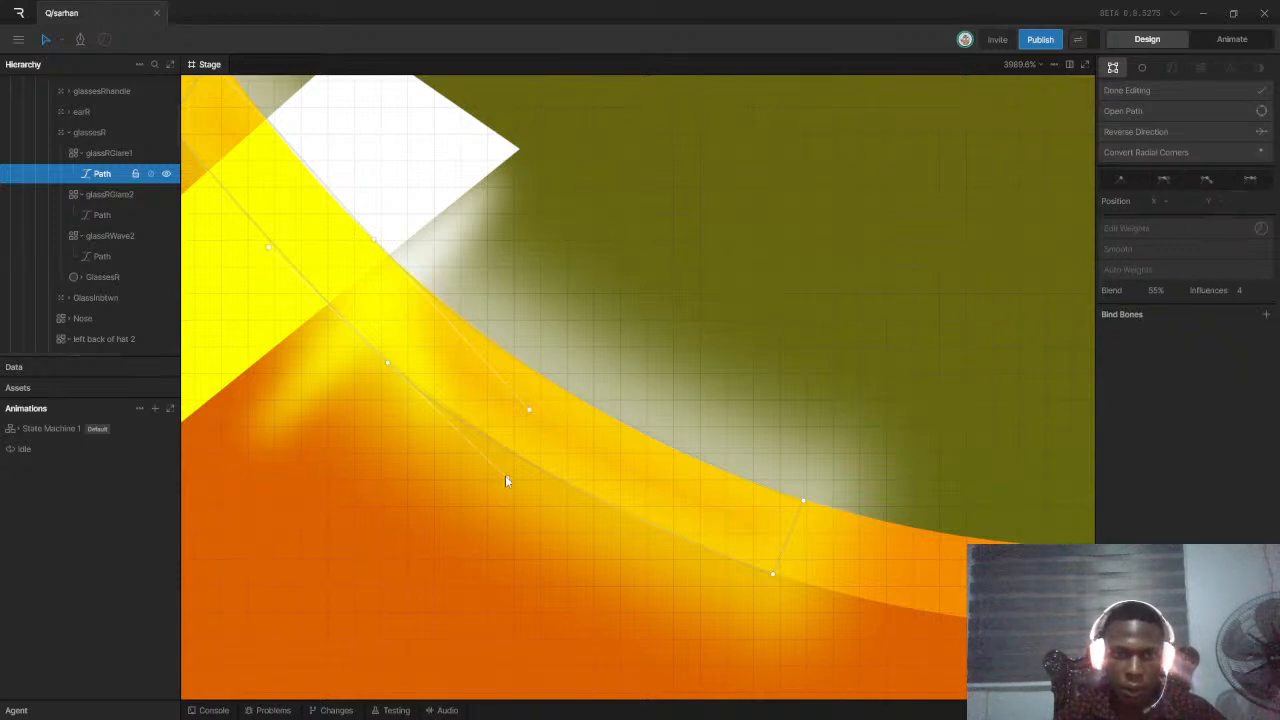
{"action": "left_click", "coordinate": [505, 479]}
{"action": "left_click_drag", "start_coordinate": [505, 479], "coordinate": [514, 475]}
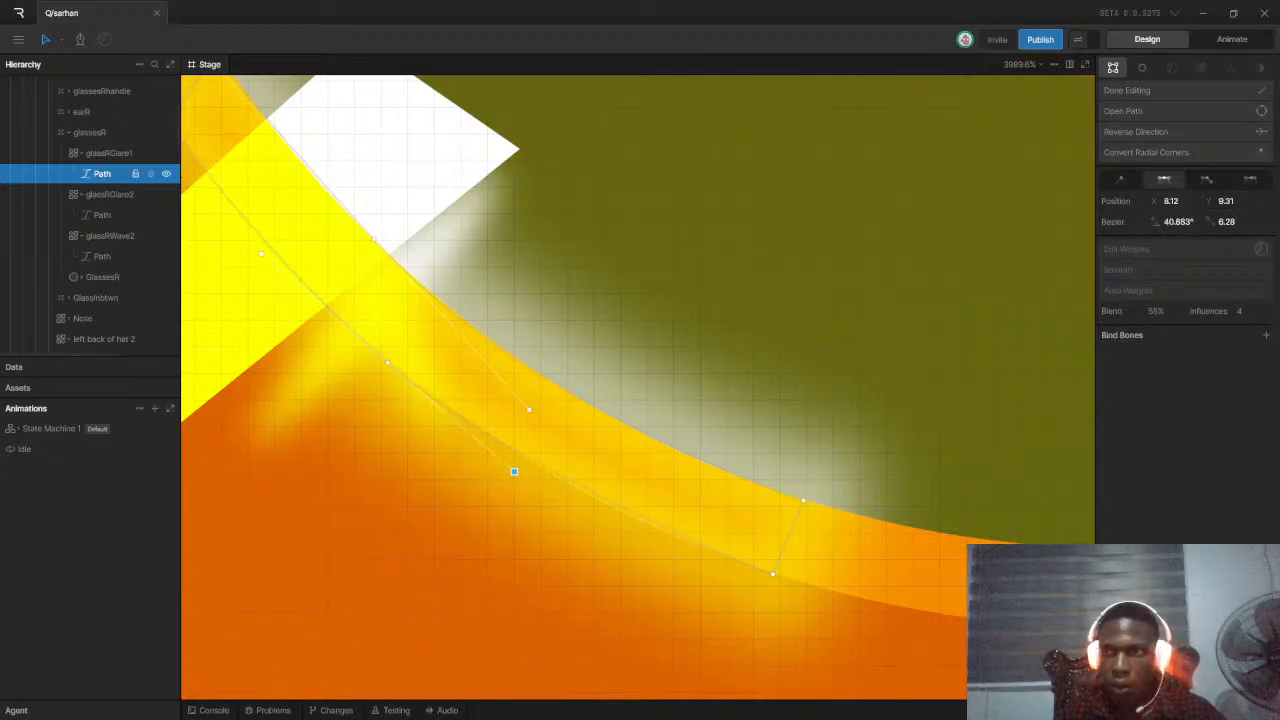
{"action": "left_click", "coordinate": [1262, 90]}
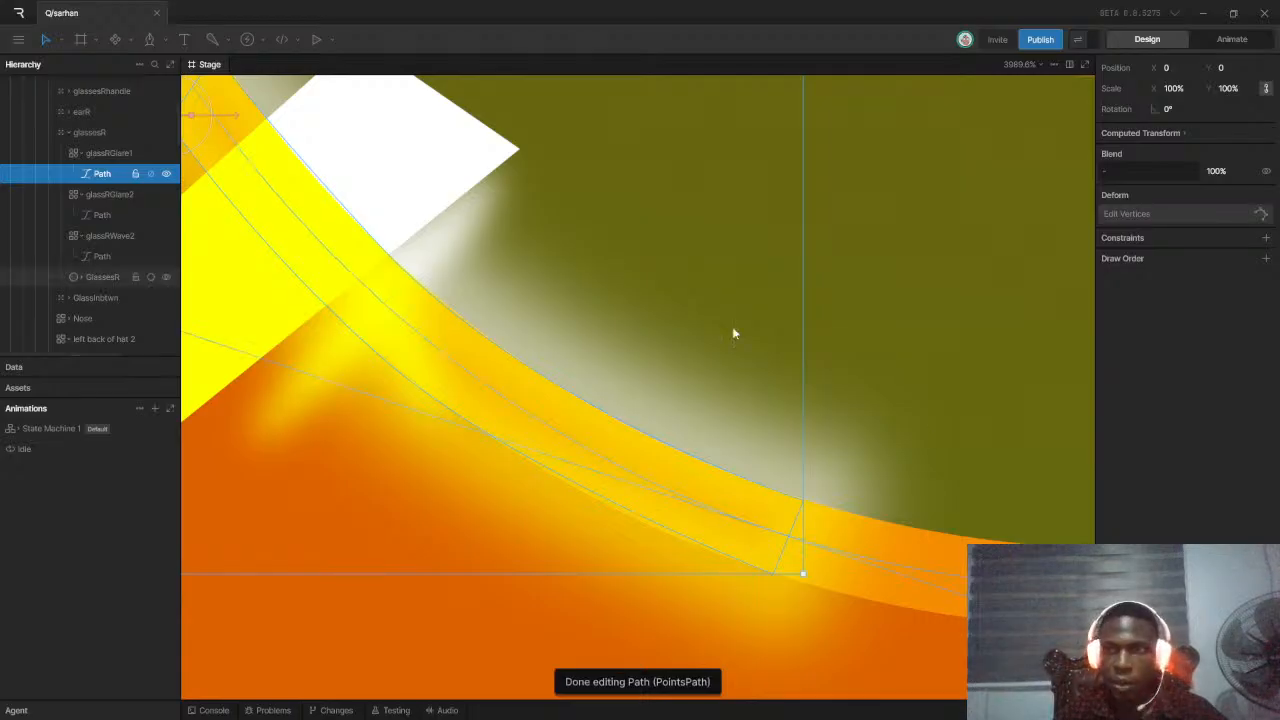
Reopen the glassRGlare1 path and adjust the inner middle point's handles to about -134.97°, 8.89 and the outer one's to about 42.93°, 6.34
{"action": "left_click", "coordinate": [104, 153]}
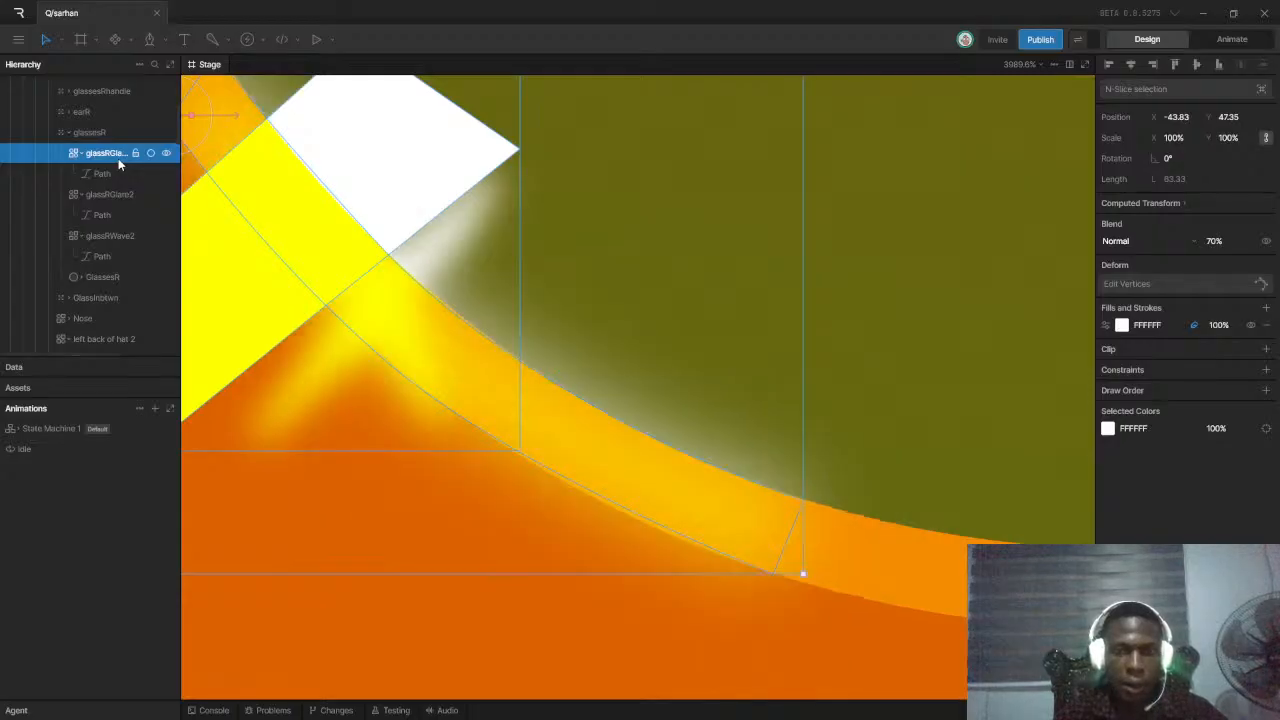
{"action": "scroll", "coordinate": [759, 504], "scroll_direction": "down", "scroll_amount": 2}
{"action": "scroll", "coordinate": [472, 330], "scroll_direction": "up", "scroll_amount": 1}
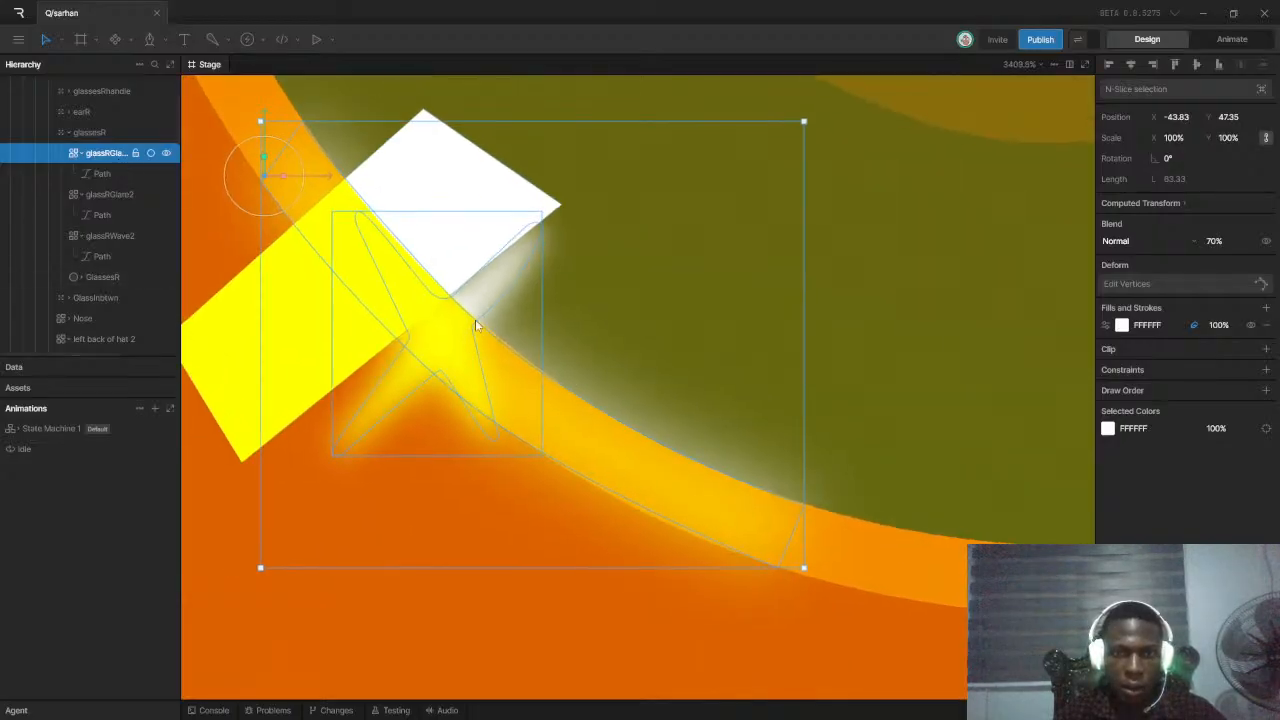
{"action": "scroll", "coordinate": [451, 300], "scroll_direction": "down", "scroll_amount": 1}
{"action": "scroll", "coordinate": [453, 305], "scroll_direction": "up", "scroll_amount": 5}
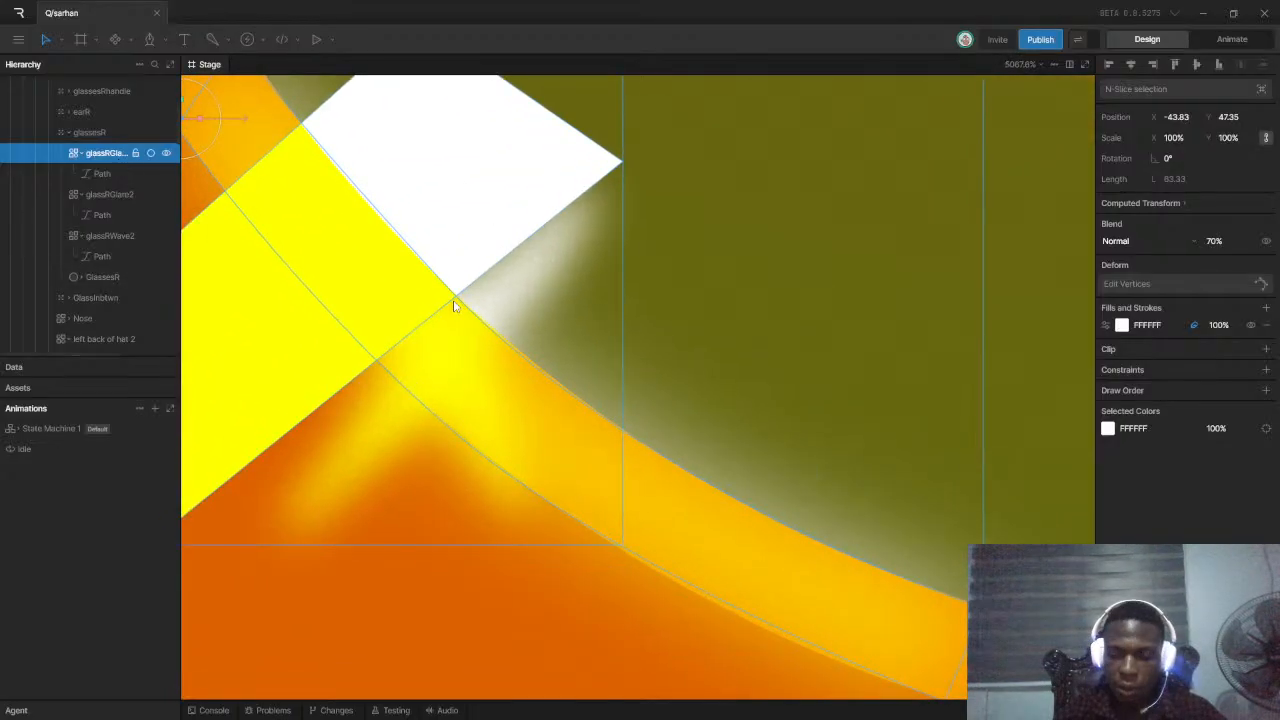
{"action": "double_click", "coordinate": [453, 305]}
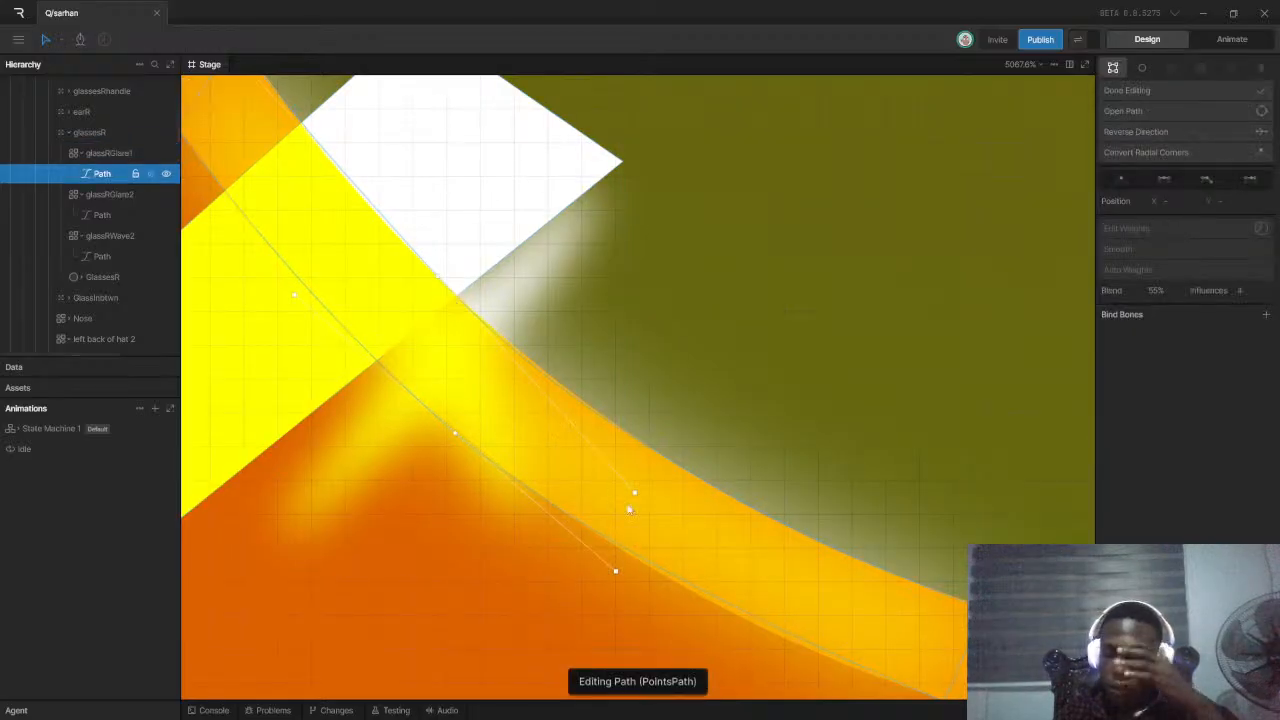
{"action": "left_click_drag", "start_coordinate": [634, 493], "coordinate": [650, 491]}
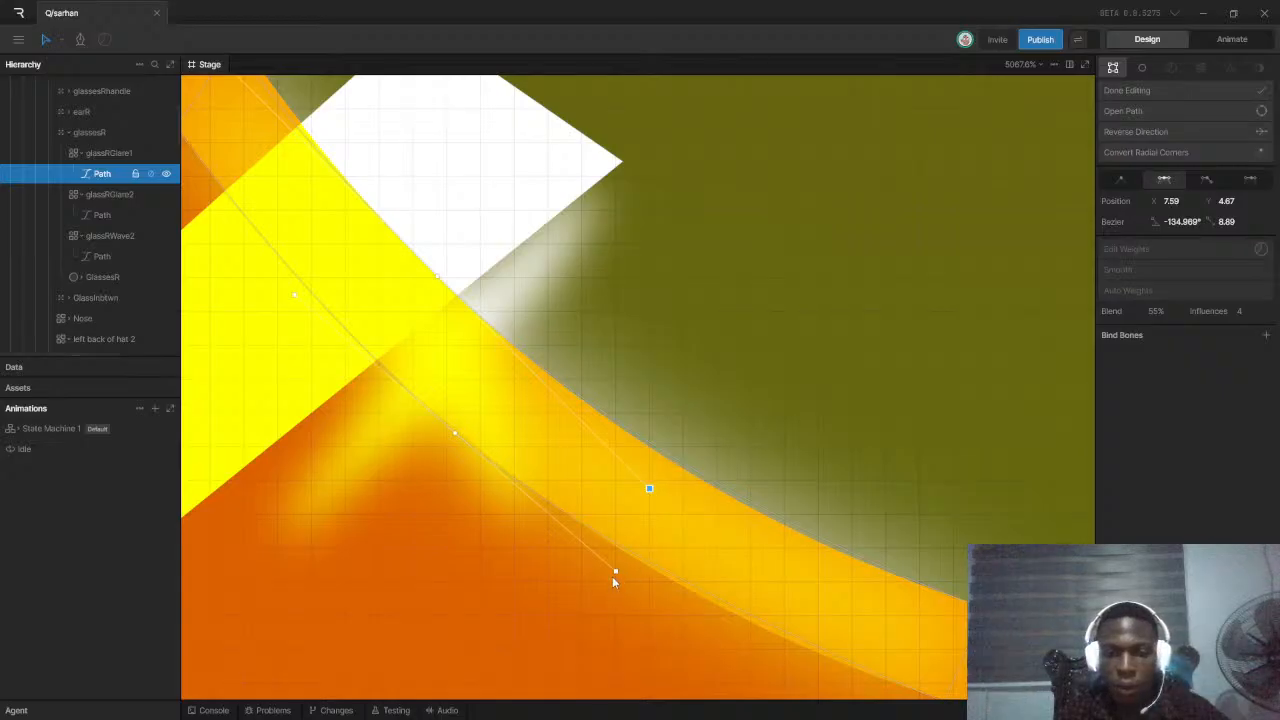
{"action": "scroll", "coordinate": [640, 590], "scroll_direction": "down", "scroll_amount": 5}
{"action": "scroll", "coordinate": [663, 612], "scroll_direction": "up", "scroll_amount": 4}
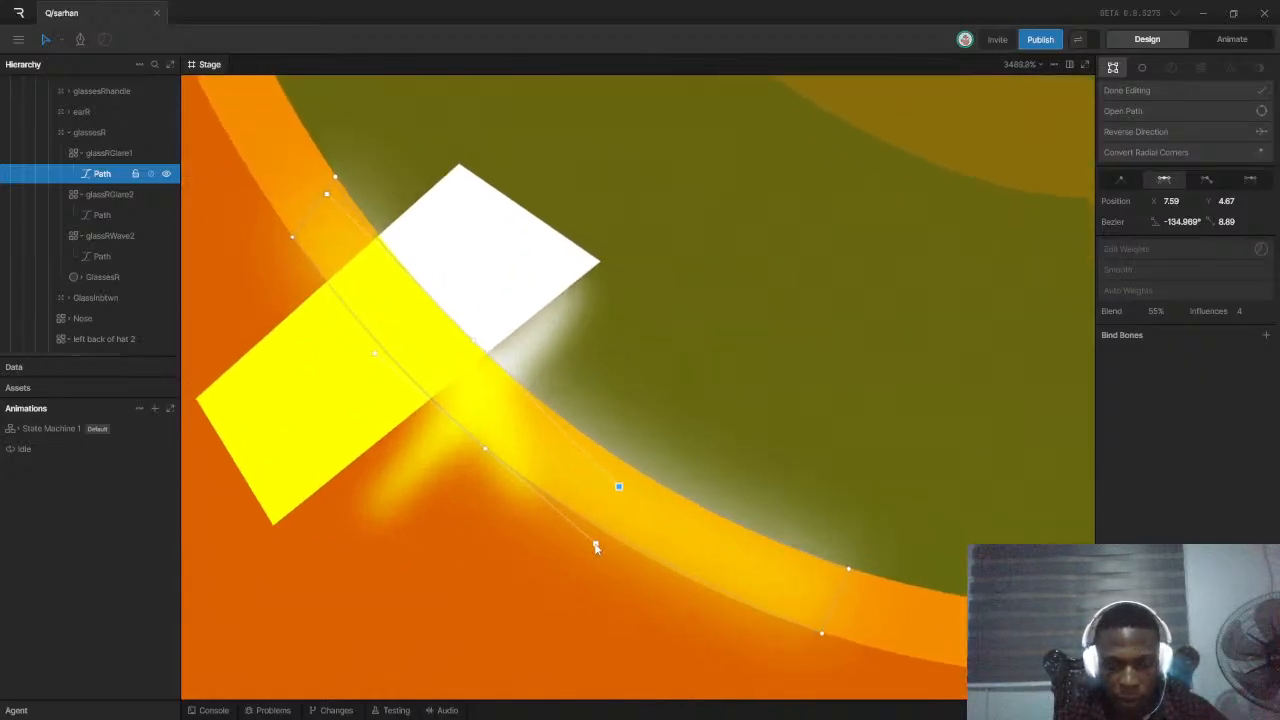
{"action": "left_click_drag", "start_coordinate": [595, 545], "coordinate": [593, 547]}
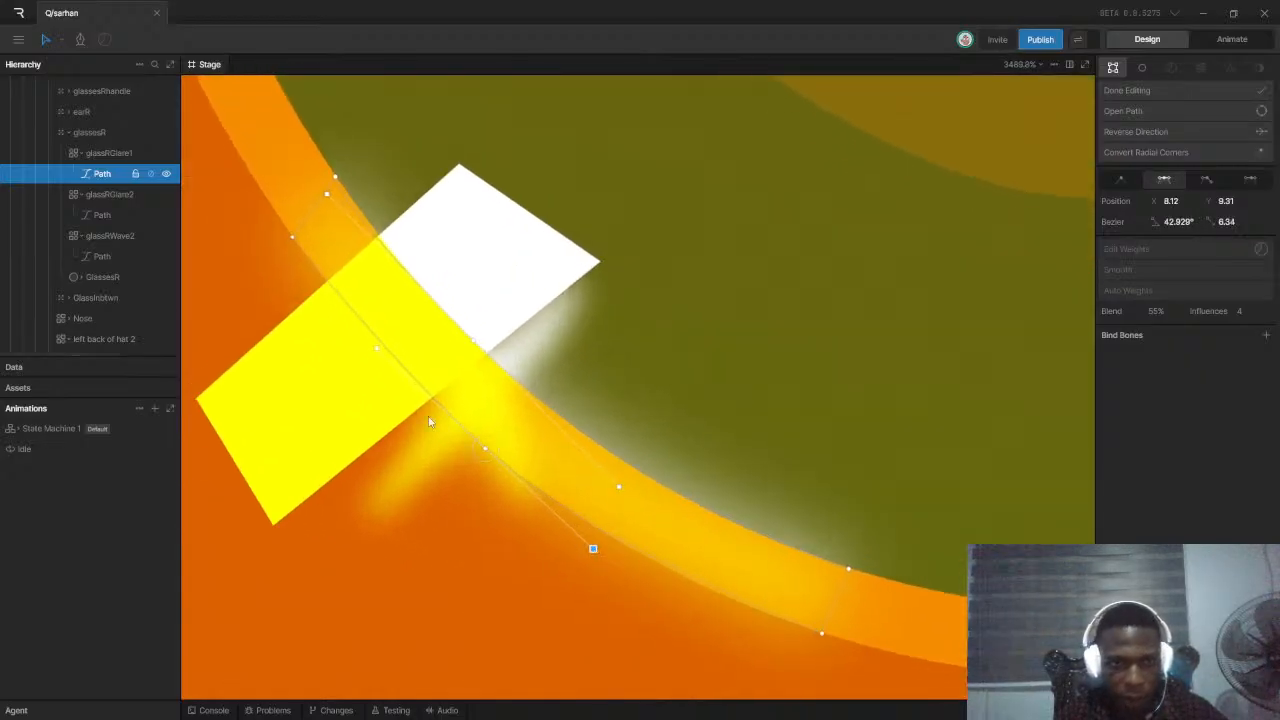
Adjust each side's handles separately on both middle points, about -139.07° and 44.05° outer, 47.03° and -132.73° inner, and finish editing the path
{"action": "left_click_drag", "start_coordinate": [377, 349], "coordinate": [366, 344]}
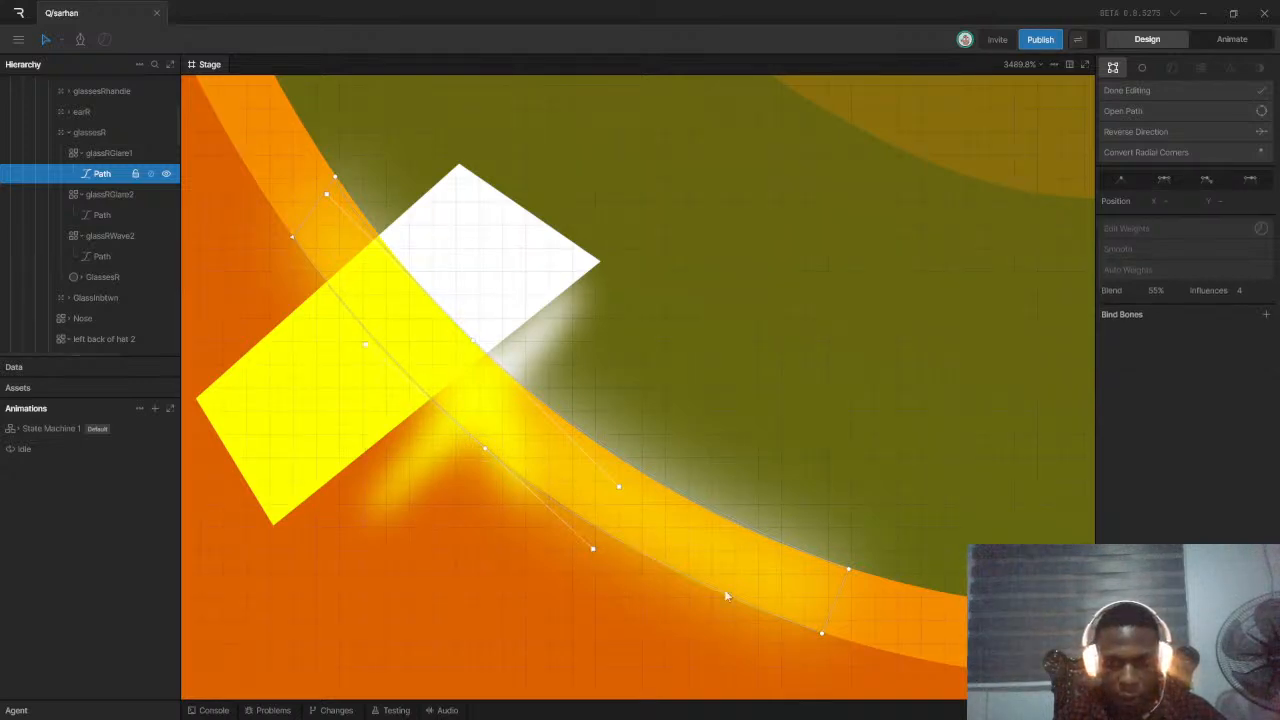
{"action": "left_click", "coordinate": [594, 550]}
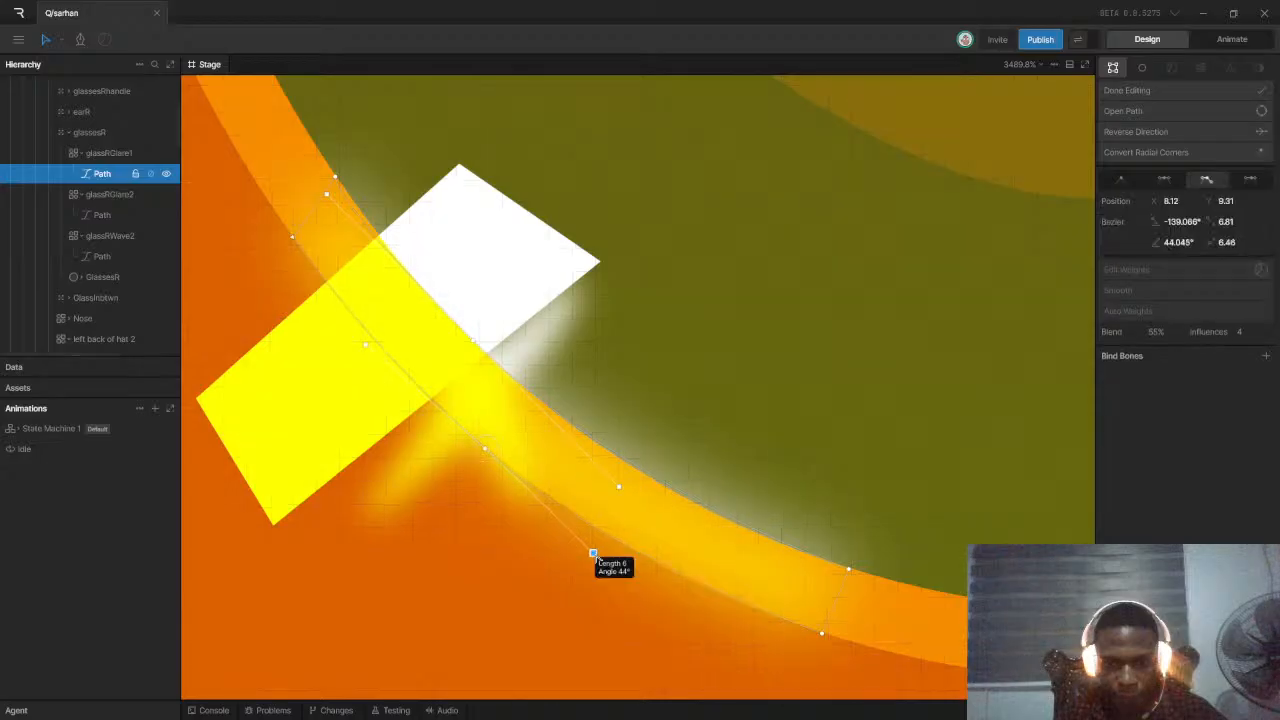
{"action": "left_click_drag", "start_coordinate": [619, 489], "coordinate": [620, 498]}
{"action": "left_click", "coordinate": [594, 472]}
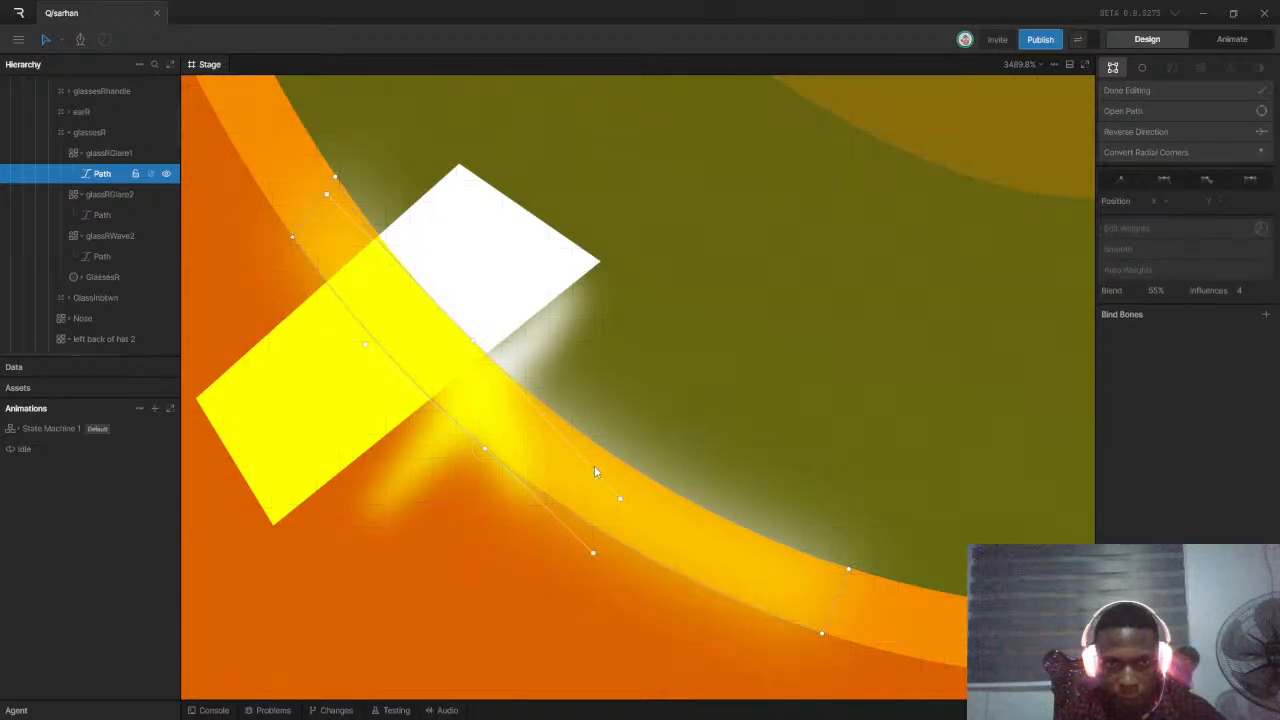
{"action": "left_click", "coordinate": [329, 196]}
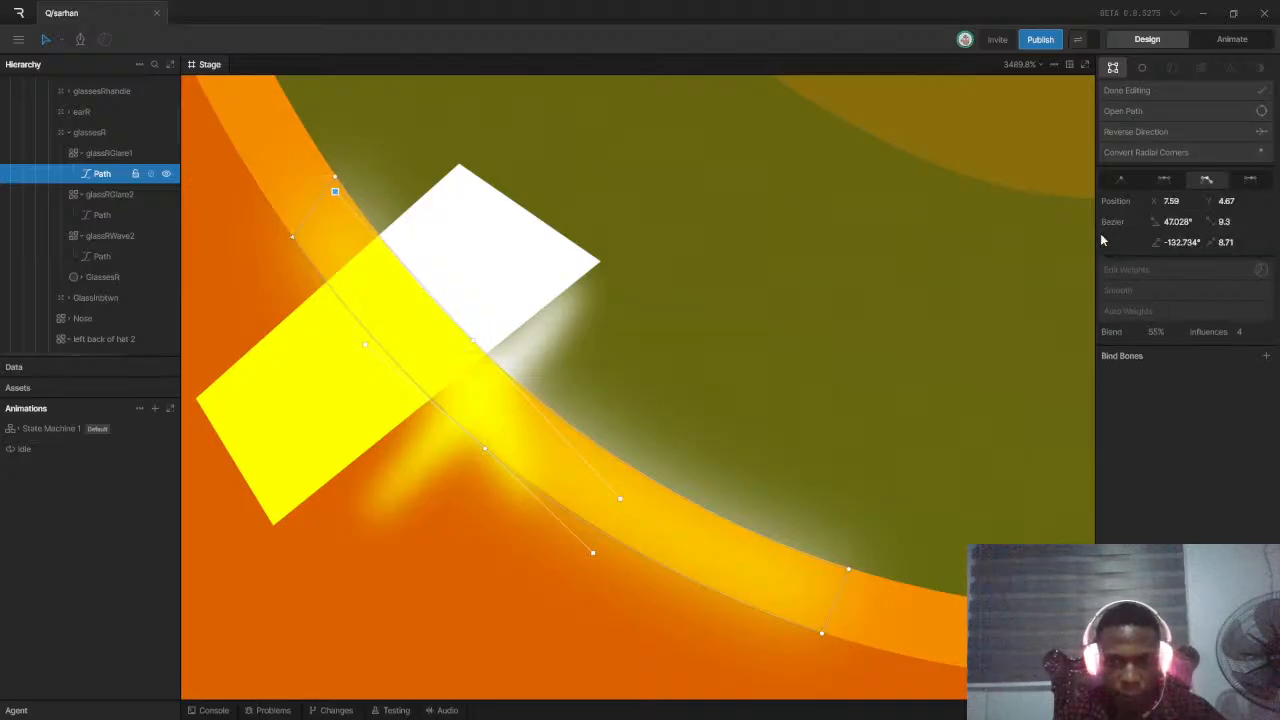
{"action": "left_click", "coordinate": [1250, 92]}
Set the outer feather amount of the glassRGlare1 fill to 2
{"action": "scroll", "coordinate": [800, 361], "scroll_direction": "down", "scroll_amount": 10}
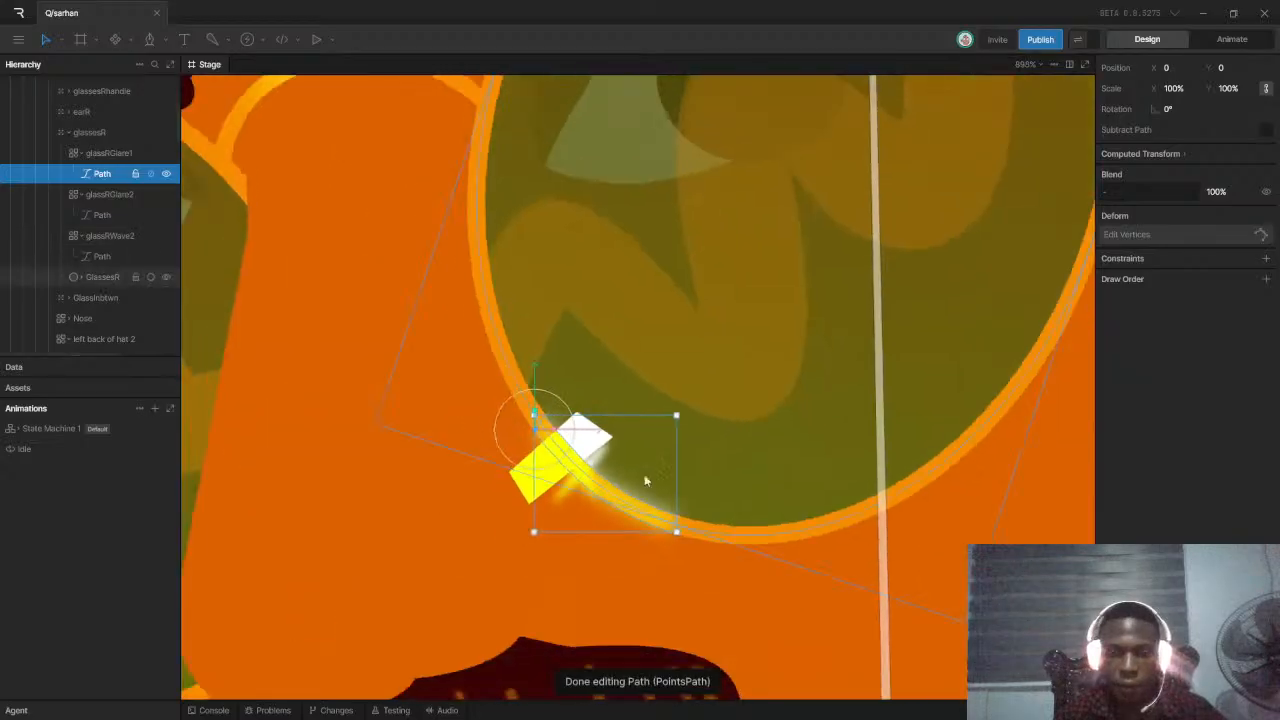
{"action": "scroll", "coordinate": [770, 500], "scroll_direction": "up", "scroll_amount": 2}
{"action": "left_click", "coordinate": [757, 491]}
{"action": "scroll", "coordinate": [756, 493], "scroll_direction": "up", "scroll_amount": 5}
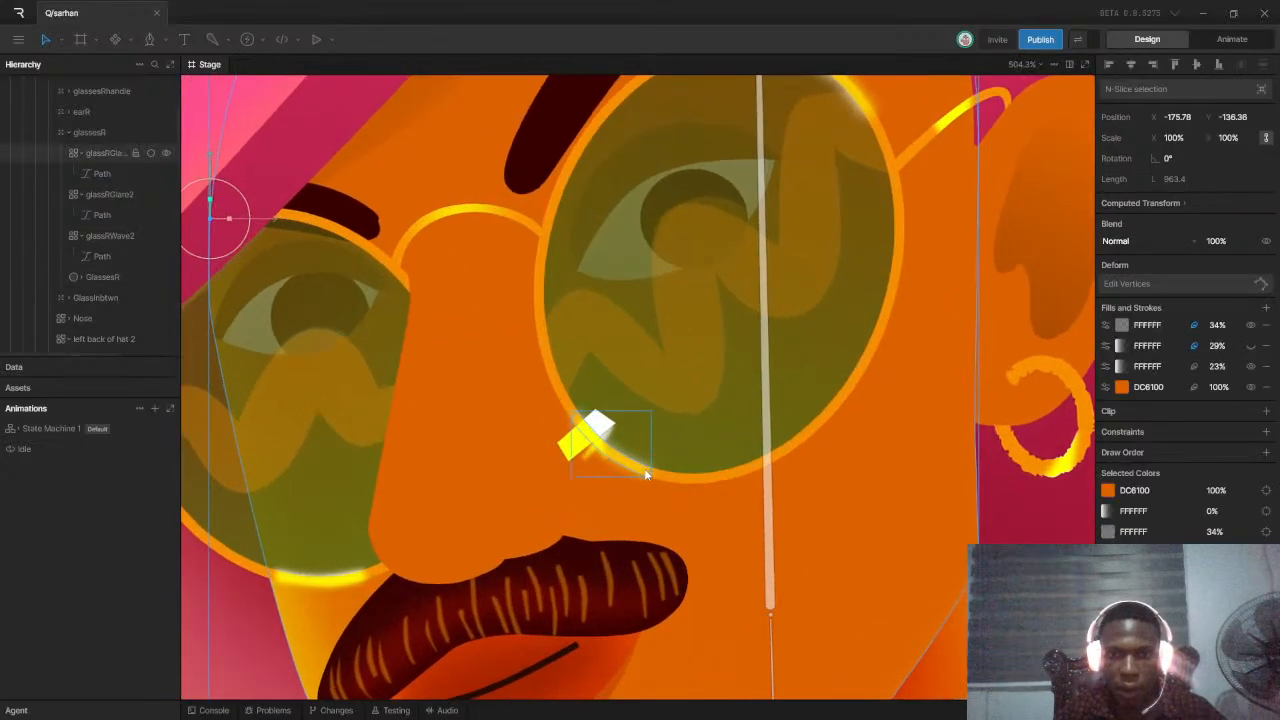
{"action": "left_click", "coordinate": [645, 475]}
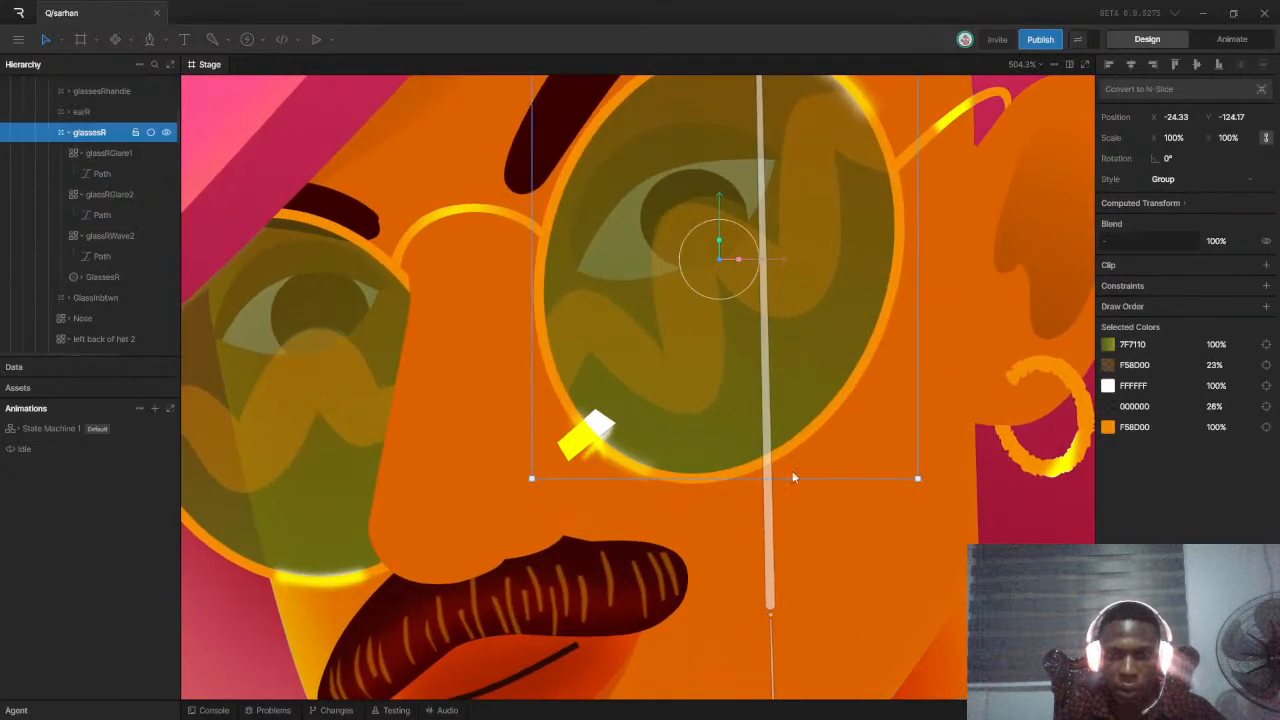
{"action": "scroll", "coordinate": [640, 478], "scroll_direction": "up", "scroll_amount": 2}
{"action": "scroll", "coordinate": [637, 476], "scroll_direction": "up", "scroll_amount": 3}
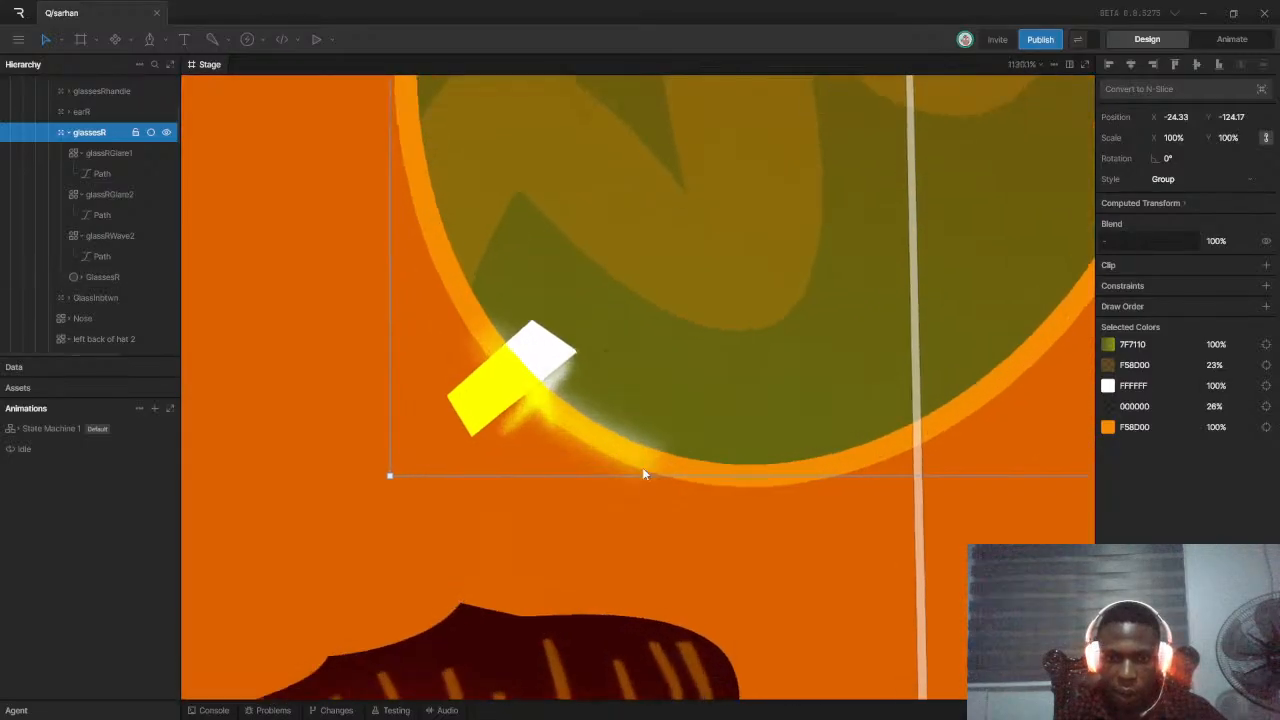
{"action": "left_click", "coordinate": [641, 458]}
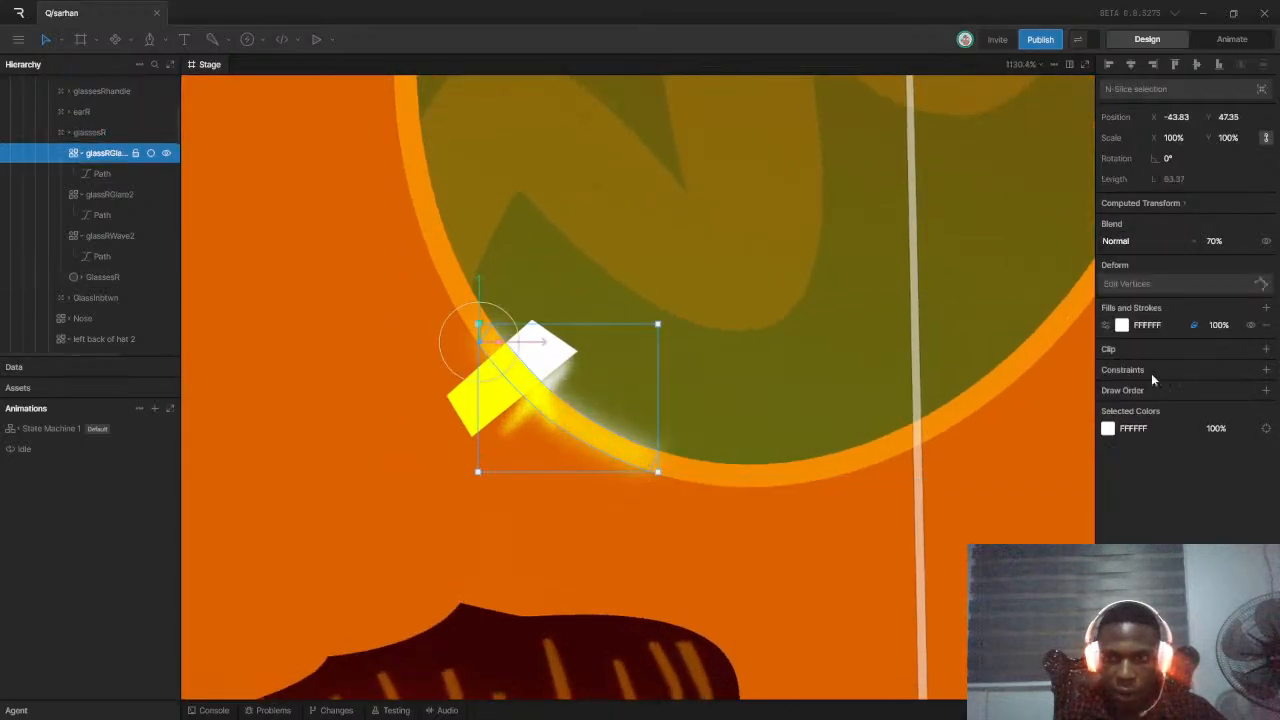
{"action": "left_click", "coordinate": [1106, 326]}
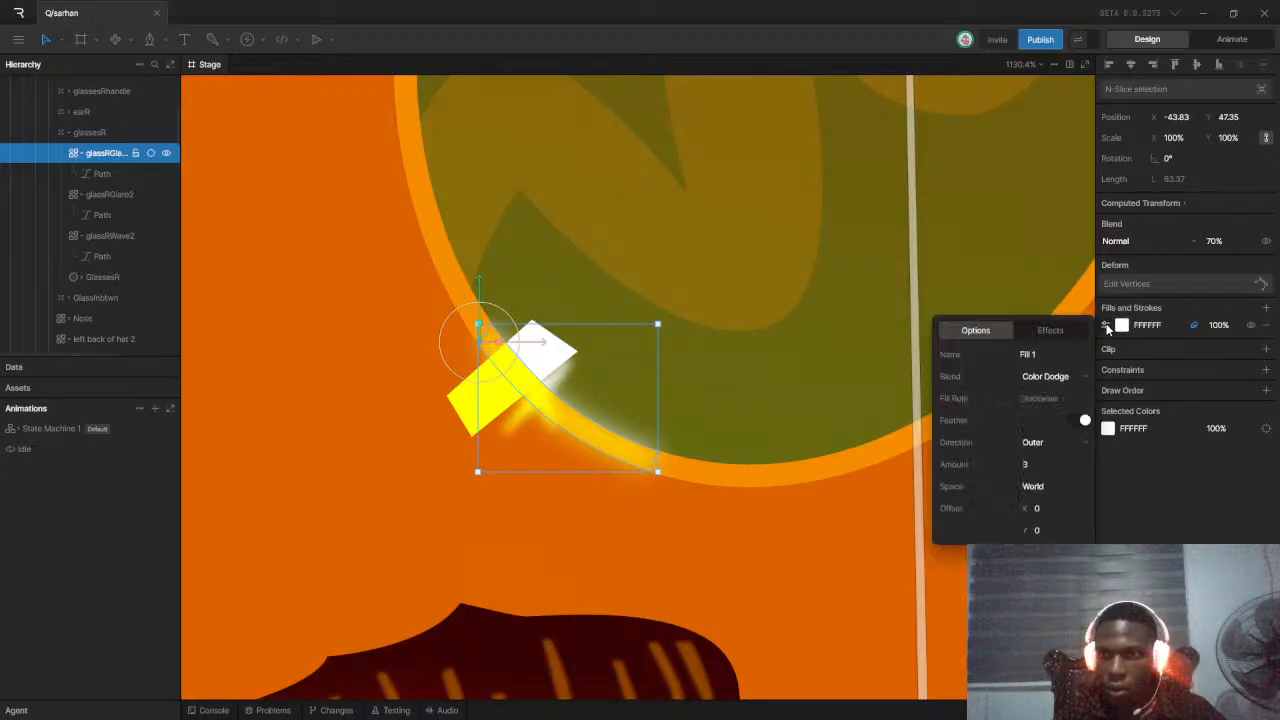
{"action": "left_click", "coordinate": [1028, 465]}
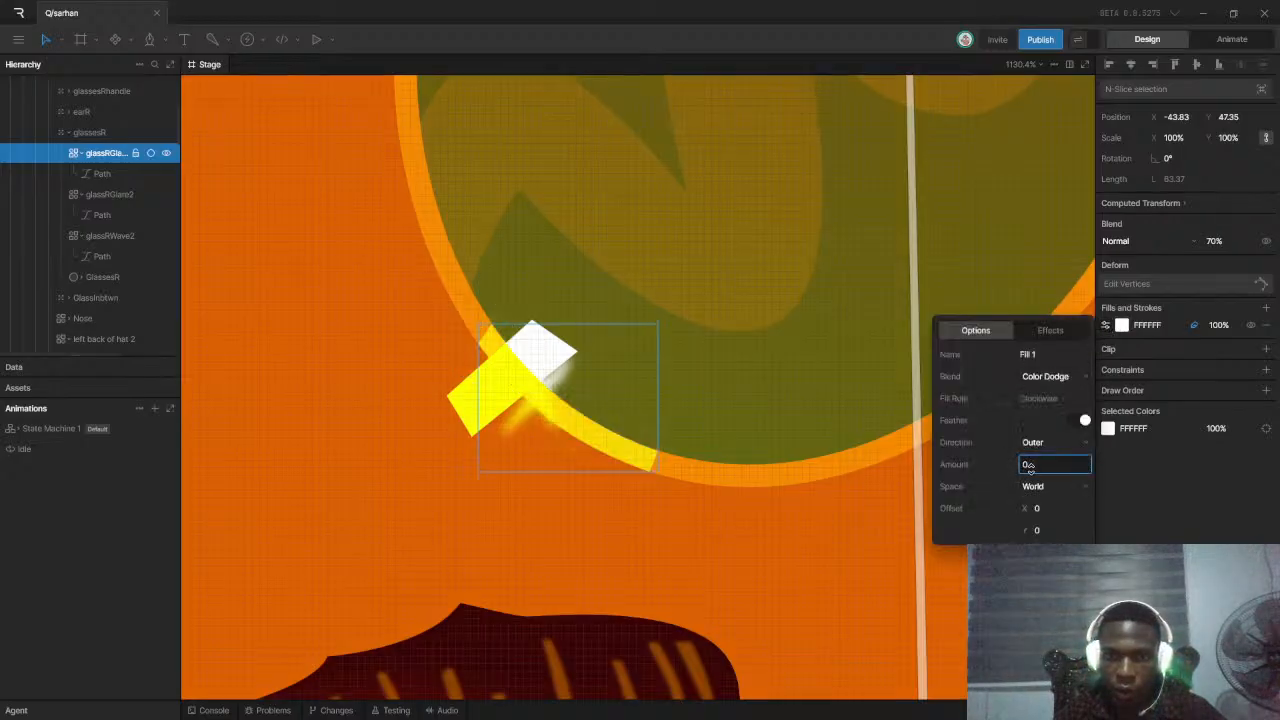
{"action": "left_click", "coordinate": [1036, 466]}
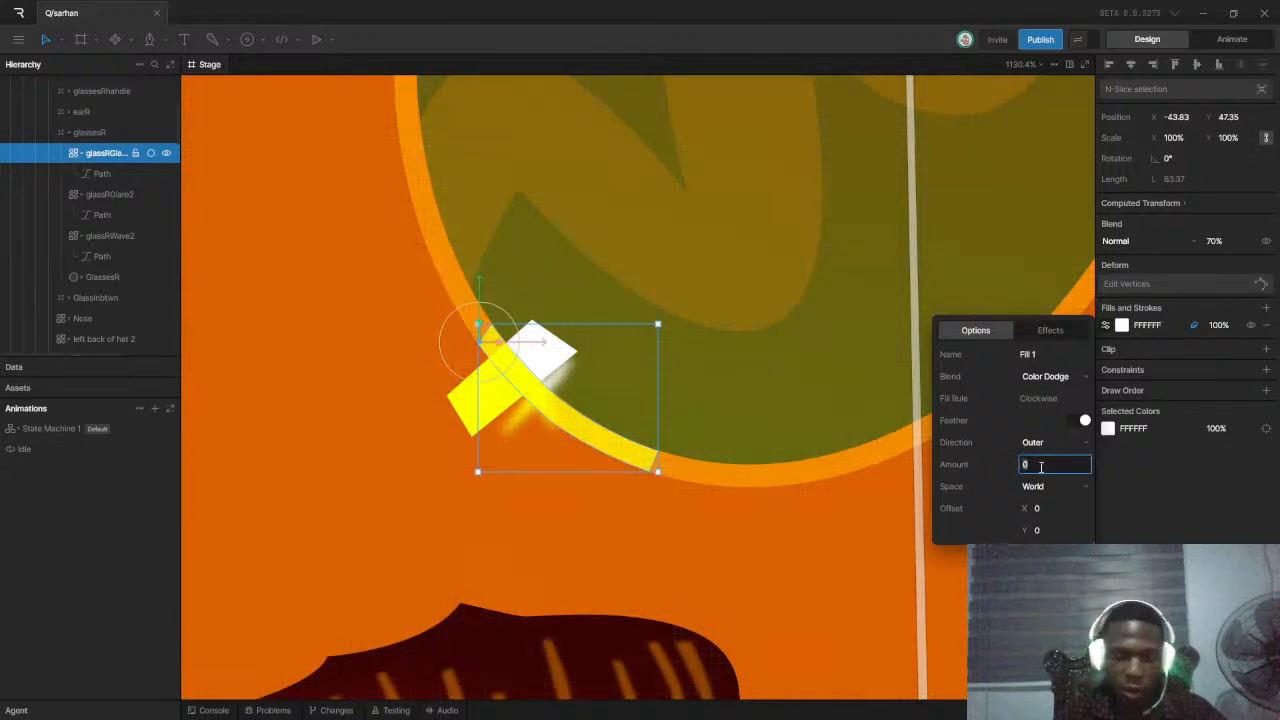
{"action": "type", "text": "2"}
{"action": "key", "text": "Return"}
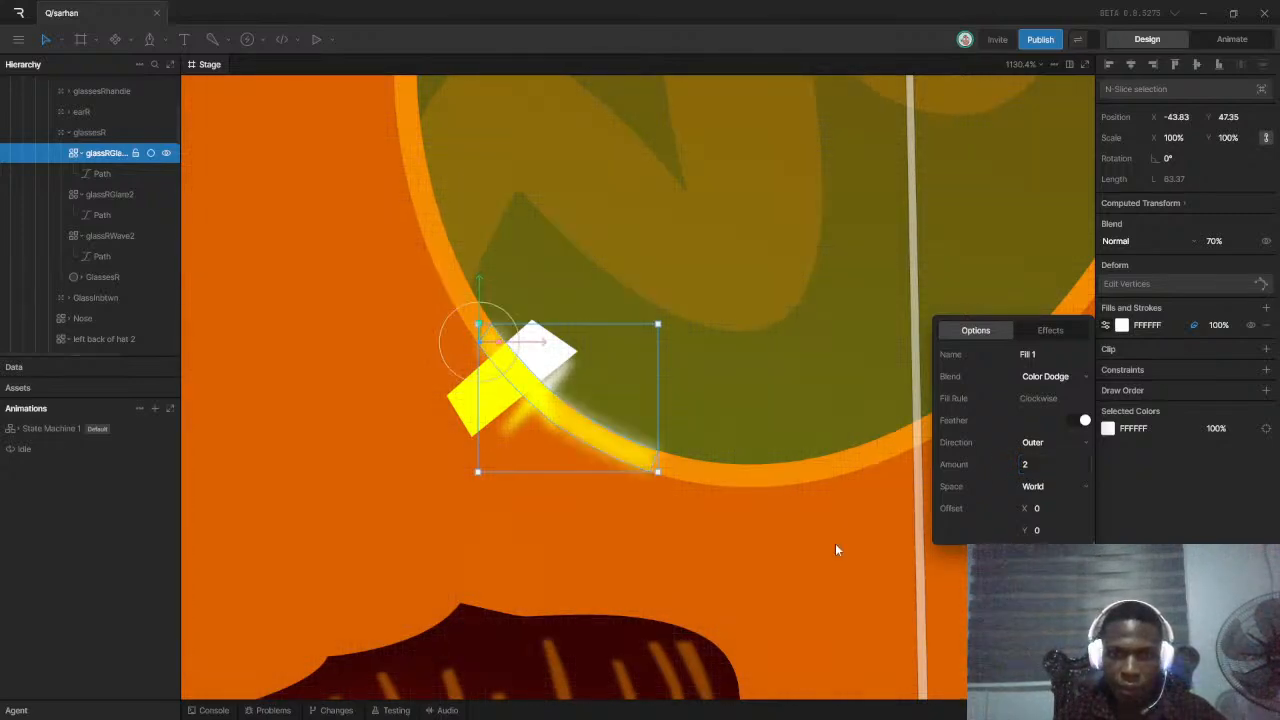
Clip the white light bar on the glasses rim with the glassRGlare1 shape as its clipping source
{"action": "left_click", "coordinate": [850, 547]}
{"action": "scroll", "coordinate": [684, 471], "scroll_direction": "down", "scroll_amount": 7}
{"action": "scroll", "coordinate": [666, 455], "scroll_direction": "up", "scroll_amount": 11}
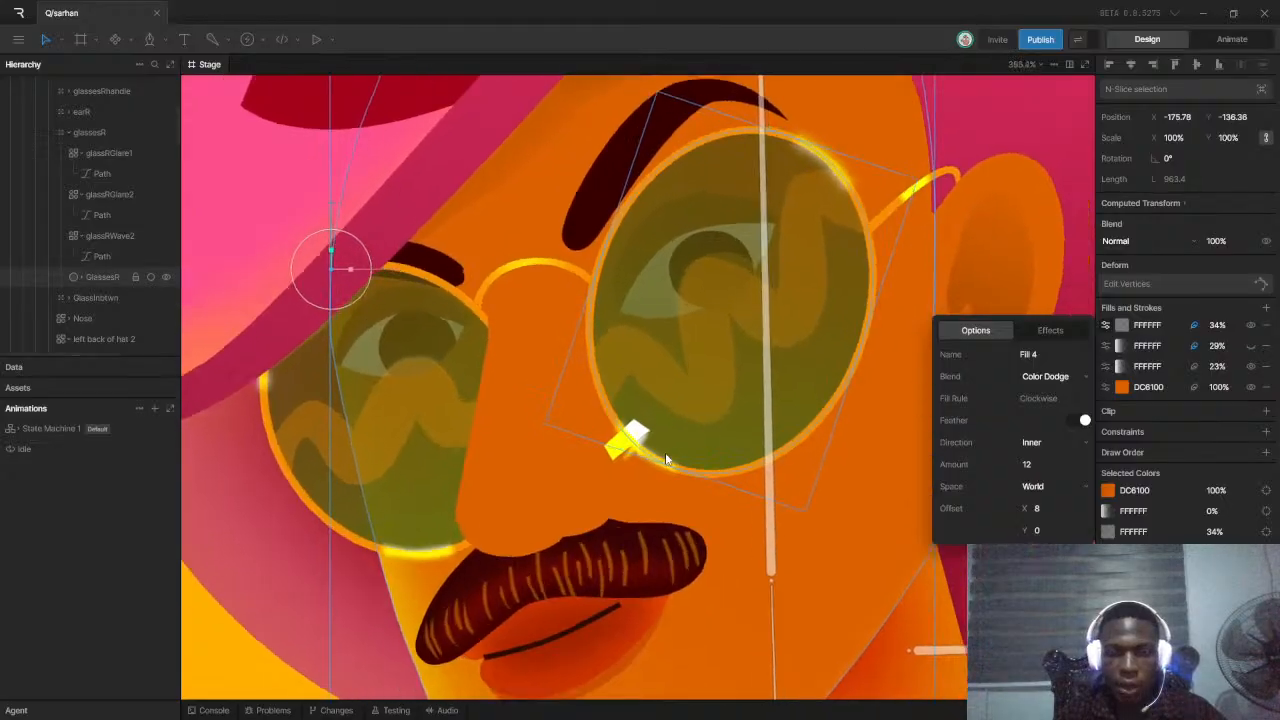
{"action": "left_click", "coordinate": [500, 370]}
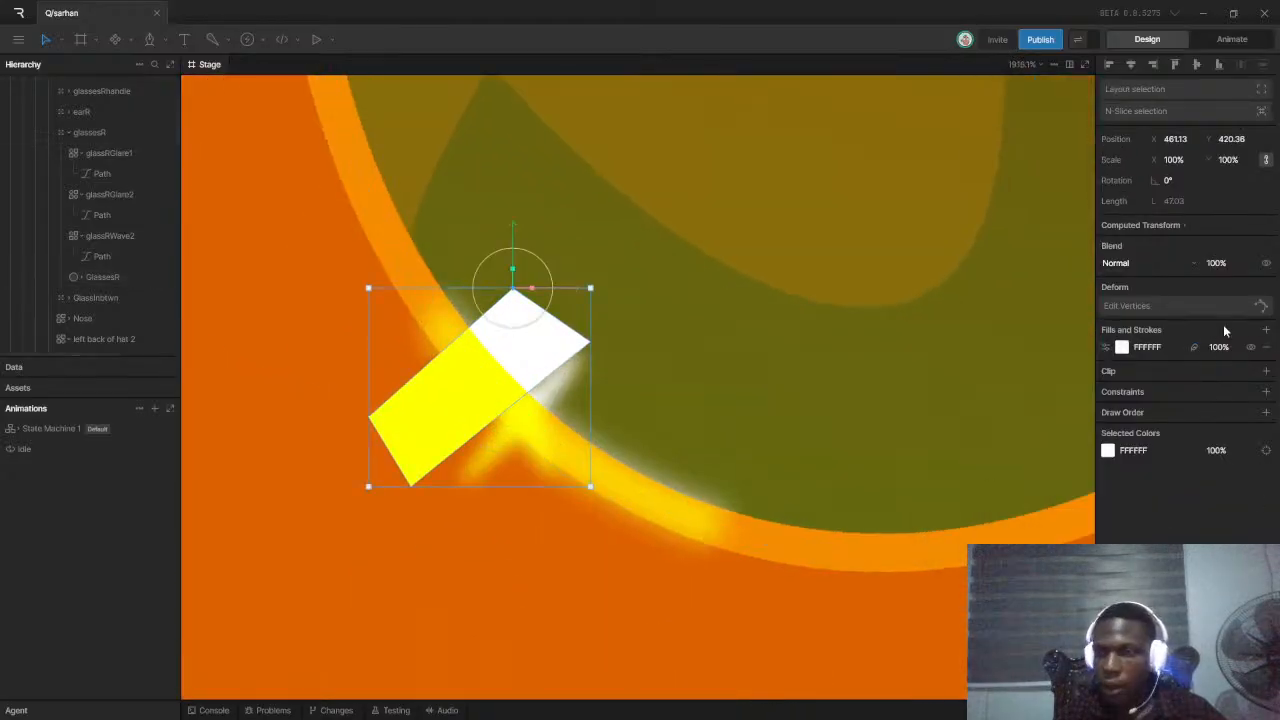
{"action": "left_click", "coordinate": [1267, 372]}
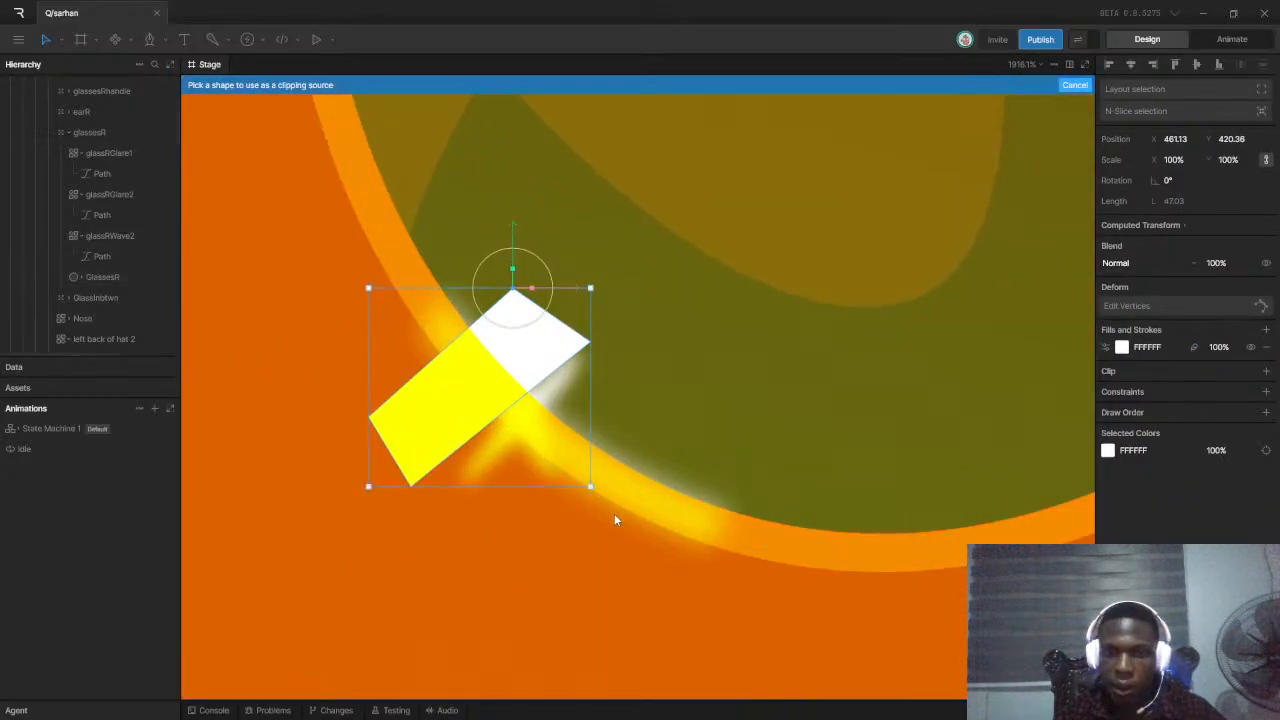
{"action": "left_click", "coordinate": [655, 508]}
{"action": "left_click", "coordinate": [549, 550]}
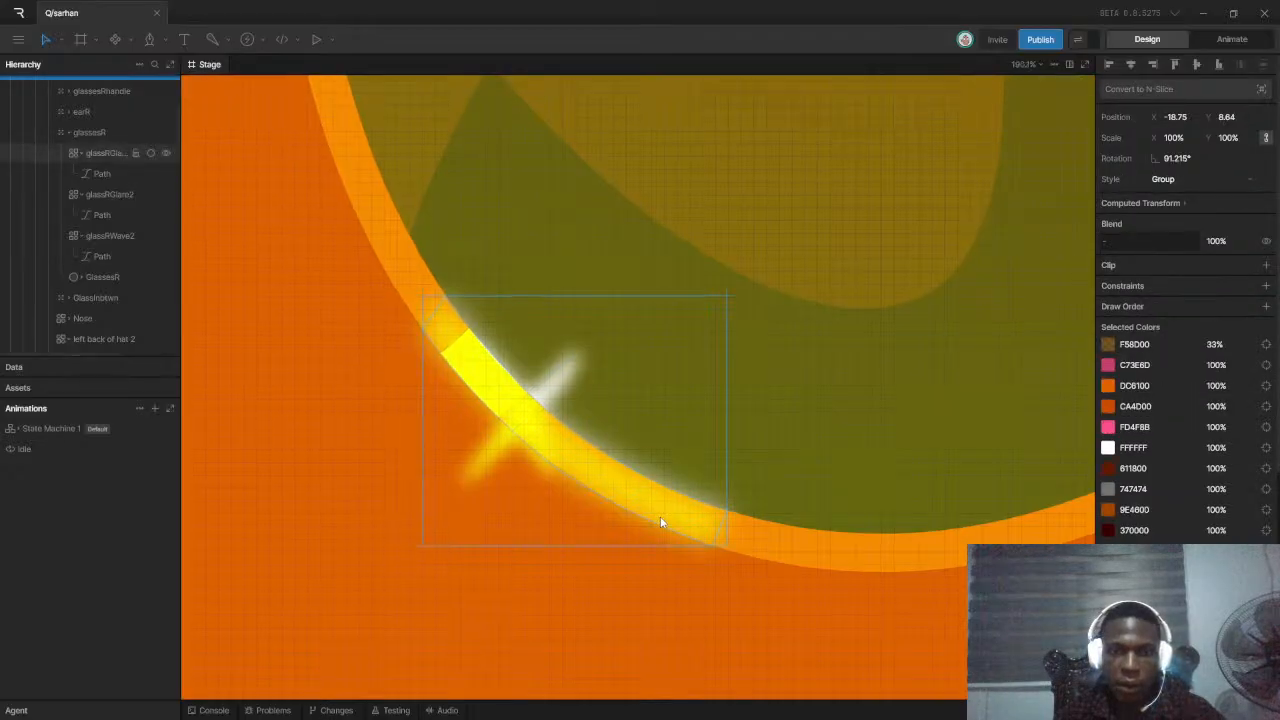
Move the clipped light bar up along the rim, just beyond the glare's upper end, to about X 453.57, Y 410.57
{"action": "scroll", "coordinate": [660, 516], "scroll_direction": "down", "scroll_amount": 15}
{"action": "scroll", "coordinate": [918, 498], "scroll_direction": "up", "scroll_amount": 9}
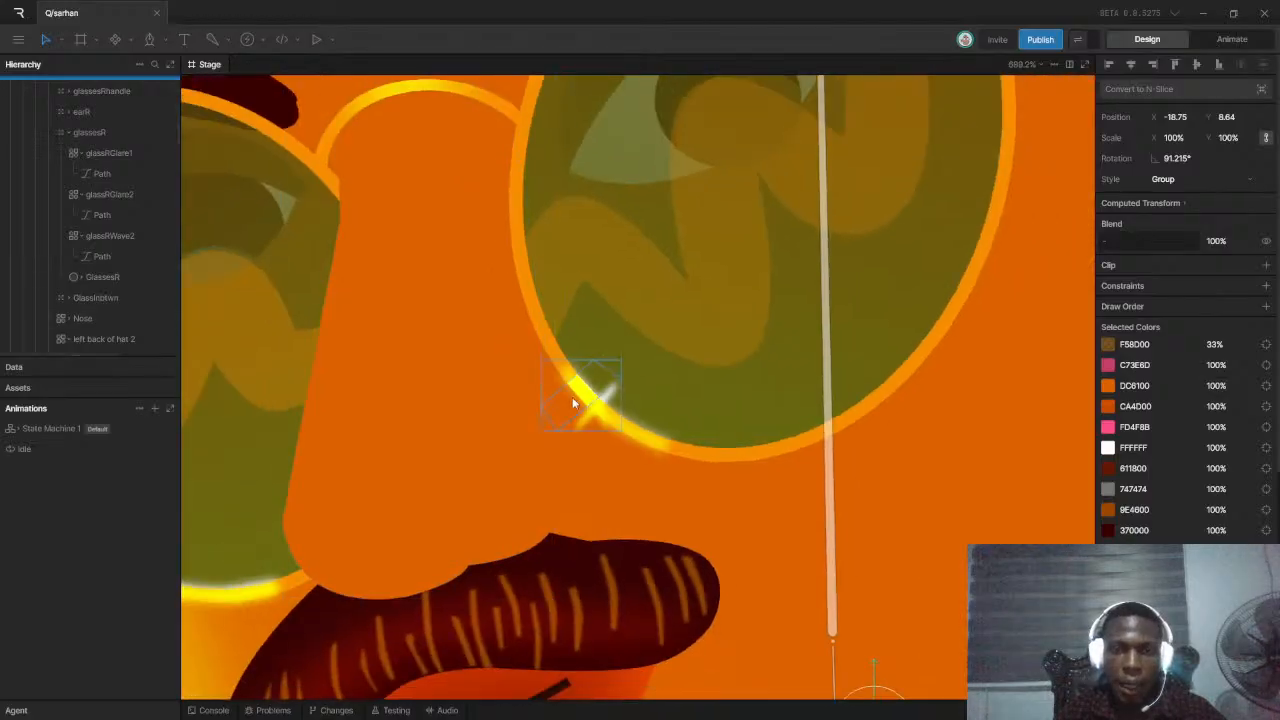
{"action": "scroll", "coordinate": [585, 397], "scroll_direction": "up", "scroll_amount": 2}
{"action": "left_click", "coordinate": [585, 397]}
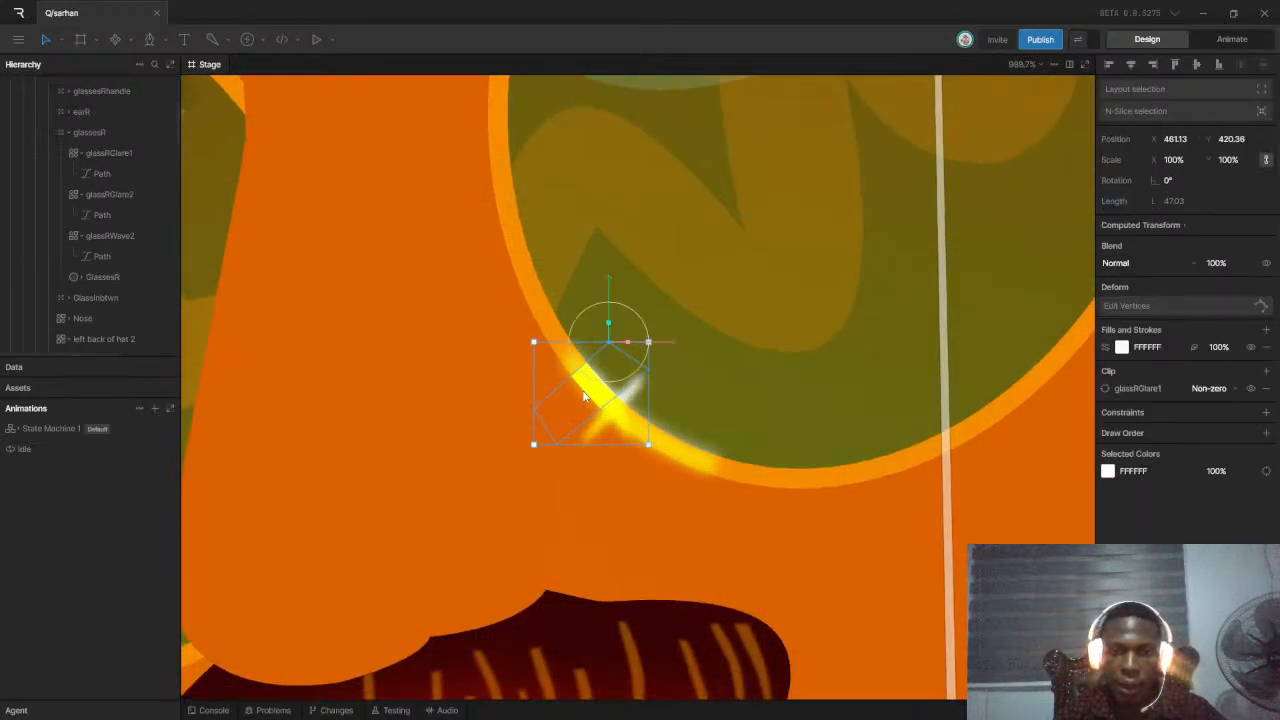
{"action": "left_click_drag", "start_coordinate": [571, 405], "coordinate": [528, 408]}
{"action": "key", "text": "ctrl+z"}
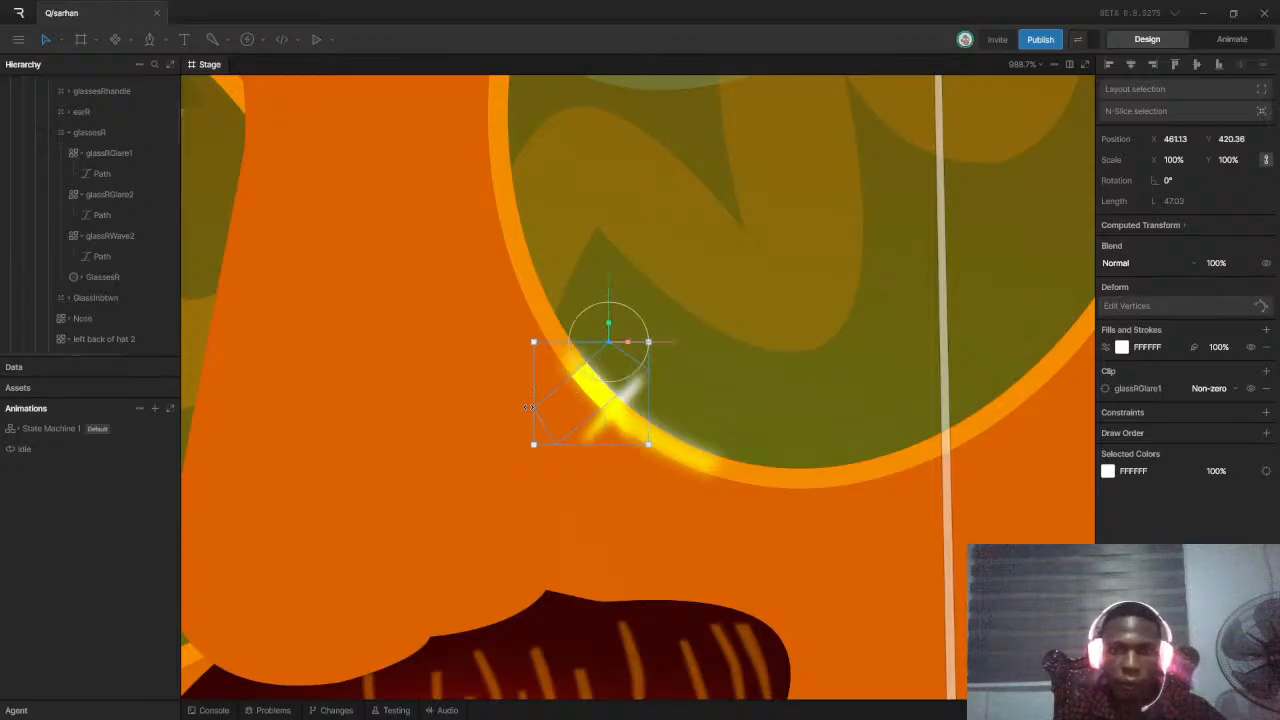
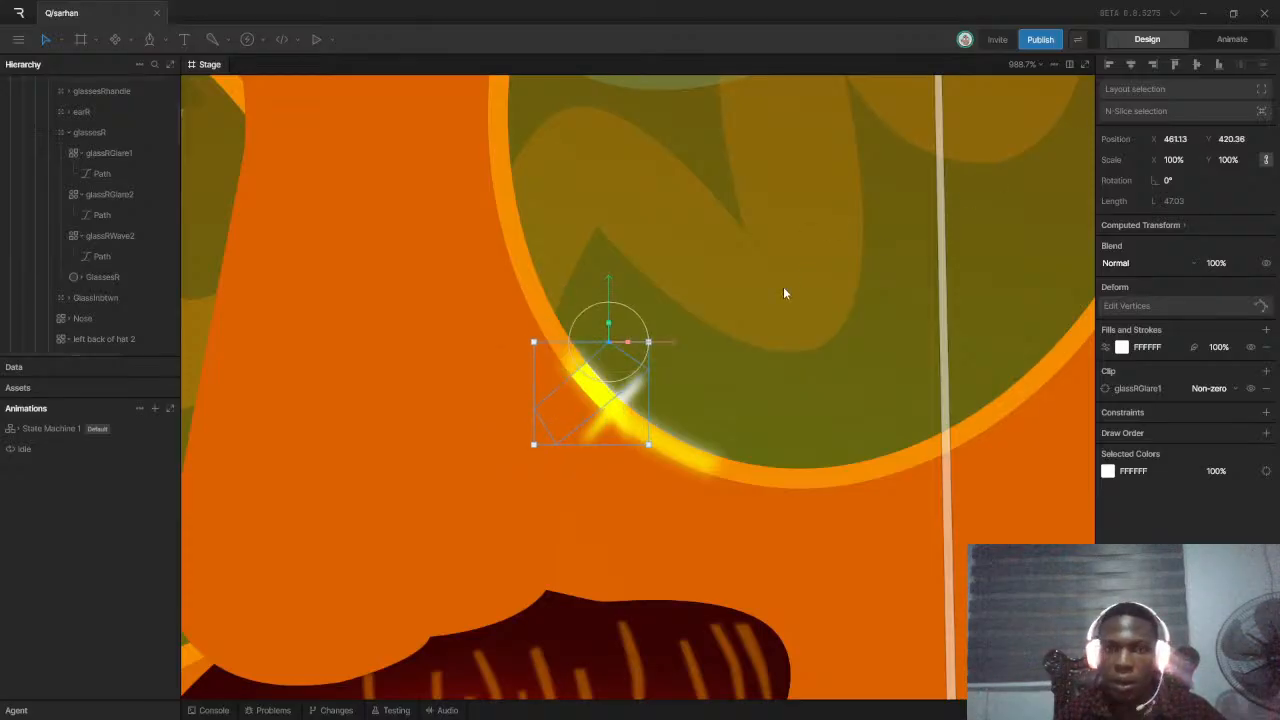
{"action": "left_click_drag", "start_coordinate": [585, 417], "coordinate": [536, 355]}
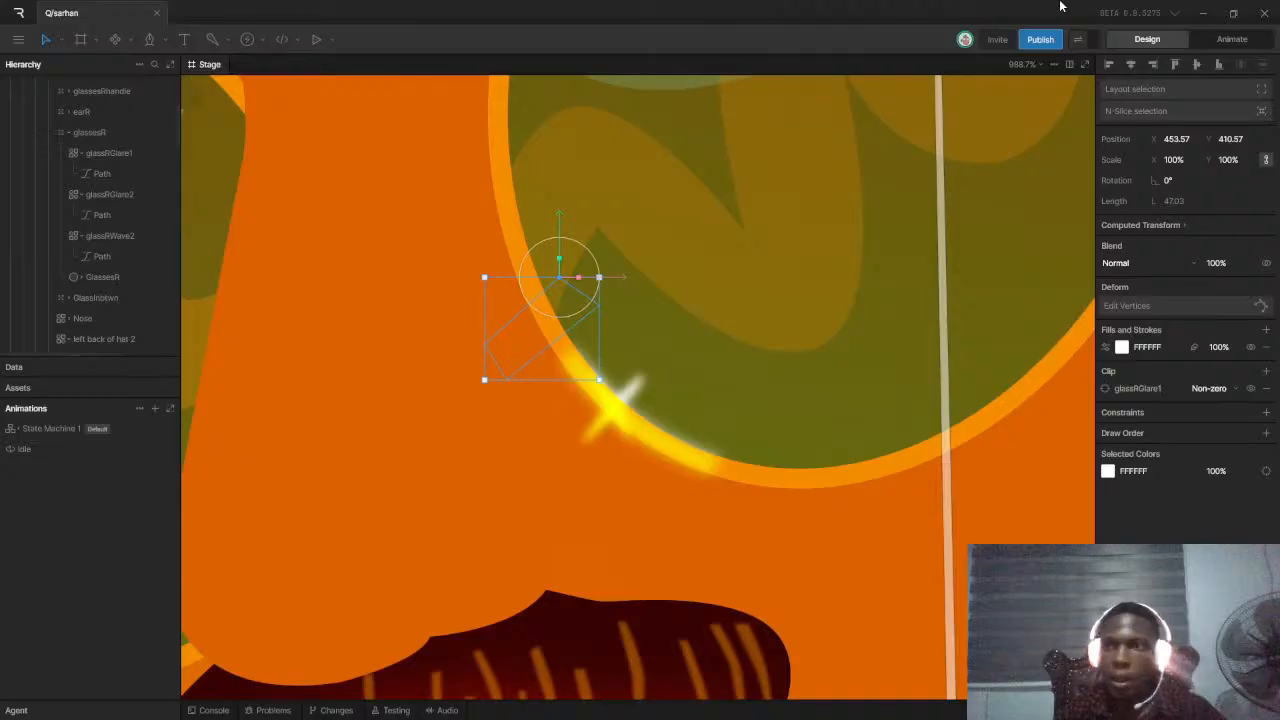
In the Idle animation, key the light bar's X and Y position at 03:19
{"action": "left_click", "coordinate": [1232, 39]}
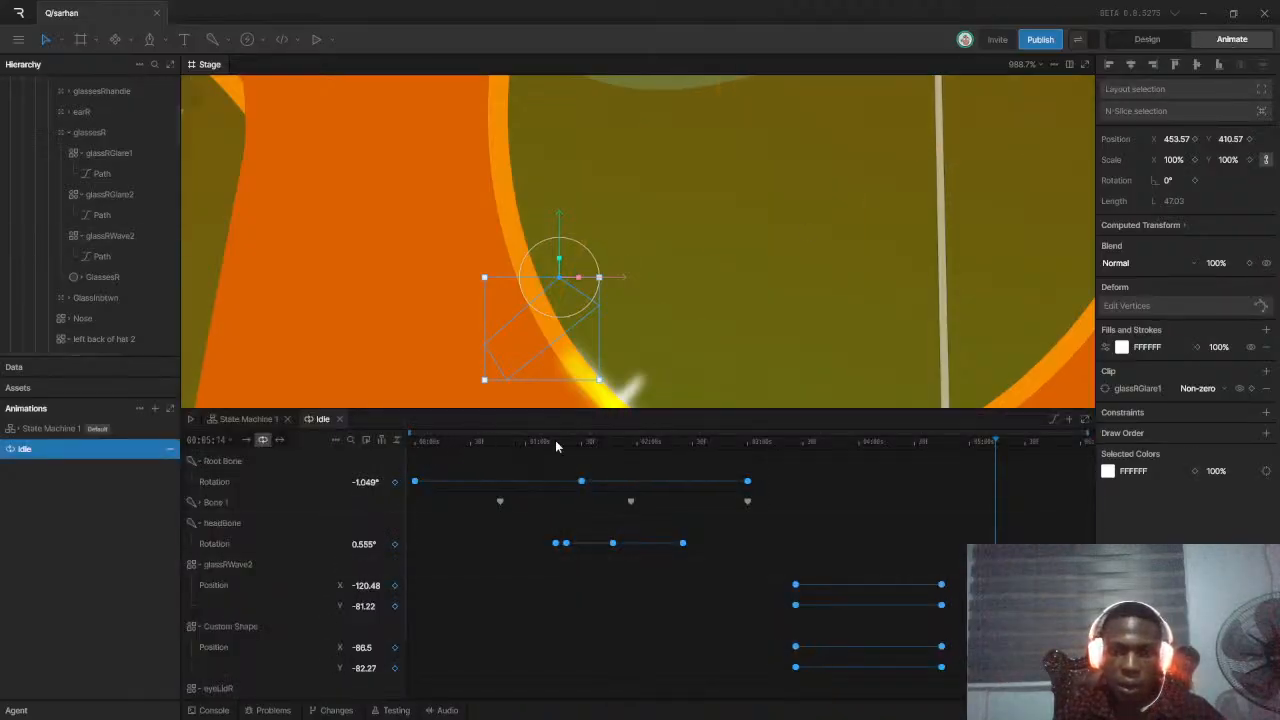
{"action": "scroll", "coordinate": [621, 233], "scroll_direction": "down", "scroll_amount": 6}
{"action": "scroll", "coordinate": [629, 257], "scroll_direction": "up", "scroll_amount": 3}
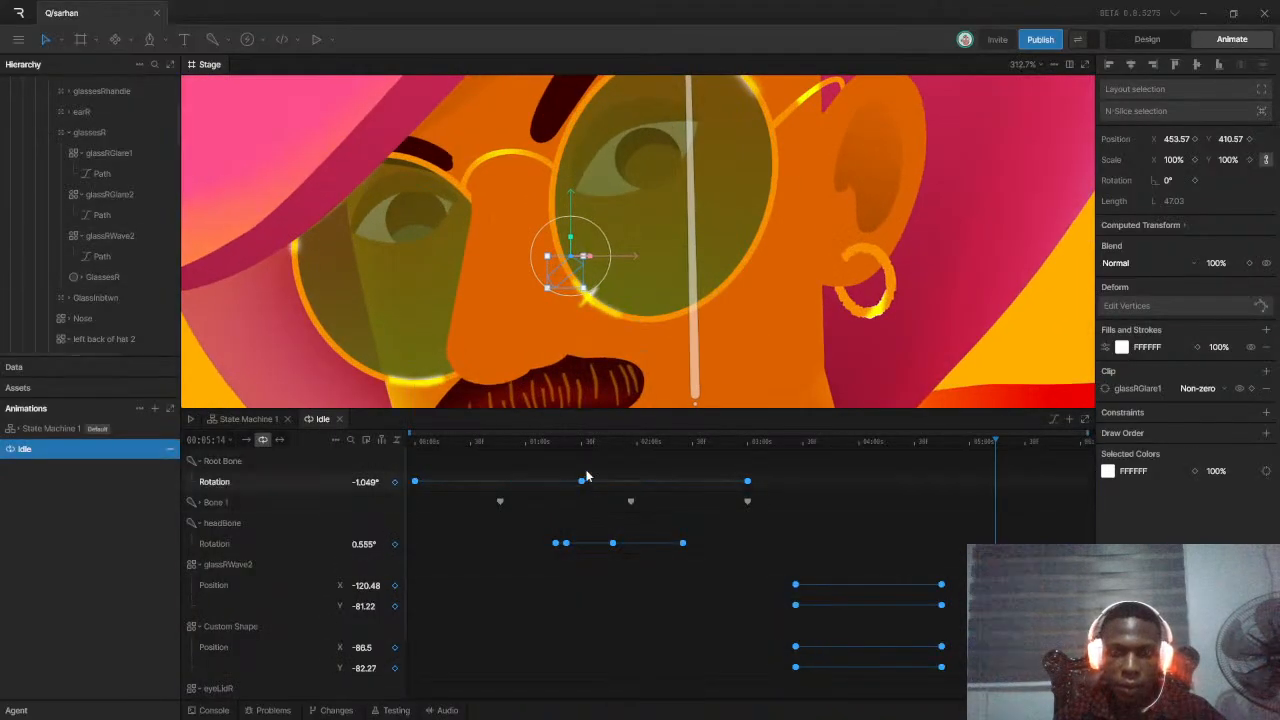
{"action": "left_click_drag", "start_coordinate": [588, 445], "coordinate": [784, 474]}
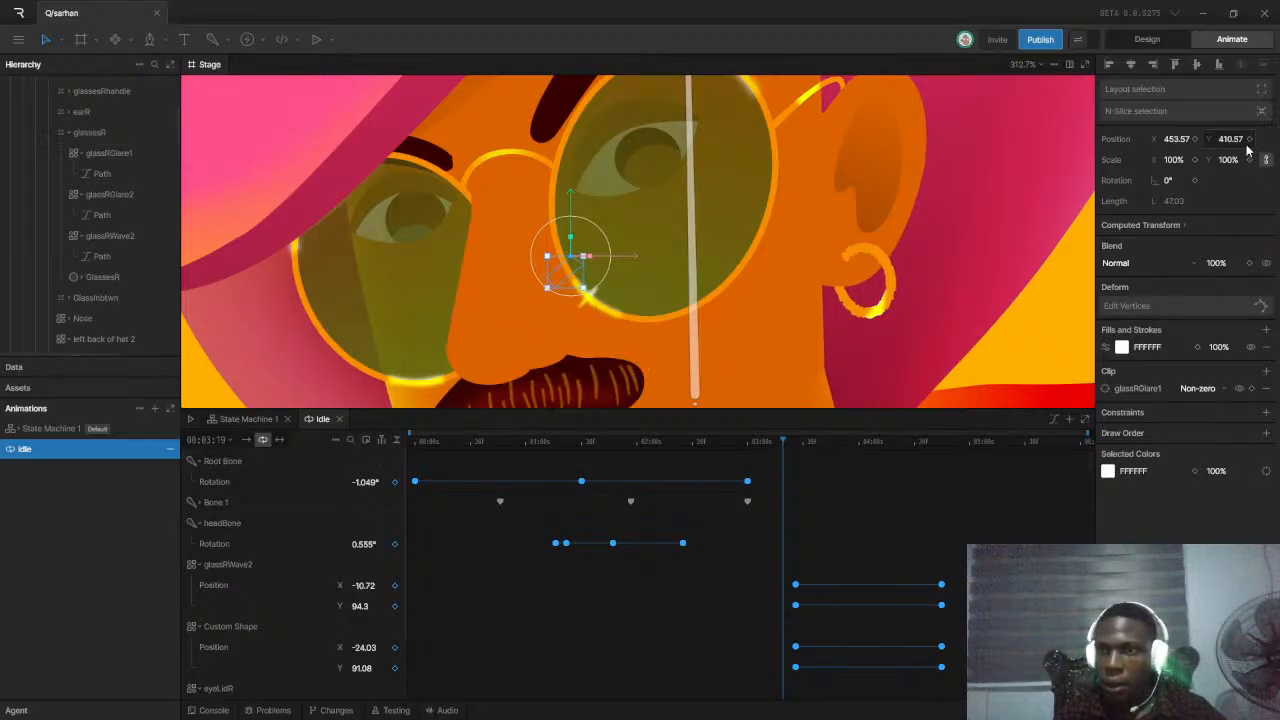
{"action": "left_click", "coordinate": [1195, 139]}
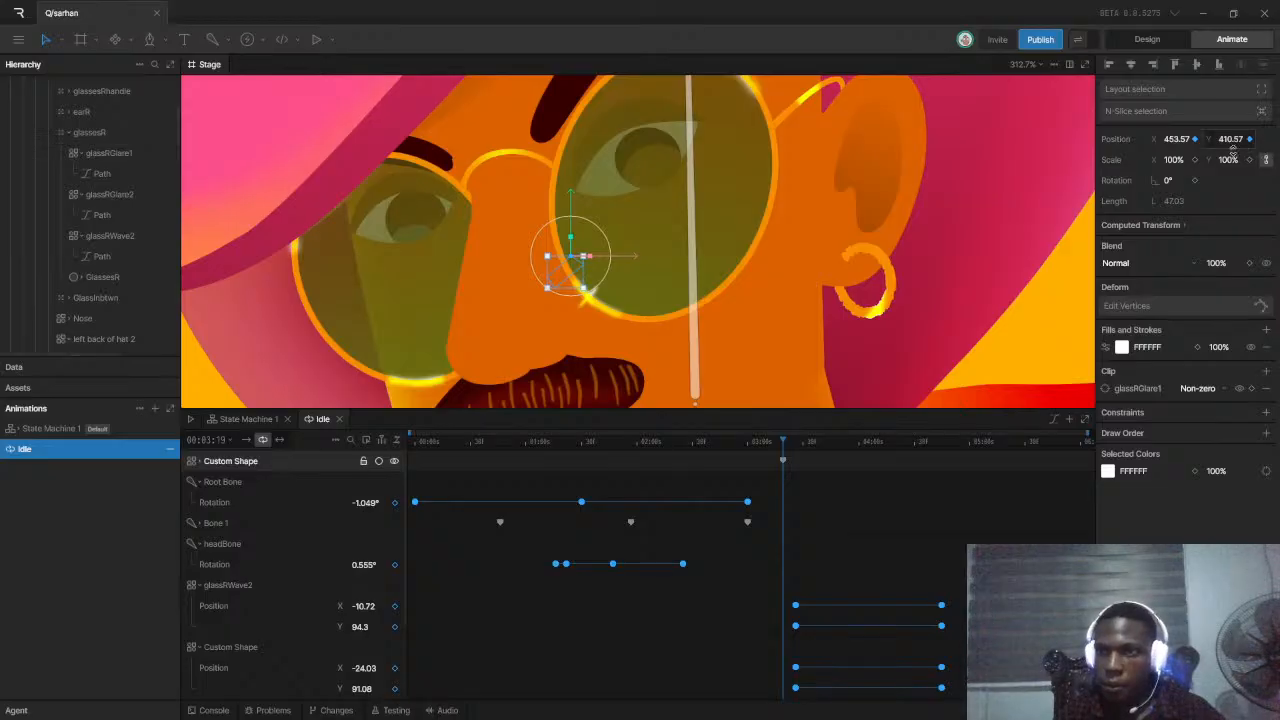
{"action": "left_click", "coordinate": [1248, 141]}
At 04:26, move the light bar down the rim to about X 464.16, Y 424.69, and shift that keyframe slightly earlier
{"action": "left_click_drag", "start_coordinate": [782, 441], "coordinate": [907, 441]}
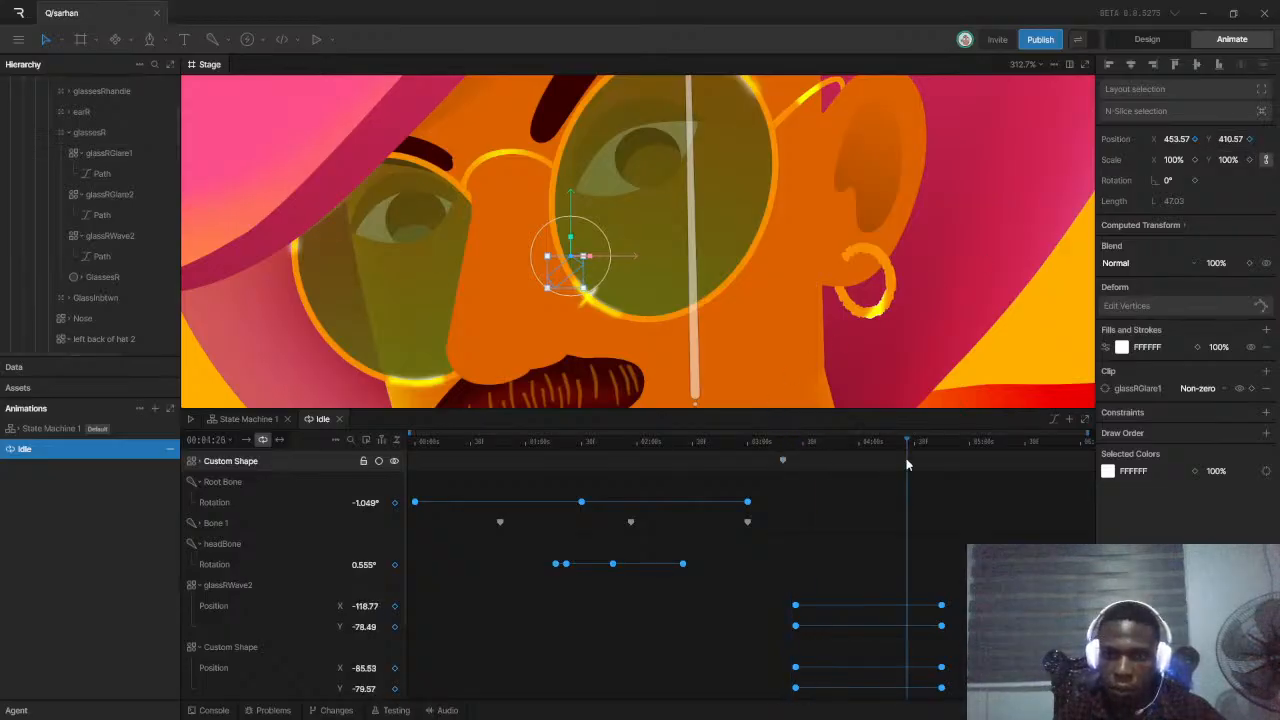
{"action": "scroll", "coordinate": [585, 290], "scroll_direction": "up", "scroll_amount": 2}
{"action": "scroll", "coordinate": [585, 290], "scroll_direction": "up", "scroll_amount": 3}
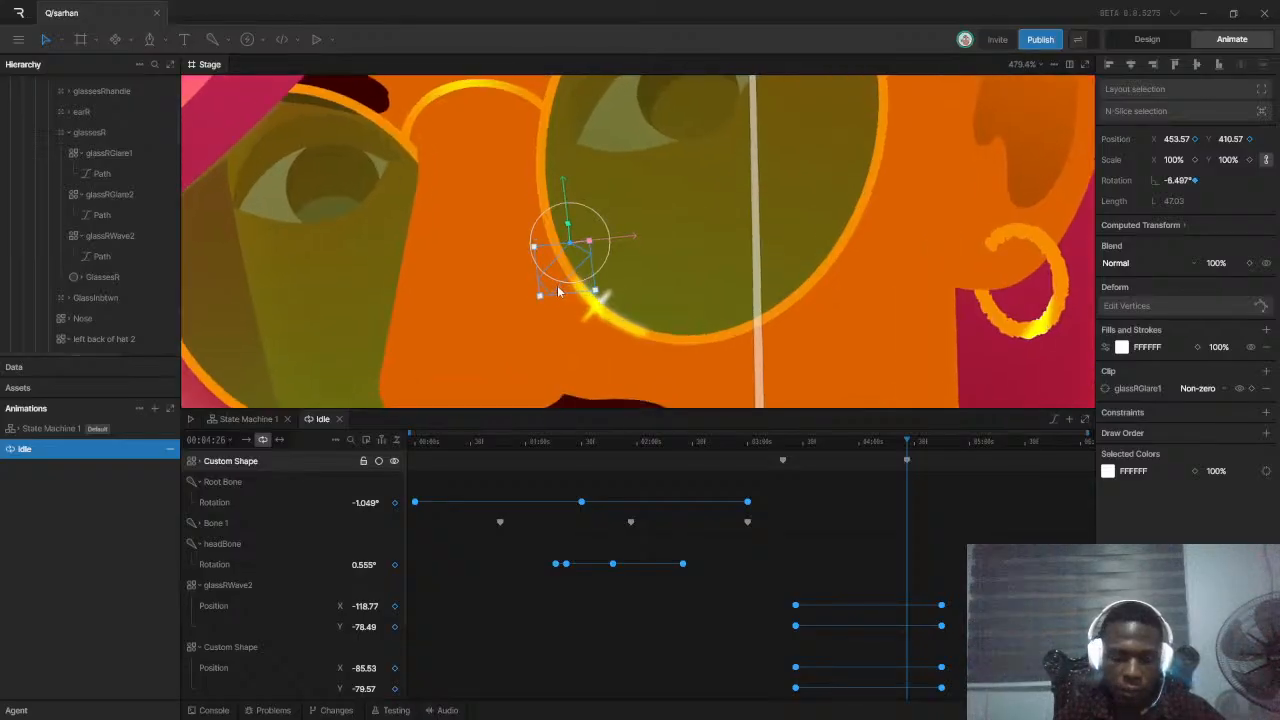
{"action": "left_click_drag", "start_coordinate": [565, 270], "coordinate": [598, 313]}
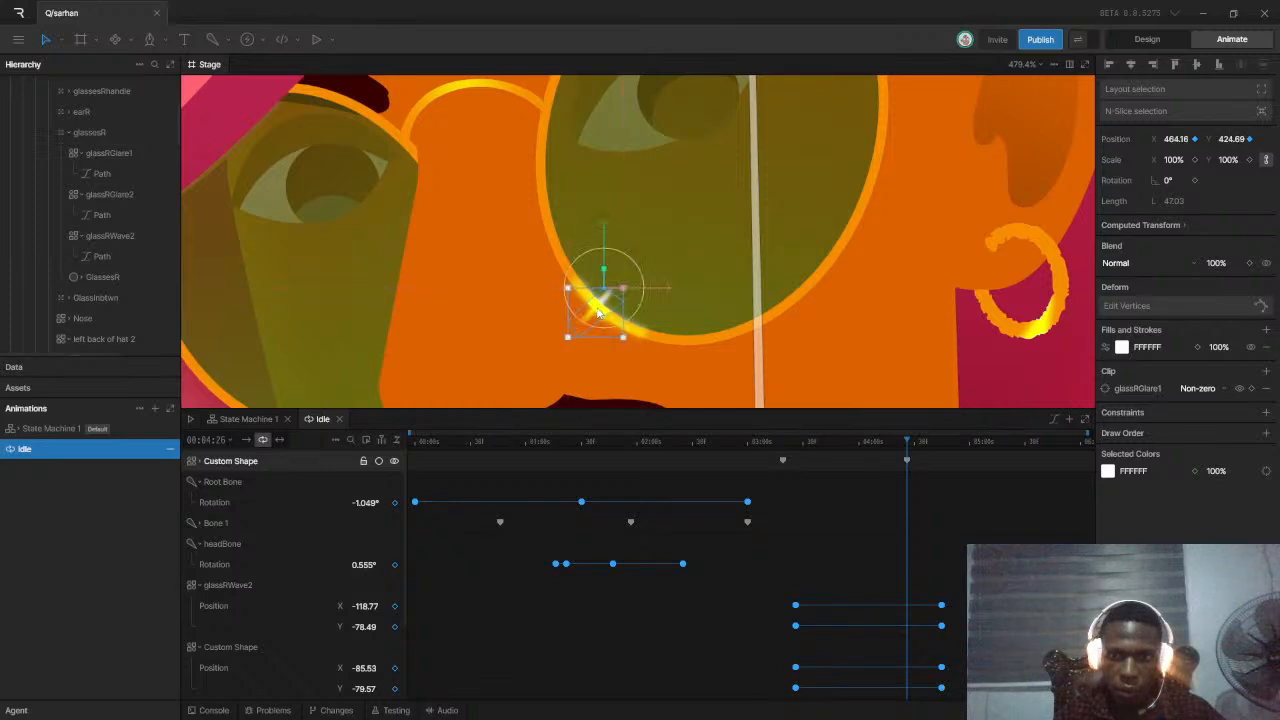
{"action": "left_click", "coordinate": [906, 463]}
{"action": "left_click", "coordinate": [888, 461]}
At 04:43, move the light bar to the glare's lower end at about X 481.29, Y 433.6, and inspect the rim
{"action": "left_click_drag", "start_coordinate": [908, 445], "coordinate": [938, 443]}
{"action": "left_click_drag", "start_coordinate": [608, 313], "coordinate": [663, 343]}
{"action": "scroll", "coordinate": [593, 302], "scroll_direction": "up", "scroll_amount": 10}
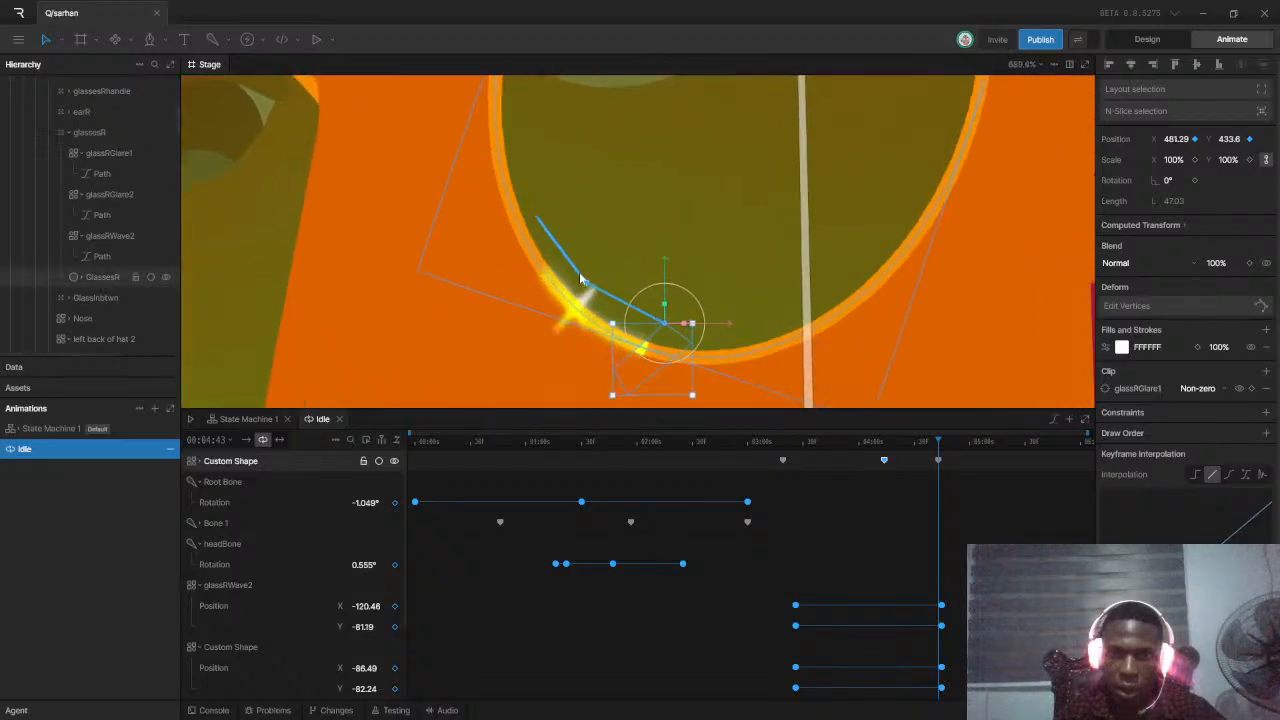
{"action": "left_click", "coordinate": [591, 299]}
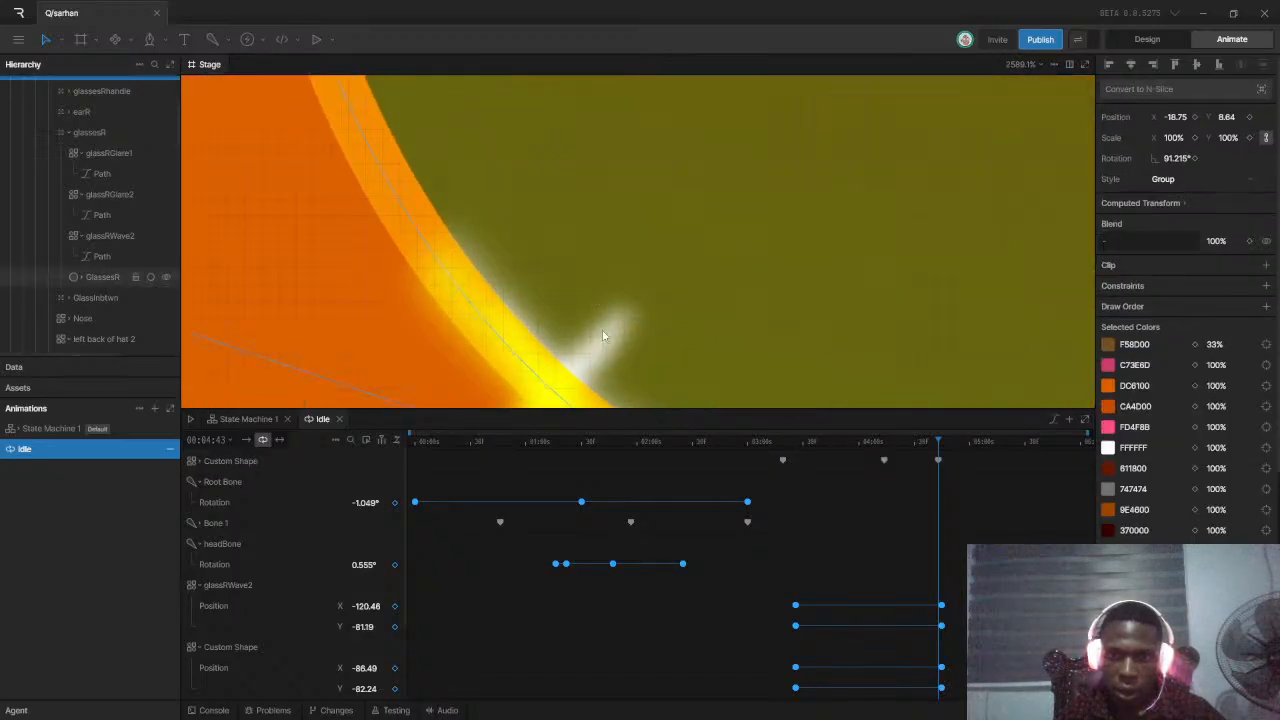
{"action": "scroll", "coordinate": [597, 319], "scroll_direction": "down", "scroll_amount": 6}
{"action": "scroll", "coordinate": [705, 270], "scroll_direction": "down", "scroll_amount": 2}
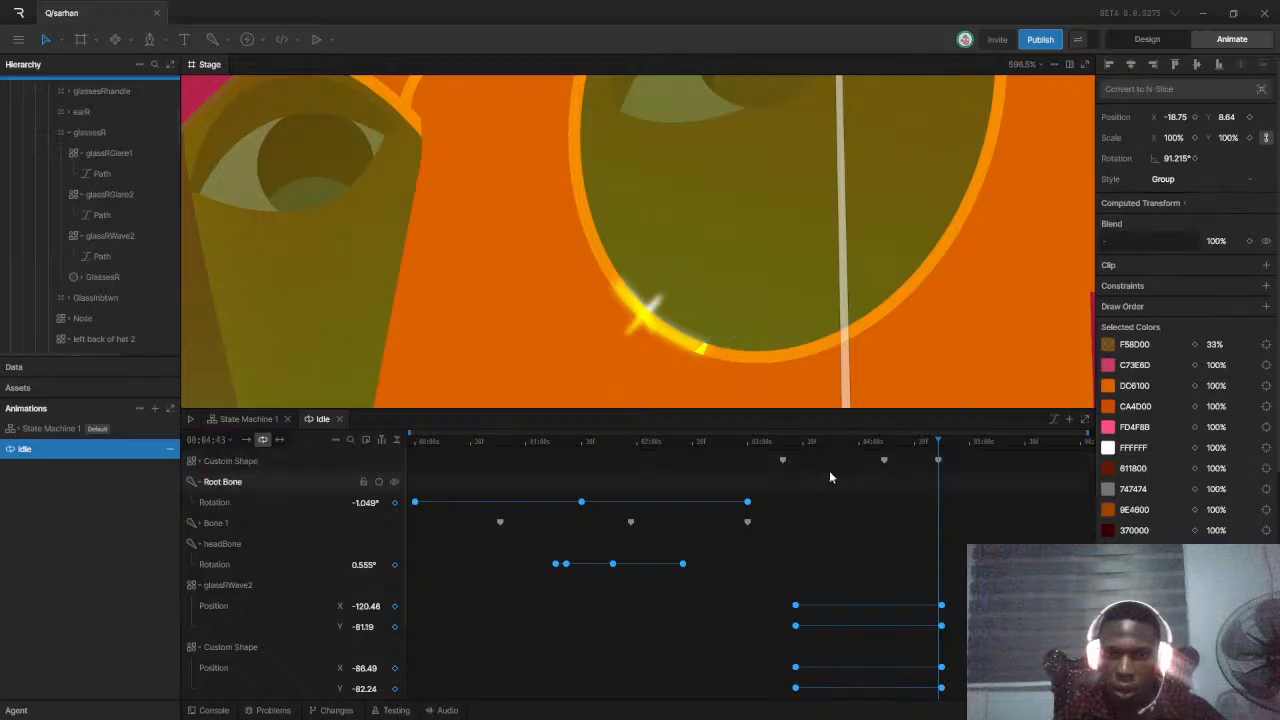
Move the light bar's middle keyframe earlier to about the 4-second mark and play back the sweep
{"action": "left_click", "coordinate": [884, 465]}
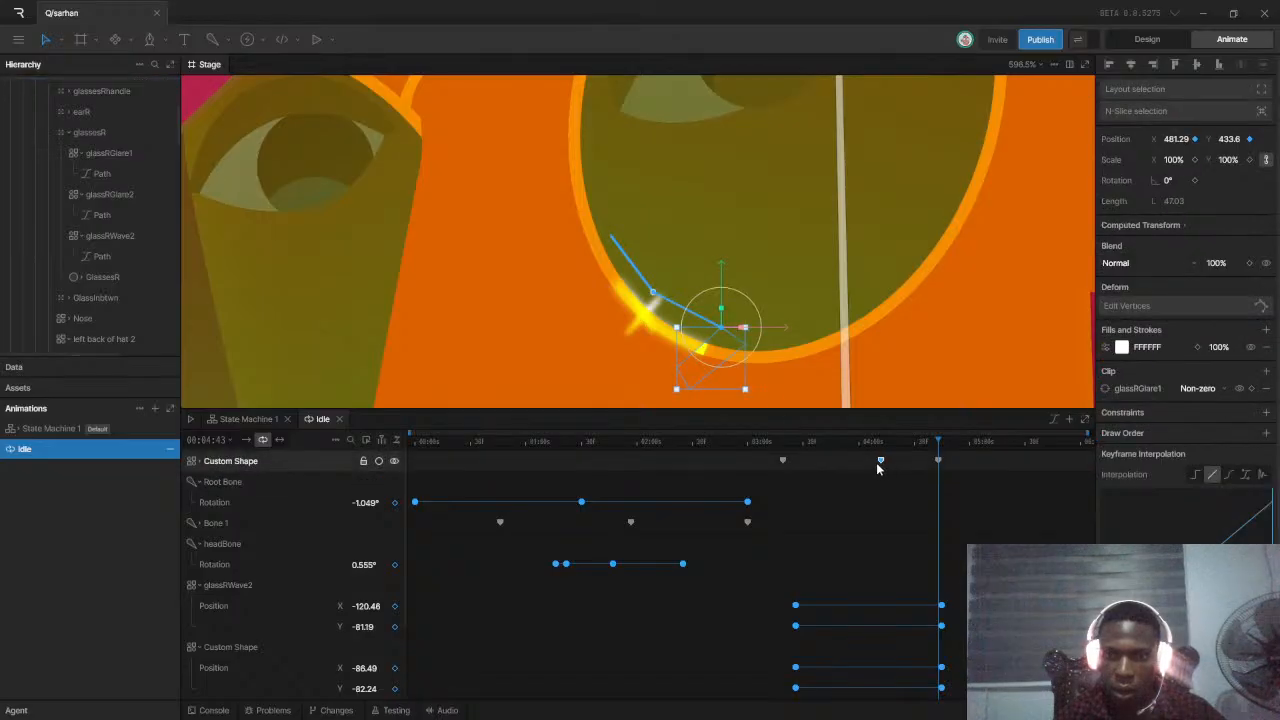
{"action": "left_click_drag", "start_coordinate": [864, 467], "coordinate": [772, 431]}
{"action": "key", "text": "space"}
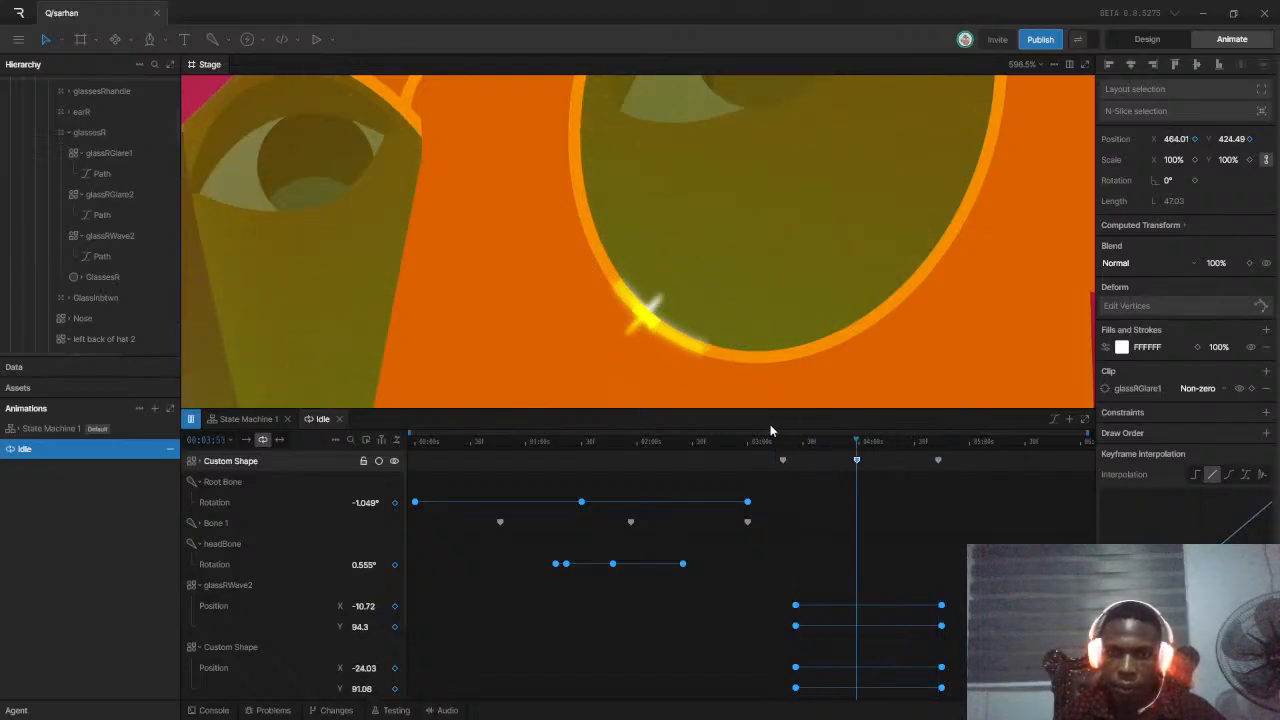
{"action": "key", "text": "space"}
Compress the light bar's three keyframes in time so the last falls at 03:49, and play back the faster sweep
{"action": "scroll", "coordinate": [815, 484], "scroll_direction": "up", "scroll_amount": 1}
{"action": "left_click_drag", "start_coordinate": [945, 462], "coordinate": [910, 460]}
{"action": "key", "text": "alt"}
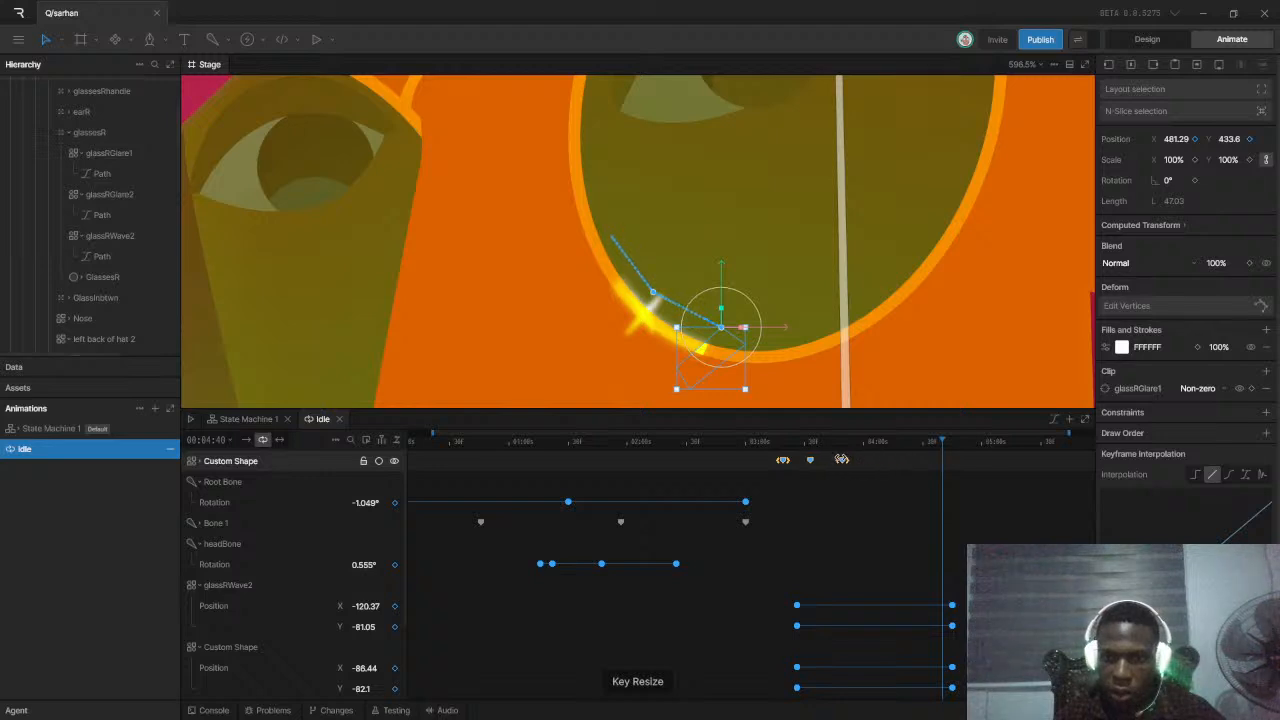
{"action": "left_click", "coordinate": [778, 444]}
{"action": "key", "text": "space"}
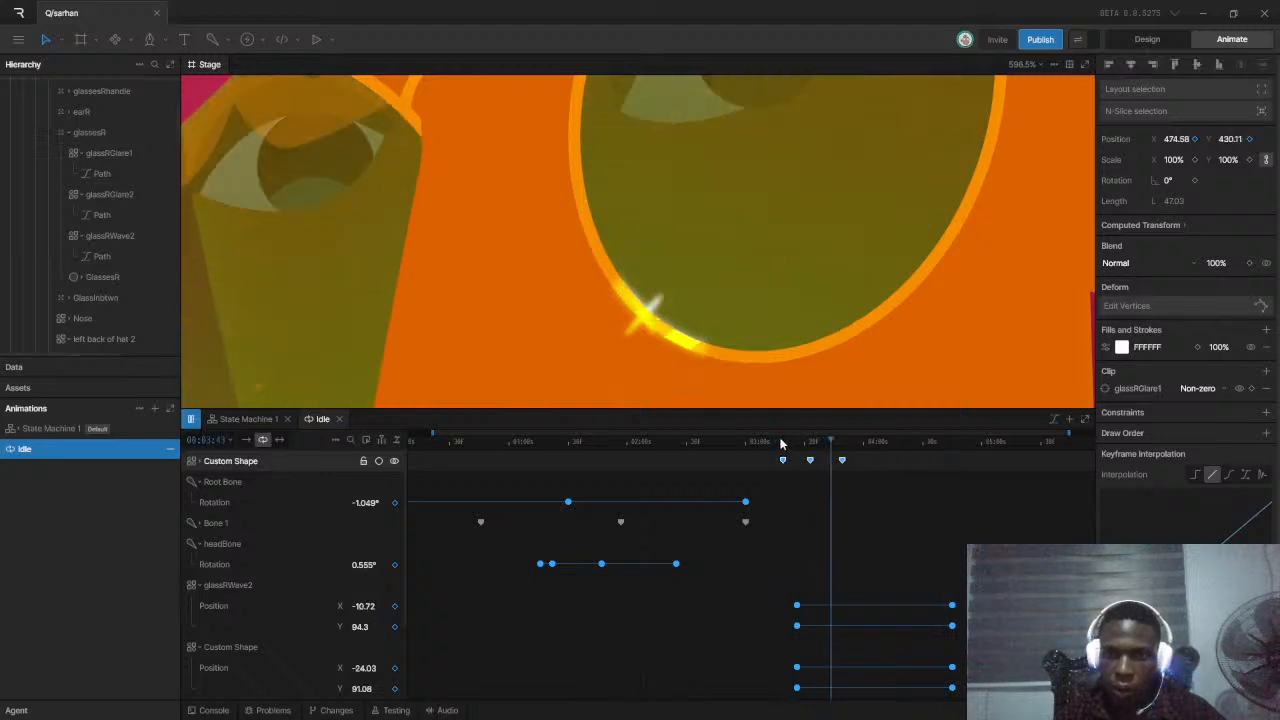
At 03:49, move the light bar fully past the glare's lower end to about X 486.27, Y 435.63, and replay the sweep
{"action": "key", "text": "space"}
{"action": "left_click_drag", "start_coordinate": [847, 443], "coordinate": [842, 445]}
{"action": "left_click", "coordinate": [865, 487]}
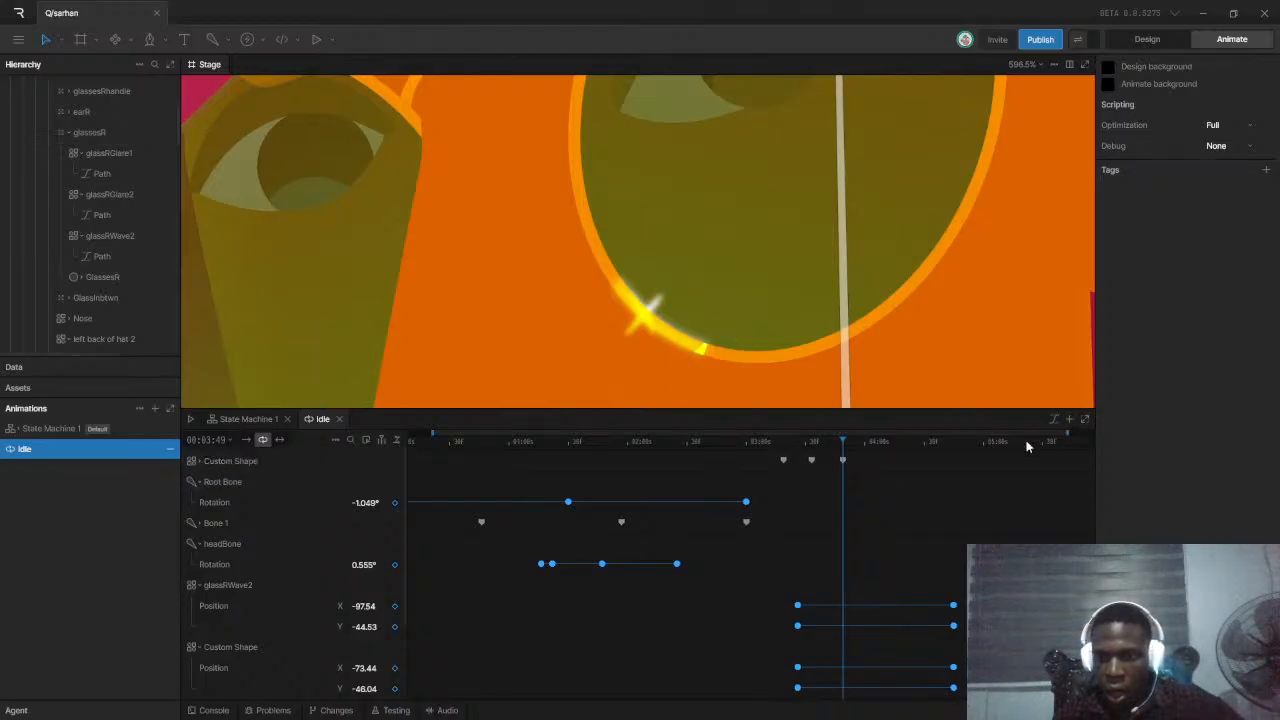
{"action": "scroll", "coordinate": [889, 464], "scroll_direction": "up", "scroll_amount": 5}
{"action": "scroll", "coordinate": [828, 456], "scroll_direction": "up", "scroll_amount": 4}
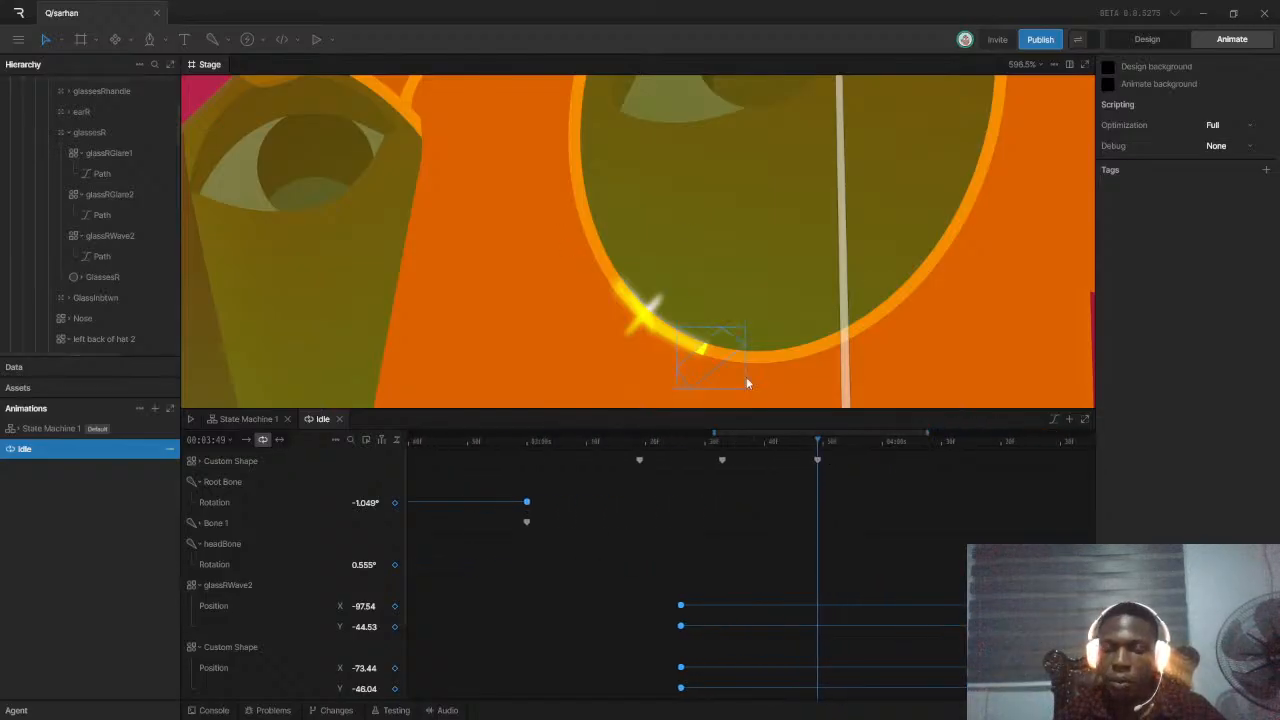
{"action": "left_click", "coordinate": [703, 350]}
{"action": "left_click", "coordinate": [706, 350]}
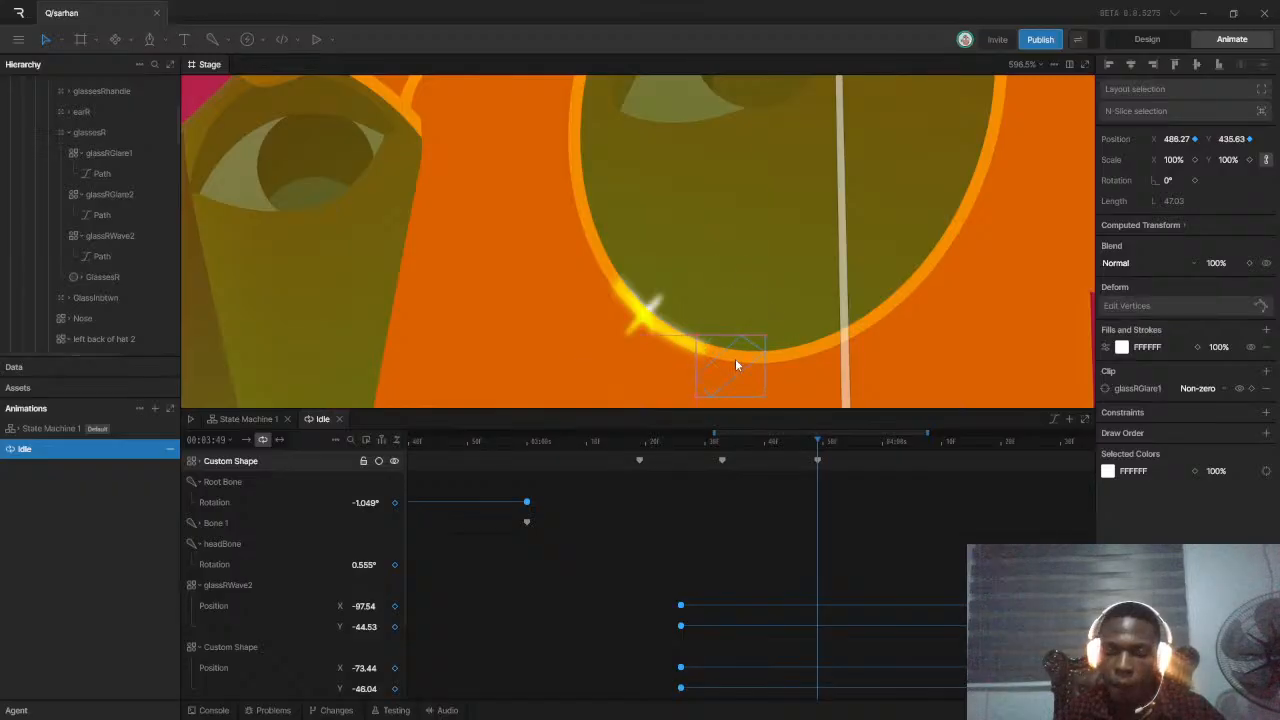
{"action": "left_click", "coordinate": [722, 441]}
{"action": "left_click", "coordinate": [634, 441]}
{"action": "key", "text": "space"}
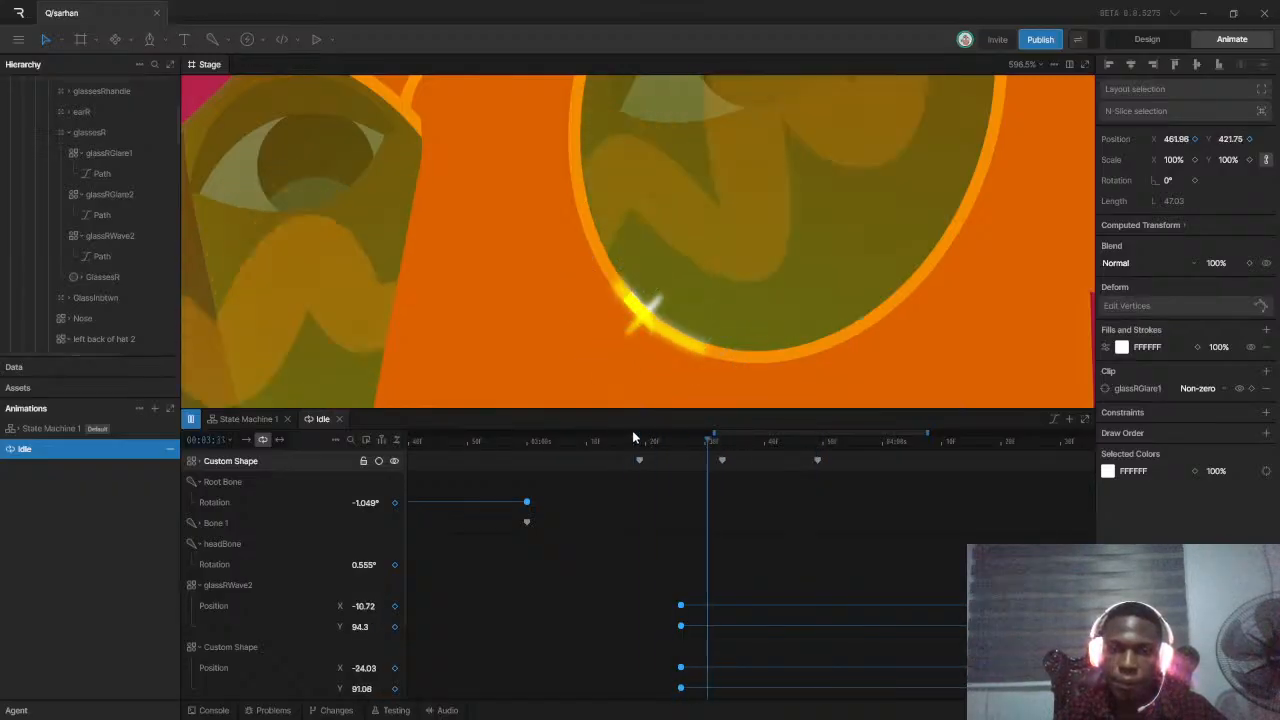
{"action": "left_click", "coordinate": [645, 448]}
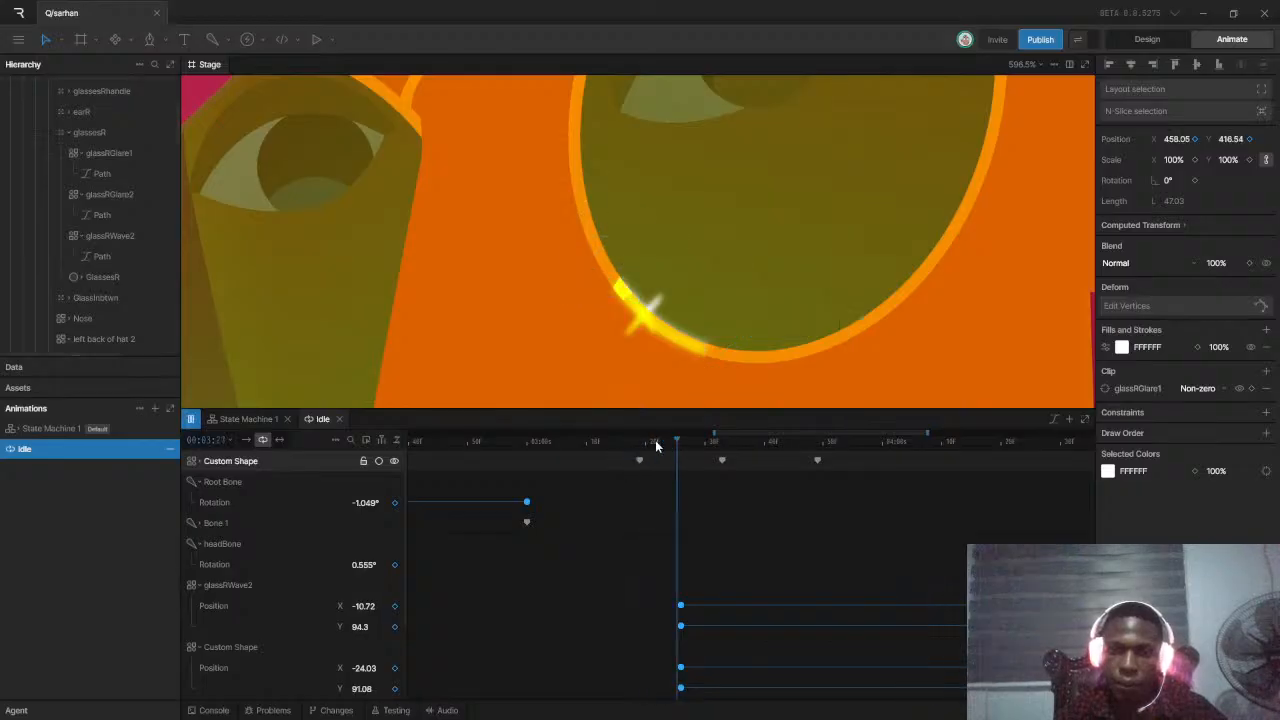
Compress the light bar's three keyframes so the last falls just after 03:40, and give them cubic interpolation
{"action": "left_click_drag", "start_coordinate": [650, 464], "coordinate": [630, 502]}
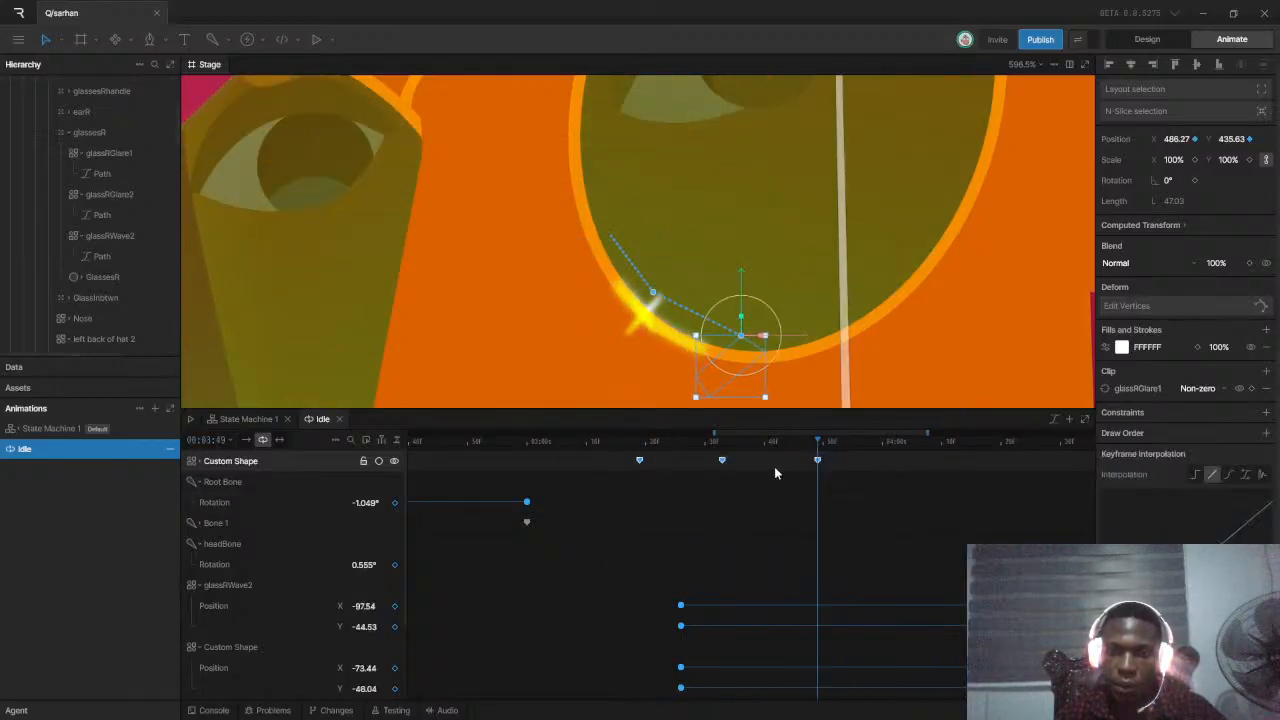
{"action": "key", "text": "alt"}
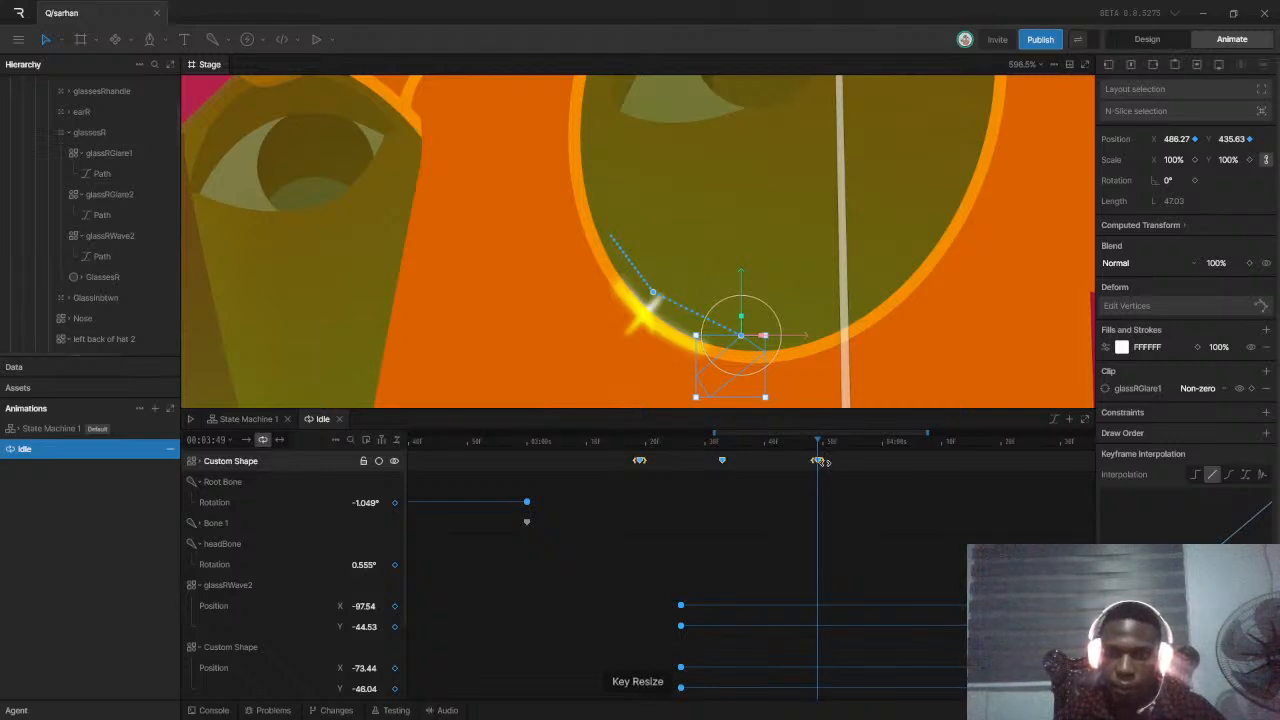
{"action": "left_click", "coordinate": [809, 470]}
{"action": "left_click_drag", "start_coordinate": [831, 458], "coordinate": [612, 488]}
{"action": "key", "text": "alt"}
{"action": "left_click_drag", "start_coordinate": [820, 455], "coordinate": [776, 457]}
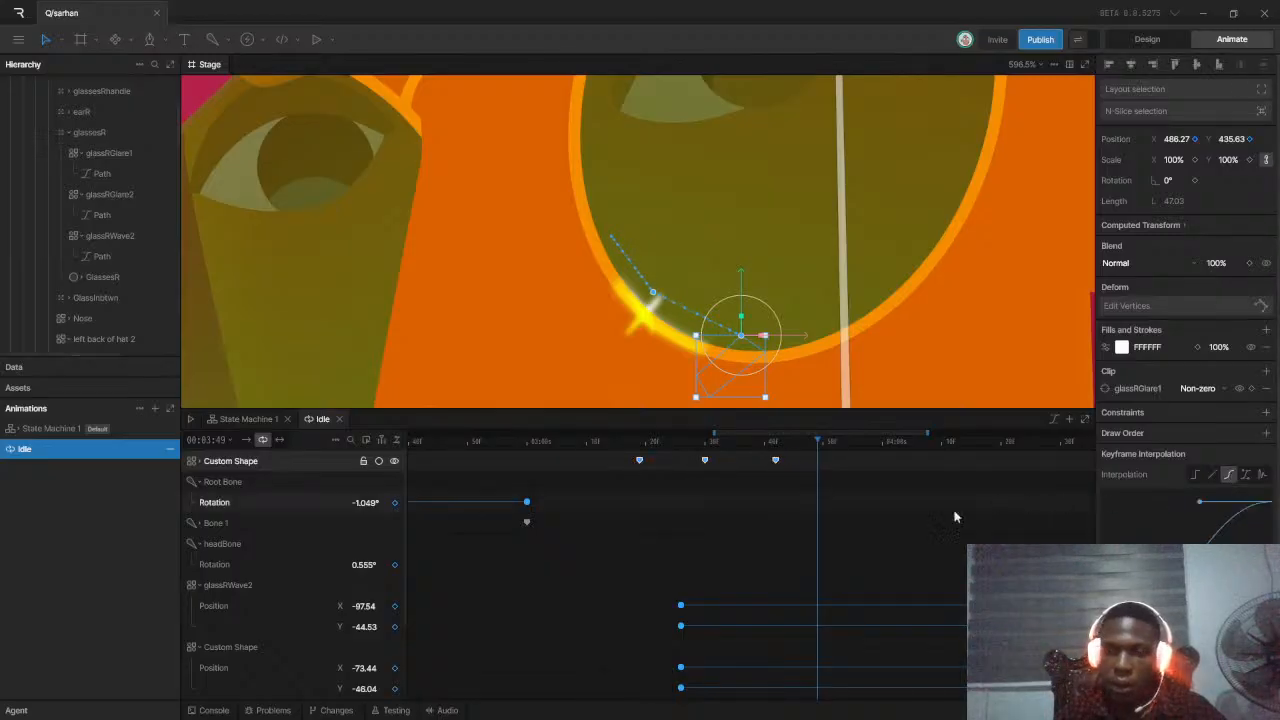
{"action": "left_click", "coordinate": [714, 475]}
{"action": "left_click", "coordinate": [620, 455]}
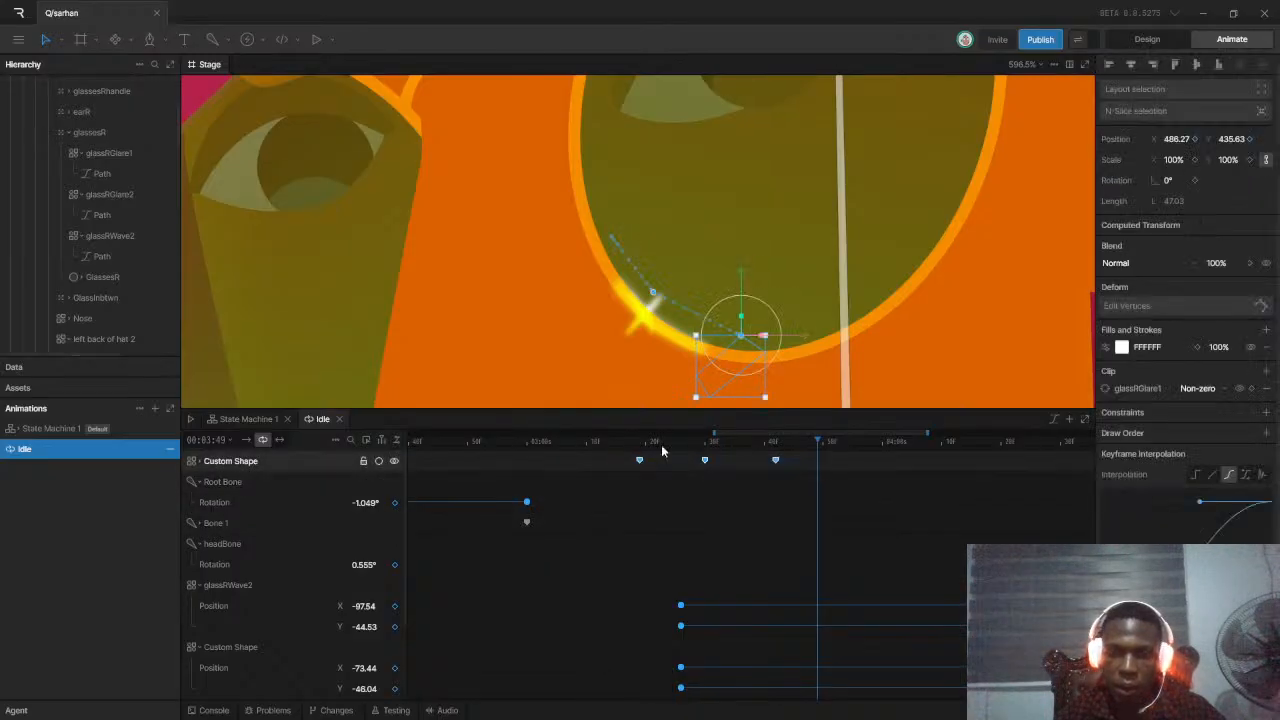
Set the light bar's selected position keyframes to value-based Ease In Out interpolation and show them in the graph editor
{"action": "left_click", "coordinate": [397, 441]}
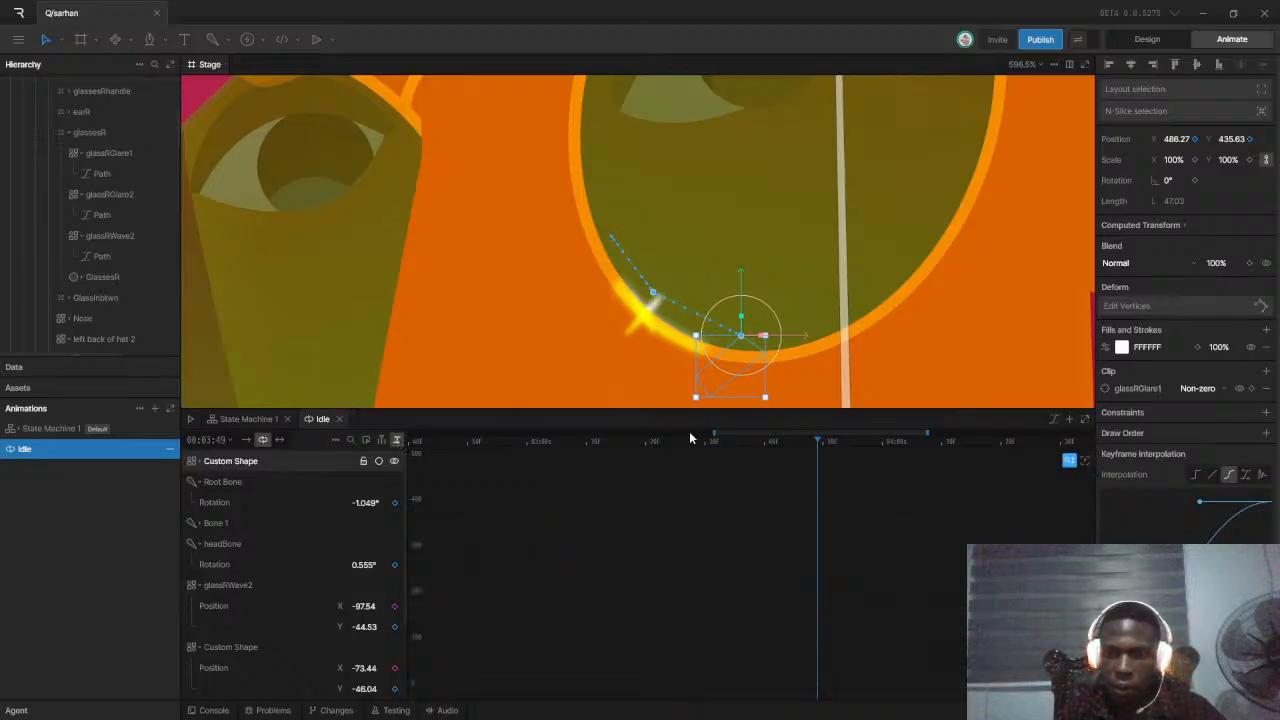
{"action": "left_click", "coordinate": [397, 441]}
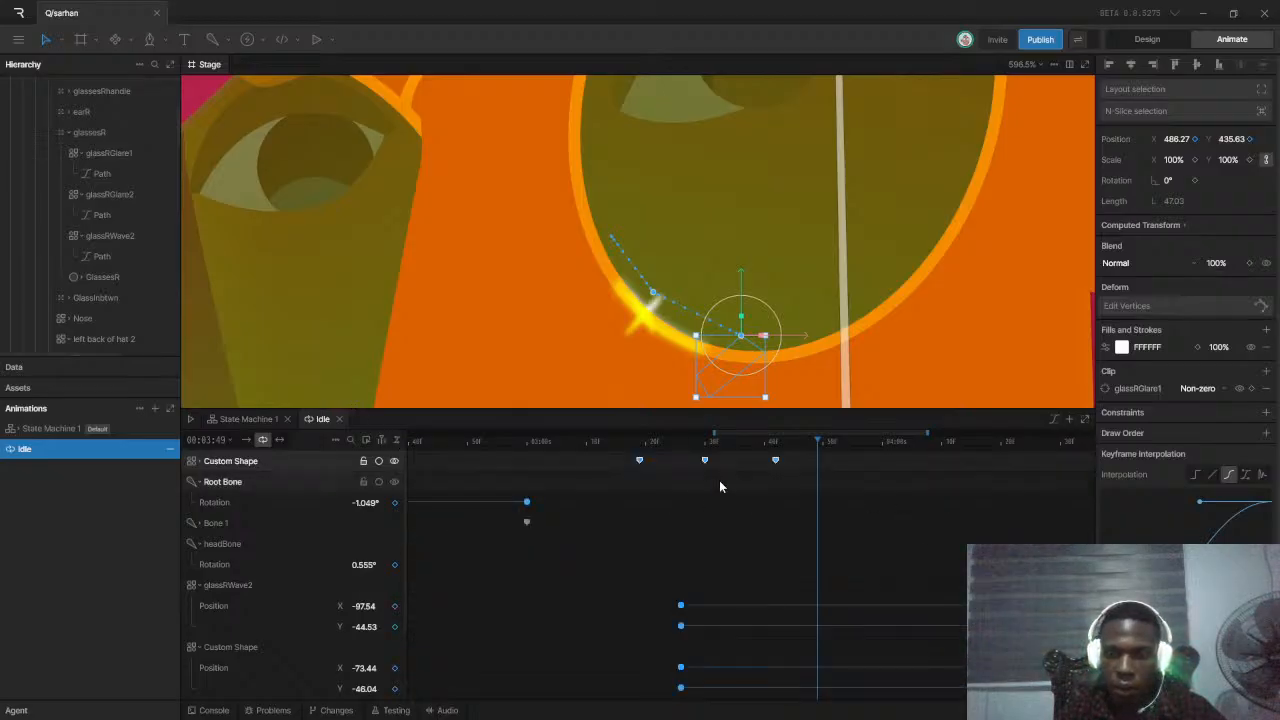
{"action": "right_click", "coordinate": [776, 463]}
{"action": "mouse_move", "coordinate": [820, 486]}
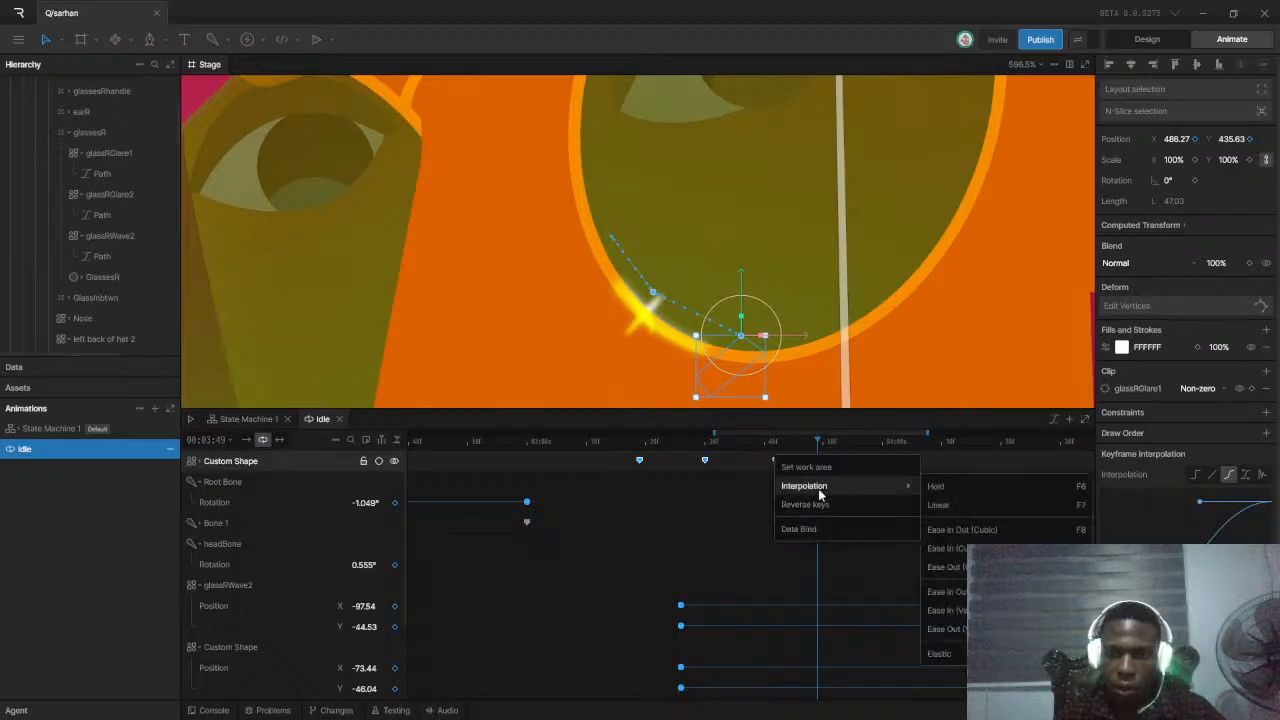
{"action": "left_click", "coordinate": [961, 592]}
{"action": "left_click", "coordinate": [396, 441]}
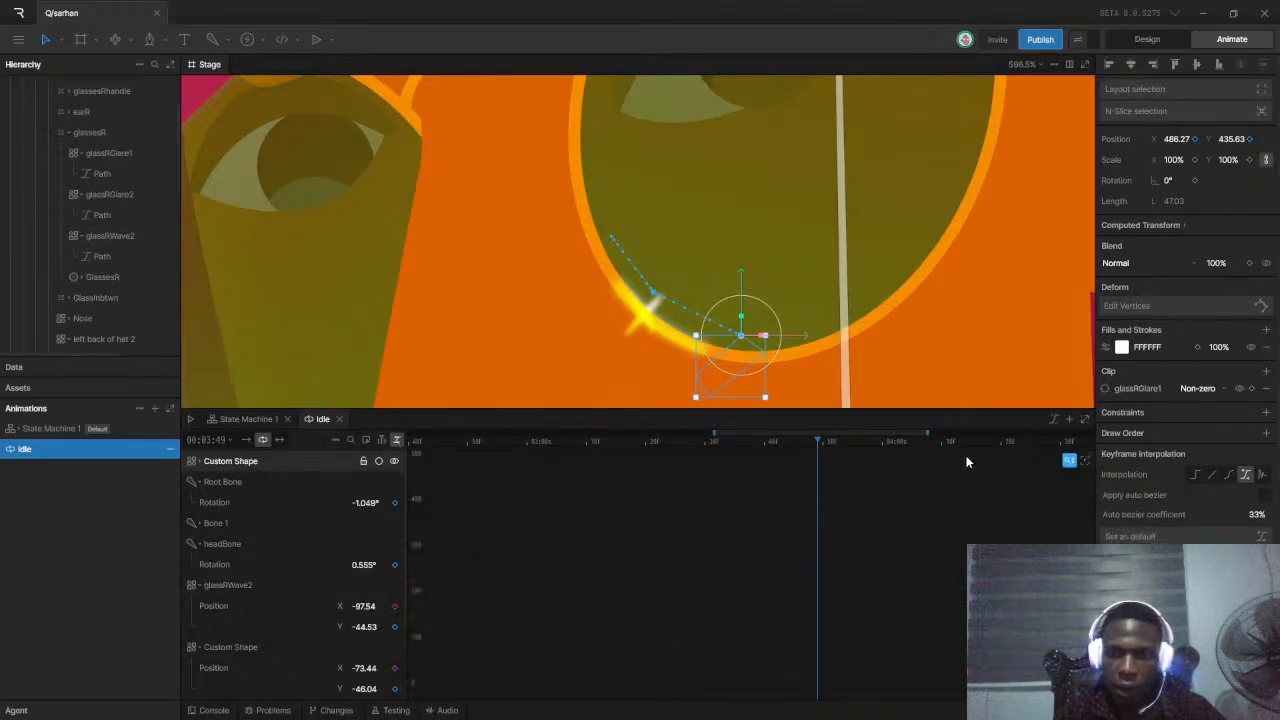
Steepen the handles of the middle key on the light bar's X position curve into a smooth S-shape, and play back the sweep
{"action": "left_click", "coordinate": [199, 463]}
{"action": "left_click", "coordinate": [272, 482]}
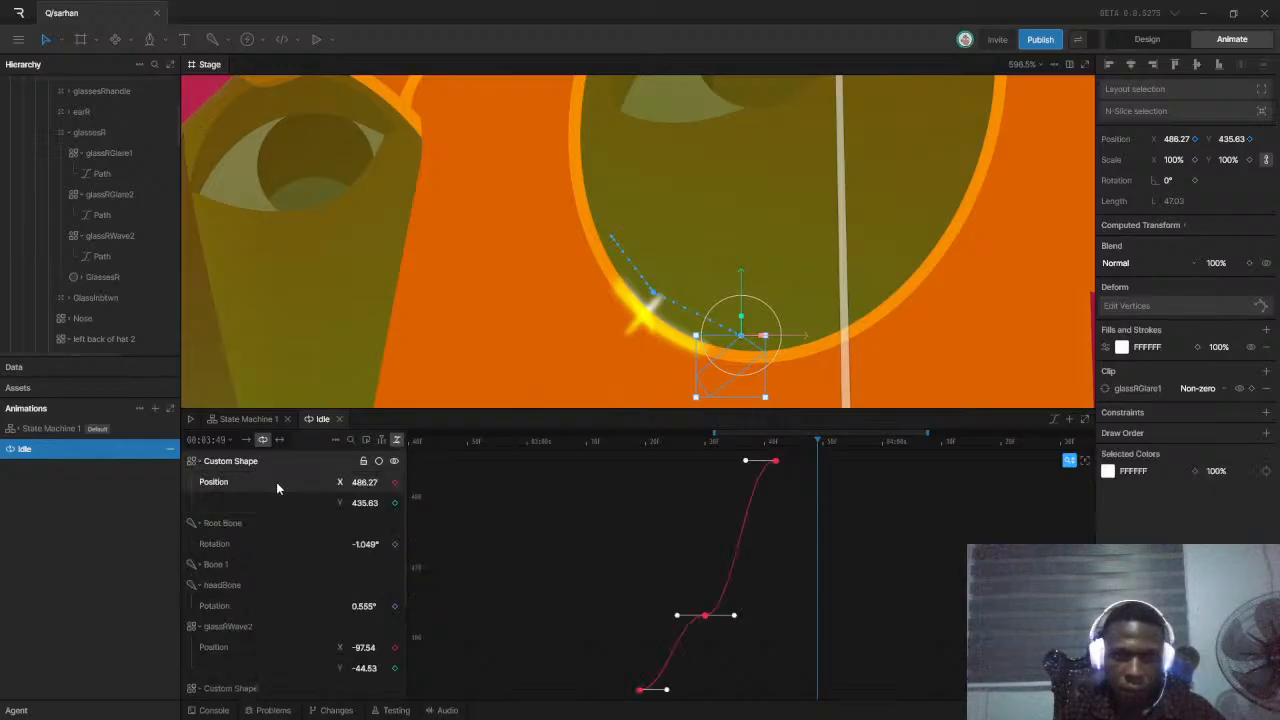
{"action": "left_click_drag", "start_coordinate": [679, 615], "coordinate": [720, 588]}
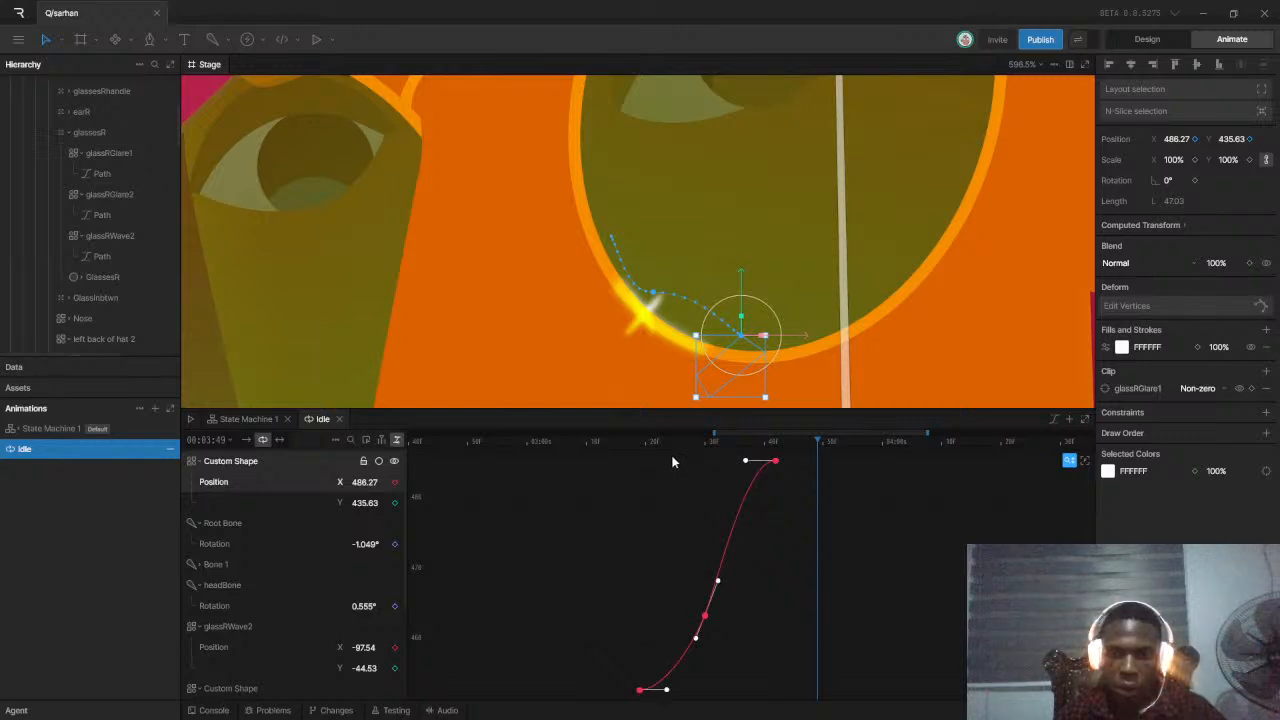
{"action": "left_click_drag", "start_coordinate": [680, 447], "coordinate": [616, 455]}
{"action": "key", "text": "space"}
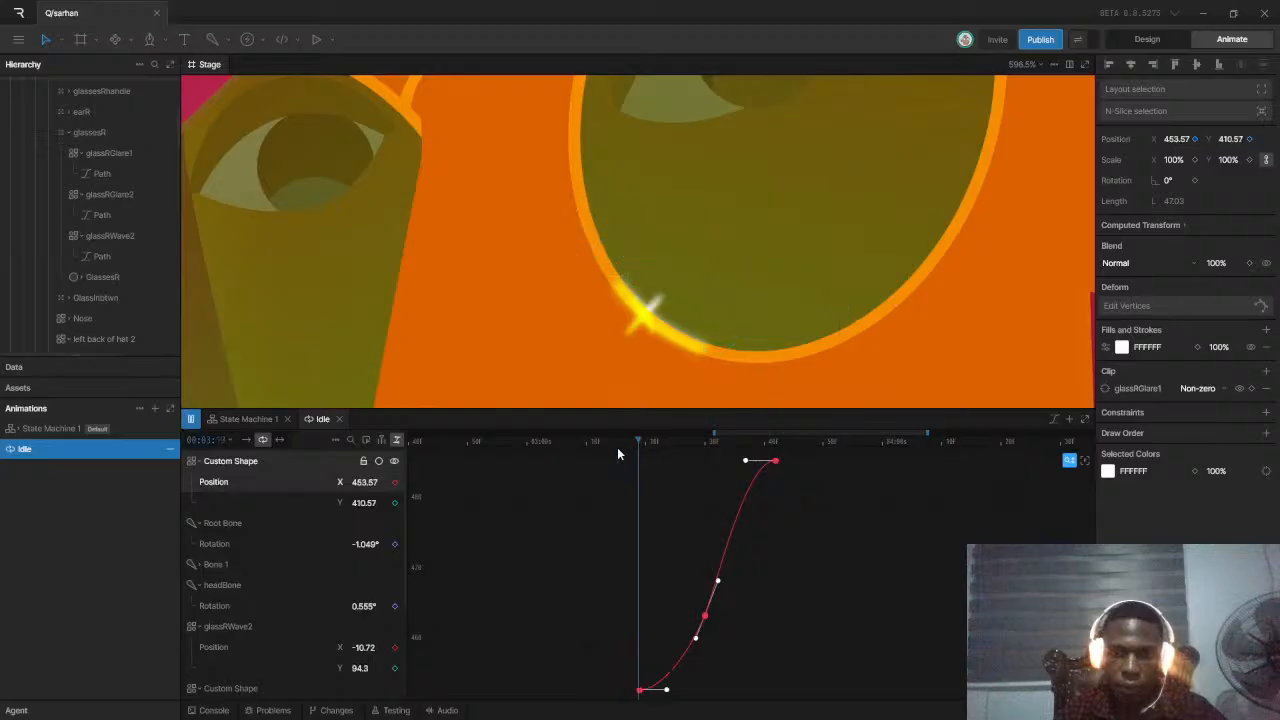
{"action": "key", "text": "space"}
Play the Idle animation with the cowboy's whole head in view to check the glare sweep at normal scale
{"action": "scroll", "coordinate": [728, 295], "scroll_direction": "down", "scroll_amount": 1}
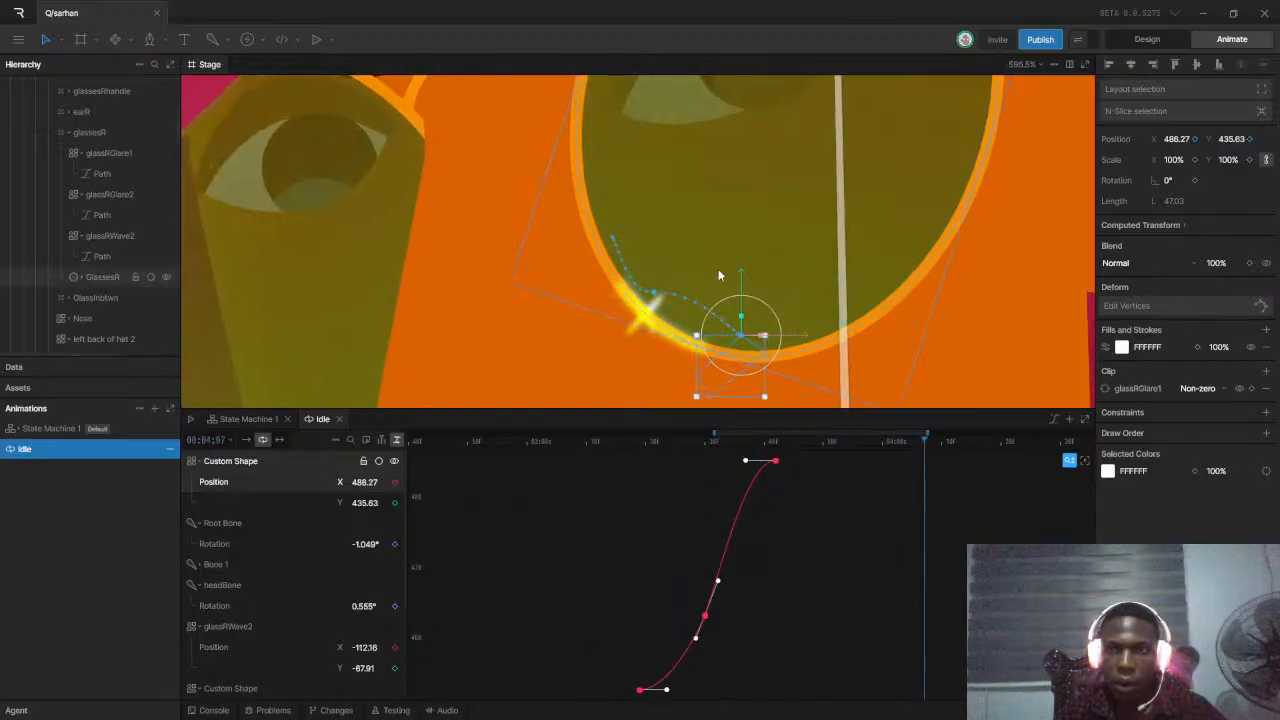
{"action": "left_click", "coordinate": [1160, 44]}
{"action": "left_click", "coordinate": [1230, 40]}
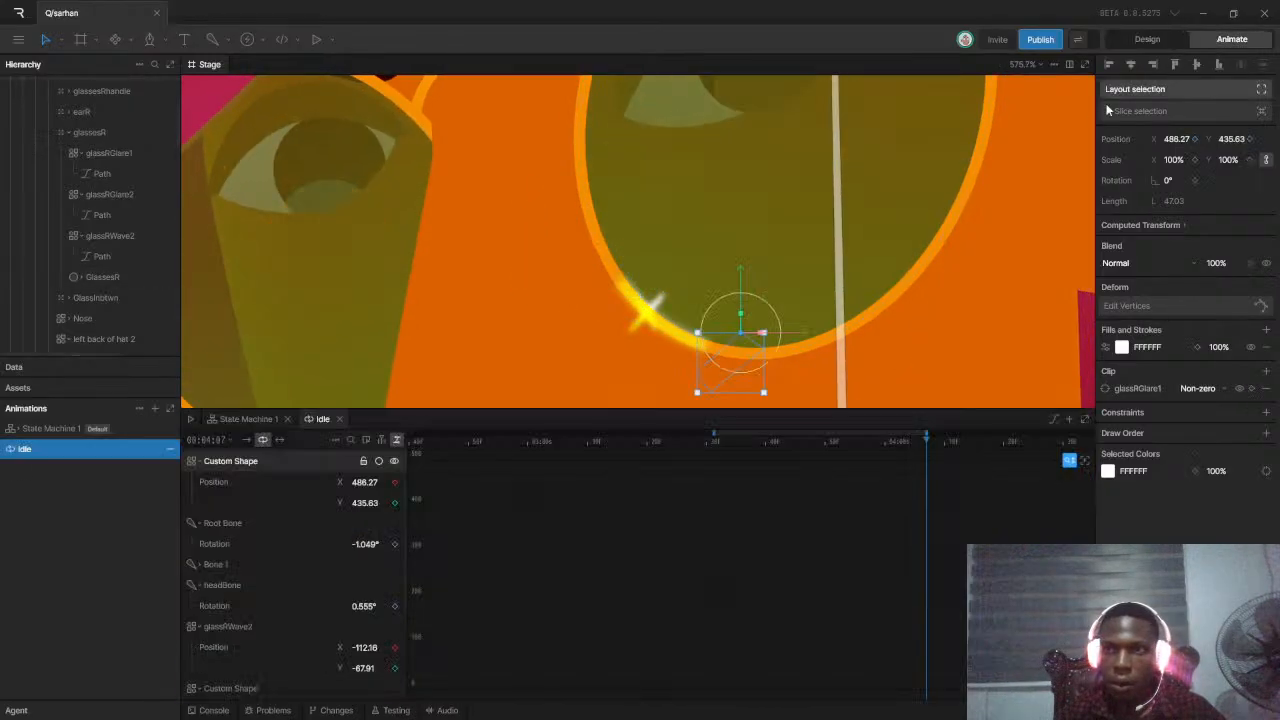
{"action": "scroll", "coordinate": [690, 298], "scroll_direction": "down", "scroll_amount": 10}
{"action": "scroll", "coordinate": [690, 298], "scroll_direction": "down", "scroll_amount": 8}
{"action": "left_click_drag", "start_coordinate": [642, 440], "coordinate": [343, 457]}
{"action": "key", "text": "space"}
{"action": "scroll", "coordinate": [695, 240], "scroll_direction": "down", "scroll_amount": 3}
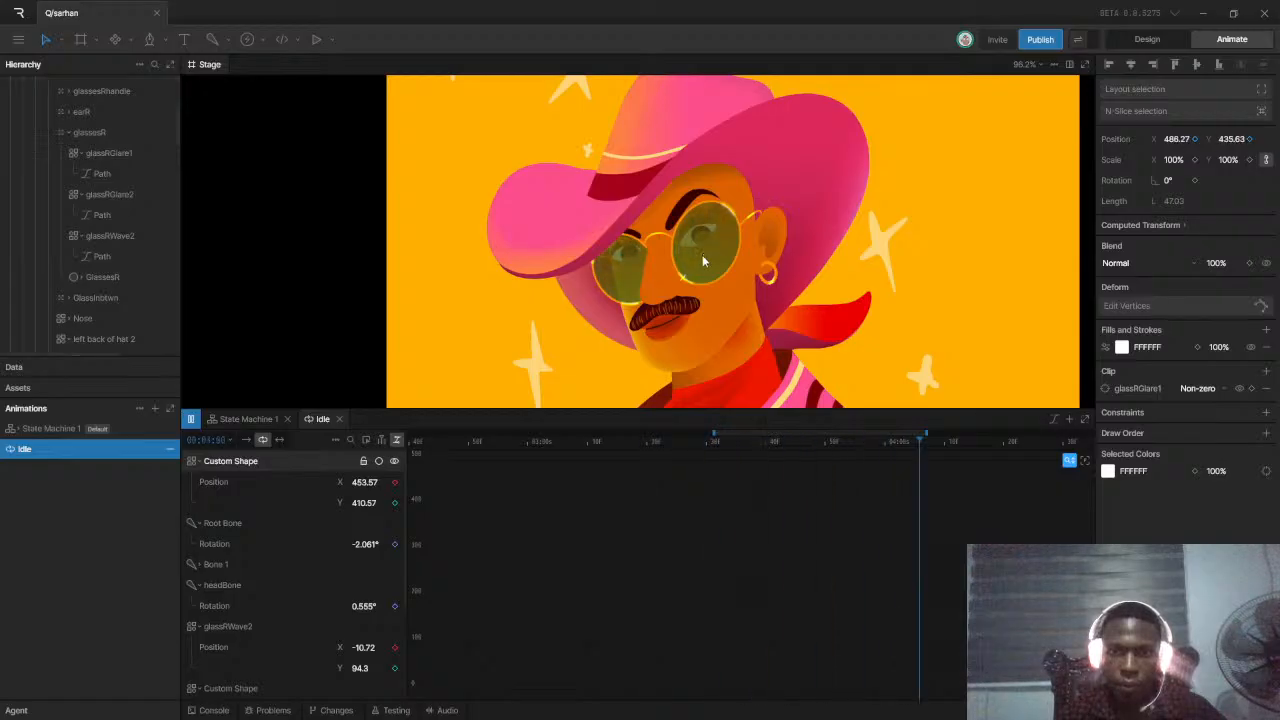
{"action": "key", "text": "space"}
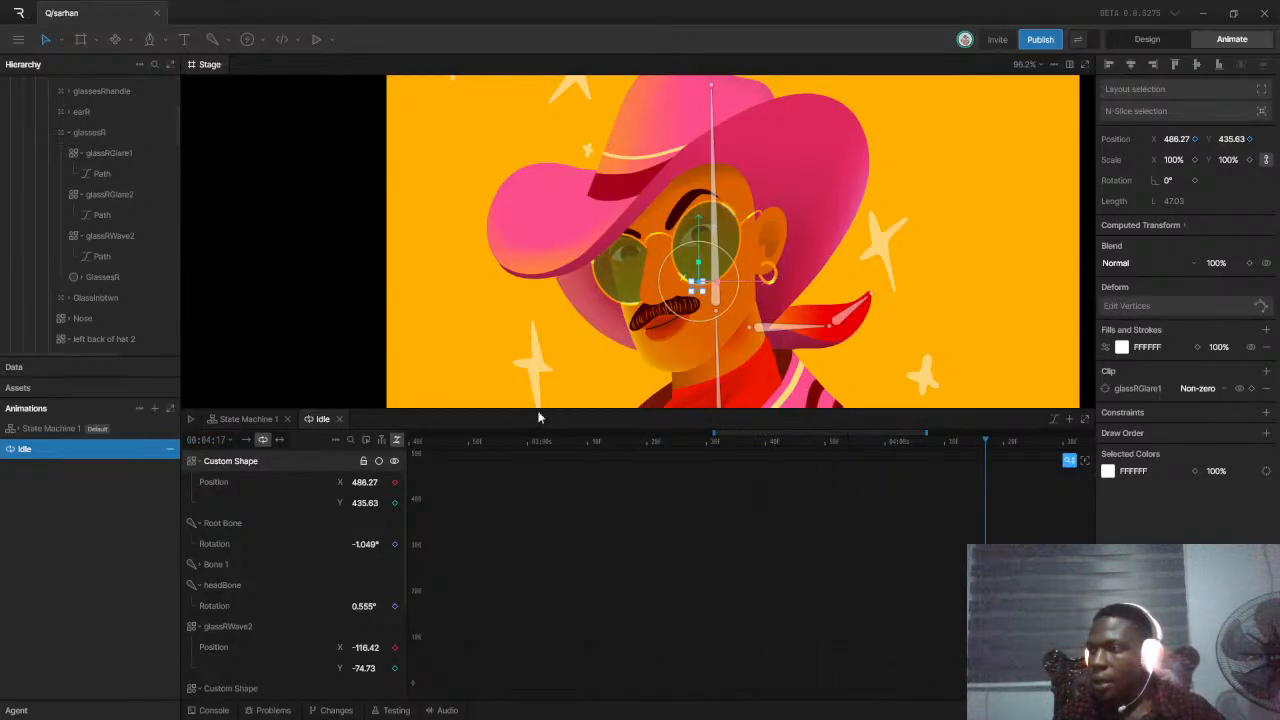
Replay the Idle animation repeatedly from about 02:40 to judge the light bar's timing against the lens reflections
{"action": "left_click", "coordinate": [242, 423]}
{"action": "left_click", "coordinate": [320, 419]}
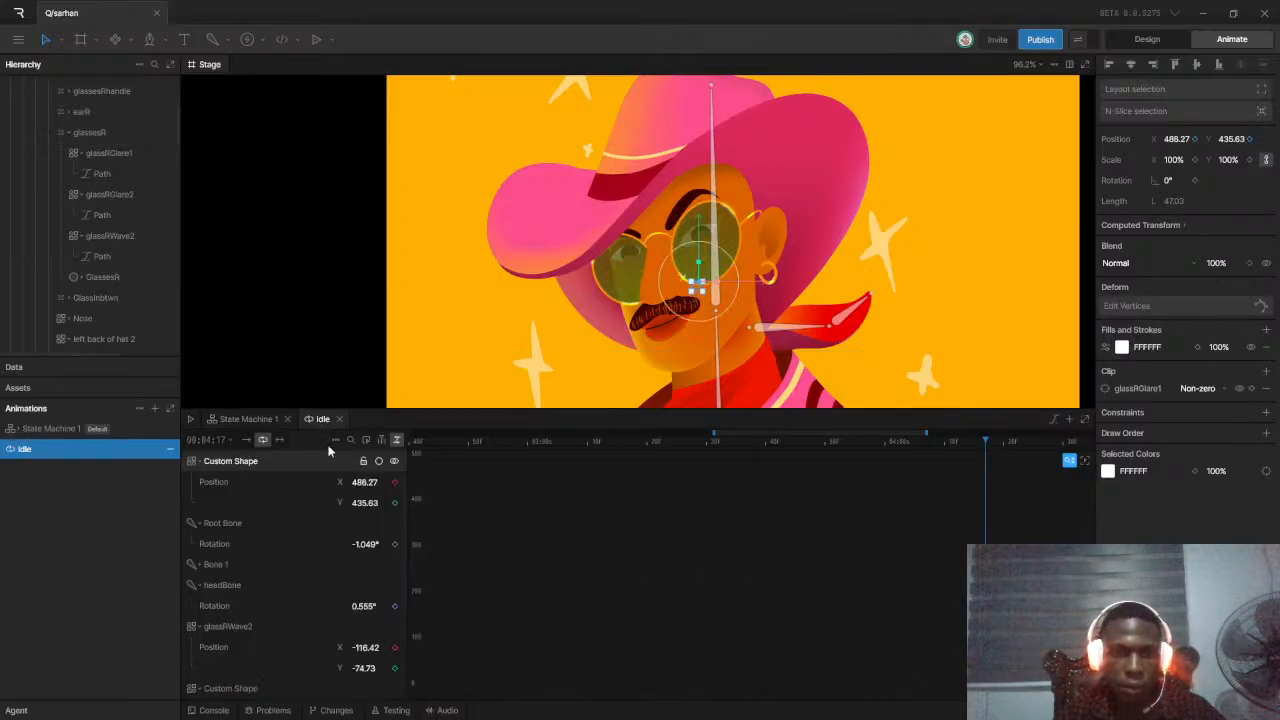
{"action": "left_click_drag", "start_coordinate": [462, 441], "coordinate": [408, 452]}
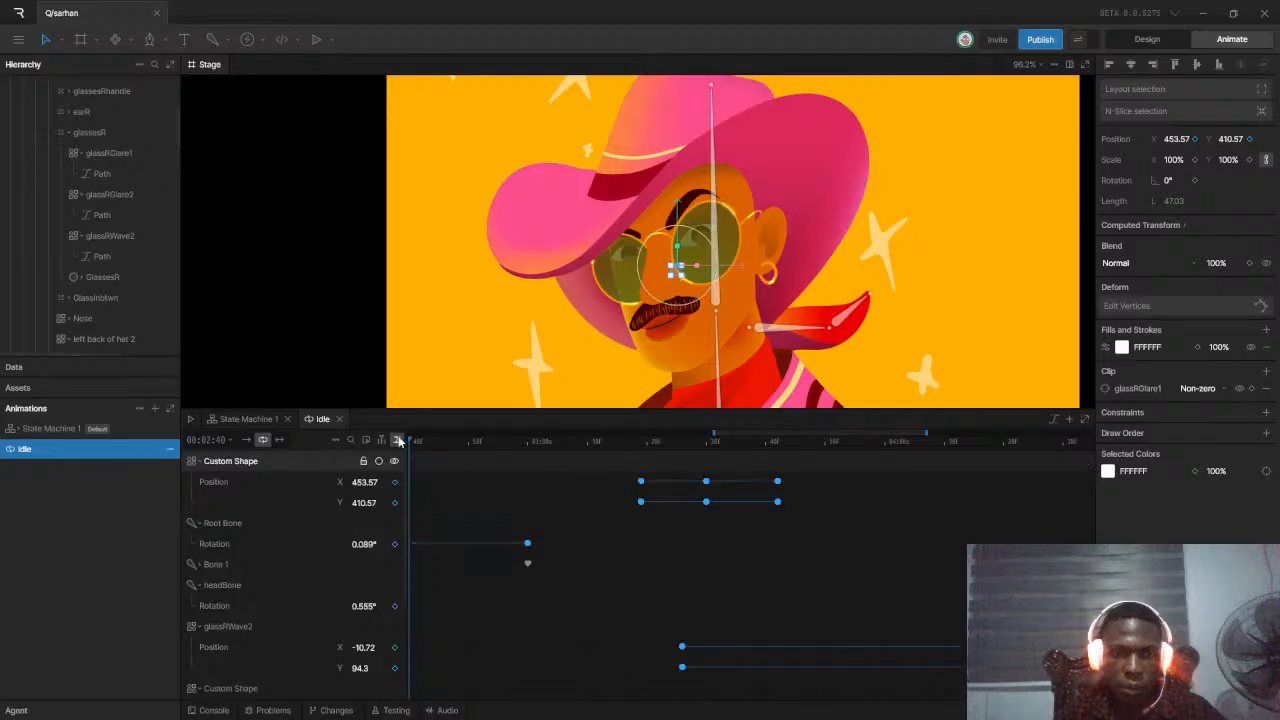
{"action": "key", "text": "space"}
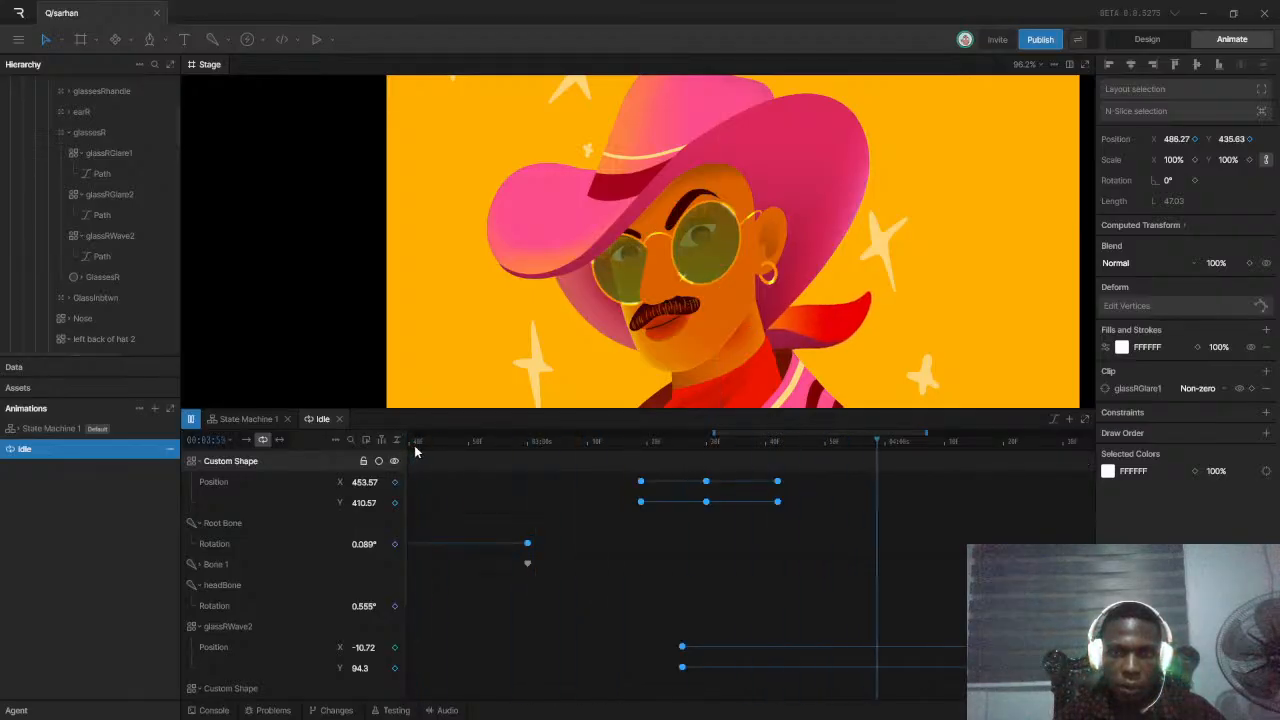
{"action": "key", "text": "space"}
{"action": "key", "text": "space"}
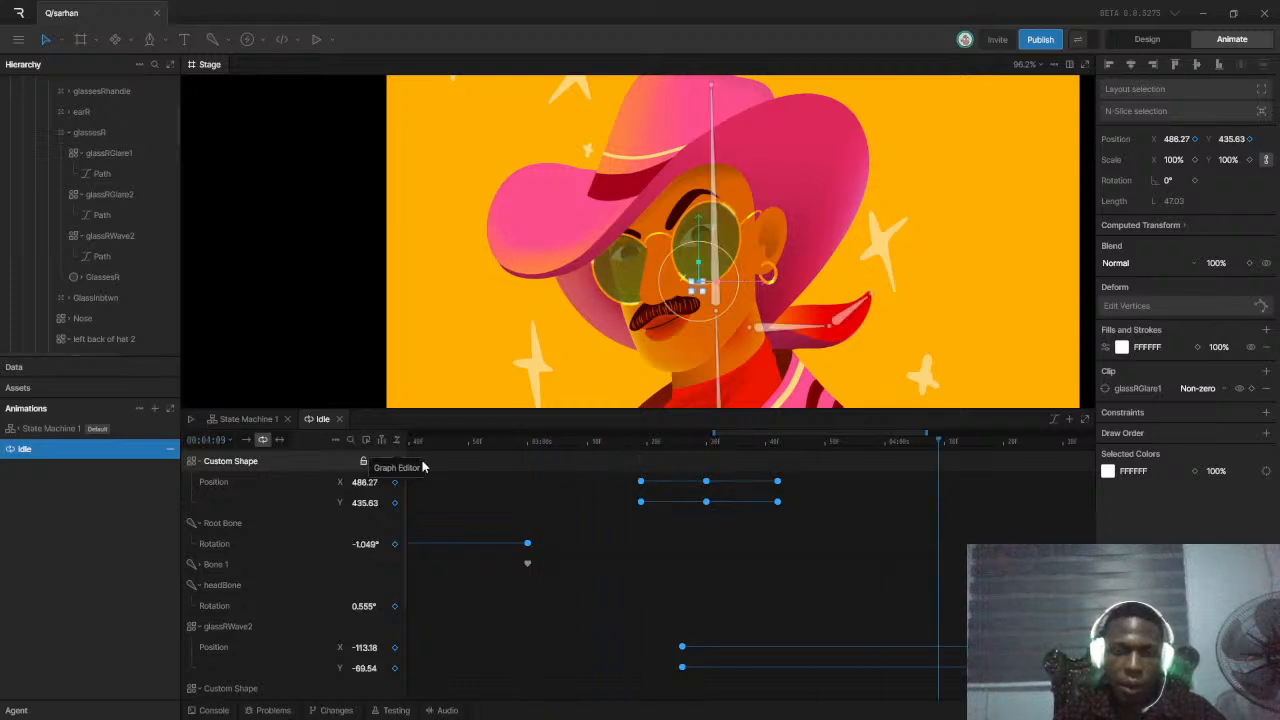
{"action": "key", "text": "space"}
{"action": "key", "text": "space"}
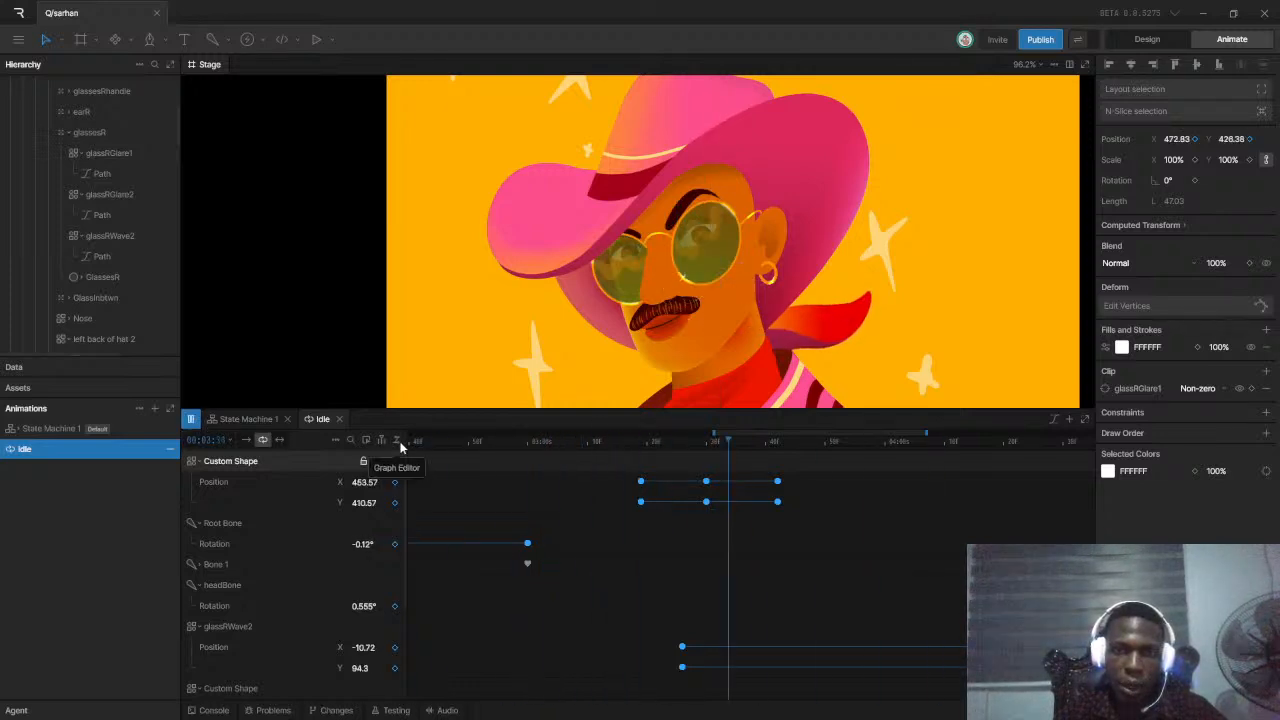
{"action": "key", "text": "space"}
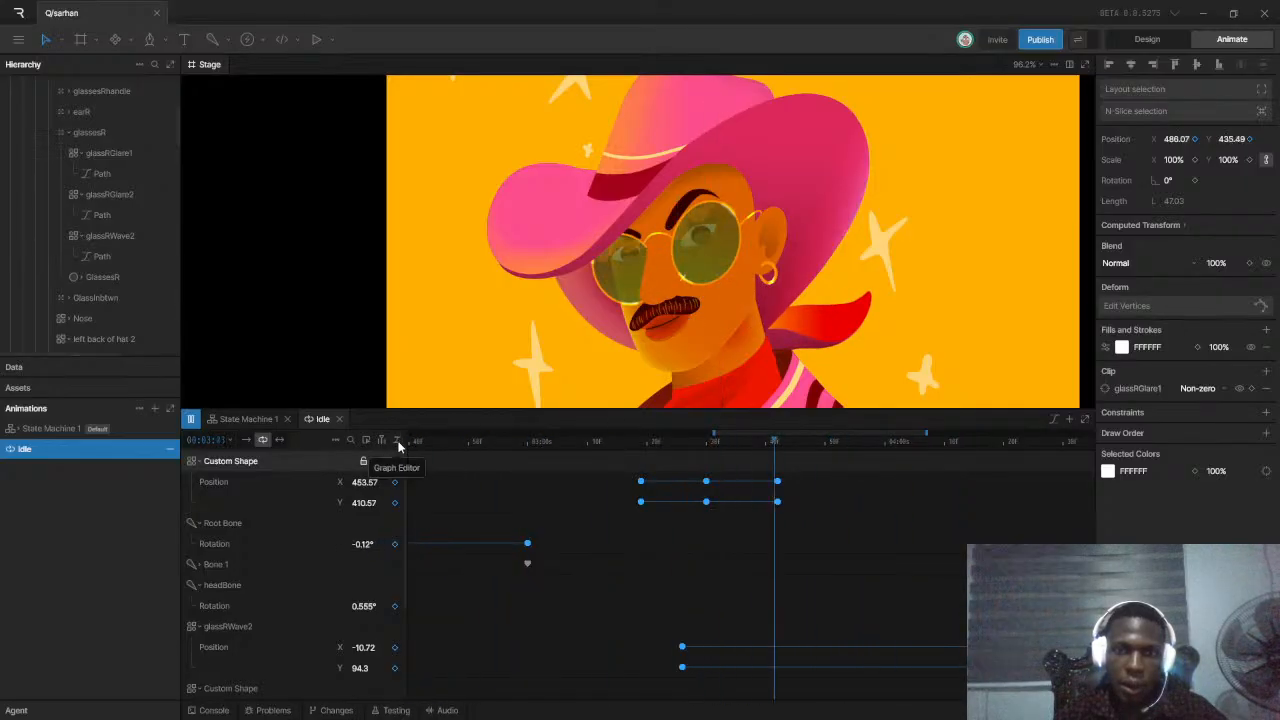
{"action": "key", "text": "space"}
{"action": "left_click", "coordinate": [414, 444]}
{"action": "left_click_drag", "start_coordinate": [413, 444], "coordinate": [407, 444]}
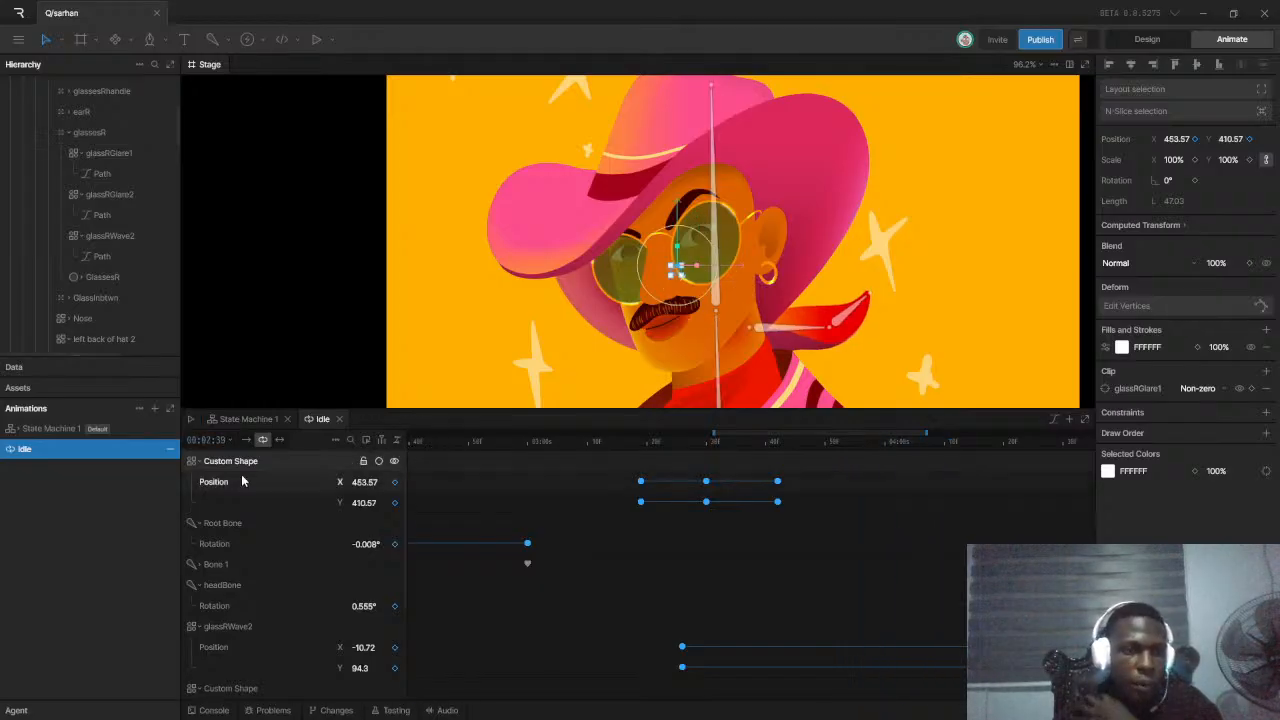
In Design mode, move the light bar onto the middle of the rim glare at X 464.16, Y 422
{"action": "scroll", "coordinate": [126, 166], "scroll_direction": "up", "scroll_amount": 4}
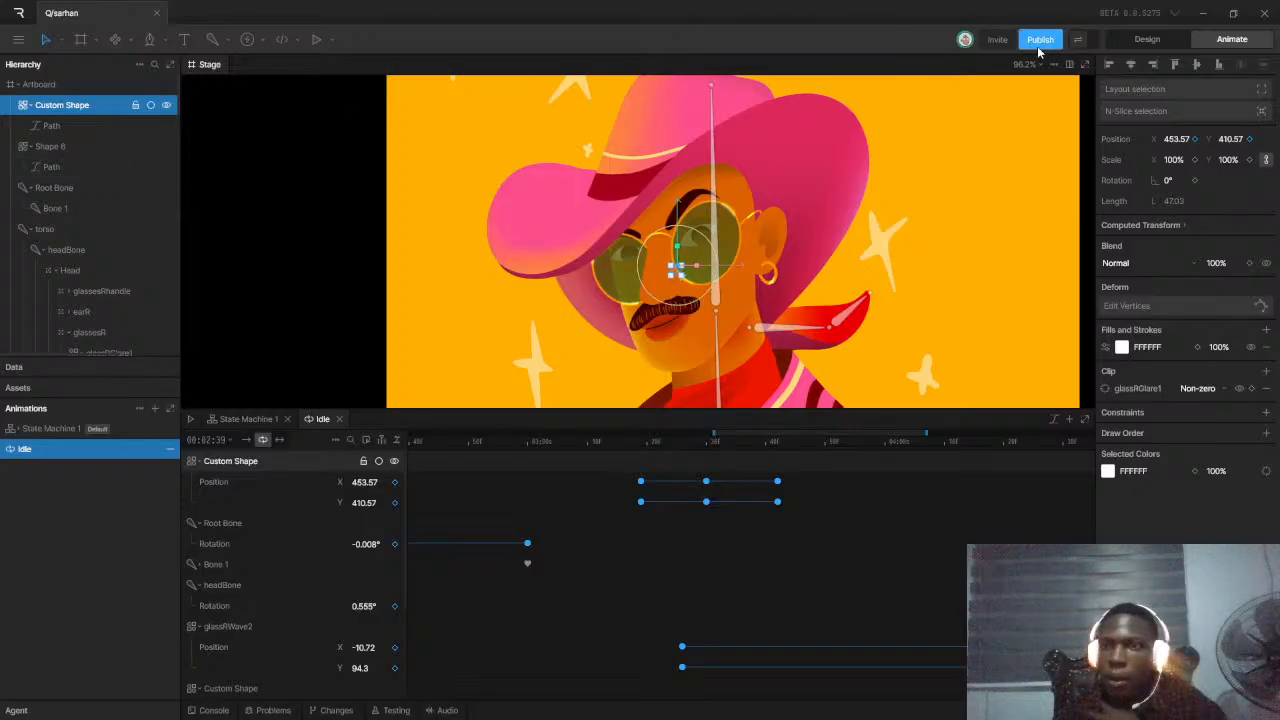
{"action": "left_click", "coordinate": [1143, 40]}
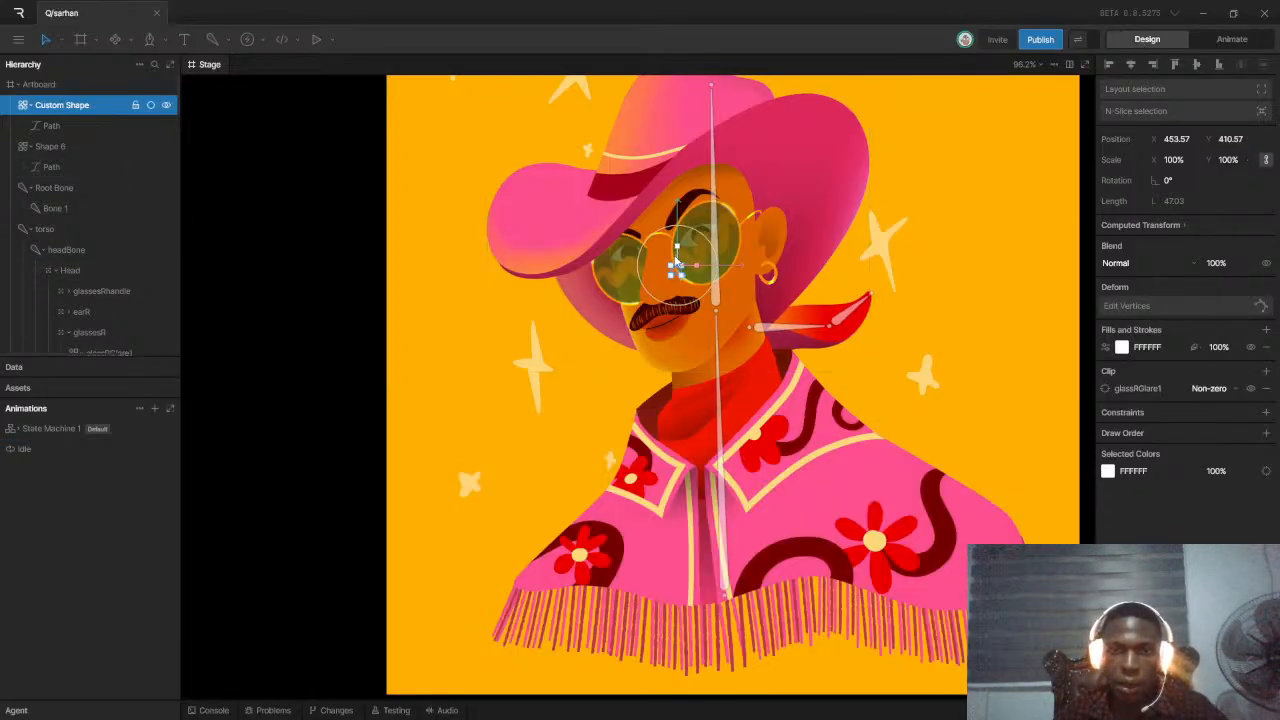
{"action": "scroll", "coordinate": [680, 270], "scroll_direction": "up", "scroll_amount": 10}
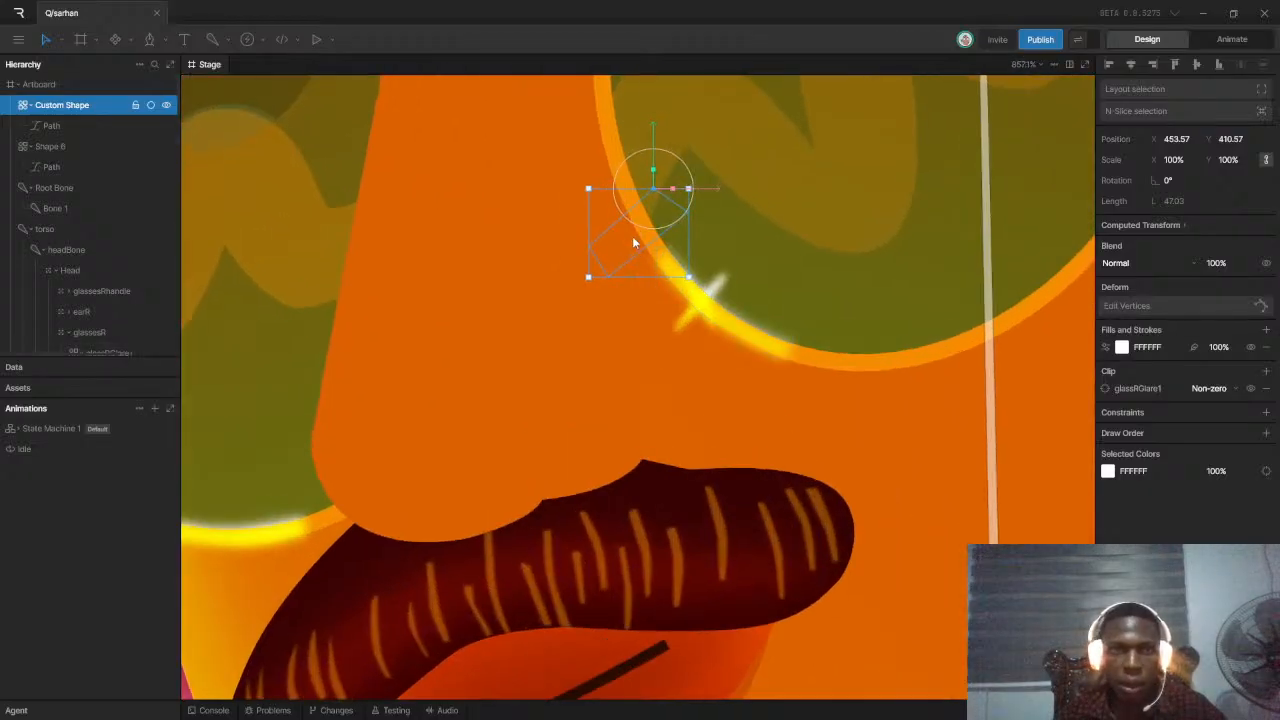
{"action": "left_click_drag", "start_coordinate": [633, 243], "coordinate": [703, 298]}
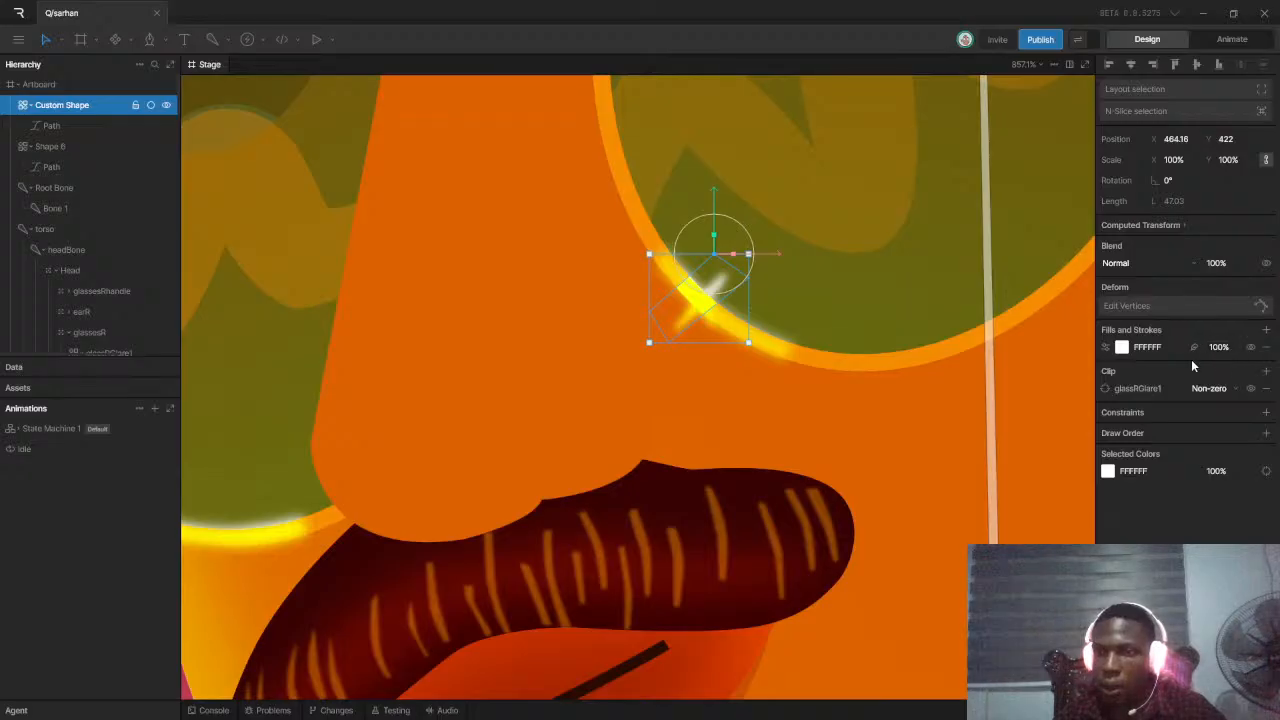
Add a second fill to the light bar and make it solid white, FFFFFF
{"action": "scroll", "coordinate": [1030, 352], "scroll_direction": "up", "scroll_amount": 1}
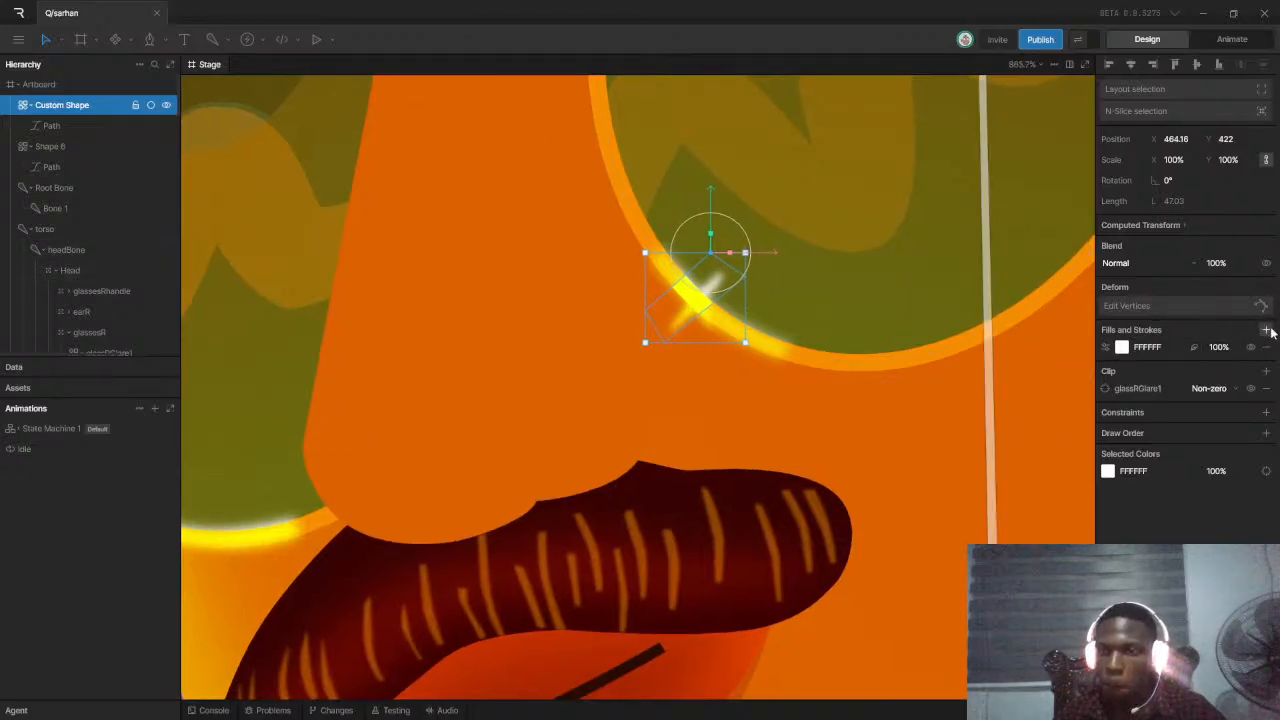
{"action": "left_click", "coordinate": [1267, 331]}
{"action": "left_click", "coordinate": [1226, 341]}
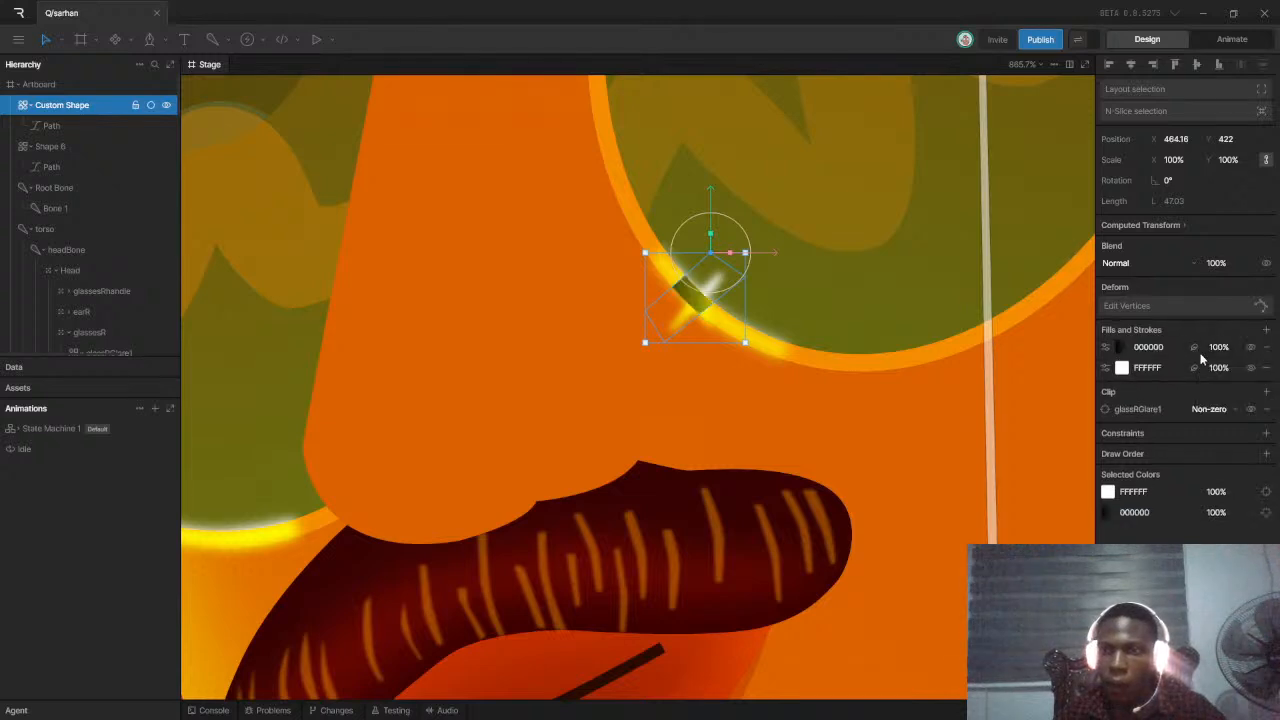
{"action": "left_click", "coordinate": [1120, 347]}
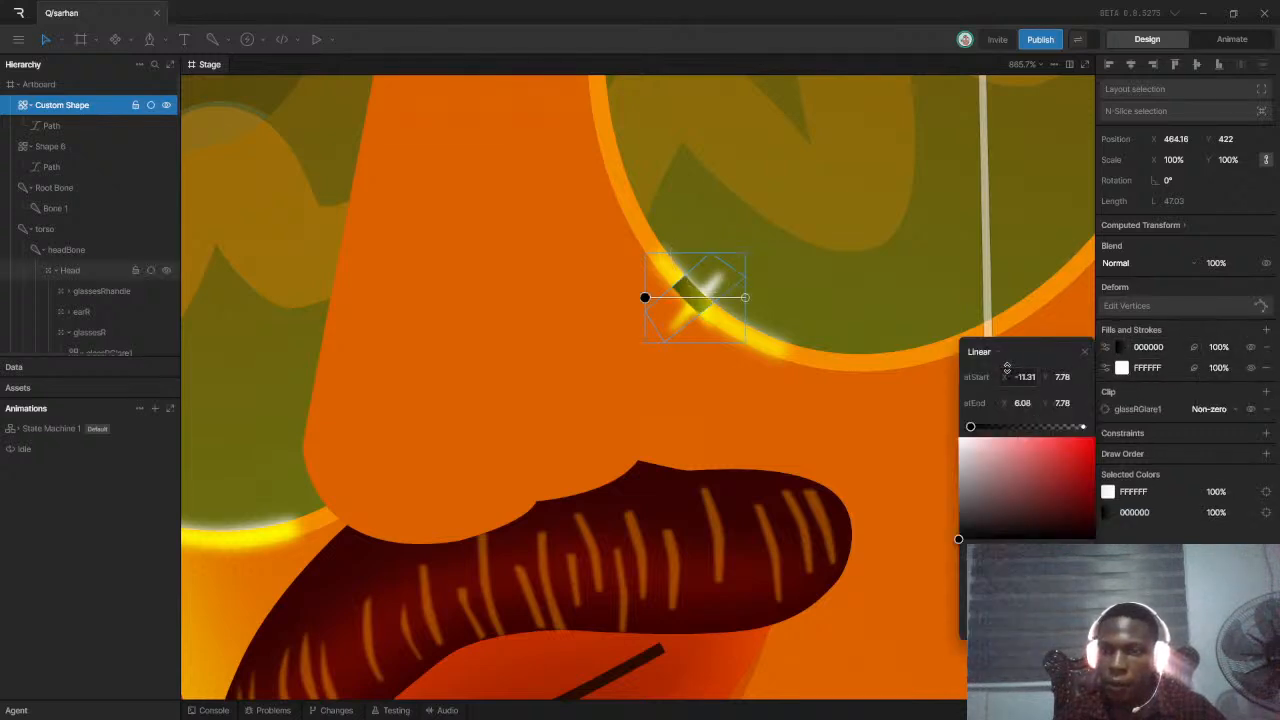
{"action": "left_click_drag", "start_coordinate": [989, 447], "coordinate": [932, 412]}
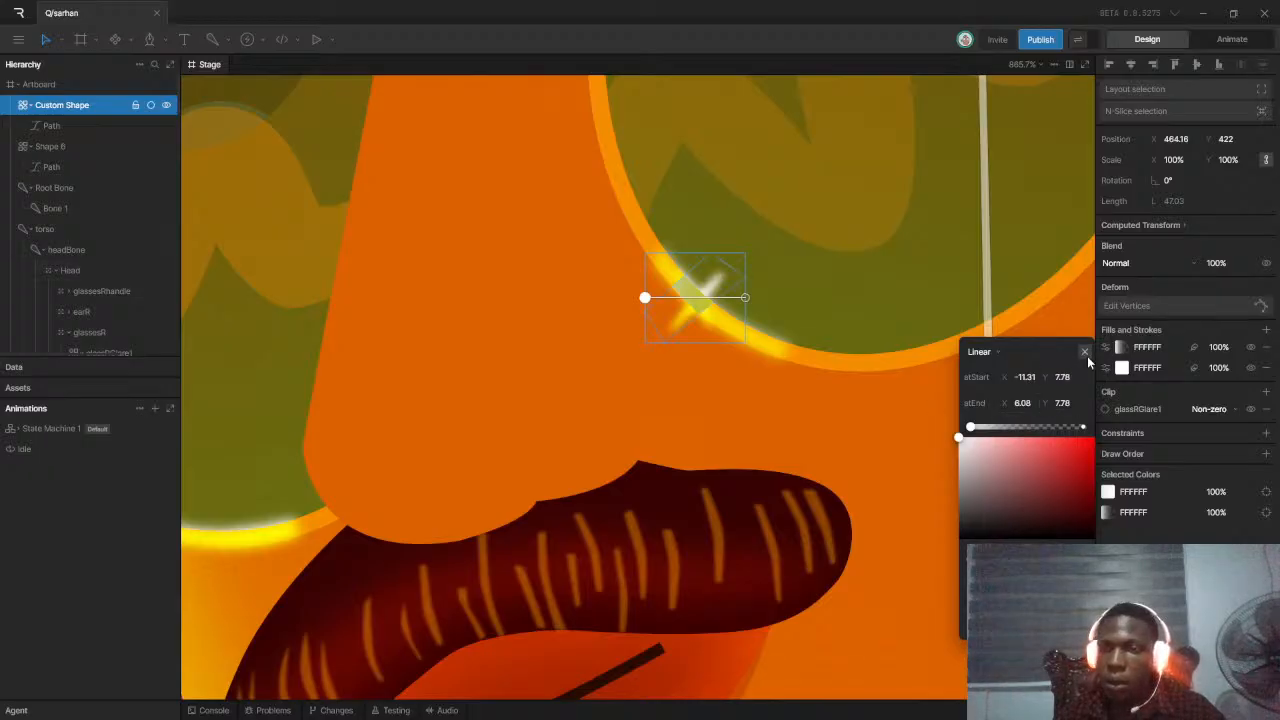
{"action": "left_click", "coordinate": [998, 358]}
{"action": "left_click", "coordinate": [987, 356]}
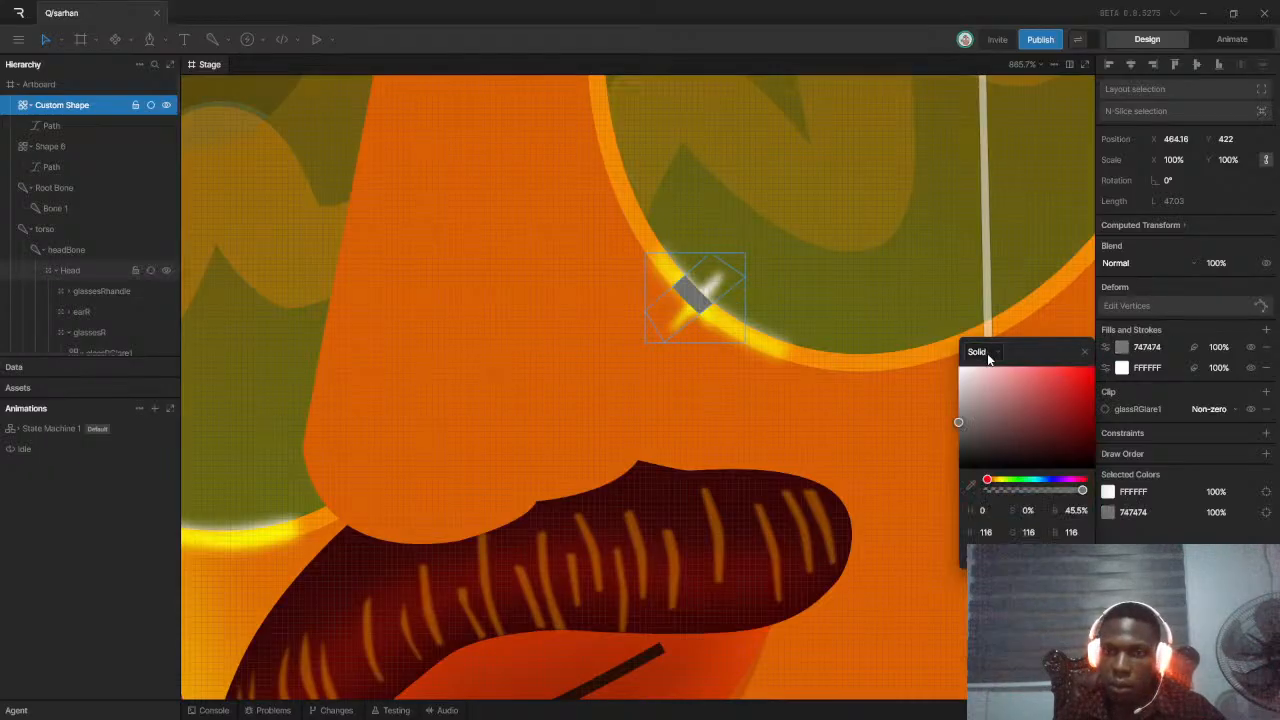
{"action": "left_click_drag", "start_coordinate": [960, 395], "coordinate": [960, 362]}
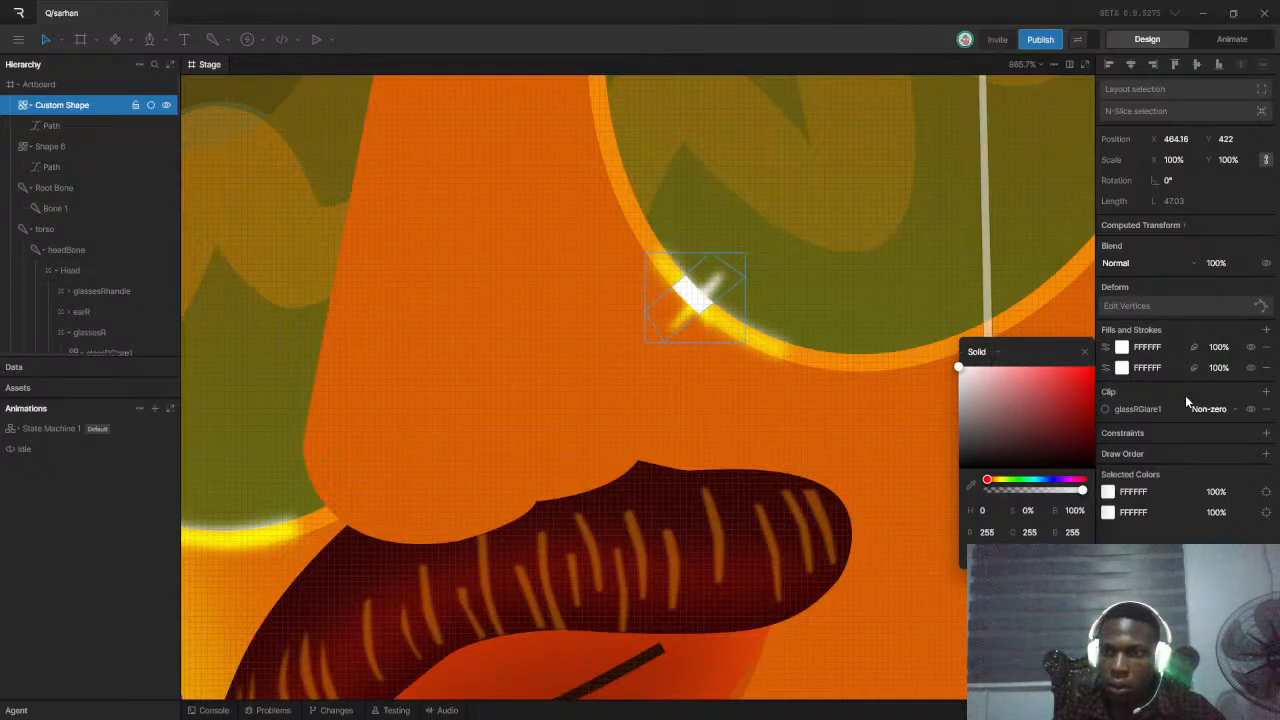
Lower the light bar's second fill to 73% opacity and deselect the bar to check the brighter glare
{"action": "left_click", "coordinate": [1104, 352]}
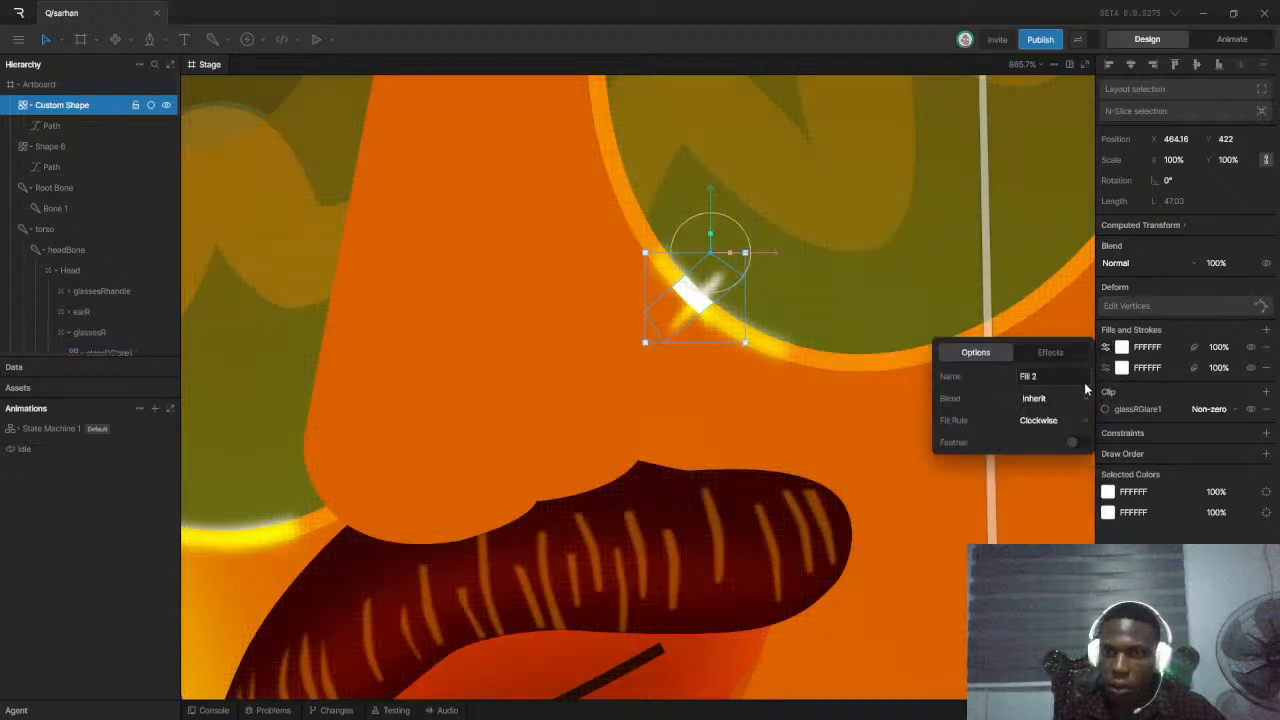
{"action": "left_click_drag", "start_coordinate": [1220, 349], "coordinate": [1230, 374]}
{"action": "scroll", "coordinate": [580, 286], "scroll_direction": "down", "scroll_amount": 5}
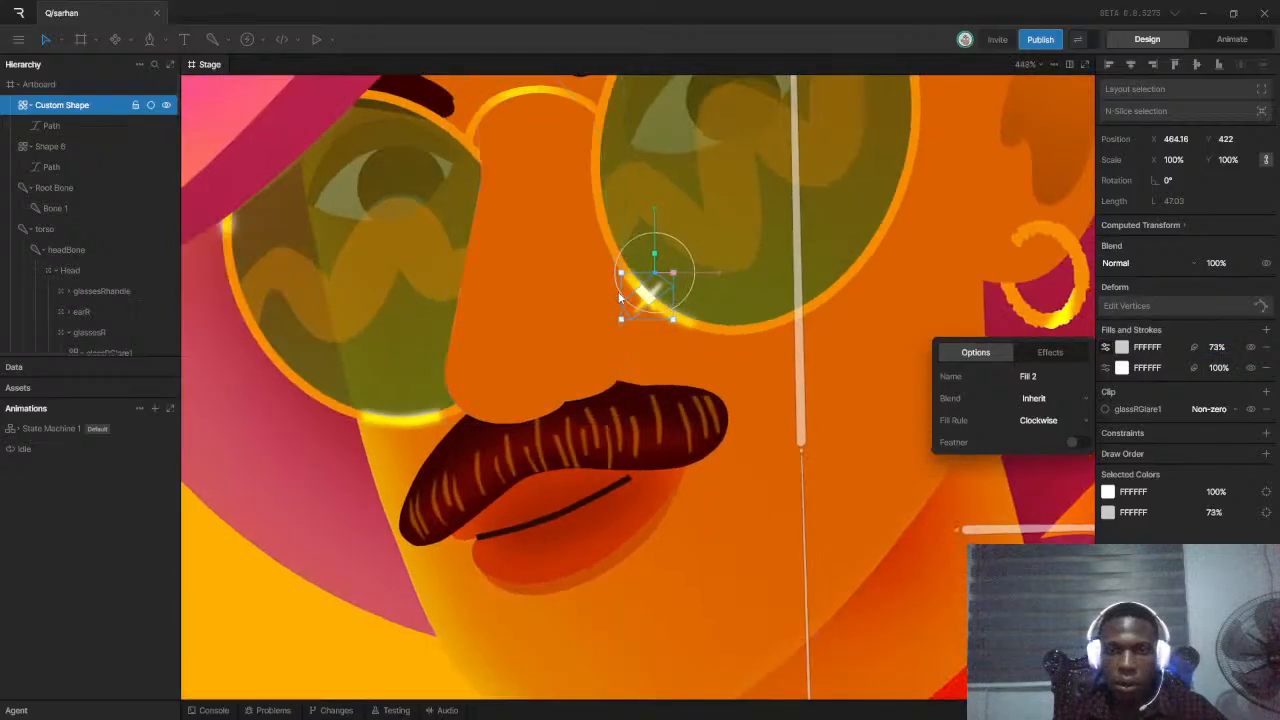
{"action": "left_click", "coordinate": [831, 341]}
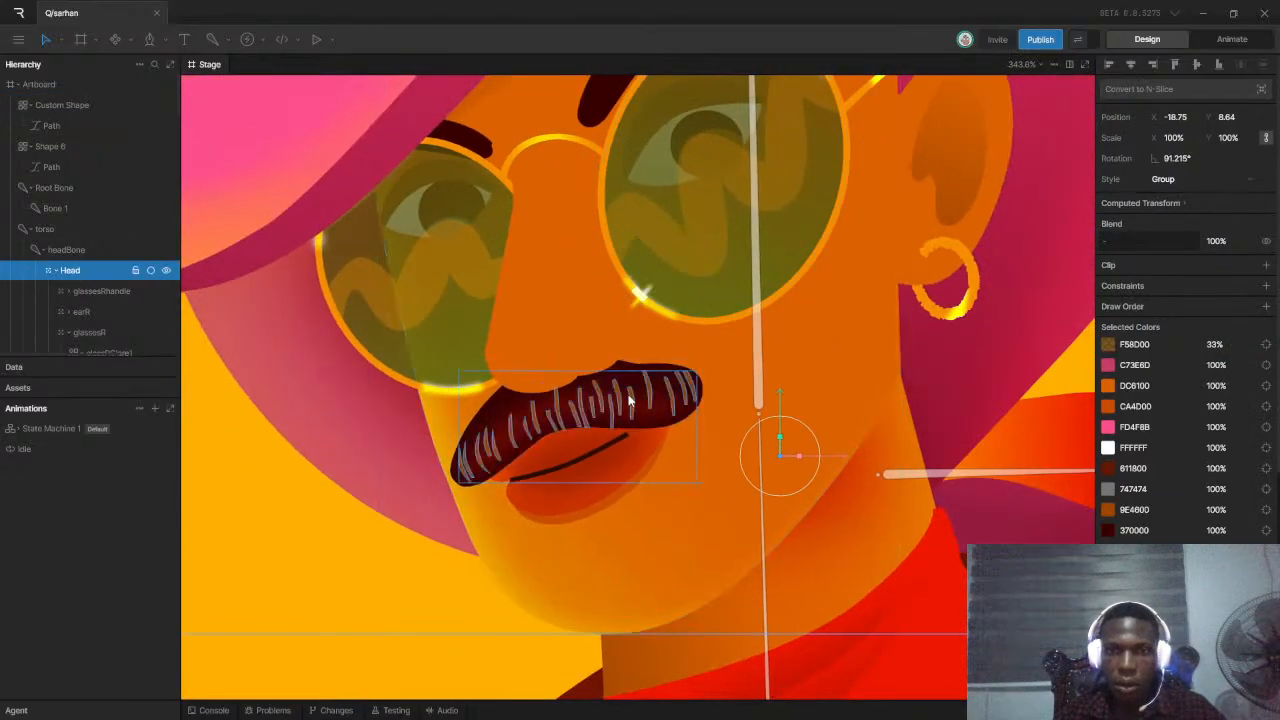
Play the Idle animation in Animate mode, close up and with the full character in view, to review the brightened glare sweep
{"action": "left_click", "coordinate": [1230, 39]}
{"action": "key", "text": "space"}
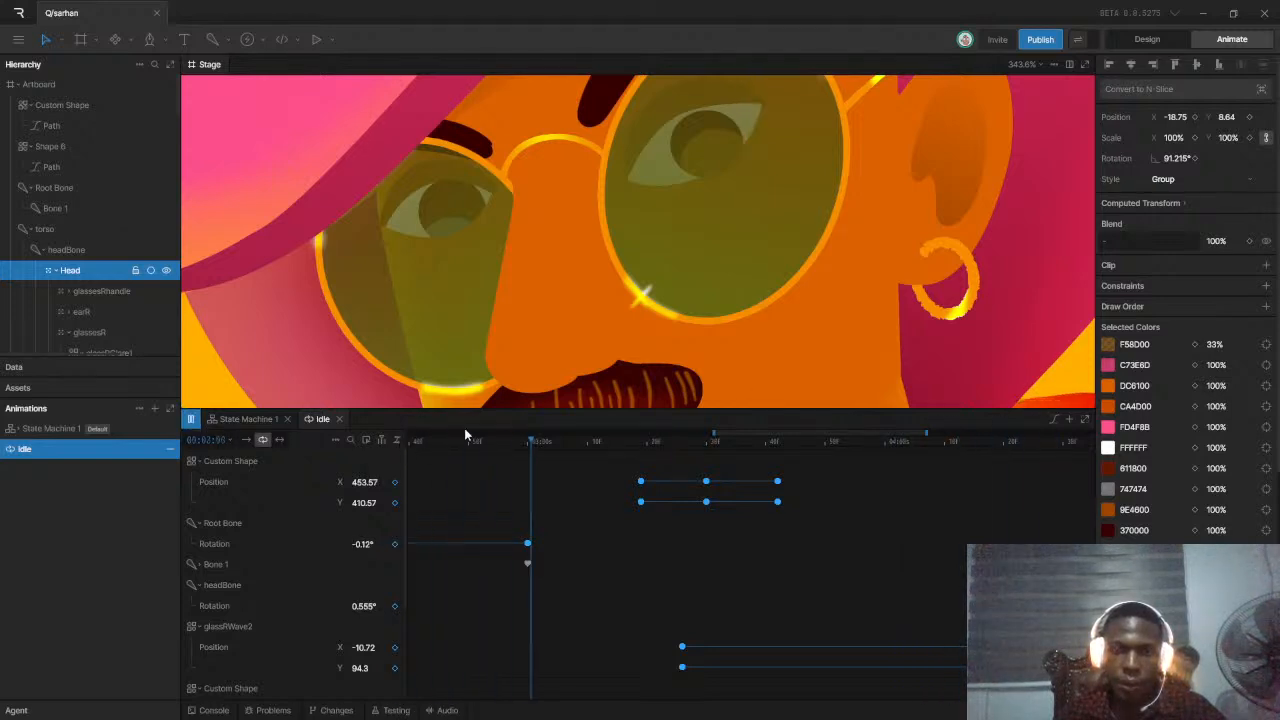
{"action": "scroll", "coordinate": [575, 291], "scroll_direction": "down", "scroll_amount": 10}
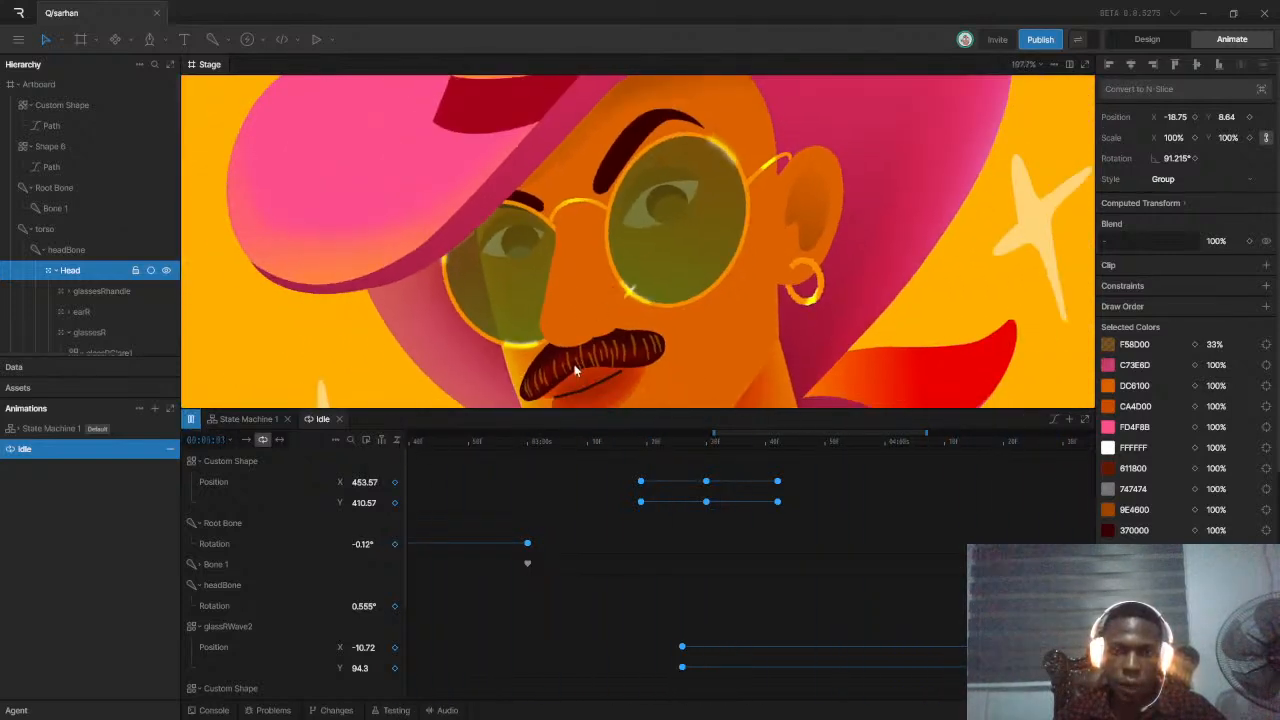
{"action": "scroll", "coordinate": [558, 332], "scroll_direction": "up", "scroll_amount": 2}
{"action": "scroll", "coordinate": [558, 332], "scroll_direction": "up", "scroll_amount": 1}
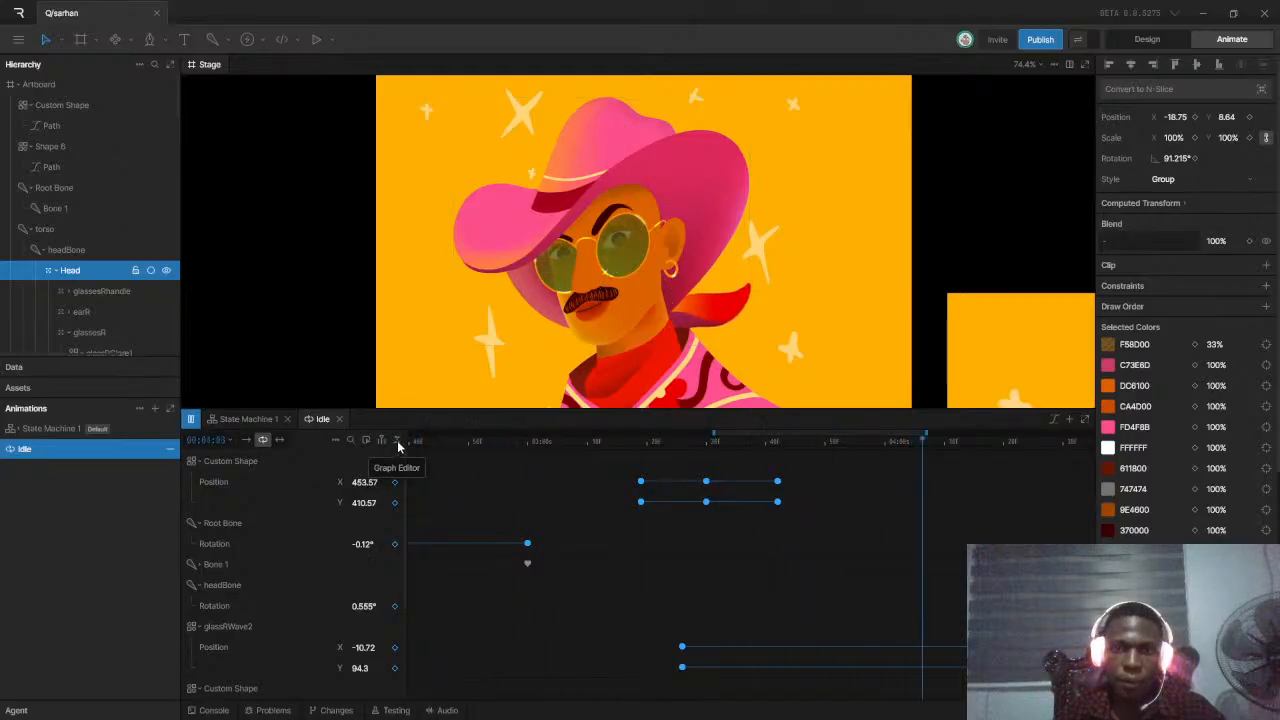
{"action": "left_click", "coordinate": [424, 442]}
{"action": "left_click", "coordinate": [407, 440]}
{"action": "key", "text": "space"}
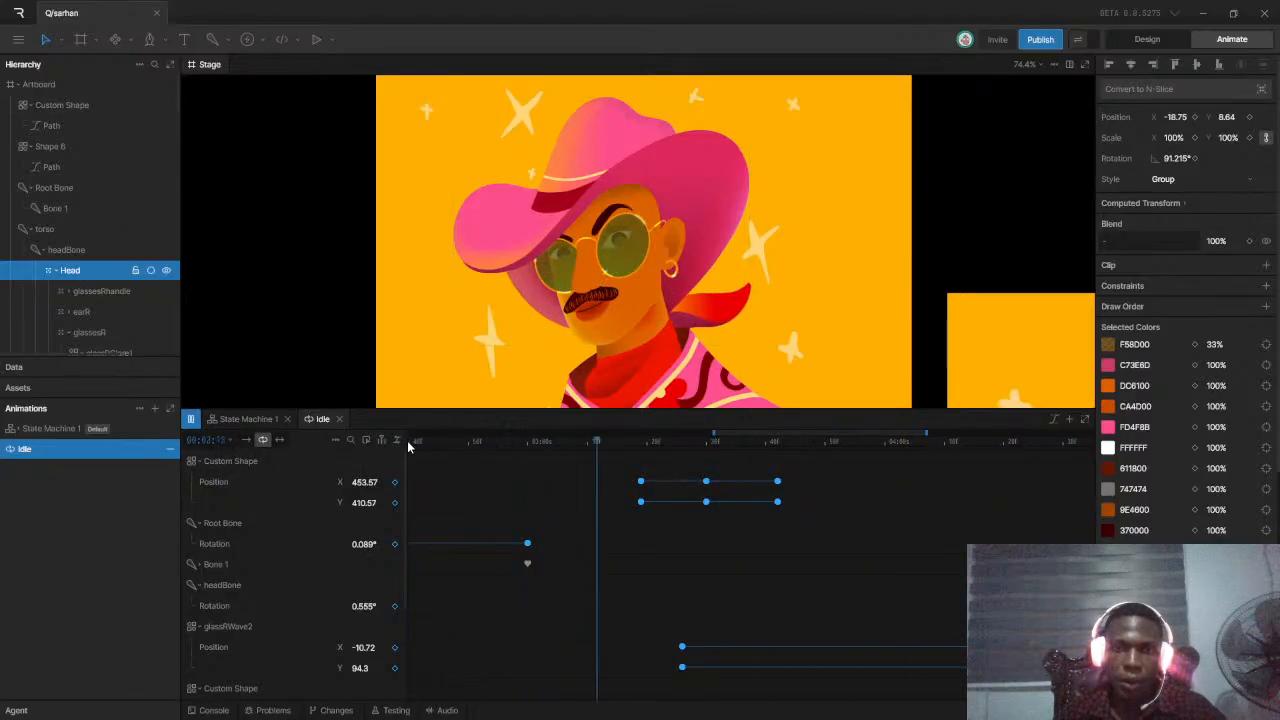
Select the star sparkle on the glasses rim, Shape 6, and key its 11% scale at 04:01 and 04:26 in Idle
{"action": "scroll", "coordinate": [600, 275], "scroll_direction": "up", "scroll_amount": 10}
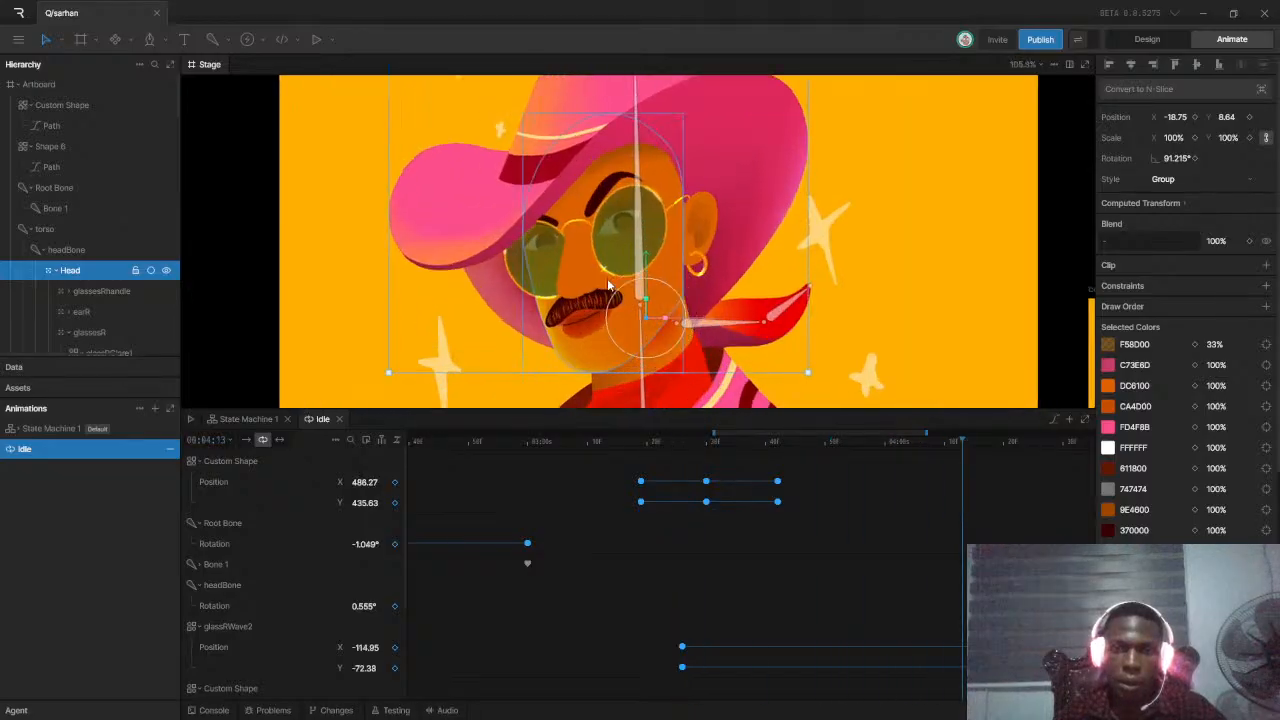
{"action": "left_click", "coordinate": [598, 270]}
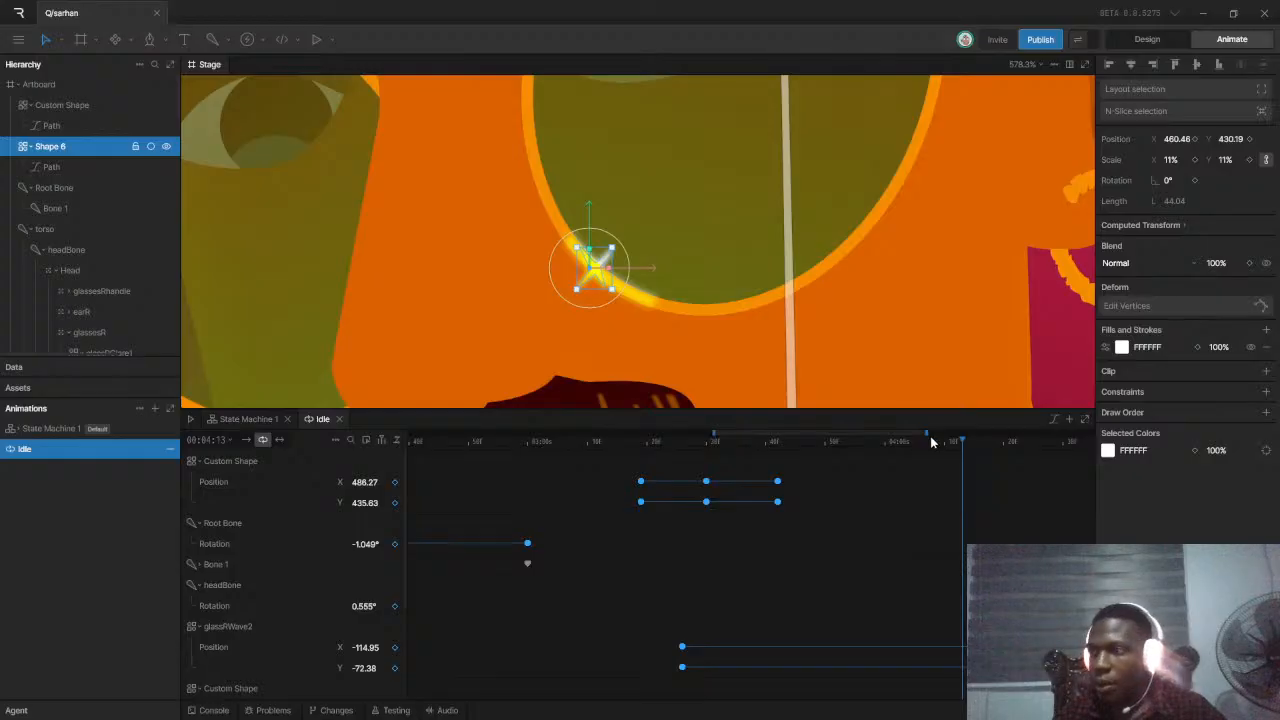
{"action": "left_click_drag", "start_coordinate": [927, 430], "coordinate": [1030, 428]}
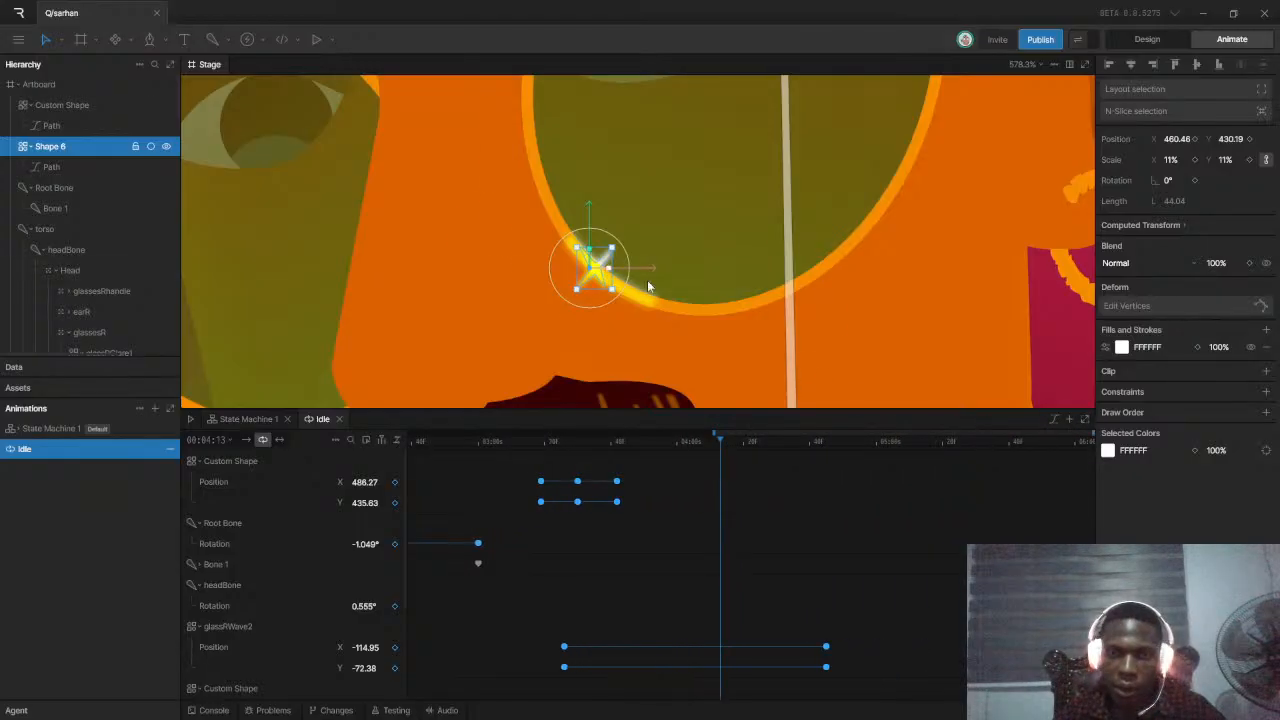
{"action": "left_click_drag", "start_coordinate": [716, 432], "coordinate": [453, 434]}
{"action": "scroll", "coordinate": [601, 305], "scroll_direction": "up", "scroll_amount": 8}
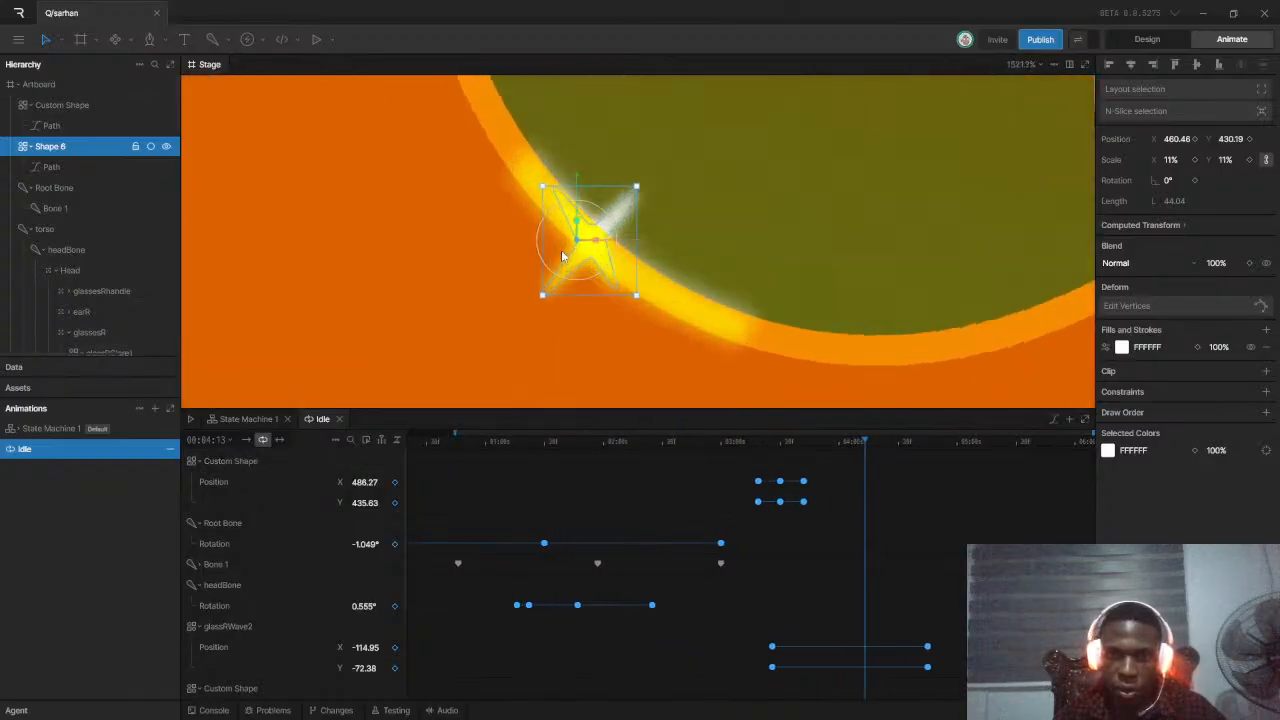
{"action": "left_click_drag", "start_coordinate": [851, 443], "coordinate": [840, 440]}
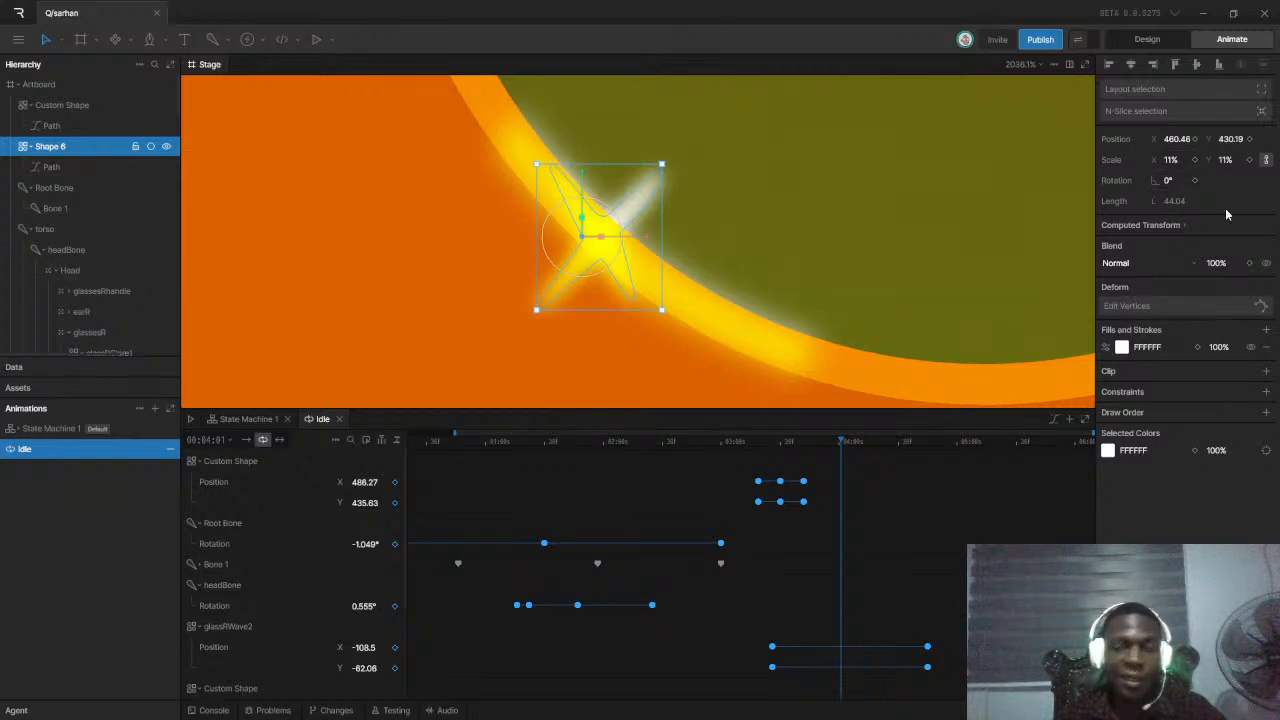
{"action": "left_click", "coordinate": [1249, 160]}
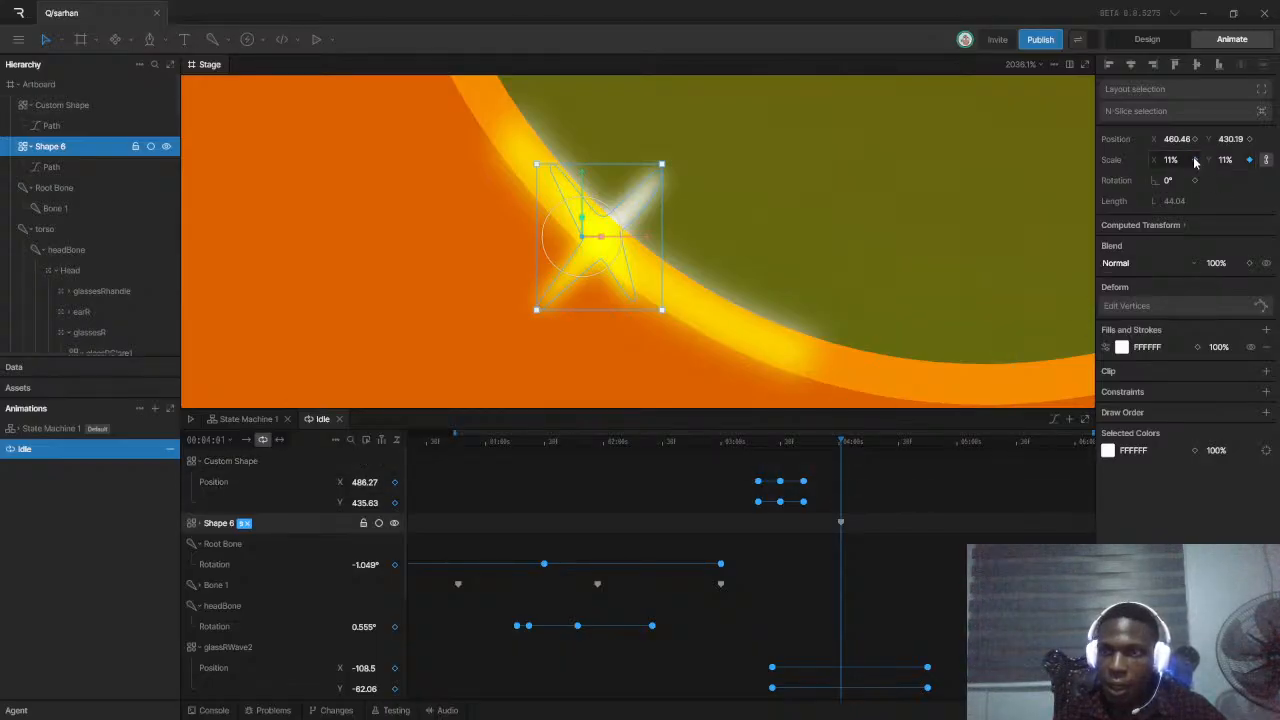
{"action": "left_click_drag", "start_coordinate": [846, 454], "coordinate": [892, 453]}
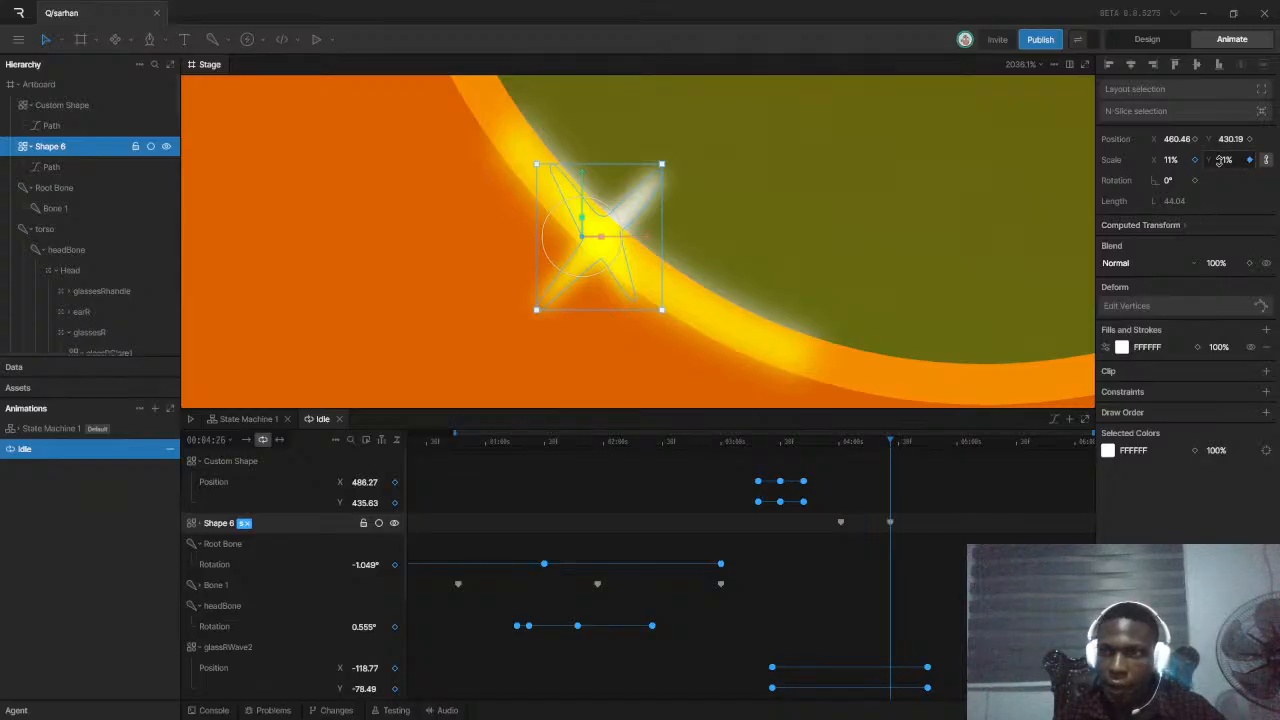
Set the star's scale to 0% at 04:01 and again at 04:46, keeping the 11% peak between them
{"action": "left_click", "coordinate": [853, 445]}
{"action": "left_click_drag", "start_coordinate": [853, 445], "coordinate": [840, 449]}
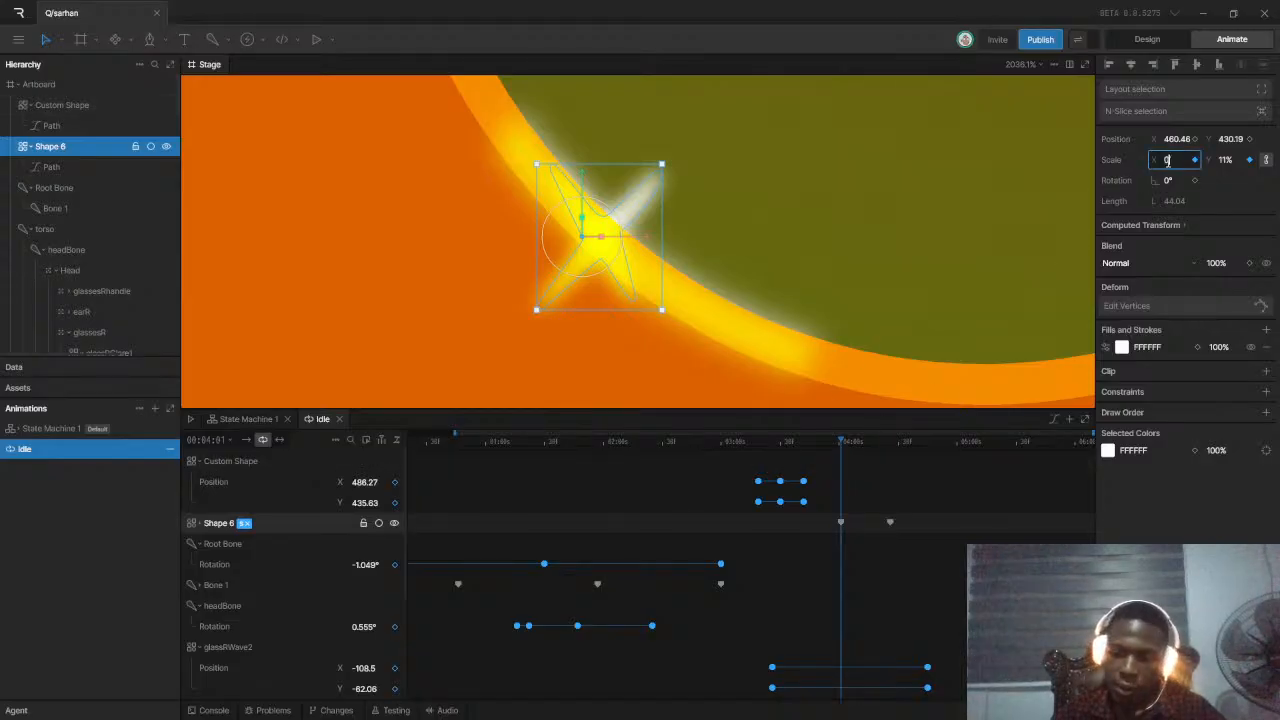
{"action": "key", "text": "Return"}
{"action": "left_click_drag", "start_coordinate": [841, 442], "coordinate": [930, 459]}
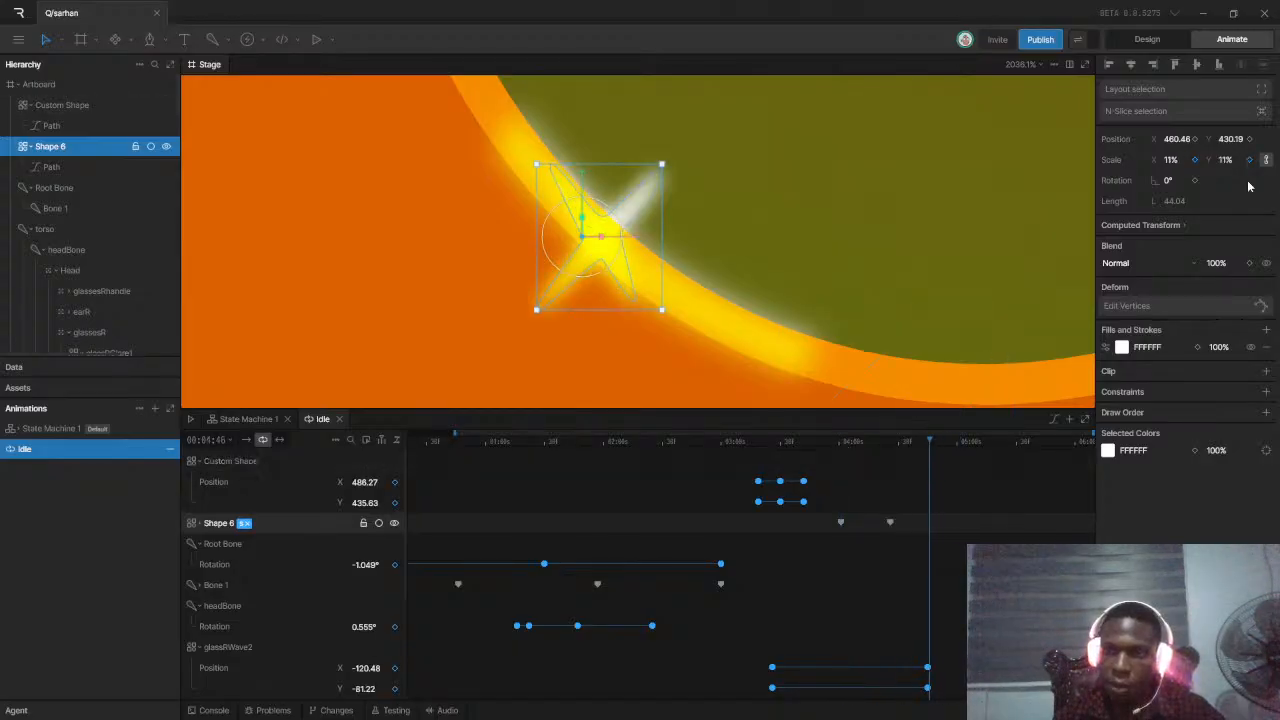
{"action": "left_click_drag", "start_coordinate": [1183, 160], "coordinate": [1170, 202]}
{"action": "key", "text": "ctrl+z"}
{"action": "left_click", "coordinate": [1172, 160]}
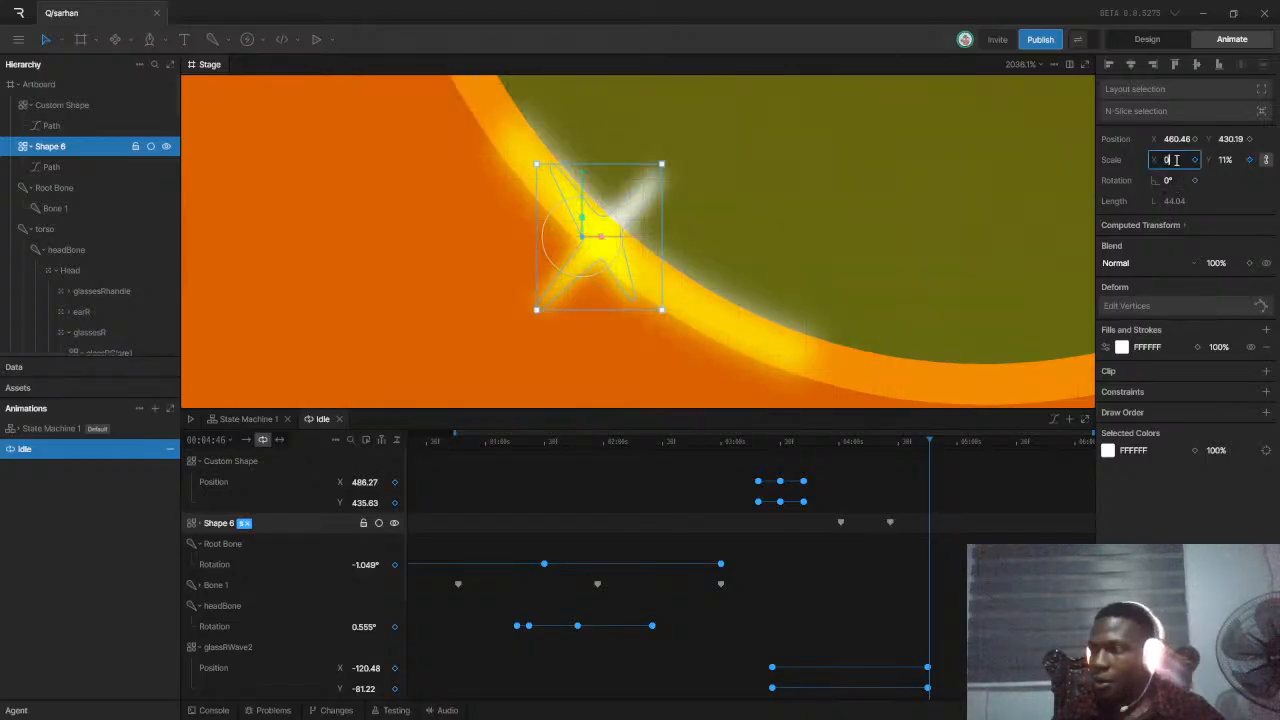
{"action": "key", "text": "Return"}
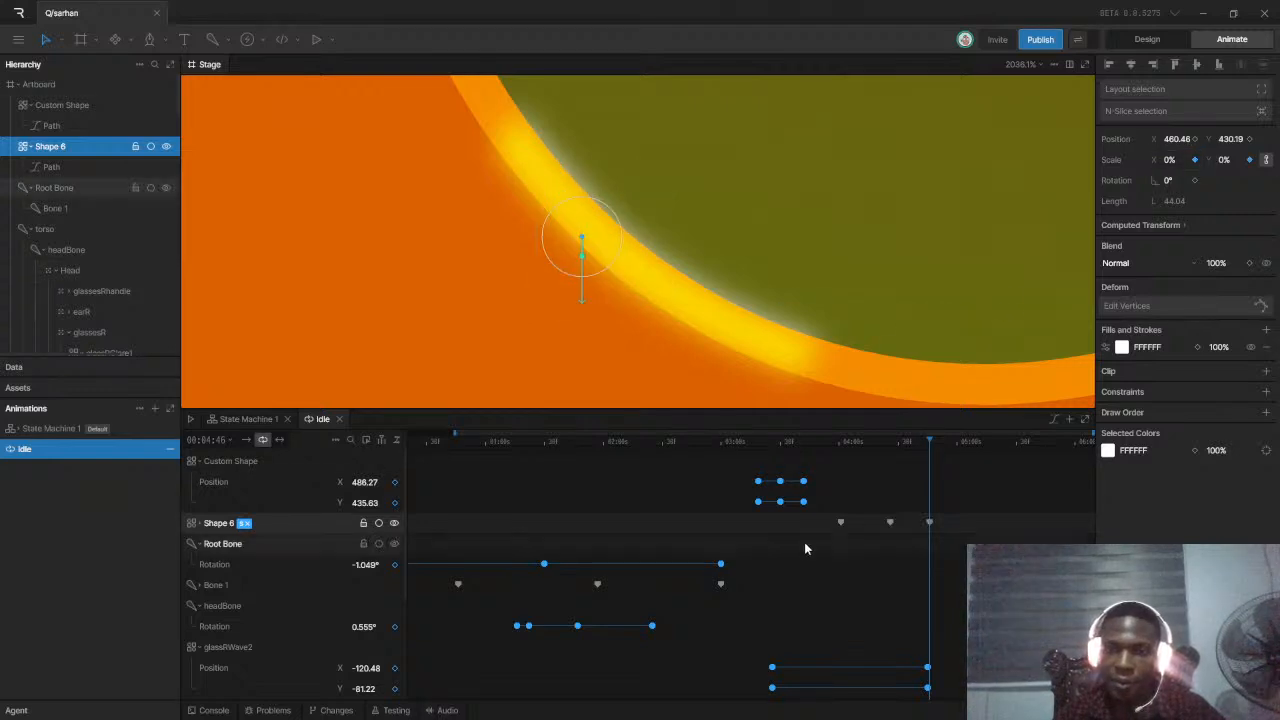
Retime the star's scale keys to peak slightly earlier, hold 11% until 04:38 and end at 0% at 04:58, and play it back
{"action": "left_click", "coordinate": [806, 446]}
{"action": "key", "text": "space"}
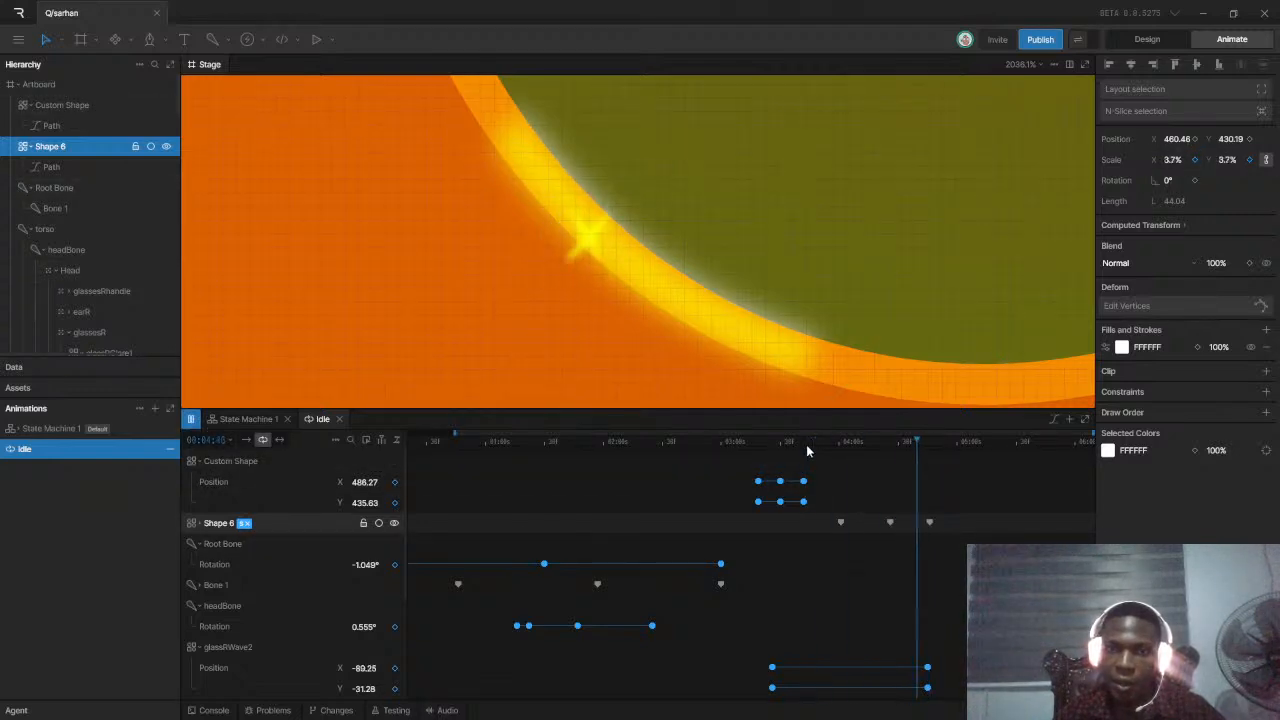
{"action": "left_click", "coordinate": [903, 450]}
{"action": "left_click_drag", "start_coordinate": [902, 452], "coordinate": [894, 460]}
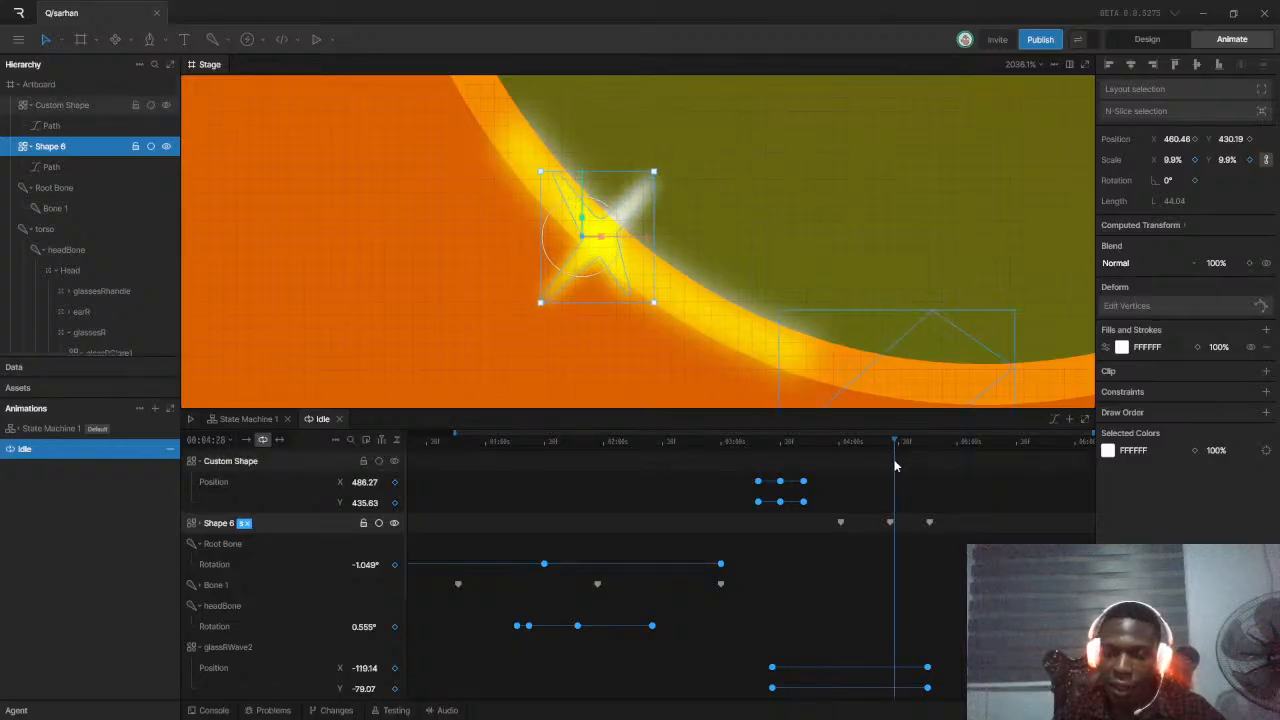
{"action": "left_click_drag", "start_coordinate": [928, 527], "coordinate": [953, 531]}
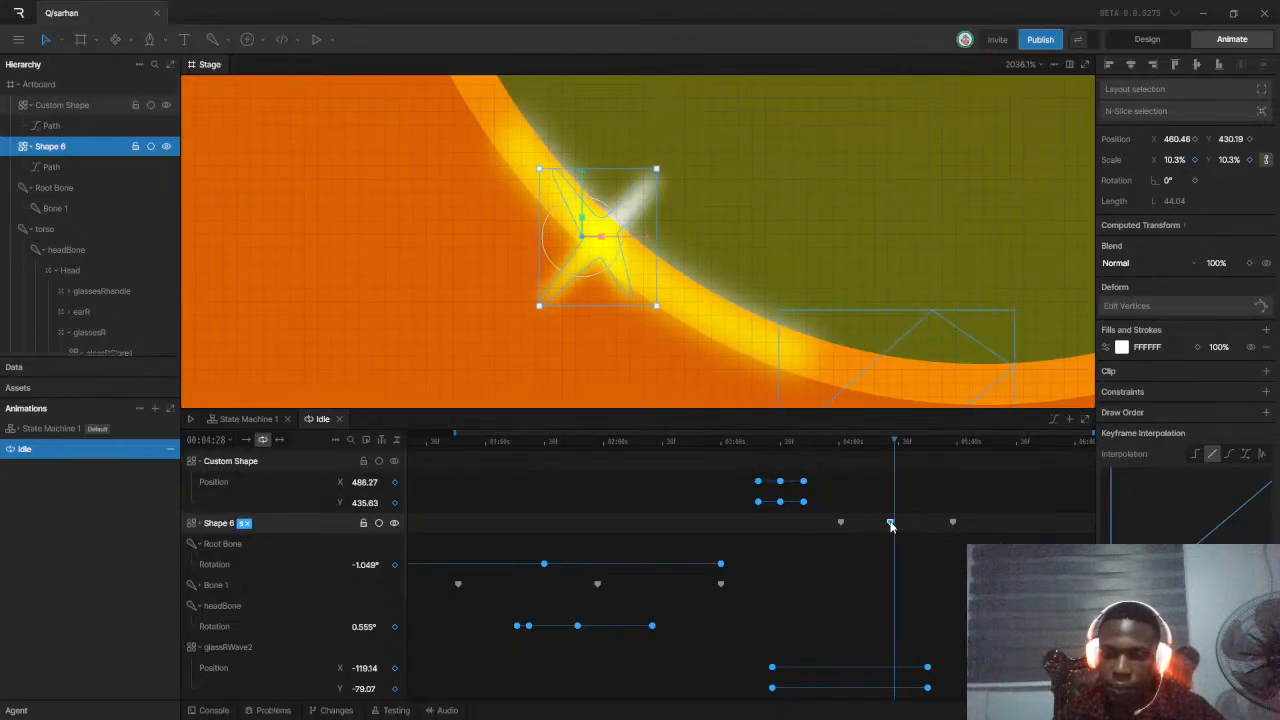
{"action": "left_click_drag", "start_coordinate": [891, 526], "coordinate": [884, 527]}
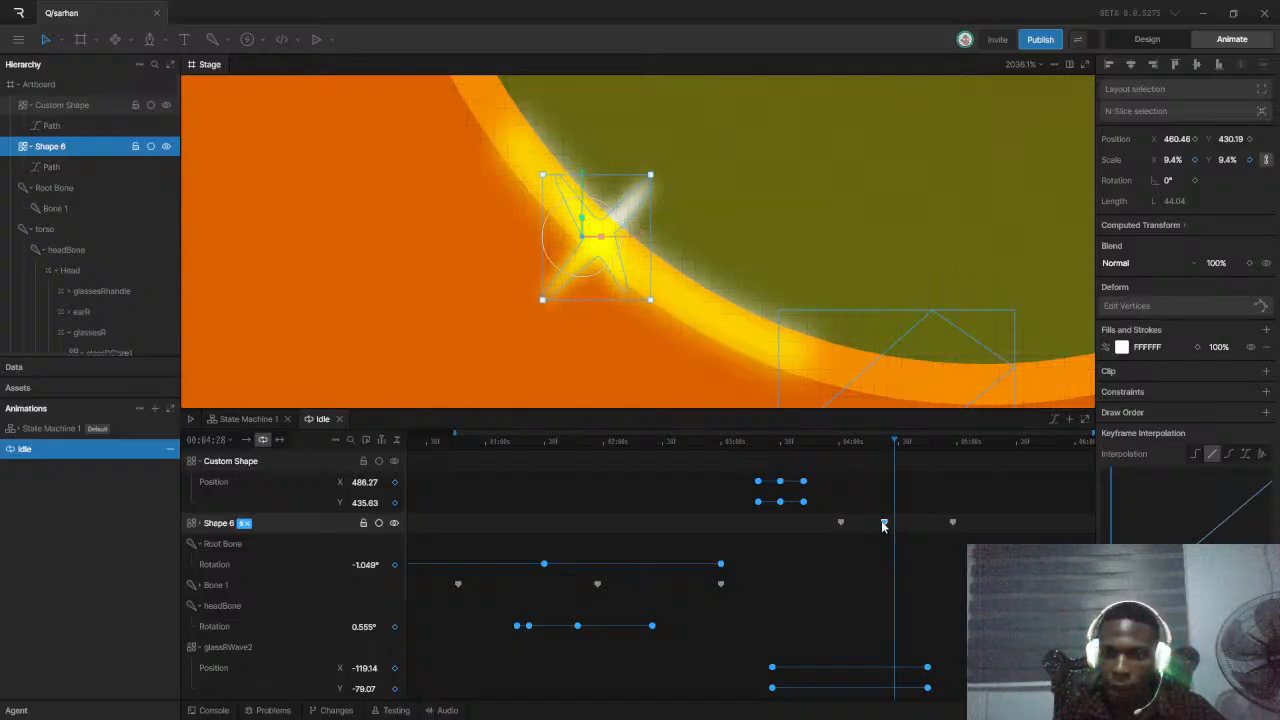
{"action": "left_click_drag", "start_coordinate": [904, 443], "coordinate": [831, 447]}
{"action": "key", "text": "space"}
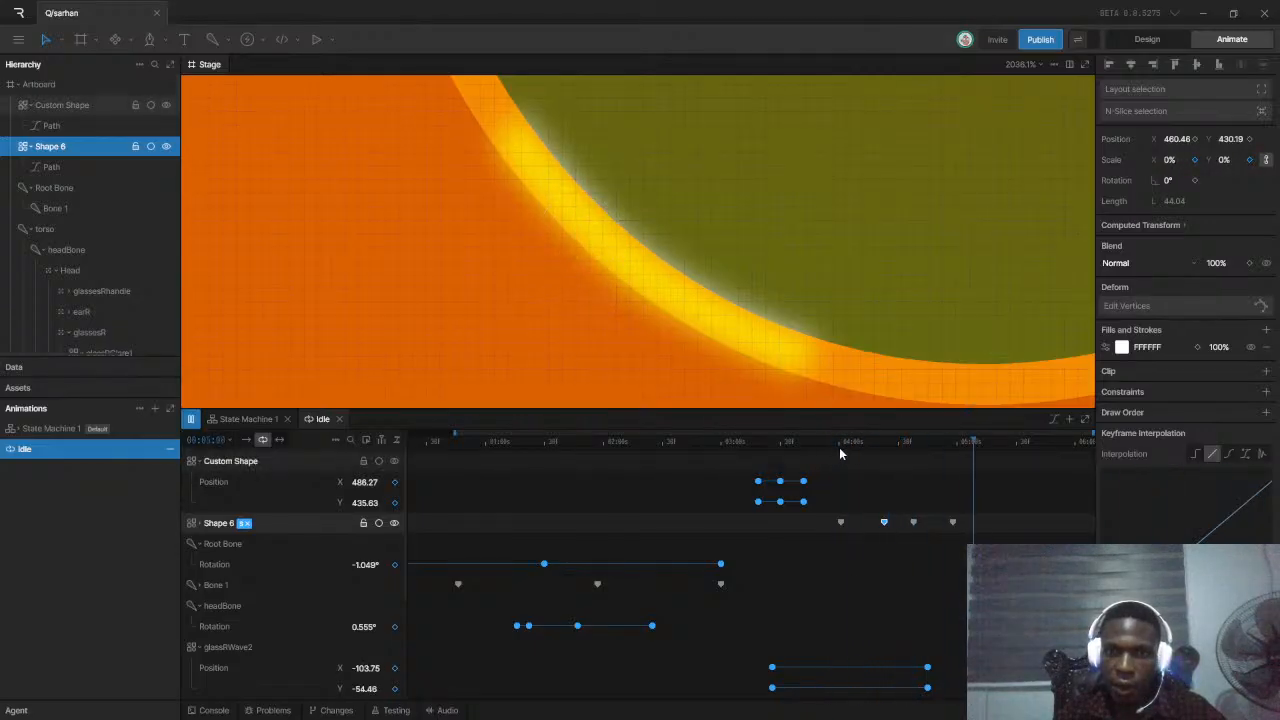
Key the star's rotation at 0° at 04:01 and clear Shape 6's timeline filter
{"action": "left_click_drag", "start_coordinate": [850, 447], "coordinate": [838, 463]}
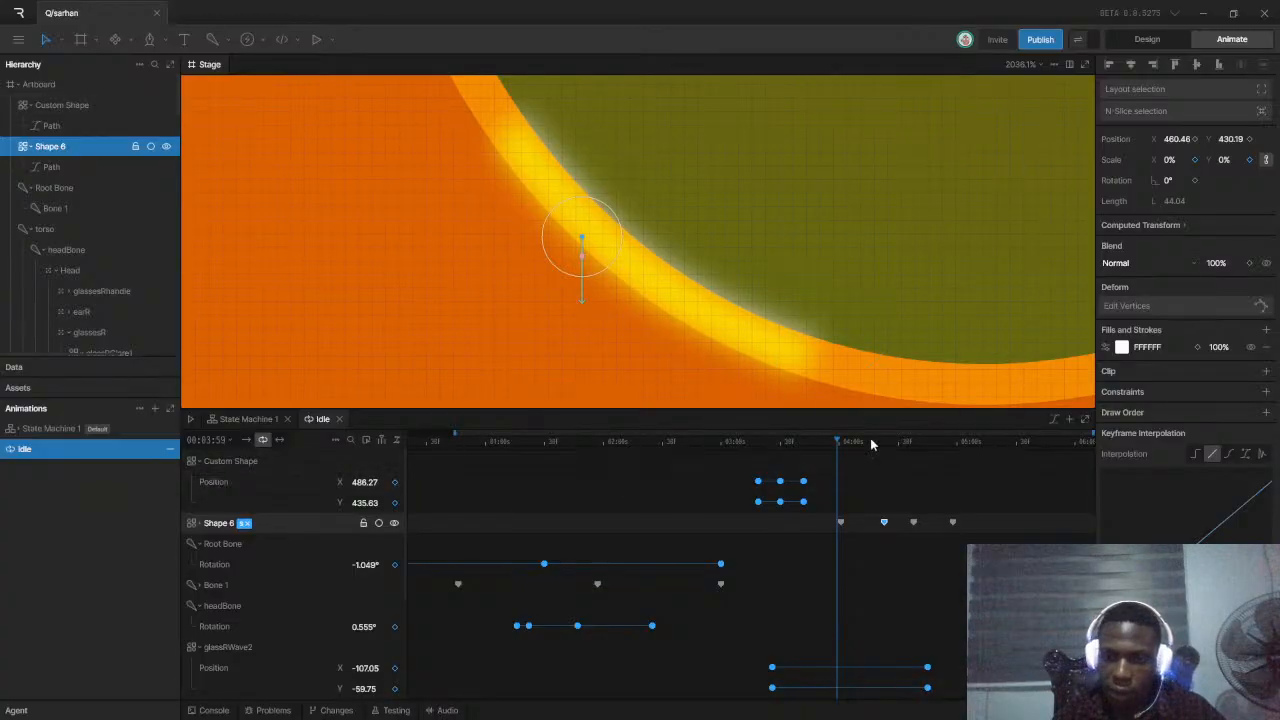
{"action": "left_click", "coordinate": [839, 452]}
{"action": "left_click_drag", "start_coordinate": [837, 446], "coordinate": [841, 453]}
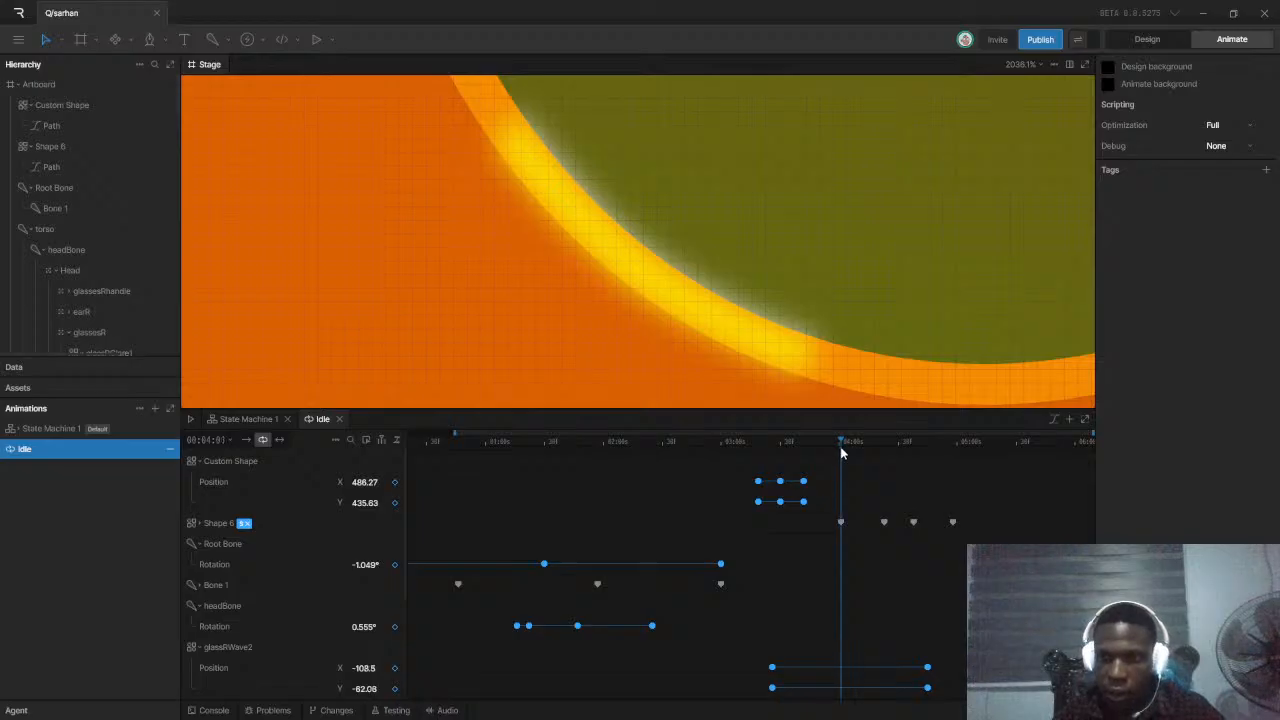
{"action": "left_click", "coordinate": [218, 523]}
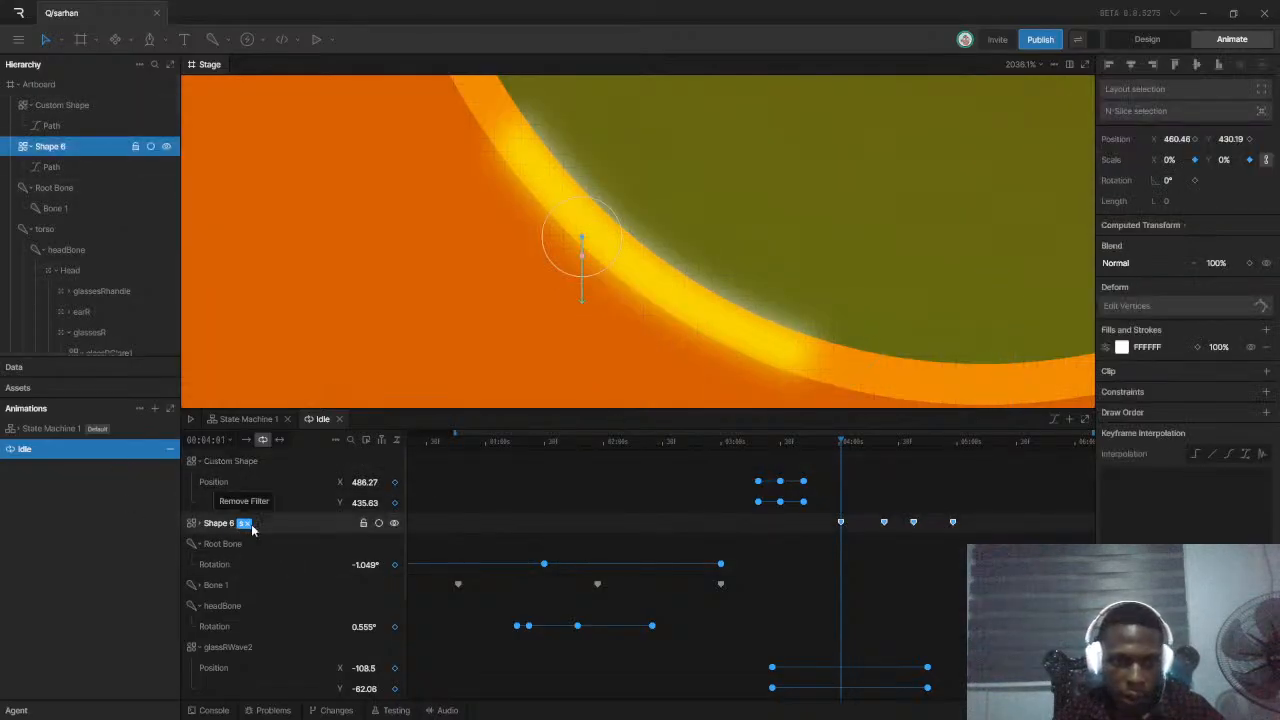
{"action": "left_click", "coordinate": [248, 526]}
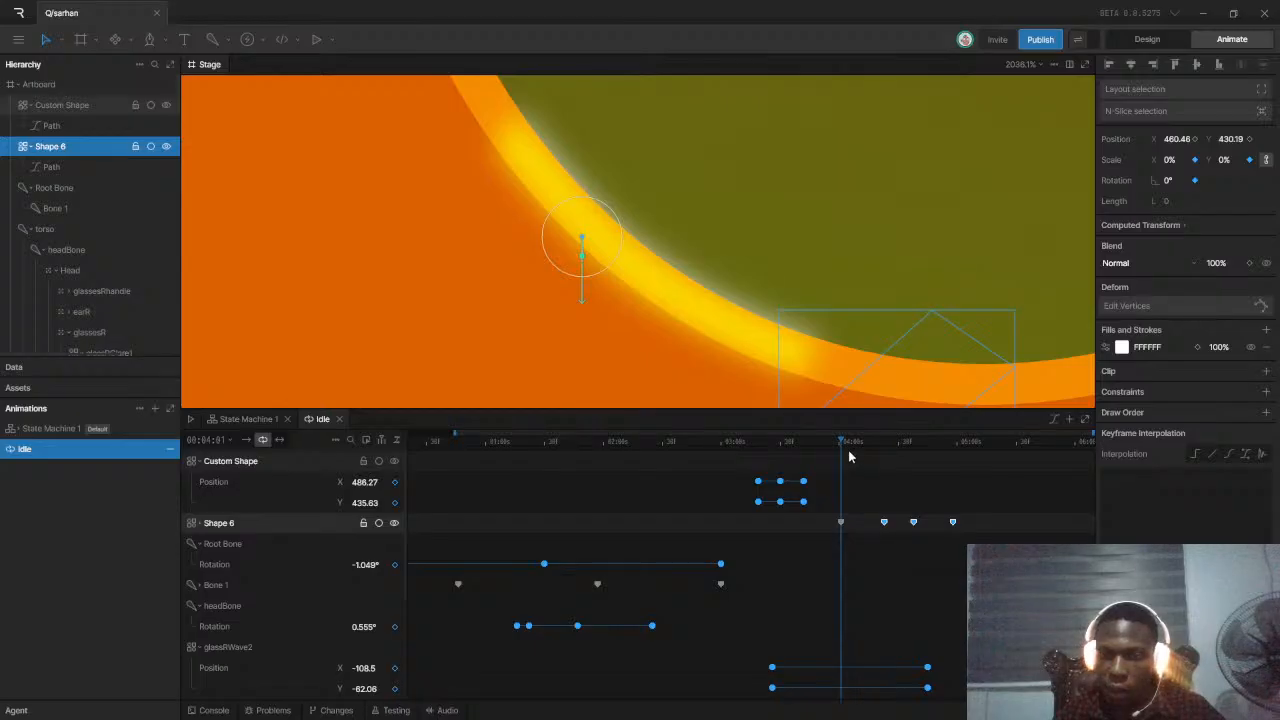
Key the star's rotation at 54° at 04:57
{"action": "left_click_drag", "start_coordinate": [846, 443], "coordinate": [951, 471]}
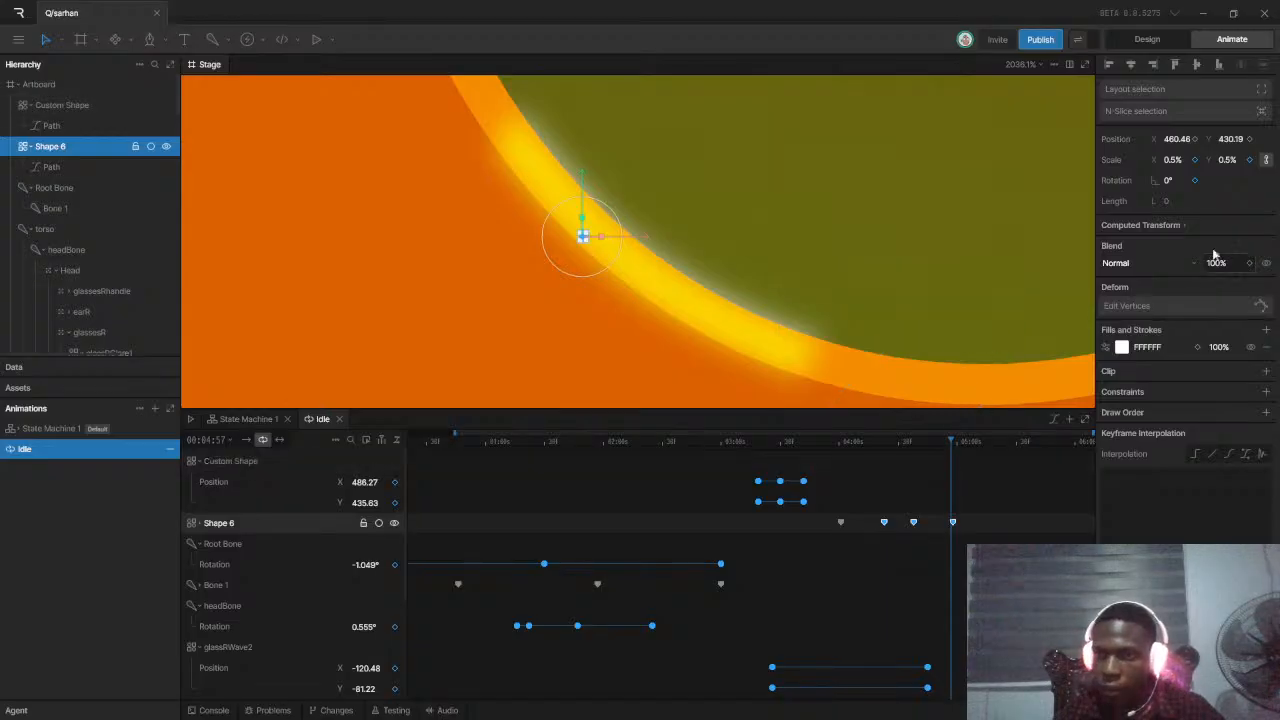
{"action": "left_click", "coordinate": [1169, 182]}
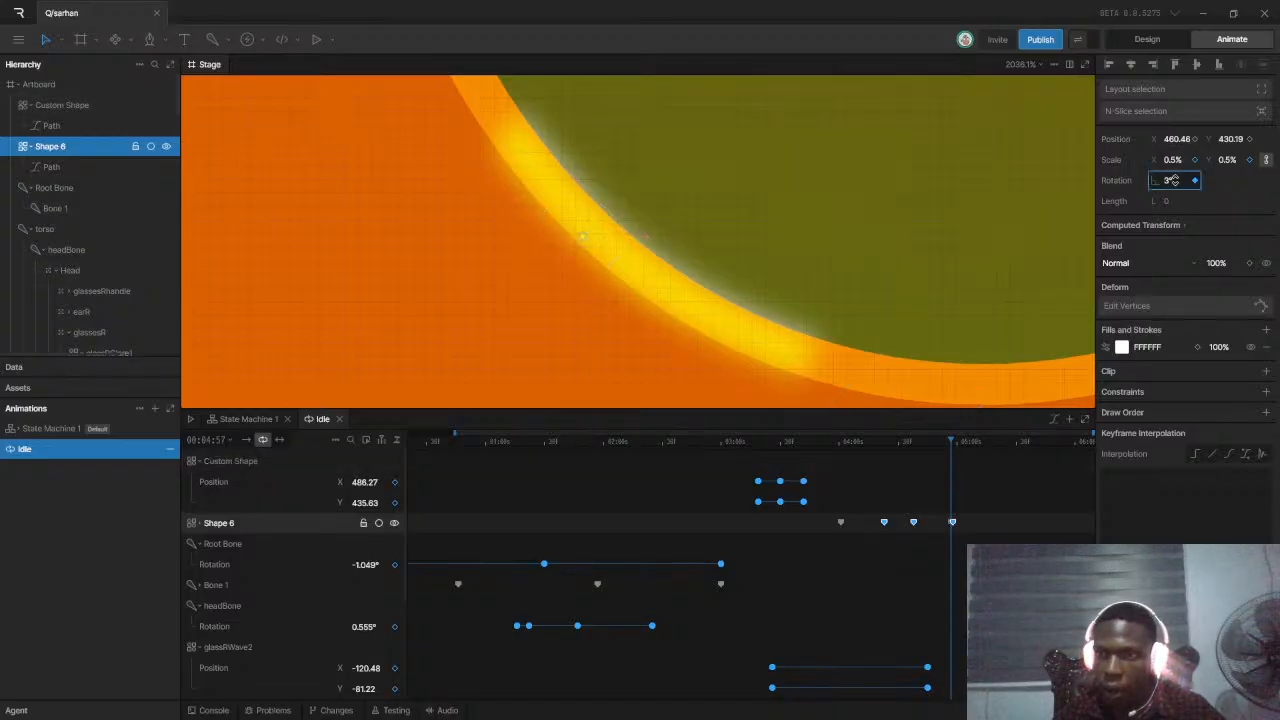
{"action": "type", "text": "26"}
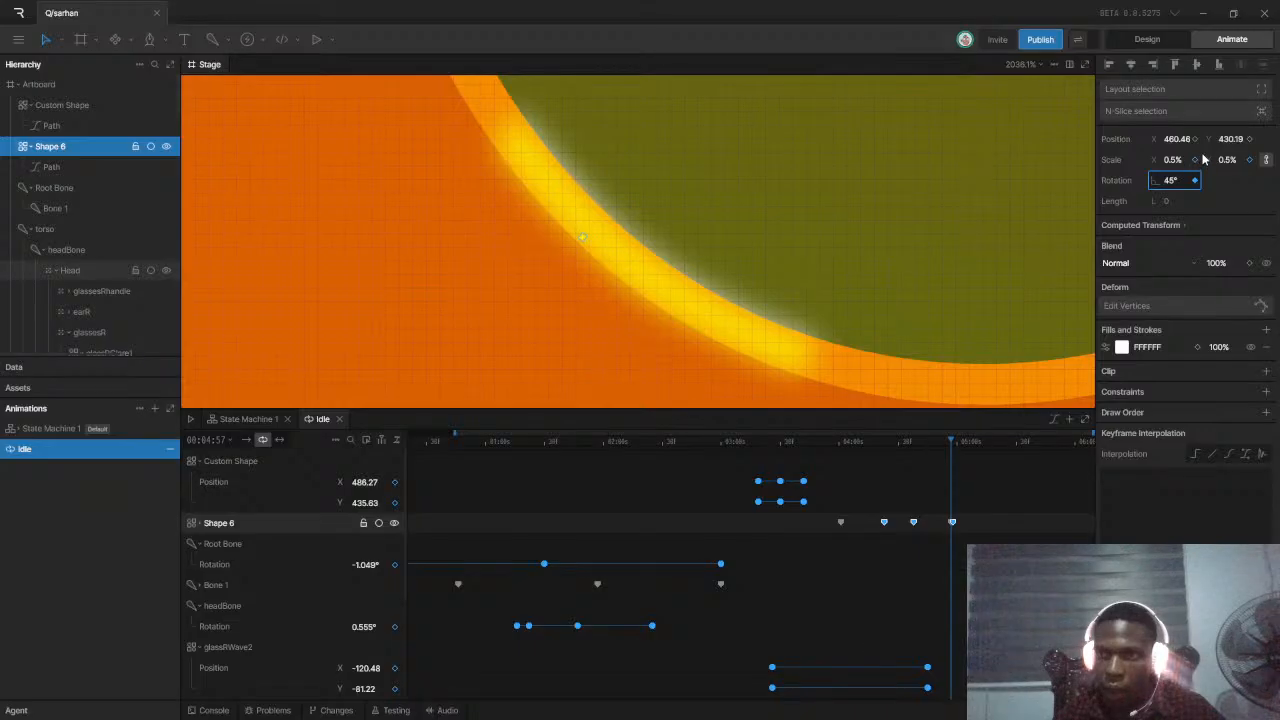
{"action": "key", "text": "Return"}
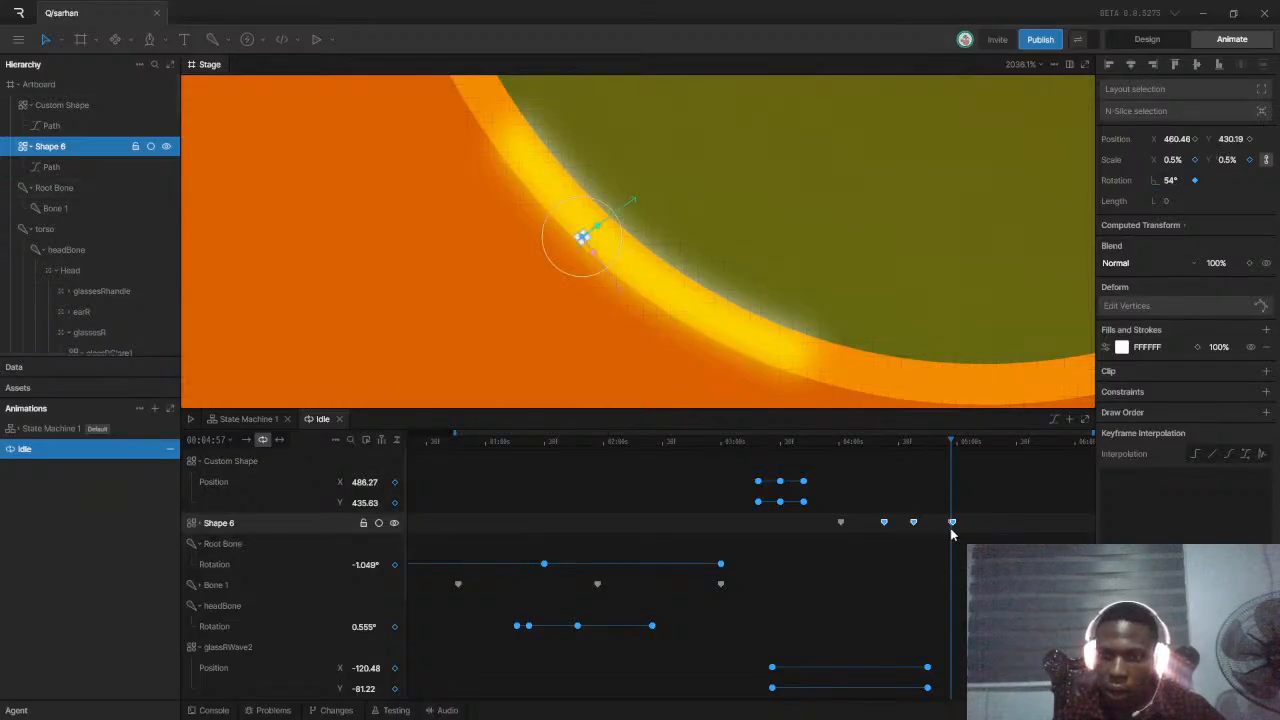
Move the star's 54° rotation key between its two peak scale keys and key the rotation at 0° at 04:58
{"action": "left_click", "coordinate": [197, 525]}
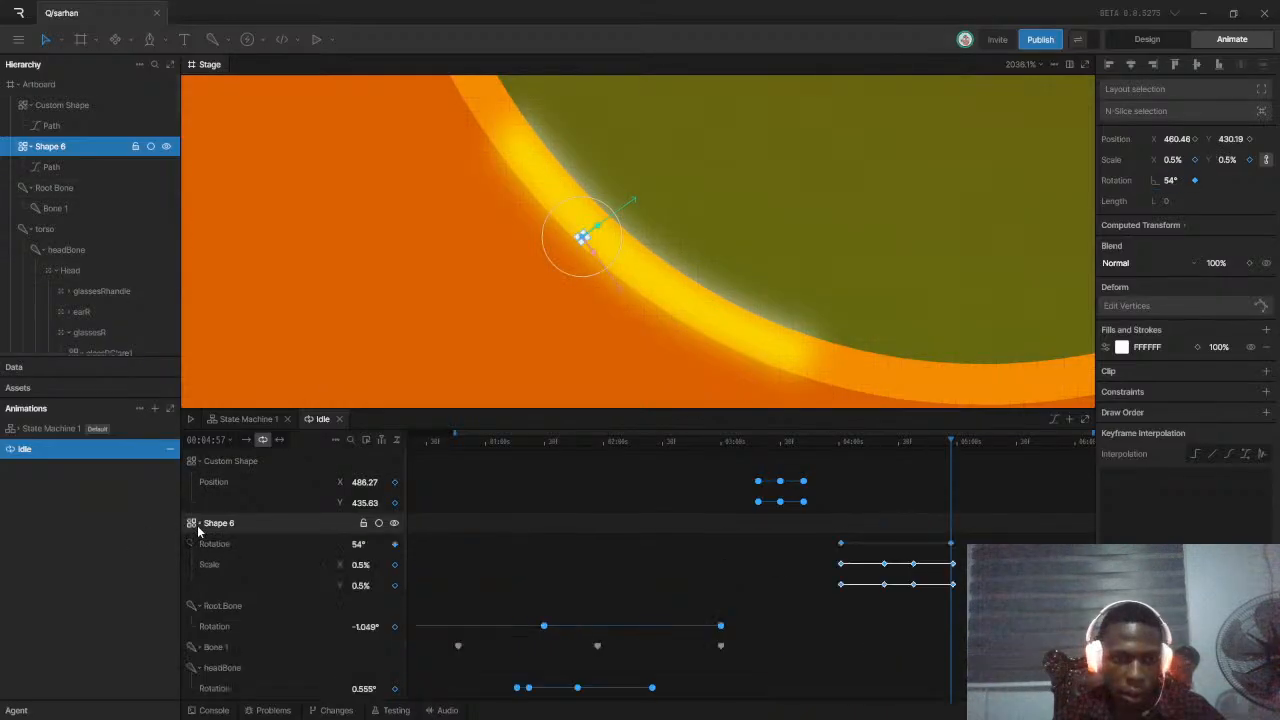
{"action": "scroll", "coordinate": [958, 567], "scroll_direction": "down", "scroll_amount": 3}
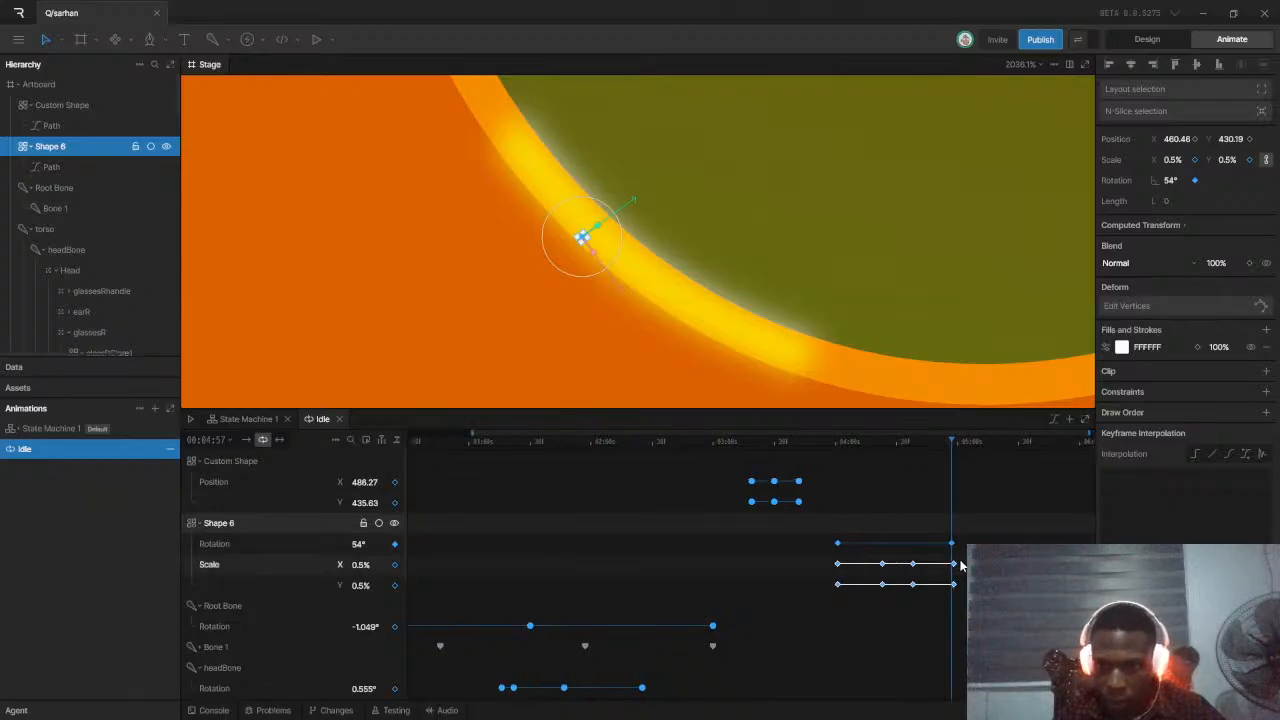
{"action": "left_click_drag", "start_coordinate": [952, 547], "coordinate": [957, 548]}
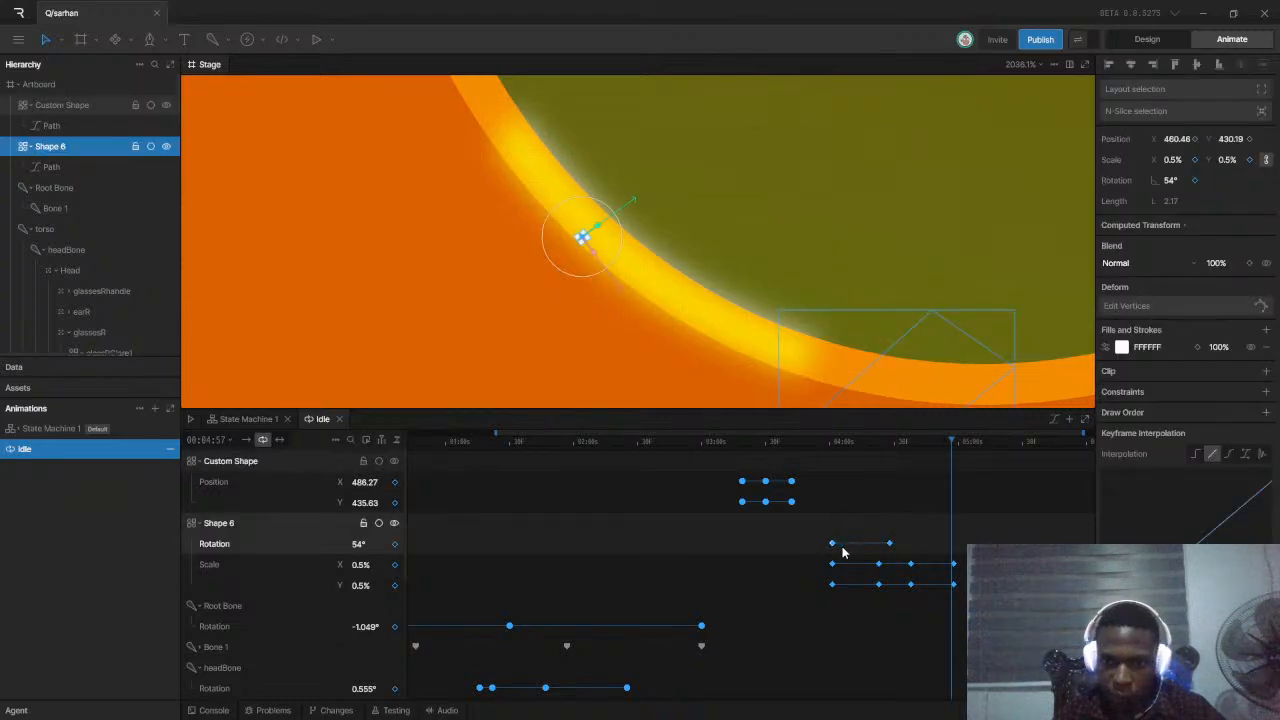
{"action": "left_click", "coordinate": [952, 446]}
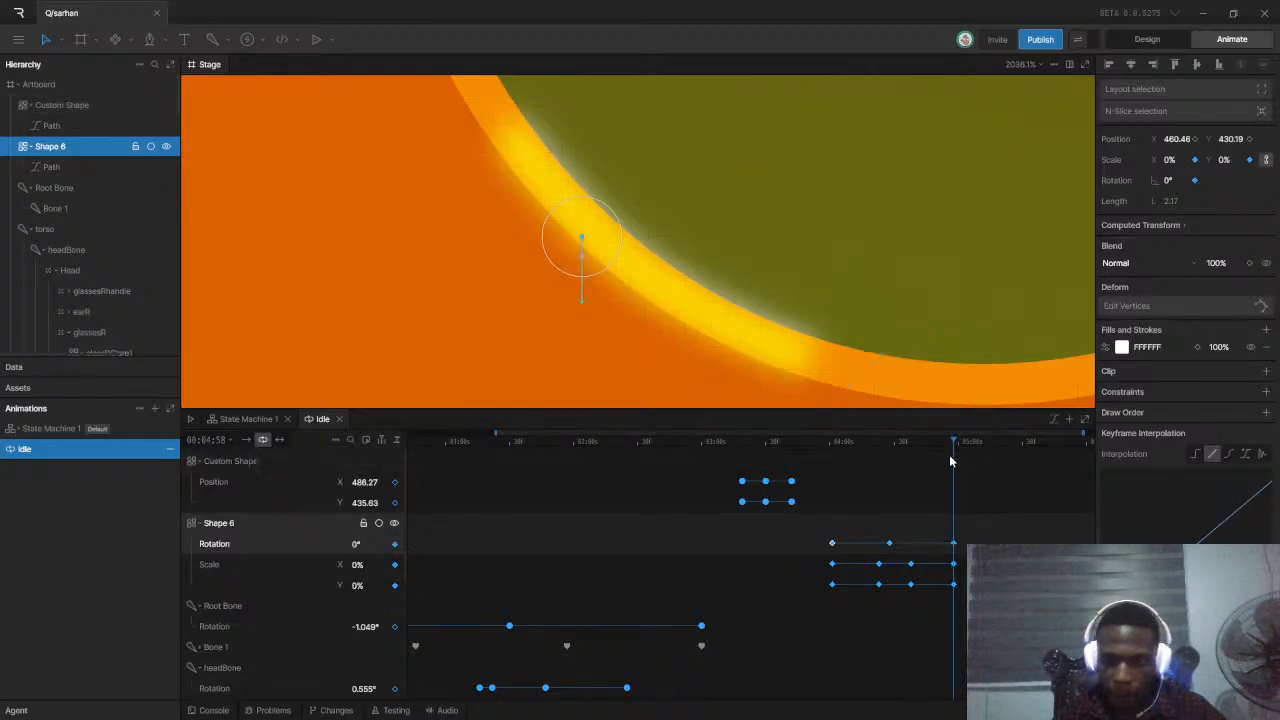
Play and scrub through the star's keyframes to examine how it spins while growing and shrinking on the rim
{"action": "left_click_drag", "start_coordinate": [929, 446], "coordinate": [816, 477]}
{"action": "key", "text": "space"}
{"action": "key", "text": "space"}
{"action": "left_click", "coordinate": [879, 456]}
{"action": "left_click_drag", "start_coordinate": [882, 446], "coordinate": [909, 453]}
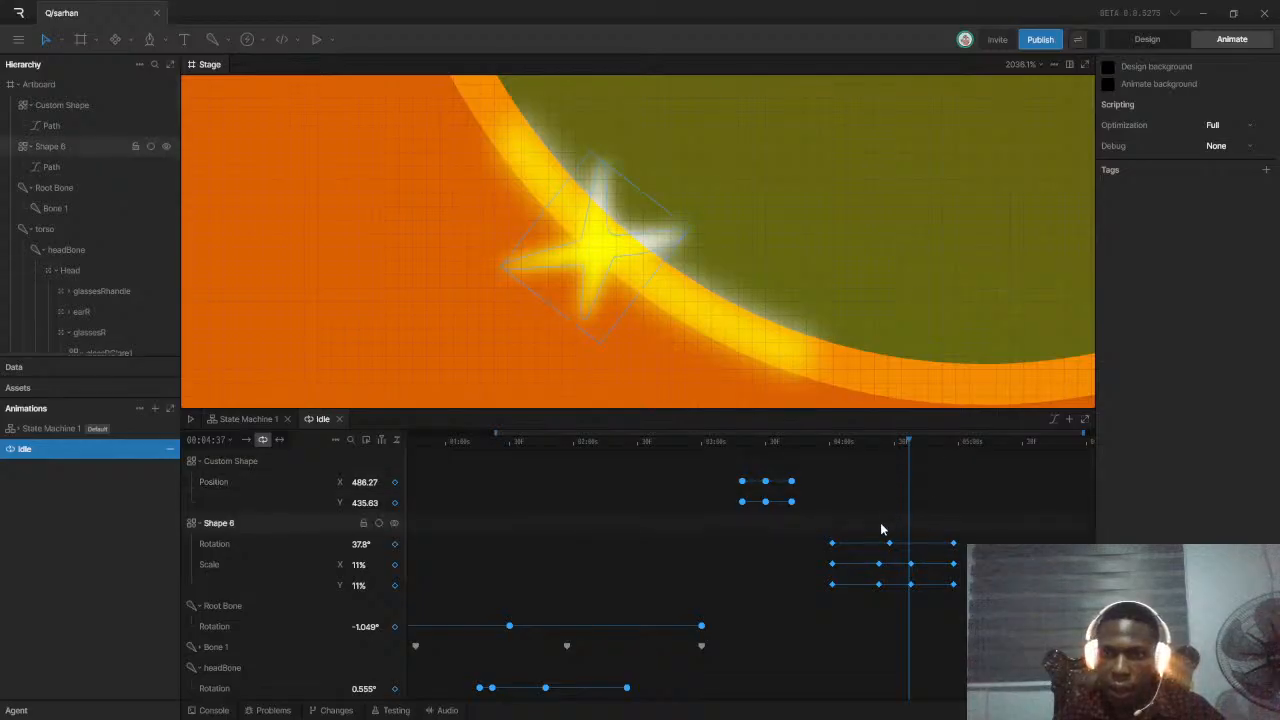
{"action": "mouse_move", "coordinate": [909, 445]}
{"action": "left_mouse_down"}
{"action": "mouse_move", "coordinate": [891, 446]}
{"action": "mouse_move", "coordinate": [910, 452]}
{"action": "left_mouse_up"}
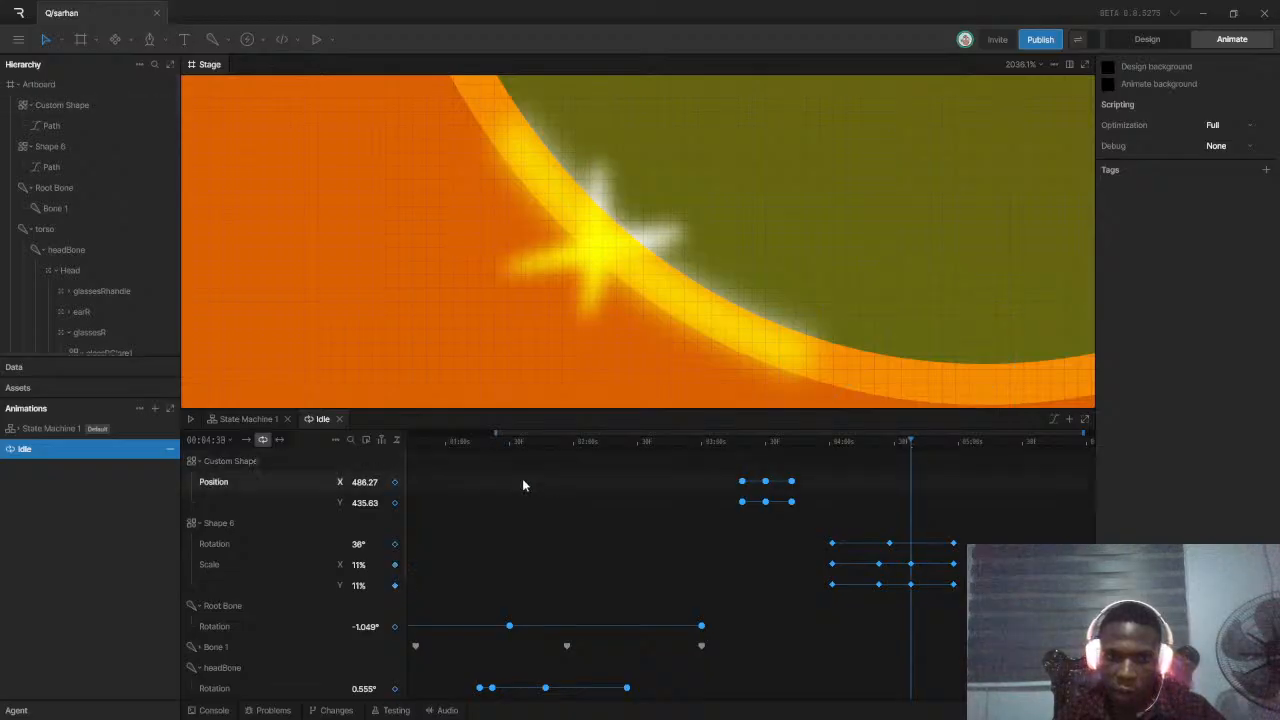
{"action": "left_click_drag", "start_coordinate": [909, 452], "coordinate": [888, 460]}
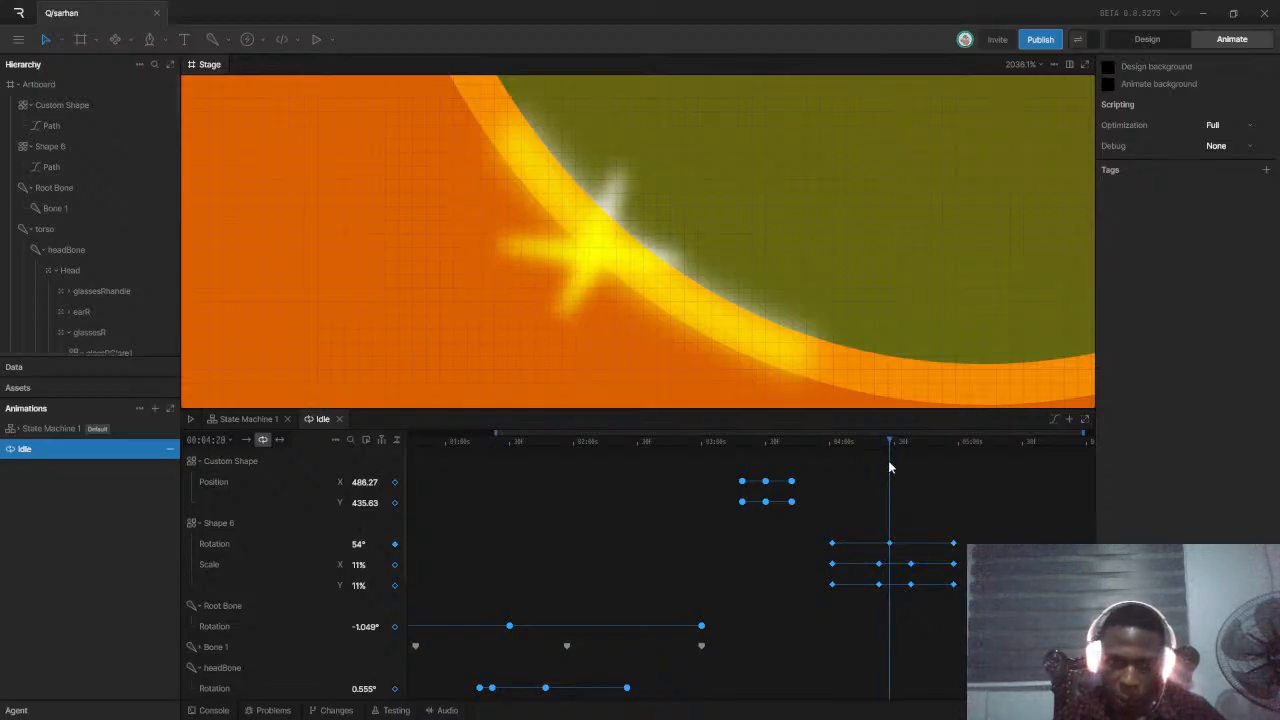
{"action": "left_click_drag", "start_coordinate": [888, 460], "coordinate": [809, 454]}
{"action": "key", "text": "space"}
{"action": "key", "text": "space"}
Set the star's rotation to 62° at 04:38 and replay the sparkle from just before its first key
{"action": "mouse_move", "coordinate": [897, 446]}
{"action": "left_mouse_down"}
{"action": "mouse_move", "coordinate": [867, 446]}
{"action": "mouse_move", "coordinate": [910, 446]}
{"action": "left_mouse_up"}
{"action": "left_click", "coordinate": [371, 523]}
{"action": "left_click", "coordinate": [358, 543]}
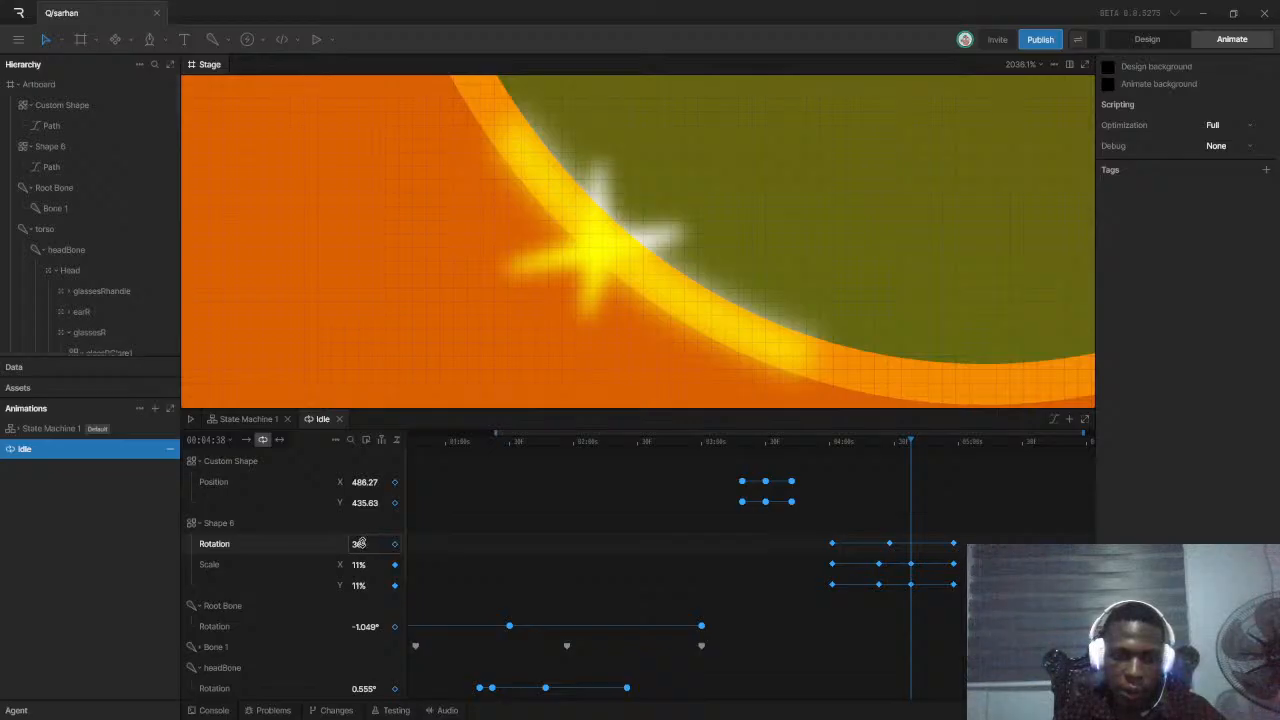
{"action": "left_click_drag", "start_coordinate": [358, 543], "coordinate": [378, 528]}
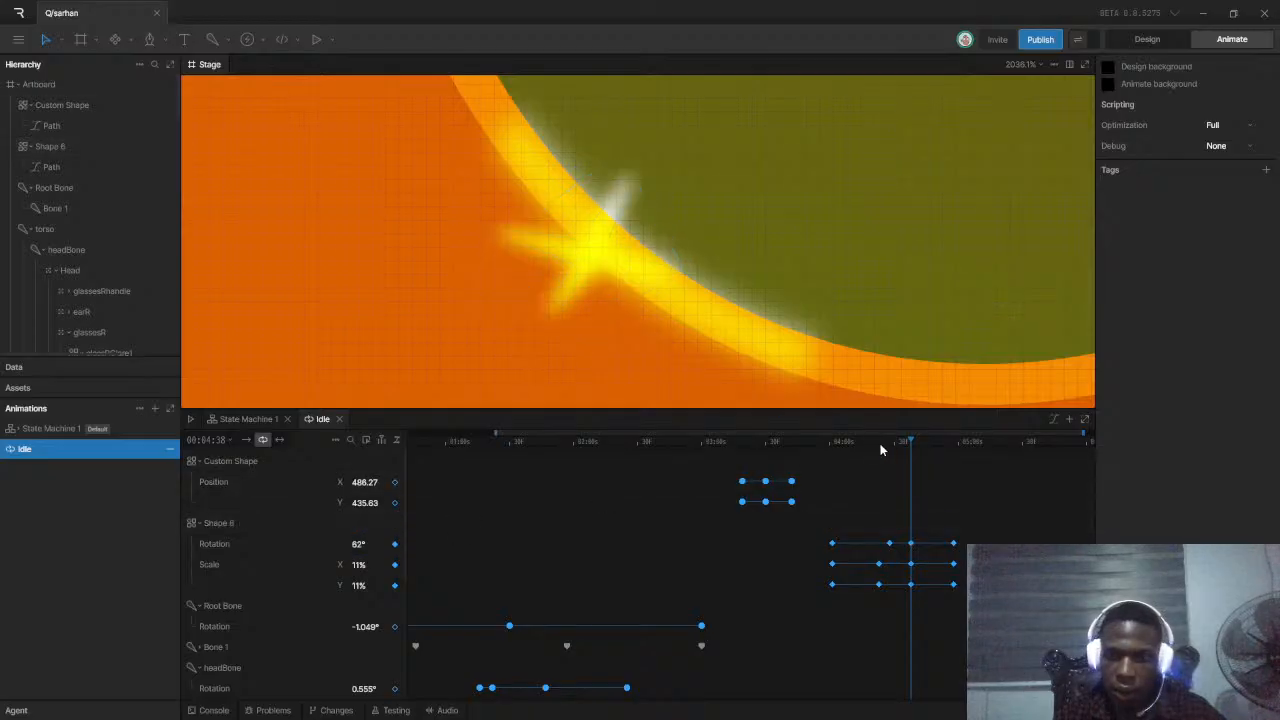
{"action": "left_click_drag", "start_coordinate": [910, 449], "coordinate": [829, 443]}
{"action": "key", "text": "space"}
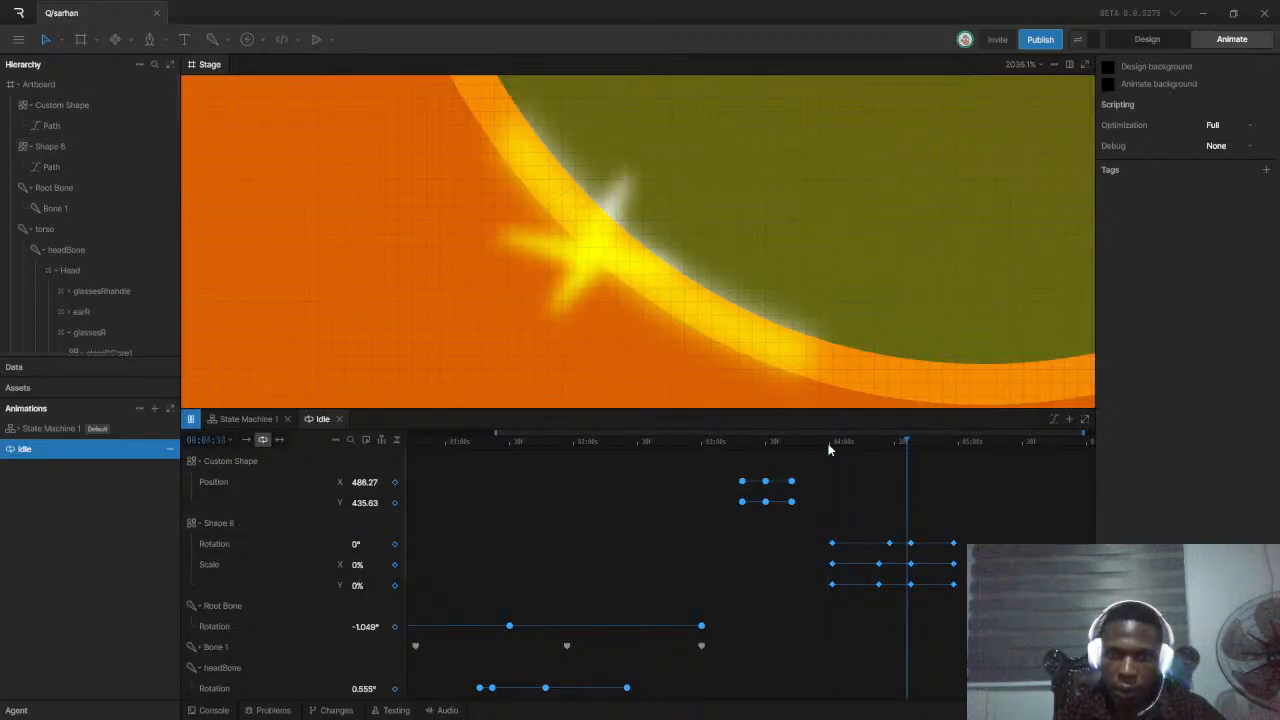
{"action": "key", "text": "space"}
{"action": "left_click_drag", "start_coordinate": [846, 446], "coordinate": [825, 442]}
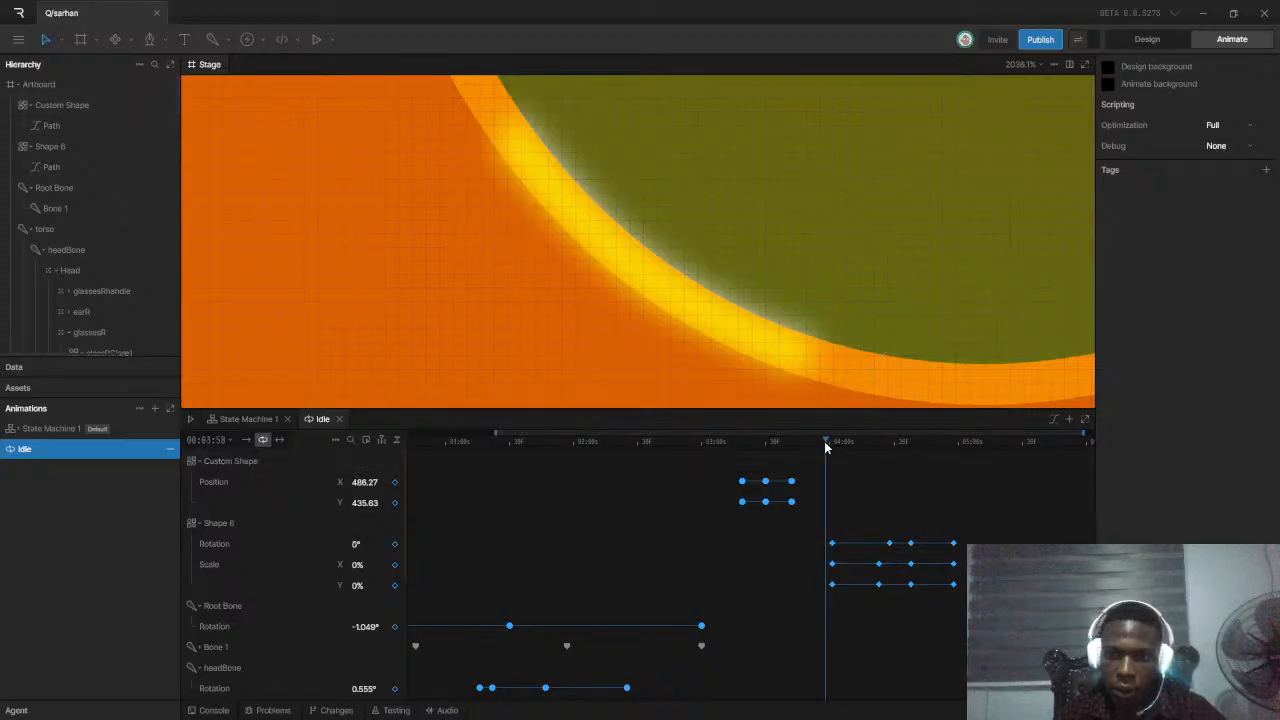
Replay the star sparkle several times from just before its first key to examine the timing of its spin and scale
{"action": "key", "text": "space"}
{"action": "key", "text": "space"}
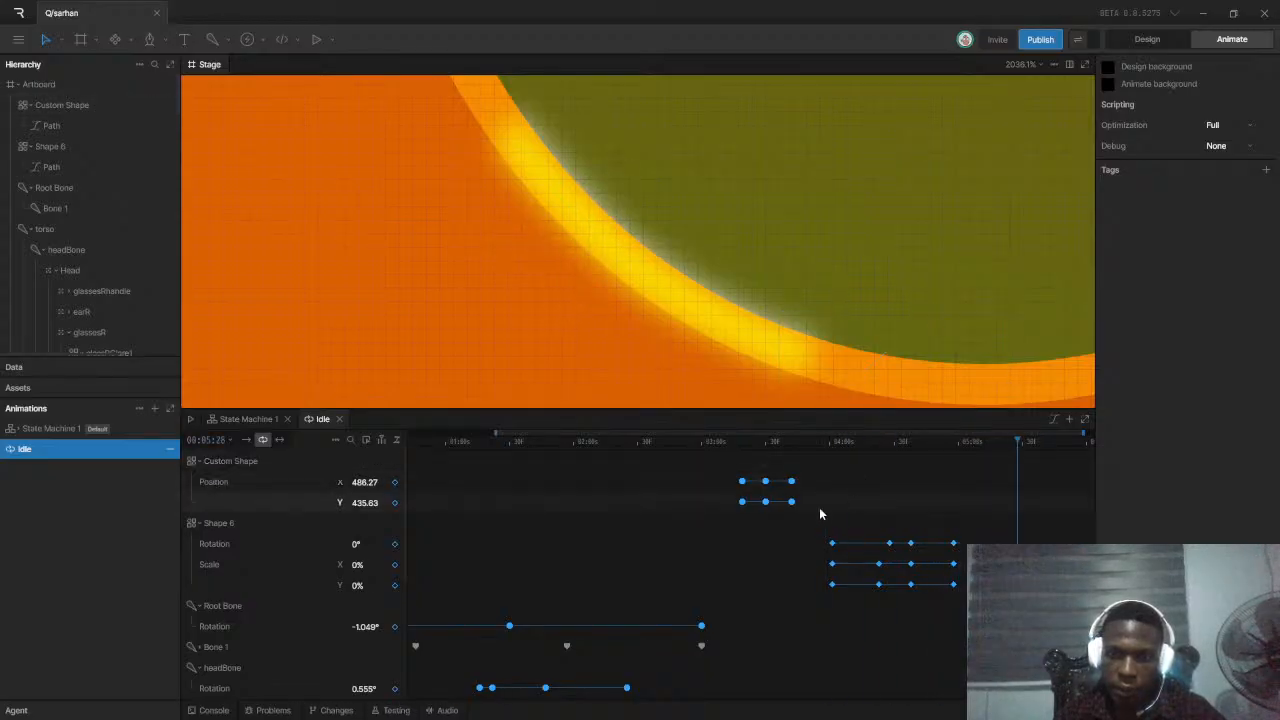
{"action": "left_click_drag", "start_coordinate": [845, 446], "coordinate": [806, 445]}
{"action": "key", "text": "space"}
{"action": "key", "text": "space"}
{"action": "key", "text": "space"}
{"action": "key", "text": "space"}
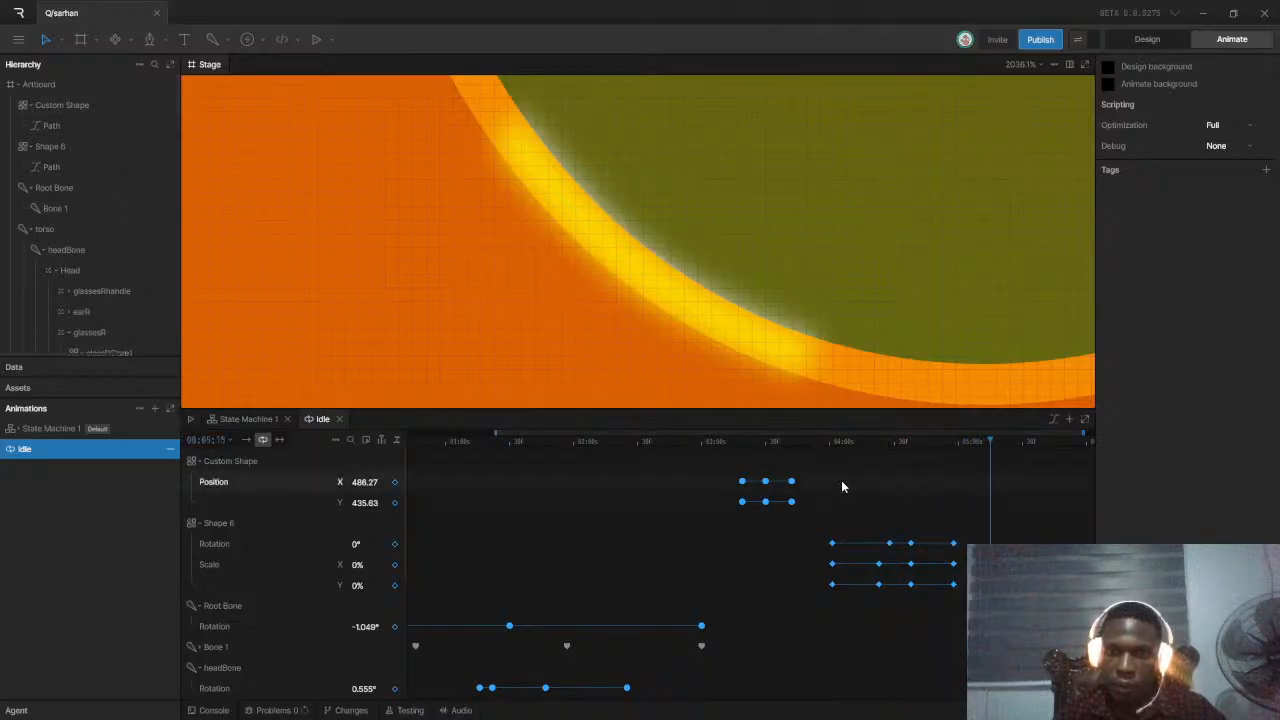
Change all of the star's rotation and scale keyframes to curved bezier interpolation
{"action": "left_click_drag", "start_coordinate": [826, 528], "coordinate": [990, 603]}
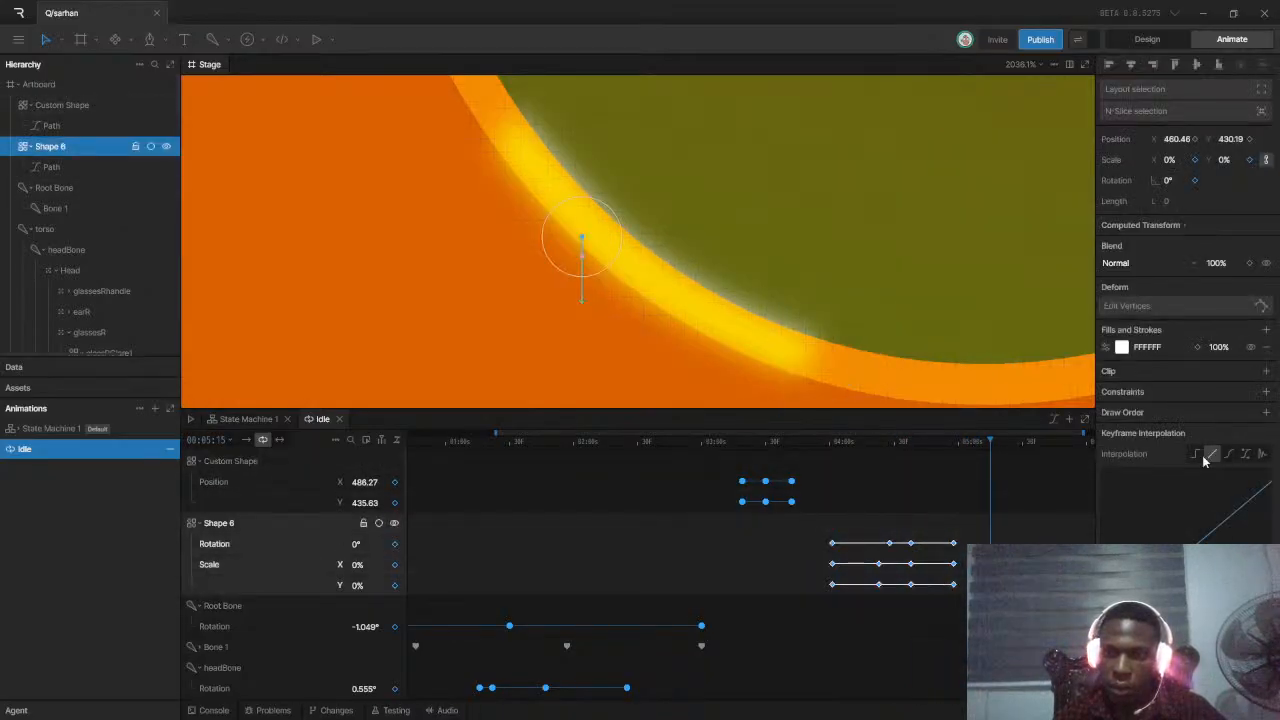
{"action": "left_click", "coordinate": [960, 552]}
{"action": "left_click_drag", "start_coordinate": [824, 532], "coordinate": [963, 580]}
{"action": "right_click", "coordinate": [952, 547]}
{"action": "mouse_move", "coordinate": [958, 570]}
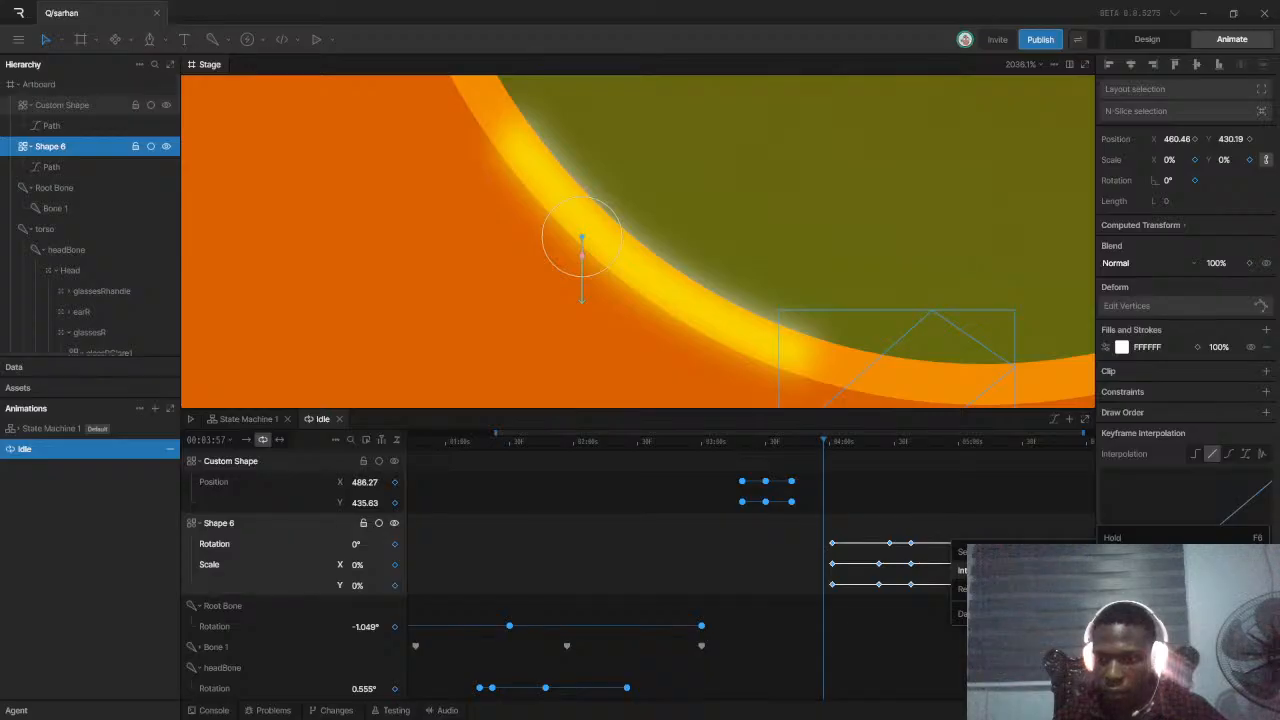
{"action": "left_click", "coordinate": [1130, 594]}
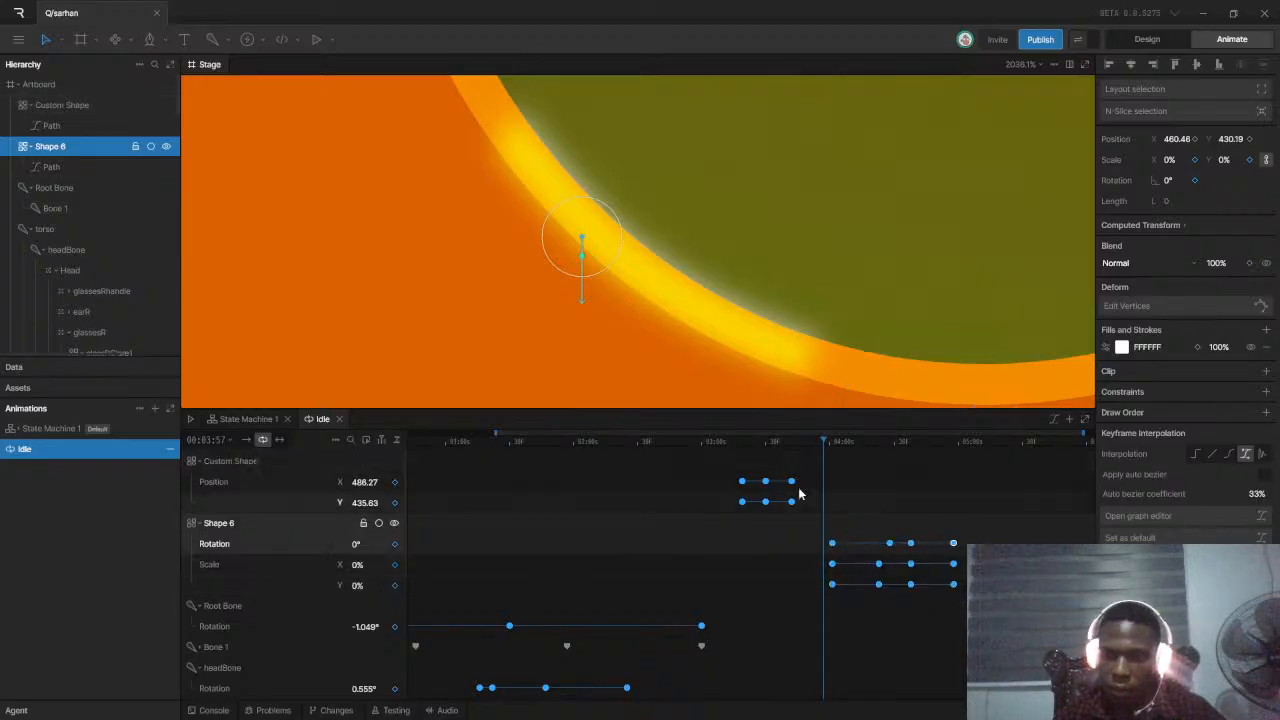
Replay the smoothed star sparkle with the cowboy's whole head in view and the timeline range extended back to the animation's start
{"action": "left_click_drag", "start_coordinate": [823, 442], "coordinate": [805, 443]}
{"action": "key", "text": "space"}
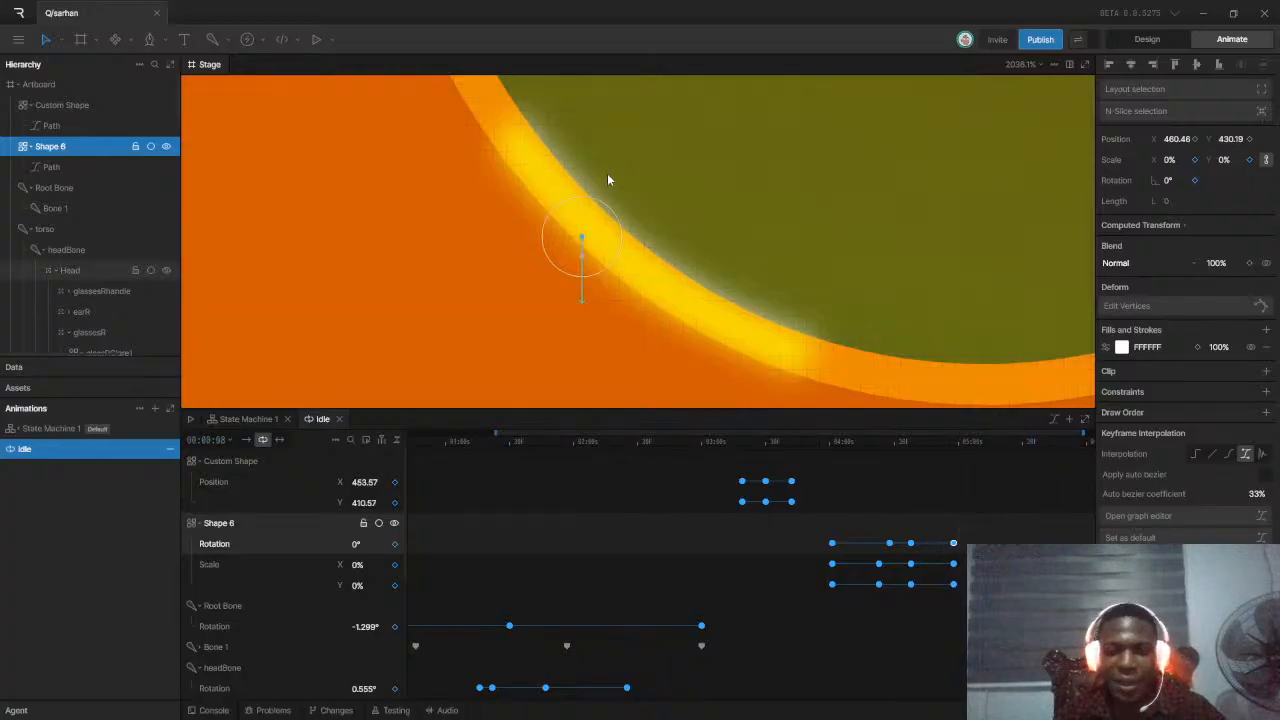
{"action": "left_click_drag", "start_coordinate": [496, 433], "coordinate": [409, 432]}
{"action": "scroll", "coordinate": [634, 210], "scroll_direction": "down", "scroll_amount": 10}
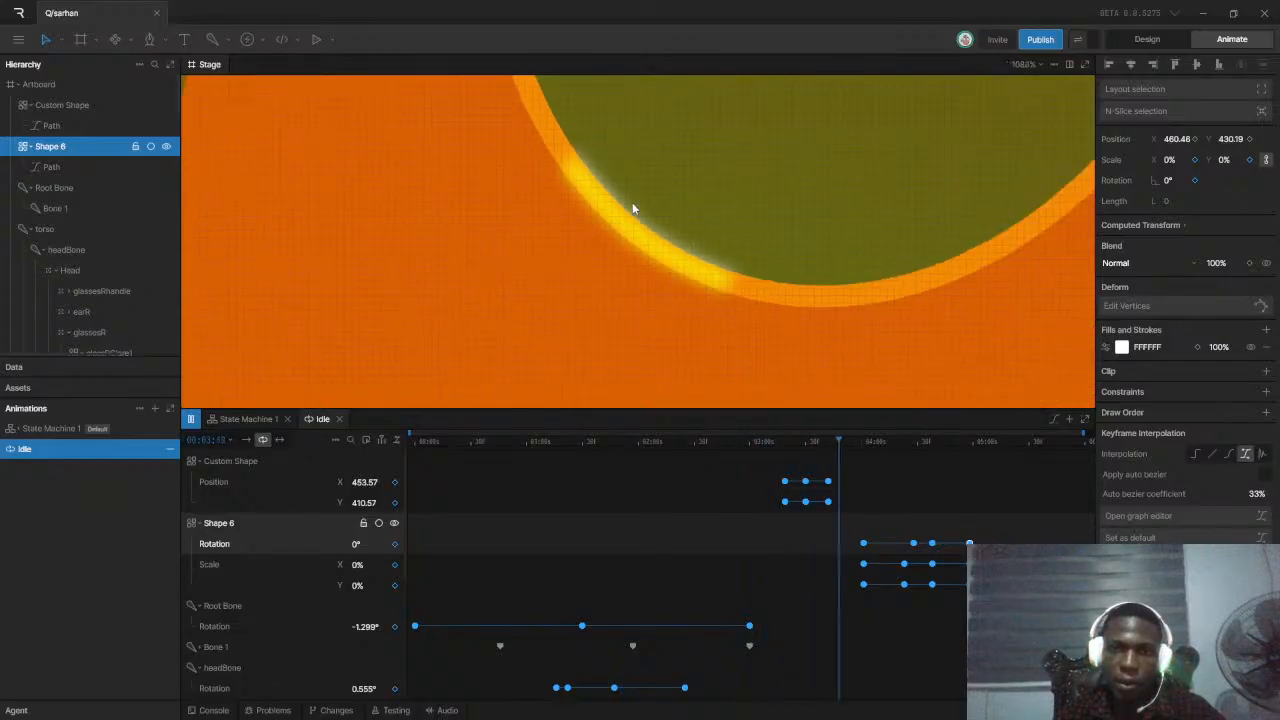
{"action": "scroll", "coordinate": [634, 225], "scroll_direction": "down", "scroll_amount": 5}
{"action": "scroll", "coordinate": [637, 214], "scroll_direction": "up", "scroll_amount": 4}
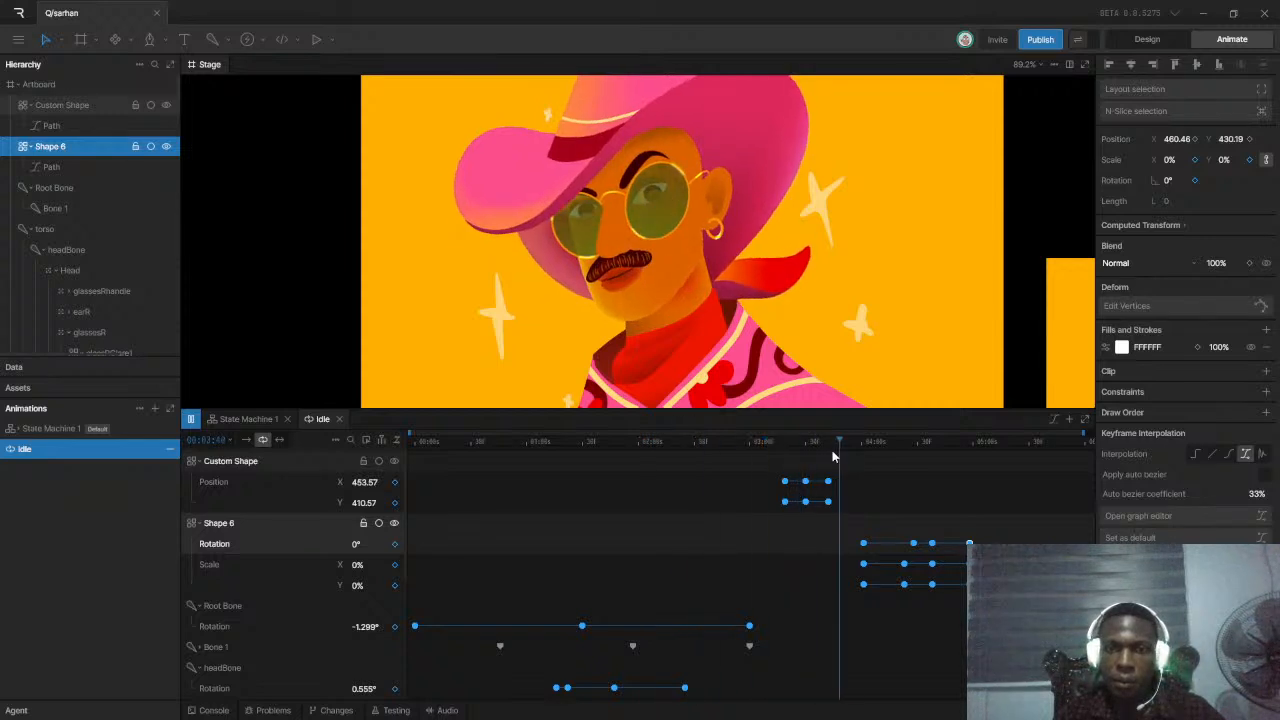
{"action": "key", "text": "space"}
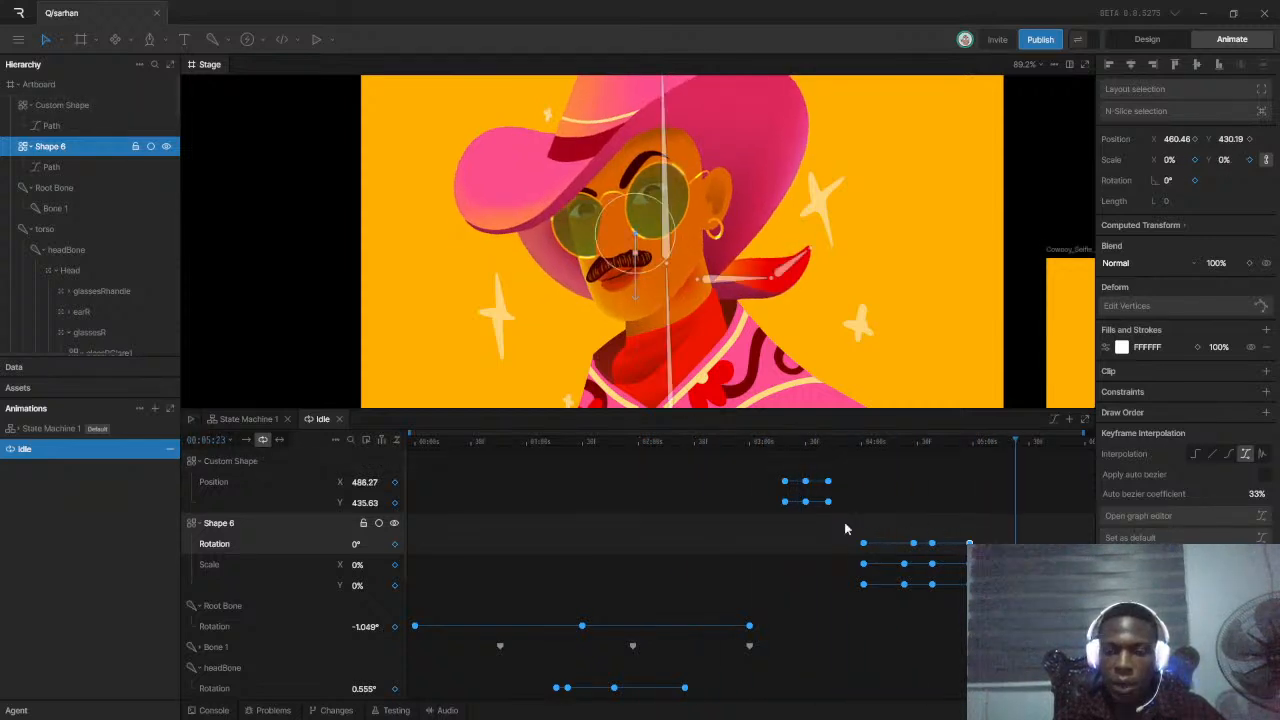
Inspect the glare's starting position on the glasses rim and play the Idle animation from its first frame
{"action": "scroll", "coordinate": [648, 242], "scroll_direction": "up", "scroll_amount": 5}
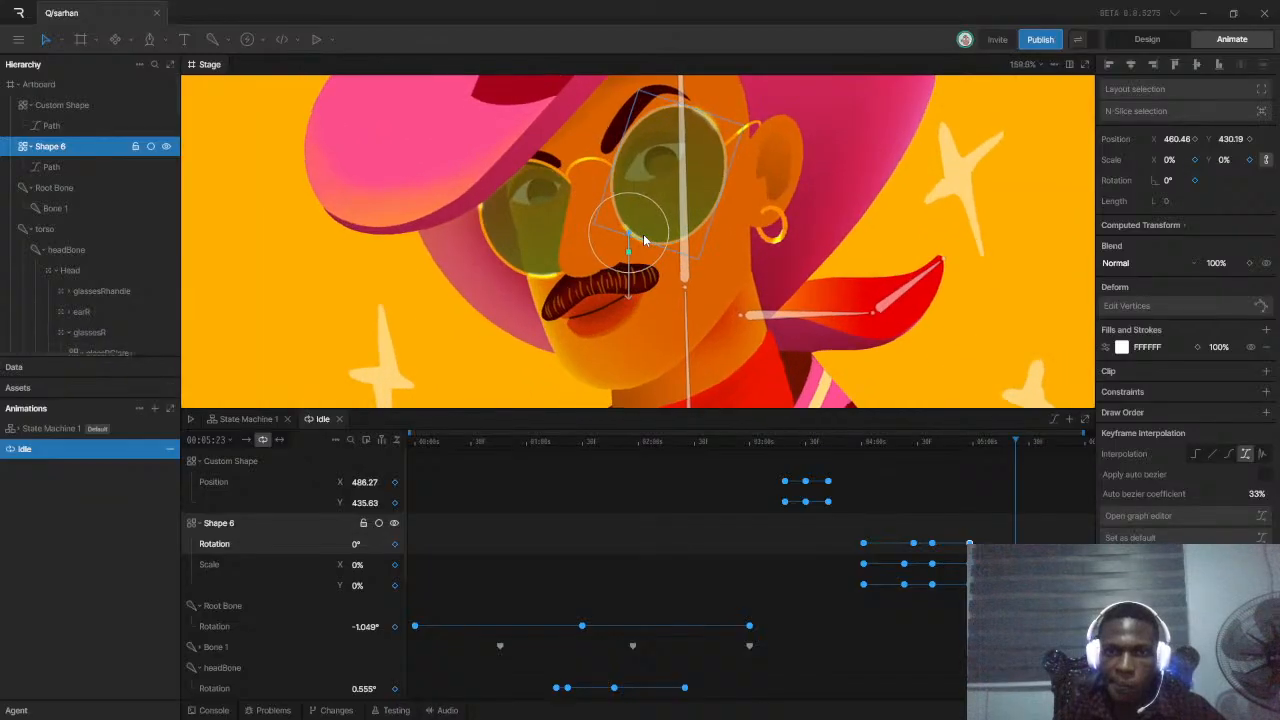
{"action": "scroll", "coordinate": [648, 242], "scroll_direction": "up", "scroll_amount": 3}
{"action": "left_click_drag", "start_coordinate": [864, 452], "coordinate": [784, 447]}
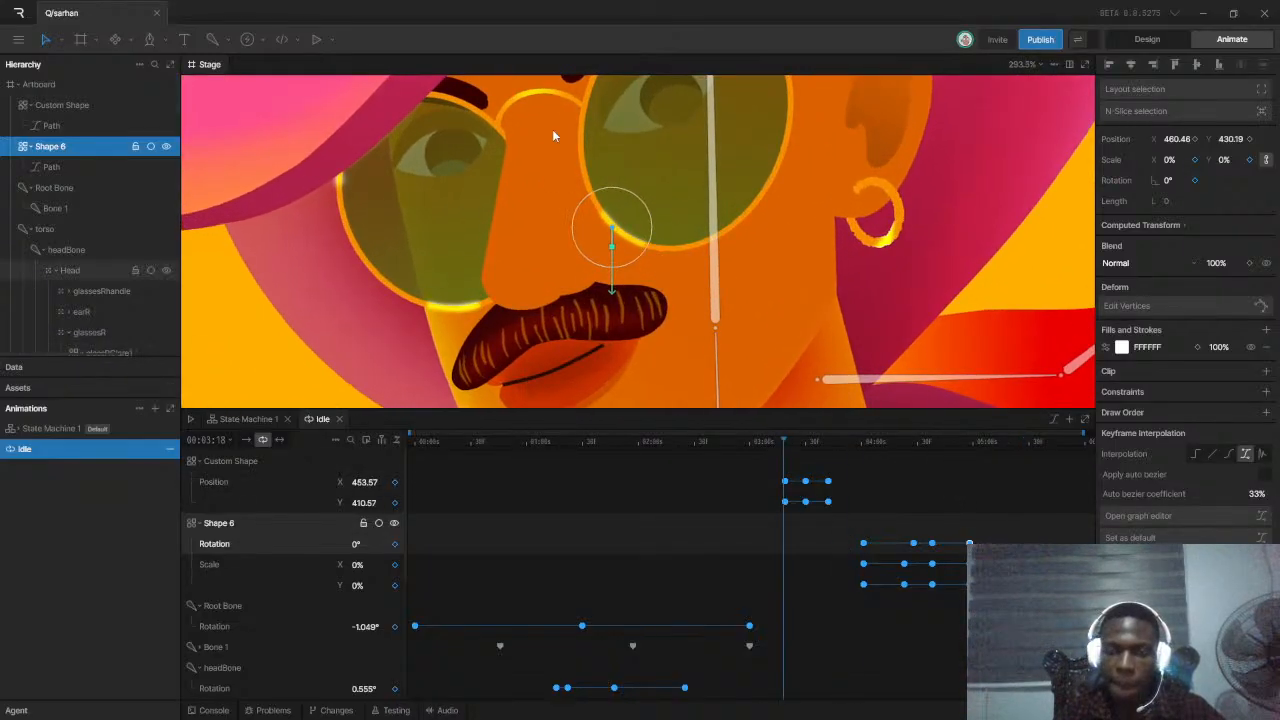
{"action": "scroll", "coordinate": [600, 160], "scroll_direction": "down", "scroll_amount": 12}
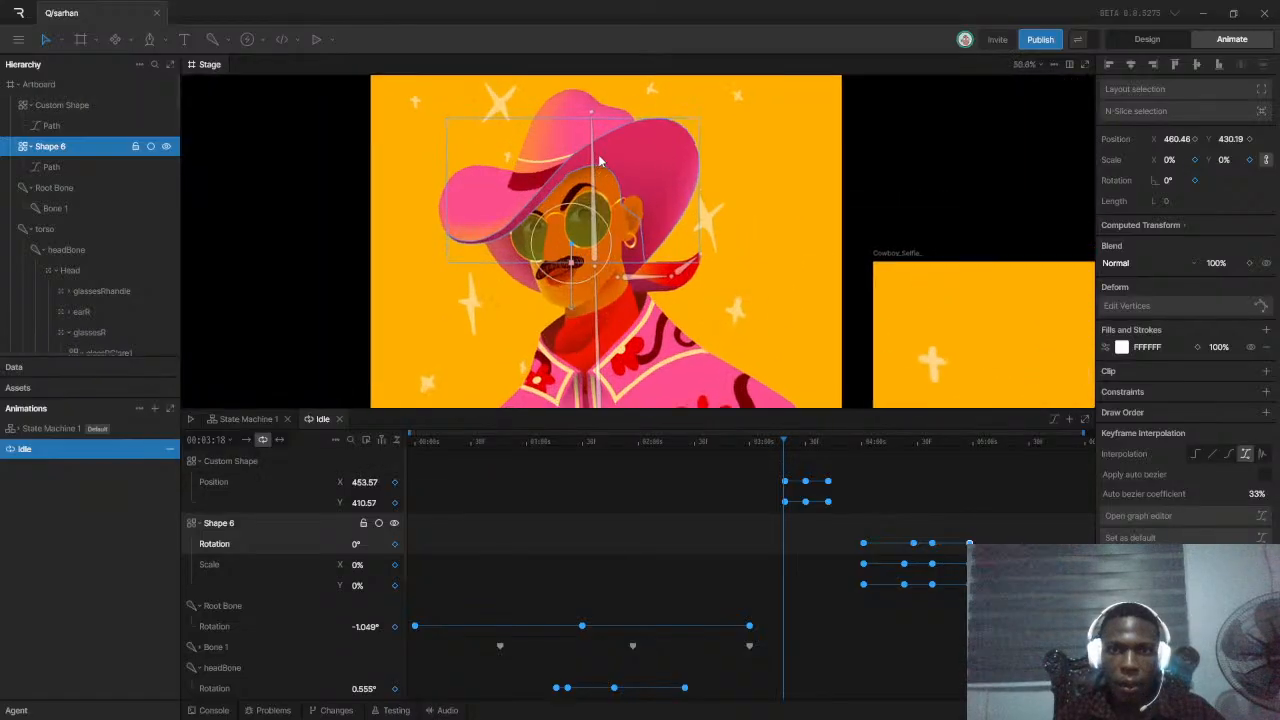
{"action": "scroll", "coordinate": [525, 296], "scroll_direction": "down", "scroll_amount": 1}
{"action": "scroll", "coordinate": [525, 296], "scroll_direction": "up", "scroll_amount": 3}
{"action": "left_click", "coordinate": [418, 441]}
{"action": "key", "text": "space"}
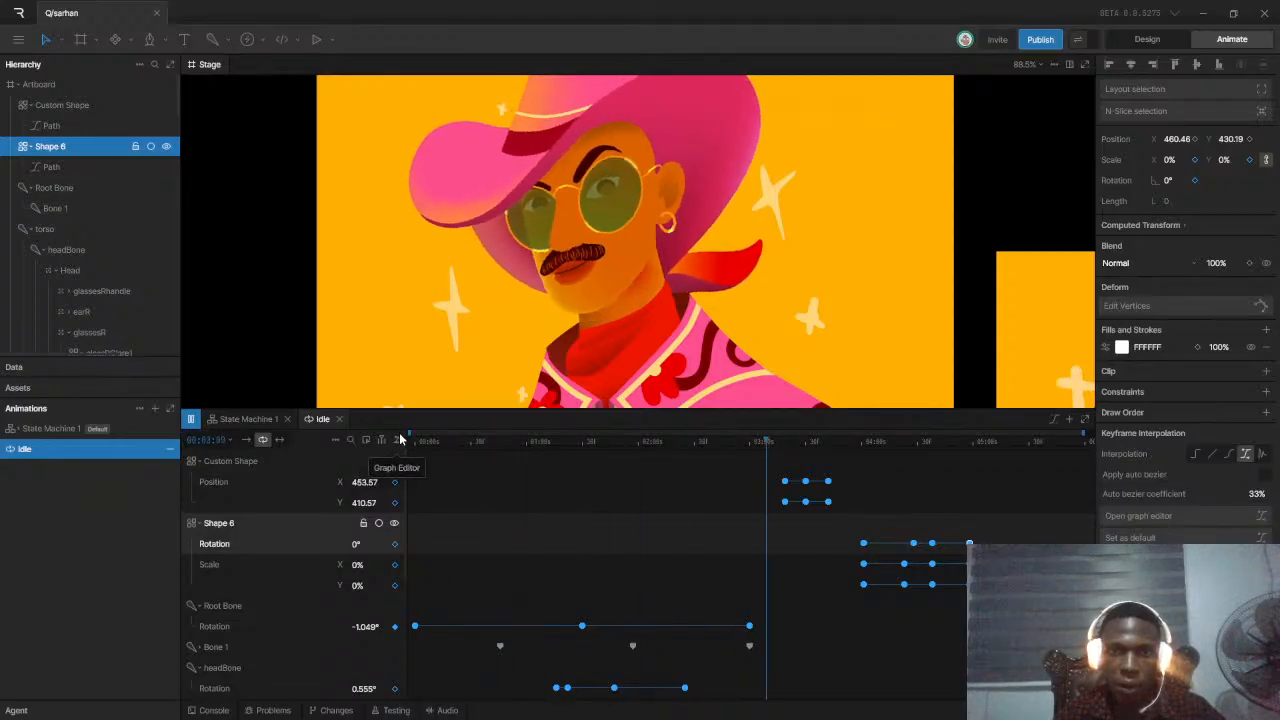
{"action": "key", "text": "space"}
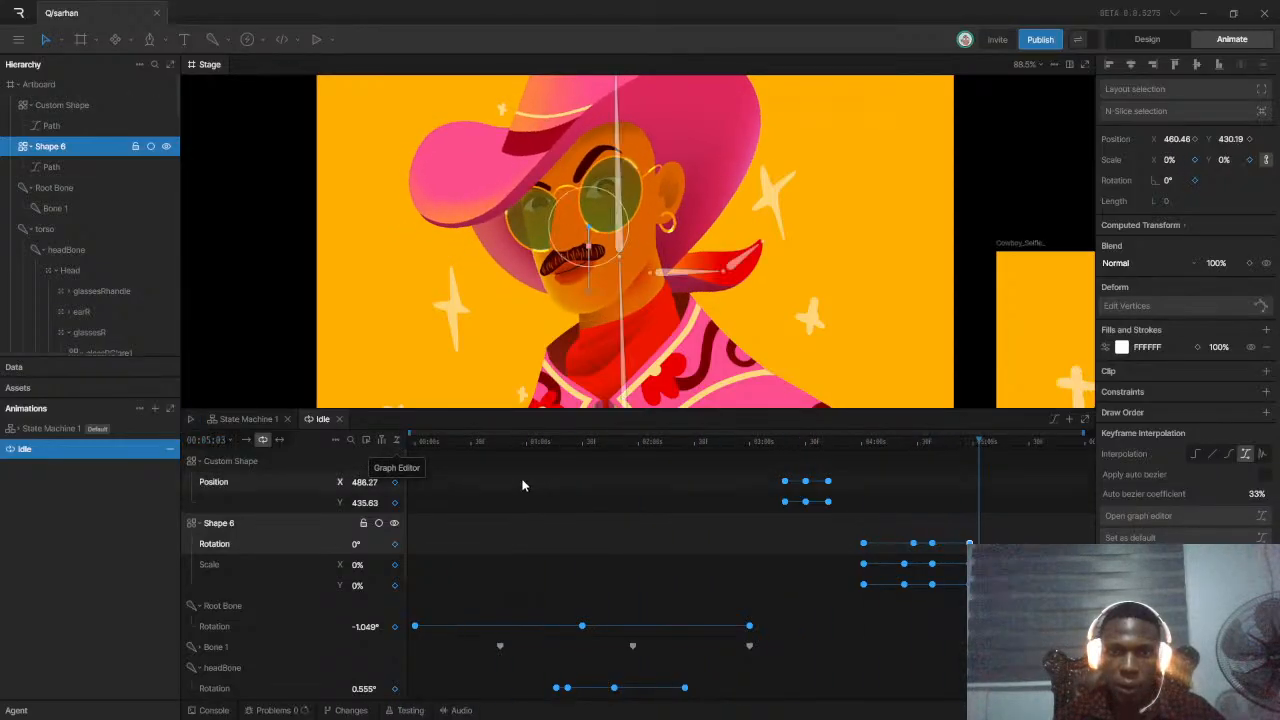
Shift the glare shape's position keyframes so the sweep starts just before the star's first key, and return the playhead to the start
{"action": "left_click_drag", "start_coordinate": [736, 462], "coordinate": [881, 523]}
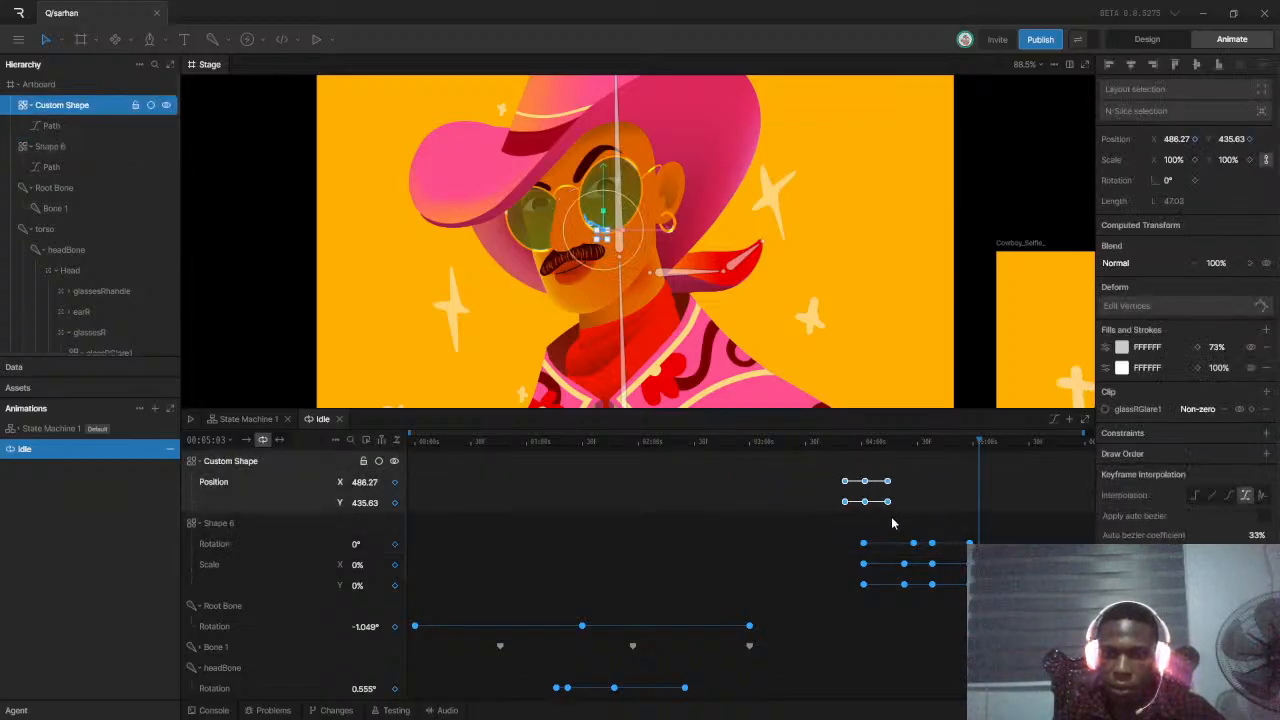
{"action": "left_click_drag", "start_coordinate": [432, 443], "coordinate": [412, 443]}
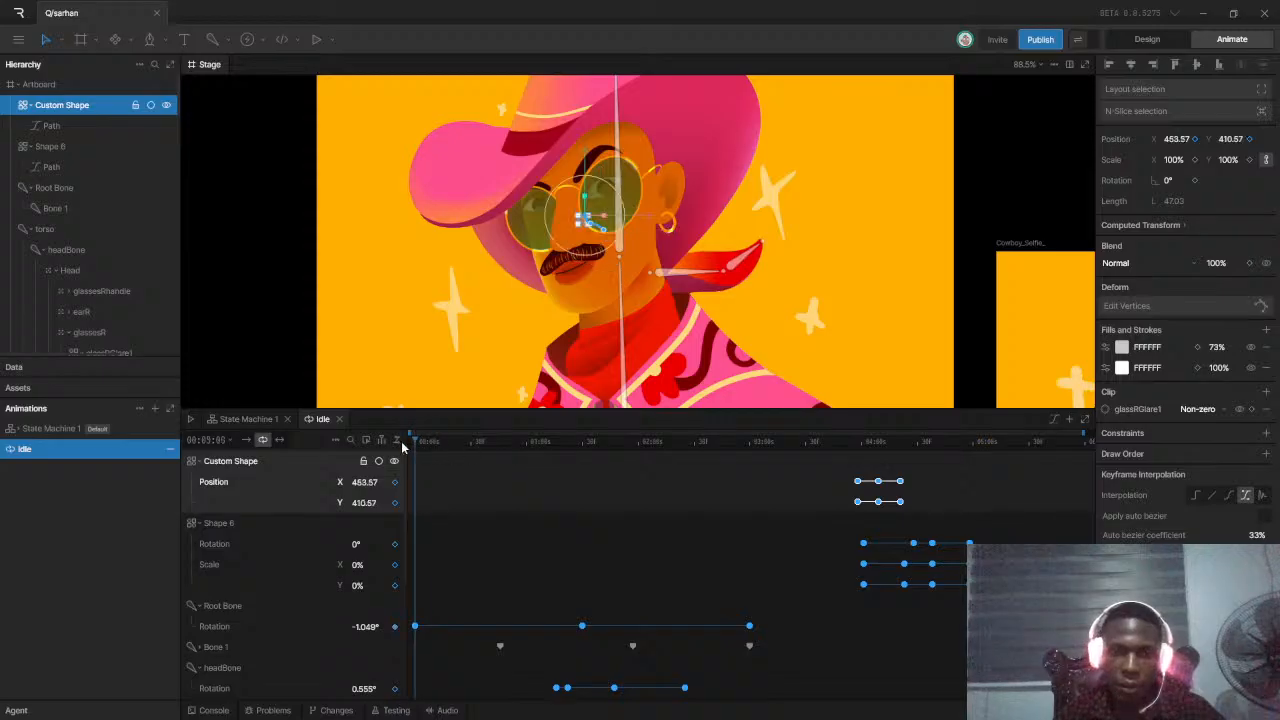
Play the Idle animation and review the motion of the whole cowboy character
{"action": "key", "text": "space"}
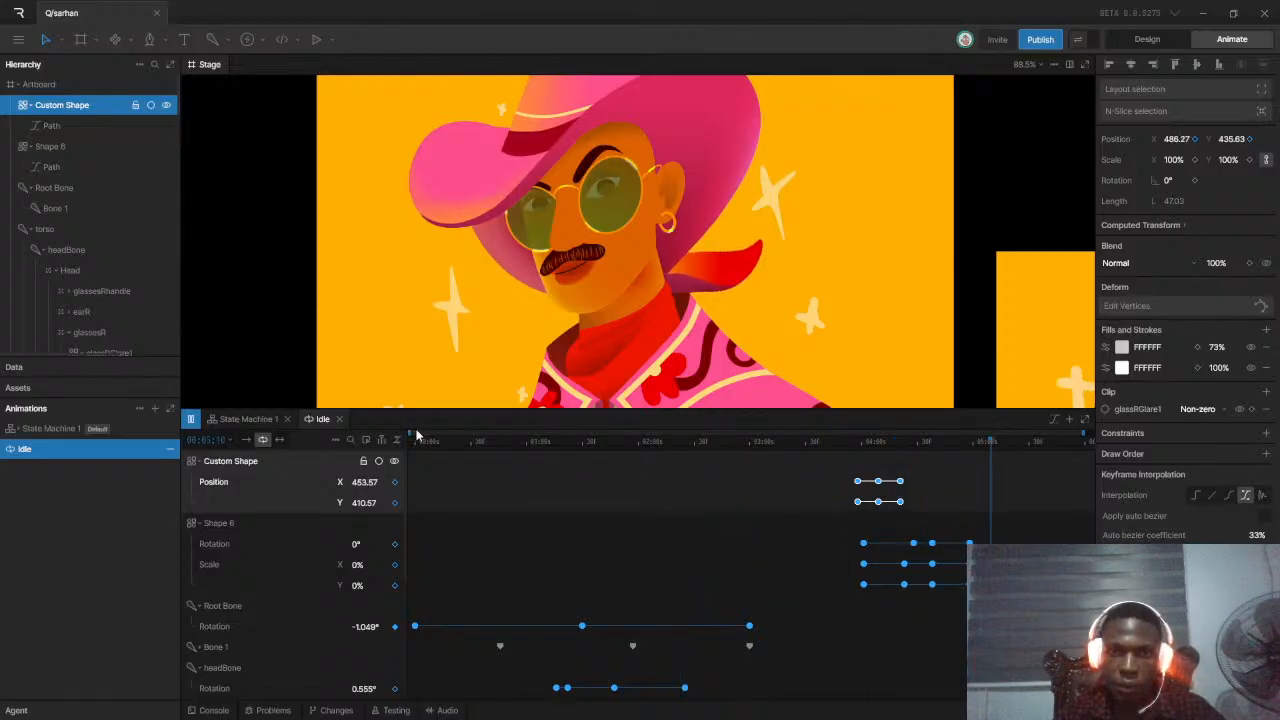
{"action": "scroll", "coordinate": [600, 263], "scroll_direction": "down", "scroll_amount": 5}
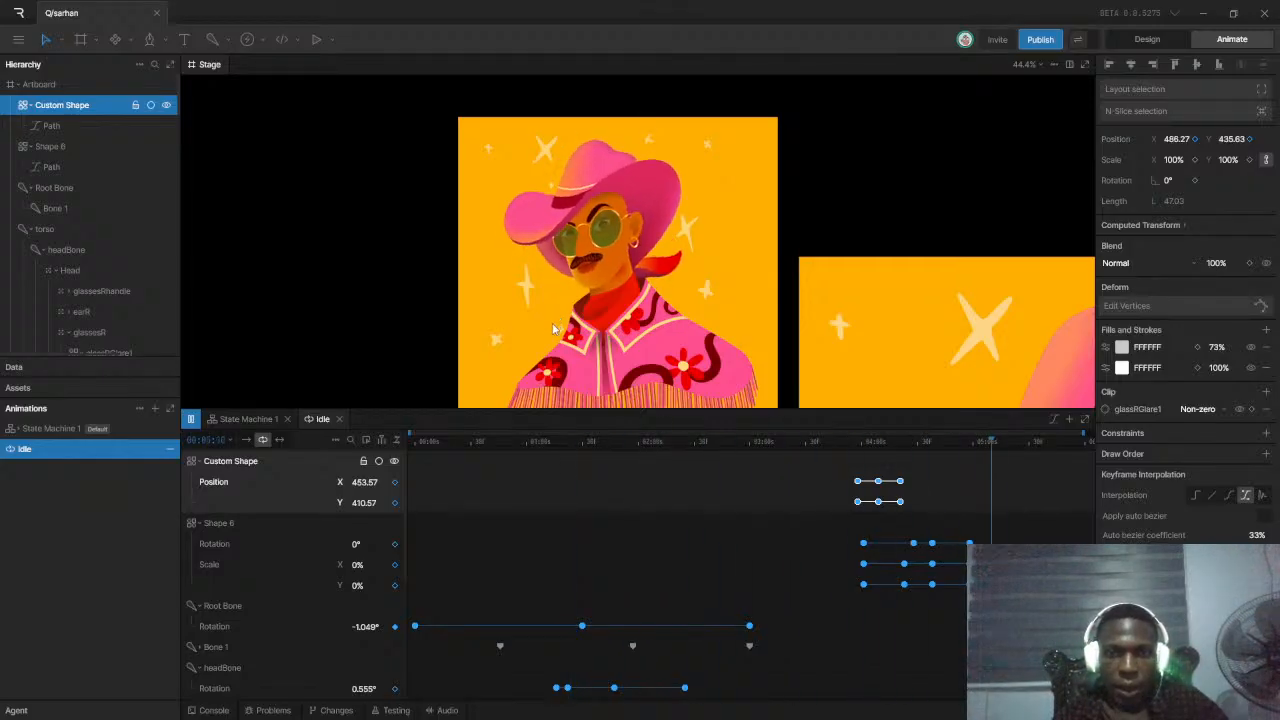
{"action": "left_click", "coordinate": [410, 441]}
{"action": "key", "text": "space"}
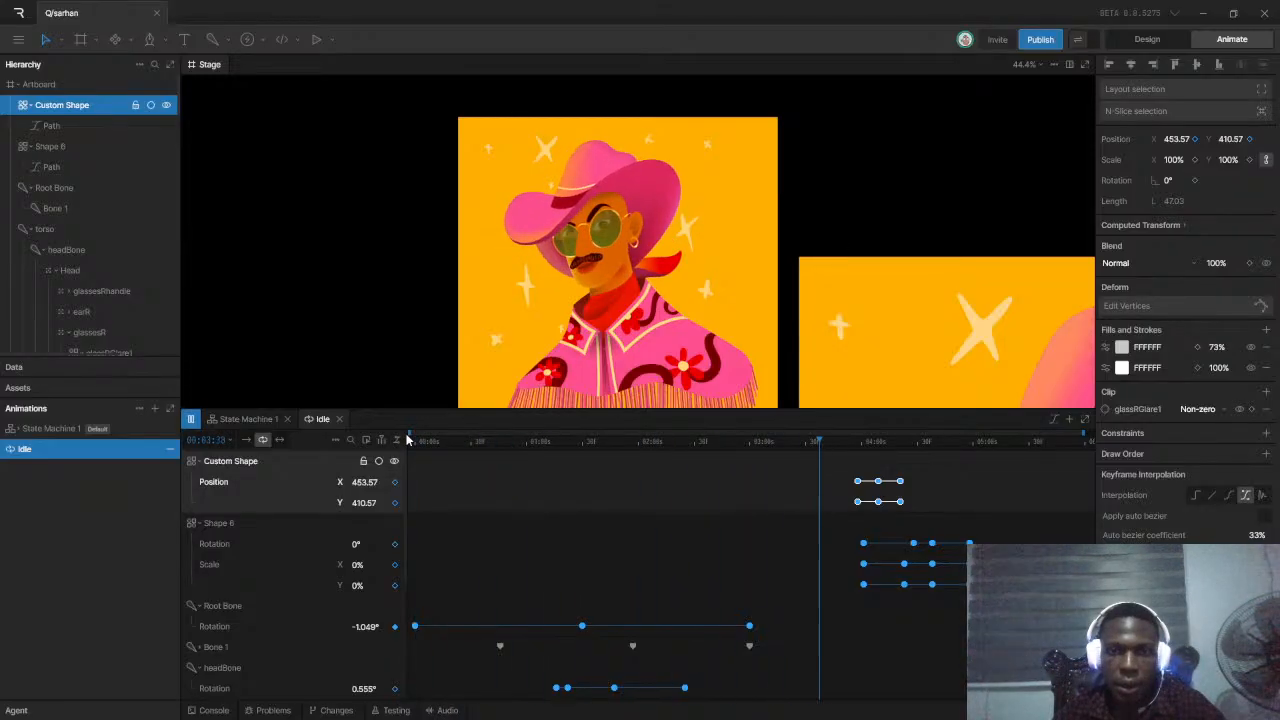
{"action": "key", "text": "space"}
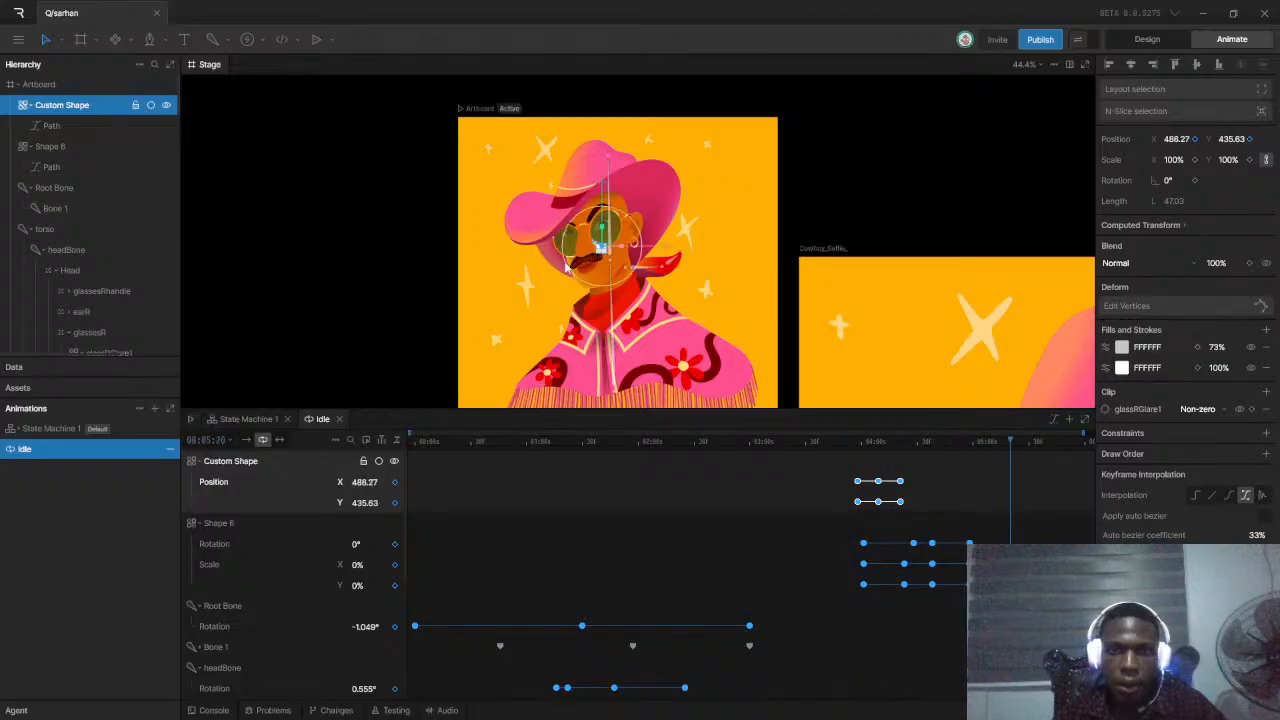
Examine the glare sweep on the glasses rim up close, replaying the animation from about 00:03:57
{"action": "scroll", "coordinate": [624, 222], "scroll_direction": "up", "scroll_amount": 5}
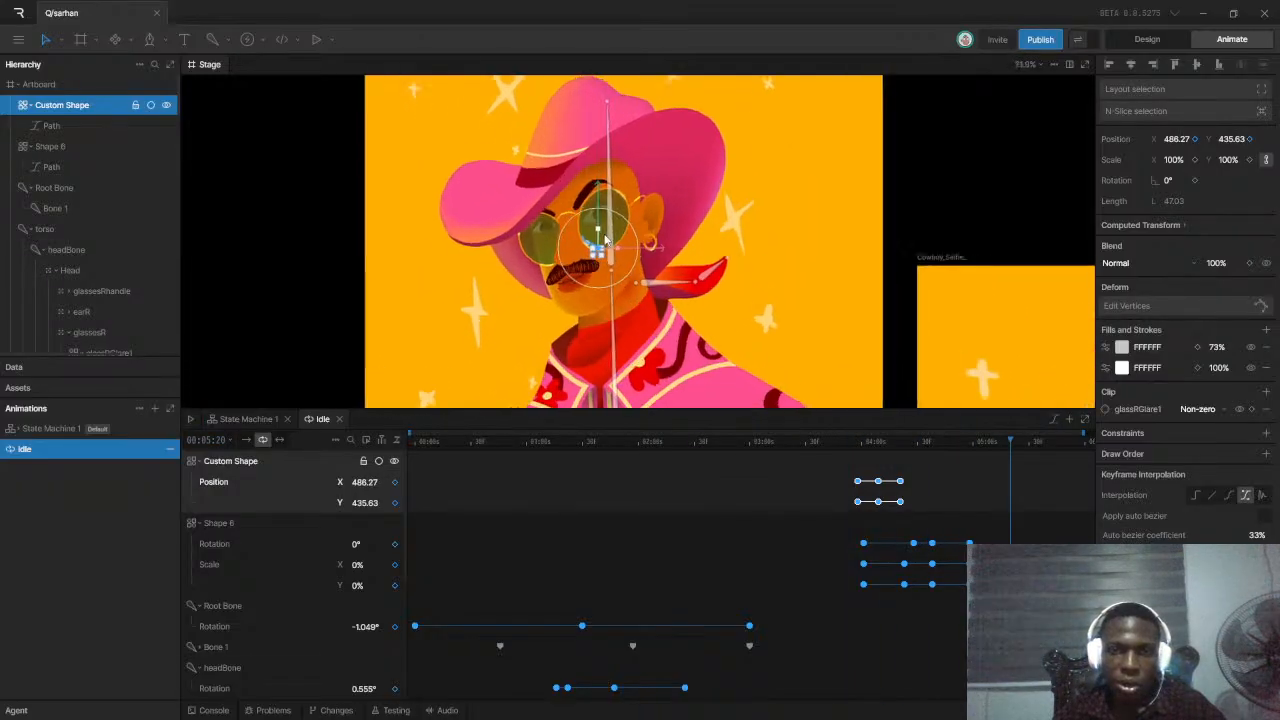
{"action": "scroll", "coordinate": [591, 240], "scroll_direction": "up", "scroll_amount": 6}
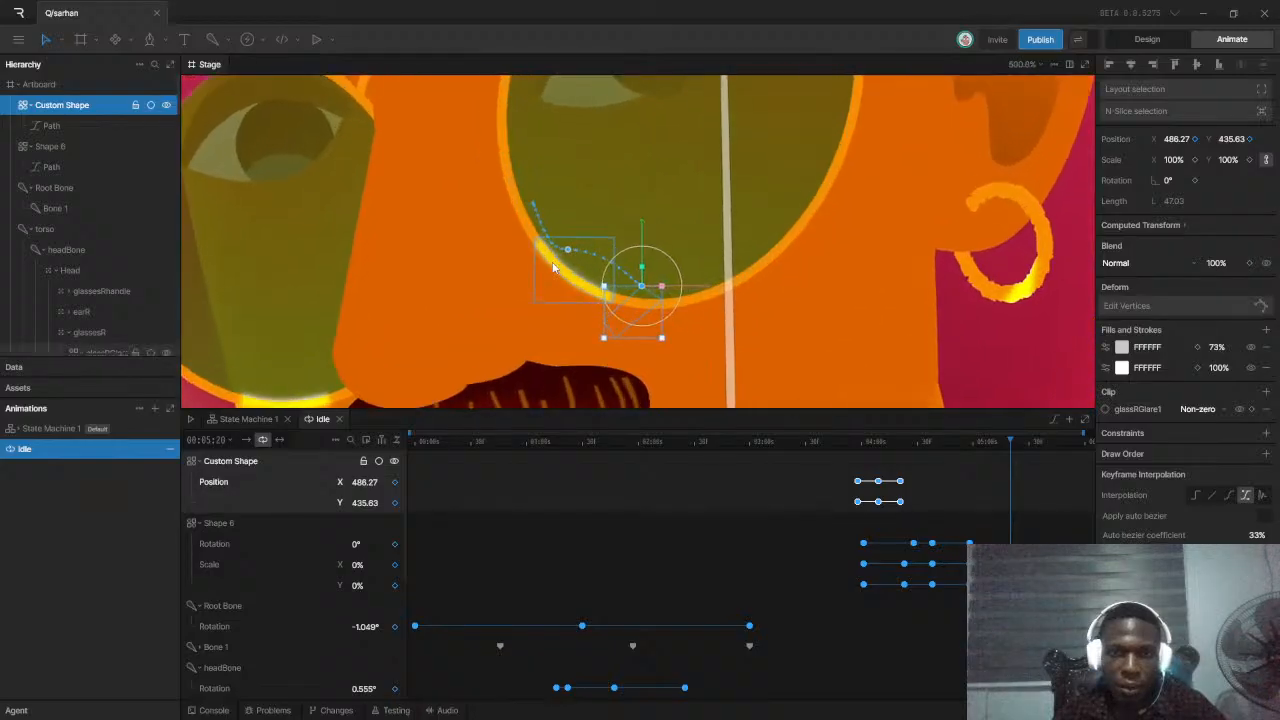
{"action": "left_click", "coordinate": [851, 440]}
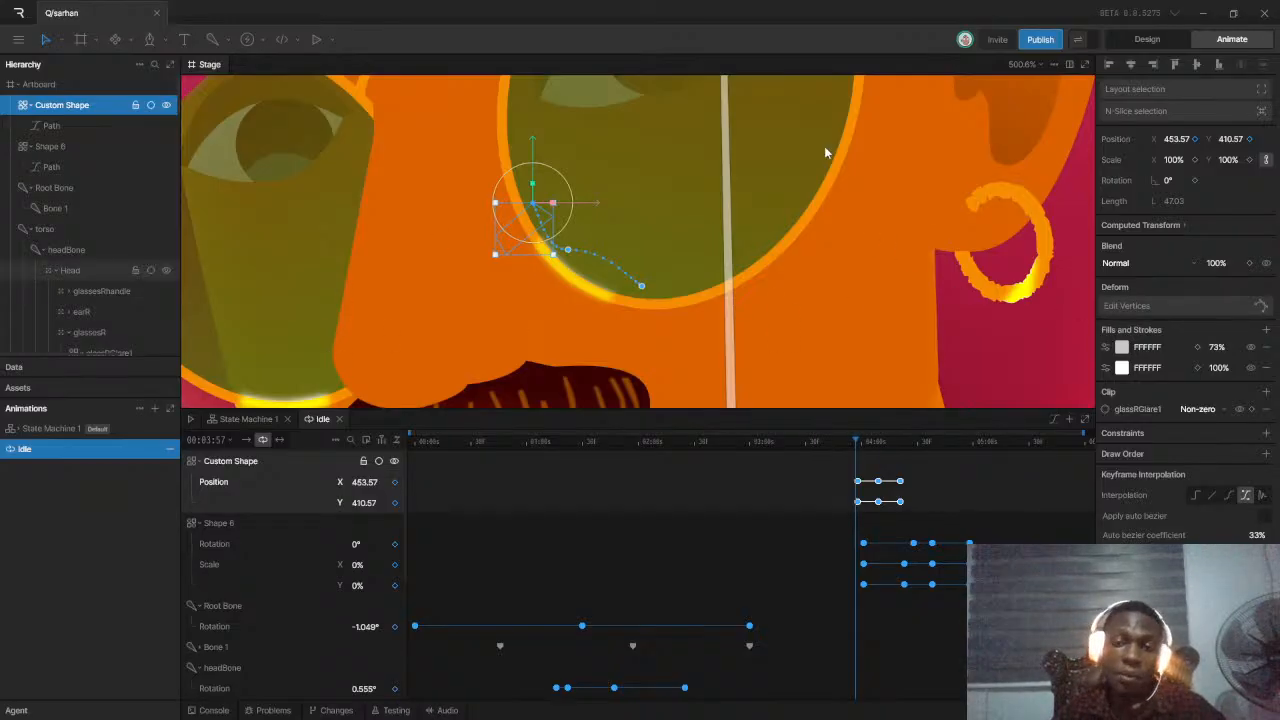
{"action": "key", "text": "space"}
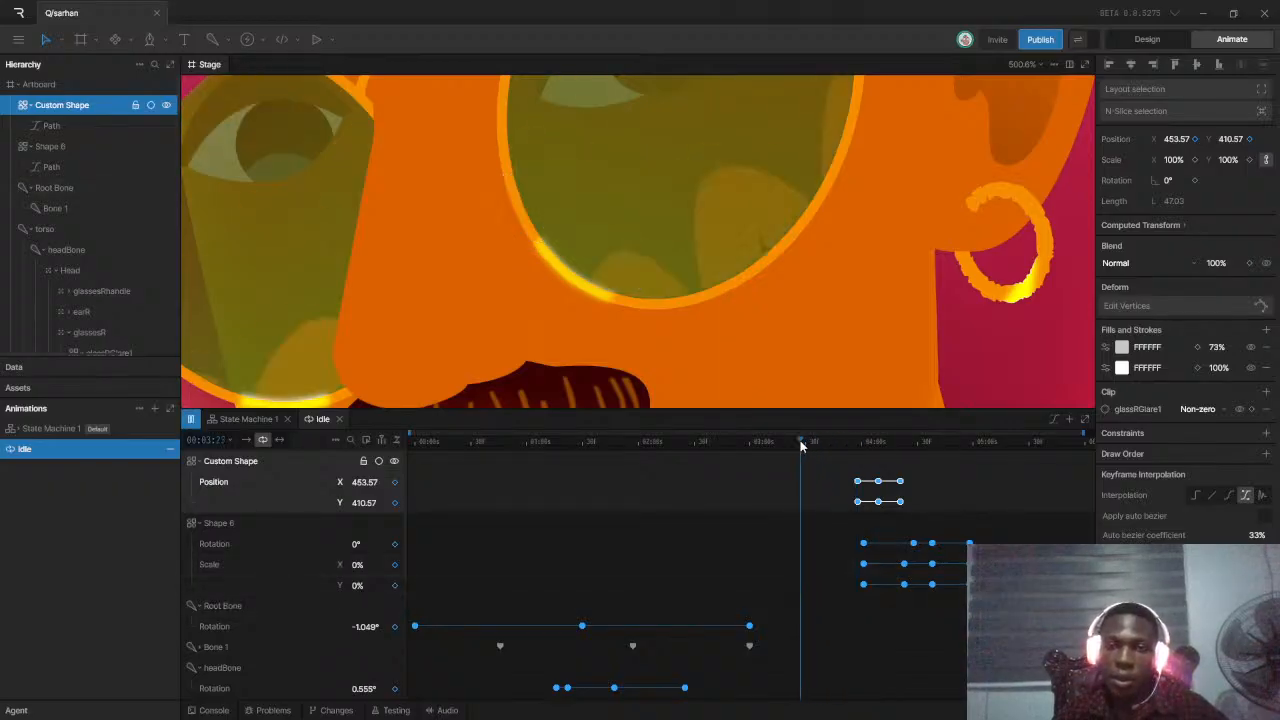
{"action": "key", "text": "space"}
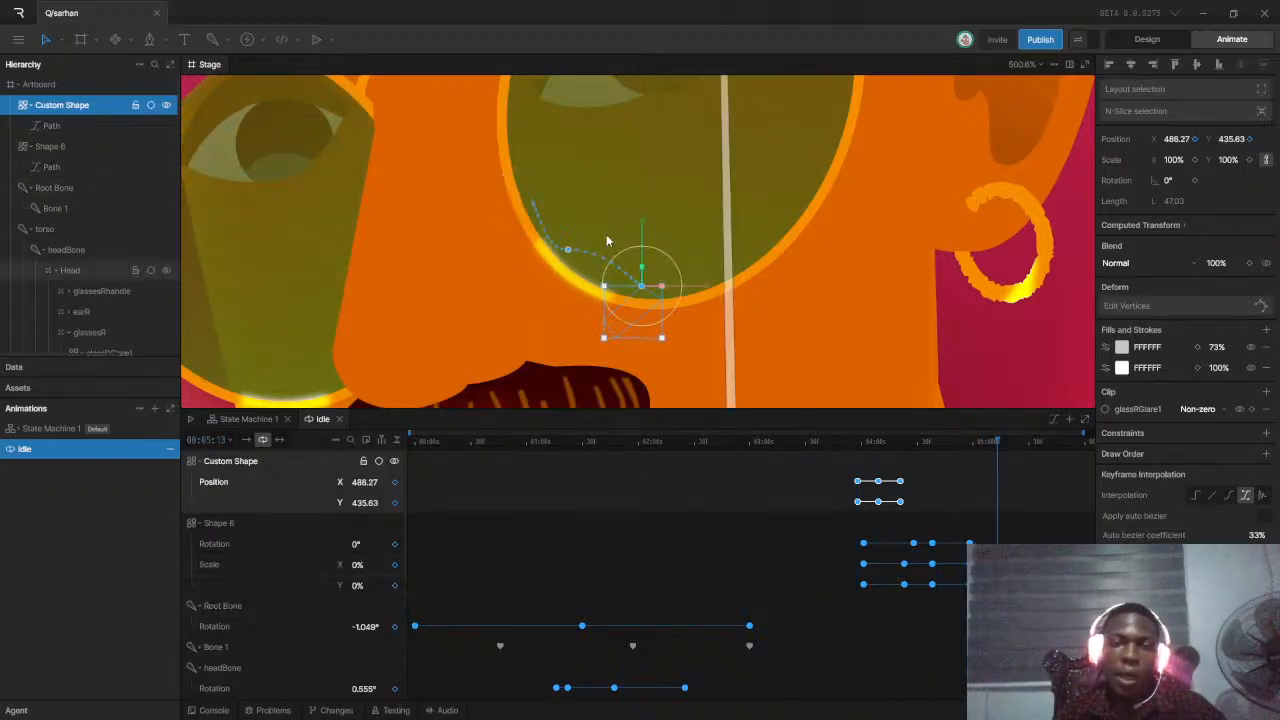
Replay the glasses sparkle with the face in view and scrub the timeline to 00:04:01
{"action": "scroll", "coordinate": [648, 278], "scroll_direction": "down", "scroll_amount": 5}
{"action": "scroll", "coordinate": [648, 278], "scroll_direction": "up", "scroll_amount": 2}
{"action": "left_click", "coordinate": [795, 442]}
{"action": "key", "text": "space"}
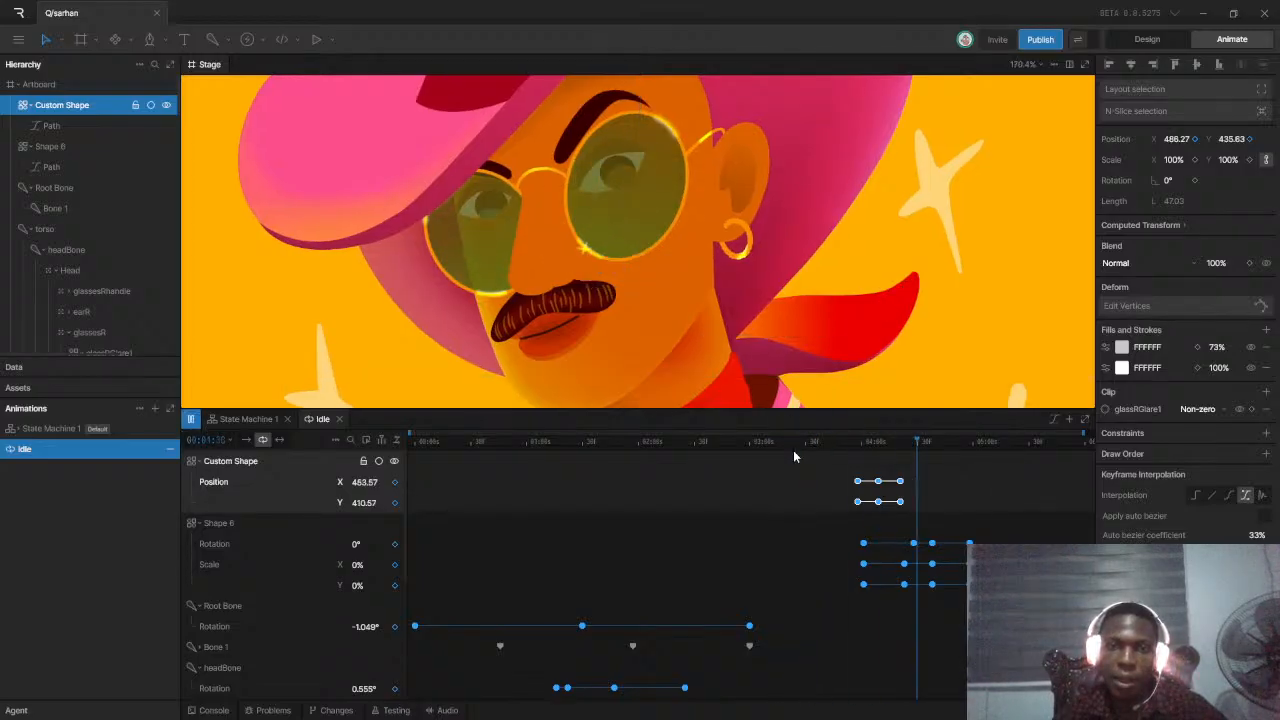
{"action": "key", "text": "space"}
{"action": "left_click_drag", "start_coordinate": [878, 441], "coordinate": [864, 443]}
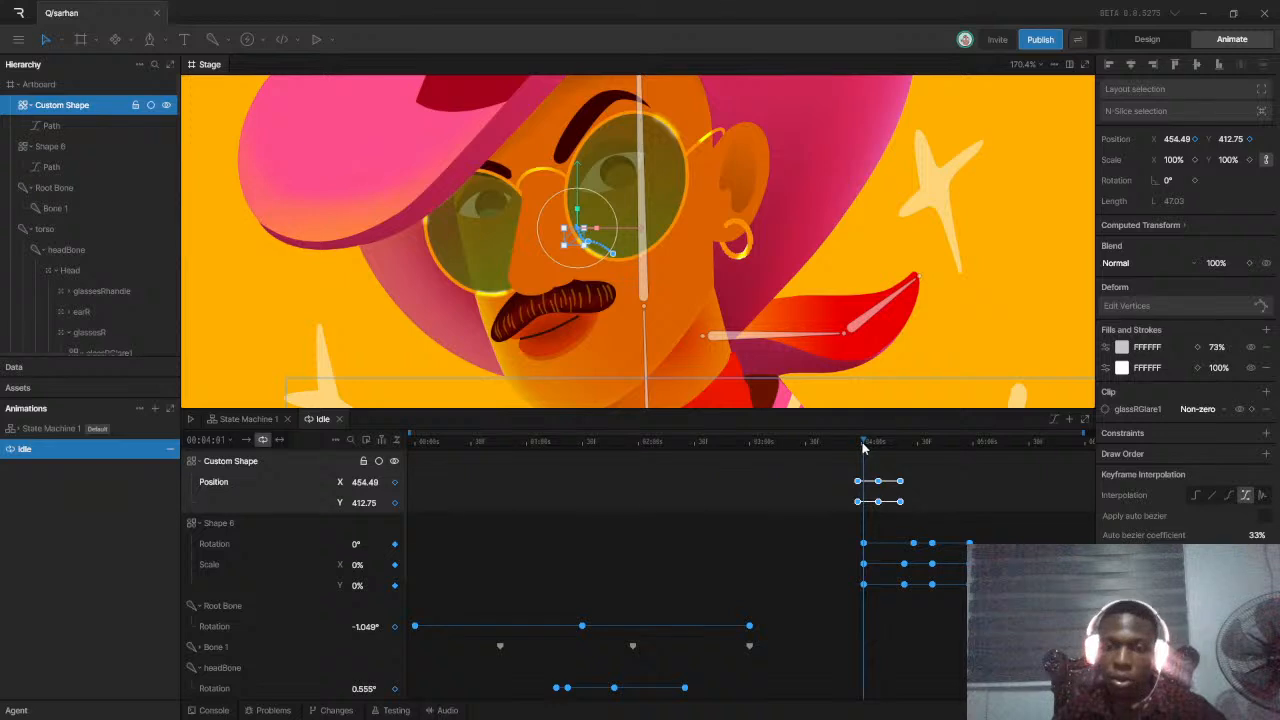
Duplicate the Shape 6 sparkle together with its rotation and scale keyframes
{"action": "left_click", "coordinate": [848, 541]}
{"action": "left_click_drag", "start_coordinate": [845, 530], "coordinate": [950, 592]}
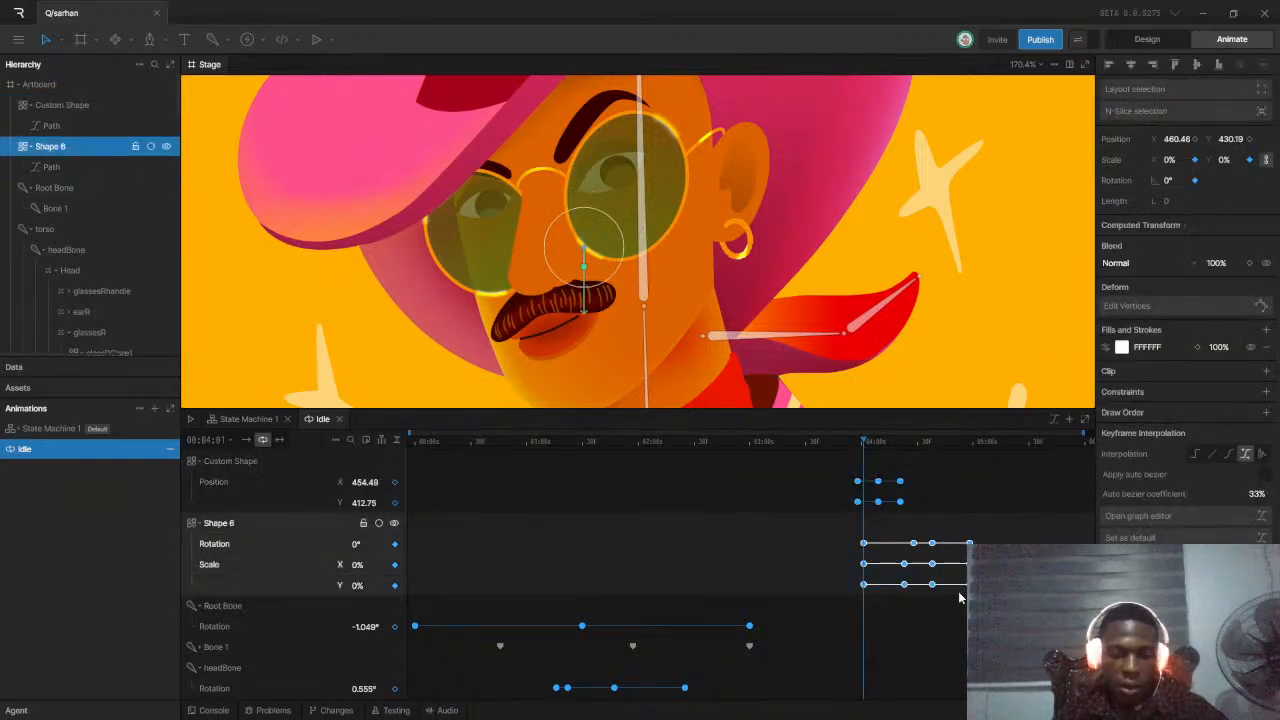
{"action": "key", "text": "ctrl+d"}
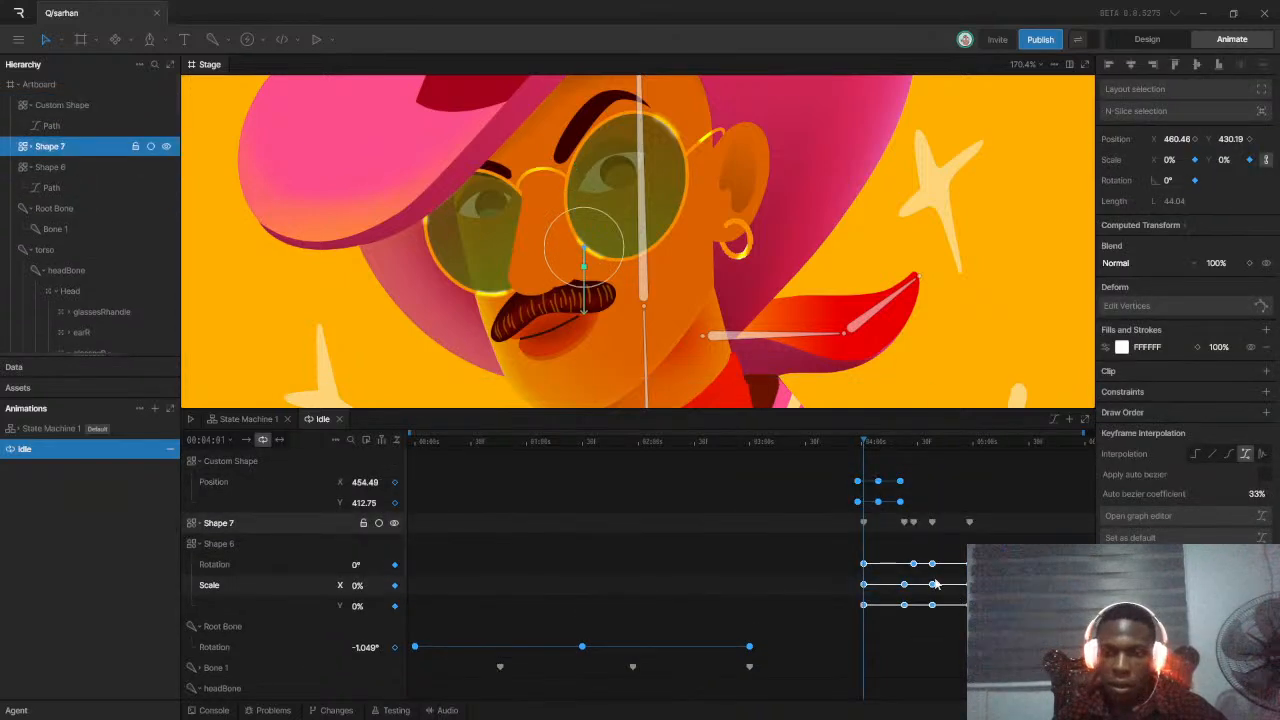
Shift all rotation and scale keyframes of Shape 7 to start at 00:04:26 and move the playhead to that frame
{"action": "left_click", "coordinate": [200, 525]}
{"action": "left_click_drag", "start_coordinate": [819, 532], "coordinate": [1005, 597]}
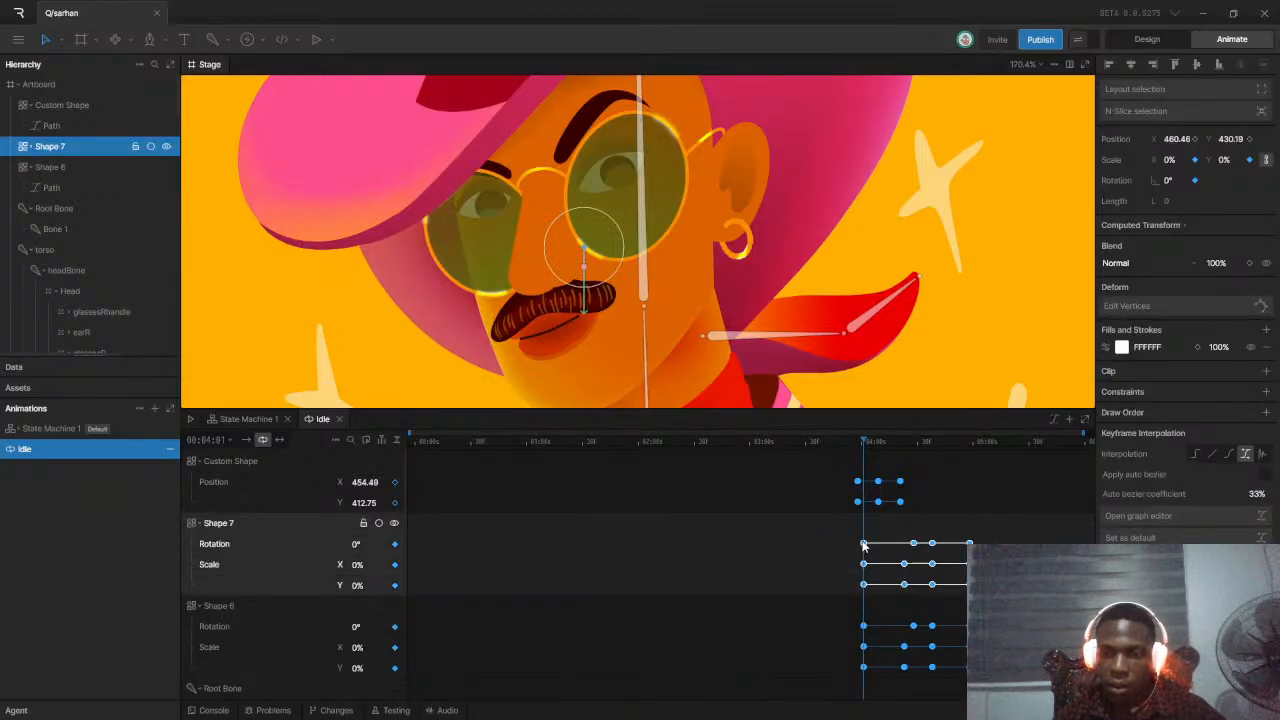
{"action": "left_click_drag", "start_coordinate": [870, 547], "coordinate": [916, 547]}
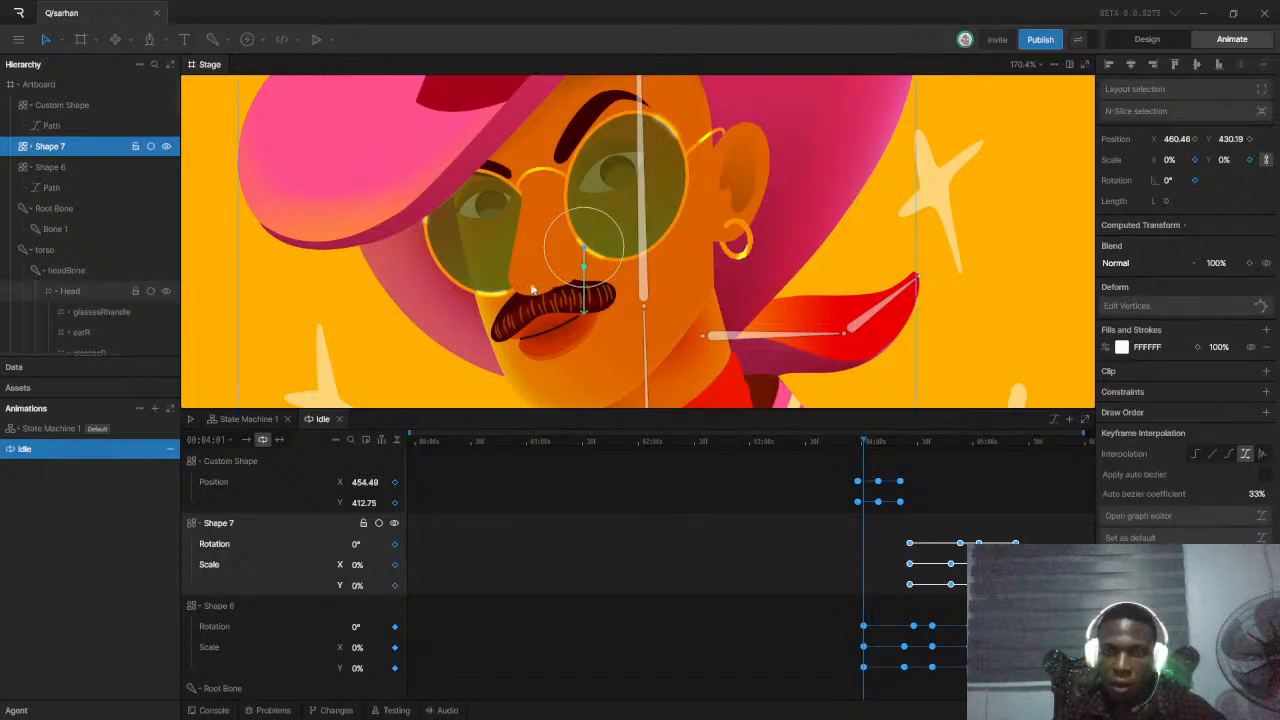
{"action": "scroll", "coordinate": [597, 258], "scroll_direction": "up", "scroll_amount": 10}
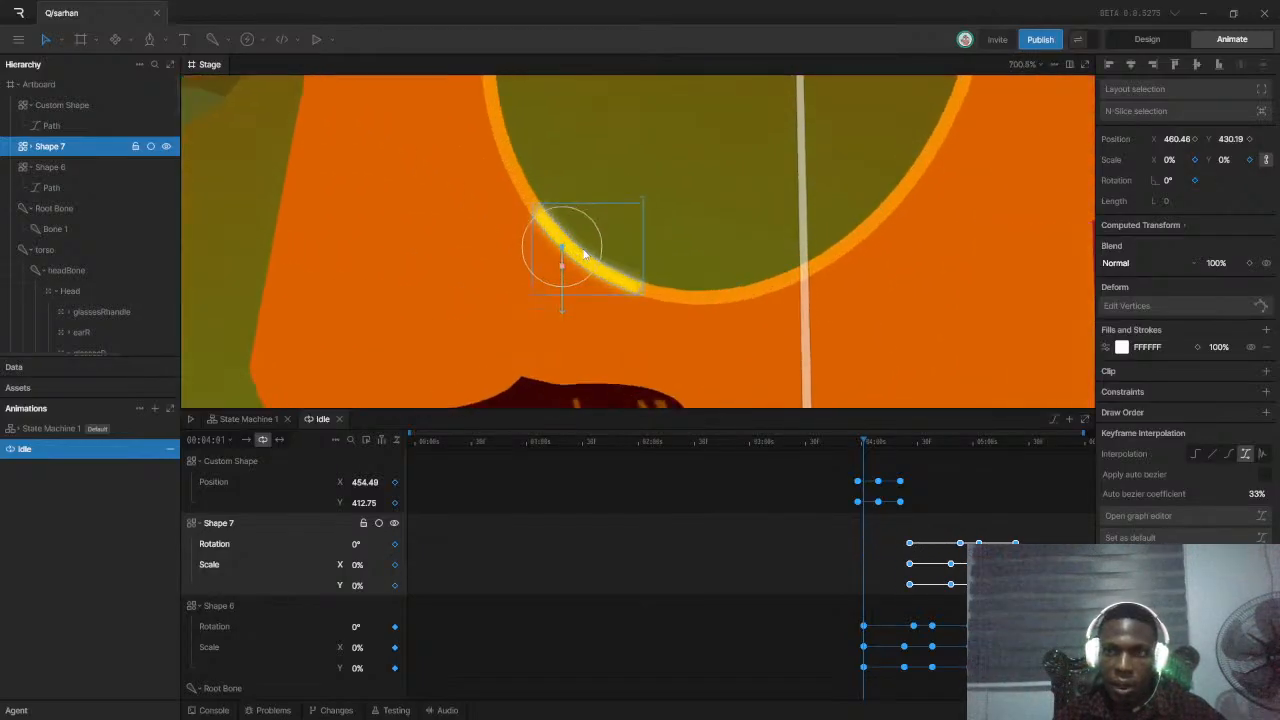
{"action": "left_click_drag", "start_coordinate": [862, 443], "coordinate": [911, 491]}
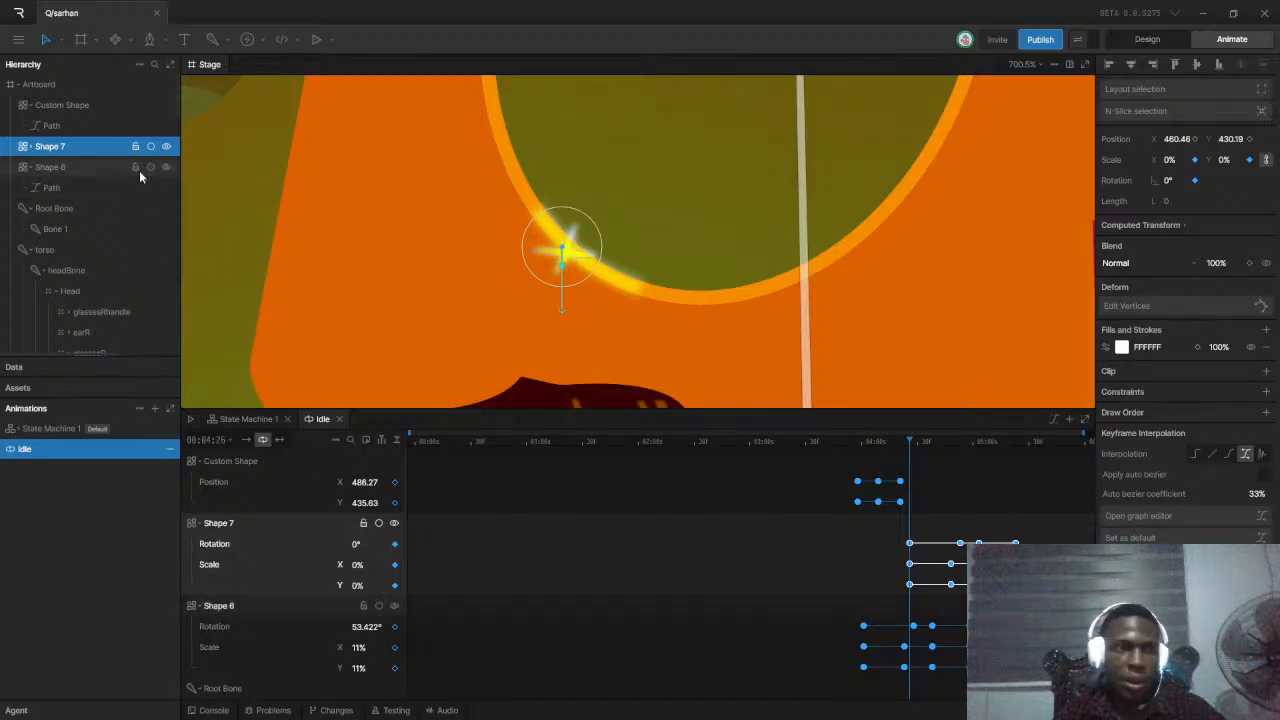
Rename Shape 7 as STAR 2 and Shape 6 as sTAR 3 in the hierarchy
{"action": "left_click", "coordinate": [62, 148]}
{"action": "type", "text": "STAR 2"}
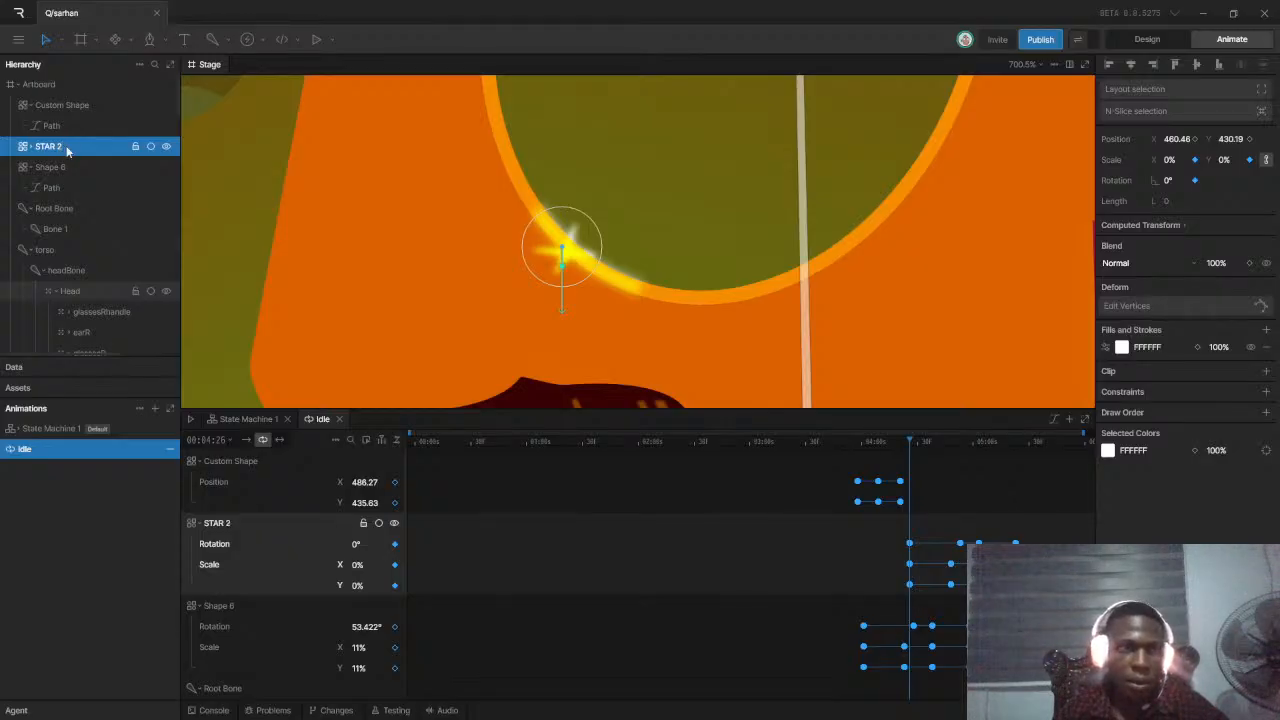
{"action": "double_click", "coordinate": [62, 167]}
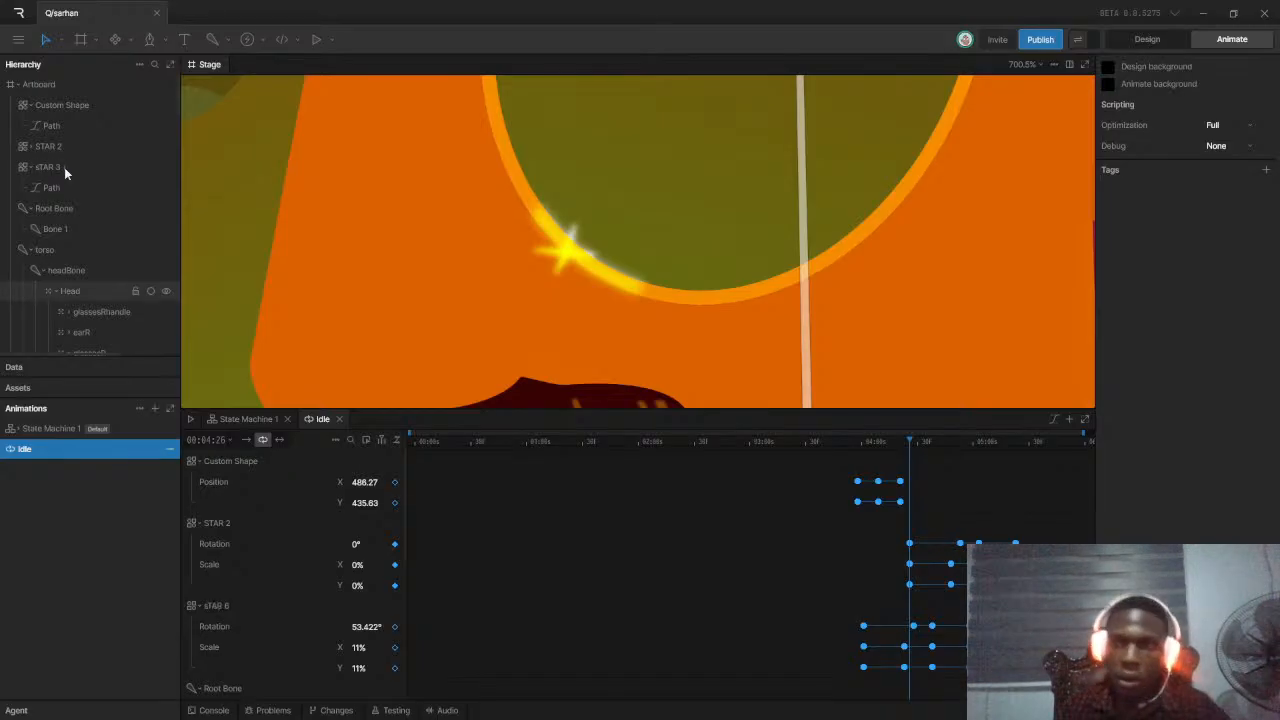
In Design mode, move STAR 2 along the lens rim to X 468.71, Y 435.94, and return to Animate mode
{"action": "left_click", "coordinate": [1150, 40]}
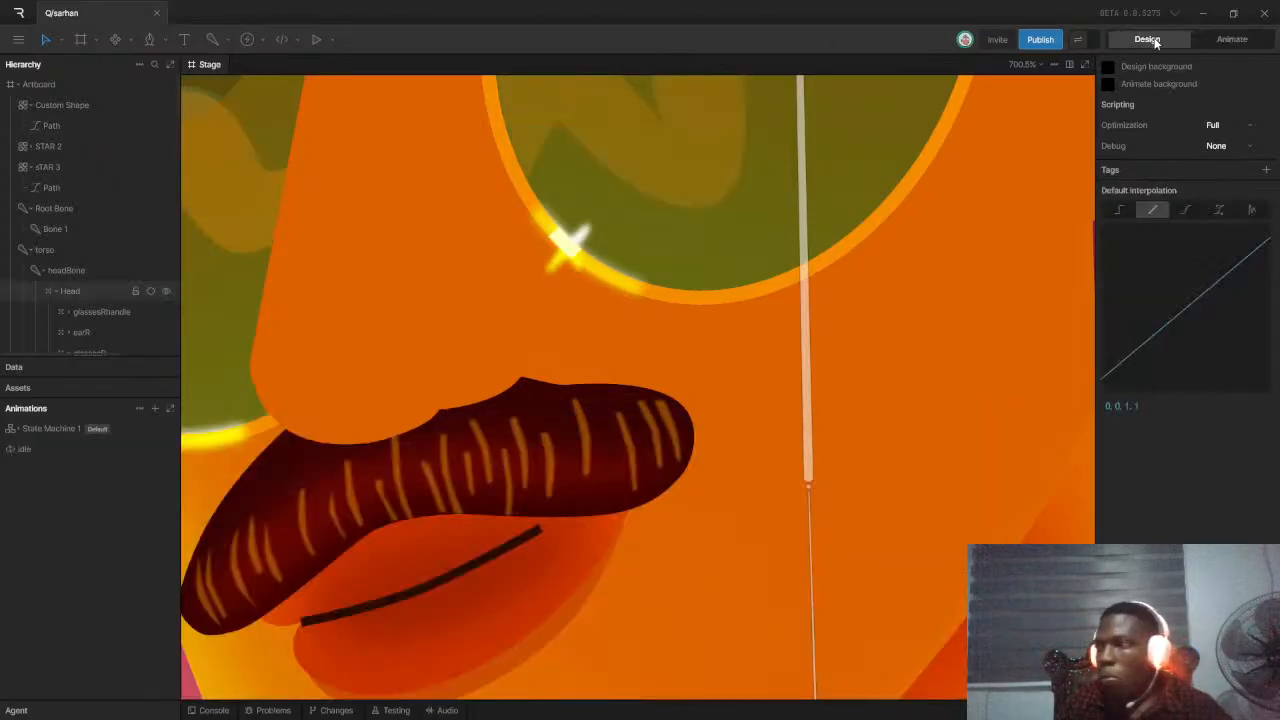
{"action": "scroll", "coordinate": [570, 240], "scroll_direction": "up", "scroll_amount": 5}
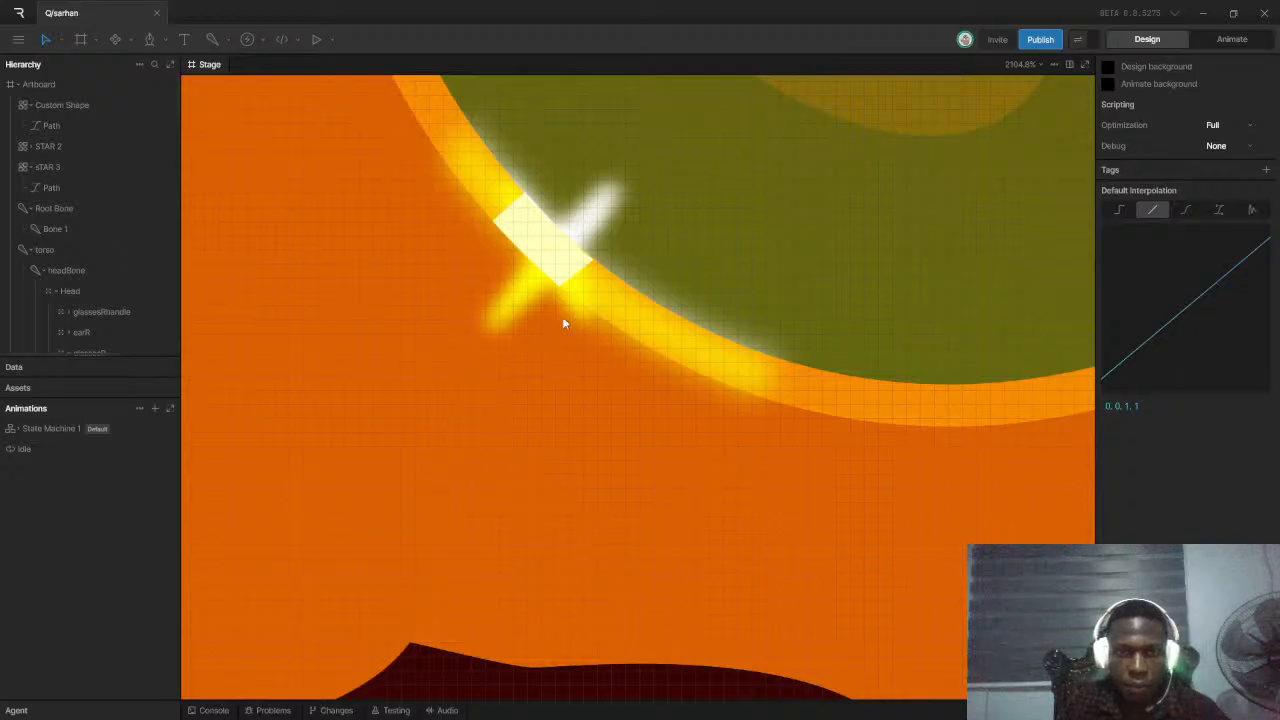
{"action": "left_click", "coordinate": [518, 270]}
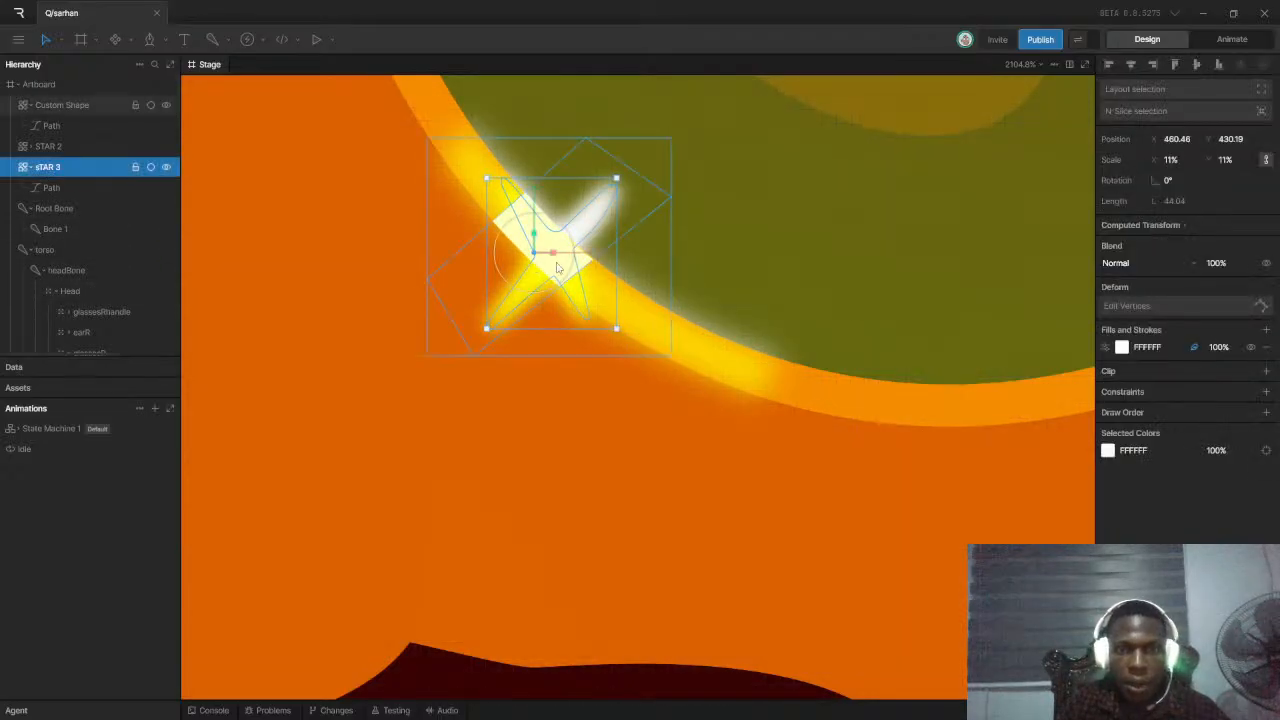
{"action": "left_click", "coordinate": [550, 269]}
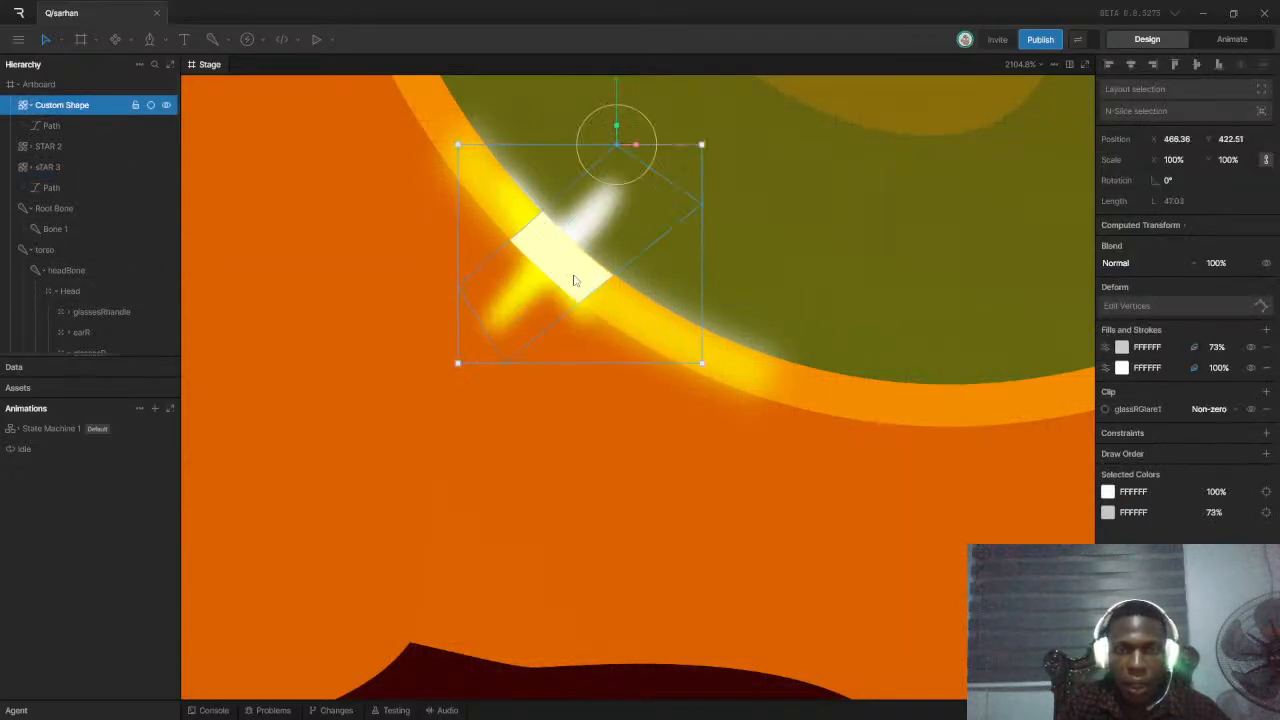
{"action": "left_click", "coordinate": [529, 388]}
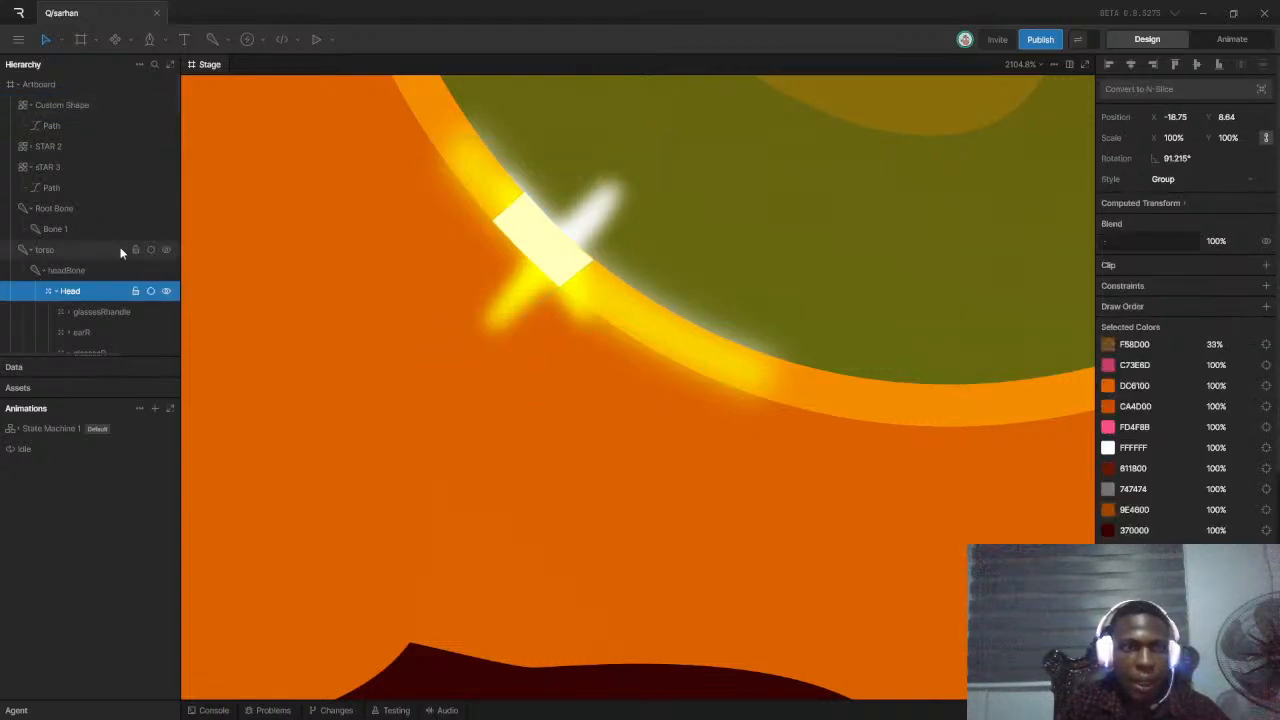
{"action": "left_click", "coordinate": [55, 146]}
{"action": "left_click_drag", "start_coordinate": [541, 202], "coordinate": [620, 265]}
{"action": "left_click_drag", "start_coordinate": [662, 317], "coordinate": [705, 318]}
{"action": "left_click_drag", "start_coordinate": [649, 262], "coordinate": [650, 281]}
{"action": "left_click", "coordinate": [1207, 38]}
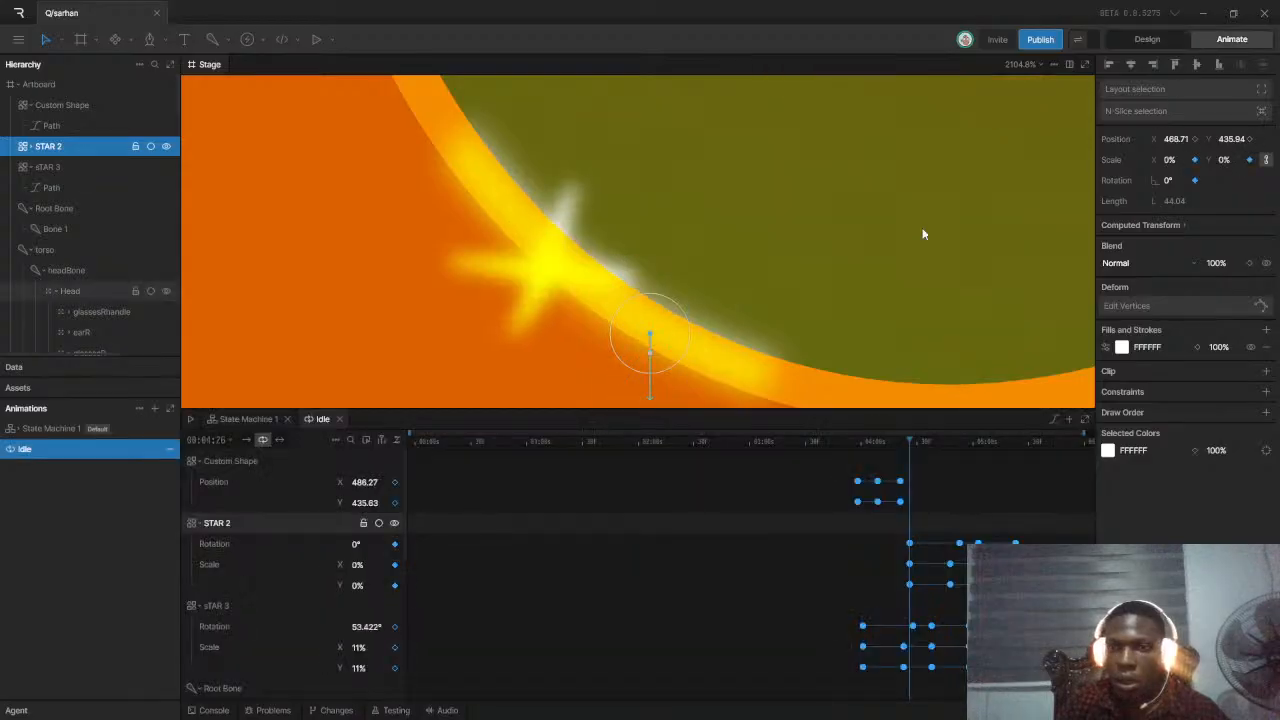
Play the Idle animation and check the two star glints on the glasses at character scale
{"action": "scroll", "coordinate": [665, 238], "scroll_direction": "up", "scroll_amount": 5}
{"action": "scroll", "coordinate": [657, 245], "scroll_direction": "down", "scroll_amount": 3}
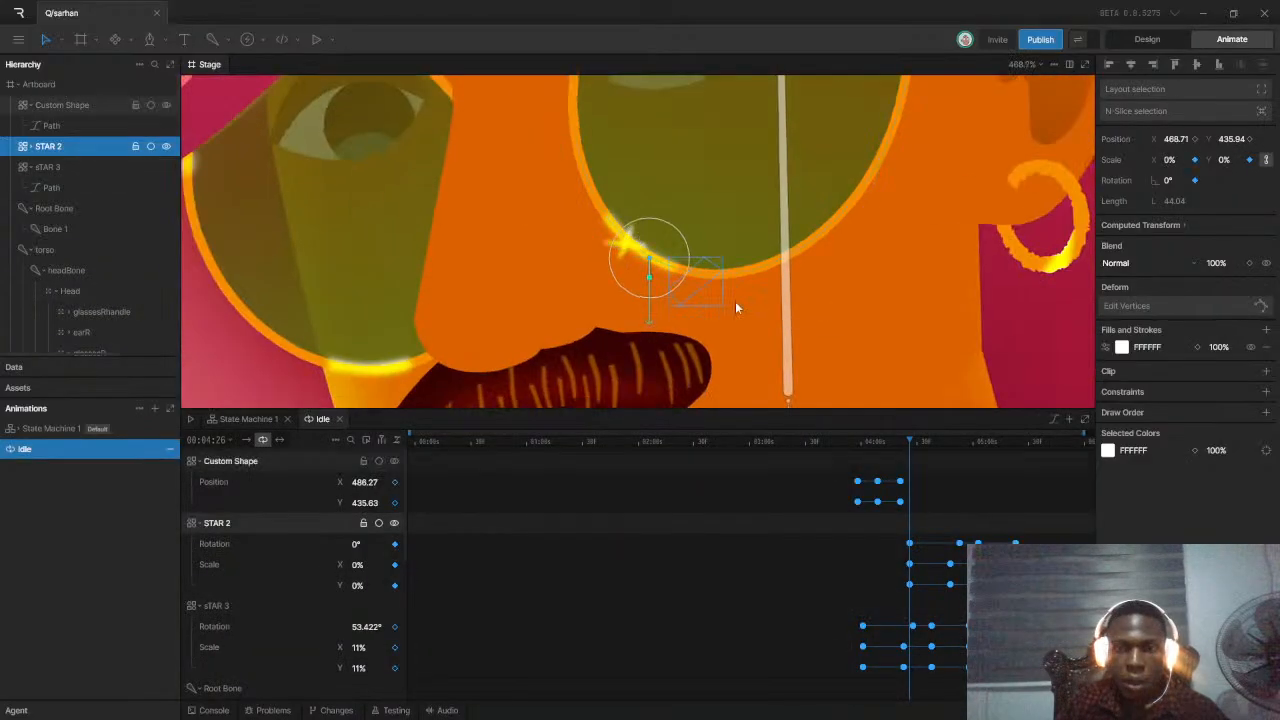
{"action": "key", "text": "space"}
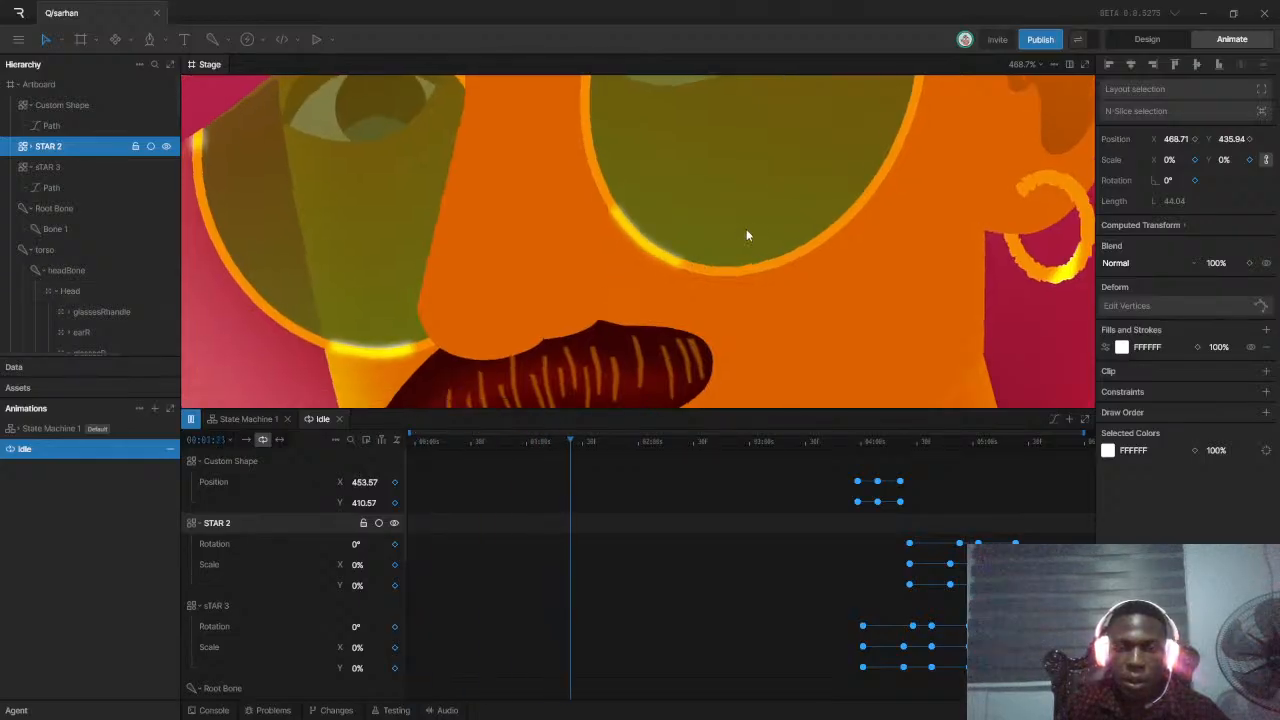
{"action": "scroll", "coordinate": [692, 225], "scroll_direction": "down", "scroll_amount": 5}
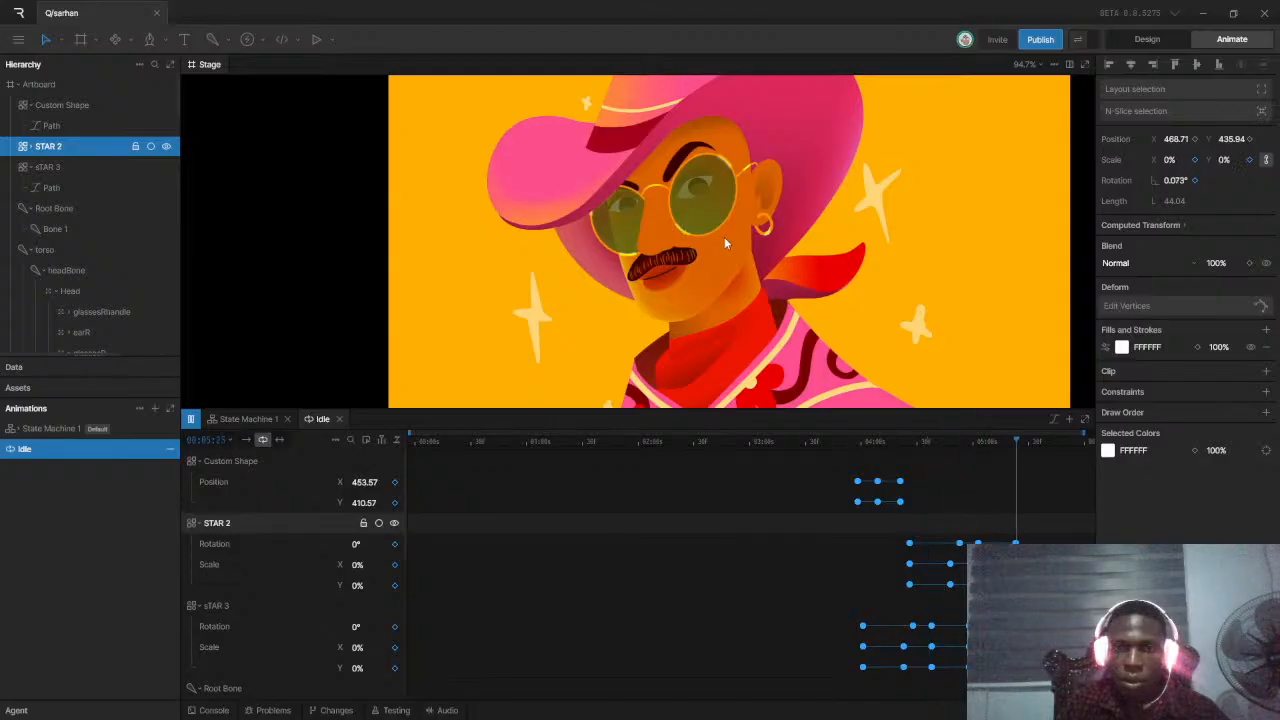
{"action": "scroll", "coordinate": [746, 218], "scroll_direction": "down", "scroll_amount": 2}
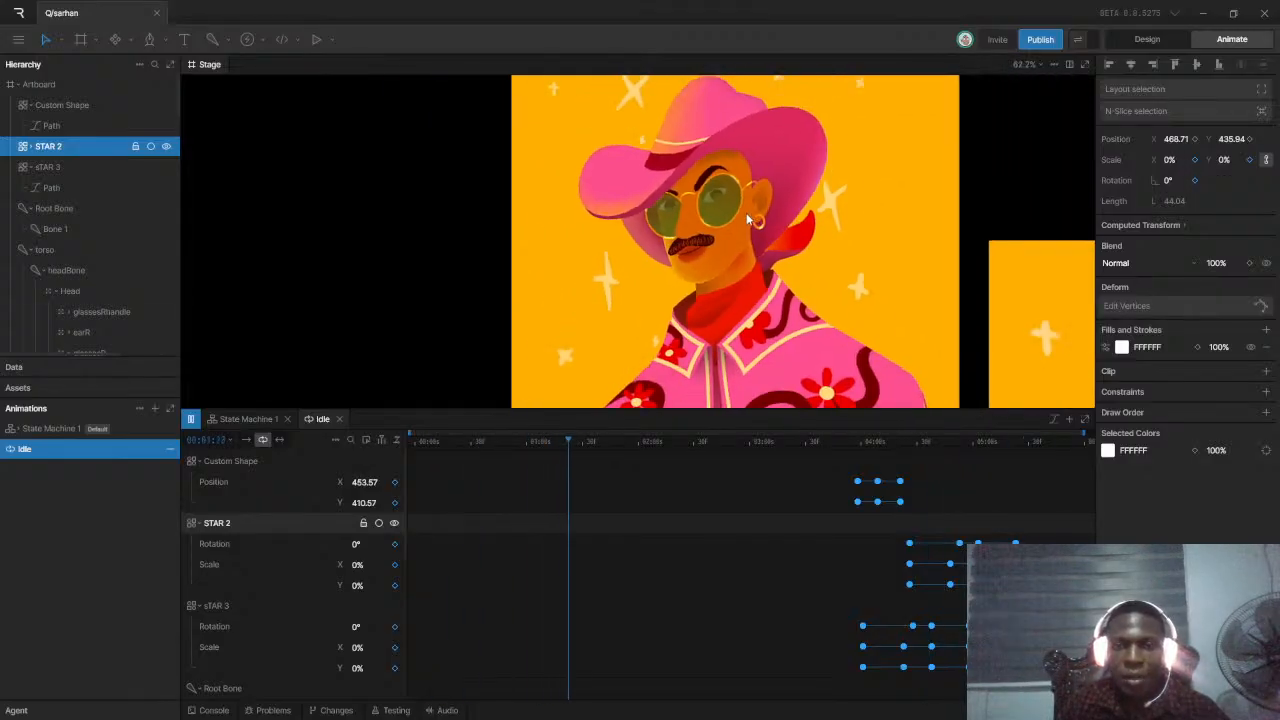
{"action": "scroll", "coordinate": [759, 202], "scroll_direction": "up", "scroll_amount": 1}
{"action": "scroll", "coordinate": [790, 189], "scroll_direction": "down", "scroll_amount": 1}
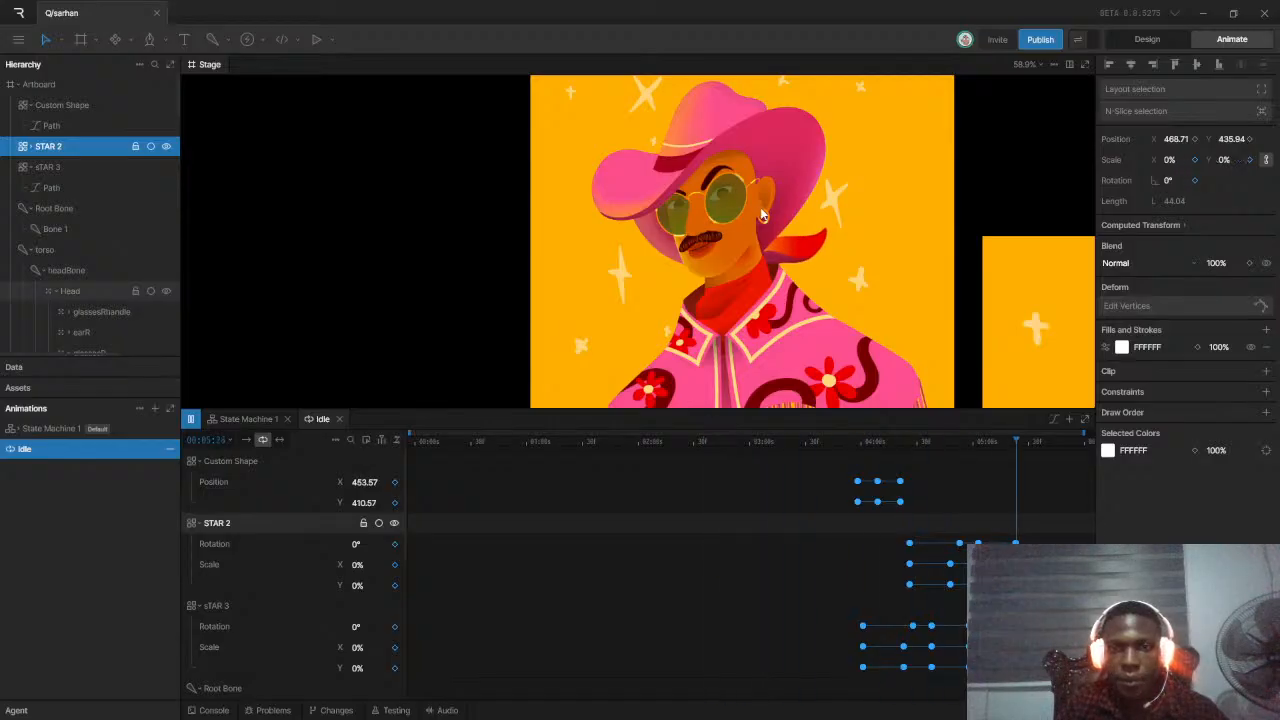
{"action": "scroll", "coordinate": [784, 195], "scroll_direction": "down", "scroll_amount": 2}
{"action": "scroll", "coordinate": [800, 194], "scroll_direction": "up", "scroll_amount": 1}
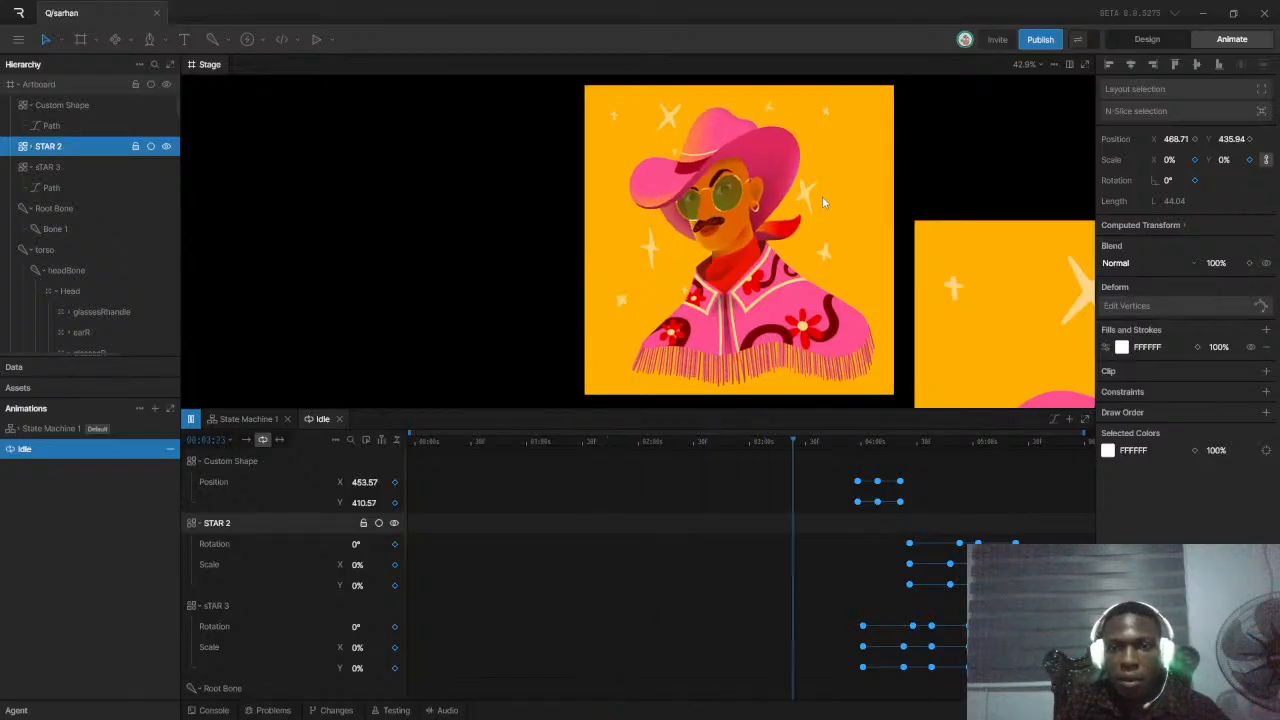
Stop playback at 00:04:12 and inspect the star and glare on the lens rim at high magnification
{"action": "scroll", "coordinate": [822, 200], "scroll_direction": "up", "scroll_amount": 3}
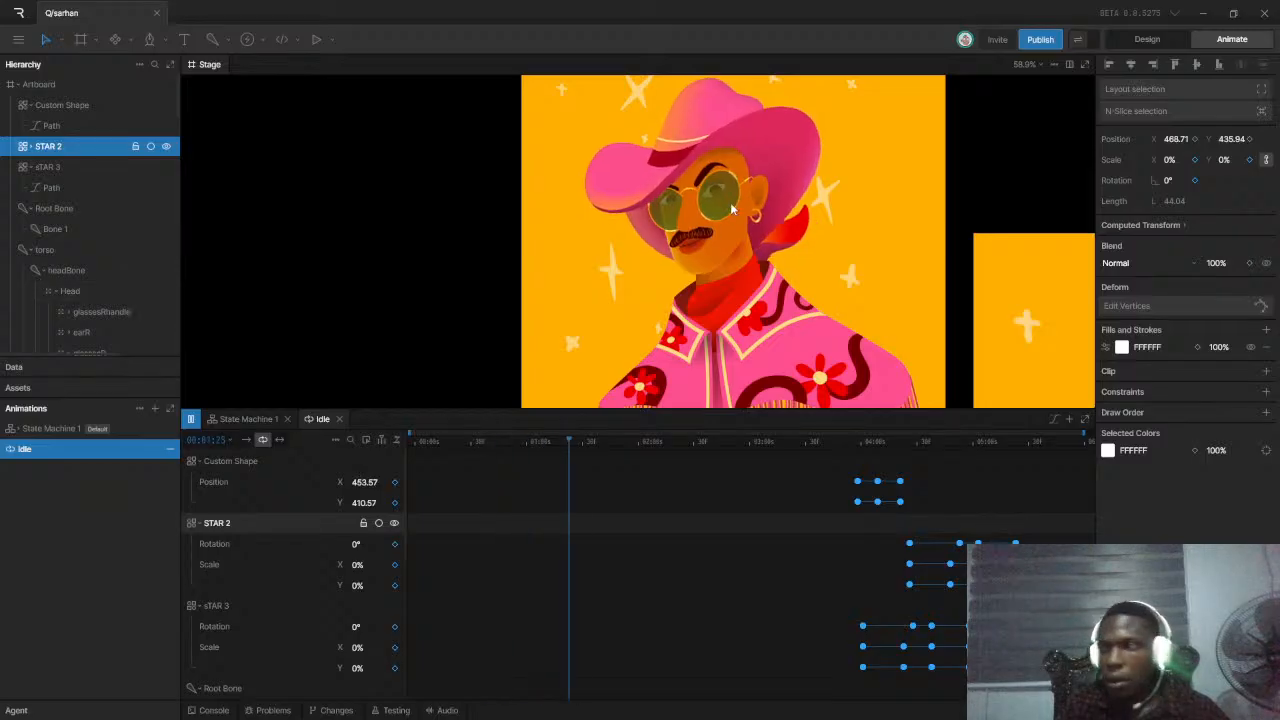
{"action": "scroll", "coordinate": [730, 210], "scroll_direction": "up", "scroll_amount": 6}
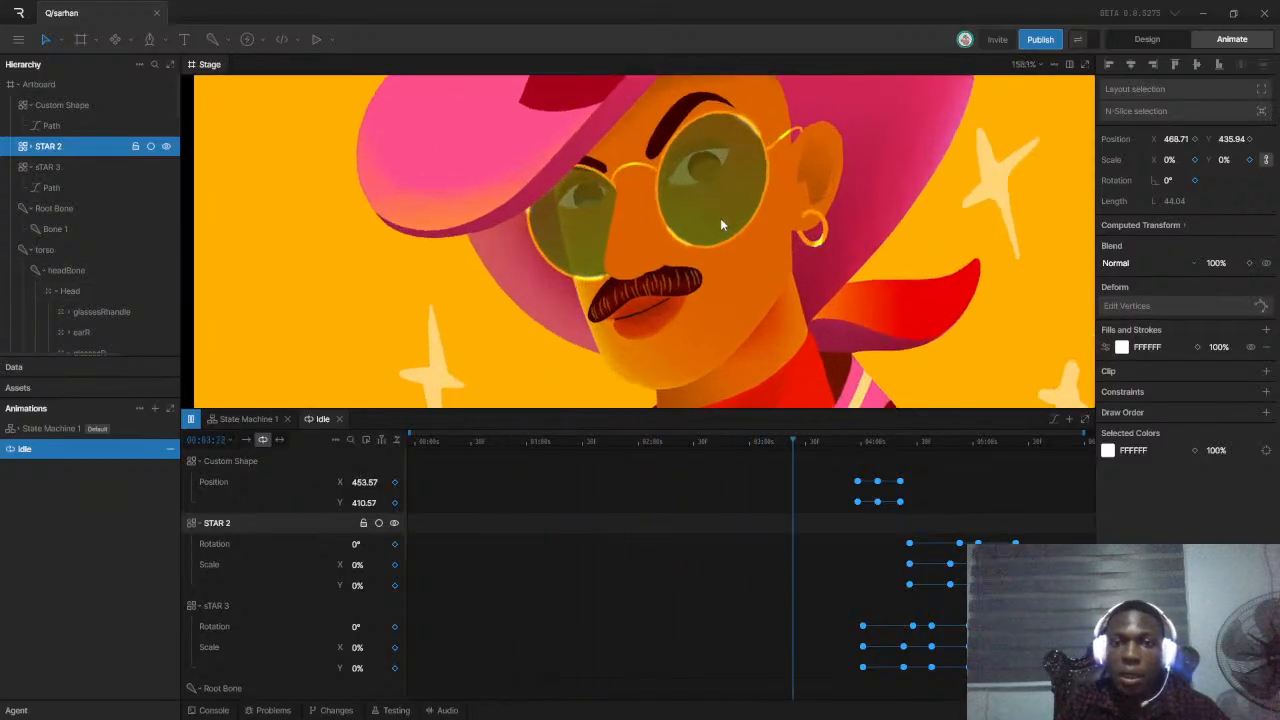
{"action": "scroll", "coordinate": [693, 245], "scroll_direction": "up", "scroll_amount": 2}
{"action": "scroll", "coordinate": [693, 245], "scroll_direction": "up", "scroll_amount": 10}
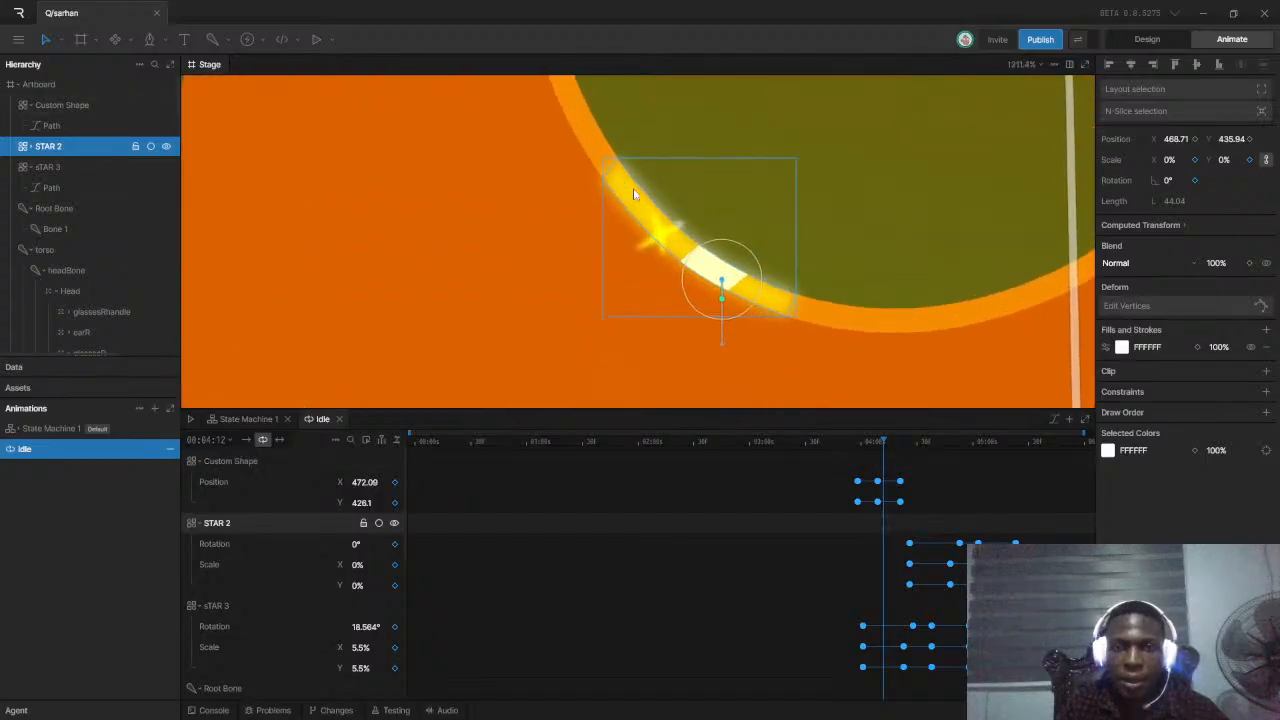
{"action": "scroll", "coordinate": [633, 194], "scroll_direction": "up", "scroll_amount": 3}
{"action": "scroll", "coordinate": [628, 196], "scroll_direction": "up", "scroll_amount": 3}
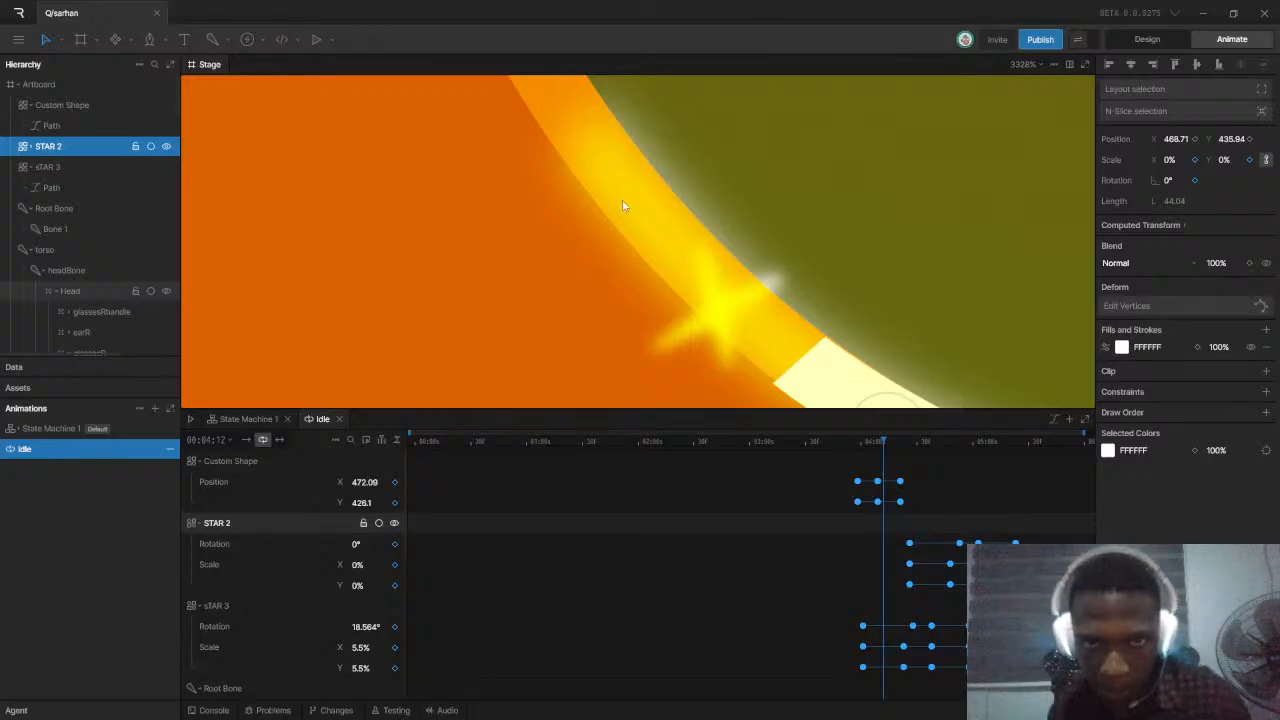
Select the glowing highlight shape on the lens rim and, in Design mode, add a second fill to it
{"action": "scroll", "coordinate": [623, 187], "scroll_direction": "up", "scroll_amount": 2}
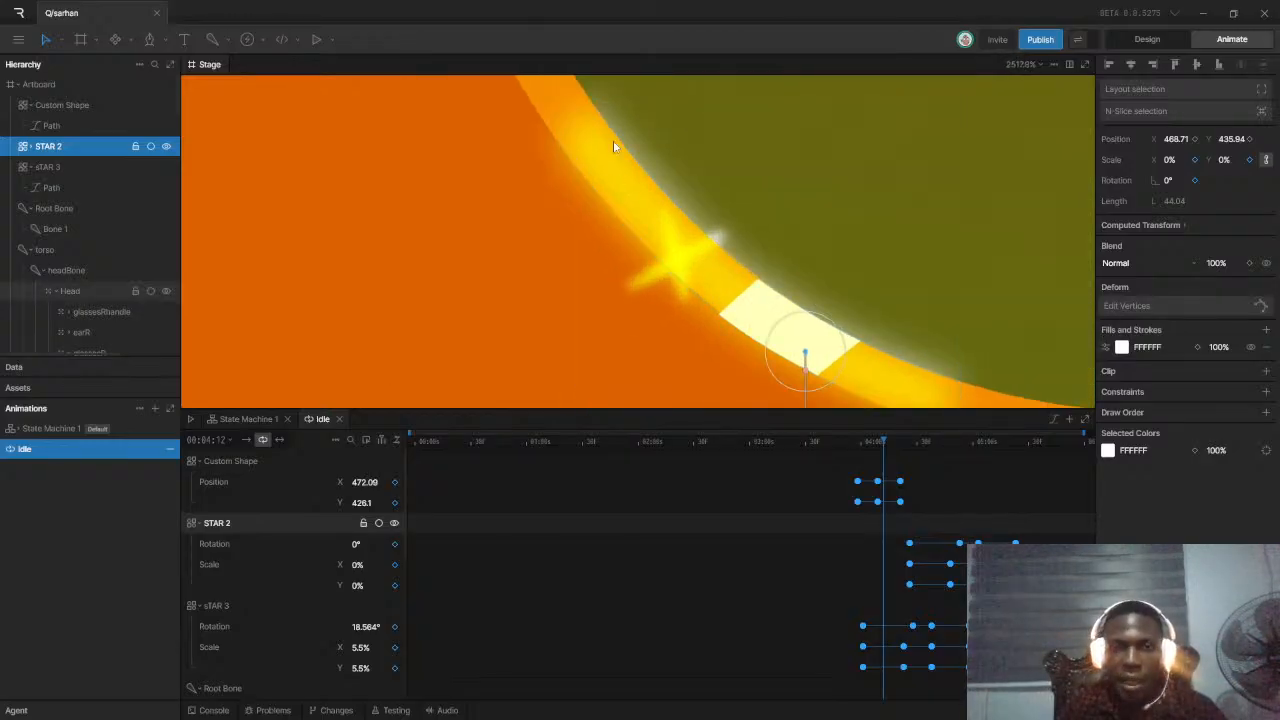
{"action": "left_click", "coordinate": [612, 172]}
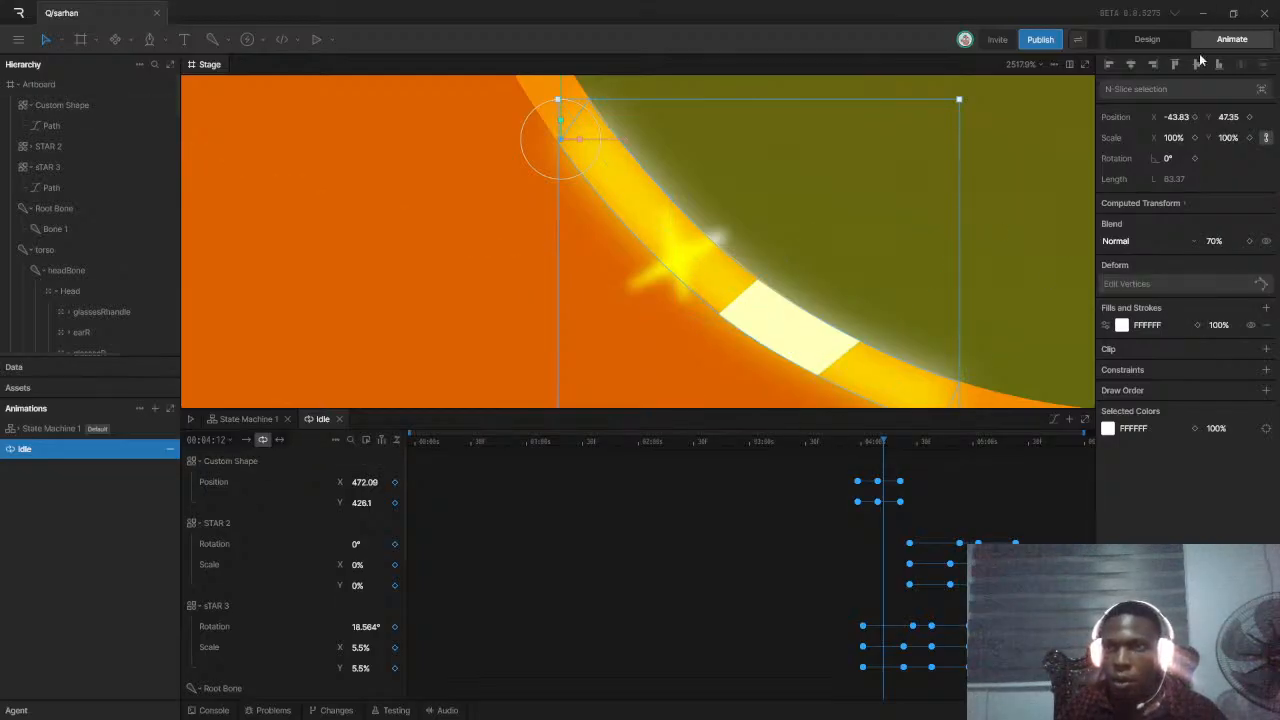
{"action": "left_click", "coordinate": [1143, 39]}
{"action": "scroll", "coordinate": [649, 348], "scroll_direction": "down", "scroll_amount": 2}
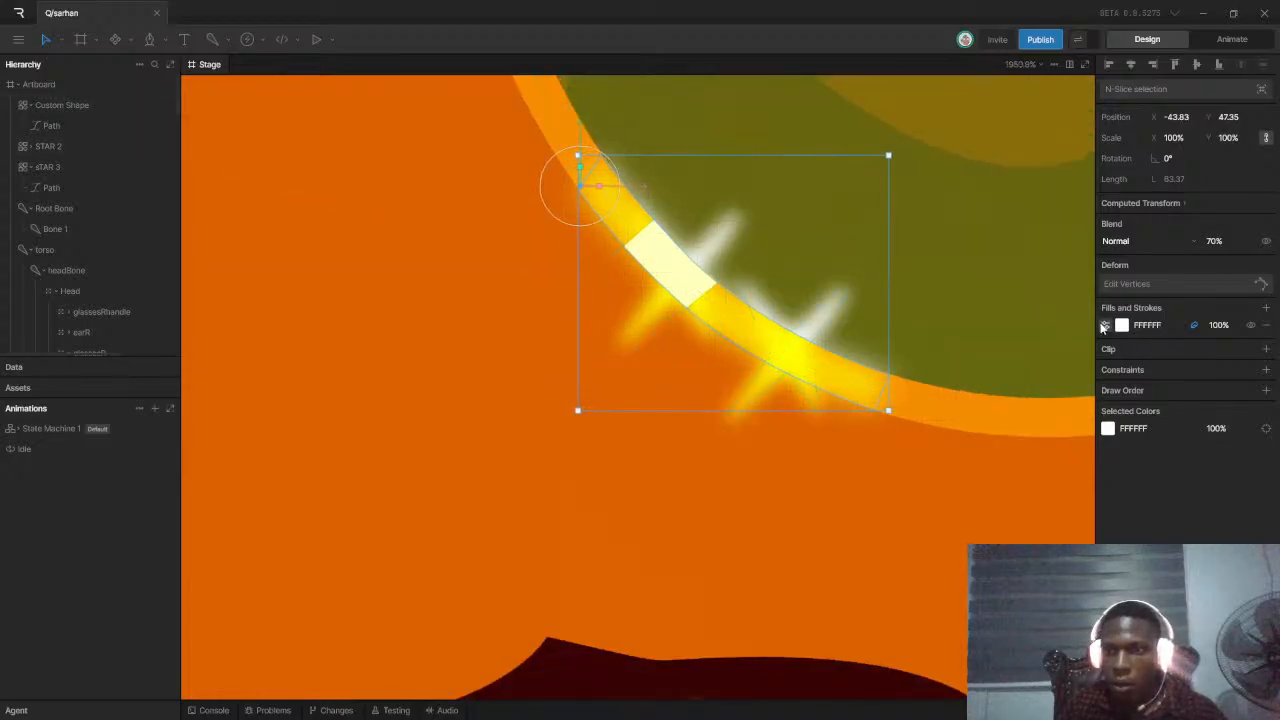
{"action": "left_click", "coordinate": [1105, 326]}
{"action": "left_click", "coordinate": [1103, 333]}
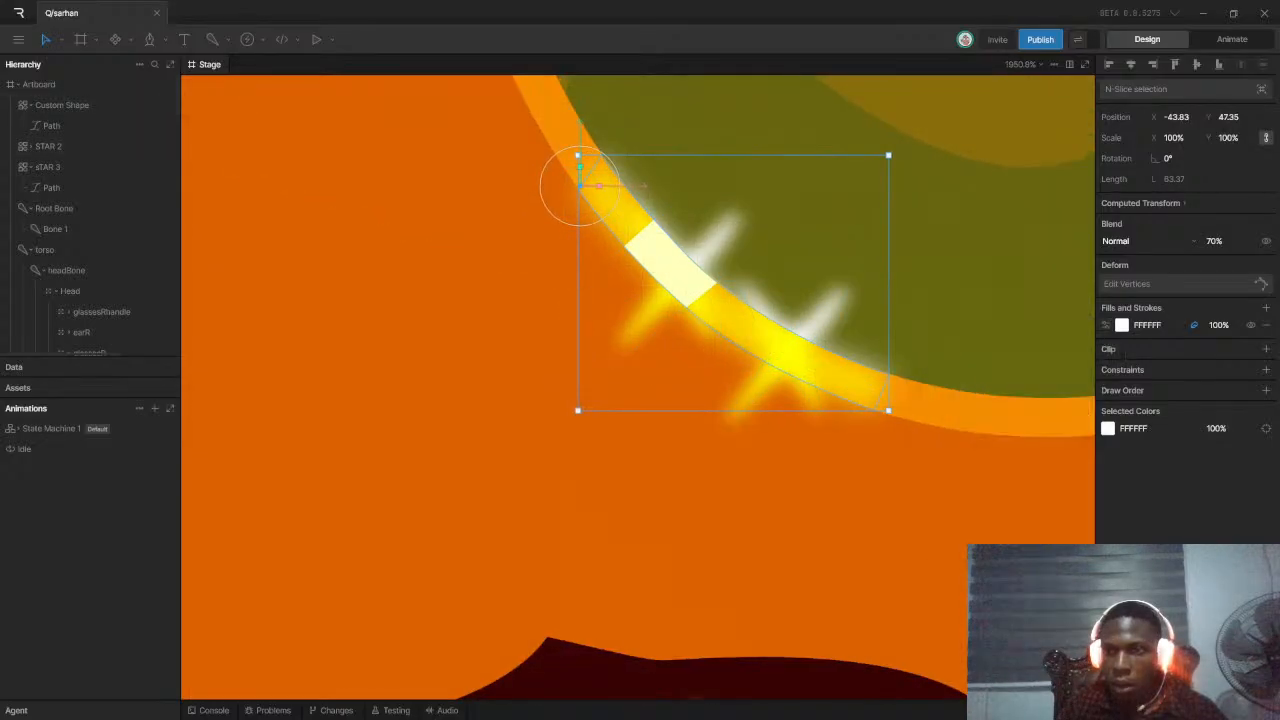
{"action": "left_click", "coordinate": [1266, 308]}
{"action": "left_click", "coordinate": [1222, 340]}
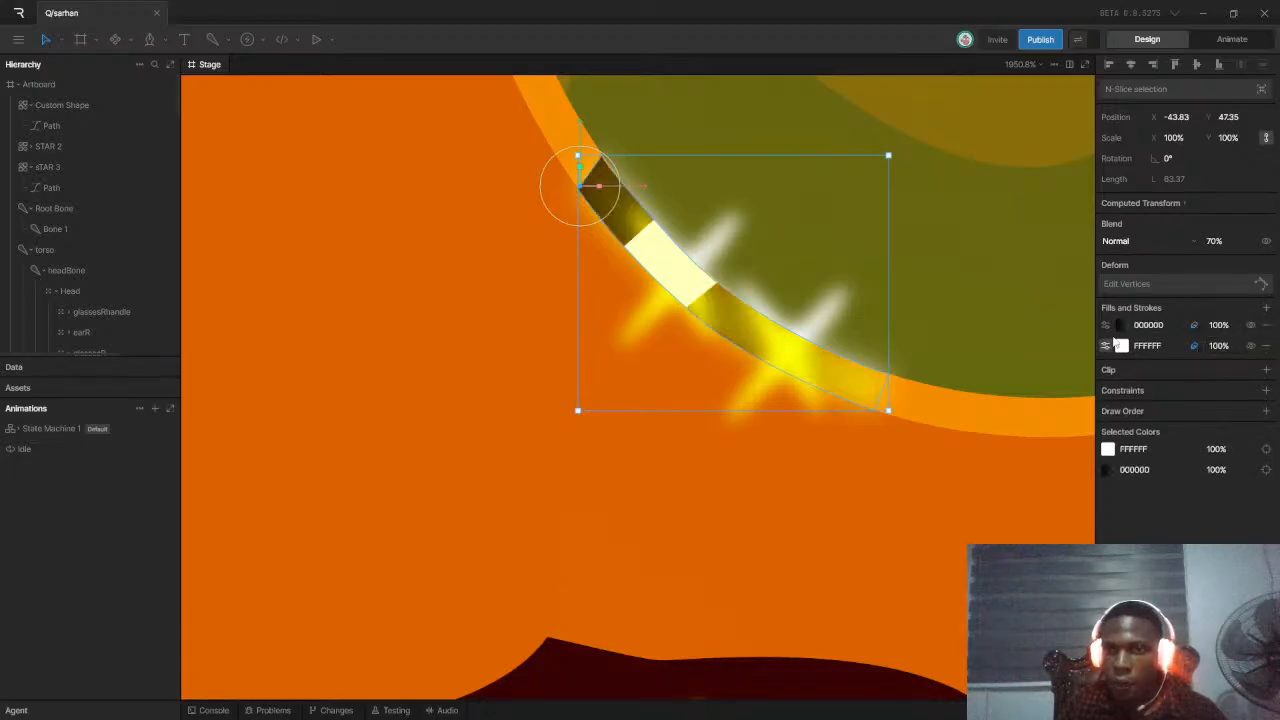
Make the rim highlight's new fill a solid white FFFFFF with its opacity at 0%
{"action": "left_click", "coordinate": [1121, 325]}
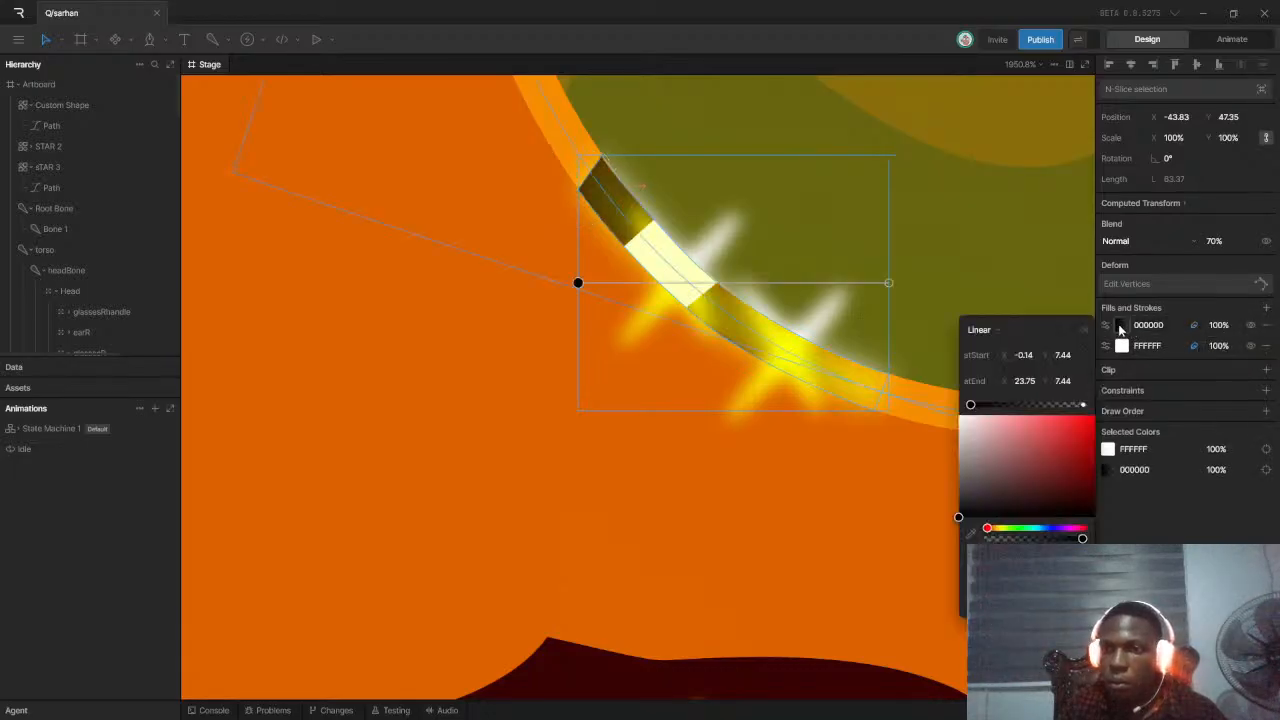
{"action": "left_click", "coordinate": [985, 330]}
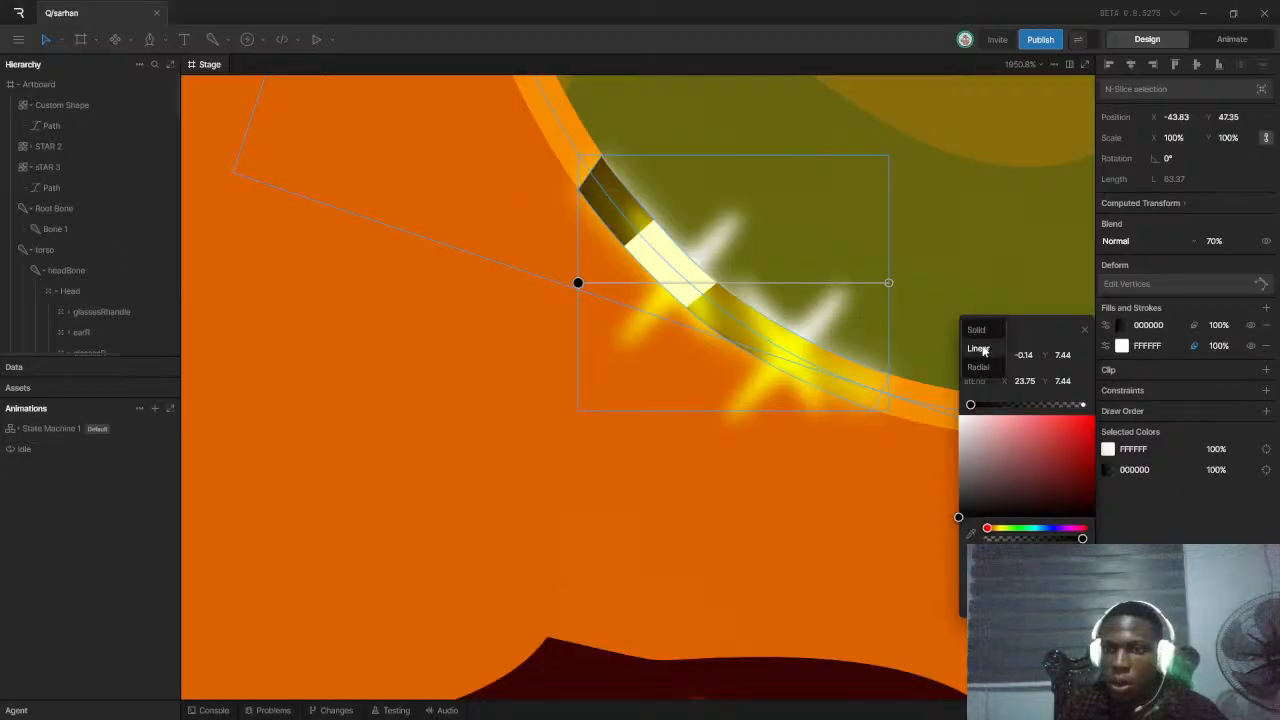
{"action": "left_click", "coordinate": [982, 336]}
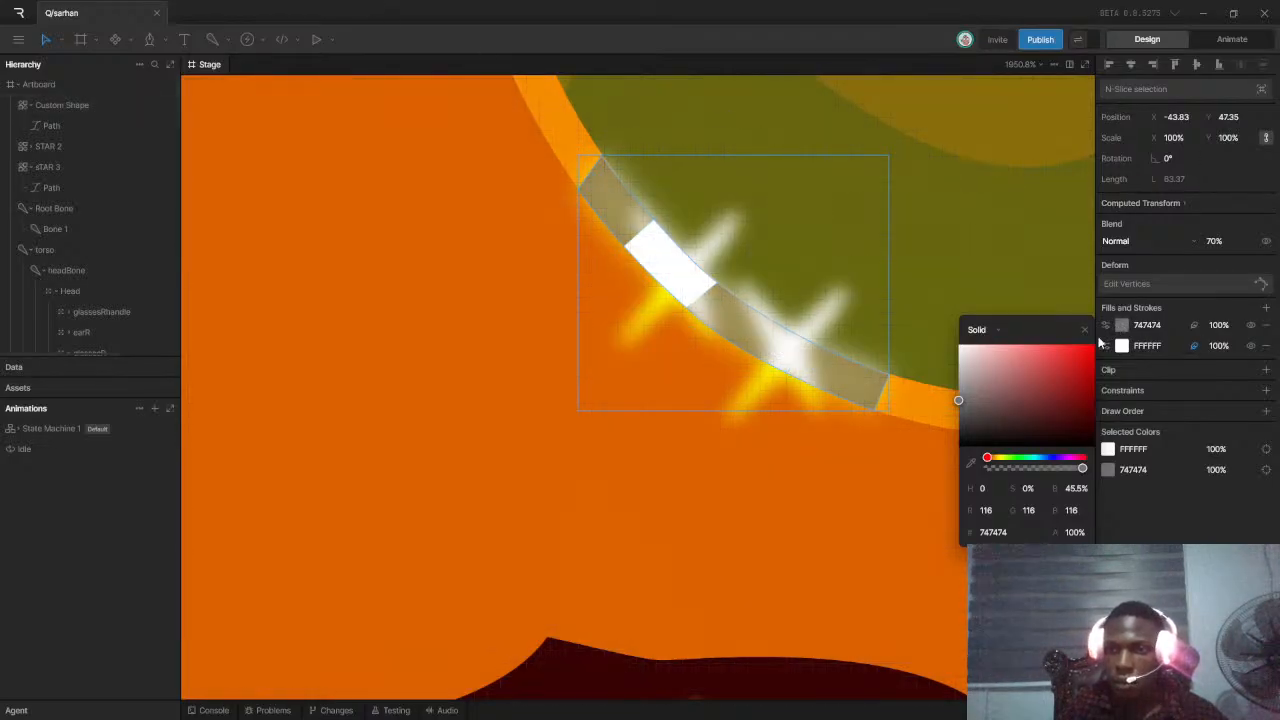
{"action": "left_click_drag", "start_coordinate": [960, 386], "coordinate": [959, 345]}
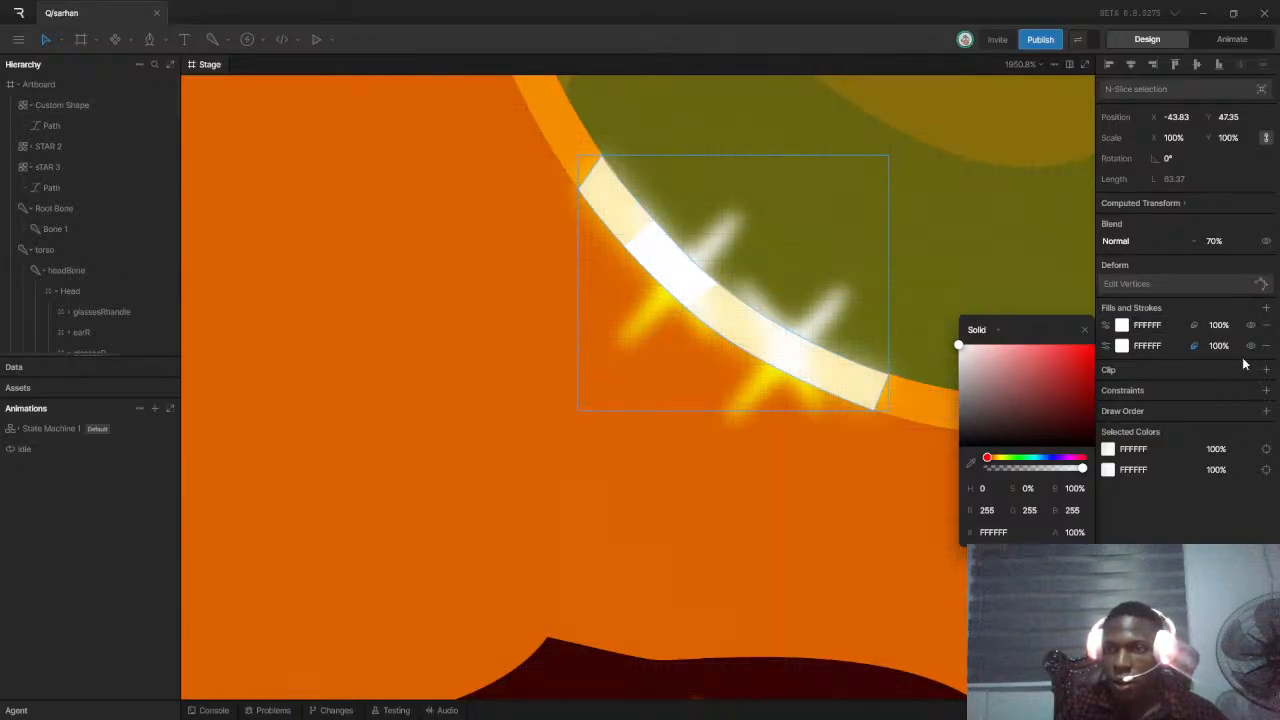
{"action": "left_click_drag", "start_coordinate": [1219, 328], "coordinate": [1190, 450]}
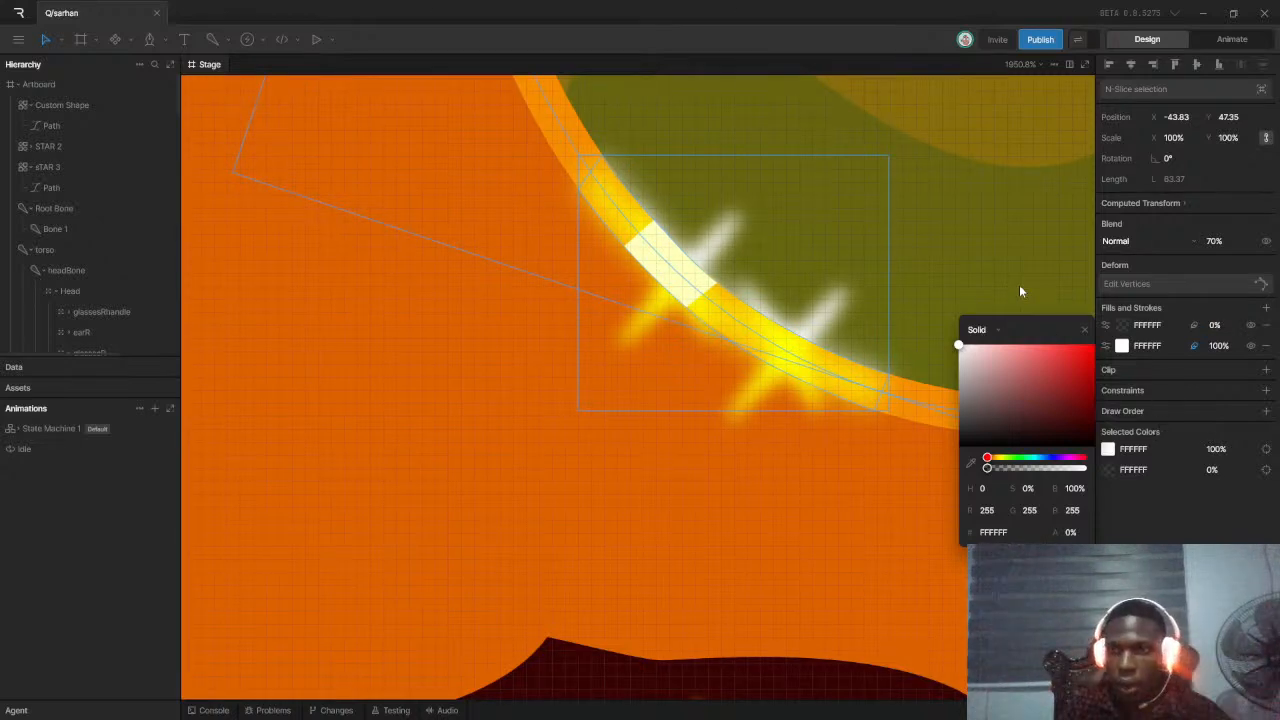
Set Fill 2's blend mode to Color Dodge, preview it at a higher opacity, and return the opacity to 0%
{"action": "left_click", "coordinate": [1106, 326]}
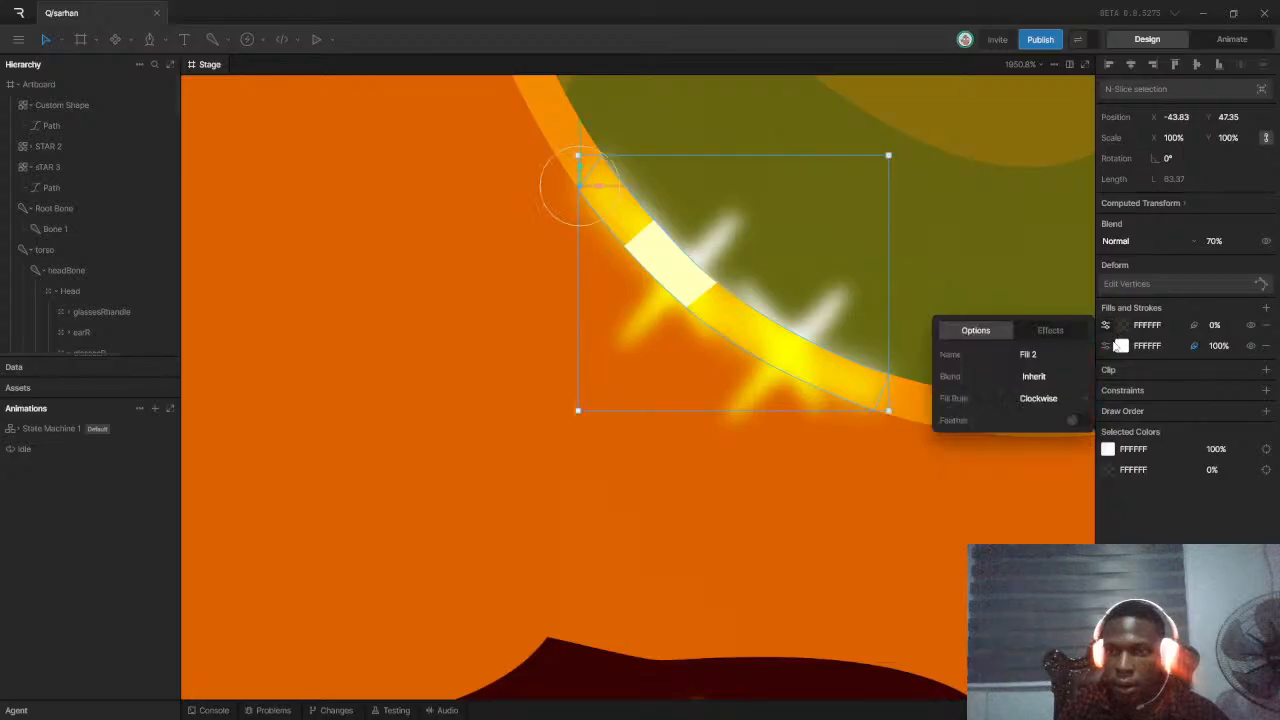
{"action": "left_click", "coordinate": [1052, 377]}
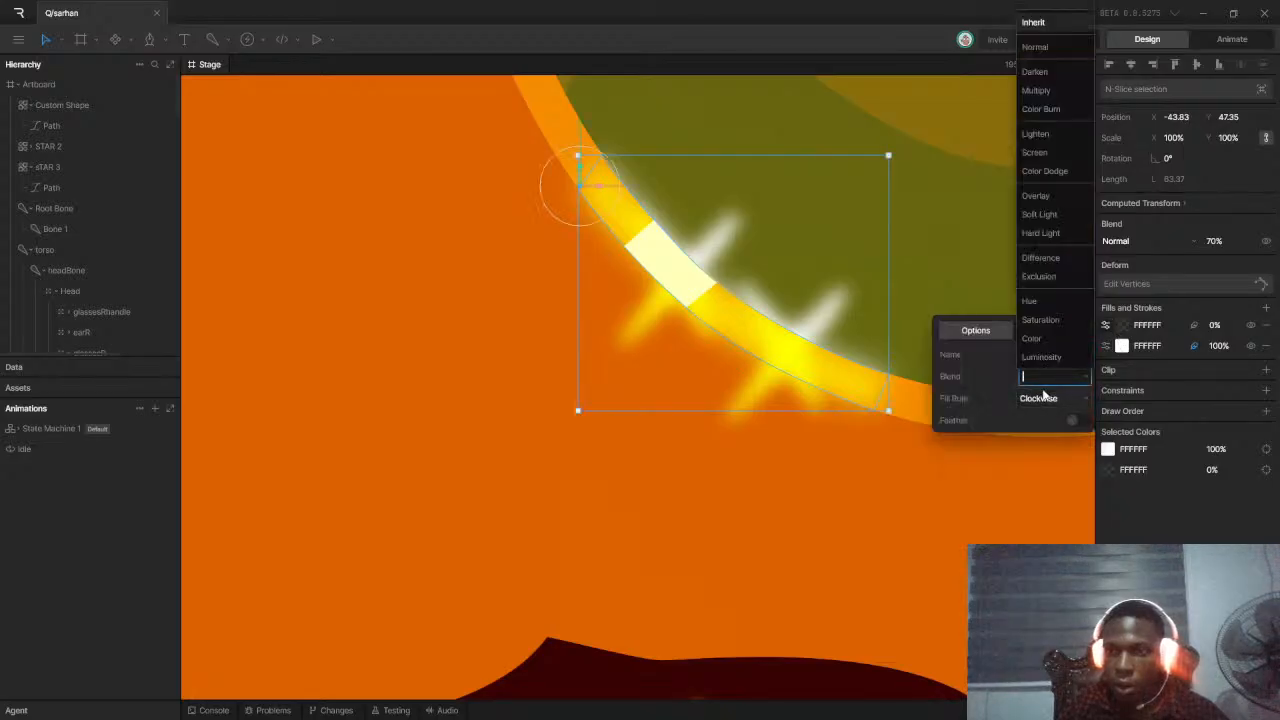
{"action": "left_click", "coordinate": [1041, 171]}
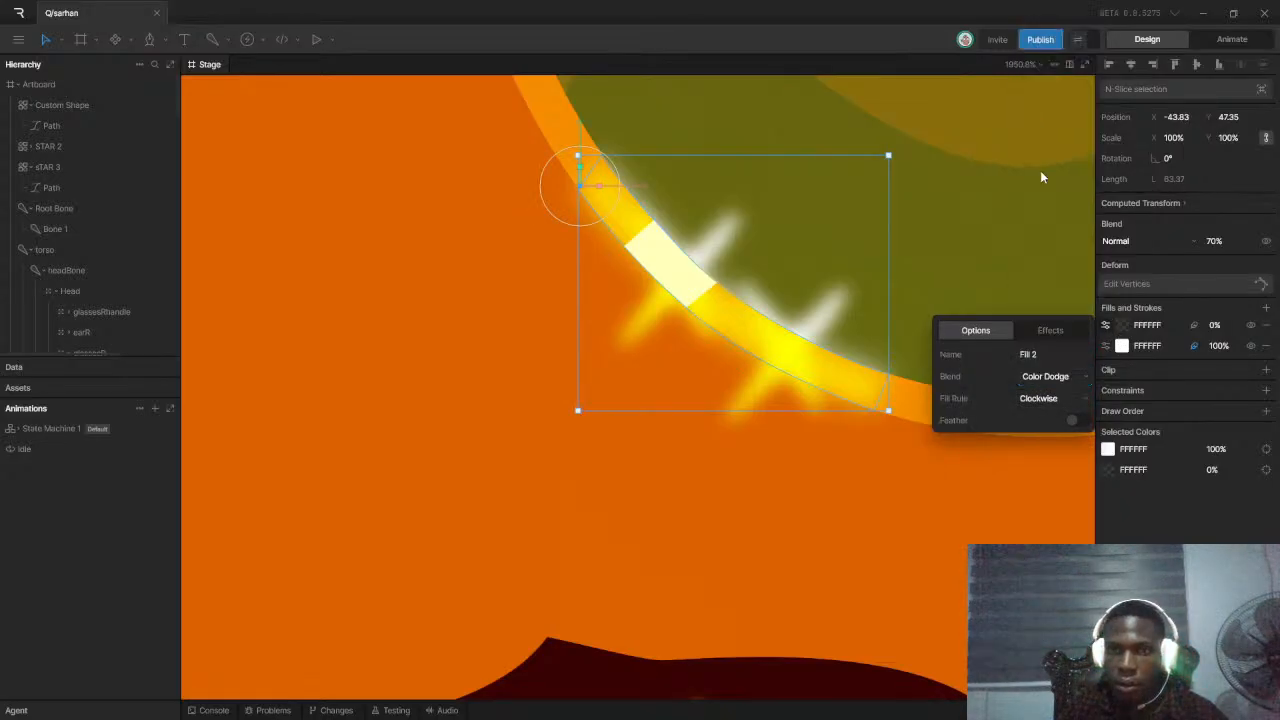
{"action": "left_click", "coordinate": [1215, 325]}
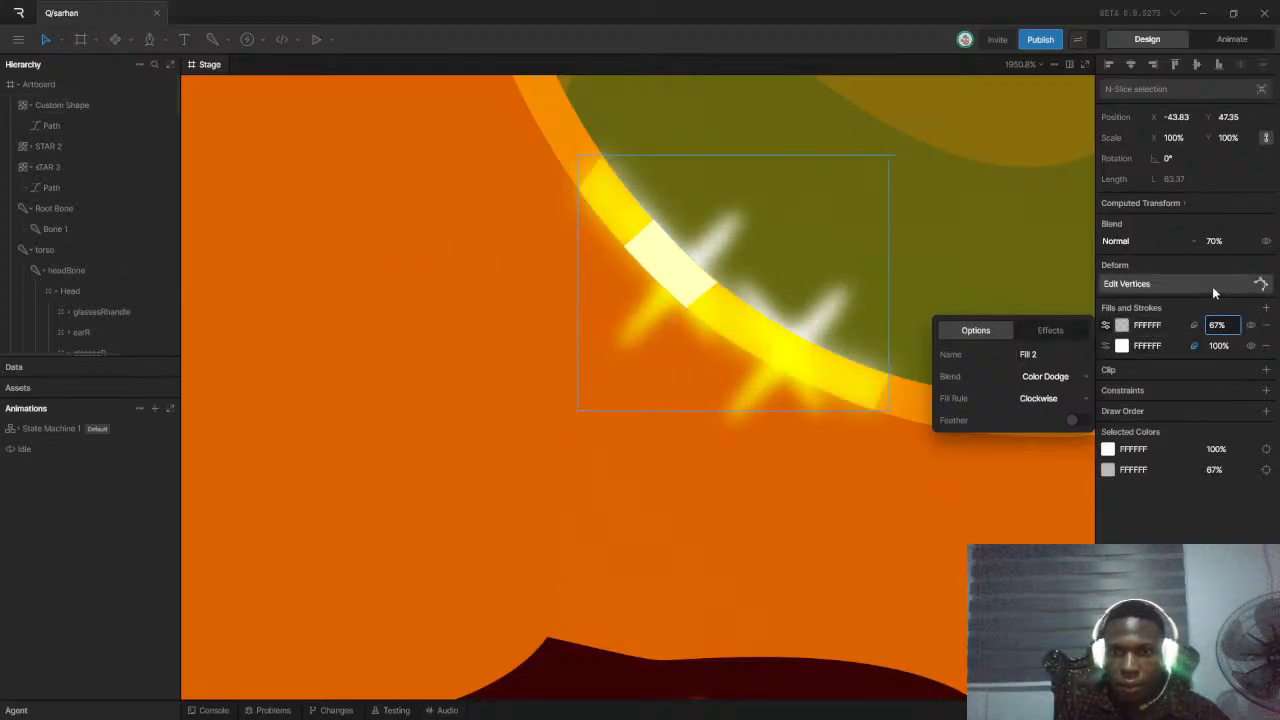
{"action": "type", "text": "5"}
{"action": "left_click_drag", "start_coordinate": [1207, 343], "coordinate": [1209, 278]}
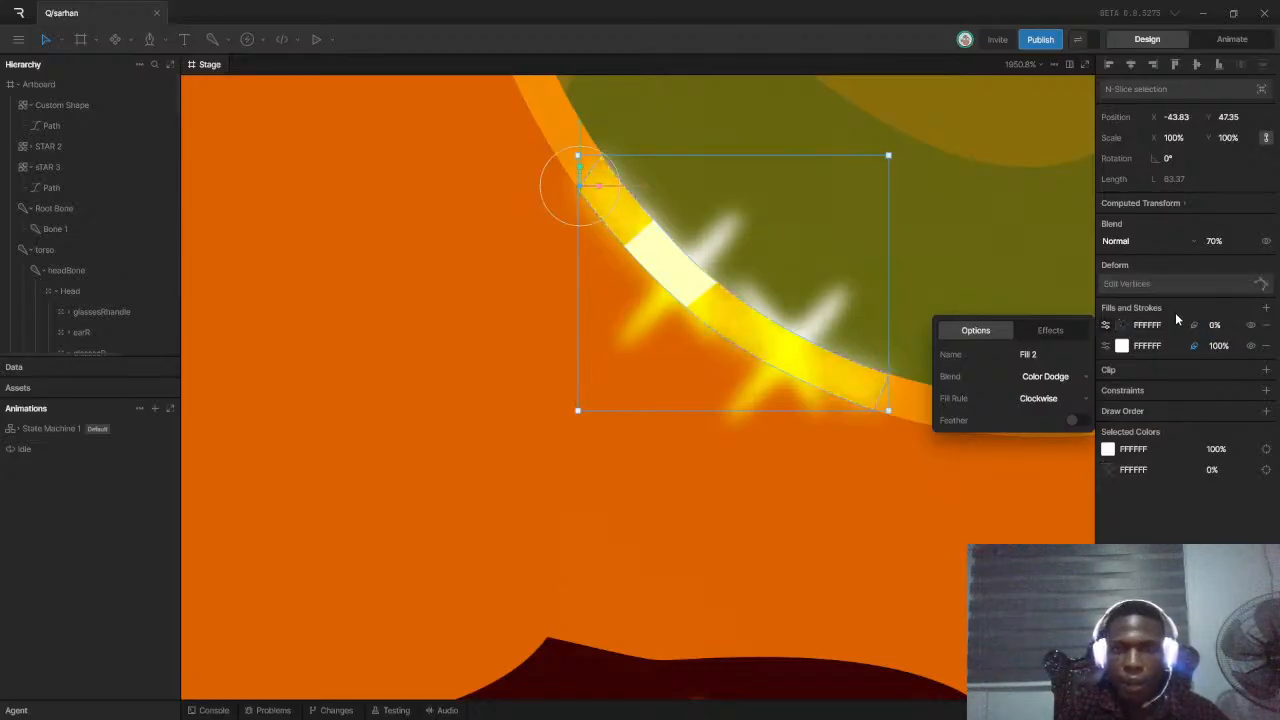
In Animate mode, key Fill 2's opacity at 0% near four seconds, 95% at 00:04:59 and 0% at 00:05:27 in Idle
{"action": "left_click", "coordinate": [1226, 39]}
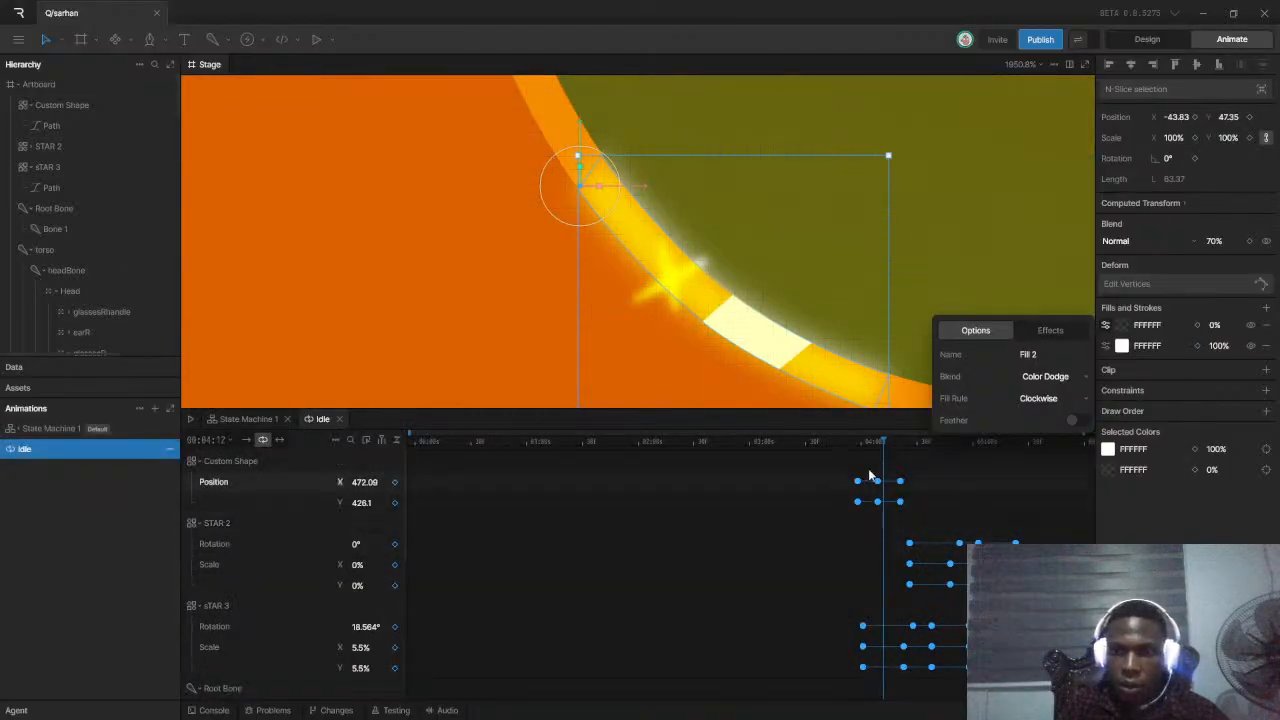
{"action": "left_click_drag", "start_coordinate": [879, 440], "coordinate": [861, 448]}
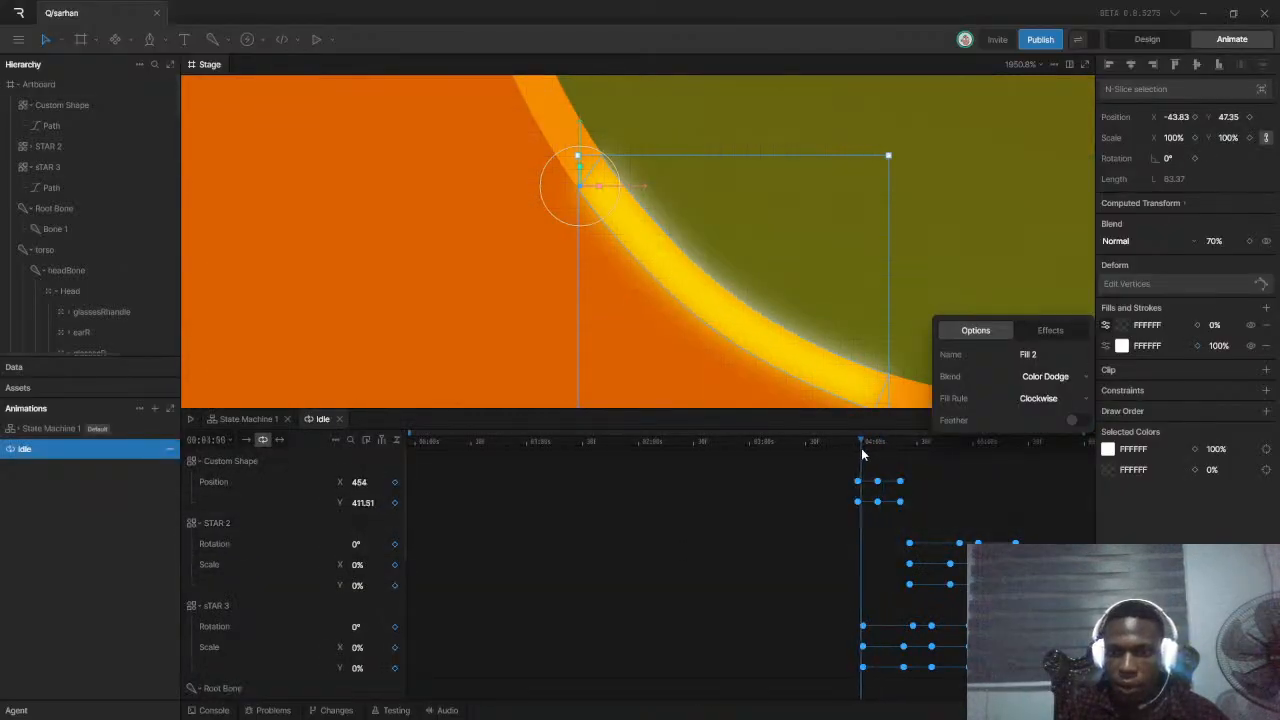
{"action": "left_click", "coordinate": [1198, 326]}
{"action": "left_click_drag", "start_coordinate": [866, 443], "coordinate": [970, 466]}
{"action": "left_click_drag", "start_coordinate": [1213, 325], "coordinate": [1206, 258]}
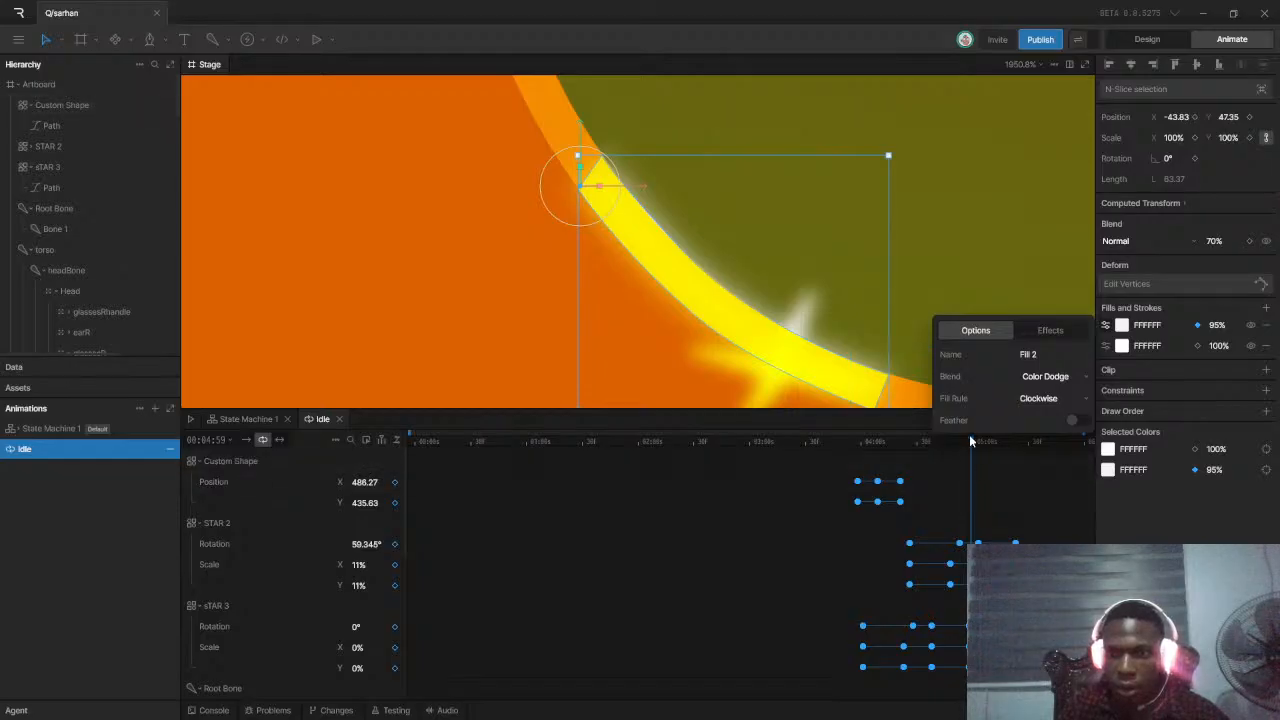
{"action": "left_click_drag", "start_coordinate": [974, 452], "coordinate": [1023, 452]}
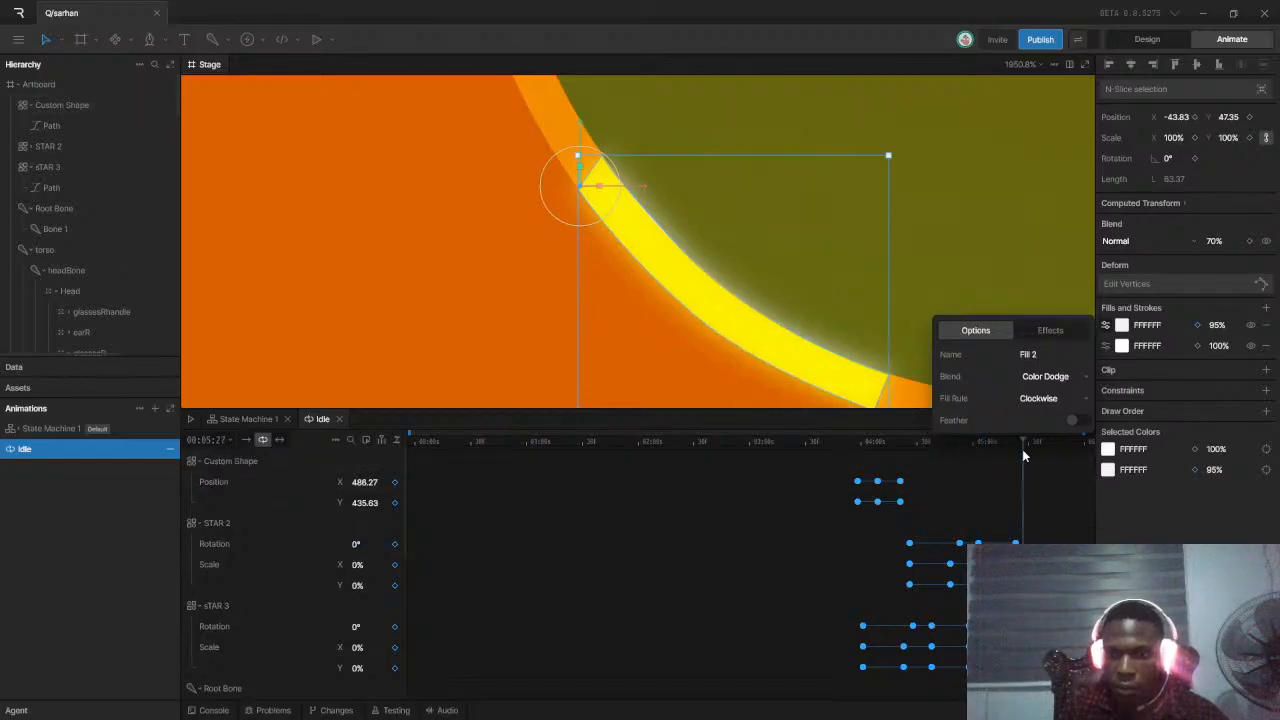
{"action": "left_click_drag", "start_coordinate": [1216, 326], "coordinate": [1216, 403]}
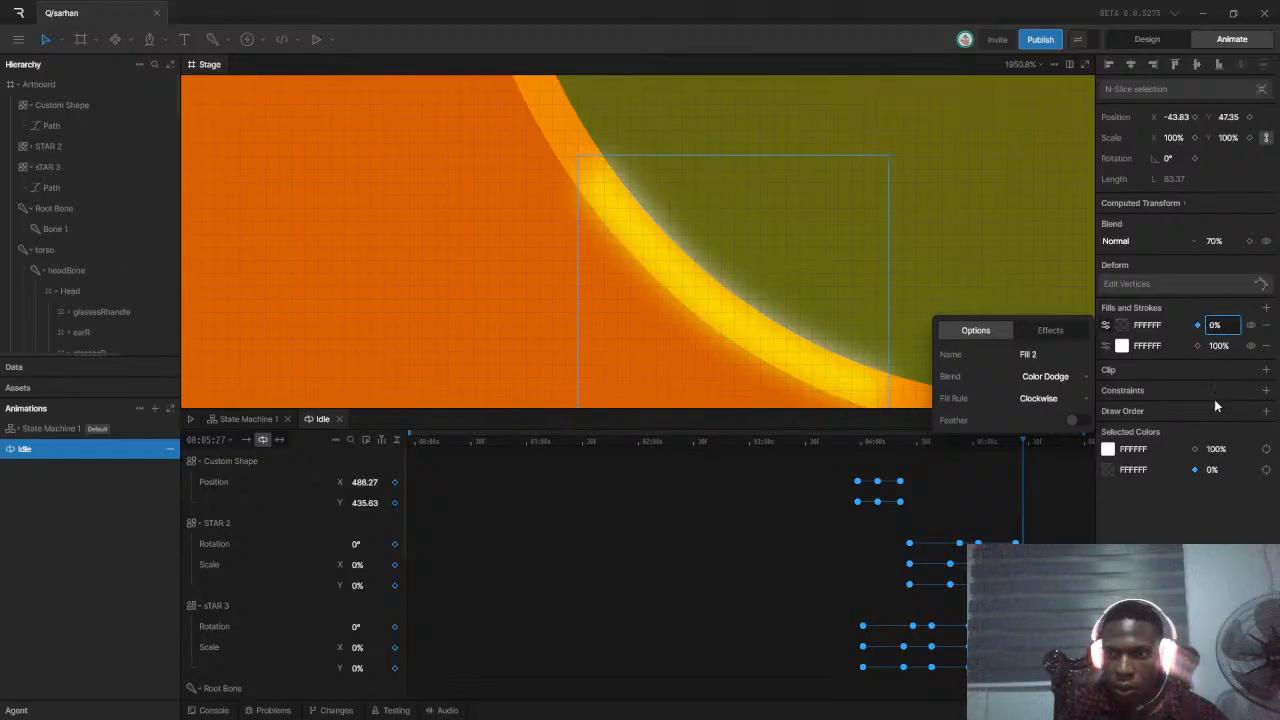
Play the Idle animation and check the rim highlight's flash from close up and with the whole cowboy in view
{"action": "scroll", "coordinate": [549, 284], "scroll_direction": "down", "scroll_amount": 5}
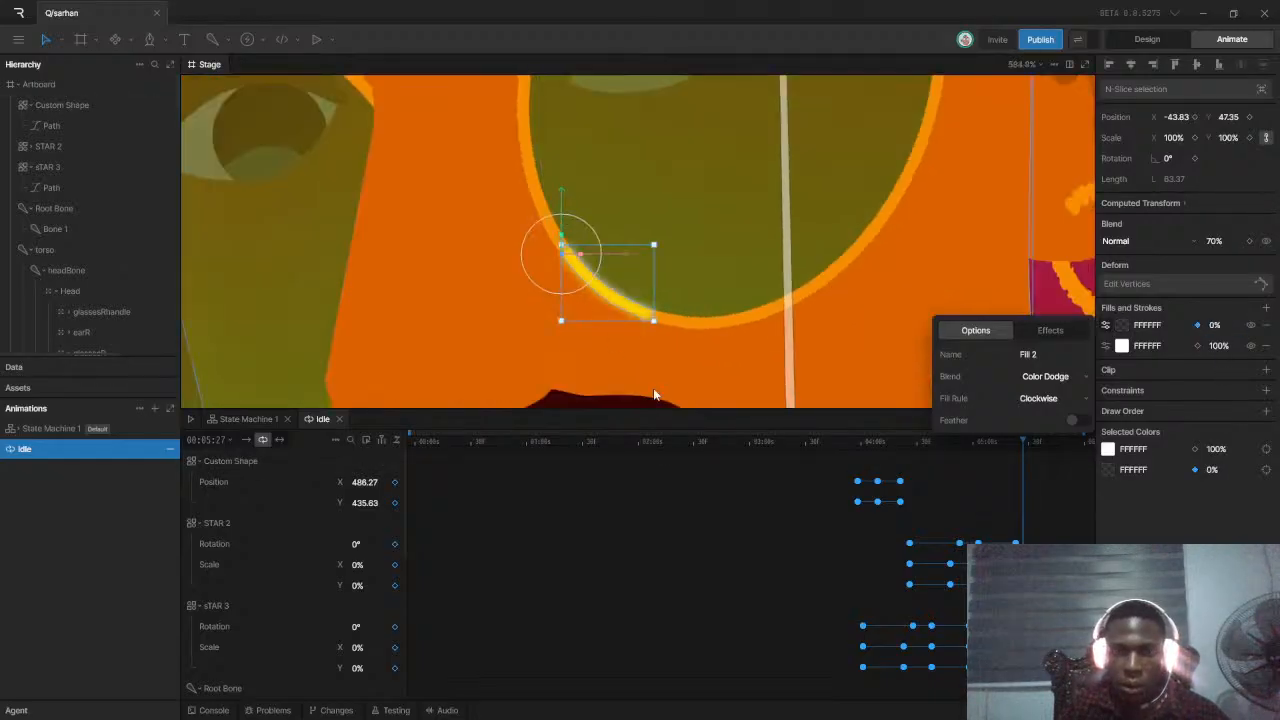
{"action": "left_click_drag", "start_coordinate": [785, 459], "coordinate": [740, 448]}
{"action": "scroll", "coordinate": [707, 400], "scroll_direction": "down", "scroll_amount": 4}
{"action": "left_click", "coordinate": [699, 445]}
{"action": "key", "text": "space"}
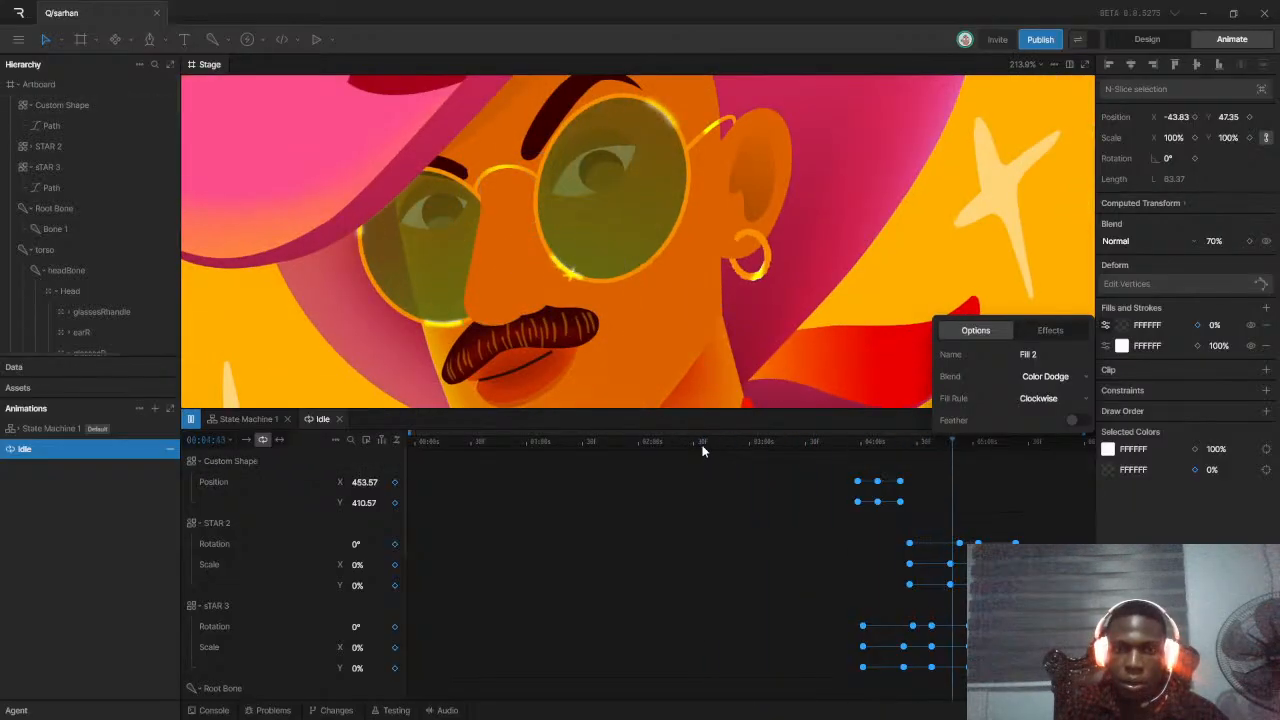
{"action": "scroll", "coordinate": [572, 232], "scroll_direction": "down", "scroll_amount": 2}
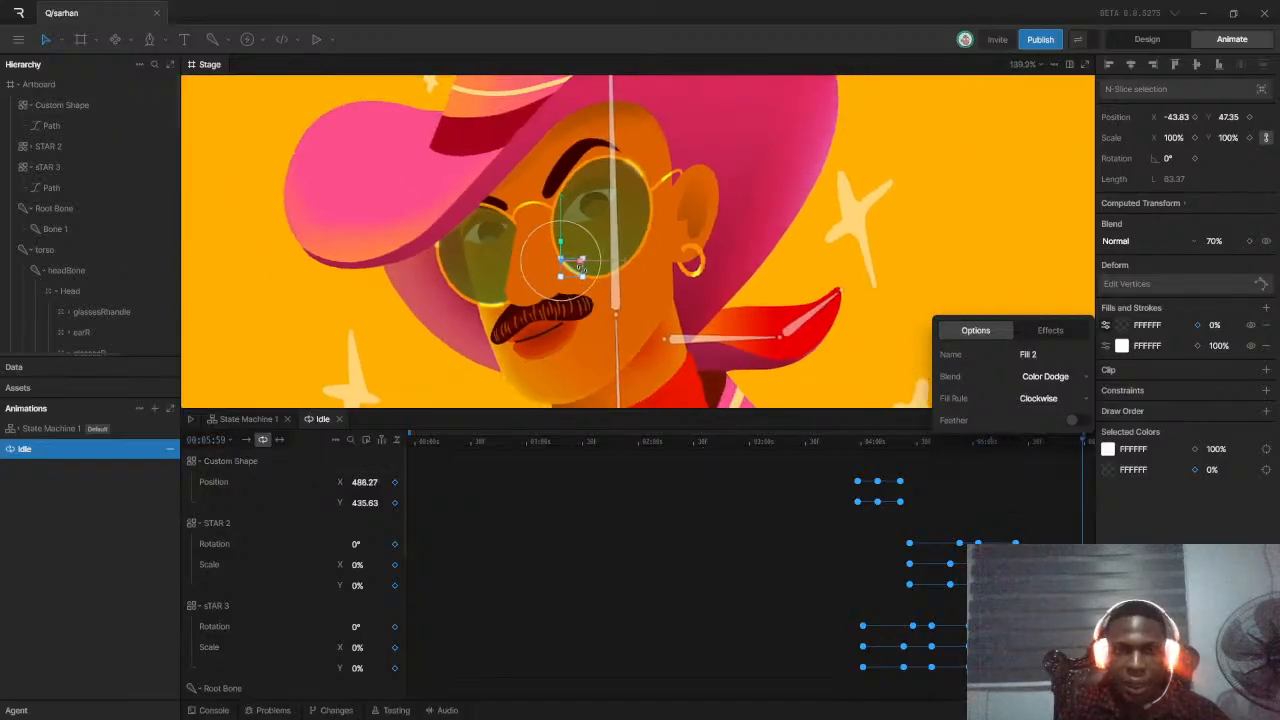
{"action": "key", "text": "space"}
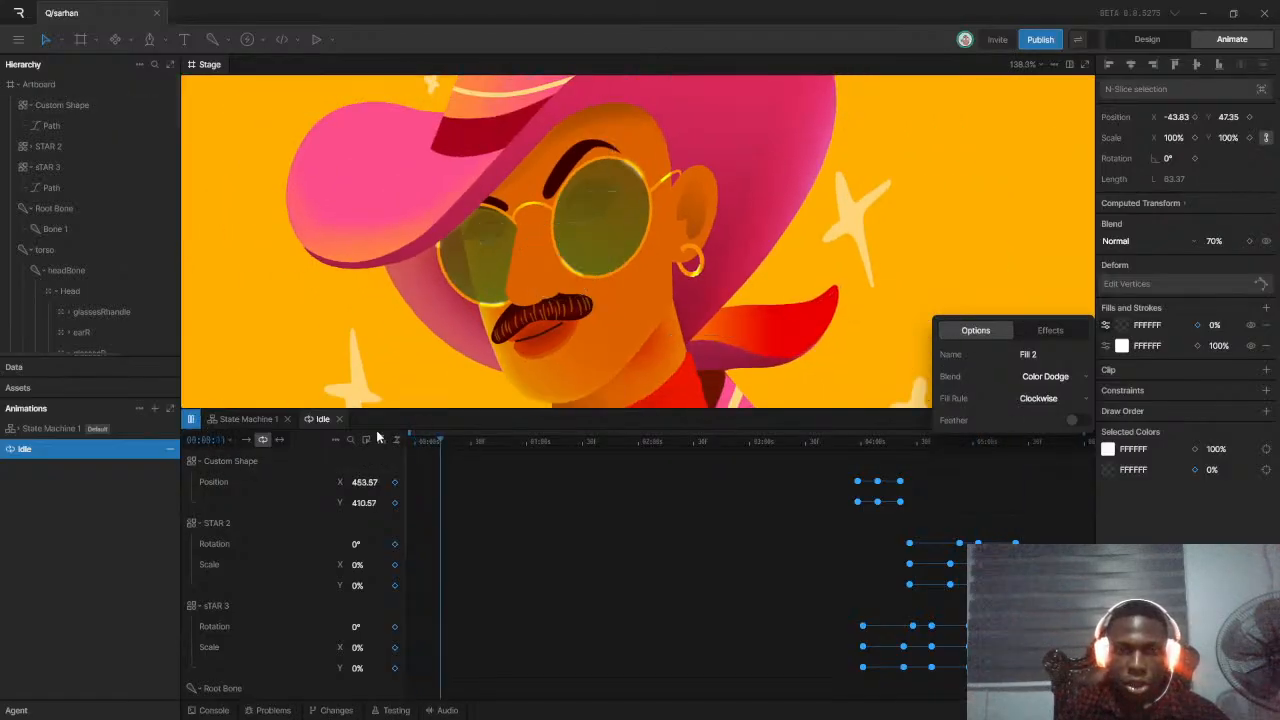
{"action": "scroll", "coordinate": [494, 301], "scroll_direction": "down", "scroll_amount": 2}
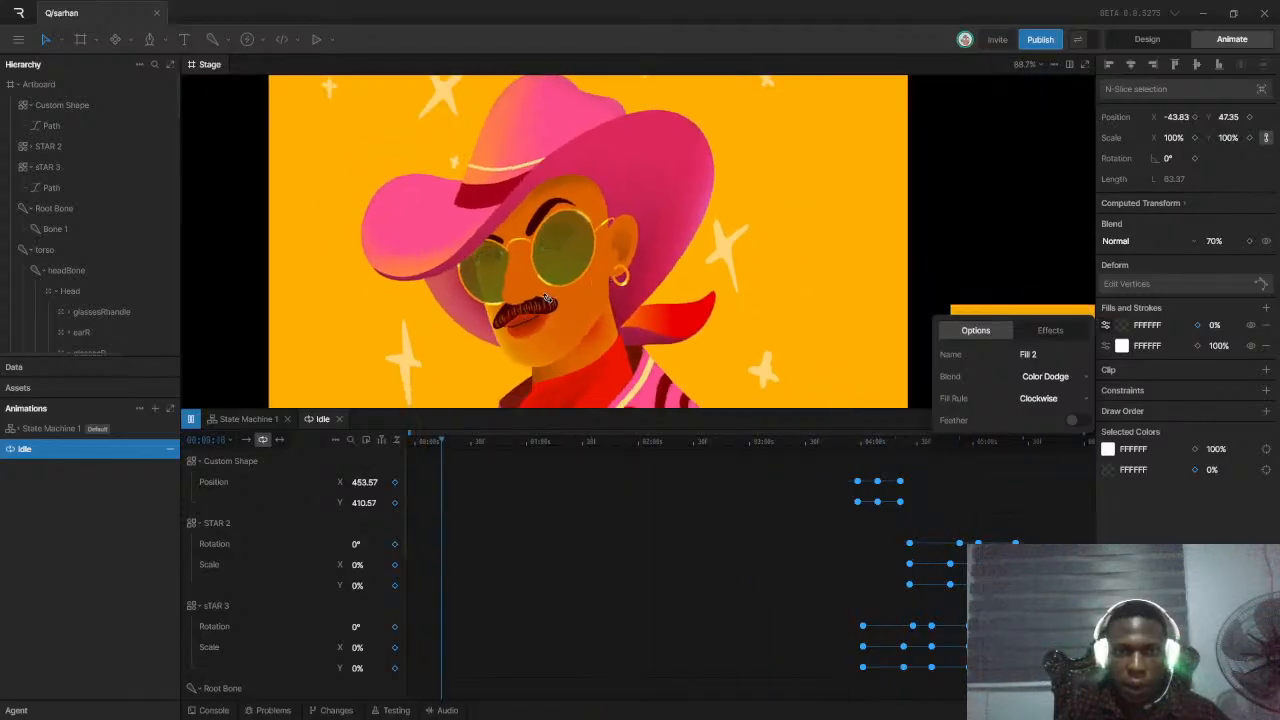
{"action": "scroll", "coordinate": [608, 257], "scroll_direction": "down", "scroll_amount": 1}
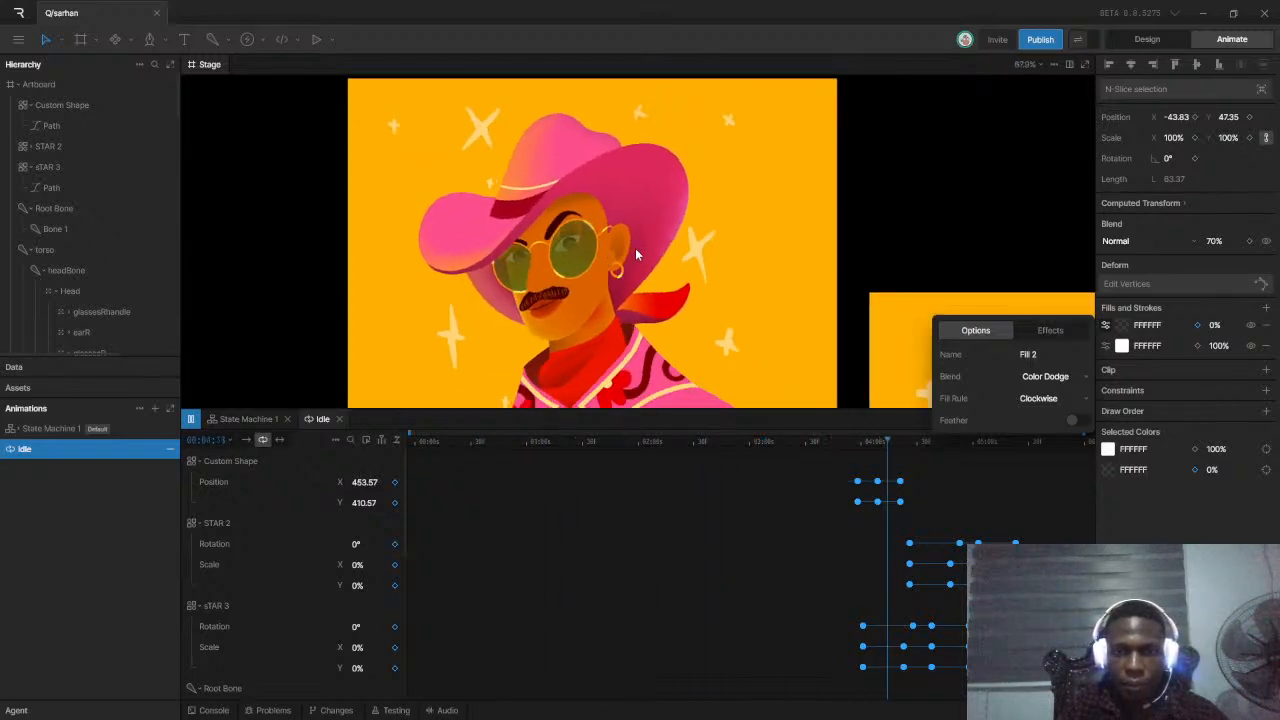
{"action": "scroll", "coordinate": [630, 254], "scroll_direction": "down", "scroll_amount": 1}
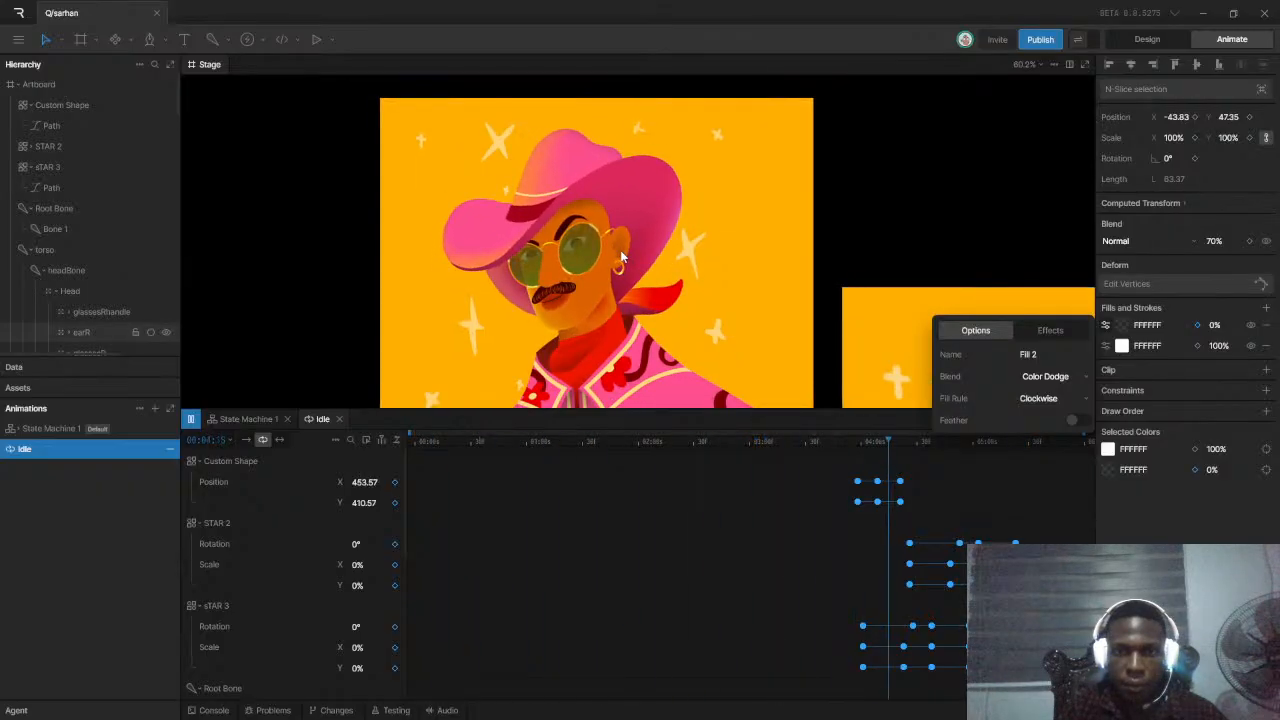
{"action": "key", "text": "space"}
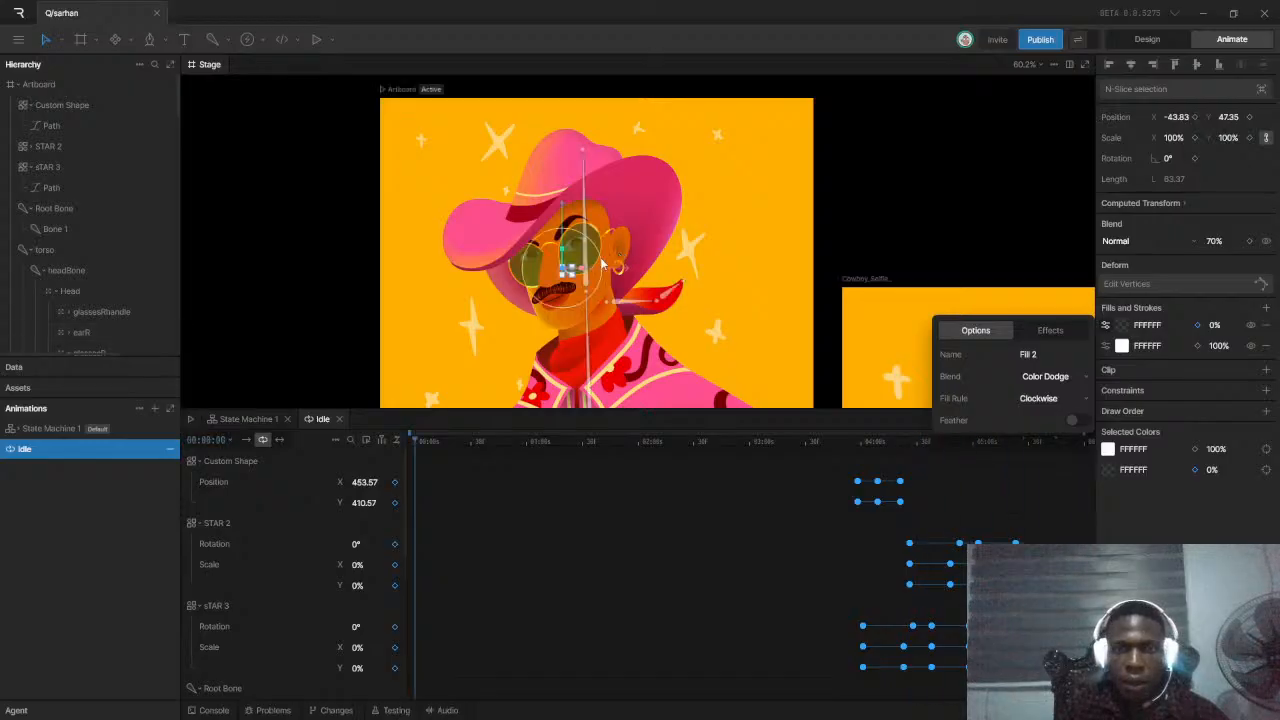
Return to Design mode and raise the opacity of the rim highlight's Fill 2 to 100%
{"action": "left_click", "coordinate": [1147, 39]}
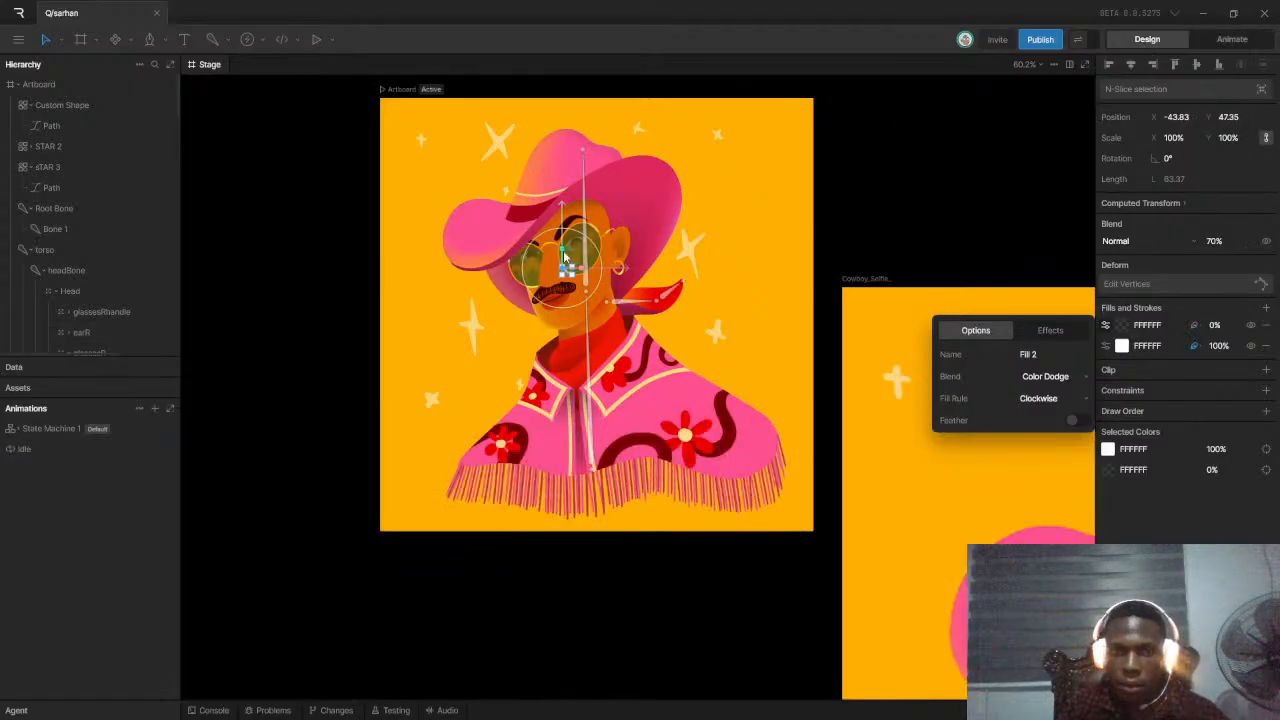
{"action": "scroll", "coordinate": [585, 263], "scroll_direction": "up", "scroll_amount": 6}
{"action": "scroll", "coordinate": [585, 263], "scroll_direction": "up", "scroll_amount": 10}
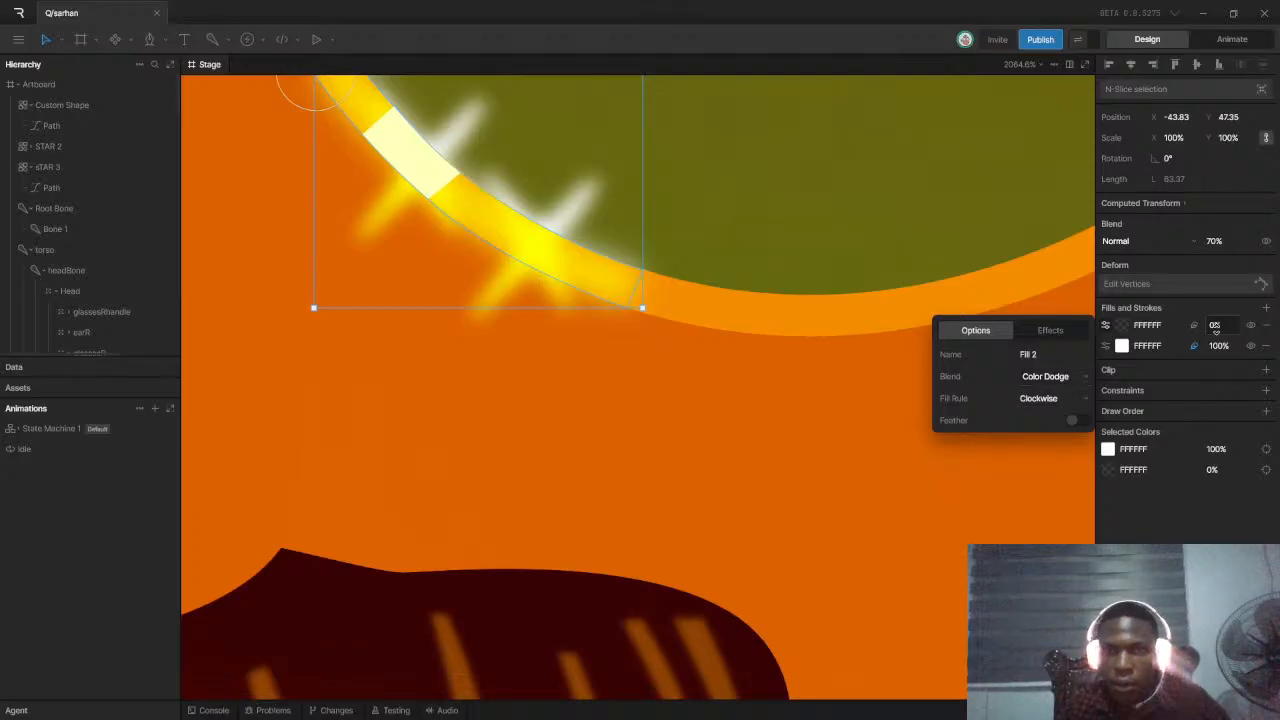
{"action": "left_click_drag", "start_coordinate": [1216, 329], "coordinate": [1213, 247]}
Try the Lighten and Screen blend modes on Fill 2 of the rim highlight, and return it to Color Dodge
{"action": "left_click", "coordinate": [1106, 326]}
{"action": "left_click", "coordinate": [1108, 327]}
{"action": "left_click", "coordinate": [1058, 377]}
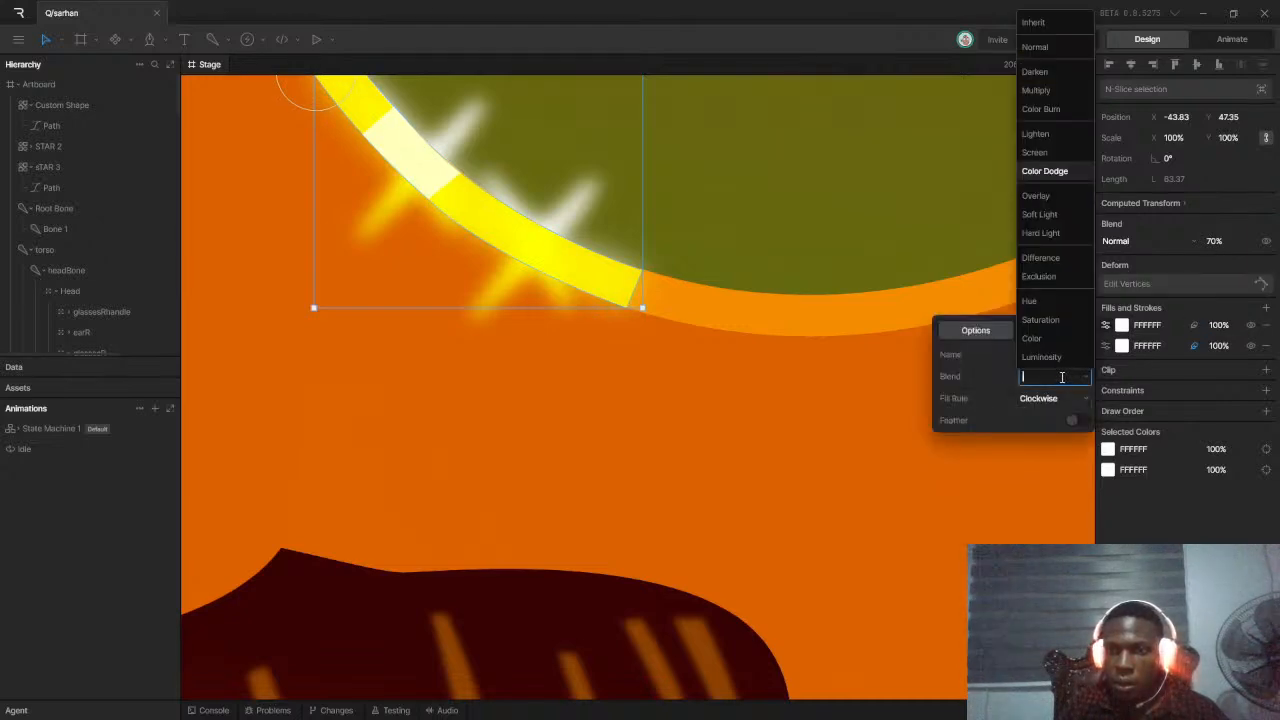
{"action": "left_click", "coordinate": [1036, 134]}
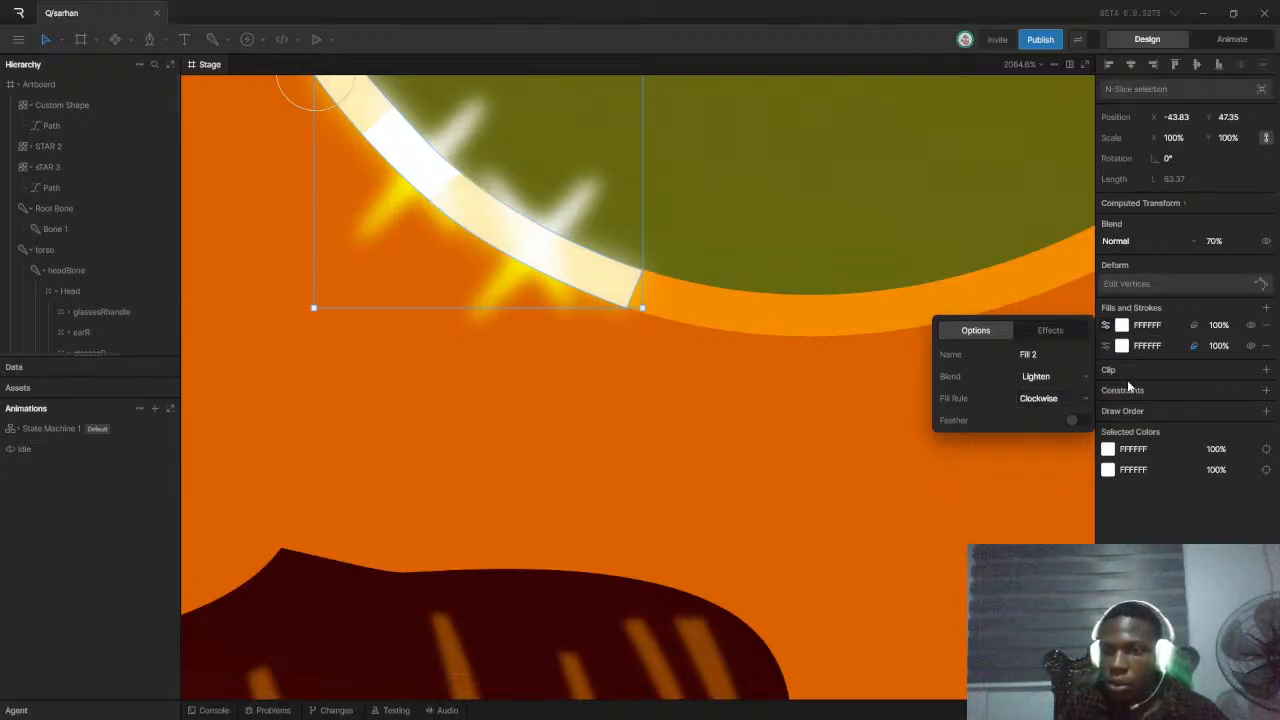
{"action": "left_click", "coordinate": [1066, 371]}
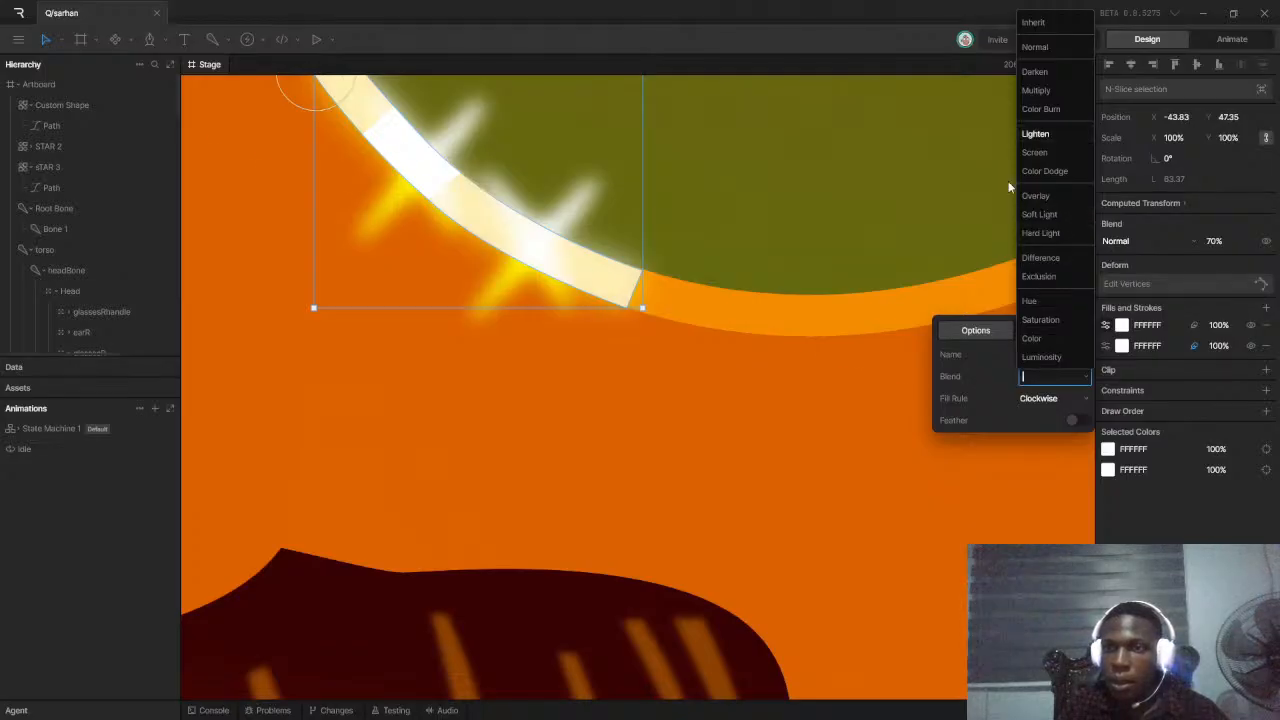
{"action": "left_click", "coordinate": [1030, 152]}
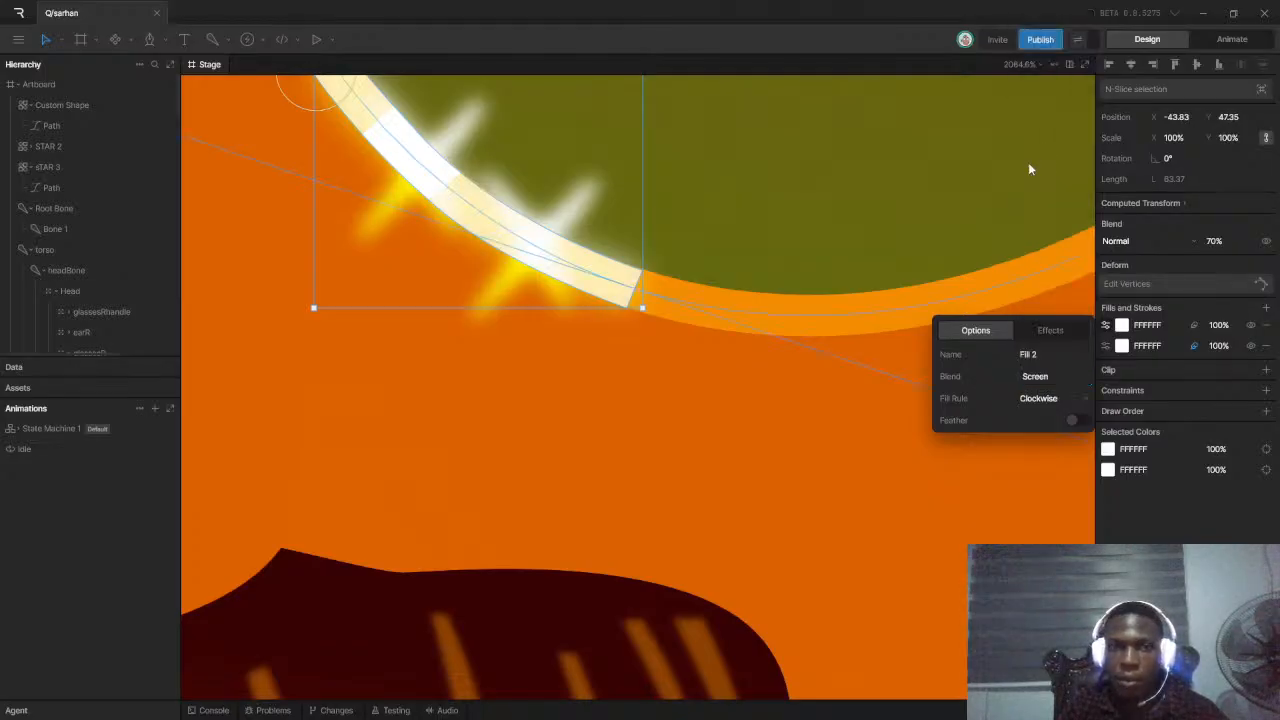
{"action": "left_click", "coordinate": [1052, 378]}
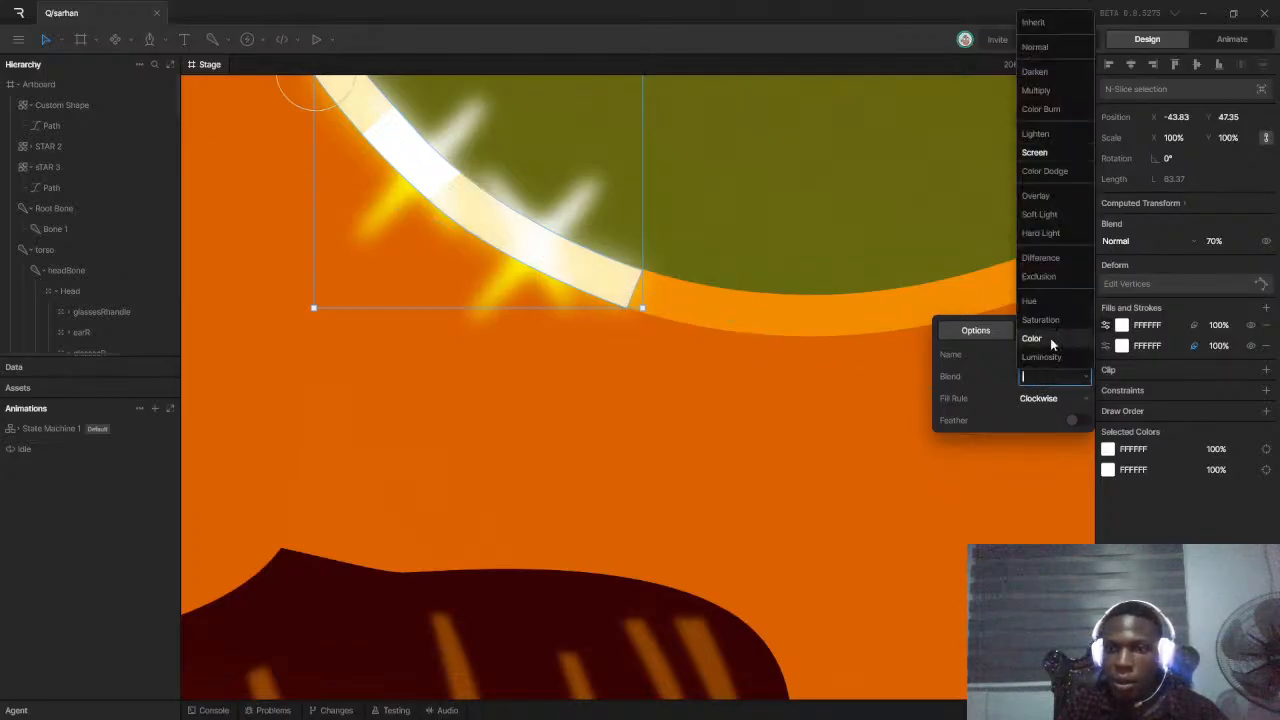
{"action": "left_click", "coordinate": [1045, 171]}
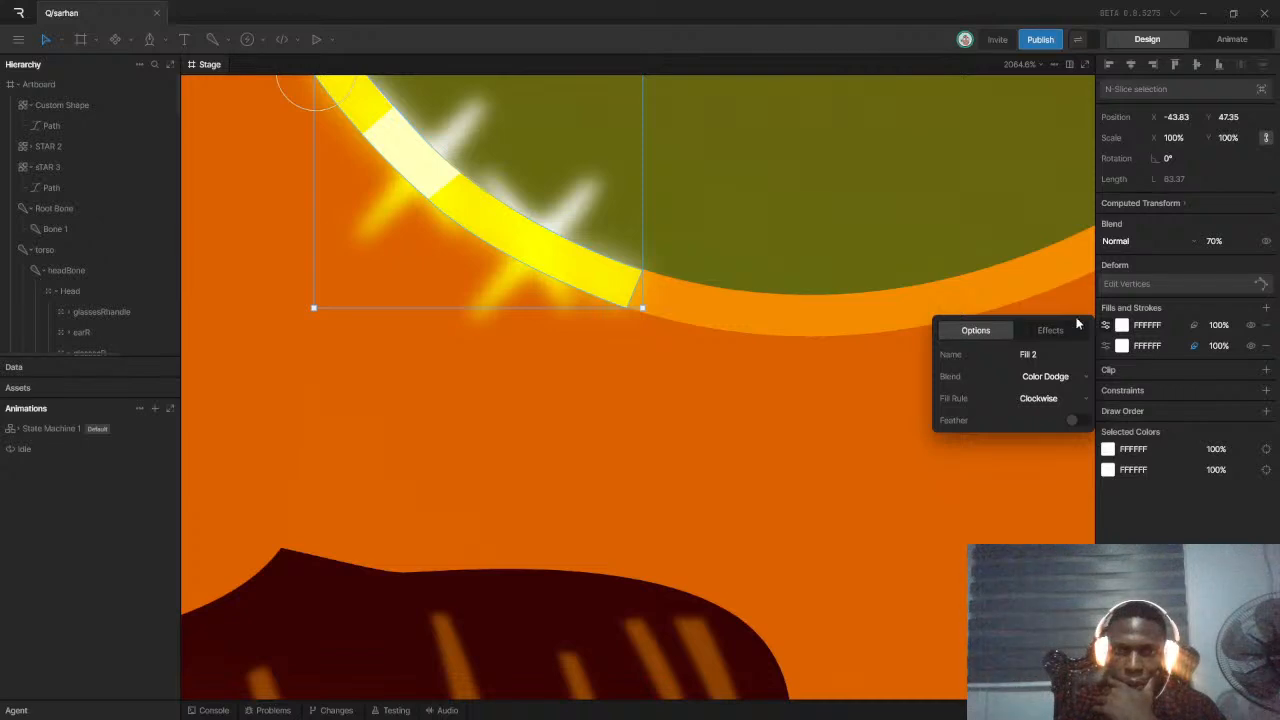
Turn on an outer feather for the rim highlight's Fill 2, set its amount to 2, and accept the Clockwise fill rule
{"action": "left_click", "coordinate": [1194, 325]}
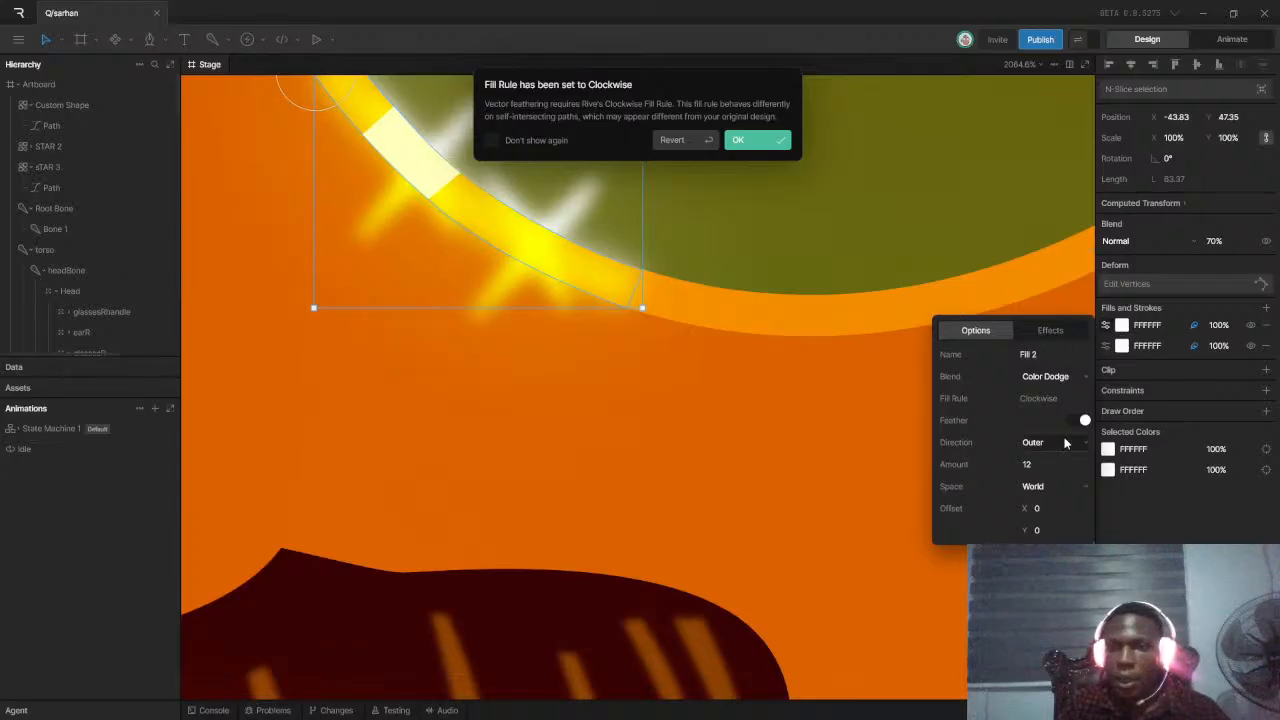
{"action": "left_click", "coordinate": [1036, 466]}
{"action": "type", "text": "3"}
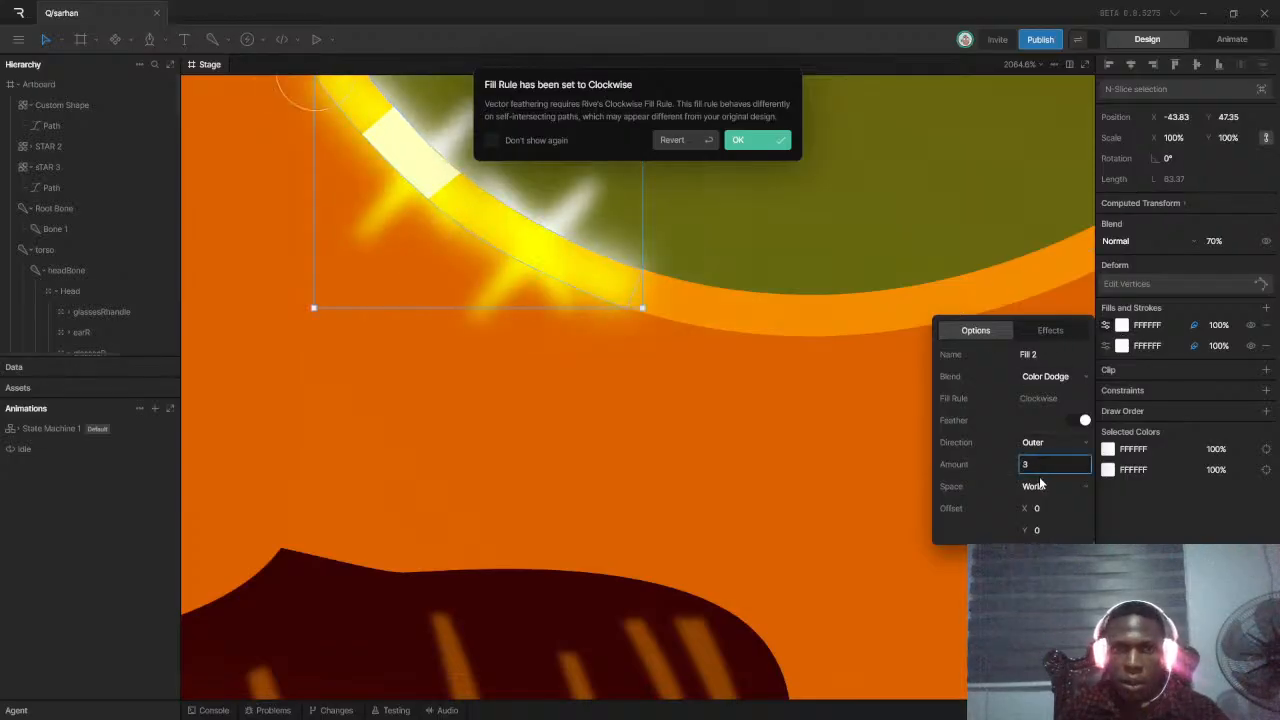
{"action": "key", "text": "BackSpace"}
{"action": "type", "text": "2"}
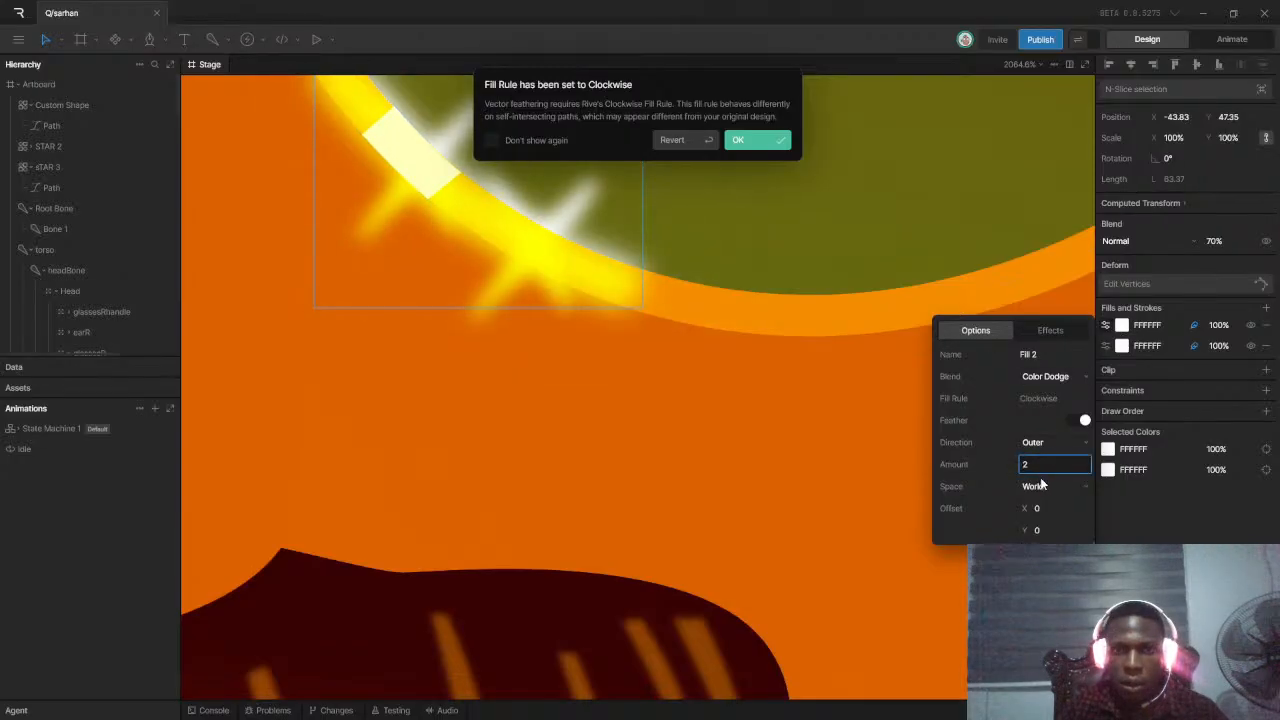
{"action": "key", "text": "Return"}
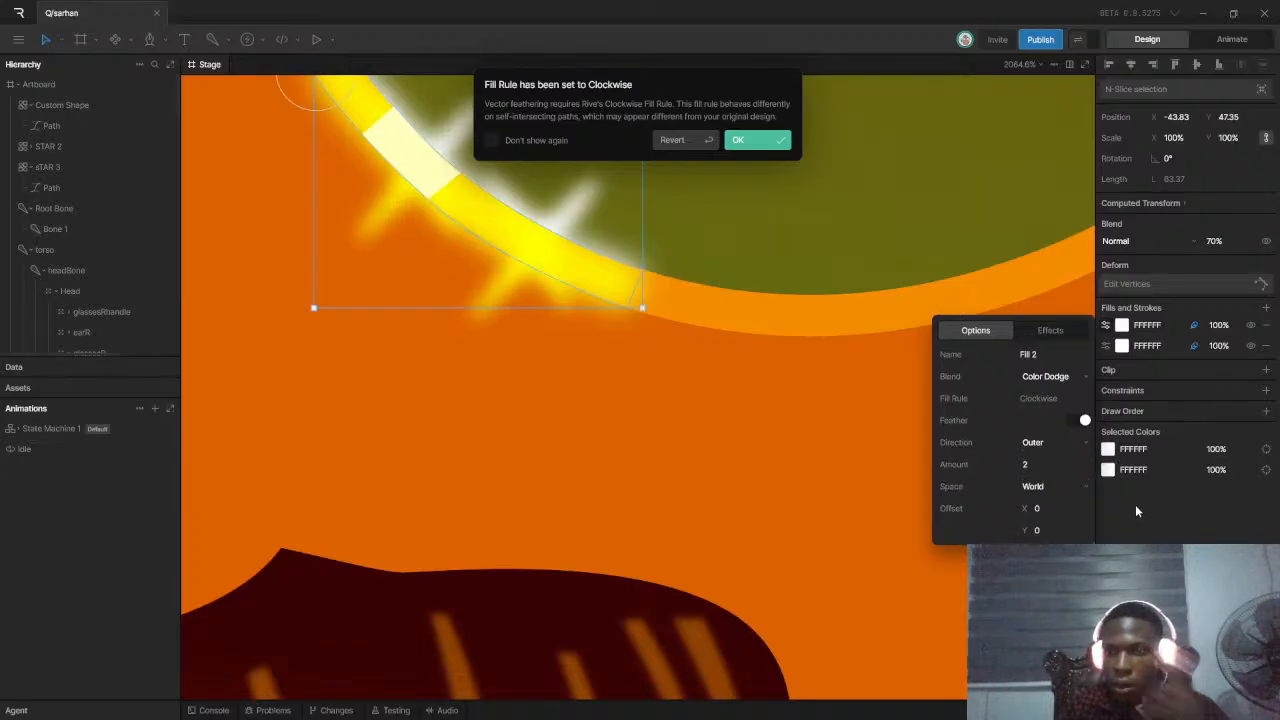
{"action": "left_click", "coordinate": [755, 142]}
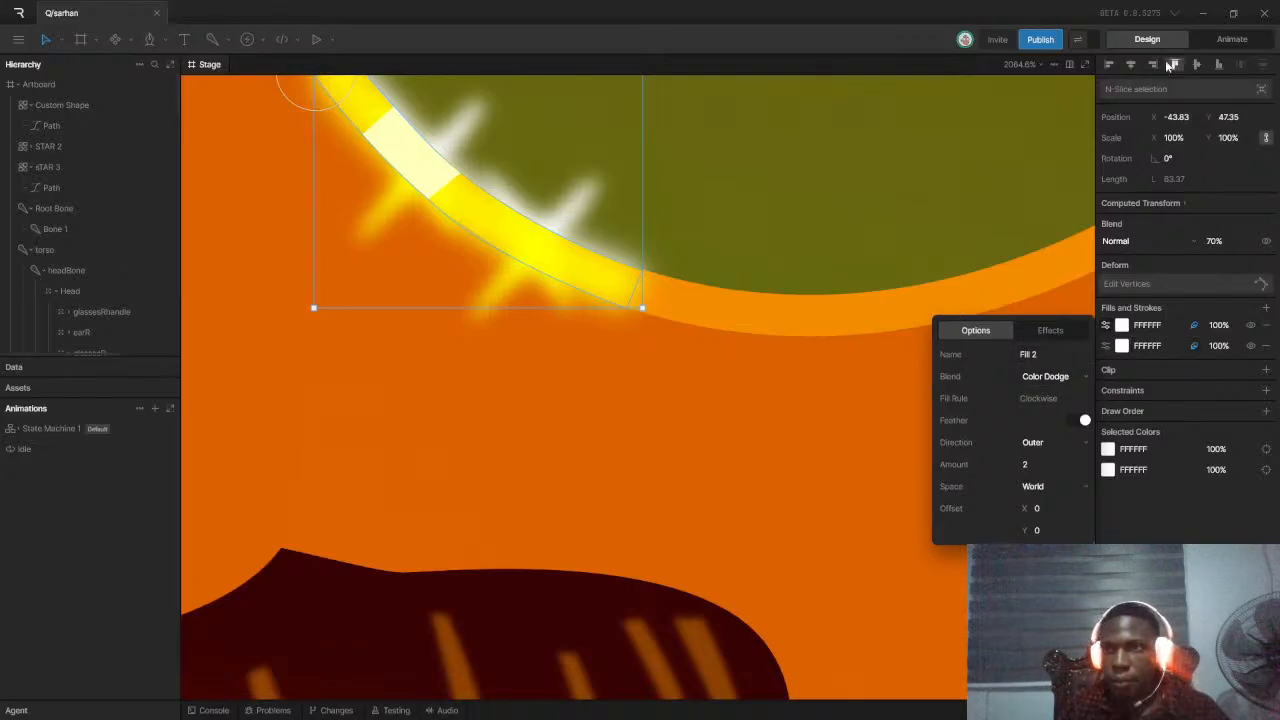
Return to Animate mode and play Idle to check the feathered flash on the glasses rim up to full-figure view
{"action": "left_click", "coordinate": [1230, 39]}
{"action": "scroll", "coordinate": [491, 309], "scroll_direction": "down", "scroll_amount": 2}
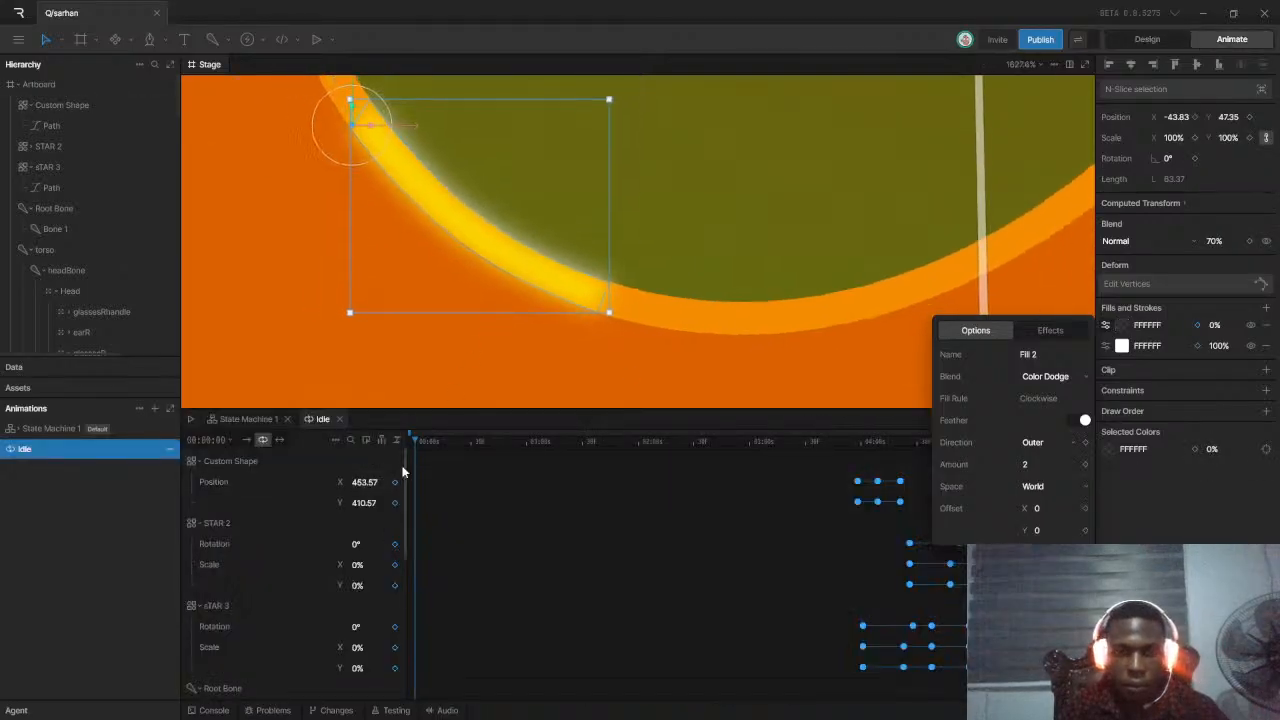
{"action": "left_click", "coordinate": [1107, 325]}
{"action": "scroll", "coordinate": [532, 253], "scroll_direction": "down", "scroll_amount": 4}
{"action": "scroll", "coordinate": [532, 258], "scroll_direction": "down", "scroll_amount": 3}
{"action": "key", "text": "space"}
{"action": "scroll", "coordinate": [598, 236], "scroll_direction": "down", "scroll_amount": 8}
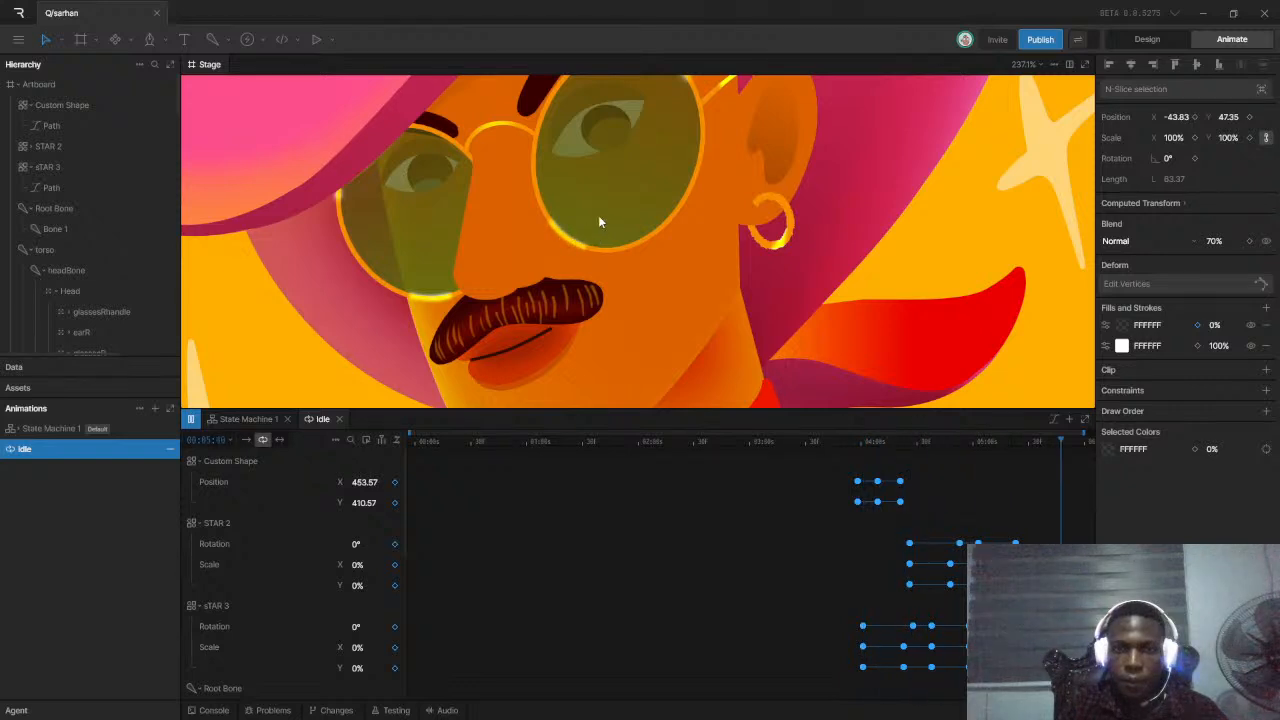
{"action": "scroll", "coordinate": [585, 222], "scroll_direction": "down", "scroll_amount": 2}
{"action": "scroll", "coordinate": [581, 214], "scroll_direction": "down", "scroll_amount": 8}
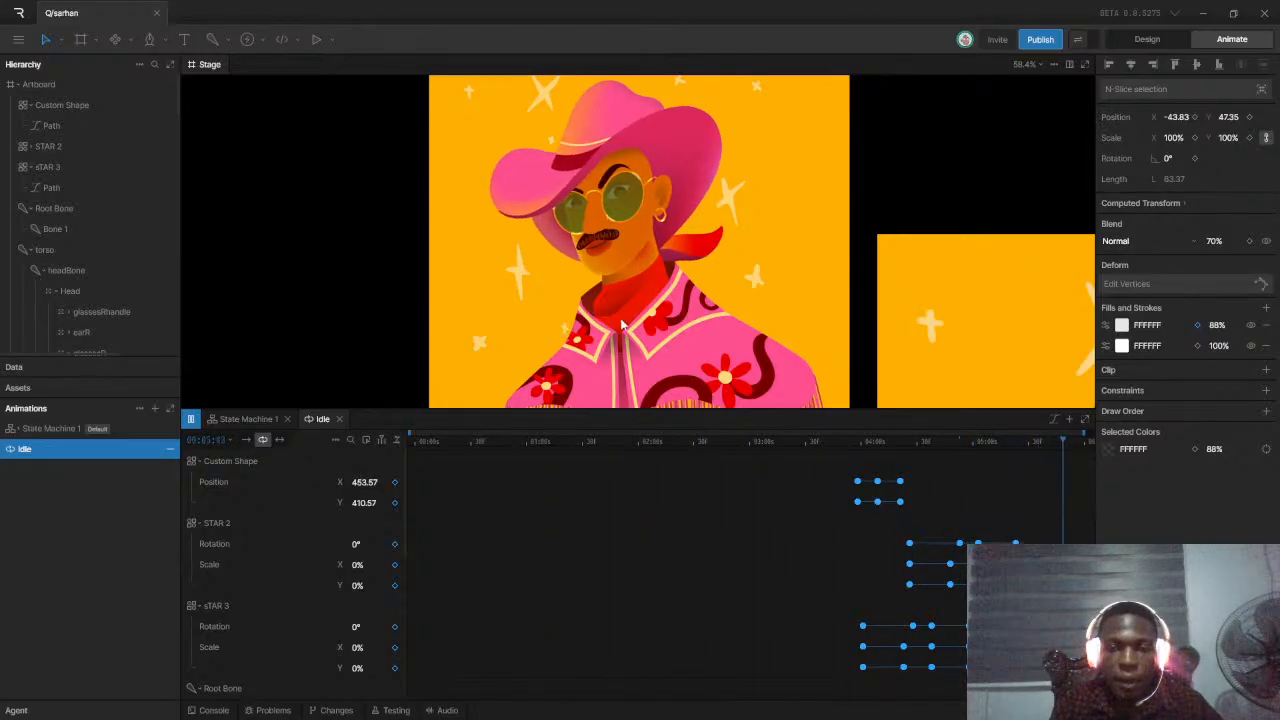
Stop the playback and select the highlight on the upper rim of the lens nearest the ear
{"action": "left_click", "coordinate": [645, 232]}
{"action": "scroll", "coordinate": [637, 164], "scroll_direction": "up", "scroll_amount": 3}
{"action": "scroll", "coordinate": [637, 170], "scroll_direction": "up", "scroll_amount": 8}
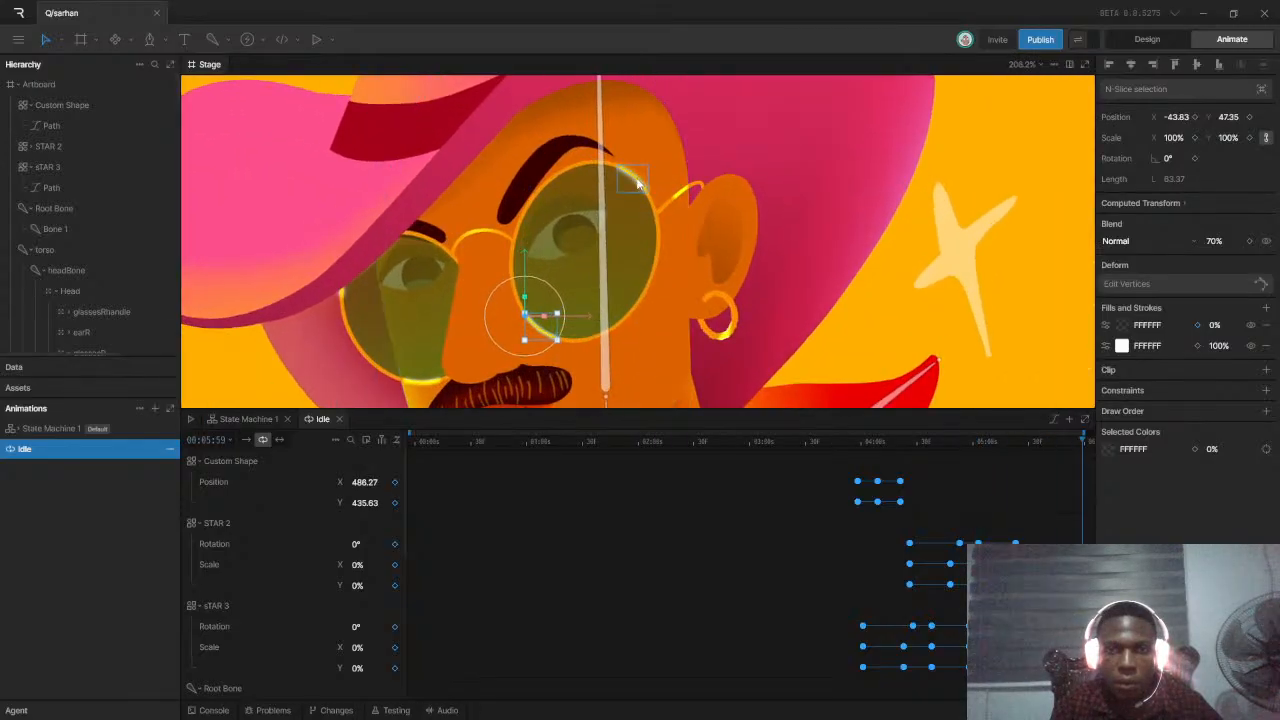
{"action": "left_click", "coordinate": [638, 183]}
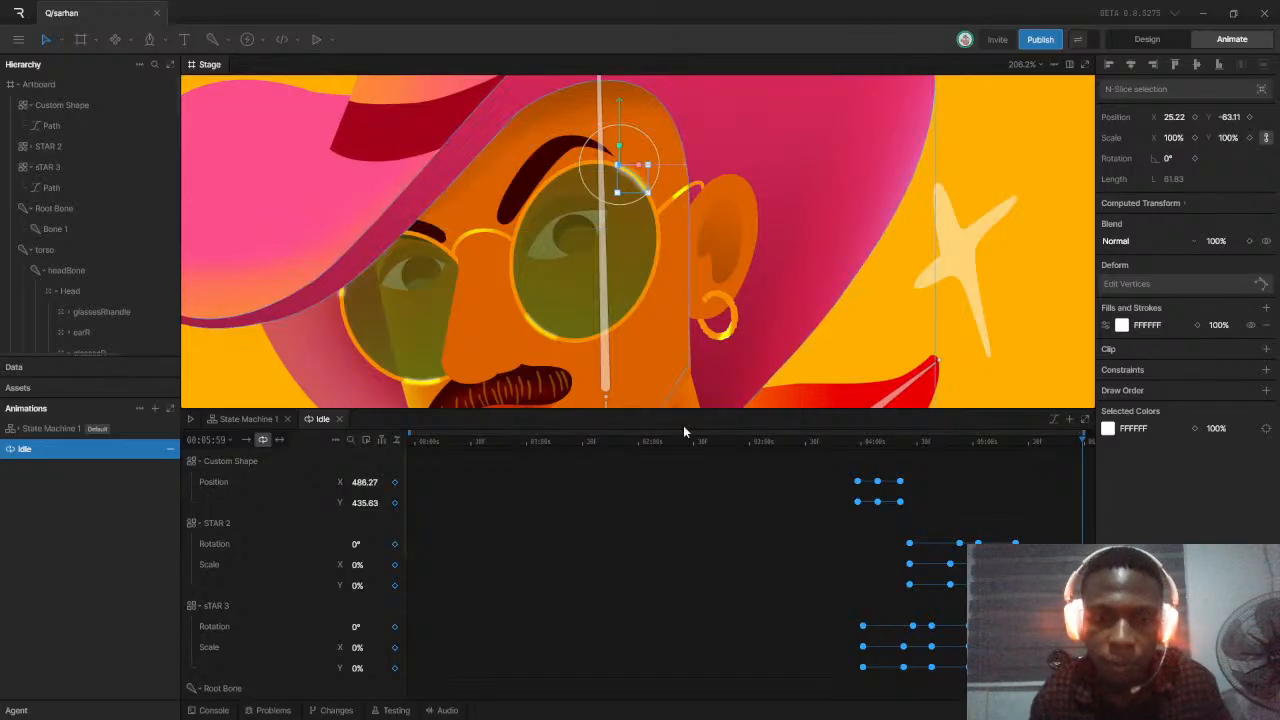
Replay Idle from the start several times to review the motion, both on the face and with the whole cowboy in view
{"action": "key", "text": "space"}
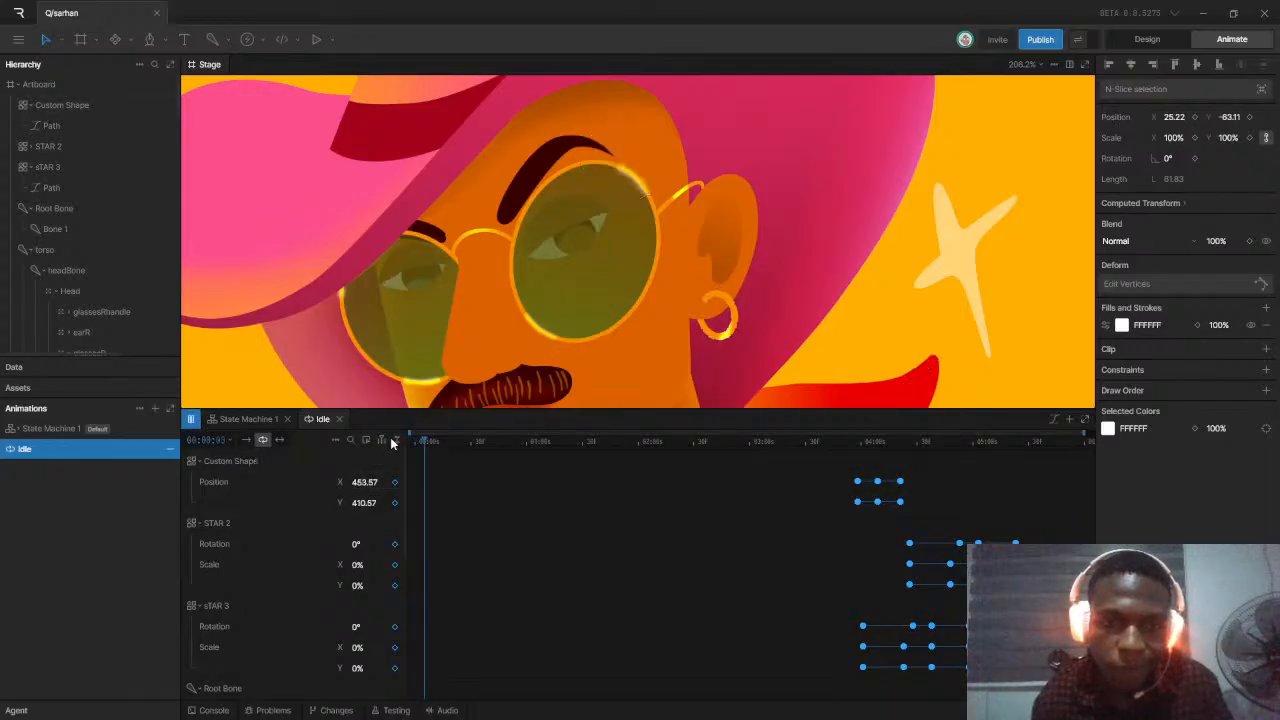
{"action": "scroll", "coordinate": [649, 247], "scroll_direction": "down", "scroll_amount": 5}
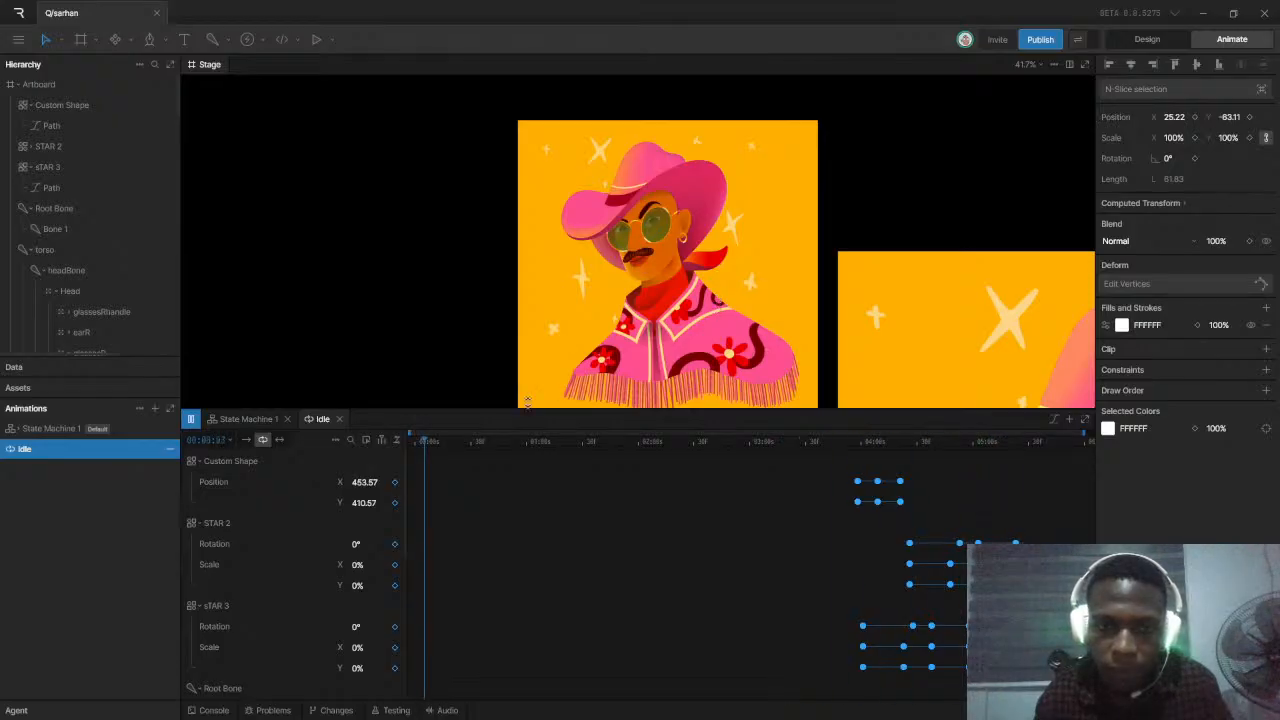
{"action": "left_click", "coordinate": [430, 441]}
{"action": "key", "text": "space"}
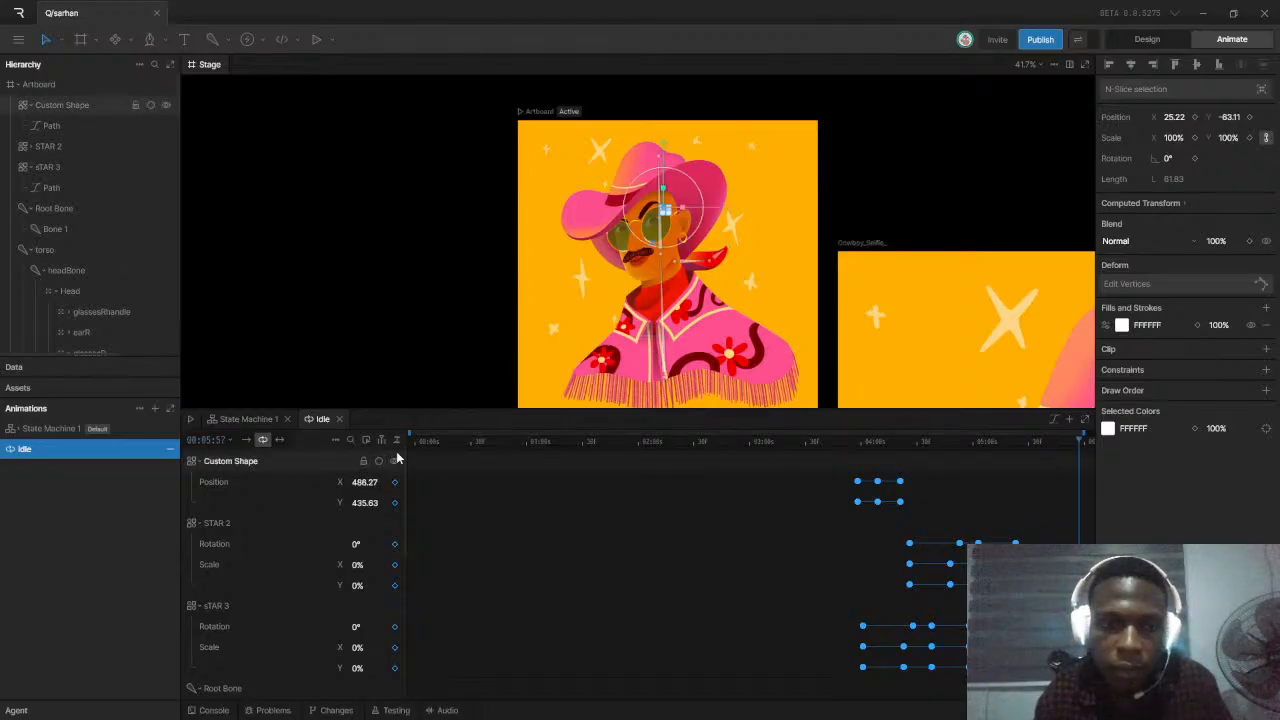
{"action": "key", "text": "space"}
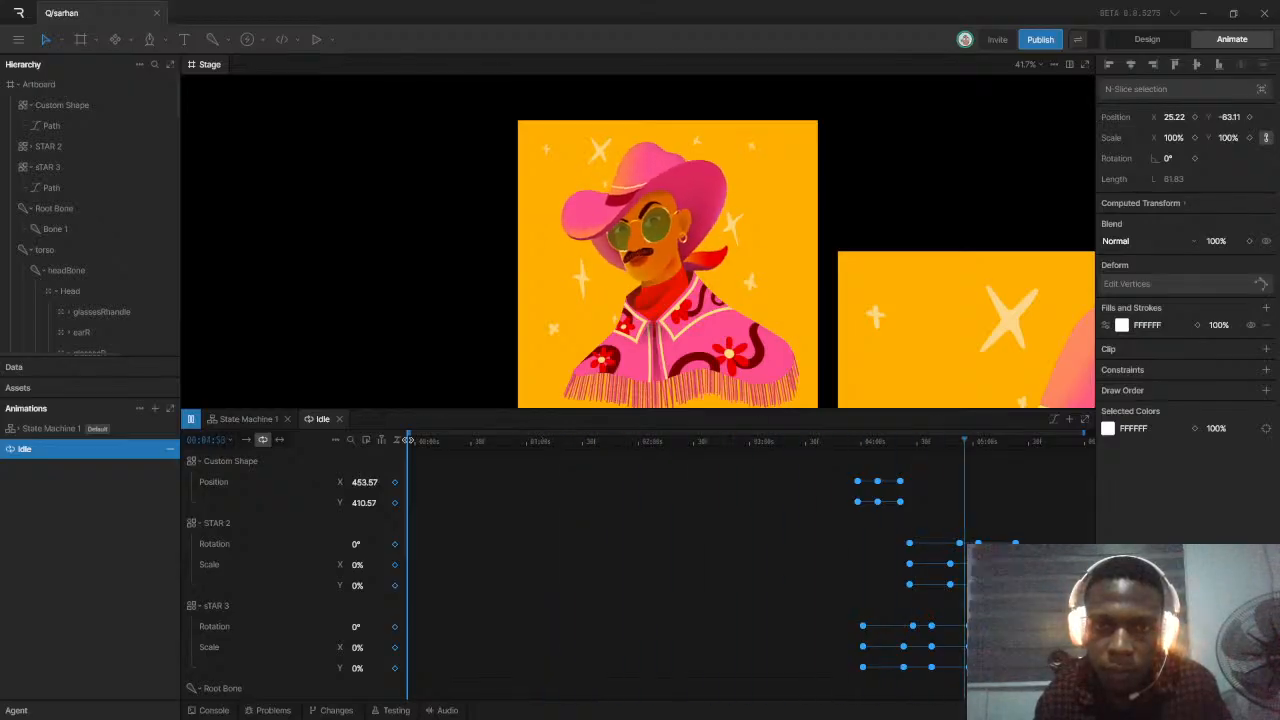
{"action": "scroll", "coordinate": [703, 222], "scroll_direction": "up", "scroll_amount": 10}
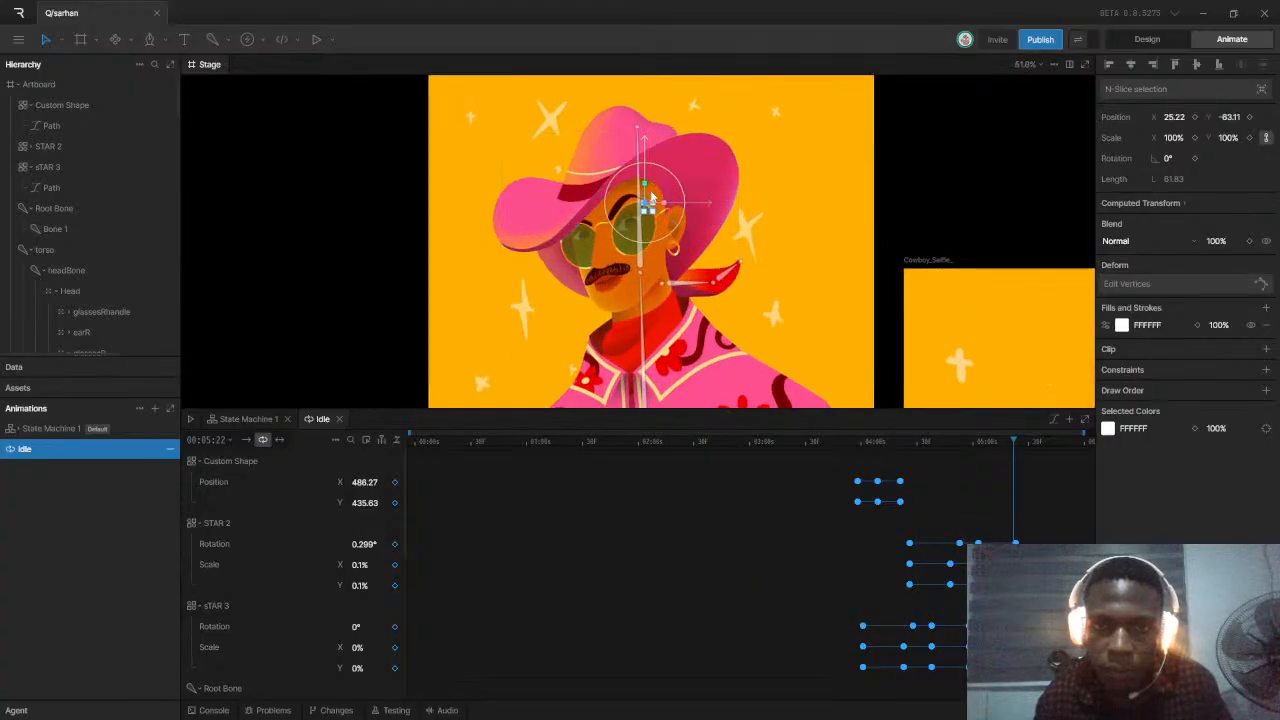
{"action": "scroll", "coordinate": [657, 194], "scroll_direction": "down", "scroll_amount": 3}
{"action": "scroll", "coordinate": [660, 204], "scroll_direction": "down", "scroll_amount": 4}
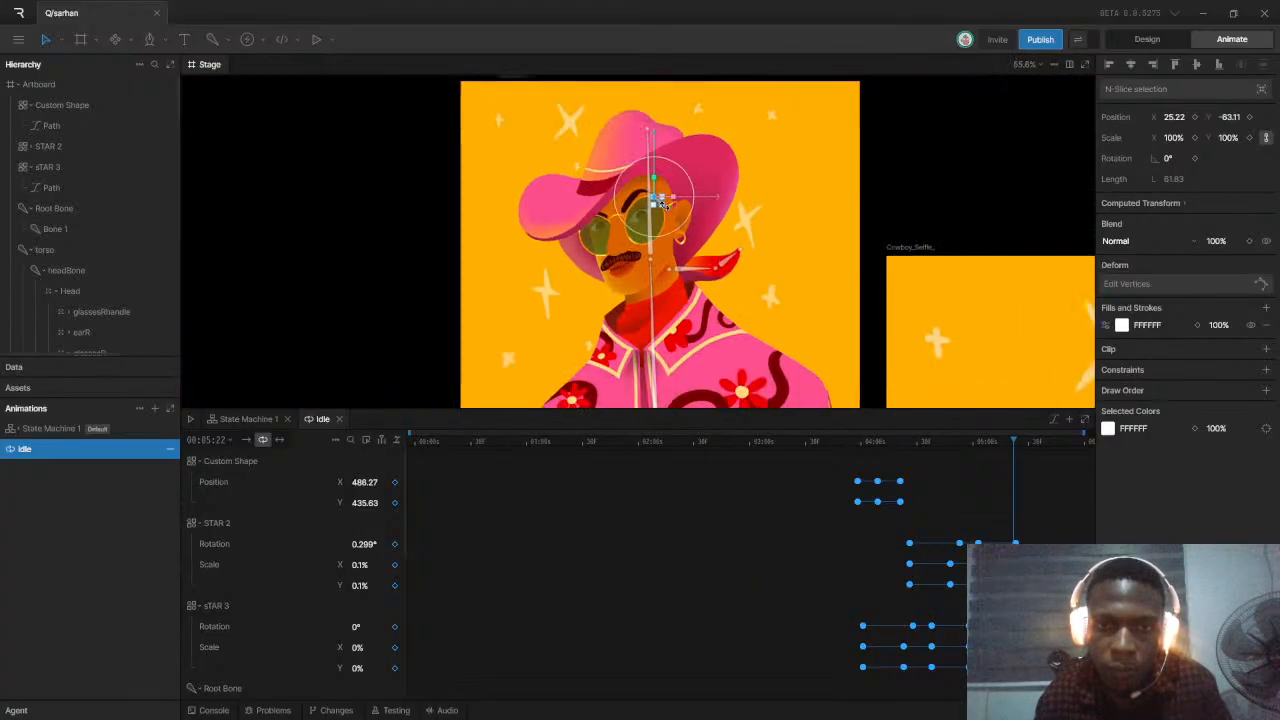
{"action": "scroll", "coordinate": [664, 204], "scroll_direction": "up", "scroll_amount": 6}
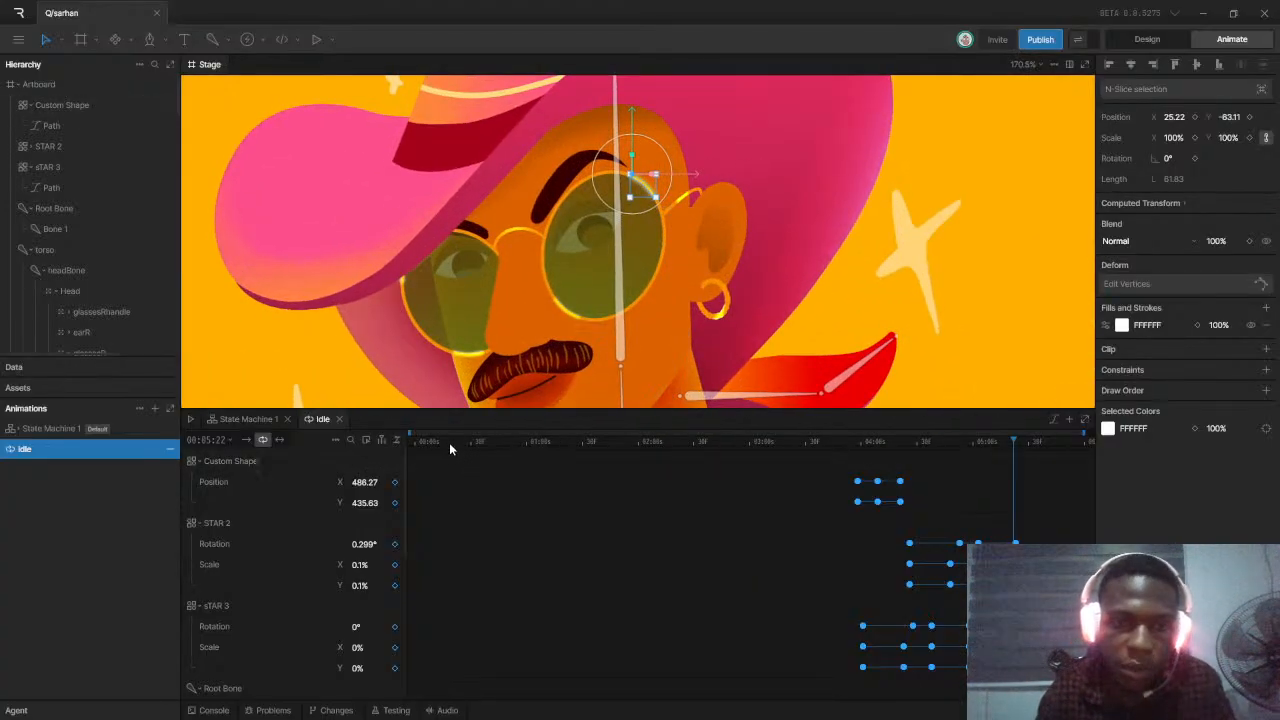
{"action": "left_click", "coordinate": [414, 441]}
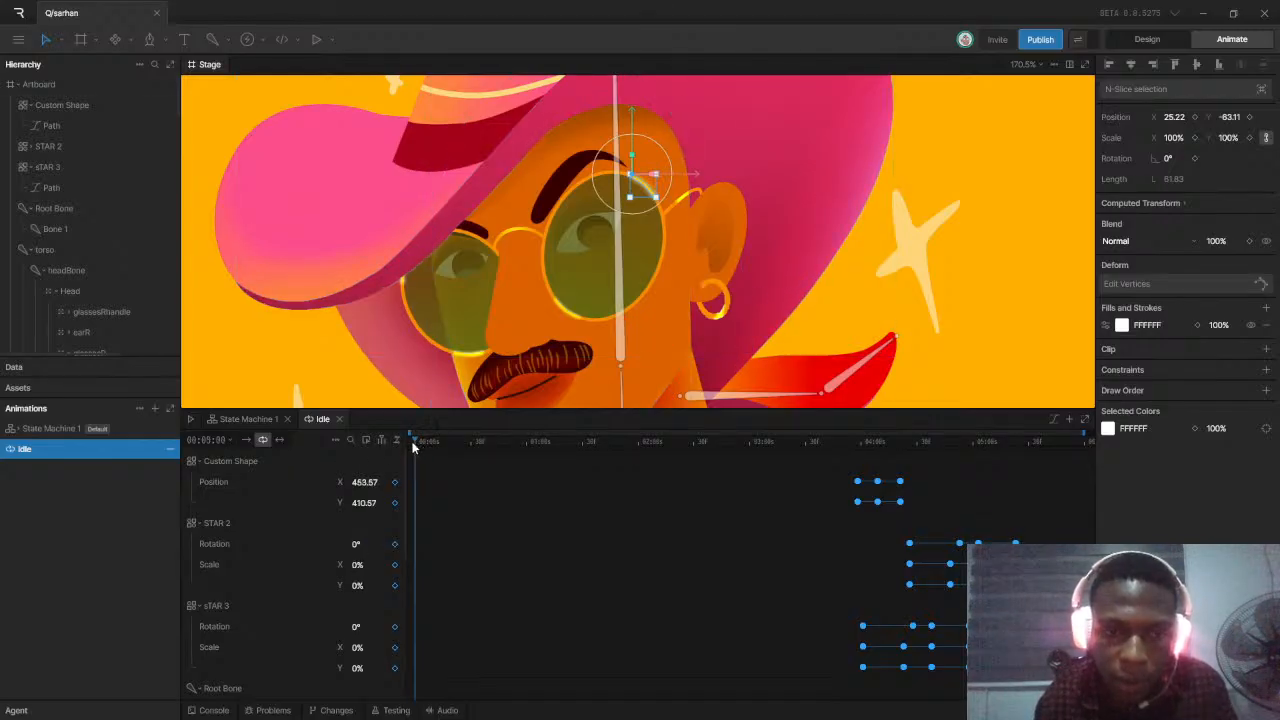
{"action": "key", "text": "space"}
{"action": "scroll", "coordinate": [697, 305], "scroll_direction": "down", "scroll_amount": 5}
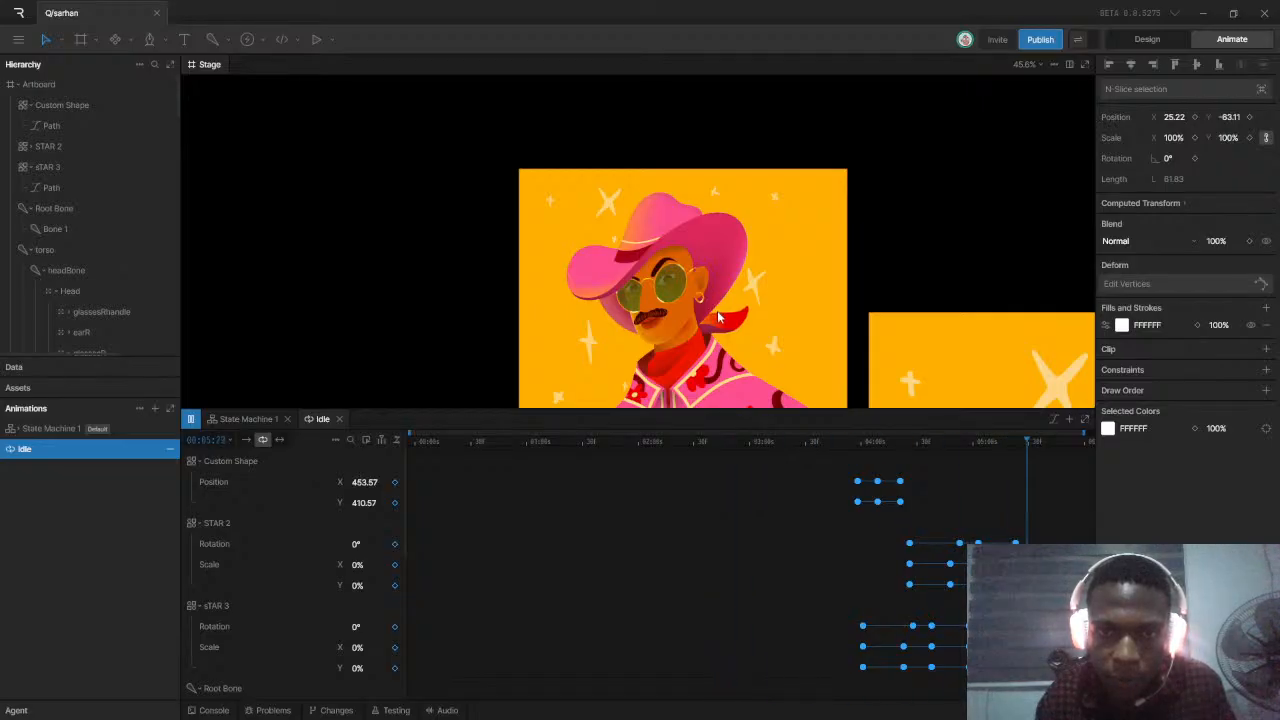
{"action": "left_click", "coordinate": [416, 443]}
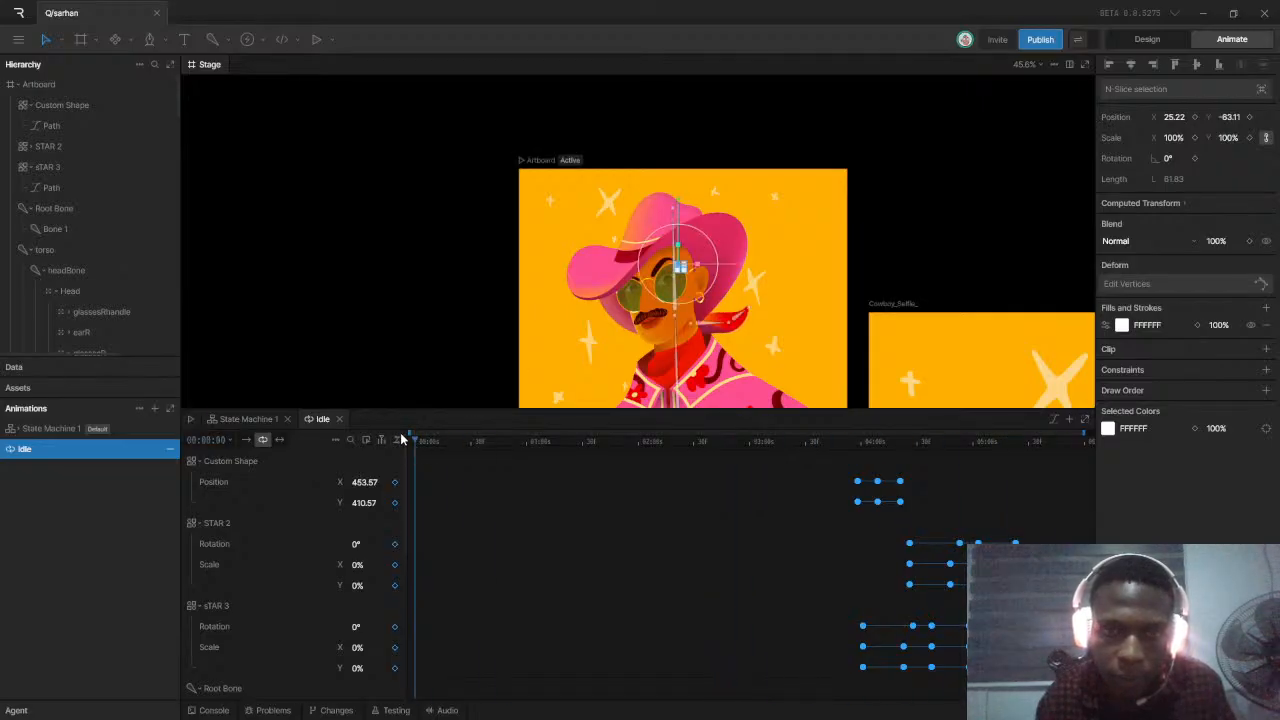
{"action": "key", "text": "space"}
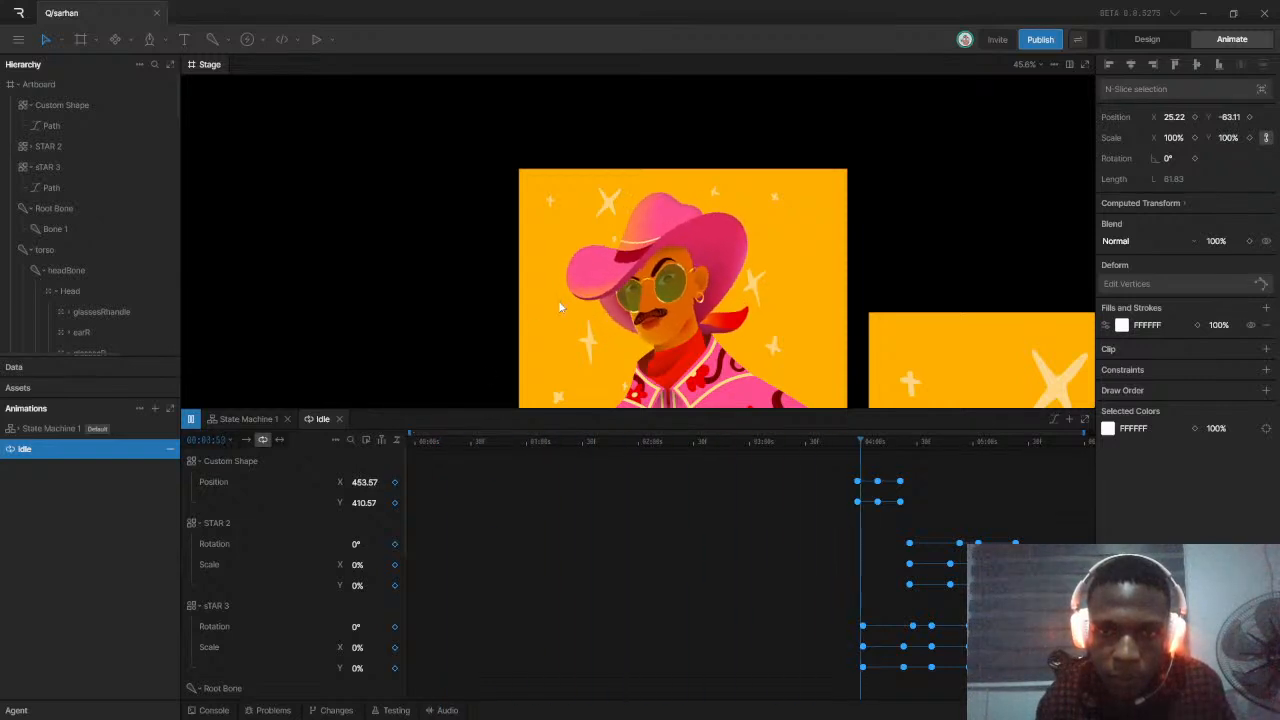
{"action": "key", "text": "space"}
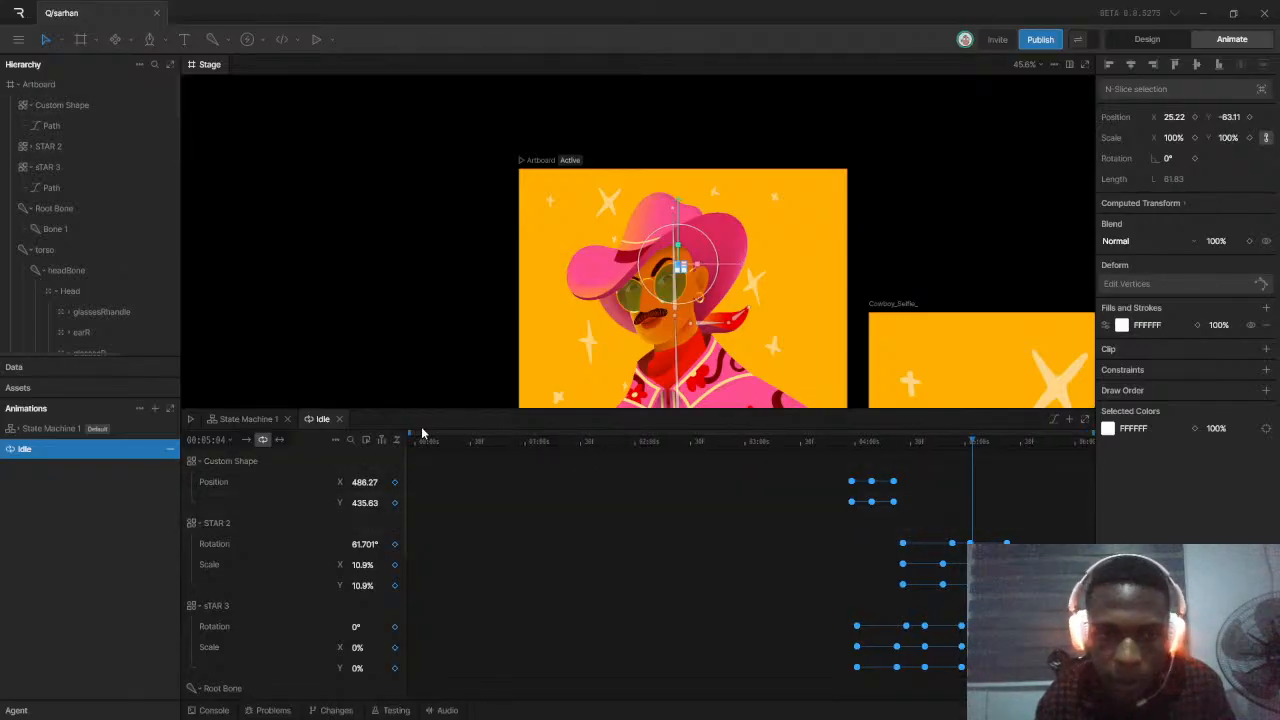
Copy the Root Bone's last two rotation keyframes in Idle and paste them starting at 00:04:01
{"action": "left_click_drag", "start_coordinate": [409, 431], "coordinate": [443, 432]}
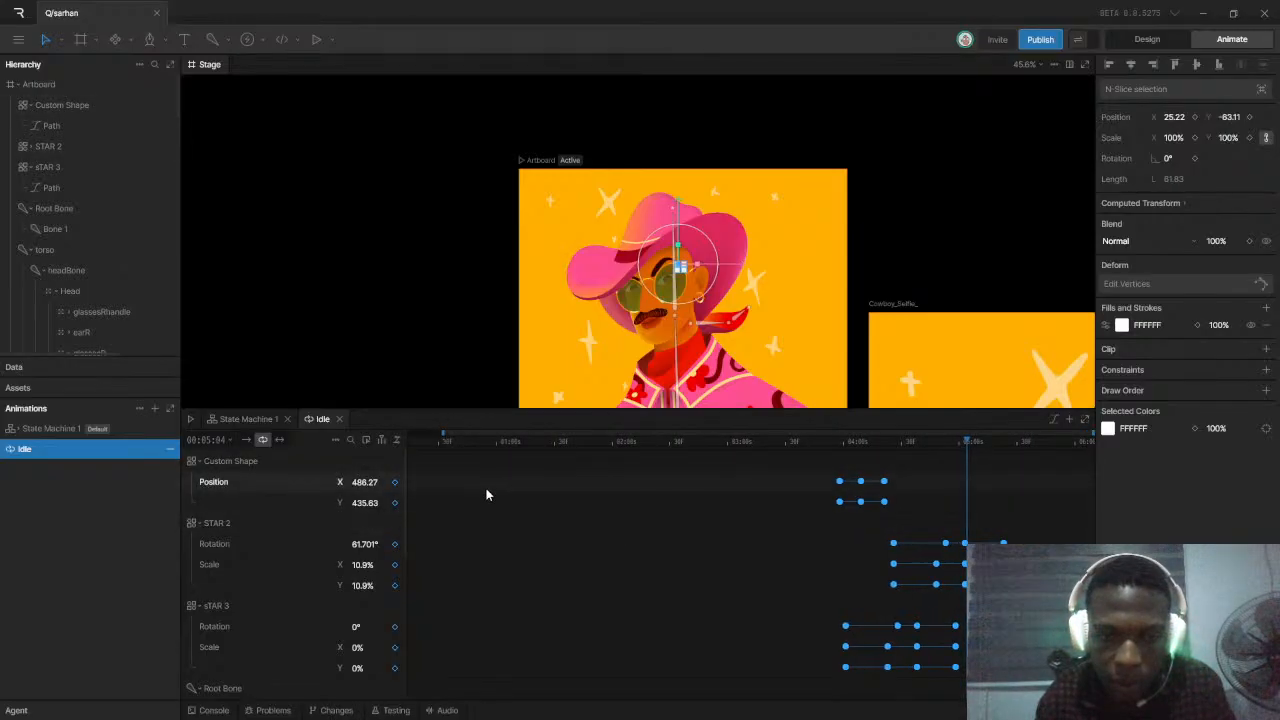
{"action": "scroll", "coordinate": [541, 531], "scroll_direction": "down", "scroll_amount": 4}
{"action": "scroll", "coordinate": [541, 533], "scroll_direction": "up", "scroll_amount": 4}
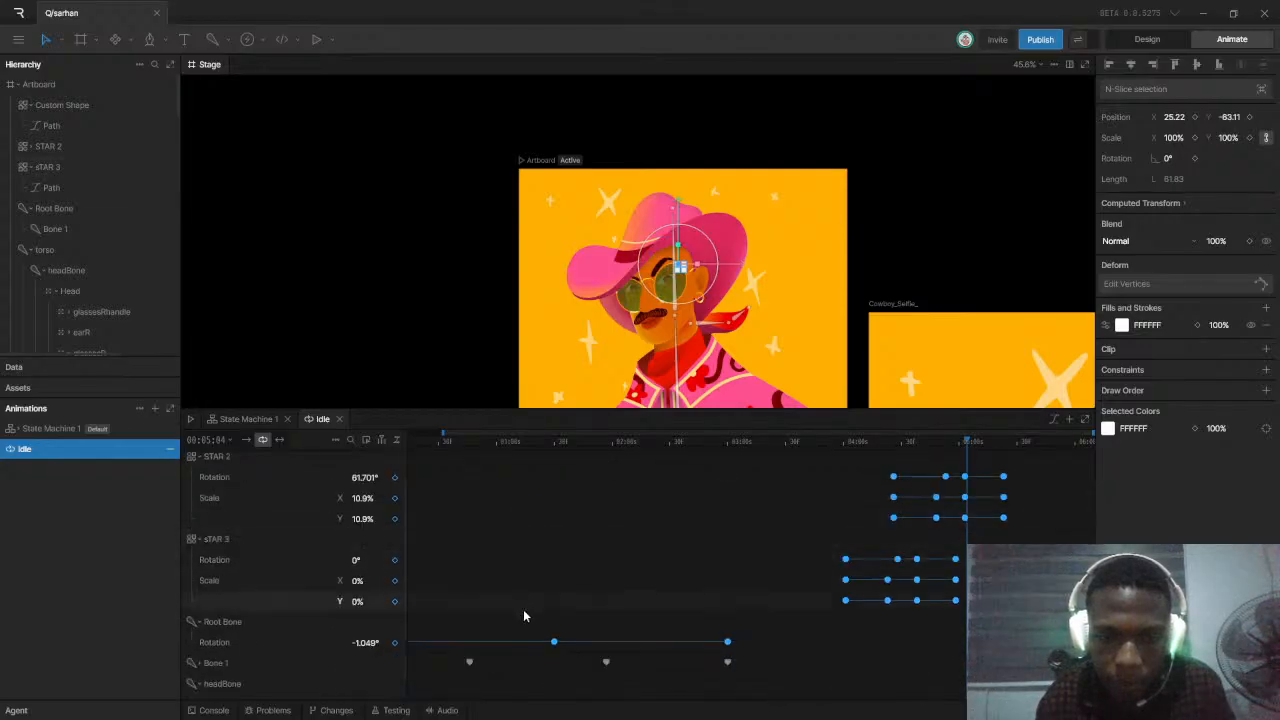
{"action": "scroll", "coordinate": [520, 600], "scroll_direction": "down", "scroll_amount": 4}
{"action": "left_click_drag", "start_coordinate": [441, 431], "coordinate": [409, 432]}
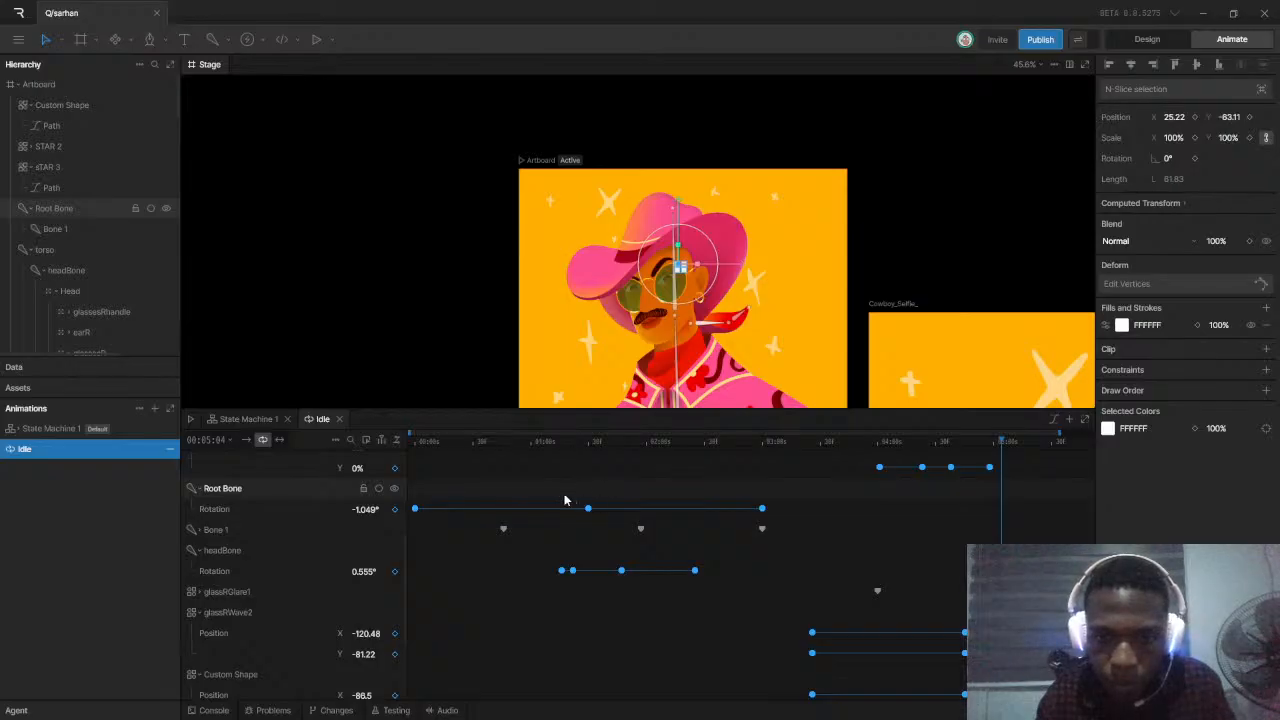
{"action": "left_click_drag", "start_coordinate": [631, 508], "coordinate": [768, 514]}
{"action": "left_click_drag", "start_coordinate": [569, 473], "coordinate": [766, 522]}
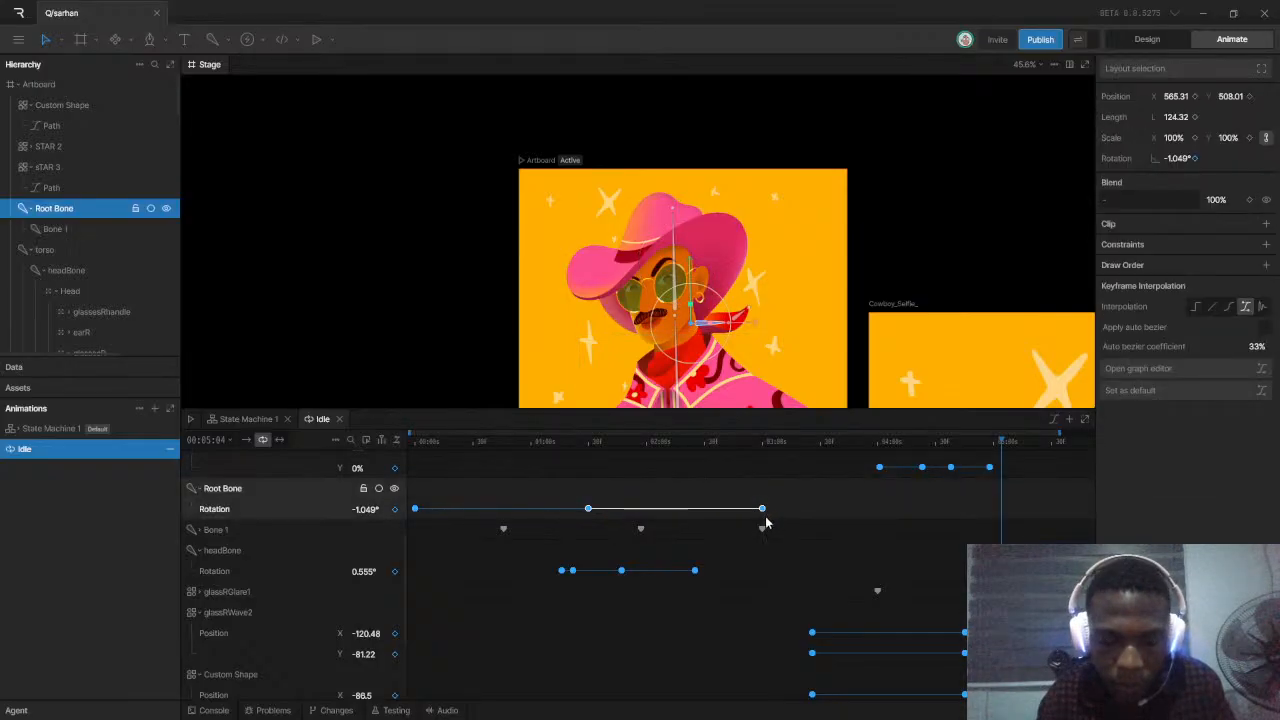
{"action": "left_click_drag", "start_coordinate": [870, 450], "coordinate": [881, 455]}
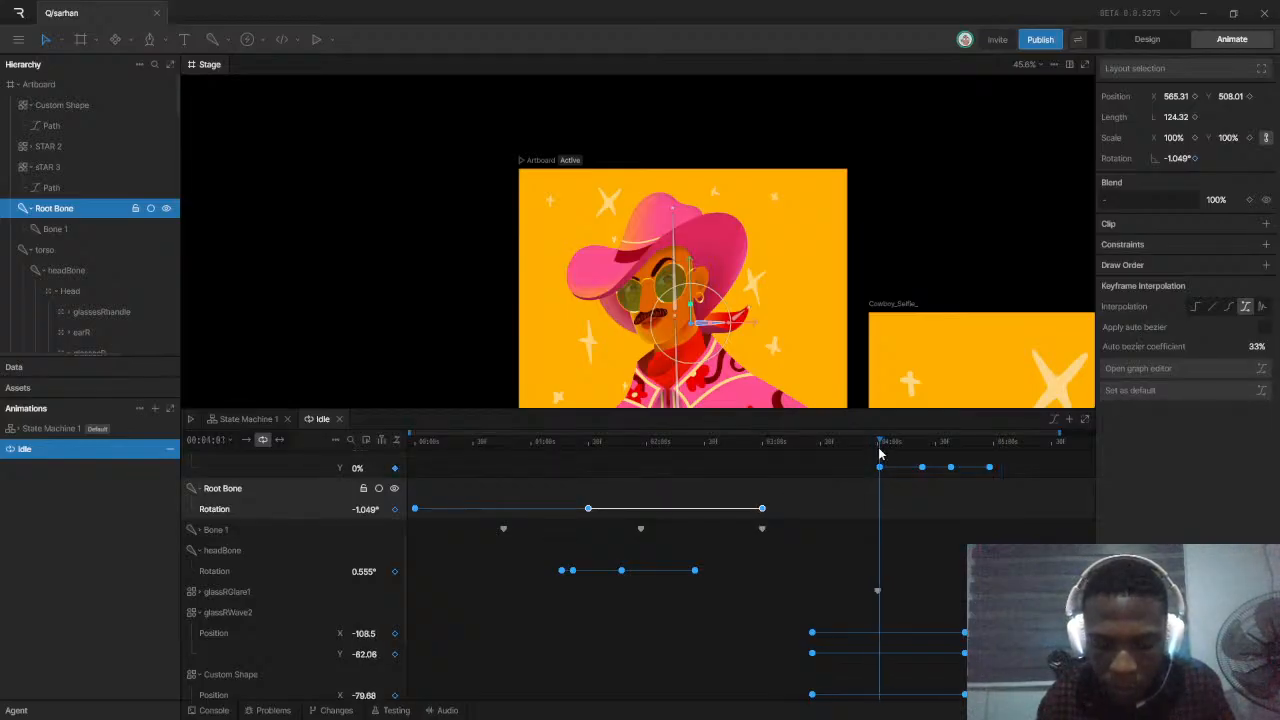
{"action": "key", "text": "ctrl+v"}
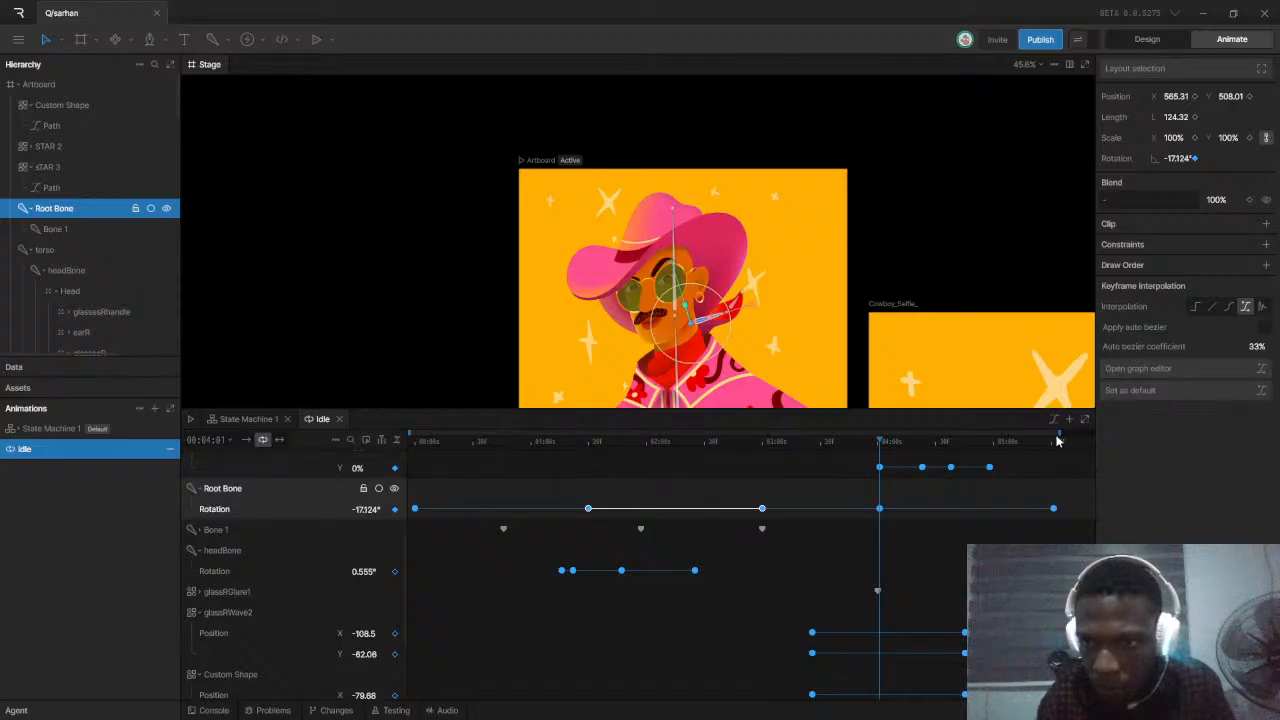
{"action": "left_click_drag", "start_coordinate": [1060, 432], "coordinate": [1112, 429]}
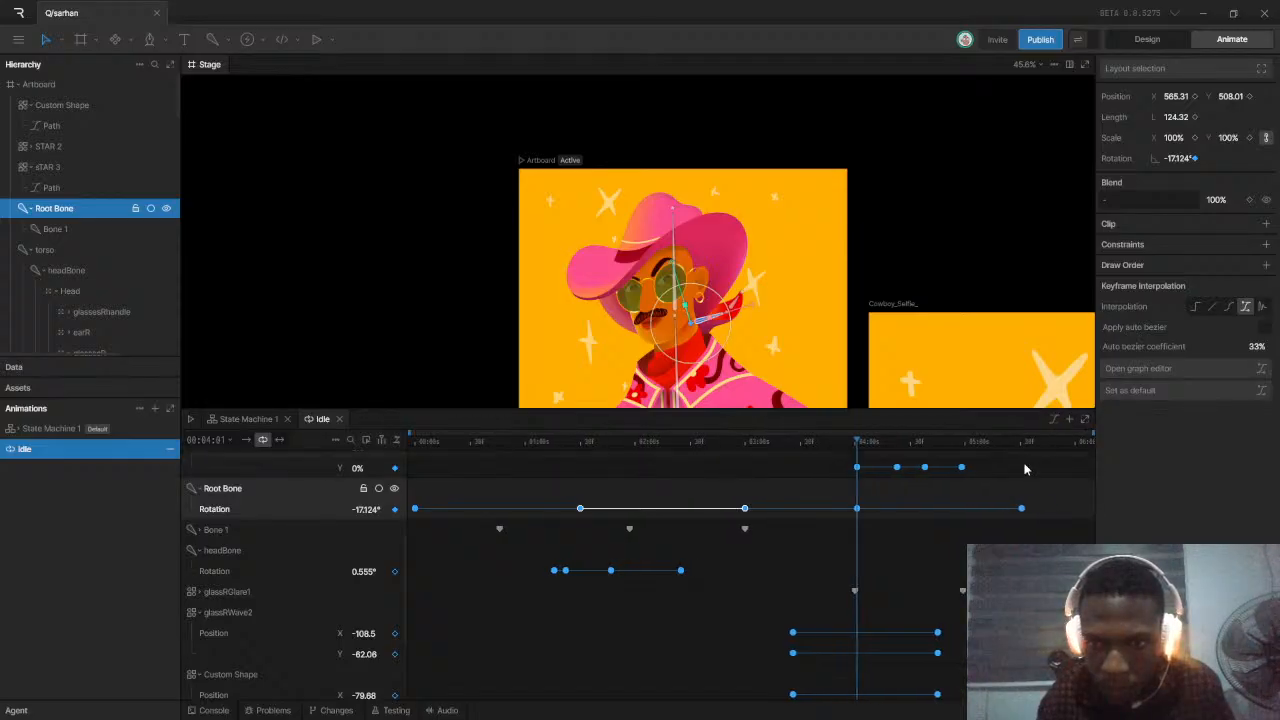
Shift the pasted Root Bone rotation keyframe near 00:04:01 slightly, and undo both the shift and the keyframe paste
{"action": "left_click_drag", "start_coordinate": [882, 514], "coordinate": [877, 511]}
{"action": "left_click", "coordinate": [1007, 491]}
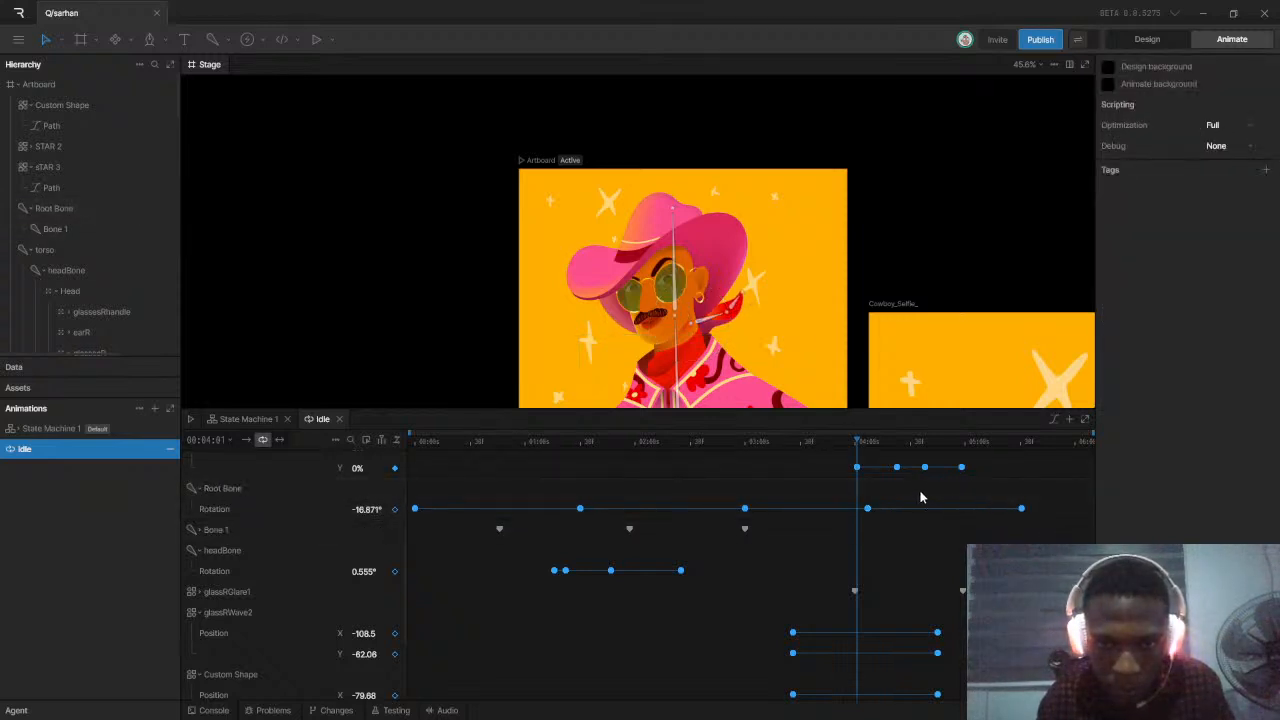
{"action": "key", "text": "ctrl+z"}
{"action": "key", "text": "ctrl+z"}
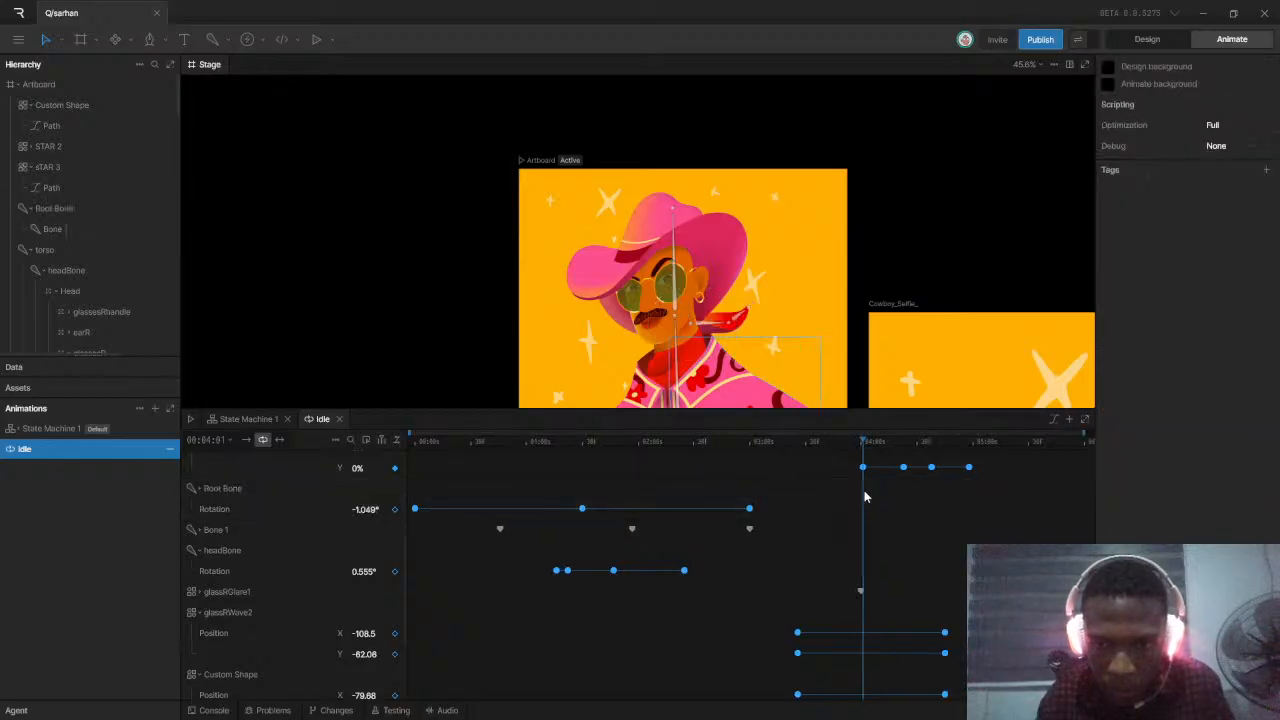
Copy all Root Bone and Bone 1 keyframes in Idle and paste them starting at 00:03:00
{"action": "scroll", "coordinate": [406, 500], "scroll_direction": "down", "scroll_amount": 3}
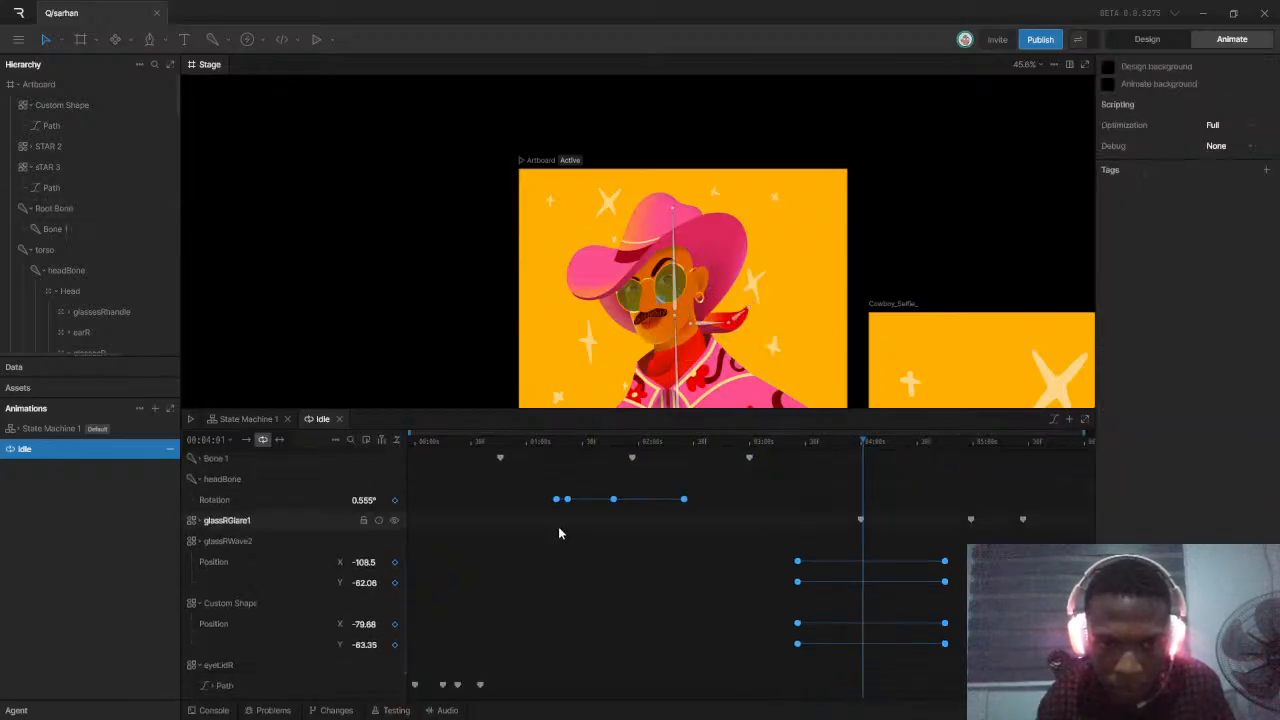
{"action": "scroll", "coordinate": [620, 538], "scroll_direction": "up", "scroll_amount": 6}
{"action": "left_click_drag", "start_coordinate": [771, 561], "coordinate": [412, 601]}
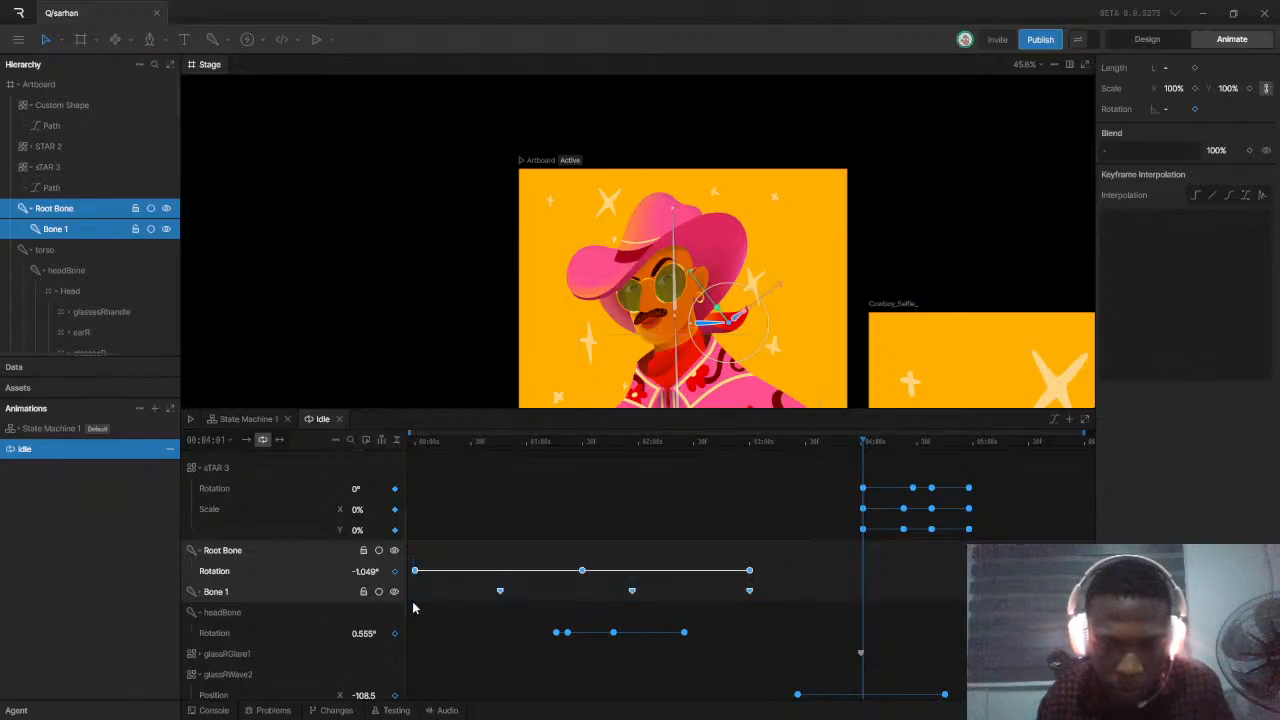
{"action": "left_click_drag", "start_coordinate": [765, 444], "coordinate": [751, 450]}
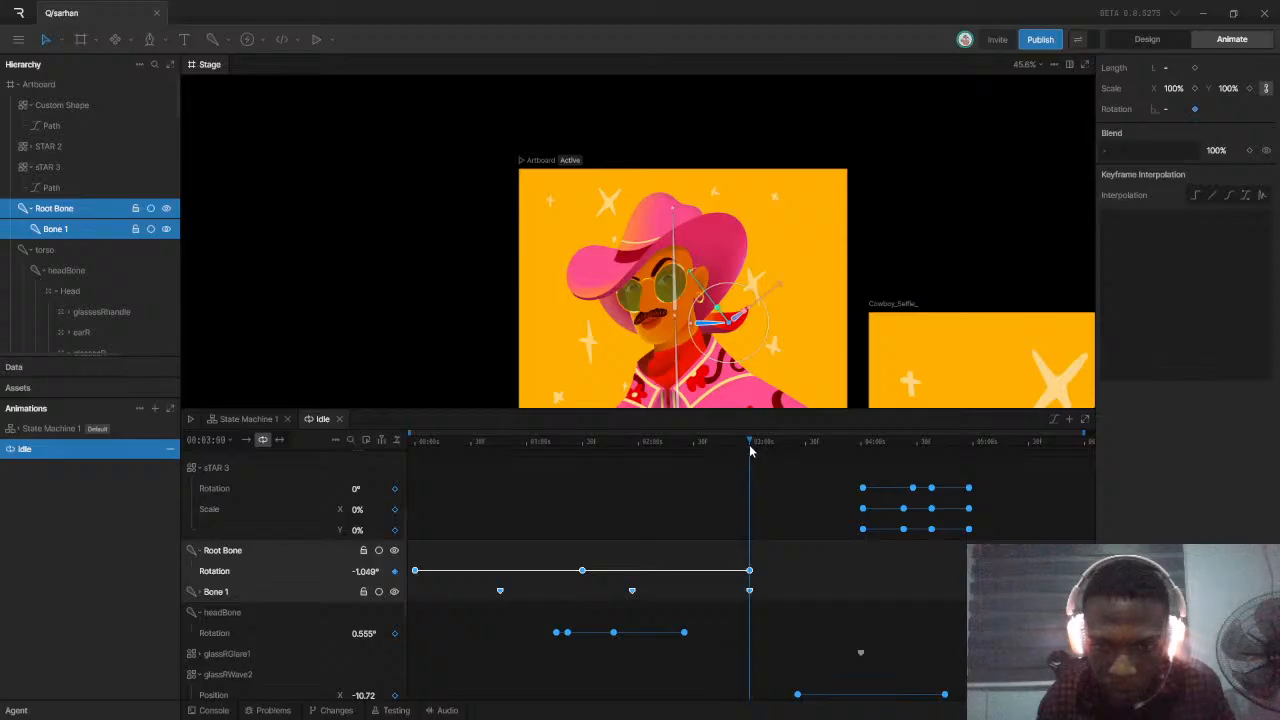
{"action": "key", "text": "ctrl+v"}
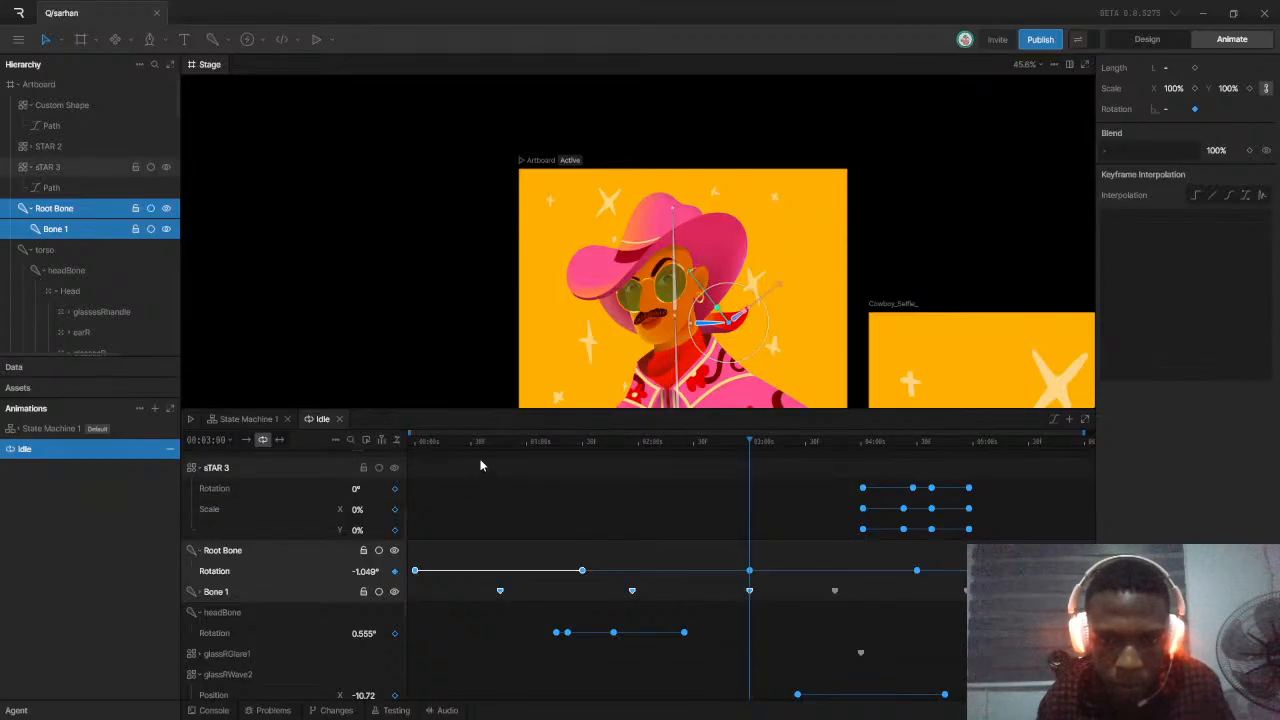
Play Idle through its loop to review the scarf motion at close-up and full-figure view, and stop it
{"action": "key", "text": "space"}
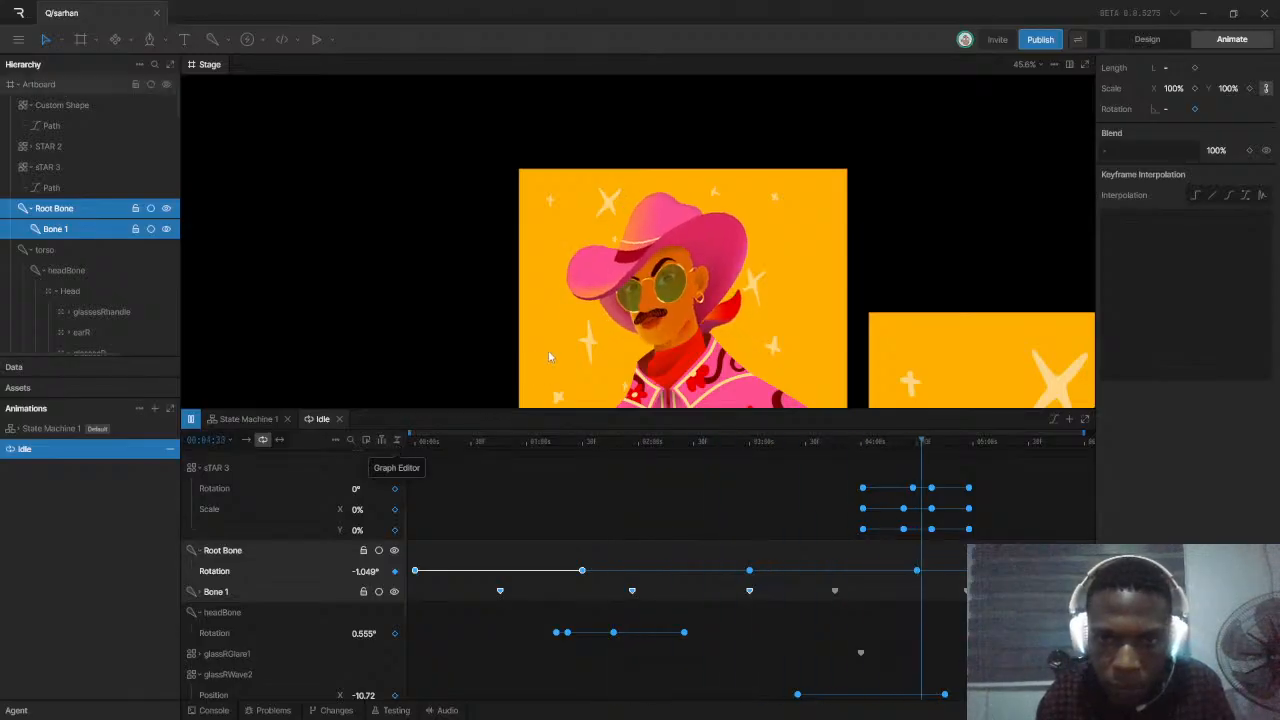
{"action": "scroll", "coordinate": [550, 359], "scroll_direction": "down", "scroll_amount": 3}
{"action": "scroll", "coordinate": [603, 352], "scroll_direction": "down", "scroll_amount": 2}
{"action": "scroll", "coordinate": [629, 370], "scroll_direction": "up", "scroll_amount": 2}
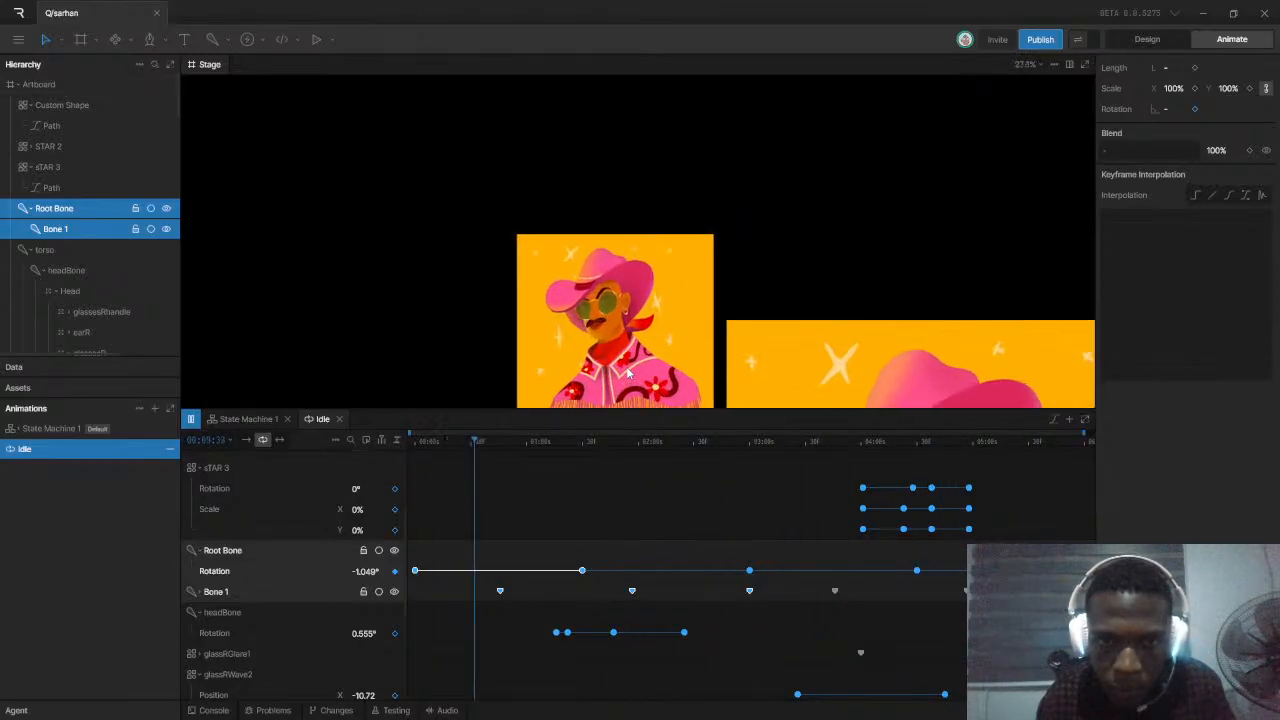
{"action": "scroll", "coordinate": [650, 288], "scroll_direction": "down", "scroll_amount": 2}
{"action": "scroll", "coordinate": [623, 304], "scroll_direction": "down", "scroll_amount": 2}
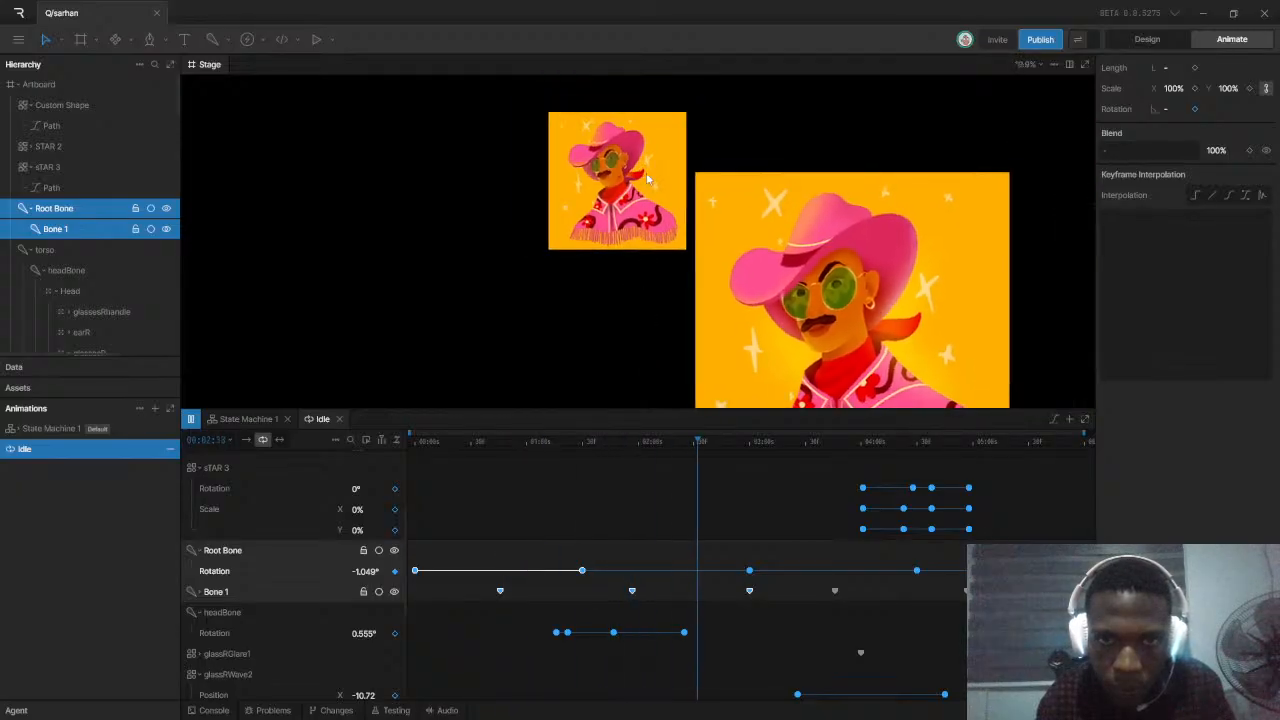
{"action": "scroll", "coordinate": [640, 172], "scroll_direction": "up", "scroll_amount": 1}
{"action": "scroll", "coordinate": [626, 190], "scroll_direction": "down", "scroll_amount": 1}
{"action": "scroll", "coordinate": [586, 123], "scroll_direction": "up", "scroll_amount": 4}
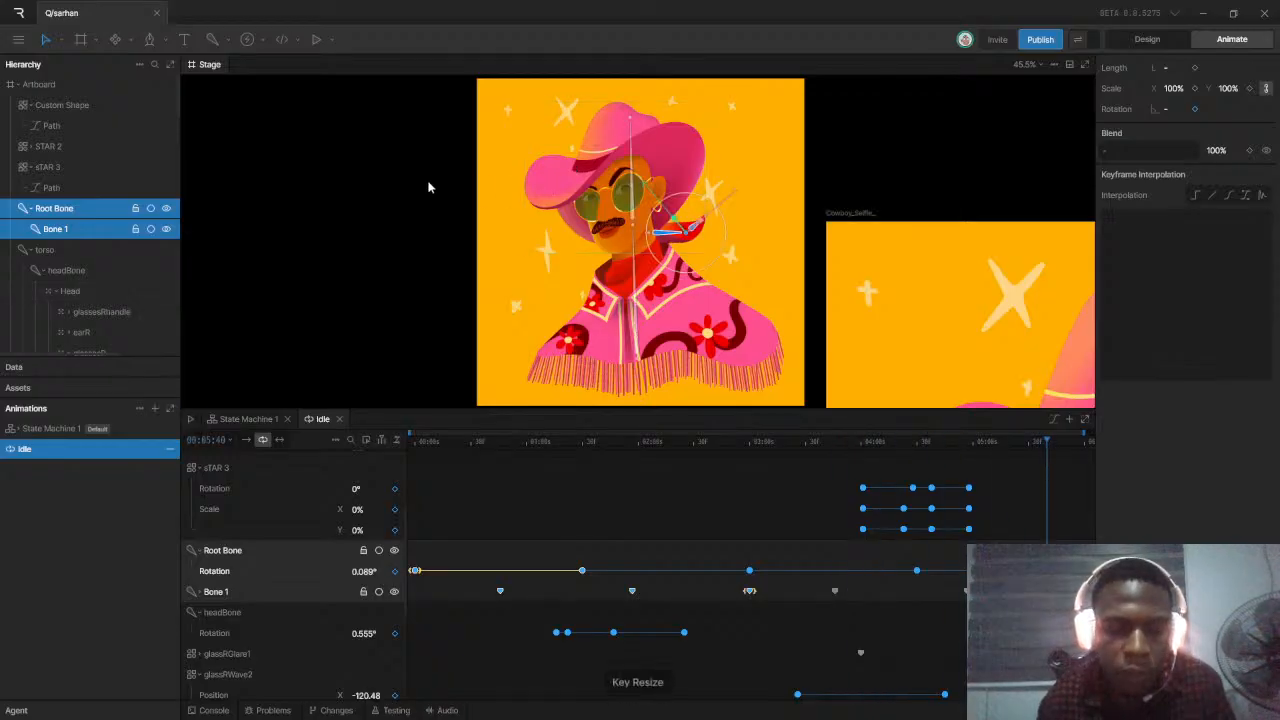
Switch to Chrome to study the reference cowboy animation in the LinkedIn post, and return to Rive
{"action": "key", "text": "alt+Tab"}
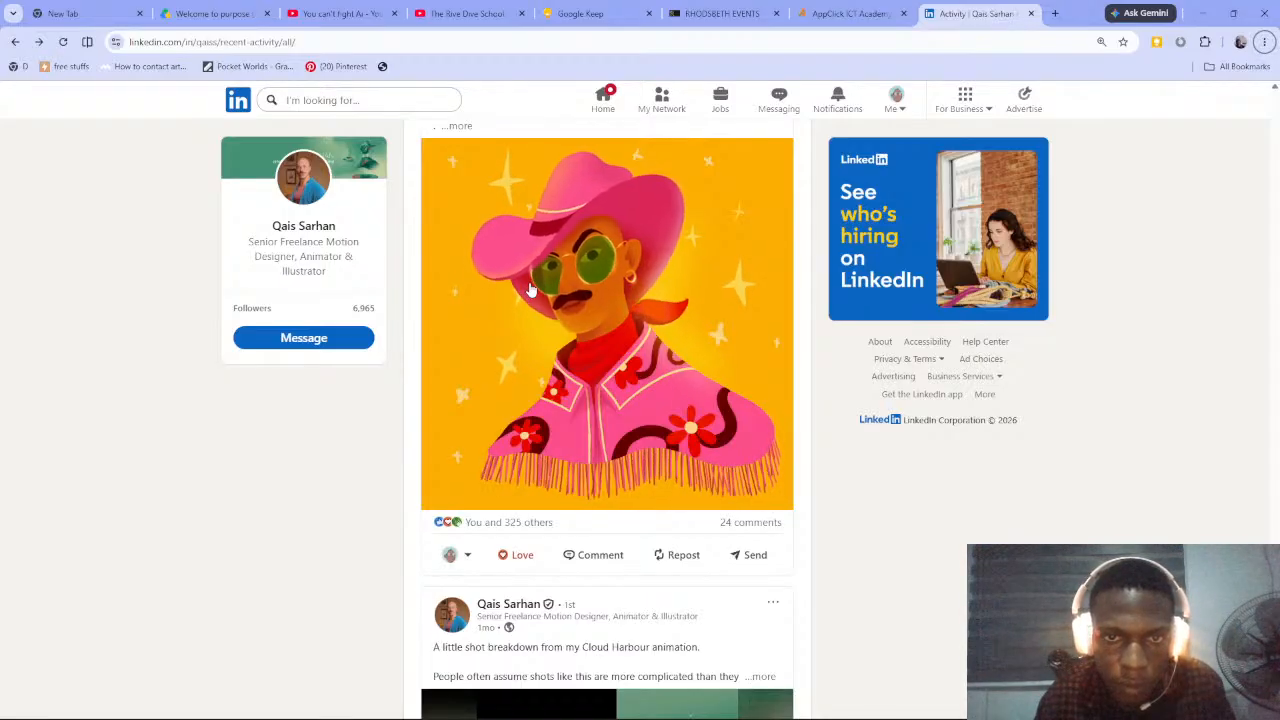
{"action": "key", "text": "alt+f"}
{"action": "left_click", "coordinate": [357, 420]}
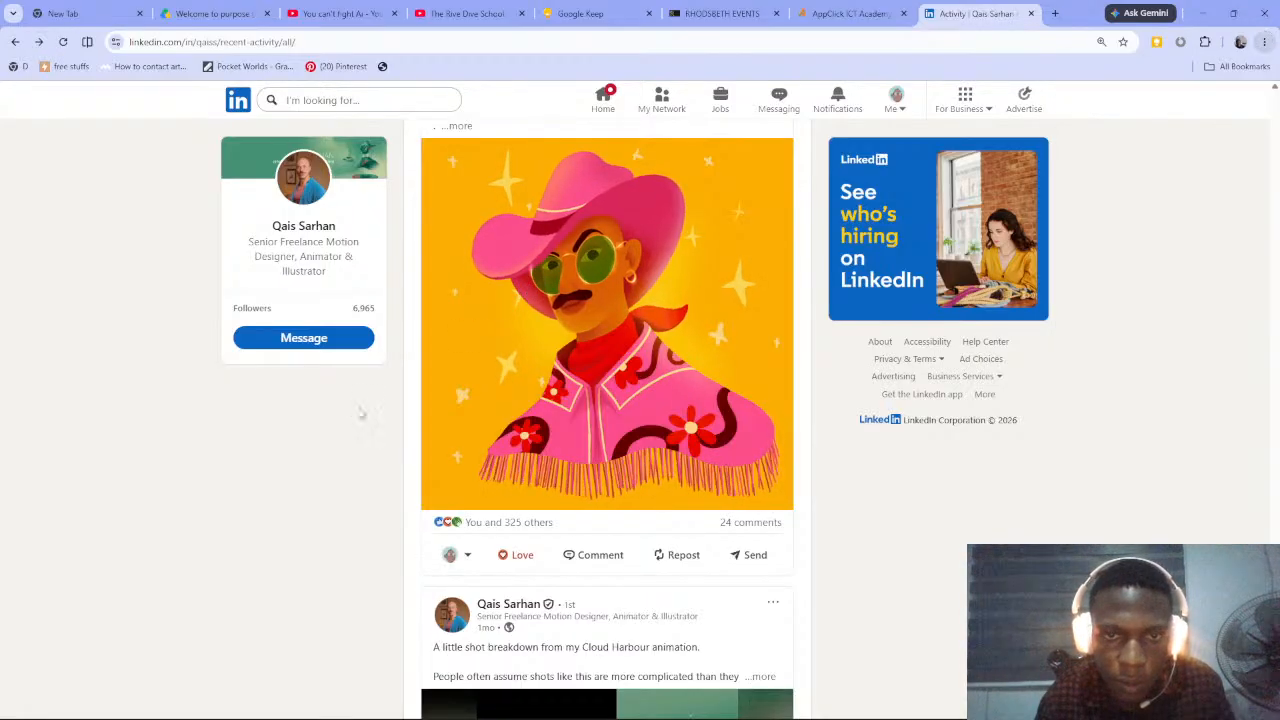
{"action": "key", "text": "alt+Tab"}
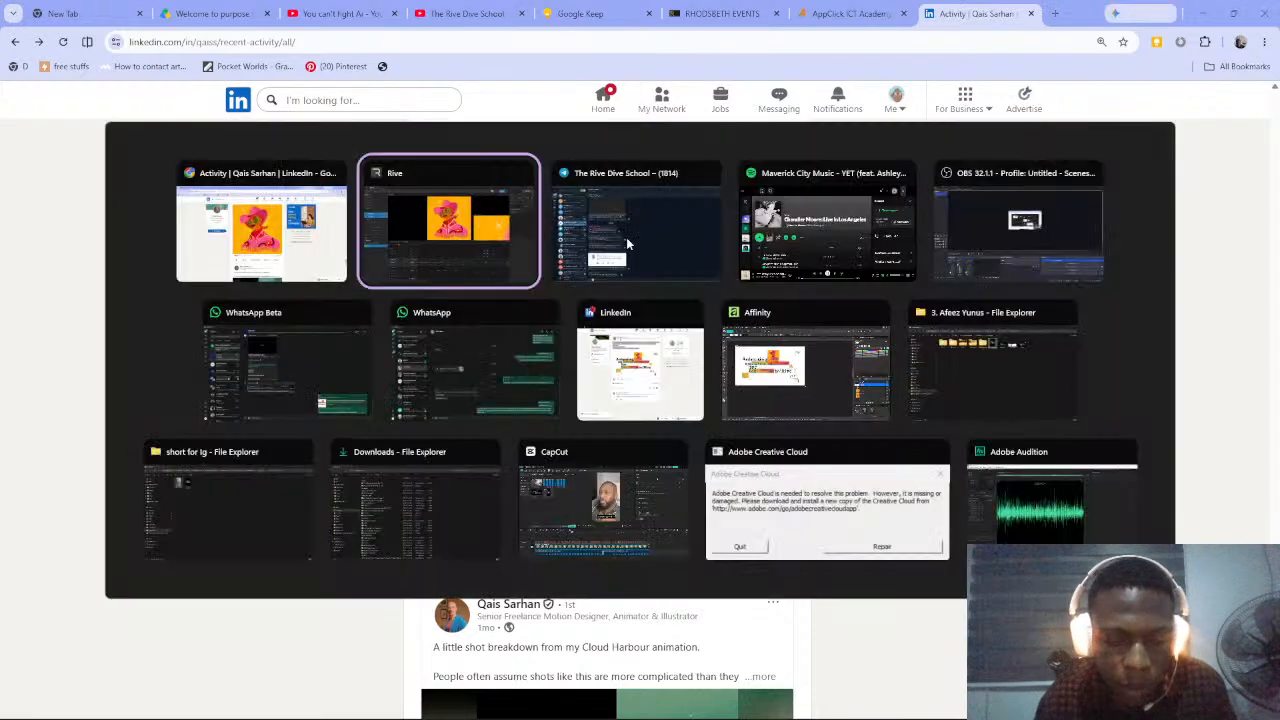
Switch to Design mode and inspect the star sparkles on the lower rim of the lens nearest the ear
{"action": "scroll", "coordinate": [672, 211], "scroll_direction": "up", "scroll_amount": 3}
{"action": "scroll", "coordinate": [671, 211], "scroll_direction": "down", "scroll_amount": 4}
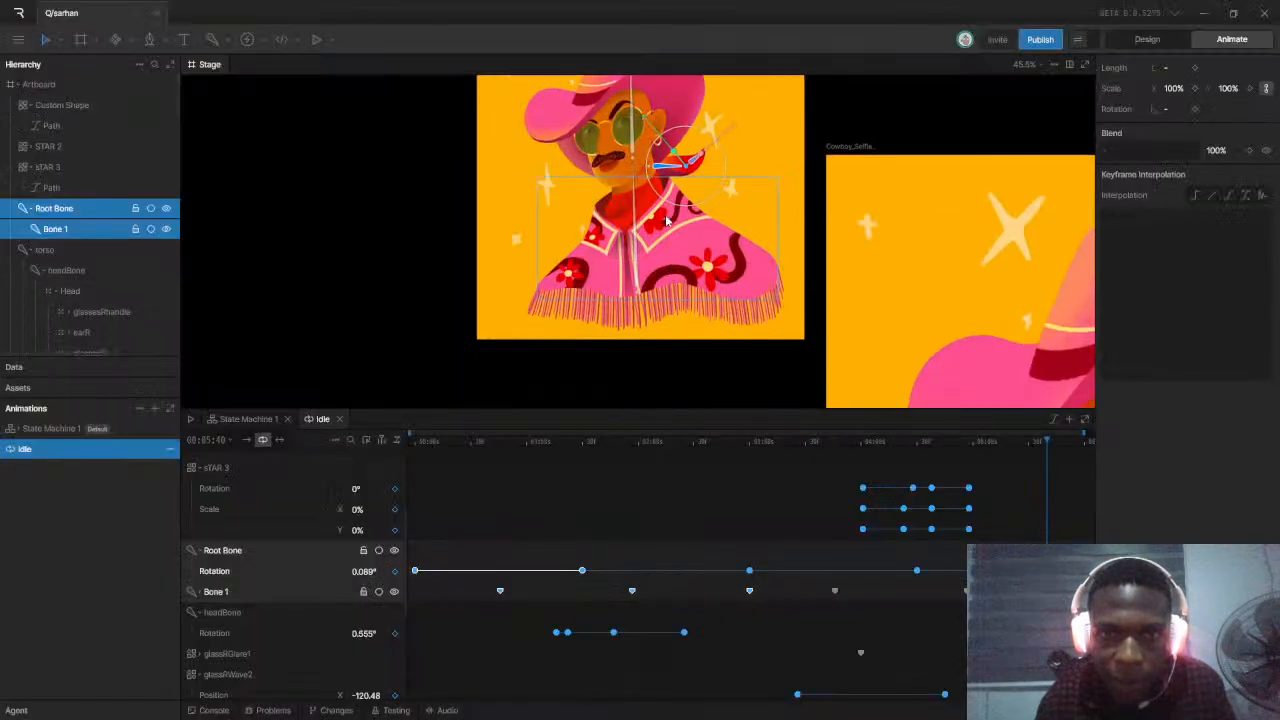
{"action": "scroll", "coordinate": [662, 181], "scroll_direction": "down", "scroll_amount": 1}
{"action": "scroll", "coordinate": [641, 120], "scroll_direction": "up", "scroll_amount": 6}
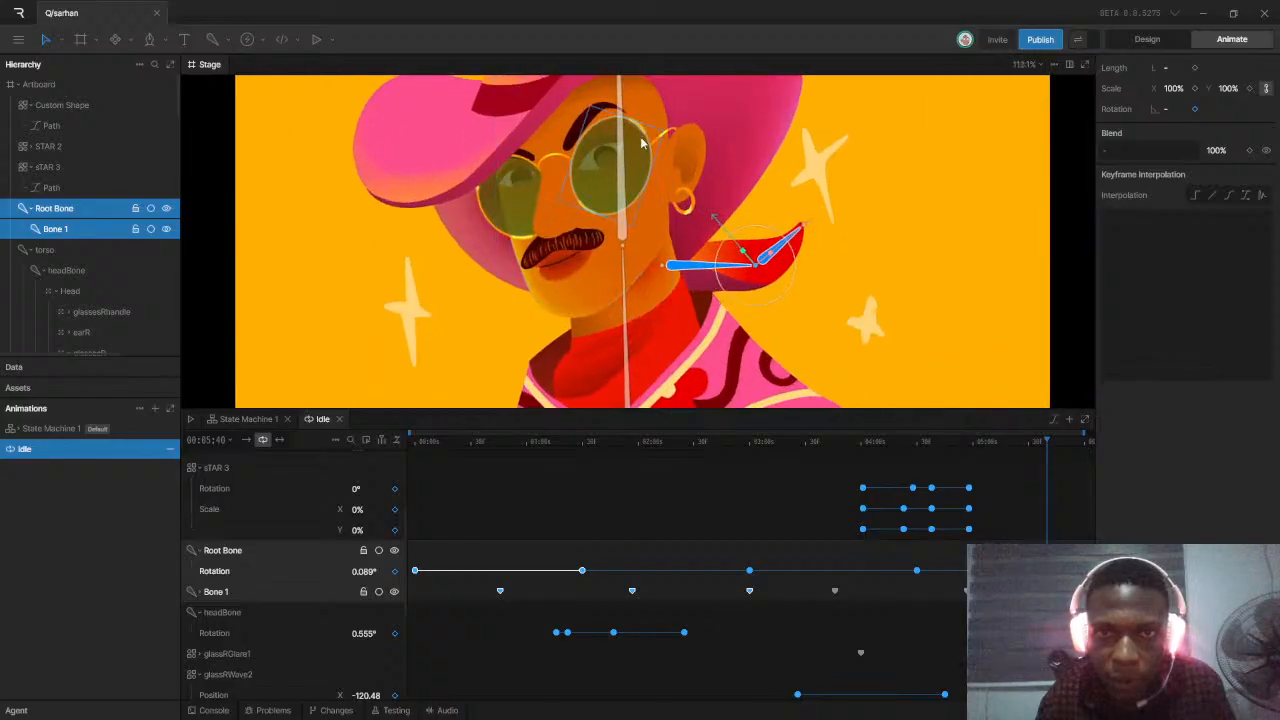
{"action": "left_click", "coordinate": [1147, 39]}
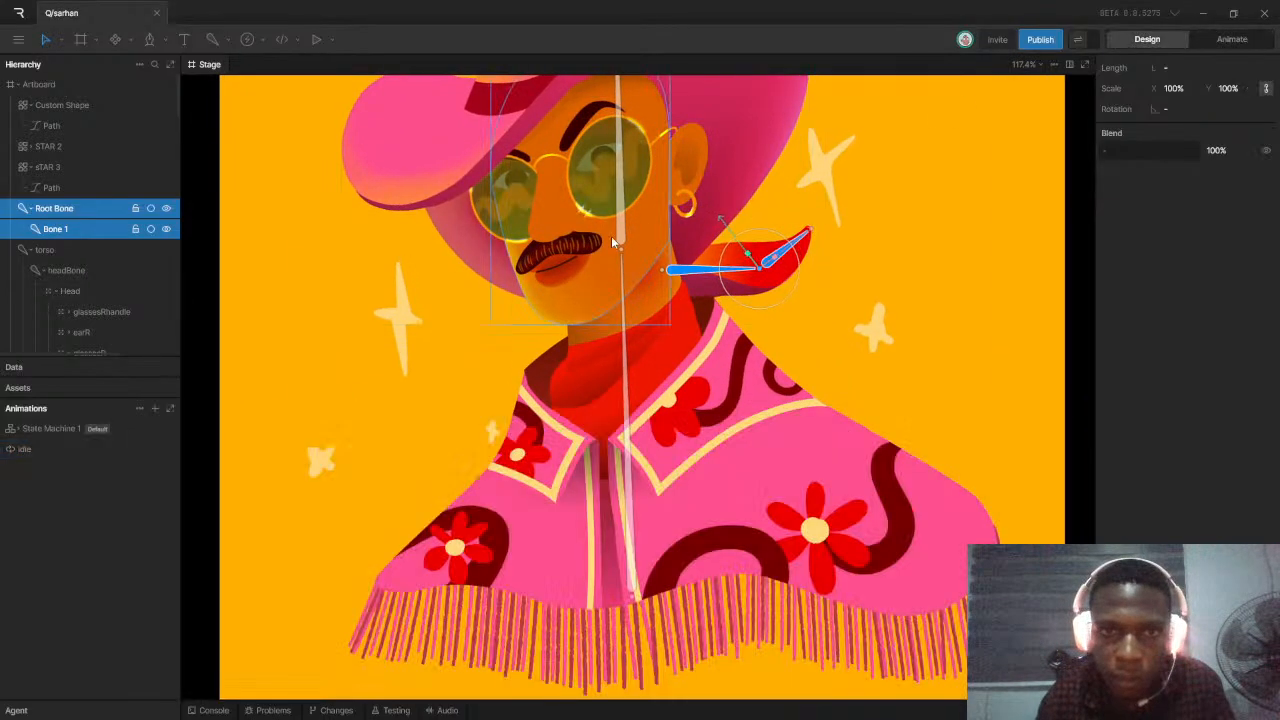
{"action": "scroll", "coordinate": [573, 243], "scroll_direction": "down", "scroll_amount": 1}
{"action": "scroll", "coordinate": [573, 243], "scroll_direction": "up", "scroll_amount": 3}
{"action": "scroll", "coordinate": [570, 240], "scroll_direction": "up", "scroll_amount": 2}
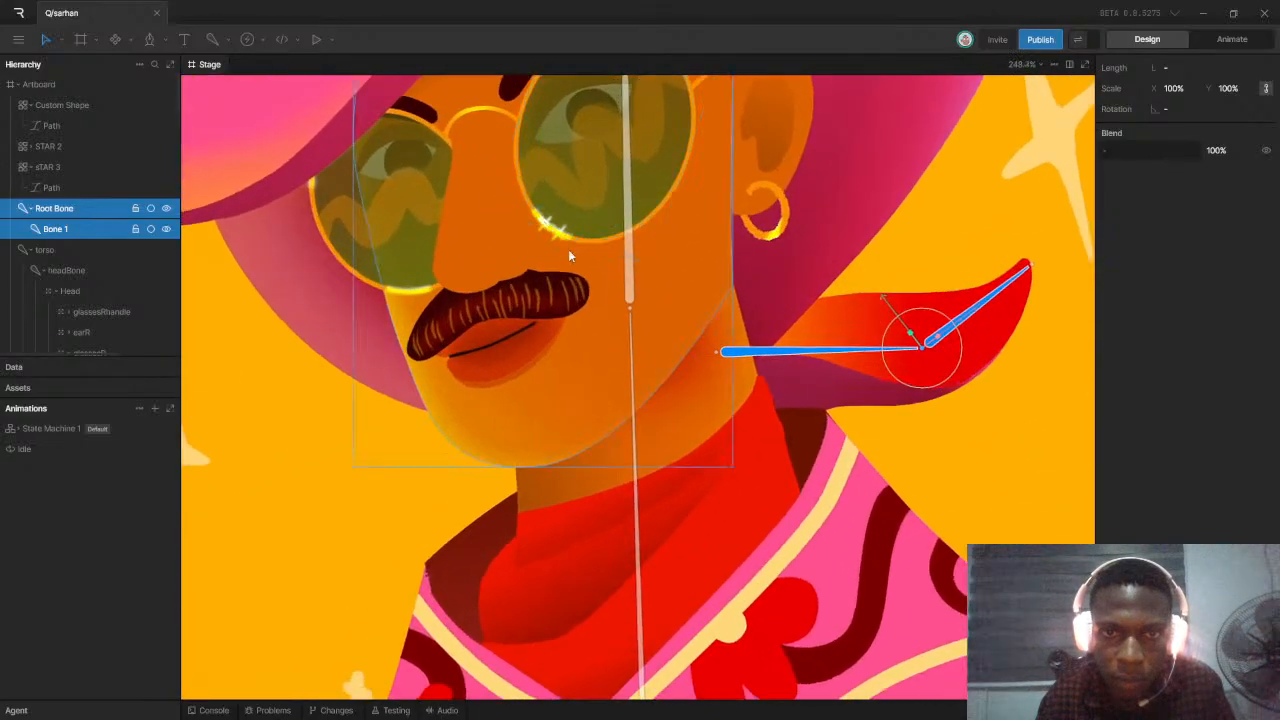
{"action": "scroll", "coordinate": [570, 240], "scroll_direction": "down", "scroll_amount": 2}
{"action": "scroll", "coordinate": [684, 128], "scroll_direction": "up", "scroll_amount": 2}
{"action": "scroll", "coordinate": [684, 128], "scroll_direction": "up", "scroll_amount": 3}
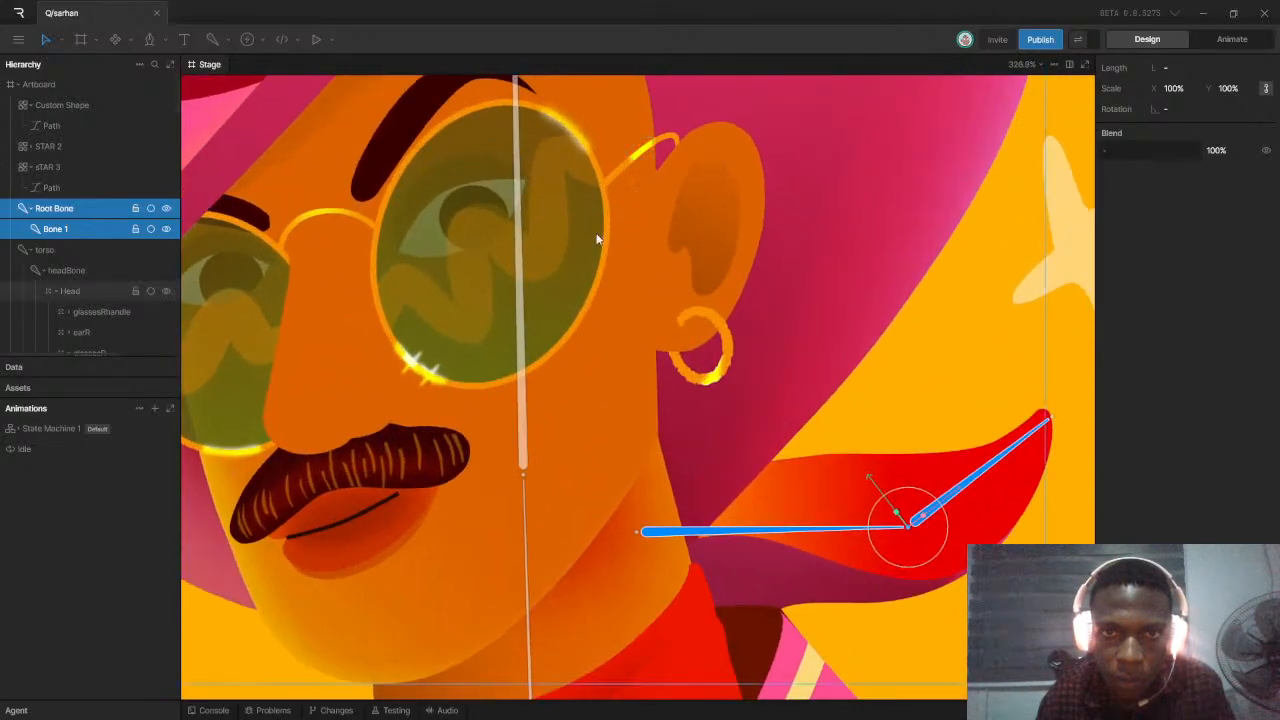
Select the two small sparkles STAR 2 and sTAR 3 on the lens's lower rim, leaving out the Custom Shape
{"action": "left_click", "coordinate": [426, 380]}
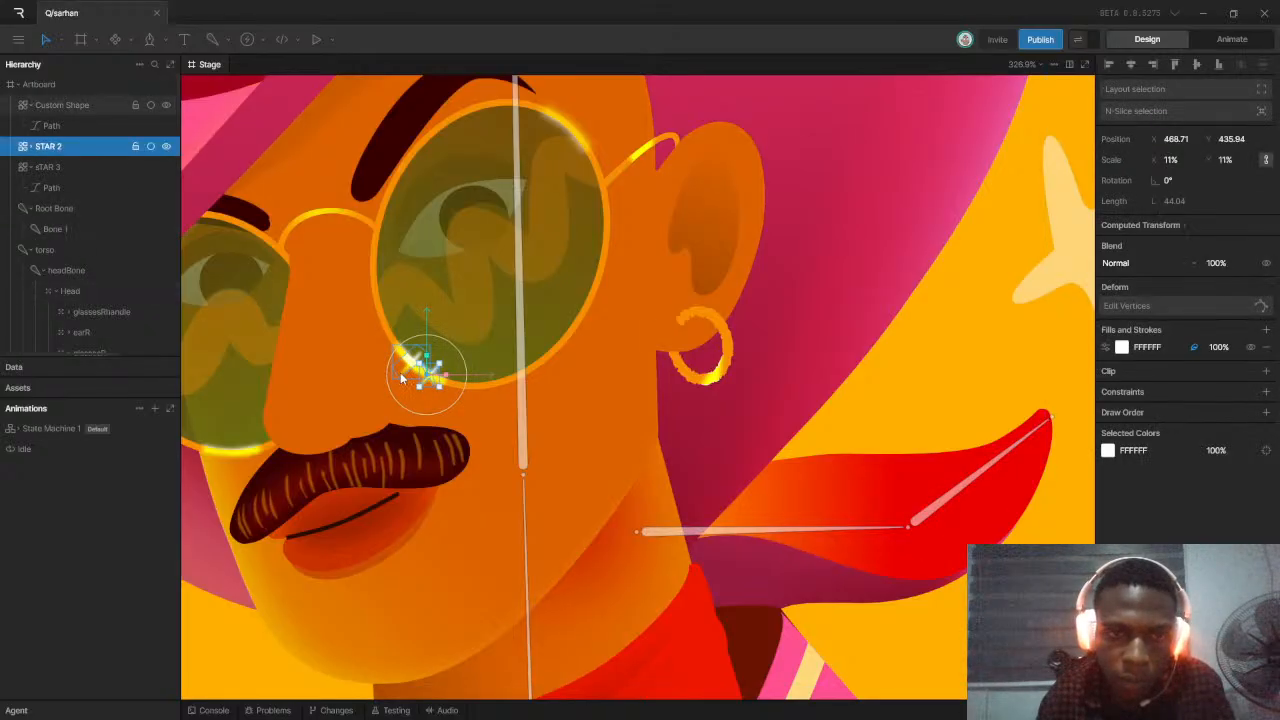
{"action": "left_click", "coordinate": [398, 372], "text": "shift"}
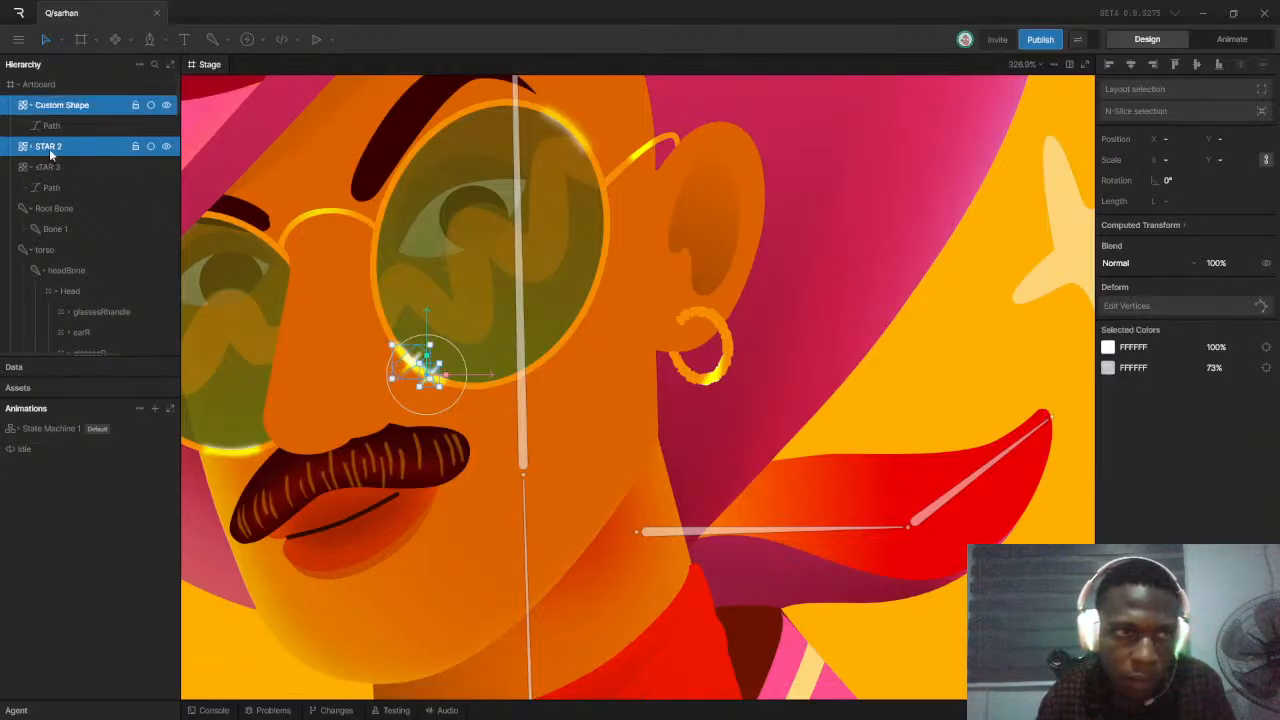
{"action": "left_click", "coordinate": [598, 416]}
{"action": "scroll", "coordinate": [392, 362], "scroll_direction": "up", "scroll_amount": 3}
{"action": "left_click", "coordinate": [408, 383]}
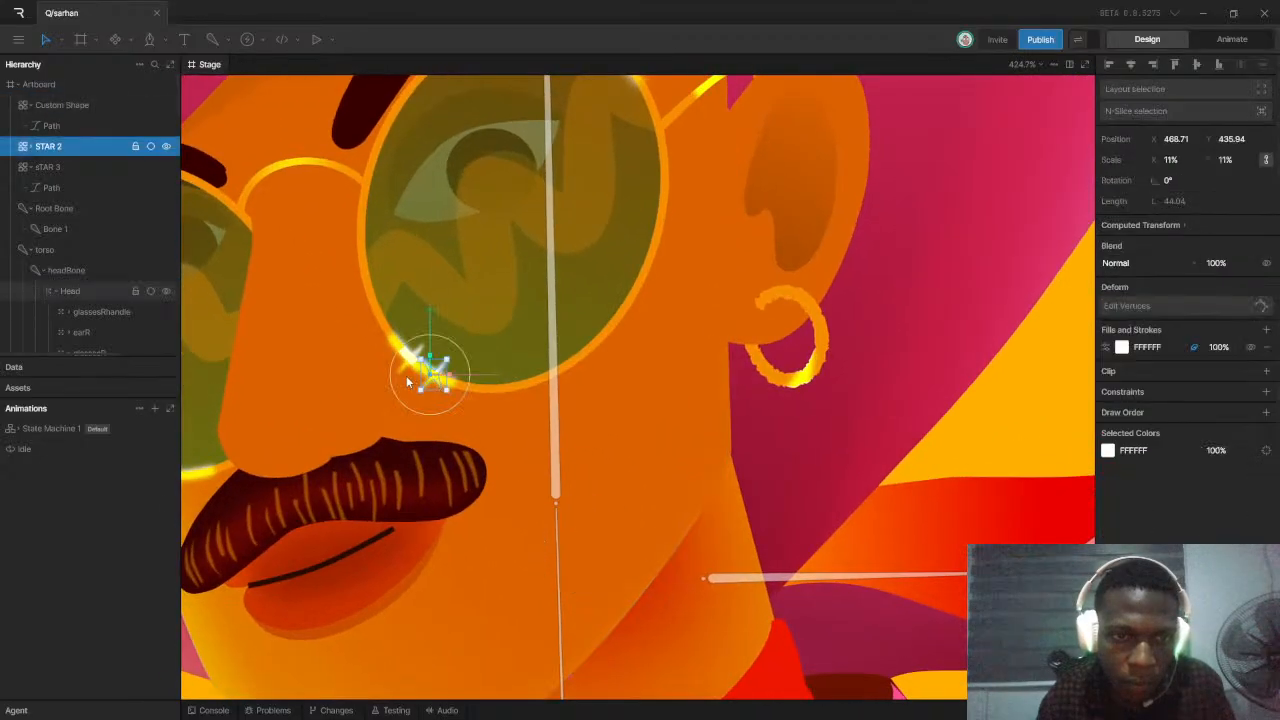
{"action": "scroll", "coordinate": [398, 374], "scroll_direction": "up", "scroll_amount": 5}
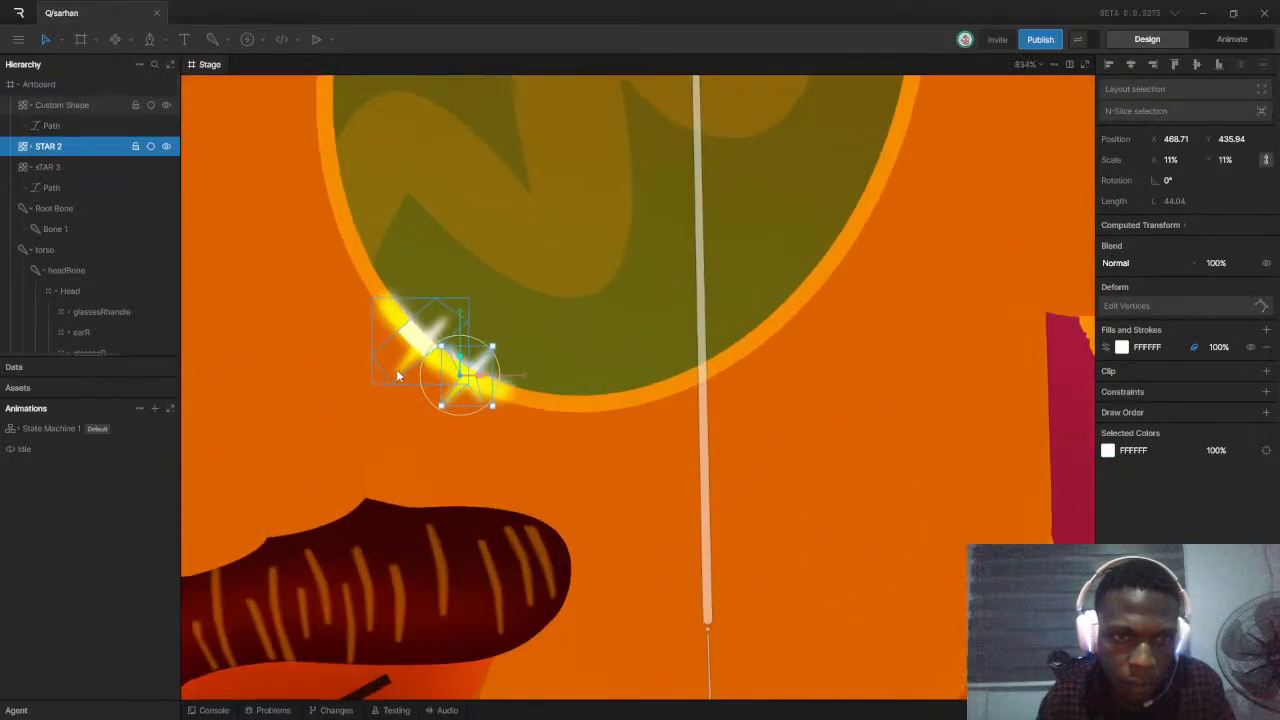
{"action": "left_click", "coordinate": [44, 170], "text": "shift"}
Duplicate the two selected stars and move the copies up to the glasses handle beside the ear
{"action": "scroll", "coordinate": [73, 200], "scroll_direction": "down", "scroll_amount": 5}
{"action": "scroll", "coordinate": [480, 372], "scroll_direction": "down", "scroll_amount": 8}
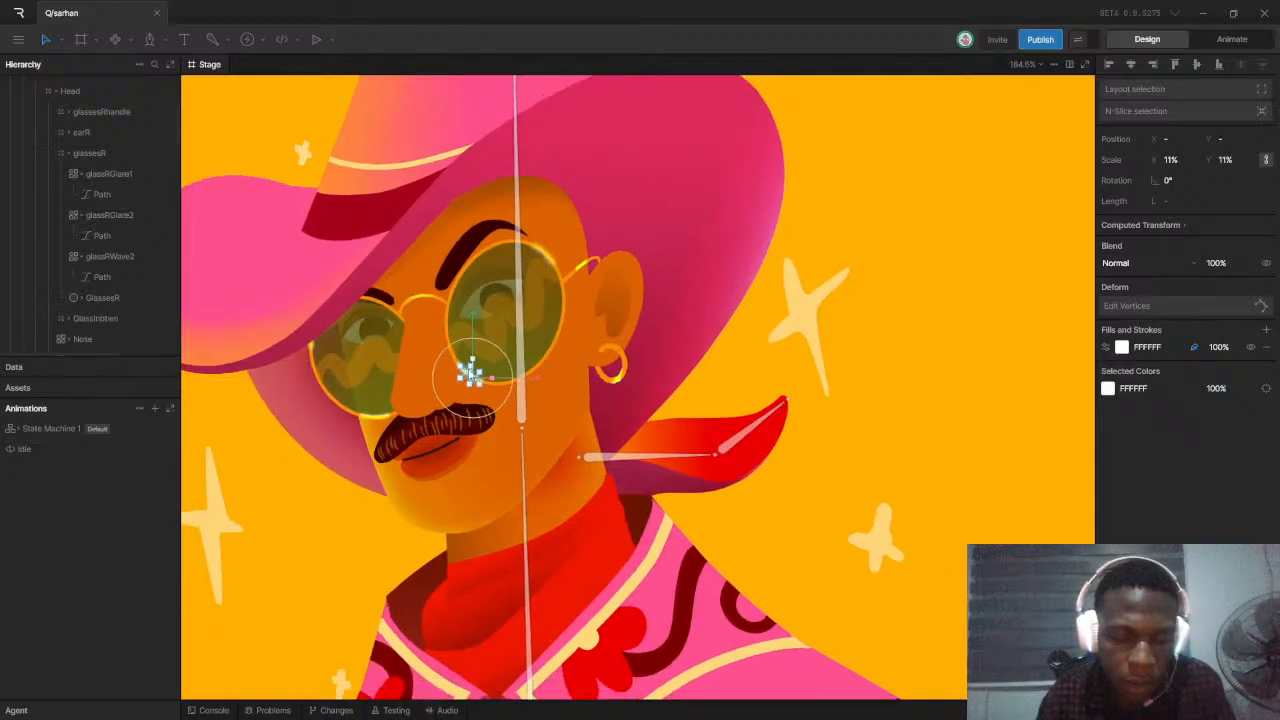
{"action": "scroll", "coordinate": [90, 250], "scroll_direction": "up", "scroll_amount": 1}
{"action": "scroll", "coordinate": [482, 334], "scroll_direction": "up", "scroll_amount": 2}
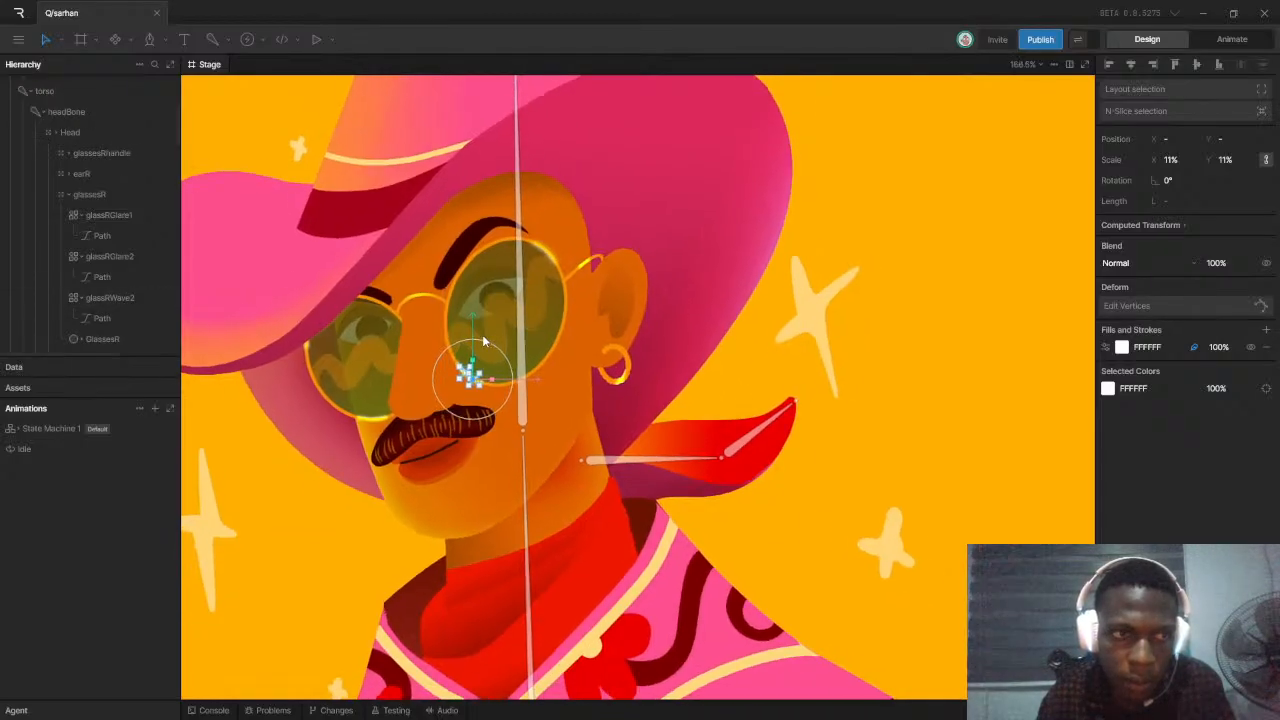
{"action": "scroll", "coordinate": [470, 475], "scroll_direction": "up", "scroll_amount": 4}
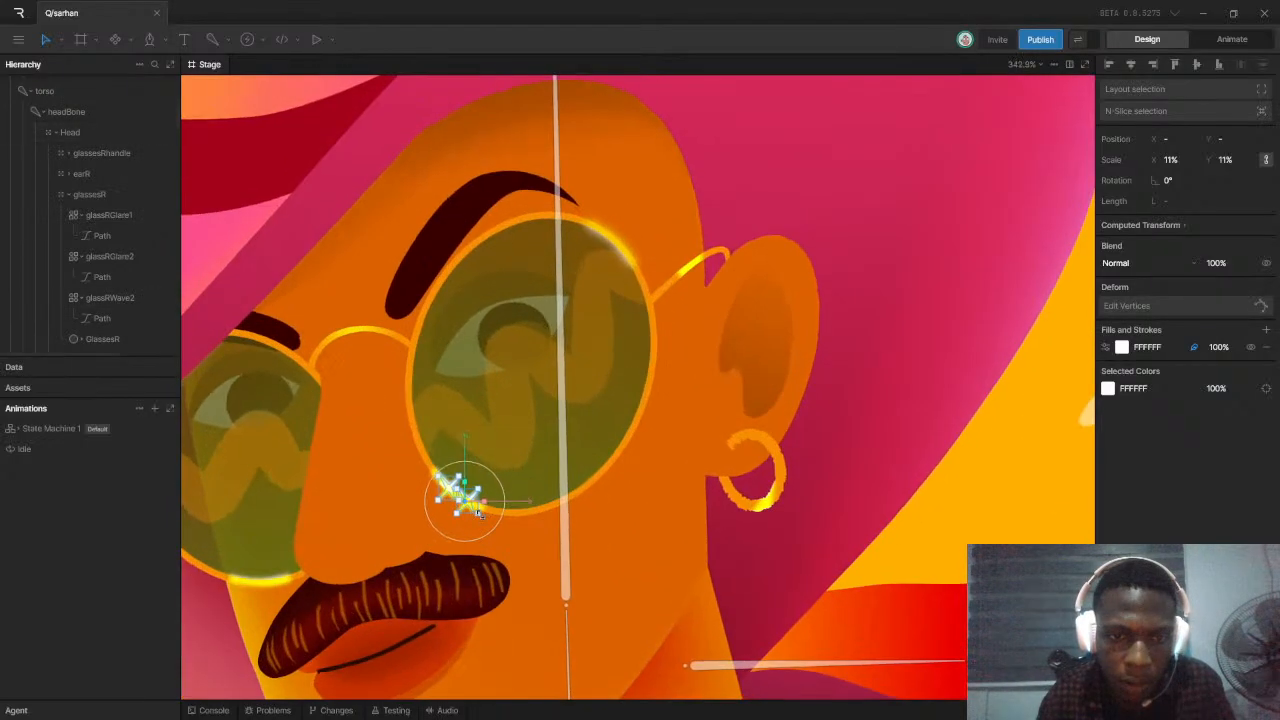
{"action": "scroll", "coordinate": [476, 512], "scroll_direction": "down", "scroll_amount": 4}
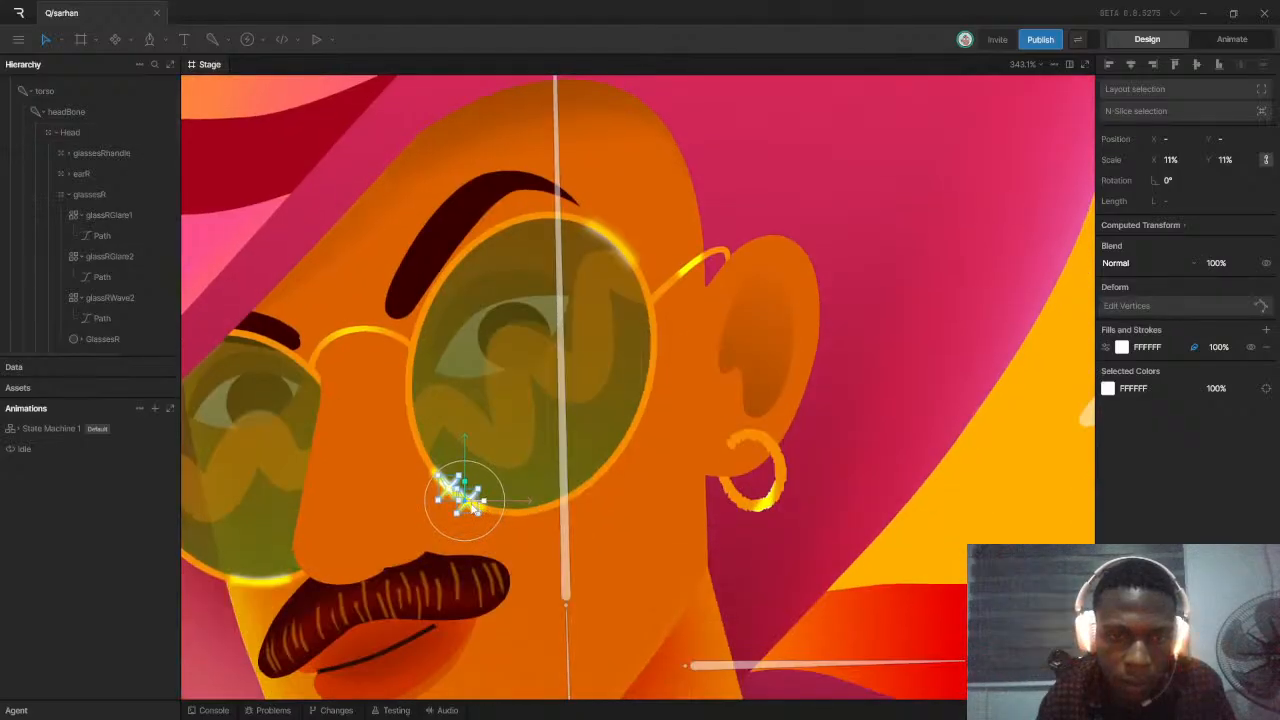
{"action": "left_click_drag", "start_coordinate": [481, 501], "coordinate": [495, 484]}
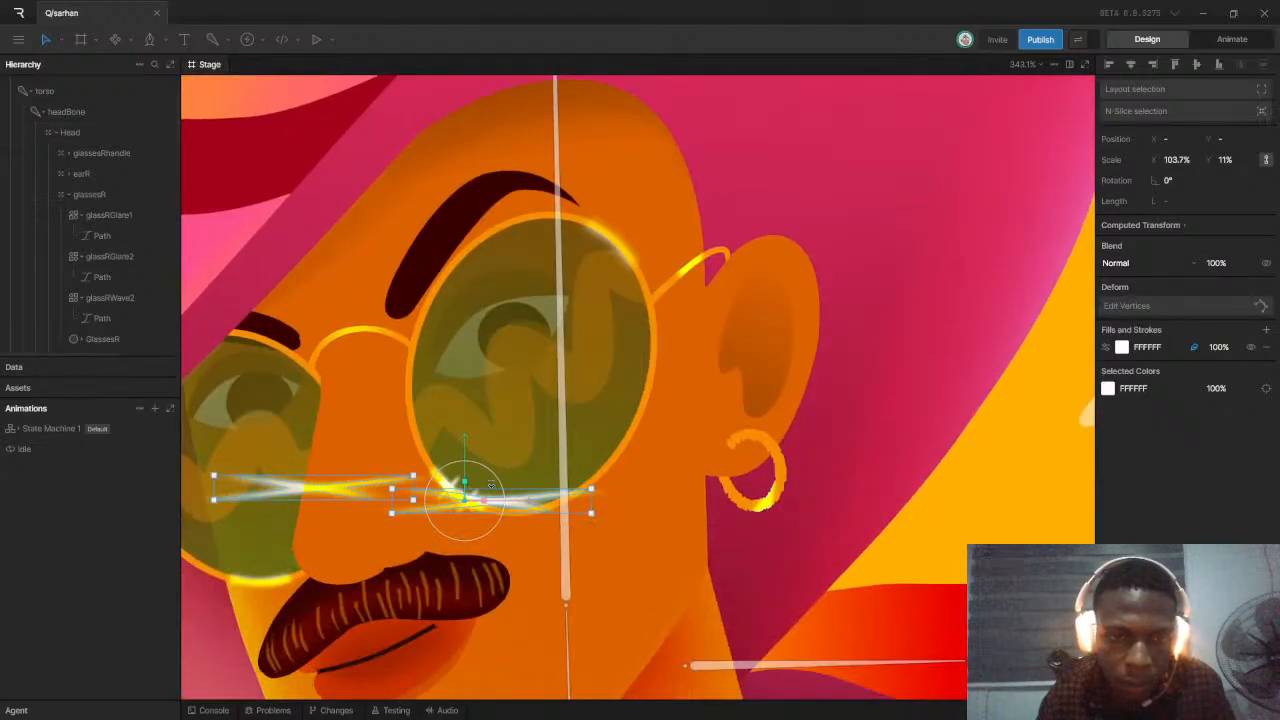
{"action": "key", "text": "ctrl+z"}
{"action": "left_click_drag", "start_coordinate": [464, 443], "coordinate": [478, 246]}
{"action": "left_click_drag", "start_coordinate": [541, 306], "coordinate": [752, 278]}
{"action": "scroll", "coordinate": [700, 265], "scroll_direction": "up", "scroll_amount": 3}
{"action": "scroll", "coordinate": [700, 265], "scroll_direction": "up", "scroll_amount": 3}
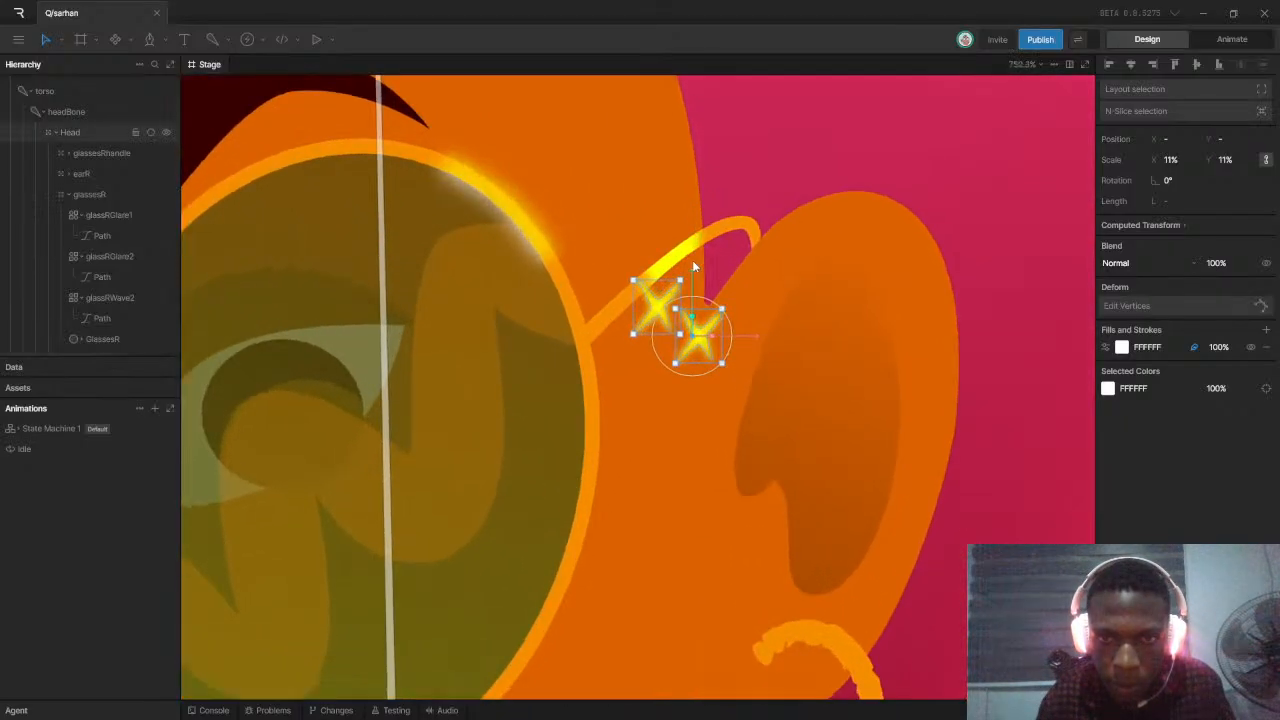
{"action": "left_click_drag", "start_coordinate": [691, 276], "coordinate": [689, 250]}
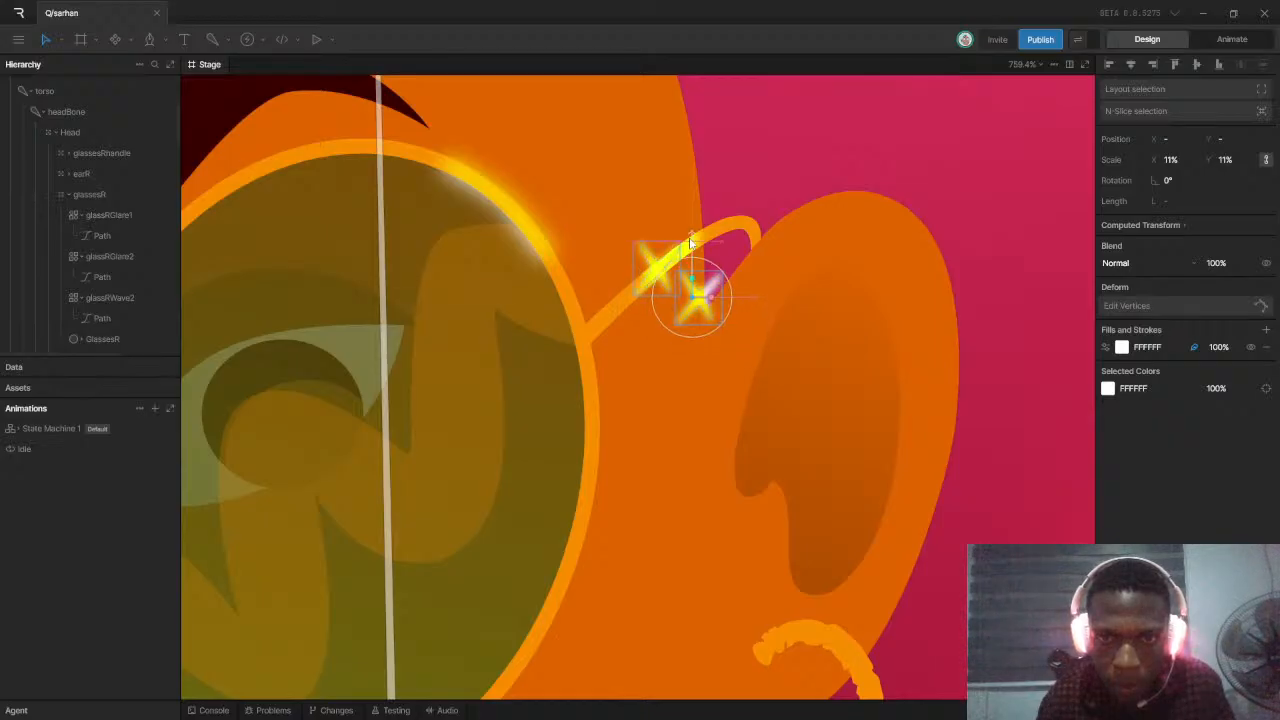
Move the duplicated star nearer the ear onto the glasses handle, to about X 568.67, Y 330.59
{"action": "left_click", "coordinate": [656, 347]}
{"action": "left_click", "coordinate": [700, 276]}
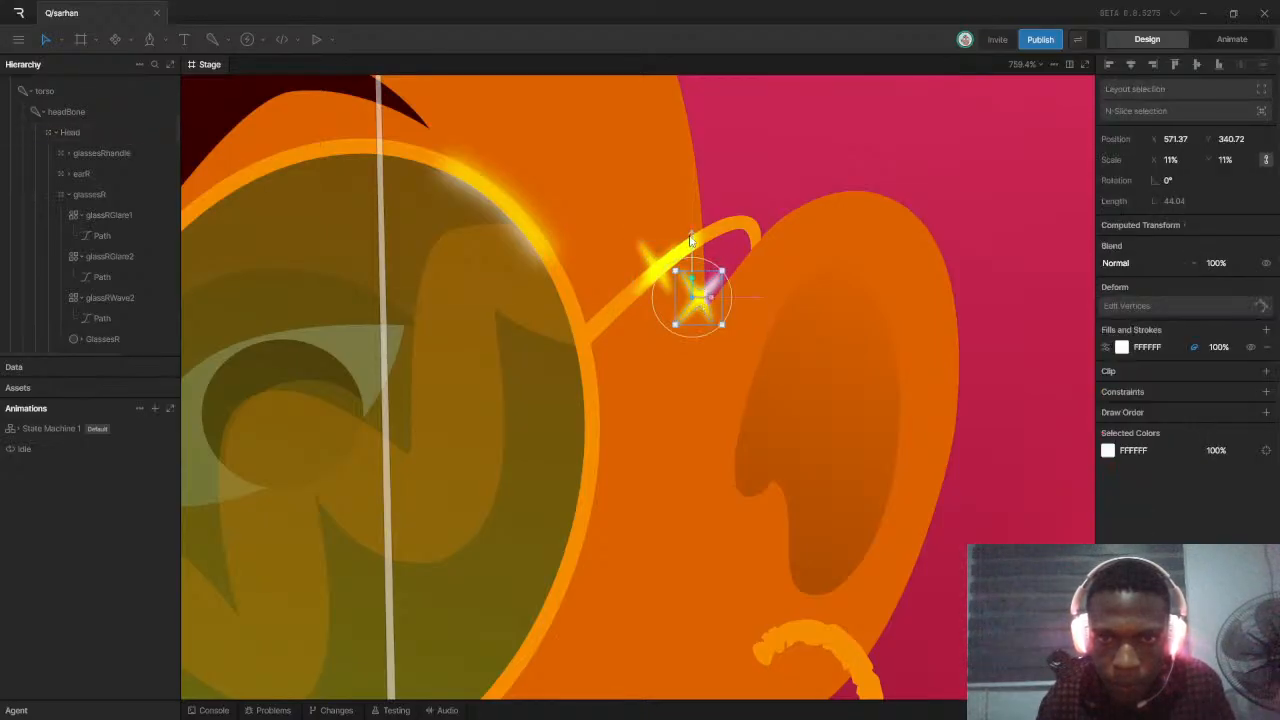
{"action": "left_click_drag", "start_coordinate": [691, 240], "coordinate": [692, 188]}
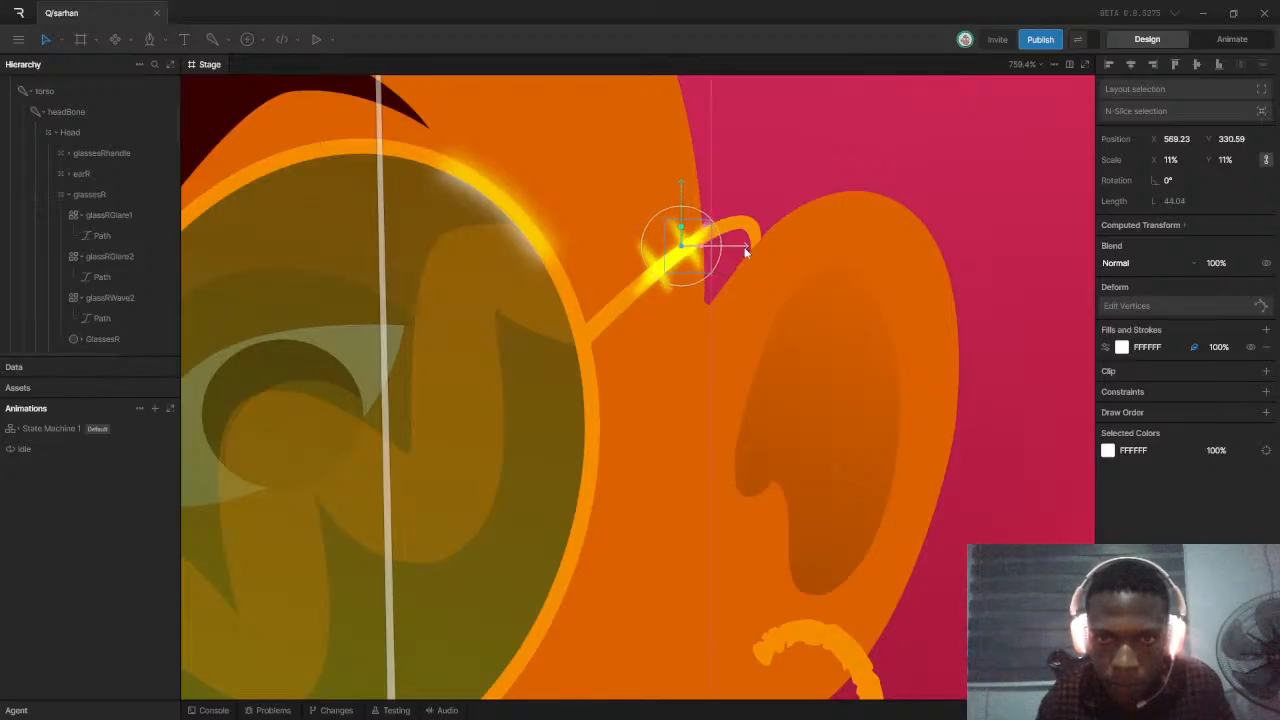
{"action": "scroll", "coordinate": [745, 252], "scroll_direction": "down", "scroll_amount": 6}
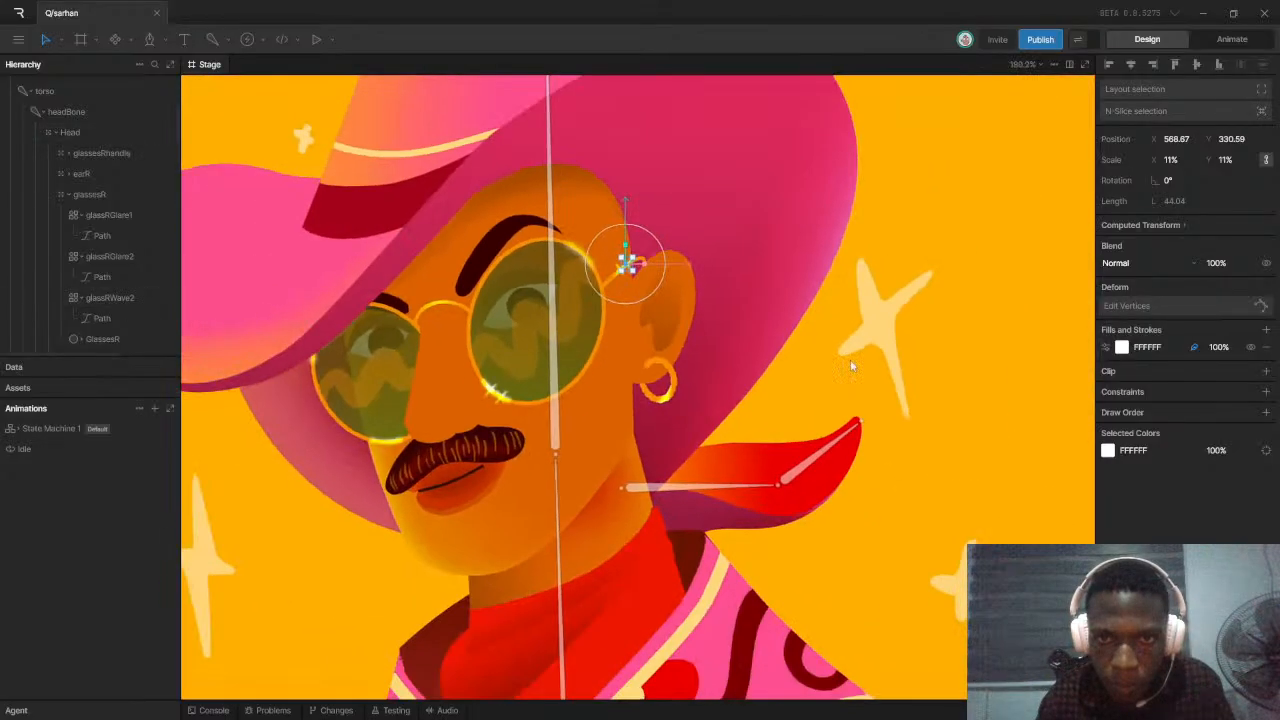
{"action": "left_click", "coordinate": [943, 284]}
Try to move the handle star nearer the lens onto the lens's upper rim, to about X 526.53, Y 316.11
{"action": "scroll", "coordinate": [465, 300], "scroll_direction": "down", "scroll_amount": 5}
{"action": "scroll", "coordinate": [459, 303], "scroll_direction": "up", "scroll_amount": 9}
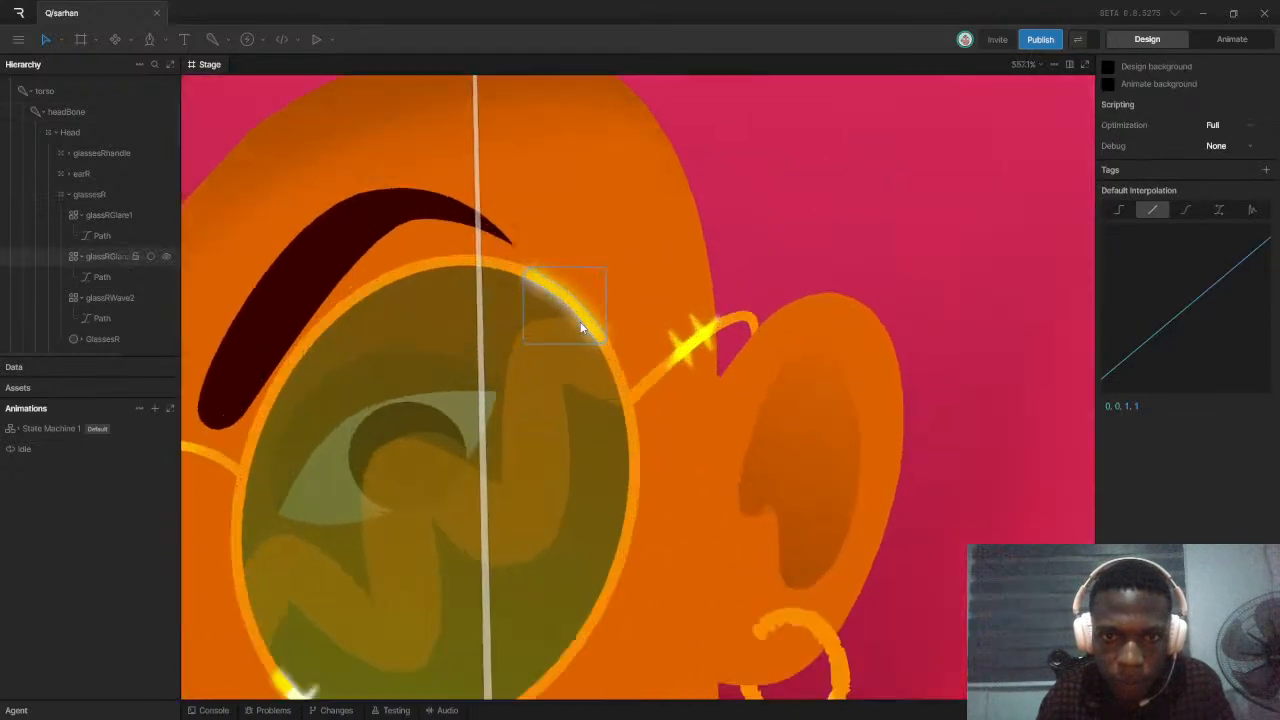
{"action": "scroll", "coordinate": [581, 327], "scroll_direction": "up", "scroll_amount": 1}
{"action": "left_click", "coordinate": [708, 347]}
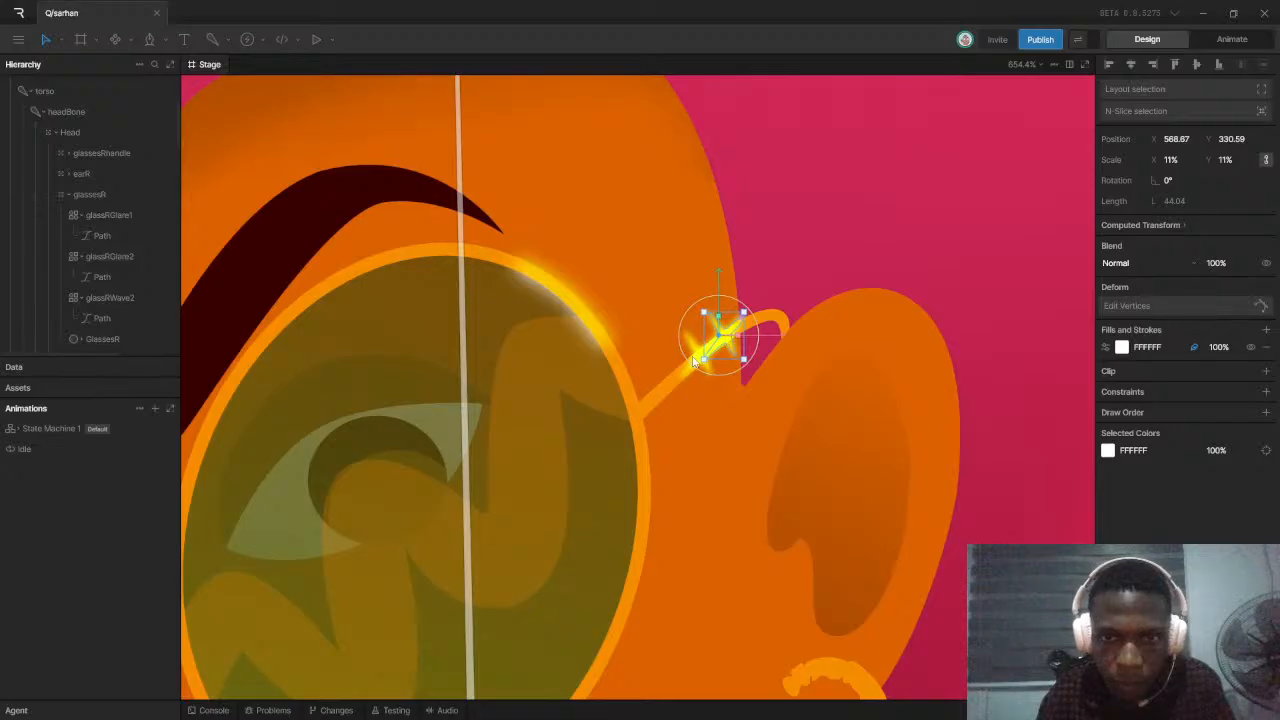
{"action": "left_click", "coordinate": [697, 352], "text": "shift"}
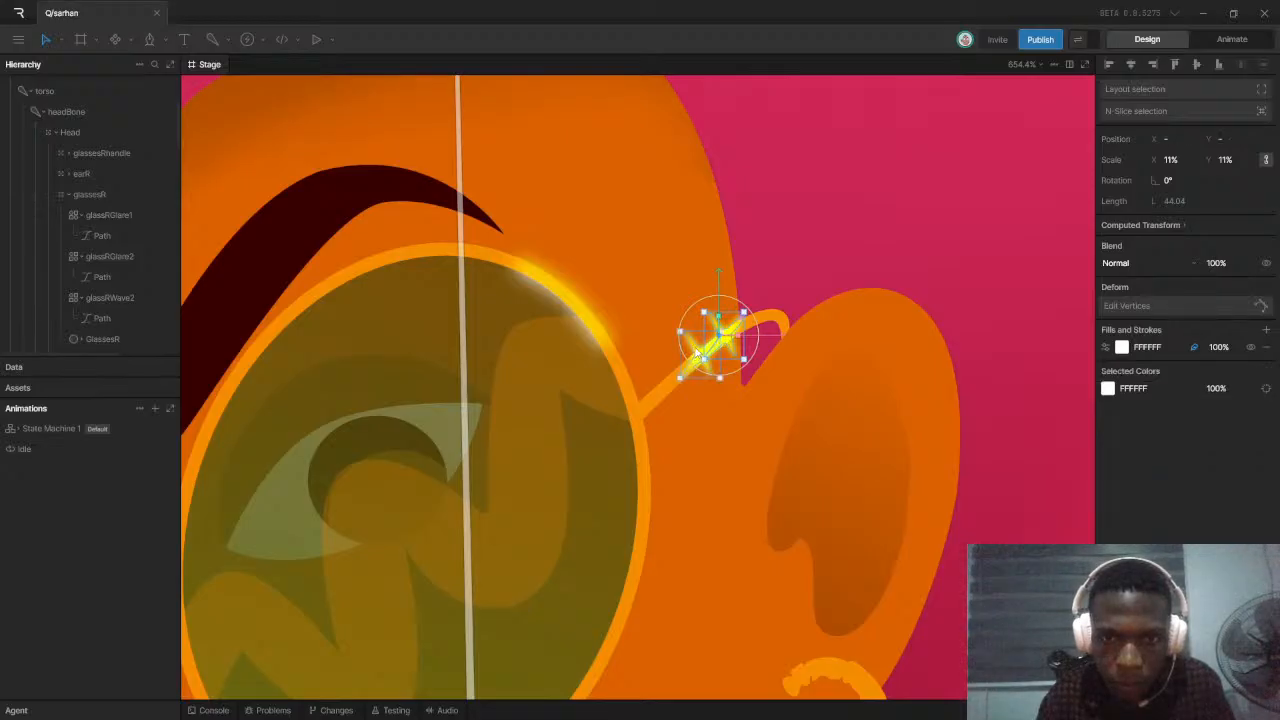
{"action": "left_click", "coordinate": [699, 385]}
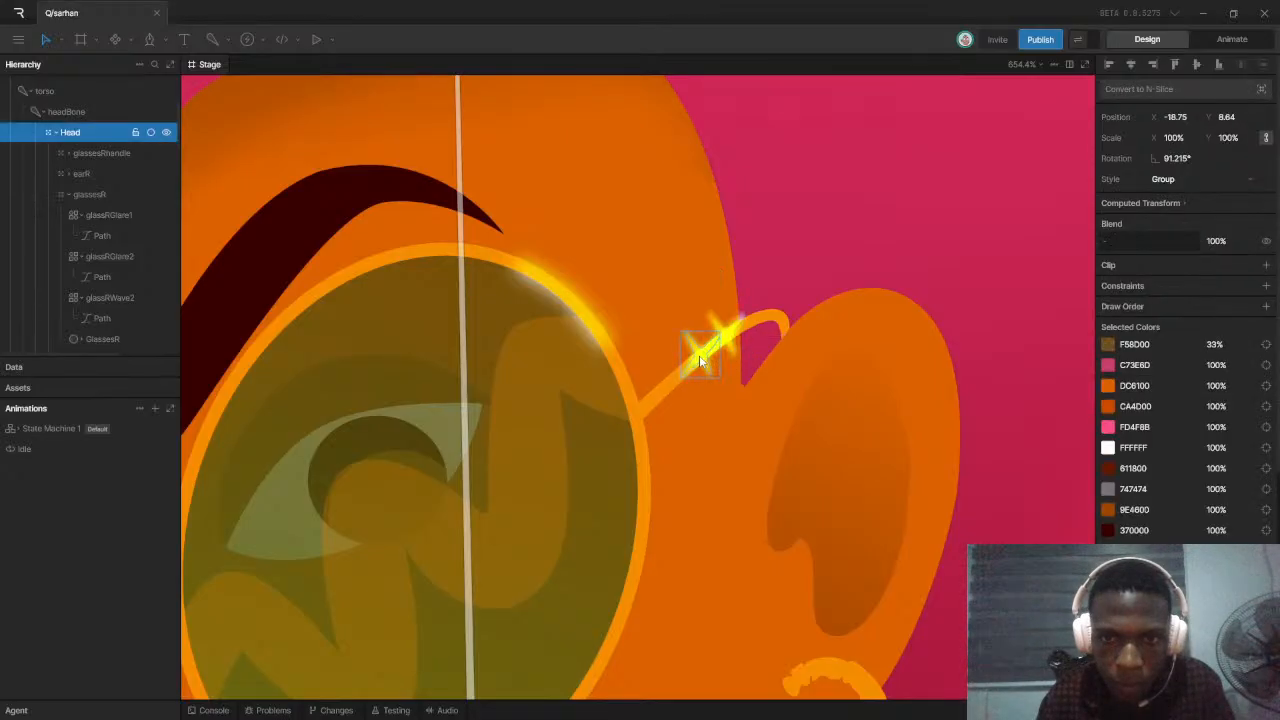
{"action": "left_click_drag", "start_coordinate": [700, 359], "coordinate": [536, 280]}
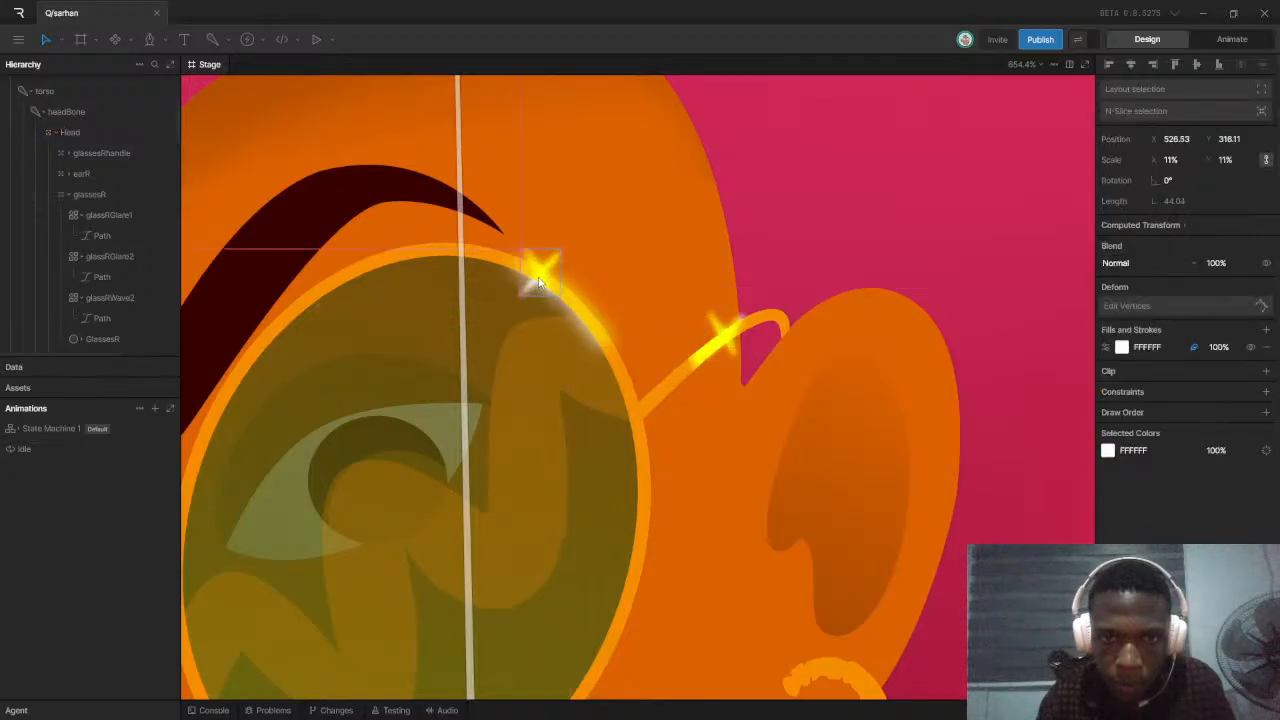
{"action": "key", "text": "Return"}
{"action": "key", "text": "Escape"}
{"action": "key", "text": "Return"}
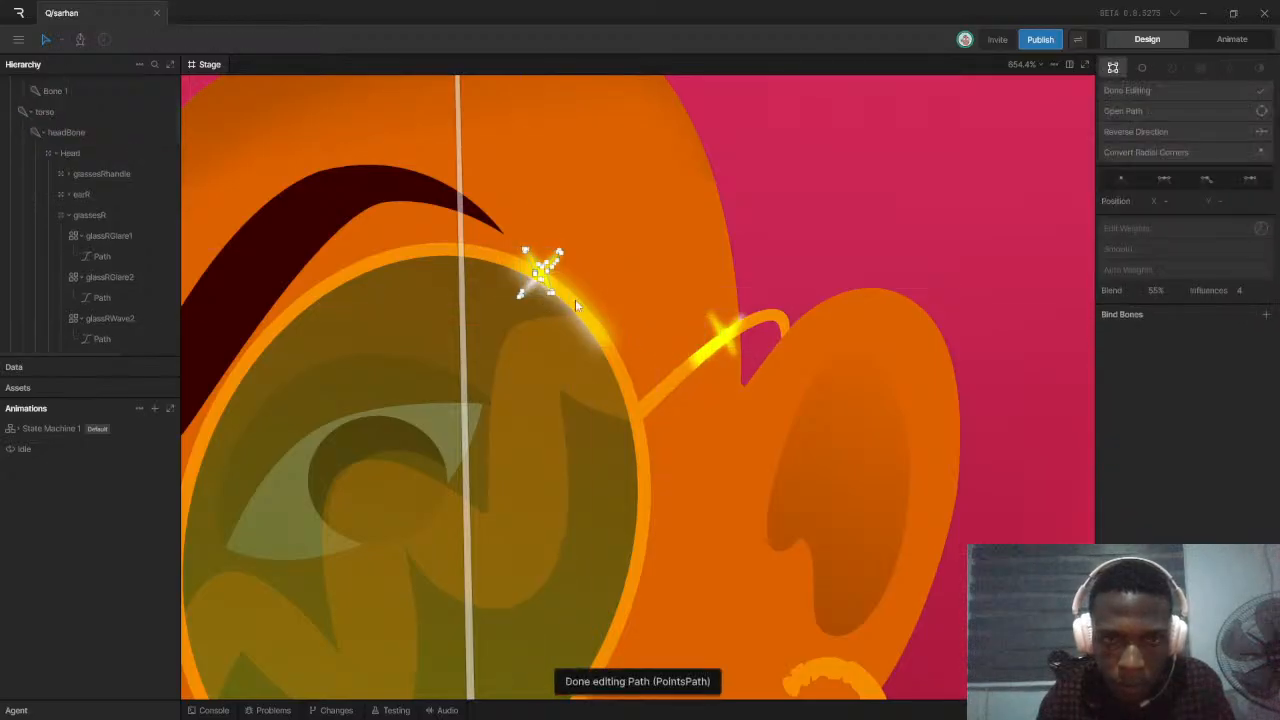
{"action": "key", "text": "Escape"}
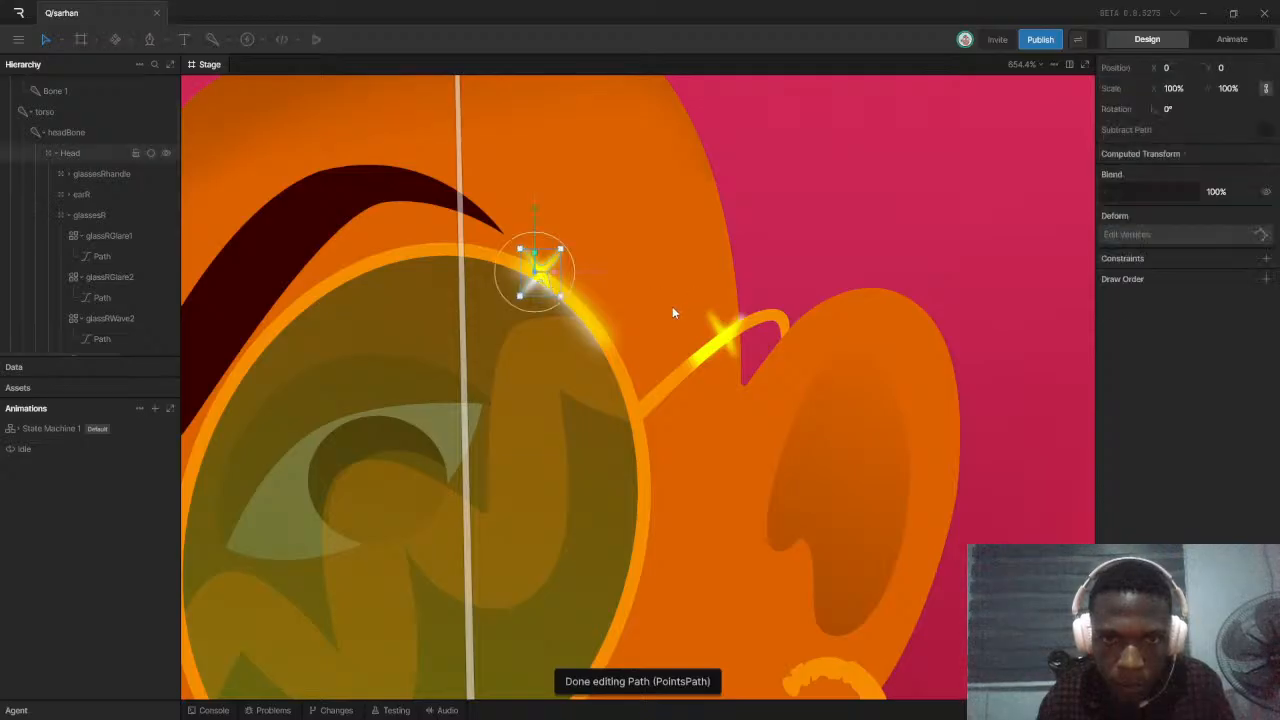
{"action": "left_click", "coordinate": [665, 306]}
{"action": "left_click", "coordinate": [543, 281]}
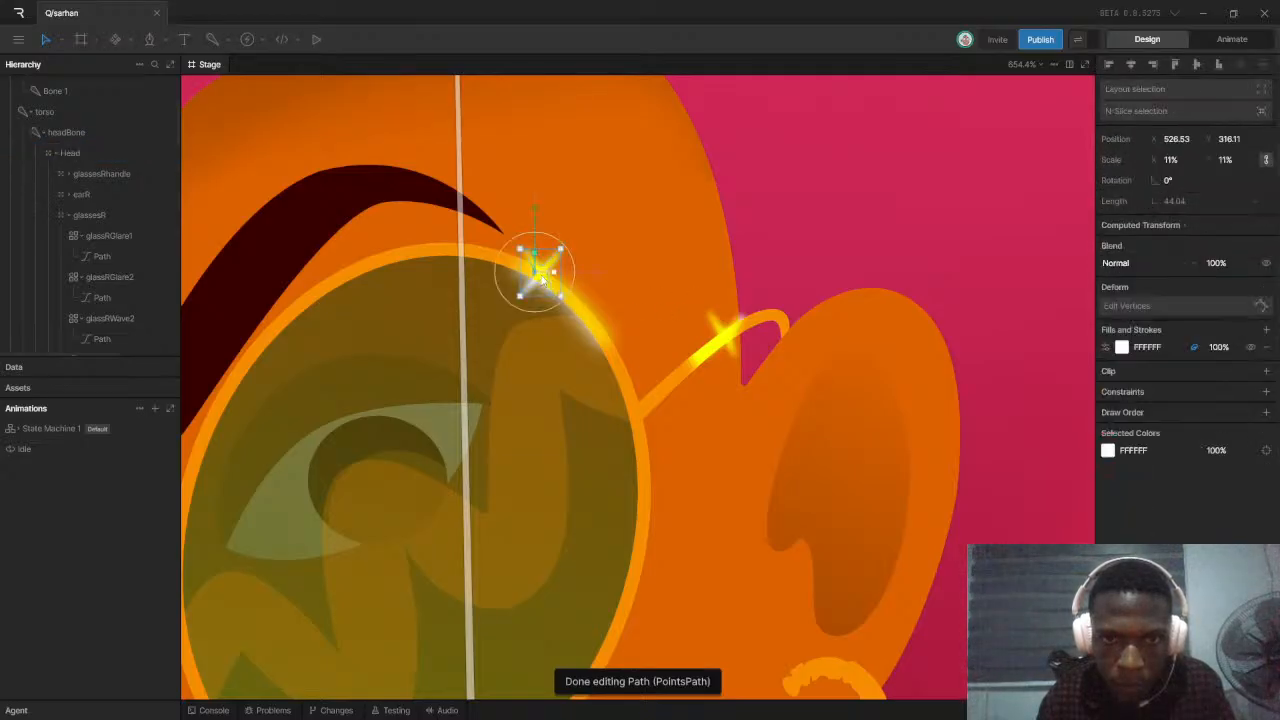
{"action": "left_click", "coordinate": [724, 338]}
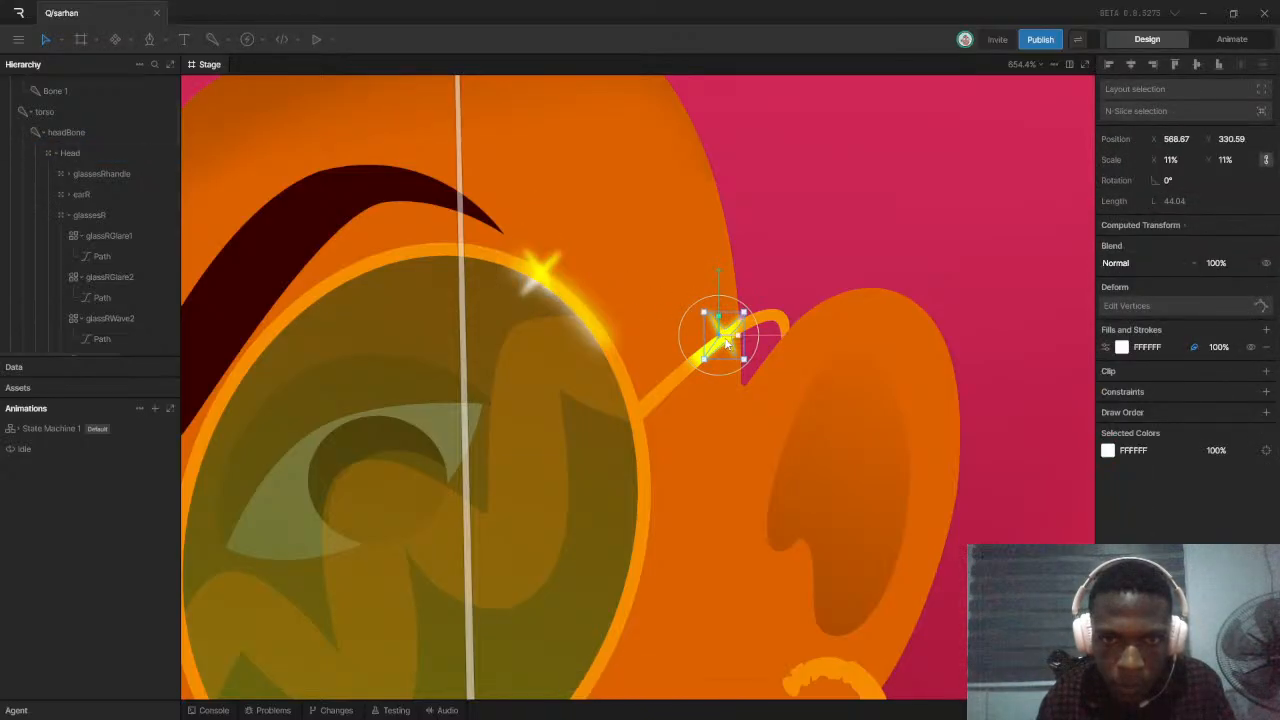
{"action": "left_click_drag", "start_coordinate": [724, 338], "coordinate": [714, 390]}
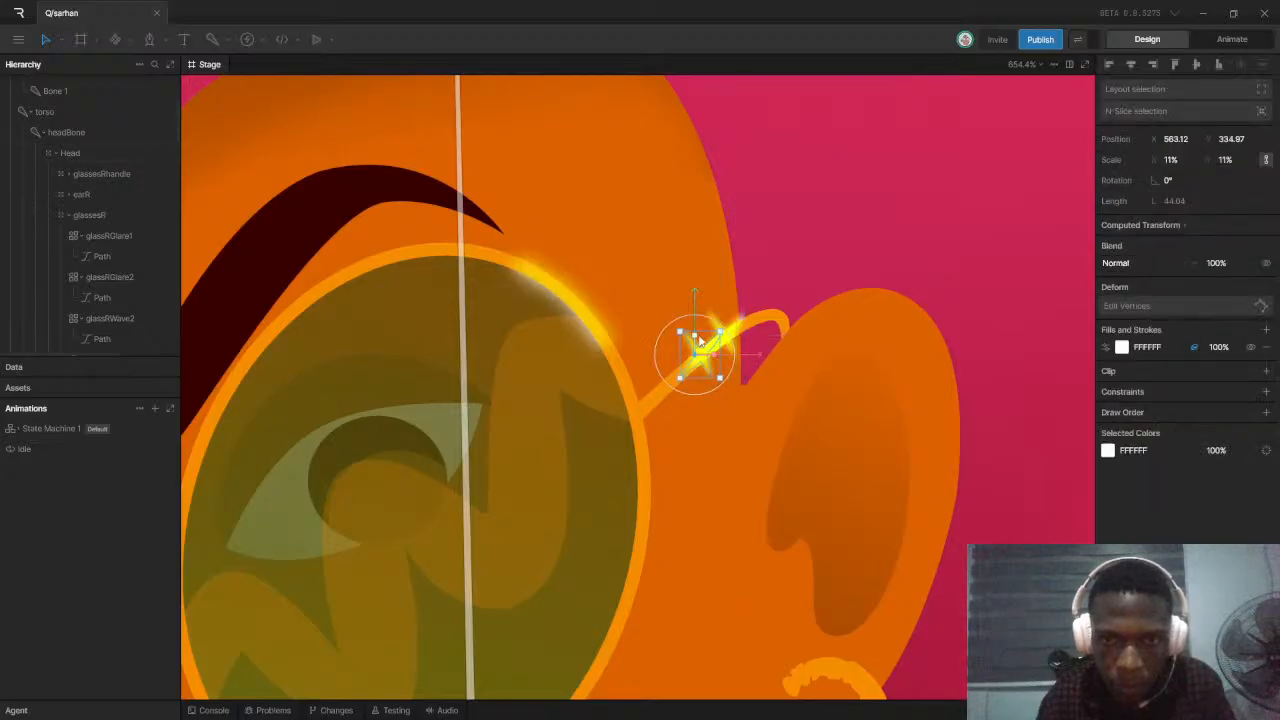
Try to move the handle star nearer the lens onto the rim at about X 536.13, Y 325.2, and undo the move
{"action": "left_click_drag", "start_coordinate": [757, 360], "coordinate": [586, 253]}
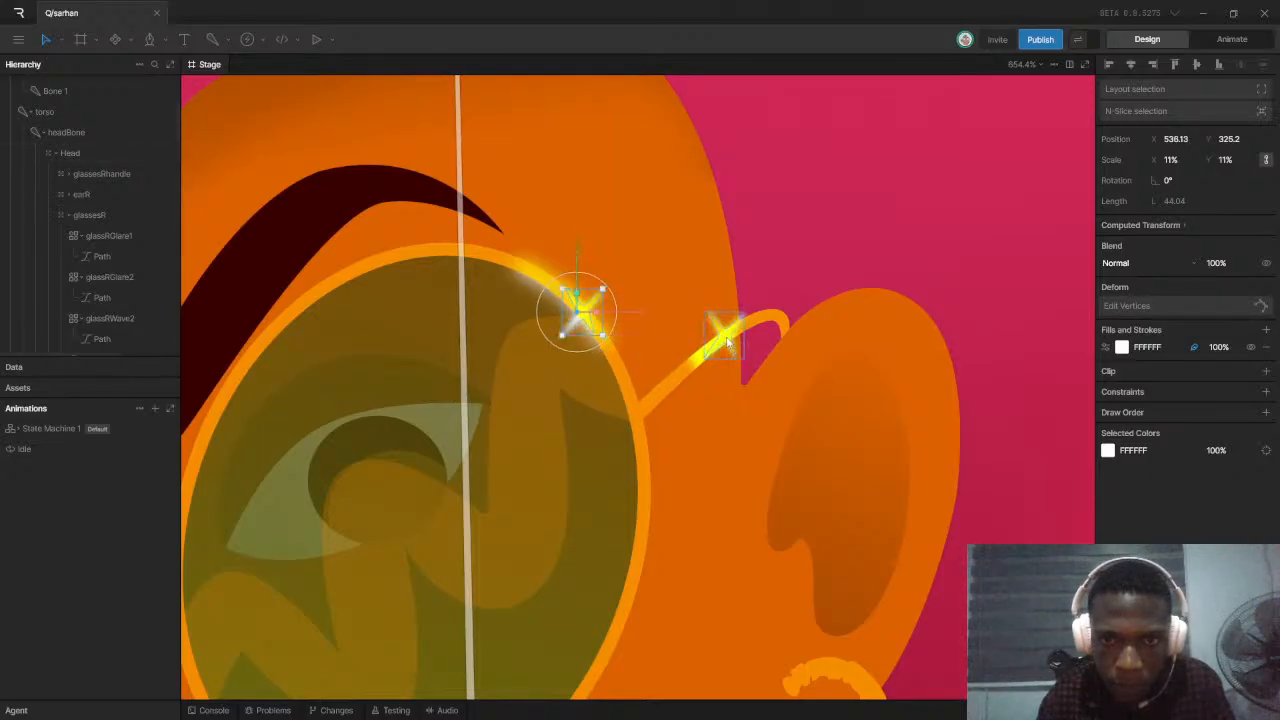
{"action": "key", "text": "ctrl+z"}
{"action": "key", "text": "ctrl+z"}
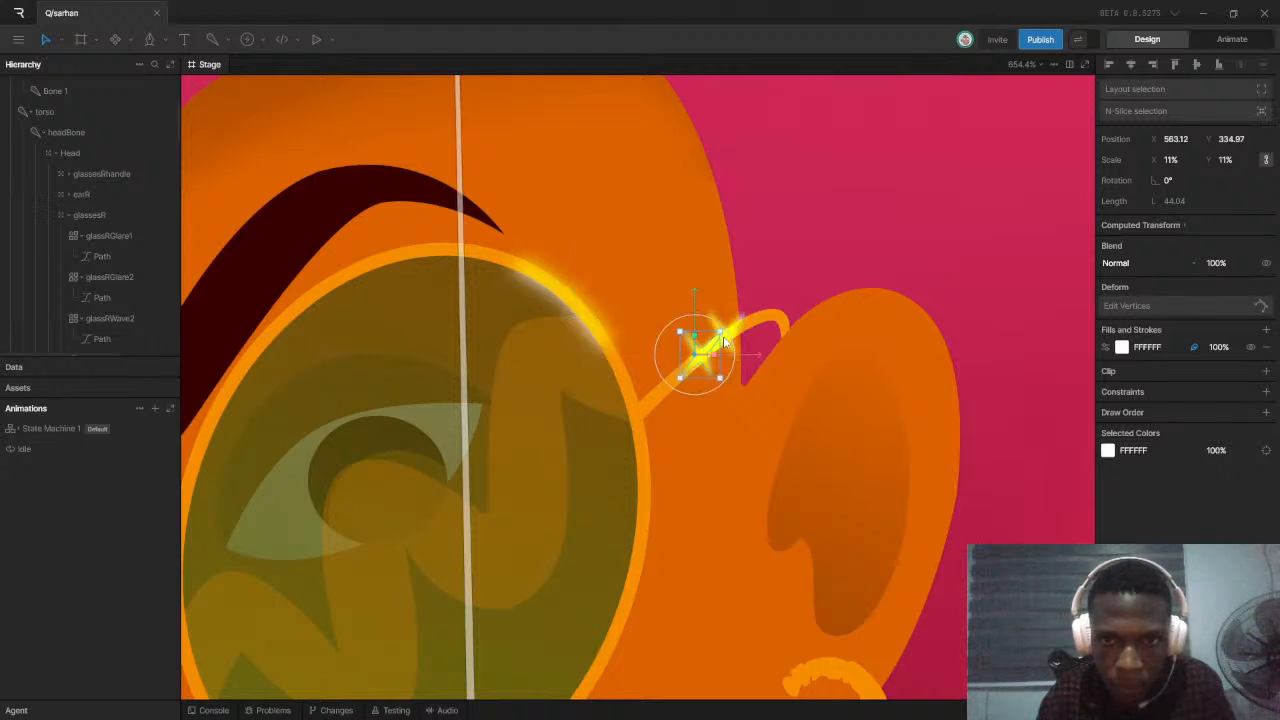
{"action": "left_click", "coordinate": [738, 330], "text": "shift"}
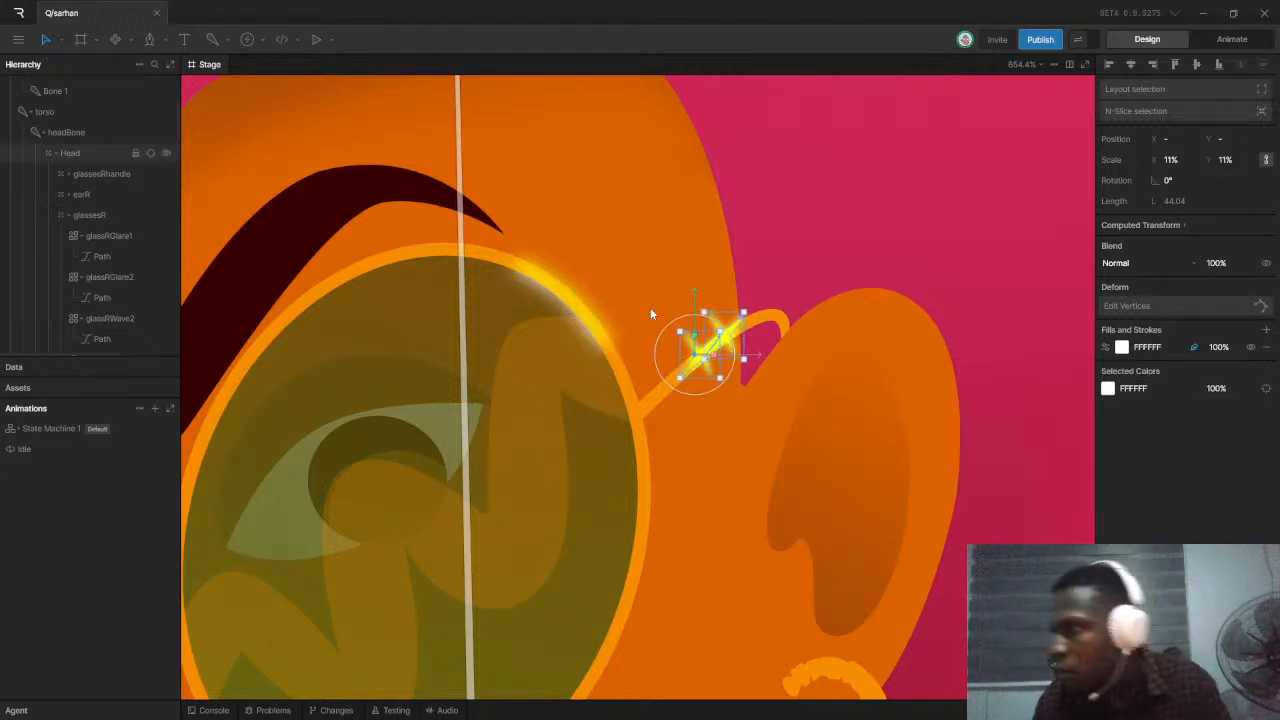
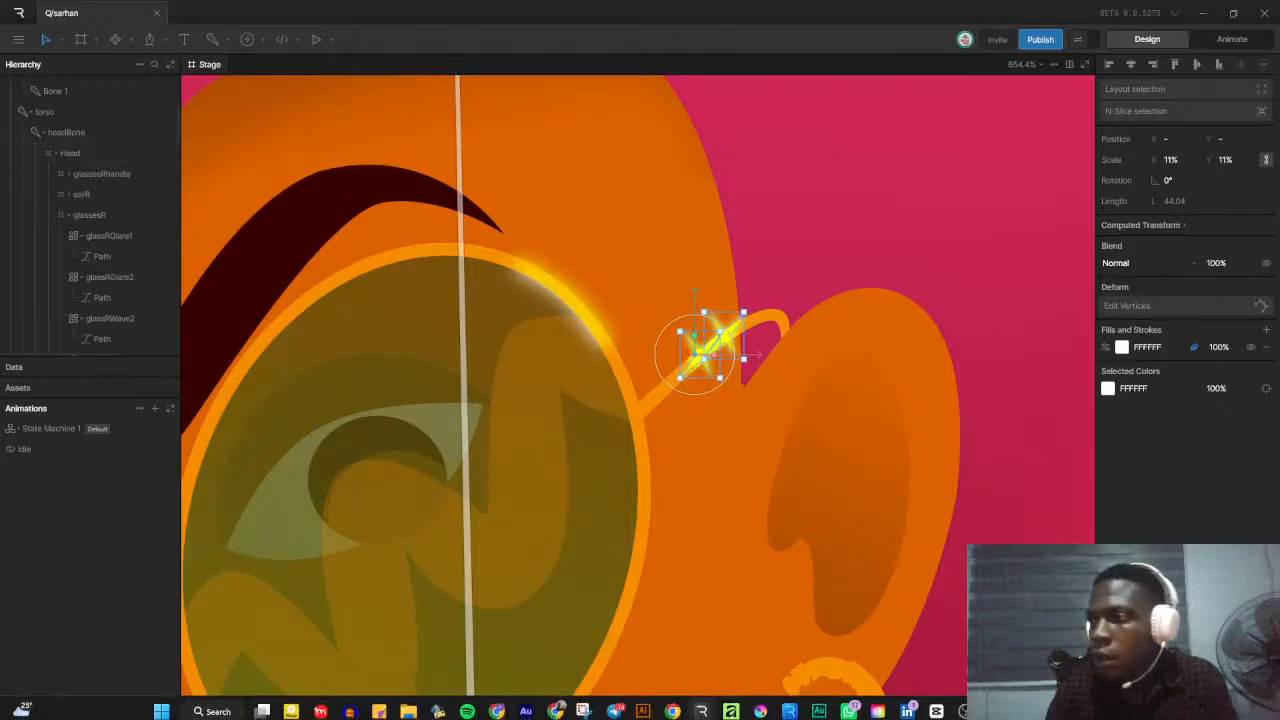
{"action": "scroll", "coordinate": [600, 335], "scroll_direction": "down", "scroll_amount": 5}
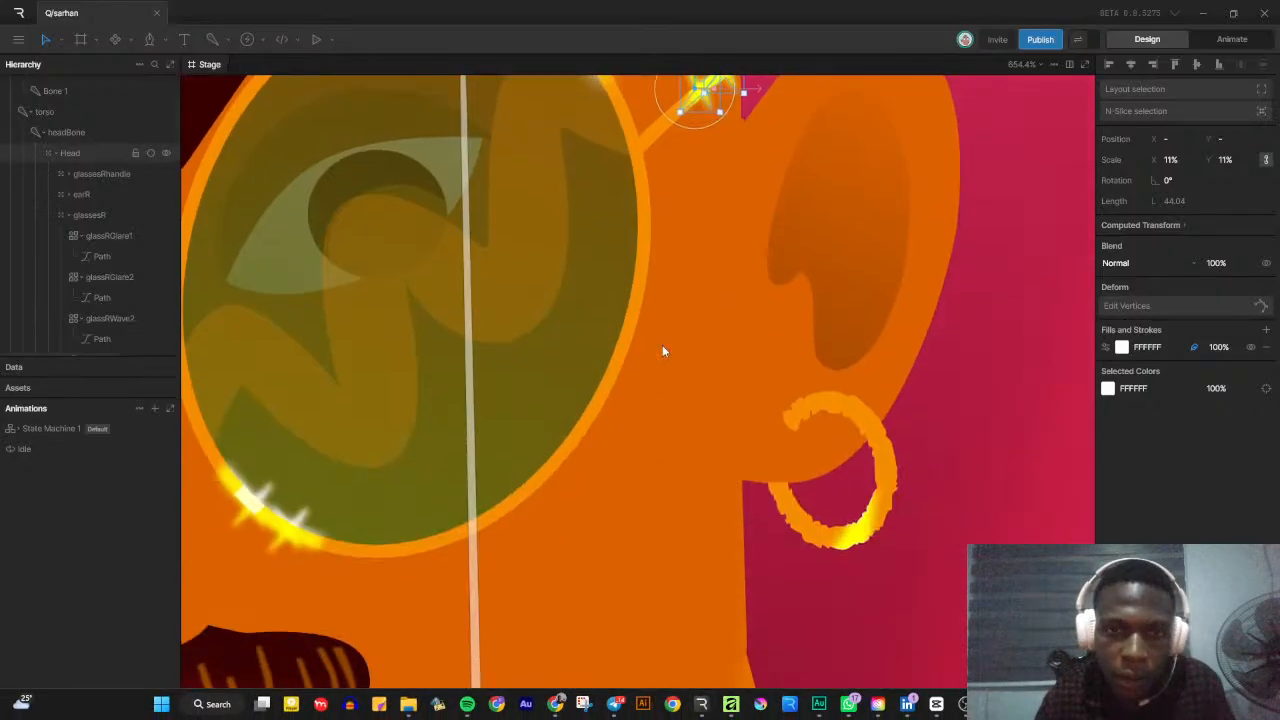
{"action": "scroll", "coordinate": [700, 420], "scroll_direction": "down", "scroll_amount": 4}
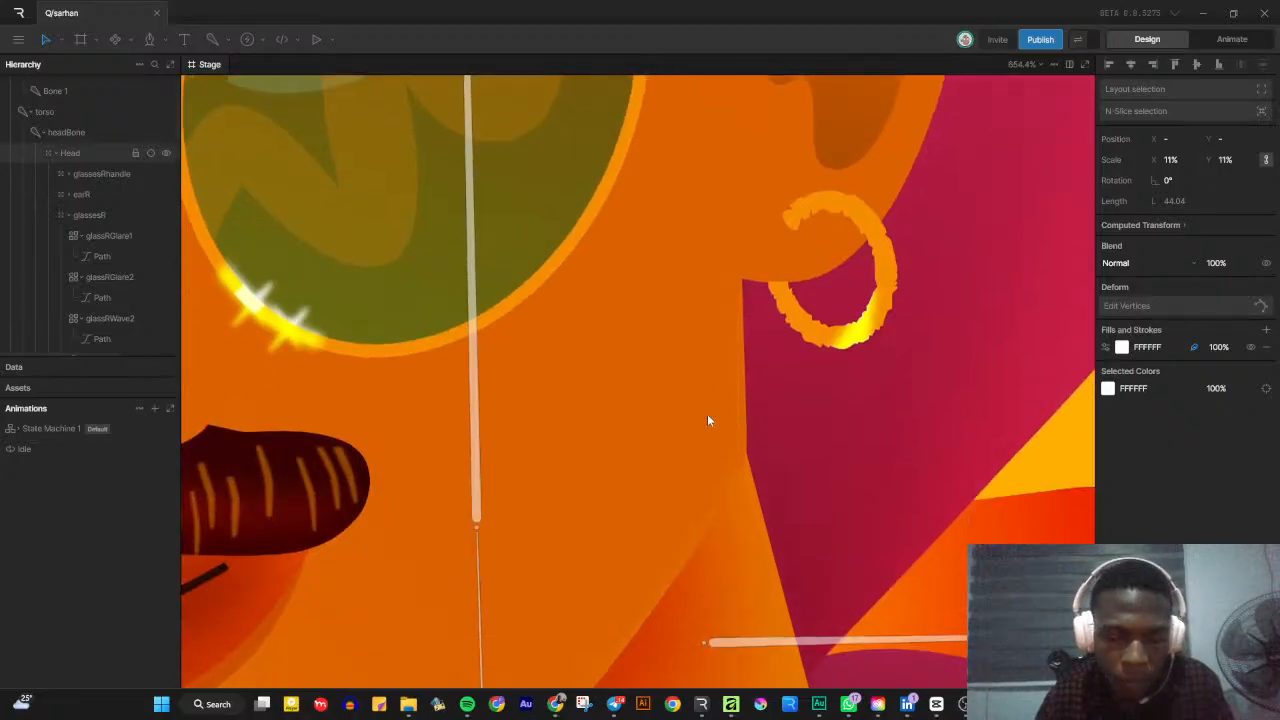
{"action": "scroll", "coordinate": [712, 420], "scroll_direction": "down", "scroll_amount": 4}
{"action": "scroll", "coordinate": [700, 420], "scroll_direction": "down", "scroll_amount": 3}
{"action": "scroll", "coordinate": [740, 460], "scroll_direction": "up", "scroll_amount": 10}
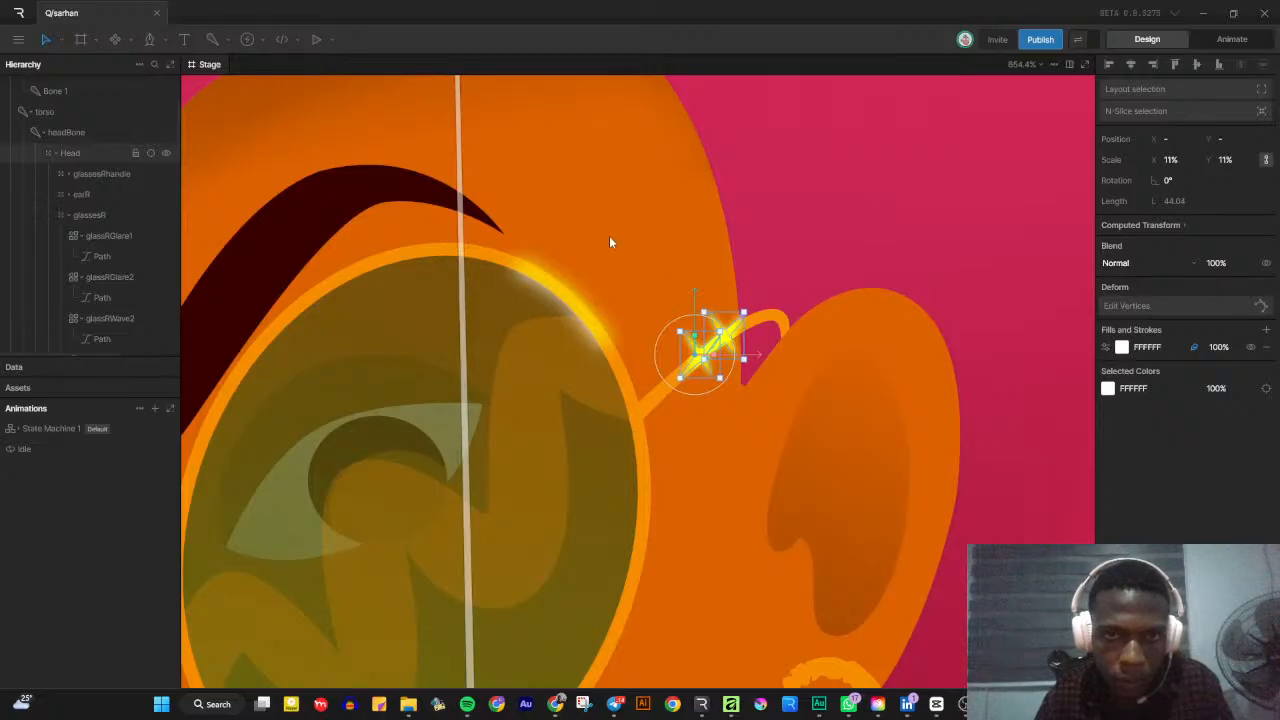
{"action": "scroll", "coordinate": [617, 252], "scroll_direction": "down", "scroll_amount": 1}
{"action": "scroll", "coordinate": [617, 252], "scroll_direction": "up", "scroll_amount": 4}
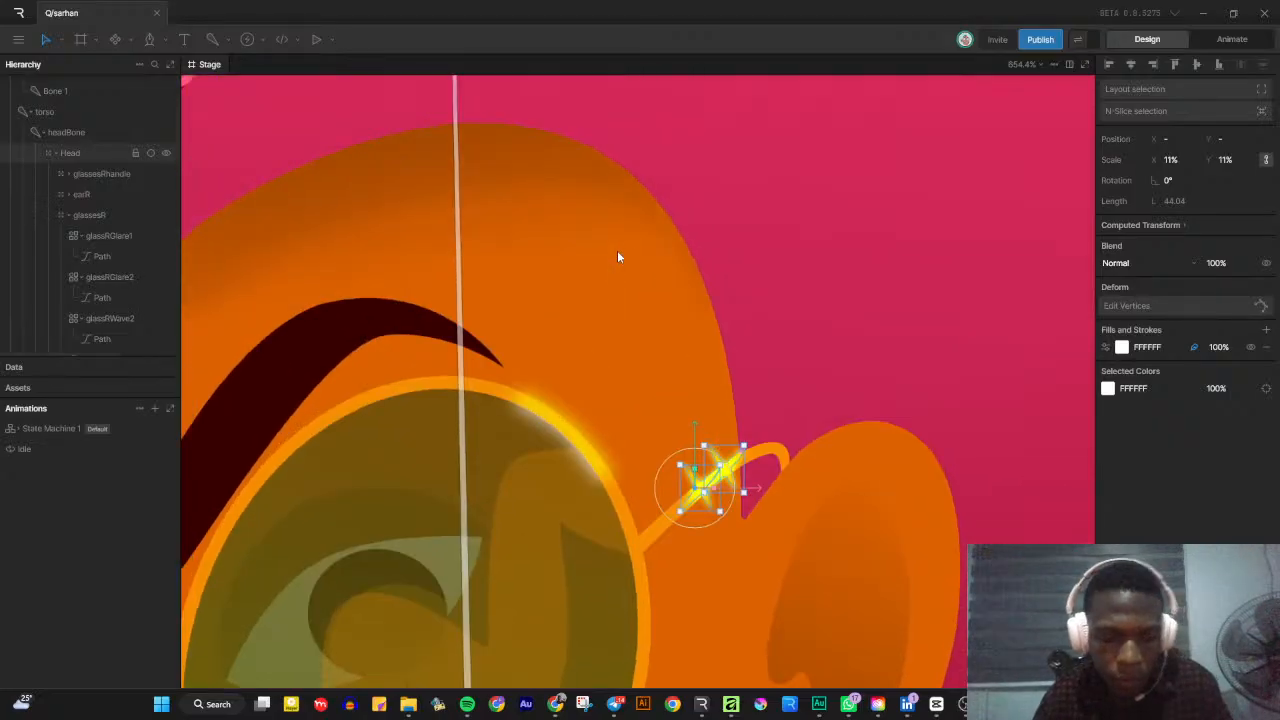
{"action": "scroll", "coordinate": [617, 260], "scroll_direction": "down", "scroll_amount": 2}
{"action": "scroll", "coordinate": [733, 328], "scroll_direction": "up", "scroll_amount": 4}
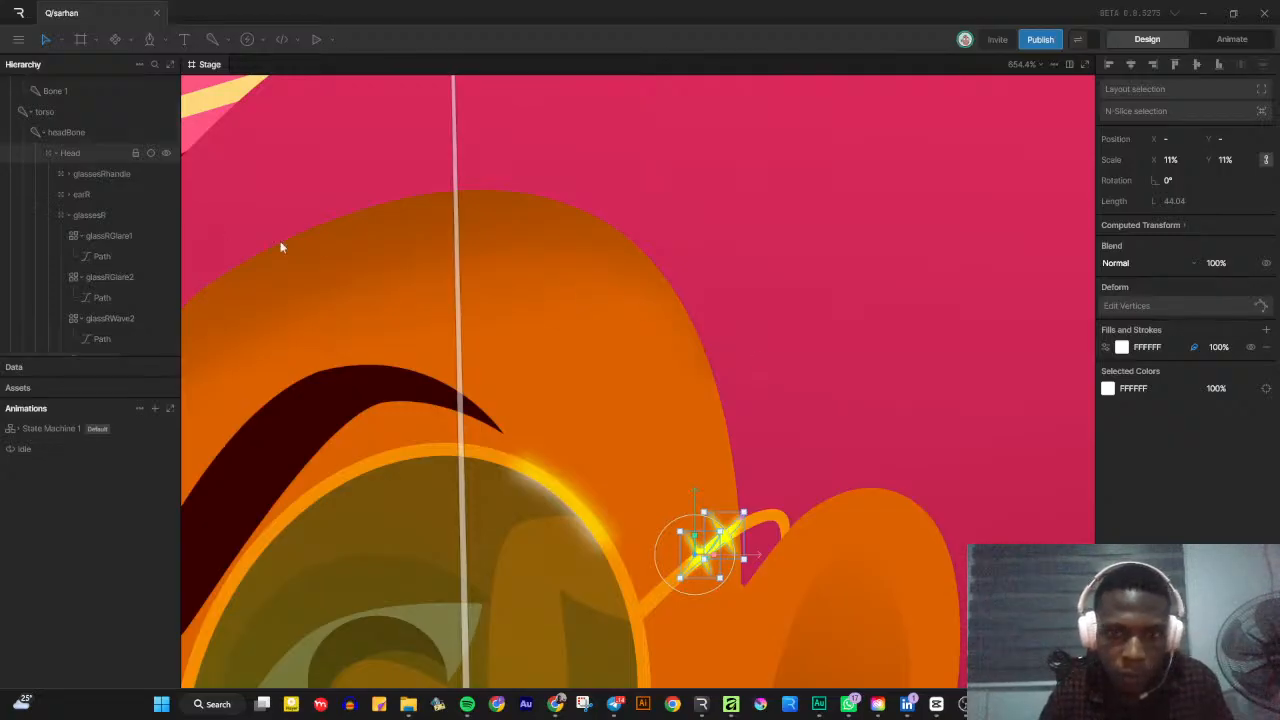
{"action": "left_click", "coordinate": [918, 266]}
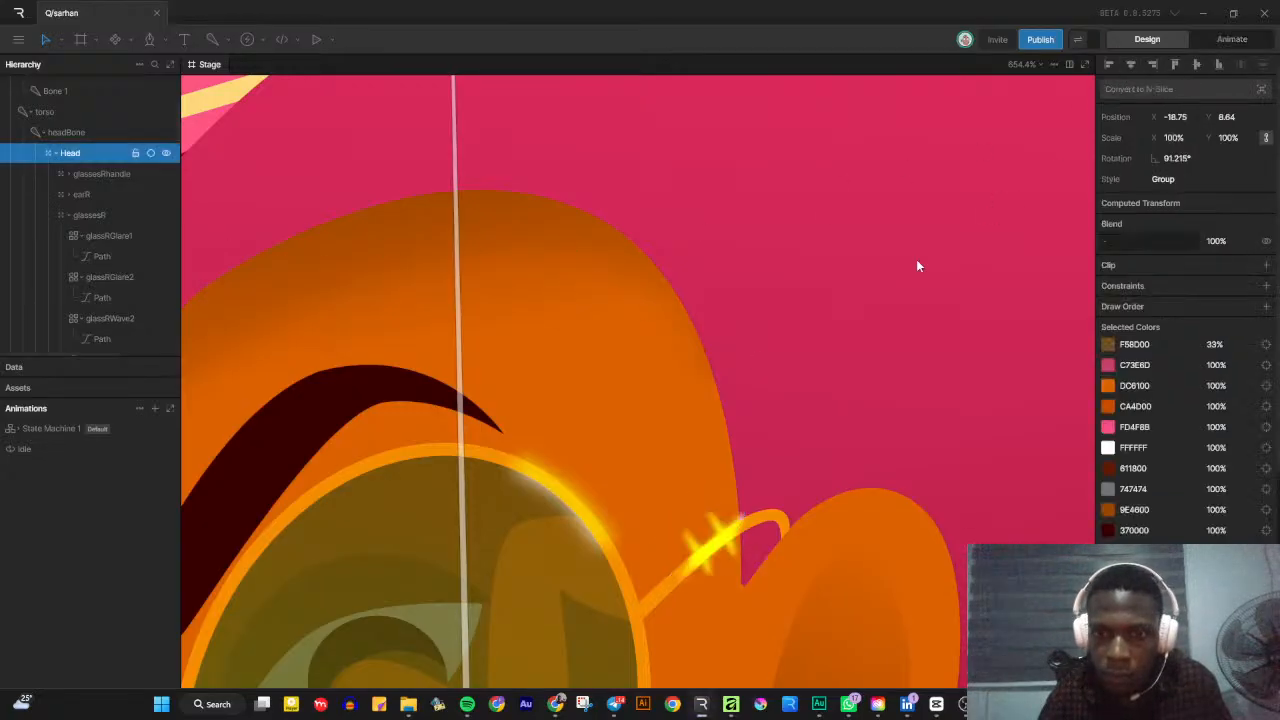
Duplicate the two stars on the glasses handle and move the copies onto the lens's upper rim nearest the ear
{"action": "left_click", "coordinate": [722, 540]}
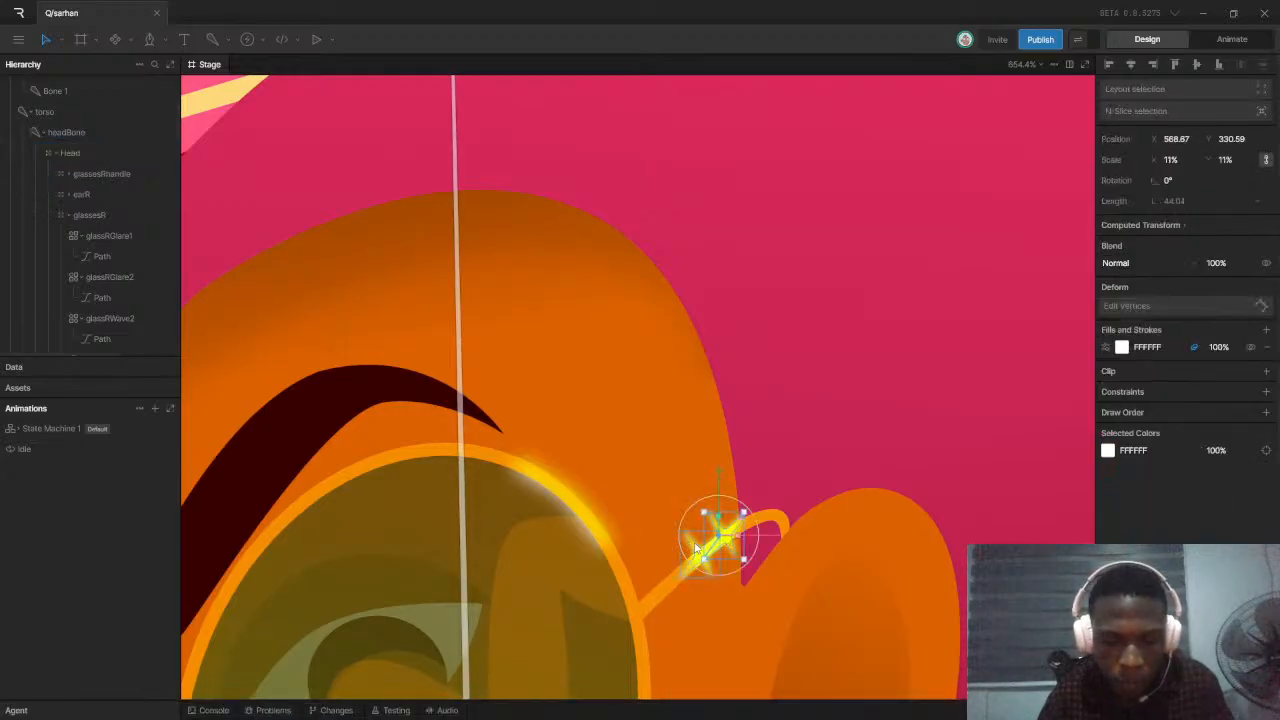
{"action": "left_click", "coordinate": [697, 548], "text": "shift"}
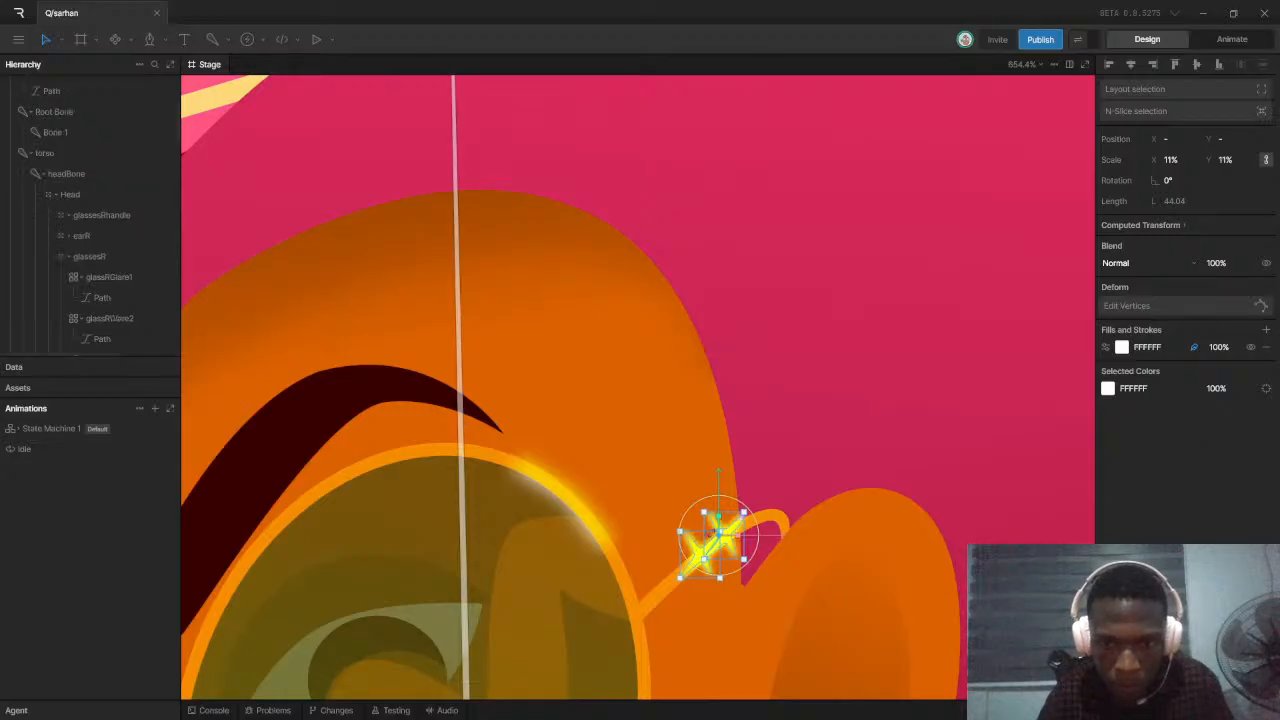
{"action": "left_click_drag", "start_coordinate": [720, 488], "coordinate": [720, 441]}
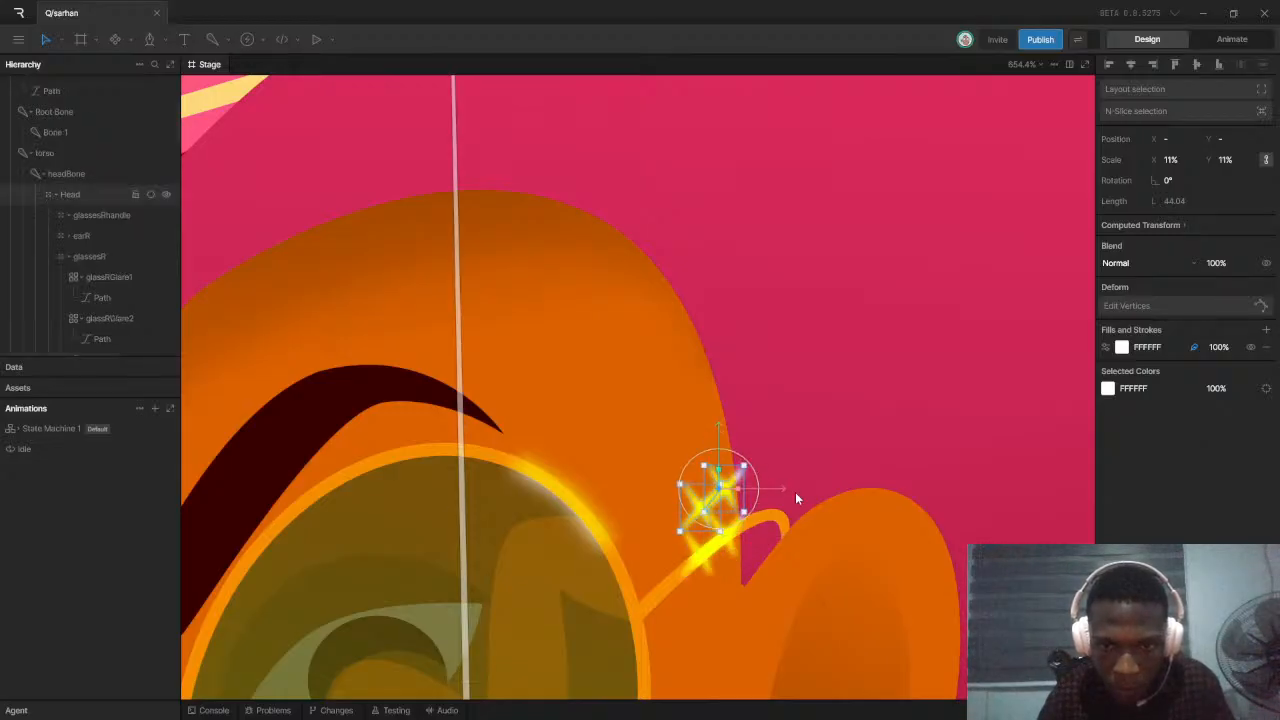
{"action": "left_click_drag", "start_coordinate": [784, 489], "coordinate": [628, 477]}
{"action": "scroll", "coordinate": [588, 520], "scroll_direction": "up", "scroll_amount": 2}
{"action": "scroll", "coordinate": [585, 519], "scroll_direction": "up", "scroll_amount": 2}
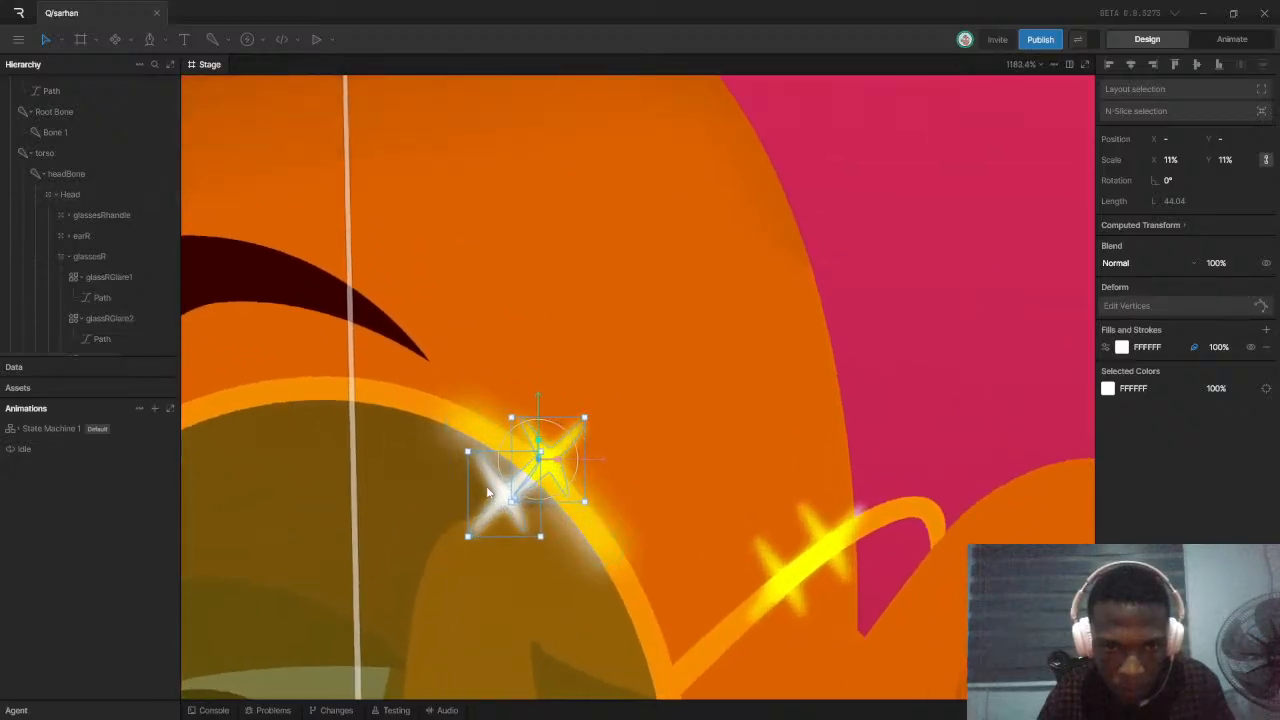
Move the copied star nearer the ear farther down along the lens's upper rim, toward the glasses handle
{"action": "left_click", "coordinate": [674, 478]}
{"action": "double_click", "coordinate": [549, 453]}
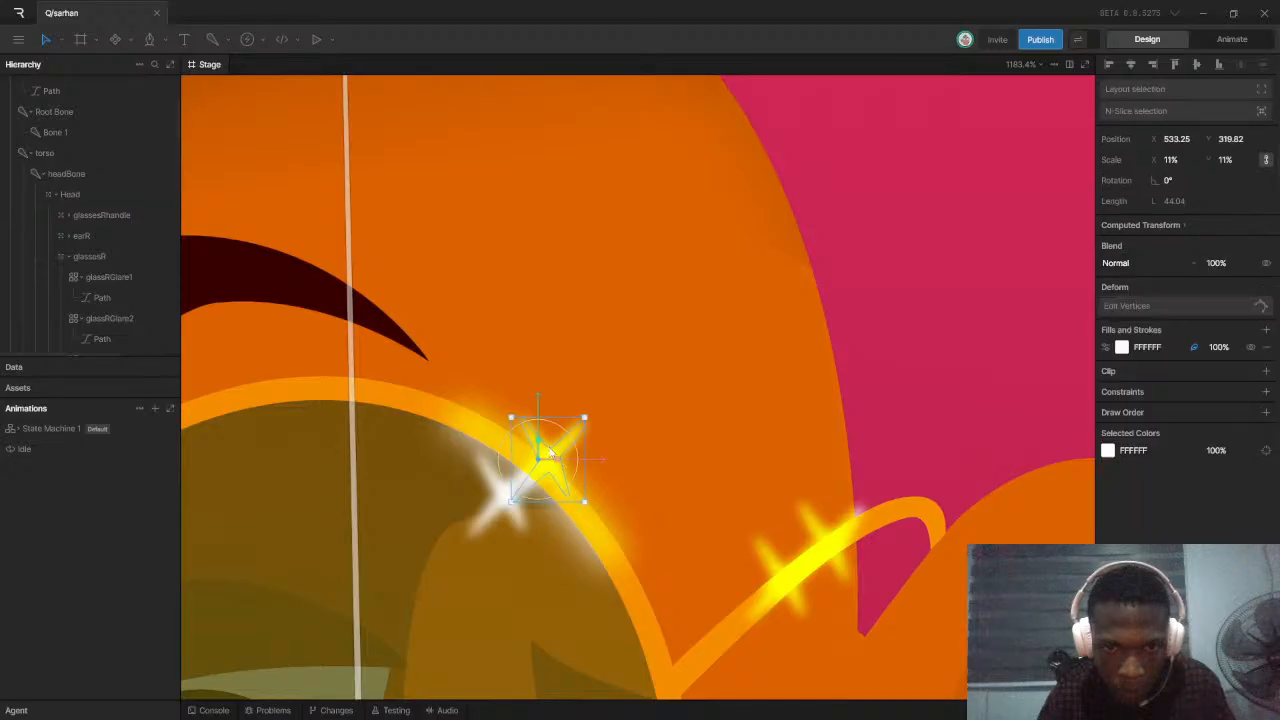
{"action": "left_click_drag", "start_coordinate": [553, 458], "coordinate": [636, 514]}
{"action": "left_click", "coordinate": [636, 514]}
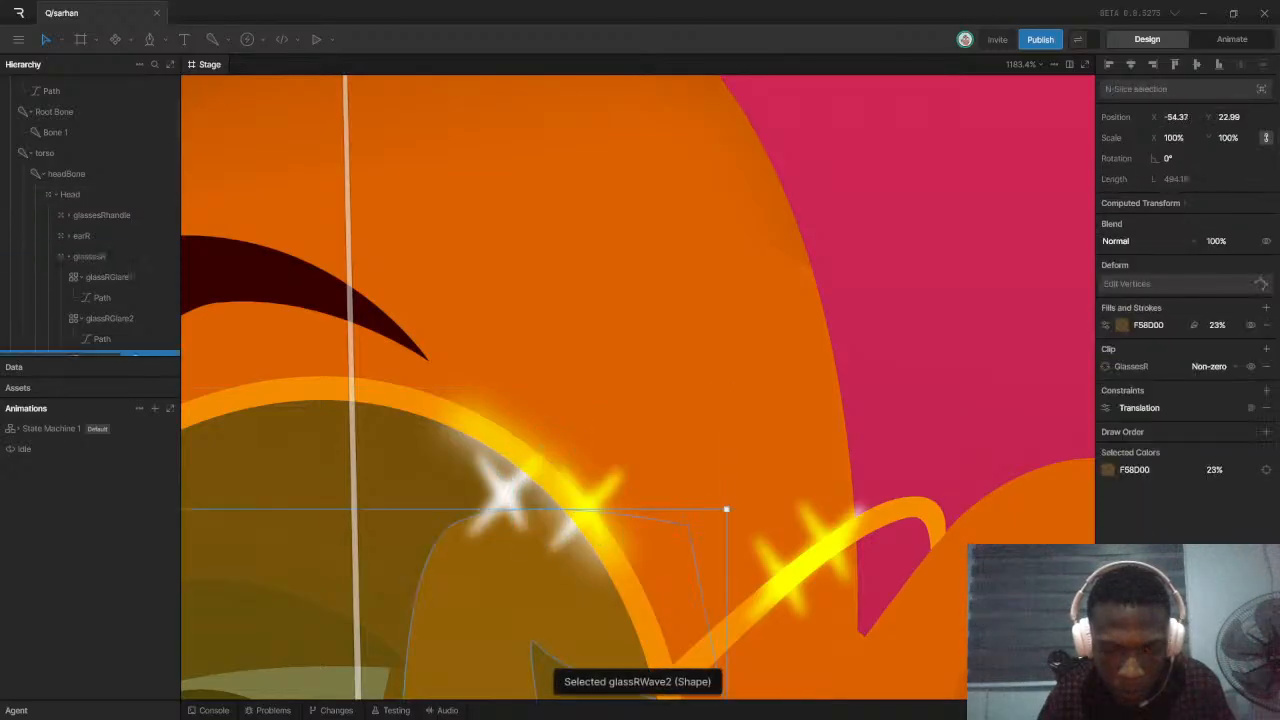
Switch to OBS, lower the Mic/Aux volume to -inf dB, and return to the Rive file
{"action": "left_click", "coordinate": [964, 705]}
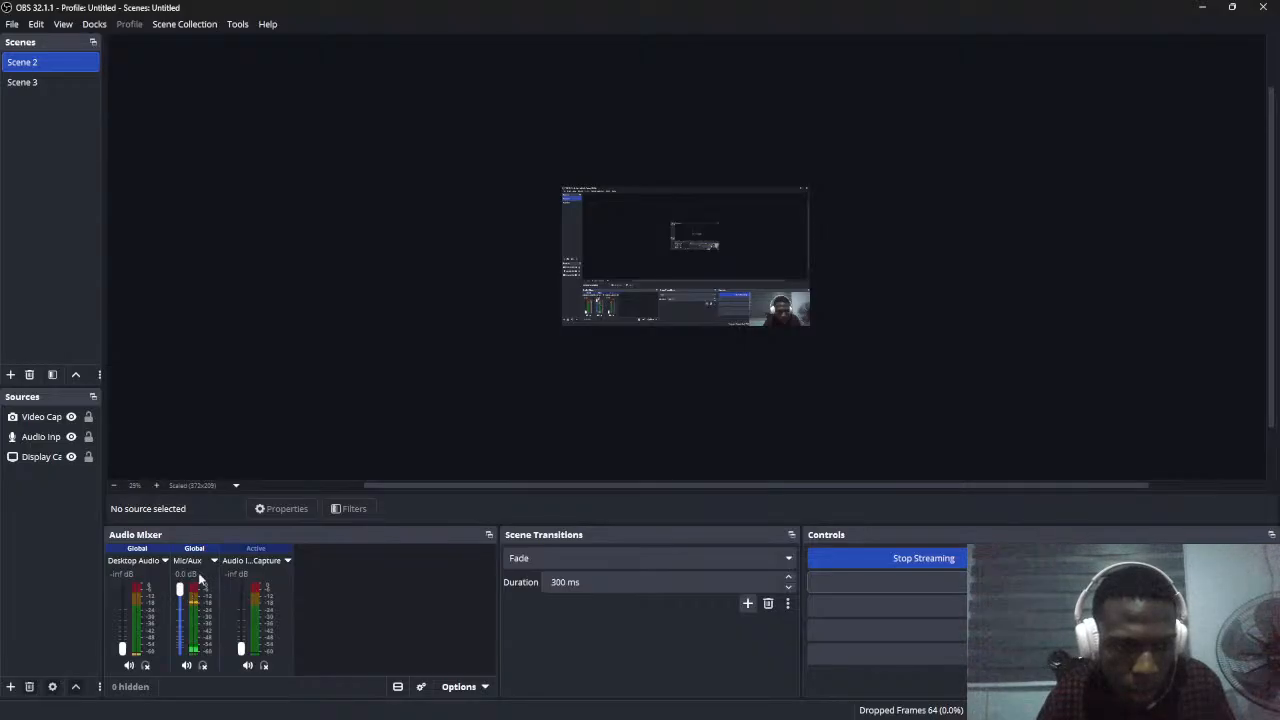
{"action": "left_click_drag", "start_coordinate": [176, 589], "coordinate": [180, 650]}
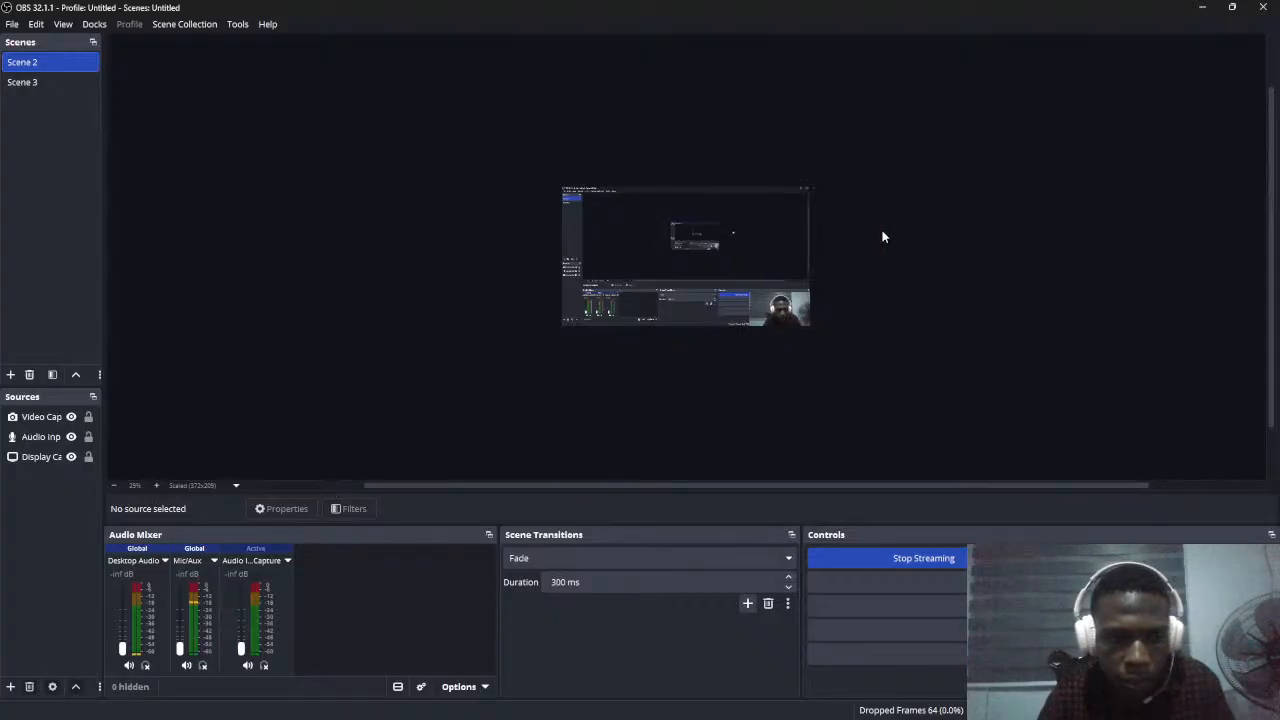
{"action": "key", "text": "alt+Tab"}
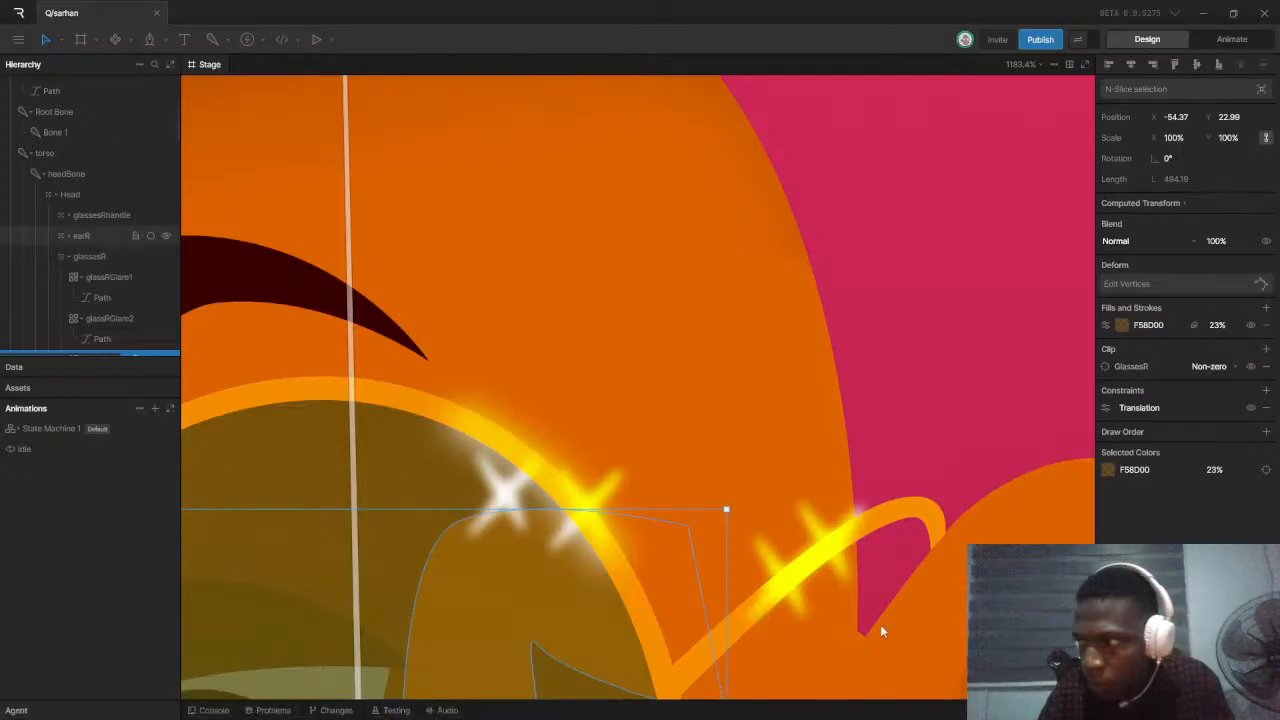
{"action": "key", "text": "super+a"}
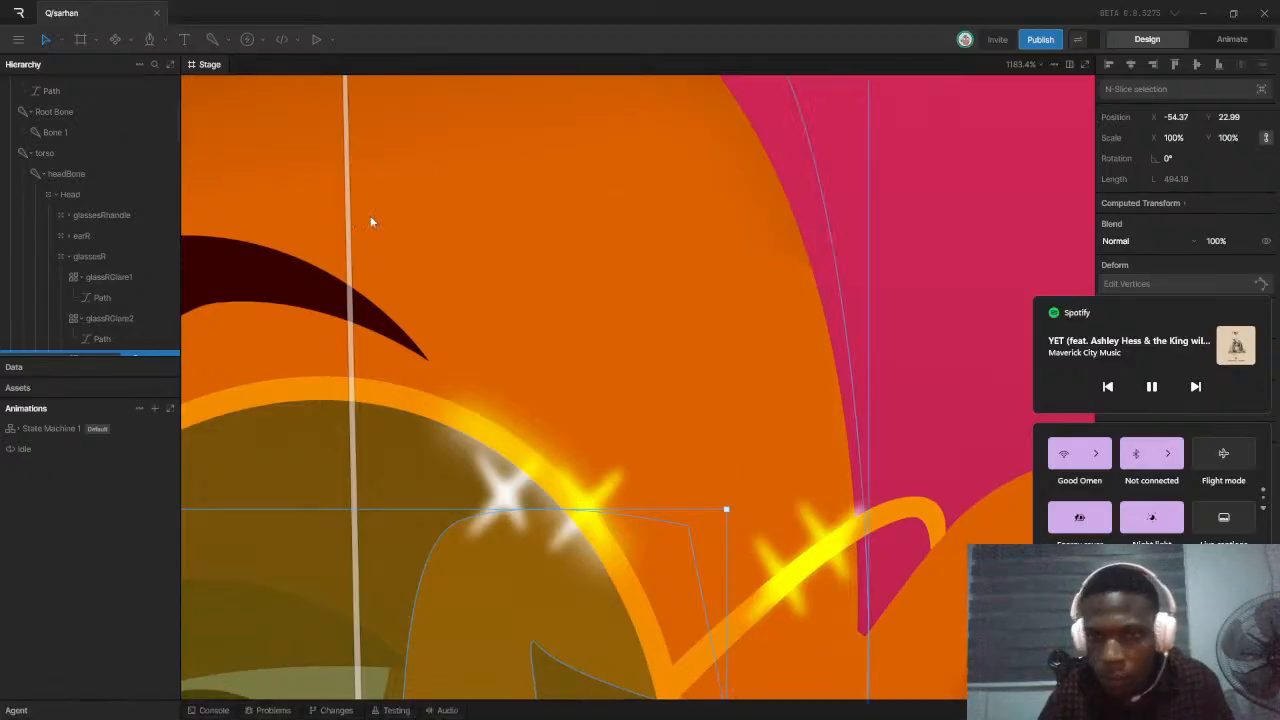
Move the other copied star up onto the lens's upper rim, to about X 527.7, Y 318.17, and deselect it
{"action": "left_click", "coordinate": [503, 492]}
{"action": "left_click_drag", "start_coordinate": [494, 438], "coordinate": [494, 381]}
{"action": "scroll", "coordinate": [556, 434], "scroll_direction": "down", "scroll_amount": 12}
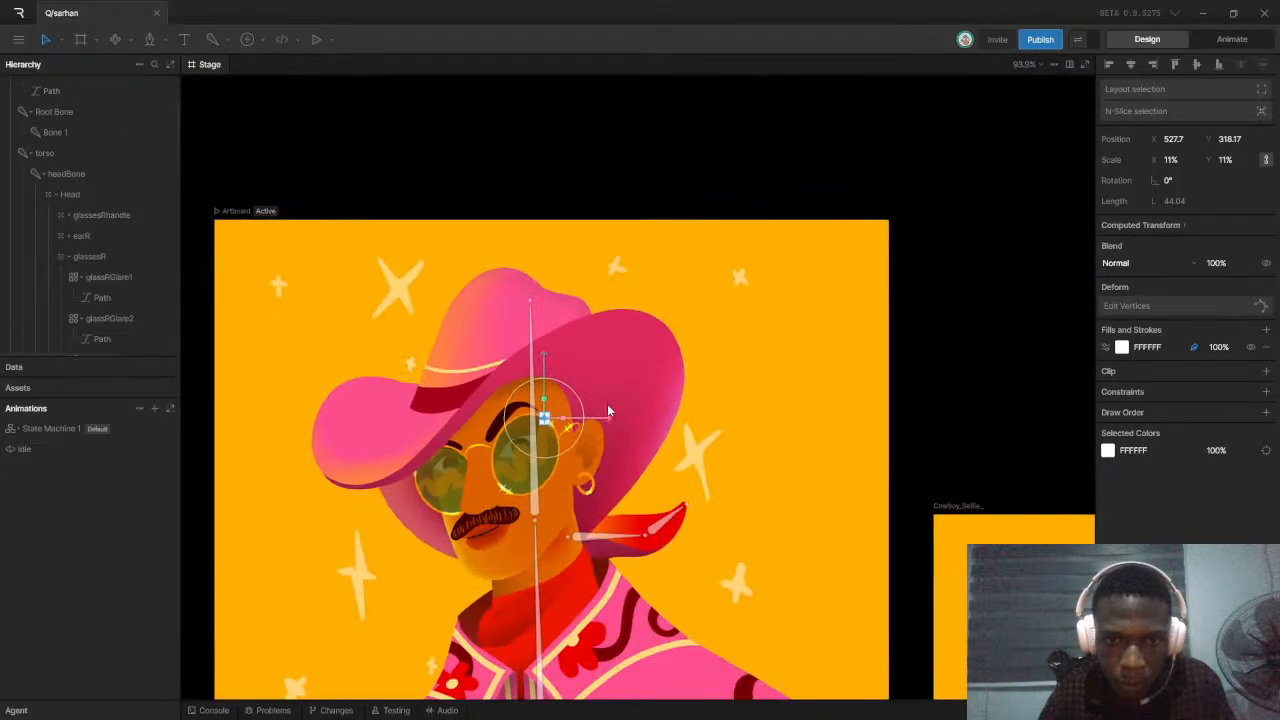
{"action": "left_click", "coordinate": [695, 348]}
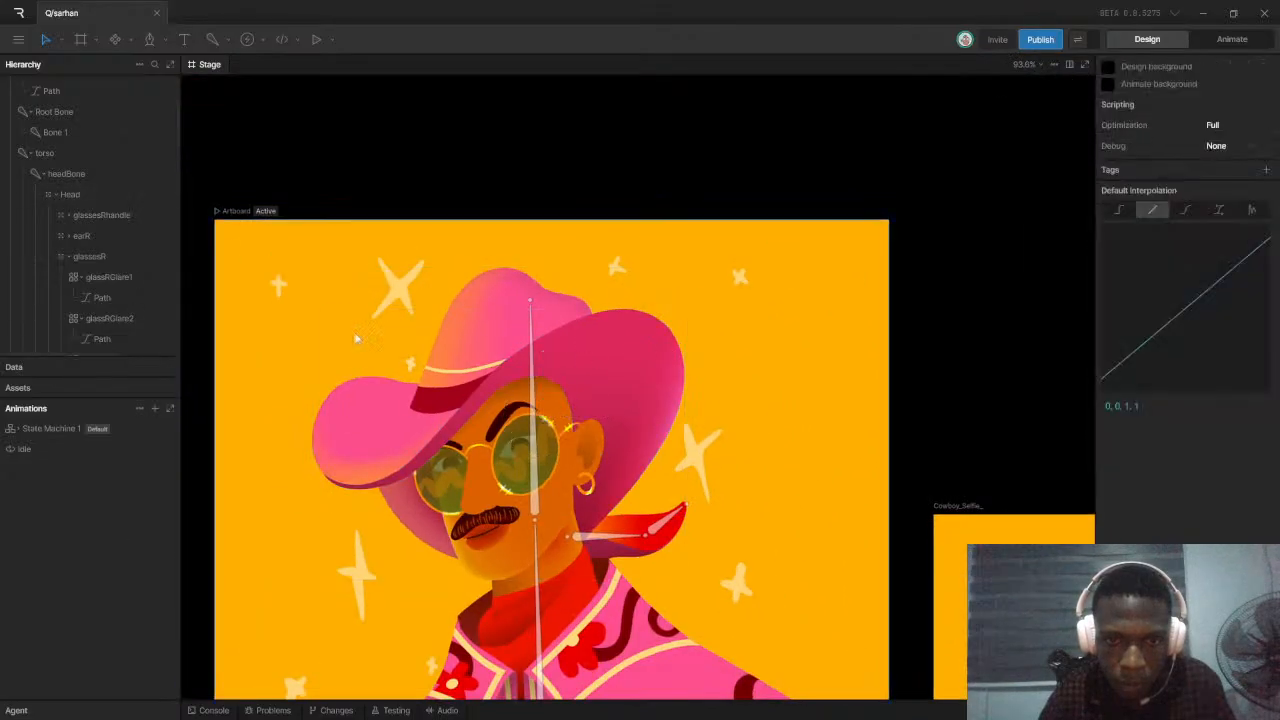
Inspect the star sparkles on the glasses, both within the whole artboard and close up
{"action": "scroll", "coordinate": [484, 390], "scroll_direction": "down", "scroll_amount": 2}
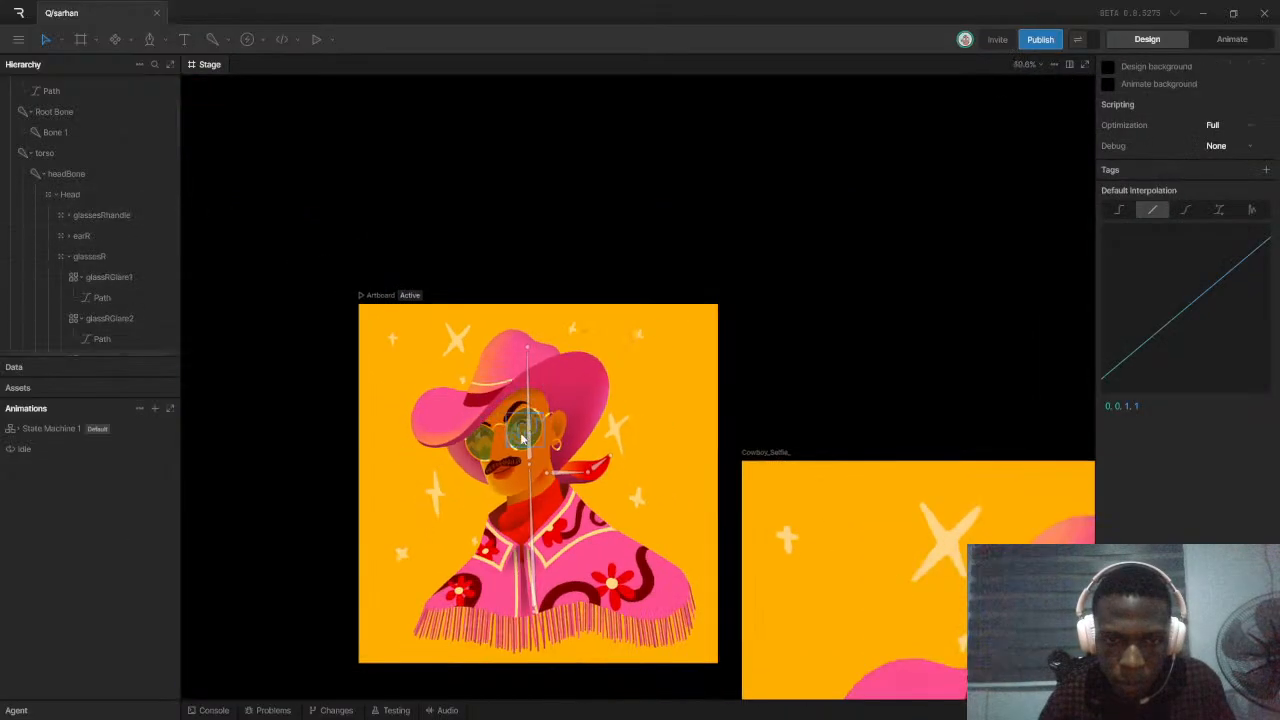
{"action": "scroll", "coordinate": [489, 272], "scroll_direction": "up", "scroll_amount": 4}
{"action": "scroll", "coordinate": [486, 365], "scroll_direction": "down", "scroll_amount": 2}
{"action": "scroll", "coordinate": [486, 365], "scroll_direction": "up", "scroll_amount": 3}
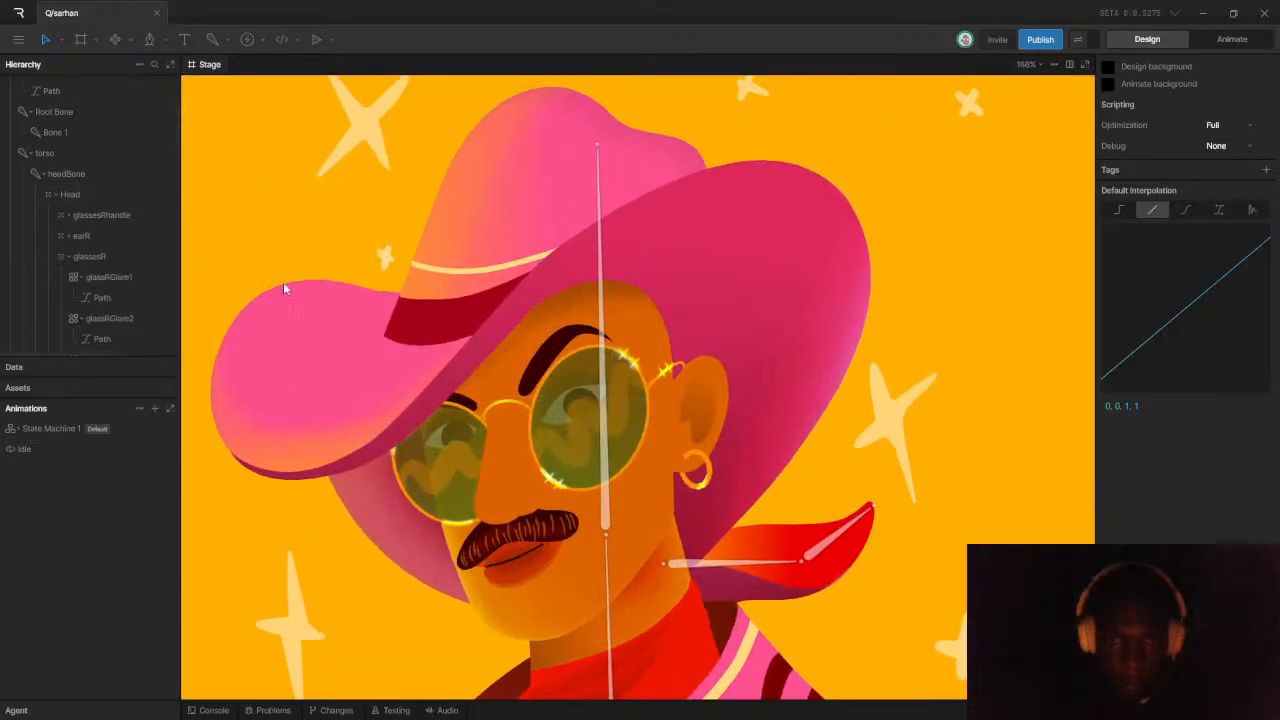
{"action": "scroll", "coordinate": [630, 355], "scroll_direction": "up", "scroll_amount": 3}
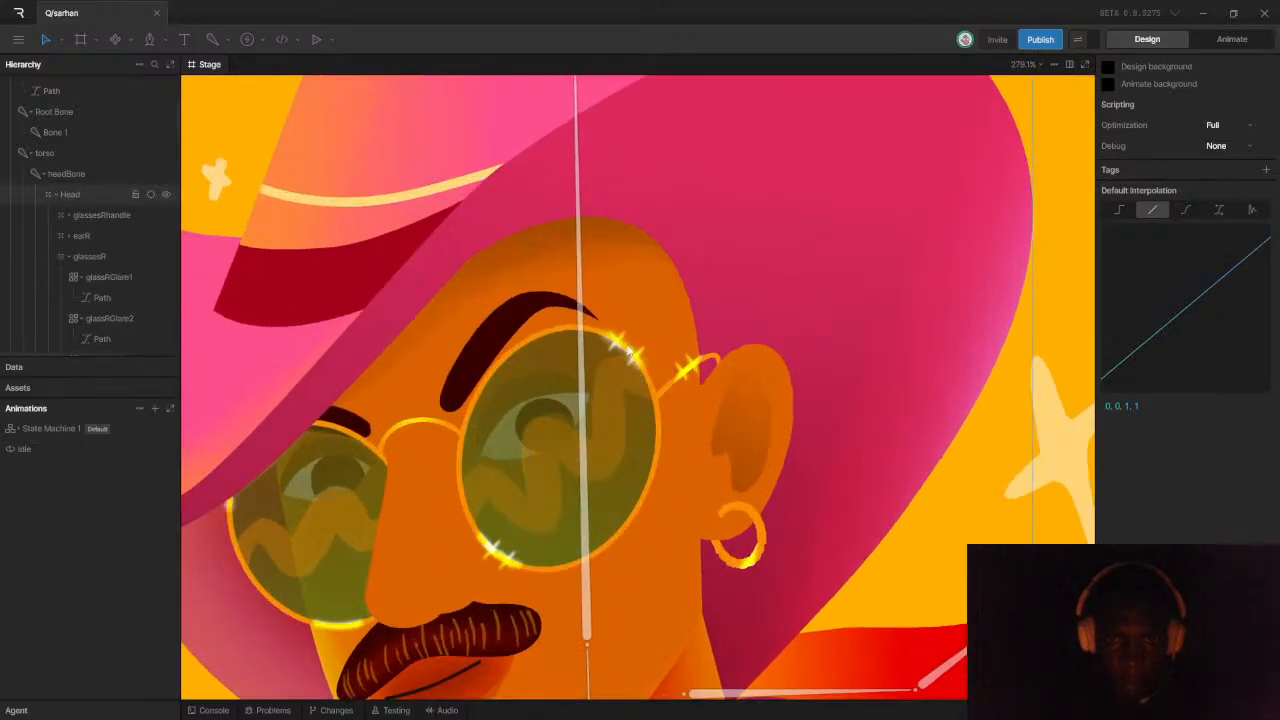
Duplicate the two star sparkles on the larger lens's upper rim
{"action": "left_click", "coordinate": [617, 342]}
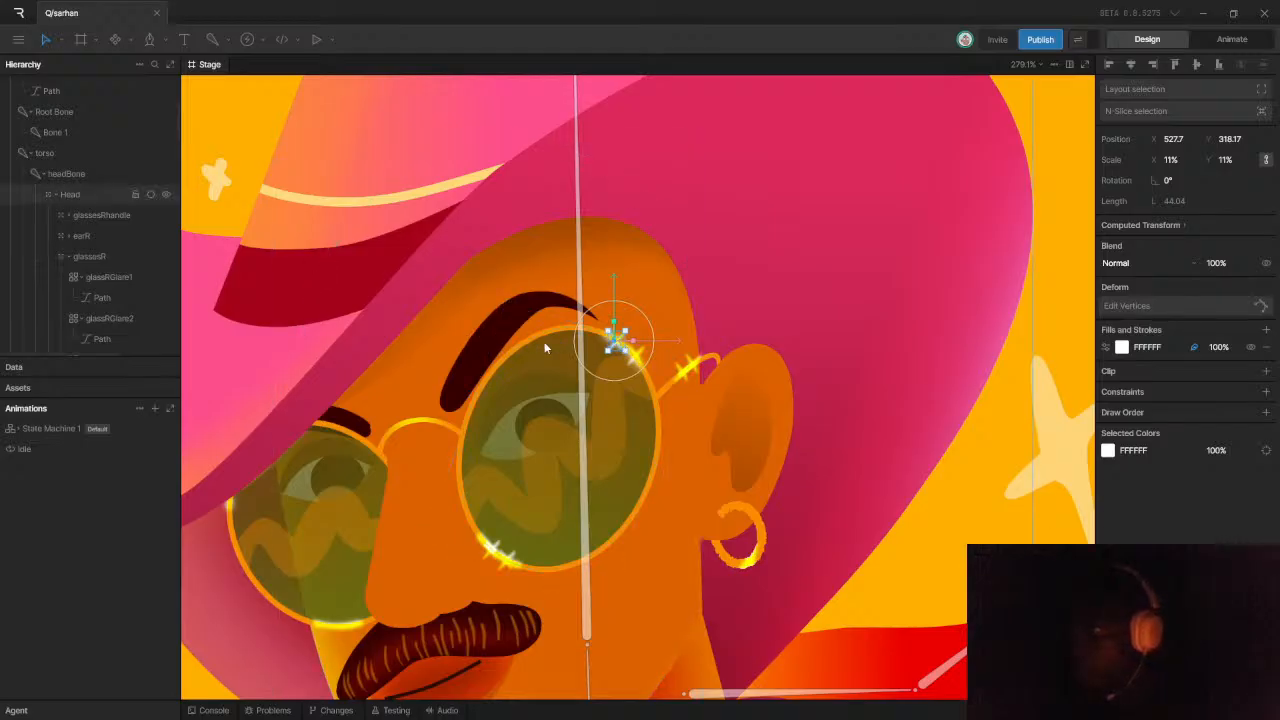
{"action": "scroll", "coordinate": [520, 386], "scroll_direction": "up", "scroll_amount": 1}
{"action": "scroll", "coordinate": [450, 415], "scroll_direction": "up", "scroll_amount": 2}
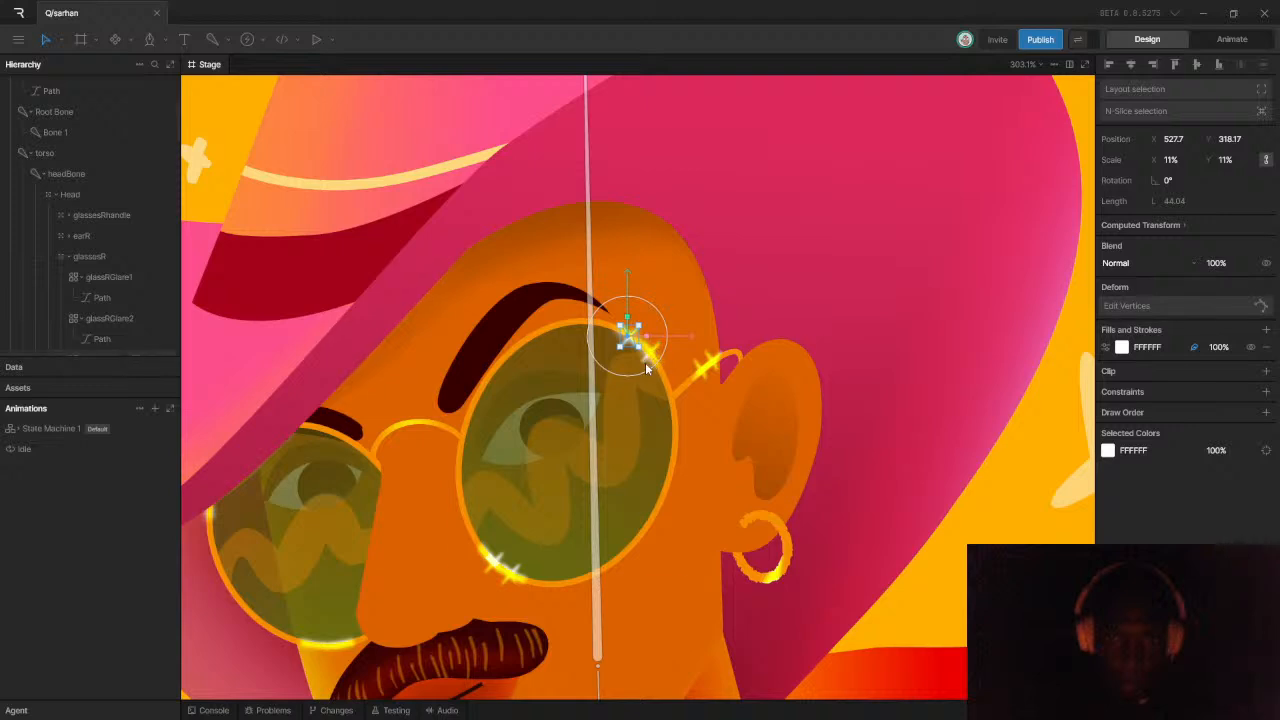
{"action": "scroll", "coordinate": [655, 345], "scroll_direction": "up", "scroll_amount": 5}
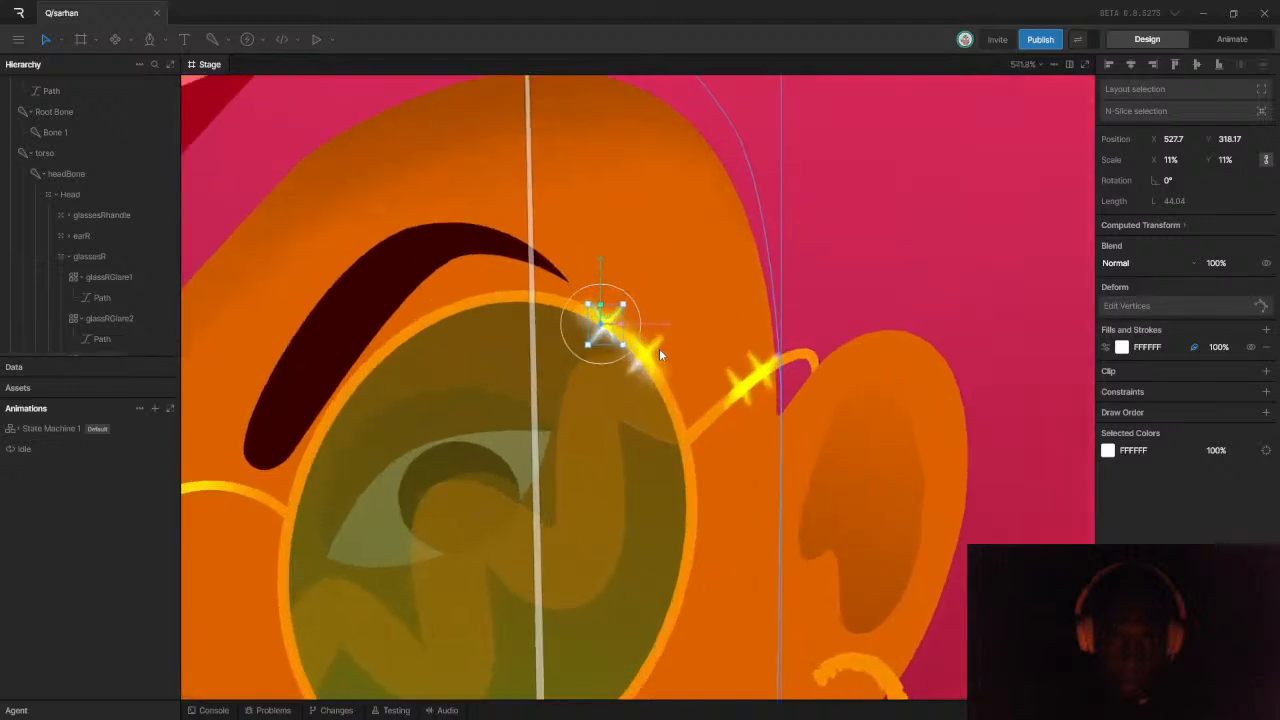
{"action": "left_click", "coordinate": [657, 342]}
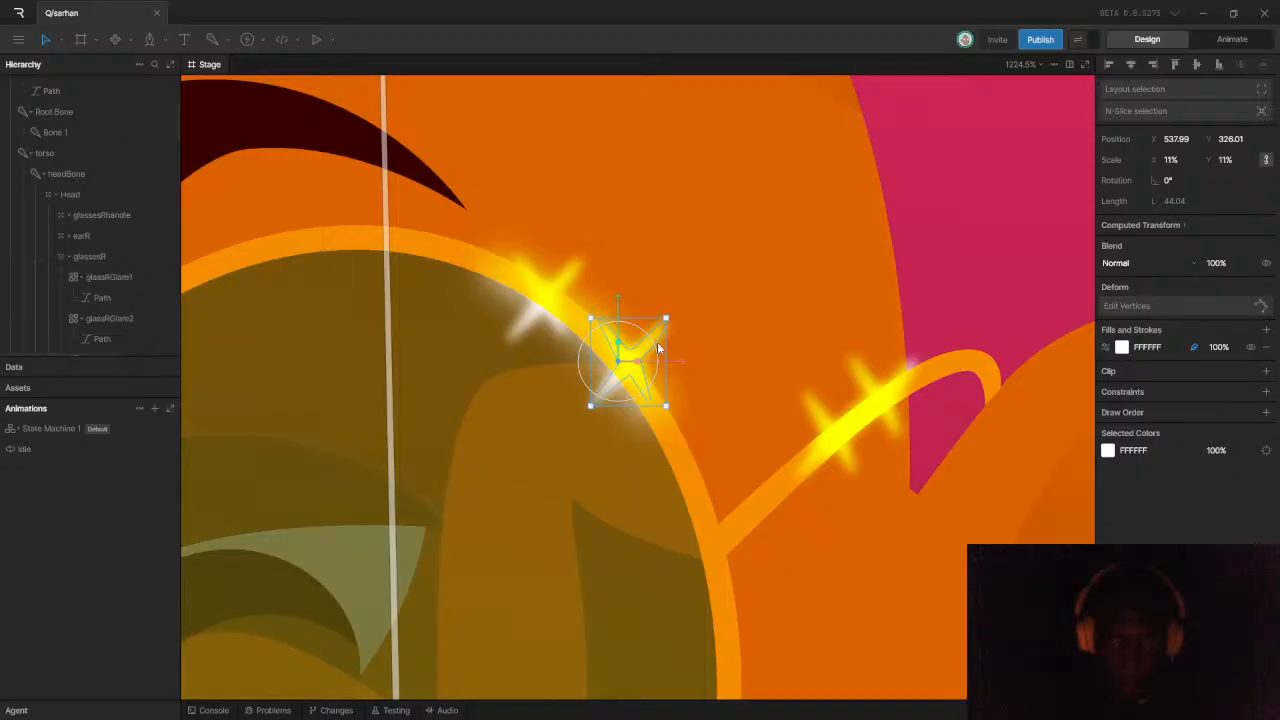
{"action": "left_click", "coordinate": [558, 293], "text": "shift"}
{"action": "scroll", "coordinate": [644, 322], "scroll_direction": "down", "scroll_amount": 3}
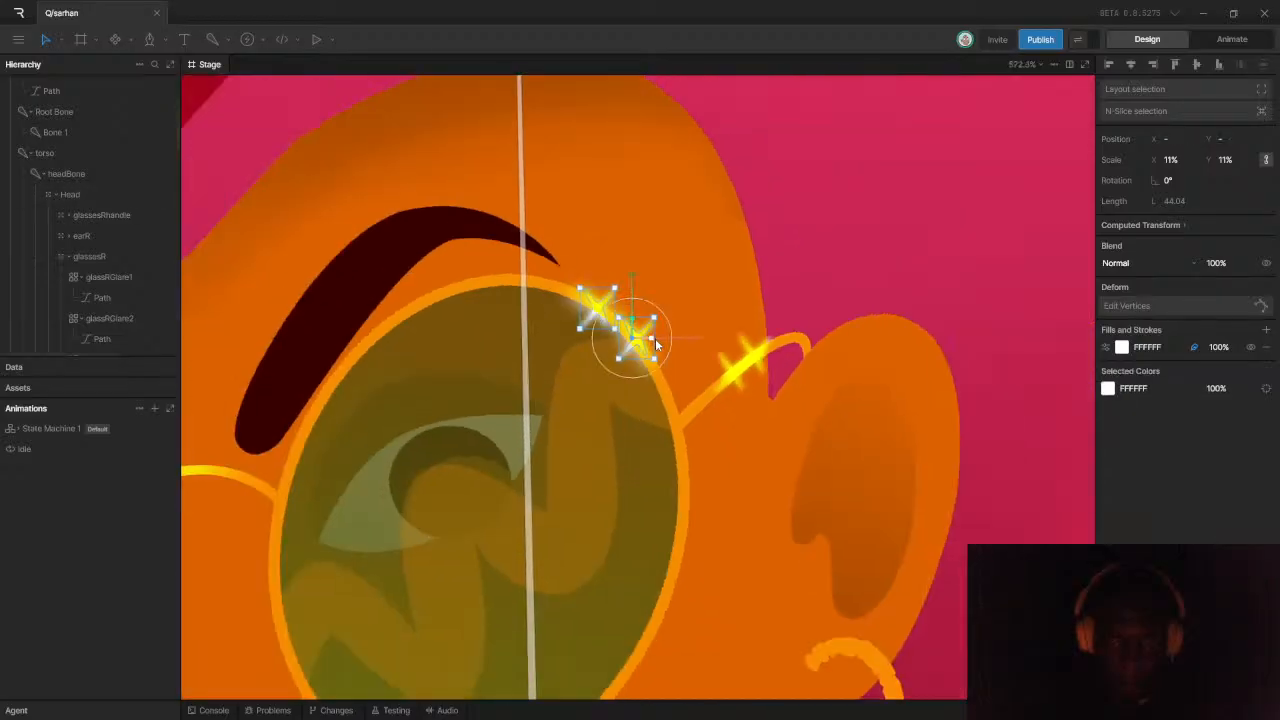
{"action": "scroll", "coordinate": [646, 305], "scroll_direction": "down", "scroll_amount": 1}
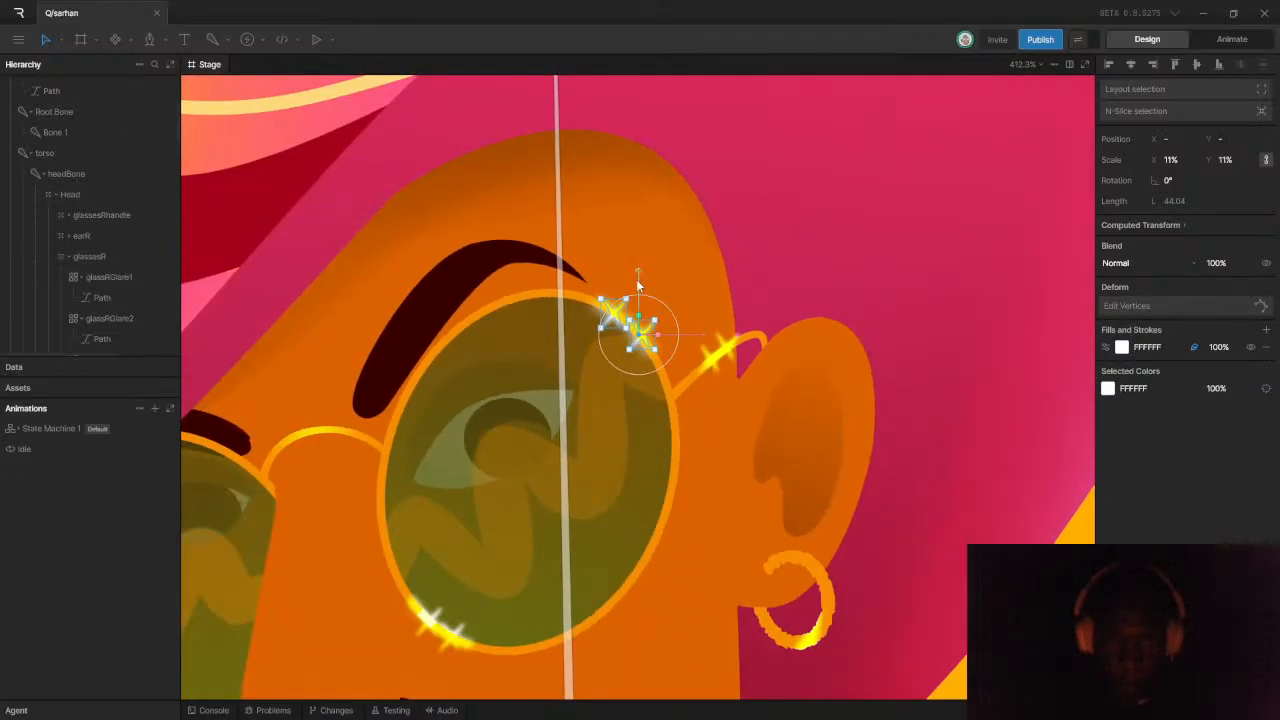
{"action": "key", "text": "ctrl+d"}
Move the two copied stars past the ear and down onto the earring's lower curve, and deselect them
{"action": "left_click_drag", "start_coordinate": [638, 284], "coordinate": [705, 465]}
{"action": "left_click_drag", "start_coordinate": [670, 399], "coordinate": [461, 194]}
{"action": "left_click_drag", "start_coordinate": [482, 306], "coordinate": [587, 362]}
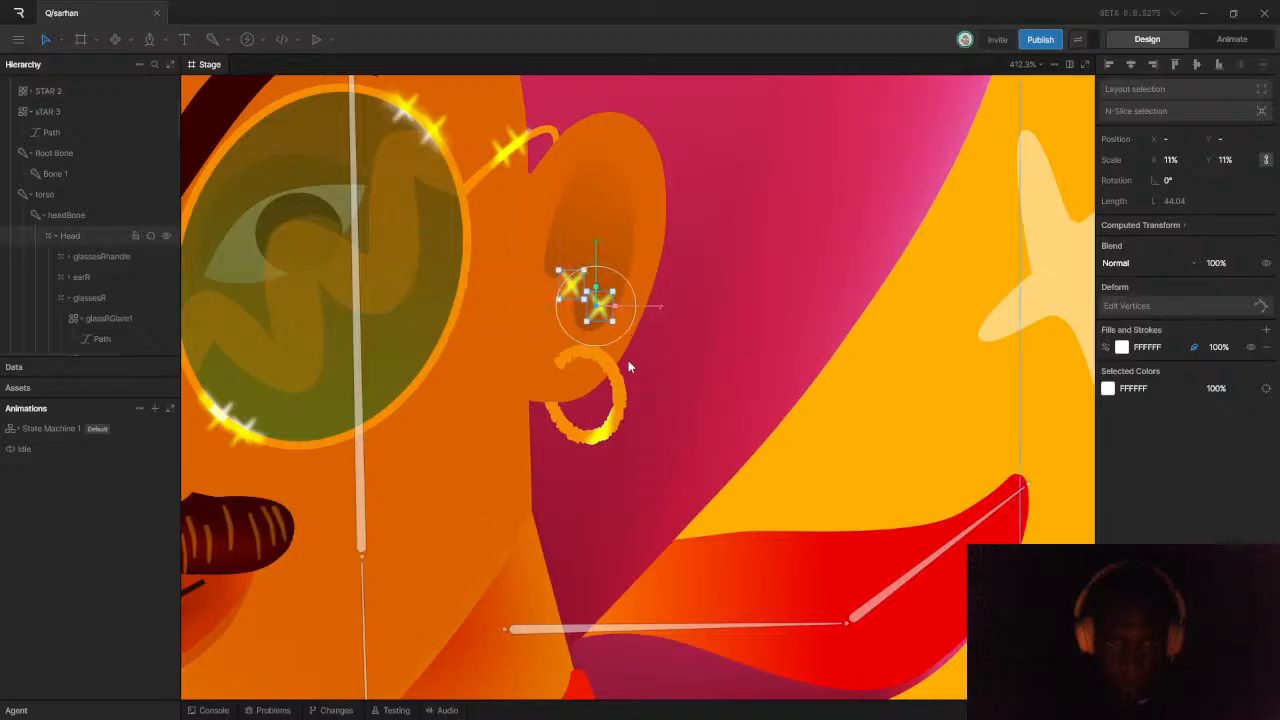
{"action": "left_click_drag", "start_coordinate": [615, 327], "coordinate": [621, 382]}
{"action": "left_click", "coordinate": [655, 407]}
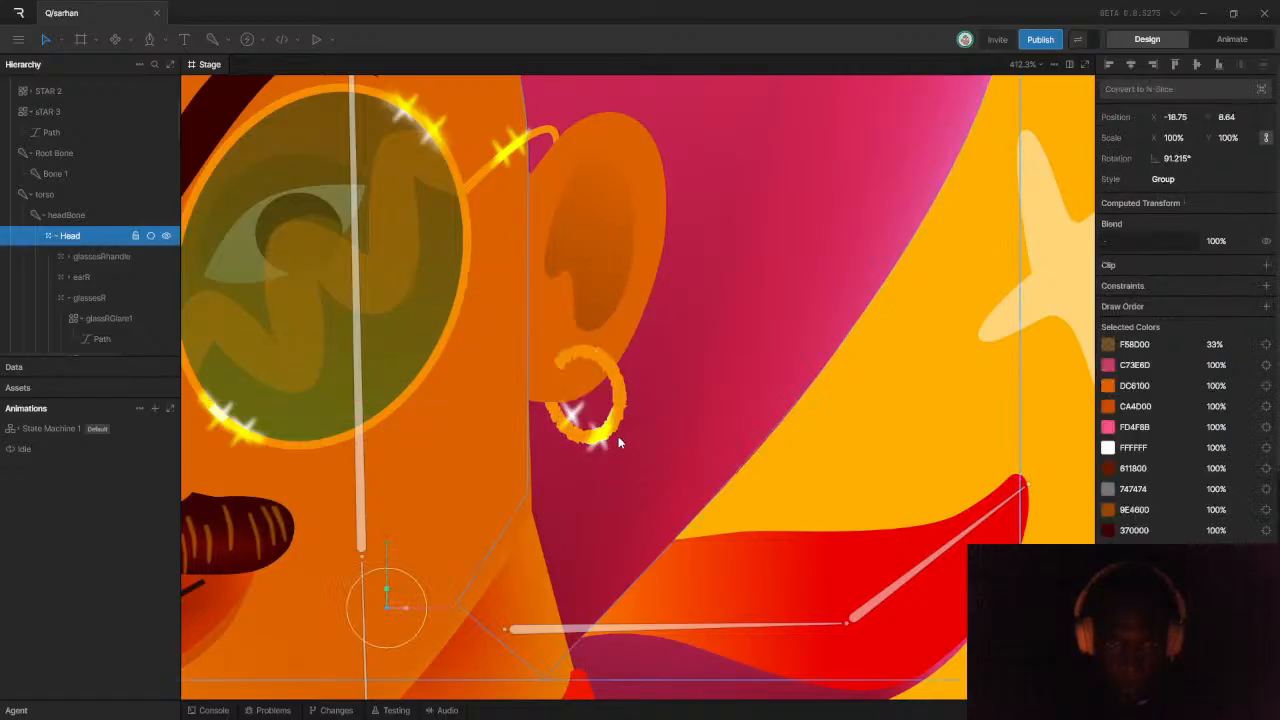
Reposition one of the earring's stars so the pair follows the ring's lower curve, and deselect it
{"action": "scroll", "coordinate": [598, 450], "scroll_direction": "up", "scroll_amount": 3}
{"action": "left_click", "coordinate": [598, 452]}
{"action": "mouse_move", "coordinate": [598, 452]}
{"action": "left_mouse_down"}
{"action": "mouse_move", "coordinate": [614, 430]}
{"action": "mouse_move", "coordinate": [594, 424]}
{"action": "mouse_move", "coordinate": [581, 441]}
{"action": "left_mouse_up"}
{"action": "left_click", "coordinate": [720, 403]}
{"action": "scroll", "coordinate": [708, 398], "scroll_direction": "down", "scroll_amount": 10}
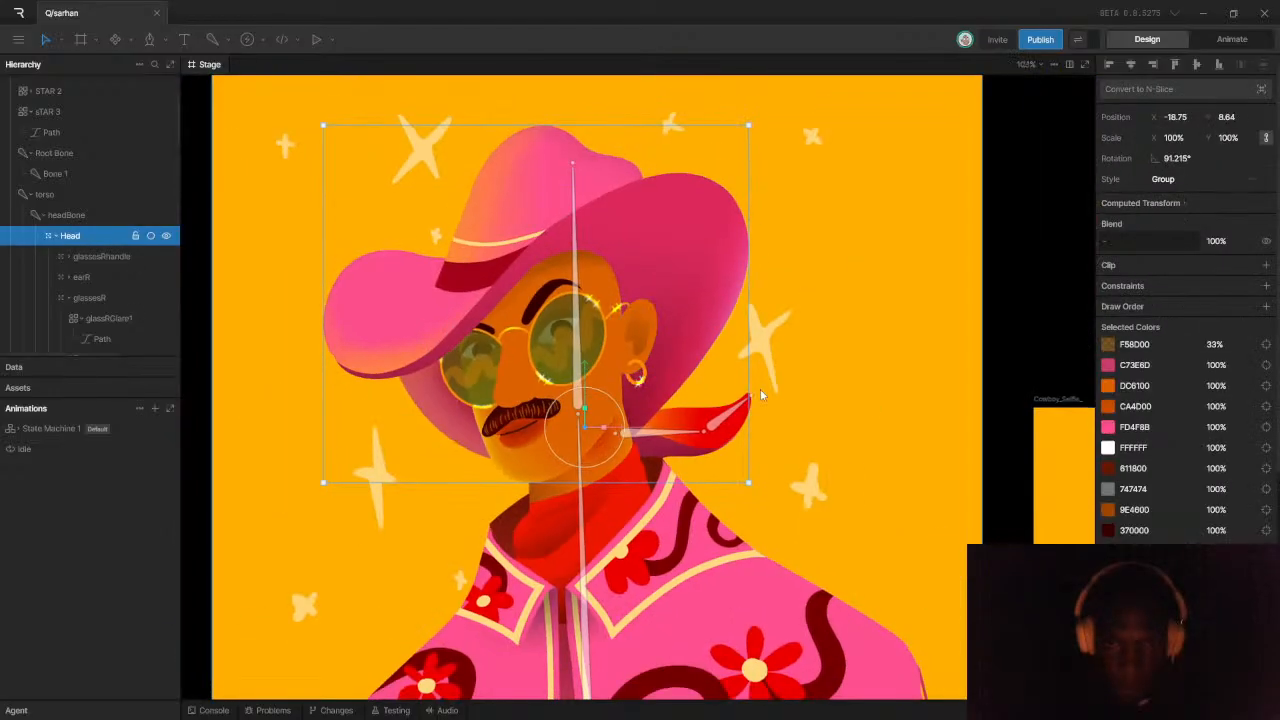
{"action": "left_click", "coordinate": [854, 288]}
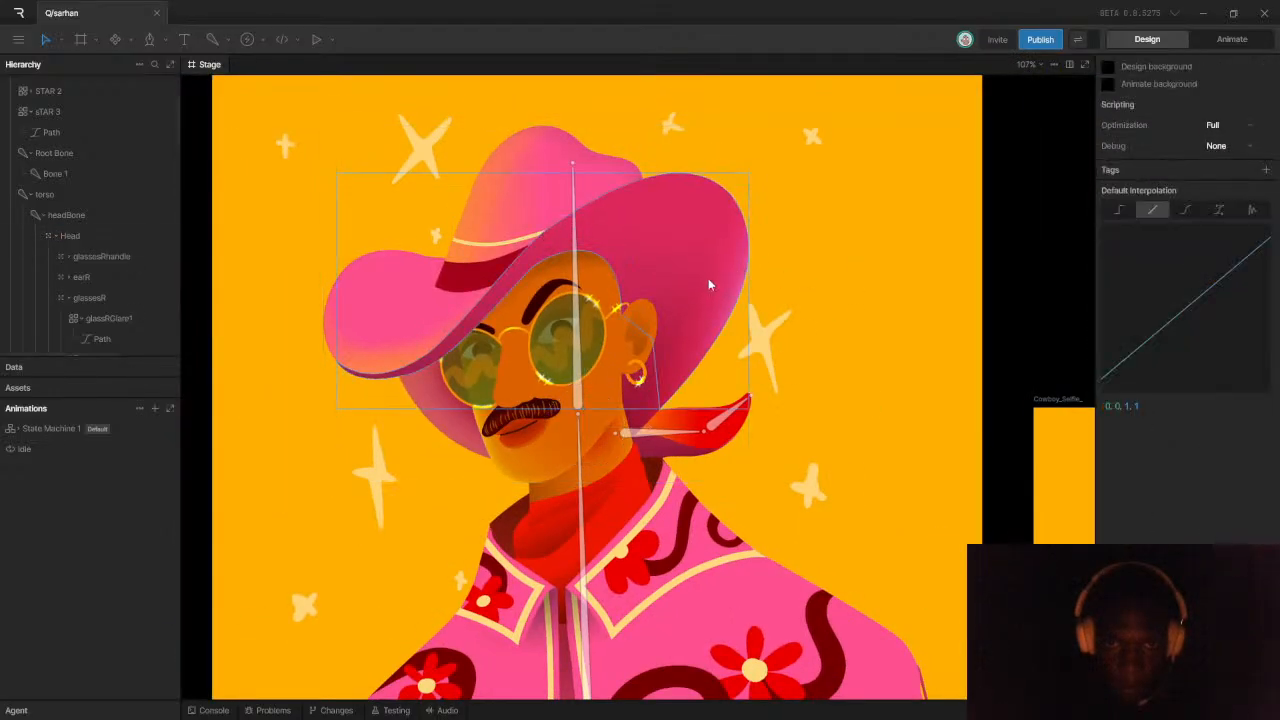
Duplicate both star sparkles on the earring
{"action": "scroll", "coordinate": [615, 265], "scroll_direction": "down", "scroll_amount": 8}
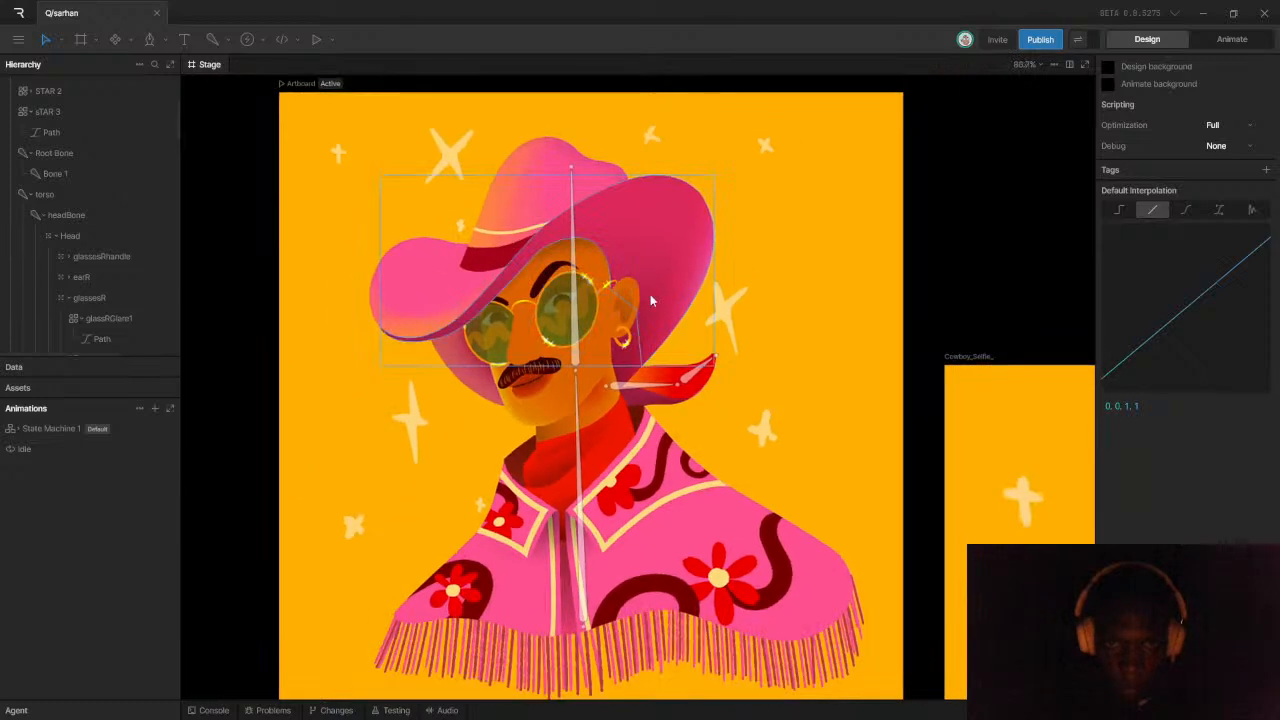
{"action": "scroll", "coordinate": [641, 303], "scroll_direction": "up", "scroll_amount": 8}
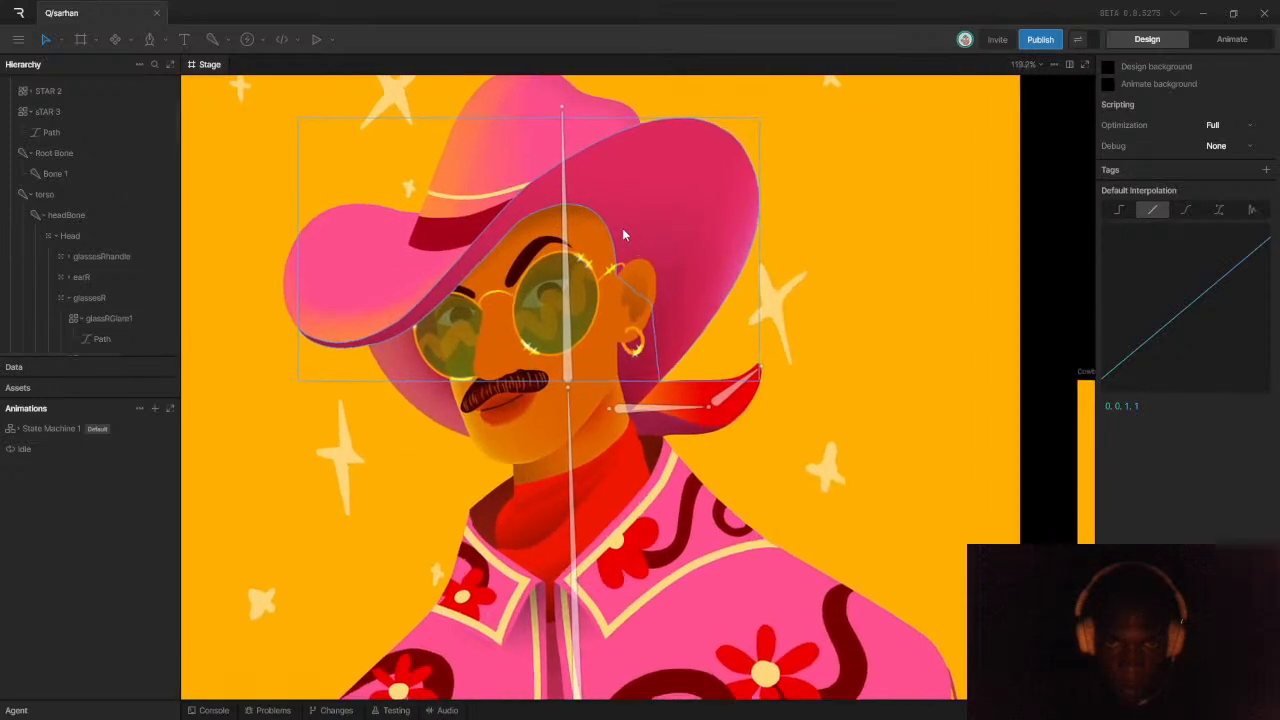
{"action": "scroll", "coordinate": [595, 315], "scroll_direction": "up", "scroll_amount": 4}
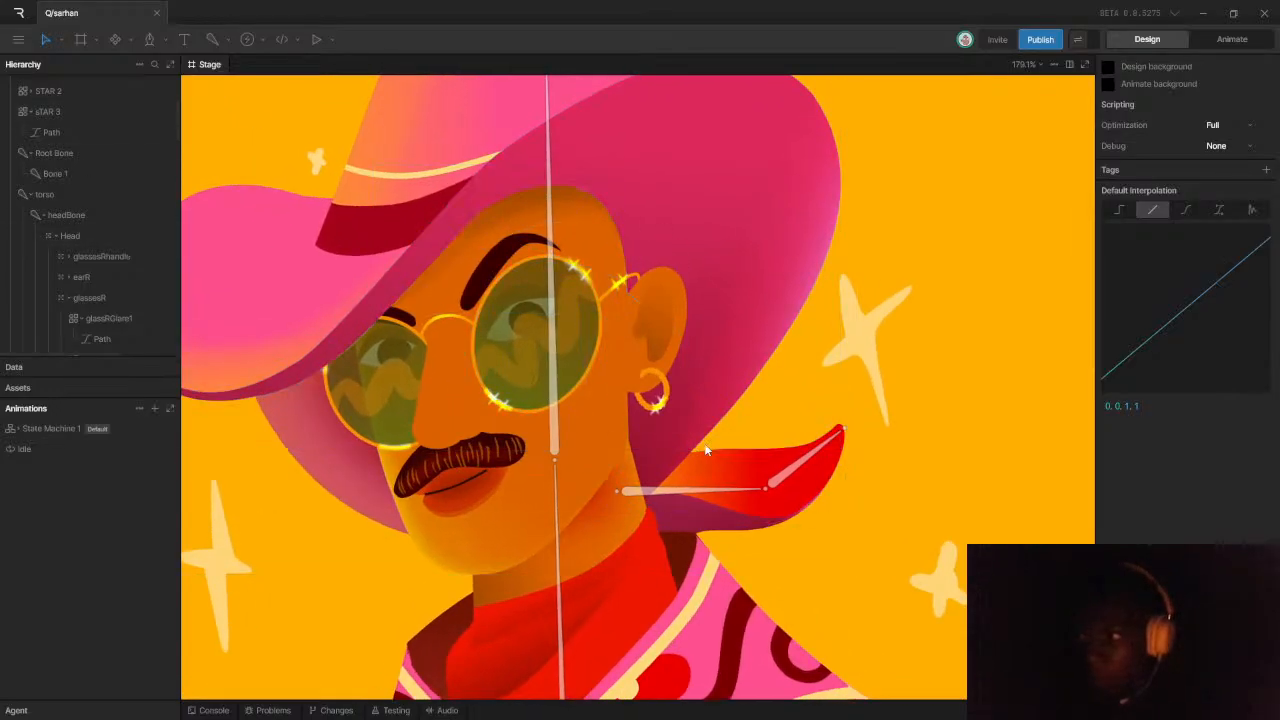
{"action": "scroll", "coordinate": [645, 458], "scroll_direction": "up", "scroll_amount": 2}
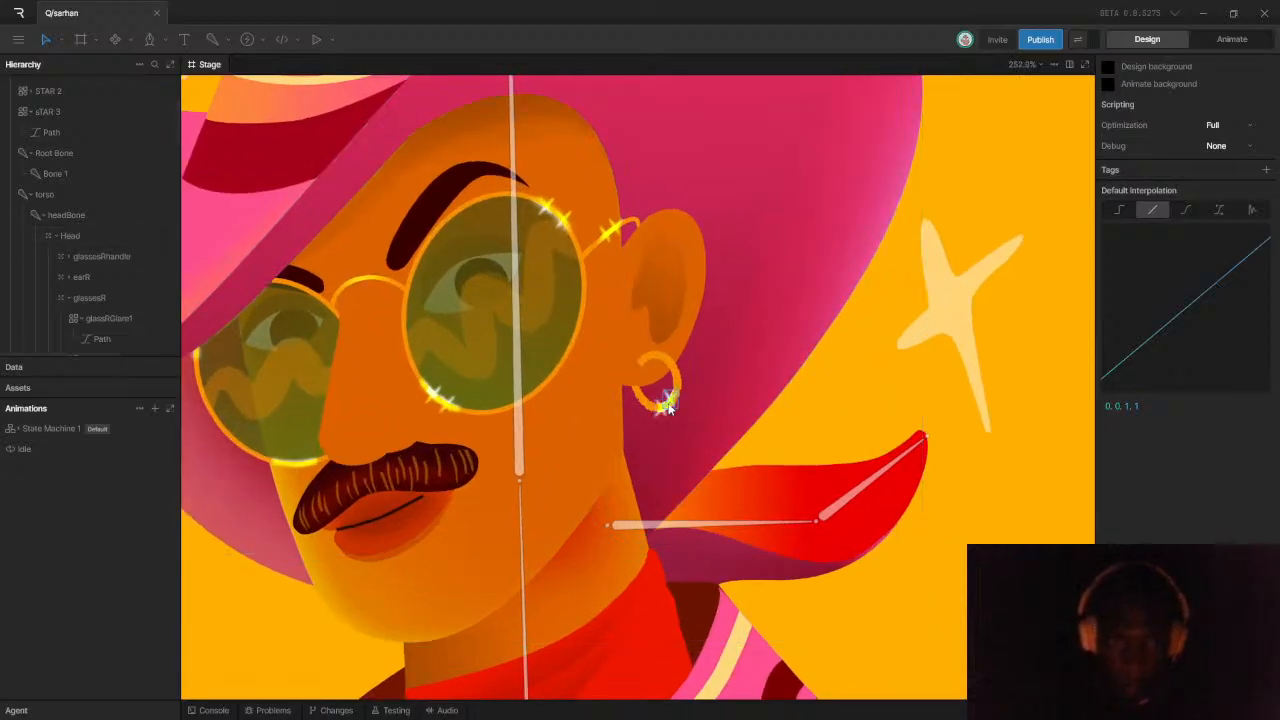
{"action": "left_click", "coordinate": [663, 412]}
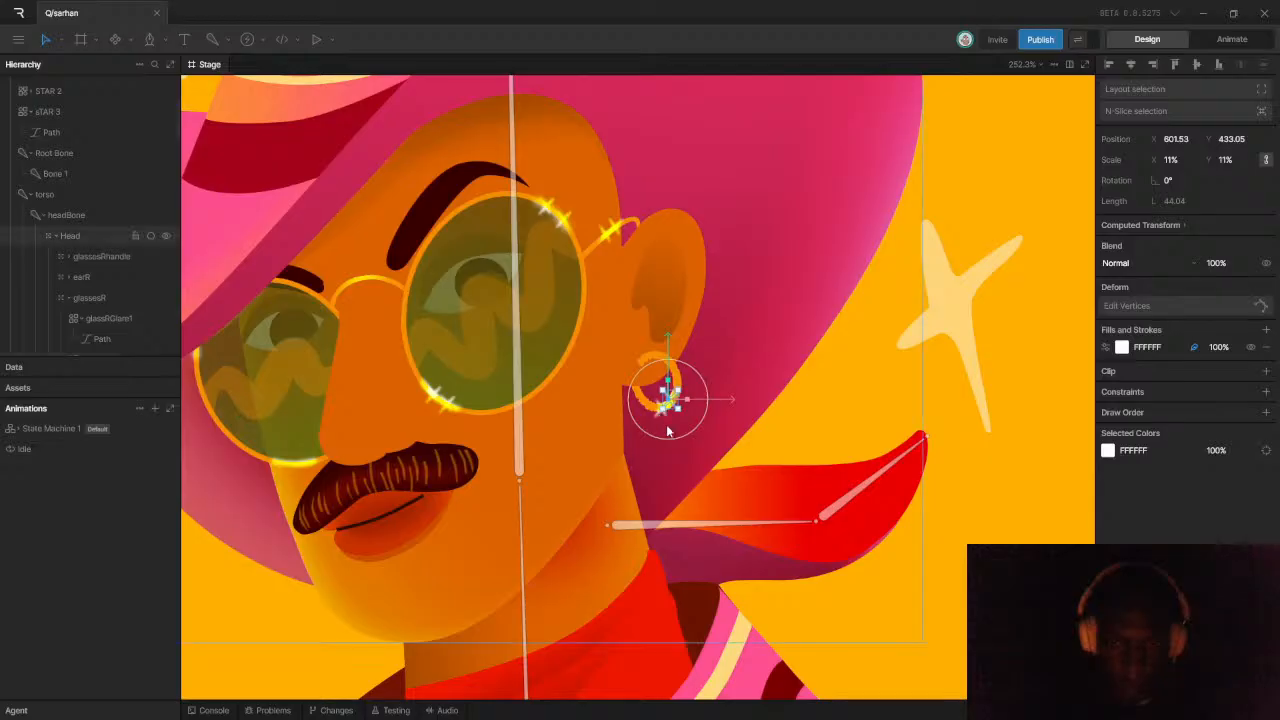
{"action": "scroll", "coordinate": [666, 429], "scroll_direction": "up", "scroll_amount": 2}
{"action": "scroll", "coordinate": [663, 540], "scroll_direction": "up", "scroll_amount": 1}
{"action": "scroll", "coordinate": [656, 540], "scroll_direction": "up", "scroll_amount": 2}
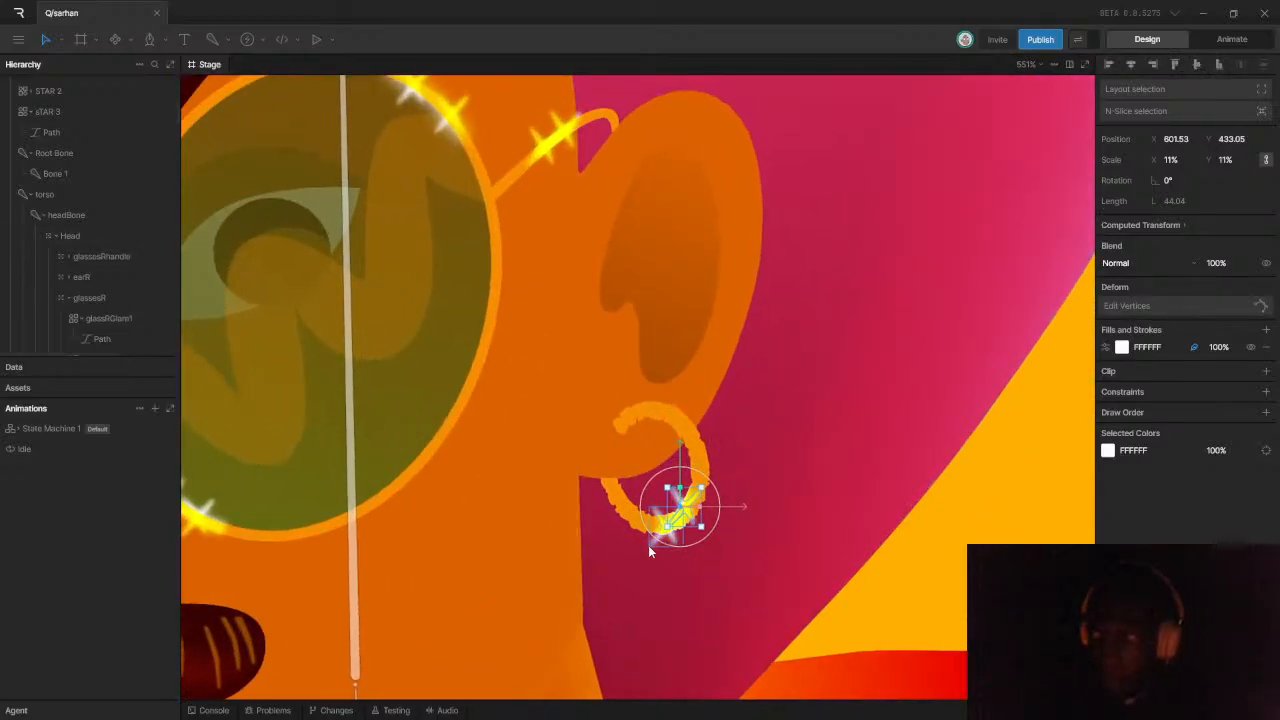
{"action": "left_click", "coordinate": [650, 547], "text": "shift"}
{"action": "scroll", "coordinate": [707, 510], "scroll_direction": "down", "scroll_amount": 4}
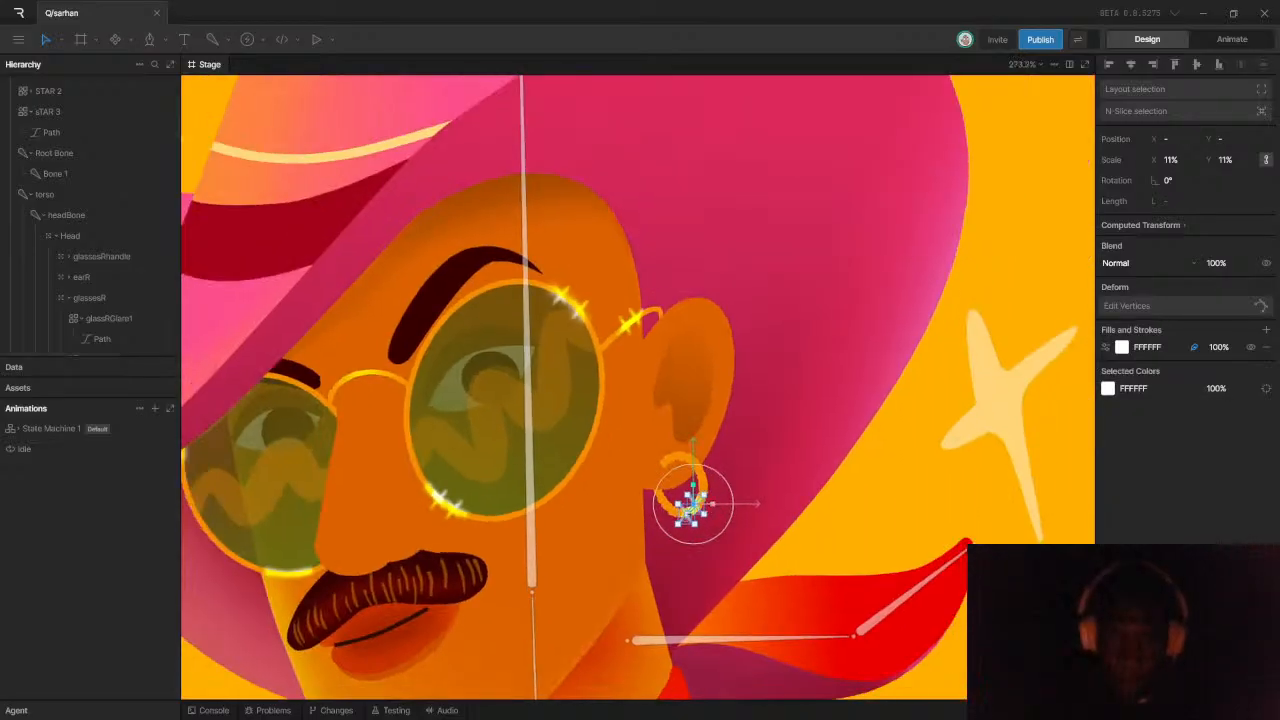
{"action": "key", "text": "ctrl+d"}
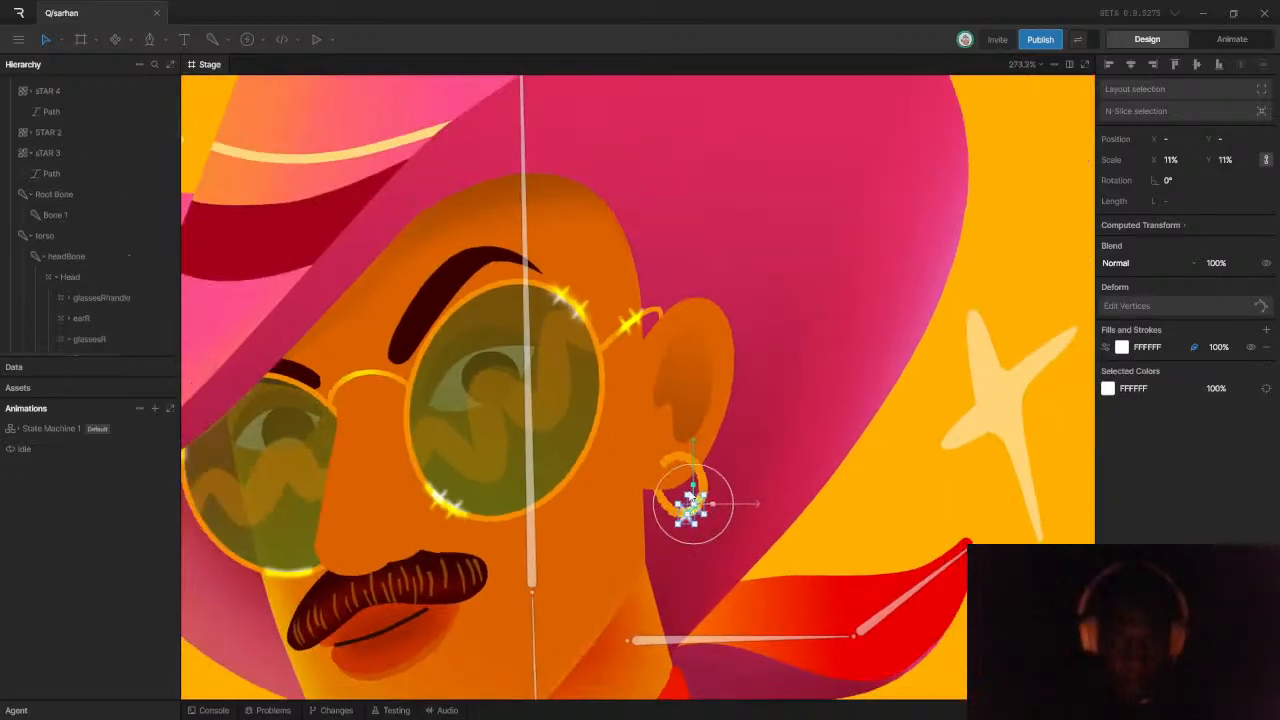
Move the two copied stars from the earring onto the glasses' nose bridge and deselect them
{"action": "left_click_drag", "start_coordinate": [691, 441], "coordinate": [684, 296]}
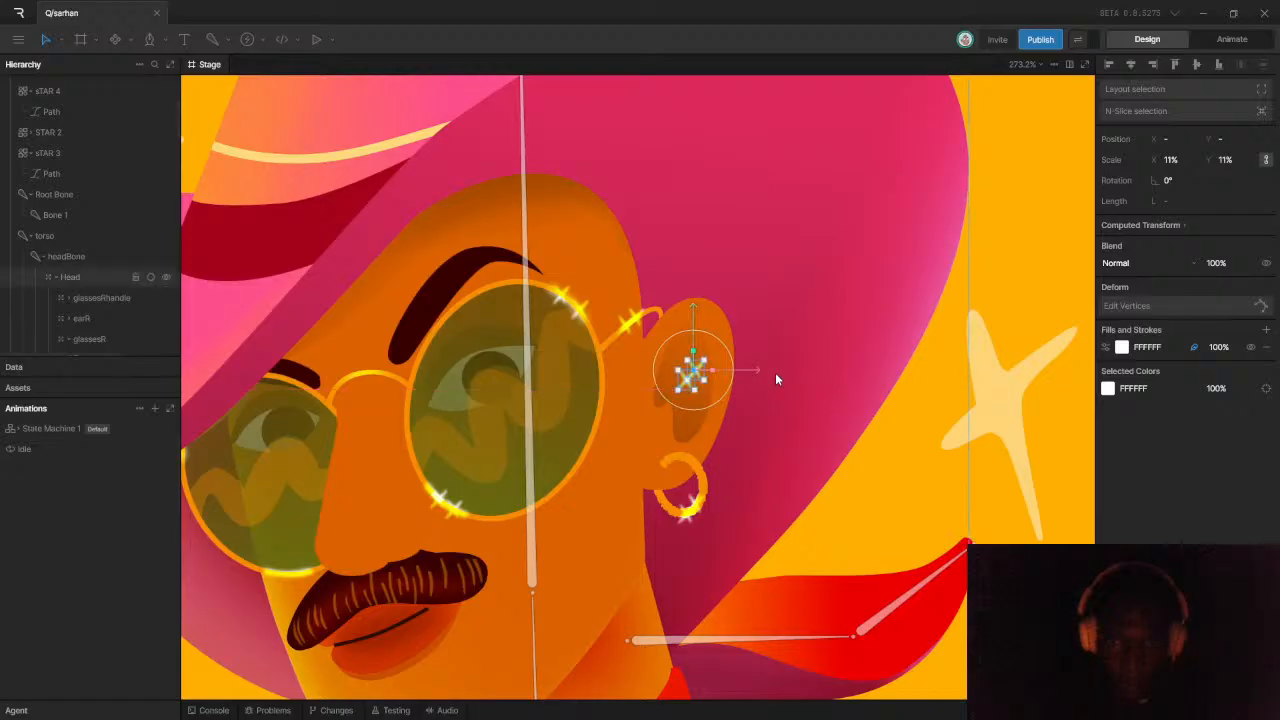
{"action": "left_click_drag", "start_coordinate": [760, 369], "coordinate": [427, 395]}
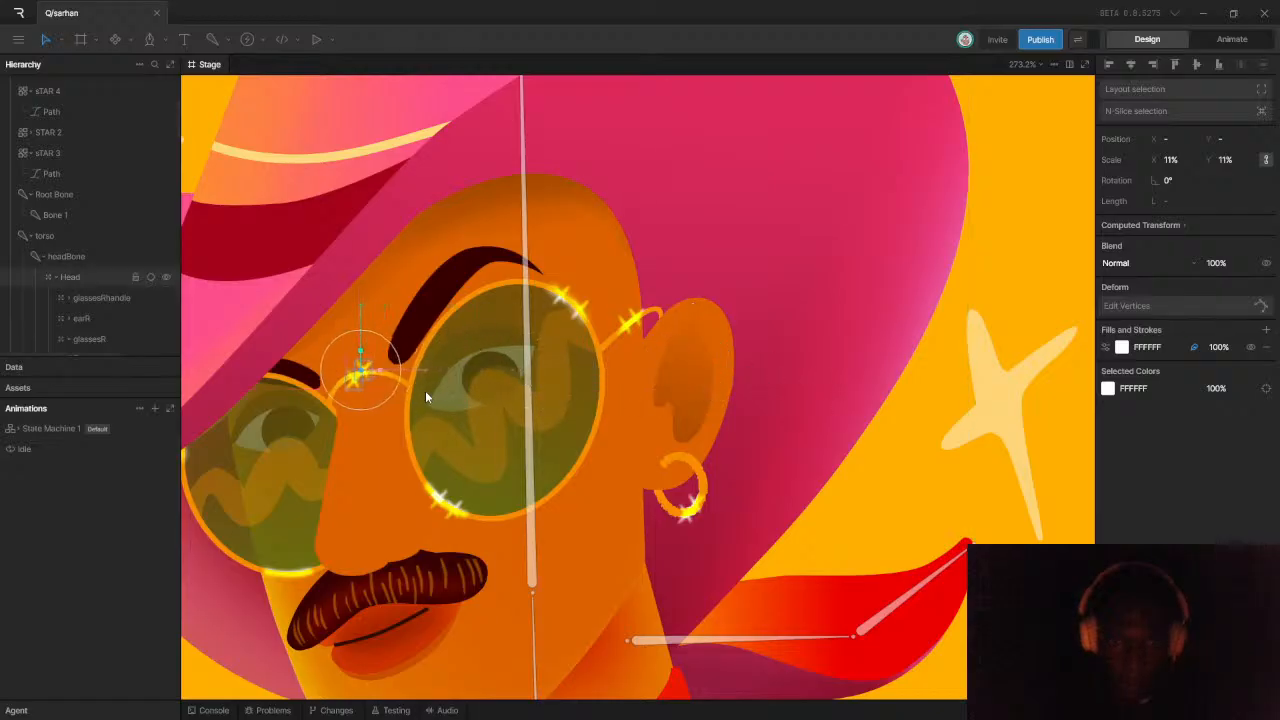
{"action": "scroll", "coordinate": [360, 380], "scroll_direction": "up", "scroll_amount": 10}
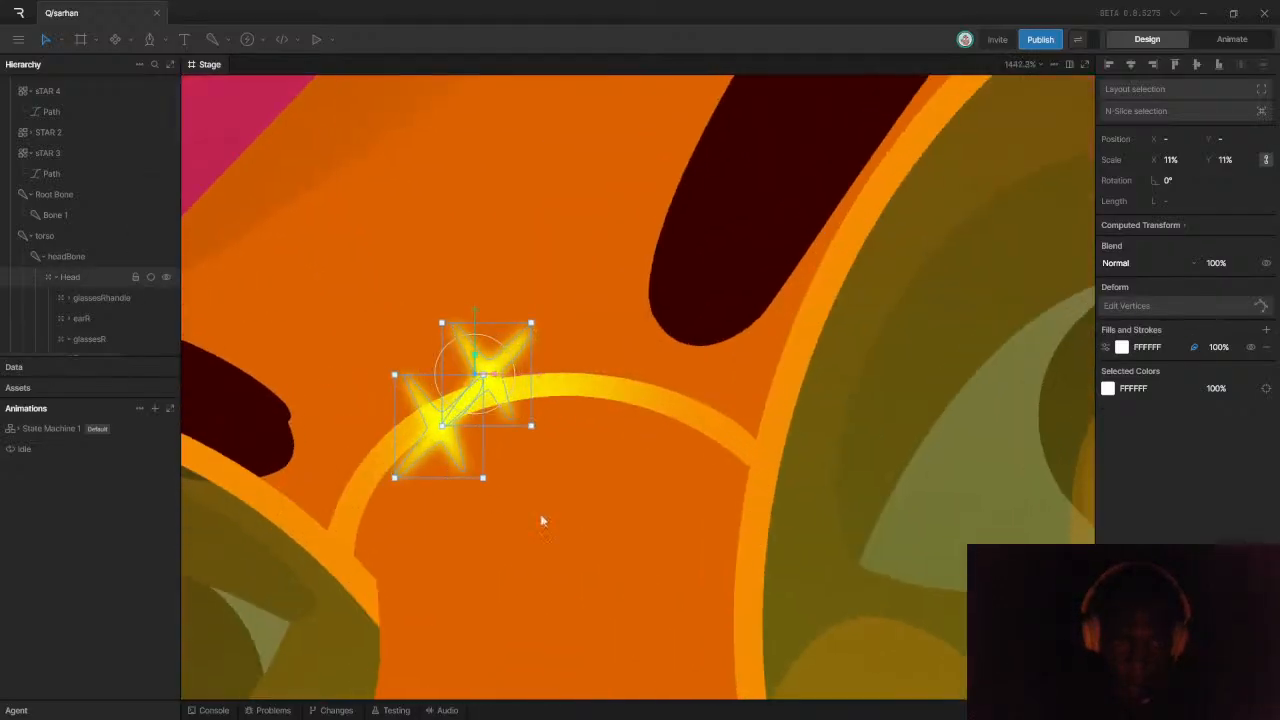
{"action": "left_click", "coordinate": [587, 511]}
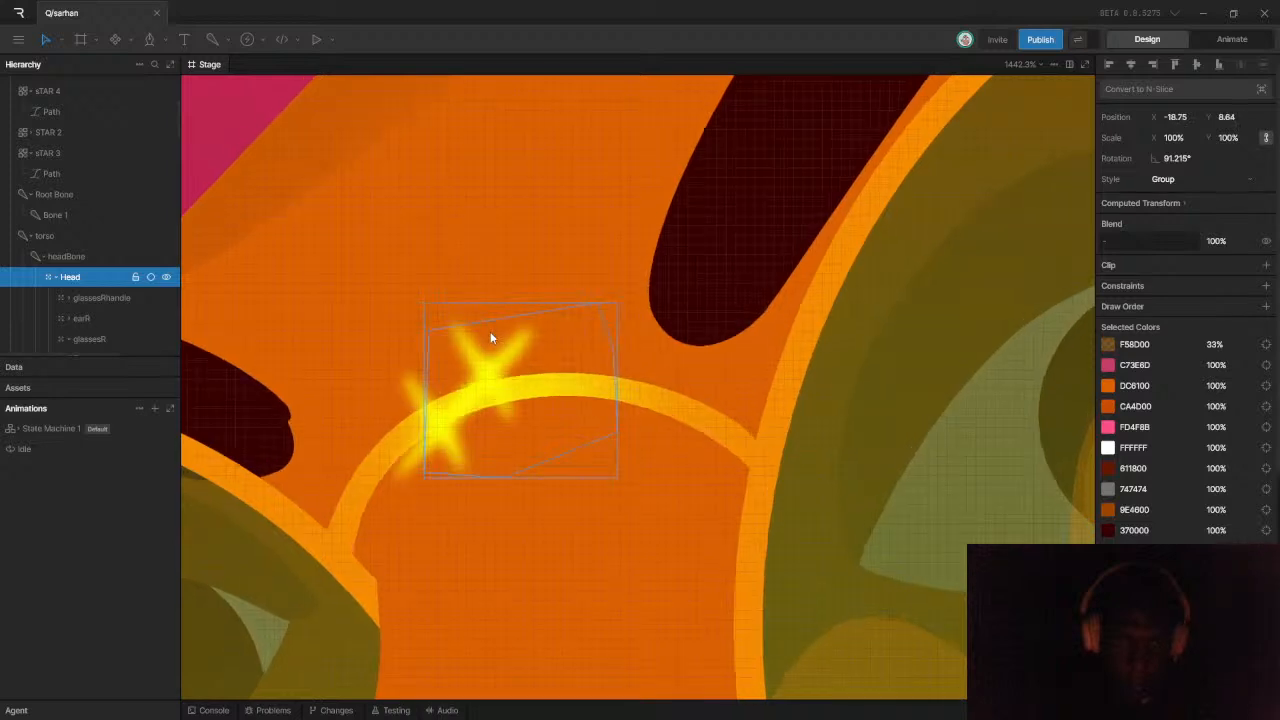
Reposition the two stars along the nose bridge, at about X 421.92, Y 361.05 and X 414.61, Y 362.32, and deselect
{"action": "left_click", "coordinate": [493, 362]}
{"action": "left_click_drag", "start_coordinate": [493, 362], "coordinate": [573, 384]}
{"action": "left_click_drag", "start_coordinate": [455, 417], "coordinate": [490, 418]}
{"action": "scroll", "coordinate": [490, 418], "scroll_direction": "down", "scroll_amount": 15}
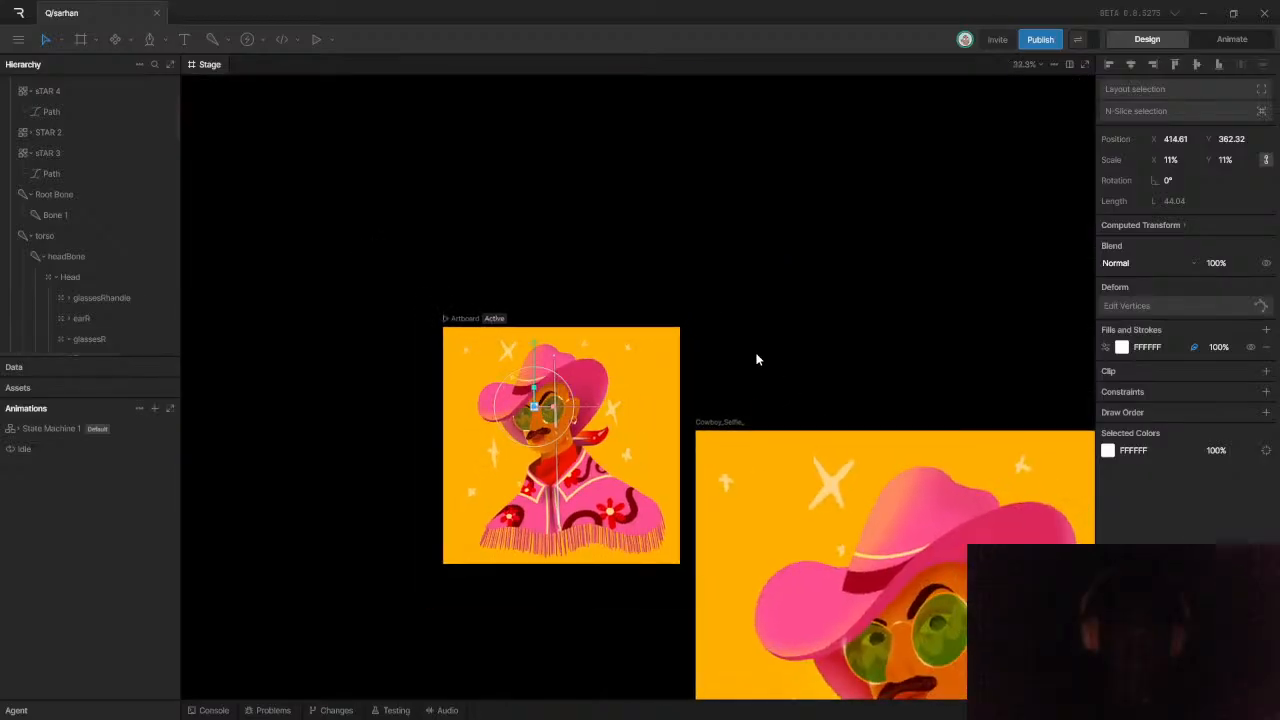
{"action": "left_click", "coordinate": [757, 359]}
Try to move a copy of the nose bridge's two stars toward the smaller lens, and undo it
{"action": "scroll", "coordinate": [590, 407], "scroll_direction": "up", "scroll_amount": 3}
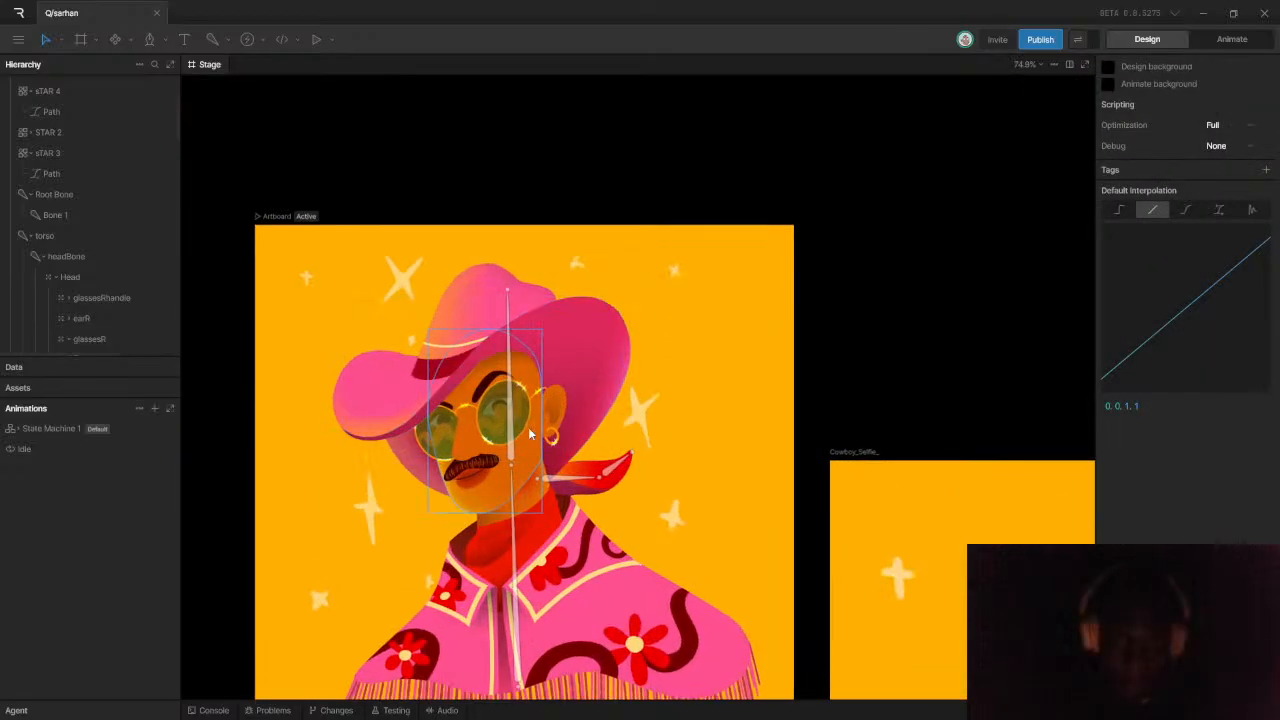
{"action": "scroll", "coordinate": [452, 468], "scroll_direction": "up", "scroll_amount": 7}
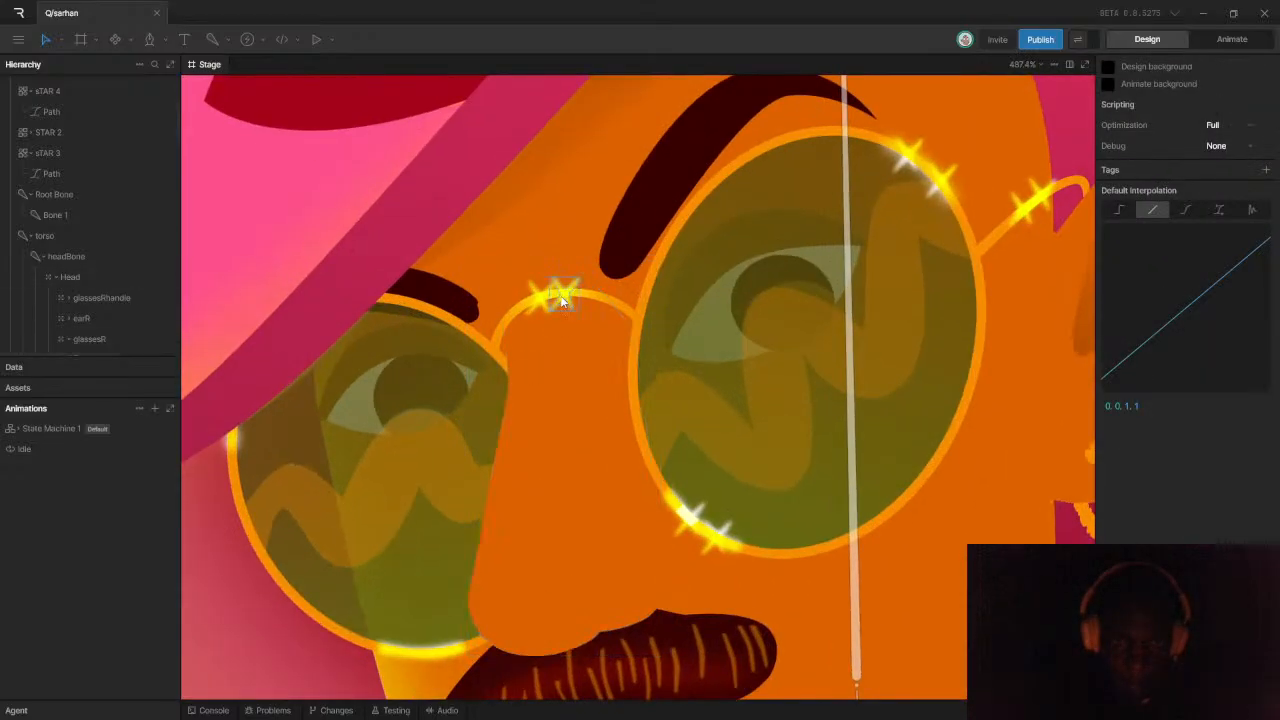
{"action": "left_click", "coordinate": [562, 300]}
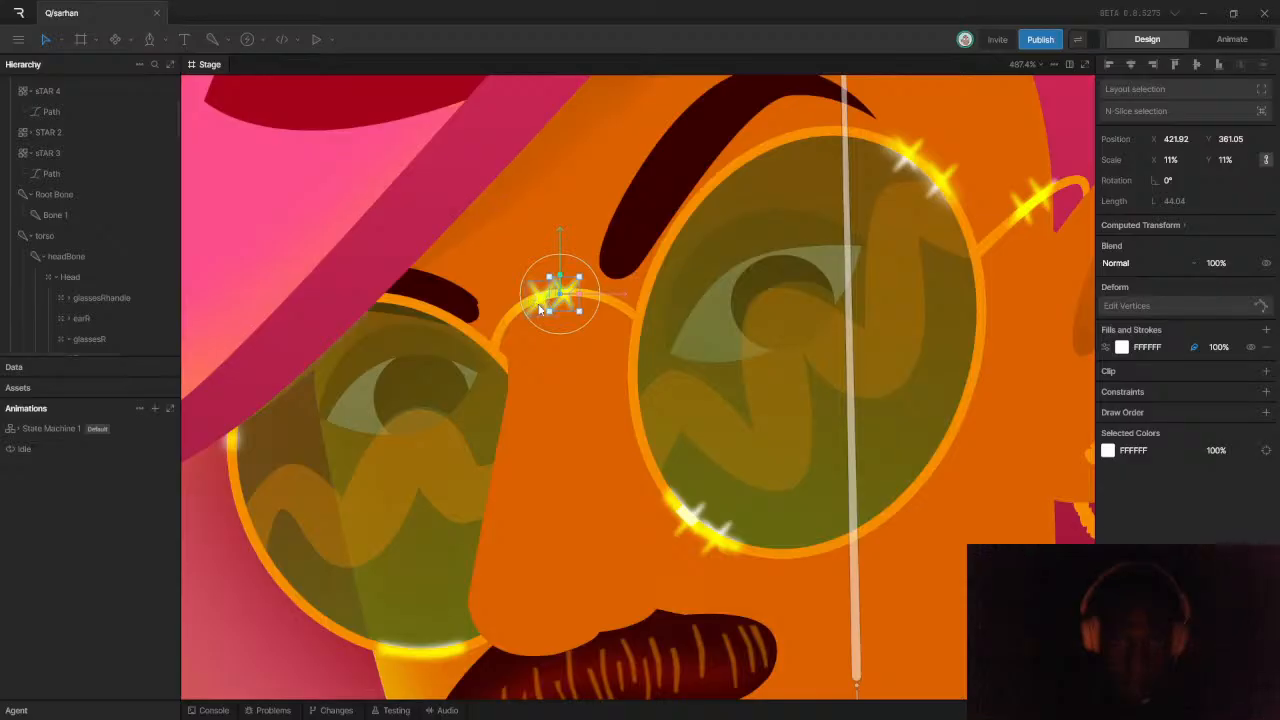
{"action": "left_click", "coordinate": [540, 309], "text": "shift"}
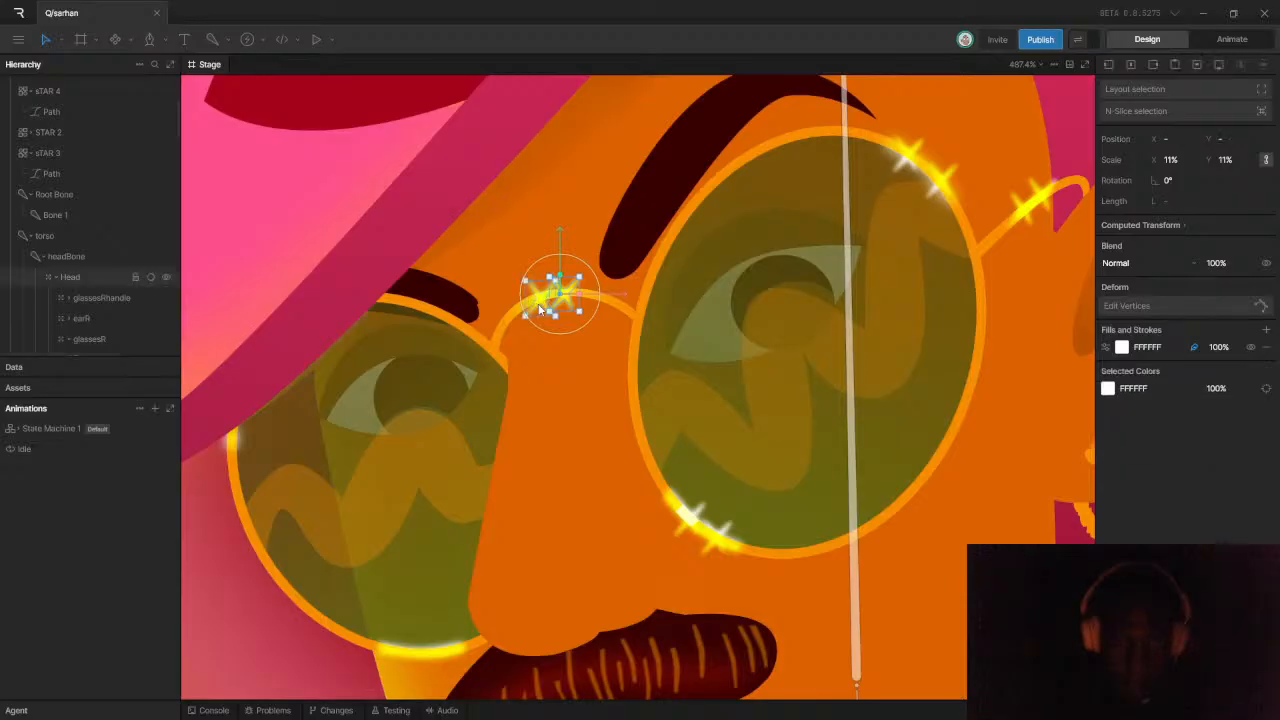
{"action": "left_click_drag", "start_coordinate": [540, 309], "coordinate": [491, 362]}
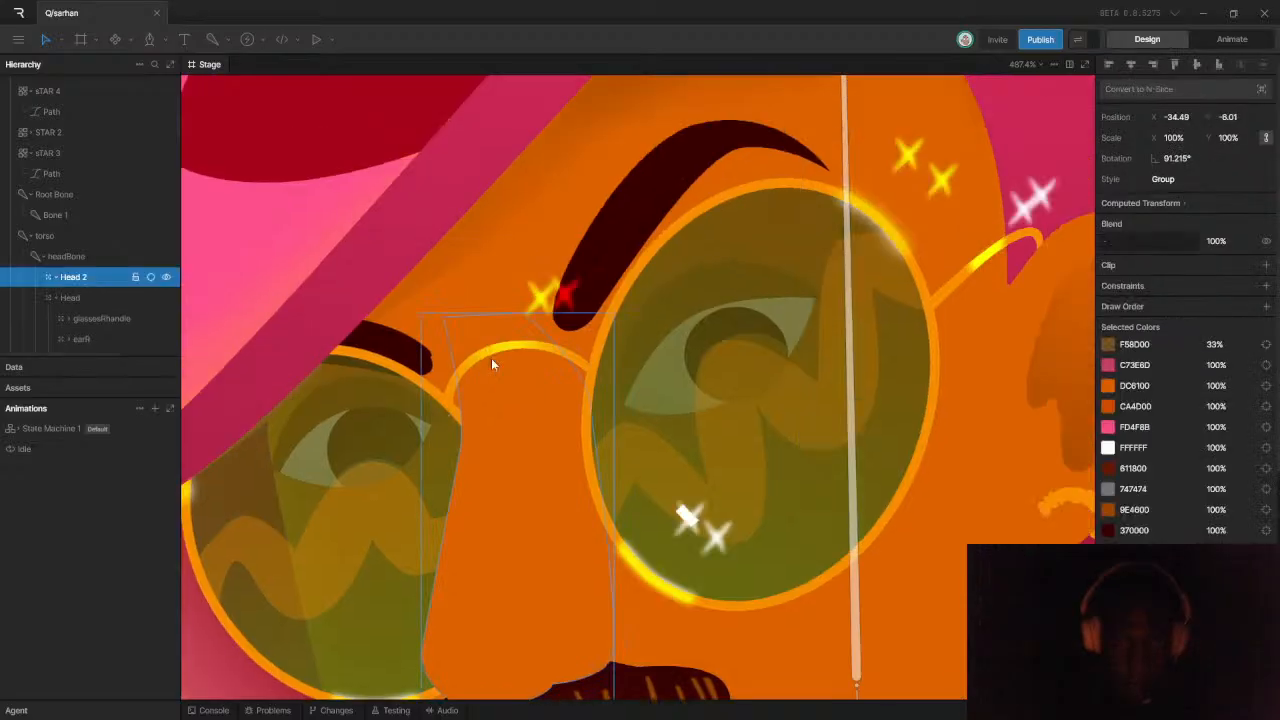
{"action": "key", "text": "ctrl+z"}
Duplicate the nose bridge's two stars, move the copies onto the smaller lens's lower rim, and deselect them
{"action": "left_click", "coordinate": [540, 302]}
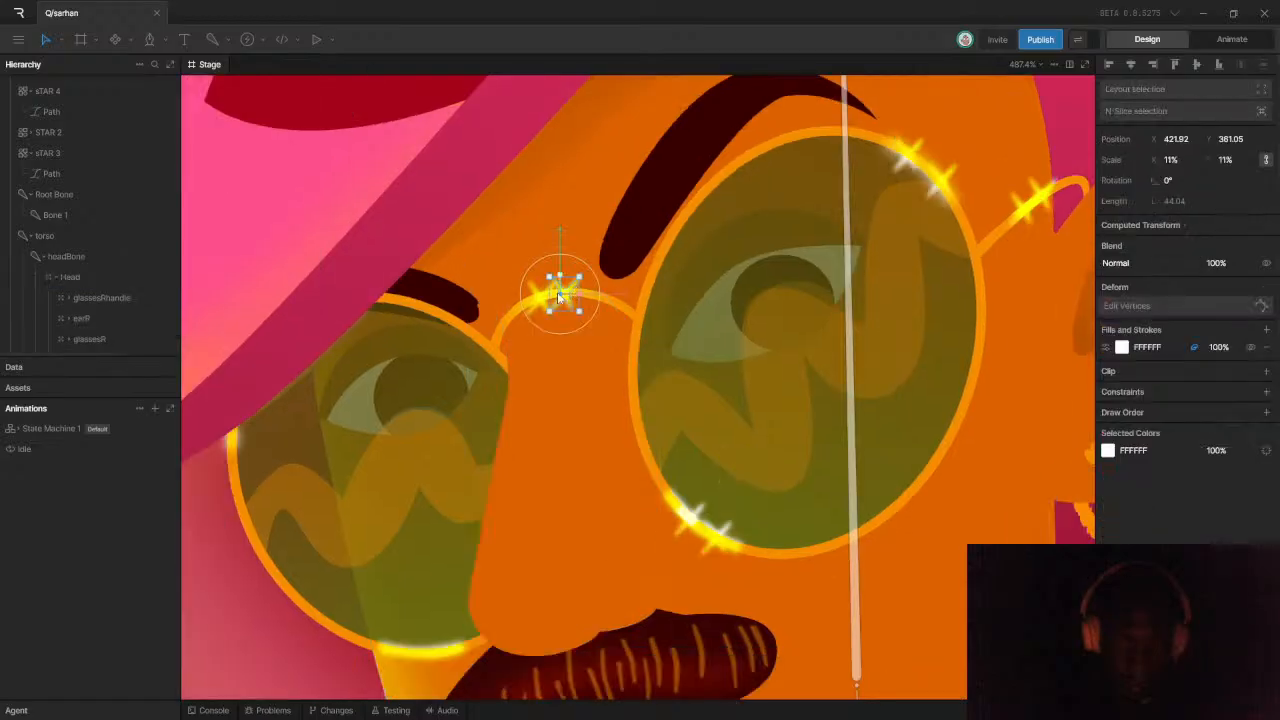
{"action": "left_click", "coordinate": [534, 300], "text": "shift"}
{"action": "key", "text": "ctrl+d"}
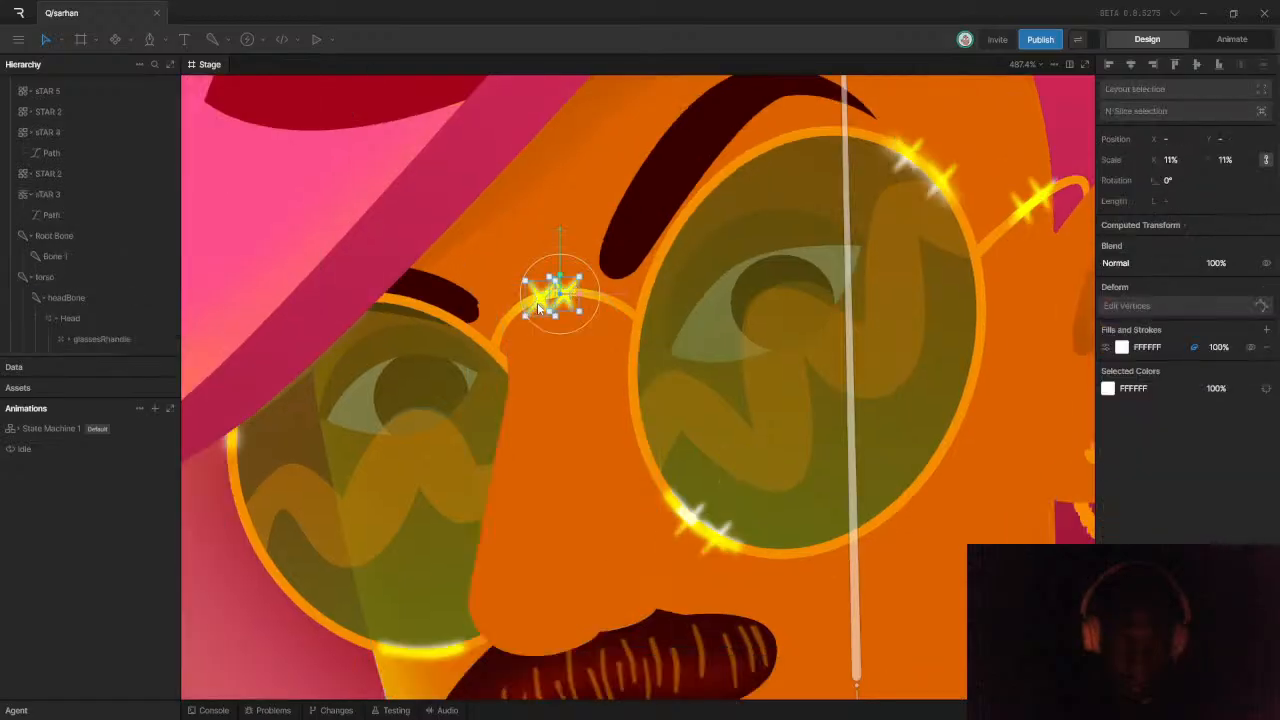
{"action": "left_click_drag", "start_coordinate": [558, 263], "coordinate": [545, 502]}
{"action": "left_click_drag", "start_coordinate": [613, 527], "coordinate": [473, 528]}
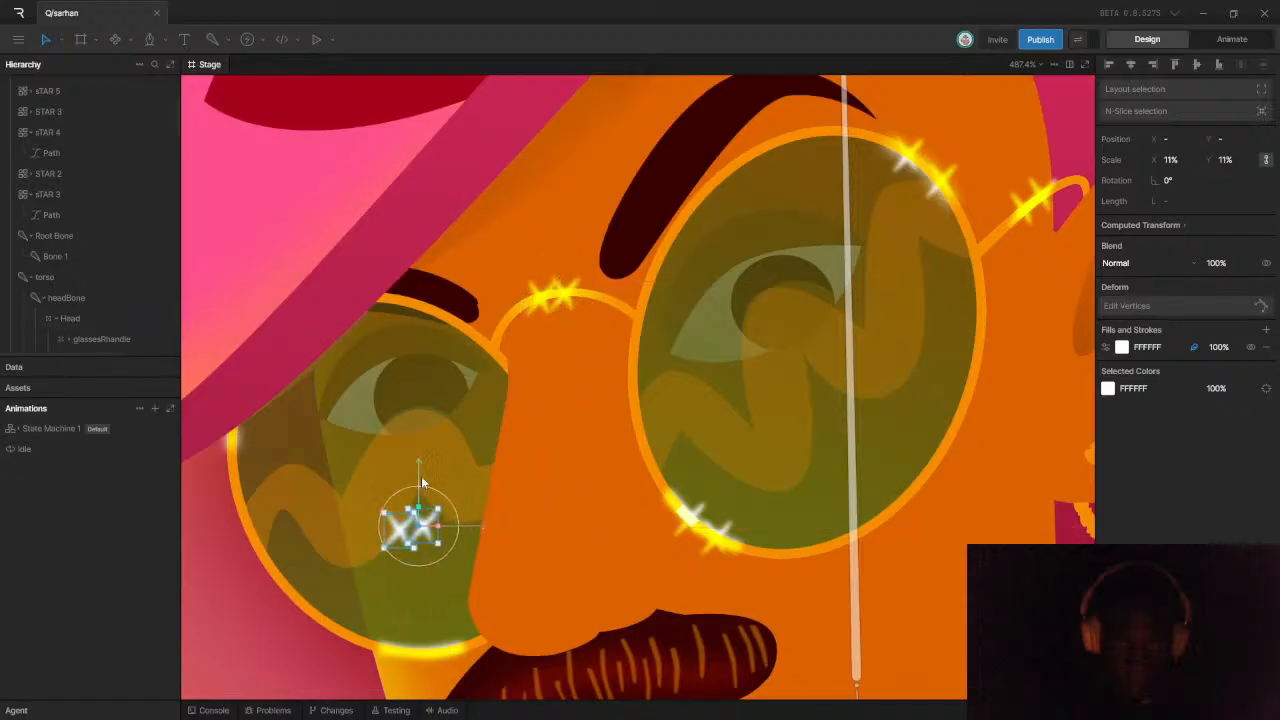
{"action": "left_click_drag", "start_coordinate": [419, 474], "coordinate": [419, 596]}
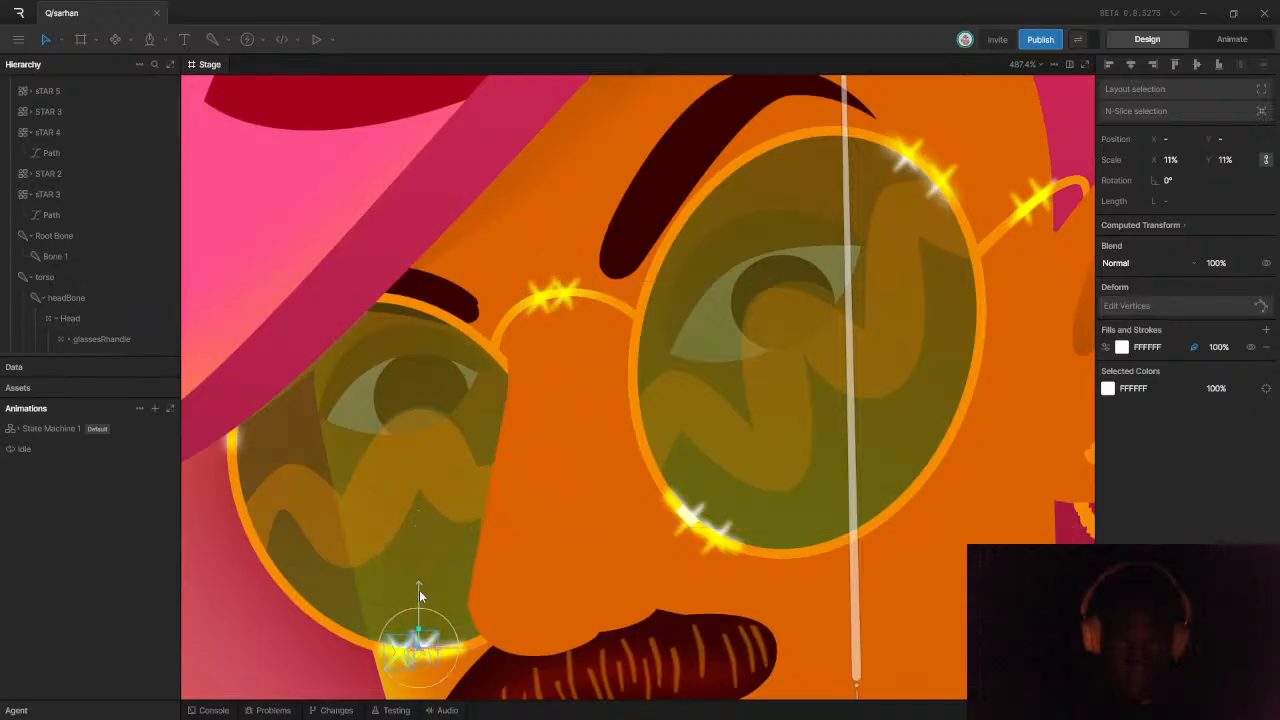
{"action": "scroll", "coordinate": [578, 456], "scroll_direction": "down", "scroll_amount": 10}
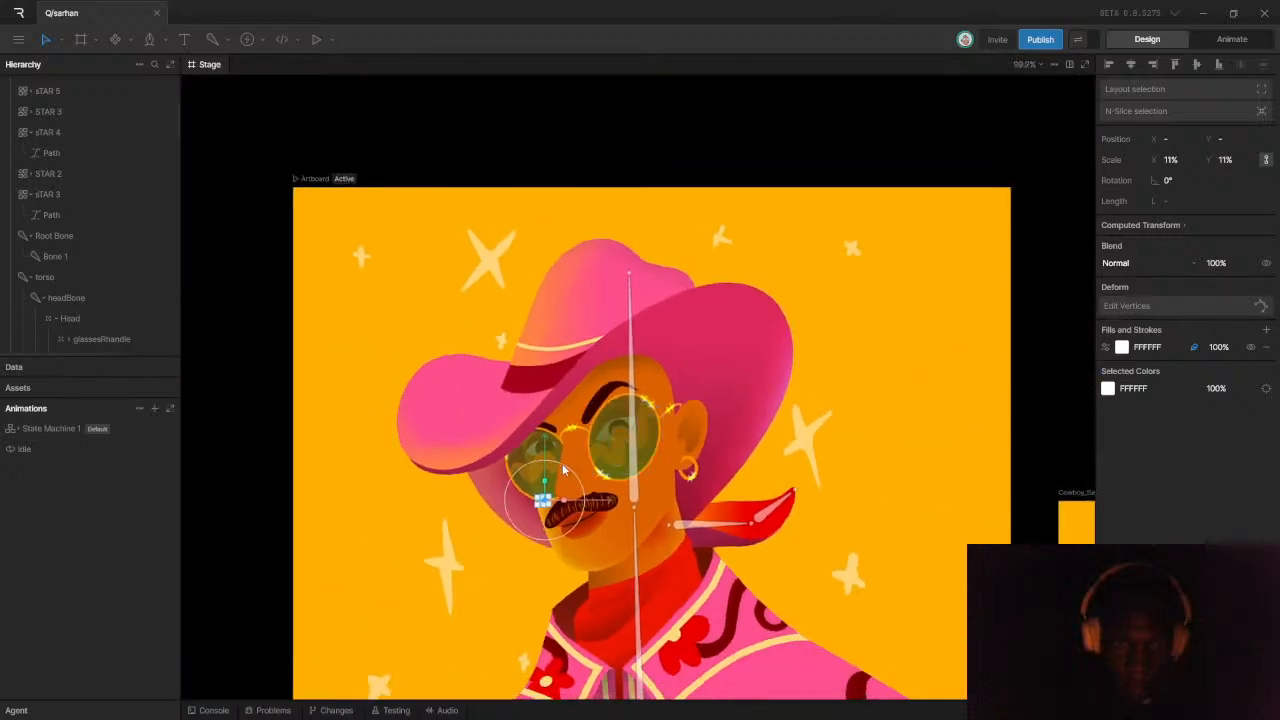
{"action": "left_click", "coordinate": [298, 388]}
{"action": "scroll", "coordinate": [860, 358], "scroll_direction": "down", "scroll_amount": 2}
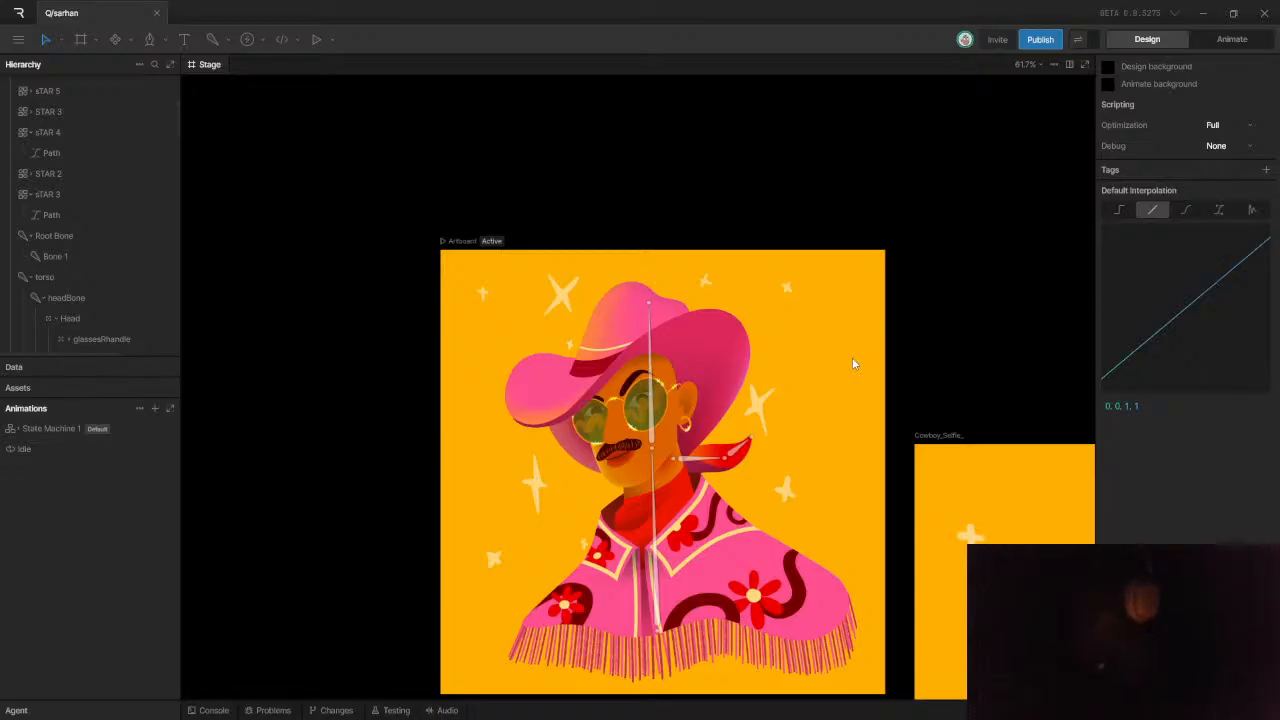
{"action": "right_click", "coordinate": [853, 363]}
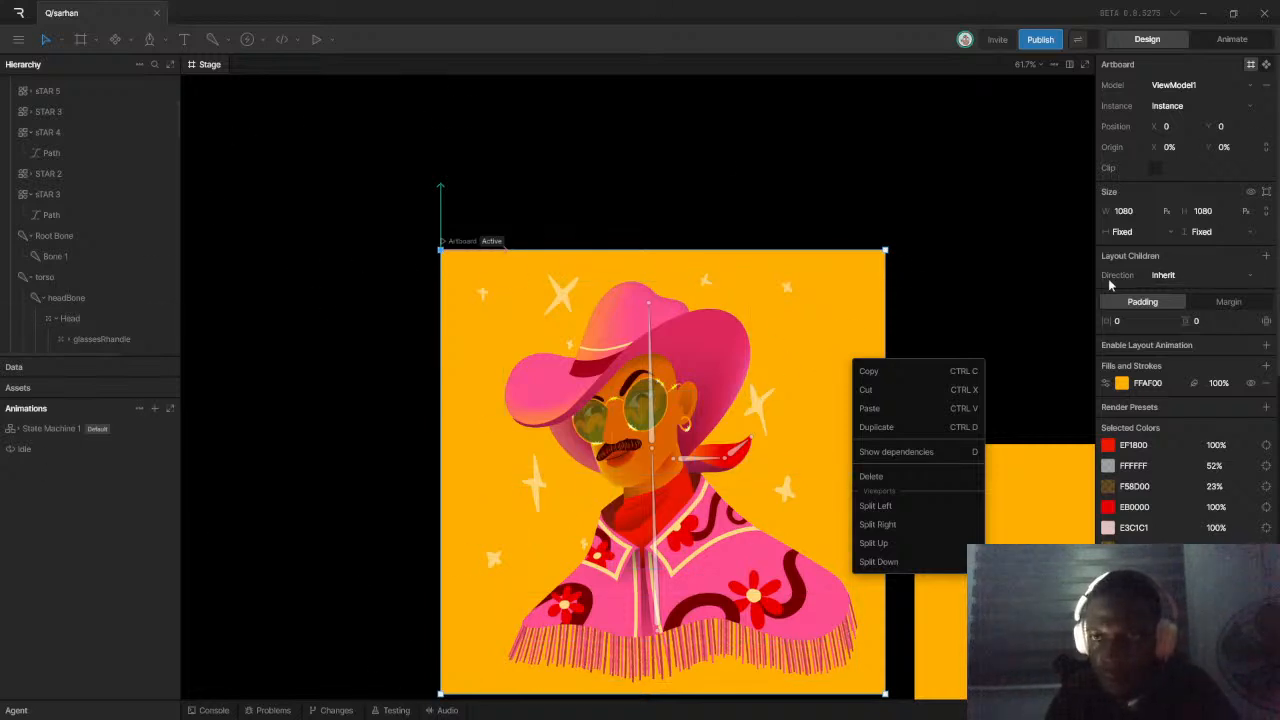
Play the Idle animation to check the stars on the glasses and earring against the head movement
{"action": "left_click", "coordinate": [993, 304]}
{"action": "left_click", "coordinate": [1230, 39]}
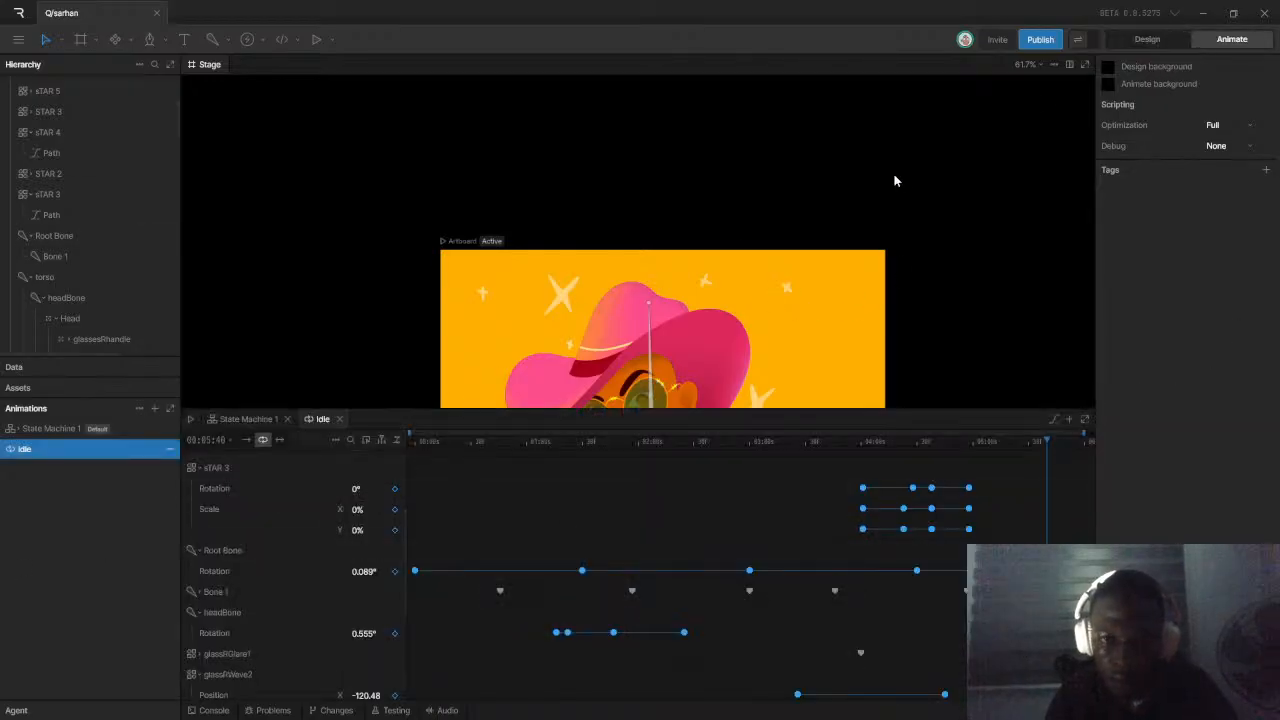
{"action": "scroll", "coordinate": [787, 217], "scroll_direction": "down", "scroll_amount": 5}
{"action": "scroll", "coordinate": [758, 345], "scroll_direction": "up", "scroll_amount": 5}
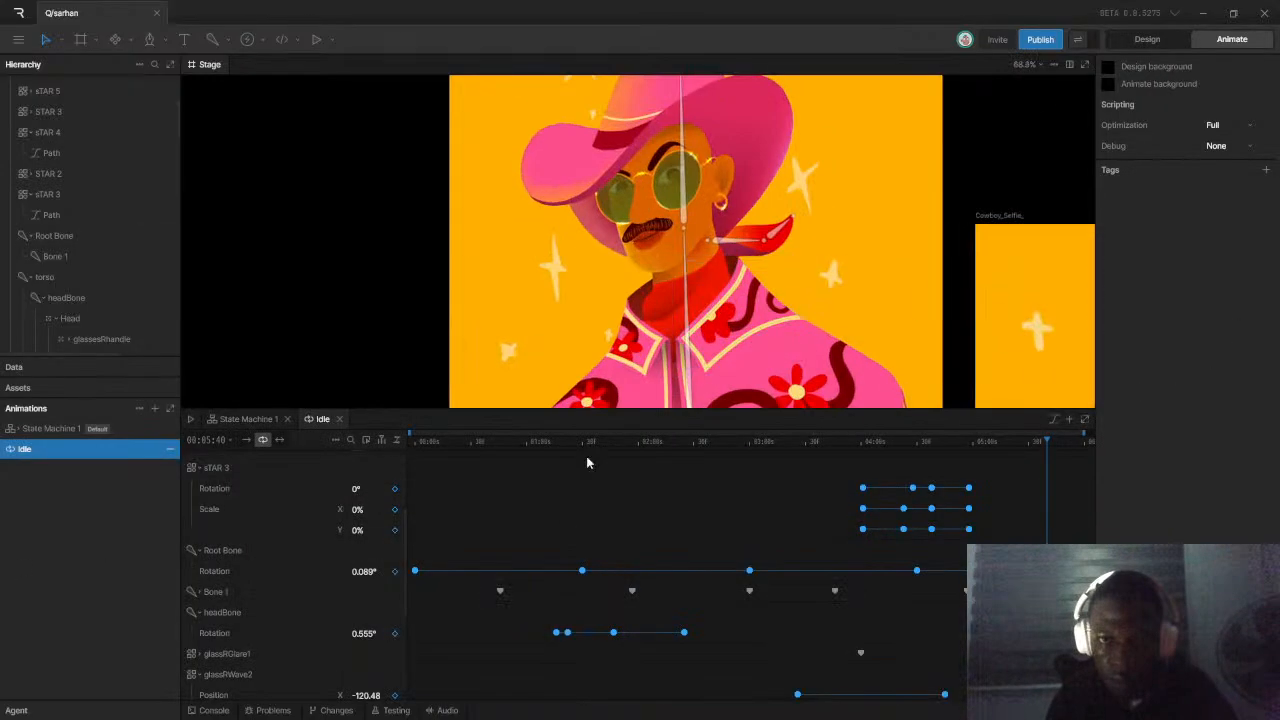
{"action": "key", "text": "space"}
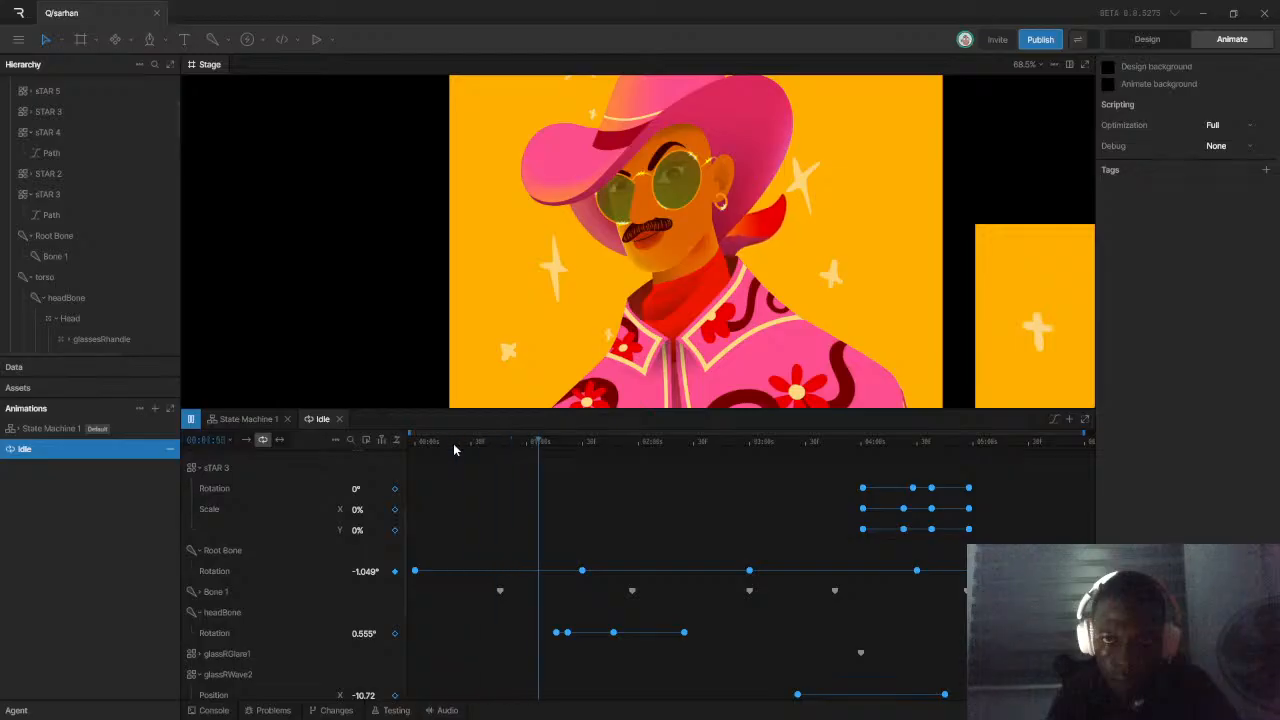
{"action": "key", "text": "space"}
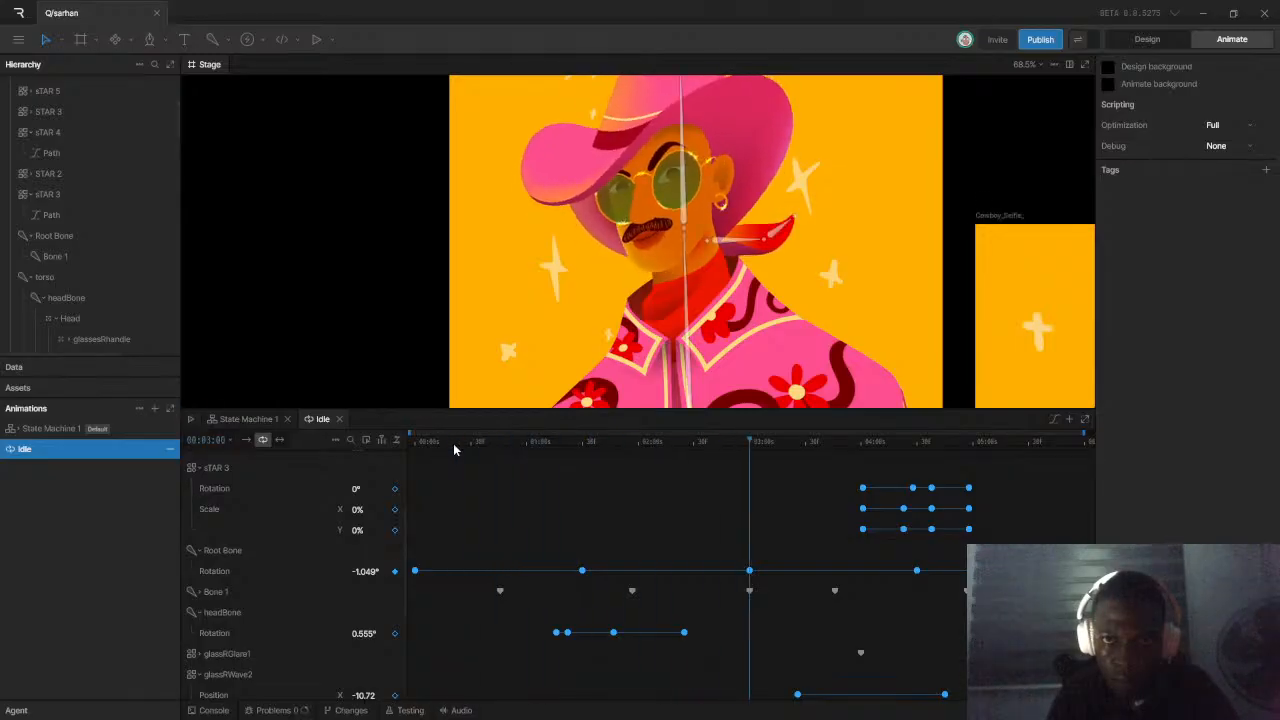
Parent the ten stars from STAR 7 through sTAR 4 to the torso's headBone in the design setup
{"action": "scroll", "coordinate": [632, 345], "scroll_direction": "up", "scroll_amount": 5}
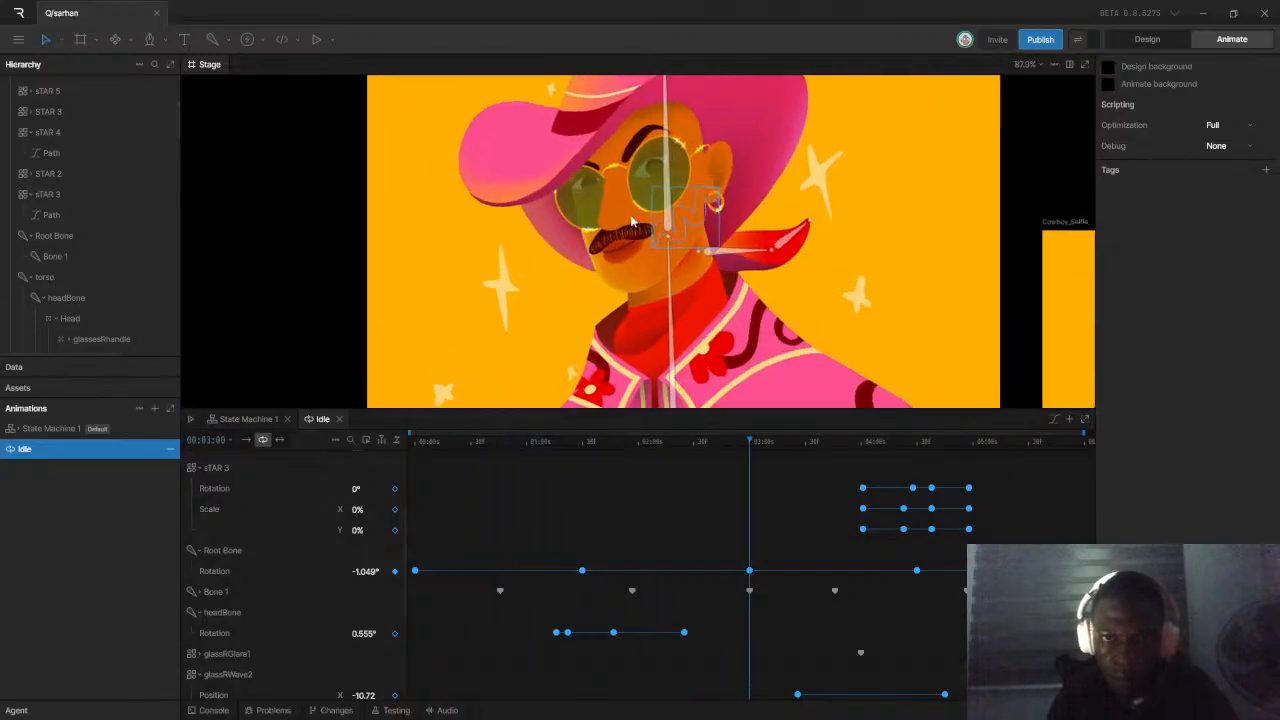
{"action": "scroll", "coordinate": [90, 221], "scroll_direction": "up", "scroll_amount": 5}
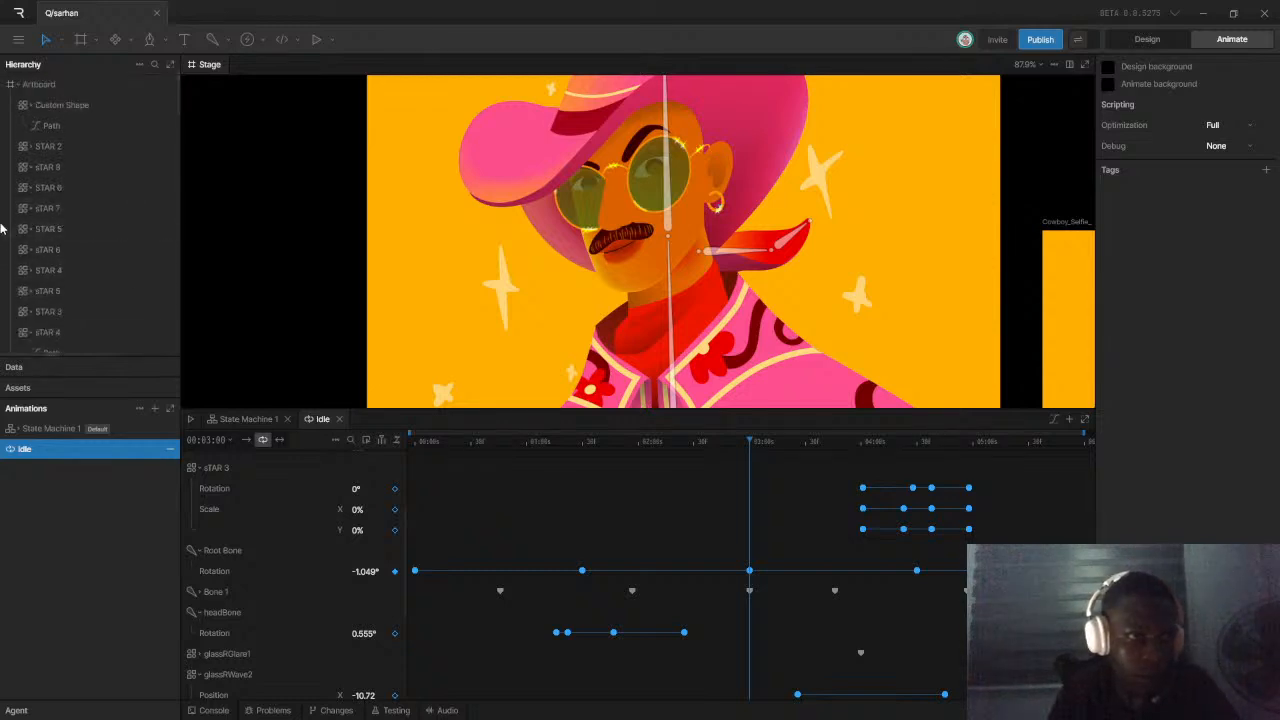
{"action": "scroll", "coordinate": [67, 276], "scroll_direction": "down", "scroll_amount": 4}
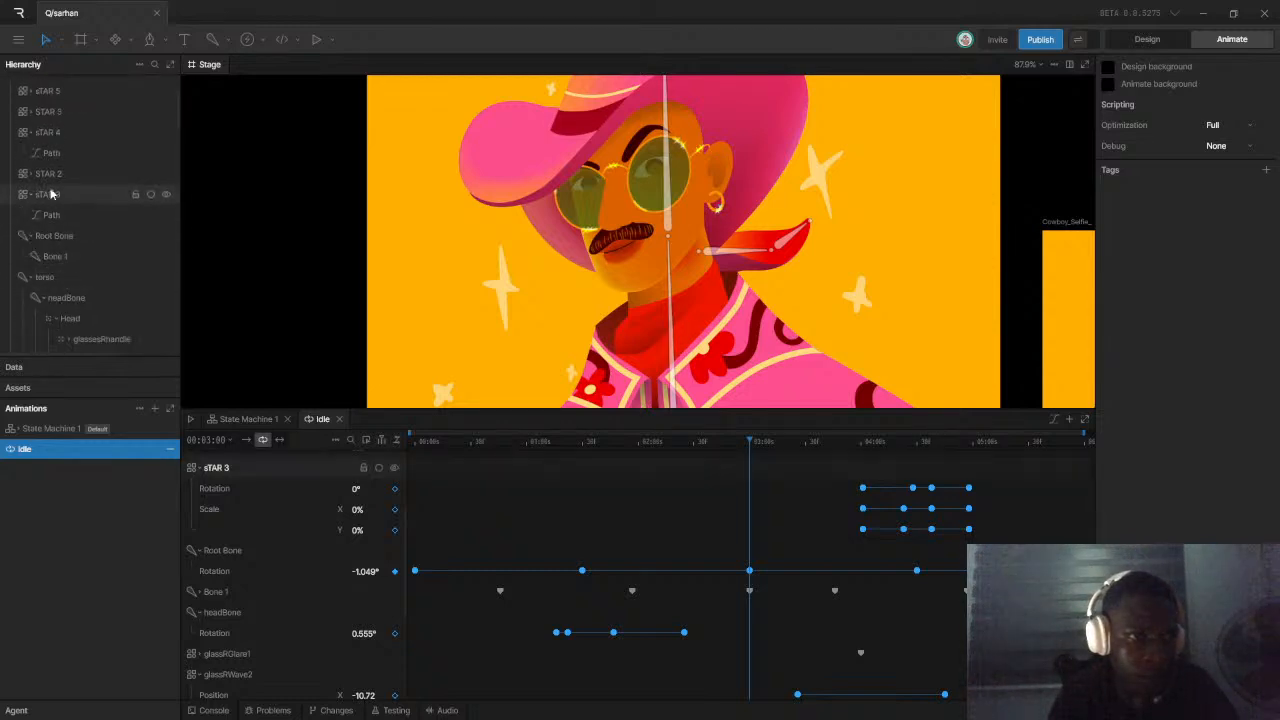
{"action": "left_click", "coordinate": [1149, 38]}
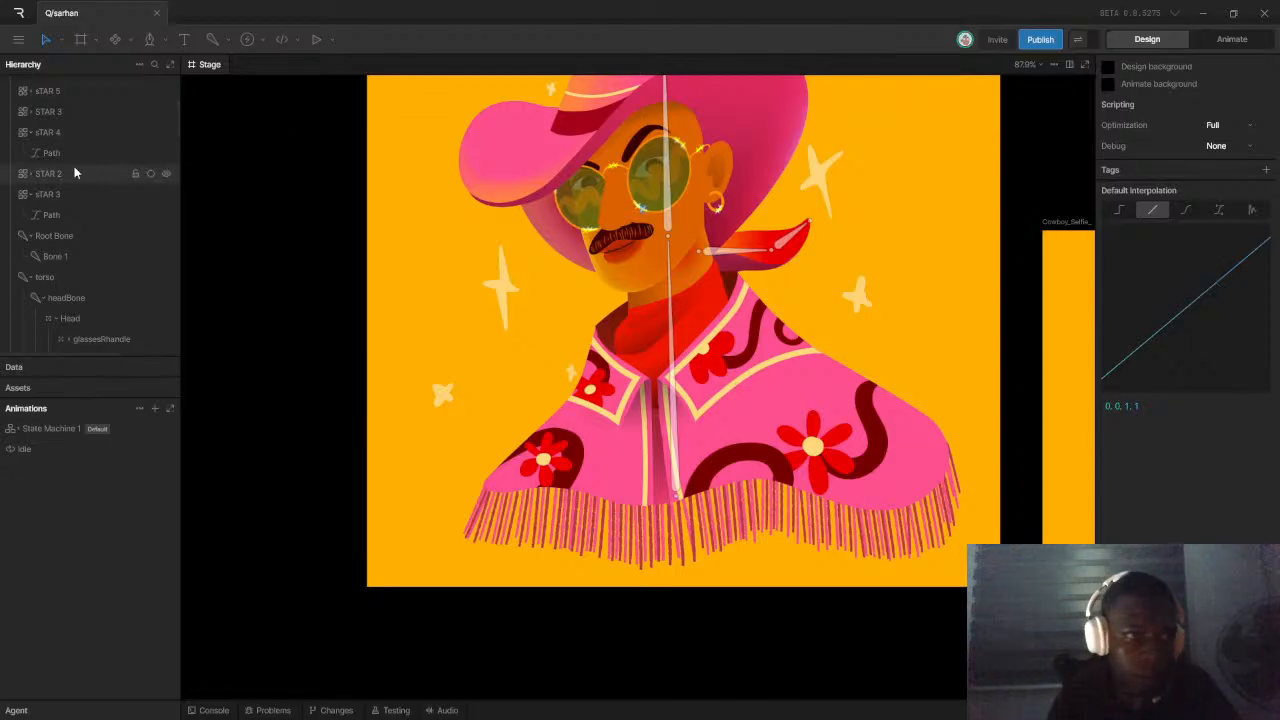
{"action": "scroll", "coordinate": [95, 242], "scroll_direction": "up", "scroll_amount": 2}
{"action": "left_click", "coordinate": [60, 200]}
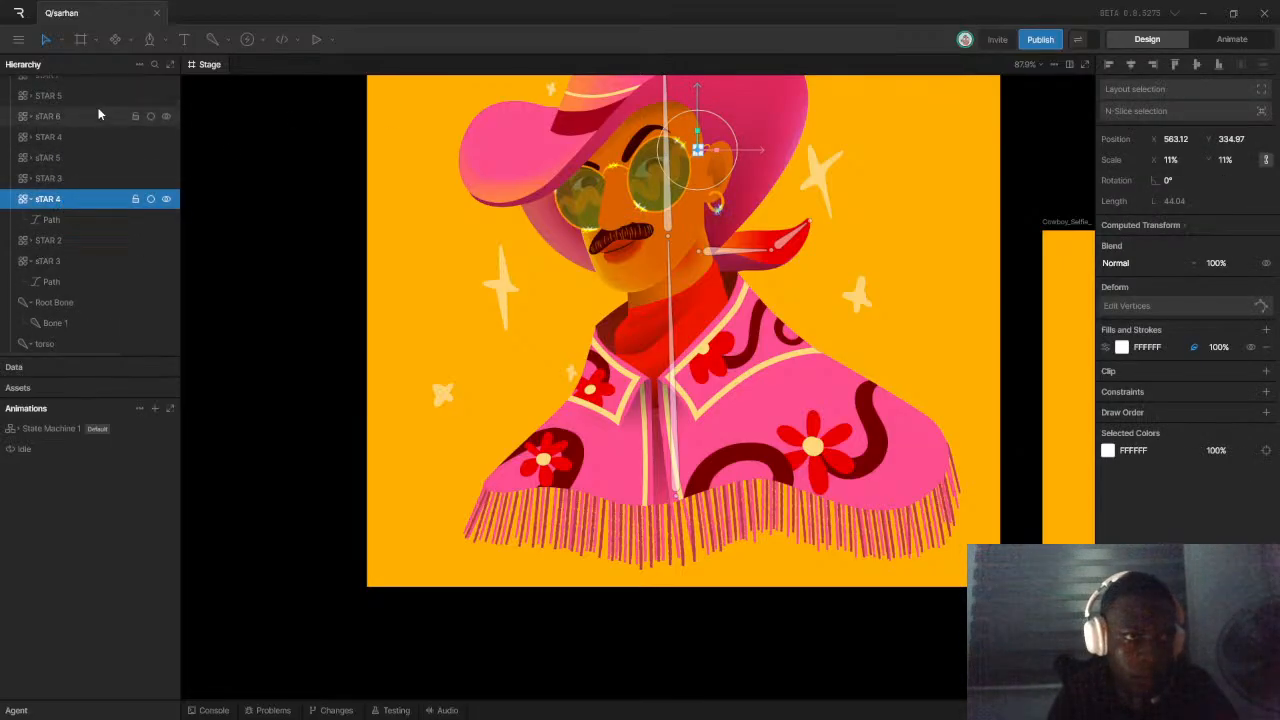
{"action": "scroll", "coordinate": [94, 117], "scroll_direction": "up", "scroll_amount": 4}
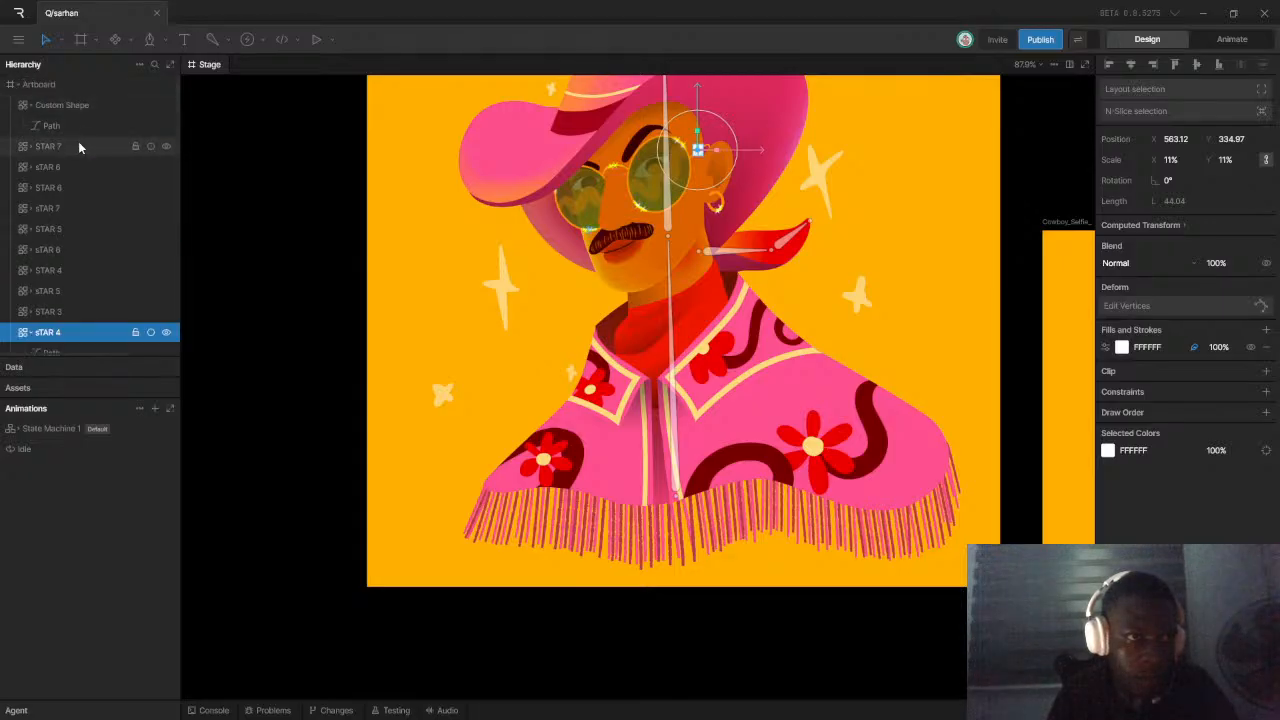
{"action": "left_click", "coordinate": [80, 146], "text": "shift"}
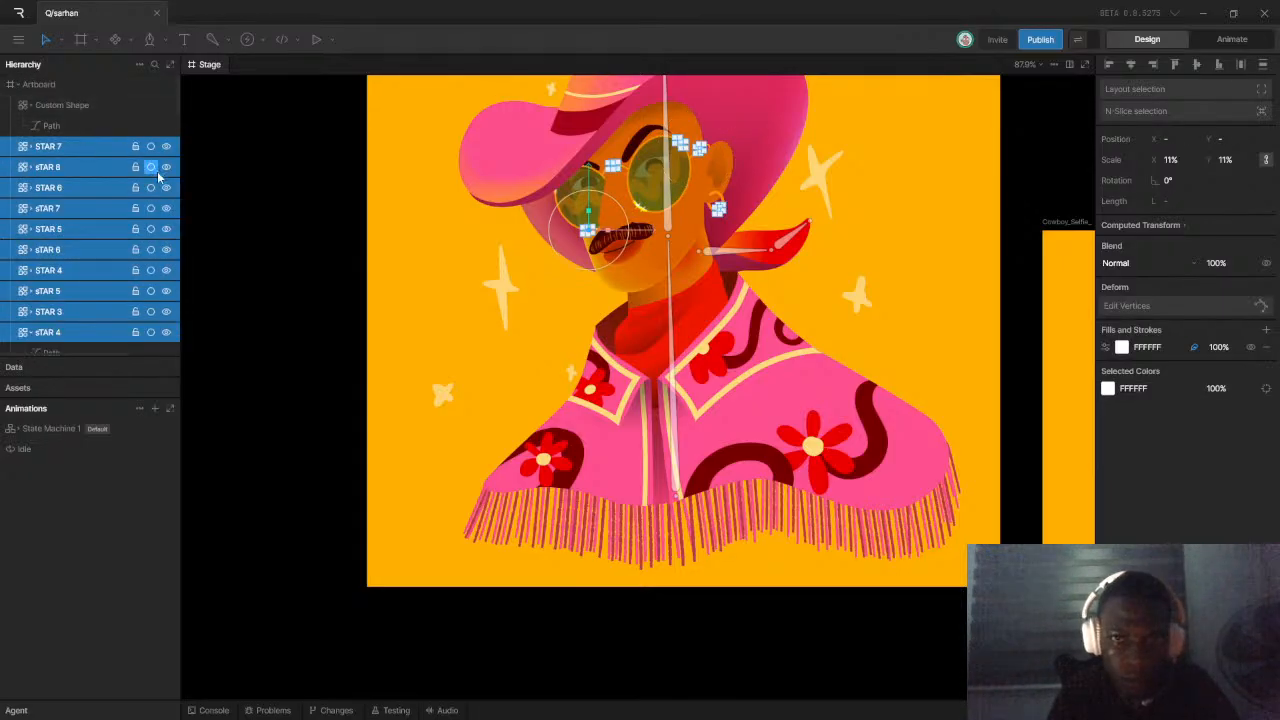
{"action": "scroll", "coordinate": [117, 202], "scroll_direction": "down", "scroll_amount": 5}
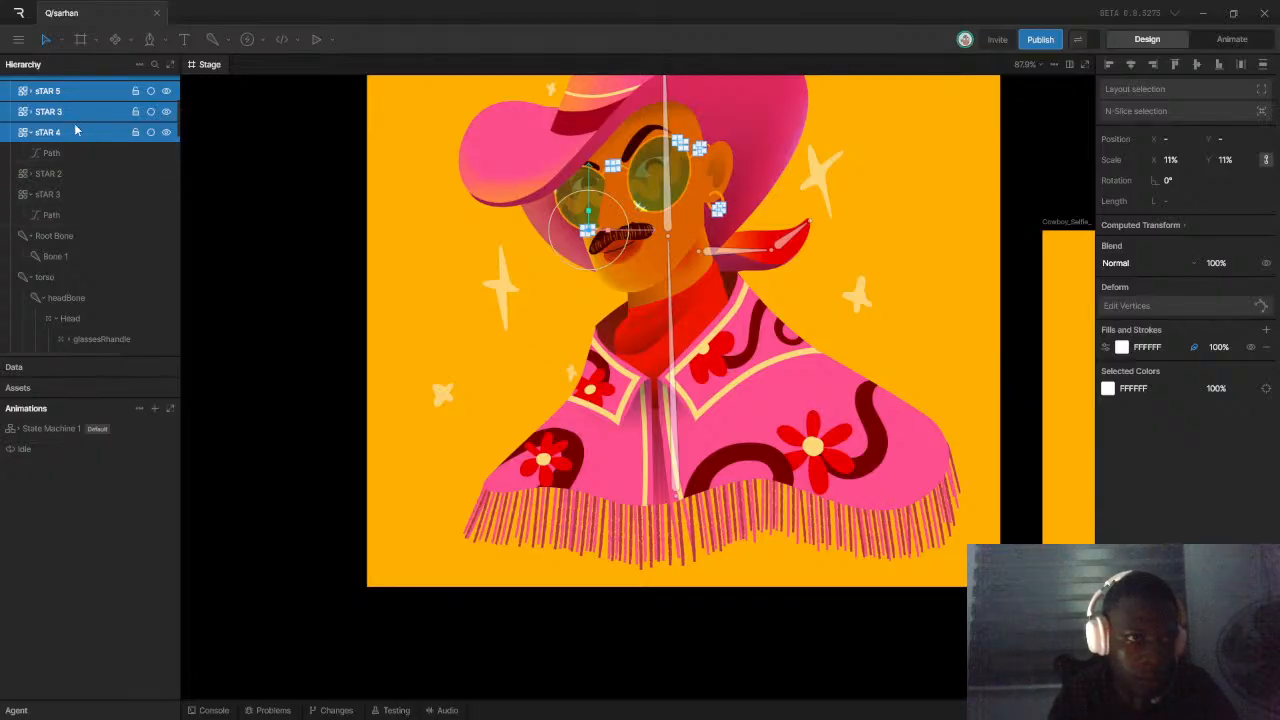
{"action": "left_click_drag", "start_coordinate": [75, 132], "coordinate": [89, 318]}
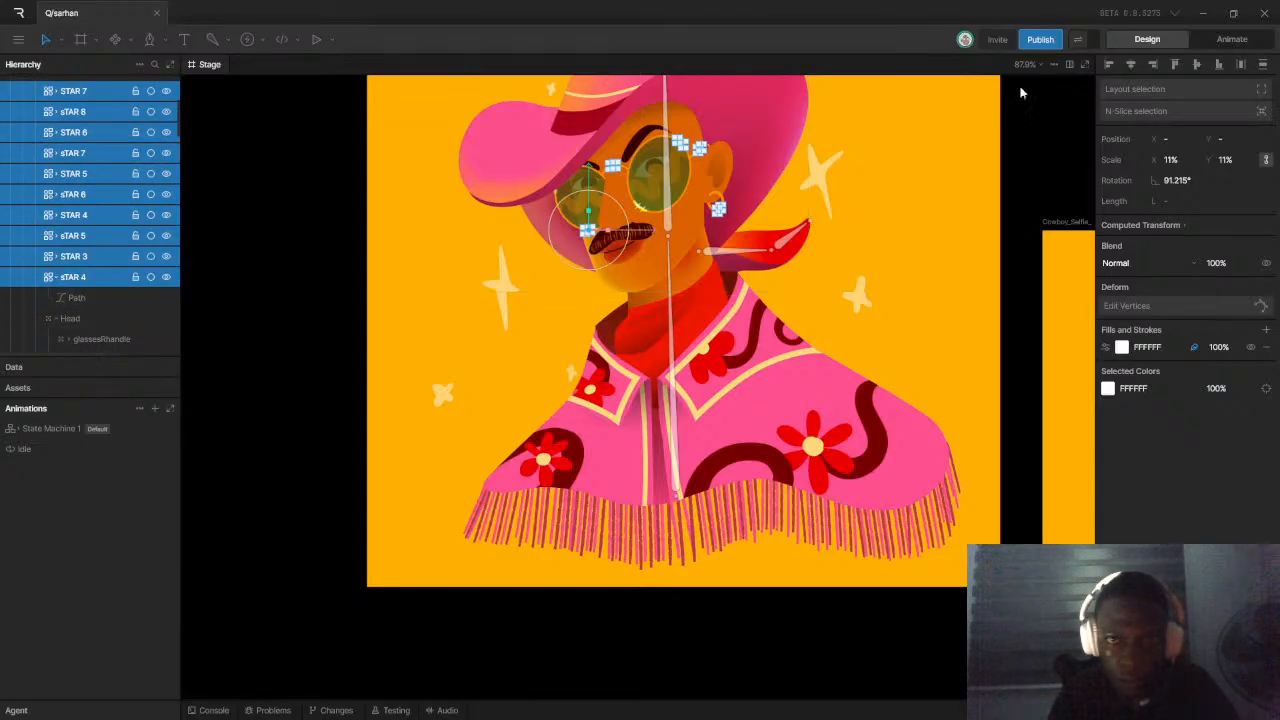
Play back the Idle animation to check how the newly parented stars follow the head
{"action": "left_click", "coordinate": [1204, 39]}
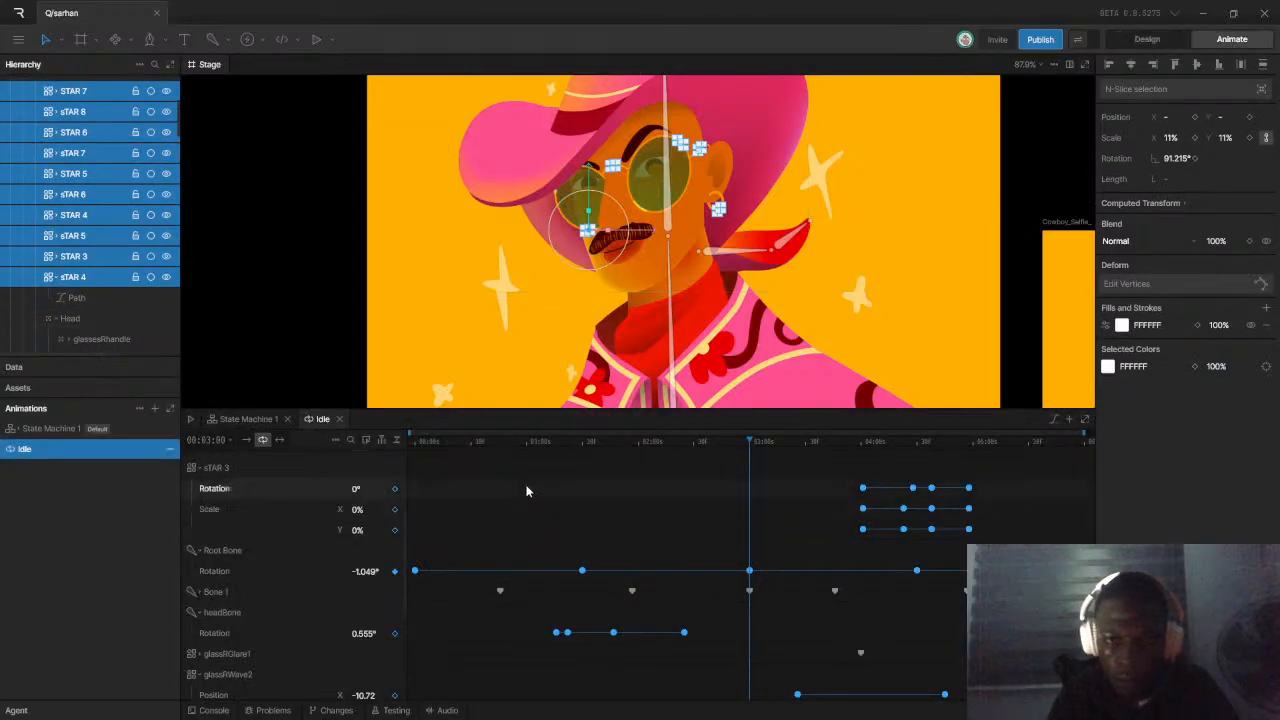
{"action": "key", "text": "space"}
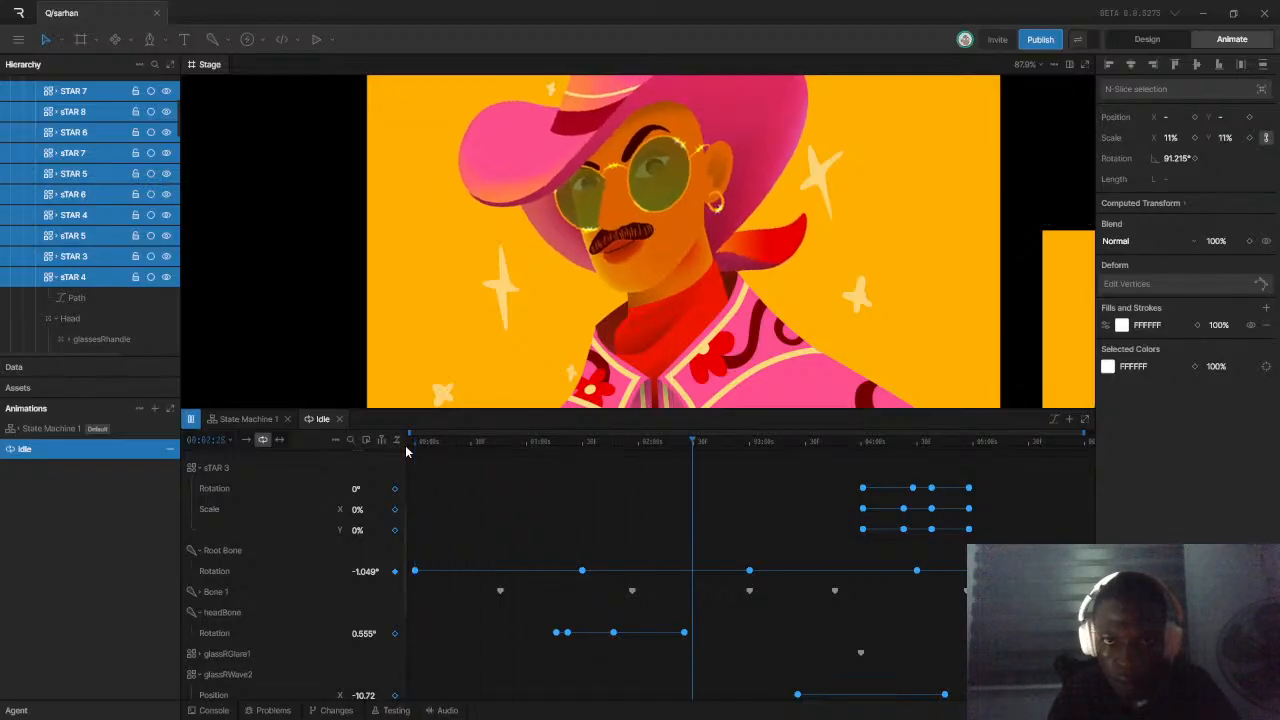
{"action": "key", "text": "space"}
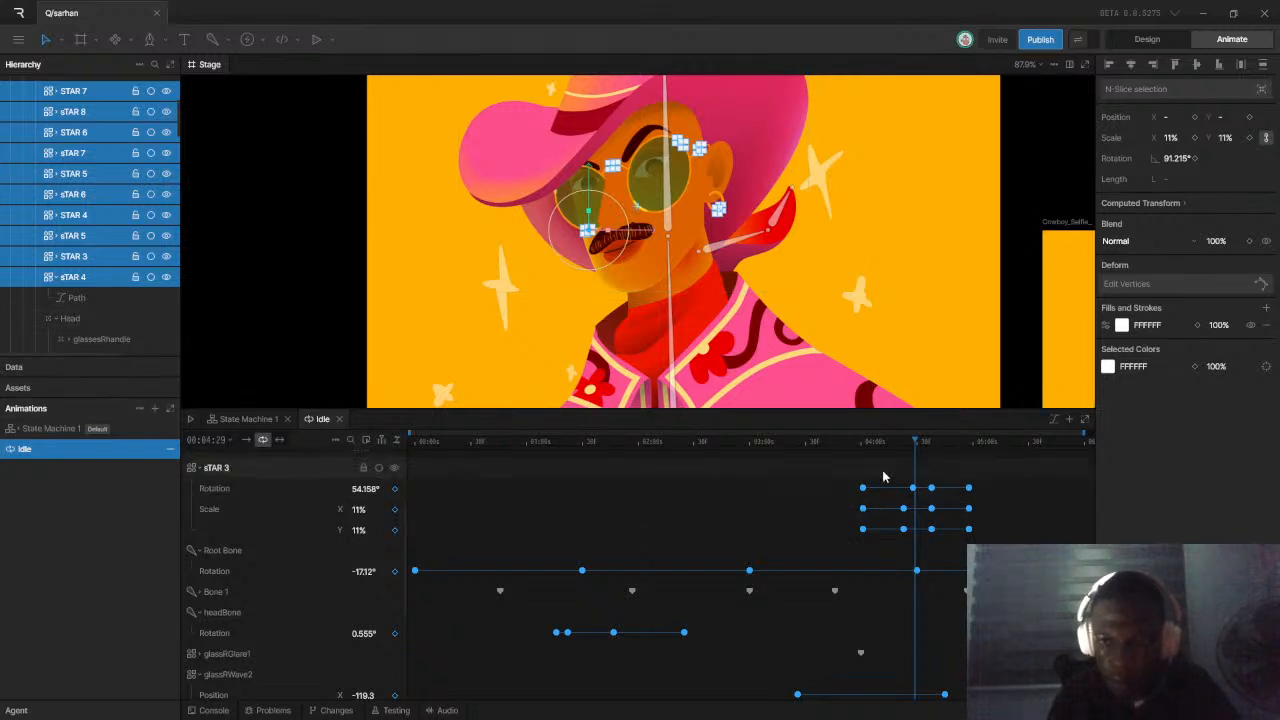
Copy sTAR 3's rotation and scale keyframes and paste them at 5:00 onto the ten stars under headBone
{"action": "left_click", "coordinate": [201, 469]}
{"action": "left_click", "coordinate": [201, 469]}
{"action": "mouse_move", "coordinate": [856, 485]}
{"action": "left_mouse_down"}
{"action": "mouse_move", "coordinate": [975, 543]}
{"action": "mouse_move", "coordinate": [857, 471]}
{"action": "mouse_move", "coordinate": [837, 480]}
{"action": "left_mouse_up"}
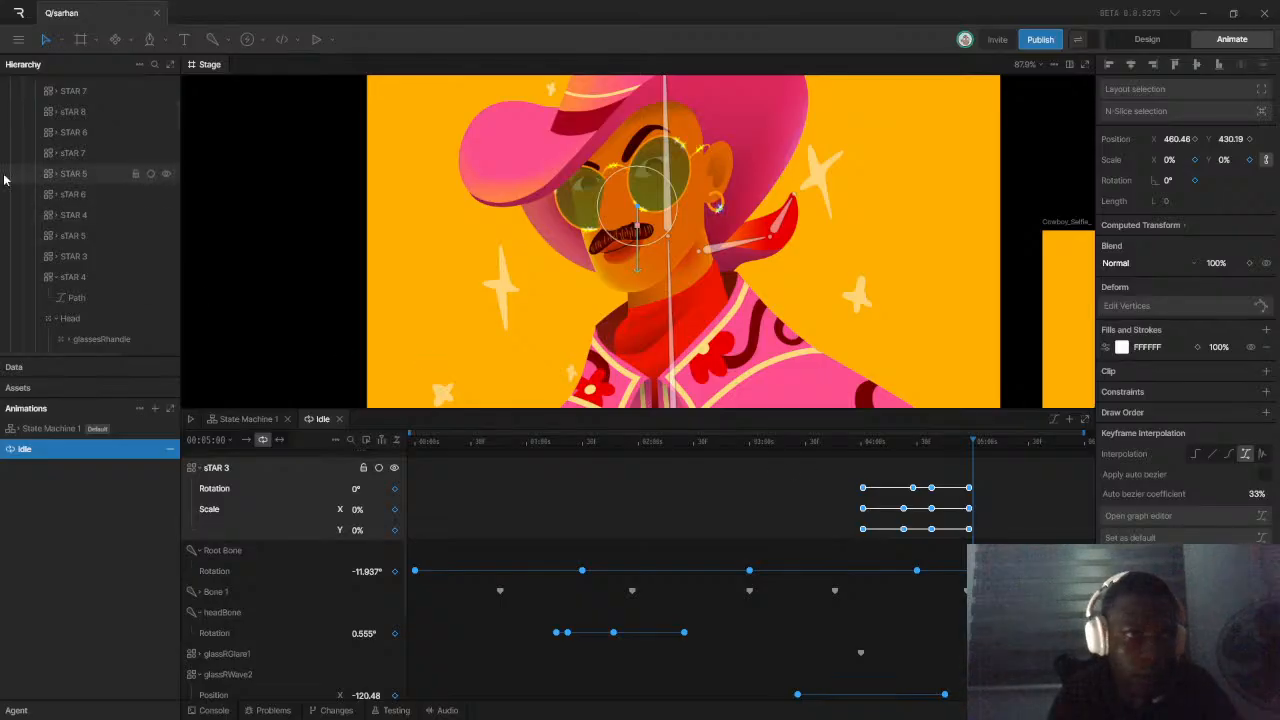
{"action": "left_click", "coordinate": [92, 276]}
{"action": "scroll", "coordinate": [92, 190], "scroll_direction": "up", "scroll_amount": 3}
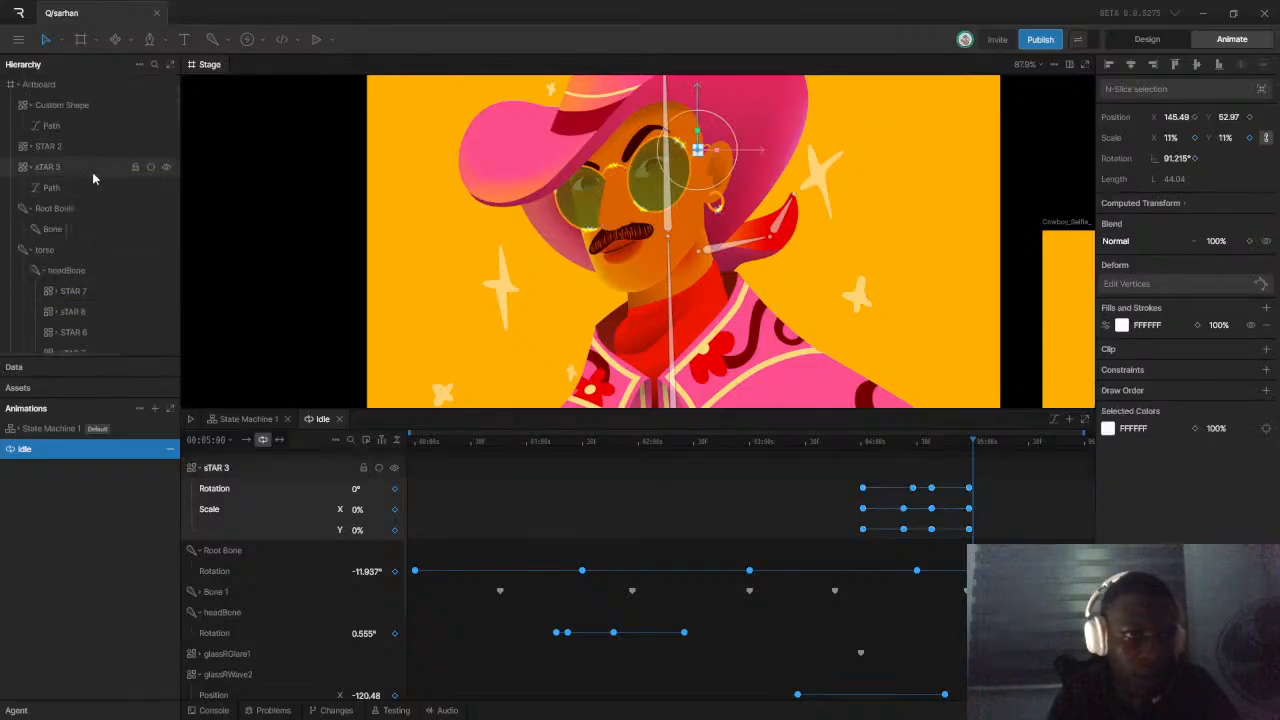
{"action": "scroll", "coordinate": [96, 220], "scroll_direction": "down", "scroll_amount": 1}
{"action": "left_click", "coordinate": [89, 224], "text": "shift"}
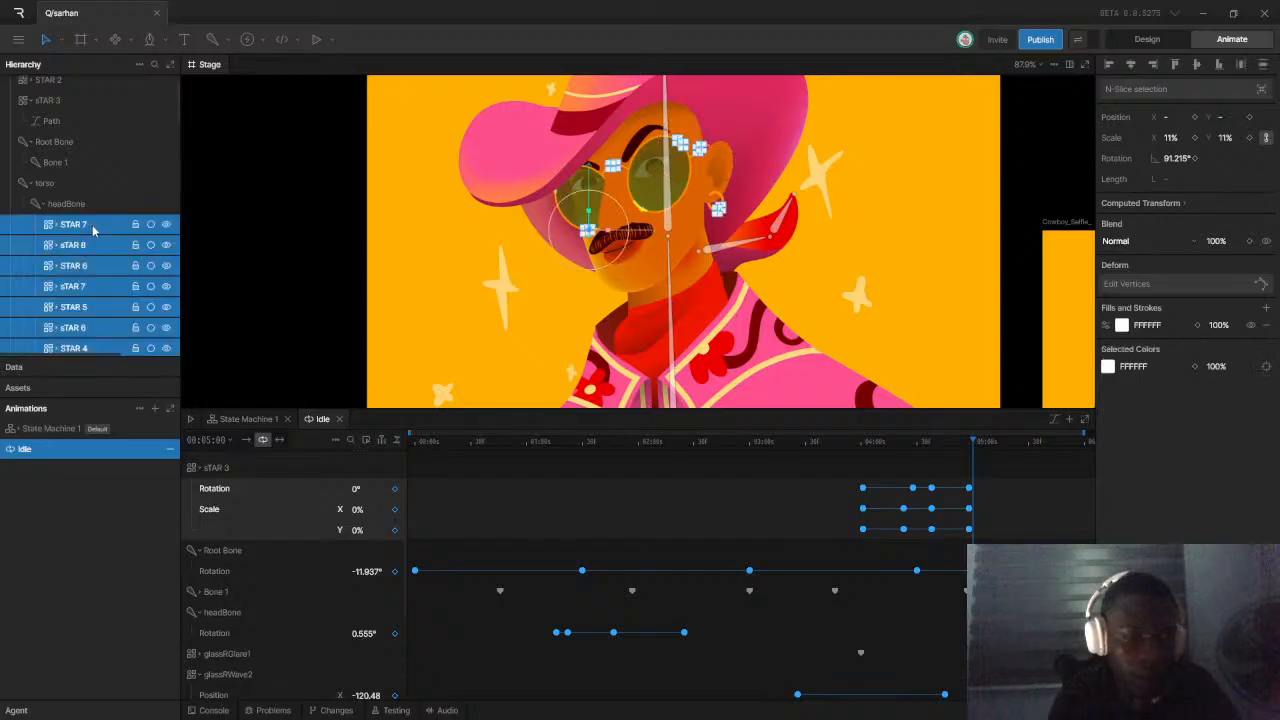
{"action": "key", "text": "ctrl+v"}
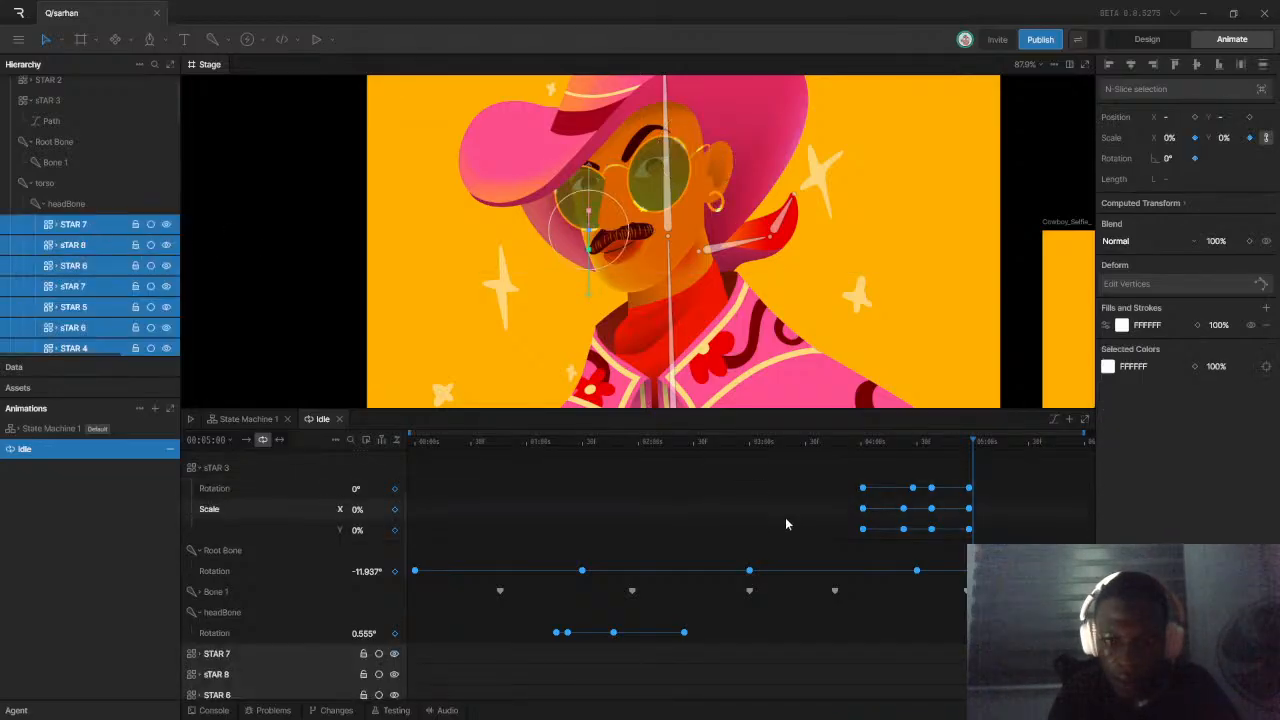
Move the STAR 3 and sTAR 4 keyframes earlier, starting sTAR 4 at about 1:00 and STAR 3 at about 1:19, and preview the timing
{"action": "scroll", "coordinate": [280, 500], "scroll_direction": "down", "scroll_amount": 5}
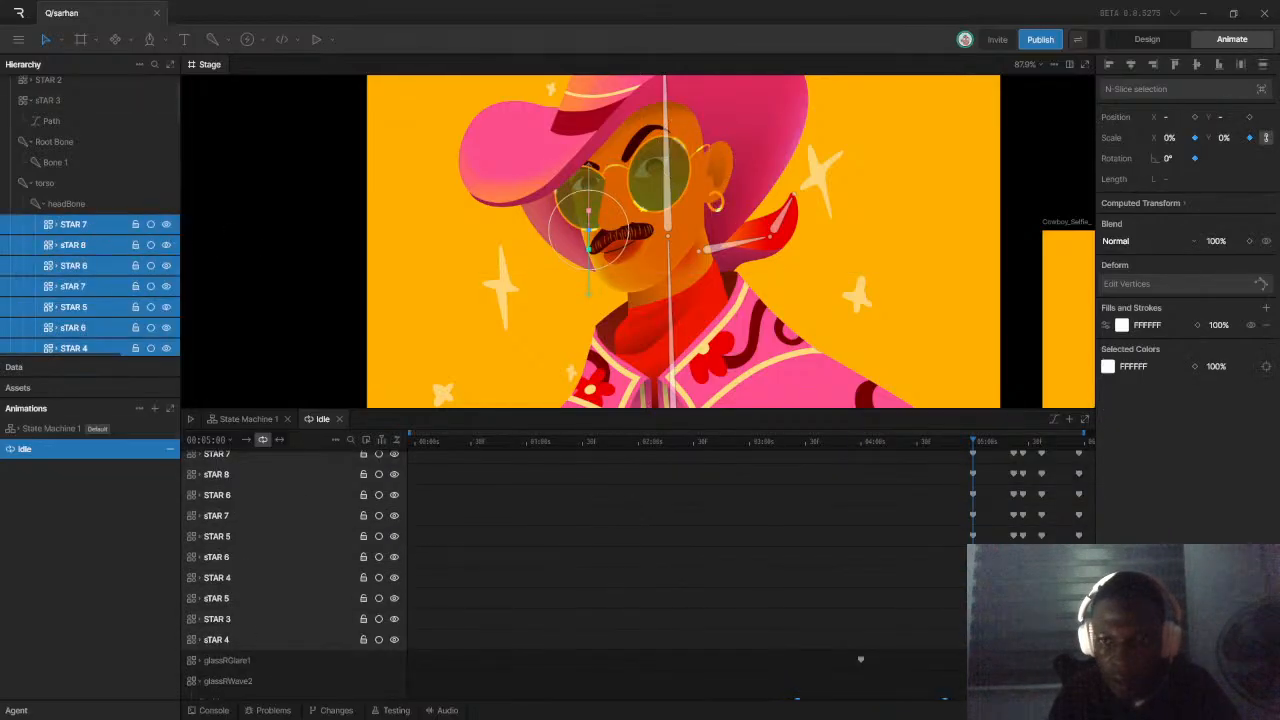
{"action": "left_click_drag", "start_coordinate": [975, 447], "coordinate": [881, 464]}
{"action": "key", "text": "space"}
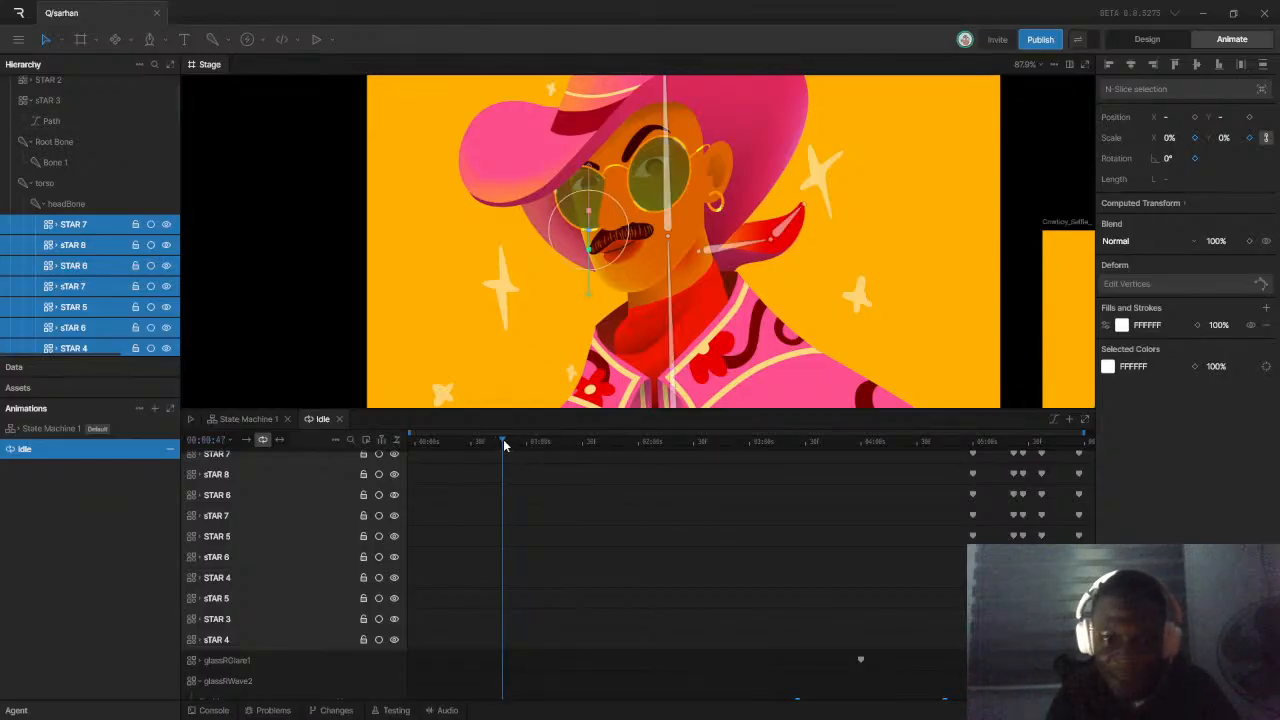
{"action": "left_click_drag", "start_coordinate": [1086, 430], "coordinate": [1171, 457]}
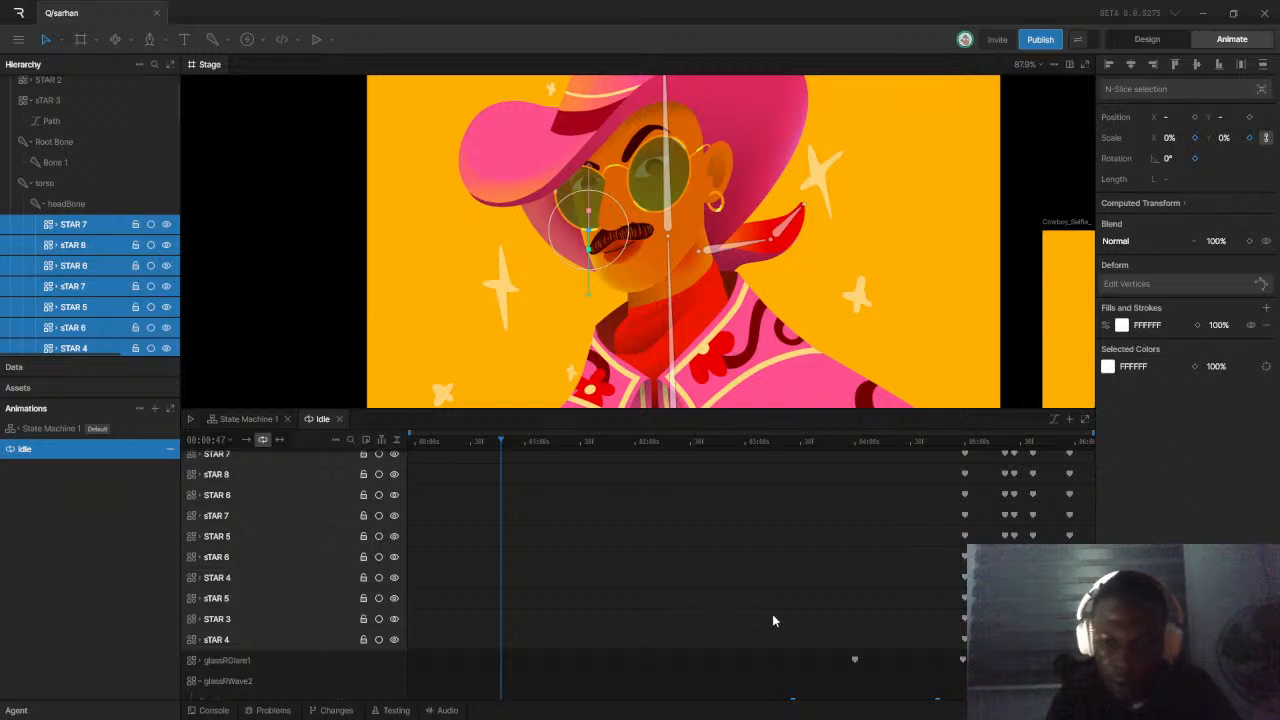
{"action": "left_click_drag", "start_coordinate": [935, 612], "coordinate": [968, 640]}
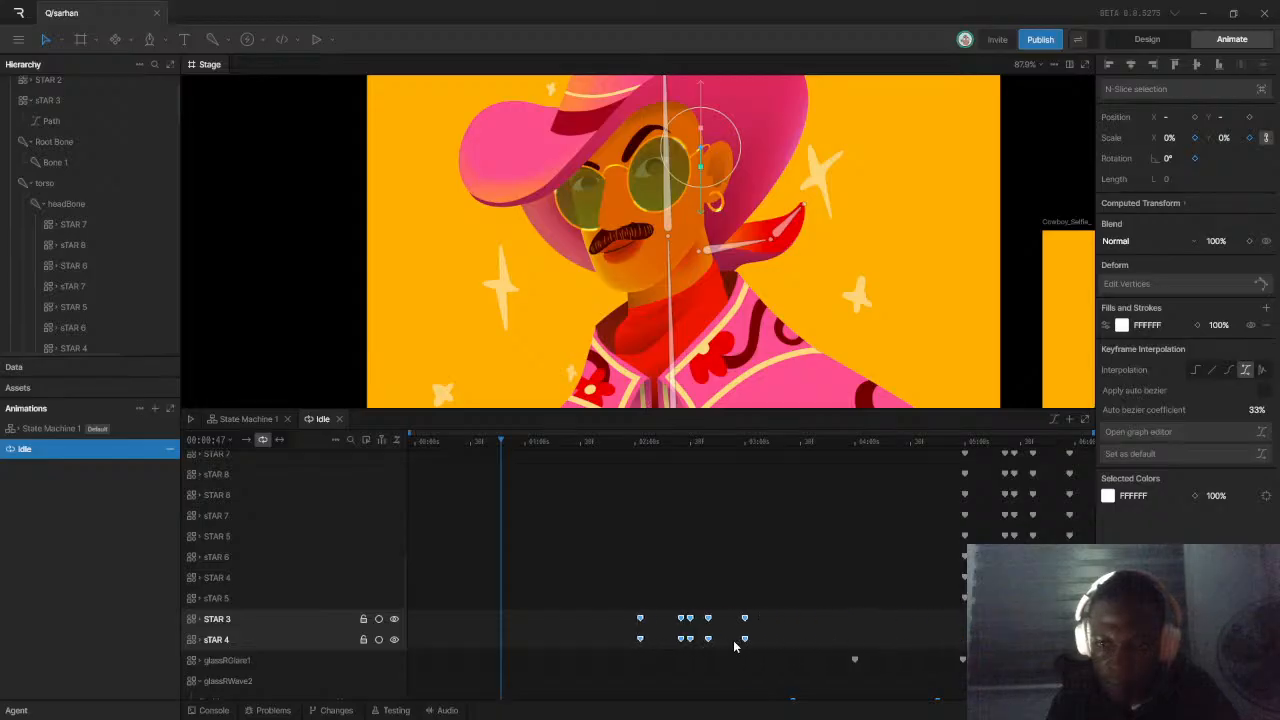
{"action": "left_click", "coordinate": [694, 601]}
{"action": "left_click_drag", "start_coordinate": [503, 607], "coordinate": [667, 622]}
{"action": "key", "text": "space"}
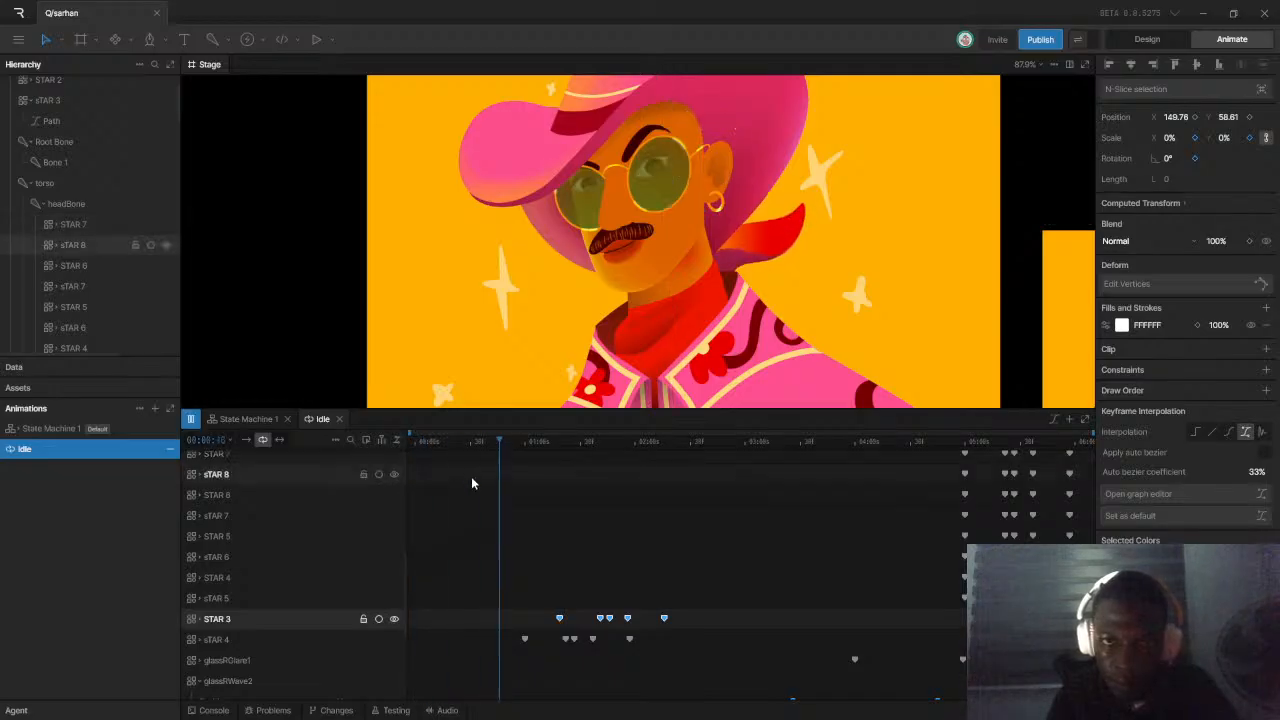
{"action": "key", "text": "space"}
Move the STAR 4 and sTAR 5 keyframes earlier, starting sTAR 5 at about 2:24 and STAR 4 at about 2:35, and preview them
{"action": "left_click", "coordinate": [1021, 522]}
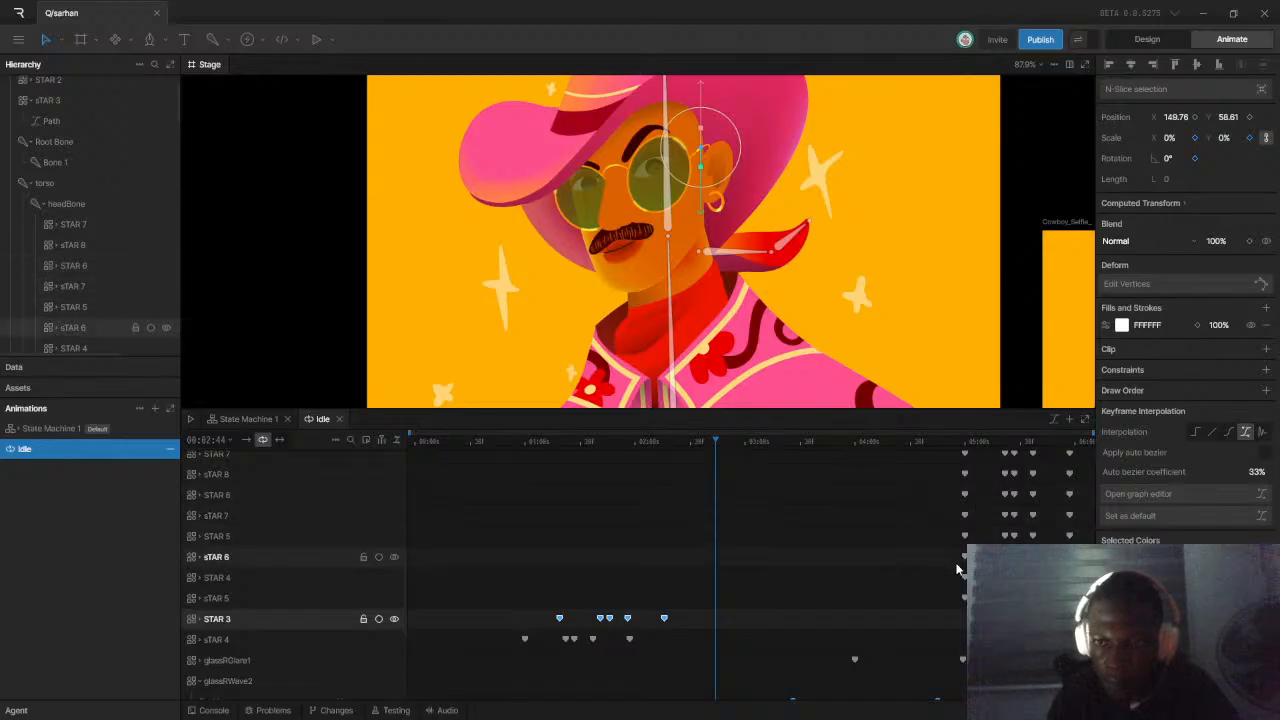
{"action": "left_click_drag", "start_coordinate": [949, 569], "coordinate": [785, 596]}
{"action": "left_click", "coordinate": [804, 561]}
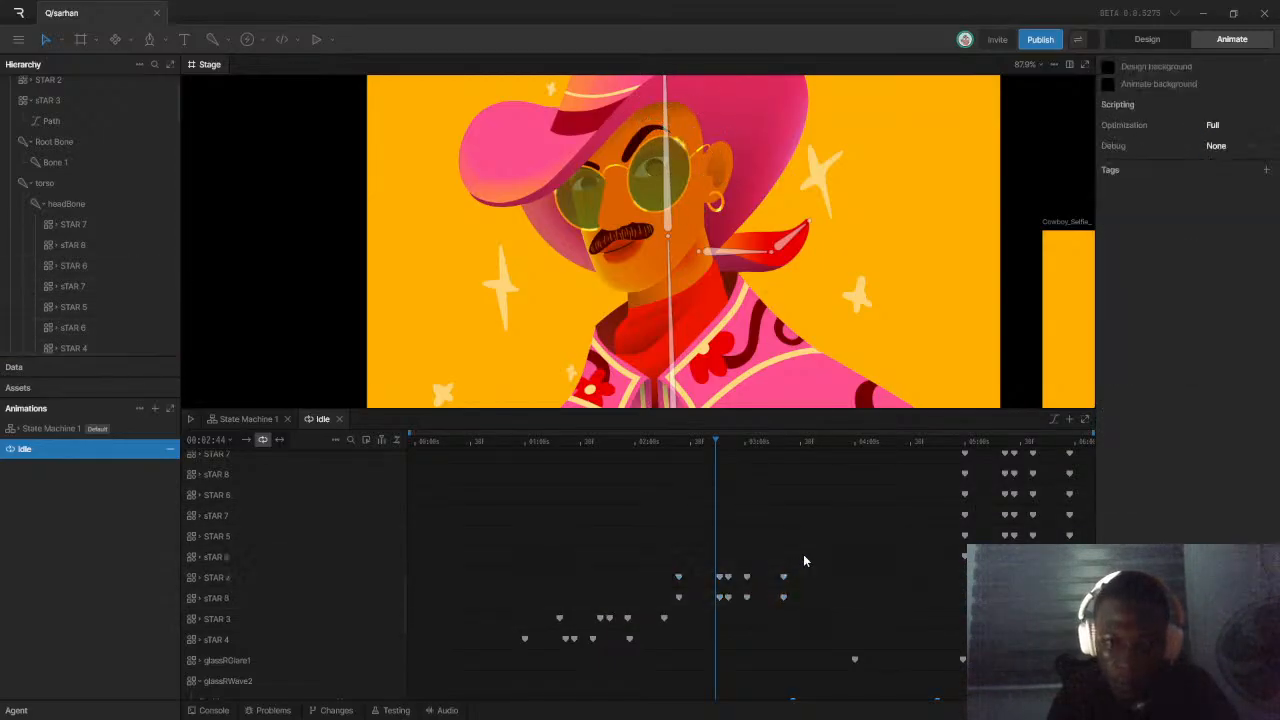
{"action": "left_click_drag", "start_coordinate": [663, 573], "coordinate": [787, 583]}
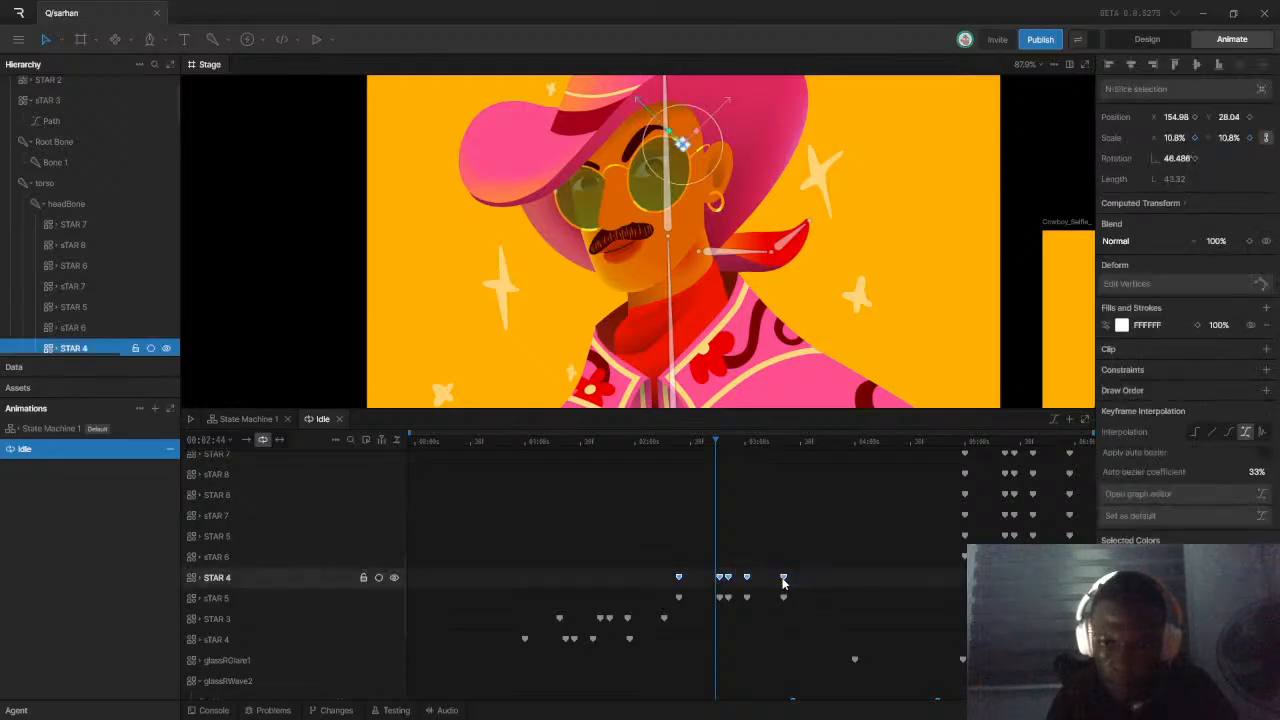
{"action": "left_click", "coordinate": [406, 444]}
{"action": "key", "text": "space"}
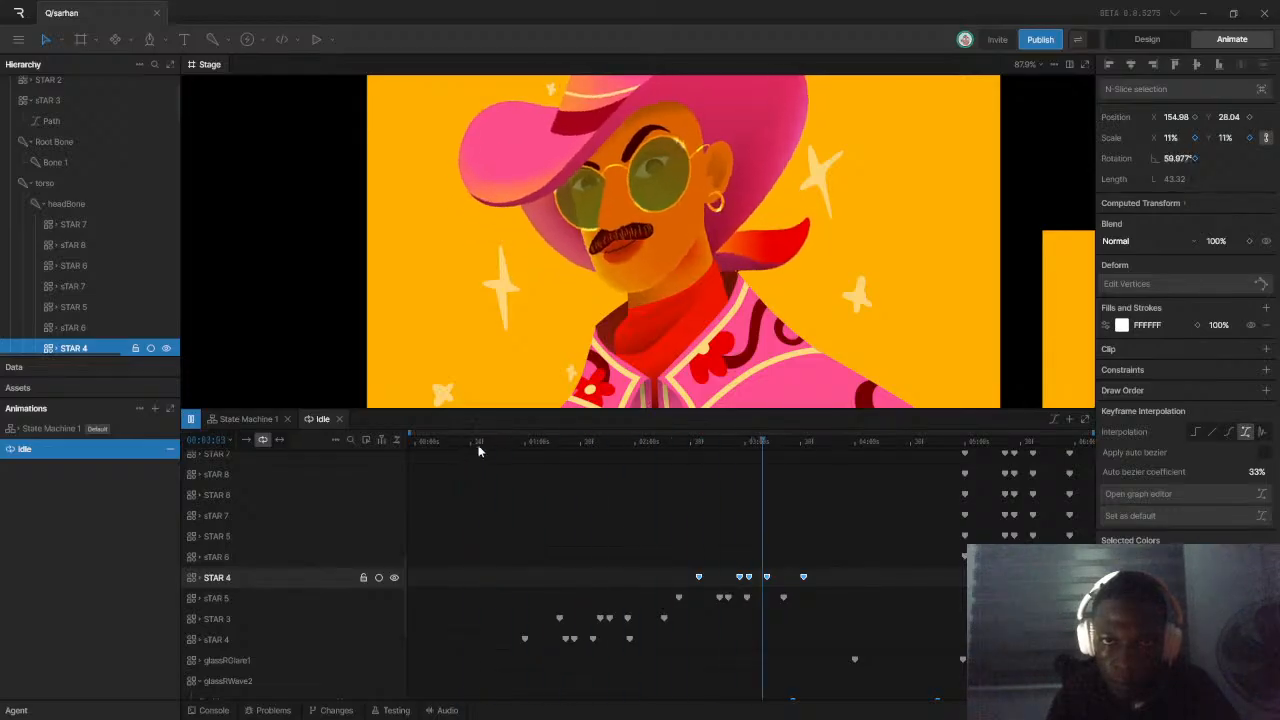
{"action": "key", "text": "space"}
Shift the STAR 4 and sTAR 5 keyframes earlier together, starting sTAR 5 at about 1:36 and STAR 4 at about 1:47, and preview
{"action": "left_click", "coordinate": [648, 538]}
{"action": "left_click_drag", "start_coordinate": [648, 540], "coordinate": [824, 607]}
{"action": "left_click_drag", "start_coordinate": [692, 587], "coordinate": [690, 587]}
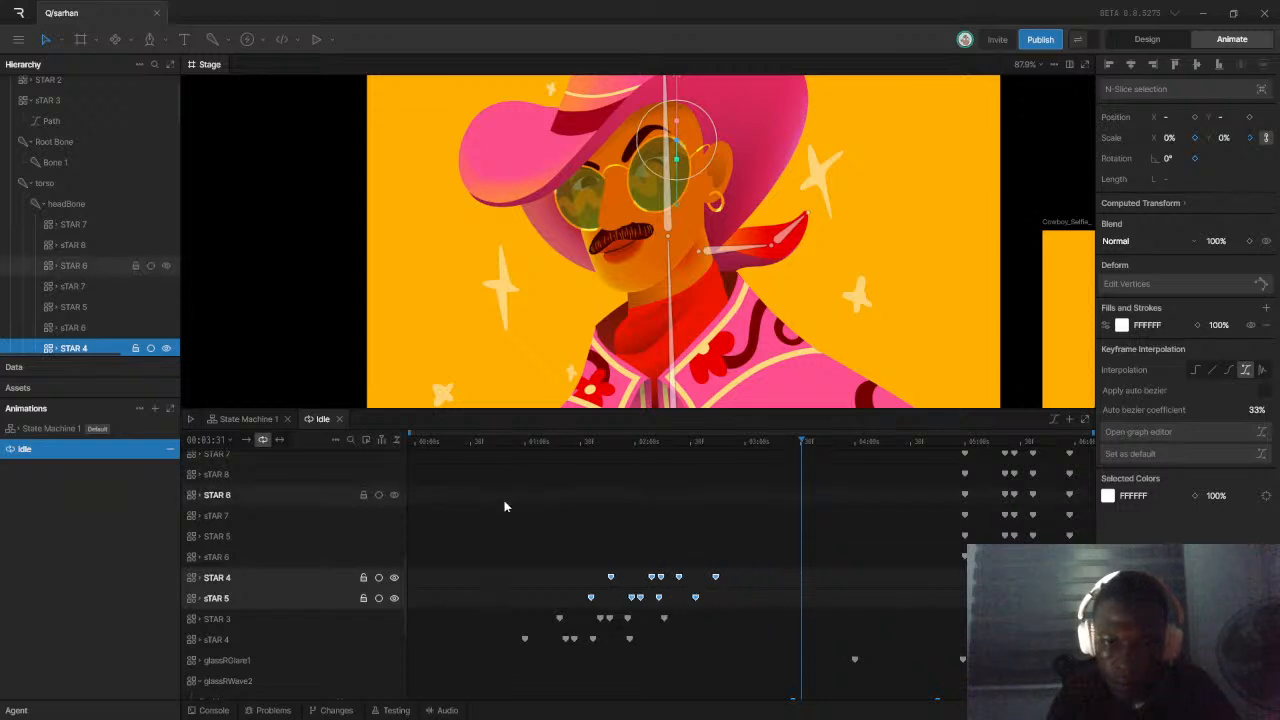
{"action": "left_click_drag", "start_coordinate": [454, 443], "coordinate": [406, 448]}
{"action": "key", "text": "space"}
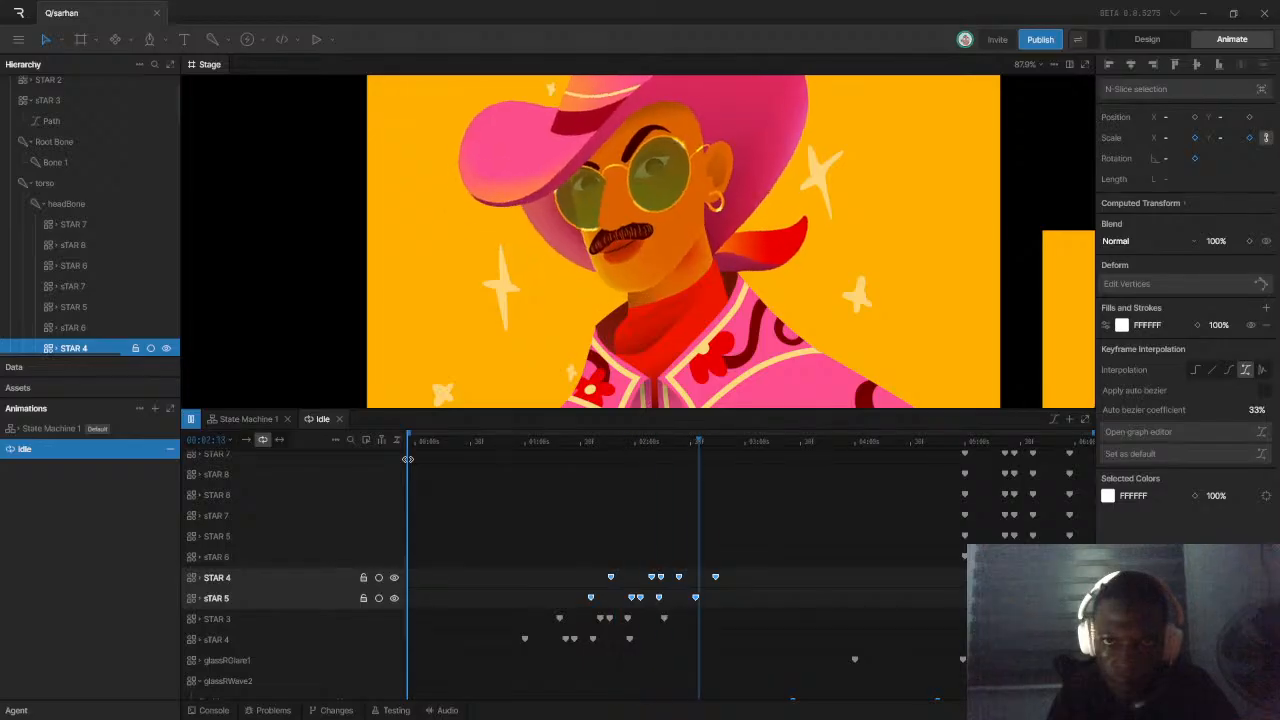
Move the STAR 5 and sTAR 6 keyframes earlier, starting STAR 5 at about 2:01 and sTAR 6 at about 2:23, and play the animation
{"action": "left_click_drag", "start_coordinate": [938, 533], "coordinate": [1090, 578]}
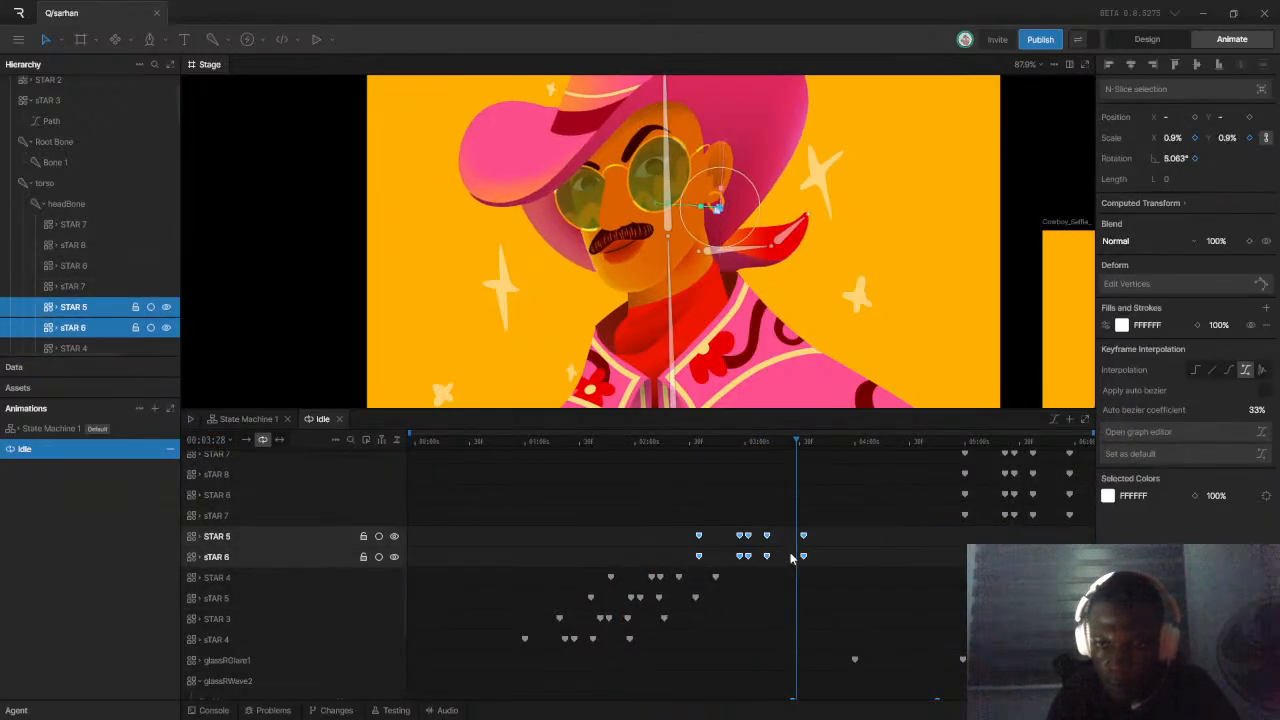
{"action": "left_click_drag", "start_coordinate": [657, 532], "coordinate": [832, 545]}
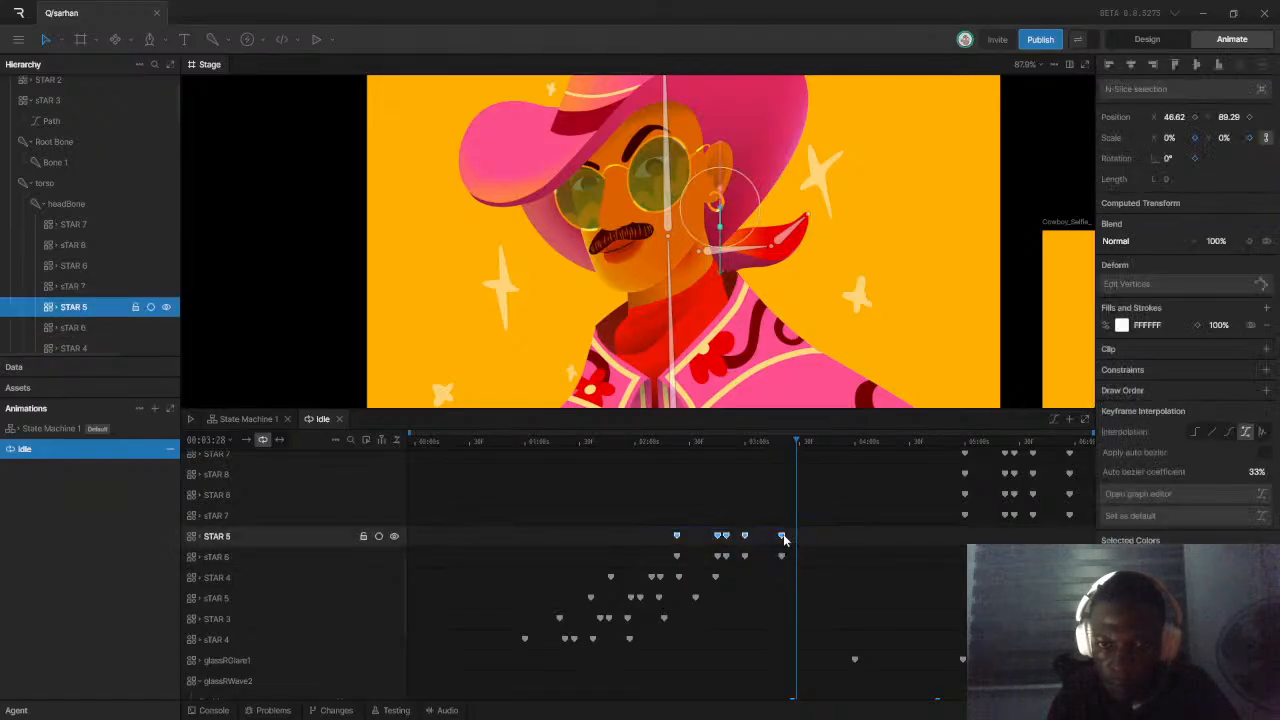
{"action": "left_click", "coordinate": [414, 444]}
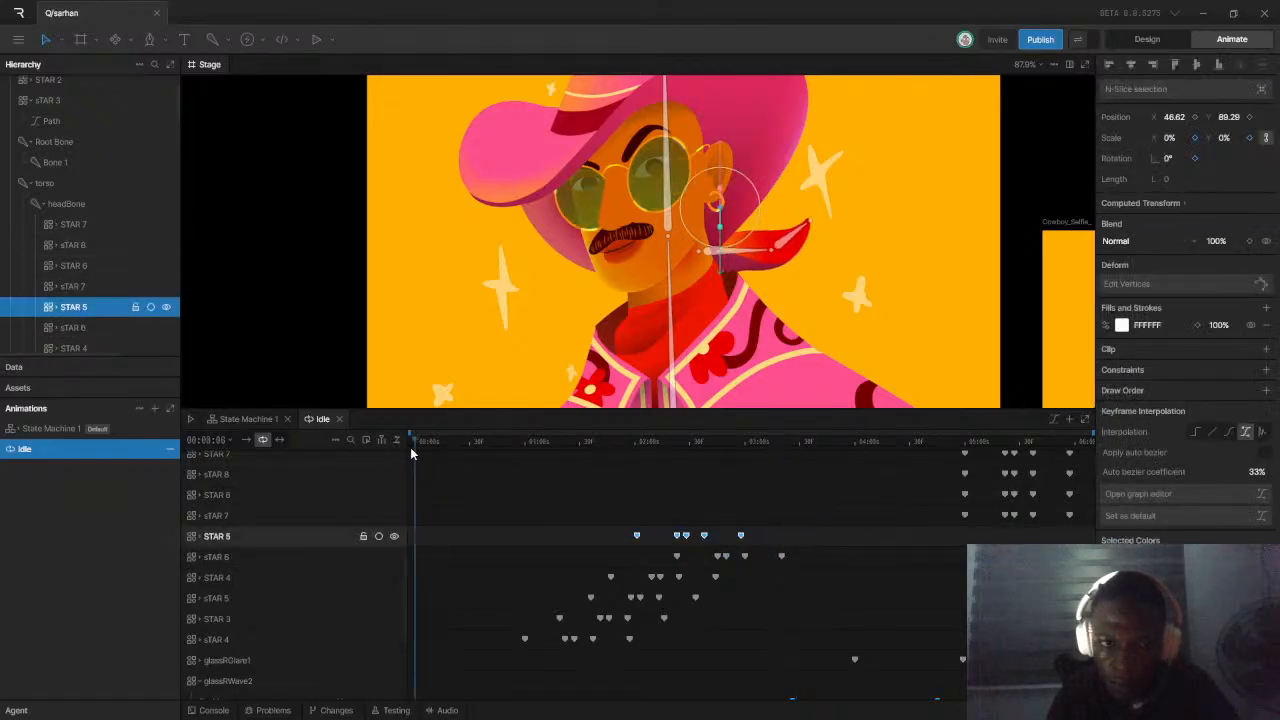
{"action": "key", "text": "space"}
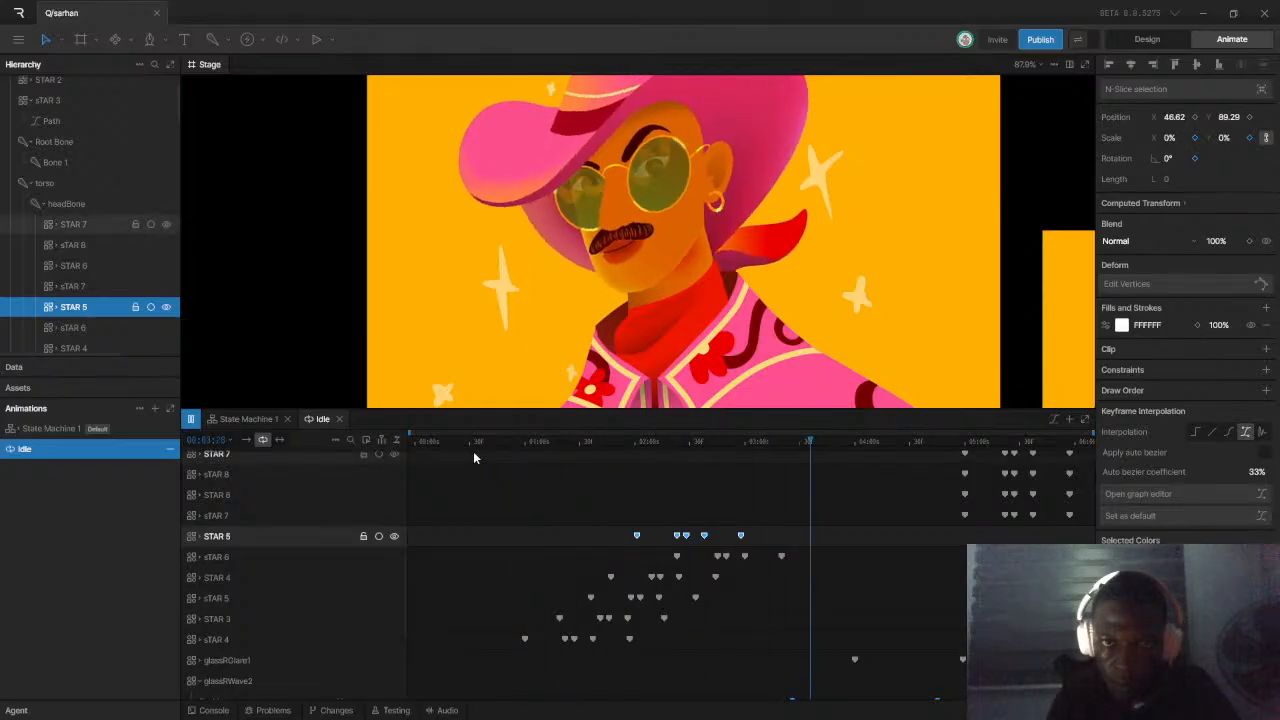
Move the STAR 6 and sTAR 7 keyframes earlier, starting sTAR 7 at about 0:28 and STAR 6 at about 1:11, and preview the timing
{"action": "left_click", "coordinate": [412, 445]}
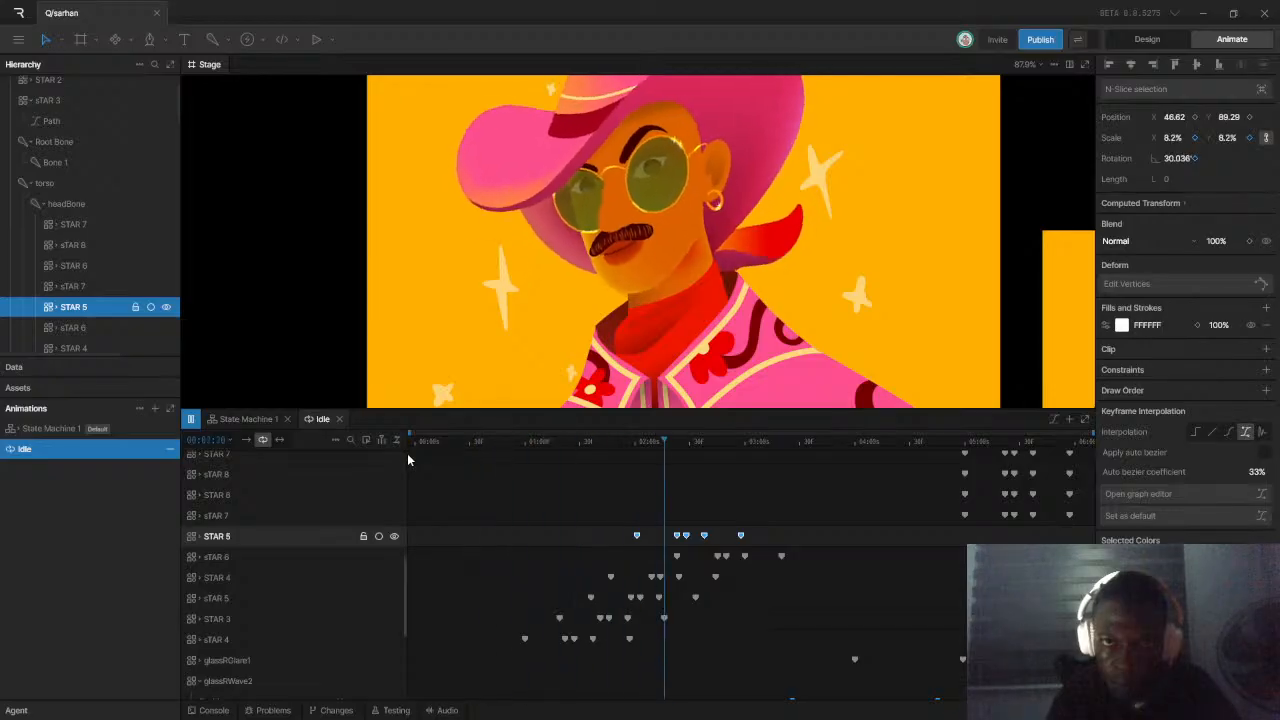
{"action": "key", "text": "space"}
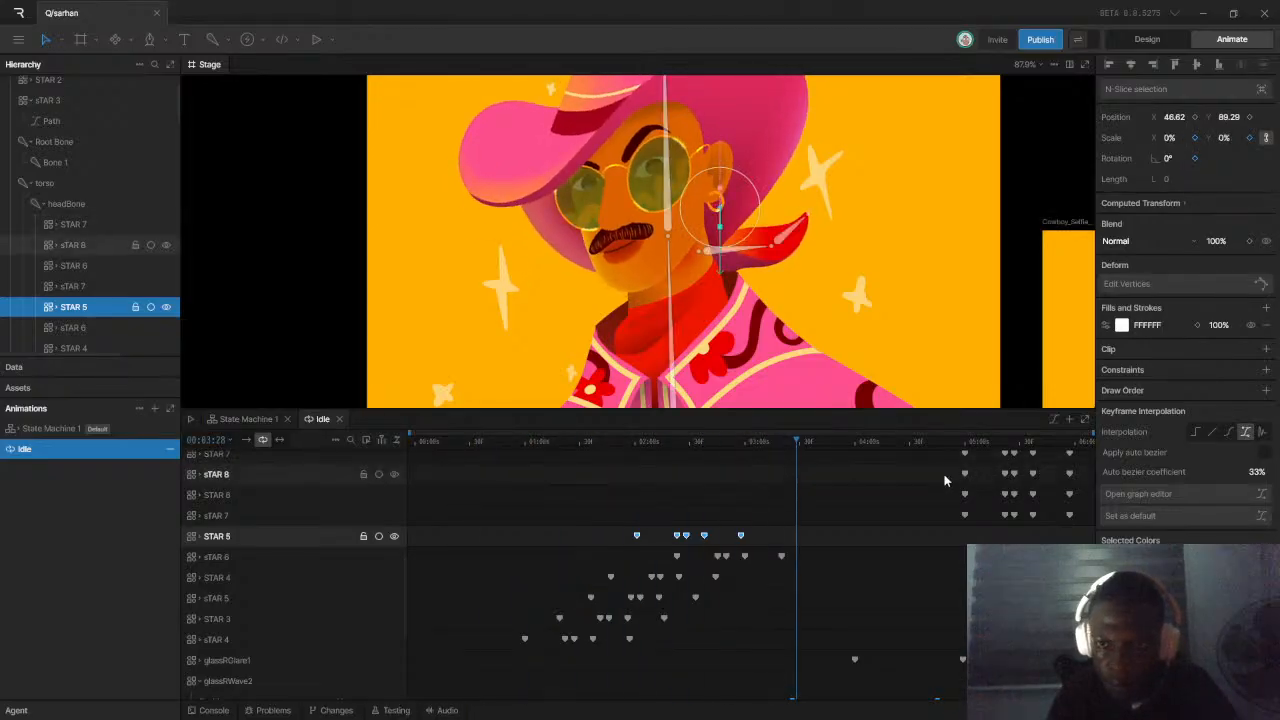
{"action": "left_click_drag", "start_coordinate": [926, 481], "coordinate": [625, 535]}
{"action": "left_click", "coordinate": [571, 480]}
{"action": "left_click_drag", "start_coordinate": [449, 487], "coordinate": [600, 503]}
{"action": "left_click", "coordinate": [587, 496]}
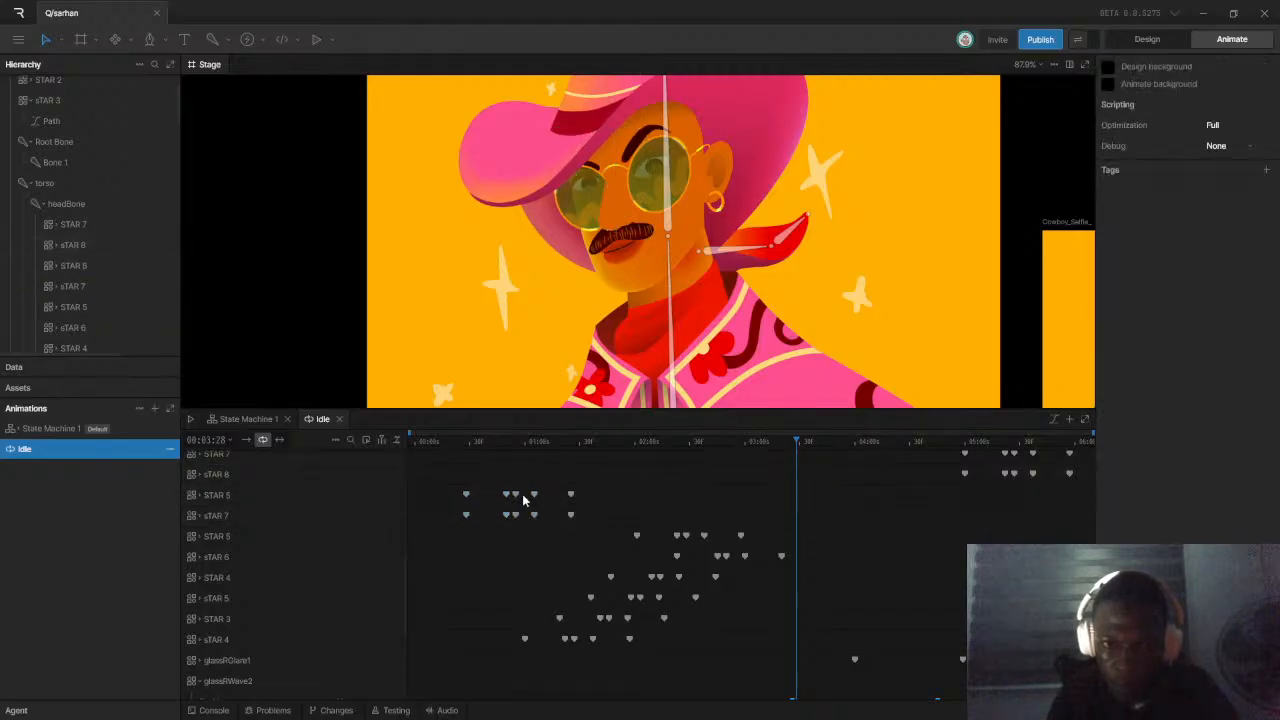
{"action": "left_click_drag", "start_coordinate": [455, 493], "coordinate": [580, 498]}
{"action": "left_click", "coordinate": [571, 496]}
{"action": "left_click_drag", "start_coordinate": [446, 484], "coordinate": [594, 506]}
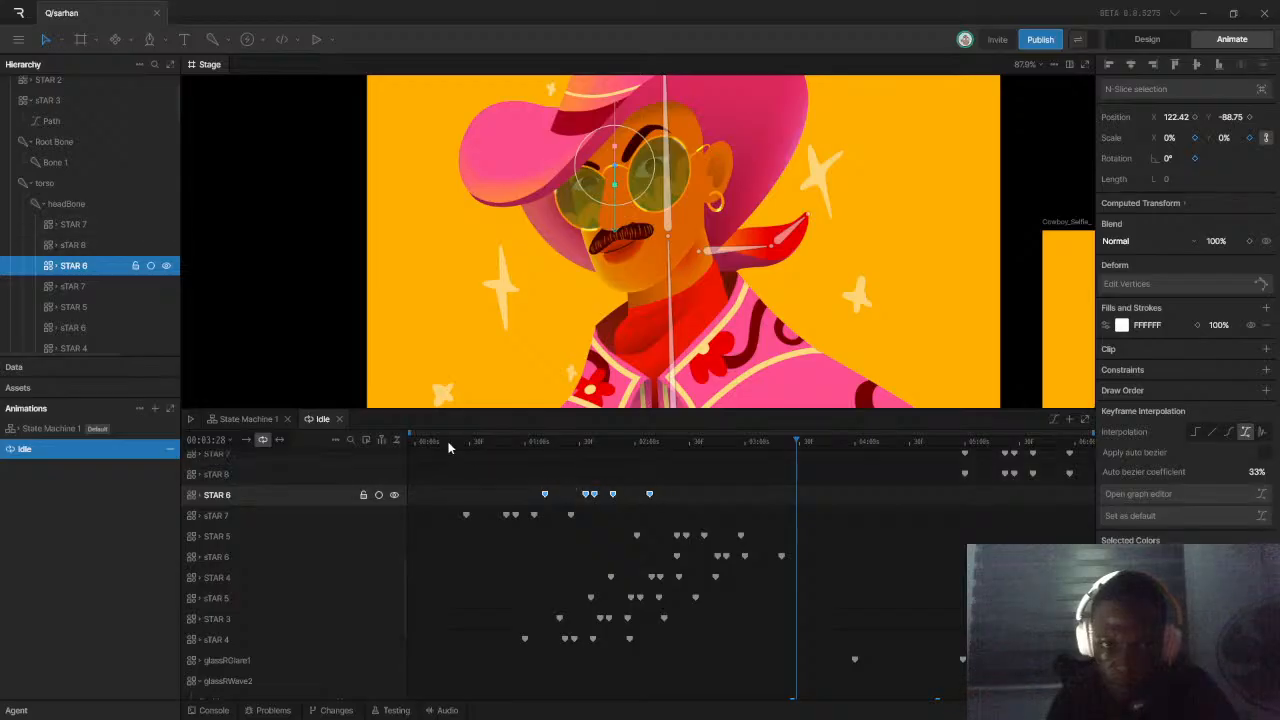
{"action": "key", "text": "space"}
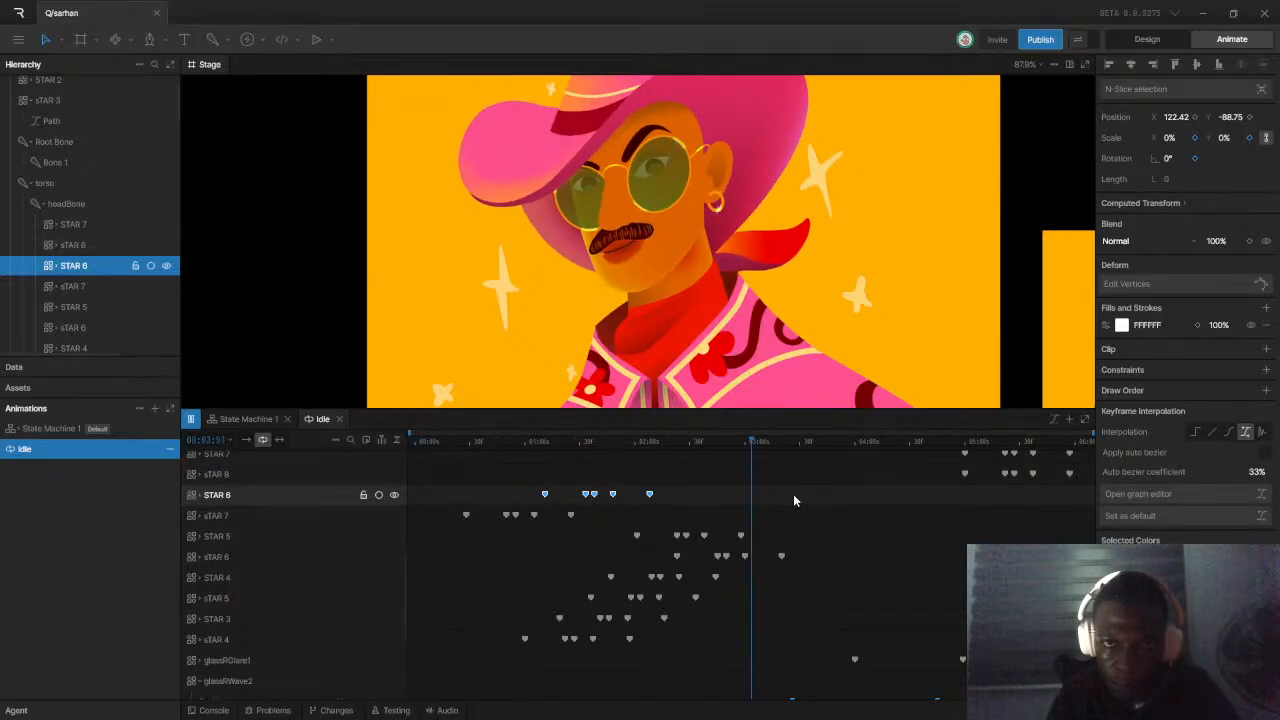
{"action": "key", "text": "space"}
Shift the STAR 7 keyframes earlier to start at about 4:36, and play the Idle animation with the whole artboard in view
{"action": "scroll", "coordinate": [936, 510], "scroll_direction": "up", "scroll_amount": 2}
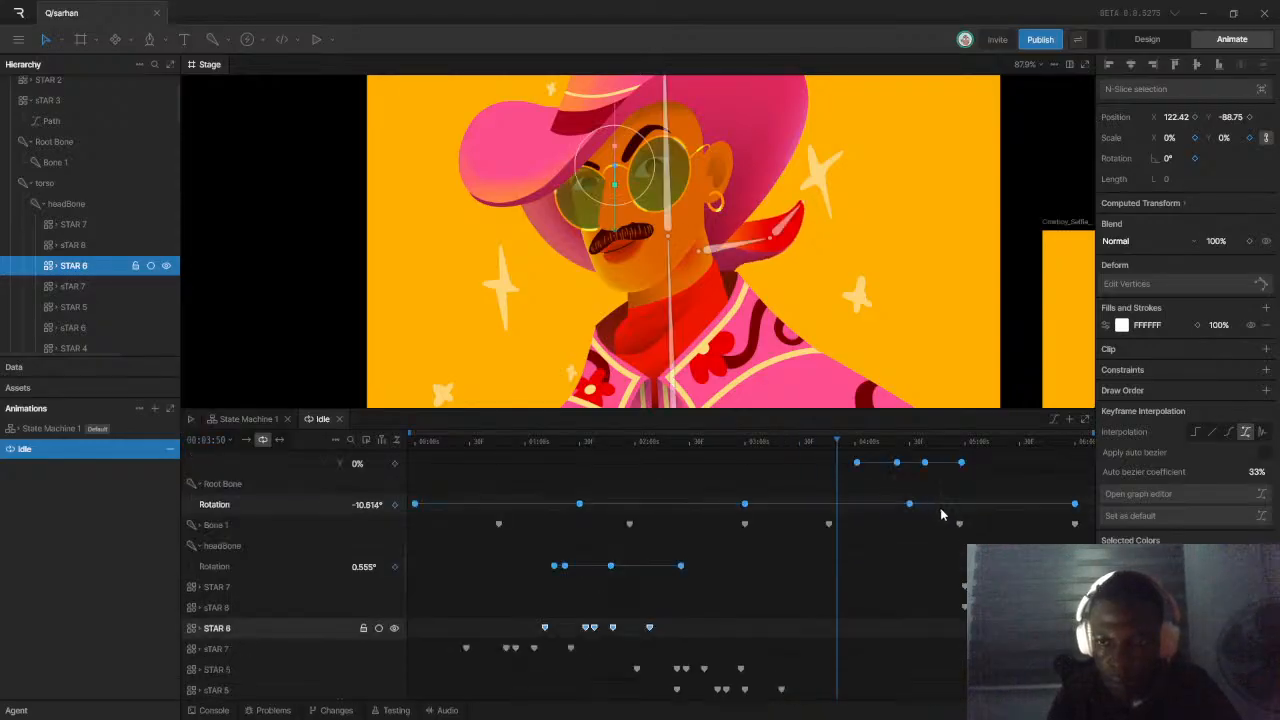
{"action": "left_click_drag", "start_coordinate": [946, 566], "coordinate": [1040, 596]}
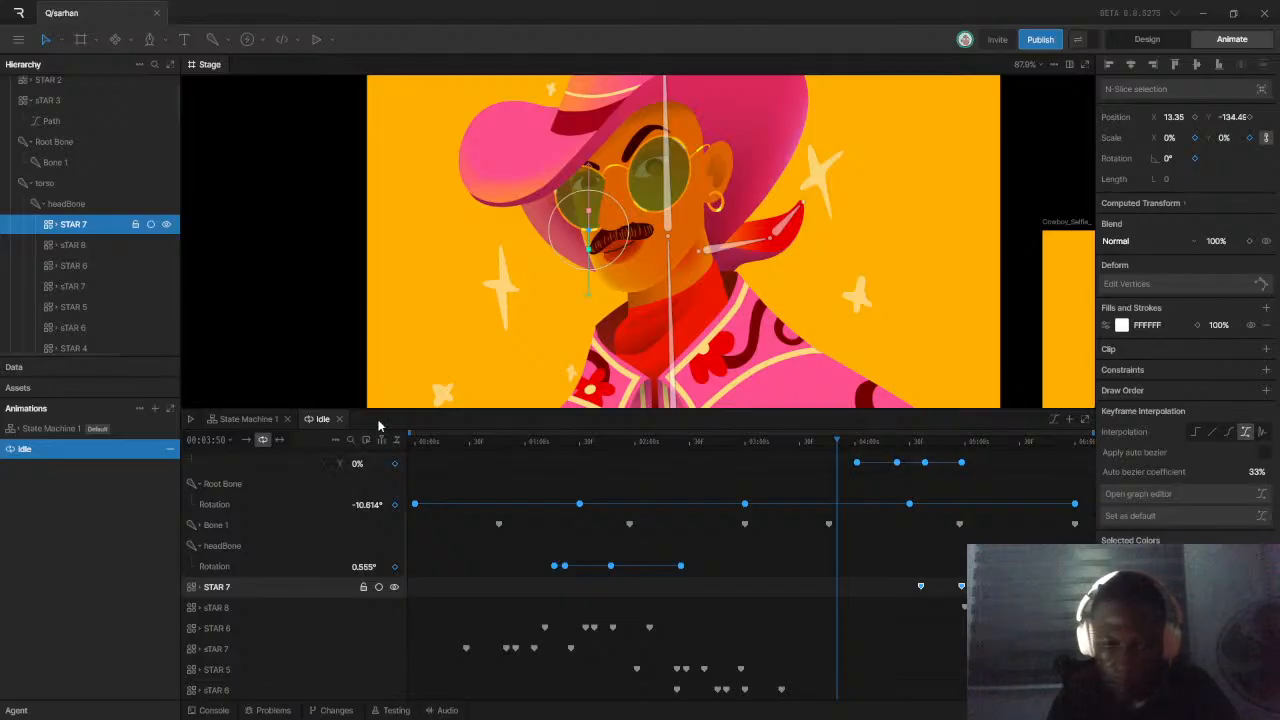
{"action": "left_click_drag", "start_coordinate": [435, 443], "coordinate": [366, 453]}
{"action": "key", "text": "space"}
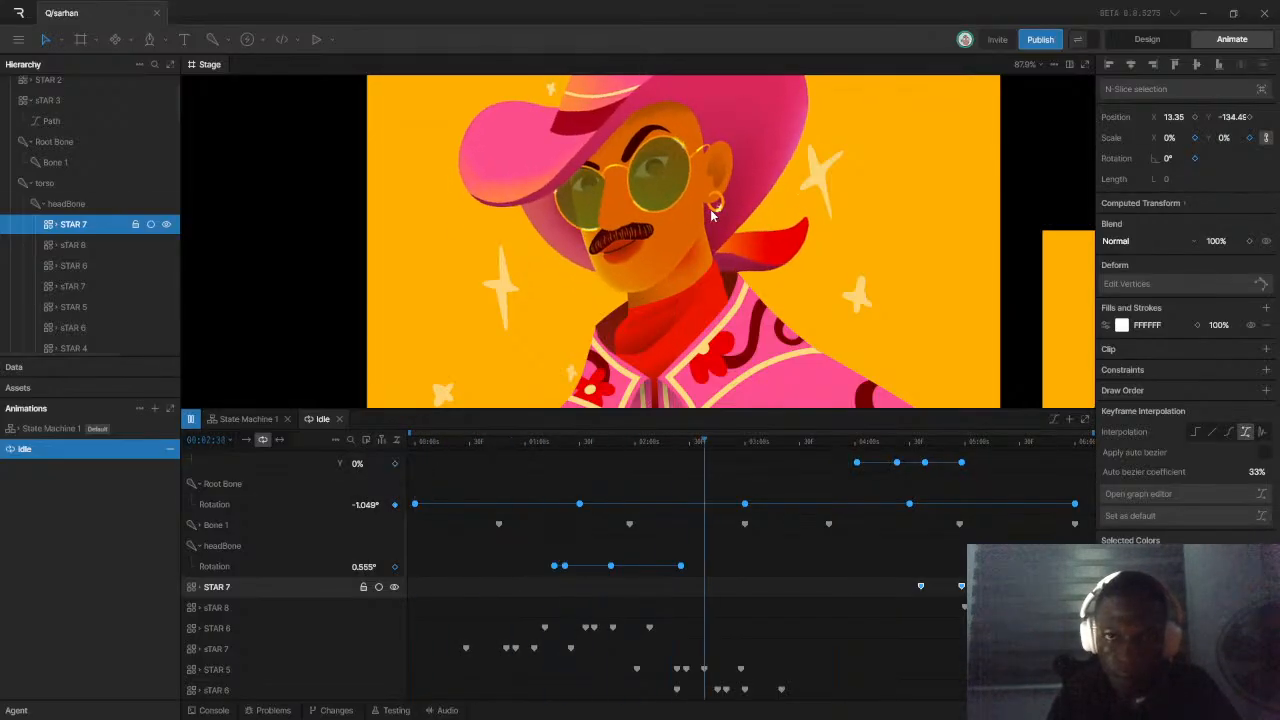
{"action": "scroll", "coordinate": [687, 188], "scroll_direction": "down", "scroll_amount": 2}
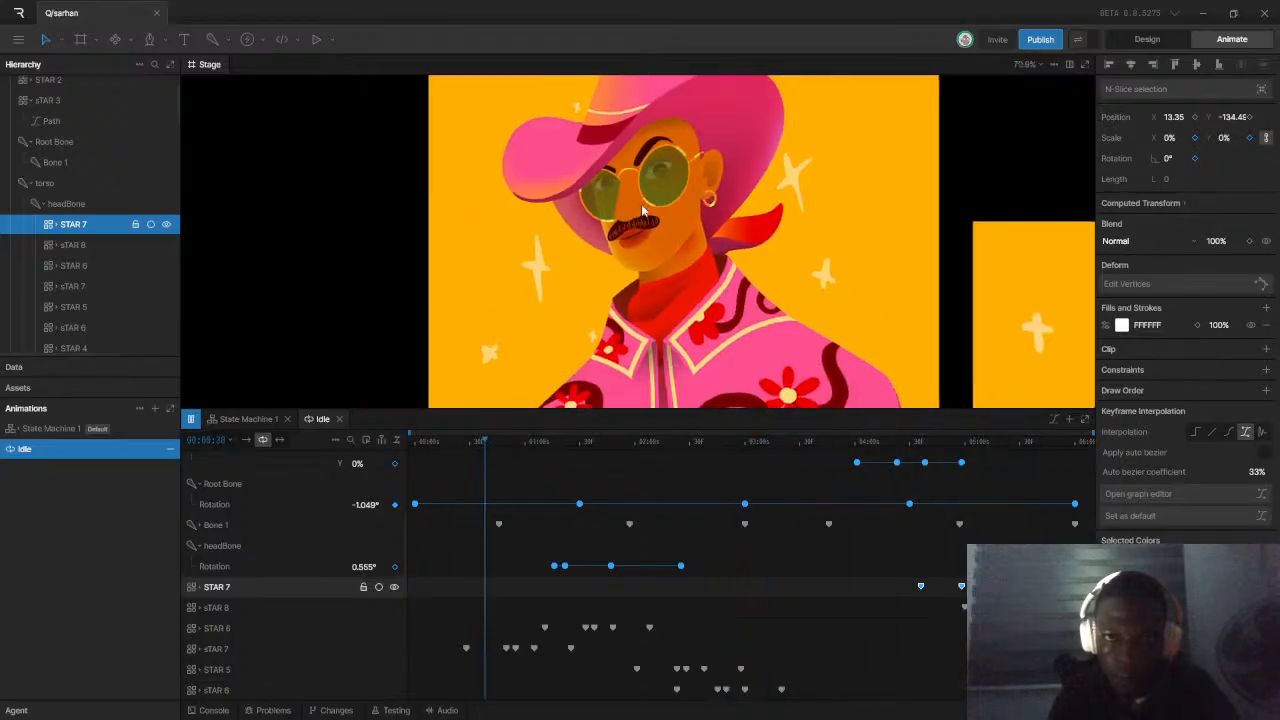
{"action": "scroll", "coordinate": [712, 199], "scroll_direction": "down", "scroll_amount": 2}
{"action": "left_click", "coordinate": [410, 447]}
{"action": "key", "text": "space"}
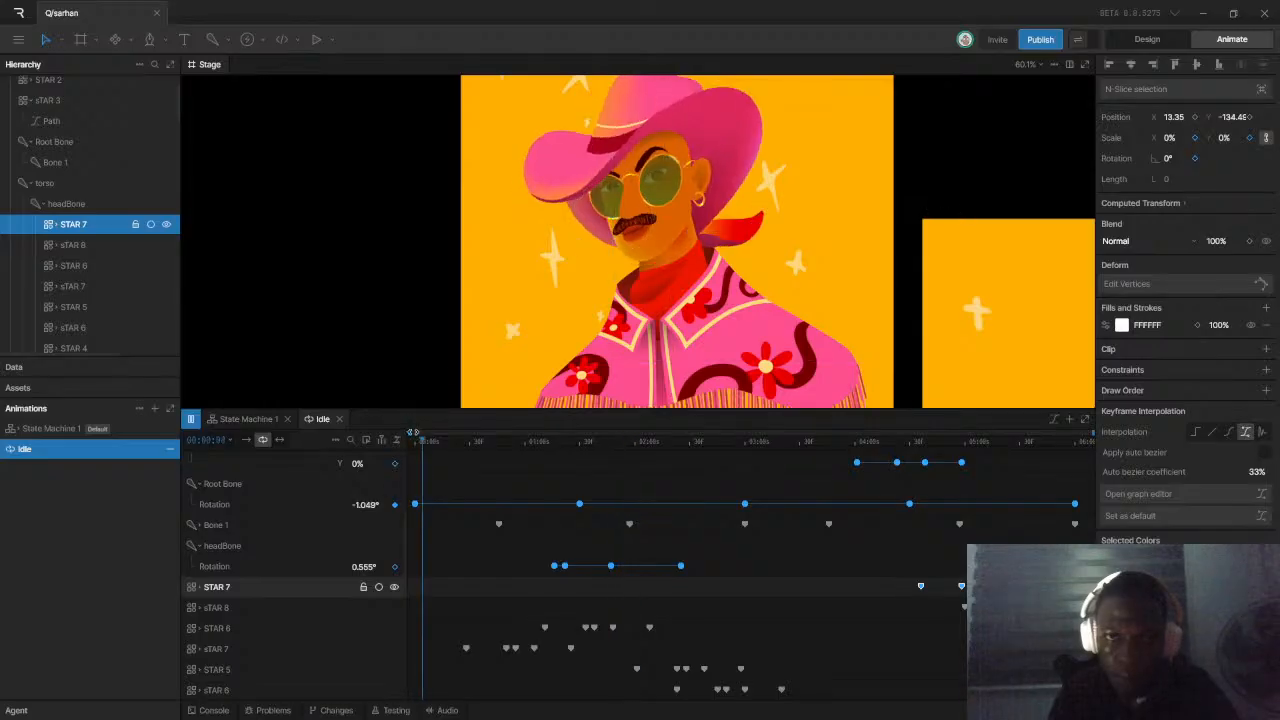
{"action": "scroll", "coordinate": [653, 183], "scroll_direction": "down", "scroll_amount": 2}
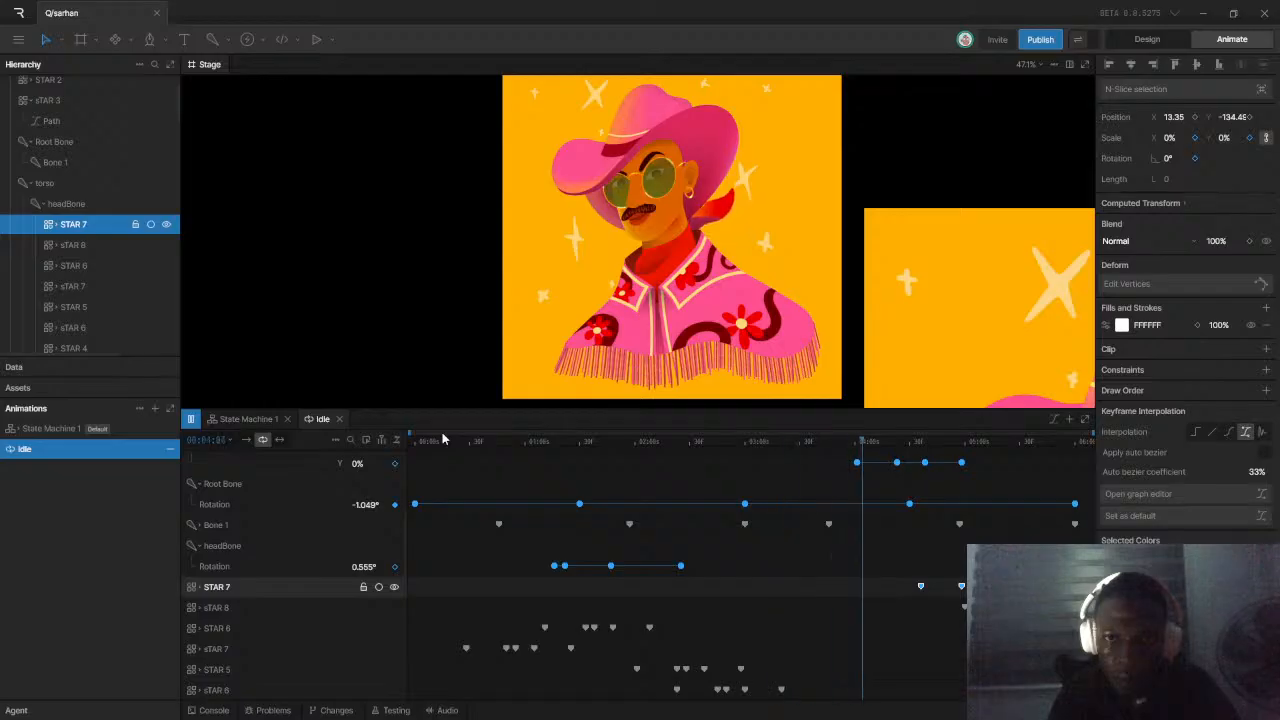
{"action": "key", "text": "space"}
Rotate the scarf's Root Bone to about 5.9° at 3:14, adding a rotation keyframe there
{"action": "left_click_drag", "start_coordinate": [762, 447], "coordinate": [770, 449]}
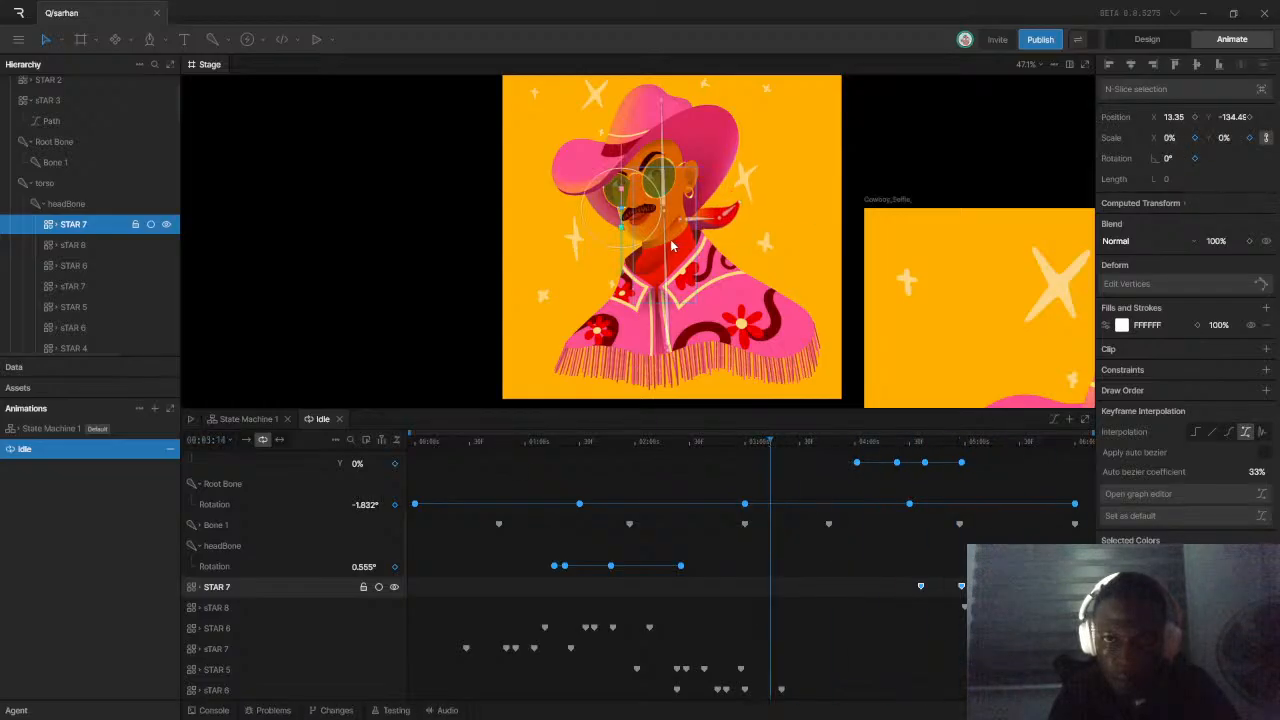
{"action": "scroll", "coordinate": [727, 213], "scroll_direction": "up", "scroll_amount": 5}
{"action": "left_click", "coordinate": [693, 220]}
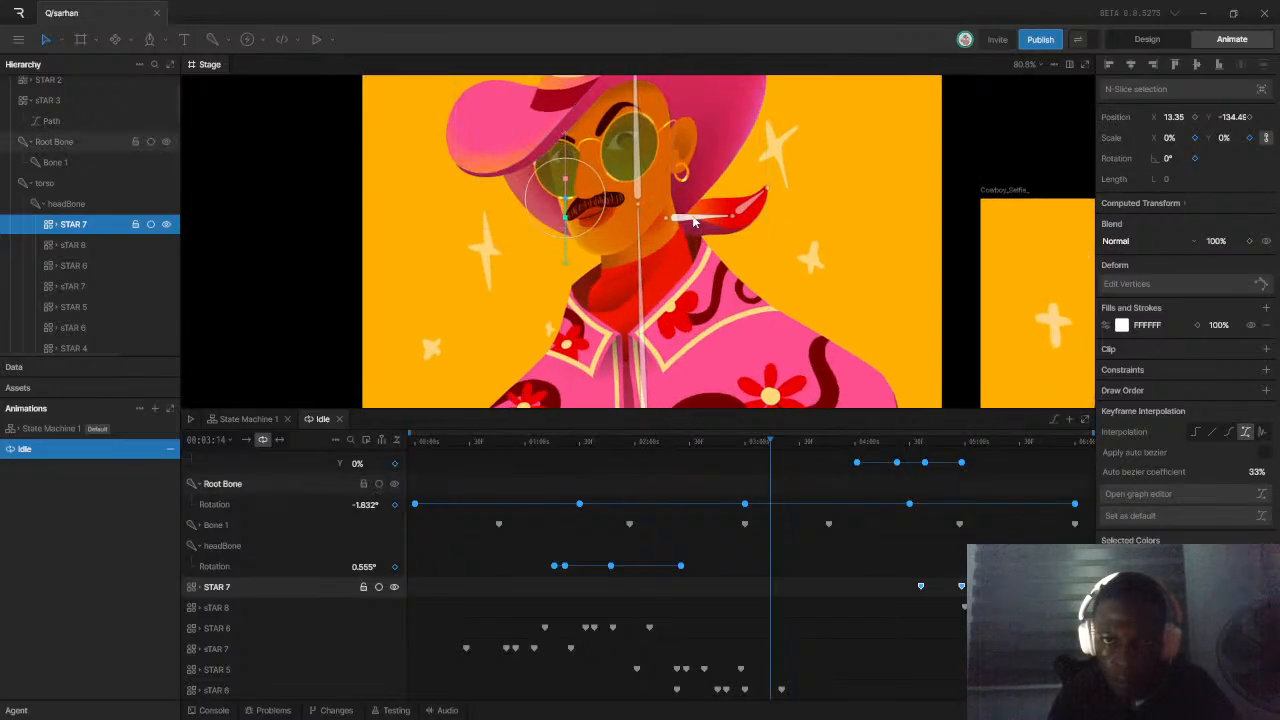
{"action": "left_click_drag", "start_coordinate": [703, 205], "coordinate": [709, 209]}
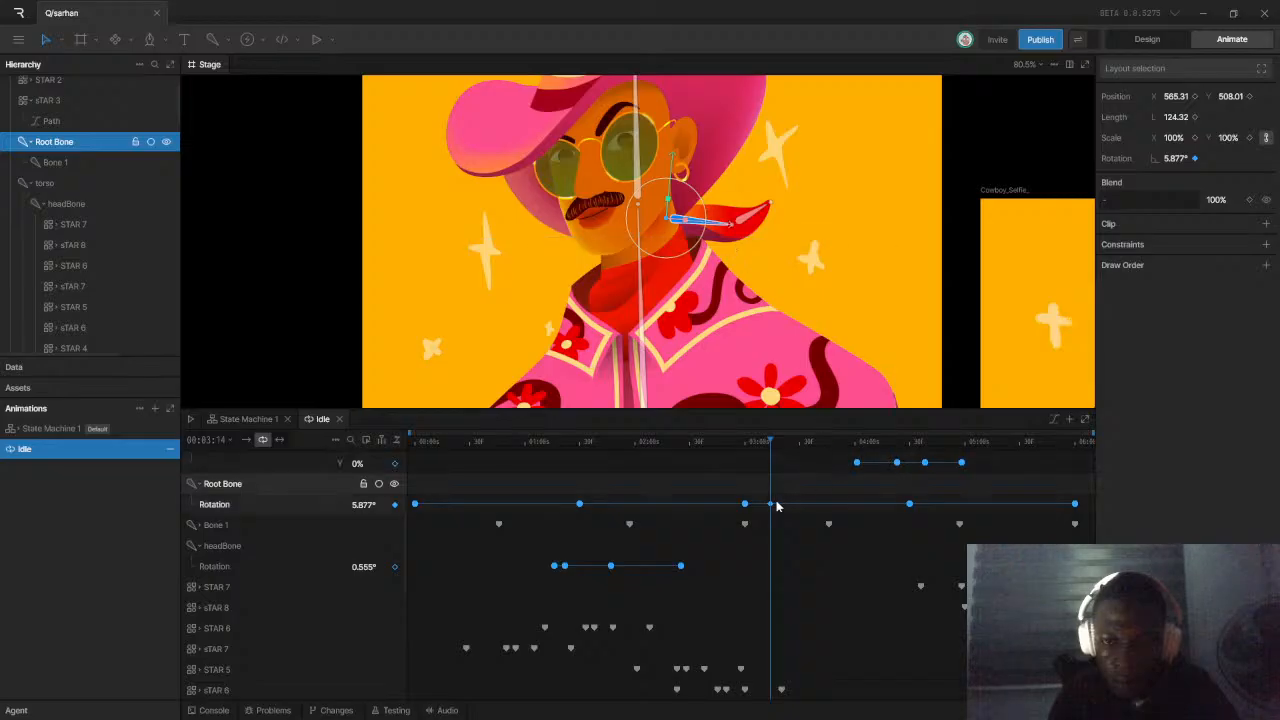
Shift the new Root Bone rotation keyframe to about 3:17, give it Ease In Out interpolation, and preview the scarf motion
{"action": "left_click_drag", "start_coordinate": [769, 505], "coordinate": [790, 514]}
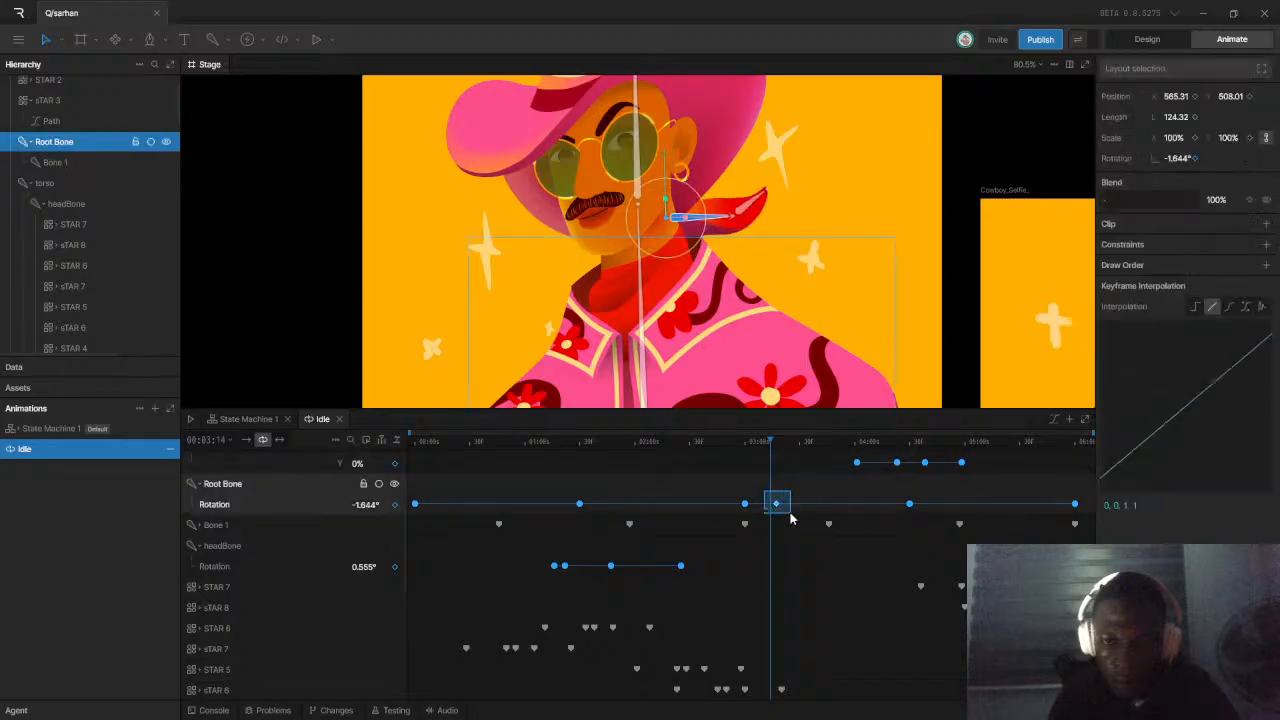
{"action": "right_click", "coordinate": [776, 506]}
{"action": "mouse_move", "coordinate": [840, 528]}
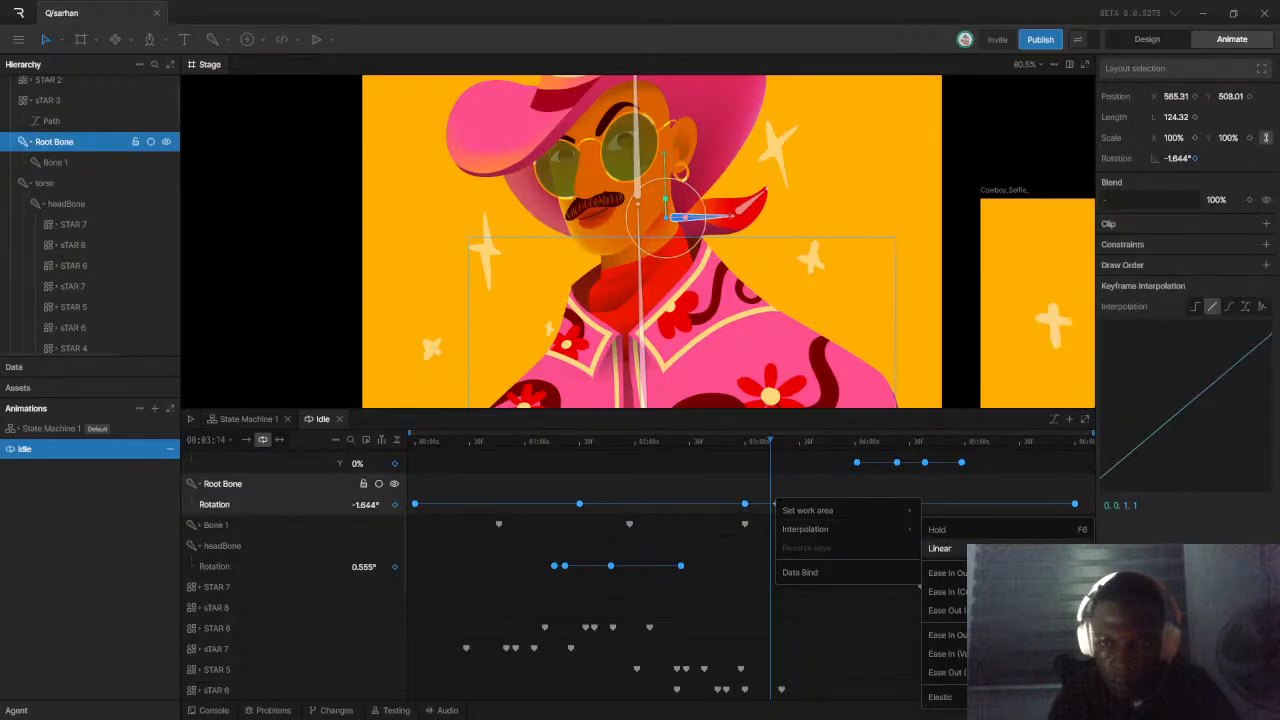
{"action": "left_click", "coordinate": [945, 642]}
{"action": "left_click_drag", "start_coordinate": [441, 445], "coordinate": [378, 436]}
{"action": "key", "text": "space"}
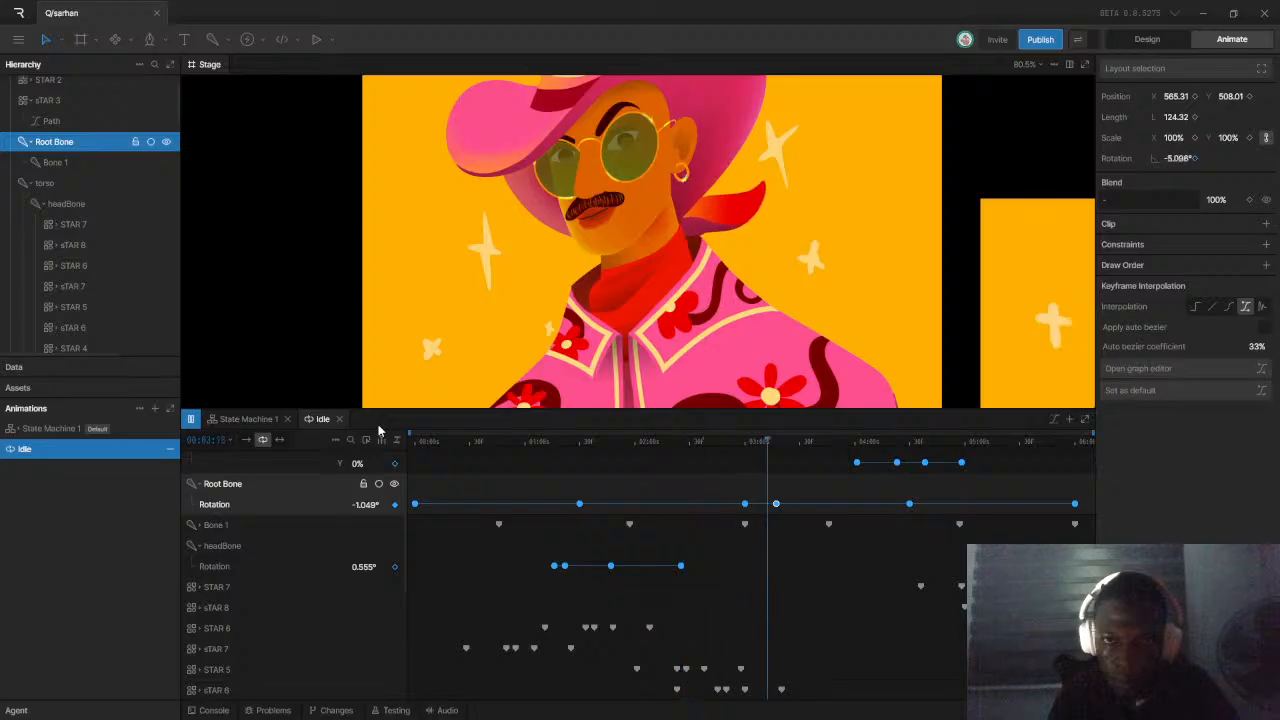
{"action": "key", "text": "space"}
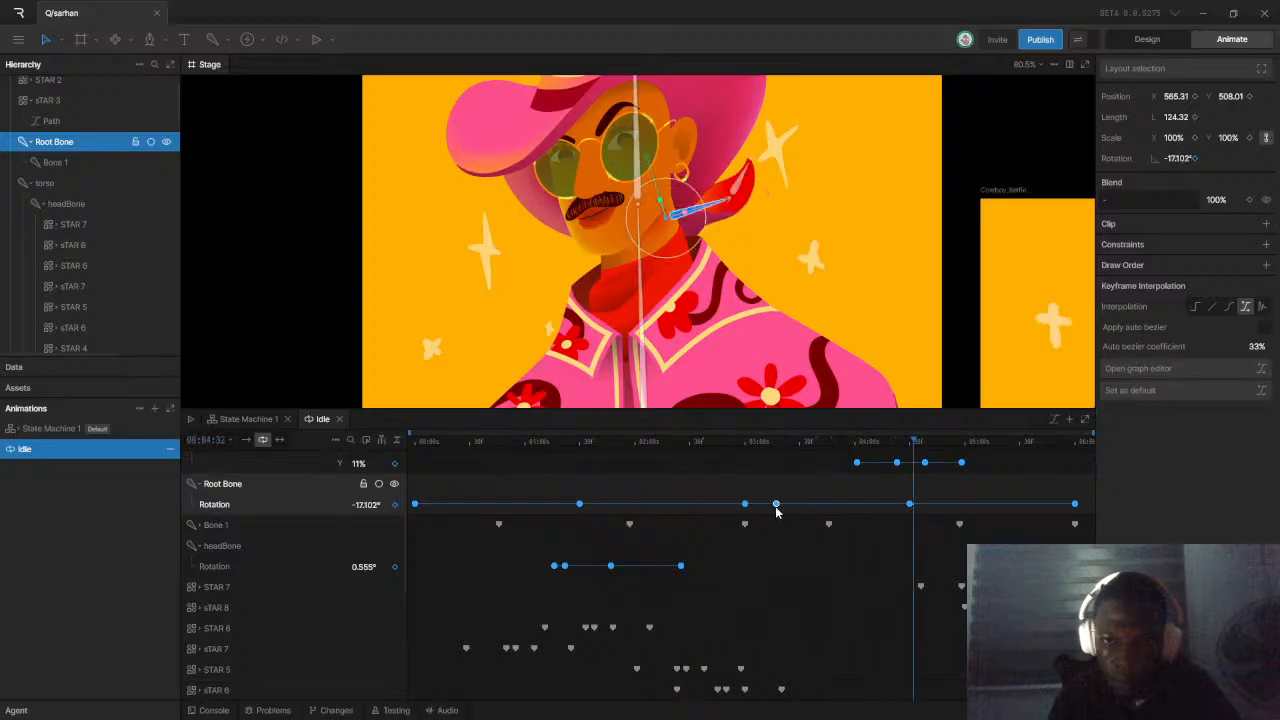
Reshape the handles of the Root Bone rotation curve around the 3:00 and 3:17 keyframes into a smooth rise, and preview
{"action": "left_click_drag", "start_coordinate": [410, 494], "coordinate": [1080, 511]}
{"action": "left_click", "coordinate": [437, 441]}
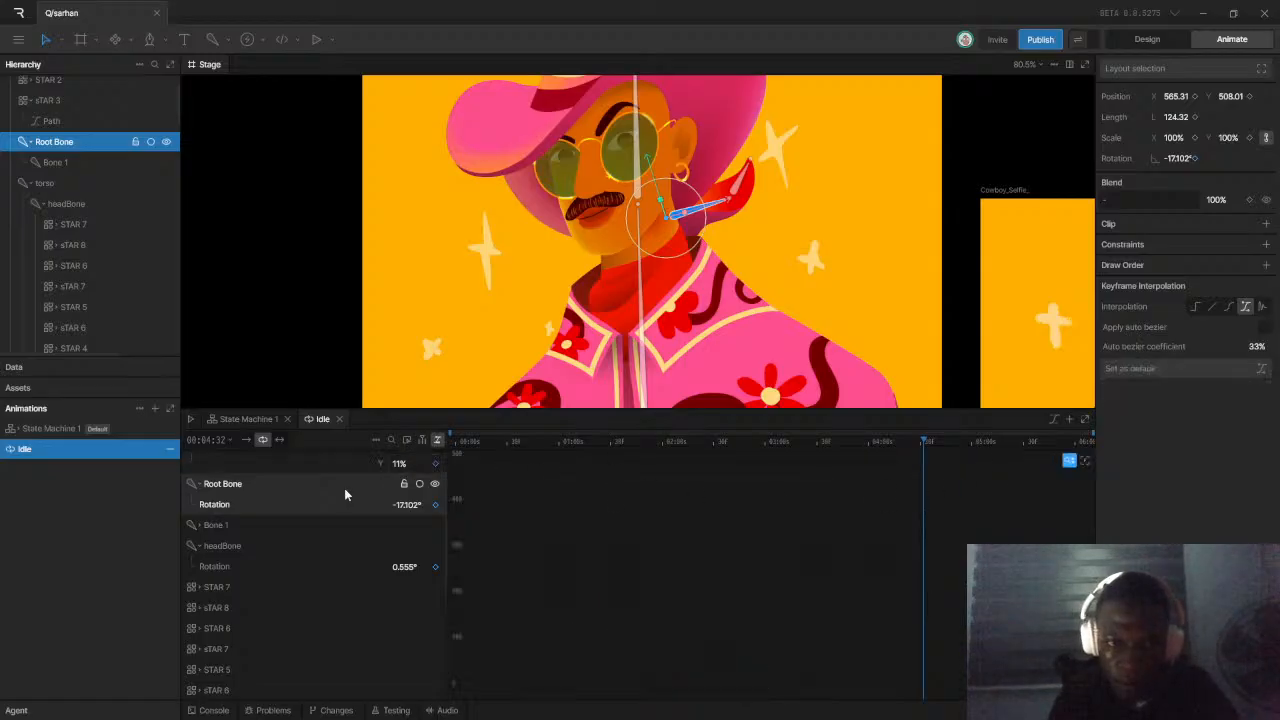
{"action": "scroll", "coordinate": [350, 505], "scroll_direction": "up", "scroll_amount": 2}
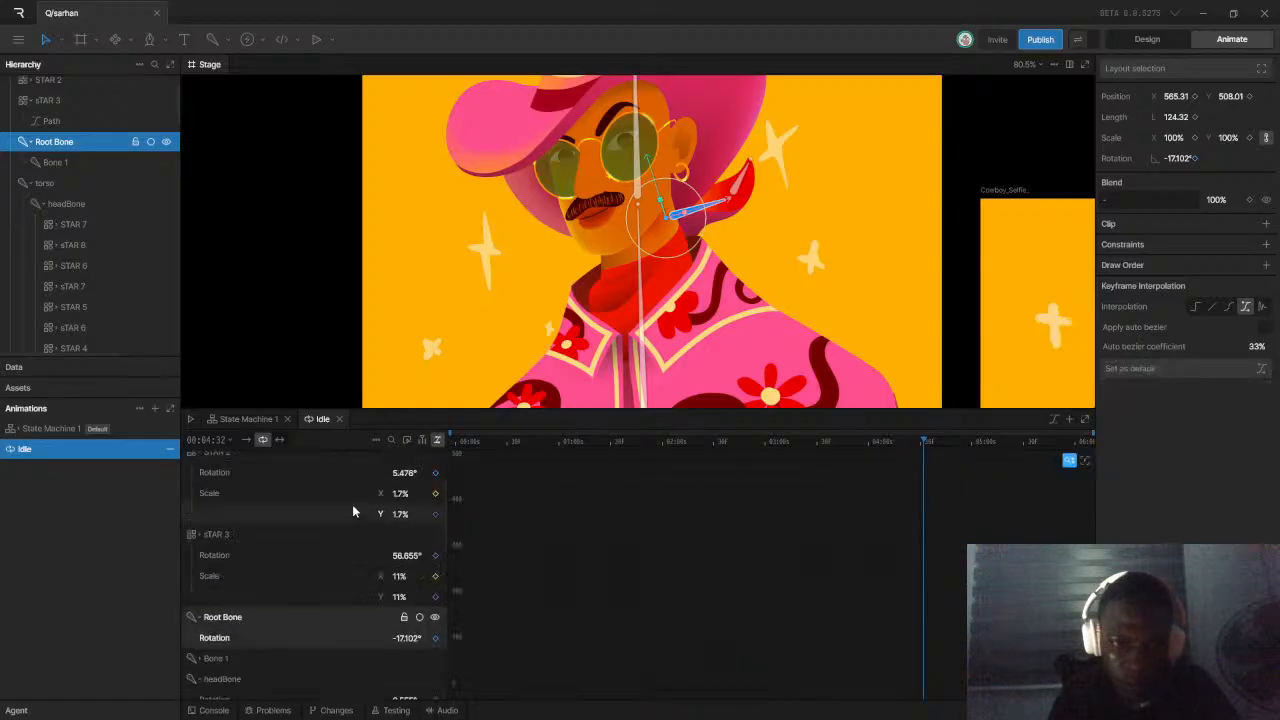
{"action": "scroll", "coordinate": [340, 515], "scroll_direction": "down", "scroll_amount": 1}
{"action": "left_click", "coordinate": [244, 568]}
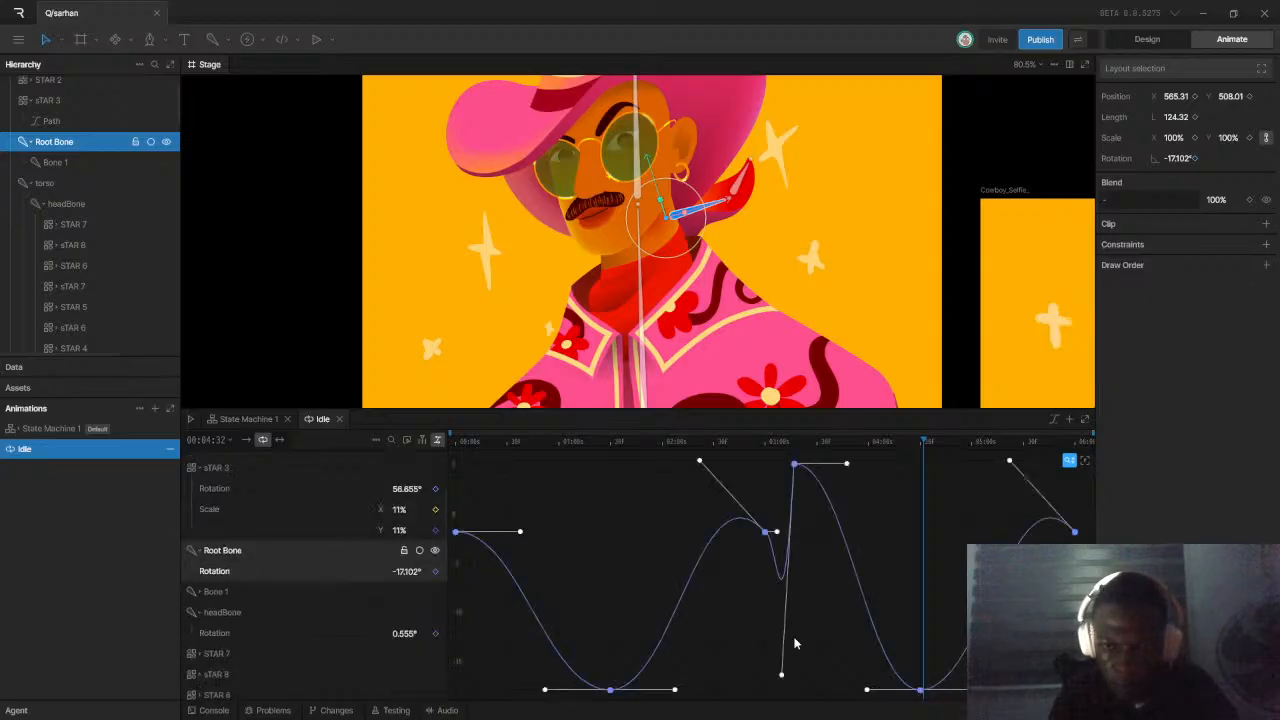
{"action": "left_click_drag", "start_coordinate": [782, 680], "coordinate": [768, 548]}
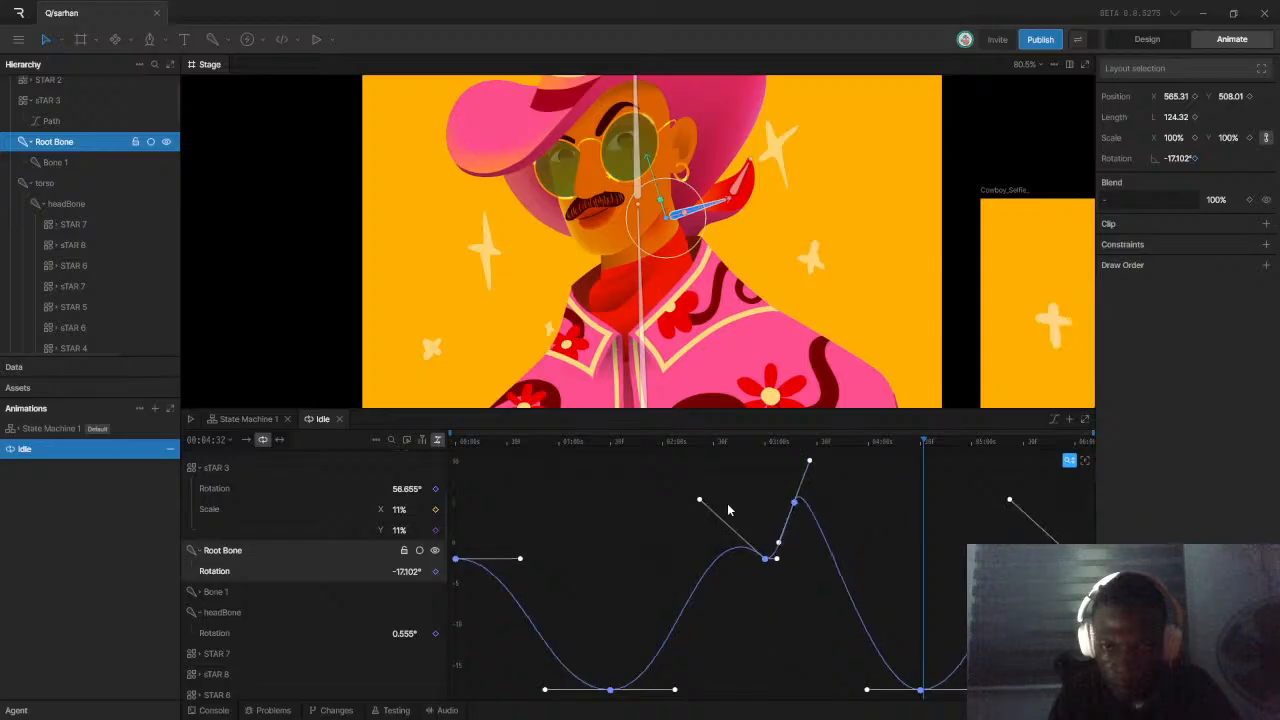
{"action": "left_click_drag", "start_coordinate": [700, 503], "coordinate": [743, 597]}
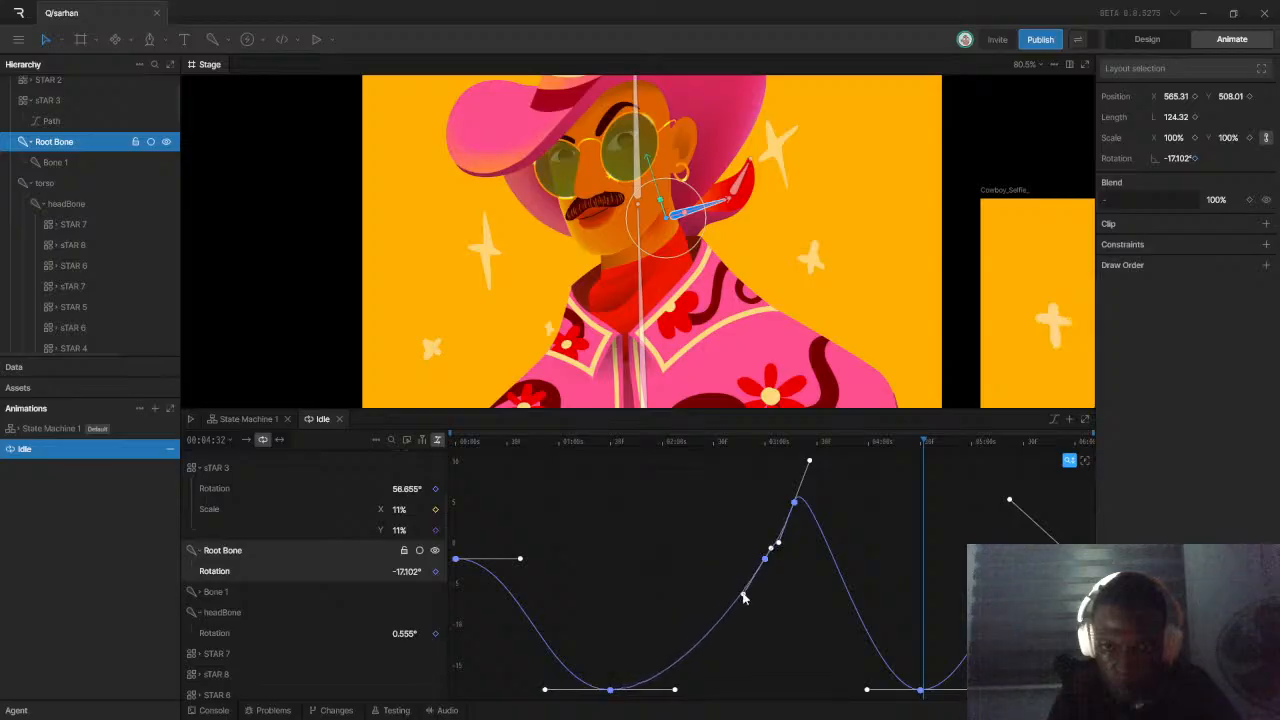
{"action": "left_click", "coordinate": [438, 441]}
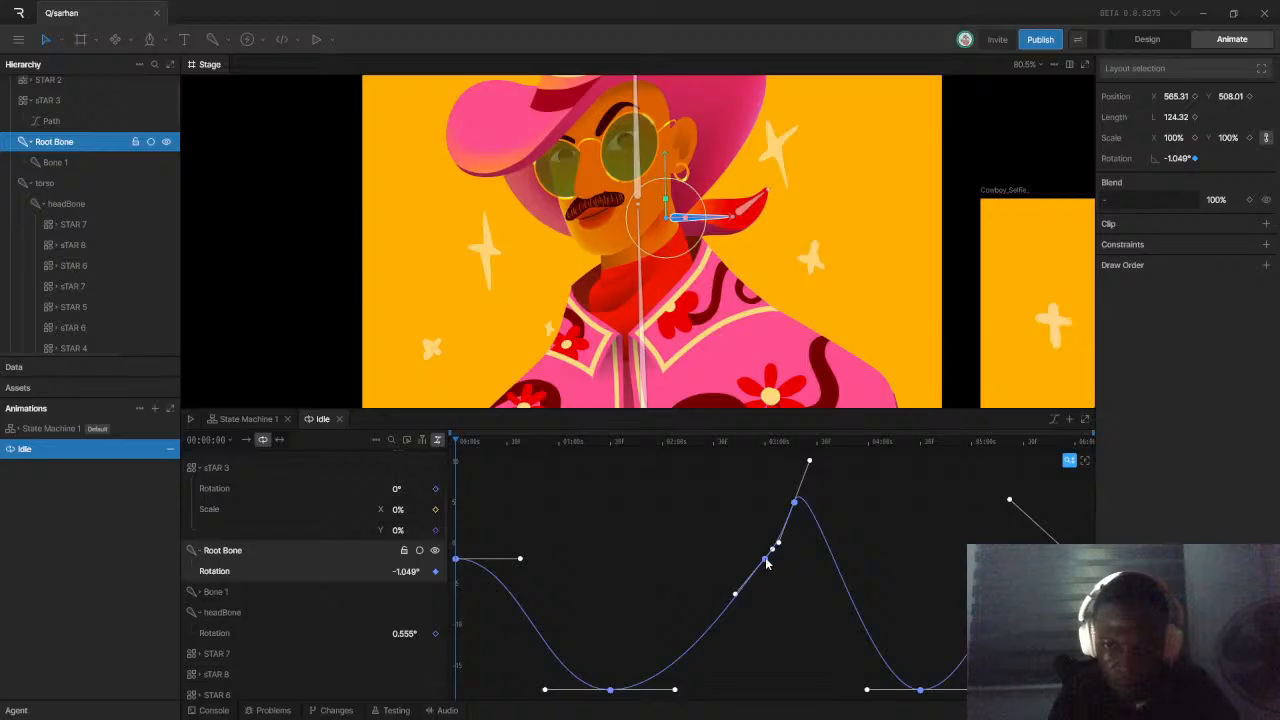
{"action": "key", "text": "space"}
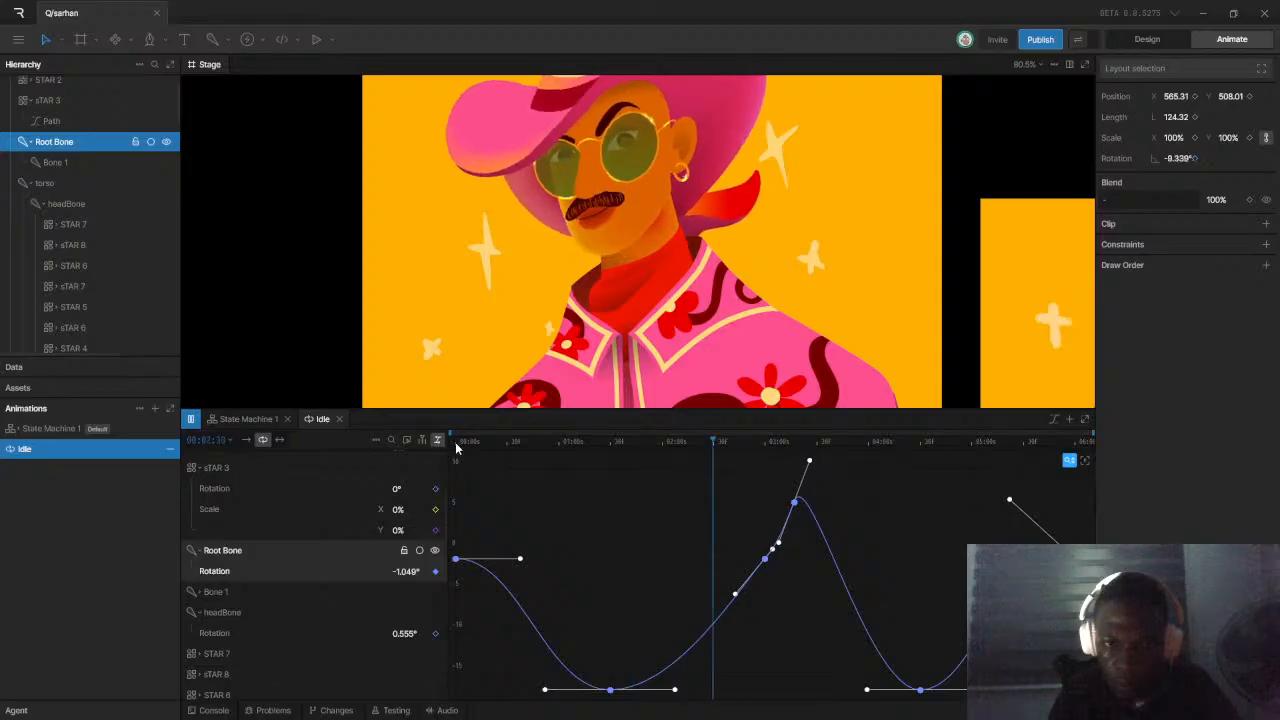
{"action": "key", "text": "space"}
Add a raised Root Bone rotation keyframe at about 0:23, preview it, and smooth the curve handles around it
{"action": "left_click", "coordinate": [484, 441]}
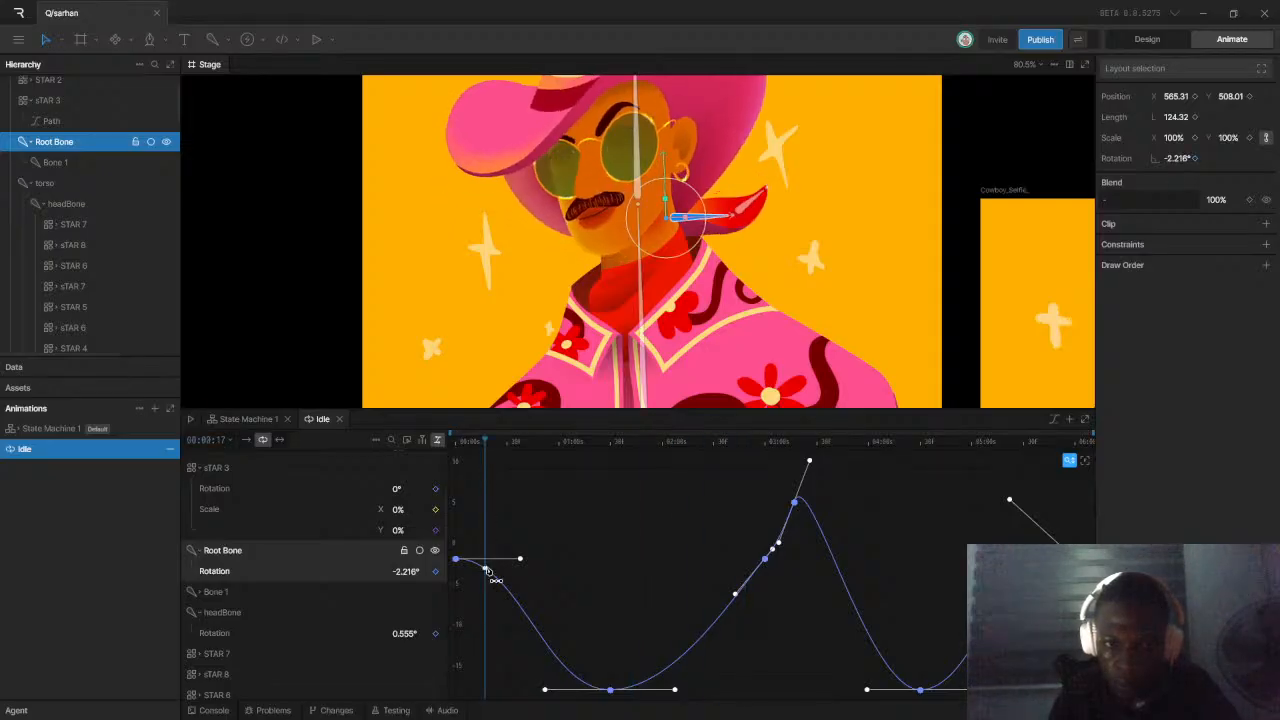
{"action": "left_click_drag", "start_coordinate": [484, 570], "coordinate": [484, 524]}
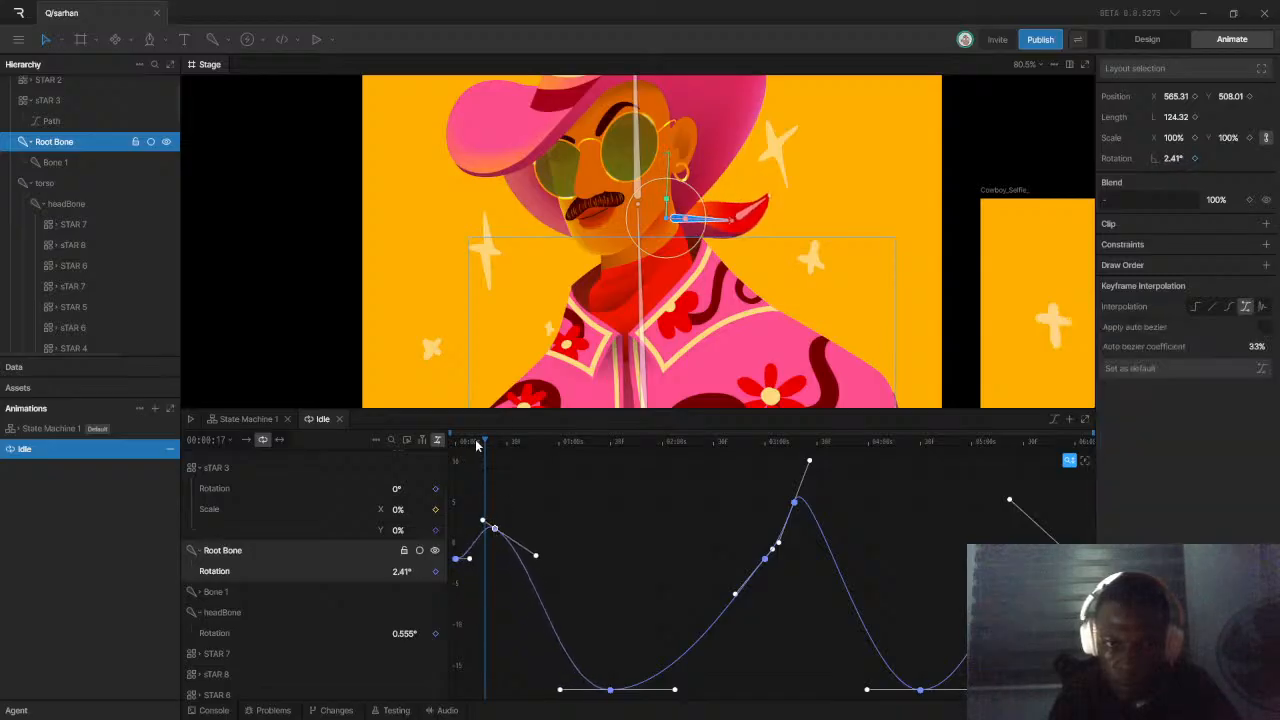
{"action": "key", "text": "space"}
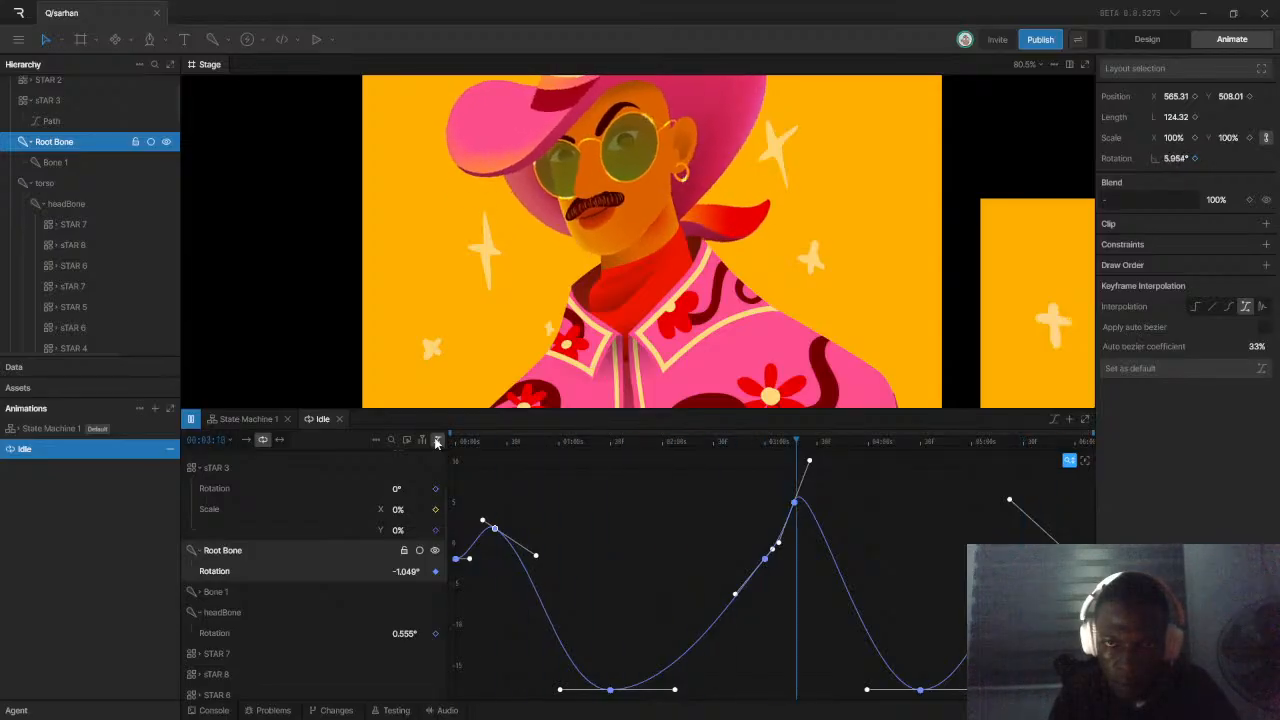
{"action": "left_click", "coordinate": [437, 443]}
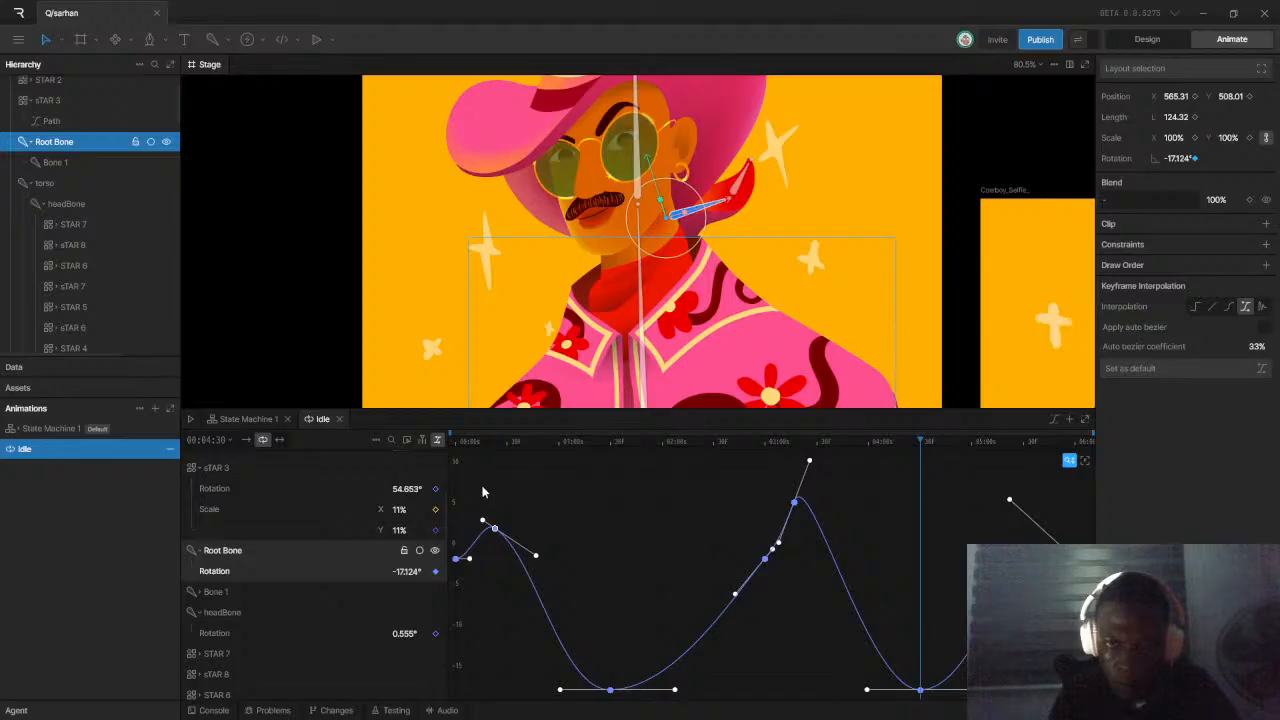
{"action": "left_click", "coordinate": [469, 557]}
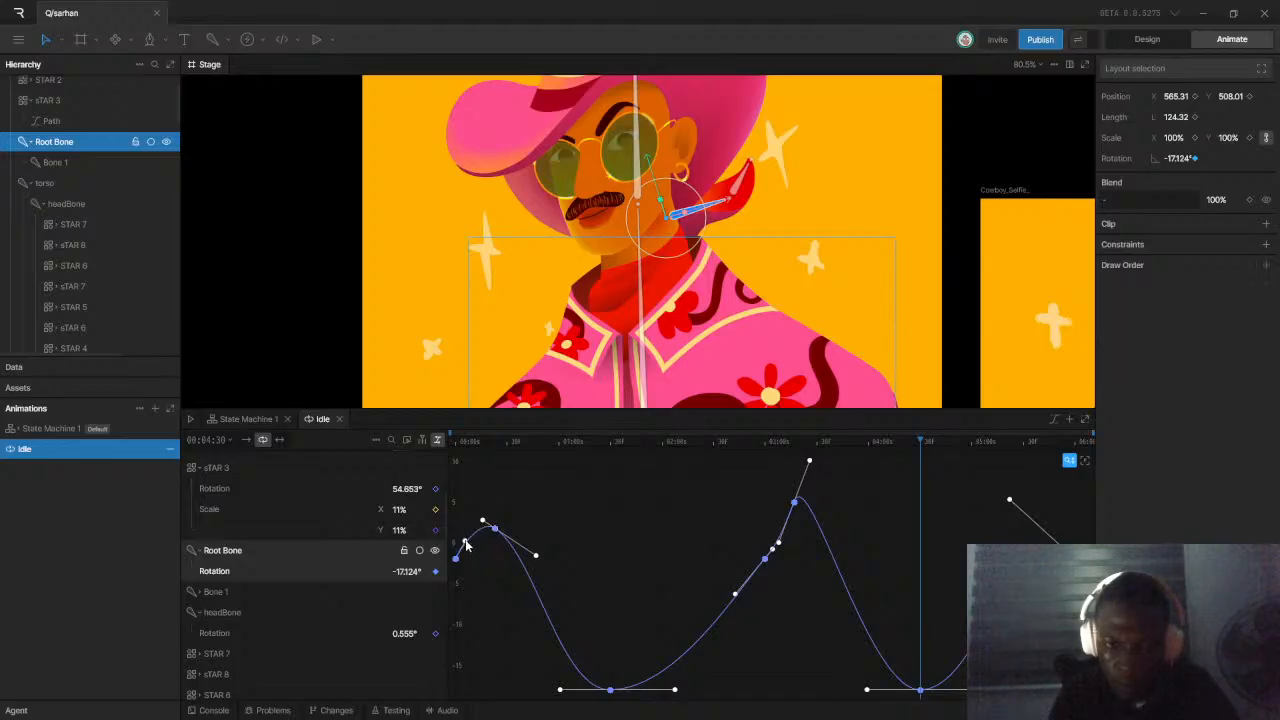
{"action": "left_click_drag", "start_coordinate": [536, 561], "coordinate": [541, 547]}
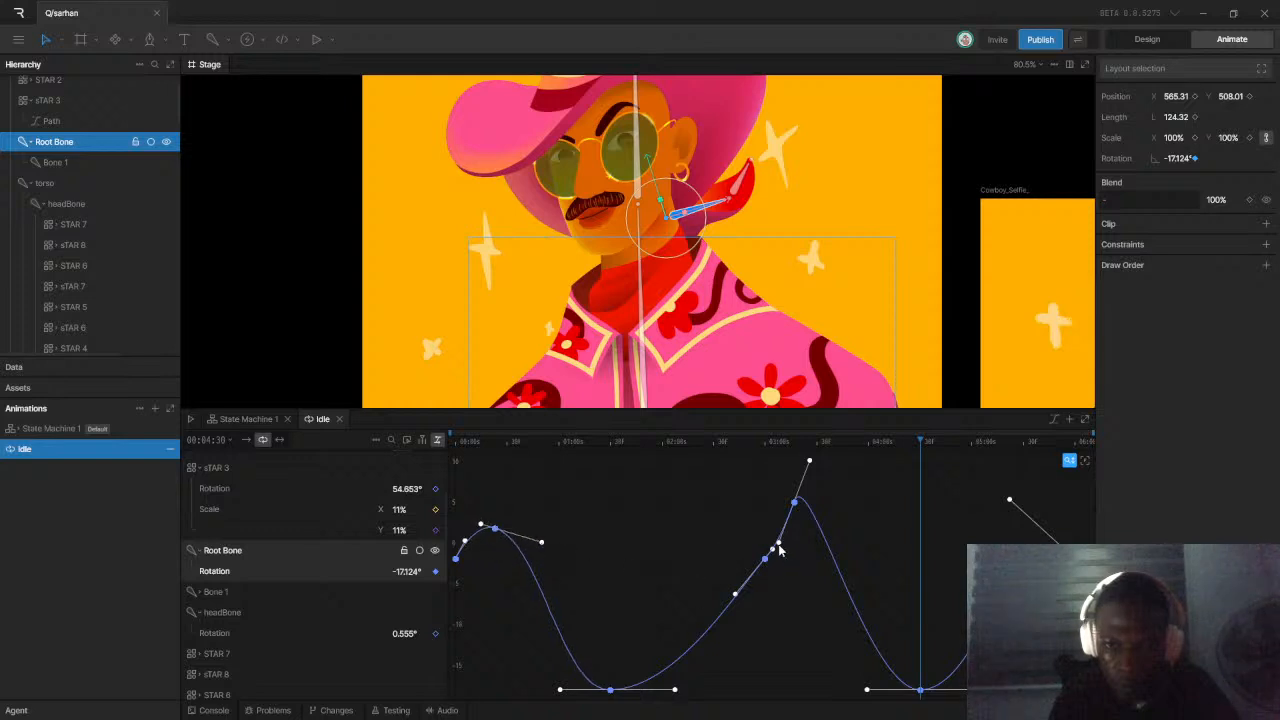
Move the 3:00 Root Bone rotation keyframe to about 2:54 and the 1:30 one to about 2:08, smooth the curve handles, and preview
{"action": "left_click_drag", "start_coordinate": [779, 546], "coordinate": [757, 556]}
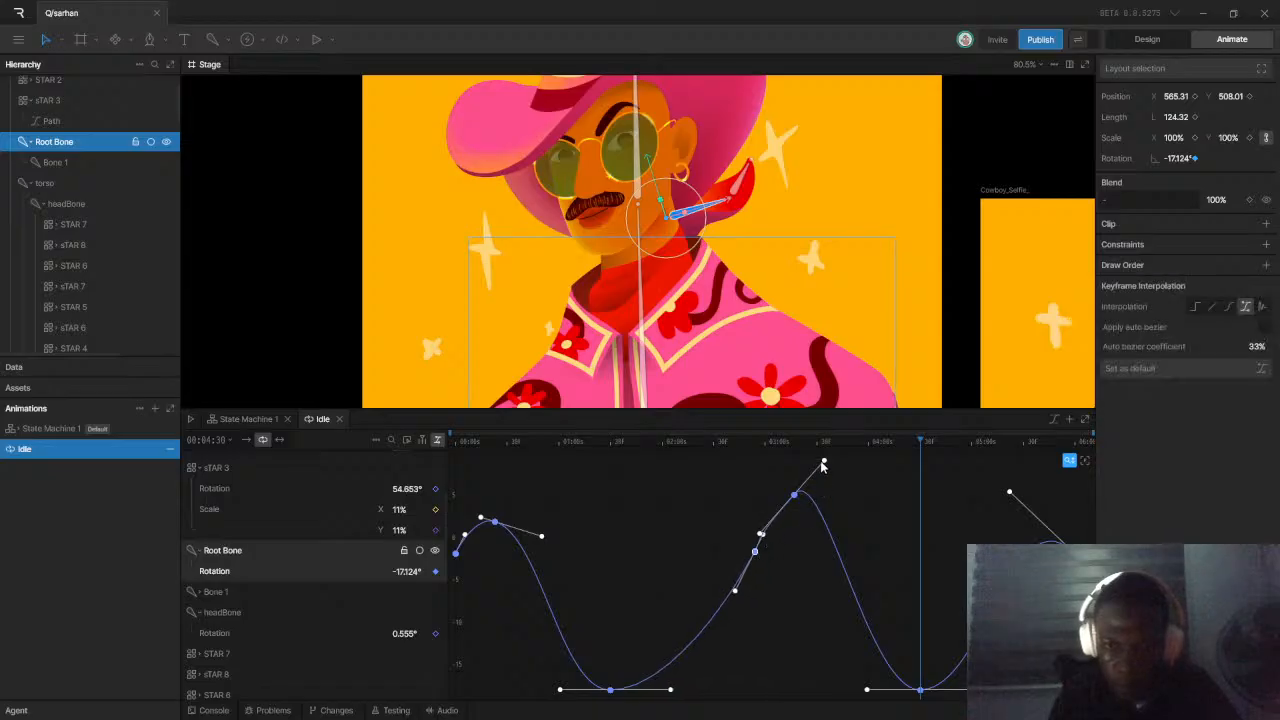
{"action": "left_click_drag", "start_coordinate": [824, 464], "coordinate": [833, 488]}
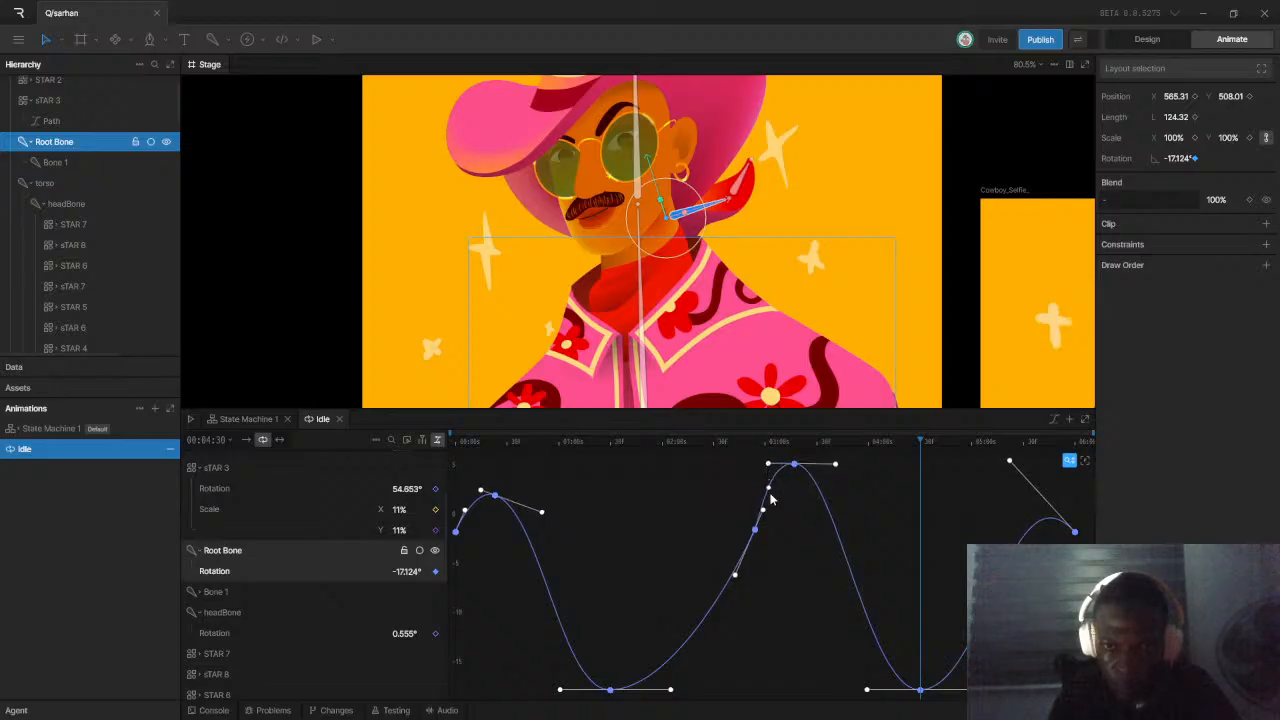
{"action": "left_click_drag", "start_coordinate": [763, 515], "coordinate": [762, 508]}
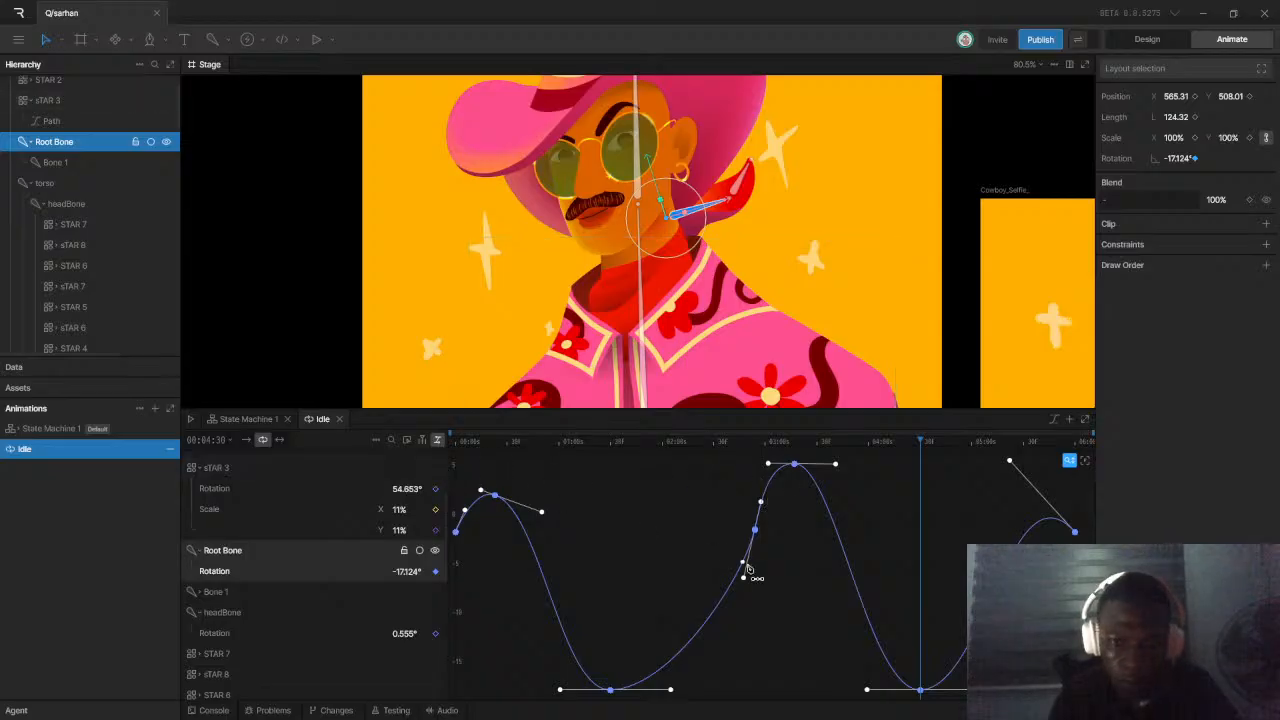
{"action": "left_click_drag", "start_coordinate": [612, 694], "coordinate": [680, 694]}
{"action": "key", "text": "space"}
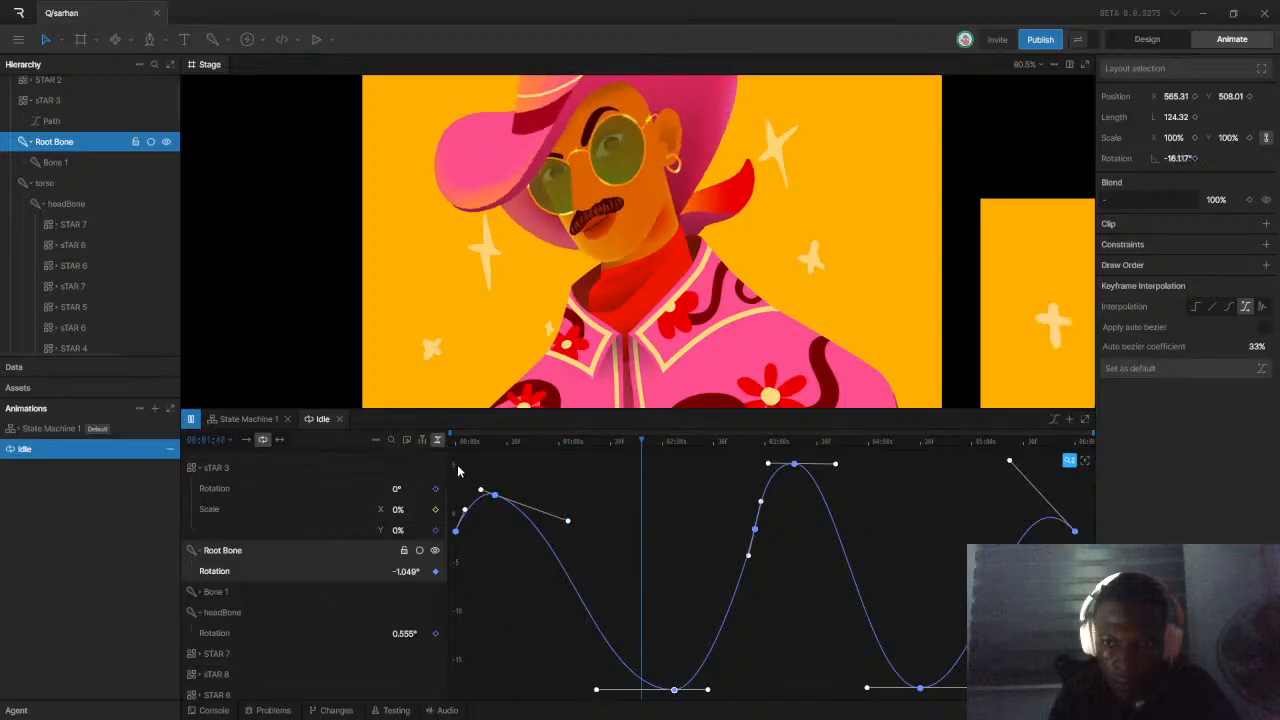
Play the Idle animation repeatedly, checking the scarf sway, the loop point at 6:00 and the whole artboard
{"action": "key", "text": "space"}
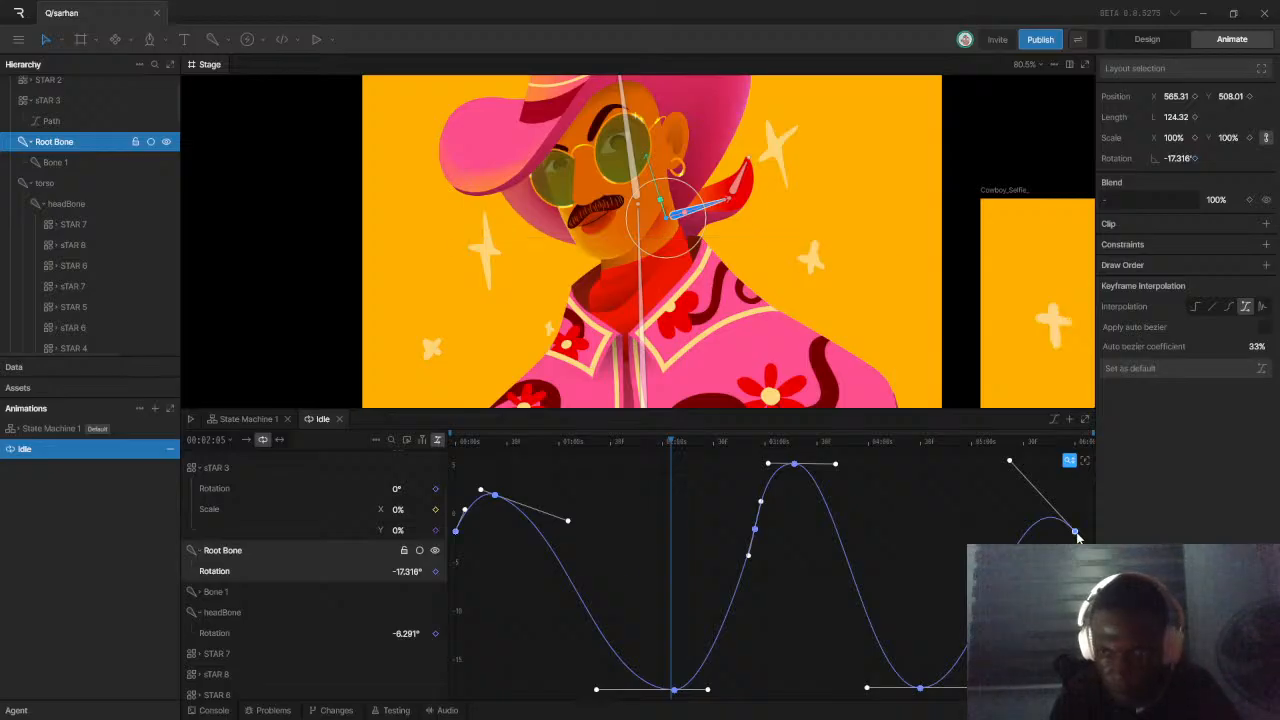
{"action": "key", "text": "ctrl+v"}
{"action": "key", "text": "ctrl+z"}
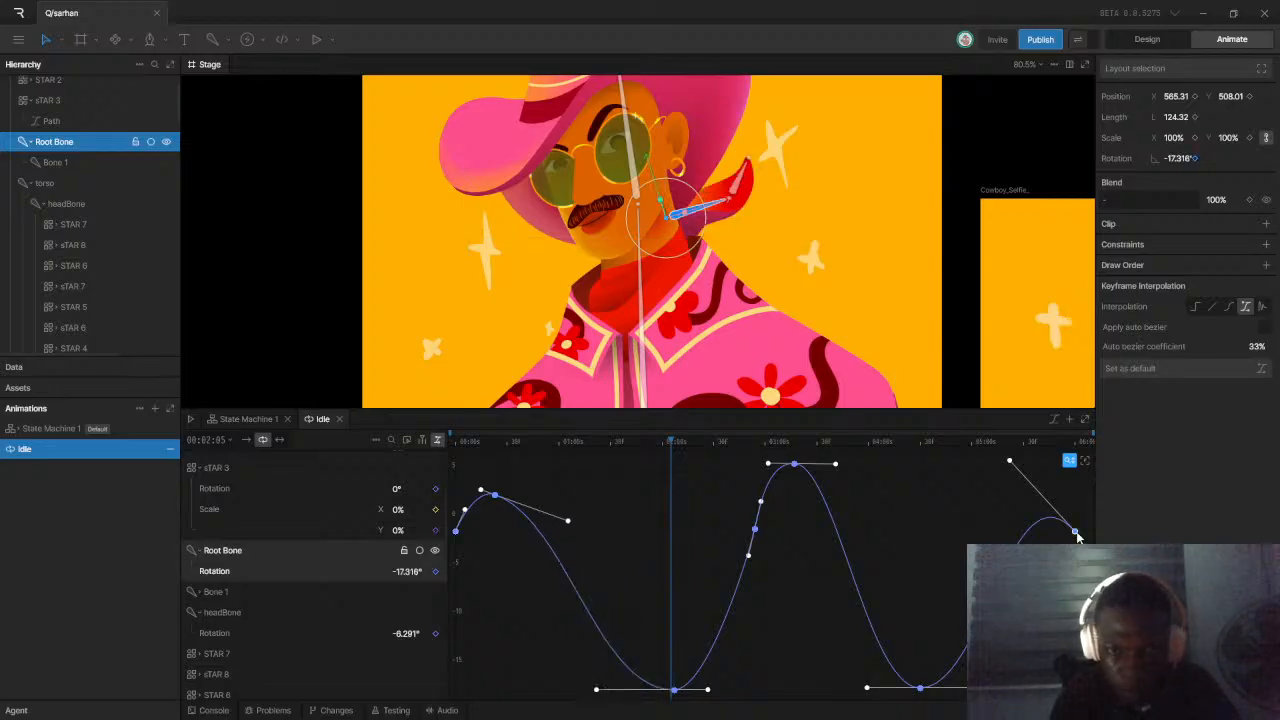
{"action": "left_click", "coordinate": [1080, 452]}
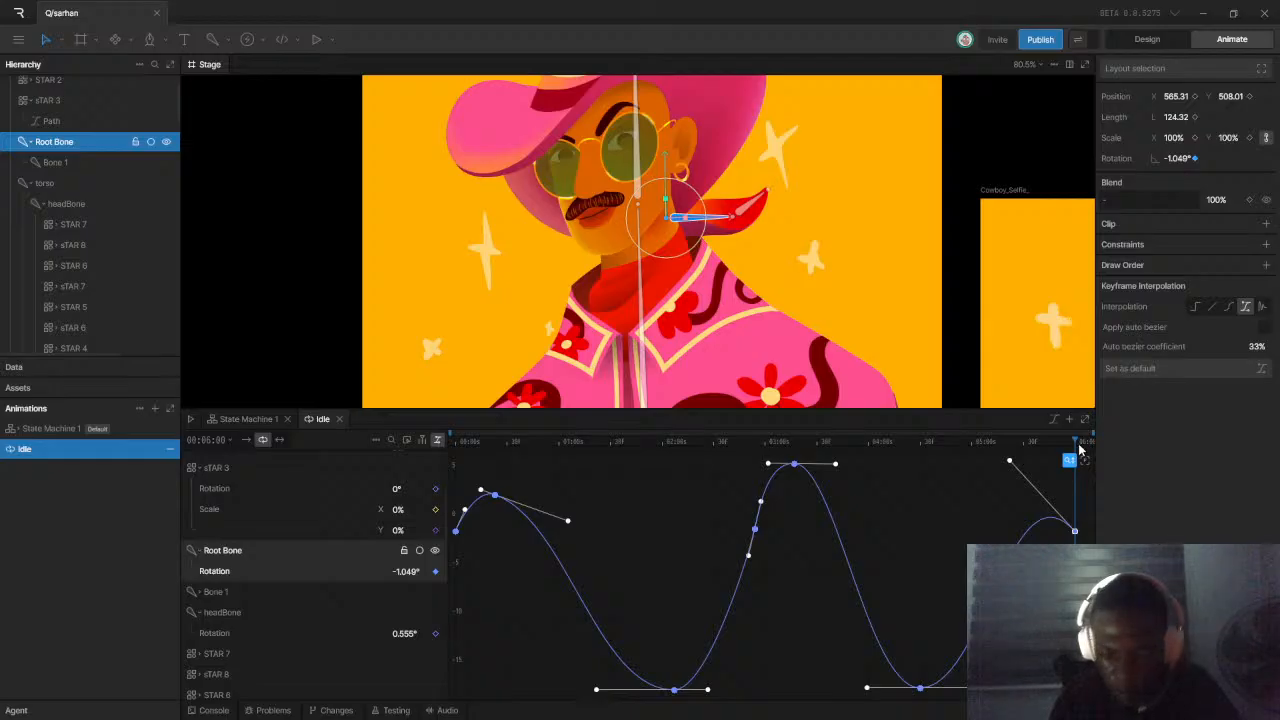
{"action": "left_click", "coordinate": [1080, 449]}
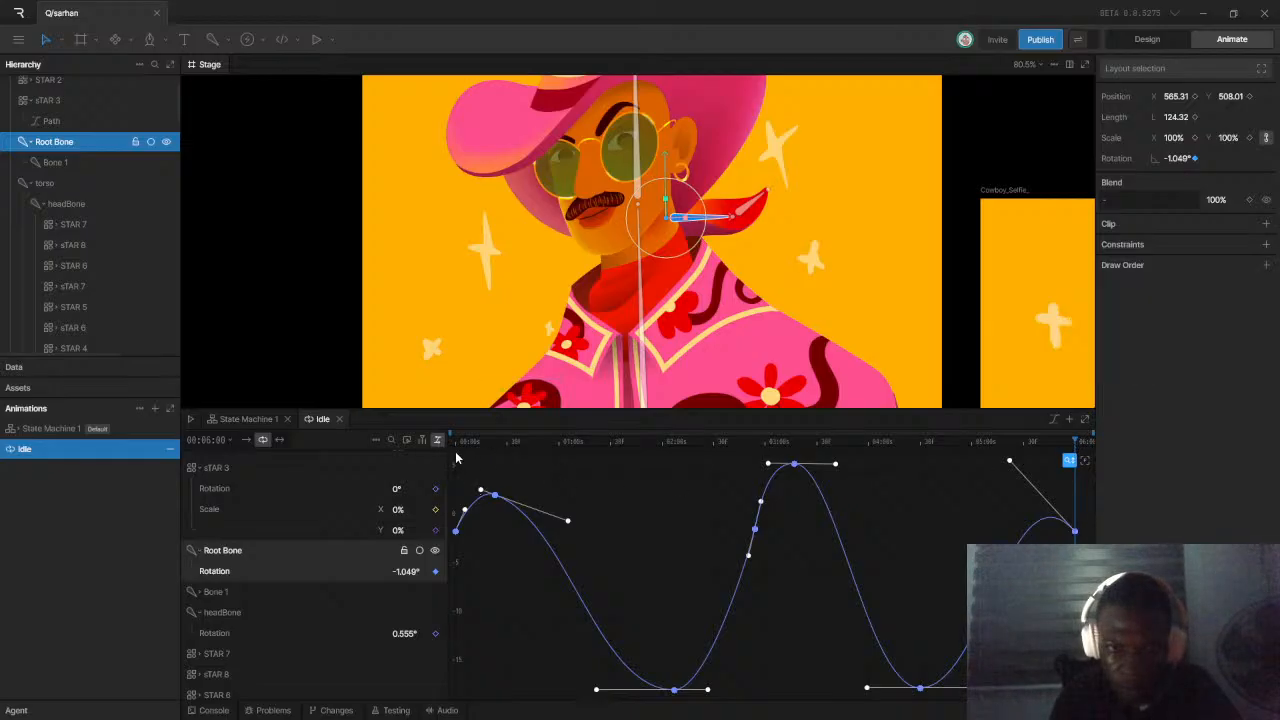
{"action": "key", "text": "space"}
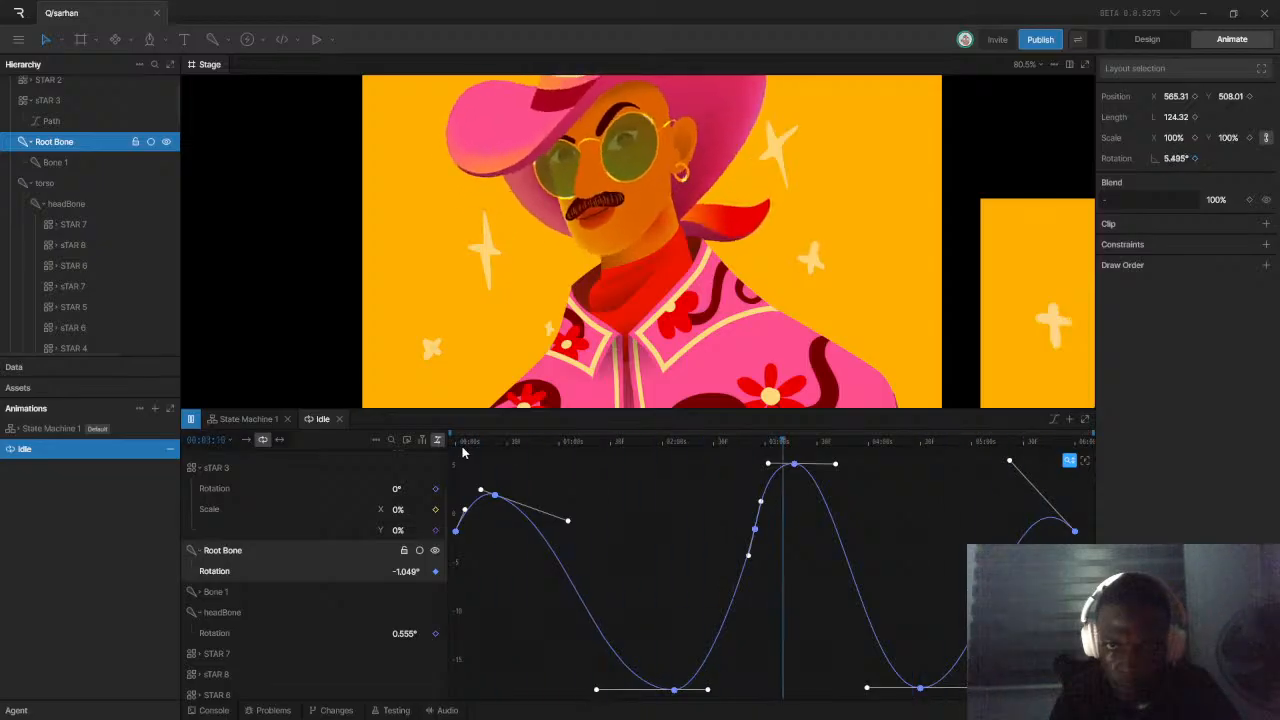
{"action": "key", "text": "space"}
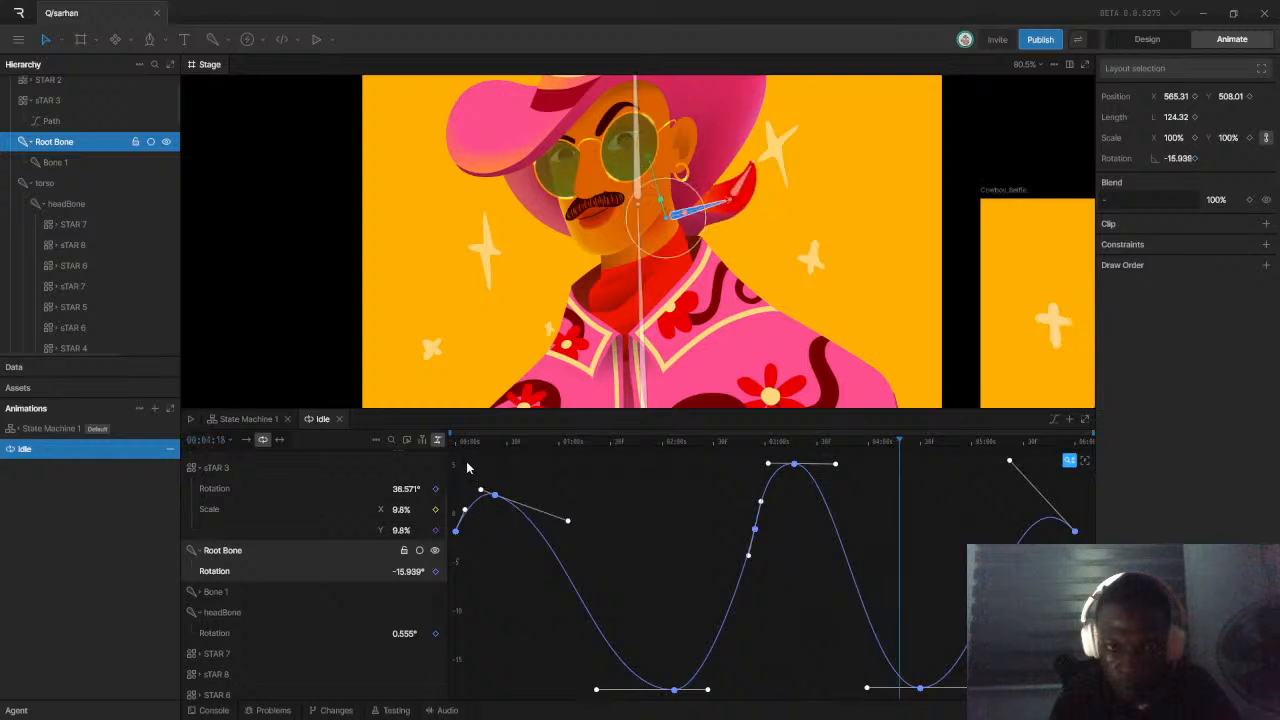
{"action": "left_click_drag", "start_coordinate": [460, 442], "coordinate": [436, 468]}
{"action": "key", "text": "space"}
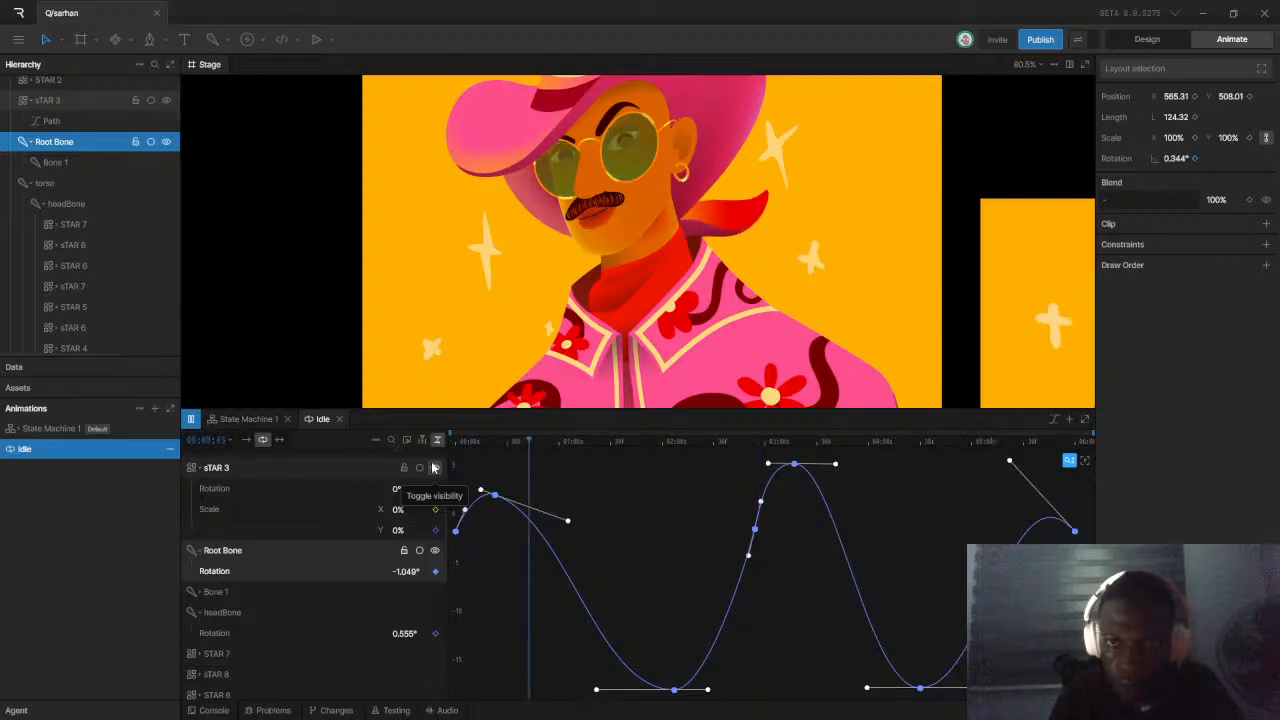
{"action": "scroll", "coordinate": [391, 340], "scroll_direction": "down", "scroll_amount": 5}
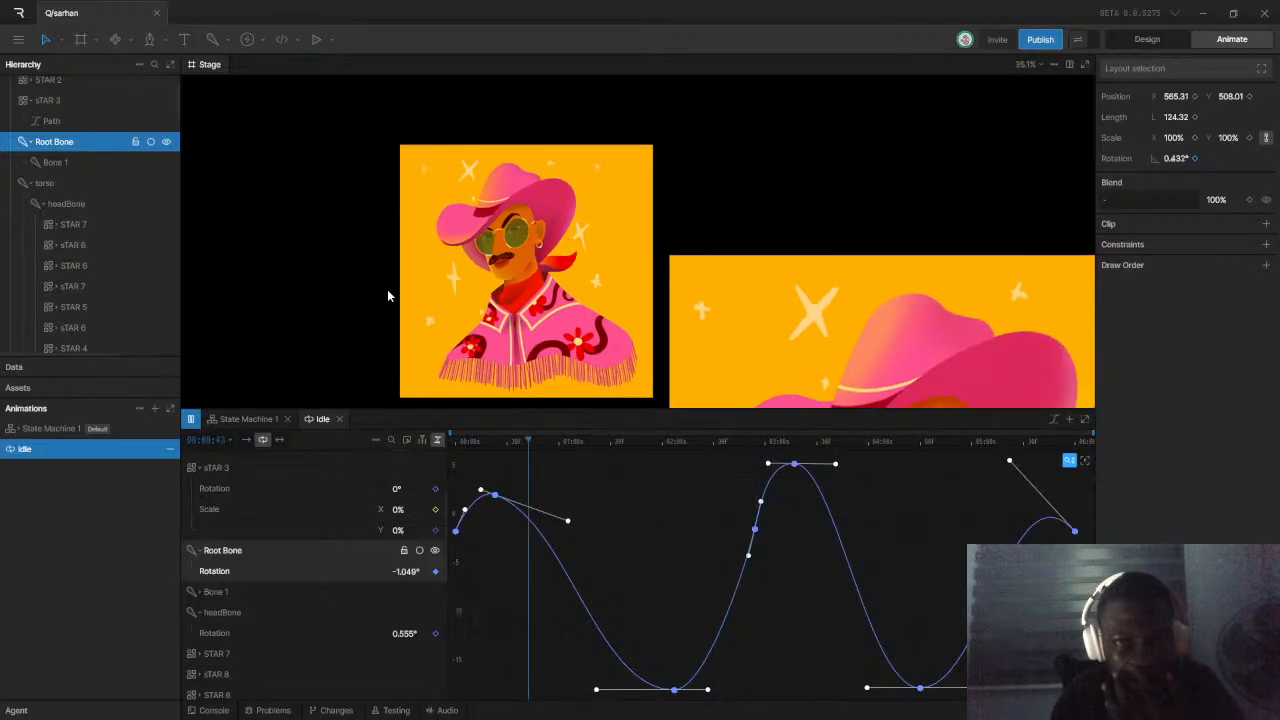
{"action": "key", "text": "space"}
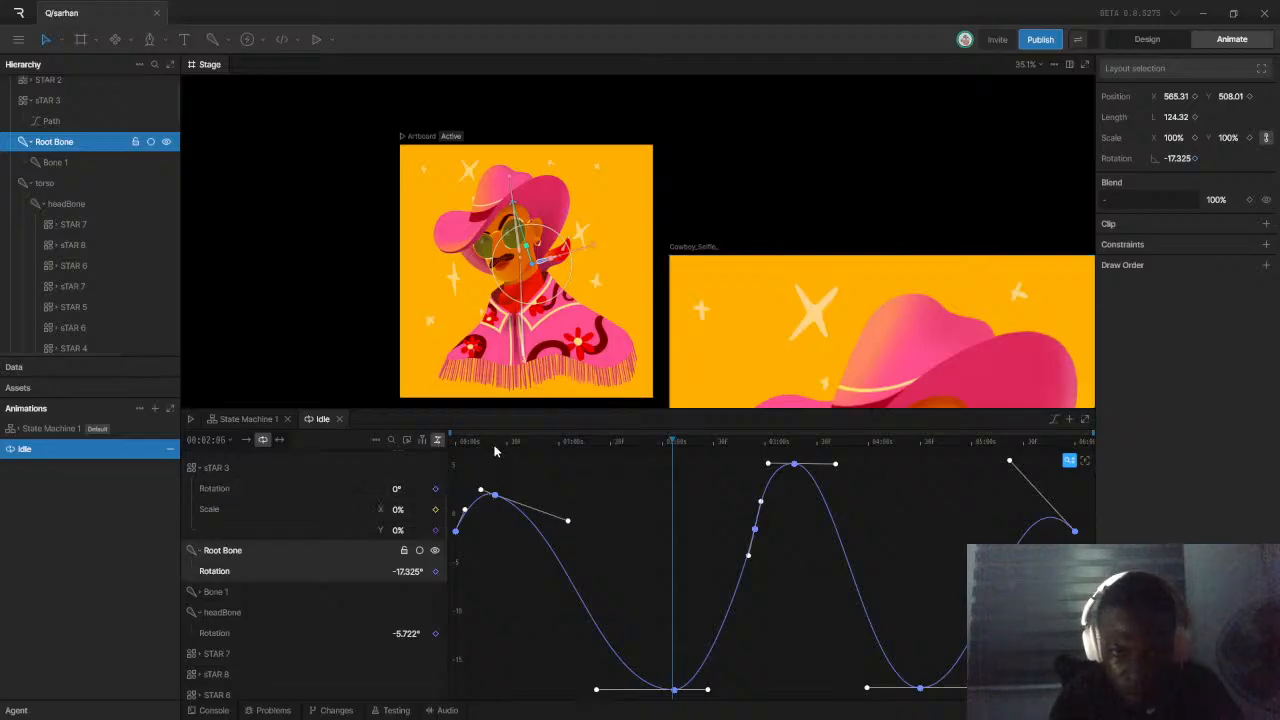
Delete the raised Root Bone rotation keyframe at about 0:23
{"action": "left_click_drag", "start_coordinate": [495, 444], "coordinate": [494, 445]}
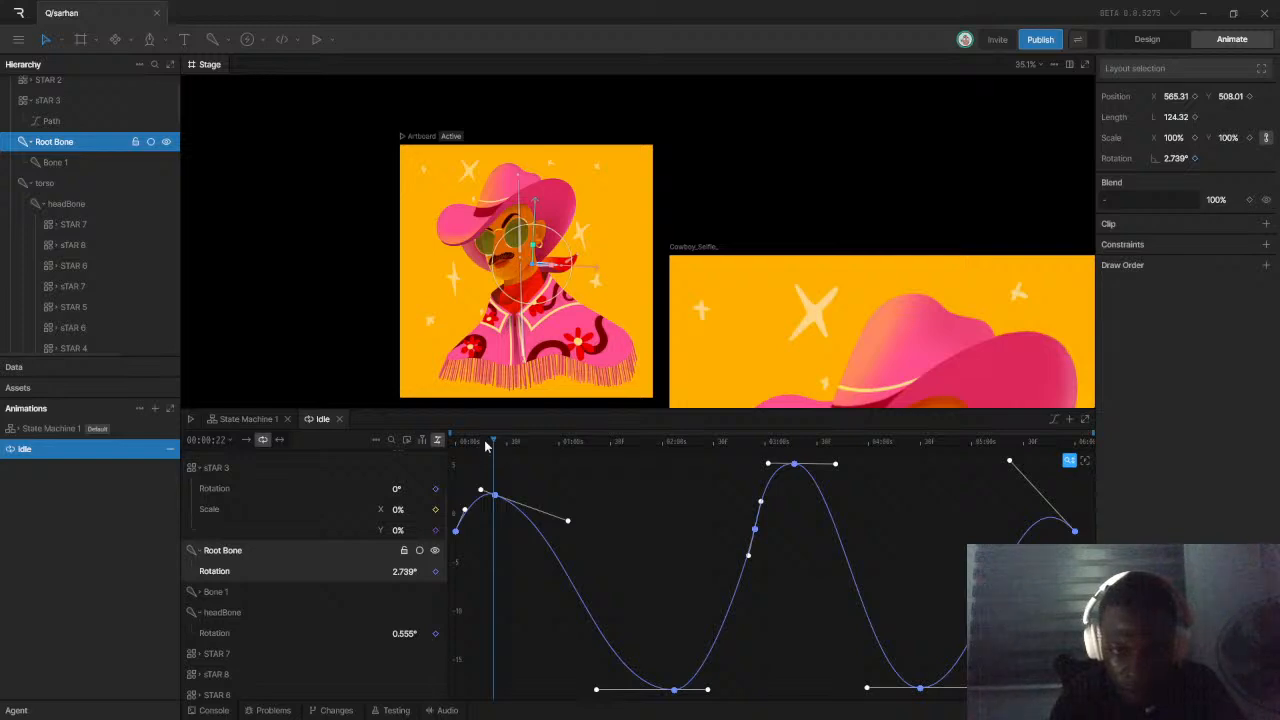
{"action": "left_click_drag", "start_coordinate": [494, 445], "coordinate": [502, 444]}
{"action": "left_click", "coordinate": [494, 494]}
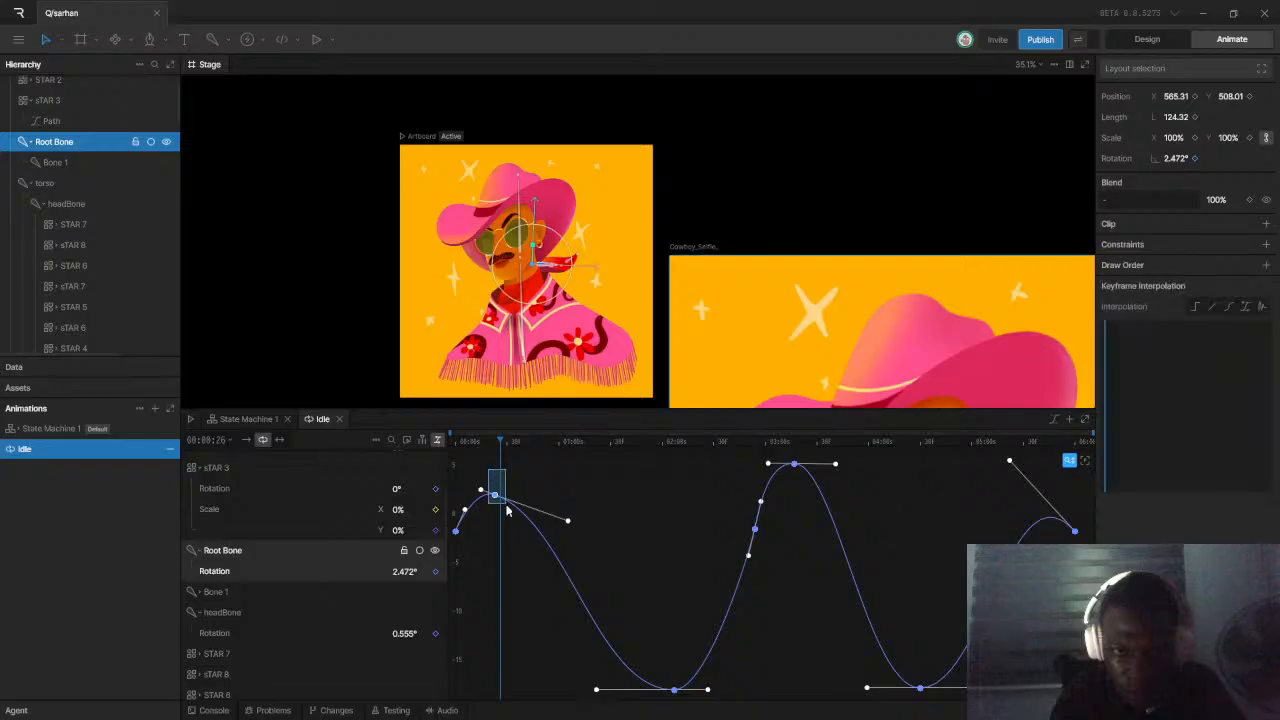
{"action": "key", "text": "Delete"}
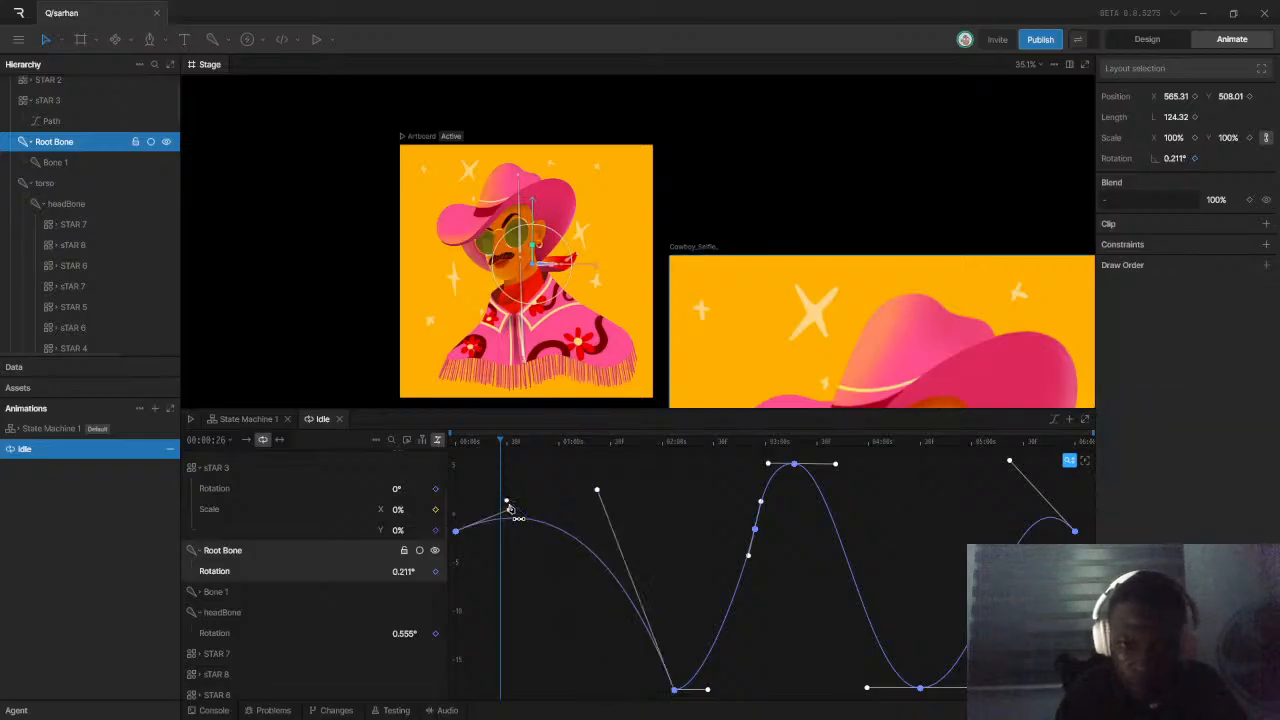
Move the 2:08 Root Bone rotation keyframe to about 1:30 and flatten its curve handles into a smooth dip
{"action": "left_click_drag", "start_coordinate": [597, 490], "coordinate": [514, 695]}
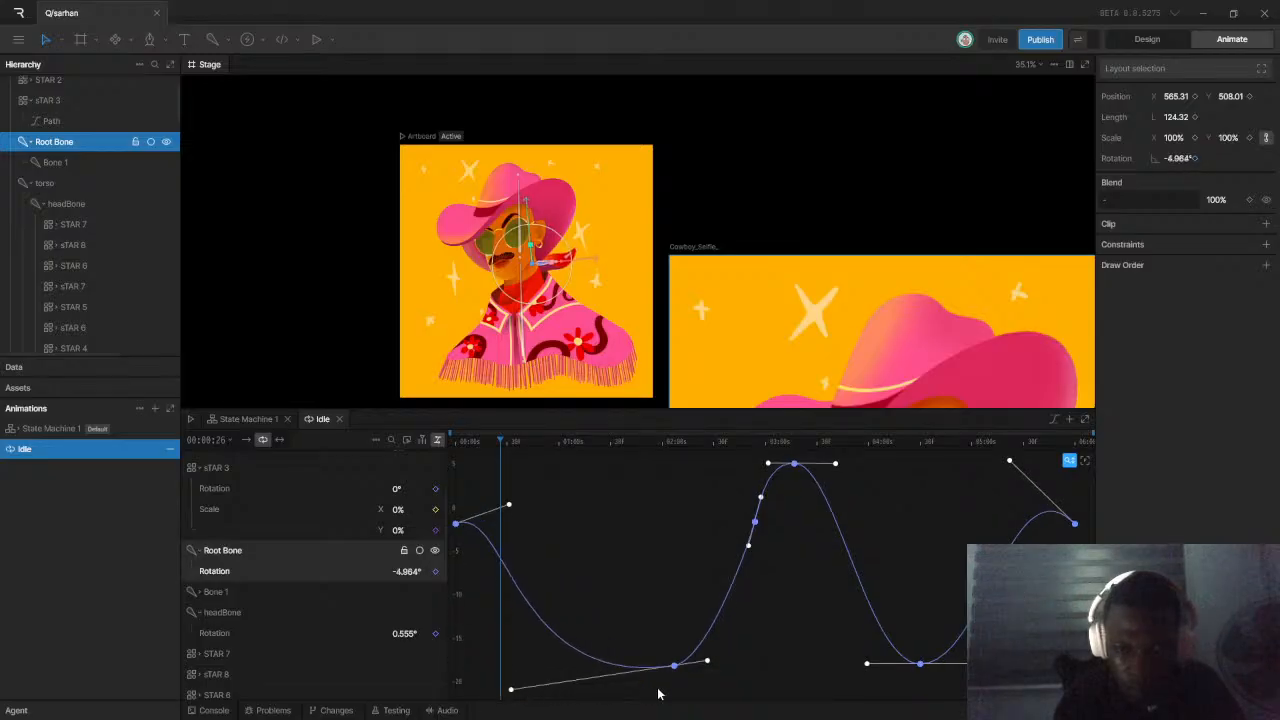
{"action": "left_click_drag", "start_coordinate": [676, 673], "coordinate": [611, 672]}
{"action": "left_click", "coordinate": [494, 692]}
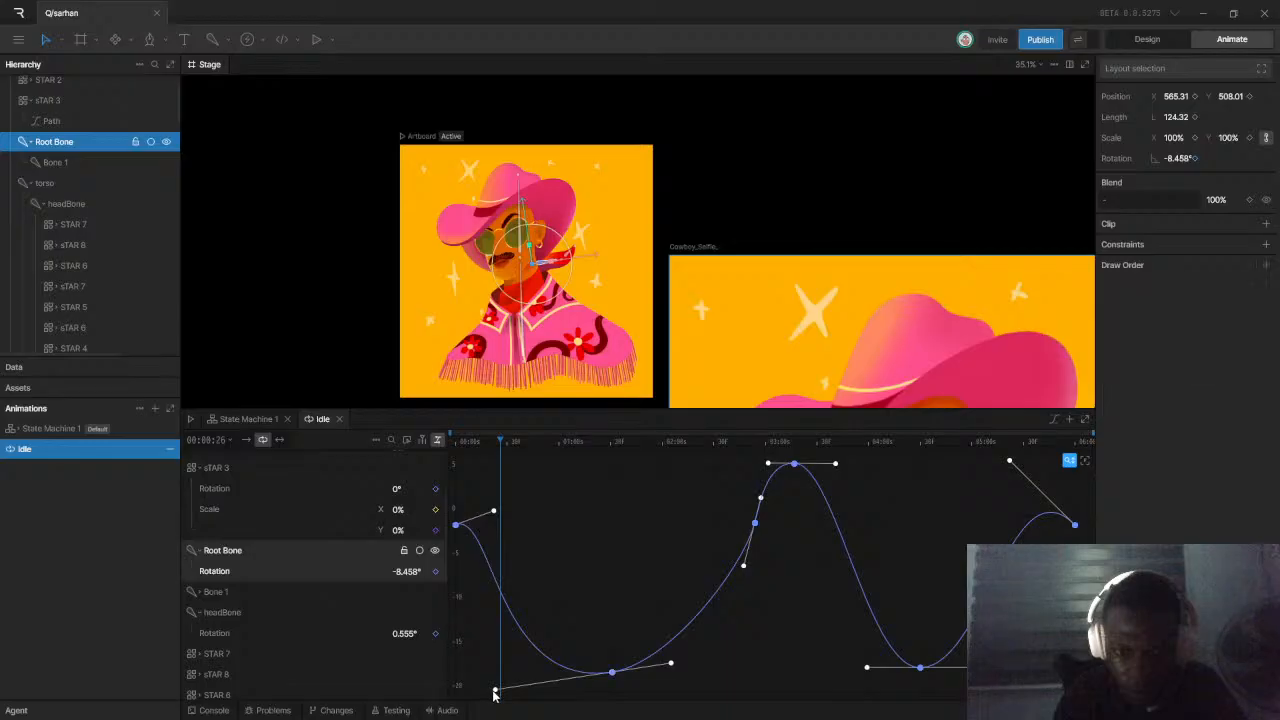
{"action": "left_click_drag", "start_coordinate": [523, 687], "coordinate": [565, 678]}
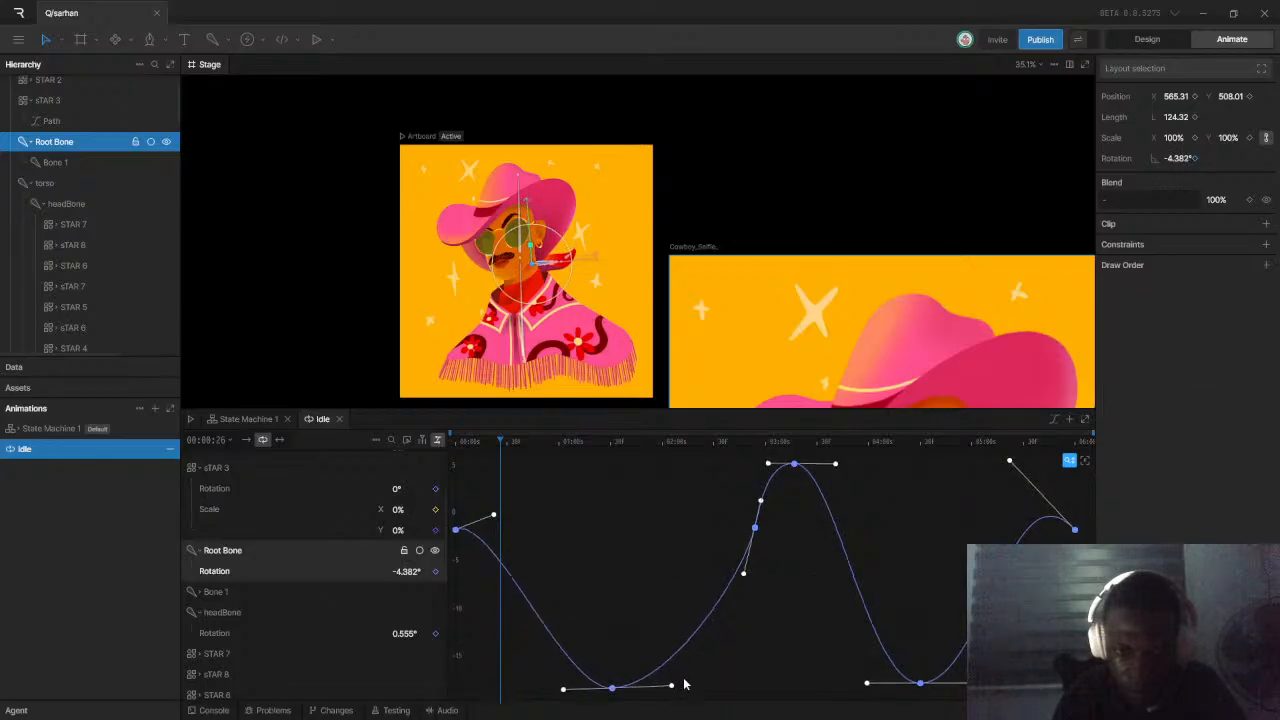
{"action": "left_click_drag", "start_coordinate": [671, 689], "coordinate": [682, 689]}
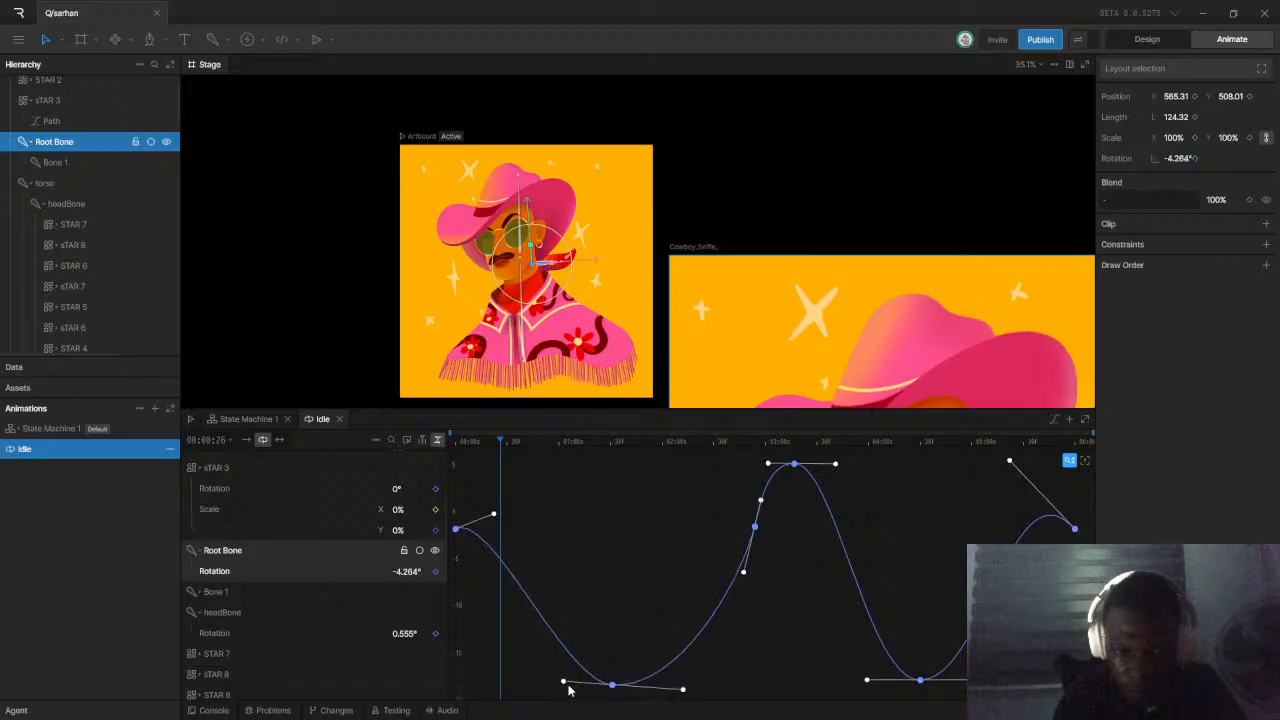
Move the 2:54 Root Bone rotation keyframe to about 2:26 with a lower value, smooth the rise to 3:17, and preview
{"action": "left_click_drag", "start_coordinate": [756, 535], "coordinate": [707, 572]}
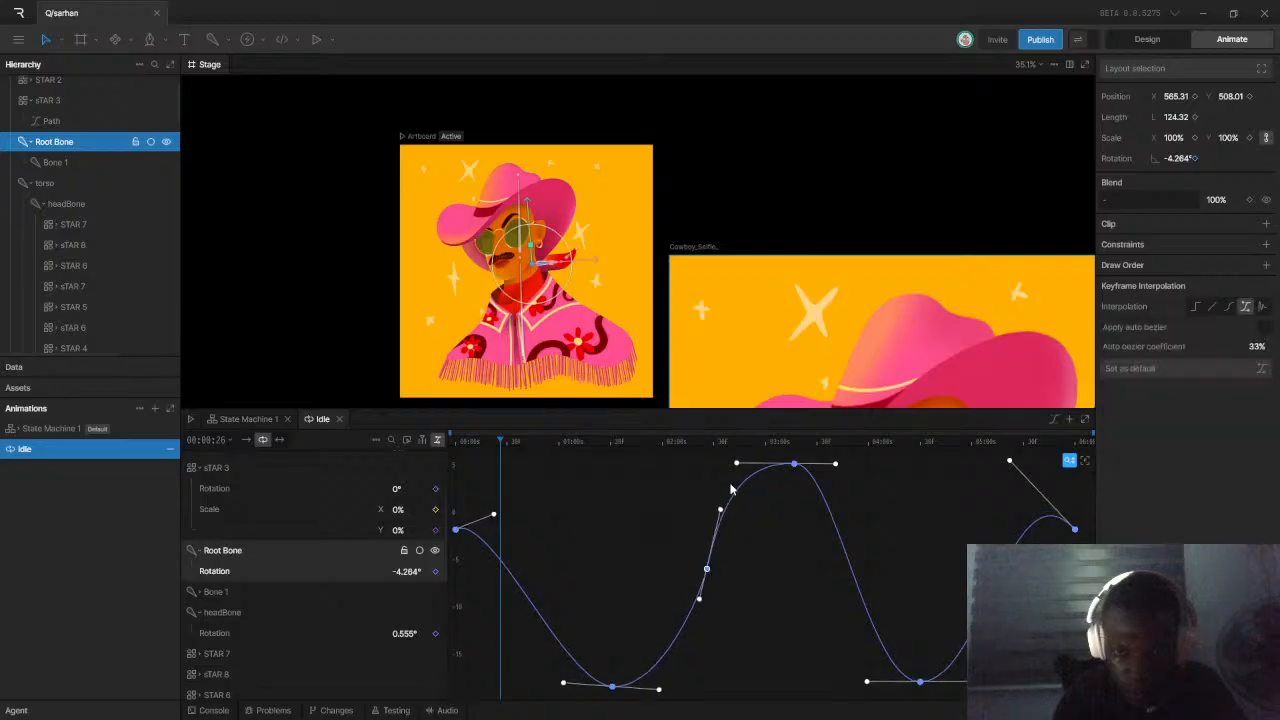
{"action": "left_click_drag", "start_coordinate": [737, 466], "coordinate": [742, 466]}
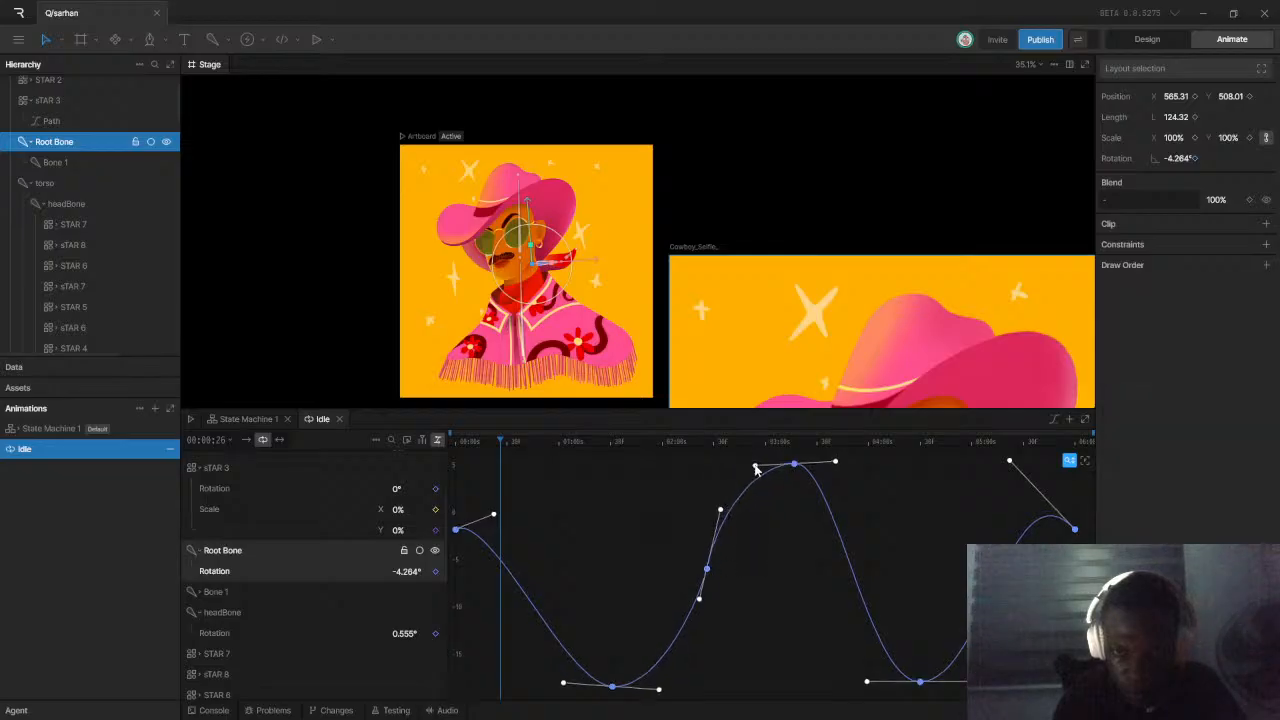
{"action": "left_click_drag", "start_coordinate": [720, 513], "coordinate": [729, 515]}
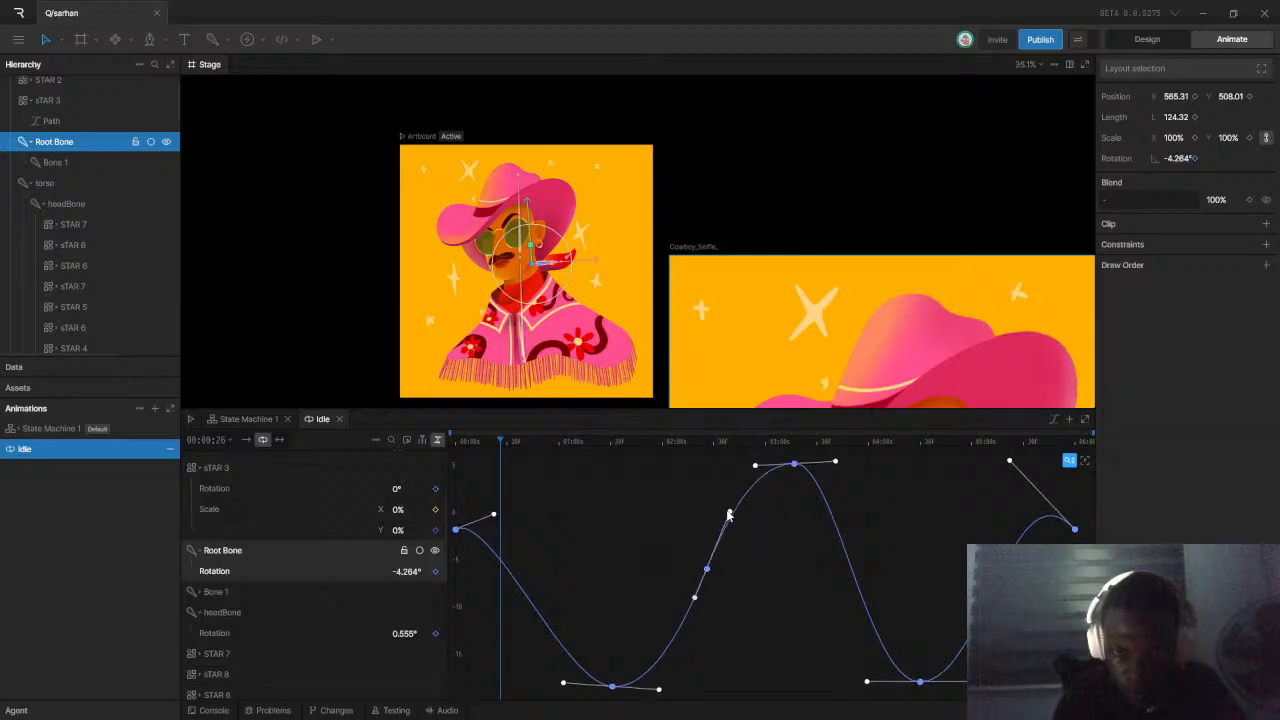
{"action": "left_click_drag", "start_coordinate": [497, 446], "coordinate": [458, 446]}
{"action": "key", "text": "space"}
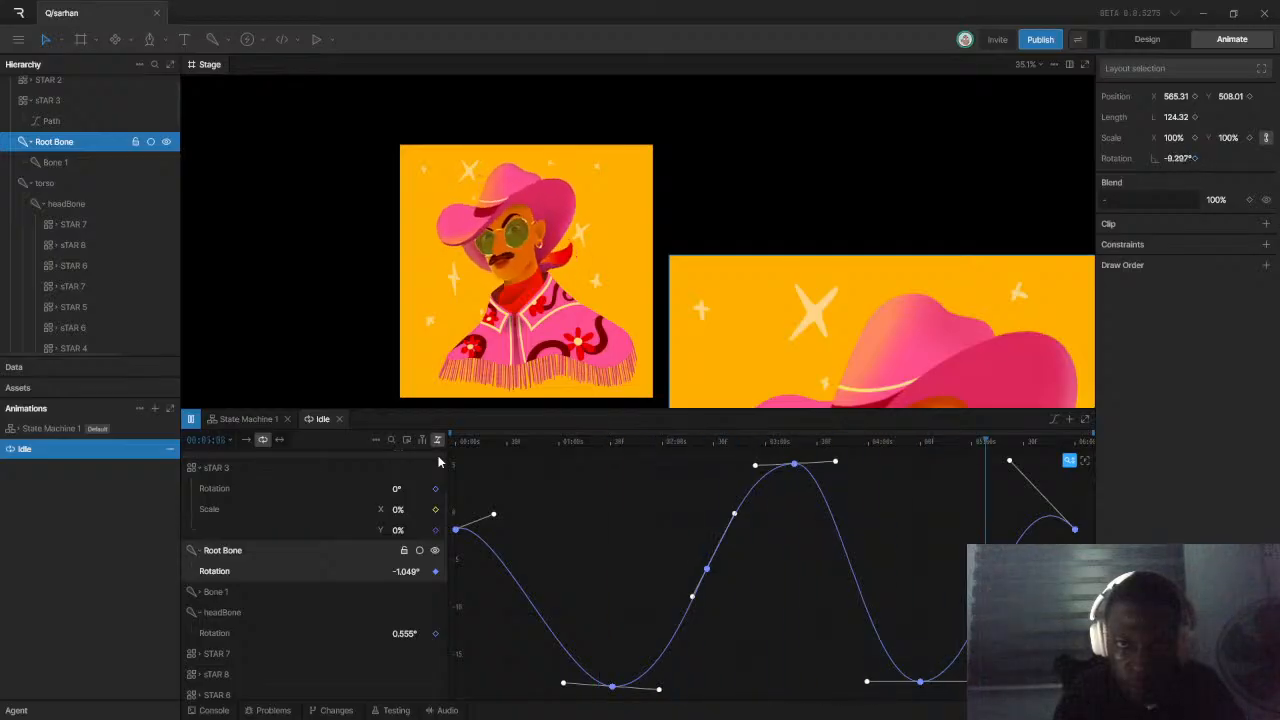
Collapse the sTAR 3 tracks, return the timeline from the curve graph to the keyframe view, and preview the Idle
{"action": "left_click", "coordinate": [1146, 41]}
{"action": "left_click", "coordinate": [1231, 39]}
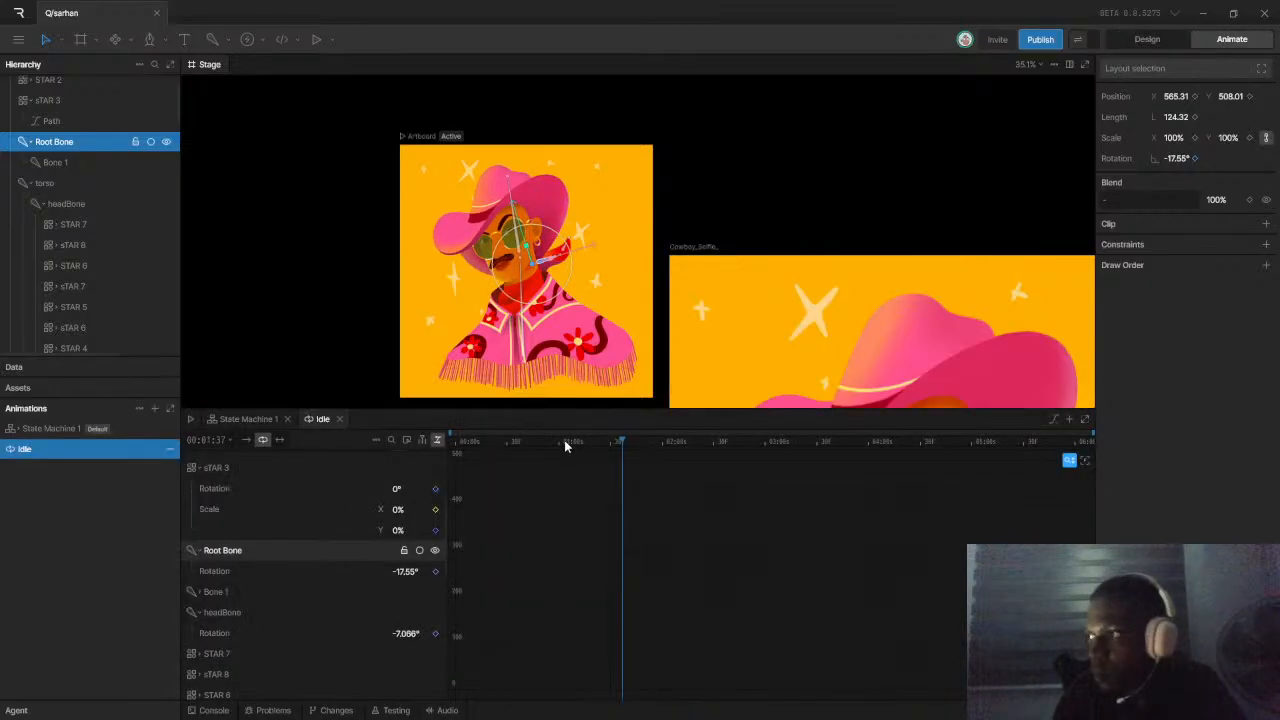
{"action": "left_click", "coordinate": [439, 443]}
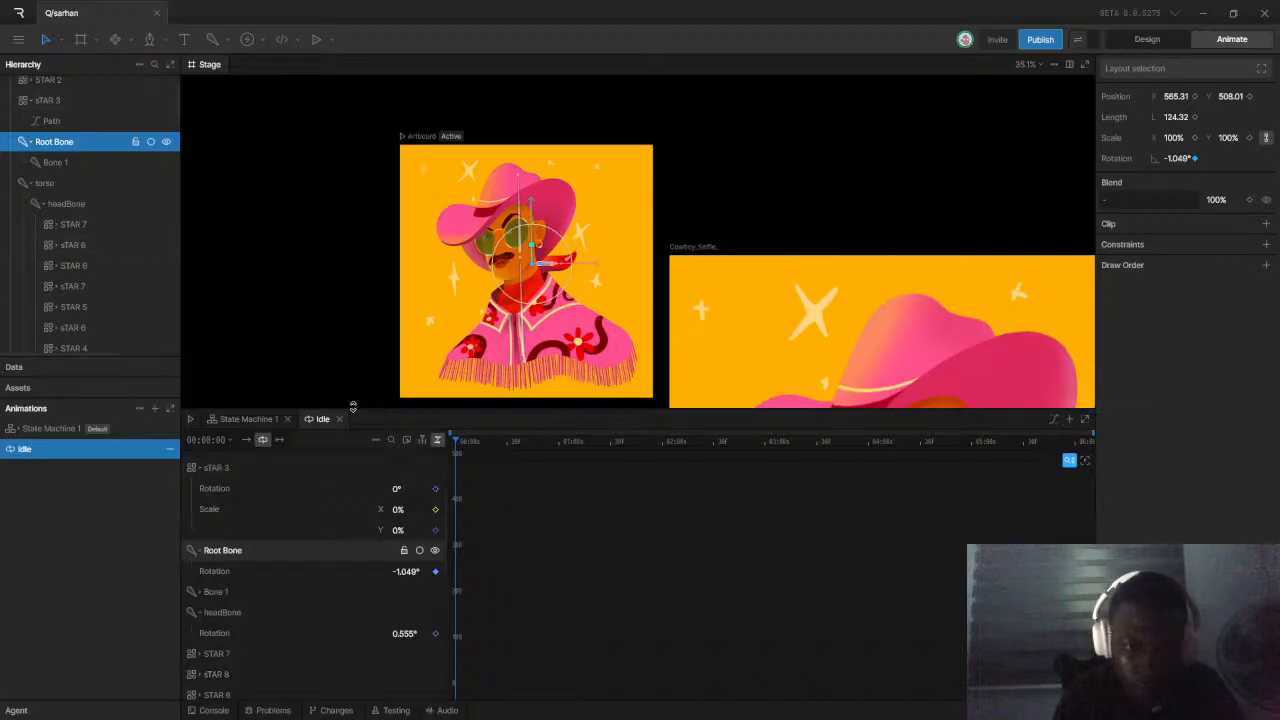
{"action": "left_click", "coordinate": [198, 470]}
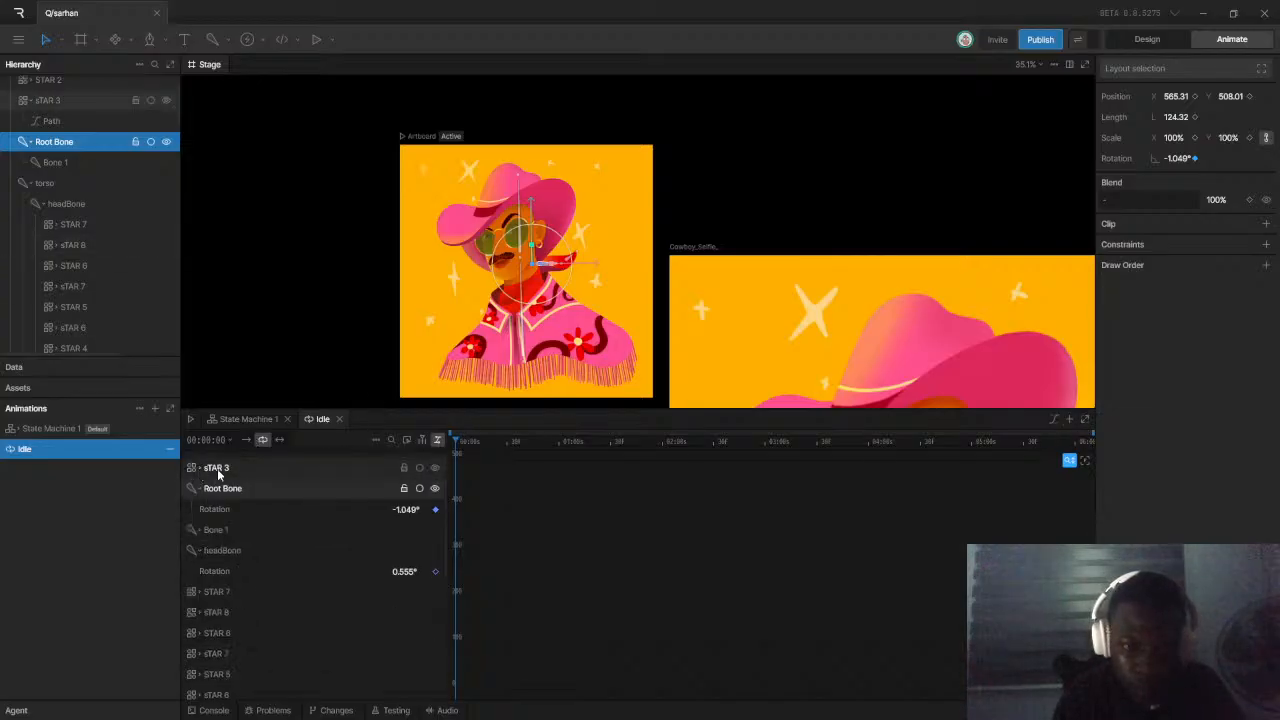
{"action": "left_click", "coordinate": [438, 441]}
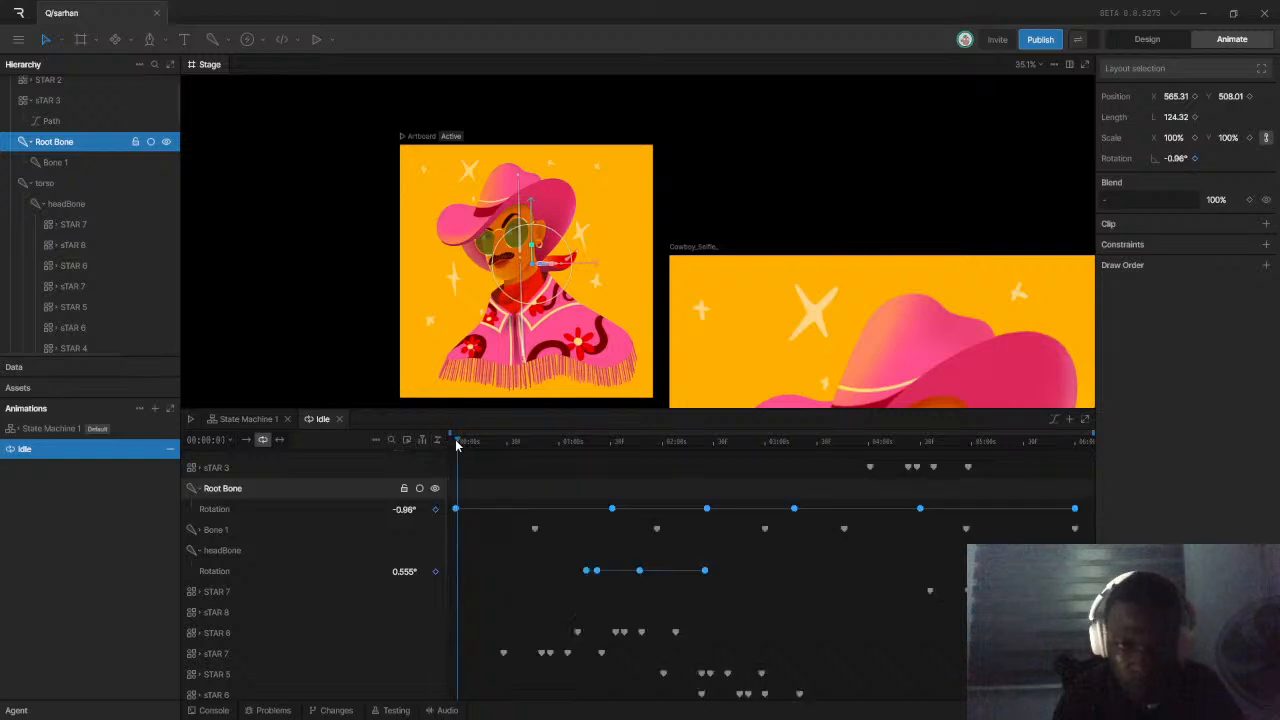
{"action": "key", "text": "space"}
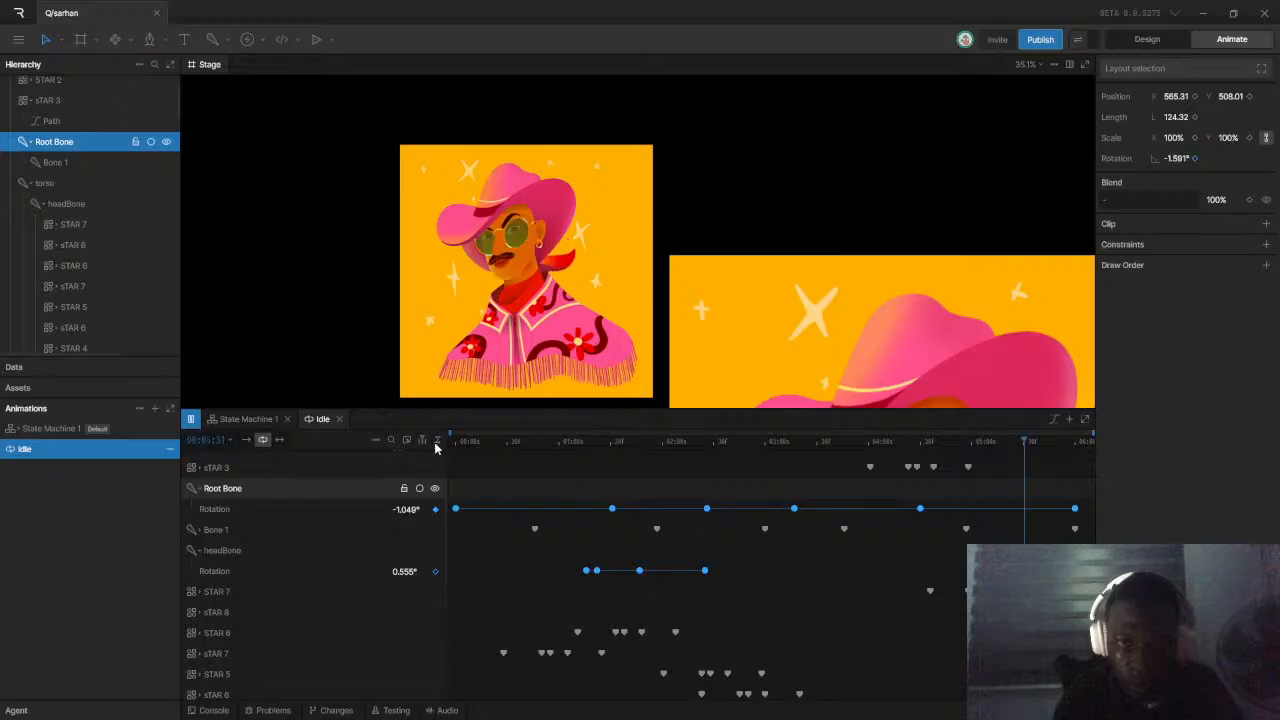
{"action": "key", "text": "space"}
Select all the individual fringe paths along the poncho's lower edge, down to Path 2
{"action": "scroll", "coordinate": [640, 372], "scroll_direction": "up", "scroll_amount": 5}
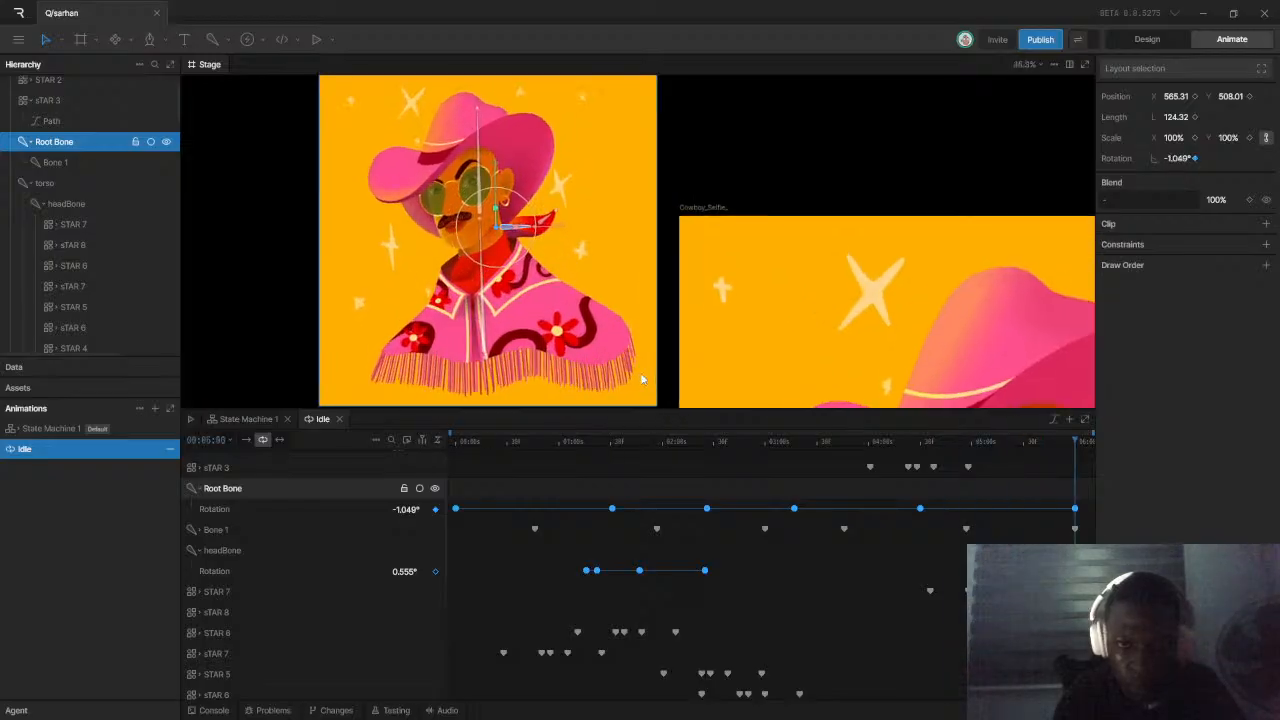
{"action": "scroll", "coordinate": [628, 363], "scroll_direction": "down", "scroll_amount": 2}
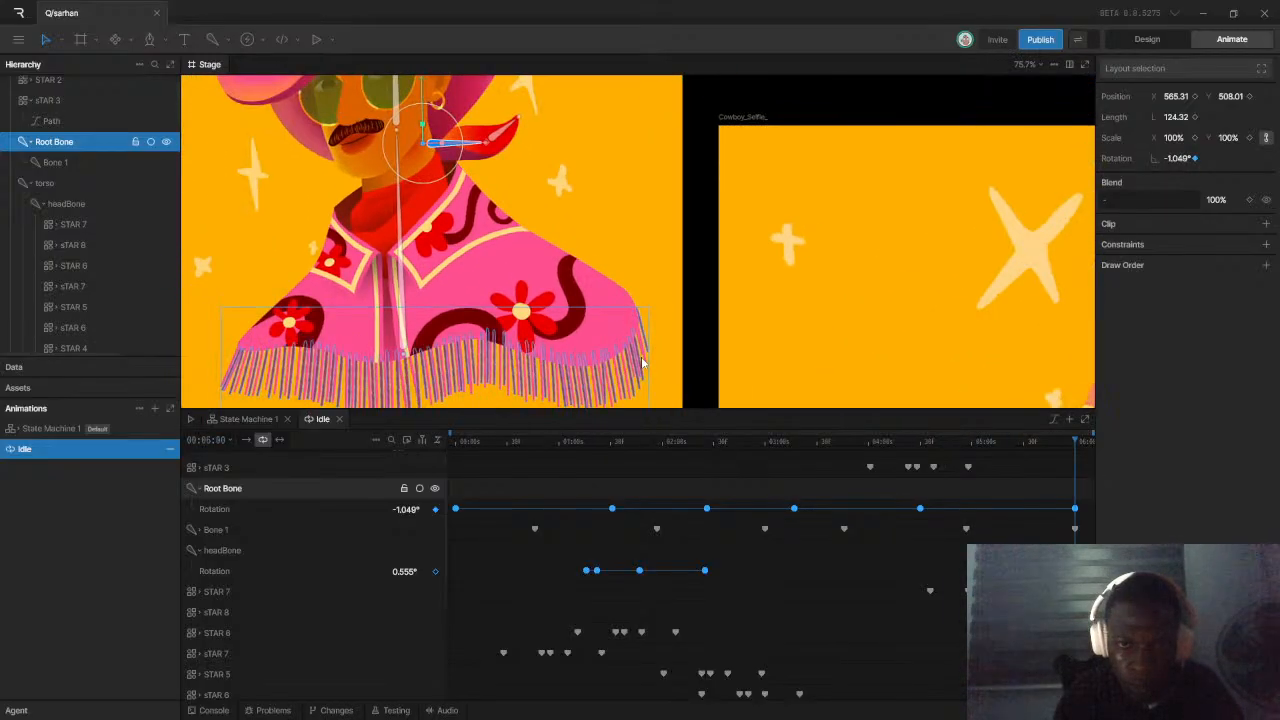
{"action": "left_click", "coordinate": [636, 368]}
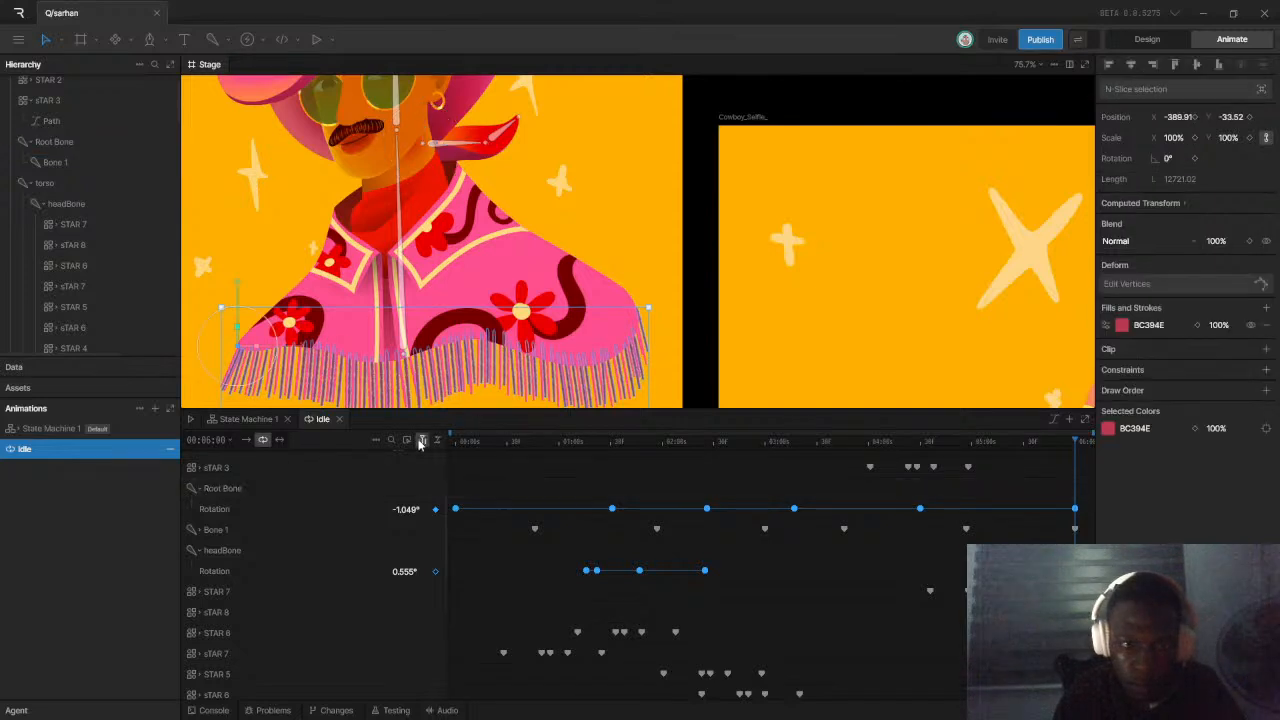
{"action": "scroll", "coordinate": [85, 240], "scroll_direction": "down", "scroll_amount": 10}
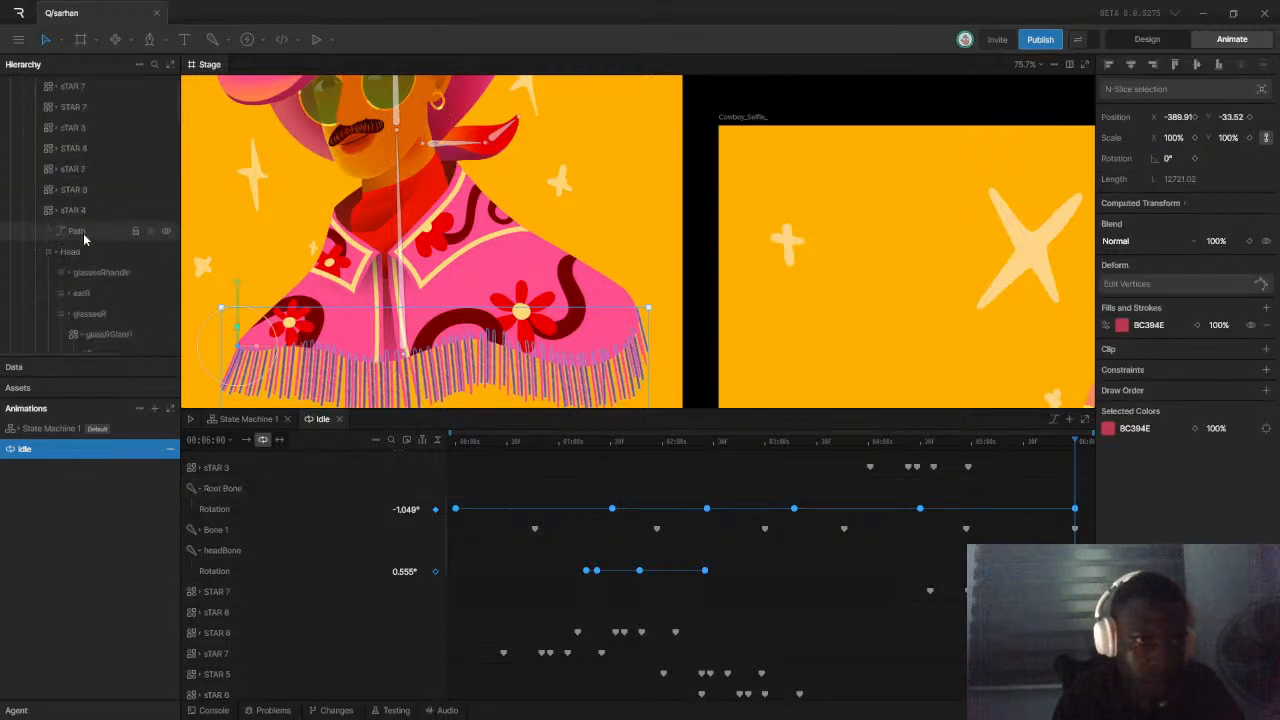
{"action": "scroll", "coordinate": [86, 245], "scroll_direction": "down", "scroll_amount": 10}
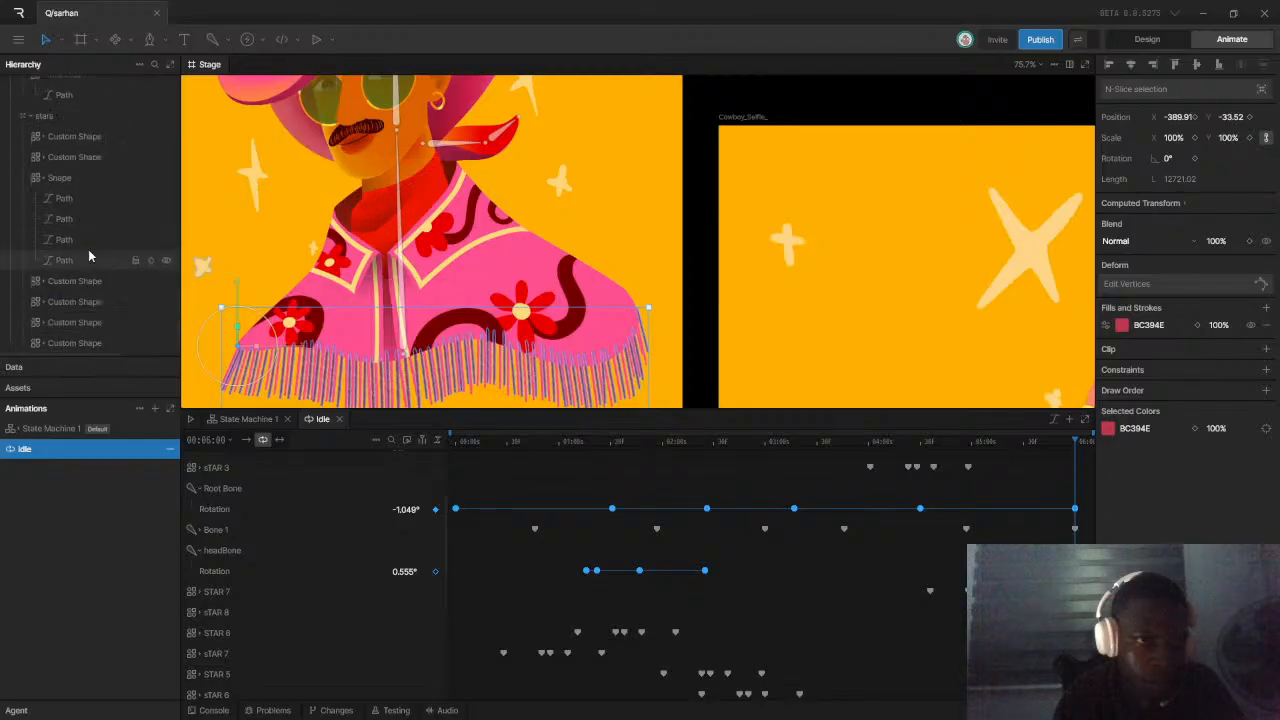
{"action": "left_click", "coordinate": [40, 241]}
{"action": "left_click", "coordinate": [81, 257]}
{"action": "scroll", "coordinate": [104, 312], "scroll_direction": "down", "scroll_amount": 3}
{"action": "scroll", "coordinate": [104, 312], "scroll_direction": "down", "scroll_amount": 15}
{"action": "scroll", "coordinate": [104, 312], "scroll_direction": "up", "scroll_amount": 3}
{"action": "left_click", "coordinate": [95, 288], "text": "shift"}
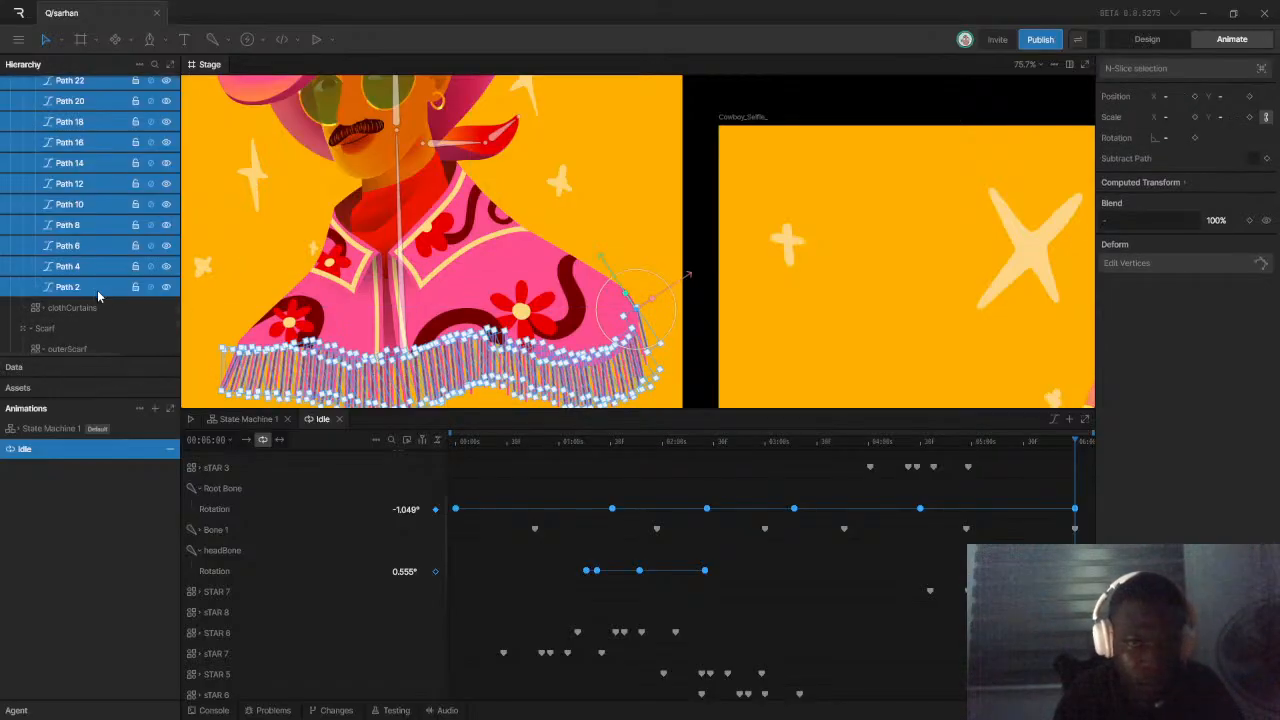
Keyframe the fringe paths' rotation at 0:00, and at 3:06 rotate them slightly so the strands swing left
{"action": "left_click", "coordinate": [455, 449]}
{"action": "scroll", "coordinate": [632, 300], "scroll_direction": "up", "scroll_amount": 5}
{"action": "scroll", "coordinate": [632, 295], "scroll_direction": "down", "scroll_amount": 6}
{"action": "scroll", "coordinate": [616, 231], "scroll_direction": "up", "scroll_amount": 4}
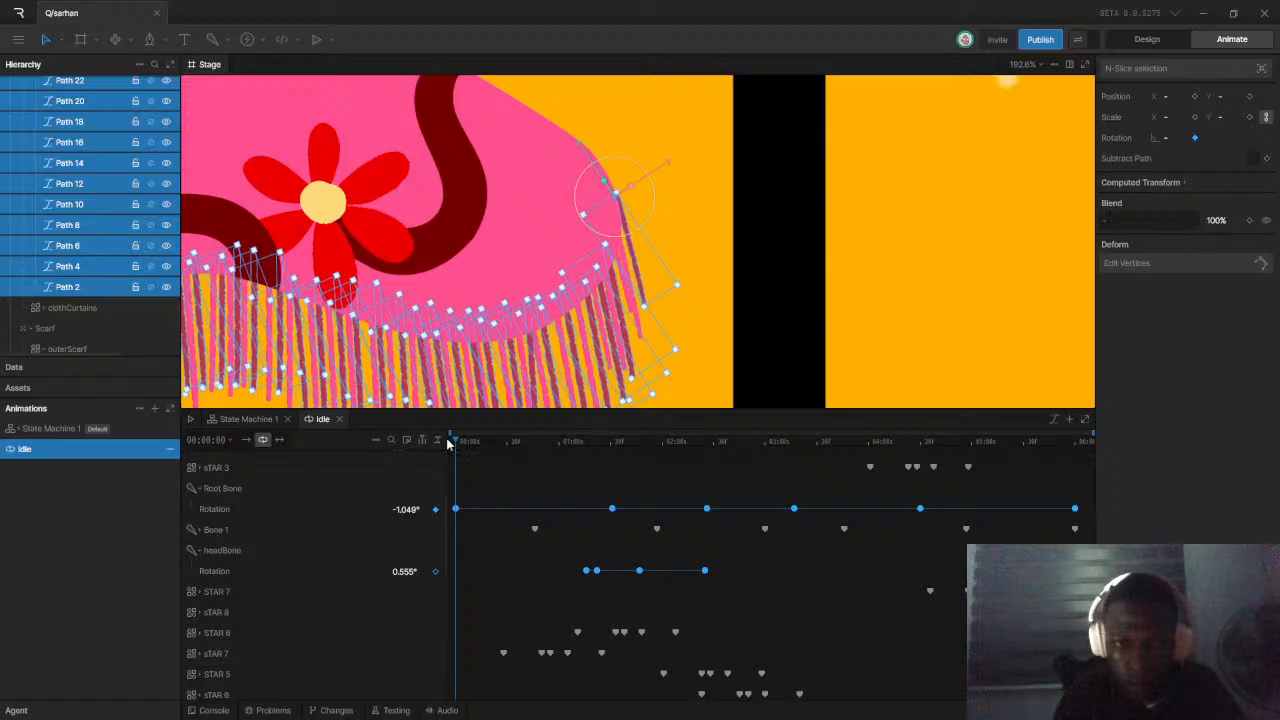
{"action": "left_click_drag", "start_coordinate": [457, 446], "coordinate": [987, 461]}
{"action": "left_click_drag", "start_coordinate": [1096, 458], "coordinate": [776, 457]}
{"action": "left_click_drag", "start_coordinate": [1182, 143], "coordinate": [1182, 135]}
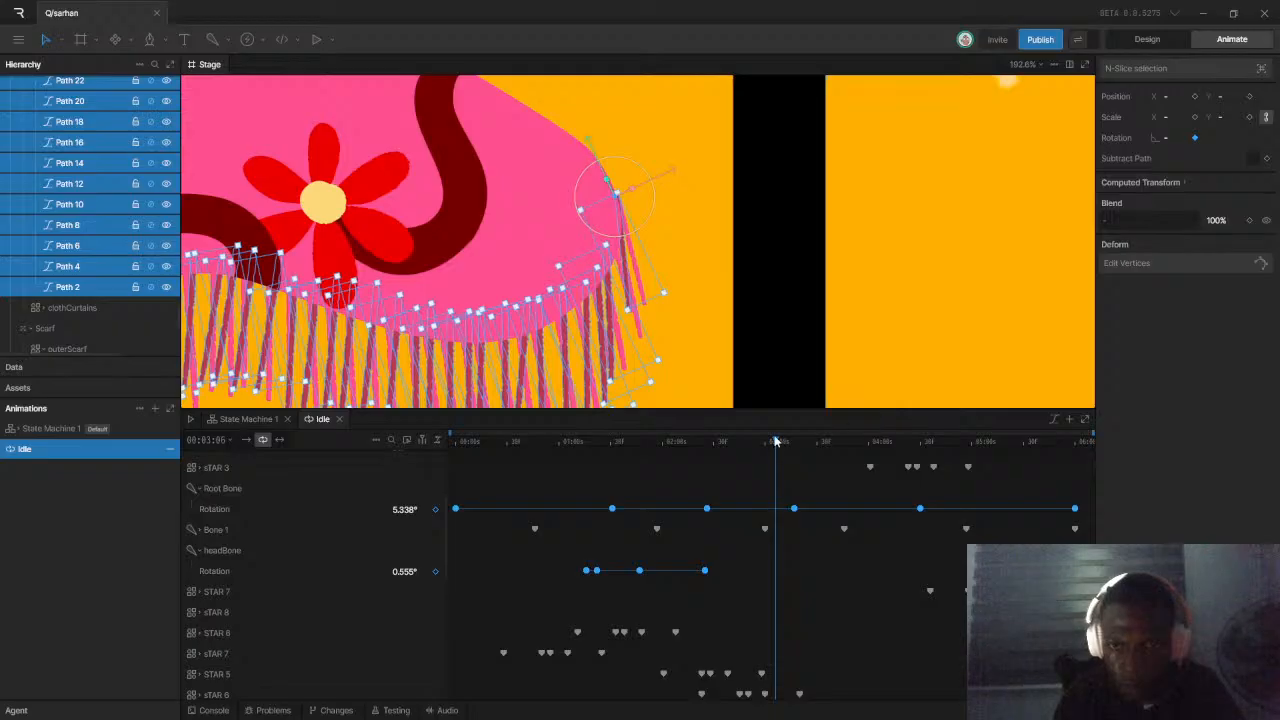
Copy the clothCurtains 2 fringe rotation keyframes from 0:00 to the end at 6:00 and preview the loop
{"action": "left_click_drag", "start_coordinate": [779, 443], "coordinate": [858, 453]}
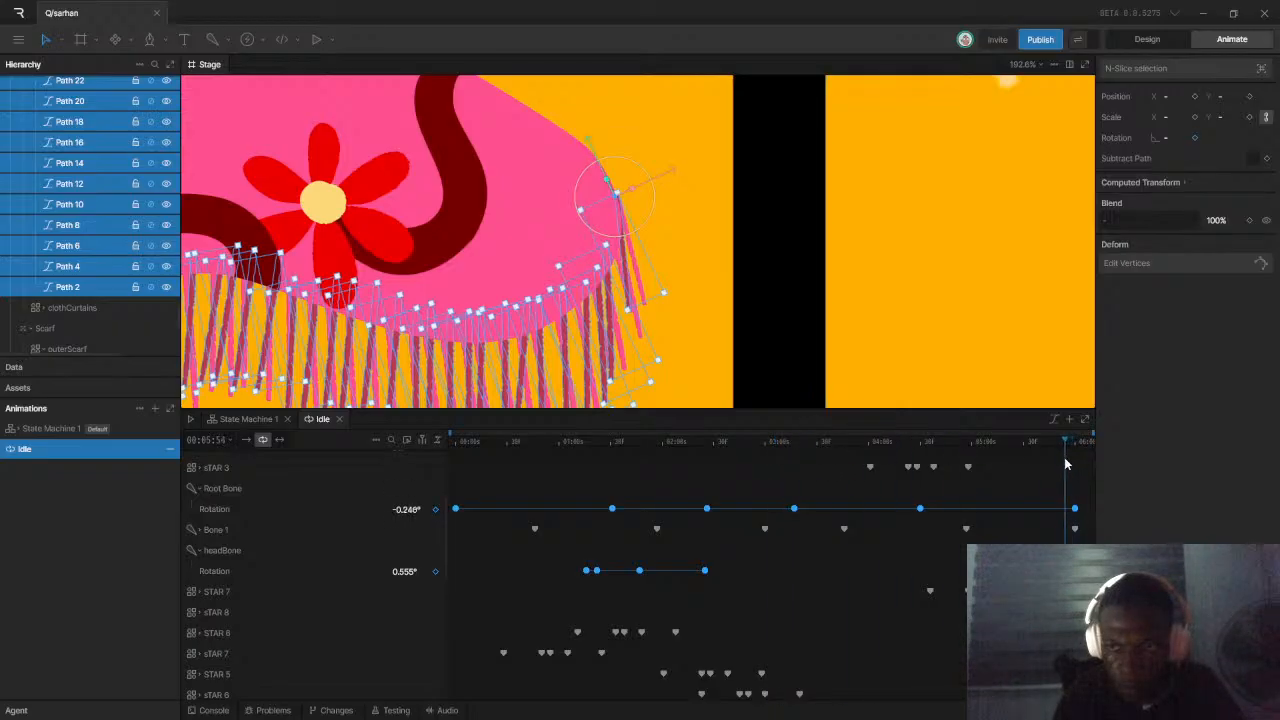
{"action": "scroll", "coordinate": [580, 526], "scroll_direction": "down", "scroll_amount": 10}
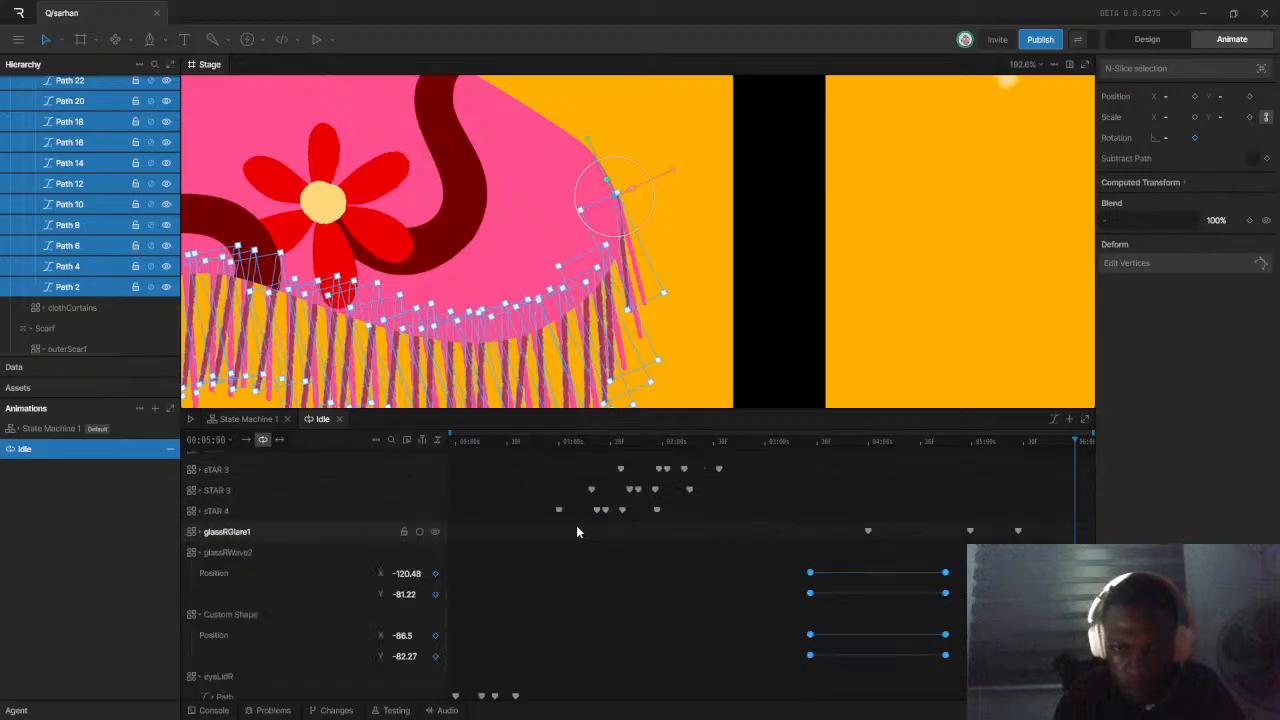
{"action": "left_click", "coordinate": [455, 688]}
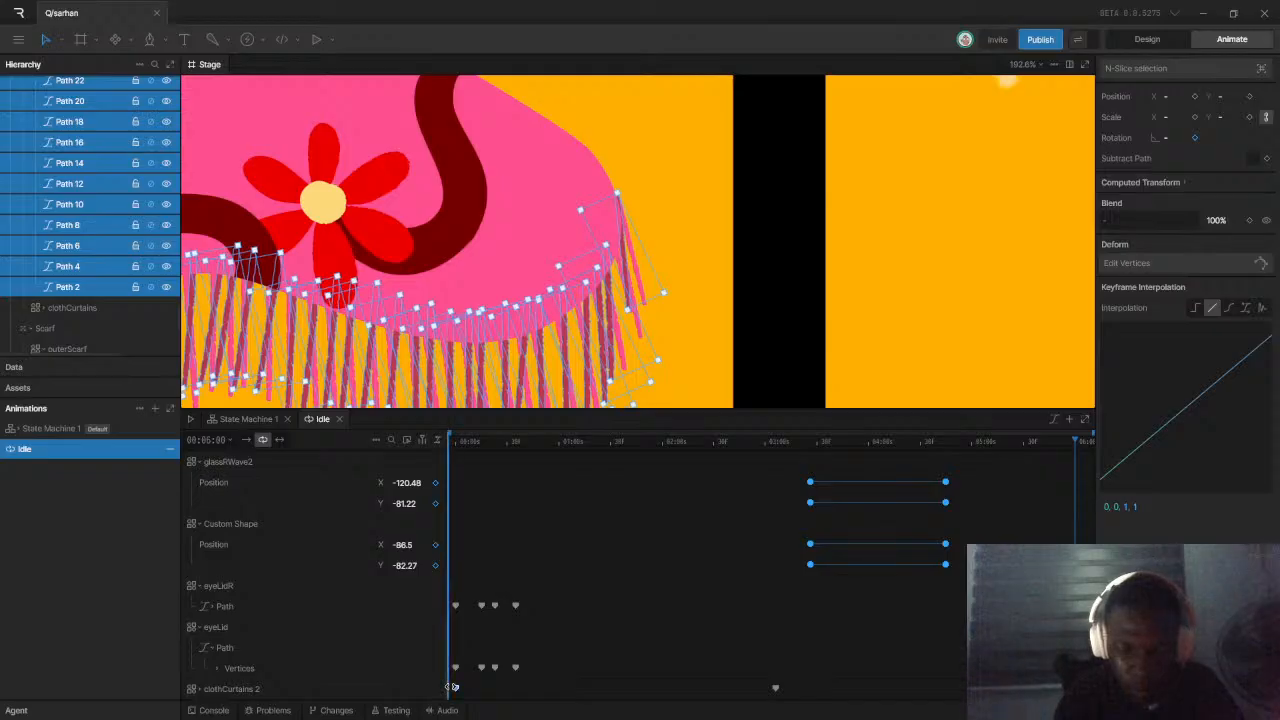
{"action": "key", "text": "ctrl+v"}
{"action": "key", "text": "space"}
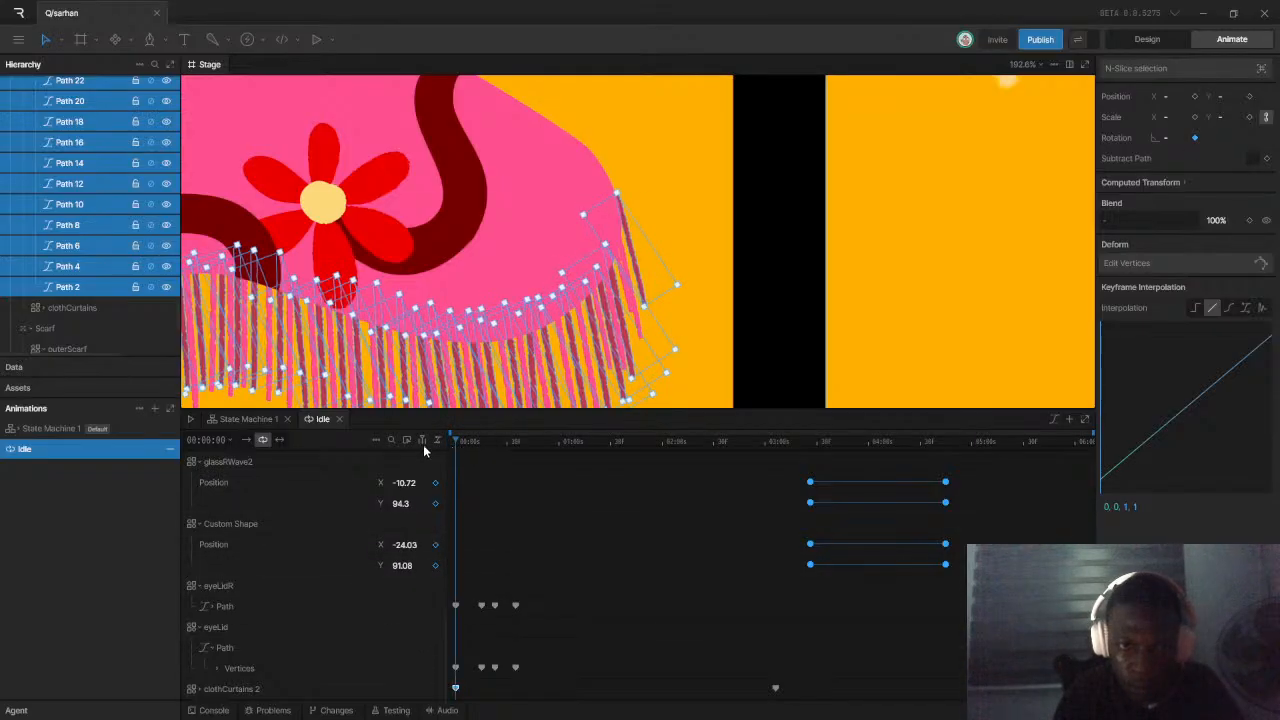
{"action": "scroll", "coordinate": [573, 179], "scroll_direction": "down", "scroll_amount": 3}
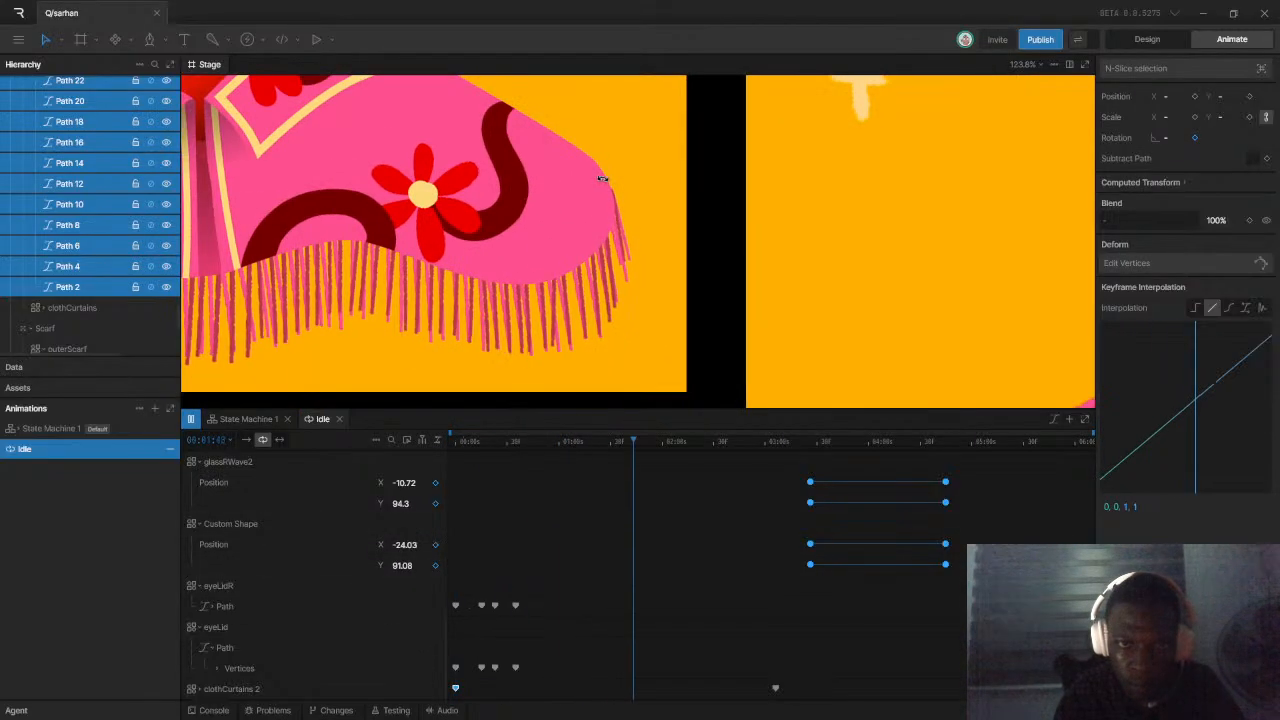
{"action": "scroll", "coordinate": [644, 190], "scroll_direction": "down", "scroll_amount": 2}
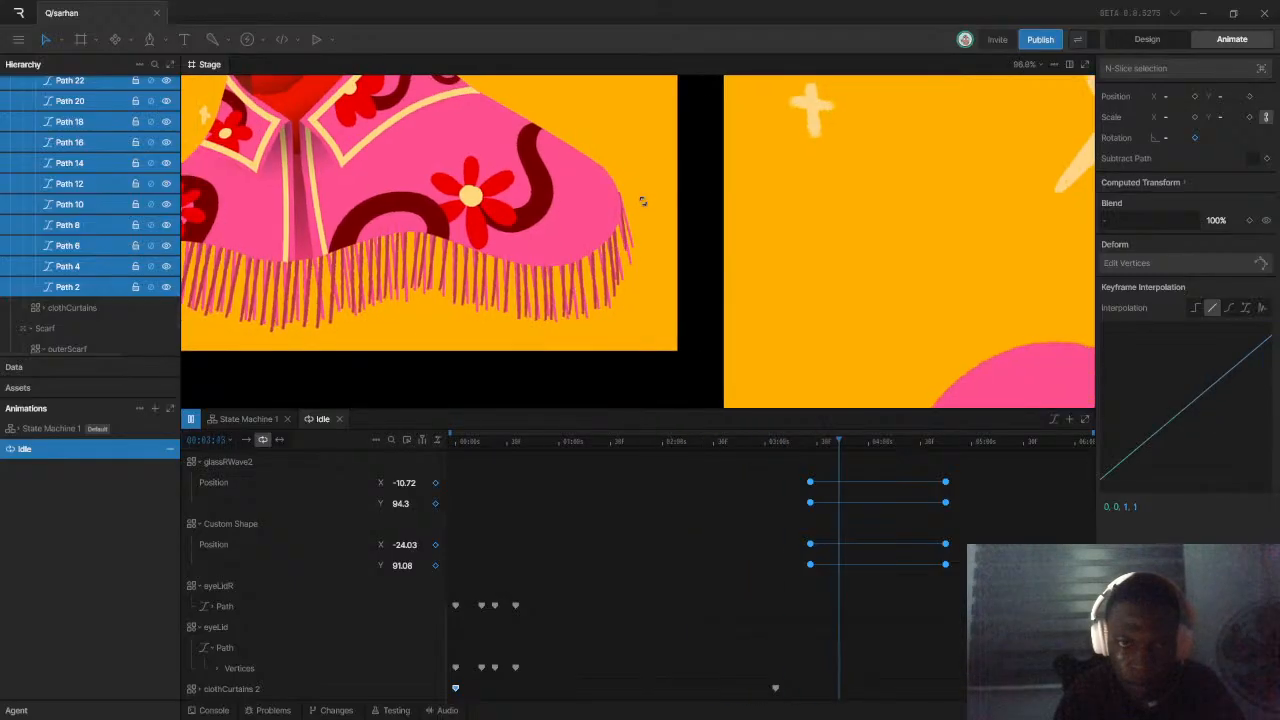
{"action": "scroll", "coordinate": [628, 212], "scroll_direction": "down", "scroll_amount": 3}
{"action": "scroll", "coordinate": [577, 215], "scroll_direction": "up", "scroll_amount": 2}
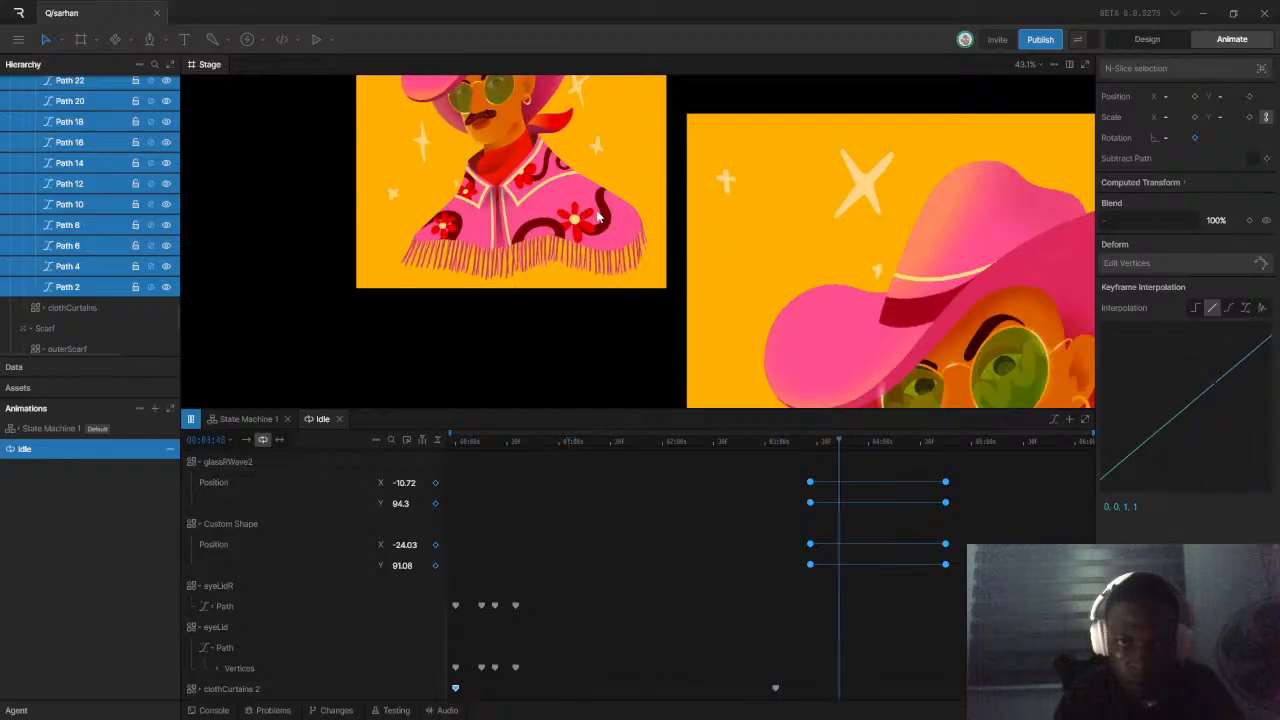
{"action": "key", "text": "space"}
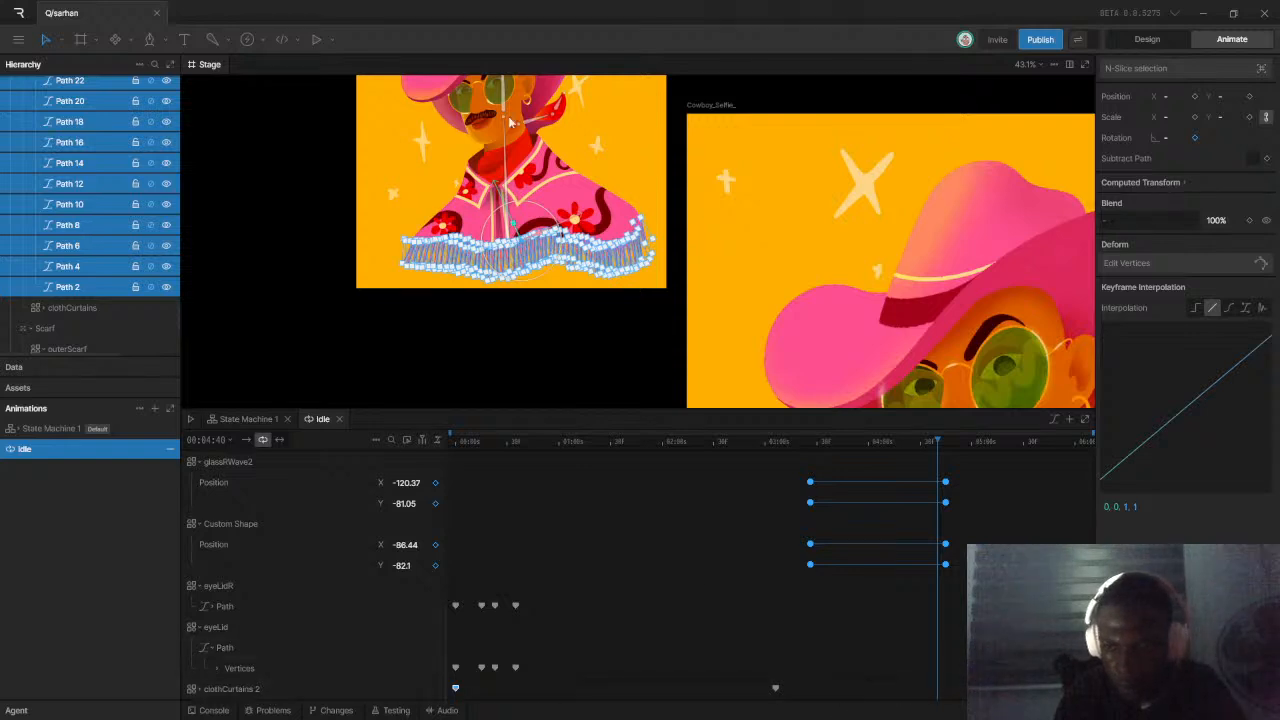
Set the interpolation of all clothCurtains 2 keyframes to Ease In Out (Value Graph) and preview the swing
{"action": "left_click_drag", "start_coordinate": [966, 683], "coordinate": [460, 706]}
{"action": "right_click", "coordinate": [456, 688]}
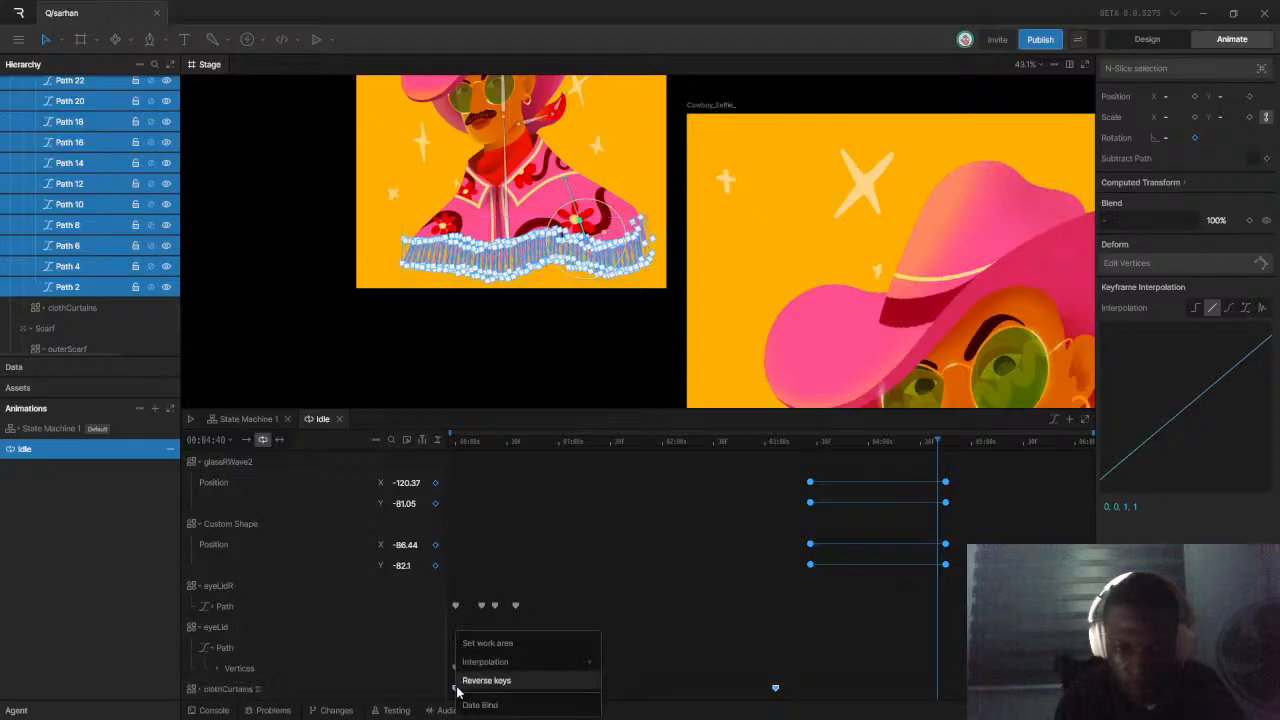
{"action": "mouse_move", "coordinate": [485, 664]}
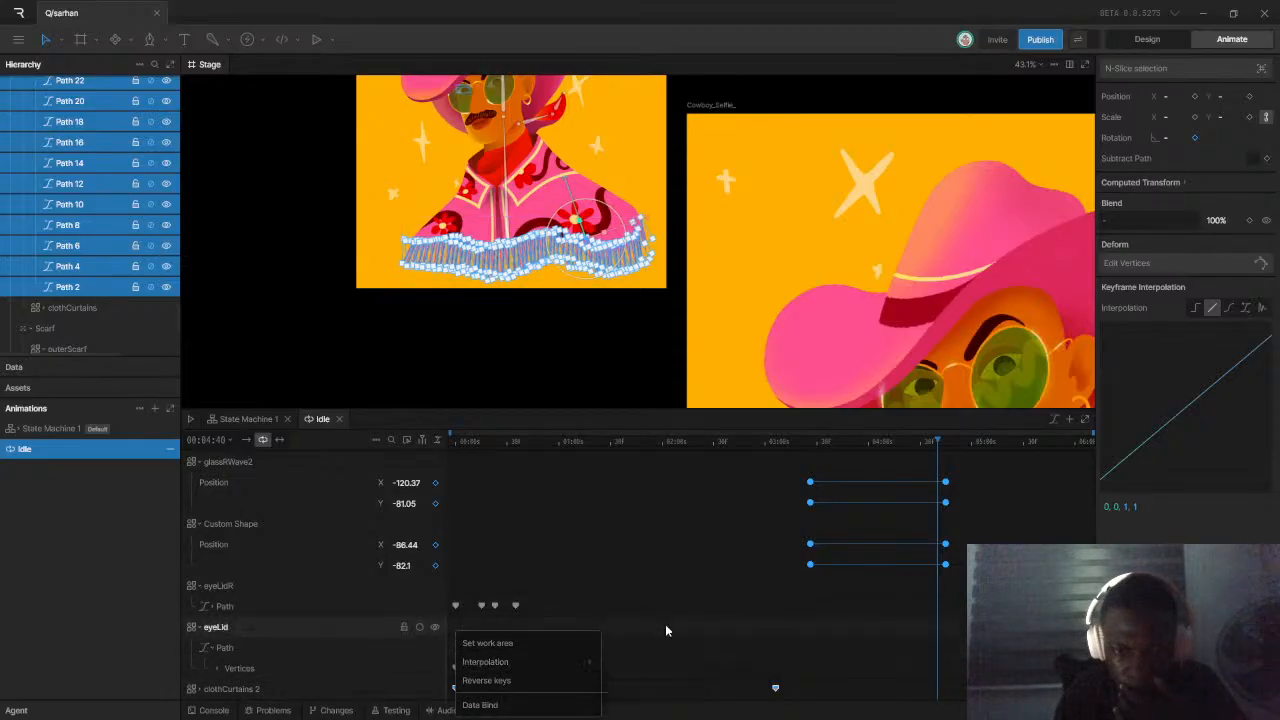
{"action": "mouse_move", "coordinate": [575, 660]}
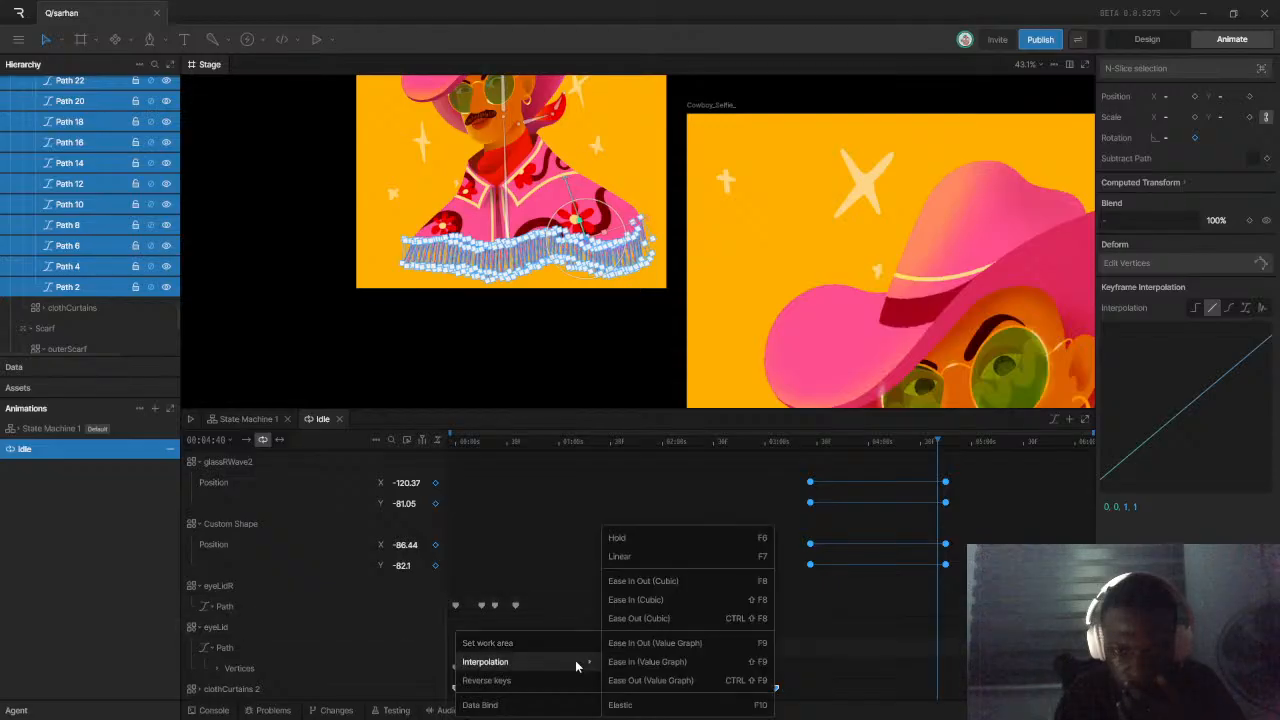
{"action": "left_click", "coordinate": [632, 644]}
{"action": "key", "text": "space"}
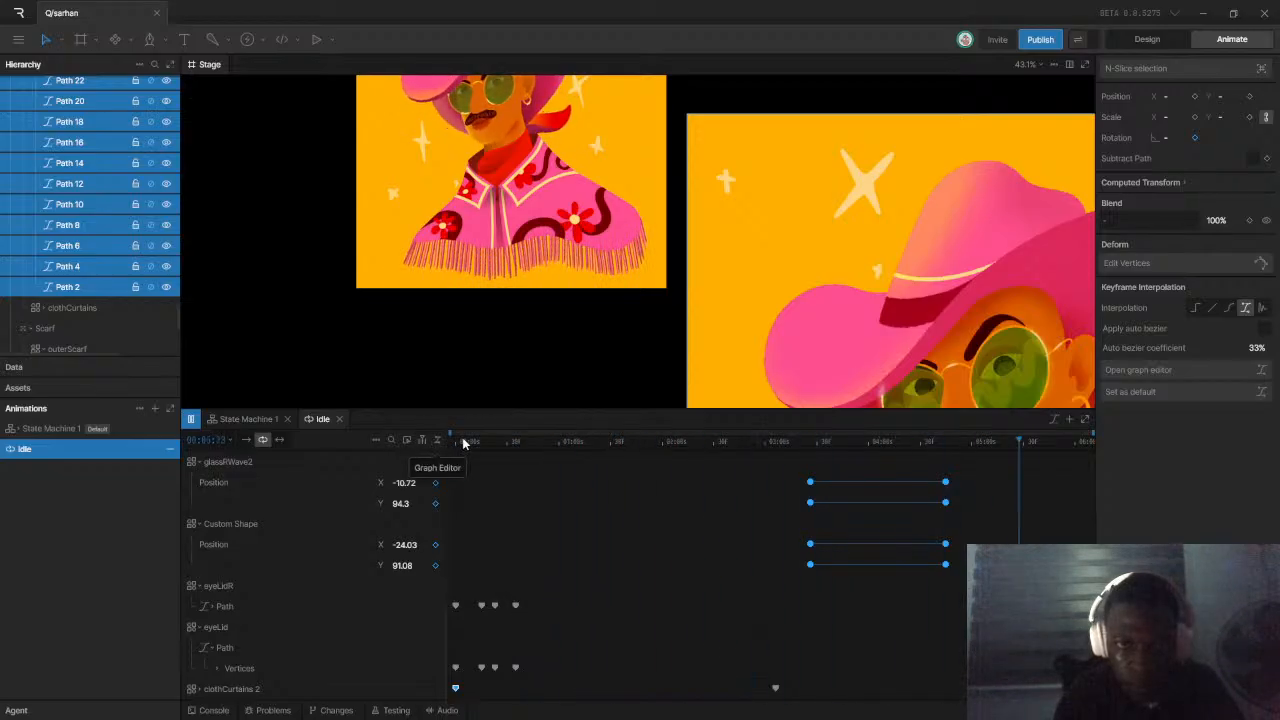
{"action": "key", "text": "space"}
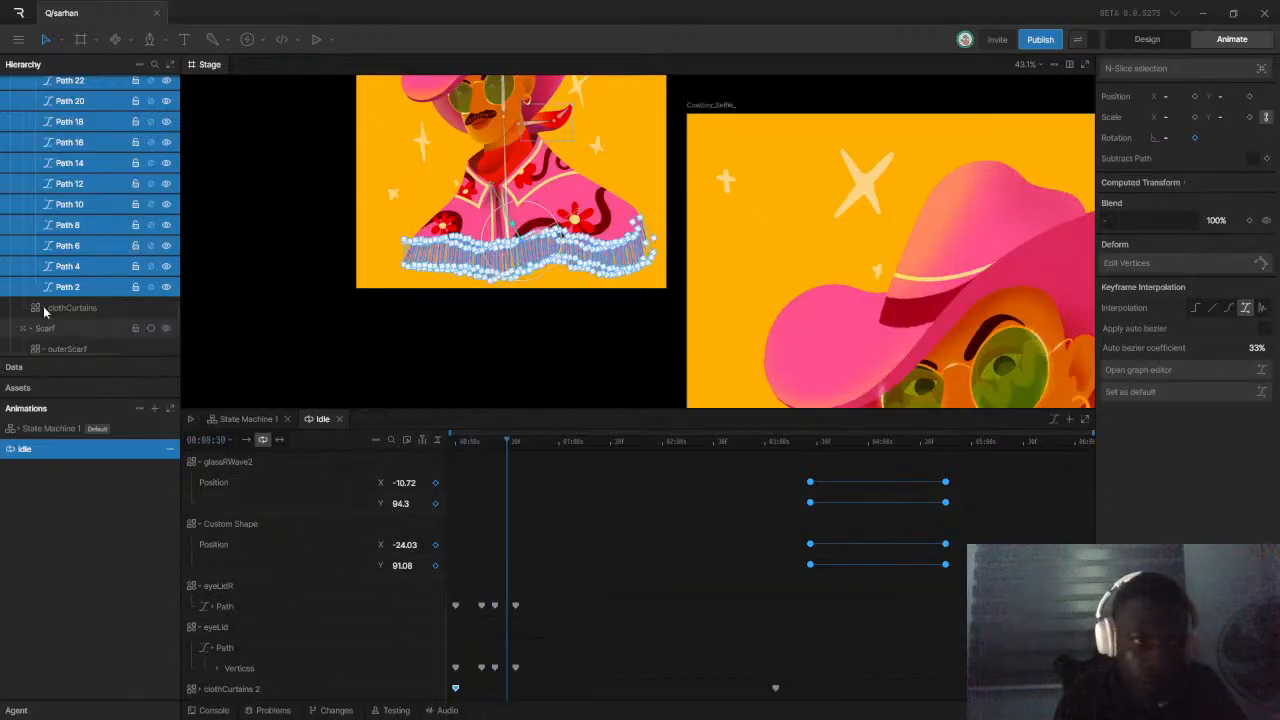
Expand the clothCurtains shape and select all of its individual fringe paths, from the first one down to Path
{"action": "left_click", "coordinate": [84, 307]}
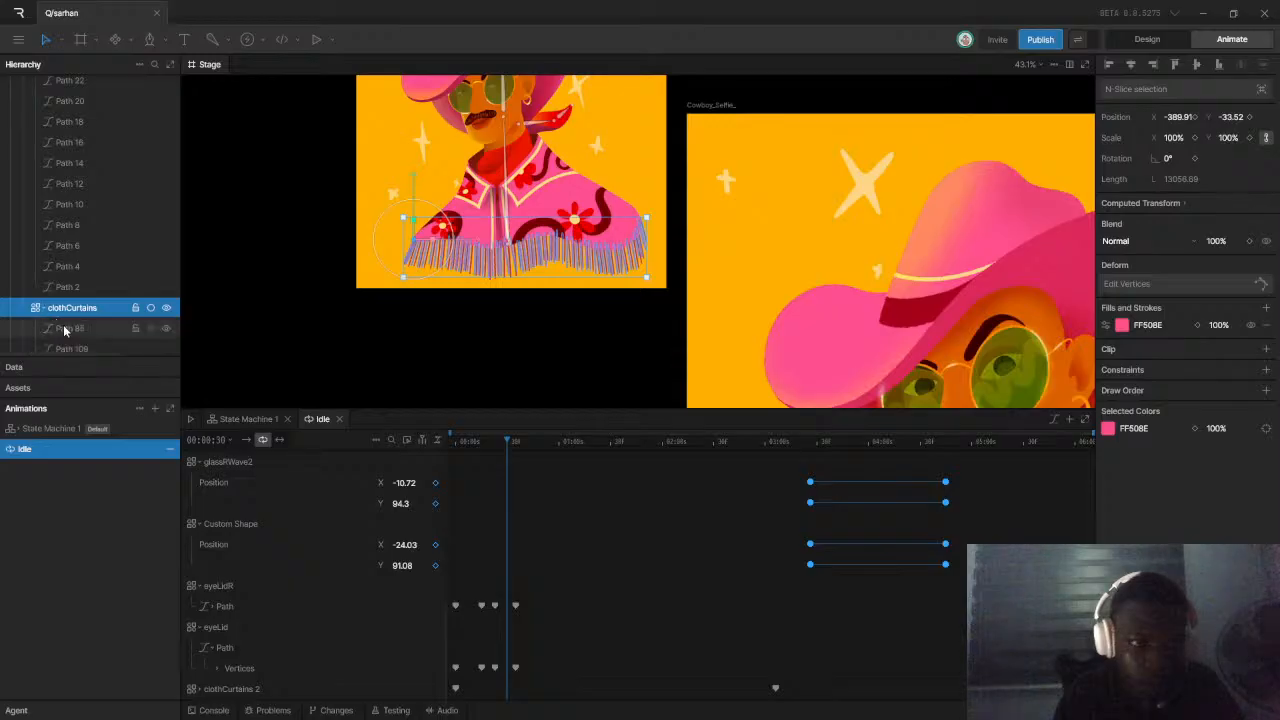
{"action": "left_click", "coordinate": [63, 328]}
{"action": "scroll", "coordinate": [100, 305], "scroll_direction": "down", "scroll_amount": 5}
{"action": "scroll", "coordinate": [102, 298], "scroll_direction": "down", "scroll_amount": 10}
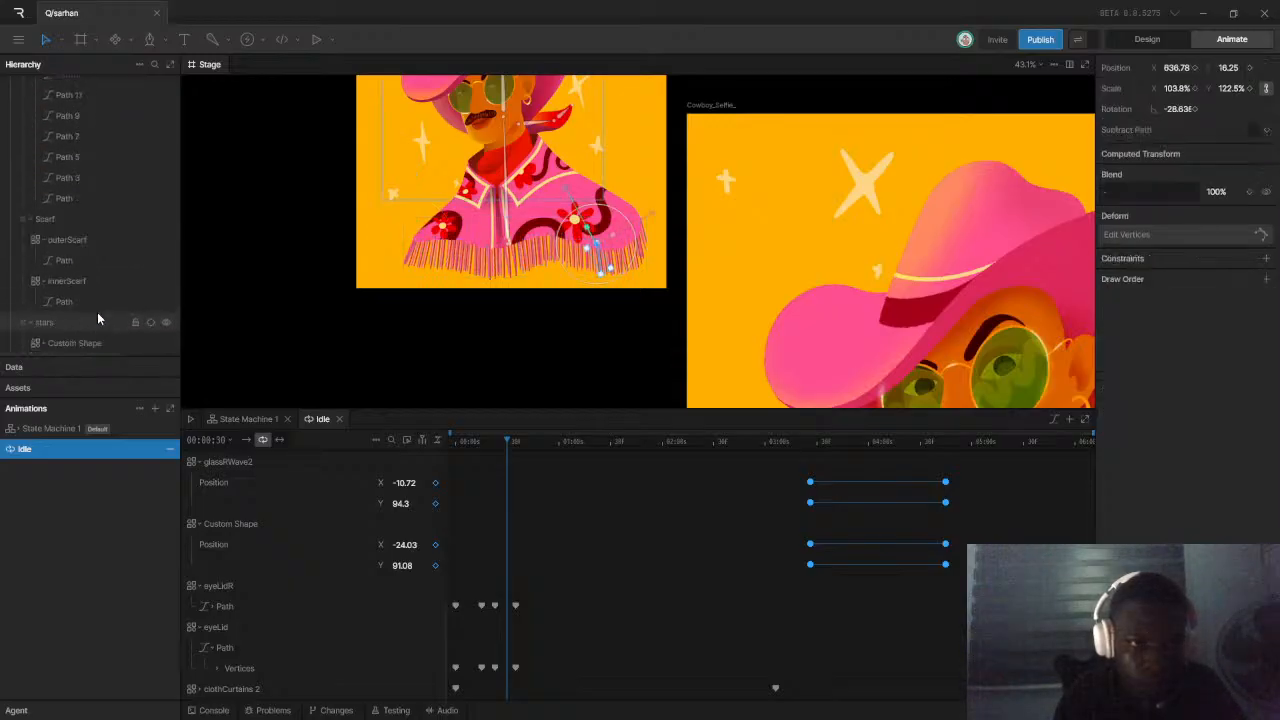
{"action": "left_click", "coordinate": [74, 198], "text": "shift"}
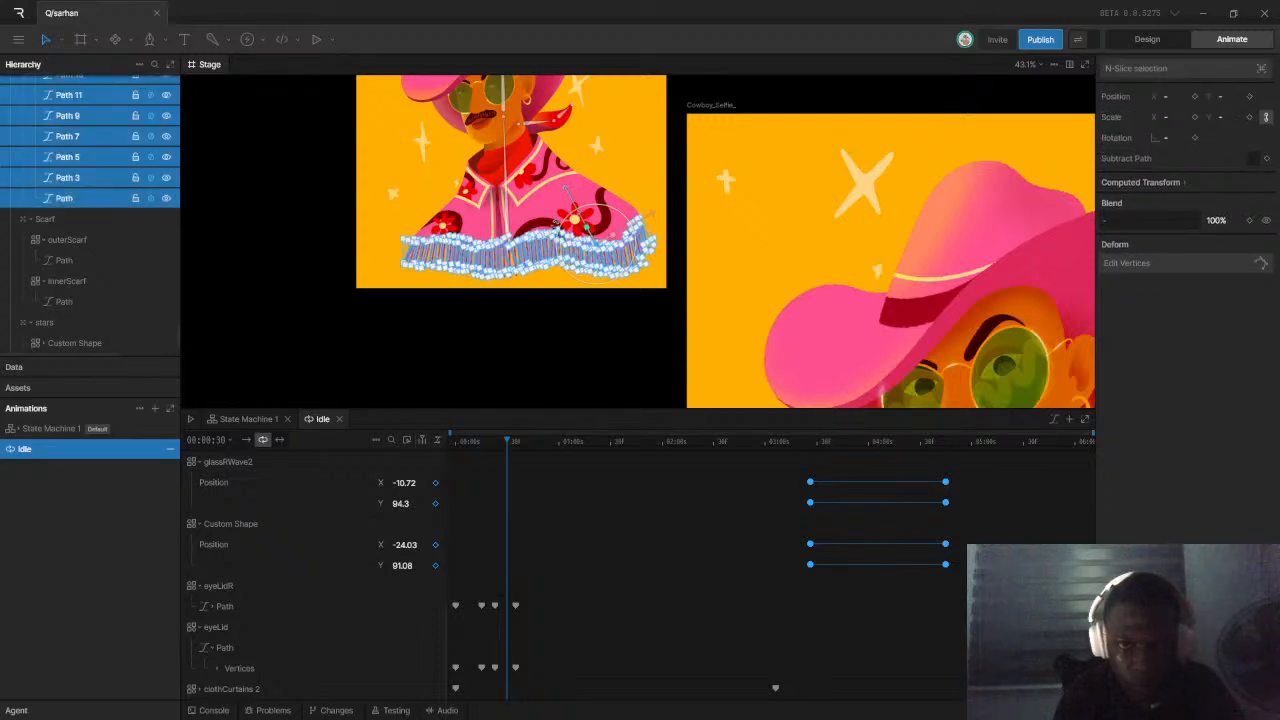
Keyframe the rotation of the selected clothCurtains paths at 0:00 and again at 6:00
{"action": "scroll", "coordinate": [712, 270], "scroll_direction": "up", "scroll_amount": 8}
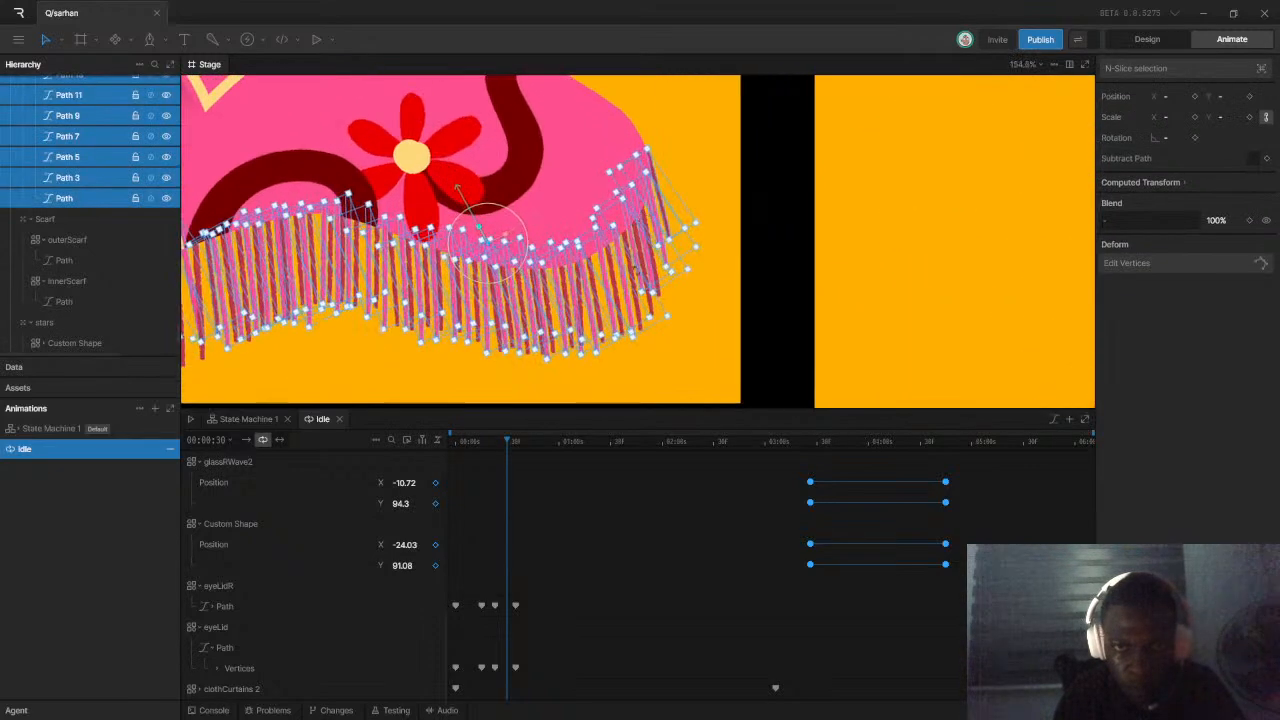
{"action": "left_click", "coordinate": [457, 445]}
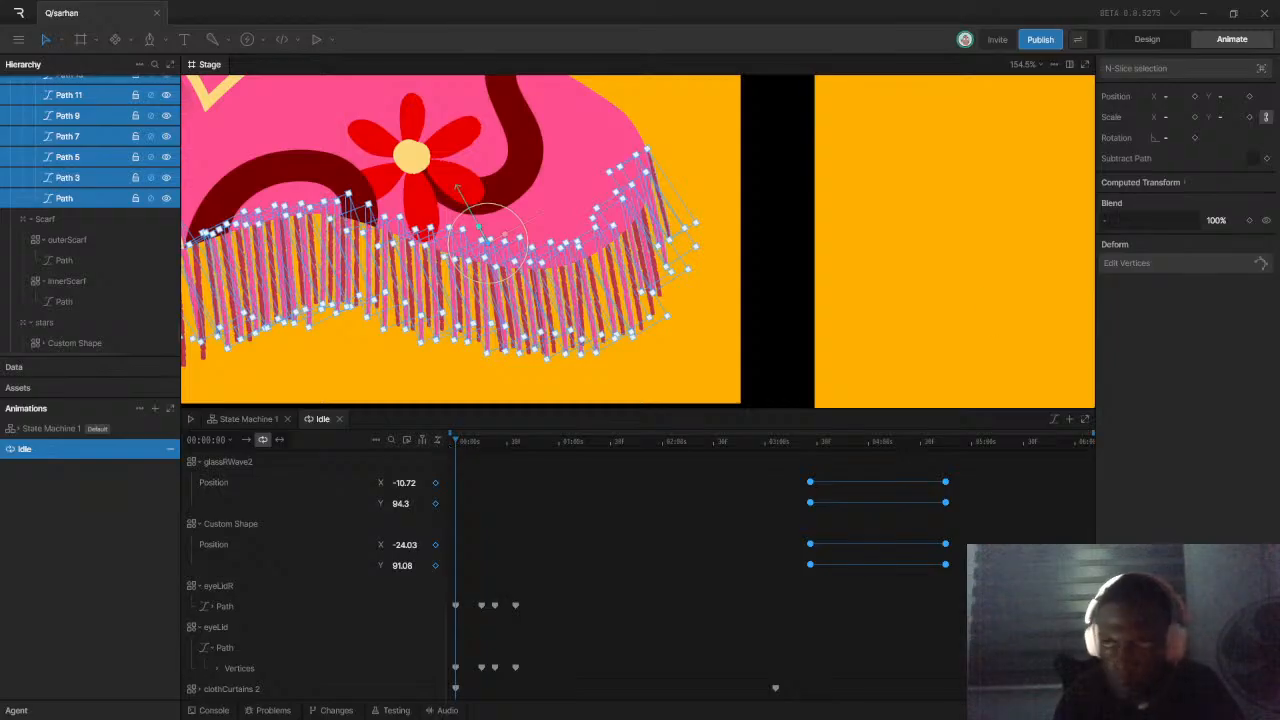
{"action": "left_click", "coordinate": [1195, 138]}
{"action": "left_click", "coordinate": [1077, 442]}
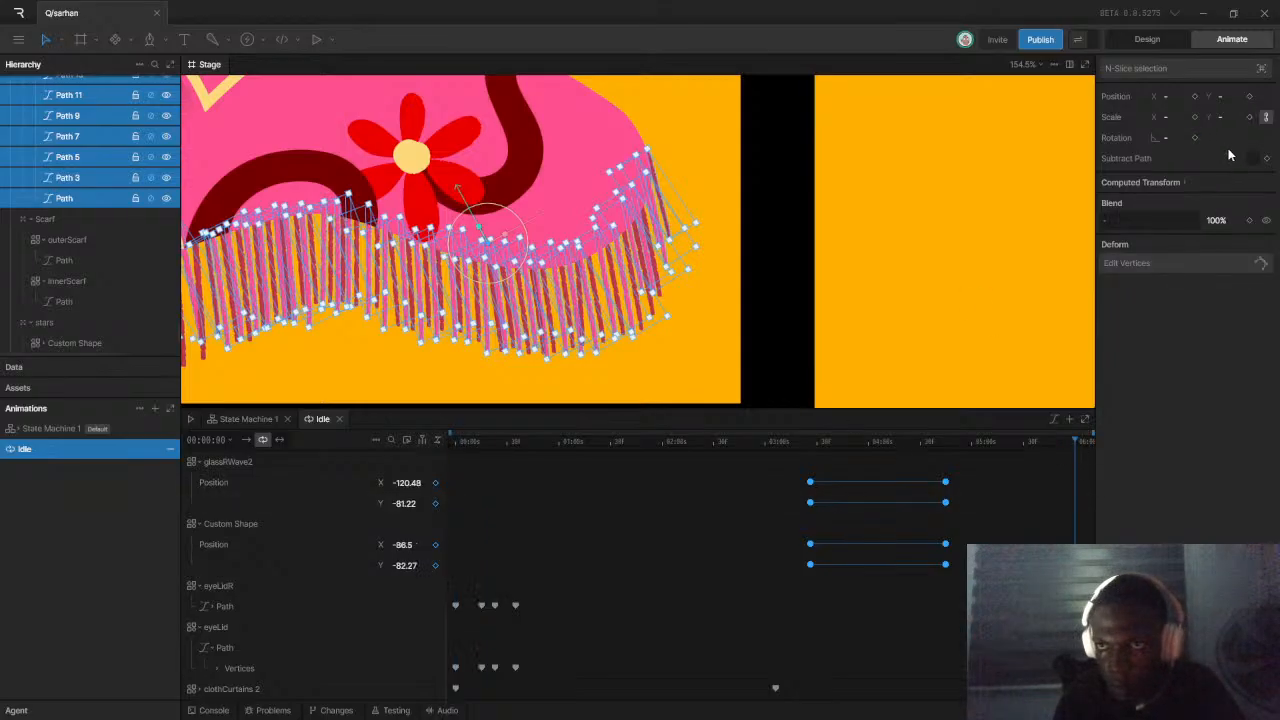
{"action": "left_click", "coordinate": [1194, 138]}
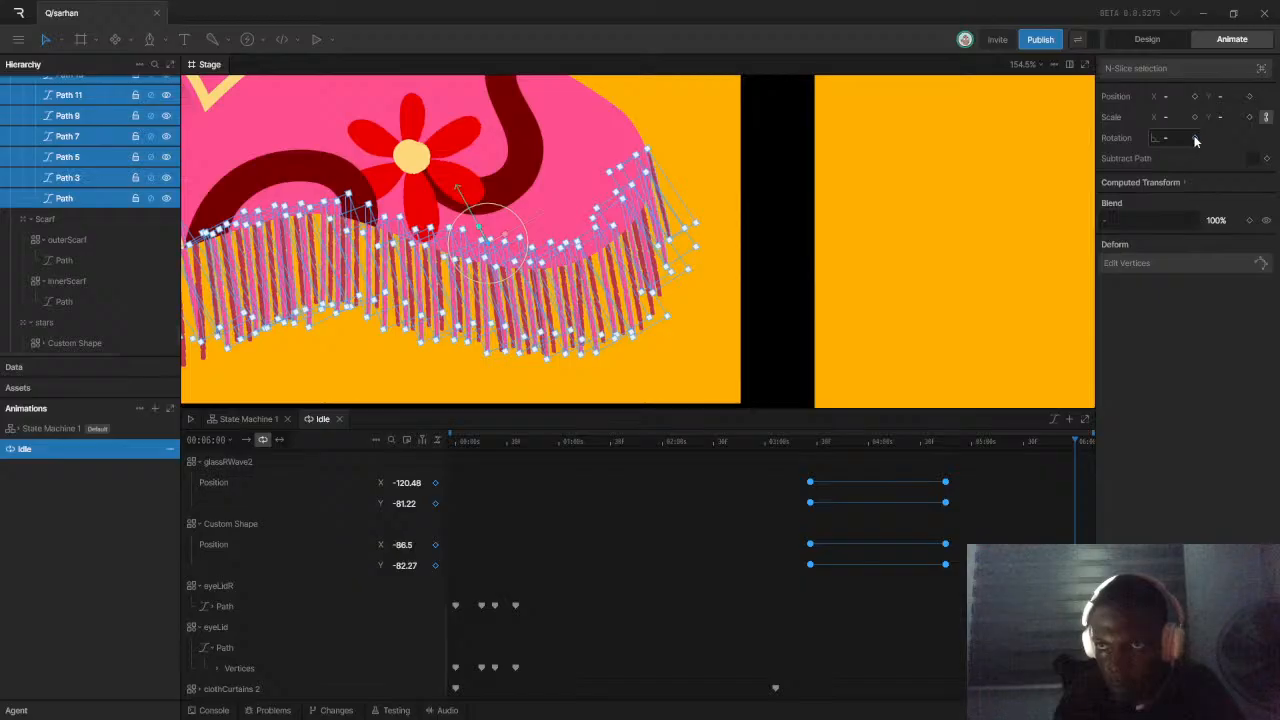
Rotate the clothCurtains paths slightly at about 3:06, in line with the clothCurtains 2 keyframe, and preview the Idle
{"action": "left_click", "coordinate": [778, 444]}
{"action": "left_click", "coordinate": [775, 443]}
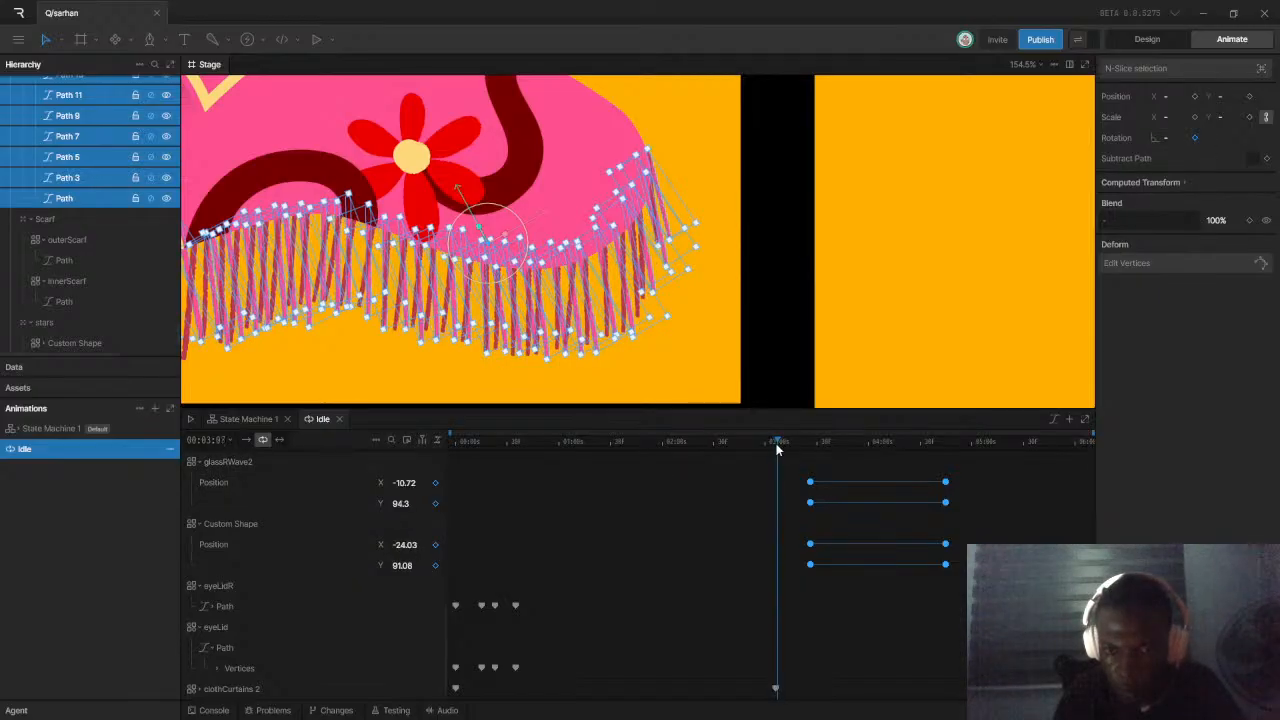
{"action": "left_click_drag", "start_coordinate": [1174, 136], "coordinate": [1163, 137]}
{"action": "left_click_drag", "start_coordinate": [510, 441], "coordinate": [407, 461]}
{"action": "key", "text": "space"}
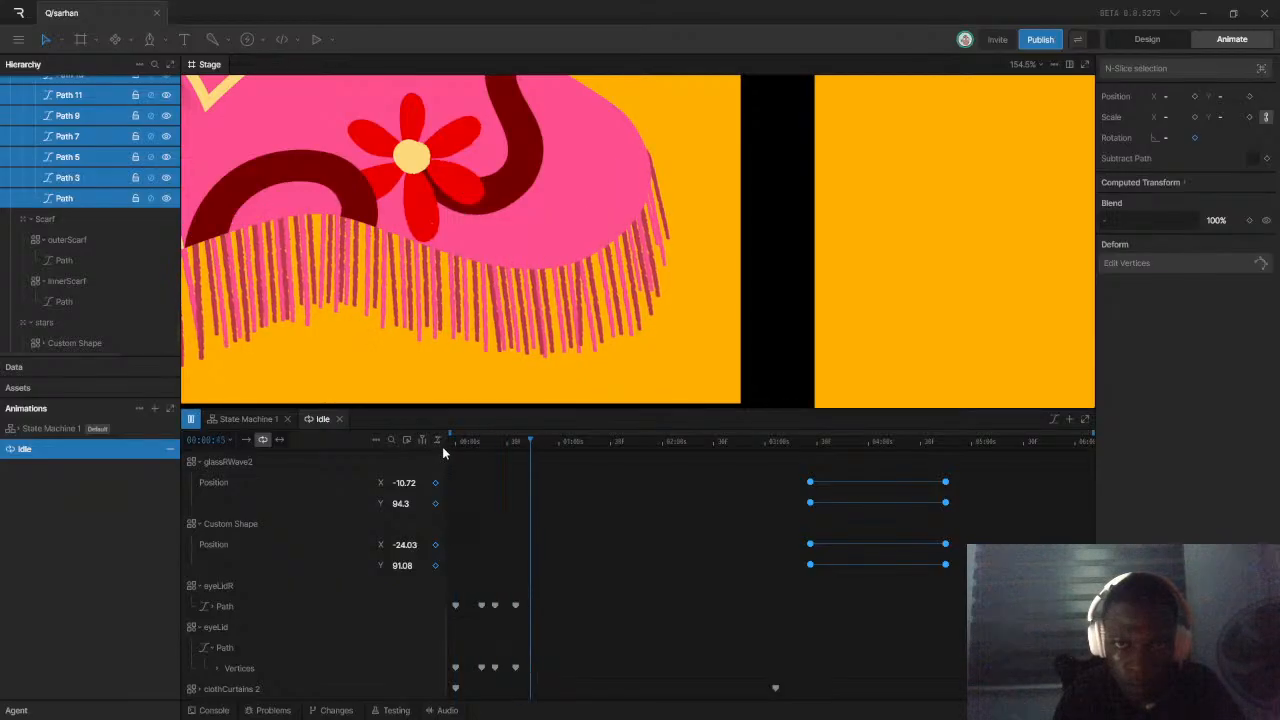
{"action": "scroll", "coordinate": [748, 262], "scroll_direction": "down", "scroll_amount": 5}
{"action": "scroll", "coordinate": [727, 262], "scroll_direction": "down", "scroll_amount": 4}
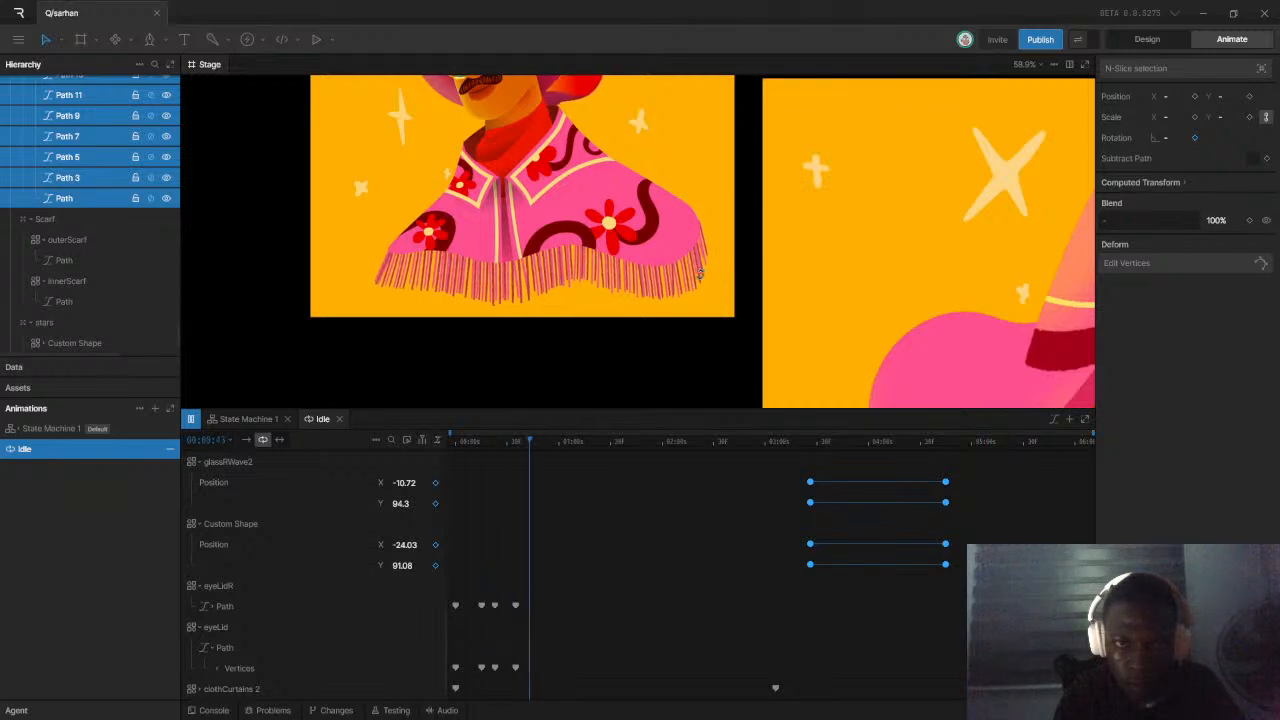
{"action": "scroll", "coordinate": [655, 258], "scroll_direction": "down", "scroll_amount": 3}
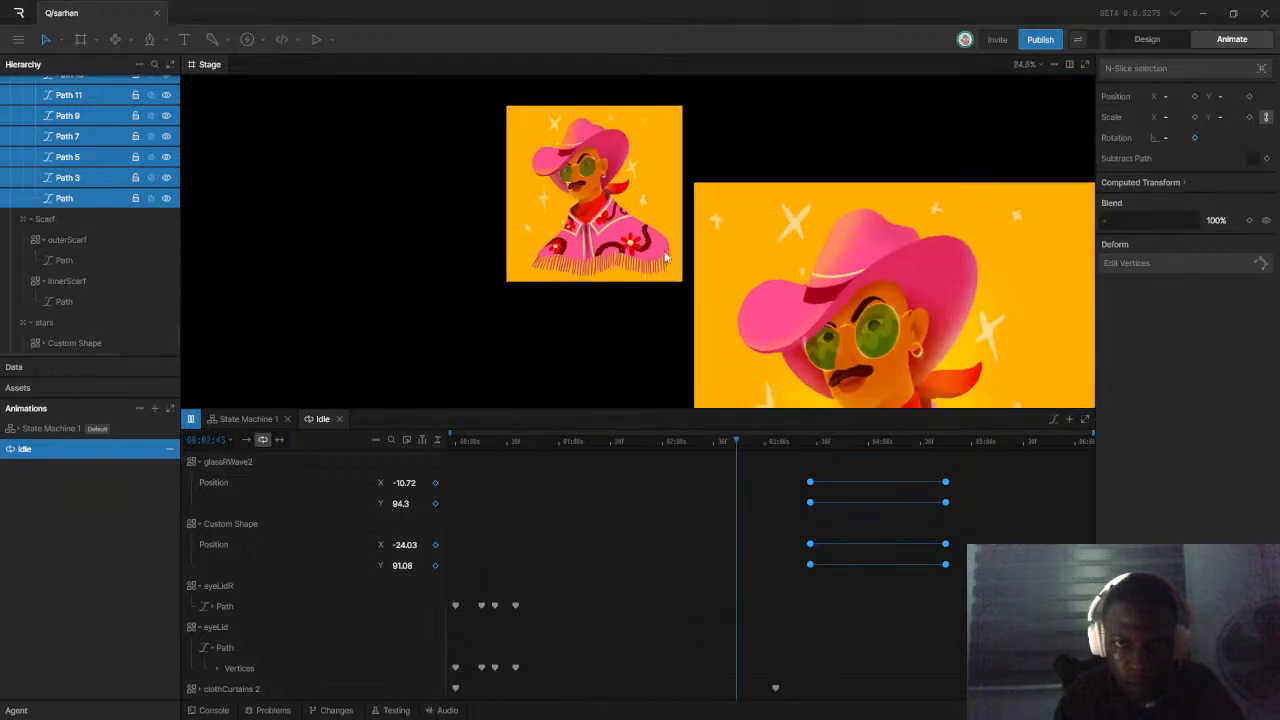
{"action": "key", "text": "space"}
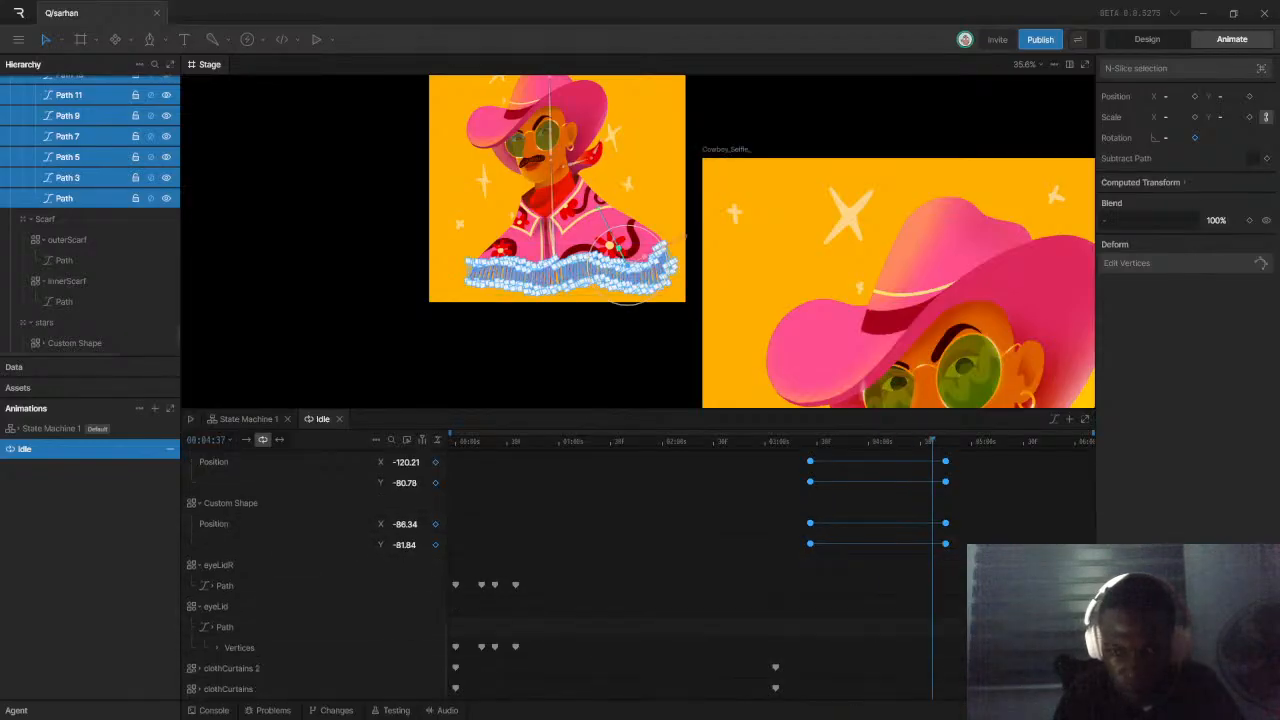
Compress the clothCurtains 2 keyframes so they end at 3:06, paste a copy of them starting there, and preview
{"action": "left_click_drag", "start_coordinate": [955, 666], "coordinate": [452, 680]}
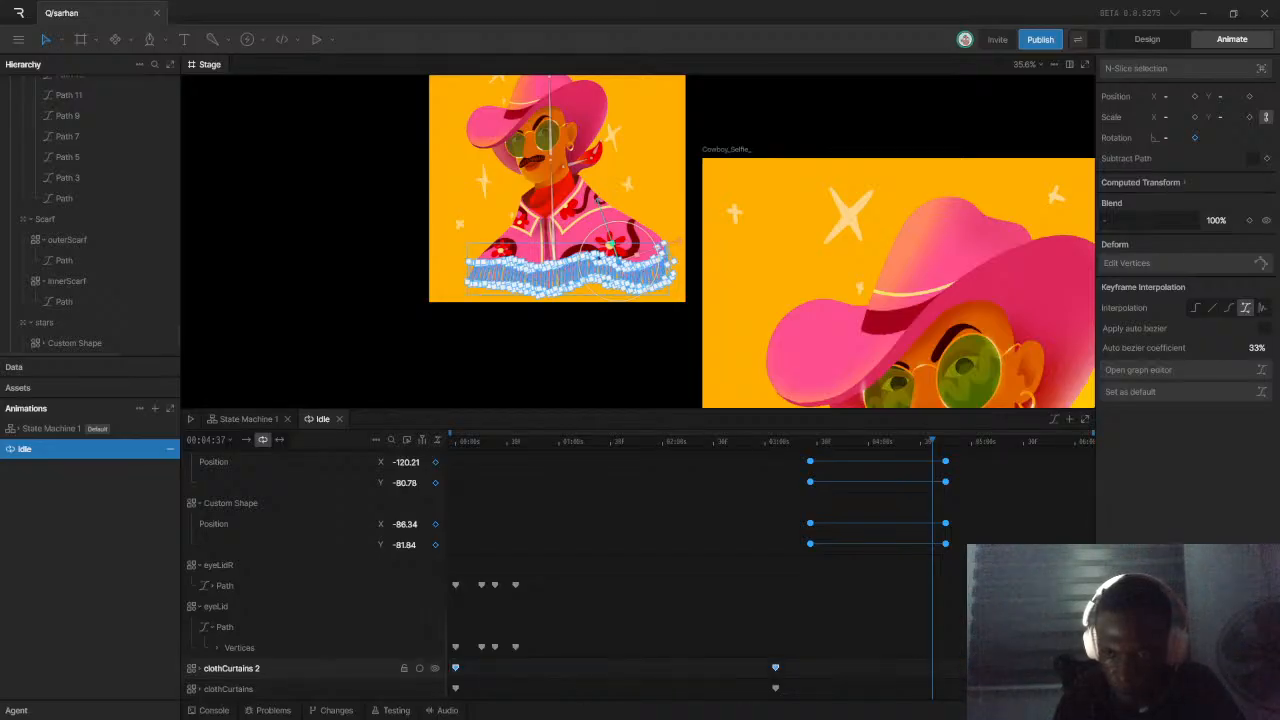
{"action": "left_click_drag", "start_coordinate": [775, 667], "coordinate": [882, 677]}
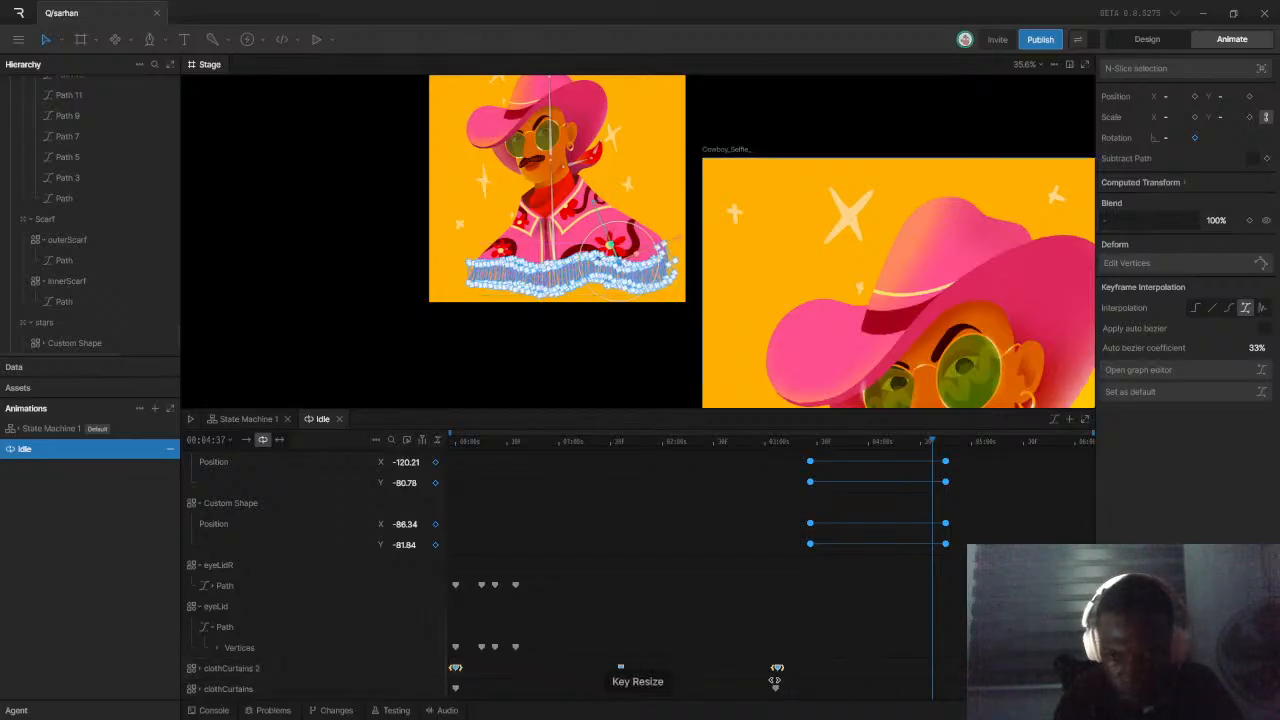
{"action": "left_click_drag", "start_coordinate": [813, 656], "coordinate": [455, 686]}
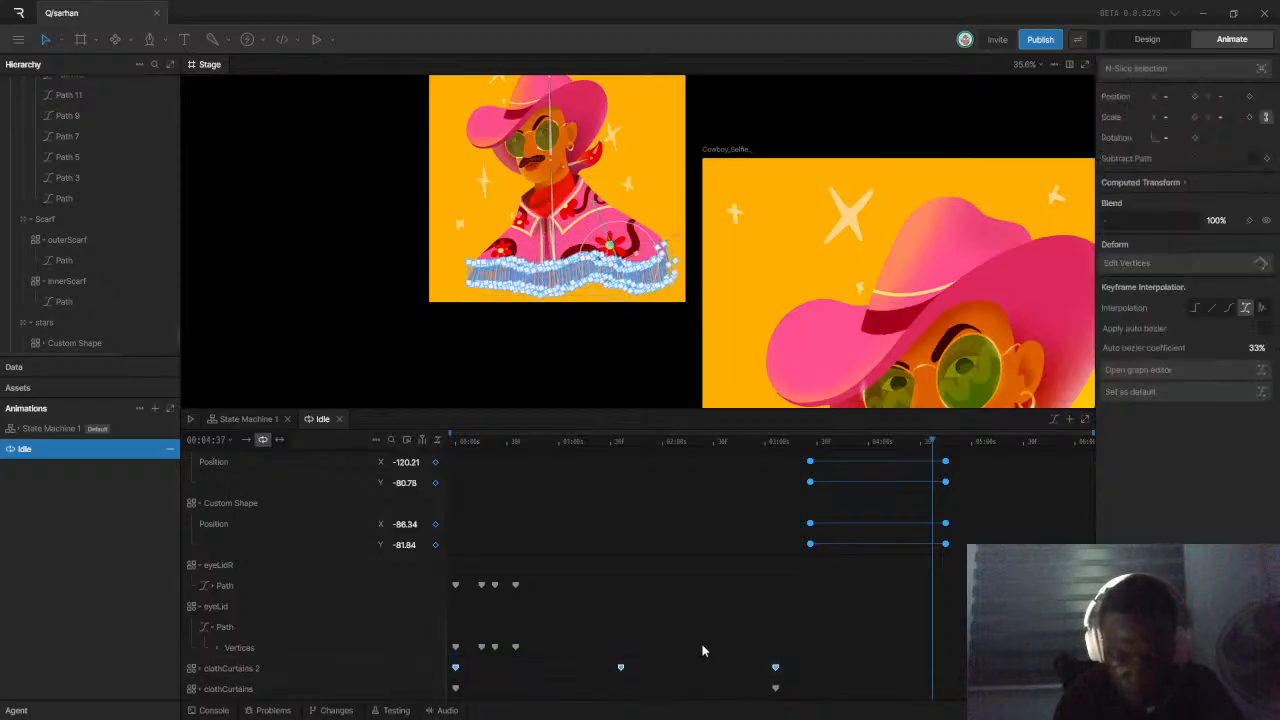
{"action": "left_click", "coordinate": [775, 443]}
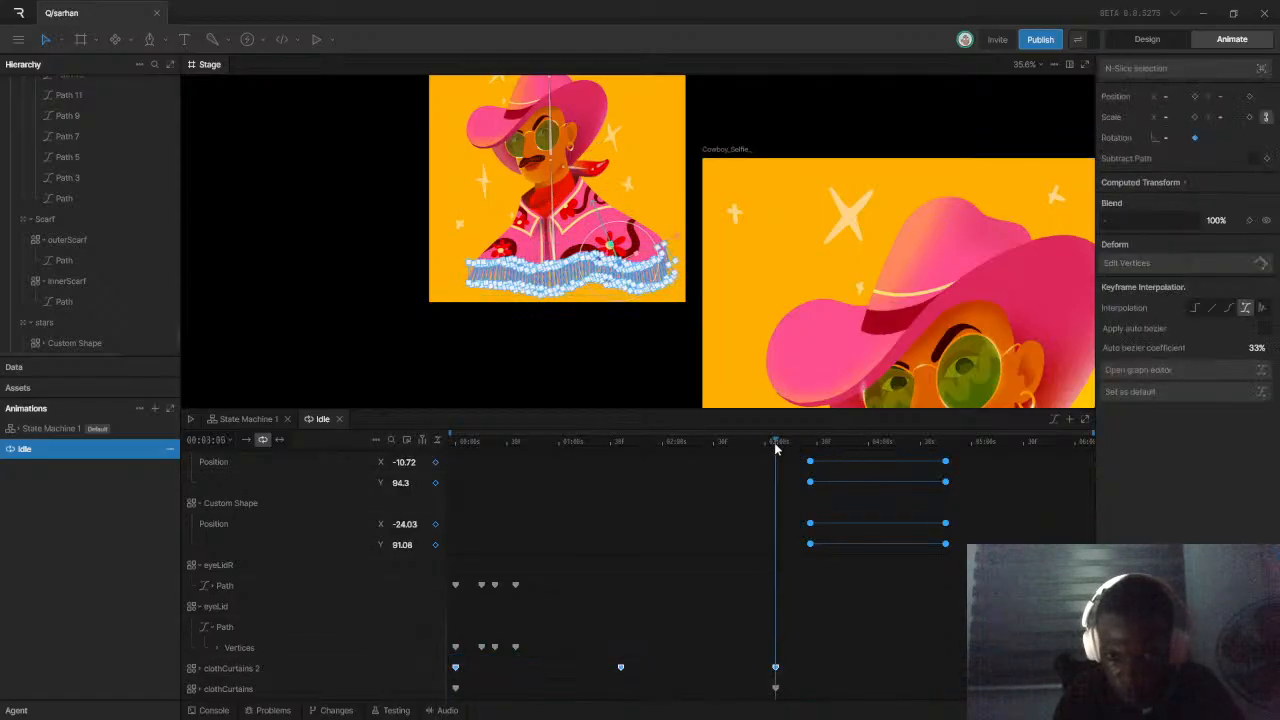
{"action": "key", "text": "ctrl+v"}
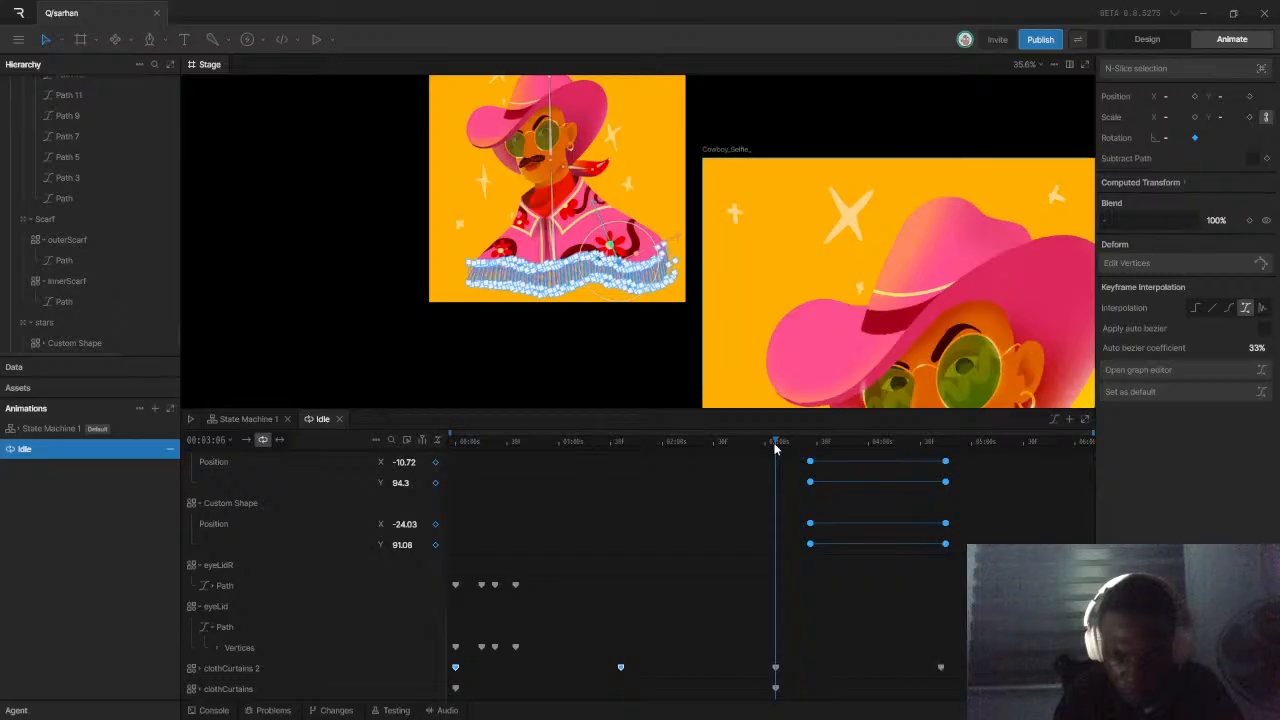
{"action": "left_click", "coordinate": [454, 443]}
{"action": "key", "text": "space"}
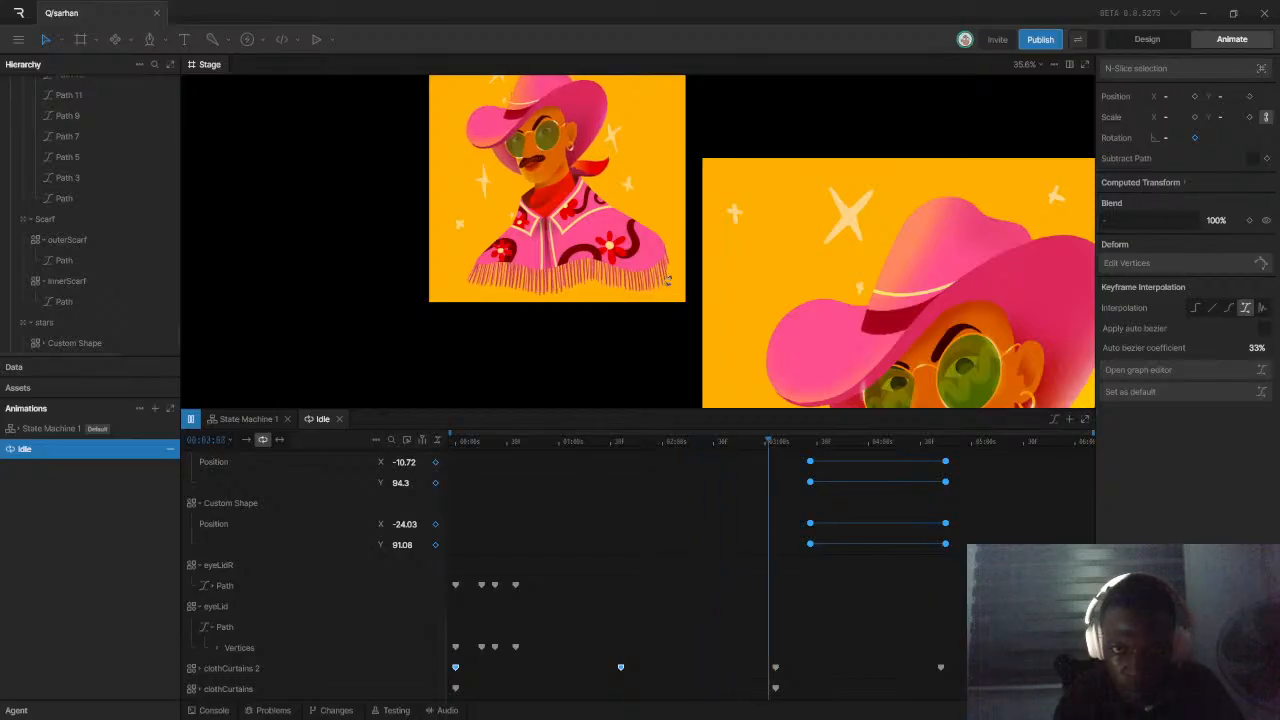
{"action": "scroll", "coordinate": [669, 281], "scroll_direction": "up", "scroll_amount": 2}
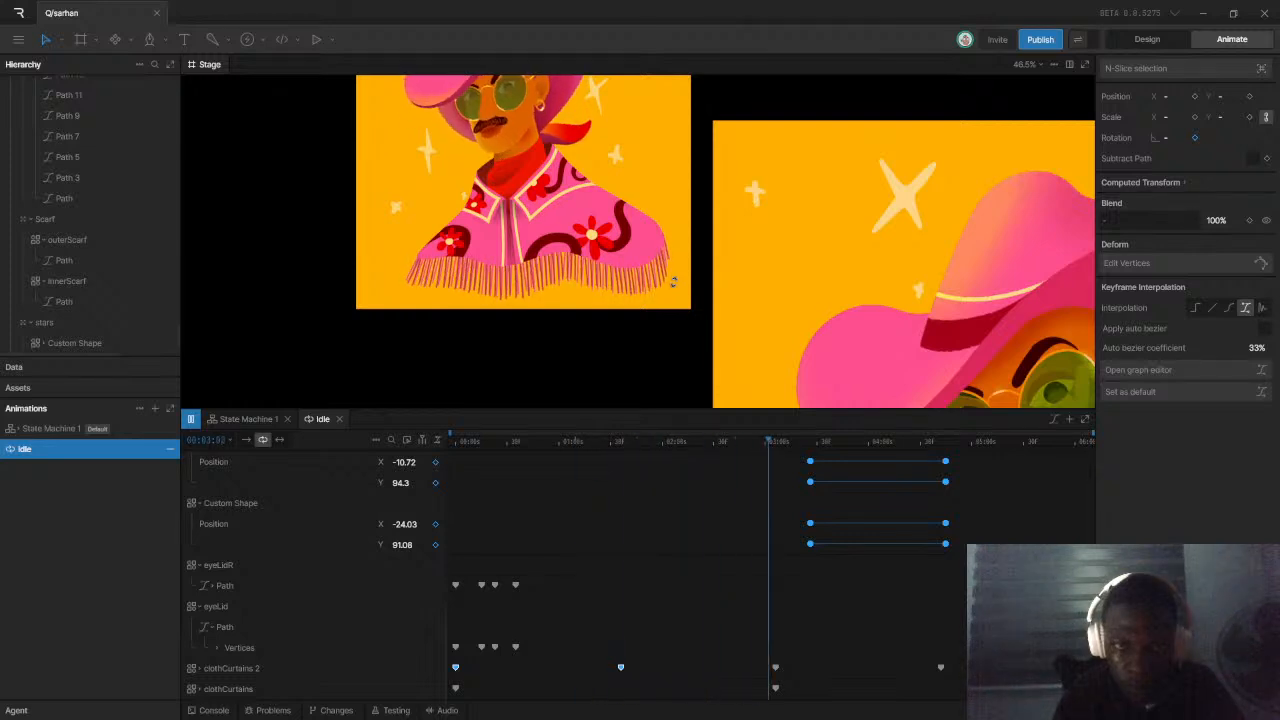
{"action": "key", "text": "space"}
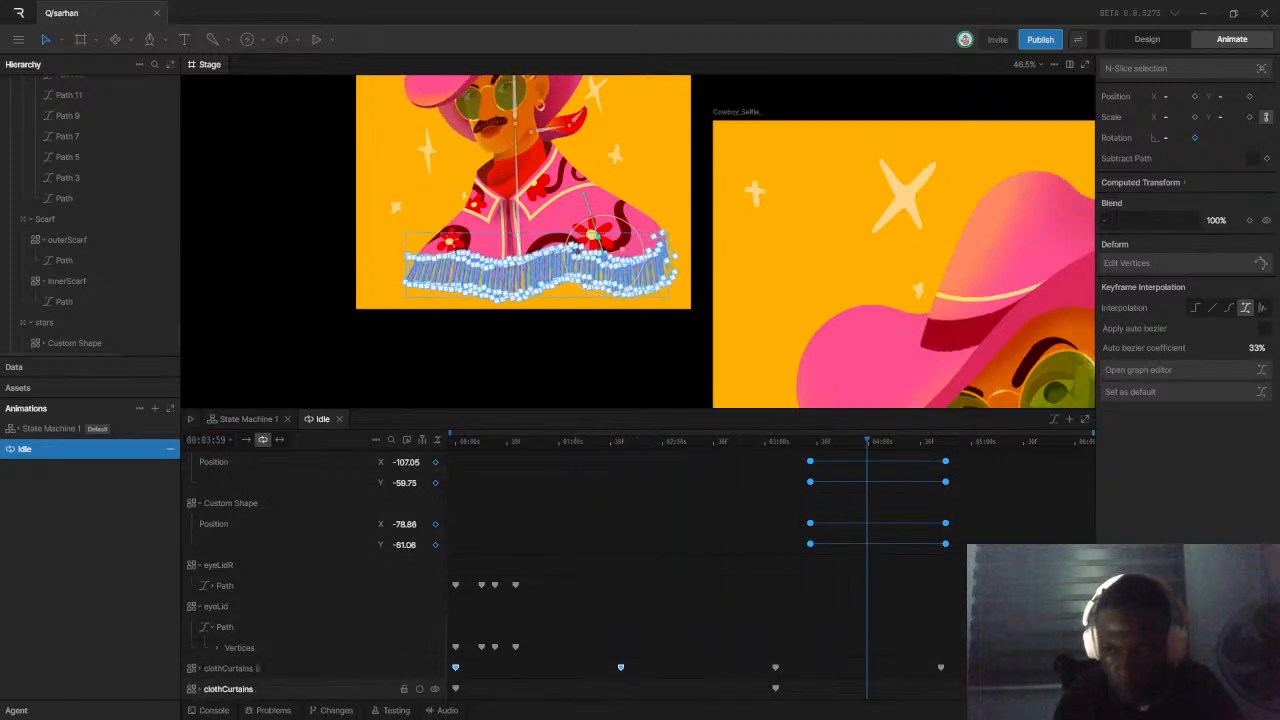
Compress the clothCurtains keyframes so the middle one sits near 1:36 and the last one near 3:06
{"action": "left_click_drag", "start_coordinate": [968, 683], "coordinate": [448, 702]}
{"action": "mouse_move", "coordinate": [775, 689]}
{"action": "left_mouse_down"}
{"action": "mouse_move", "coordinate": [752, 690]}
{"action": "mouse_move", "coordinate": [778, 693]}
{"action": "left_mouse_up"}
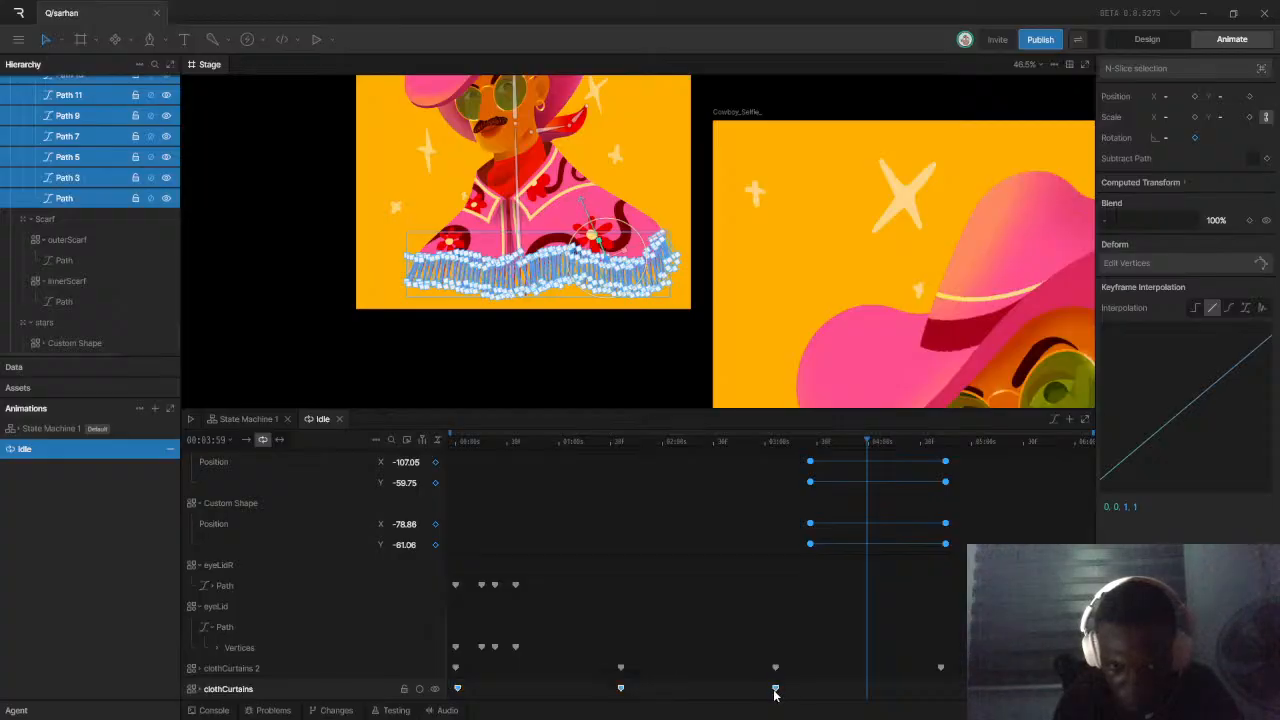
{"action": "left_click", "coordinate": [782, 692]}
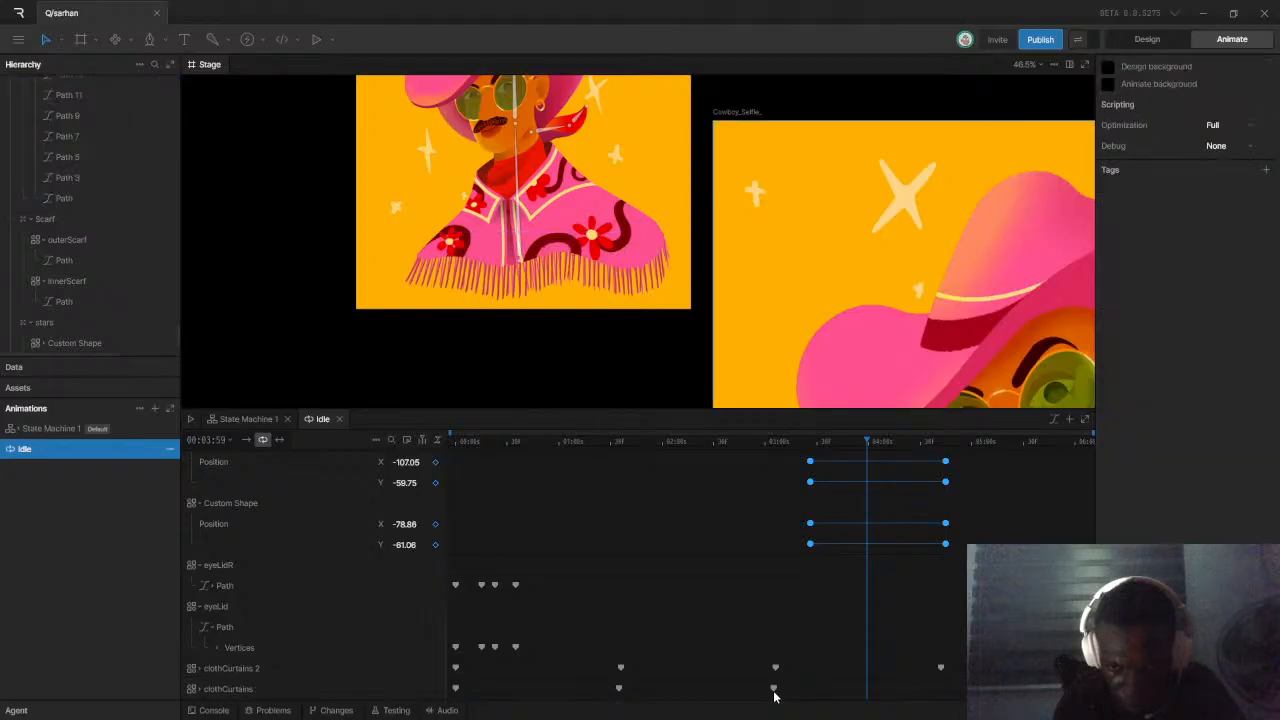
Align the middle and last clothCurtains keyframes with those of clothCurtains 2 and paste a copy of all three starting at 3:06
{"action": "left_click", "coordinate": [617, 689]}
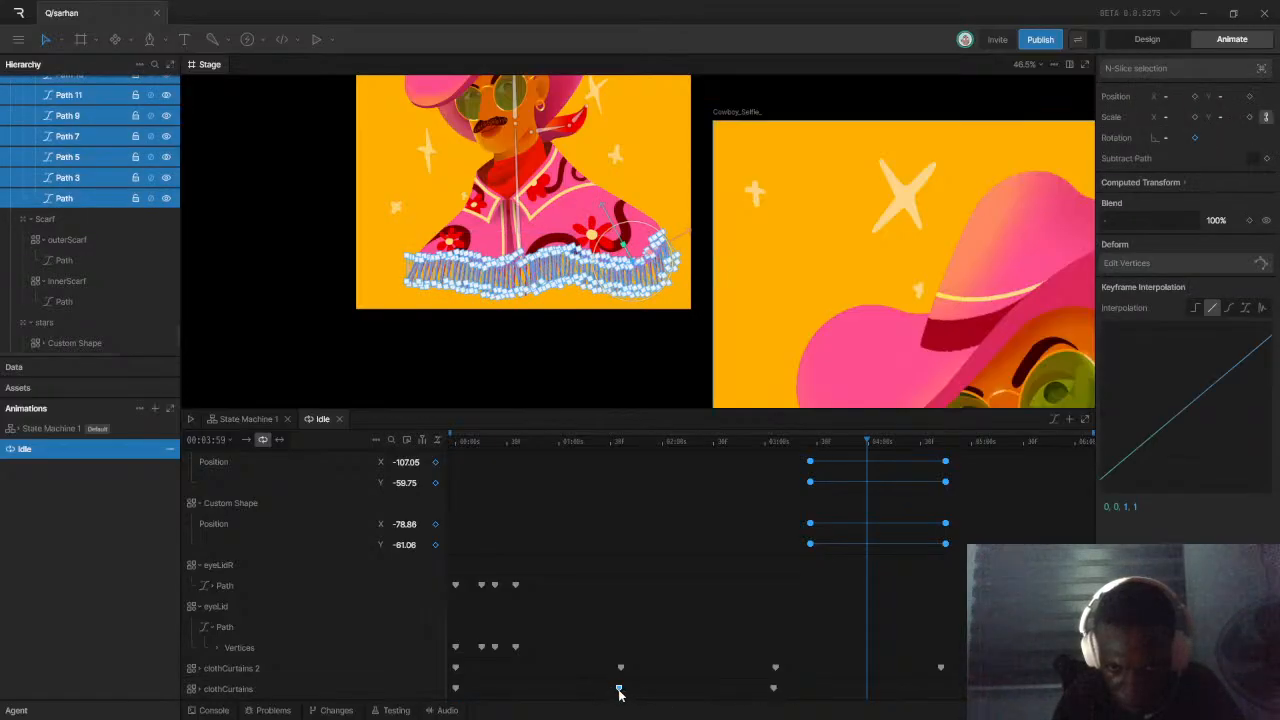
{"action": "left_click", "coordinate": [775, 689]}
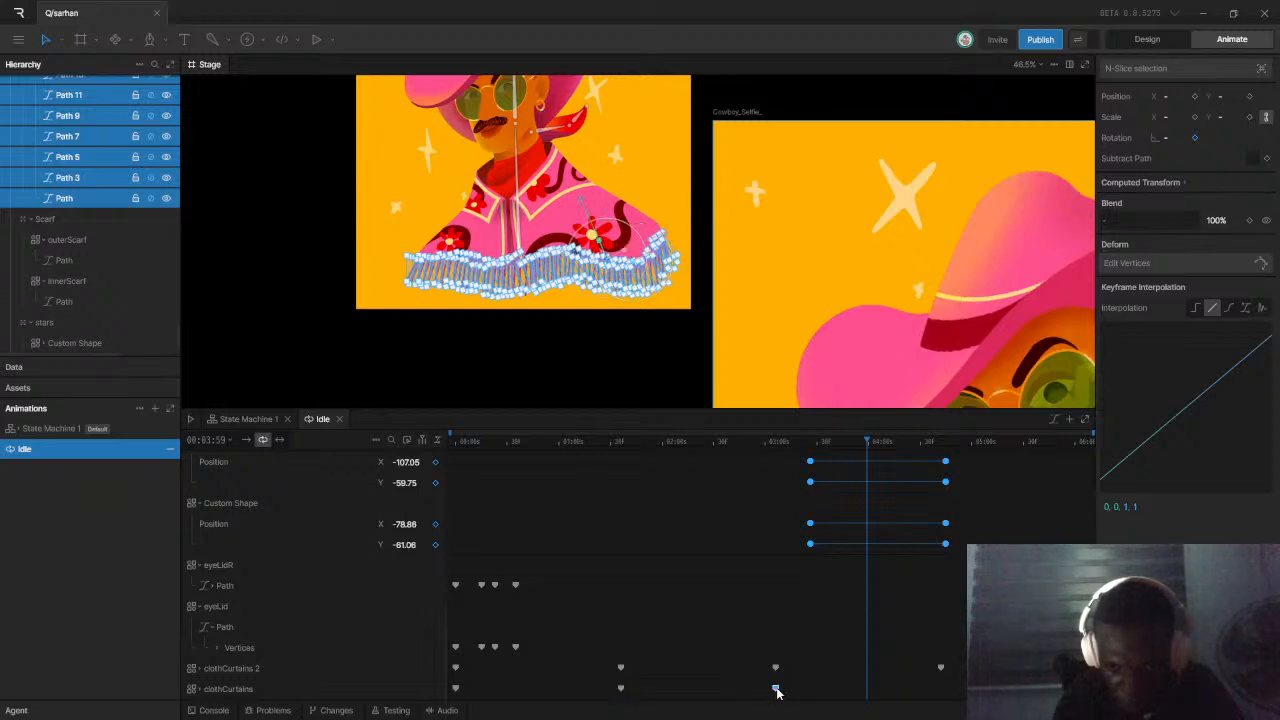
{"action": "left_click_drag", "start_coordinate": [778, 680], "coordinate": [450, 700]}
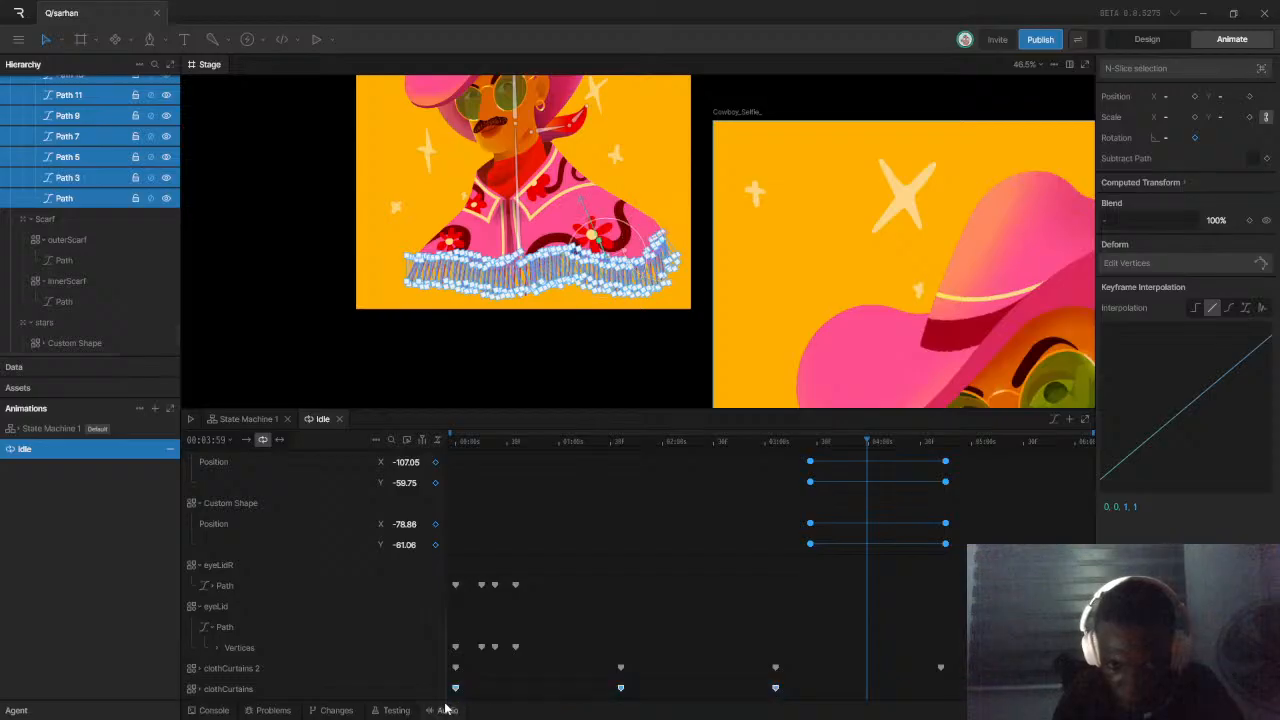
{"action": "left_click_drag", "start_coordinate": [797, 444], "coordinate": [775, 449]}
{"action": "key", "text": "ctrl+v"}
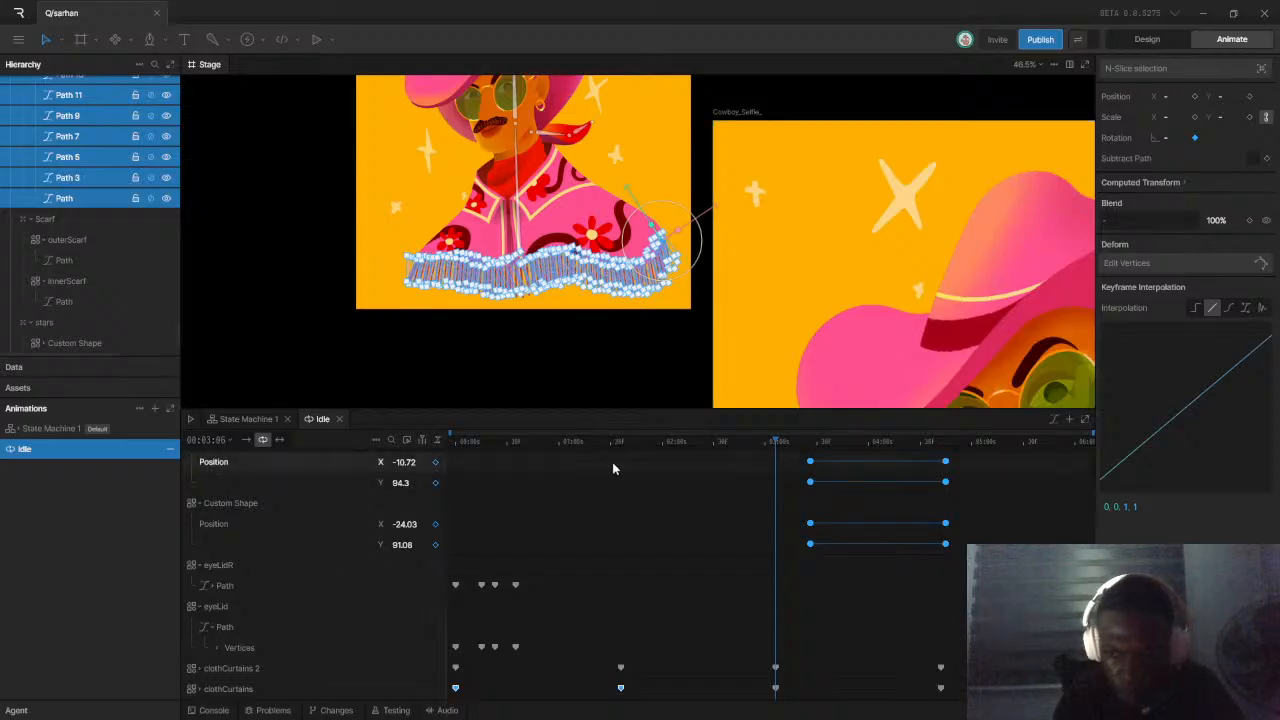
Preview the Idle and inspect the expanded clothCurtains path keyframes with the playhead at about 1:35
{"action": "key", "text": "space"}
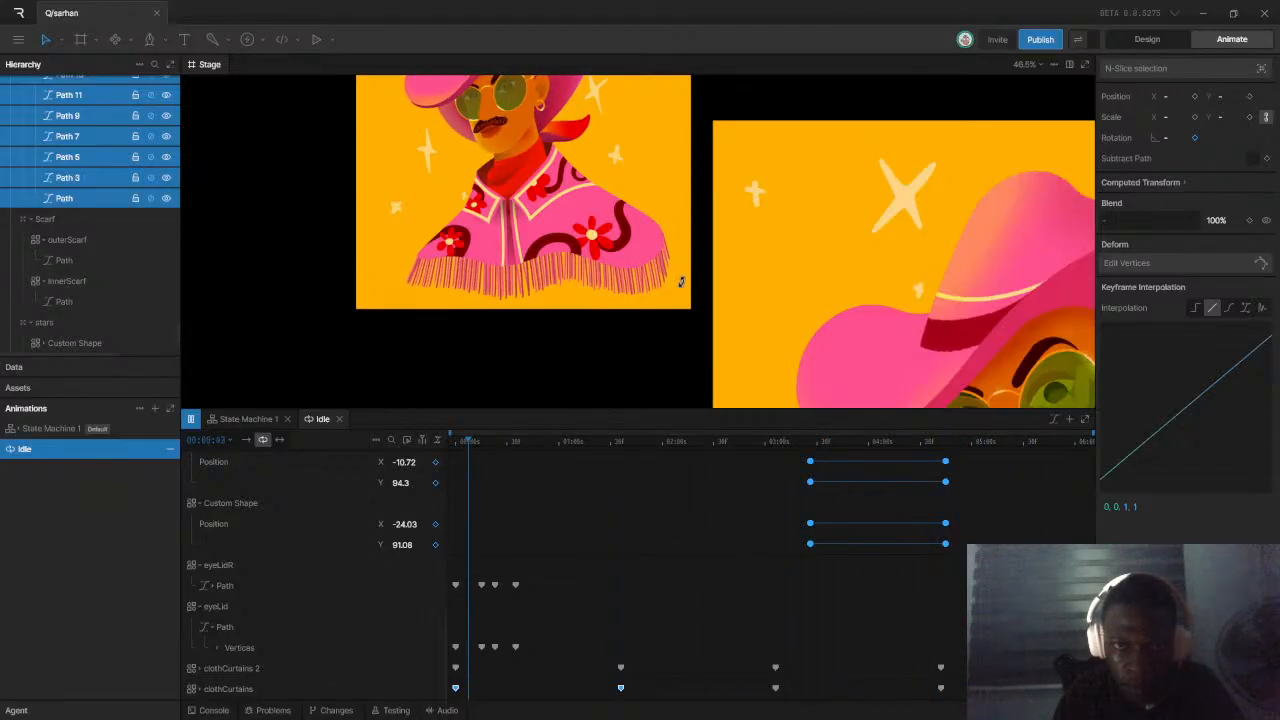
{"action": "scroll", "coordinate": [655, 268], "scroll_direction": "up", "scroll_amount": 1}
{"action": "scroll", "coordinate": [656, 283], "scroll_direction": "down", "scroll_amount": 2}
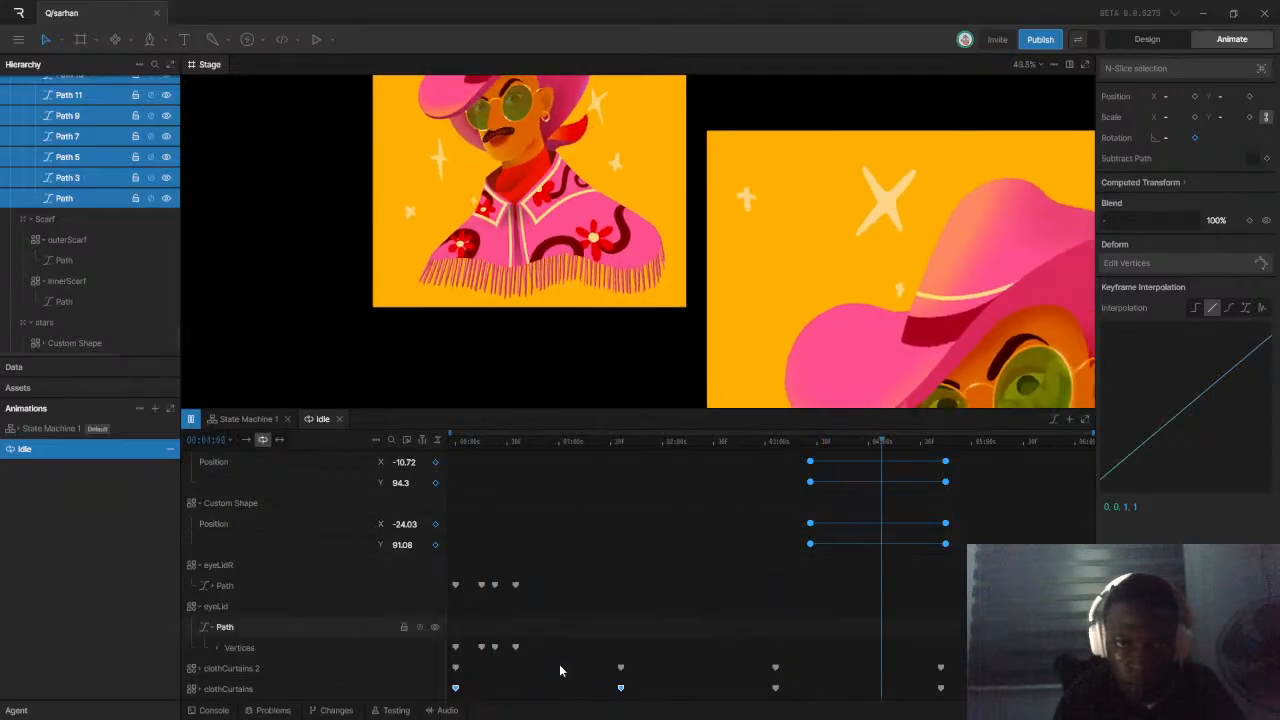
{"action": "left_click", "coordinate": [205, 691]}
{"action": "left_click", "coordinate": [199, 690]}
{"action": "scroll", "coordinate": [291, 590], "scroll_direction": "down", "scroll_amount": 3}
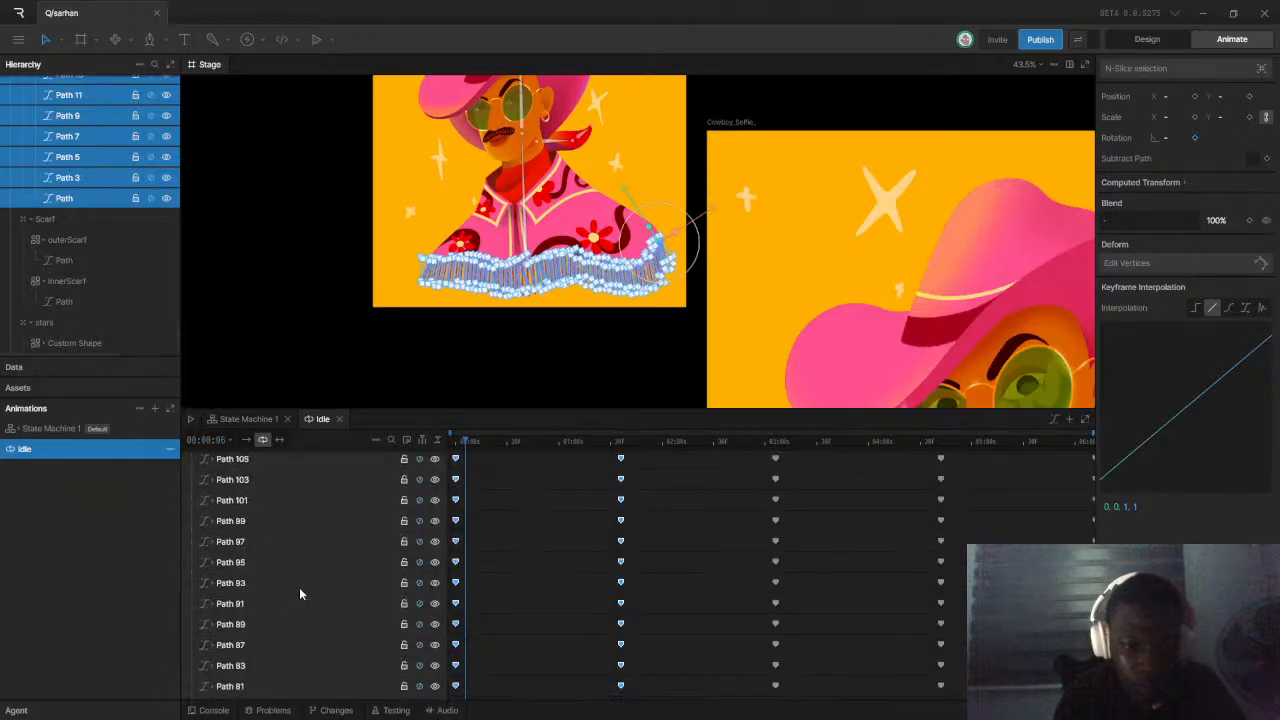
{"action": "scroll", "coordinate": [517, 600], "scroll_direction": "up", "scroll_amount": 4}
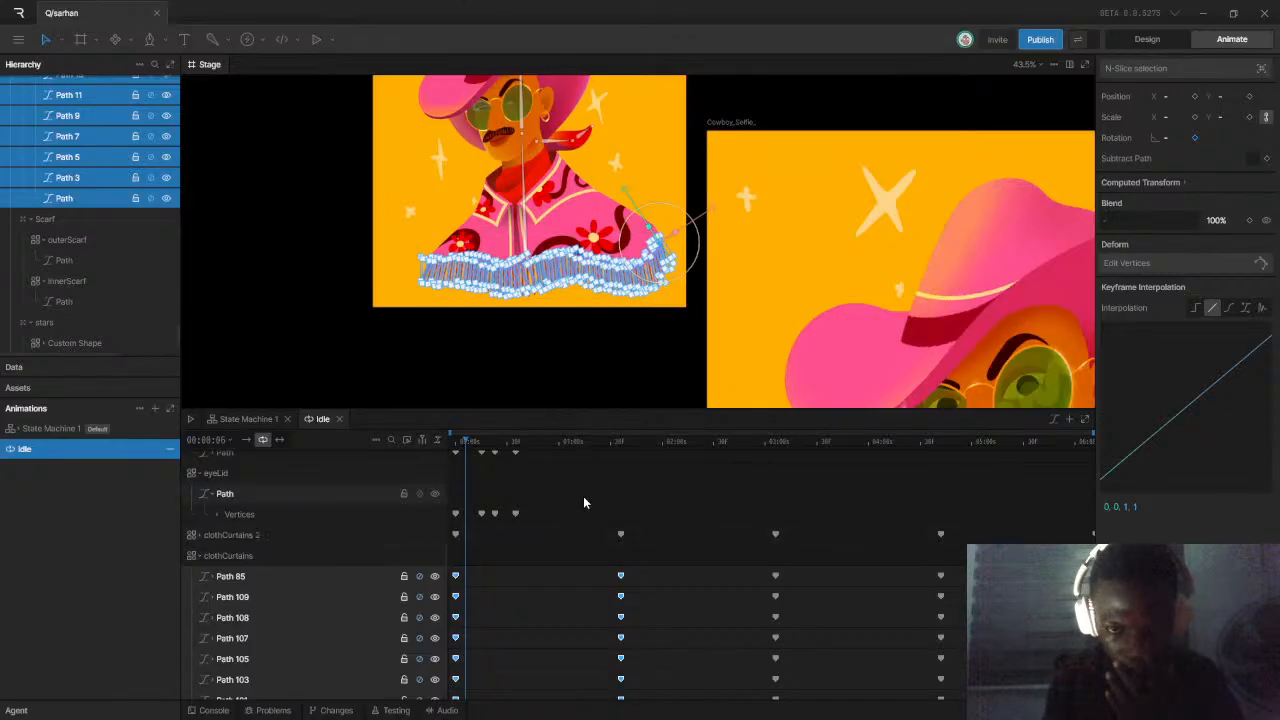
{"action": "left_click", "coordinate": [620, 444]}
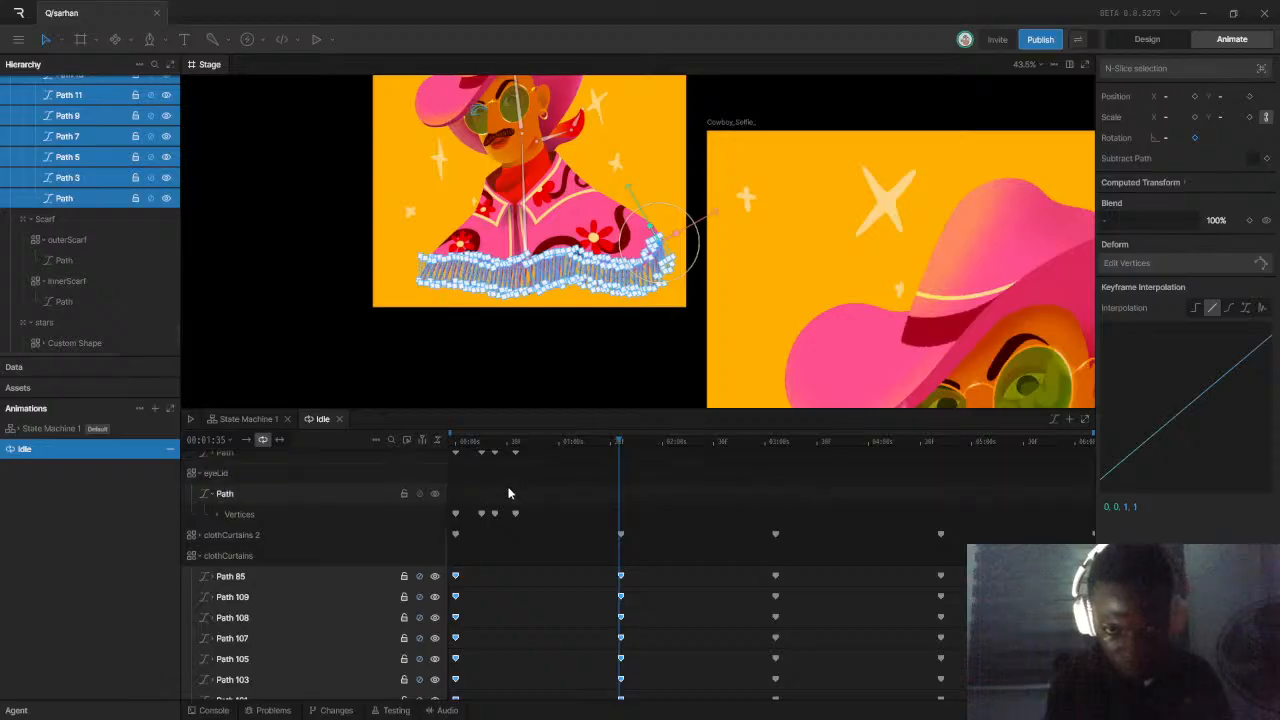
Set the Idle animation's duration to 00:09:00 and extend the visible timeline range to its full length
{"action": "scroll", "coordinate": [510, 490], "scroll_direction": "down", "scroll_amount": 10}
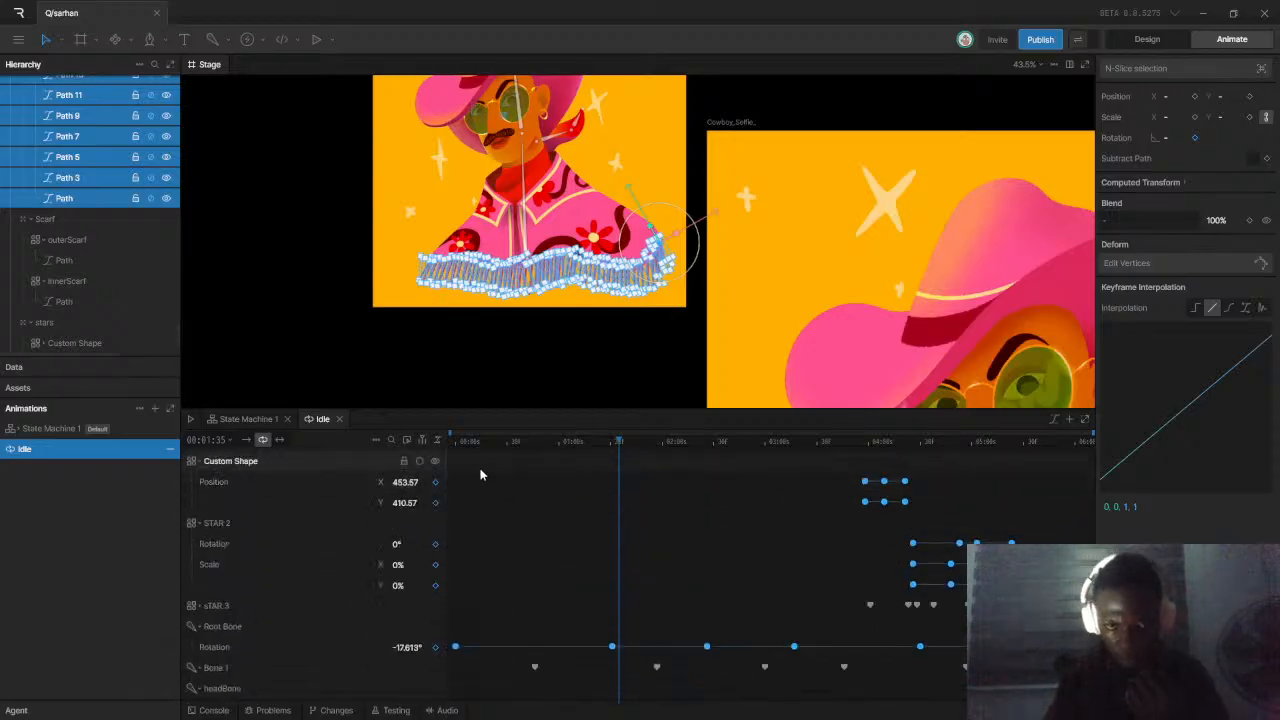
{"action": "left_click", "coordinate": [221, 447]}
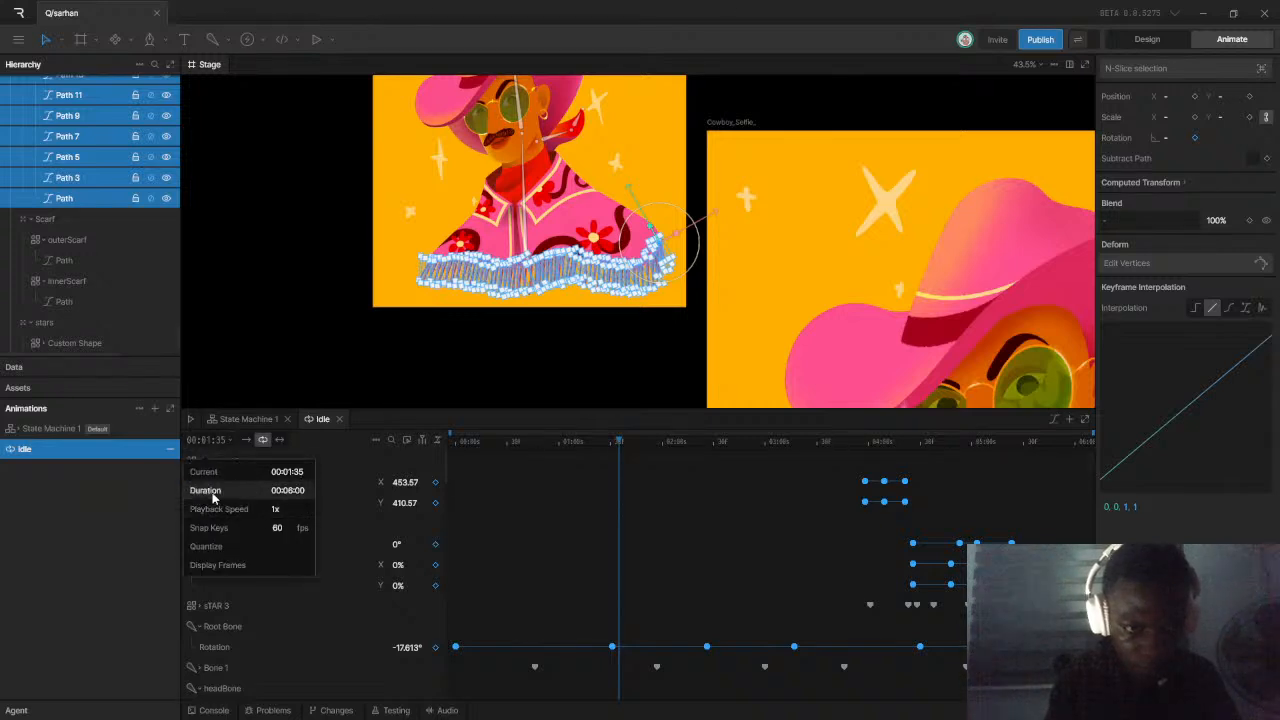
{"action": "left_click", "coordinate": [290, 489]}
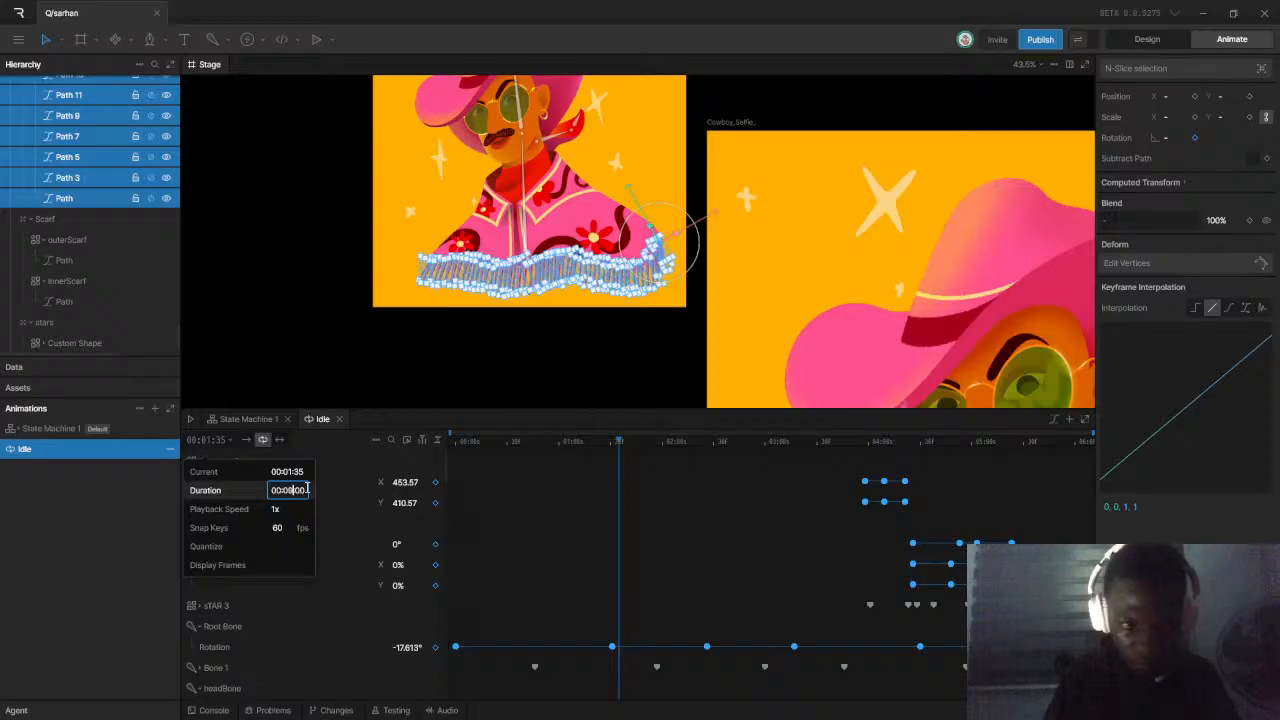
{"action": "key", "text": "Return"}
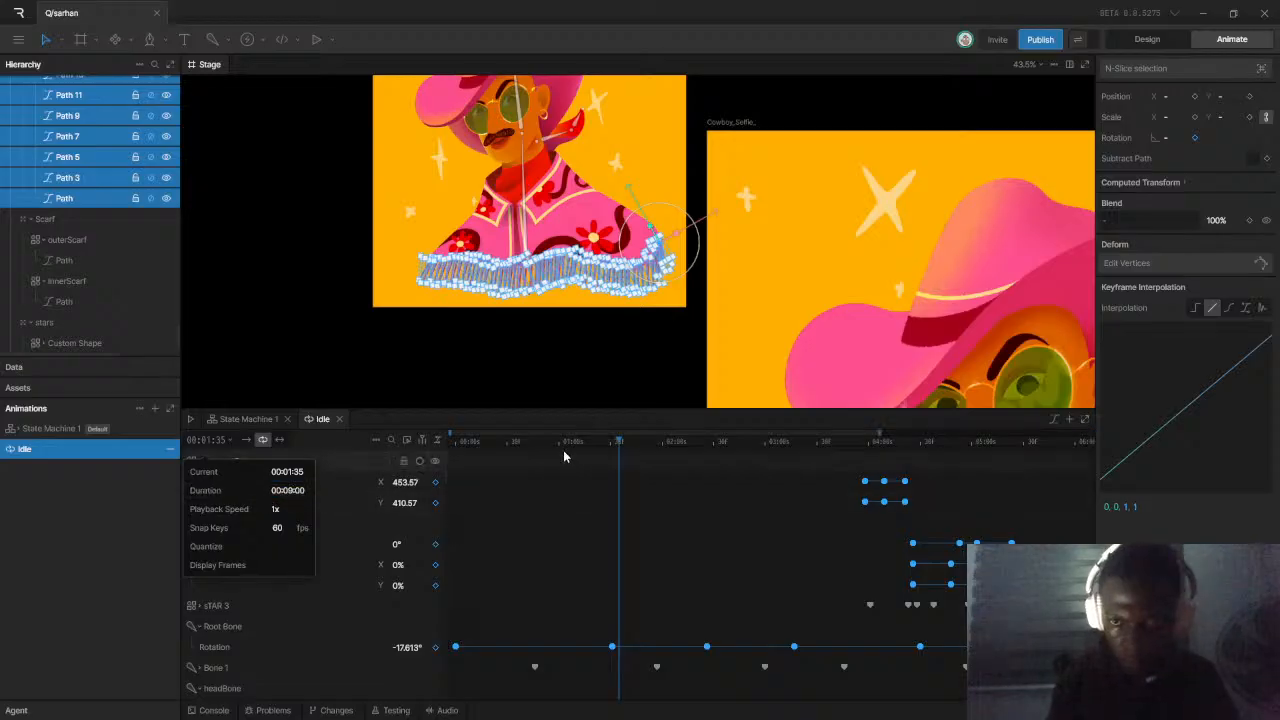
{"action": "left_click_drag", "start_coordinate": [881, 430], "coordinate": [1145, 420]}
Look through the Idle keyframe tracks from the stars down to the individual clothCurtains paths
{"action": "scroll", "coordinate": [603, 534], "scroll_direction": "down", "scroll_amount": 15}
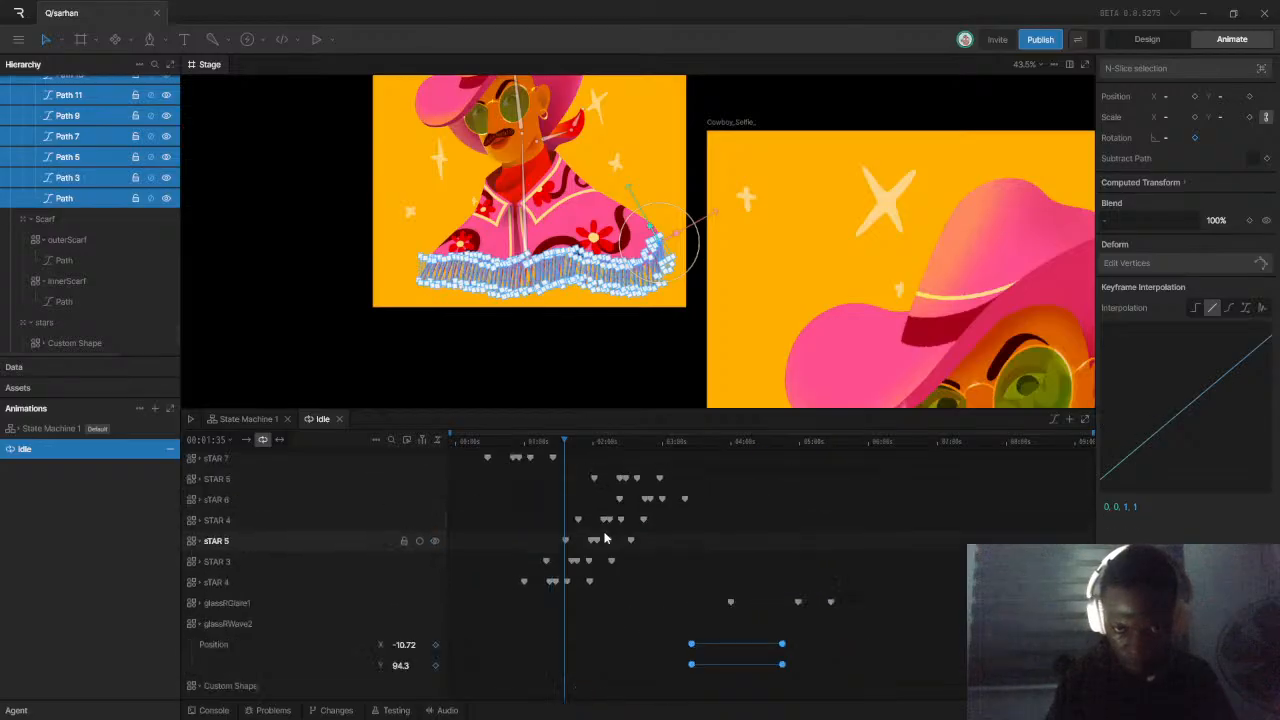
{"action": "scroll", "coordinate": [536, 528], "scroll_direction": "down", "scroll_amount": 12}
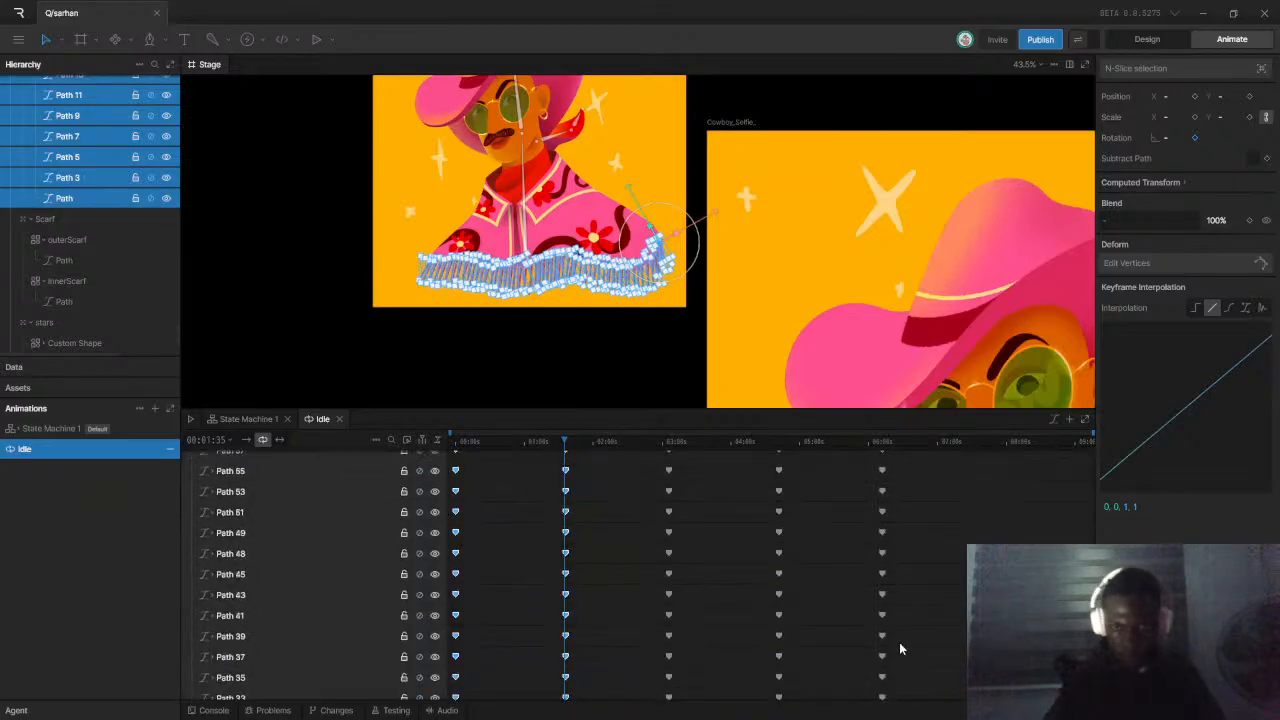
{"action": "scroll", "coordinate": [751, 605], "scroll_direction": "up", "scroll_amount": 15}
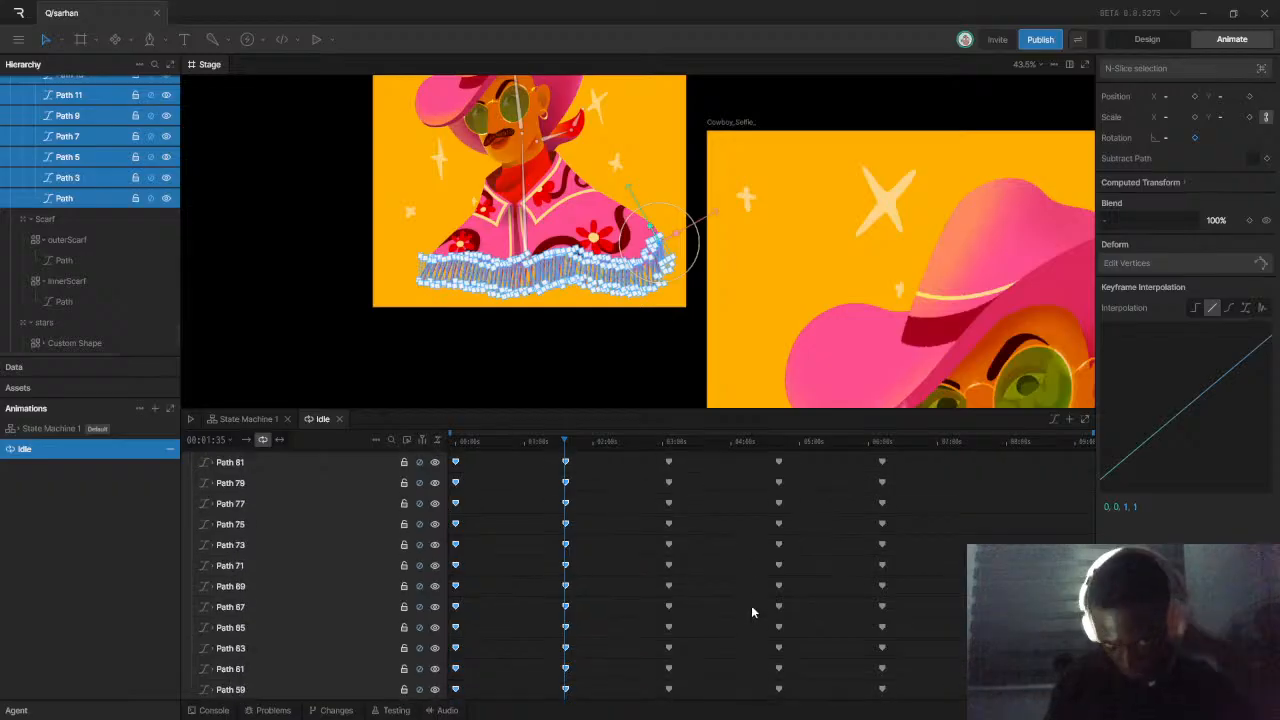
{"action": "scroll", "coordinate": [493, 567], "scroll_direction": "down", "scroll_amount": 8}
{"action": "scroll", "coordinate": [477, 569], "scroll_direction": "up", "scroll_amount": 7}
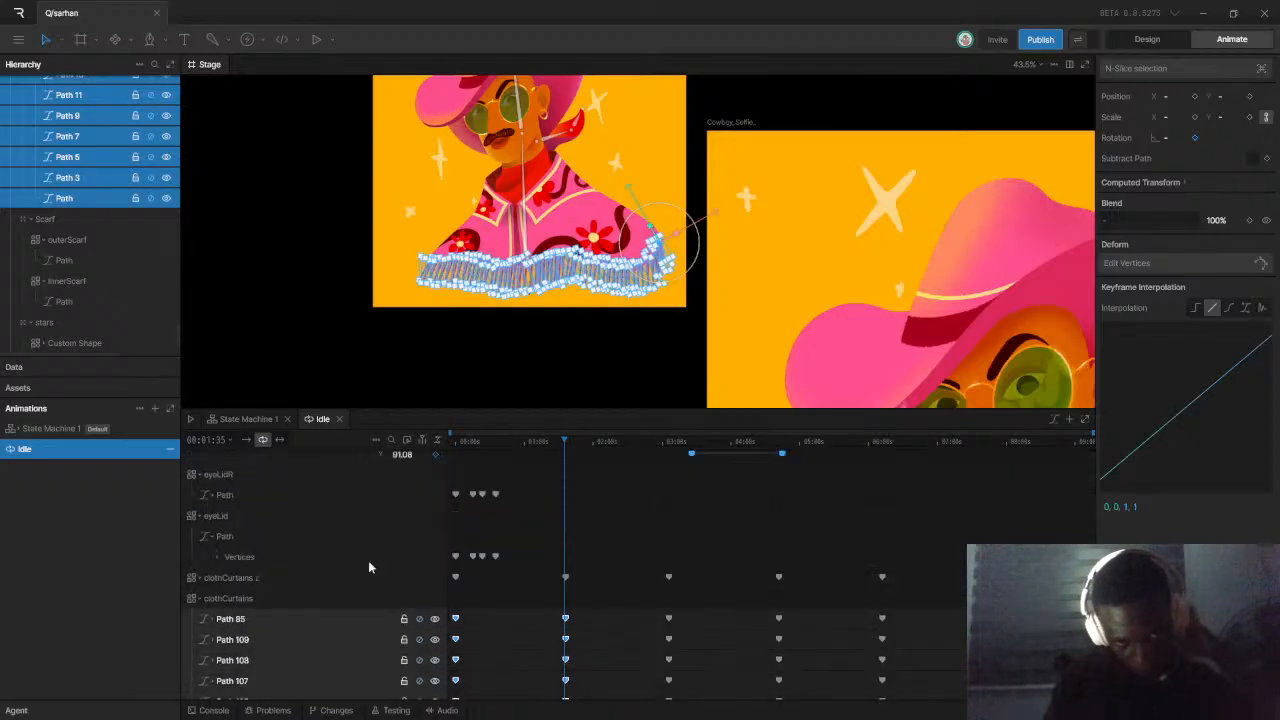
Collapse the clothCurtains group and move all keyframes of the Idle animation so the first ones sit near 2:27
{"action": "left_click", "coordinate": [199, 600]}
{"action": "scroll", "coordinate": [918, 508], "scroll_direction": "up", "scroll_amount": 3}
{"action": "scroll", "coordinate": [918, 508], "scroll_direction": "up", "scroll_amount": 4}
{"action": "left_click_drag", "start_coordinate": [1019, 452], "coordinate": [625, 682]}
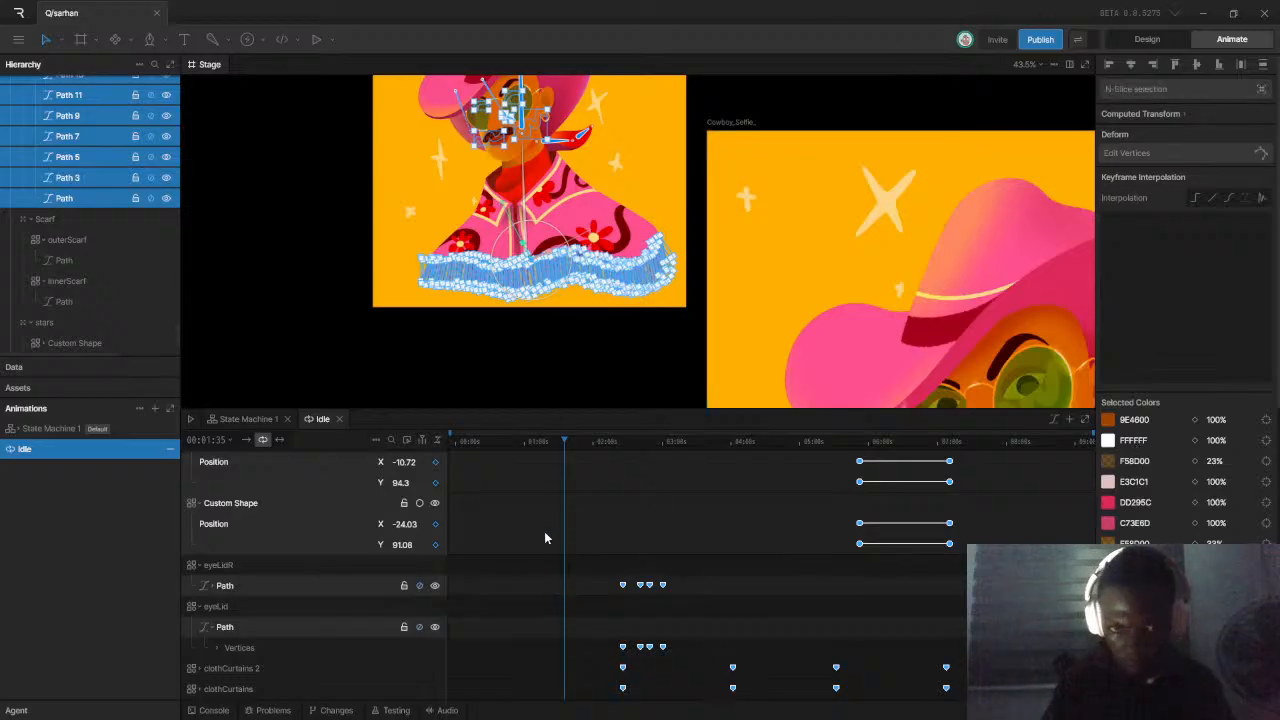
Nudge the selected keyframes so the earliest eyelid and curtain keys start at about 2:30
{"action": "left_click_drag", "start_coordinate": [619, 446], "coordinate": [624, 457]}
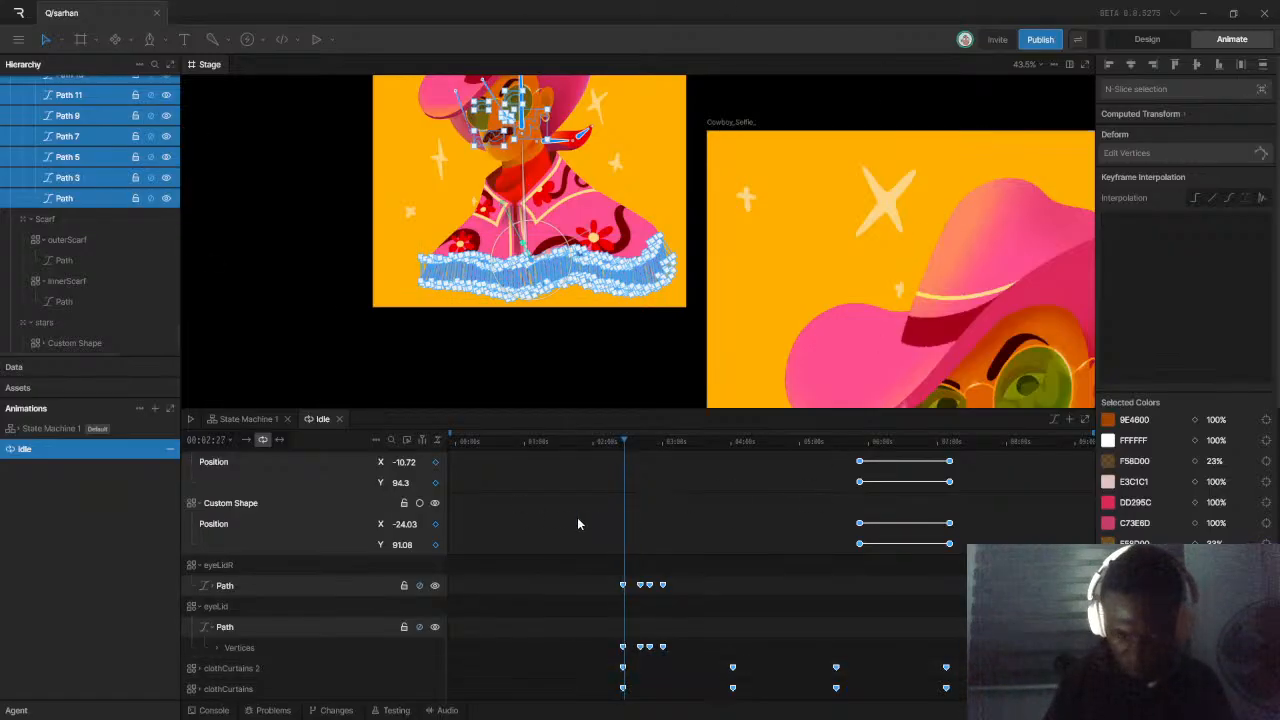
{"action": "scroll", "coordinate": [577, 523], "scroll_direction": "up", "scroll_amount": 3}
{"action": "scroll", "coordinate": [577, 523], "scroll_direction": "up", "scroll_amount": 2}
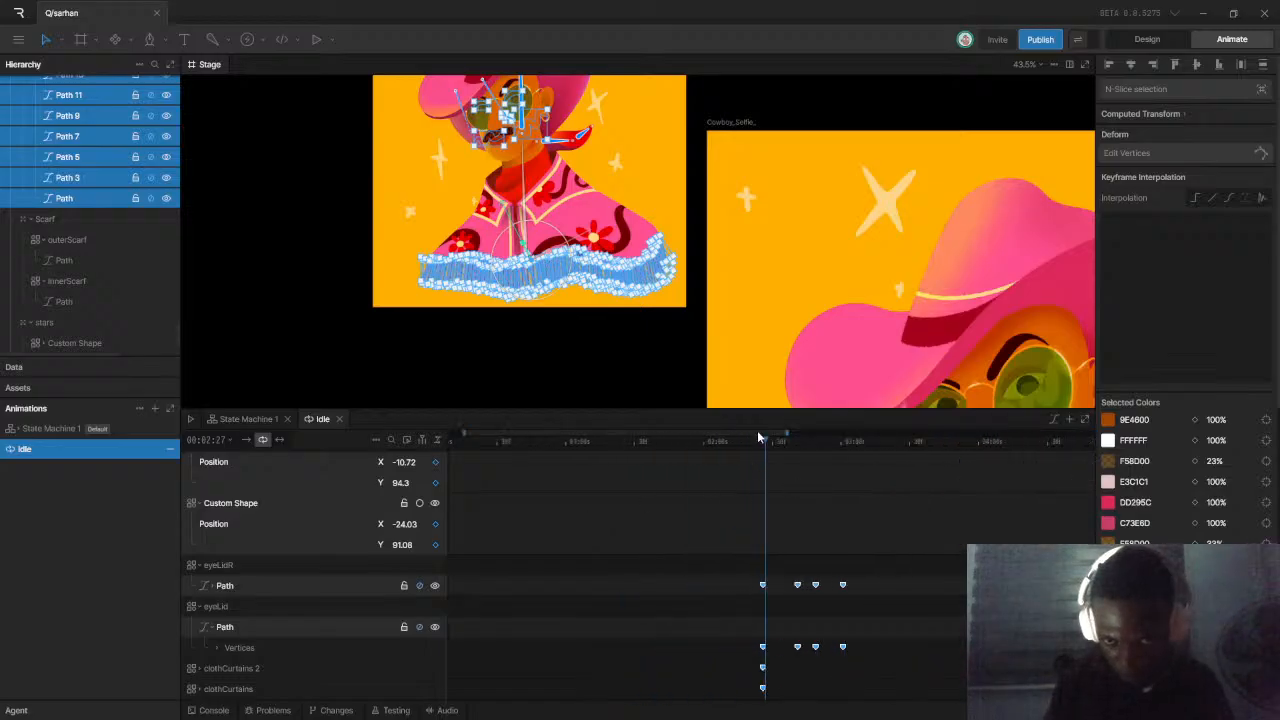
{"action": "left_click_drag", "start_coordinate": [774, 443], "coordinate": [760, 442]}
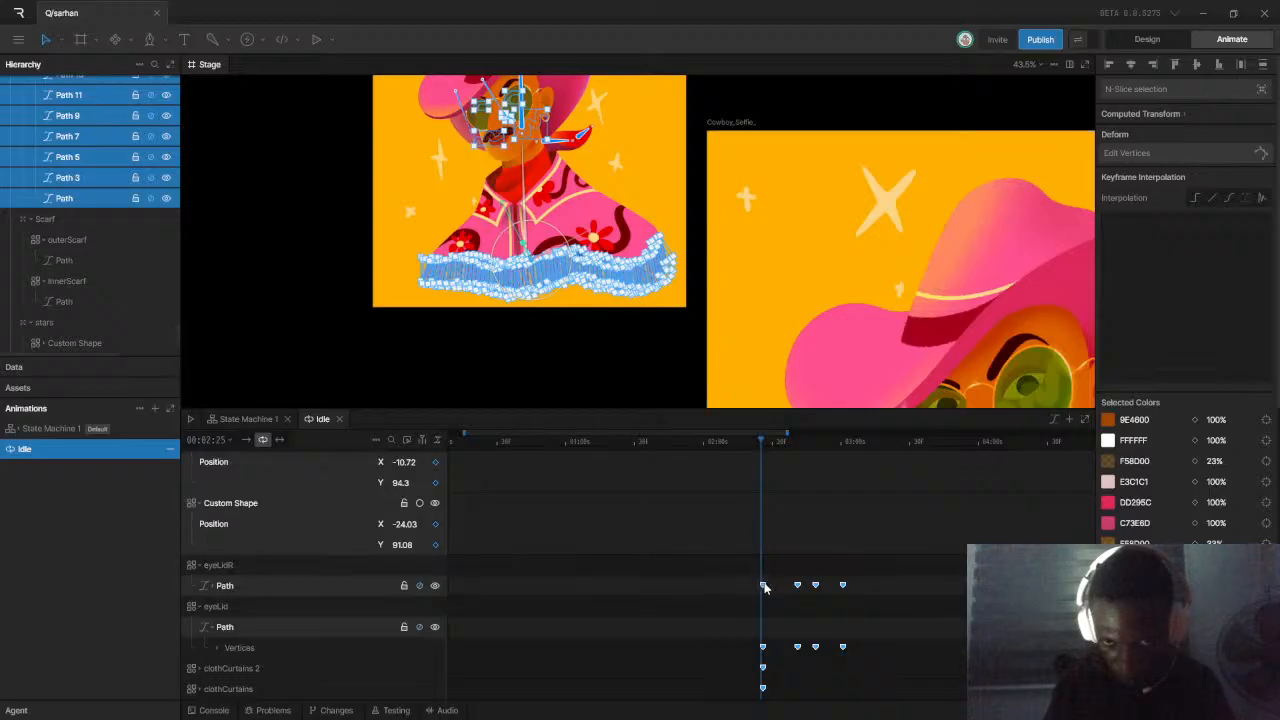
{"action": "left_click_drag", "start_coordinate": [766, 587], "coordinate": [778, 584]}
{"action": "left_click_drag", "start_coordinate": [768, 444], "coordinate": [774, 441]}
Set the start of the Idle animation's work area to 00:02:30
{"action": "left_click", "coordinate": [505, 510]}
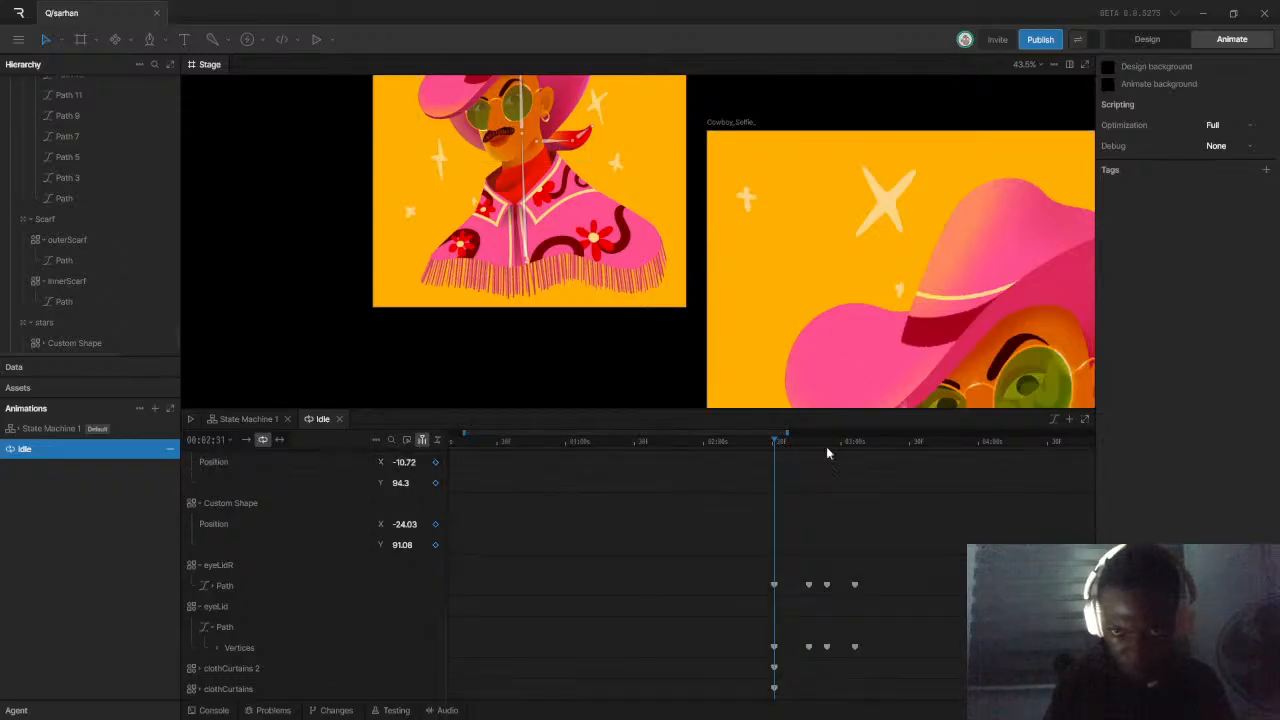
{"action": "left_click_drag", "start_coordinate": [776, 450], "coordinate": [1138, 410]}
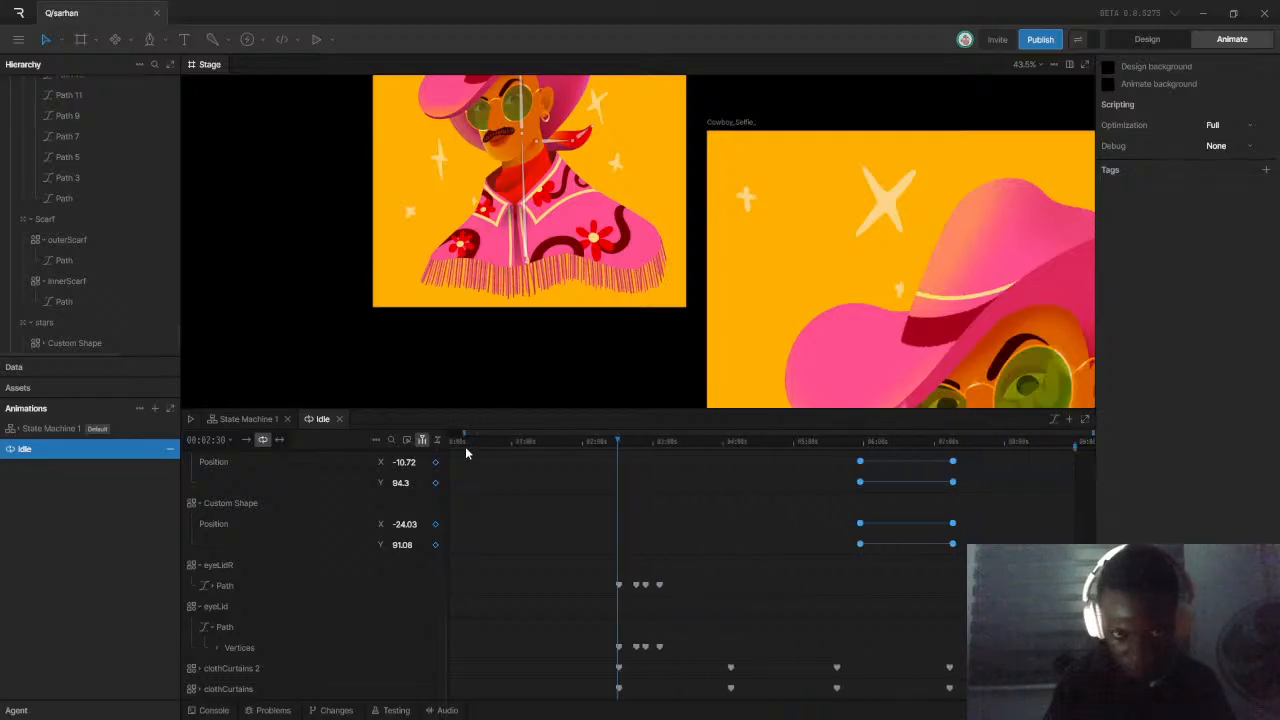
{"action": "left_click_drag", "start_coordinate": [464, 432], "coordinate": [397, 423]}
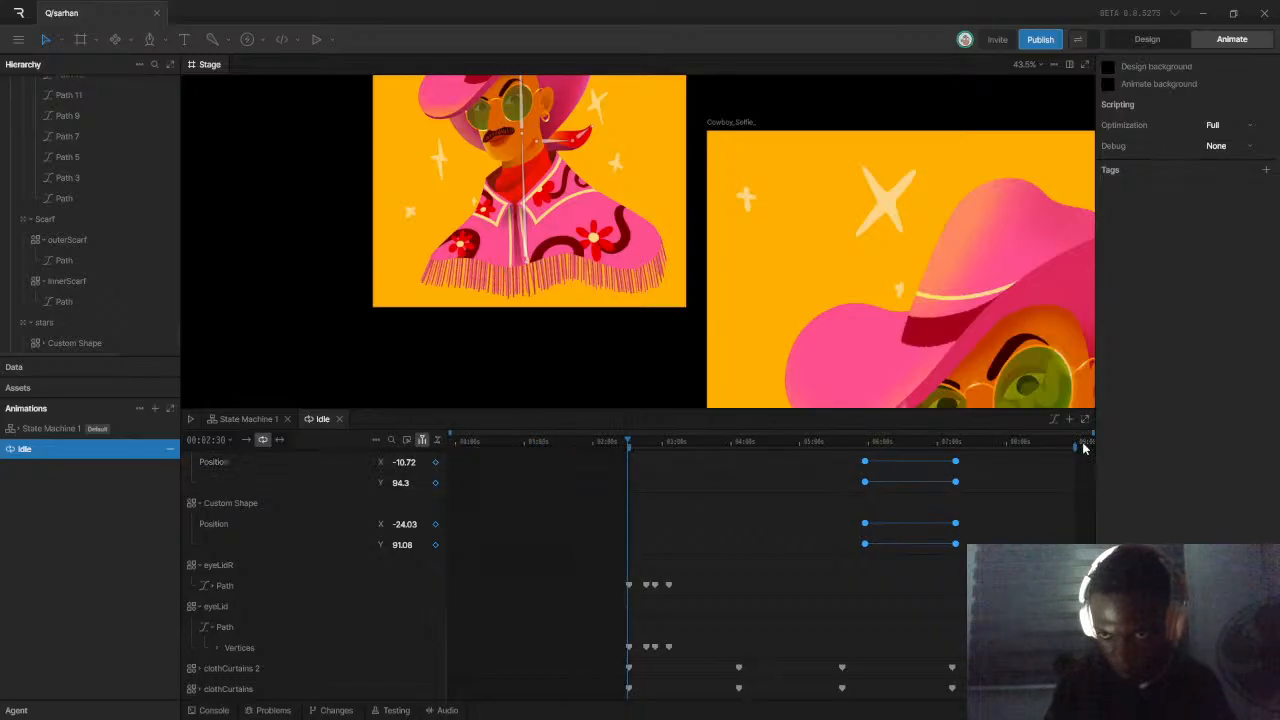
Set the Idle animation's duration to 12 seconds and preview the playback
{"action": "left_click", "coordinate": [210, 440]}
{"action": "left_click", "coordinate": [289, 490]}
{"action": "left_click", "coordinate": [291, 491]}
{"action": "type", "text": "12"}
{"action": "key", "text": "Return"}
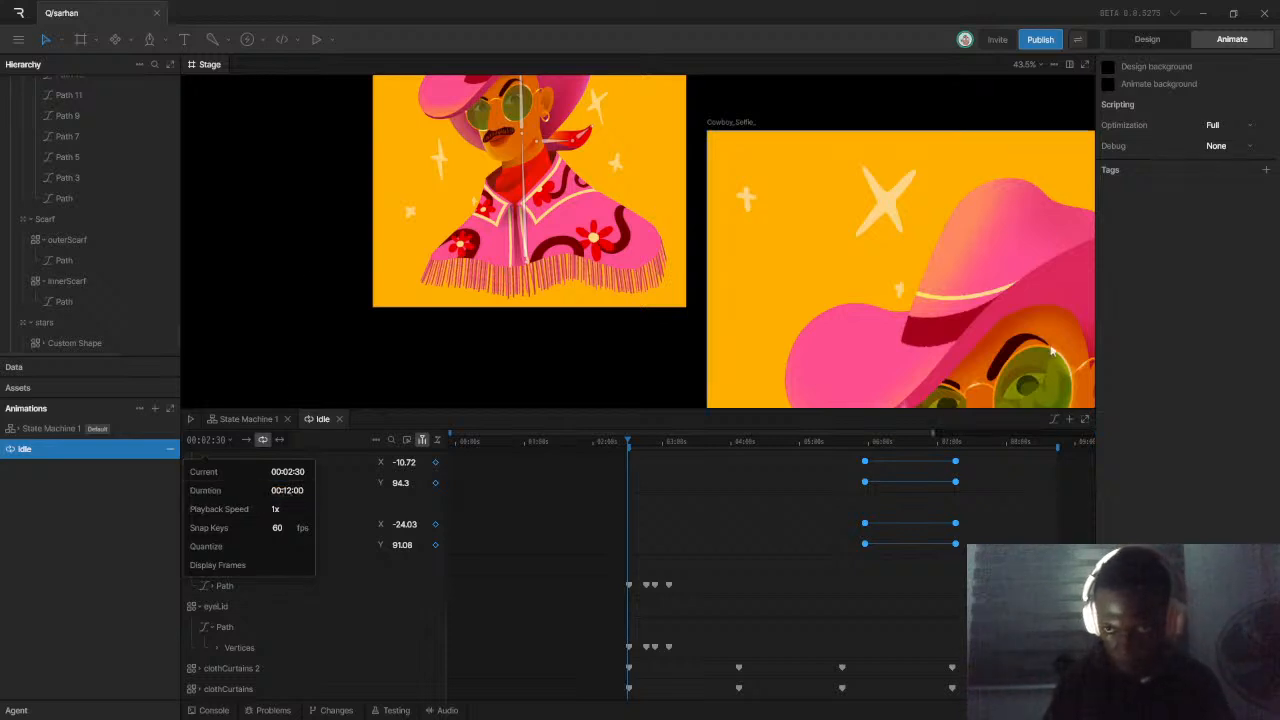
{"action": "left_click", "coordinate": [934, 433]}
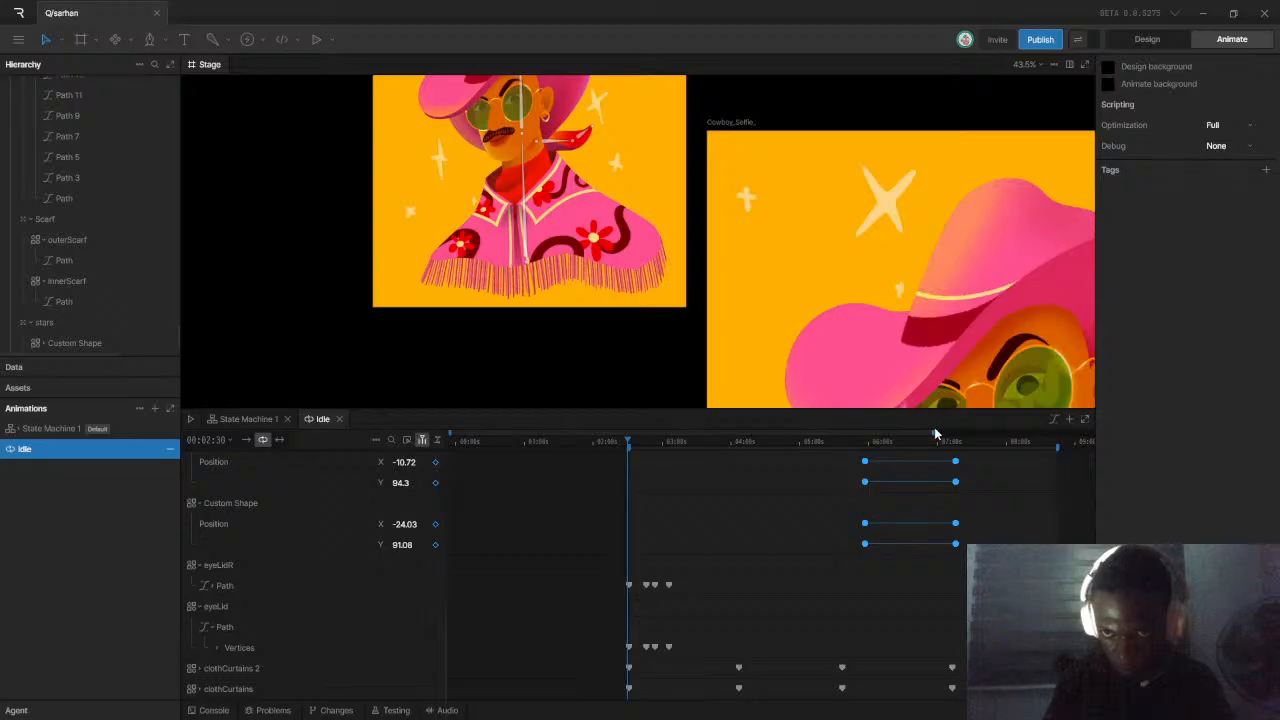
{"action": "left_click_drag", "start_coordinate": [934, 432], "coordinate": [1118, 431]}
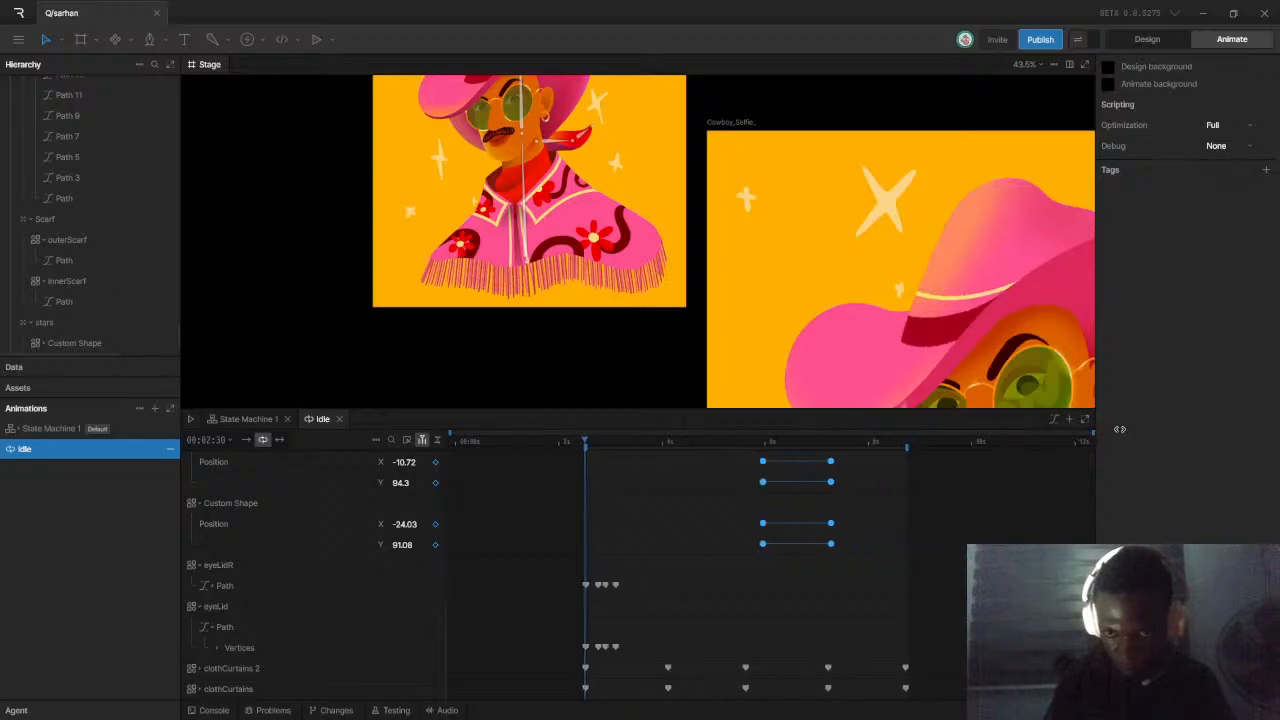
{"action": "key", "text": "space"}
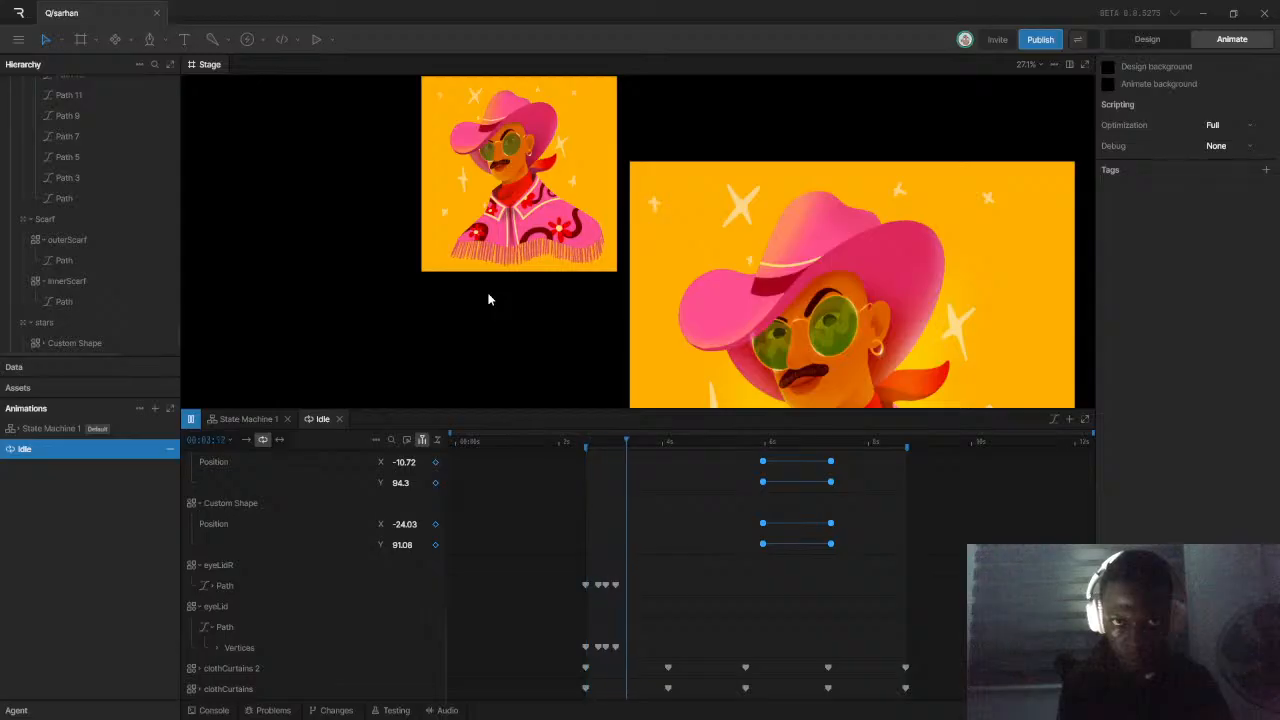
{"action": "key", "text": "space"}
Expand the clothCurtains 2 group and select all of Path 106's keyframes
{"action": "left_click", "coordinate": [199, 668]}
{"action": "scroll", "coordinate": [480, 580], "scroll_direction": "down", "scroll_amount": 3}
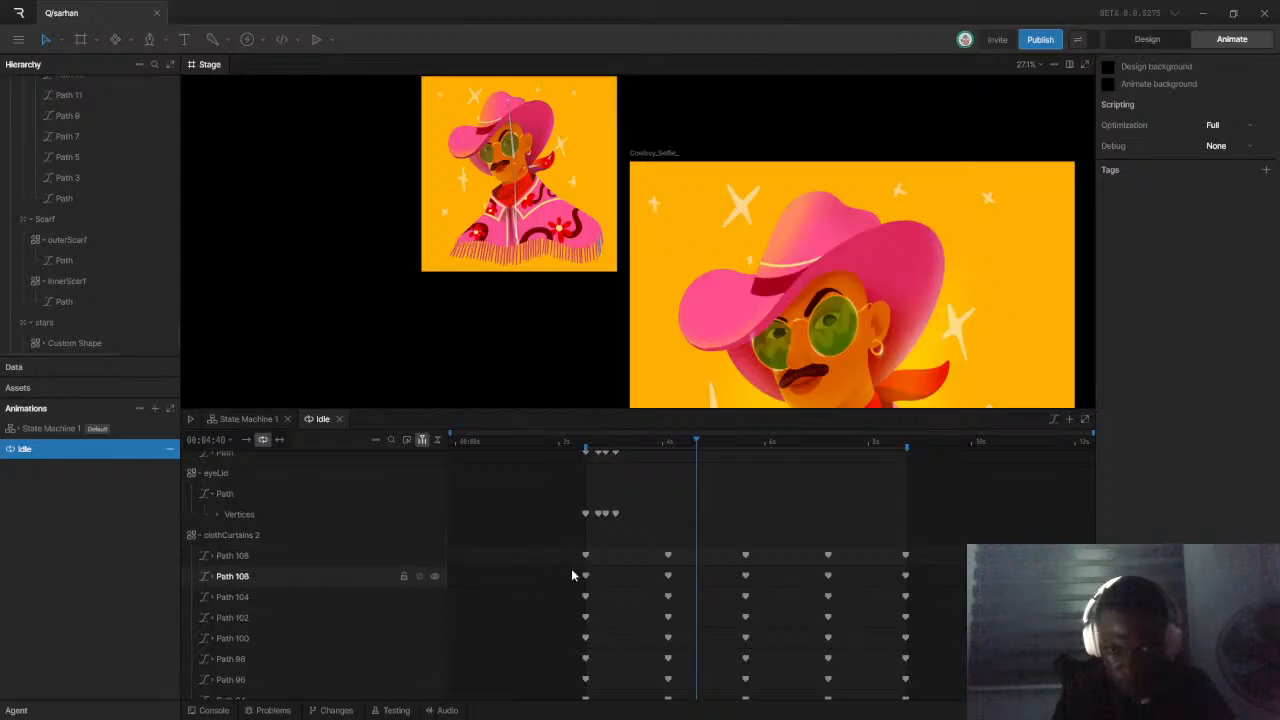
{"action": "left_click_drag", "start_coordinate": [582, 576], "coordinate": [924, 591]}
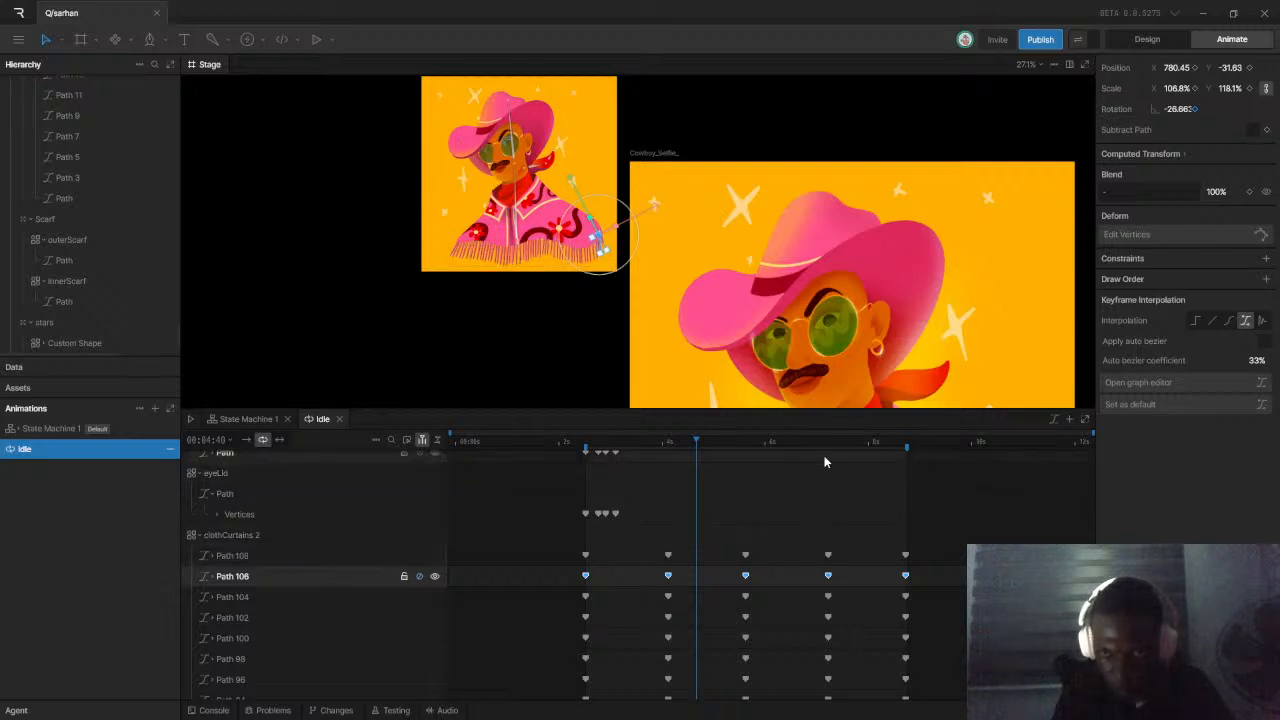
Set the Idle animation's duration to 20 seconds
{"action": "left_click", "coordinate": [220, 440]}
{"action": "left_click", "coordinate": [288, 490]}
{"action": "left_click", "coordinate": [289, 490]}
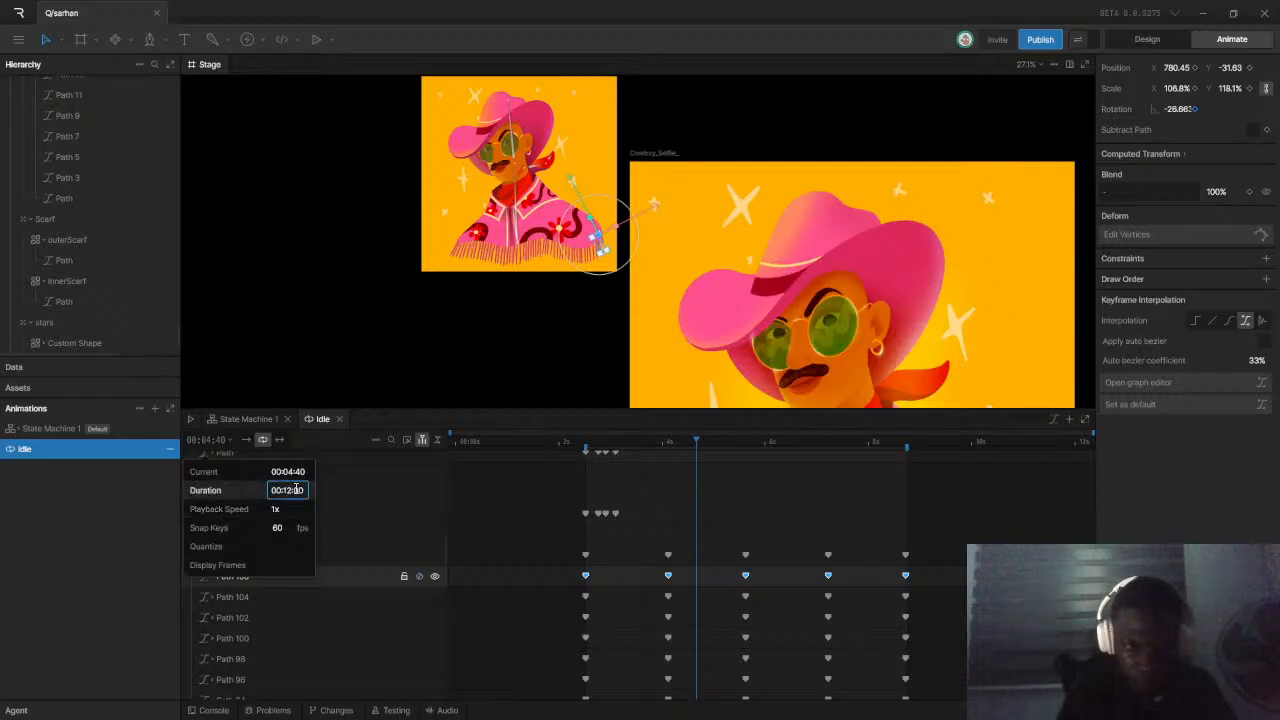
{"action": "type", "text": "20"}
{"action": "key", "text": "Return"}
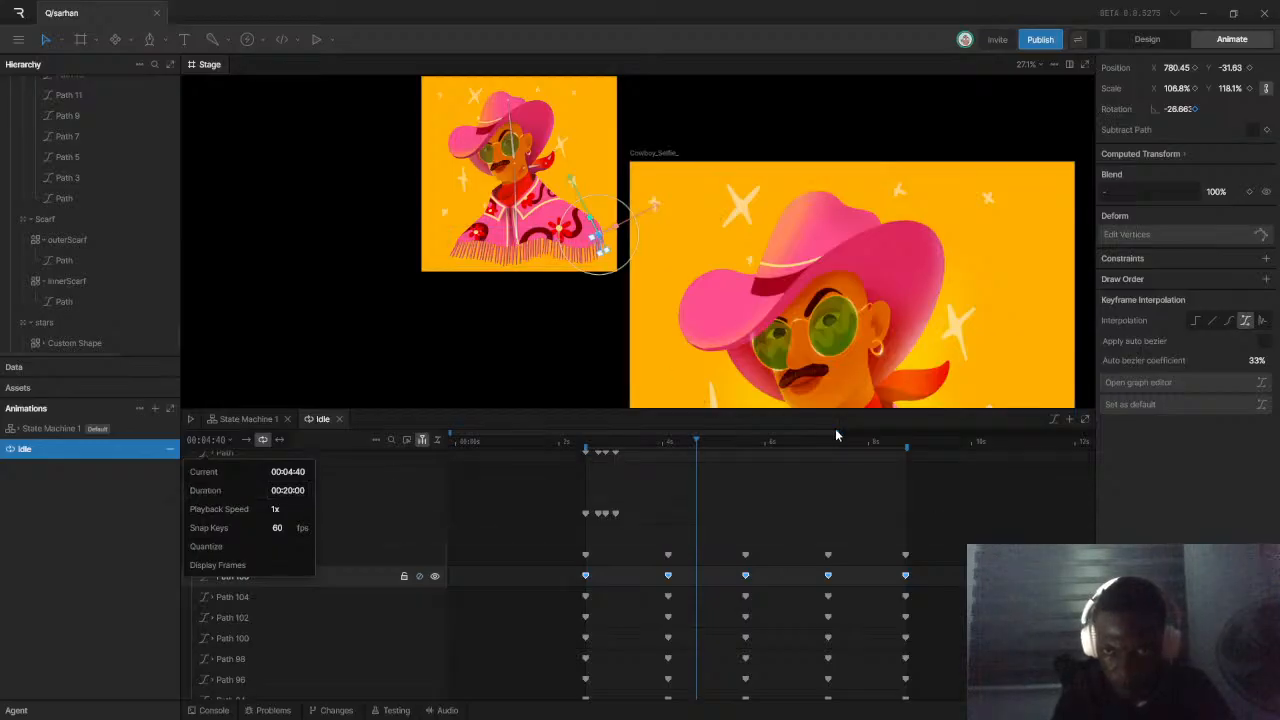
{"action": "left_click_drag", "start_coordinate": [838, 431], "coordinate": [1014, 434]}
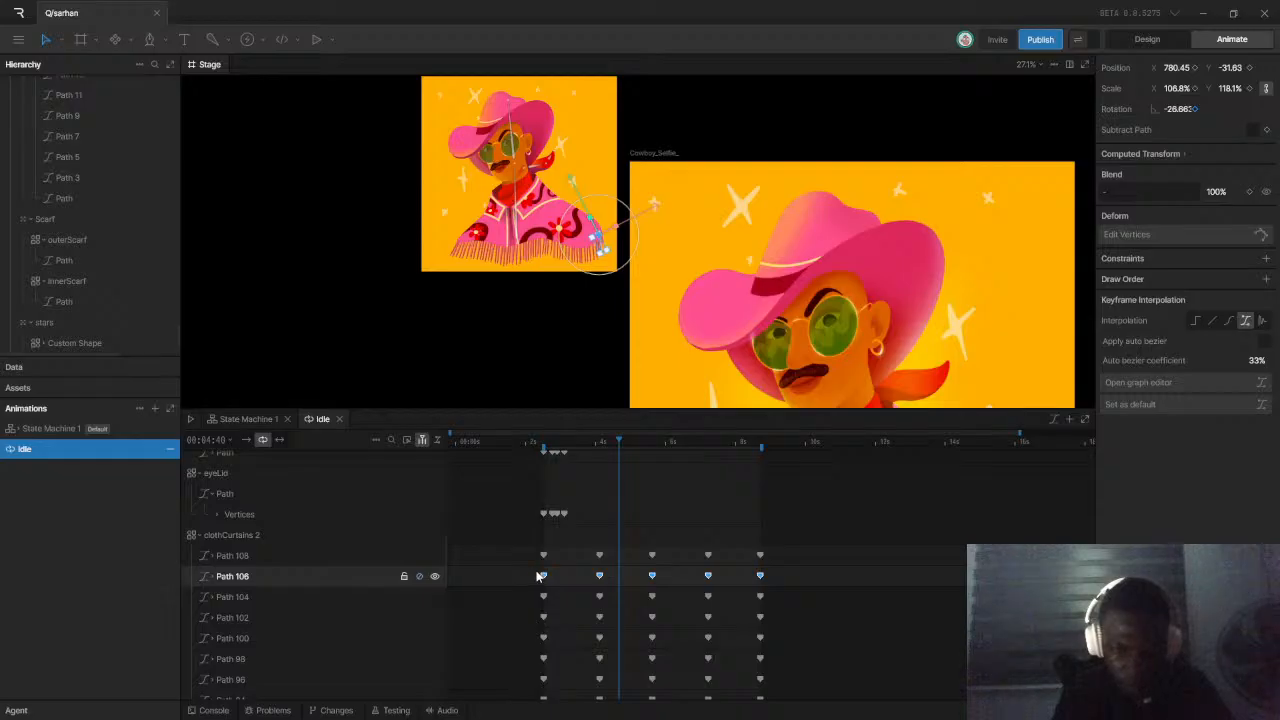
Duplicate Path 106's keyframes from the end of the work area and shift its whole row about one second earlier
{"action": "left_click", "coordinate": [760, 445]}
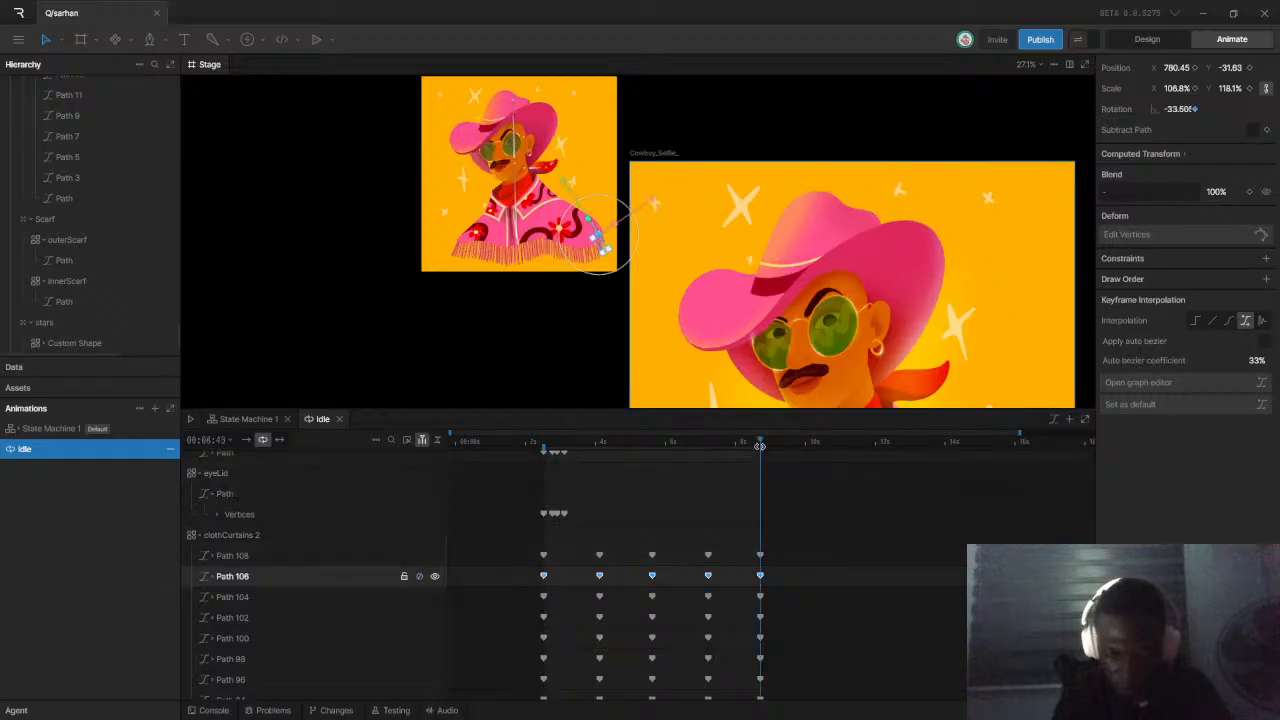
{"action": "key", "text": "ctrl+v"}
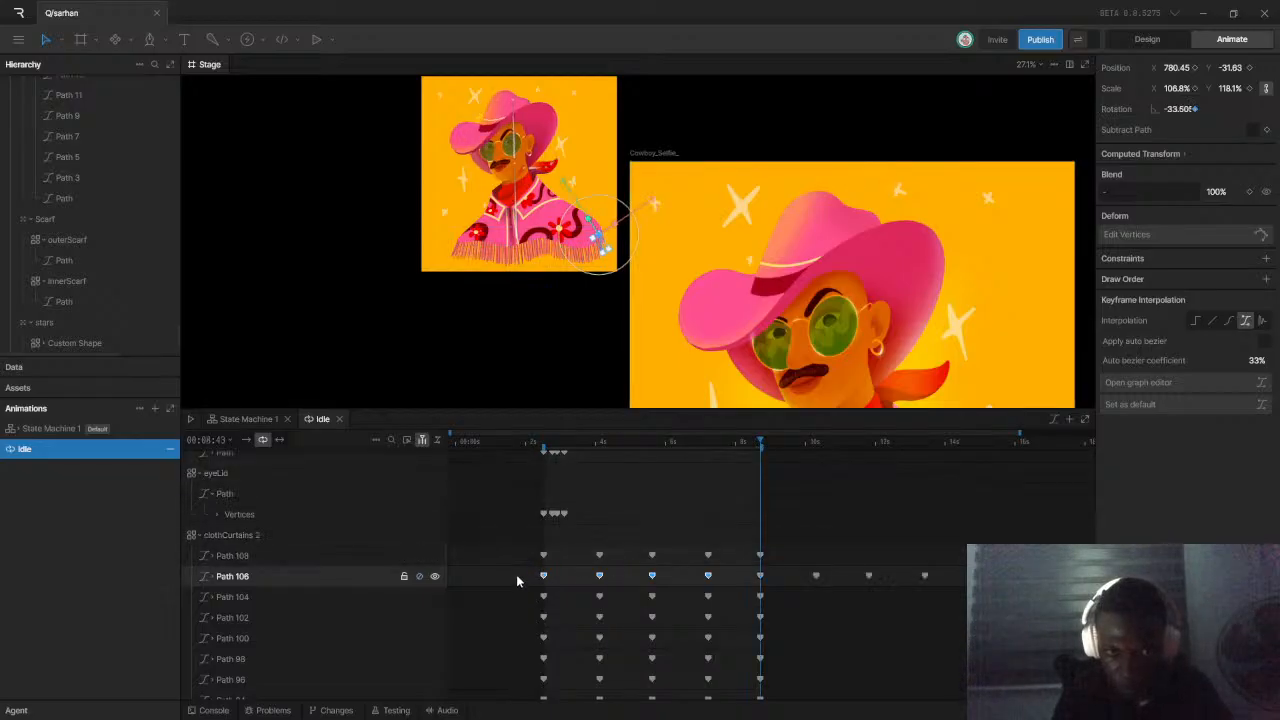
{"action": "left_click_drag", "start_coordinate": [519, 567], "coordinate": [938, 594]}
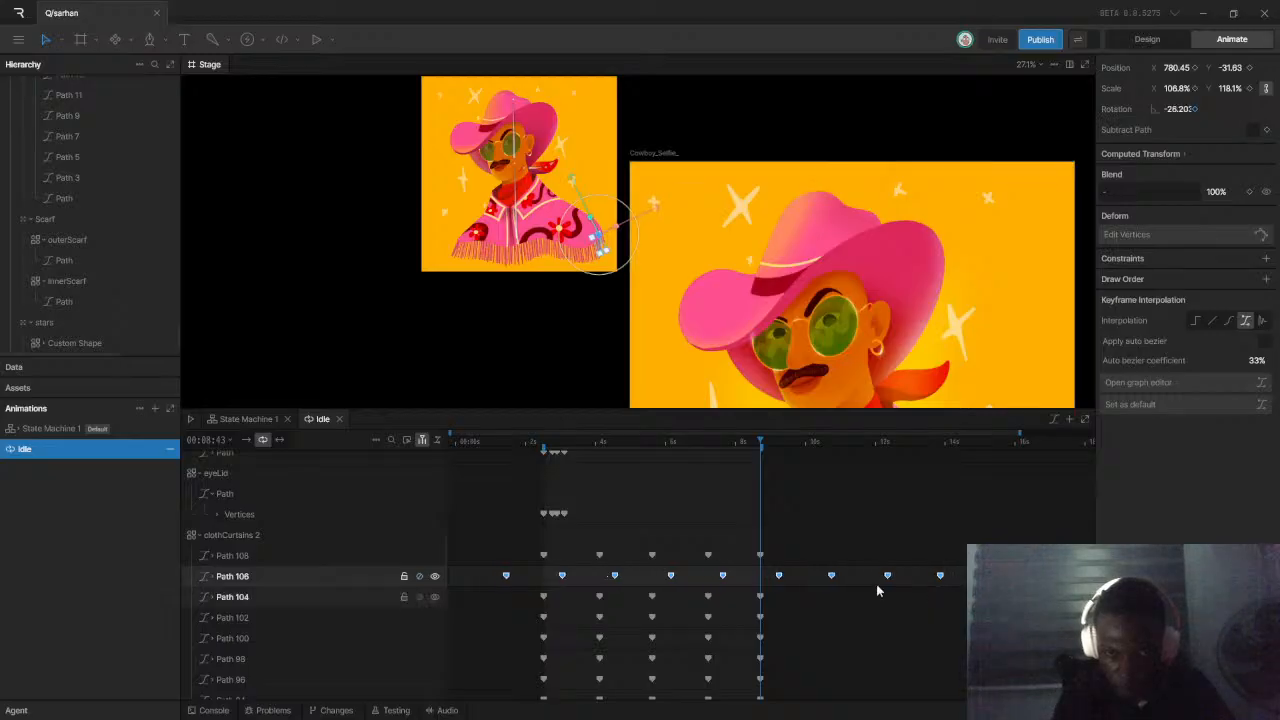
Duplicate Path 104's keyframes from 8:43 onward and shift its whole row about three quarters of a second earlier
{"action": "left_click_drag", "start_coordinate": [533, 592], "coordinate": [771, 603]}
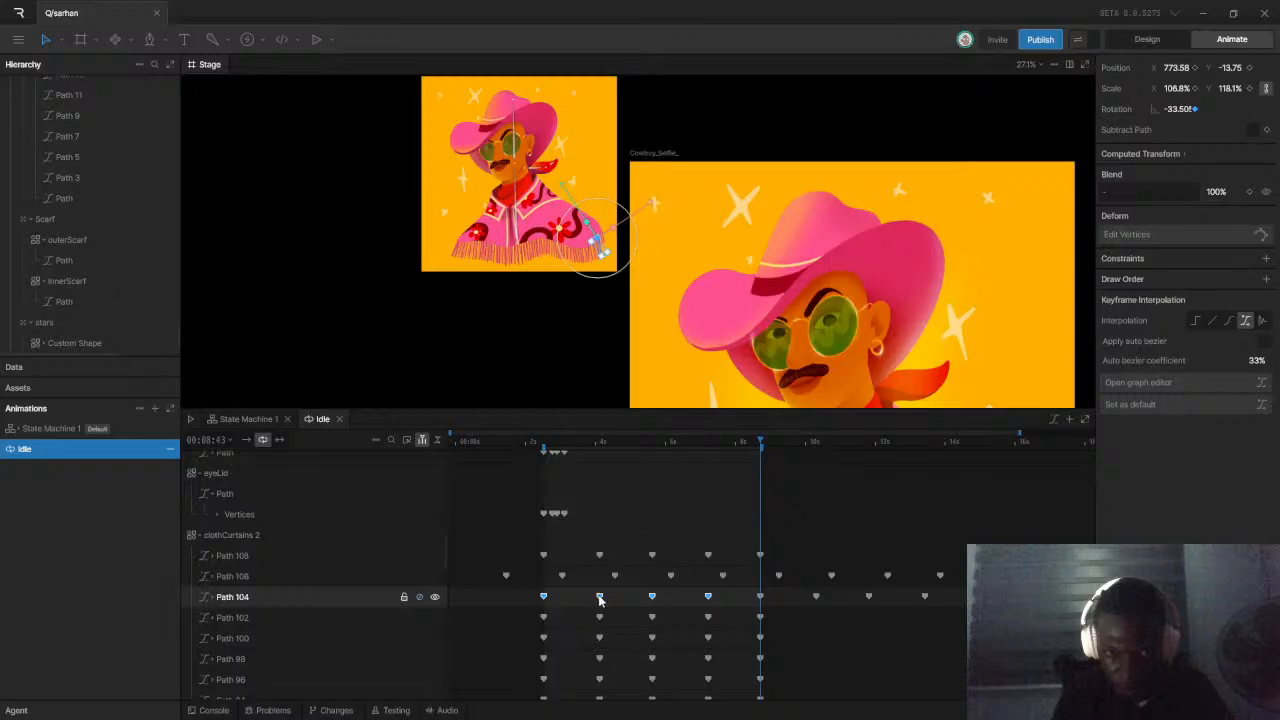
{"action": "key", "text": "Delete"}
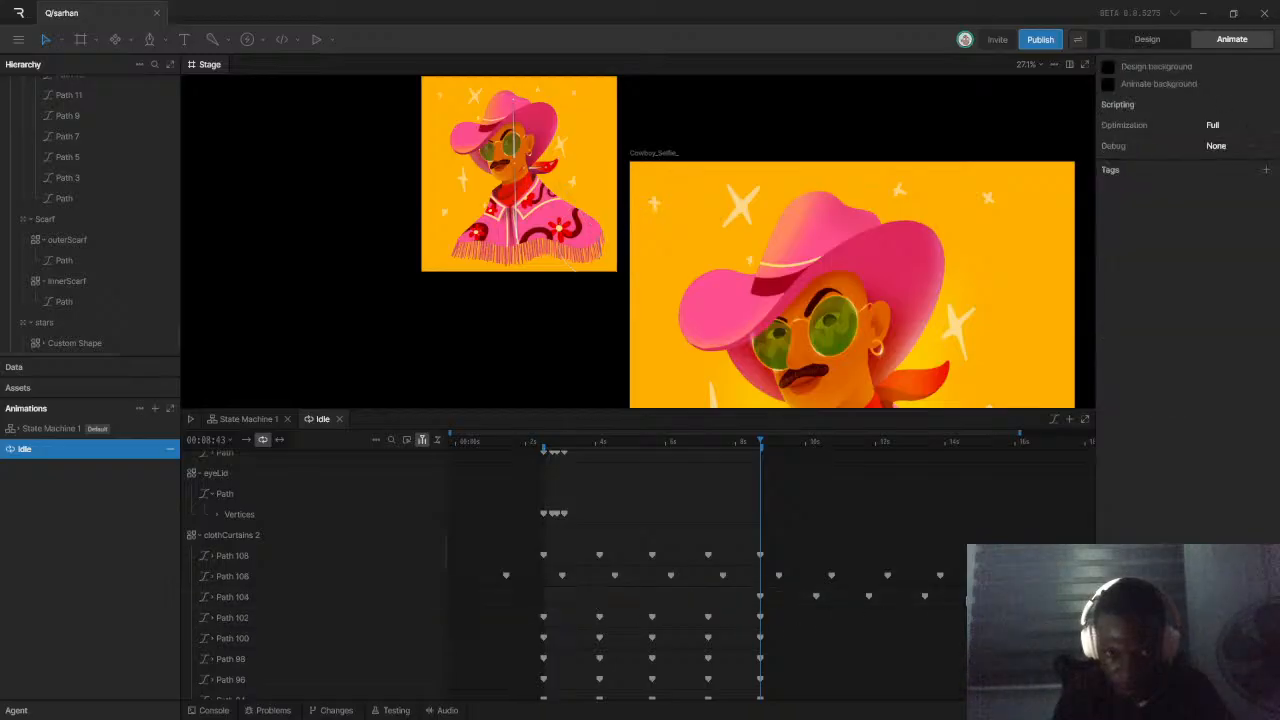
{"action": "key", "text": "ctrl+z"}
{"action": "key", "text": "ctrl+z"}
{"action": "left_click_drag", "start_coordinate": [975, 590], "coordinate": [514, 600]}
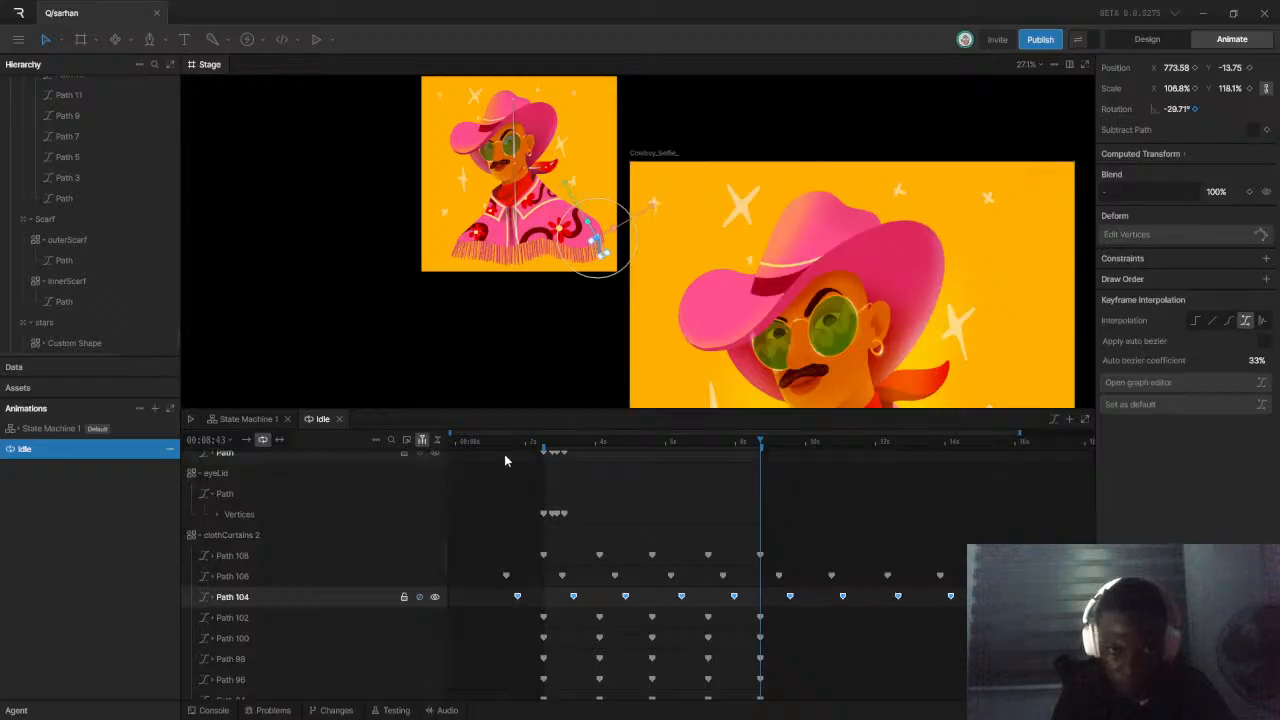
Play the animation from the start of the work area to check the offset fringe motion
{"action": "left_click", "coordinate": [538, 443]}
{"action": "key", "text": "space"}
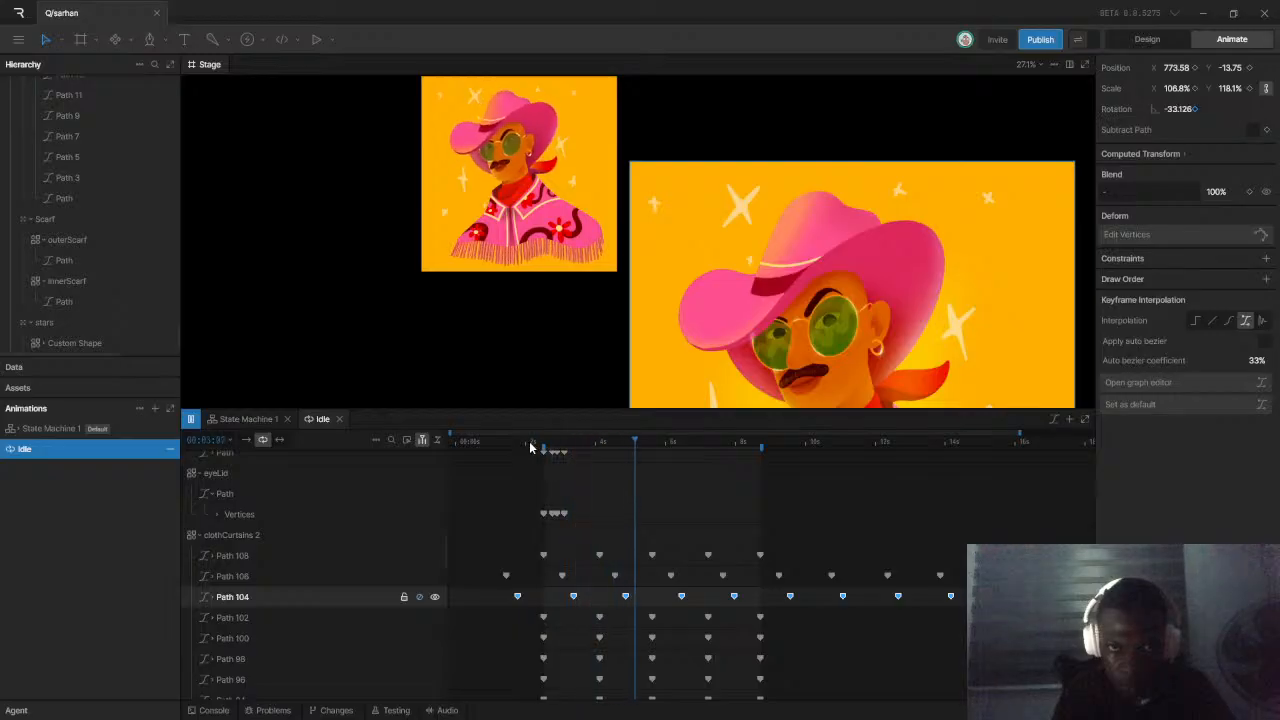
{"action": "key", "text": "space"}
Duplicate the keyframes of Path 102 and all clothCurtains 2 paths below it, pasting them from 8:43 onward
{"action": "scroll", "coordinate": [677, 554], "scroll_direction": "down", "scroll_amount": 3}
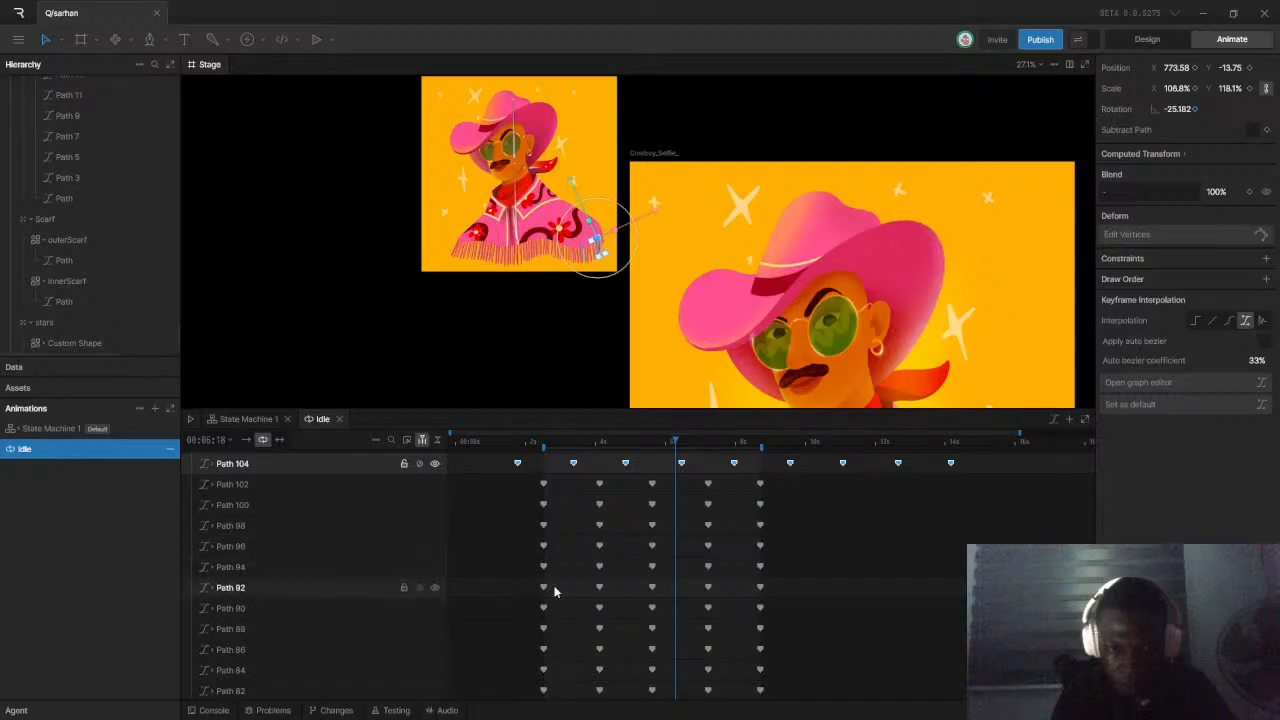
{"action": "left_click_drag", "start_coordinate": [528, 480], "coordinate": [779, 492]}
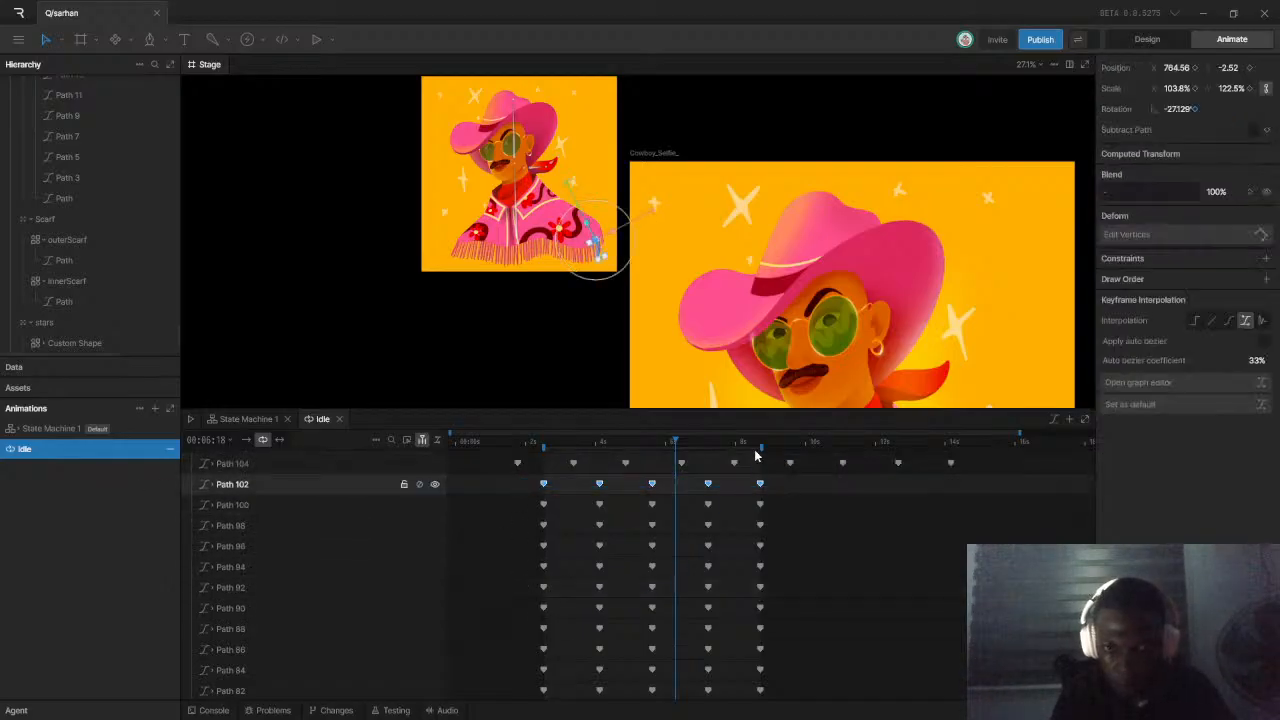
{"action": "left_click", "coordinate": [761, 443]}
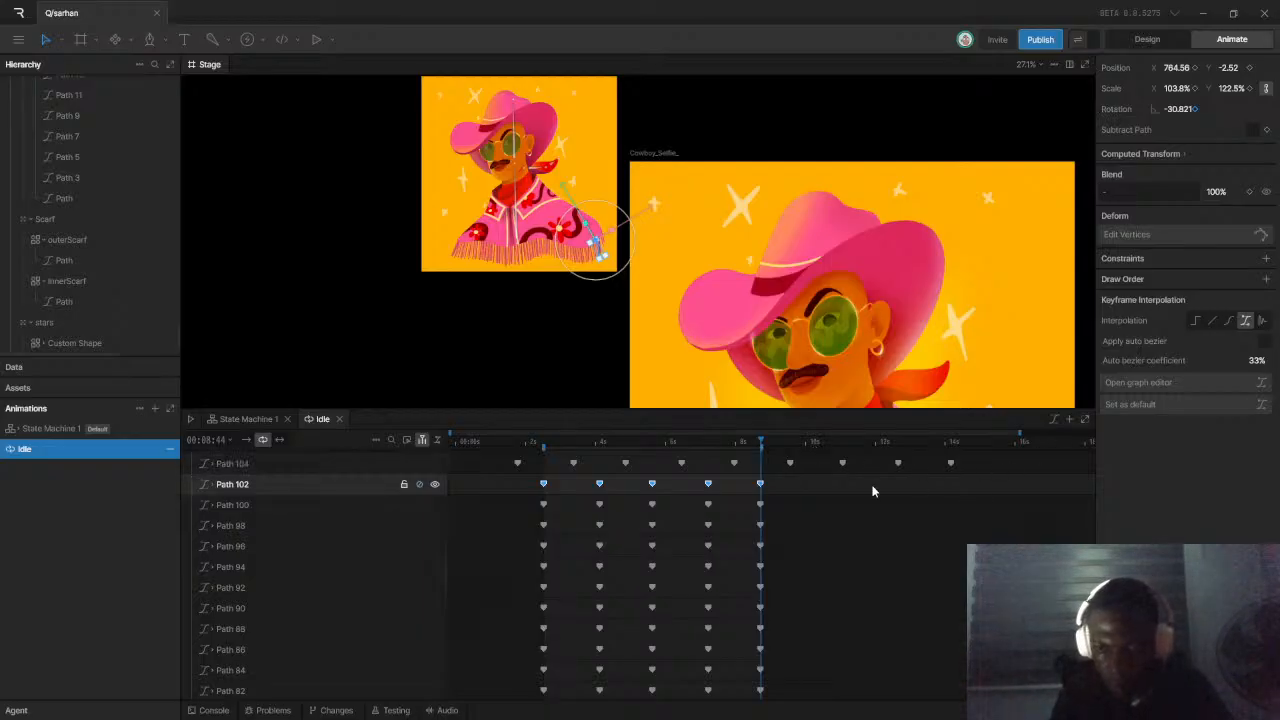
{"action": "scroll", "coordinate": [872, 491], "scroll_direction": "up", "scroll_amount": 8}
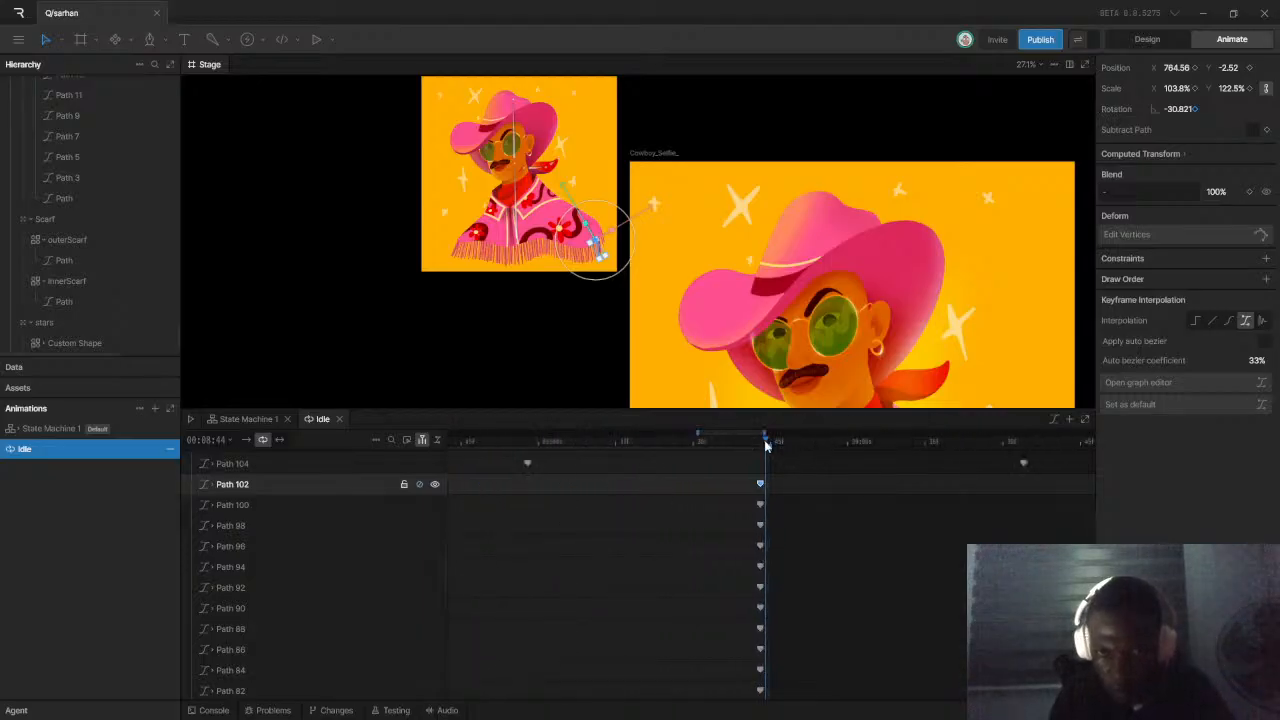
{"action": "scroll", "coordinate": [743, 552], "scroll_direction": "down", "scroll_amount": 3}
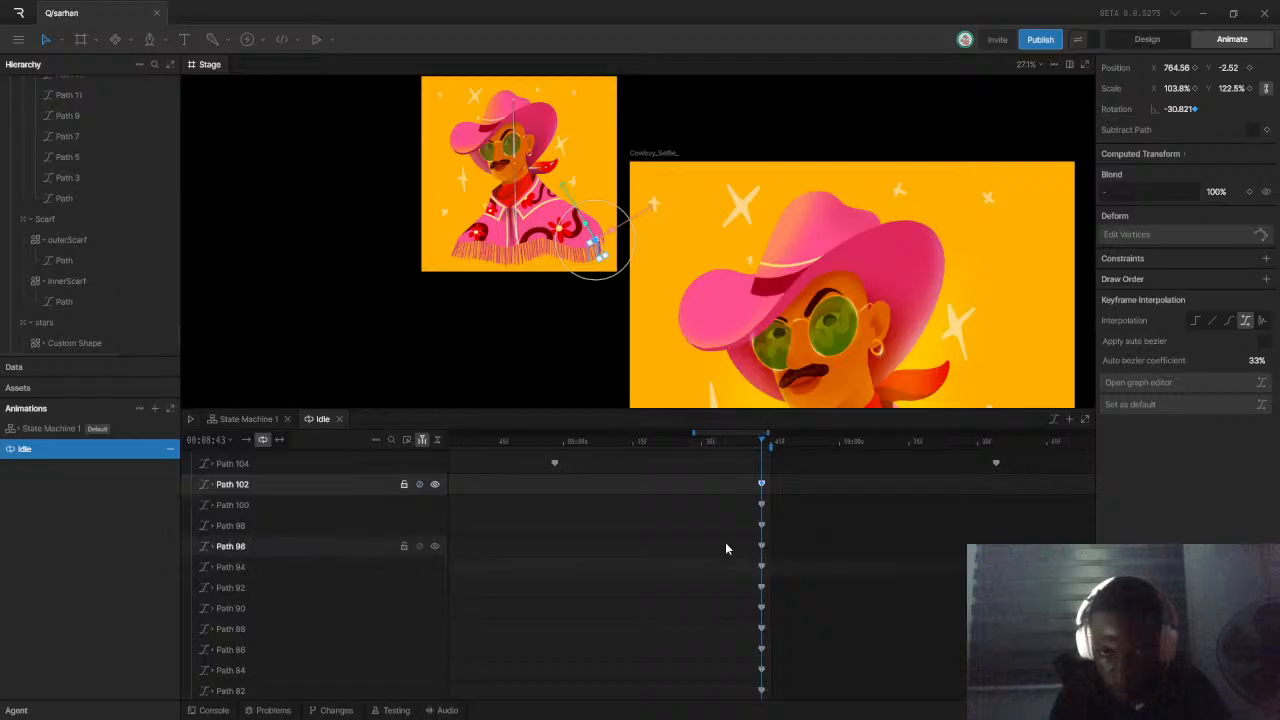
{"action": "scroll", "coordinate": [718, 540], "scroll_direction": "down", "scroll_amount": 4}
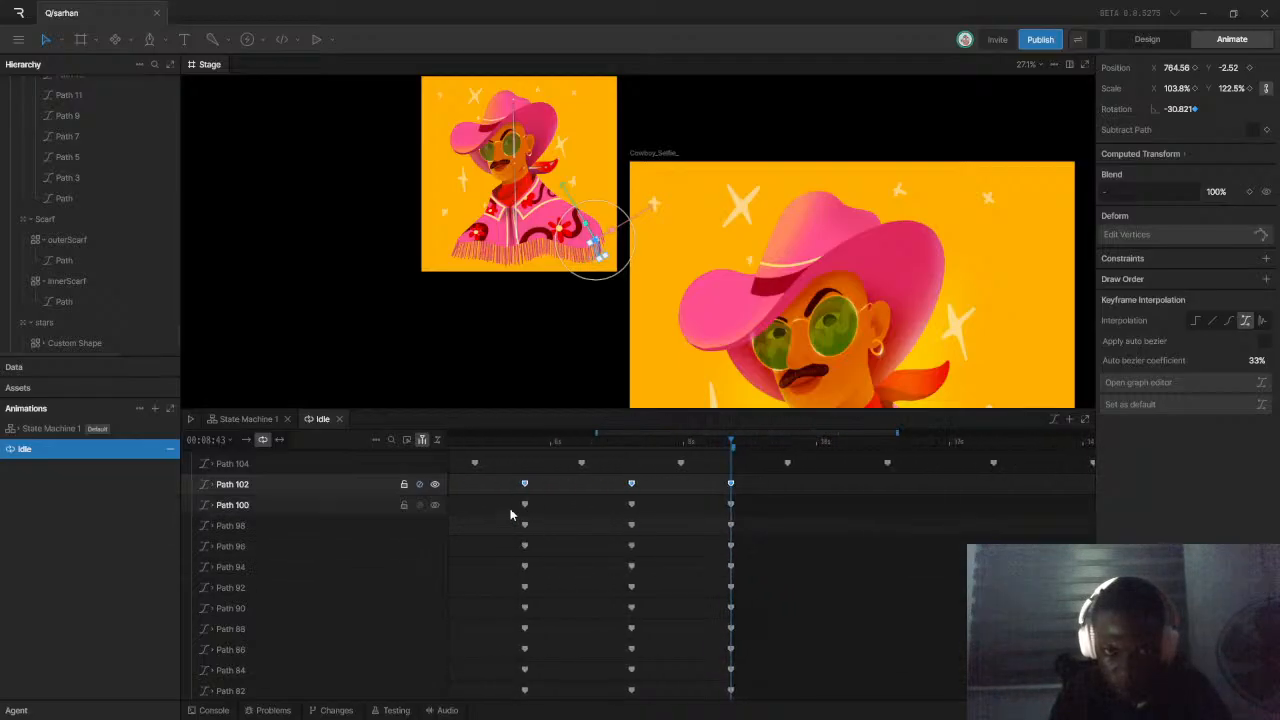
{"action": "left_click_drag", "start_coordinate": [515, 480], "coordinate": [737, 709]}
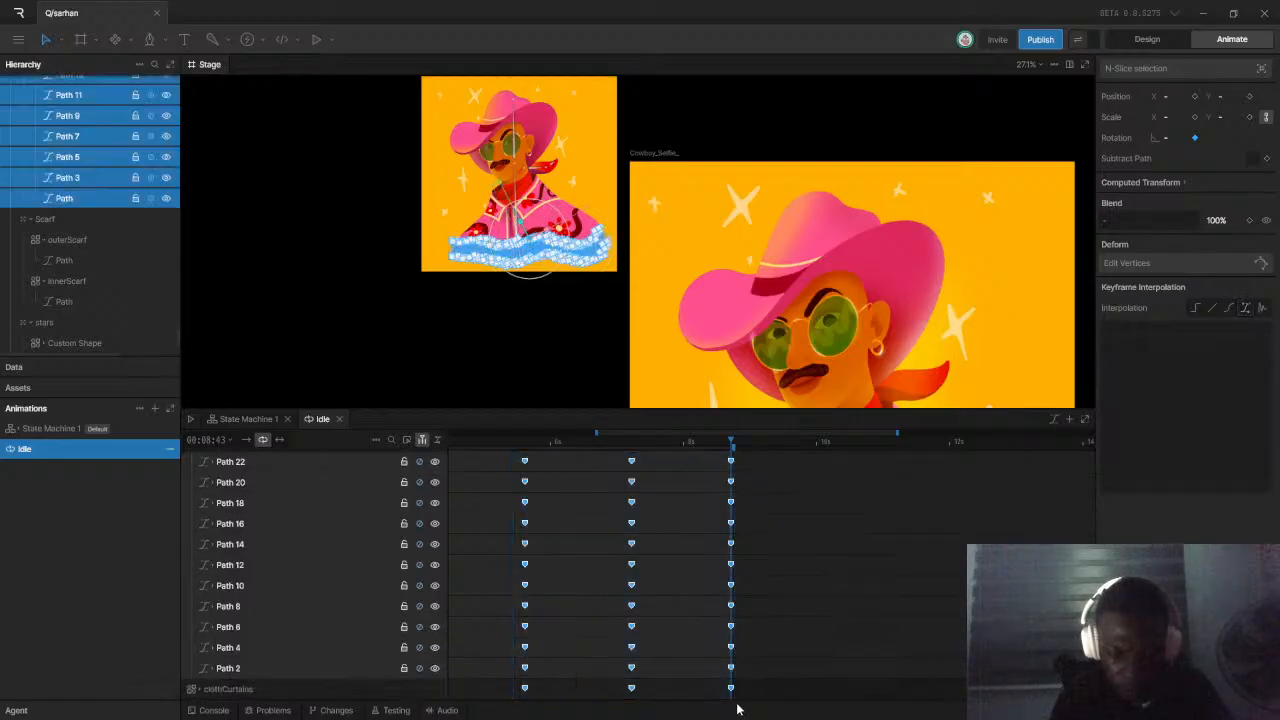
{"action": "key", "text": "ctrl+v"}
{"action": "left_click", "coordinate": [680, 593]}
Stagger two fringe rows by shifting Path 102's keyframes about 0.3 seconds earlier and delaying Path 100's by about 0.1 seconds
{"action": "scroll", "coordinate": [681, 594], "scroll_direction": "up", "scroll_amount": 2}
{"action": "scroll", "coordinate": [670, 565], "scroll_direction": "up", "scroll_amount": 15}
{"action": "scroll", "coordinate": [668, 567], "scroll_direction": "down", "scroll_amount": 8}
{"action": "scroll", "coordinate": [668, 567], "scroll_direction": "down", "scroll_amount": 5}
{"action": "scroll", "coordinate": [668, 566], "scroll_direction": "up", "scroll_amount": 15}
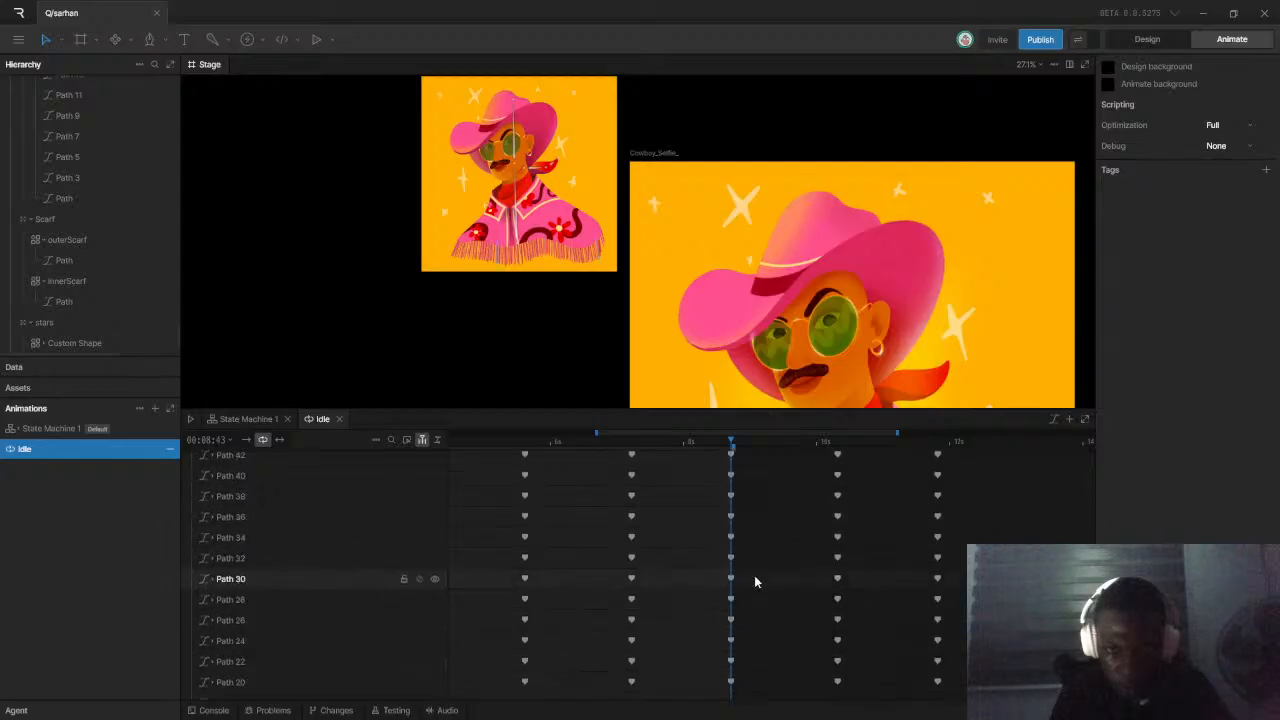
{"action": "scroll", "coordinate": [732, 573], "scroll_direction": "down", "scroll_amount": 5}
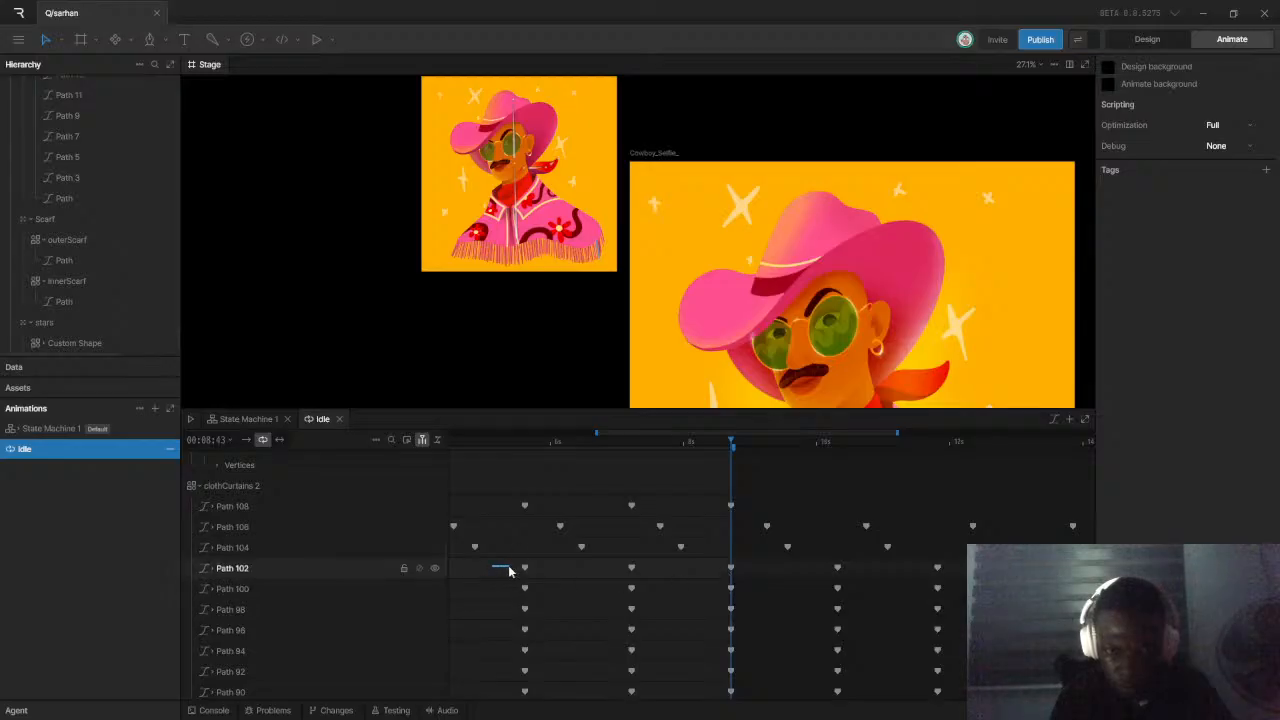
{"action": "left_click_drag", "start_coordinate": [588, 574], "coordinate": [942, 619]}
{"action": "left_click", "coordinate": [936, 573]}
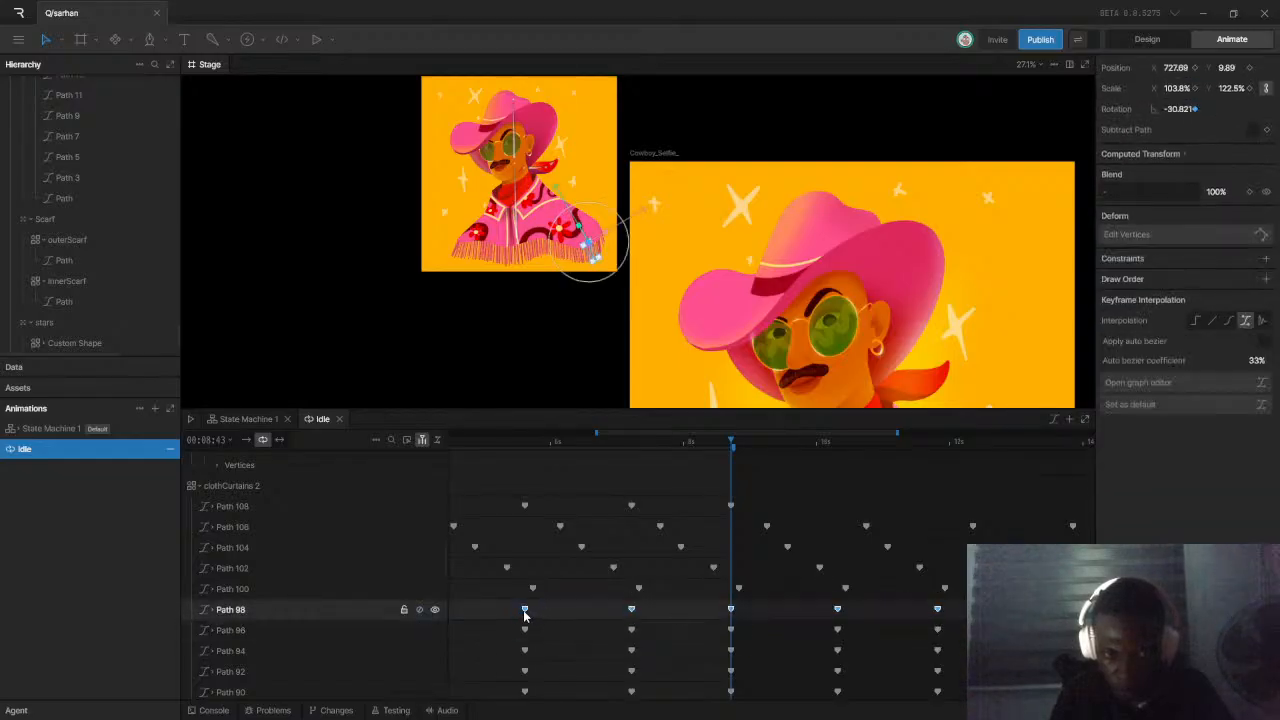
Try shifting the keyframes after four seconds on Path 98, Path 96 and Path 94 earlier by about 0.2, 0.6 and 1 second
{"action": "scroll", "coordinate": [594, 582], "scroll_direction": "down", "scroll_amount": 2}
{"action": "scroll", "coordinate": [594, 566], "scroll_direction": "up", "scroll_amount": 2}
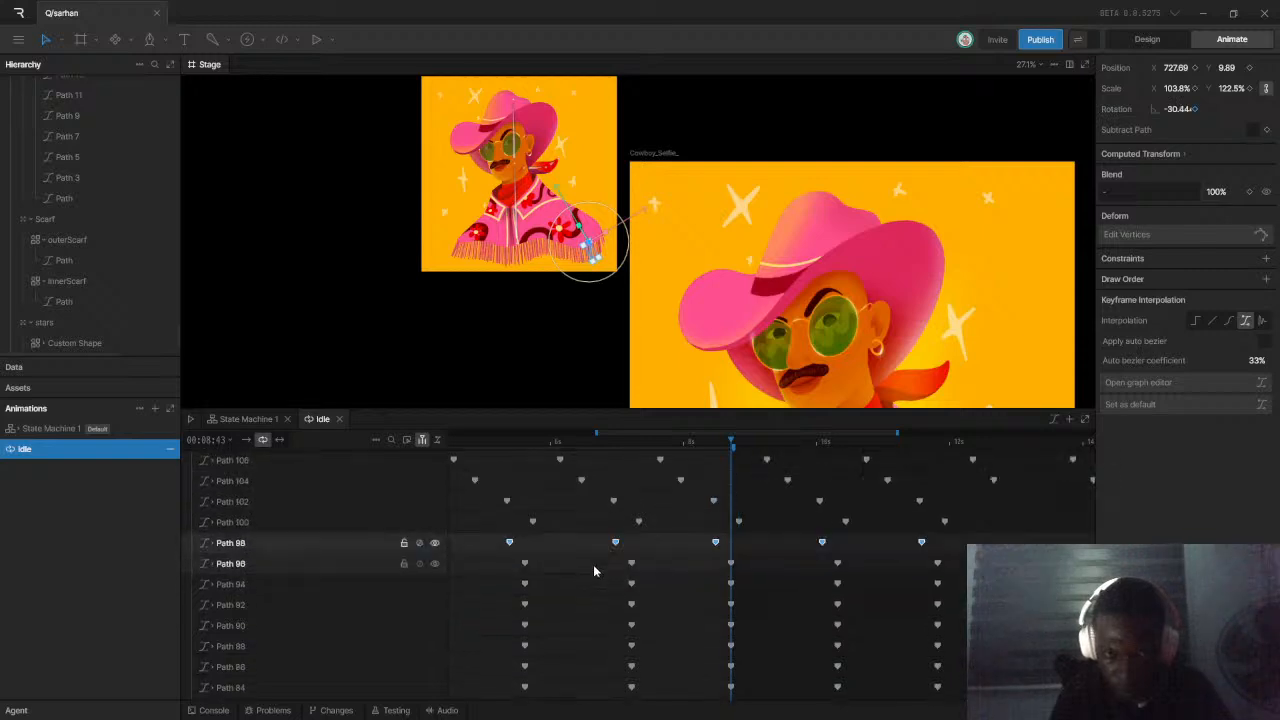
{"action": "left_click_drag", "start_coordinate": [953, 632], "coordinate": [525, 640]}
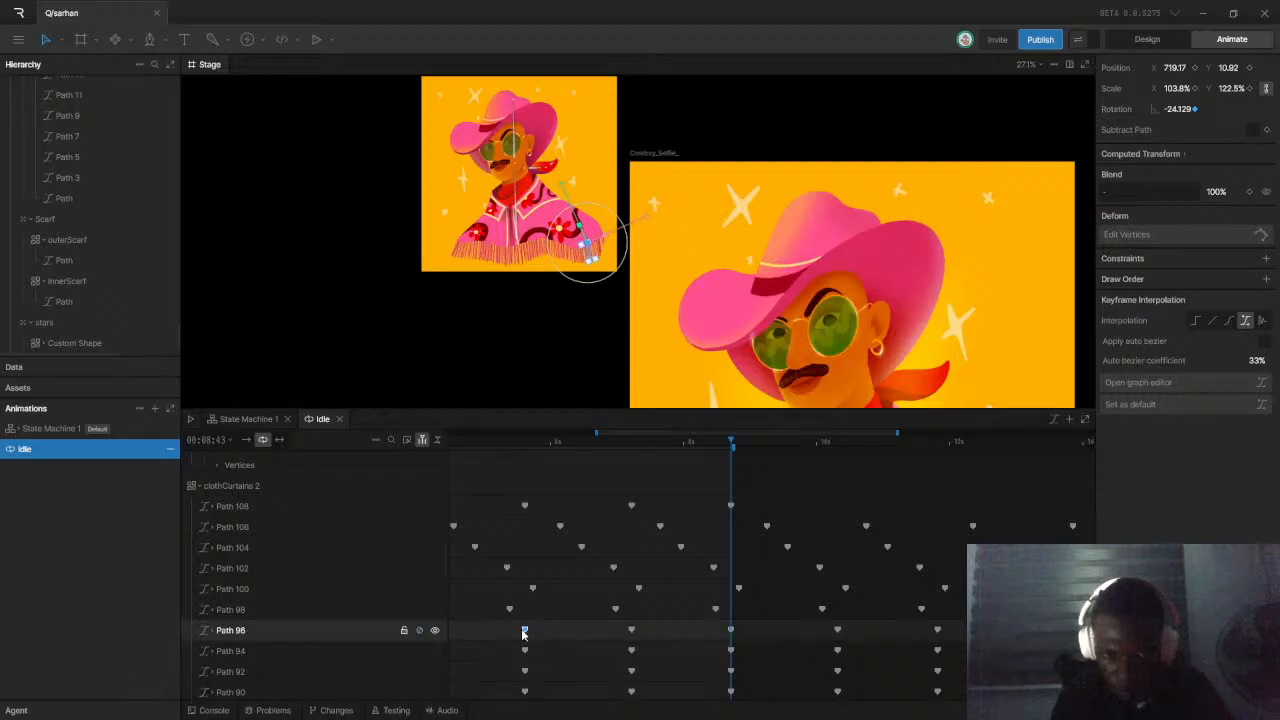
{"action": "left_click_drag", "start_coordinate": [506, 632], "coordinate": [890, 636]}
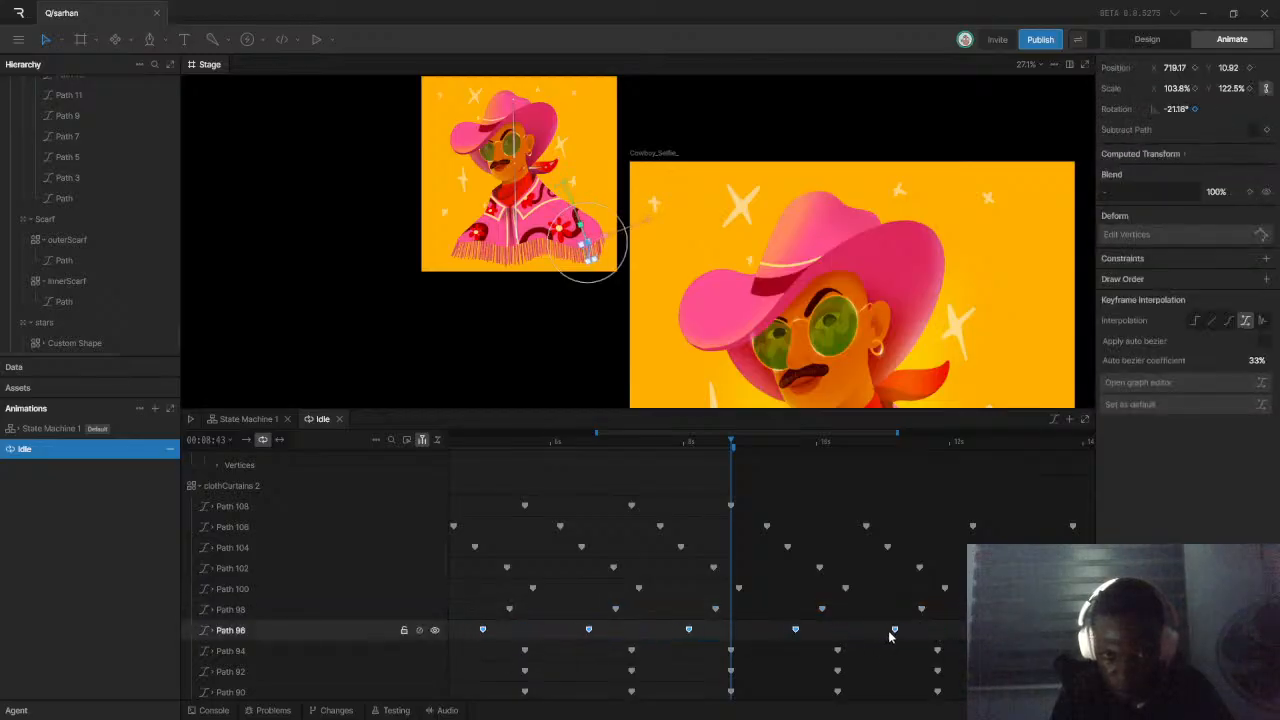
{"action": "scroll", "coordinate": [905, 630], "scroll_direction": "down", "scroll_amount": 3}
{"action": "left_click_drag", "start_coordinate": [500, 520], "coordinate": [864, 525]}
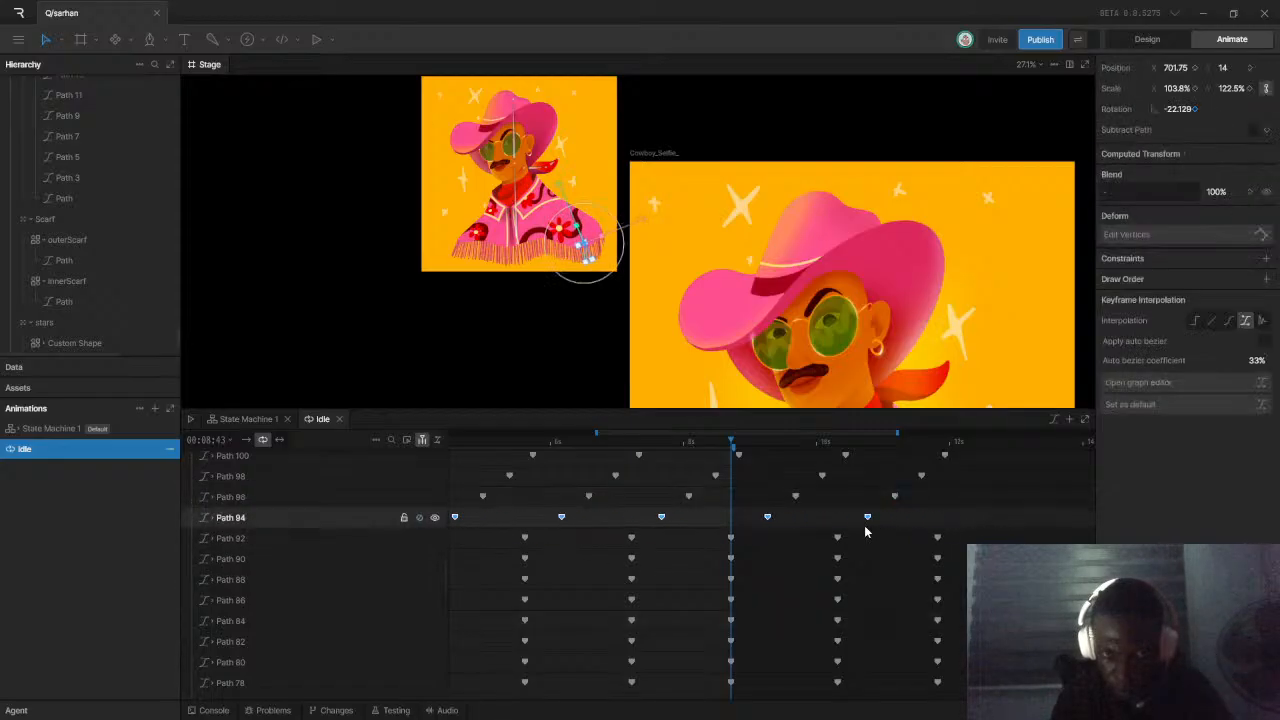
{"action": "scroll", "coordinate": [888, 530], "scroll_direction": "down", "scroll_amount": 2}
{"action": "scroll", "coordinate": [884, 531], "scroll_direction": "down", "scroll_amount": 2}
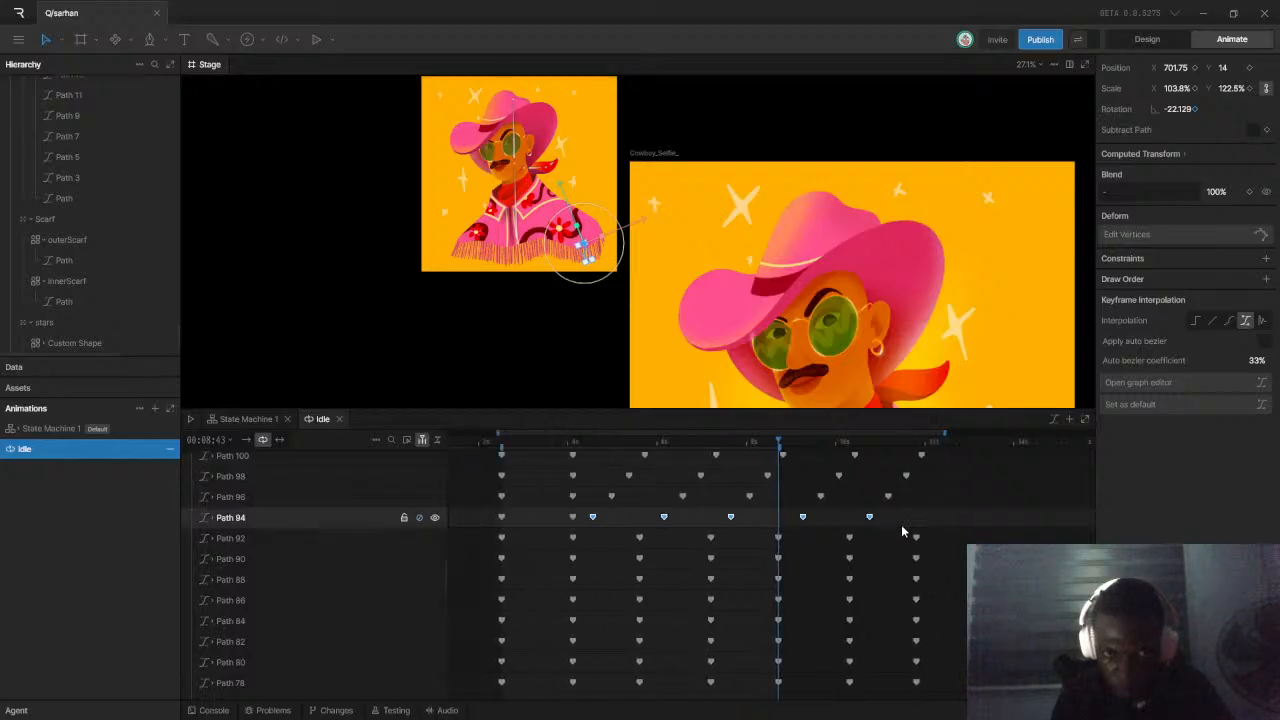
Undo the keyframe shifts on Path 94, Path 96 and Path 98
{"action": "key", "text": "ctrl+z"}
{"action": "key", "text": "ctrl+z"}
{"action": "key", "text": "ctrl+z"}
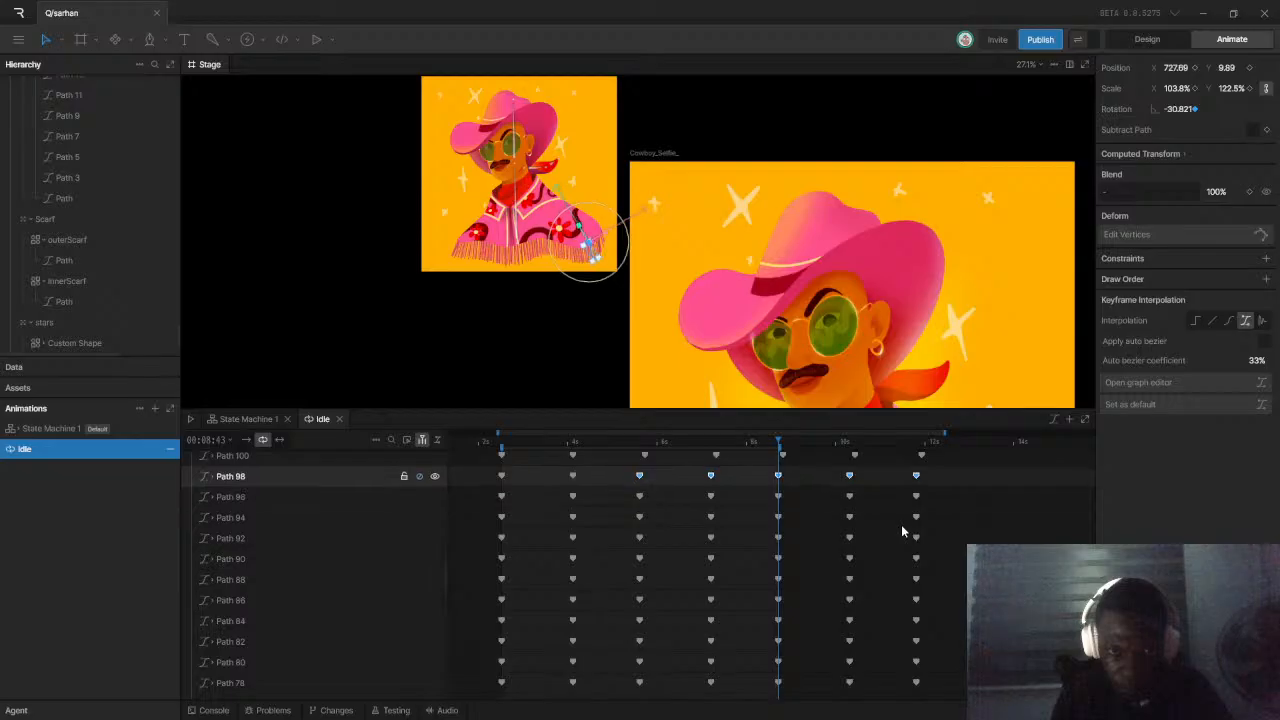
{"action": "scroll", "coordinate": [936, 488], "scroll_direction": "up", "scroll_amount": 3}
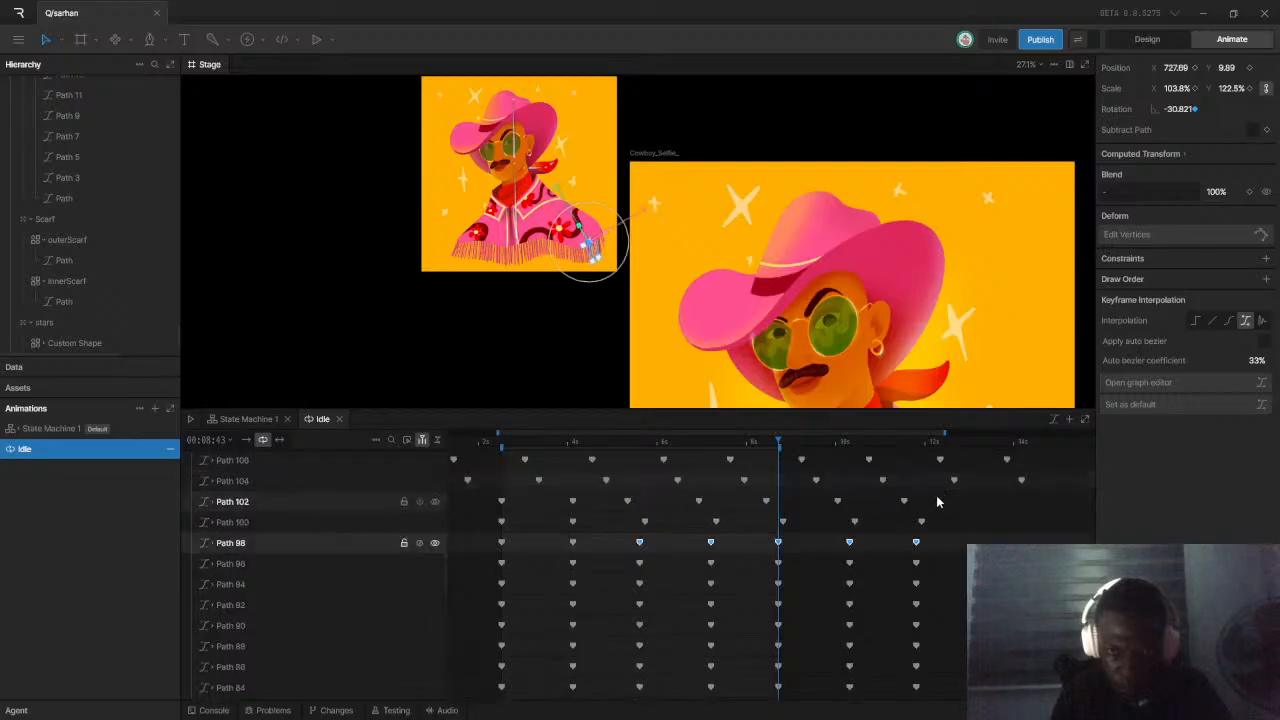
{"action": "scroll", "coordinate": [936, 505], "scroll_direction": "down", "scroll_amount": 3}
{"action": "scroll", "coordinate": [935, 507], "scroll_direction": "up", "scroll_amount": 3}
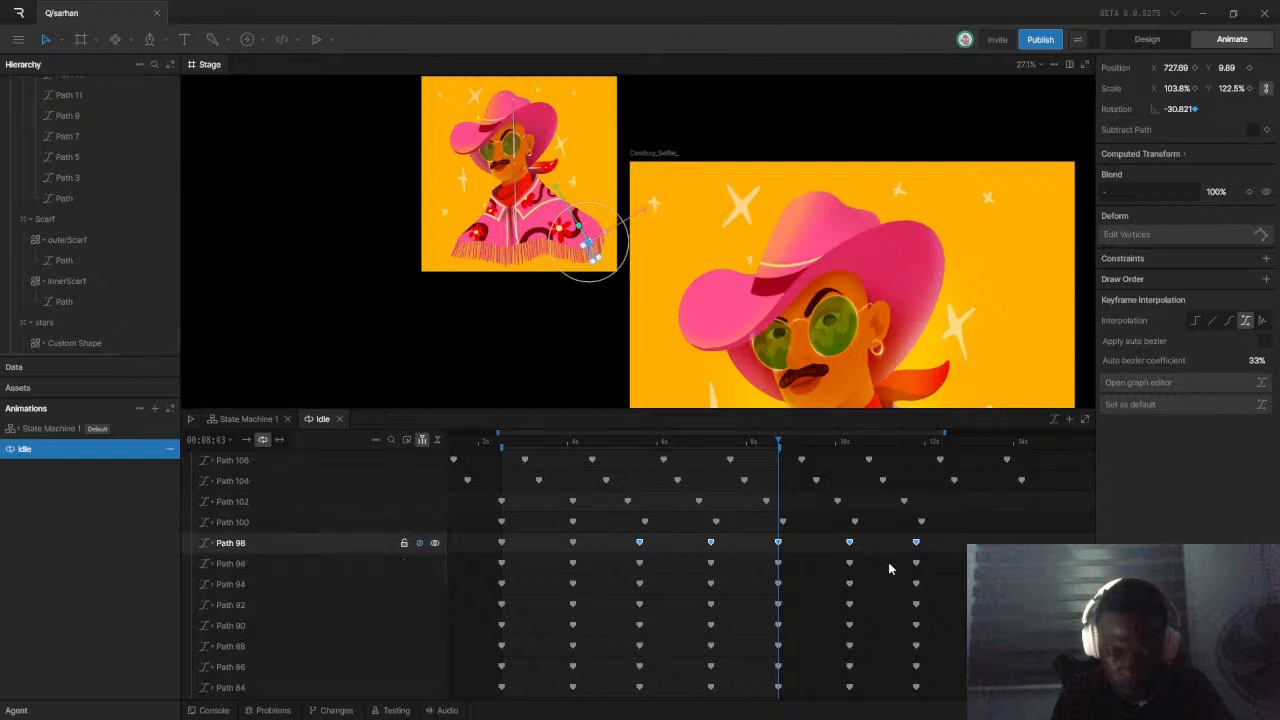
{"action": "scroll", "coordinate": [888, 562], "scroll_direction": "up", "scroll_amount": 2}
Undo the staggered shifts of Path 100 and Path 102 and the keyframe paste from 8:43 onward
{"action": "left_click_drag", "start_coordinate": [597, 430], "coordinate": [457, 460]}
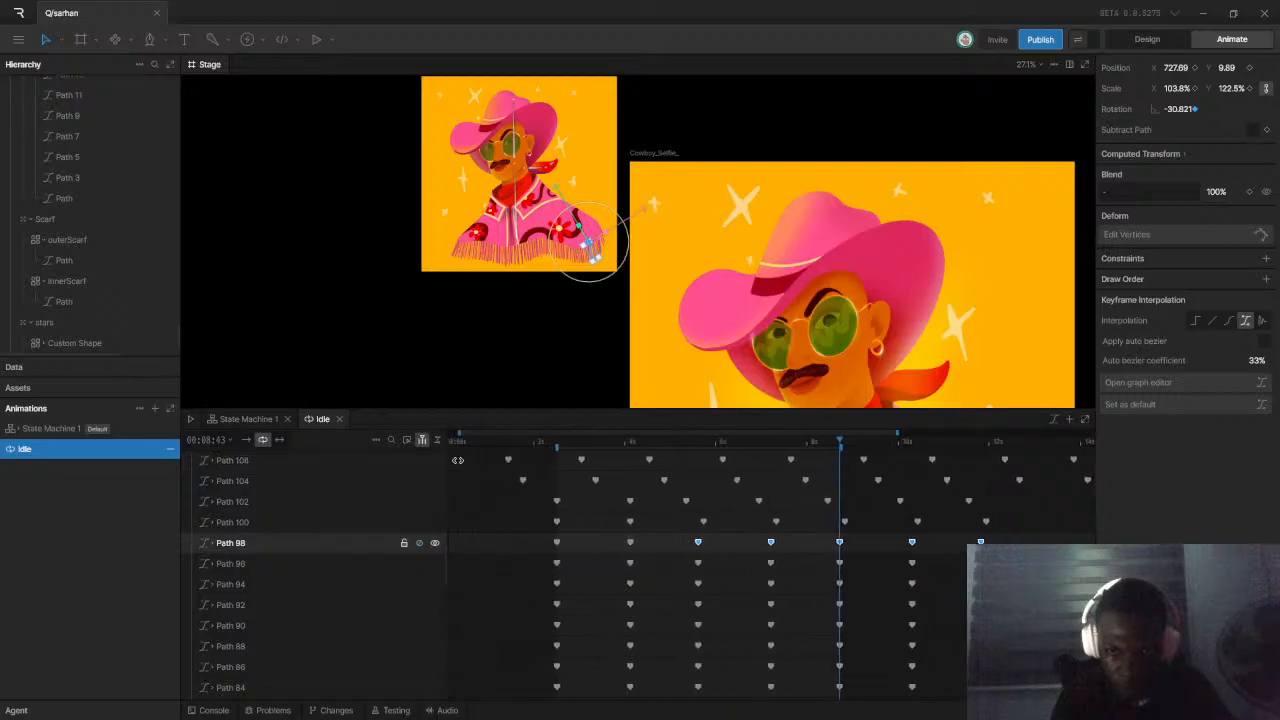
{"action": "scroll", "coordinate": [800, 551], "scroll_direction": "down", "scroll_amount": 1}
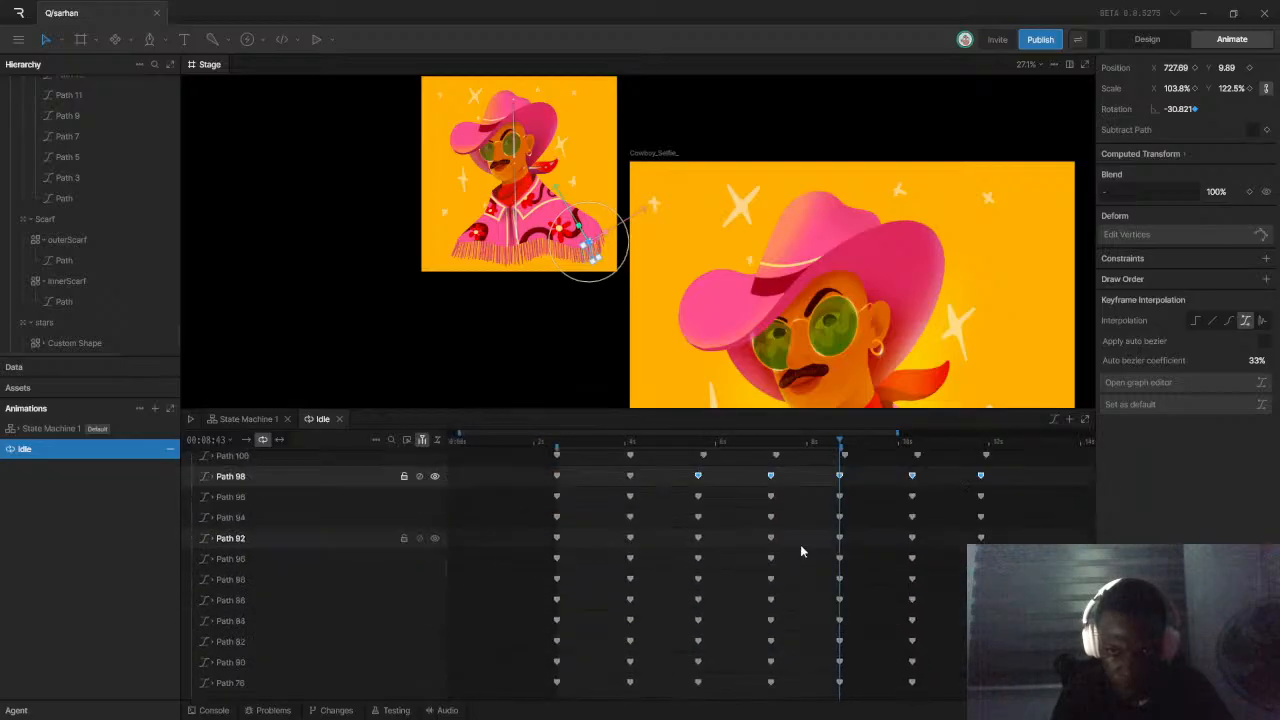
{"action": "scroll", "coordinate": [800, 551], "scroll_direction": "up", "scroll_amount": 2}
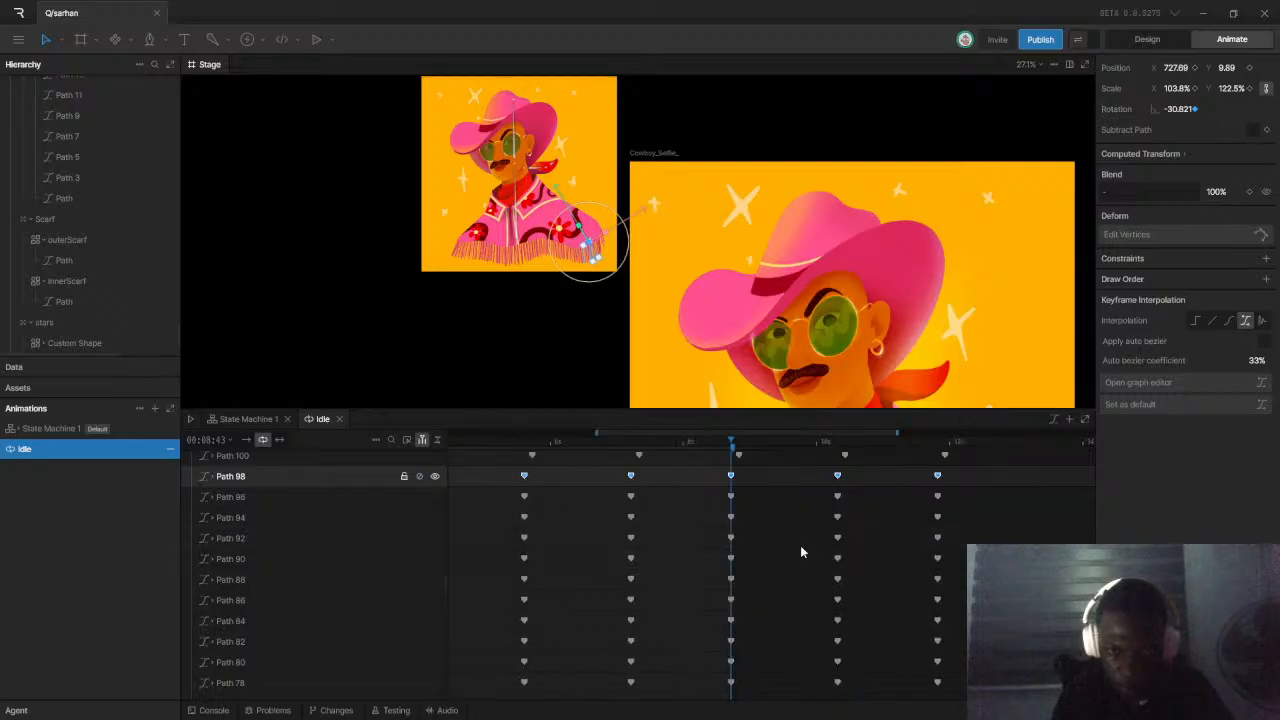
{"action": "key", "text": "ctrl+z"}
{"action": "key", "text": "ctrl+z"}
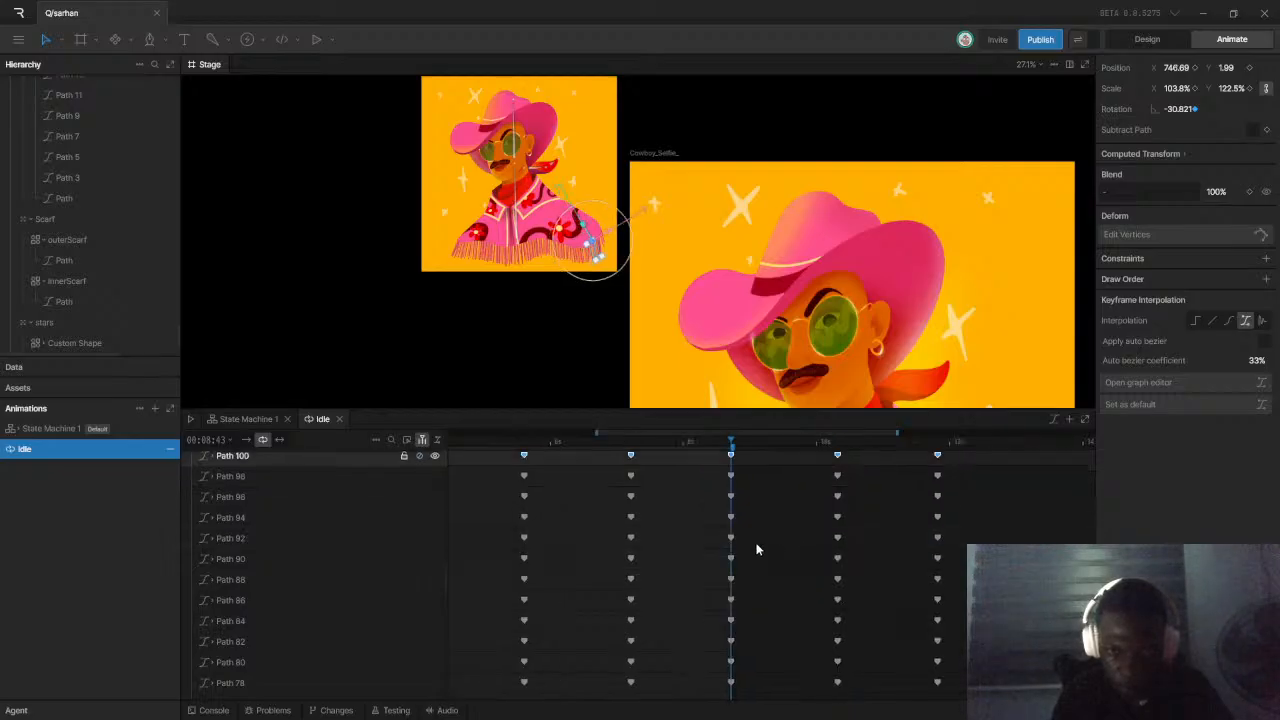
{"action": "key", "text": "ctrl+z"}
{"action": "scroll", "coordinate": [740, 543], "scroll_direction": "down", "scroll_amount": 3}
{"action": "scroll", "coordinate": [762, 549], "scroll_direction": "up", "scroll_amount": 2}
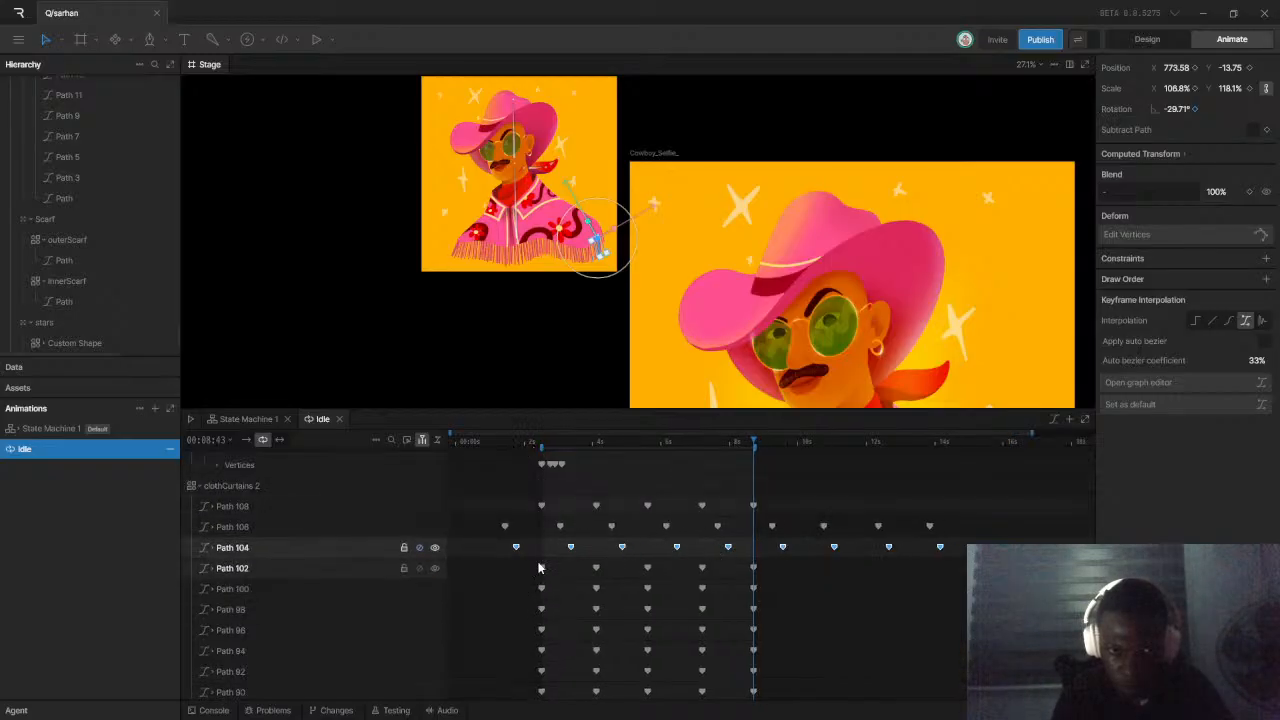
Duplicate all keyframes of Path 102 and every clothCurtains 2 path below it, pasting them from 8:43 onward
{"action": "left_click_drag", "start_coordinate": [530, 572], "coordinate": [850, 702]}
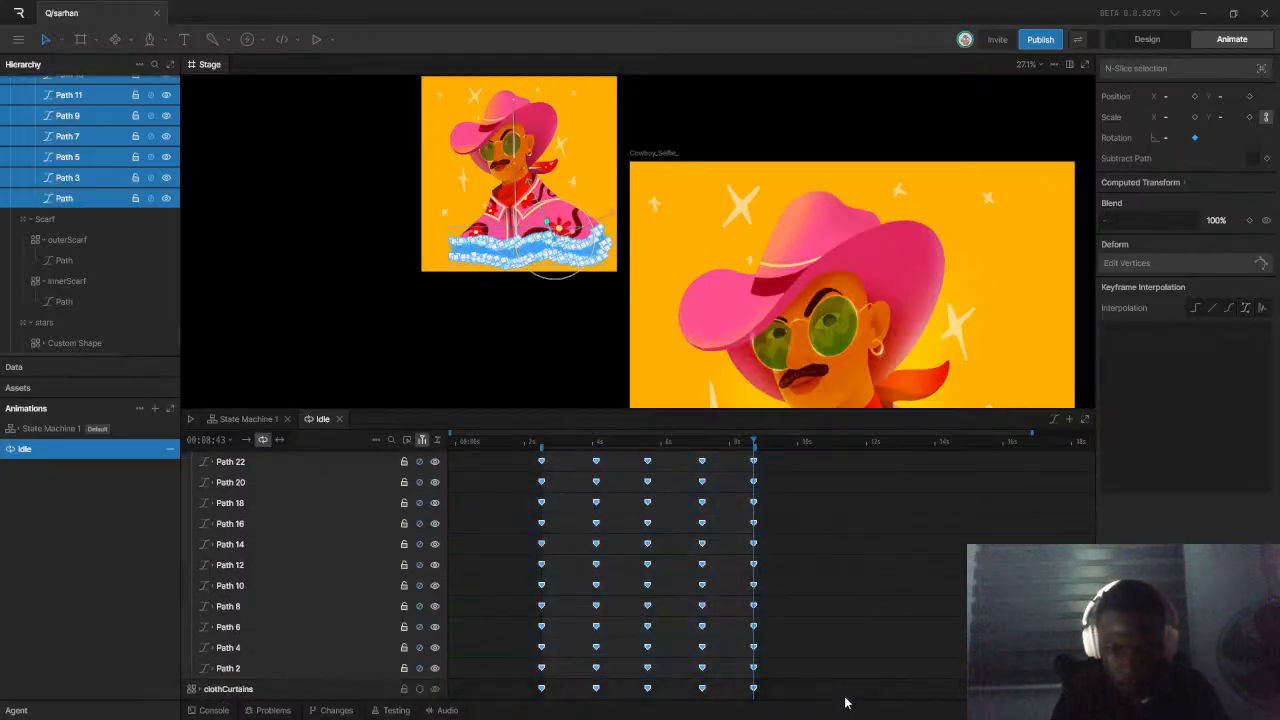
{"action": "key", "text": "ctrl+v"}
{"action": "left_click", "coordinate": [769, 612]}
{"action": "scroll", "coordinate": [769, 605], "scroll_direction": "up", "scroll_amount": 15}
{"action": "scroll", "coordinate": [784, 562], "scroll_direction": "down", "scroll_amount": 5}
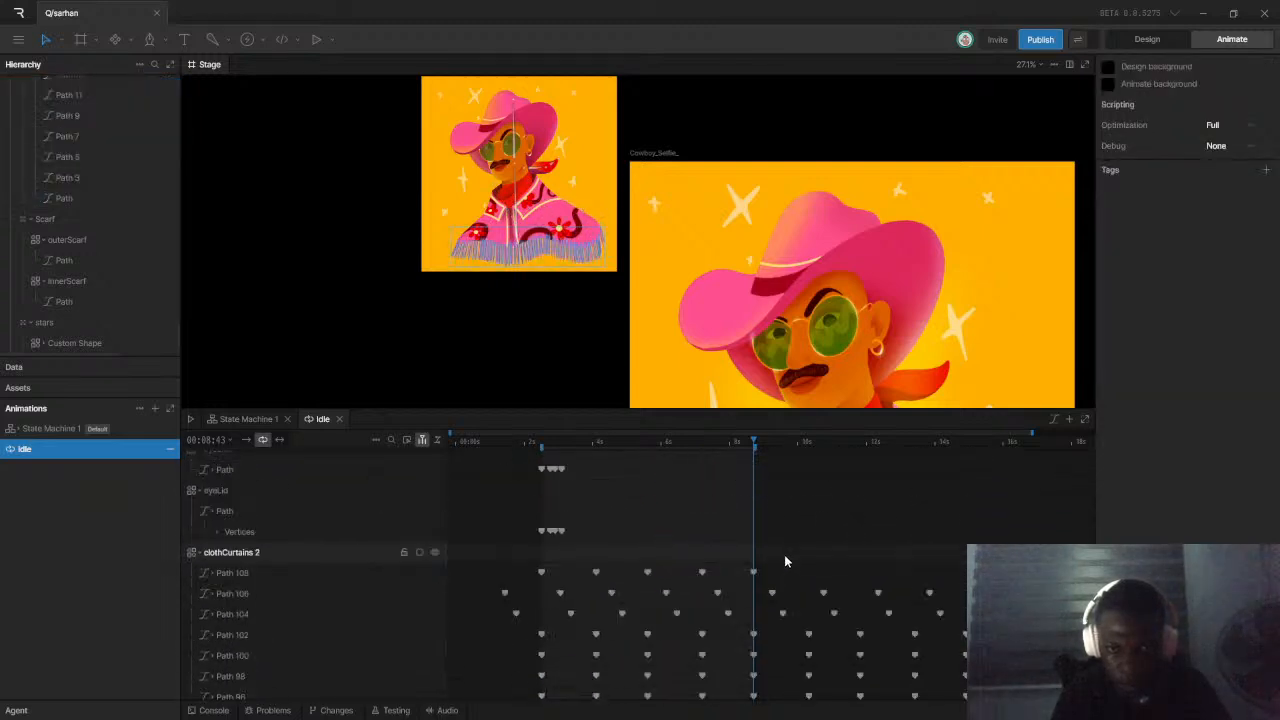
Shift the whole keyframe rows of Path 102, 100, 98 and 96 earlier by about 1.3, 0.5, 1.8 and 0.6 seconds respectively
{"action": "left_click_drag", "start_coordinate": [618, 565], "coordinate": [965, 575]}
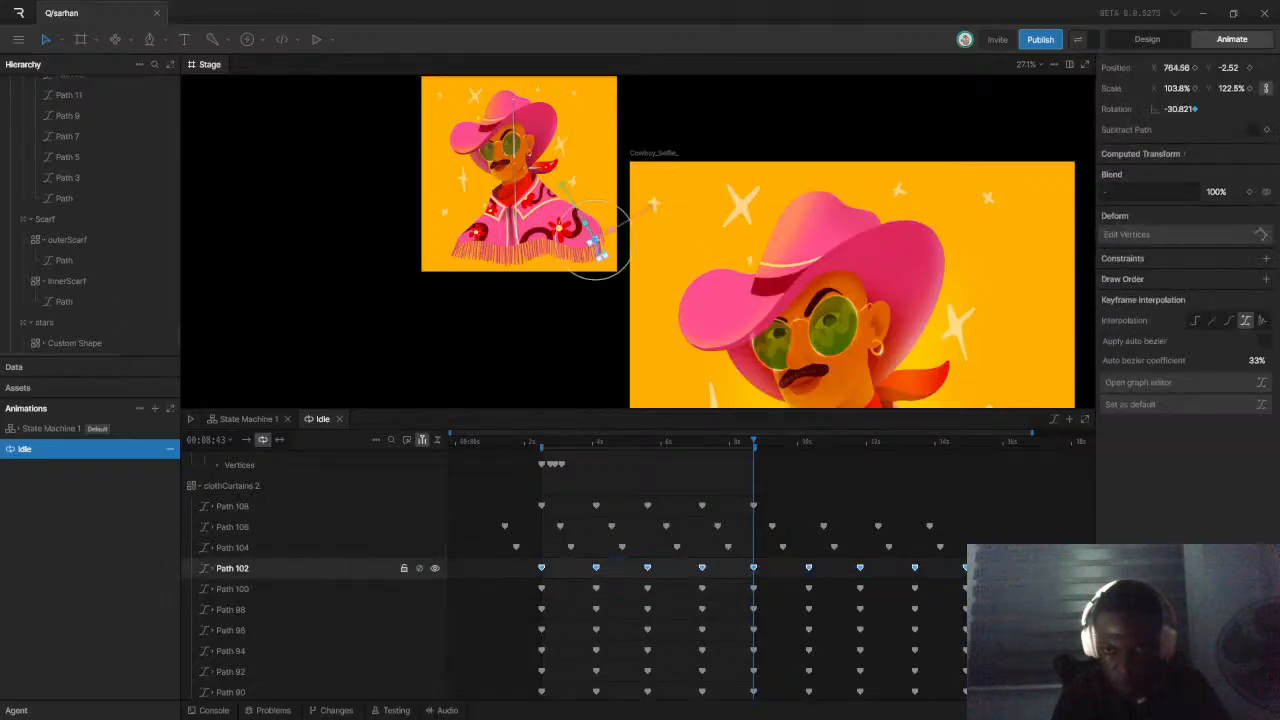
{"action": "left_click_drag", "start_coordinate": [517, 588], "coordinate": [947, 591]}
{"action": "left_click_drag", "start_coordinate": [507, 614], "coordinate": [968, 612]}
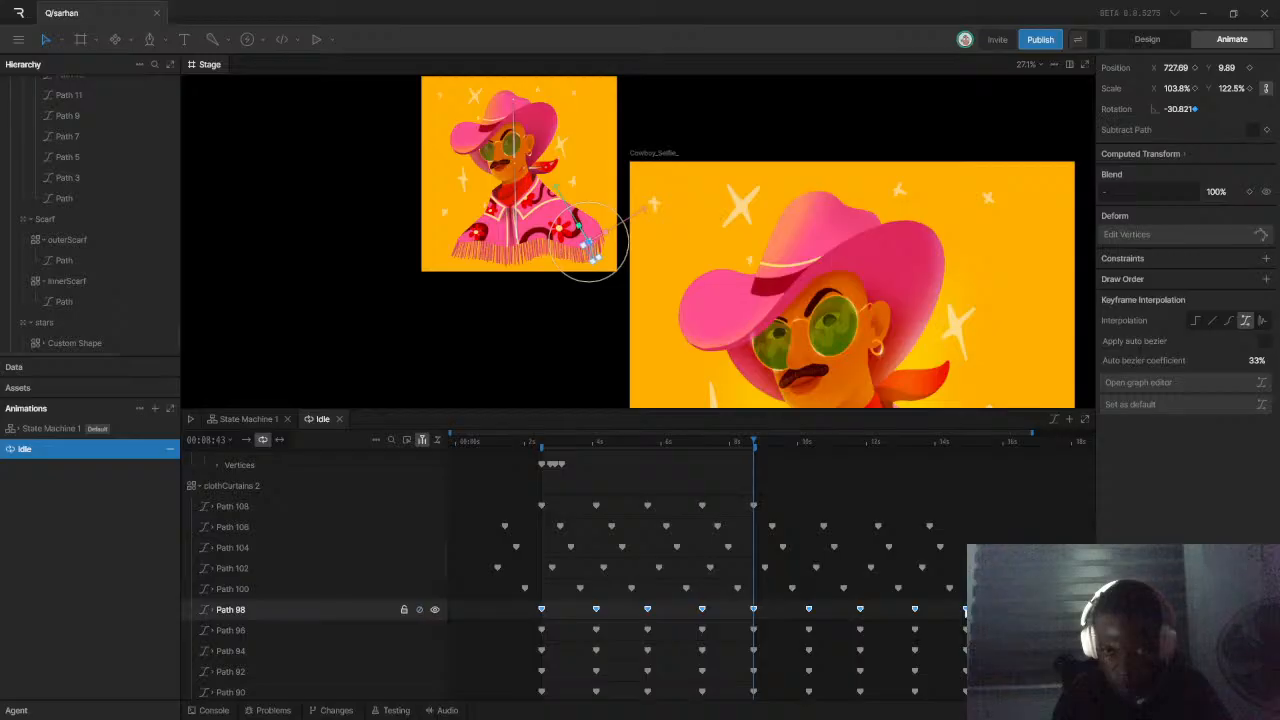
{"action": "mouse_move", "coordinate": [532, 629]}
{"action": "left_mouse_down"}
{"action": "mouse_move", "coordinate": [968, 634]}
{"action": "mouse_move", "coordinate": [514, 636]}
{"action": "left_mouse_up"}
Shift the whole keyframe rows of Path 94, 92 and 90 earlier by about 0.9, 0.6 and 0.6 seconds respectively
{"action": "scroll", "coordinate": [568, 622], "scroll_direction": "down", "scroll_amount": 2}
{"action": "left_click_drag", "start_coordinate": [965, 592], "coordinate": [531, 597]}
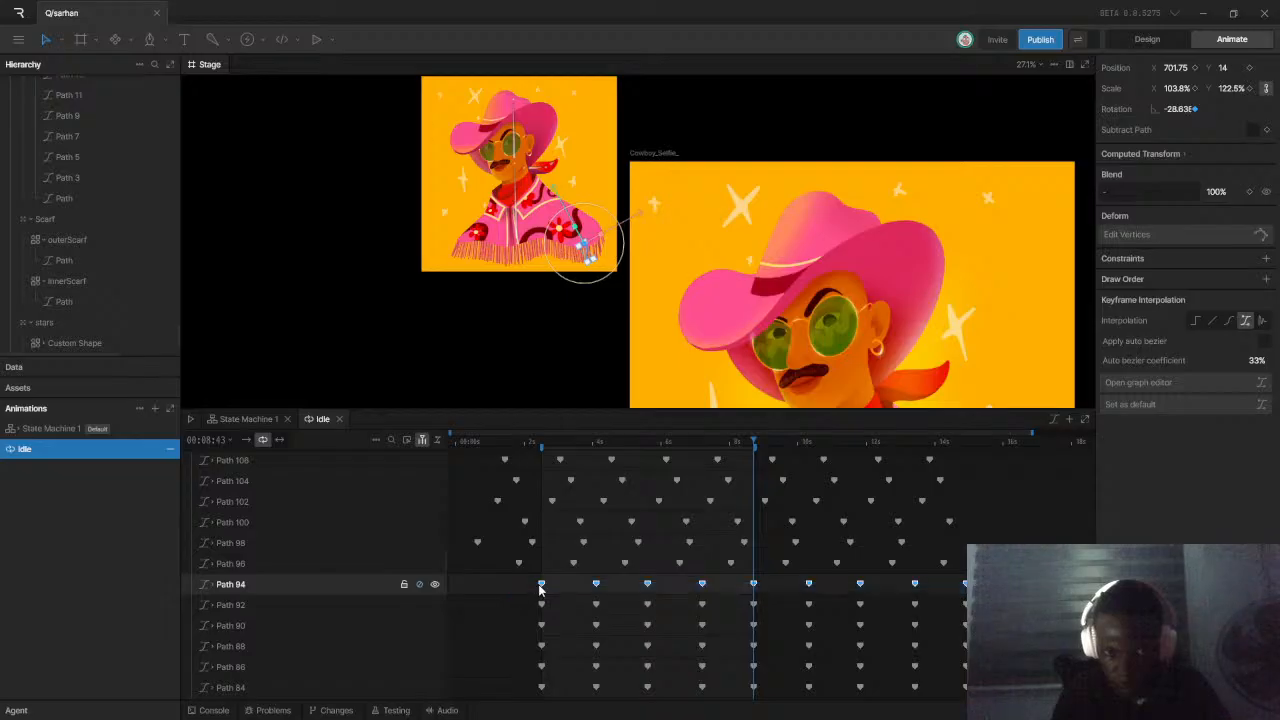
{"action": "mouse_move", "coordinate": [522, 604]}
{"action": "left_mouse_down"}
{"action": "mouse_move", "coordinate": [966, 605]}
{"action": "mouse_move", "coordinate": [538, 608]}
{"action": "left_mouse_up"}
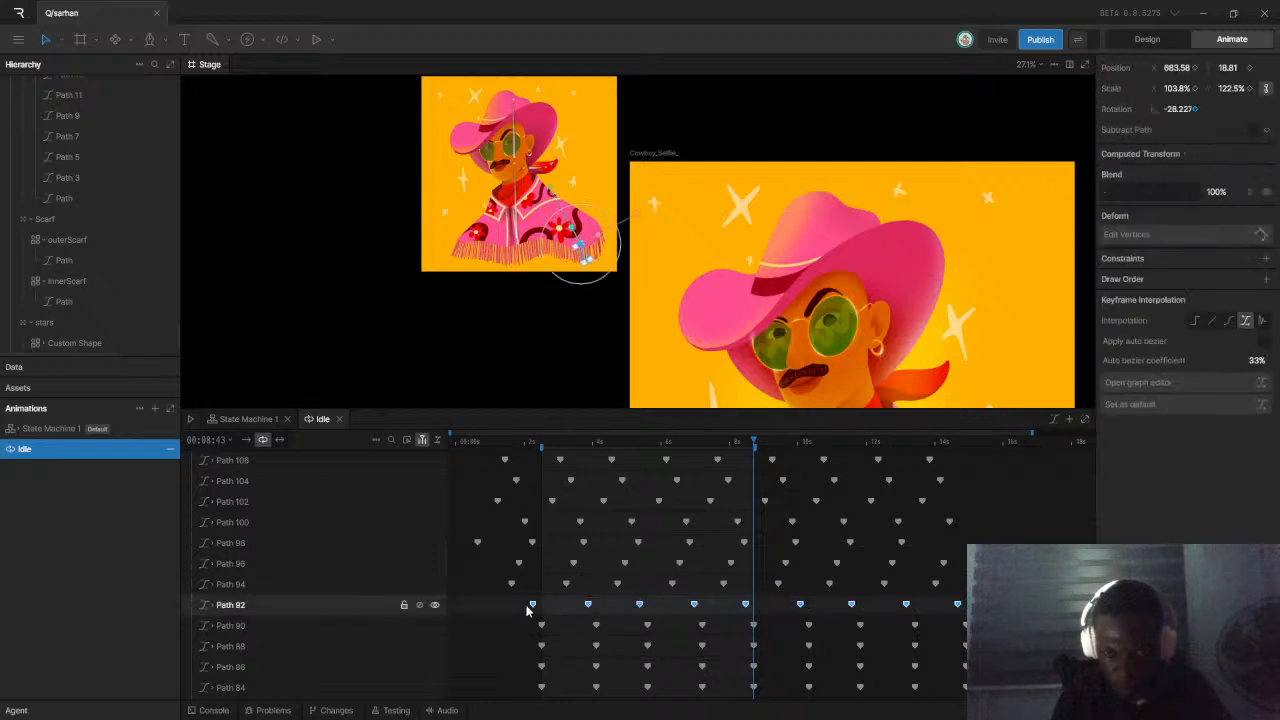
{"action": "left_click_drag", "start_coordinate": [527, 618], "coordinate": [945, 632]}
Offset the full keyframe rows of Path 88, 86 and 84 earlier by about 0.7, 0.5 and 1.6 seconds respectively
{"action": "scroll", "coordinate": [600, 600], "scroll_direction": "down", "scroll_amount": 3}
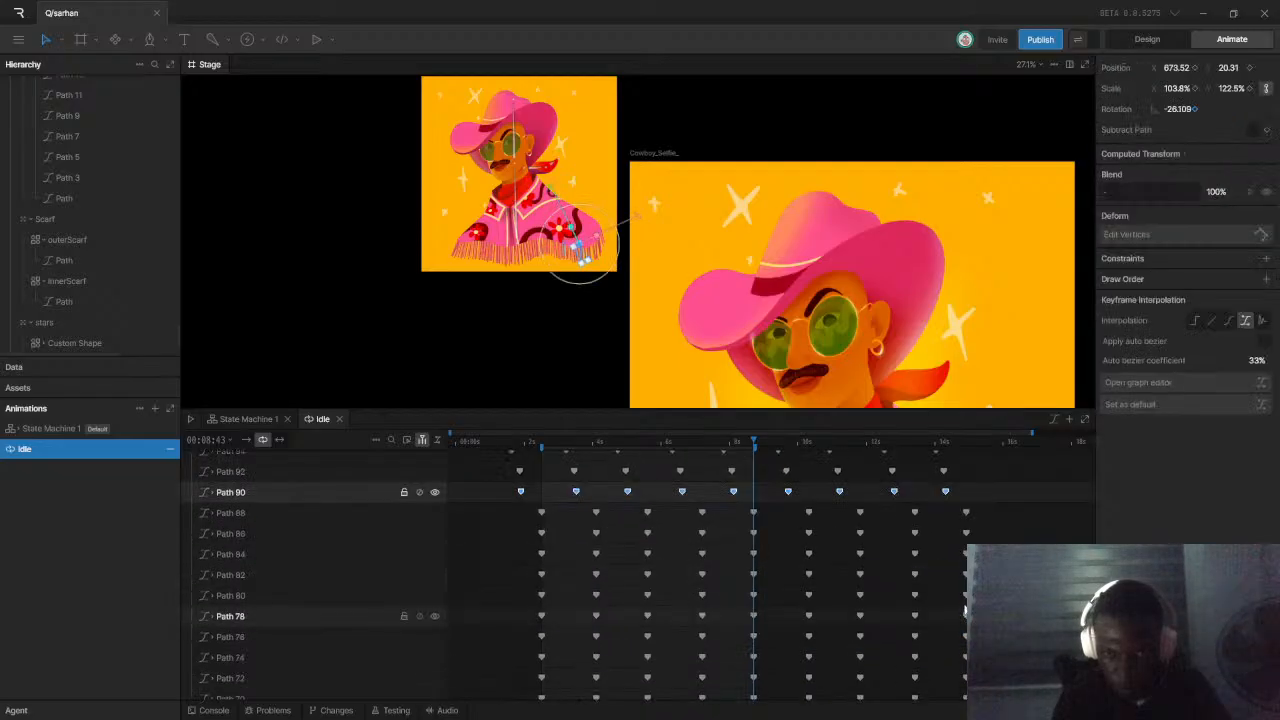
{"action": "left_click_drag", "start_coordinate": [523, 516], "coordinate": [997, 522]}
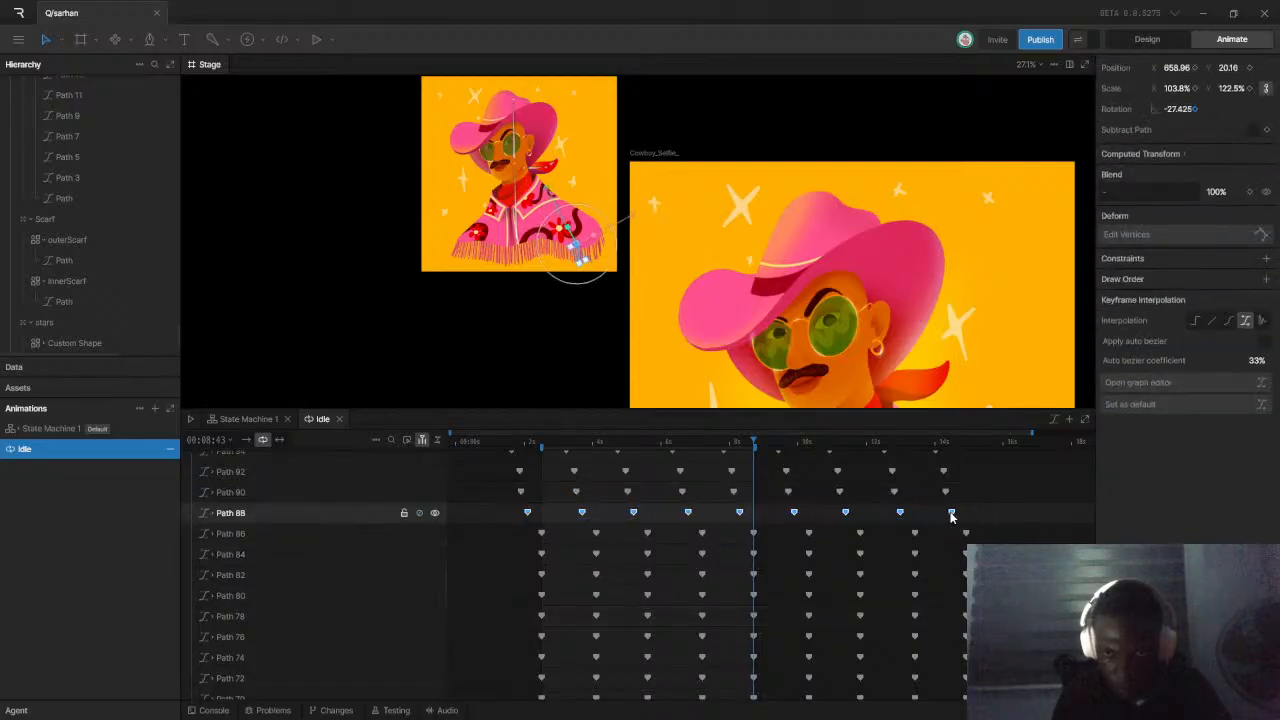
{"action": "left_click_drag", "start_coordinate": [521, 530], "coordinate": [968, 540]}
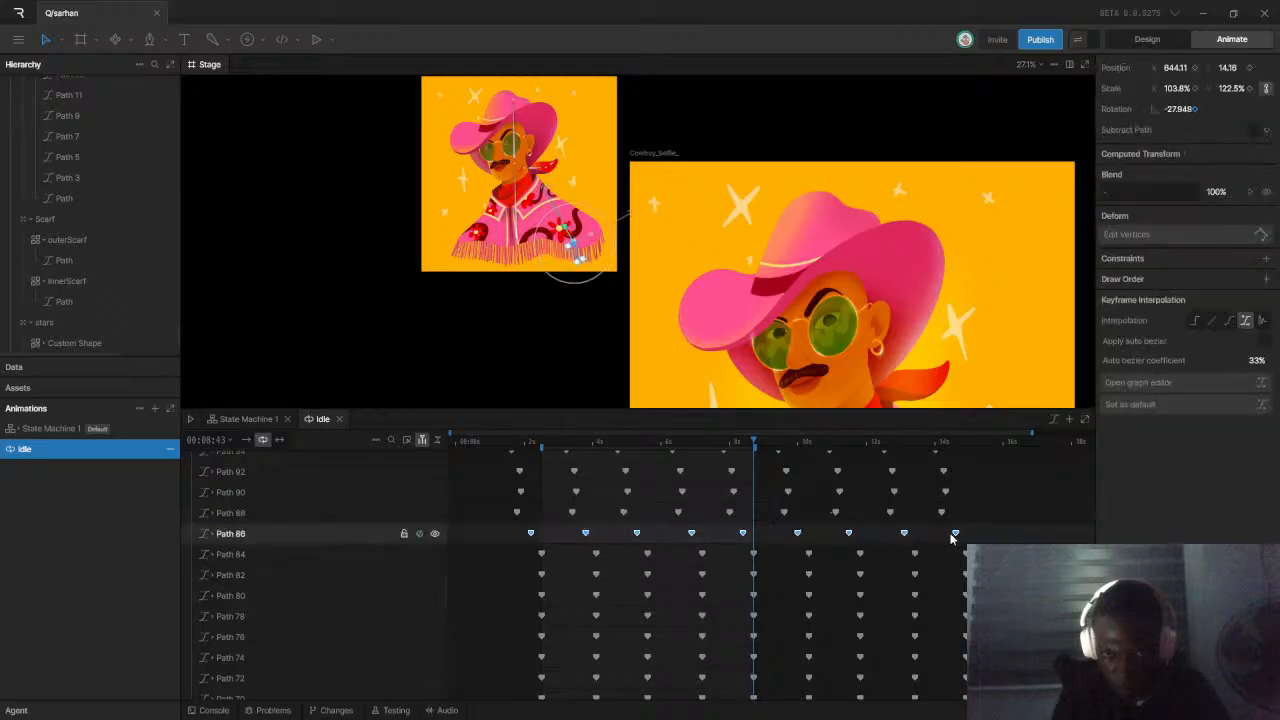
{"action": "left_click_drag", "start_coordinate": [529, 557], "coordinate": [965, 558]}
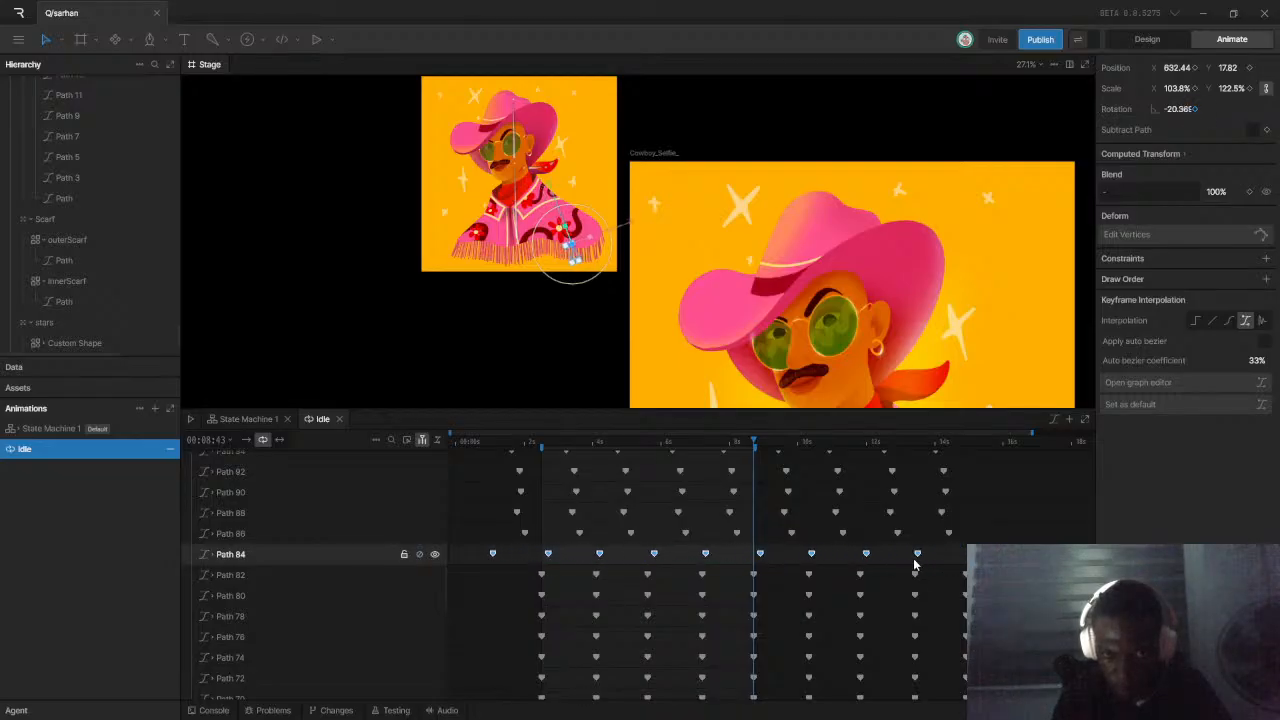
Stagger Path 82, 80 and 78 by moving their whole keyframe rows about 0.8, 2.4 and 0.8 seconds earlier respectively
{"action": "left_click_drag", "start_coordinate": [520, 574], "coordinate": [929, 589]}
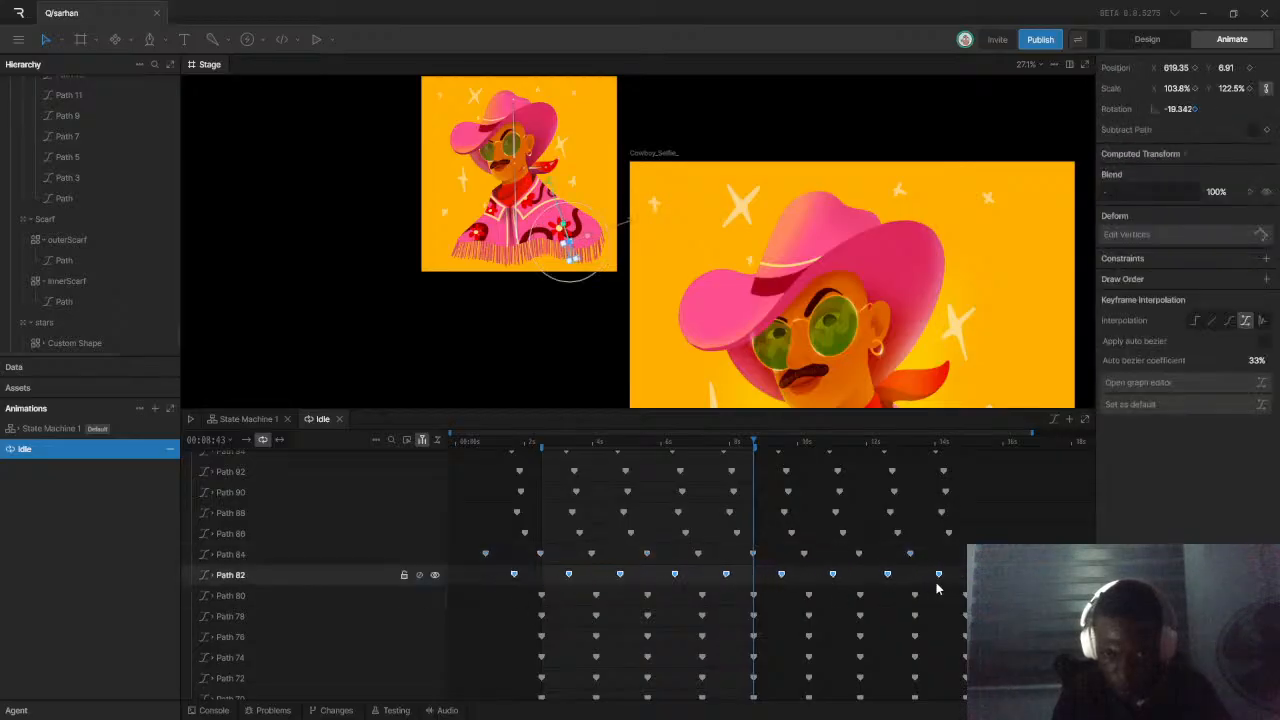
{"action": "left_click_drag", "start_coordinate": [519, 603], "coordinate": [968, 600]}
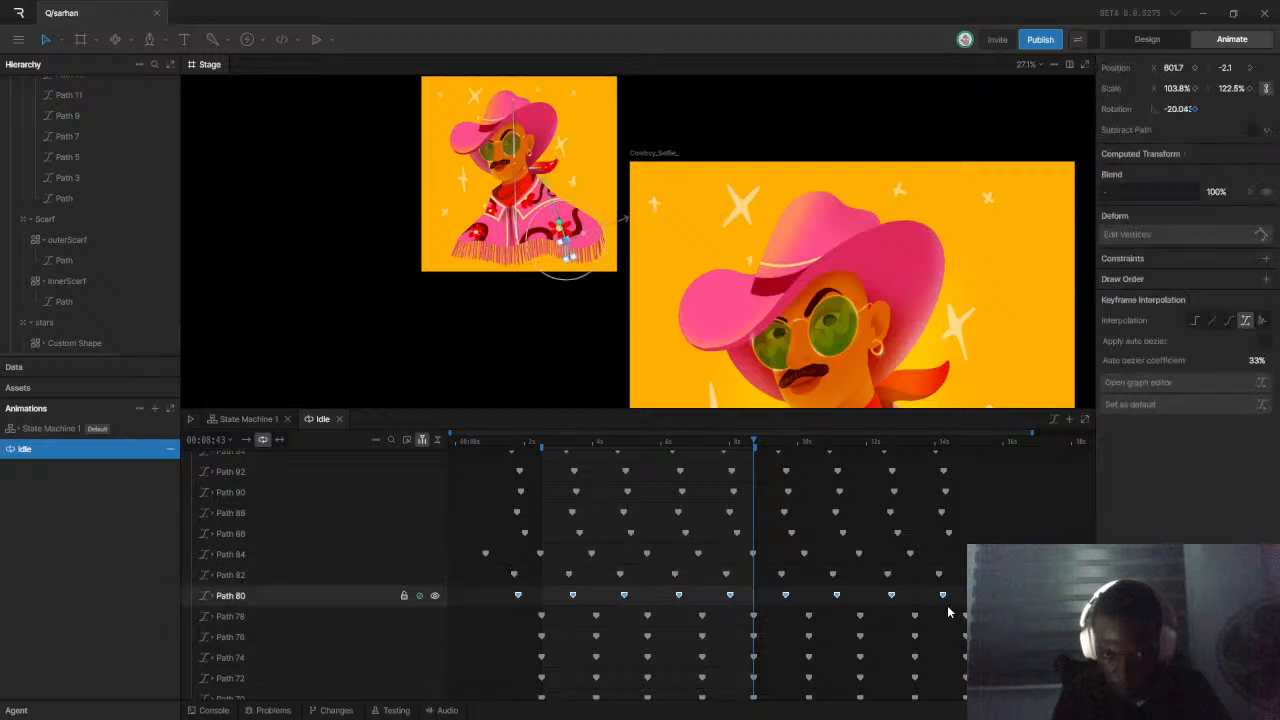
{"action": "left_click_drag", "start_coordinate": [514, 617], "coordinate": [937, 620]}
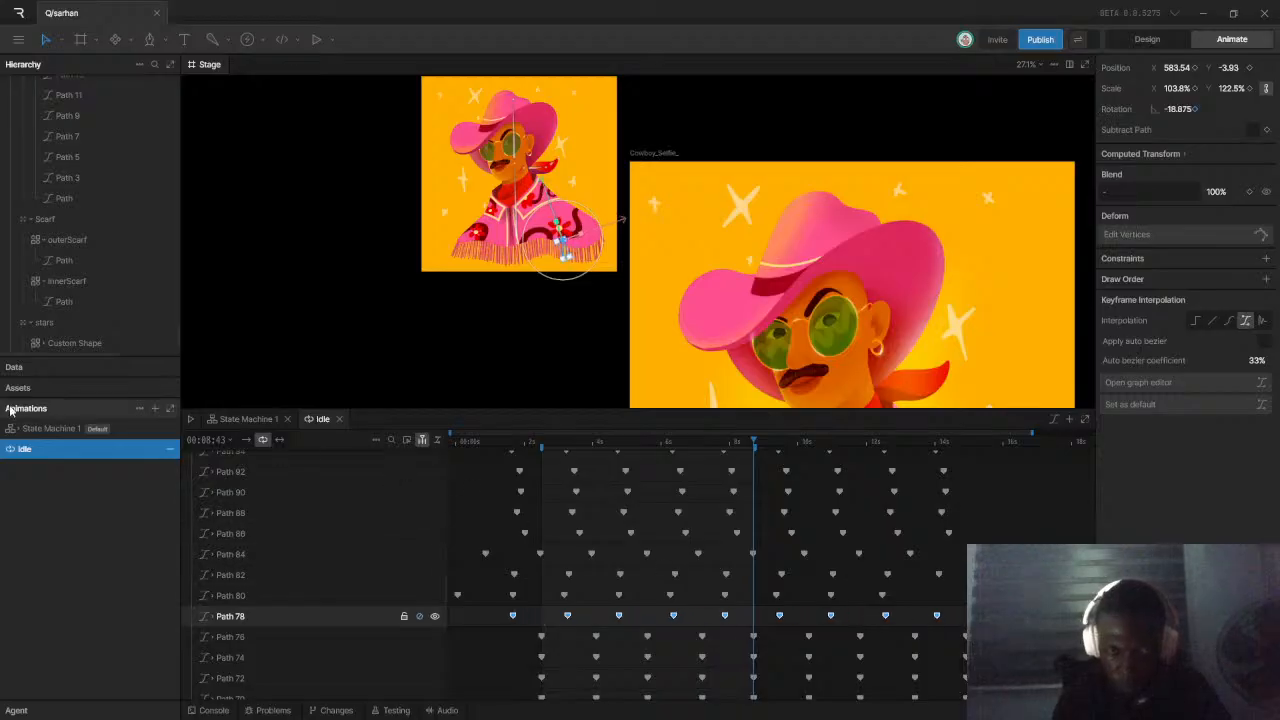
Shift the keyframe rows of Path 2, 4 and 14 about 0.9, 1.5 and 0.9 seconds earlier, and Path 10's about 0.8 seconds later
{"action": "scroll", "coordinate": [668, 618], "scroll_direction": "down", "scroll_amount": 2}
{"action": "scroll", "coordinate": [666, 617], "scroll_direction": "down", "scroll_amount": 10}
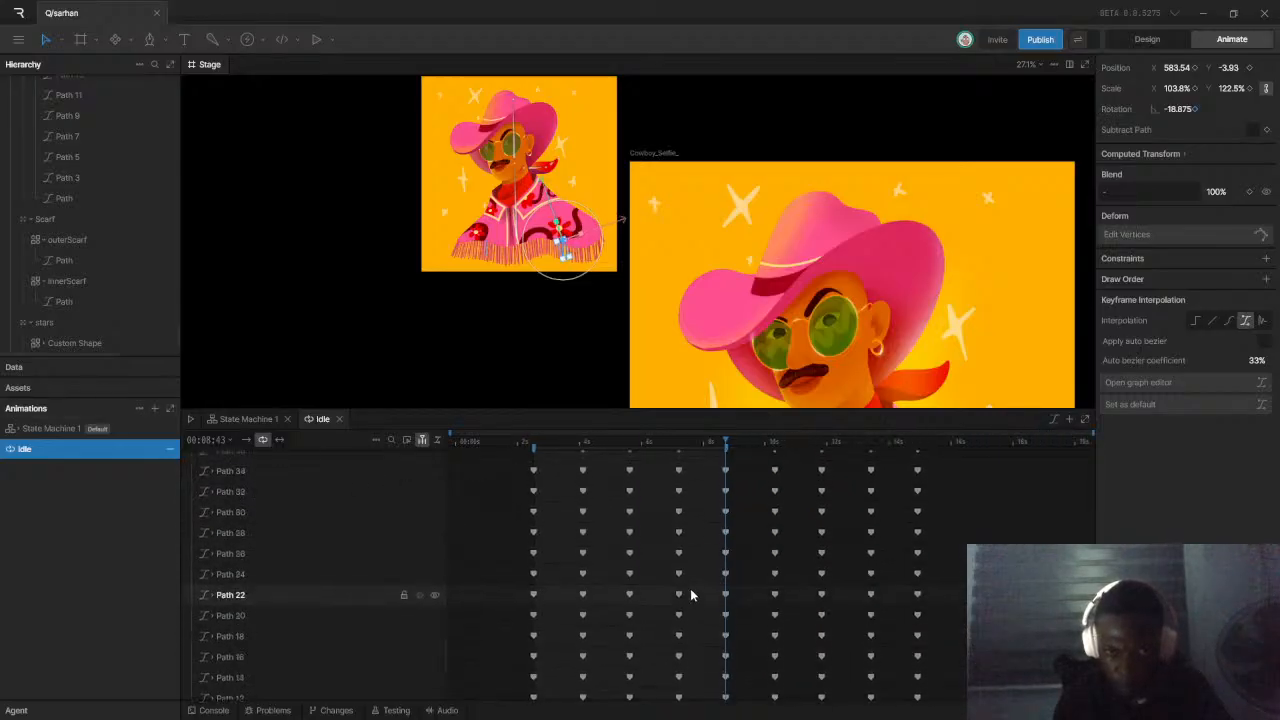
{"action": "left_click_drag", "start_coordinate": [524, 664], "coordinate": [922, 676]}
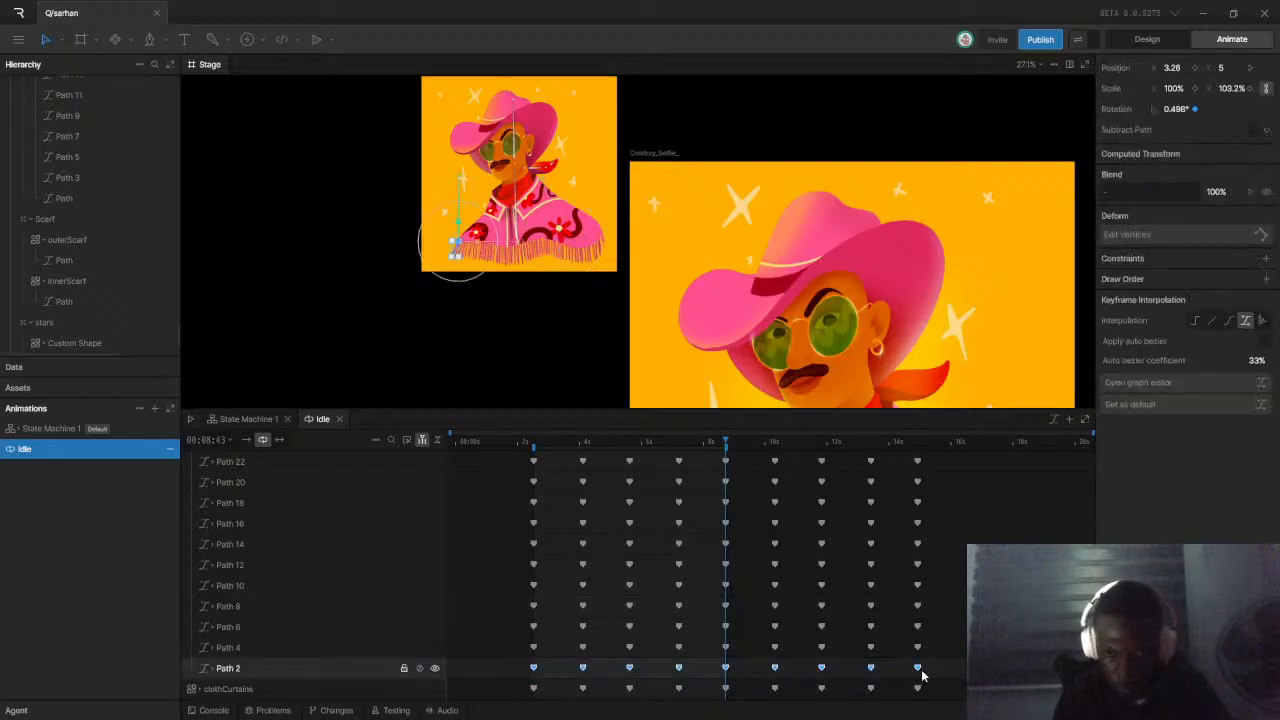
{"action": "left_click_drag", "start_coordinate": [515, 638], "coordinate": [921, 654]}
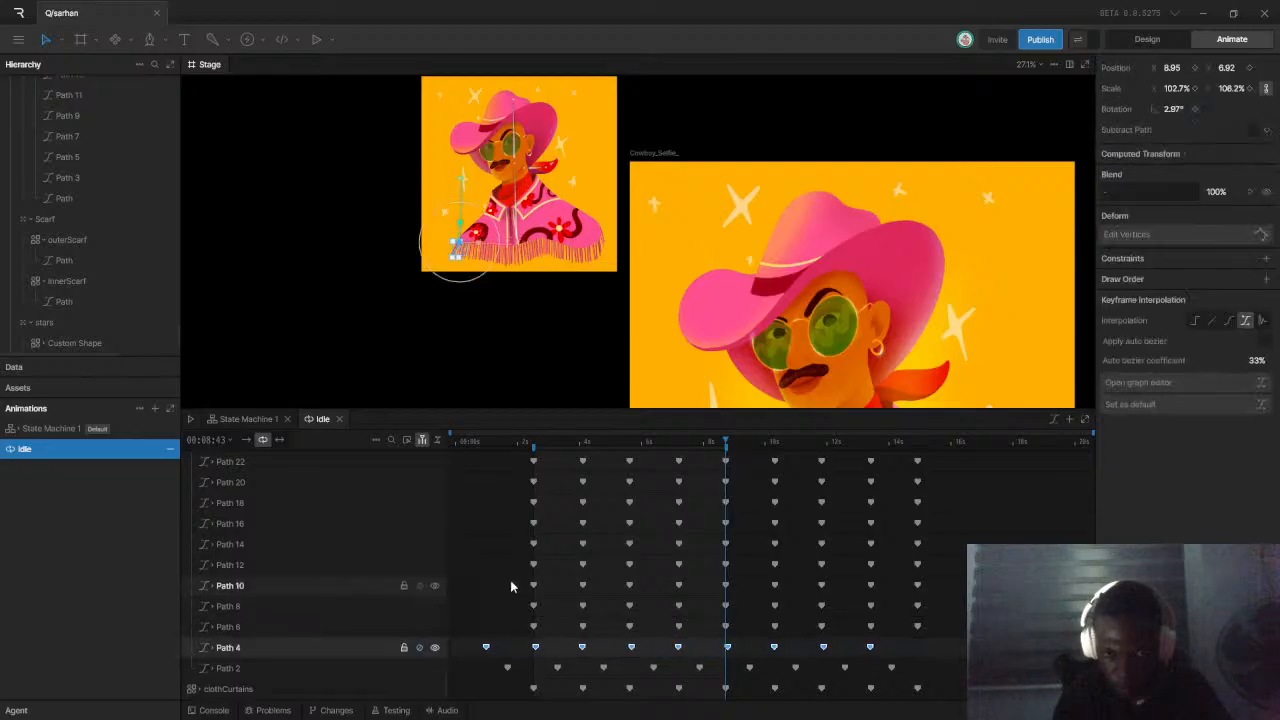
{"action": "left_click_drag", "start_coordinate": [512, 576], "coordinate": [918, 600]}
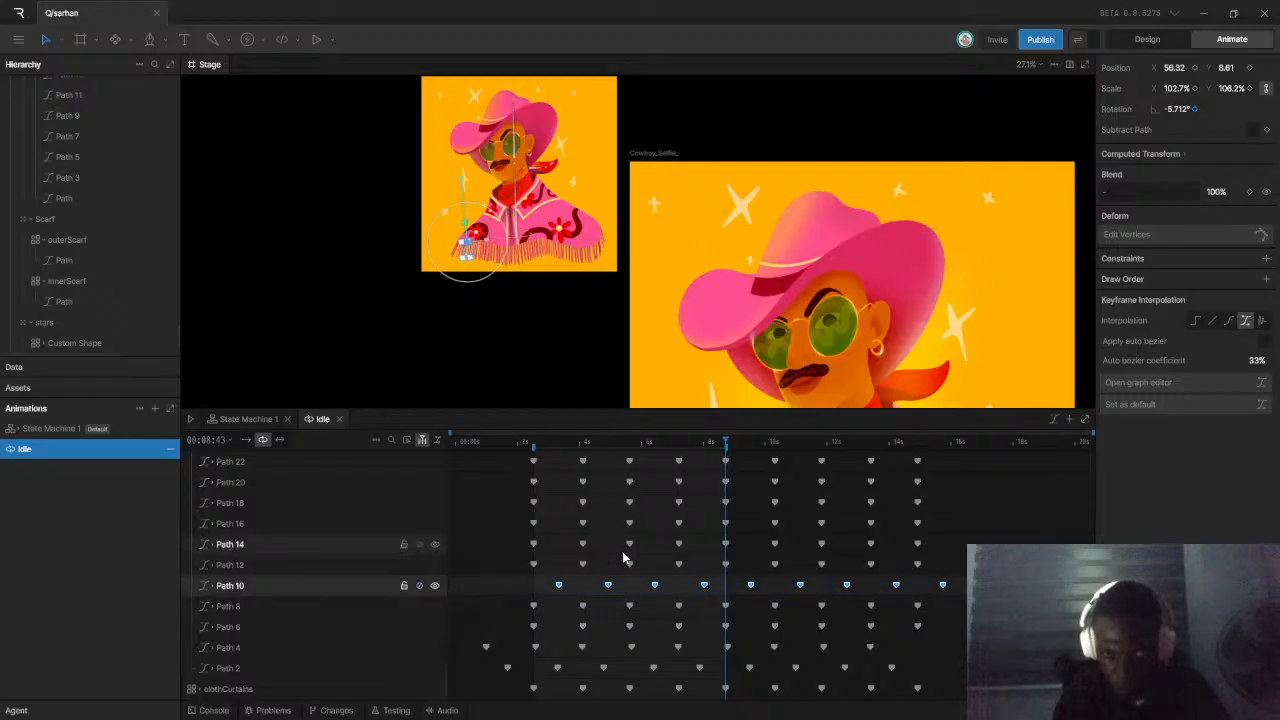
{"action": "left_click_drag", "start_coordinate": [514, 541], "coordinate": [934, 560]}
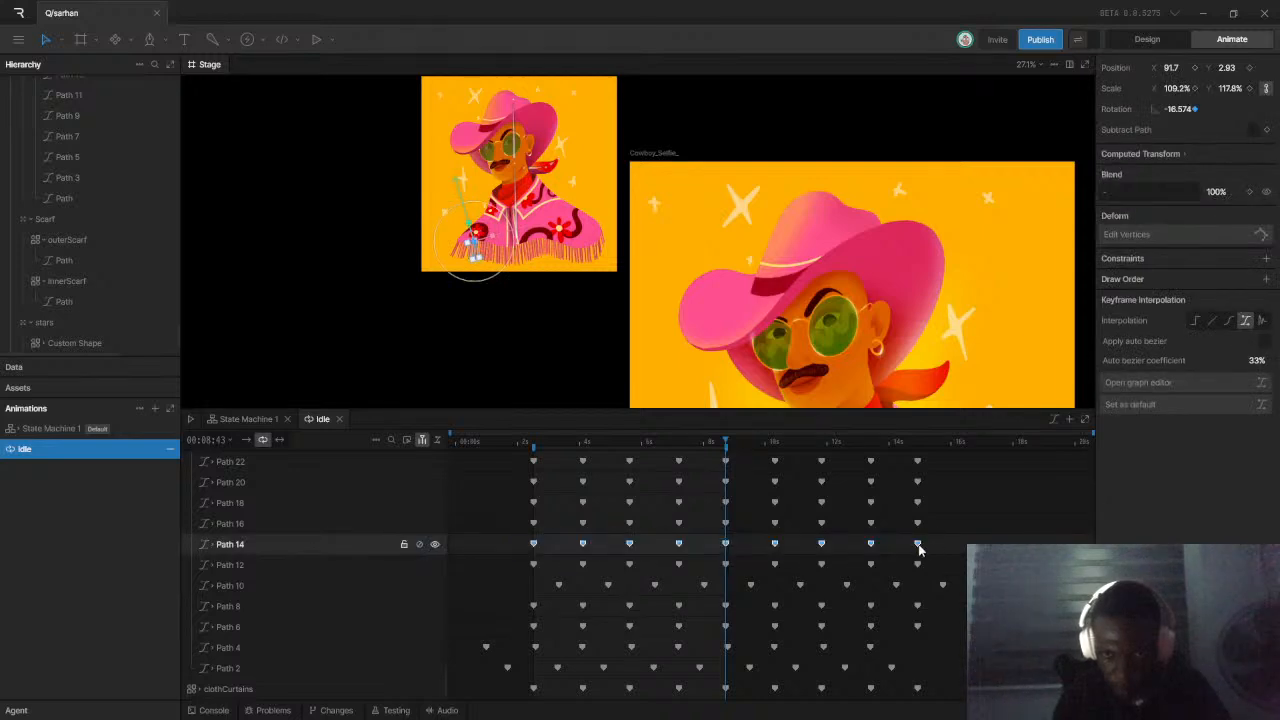
Play the Idle animation and examine the jacket's fringe motion up close, stopping playback when done
{"action": "key", "text": "space"}
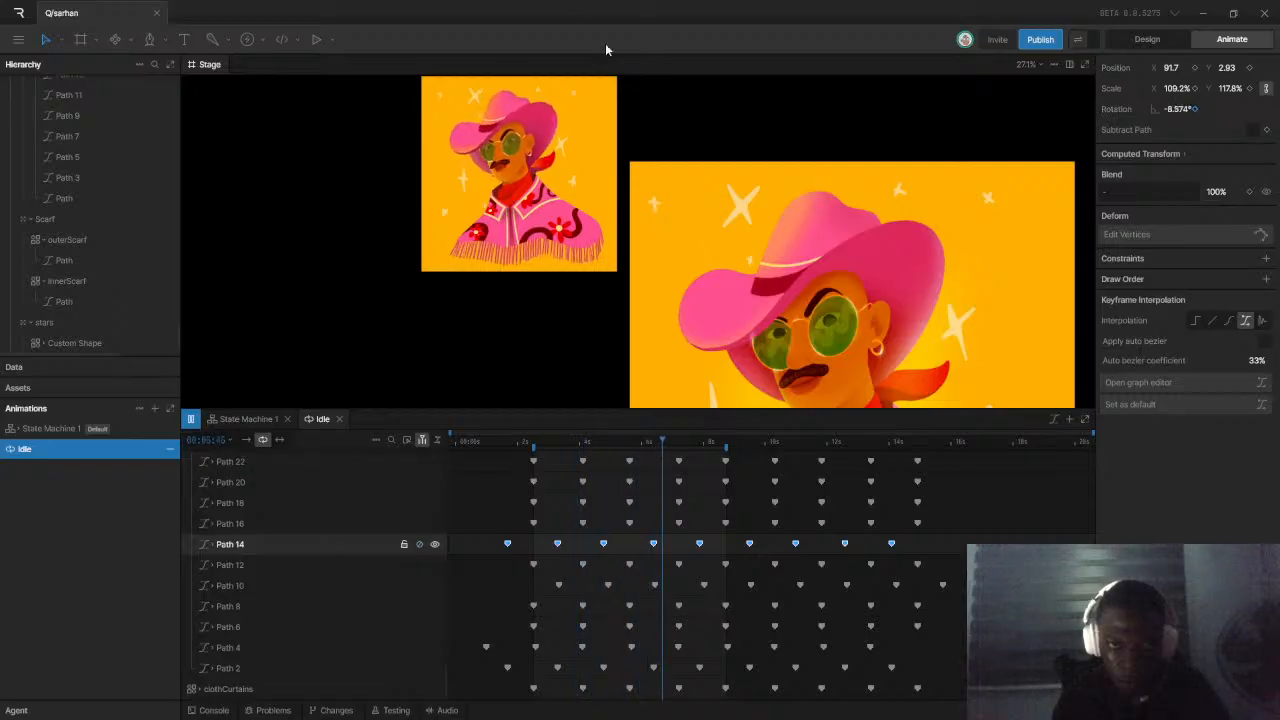
{"action": "scroll", "coordinate": [545, 245], "scroll_direction": "up", "scroll_amount": 2}
{"action": "scroll", "coordinate": [545, 245], "scroll_direction": "up", "scroll_amount": 2}
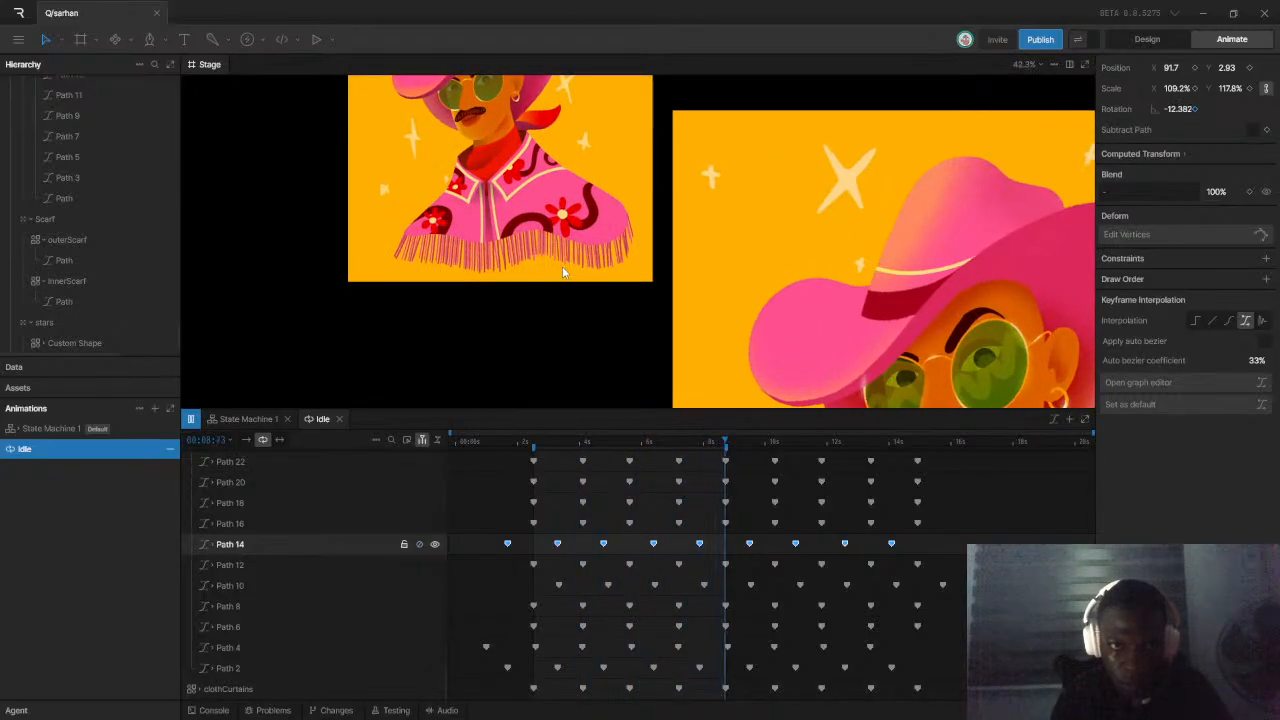
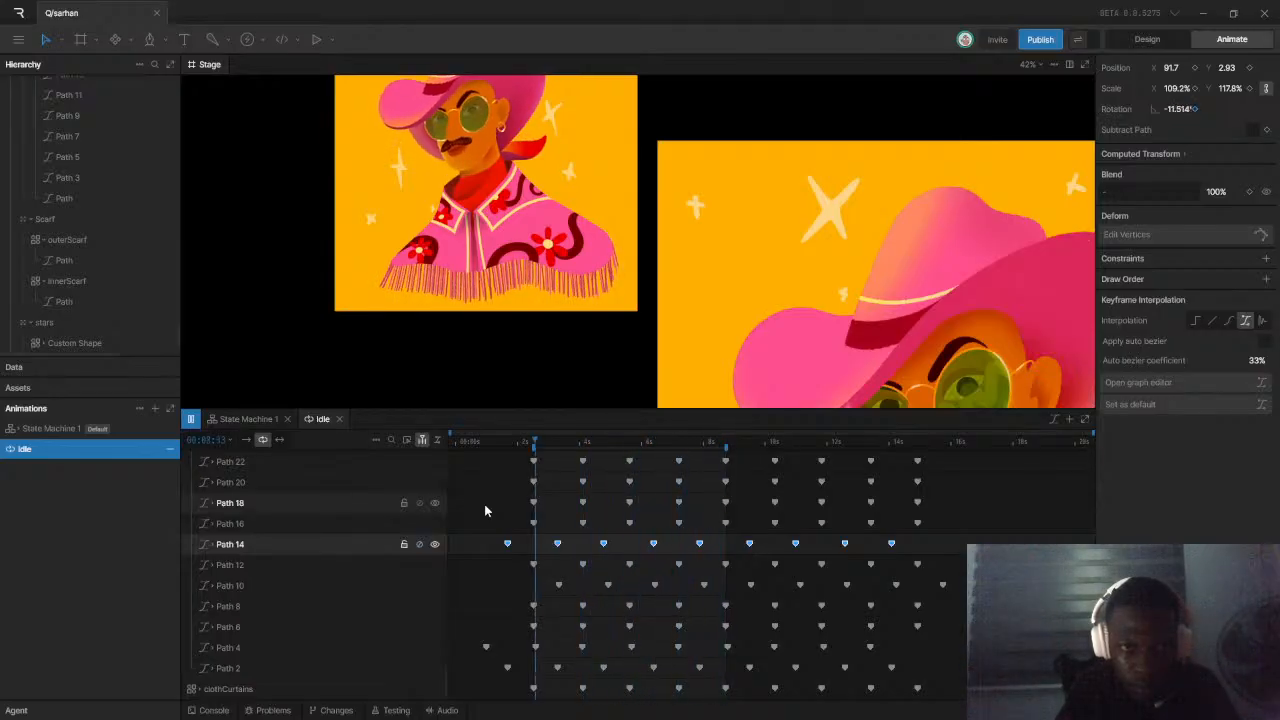
{"action": "key", "text": "space"}
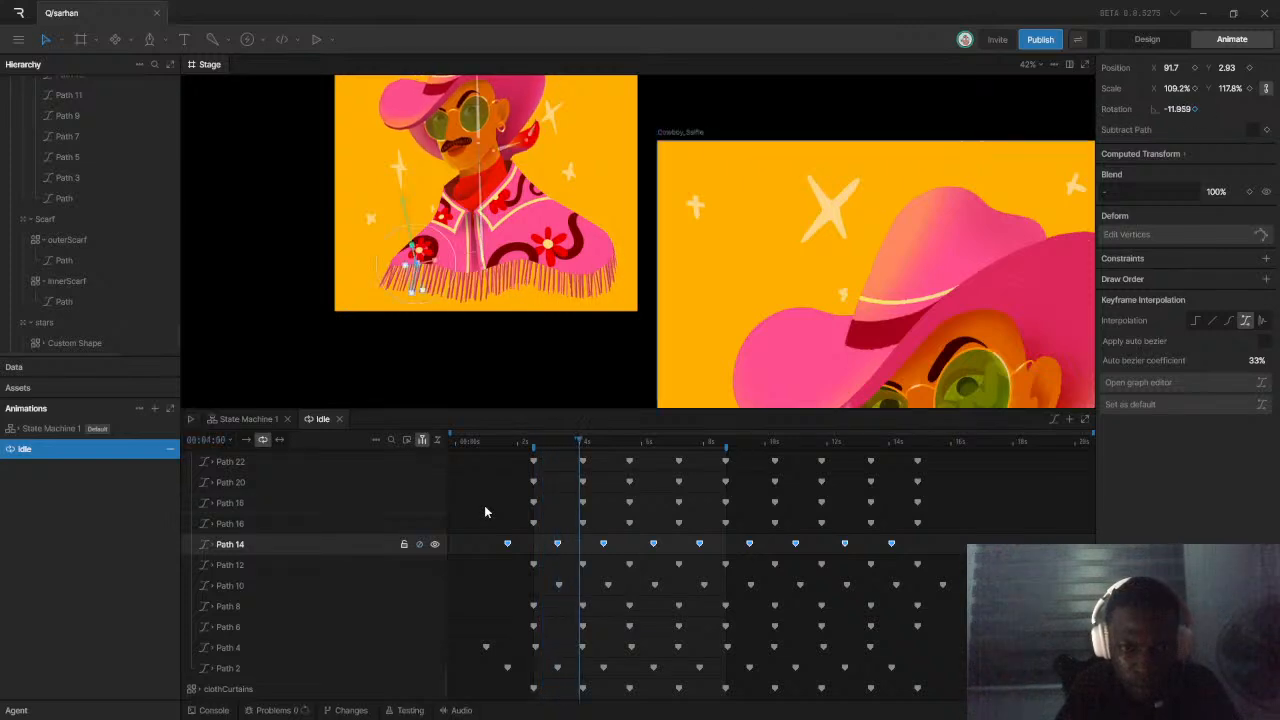
Undo the keyframe shifts of Path 14 and Path 10, and briefly play the Idle animation from the loop start
{"action": "left_click", "coordinate": [564, 582]}
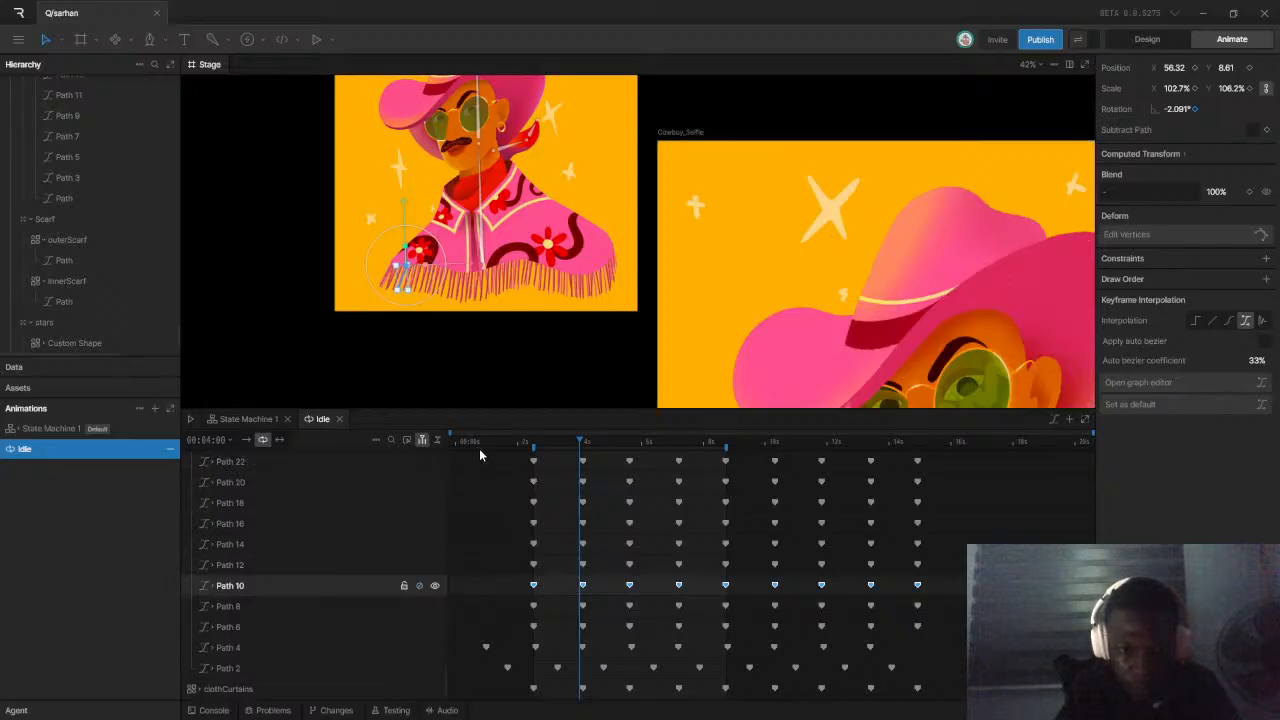
{"action": "left_click_drag", "start_coordinate": [466, 440], "coordinate": [437, 438]}
{"action": "key", "text": "space"}
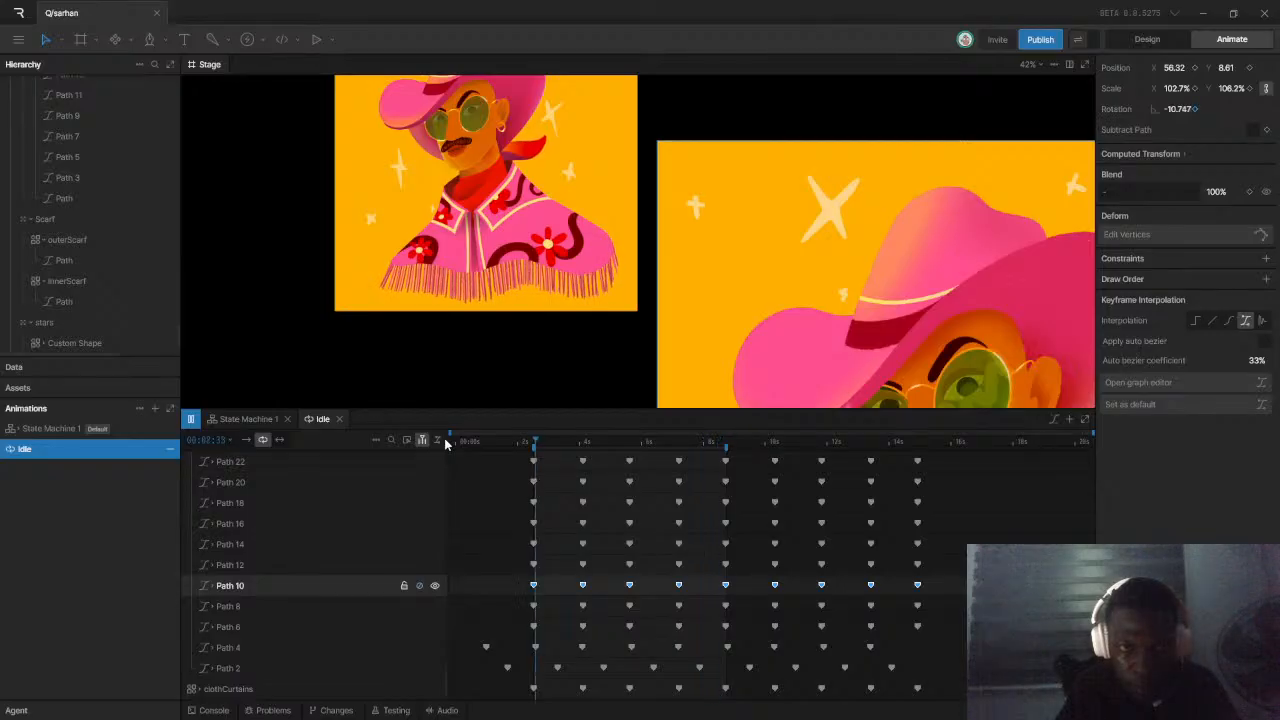
{"action": "key", "text": "space"}
Select Path 14's full keyframe row and shift it about 0.9 seconds earlier
{"action": "left_click_drag", "start_coordinate": [518, 610], "coordinate": [955, 605]}
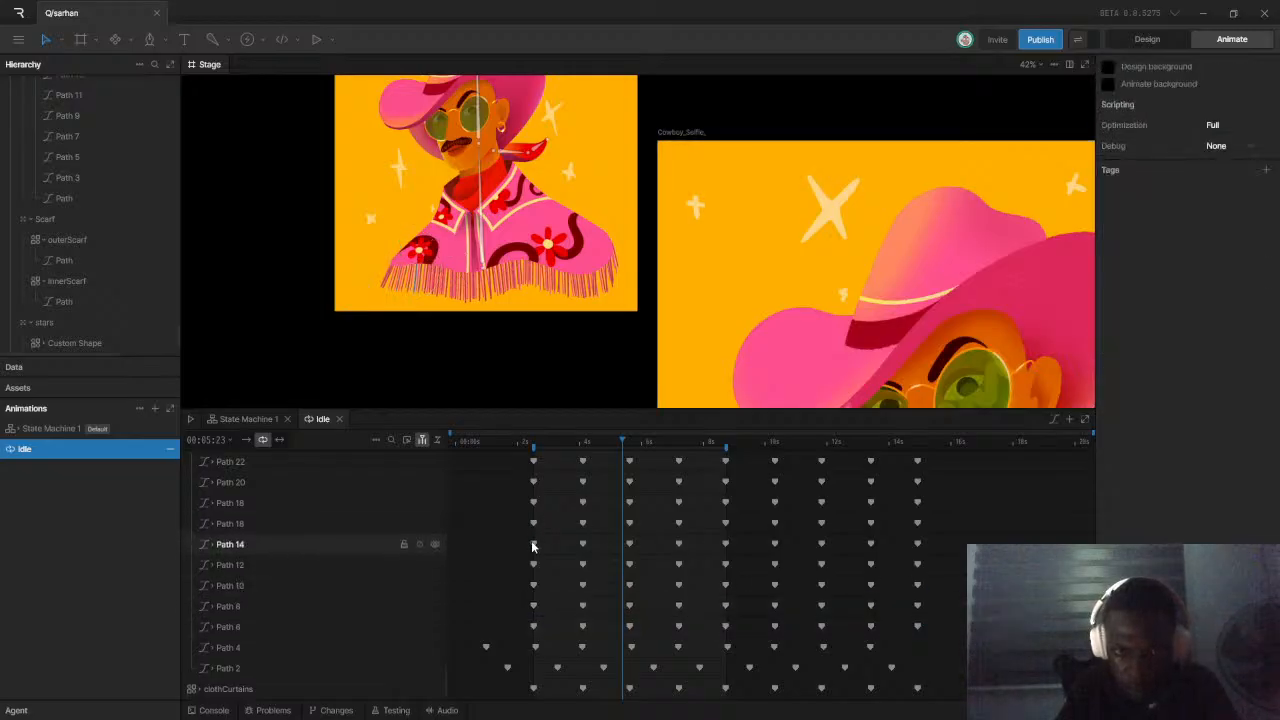
{"action": "left_click_drag", "start_coordinate": [526, 540], "coordinate": [920, 543]}
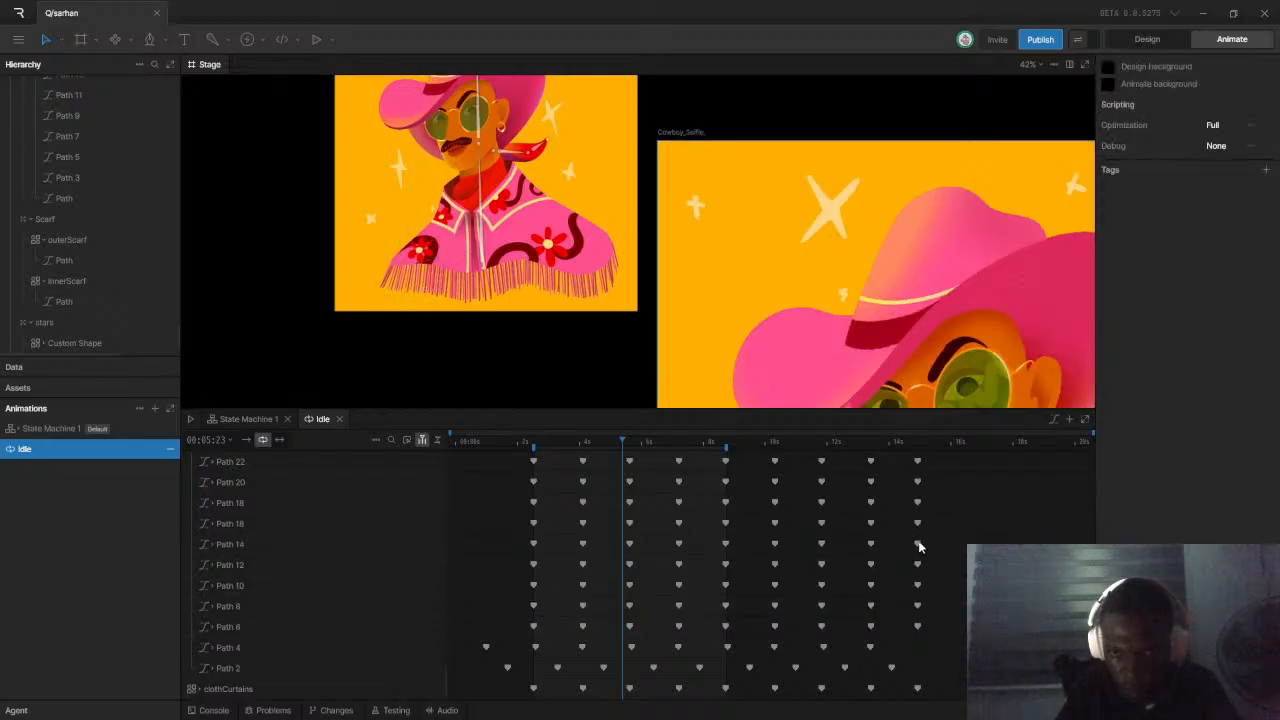
{"action": "left_click_drag", "start_coordinate": [507, 544], "coordinate": [897, 543]}
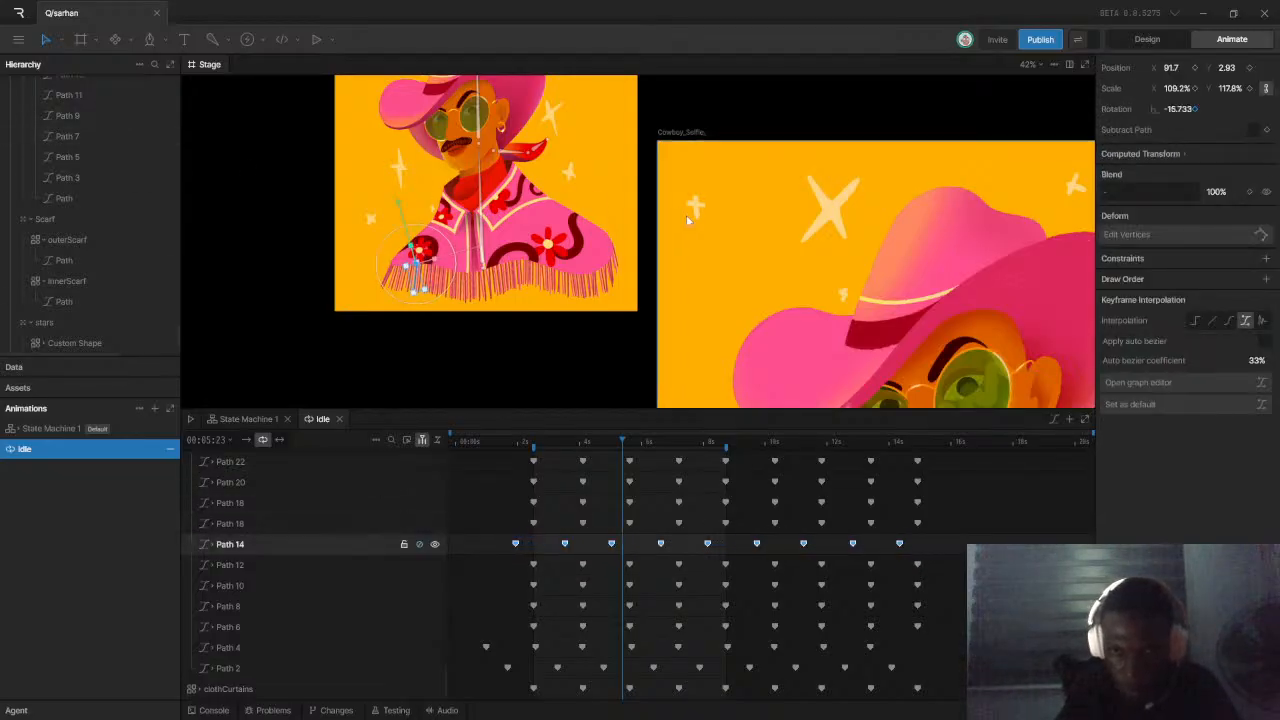
{"action": "left_click_drag", "start_coordinate": [898, 548], "coordinate": [877, 543]}
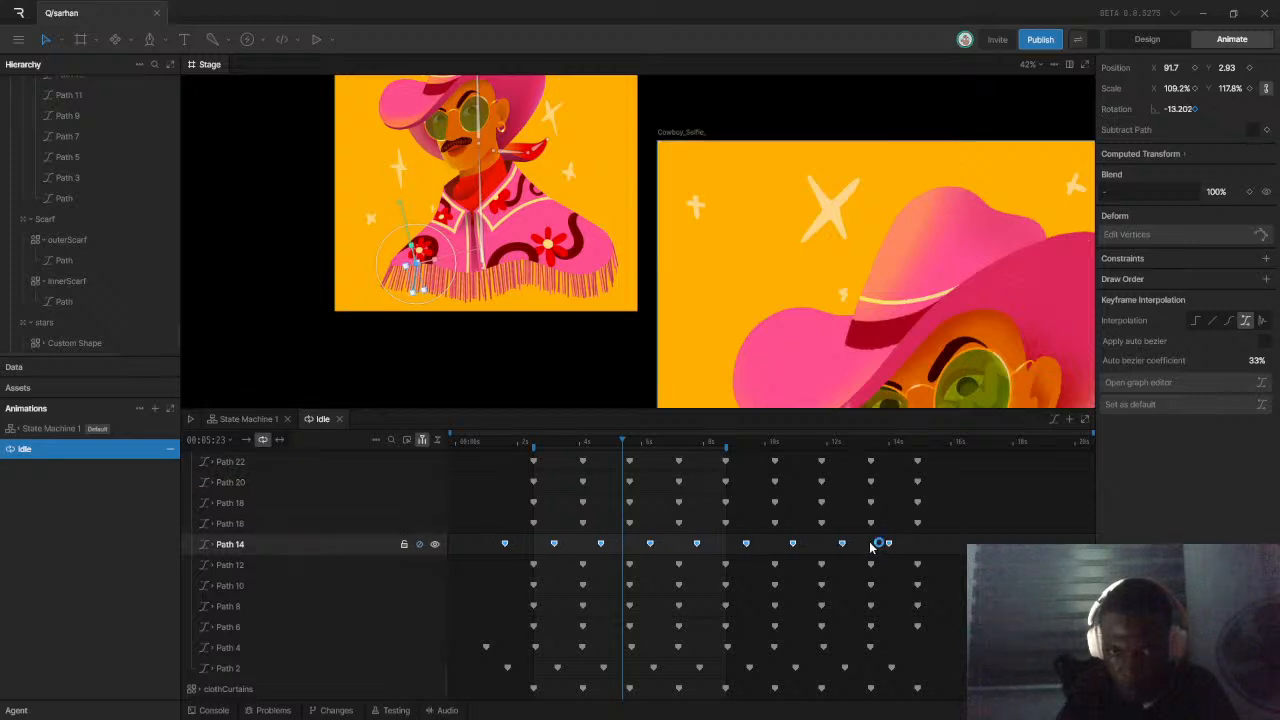
Shift the full keyframe rows of Path 18, 20 and 32 earlier by about 1.3, 0.8 and 1.5 seconds respectively
{"action": "left_click_drag", "start_coordinate": [497, 488], "coordinate": [874, 508]}
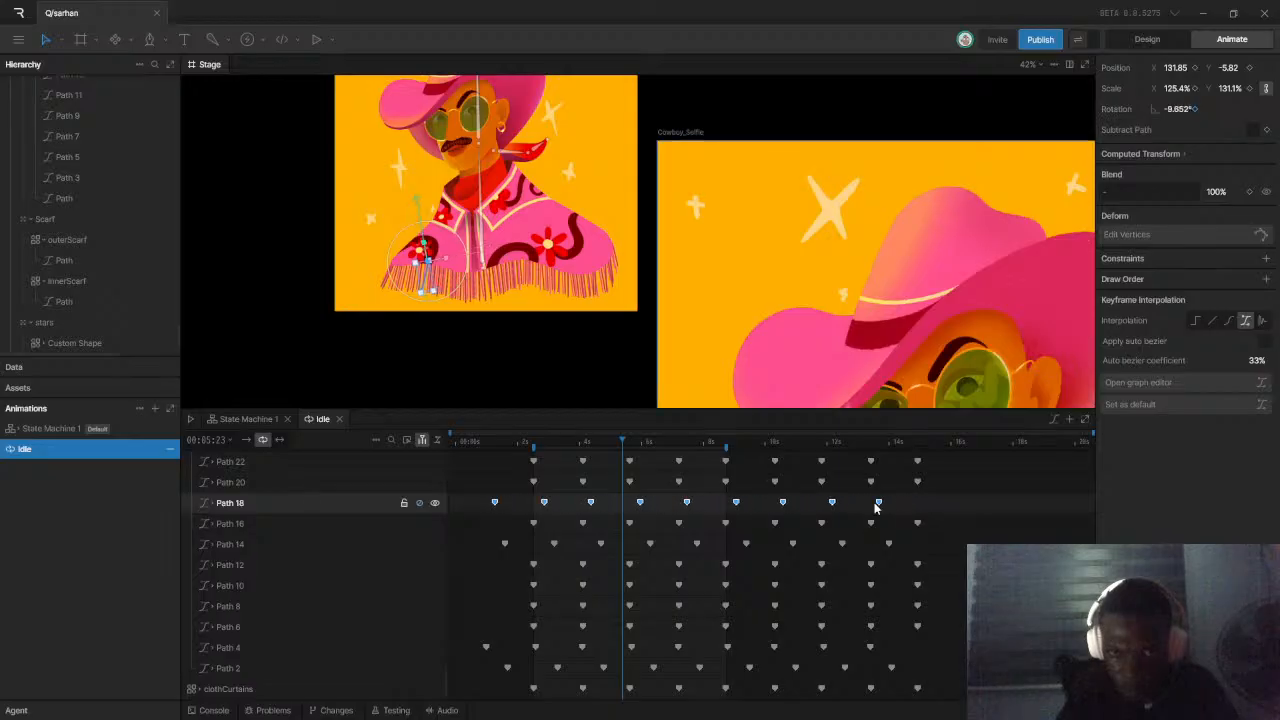
{"action": "left_click_drag", "start_coordinate": [541, 487], "coordinate": [881, 497]}
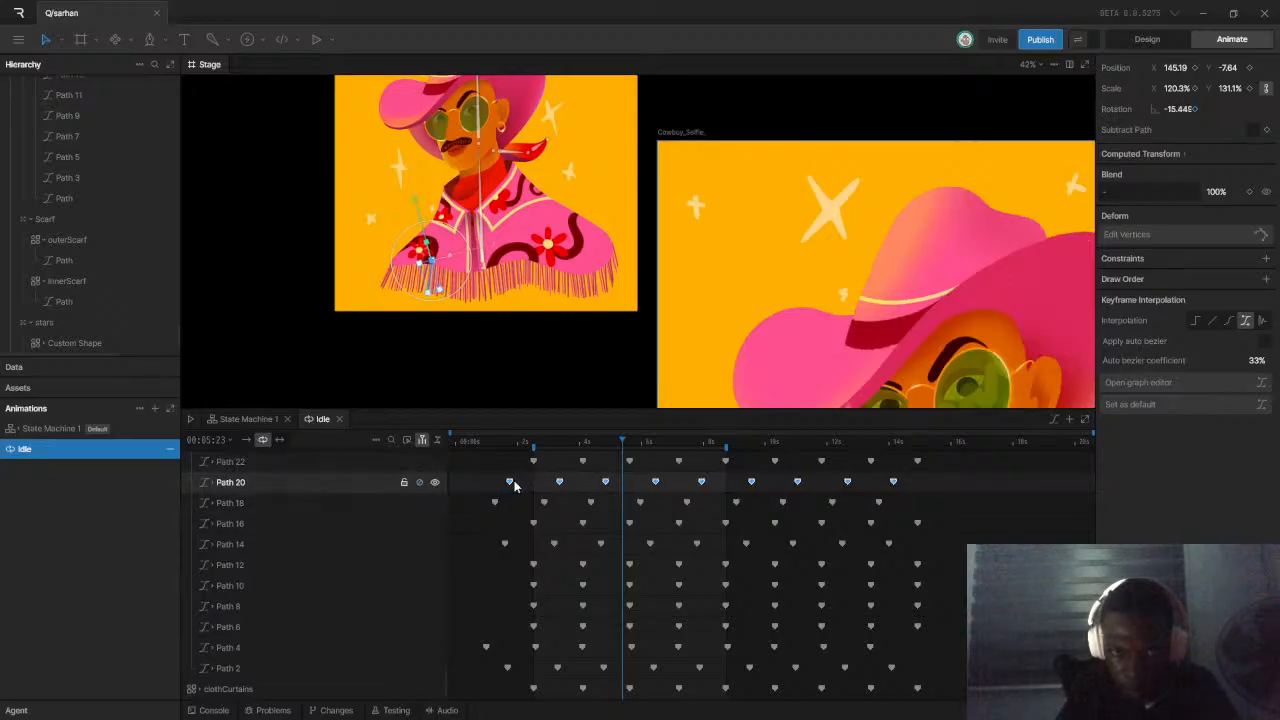
{"action": "scroll", "coordinate": [797, 566], "scroll_direction": "up", "scroll_amount": 4}
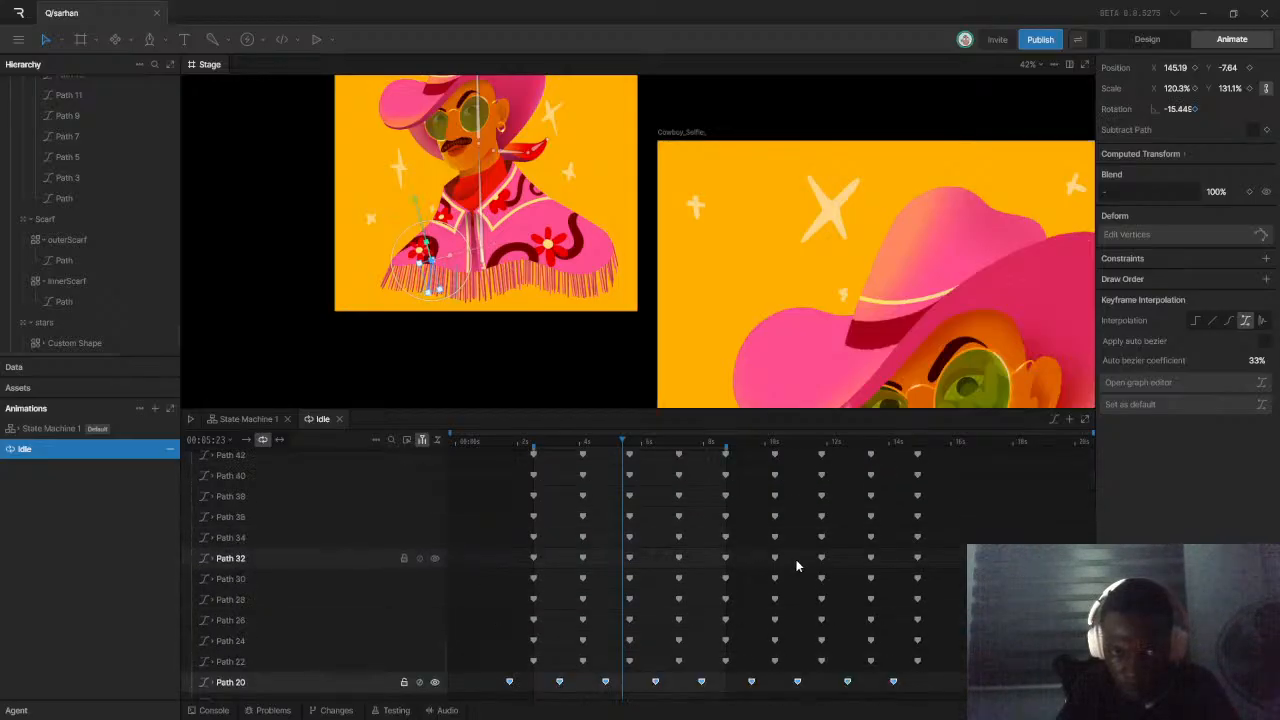
{"action": "left_click", "coordinate": [606, 572]}
{"action": "left_click_drag", "start_coordinate": [936, 558], "coordinate": [485, 561]}
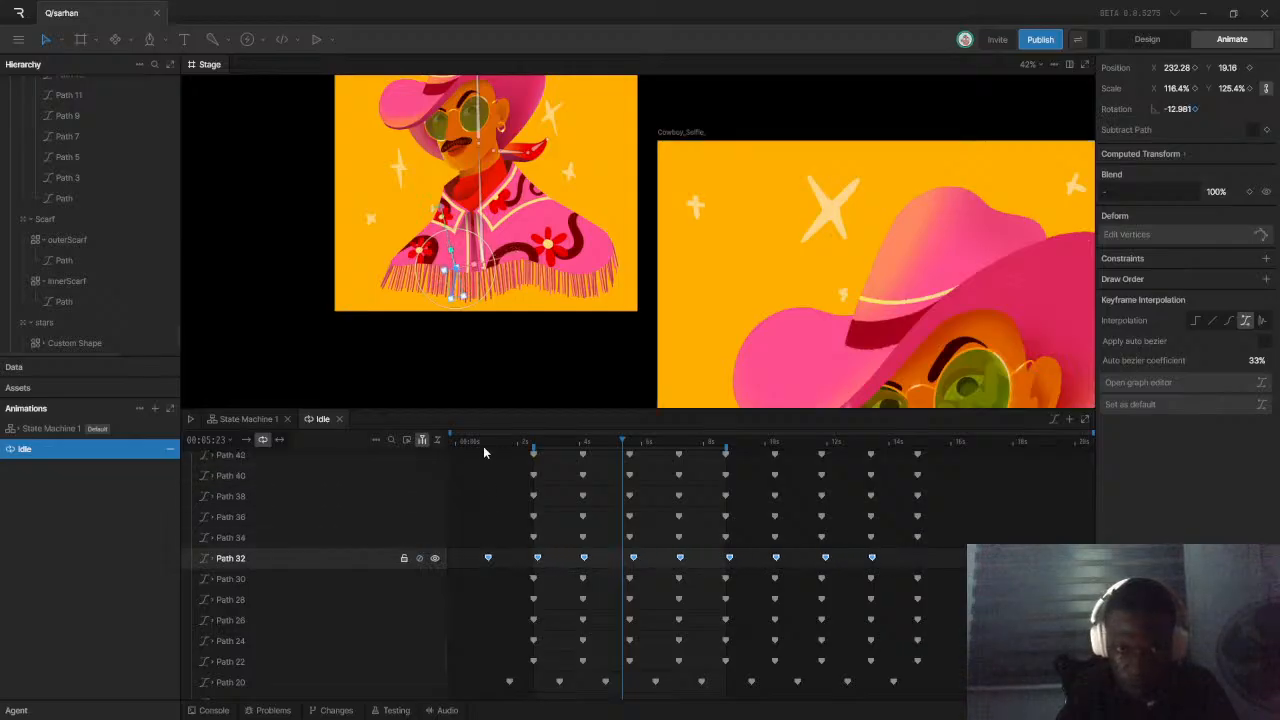
Play the Idle animation from the loop start and examine the whole cowboy's motion, stopping playback when done
{"action": "left_click_drag", "start_coordinate": [530, 447], "coordinate": [538, 447]}
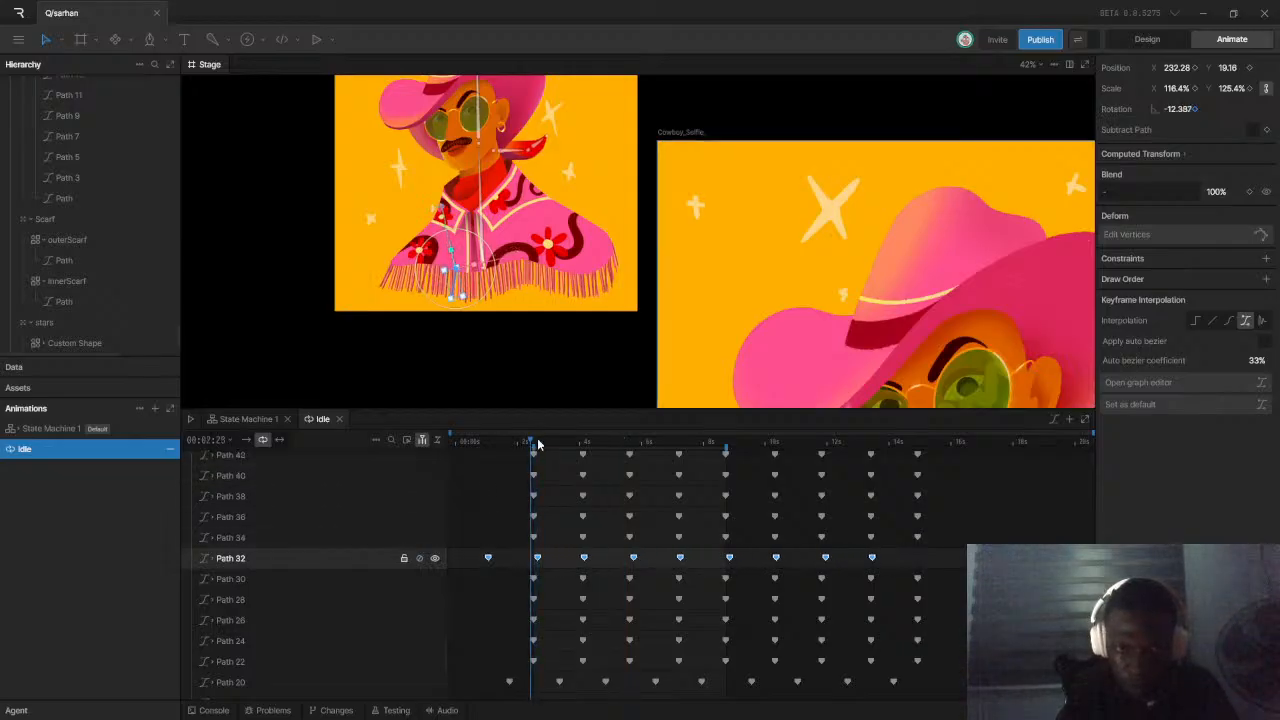
{"action": "key", "text": "space"}
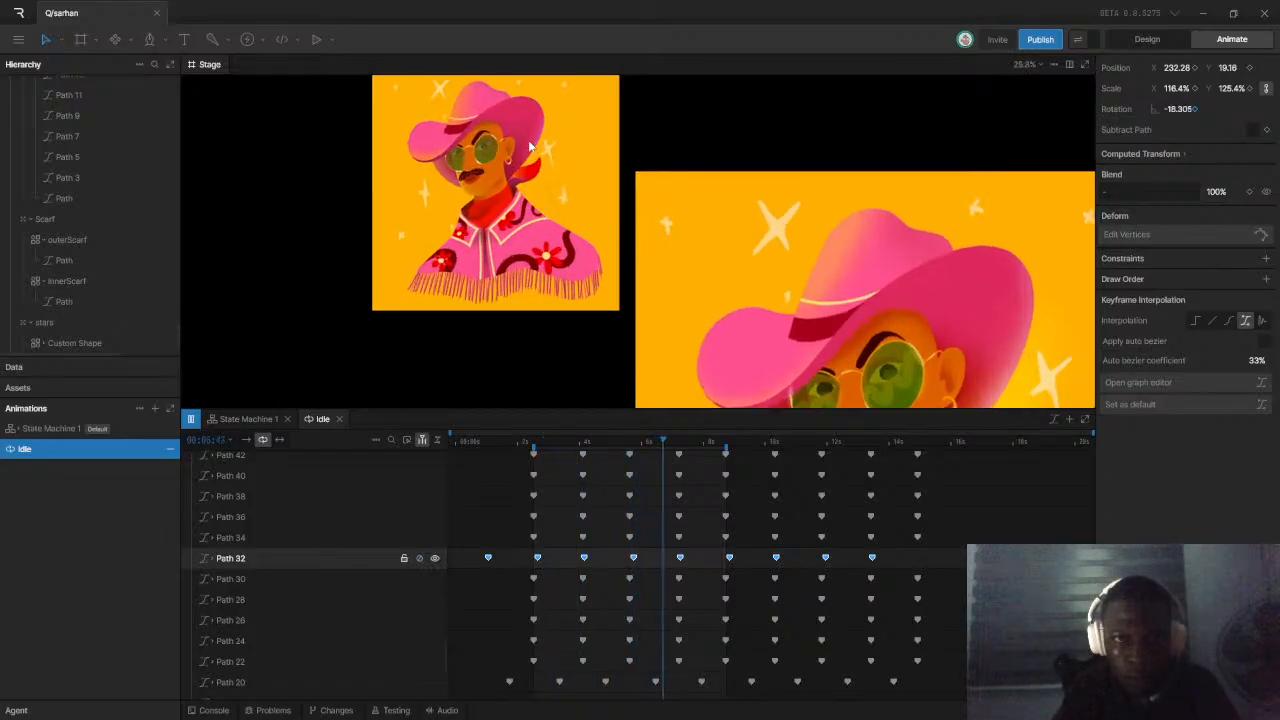
{"action": "scroll", "coordinate": [566, 170], "scroll_direction": "down", "scroll_amount": 2}
{"action": "scroll", "coordinate": [546, 200], "scroll_direction": "up", "scroll_amount": 3}
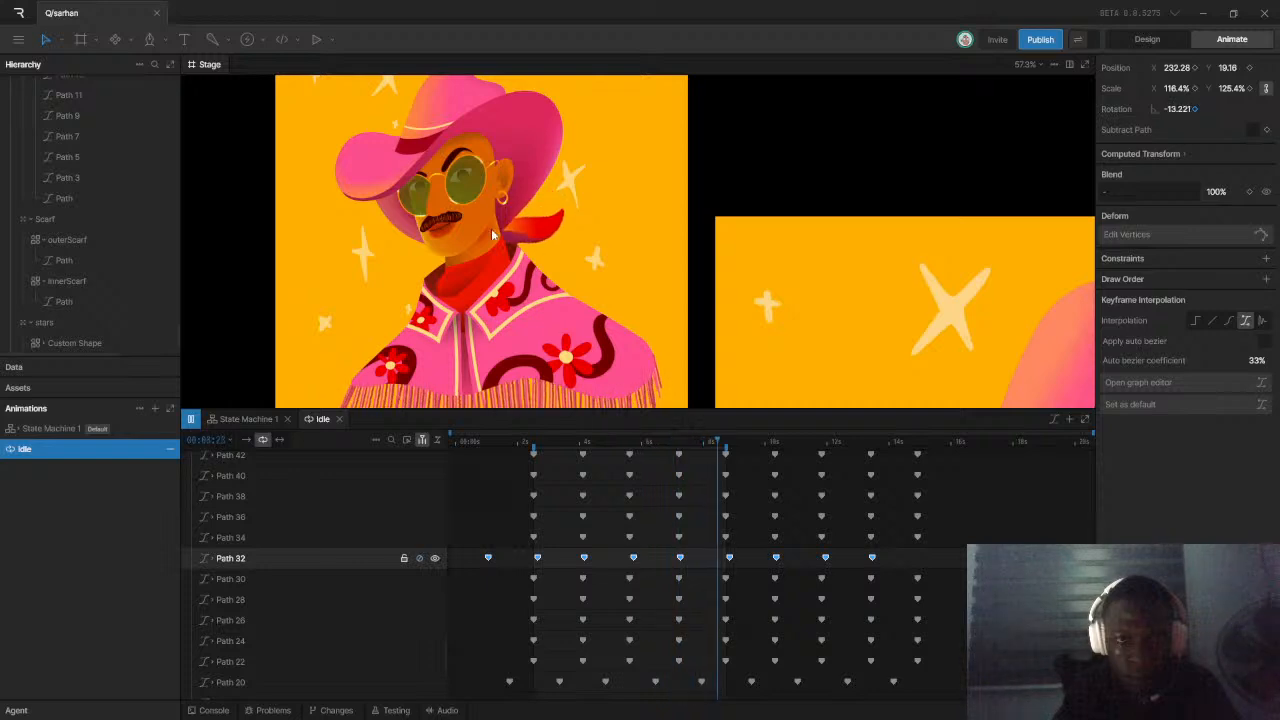
{"action": "scroll", "coordinate": [618, 235], "scroll_direction": "down", "scroll_amount": 3}
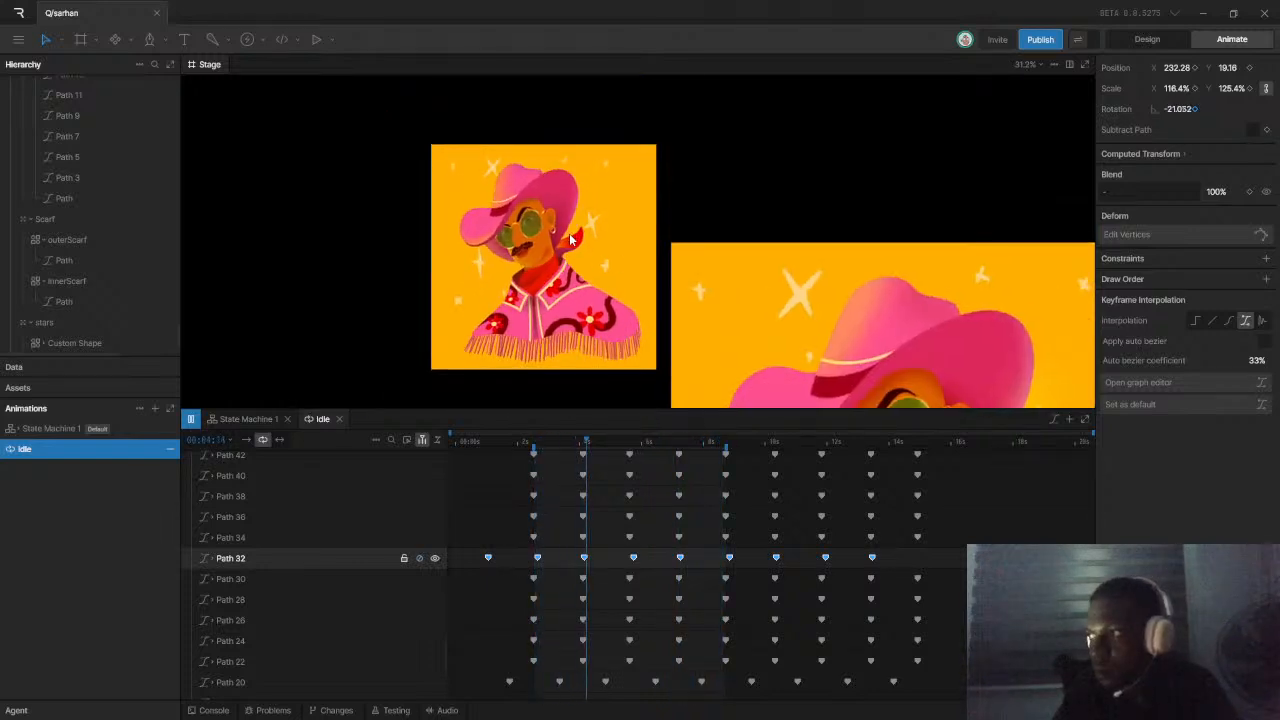
{"action": "scroll", "coordinate": [528, 243], "scroll_direction": "up", "scroll_amount": 1}
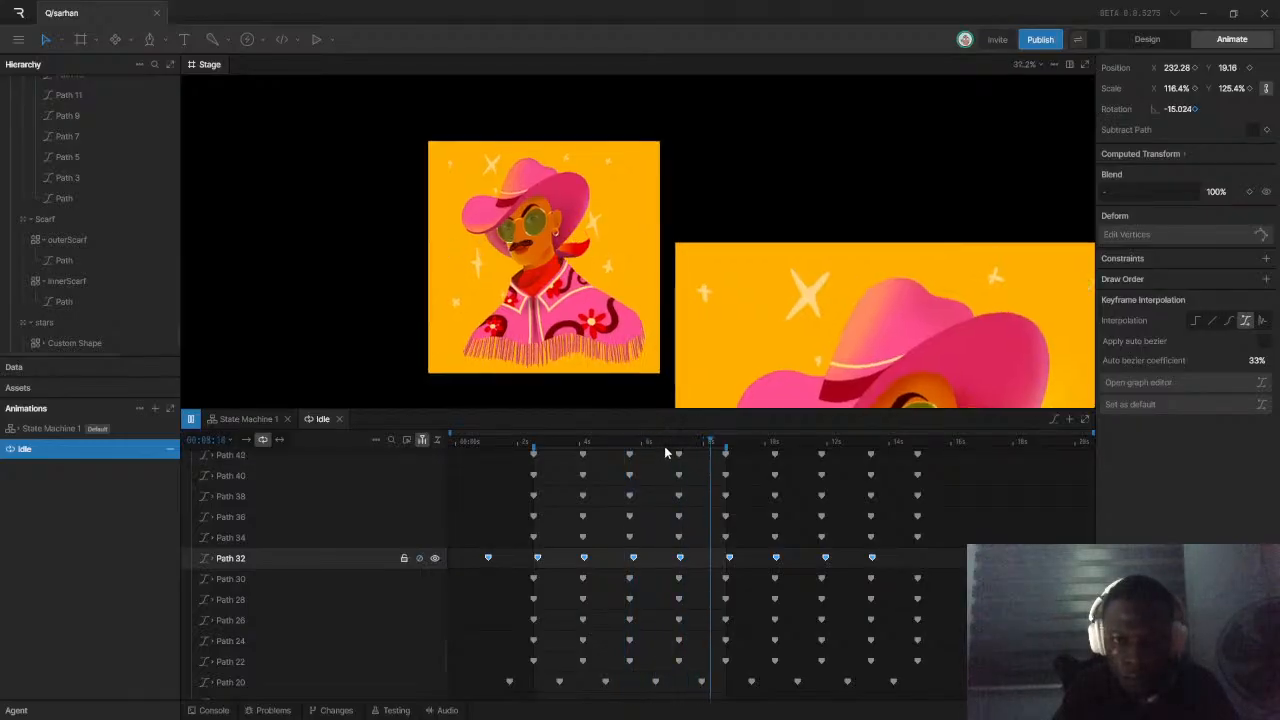
{"action": "key", "text": "space"}
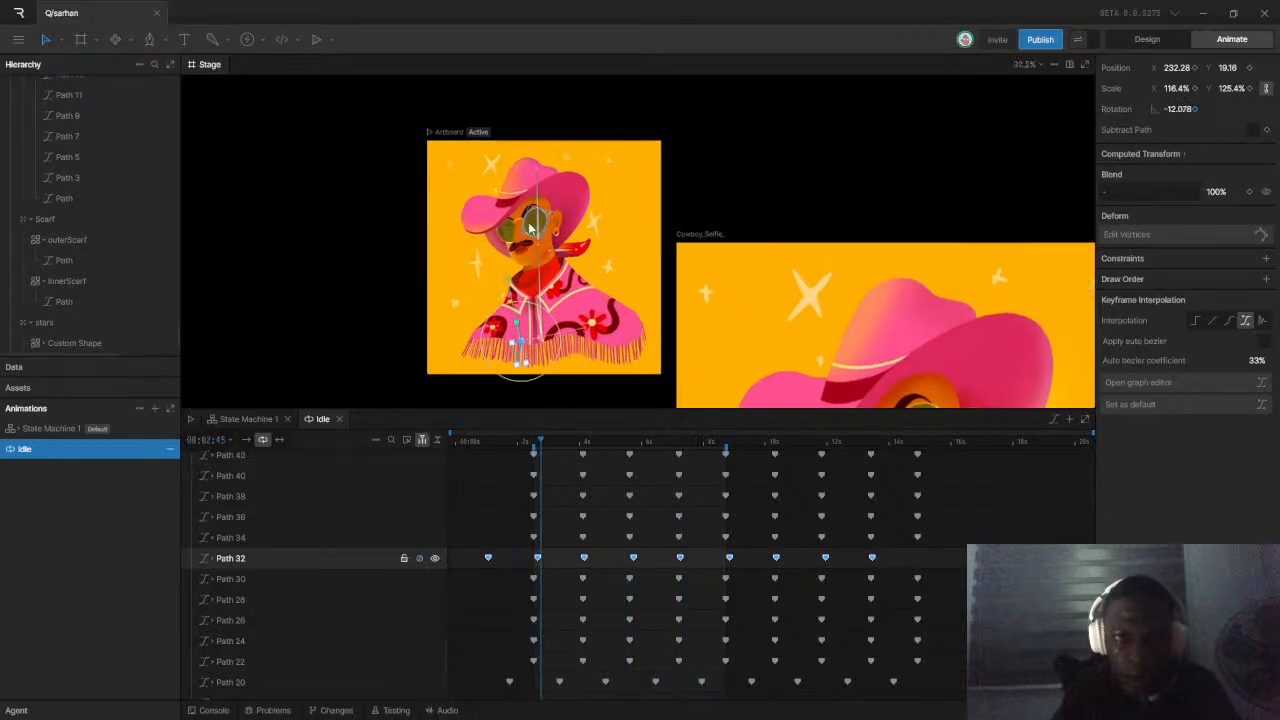
{"action": "scroll", "coordinate": [486, 278], "scroll_direction": "up", "scroll_amount": 4}
{"action": "scroll", "coordinate": [568, 271], "scroll_direction": "up", "scroll_amount": 2}
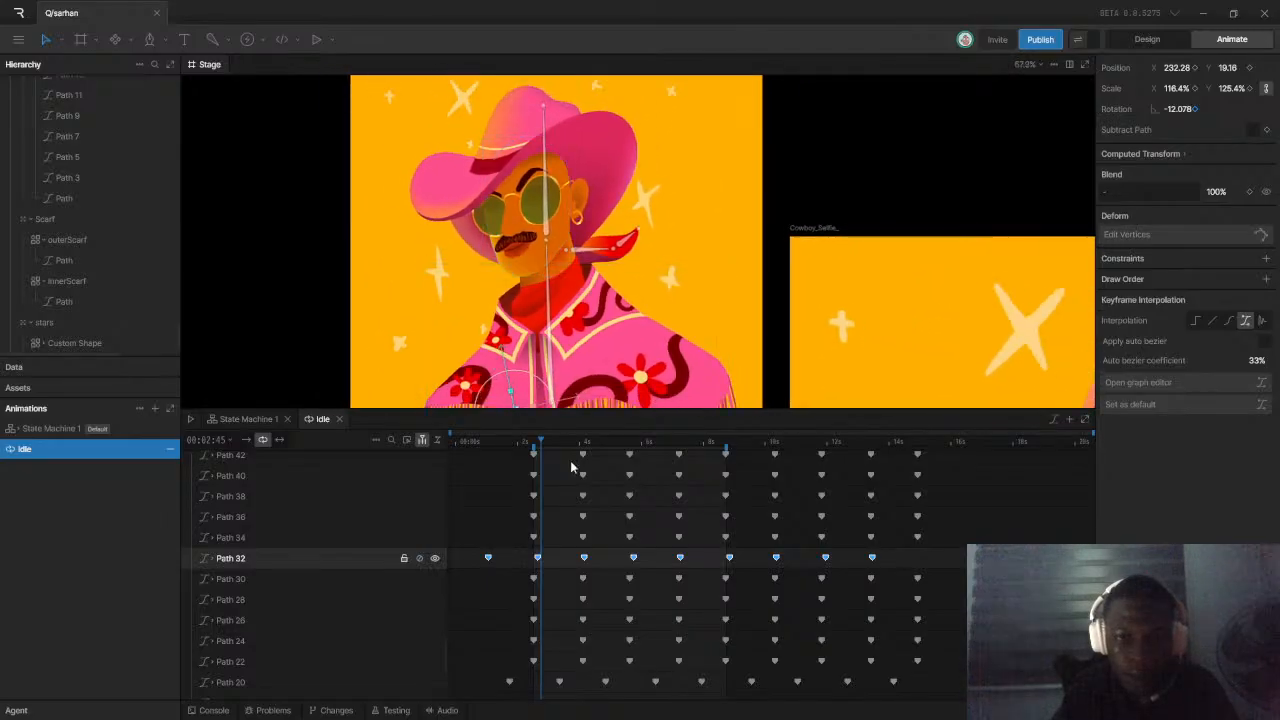
Switch to the browser to check the reference cowboy animation in the LinkedIn post, and return to Rive
{"action": "key", "text": "alt+Tab"}
{"action": "key", "text": "alt+Tab"}
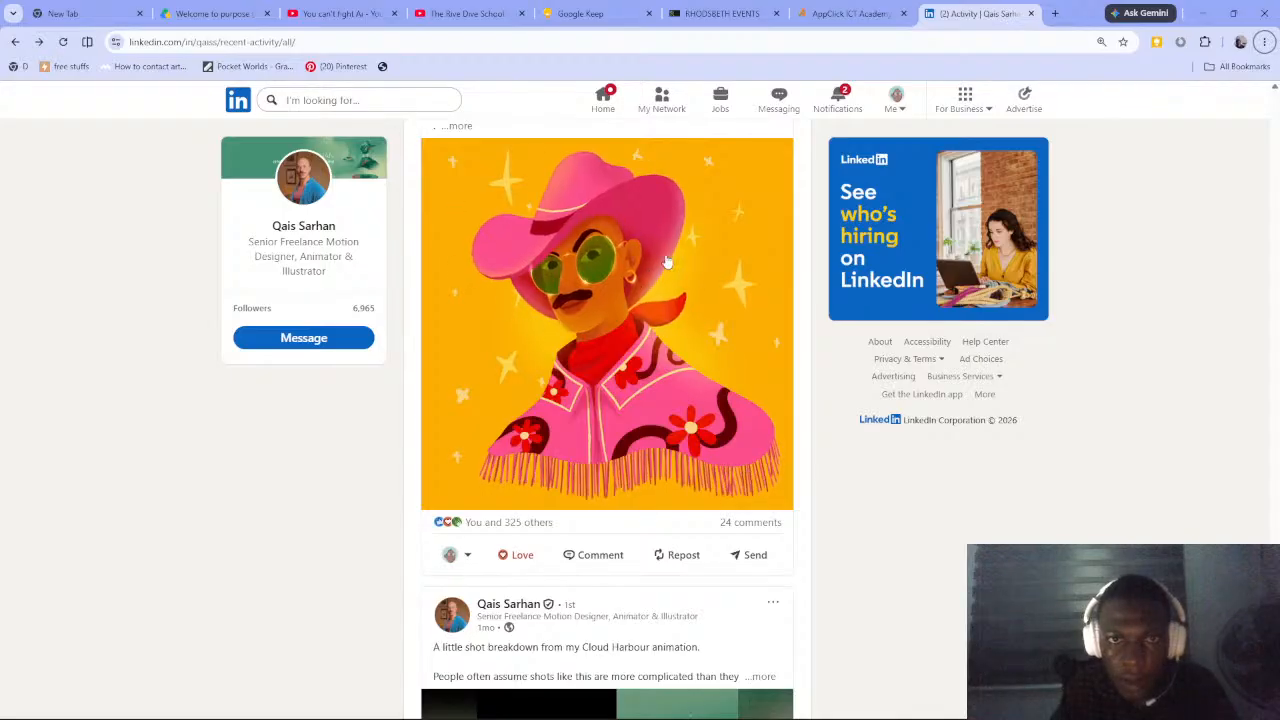
{"action": "key", "text": "alt+Tab"}
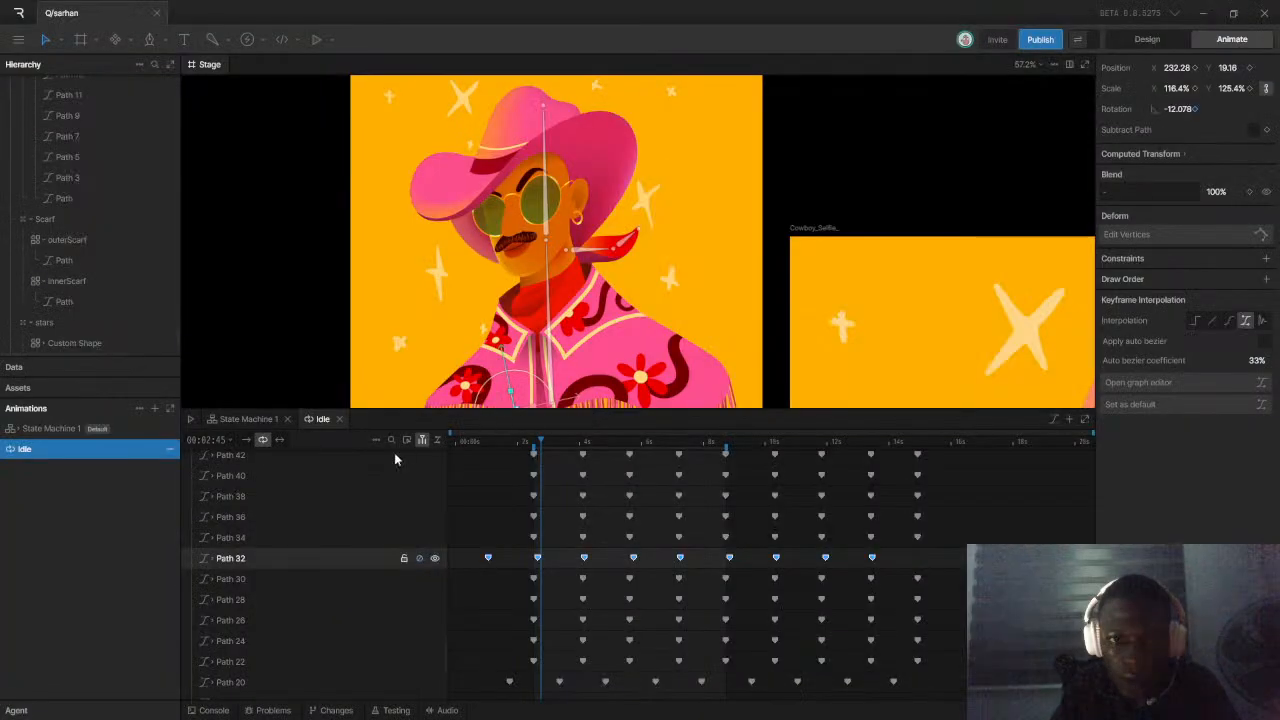
Replay the Idle loop and compare the fringe sway with the reference at several zoom levels, stopping playback when done
{"action": "left_click_drag", "start_coordinate": [548, 443], "coordinate": [536, 445]}
{"action": "key", "text": "space"}
{"action": "scroll", "coordinate": [615, 298], "scroll_direction": "down", "scroll_amount": 3}
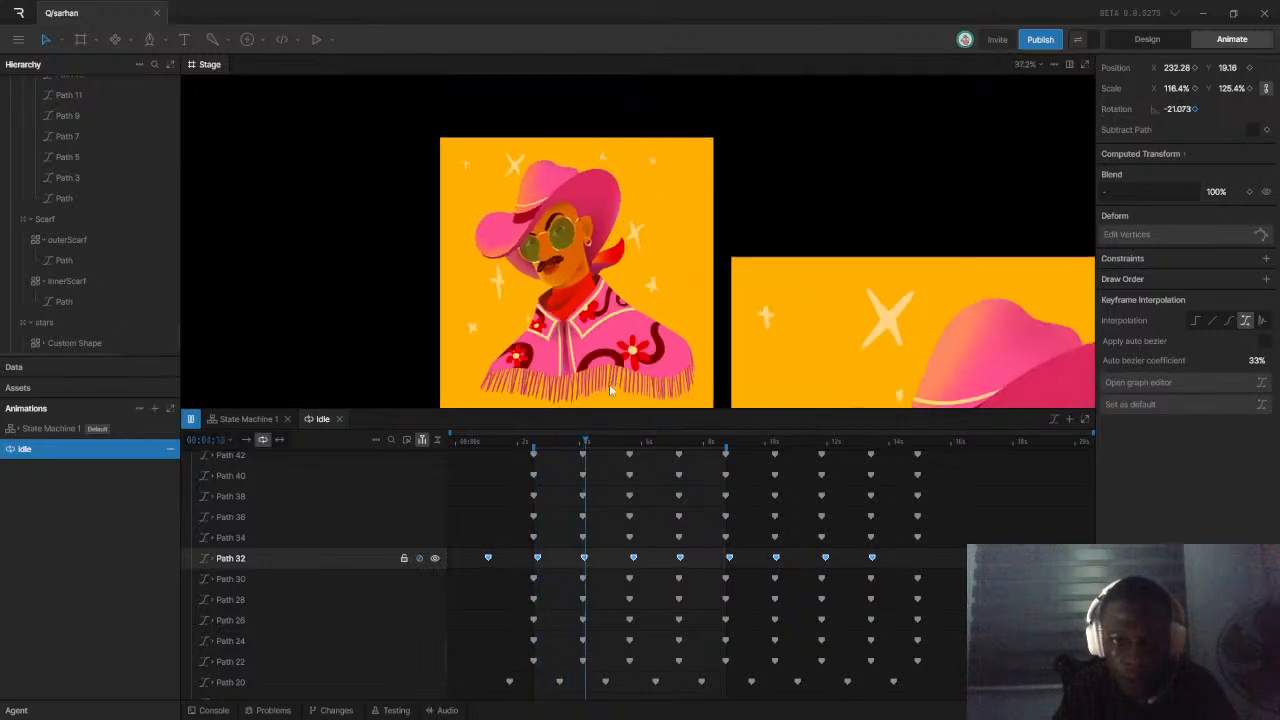
{"action": "scroll", "coordinate": [611, 394], "scroll_direction": "up", "scroll_amount": 5}
{"action": "scroll", "coordinate": [672, 355], "scroll_direction": "down", "scroll_amount": 4}
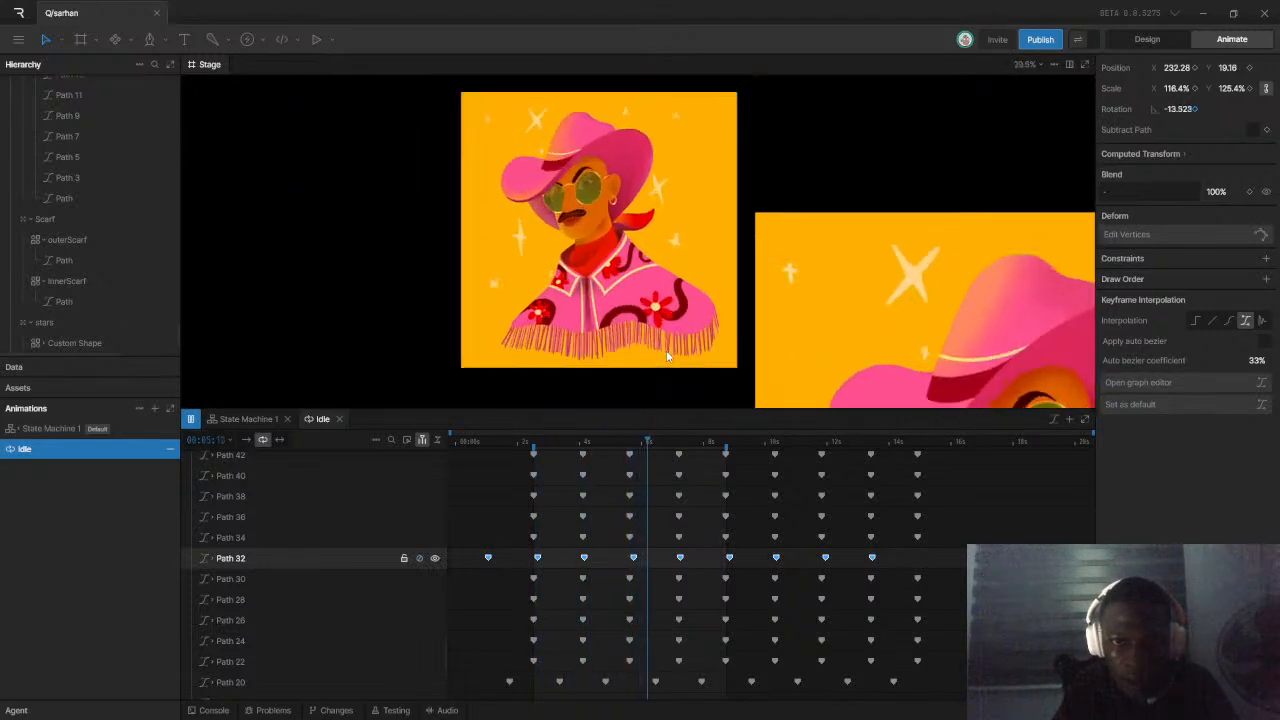
{"action": "scroll", "coordinate": [706, 372], "scroll_direction": "up", "scroll_amount": 2}
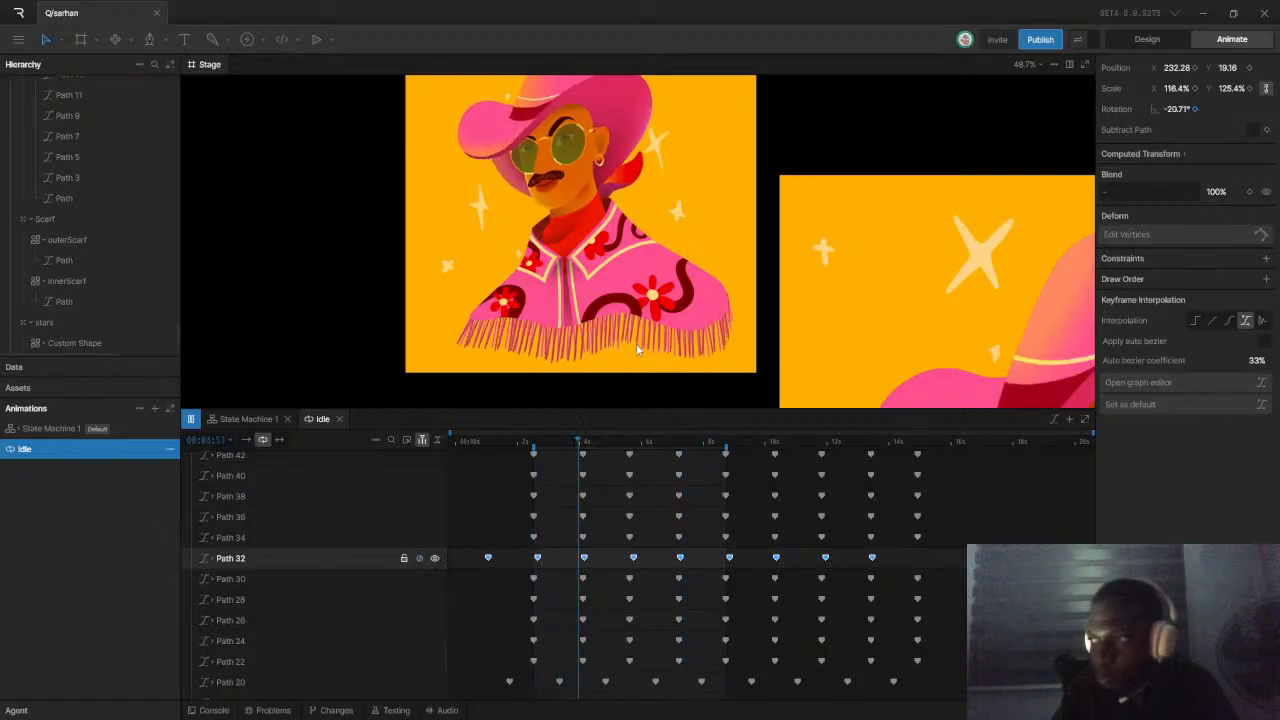
{"action": "scroll", "coordinate": [636, 343], "scroll_direction": "up", "scroll_amount": 1}
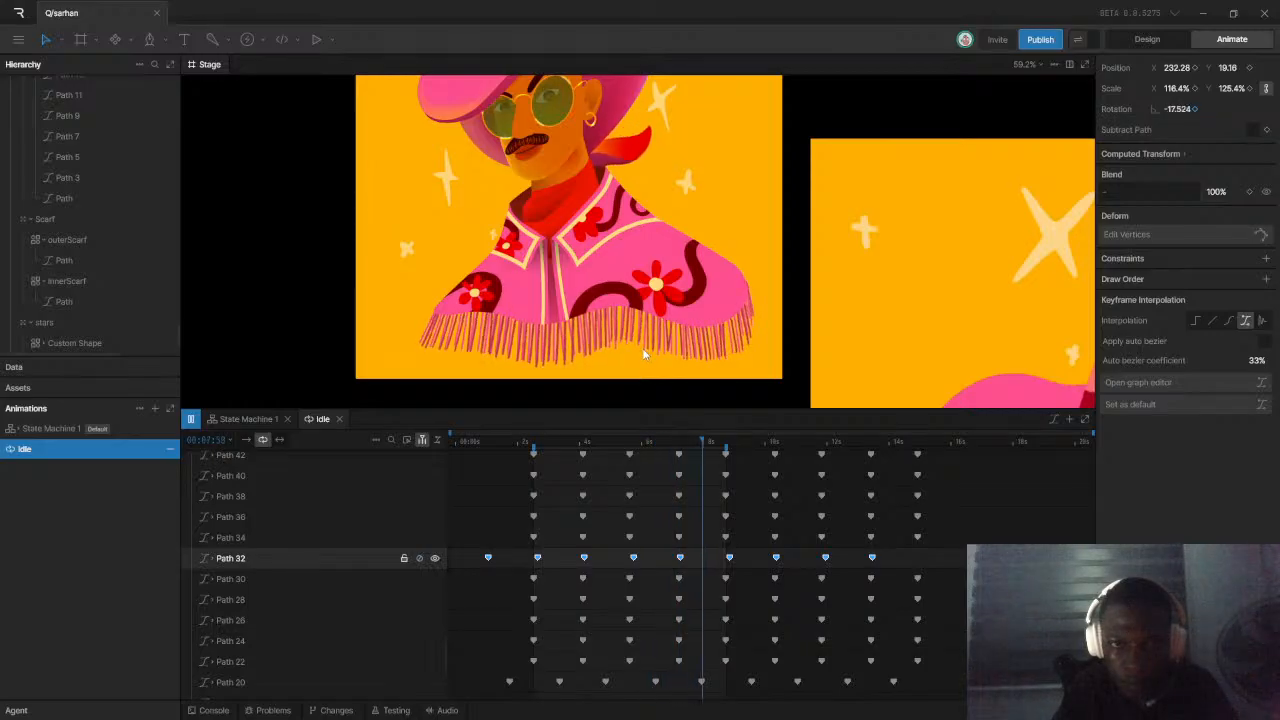
{"action": "scroll", "coordinate": [645, 350], "scroll_direction": "down", "scroll_amount": 2}
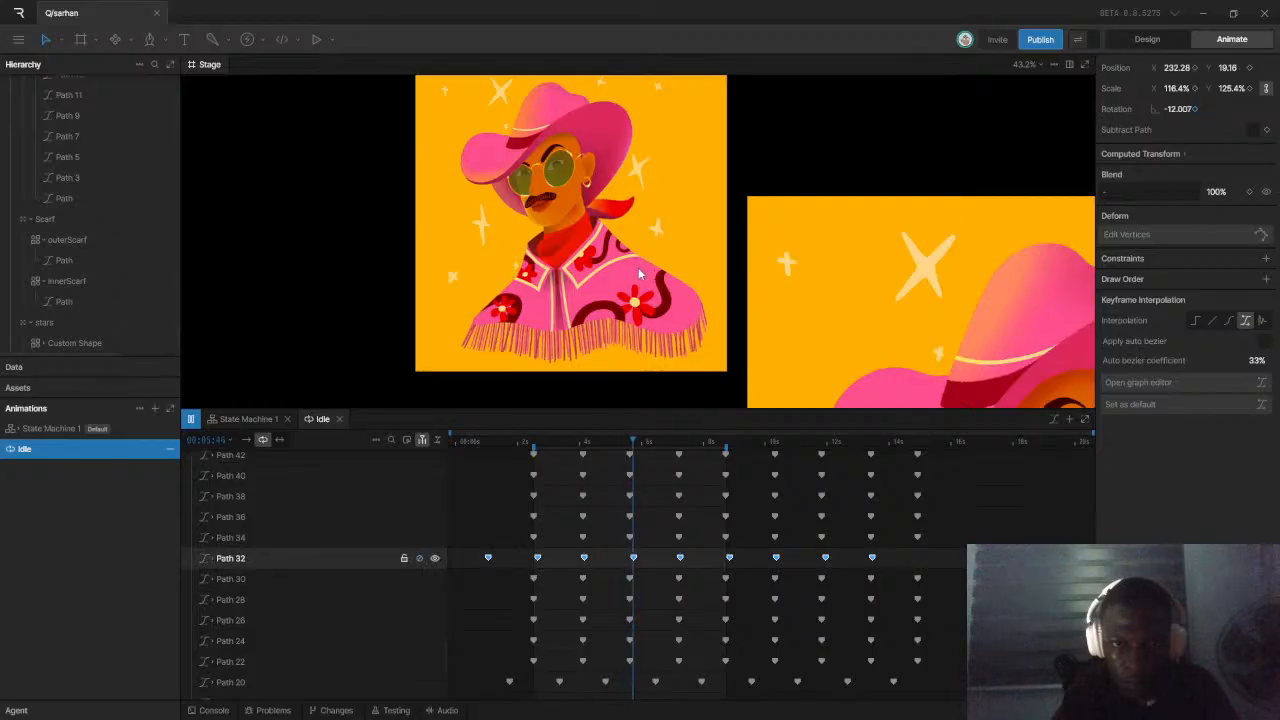
{"action": "scroll", "coordinate": [633, 261], "scroll_direction": "down", "scroll_amount": 1}
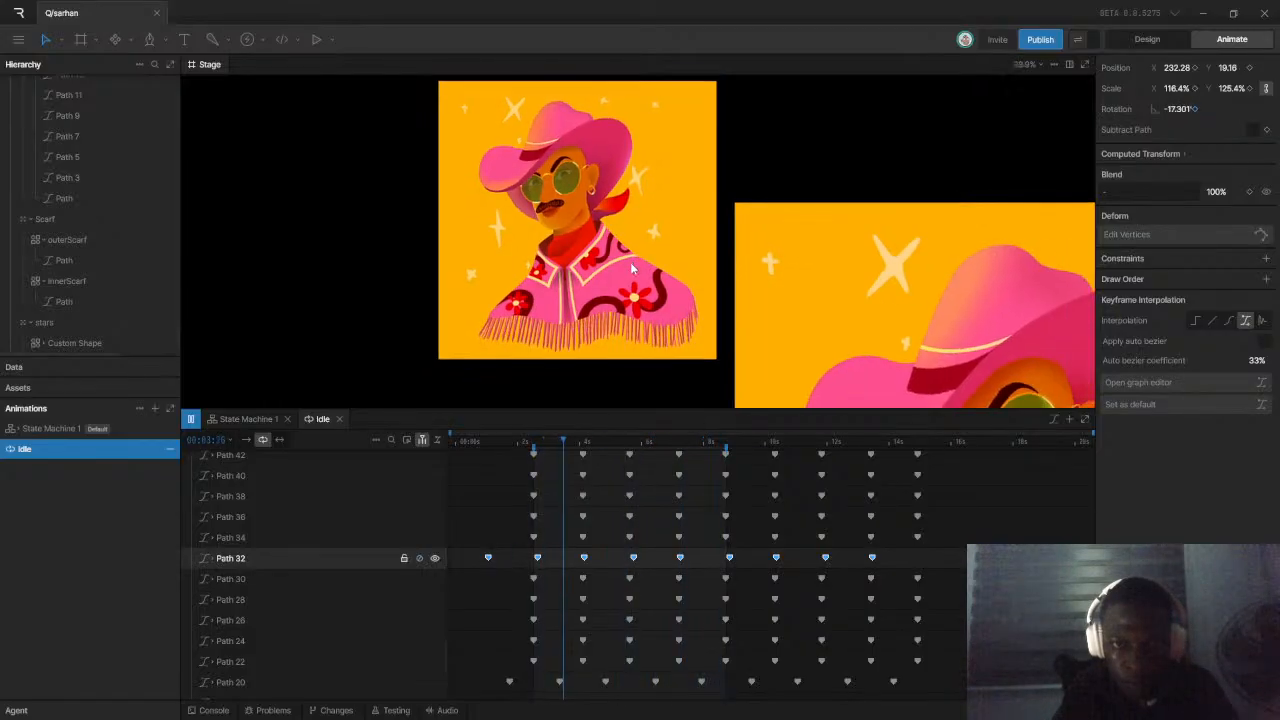
{"action": "scroll", "coordinate": [629, 278], "scroll_direction": "up", "scroll_amount": 2}
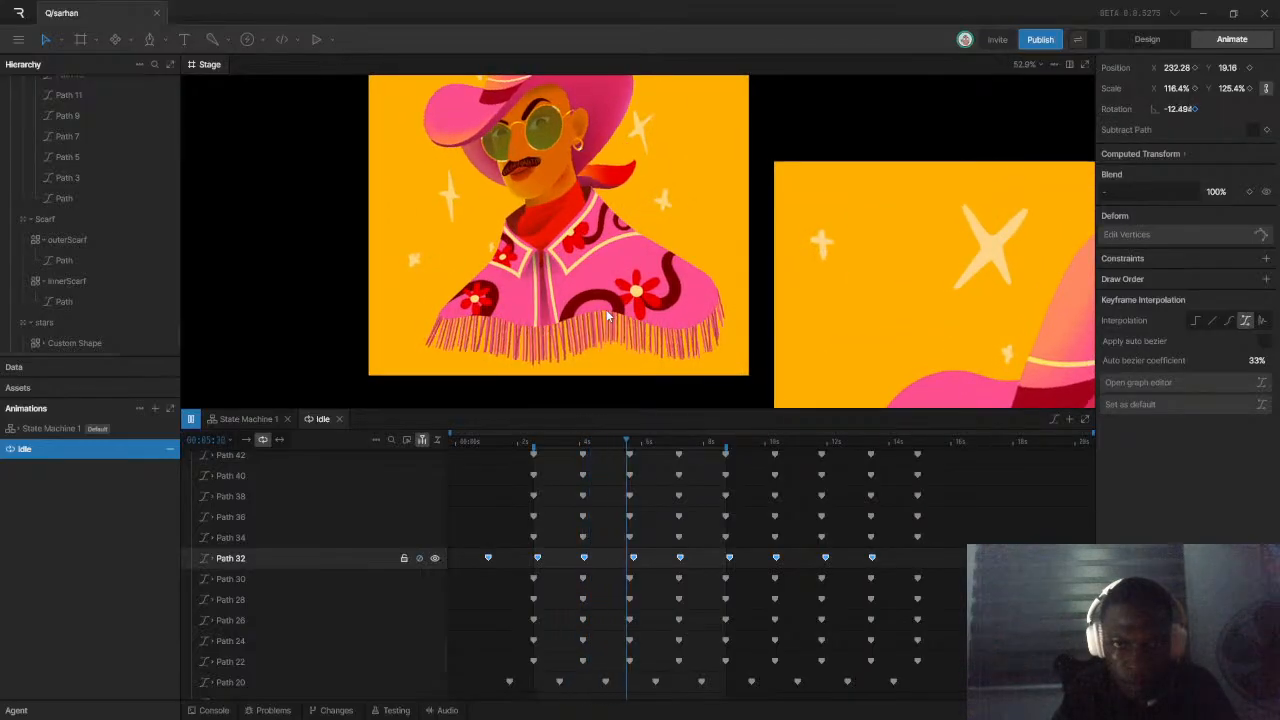
{"action": "scroll", "coordinate": [606, 309], "scroll_direction": "down", "scroll_amount": 3}
{"action": "scroll", "coordinate": [630, 220], "scroll_direction": "up", "scroll_amount": 3}
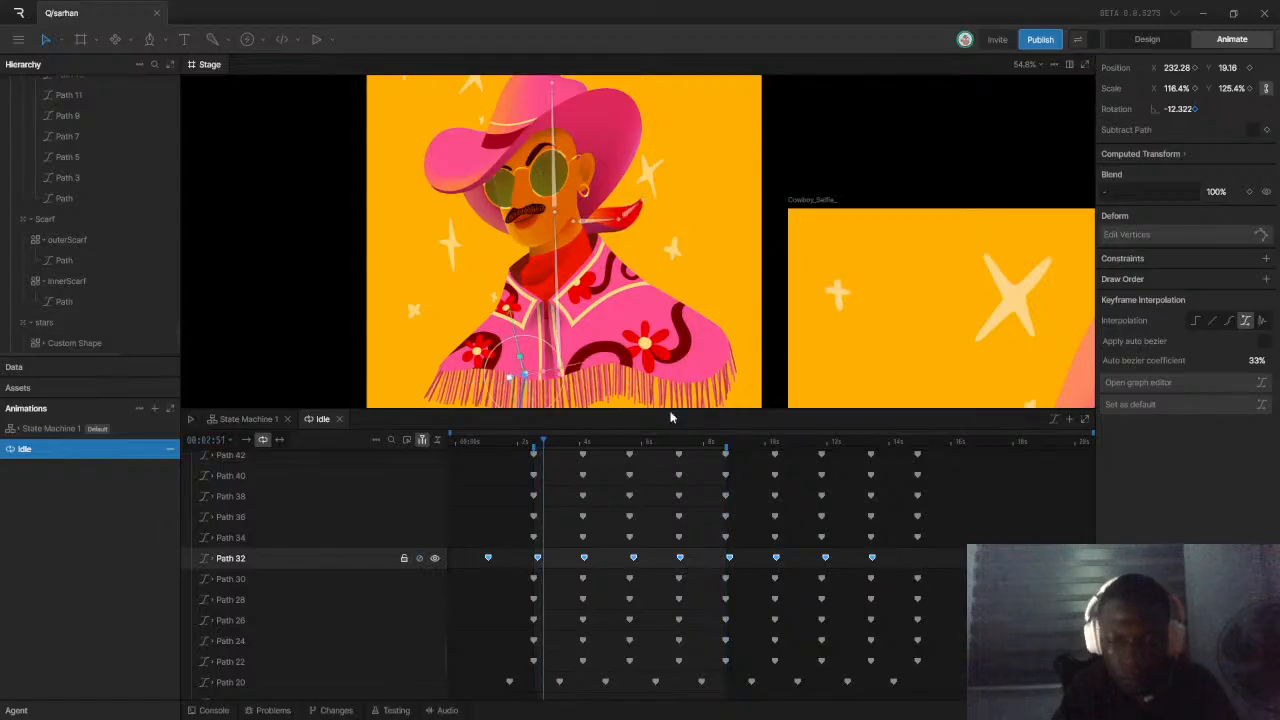
Select the background star beside the hat, above the scarf tip, and open its path for vertex editing
{"action": "scroll", "coordinate": [645, 187], "scroll_direction": "up", "scroll_amount": 1}
{"action": "scroll", "coordinate": [645, 187], "scroll_direction": "up", "scroll_amount": 3}
{"action": "left_click", "coordinate": [648, 177]}
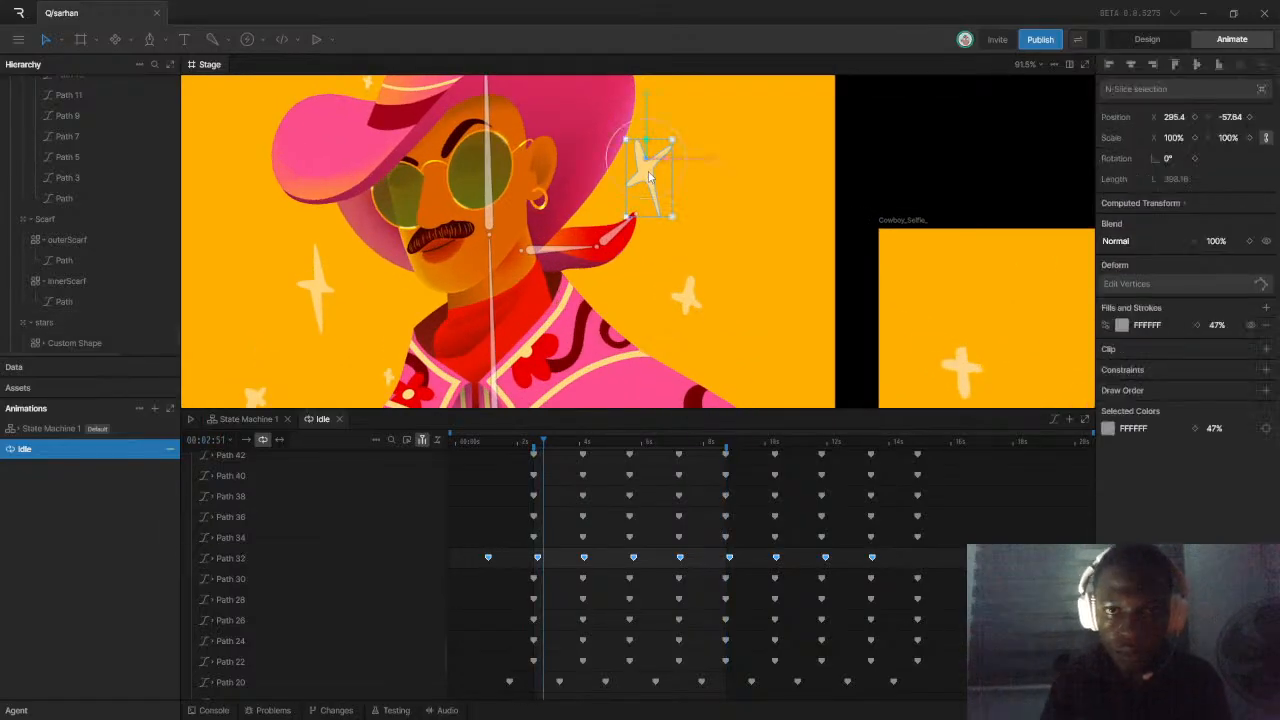
{"action": "scroll", "coordinate": [655, 185], "scroll_direction": "up", "scroll_amount": 5}
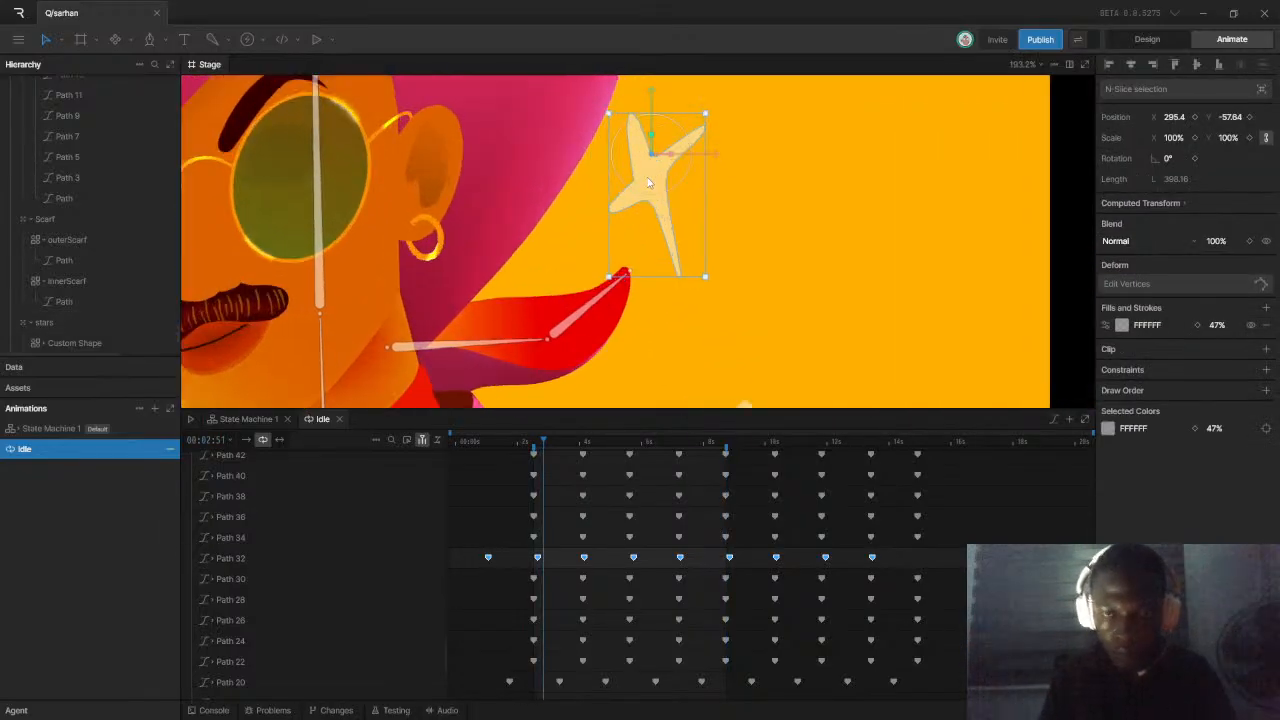
{"action": "double_click", "coordinate": [648, 182]}
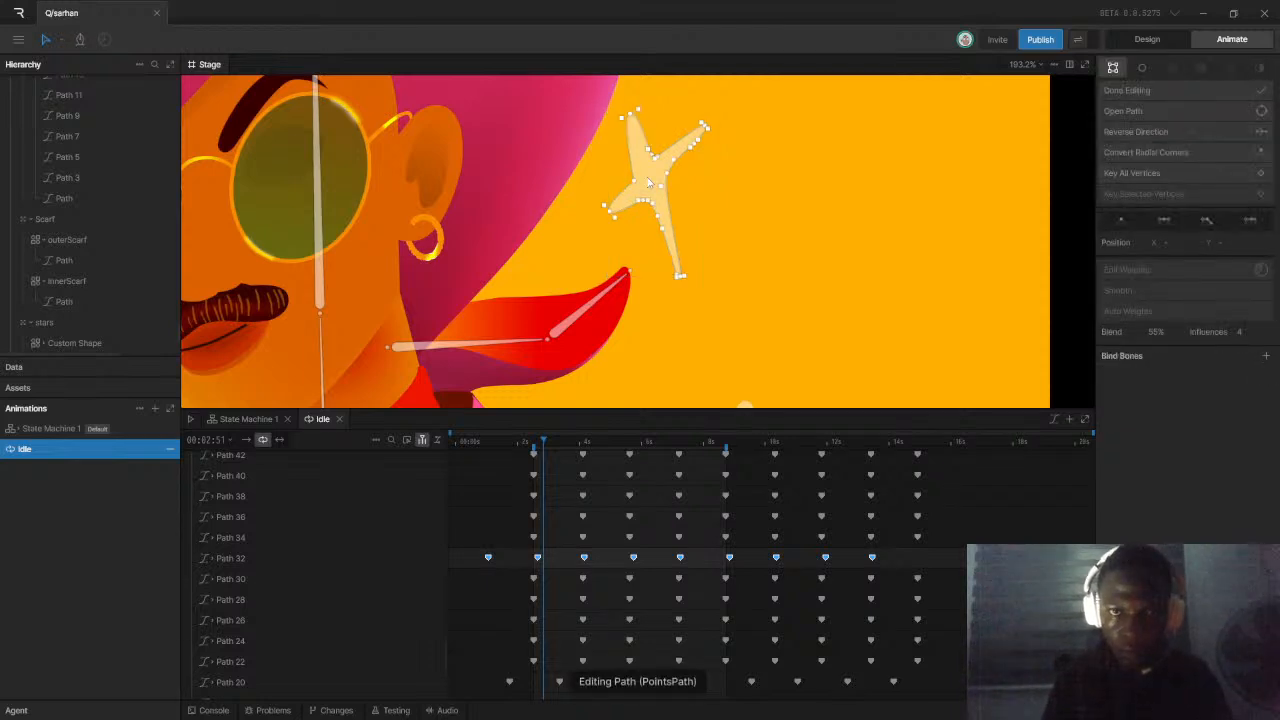
Key all vertices of the star path at 00:02:51 and locate the star's Custom Shape row in the timeline
{"action": "scroll", "coordinate": [648, 214], "scroll_direction": "up", "scroll_amount": 5}
{"action": "scroll", "coordinate": [578, 505], "scroll_direction": "up", "scroll_amount": 5}
{"action": "scroll", "coordinate": [578, 495], "scroll_direction": "up", "scroll_amount": 10}
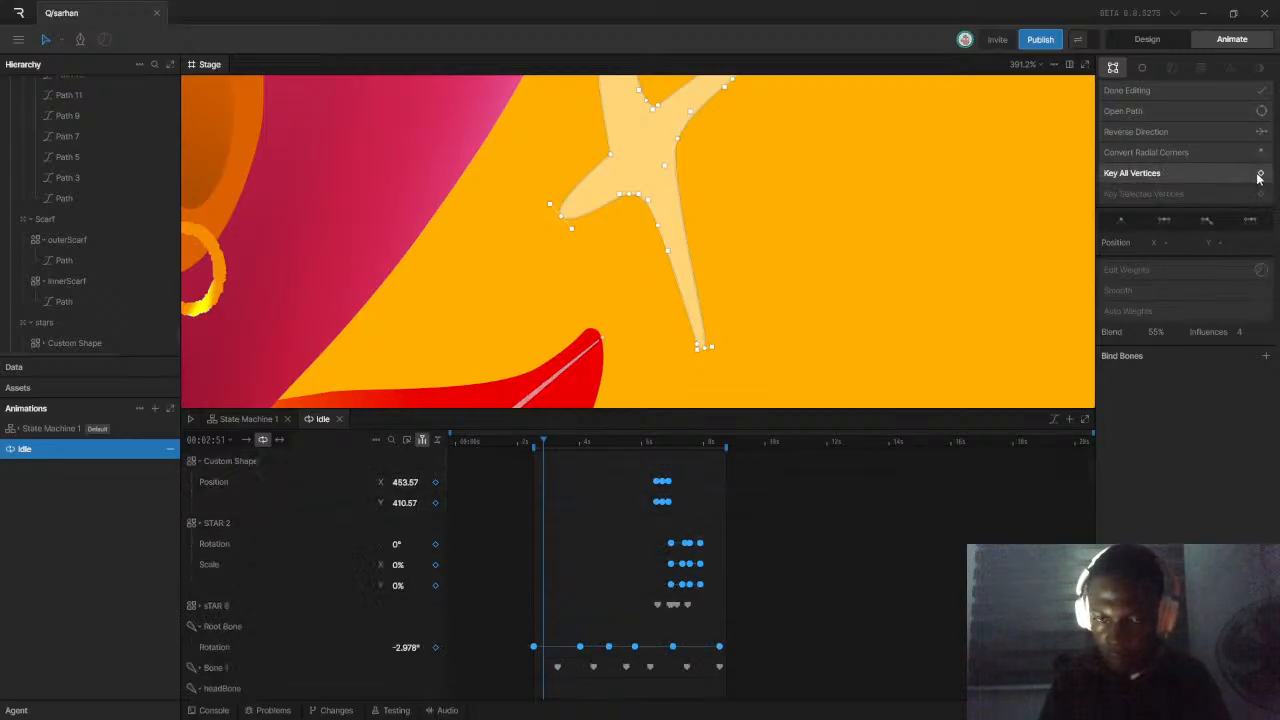
{"action": "scroll", "coordinate": [348, 523], "scroll_direction": "down", "scroll_amount": 4}
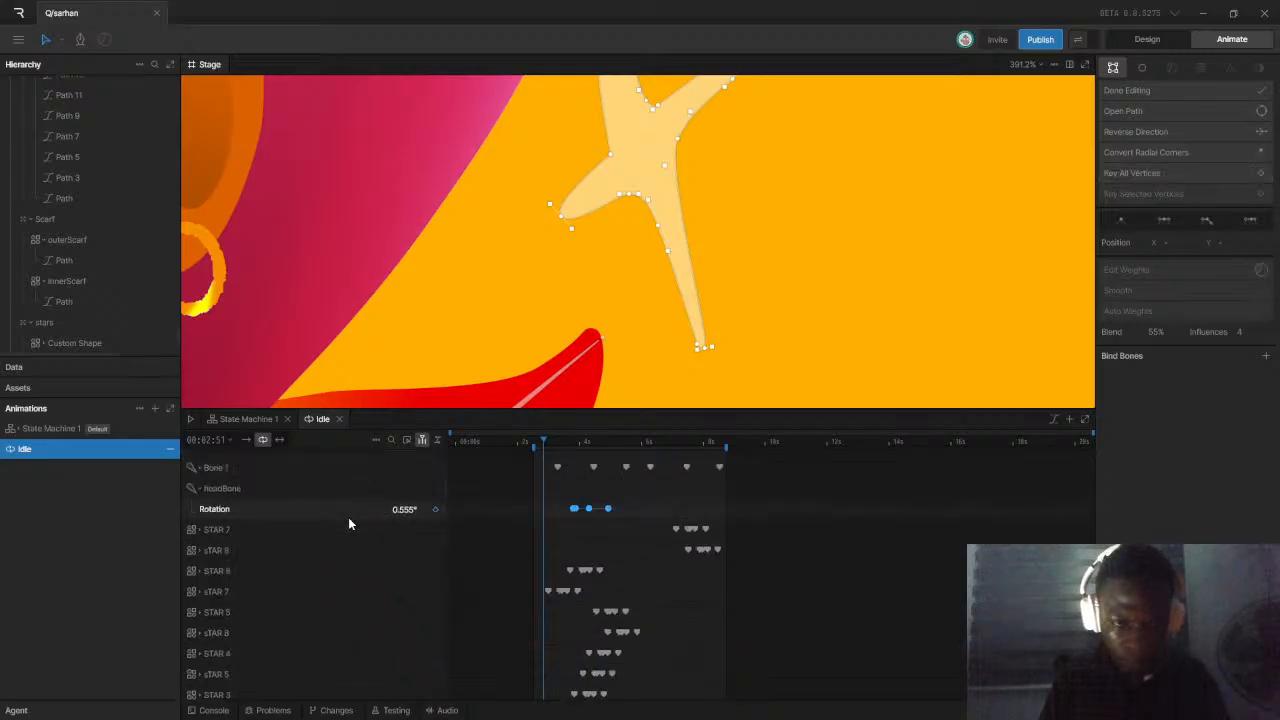
{"action": "scroll", "coordinate": [351, 524], "scroll_direction": "up", "scroll_amount": 3}
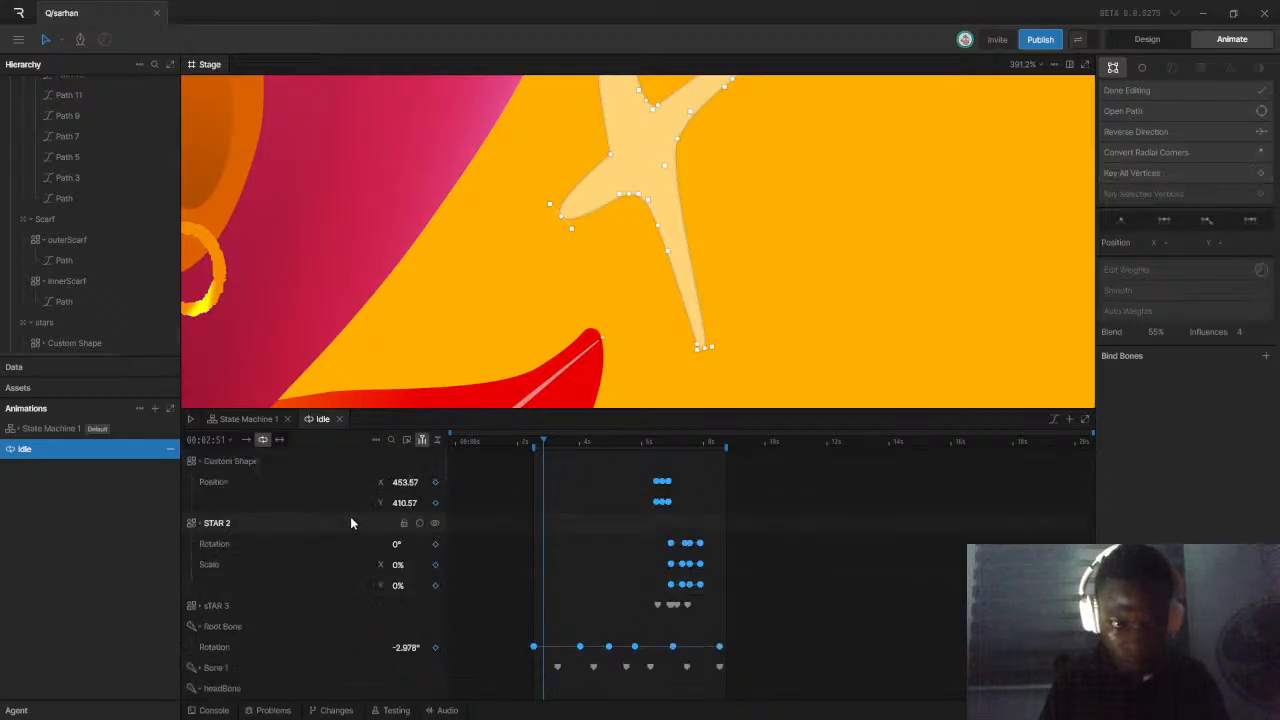
{"action": "scroll", "coordinate": [352, 524], "scroll_direction": "down", "scroll_amount": 4}
{"action": "scroll", "coordinate": [351, 523], "scroll_direction": "down", "scroll_amount": 10}
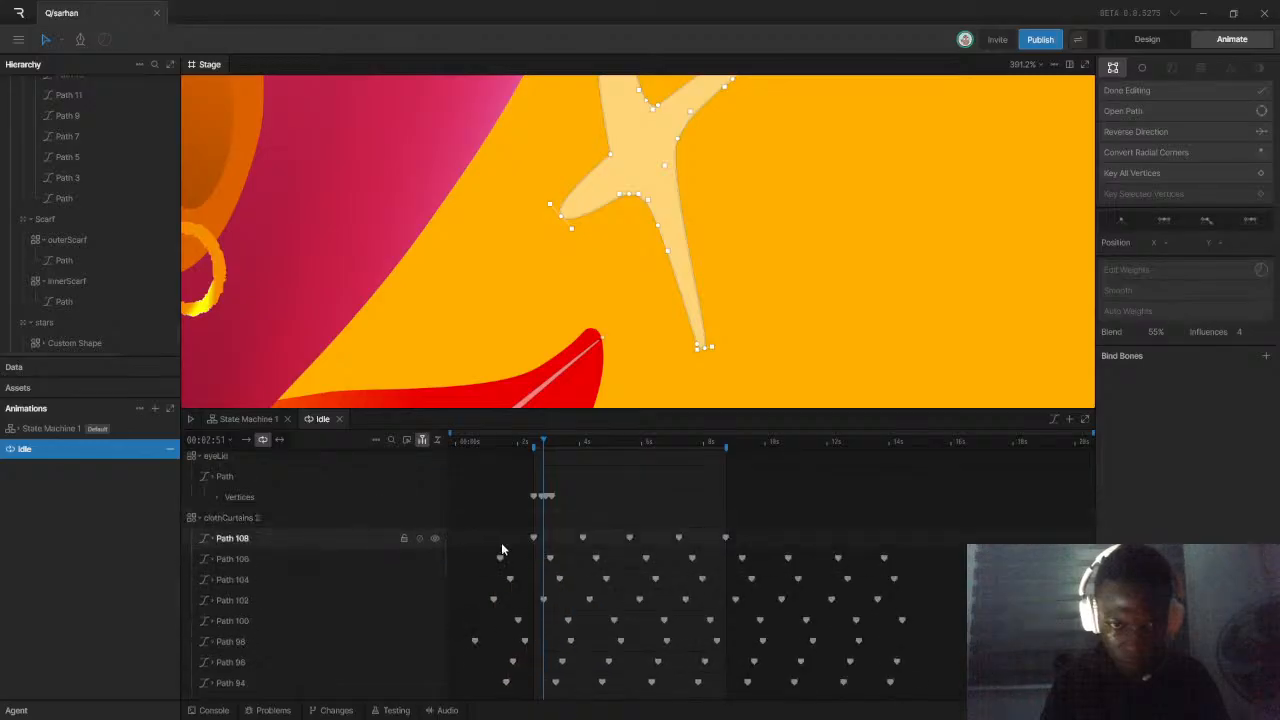
{"action": "scroll", "coordinate": [547, 559], "scroll_direction": "down", "scroll_amount": 10}
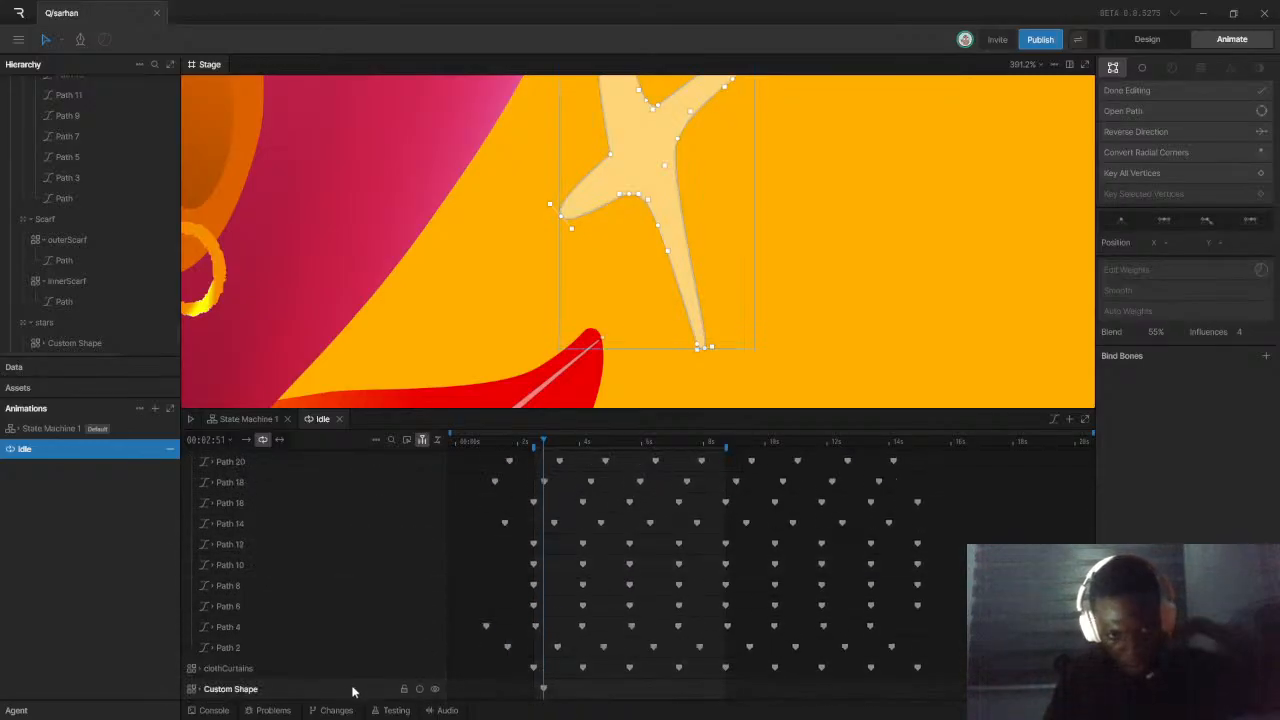
Rename the star shape BOILING STAR 1, raise its lower notch and leg vertices at 00:04:20, and key all vertices there
{"action": "left_click", "coordinate": [245, 690]}
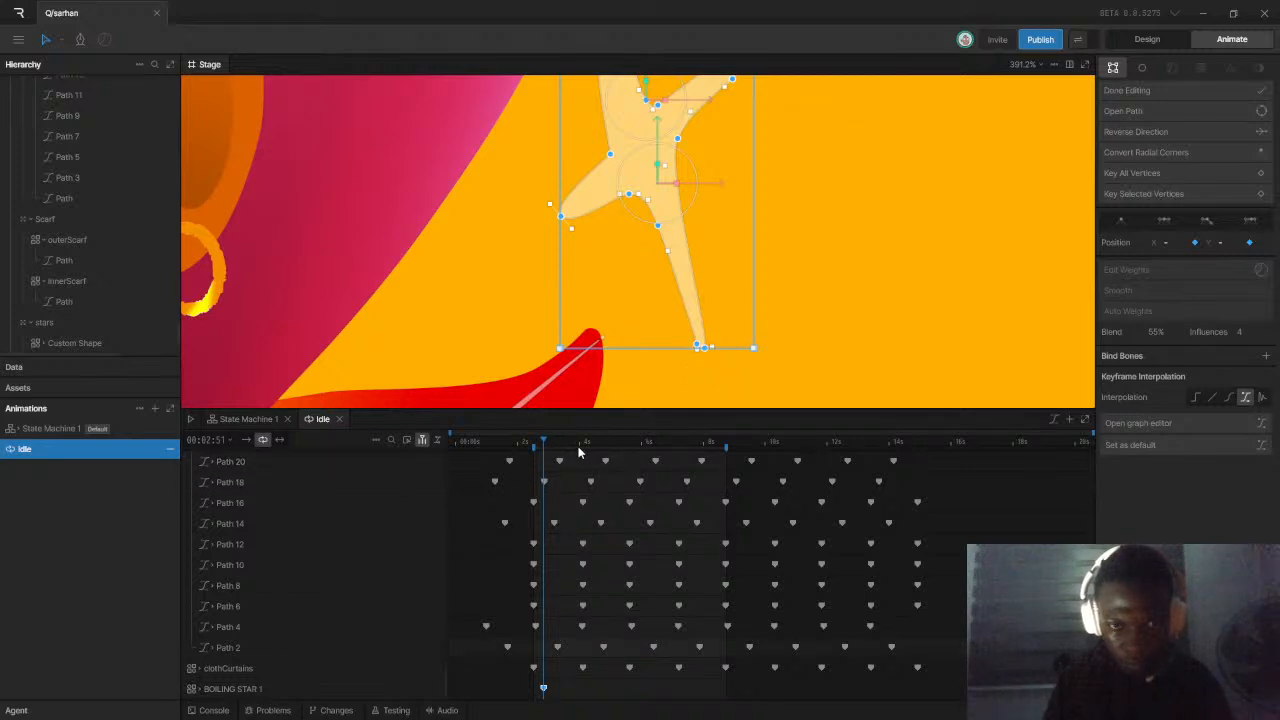
{"action": "left_click_drag", "start_coordinate": [550, 443], "coordinate": [593, 455]}
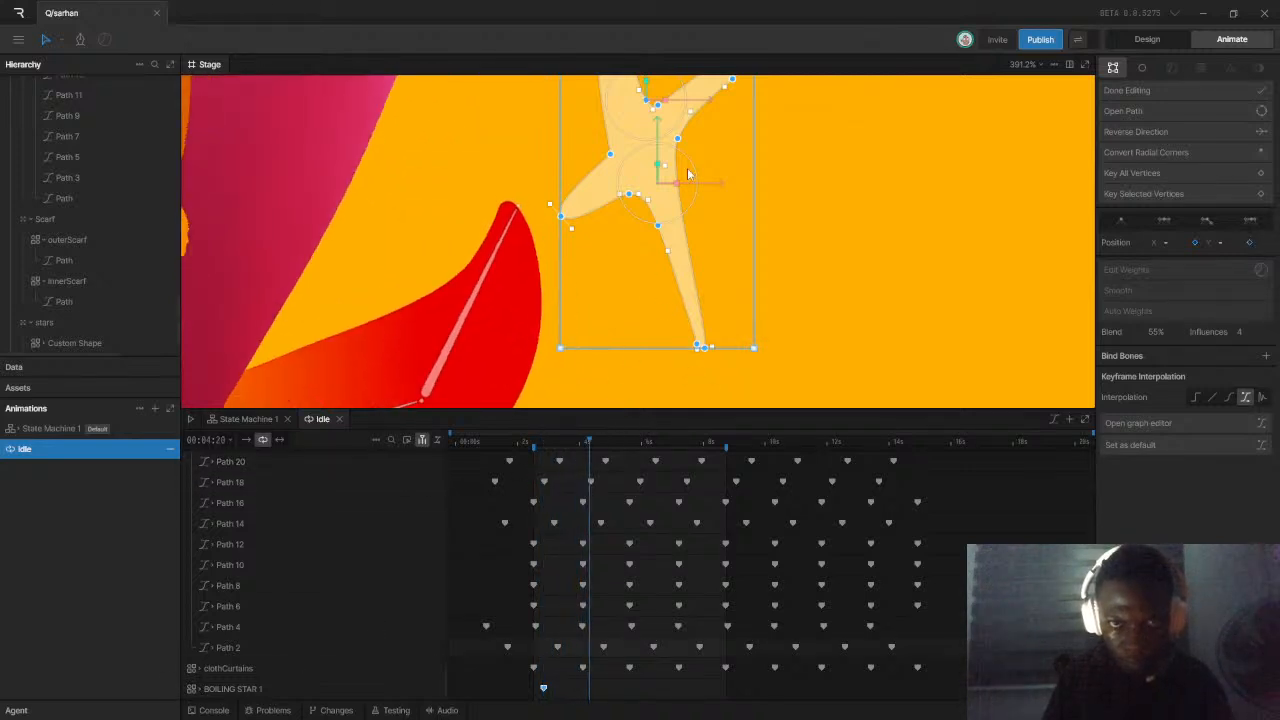
{"action": "left_click_drag", "start_coordinate": [630, 197], "coordinate": [643, 167]}
{"action": "key", "text": "ctrl+z"}
{"action": "left_click", "coordinate": [912, 190]}
{"action": "left_click_drag", "start_coordinate": [657, 230], "coordinate": [664, 217]}
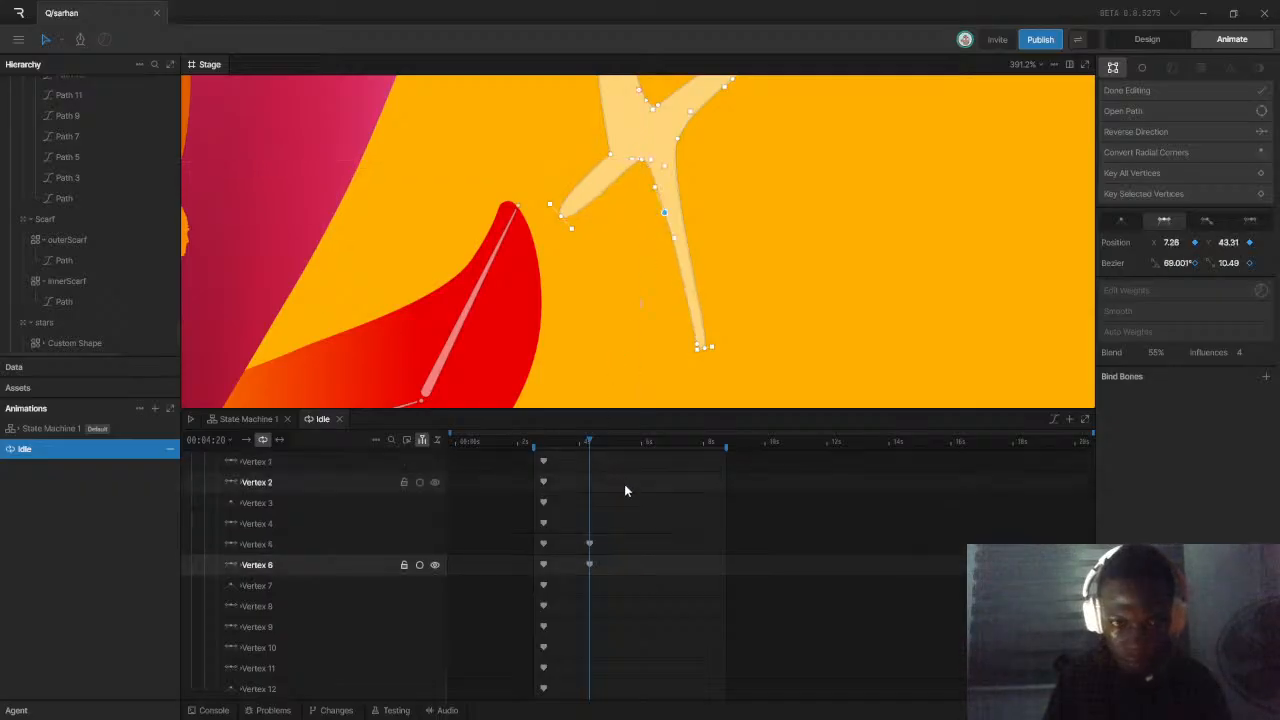
{"action": "scroll", "coordinate": [680, 305], "scroll_direction": "down", "scroll_amount": 2}
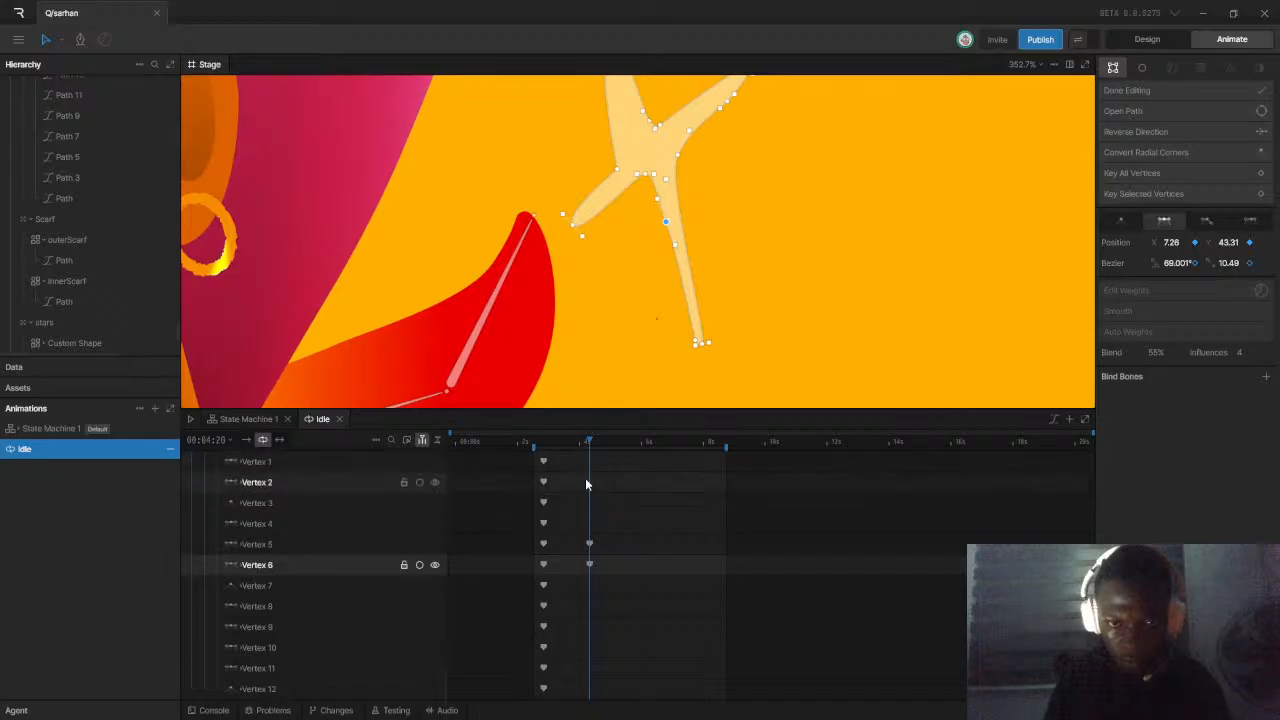
{"action": "left_click", "coordinate": [1261, 174]}
Shift the star's lower notch vertex and the neighbouring leg vertex down and inward at 00:05:41, and key all vertices
{"action": "left_click_drag", "start_coordinate": [588, 447], "coordinate": [631, 447]}
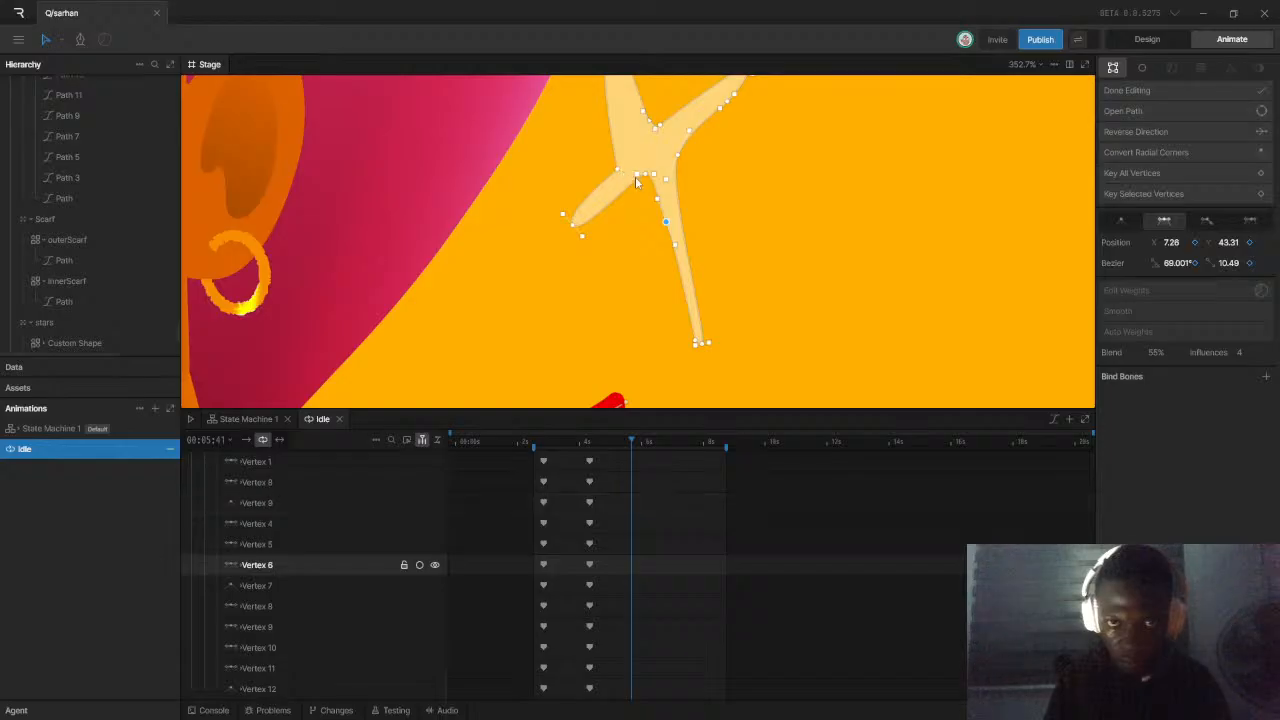
{"action": "left_click_drag", "start_coordinate": [646, 177], "coordinate": [630, 223]}
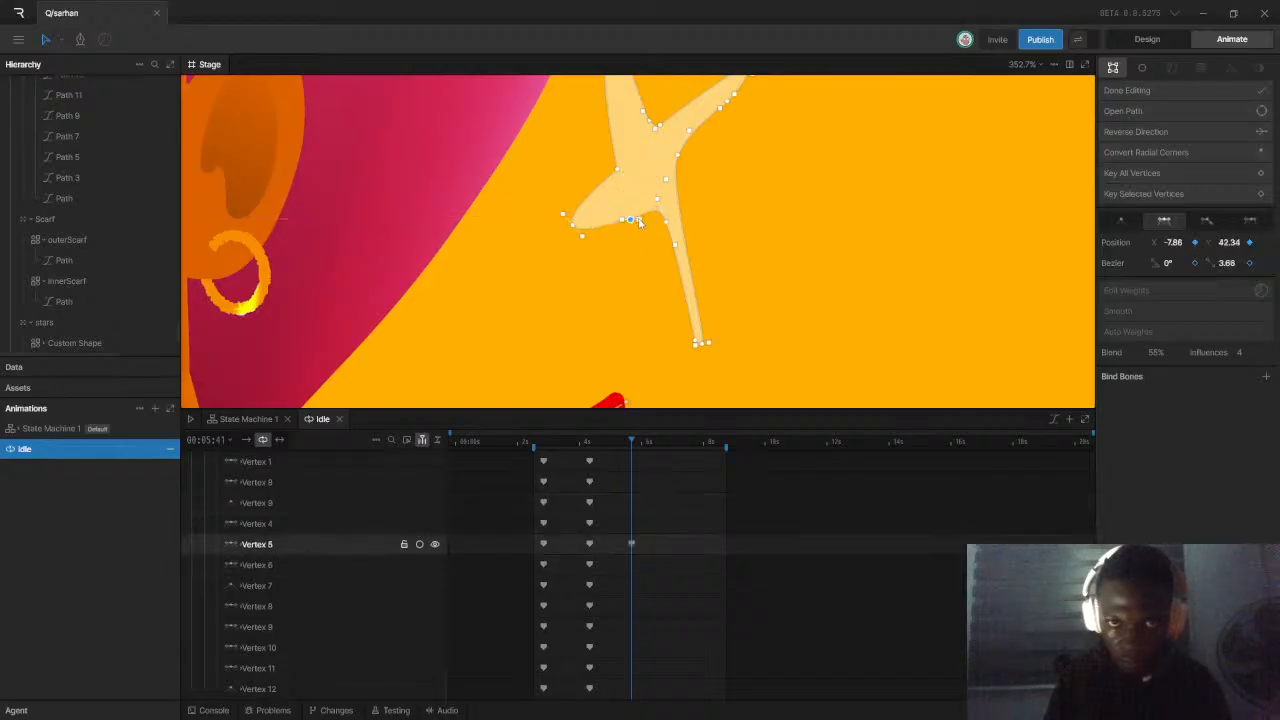
{"action": "key", "text": "ctrl+z"}
{"action": "left_click_drag", "start_coordinate": [647, 177], "coordinate": [637, 184]}
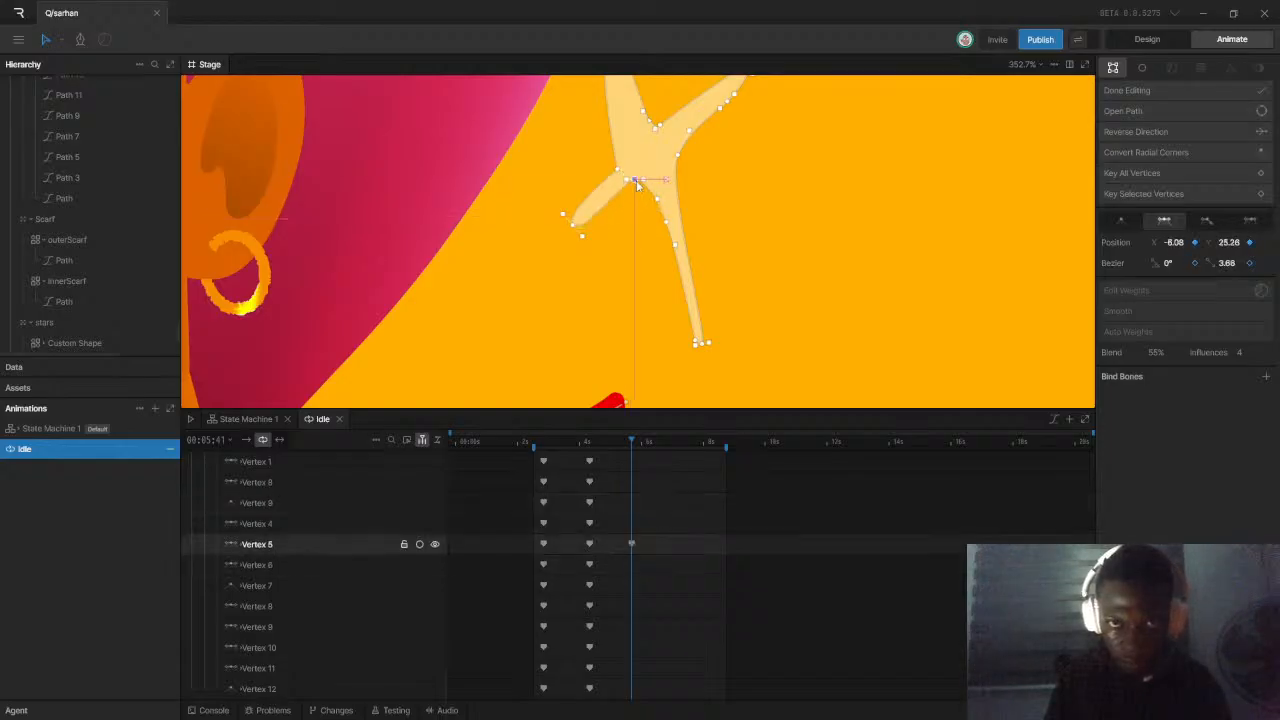
{"action": "left_click_drag", "start_coordinate": [669, 224], "coordinate": [658, 233]}
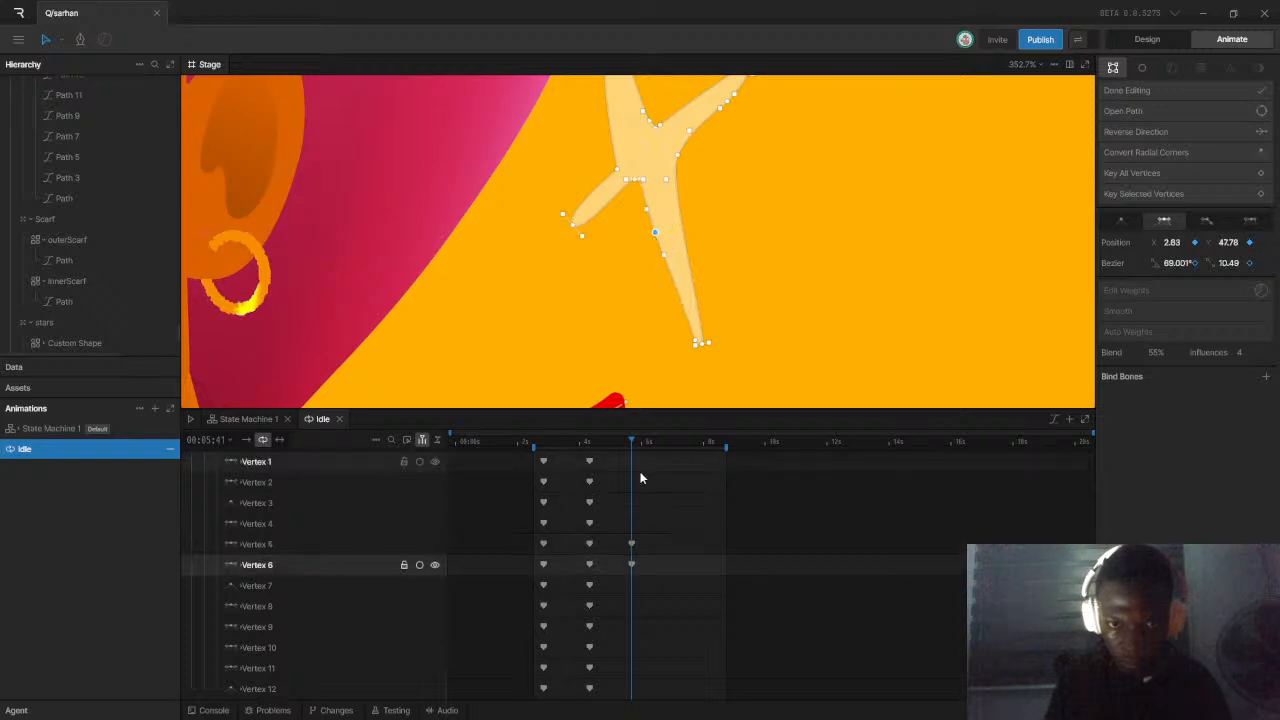
{"action": "left_click", "coordinate": [1260, 175]}
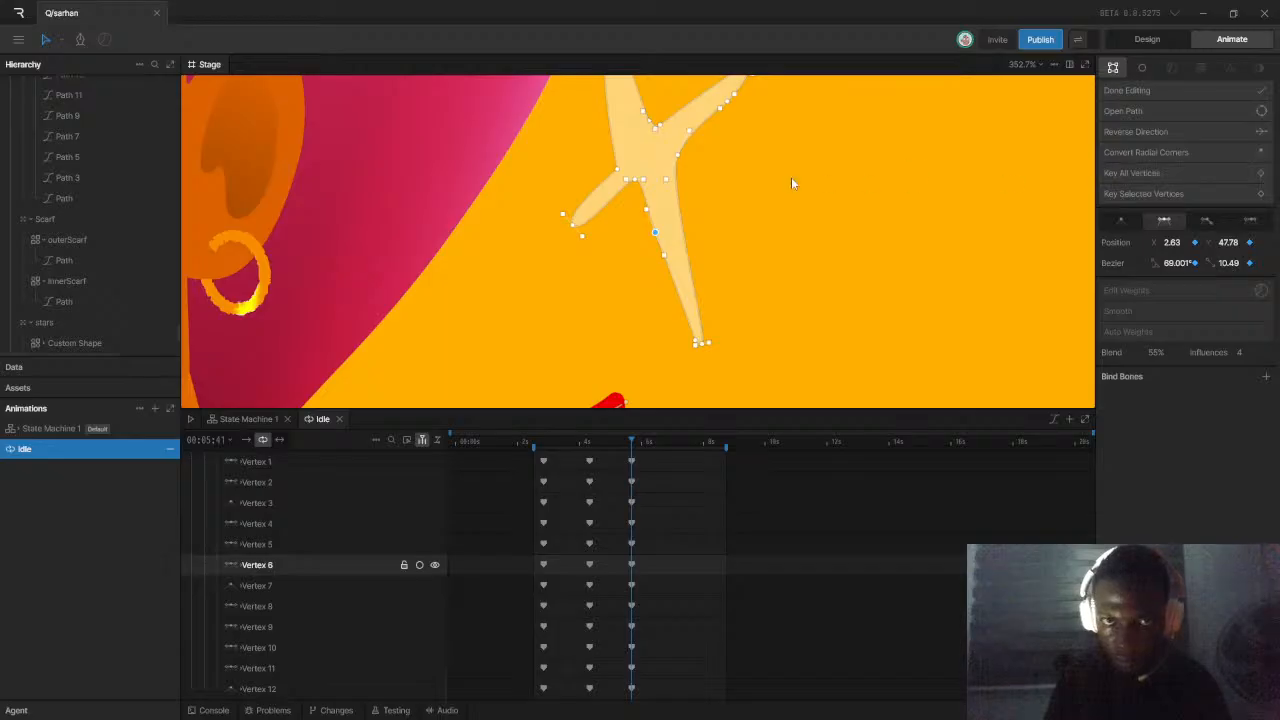
Lower the two vertices of the star's upper notch in the 00:05:41 pose to deepen the notch
{"action": "left_click", "coordinate": [657, 129]}
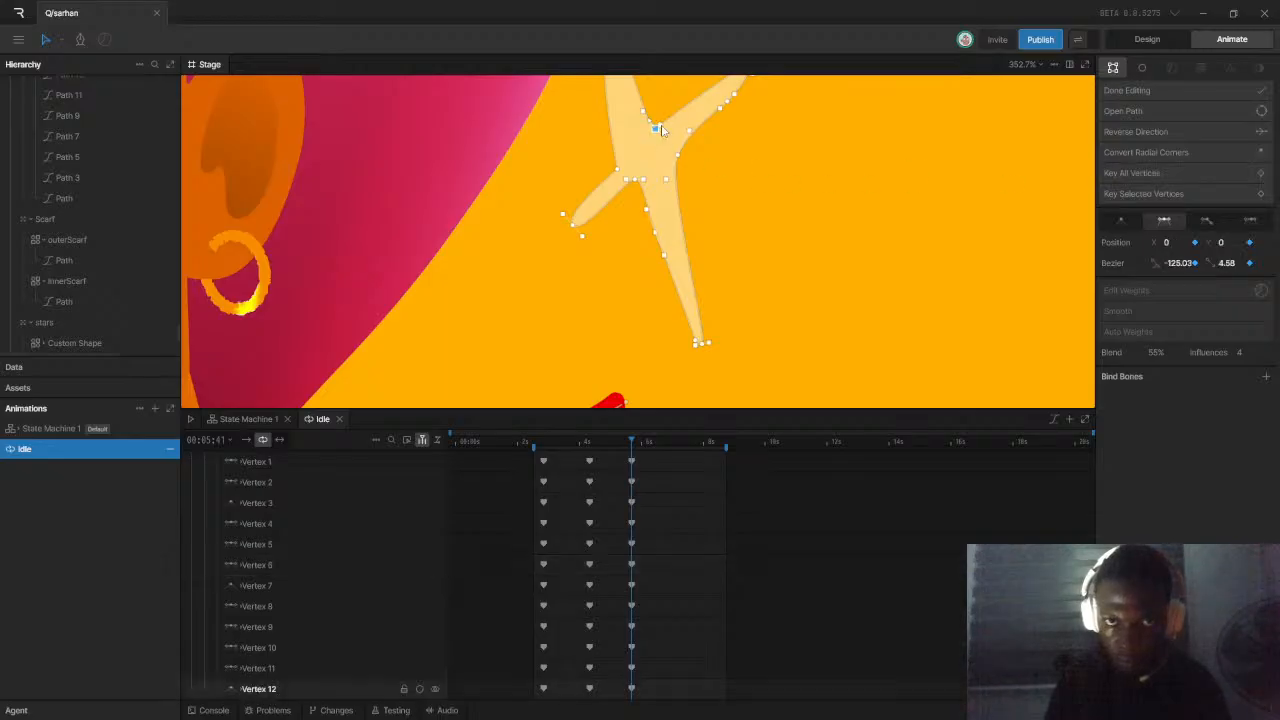
{"action": "left_click_drag", "start_coordinate": [664, 126], "coordinate": [652, 143]}
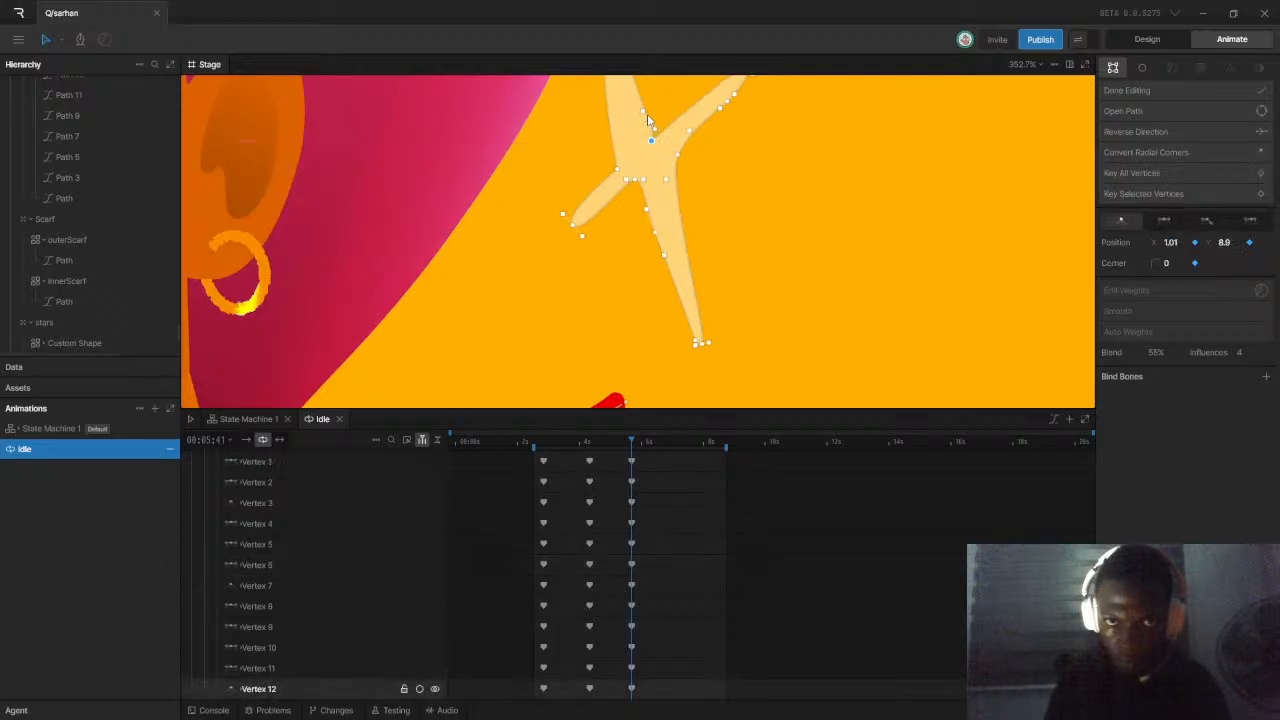
{"action": "left_click", "coordinate": [650, 127]}
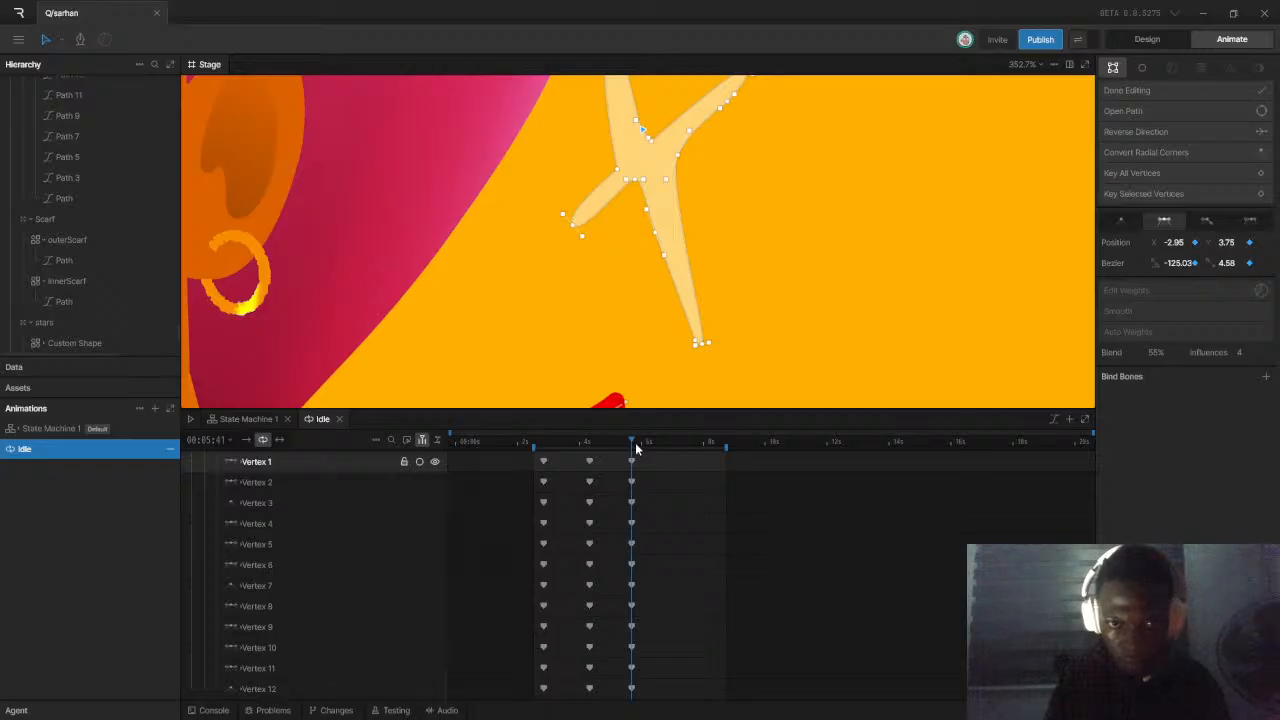
Collapse the star's vertex rows and align the first two combined Vertices keys with the fringe keys from the loop start
{"action": "left_click_drag", "start_coordinate": [636, 444], "coordinate": [666, 444]}
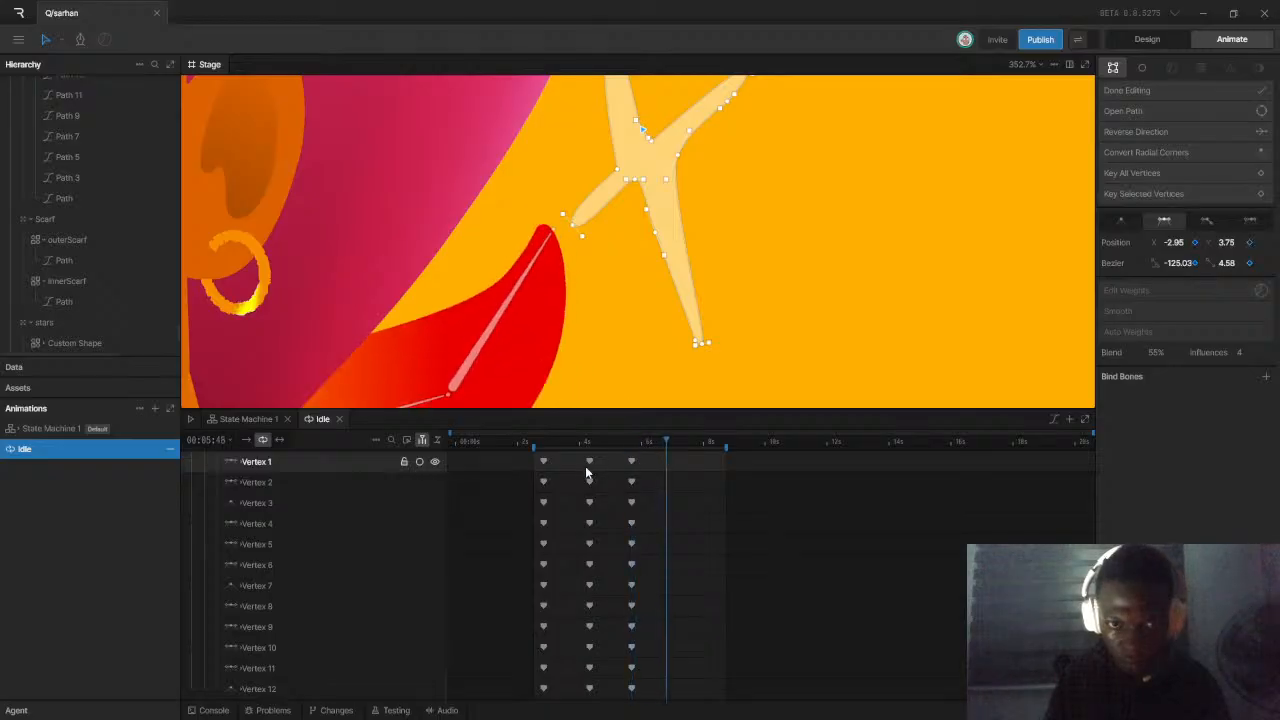
{"action": "left_click_drag", "start_coordinate": [556, 458], "coordinate": [524, 600]}
{"action": "scroll", "coordinate": [579, 596], "scroll_direction": "up", "scroll_amount": 4}
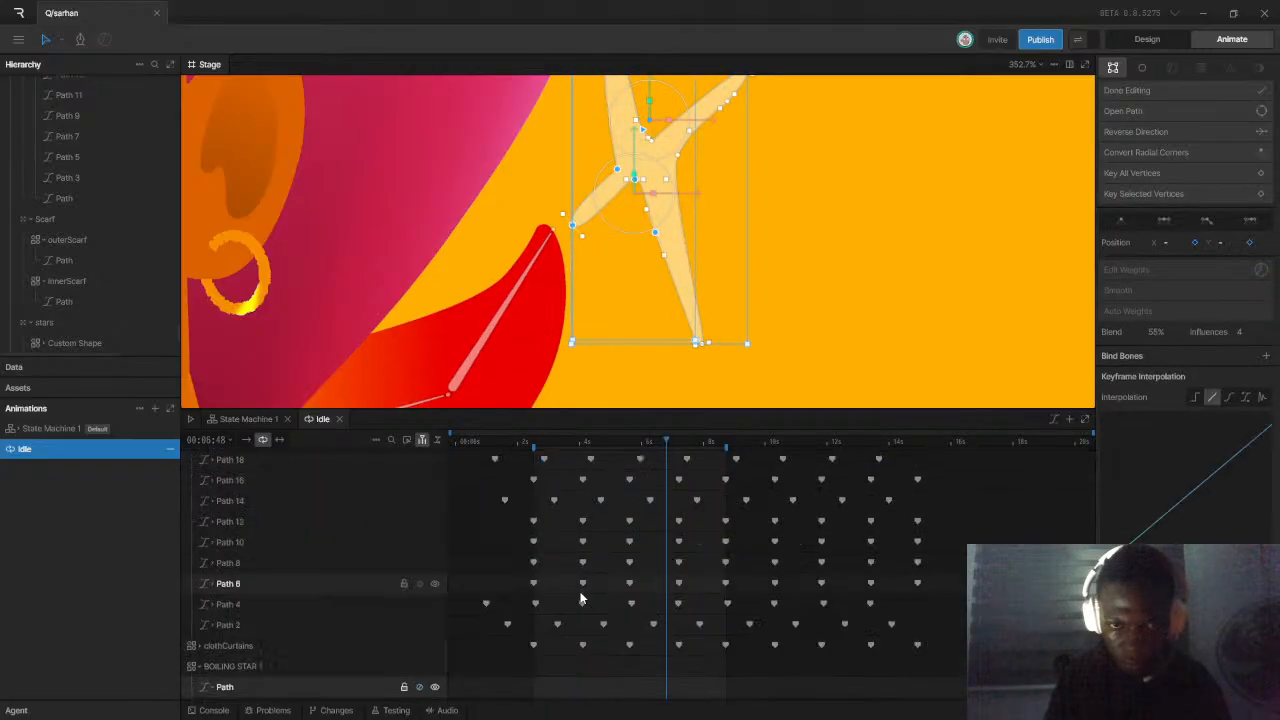
{"action": "scroll", "coordinate": [577, 597], "scroll_direction": "down", "scroll_amount": 3}
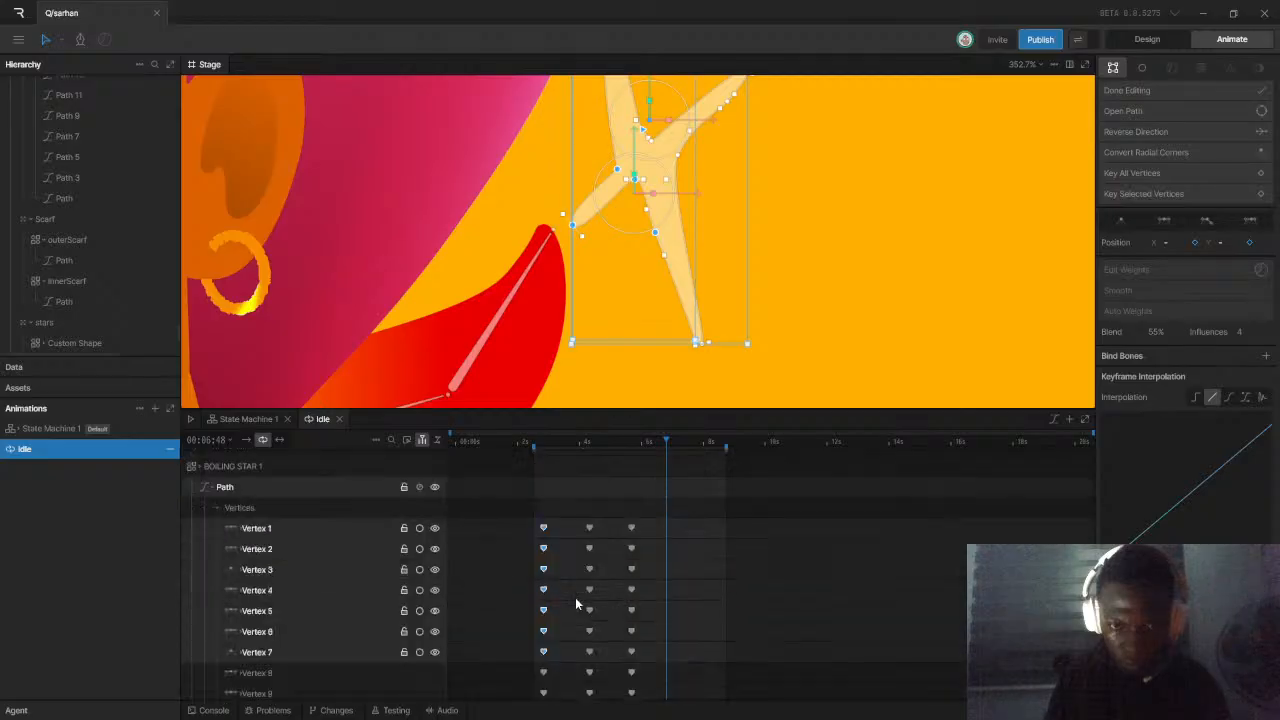
{"action": "left_click", "coordinate": [217, 508]}
{"action": "left_click", "coordinate": [543, 688]}
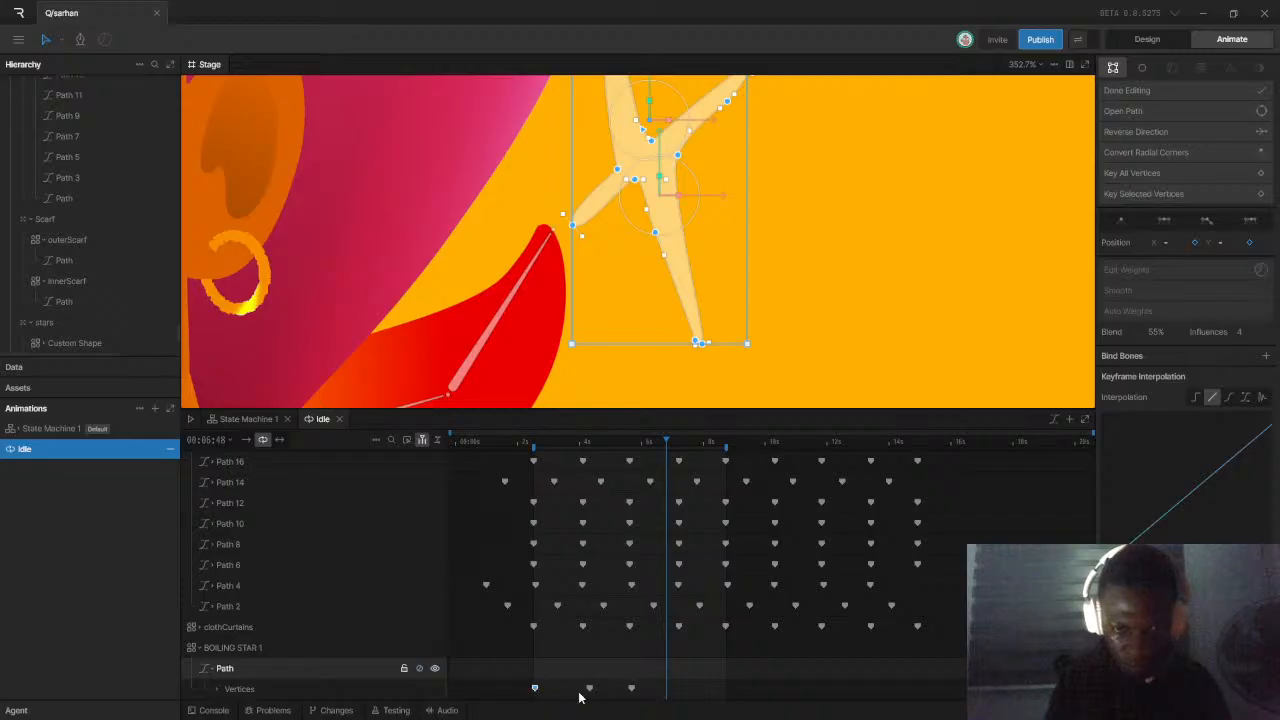
{"action": "left_click_drag", "start_coordinate": [578, 690], "coordinate": [600, 695]}
{"action": "left_click", "coordinate": [637, 685]}
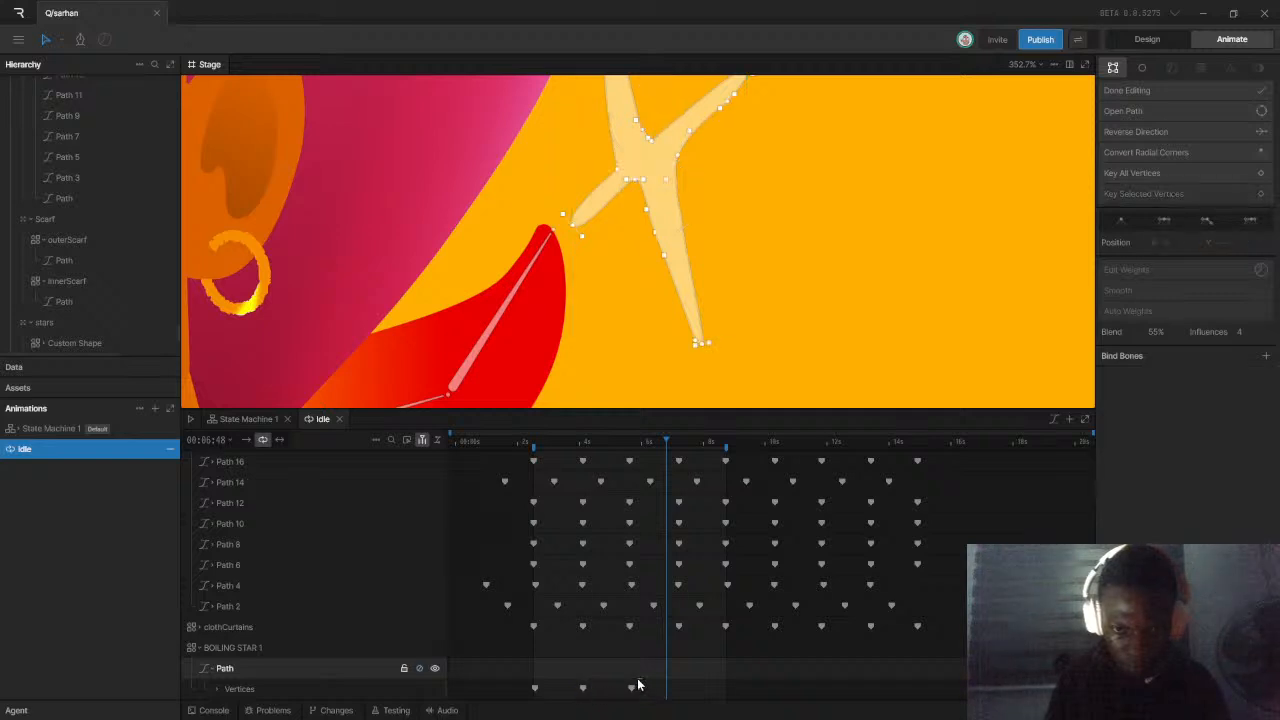
Copy the star's first vertex key to the end of the work area and space the two middle keys evenly
{"action": "left_click", "coordinate": [534, 689]}
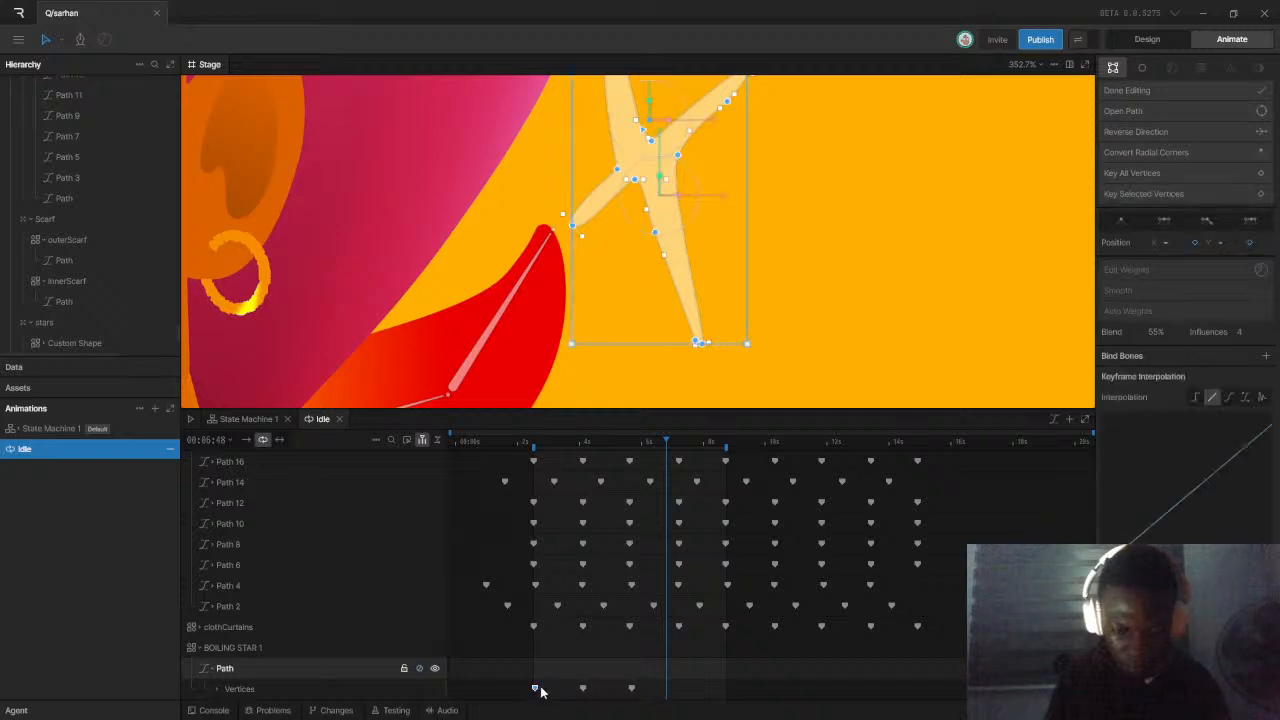
{"action": "key", "text": "ctrl+v"}
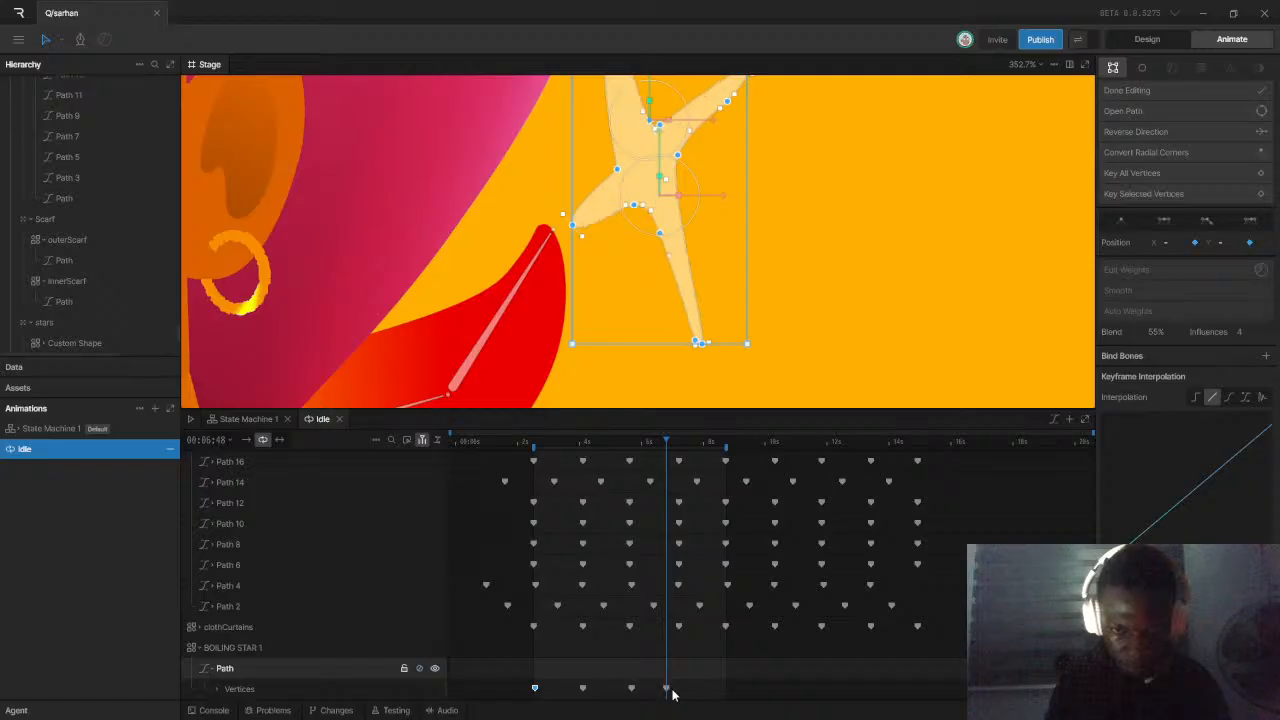
{"action": "mouse_move", "coordinate": [667, 689]}
{"action": "left_mouse_down"}
{"action": "mouse_move", "coordinate": [713, 693]}
{"action": "mouse_move", "coordinate": [669, 693]}
{"action": "left_mouse_up"}
{"action": "left_click_drag", "start_coordinate": [669, 695], "coordinate": [725, 697]}
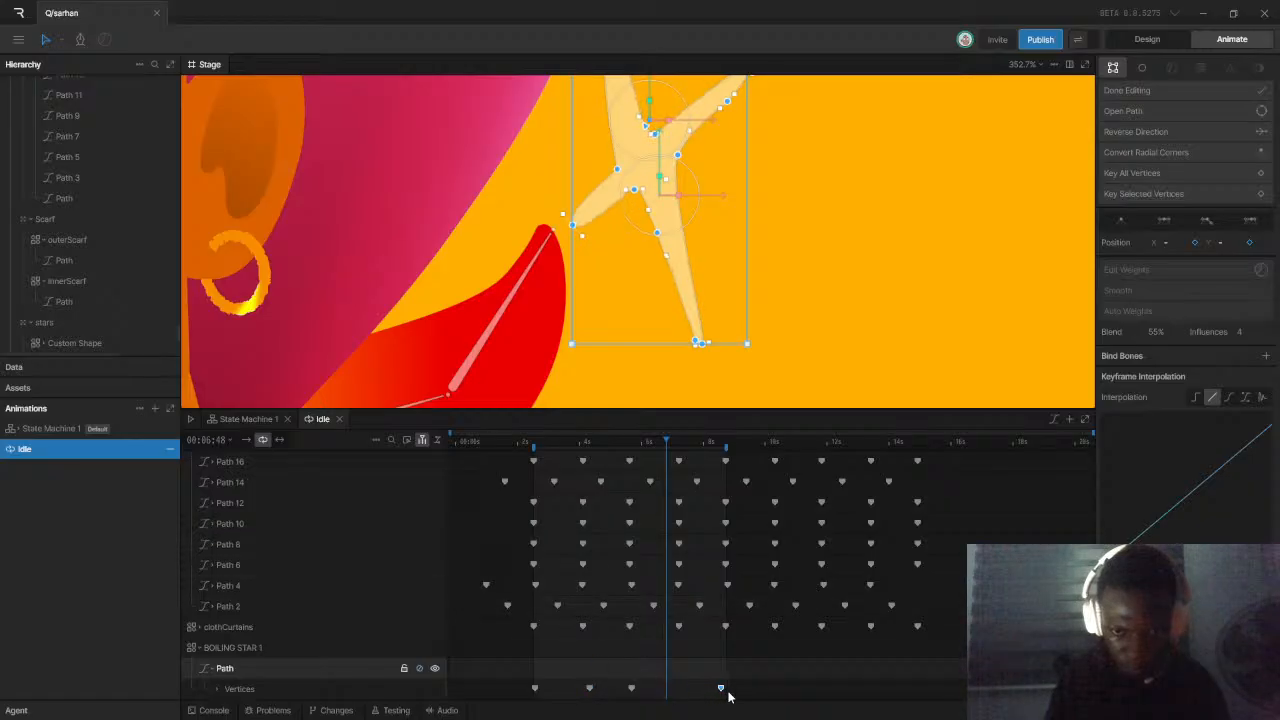
{"action": "left_click_drag", "start_coordinate": [628, 692], "coordinate": [665, 689]}
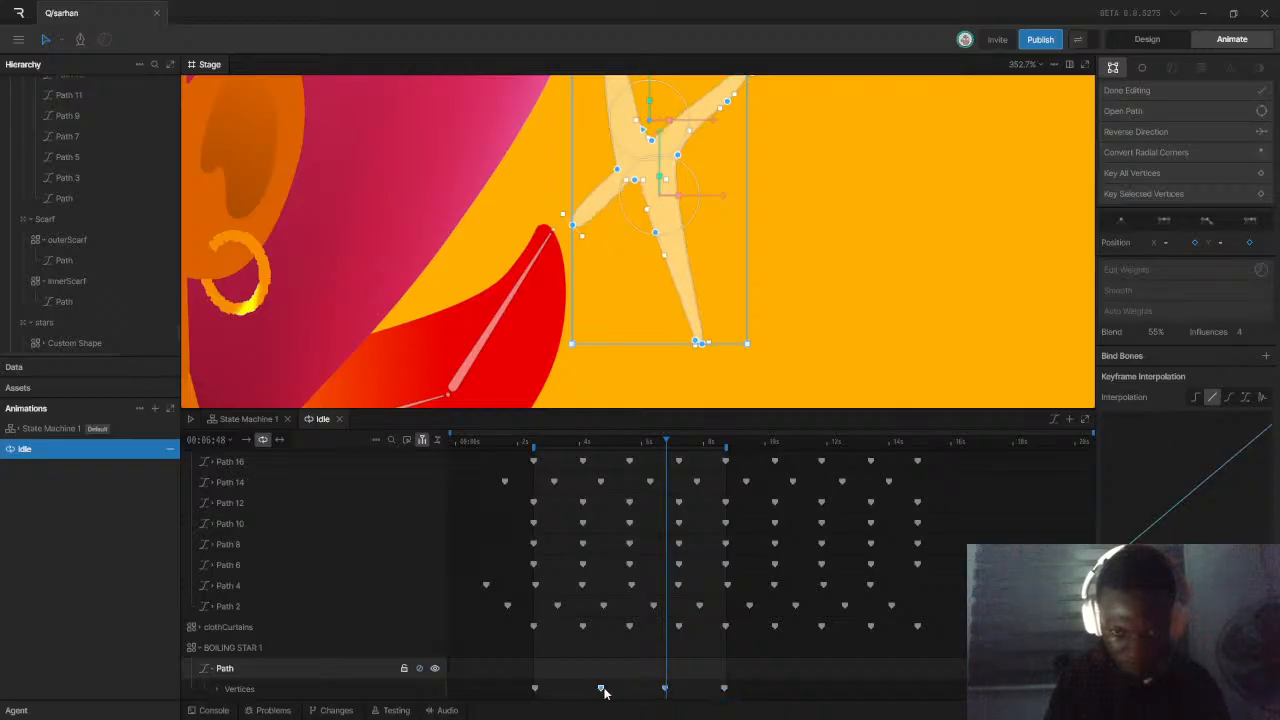
Play the Idle loop from the start of the work area to check the star's shape changes
{"action": "left_click_drag", "start_coordinate": [569, 446], "coordinate": [532, 461]}
{"action": "key", "text": "ctrl+z"}
{"action": "key", "text": "space"}
{"action": "key", "text": "space"}
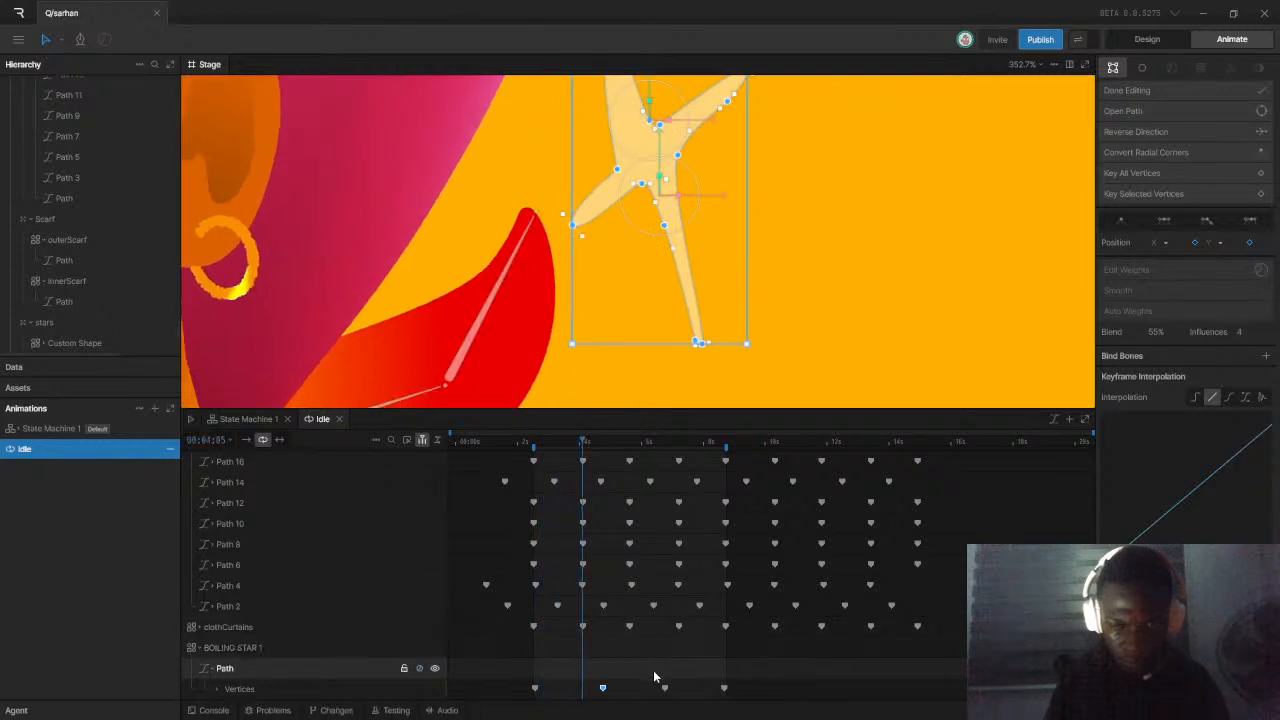
Set the interpolation of all the star's Vertices keys to Hold
{"action": "left_click_drag", "start_coordinate": [524, 687], "coordinate": [740, 693]}
{"action": "right_click", "coordinate": [725, 689]}
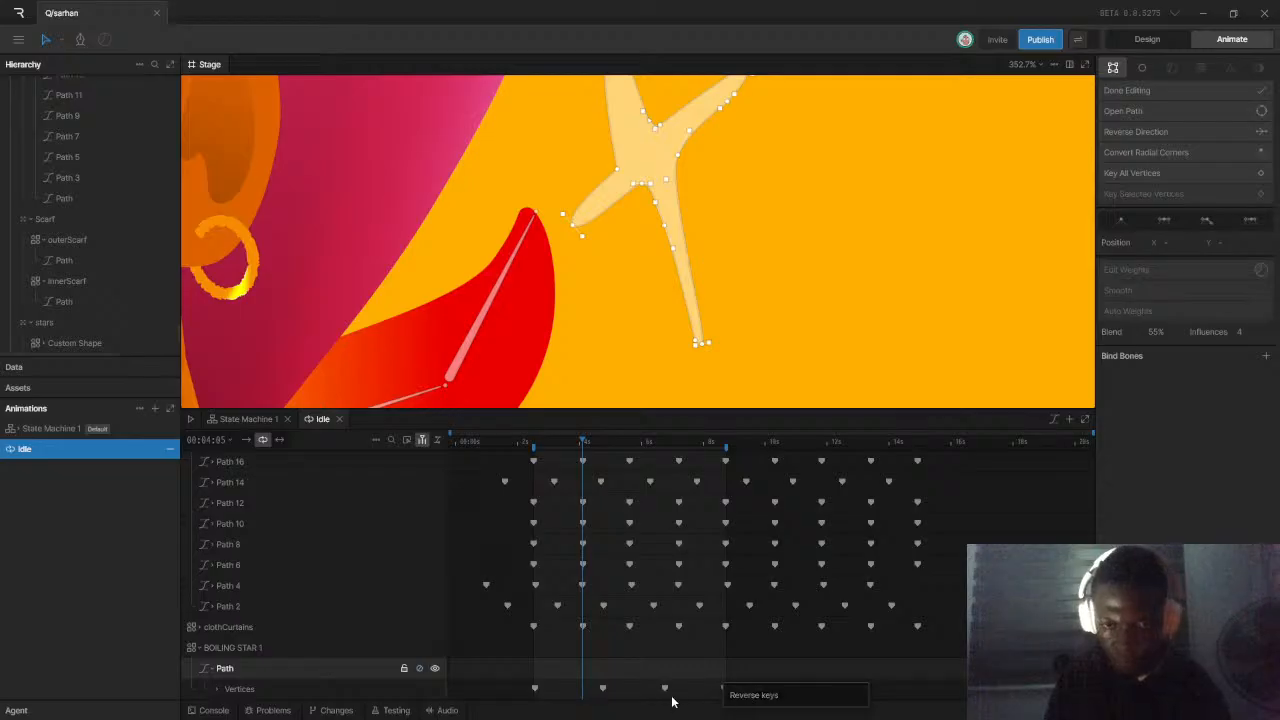
{"action": "left_click_drag", "start_coordinate": [520, 688], "coordinate": [726, 692]}
{"action": "right_click", "coordinate": [723, 690]}
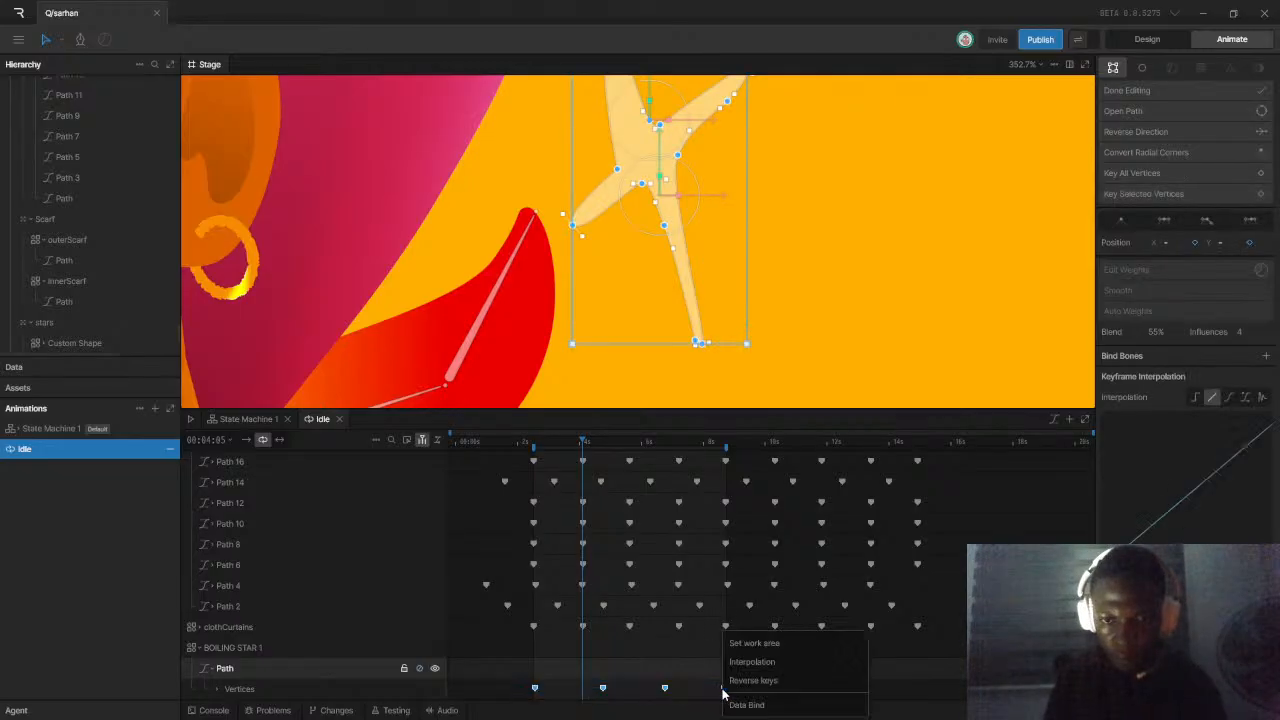
{"action": "mouse_move", "coordinate": [790, 662]}
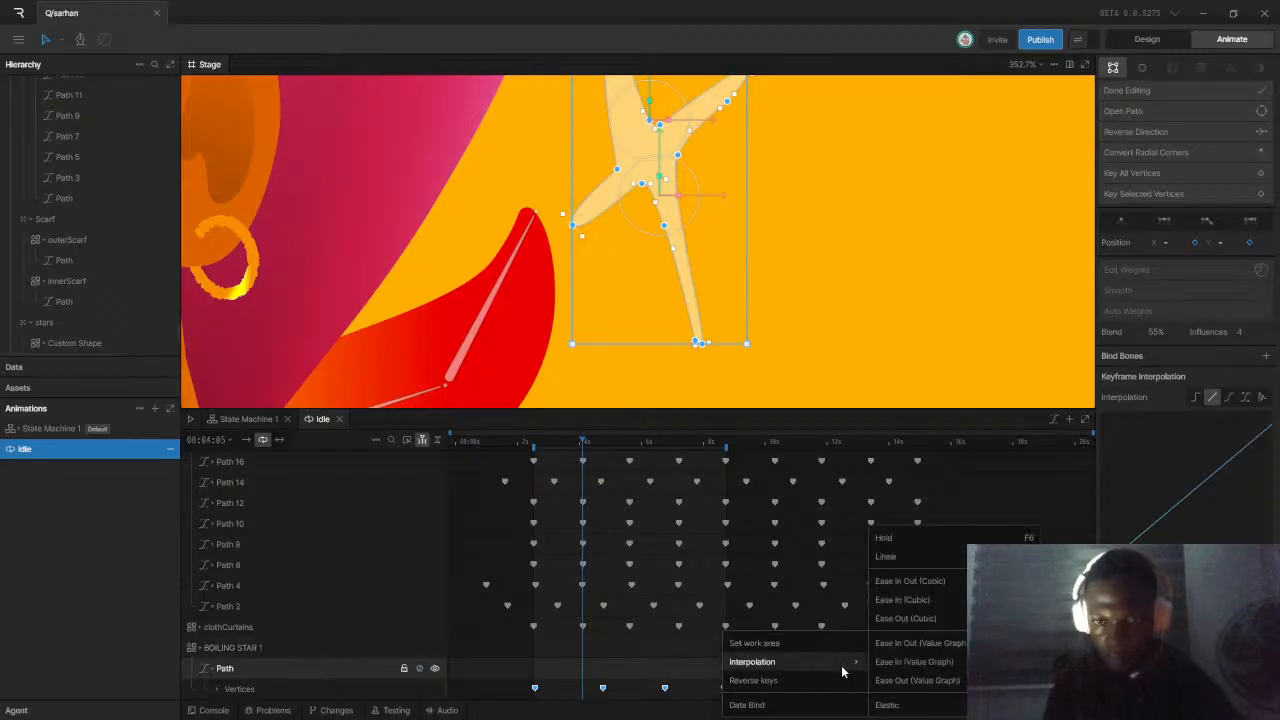
{"action": "left_click", "coordinate": [917, 547]}
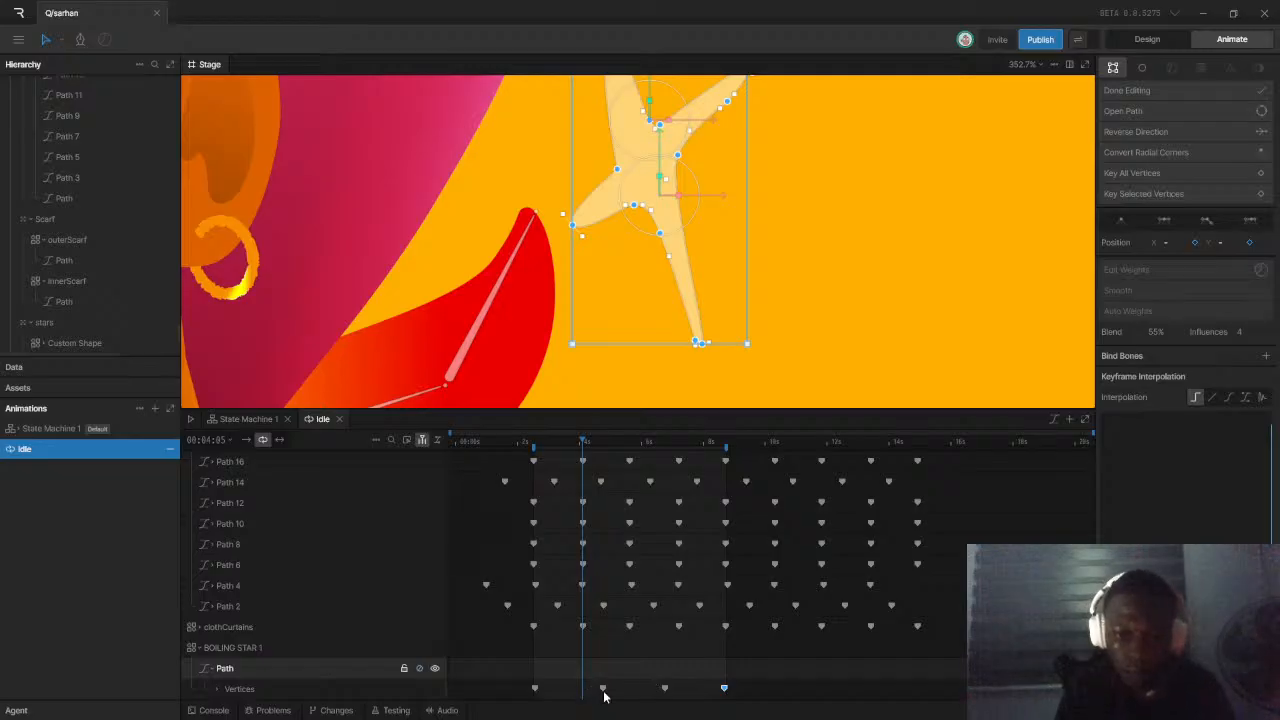
Pack the star's four vertex keys closely and evenly between the loop start and about 00:04:05
{"action": "left_click_drag", "start_coordinate": [578, 697], "coordinate": [555, 697]}
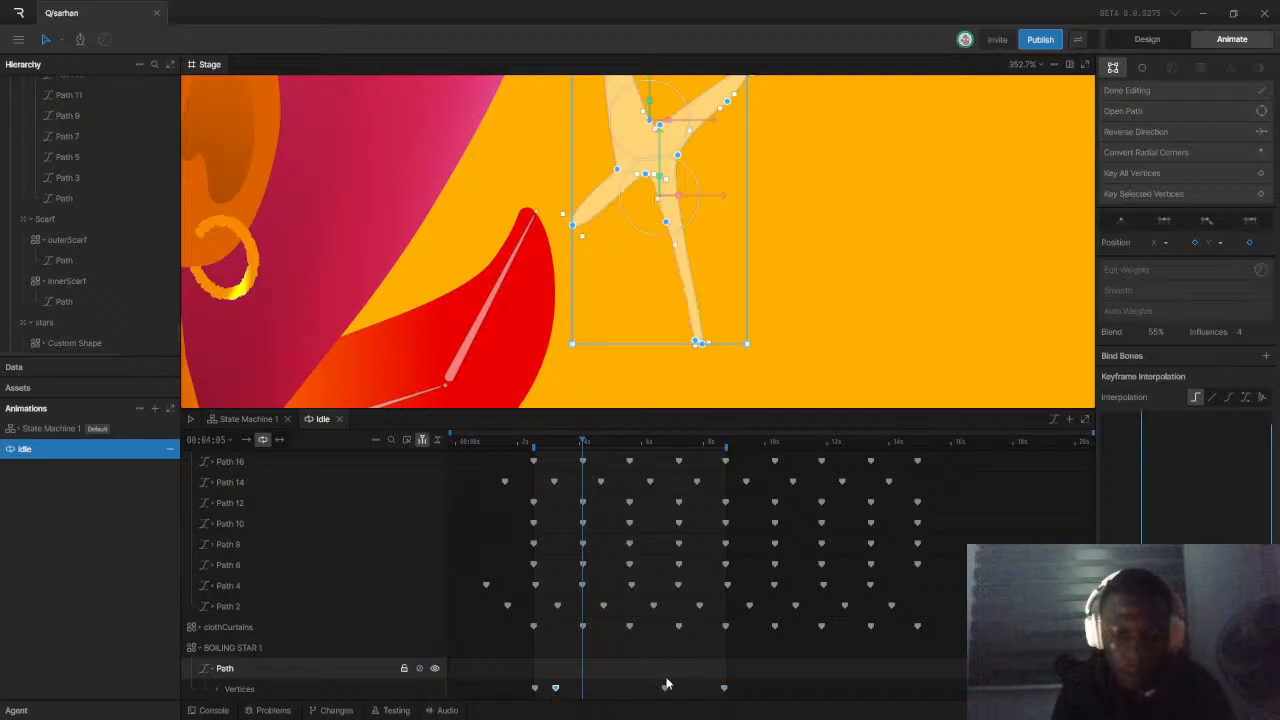
{"action": "left_click_drag", "start_coordinate": [665, 689], "coordinate": [577, 689]}
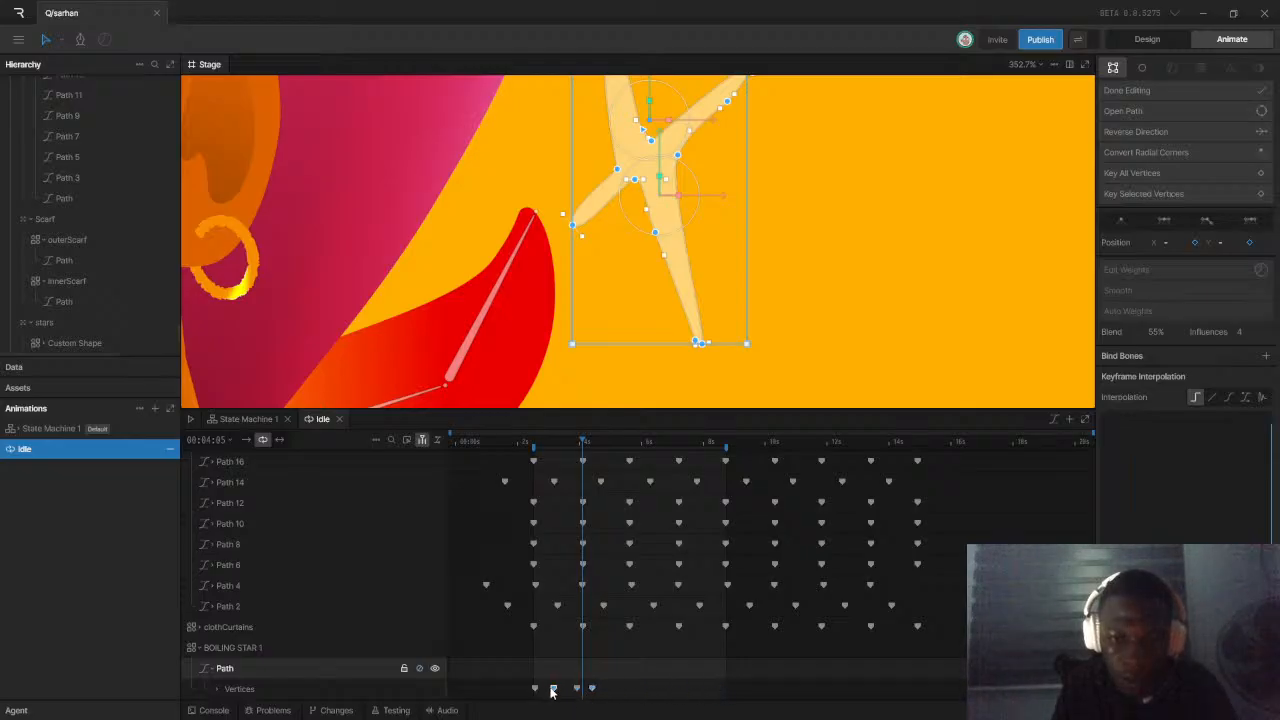
{"action": "left_click_drag", "start_coordinate": [577, 689], "coordinate": [604, 696]}
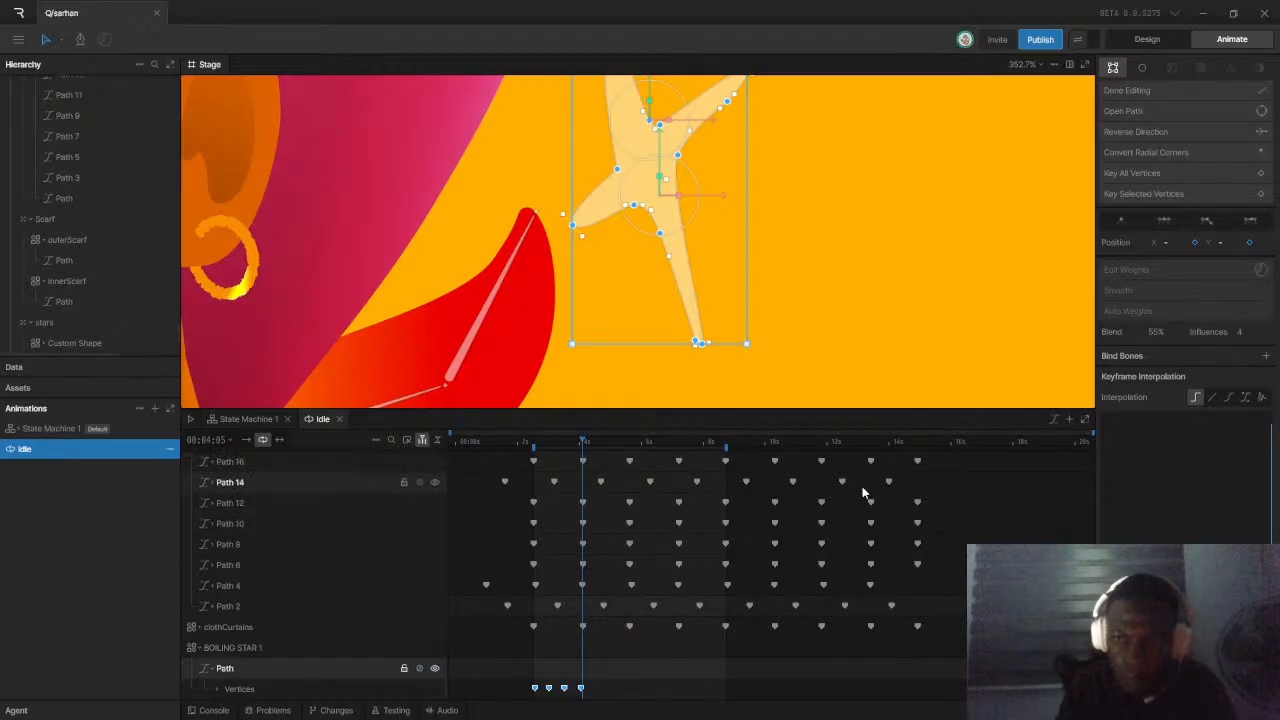
Paste the star's key pattern at 00:04:03, 00:05:32 and 00:07:01, placing the last key at the work area's end
{"action": "left_click_drag", "start_coordinate": [1090, 430], "coordinate": [707, 446]}
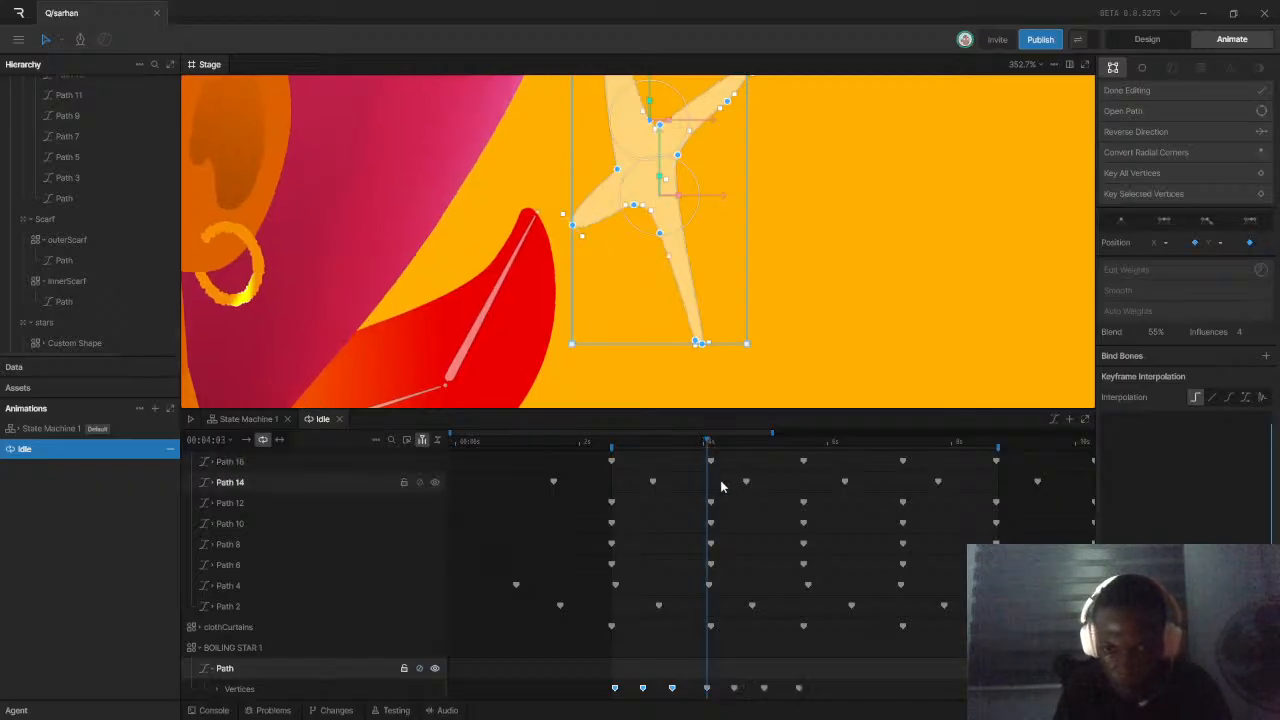
{"action": "left_click", "coordinate": [711, 447]}
{"action": "left_click_drag", "start_coordinate": [711, 447], "coordinate": [797, 486]}
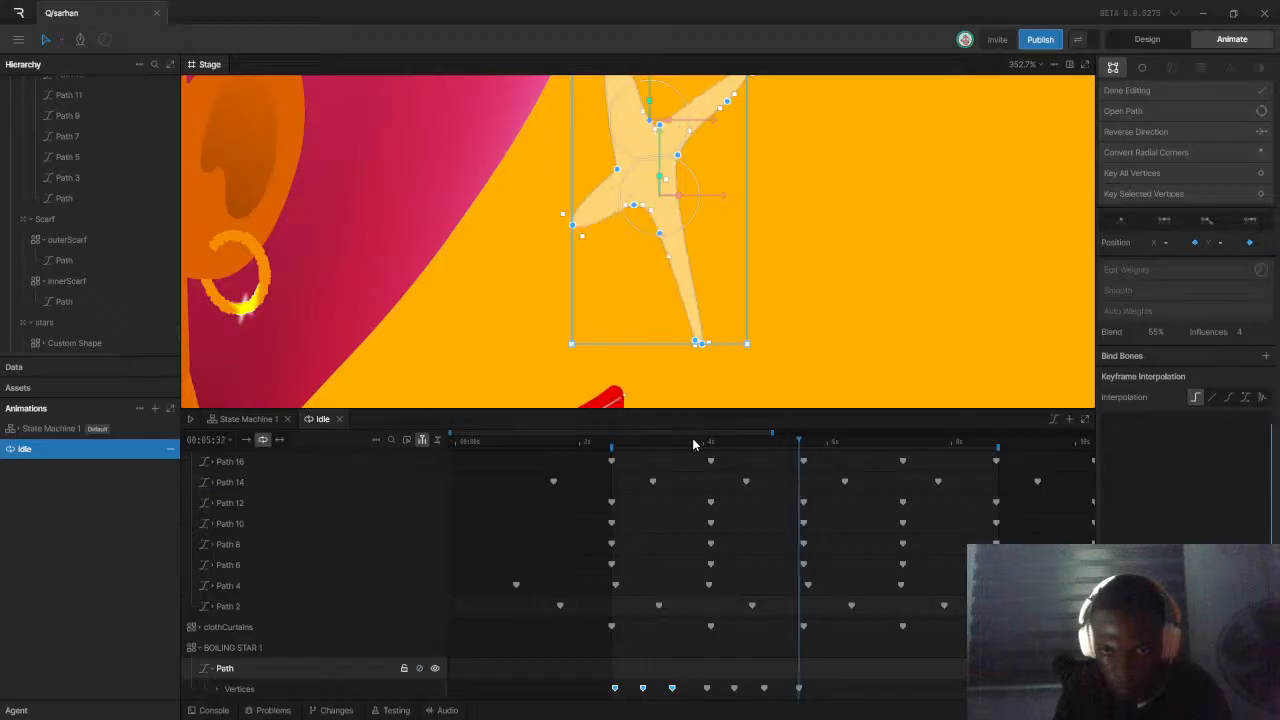
{"action": "scroll", "coordinate": [717, 460], "scroll_direction": "up", "scroll_amount": 2}
{"action": "scroll", "coordinate": [717, 463], "scroll_direction": "up", "scroll_amount": 2}
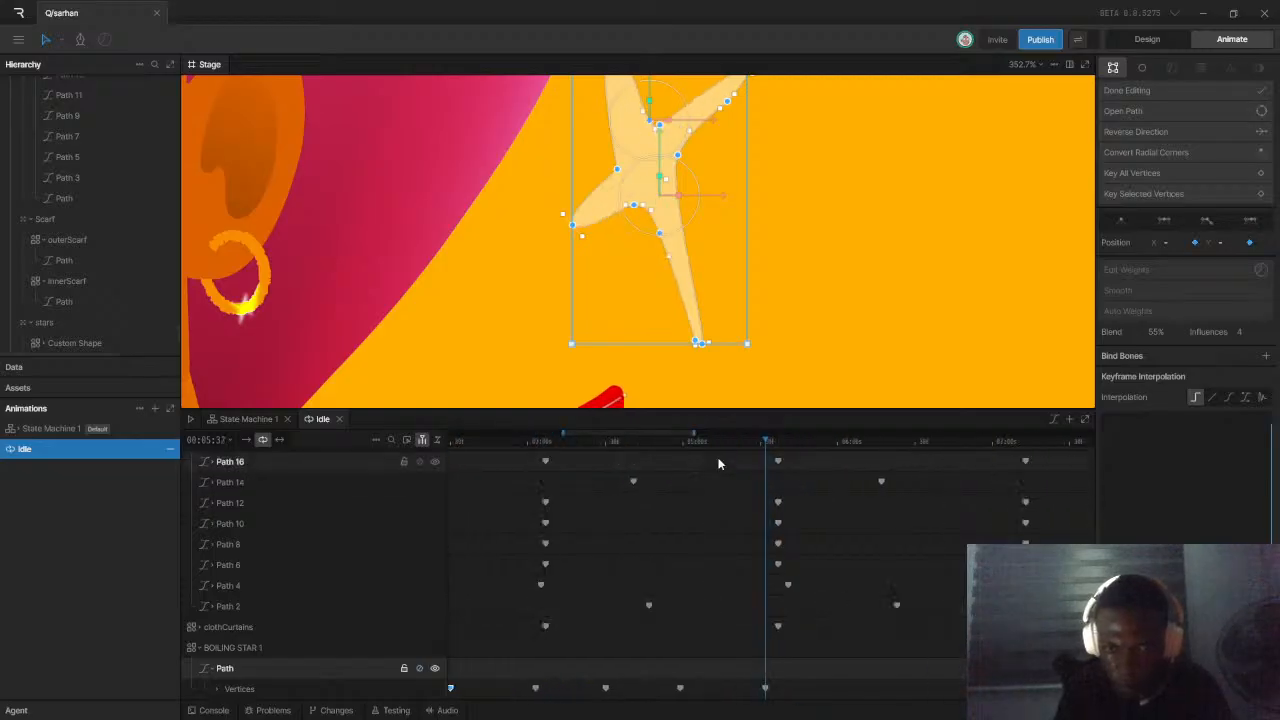
{"action": "scroll", "coordinate": [723, 470], "scroll_direction": "down", "scroll_amount": 4}
{"action": "scroll", "coordinate": [707, 508], "scroll_direction": "down", "scroll_amount": 1}
{"action": "left_click", "coordinate": [816, 446]}
{"action": "left_click_drag", "start_coordinate": [816, 448], "coordinate": [809, 456]}
{"action": "key", "text": "ctrl+v"}
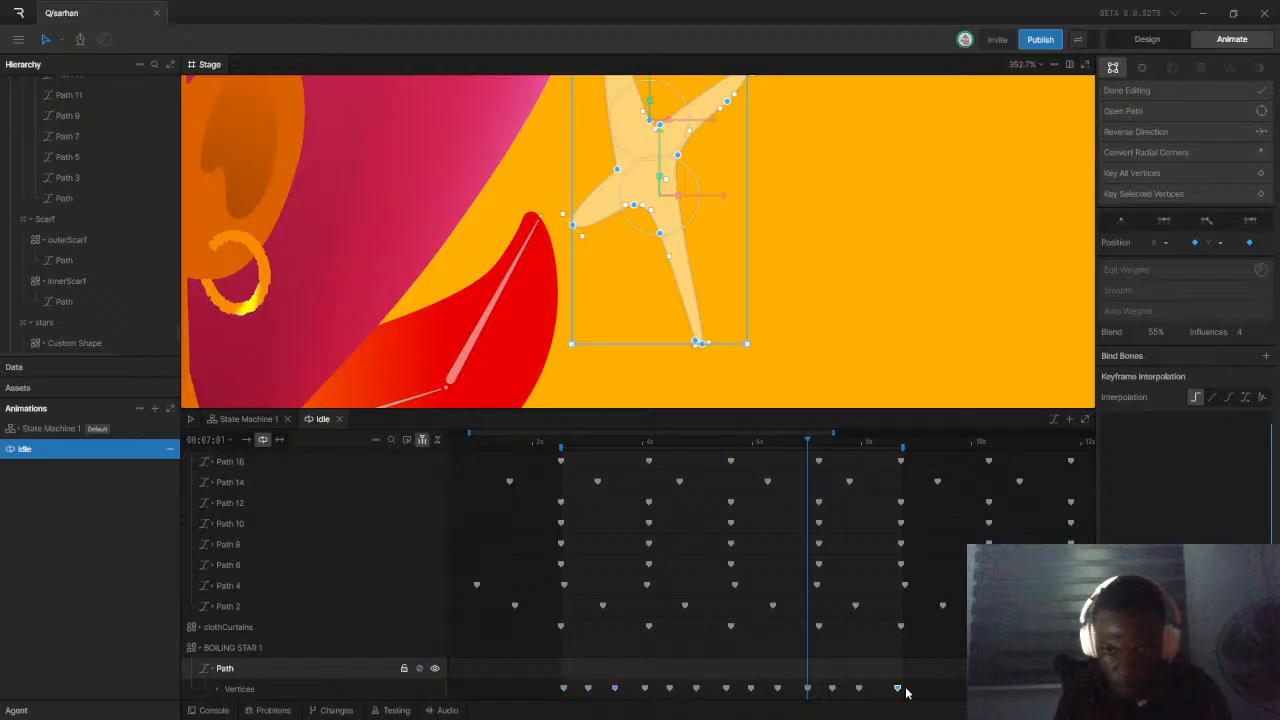
Play the Idle loop from the work-area start and view the boiling star within the whole illustration
{"action": "left_click_drag", "start_coordinate": [576, 447], "coordinate": [560, 447]}
{"action": "key", "text": "space"}
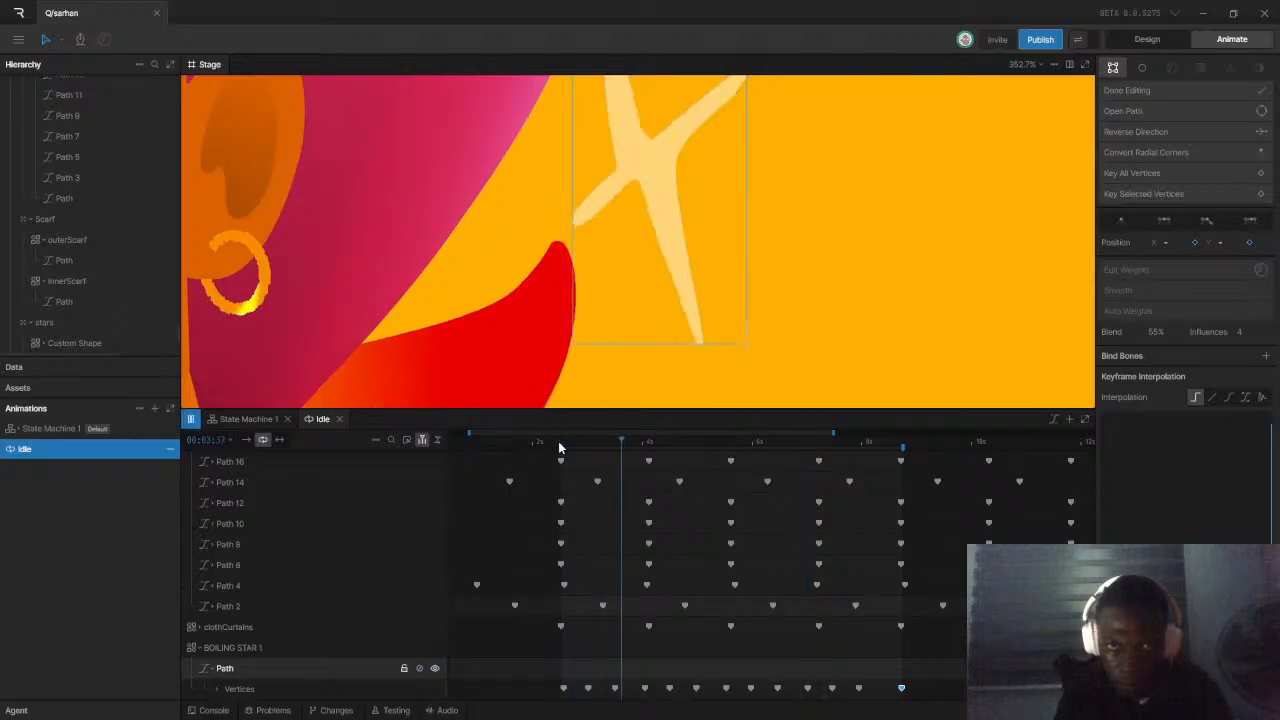
{"action": "scroll", "coordinate": [655, 325], "scroll_direction": "down", "scroll_amount": 10}
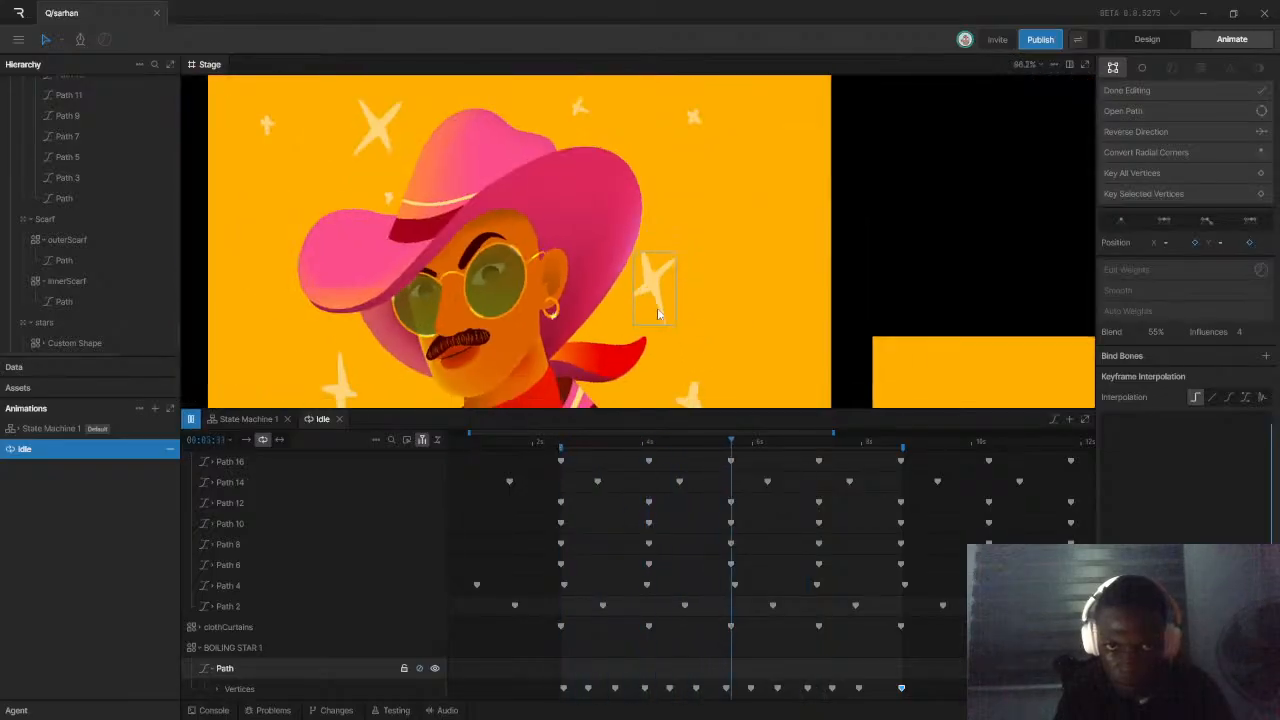
Tighten the spacing of the star's first six vertex keys, from the loop start to just before the 4-second mark
{"action": "scroll", "coordinate": [705, 310], "scroll_direction": "down", "scroll_amount": 5}
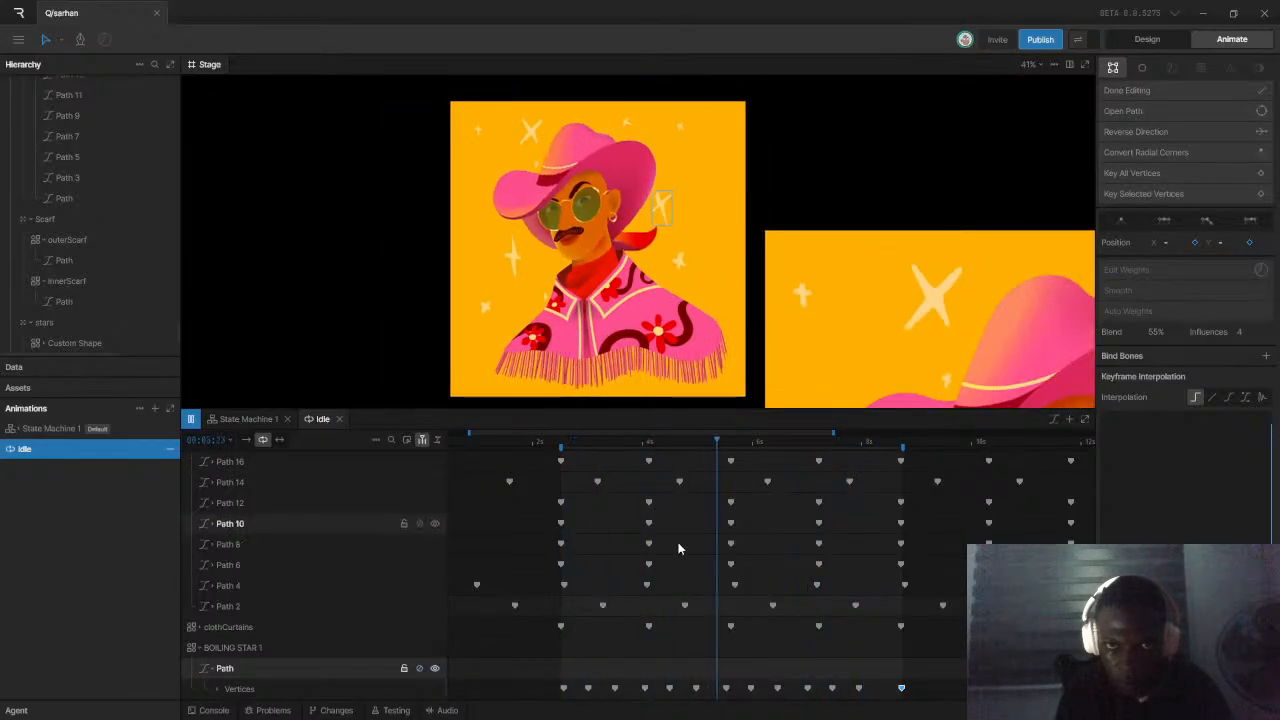
{"action": "key", "text": "space"}
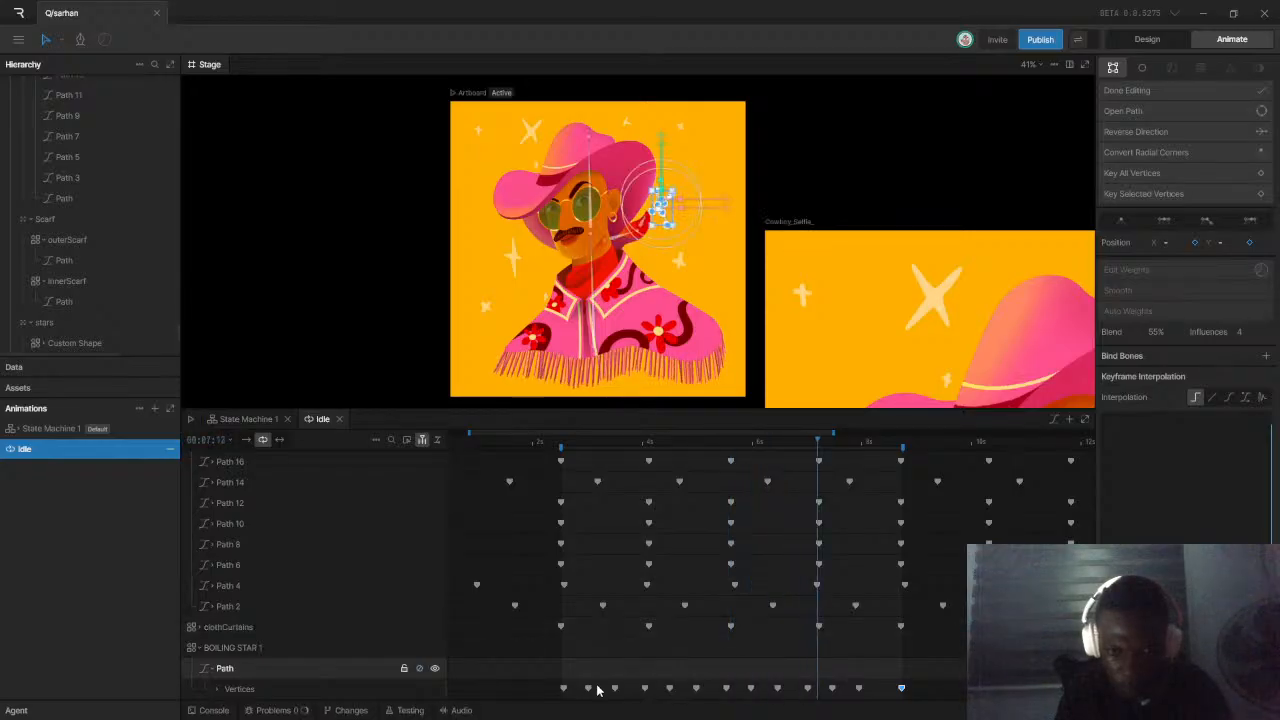
{"action": "scroll", "coordinate": [601, 692], "scroll_direction": "up", "scroll_amount": 2}
{"action": "scroll", "coordinate": [596, 695], "scroll_direction": "down", "scroll_amount": 2}
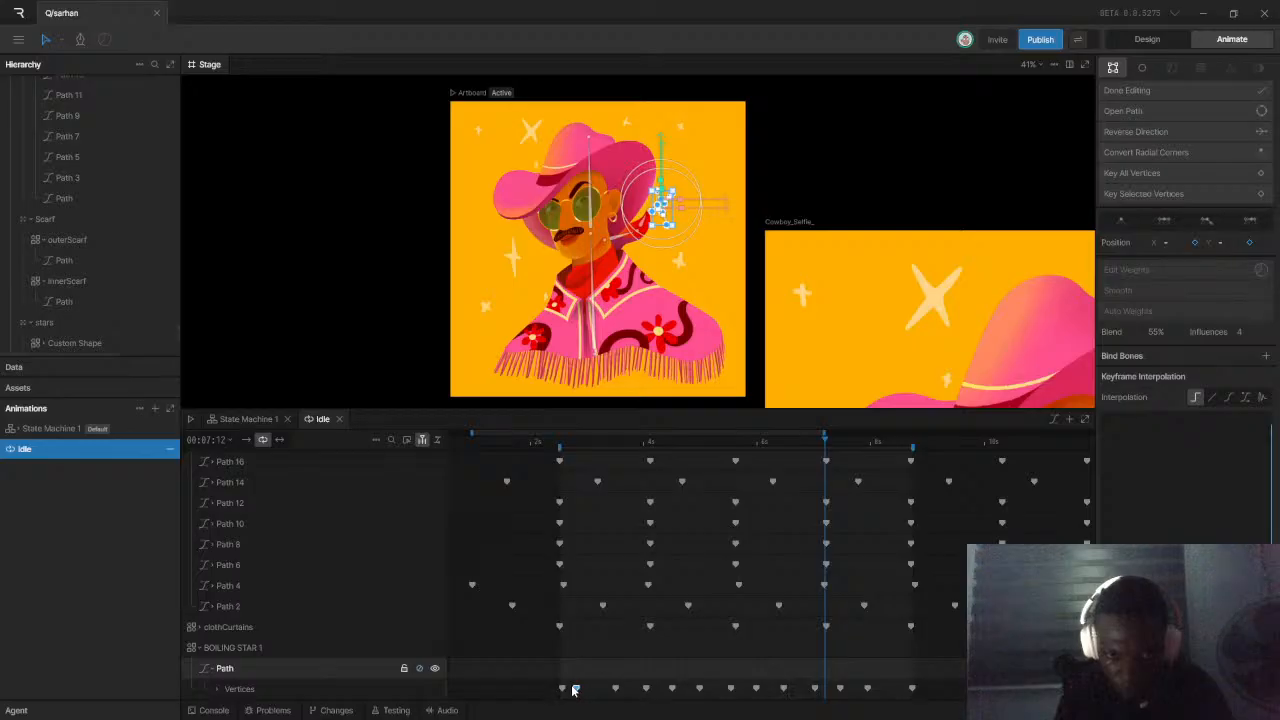
{"action": "left_click_drag", "start_coordinate": [643, 692], "coordinate": [608, 693]}
{"action": "left_click", "coordinate": [644, 690]}
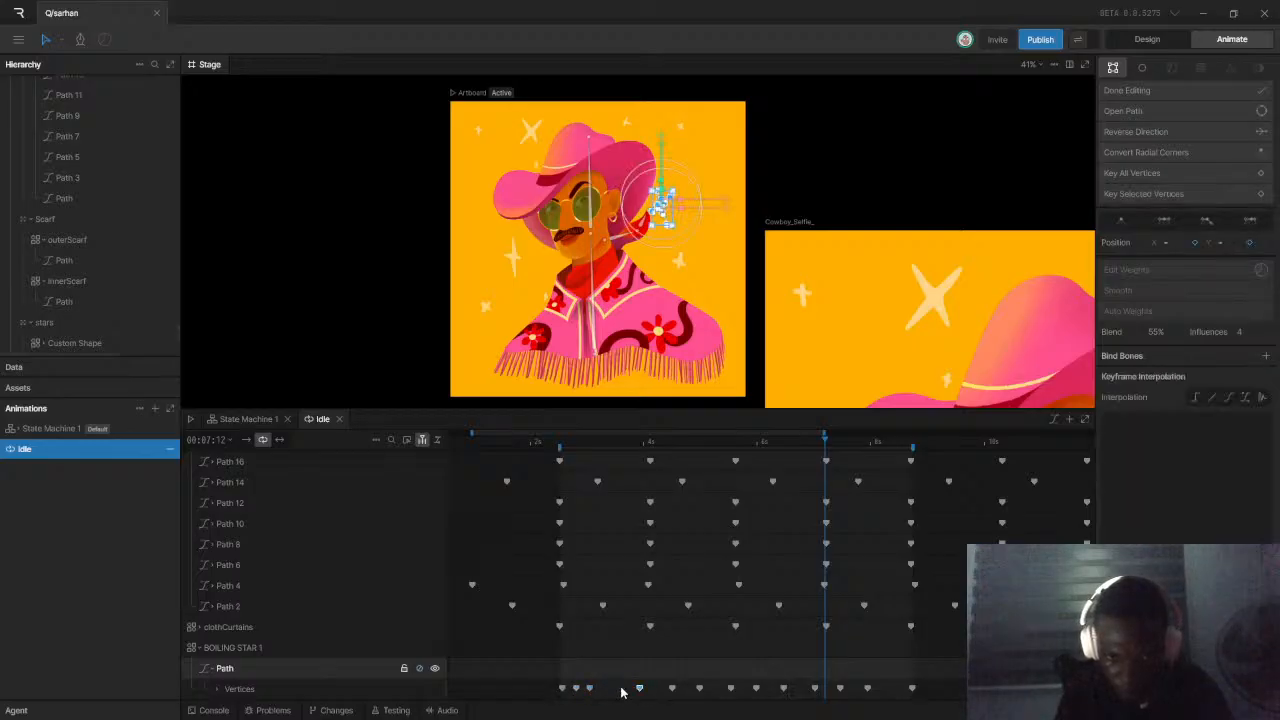
{"action": "left_click", "coordinate": [603, 689]}
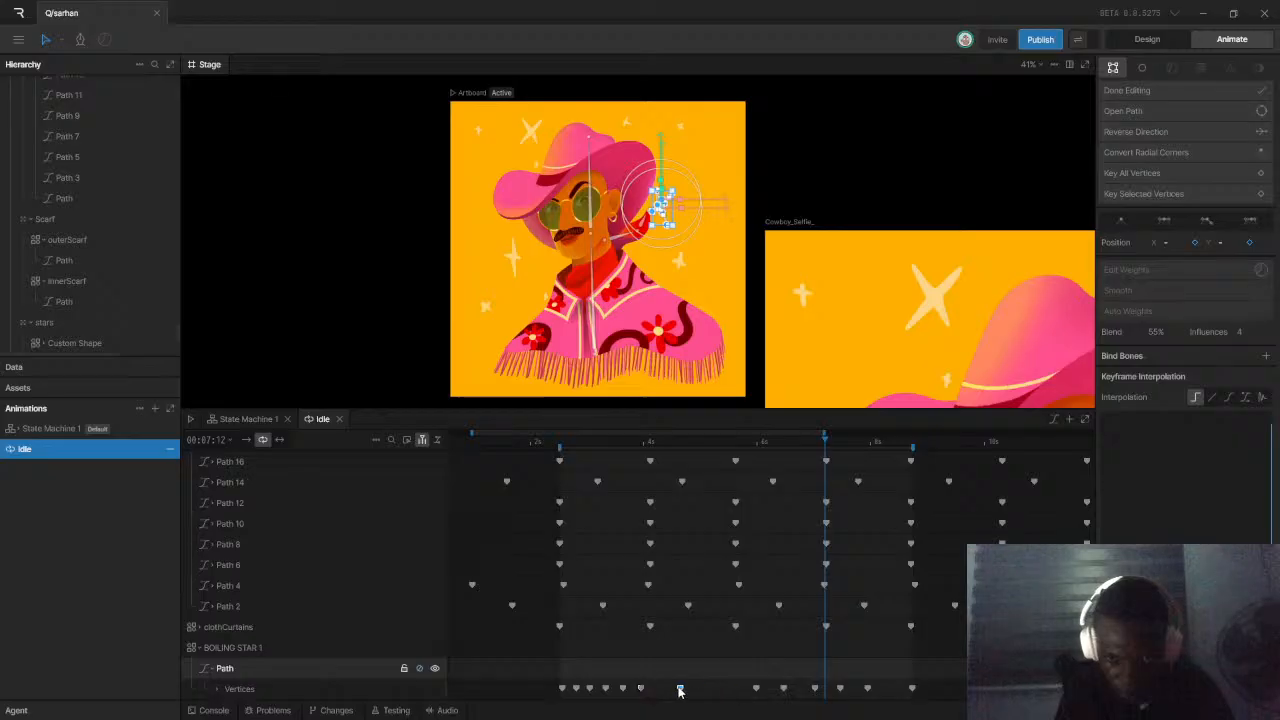
Pull the star's remaining vertex keys closer together so the key pattern ends at about 5.3 seconds
{"action": "left_click_drag", "start_coordinate": [757, 690], "coordinate": [664, 690]}
{"action": "left_click_drag", "start_coordinate": [815, 690], "coordinate": [708, 692]}
{"action": "left_click", "coordinate": [838, 689]}
{"action": "left_click", "coordinate": [705, 690]}
{"action": "left_click_drag", "start_coordinate": [867, 690], "coordinate": [757, 690]}
{"action": "left_click", "coordinate": [719, 688]}
{"action": "left_click", "coordinate": [911, 689]}
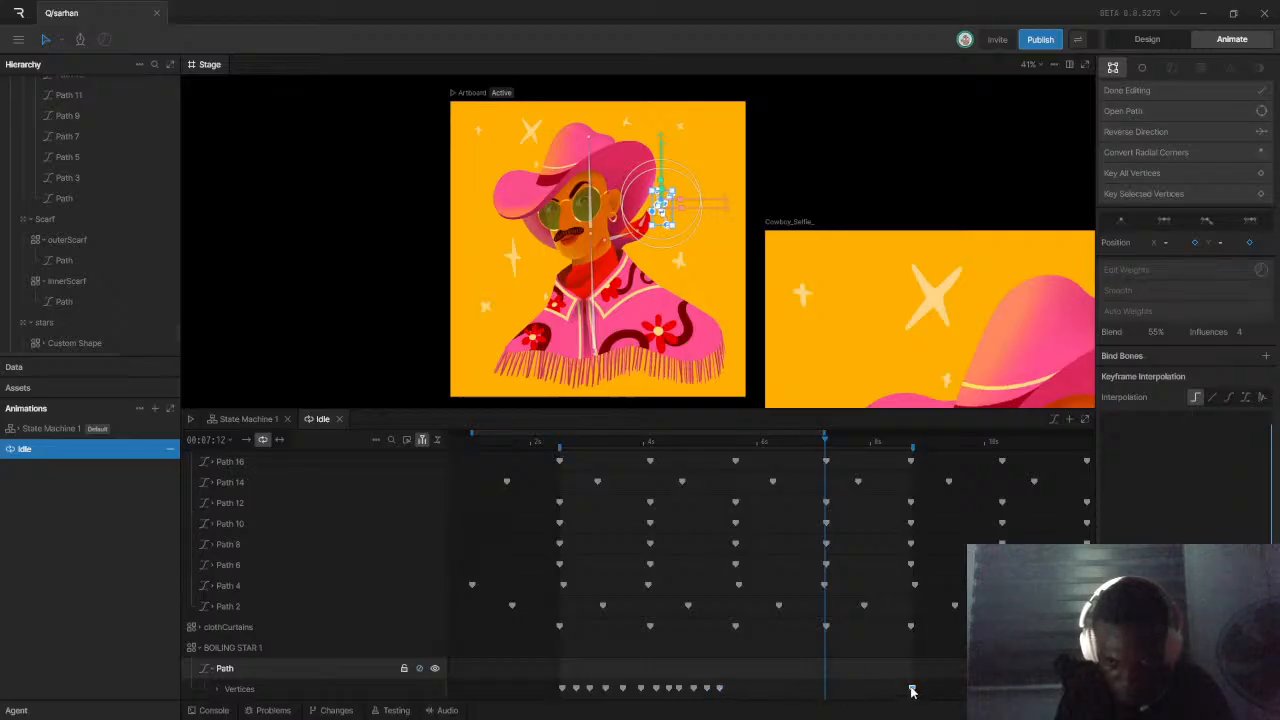
{"action": "left_click_drag", "start_coordinate": [737, 690], "coordinate": [726, 694]}
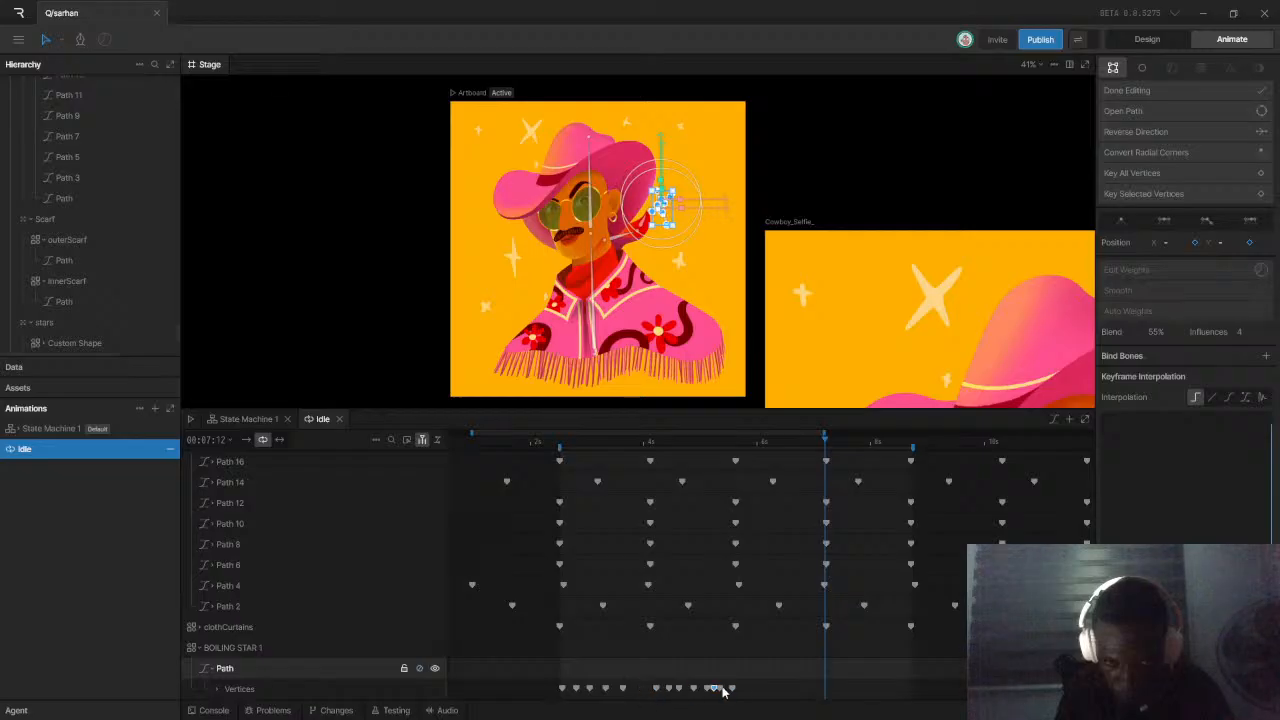
{"action": "left_click_drag", "start_coordinate": [651, 684], "coordinate": [714, 692]}
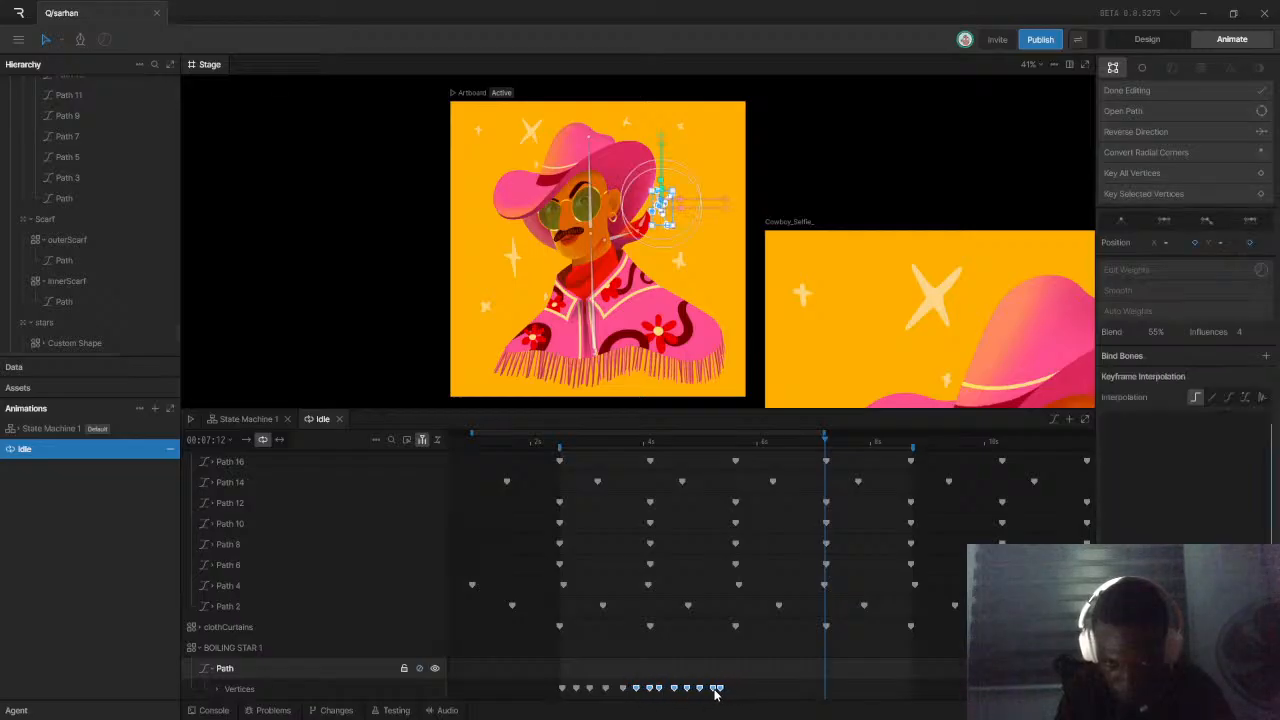
Play the Idle loop from the work-area start to check the faster boiling of the star
{"action": "left_click_drag", "start_coordinate": [599, 441], "coordinate": [544, 459]}
{"action": "key", "text": "space"}
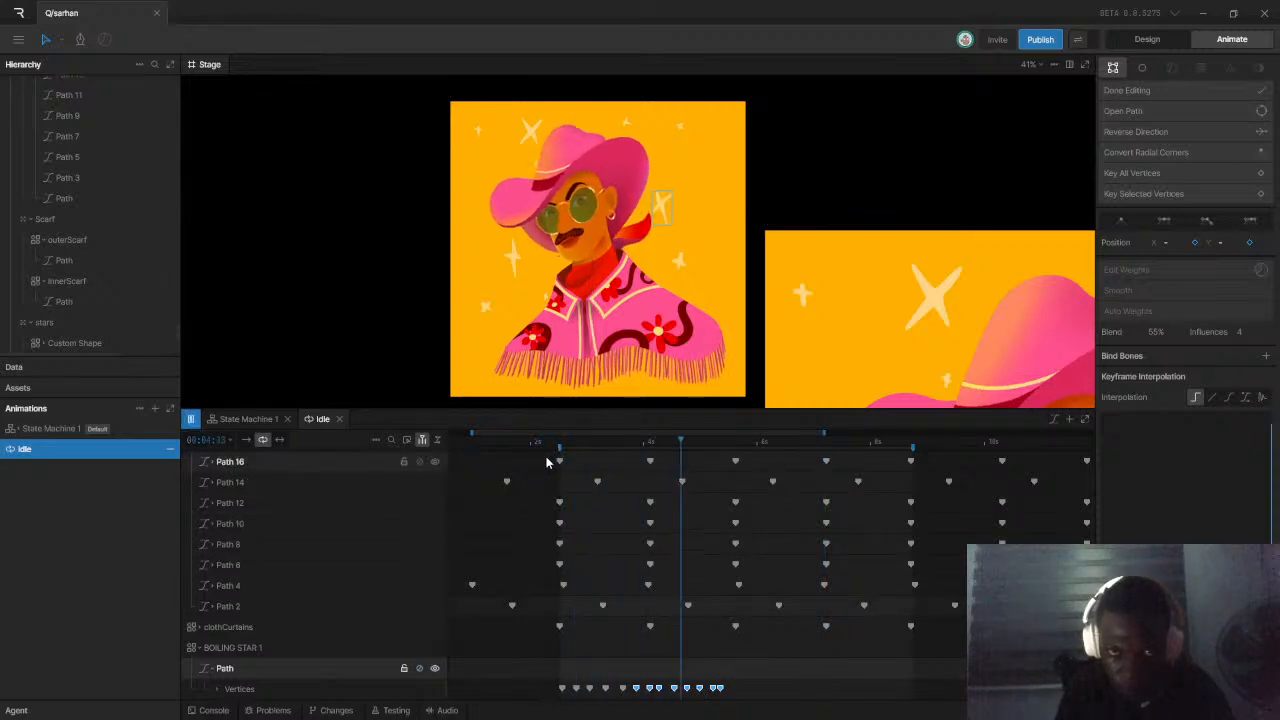
{"action": "key", "text": "space"}
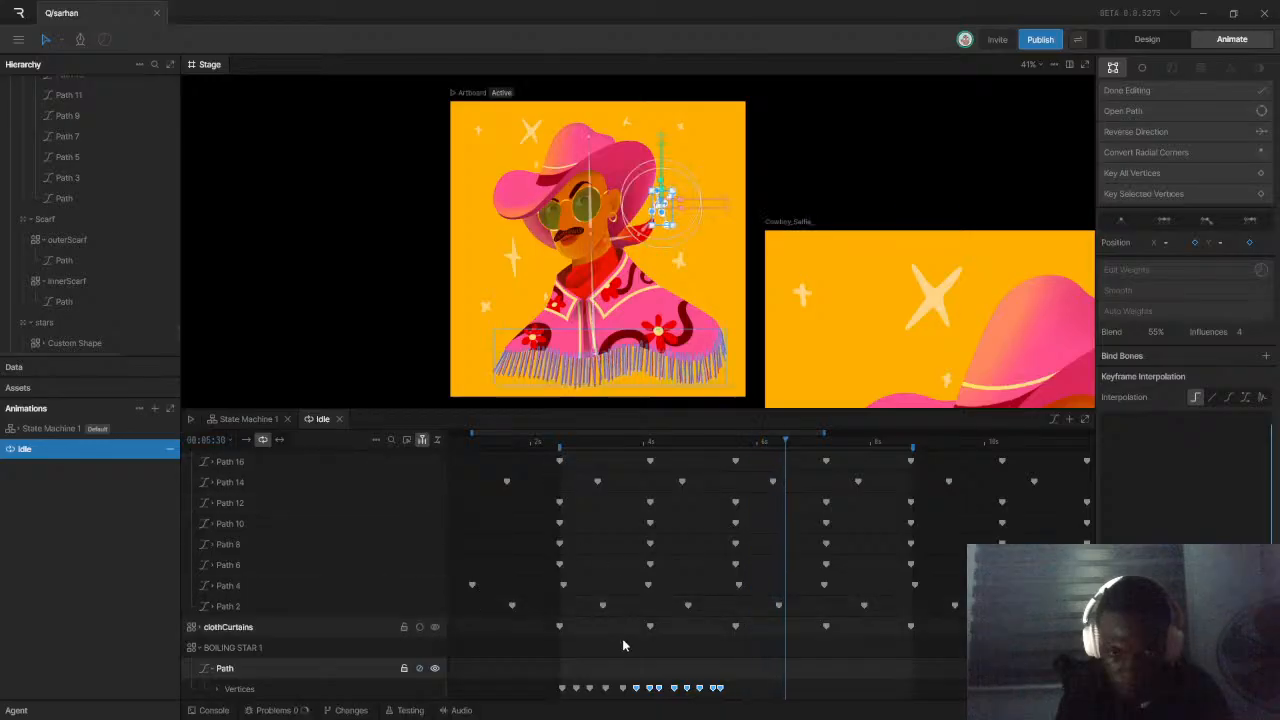
Paste a copy of the star's whole key pattern at 00:05:32 and a copy of four of its keys at 00:08:18
{"action": "left_click_drag", "start_coordinate": [549, 683], "coordinate": [770, 705]}
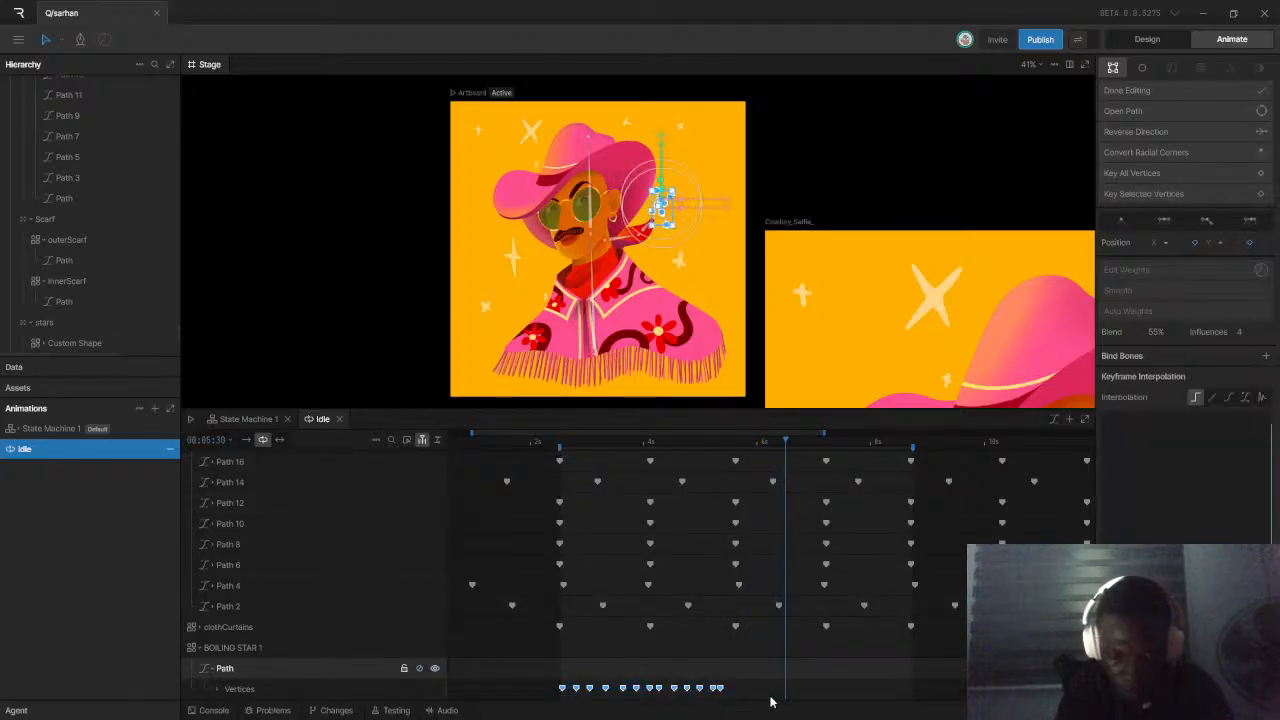
{"action": "left_click", "coordinate": [731, 448]}
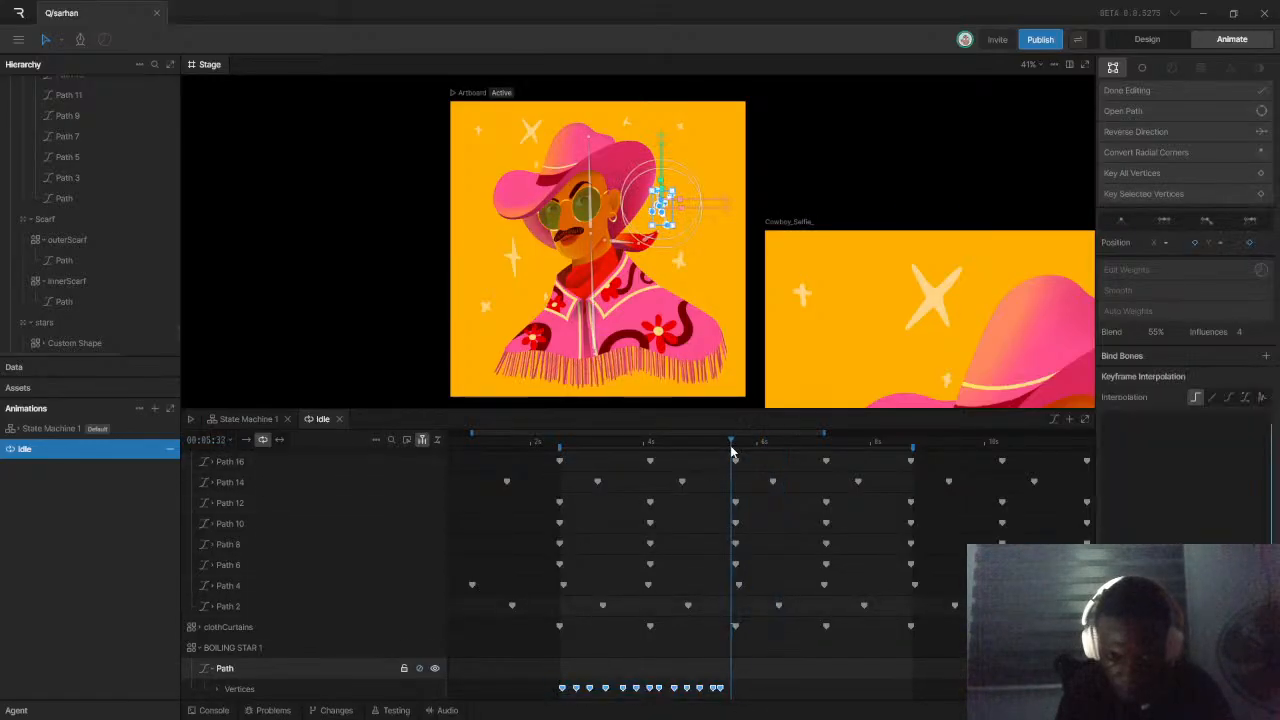
{"action": "key", "text": "ctrl+v"}
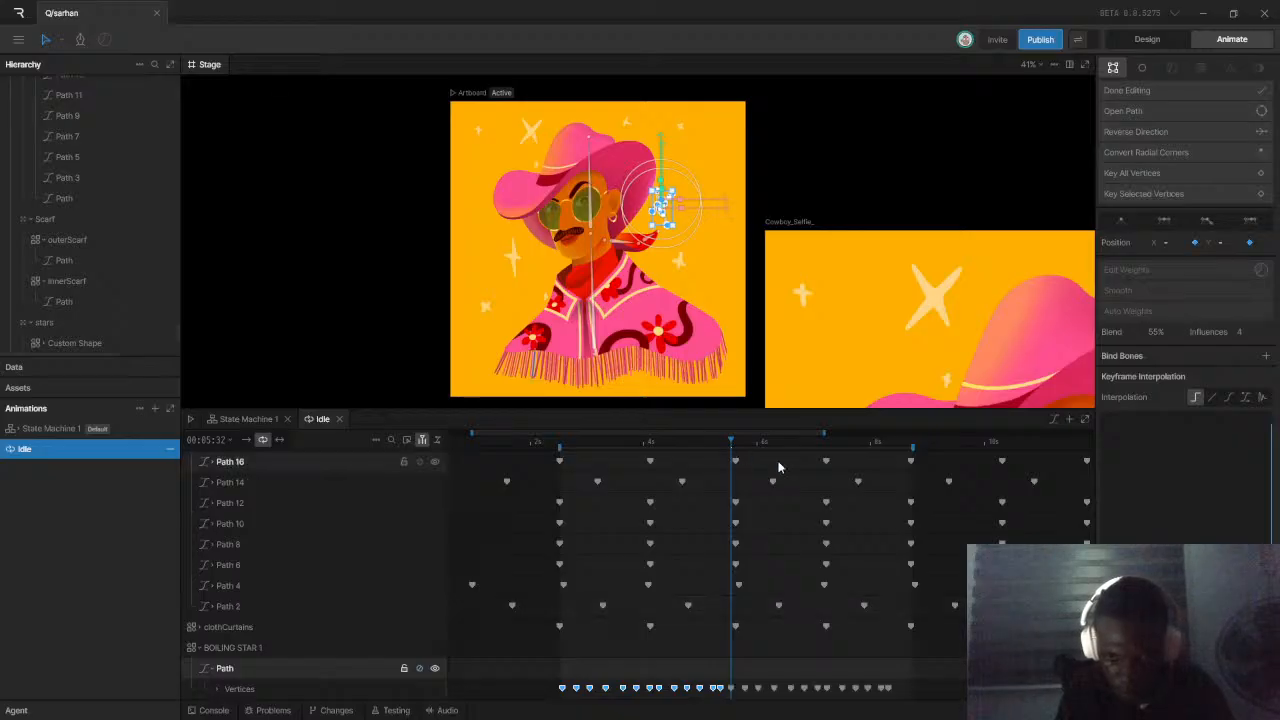
{"action": "left_click_drag", "start_coordinate": [867, 681], "coordinate": [897, 702]}
{"action": "left_click_drag", "start_coordinate": [787, 678], "coordinate": [832, 698]}
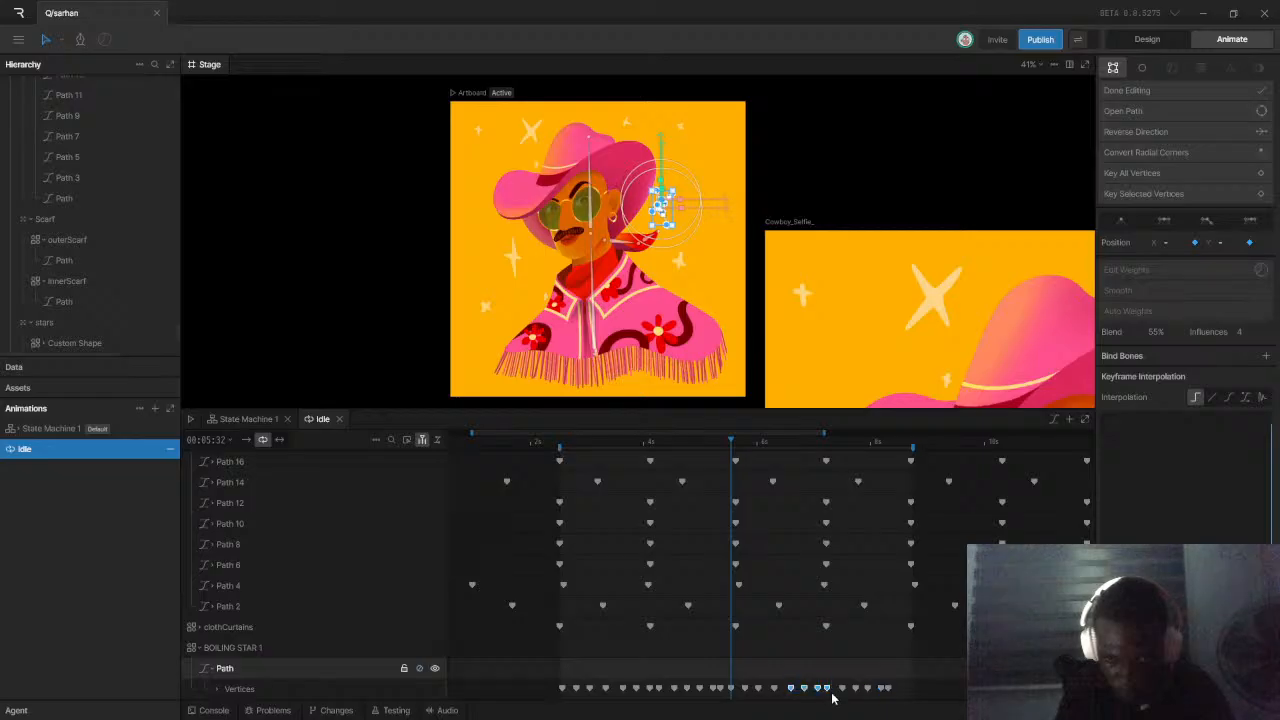
{"action": "left_click", "coordinate": [890, 447]}
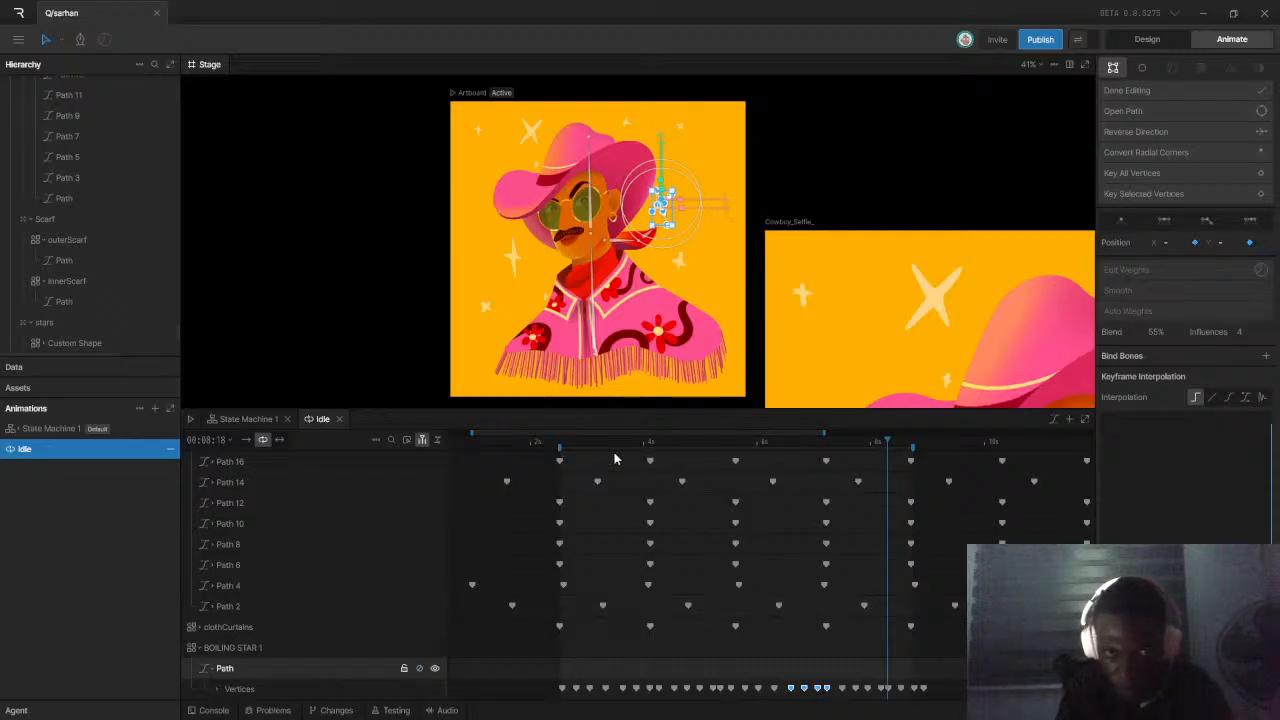
Play the Idle loop to view the boiling star in the full illustration, and return the playhead to 00:02:37
{"action": "key", "text": "space"}
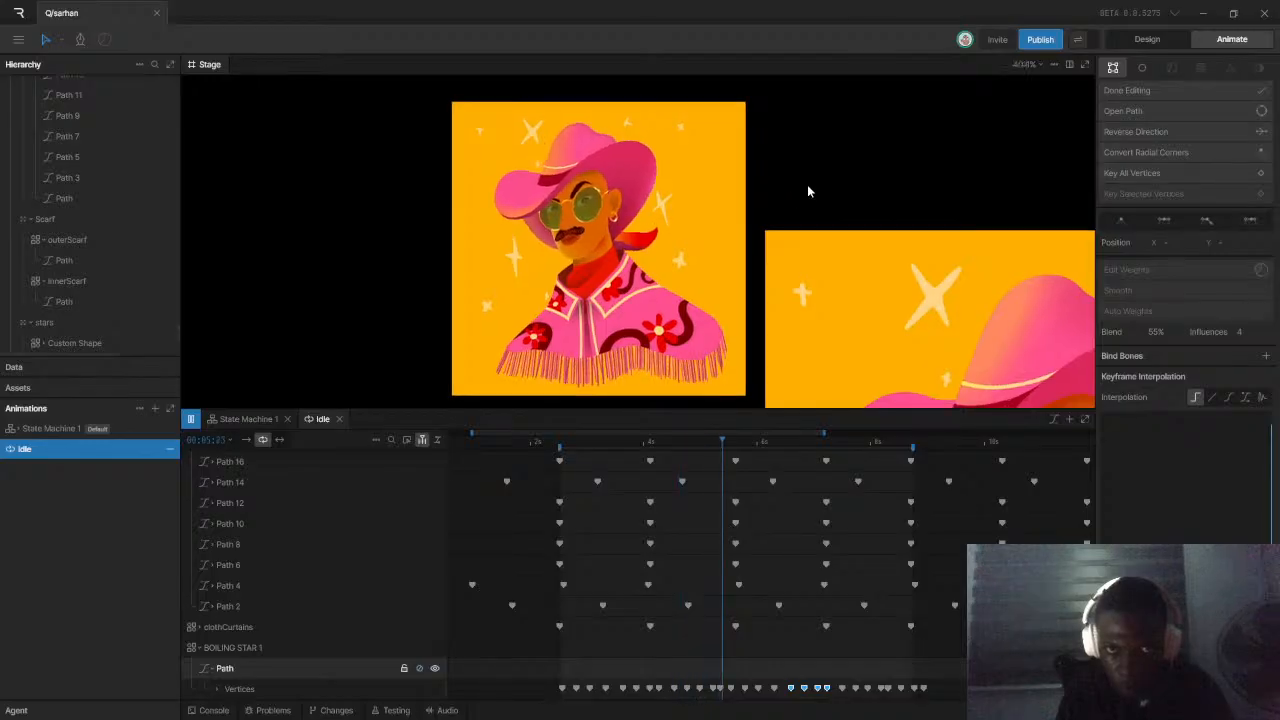
{"action": "scroll", "coordinate": [808, 191], "scroll_direction": "down", "scroll_amount": 2}
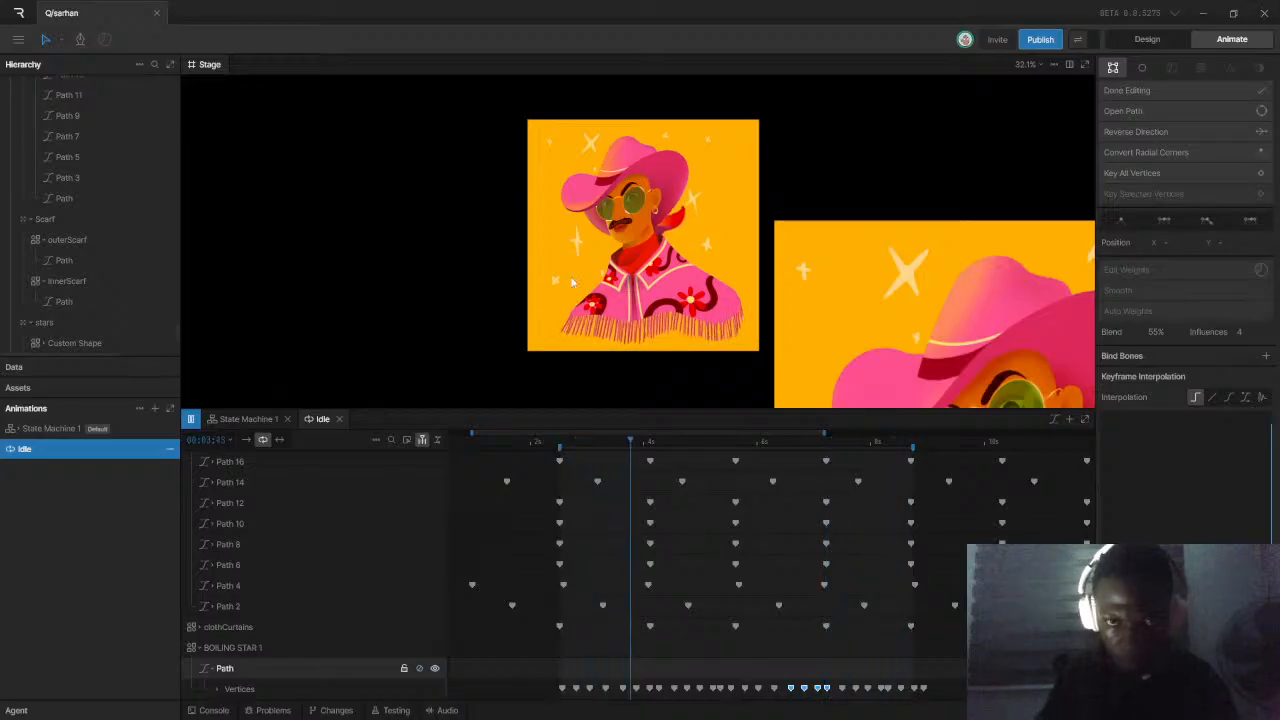
{"action": "key", "text": "space"}
{"action": "scroll", "coordinate": [597, 244], "scroll_direction": "up", "scroll_amount": 3}
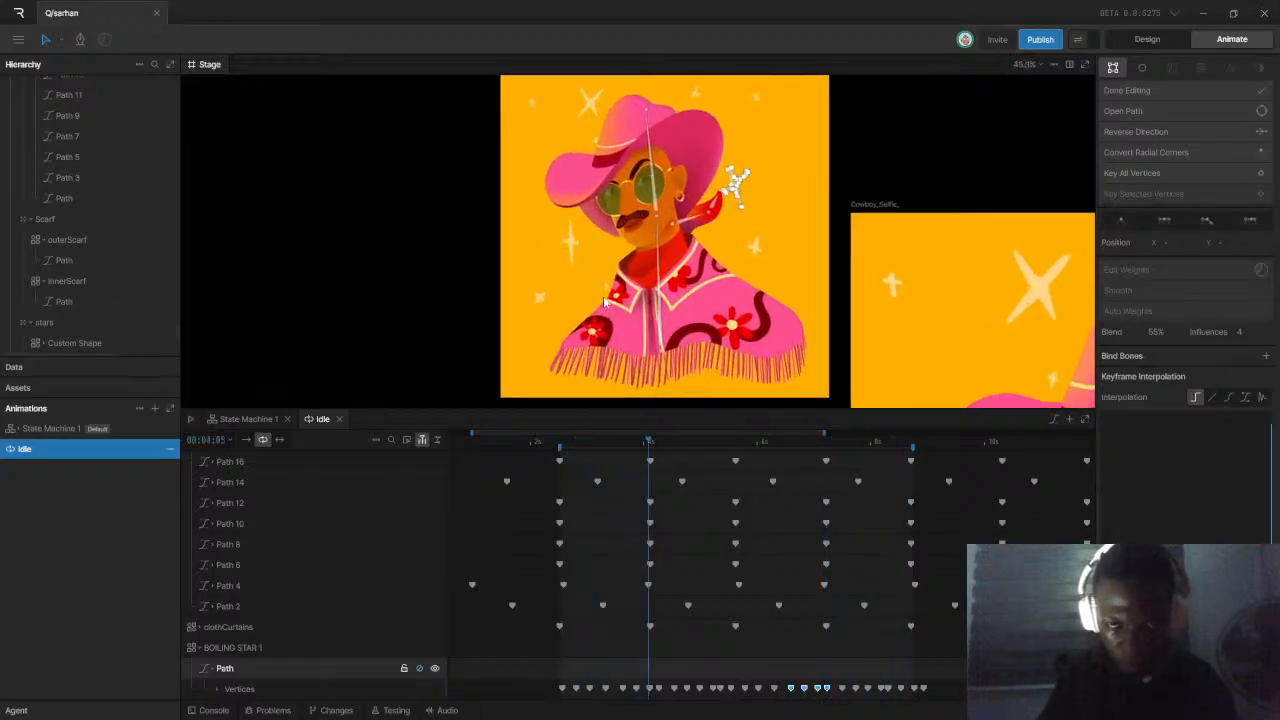
{"action": "left_click_drag", "start_coordinate": [587, 445], "coordinate": [662, 458]}
{"action": "left_click", "coordinate": [563, 451]}
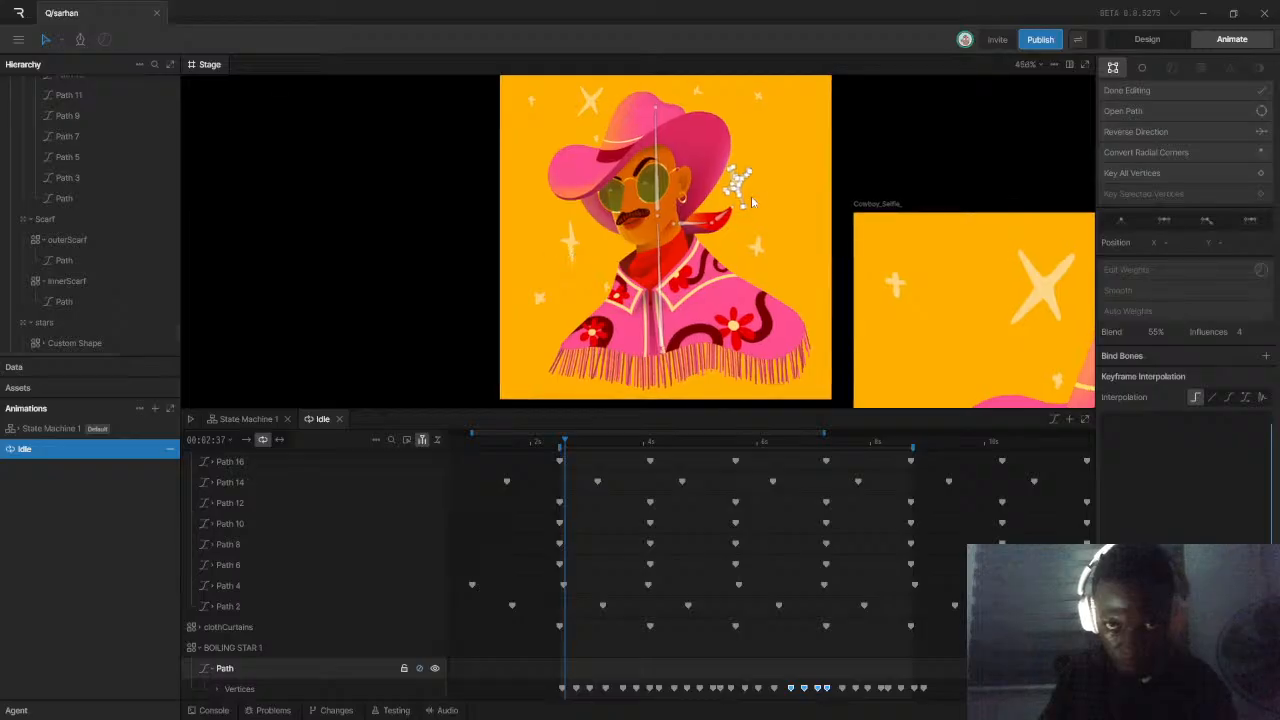
Collapse the BOILING STAR 1 track, leave vertex editing and select the whole star shape
{"action": "scroll", "coordinate": [683, 283], "scroll_direction": "up", "scroll_amount": 1}
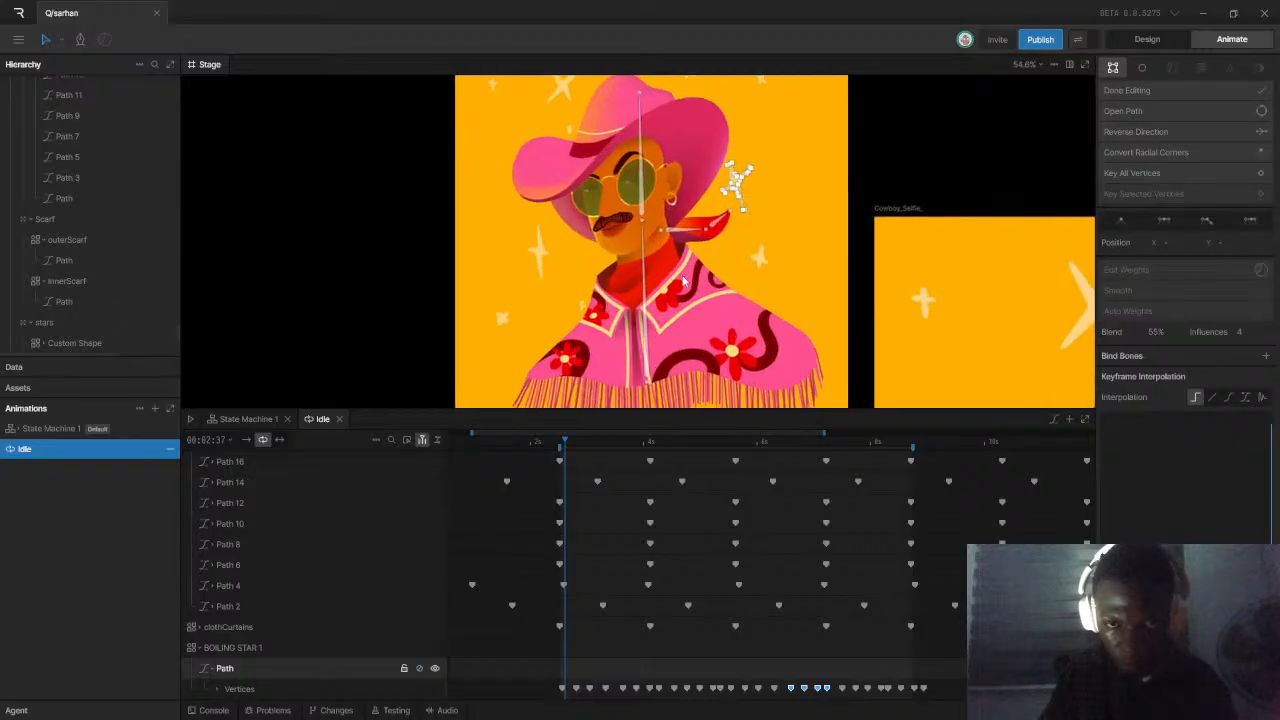
{"action": "left_click", "coordinate": [199, 648]}
{"action": "left_click", "coordinate": [250, 689]}
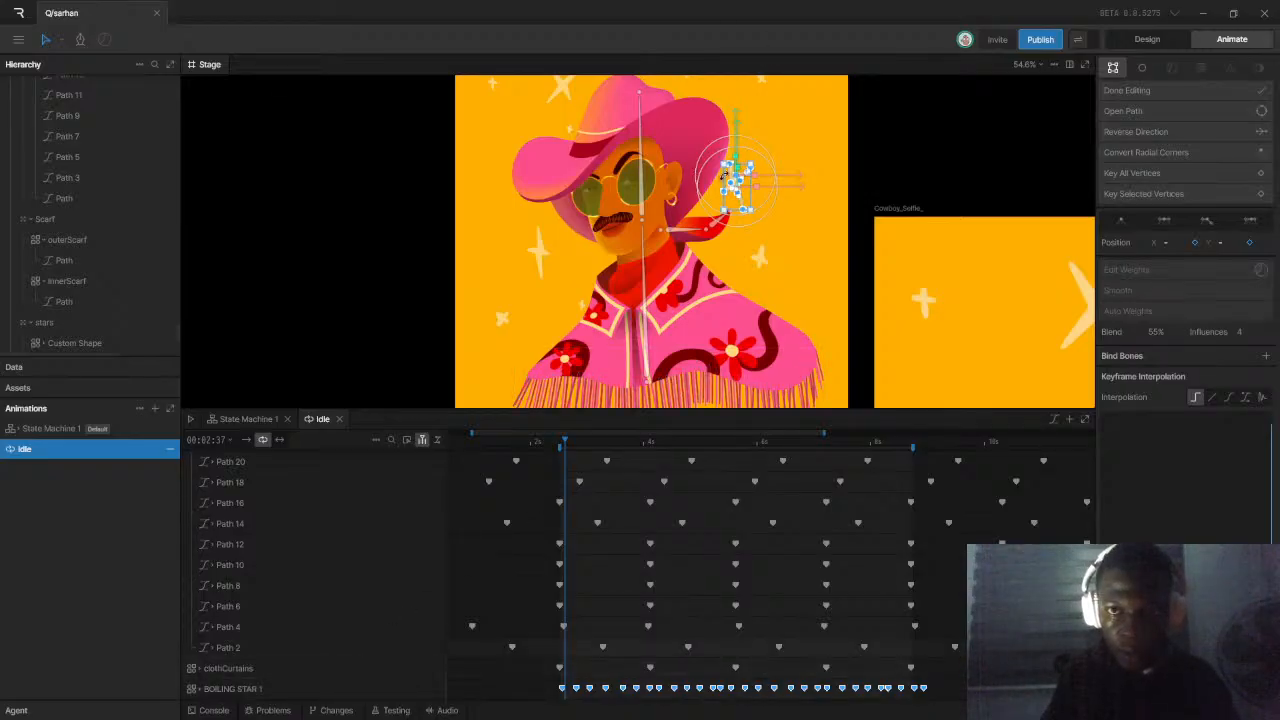
{"action": "scroll", "coordinate": [710, 183], "scroll_direction": "up", "scroll_amount": 5}
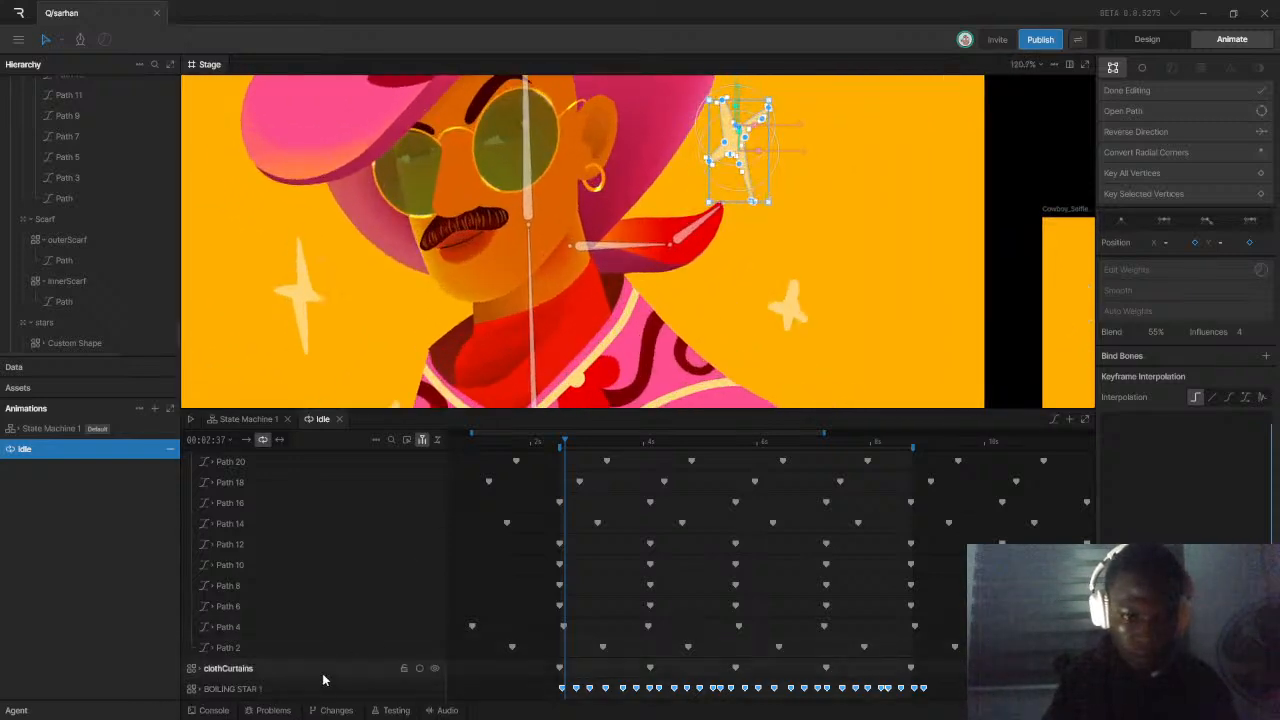
{"action": "key", "text": "Escape"}
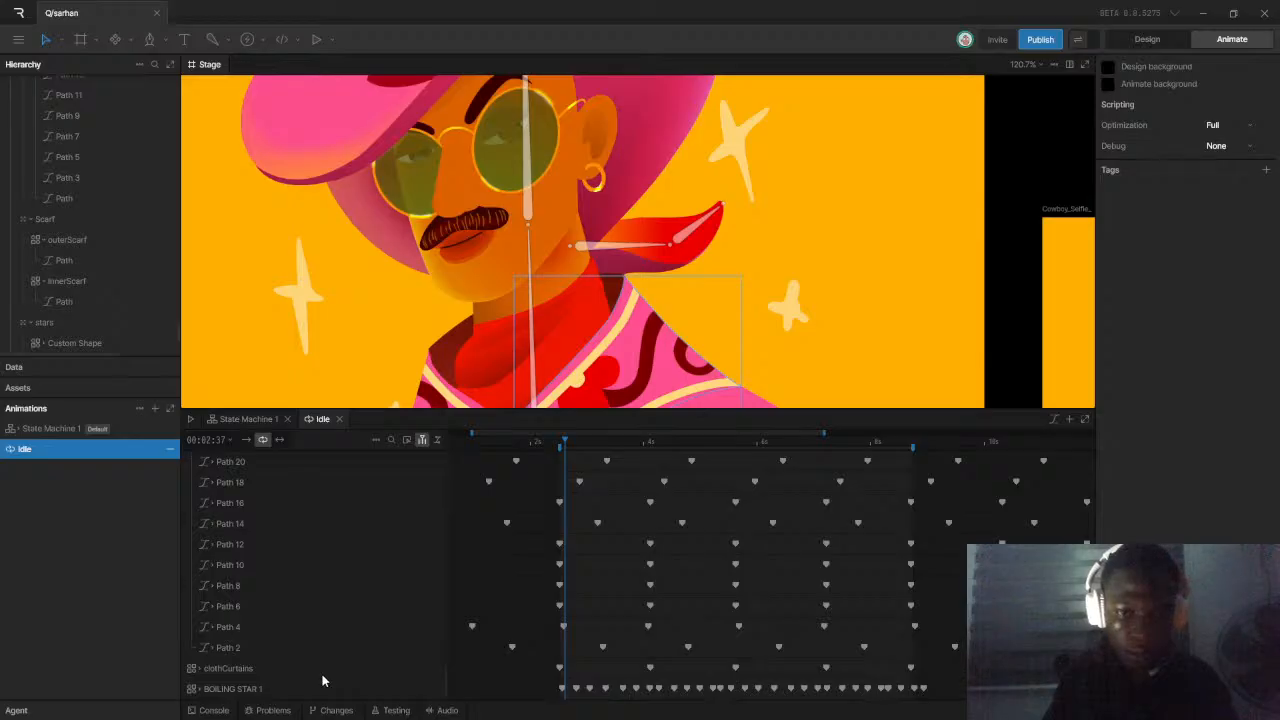
{"action": "left_click", "coordinate": [252, 688]}
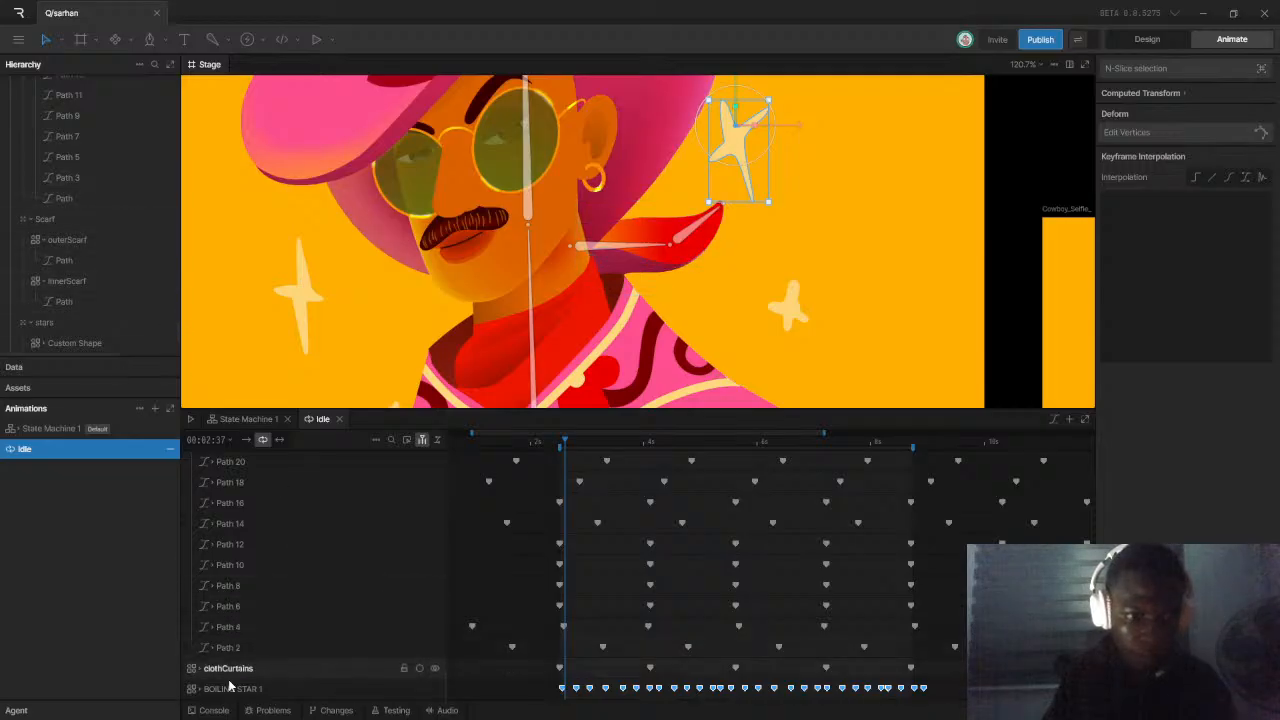
Collapse the layers inside the clothCurtains group in the hierarchy to reach the stars group
{"action": "scroll", "coordinate": [155, 165], "scroll_direction": "up", "scroll_amount": 10}
{"action": "scroll", "coordinate": [130, 163], "scroll_direction": "up", "scroll_amount": 10}
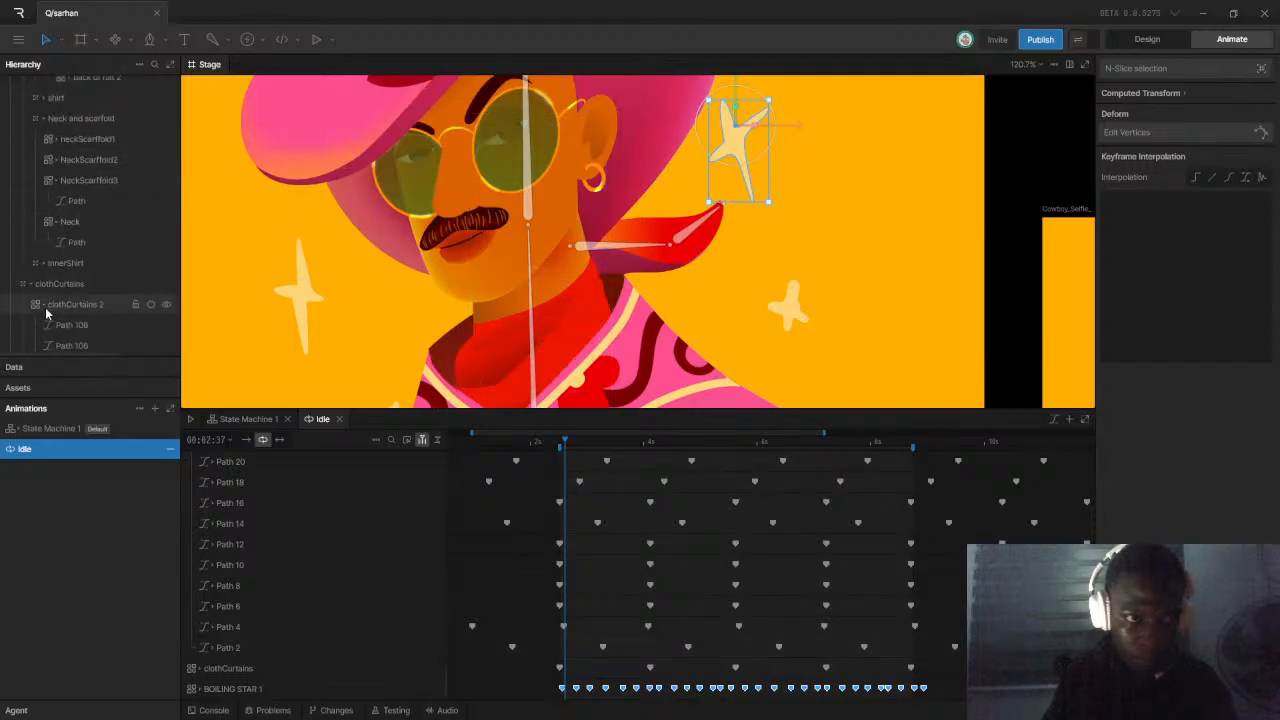
{"action": "left_click", "coordinate": [44, 306]}
{"action": "left_click", "coordinate": [43, 326]}
{"action": "scroll", "coordinate": [109, 268], "scroll_direction": "down", "scroll_amount": 2}
{"action": "scroll", "coordinate": [109, 271], "scroll_direction": "down", "scroll_amount": 3}
Duplicate the boiling star twice and switch to design mode
{"action": "left_click", "coordinate": [85, 300]}
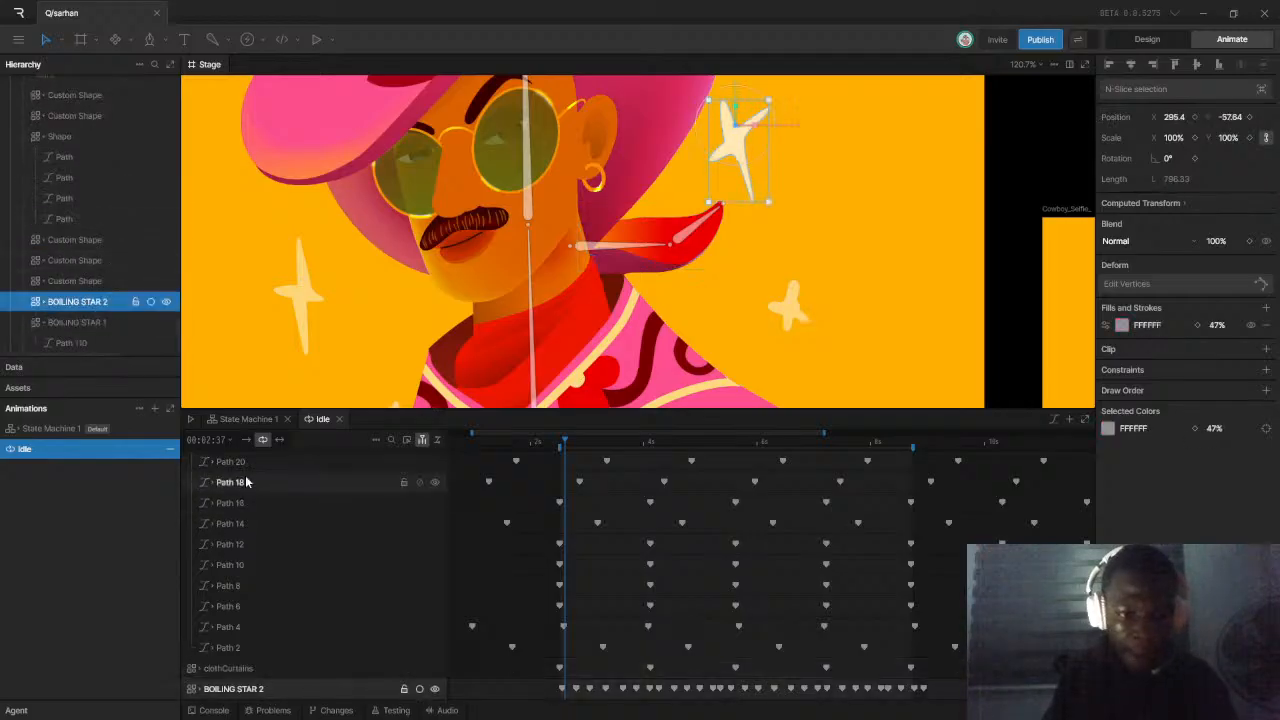
{"action": "key", "text": "ctrl+d"}
{"action": "key", "text": "ctrl+d"}
{"action": "key", "text": "Tab"}
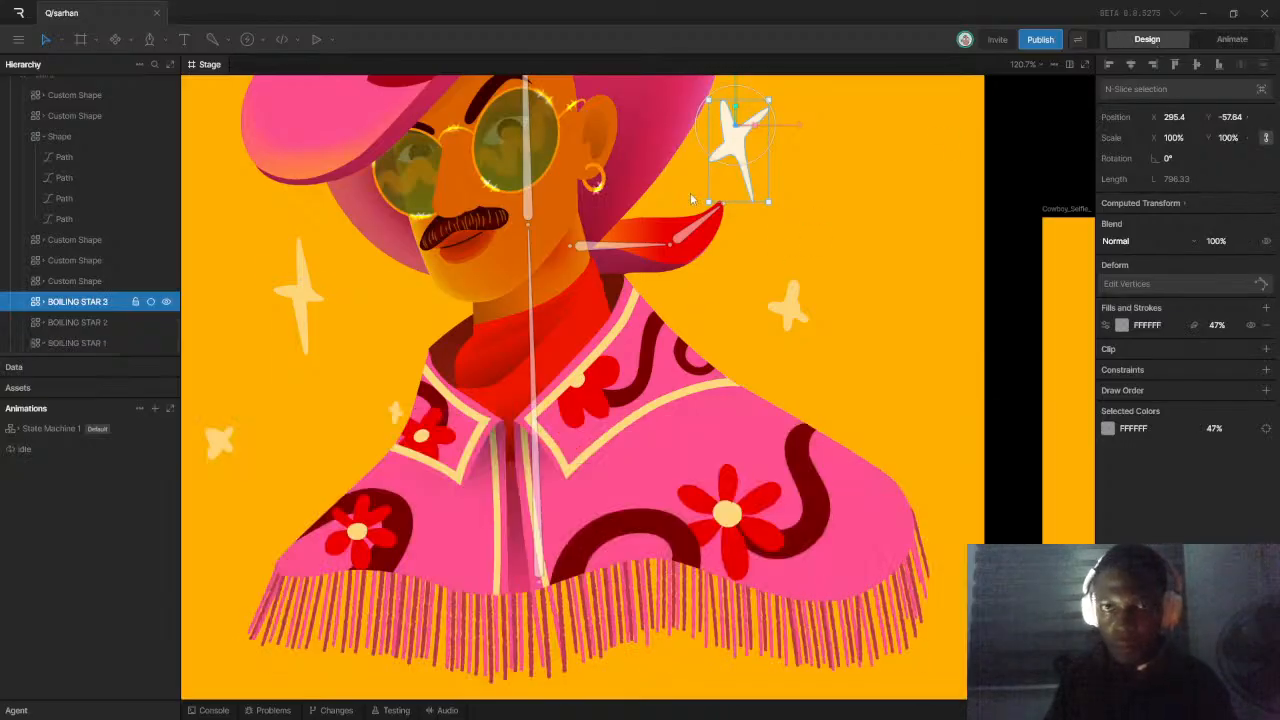
Place the newest boiling star copy over the tall star beside the cowboy's chin and rotate it to about 165°
{"action": "scroll", "coordinate": [564, 315], "scroll_direction": "down", "scroll_amount": 6}
{"action": "scroll", "coordinate": [564, 266], "scroll_direction": "up", "scroll_amount": 5}
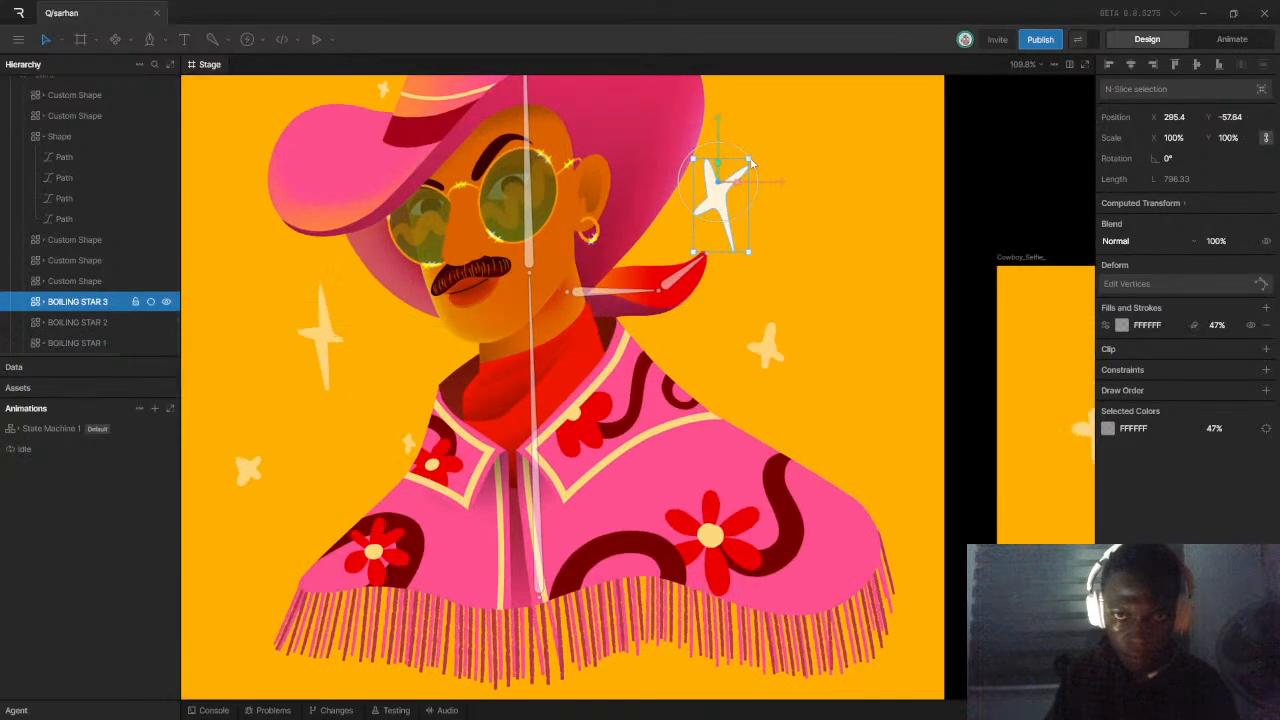
{"action": "left_click_drag", "start_coordinate": [766, 179], "coordinate": [306, 323]}
{"action": "left_click_drag", "start_coordinate": [258, 155], "coordinate": [260, 285]}
{"action": "left_click_drag", "start_coordinate": [323, 316], "coordinate": [381, 326]}
{"action": "left_click_drag", "start_coordinate": [321, 277], "coordinate": [321, 284]}
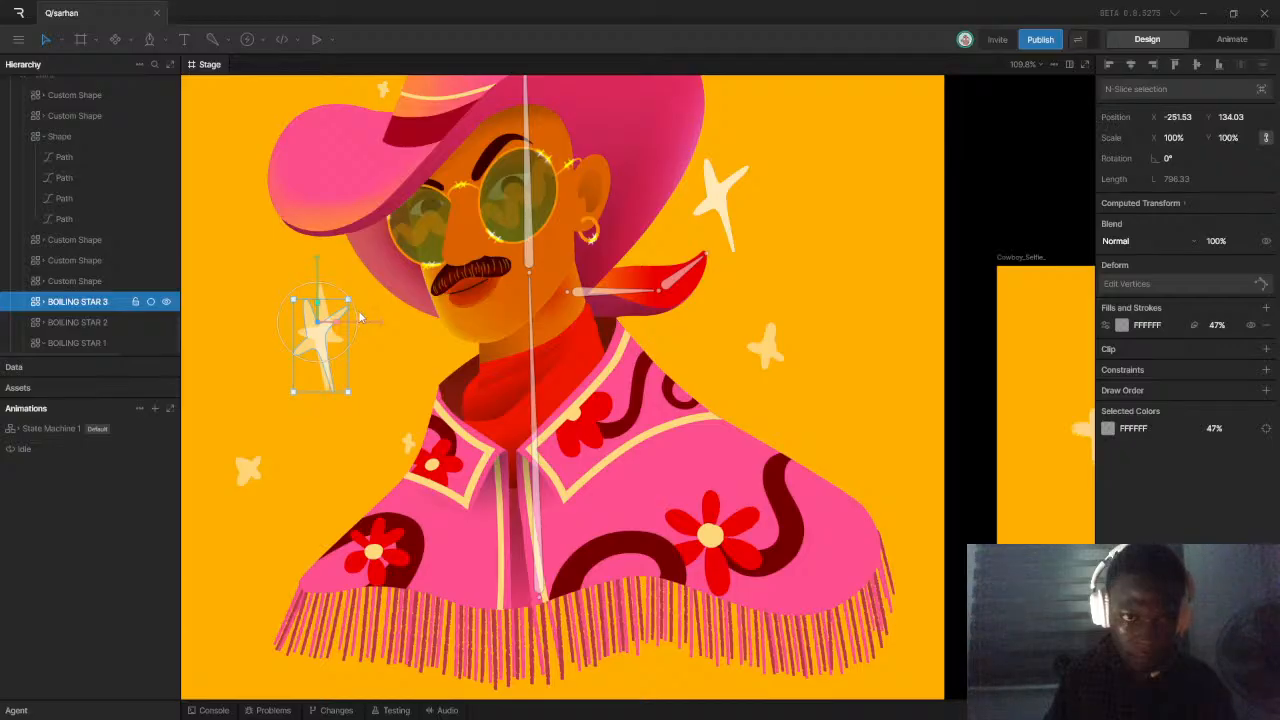
{"action": "scroll", "coordinate": [335, 285], "scroll_direction": "up", "scroll_amount": 5}
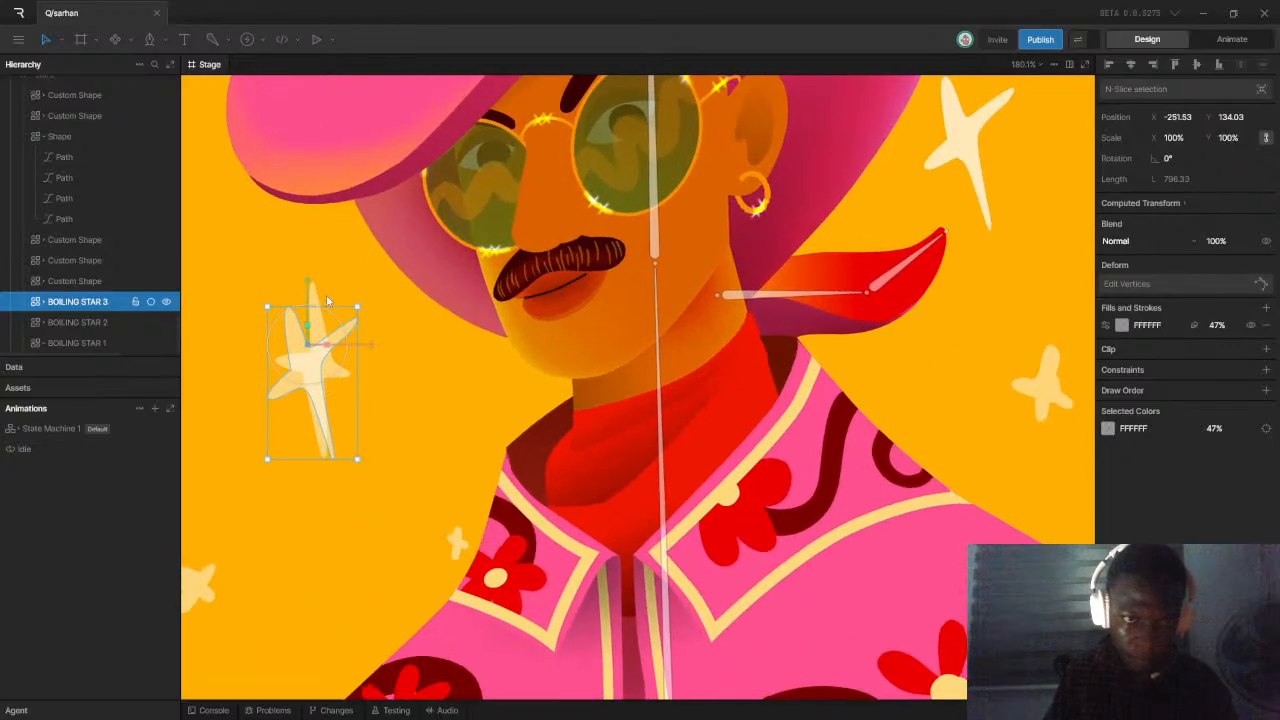
{"action": "left_click_drag", "start_coordinate": [340, 325], "coordinate": [307, 390]}
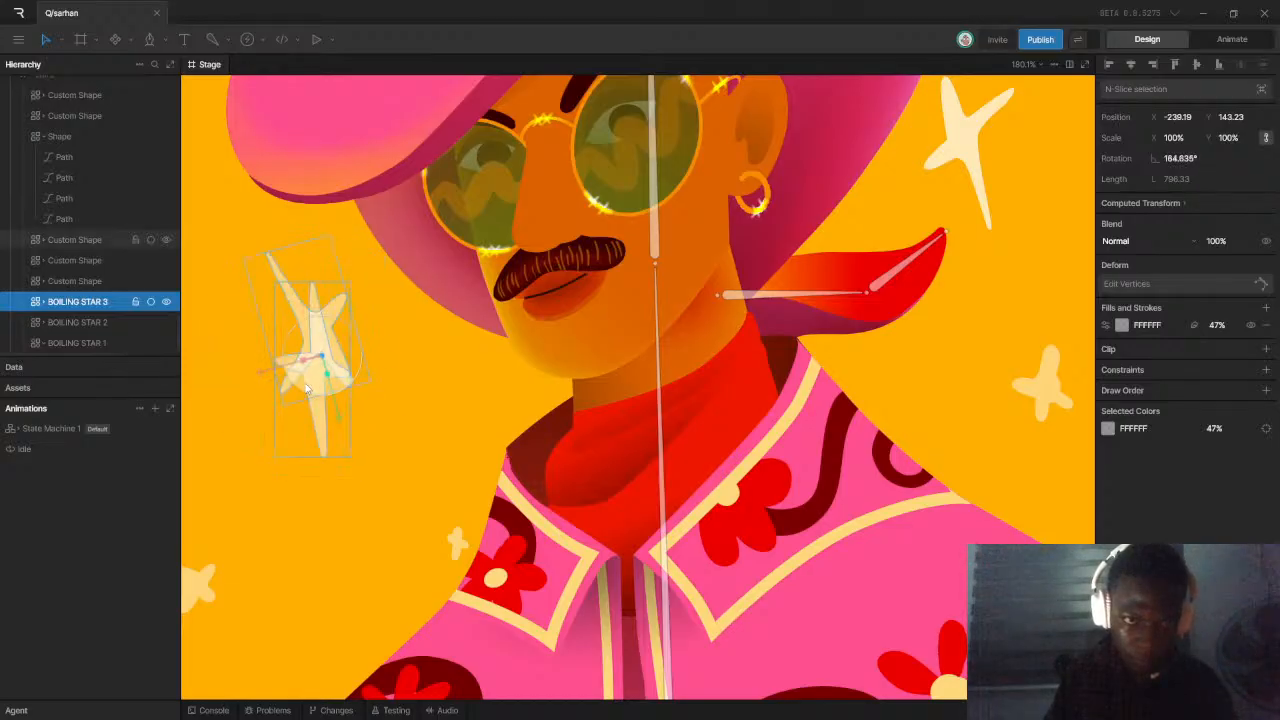
Hide the original tall star's shape and align BOILING STAR 3 in its place, rotated to about 188°
{"action": "double_click", "coordinate": [308, 388]}
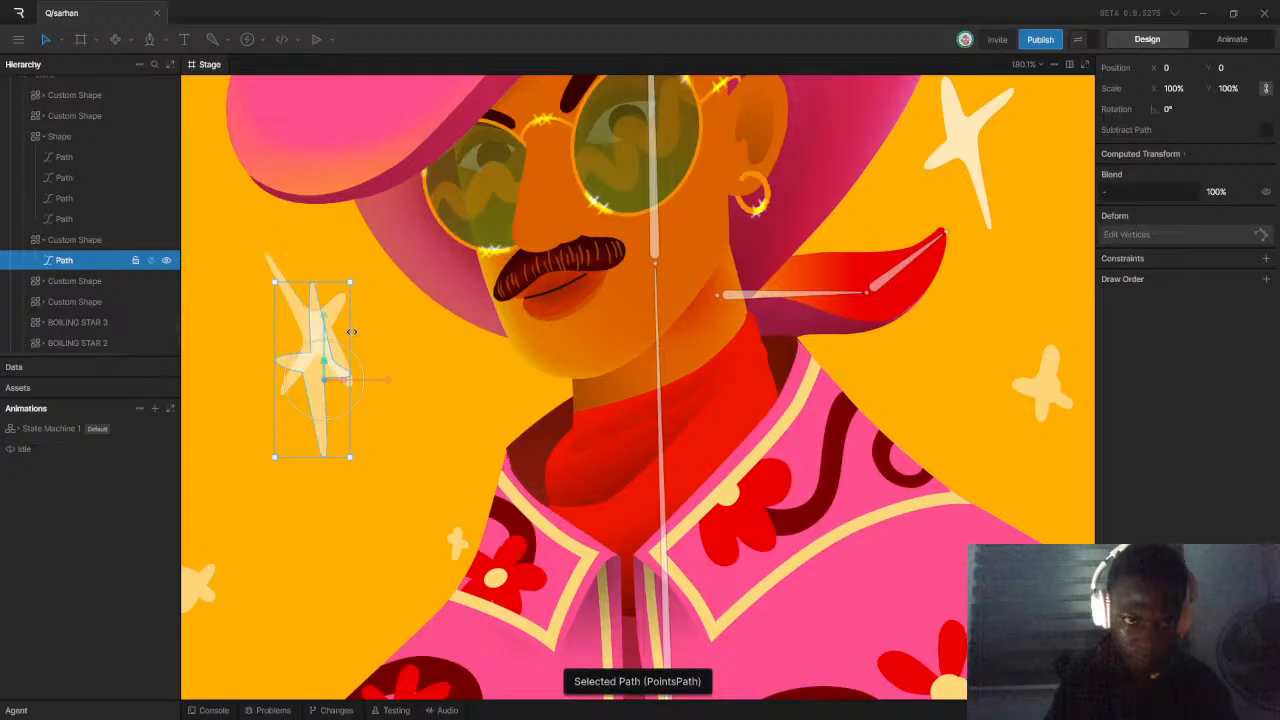
{"action": "left_click_drag", "start_coordinate": [348, 354], "coordinate": [359, 370]}
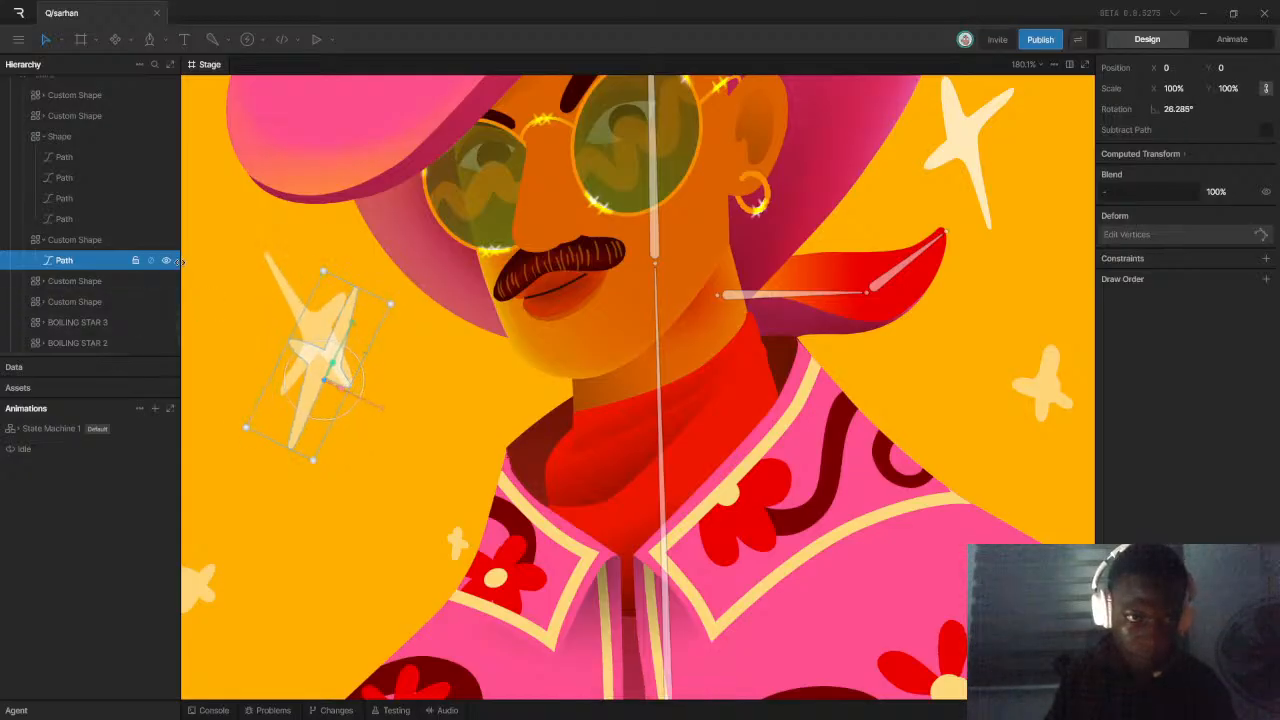
{"action": "left_click", "coordinate": [126, 244]}
{"action": "left_click", "coordinate": [165, 241]}
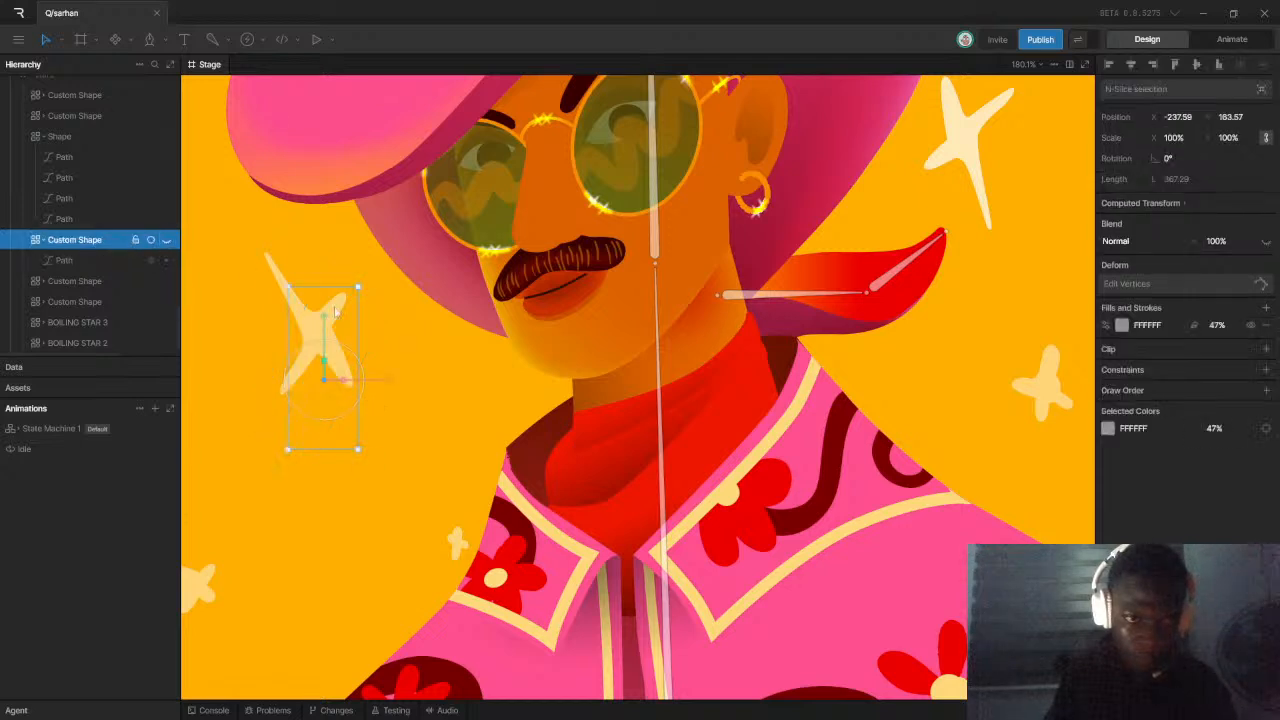
{"action": "left_click", "coordinate": [327, 323]}
{"action": "left_click_drag", "start_coordinate": [362, 357], "coordinate": [323, 376]}
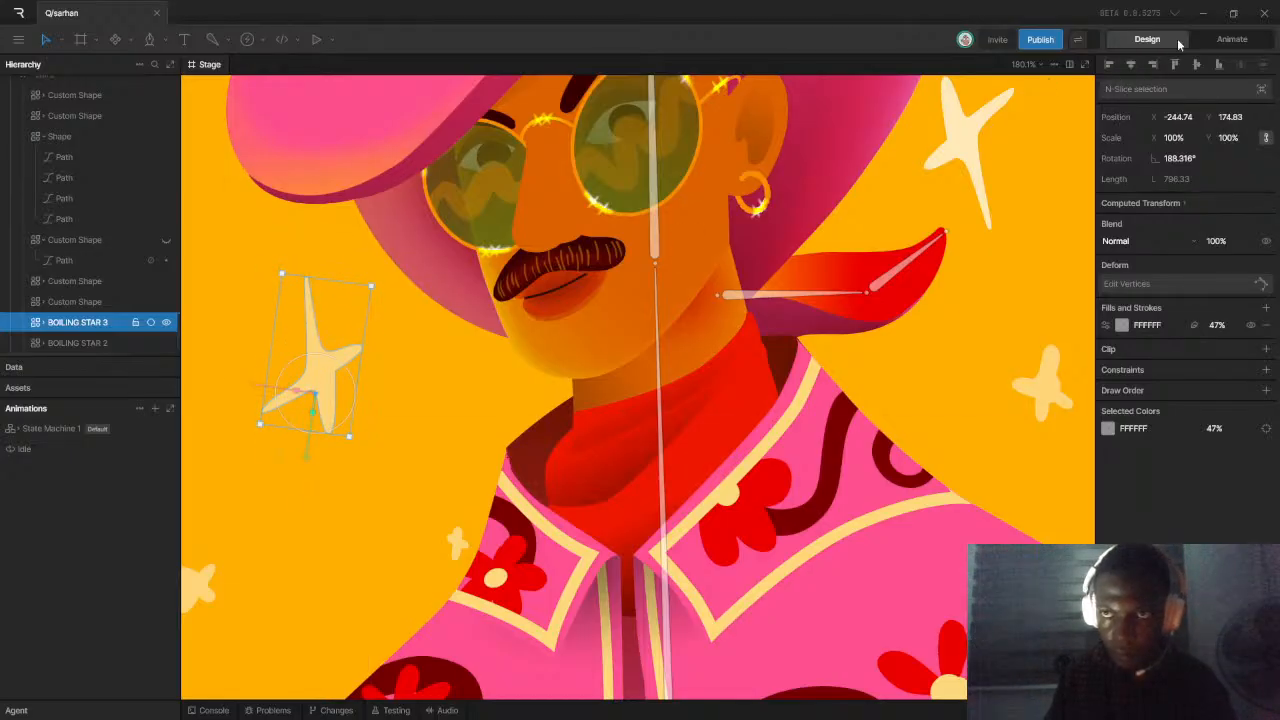
Switch to animate mode and play the Idle animation to check BOILING STAR 3 across the whole artboard
{"action": "left_click", "coordinate": [1230, 40]}
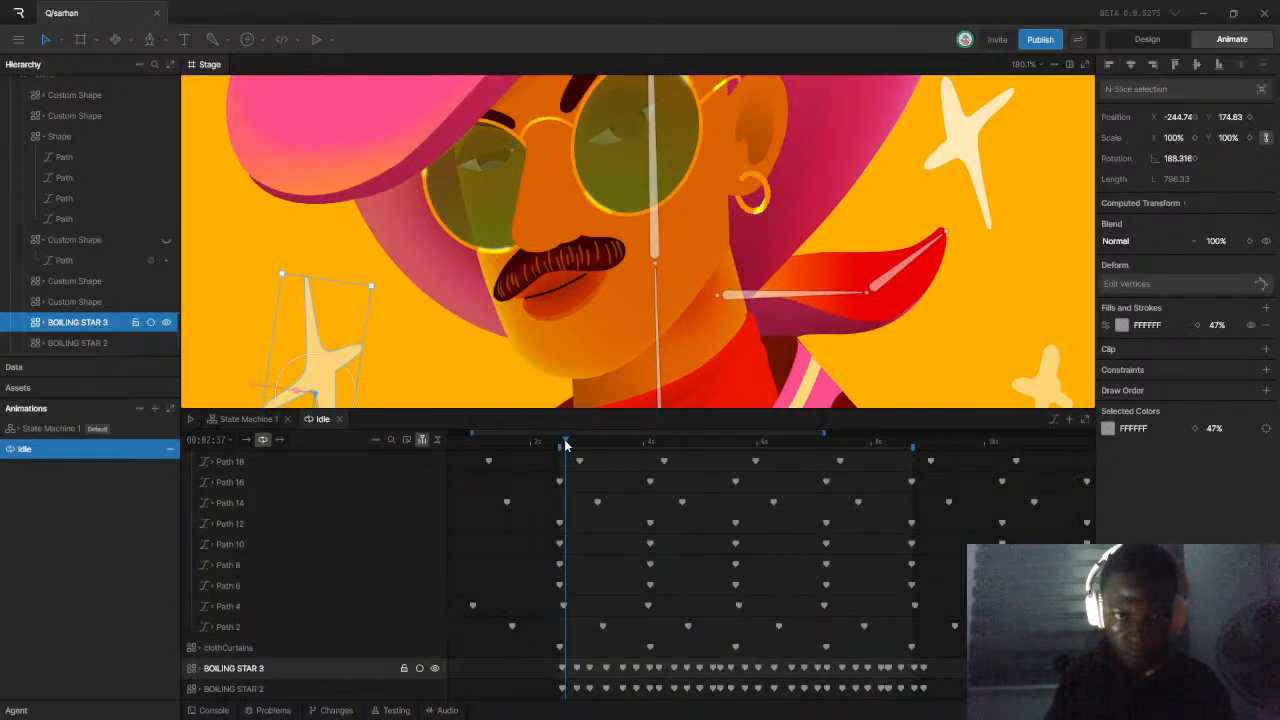
{"action": "key", "text": "space"}
{"action": "scroll", "coordinate": [487, 199], "scroll_direction": "down", "scroll_amount": 5}
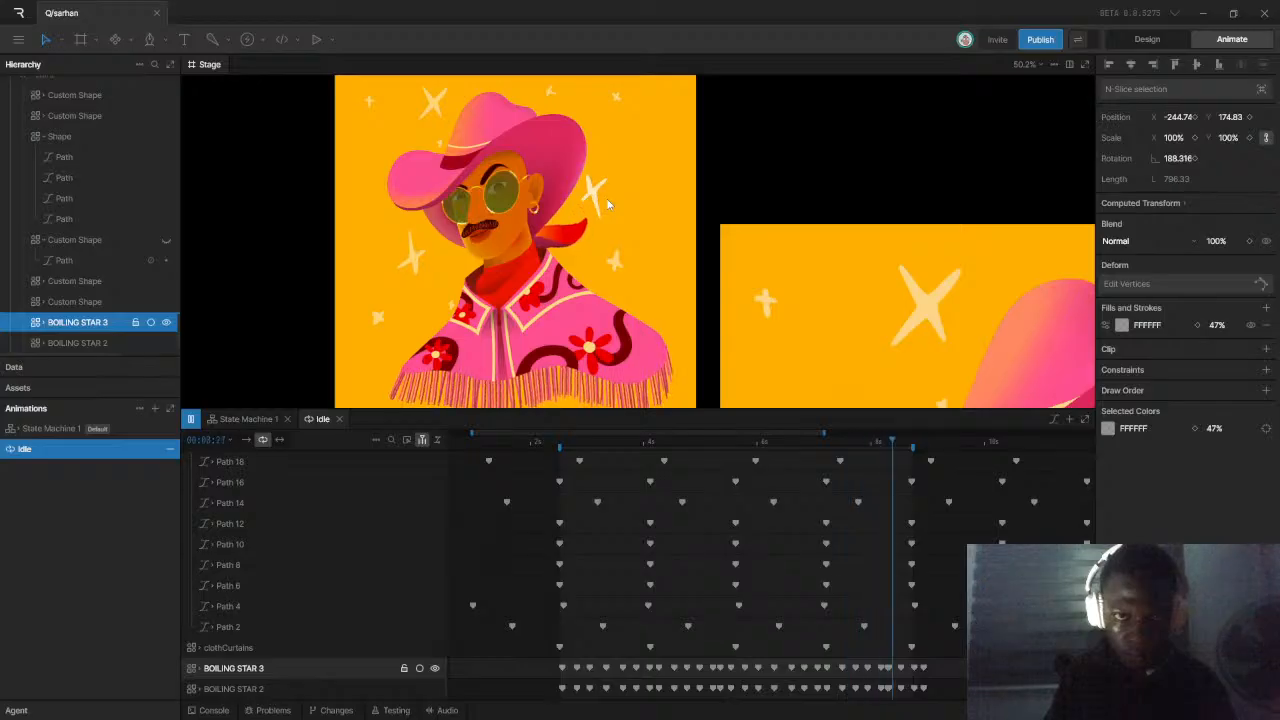
{"action": "key", "text": "space"}
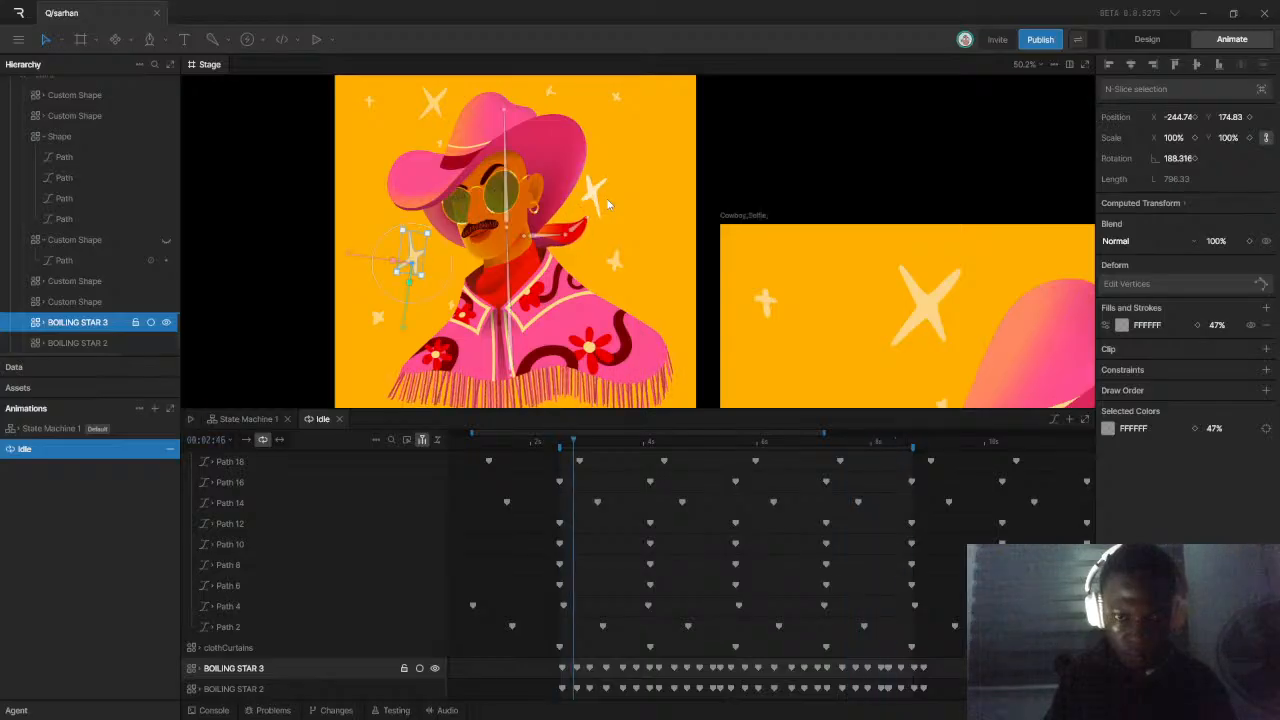
In design mode, move BOILING STAR 2 over the large star beside the hat's crown and rotate it to about 63°
{"action": "left_click", "coordinate": [1128, 41]}
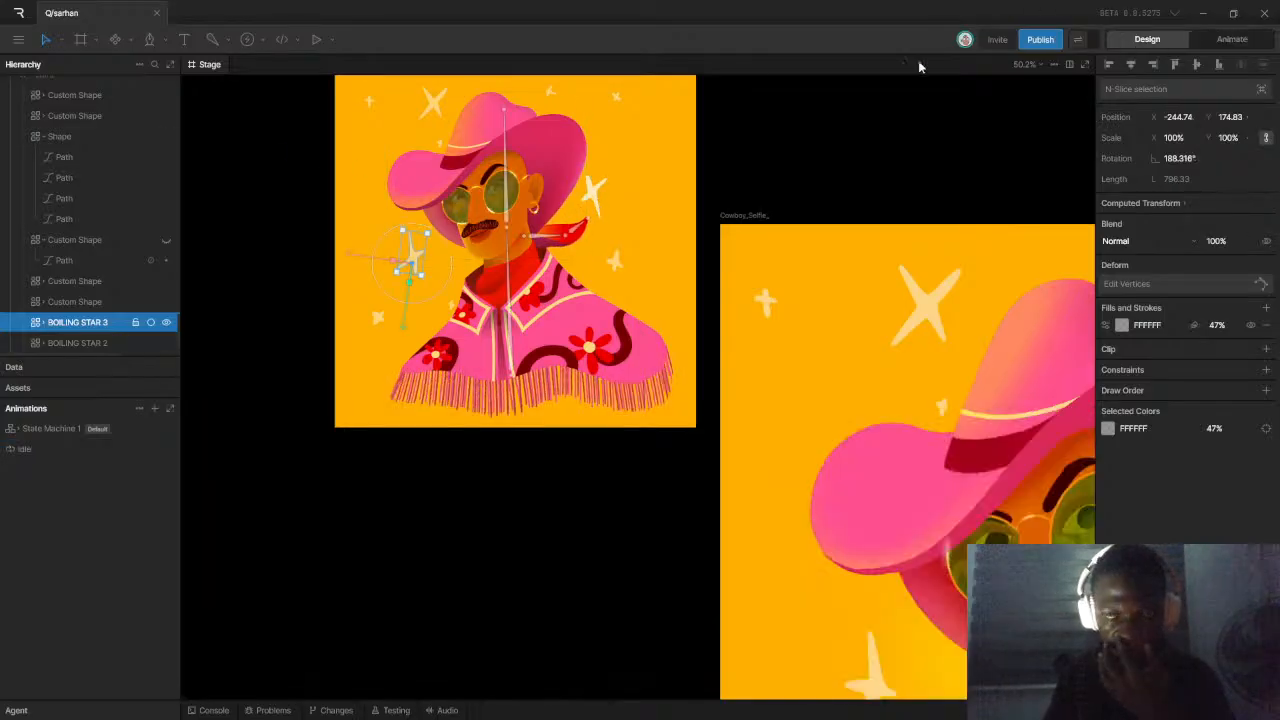
{"action": "left_click", "coordinate": [593, 189]}
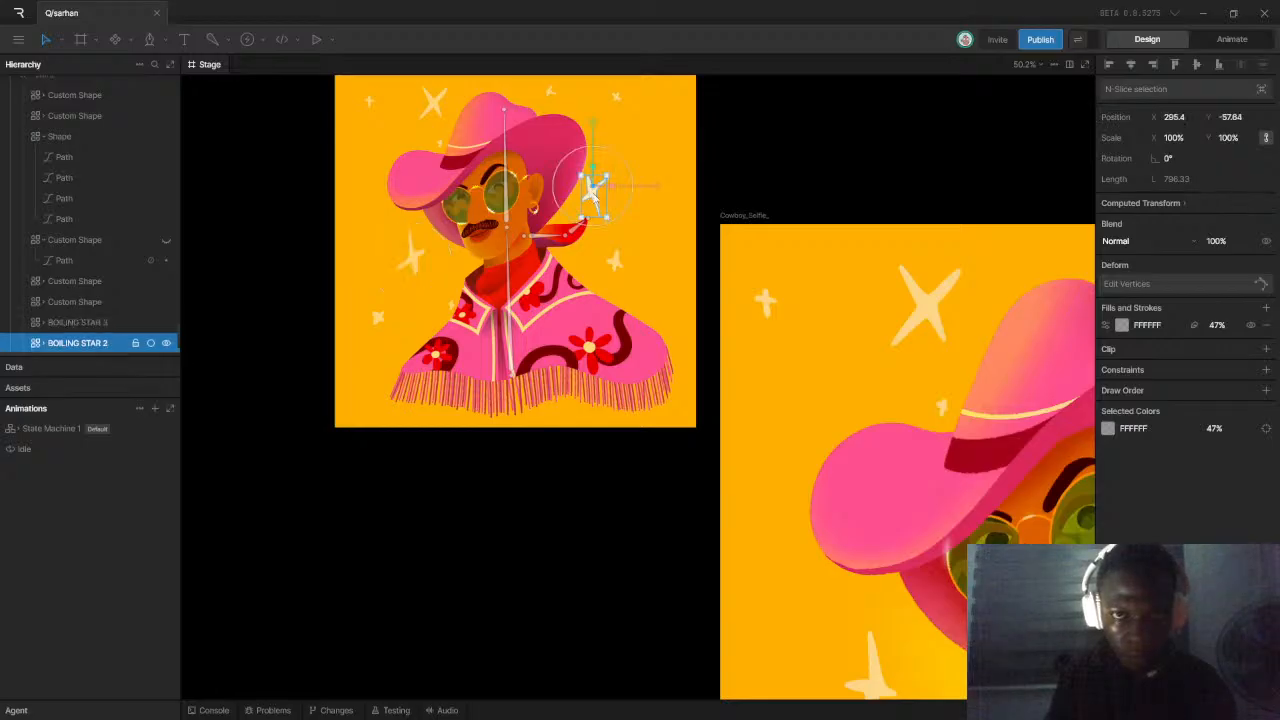
{"action": "left_click_drag", "start_coordinate": [593, 127], "coordinate": [555, 62]}
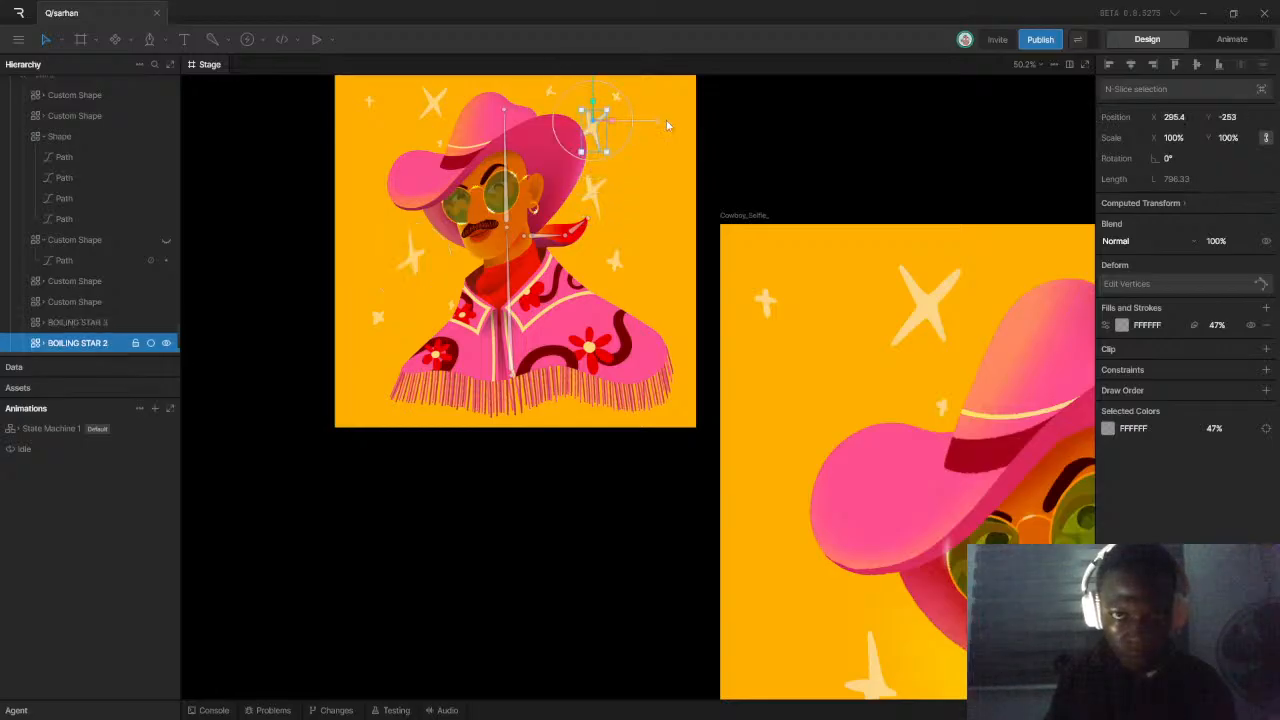
{"action": "left_click_drag", "start_coordinate": [656, 123], "coordinate": [427, 71]}
{"action": "scroll", "coordinate": [460, 103], "scroll_direction": "up", "scroll_amount": 8}
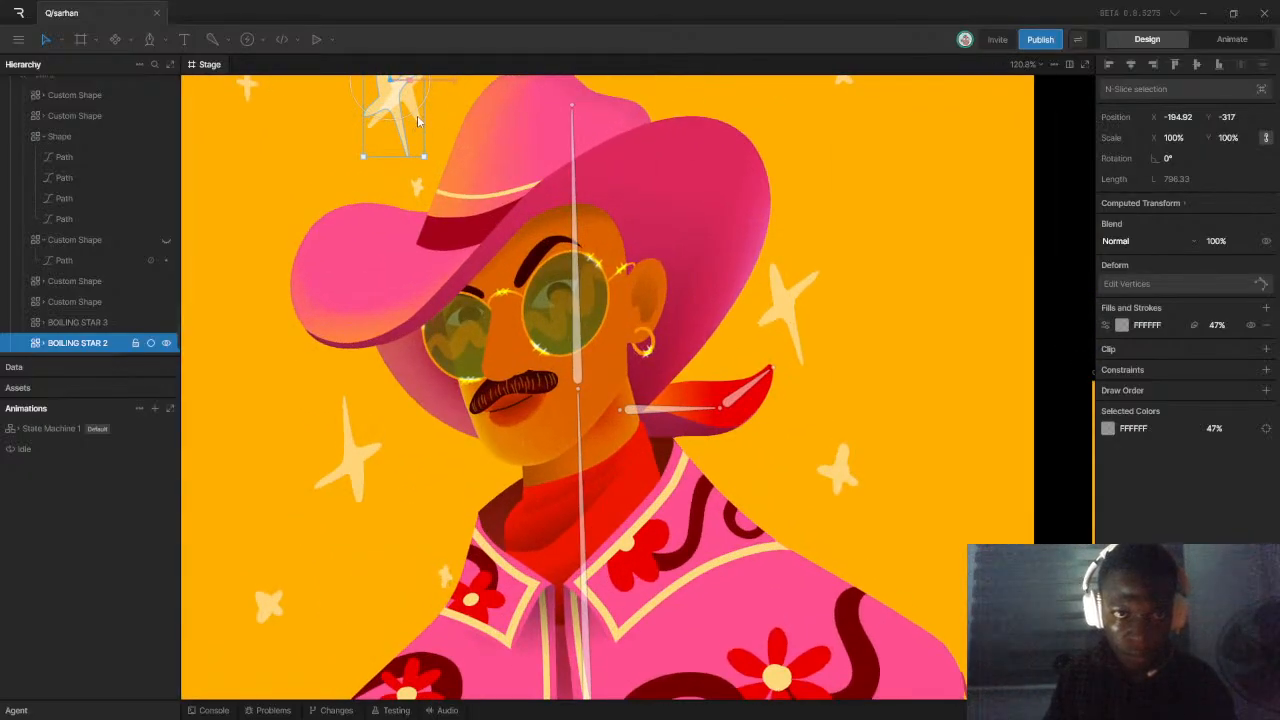
{"action": "left_click_drag", "start_coordinate": [417, 110], "coordinate": [373, 128]}
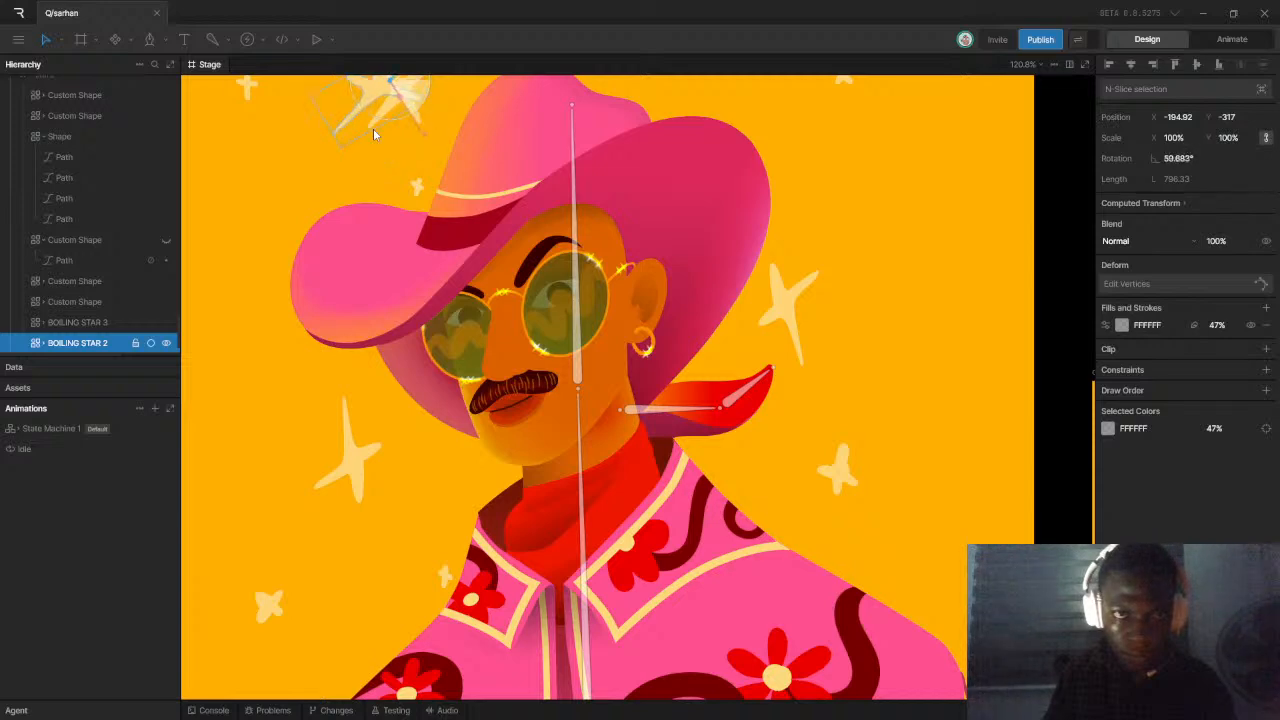
{"action": "scroll", "coordinate": [483, 95], "scroll_direction": "down", "scroll_amount": 4}
{"action": "scroll", "coordinate": [413, 152], "scroll_direction": "up", "scroll_amount": 8}
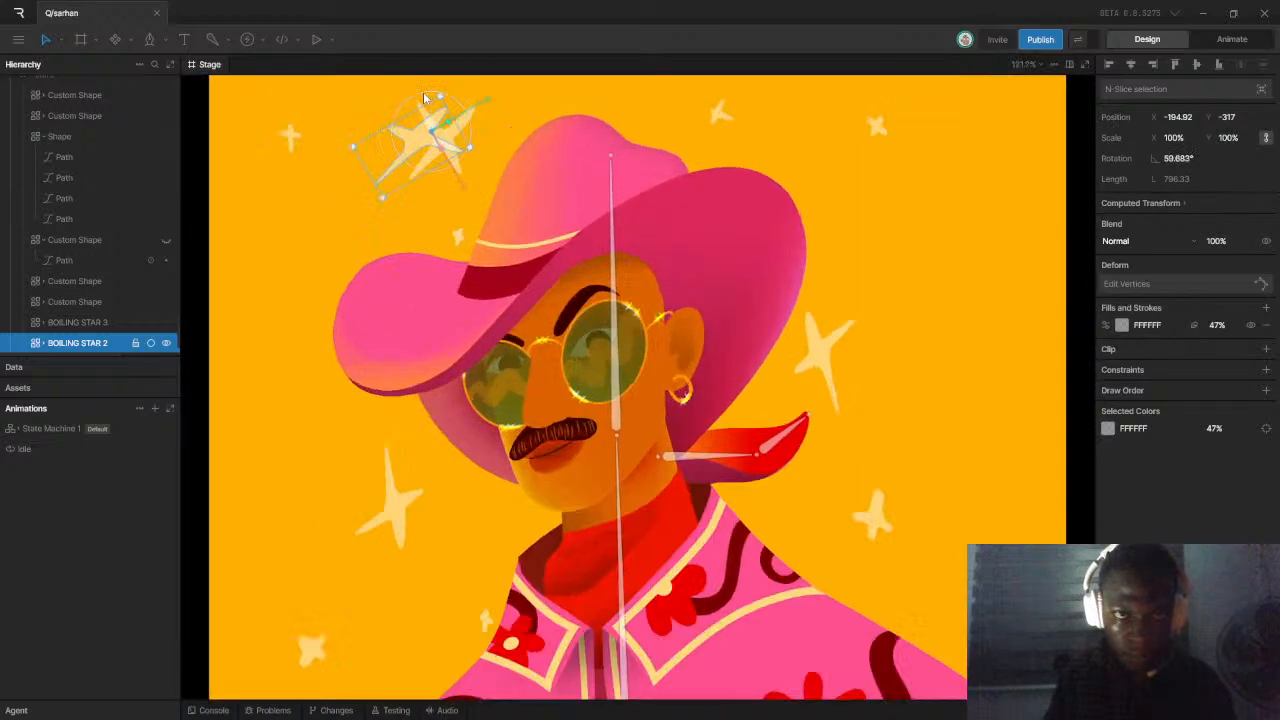
{"action": "left_click_drag", "start_coordinate": [410, 171], "coordinate": [520, 153]}
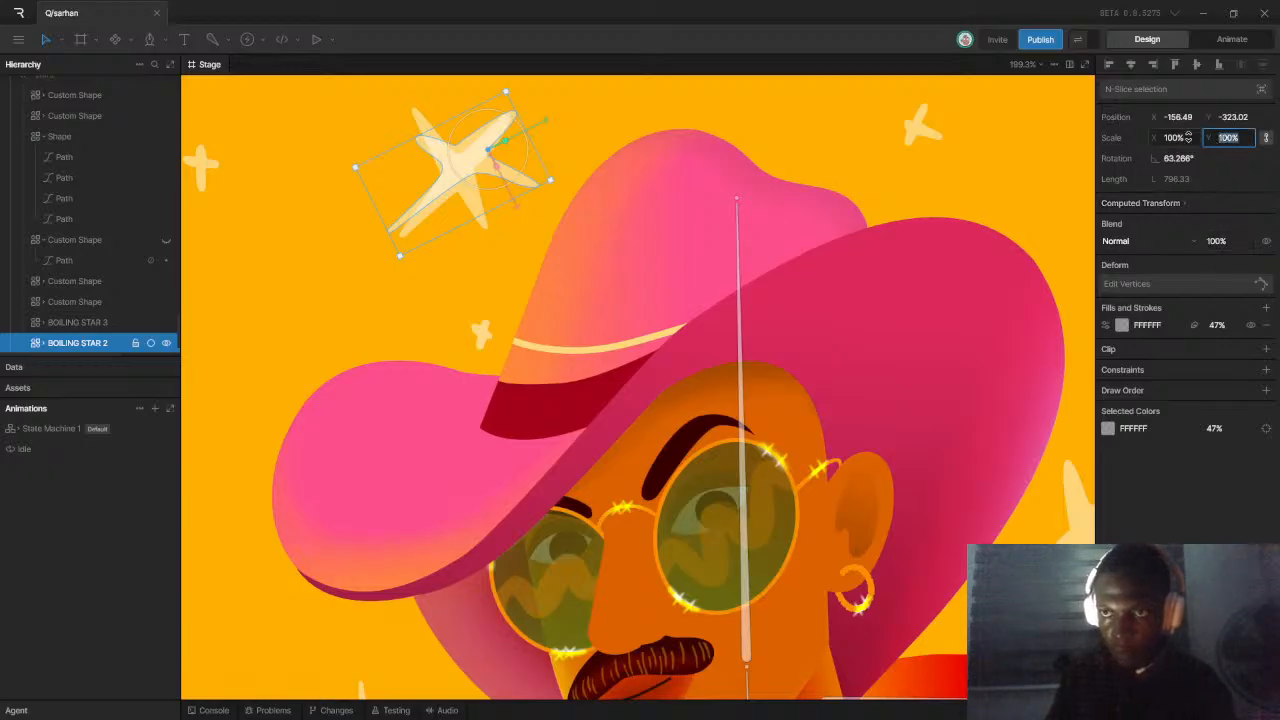
Flip BOILING STAR 2 with a Y scale of -100%, fit it over the large star at about 209°, and hide the original Shape
{"action": "left_click", "coordinate": [1167, 138]}
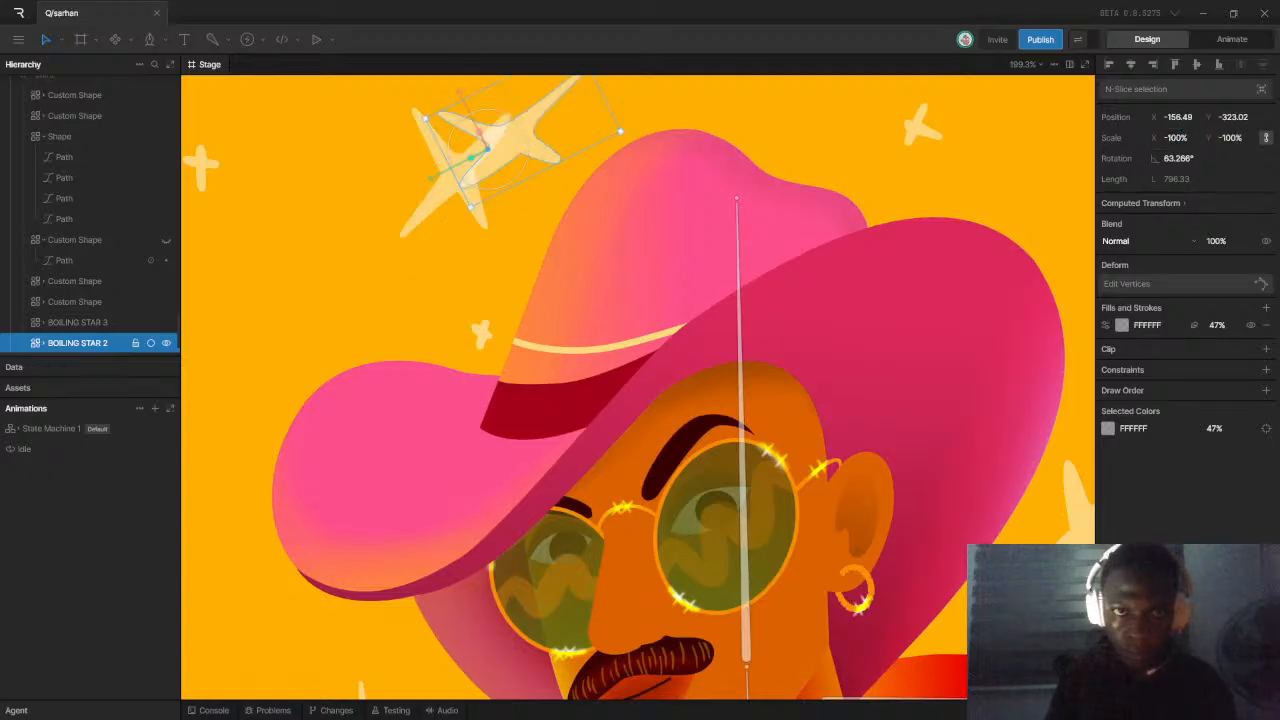
{"action": "left_click_drag", "start_coordinate": [512, 152], "coordinate": [470, 196]}
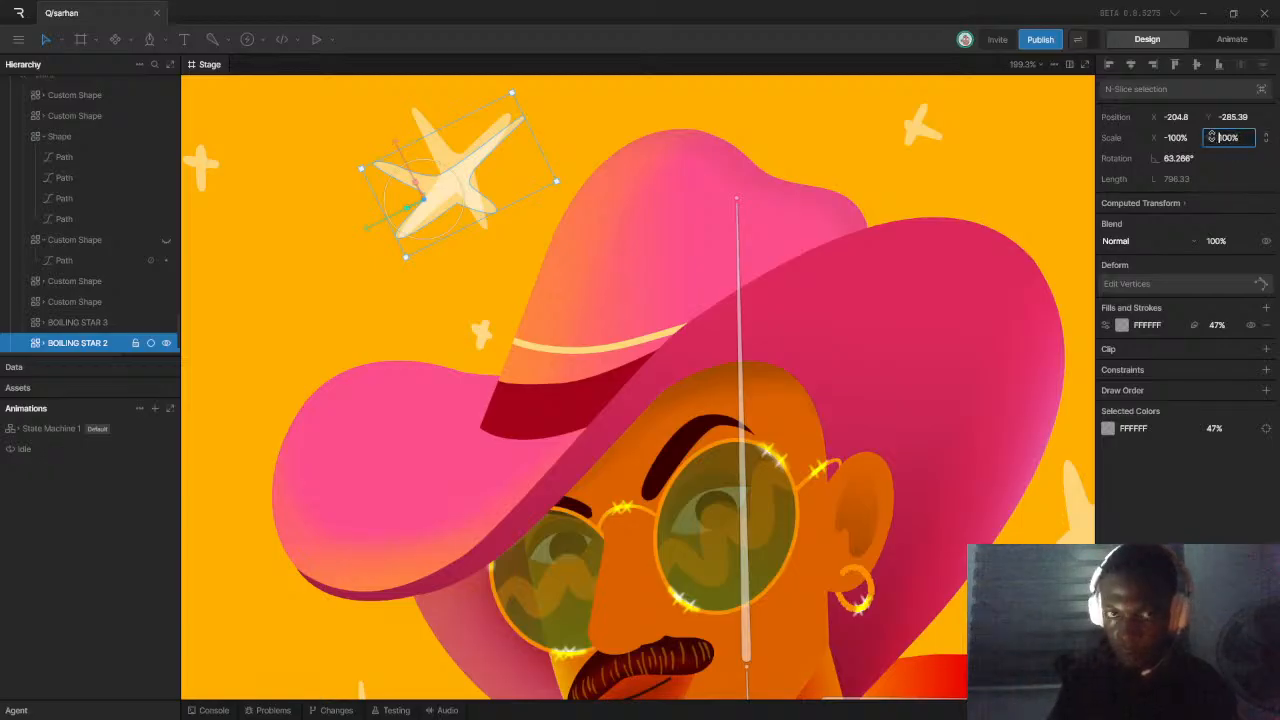
{"action": "type", "text": "100"}
{"action": "key", "text": "Return"}
{"action": "left_click_drag", "start_coordinate": [414, 240], "coordinate": [492, 189]}
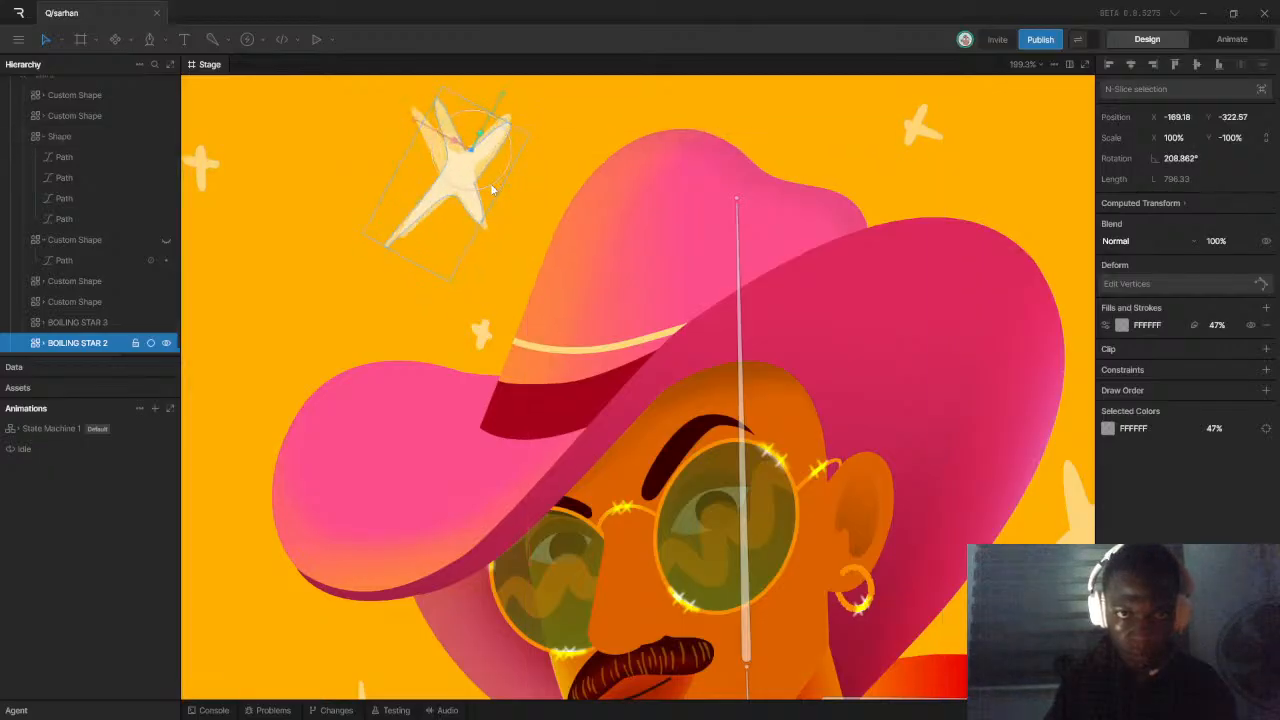
{"action": "left_click", "coordinate": [416, 114]}
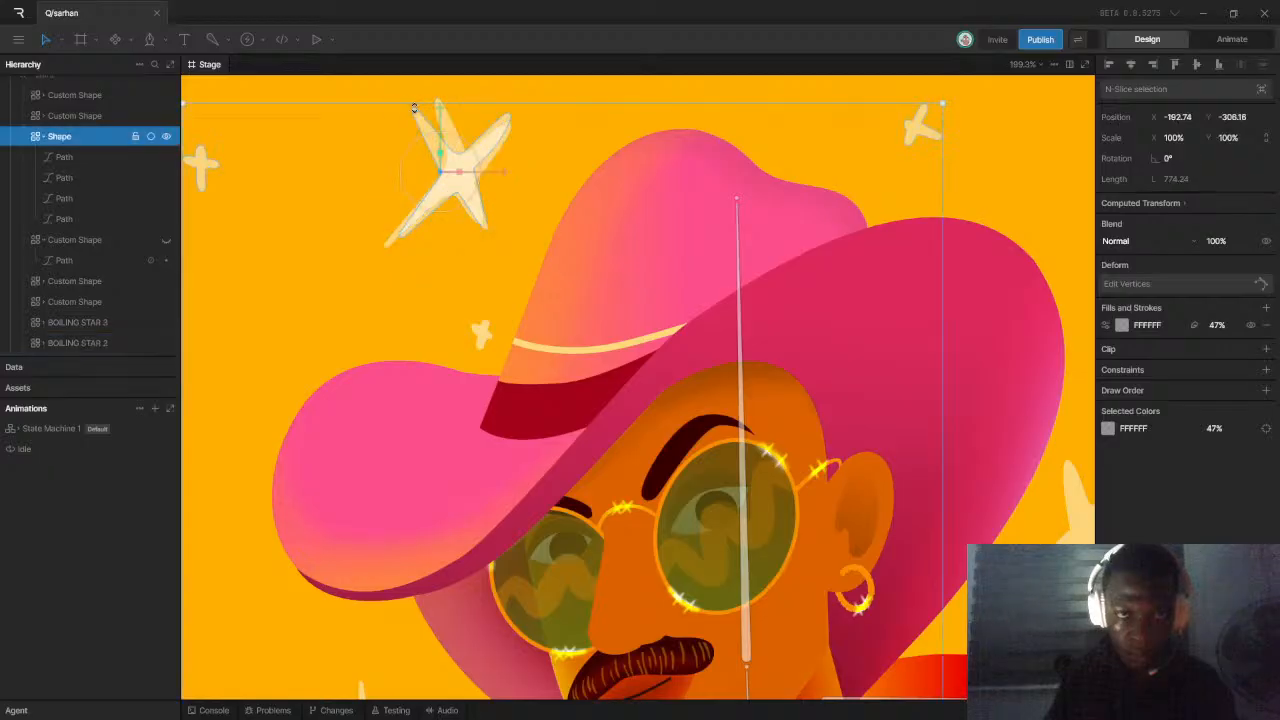
{"action": "left_click", "coordinate": [166, 138]}
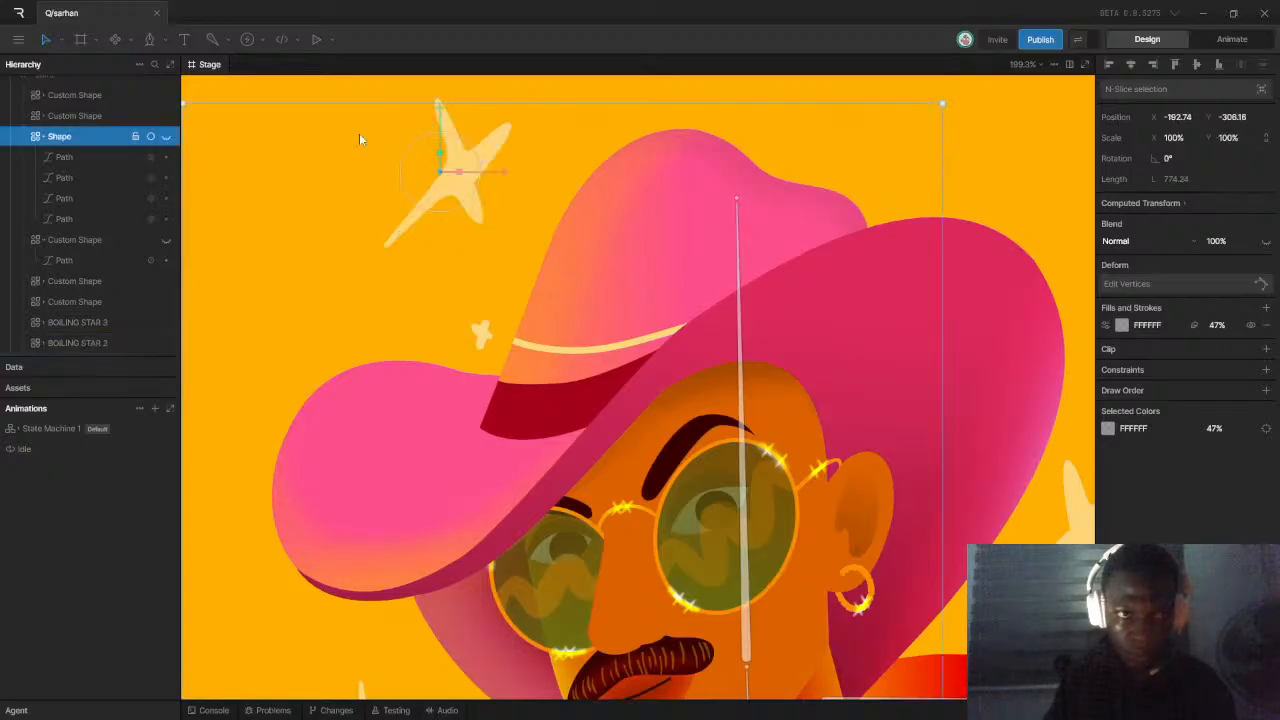
Play the Idle animation in animate mode to check the flipped boiling star beside the hat
{"action": "left_click", "coordinate": [1212, 41]}
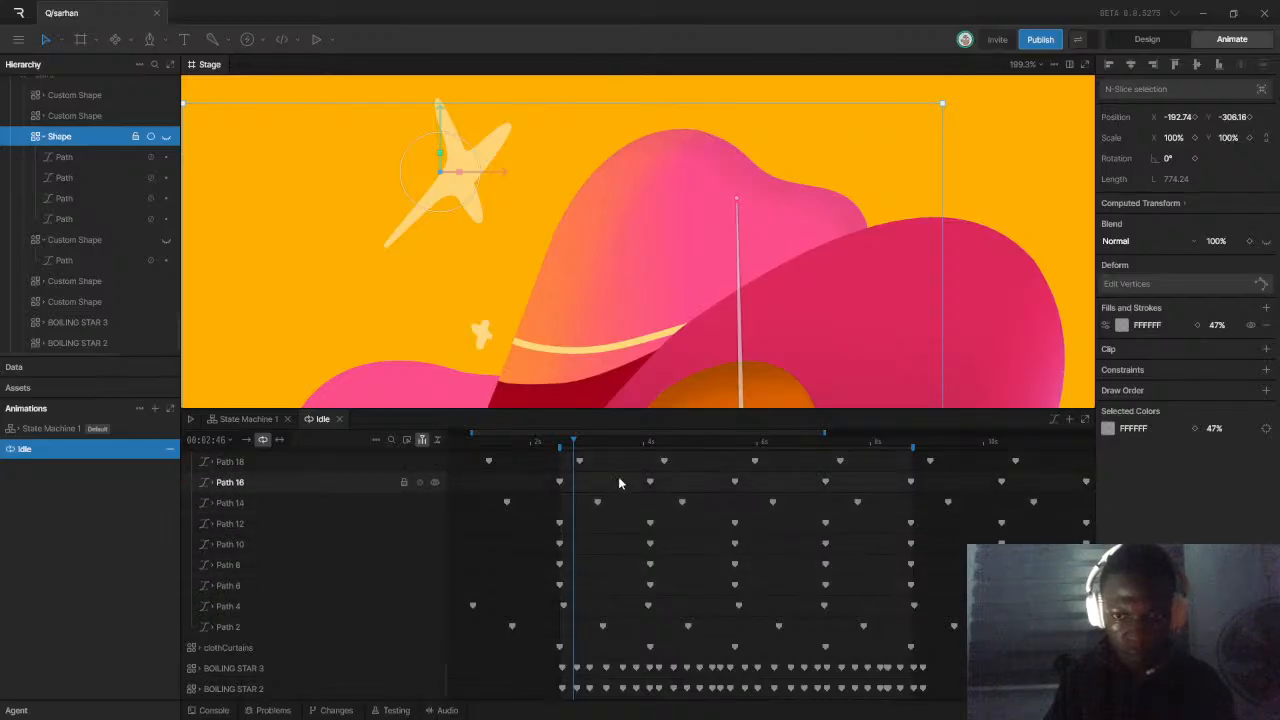
{"action": "key", "text": "space"}
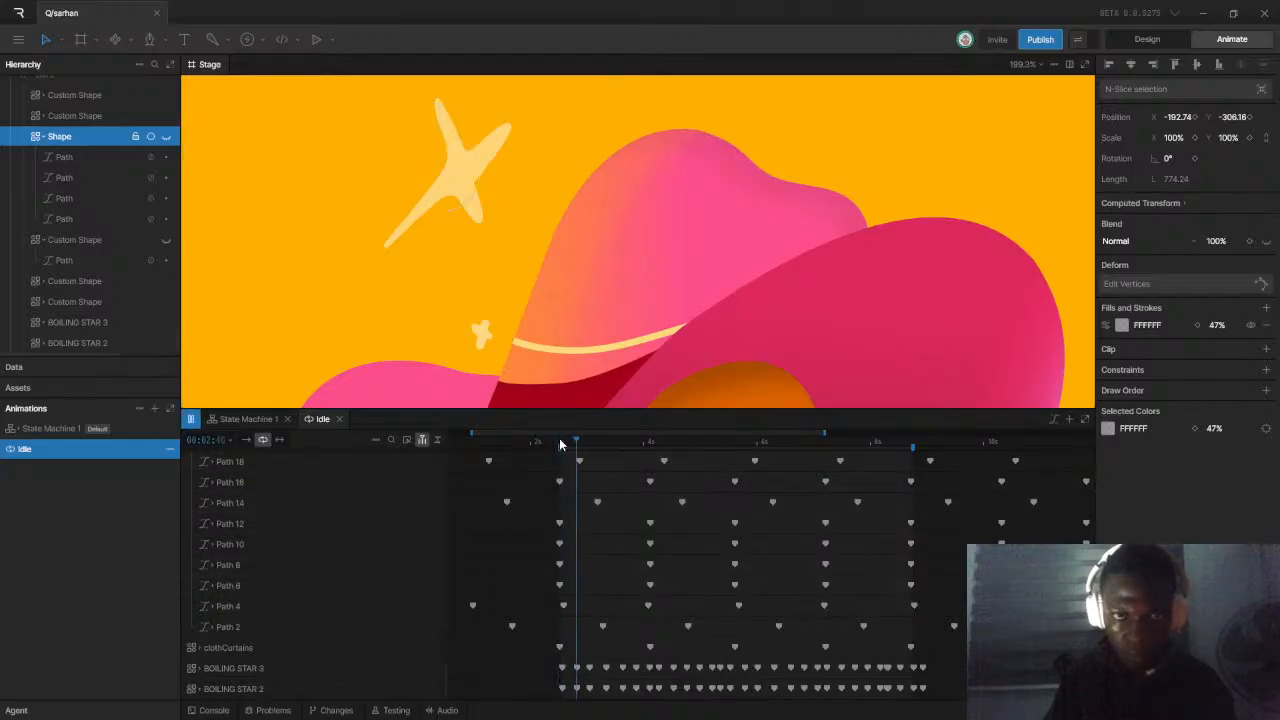
{"action": "scroll", "coordinate": [600, 200], "scroll_direction": "down", "scroll_amount": 5}
{"action": "scroll", "coordinate": [604, 228], "scroll_direction": "down", "scroll_amount": 3}
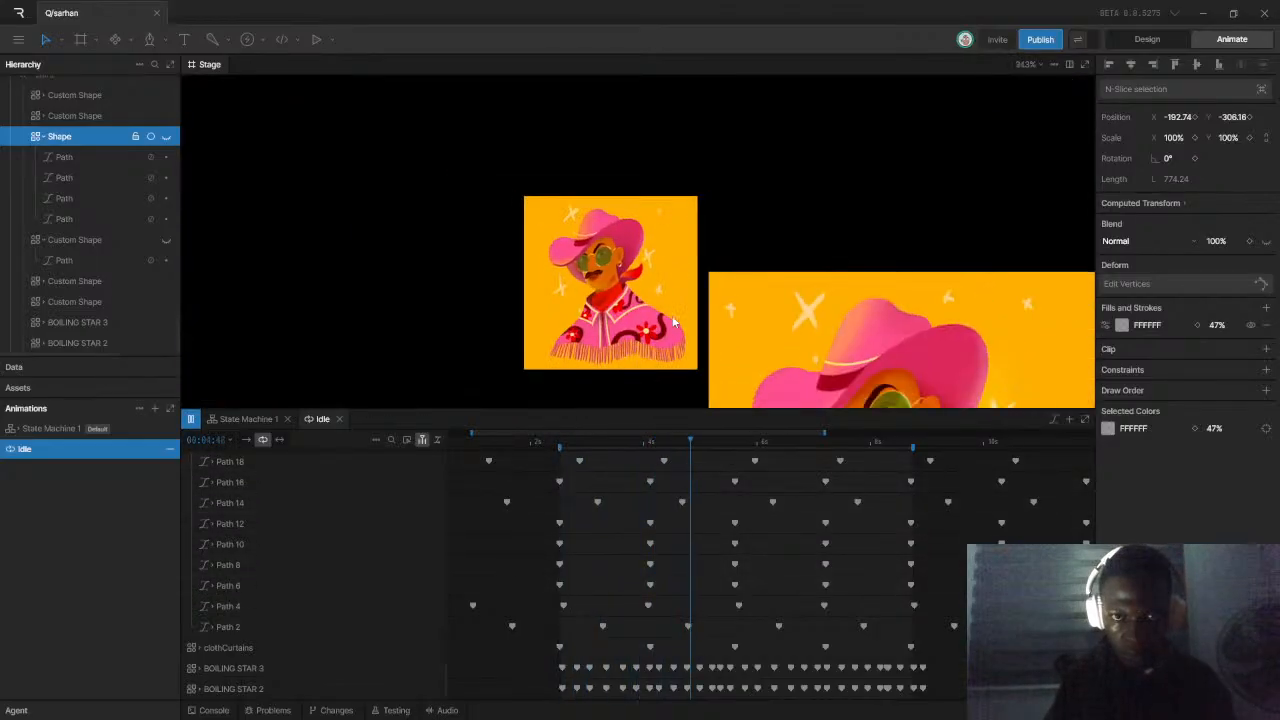
{"action": "key", "text": "space"}
{"action": "scroll", "coordinate": [810, 622], "scroll_direction": "down", "scroll_amount": 1}
Paste a copy of BOILING STAR 2's later keyframes at 00:08:55, shift its whole keyframe row earlier, and preview the offset timing
{"action": "scroll", "coordinate": [660, 645], "scroll_direction": "down", "scroll_amount": 1}
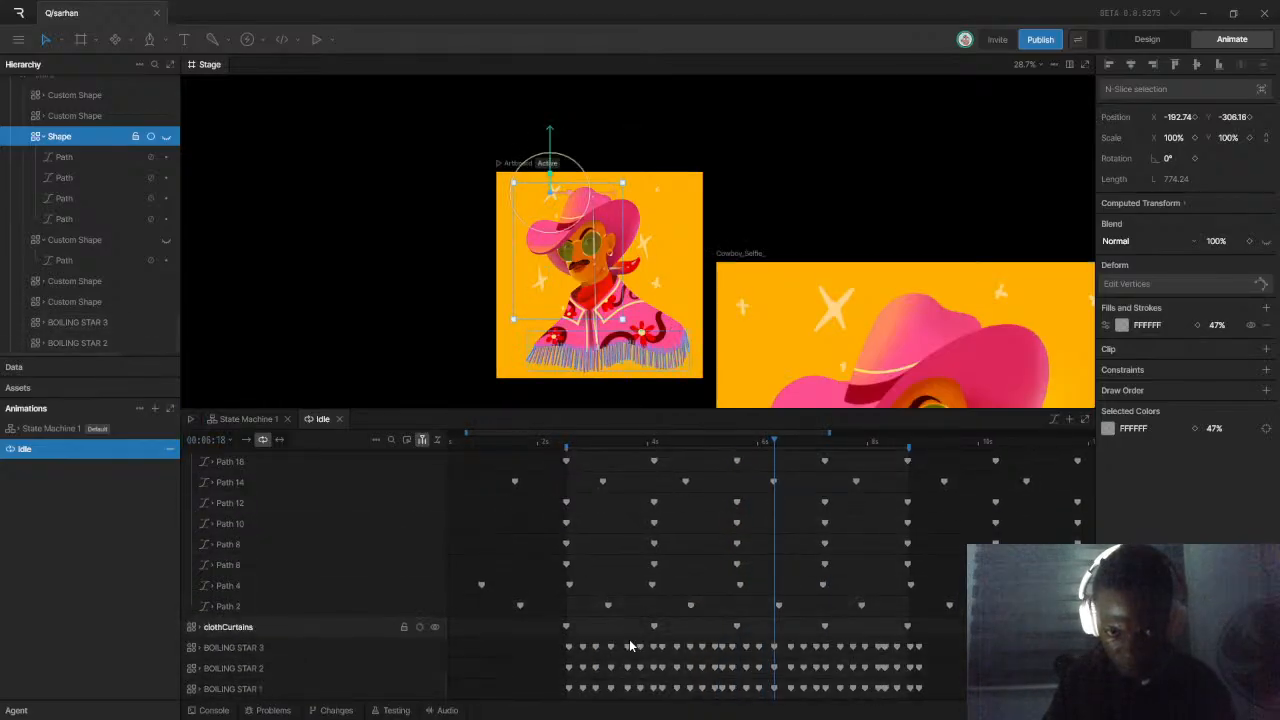
{"action": "left_click_drag", "start_coordinate": [554, 659], "coordinate": [922, 672]}
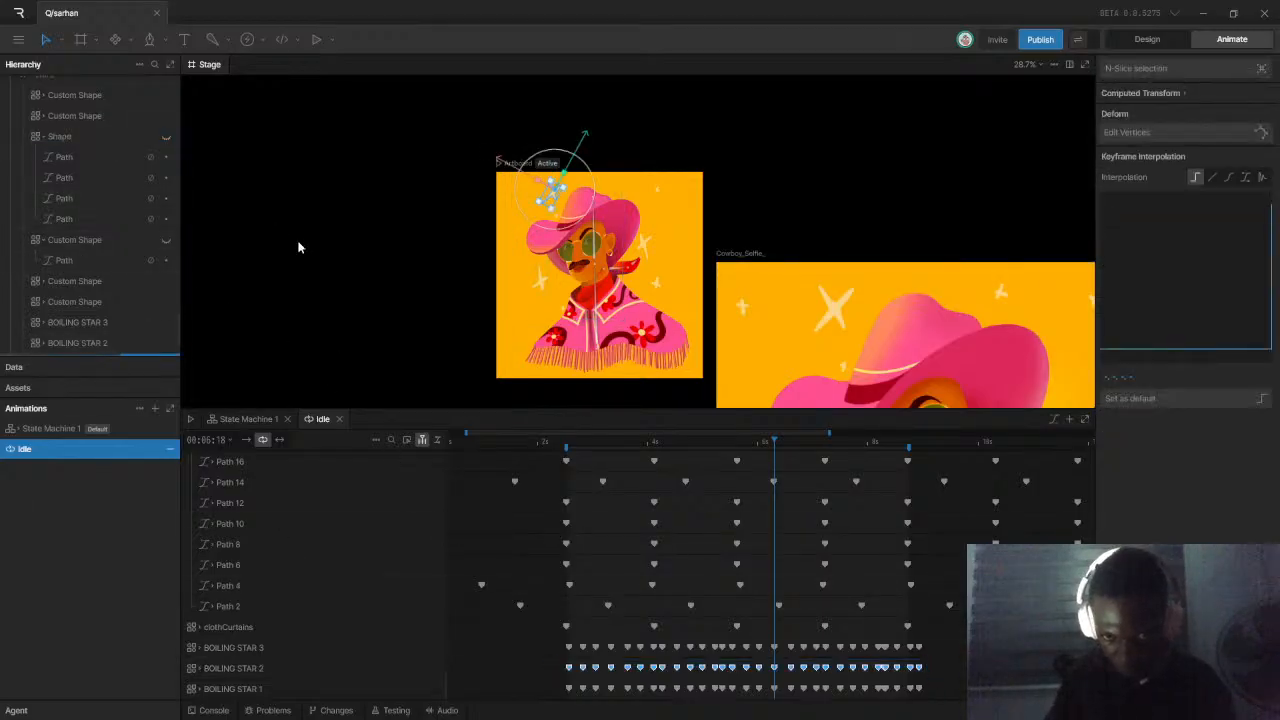
{"action": "left_click_drag", "start_coordinate": [729, 660], "coordinate": [926, 678]}
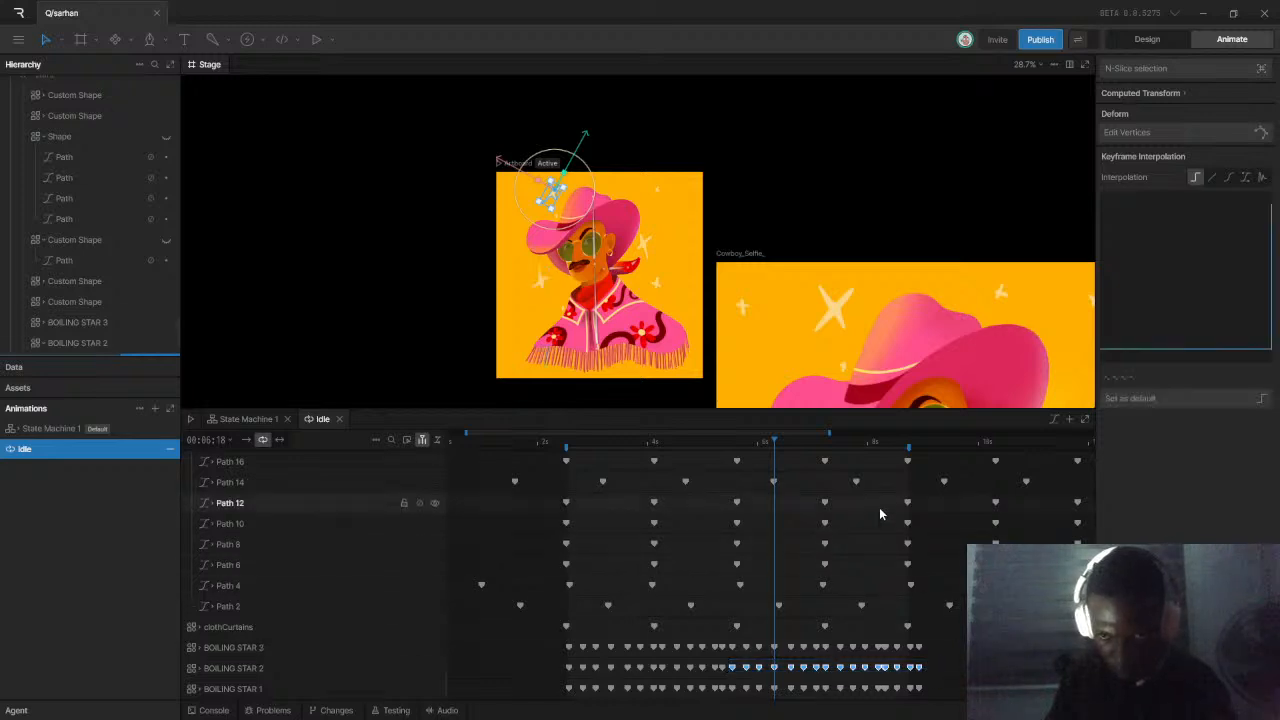
{"action": "left_click_drag", "start_coordinate": [773, 446], "coordinate": [919, 485]}
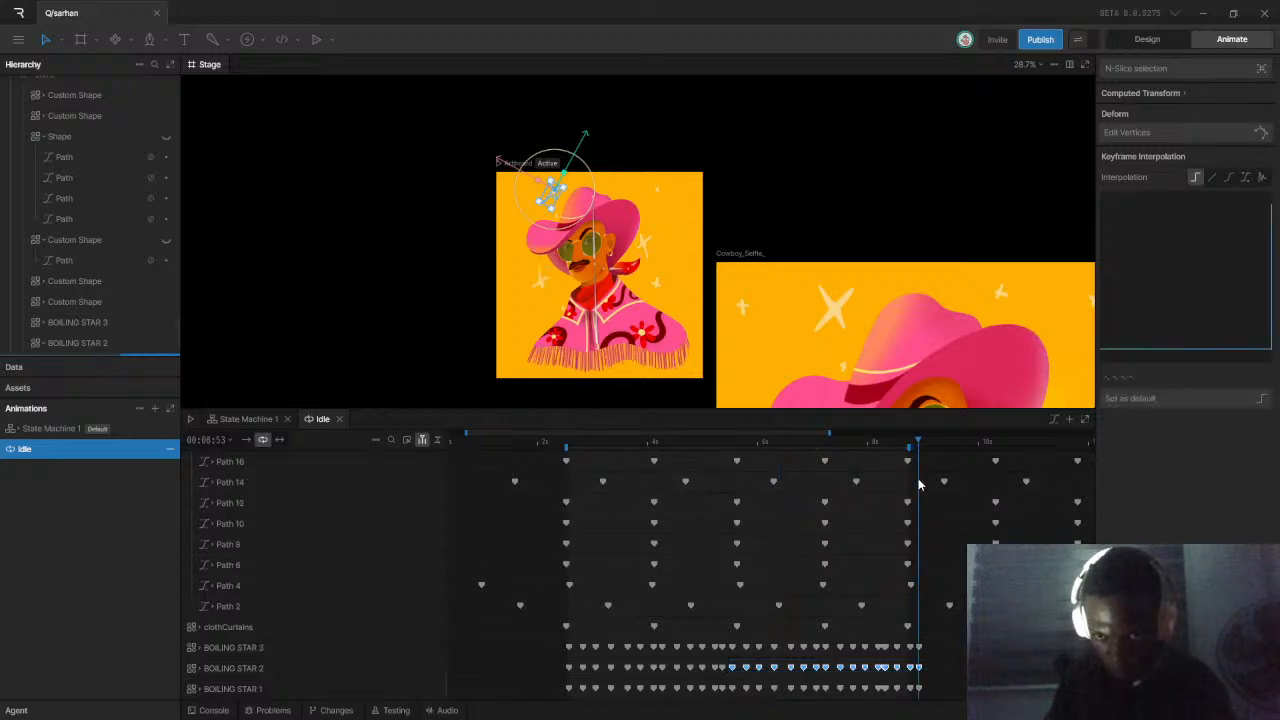
{"action": "key", "text": "ctrl+v"}
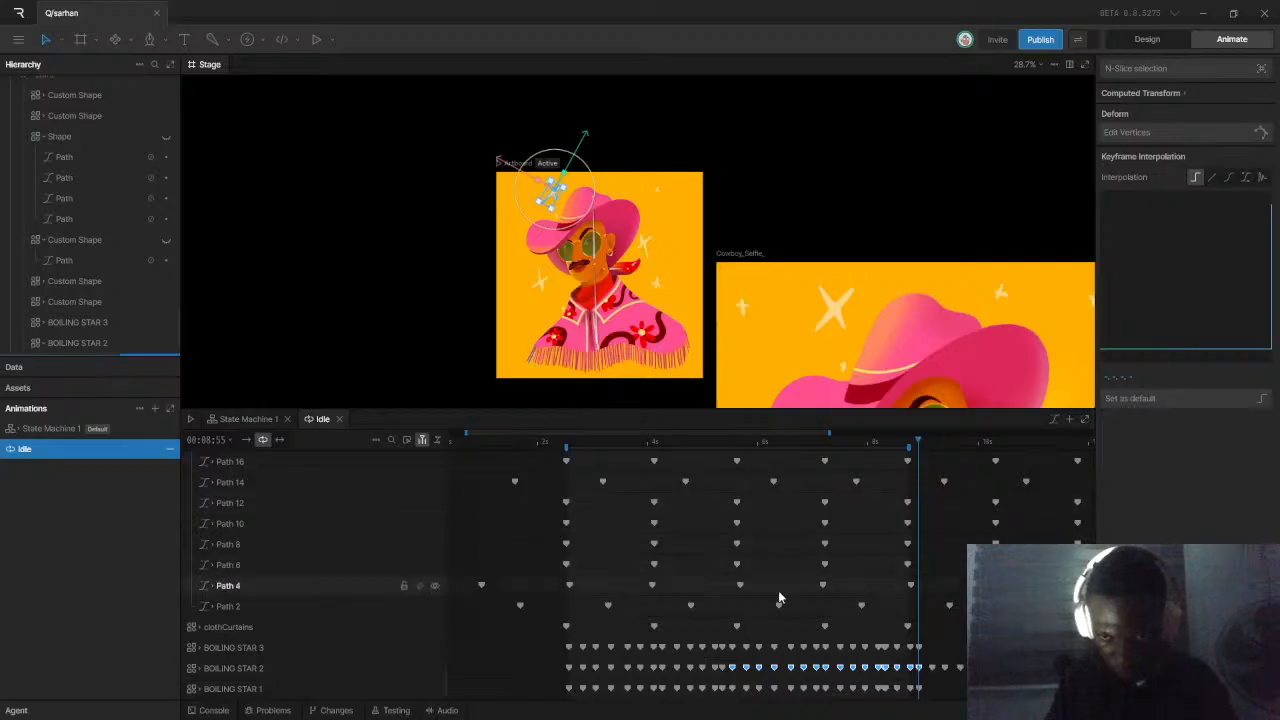
{"action": "left_click_drag", "start_coordinate": [550, 667], "coordinate": [723, 668]}
{"action": "left_click_drag", "start_coordinate": [1060, 691], "coordinate": [950, 682]}
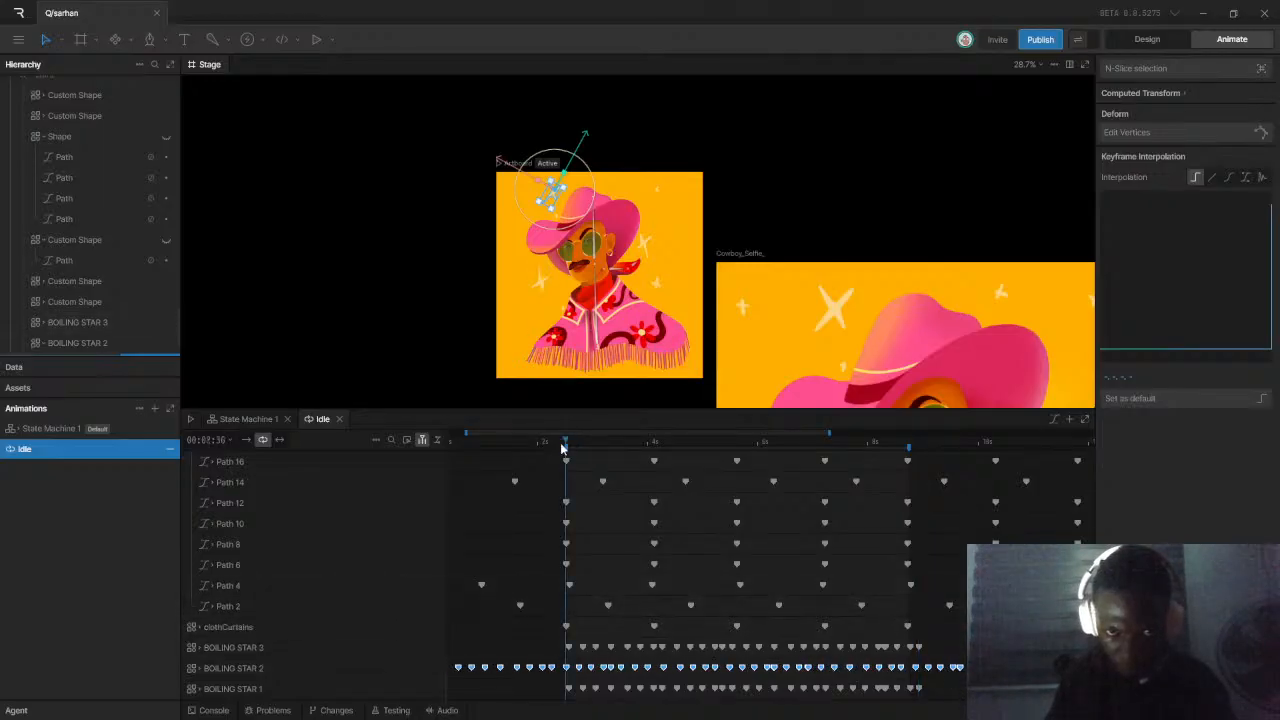
{"action": "key", "text": "space"}
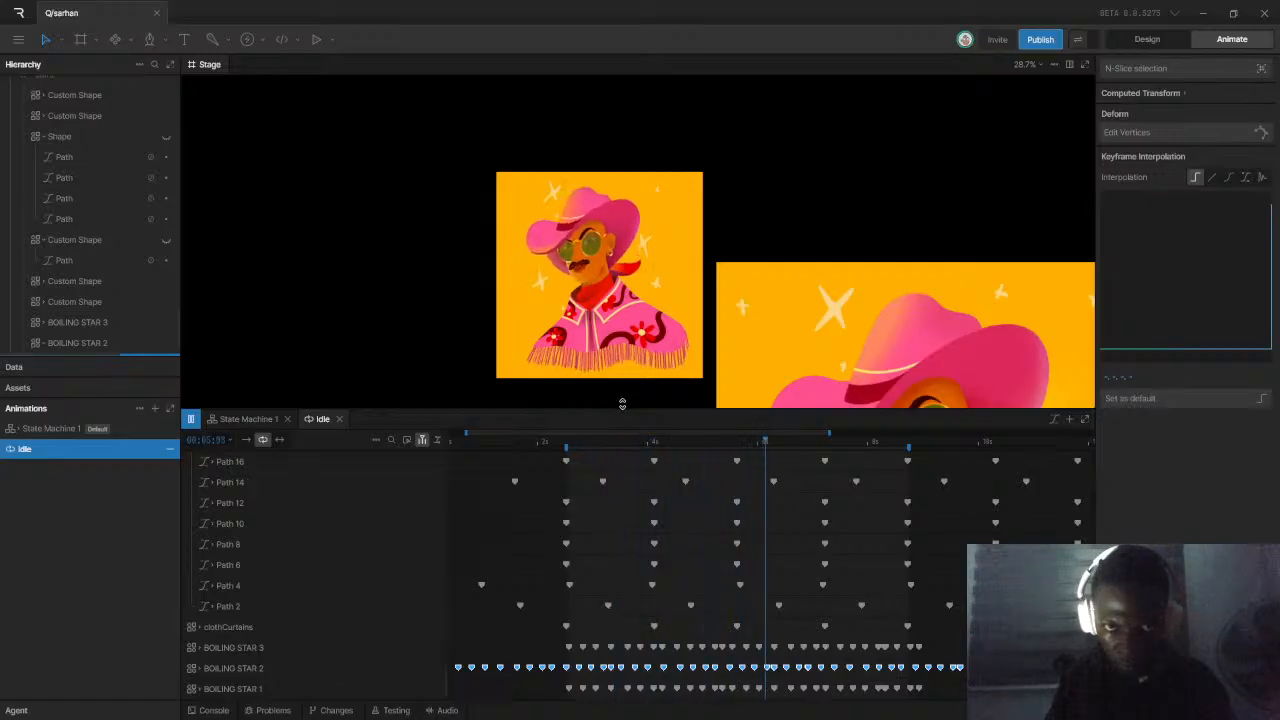
{"action": "key", "text": "space"}
Paste a copy of BOILING STAR 3's keyframes at 00:00:24 and shift its whole keyframe row later to offset its timing
{"action": "left_click_drag", "start_coordinate": [553, 642], "coordinate": [910, 655]}
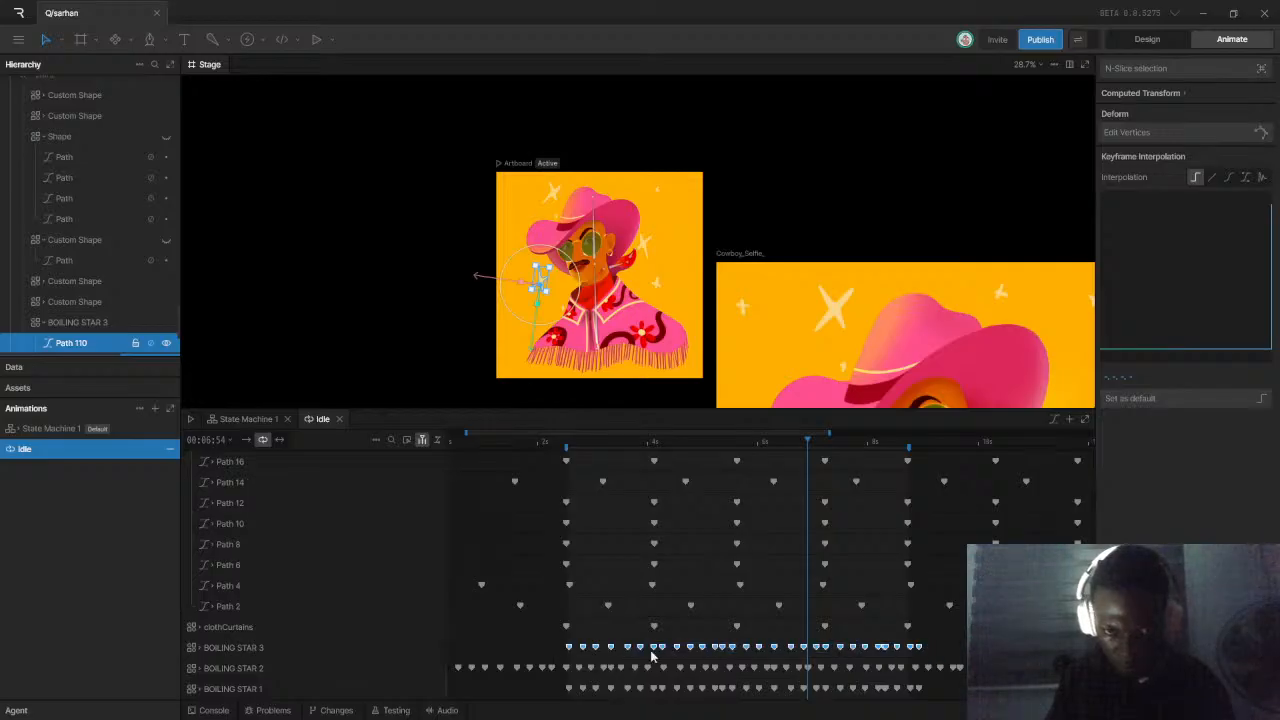
{"action": "left_click_drag", "start_coordinate": [558, 645], "coordinate": [806, 664]}
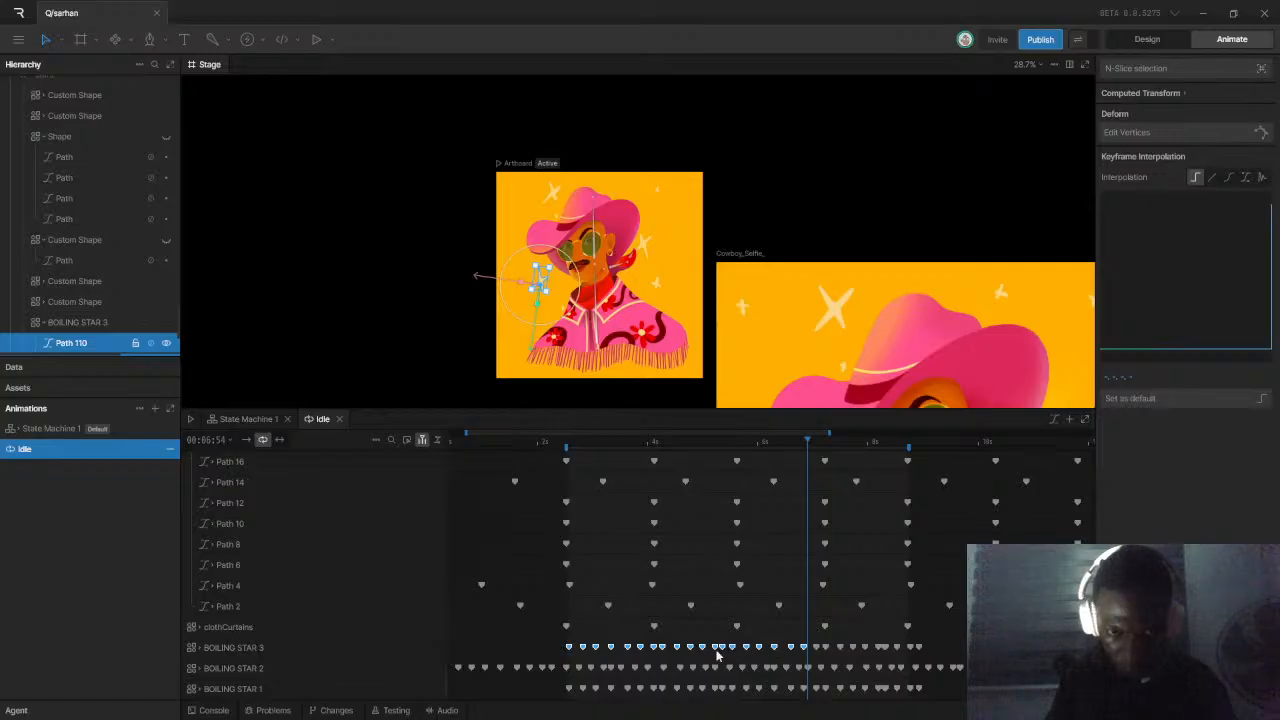
{"action": "left_click_drag", "start_coordinate": [538, 635], "coordinate": [758, 663]}
{"action": "left_click", "coordinate": [764, 663]}
{"action": "left_click_drag", "start_coordinate": [942, 645], "coordinate": [783, 660]}
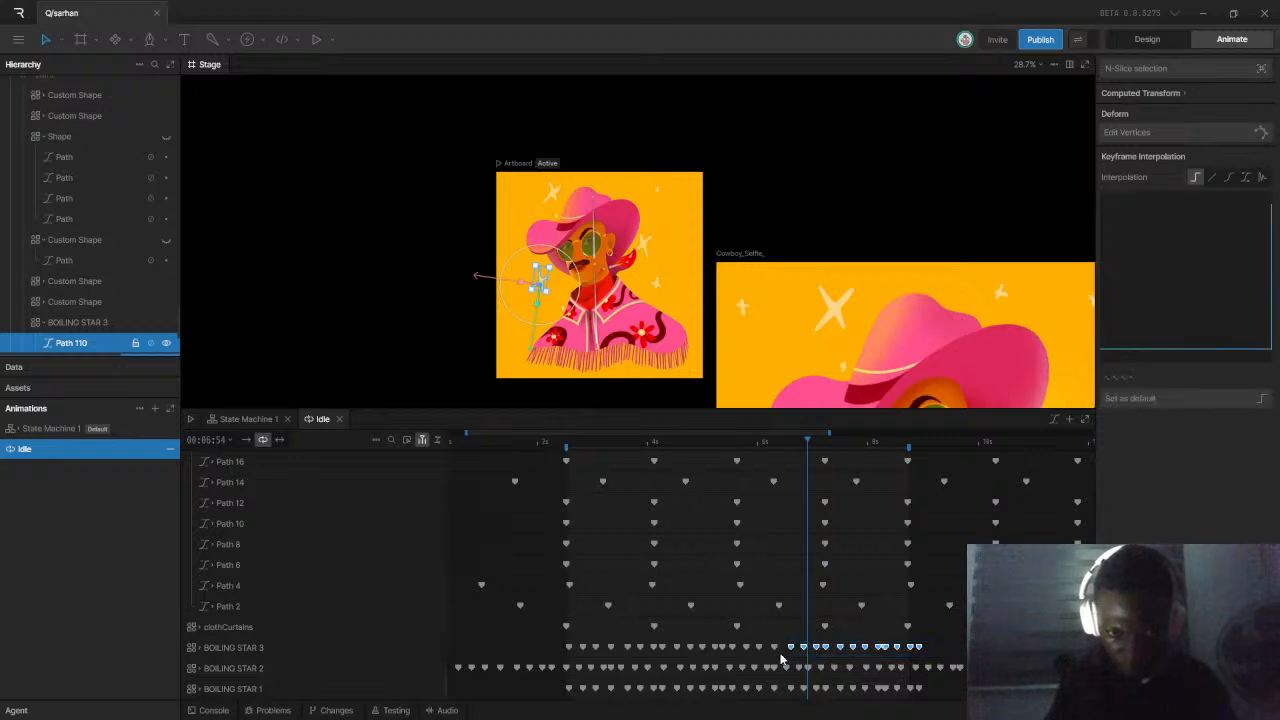
{"action": "left_click_drag", "start_coordinate": [568, 441], "coordinate": [449, 471]}
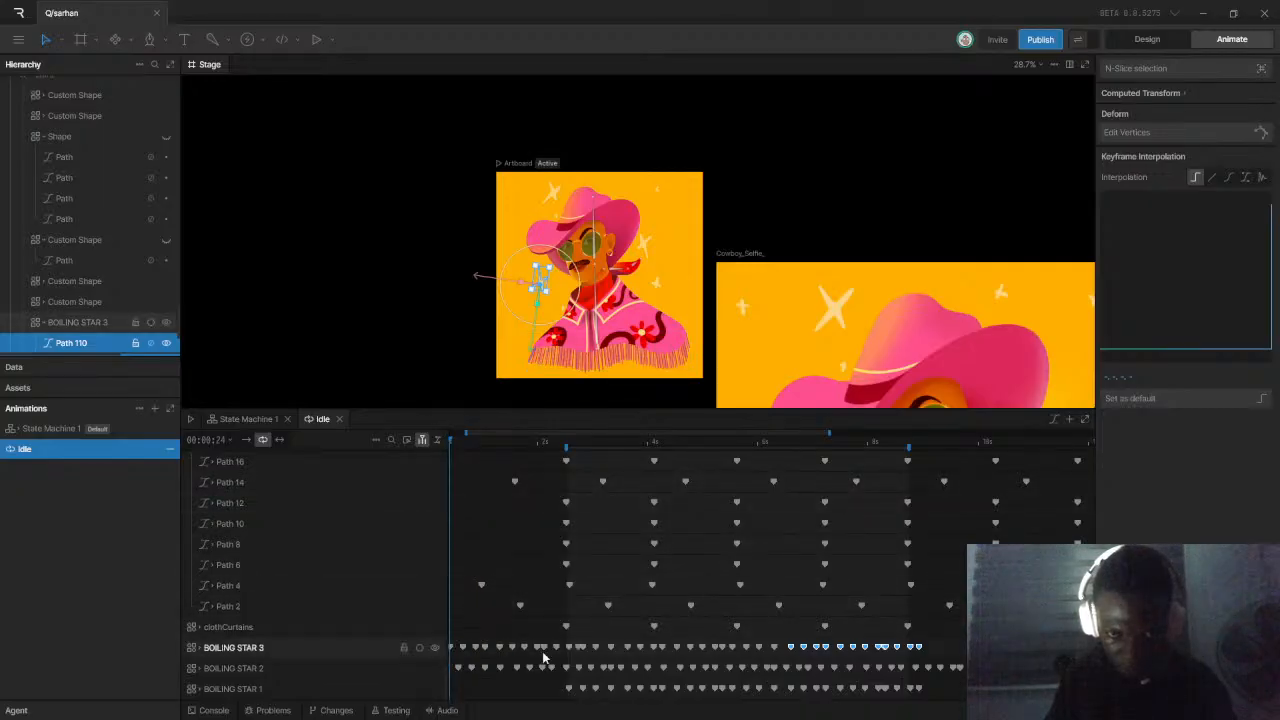
{"action": "left_click_drag", "start_coordinate": [970, 645], "coordinate": [466, 657]}
{"action": "left_click_drag", "start_coordinate": [940, 644], "coordinate": [557, 651]}
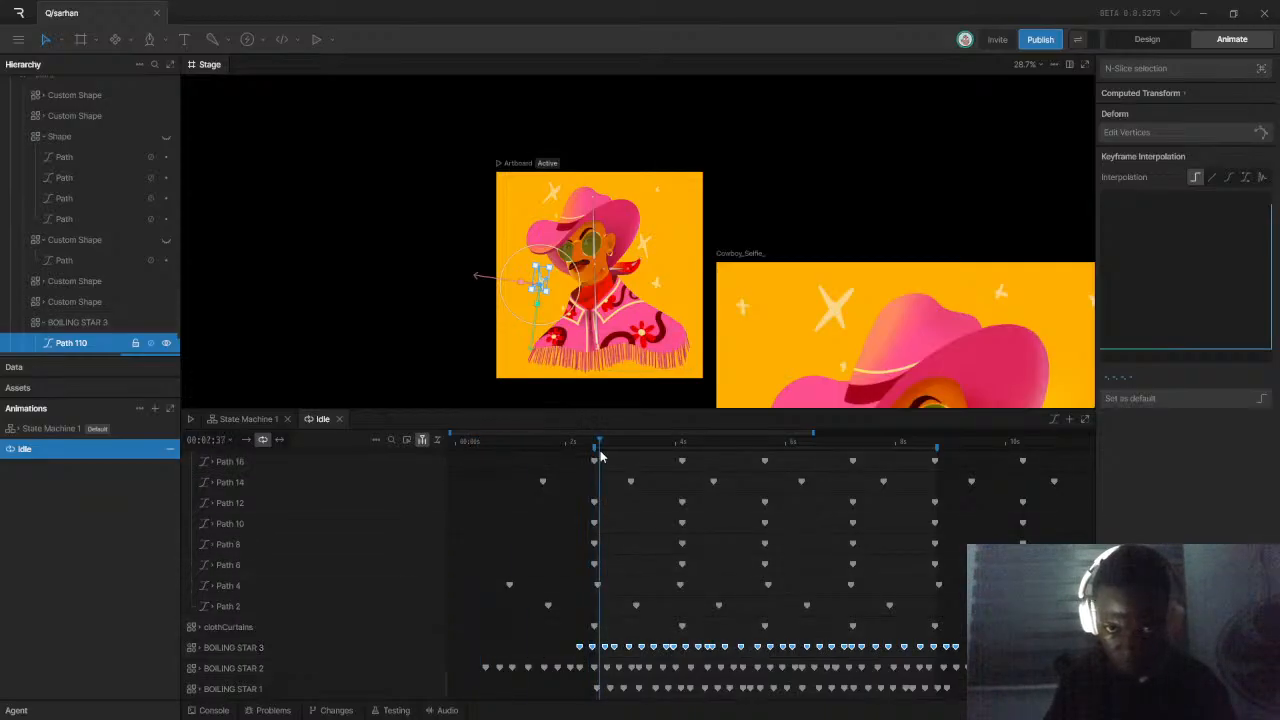
Play the Idle animation and examine the offset boiling of the three stars up close and across the artboard
{"action": "key", "text": "space"}
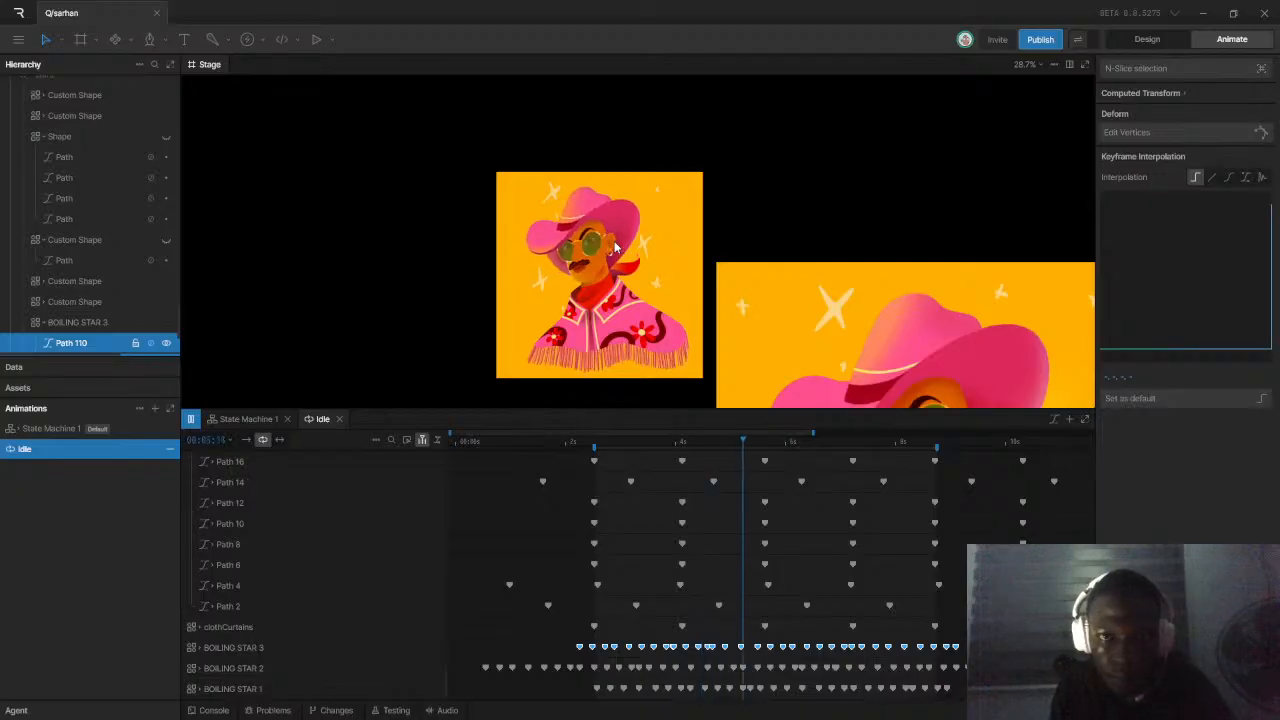
{"action": "scroll", "coordinate": [611, 287], "scroll_direction": "up", "scroll_amount": 4}
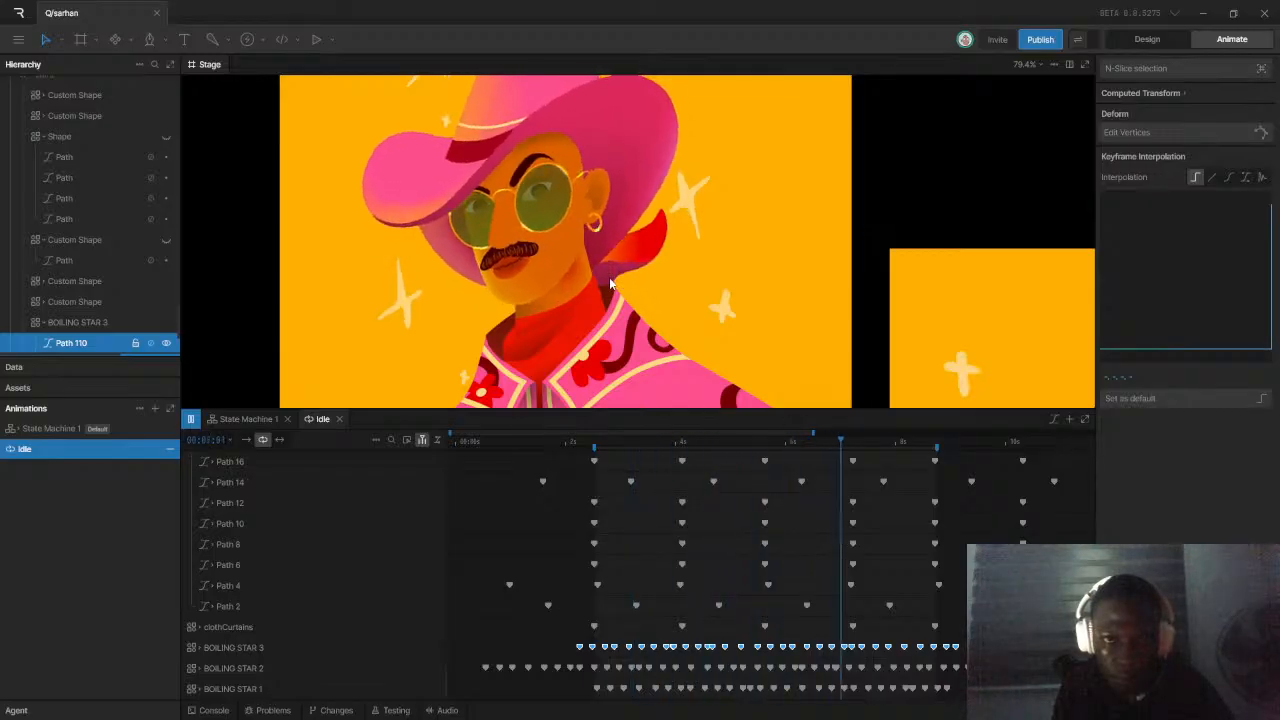
{"action": "scroll", "coordinate": [606, 286], "scroll_direction": "down", "scroll_amount": 1}
{"action": "scroll", "coordinate": [604, 284], "scroll_direction": "down", "scroll_amount": 2}
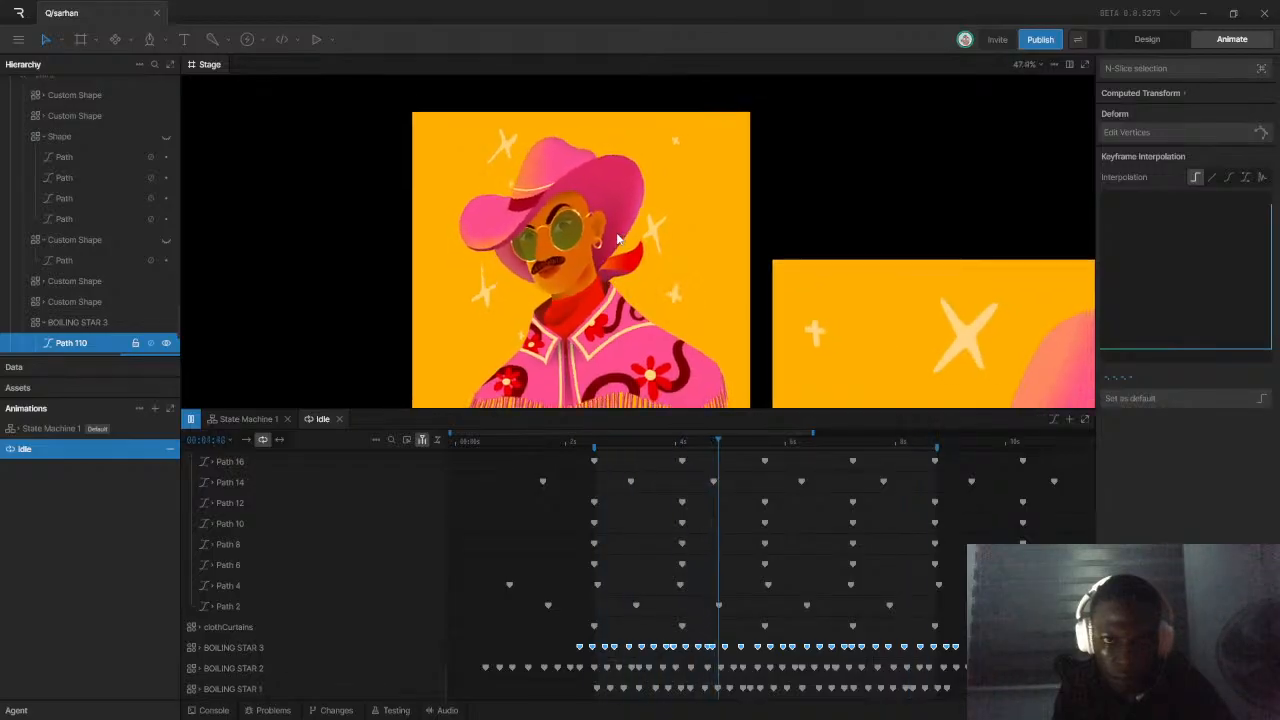
{"action": "scroll", "coordinate": [616, 278], "scroll_direction": "down", "scroll_amount": 1}
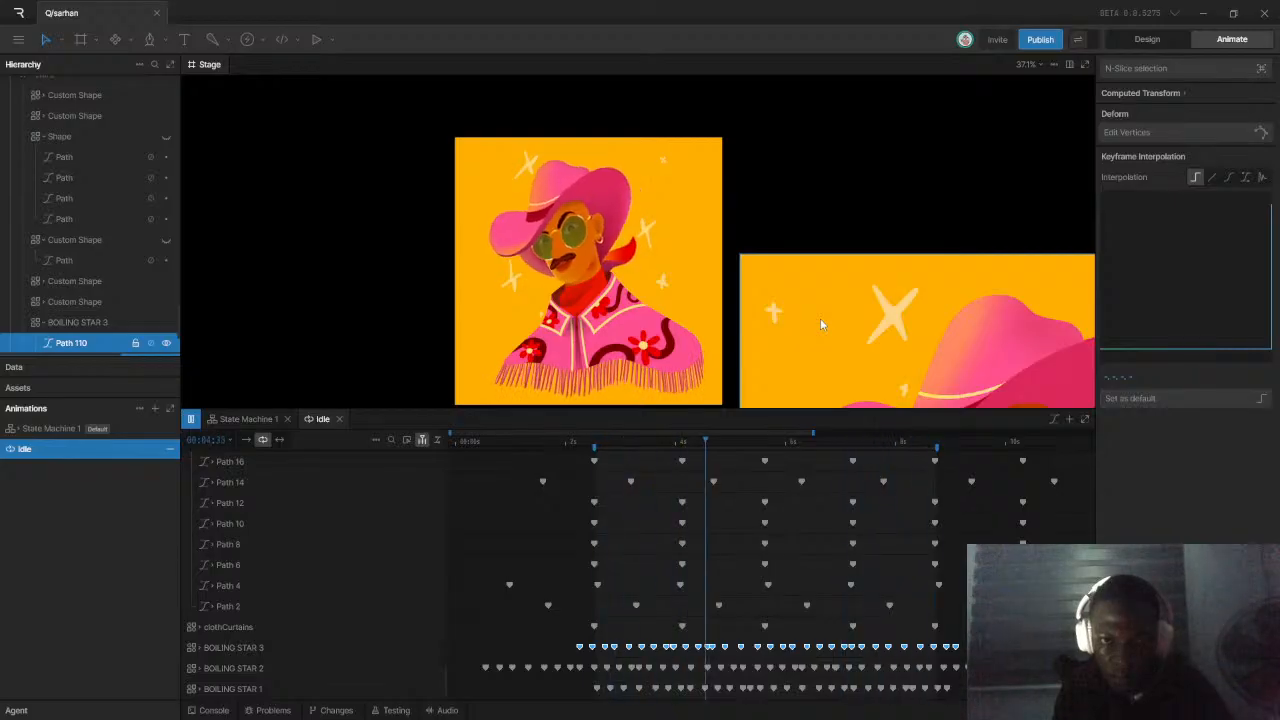
{"action": "key", "text": "space"}
{"action": "scroll", "coordinate": [879, 531], "scroll_direction": "up", "scroll_amount": 2}
{"action": "scroll", "coordinate": [879, 531], "scroll_direction": "down", "scroll_amount": 3}
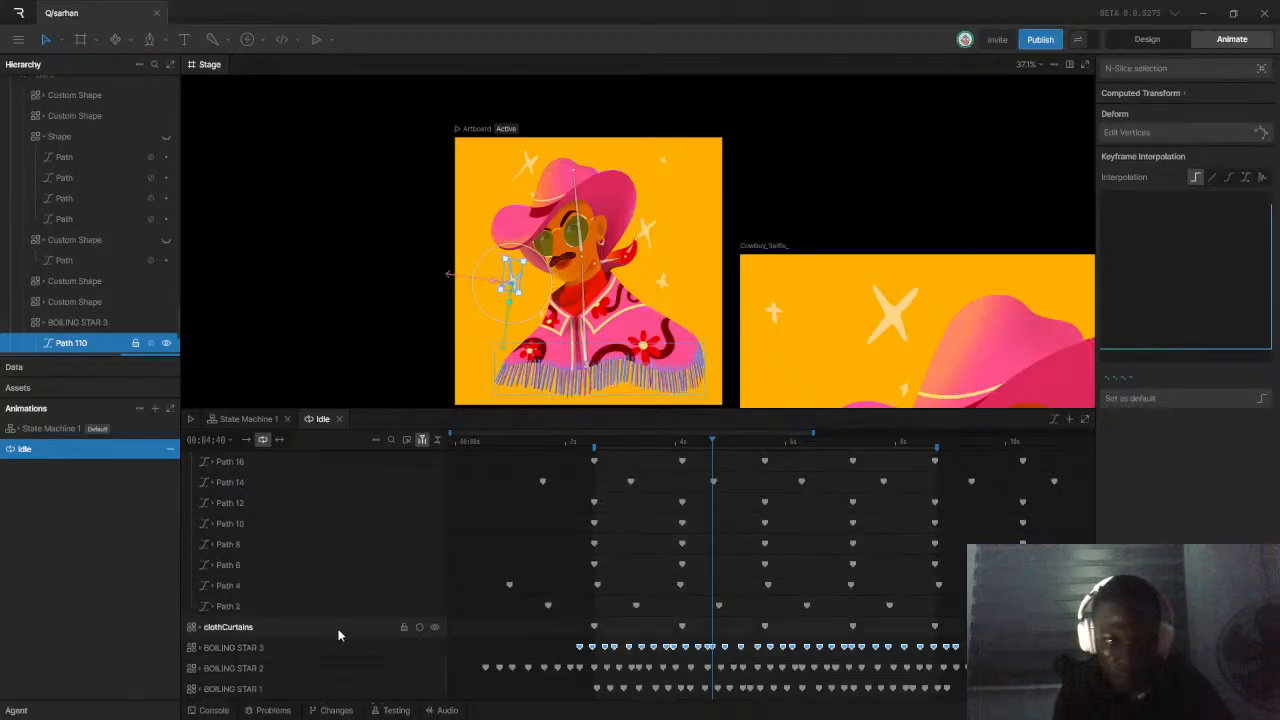
Expand the clothCurtains group and shift the keyframe rows of Path 101, Path 105 and Path 108 earlier by different amounts
{"action": "left_click", "coordinate": [205, 628]}
{"action": "left_click", "coordinate": [199, 627]}
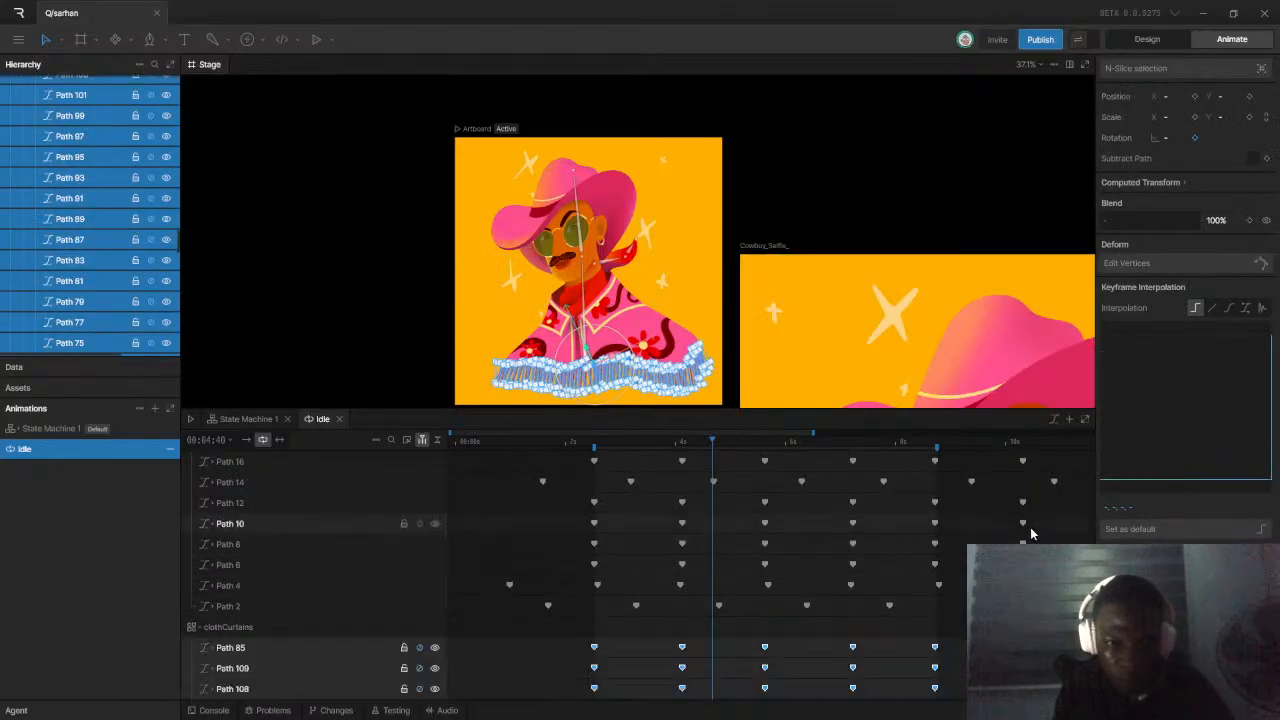
{"action": "scroll", "coordinate": [848, 576], "scroll_direction": "down", "scroll_amount": 5}
{"action": "left_click", "coordinate": [550, 581]}
{"action": "left_click_drag", "start_coordinate": [631, 560], "coordinate": [980, 562]}
{"action": "left_click", "coordinate": [571, 571]}
{"action": "left_click_drag", "start_coordinate": [571, 571], "coordinate": [968, 588]}
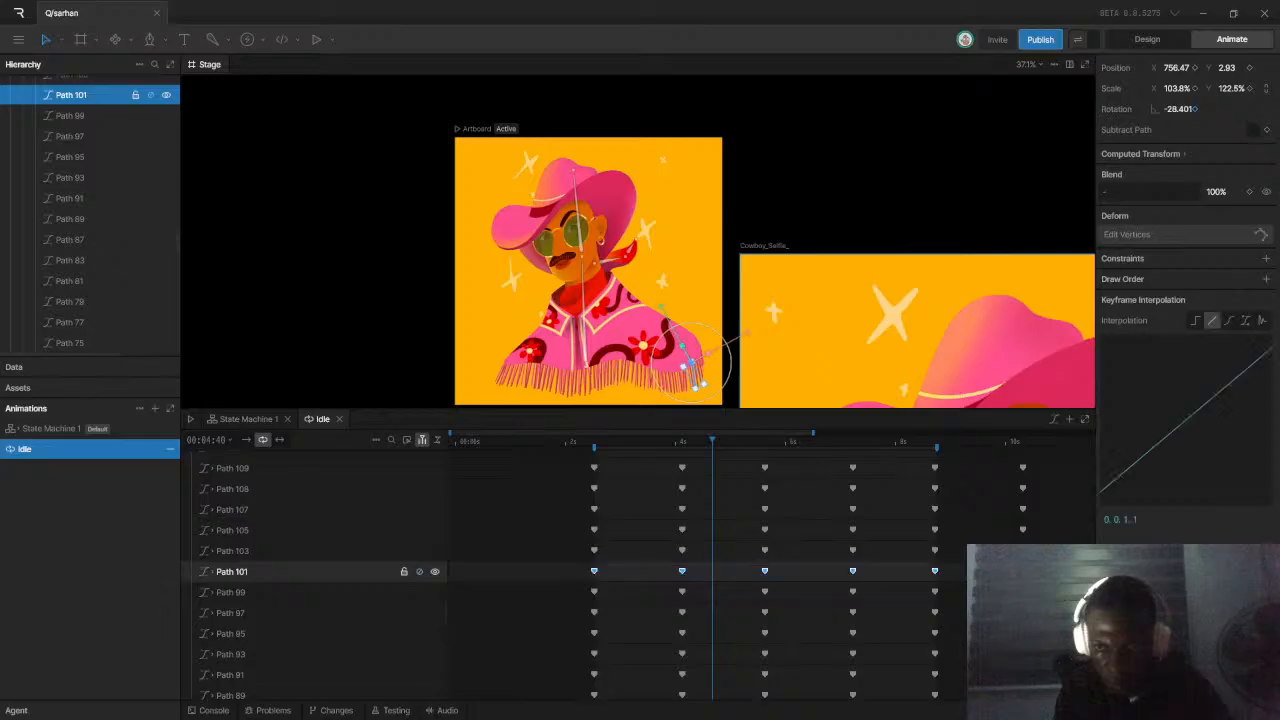
{"action": "left_click_drag", "start_coordinate": [572, 524], "coordinate": [980, 531]}
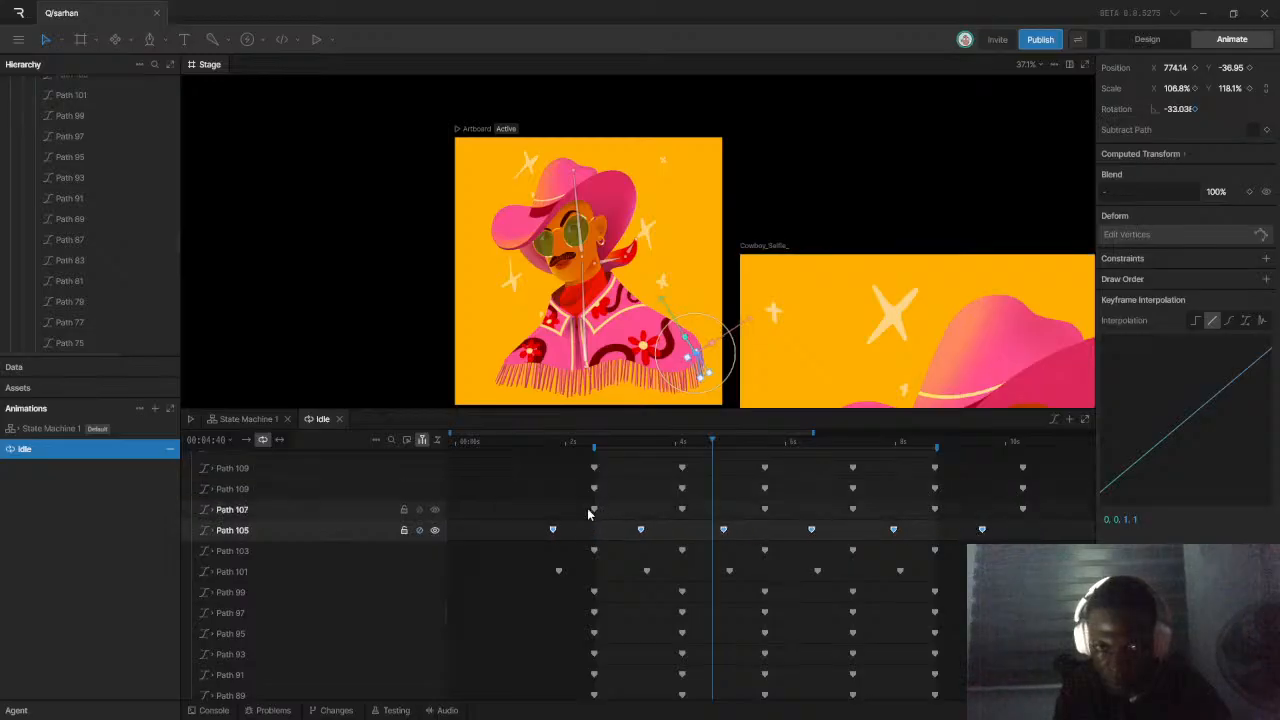
{"action": "left_click_drag", "start_coordinate": [580, 484], "coordinate": [1025, 493]}
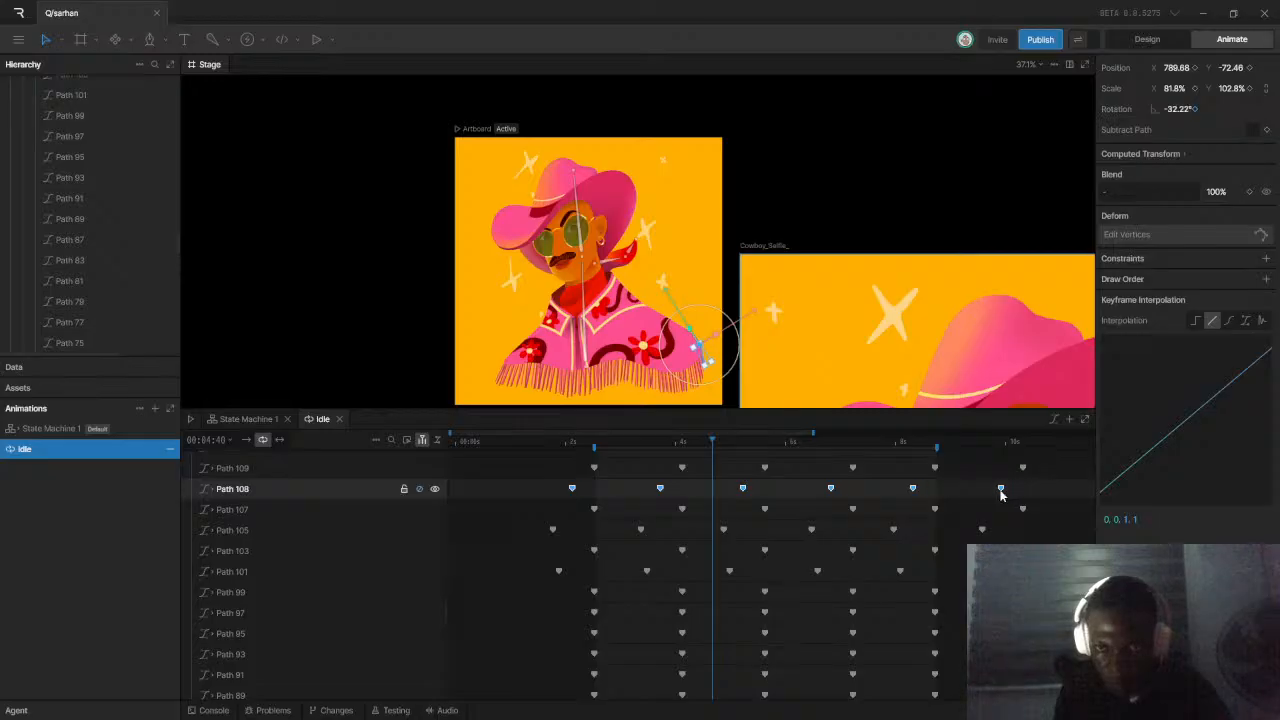
Shift Path 109's whole keyframe row in clothCurtains earlier to offset that fringe strand's timing
{"action": "scroll", "coordinate": [1000, 494], "scroll_direction": "up", "scroll_amount": 2}
{"action": "left_click_drag", "start_coordinate": [586, 528], "coordinate": [1046, 552]}
{"action": "left_click", "coordinate": [852, 536]}
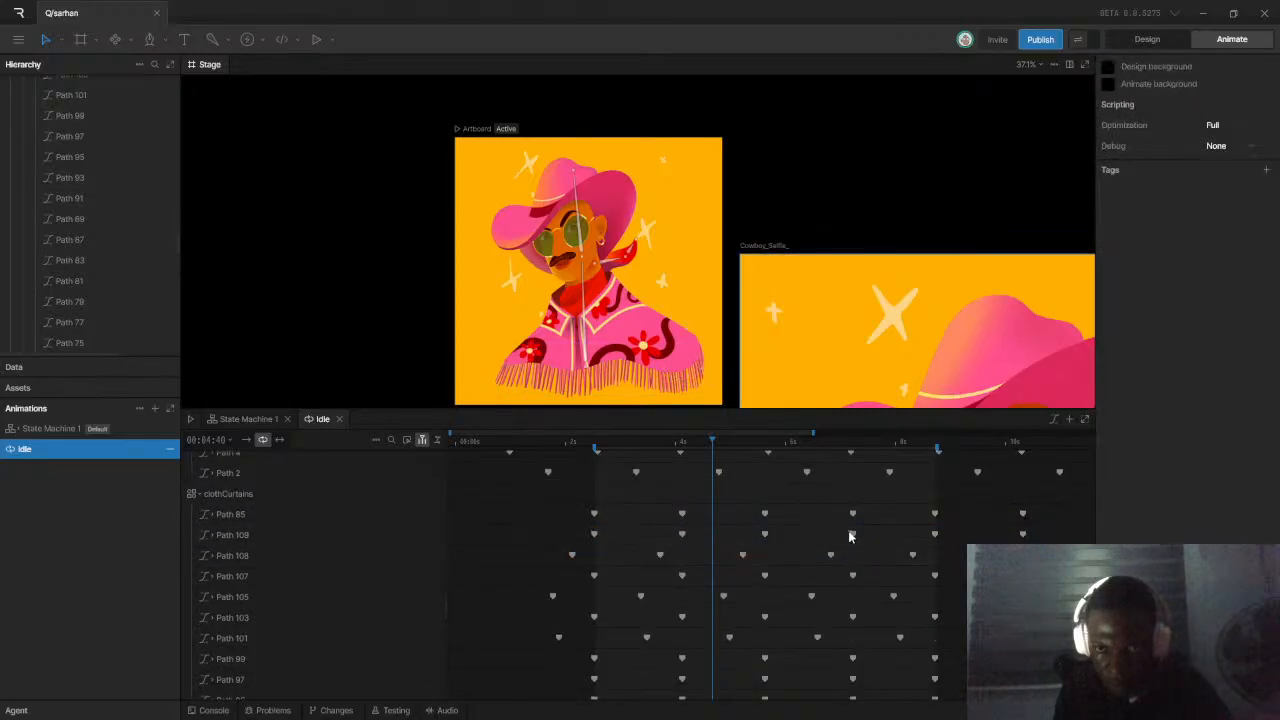
{"action": "left_click_drag", "start_coordinate": [537, 539], "coordinate": [1024, 539]}
{"action": "left_click_drag", "start_coordinate": [554, 537], "coordinate": [910, 548]}
{"action": "left_click_drag", "start_coordinate": [1037, 538], "coordinate": [575, 542]}
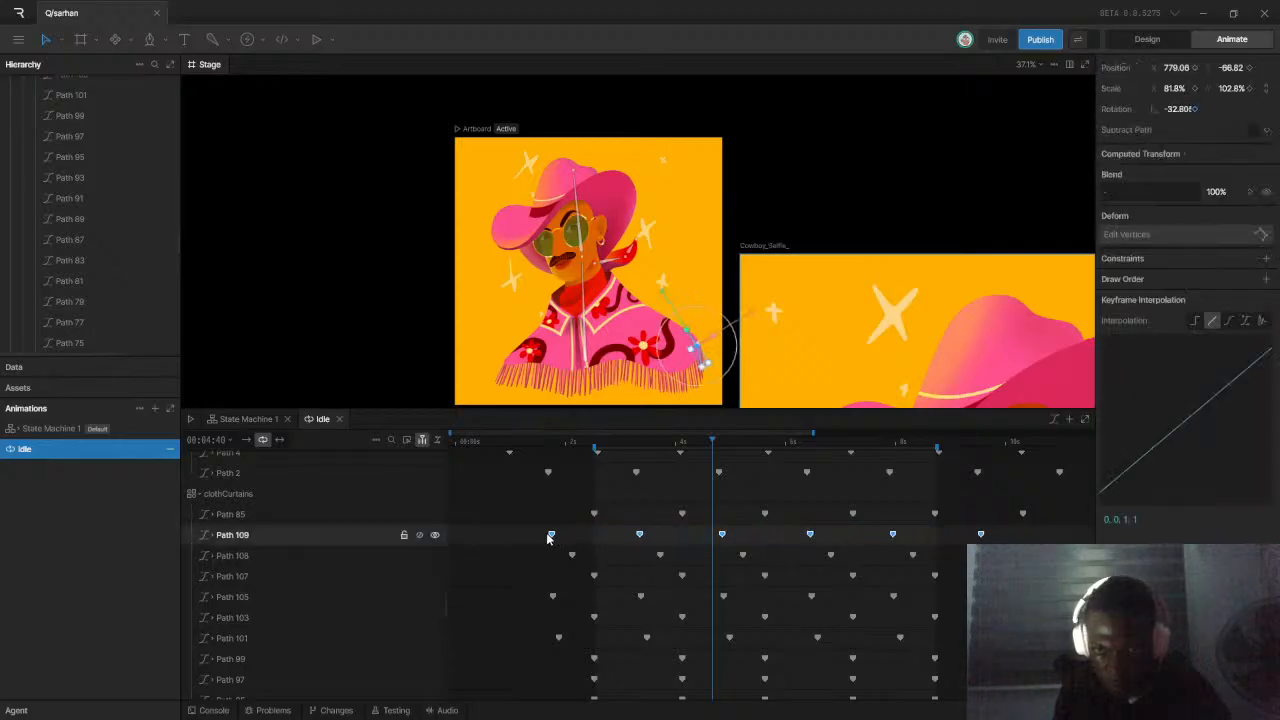
Shift the keyframe rows of fringe strands Path 91, Path 87 and Path 83 earlier by different amounts
{"action": "scroll", "coordinate": [700, 600], "scroll_direction": "down", "scroll_amount": 3}
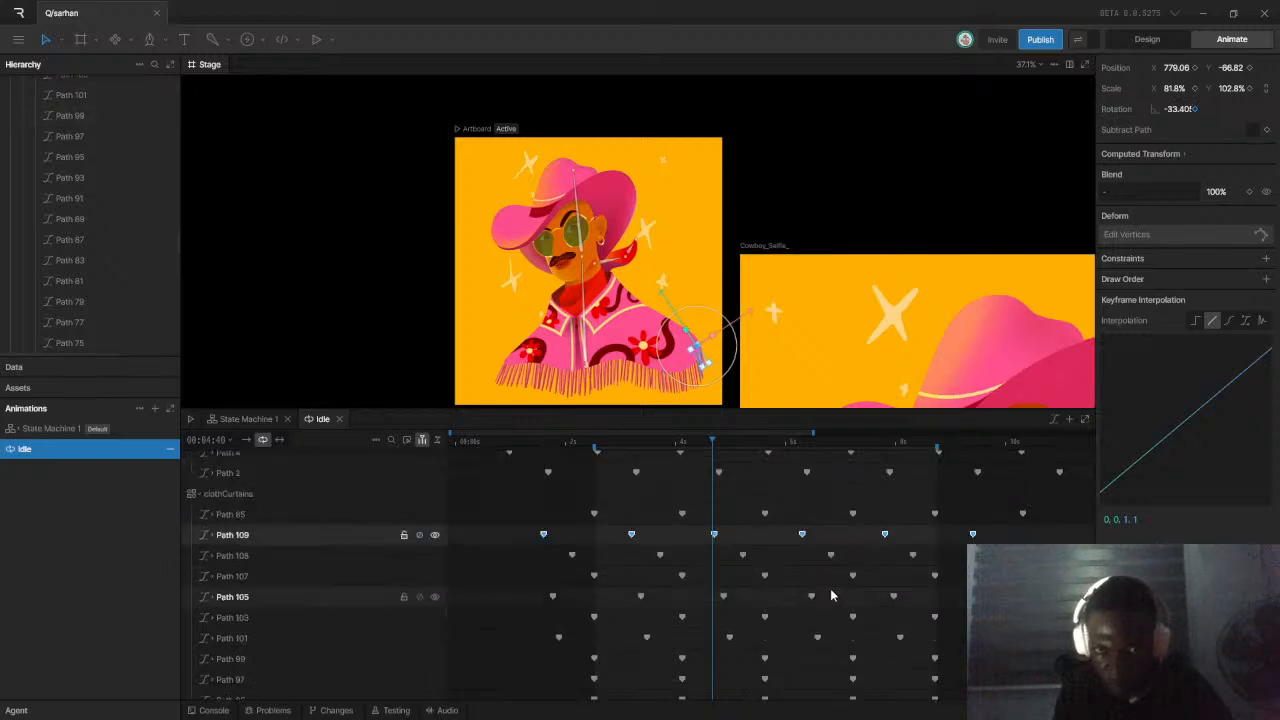
{"action": "left_click_drag", "start_coordinate": [576, 608], "coordinate": [985, 610]}
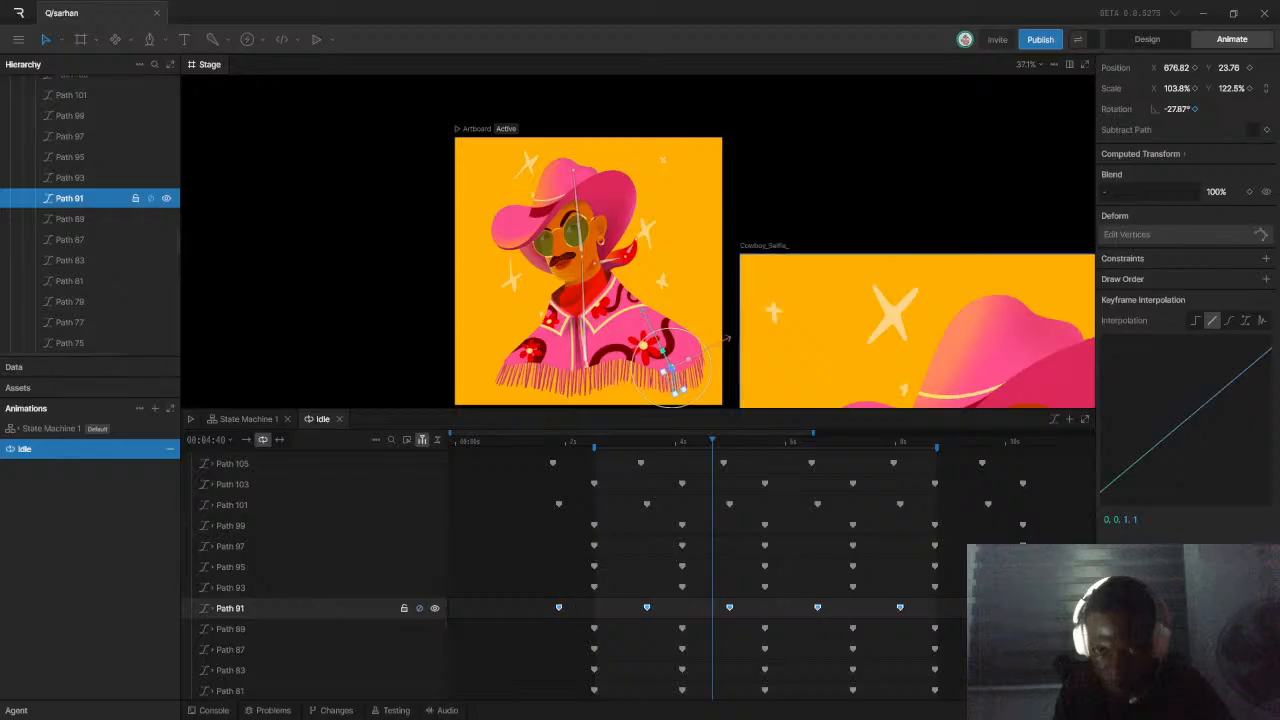
{"action": "scroll", "coordinate": [980, 600], "scroll_direction": "down", "scroll_amount": 3}
{"action": "left_click_drag", "start_coordinate": [579, 510], "coordinate": [1002, 521]}
{"action": "left_click_drag", "start_coordinate": [570, 531], "coordinate": [1022, 538]}
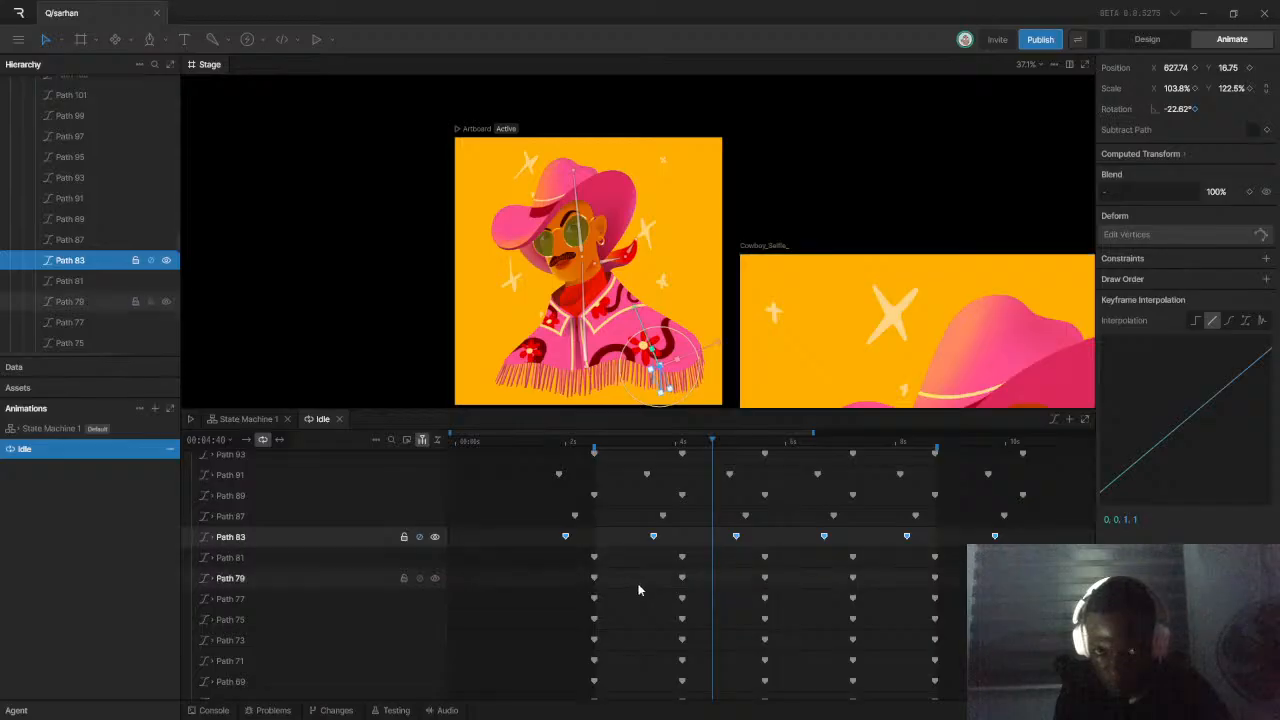
Shift the keyframe rows of Path 79, Path 49 and Path 53 earlier and play the Idle animation to preview the fringe
{"action": "left_click_drag", "start_coordinate": [580, 568], "coordinate": [965, 576]}
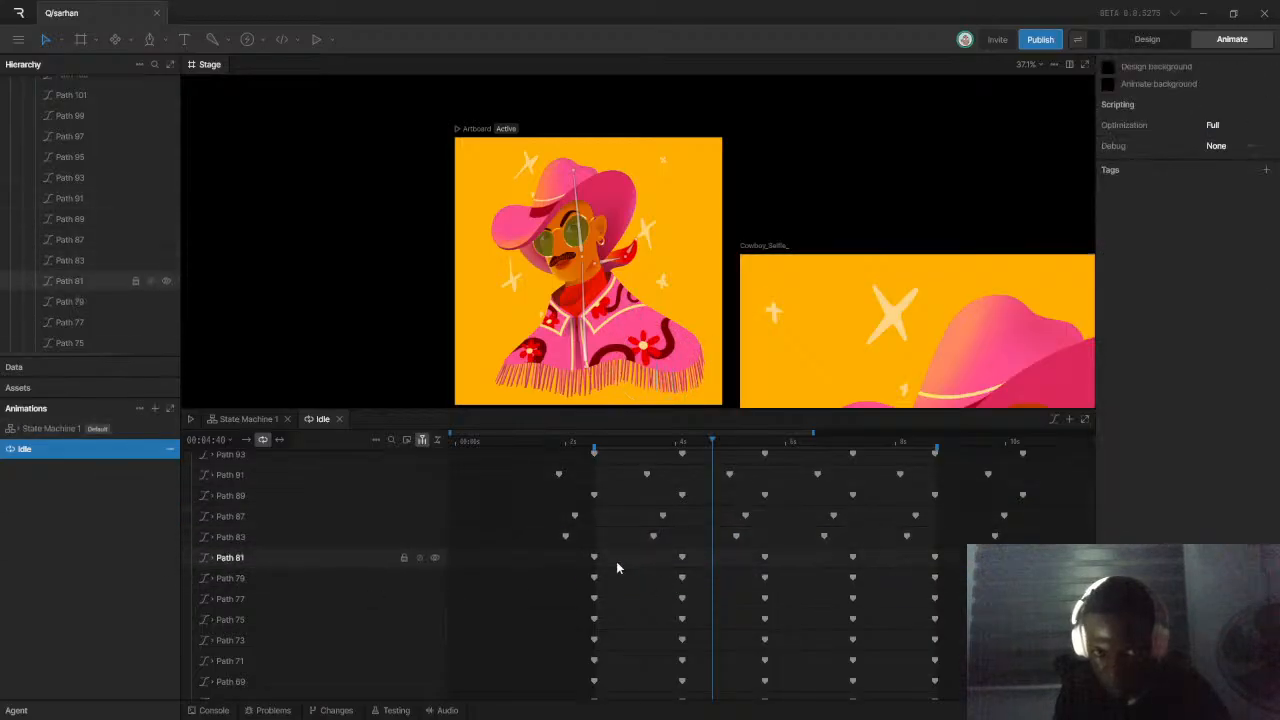
{"action": "left_click_drag", "start_coordinate": [826, 580], "coordinate": [966, 578]}
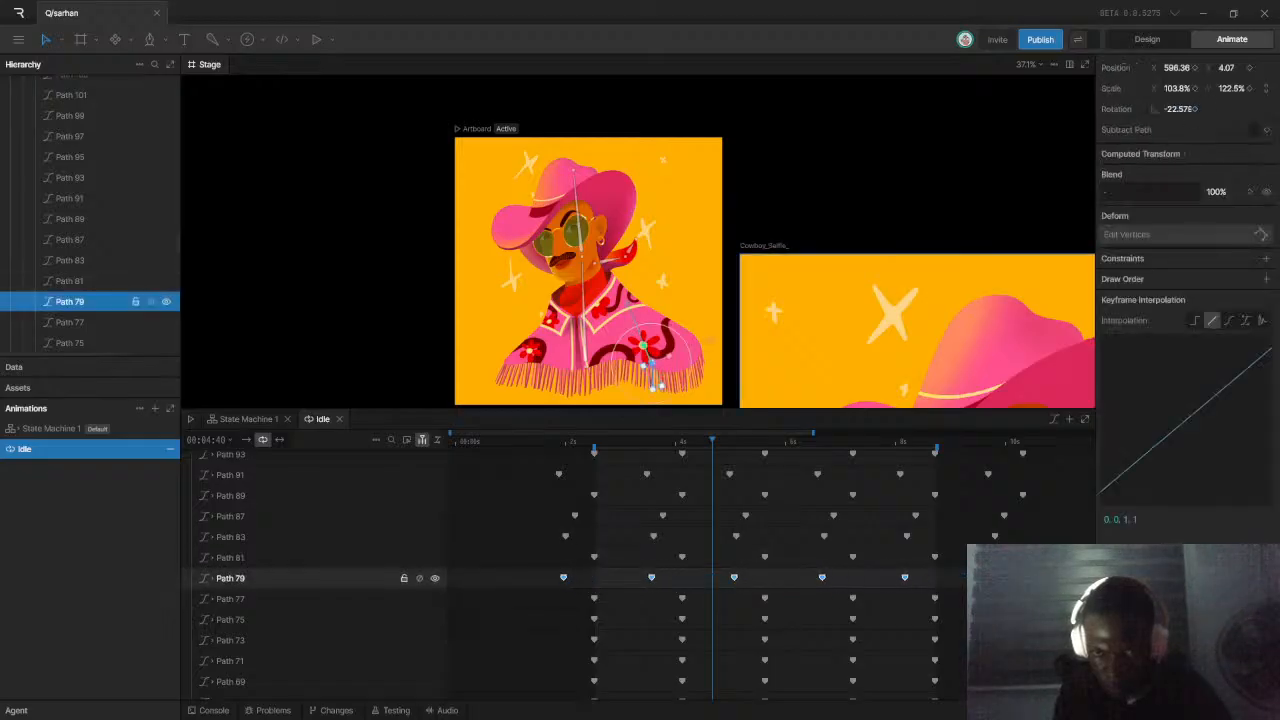
{"action": "scroll", "coordinate": [620, 560], "scroll_direction": "down", "scroll_amount": 4}
{"action": "left_click_drag", "start_coordinate": [575, 612], "coordinate": [960, 625]}
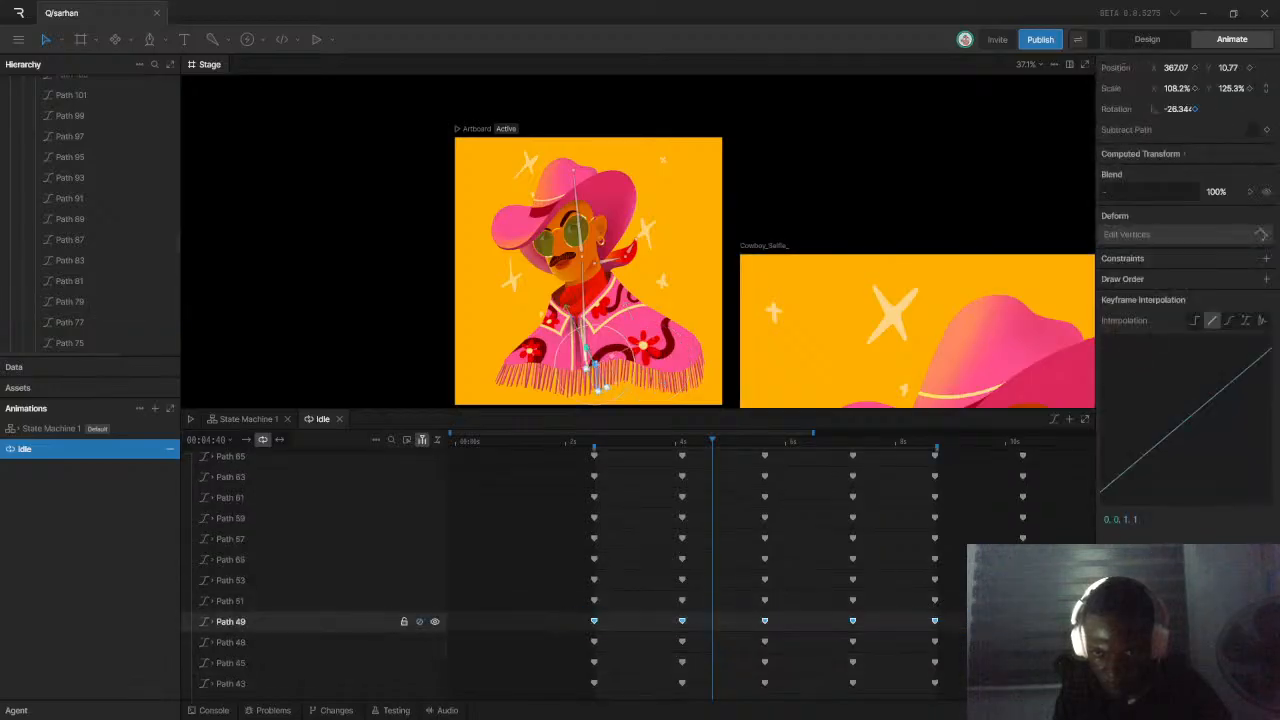
{"action": "left_click_drag", "start_coordinate": [566, 621], "coordinate": [964, 600]}
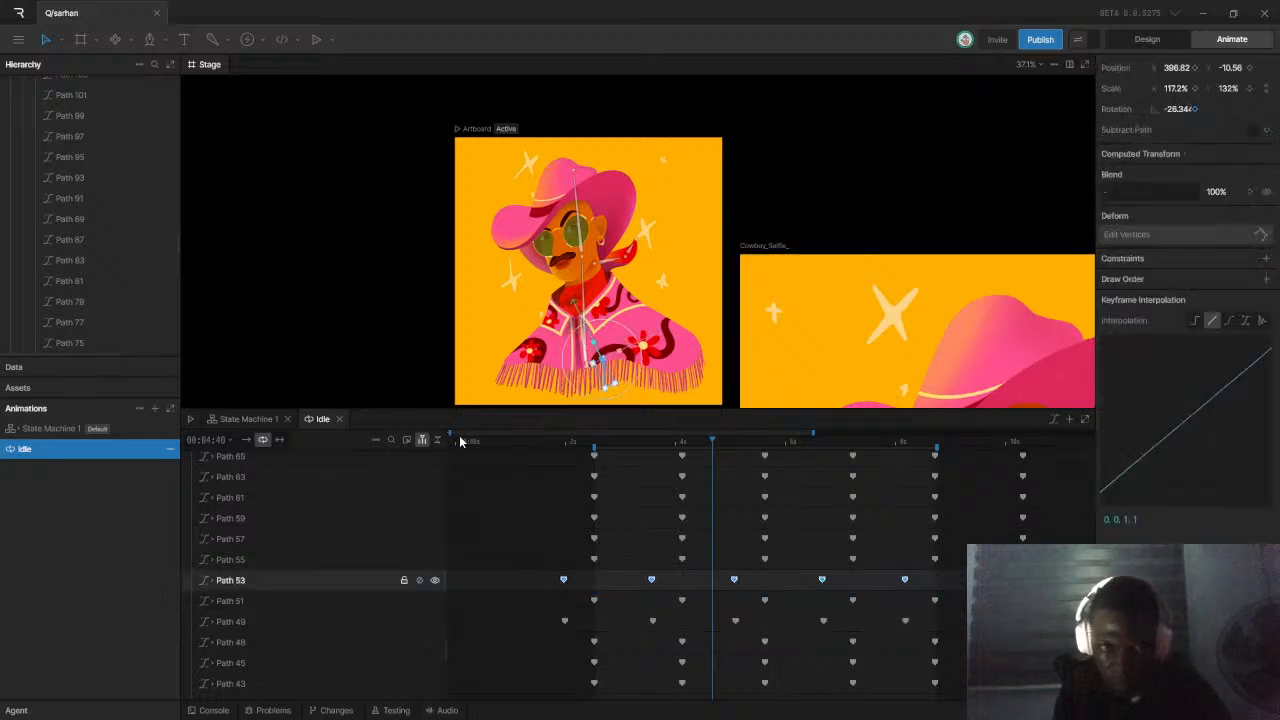
{"action": "key", "text": "space"}
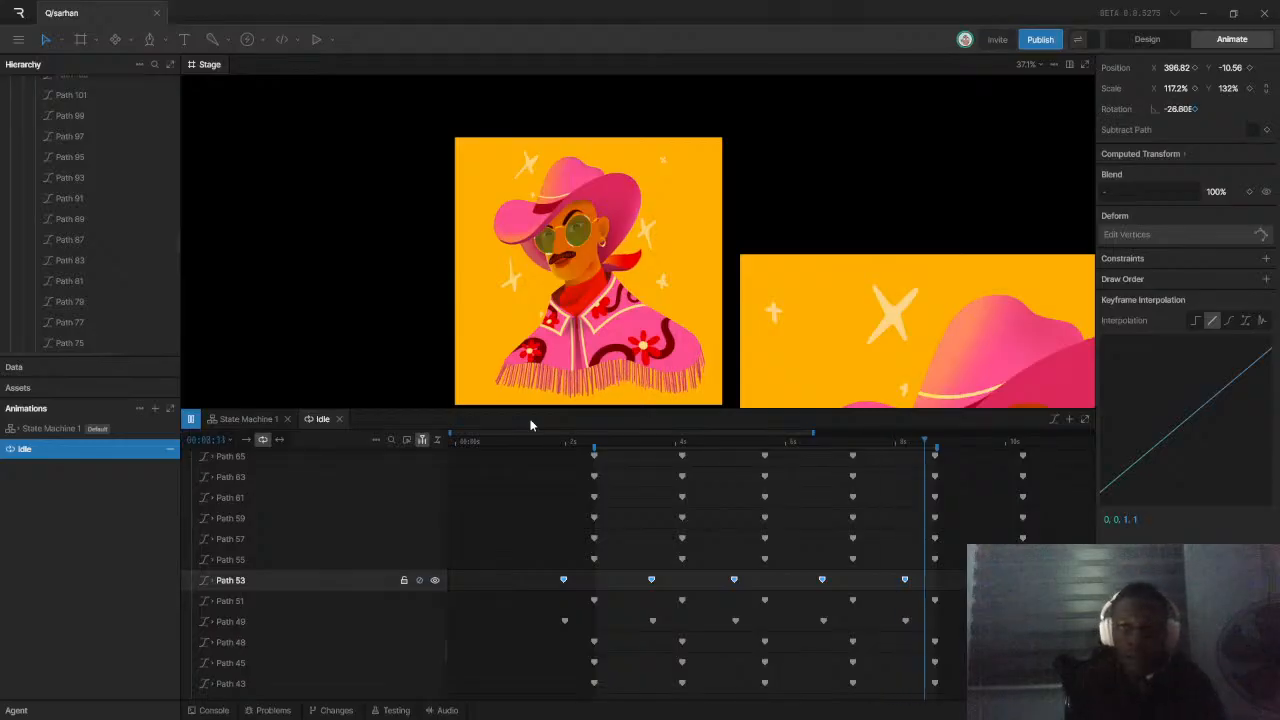
Switch to design mode, select the neck shape and toggle its black and white gradient fills to examine their shading
{"action": "left_click", "coordinate": [1147, 39]}
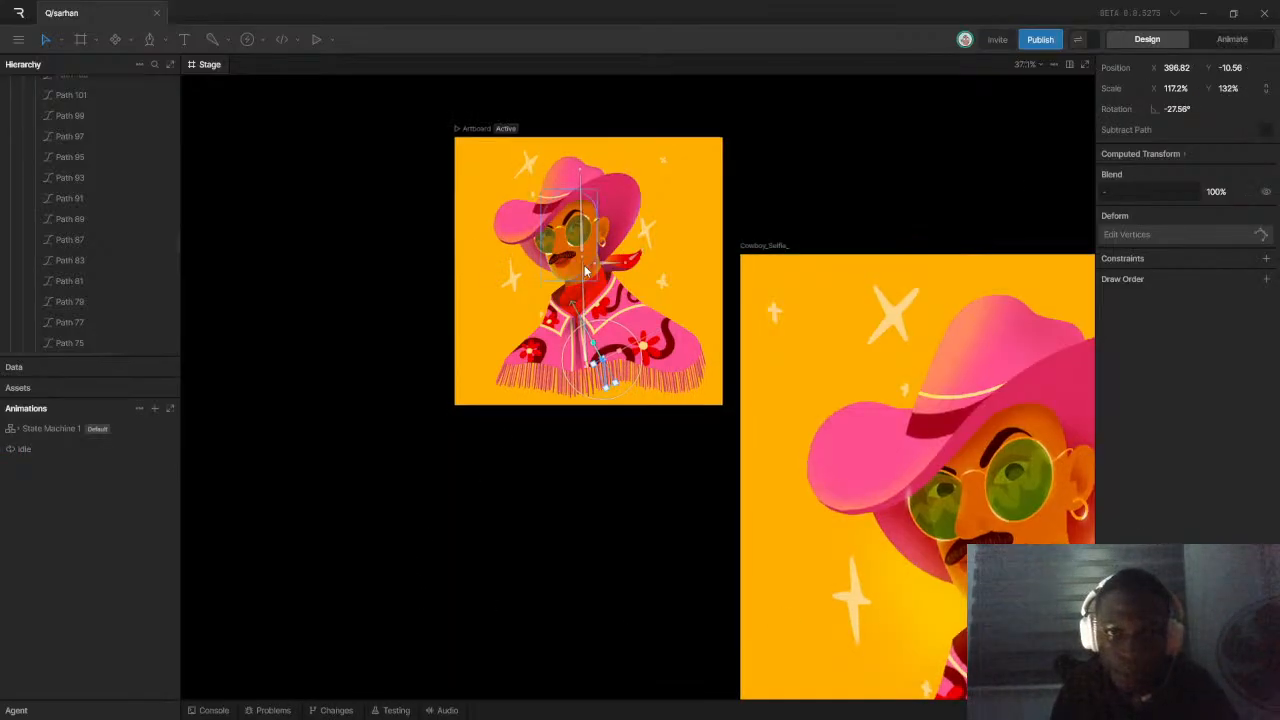
{"action": "scroll", "coordinate": [585, 270], "scroll_direction": "up", "scroll_amount": 10}
{"action": "left_click", "coordinate": [616, 269]}
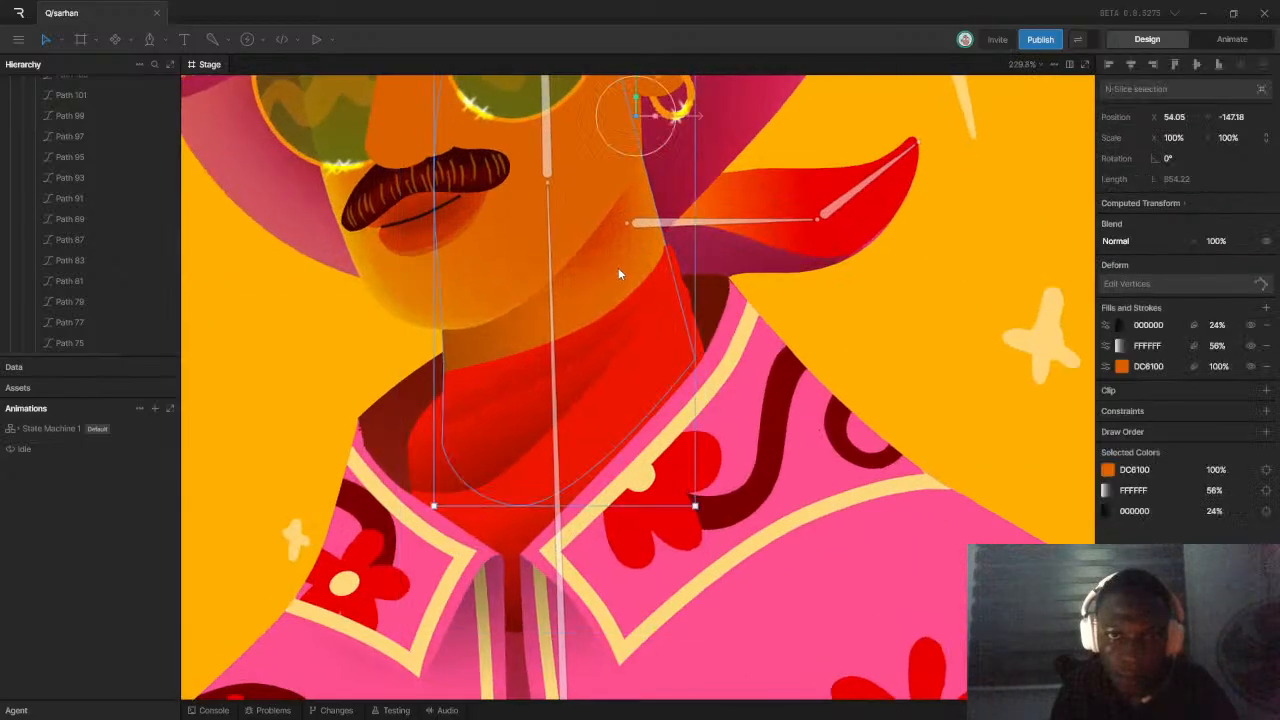
{"action": "left_click", "coordinate": [1250, 326]}
{"action": "left_click", "coordinate": [1250, 326]}
{"action": "left_click", "coordinate": [1253, 347]}
{"action": "left_click", "coordinate": [1253, 347]}
{"action": "left_click", "coordinate": [1253, 347]}
{"action": "left_click", "coordinate": [1253, 347]}
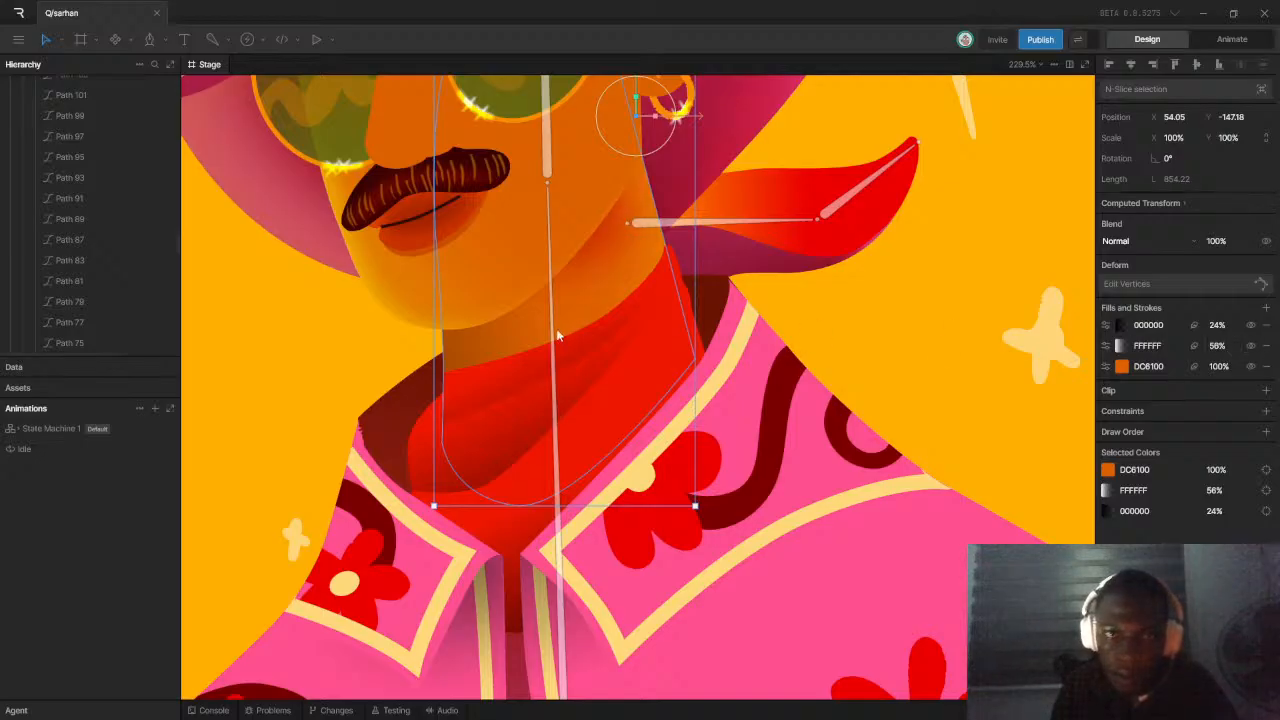
Select the face shape and toggle its white and DC6100 fills one by one to examine what each contributes
{"action": "left_click", "coordinate": [529, 258]}
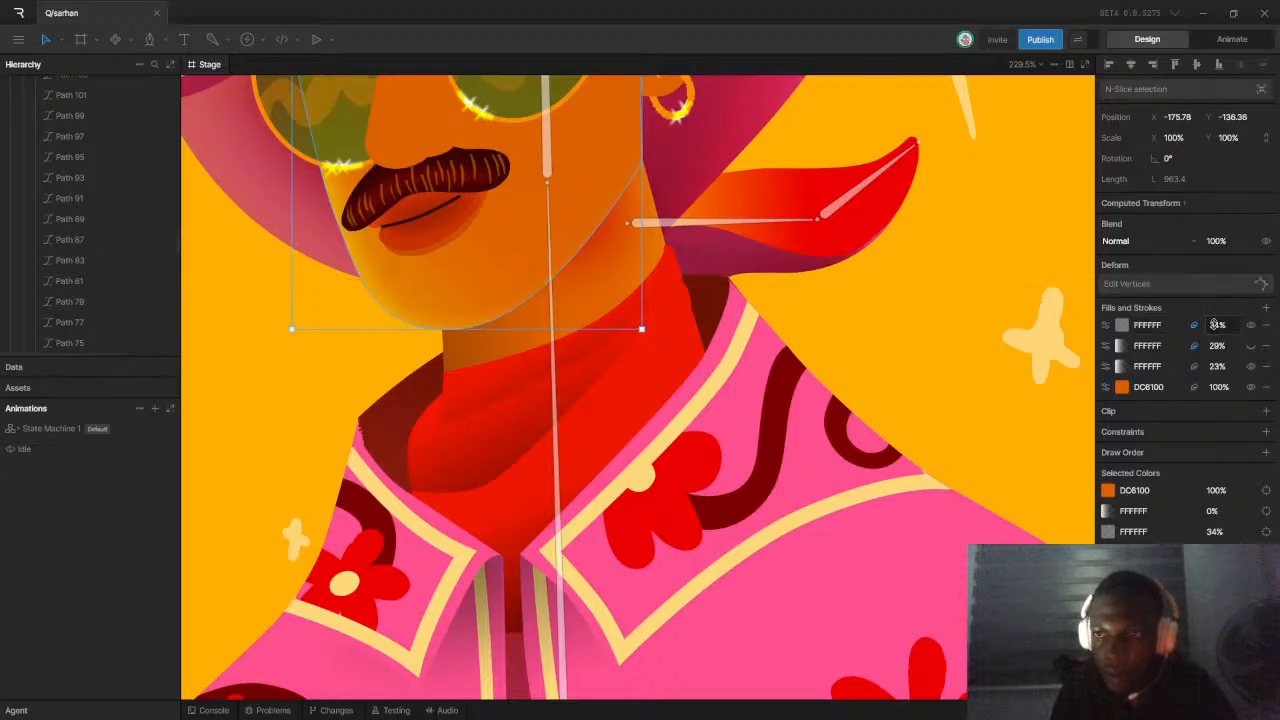
{"action": "left_click", "coordinate": [1250, 326]}
{"action": "left_click", "coordinate": [1250, 326]}
{"action": "left_click", "coordinate": [1255, 345]}
{"action": "left_click", "coordinate": [1256, 346]}
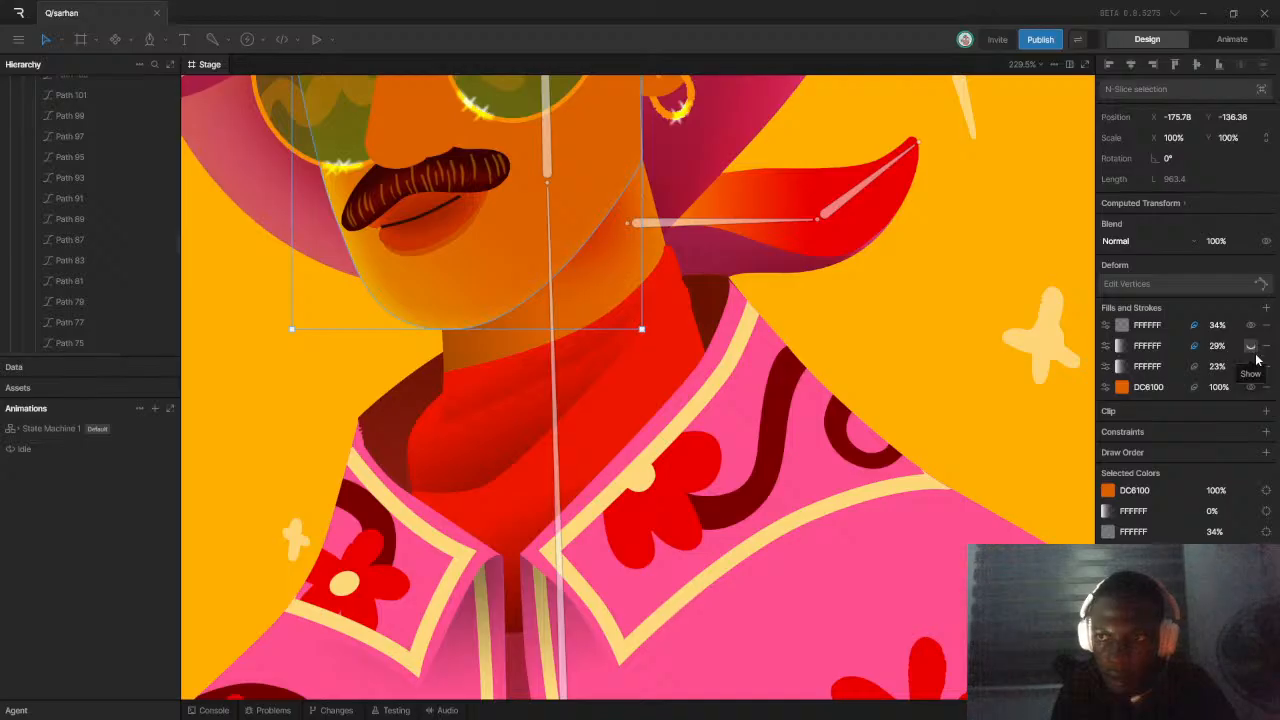
{"action": "left_click", "coordinate": [1253, 367]}
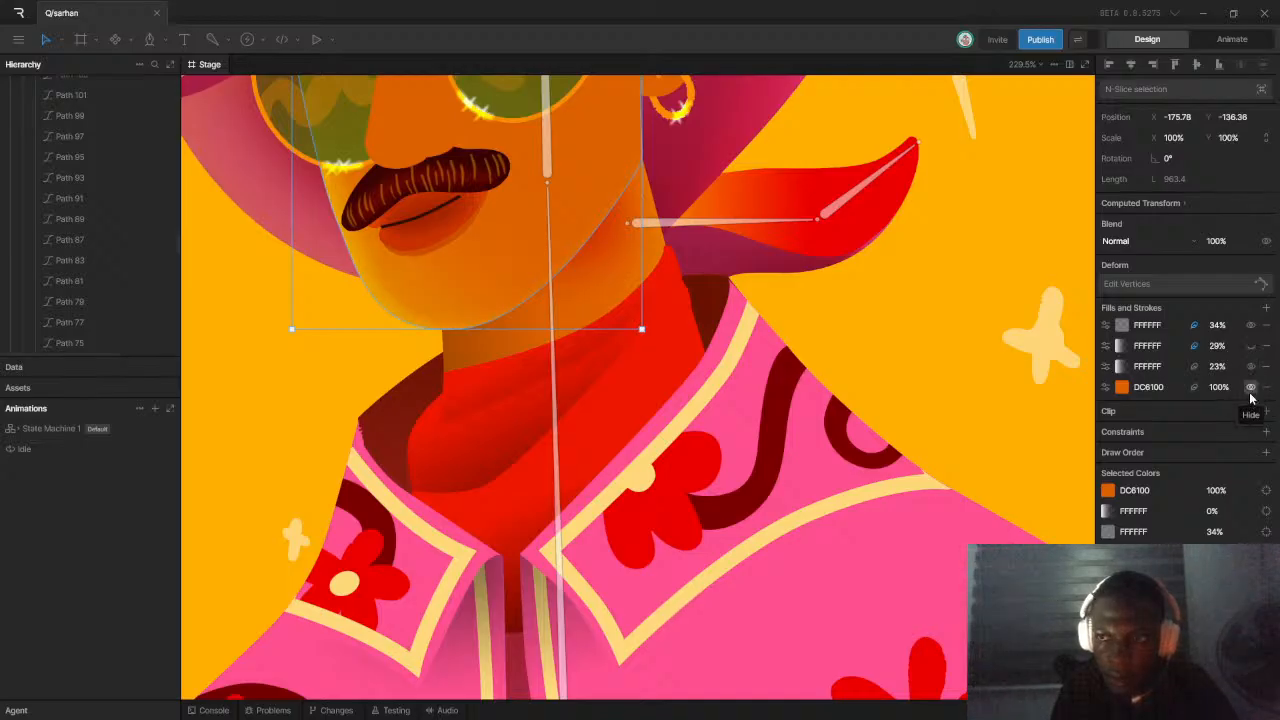
{"action": "left_click", "coordinate": [1250, 388]}
{"action": "left_click", "coordinate": [1250, 388]}
{"action": "left_click", "coordinate": [1250, 388]}
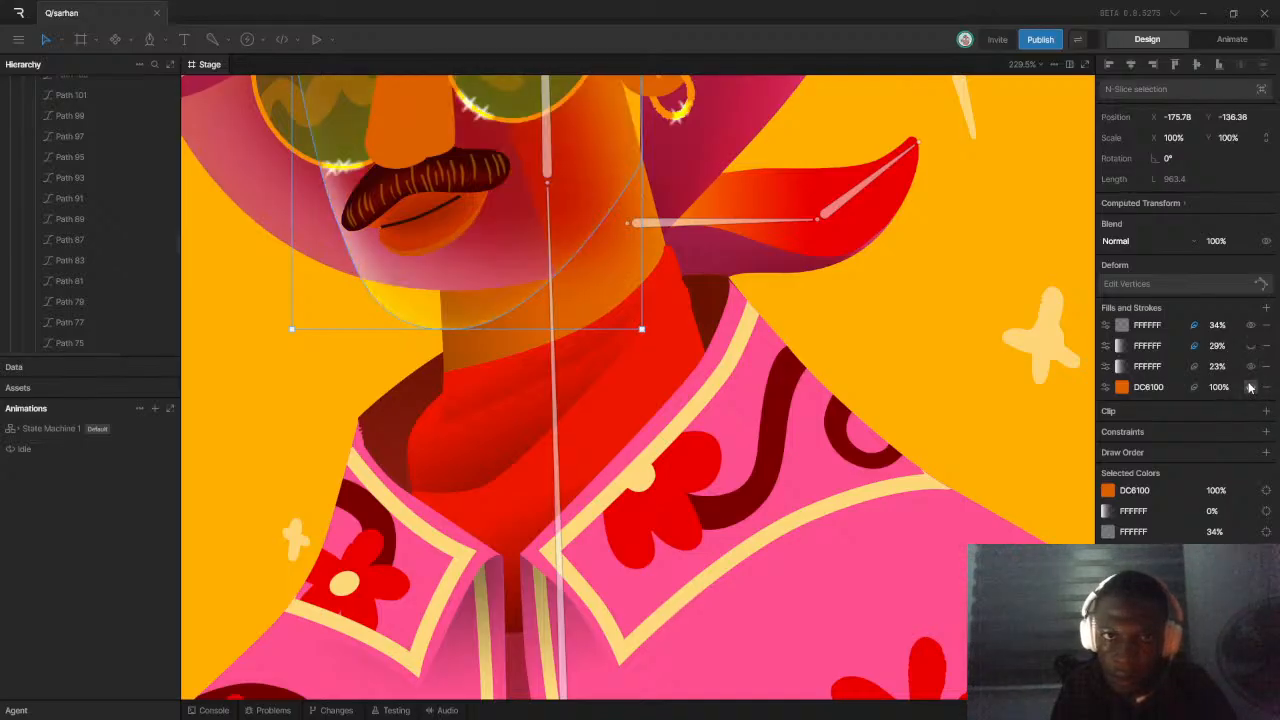
{"action": "left_click", "coordinate": [1250, 388]}
Reselect the neck shape and compare its DC6100, white gradient and black fills by hiding and showing each
{"action": "left_click", "coordinate": [612, 233]}
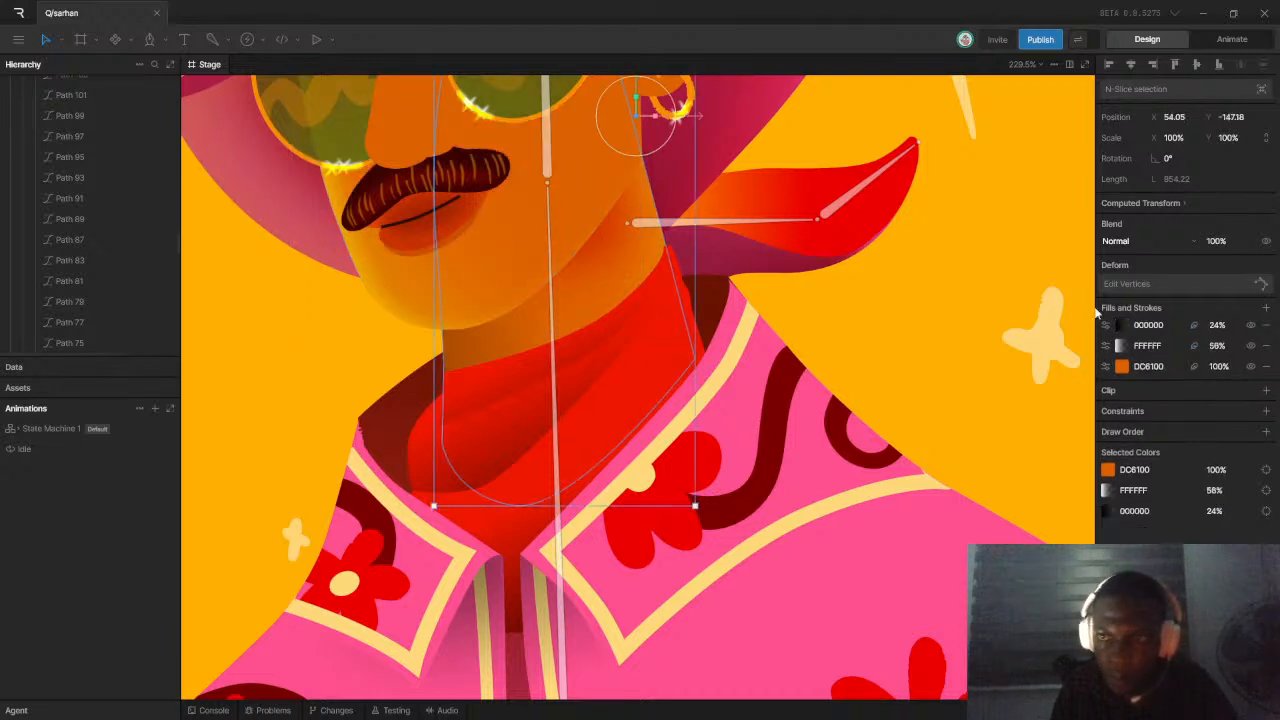
{"action": "left_click", "coordinate": [1250, 368]}
{"action": "left_click", "coordinate": [1250, 368]}
{"action": "left_click", "coordinate": [1250, 347]}
{"action": "left_click", "coordinate": [1251, 326]}
{"action": "left_click", "coordinate": [1251, 326]}
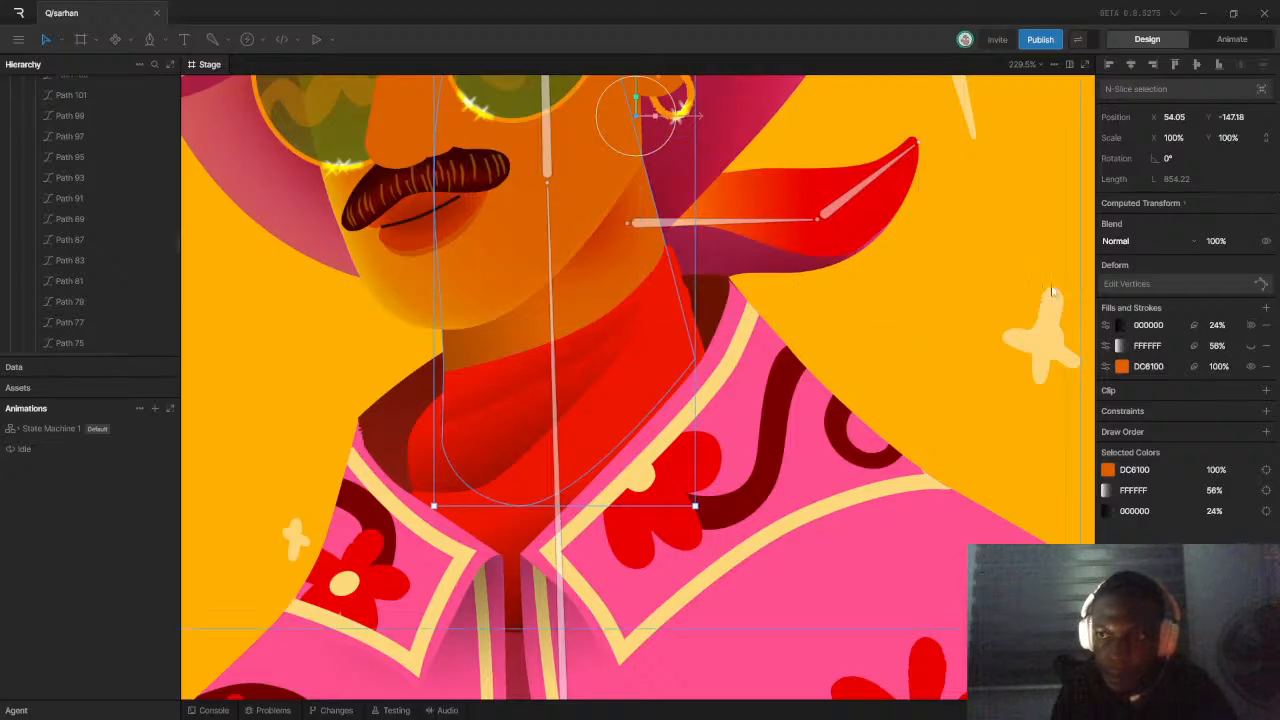
{"action": "left_click", "coordinate": [1250, 347]}
{"action": "left_click", "coordinate": [1250, 326]}
{"action": "left_click", "coordinate": [1250, 326]}
{"action": "left_click", "coordinate": [1250, 326]}
{"action": "left_click", "coordinate": [1250, 326]}
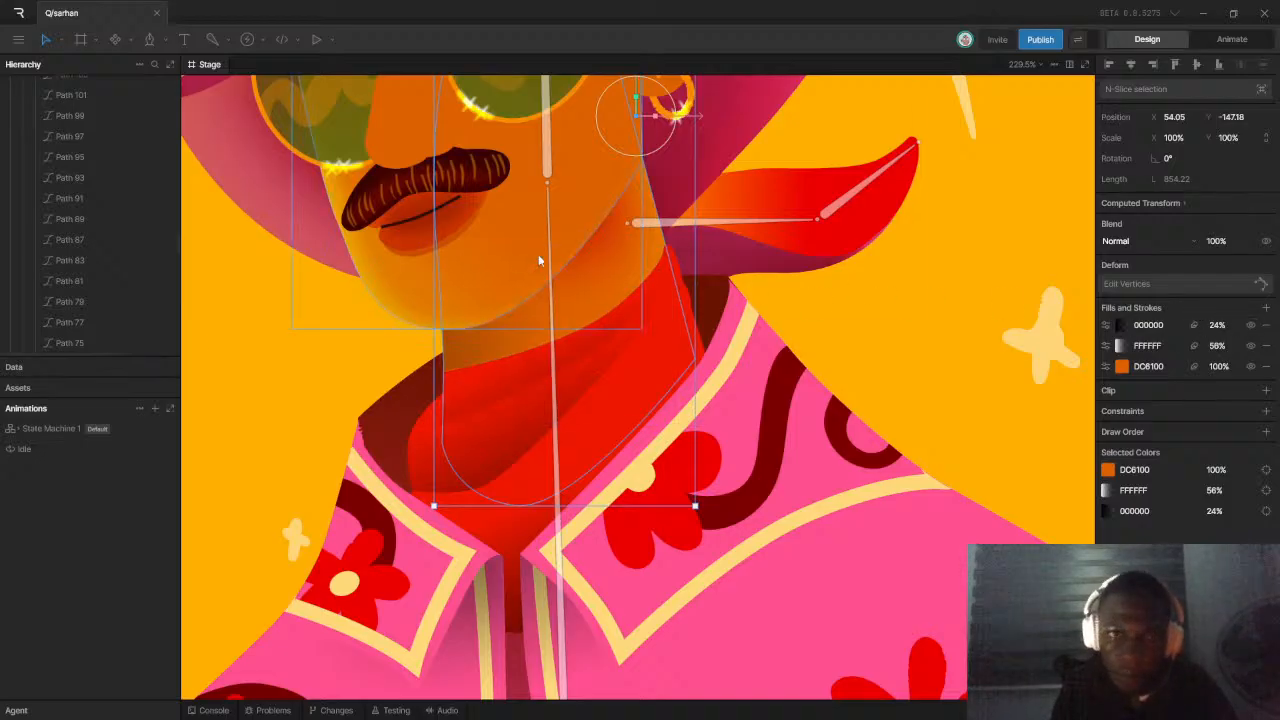
Select the hat shape behind the head and toggle its fill layers to examine how each shades the brim
{"action": "scroll", "coordinate": [579, 272], "scroll_direction": "down", "scroll_amount": 5}
{"action": "scroll", "coordinate": [607, 257], "scroll_direction": "up", "scroll_amount": 1}
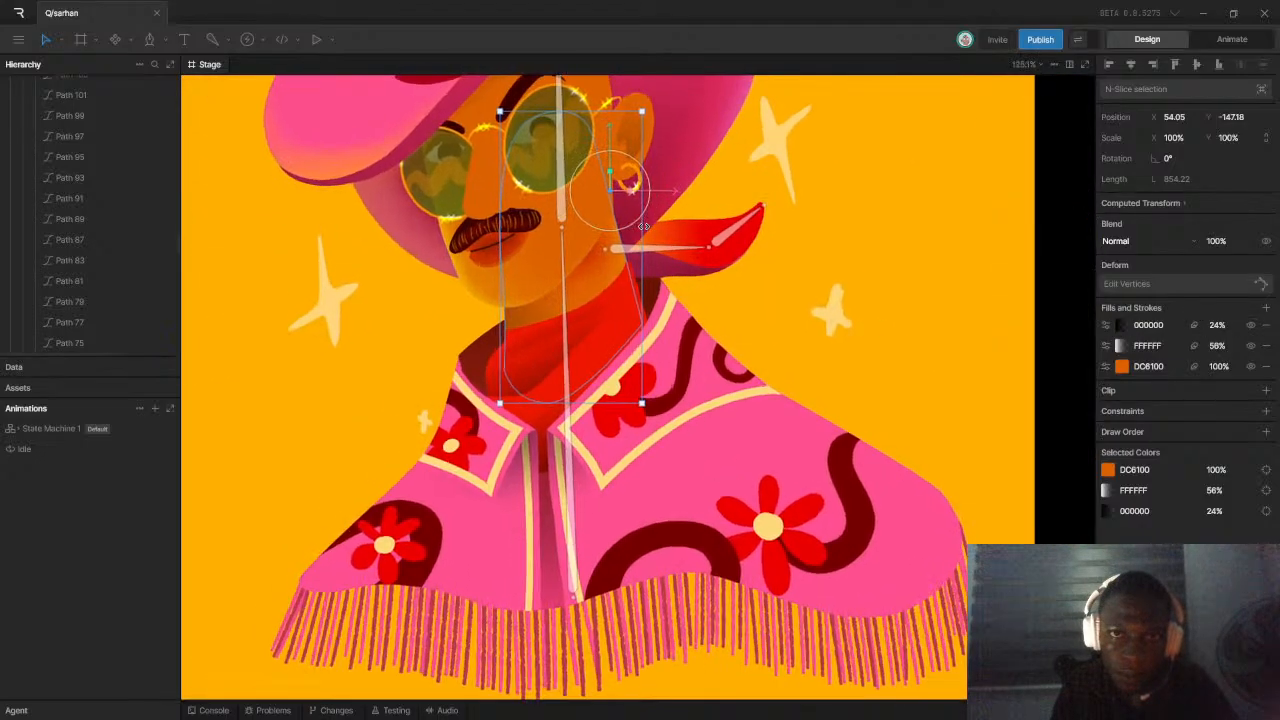
{"action": "left_click", "coordinate": [578, 249]}
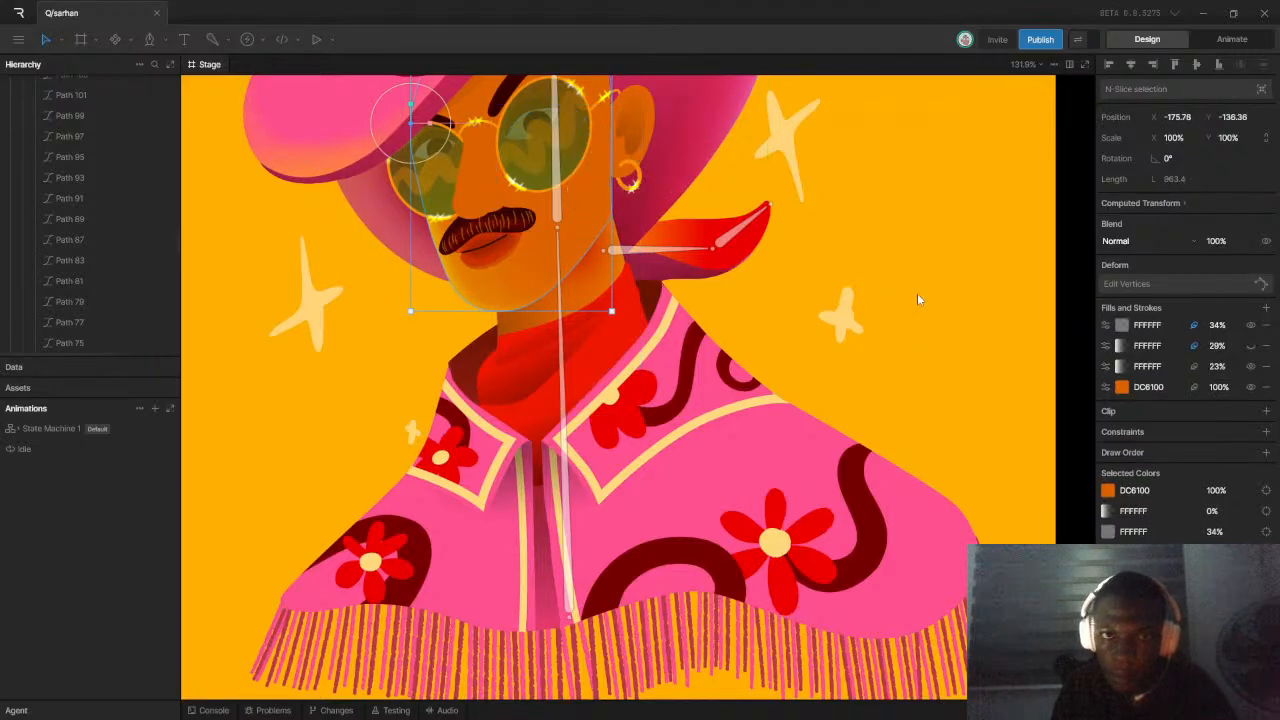
{"action": "left_click", "coordinate": [653, 201]}
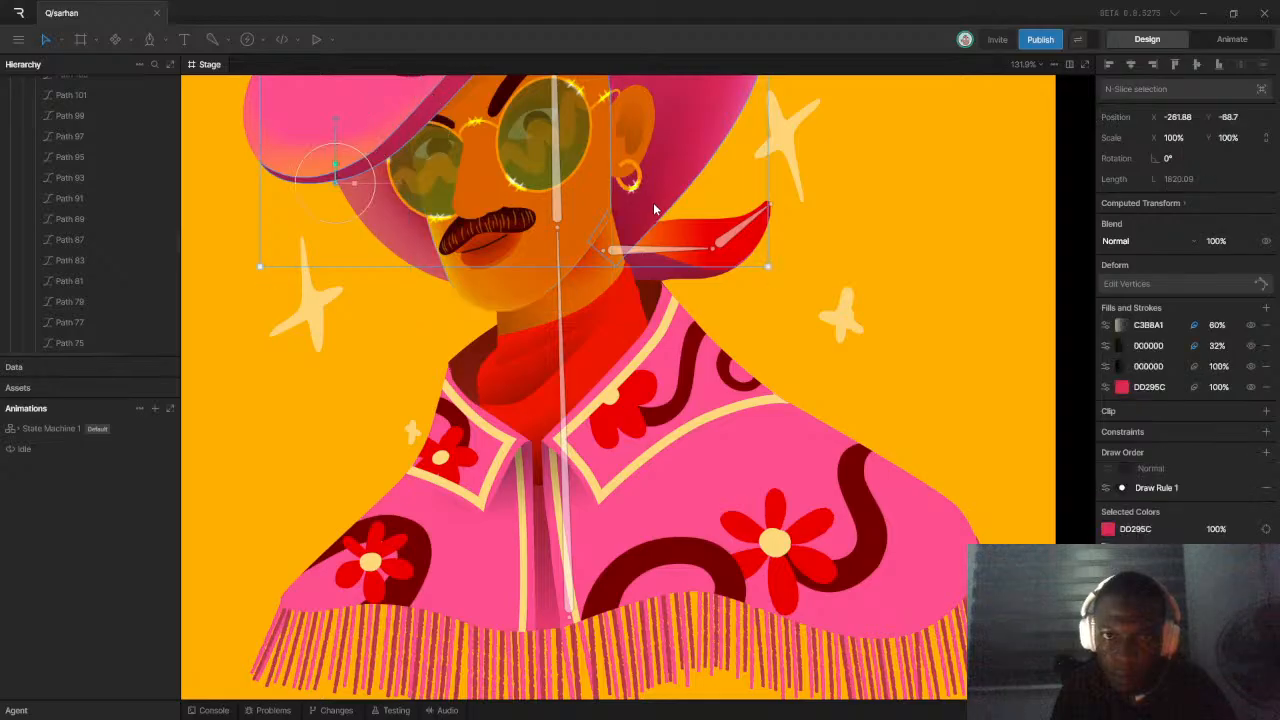
{"action": "left_click", "coordinate": [1252, 389]}
{"action": "left_click", "coordinate": [1252, 389]}
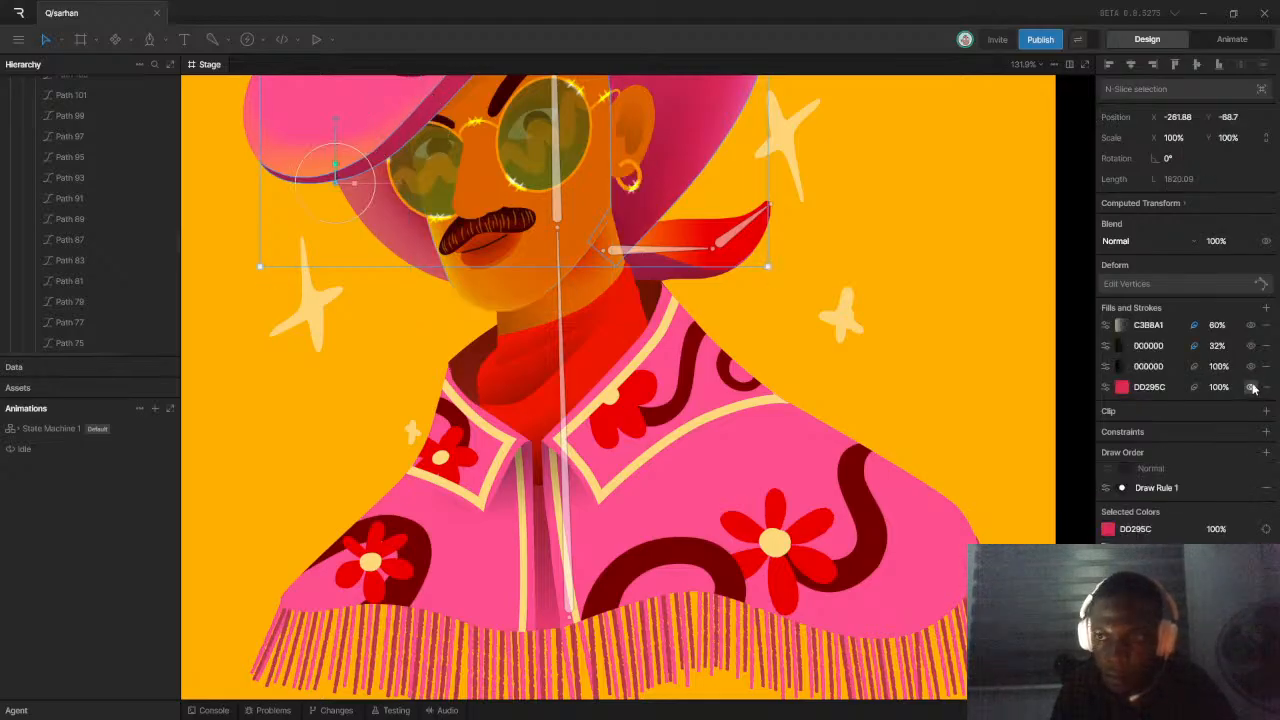
{"action": "left_click", "coordinate": [1250, 366]}
{"action": "left_click", "coordinate": [1250, 366]}
{"action": "left_click", "coordinate": [1250, 346]}
{"action": "left_click", "coordinate": [1250, 346]}
{"action": "left_click", "coordinate": [1252, 346]}
{"action": "left_click", "coordinate": [1251, 345]}
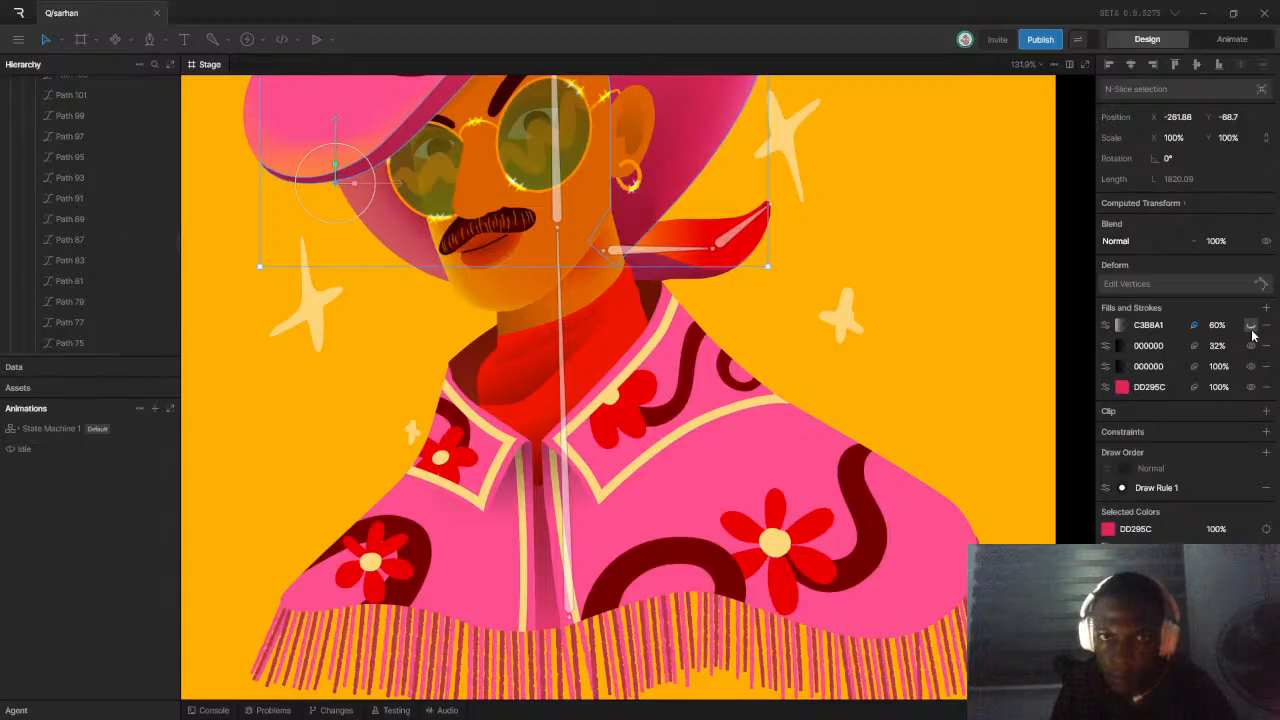
Select the neck again and toggle its 24% black fill to recheck the shadow under the jaw
{"action": "left_click", "coordinate": [580, 301]}
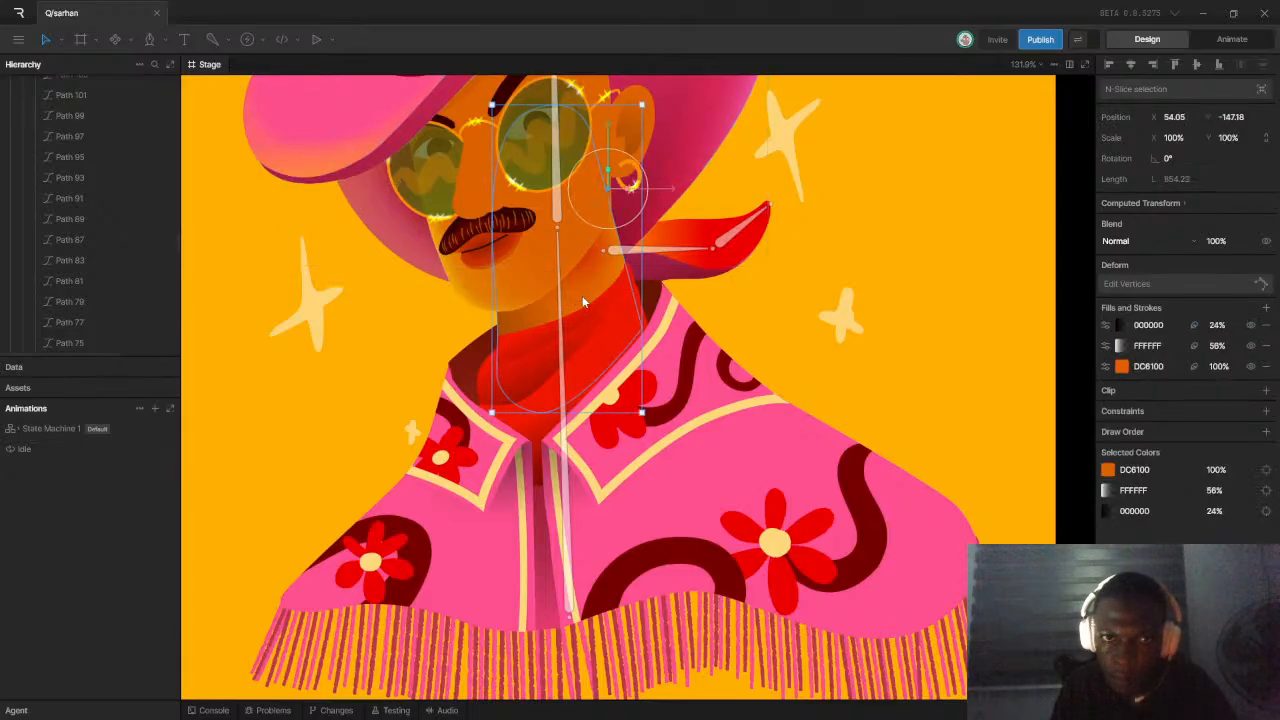
{"action": "left_click", "coordinate": [1251, 327]}
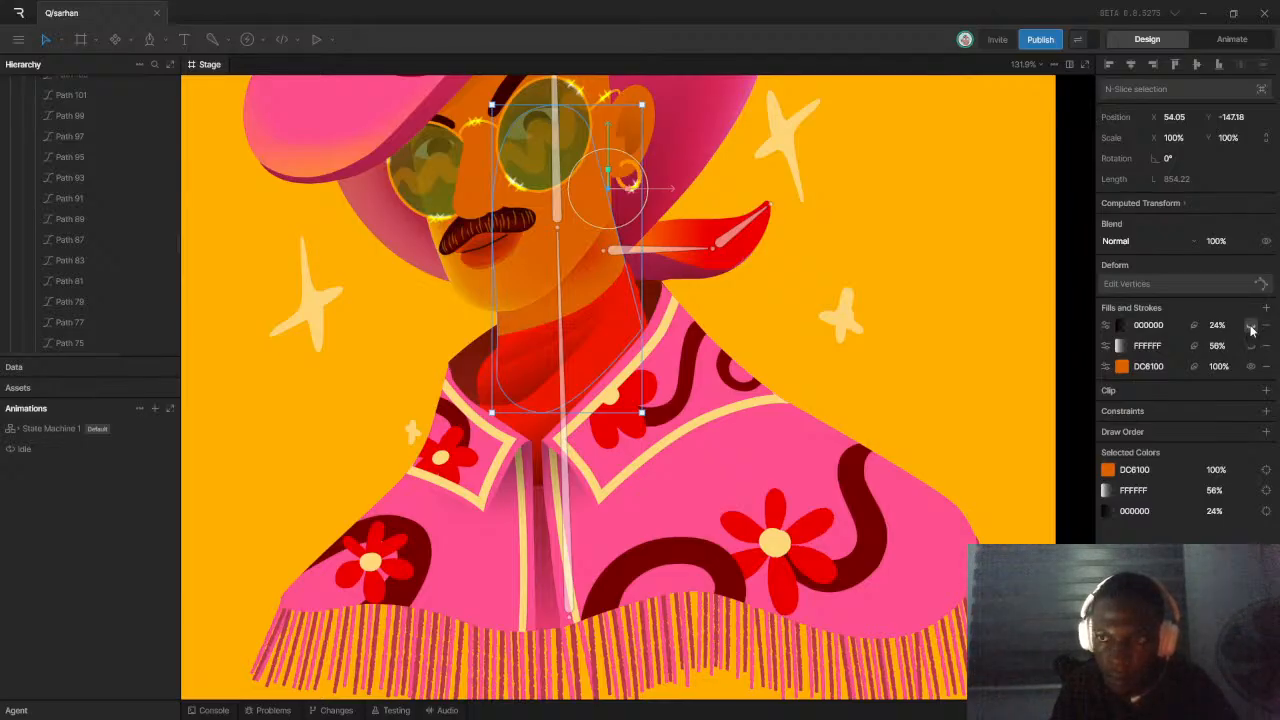
{"action": "left_click", "coordinate": [1251, 328]}
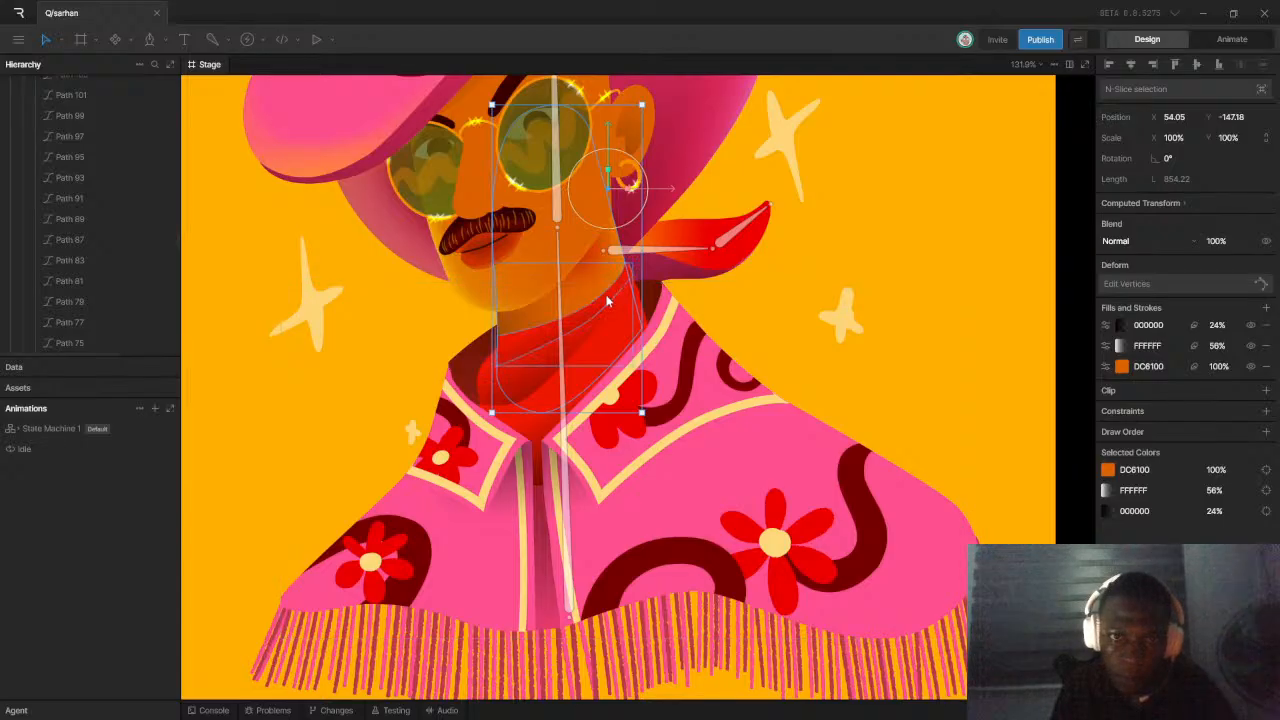
Select the head shape and turn its hidden 29% white gradient fill back on
{"action": "scroll", "coordinate": [600, 260], "scroll_direction": "up", "scroll_amount": 3}
{"action": "scroll", "coordinate": [604, 275], "scroll_direction": "down", "scroll_amount": 5}
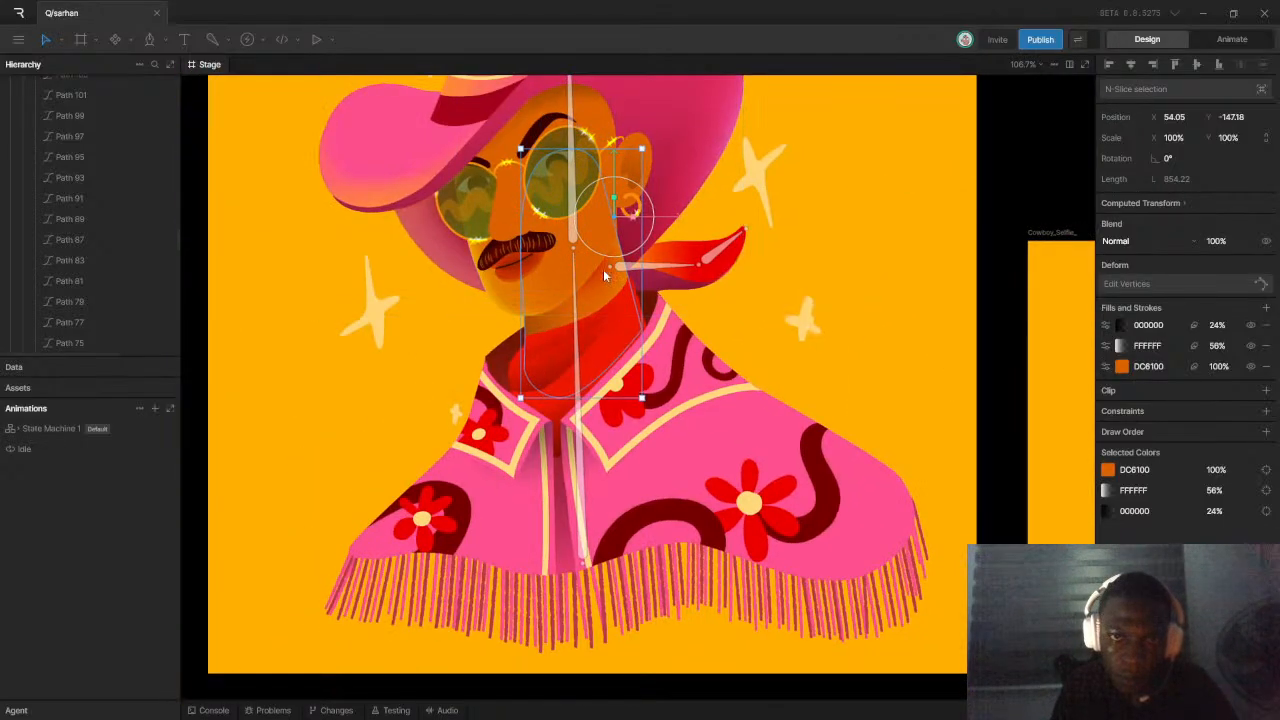
{"action": "scroll", "coordinate": [602, 275], "scroll_direction": "up", "scroll_amount": 4}
{"action": "left_click", "coordinate": [566, 243]}
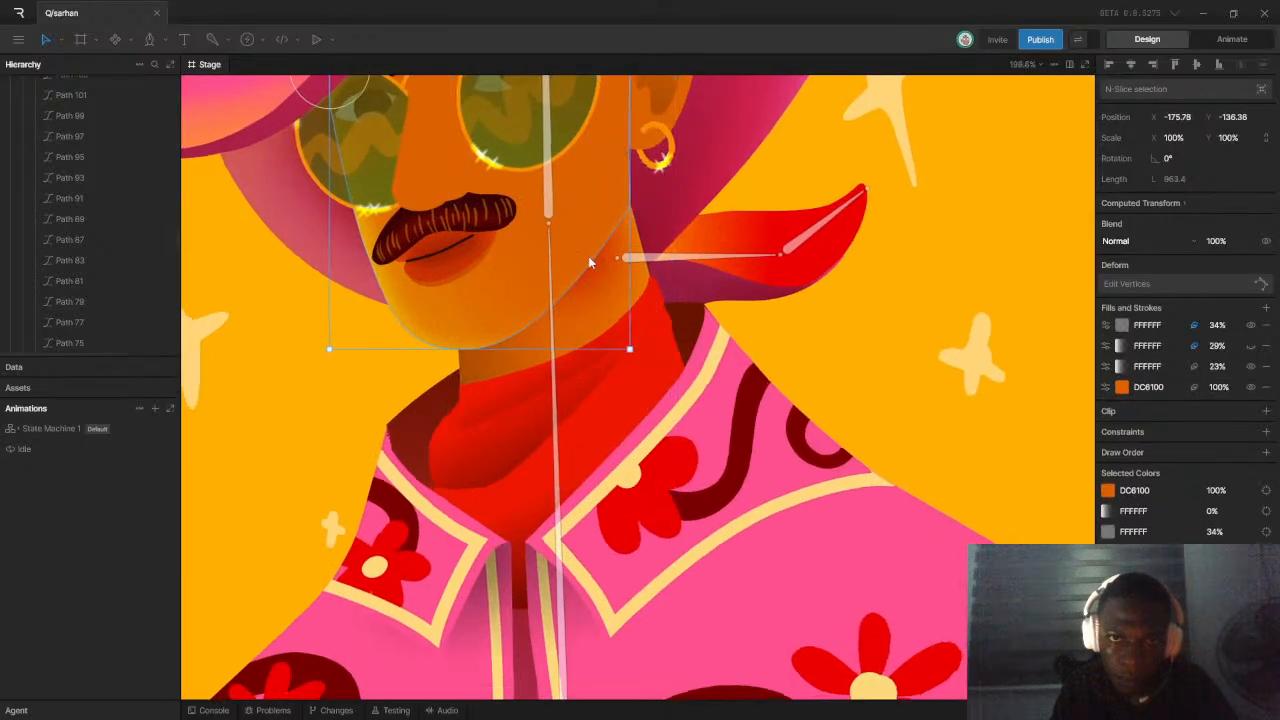
{"action": "scroll", "coordinate": [598, 254], "scroll_direction": "down", "scroll_amount": 1}
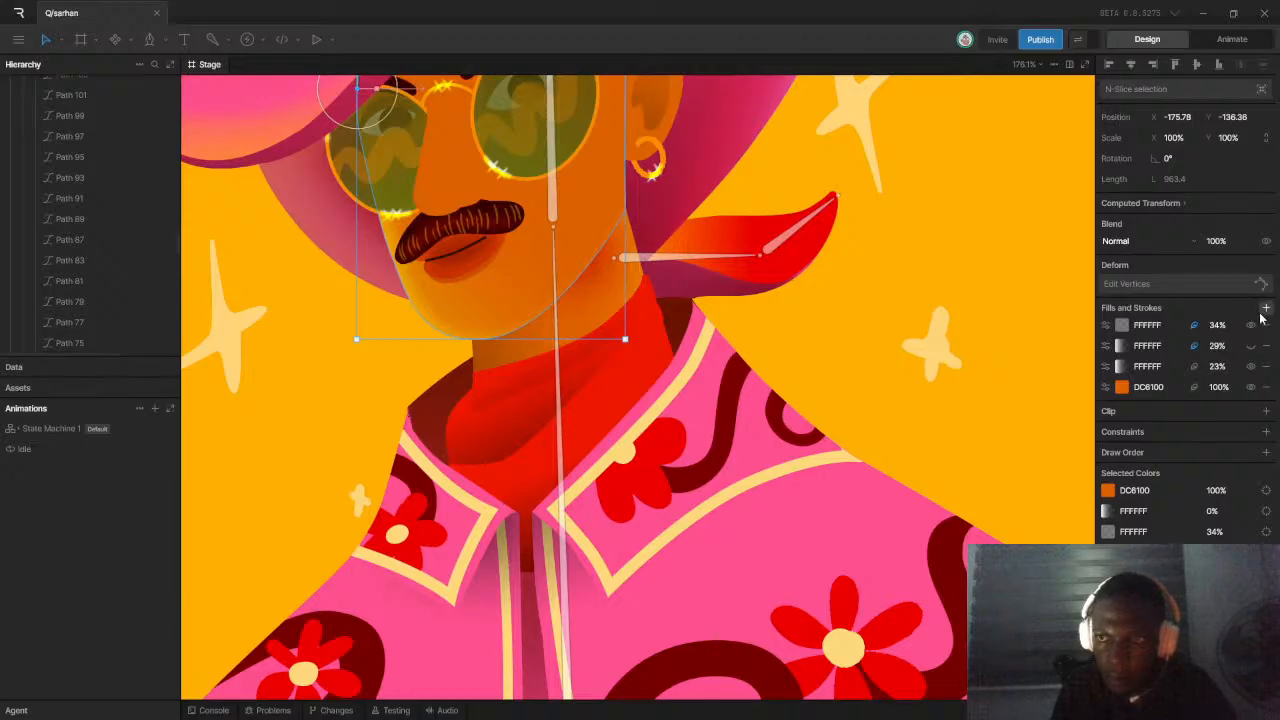
{"action": "left_click", "coordinate": [1250, 346]}
{"action": "left_click", "coordinate": [1250, 346]}
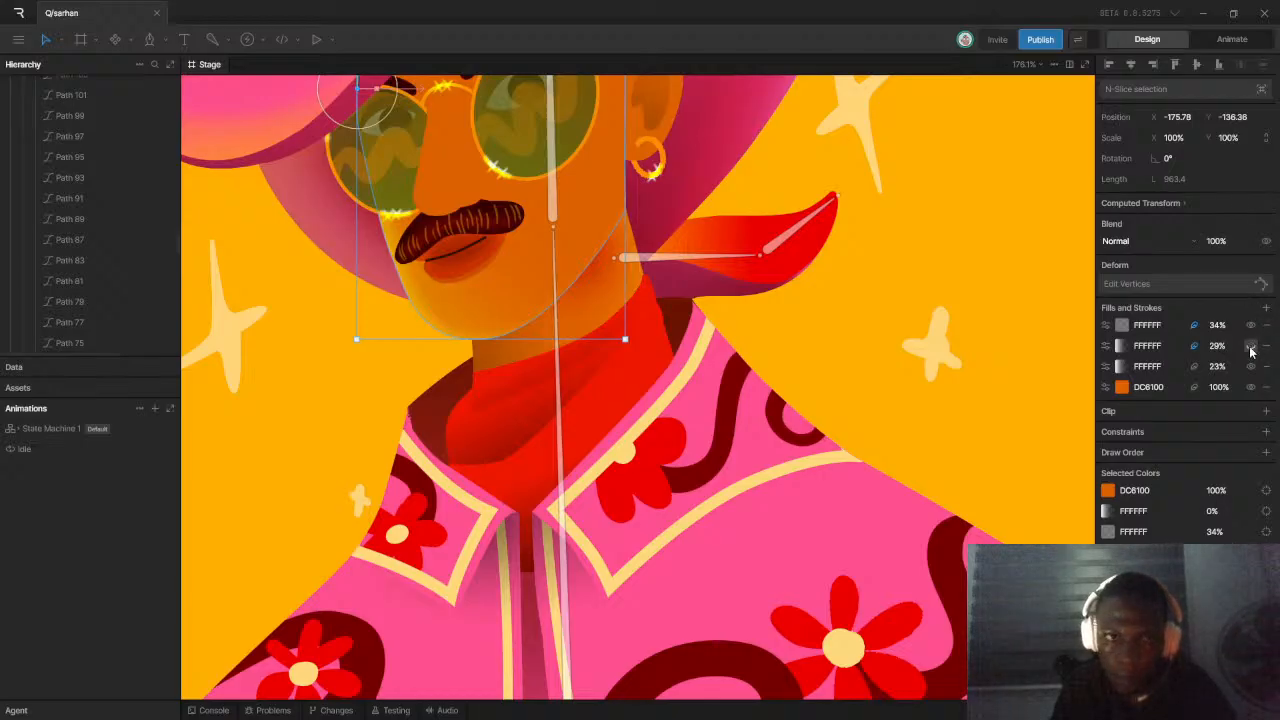
{"action": "left_click", "coordinate": [1250, 346]}
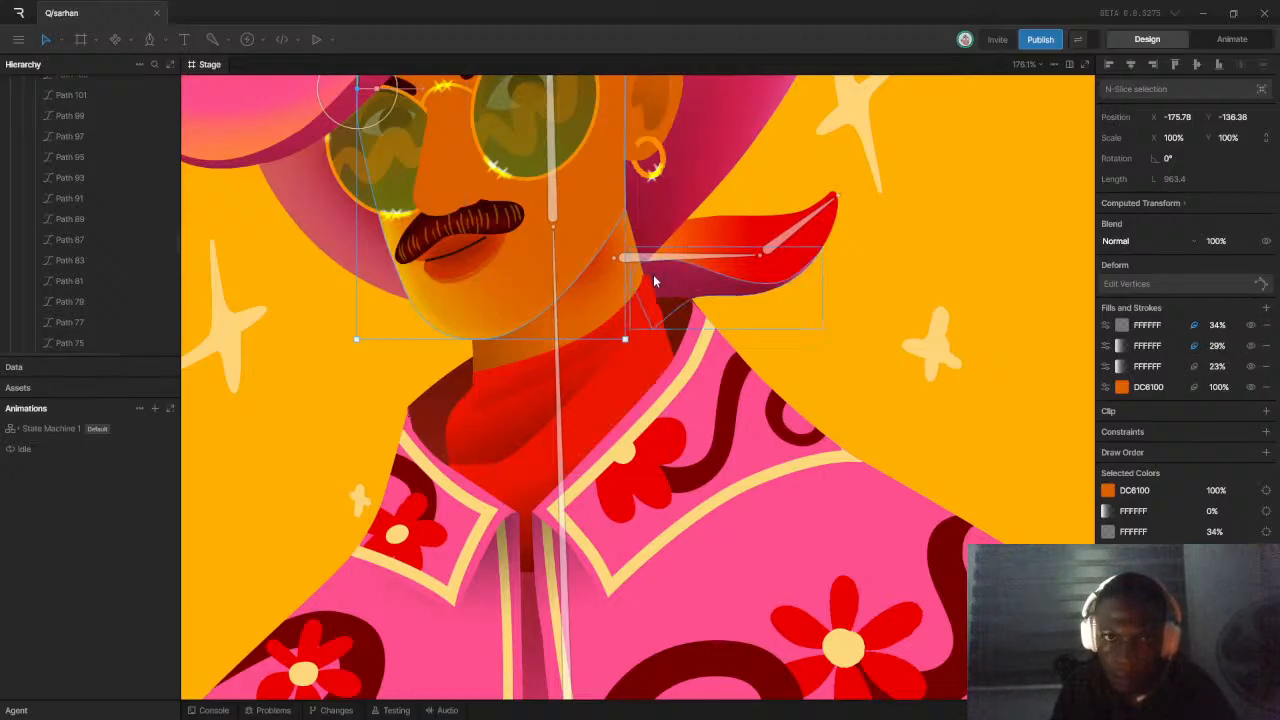
Compare the face and neck shading with the Cowboy_Selfie_ reference image beside the artboard
{"action": "scroll", "coordinate": [640, 290], "scroll_direction": "down", "scroll_amount": 8}
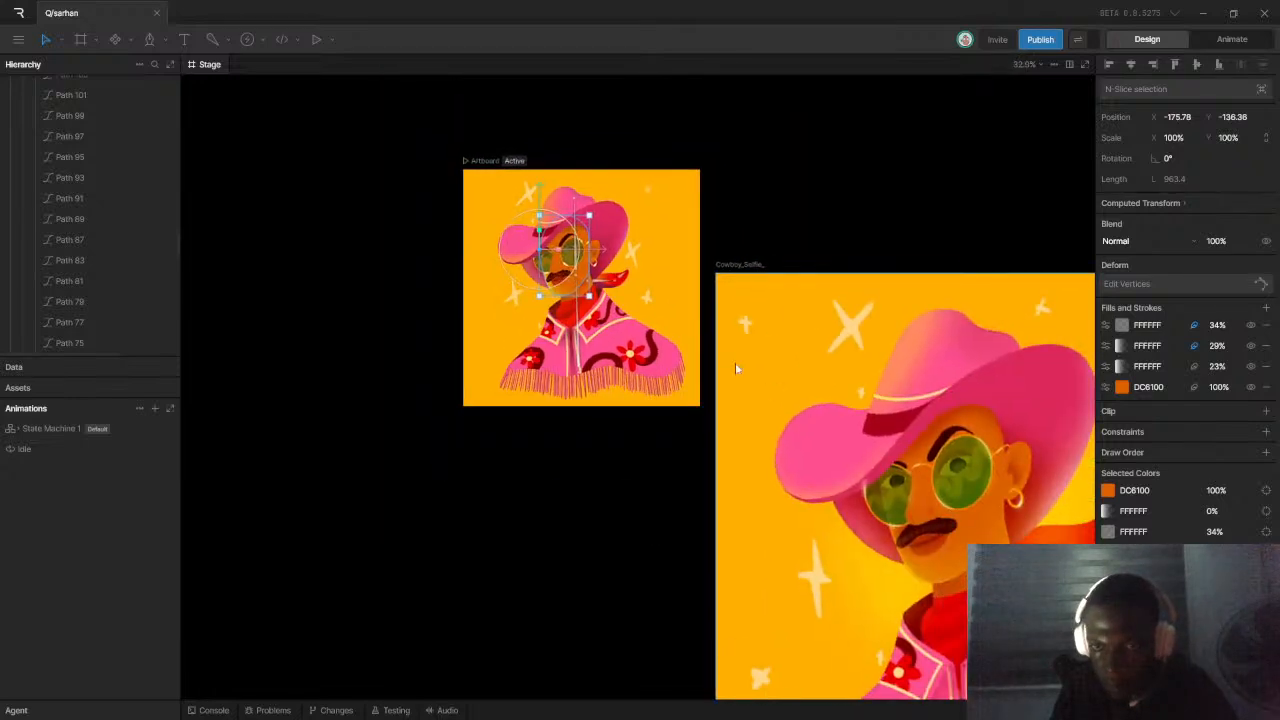
{"action": "scroll", "coordinate": [600, 318], "scroll_direction": "up", "scroll_amount": 11}
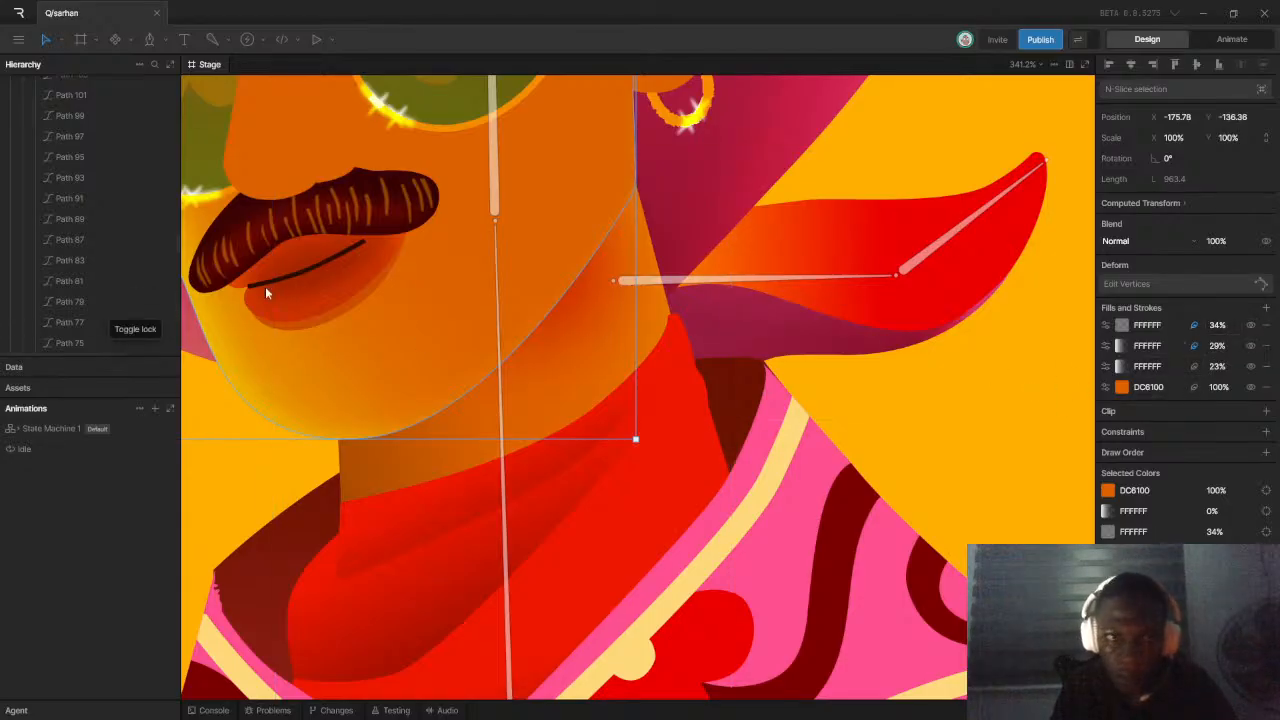
{"action": "scroll", "coordinate": [510, 290], "scroll_direction": "down", "scroll_amount": 1}
{"action": "scroll", "coordinate": [600, 200], "scroll_direction": "down", "scroll_amount": 2}
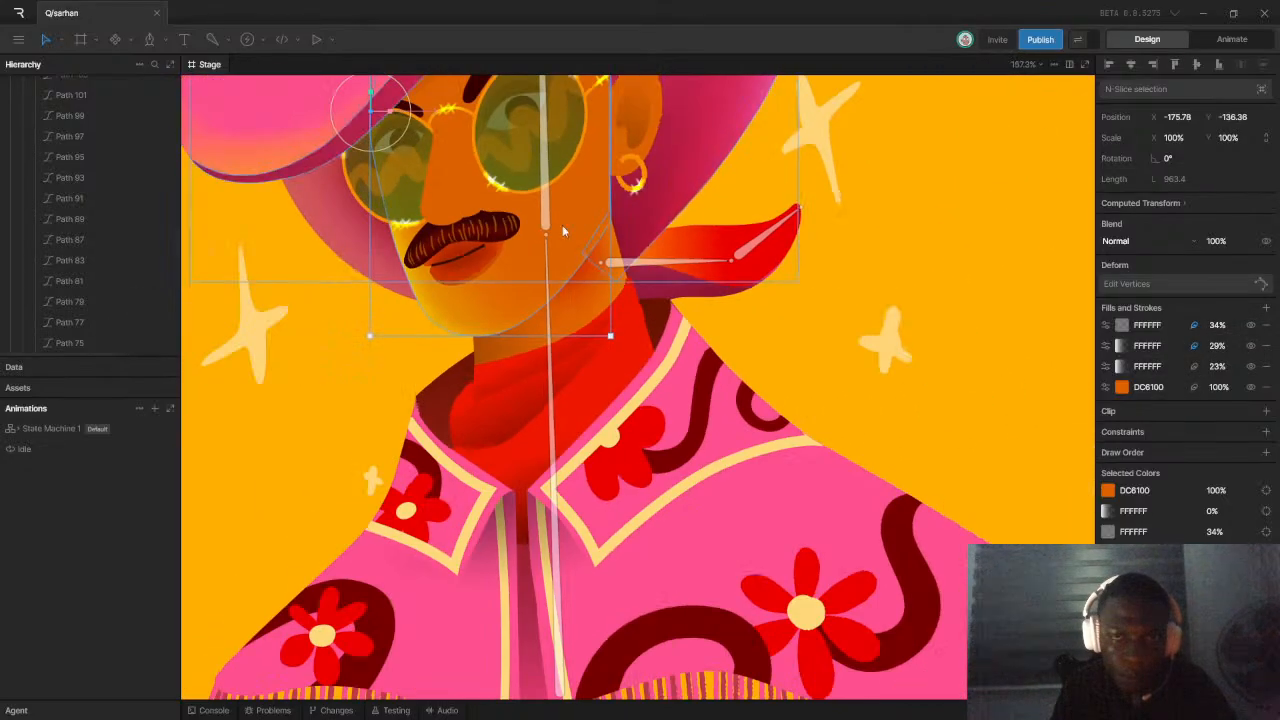
Find the Head group's upper layers in the hierarchy and hide and show earR to identify what it covers
{"action": "scroll", "coordinate": [82, 256], "scroll_direction": "up", "scroll_amount": 10}
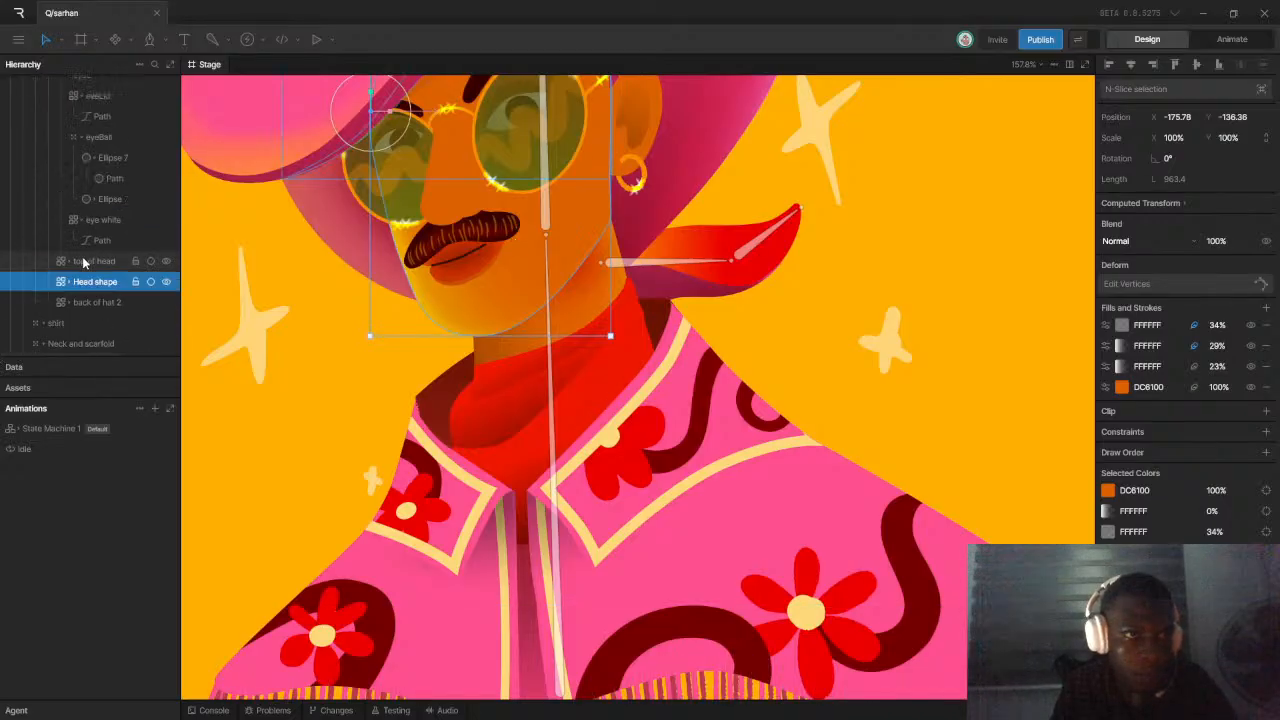
{"action": "scroll", "coordinate": [92, 262], "scroll_direction": "up", "scroll_amount": 10}
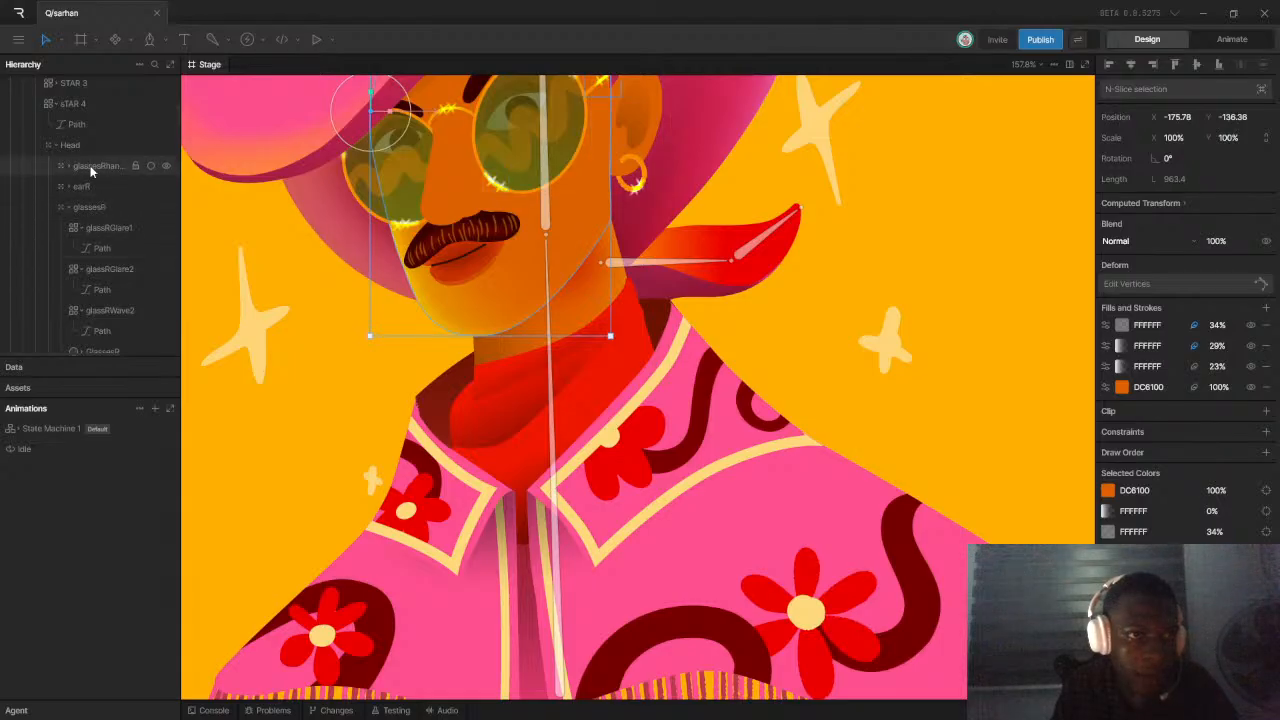
{"action": "left_click", "coordinate": [92, 166]}
{"action": "left_click", "coordinate": [92, 188]}
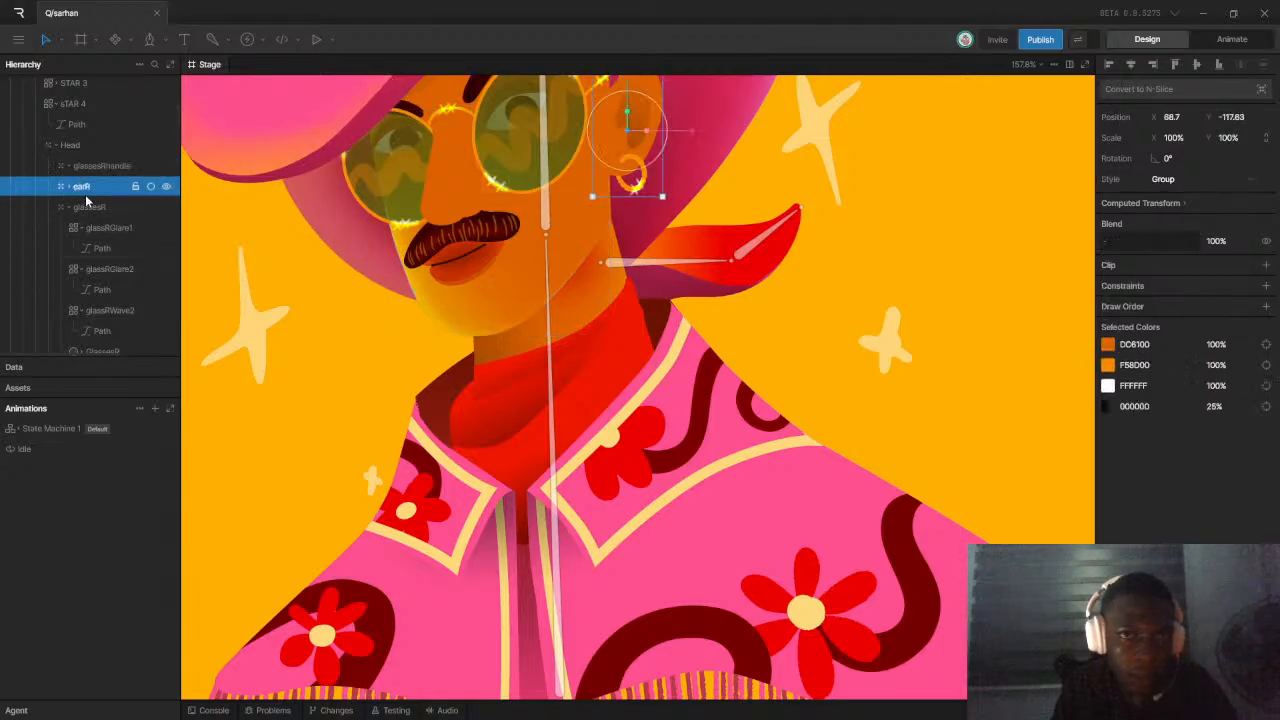
{"action": "left_click", "coordinate": [164, 189]}
{"action": "left_click", "coordinate": [164, 190]}
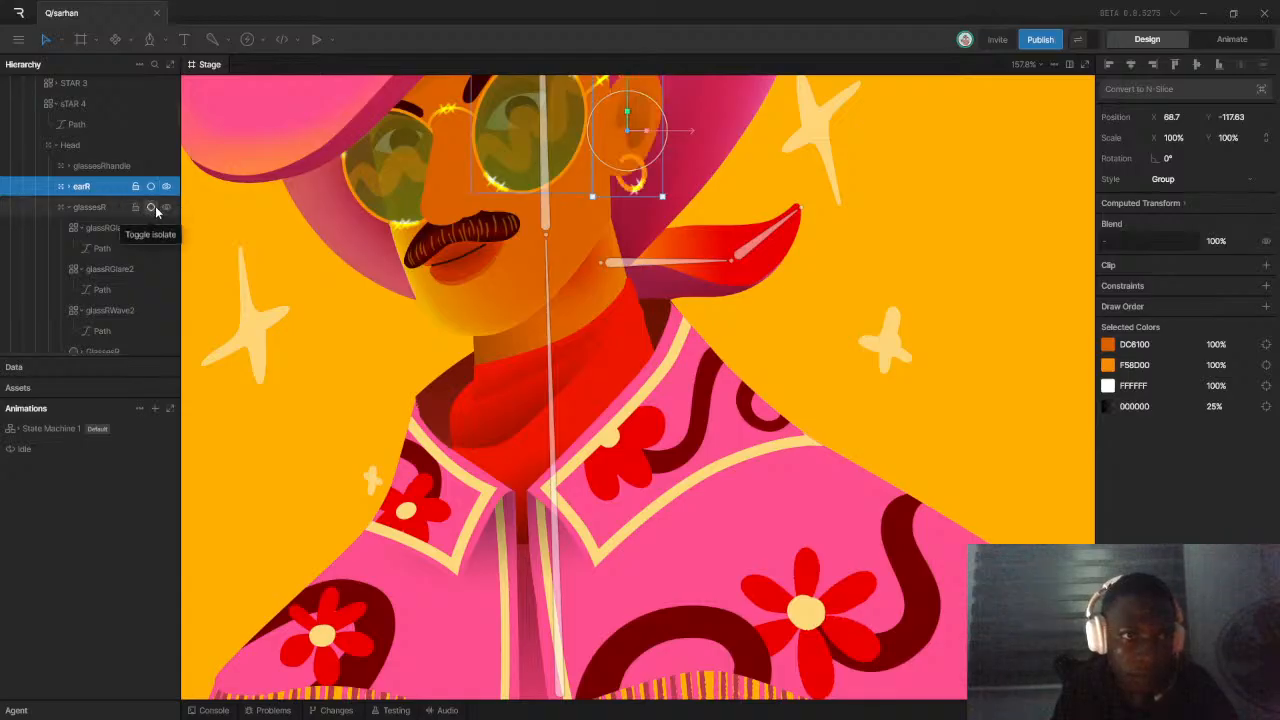
Collapse the glassesR group and toggle the visibility of glassesR and the glasses bridge group to check their parts
{"action": "left_click", "coordinate": [166, 208]}
{"action": "left_click", "coordinate": [166, 208]}
{"action": "left_click", "coordinate": [166, 208]}
{"action": "left_click", "coordinate": [166, 208]}
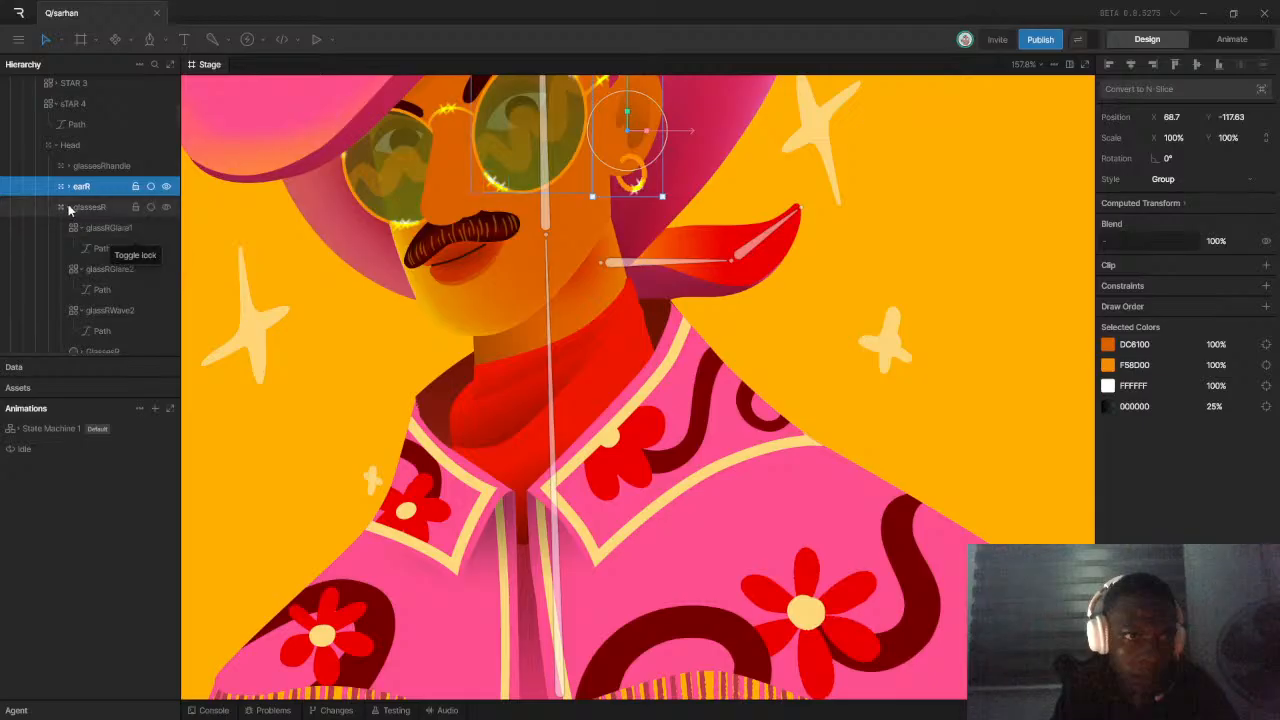
{"action": "left_click", "coordinate": [68, 210]}
{"action": "left_click", "coordinate": [165, 208]}
{"action": "left_click", "coordinate": [165, 208]}
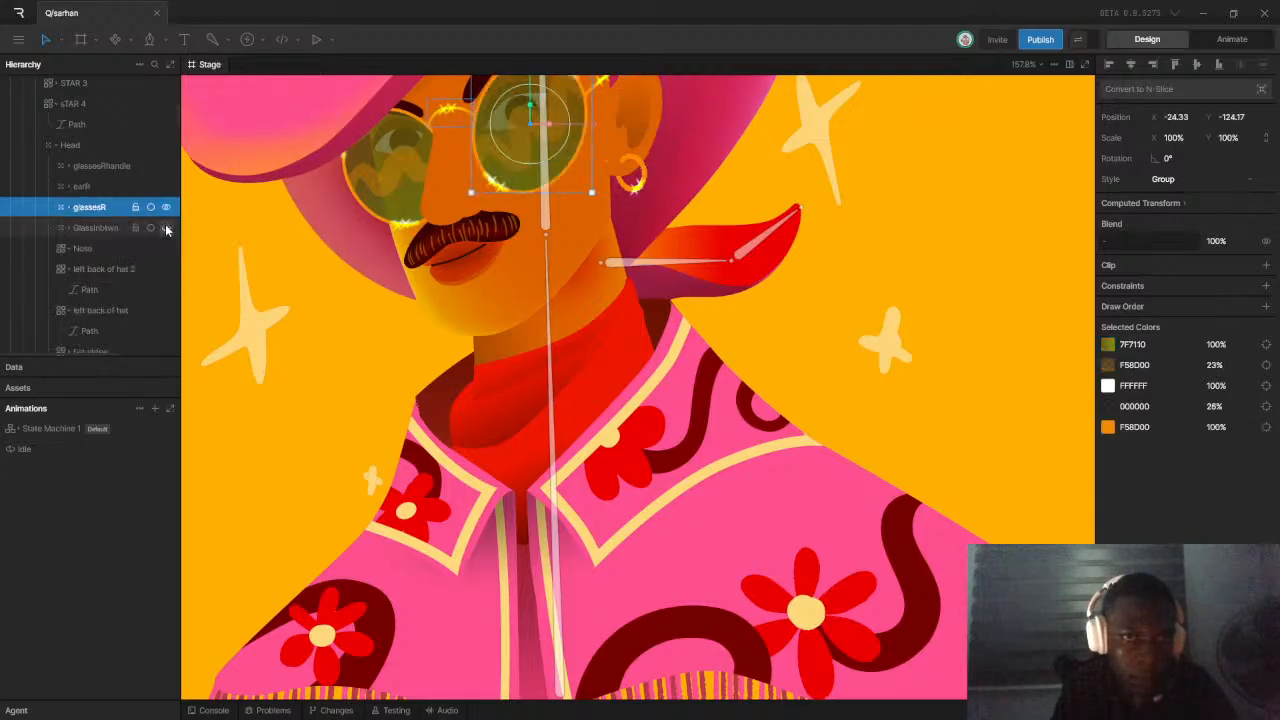
{"action": "left_click", "coordinate": [166, 230]}
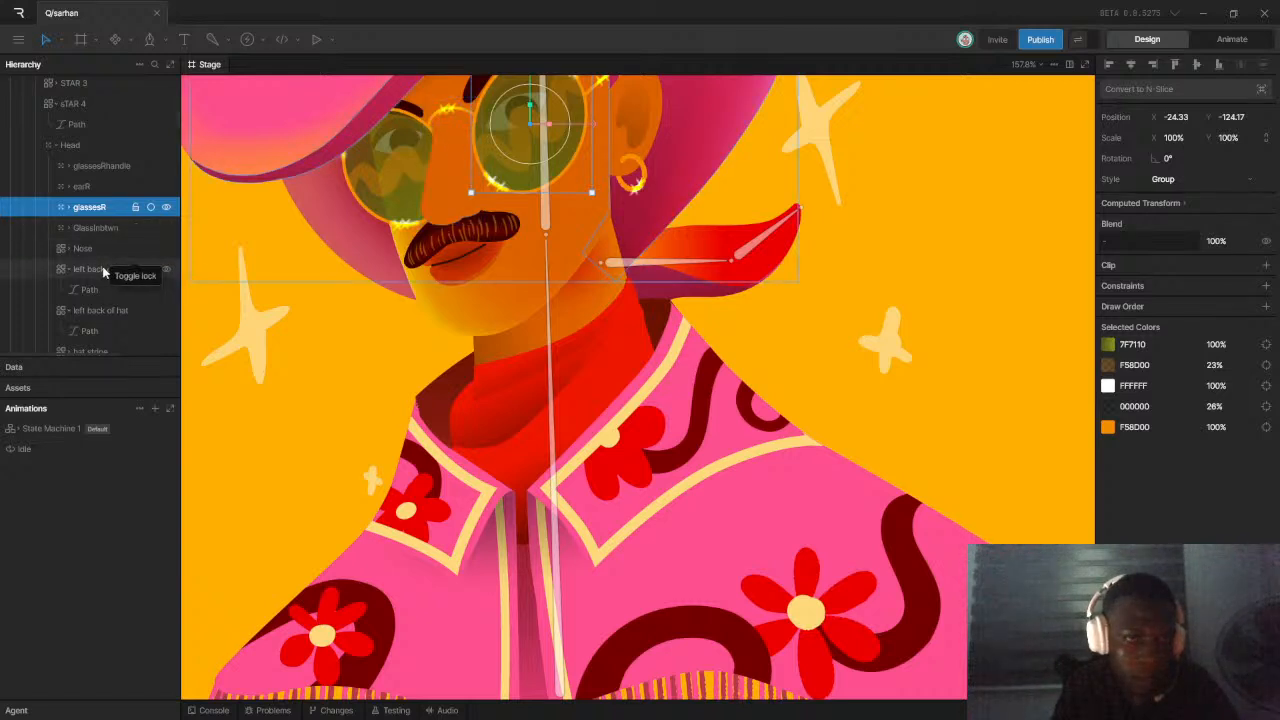
{"action": "scroll", "coordinate": [102, 268], "scroll_direction": "down", "scroll_amount": 2}
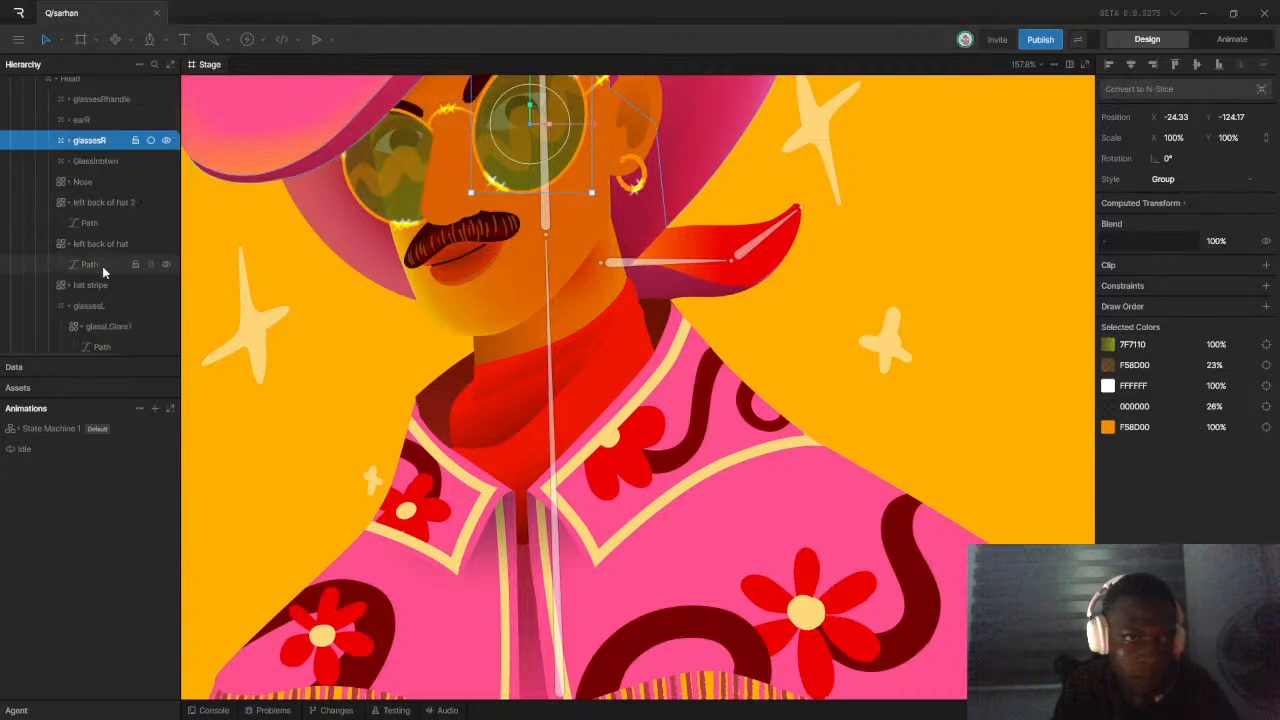
Collapse left back of hat 2, and hide and show both left back of hat shapes to compare them
{"action": "left_click", "coordinate": [68, 202]}
{"action": "left_click", "coordinate": [167, 202]}
{"action": "left_click", "coordinate": [167, 202]}
{"action": "left_click", "coordinate": [167, 202]}
{"action": "left_click", "coordinate": [167, 202]}
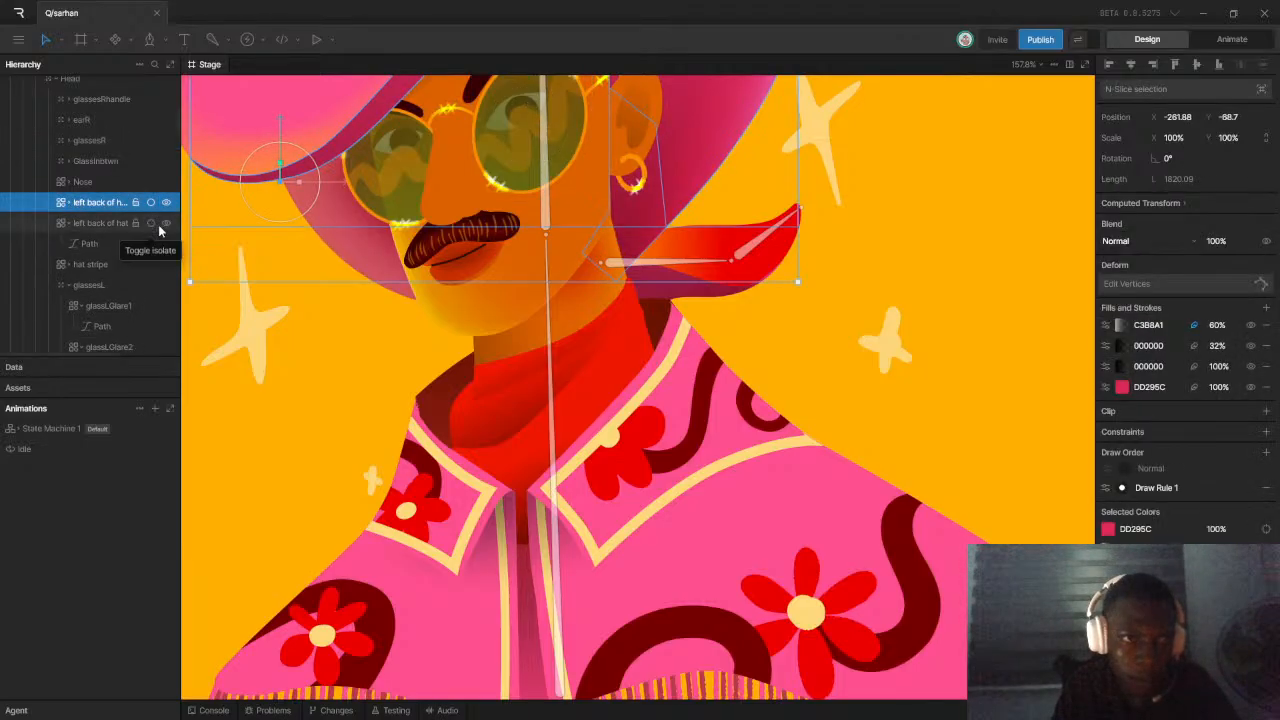
{"action": "left_click", "coordinate": [166, 223]}
{"action": "left_click", "coordinate": [166, 223]}
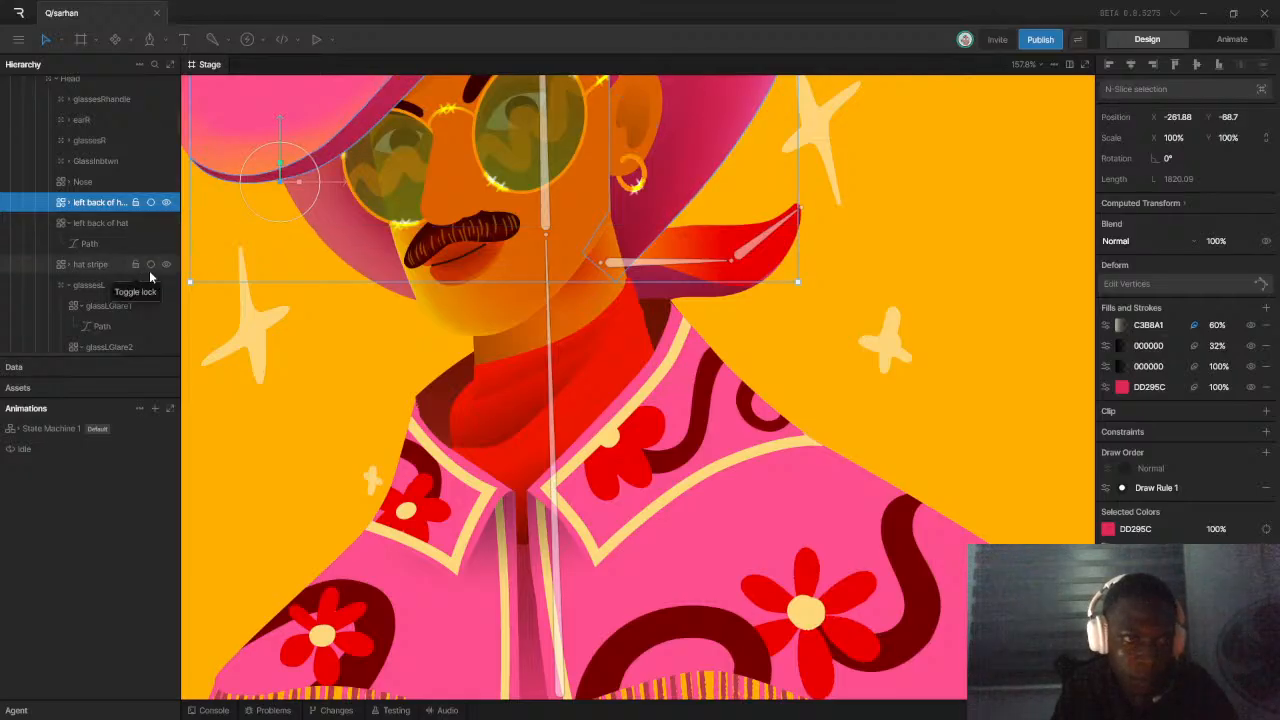
Toggle the hat stripe and glassesL layers, collapse left back of hat and glassesL, and select eyeBrowL
{"action": "left_click", "coordinate": [165, 266]}
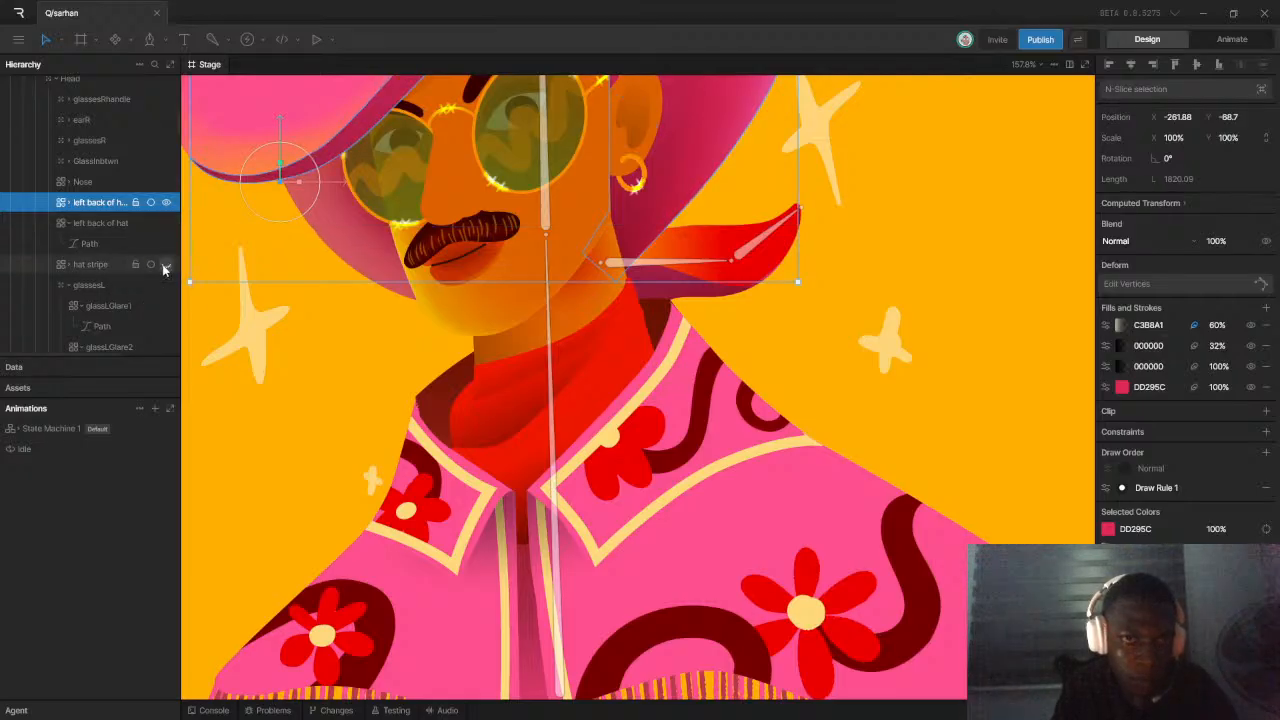
{"action": "left_click", "coordinate": [166, 286]}
{"action": "left_click", "coordinate": [166, 286]}
{"action": "scroll", "coordinate": [163, 295], "scroll_direction": "down", "scroll_amount": 2}
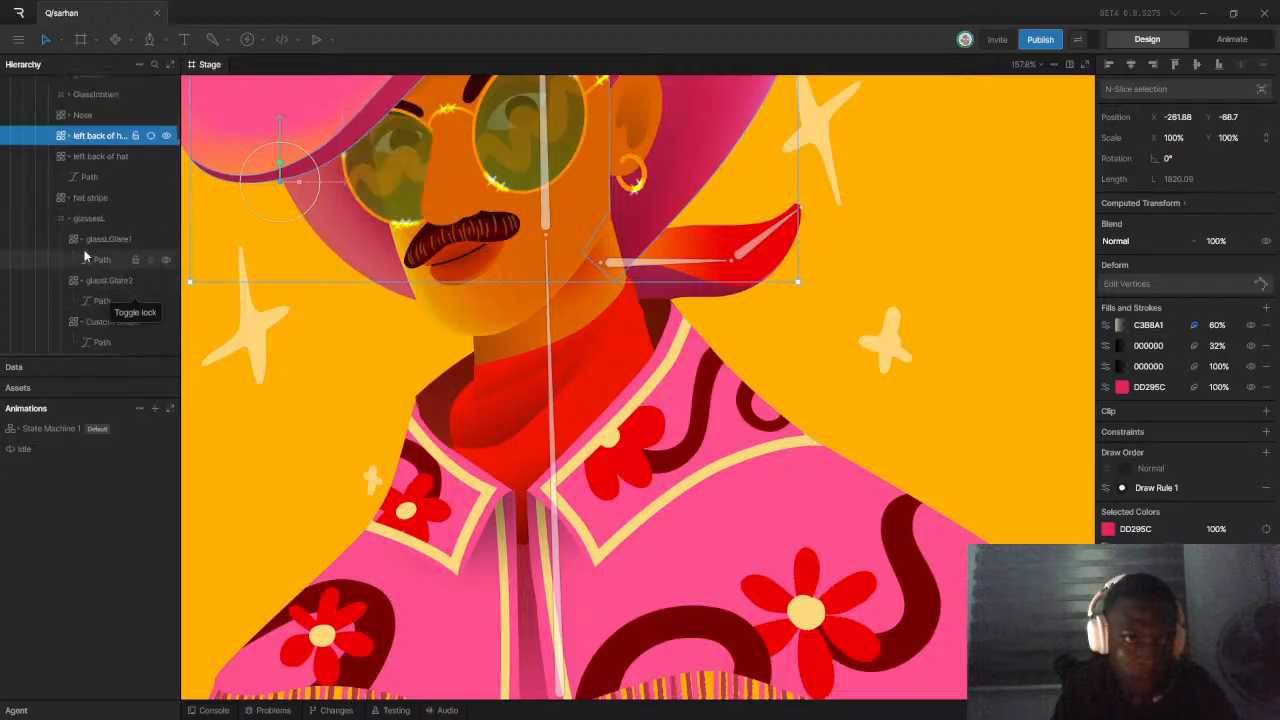
{"action": "left_click", "coordinate": [68, 158]}
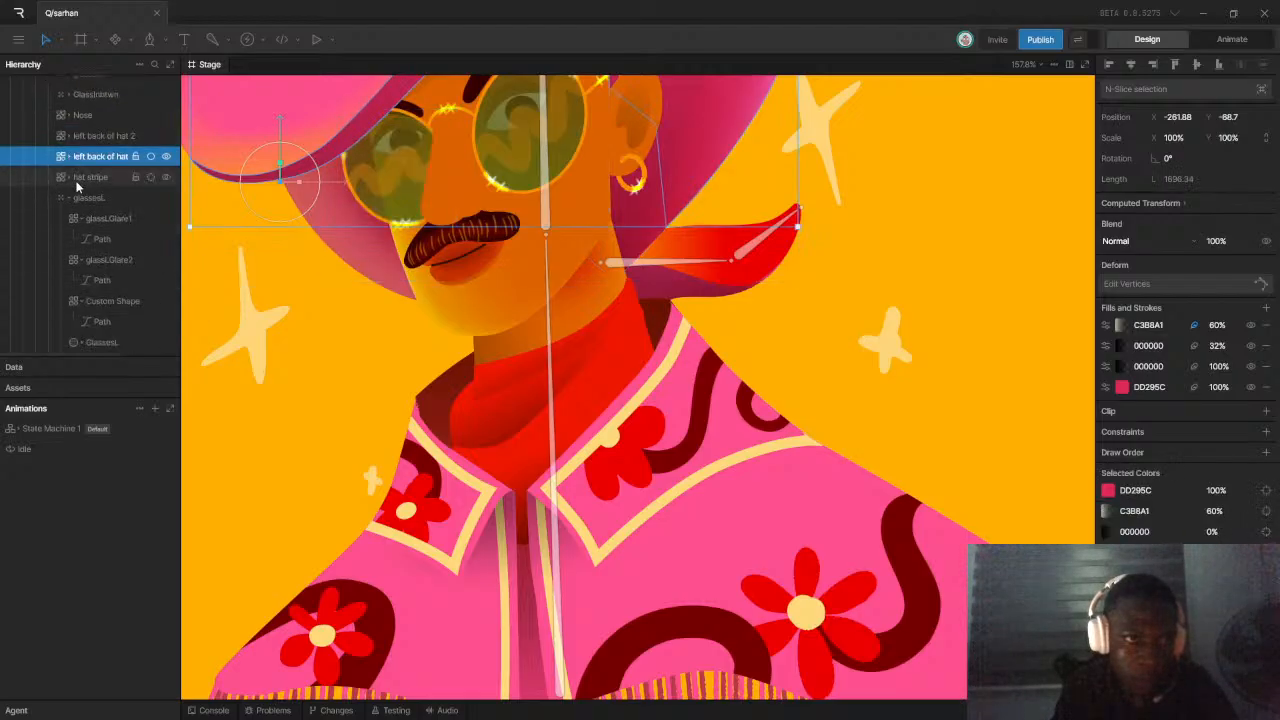
{"action": "left_click", "coordinate": [85, 177]}
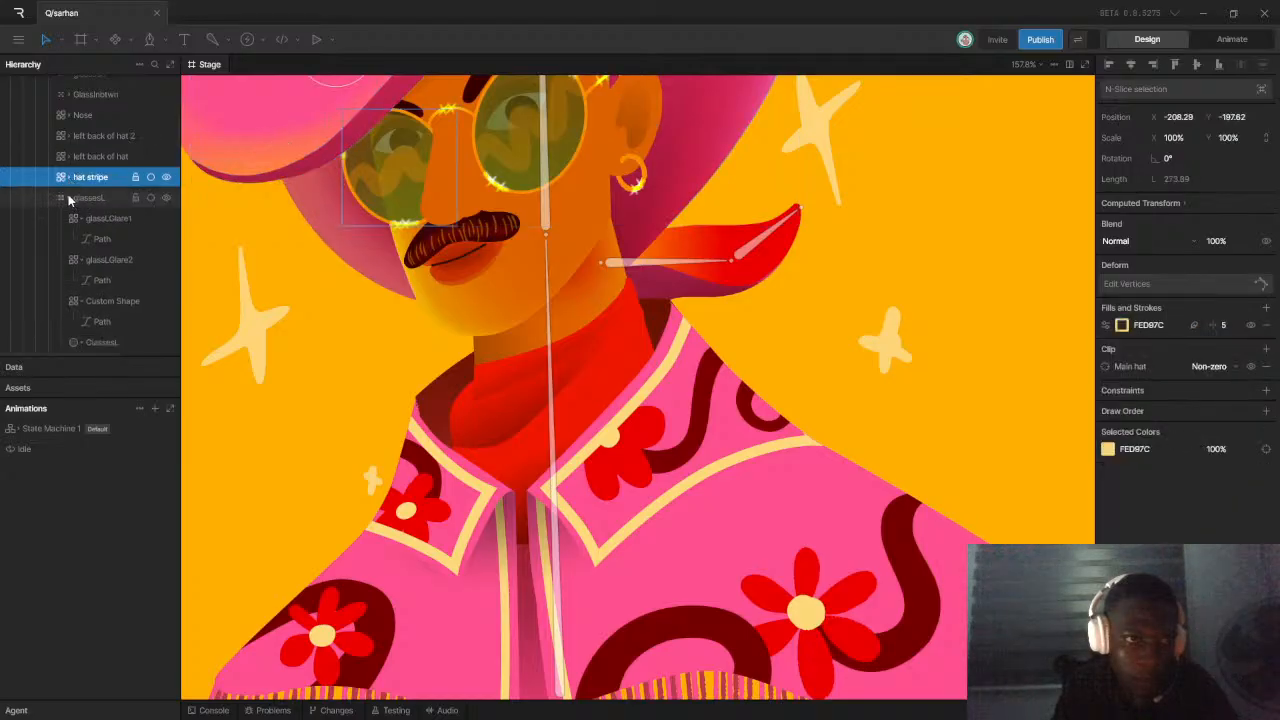
{"action": "left_click", "coordinate": [75, 216]}
{"action": "left_click", "coordinate": [80, 218]}
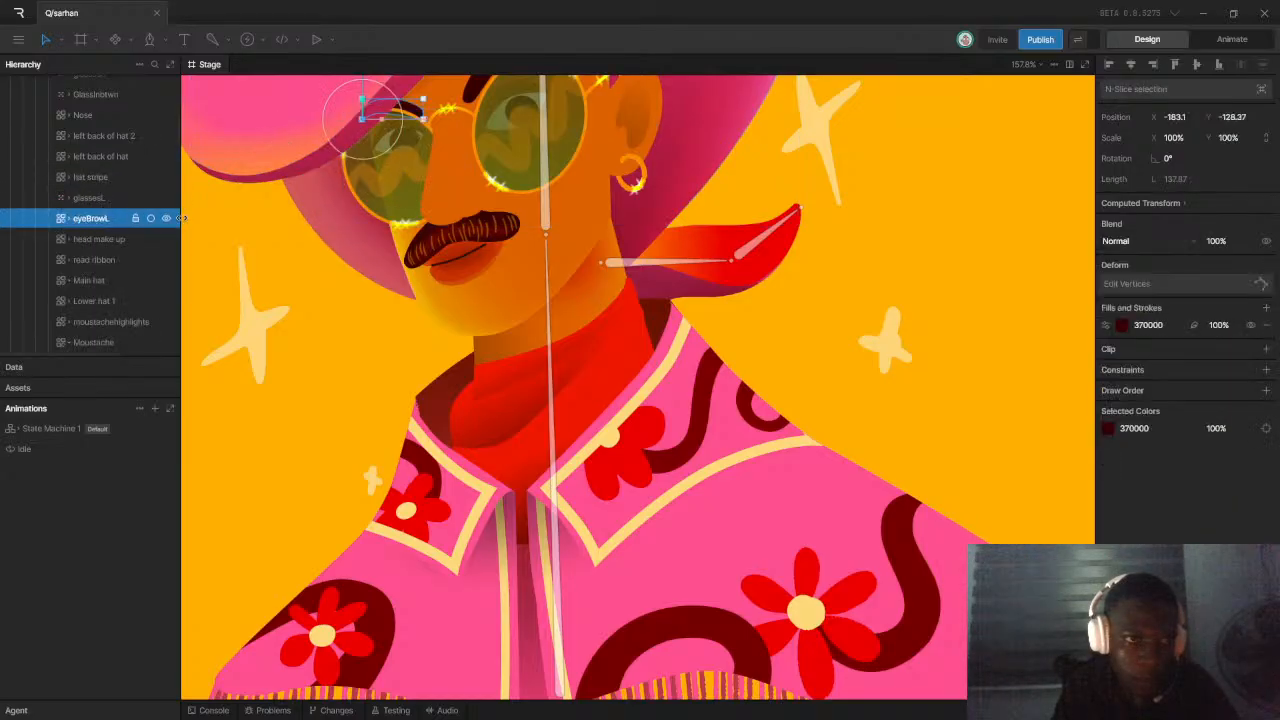
Go through head make up, read ribbon, Main hat and Lower hat 1, toggling visibility to see what each contributes
{"action": "left_click", "coordinate": [131, 244]}
{"action": "left_click", "coordinate": [167, 243]}
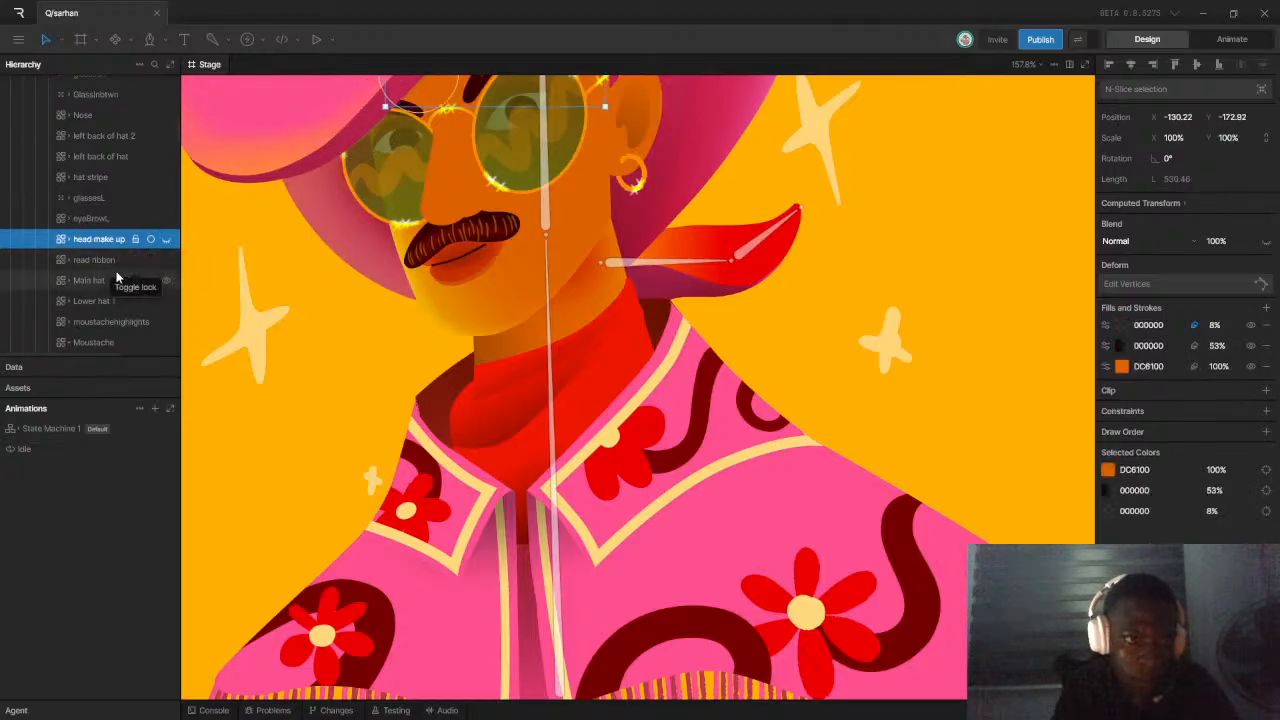
{"action": "left_click", "coordinate": [114, 262]}
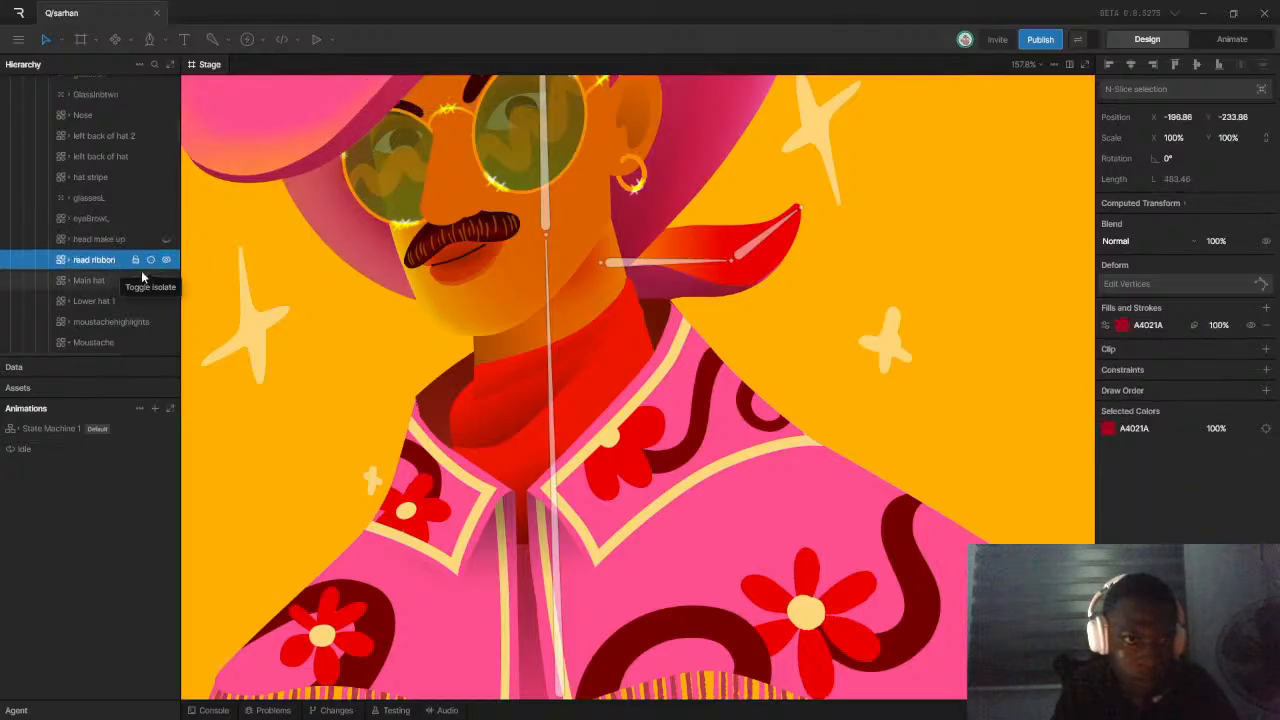
{"action": "left_click", "coordinate": [160, 281]}
{"action": "left_click", "coordinate": [166, 282]}
{"action": "left_click", "coordinate": [166, 280]}
{"action": "left_click", "coordinate": [166, 242]}
{"action": "left_click", "coordinate": [108, 303]}
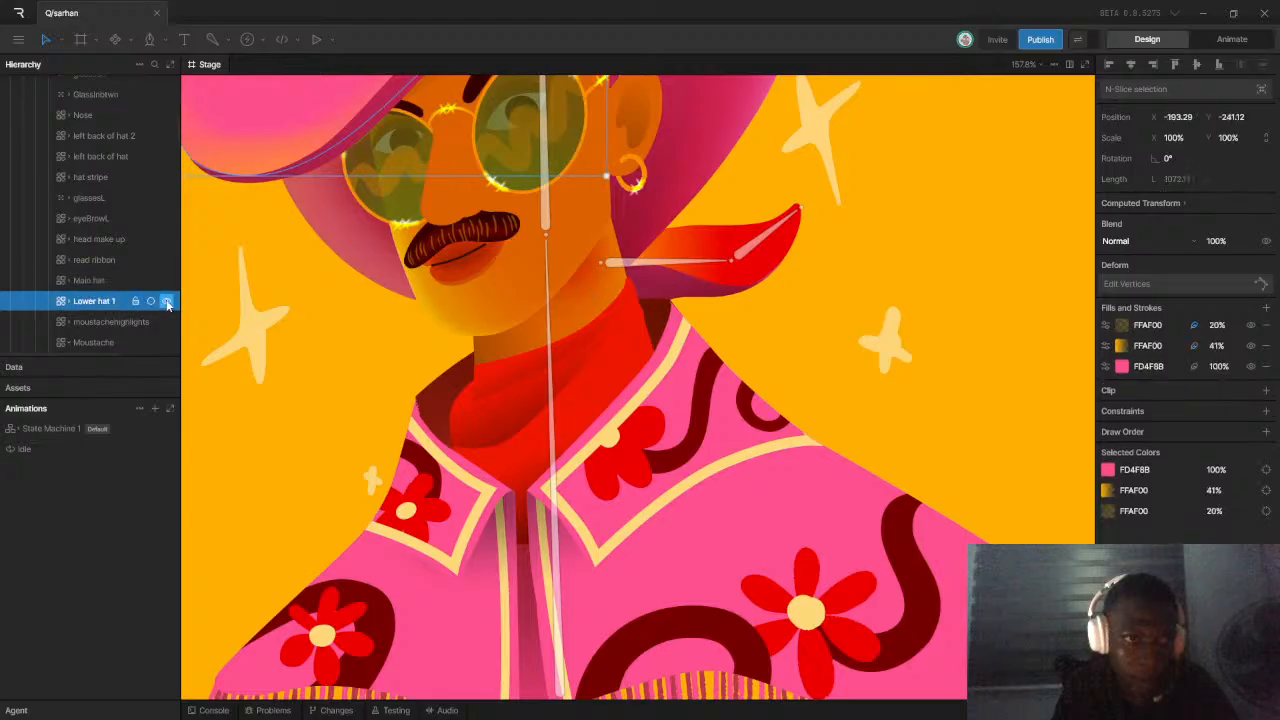
Hide and show the moustache highlights and Moustache shapes to inspect them, and collapse the Moustache layer
{"action": "scroll", "coordinate": [137, 300], "scroll_direction": "down", "scroll_amount": 2}
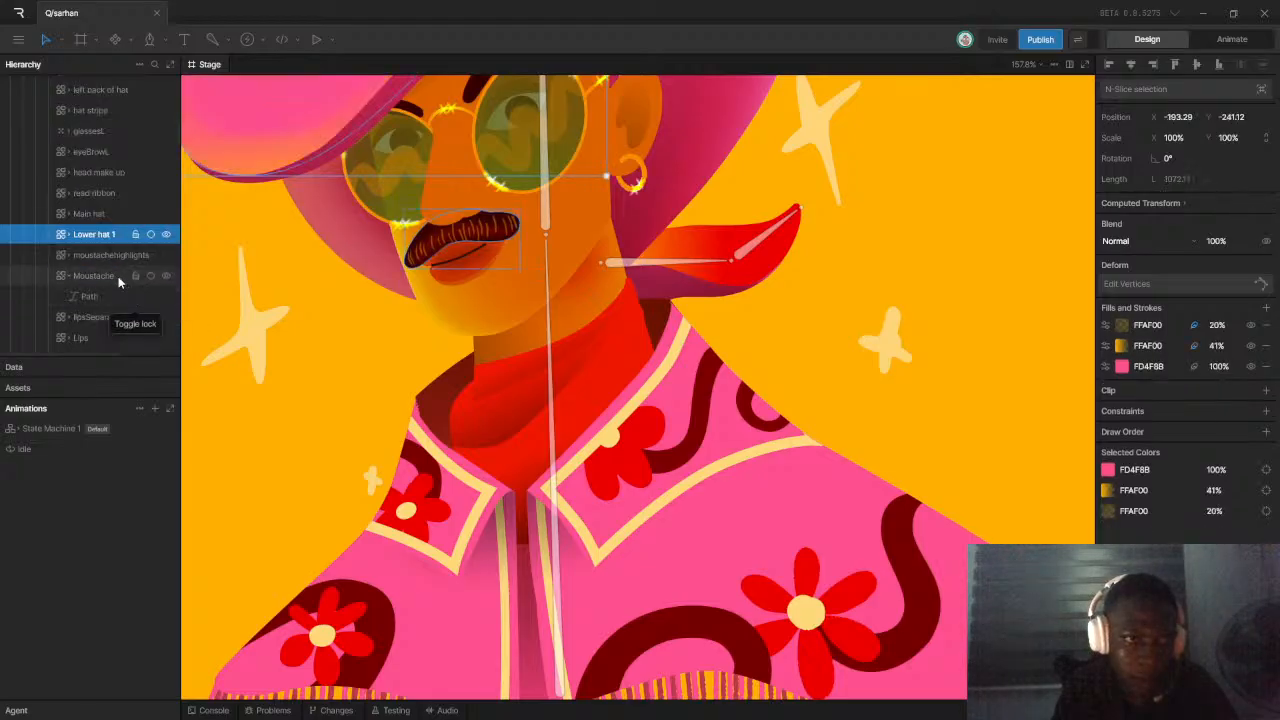
{"action": "left_click", "coordinate": [115, 255]}
{"action": "left_click", "coordinate": [166, 255]}
{"action": "left_click", "coordinate": [166, 255]}
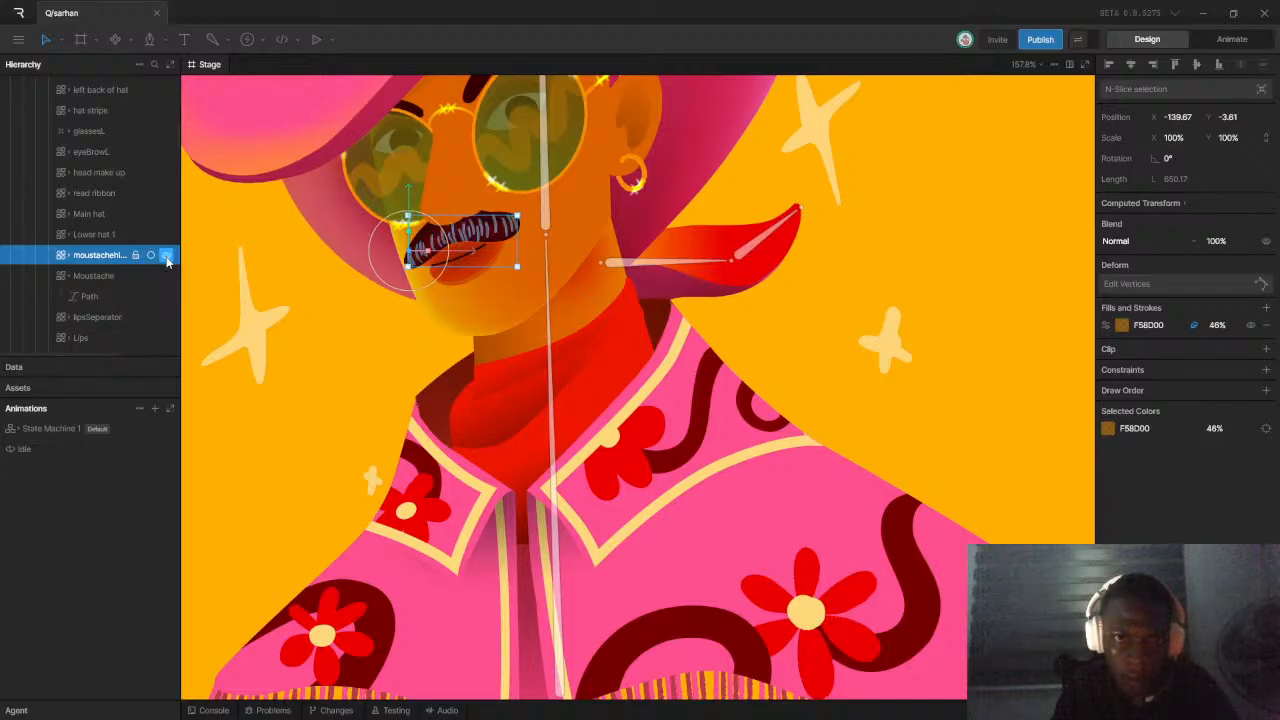
{"action": "left_click", "coordinate": [117, 276]}
{"action": "left_click", "coordinate": [166, 276]}
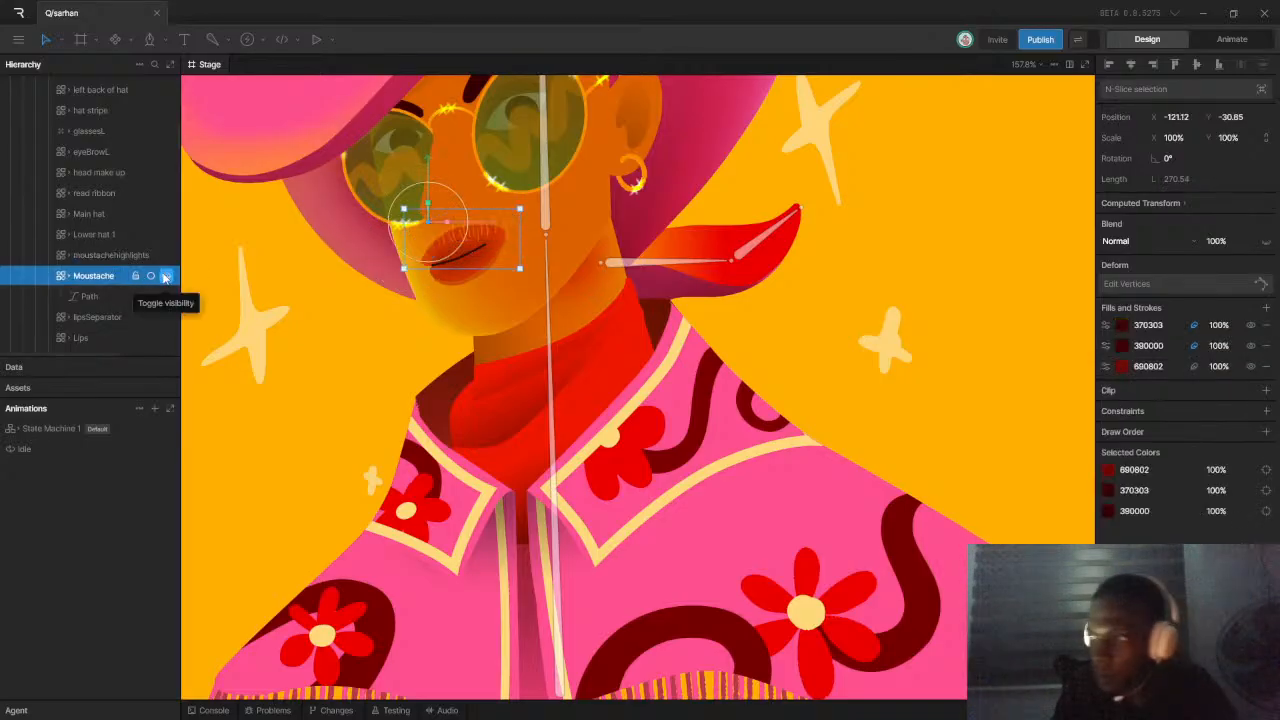
{"action": "left_click", "coordinate": [166, 276]}
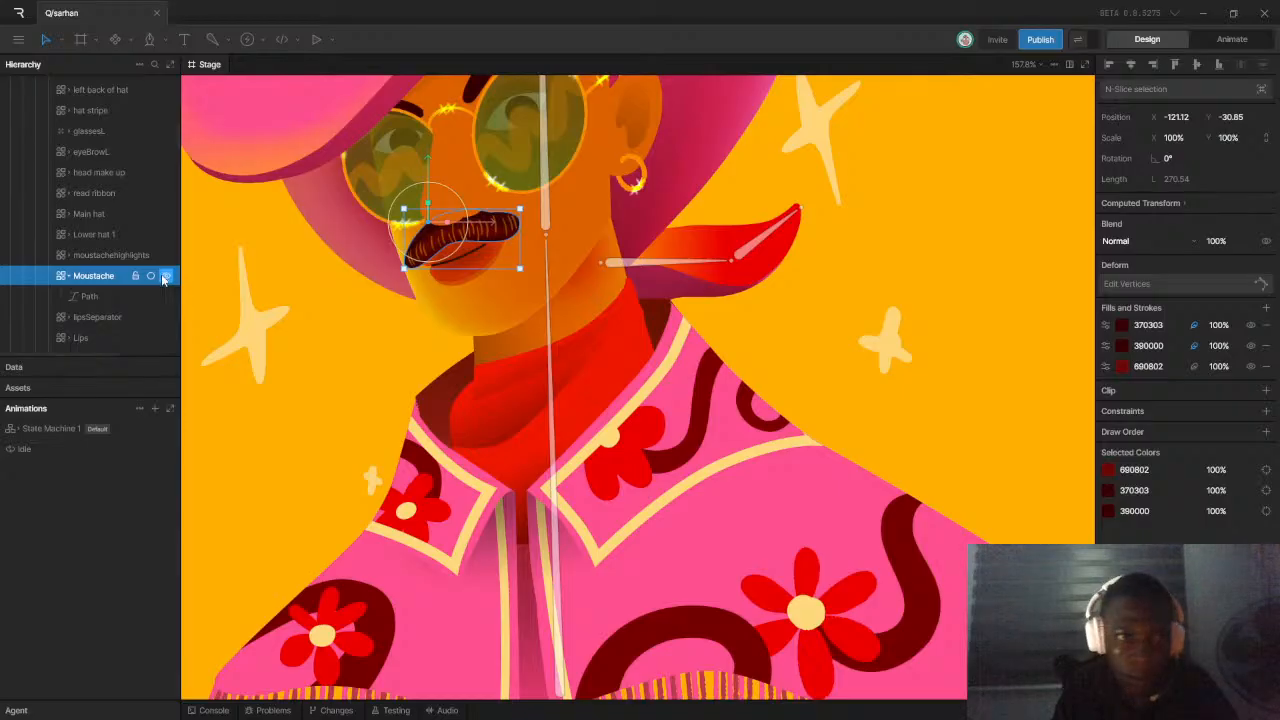
{"action": "left_click", "coordinate": [68, 276]}
Check the lipsSeparator, Lips and LipsShadow shapes by toggling their visibility one after another
{"action": "left_click", "coordinate": [92, 296]}
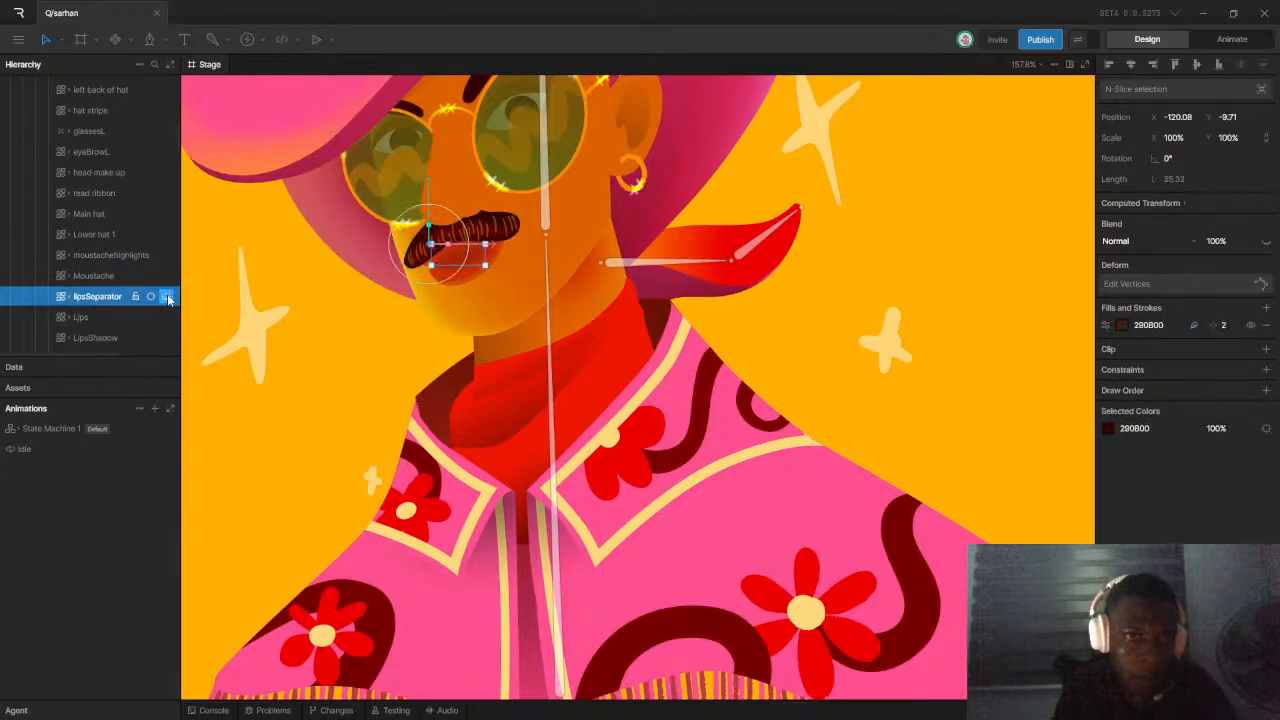
{"action": "left_click", "coordinate": [163, 297]}
{"action": "left_click", "coordinate": [151, 317]}
{"action": "left_click", "coordinate": [167, 317]}
{"action": "left_click", "coordinate": [99, 341]}
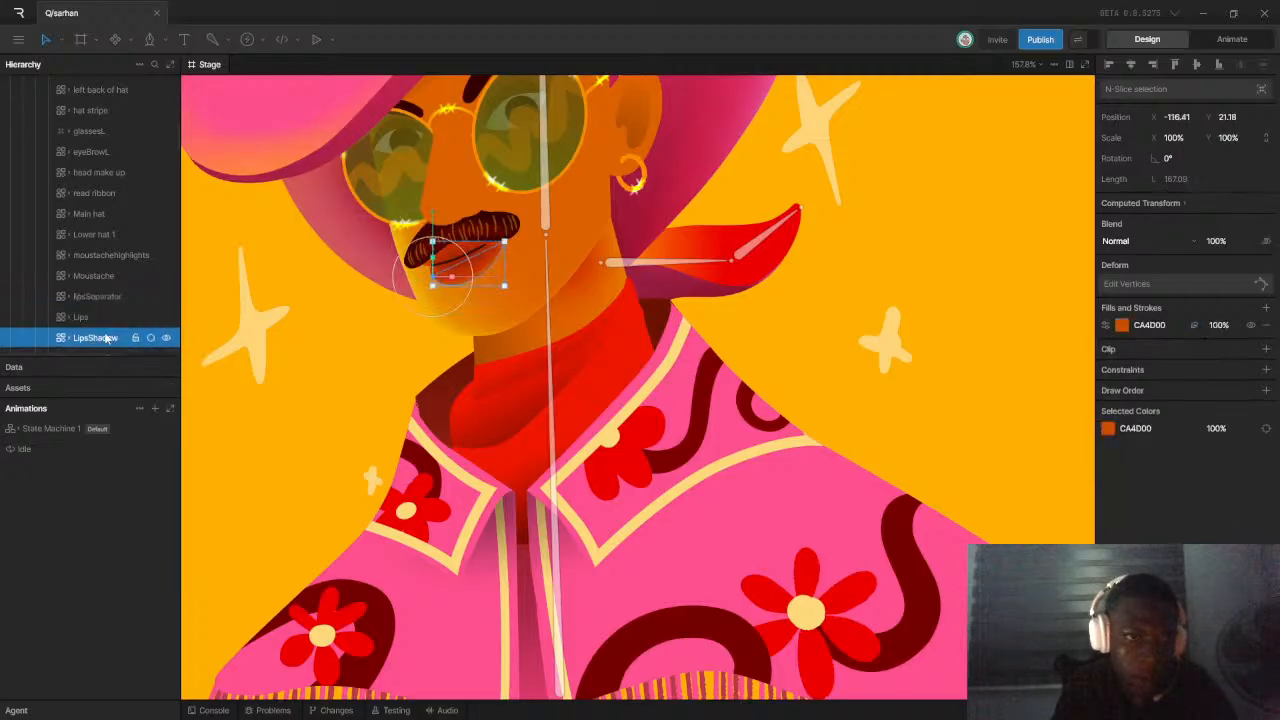
{"action": "left_click", "coordinate": [167, 338]}
Toggle eyeBrowR, collapse the eyeR group, and hide and show eyeR to check its artwork
{"action": "scroll", "coordinate": [128, 300], "scroll_direction": "down", "scroll_amount": 3}
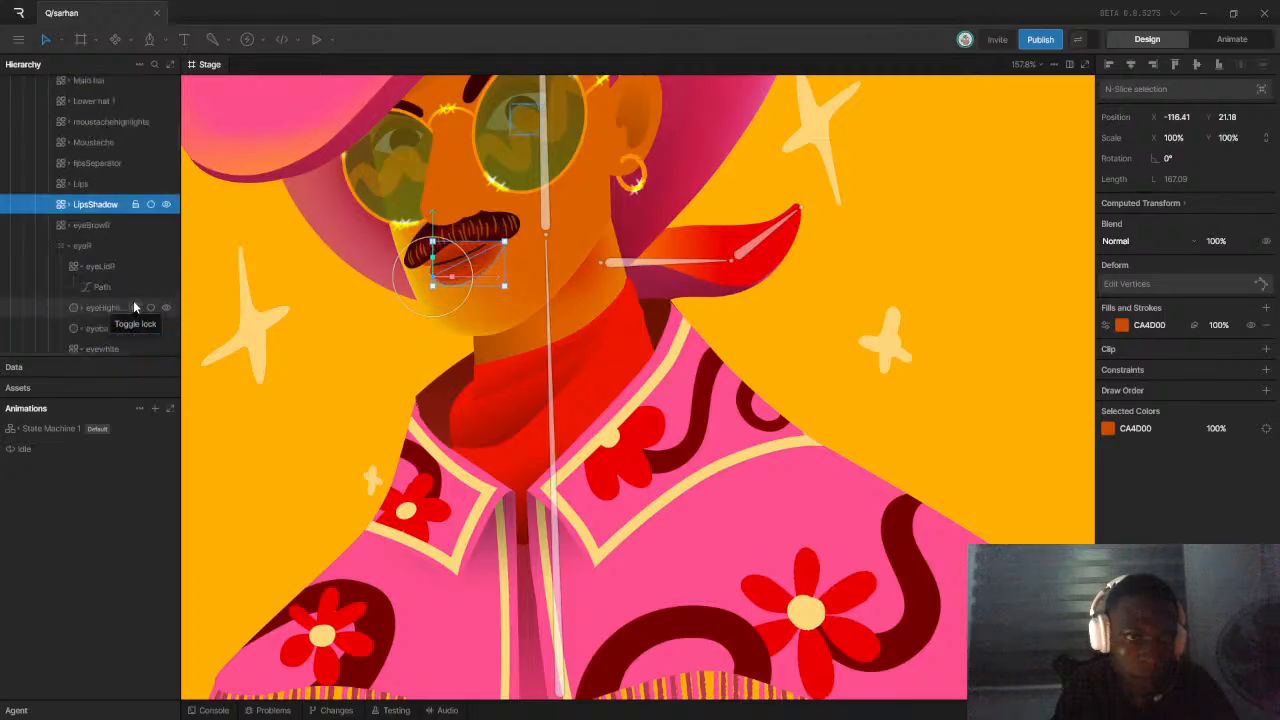
{"action": "left_click", "coordinate": [115, 230]}
{"action": "left_click", "coordinate": [167, 227]}
{"action": "left_click", "coordinate": [167, 227]}
{"action": "left_click", "coordinate": [84, 248]}
{"action": "left_click", "coordinate": [68, 246]}
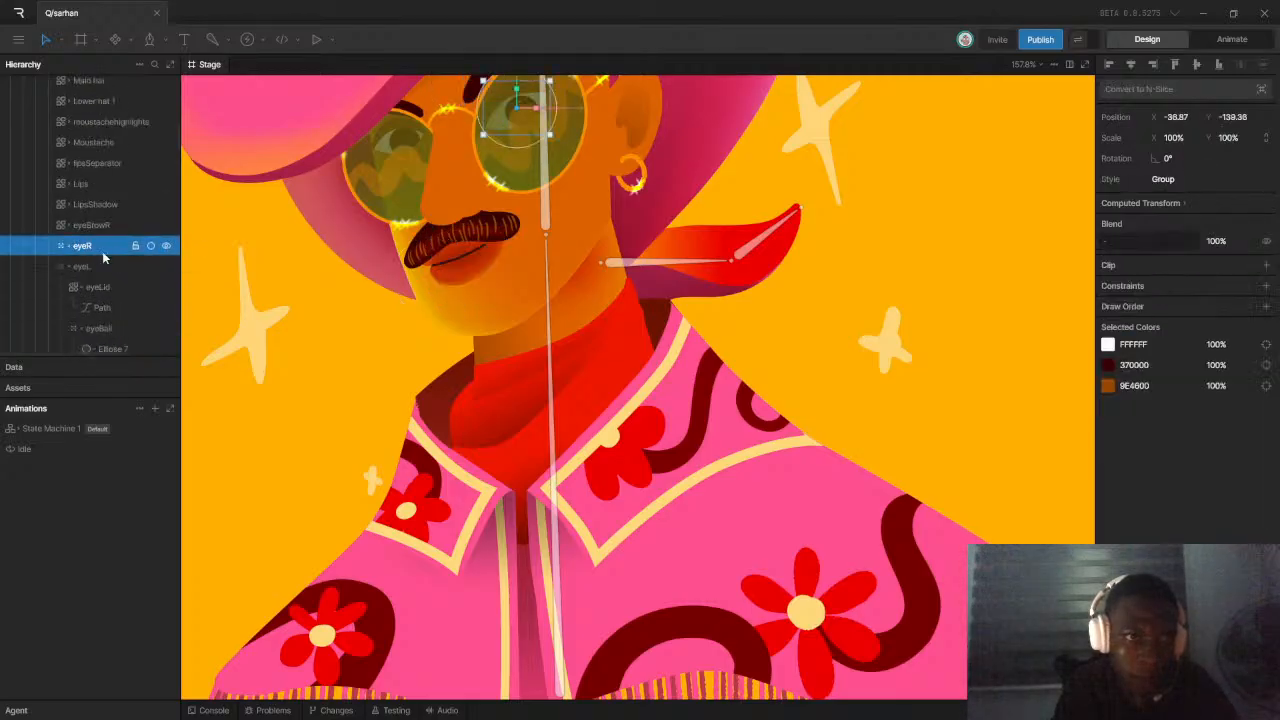
{"action": "left_click", "coordinate": [166, 246]}
{"action": "left_click", "coordinate": [166, 246]}
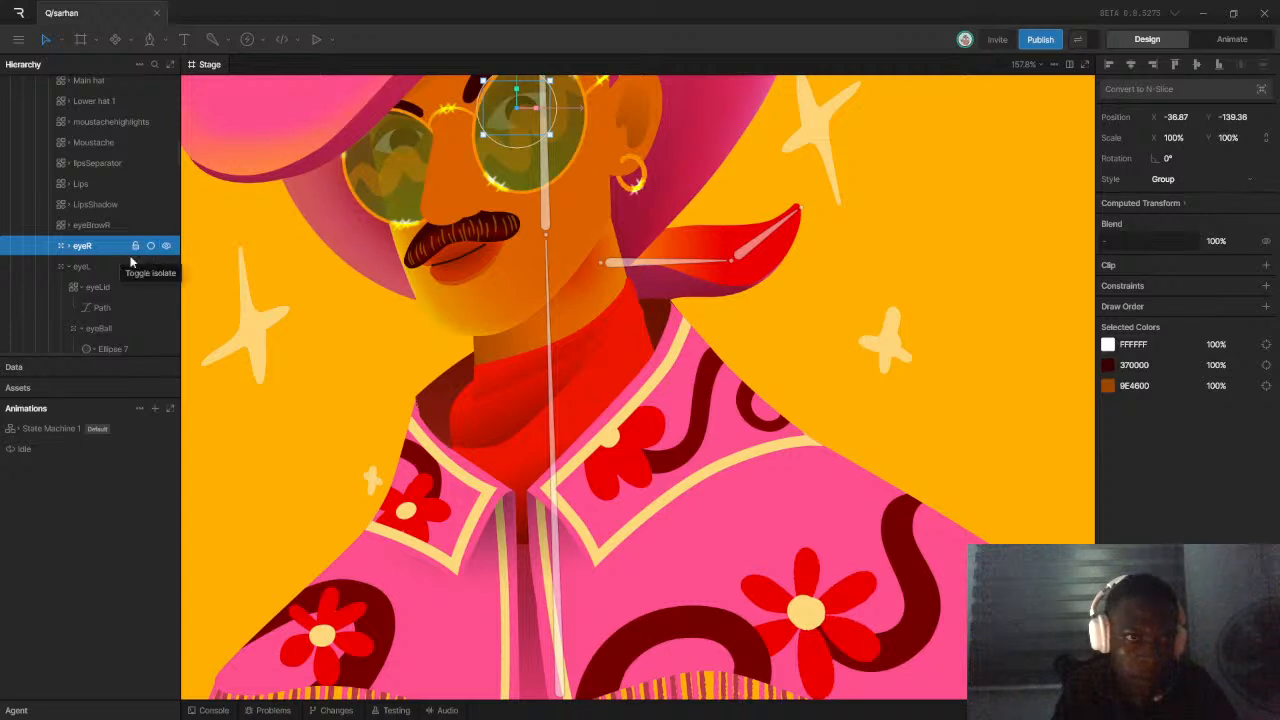
Inspect the eyeL group and its eyeLid shape by toggling their visibility, and collapse the group
{"action": "left_click", "coordinate": [91, 272]}
{"action": "left_click", "coordinate": [166, 266]}
{"action": "left_click", "coordinate": [166, 266]}
{"action": "left_click", "coordinate": [100, 287]}
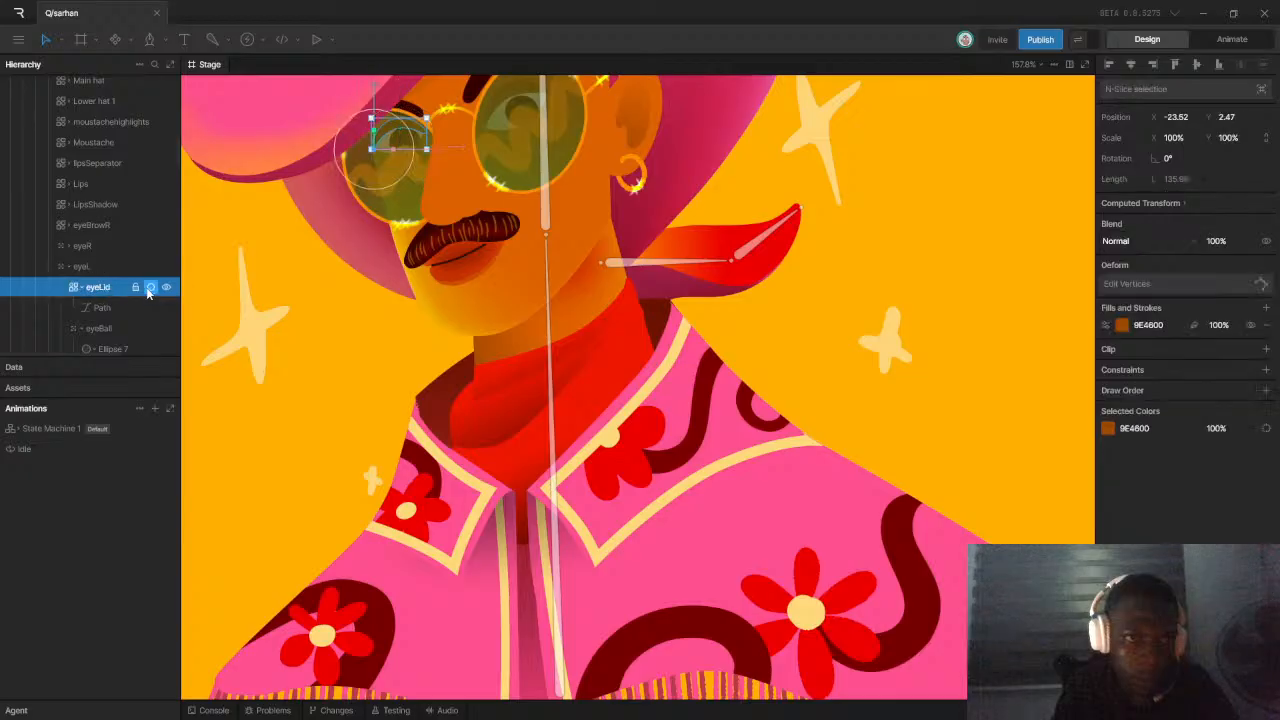
{"action": "left_click", "coordinate": [82, 287]}
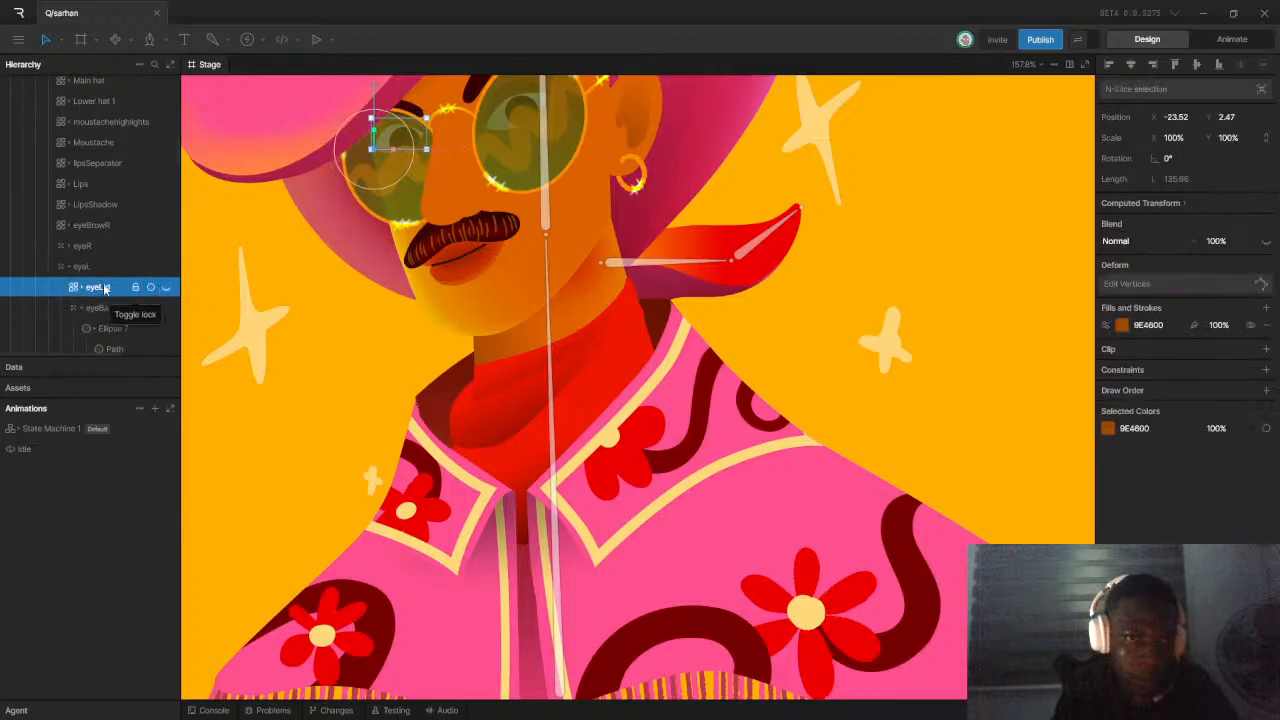
{"action": "left_click", "coordinate": [90, 268]}
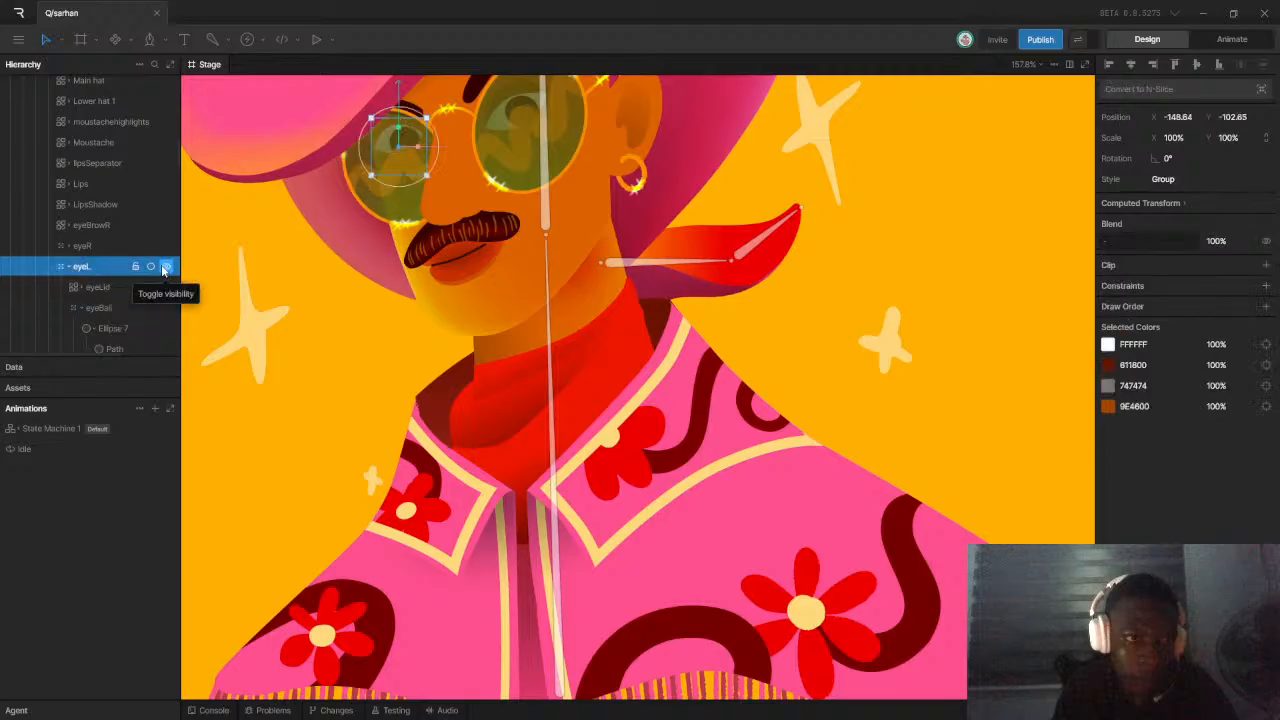
{"action": "left_click", "coordinate": [72, 270]}
Check the top of head and Head shape layers, toggling Head shape's visibility repeatedly and leaving it hidden
{"action": "left_click", "coordinate": [112, 289]}
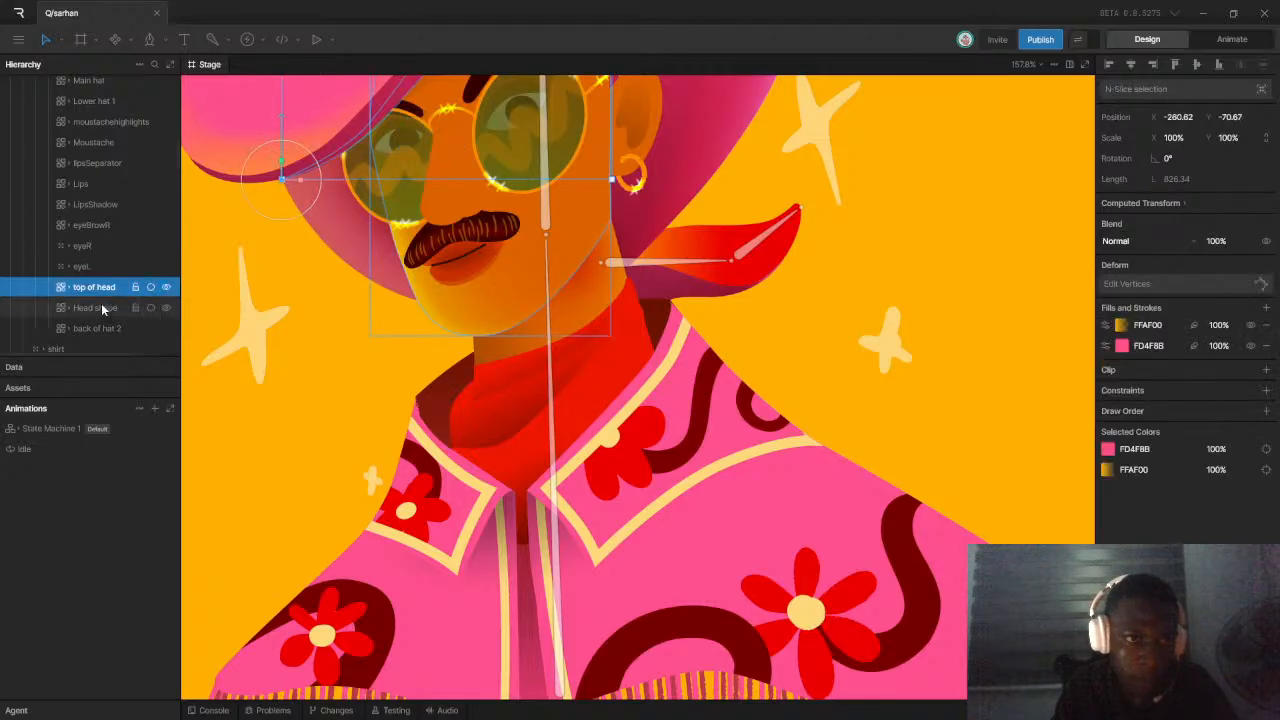
{"action": "left_click", "coordinate": [125, 307]}
{"action": "left_click", "coordinate": [166, 308]}
{"action": "left_click", "coordinate": [167, 310]}
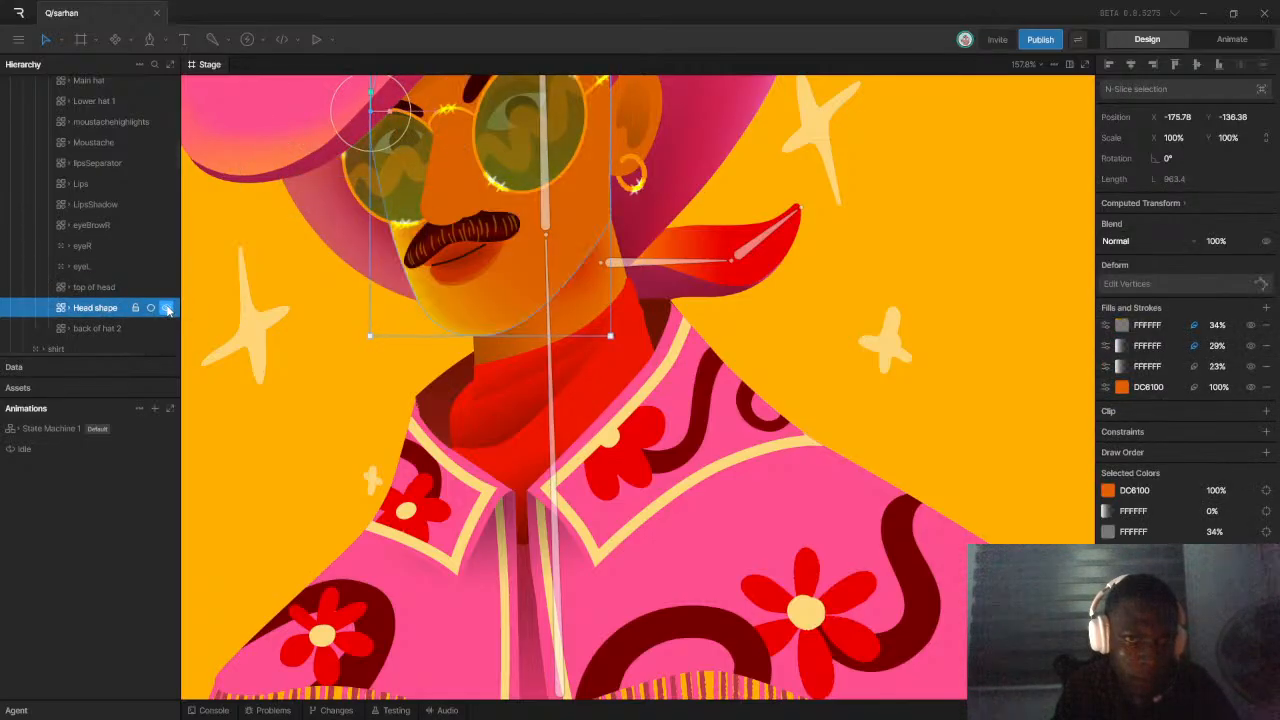
{"action": "left_click", "coordinate": [167, 310]}
{"action": "left_click", "coordinate": [167, 310]}
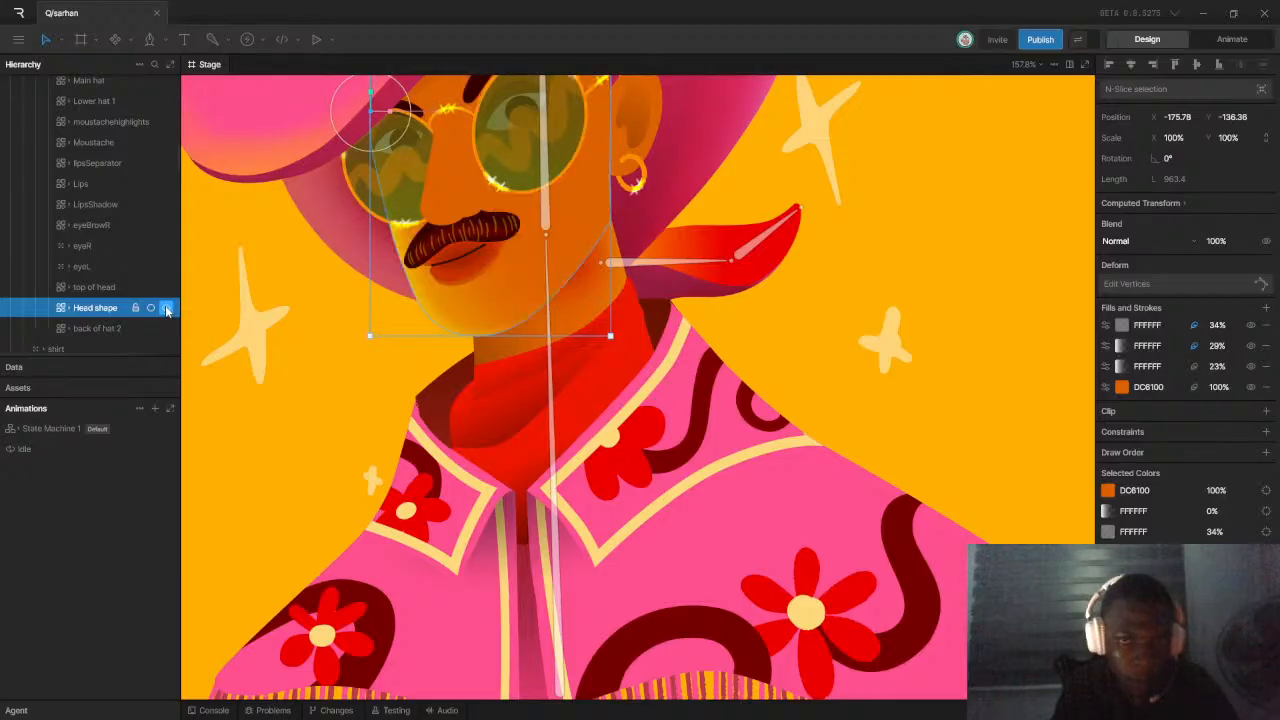
{"action": "left_click", "coordinate": [166, 311]}
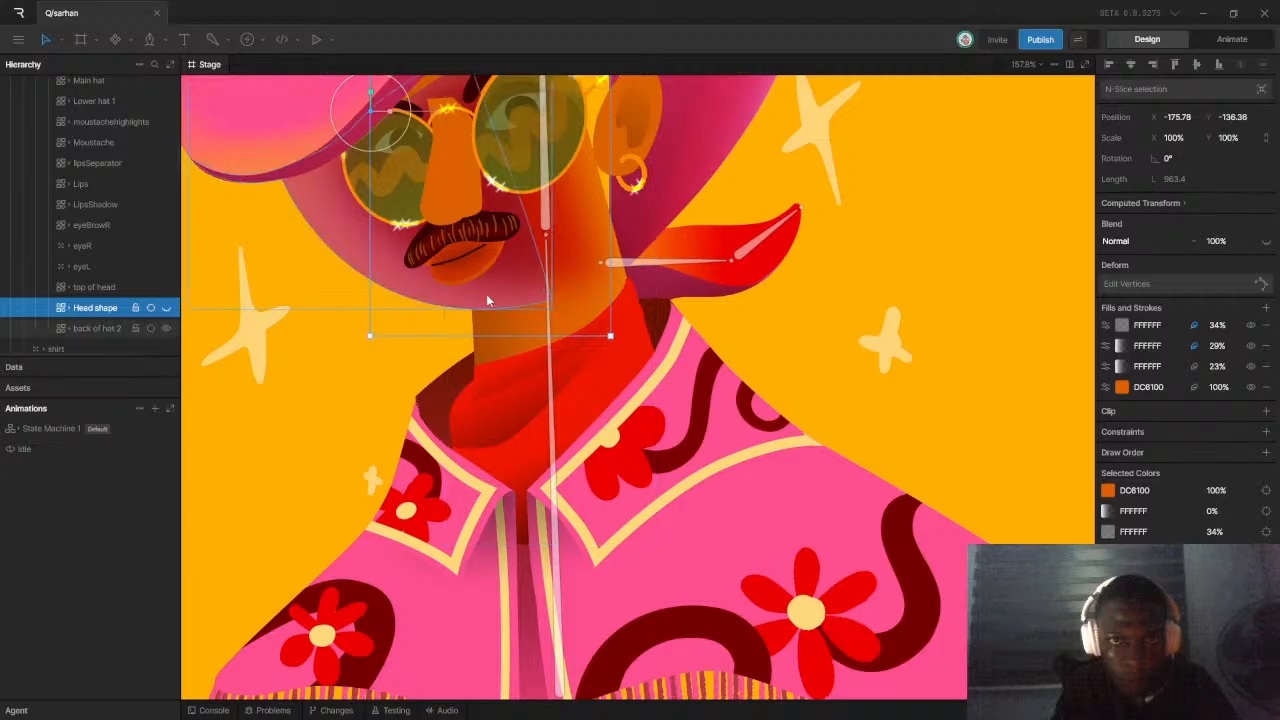
Select the Neck shape under the head and isolate it briefly to inspect its artwork
{"action": "left_click", "coordinate": [579, 263]}
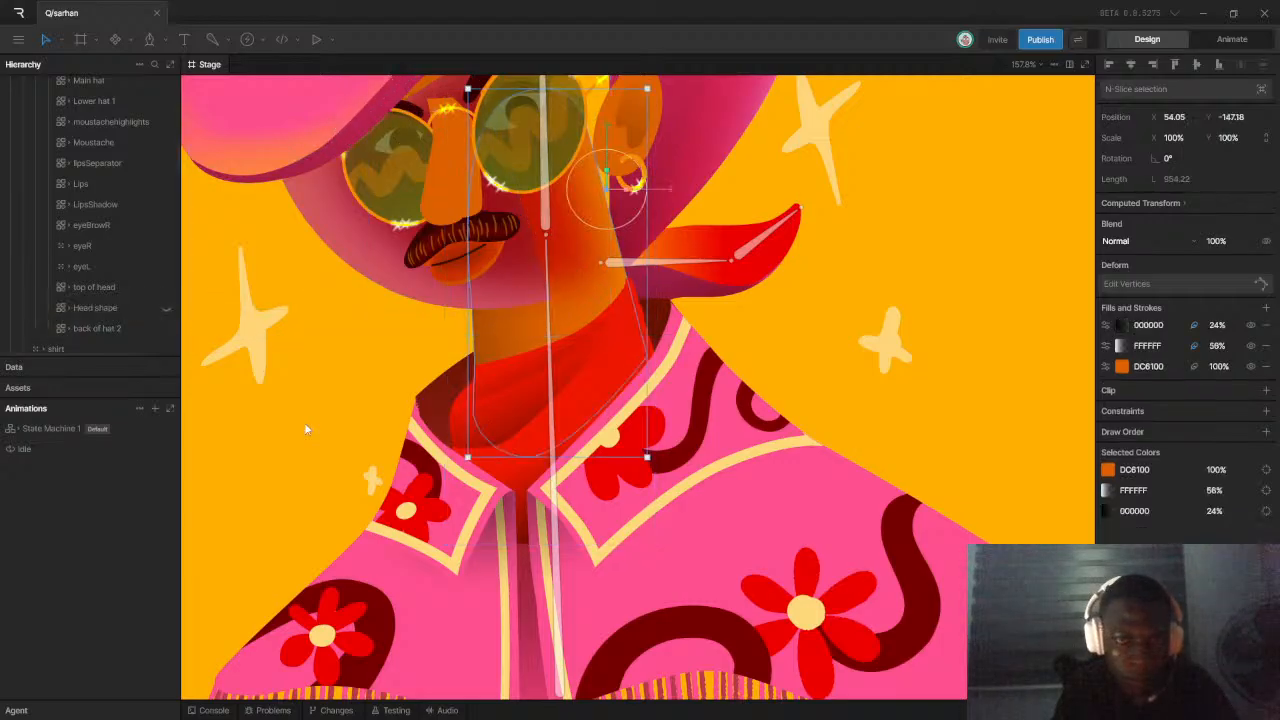
{"action": "scroll", "coordinate": [172, 292], "scroll_direction": "down", "scroll_amount": 3}
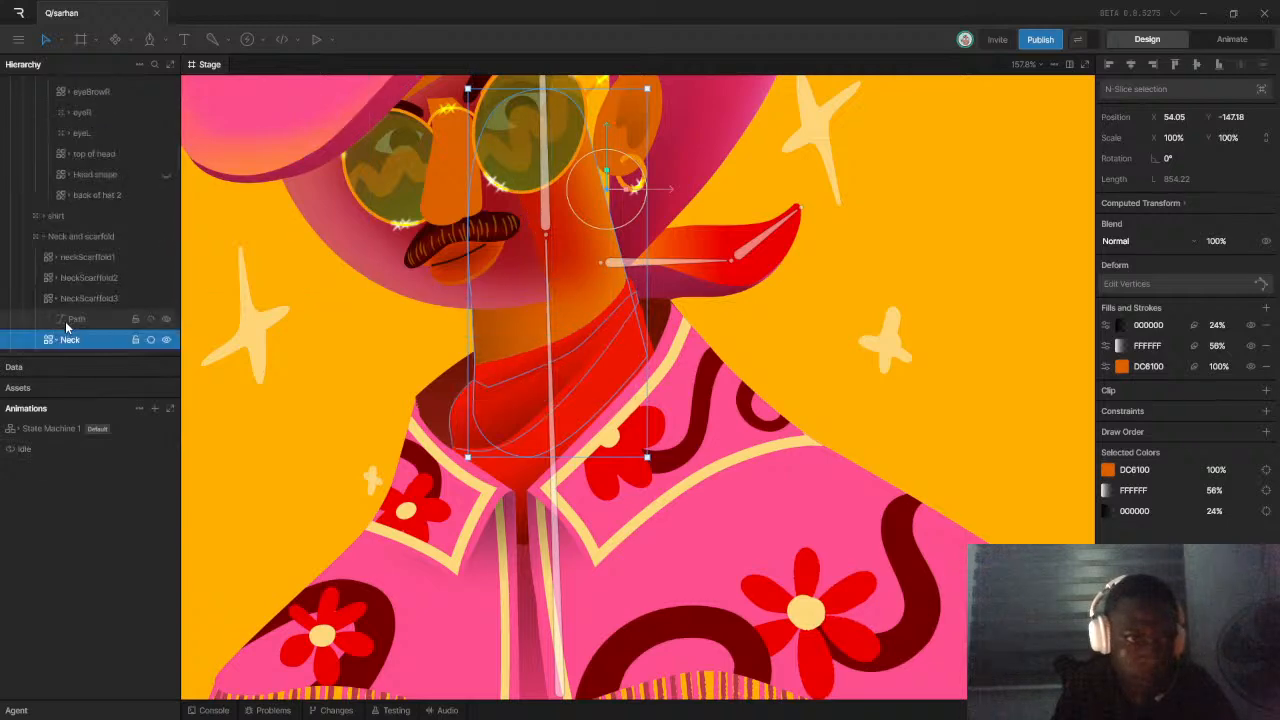
{"action": "left_click", "coordinate": [152, 340]}
{"action": "left_click", "coordinate": [152, 340]}
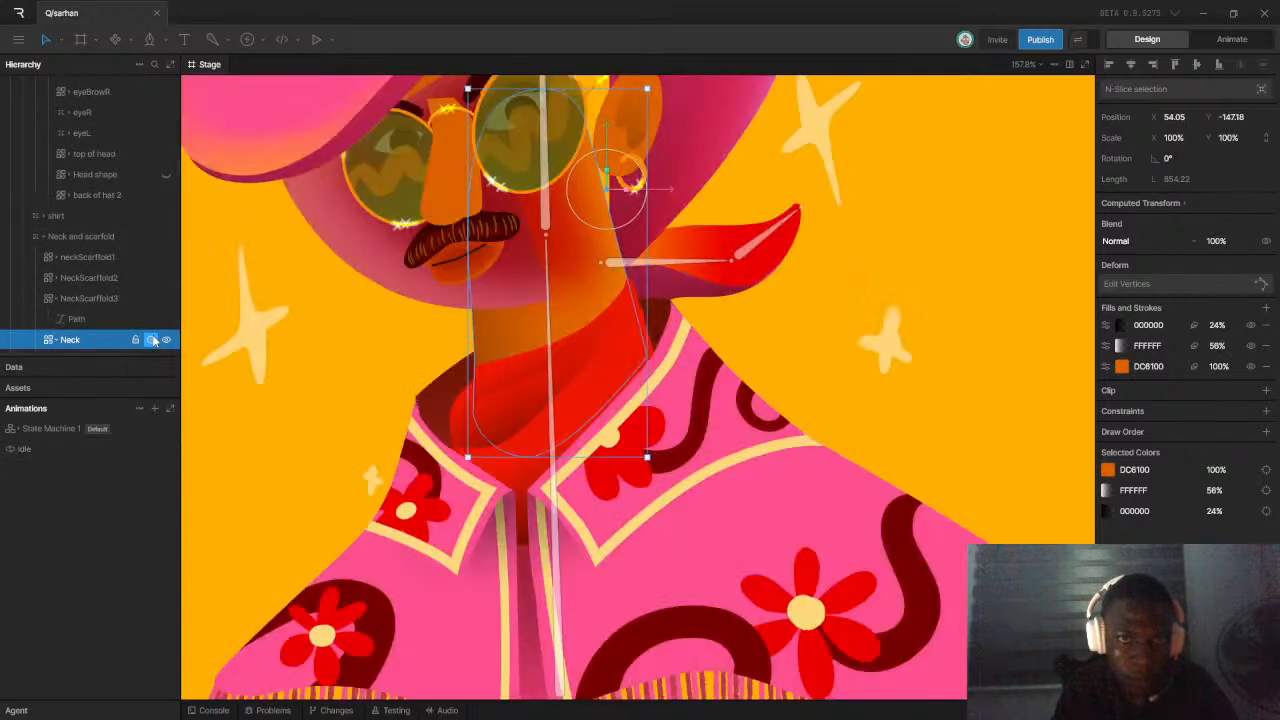
Hide and show NeckScarffold3, NeckScarffold2 and neckScarffold1 one after another to see what each contributes
{"action": "left_click", "coordinate": [97, 296]}
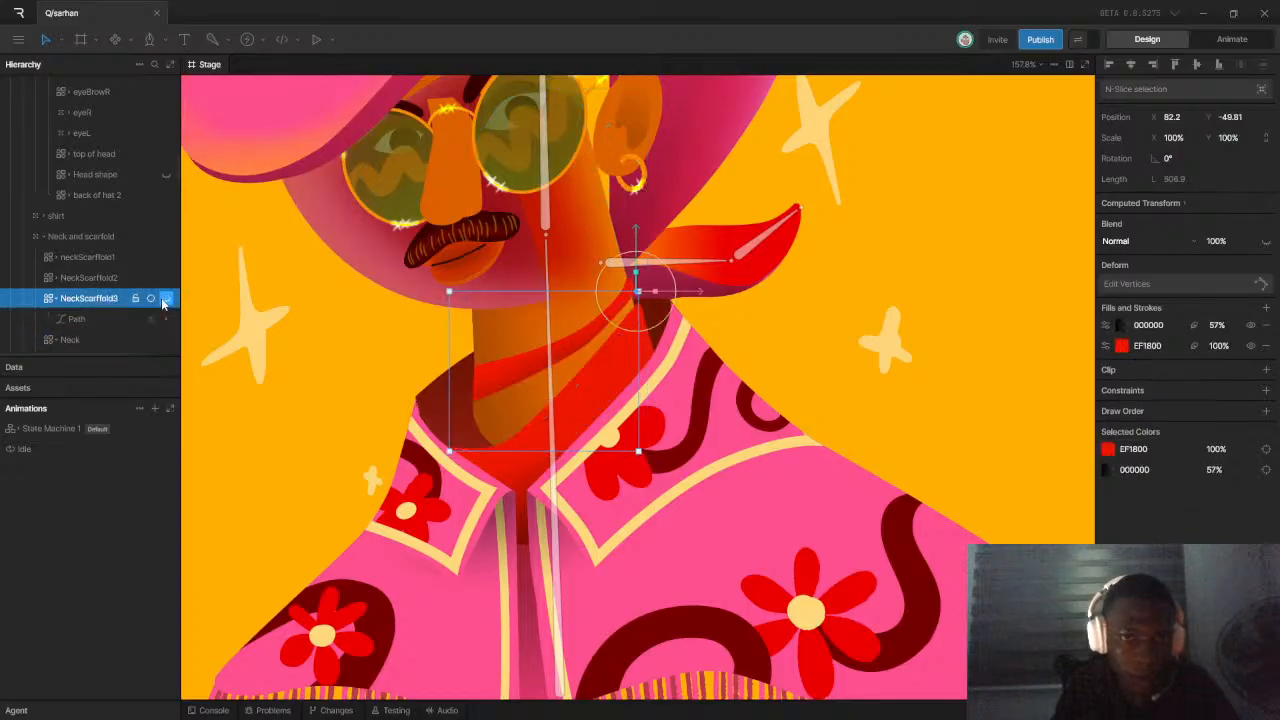
{"action": "left_click", "coordinate": [166, 298]}
{"action": "left_click", "coordinate": [167, 279]}
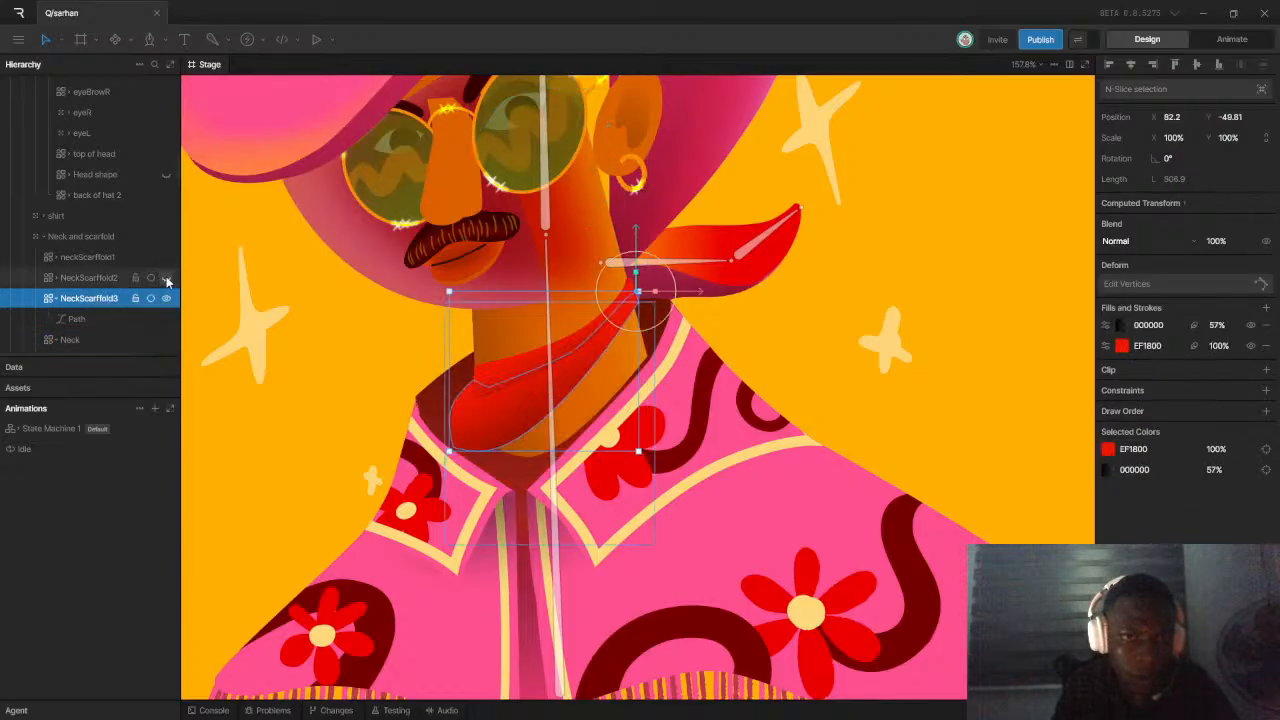
{"action": "left_click", "coordinate": [167, 281]}
{"action": "left_click", "coordinate": [108, 259]}
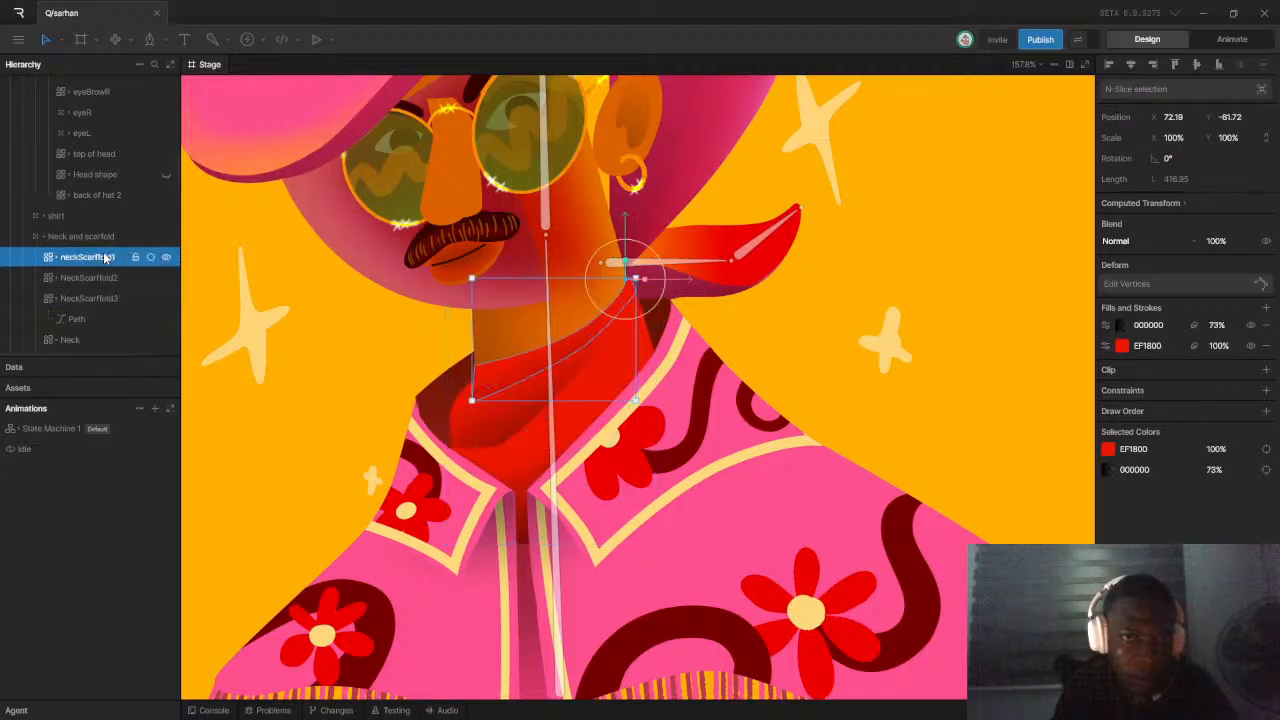
{"action": "left_click", "coordinate": [165, 259]}
{"action": "left_click", "coordinate": [164, 261]}
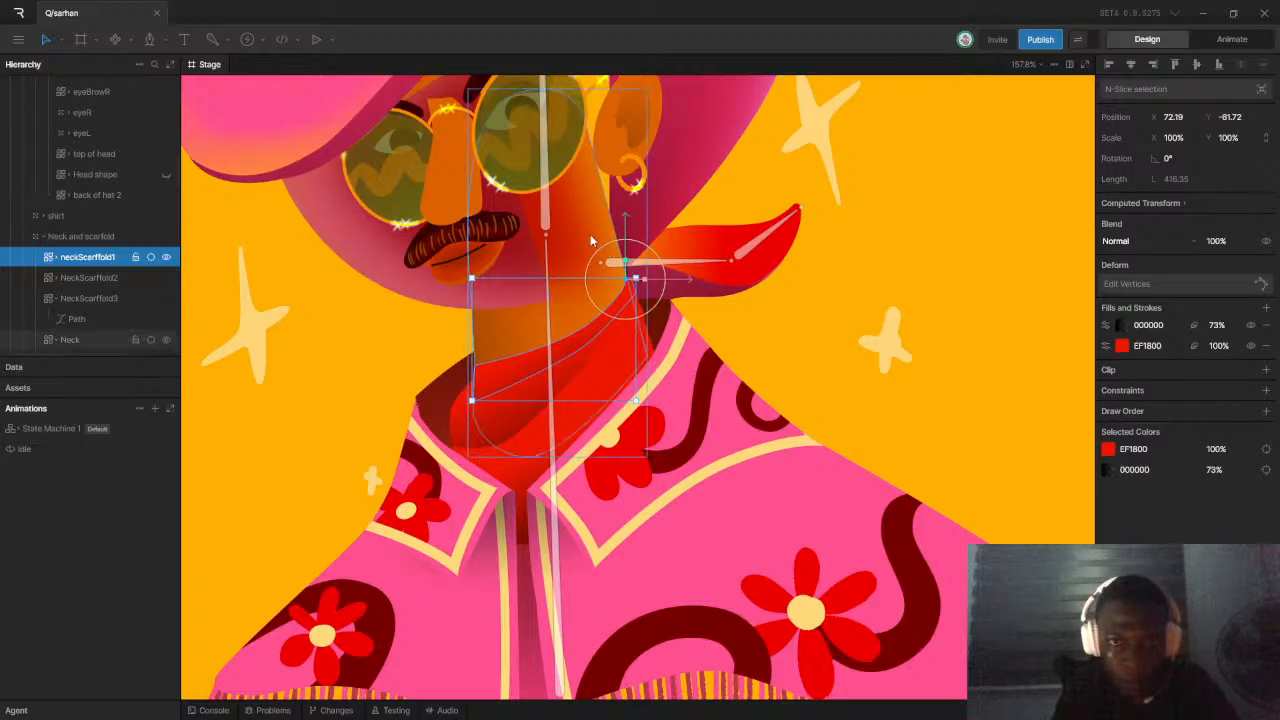
Select back of hat 2 and compare its shading by repeatedly hiding and showing the FFBE15 and 000000 fills
{"action": "left_click", "coordinate": [428, 304]}
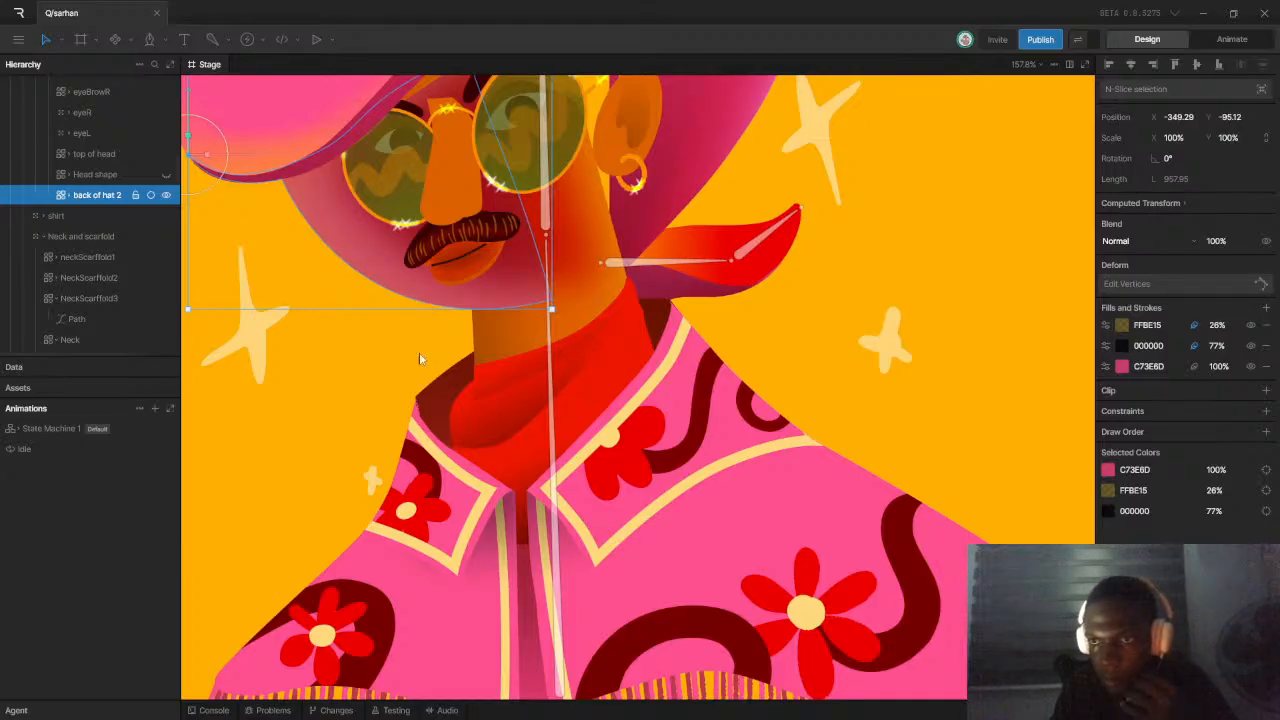
{"action": "left_click", "coordinate": [1250, 326]}
{"action": "left_click", "coordinate": [1249, 327]}
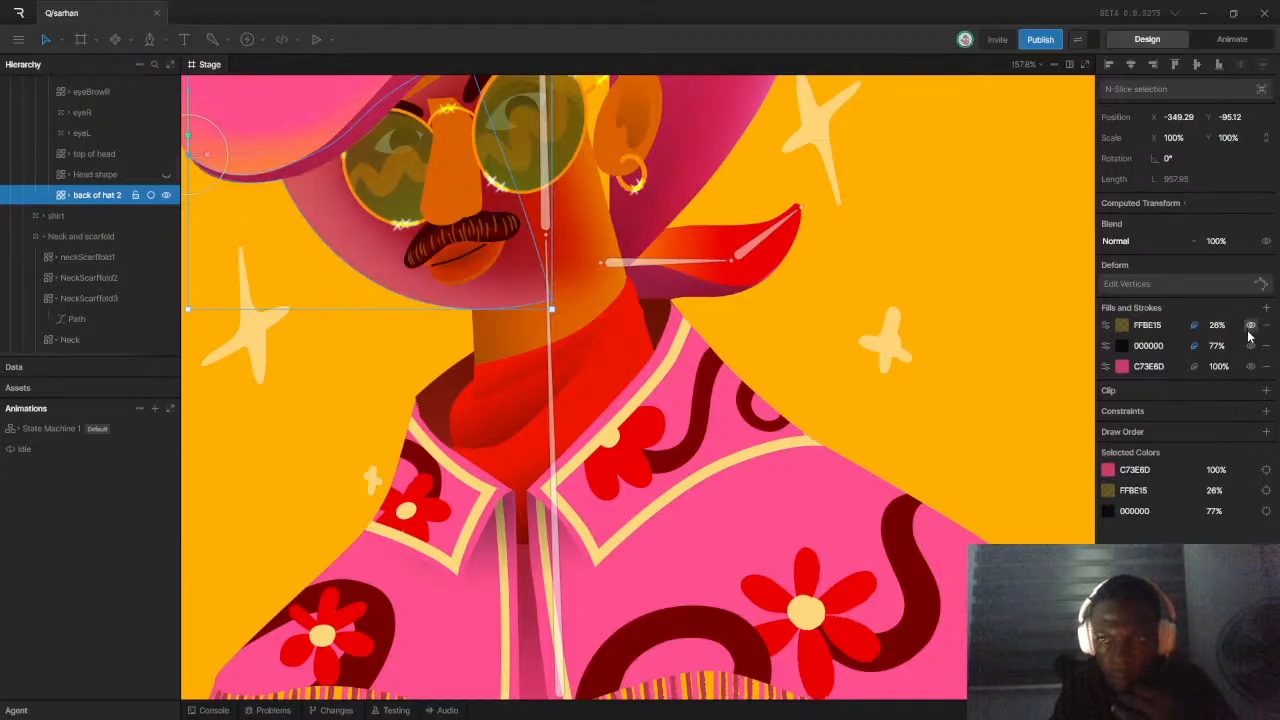
{"action": "left_click", "coordinate": [1252, 346]}
{"action": "left_click", "coordinate": [1252, 346]}
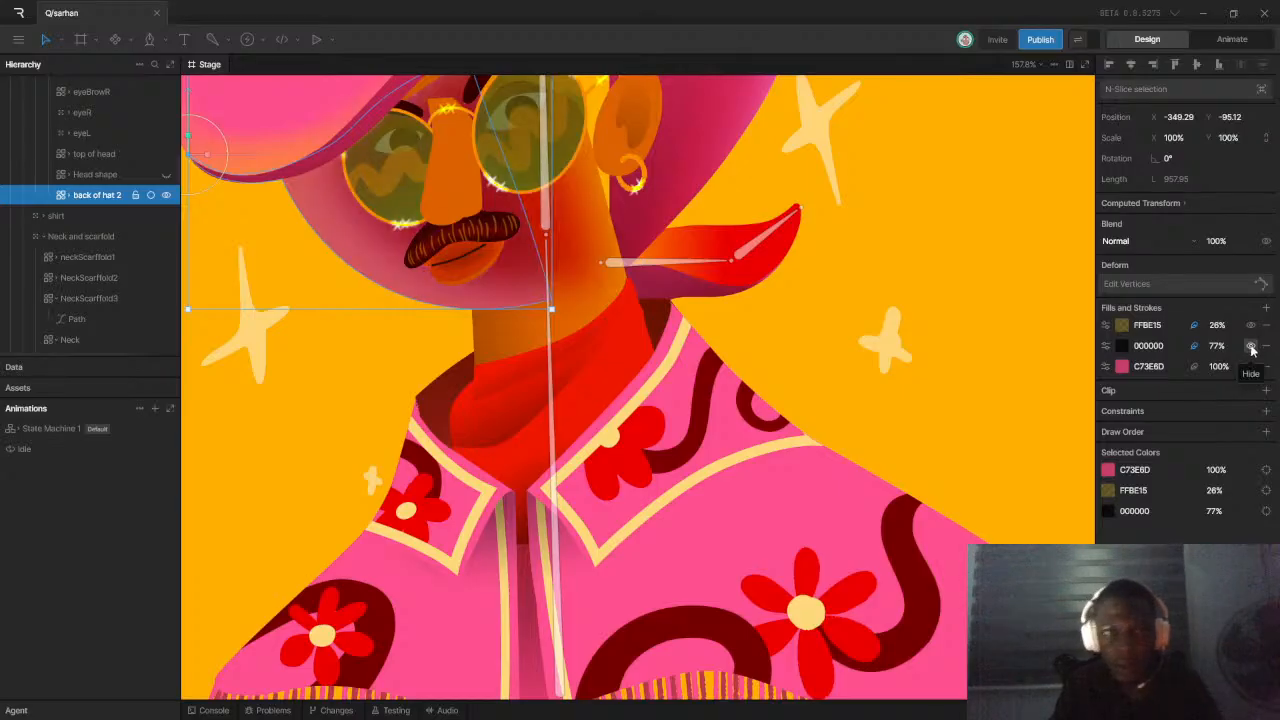
{"action": "left_click", "coordinate": [1251, 346]}
{"action": "left_click", "coordinate": [1251, 346]}
{"action": "left_click", "coordinate": [1251, 346]}
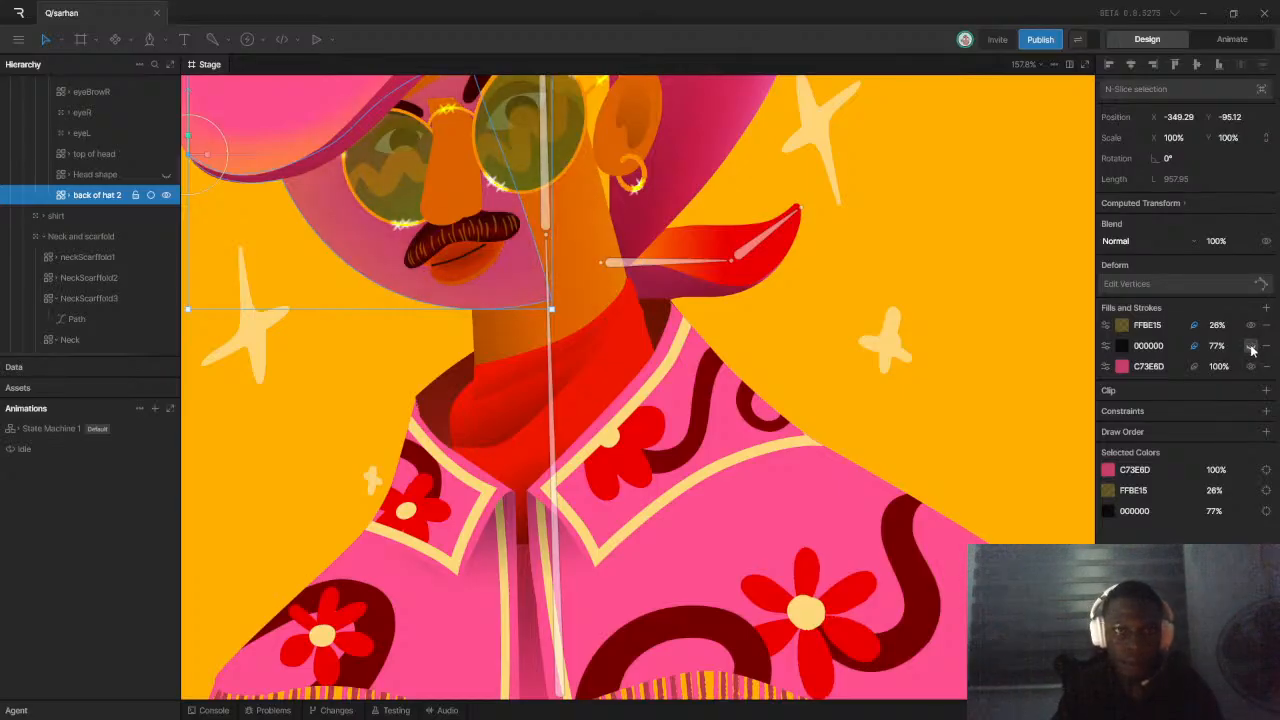
{"action": "left_click", "coordinate": [1251, 346]}
{"action": "left_click", "coordinate": [1251, 346]}
{"action": "left_click", "coordinate": [1251, 346]}
{"action": "left_click", "coordinate": [1251, 346]}
{"action": "left_click", "coordinate": [1251, 346]}
{"action": "left_click", "coordinate": [1251, 346]}
{"action": "left_click", "coordinate": [1251, 346]}
{"action": "left_click", "coordinate": [1251, 346]}
{"action": "left_click", "coordinate": [1251, 346]}
{"action": "left_click", "coordinate": [1251, 346]}
{"action": "left_click", "coordinate": [1251, 346]}
{"action": "left_click", "coordinate": [1251, 346]}
{"action": "left_click", "coordinate": [1251, 346]}
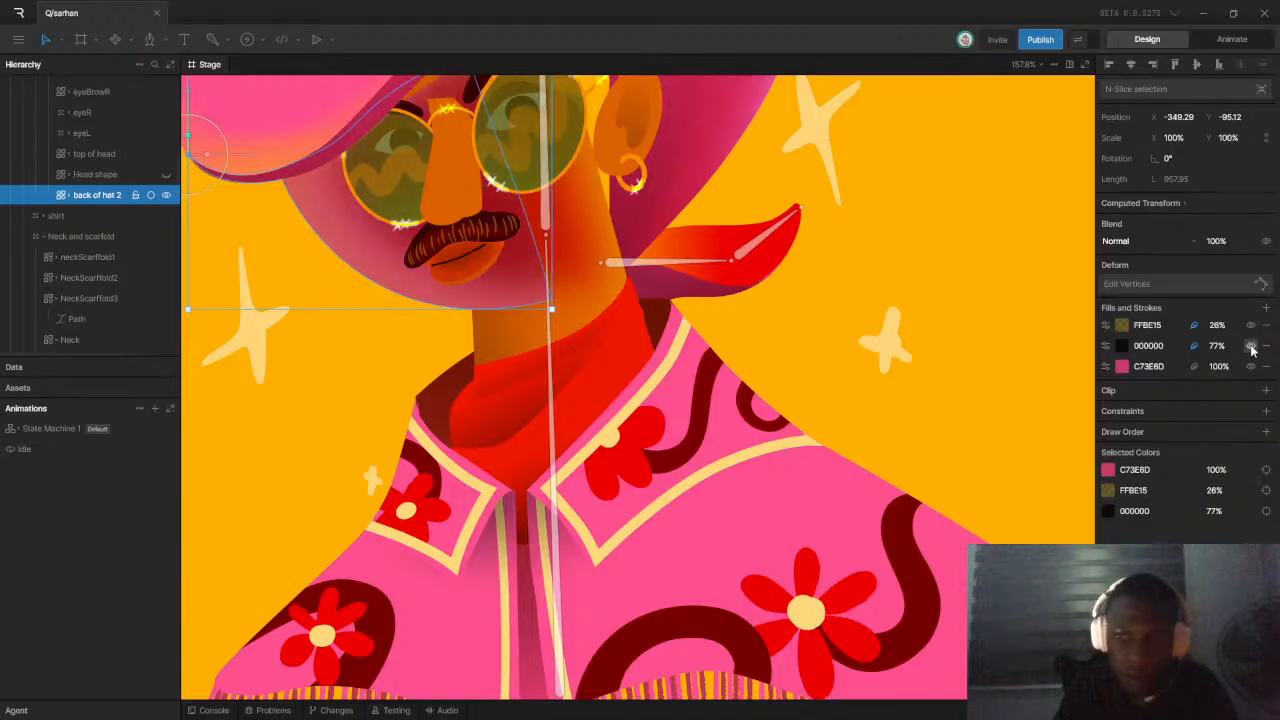
{"action": "left_click", "coordinate": [1251, 346]}
{"action": "left_click", "coordinate": [1251, 346]}
{"action": "left_click", "coordinate": [1251, 346]}
{"action": "left_click", "coordinate": [1251, 346]}
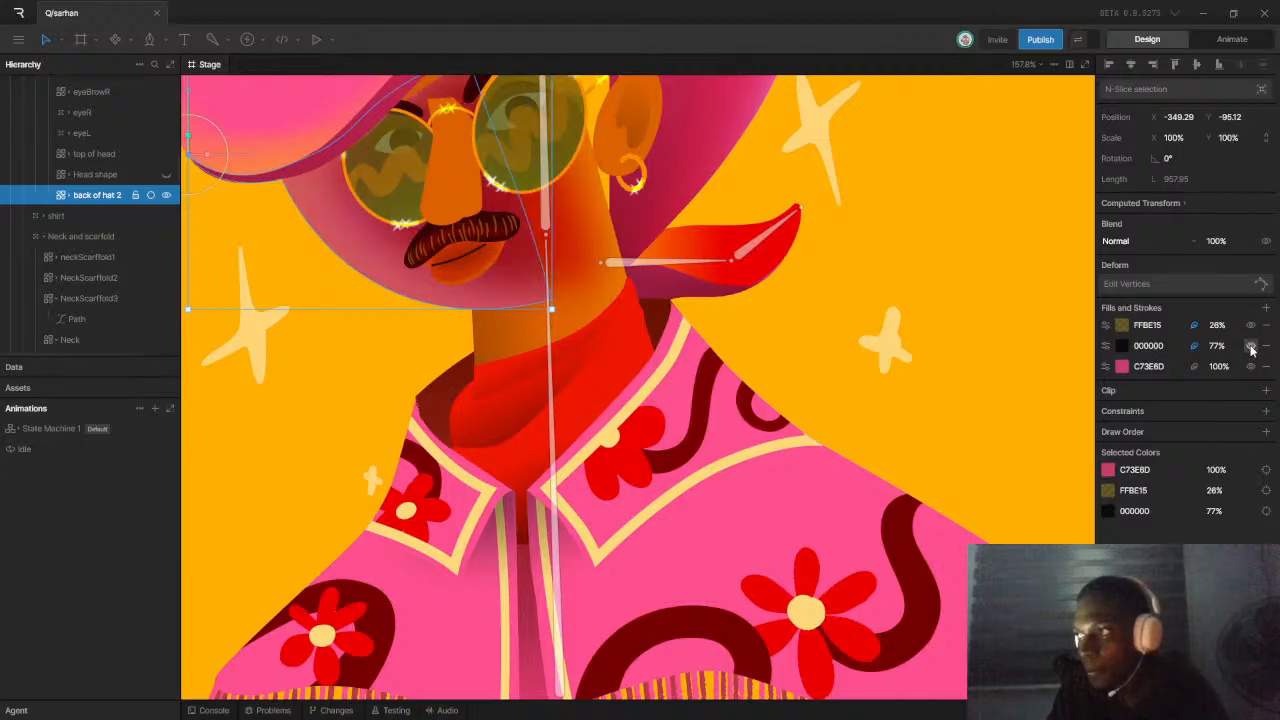
{"action": "left_click", "coordinate": [1251, 346]}
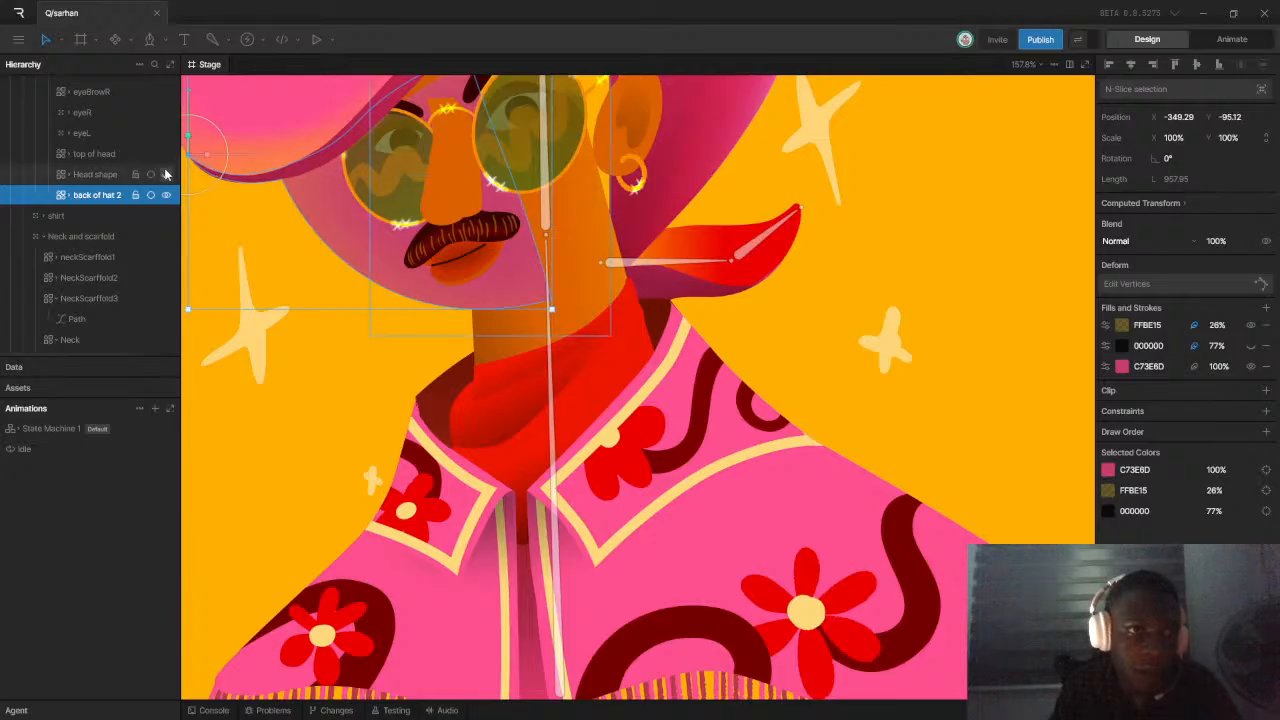
Show Head shape again and toggle the 000000 fill of back of hat 2 to judge its shading on the whole illustration
{"action": "left_click", "coordinate": [167, 195]}
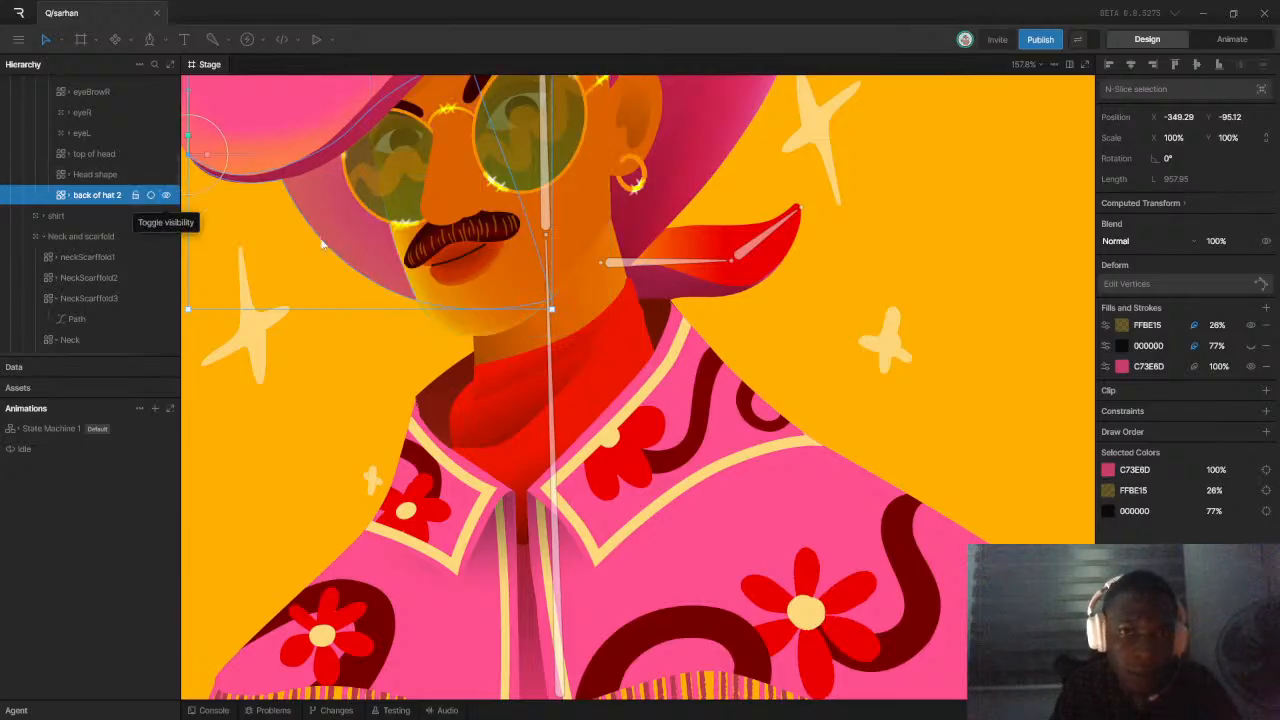
{"action": "scroll", "coordinate": [618, 285], "scroll_direction": "down", "scroll_amount": 3}
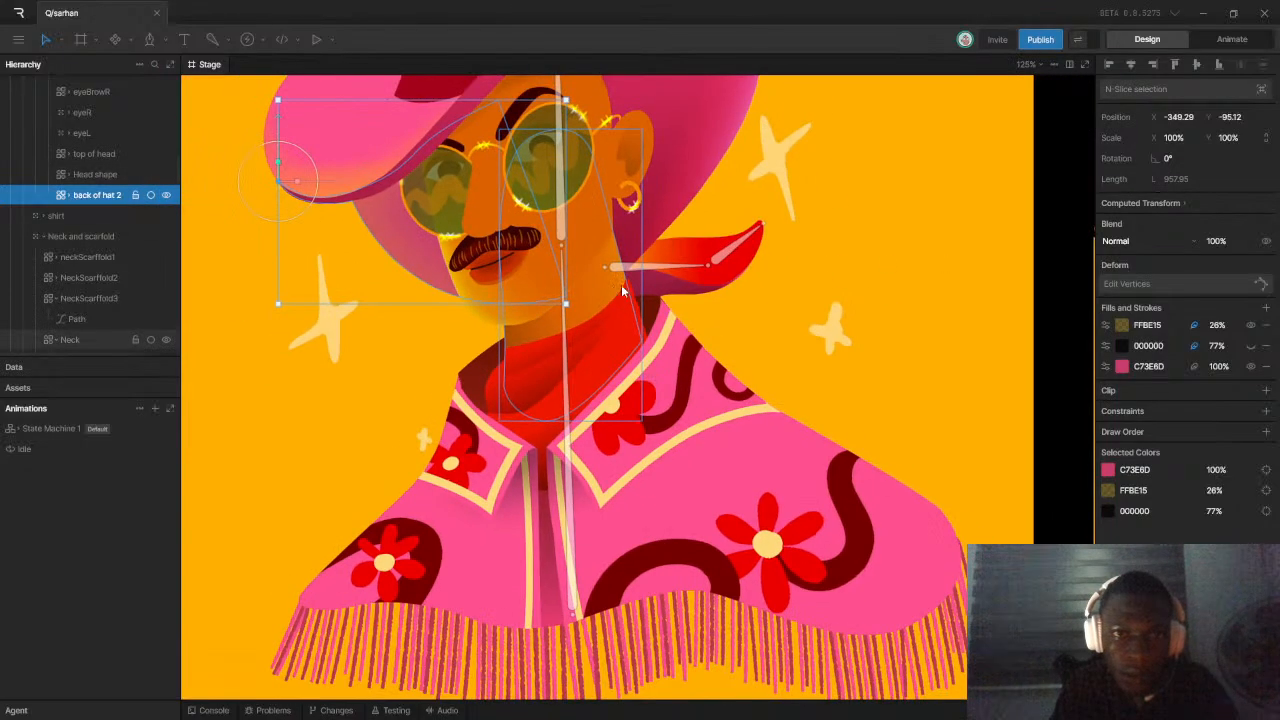
{"action": "scroll", "coordinate": [618, 285], "scroll_direction": "down", "scroll_amount": 1}
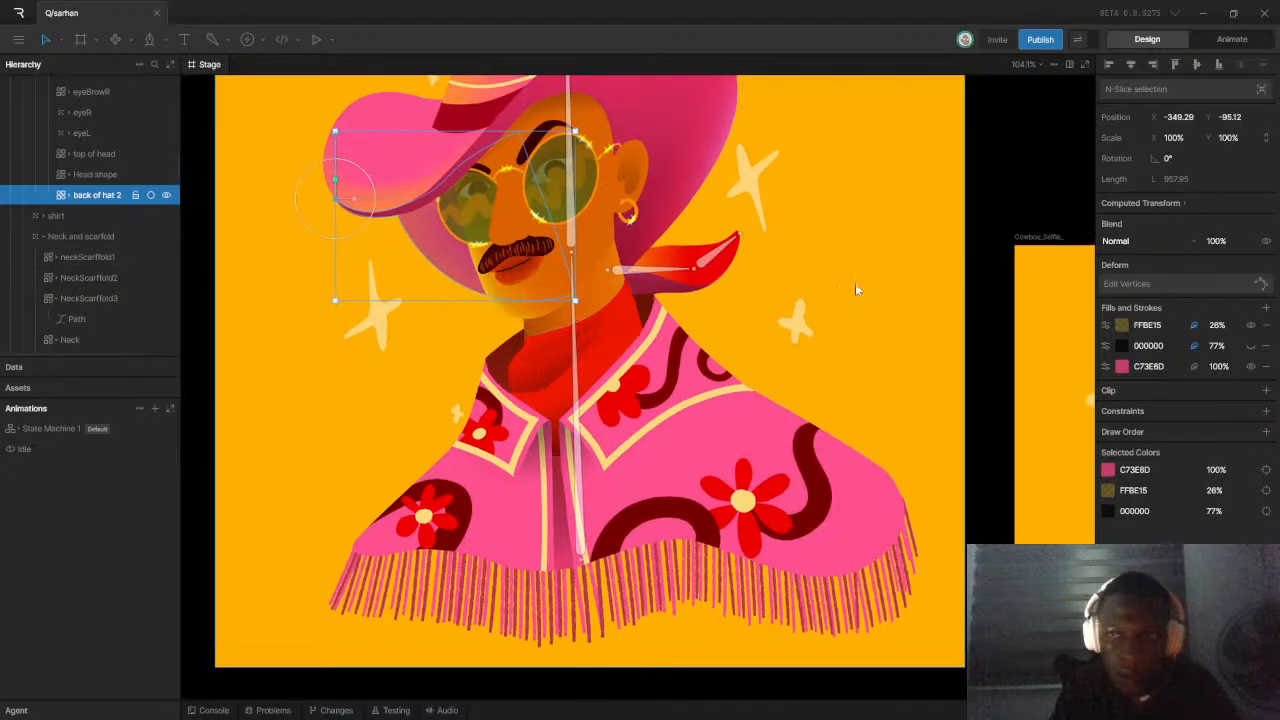
{"action": "left_click", "coordinate": [1249, 347]}
{"action": "left_click", "coordinate": [1250, 348]}
{"action": "left_click", "coordinate": [1250, 348]}
{"action": "left_click", "coordinate": [1250, 347]}
{"action": "left_click", "coordinate": [1250, 347]}
{"action": "left_click", "coordinate": [1250, 347]}
{"action": "left_click", "coordinate": [1250, 347]}
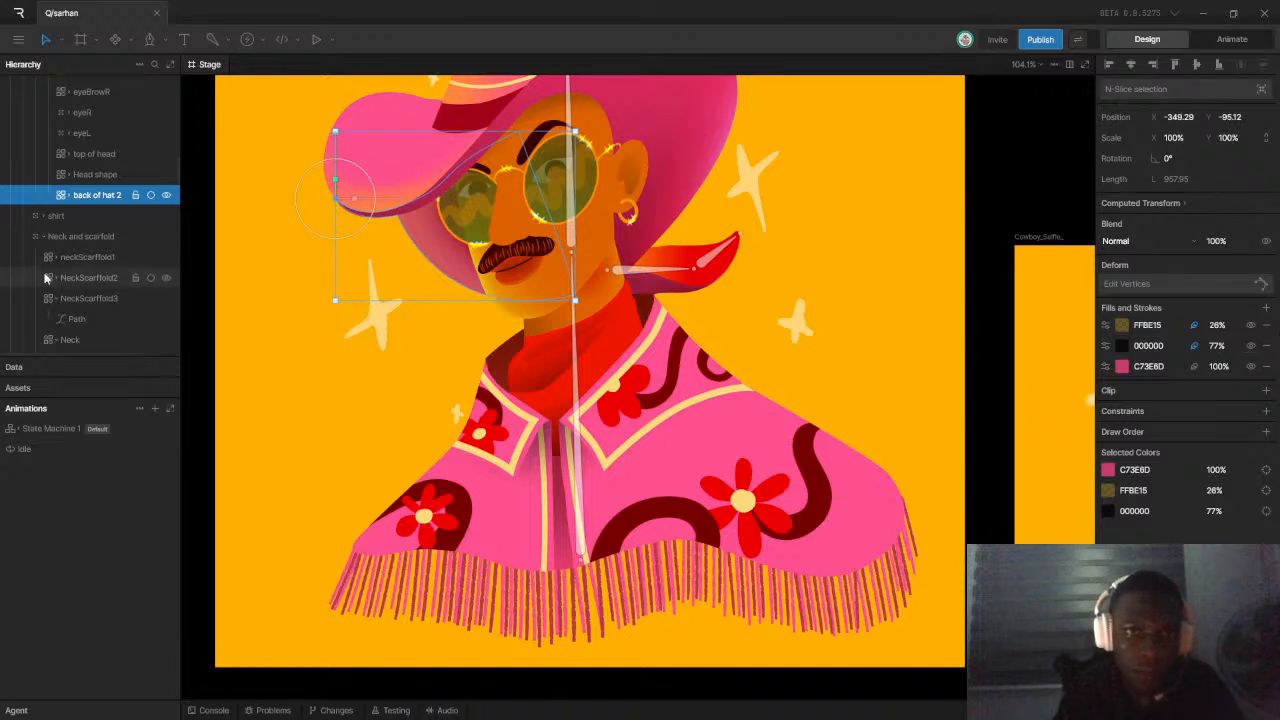
Duplicate back of hat 2 and remove the 000000 shadow fill from the original shape
{"action": "left_click", "coordinate": [167, 196]}
{"action": "left_click", "coordinate": [167, 196]}
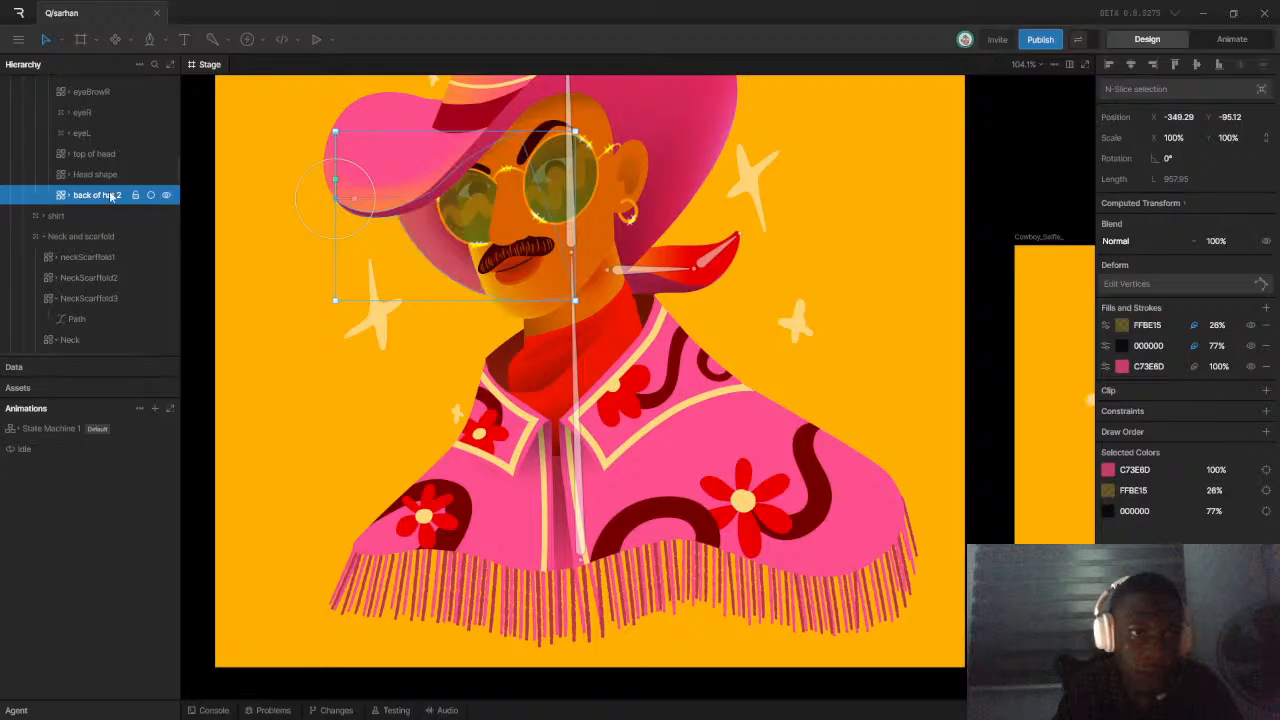
{"action": "key", "text": "ctrl+d"}
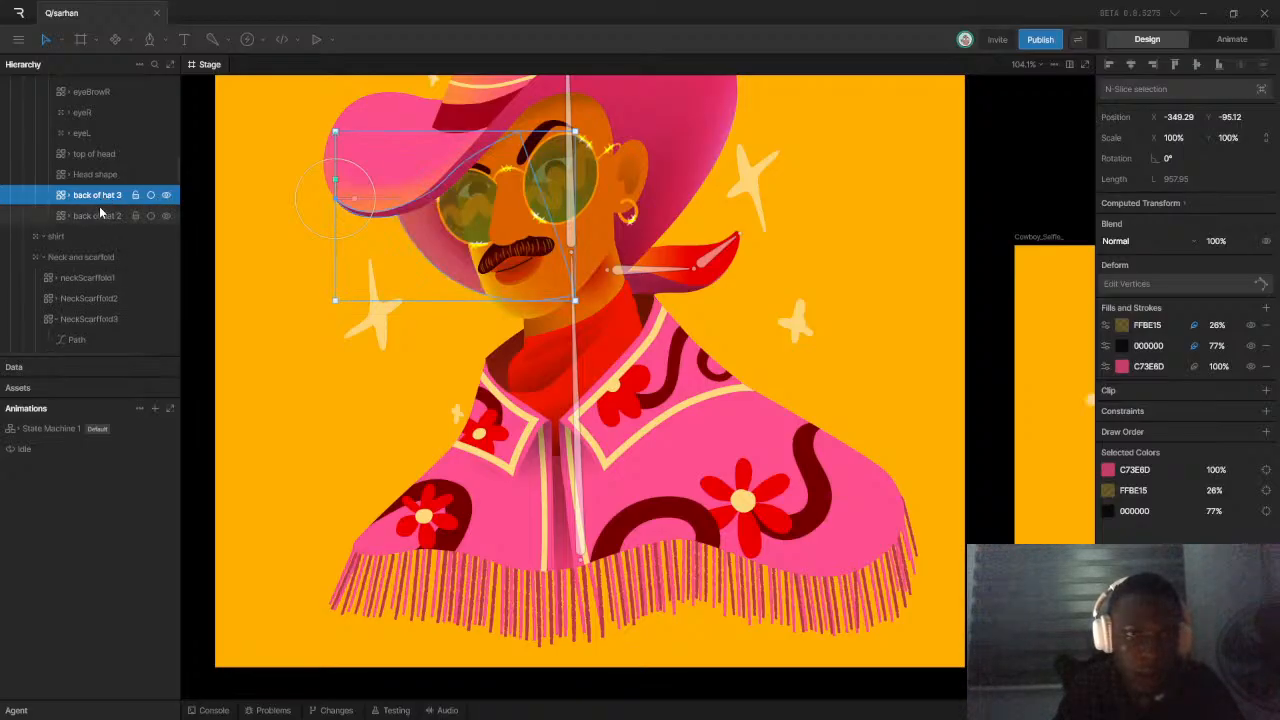
{"action": "left_click", "coordinate": [98, 215]}
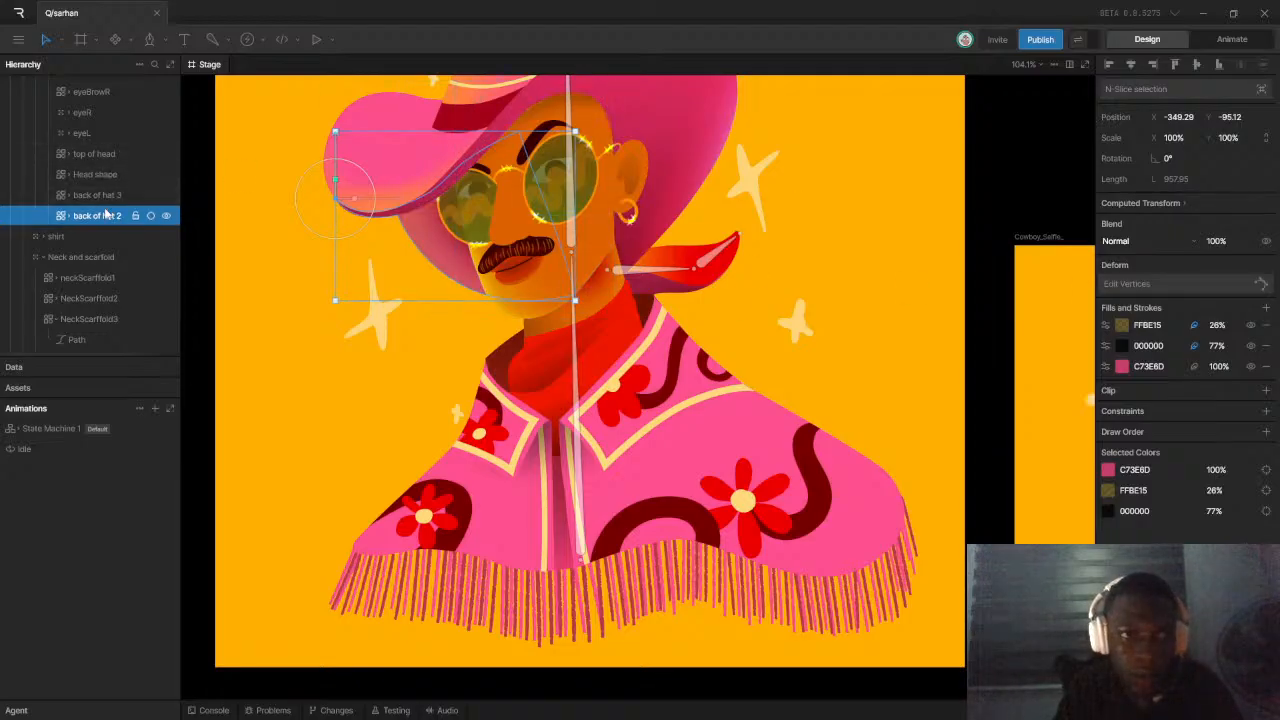
{"action": "left_click", "coordinate": [1266, 345]}
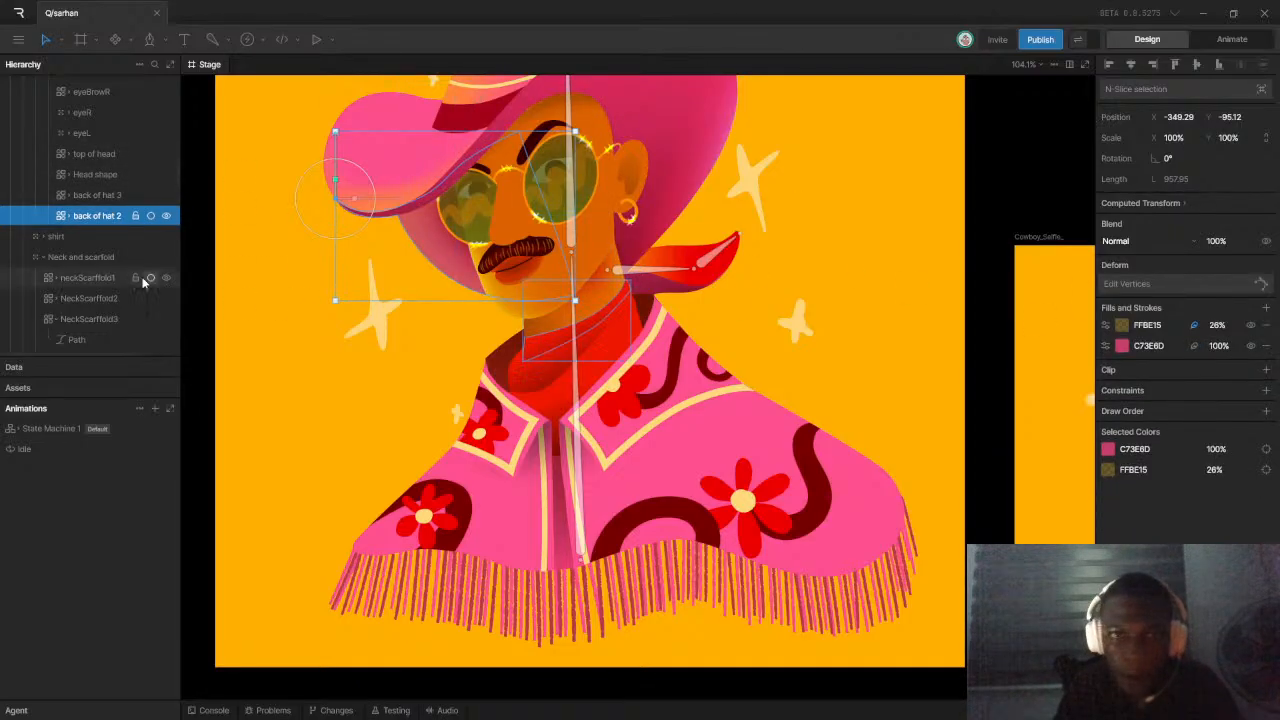
Clip the duplicate, back of hat 3, using back of hat 2 as the clipping source
{"action": "left_click", "coordinate": [69, 197]}
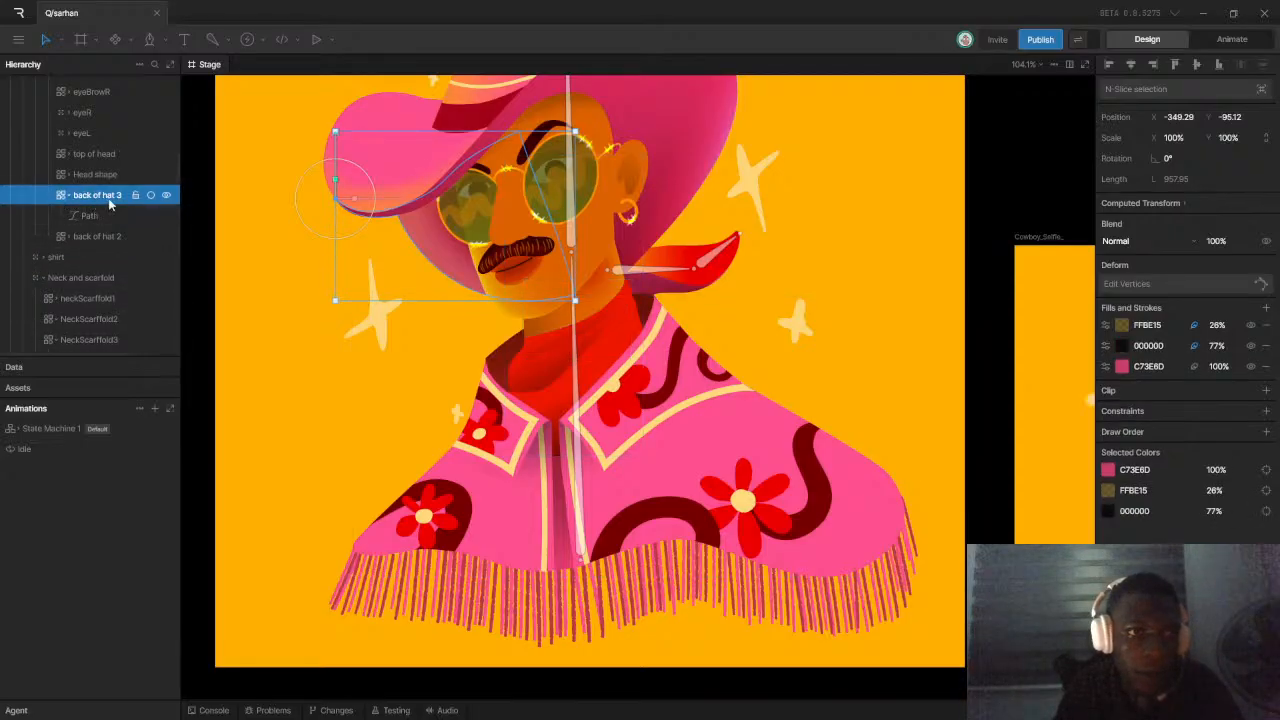
{"action": "left_click", "coordinate": [1263, 393]}
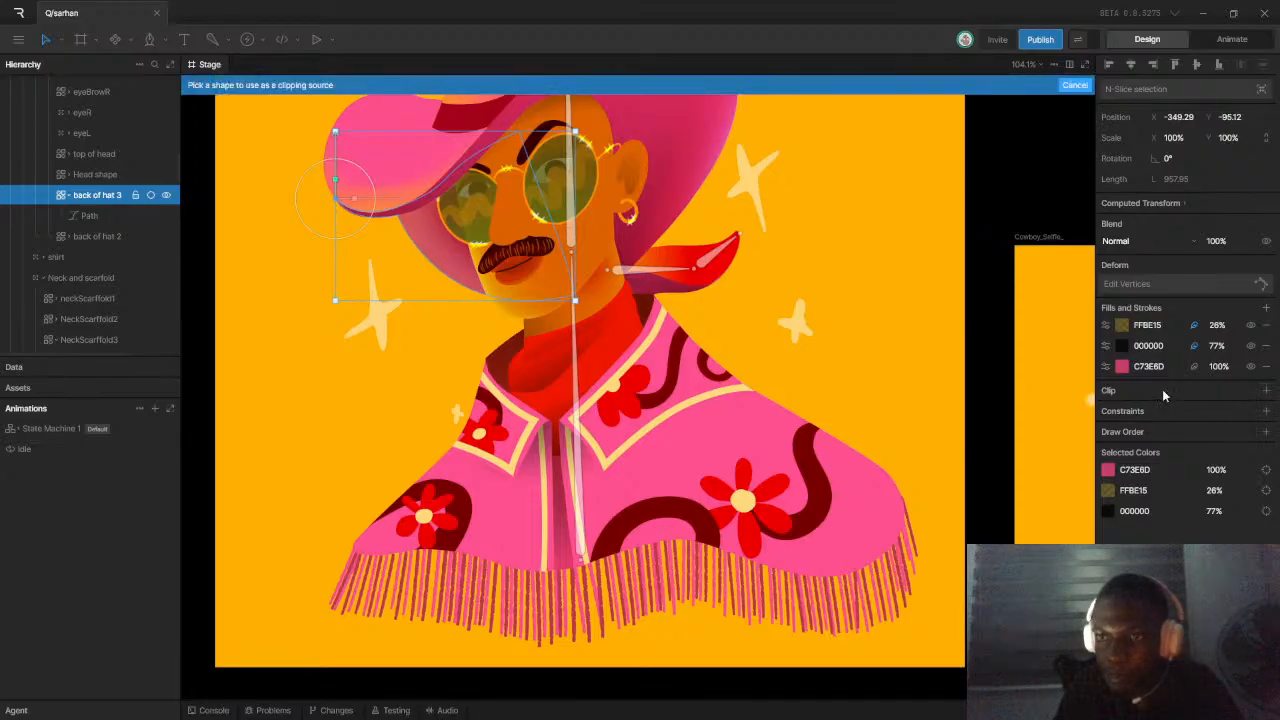
{"action": "left_click", "coordinate": [97, 237]}
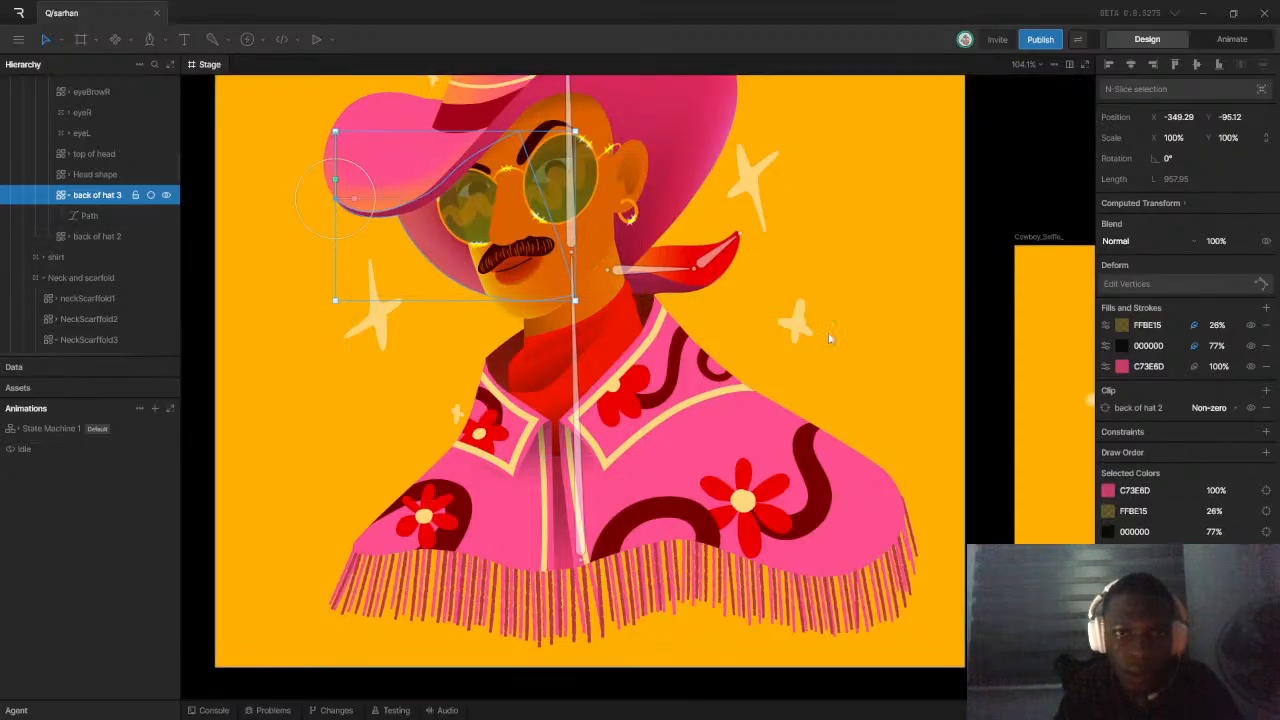
Play the Idle animation from the start of its work area to review the clipped hat shading
{"action": "scroll", "coordinate": [829, 326], "scroll_direction": "down", "scroll_amount": 3}
{"action": "key", "text": "Tab"}
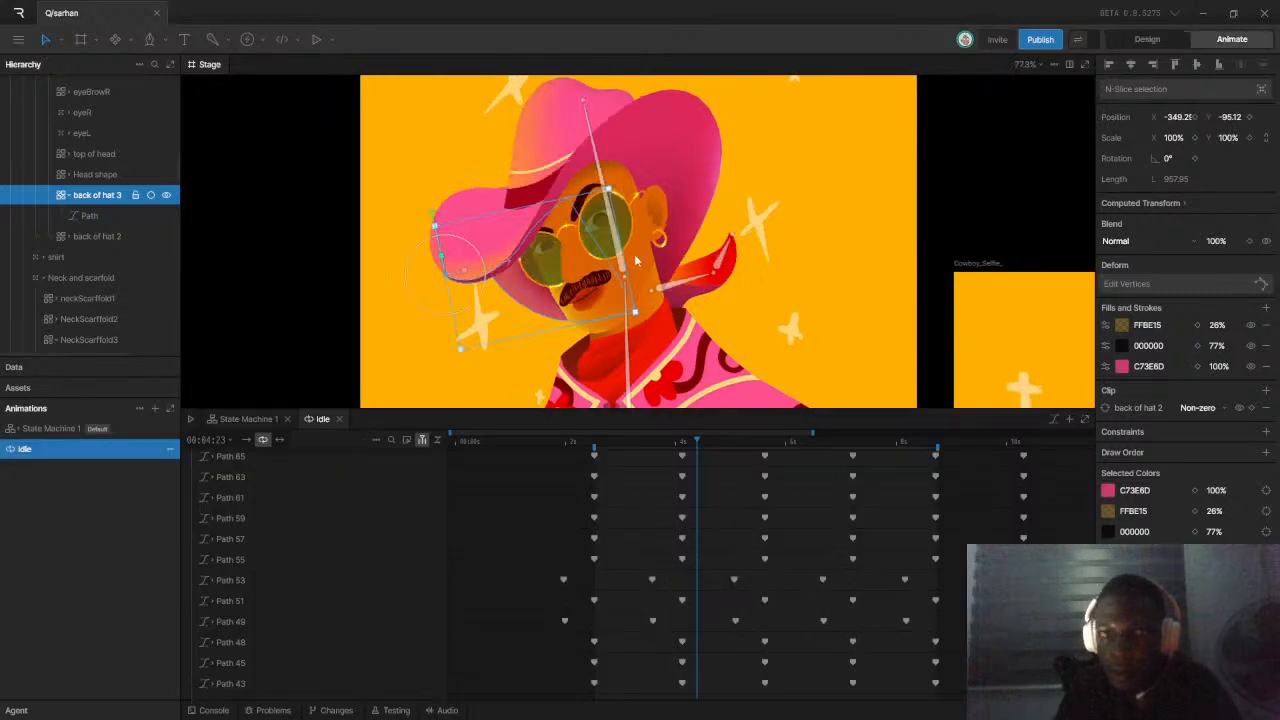
{"action": "left_click", "coordinate": [596, 440]}
{"action": "key", "text": "space"}
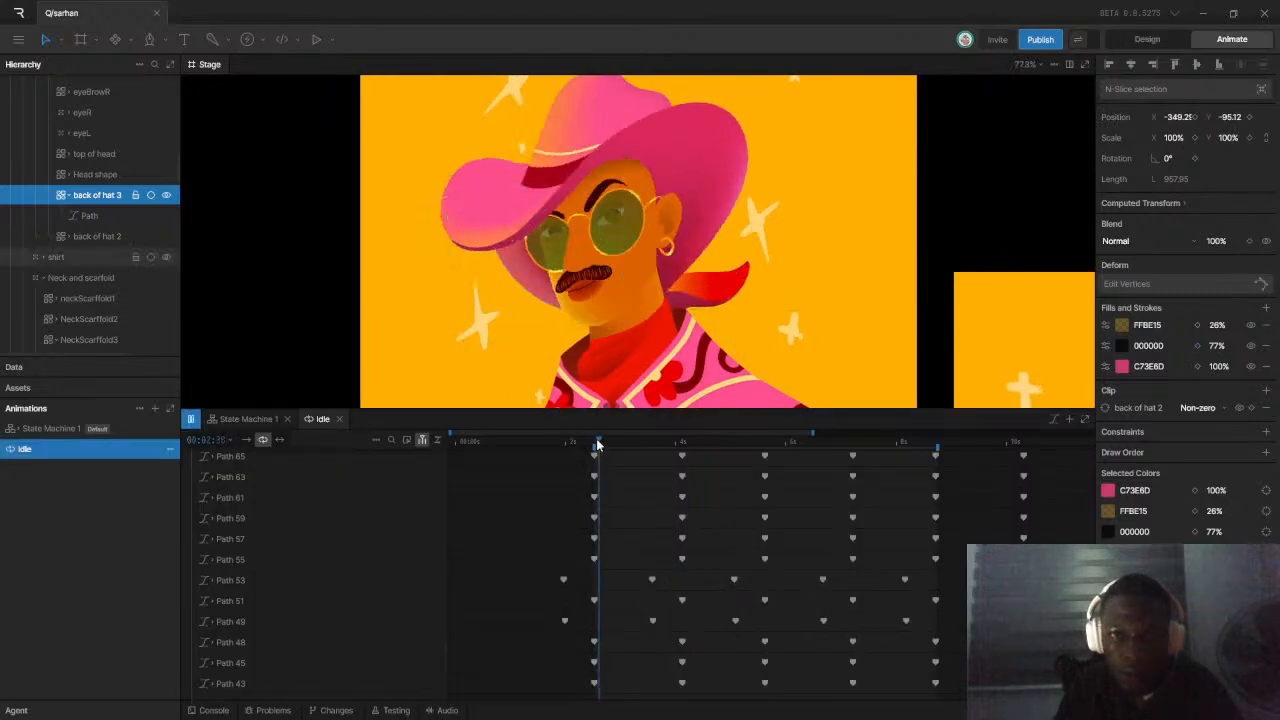
{"action": "scroll", "coordinate": [700, 242], "scroll_direction": "down", "scroll_amount": 2}
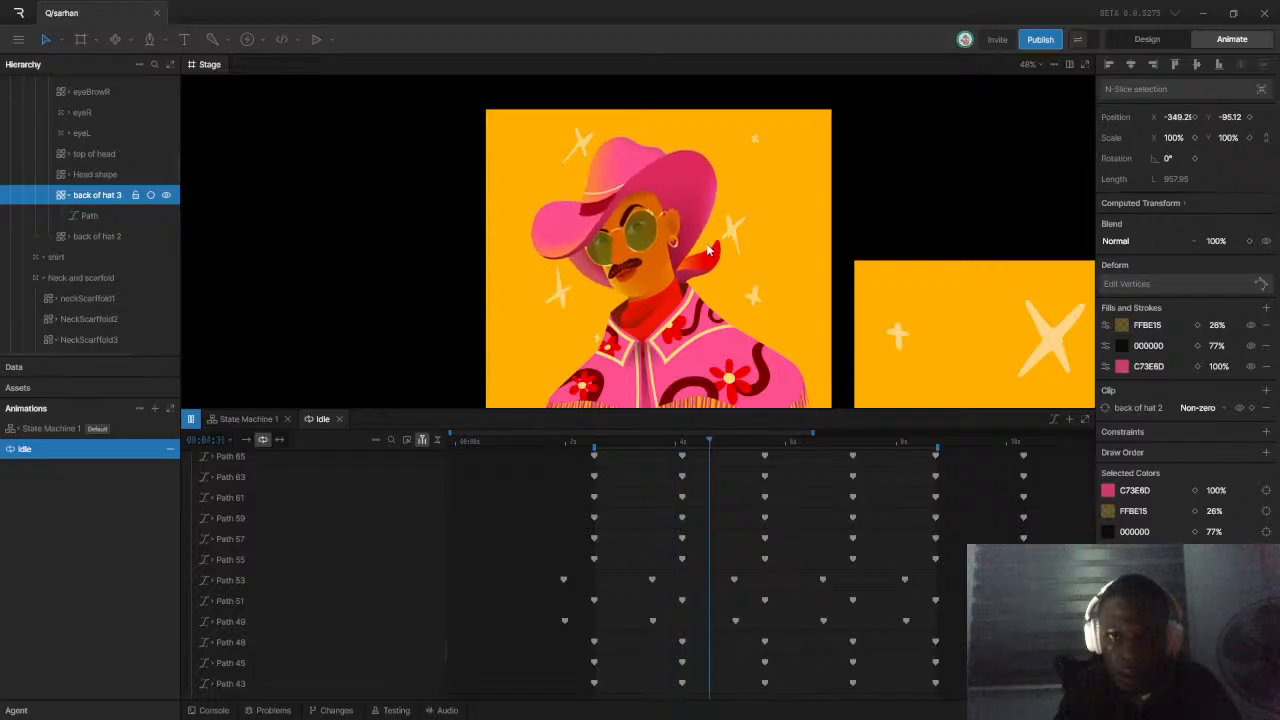
Compare the playing Idle animation with the original cowboy illustration in the LinkedIn post in the browser, and return to Rive
{"action": "scroll", "coordinate": [700, 242], "scroll_direction": "down", "scroll_amount": 1}
{"action": "scroll", "coordinate": [749, 240], "scroll_direction": "down", "scroll_amount": 1}
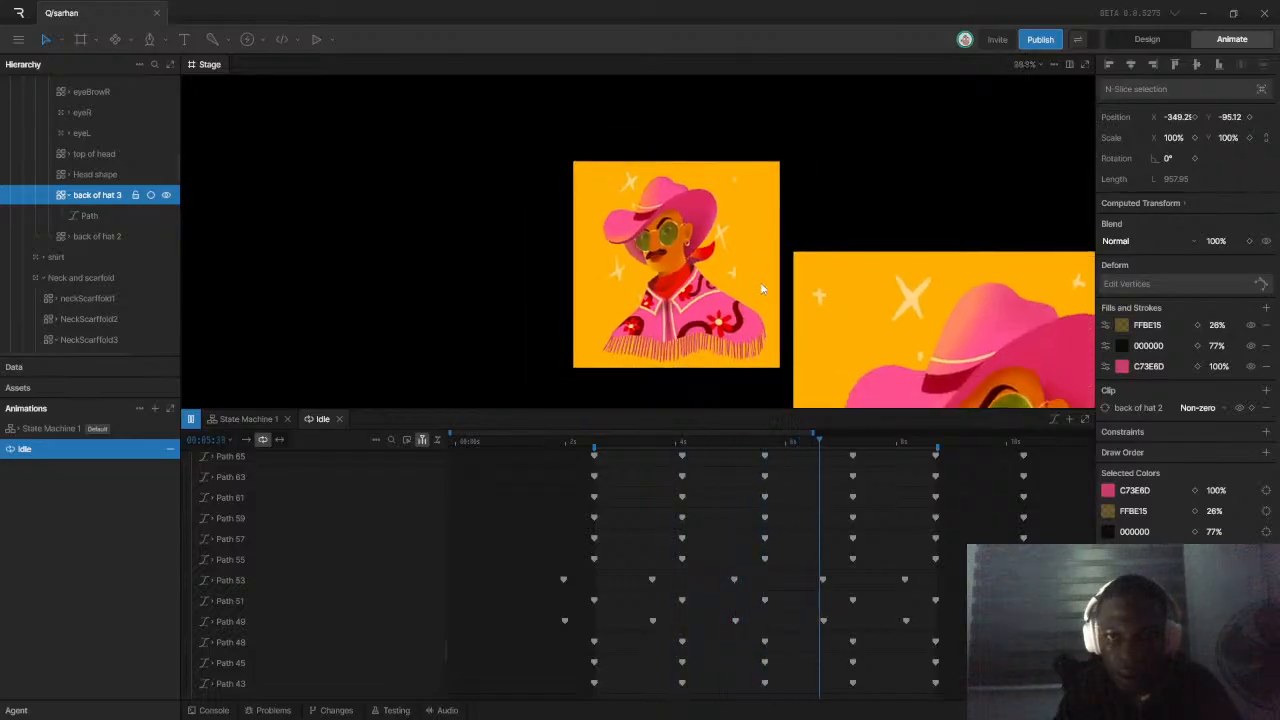
{"action": "scroll", "coordinate": [758, 293], "scroll_direction": "up", "scroll_amount": 2}
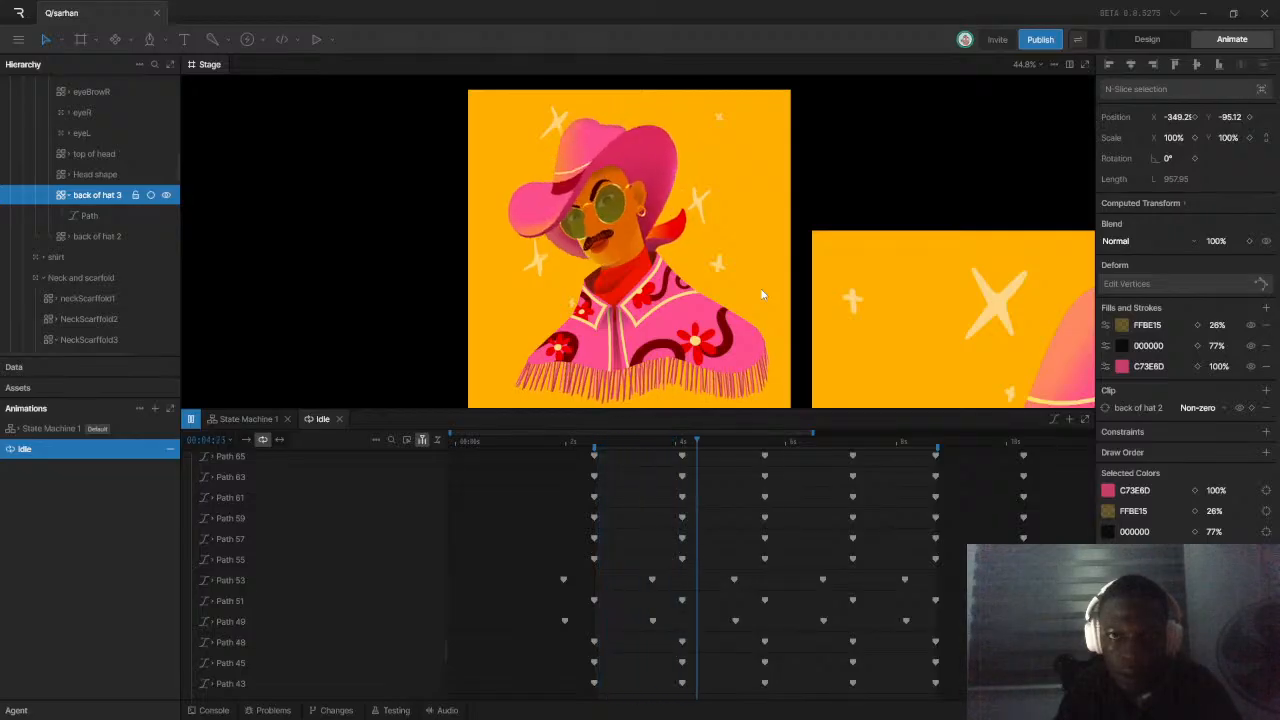
{"action": "scroll", "coordinate": [736, 239], "scroll_direction": "down", "scroll_amount": 2}
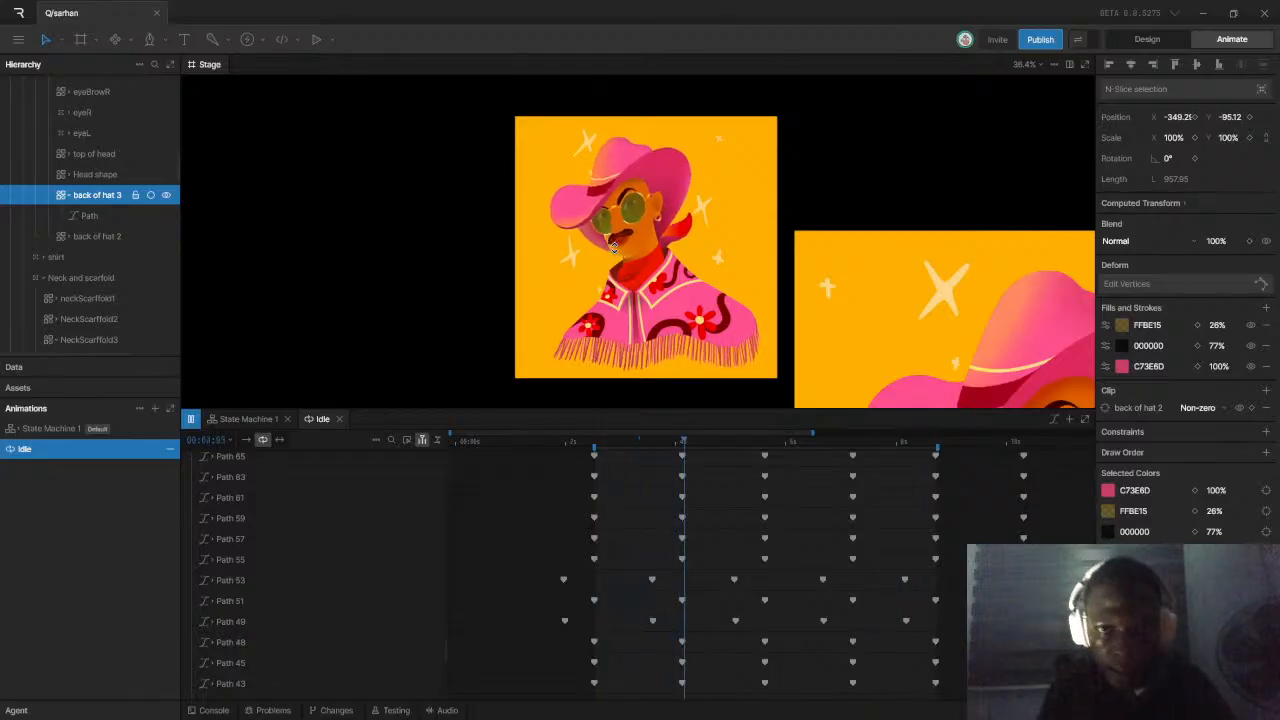
{"action": "key", "text": "alt+Tab"}
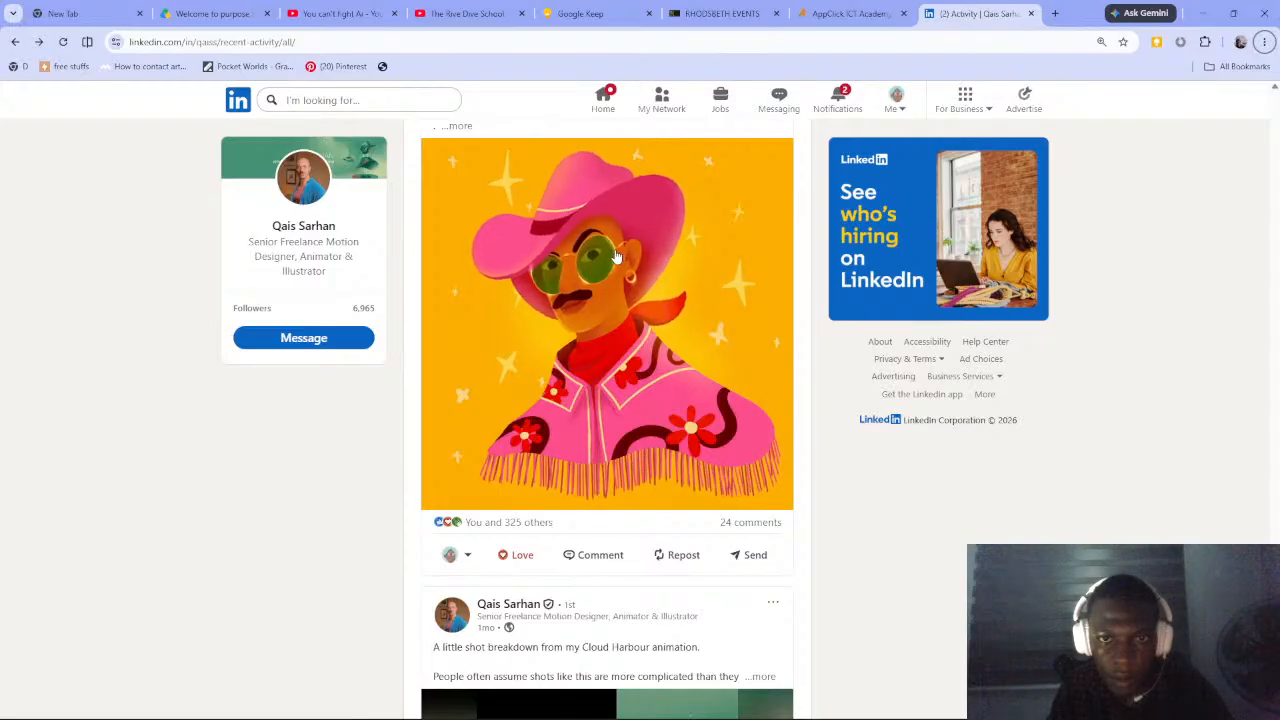
{"action": "key", "text": "alt+Tab"}
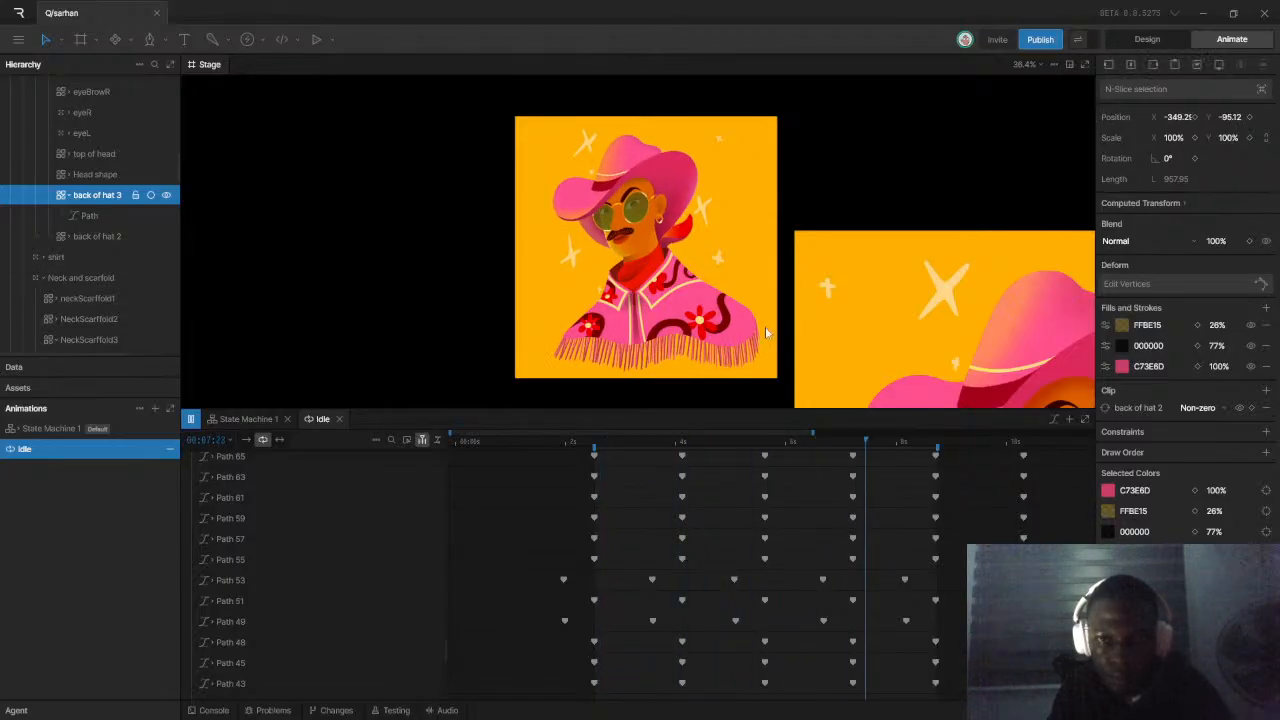
Stop playback and move Bone 1's first keyframe back to the start of the Idle work area, near Root Bone's first keyframe
{"action": "key", "text": "space"}
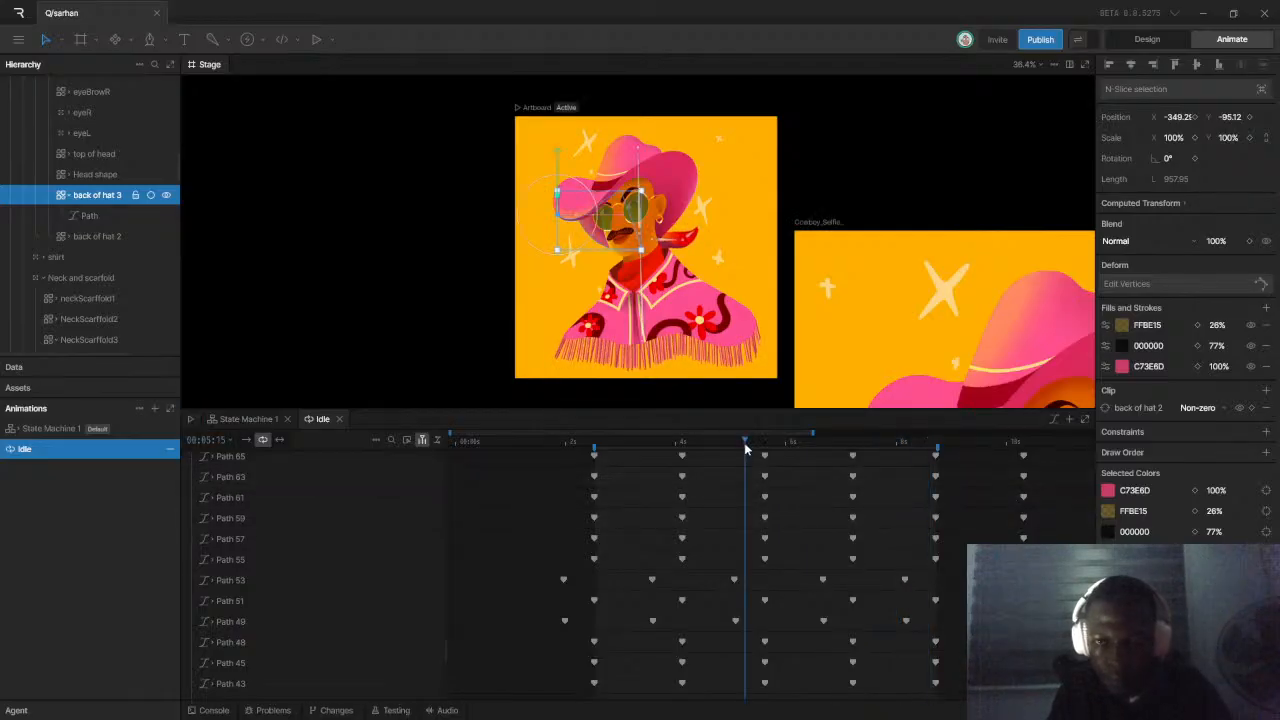
{"action": "scroll", "coordinate": [756, 500], "scroll_direction": "down", "scroll_amount": 6}
{"action": "scroll", "coordinate": [756, 498], "scroll_direction": "down", "scroll_amount": 10}
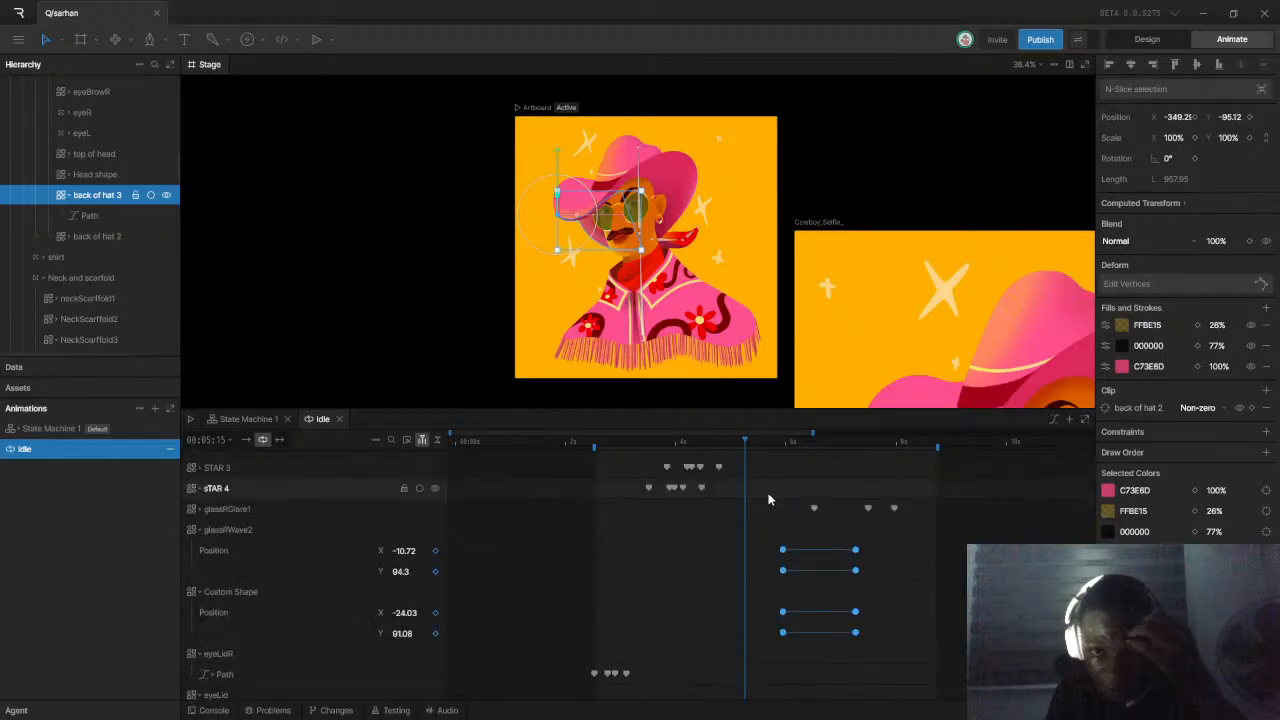
{"action": "scroll", "coordinate": [608, 560], "scroll_direction": "down", "scroll_amount": 5}
{"action": "scroll", "coordinate": [690, 530], "scroll_direction": "up", "scroll_amount": 1}
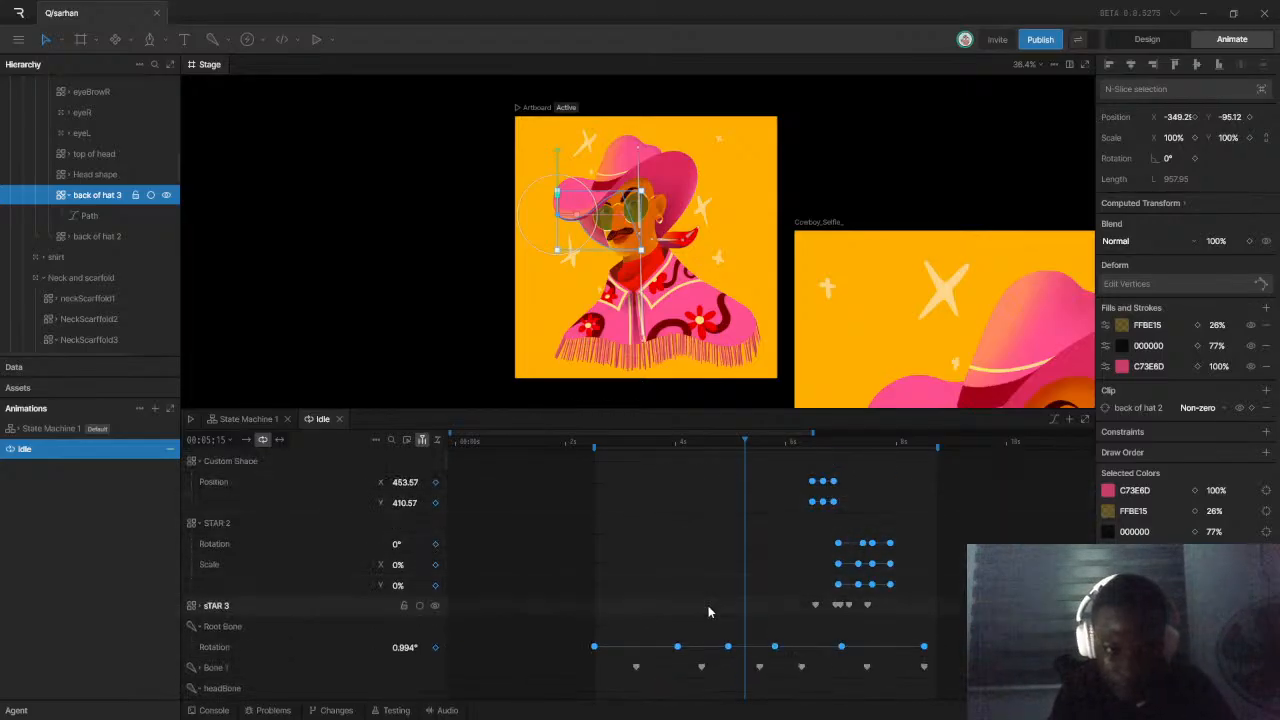
{"action": "left_click_drag", "start_coordinate": [740, 443], "coordinate": [623, 505]}
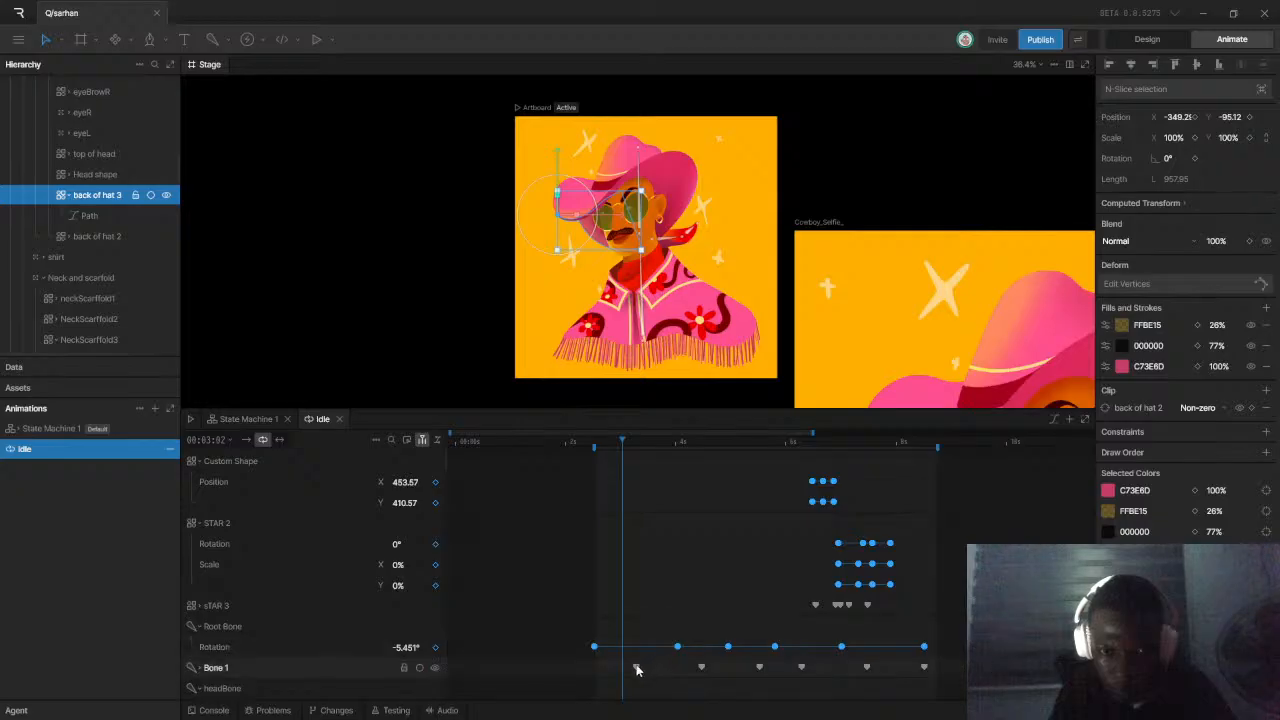
{"action": "left_click_drag", "start_coordinate": [636, 668], "coordinate": [622, 668]}
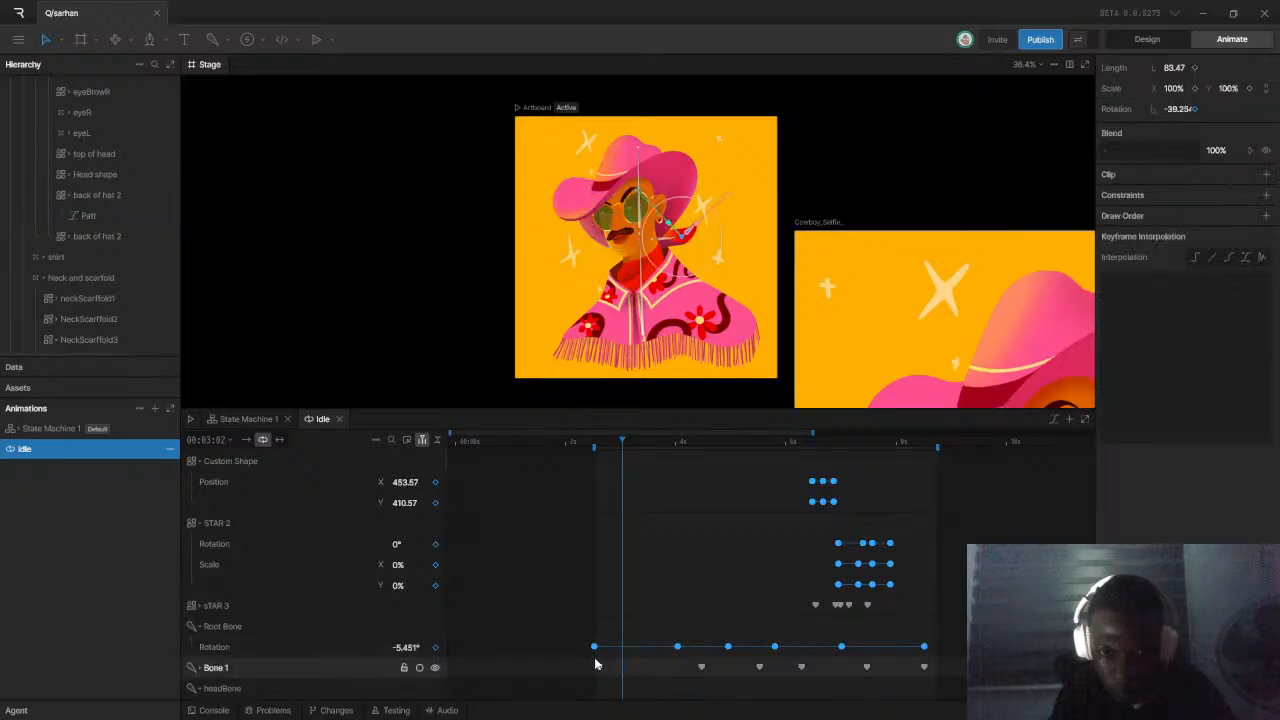
{"action": "left_click", "coordinate": [594, 666]}
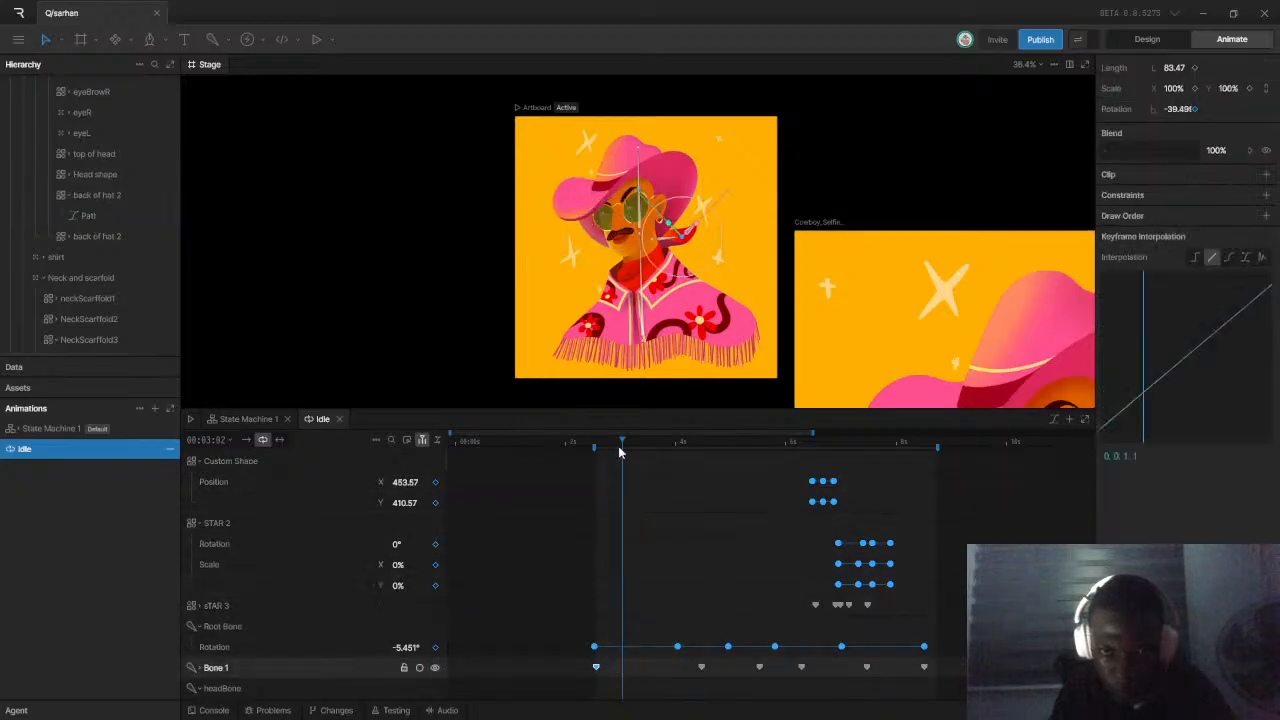
Play the Idle animation to review the scarf motion, and undo the accidental shift of the work area
{"action": "left_click_drag", "start_coordinate": [620, 447], "coordinate": [600, 449]}
{"action": "key", "text": "space"}
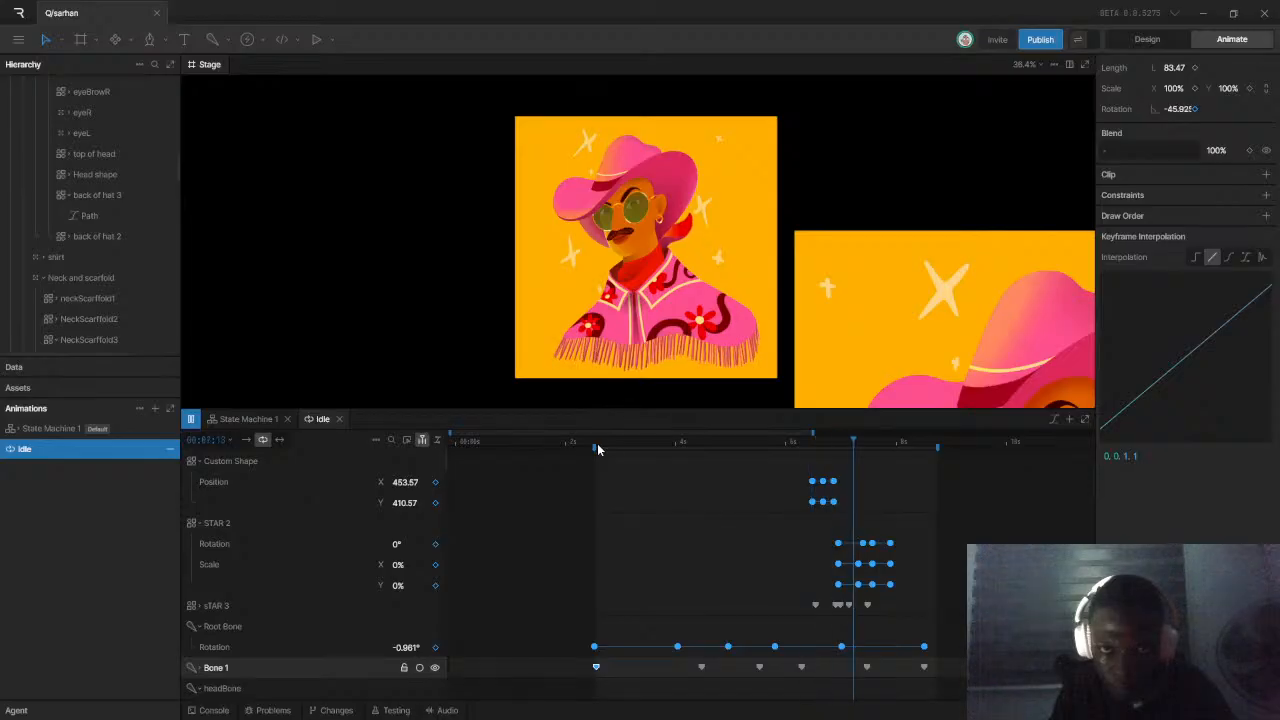
{"action": "key", "text": "space"}
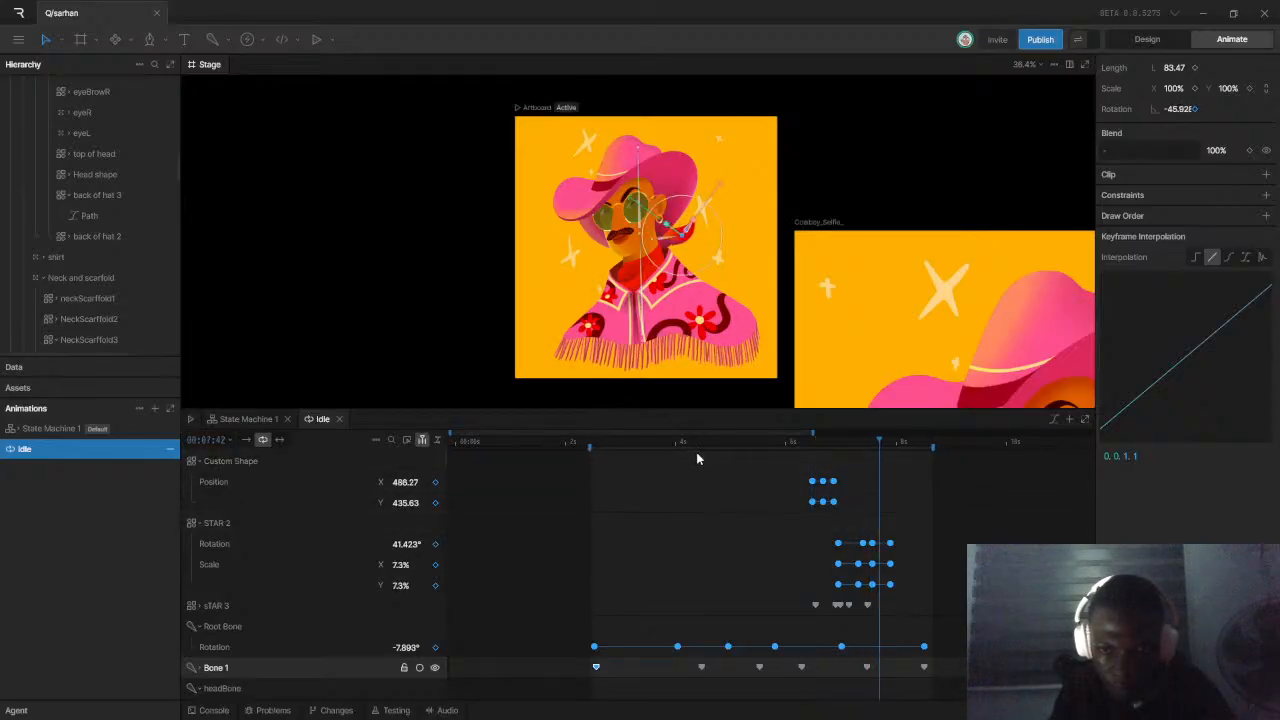
{"action": "key", "text": "ctrl+z"}
On Bone 1's keyframe at 00:04:28, rotate the scarf tail's tip bone upward to -77.088°
{"action": "left_click", "coordinate": [700, 443]}
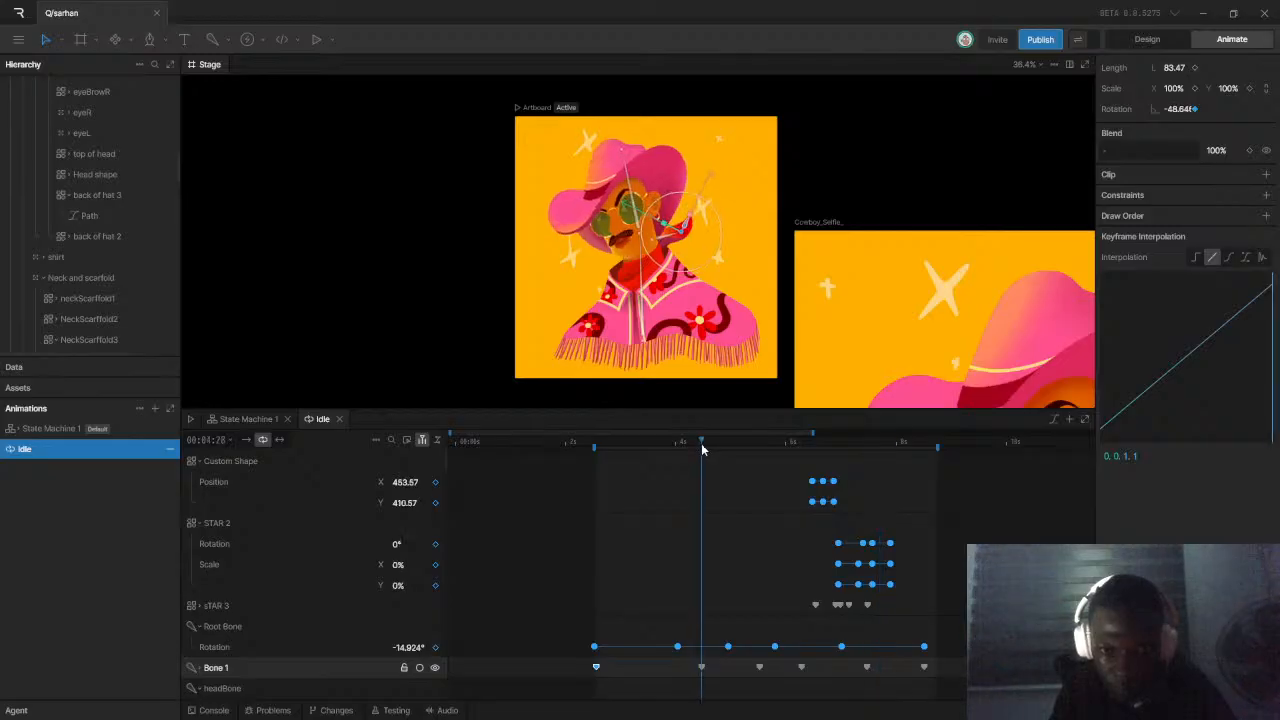
{"action": "scroll", "coordinate": [682, 238], "scroll_direction": "up", "scroll_amount": 5}
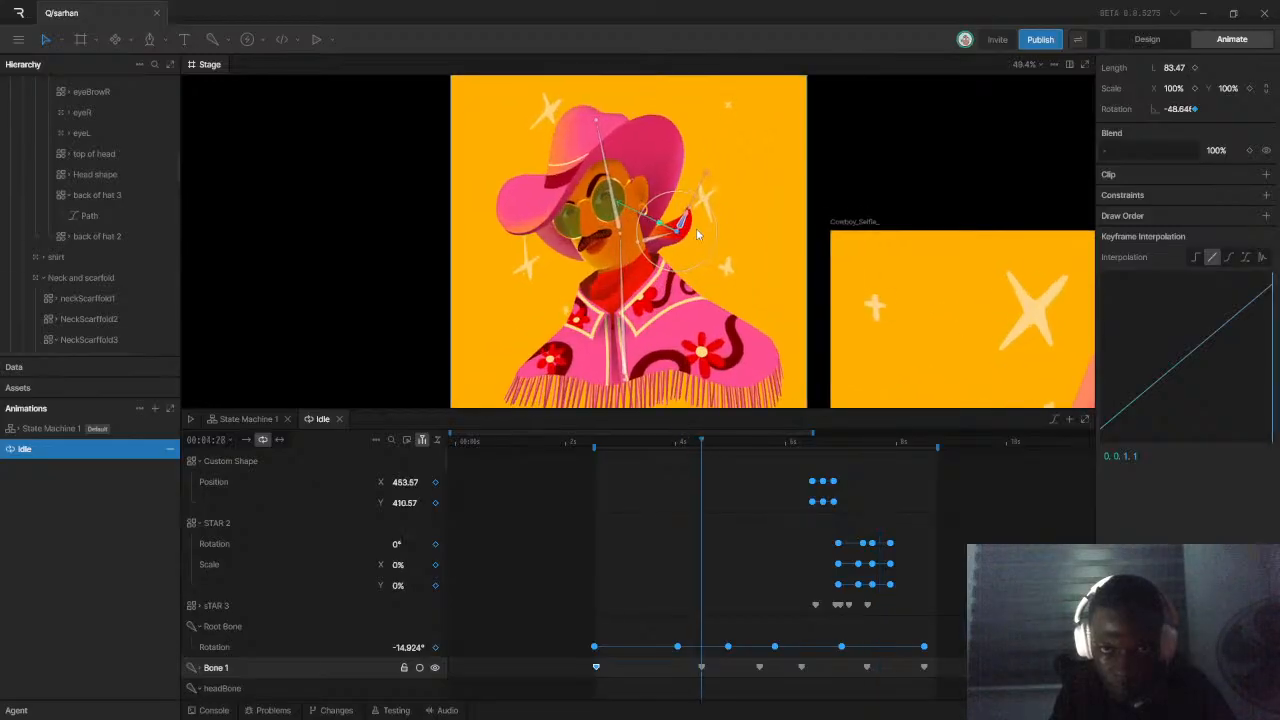
{"action": "left_click_drag", "start_coordinate": [686, 226], "coordinate": [667, 224]}
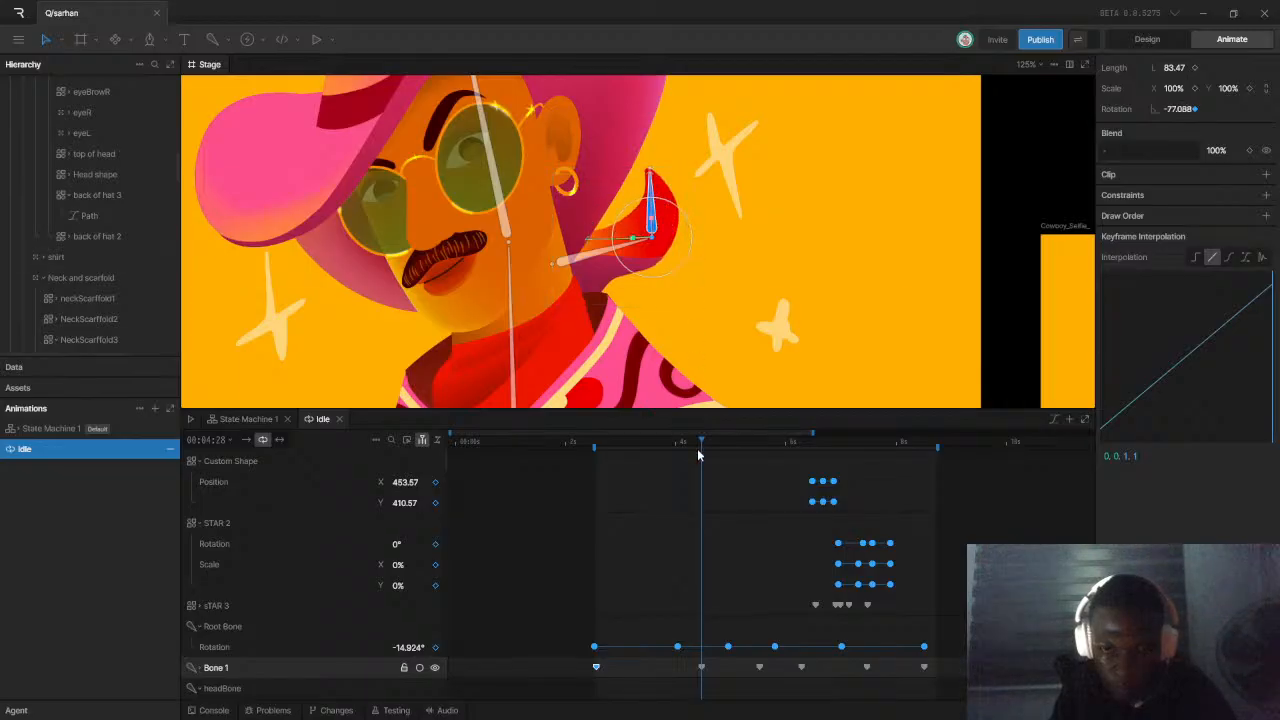
Try rotating the scarf tail's tip bone to about -22.2° at 00:06:19, and undo that rotation
{"action": "left_click_drag", "start_coordinate": [706, 449], "coordinate": [805, 491]}
{"action": "mouse_move", "coordinate": [693, 266]}
{"action": "left_mouse_down"}
{"action": "mouse_move", "coordinate": [697, 283]}
{"action": "mouse_move", "coordinate": [706, 277]}
{"action": "left_mouse_up"}
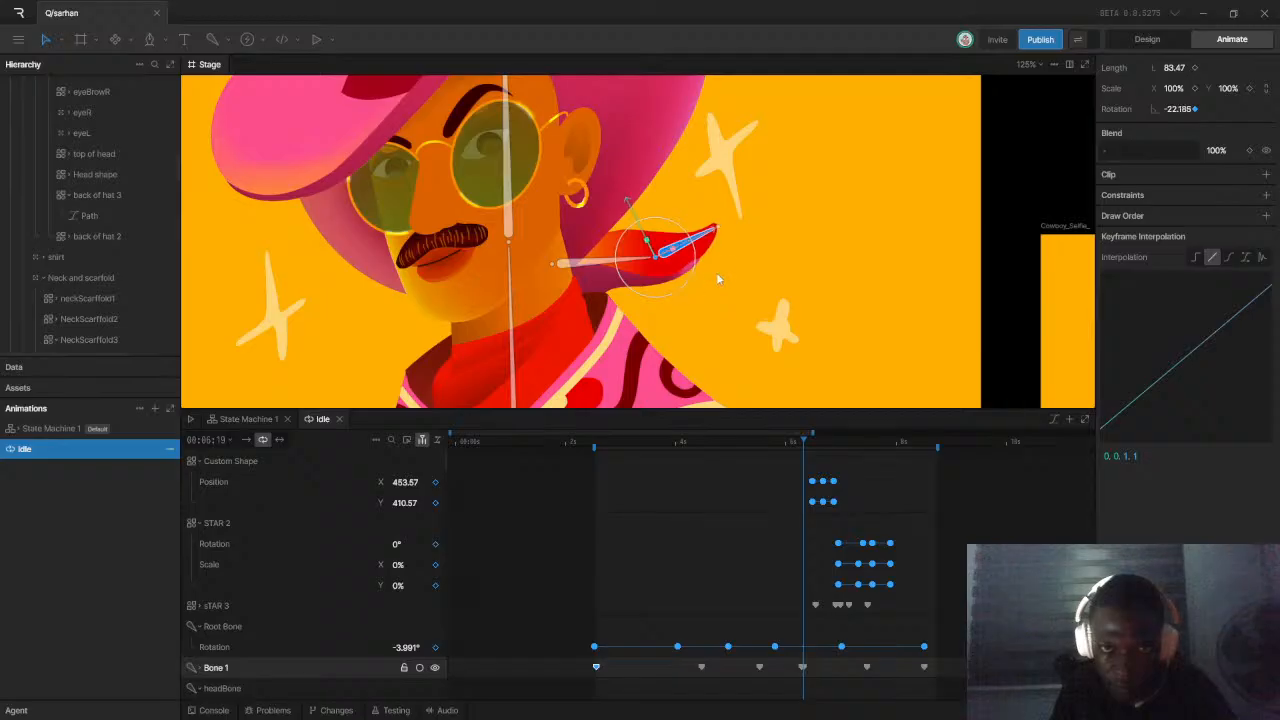
{"action": "scroll", "coordinate": [716, 272], "scroll_direction": "down", "scroll_amount": 3}
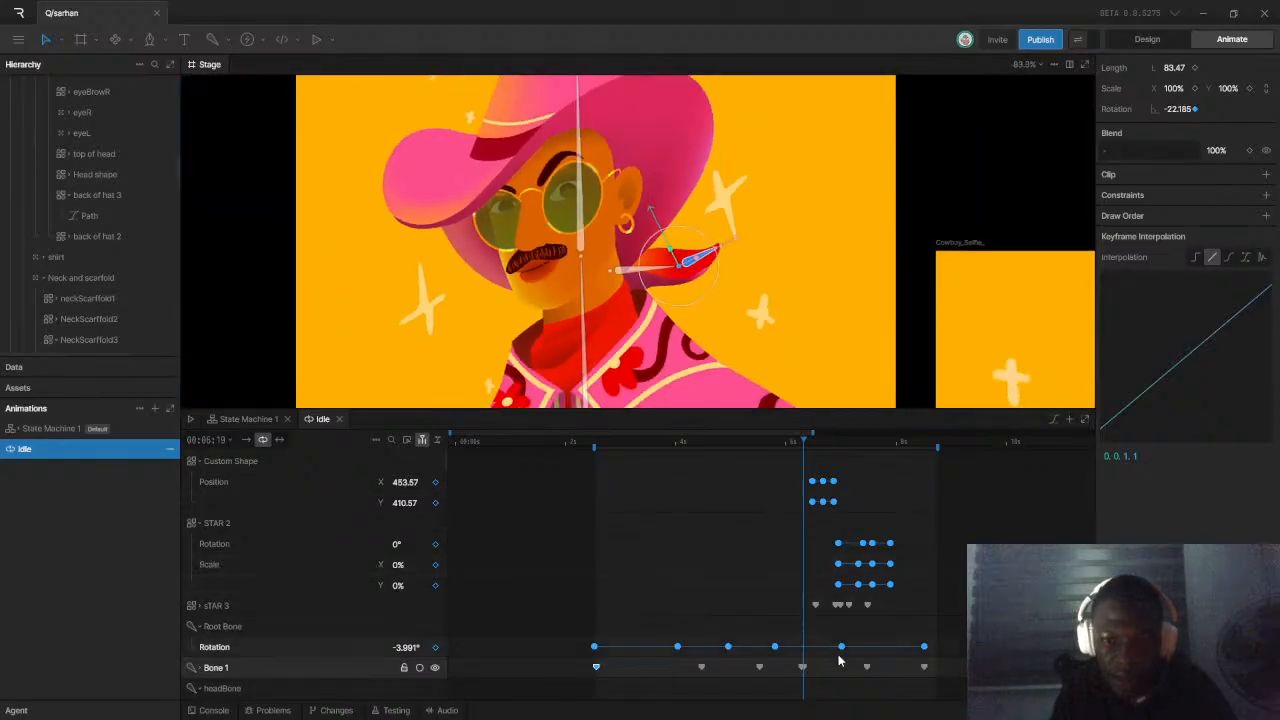
{"action": "key", "text": "ctrl+z"}
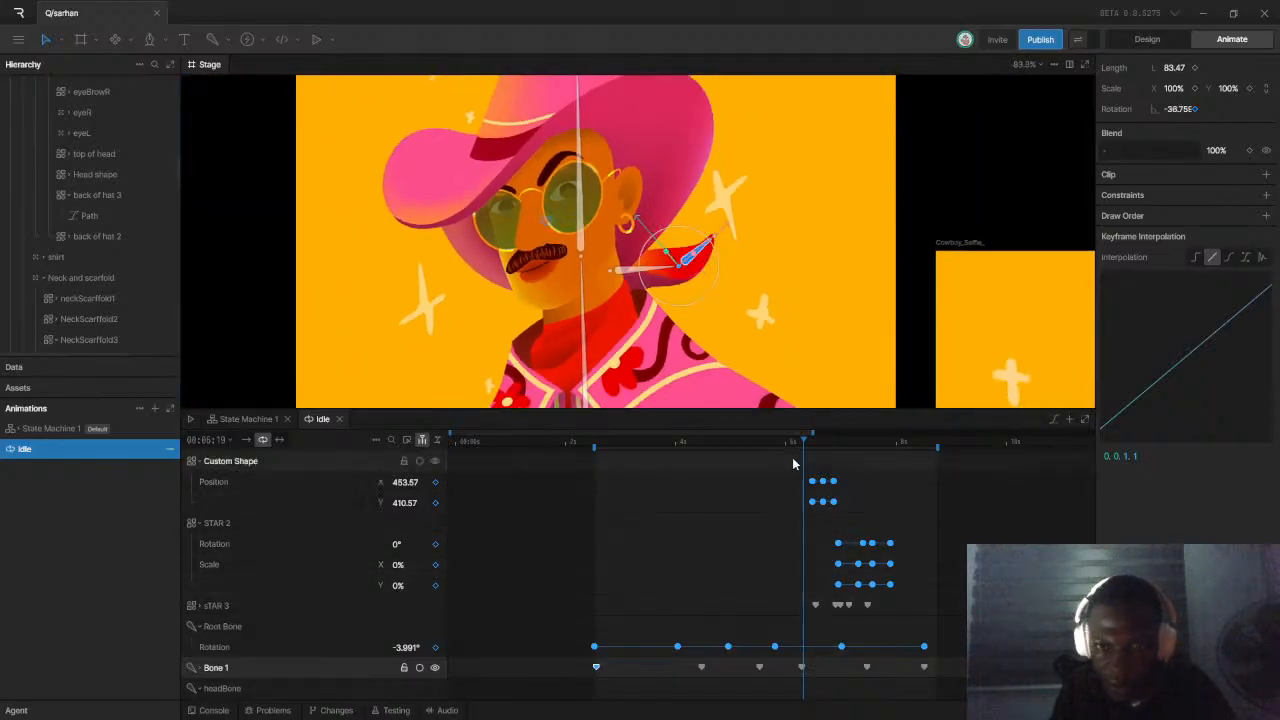
Align the playhead with Bone 1's keyframe at 00:06:17 and rotate the scarf tail's tip bone to about -20.4°
{"action": "left_click_drag", "start_coordinate": [797, 444], "coordinate": [802, 455]}
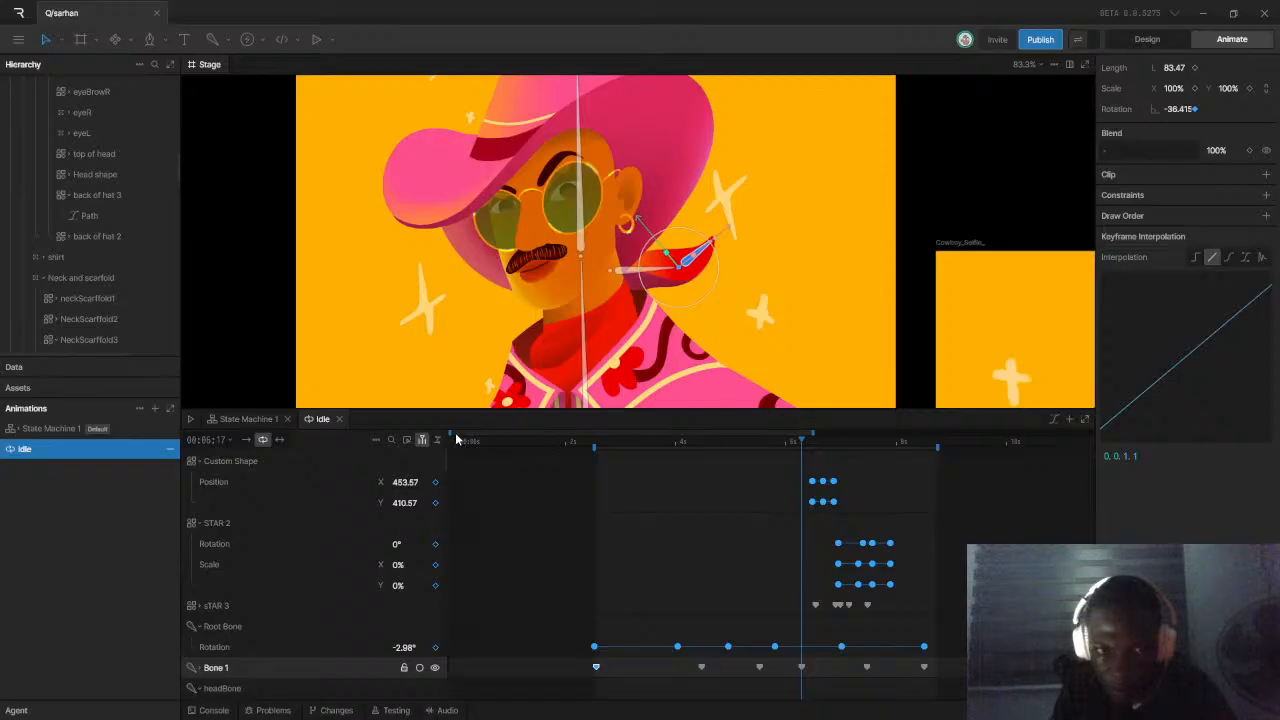
{"action": "left_click_drag", "start_coordinate": [450, 432], "coordinate": [525, 433]}
{"action": "left_click_drag", "start_coordinate": [558, 441], "coordinate": [616, 441]}
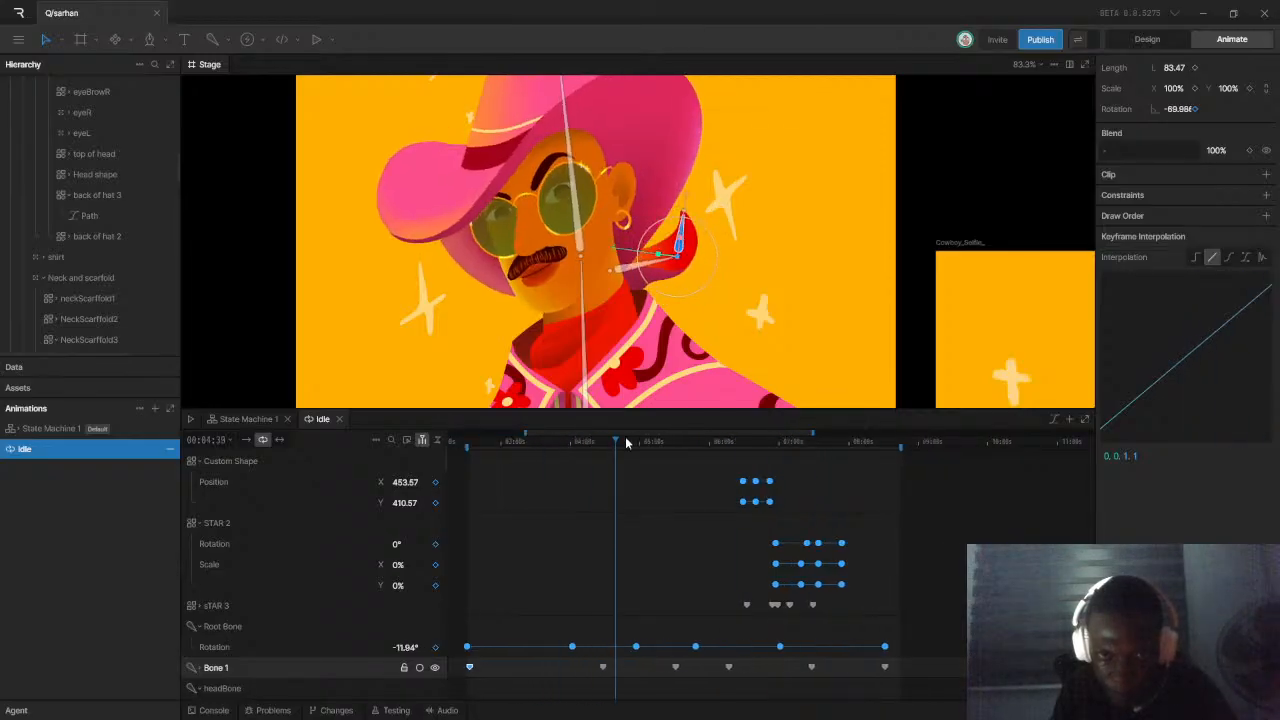
{"action": "left_click_drag", "start_coordinate": [717, 450], "coordinate": [728, 450]}
{"action": "scroll", "coordinate": [727, 446], "scroll_direction": "up", "scroll_amount": 5}
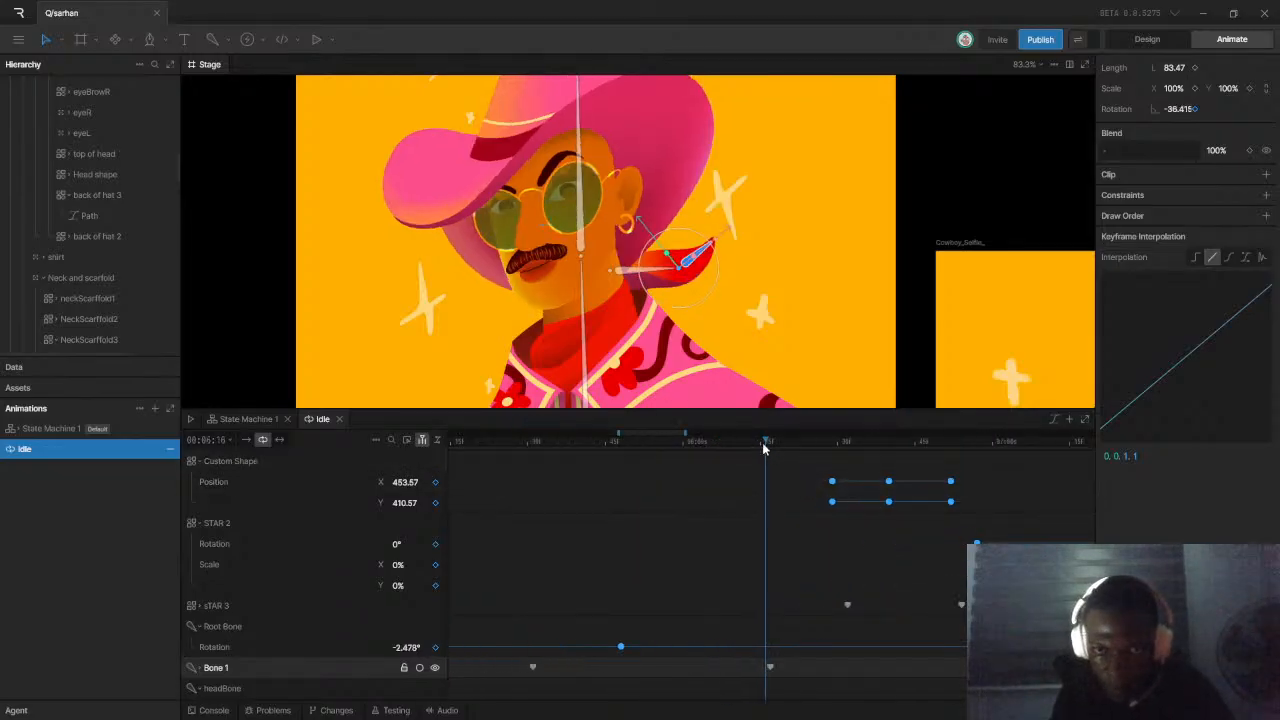
{"action": "left_click_drag", "start_coordinate": [772, 449], "coordinate": [774, 452]}
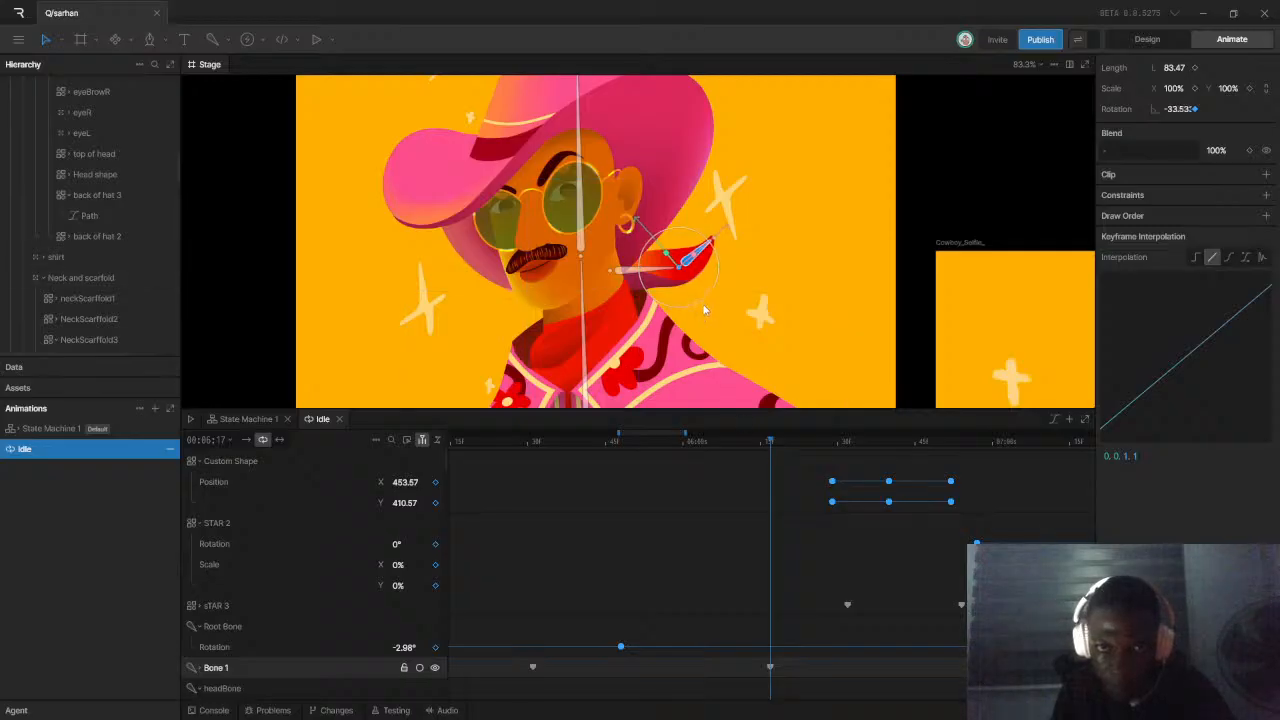
{"action": "left_click_drag", "start_coordinate": [690, 289], "coordinate": [719, 280]}
Show the full Idle work area in the timeline and play the animation to review the adjusted scarf swing at several zoom levels
{"action": "scroll", "coordinate": [719, 280], "scroll_direction": "down", "scroll_amount": 5}
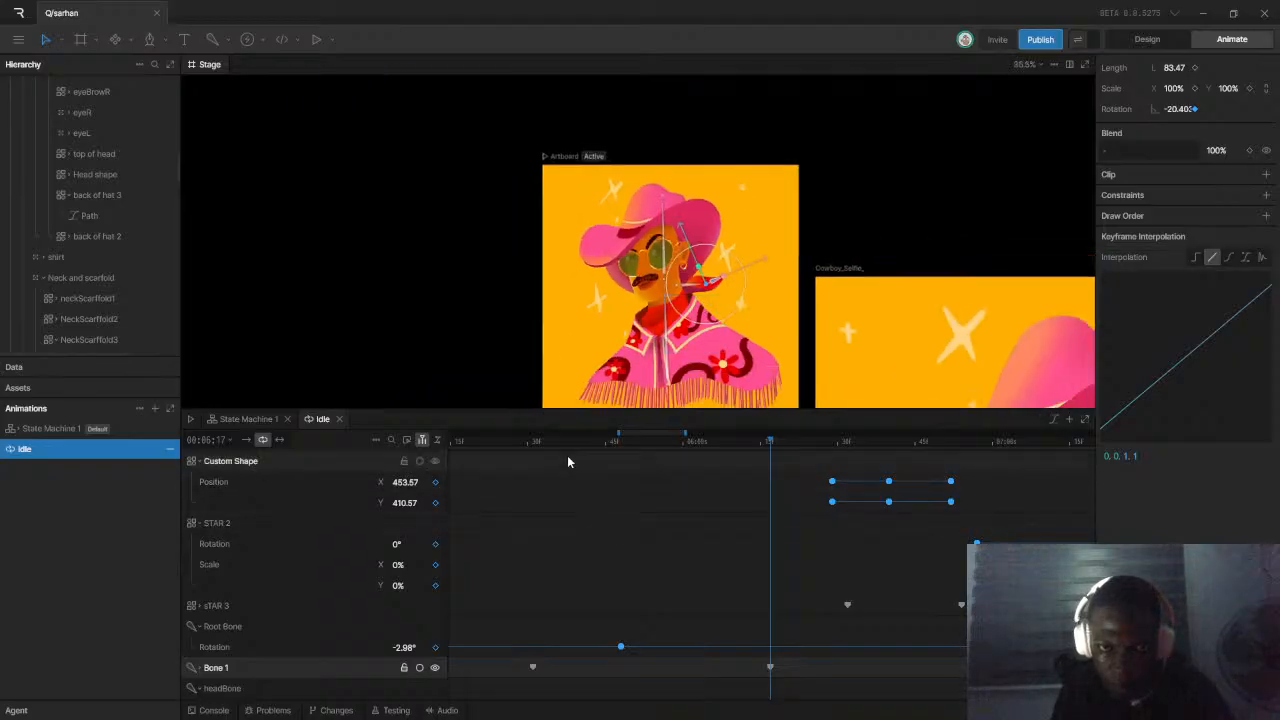
{"action": "left_click_drag", "start_coordinate": [617, 430], "coordinate": [452, 431]}
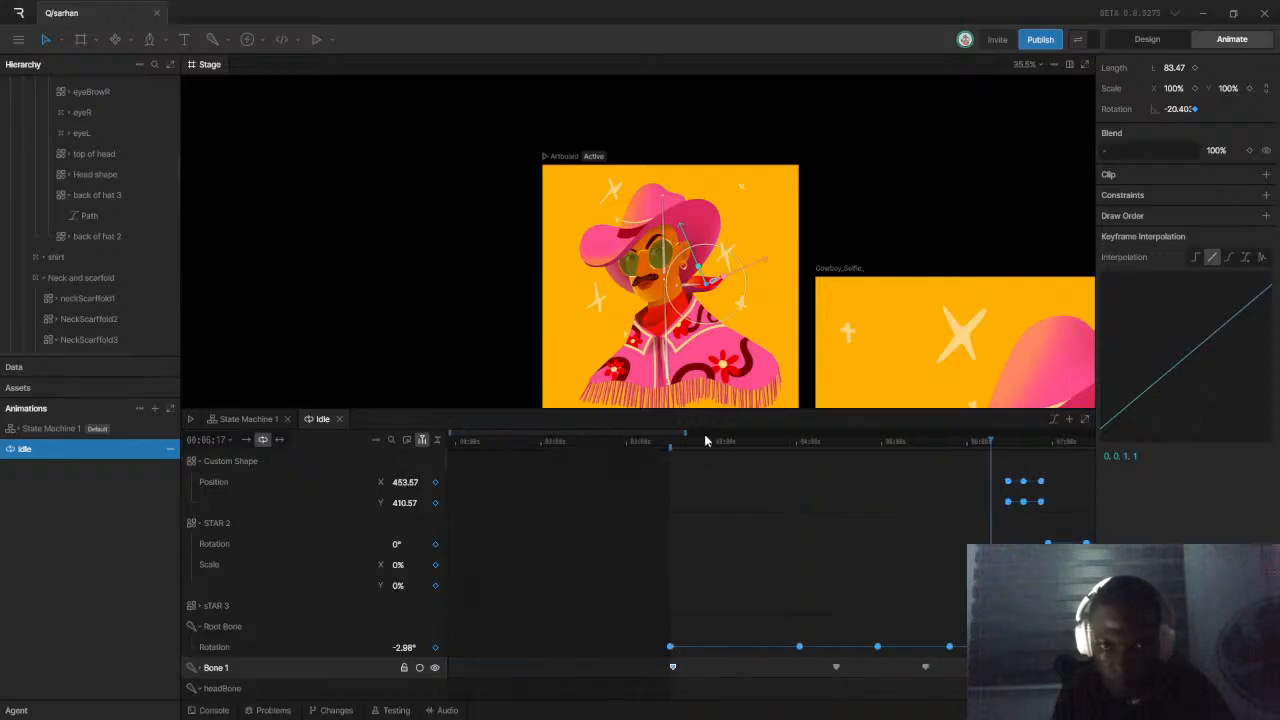
{"action": "left_click_drag", "start_coordinate": [686, 431], "coordinate": [925, 431]}
{"action": "left_click", "coordinate": [590, 437]}
{"action": "key", "text": "space"}
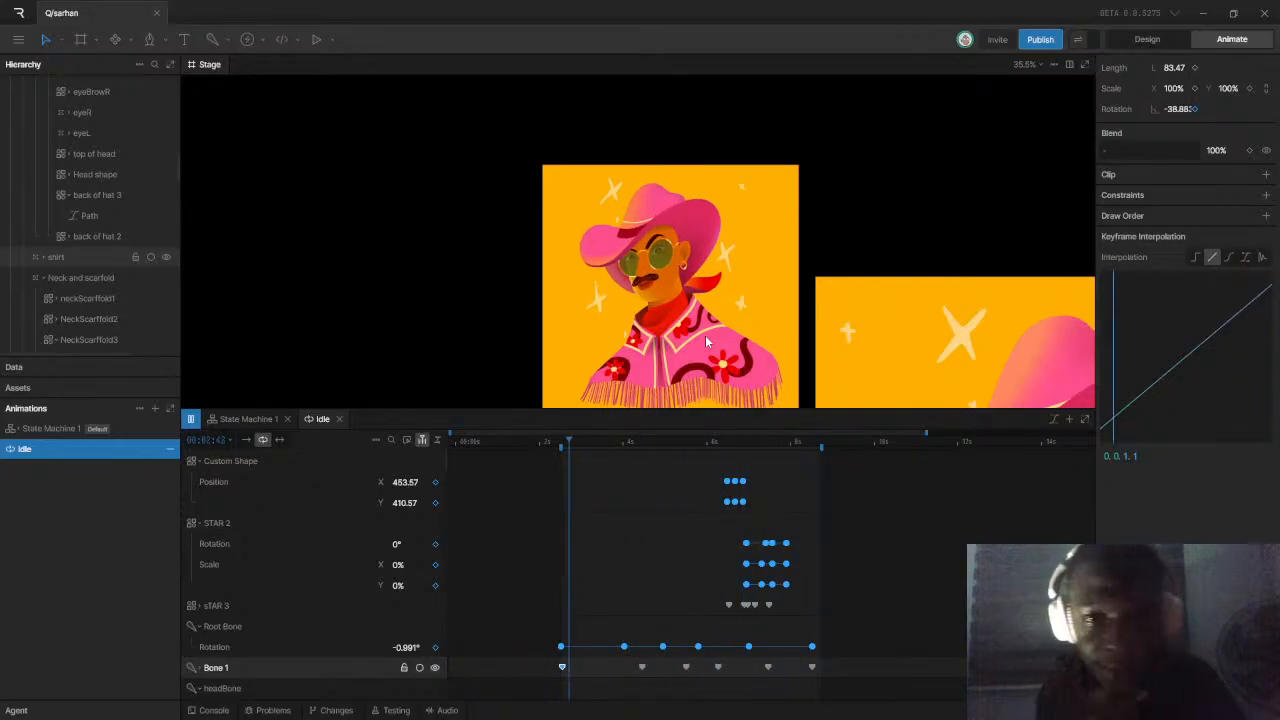
{"action": "scroll", "coordinate": [676, 303], "scroll_direction": "down", "scroll_amount": 4}
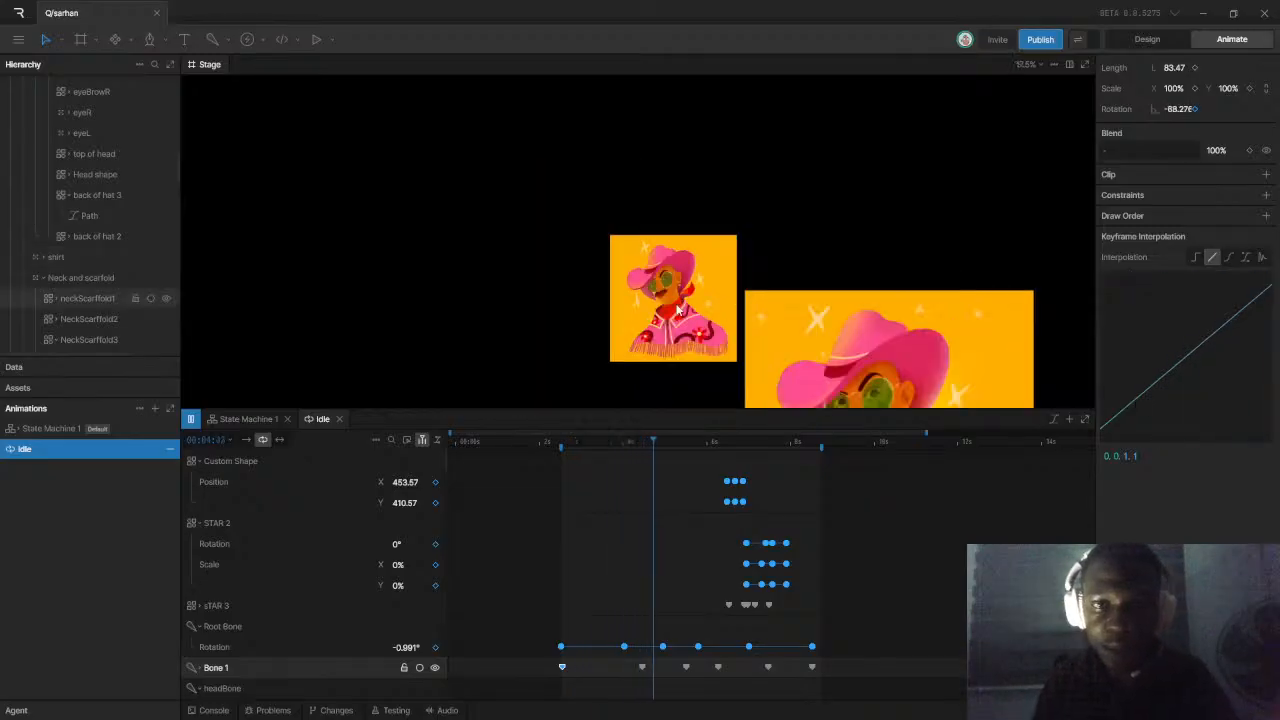
{"action": "scroll", "coordinate": [707, 311], "scroll_direction": "up", "scroll_amount": 2}
{"action": "scroll", "coordinate": [695, 362], "scroll_direction": "up", "scroll_amount": 1}
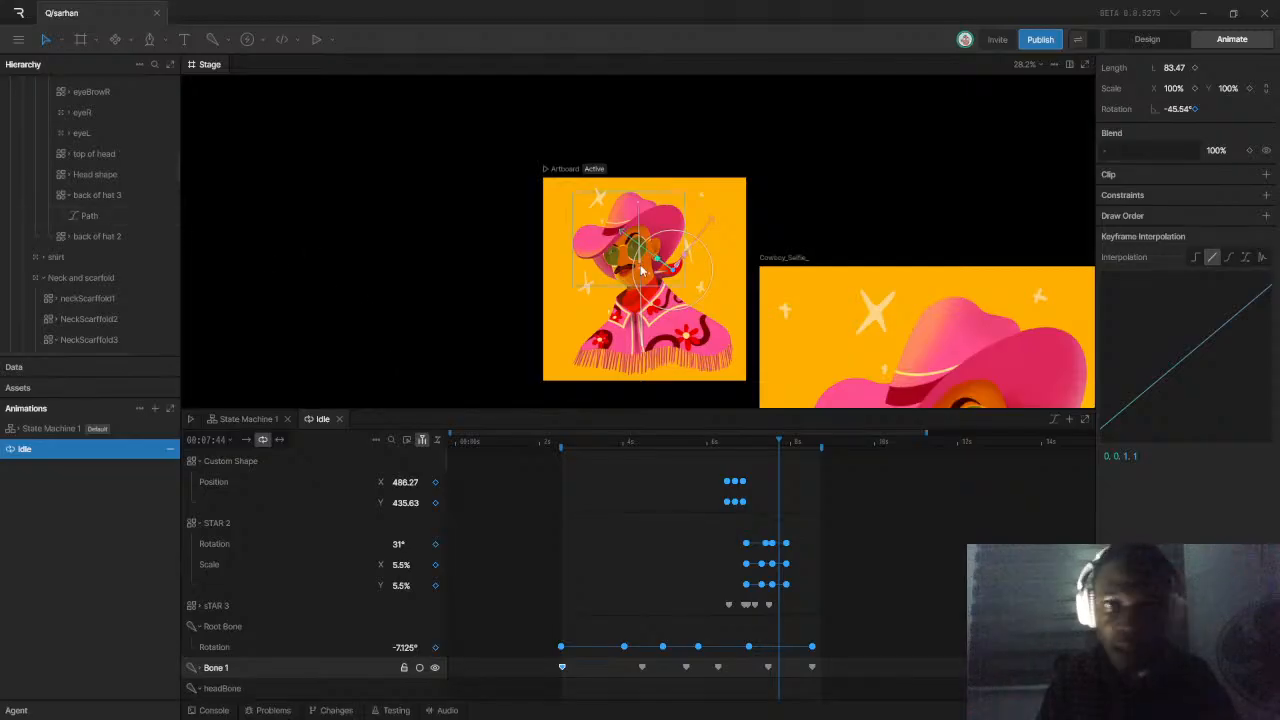
{"action": "left_click", "coordinate": [570, 447]}
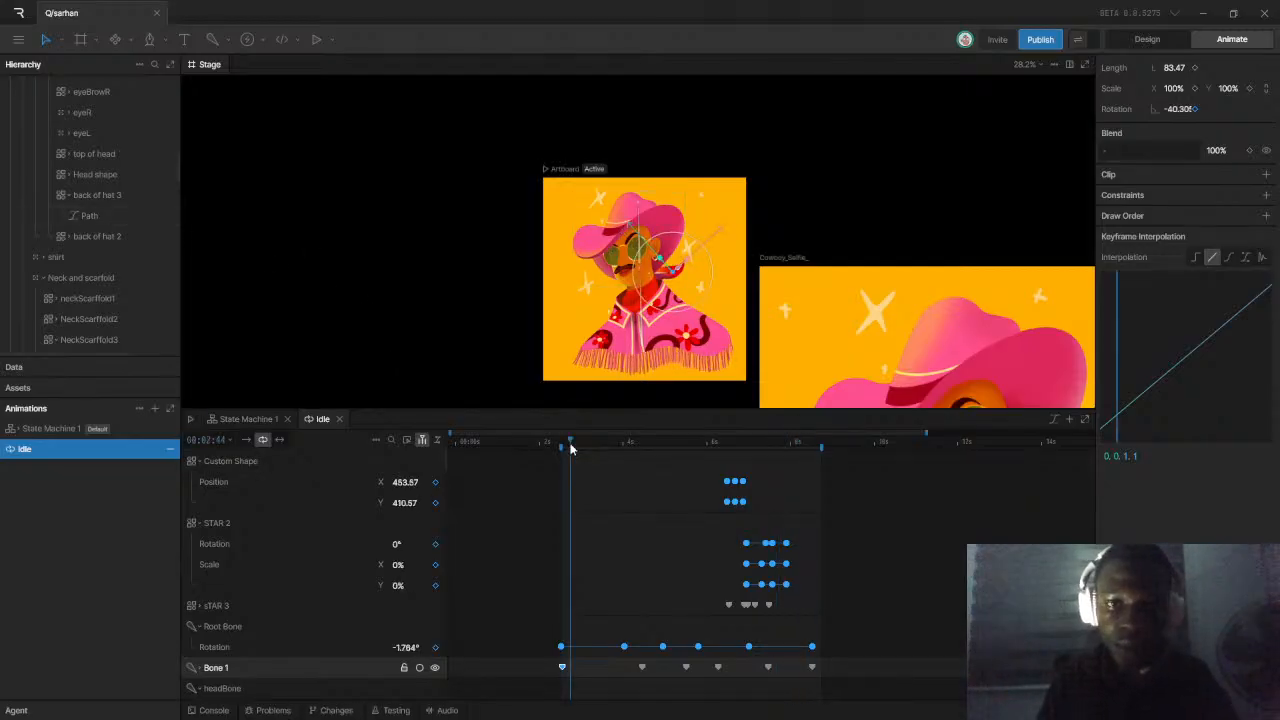
Add the artboard to the render queue from Design mode and reopen the Idle animation's timeline
{"action": "left_click", "coordinate": [1145, 39]}
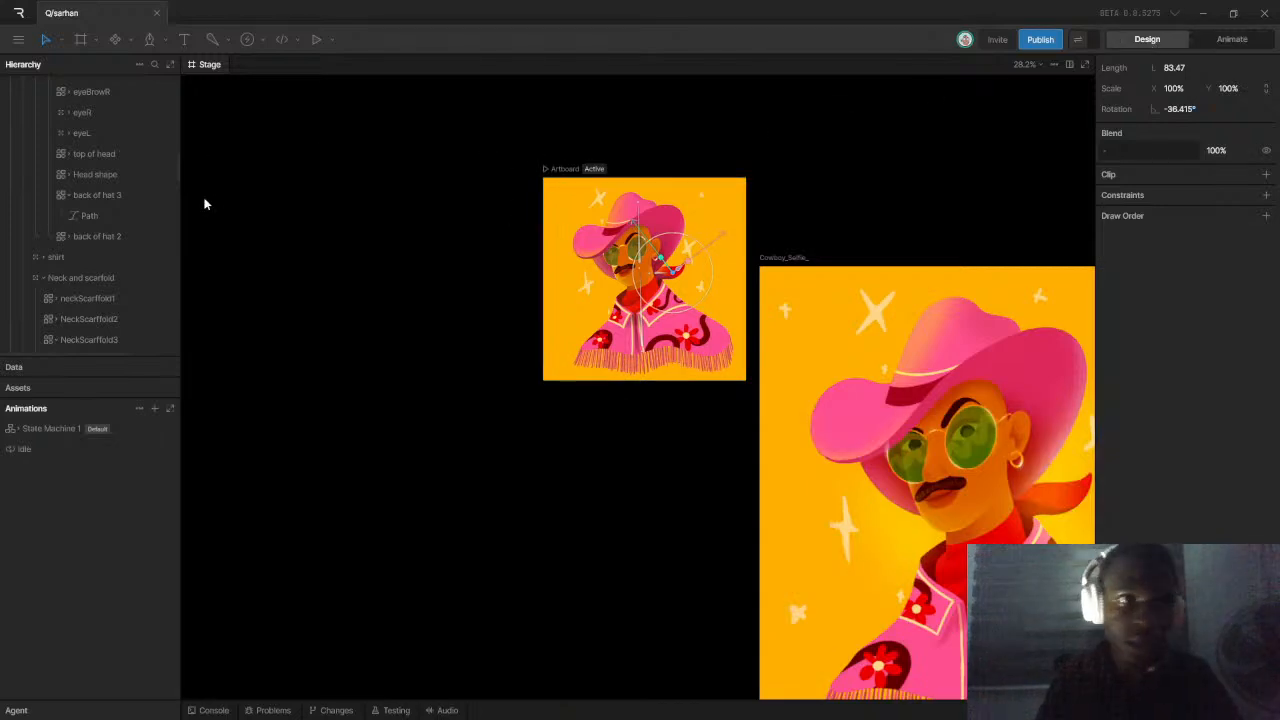
{"action": "left_click", "coordinate": [18, 40]}
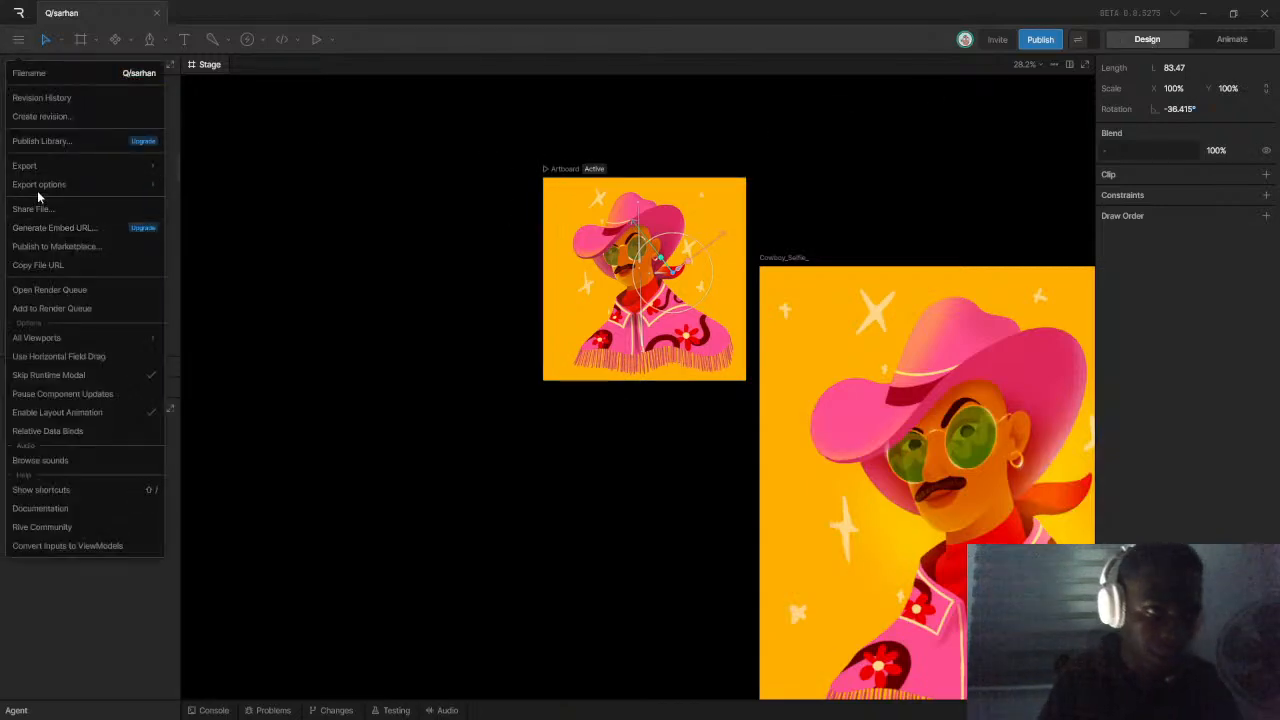
{"action": "left_click", "coordinate": [44, 168]}
{"action": "left_click", "coordinate": [18, 40]}
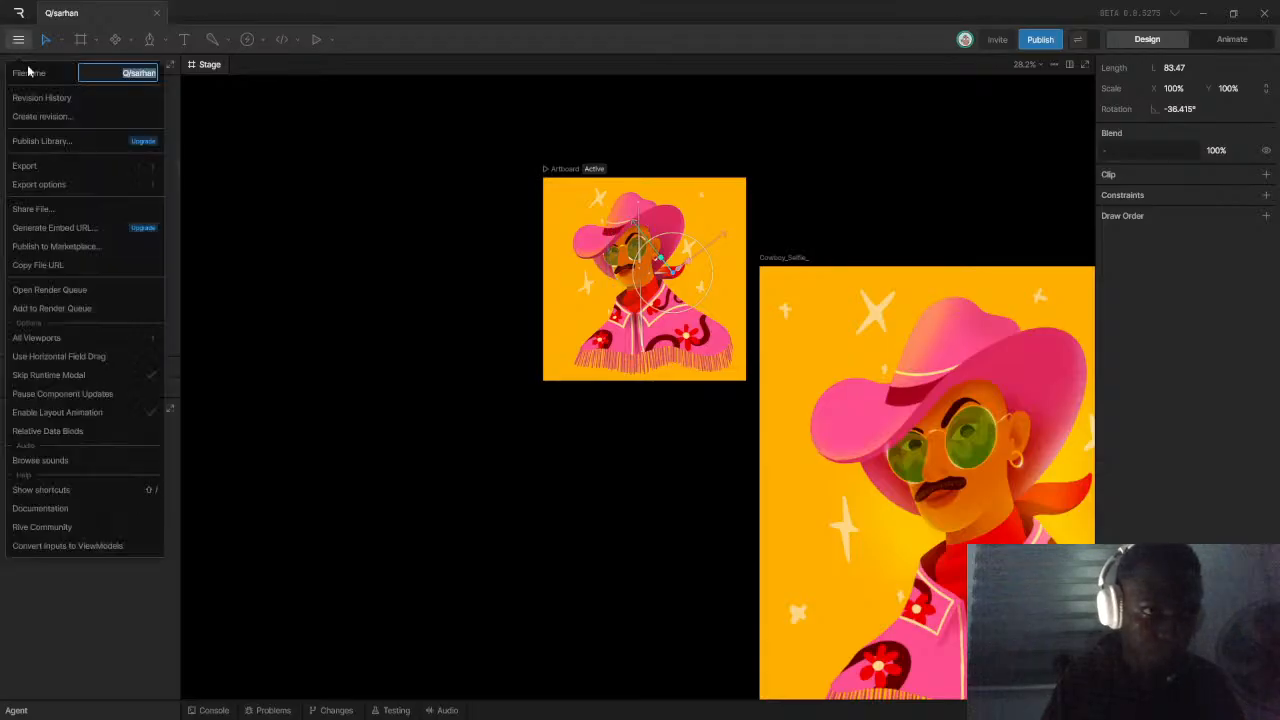
{"action": "mouse_move", "coordinate": [72, 166]}
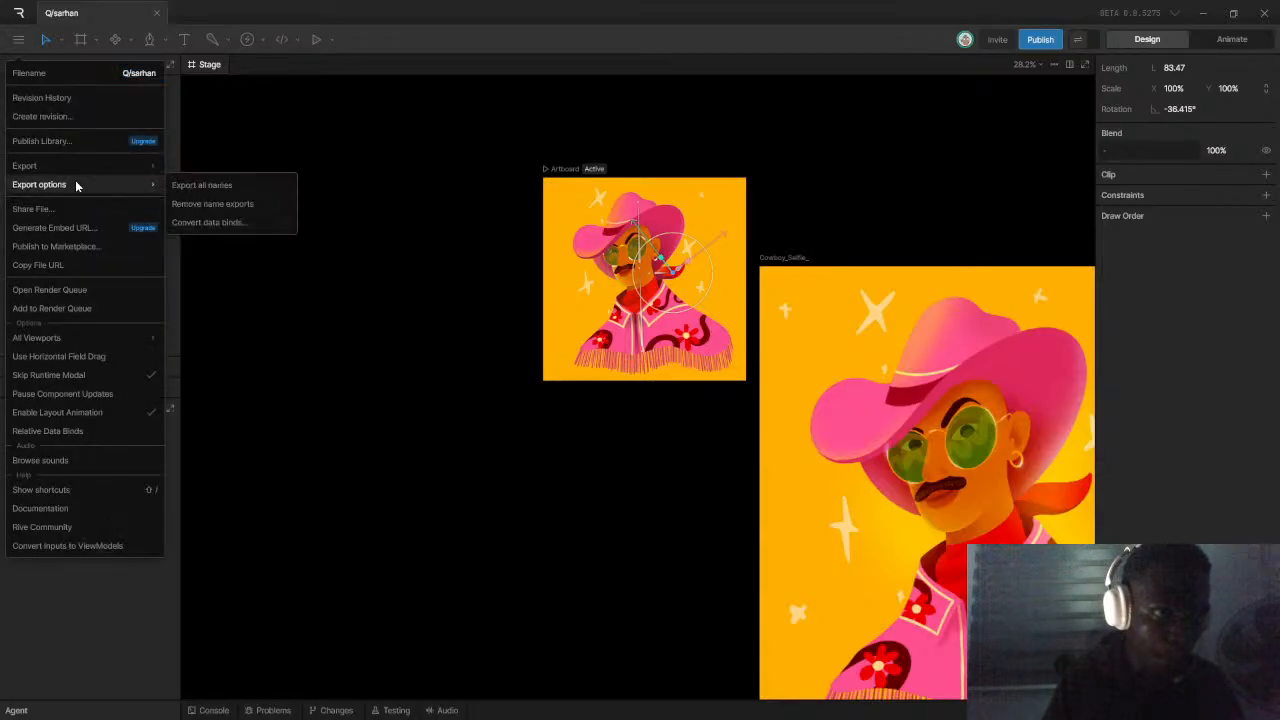
{"action": "left_click", "coordinate": [68, 312]}
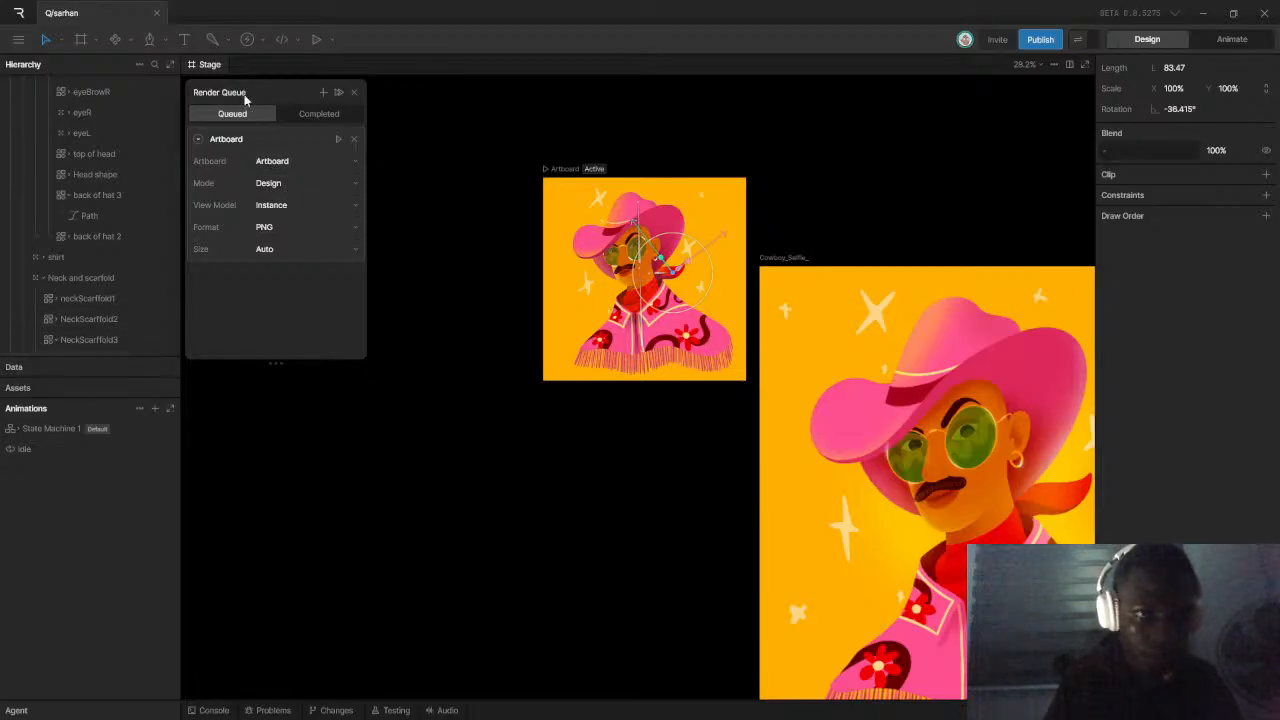
{"action": "left_click", "coordinate": [45, 450]}
{"action": "left_click", "coordinate": [420, 441]}
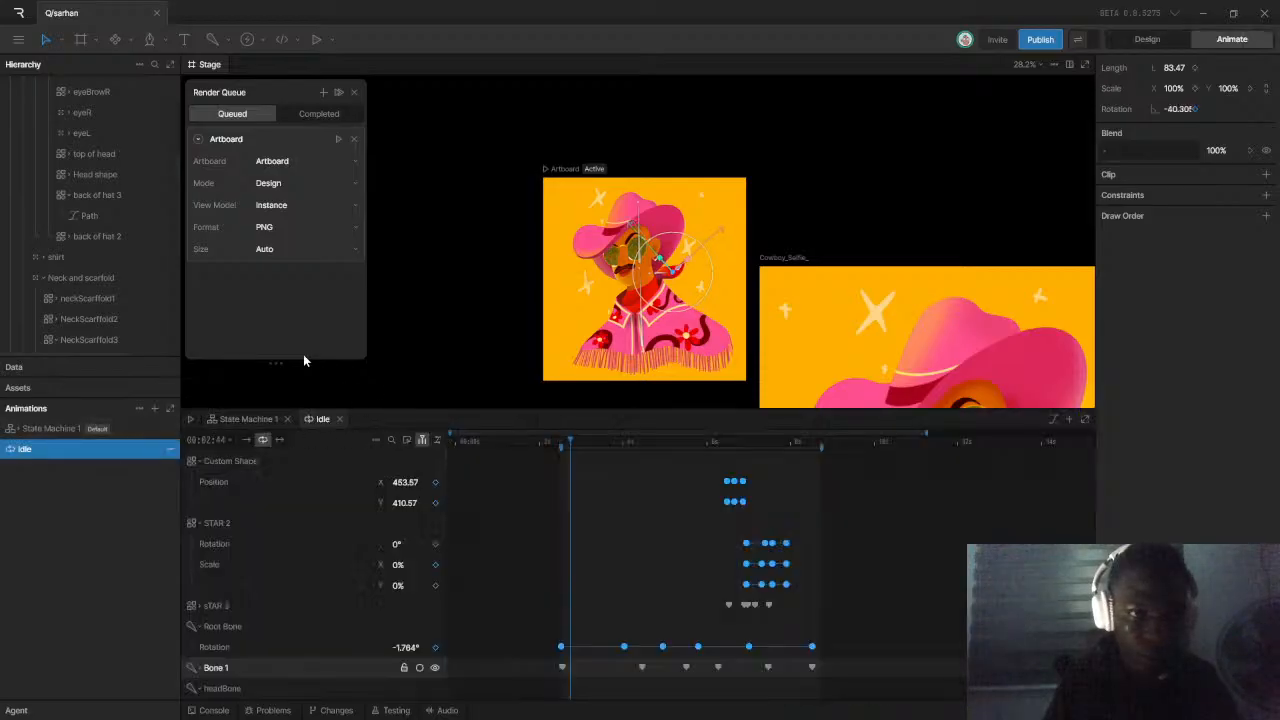
Add the Idle animation to the render queue as H.264 at 60 fps and remove the queued Artboard image job
{"action": "left_click", "coordinate": [353, 94]}
{"action": "scroll", "coordinate": [74, 143], "scroll_direction": "up", "scroll_amount": 5}
{"action": "left_click", "coordinate": [18, 40]}
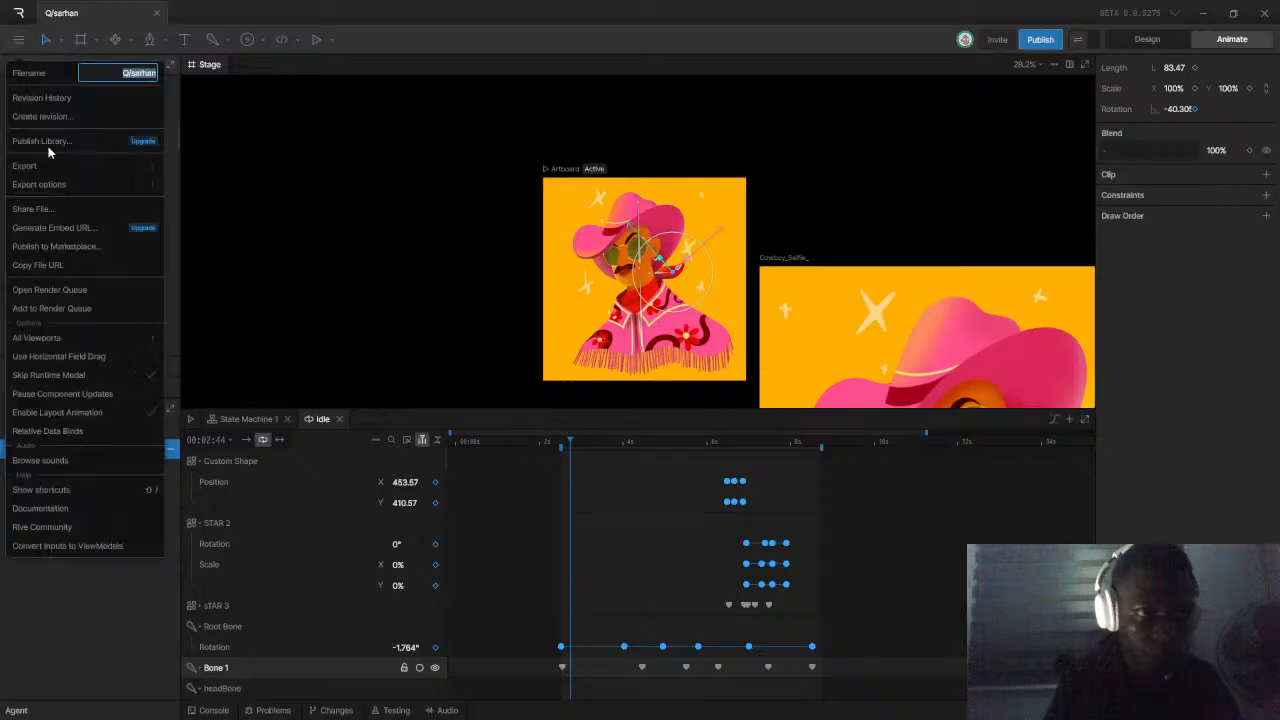
{"action": "left_click", "coordinate": [44, 310]}
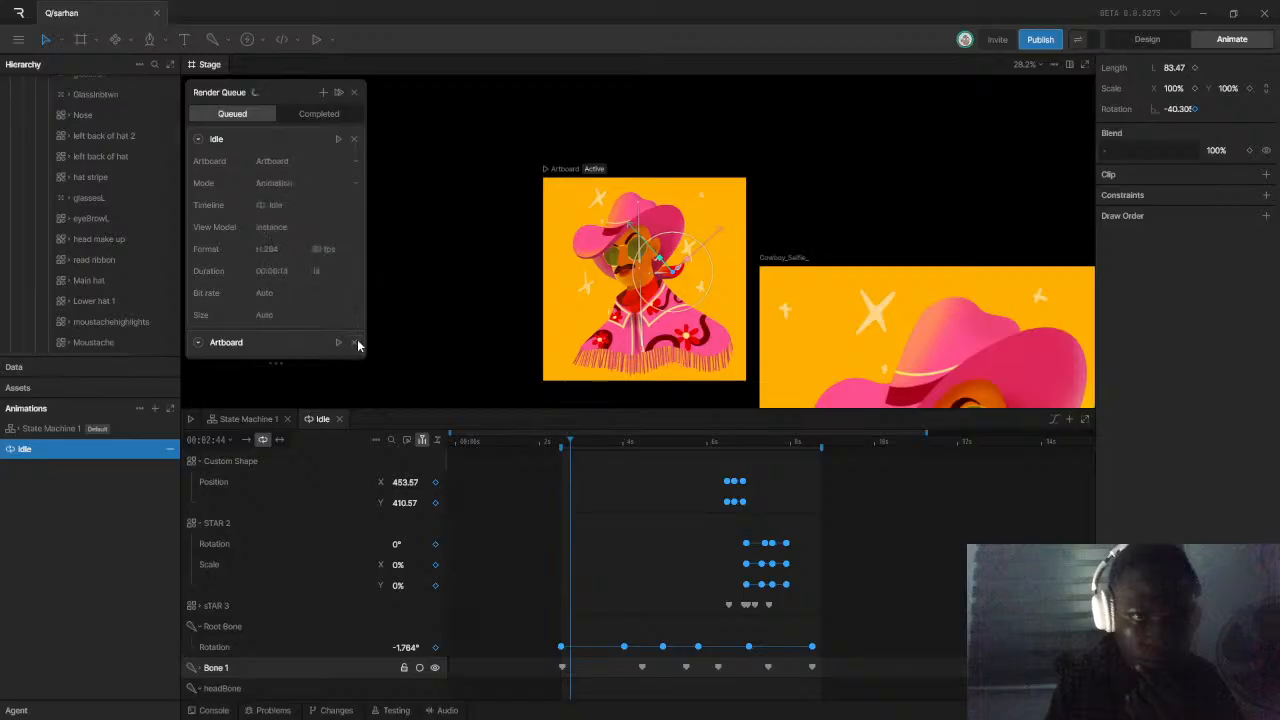
{"action": "left_click", "coordinate": [276, 273]}
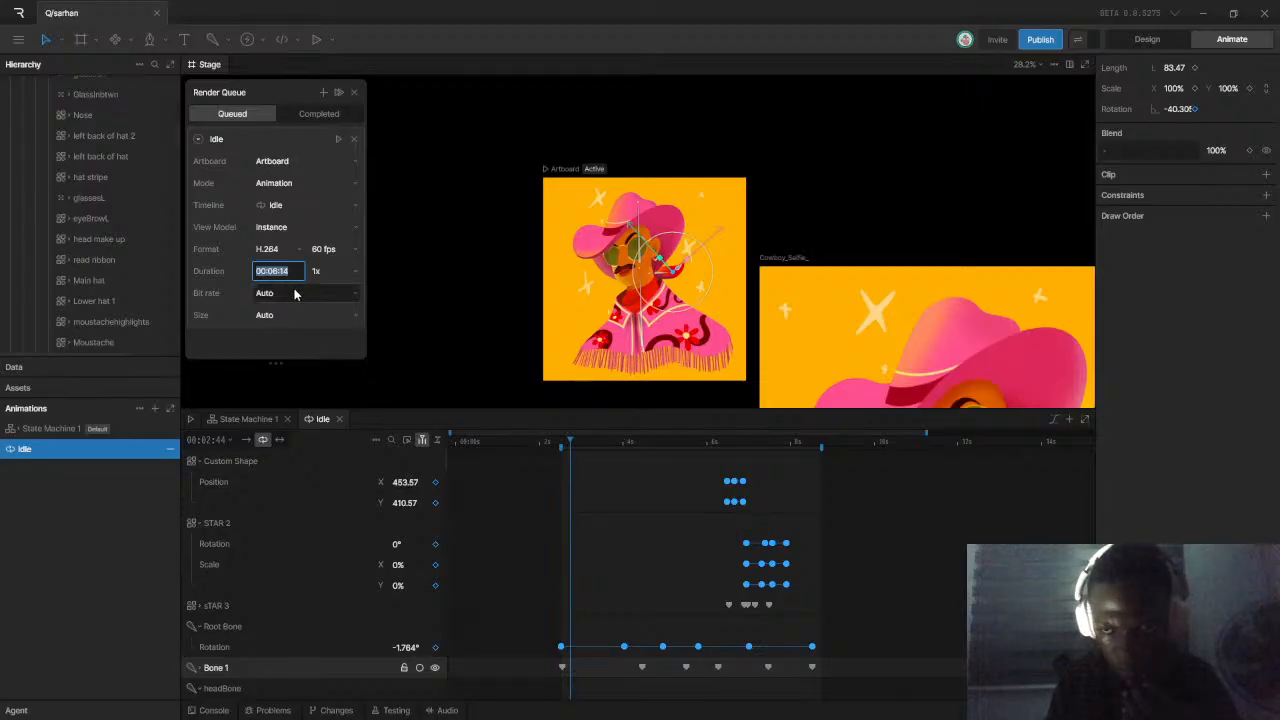
{"action": "left_click", "coordinate": [231, 334]}
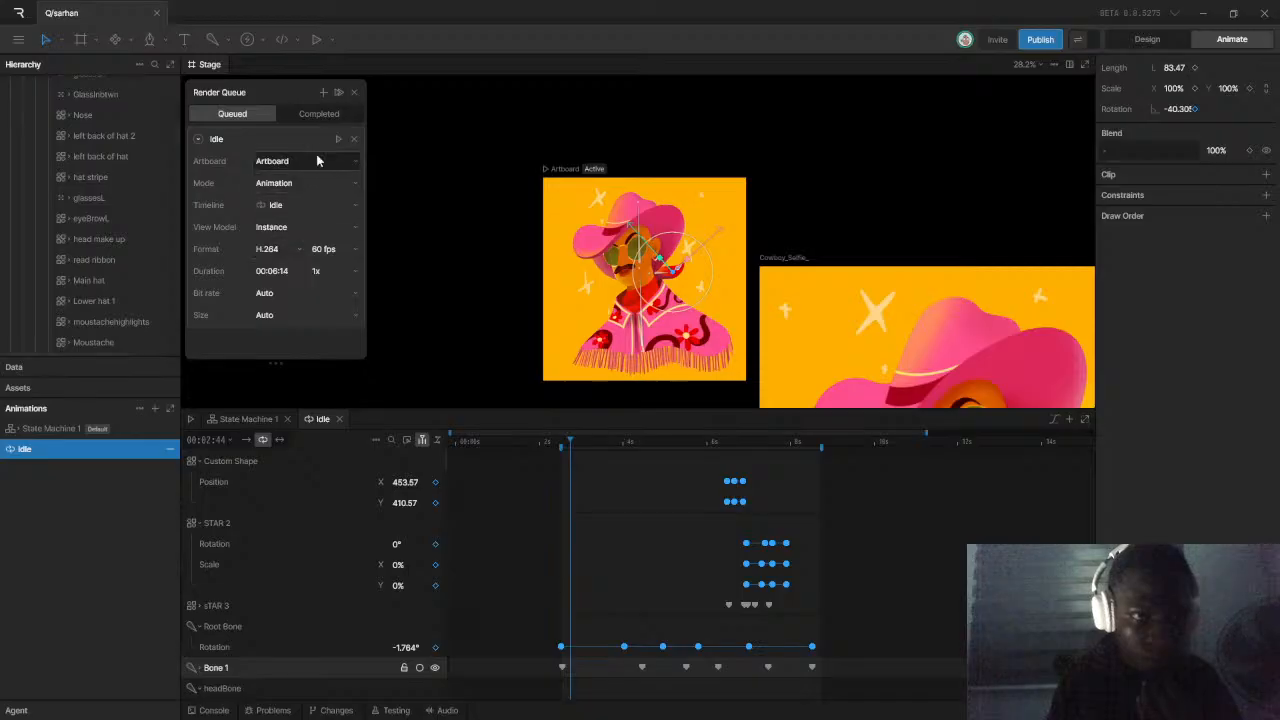
Render the queued Idle animation and download the completed video
{"action": "left_click", "coordinate": [338, 139]}
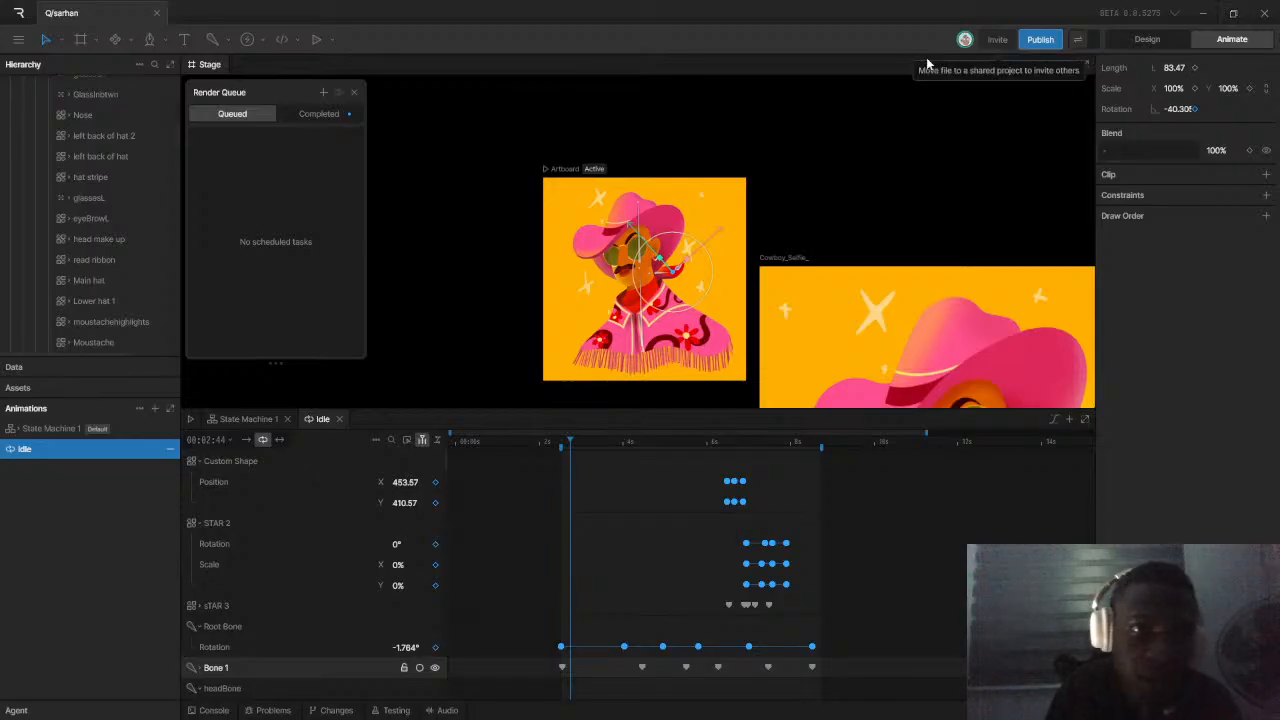
{"action": "left_click", "coordinate": [320, 114]}
{"action": "left_click", "coordinate": [338, 140]}
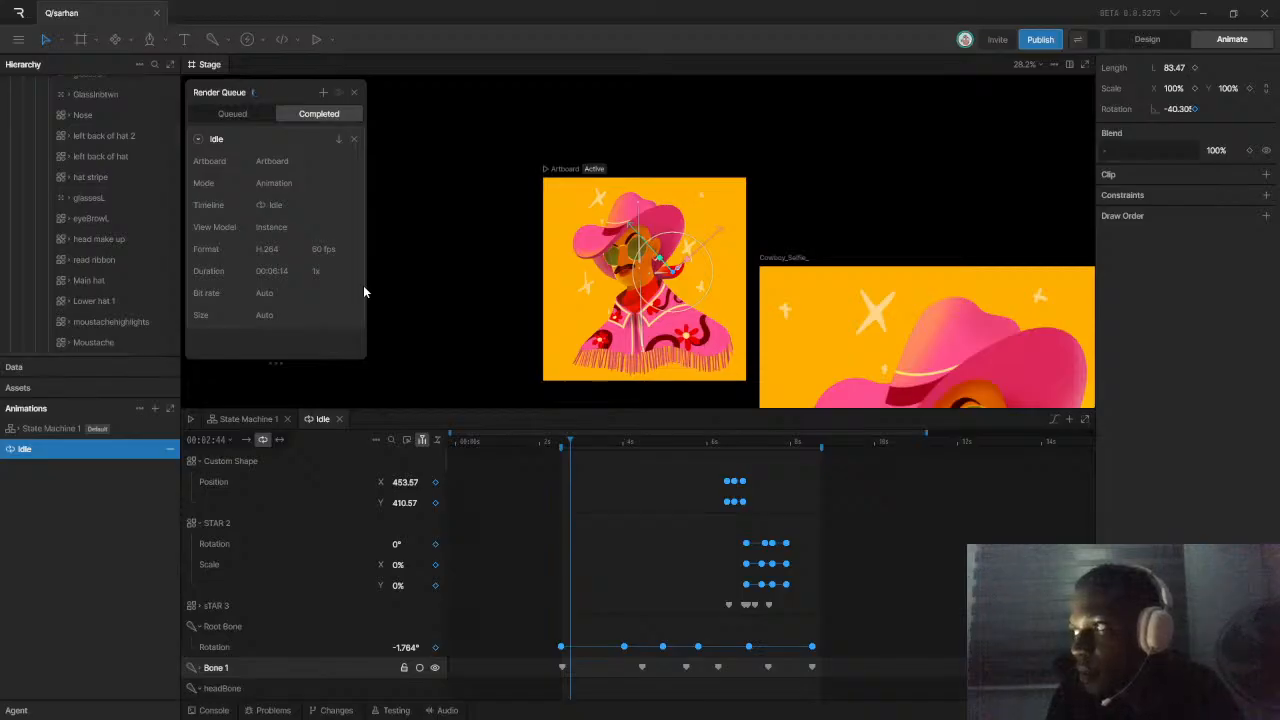
Move the playhead to 00:02:57 and play the Idle animation to review its motion
{"action": "mouse_move", "coordinate": [677, 717]}
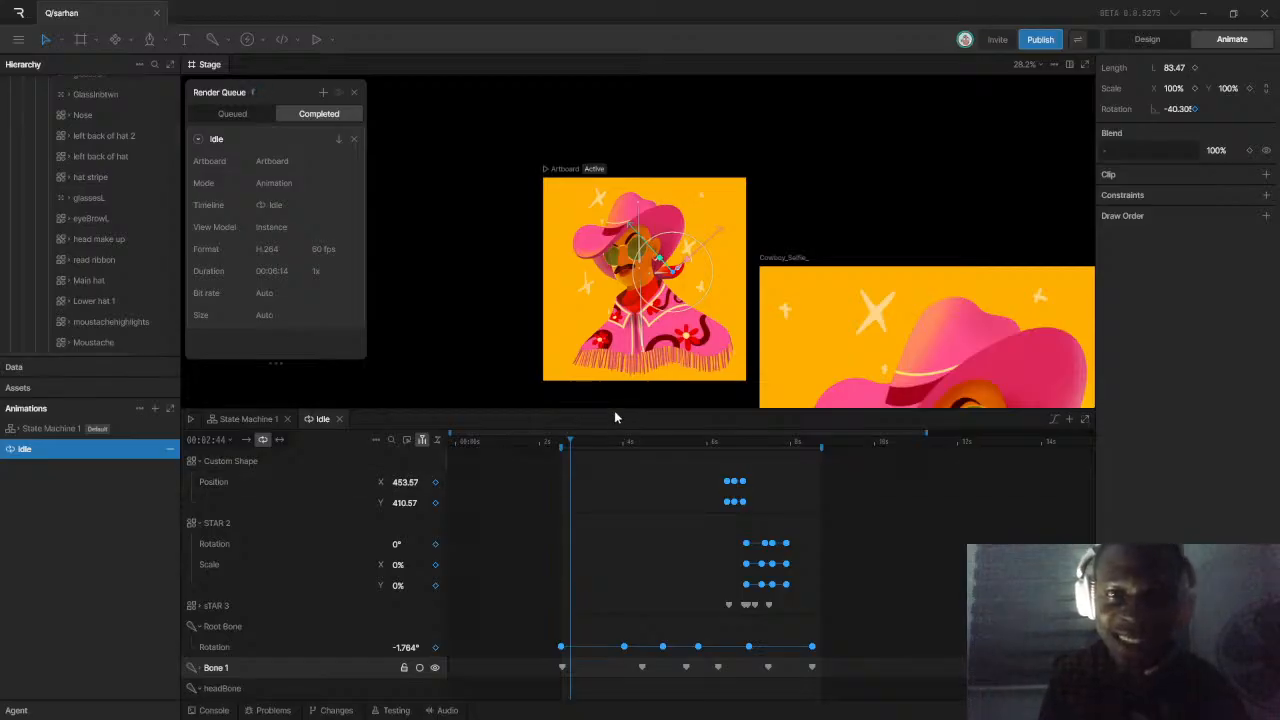
{"action": "mouse_move", "coordinate": [583, 438]}
{"action": "left_mouse_down"}
{"action": "mouse_move", "coordinate": [593, 442]}
{"action": "mouse_move", "coordinate": [579, 446]}
{"action": "left_mouse_up"}
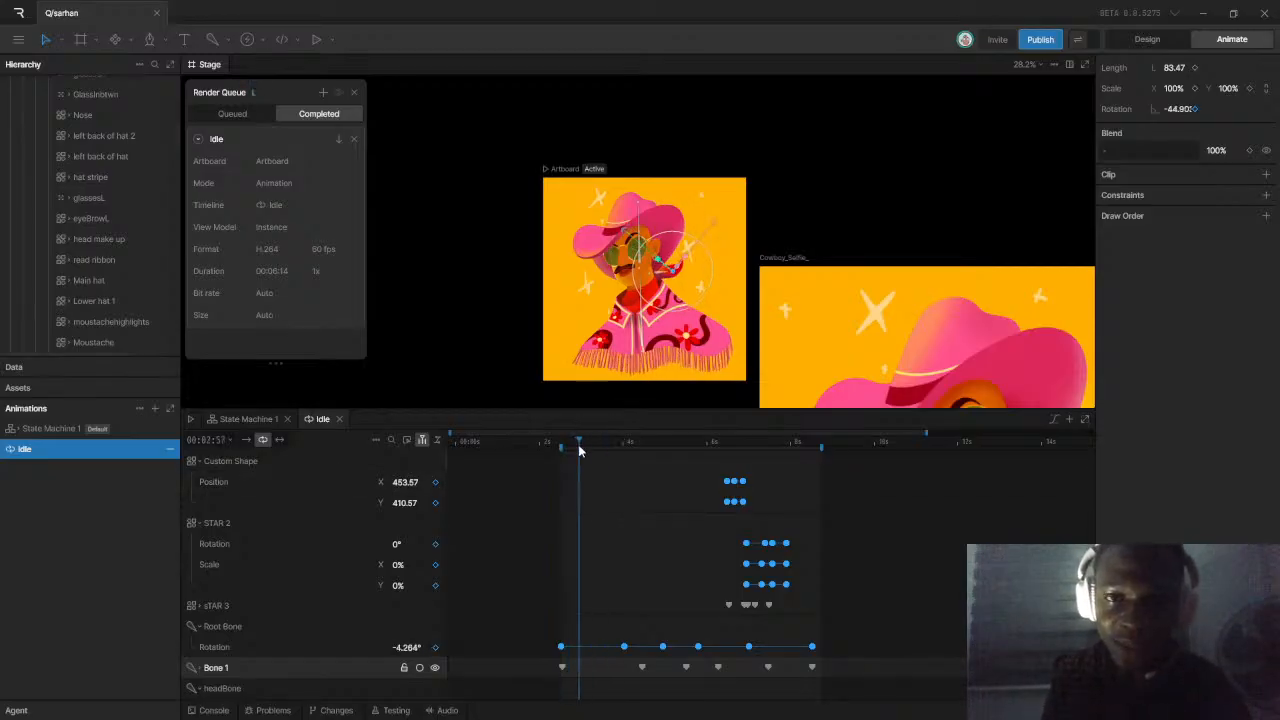
{"action": "key", "text": "space"}
{"action": "key", "text": "space"}
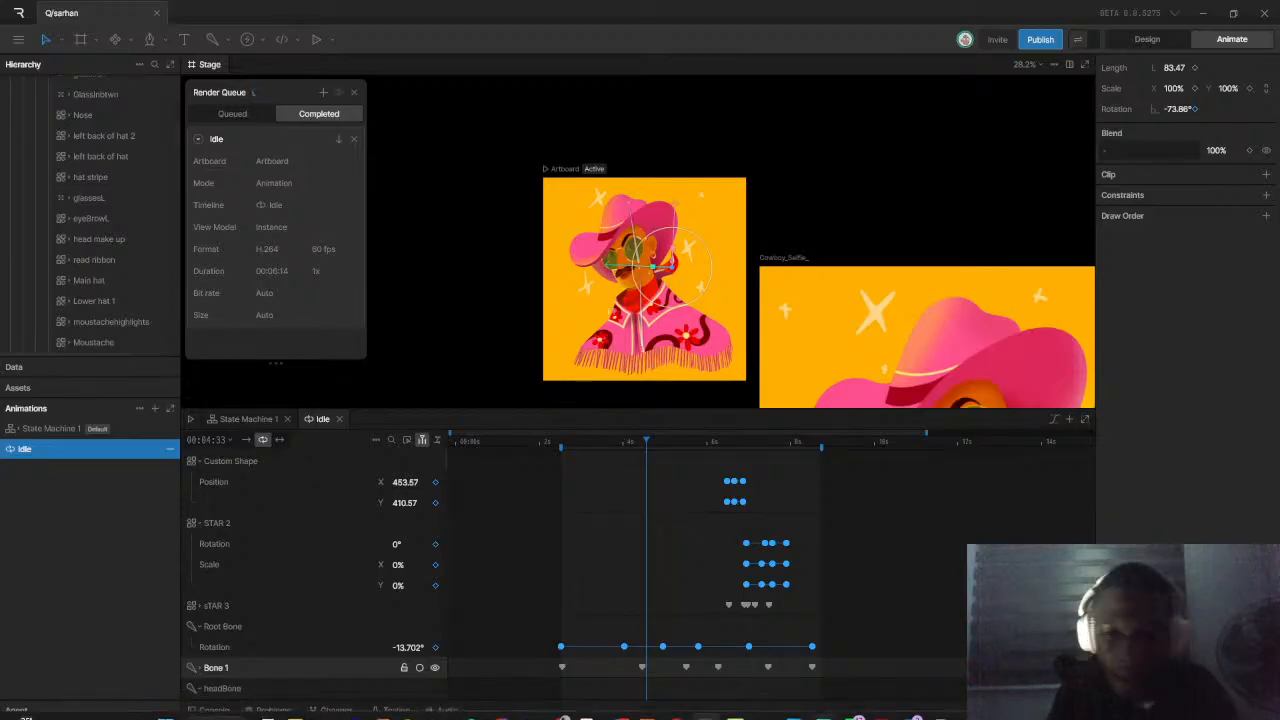
Switch to the Chrome browser and view the LinkedIn notifications
{"action": "left_click", "coordinate": [559, 704]}
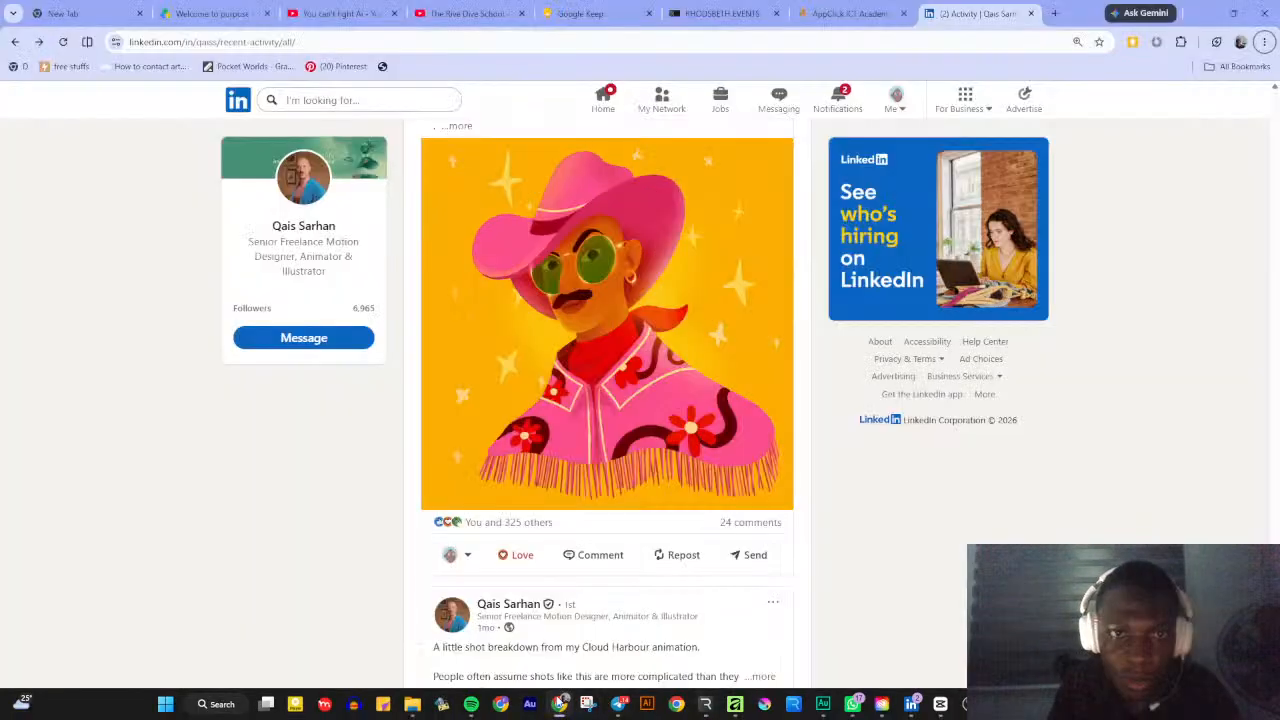
{"action": "left_click", "coordinate": [838, 100]}
{"action": "mouse_move", "coordinate": [876, 716]}
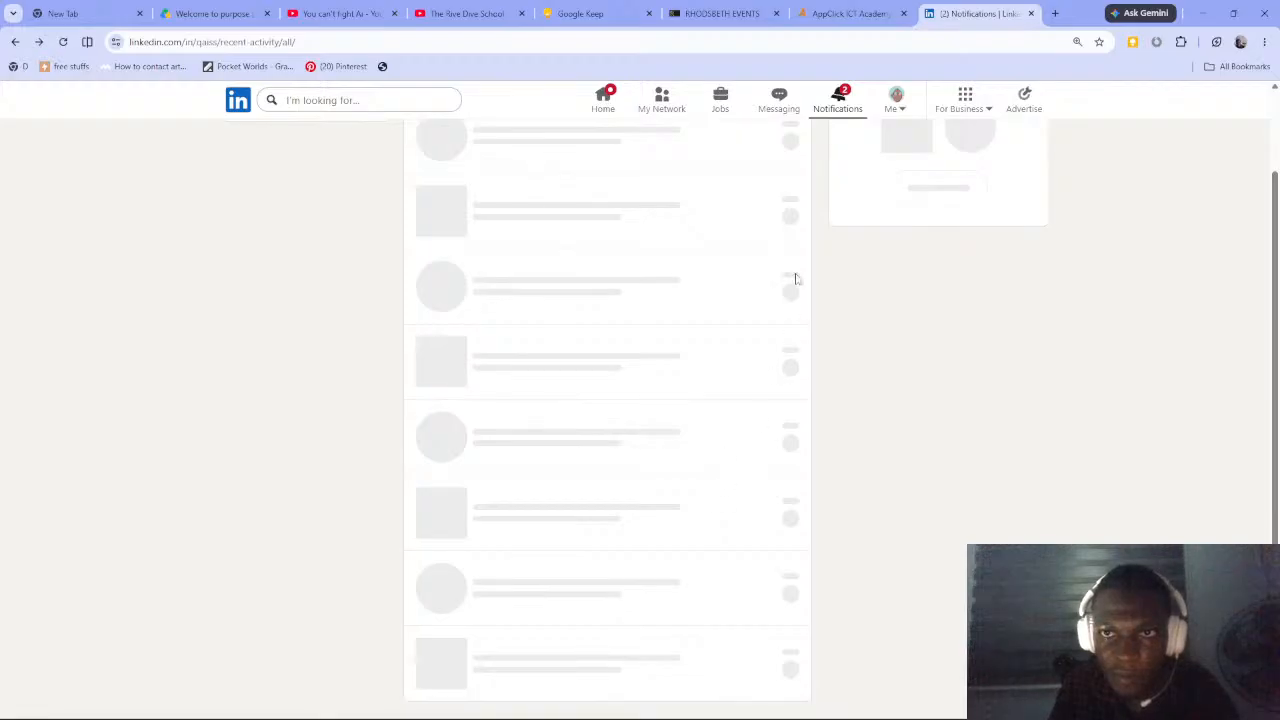
{"action": "mouse_move", "coordinate": [566, 702]}
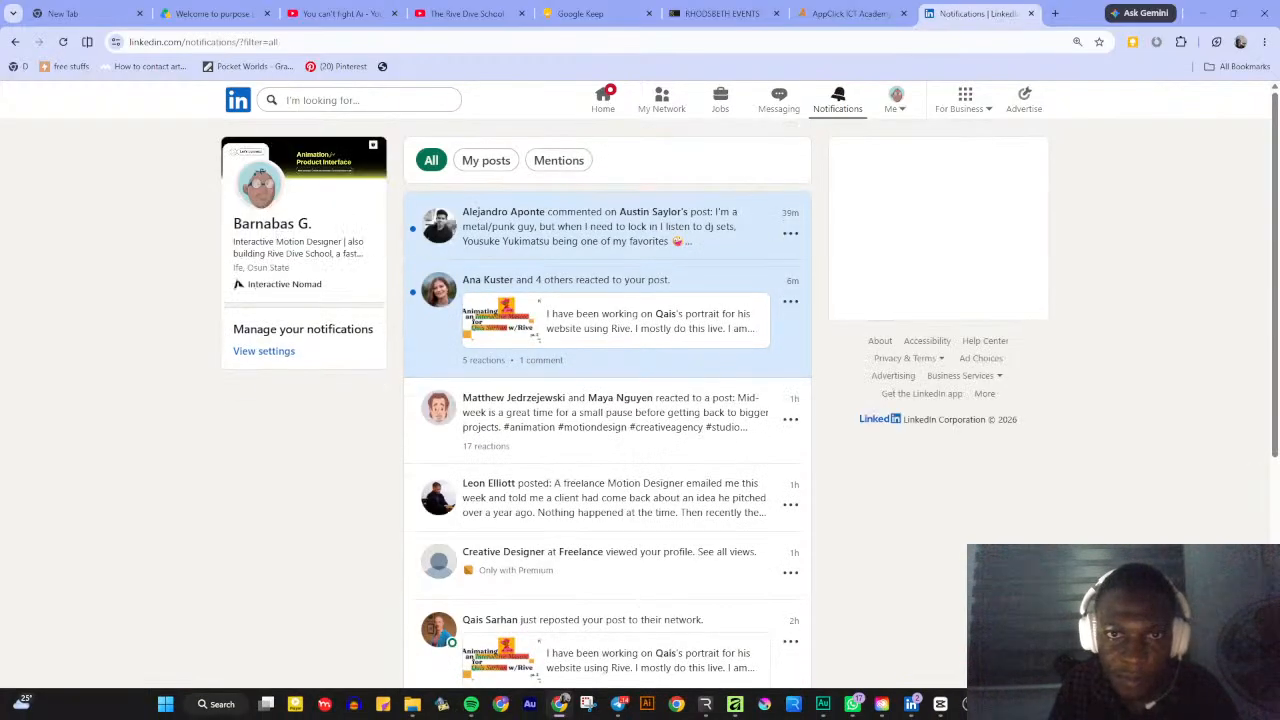